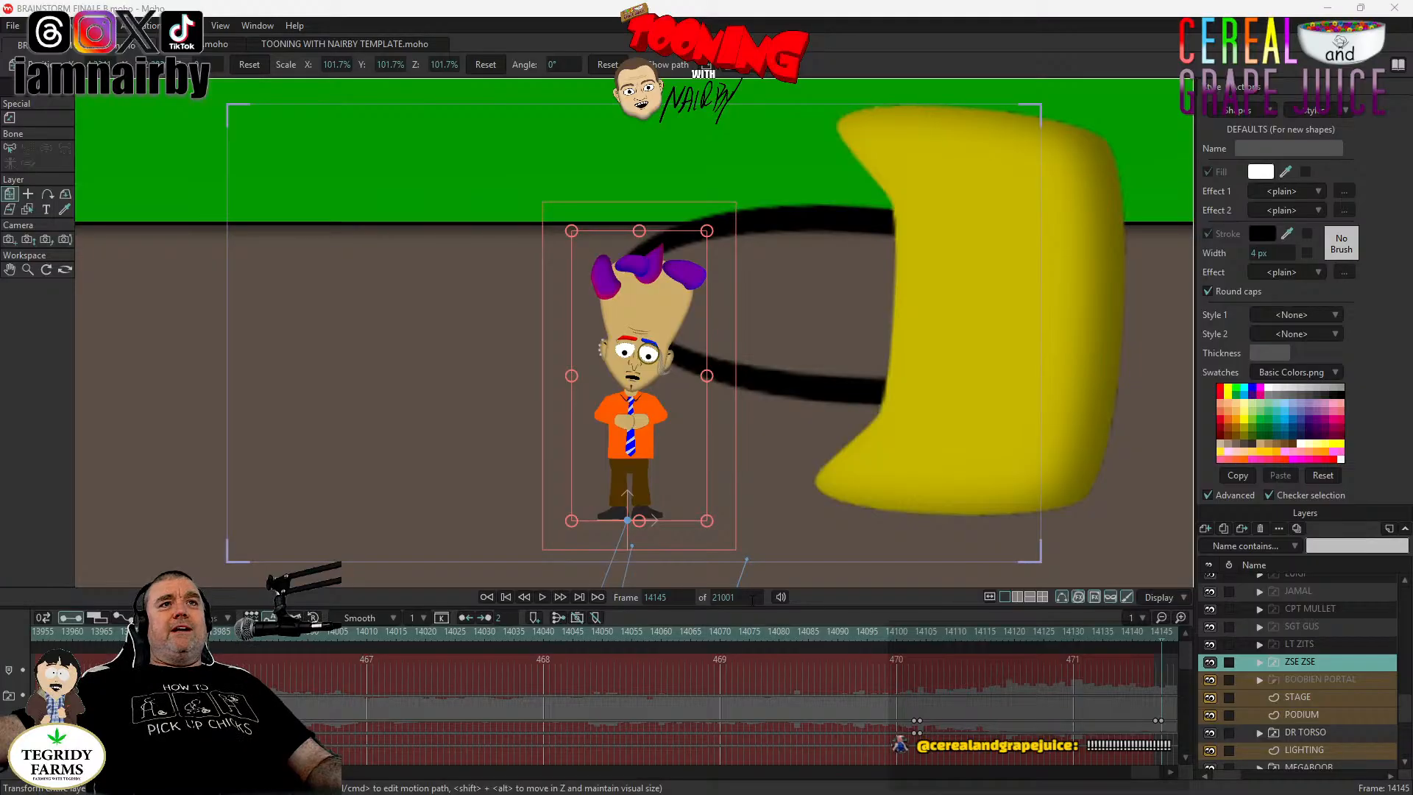
pyautogui.scroll(-2, 796, 325)
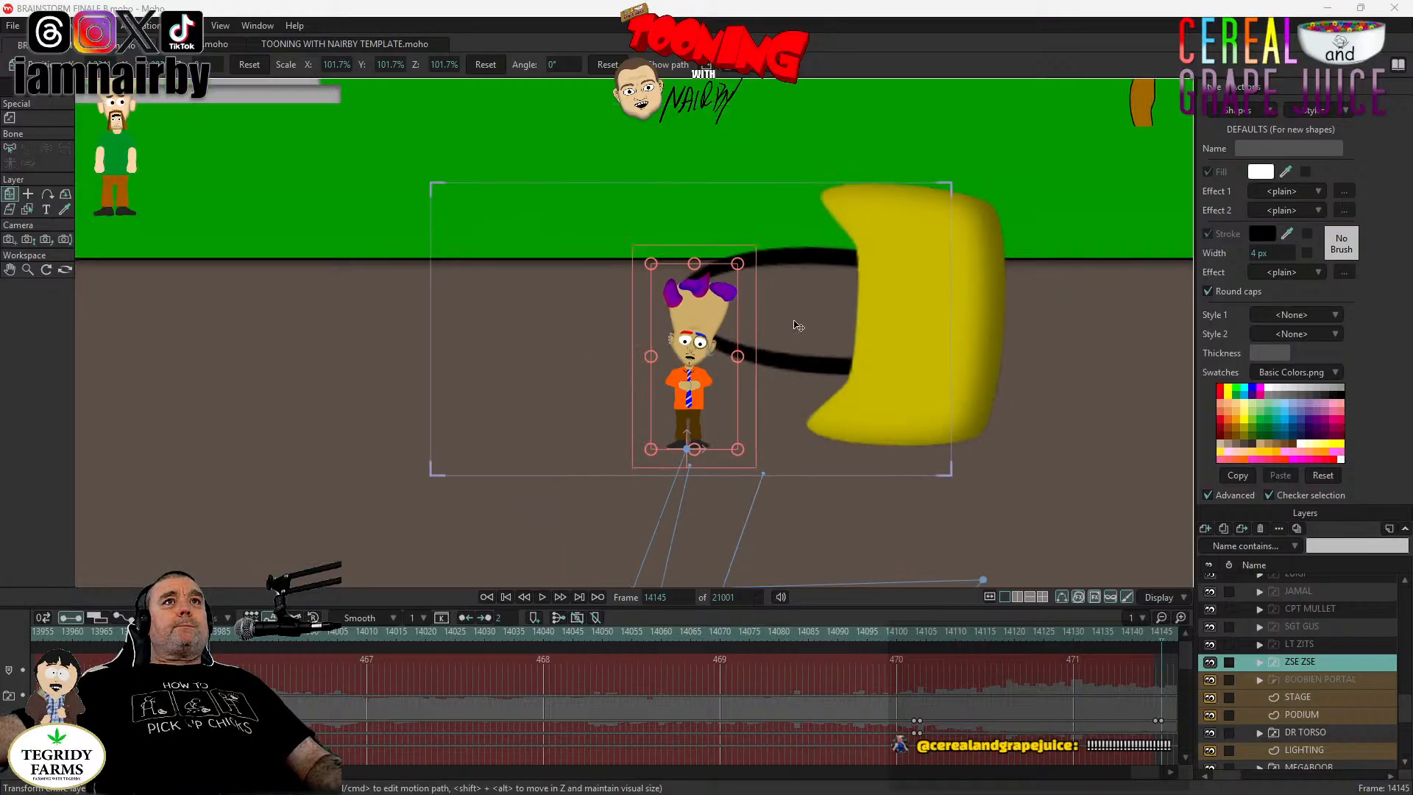
pyautogui.scroll(2, 798, 325)
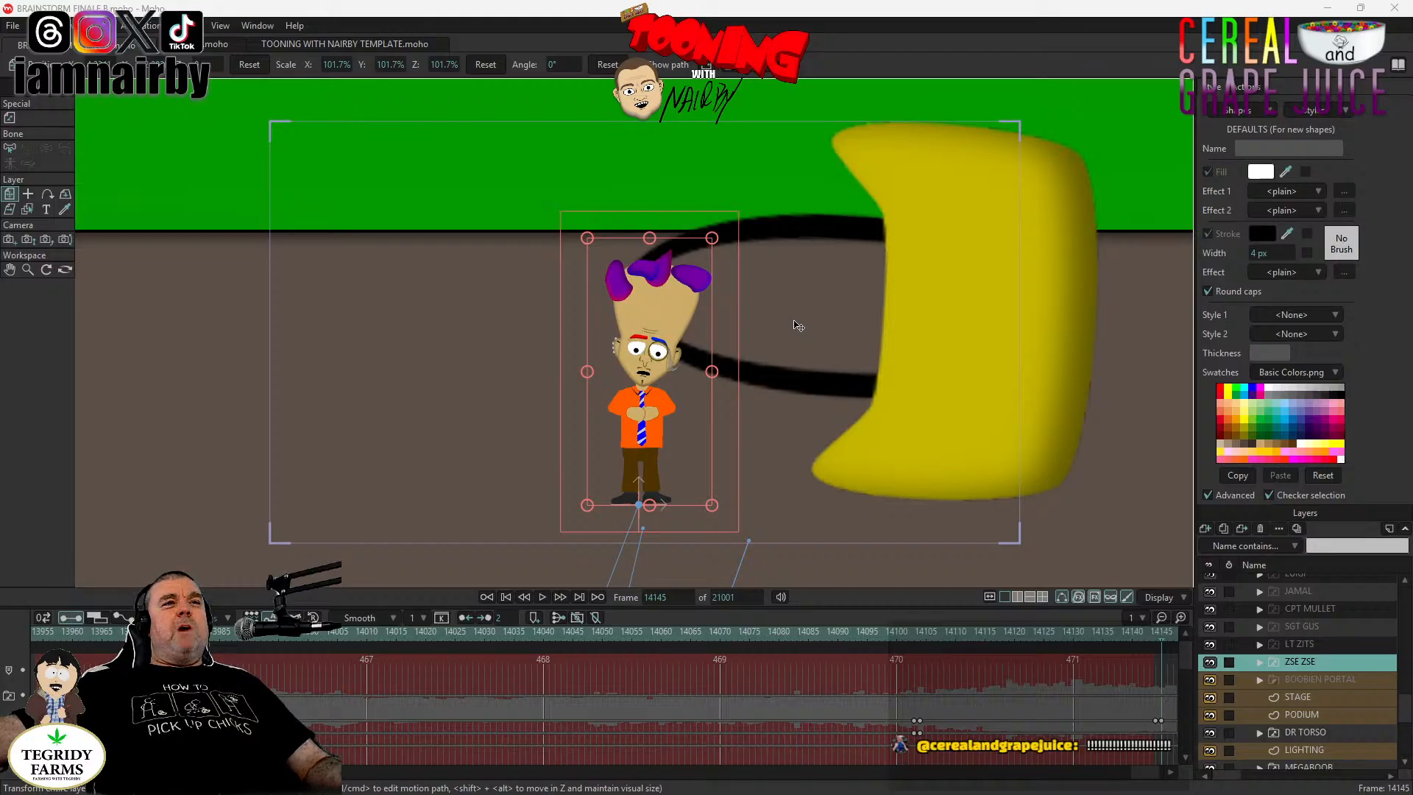
pyautogui.scroll(-2, 798, 325)
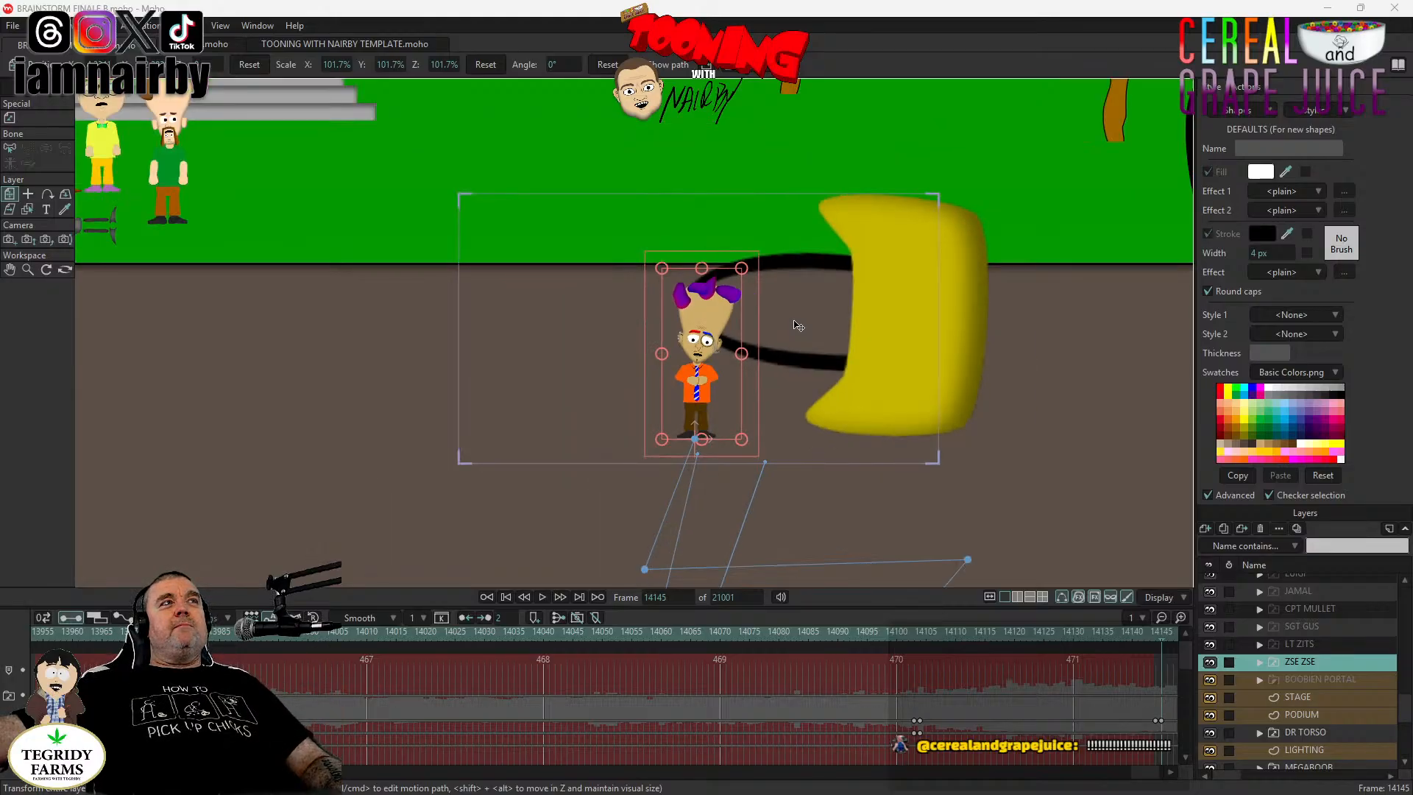
pyautogui.scroll(2, 798, 325)
pyautogui.scroll(-2, 832, 339)
pyautogui.scroll(1, 922, 335)
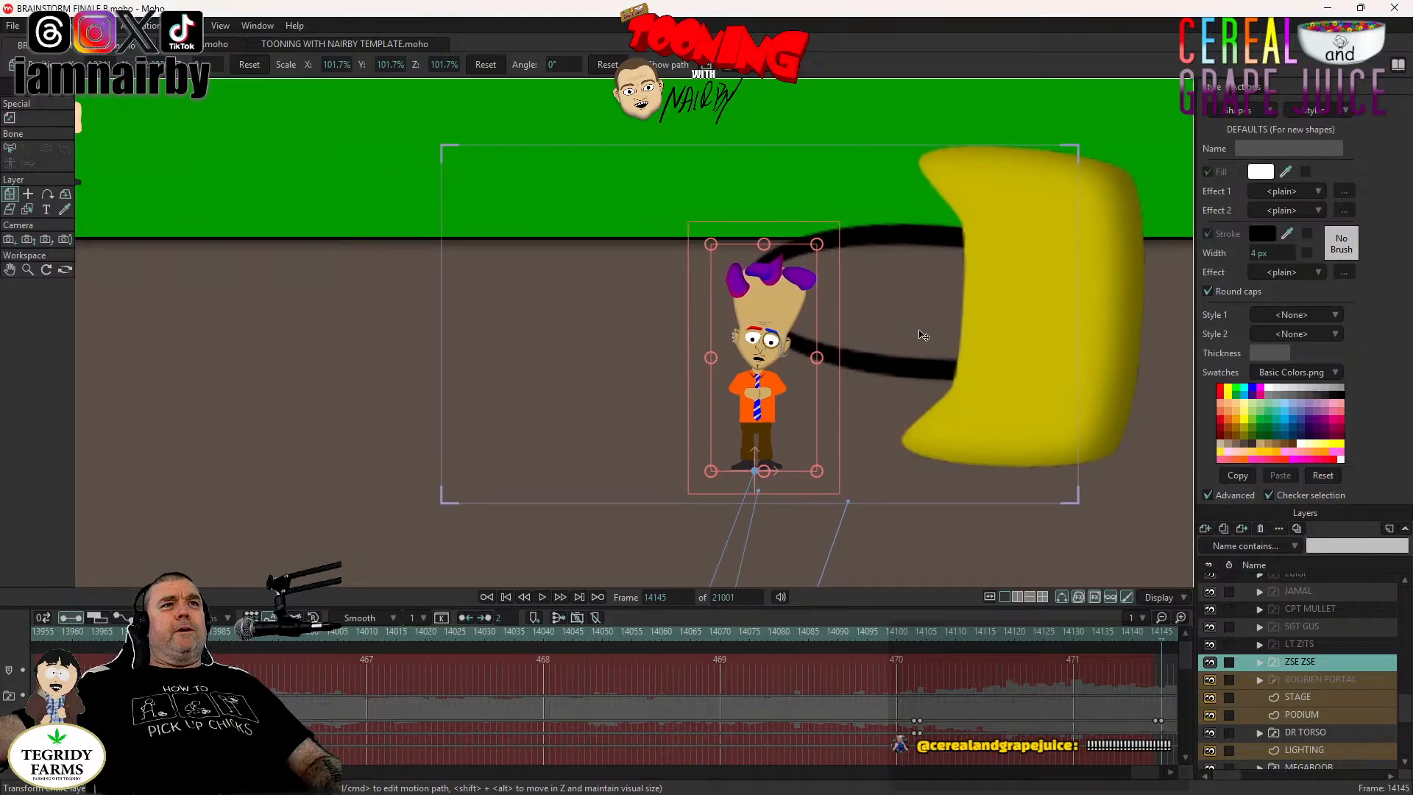
pyautogui.moveTo(869, 352); pyautogui.dragTo(863, 351)
pyautogui.scroll(2, 866, 356)
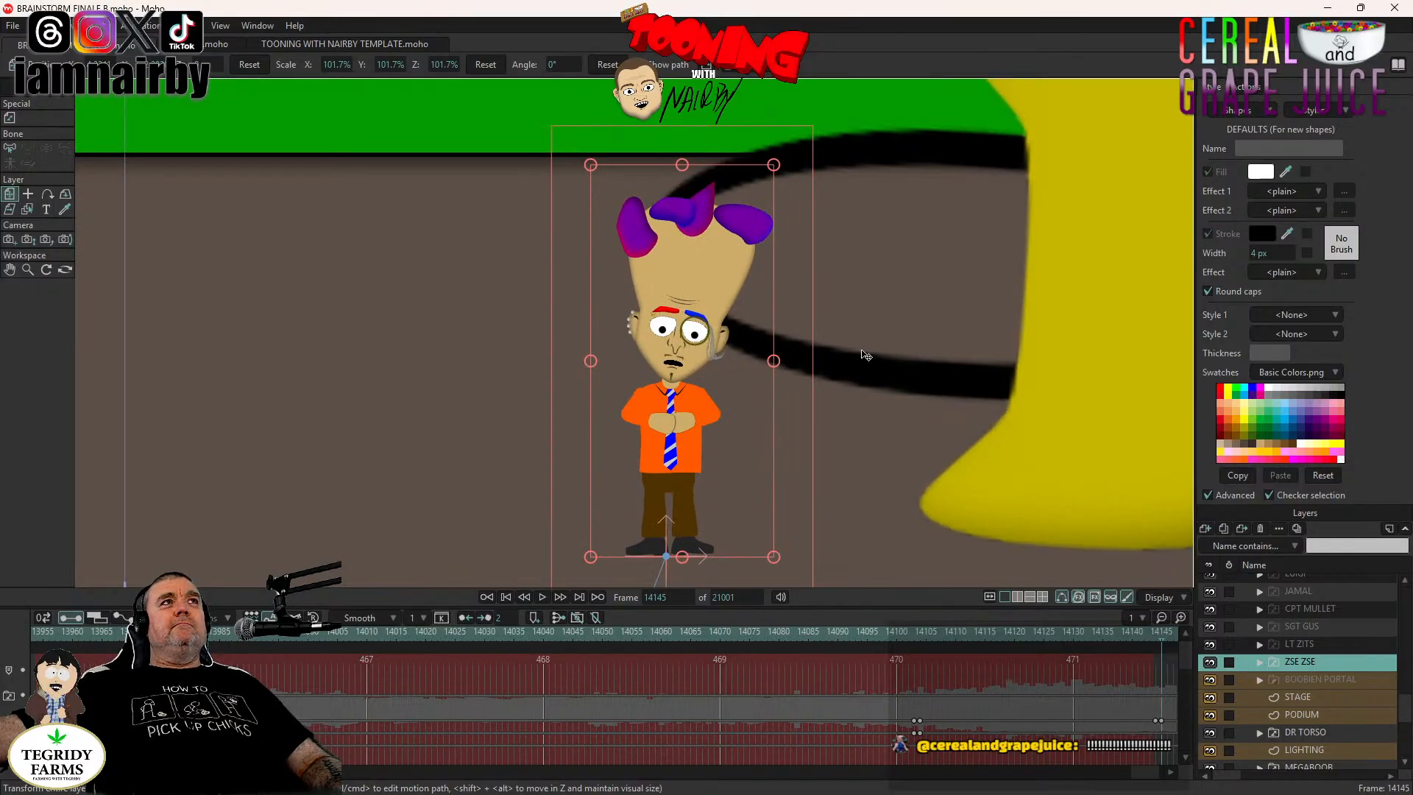
pyautogui.moveTo(866, 356); pyautogui.dragTo(815, 362)
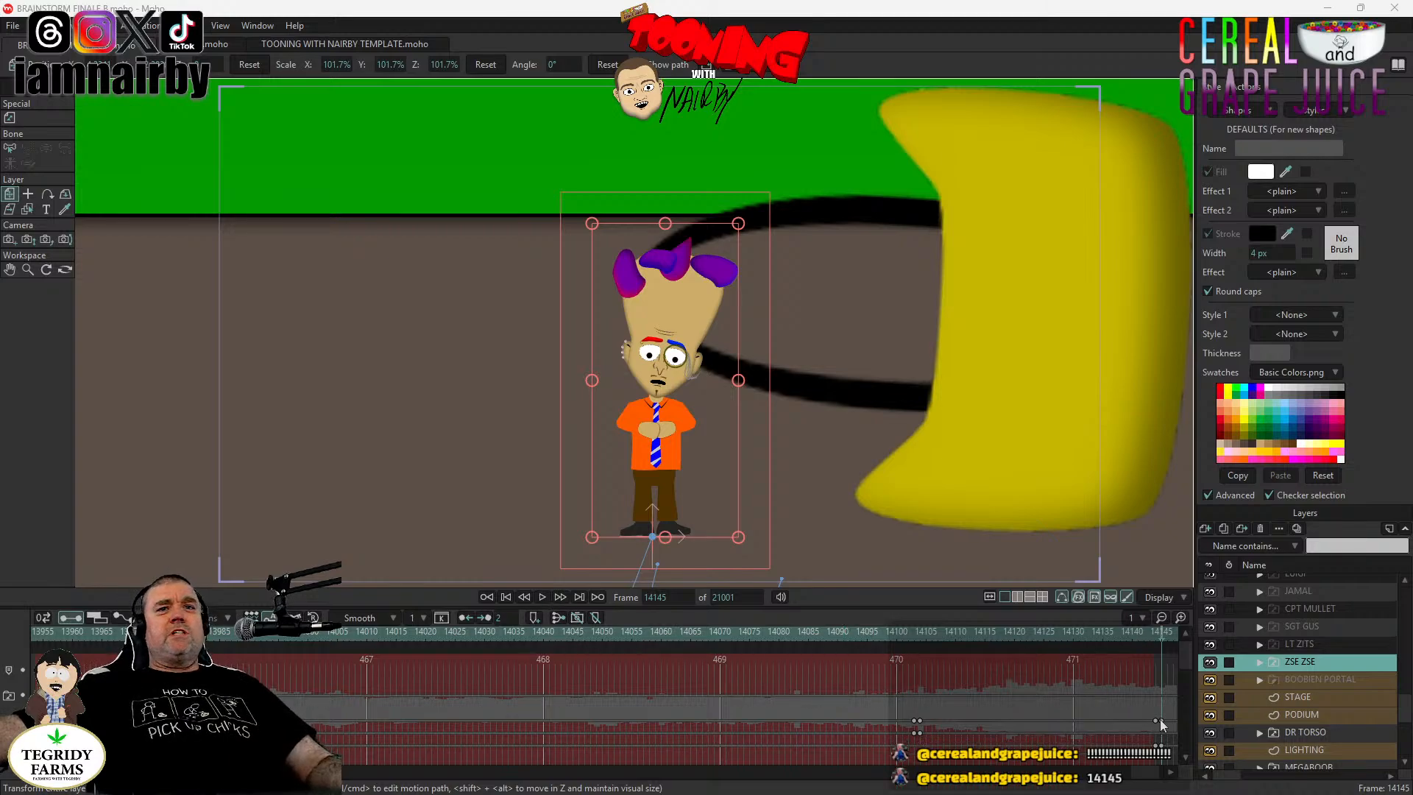
# Play back the animation from frame 13495 through the current shot, and return to frame 14145.
pyautogui.moveTo(1141, 773); pyautogui.dragTo(1119, 777)
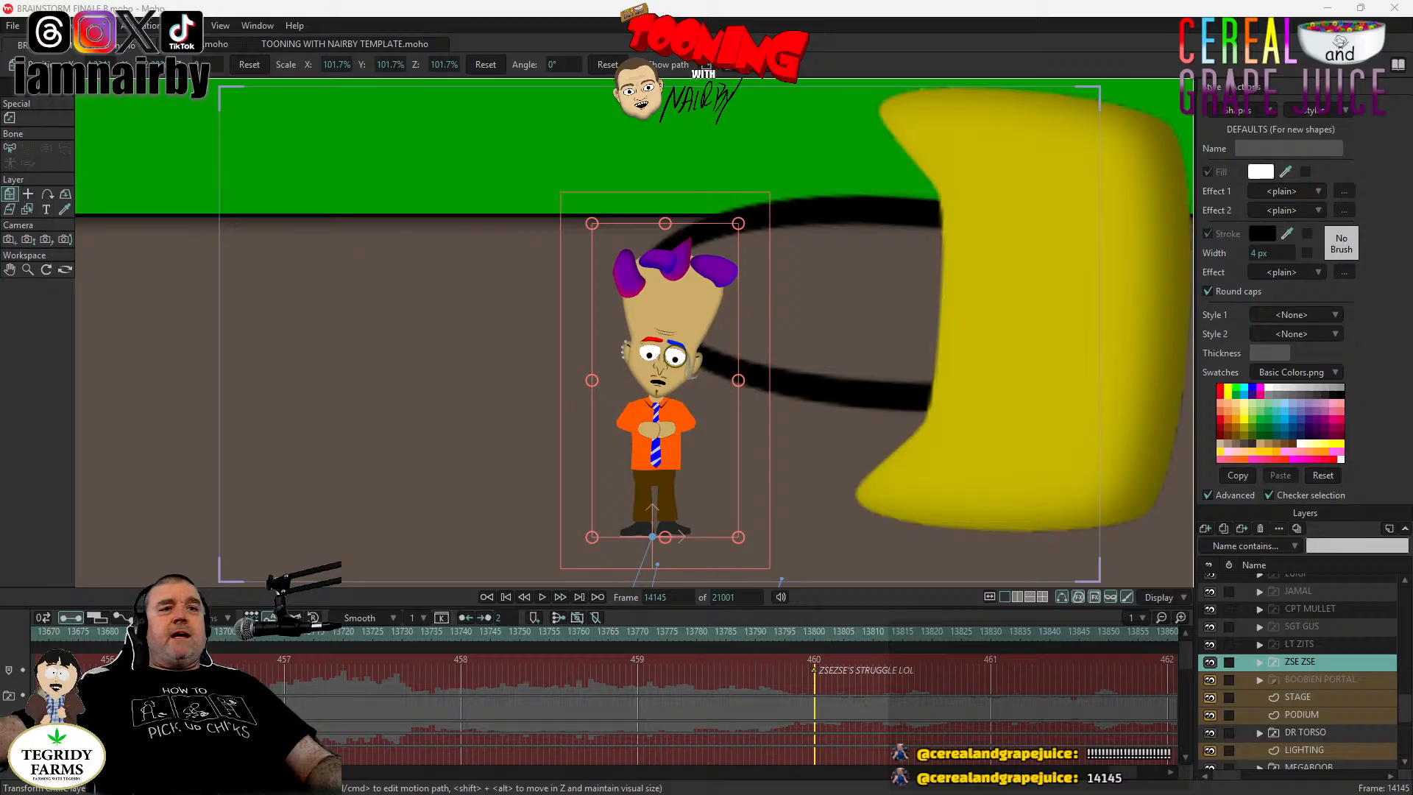
pyautogui.click(107, 632)
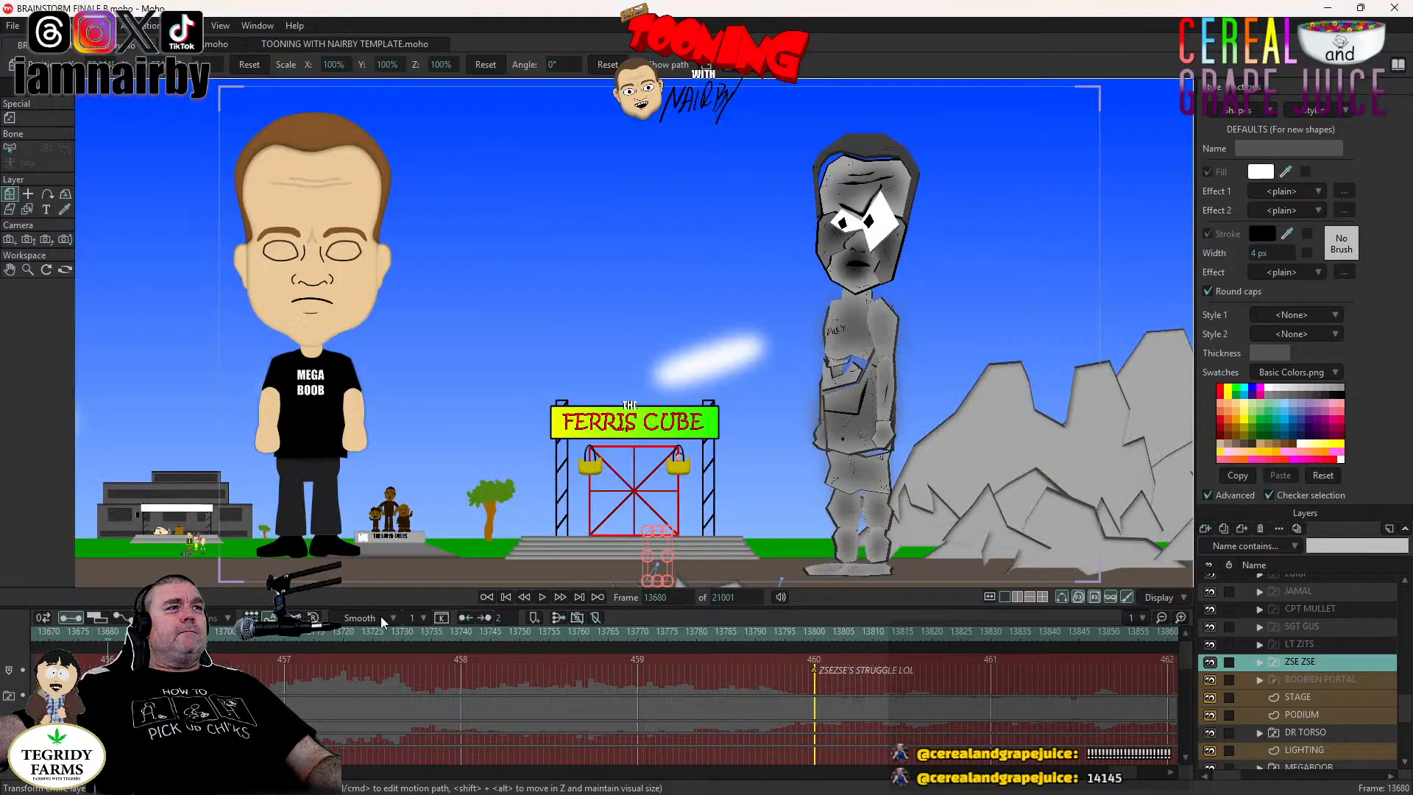
pyautogui.click(543, 596)
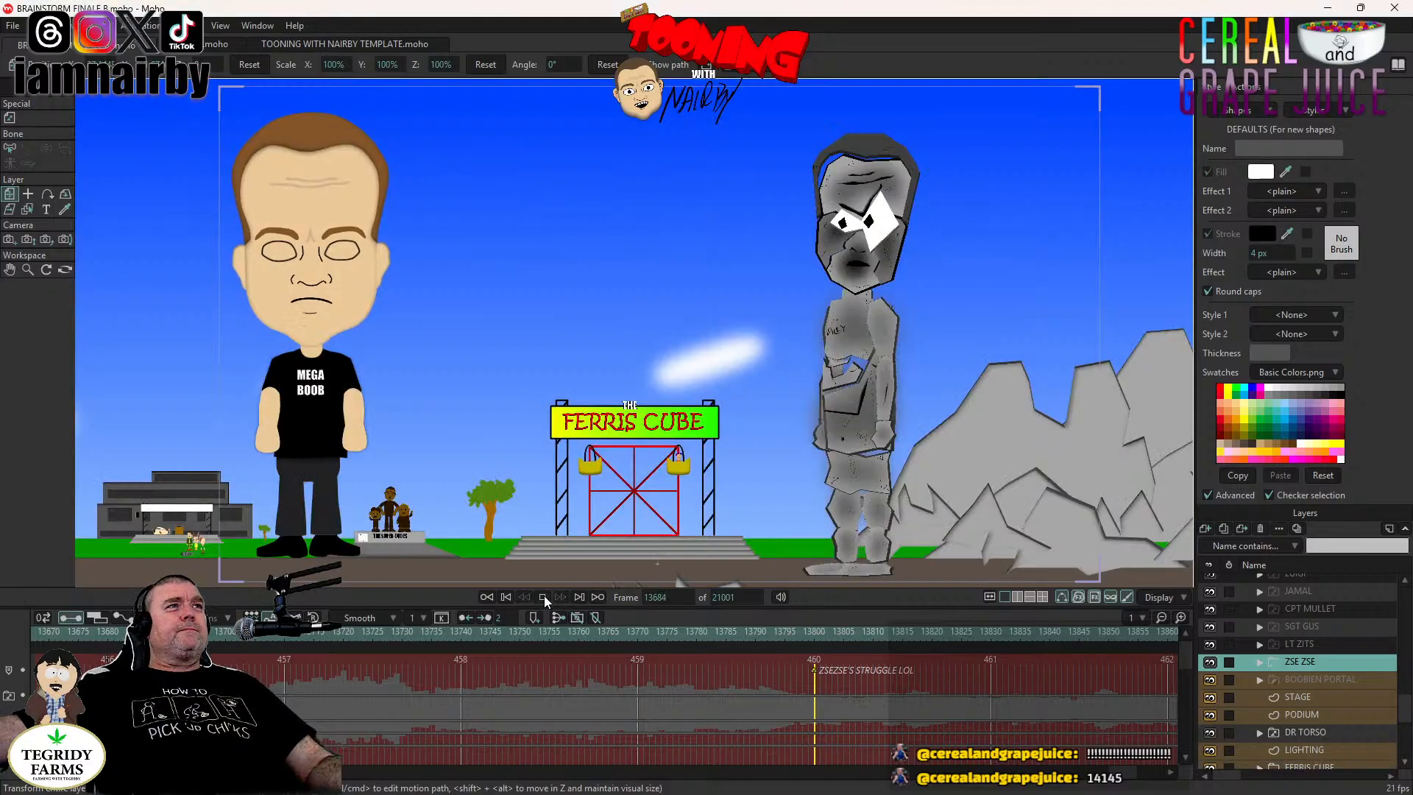
pyautogui.scroll(5, 817, 694)
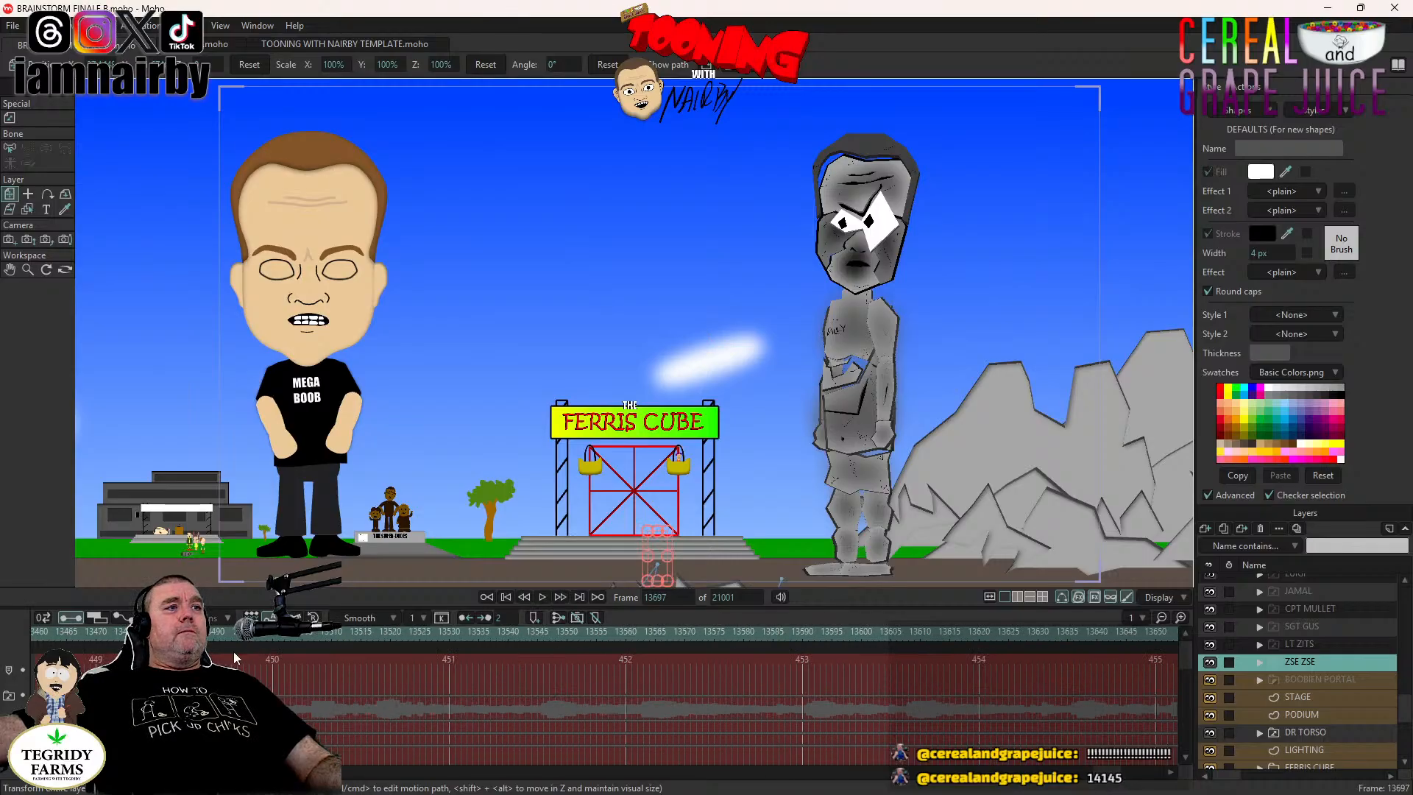
pyautogui.click(307, 632)
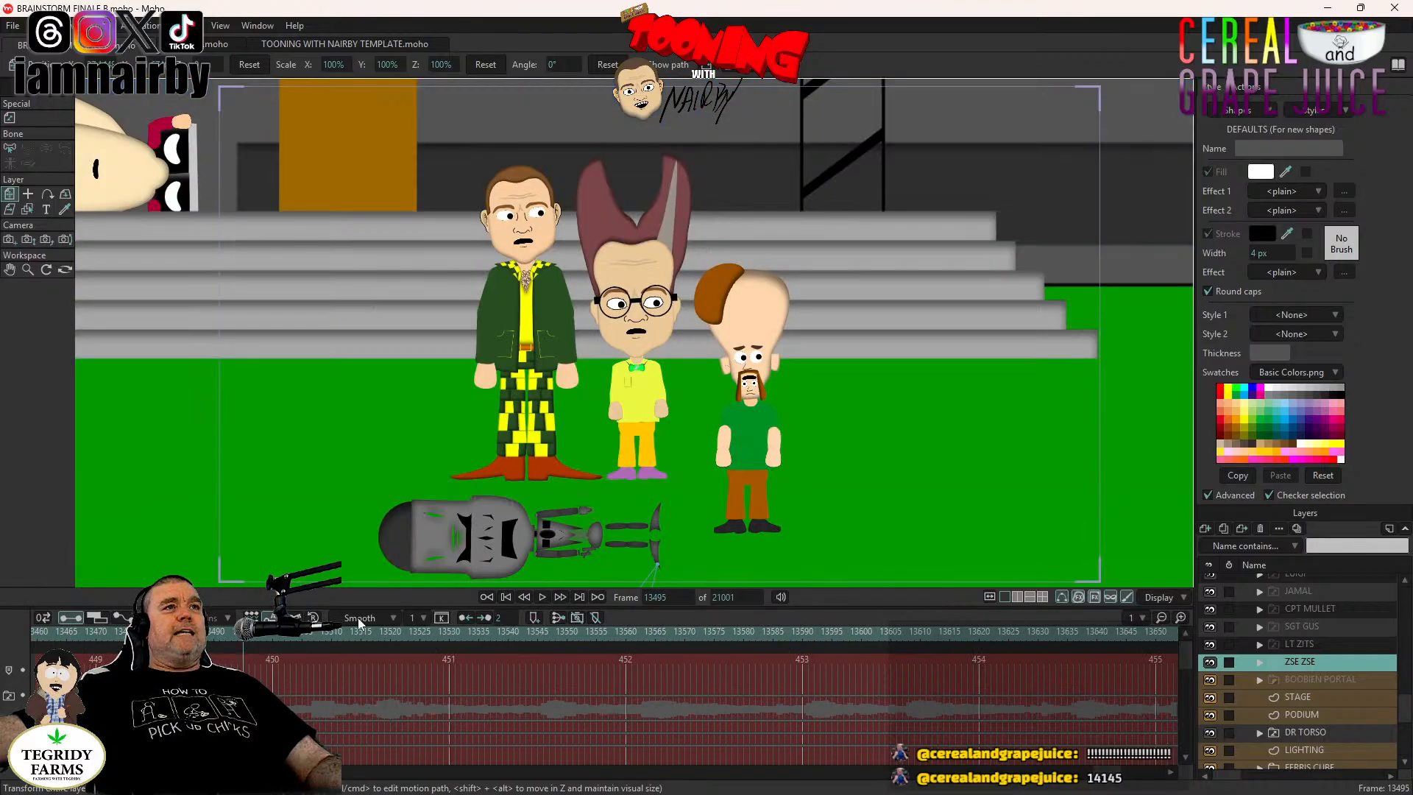
pyautogui.click(543, 597)
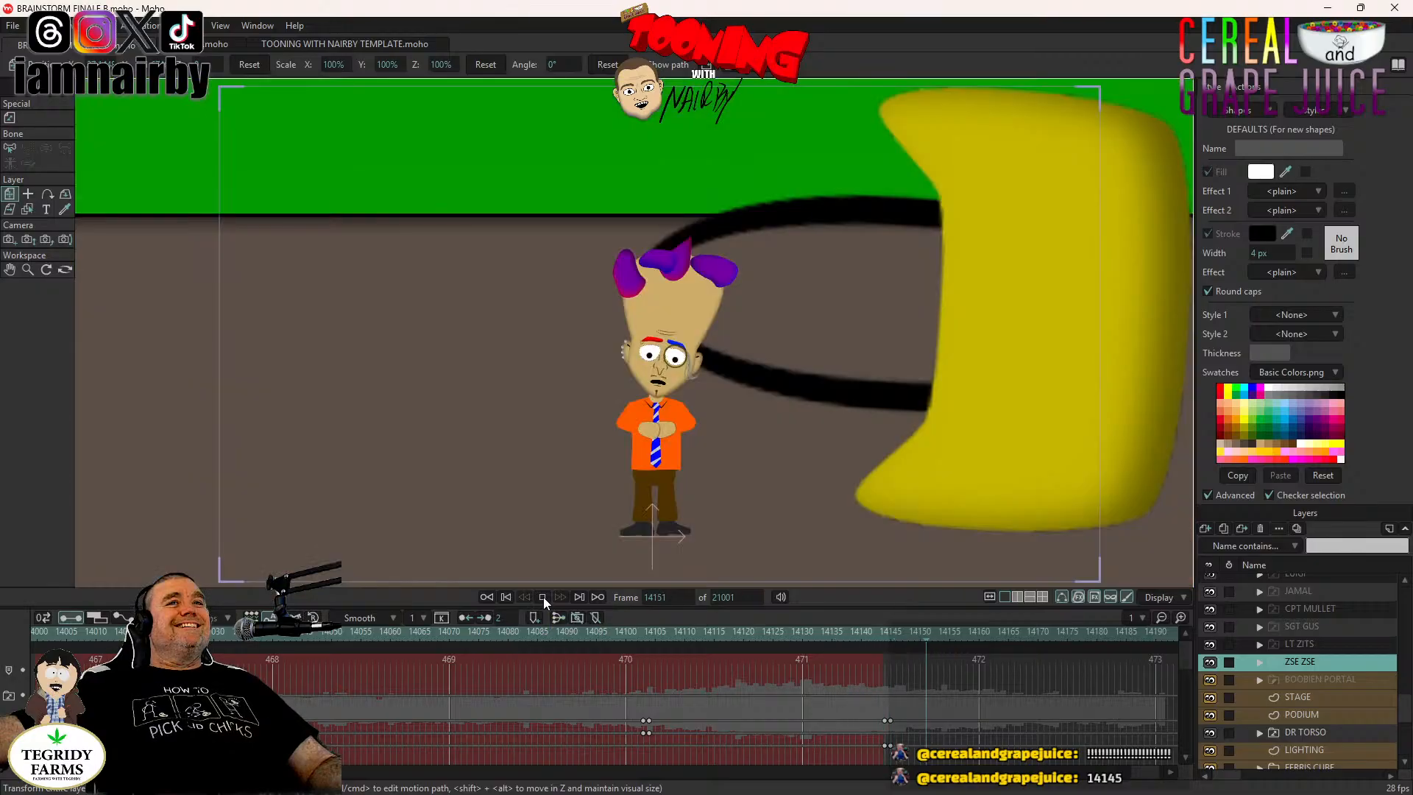
pyautogui.click(543, 597)
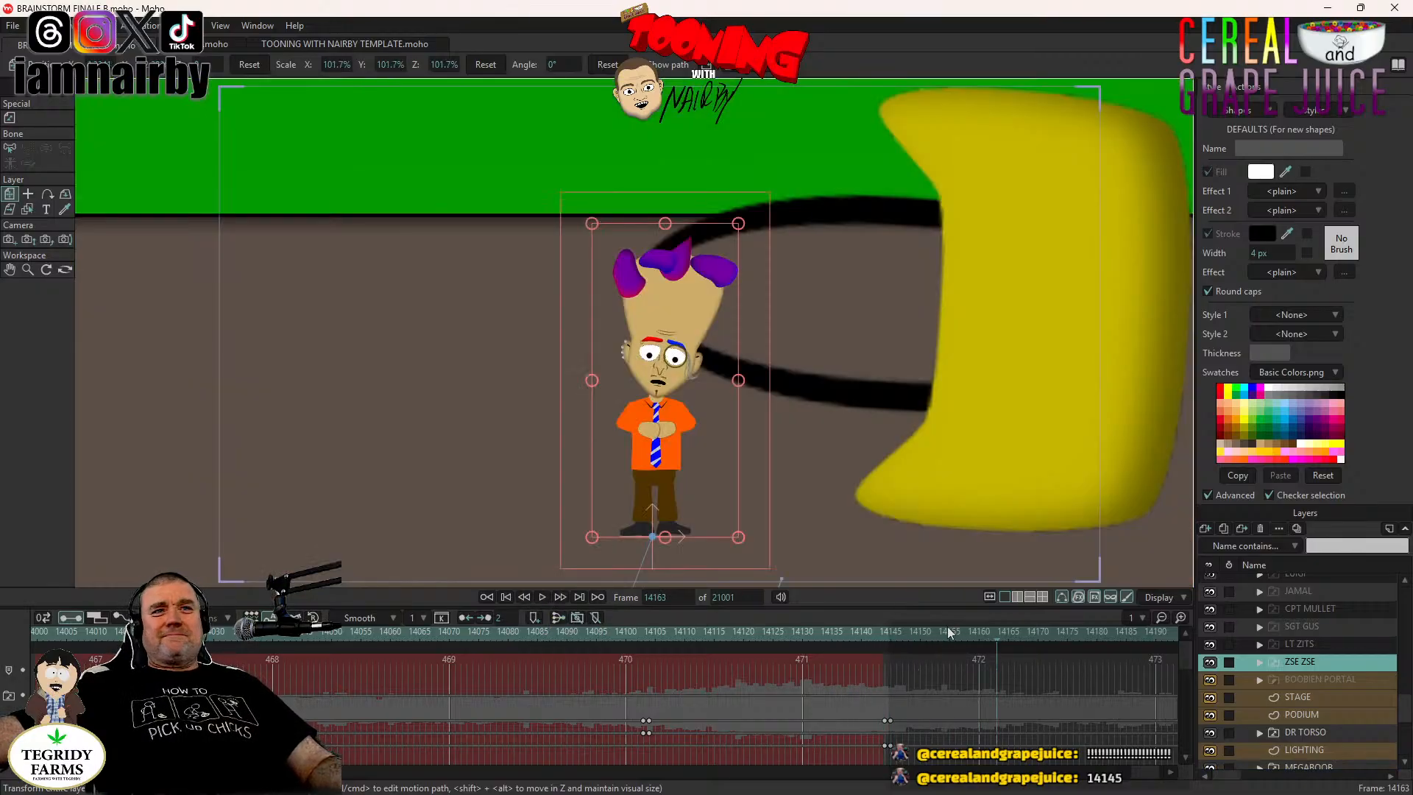
pyautogui.scroll(-2, 891, 676)
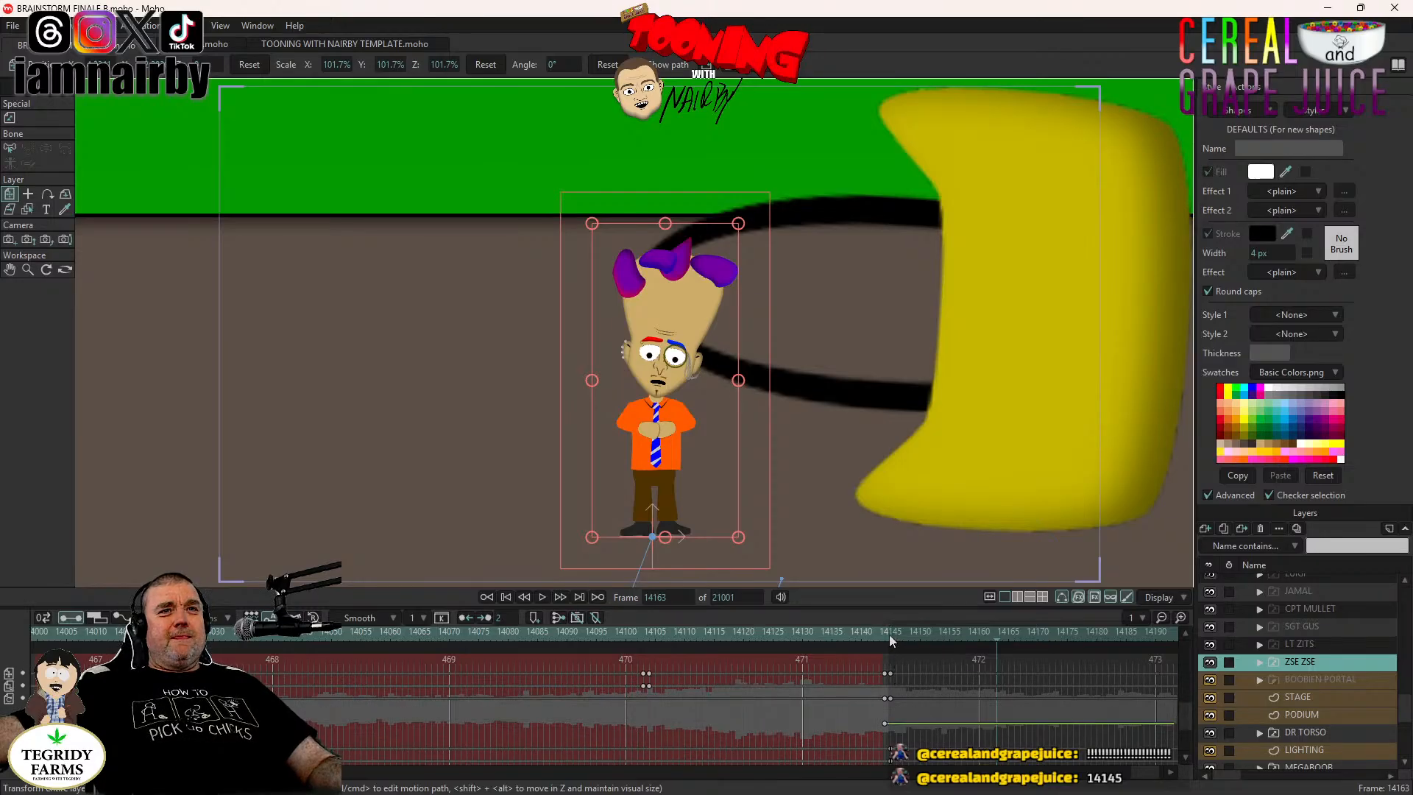
pyautogui.click(889, 634)
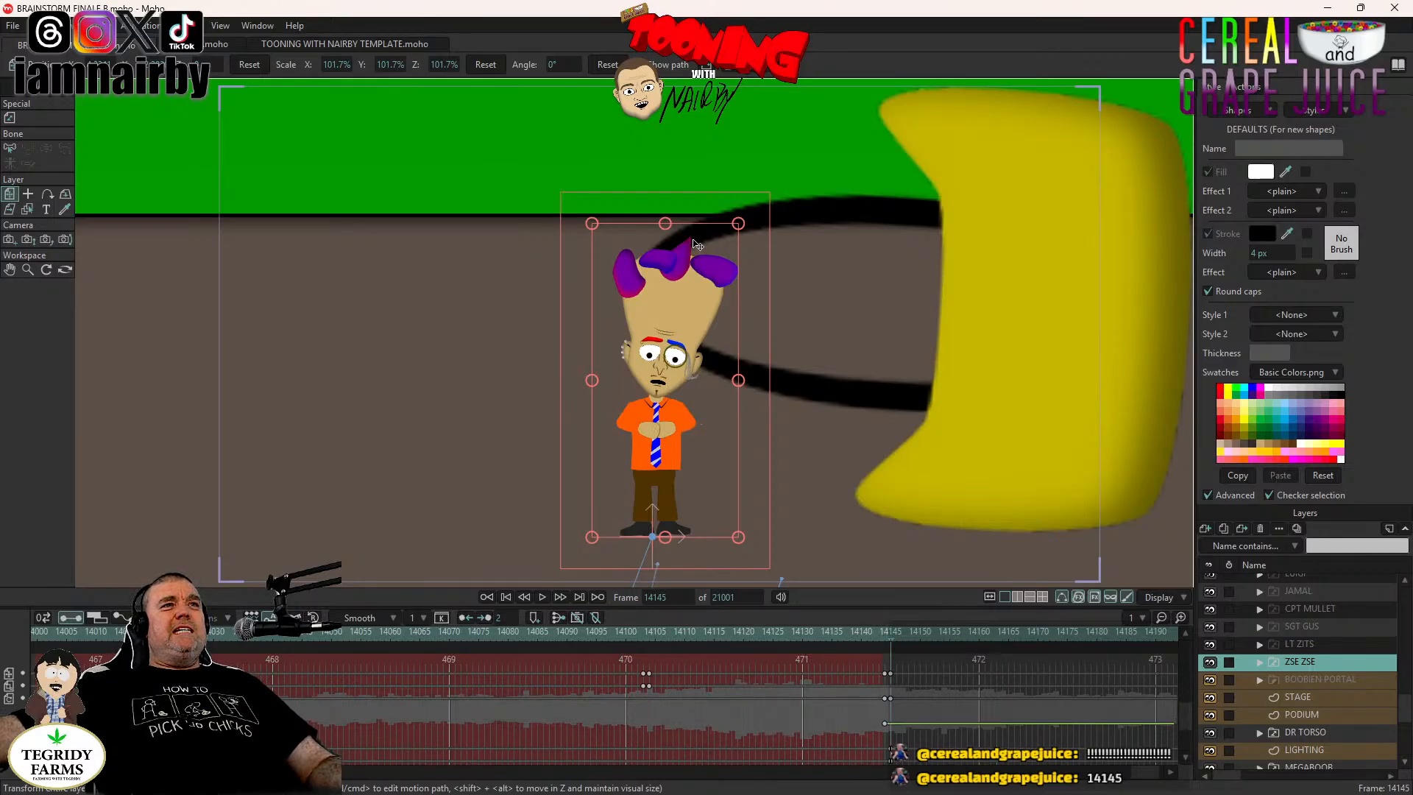
# Review the Ferris Cube shot from frame 13842, pausing at the basket throw and catch, and return to frame 14145.
pyautogui.scroll(-4, 904, 390)
pyautogui.click(178, 634)
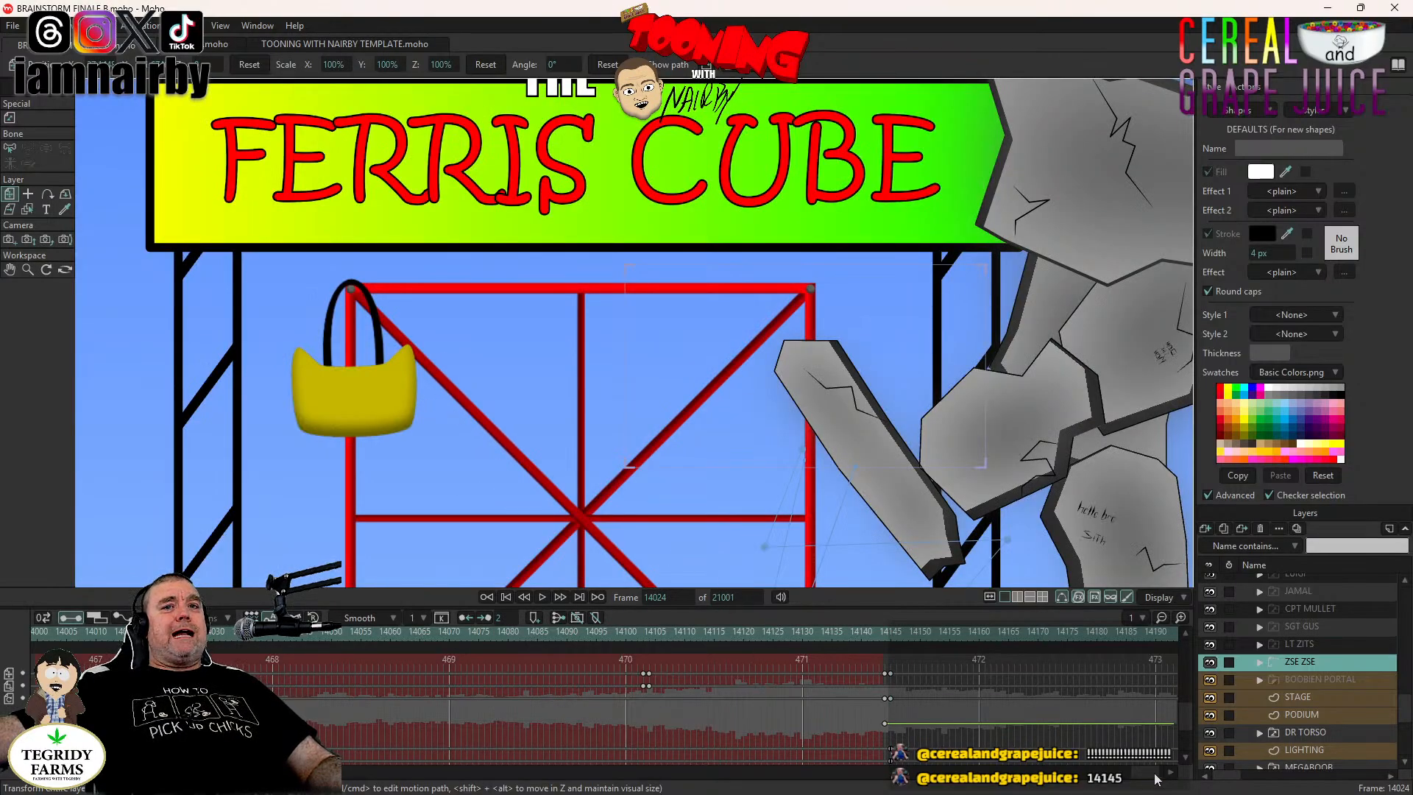
pyautogui.moveTo(1140, 777); pyautogui.dragTo(1126, 778)
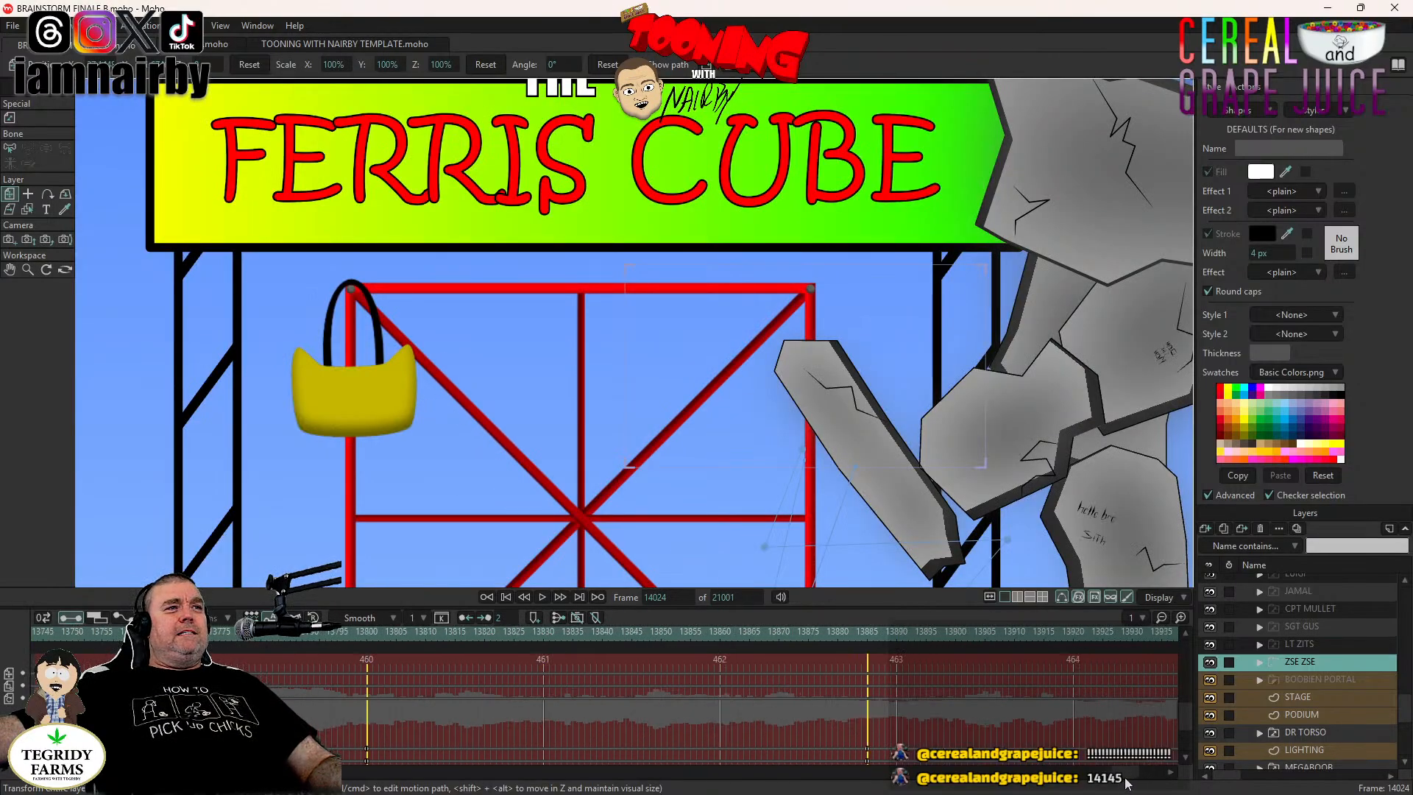
pyautogui.click(615, 637)
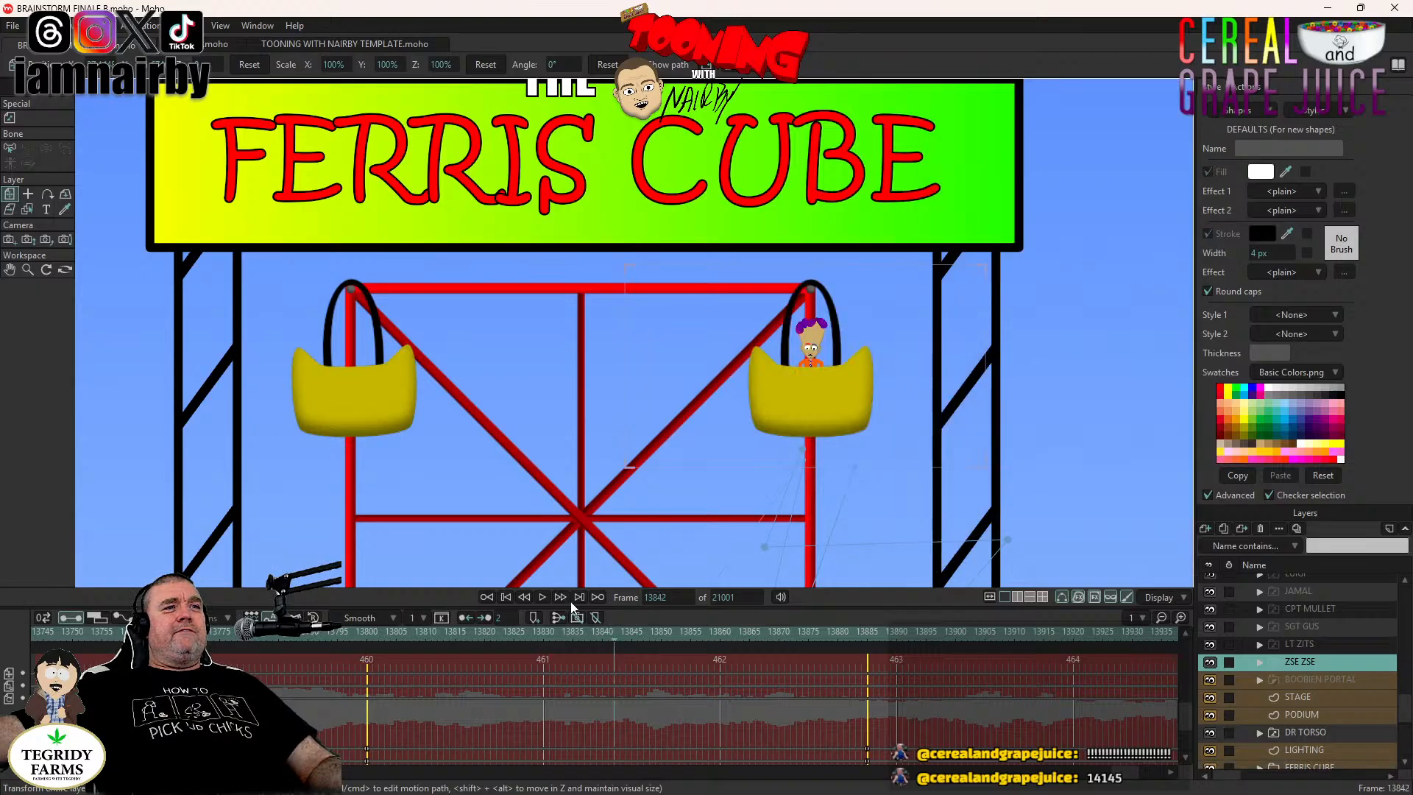
pyautogui.click(544, 598)
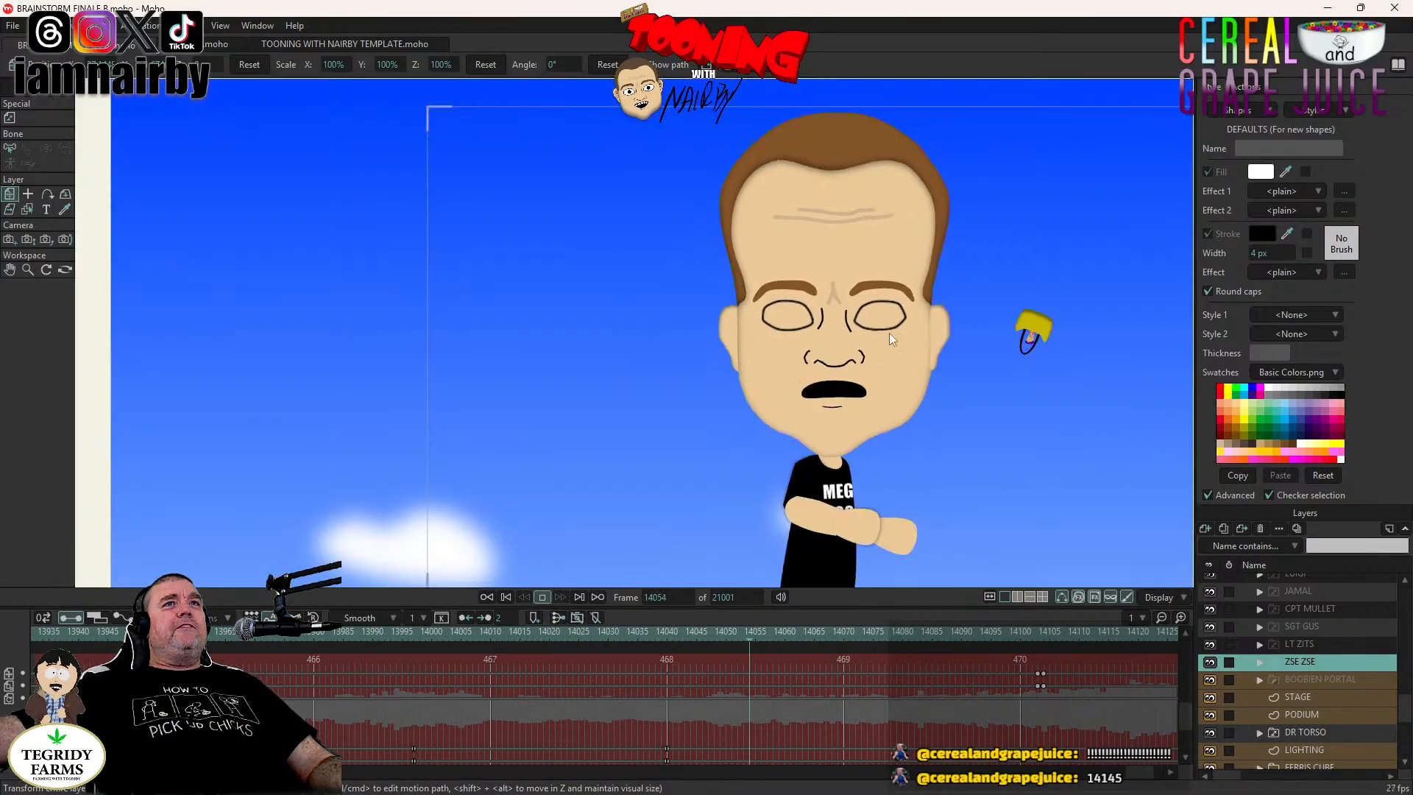
pyautogui.press('space')
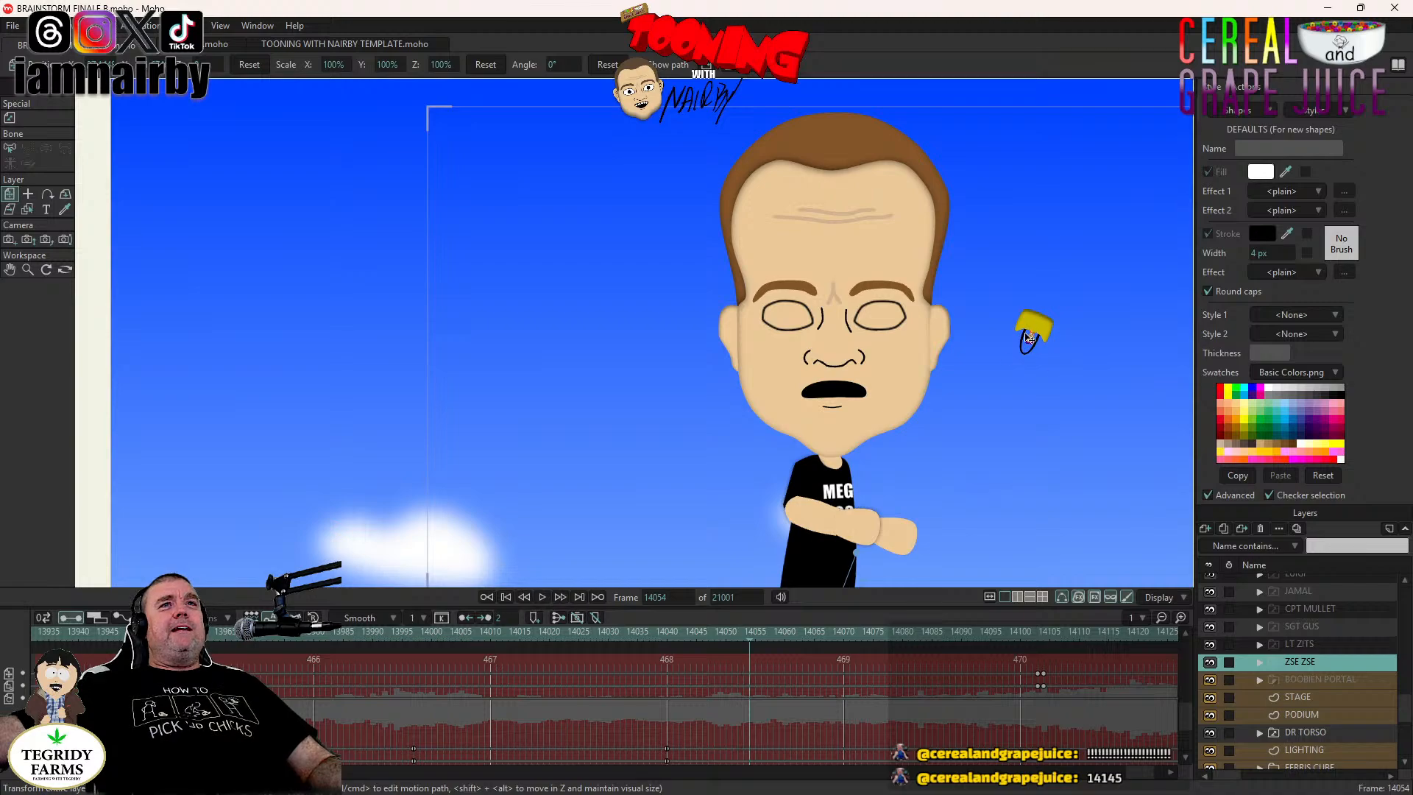
pyautogui.click(542, 596)
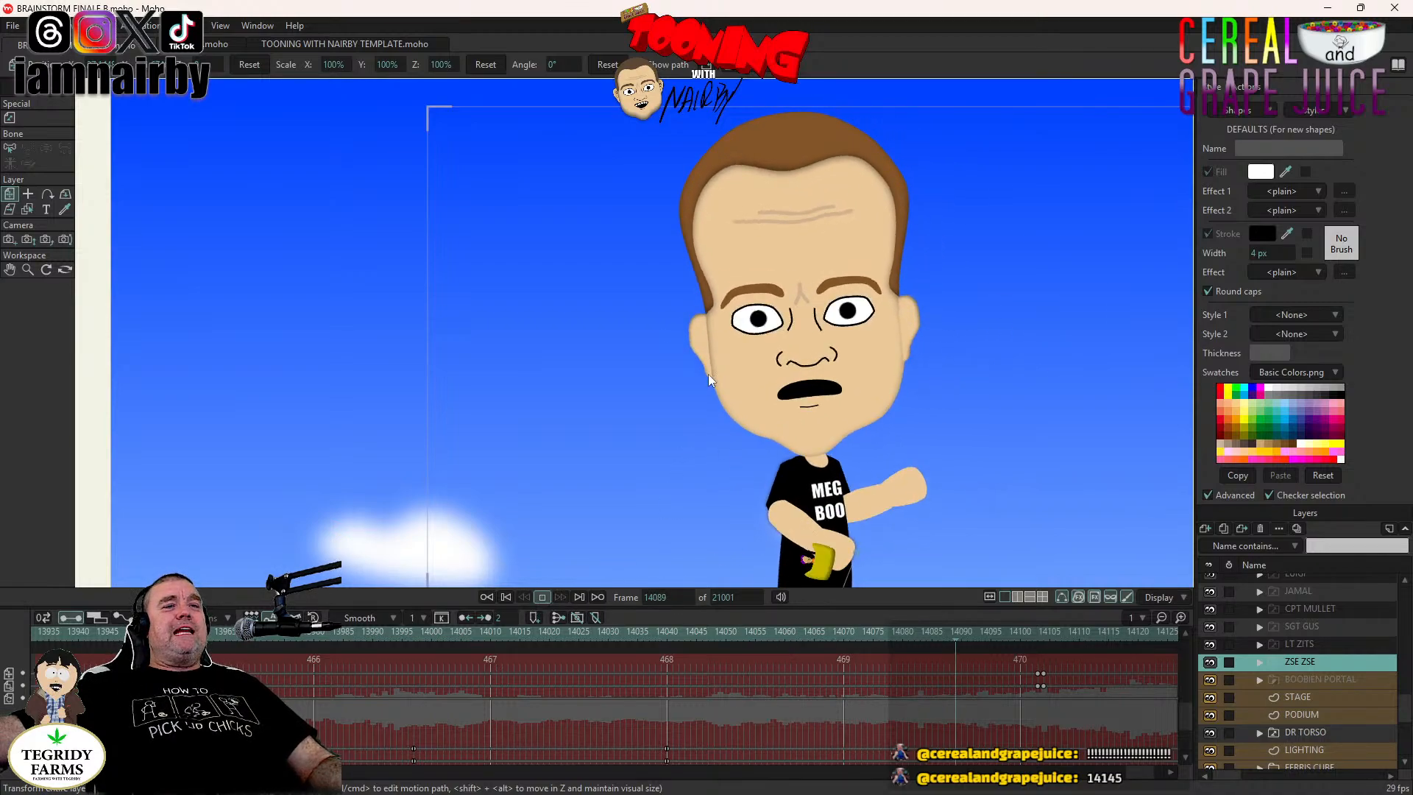
pyautogui.press('space')
pyautogui.click(541, 596)
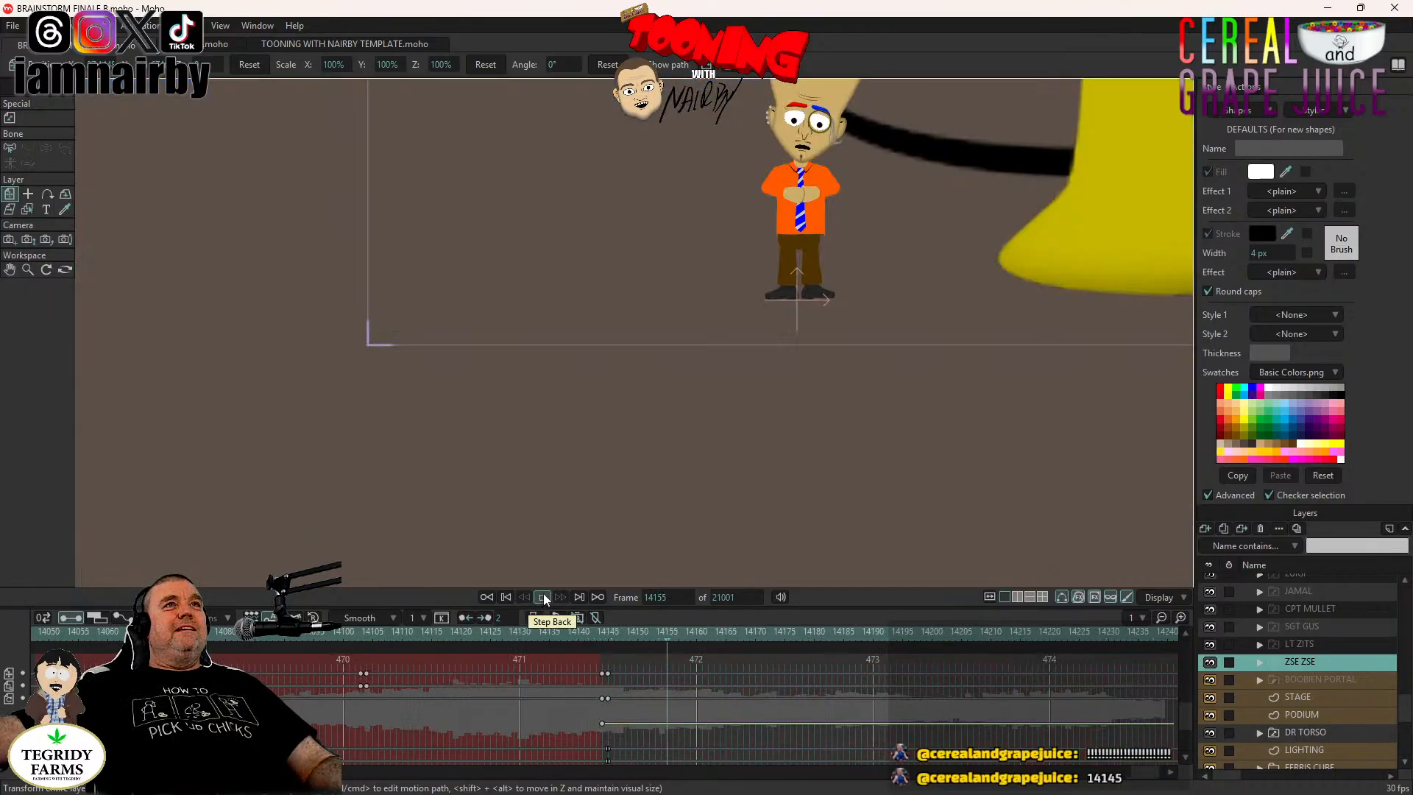
pyautogui.click(543, 596)
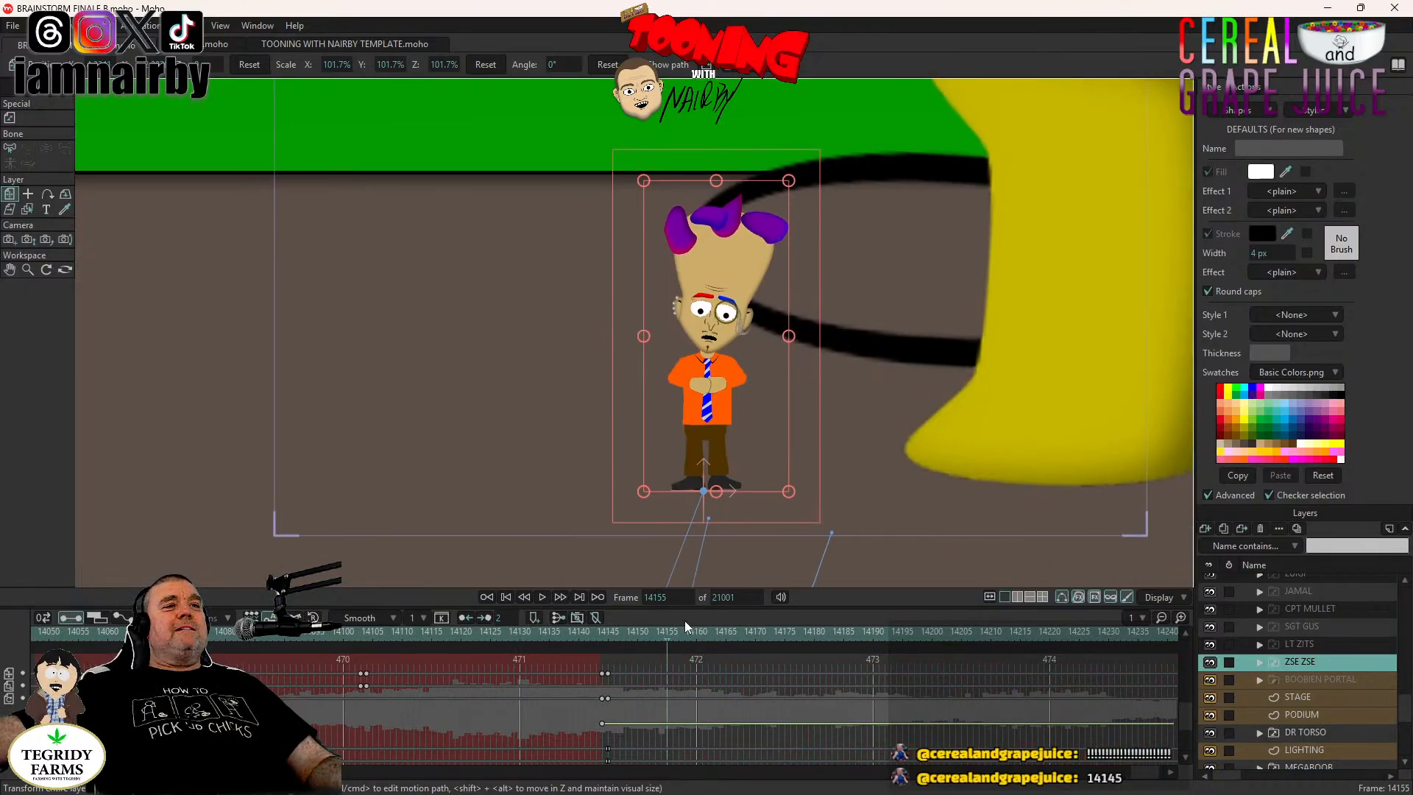
pyautogui.click(611, 633)
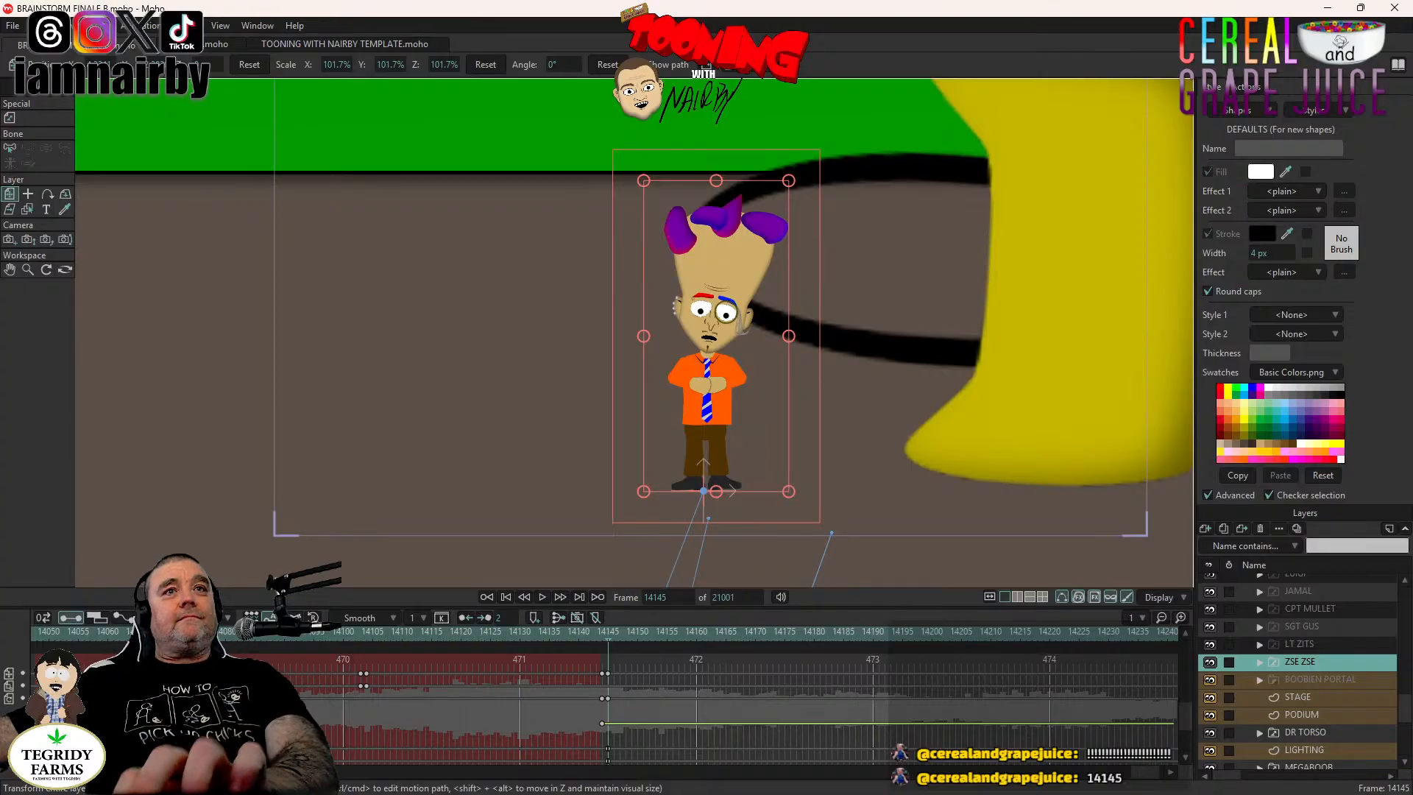
# Expand the ZSE ZSE layer and its ZSEZSE group, and preview the animation onward from frame 14145.
pyautogui.click(1259, 662)
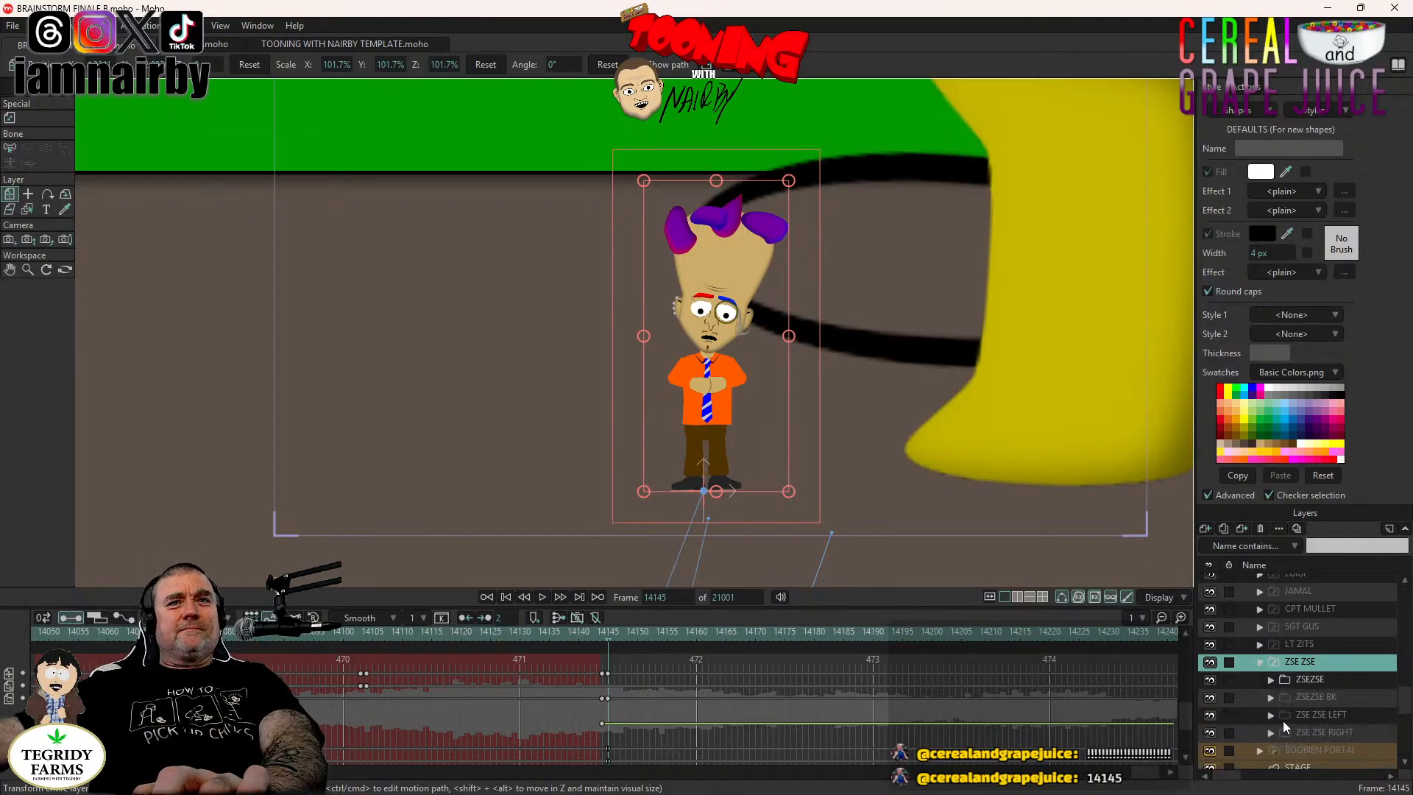
pyautogui.click(1270, 680)
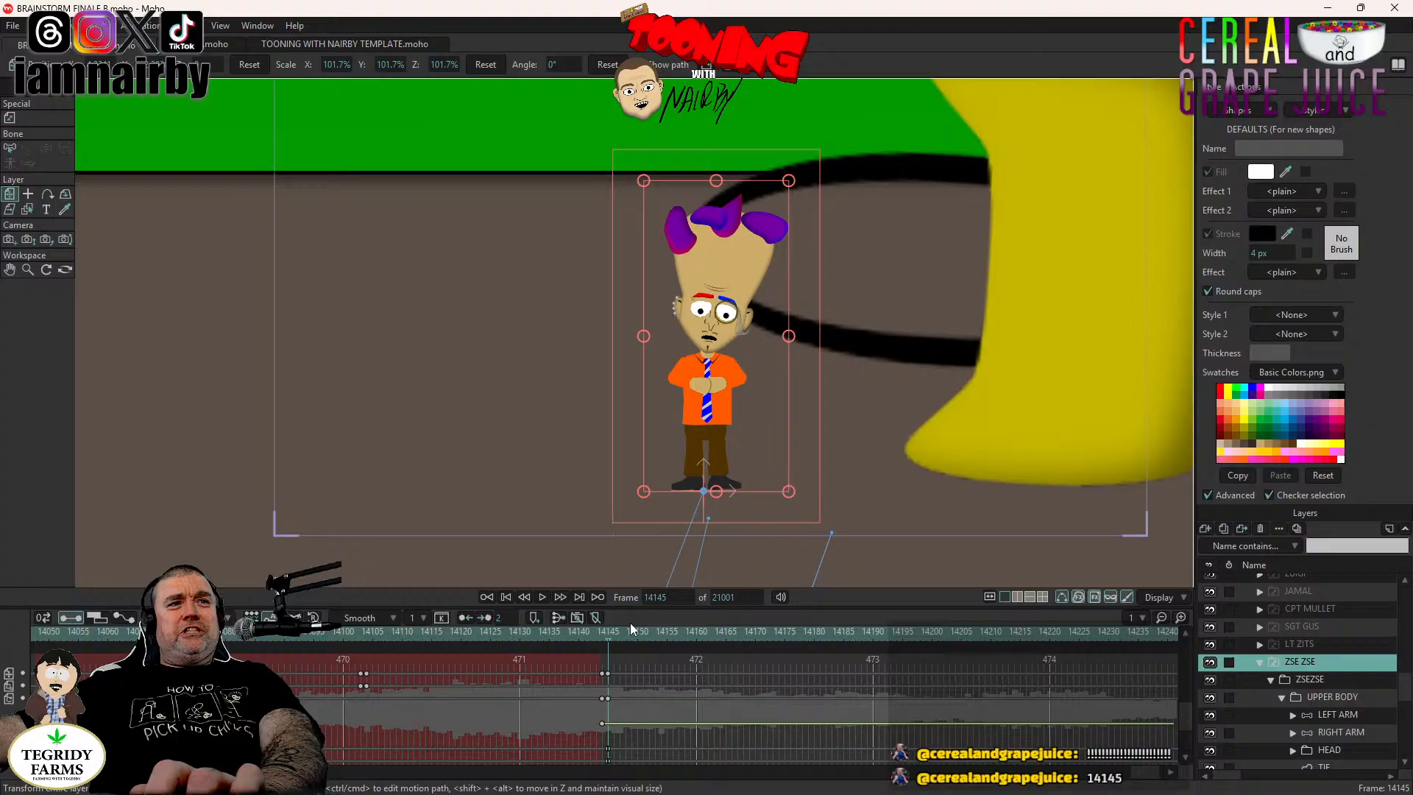
pyautogui.click(543, 598)
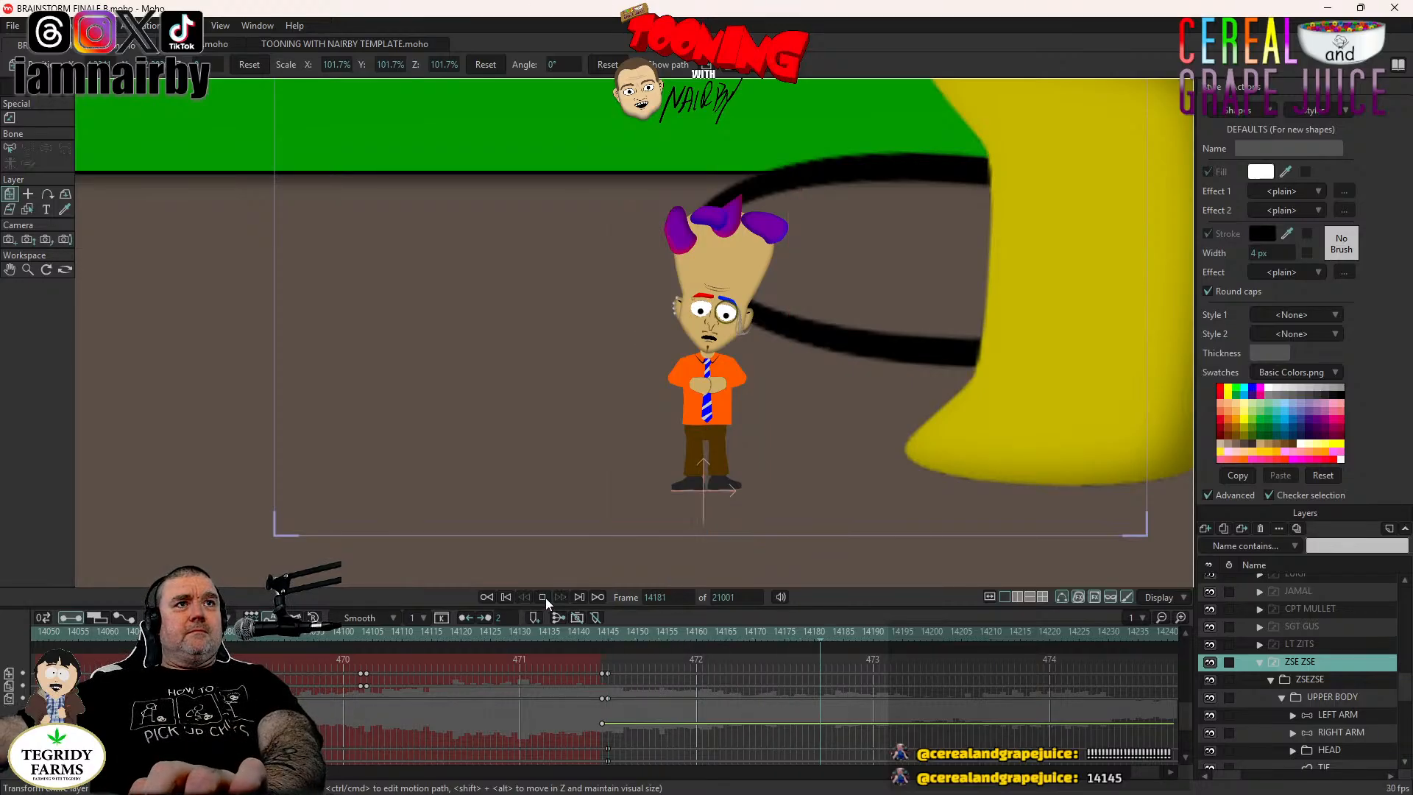
pyautogui.press('space')
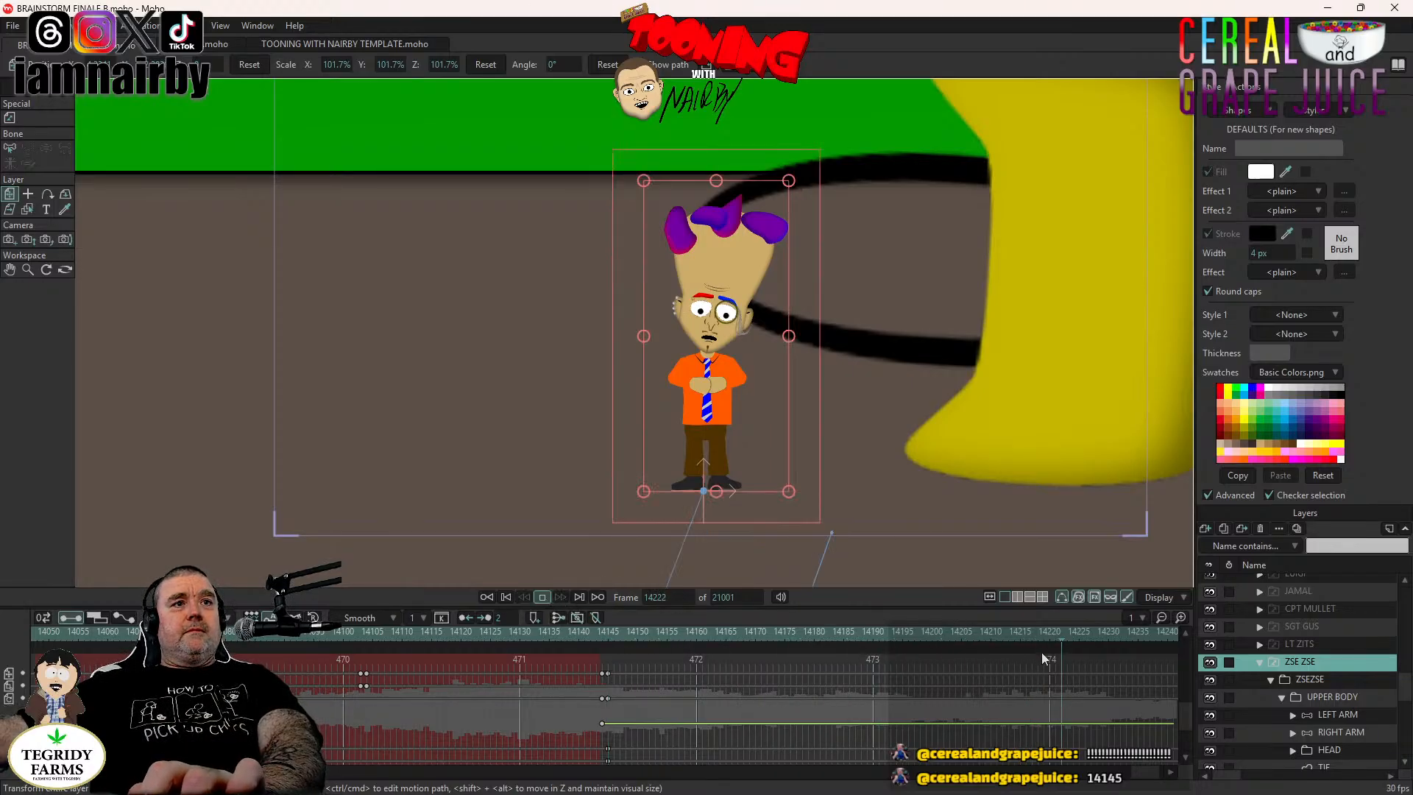
# Copy the keyframes at frame 13885 and paste them at frame 14220.
pyautogui.click(1050, 634)
pyautogui.scroll(-1, 1096, 700)
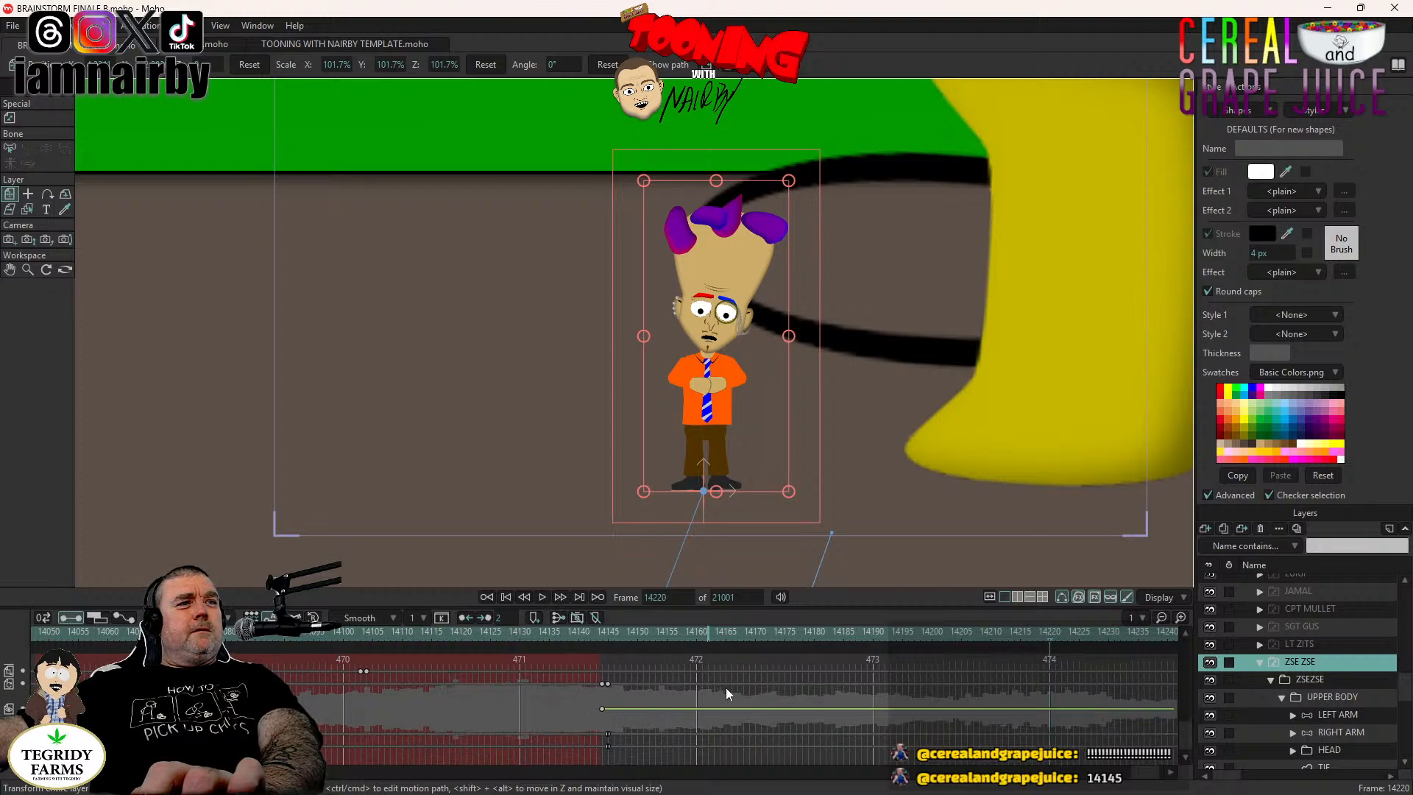
pyautogui.moveTo(1133, 772); pyautogui.dragTo(1124, 772)
pyautogui.moveTo(388, 720); pyautogui.dragTo(365, 767)
pyautogui.hotkey('ctrl', 'c')
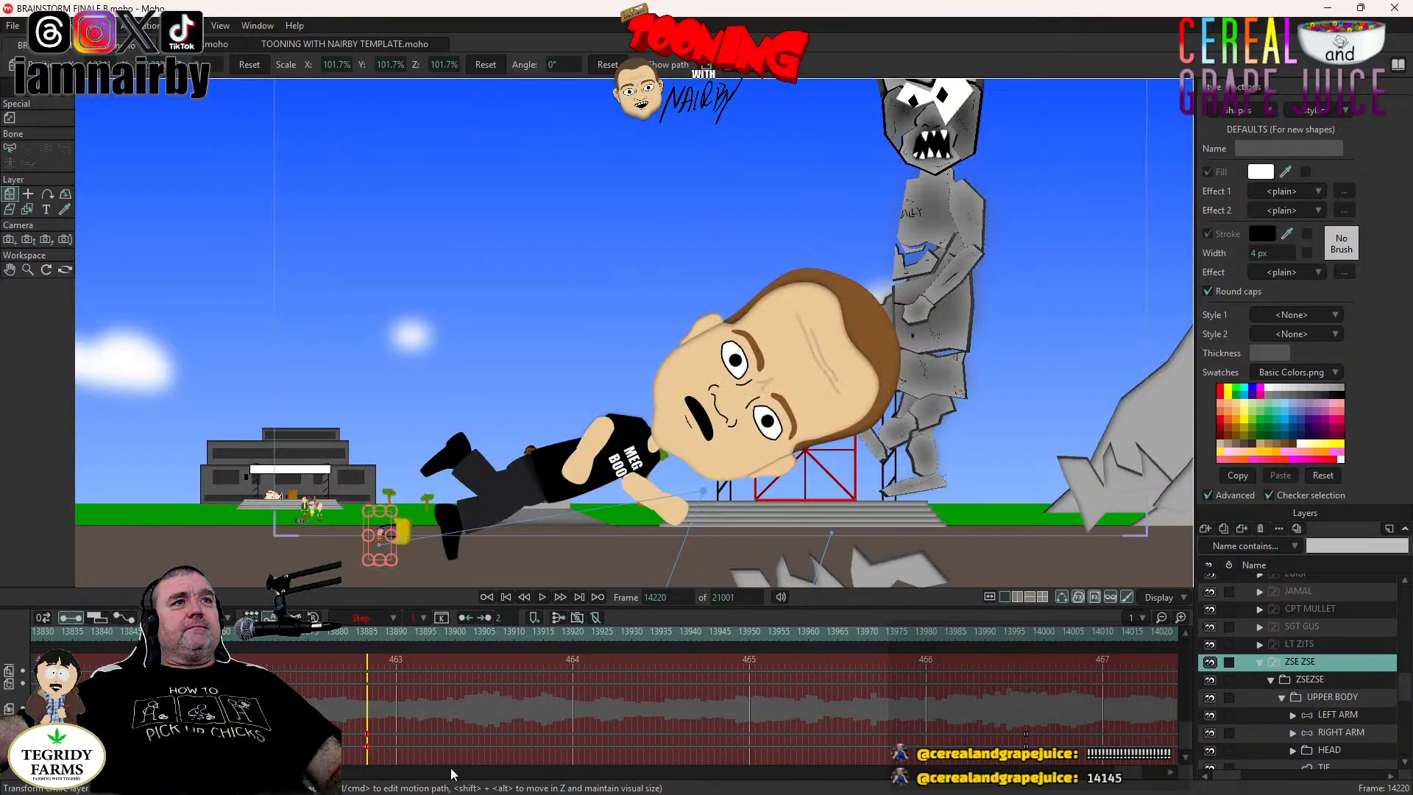
pyautogui.press('Delete')
# Return to frame 14145 and expand the HEAD group inside ZSE ZSE's upper body.
pyautogui.moveTo(1127, 769); pyautogui.dragTo(1141, 777)
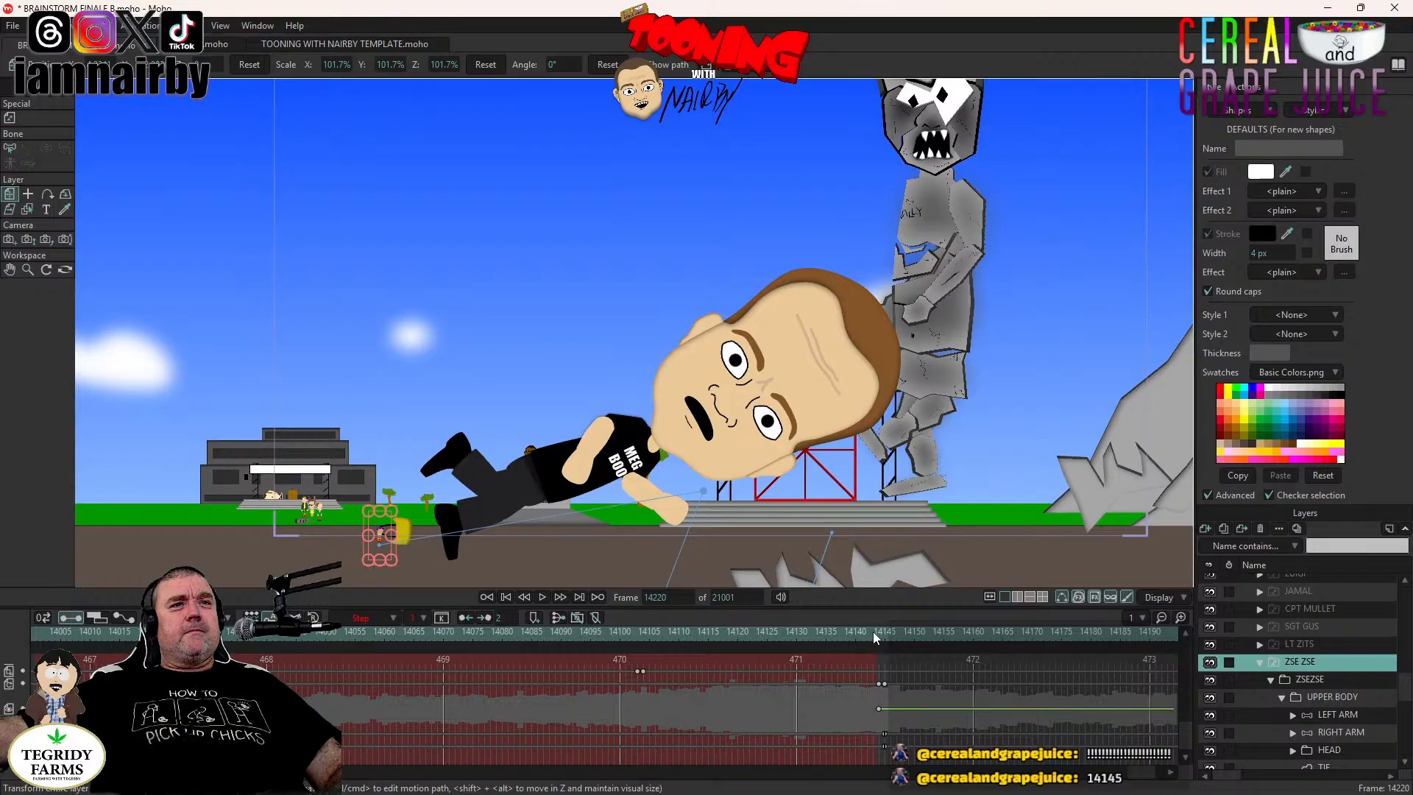
pyautogui.click(883, 632)
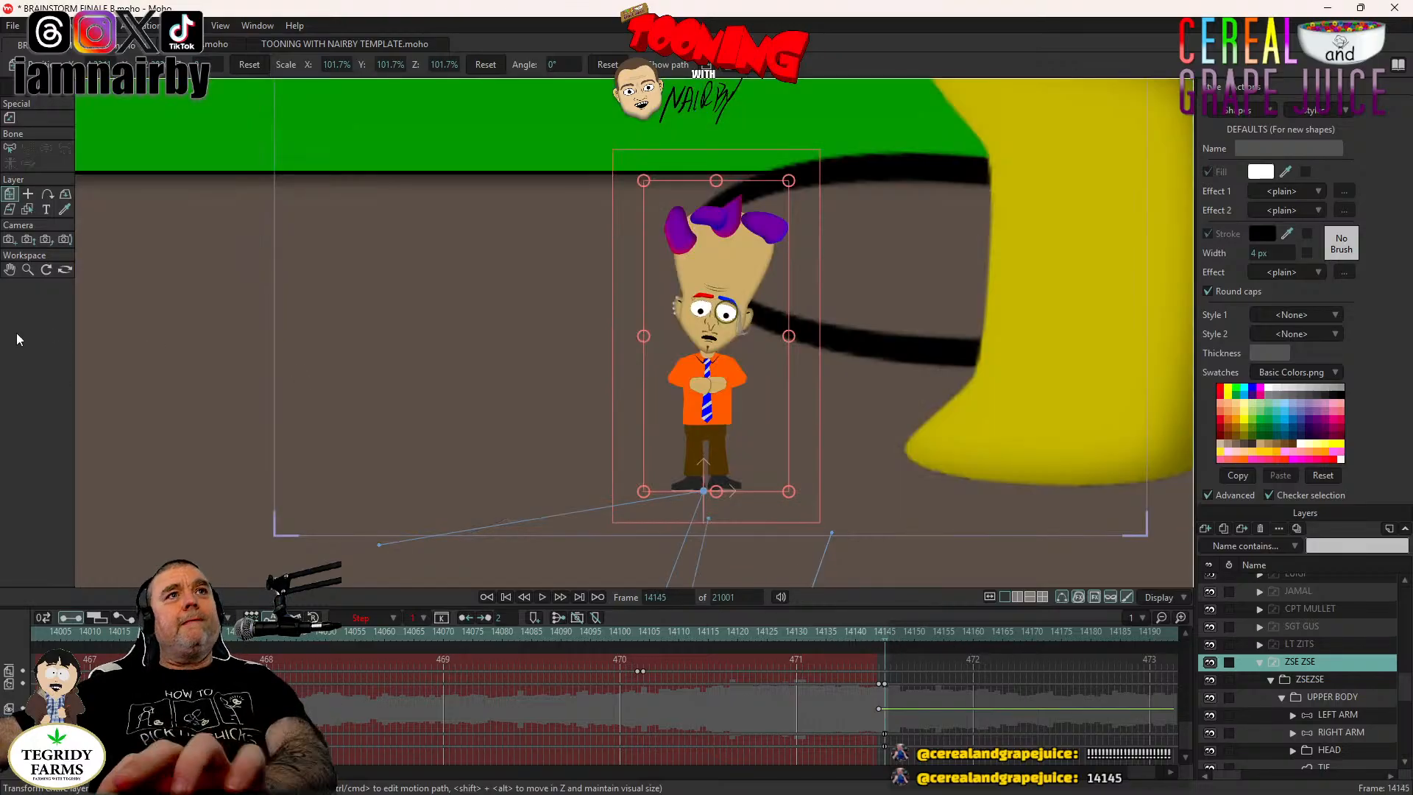
pyautogui.moveTo(453, 227); pyautogui.dragTo(405, 302)
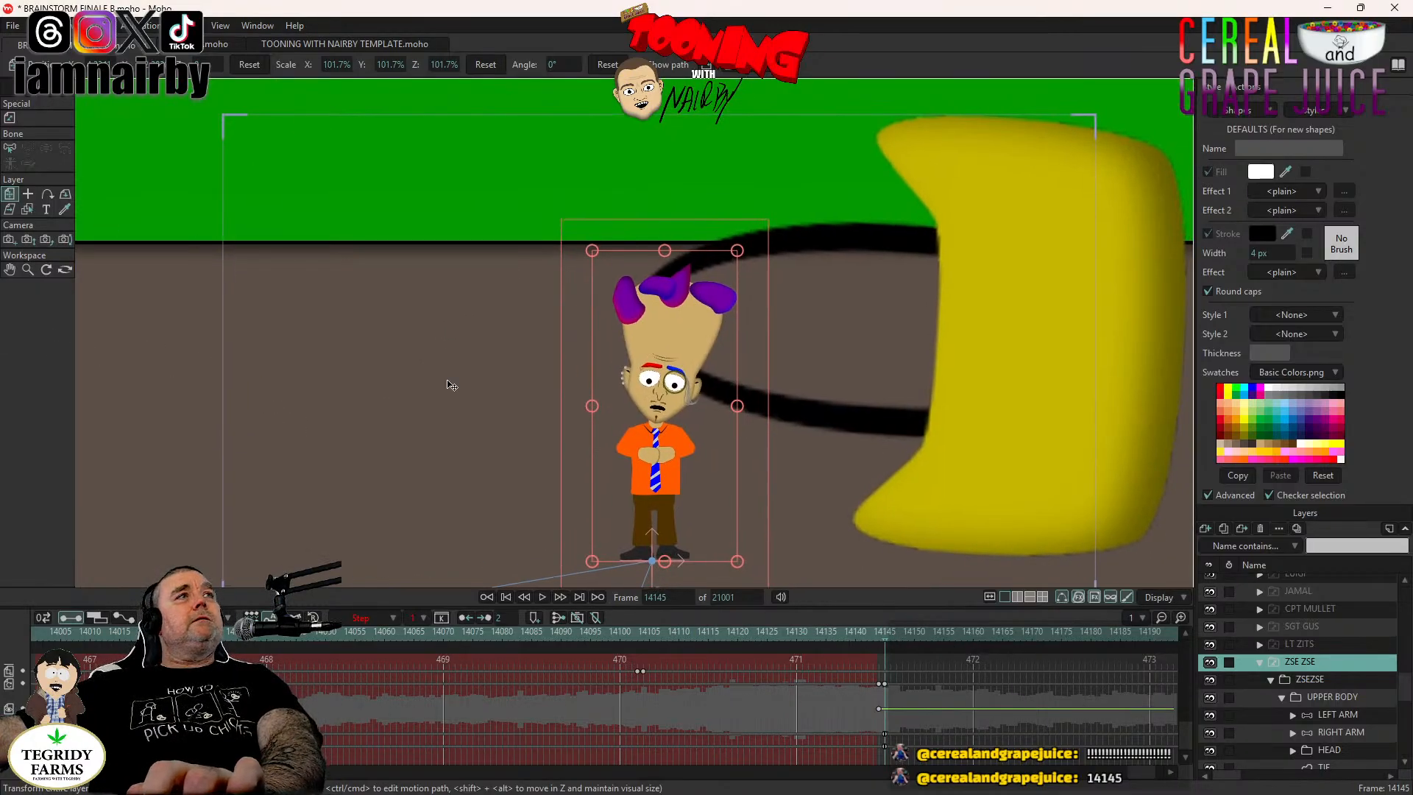
pyautogui.scroll(-2, 1331, 753)
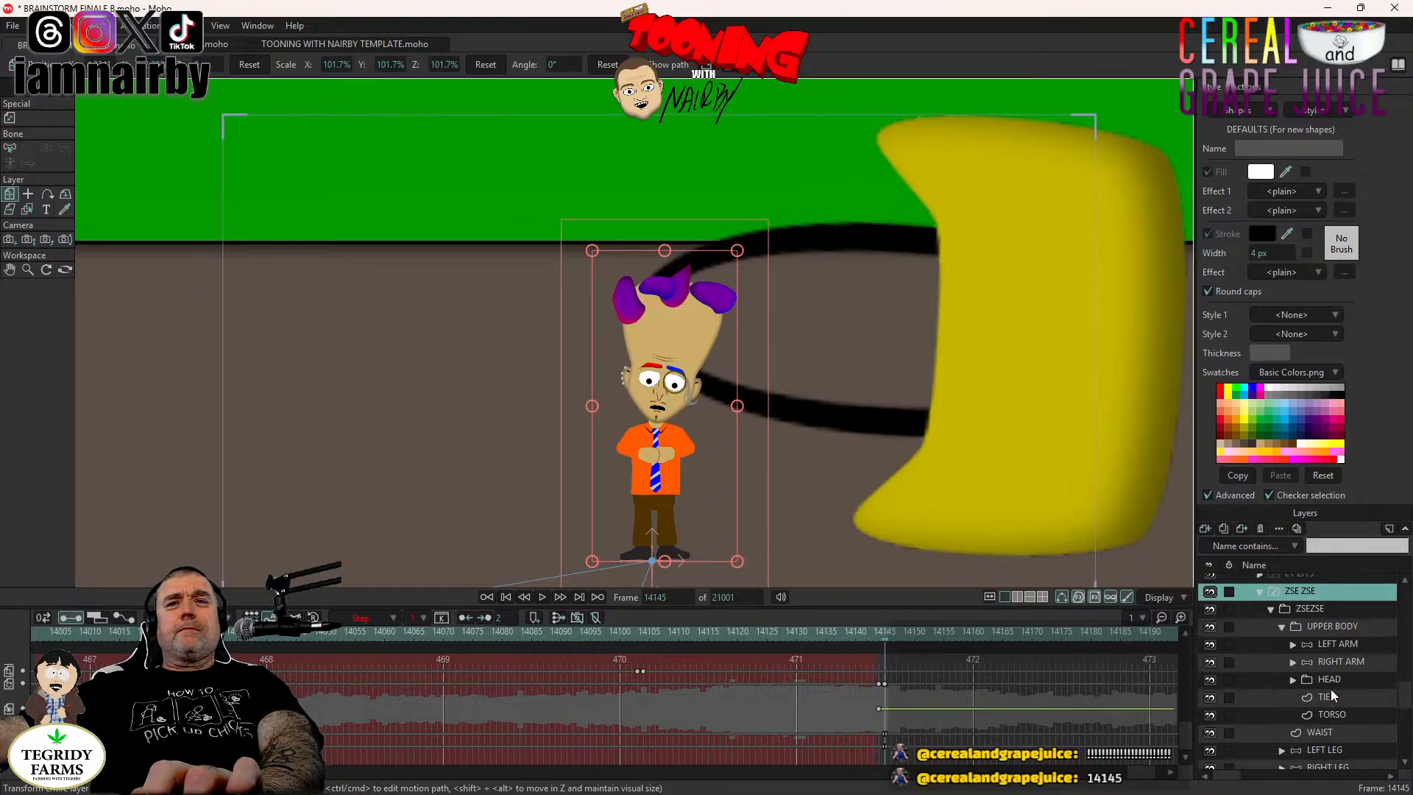
pyautogui.click(1291, 680)
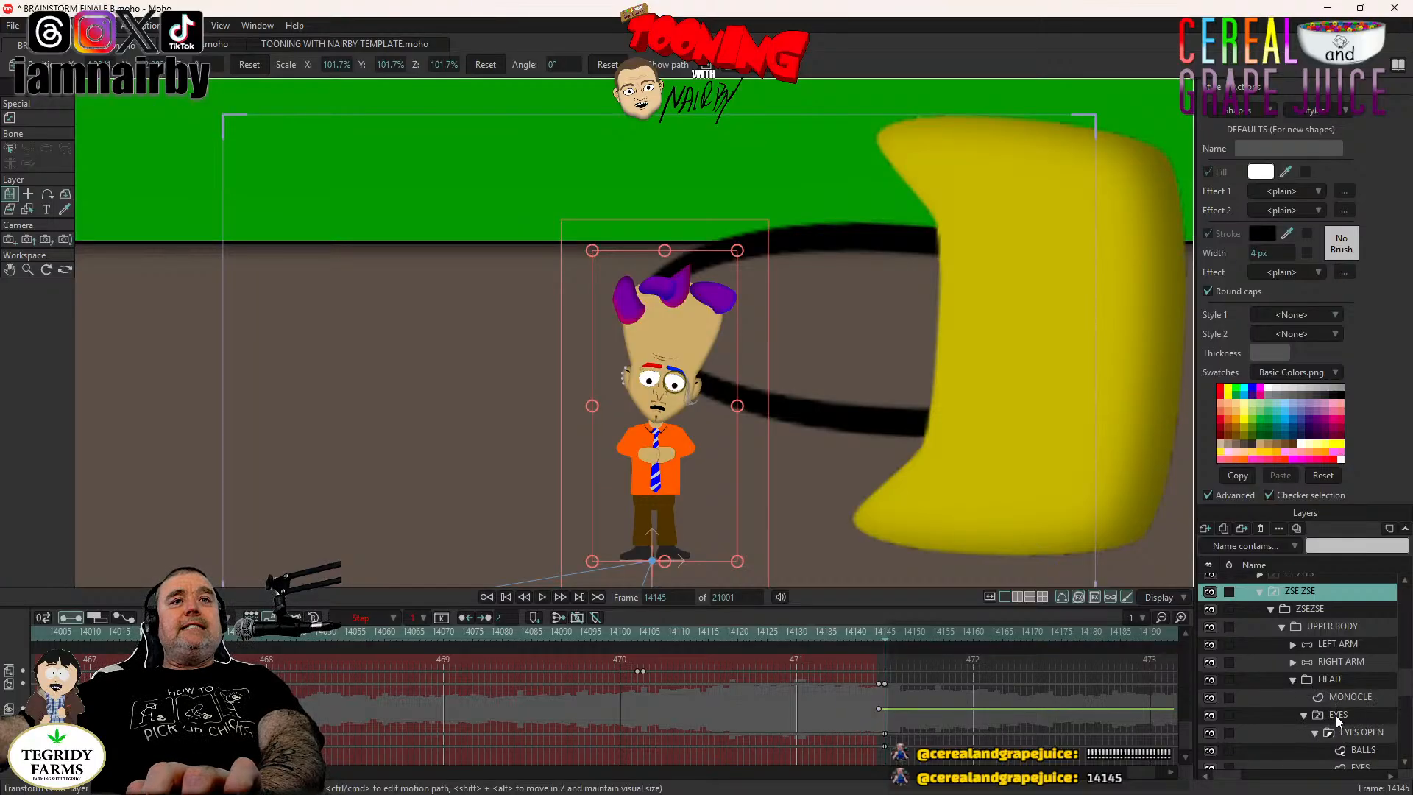
# Add a blink to ZSE ZSE's EYES layer, switching to eyes closed at frame 14150 and back to EYES OPEN at frame 14153.
pyautogui.click(544, 598)
pyautogui.click(544, 598)
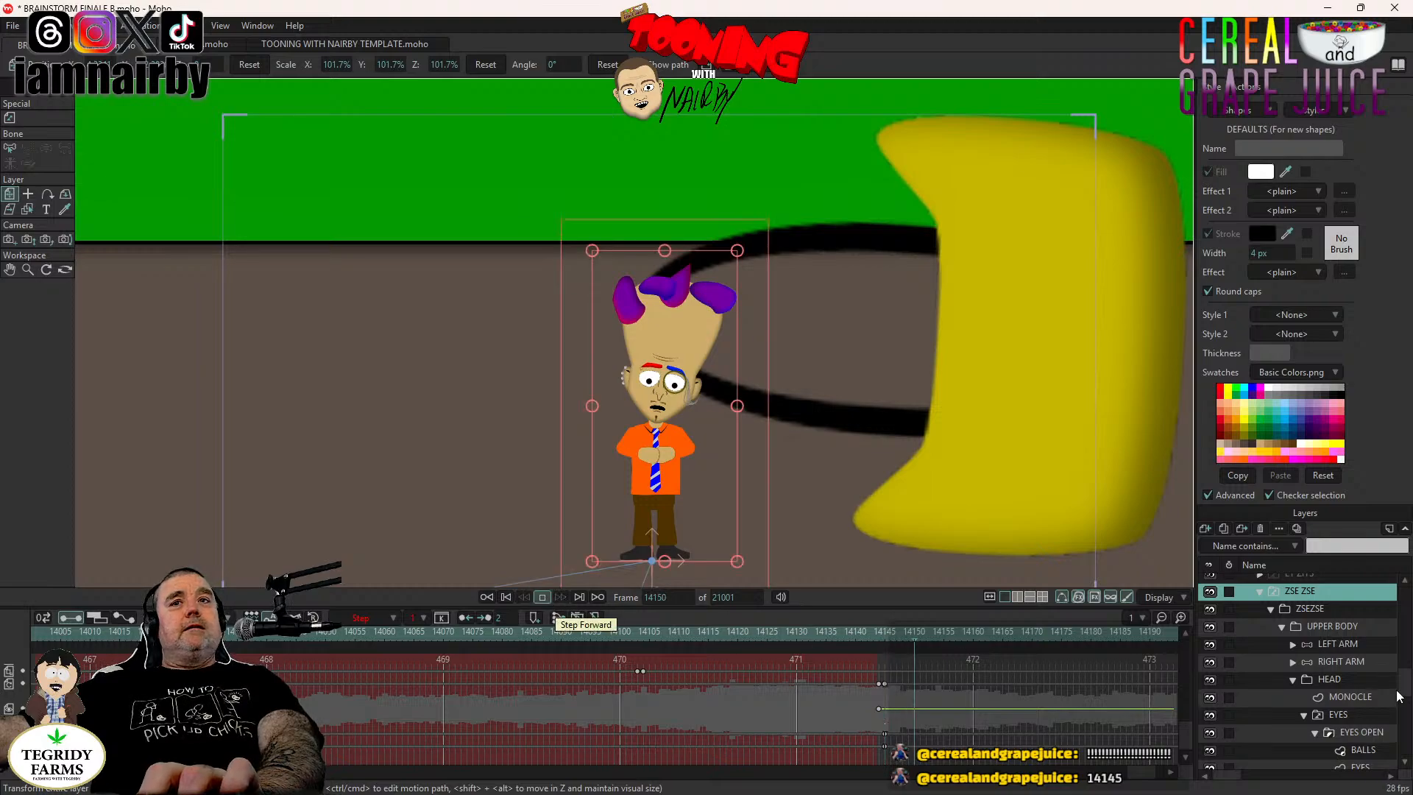
pyautogui.rightClick(1358, 713)
pyautogui.click(1366, 653)
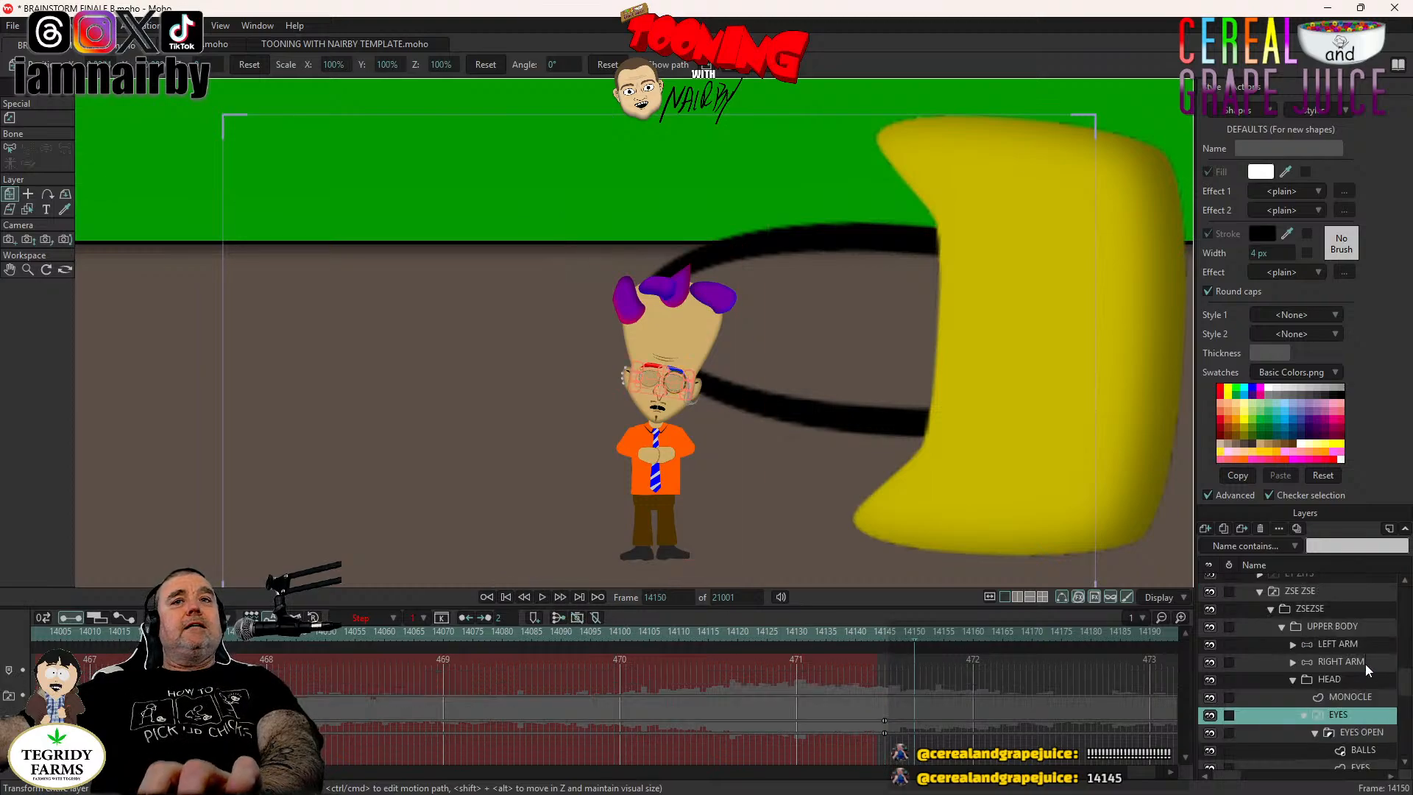
pyautogui.rightClick(1355, 717)
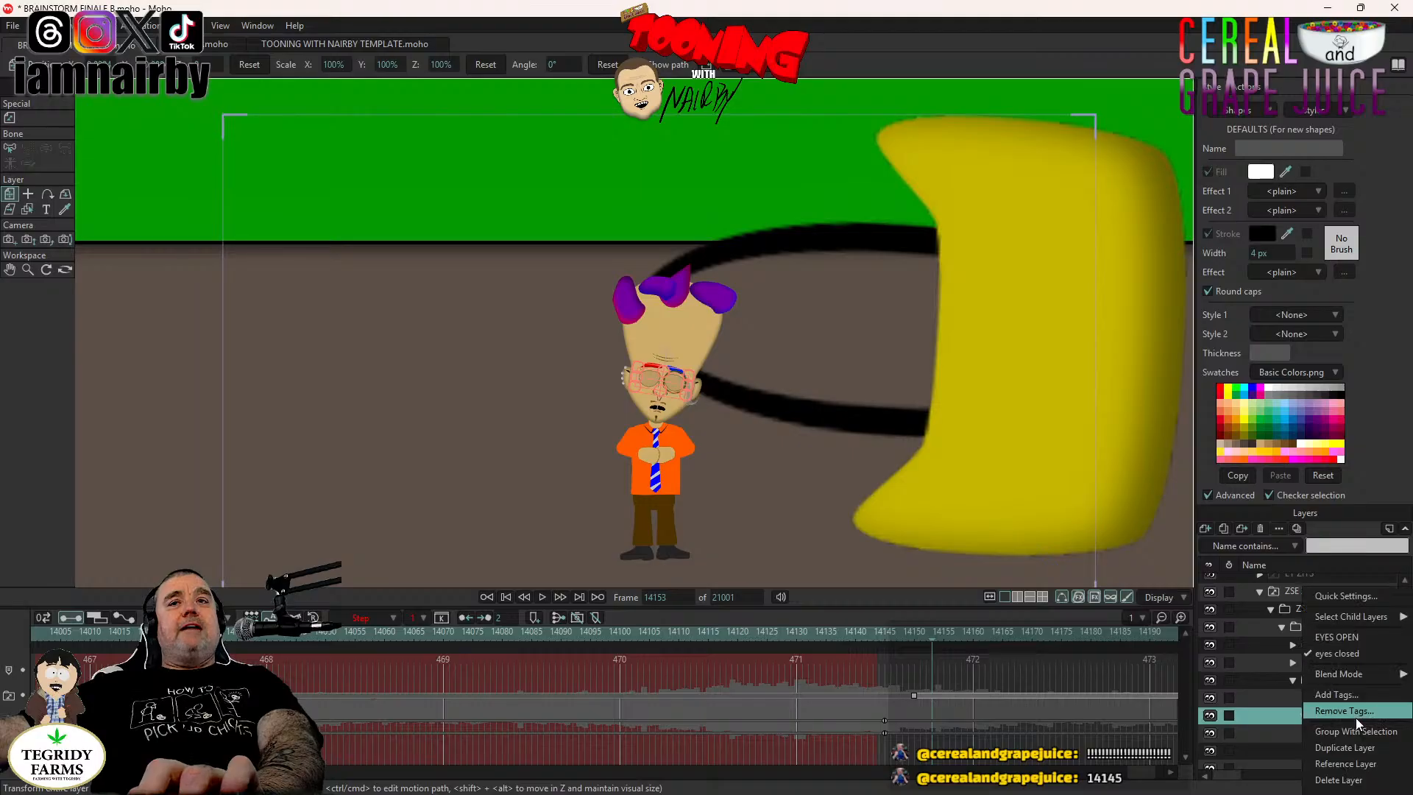
pyautogui.click(1354, 639)
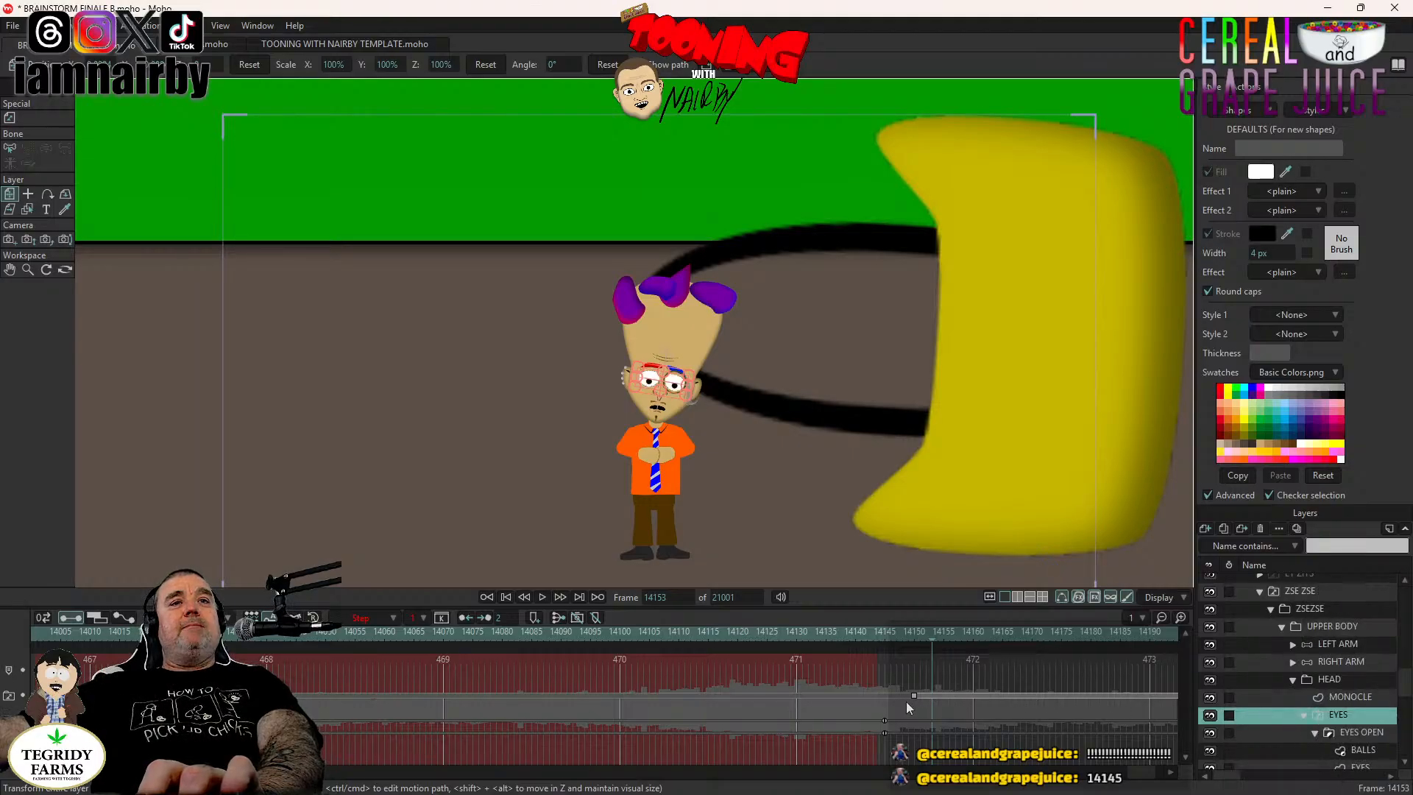
# Copy the blink keyframes of the EYES layer, paste them at frame 14196, and return to frame 14150.
pyautogui.click(892, 682)
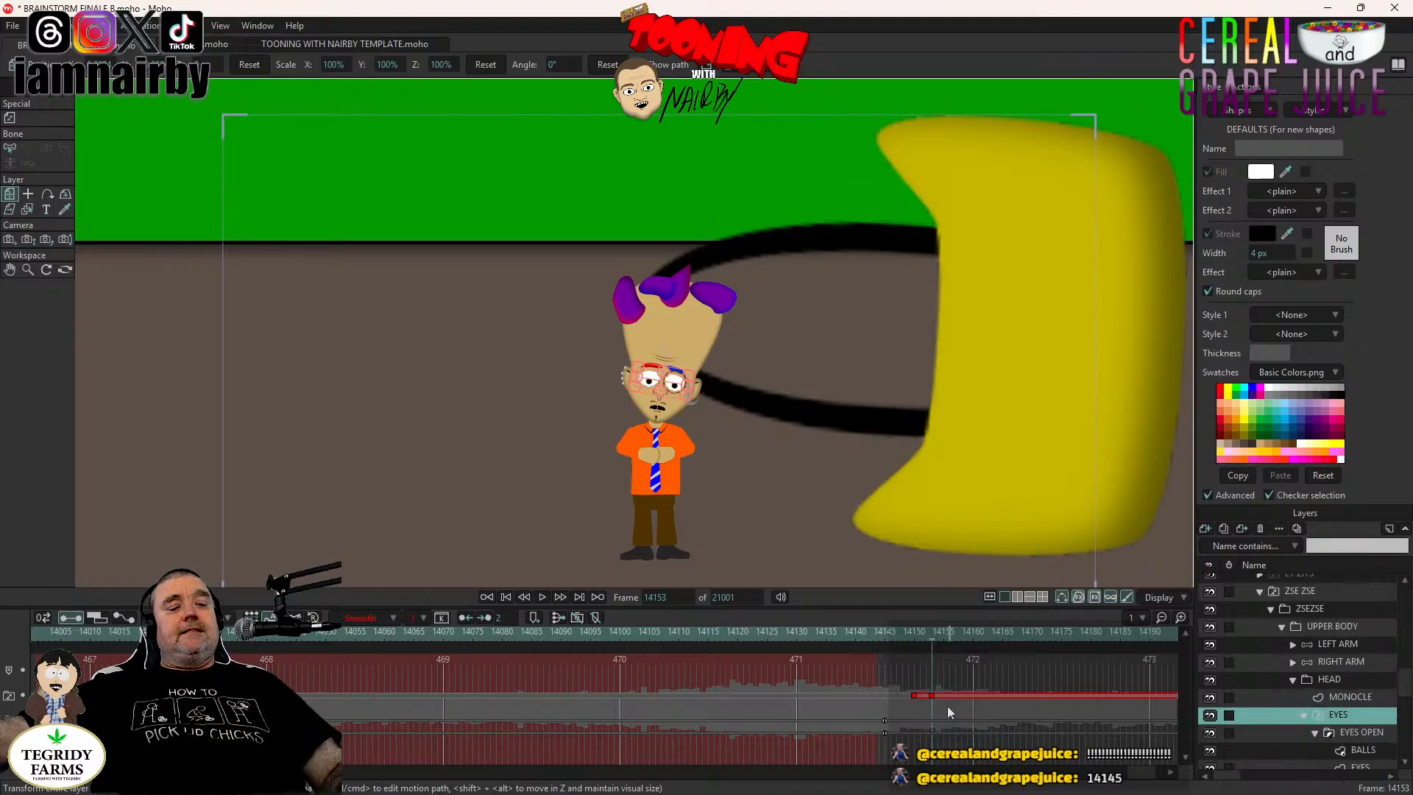
pyautogui.click(542, 596)
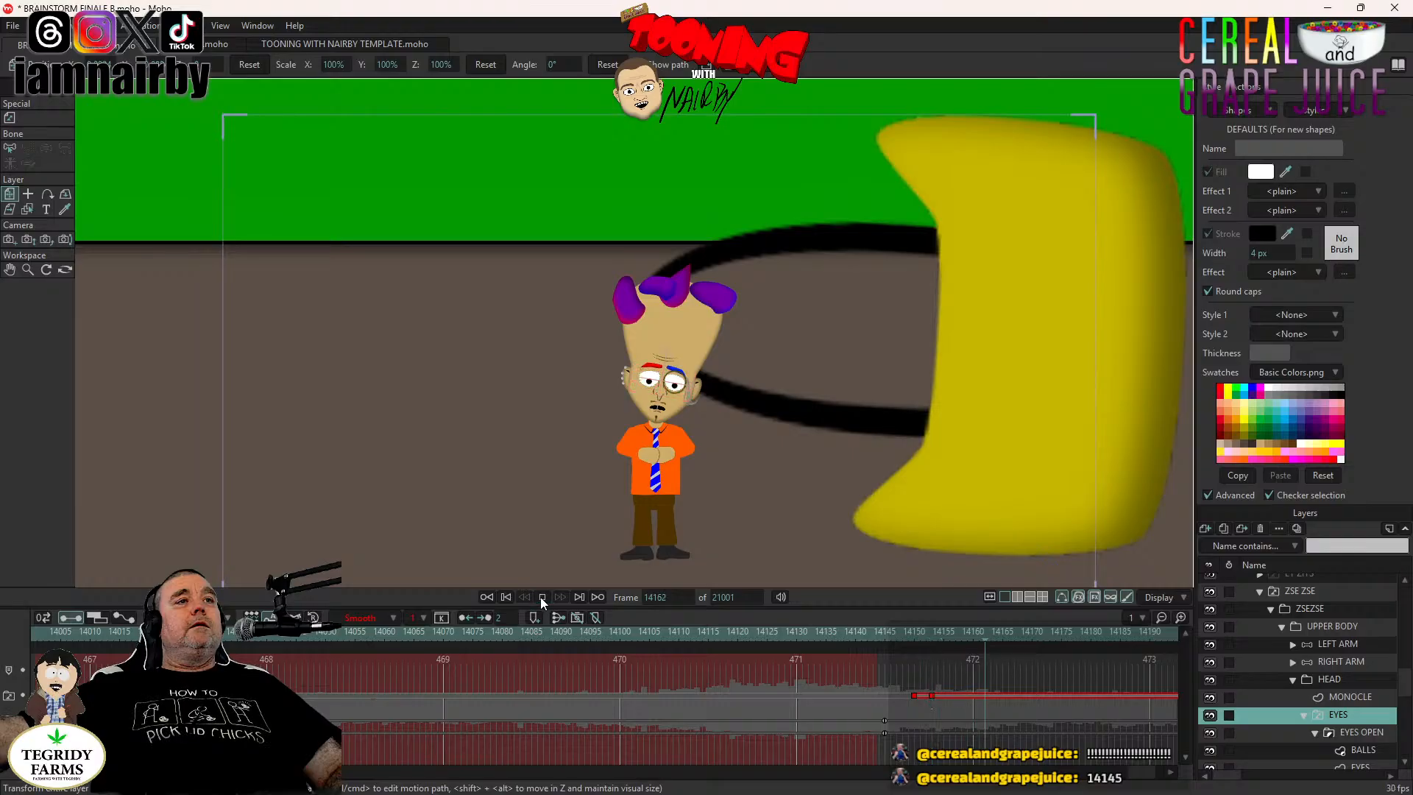
pyautogui.click(541, 596)
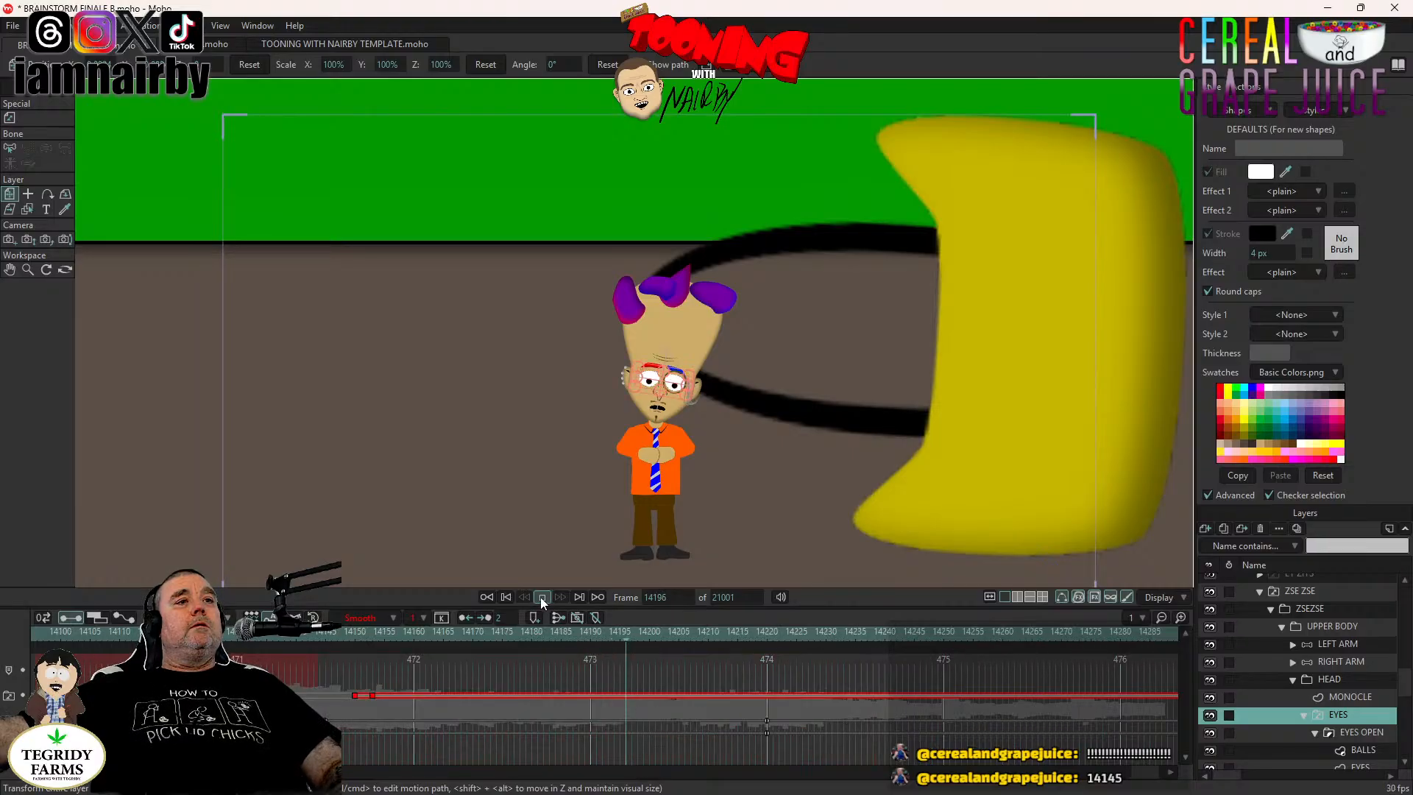
pyautogui.click(352, 633)
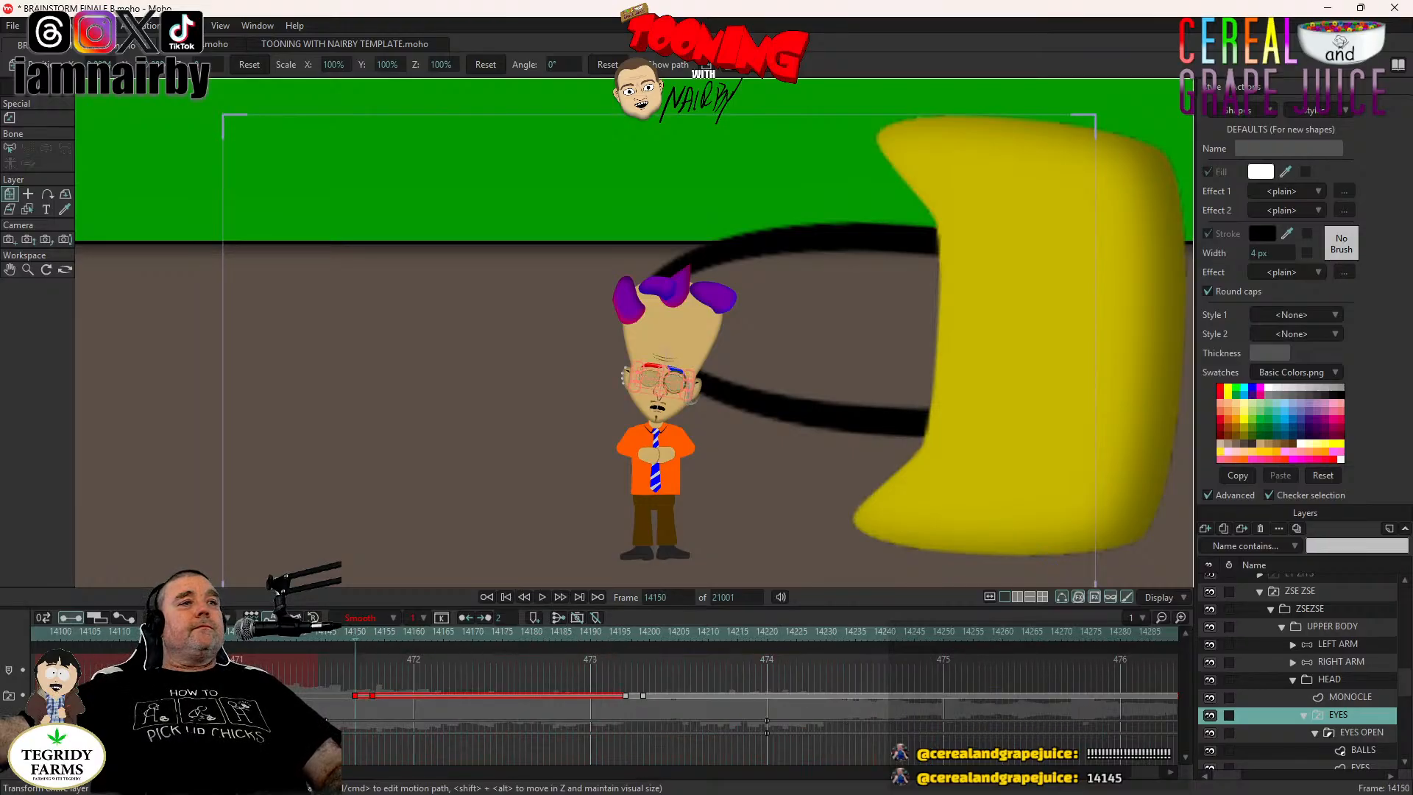
# Hold the head and left arm poses by copying their keyframes from frame 14145 to frame 14149.
pyautogui.click(1340, 679)
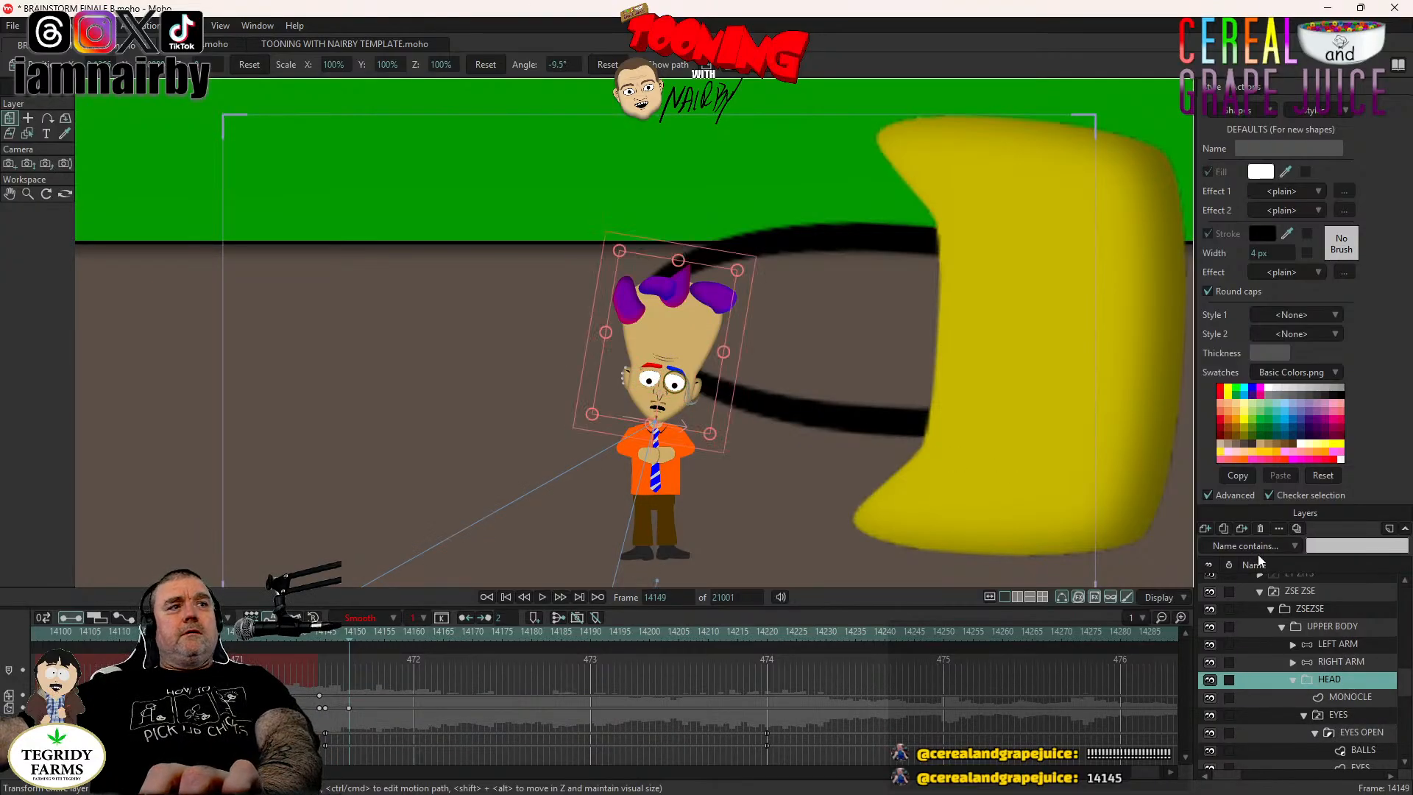
pyautogui.click(1332, 645)
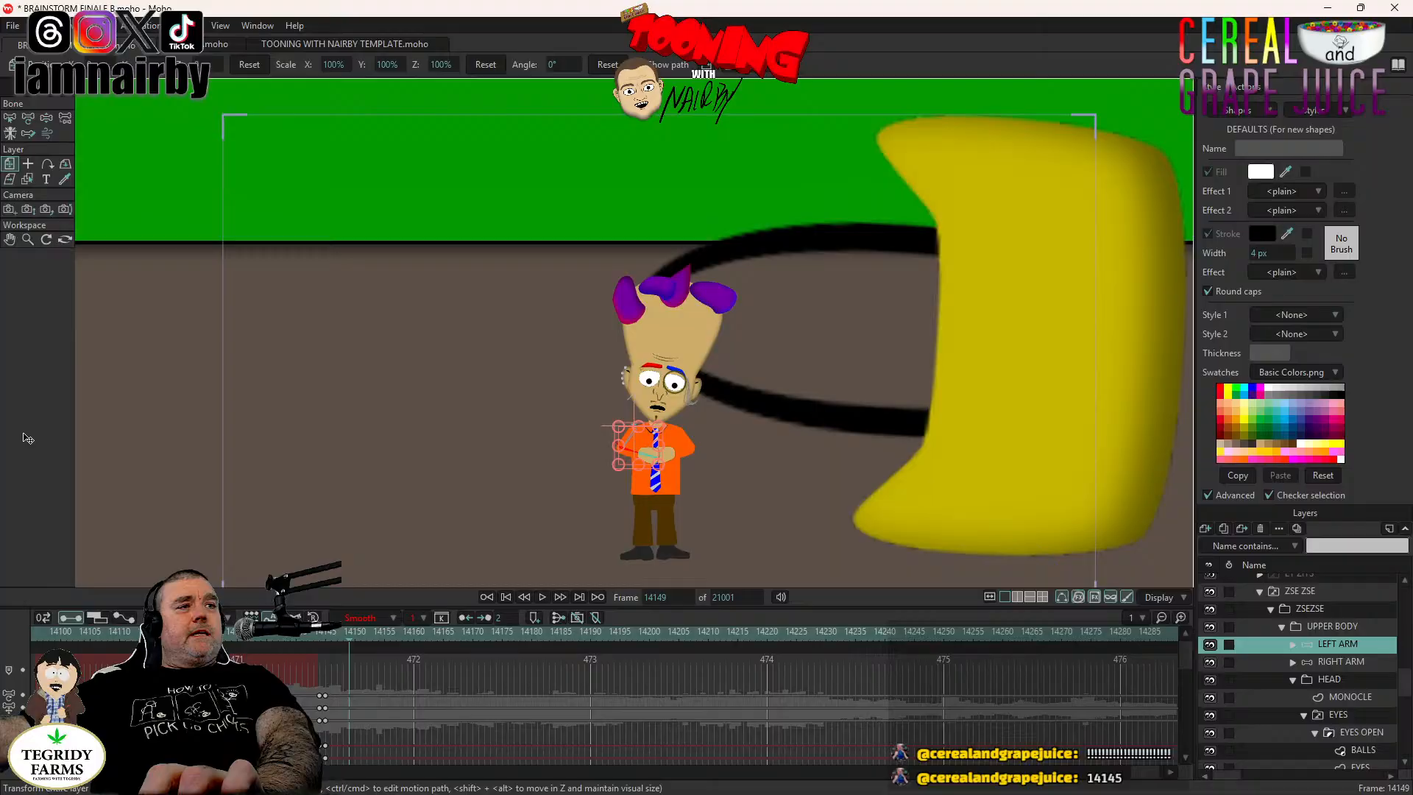
pyautogui.click(46, 118)
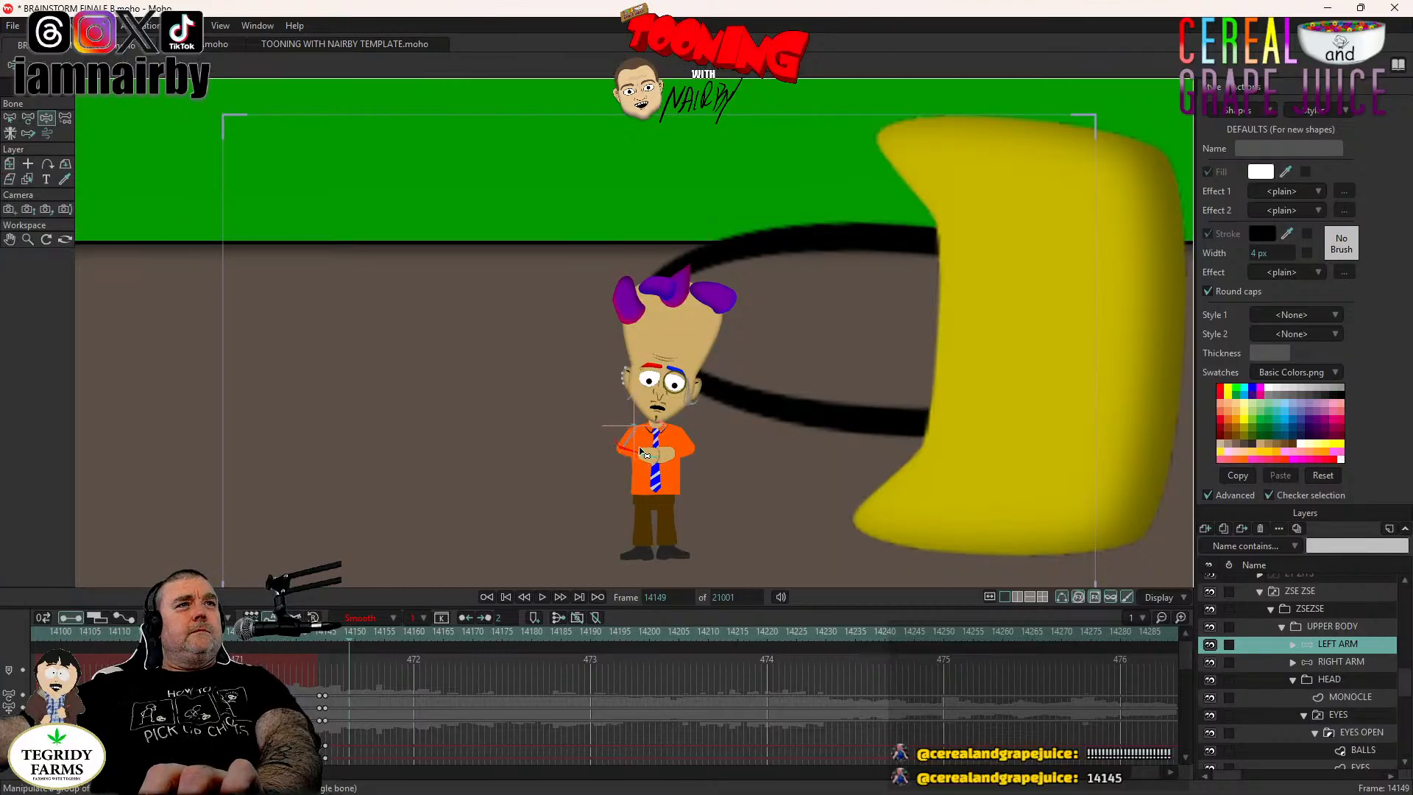
pyautogui.moveTo(349, 683); pyautogui.dragTo(326, 766)
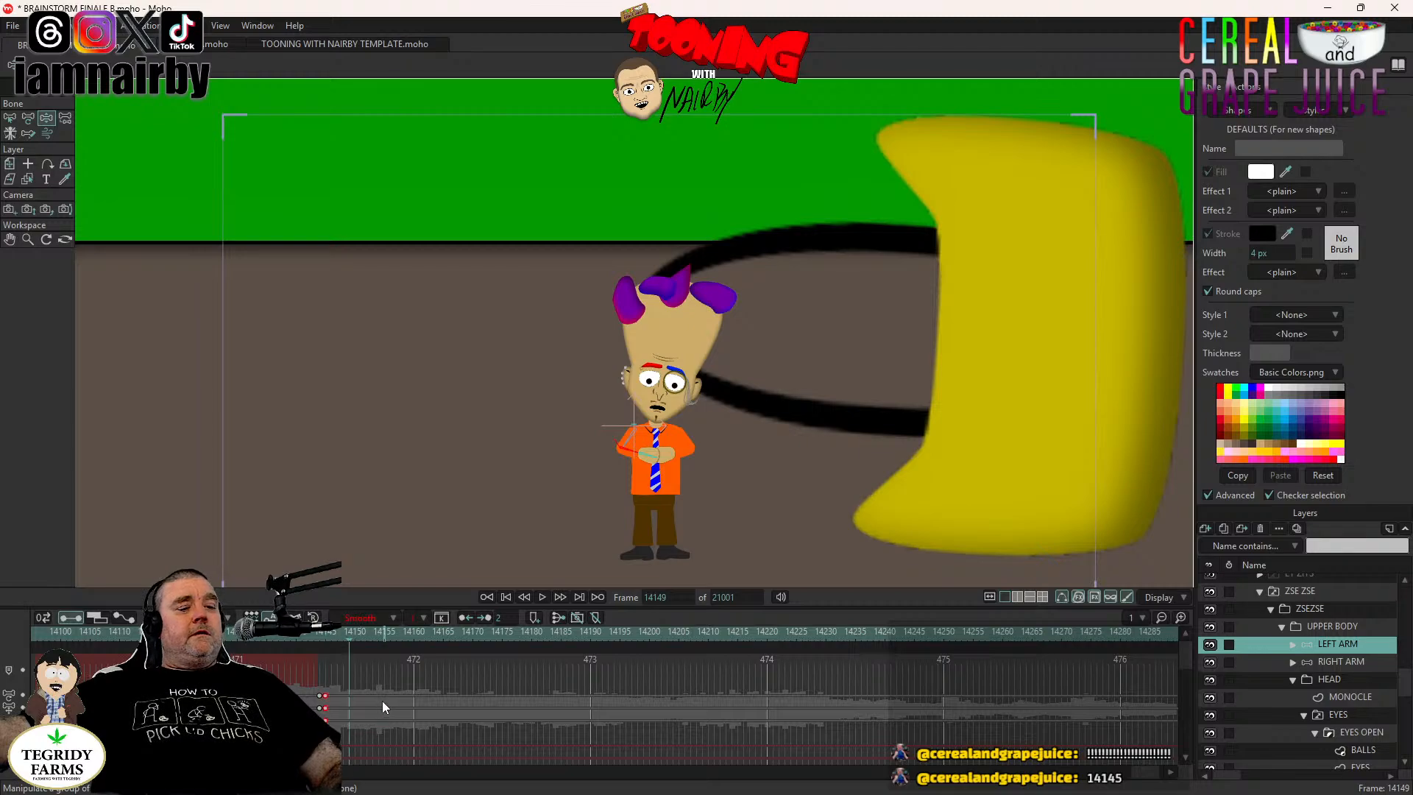
pyautogui.hotkey('ctrl', 'v')
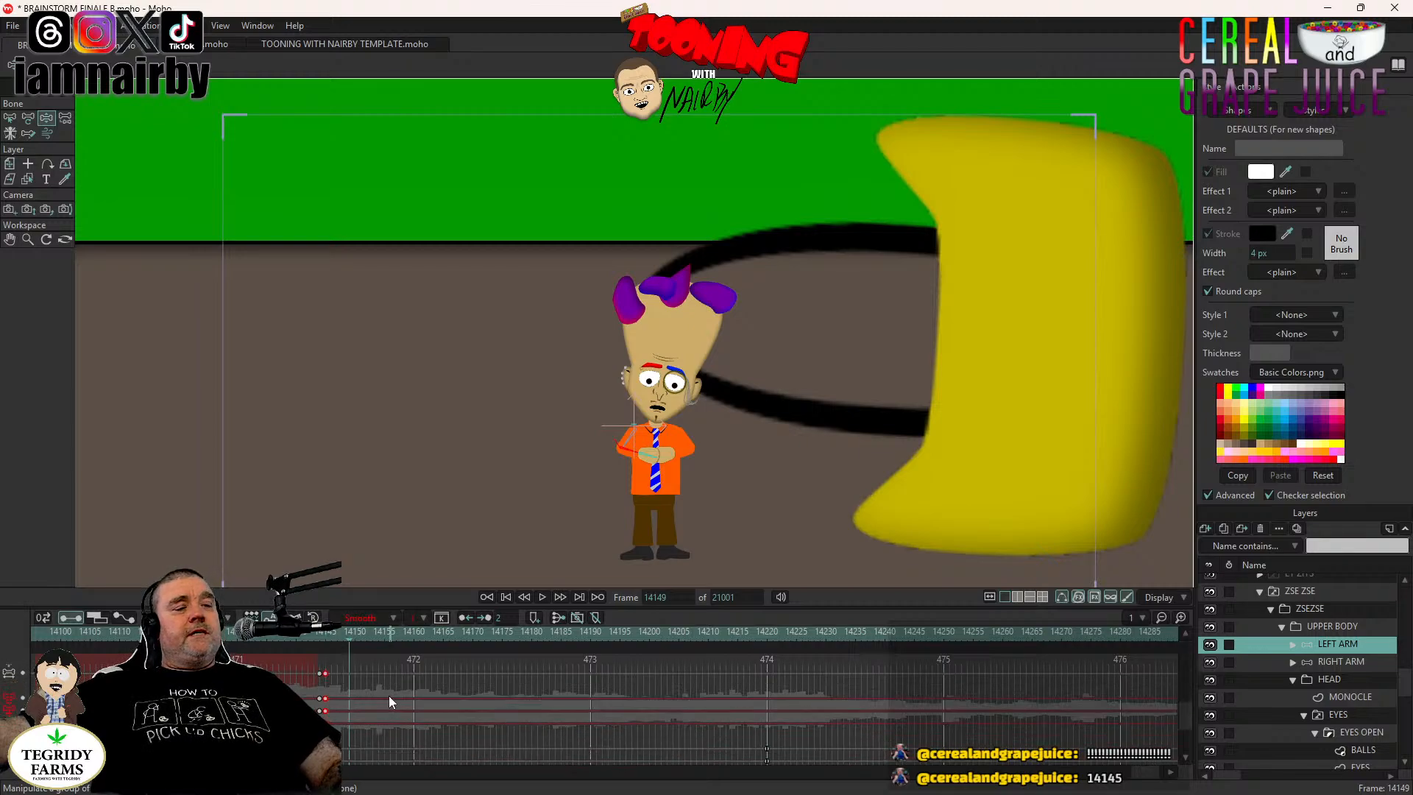
# Copy the RIGHT ARM layer's keyframes at frame 14145, paste them at frame 14149, and save the project.
pyautogui.click(1340, 662)
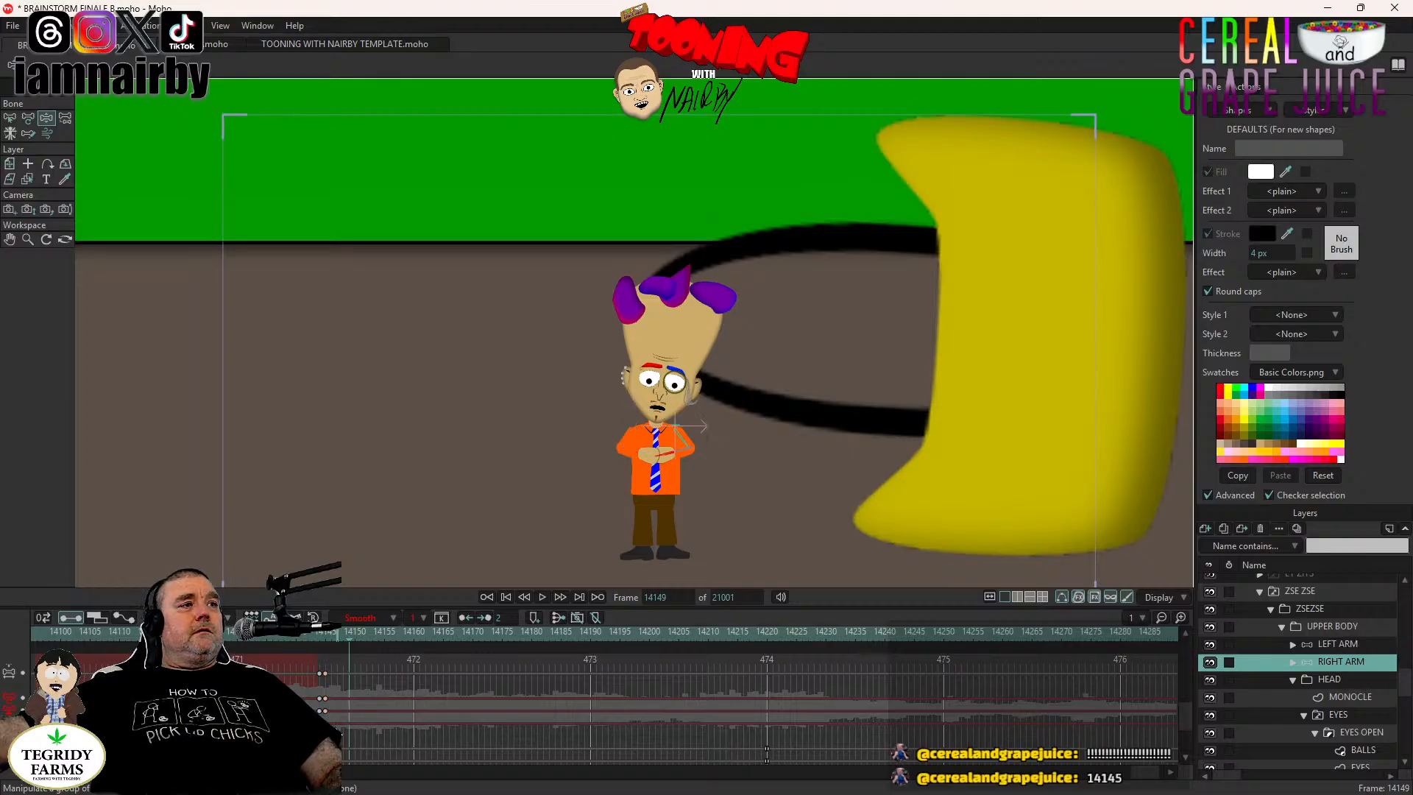
pyautogui.moveTo(333, 727); pyautogui.dragTo(331, 640)
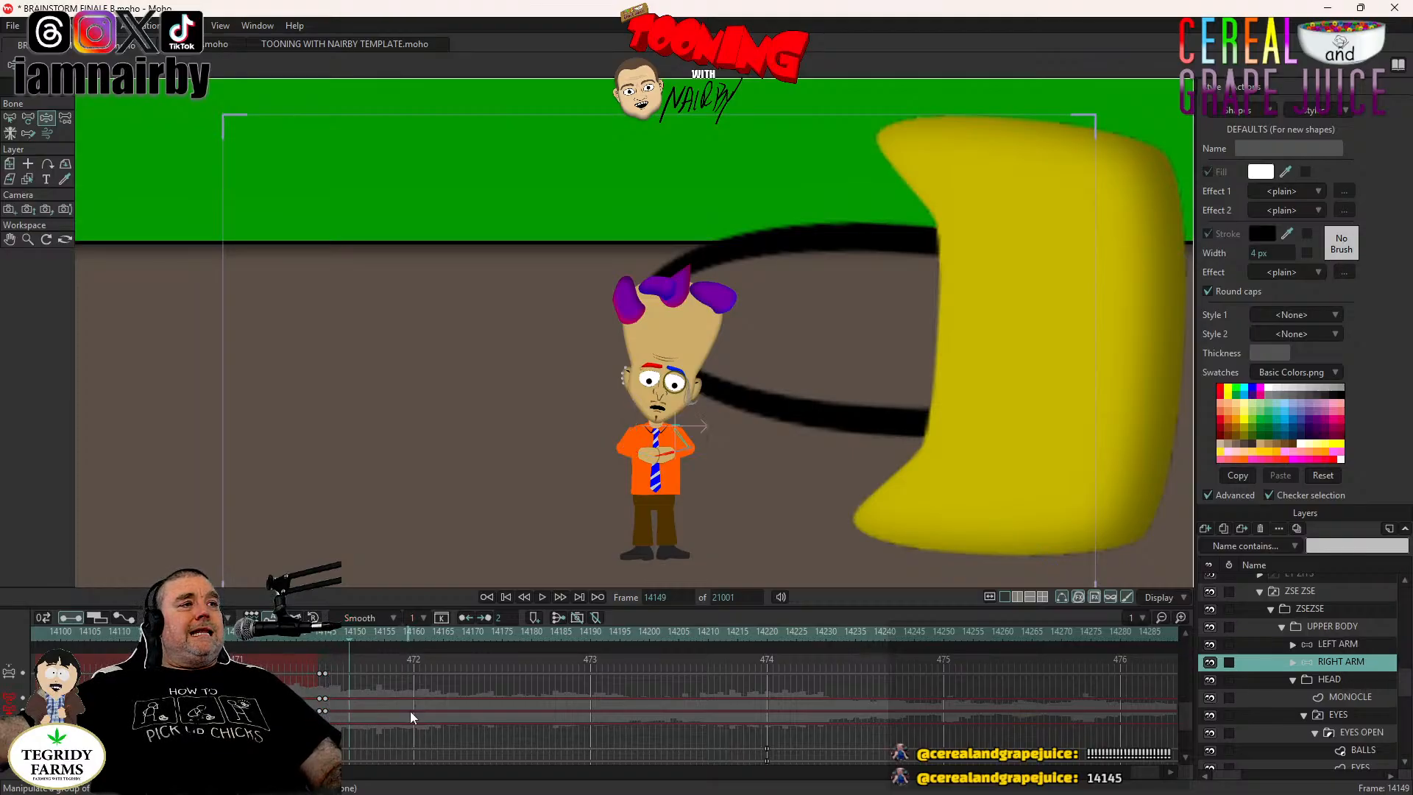
pyautogui.scroll(1, 365, 705)
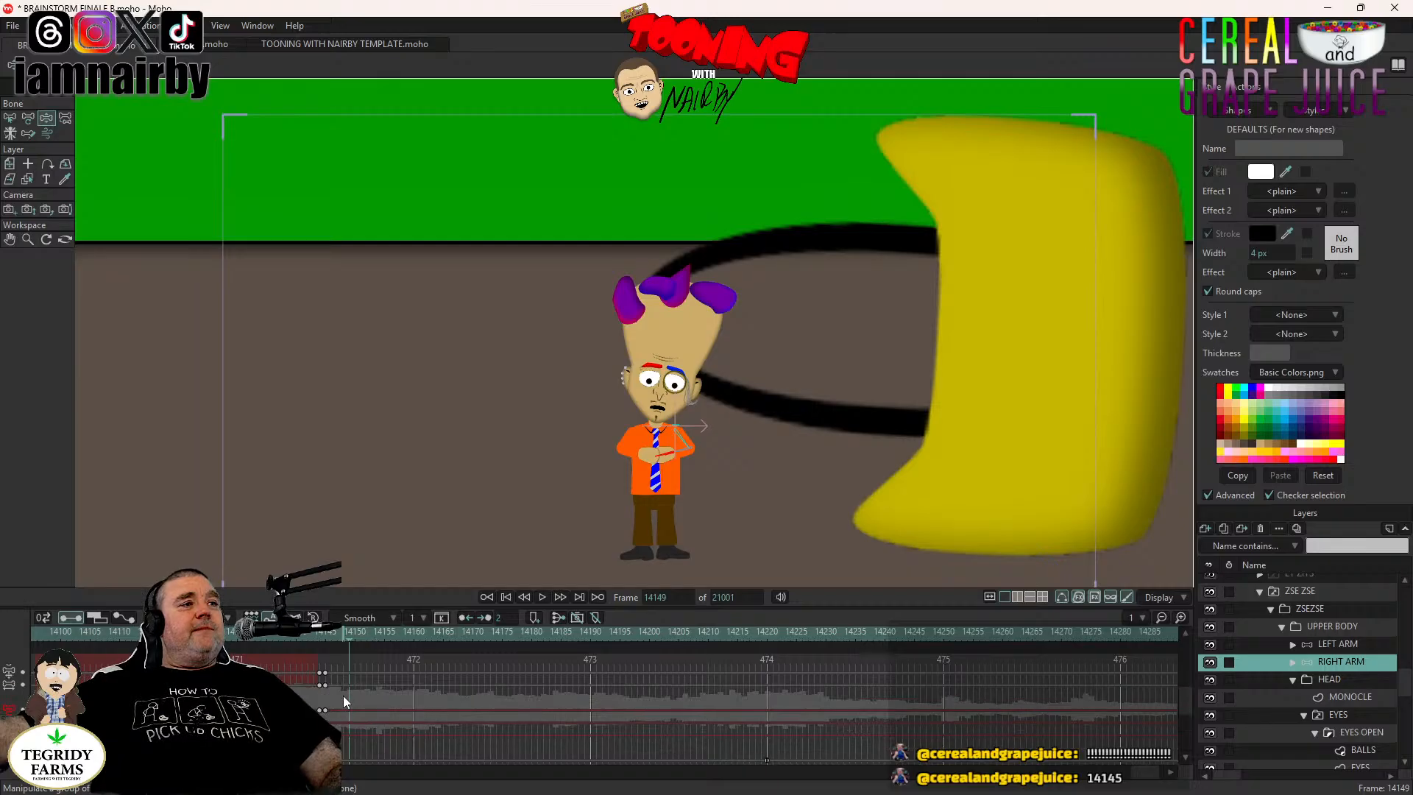
pyautogui.scroll(1, 342, 692)
pyautogui.moveTo(336, 668); pyautogui.dragTo(323, 726)
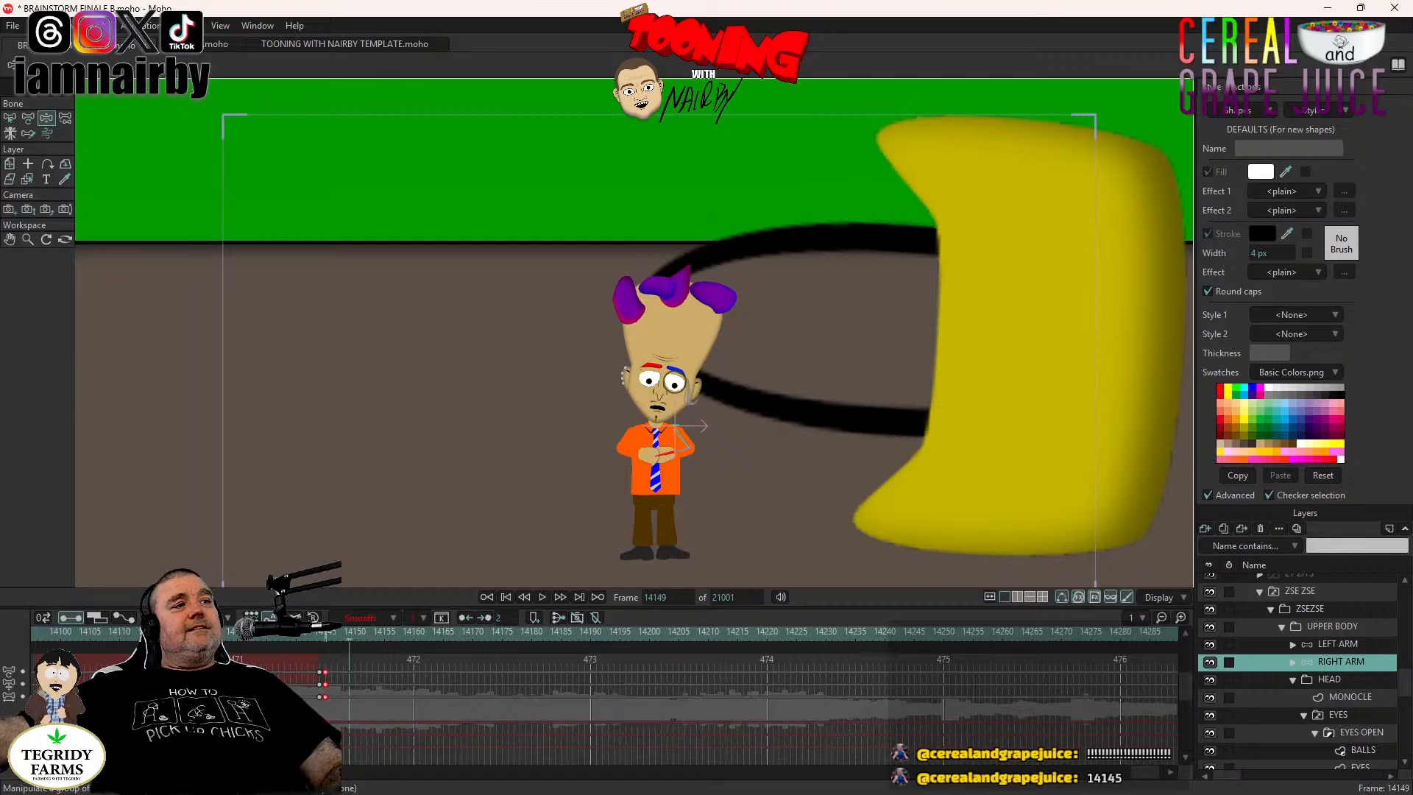
pyautogui.hotkey('ctrl', 'c')
pyautogui.hotkey('ctrl', 'v')
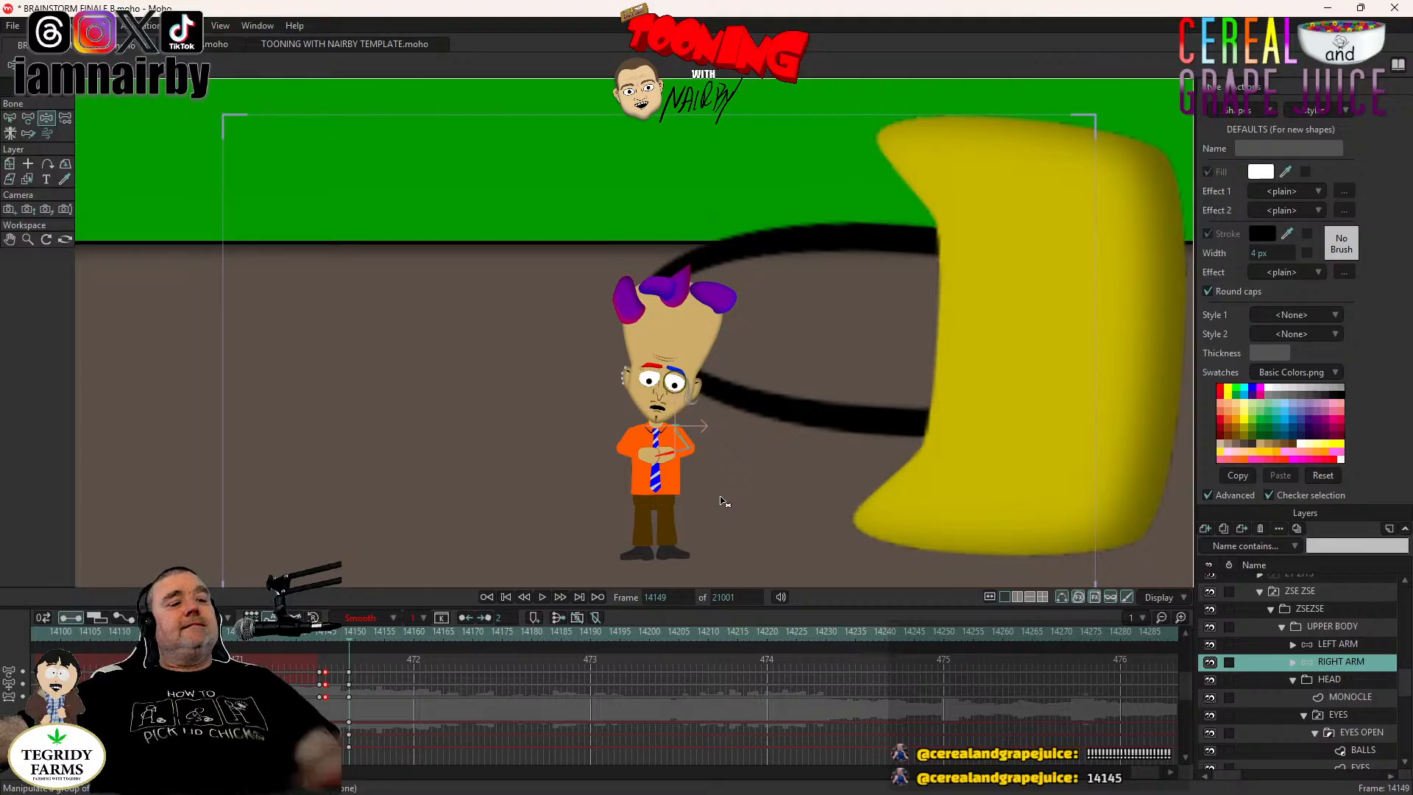
pyautogui.hotkey('ctrl', 's')
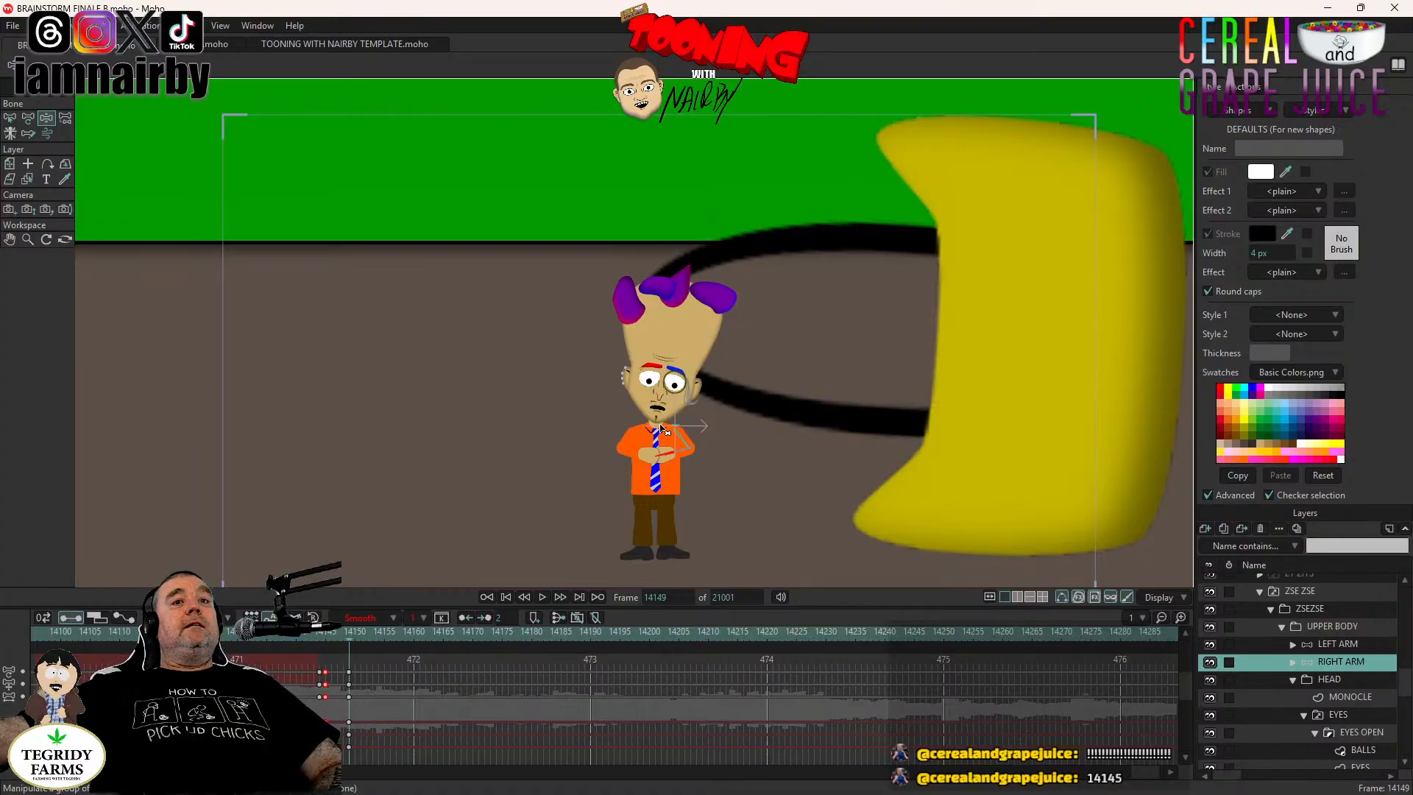
# Rotate ZSE ZSE's HEAD layer to about 5.1° at frame 14153 so the head tilts the other way.
pyautogui.moveTo(560, 401); pyautogui.dragTo(556, 376)
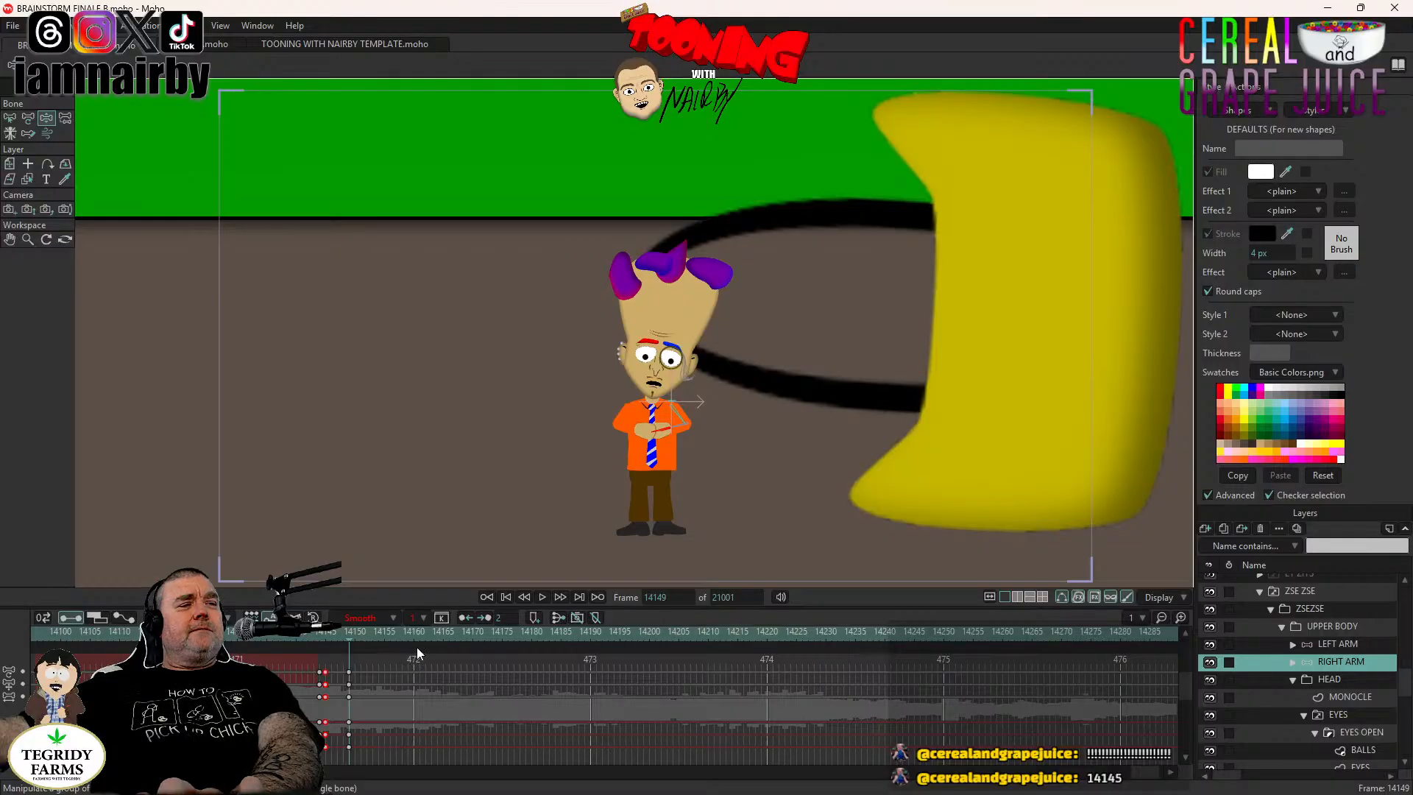
pyautogui.click(1333, 626)
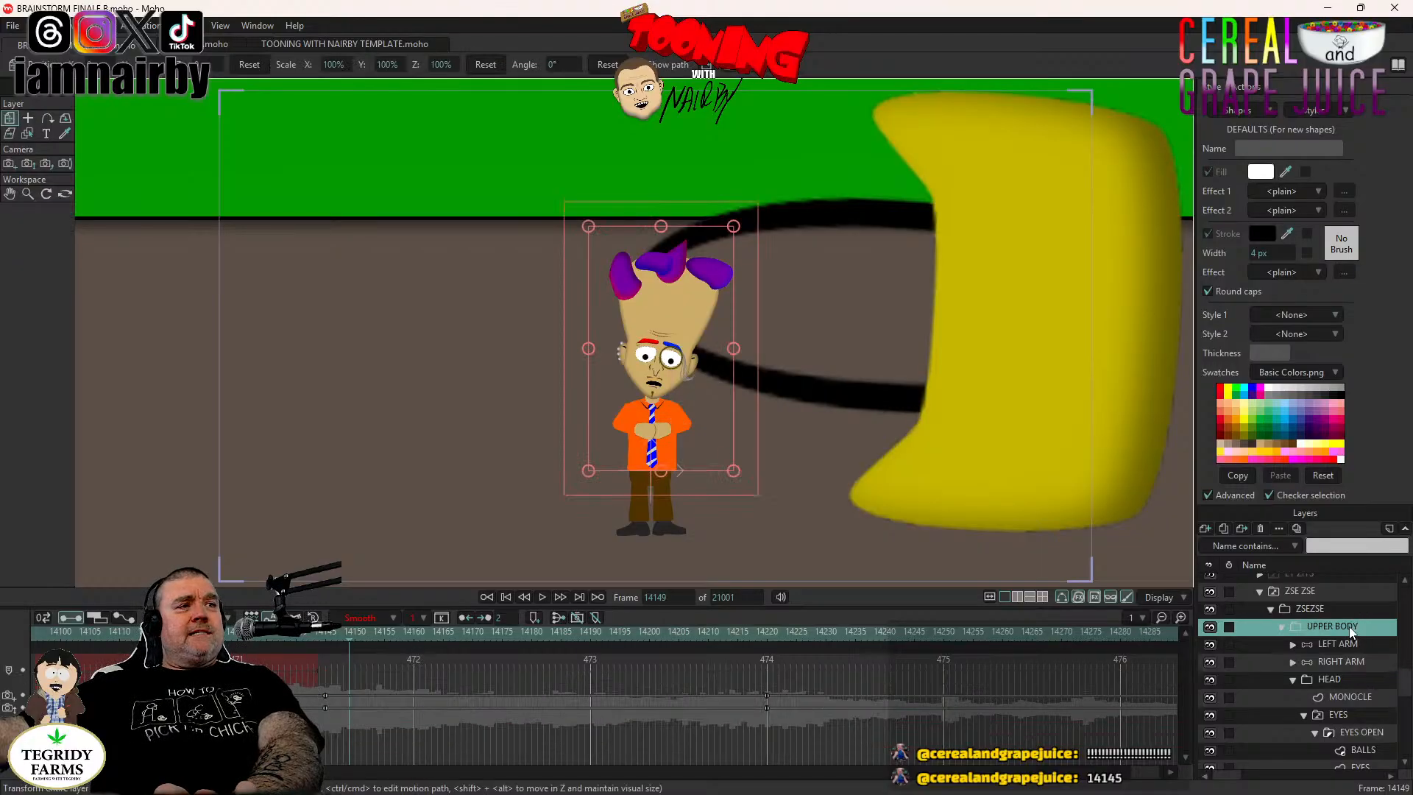
pyautogui.click(751, 363)
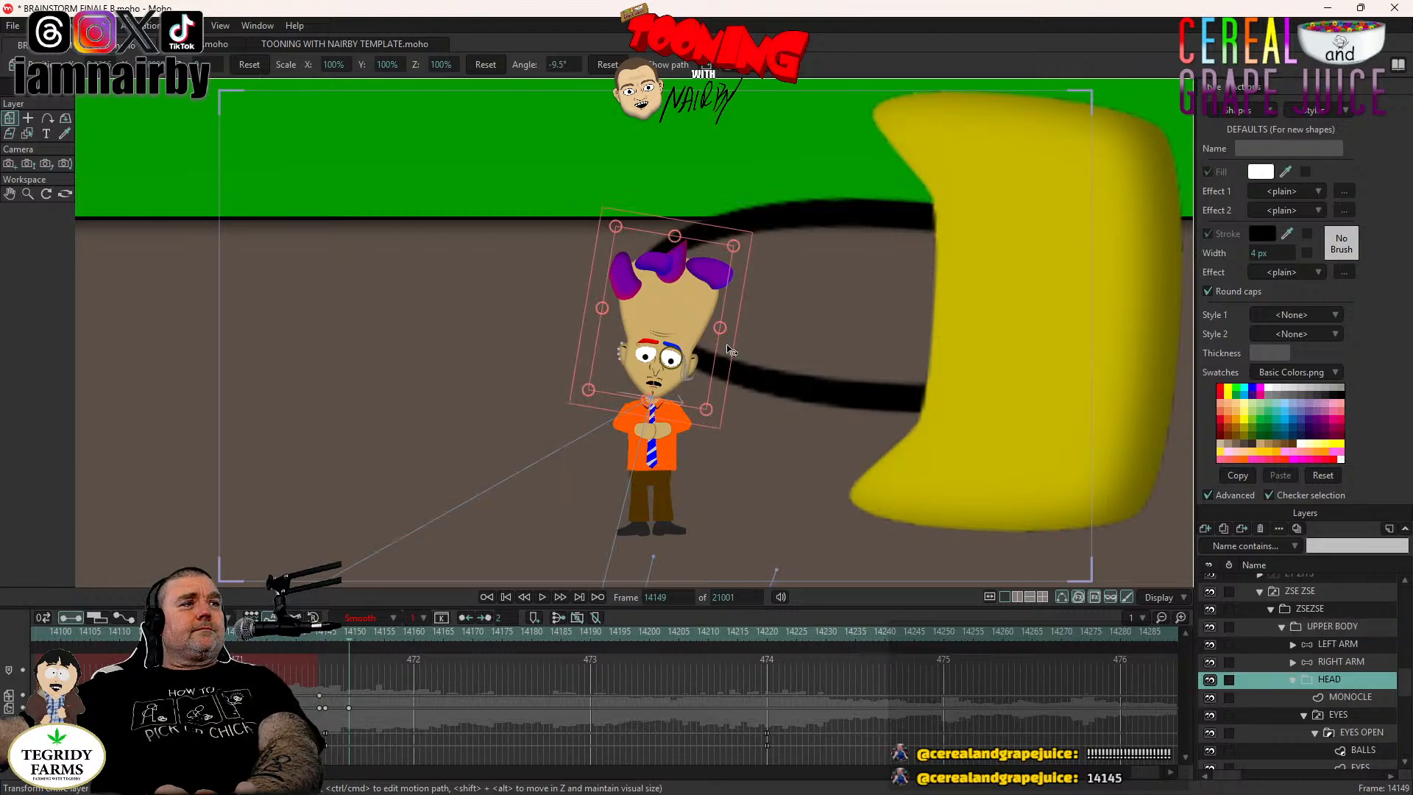
pyautogui.click(707, 334)
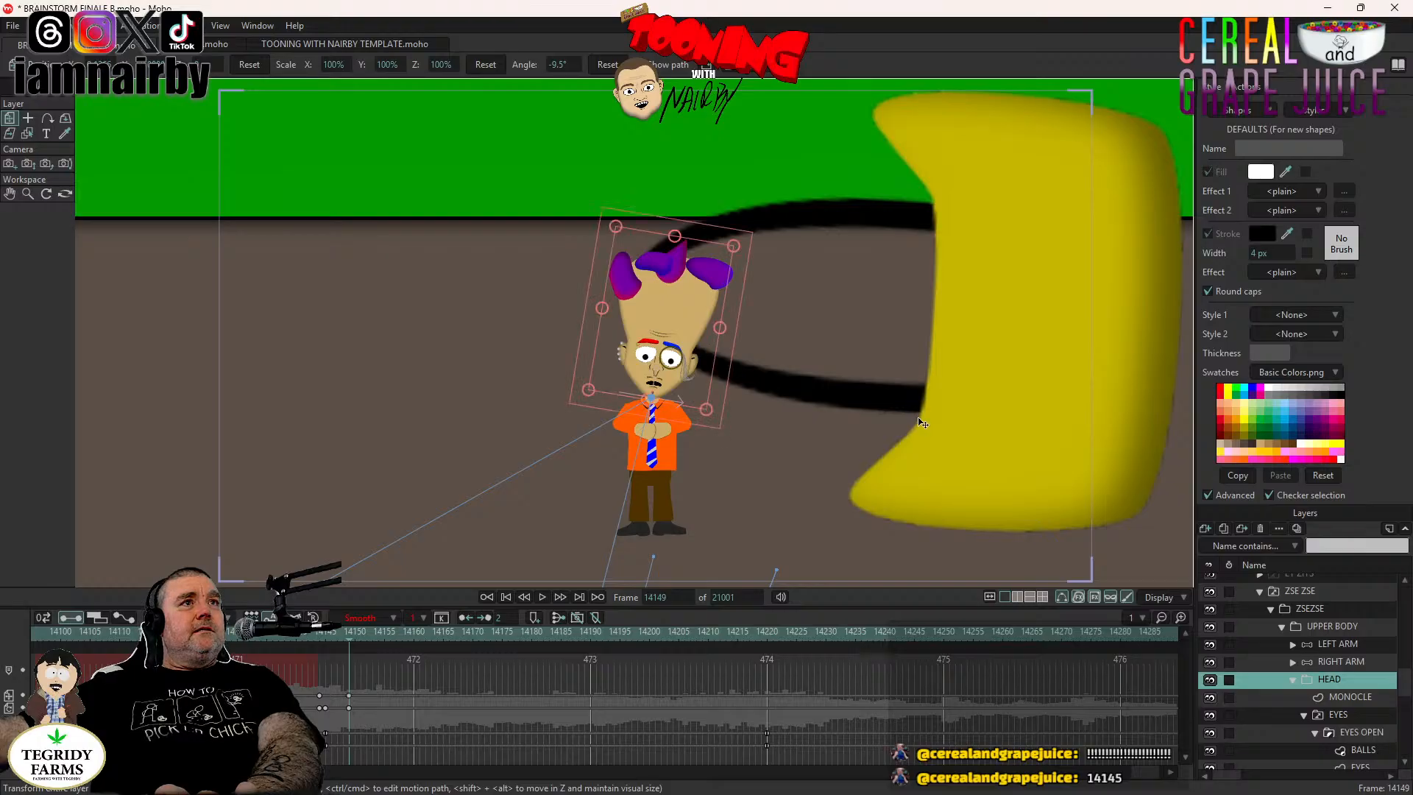
pyautogui.press('Right')
pyautogui.press('Right')
pyautogui.press('Right')
pyautogui.press('Right')
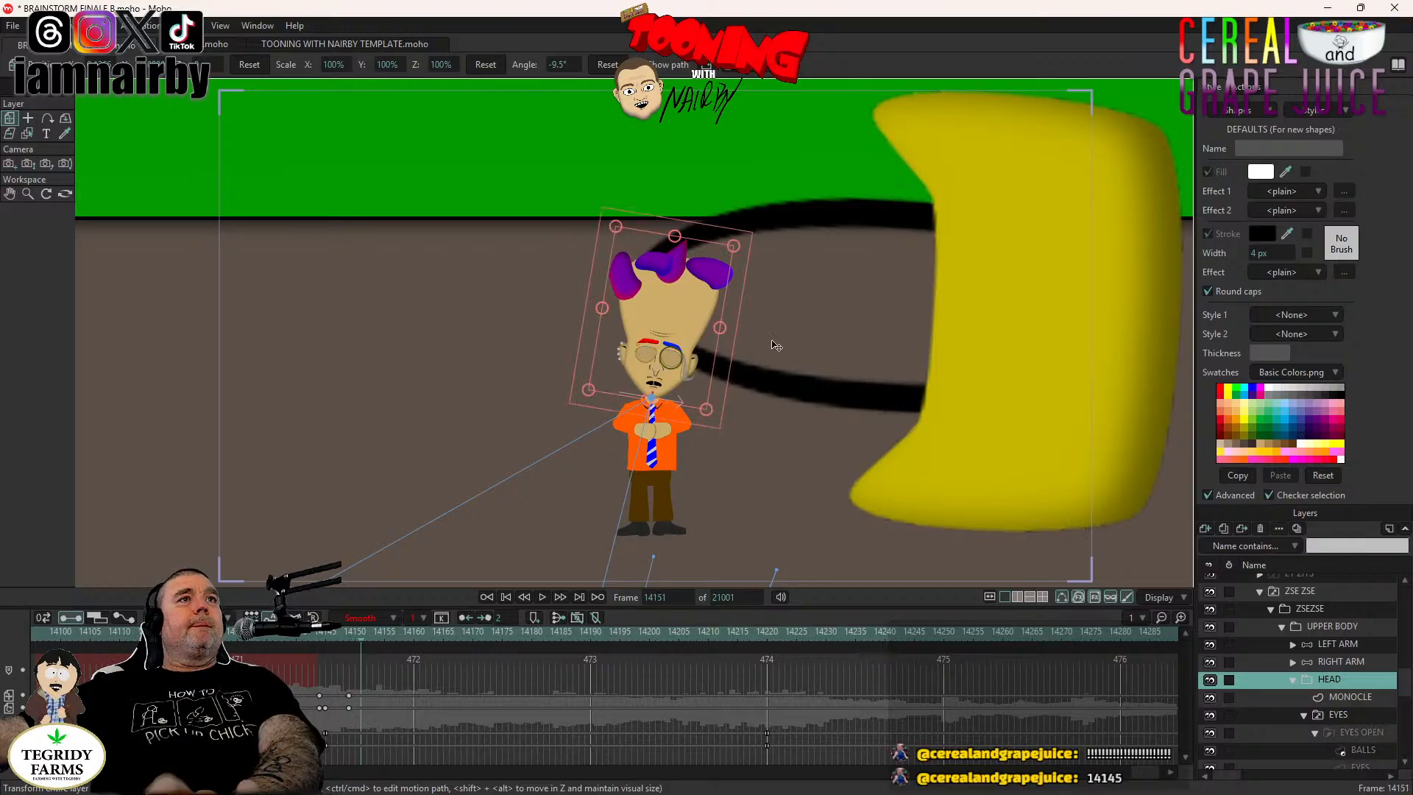
pyautogui.moveTo(728, 348)
pyautogui.mouseDown()
pyautogui.moveTo(717, 332)
pyautogui.moveTo(639, 350)
pyautogui.moveTo(713, 361)
pyautogui.mouseUp()
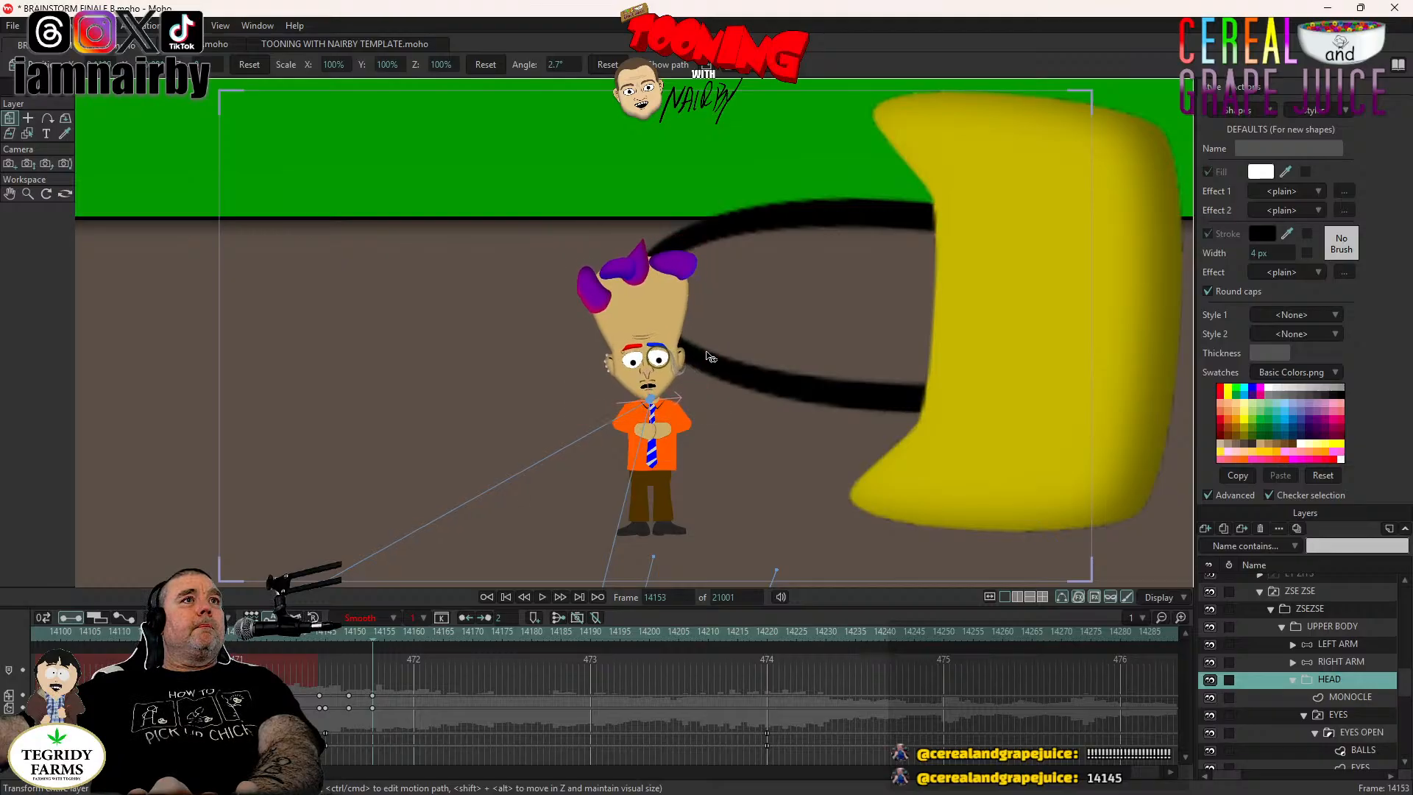
# Delete the extra HEAD keyframe at frame 14153 and shift the head's rotation keyframe to frame 14154.
pyautogui.click(373, 707)
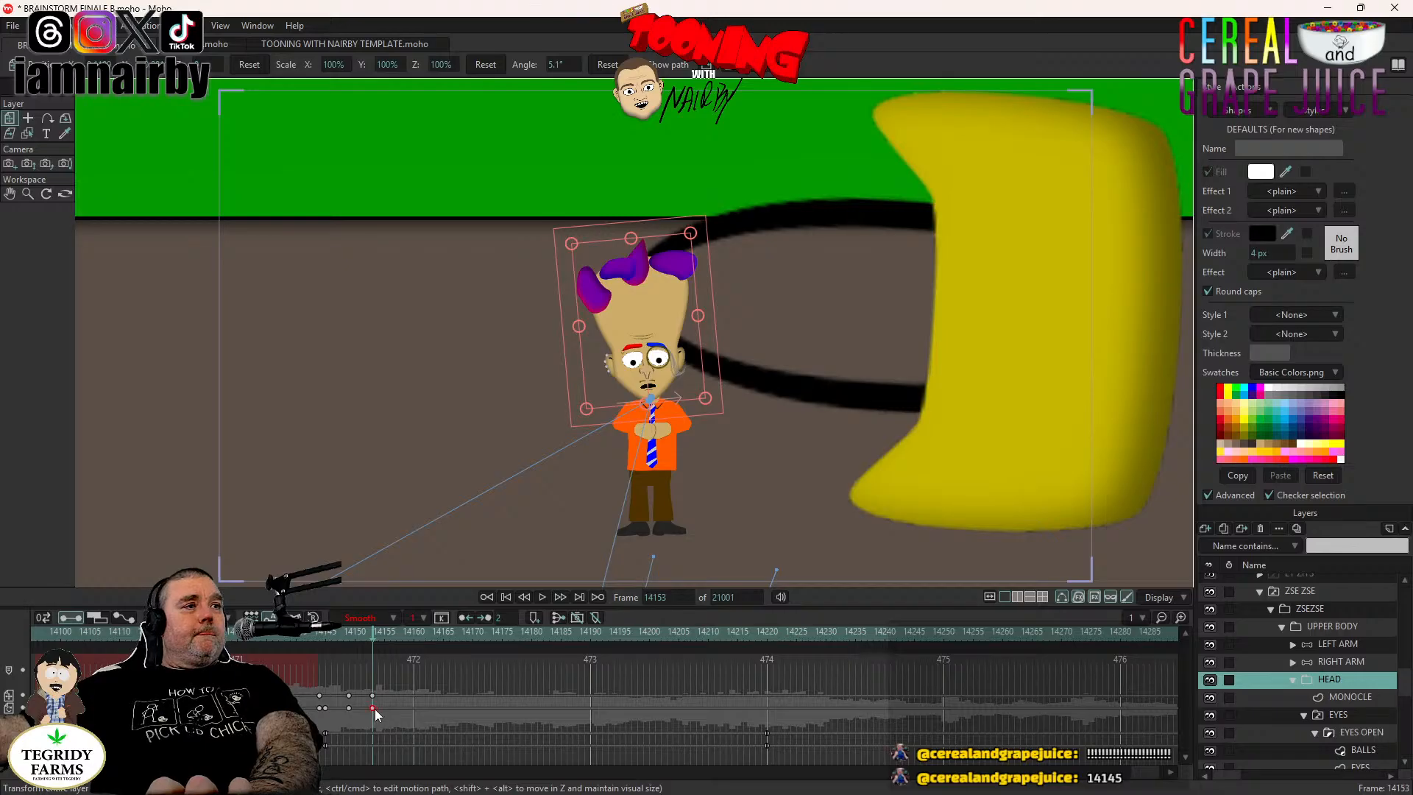
pyautogui.press('Delete')
pyautogui.click(373, 696)
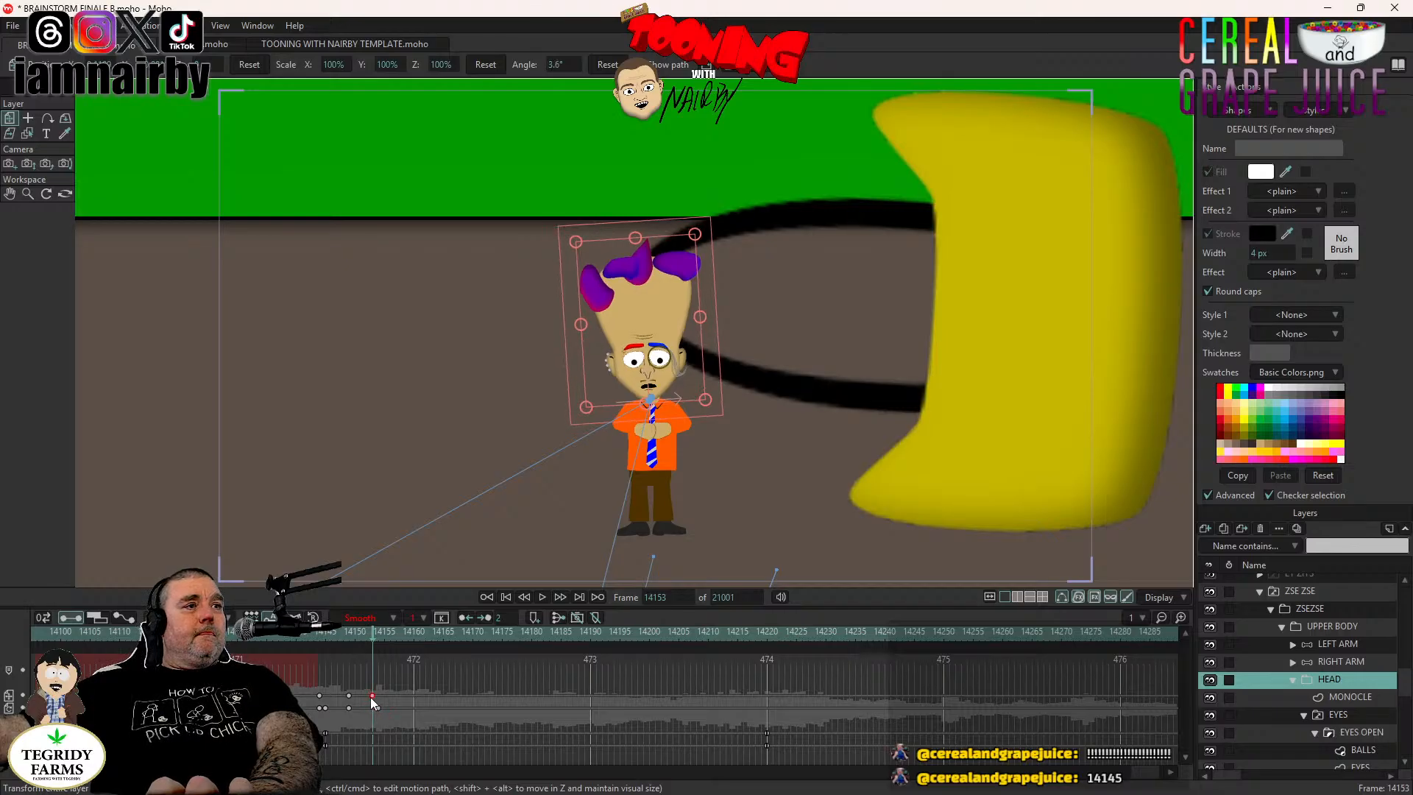
pyautogui.moveTo(372, 696); pyautogui.dragTo(367, 696)
# Pose the left and right arm bones at frame 14154 with Manipulate Bones, bringing the hands together over the tie.
pyautogui.click(1349, 643)
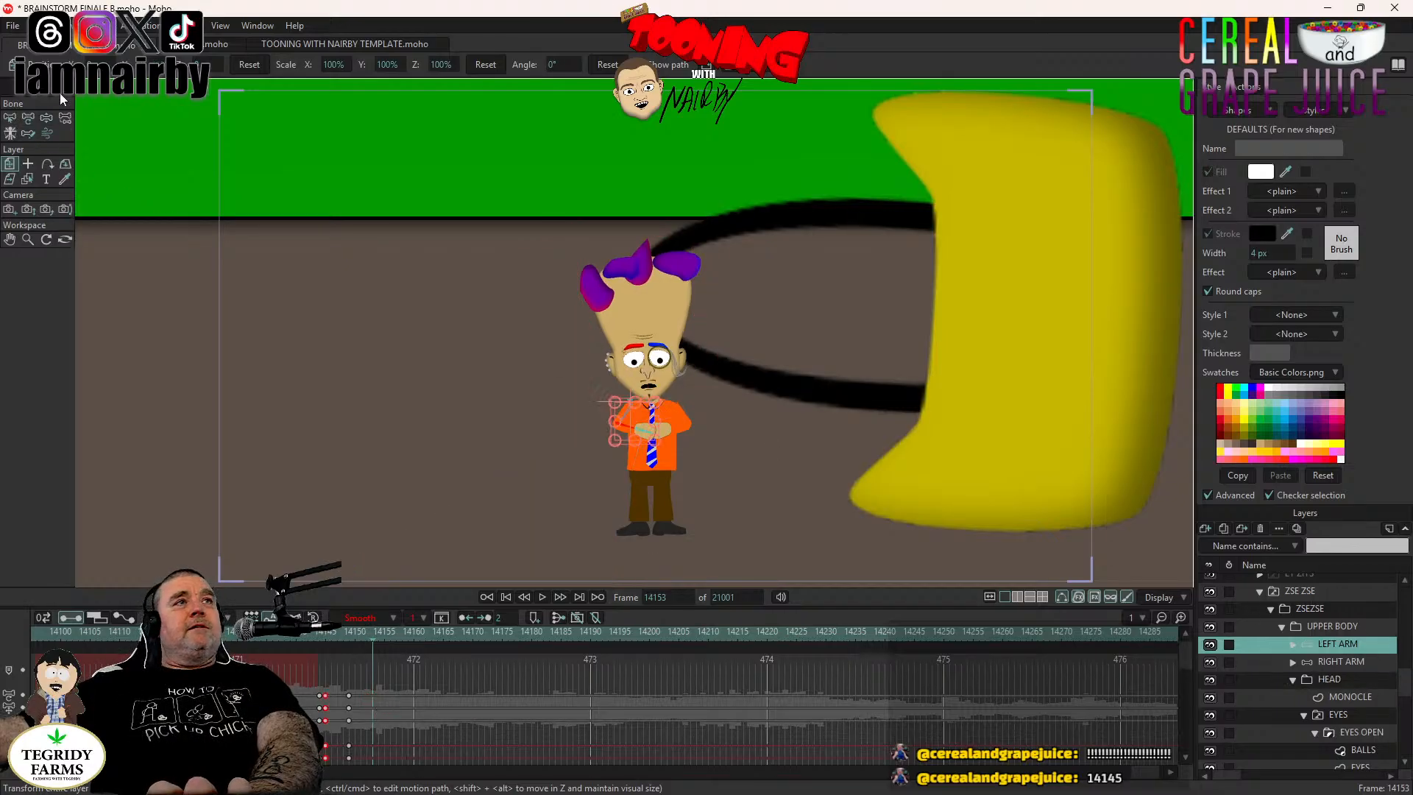
pyautogui.click(44, 116)
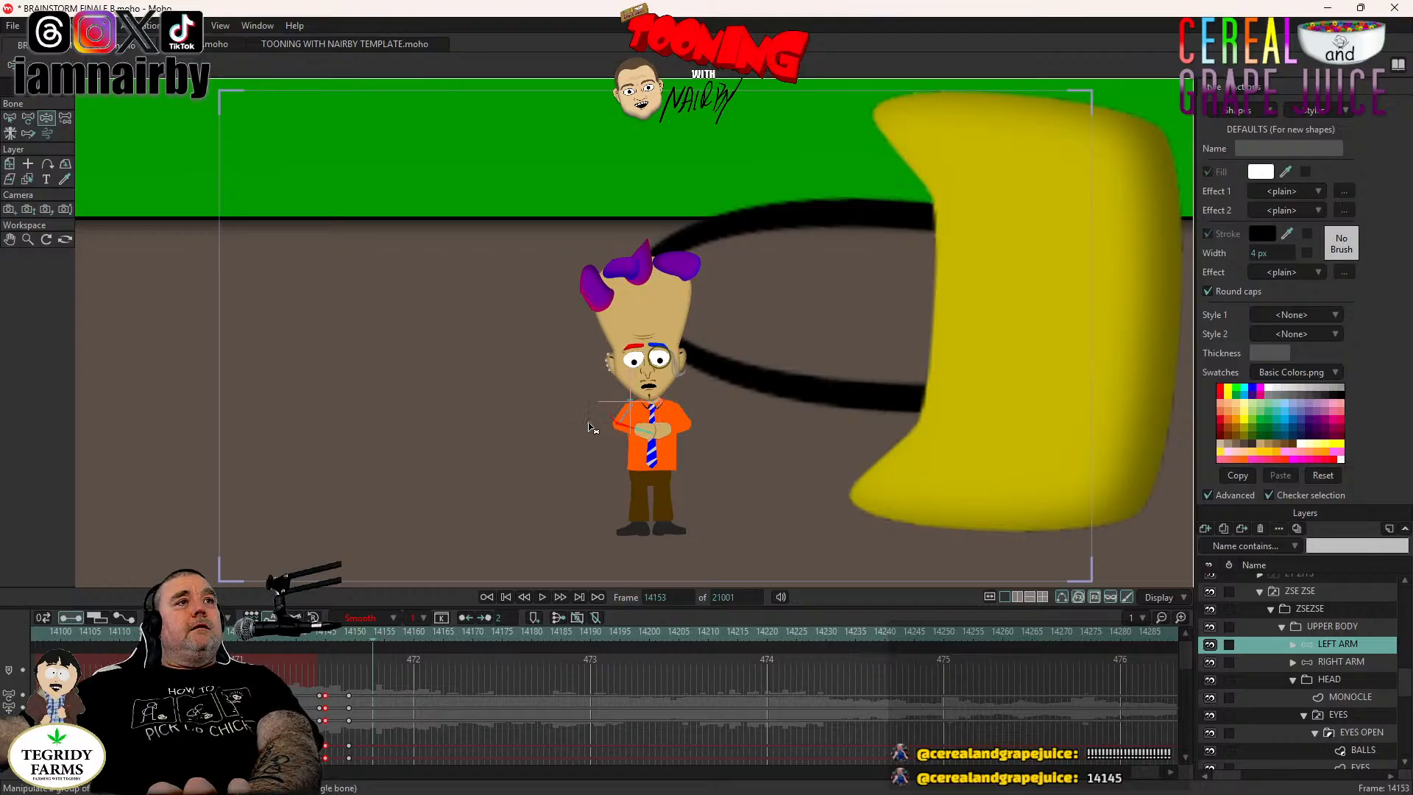
pyautogui.press('Right')
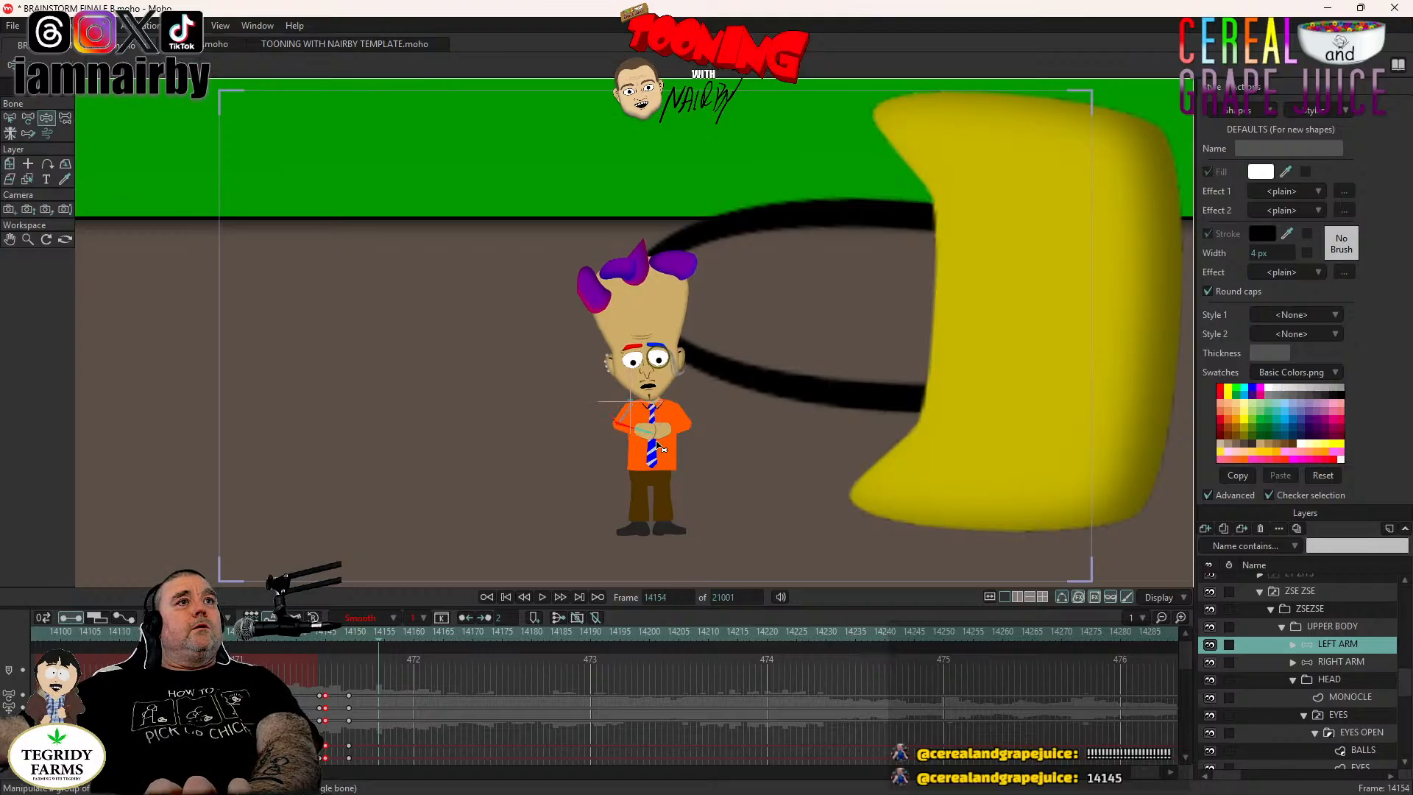
pyautogui.moveTo(625, 434); pyautogui.dragTo(628, 426)
pyautogui.click(1363, 661)
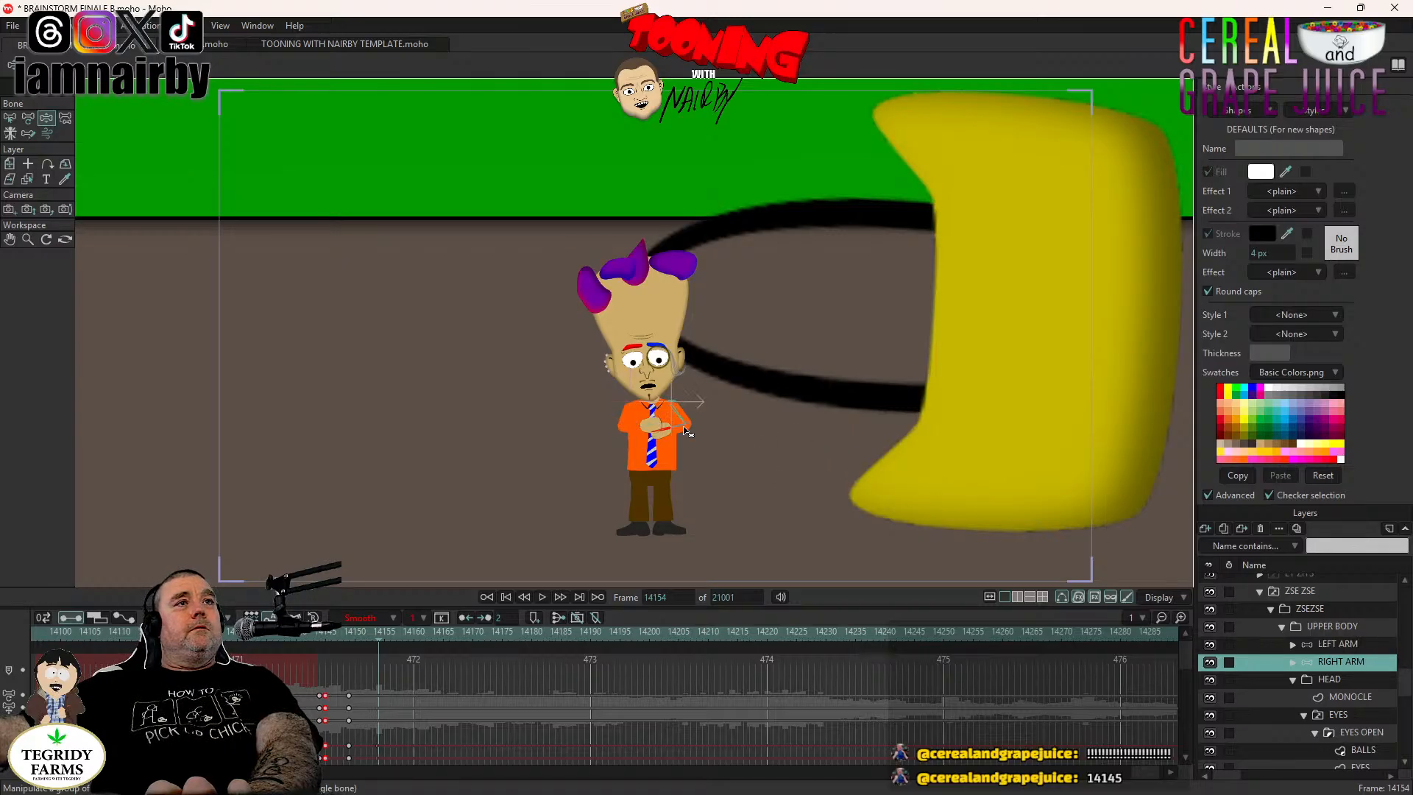
pyautogui.moveTo(681, 430); pyautogui.dragTo(678, 438)
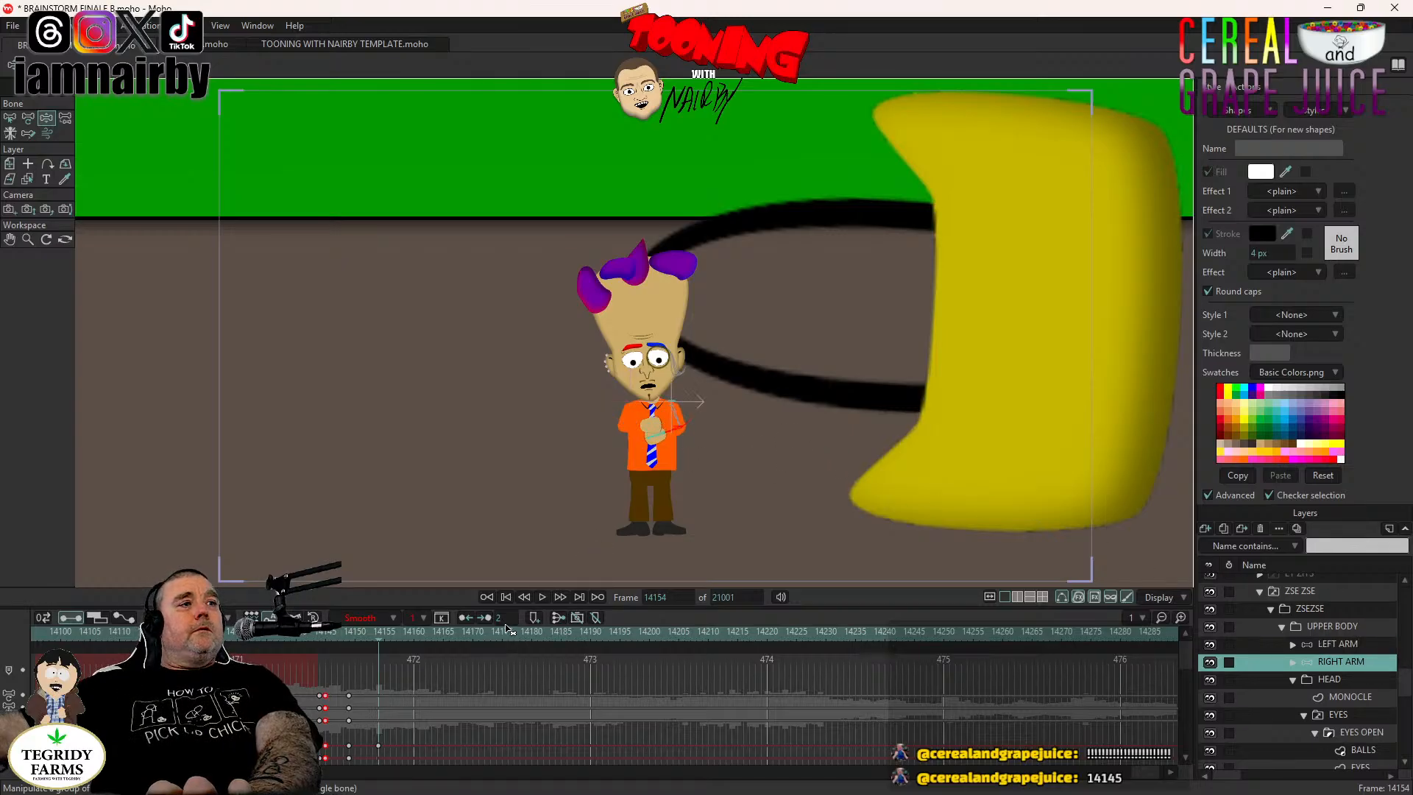
# Copy the right arm's keyframes at frame 14154 and paste them at frame 14158.
pyautogui.click(412, 634)
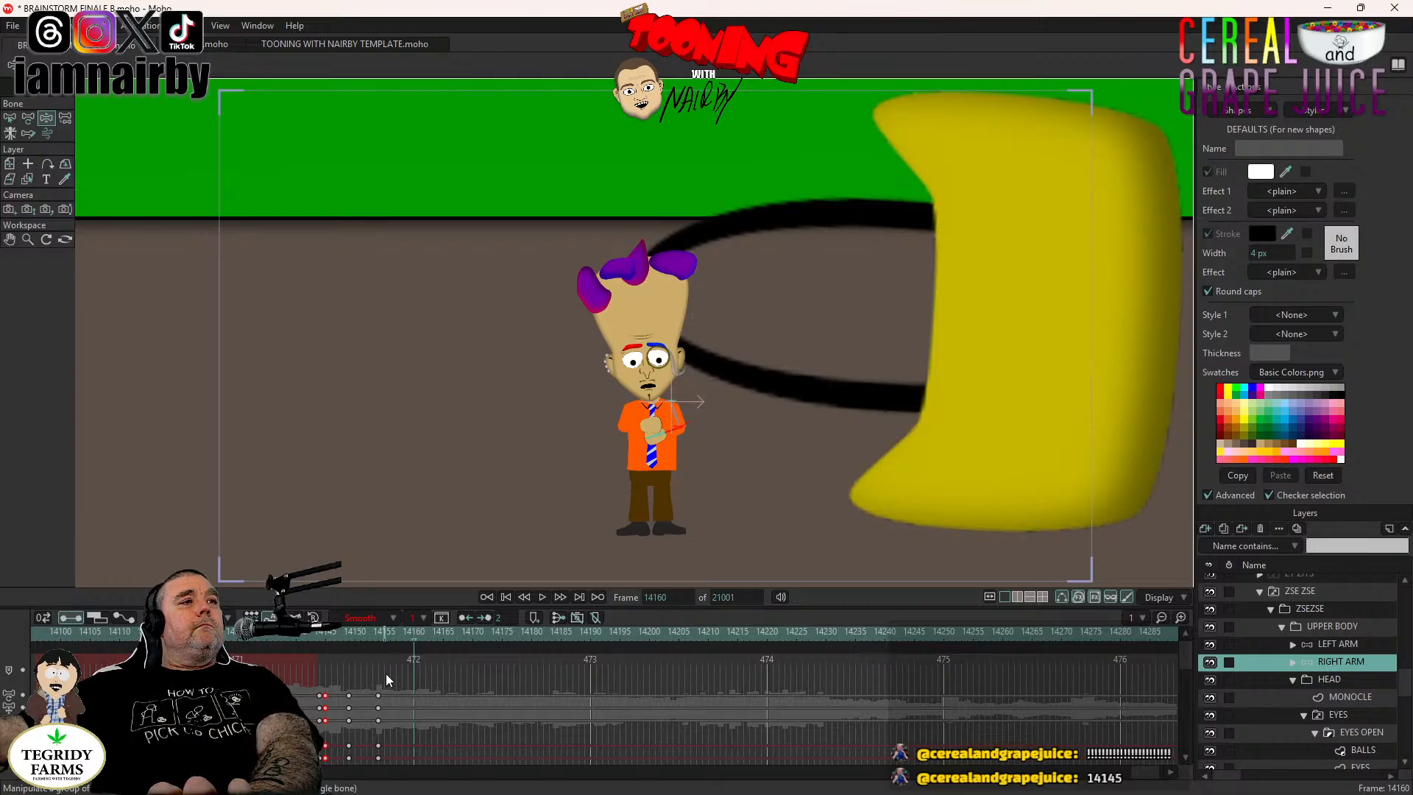
pyautogui.moveTo(383, 665); pyautogui.dragTo(374, 770)
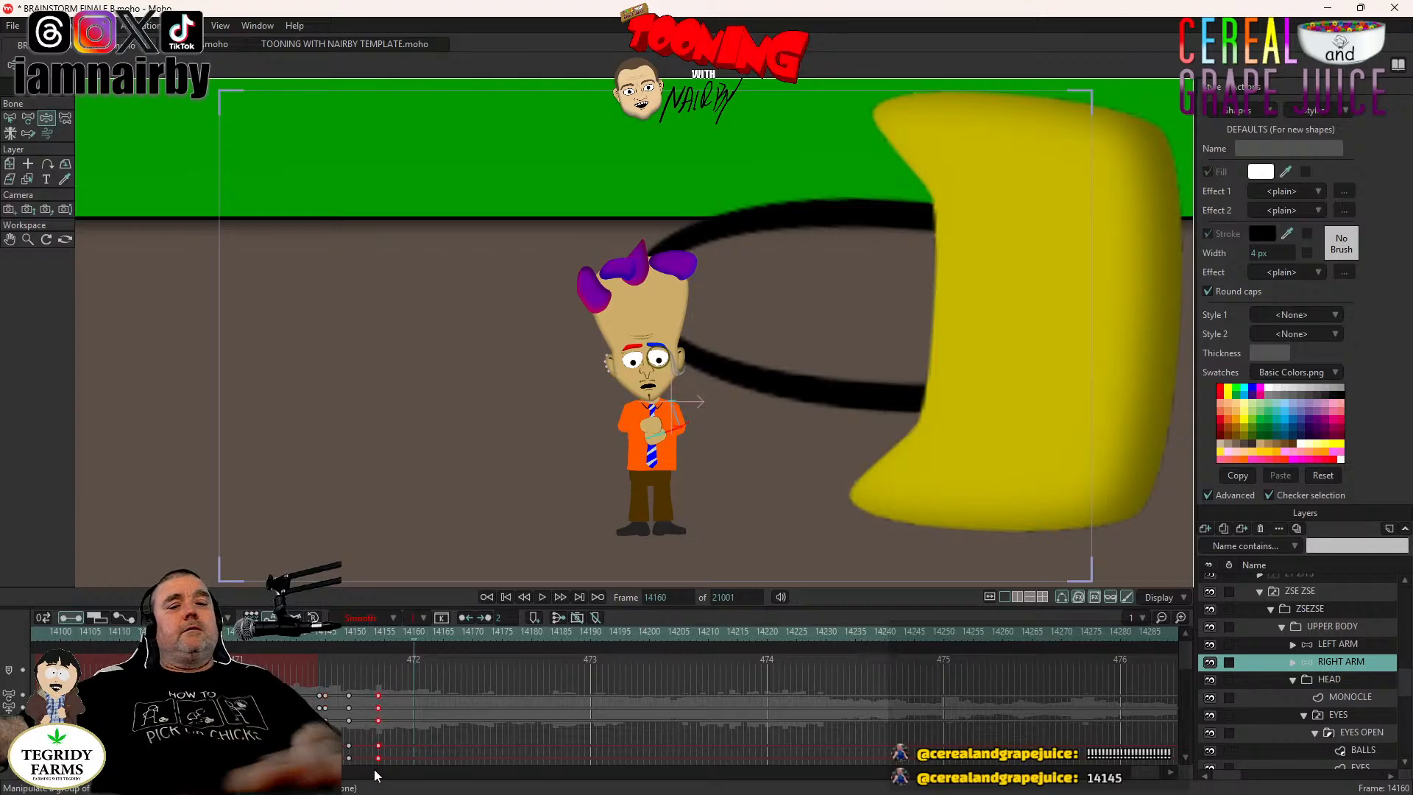
pyautogui.hotkey('ctrl', 'c')
pyautogui.press('Left')
pyautogui.press('Left')
pyautogui.hotkey('ctrl', 'v')
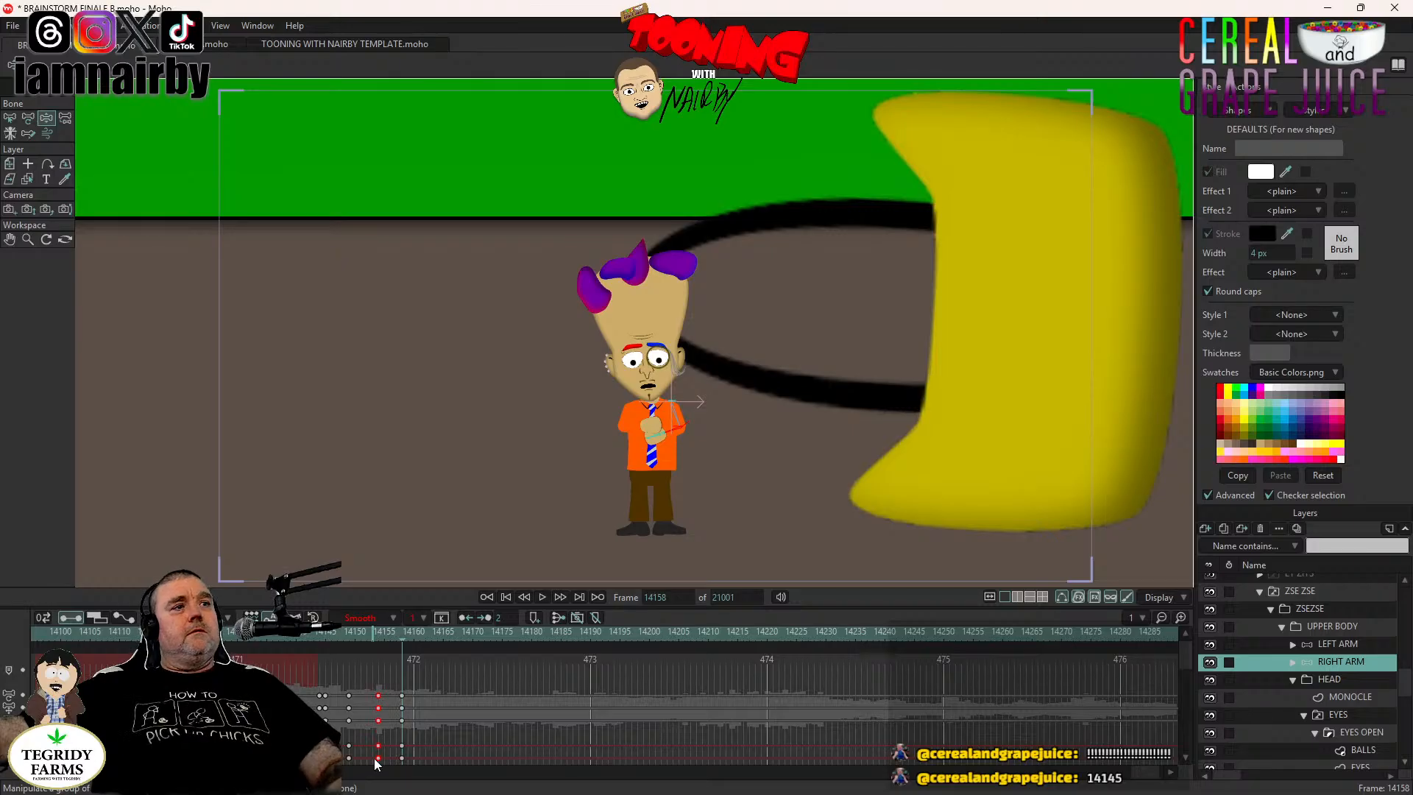
# Copy the left arm's keyframes at frame 14154 to frame 14158 and save the project.
pyautogui.click(1339, 642)
pyautogui.moveTo(382, 687); pyautogui.dragTo(374, 789)
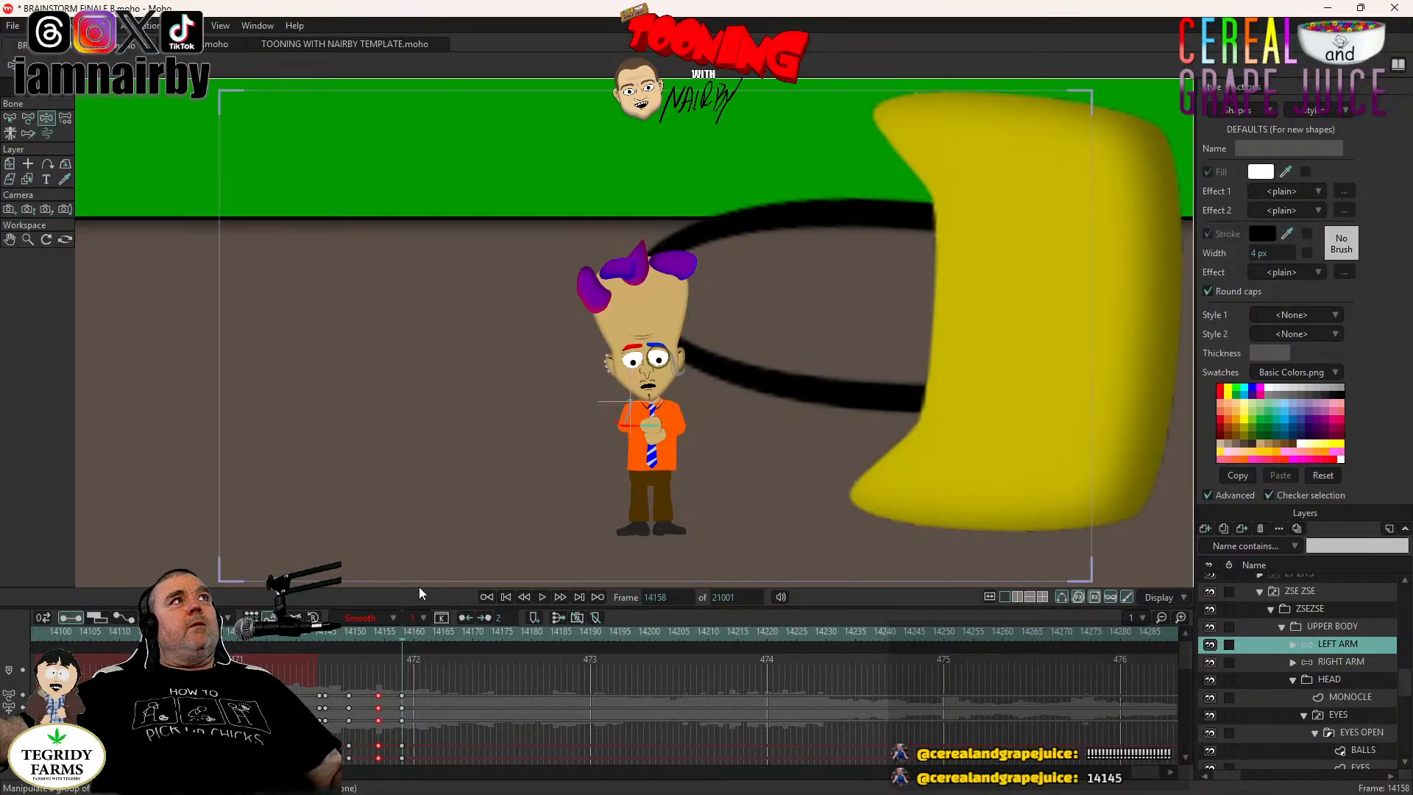
pyautogui.hotkey('ctrl', 's')
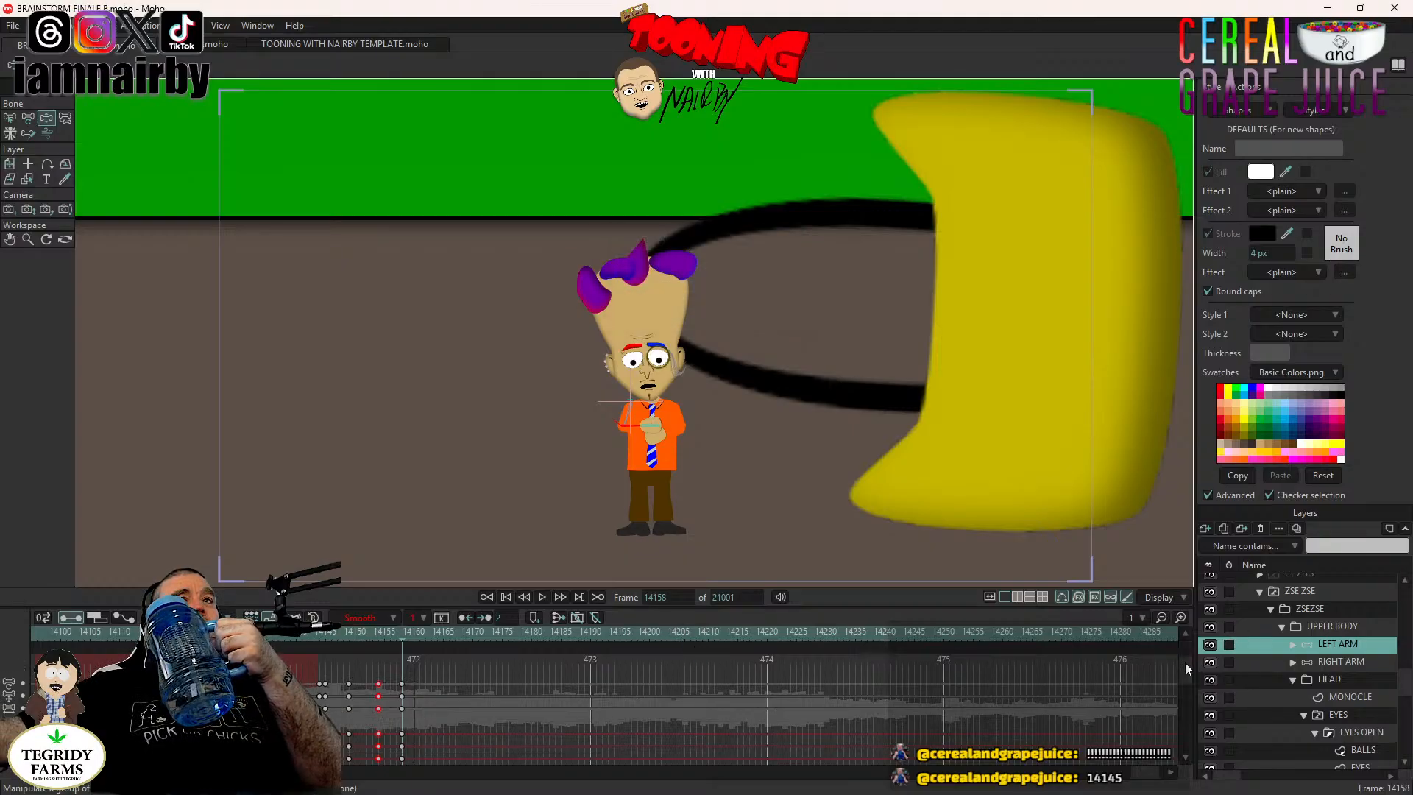
pyautogui.moveTo(1184, 677); pyautogui.dragTo(1201, 620)
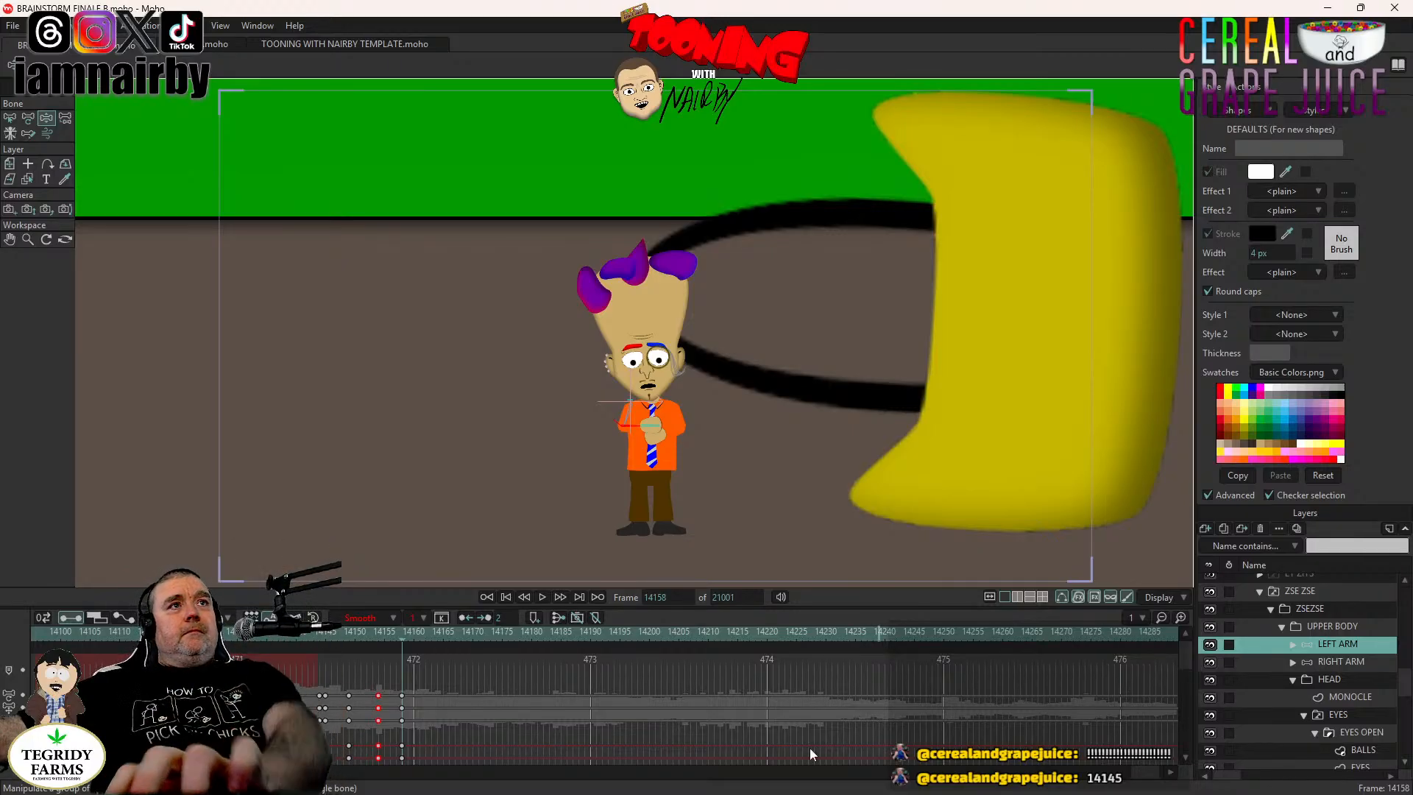
# Pose the arm bones at frame 14161, raising the right arm's hand and lowering the left arm's hand over the tie.
pyautogui.click(1366, 664)
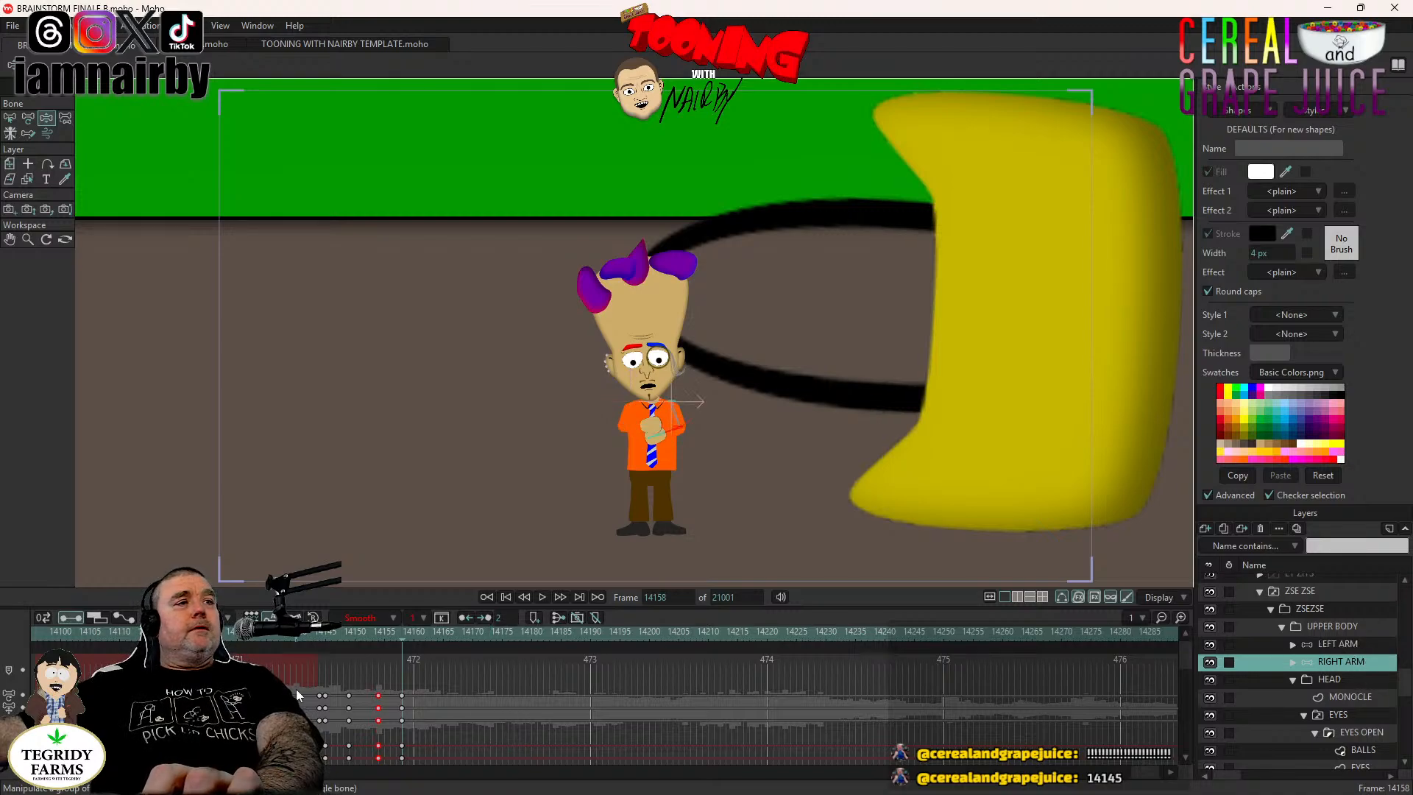
pyautogui.press('Right')
pyautogui.press('Right')
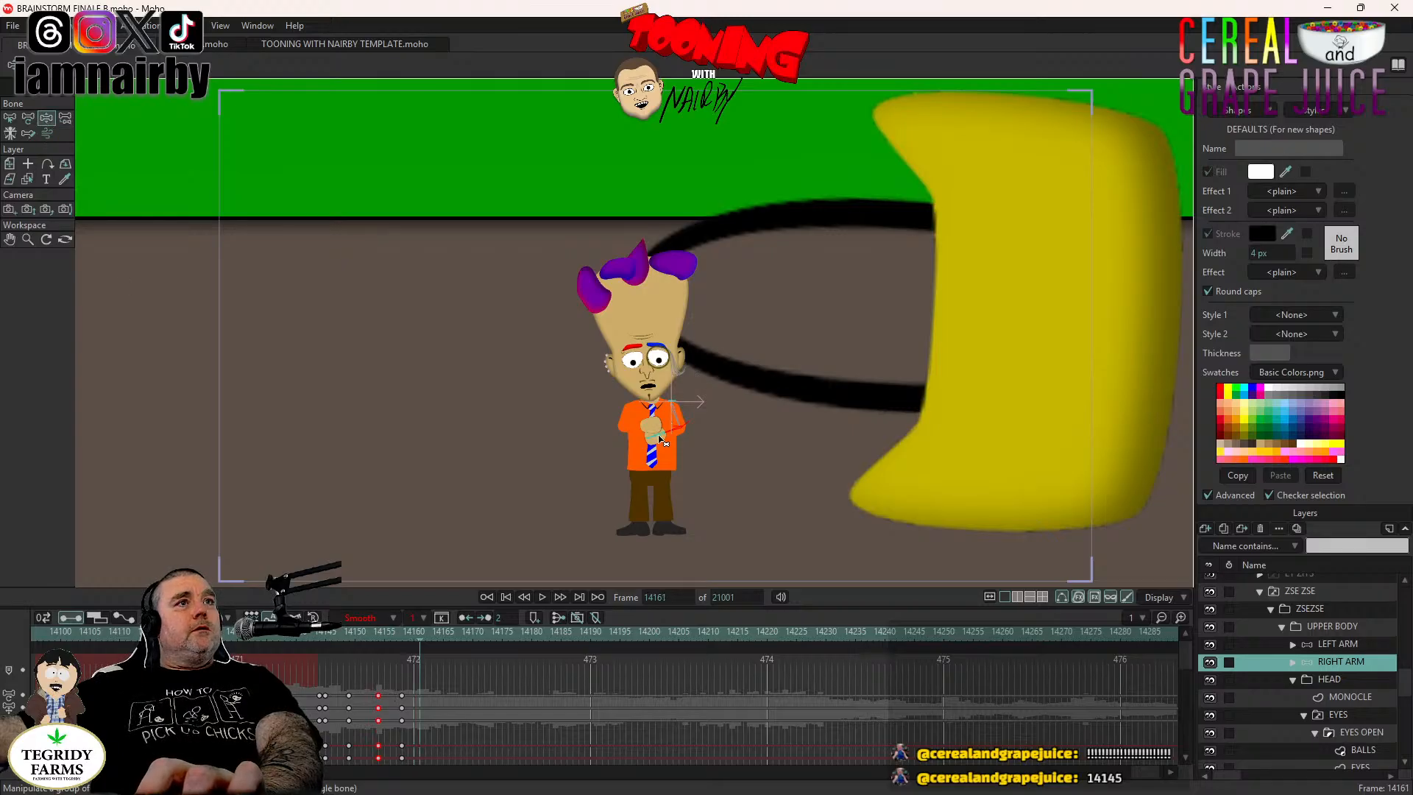
pyautogui.press('Right')
pyautogui.moveTo(660, 440); pyautogui.dragTo(656, 423)
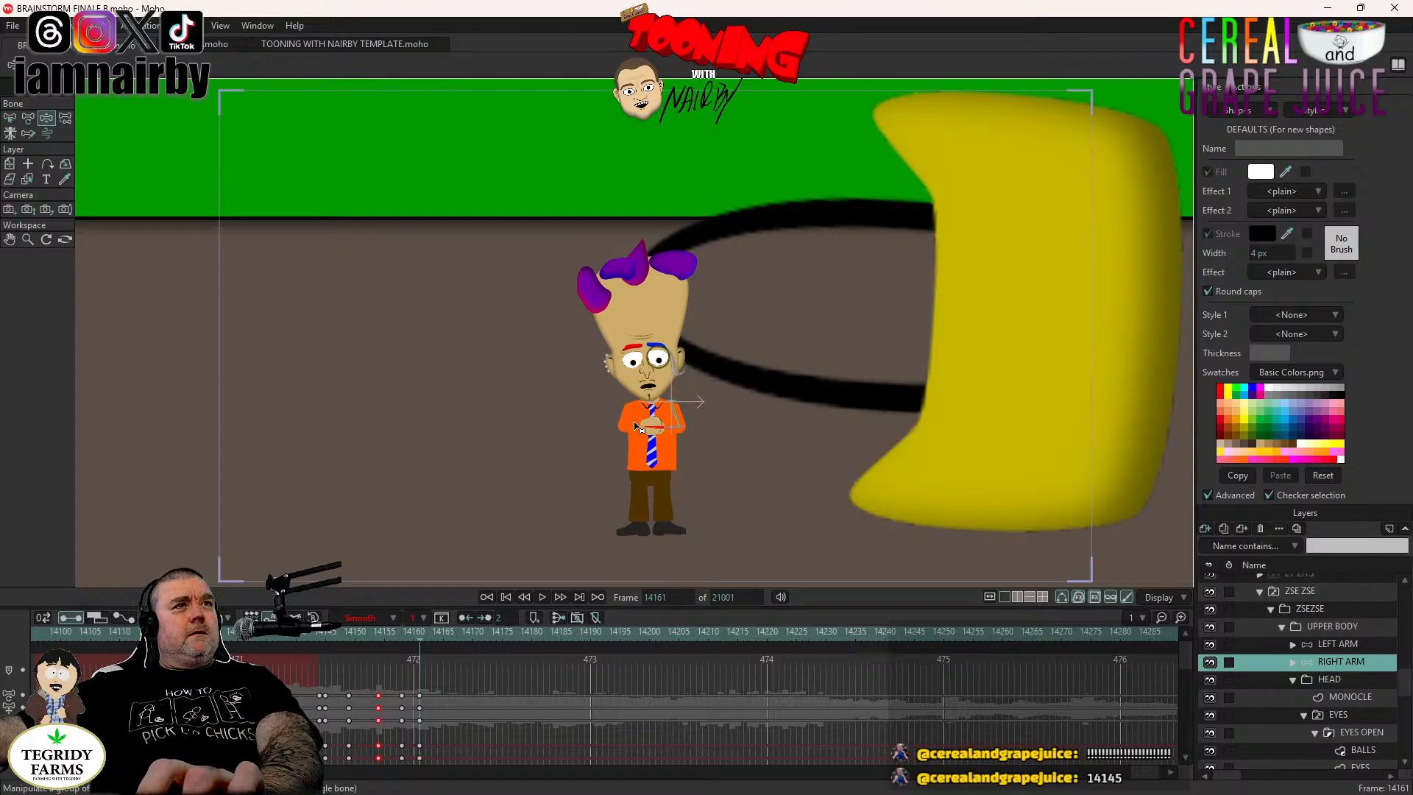
pyautogui.press('pageup')
pyautogui.moveTo(641, 429); pyautogui.dragTo(618, 433)
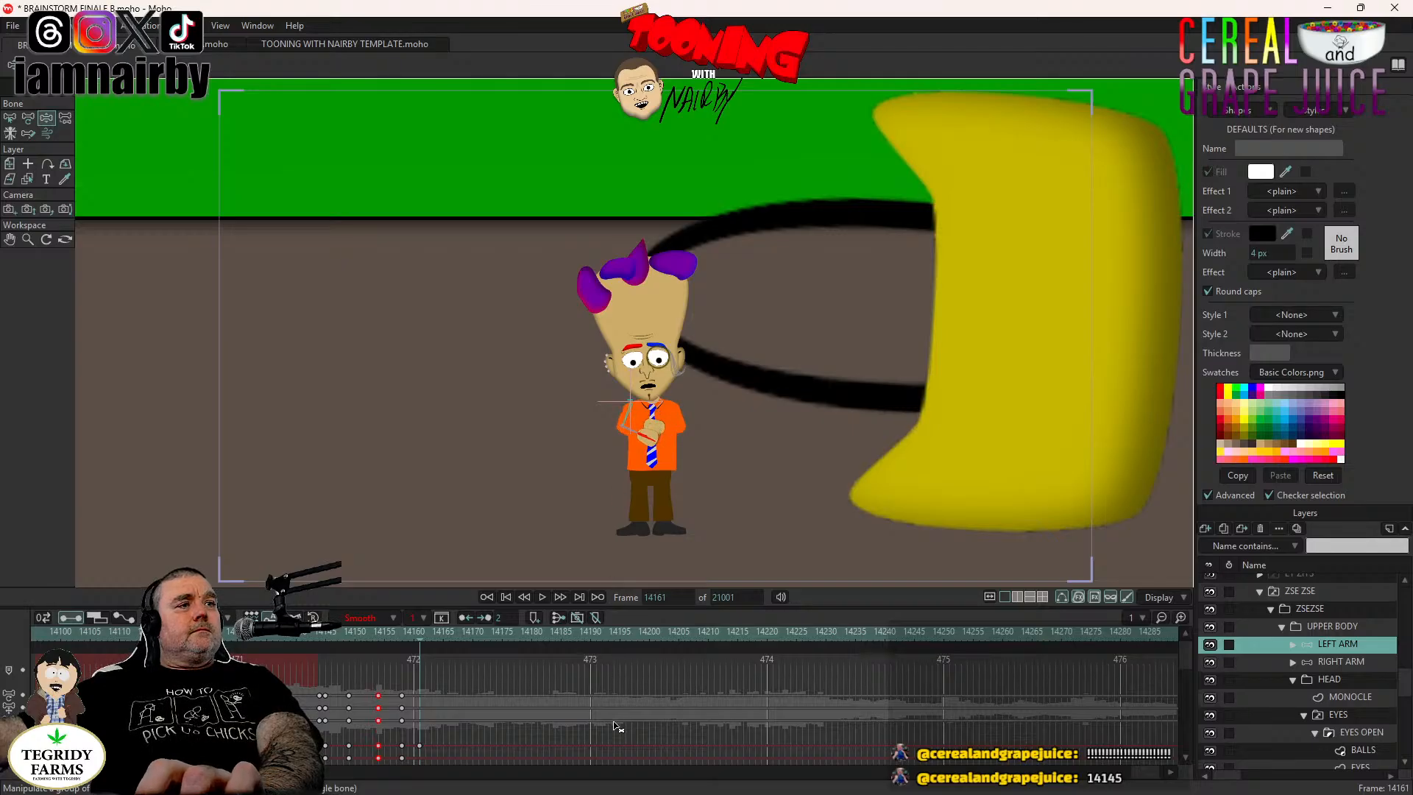
# Keyframe the UPPER BODY layer at frame 14149 and rotate it to about 1.9° at frame 14152.
pyautogui.click(1321, 630)
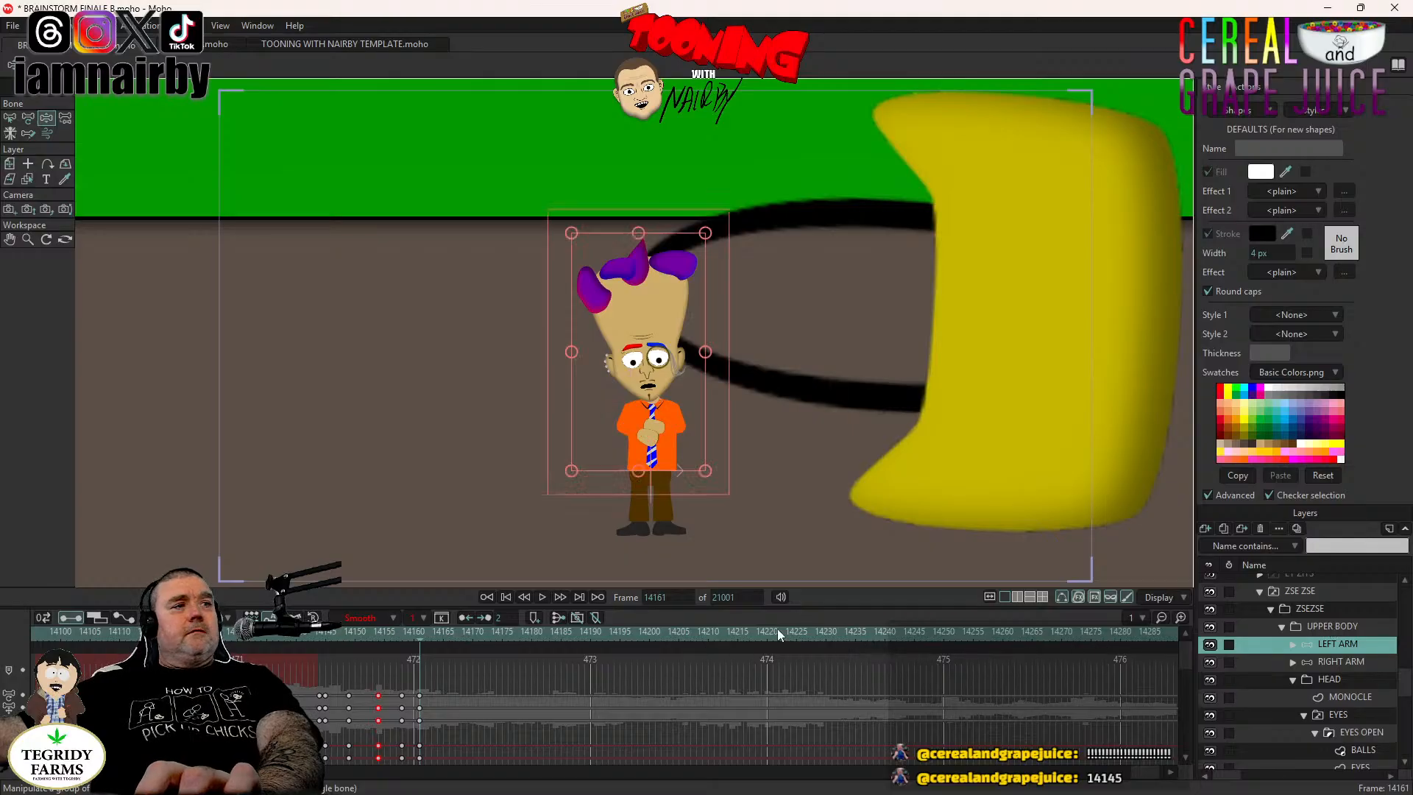
pyautogui.click(350, 630)
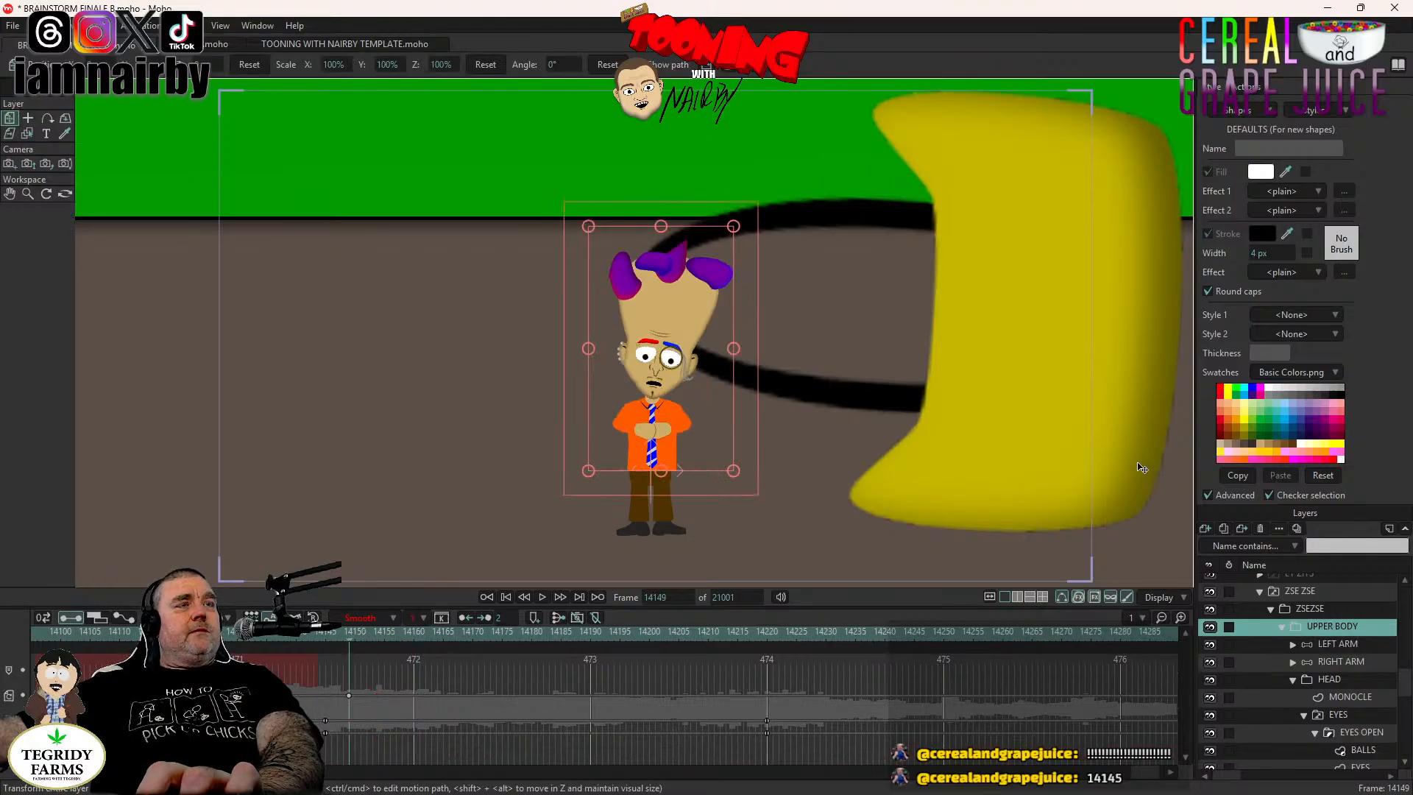
pyautogui.press('Right')
pyautogui.press('Right')
pyautogui.press('Right')
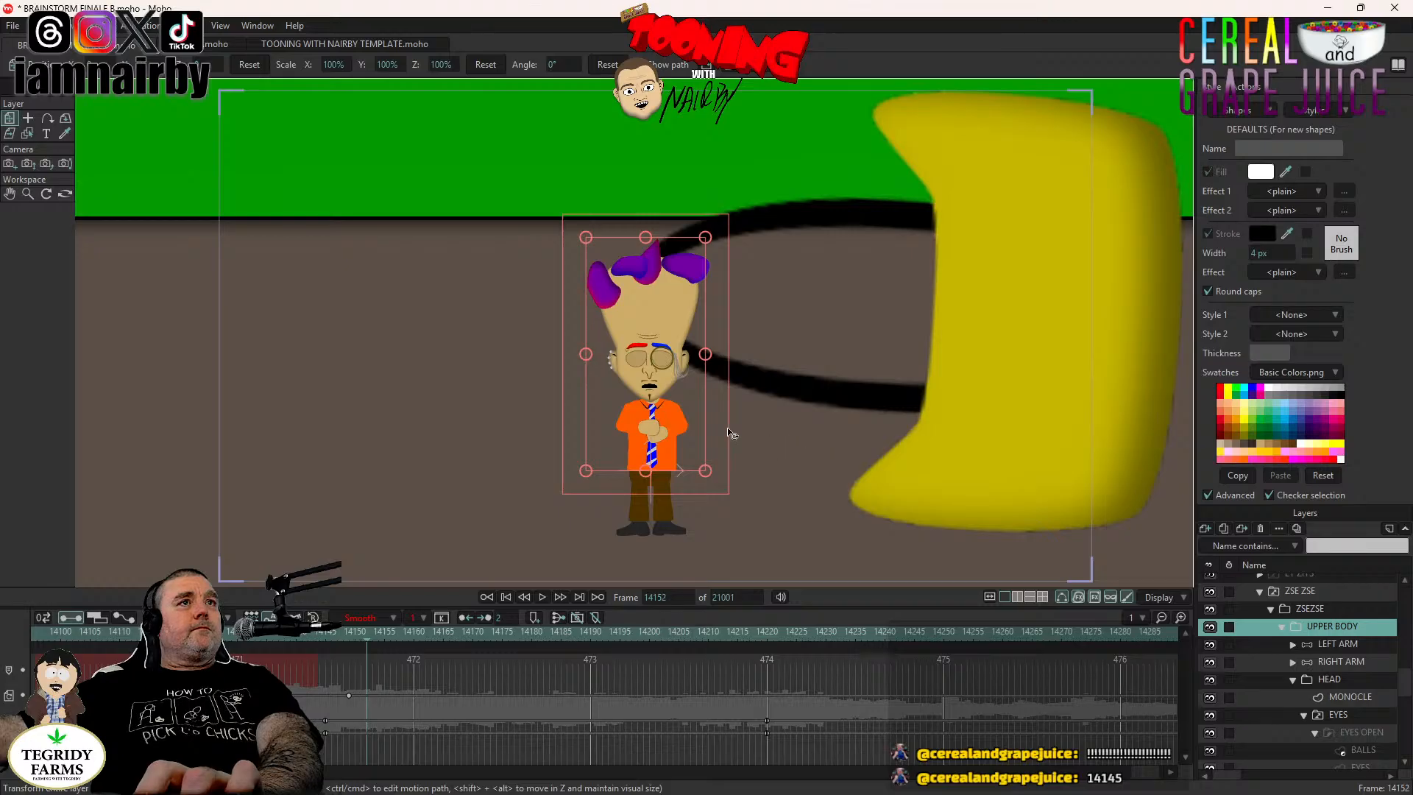
pyautogui.moveTo(725, 425); pyautogui.dragTo(725, 422)
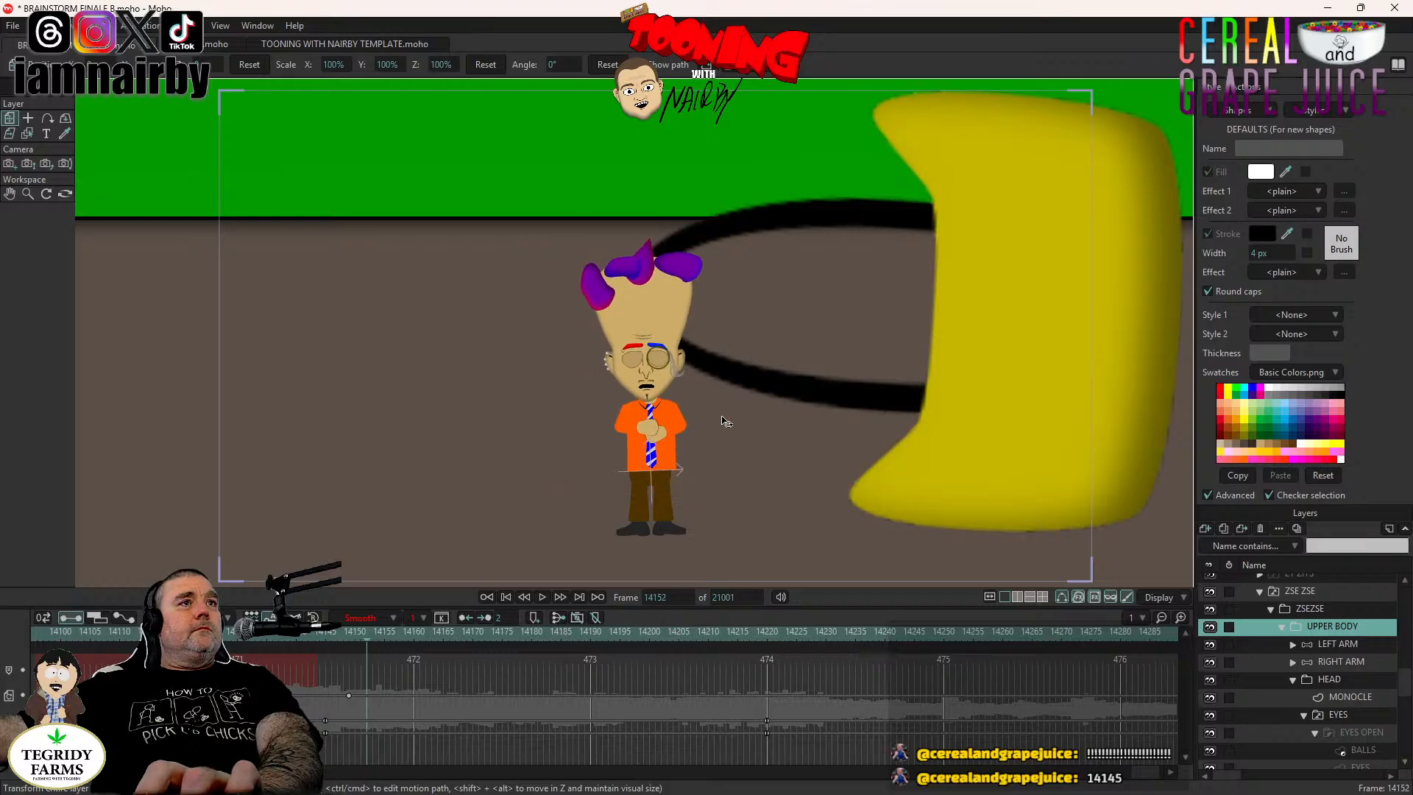
# Hold the UPPER BODY layer's rotation with a keyframe at frame 14159 and rotate it to about -1.8° at frame 14162.
pyautogui.press('Right')
pyautogui.press('Right')
pyautogui.press('Right')
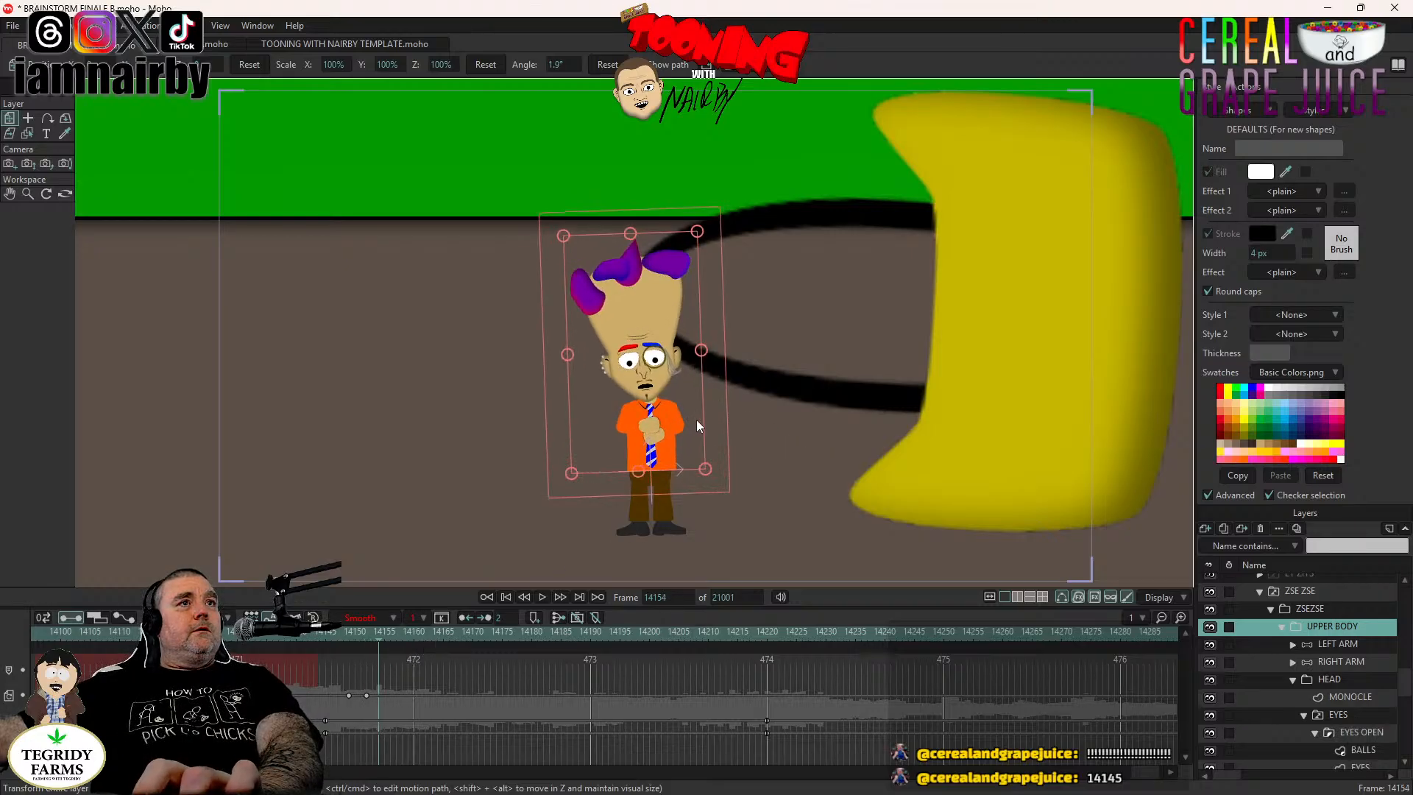
pyautogui.press('Right')
pyautogui.press('Right')
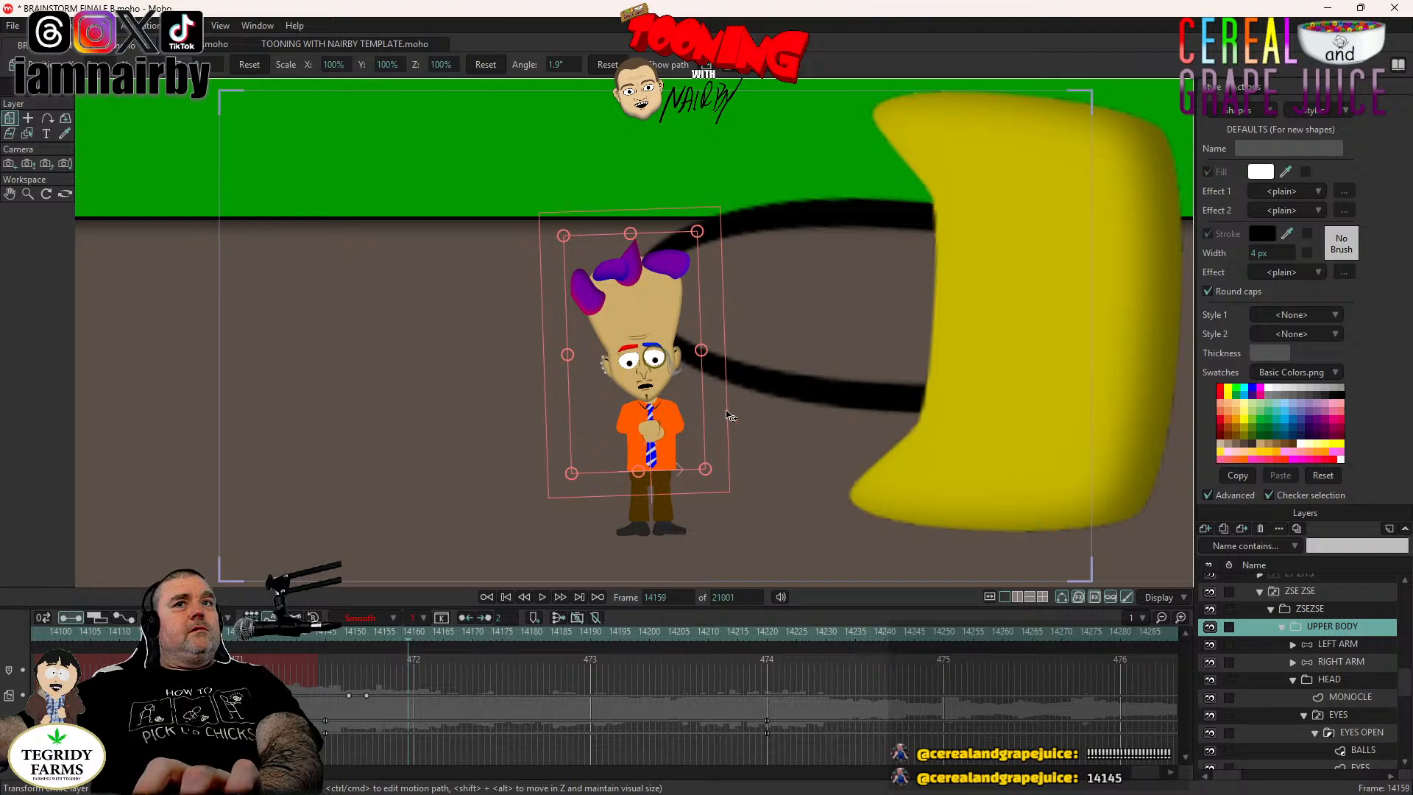
pyautogui.click(1348, 646)
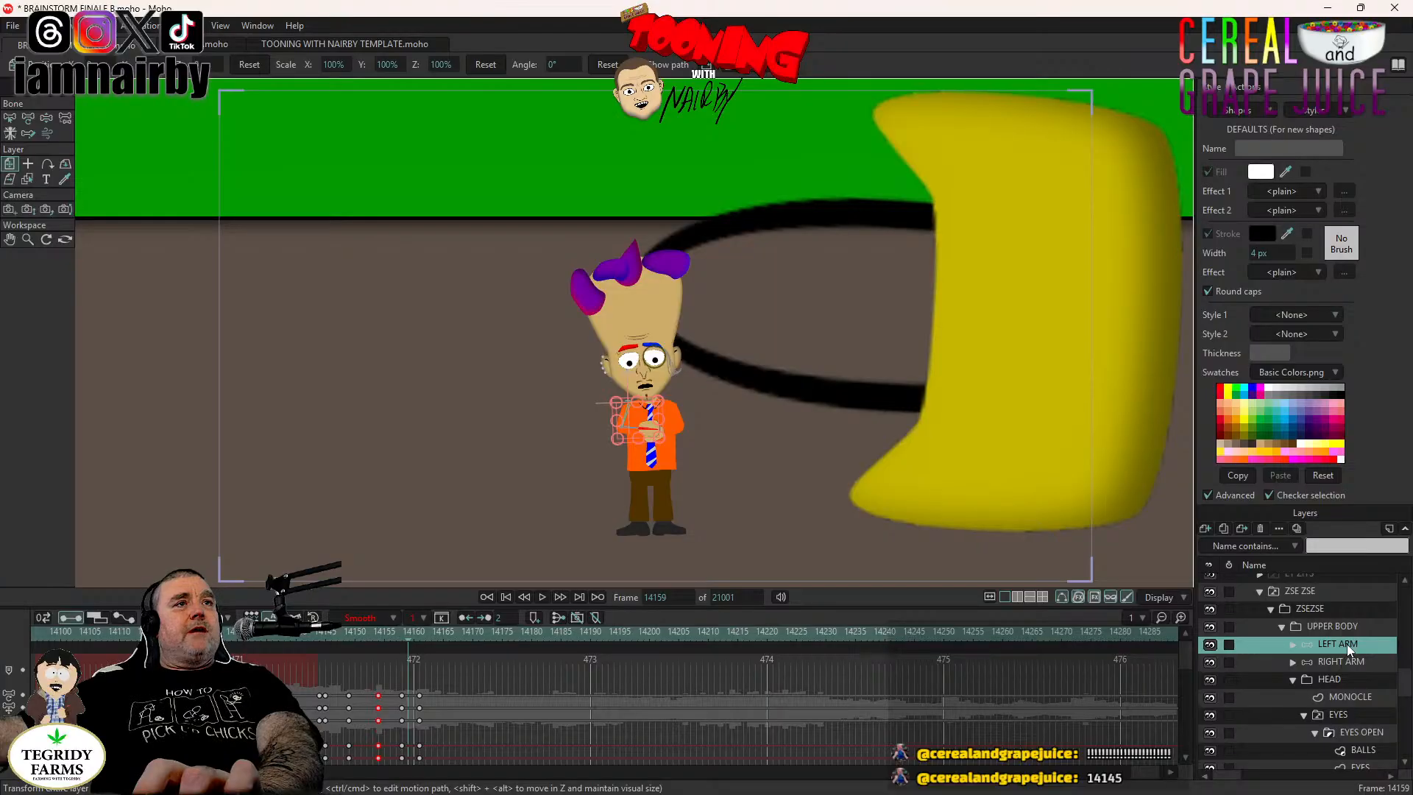
pyautogui.click(1344, 625)
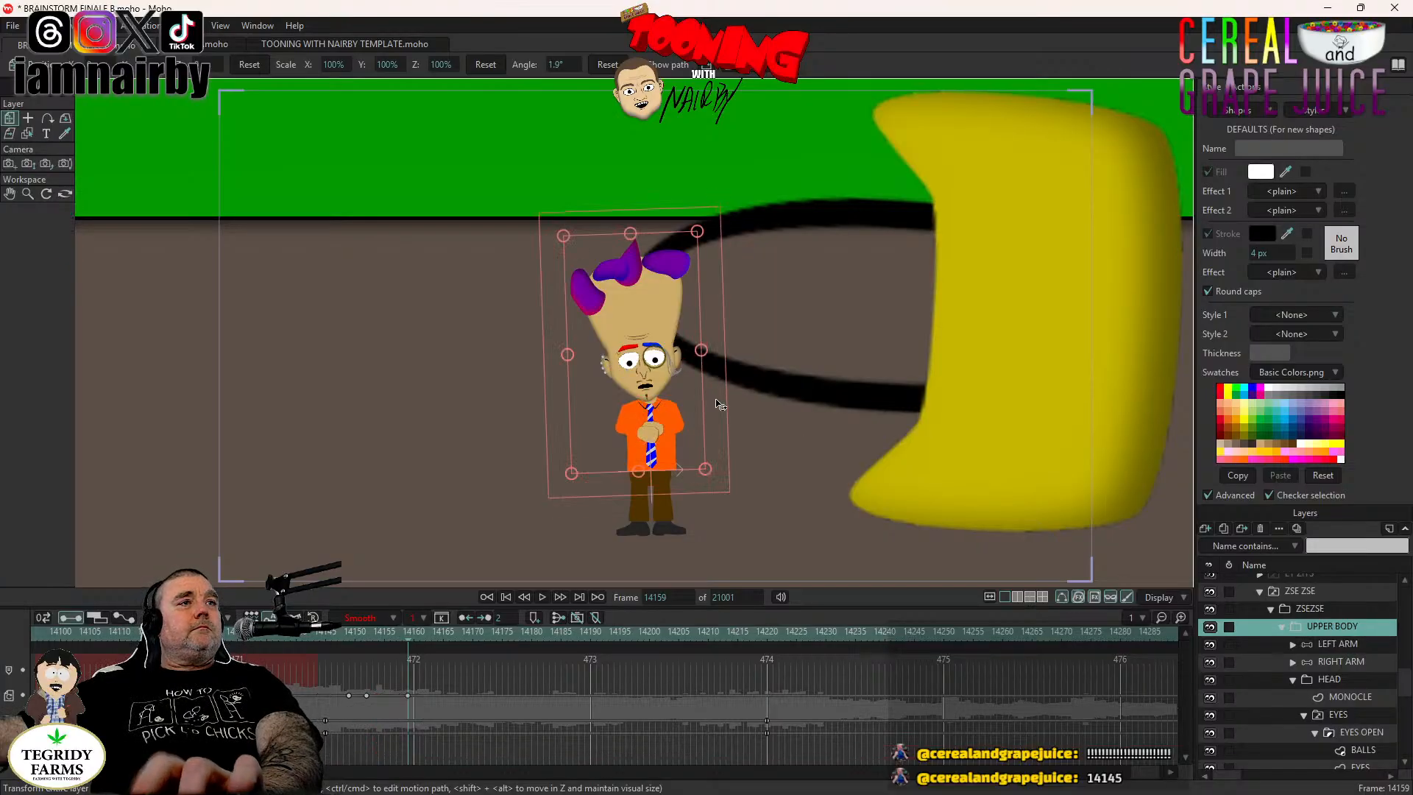
pyautogui.press('Right')
pyautogui.press('Right')
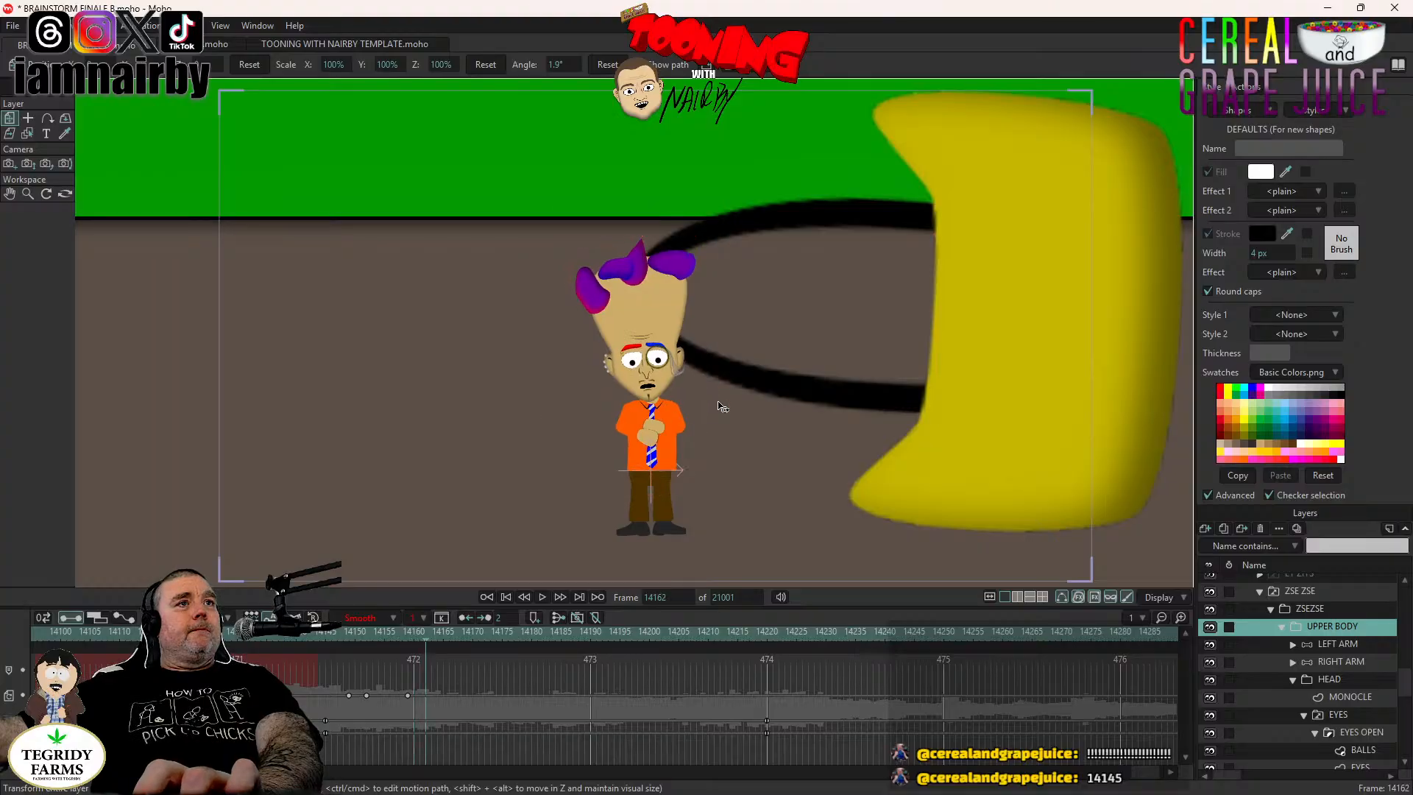
# Play back the shot from about frame 14148 several times to check the upper body and arm motion.
pyautogui.click(325, 634)
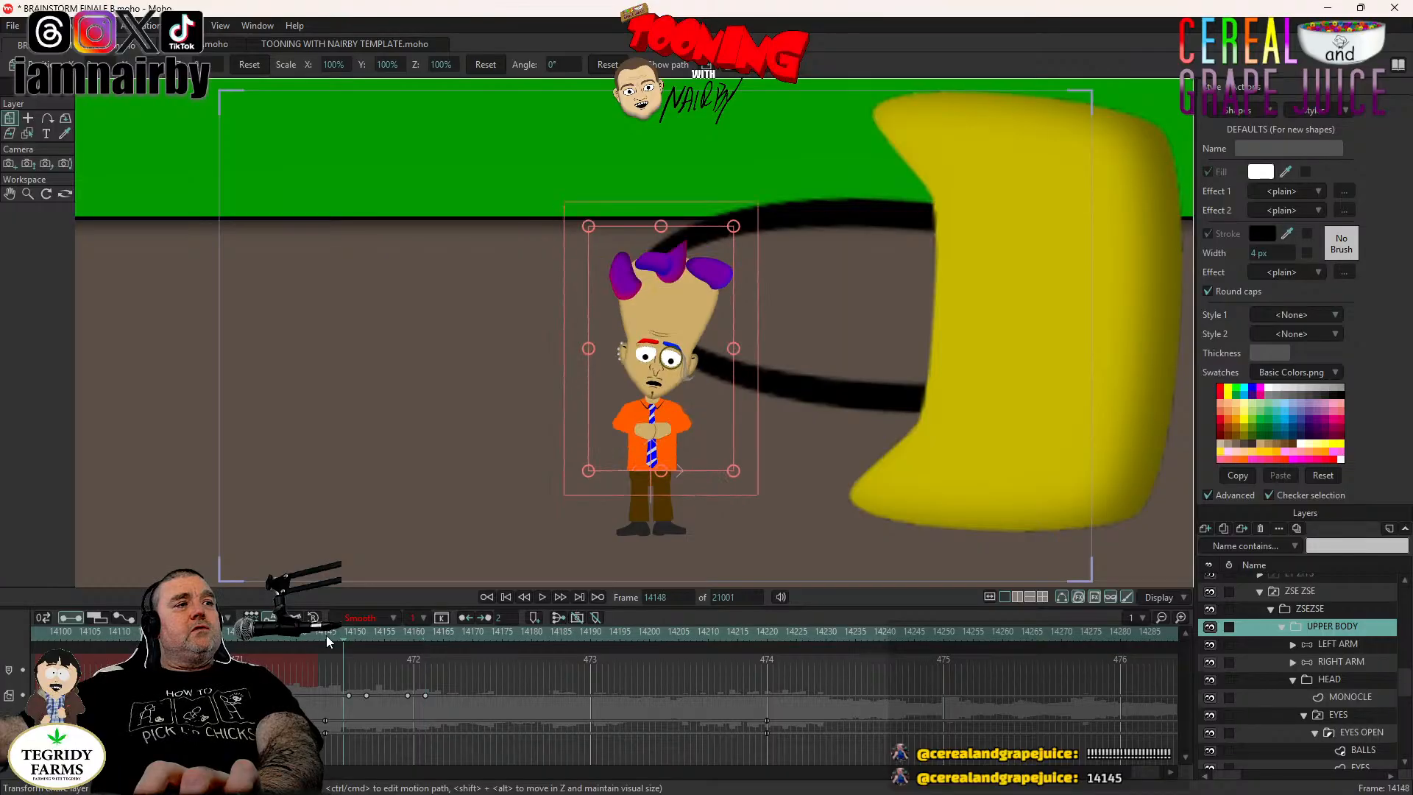
pyautogui.click(541, 597)
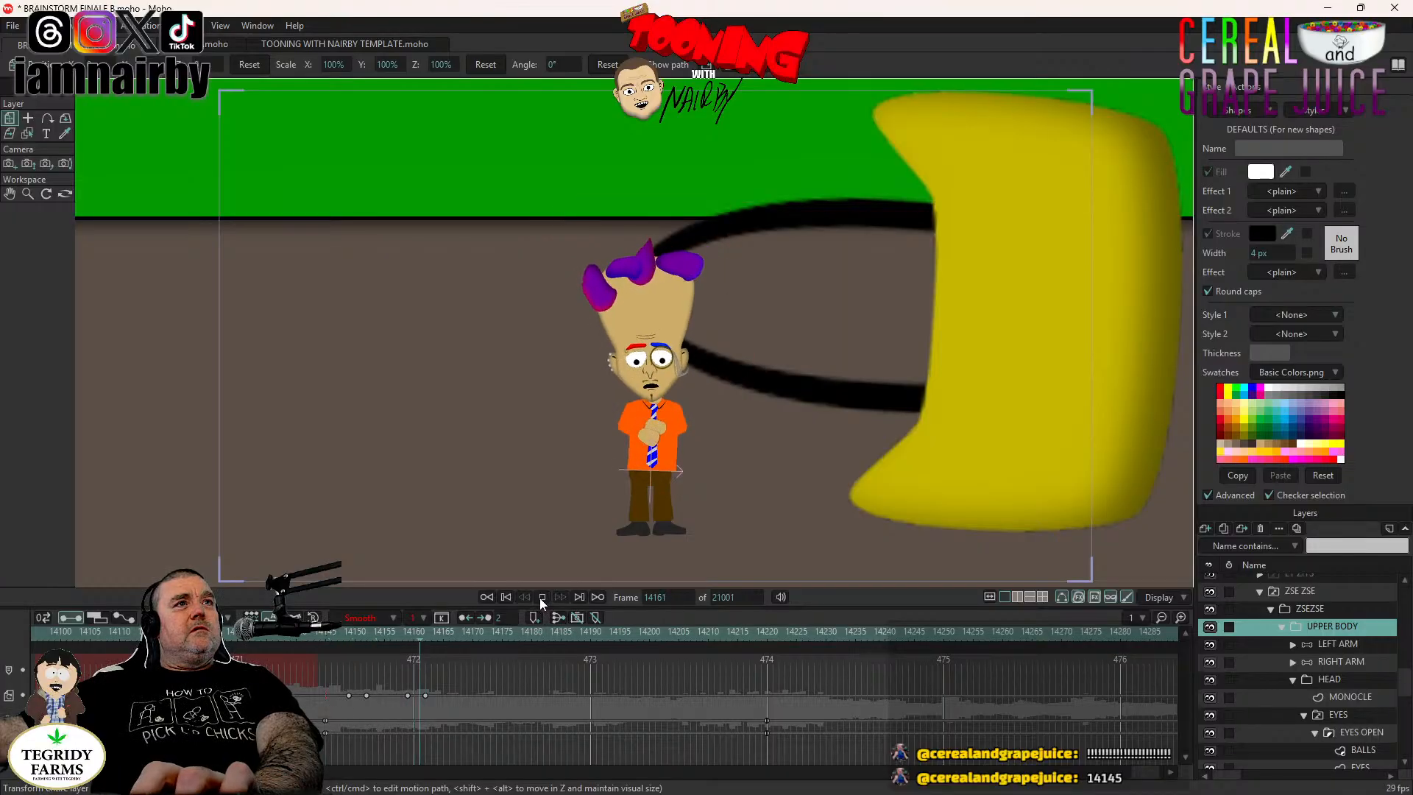
pyautogui.click(343, 640)
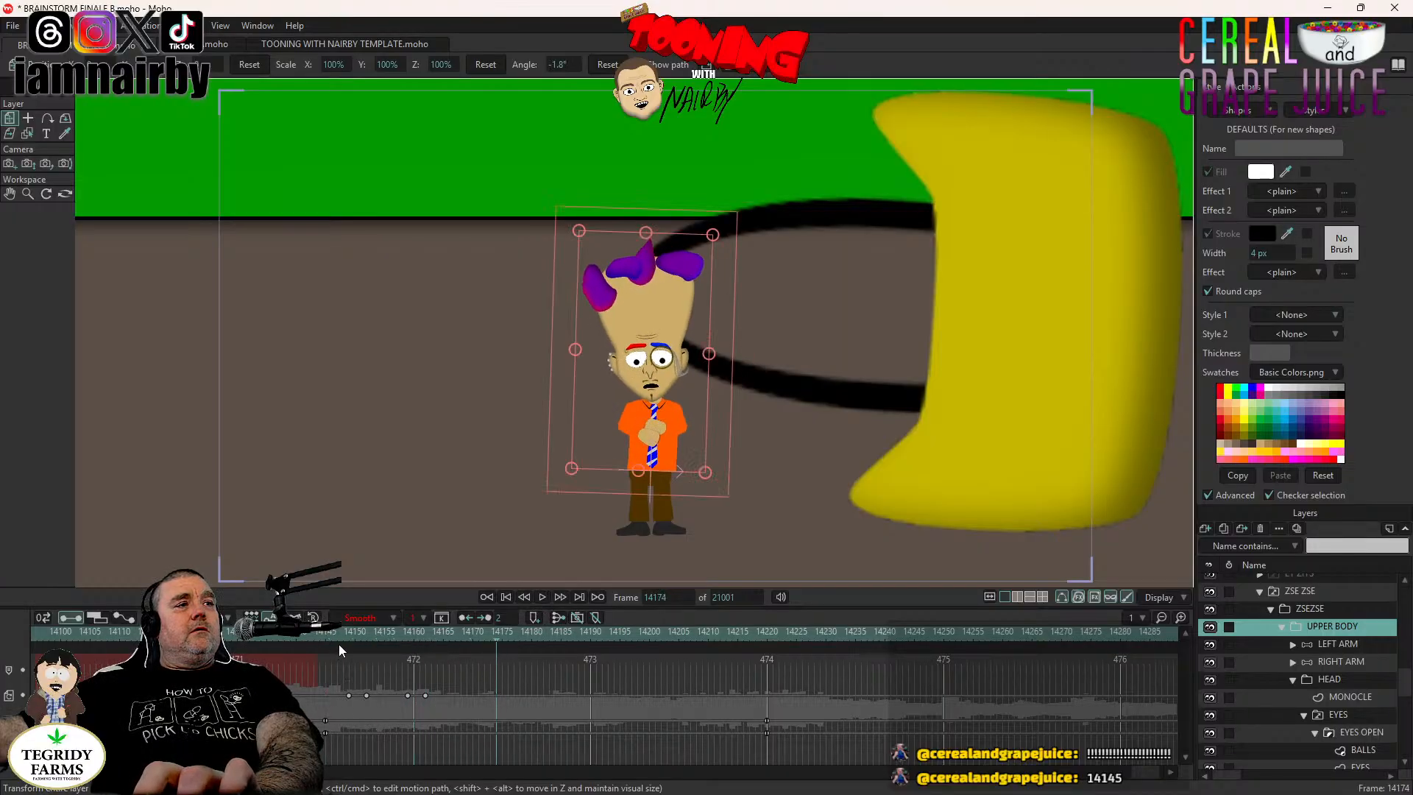
pyautogui.click(542, 596)
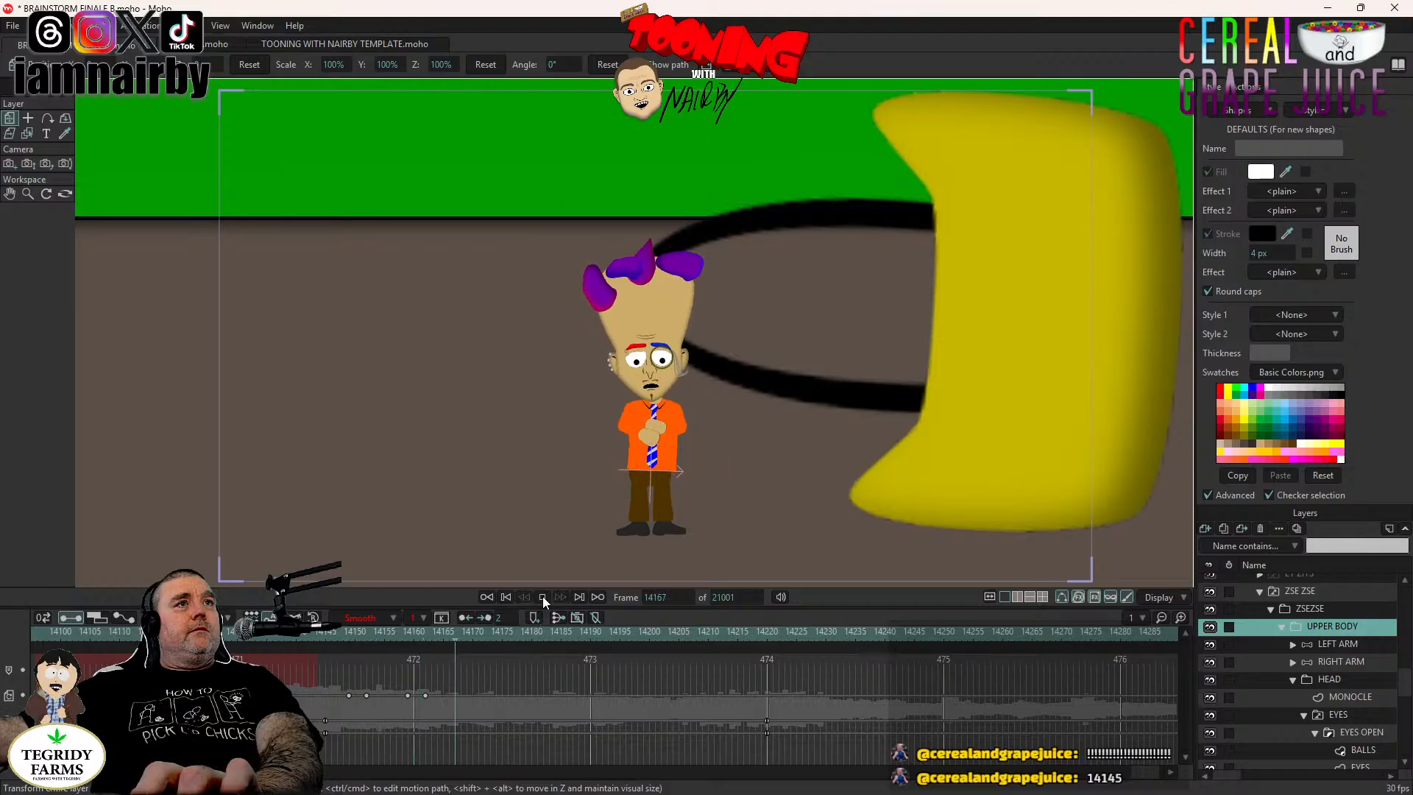
pyautogui.click(347, 634)
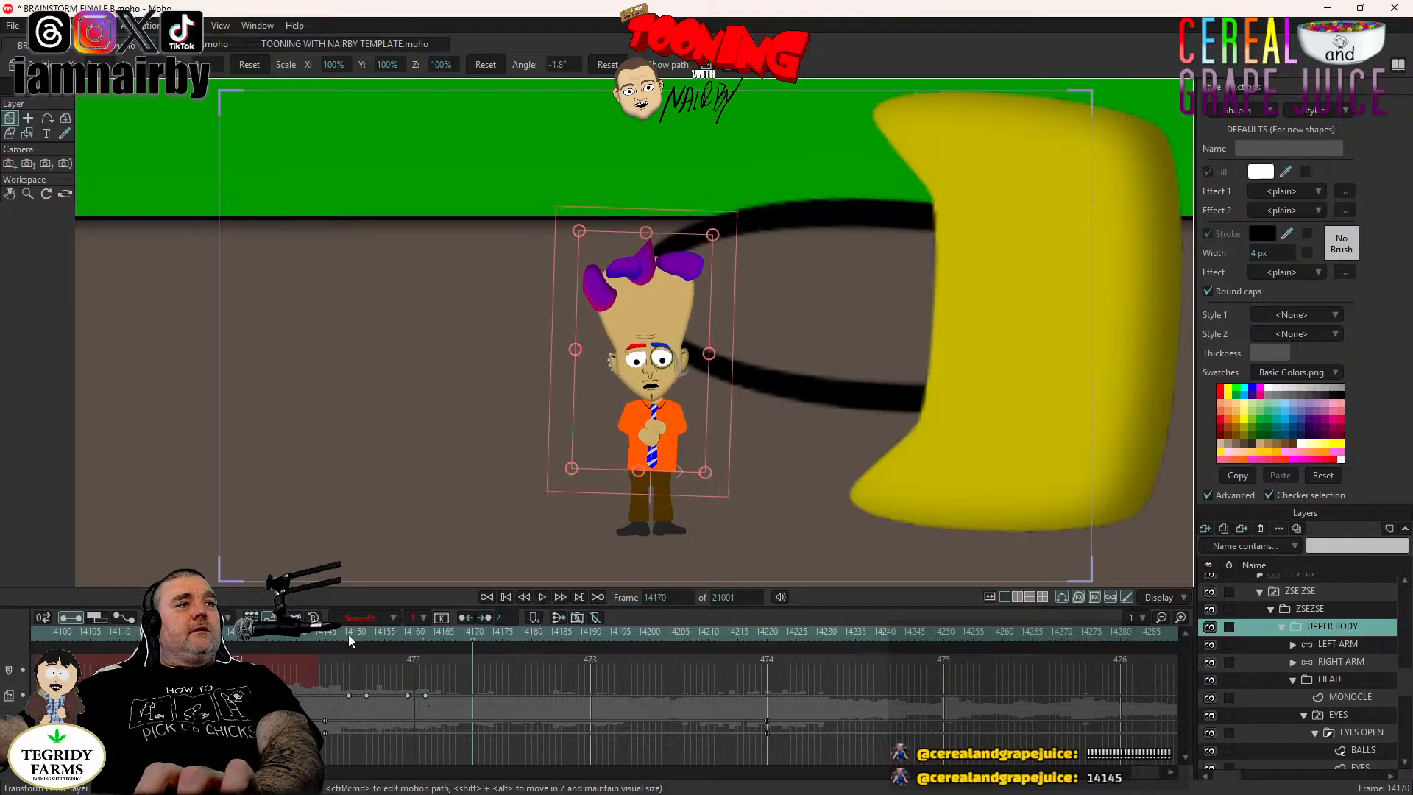
pyautogui.click(1345, 644)
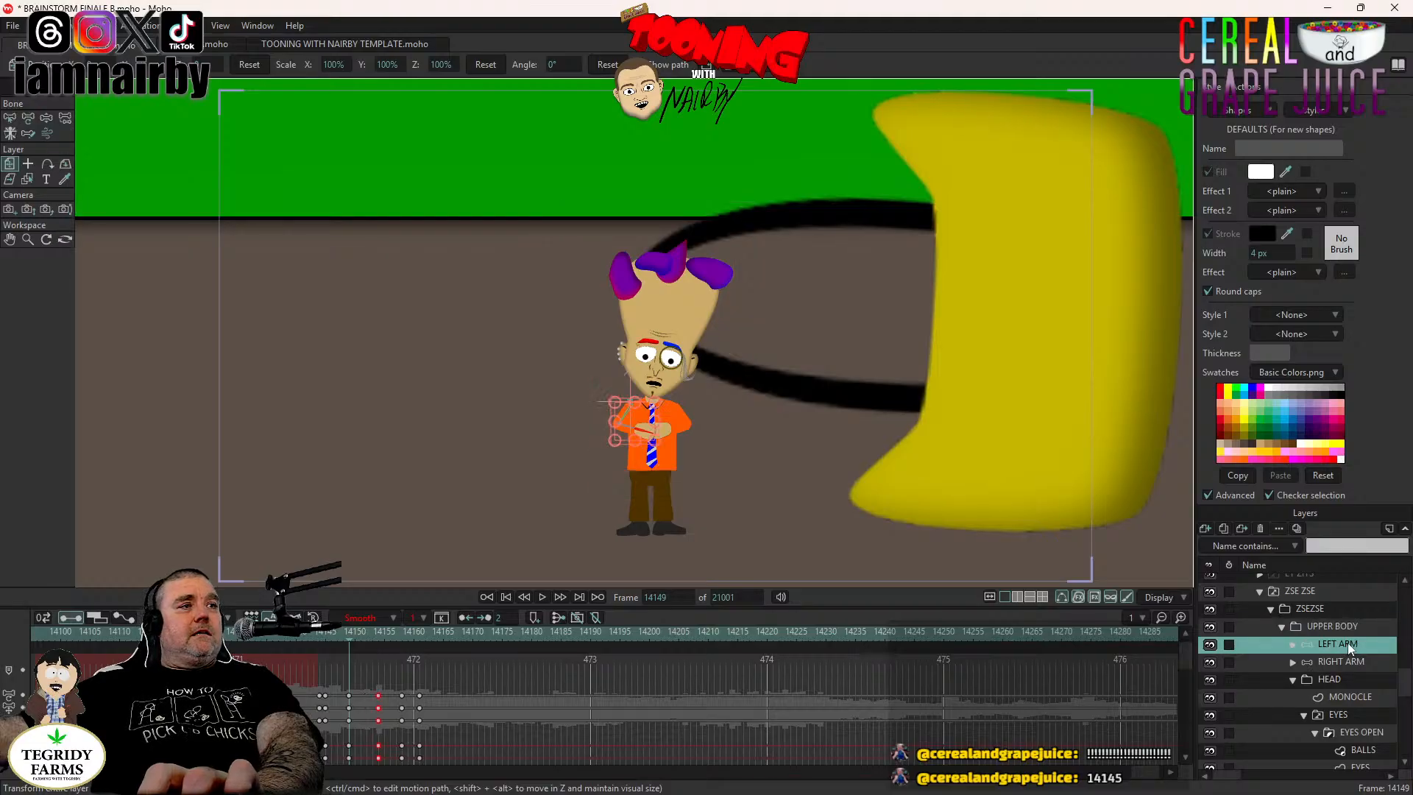
pyautogui.click(542, 597)
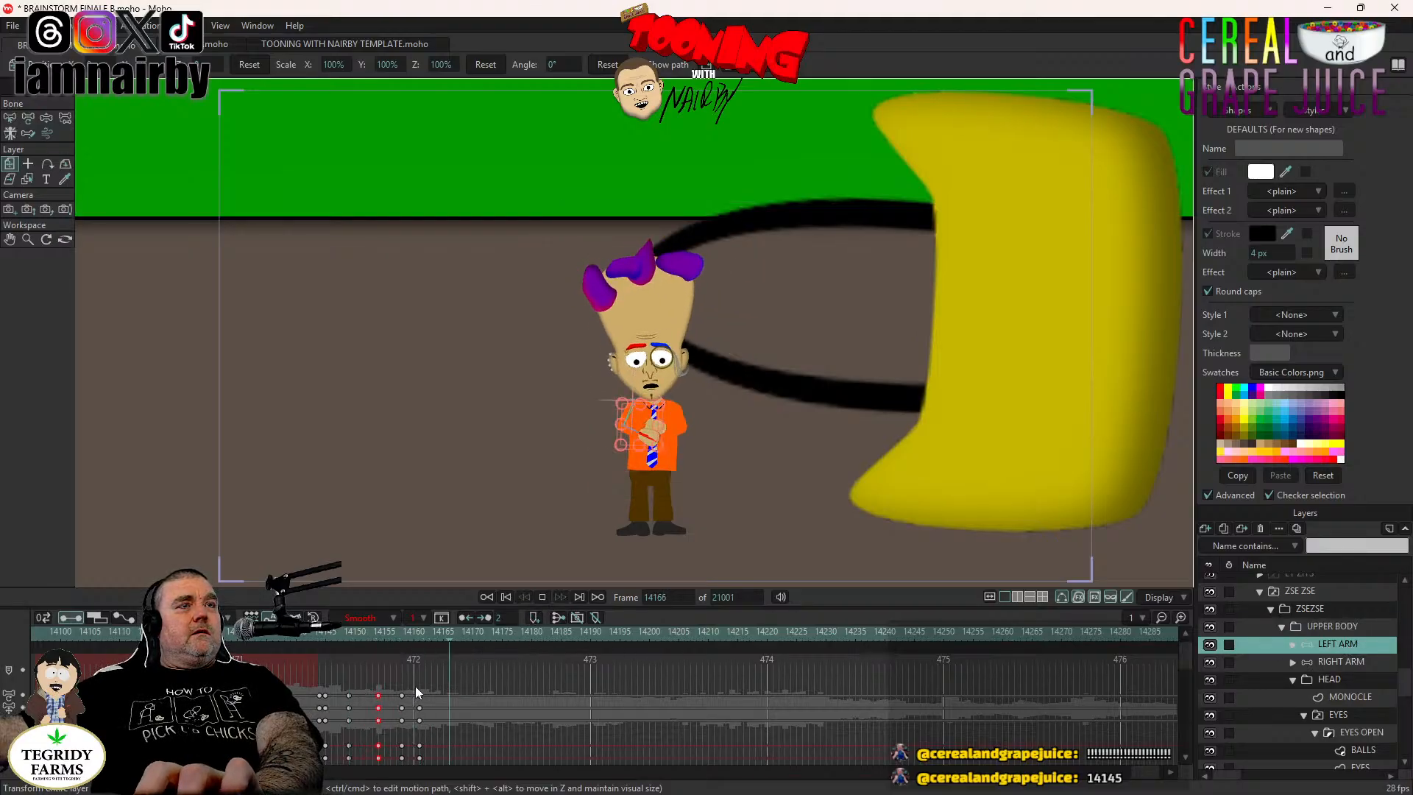
pyautogui.press('space')
# Reset the UPPER BODY layer's rotation angle at frame 14165 so the torso stands upright.
pyautogui.click(422, 632)
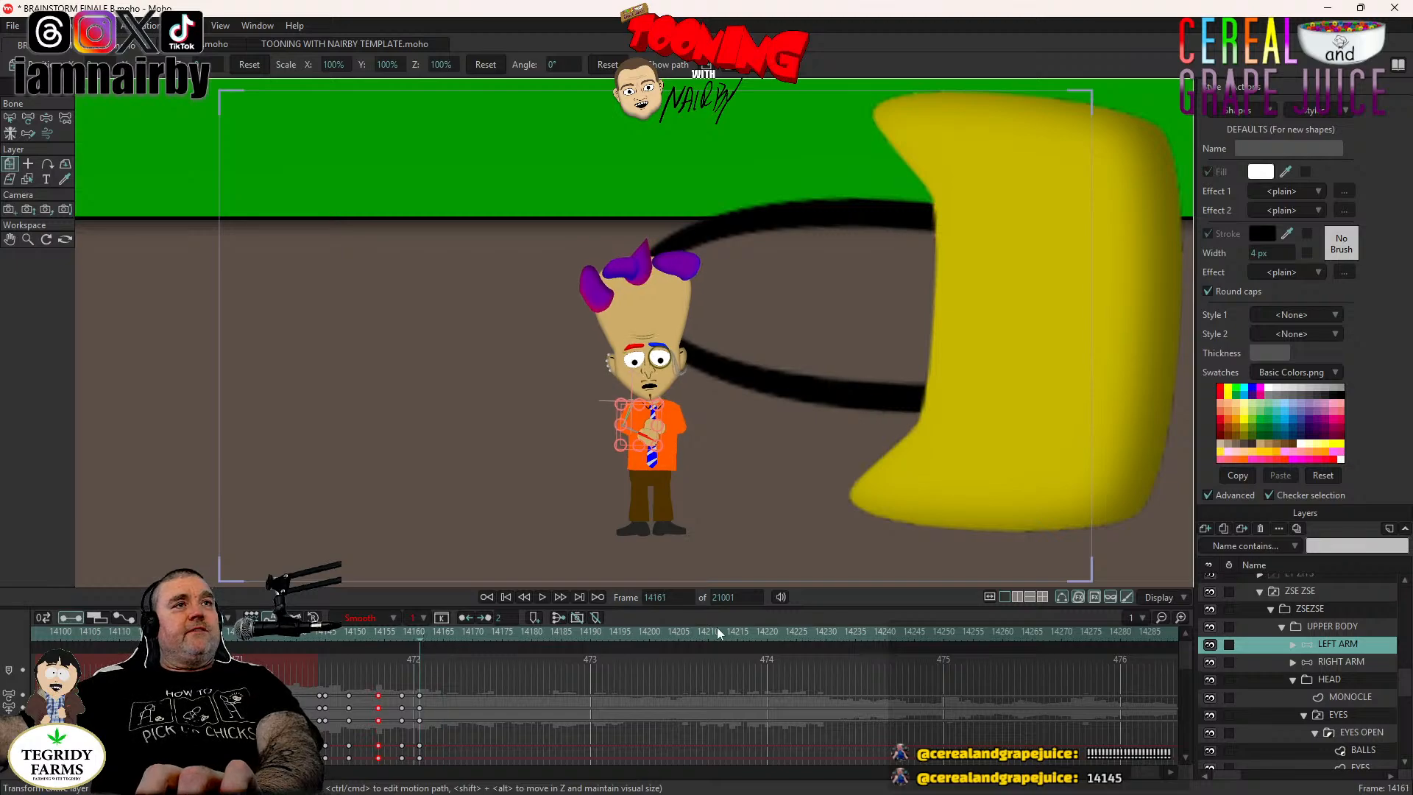
pyautogui.click(1333, 626)
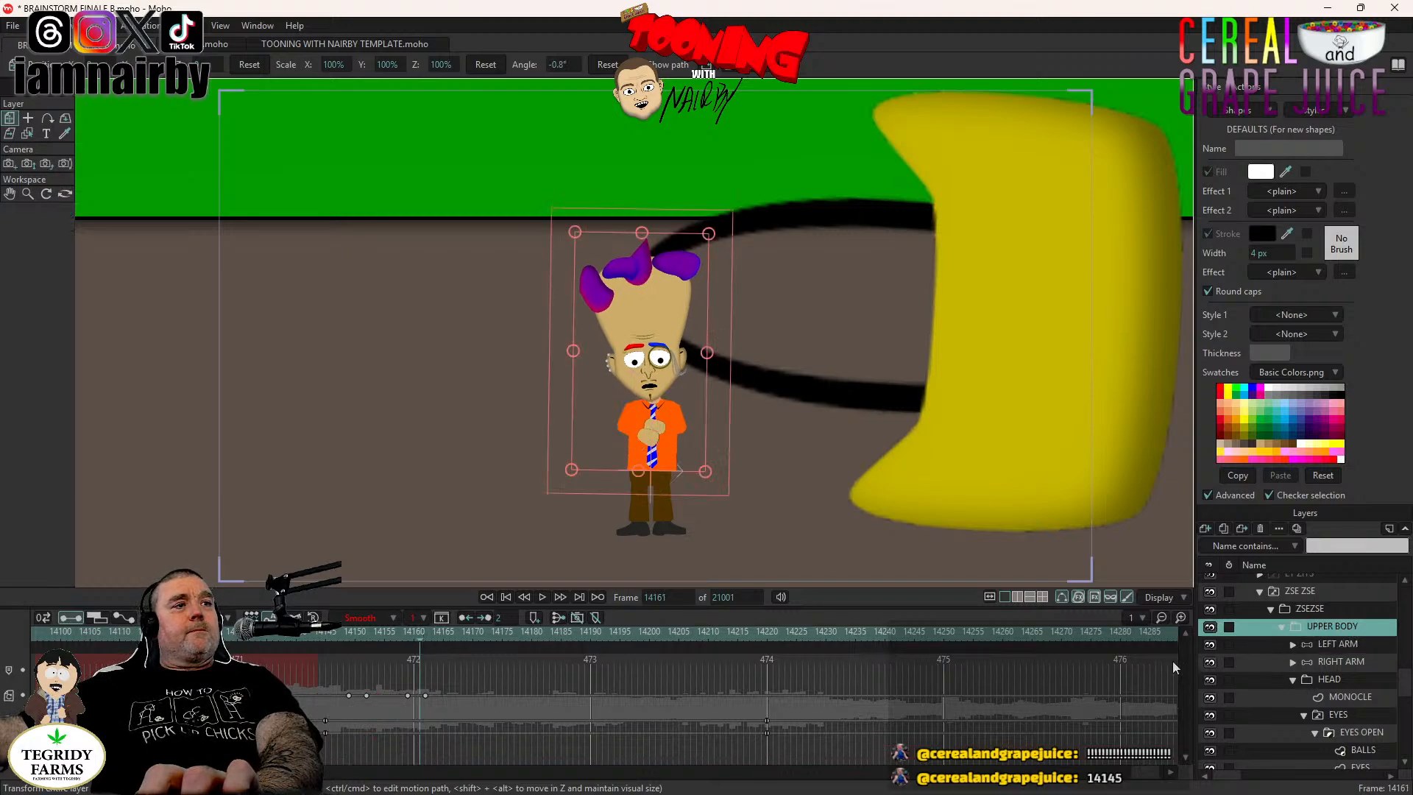
pyautogui.press('Right')
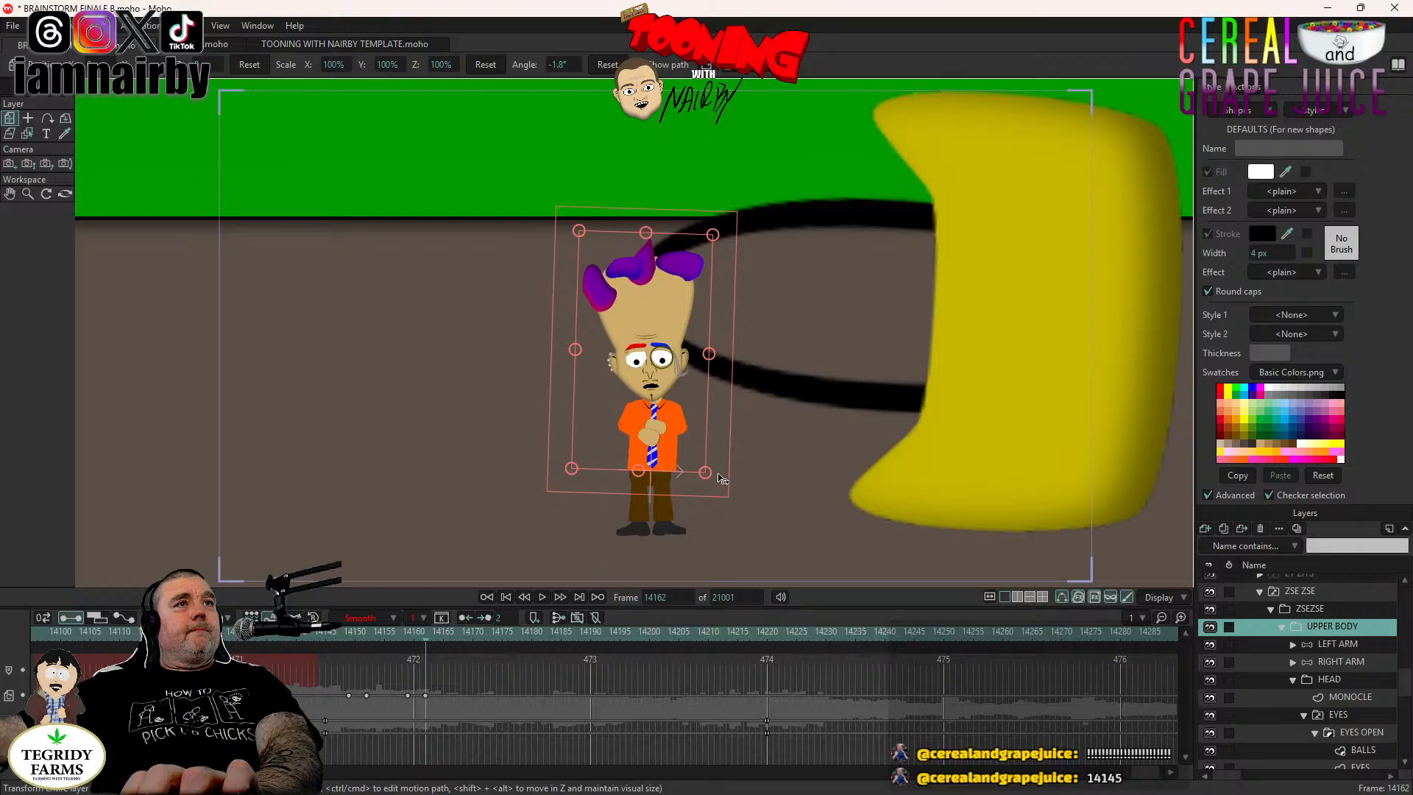
pyautogui.press('Right')
pyautogui.press('Right')
pyautogui.press('Right')
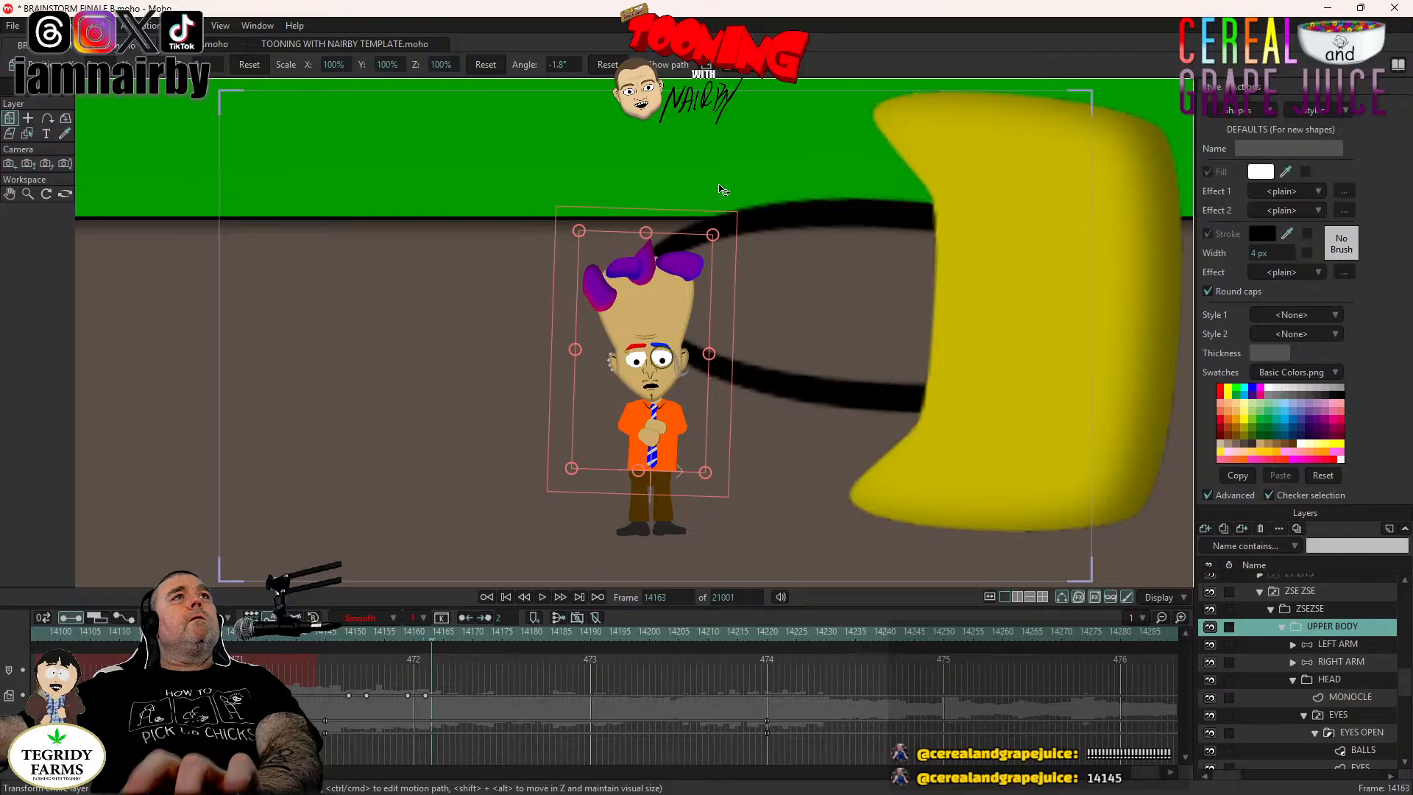
pyautogui.click(607, 64)
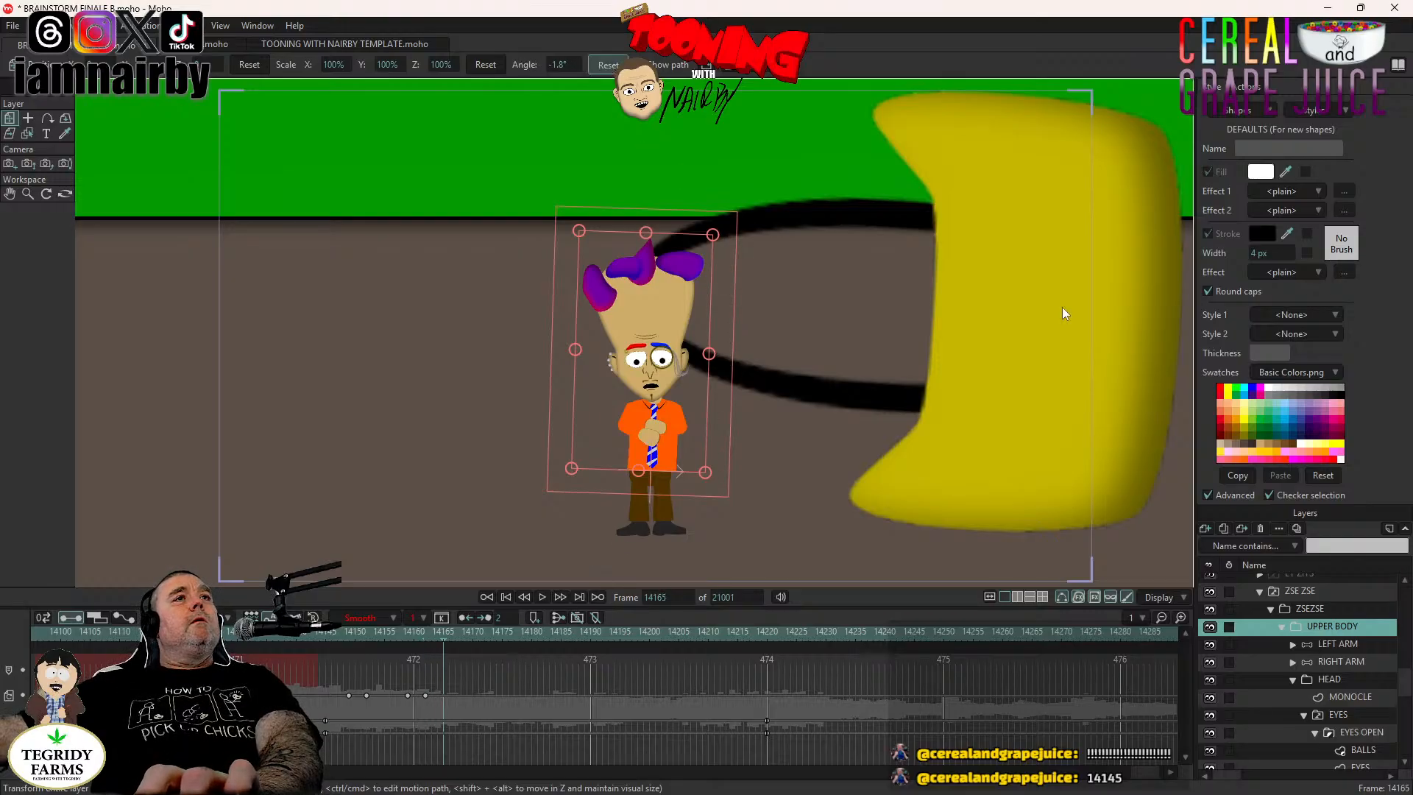
# Raise the left and right arm bones at frame 14165 with Manipulate Bones, placing the hands on either side of the head.
pyautogui.click(1353, 645)
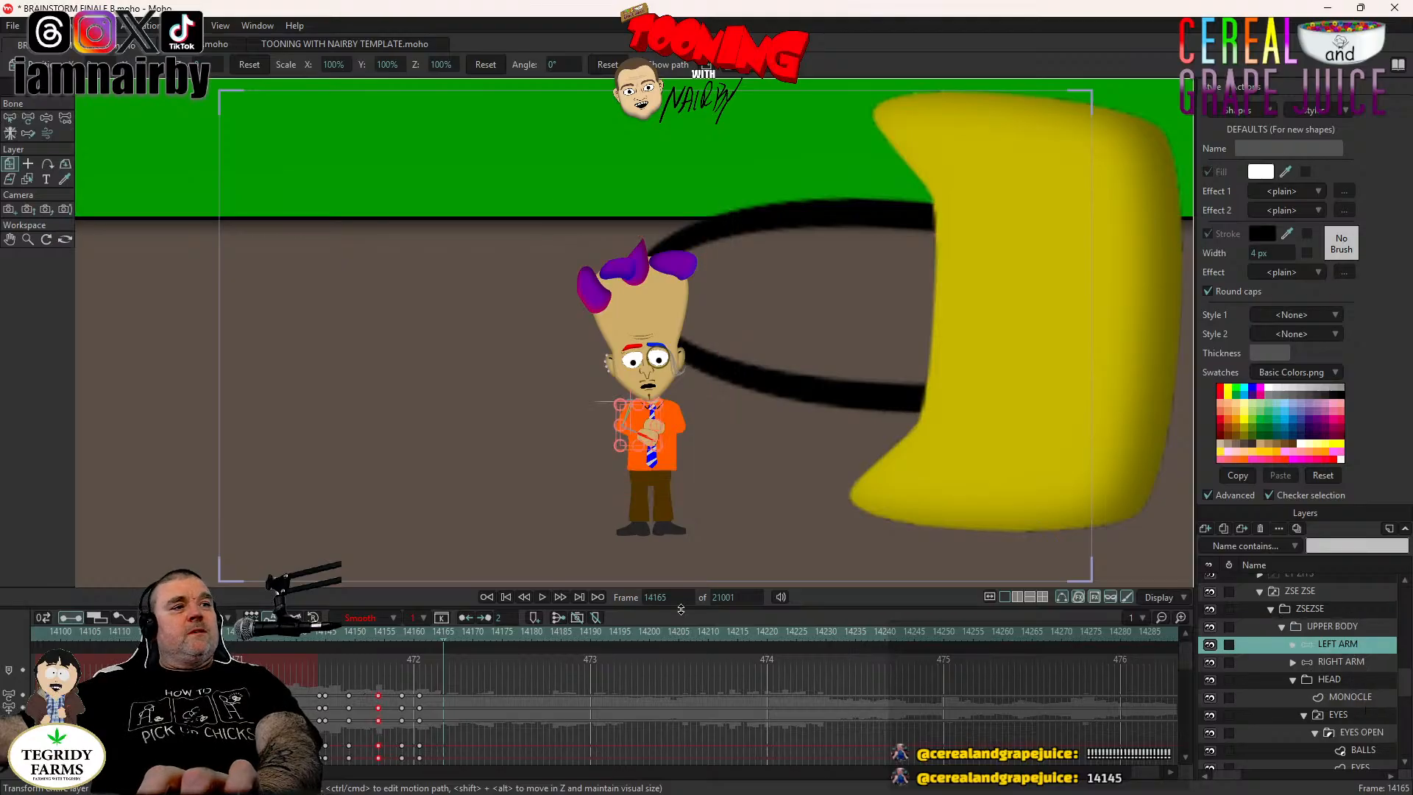
pyautogui.click(49, 119)
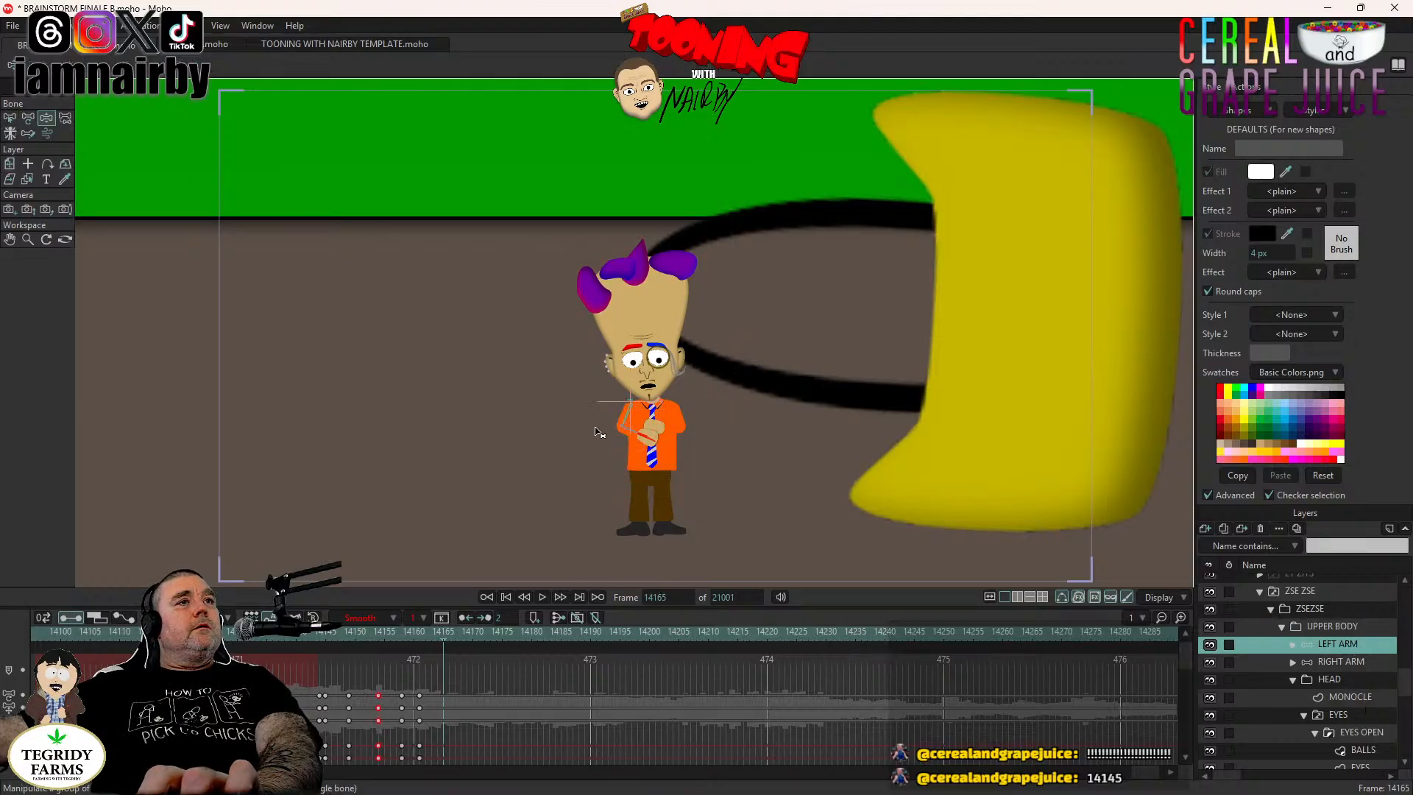
pyautogui.moveTo(645, 436); pyautogui.dragTo(447, 287)
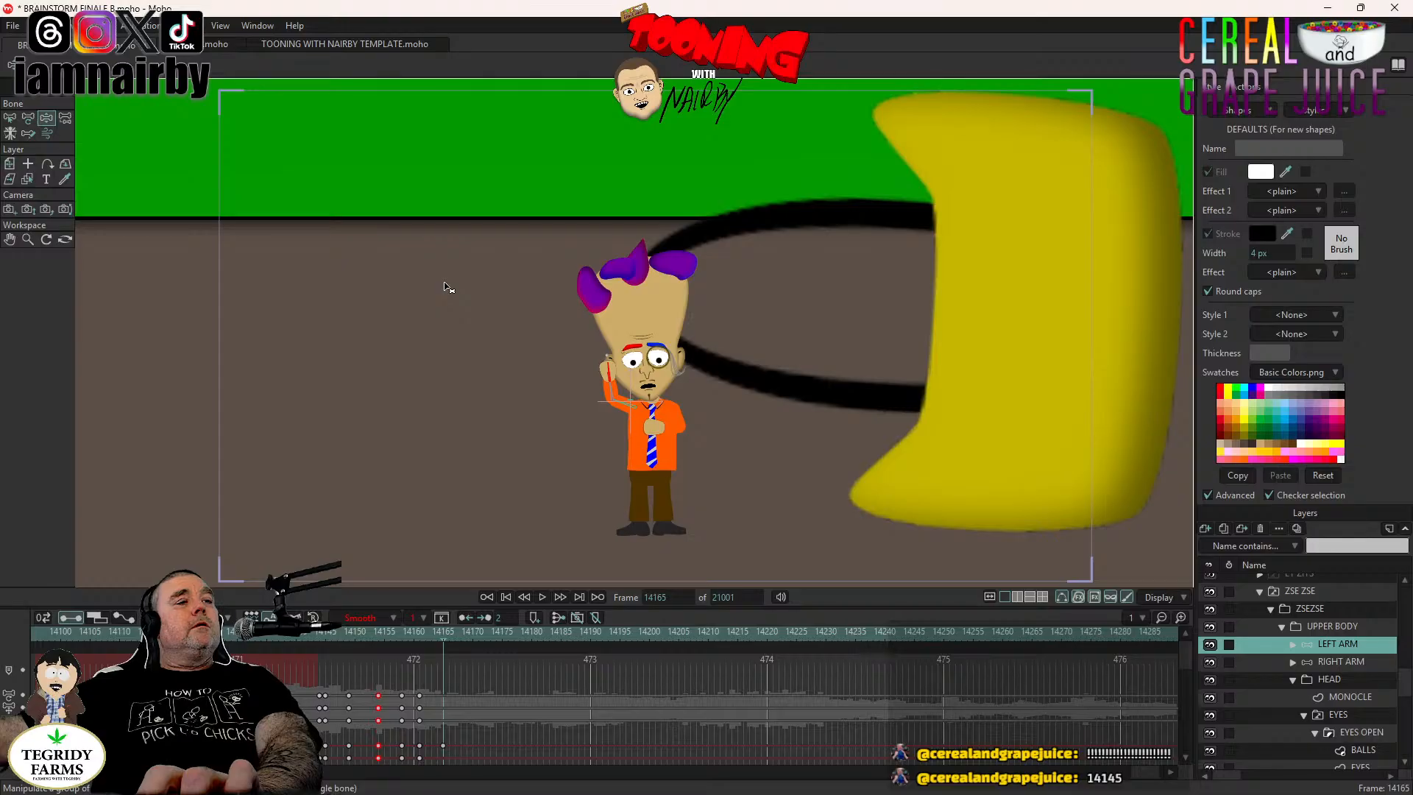
pyautogui.click(1333, 664)
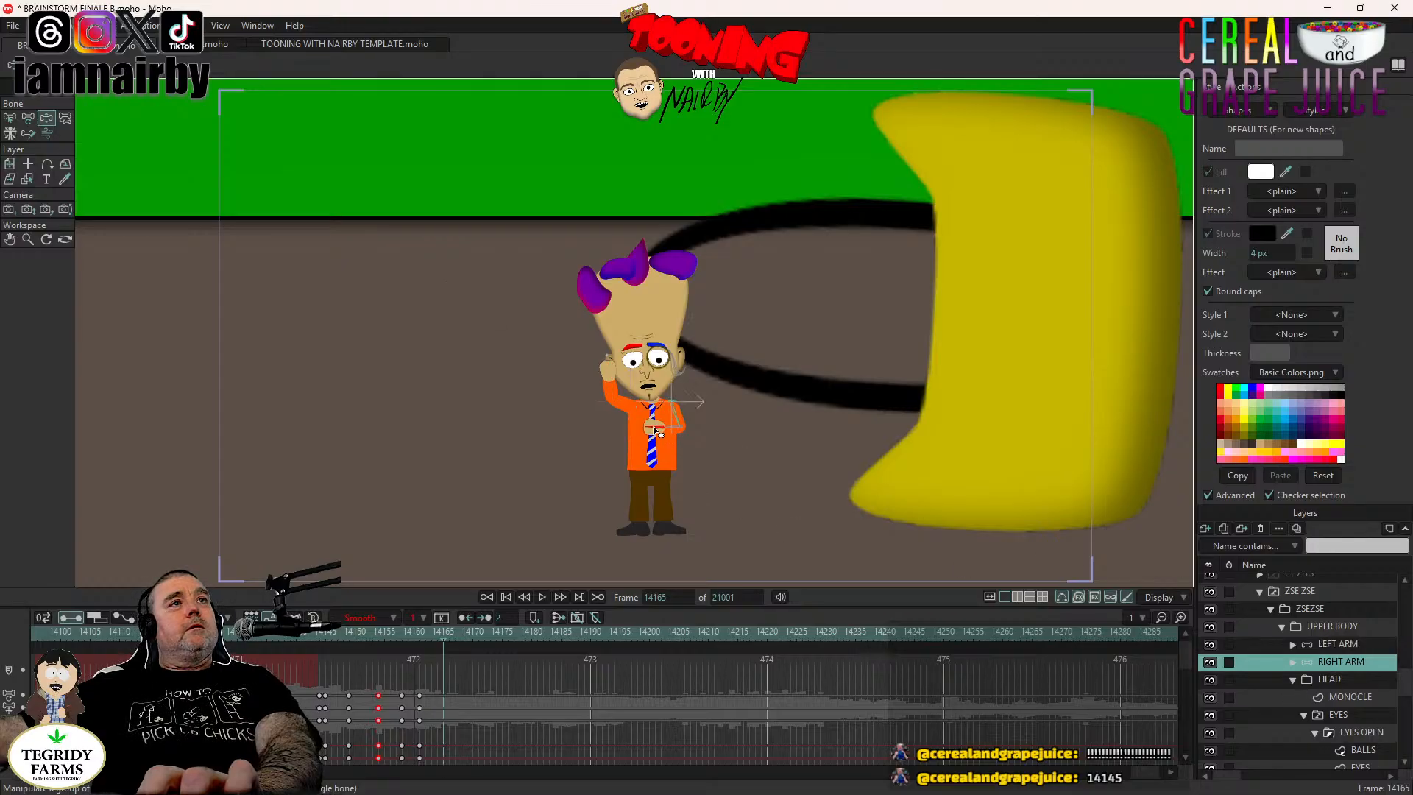
pyautogui.moveTo(700, 403); pyautogui.dragTo(793, 293)
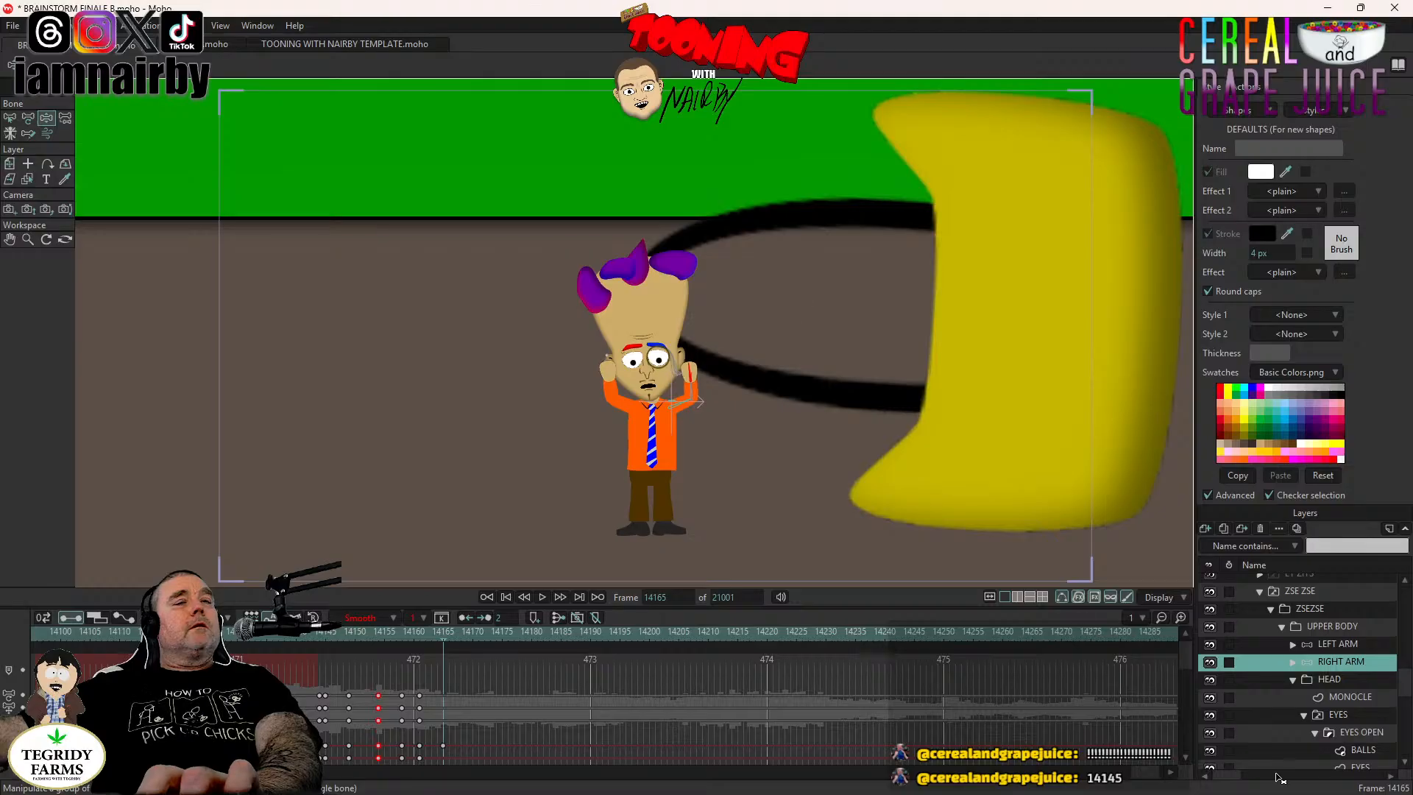
# Copy the HEAD layer's keyframes from around frames 14152 to 14154 and paste them at frame 14165.
pyautogui.click(1324, 679)
pyautogui.click(378, 708)
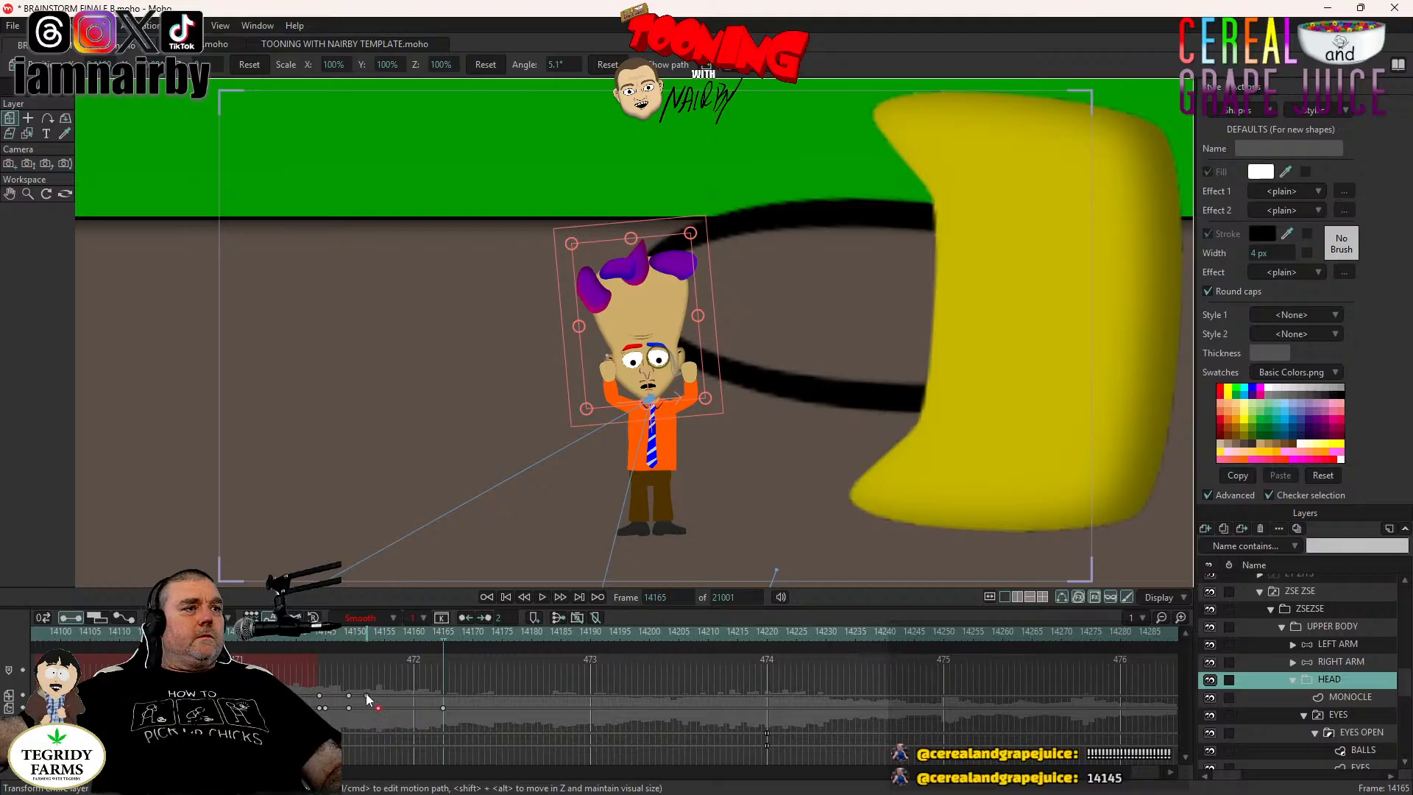
pyautogui.click(366, 696)
pyautogui.hotkey('ctrl', 'c')
pyautogui.hotkey('ctrl', 'v')
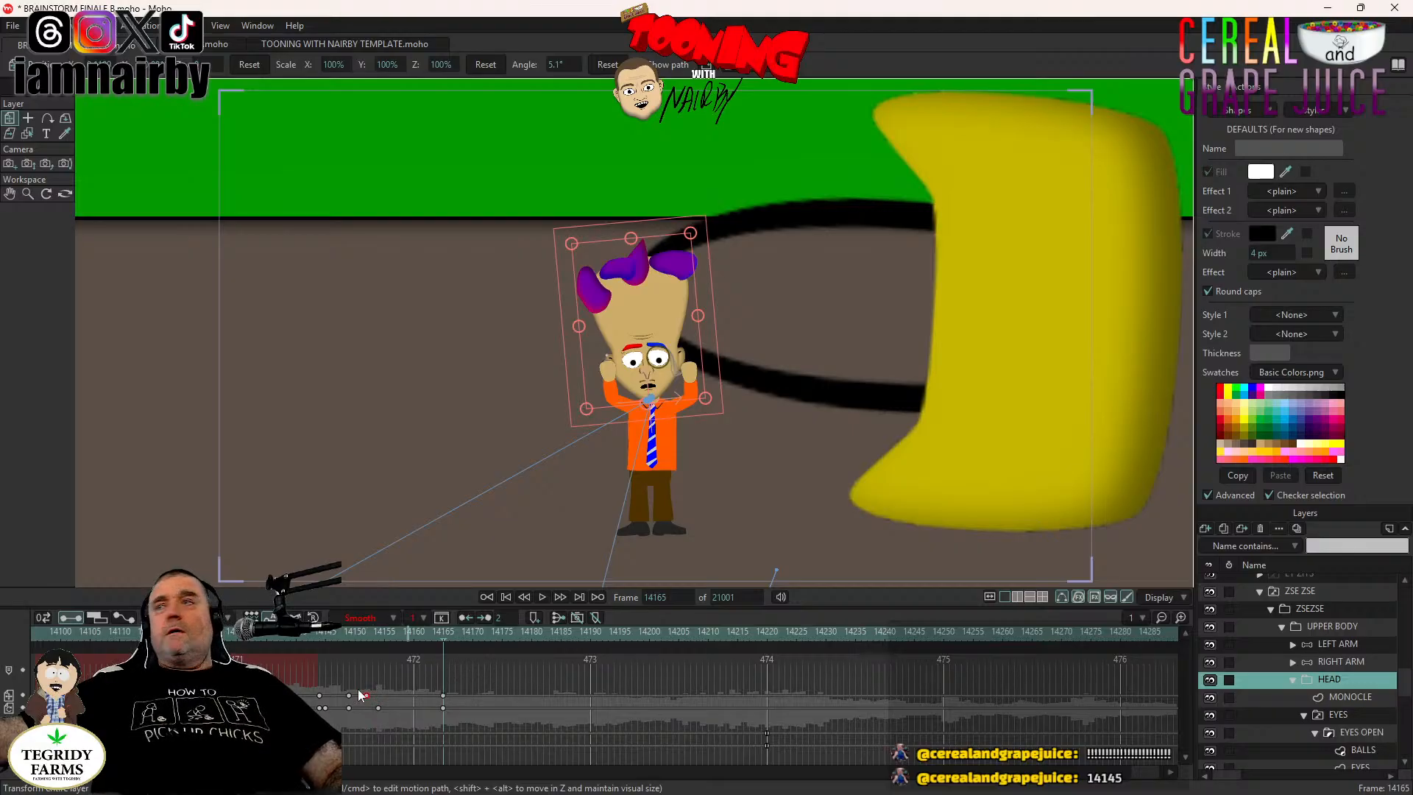
# Shift the HEAD layer's pasted keyframes at frame 14165 one frame earlier, to frame 14164.
pyautogui.moveTo(458, 698)
pyautogui.mouseDown()
pyautogui.moveTo(439, 713)
pyautogui.moveTo(437, 699)
pyautogui.mouseUp()
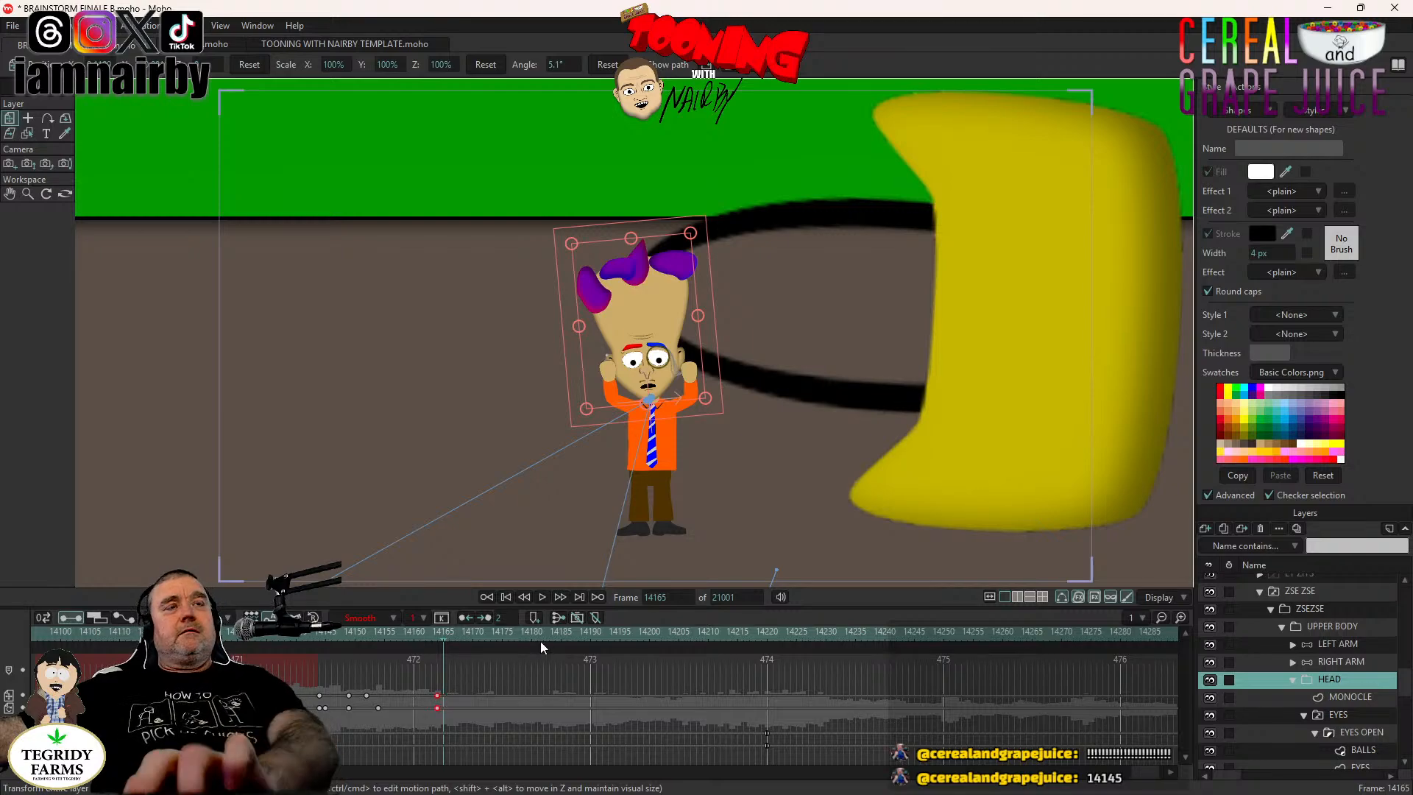
pyautogui.click(1365, 662)
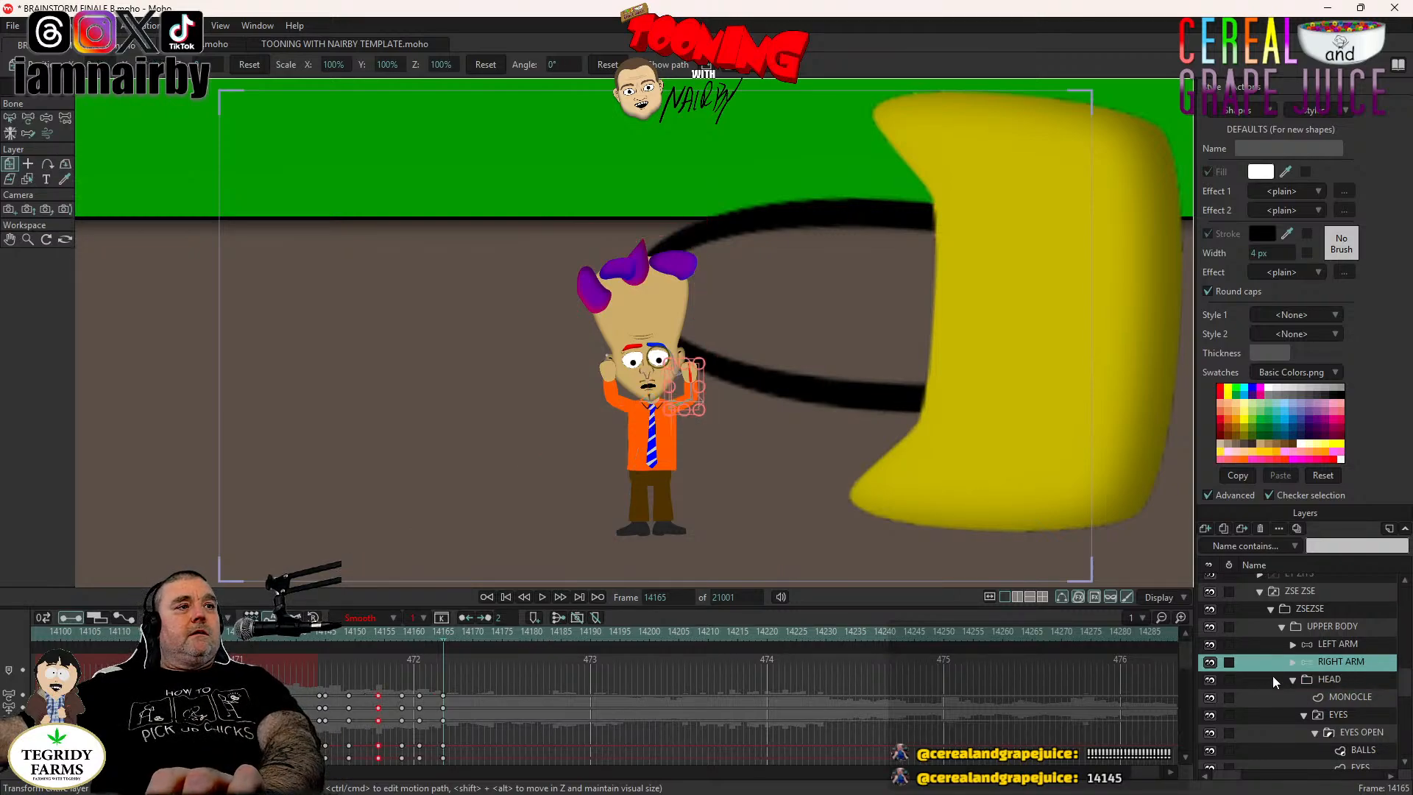
pyautogui.click(1348, 680)
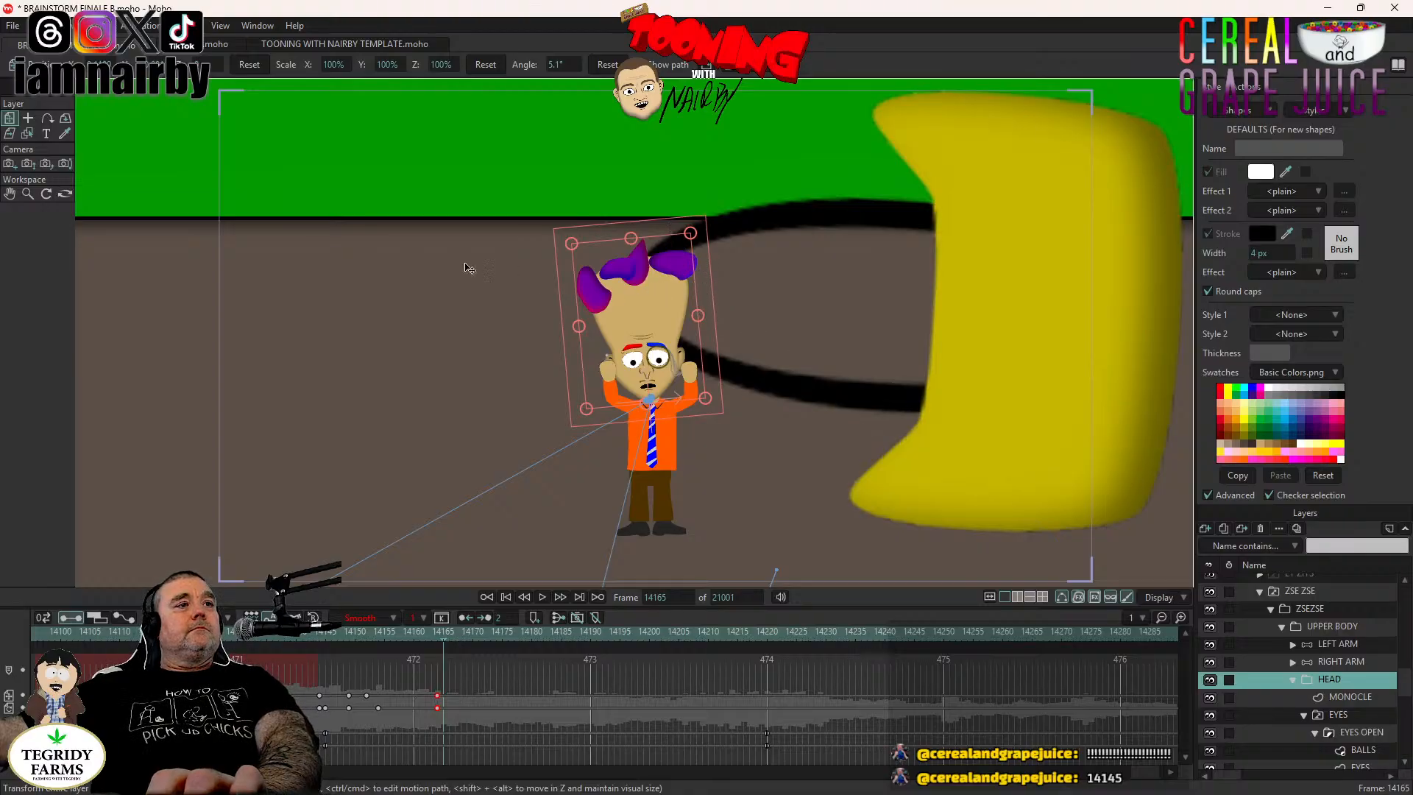
# Reset the HEAD layer's position and rotation at frame 14169, staggering the position key to 14168 and the rotation key to 14170.
pyautogui.press('Right')
pyautogui.press('Right')
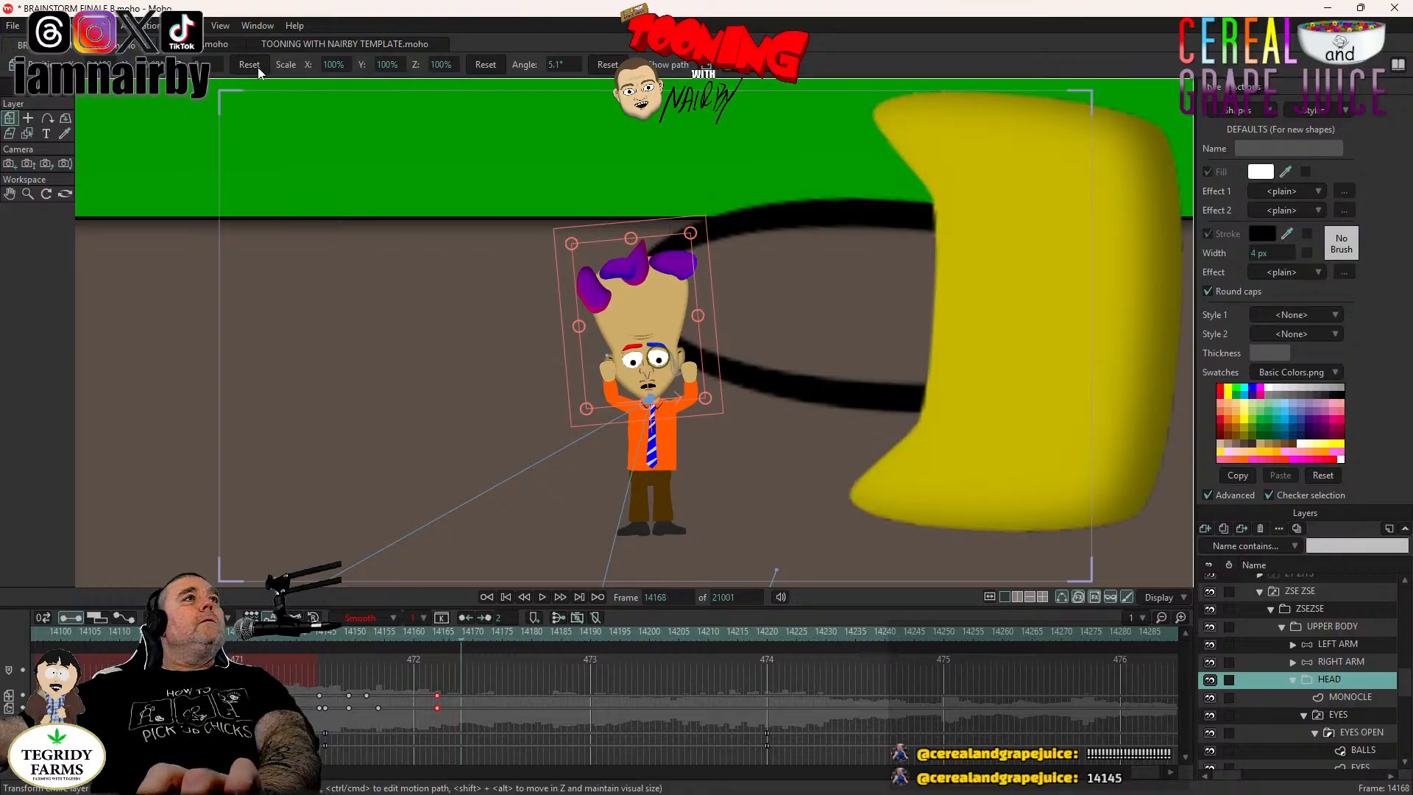
pyautogui.click(608, 65)
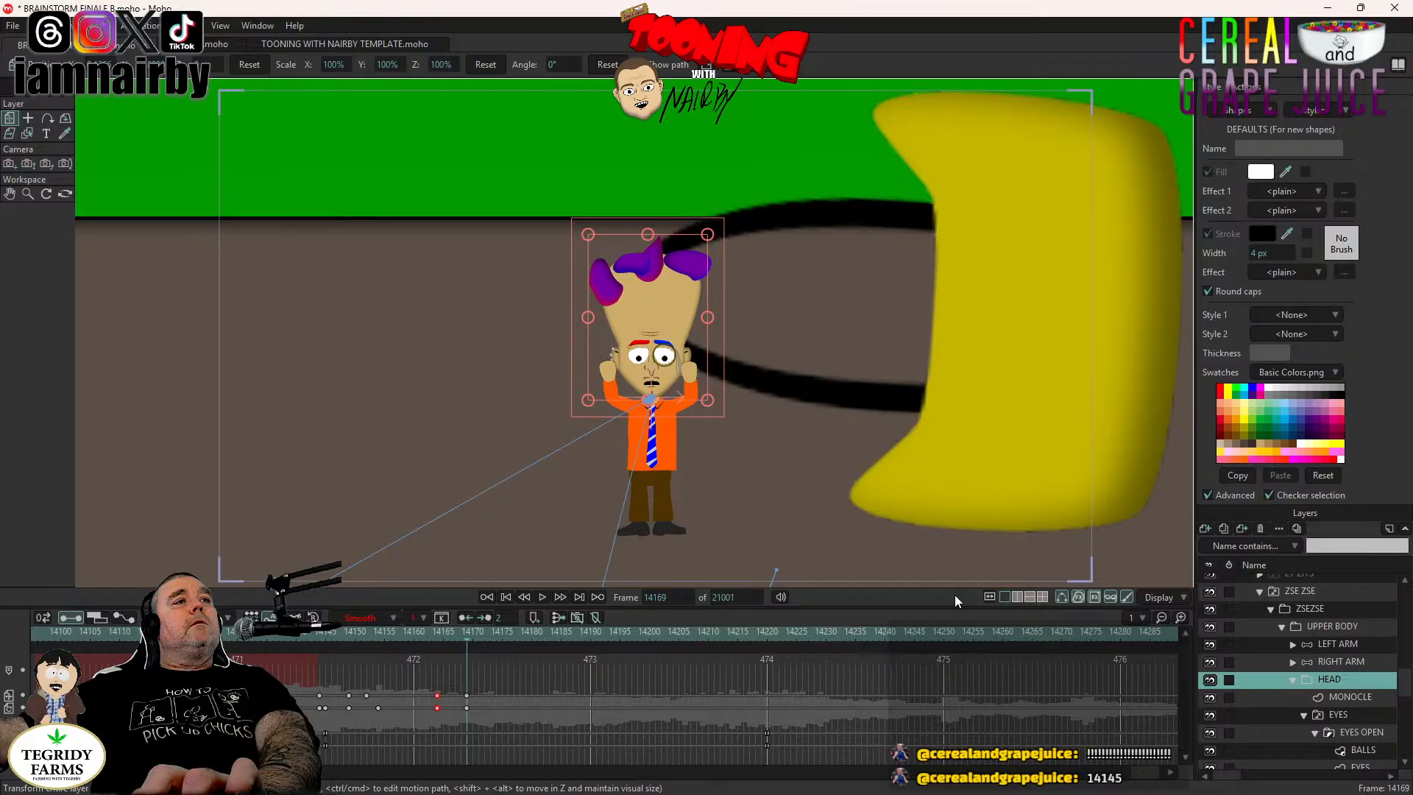
pyautogui.click(467, 707)
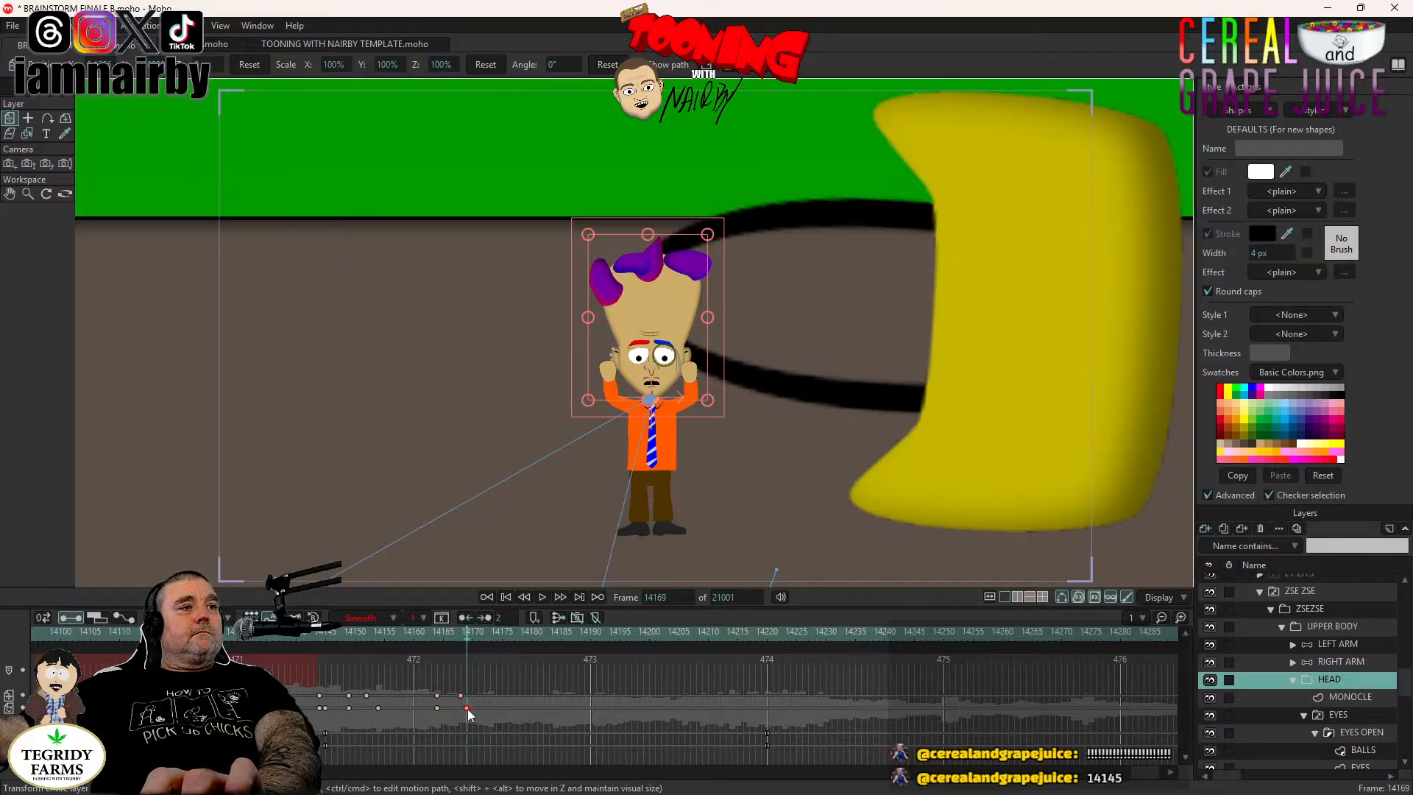
pyautogui.moveTo(467, 708); pyautogui.dragTo(472, 708)
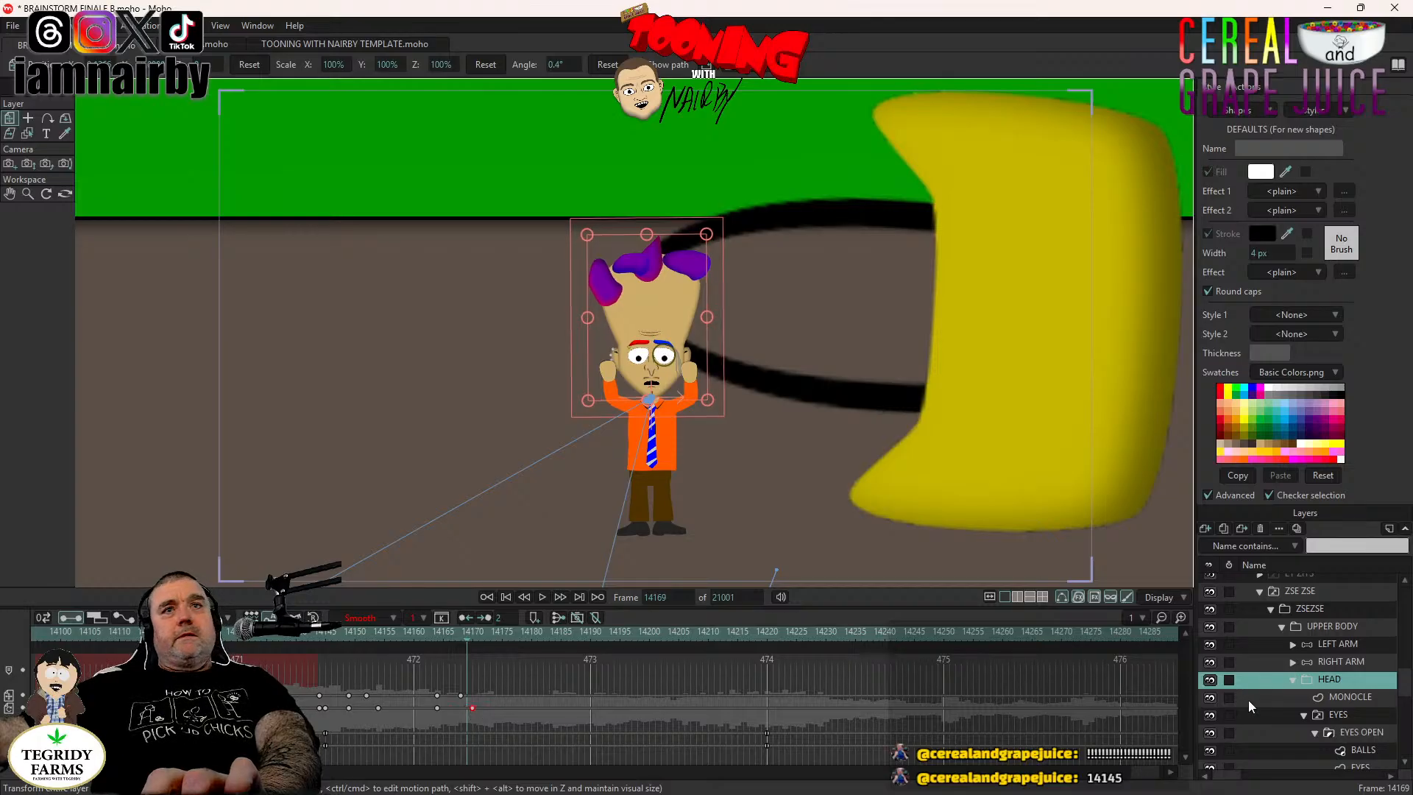
# Copy the EYES layer's blink keyframes from around frame 14195, paste them at frame 14165 and step through the blink.
pyautogui.click(1340, 714)
pyautogui.moveTo(632, 687); pyautogui.dragTo(686, 732)
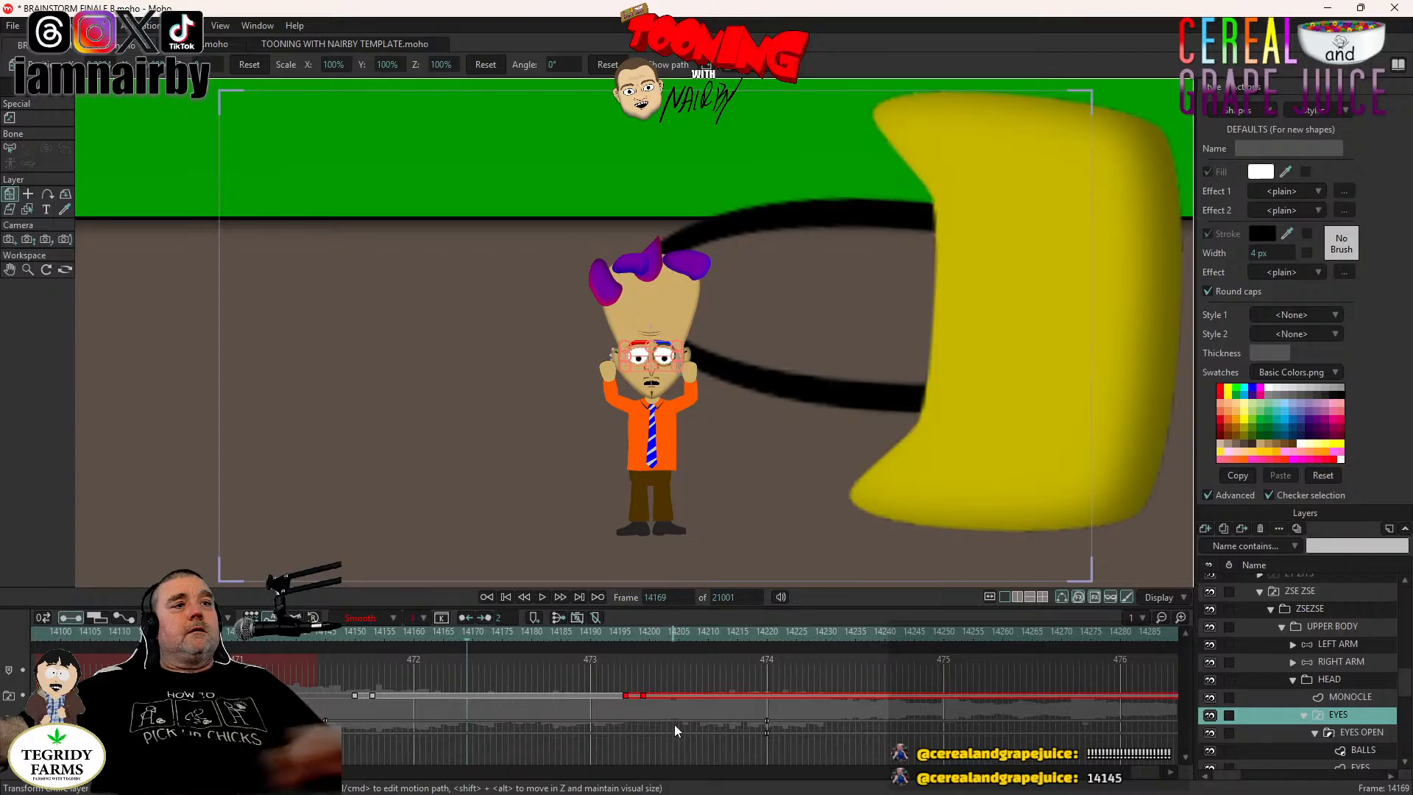
pyautogui.click(1357, 679)
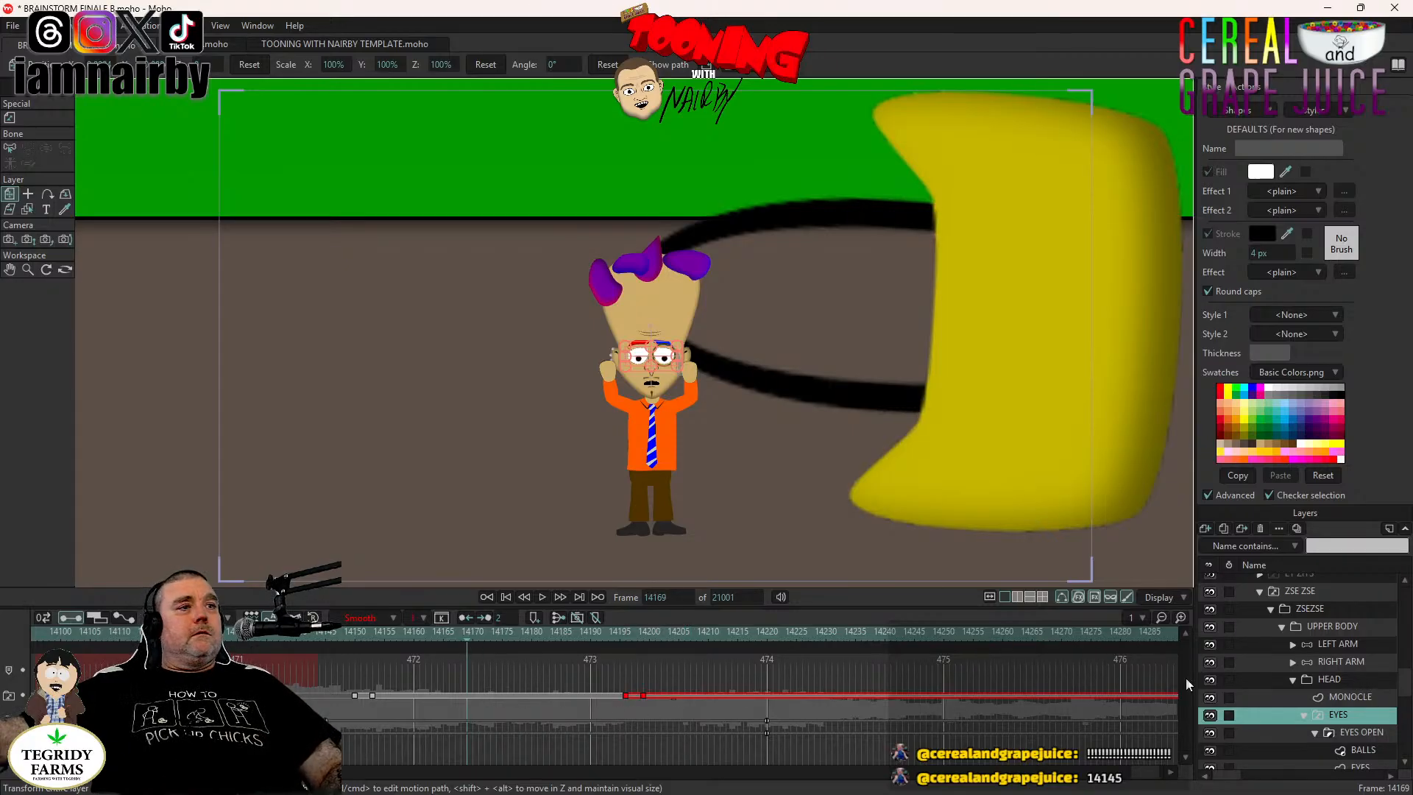
pyautogui.click(440, 631)
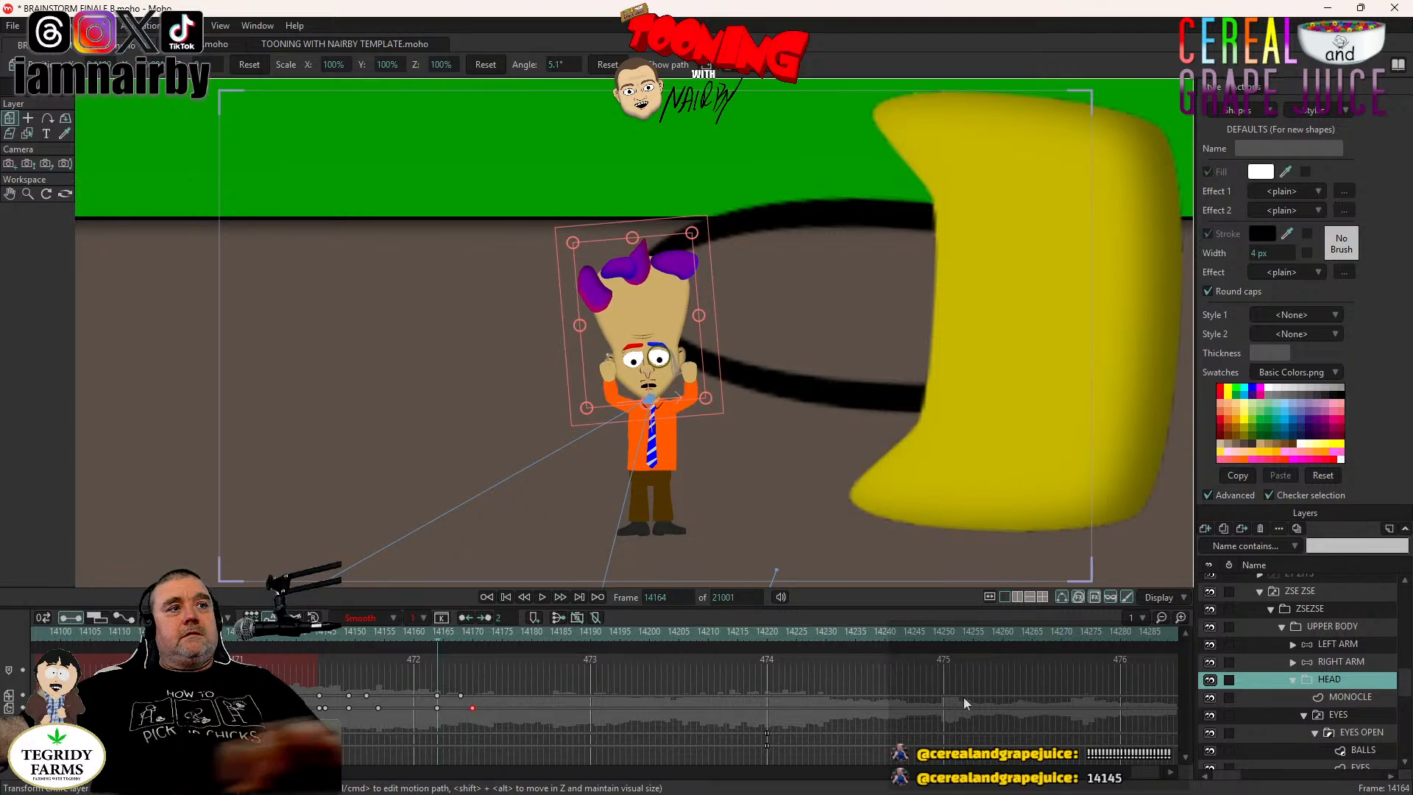
pyautogui.click(1342, 714)
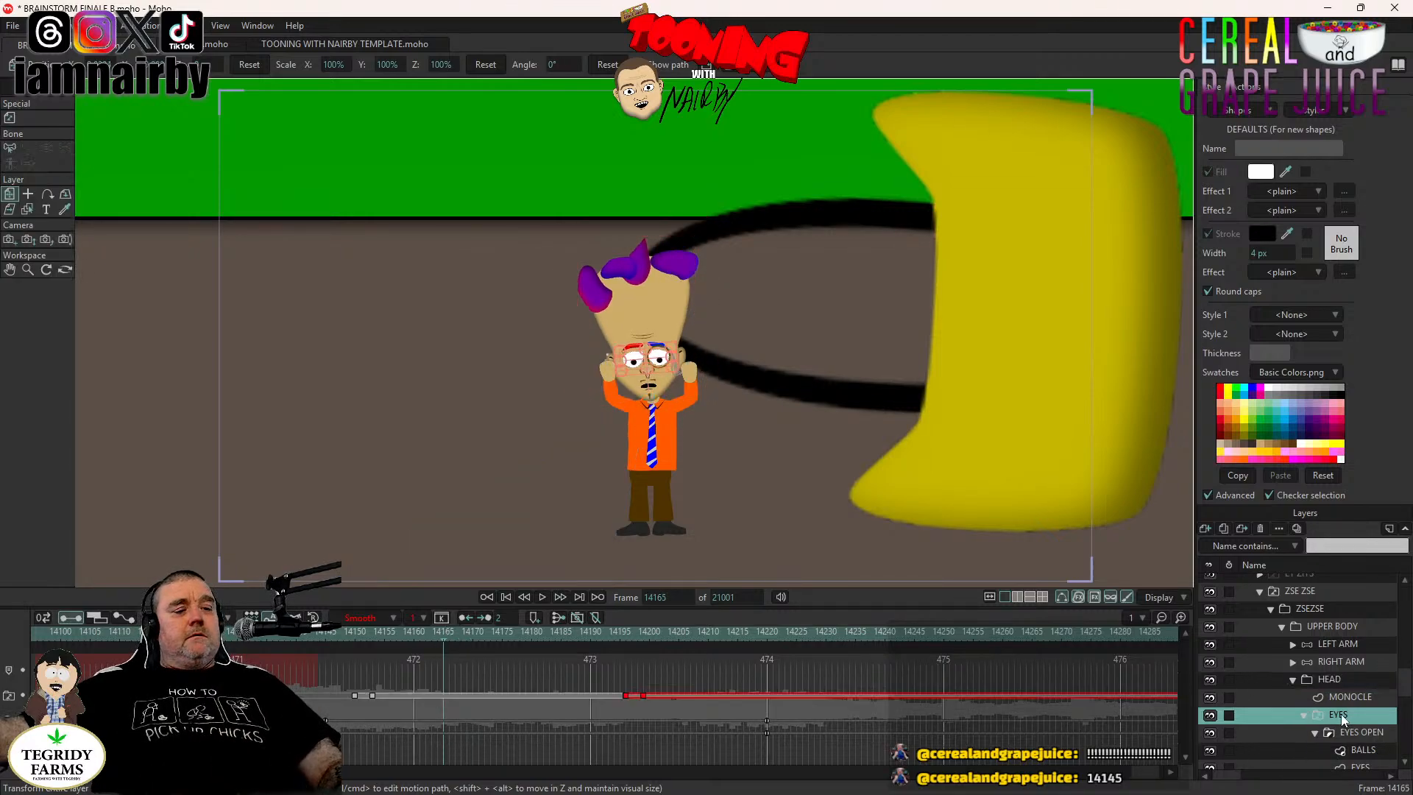
pyautogui.hotkey('ctrl', 'v')
pyautogui.press('Right')
pyautogui.press('Right')
pyautogui.press('Right')
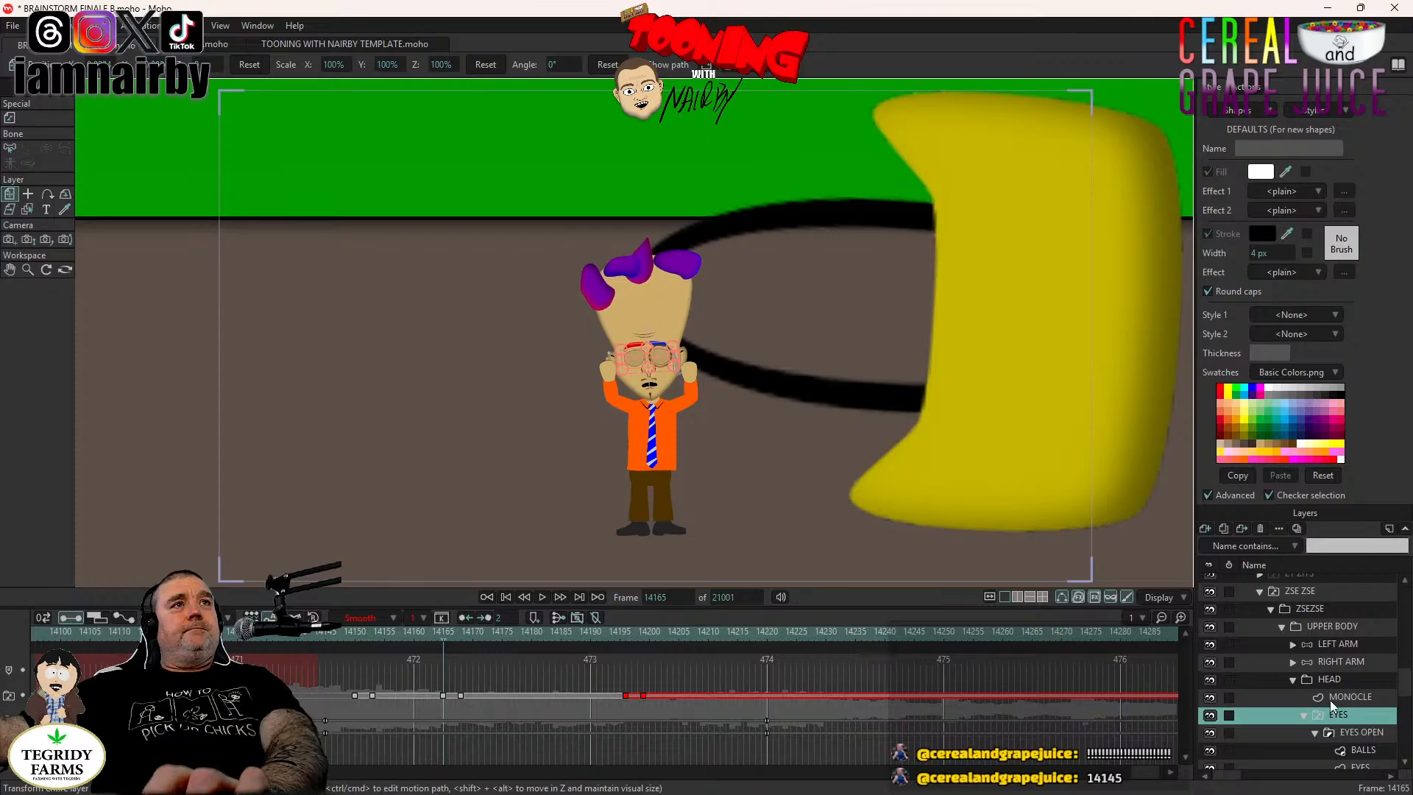
pyautogui.press('Right')
pyautogui.press('Right')
pyautogui.press('Right')
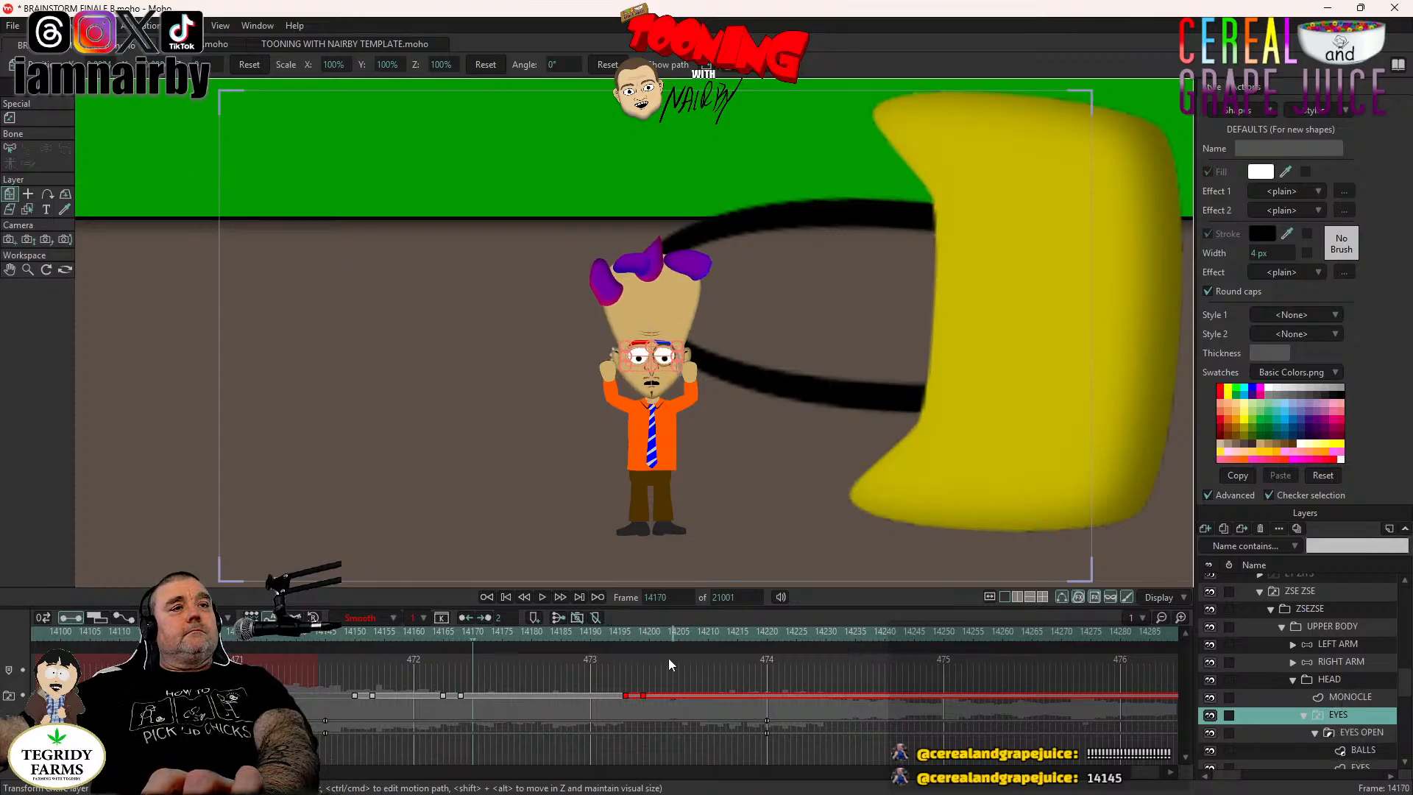
# Move both pupils on the BALLS layer up at frame 14166 so the eyes look upward.
pyautogui.click(618, 633)
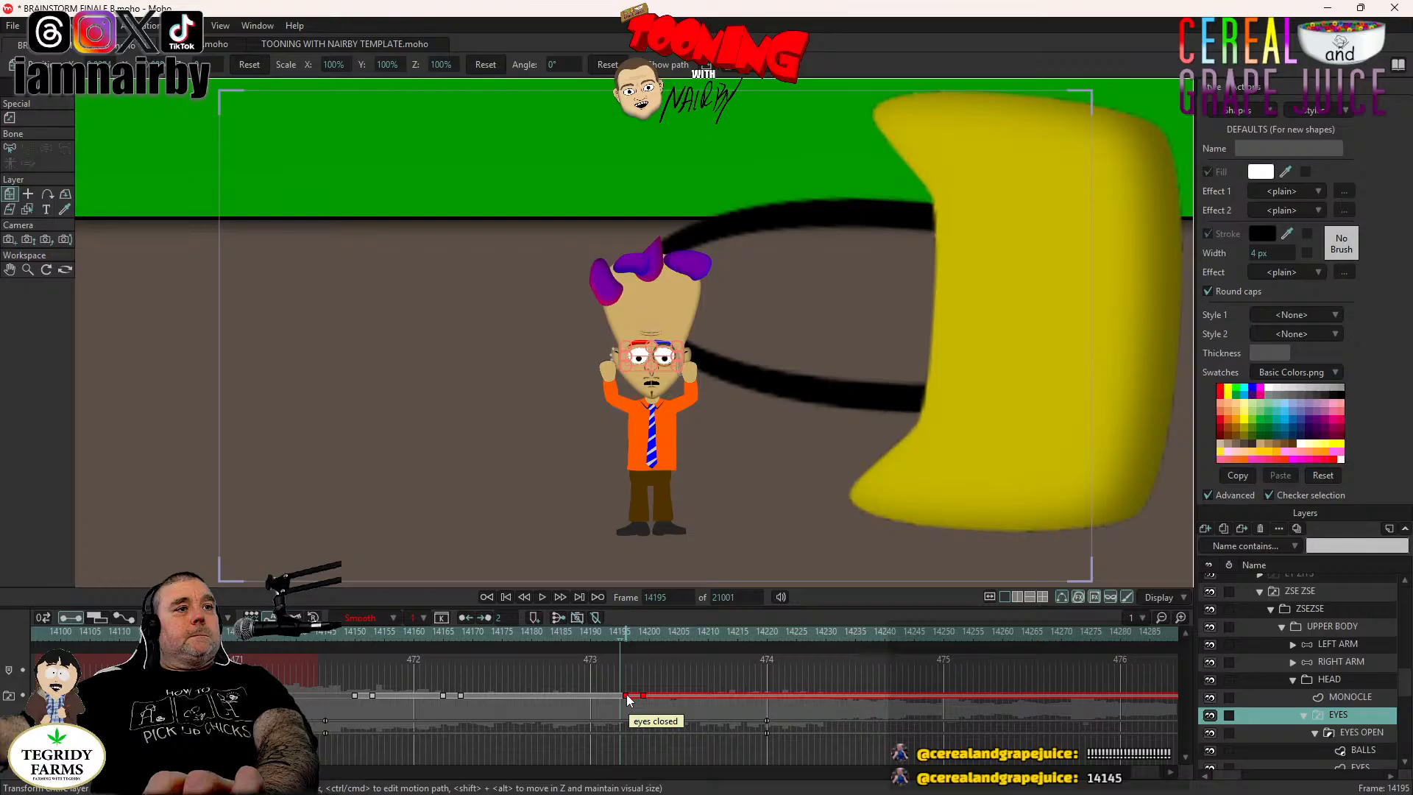
pyautogui.moveTo(445, 632); pyautogui.dragTo(420, 633)
pyautogui.click(447, 632)
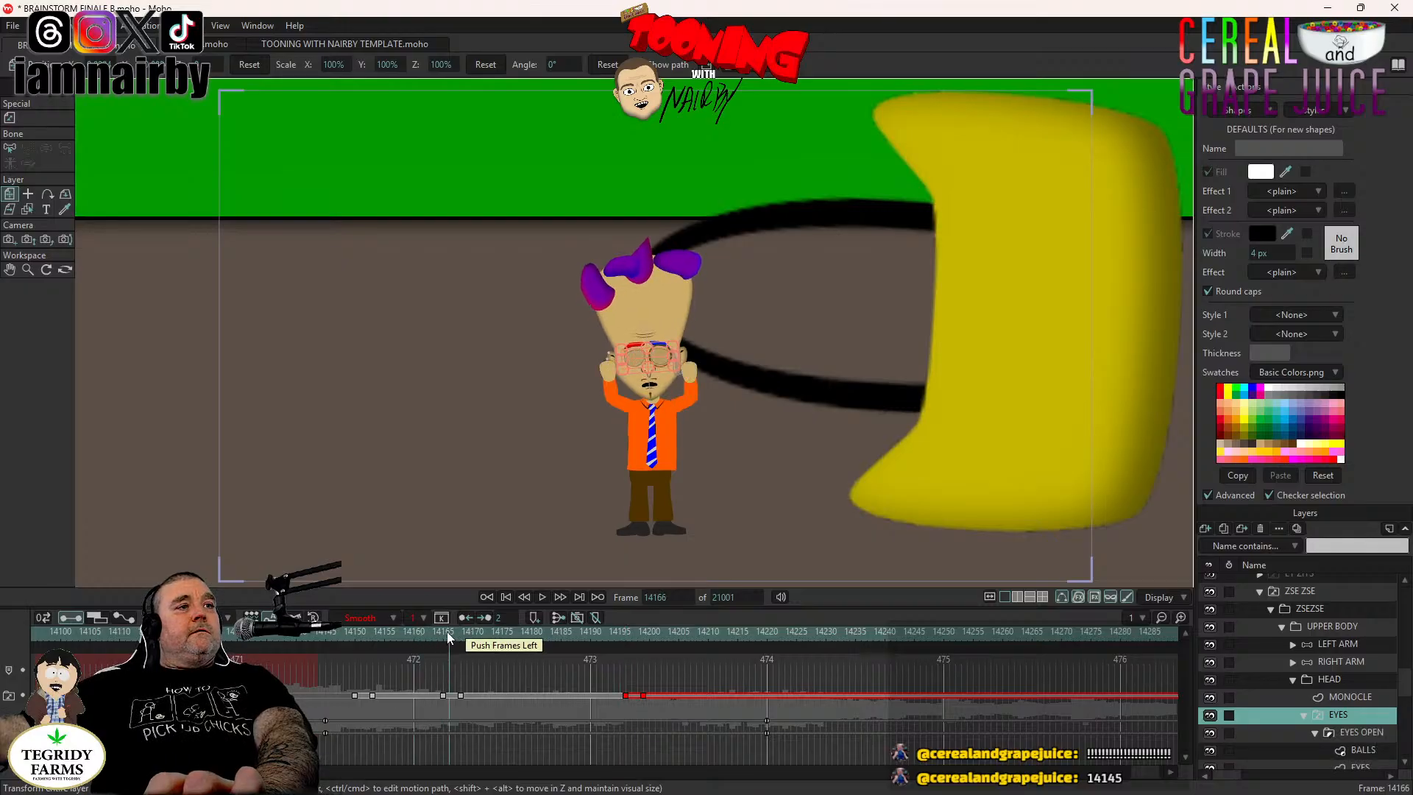
pyautogui.scroll(-2, 1355, 722)
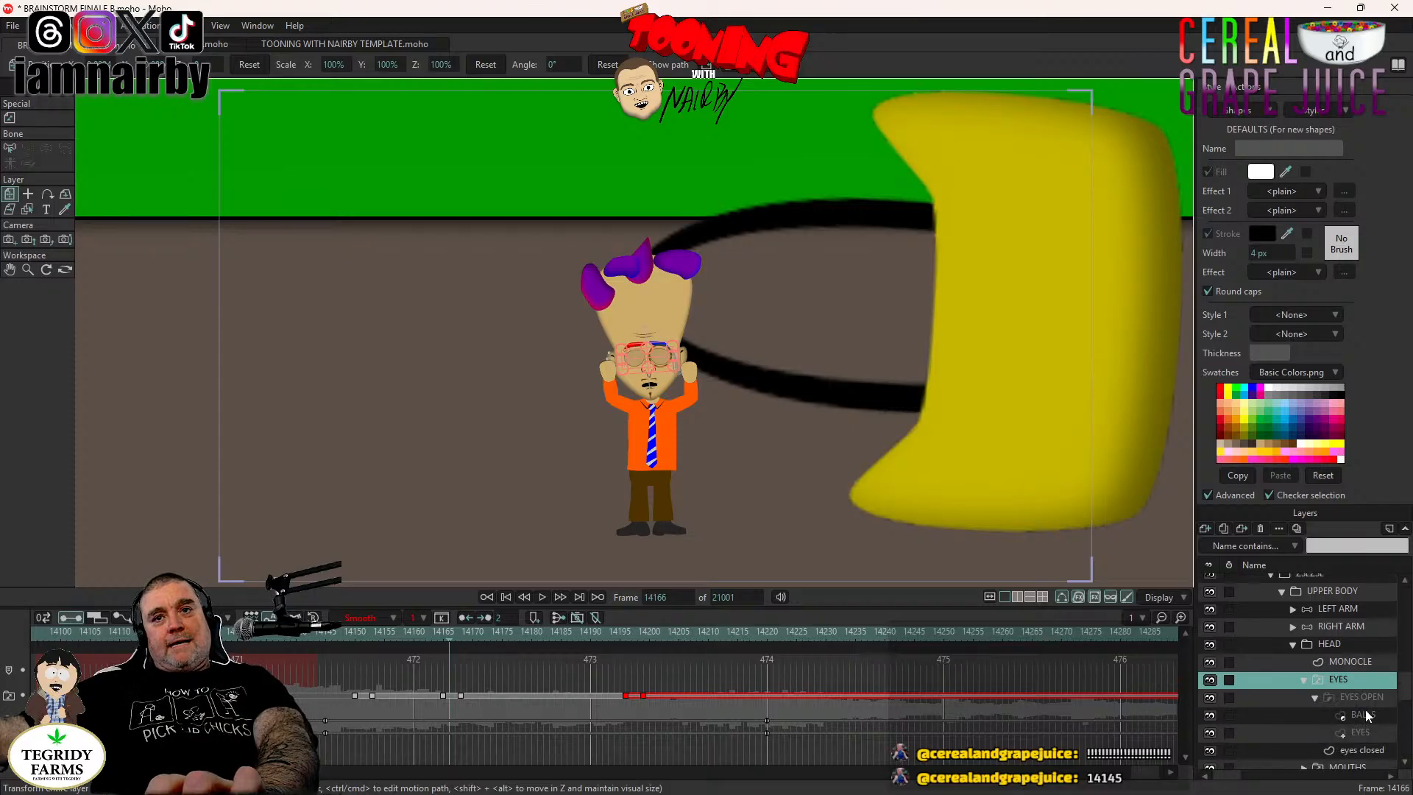
pyautogui.click(1363, 714)
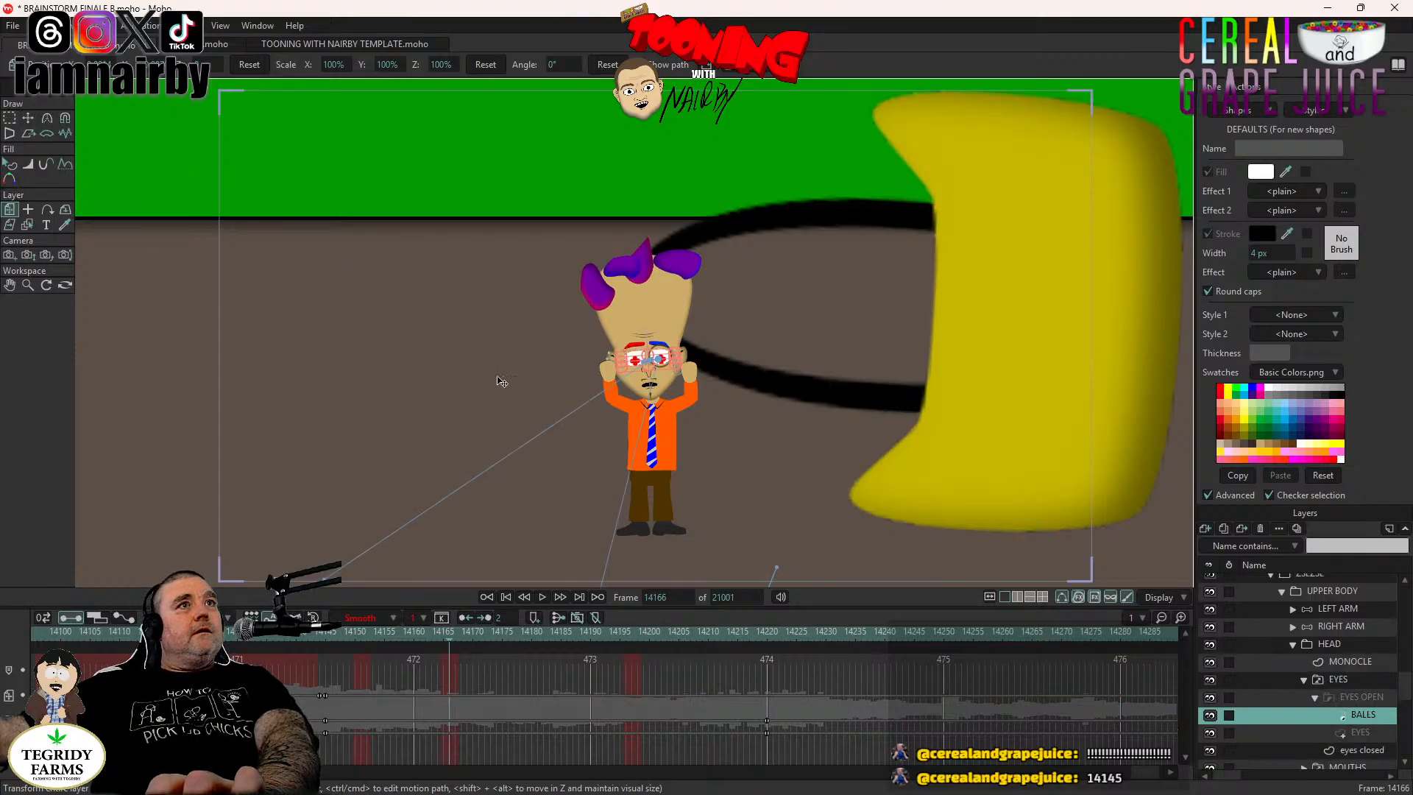
pyautogui.scroll(1, 497, 398)
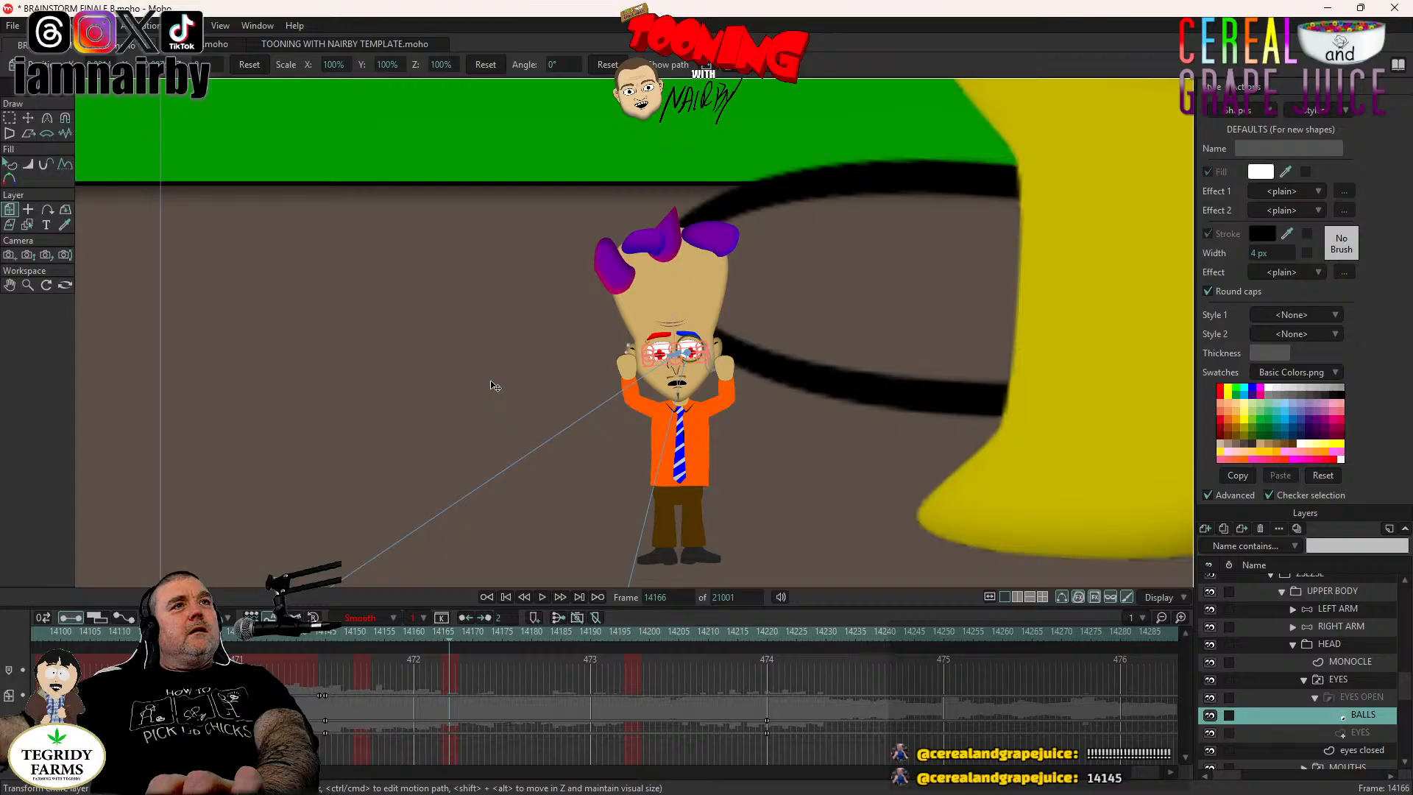
pyautogui.scroll(1, 494, 385)
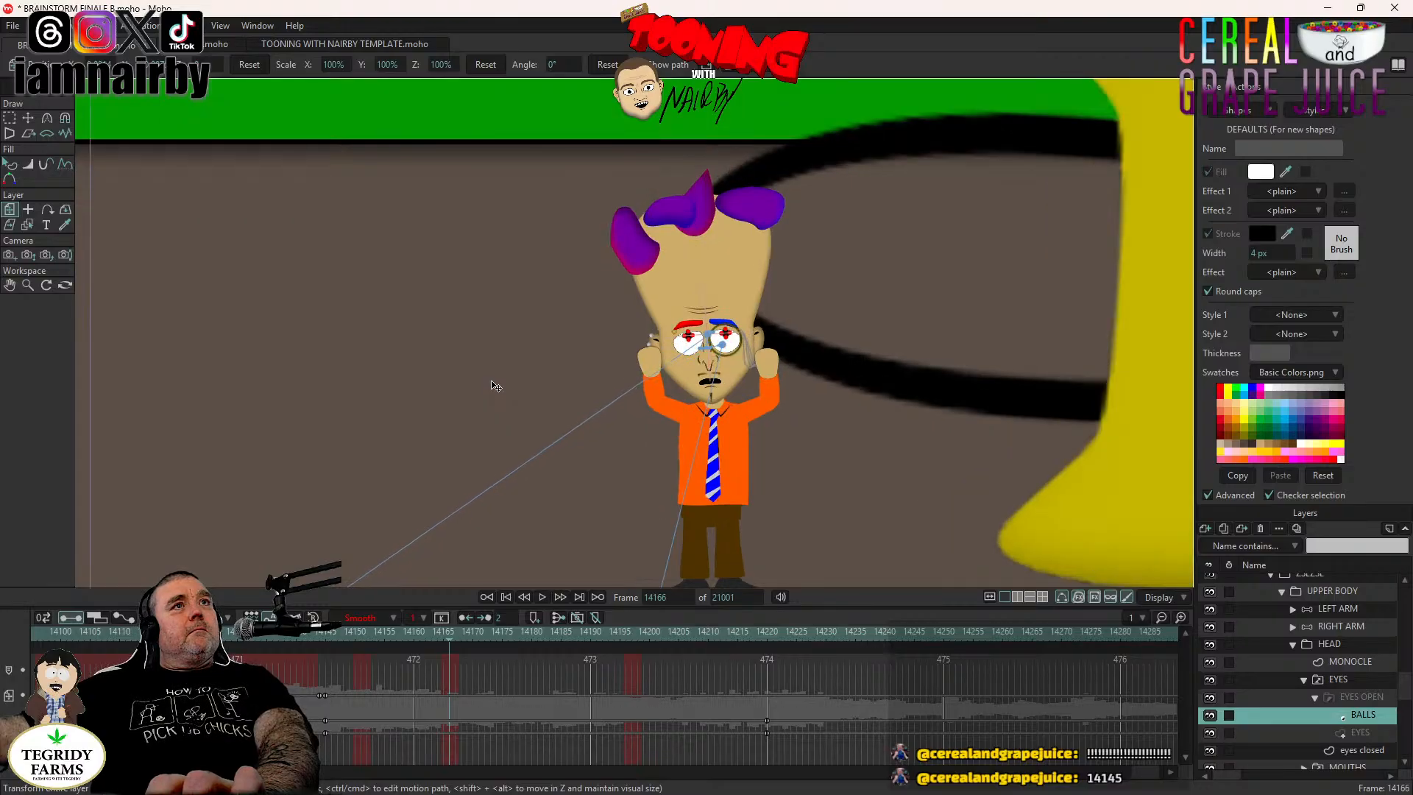
pyautogui.scroll(2, 794, 376)
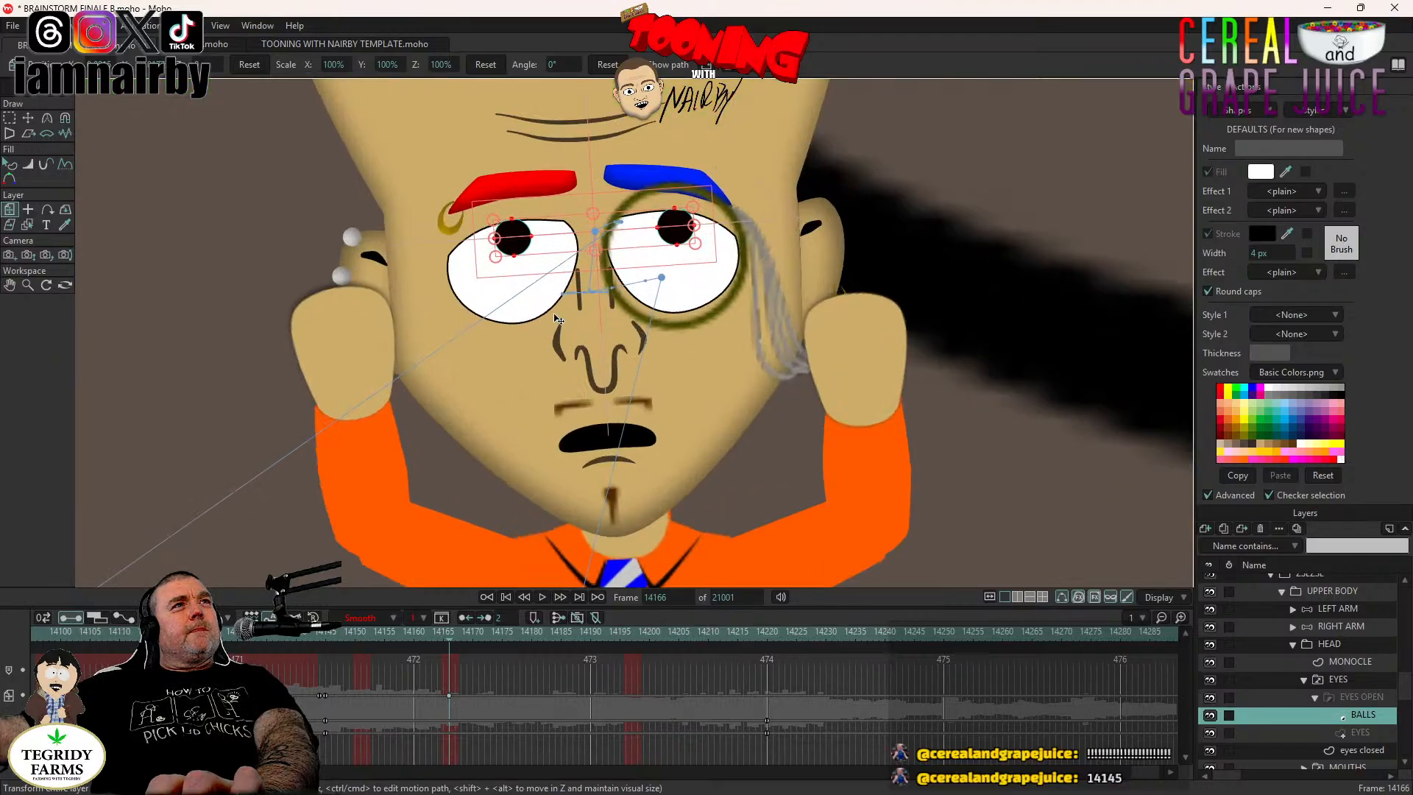
pyautogui.scroll(3, 543, 366)
pyautogui.moveTo(209, 393); pyautogui.dragTo(211, 406)
pyautogui.scroll(-4, 541, 418)
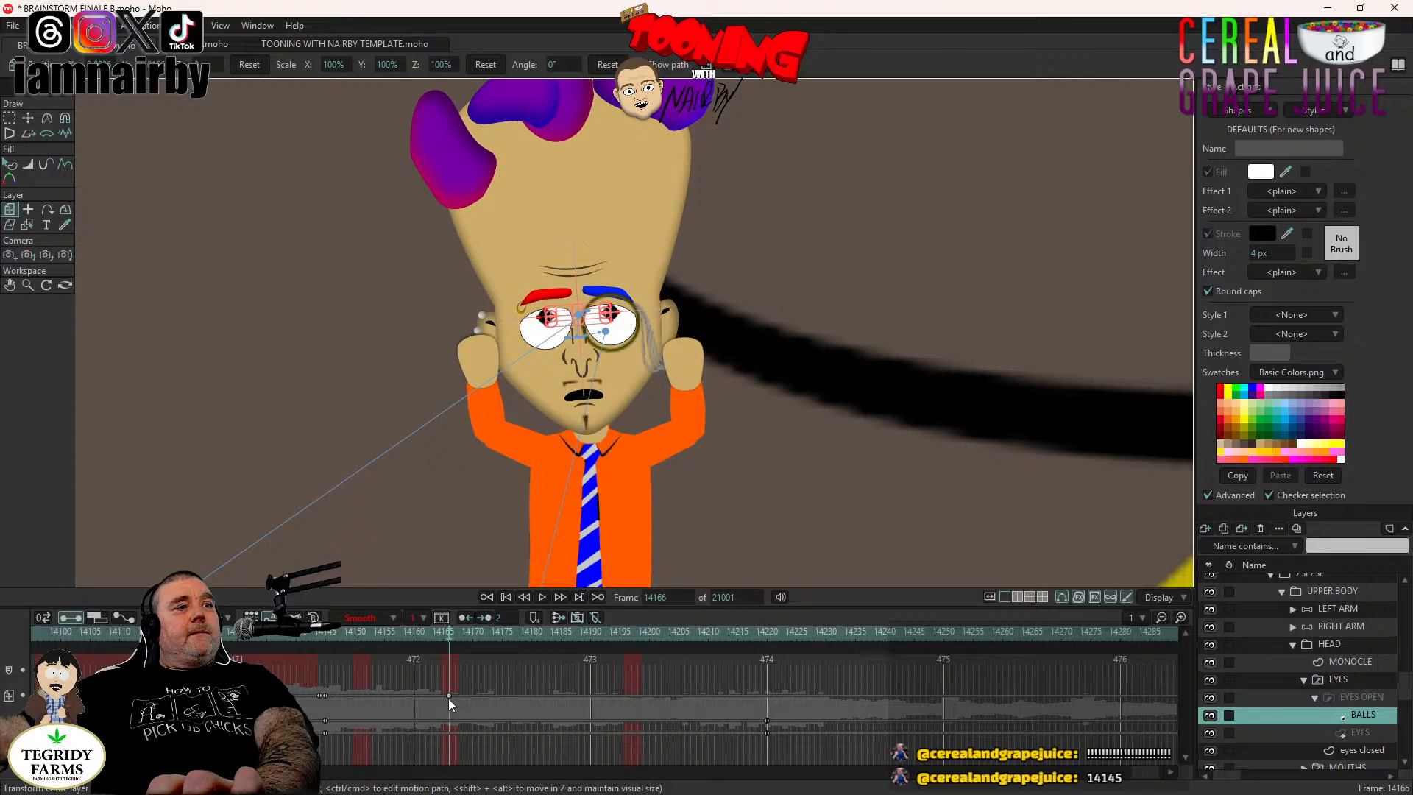
# Set the BALLS keyframe at frame 14166 to Step interpolation and save the project.
pyautogui.rightClick(448, 699)
pyautogui.click(479, 627)
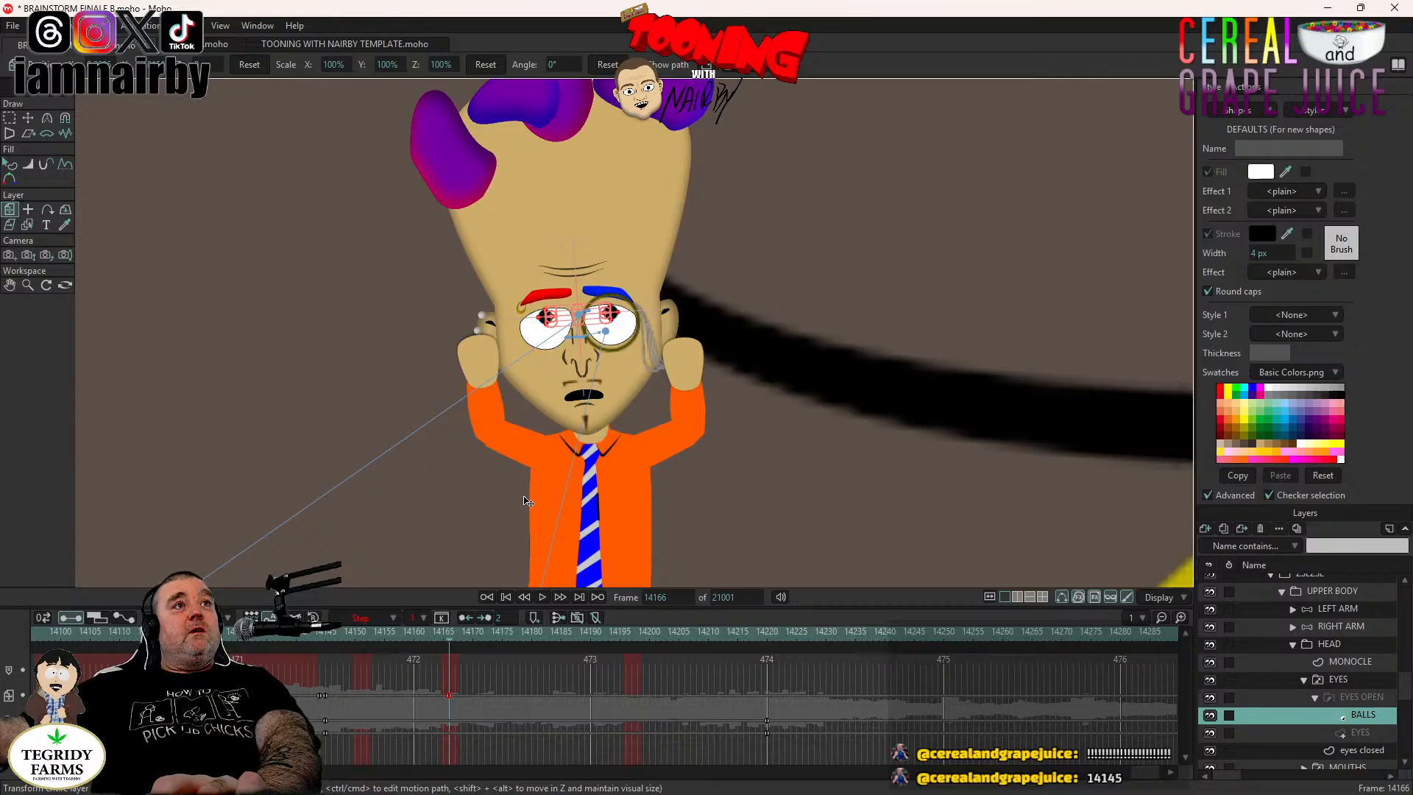
pyautogui.scroll(3, 563, 326)
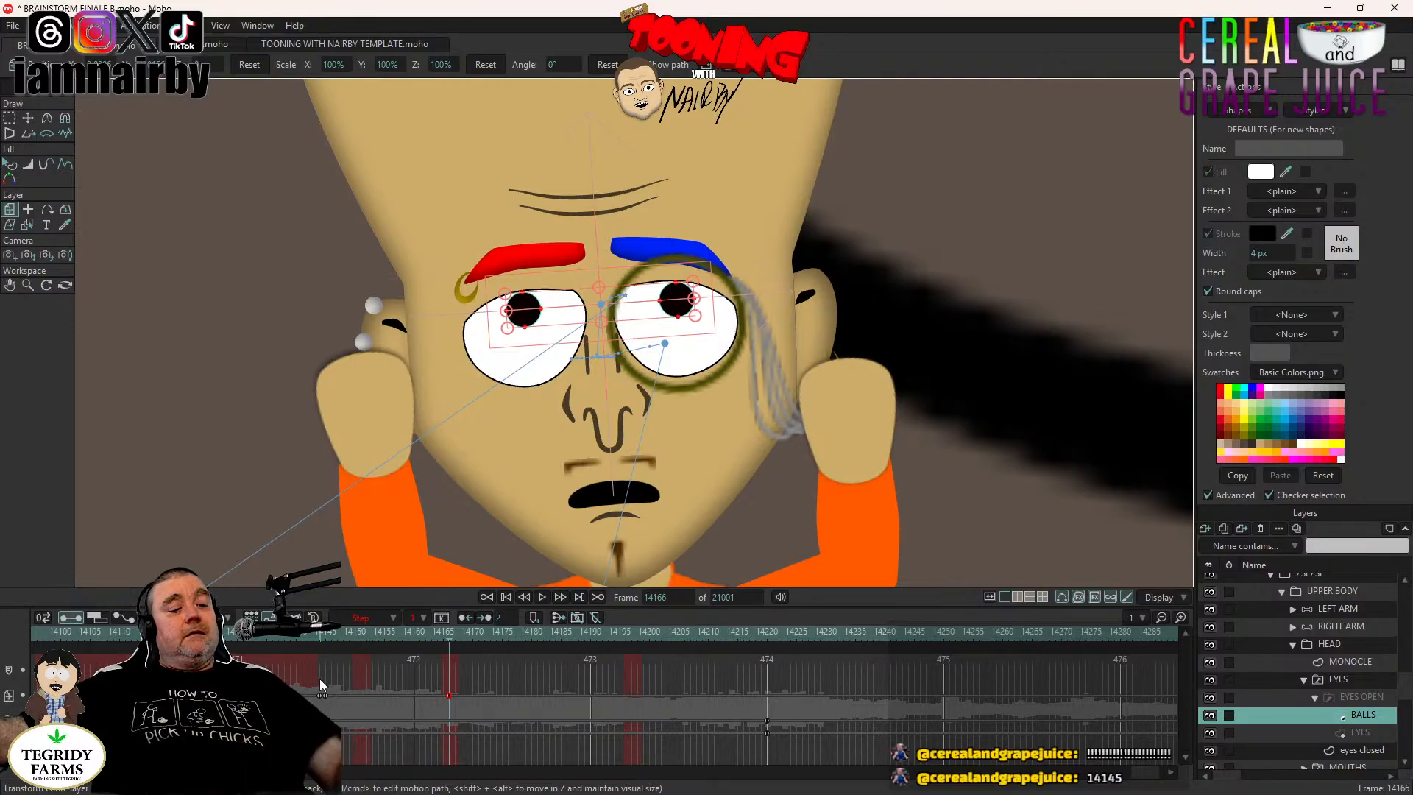
pyautogui.hotkey('ctrl', 's')
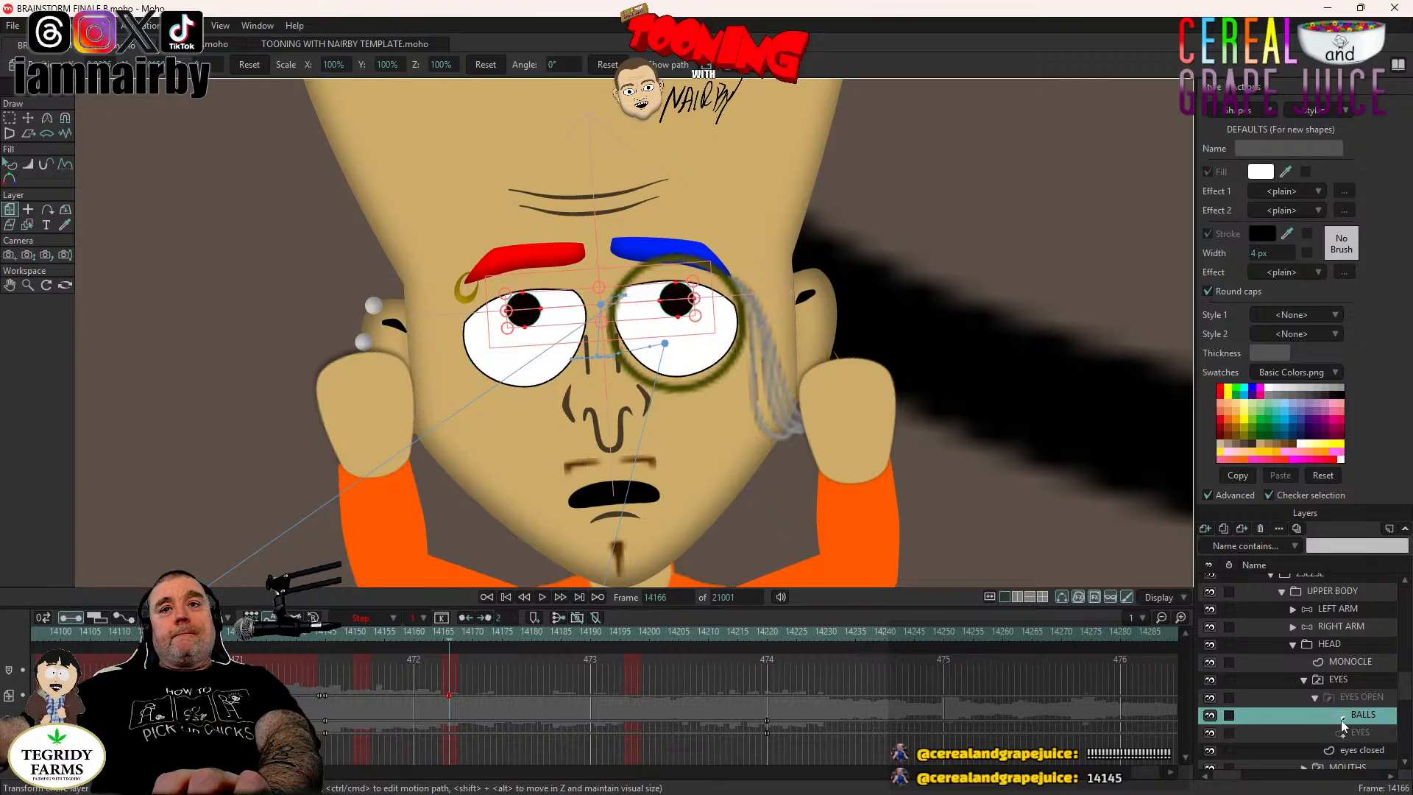
# Play back the shot from frame 14164 to check the head tilt, blink and upward glance.
pyautogui.scroll(-2, 1349, 723)
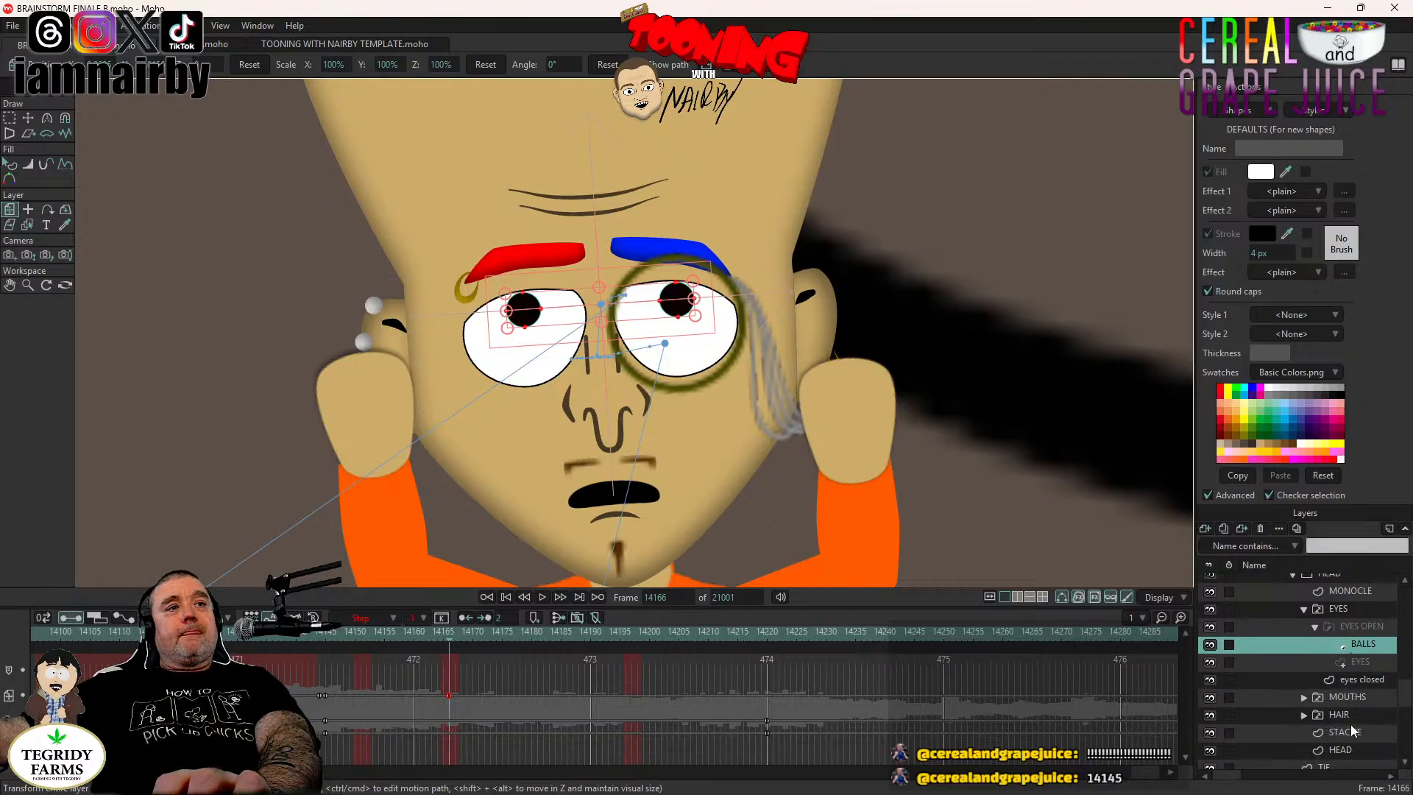
pyautogui.hotkey('ctrl', 'r')
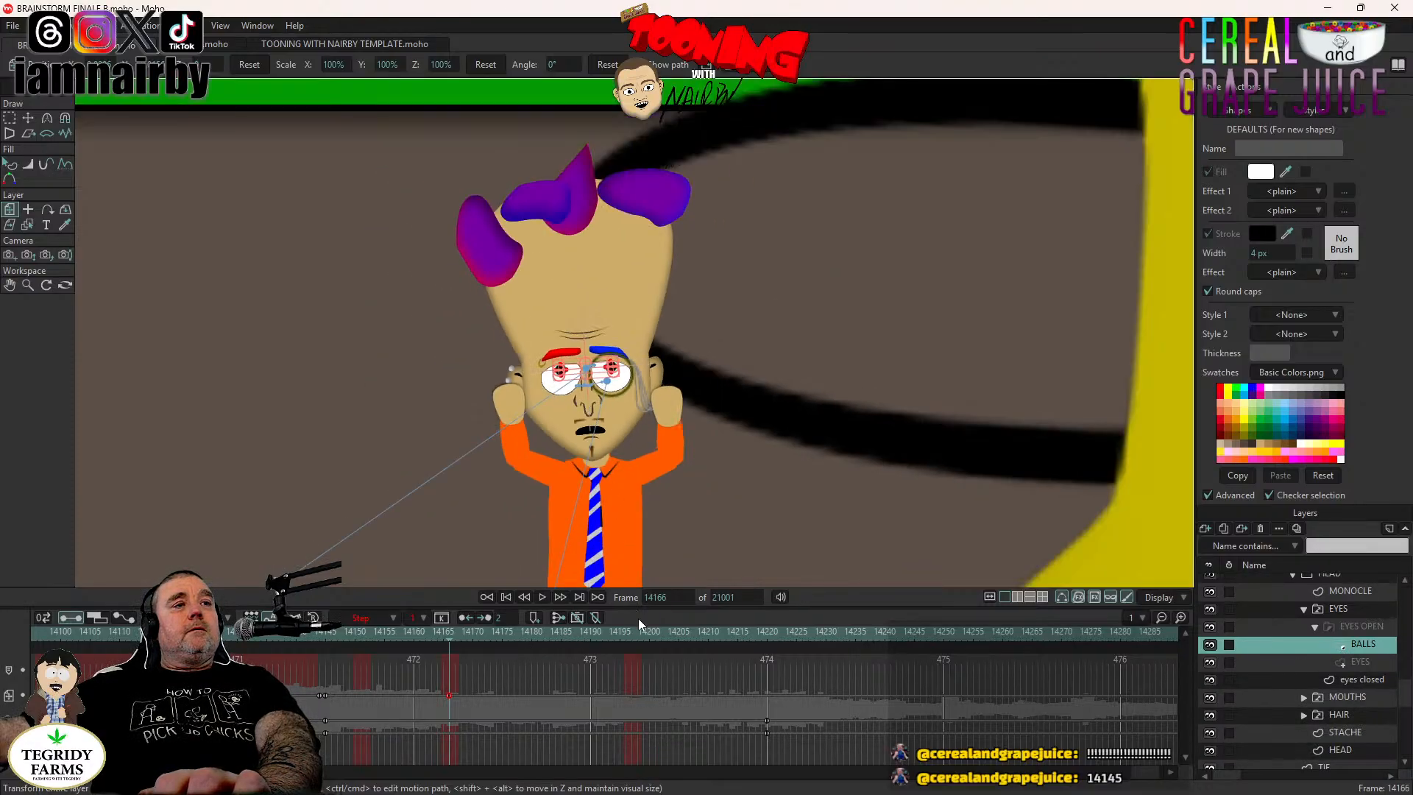
pyautogui.click(438, 633)
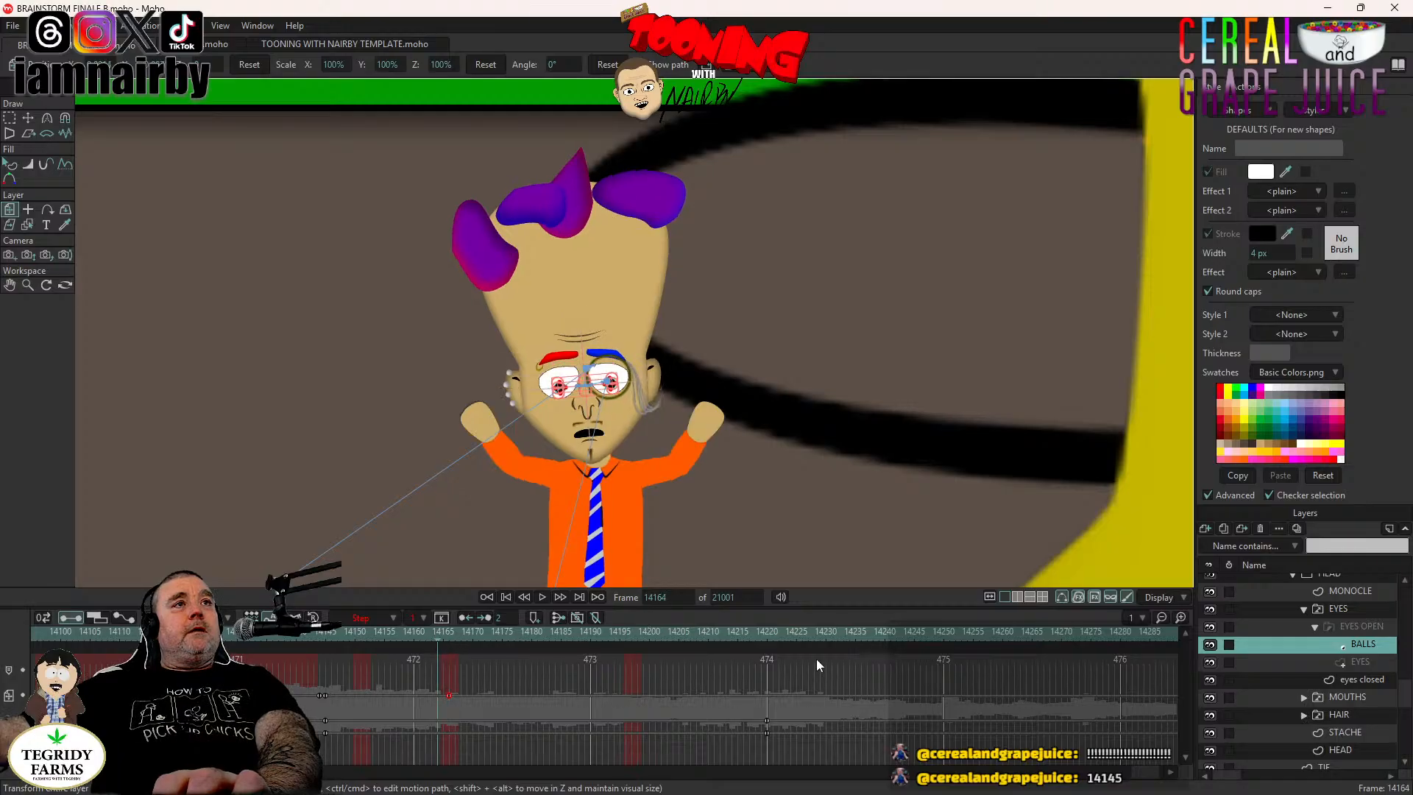
pyautogui.scroll(2, 1344, 633)
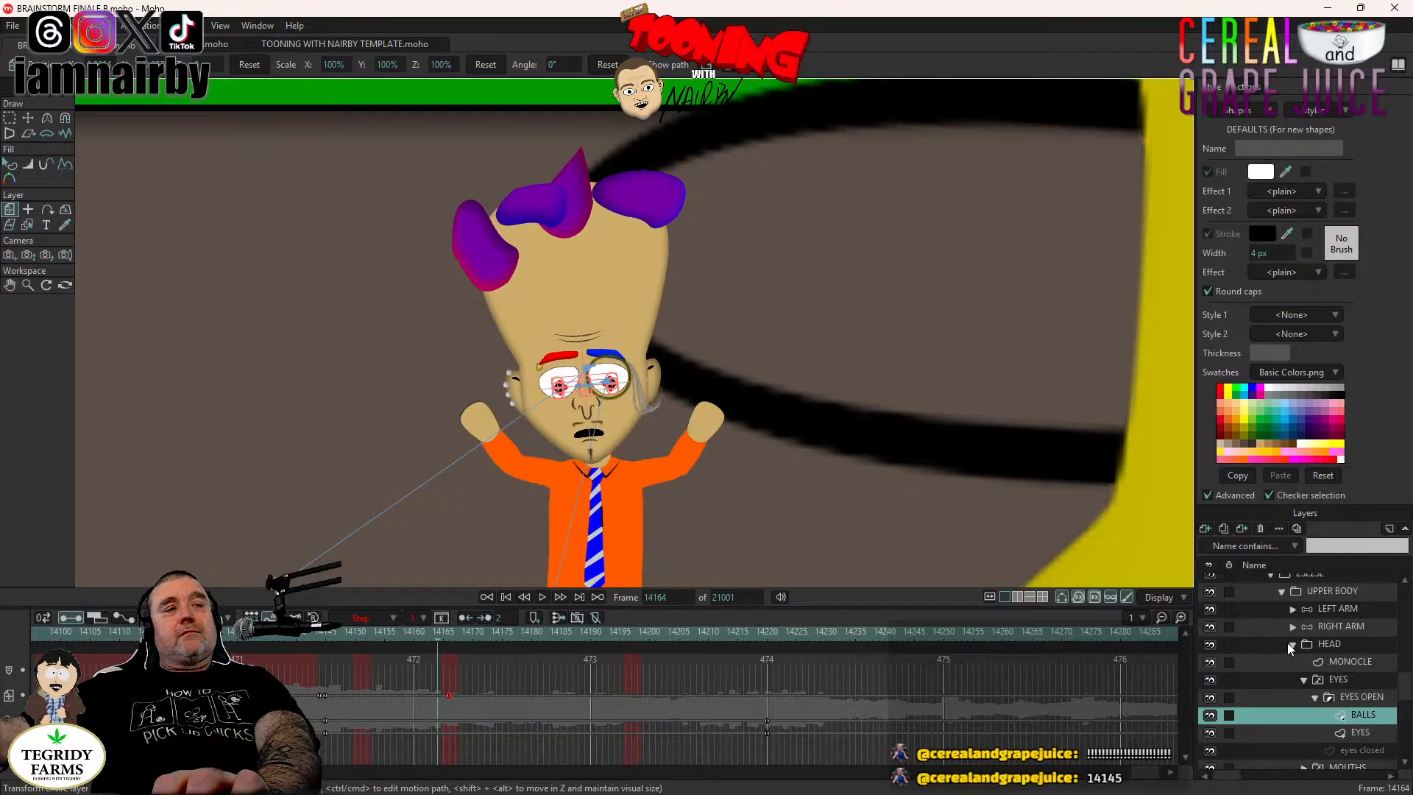
pyautogui.click(1289, 646)
pyautogui.click(541, 596)
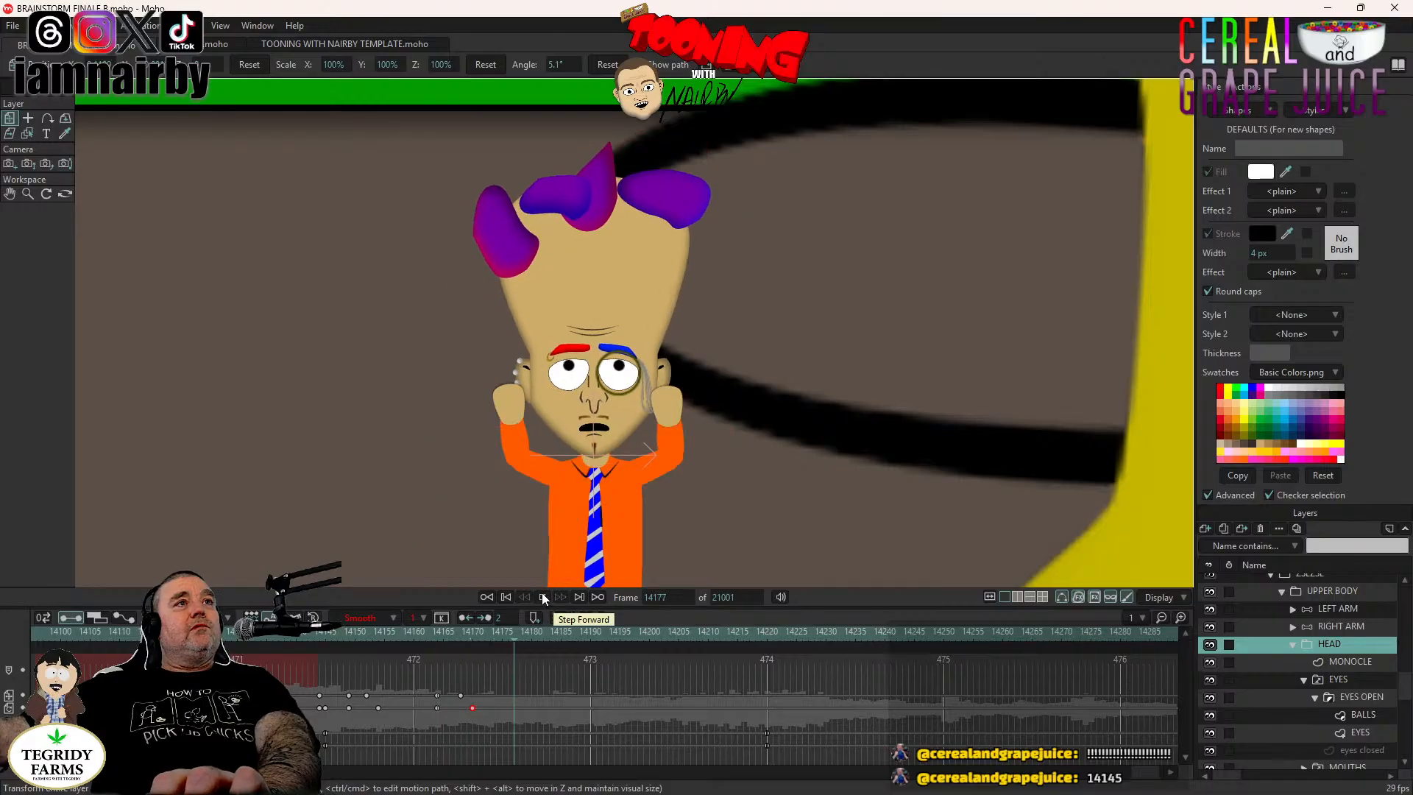
# Rotate the left and right forearm bones slightly inward toward the head at frame 14171 with Manipulate Bones.
pyautogui.click(474, 632)
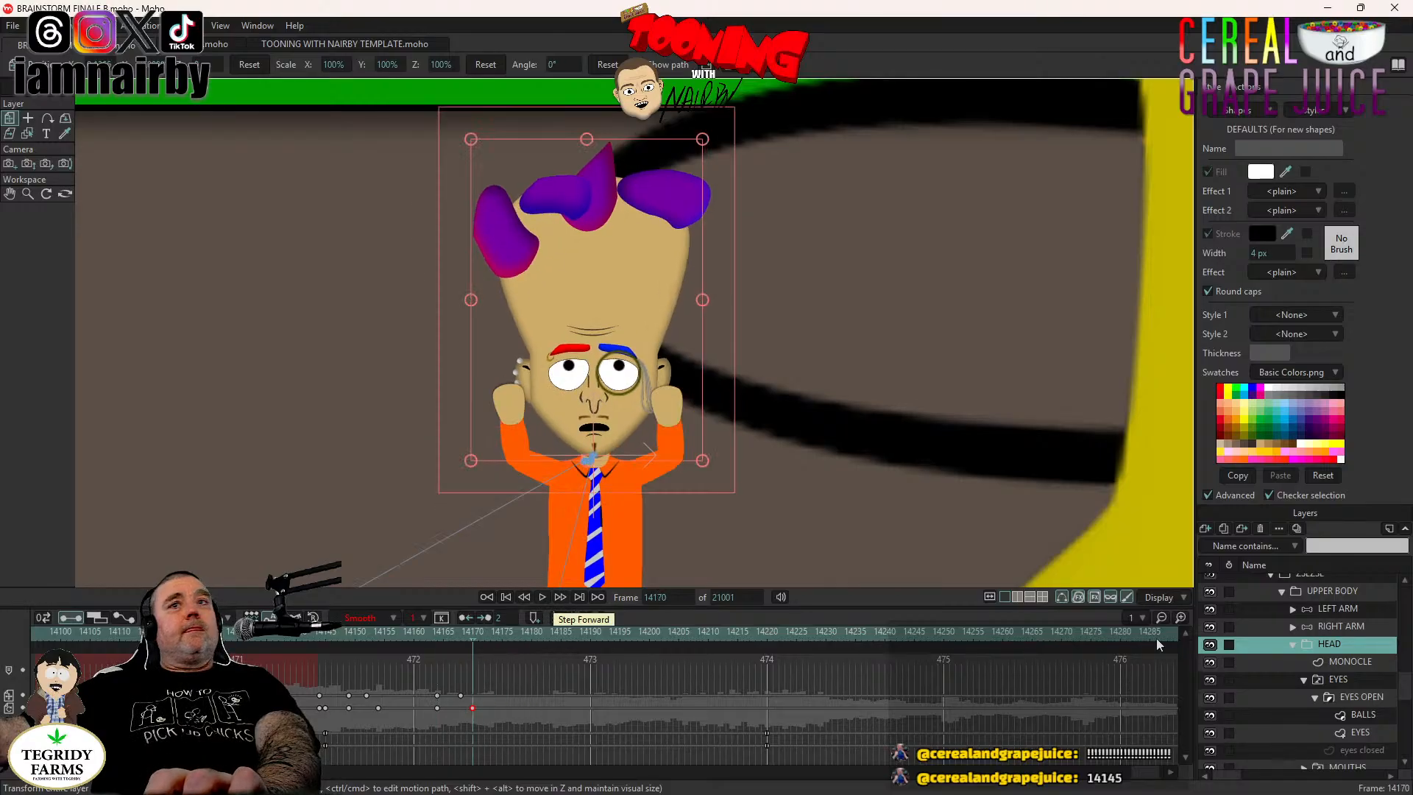
pyautogui.click(1339, 611)
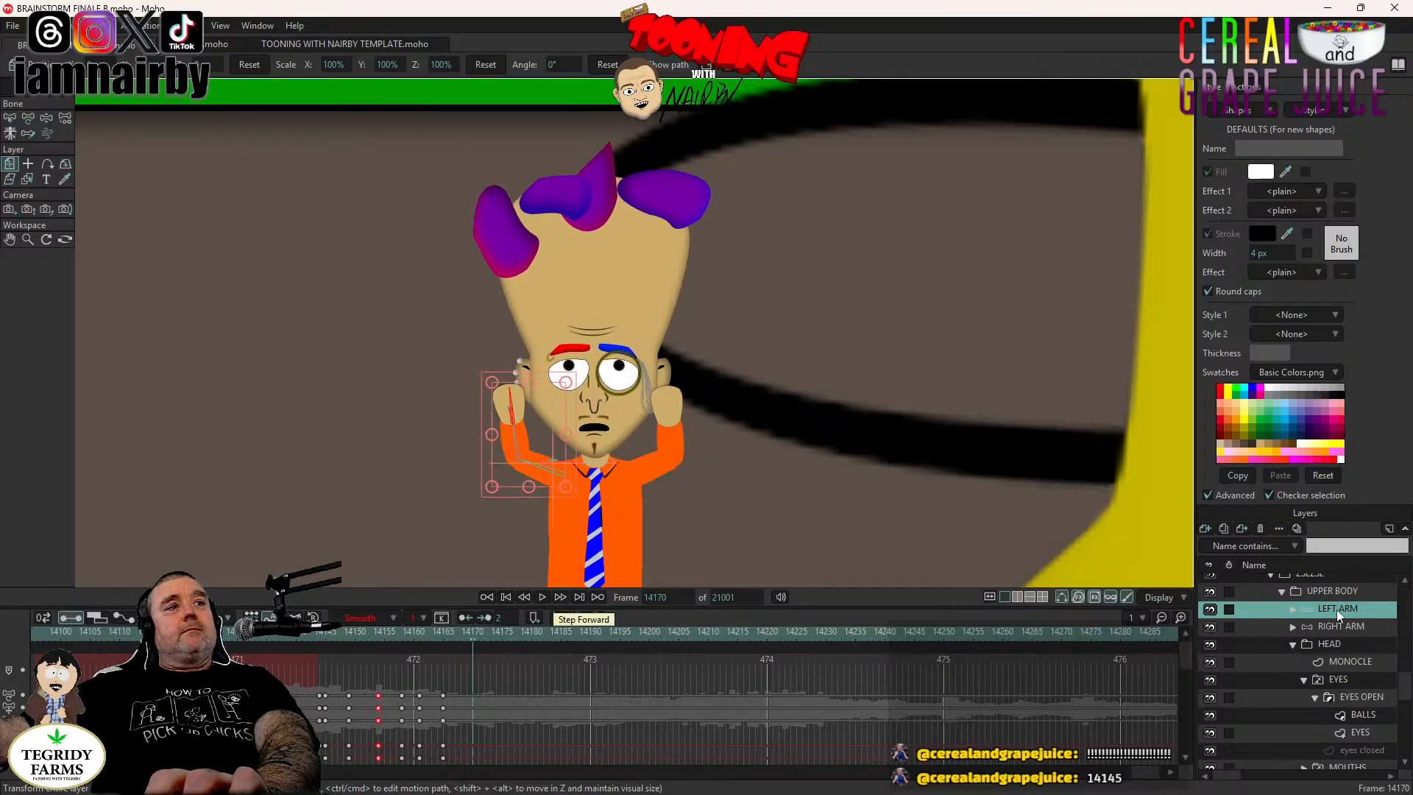
pyautogui.click(47, 117)
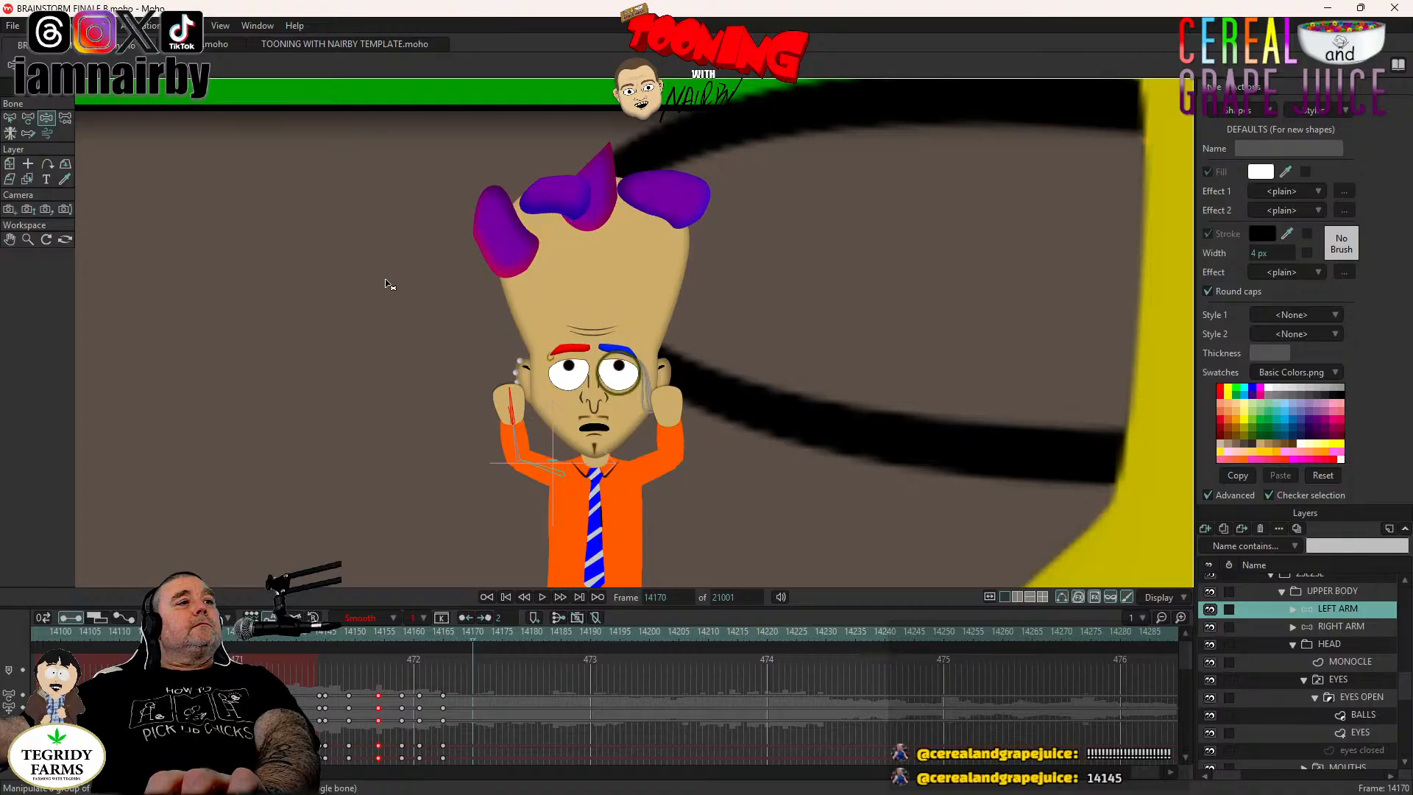
pyautogui.hotkey('ctrl', 'Right')
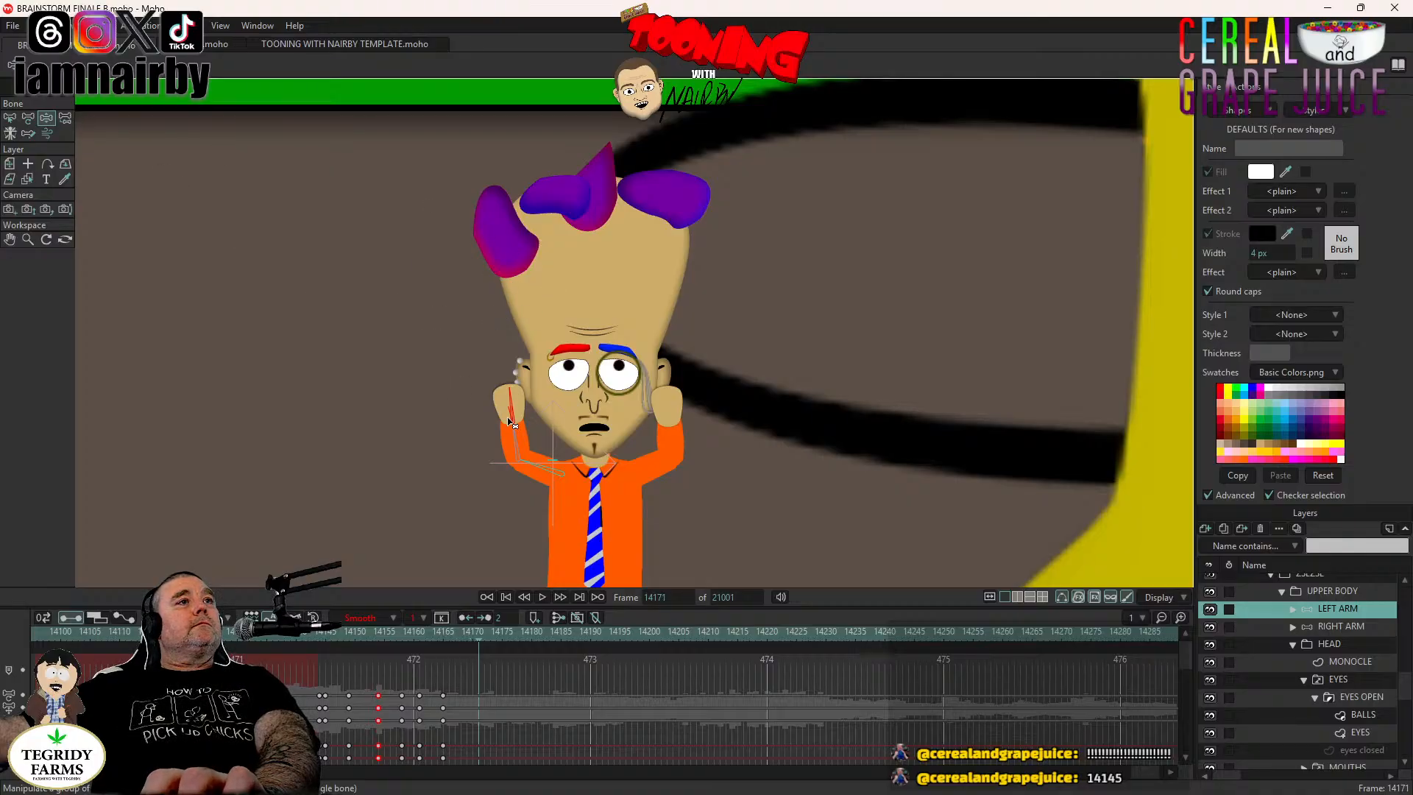
pyautogui.moveTo(512, 416); pyautogui.dragTo(524, 419)
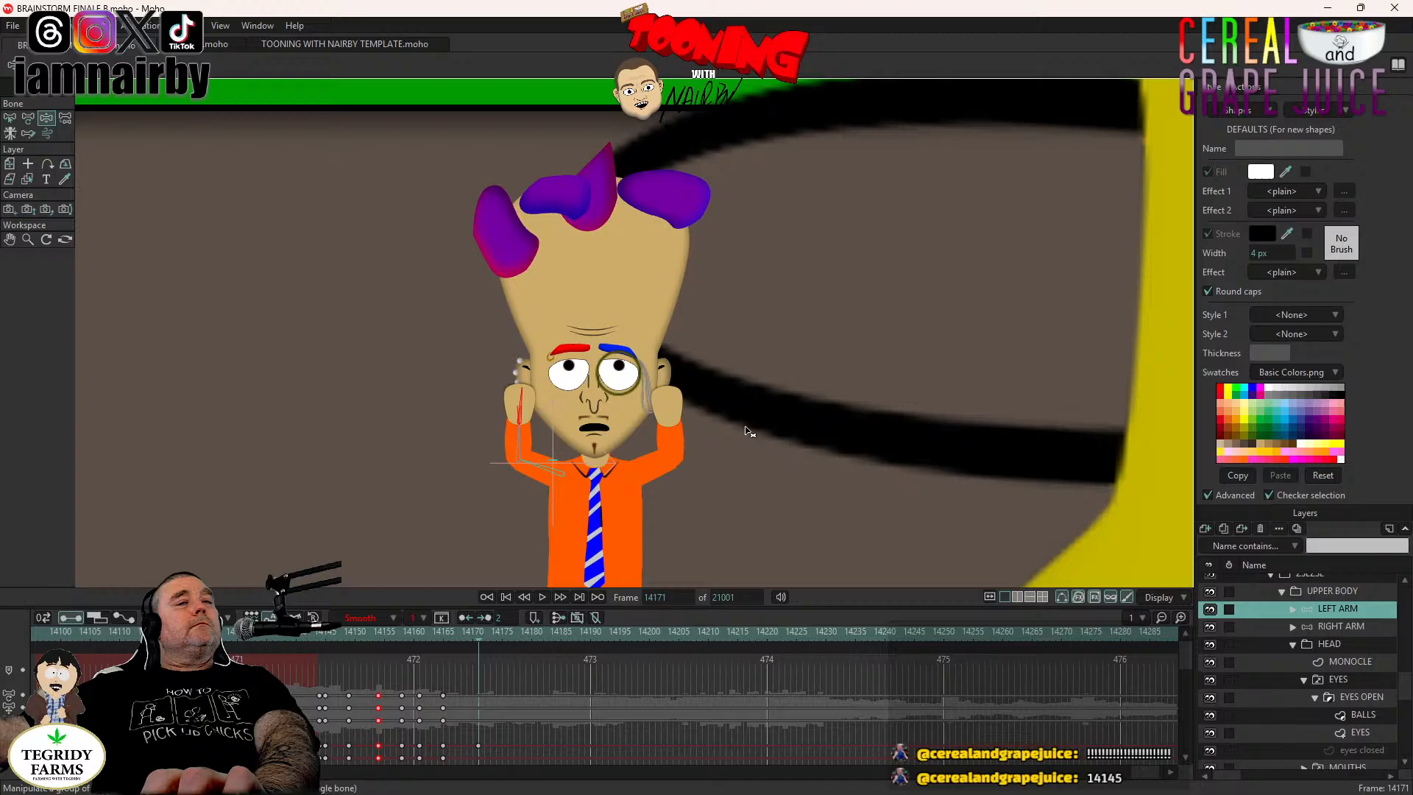
pyautogui.click(1336, 631)
pyautogui.moveTo(669, 411); pyautogui.dragTo(673, 418)
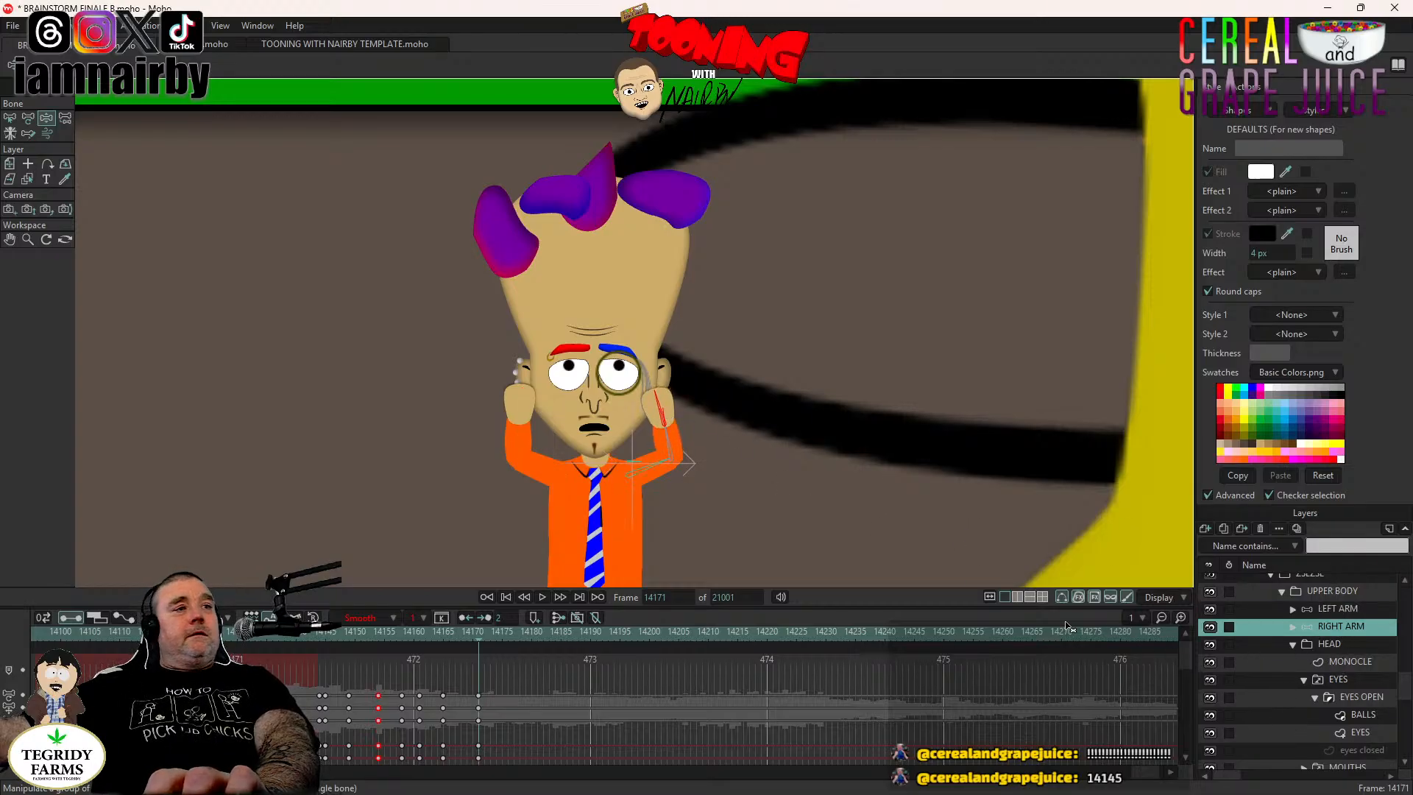
# Tilt the HEAD layer to -3.1° at frame 14173.
pyautogui.click(1250, 645)
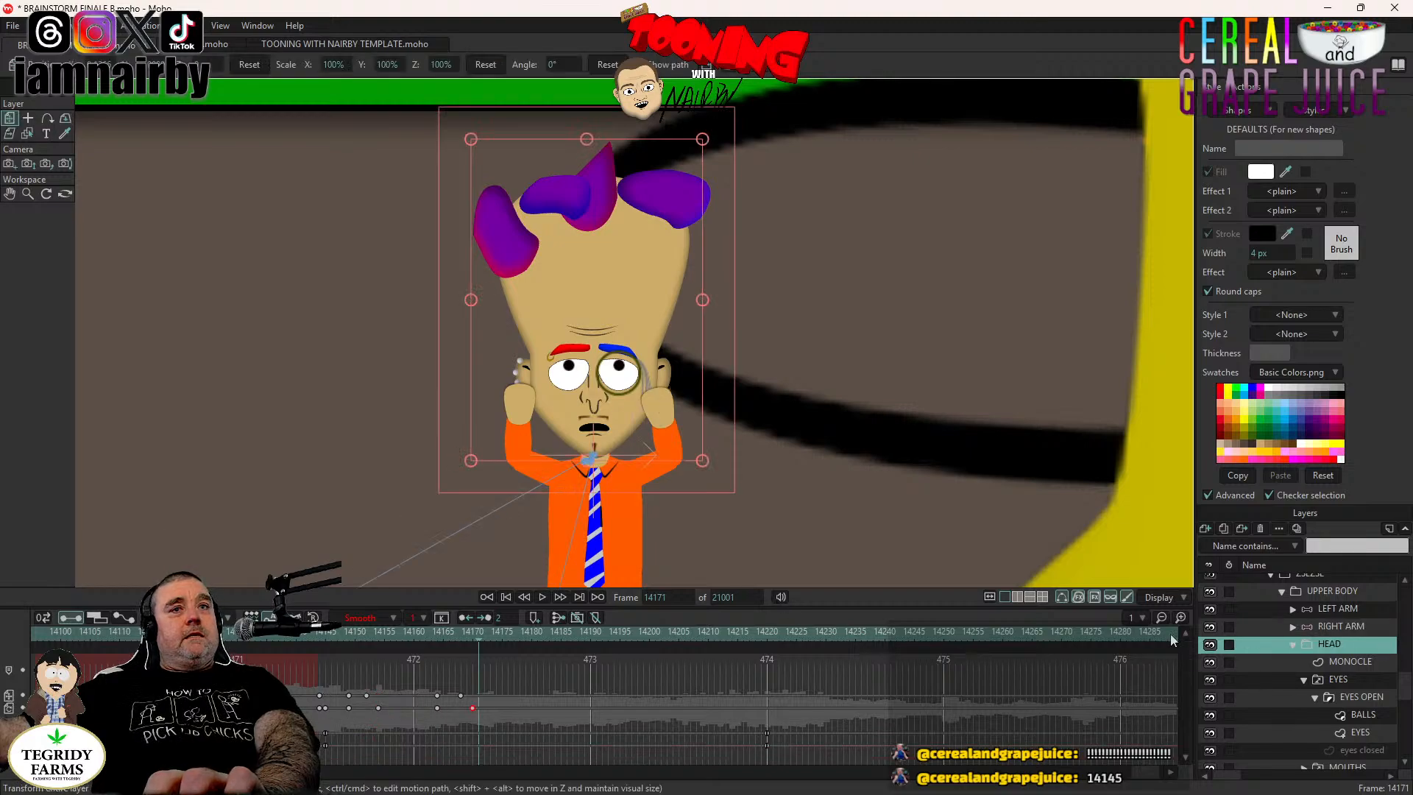
pyautogui.hotkey('ctrl', 'Right')
pyautogui.hotkey('ctrl', 'Right')
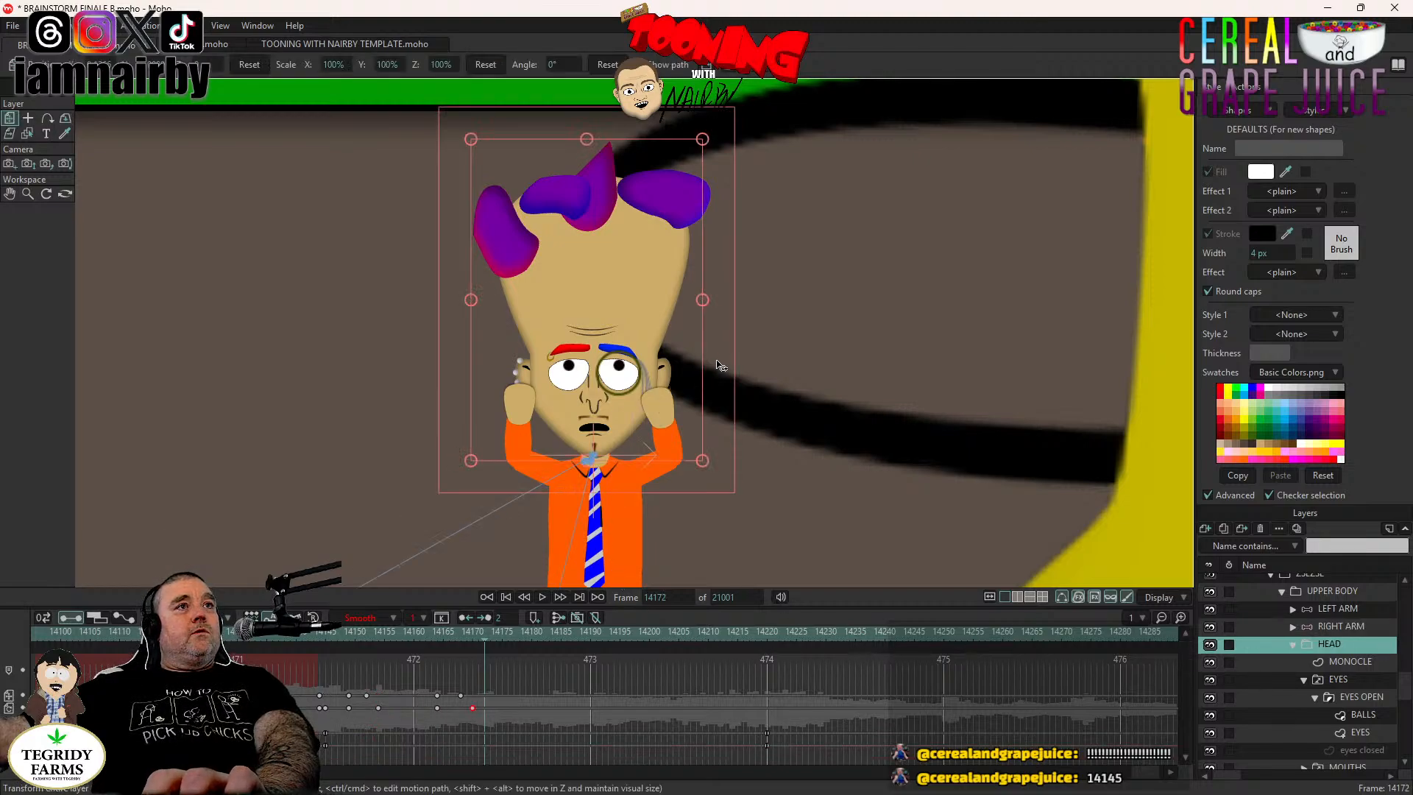
pyautogui.moveTo(718, 369); pyautogui.dragTo(717, 370)
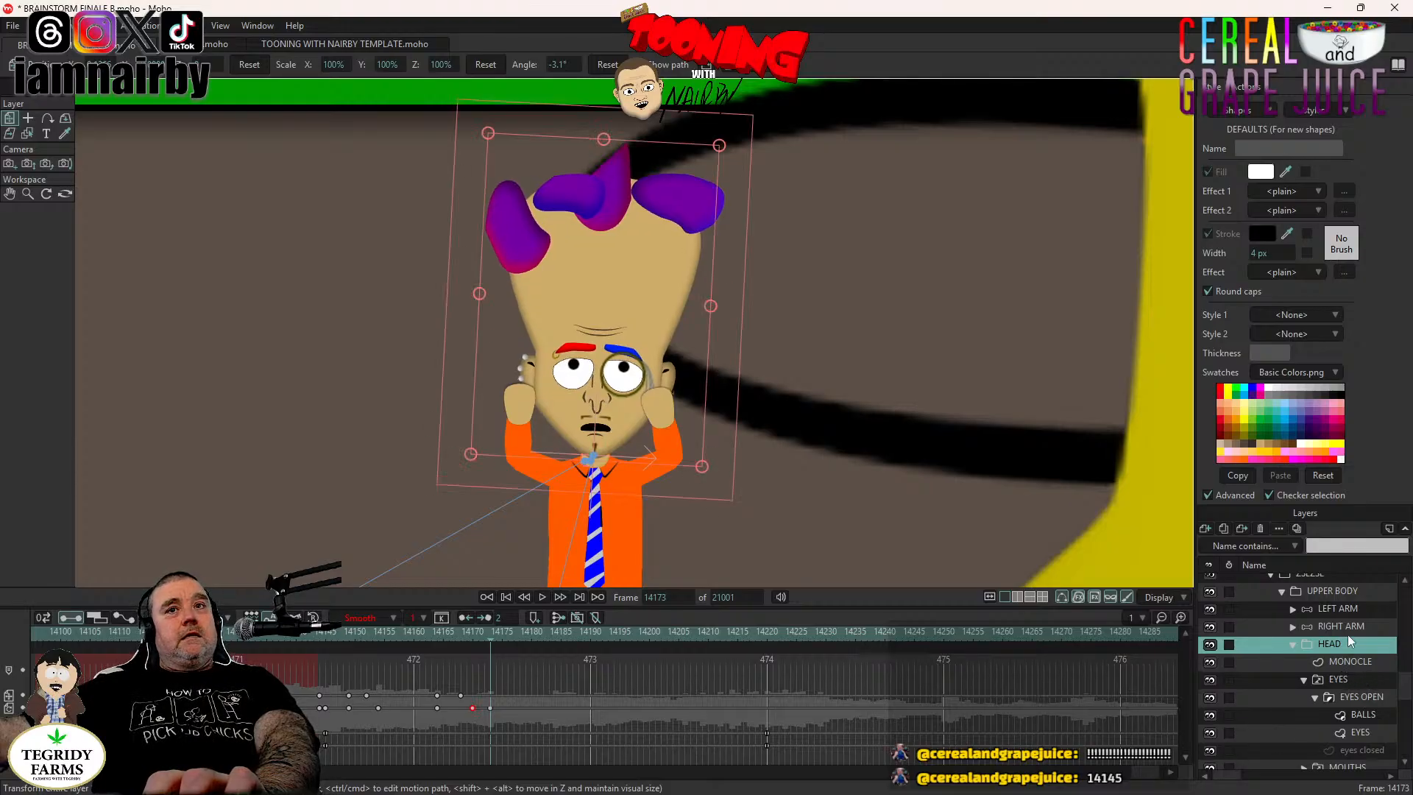
# Lower the LEFT ARM to the character's side at frame 14178 with Manipulate Bones.
pyautogui.click(1349, 610)
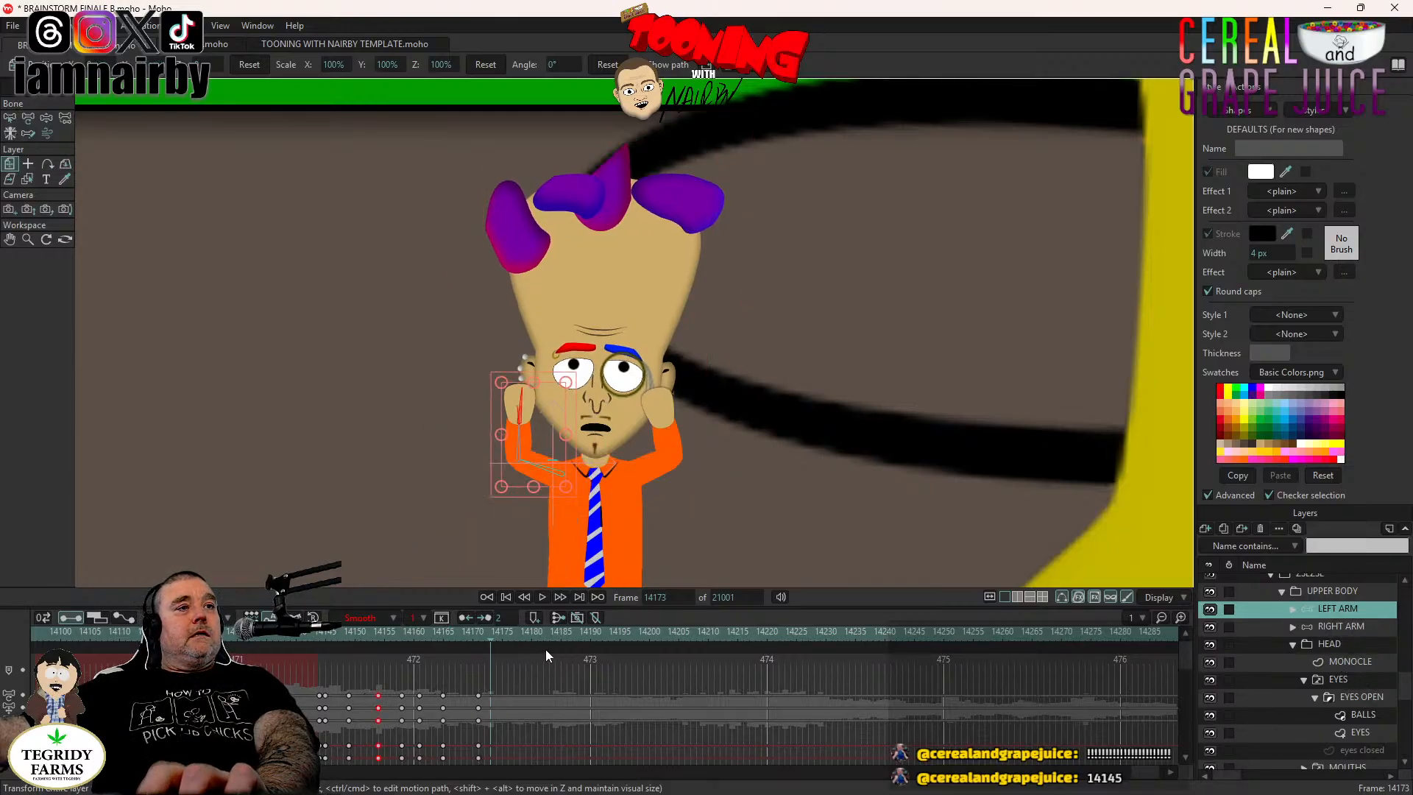
pyautogui.press('Right')
pyautogui.press('Right')
pyautogui.press('Right')
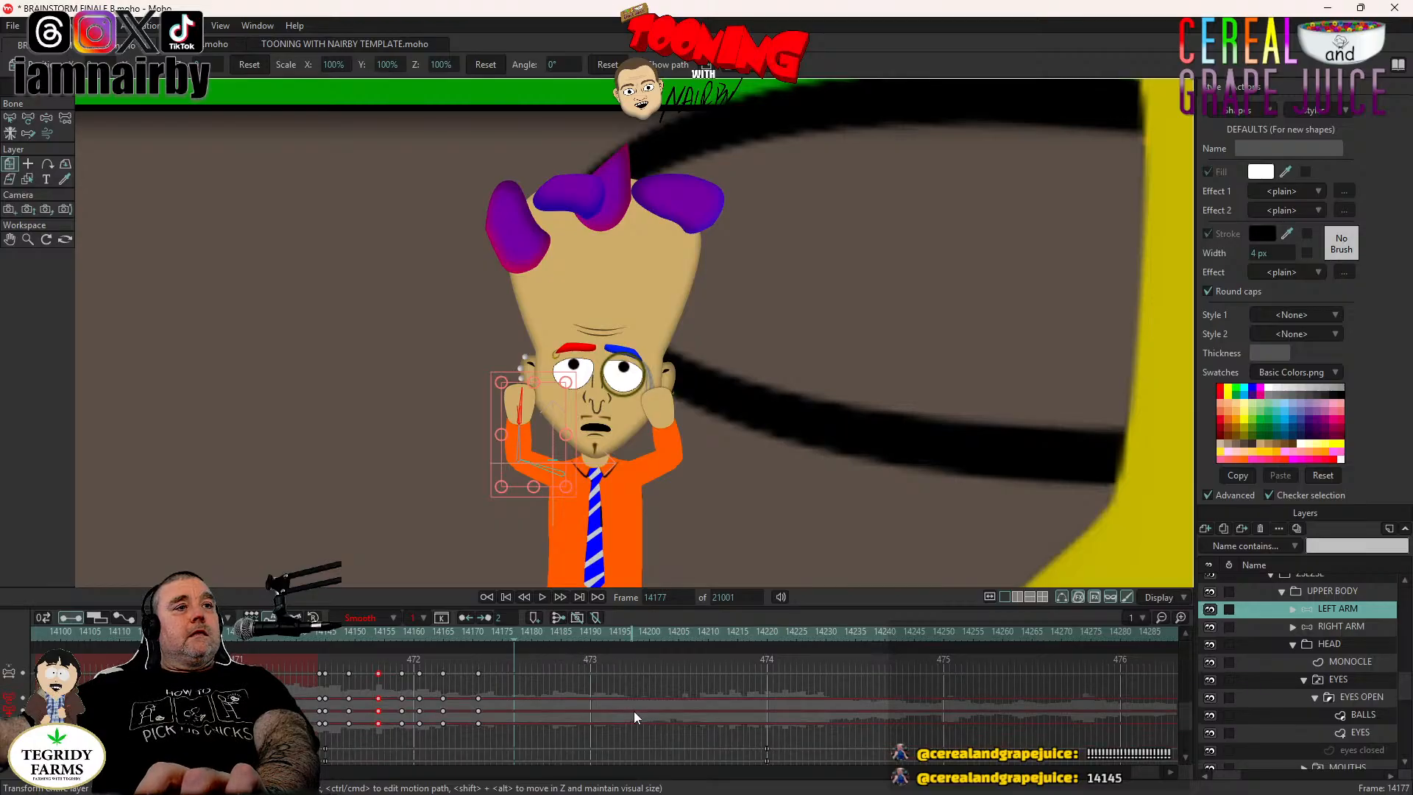
pyautogui.click(634, 710)
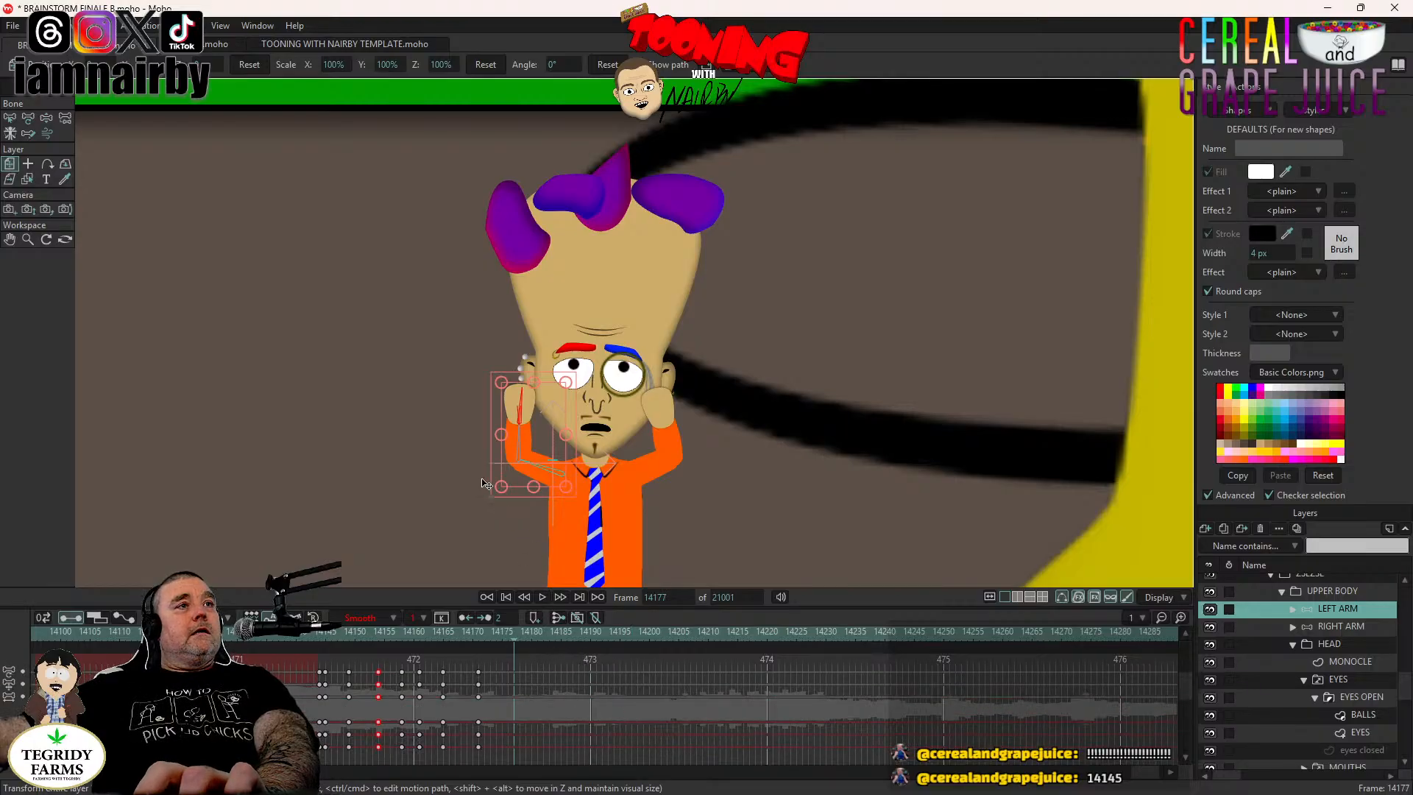
pyautogui.press('Right')
pyautogui.press('z')
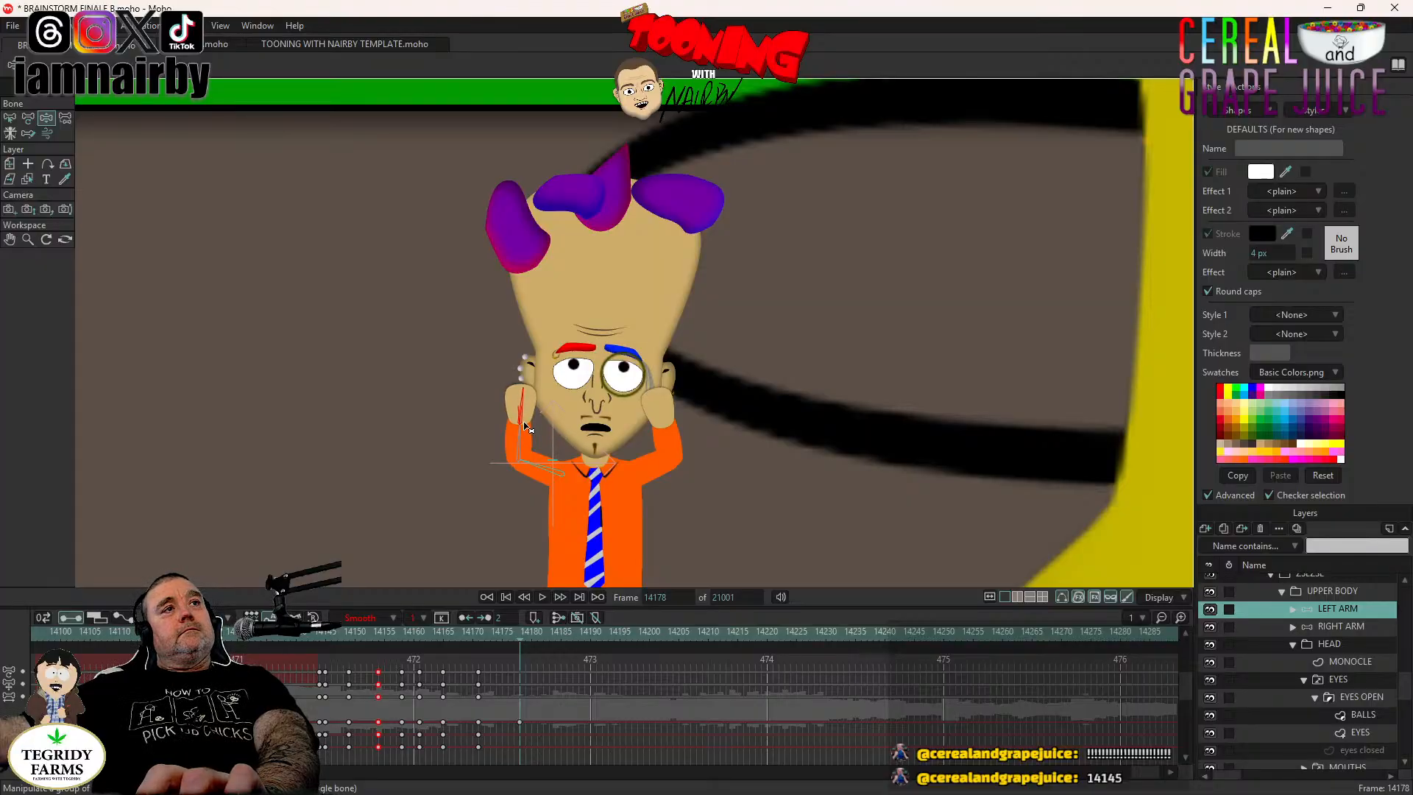
pyautogui.moveTo(527, 427); pyautogui.dragTo(508, 691)
# Lower the RIGHT ARM to the character's side and reset the HEAD layer's rotation angle at frame 14178.
pyautogui.click(1340, 626)
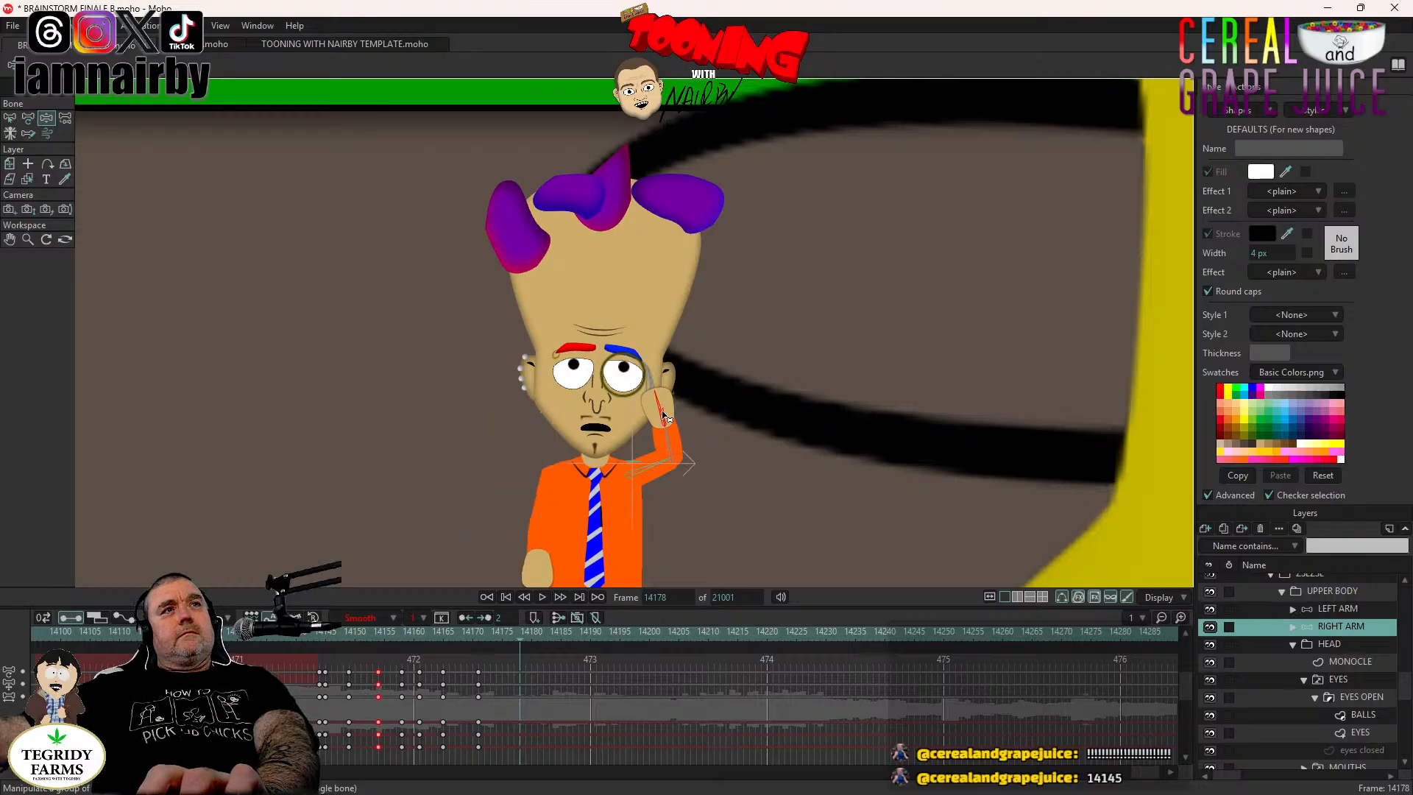
pyautogui.moveTo(657, 413); pyautogui.dragTo(651, 570)
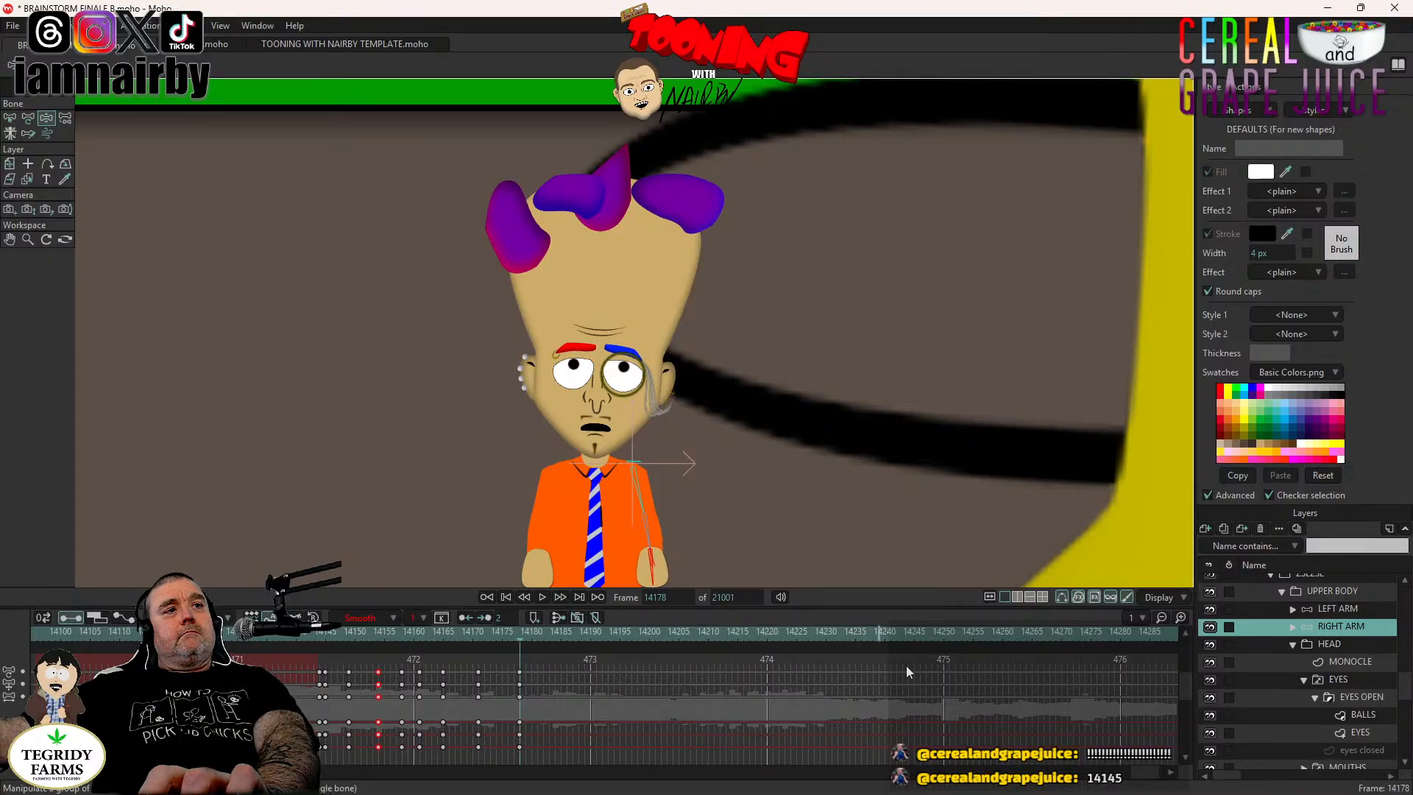
pyautogui.click(1347, 645)
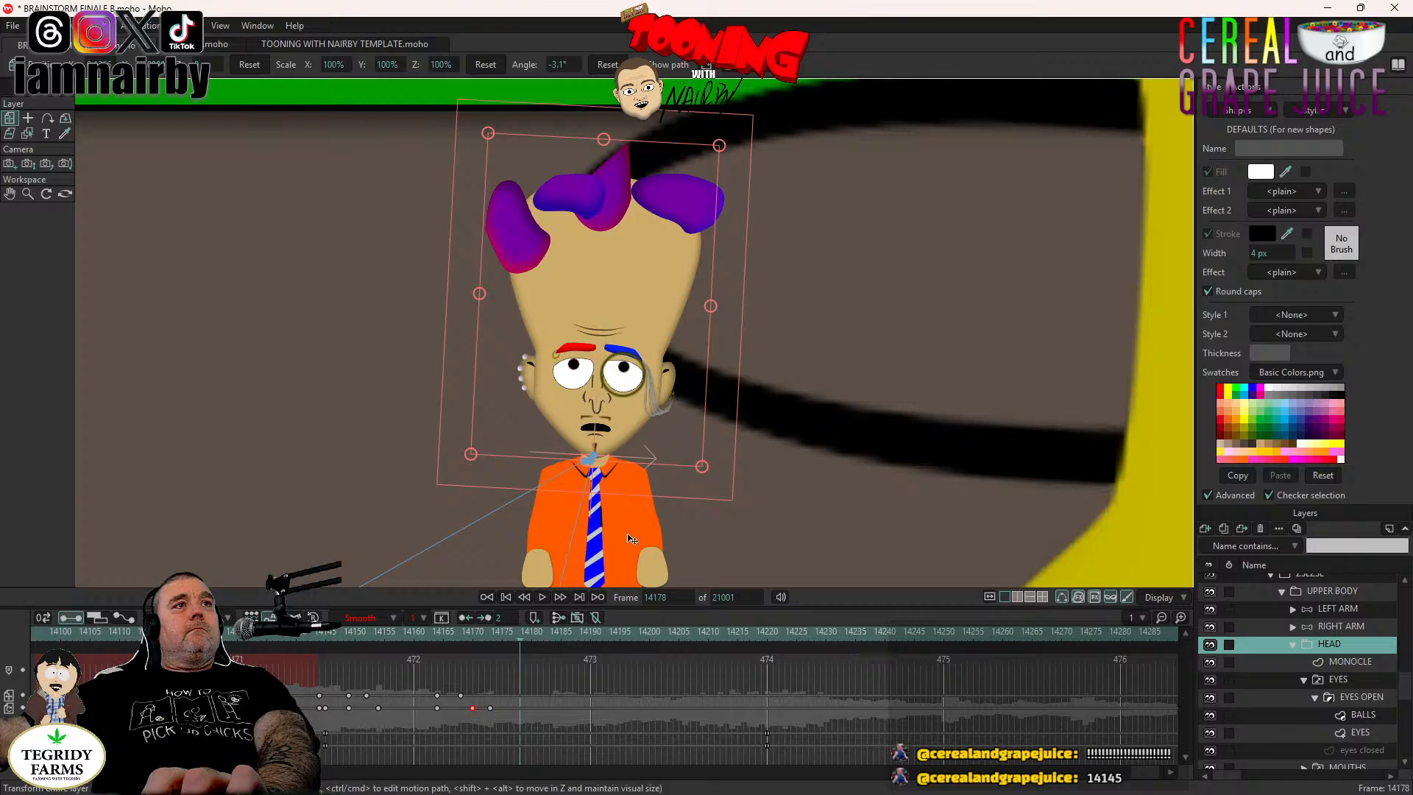
pyautogui.click(608, 65)
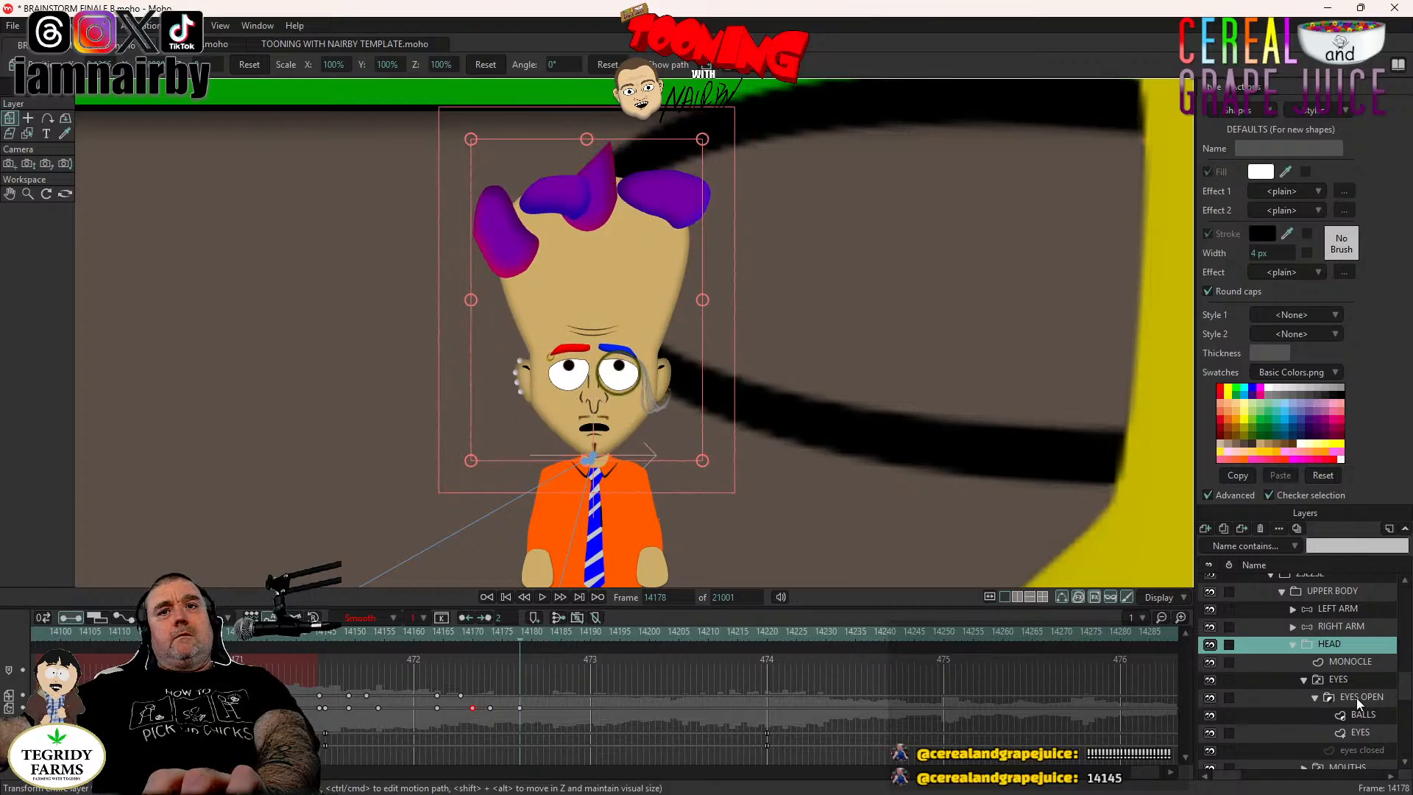
# Save the project and ready the HAIR MESSED layer inside the HAIR group for editing with Transform Points.
pyautogui.scroll(-2, 1354, 699)
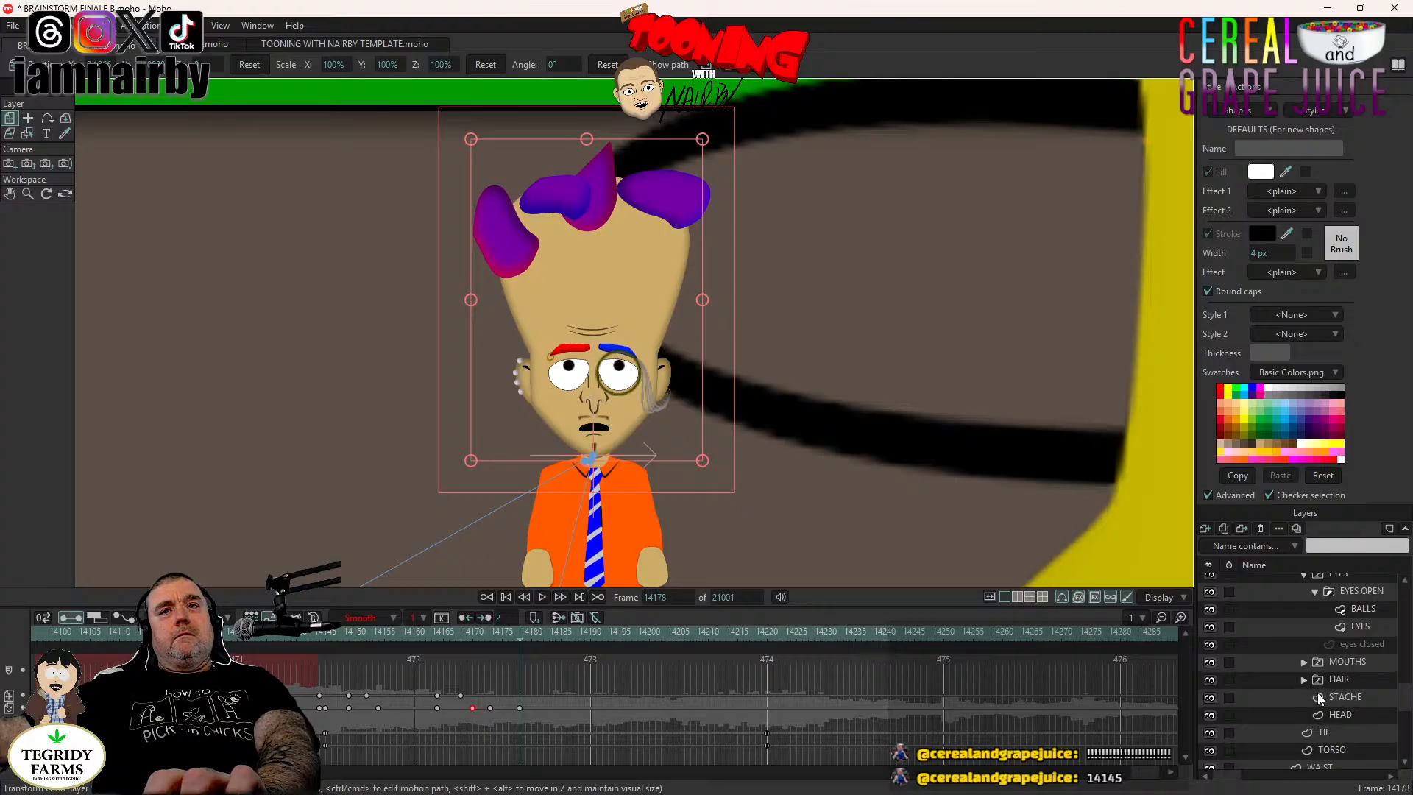
pyautogui.click(1304, 679)
pyautogui.click(1354, 714)
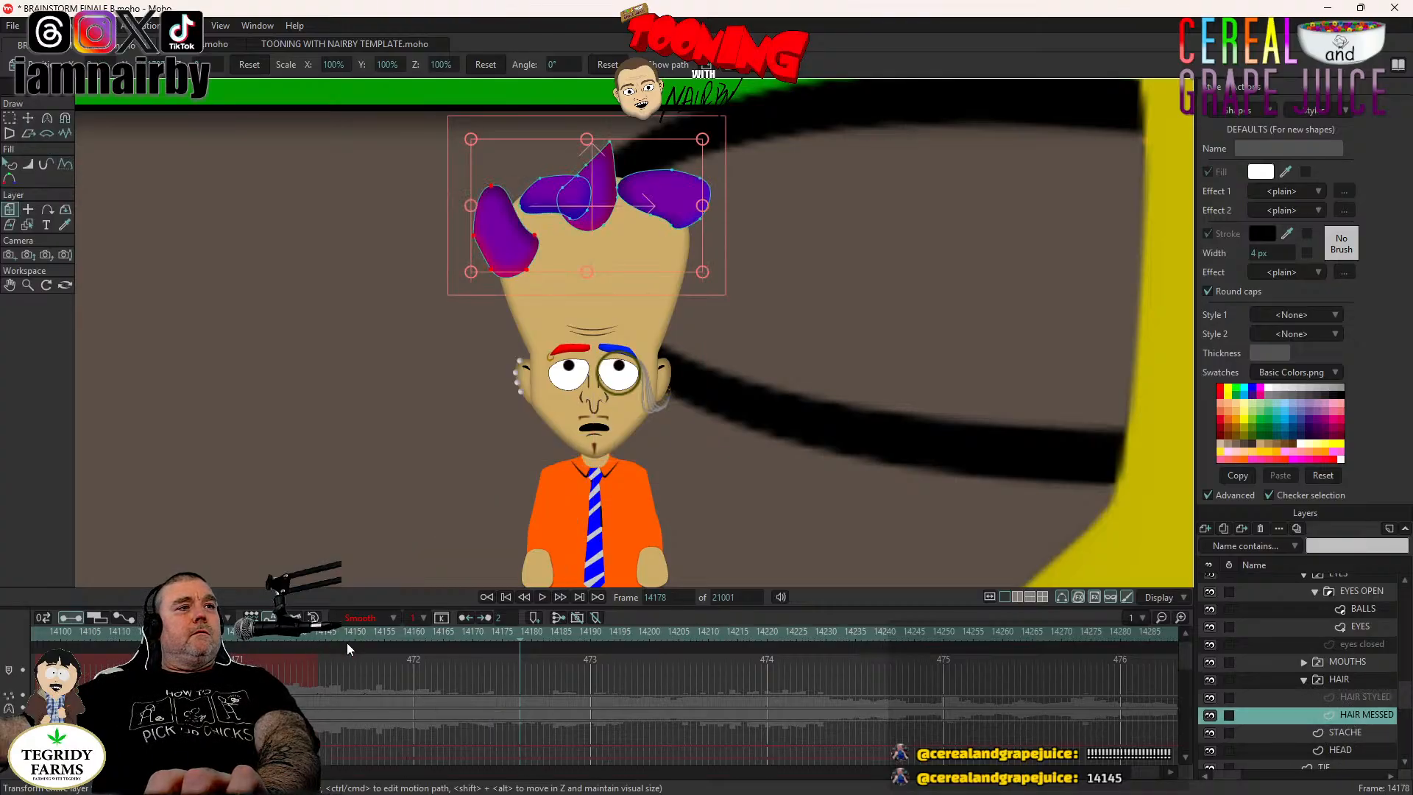
pyautogui.hotkey('ctrl', 's')
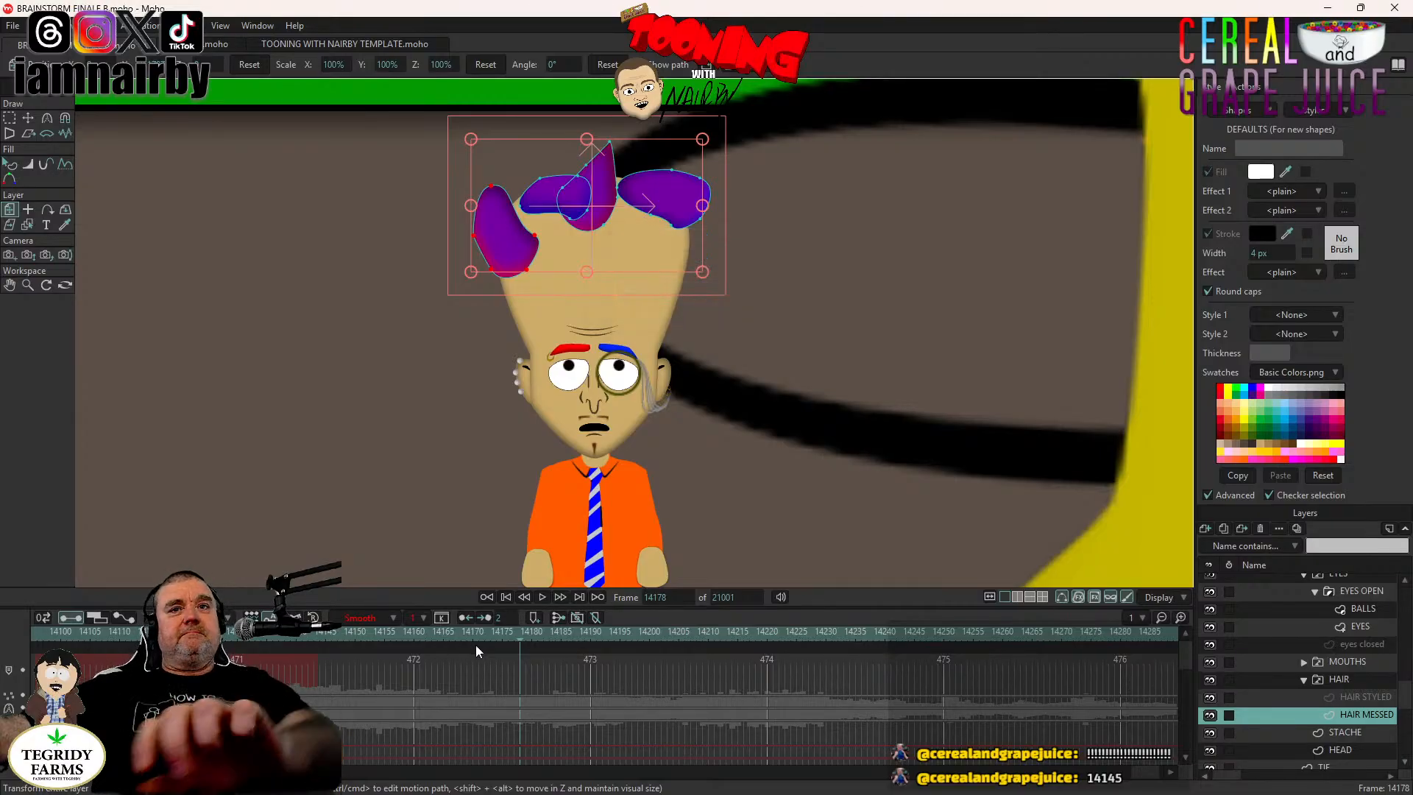
pyautogui.click(28, 117)
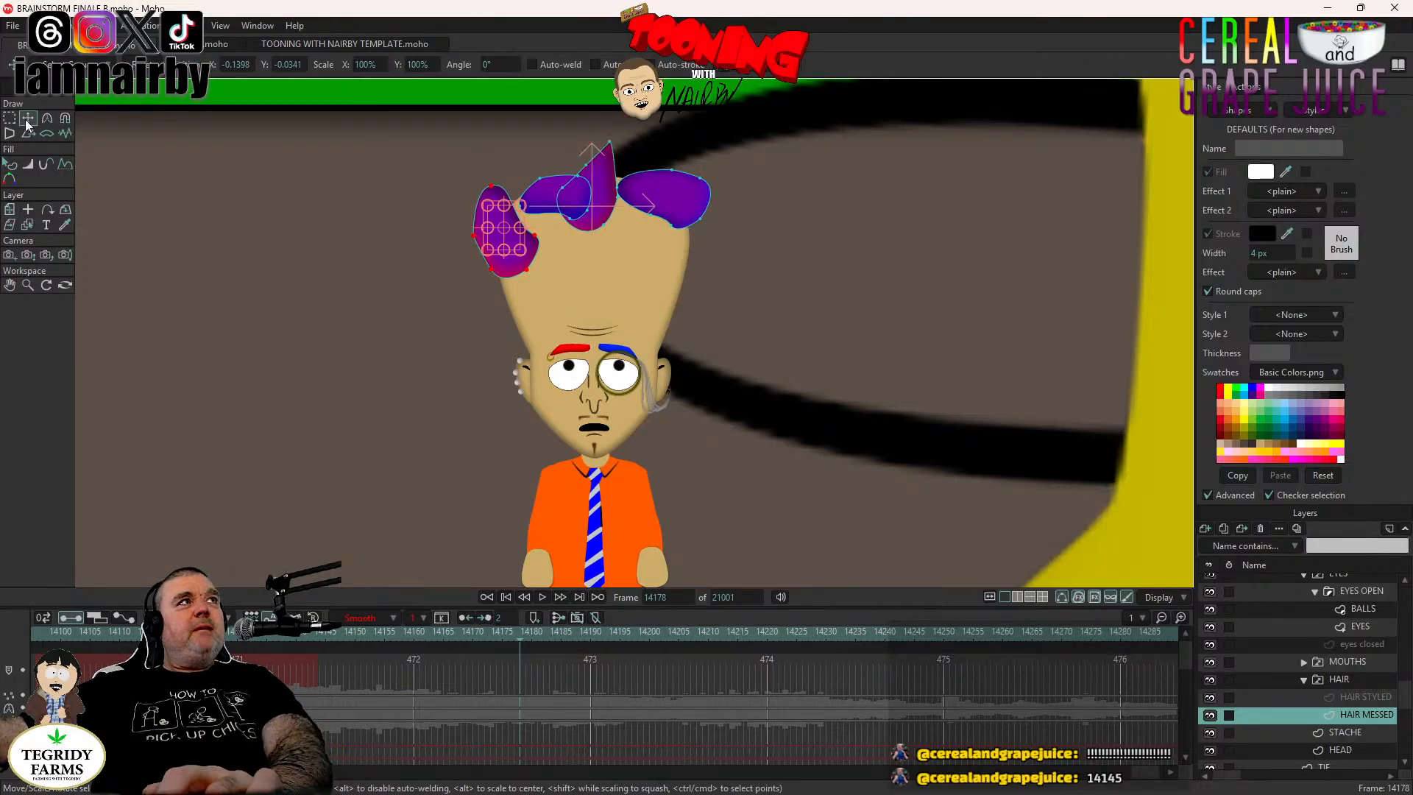
# Play back the shot from its start at frame 14145 to review how the head moves.
pyautogui.click(320, 633)
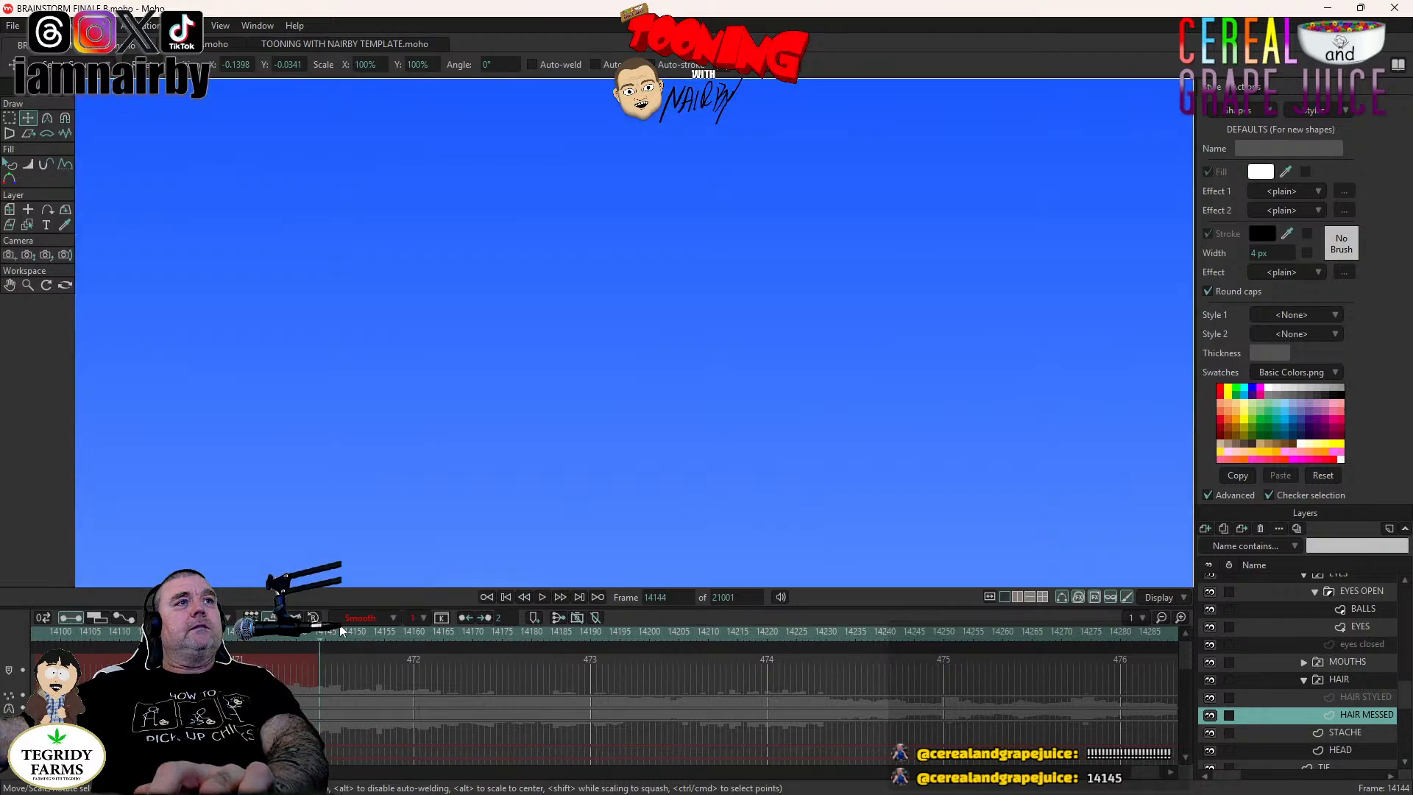
pyautogui.press('Right')
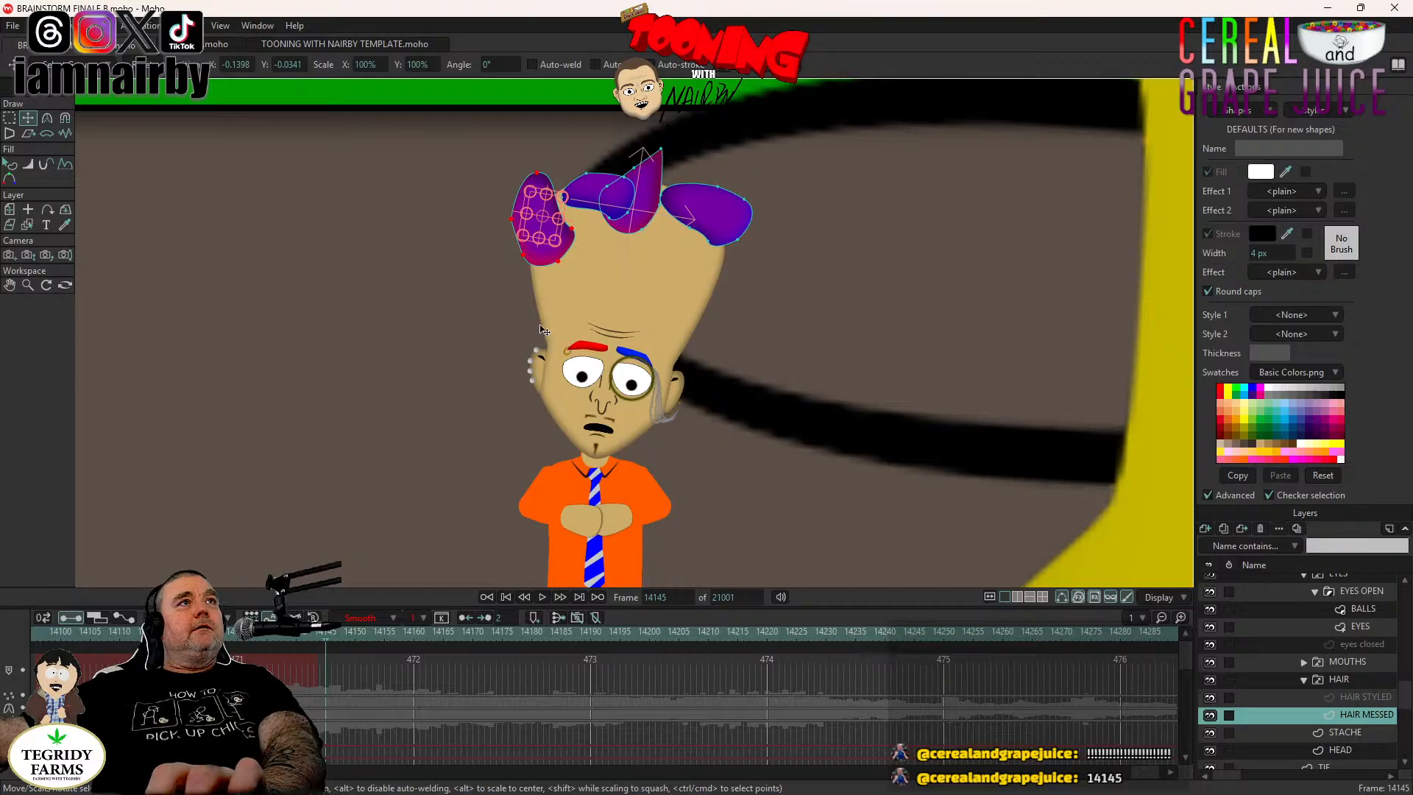
pyautogui.press('Right')
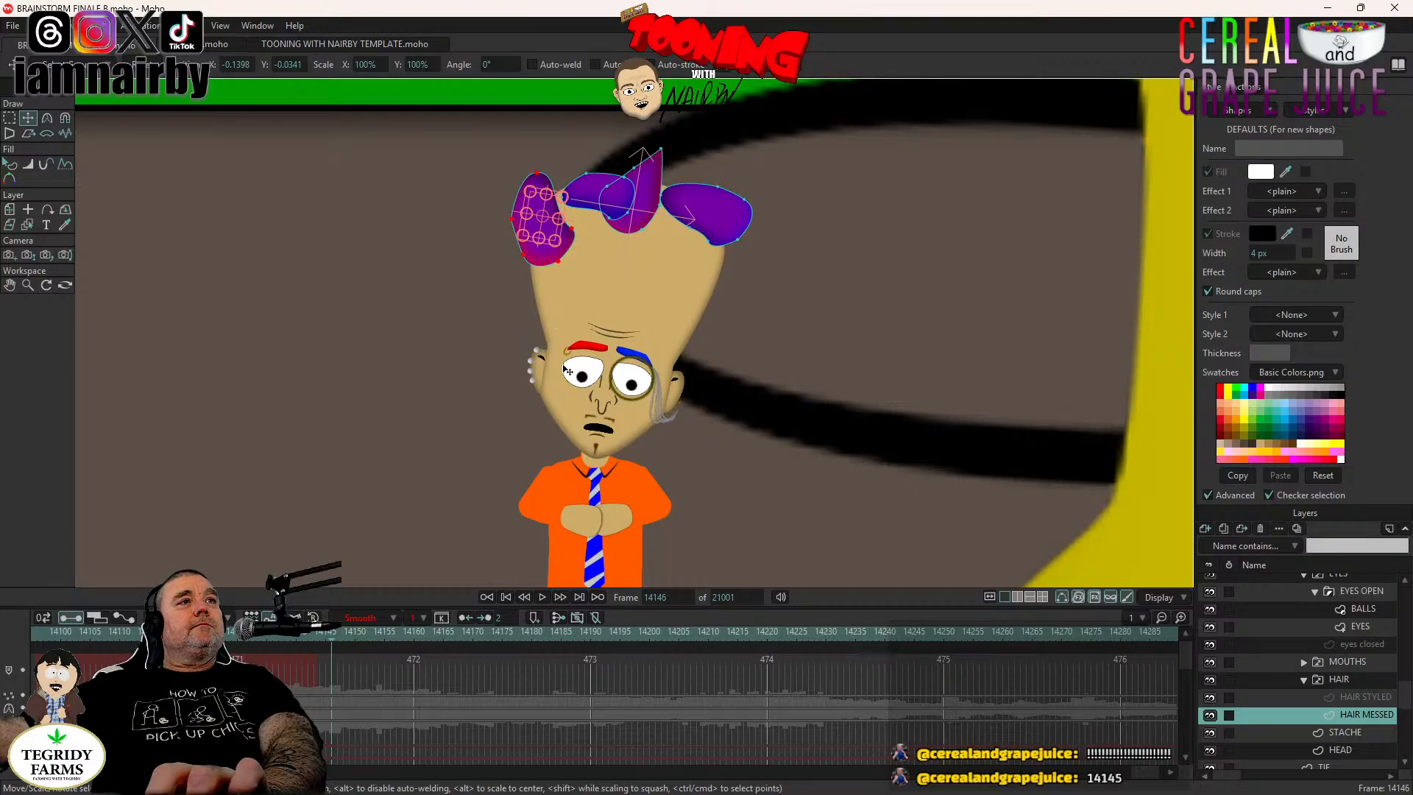
pyautogui.click(542, 597)
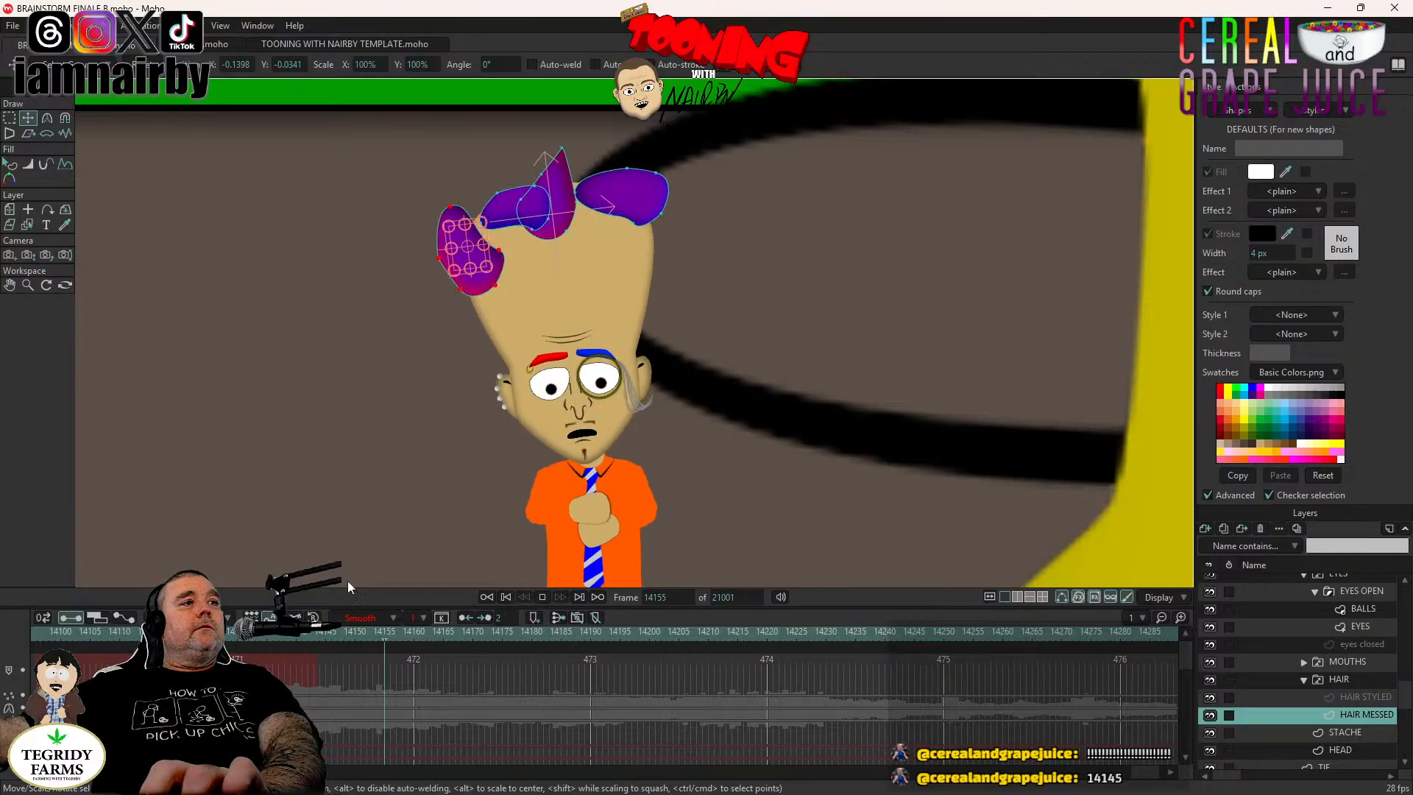
pyautogui.press('space')
# Keyframe each purple hair tuft on the HAIR MESSED layer in its current pose at frame 14149.
pyautogui.click(349, 630)
pyautogui.press('Right')
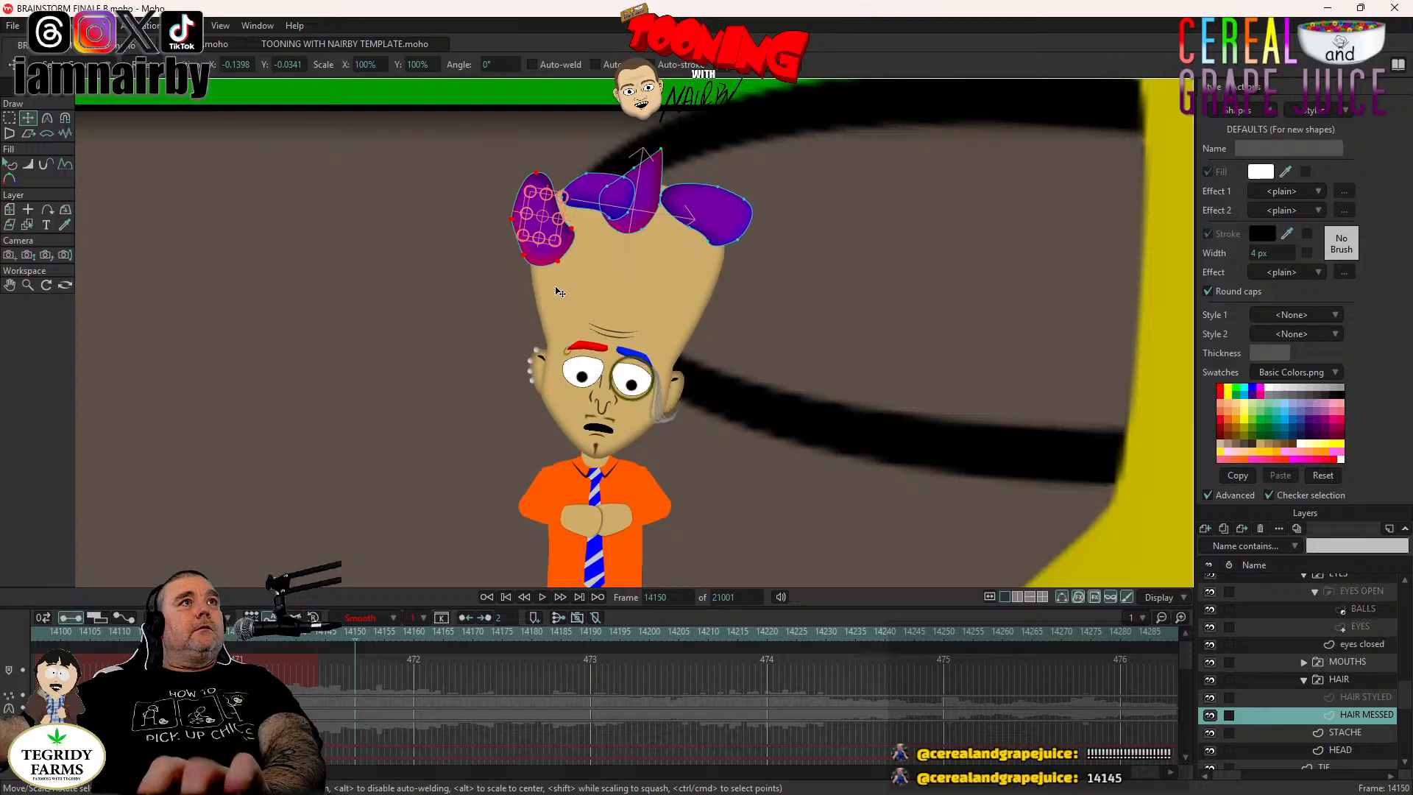
pyautogui.scroll(2, 547, 235)
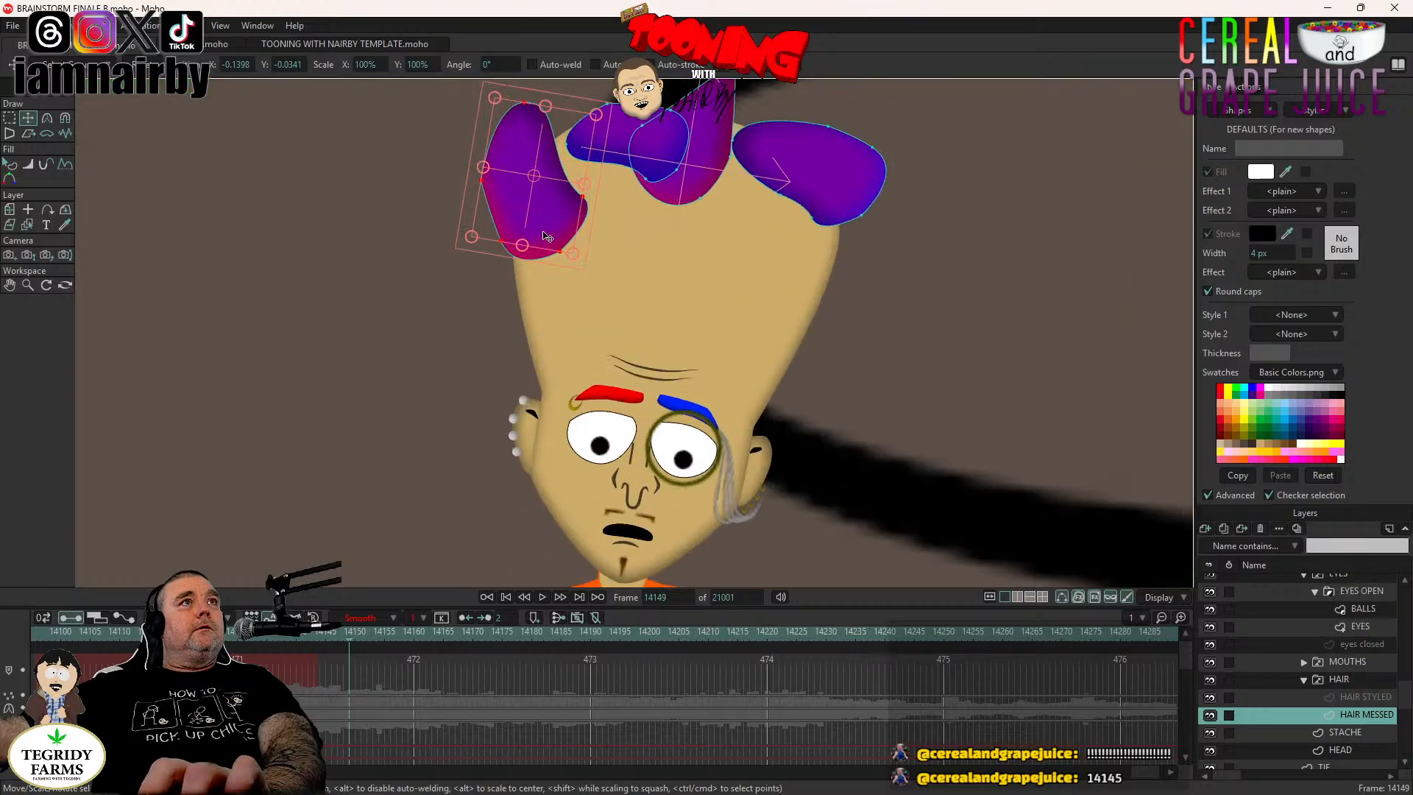
pyautogui.click(587, 230)
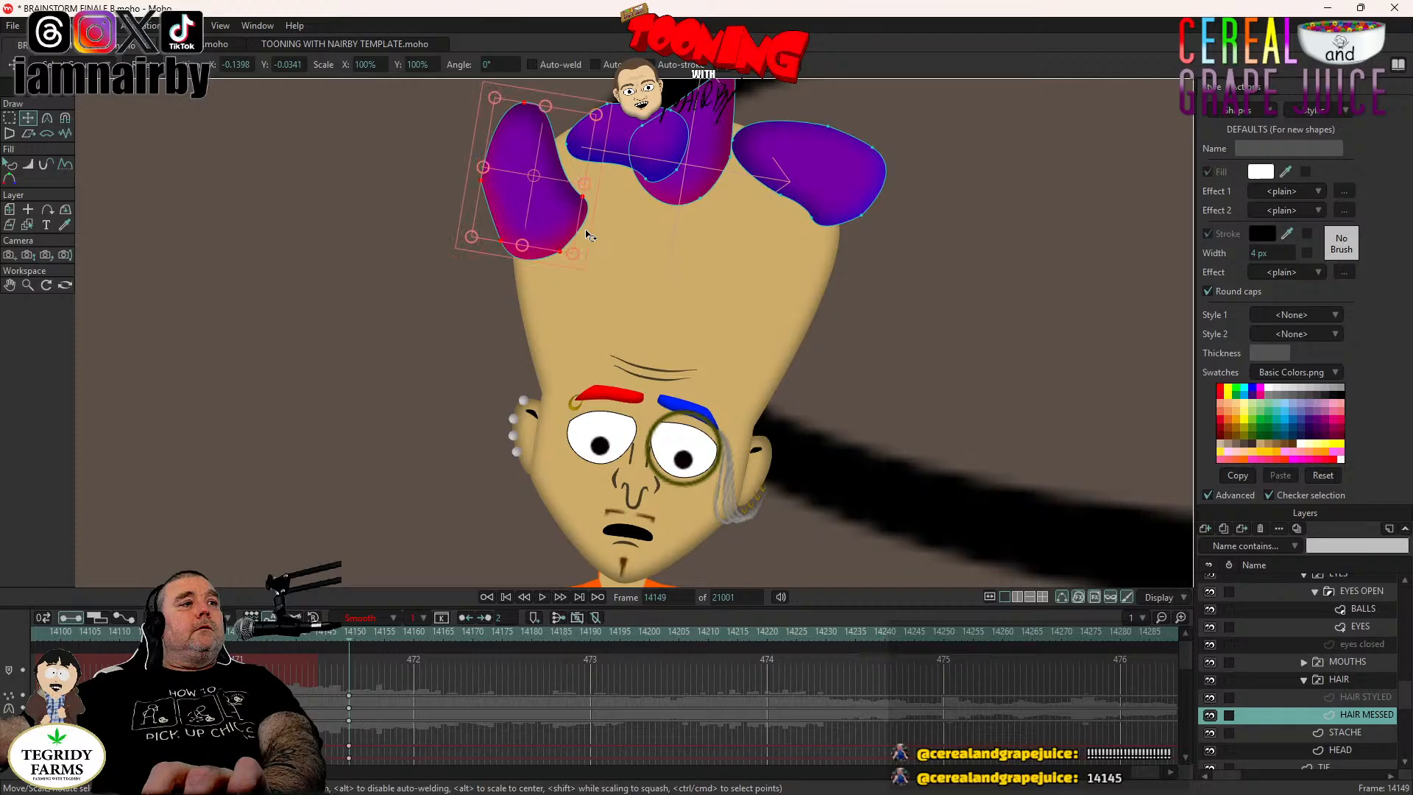
pyautogui.click(672, 142)
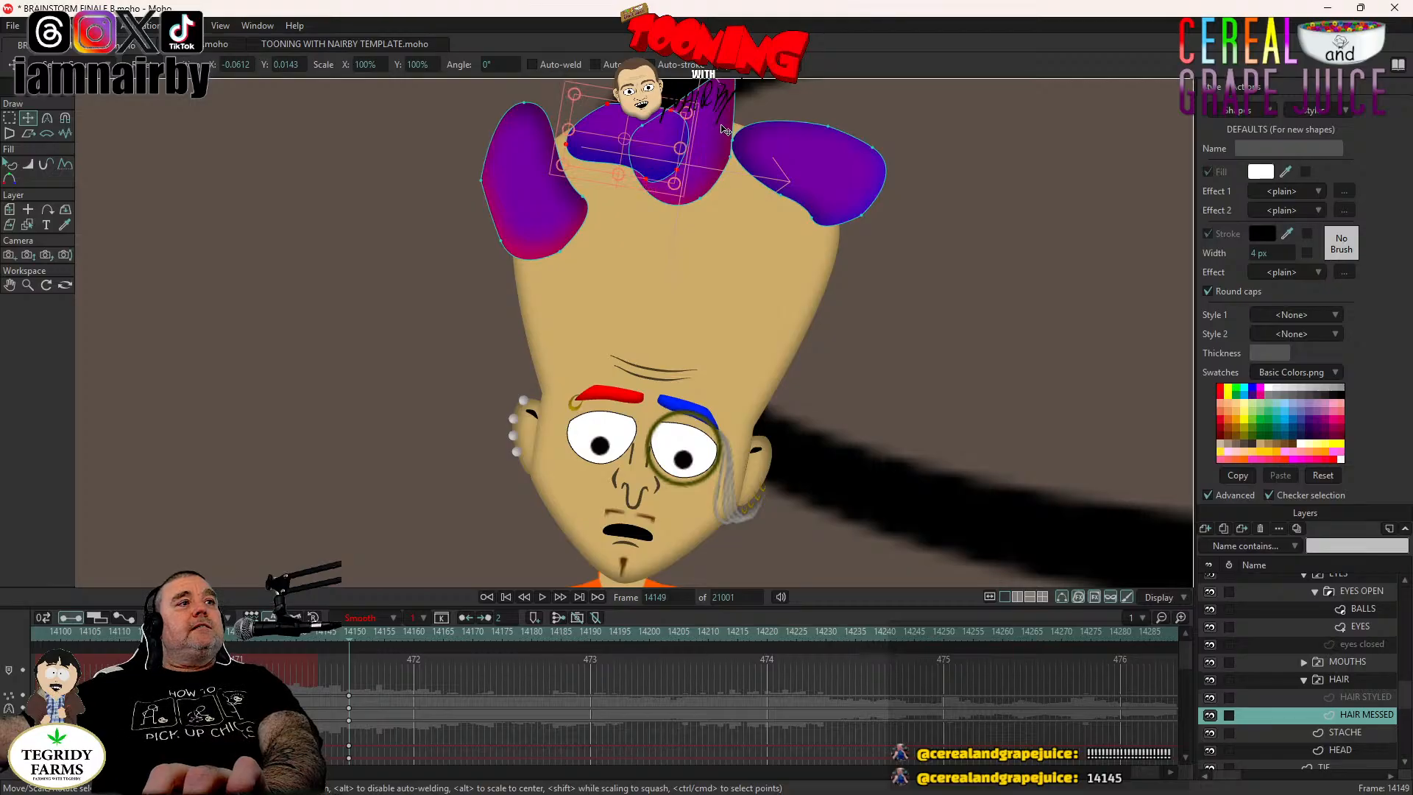
pyautogui.moveTo(721, 129); pyautogui.dragTo(729, 130)
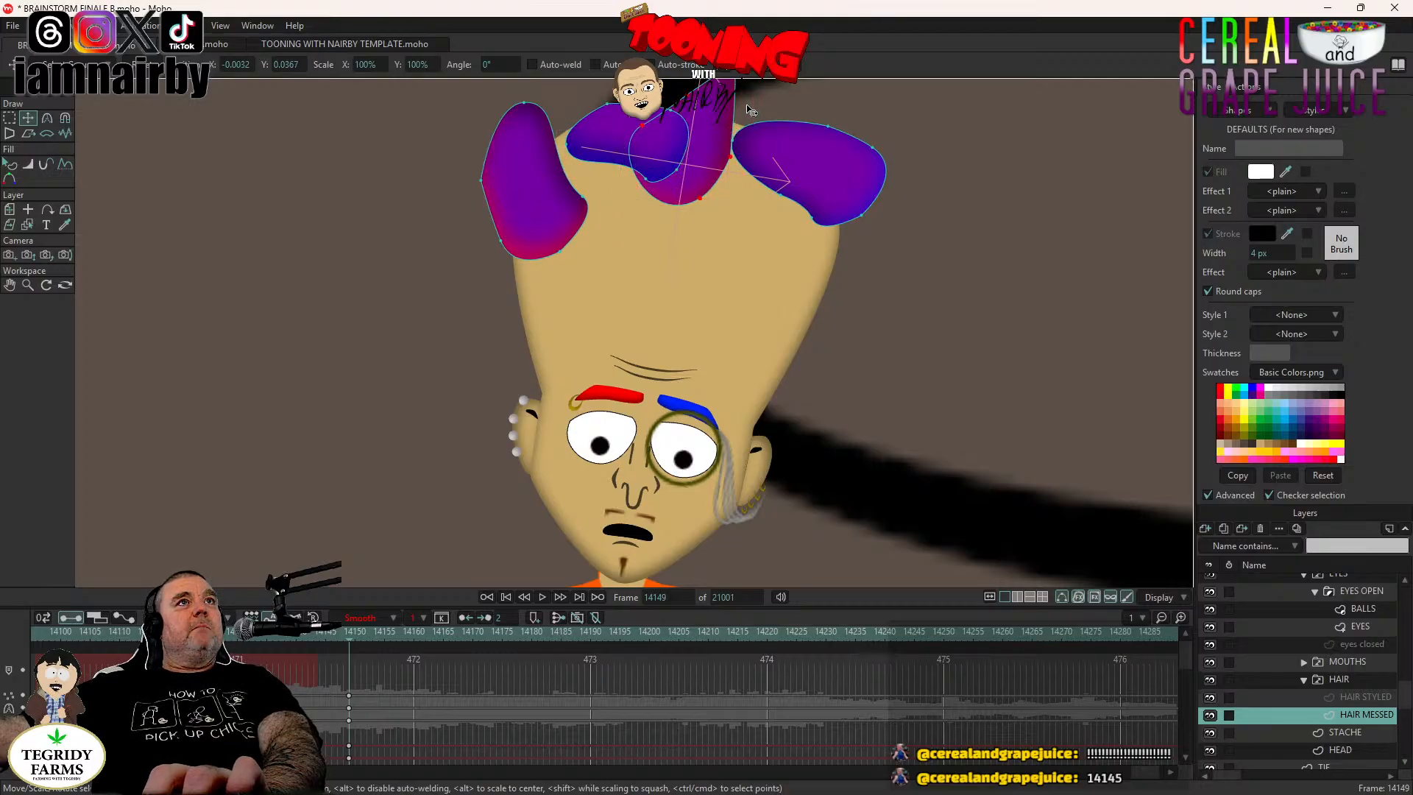
pyautogui.click(821, 163)
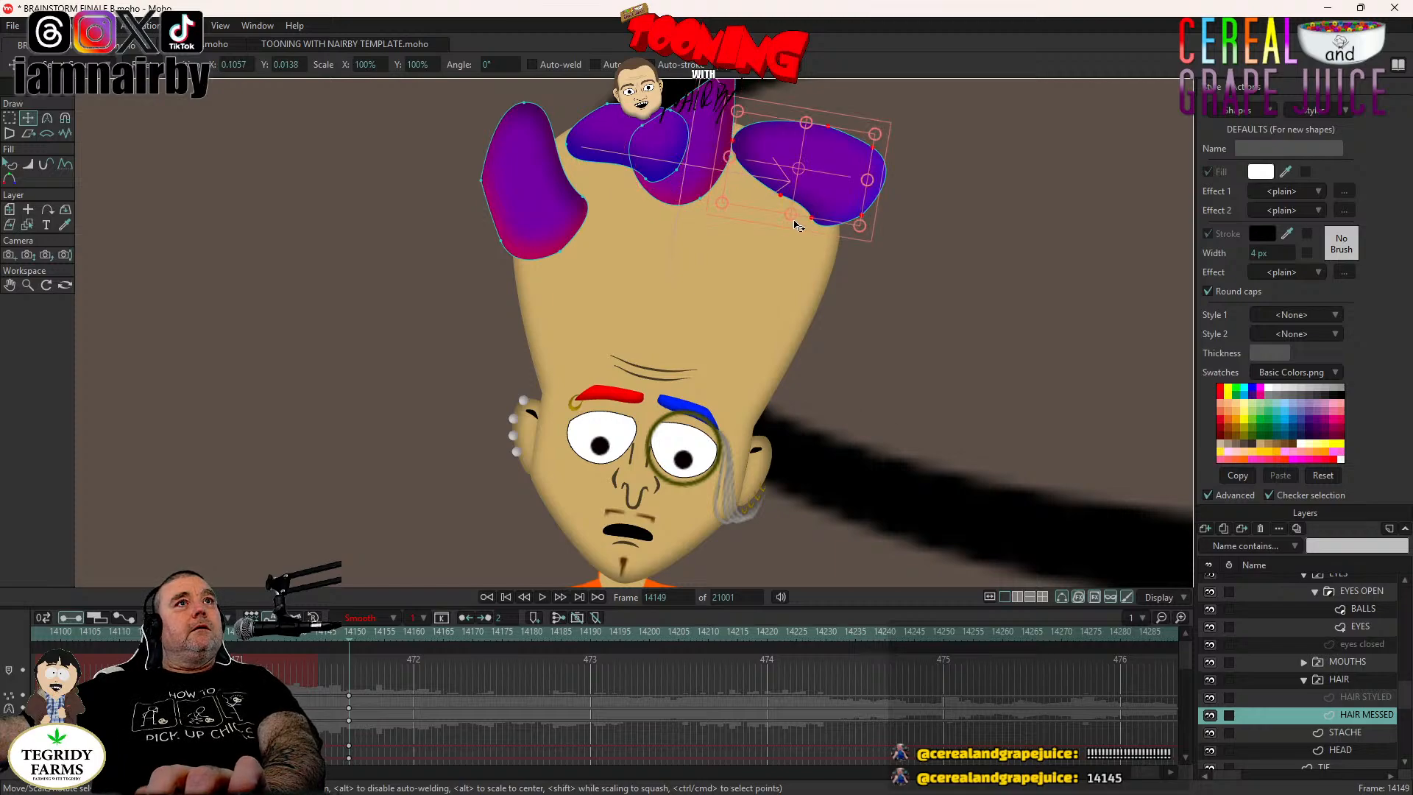
# Rotate the leftmost hair tuft counterclockwise at frame 14154 so it lies out to the side of the head.
pyautogui.press('Right')
pyautogui.press('Right')
pyautogui.press('Right')
pyautogui.press('Right')
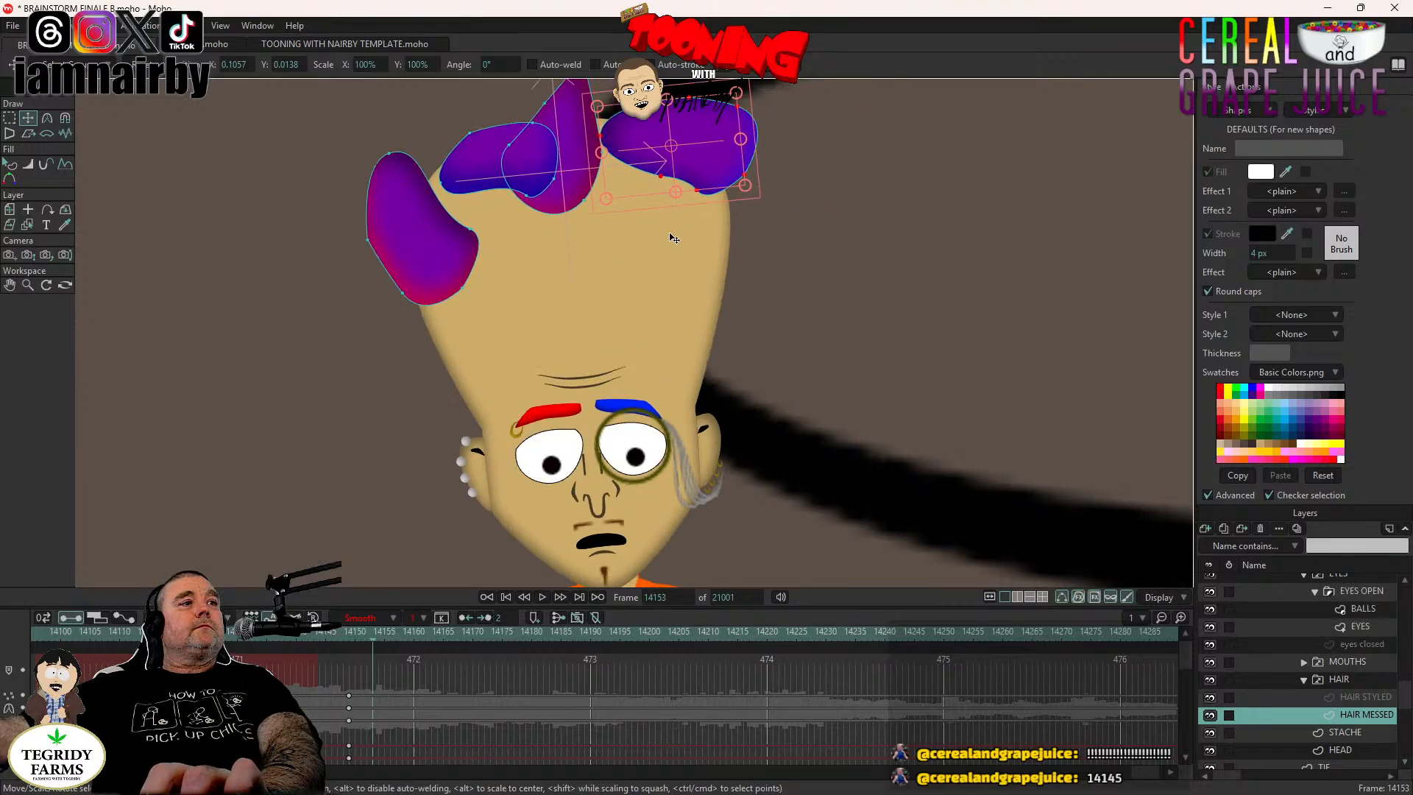
pyautogui.press('Left')
pyautogui.press('Left')
pyautogui.press('Right')
pyautogui.press('Right')
pyautogui.press('Right')
pyautogui.press('Right')
pyautogui.press('Right')
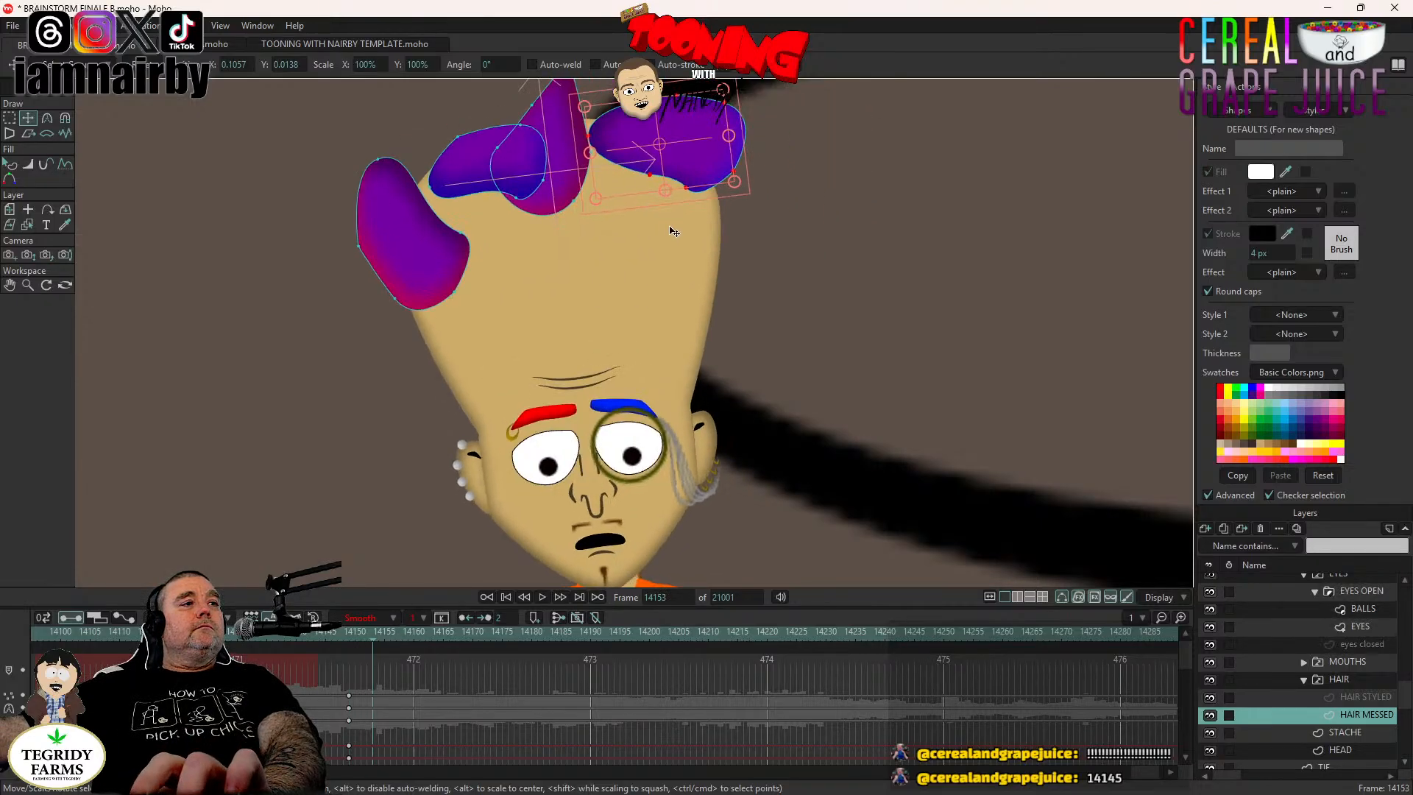
pyautogui.press('Left')
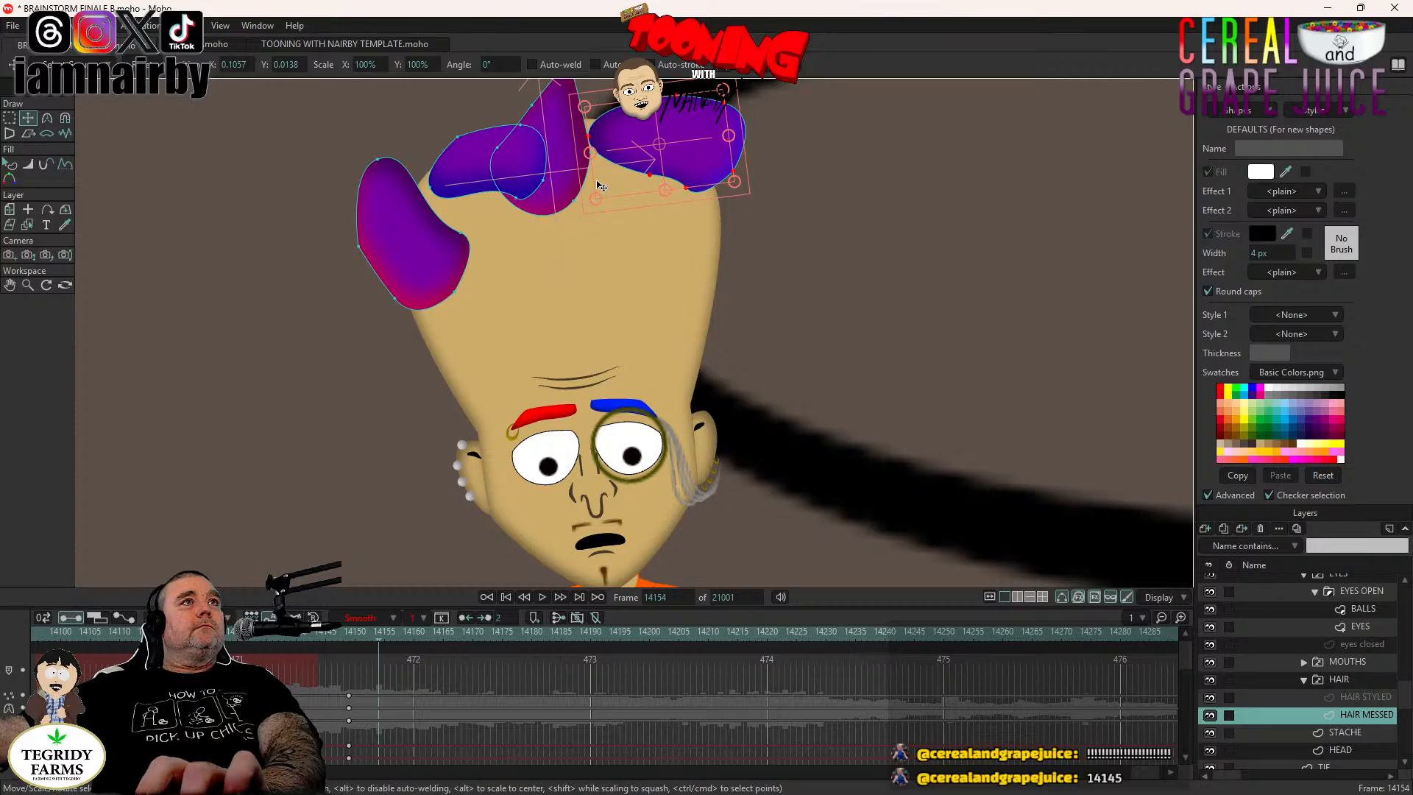
pyautogui.click(393, 235)
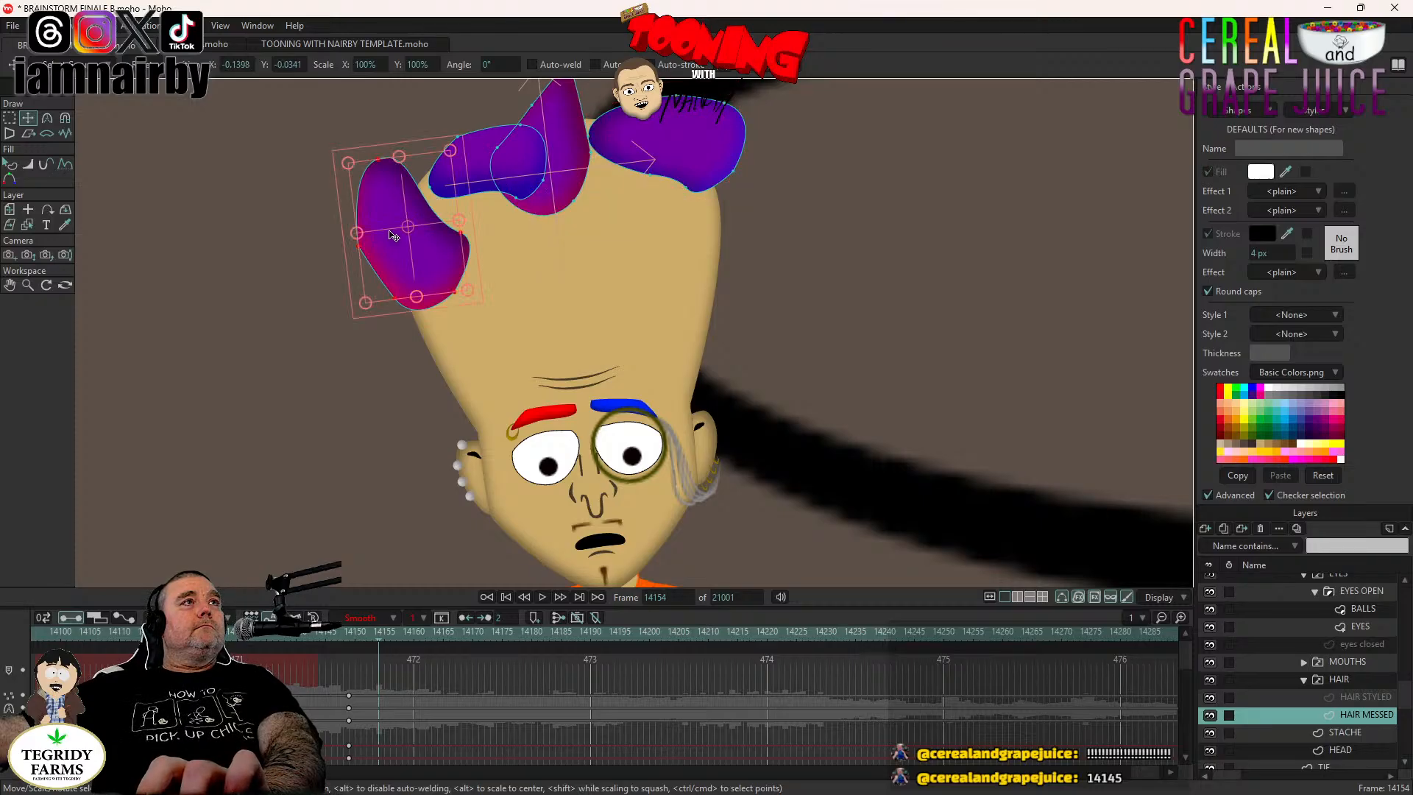
pyautogui.moveTo(346, 181); pyautogui.dragTo(318, 237)
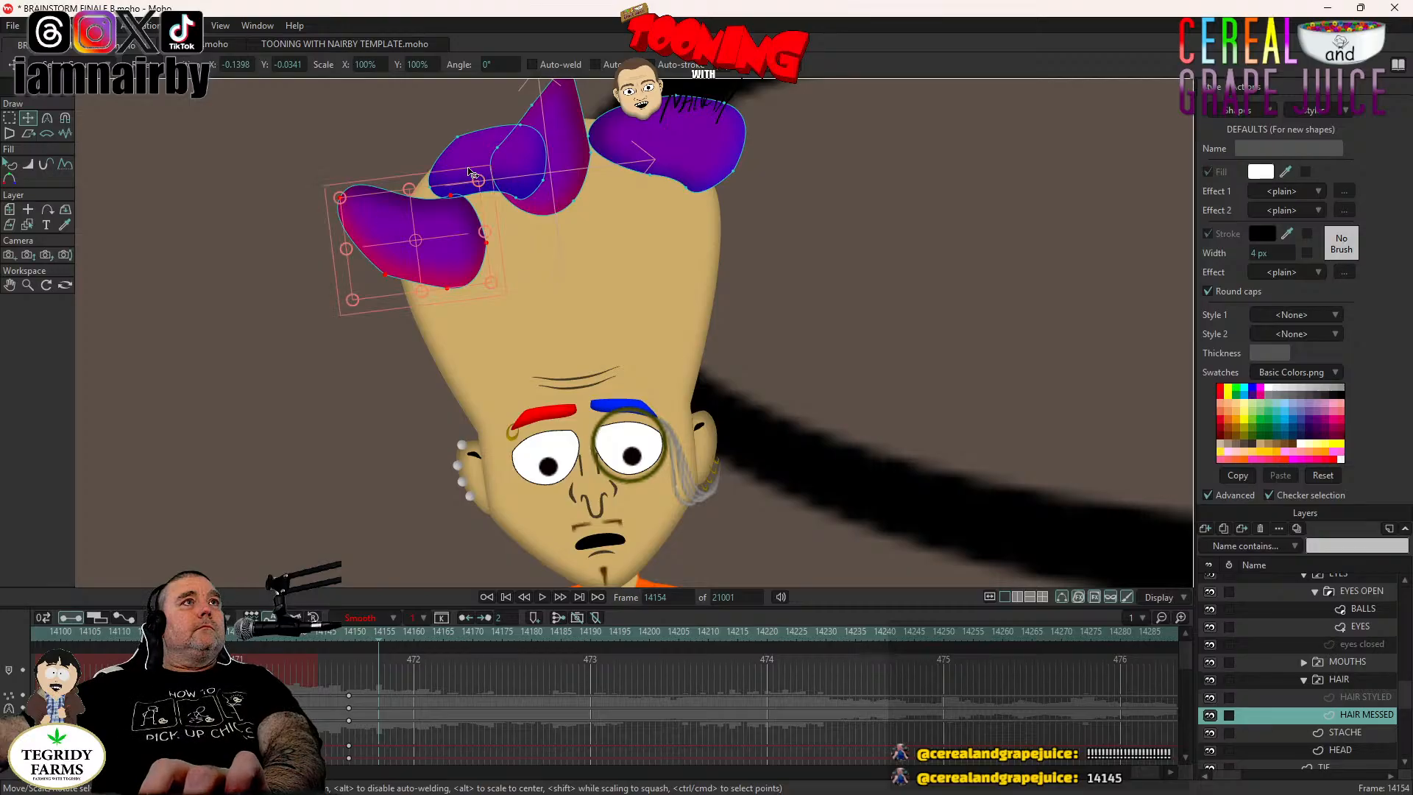
# Rotate the second hair tuft counterclockwise to stand upright and lean the pointed spike to the left at frame 14154.
pyautogui.click(486, 146)
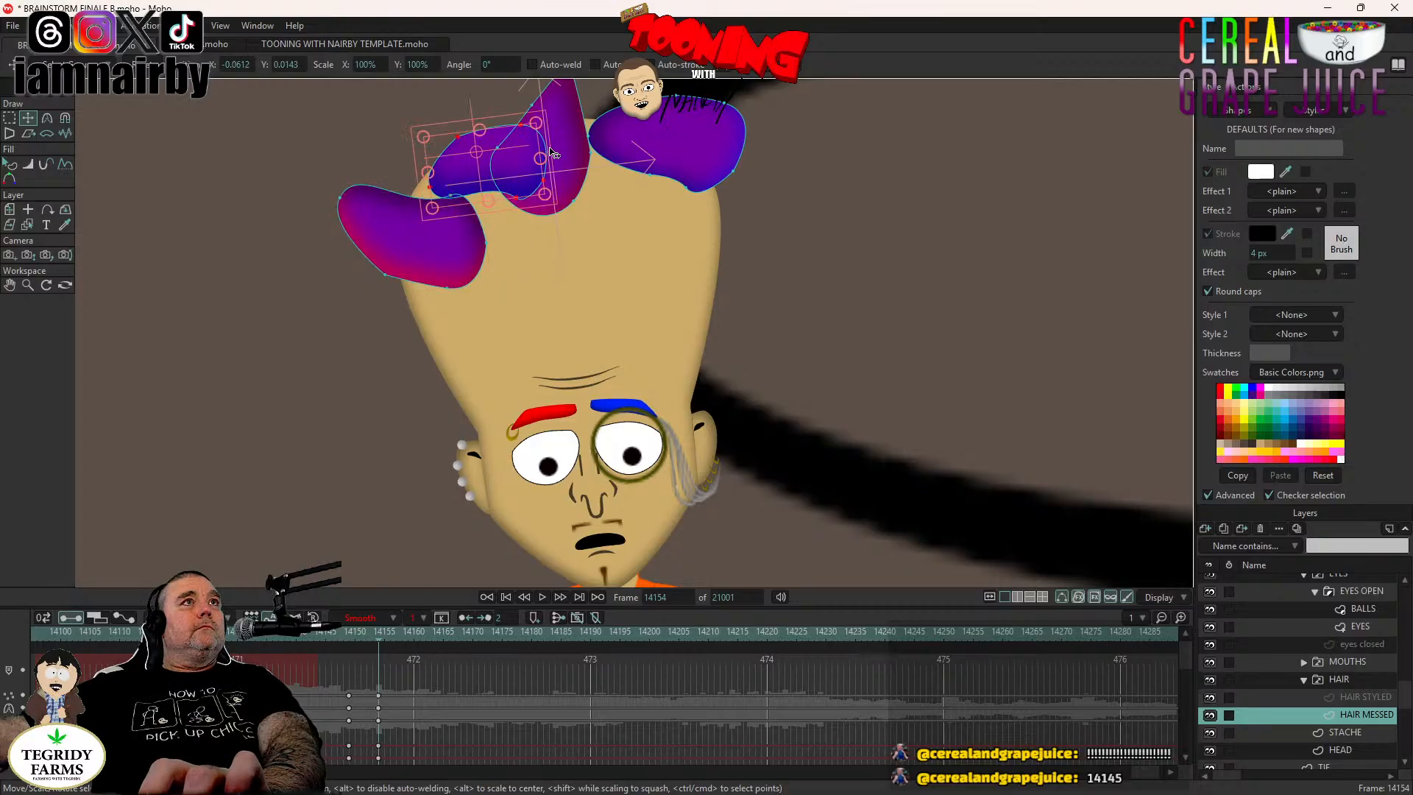
pyautogui.moveTo(545, 148); pyautogui.dragTo(495, 67)
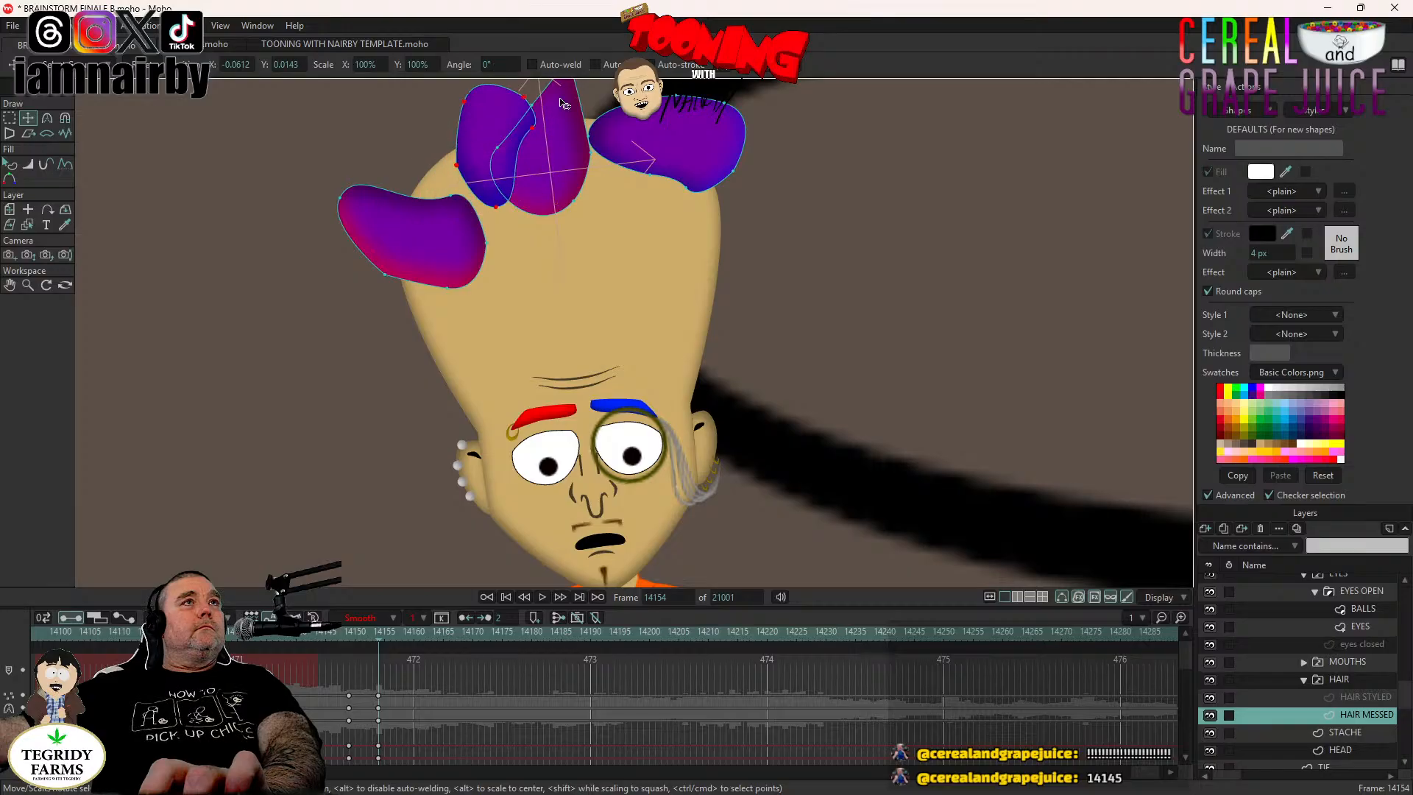
pyautogui.moveTo(573, 140); pyautogui.dragTo(578, 146)
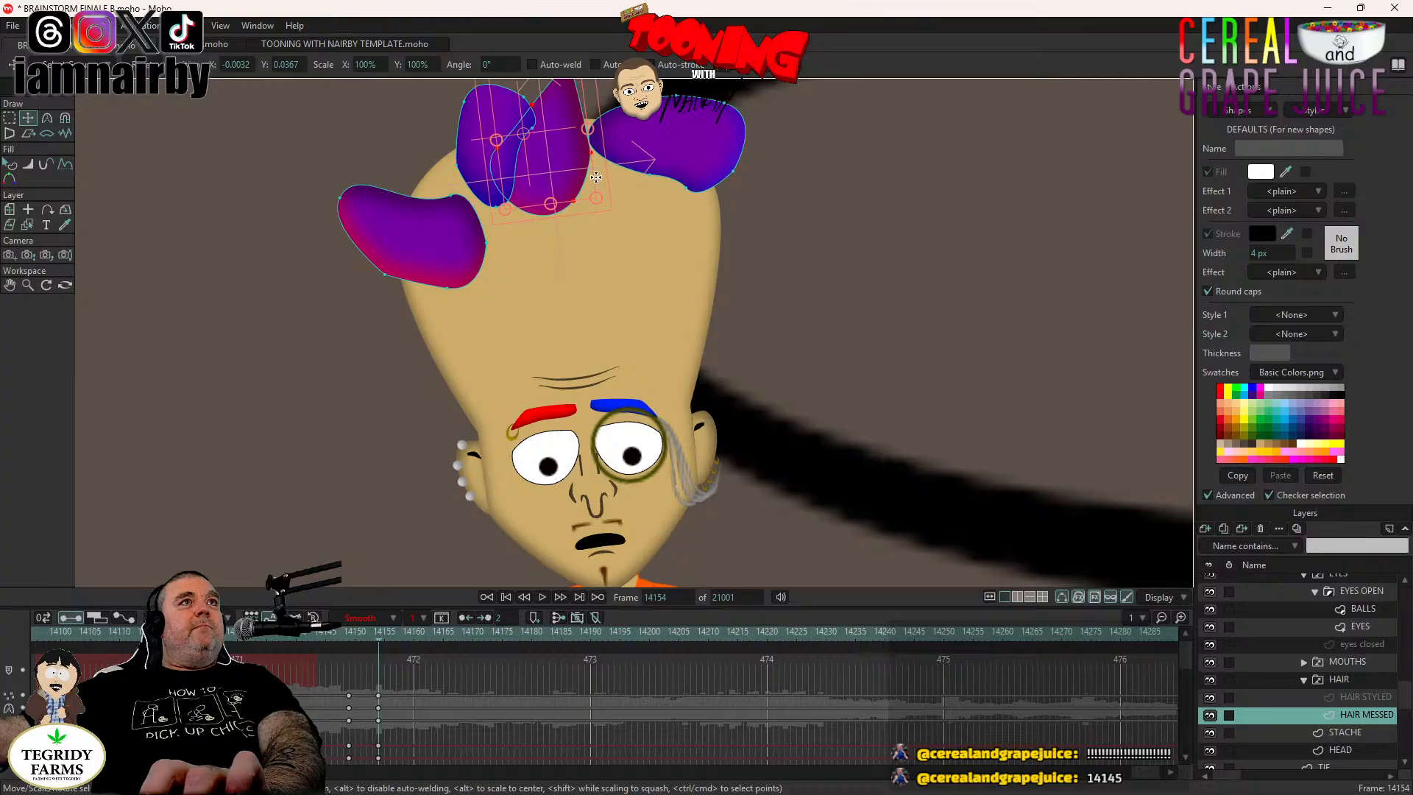
pyautogui.moveTo(644, 141); pyautogui.dragTo(670, 292)
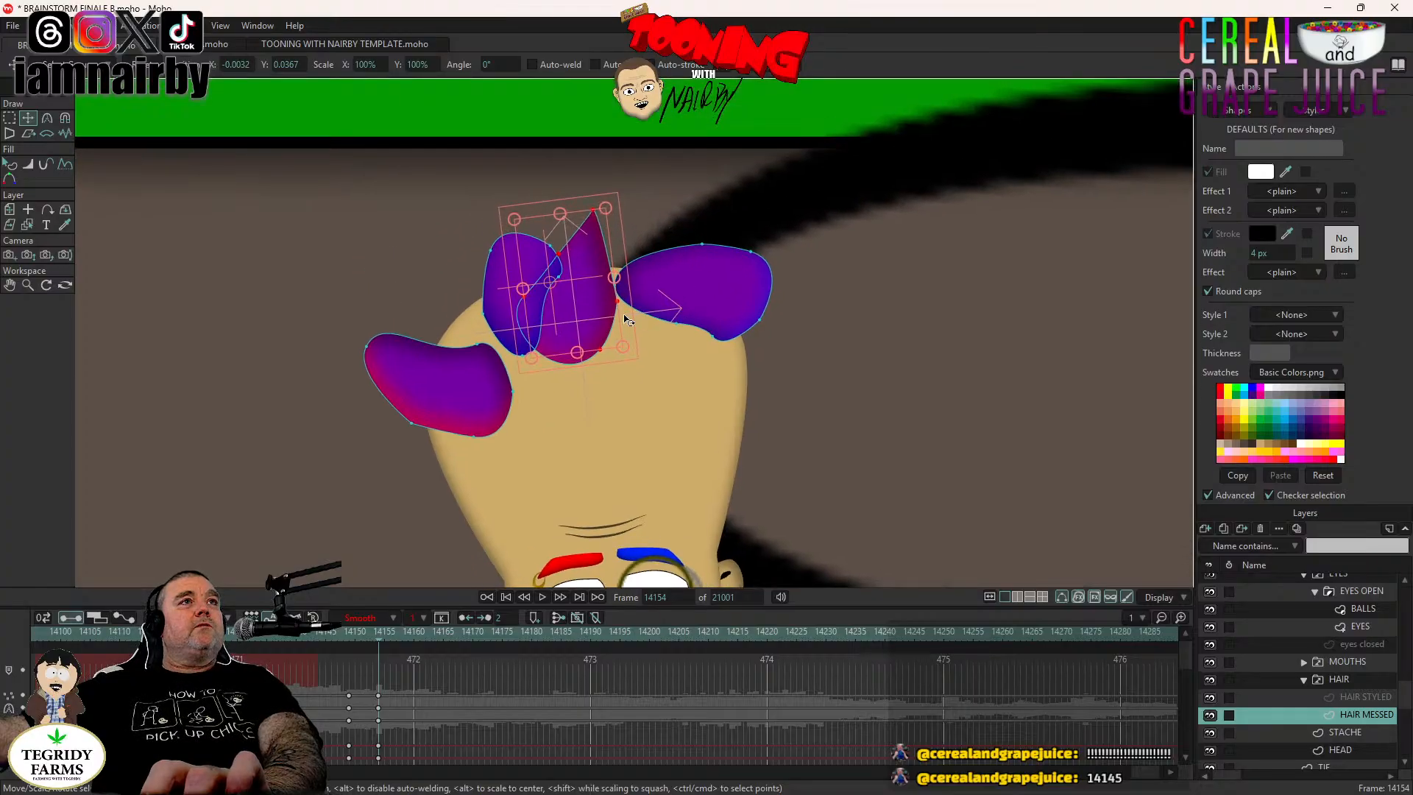
pyautogui.moveTo(618, 242); pyautogui.dragTo(548, 228)
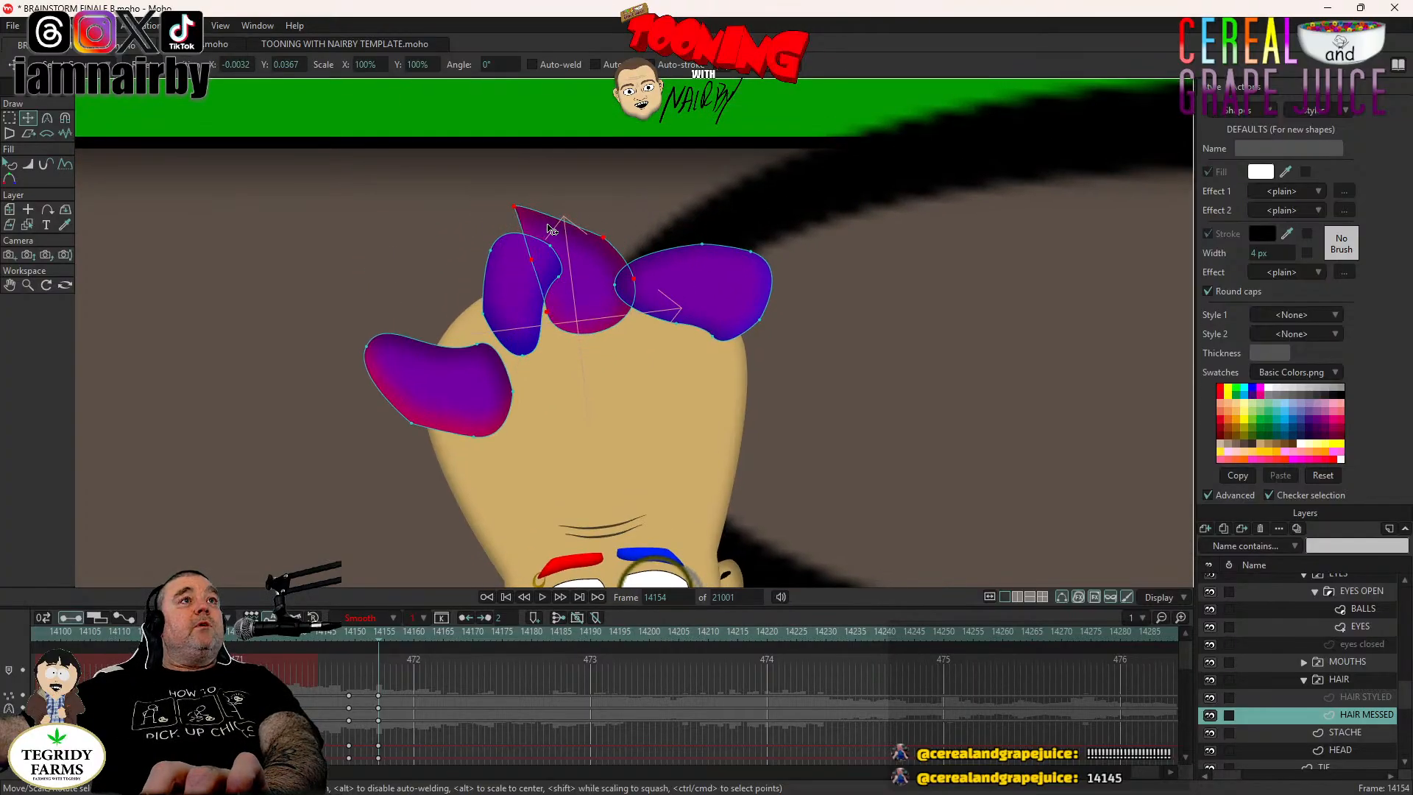
# Rotate the rightmost hair tuft counterclockwise at frame 14154 so its outer end angles upward.
pyautogui.click(700, 298)
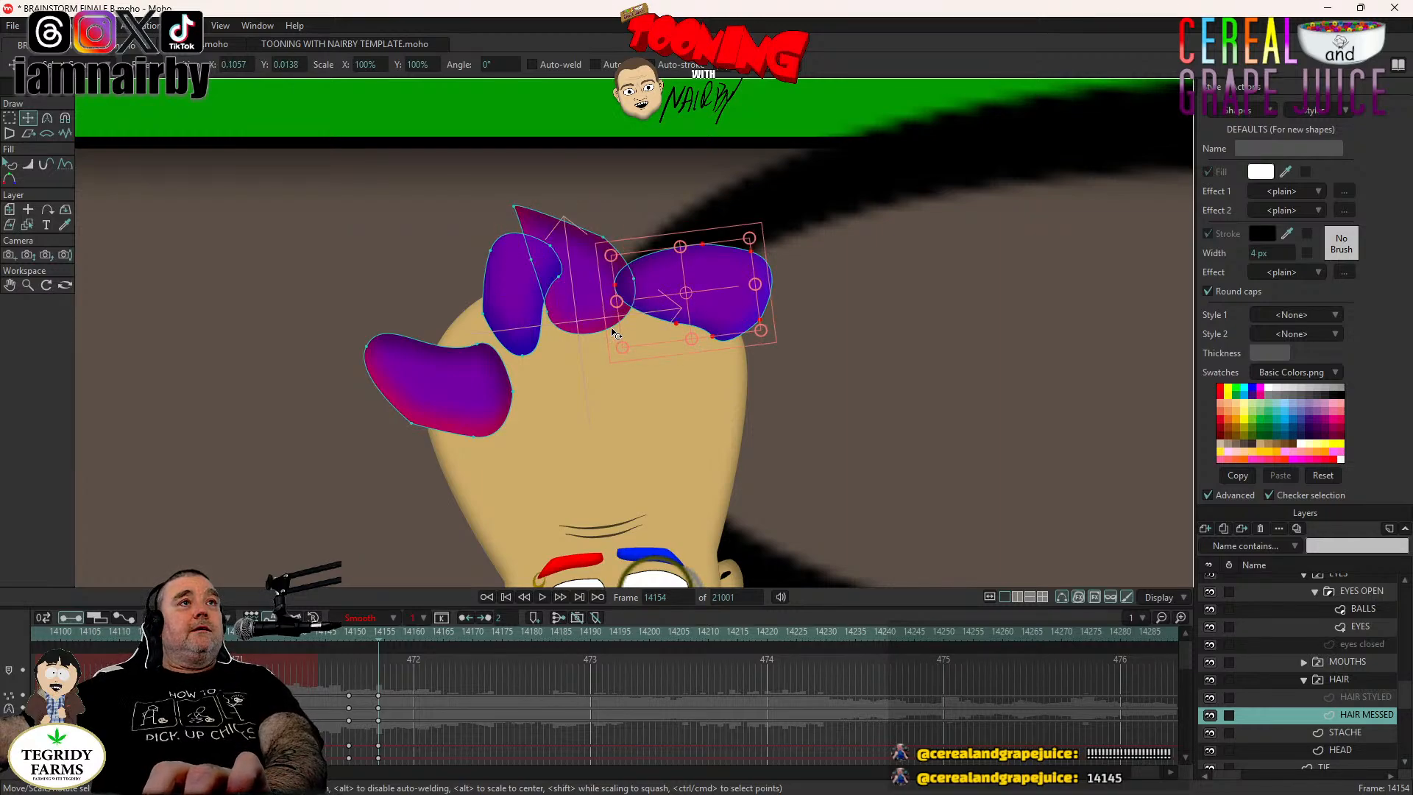
pyautogui.moveTo(609, 337); pyautogui.dragTo(622, 416)
pyautogui.moveTo(623, 440); pyautogui.dragTo(629, 699)
pyautogui.moveTo(609, 416); pyautogui.dragTo(609, 209)
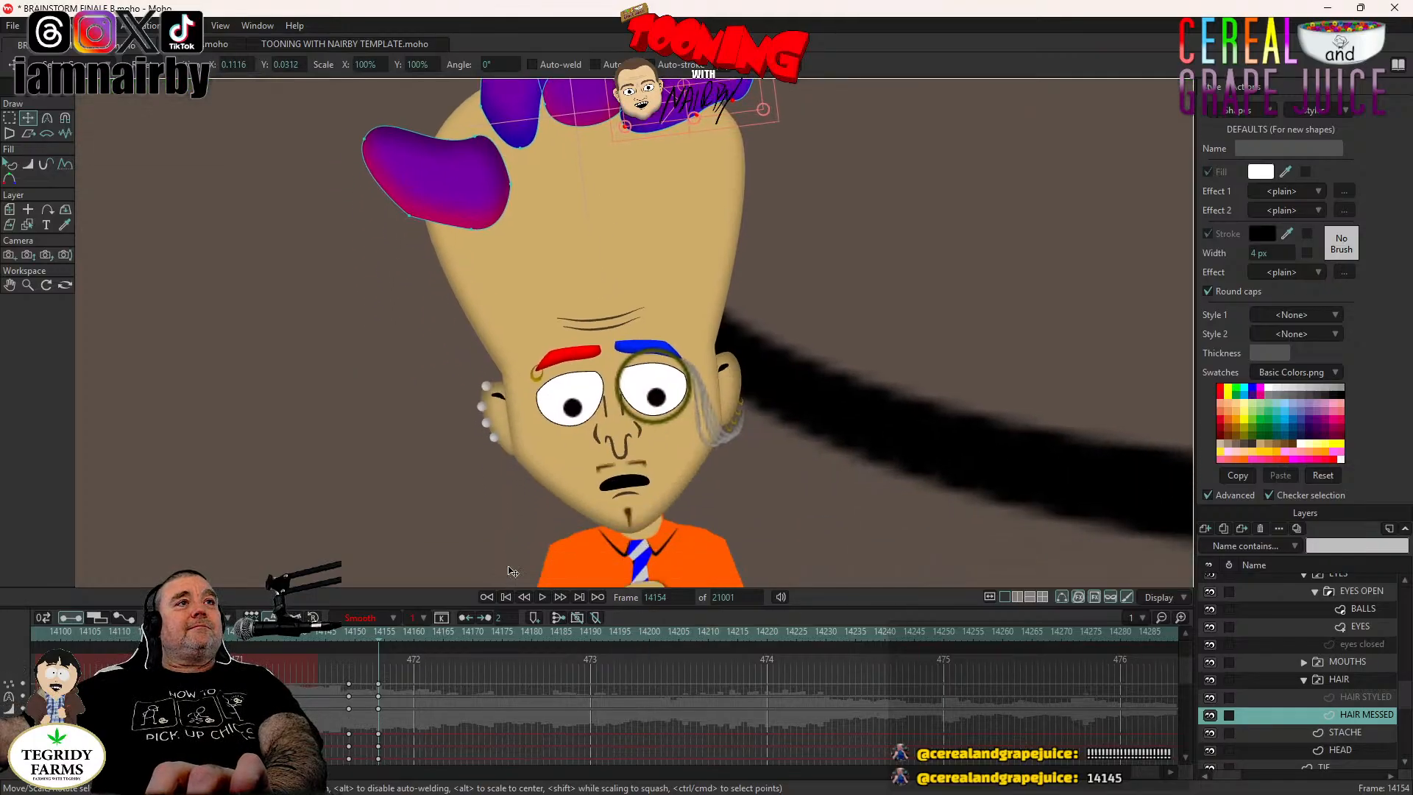
# Play back the shot from frames 14146 and 14149 to review how the hair tufts bounce with the head.
pyautogui.click(330, 632)
pyautogui.scroll(-3, 623, 471)
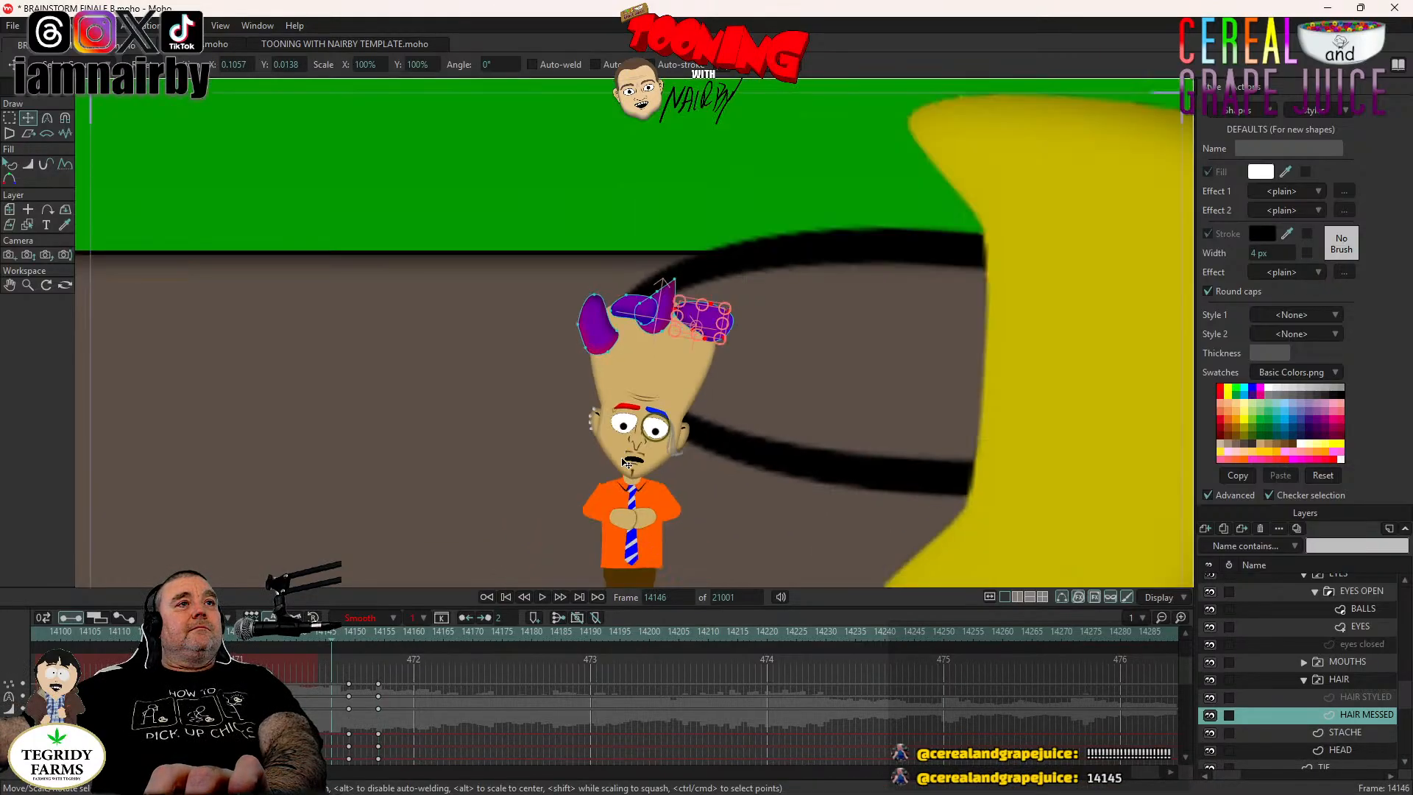
pyautogui.click(540, 599)
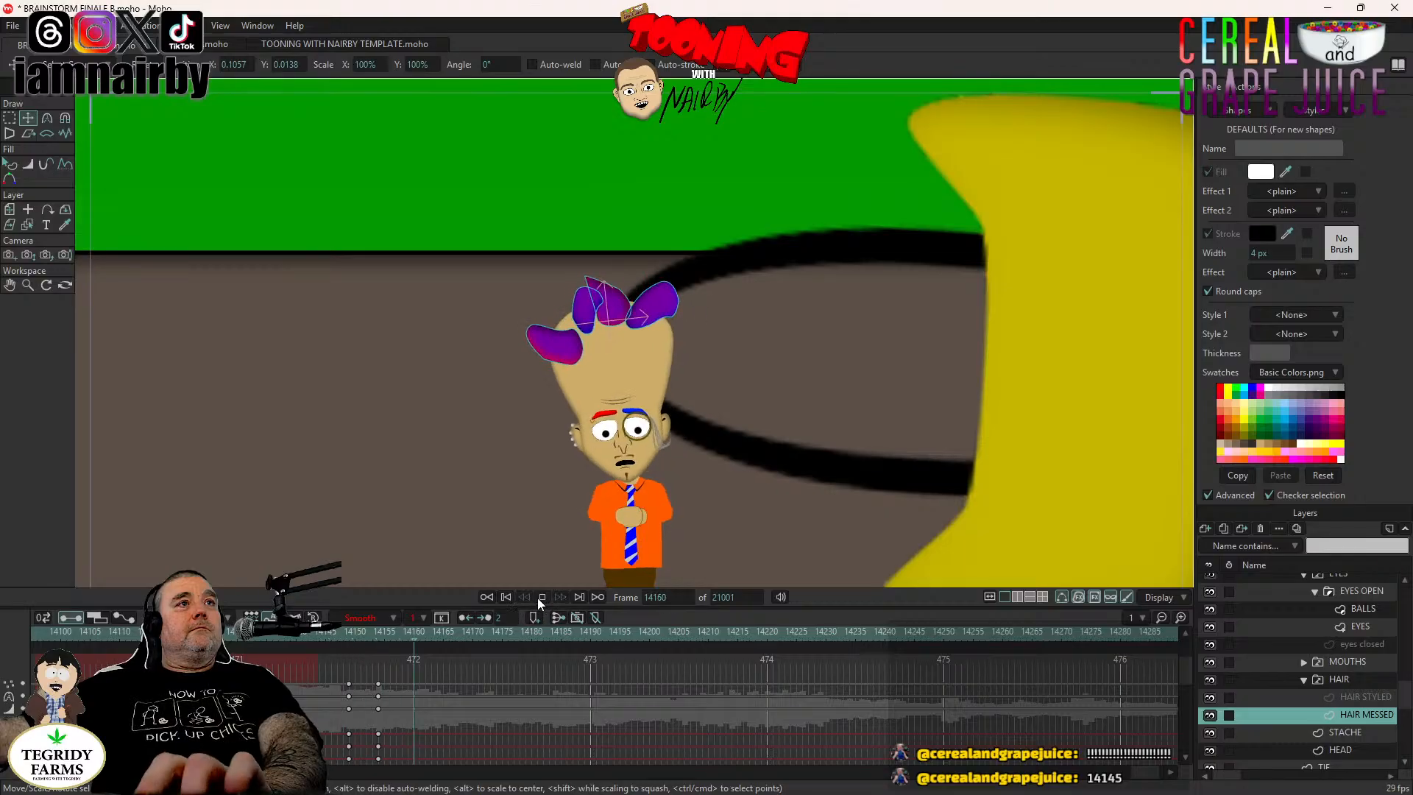
pyautogui.click(352, 637)
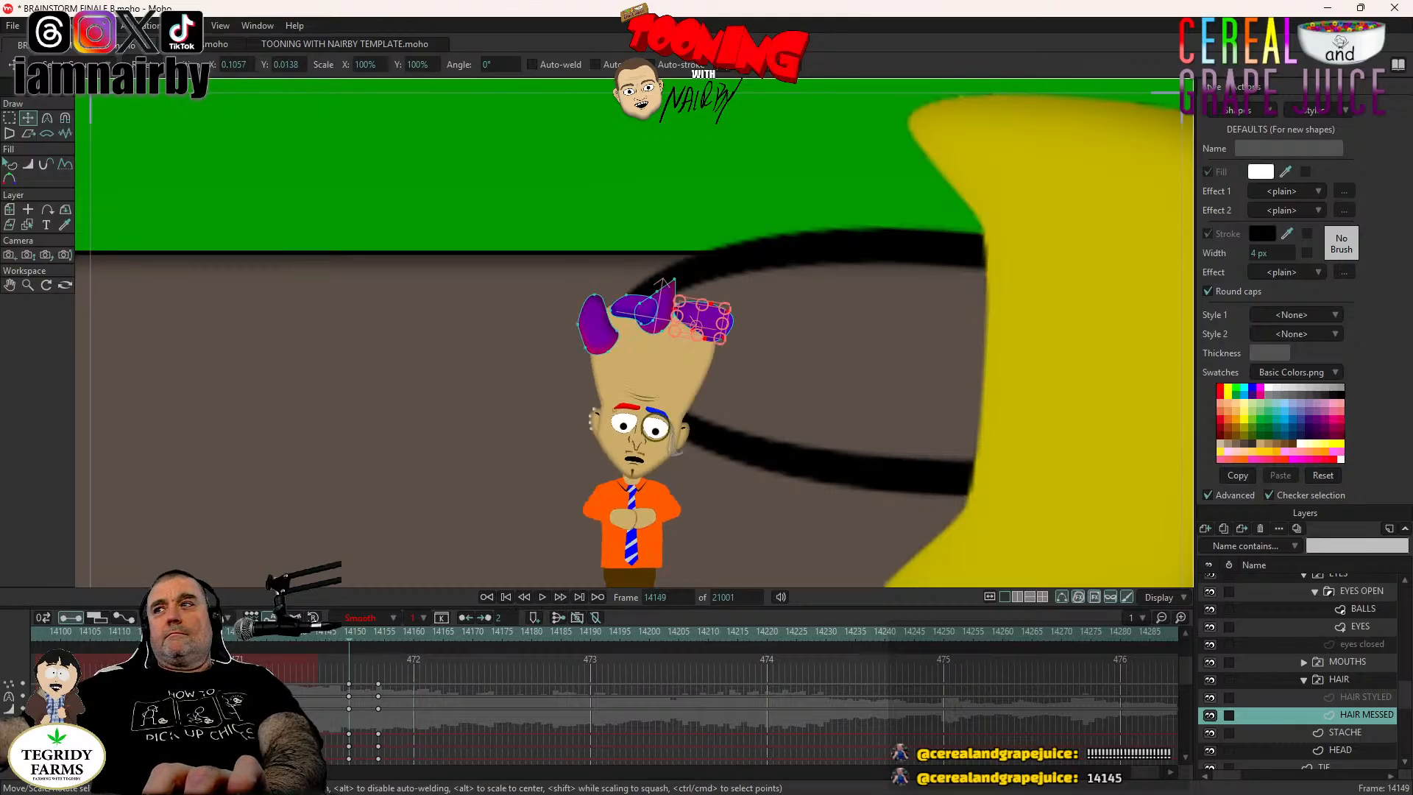
pyautogui.click(541, 597)
pyautogui.press('space')
pyautogui.press('Left')
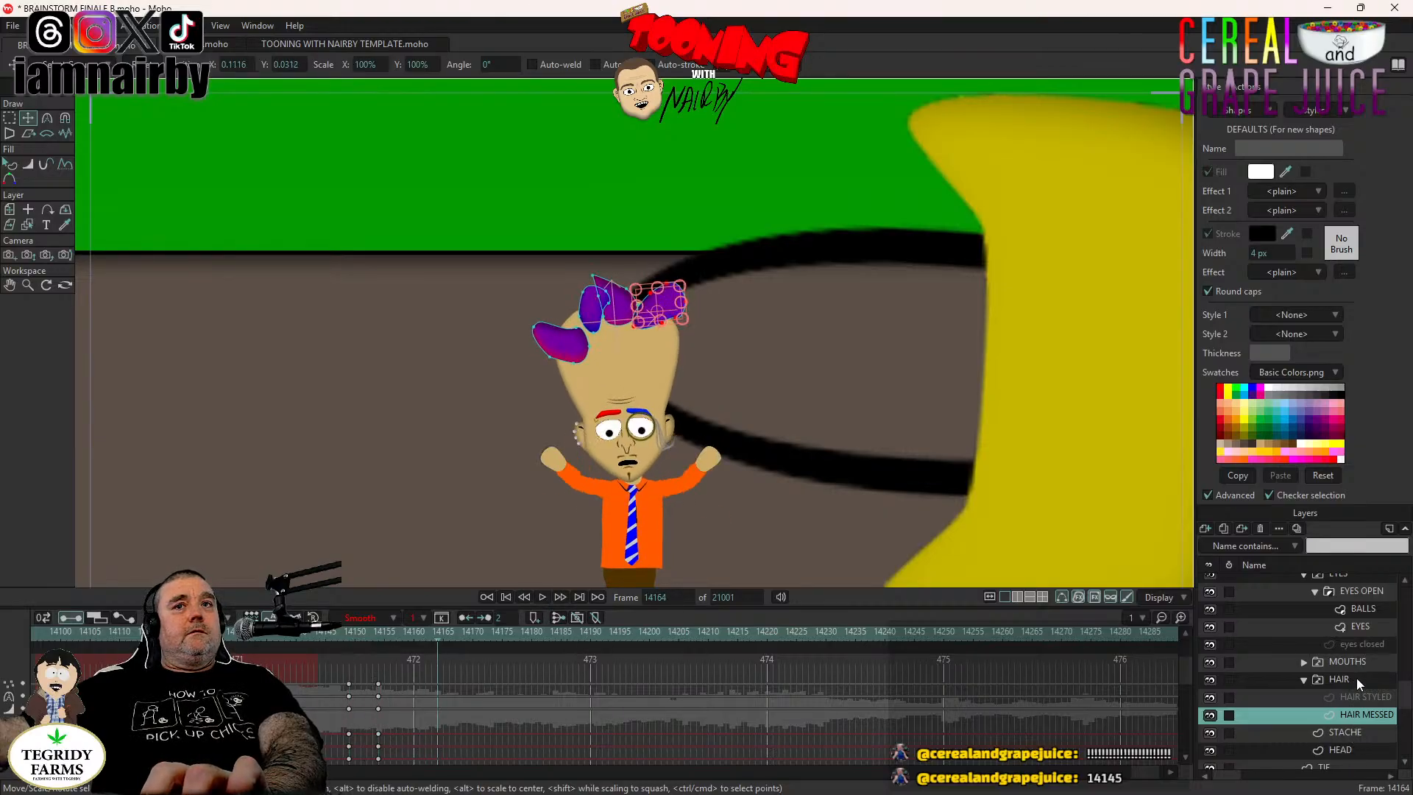
# Rotate the leftmost tuft on the HAIR MESSED layer clockwise to stand upright at frame 14170, matching the HEAD layer's keyframe.
pyautogui.scroll(2, 1347, 647)
pyautogui.click(1348, 608)
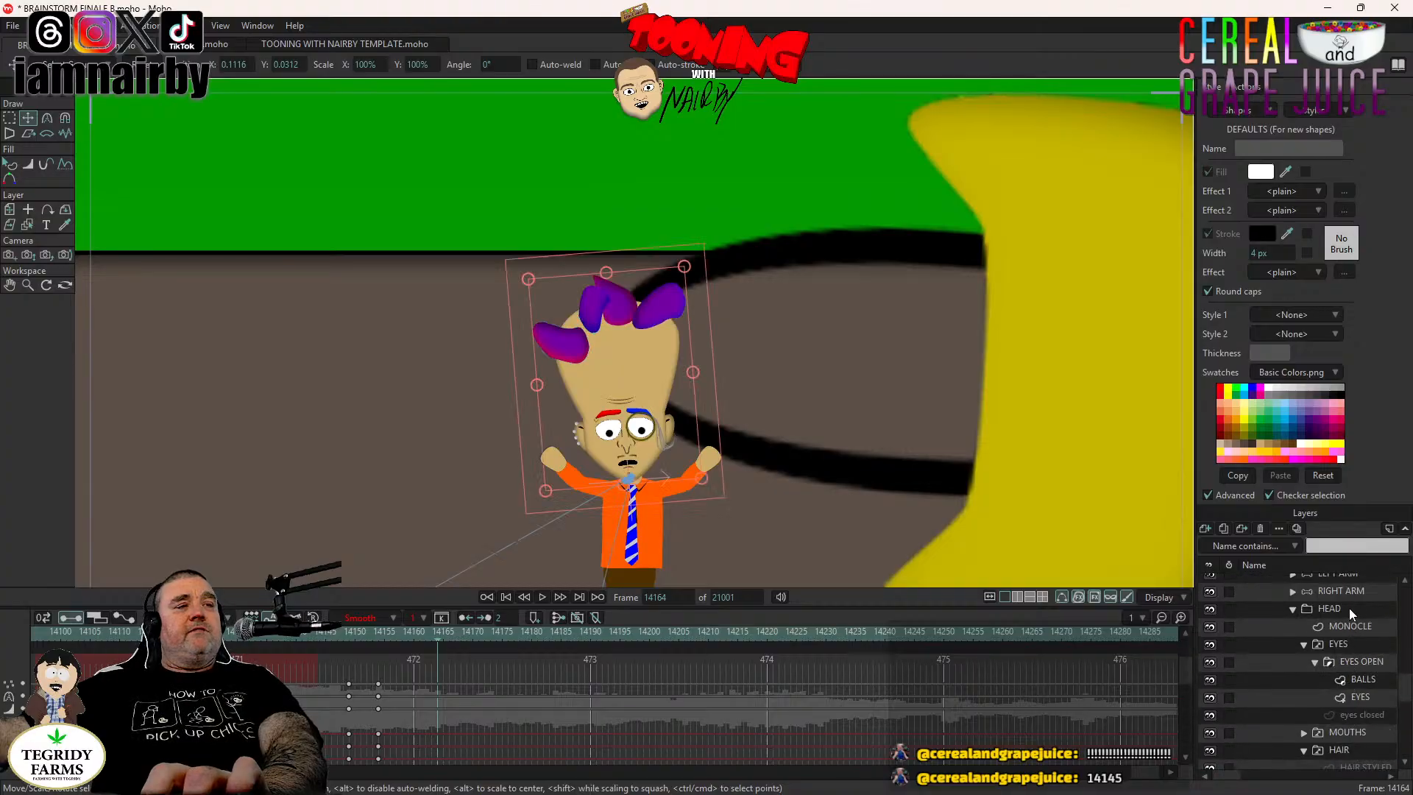
pyautogui.click(1348, 608)
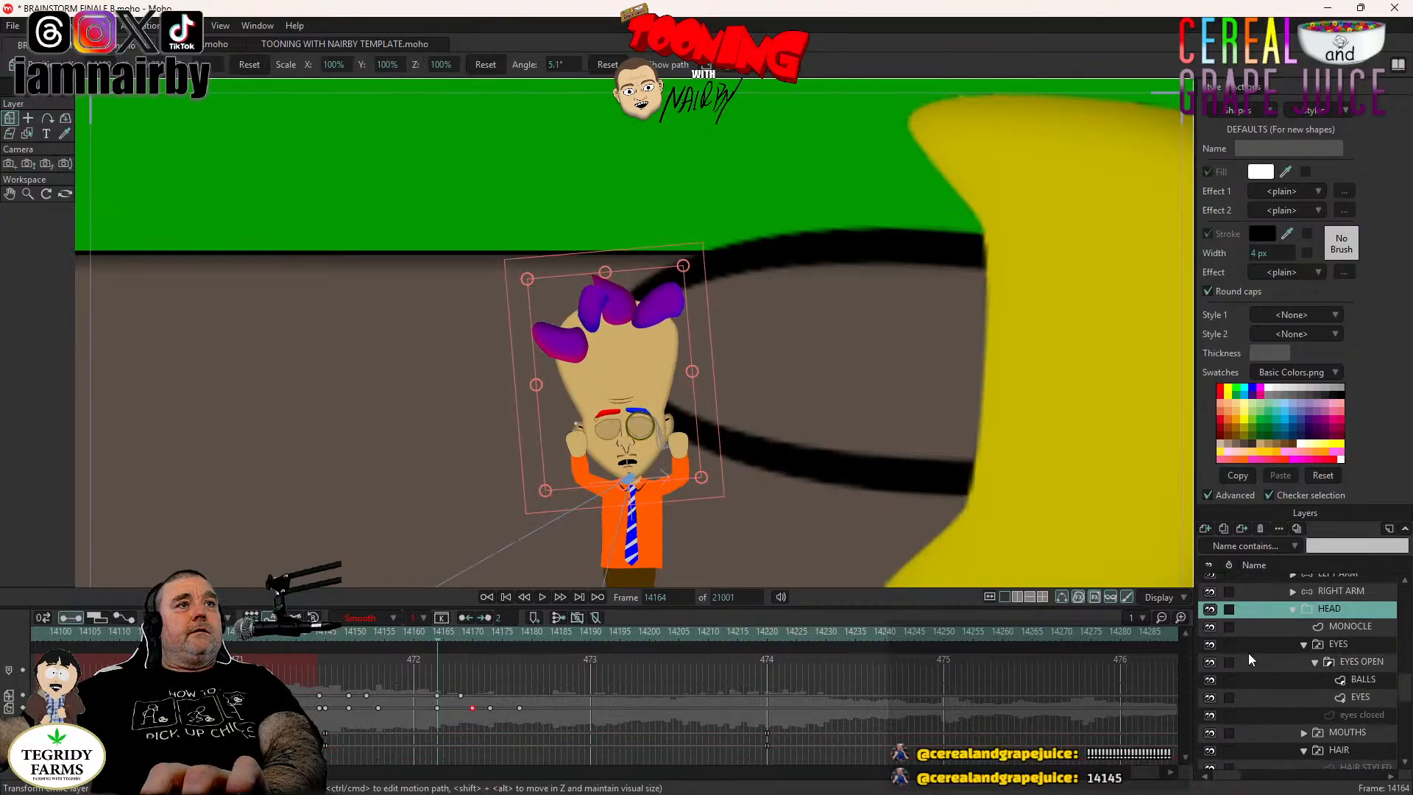
pyautogui.press('Right')
pyautogui.press('Right')
pyautogui.click(473, 634)
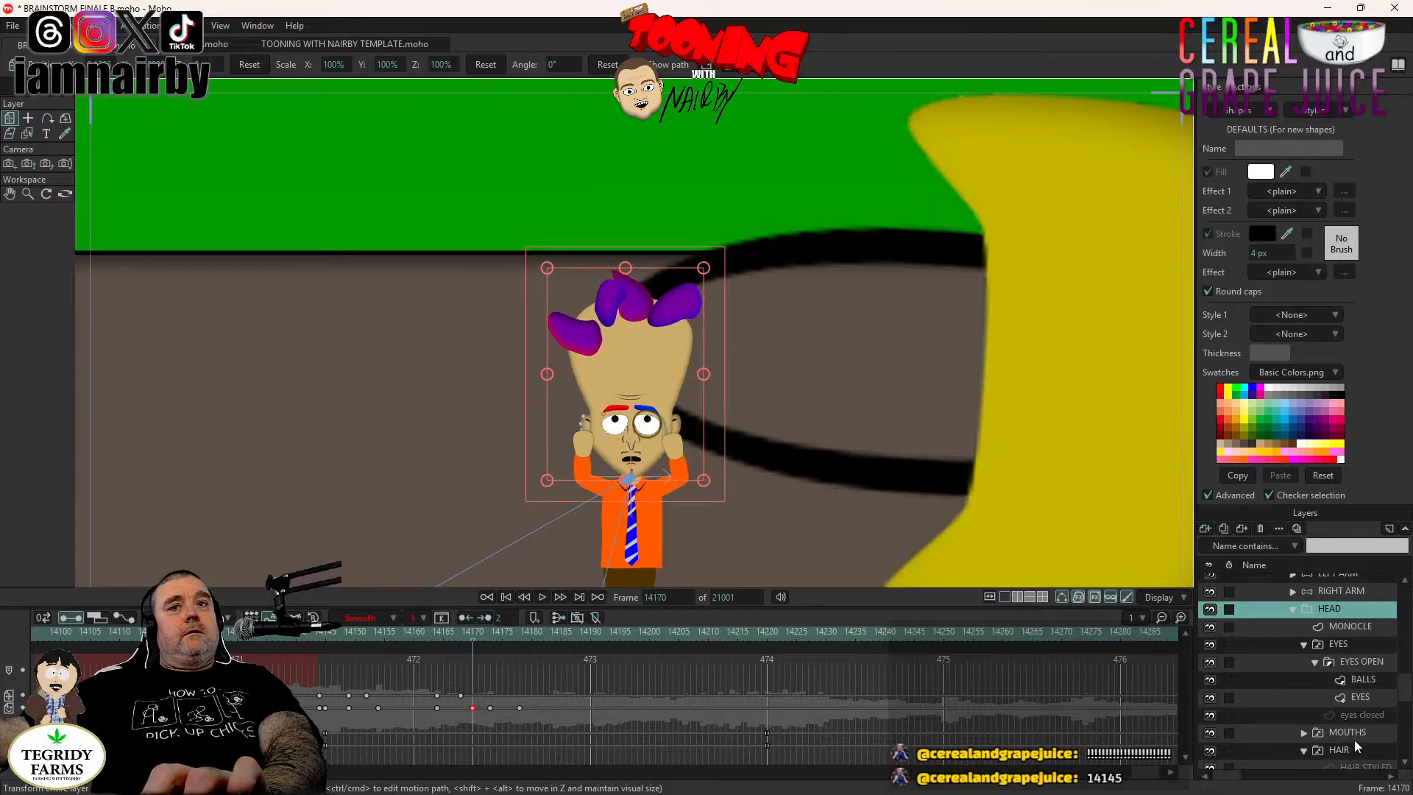
pyautogui.scroll(-1, 1349, 726)
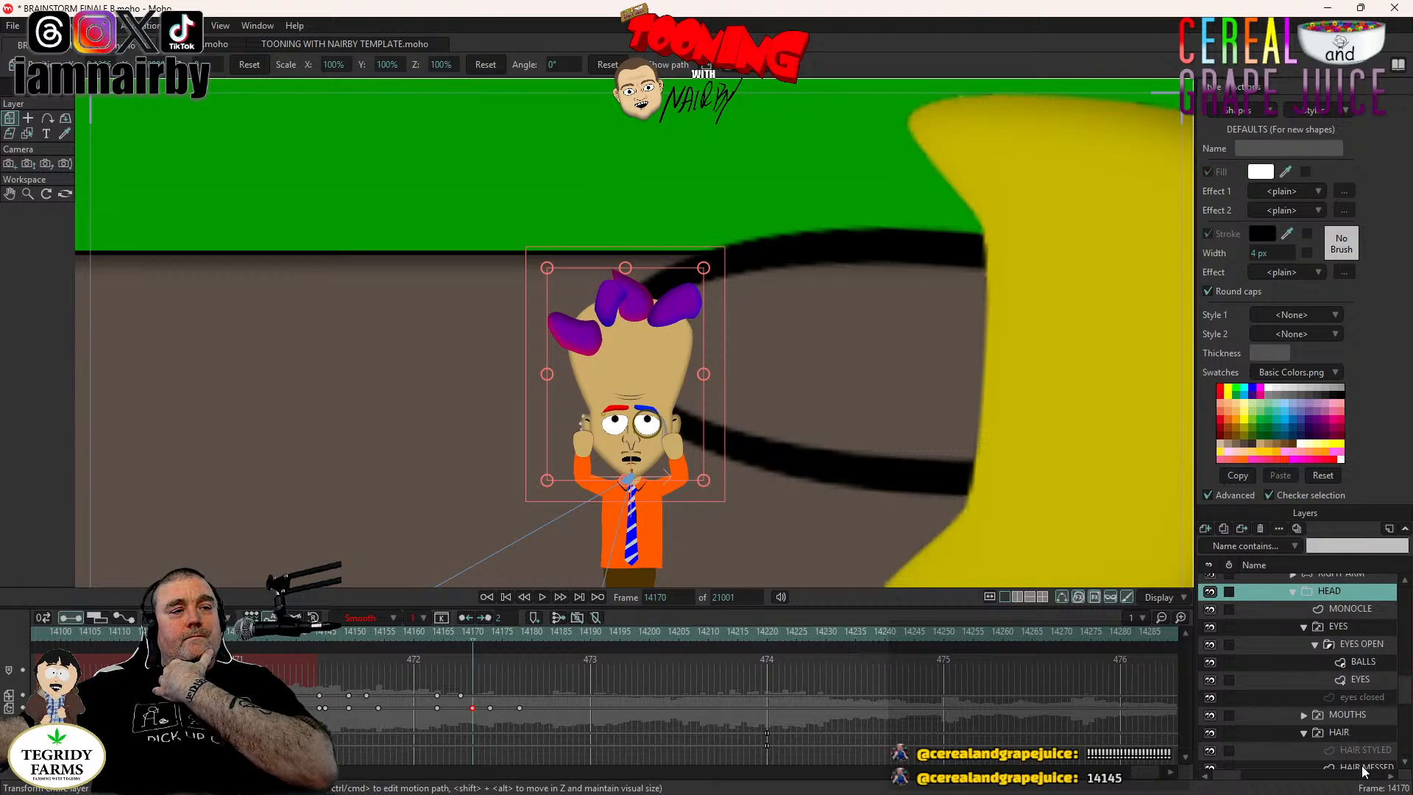
pyautogui.click(1362, 768)
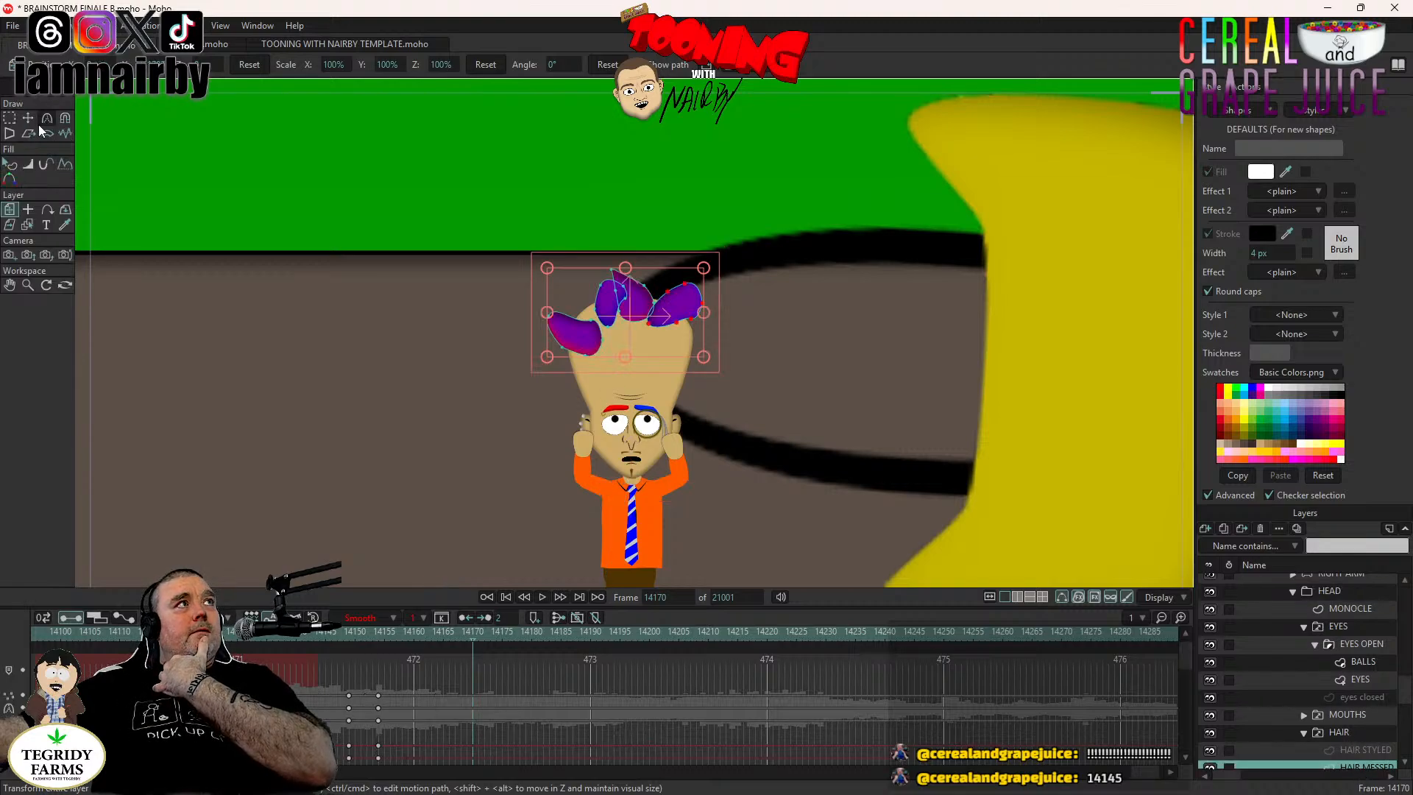
pyautogui.click(28, 117)
pyautogui.scroll(2, 477, 313)
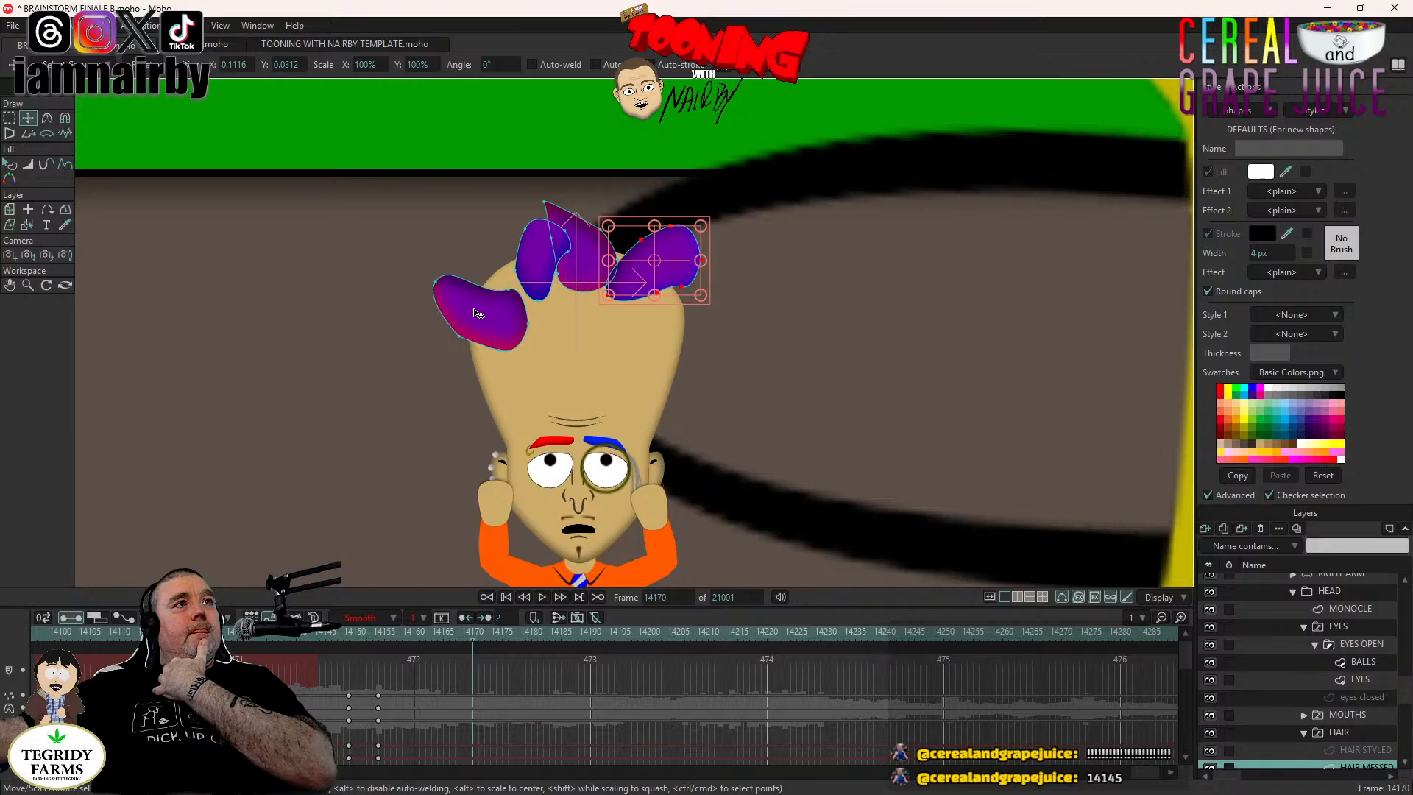
pyautogui.click(478, 314)
pyautogui.moveTo(462, 282); pyautogui.dragTo(537, 270)
# Rotate the second hair tuft clockwise at frame 14170 so it leans over to the right.
pyautogui.click(524, 263)
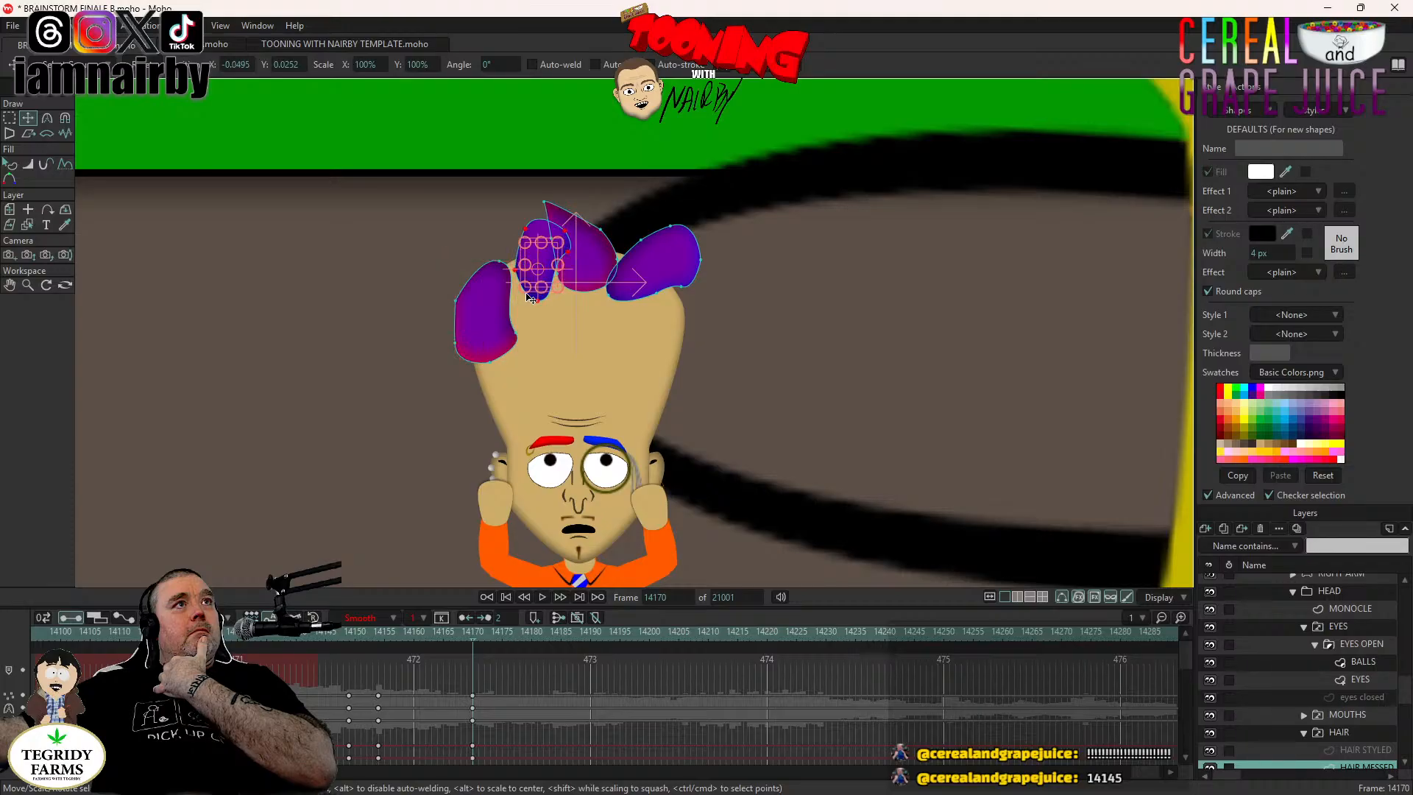
pyautogui.scroll(3, 531, 298)
pyautogui.moveTo(497, 317); pyautogui.dragTo(427, 269)
# Rotate the pointed spike counterclockwise so it leans left, and the rightmost tuft clockwise so it lies flatter, at frame 14170.
pyautogui.click(722, 215)
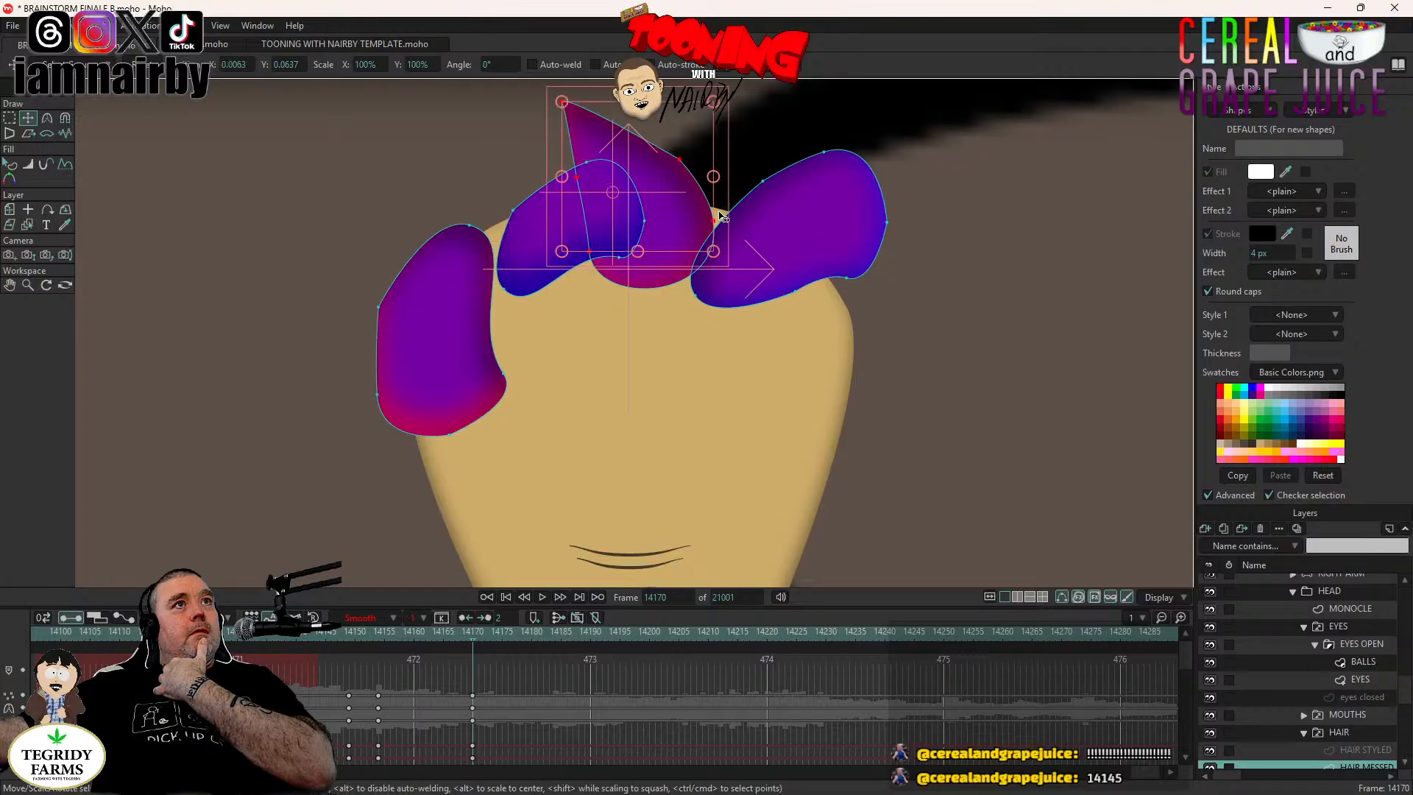
pyautogui.moveTo(722, 215); pyautogui.dragTo(739, 156)
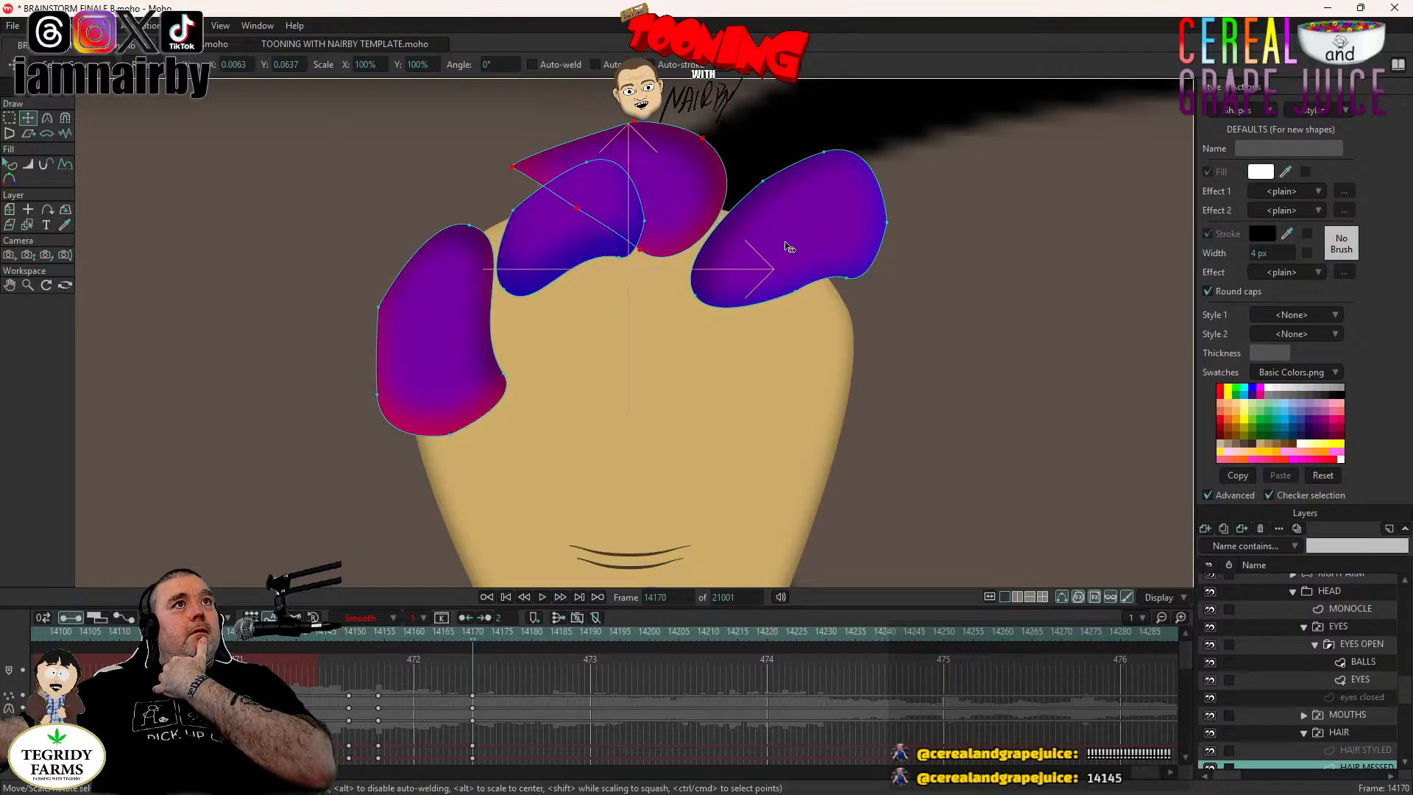
pyautogui.click(731, 297)
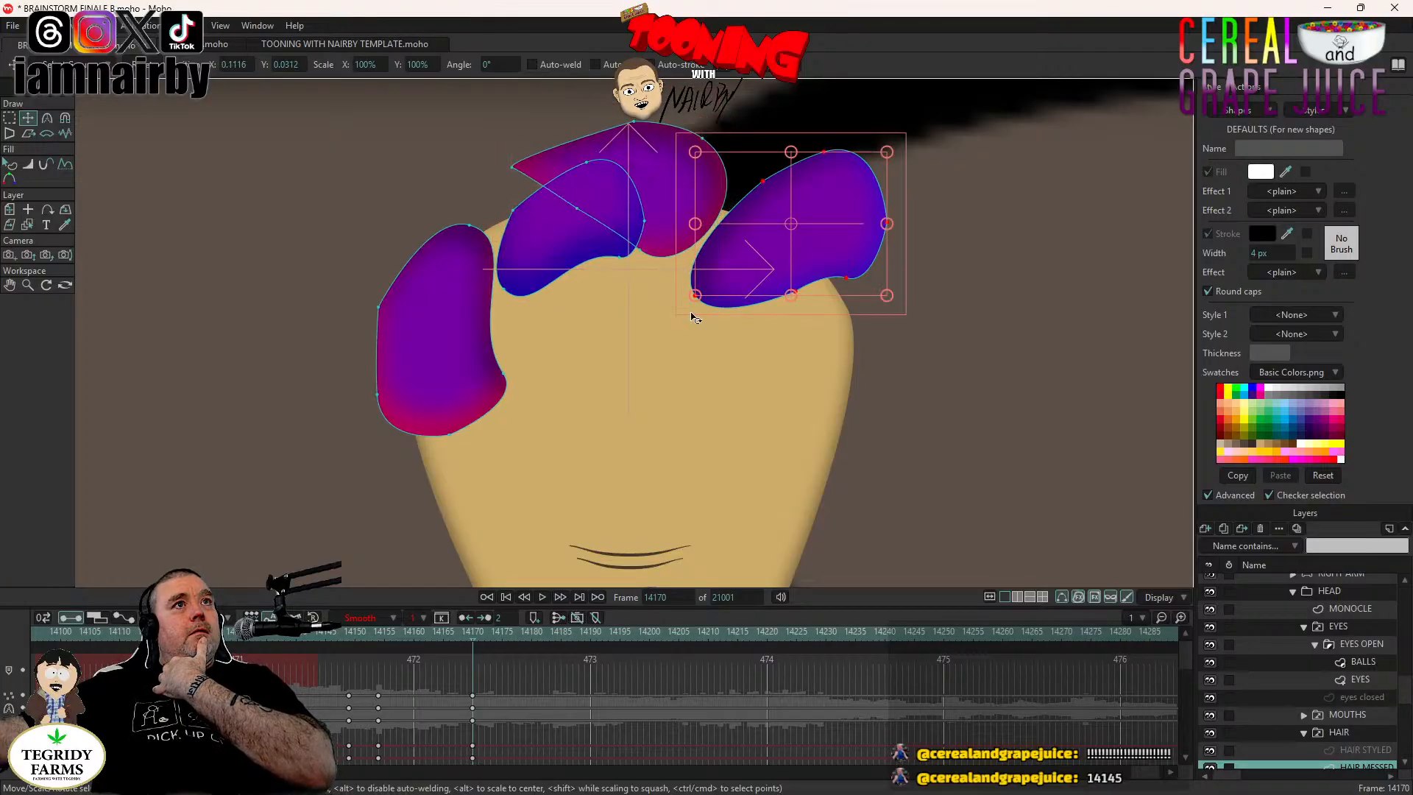
pyautogui.moveTo(694, 316); pyautogui.dragTo(661, 255)
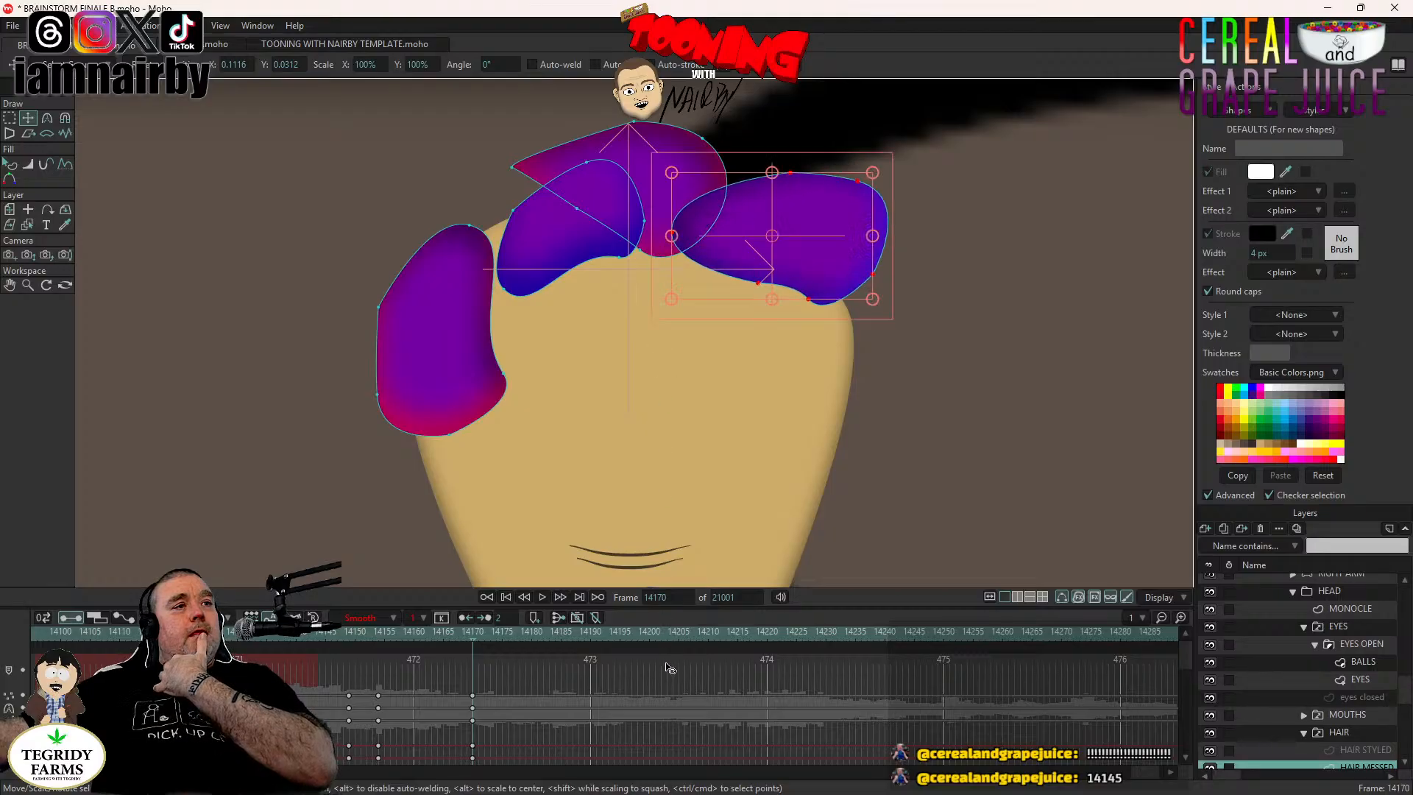
# Play back the shot from frame 14146 with the HAIR group selected to review the tuft motion.
pyautogui.click(333, 637)
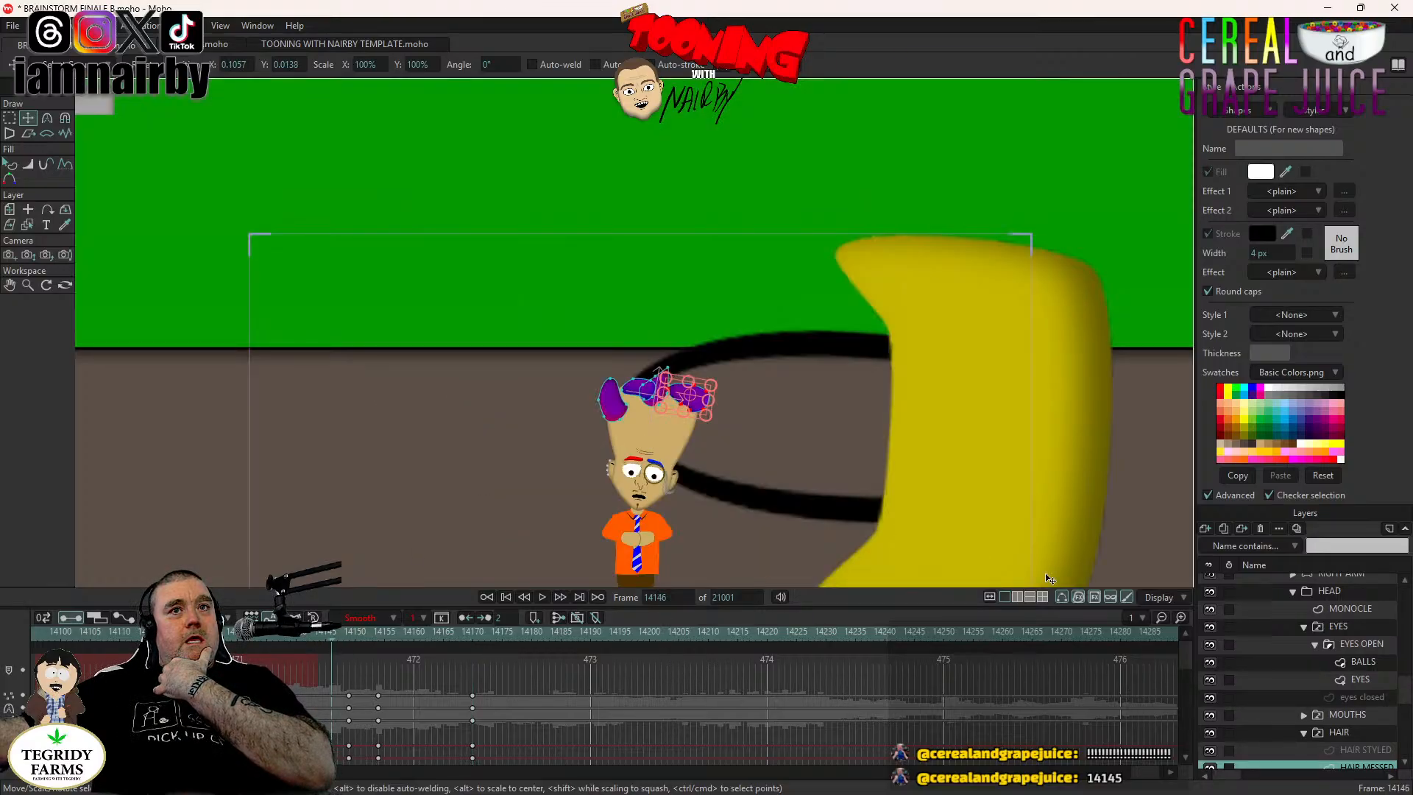
pyautogui.click(1354, 732)
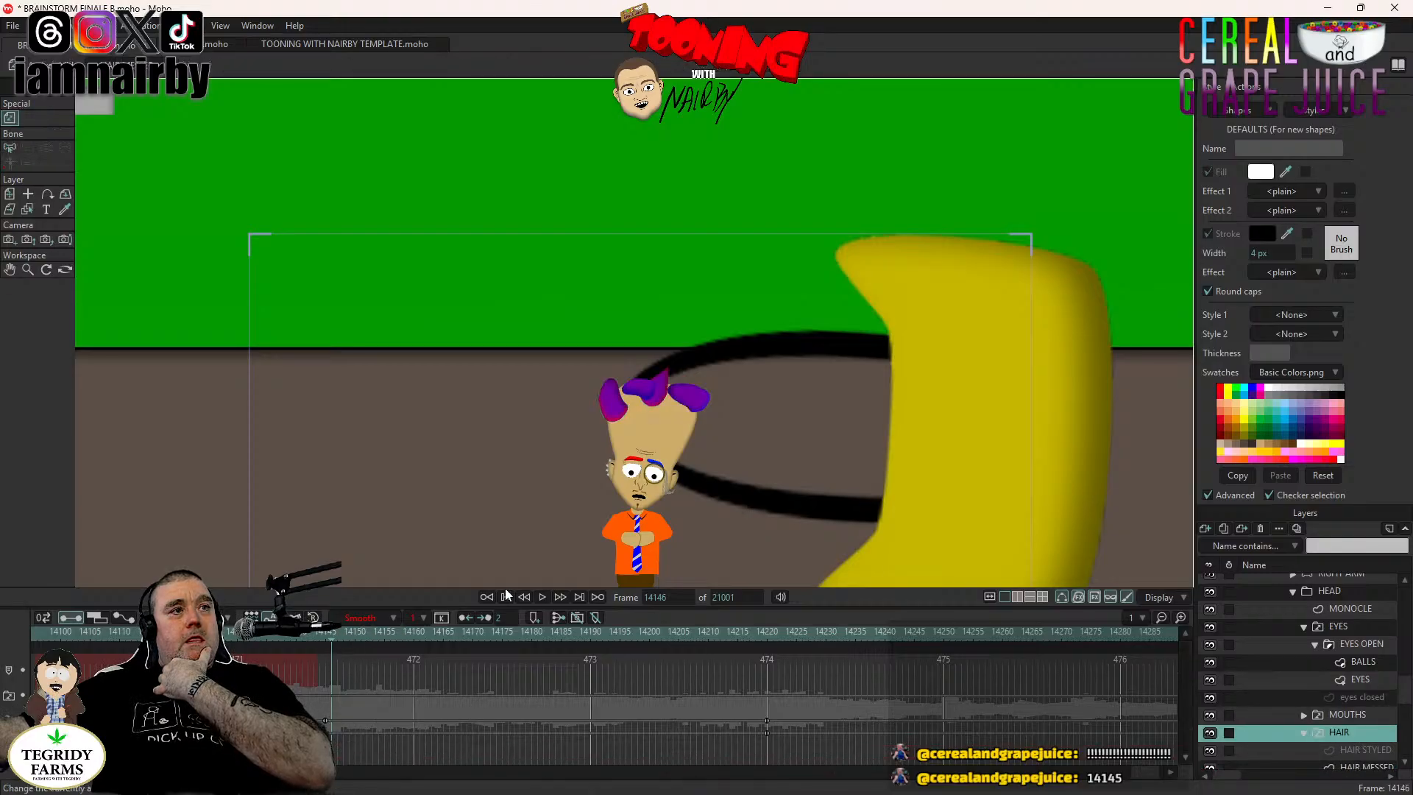
pyautogui.click(540, 598)
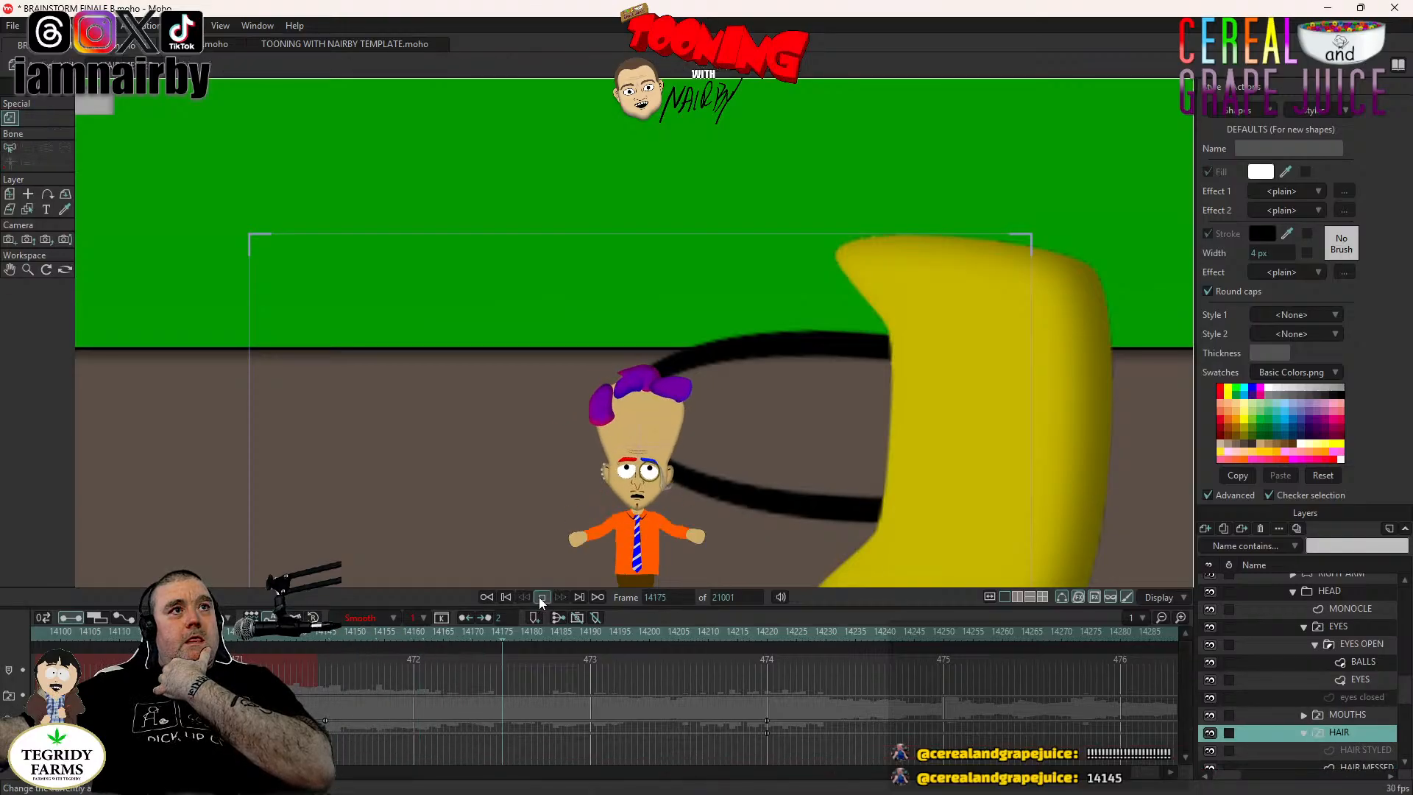
pyautogui.click(541, 597)
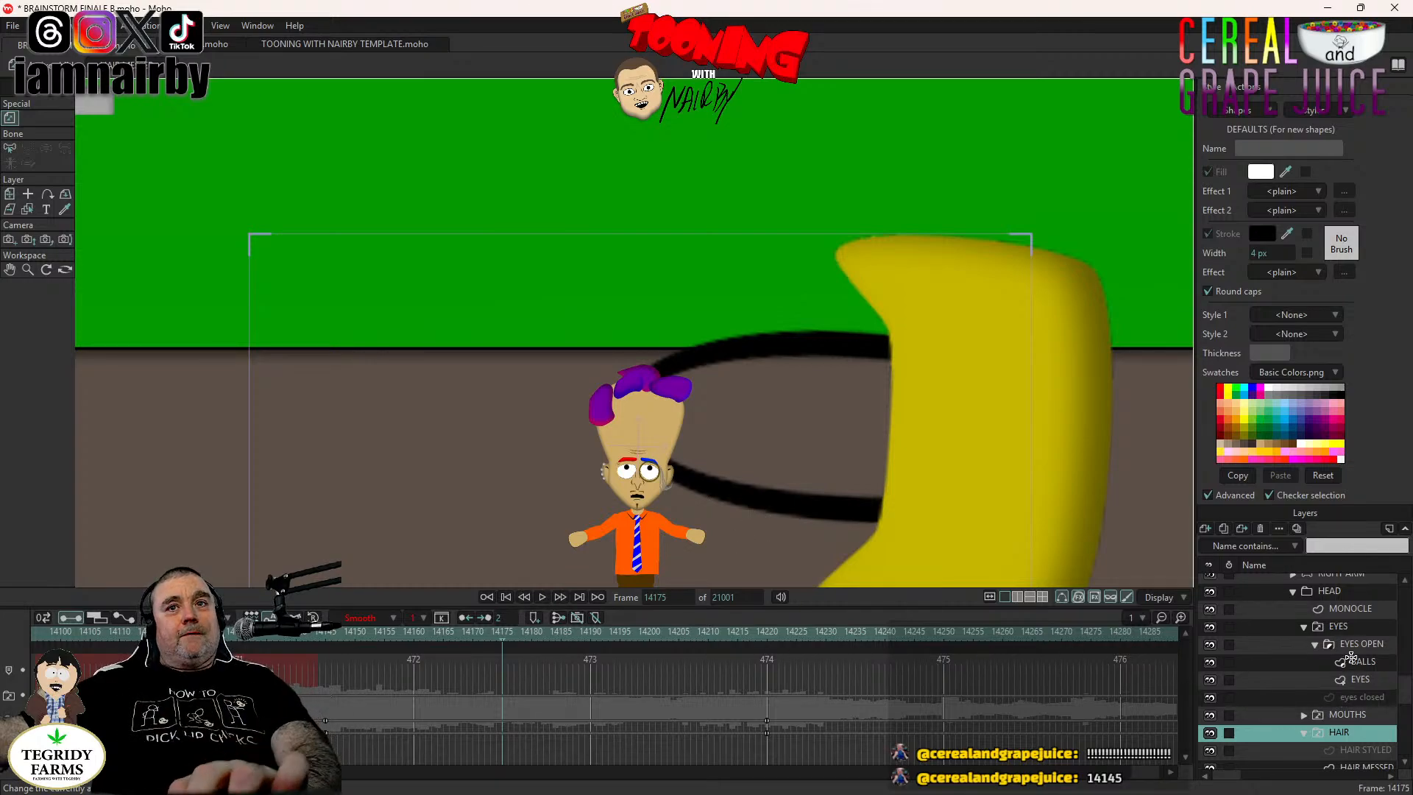
# Check the head tilt around frames 14172 and 14173, and switch the HAIR group to HAIR STYLED at frame 14172.
pyautogui.click(1335, 591)
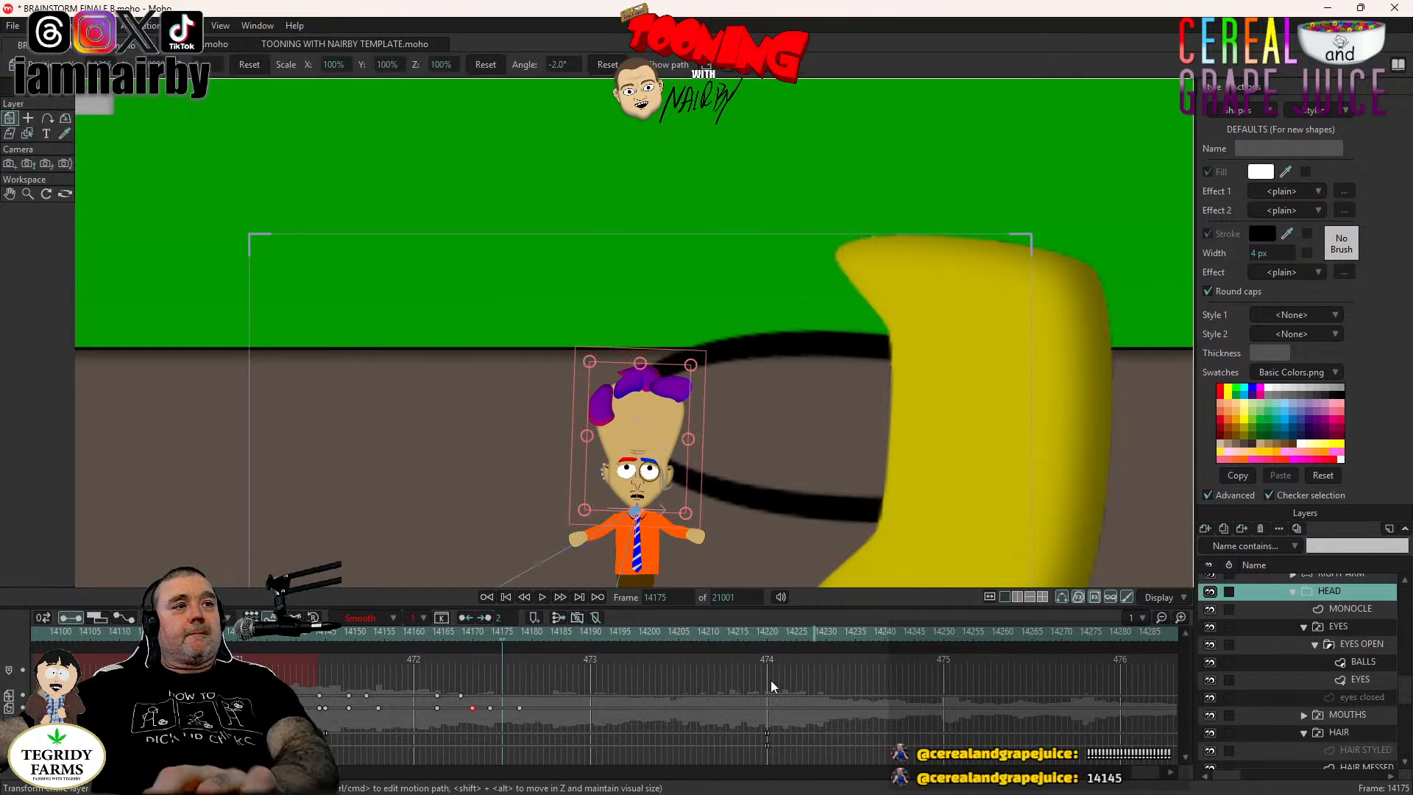
pyautogui.click(490, 636)
pyautogui.press('Left')
pyautogui.press('Right')
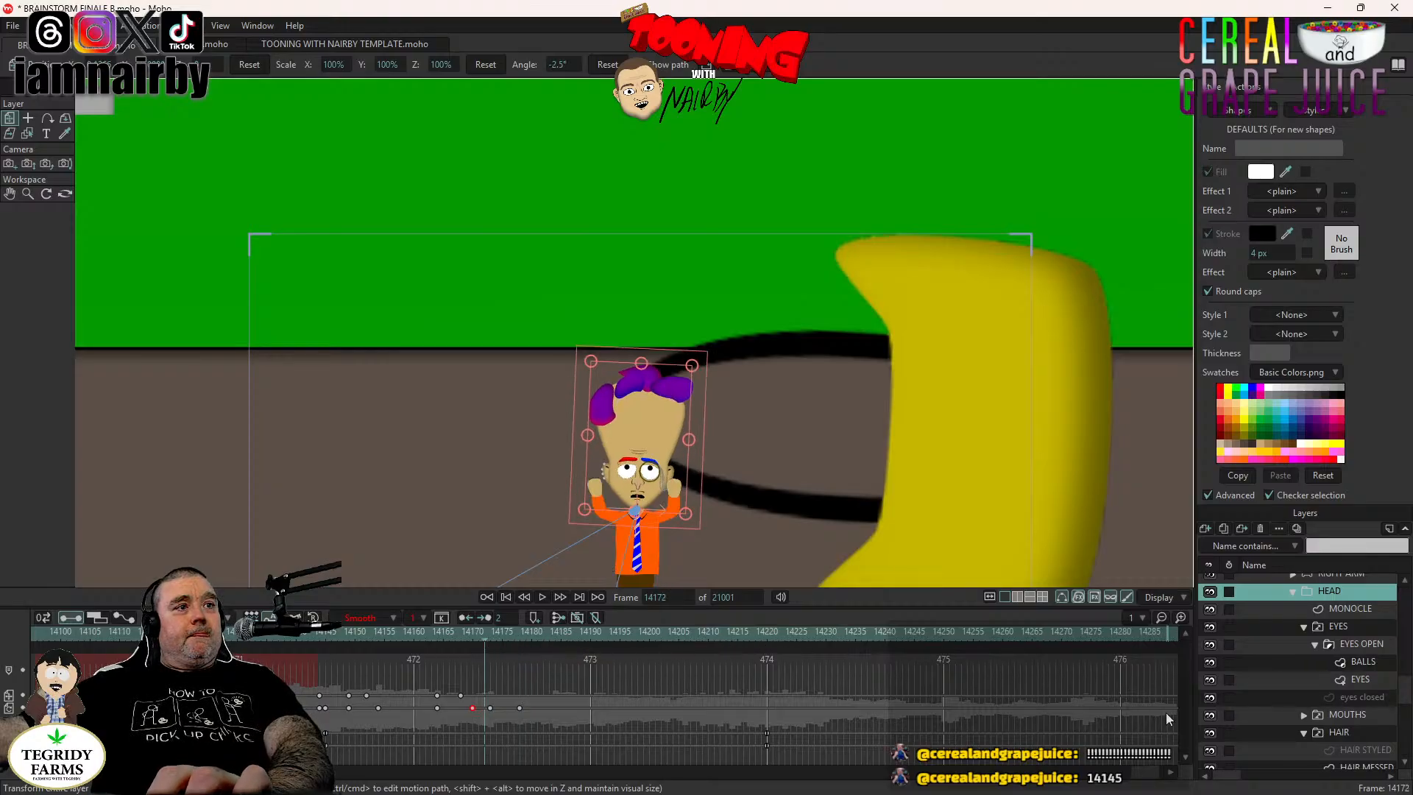
pyautogui.press('Left')
pyautogui.press('Right')
pyautogui.press('Left')
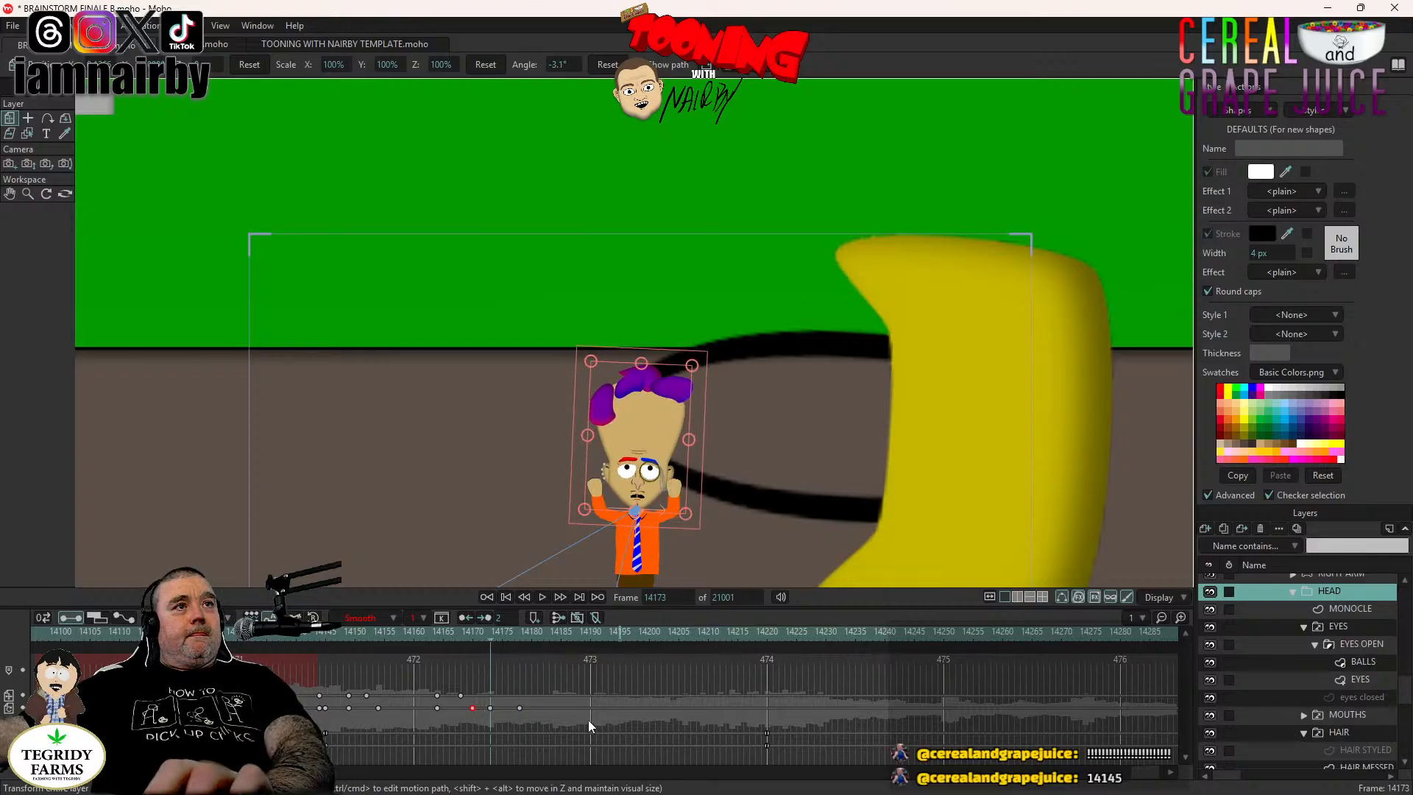
pyautogui.press('Left')
pyautogui.press('Right')
pyautogui.press('Left')
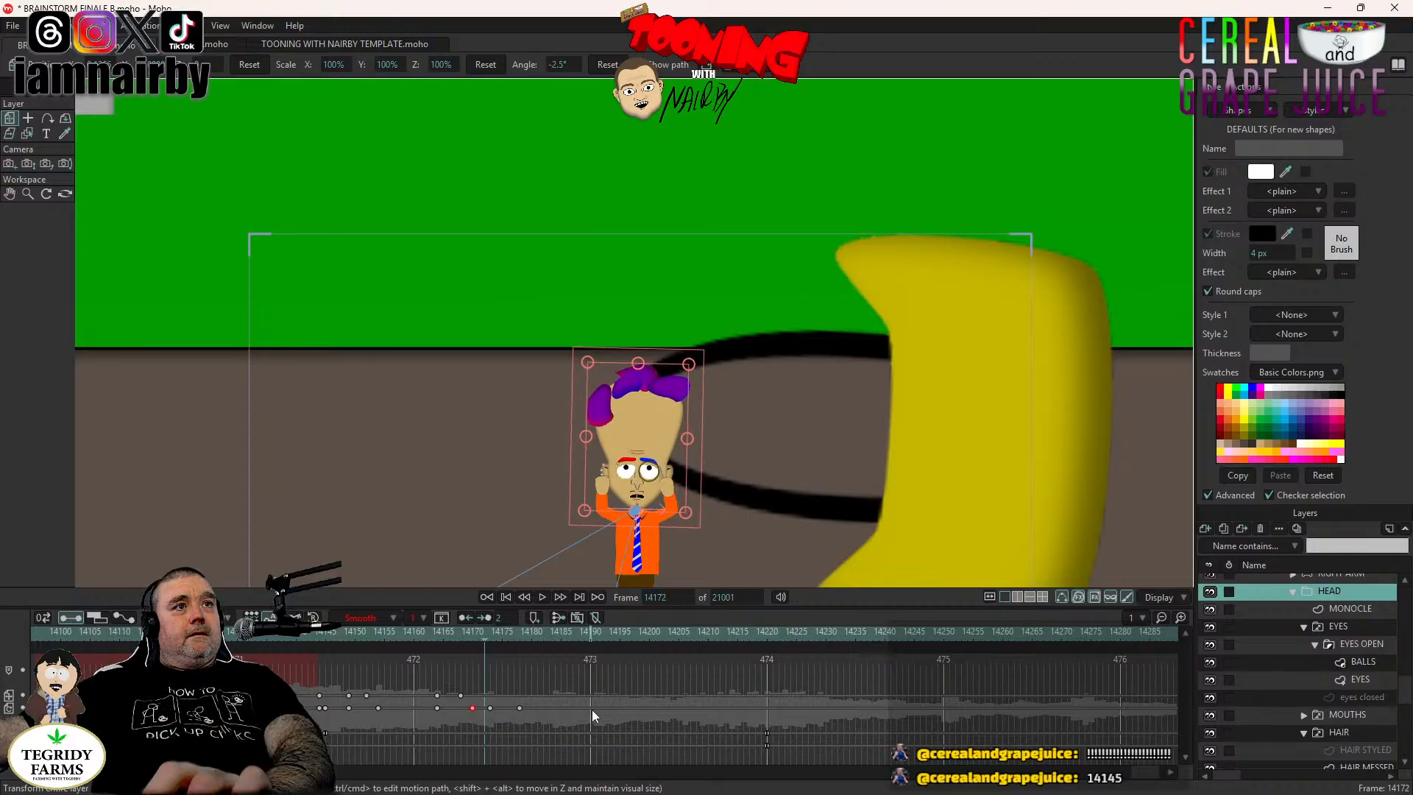
pyautogui.press('Right')
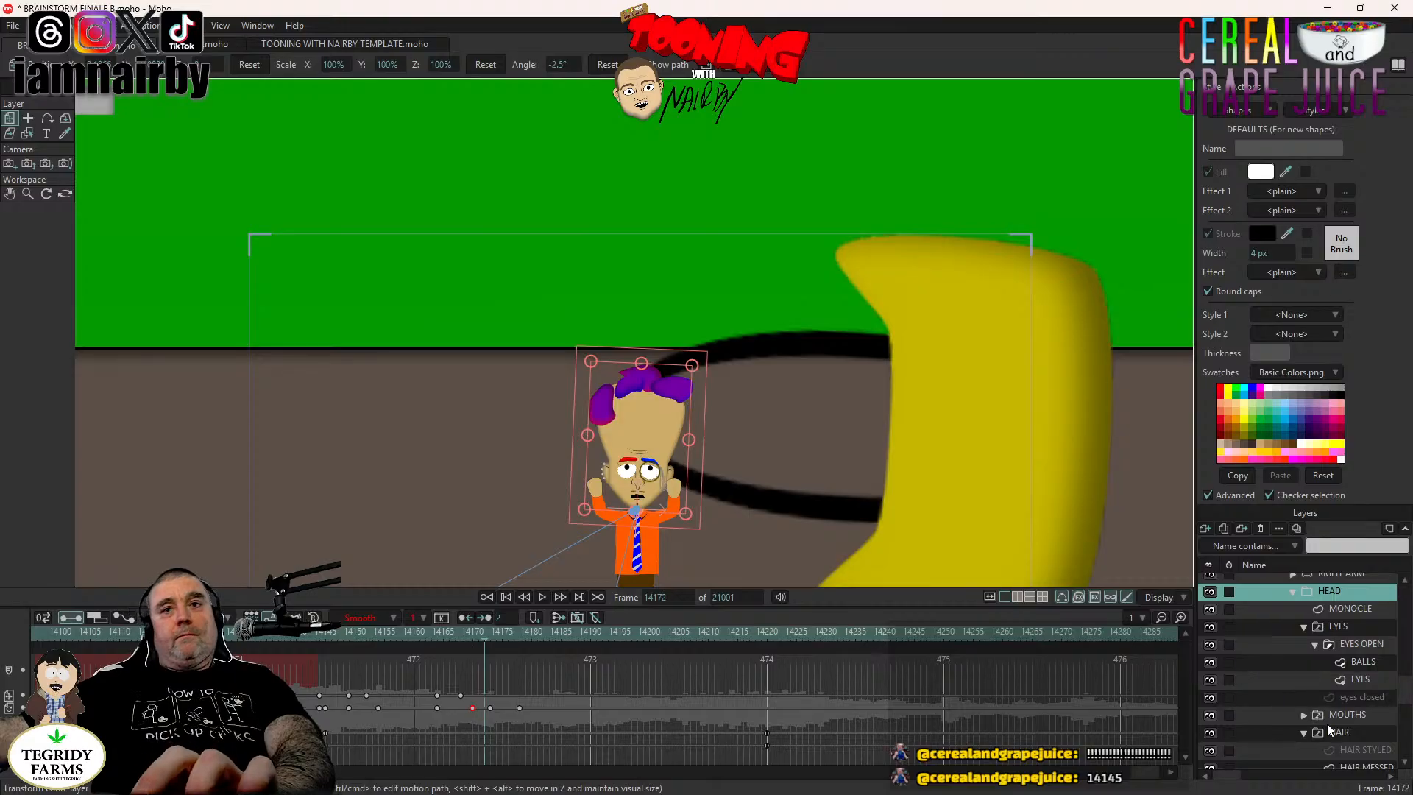
pyautogui.rightClick(1339, 730)
pyautogui.click(1339, 731)
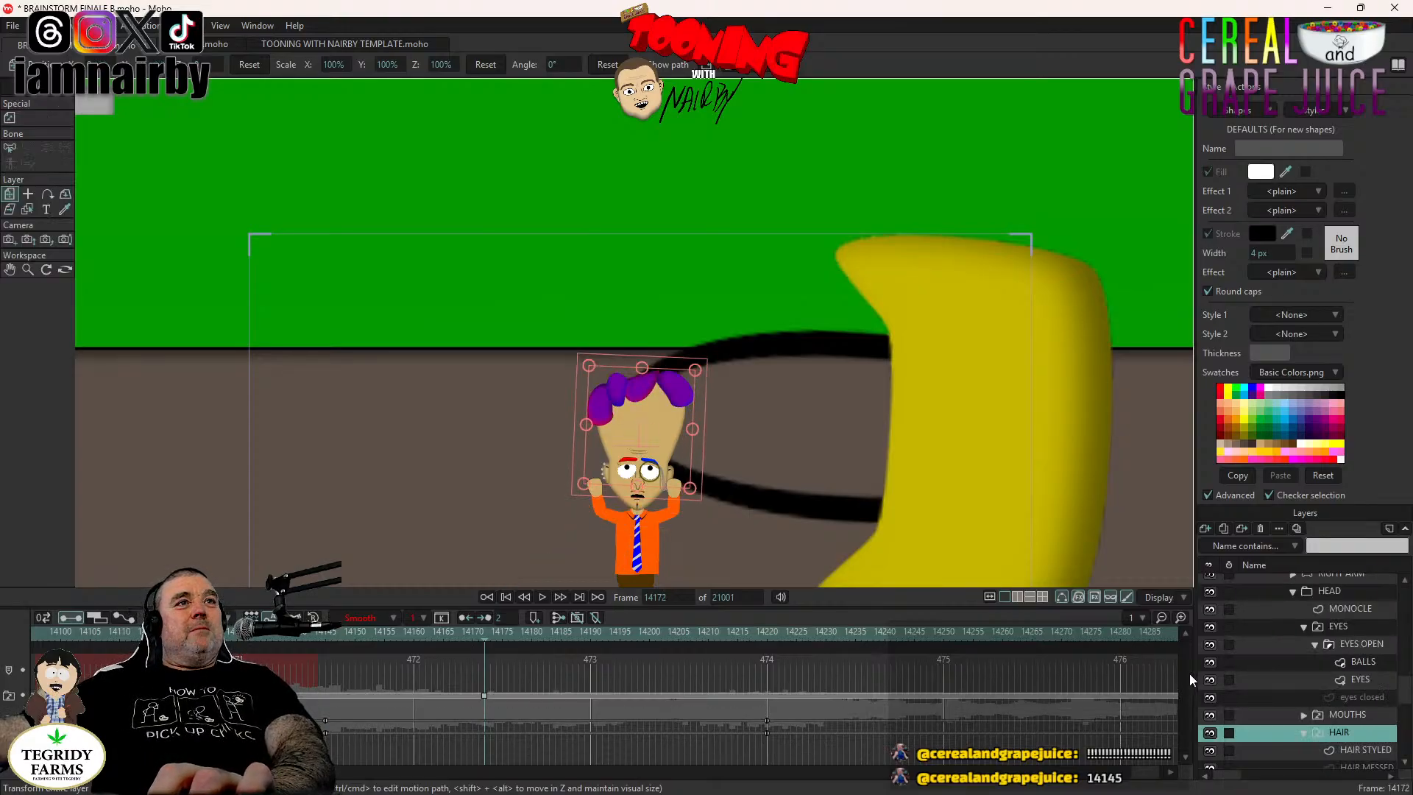
# Play back the shot from its start at frame 14145 to review the change from messed to styled hair.
pyautogui.click(355, 633)
pyautogui.scroll(5, 559, 437)
pyautogui.scroll(-5, 560, 437)
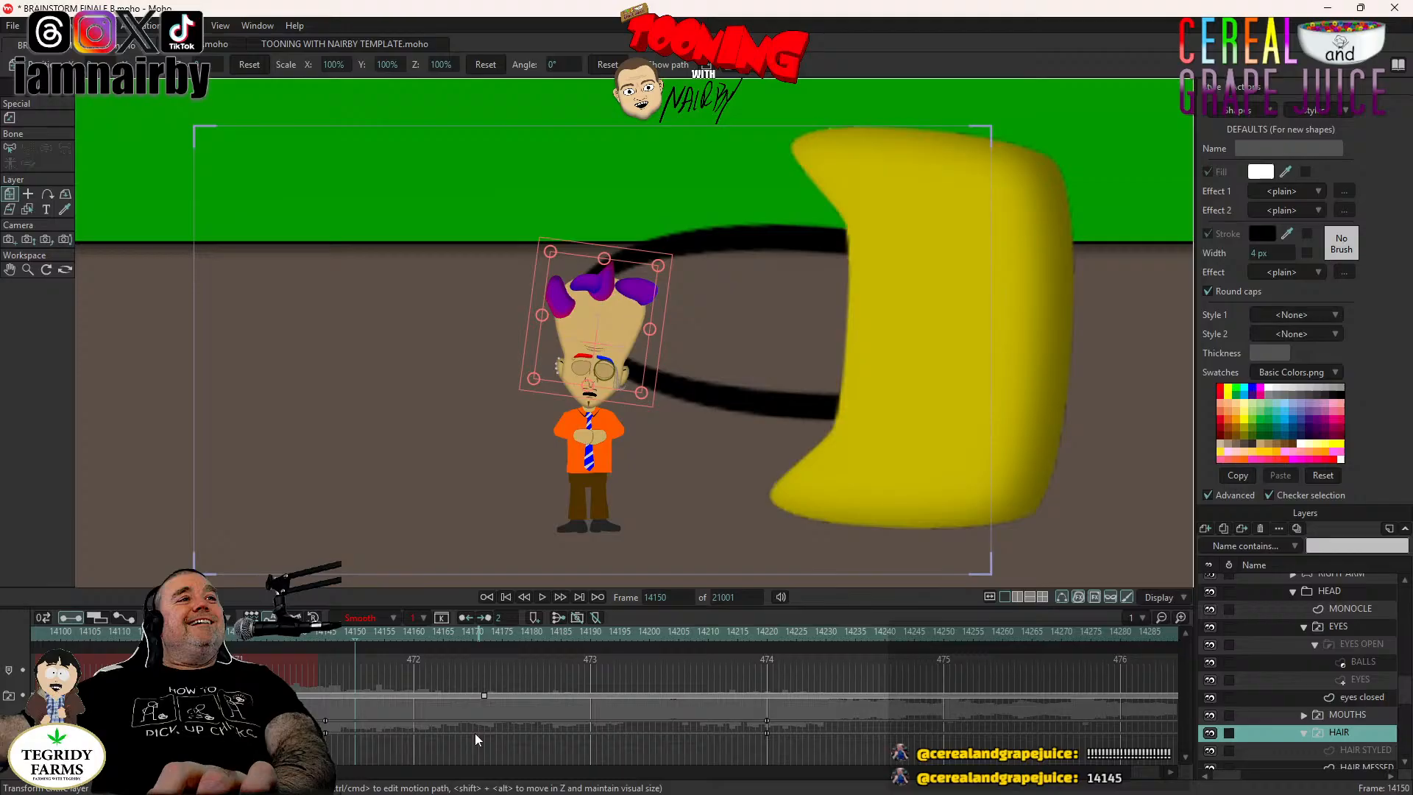
pyautogui.click(326, 634)
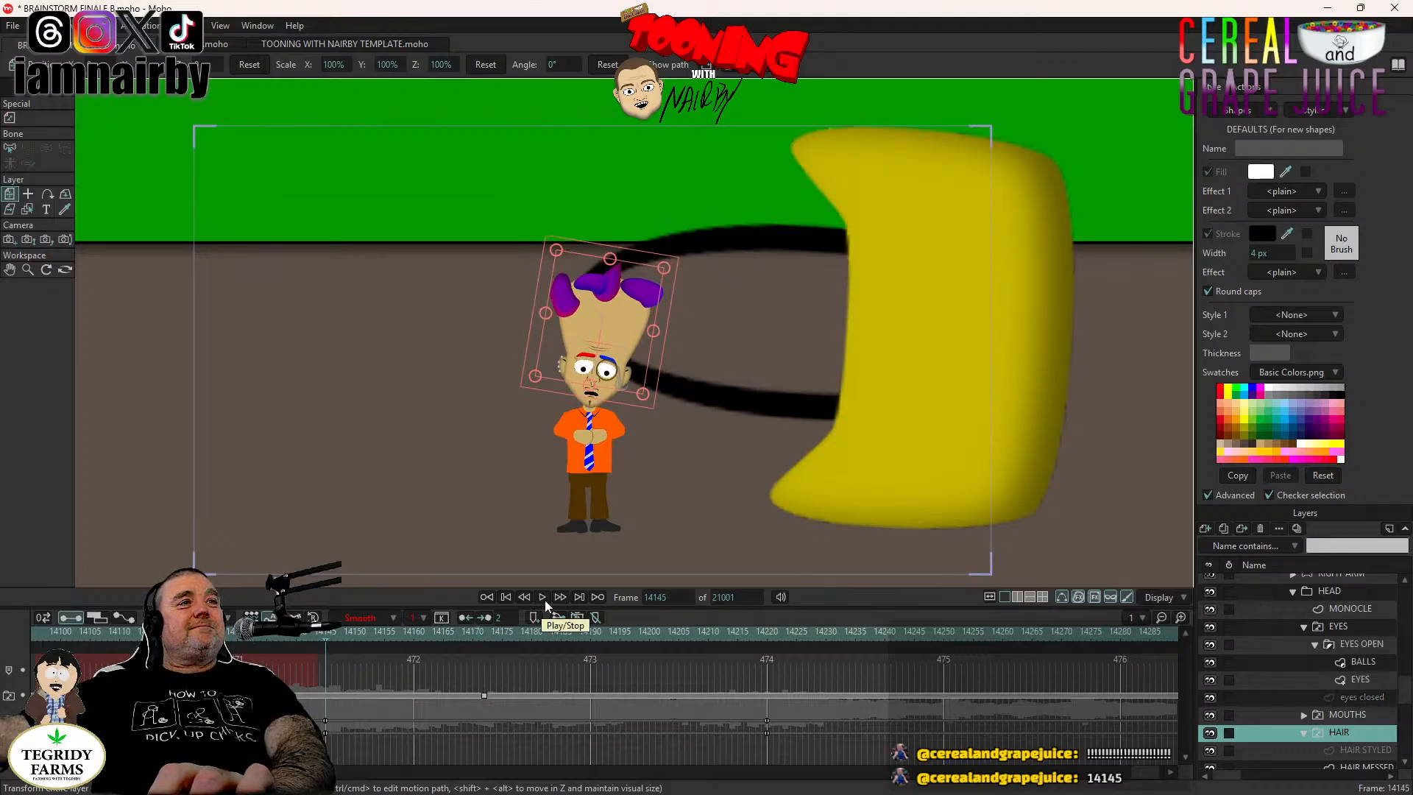
pyautogui.click(543, 597)
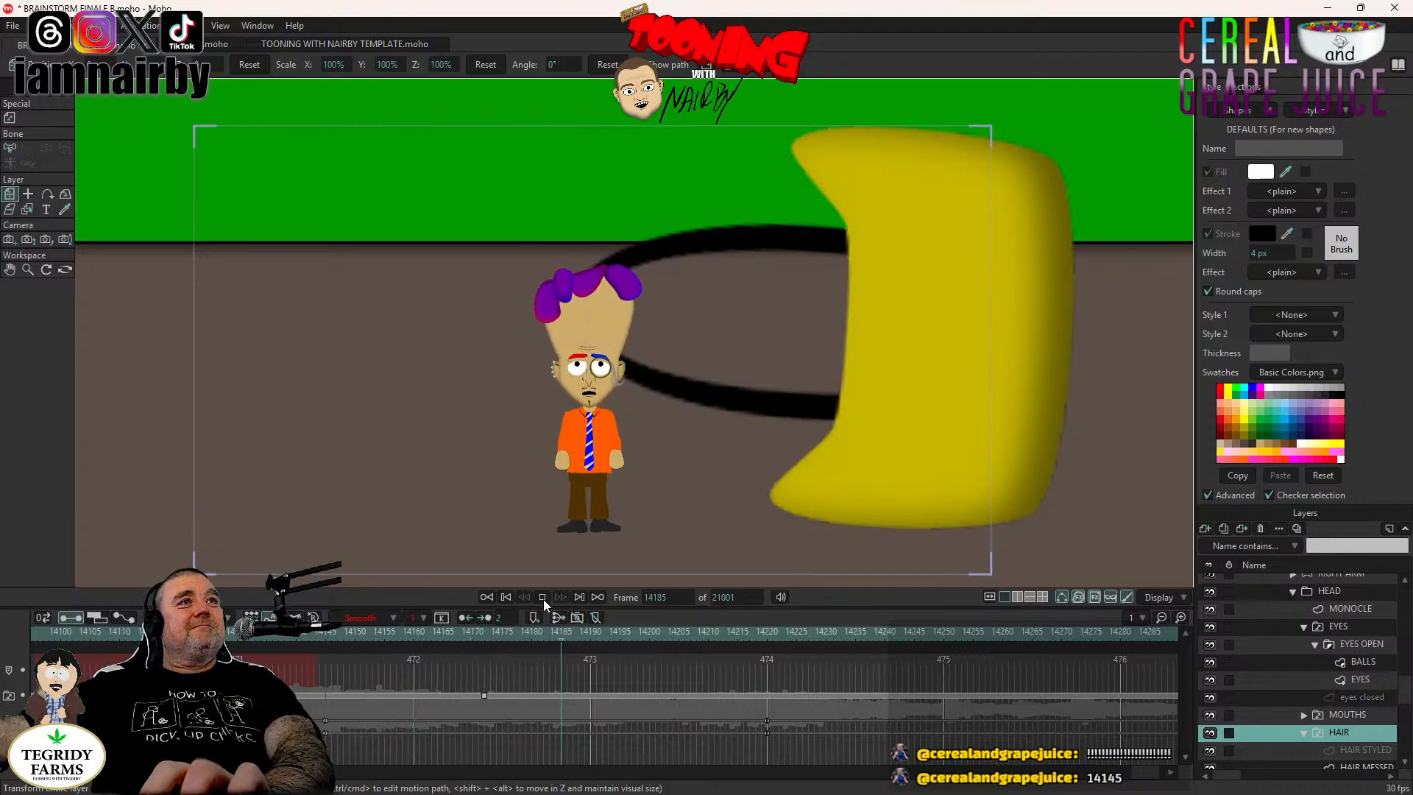
pyautogui.click(543, 597)
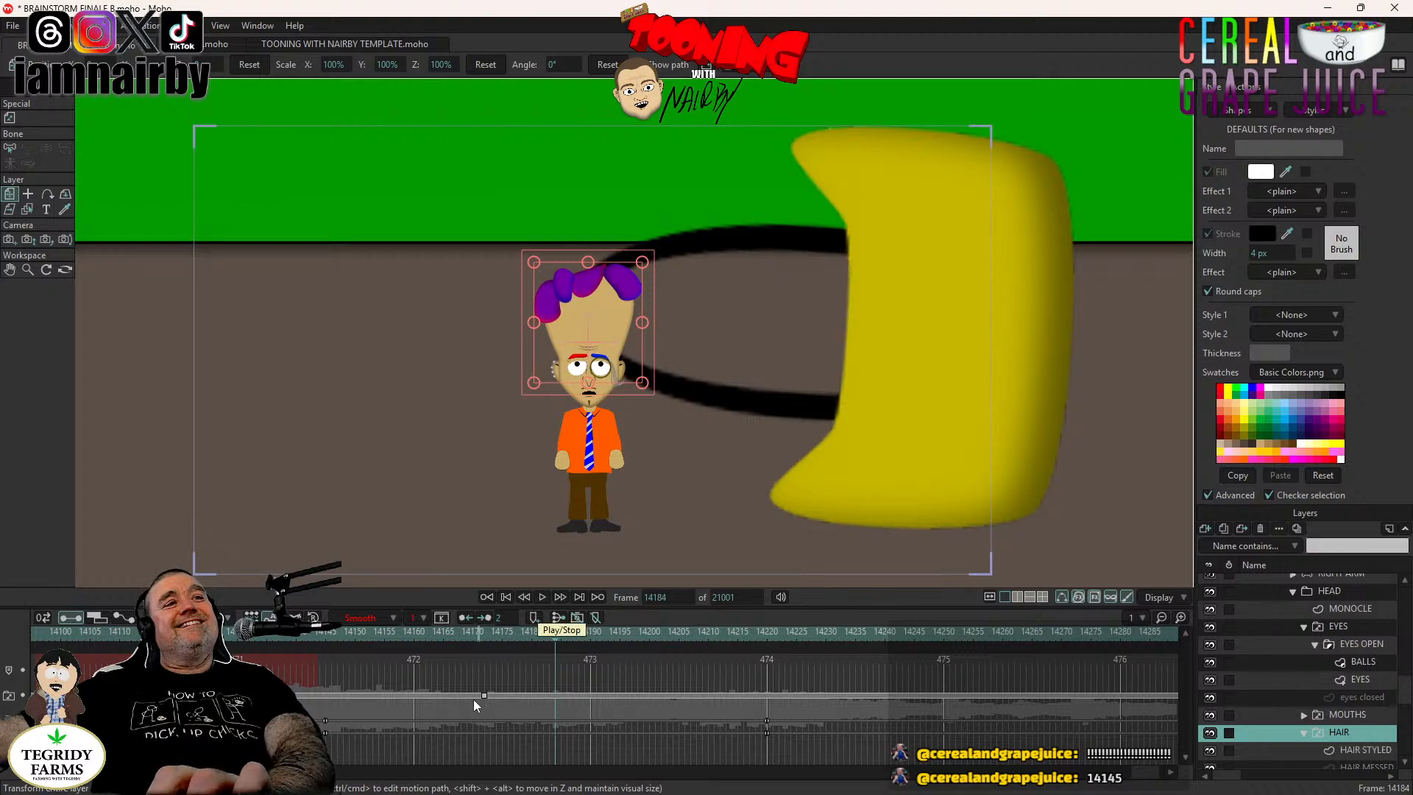
# Replay the hair switch from frame 14166 and save the project.
pyautogui.click(484, 634)
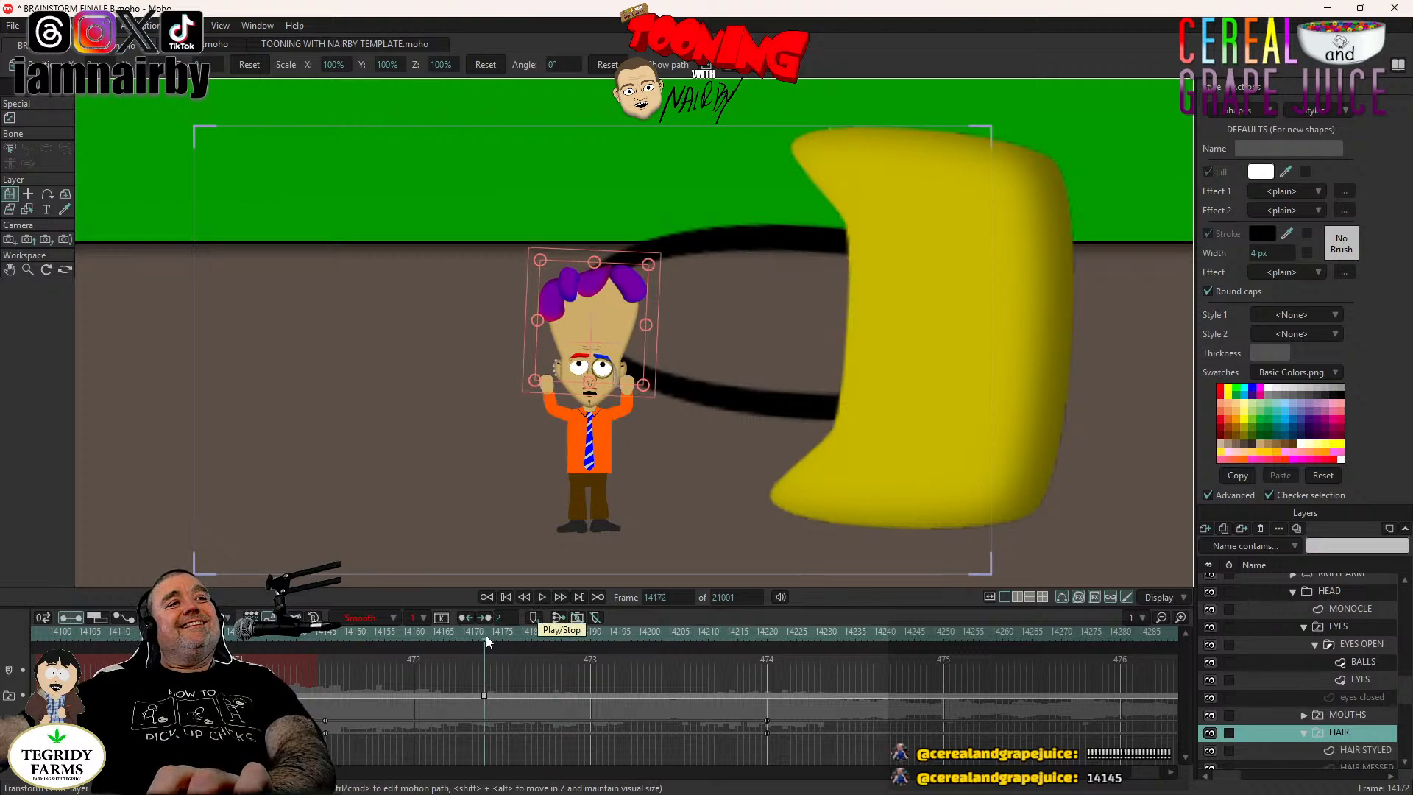
pyautogui.click(442, 634)
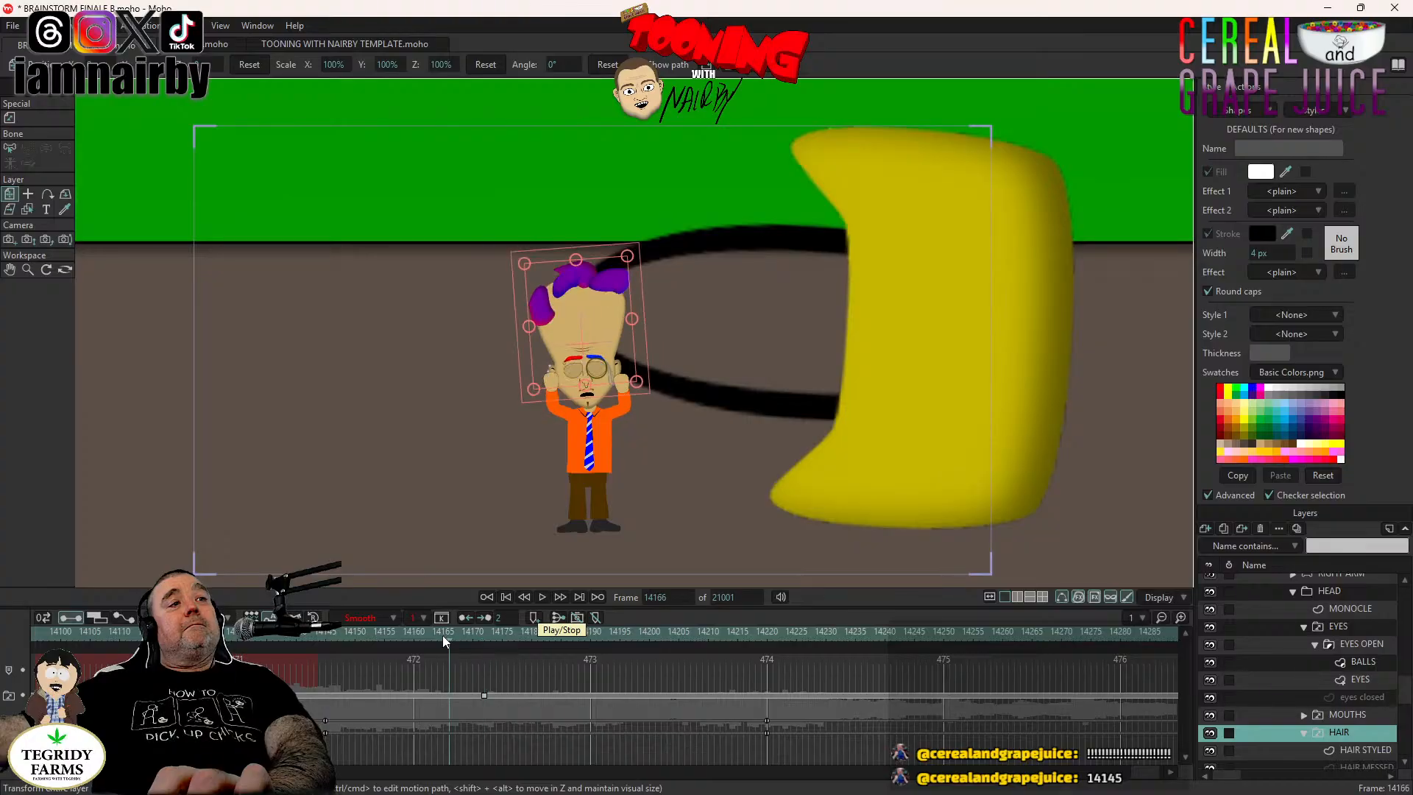
pyautogui.click(543, 596)
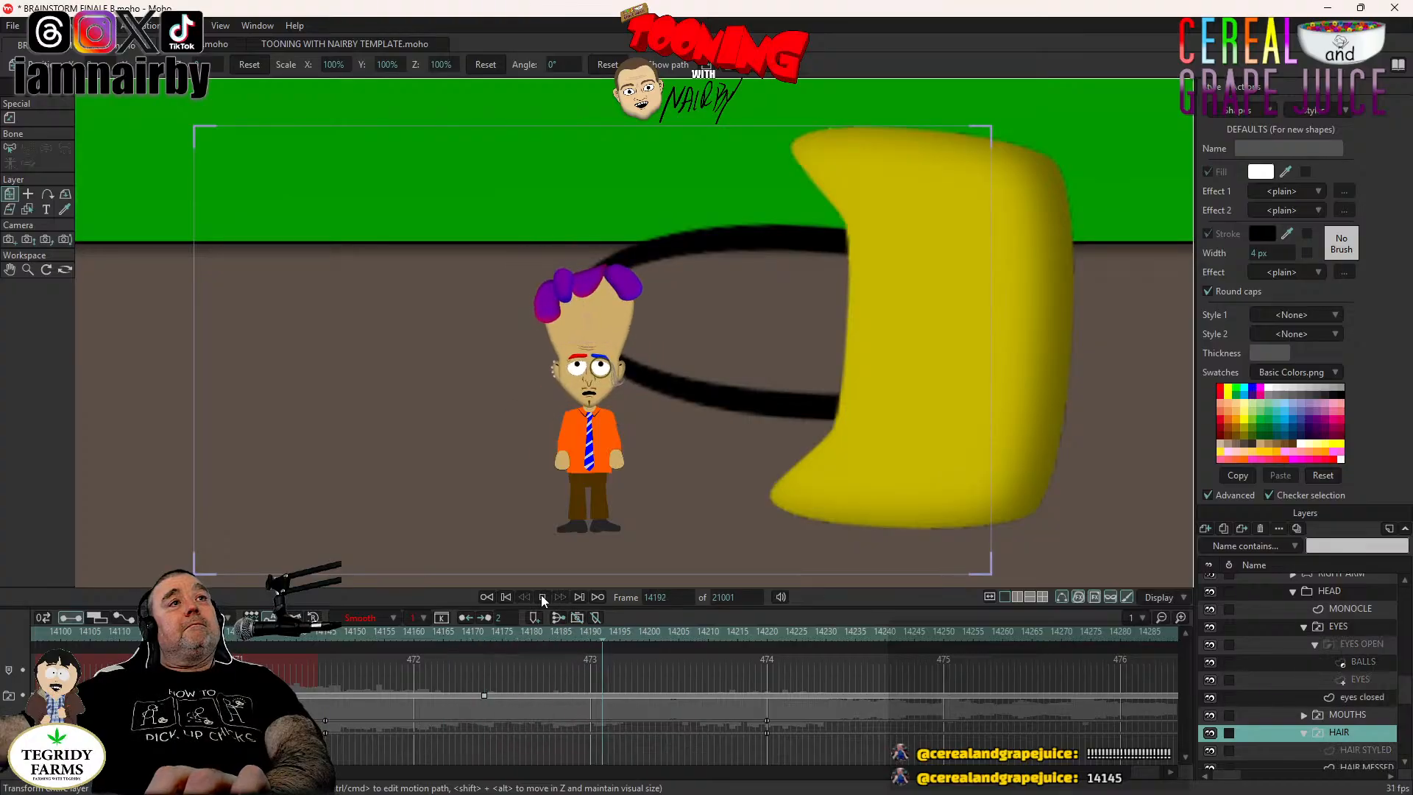
pyautogui.hotkey('ctrl', 's')
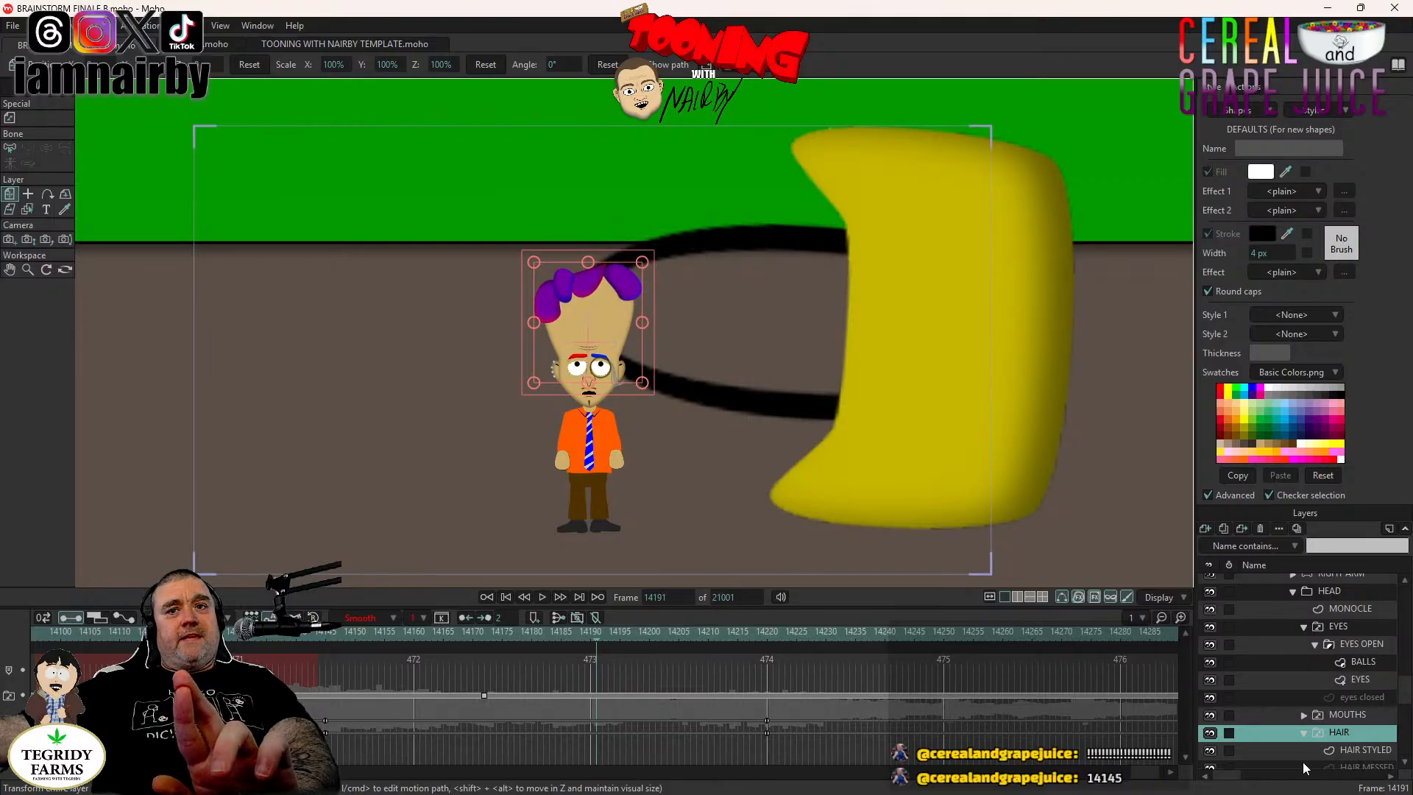
# Key the HAIR STYLED layer at its full size and place that key at frame 14171, just before the hair switch.
pyautogui.click(485, 634)
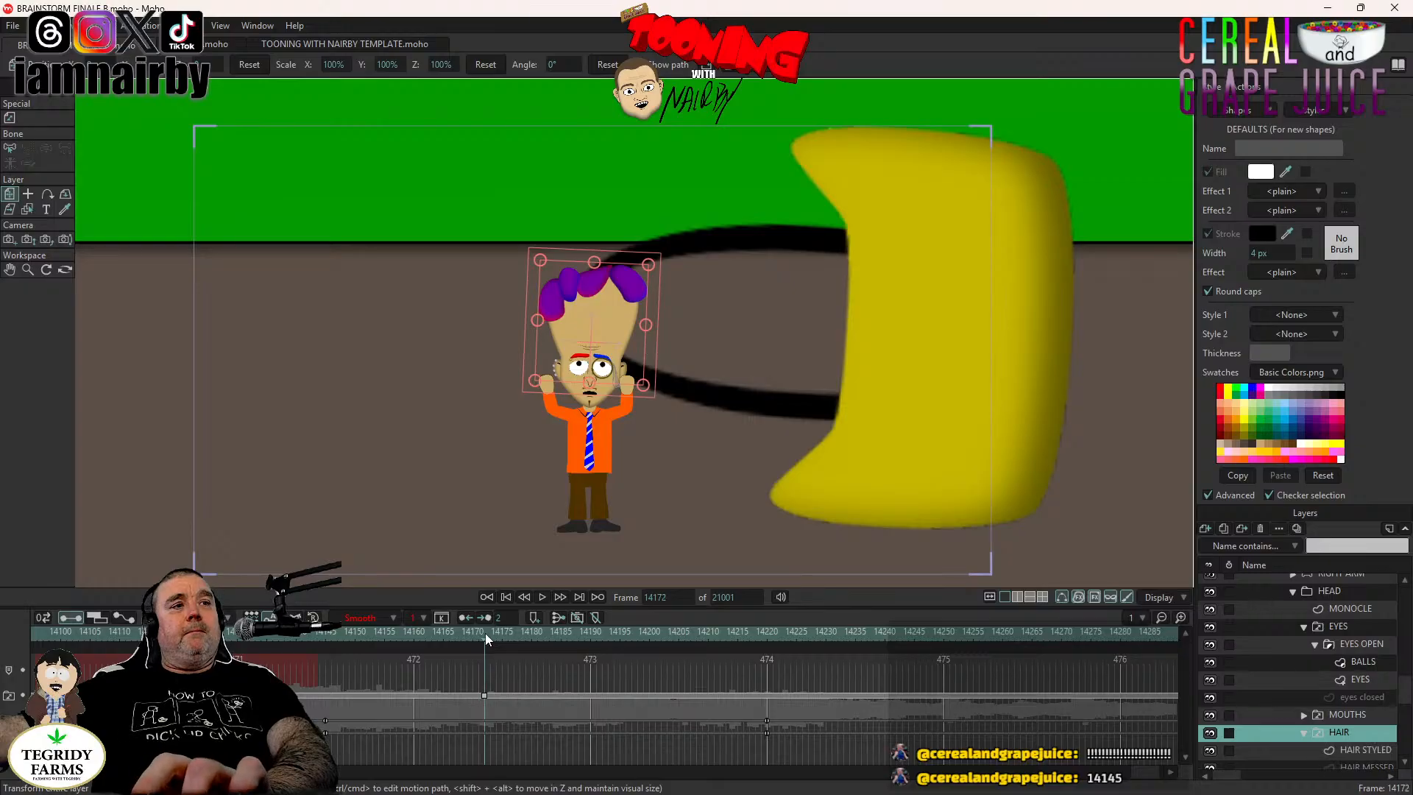
pyautogui.press('Left')
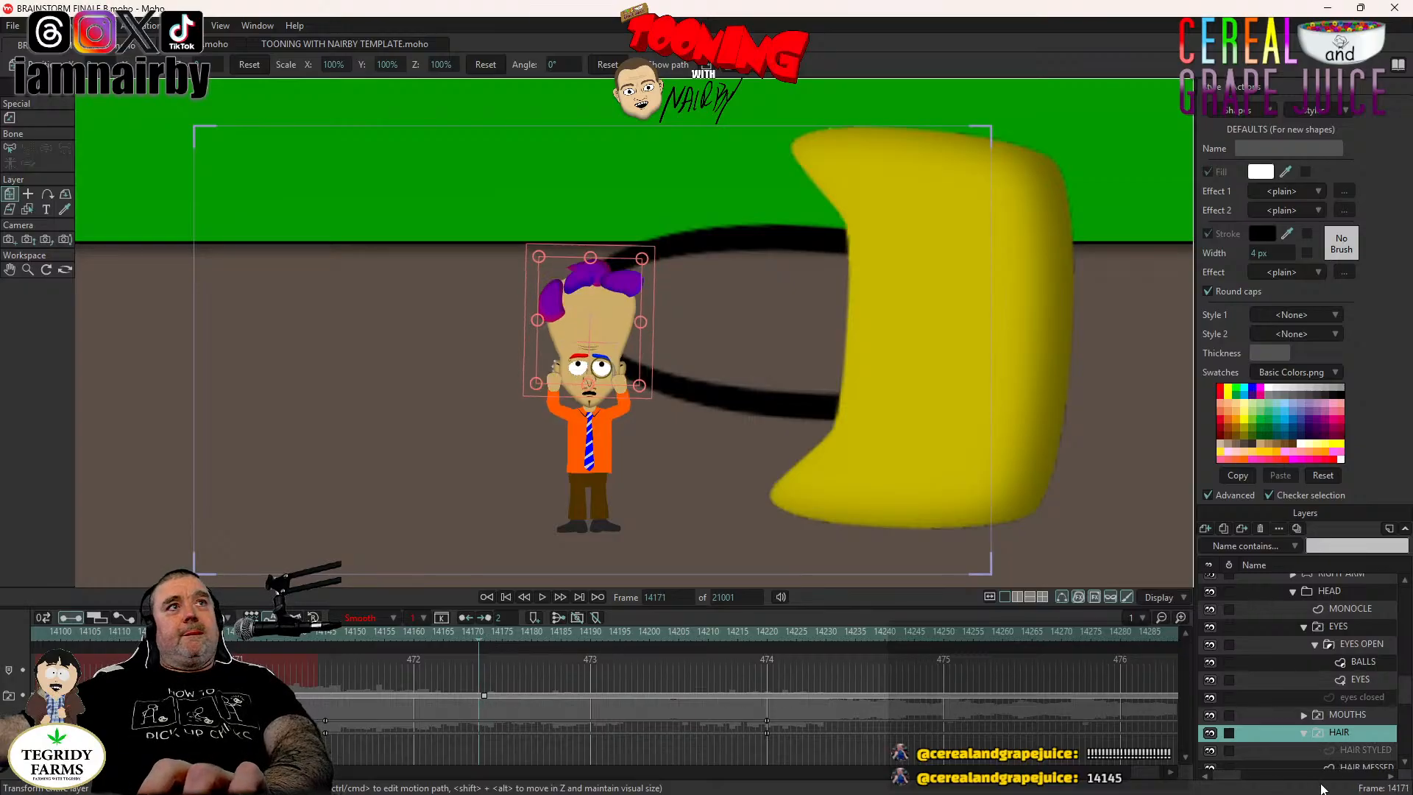
pyautogui.press('Right')
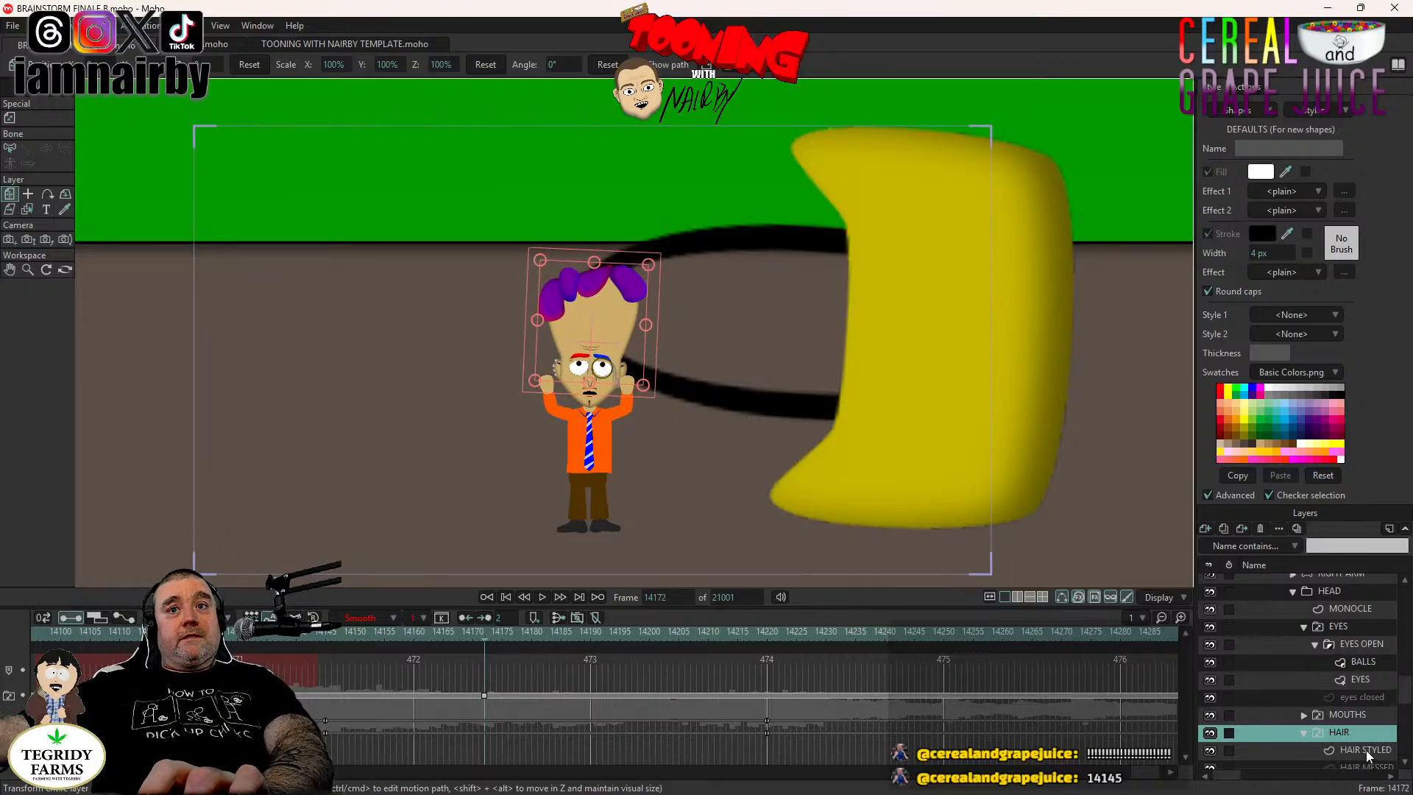
pyautogui.click(1365, 749)
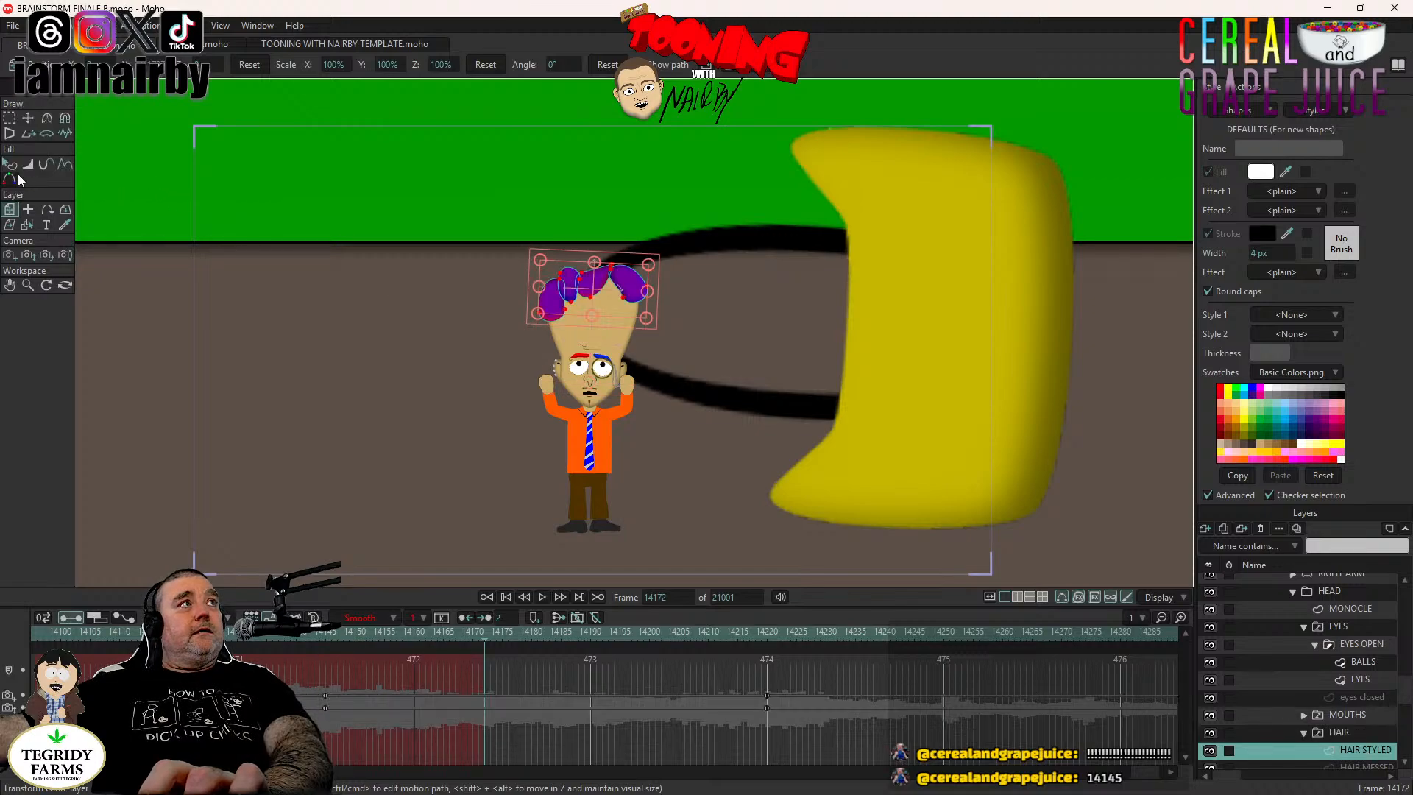
pyautogui.scroll(2, 738, 320)
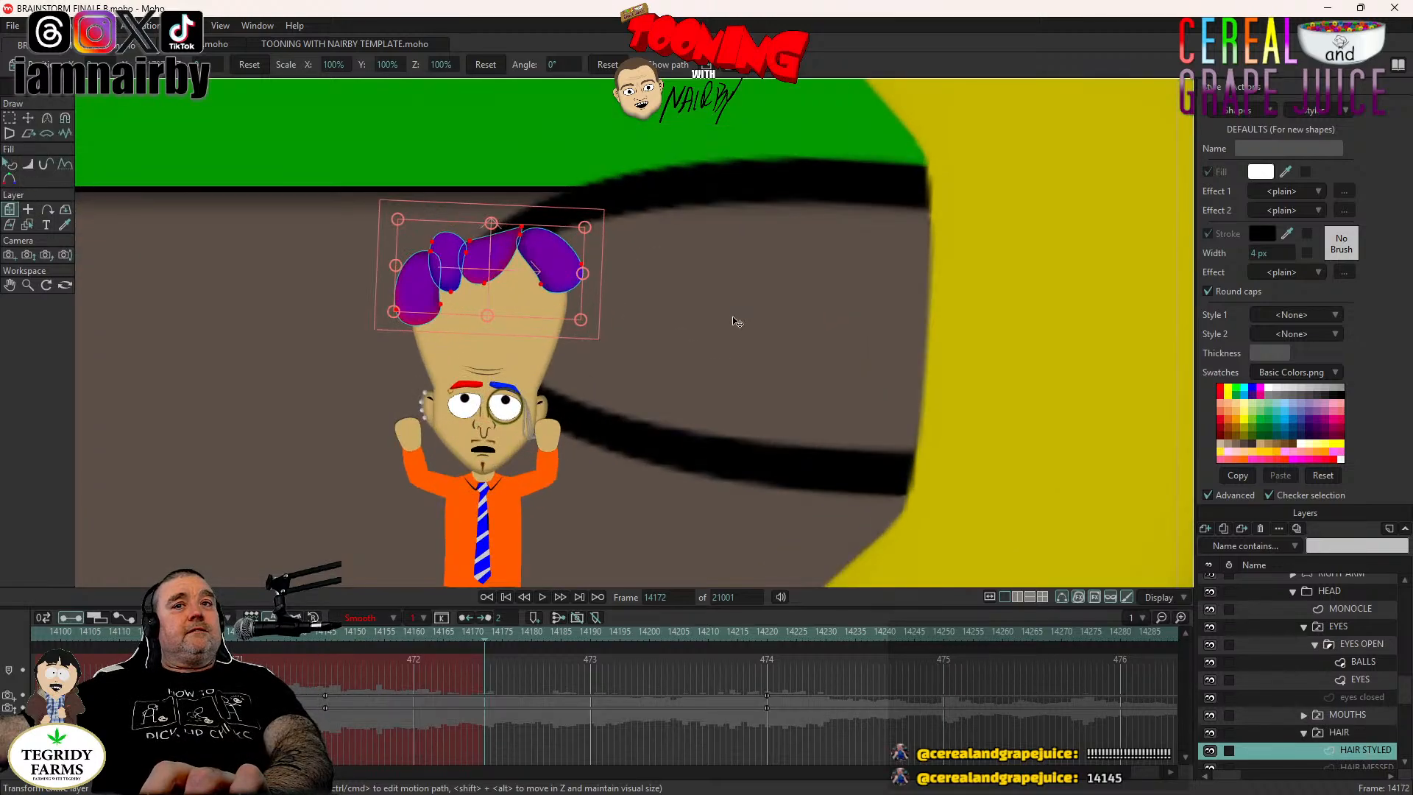
pyautogui.click(585, 228)
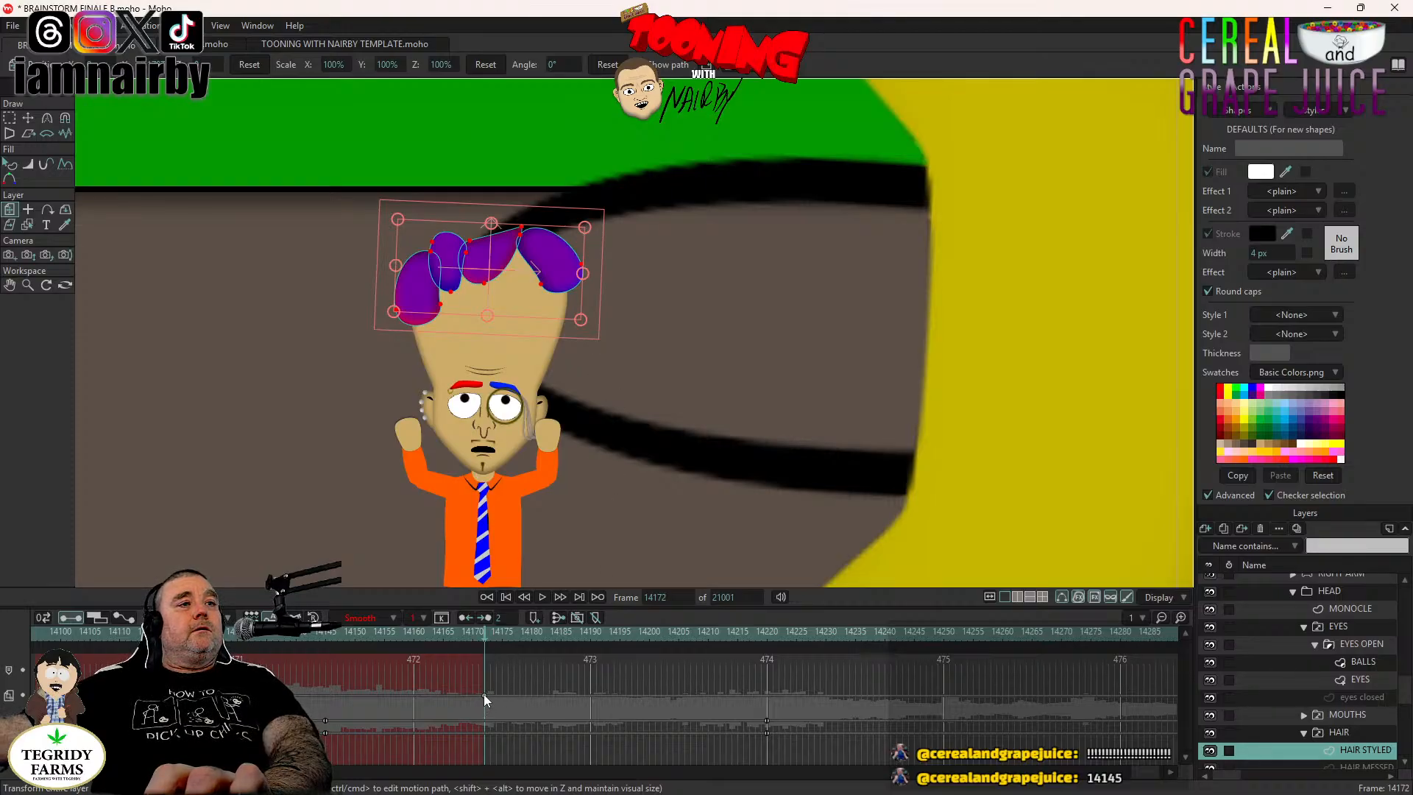
pyautogui.moveTo(483, 694); pyautogui.dragTo(481, 694)
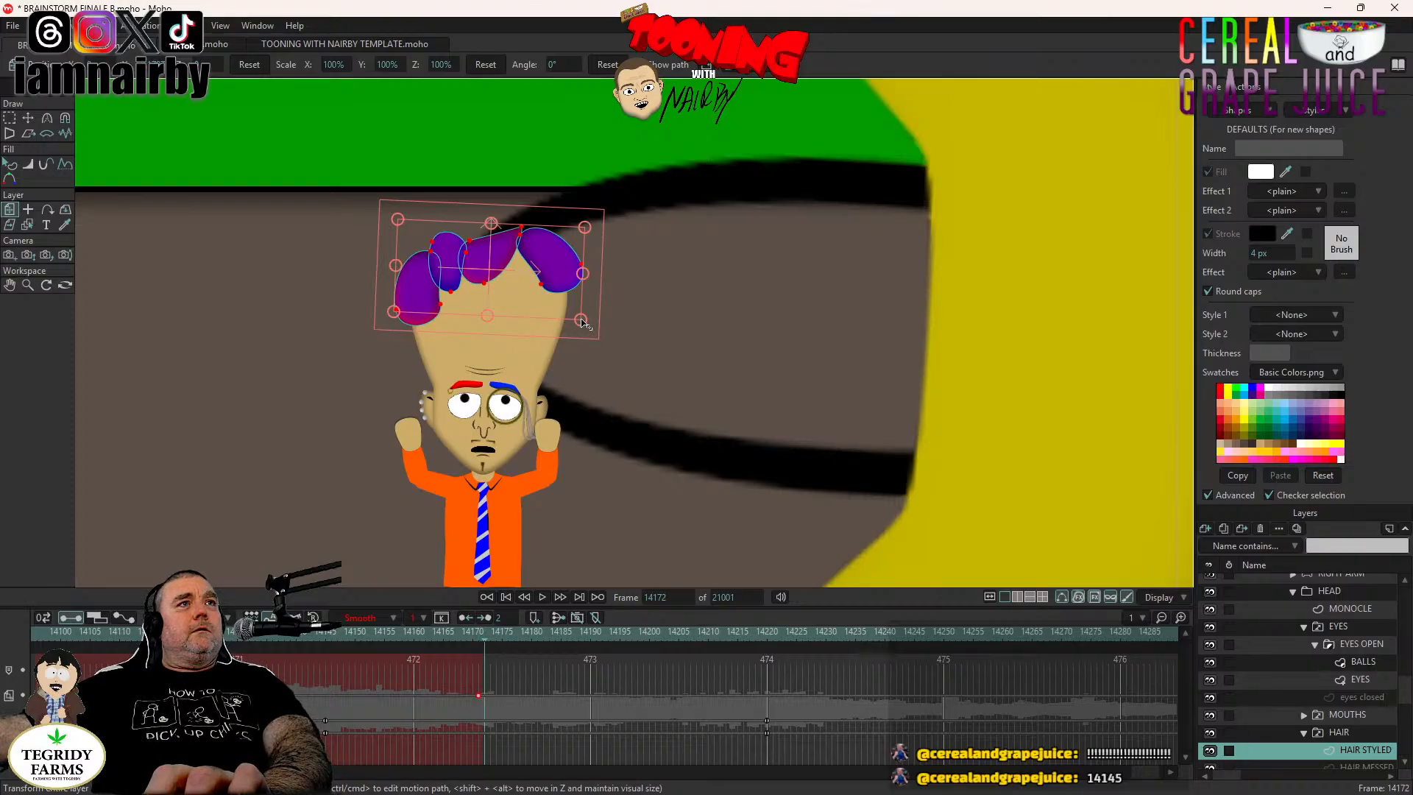
# Scale the styled hair down to 71.8% at frame 14172 and paste the full-size key at frame 14190.
pyautogui.moveTo(581, 322)
pyautogui.mouseDown()
pyautogui.moveTo(587, 333)
pyautogui.moveTo(575, 302)
pyautogui.mouseUp()
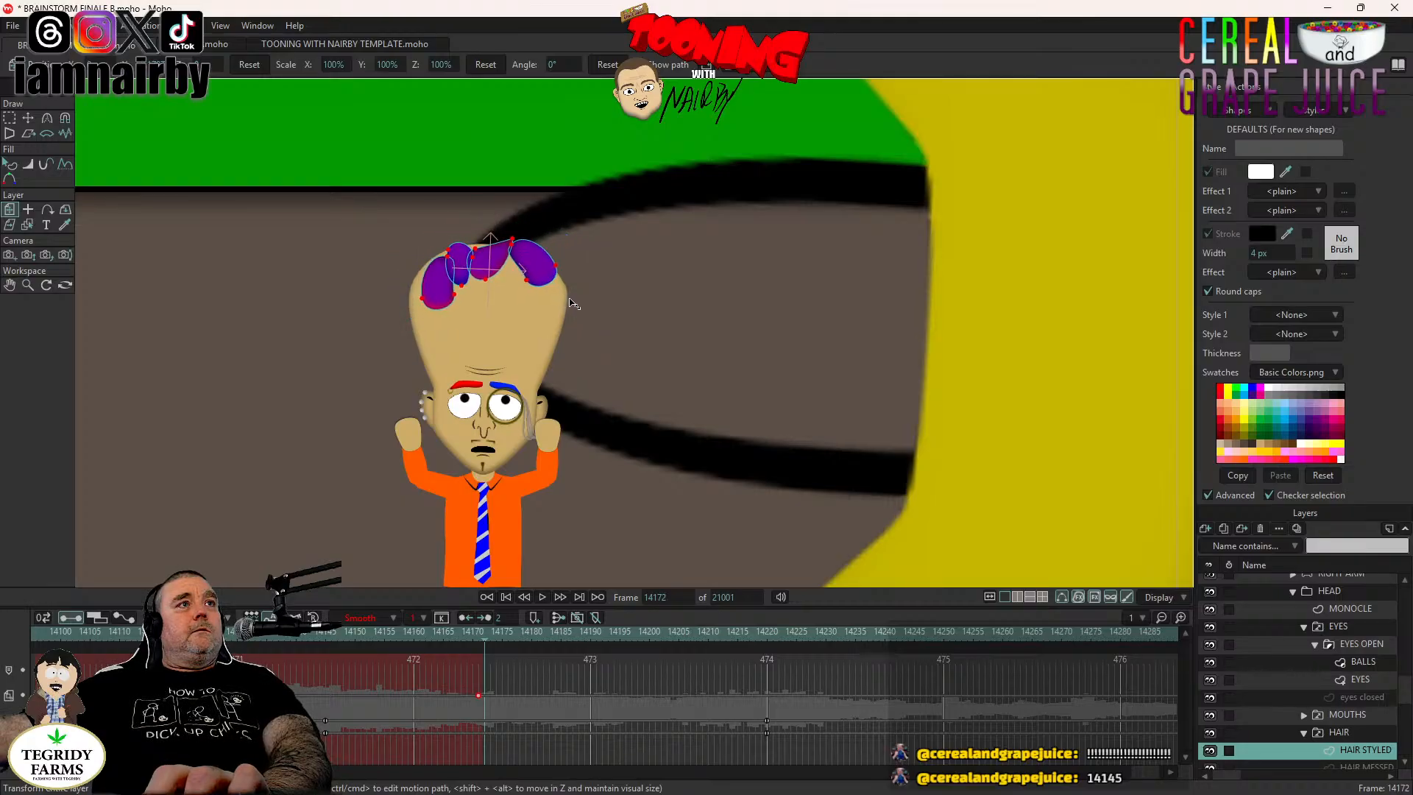
pyautogui.moveTo(570, 299); pyautogui.dragTo(570, 300)
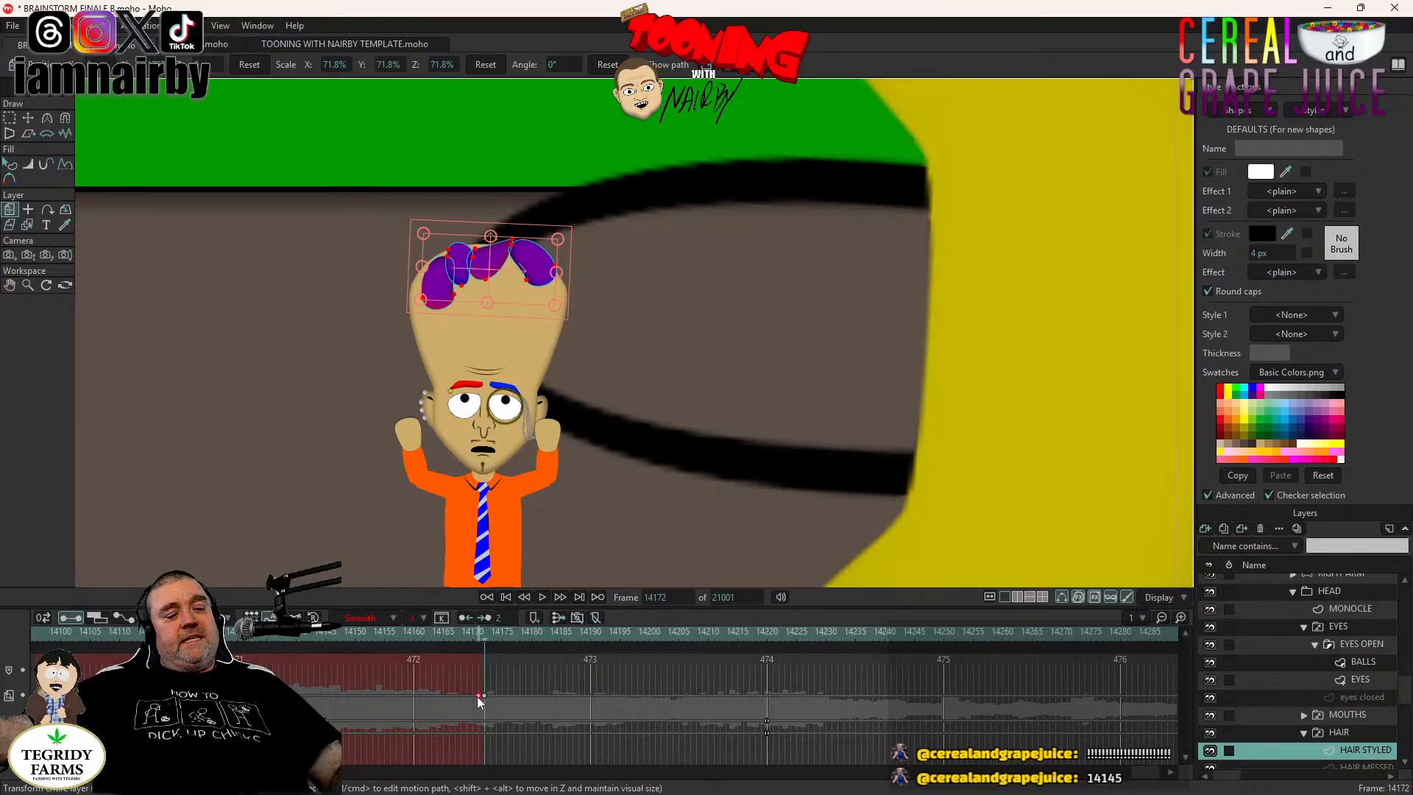
pyautogui.click(590, 632)
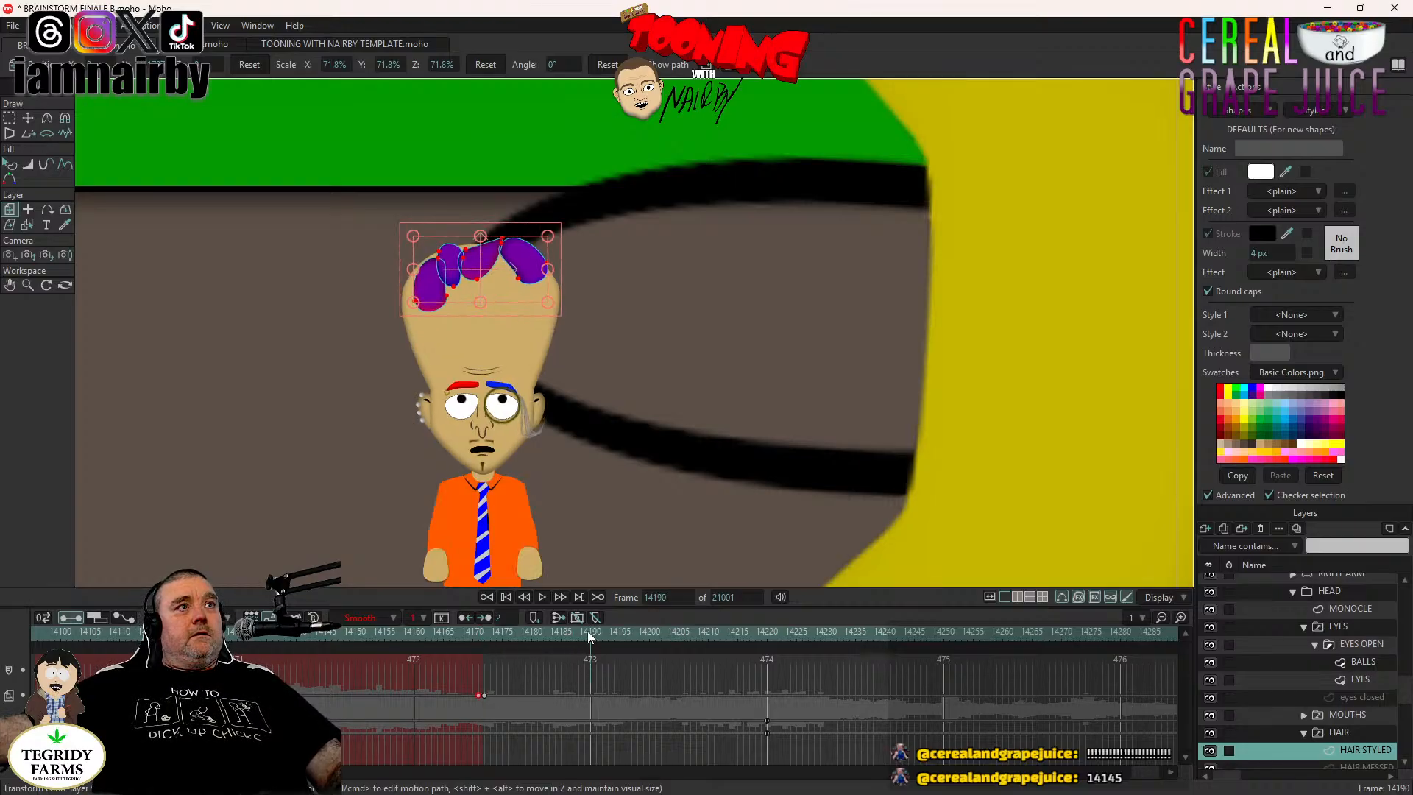
pyautogui.hotkey('ctrl', 'v')
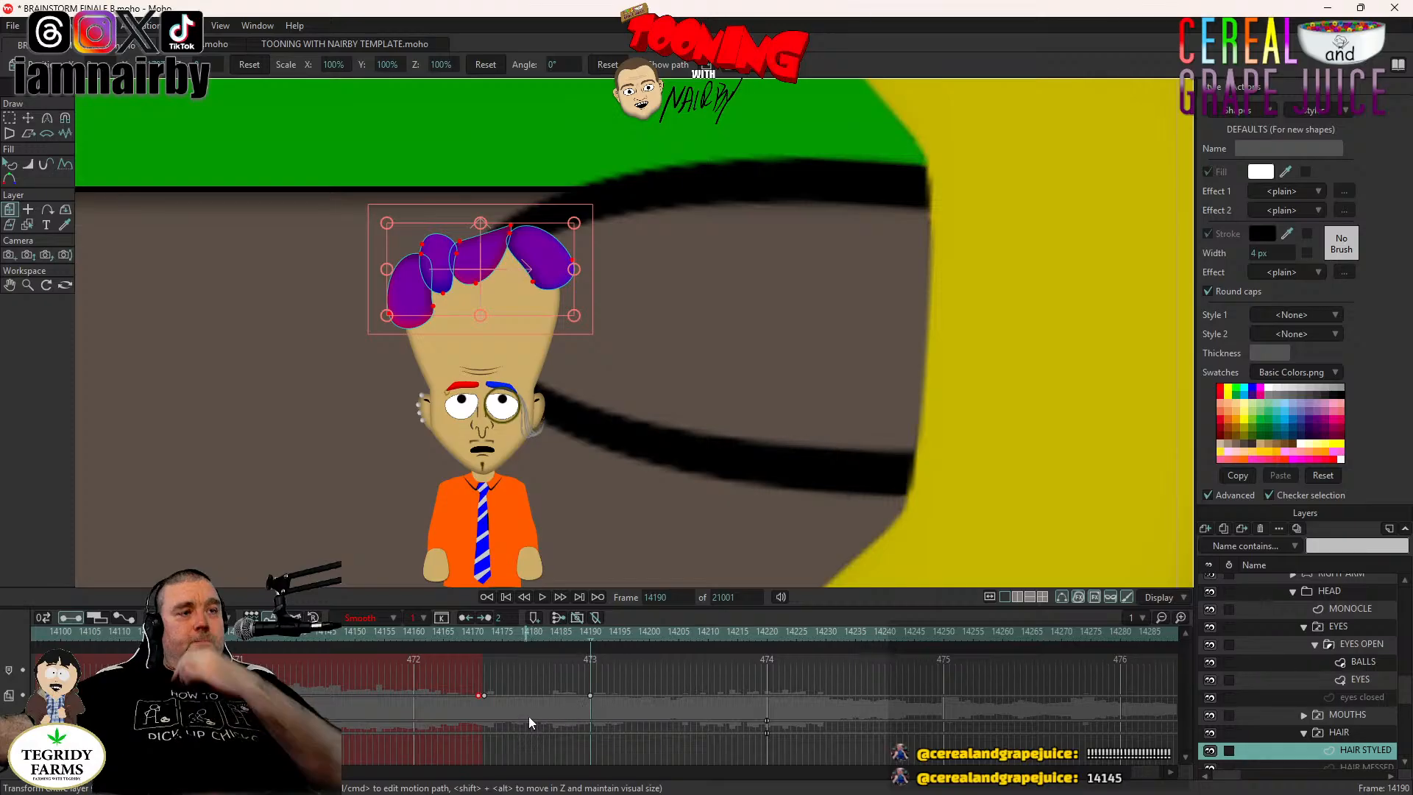
# Set the styled hair's frame 14172 key to Bounce interpolation and move the full-size end key to frame 14205.
pyautogui.rightClick(484, 697)
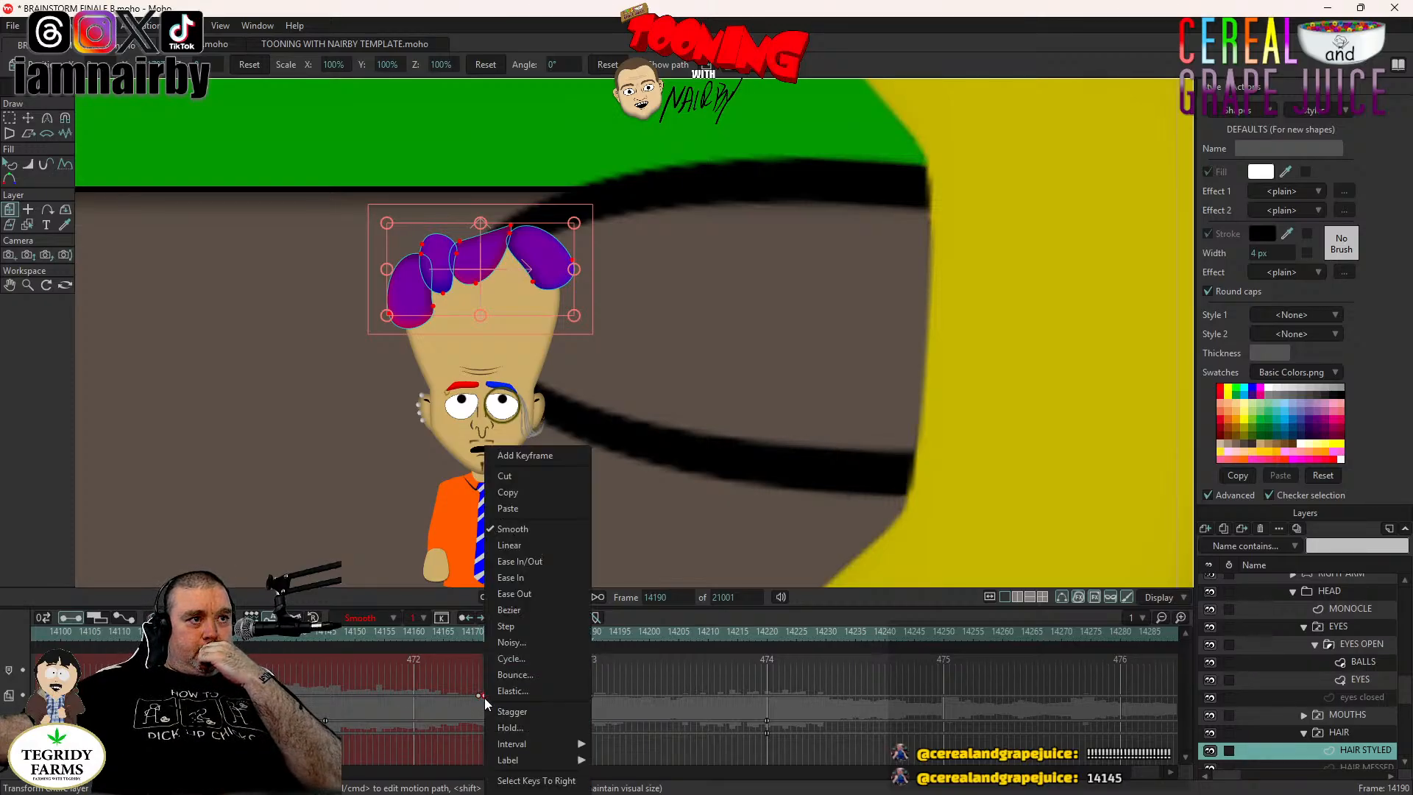
pyautogui.click(532, 675)
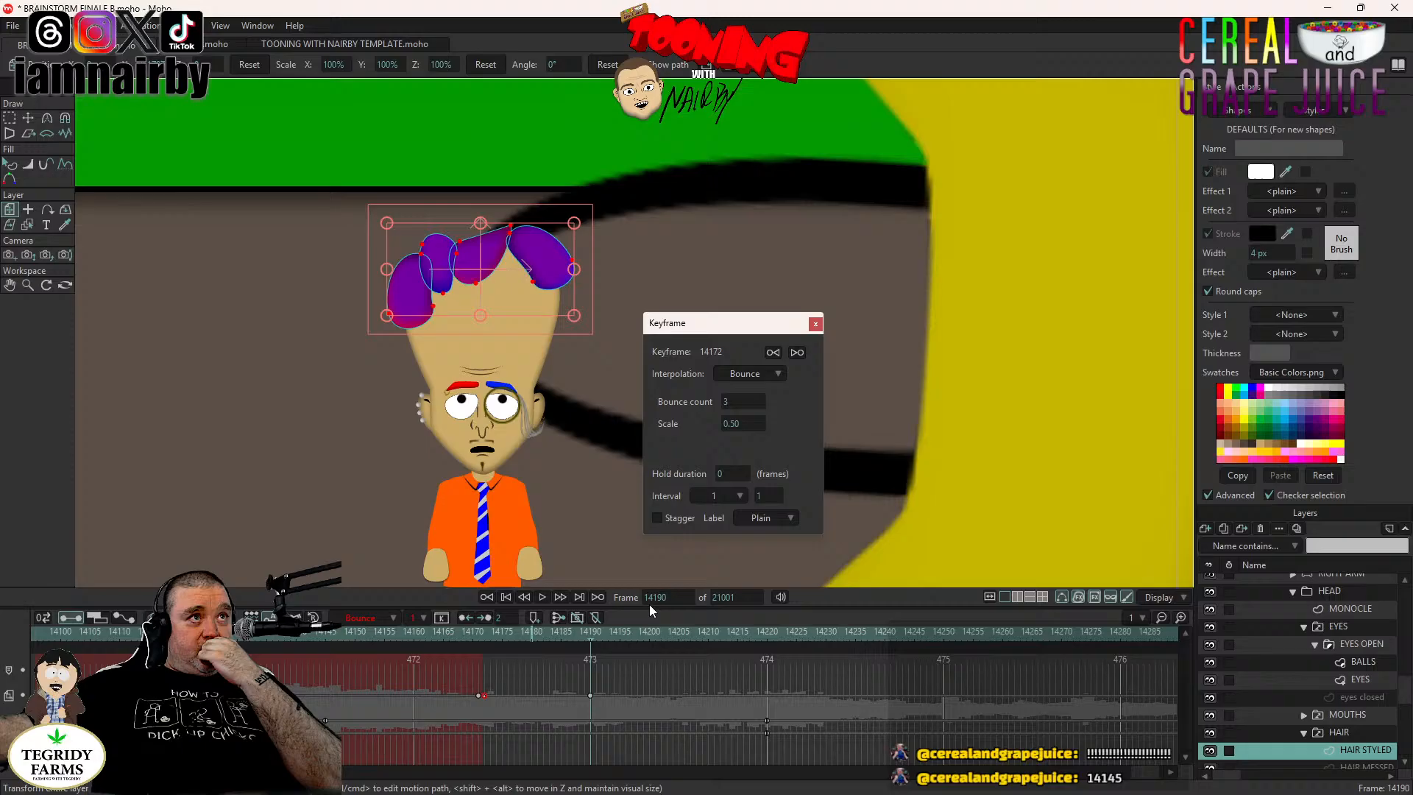
pyautogui.click(816, 325)
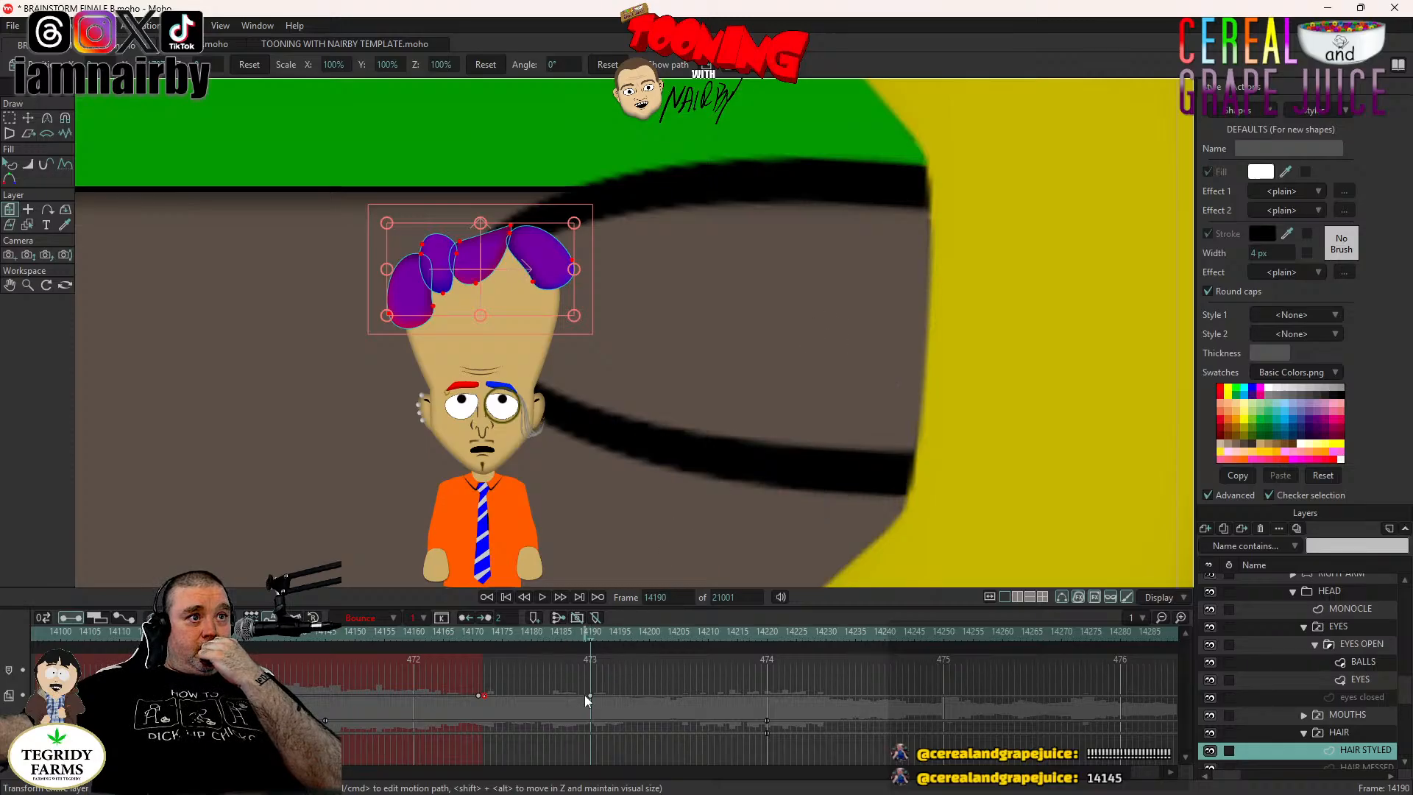
pyautogui.moveTo(588, 696); pyautogui.dragTo(677, 696)
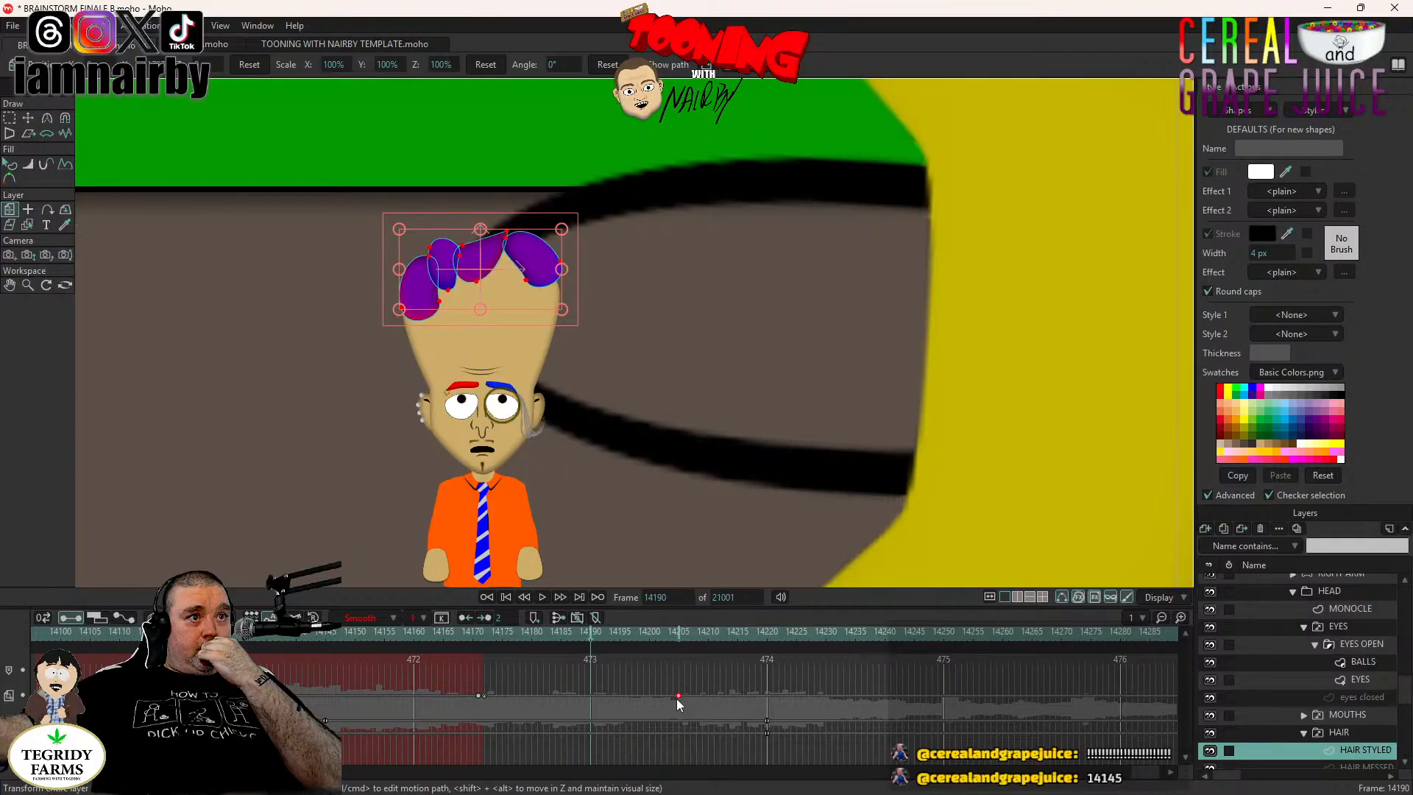
# Play back the shot, replaying it from frame 14146 with the HAIR group selected to review the styled hair's growth.
pyautogui.click(543, 597)
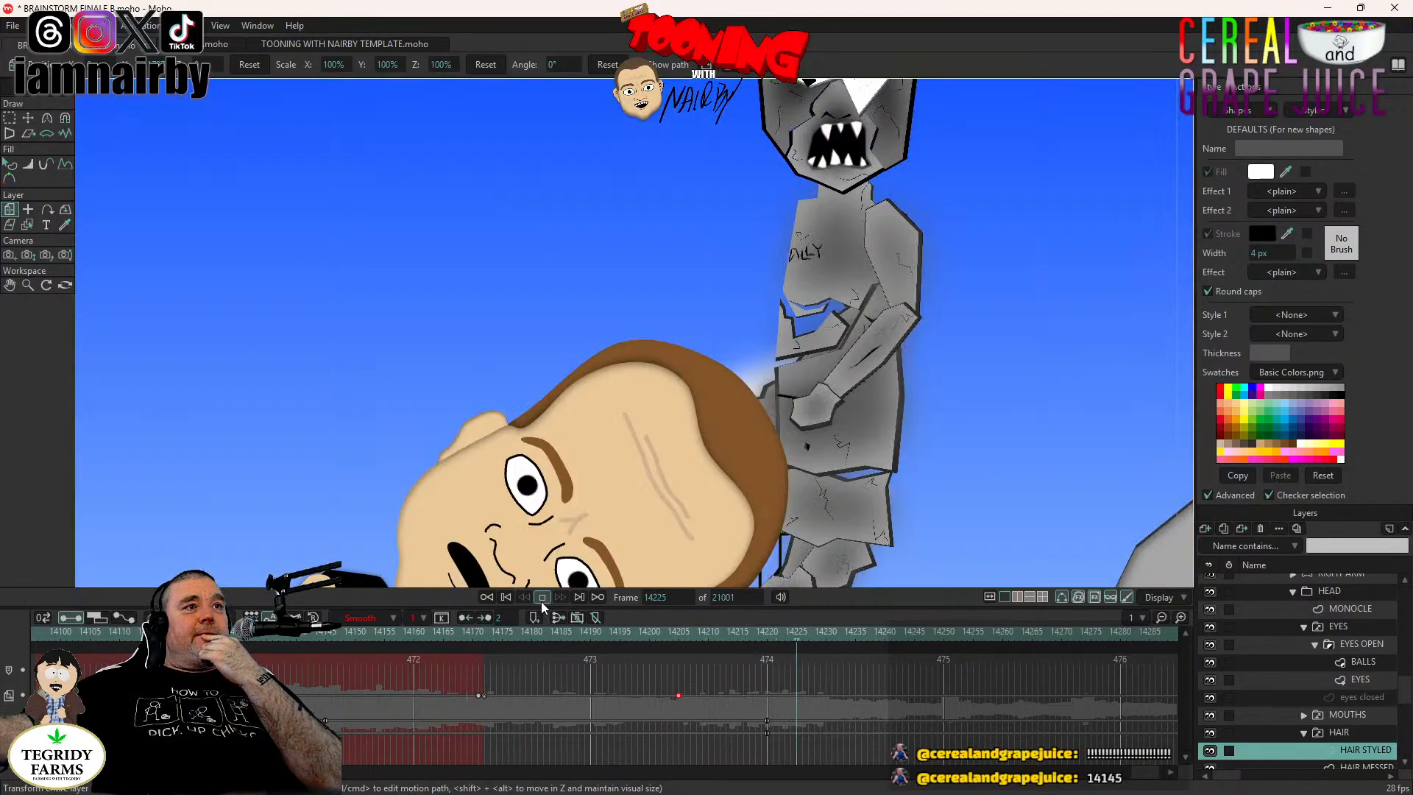
pyautogui.click(333, 634)
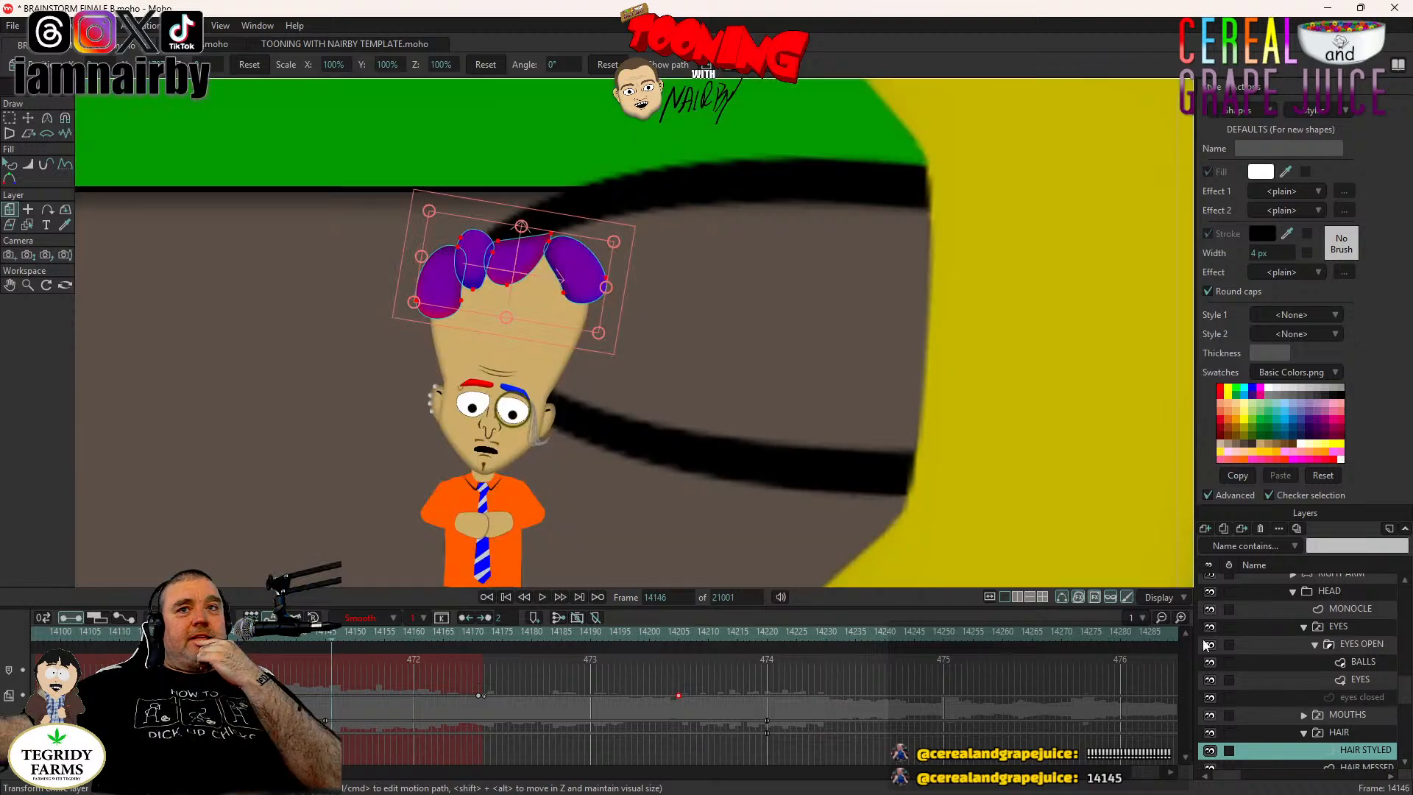
pyautogui.scroll(2, 1301, 666)
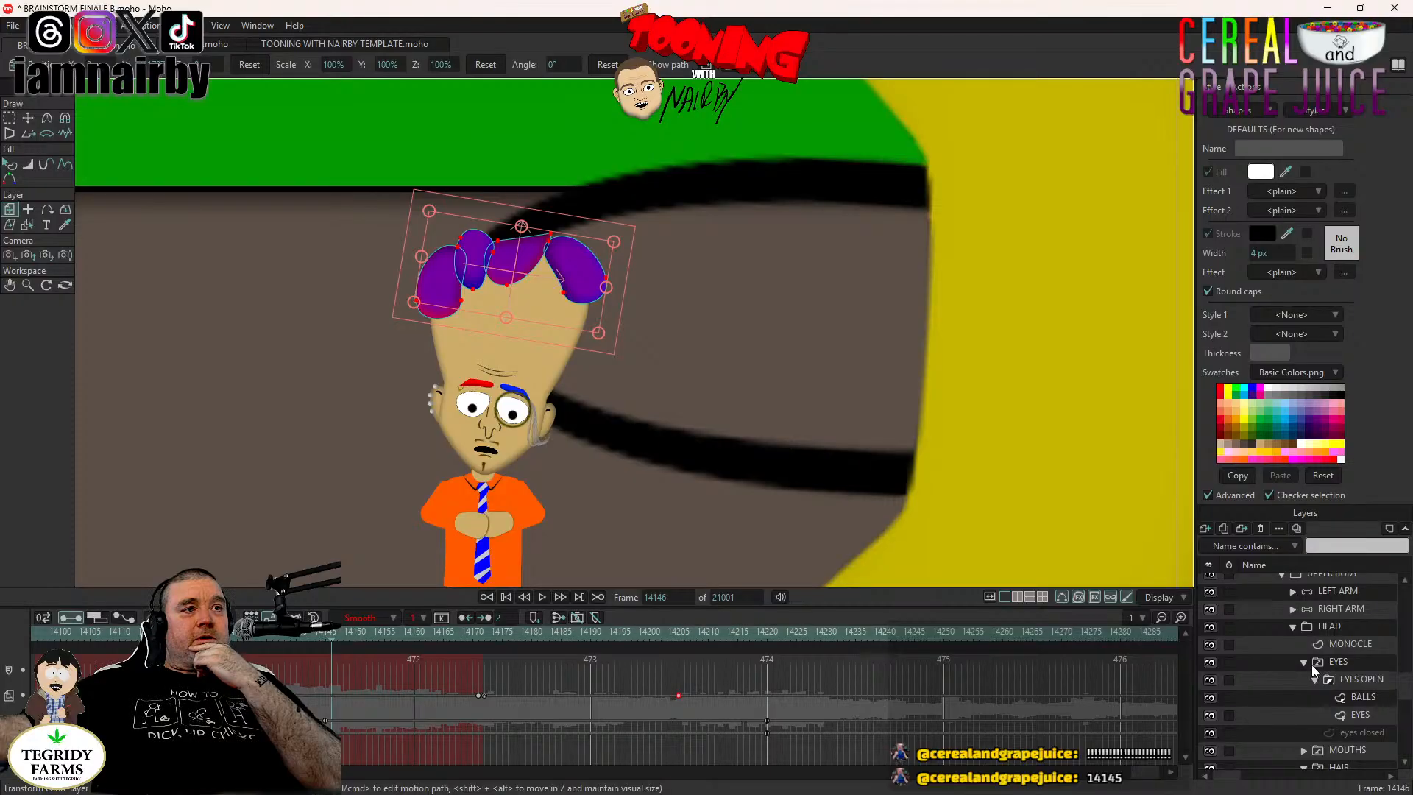
pyautogui.scroll(-2, 1350, 754)
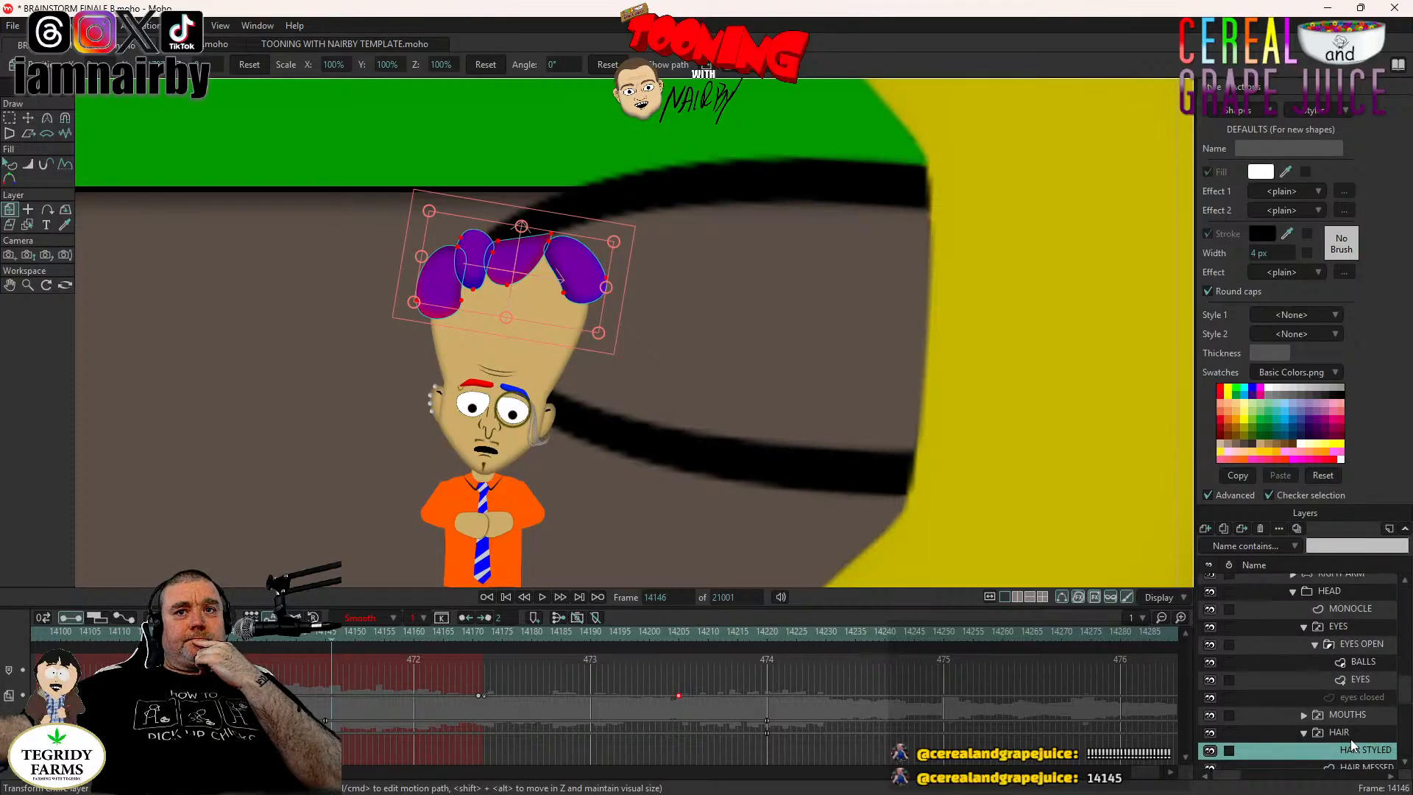
pyautogui.click(1348, 734)
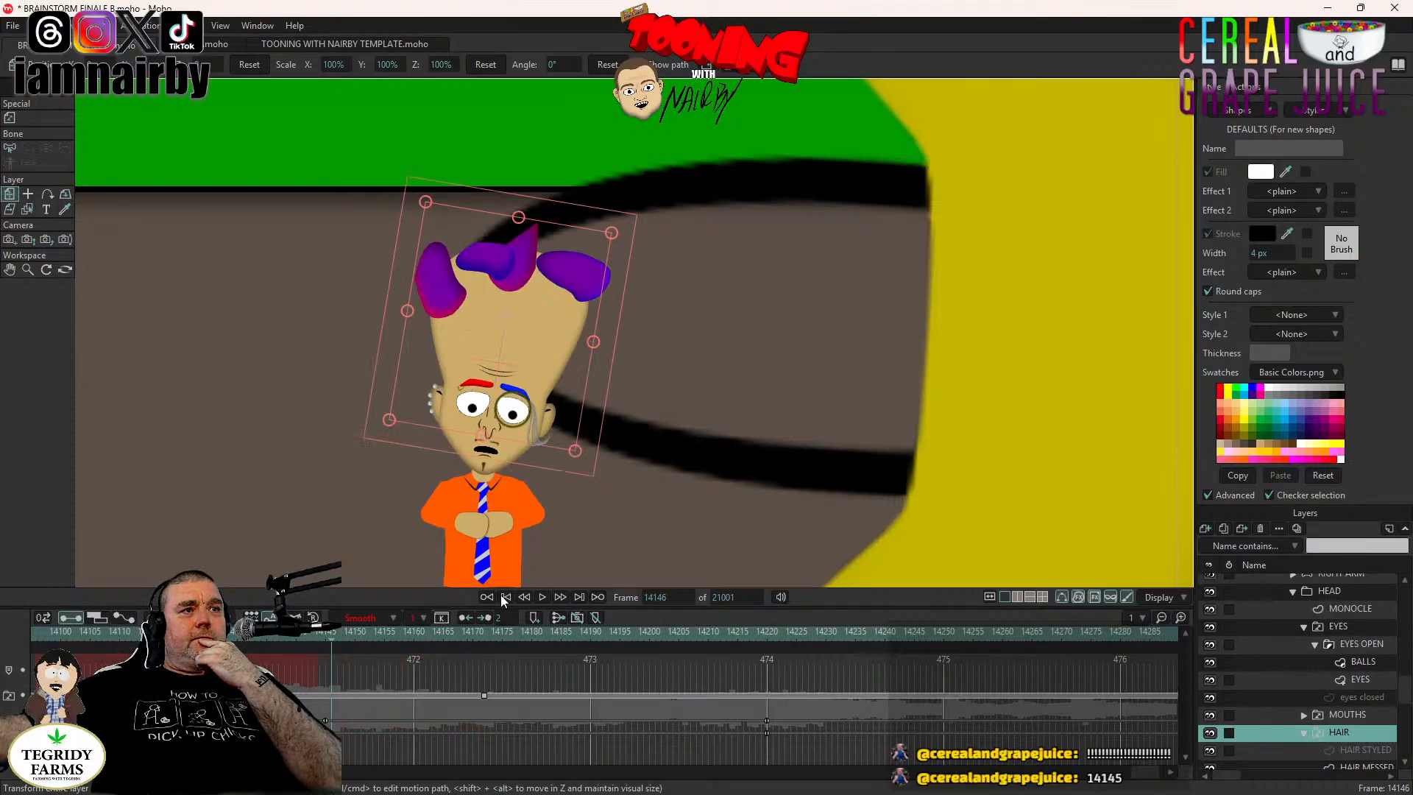
pyautogui.click(541, 598)
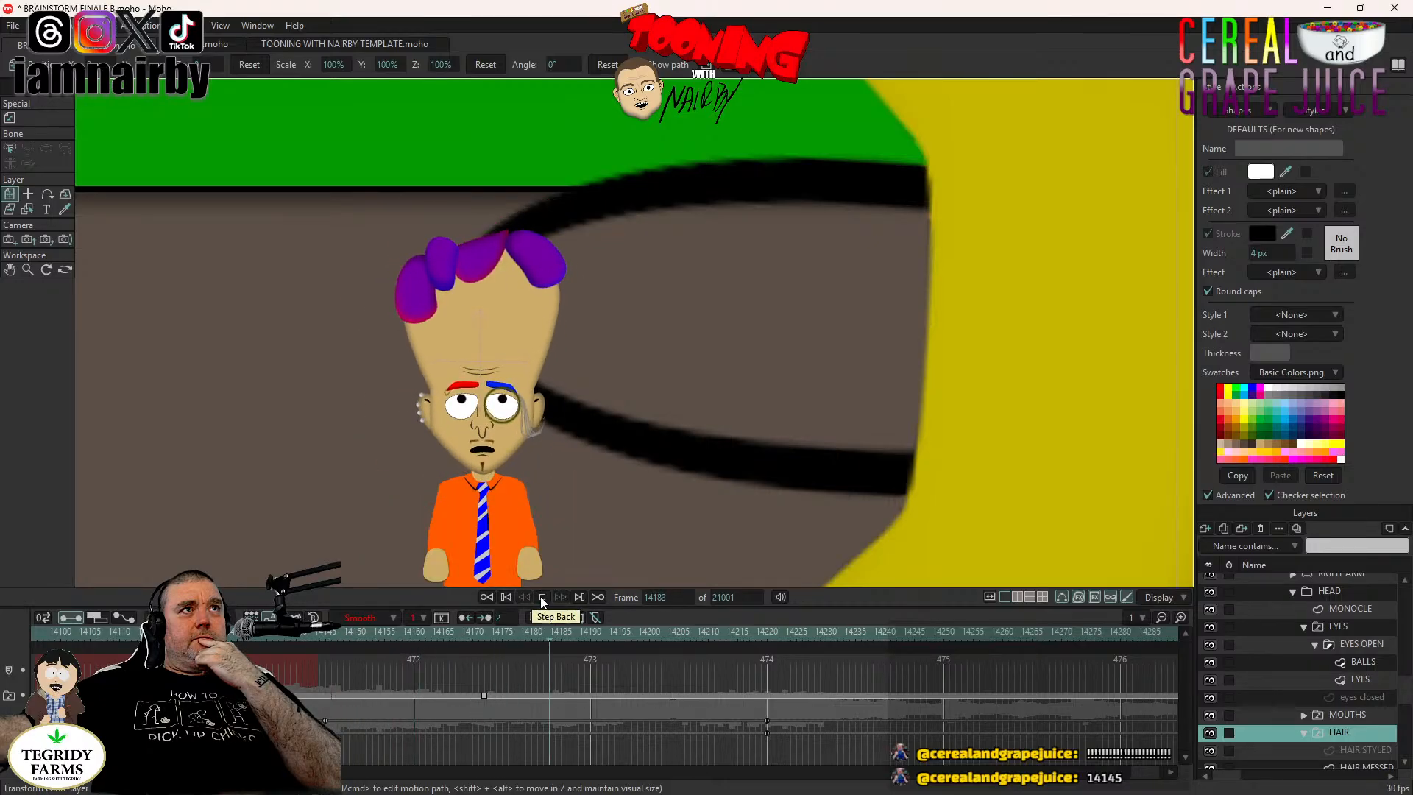
pyautogui.click(541, 598)
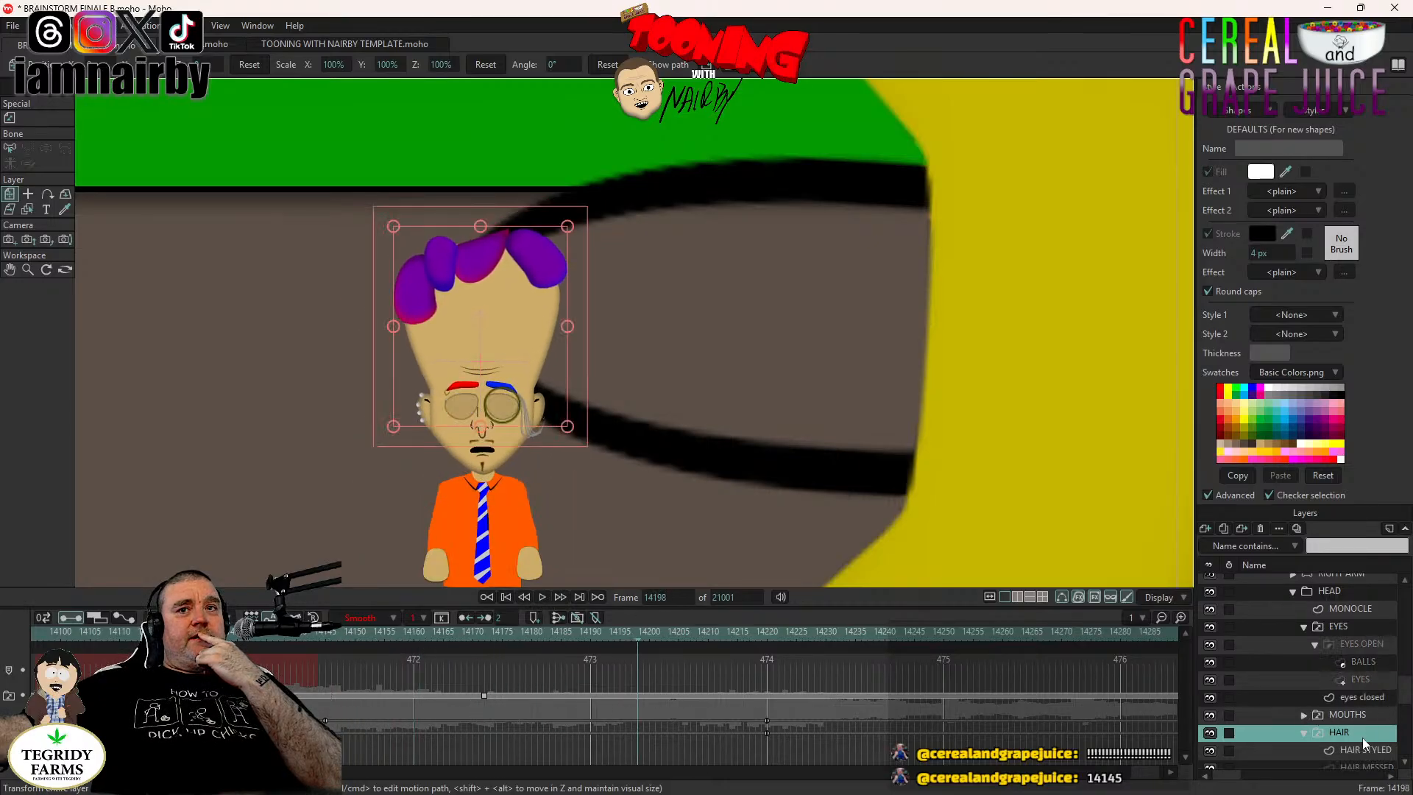
# Move the HAIR STYLED layer's full-size end key to frame 14190 and replay the hair growth from about frame 14171.
pyautogui.scroll(-2, 1362, 739)
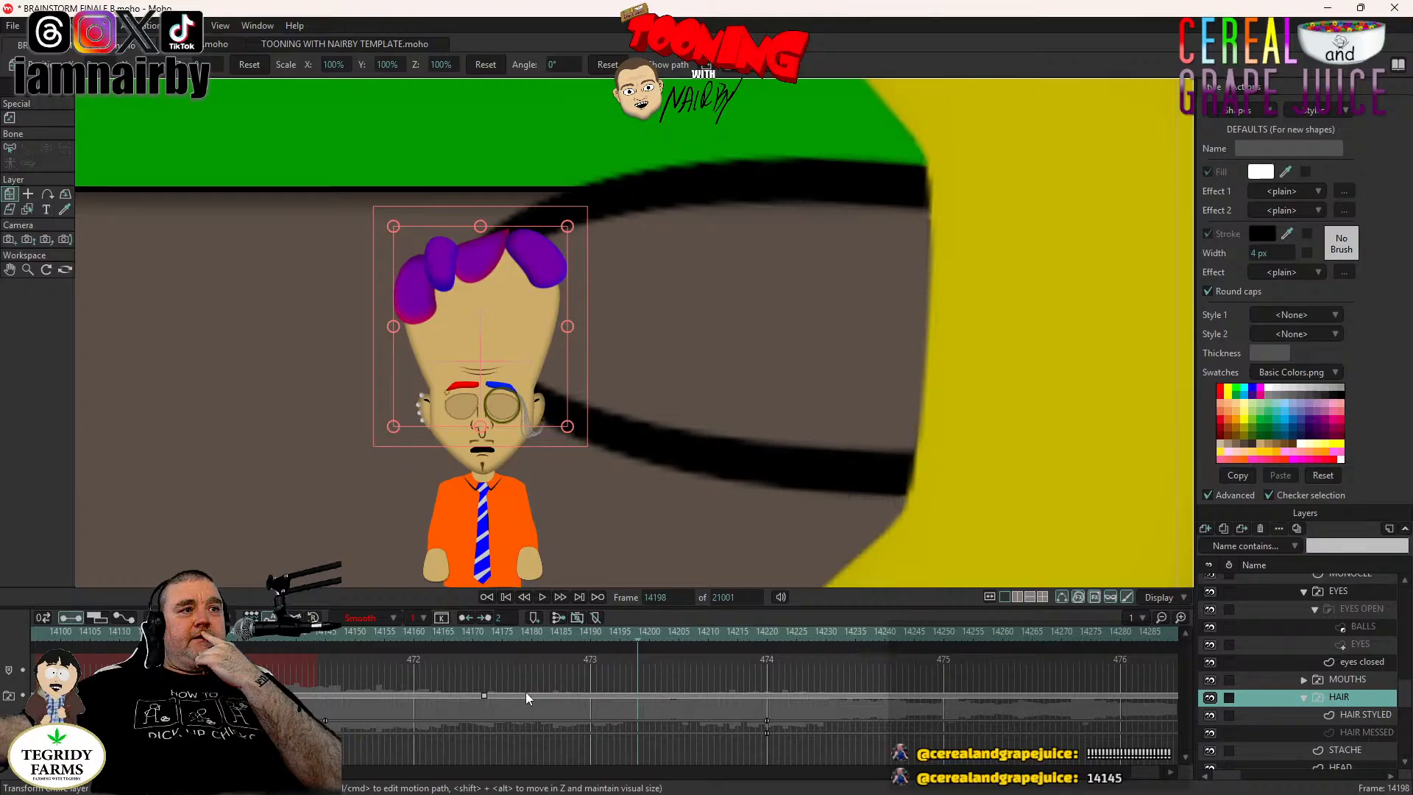
pyautogui.click(1365, 714)
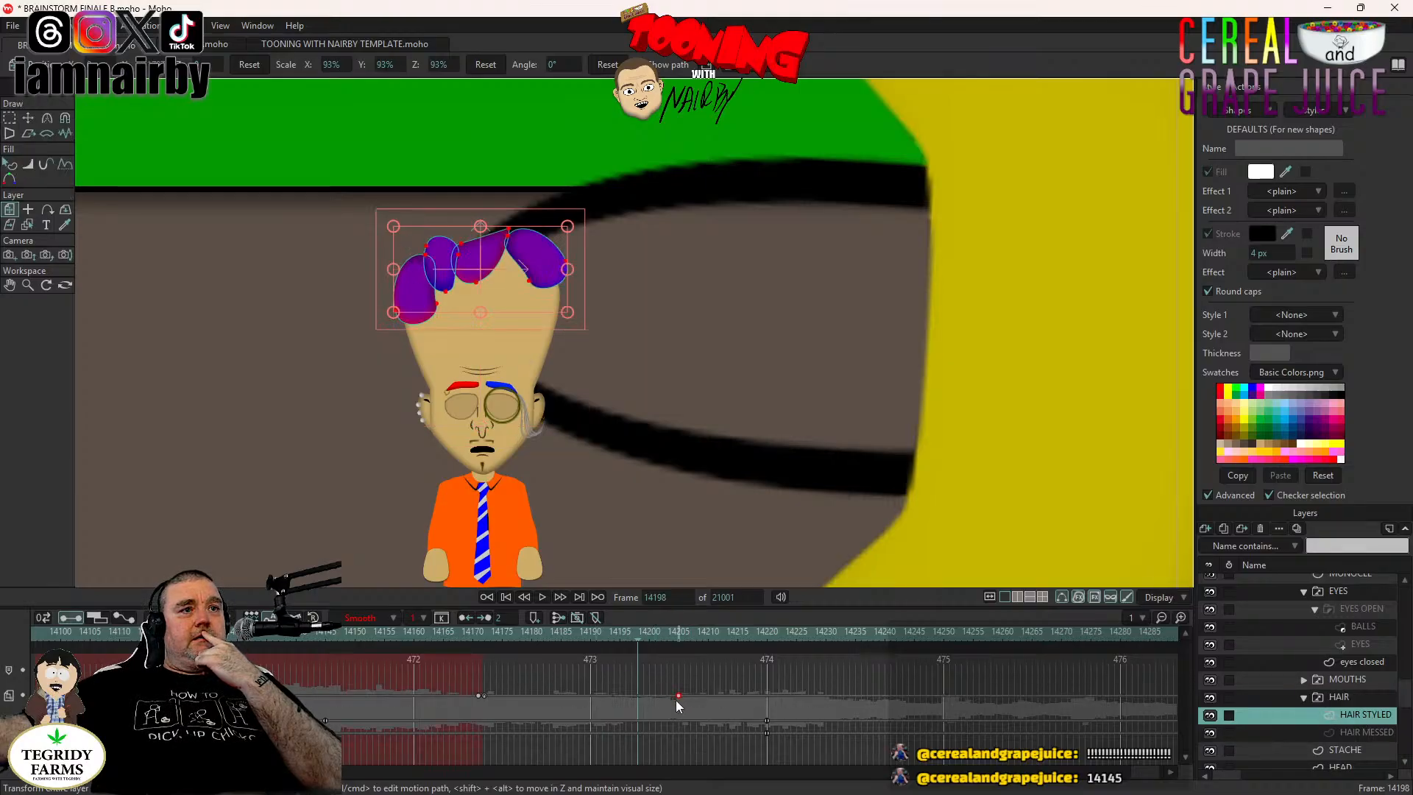
pyautogui.moveTo(677, 696); pyautogui.dragTo(590, 695)
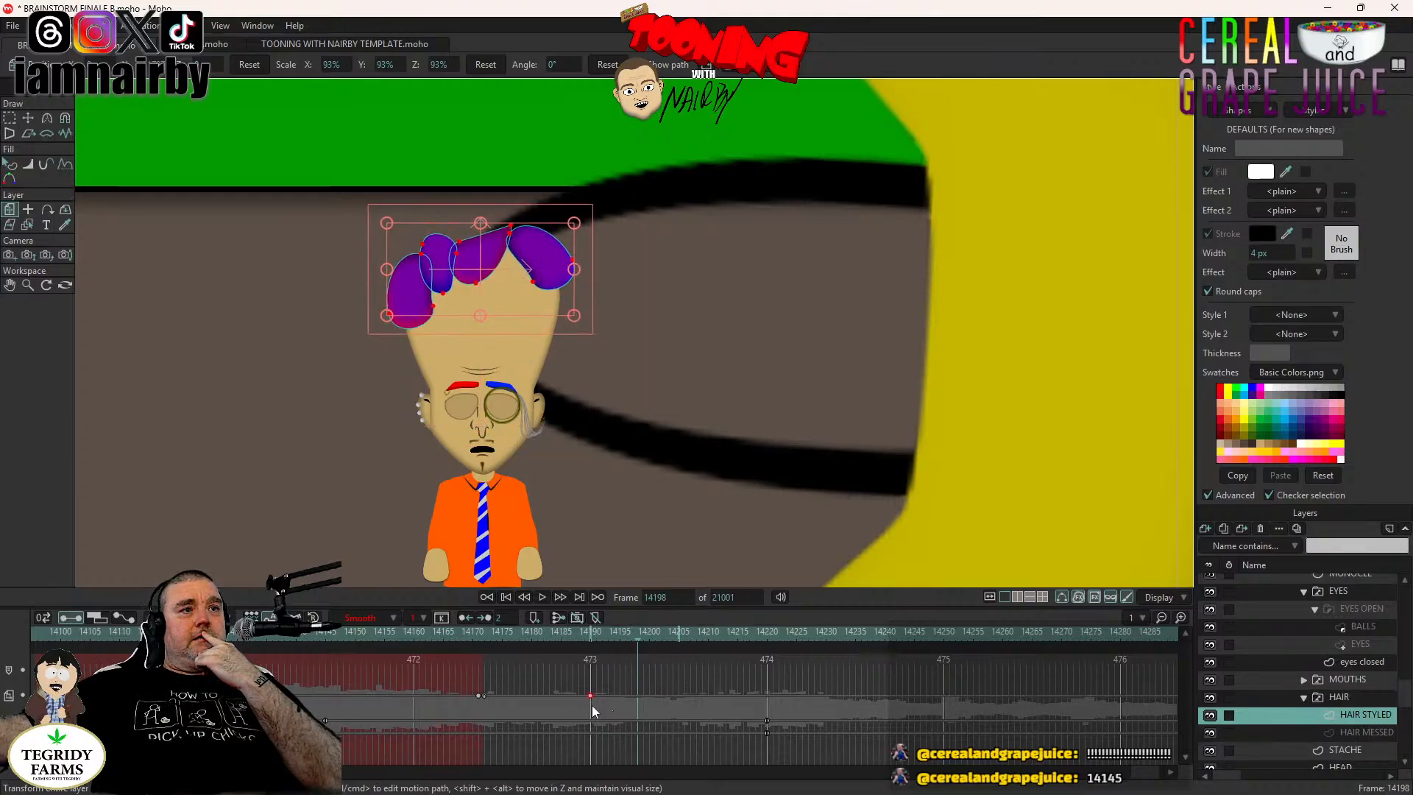
pyautogui.click(480, 632)
pyautogui.click(540, 595)
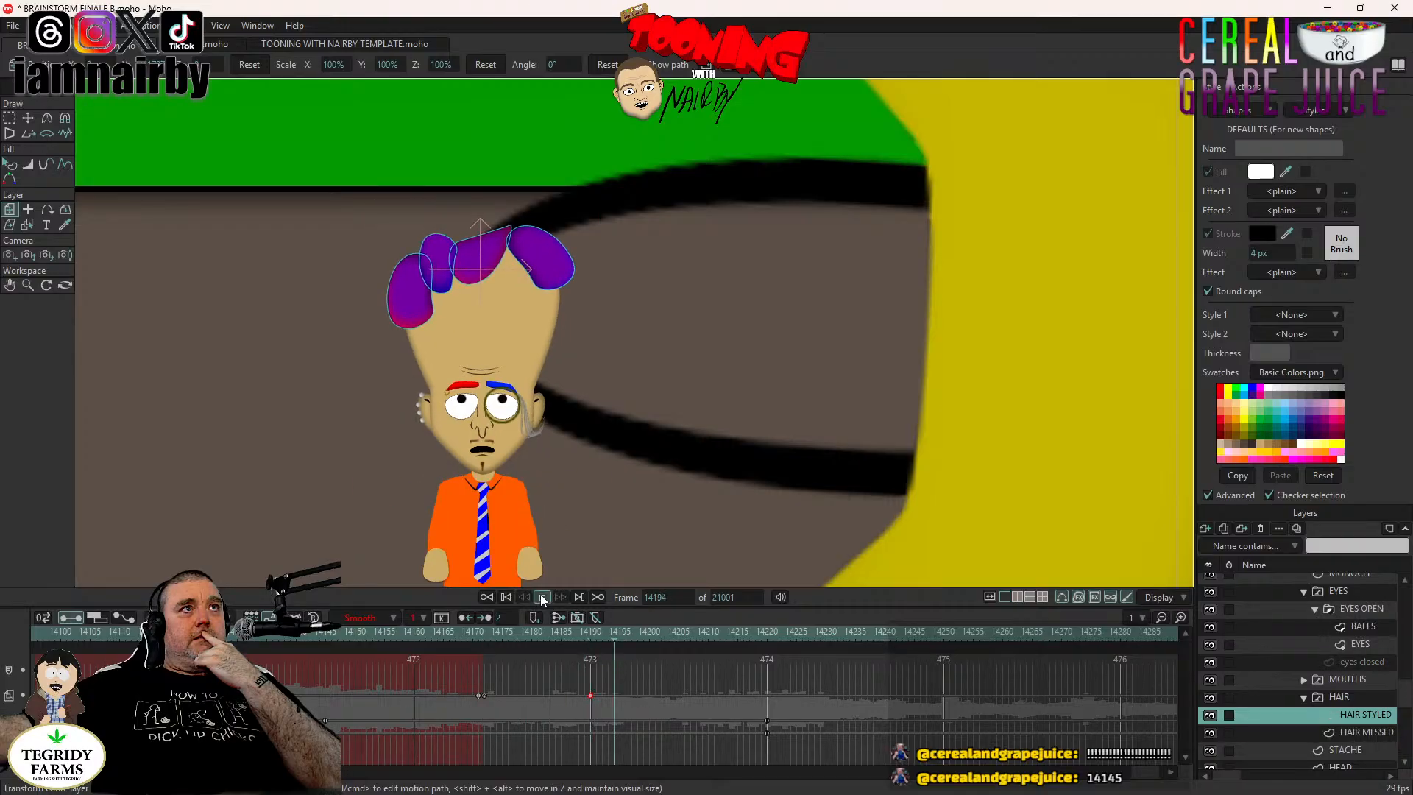
# Try Elastic interpolation on the styled hair's frame 14172 key and play back the growth from there.
pyautogui.rightClick(483, 695)
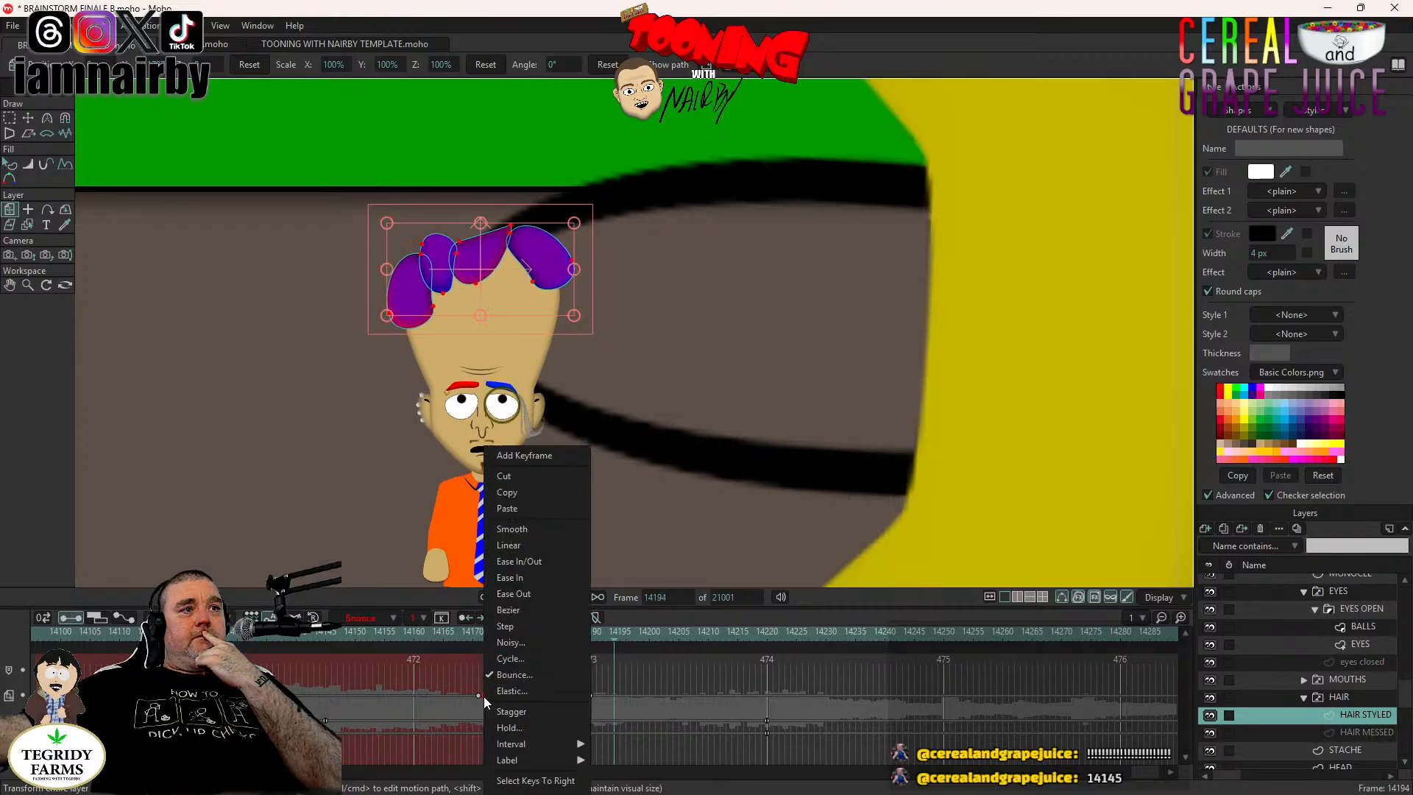
pyautogui.click(814, 325)
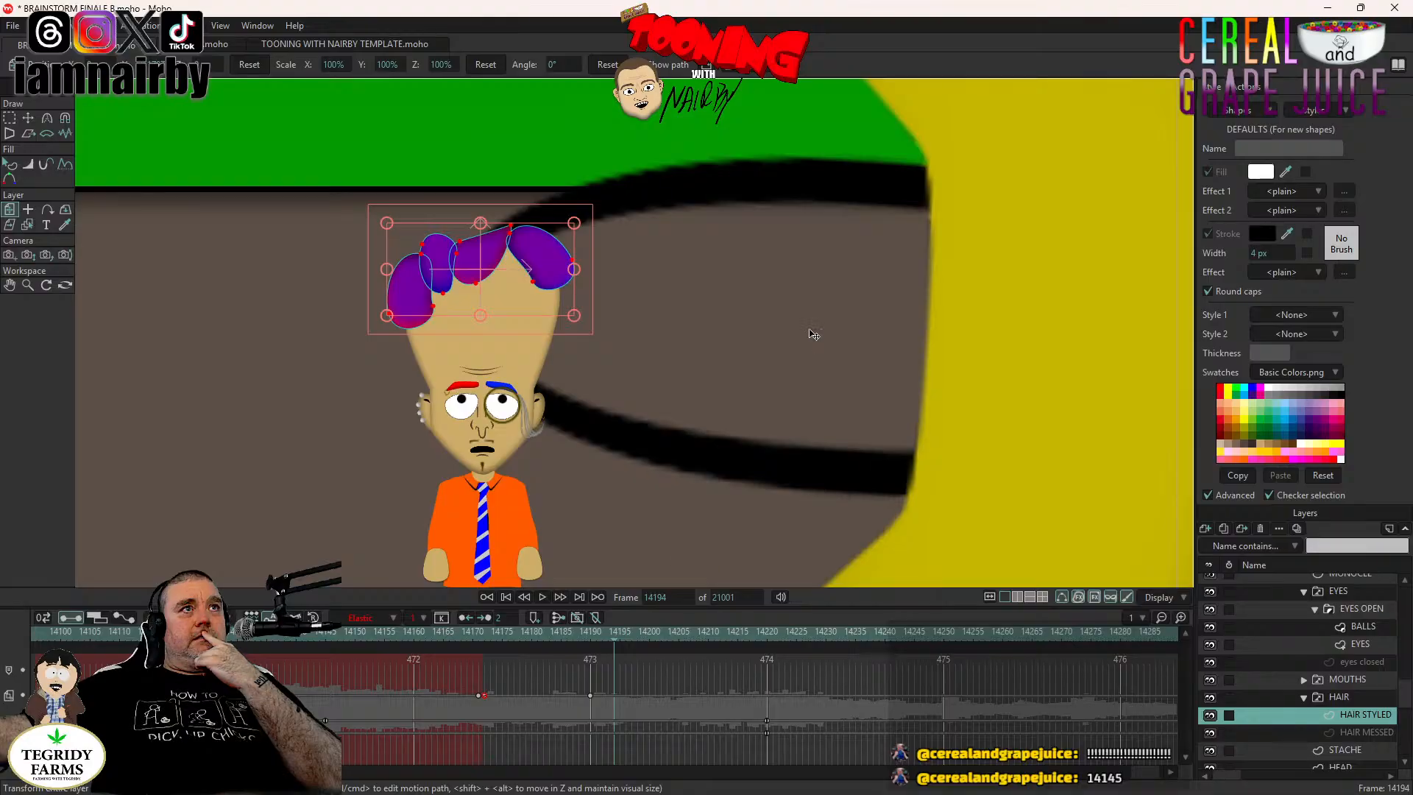
pyautogui.click(484, 631)
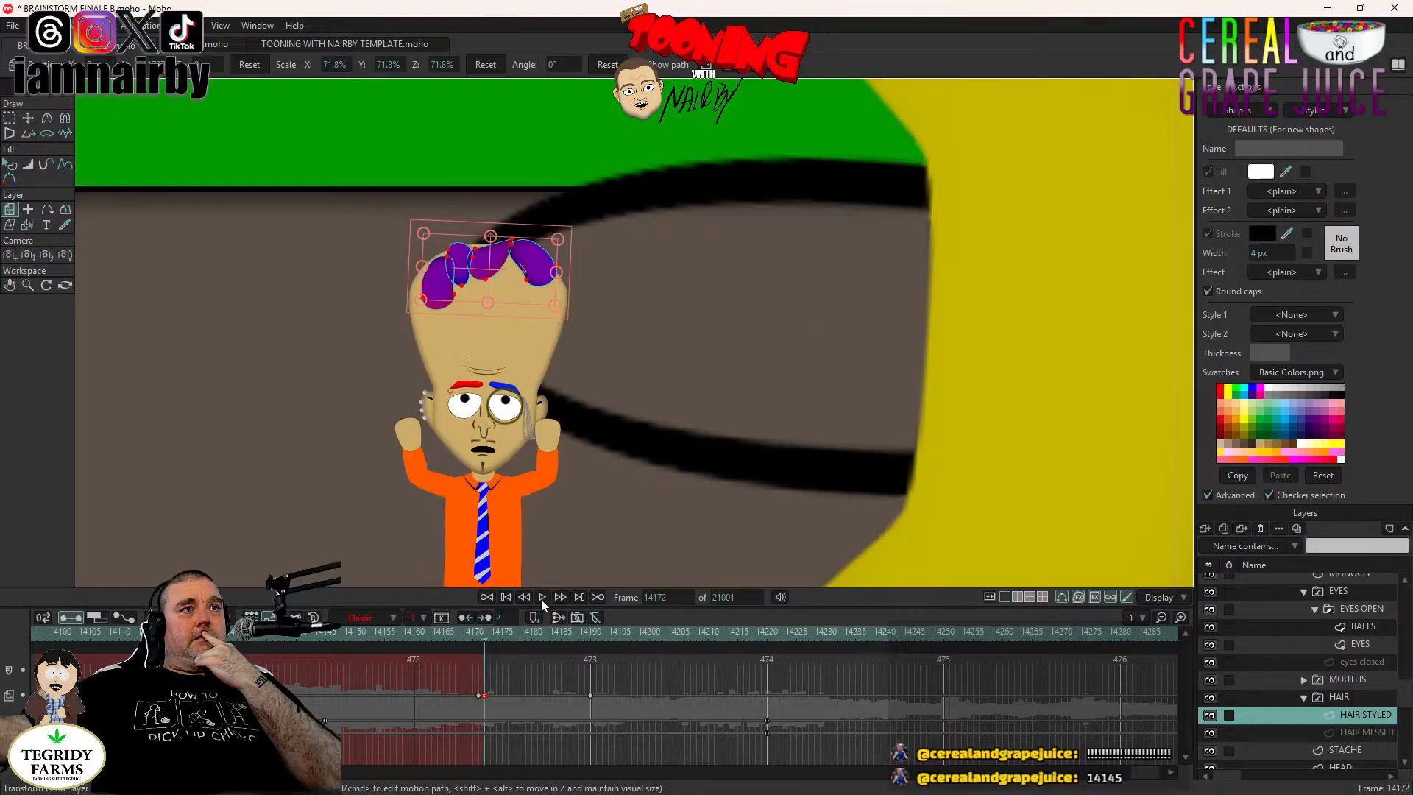
pyautogui.click(541, 599)
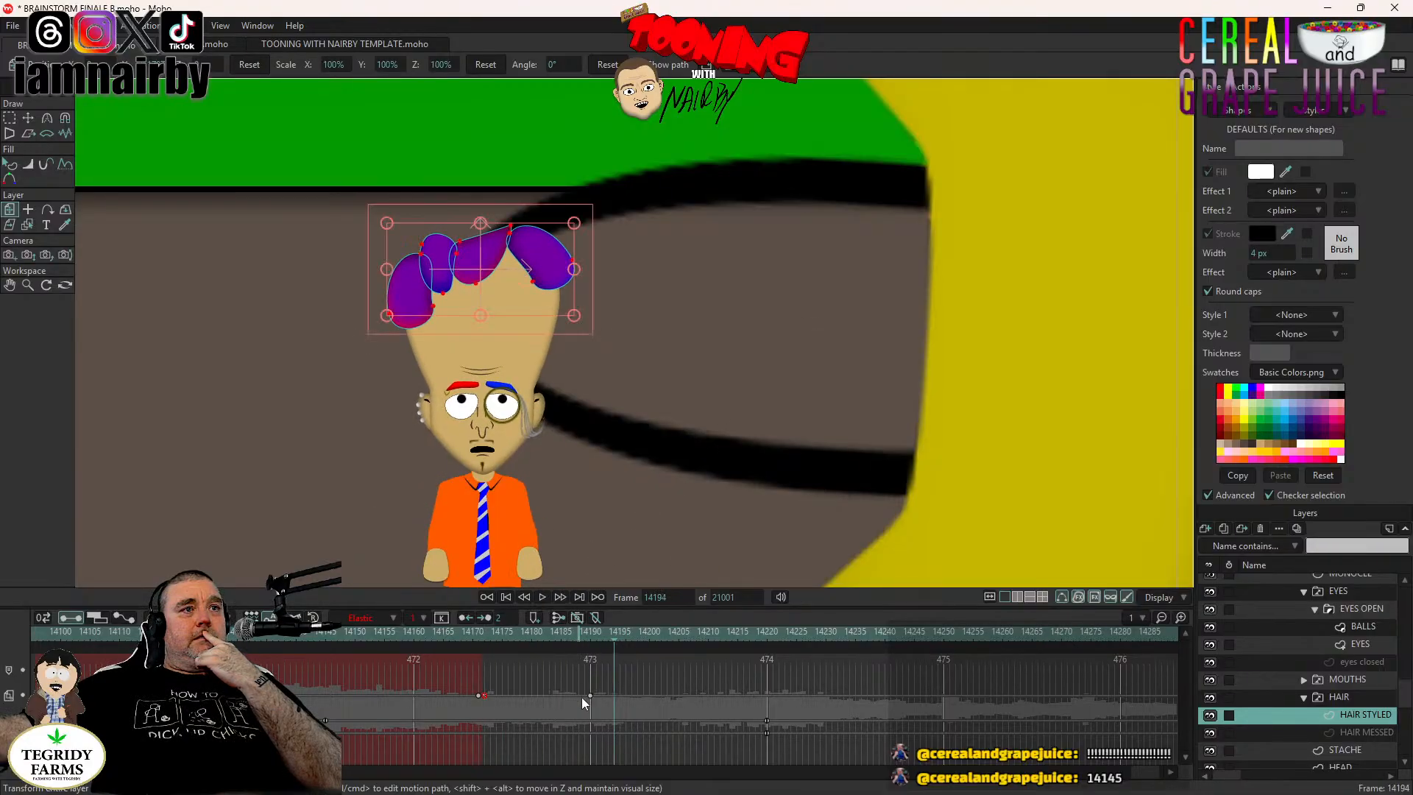
# Try a slower hair growth by moving the full-size end key to frame 14205, and replay it.
pyautogui.moveTo(589, 695); pyautogui.dragTo(666, 696)
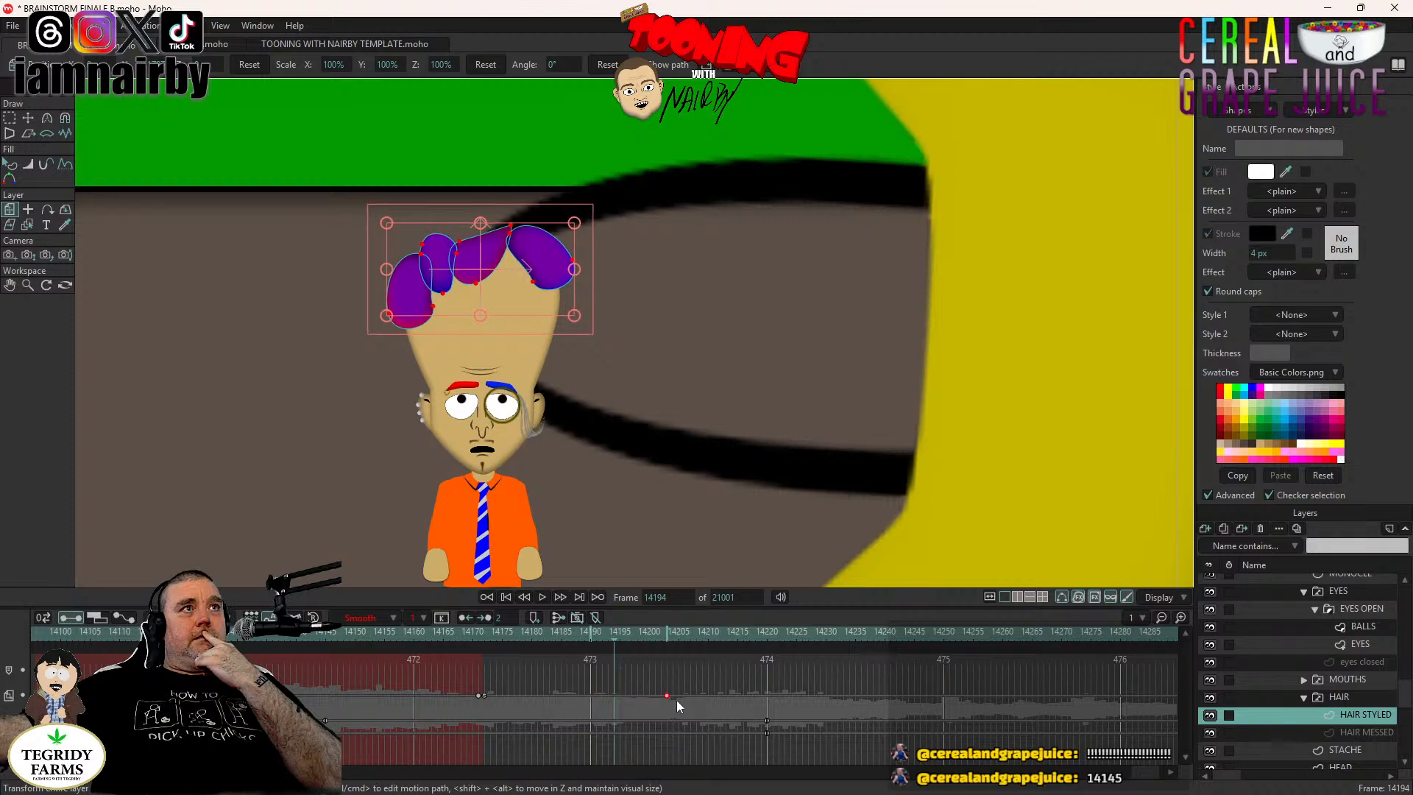
pyautogui.click(490, 632)
pyautogui.click(540, 597)
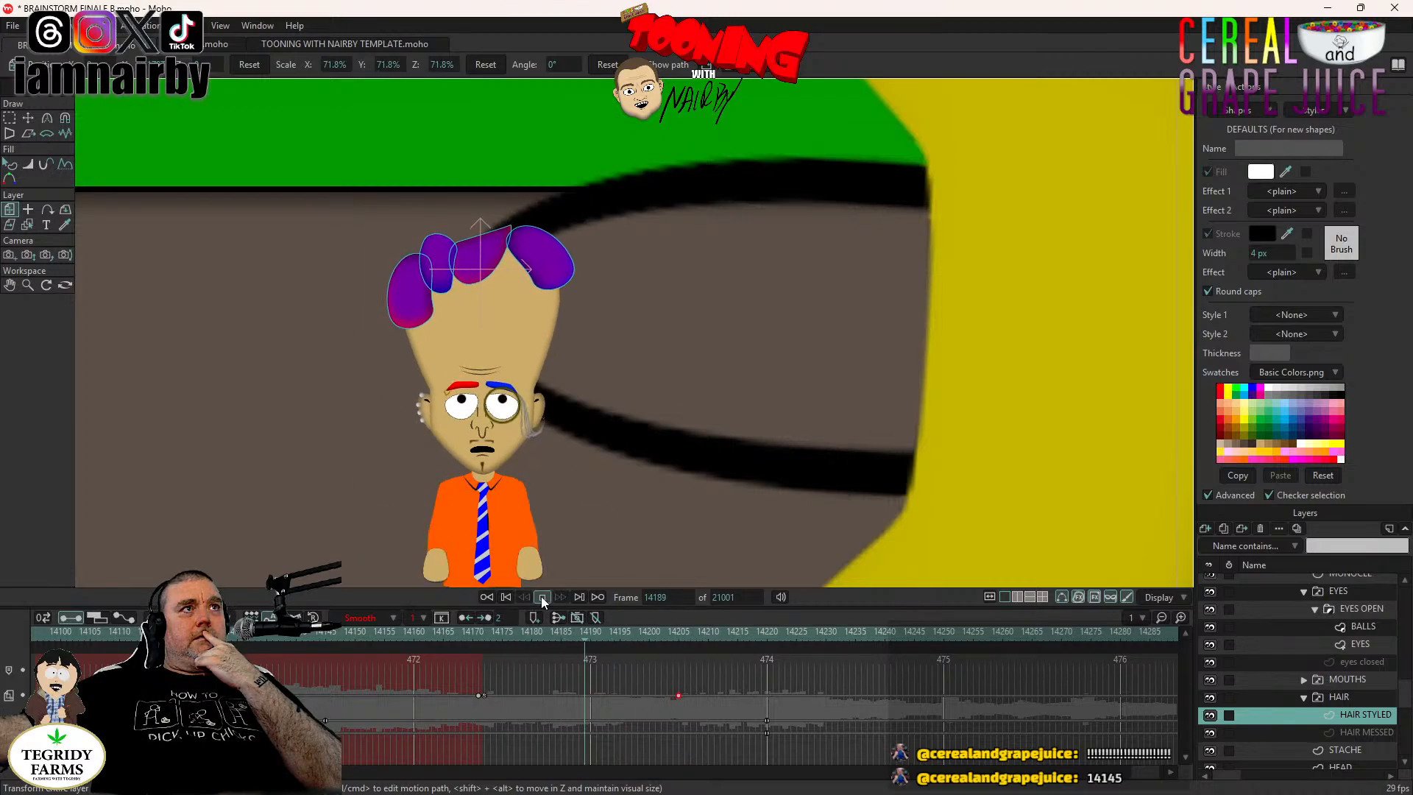
# Move the styled hair's full-size end key to frame 14185 and set the frame 14172 key to Bounce interpolation.
pyautogui.moveTo(677, 697); pyautogui.dragTo(585, 702)
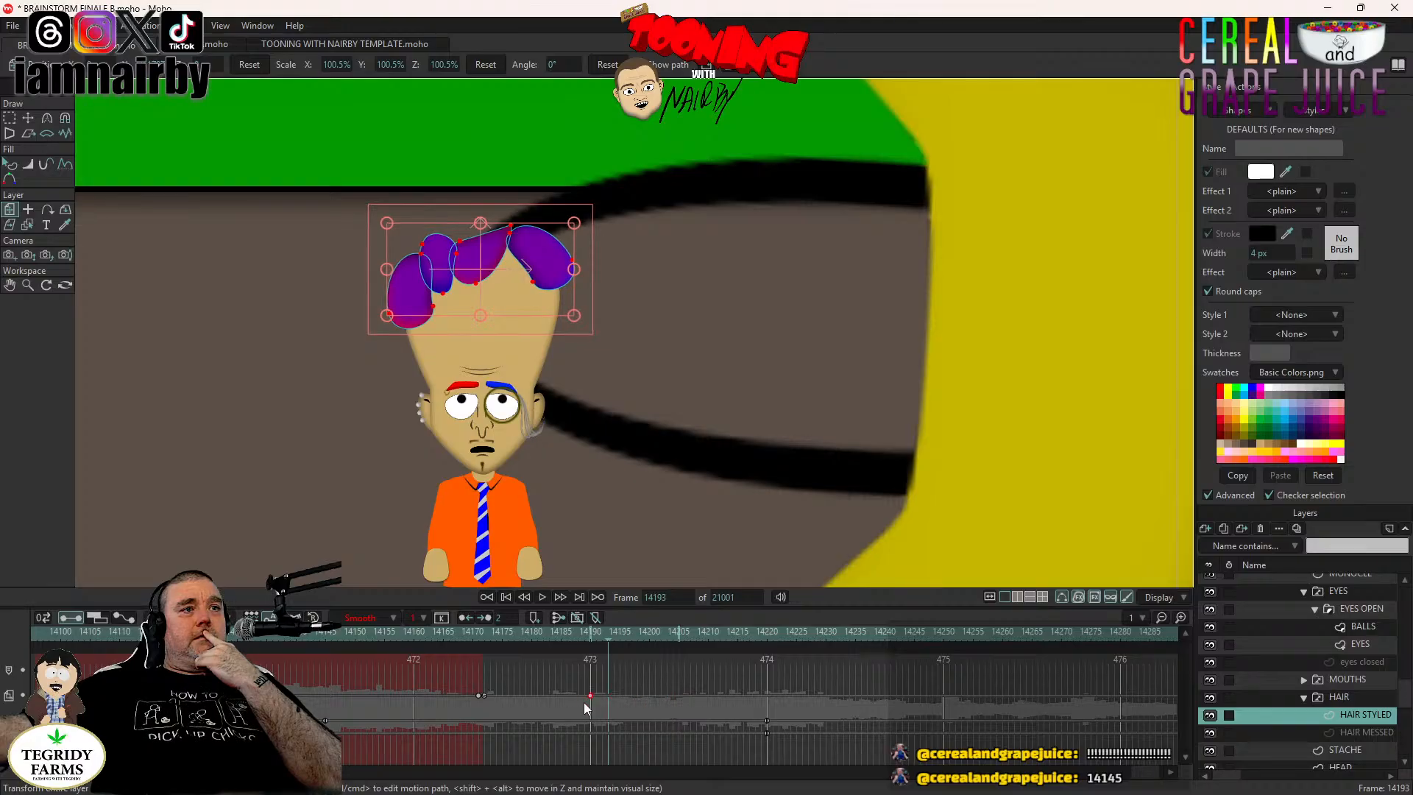
pyautogui.rightClick(484, 696)
pyautogui.click(516, 675)
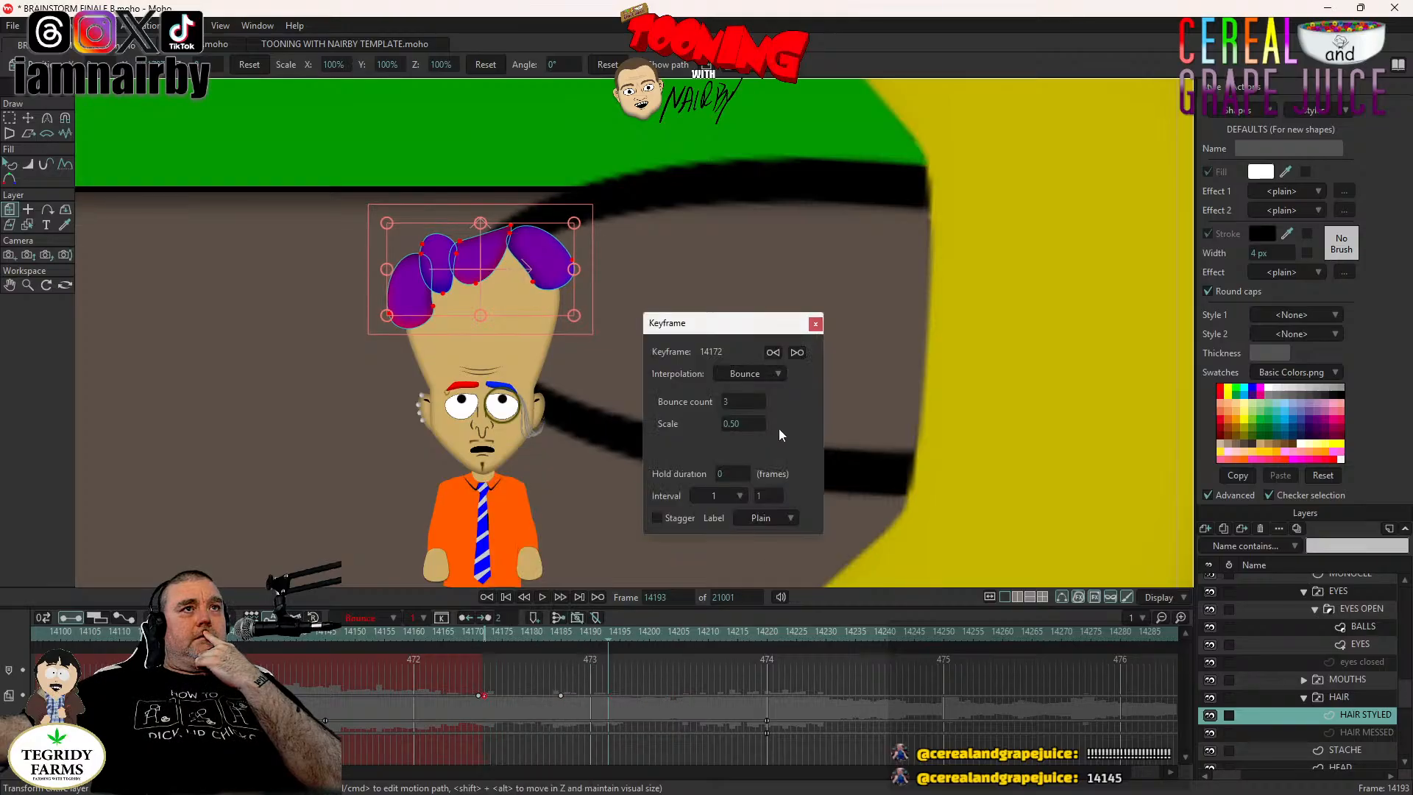
pyautogui.click(815, 324)
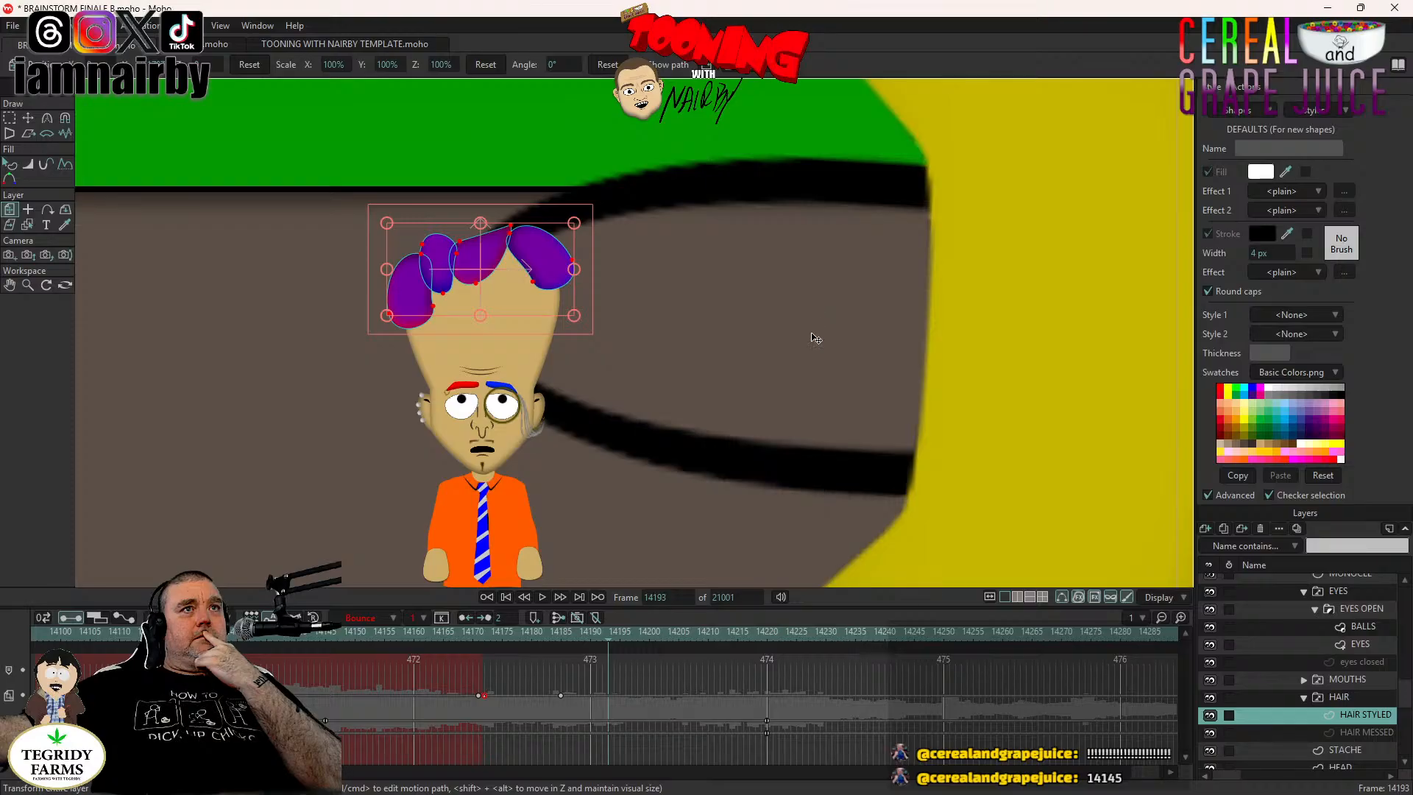
# Replay the styled hair's bounce growth from about frame 14172.
pyautogui.click(489, 637)
pyautogui.click(545, 598)
pyautogui.click(545, 597)
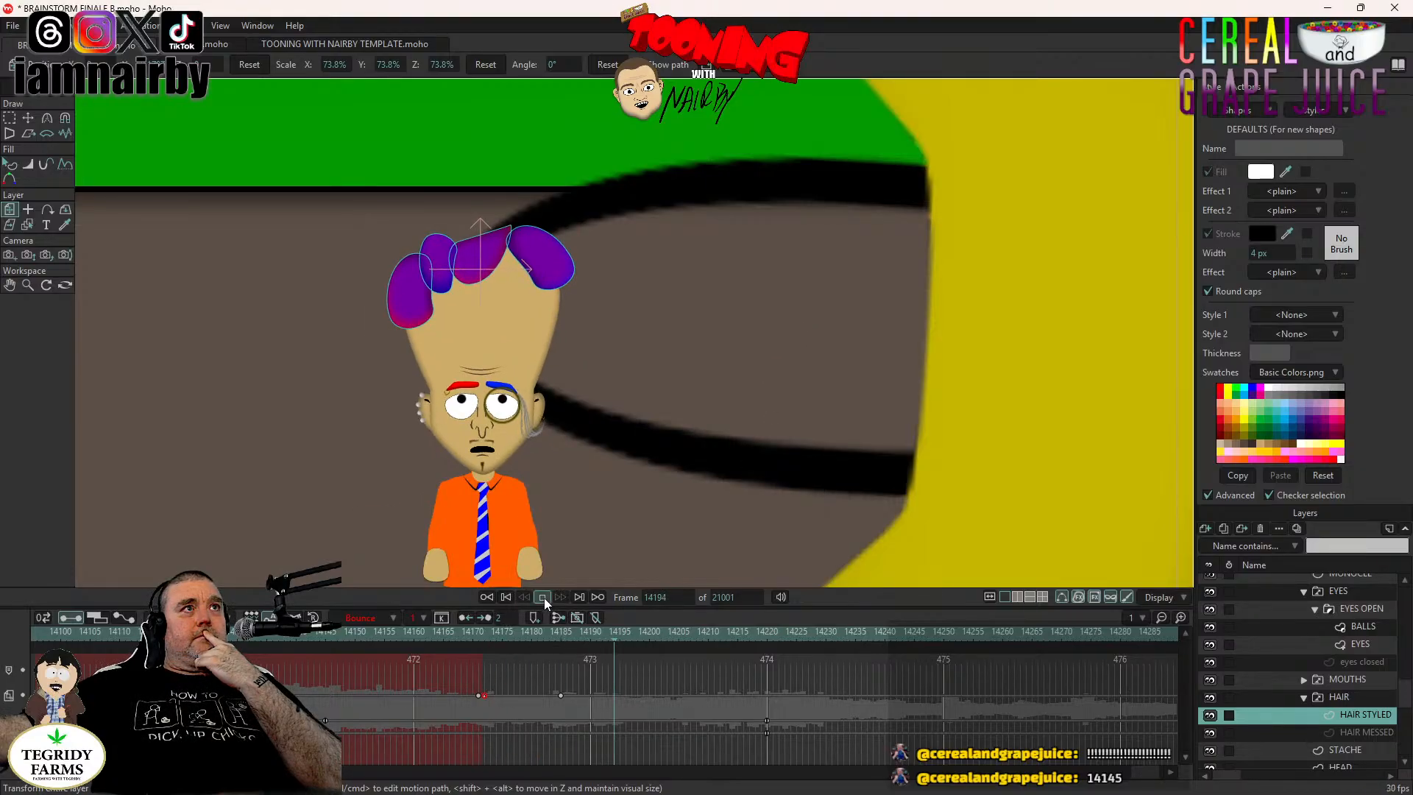
# Select the character's HEAD group and play back the whole shot from frame 14145 with the full character in view.
pyautogui.click(1349, 702)
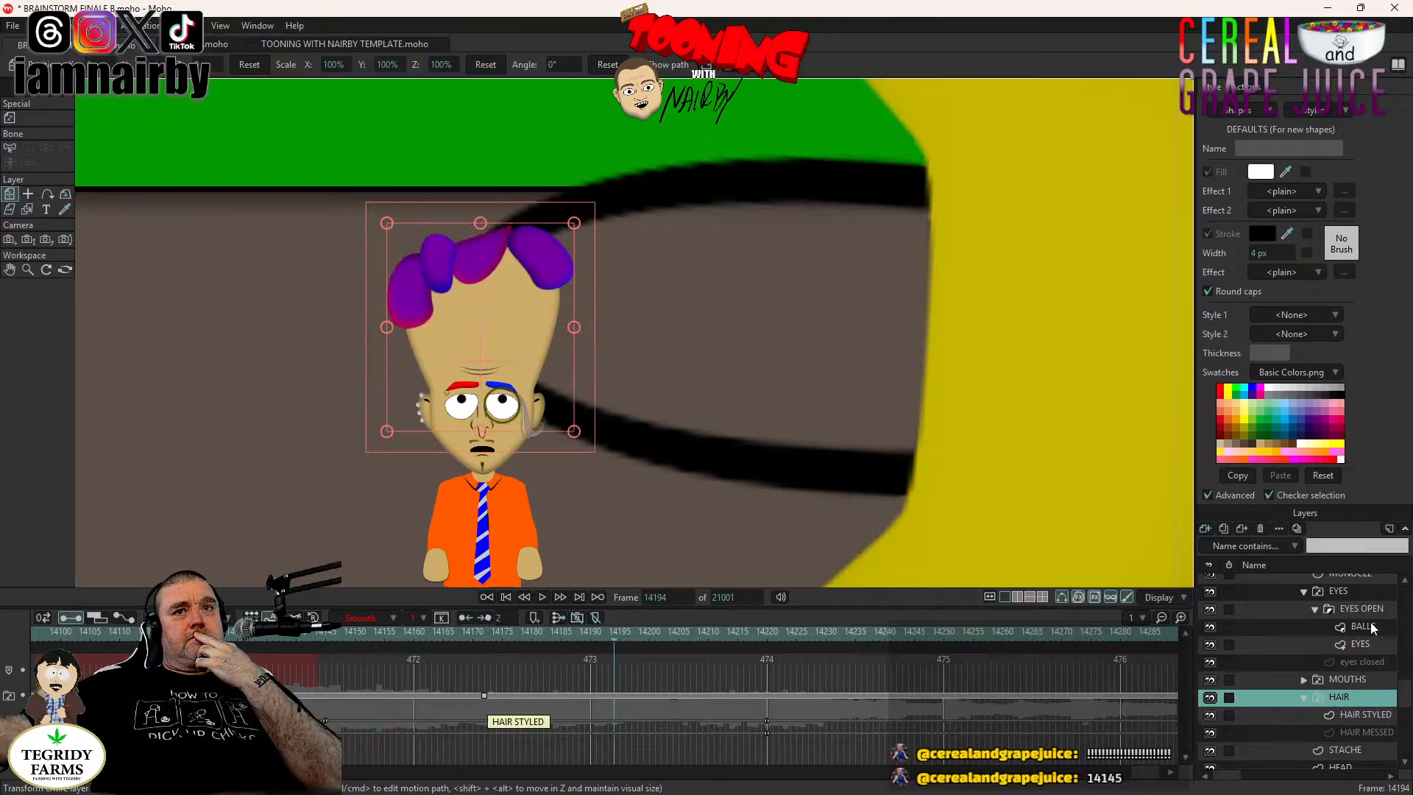
pyautogui.scroll(3, 1339, 648)
pyautogui.click(1341, 662)
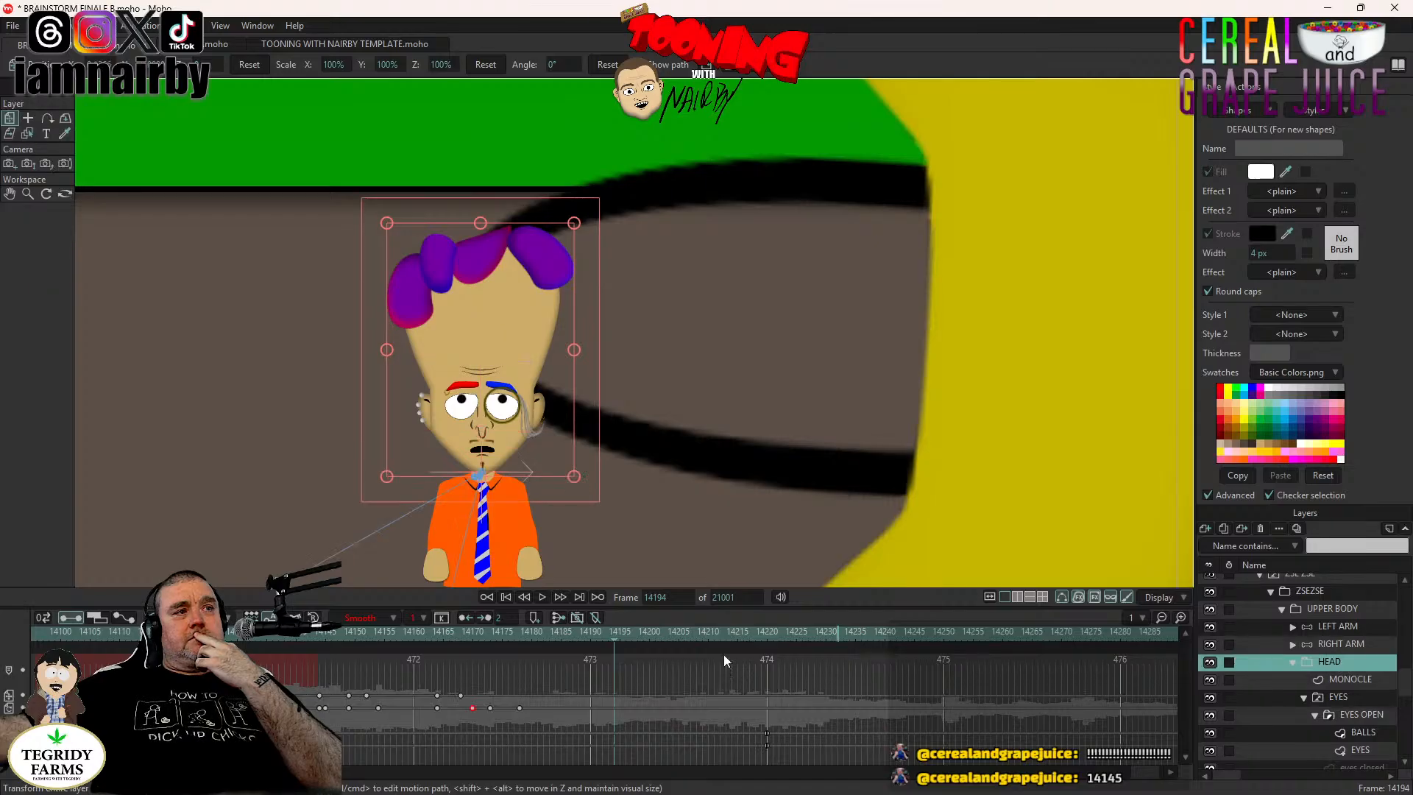
pyautogui.click(321, 634)
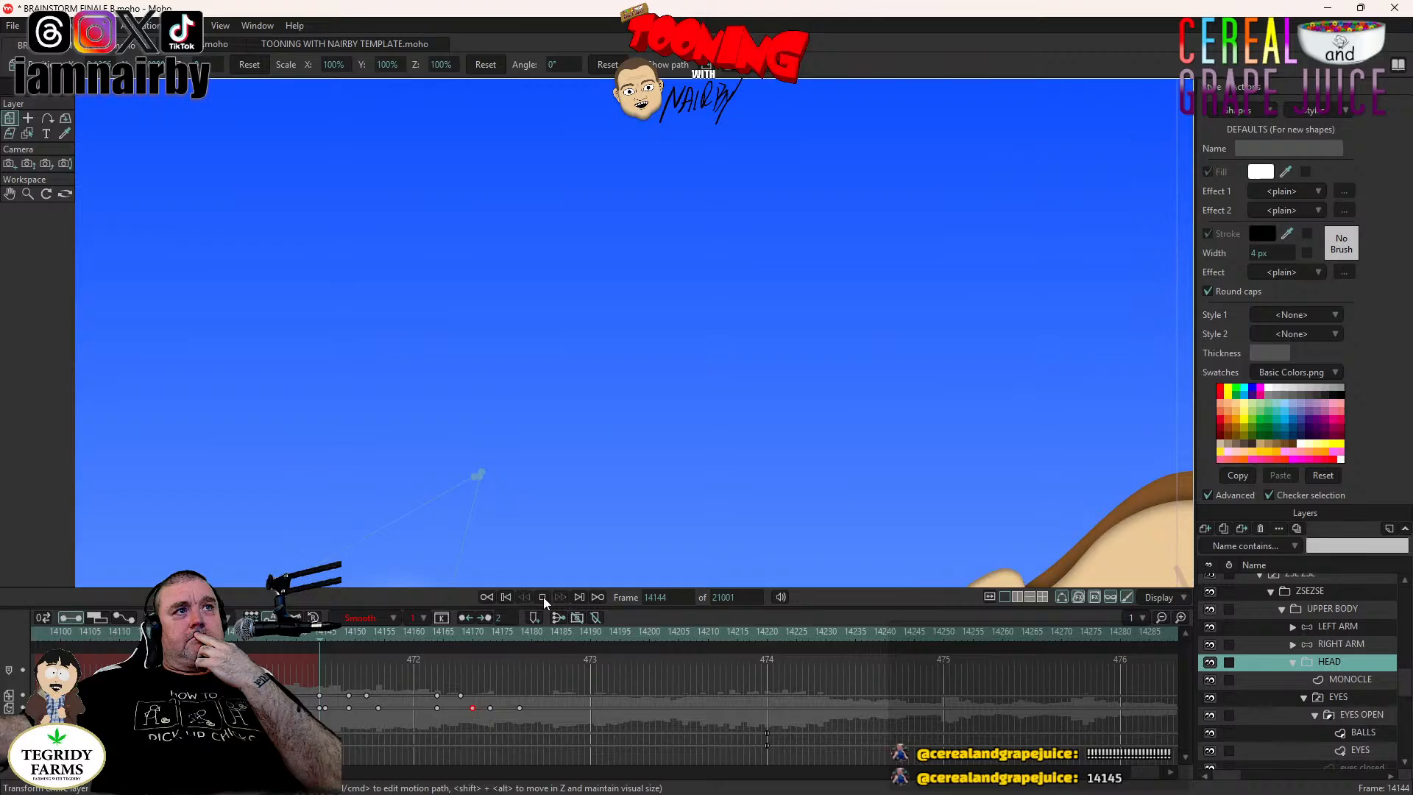
pyautogui.click(542, 597)
pyautogui.click(543, 598)
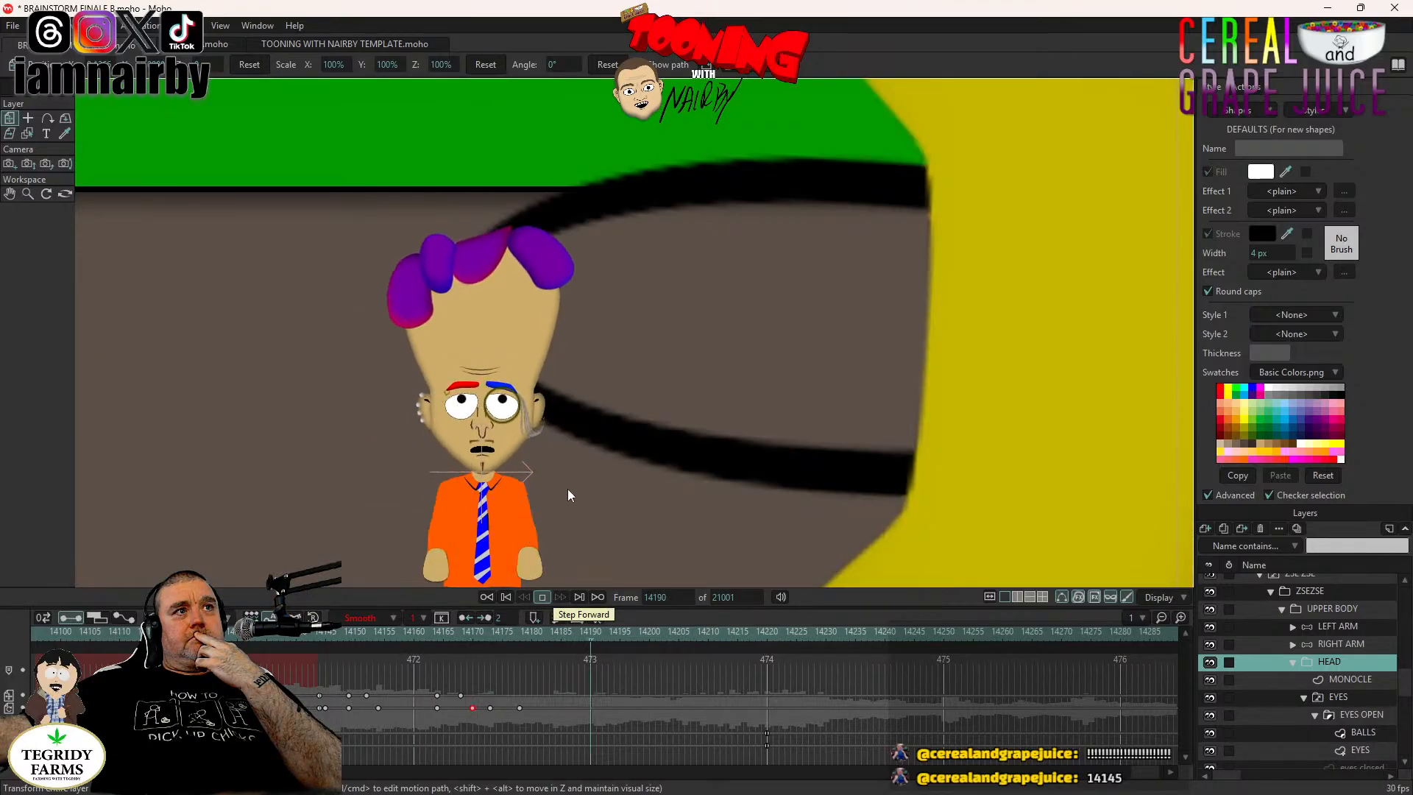
pyautogui.scroll(-3, 568, 489)
pyautogui.moveTo(613, 425); pyautogui.dragTo(630, 410)
pyautogui.click(325, 638)
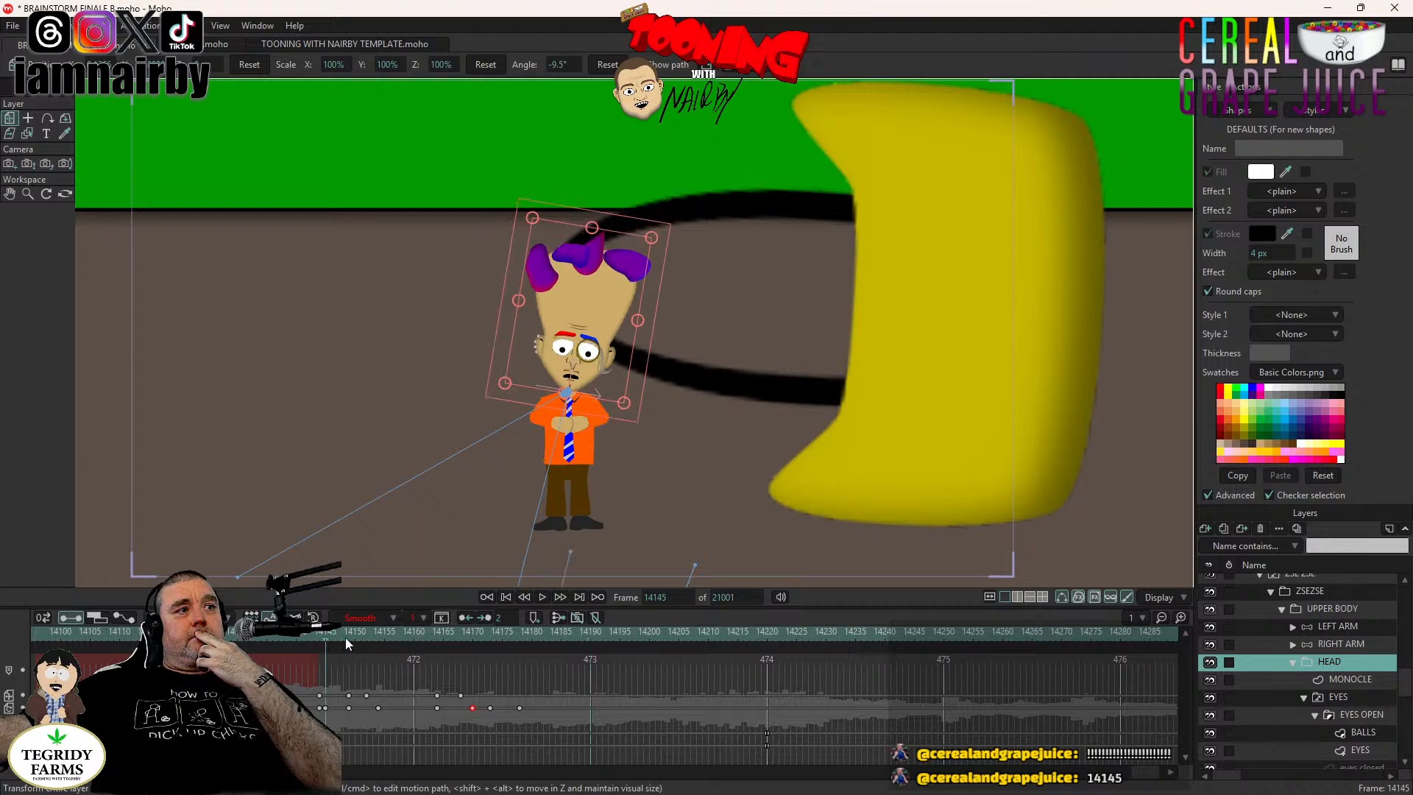
pyautogui.click(543, 597)
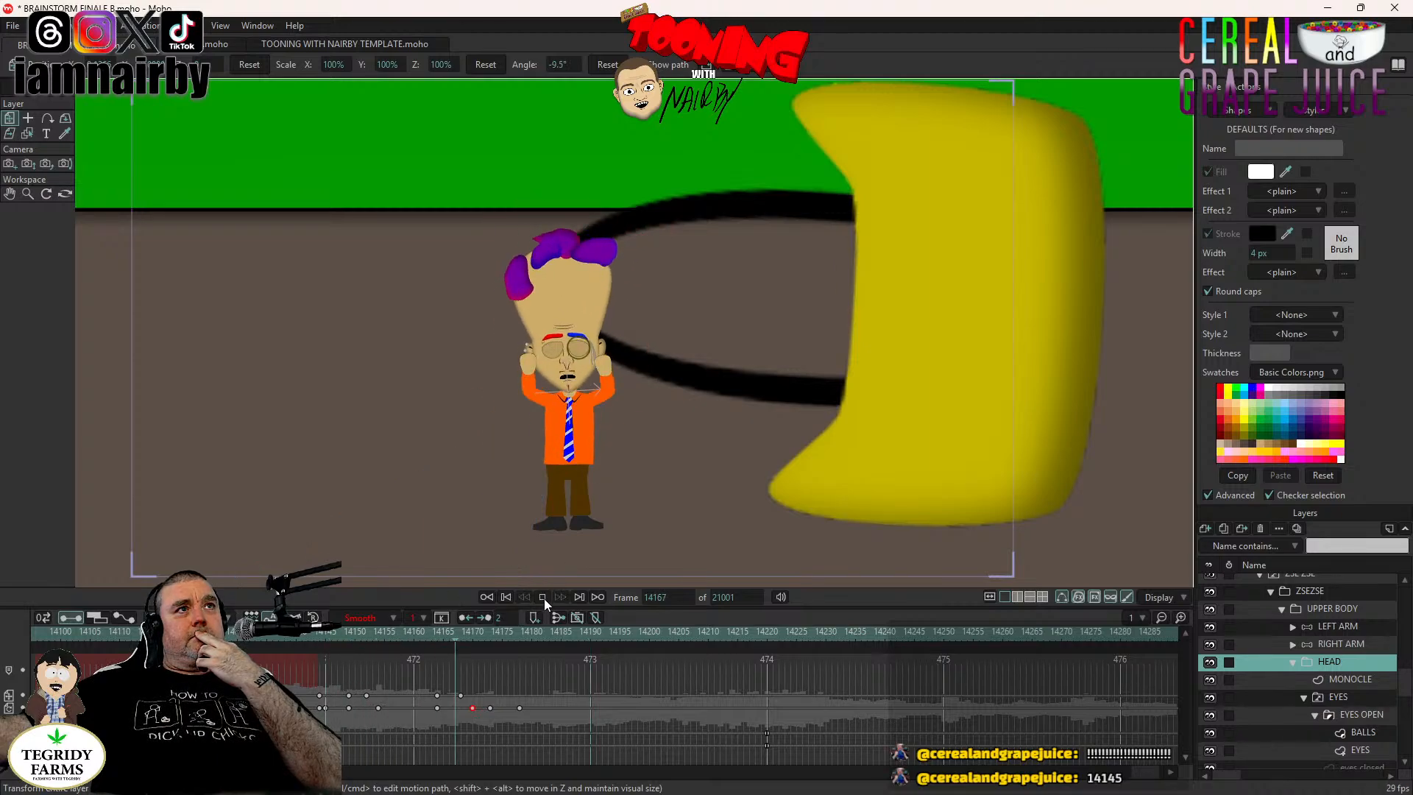
pyautogui.click(543, 597)
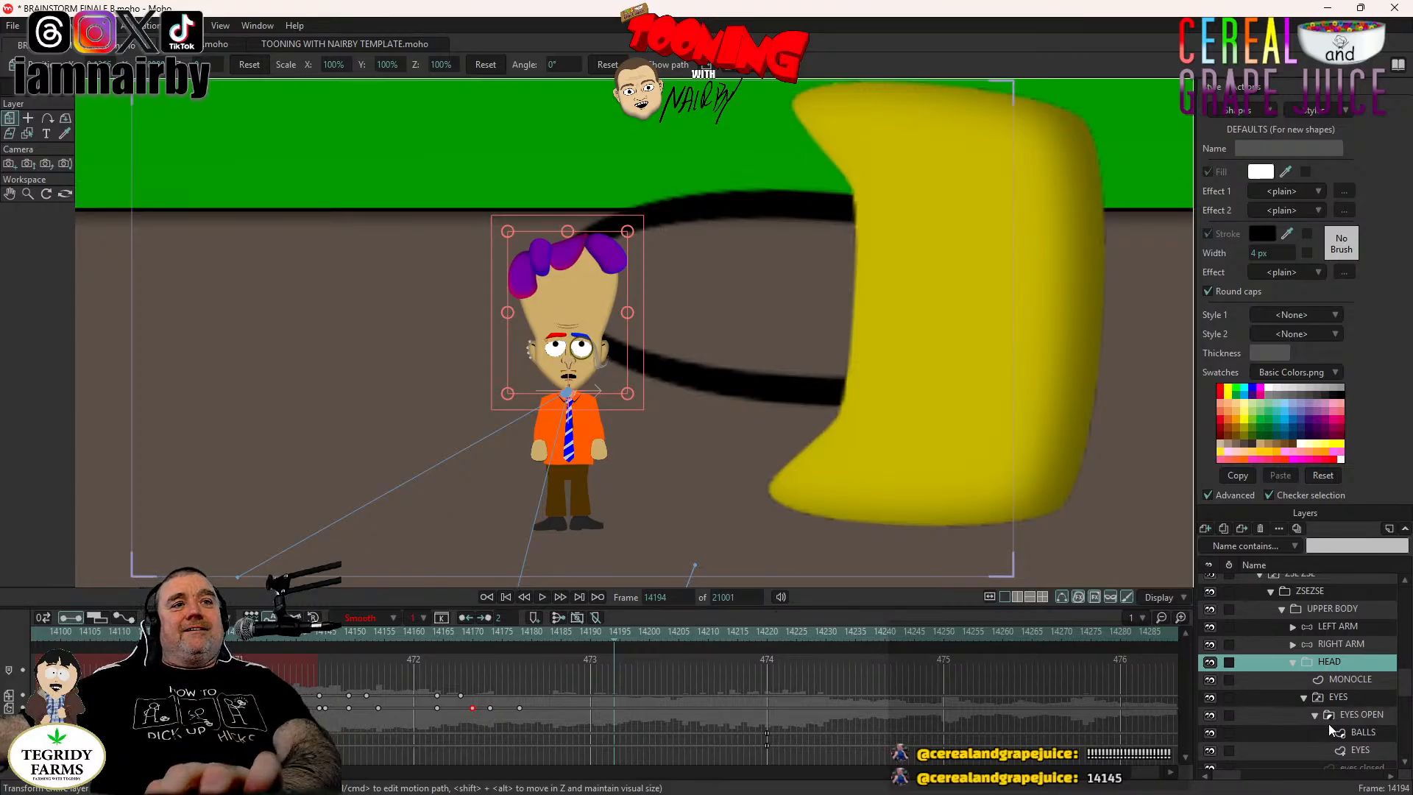
# Make the EYES switch closed at frame 14195 for a blink and key the HEAD group's pose there.
pyautogui.click(1356, 698)
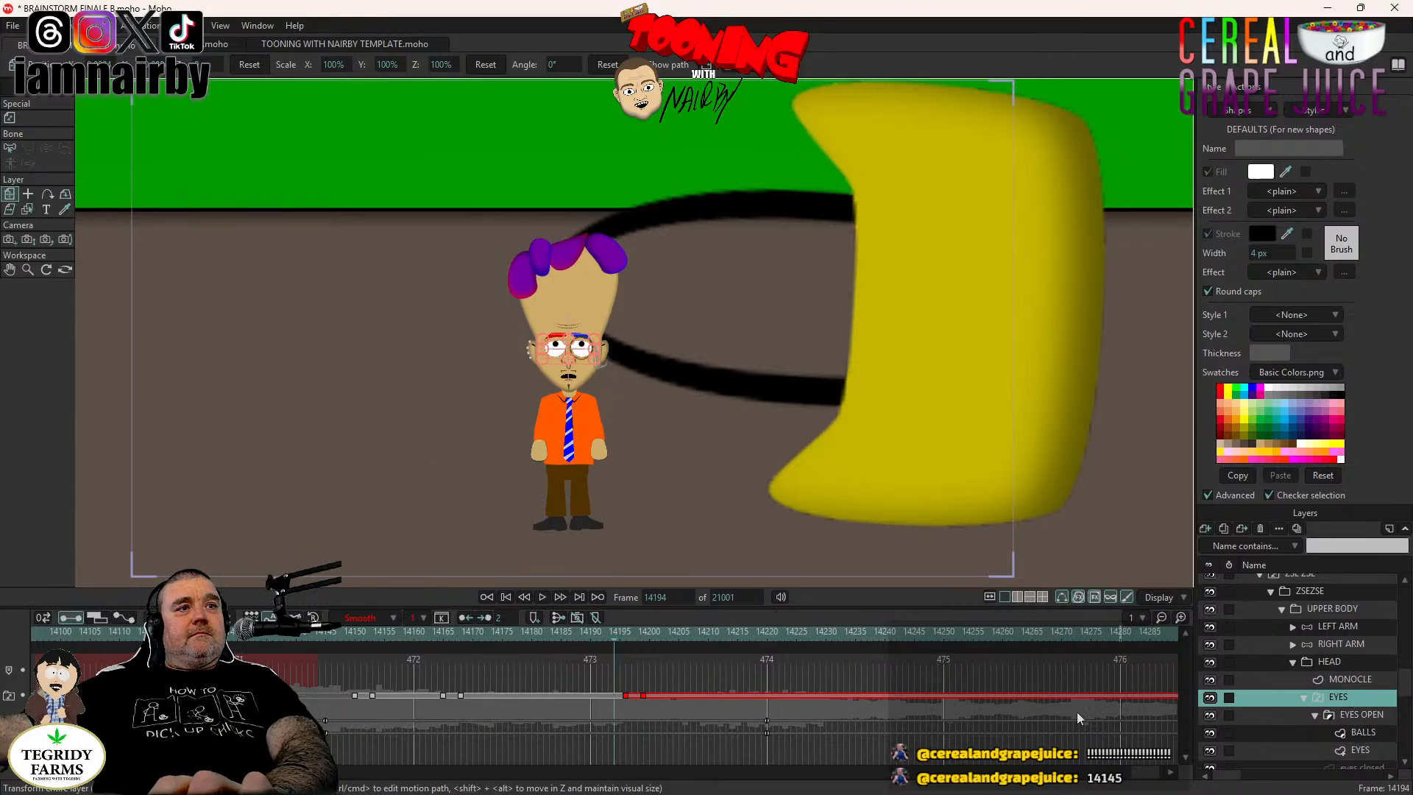
pyautogui.press('Right')
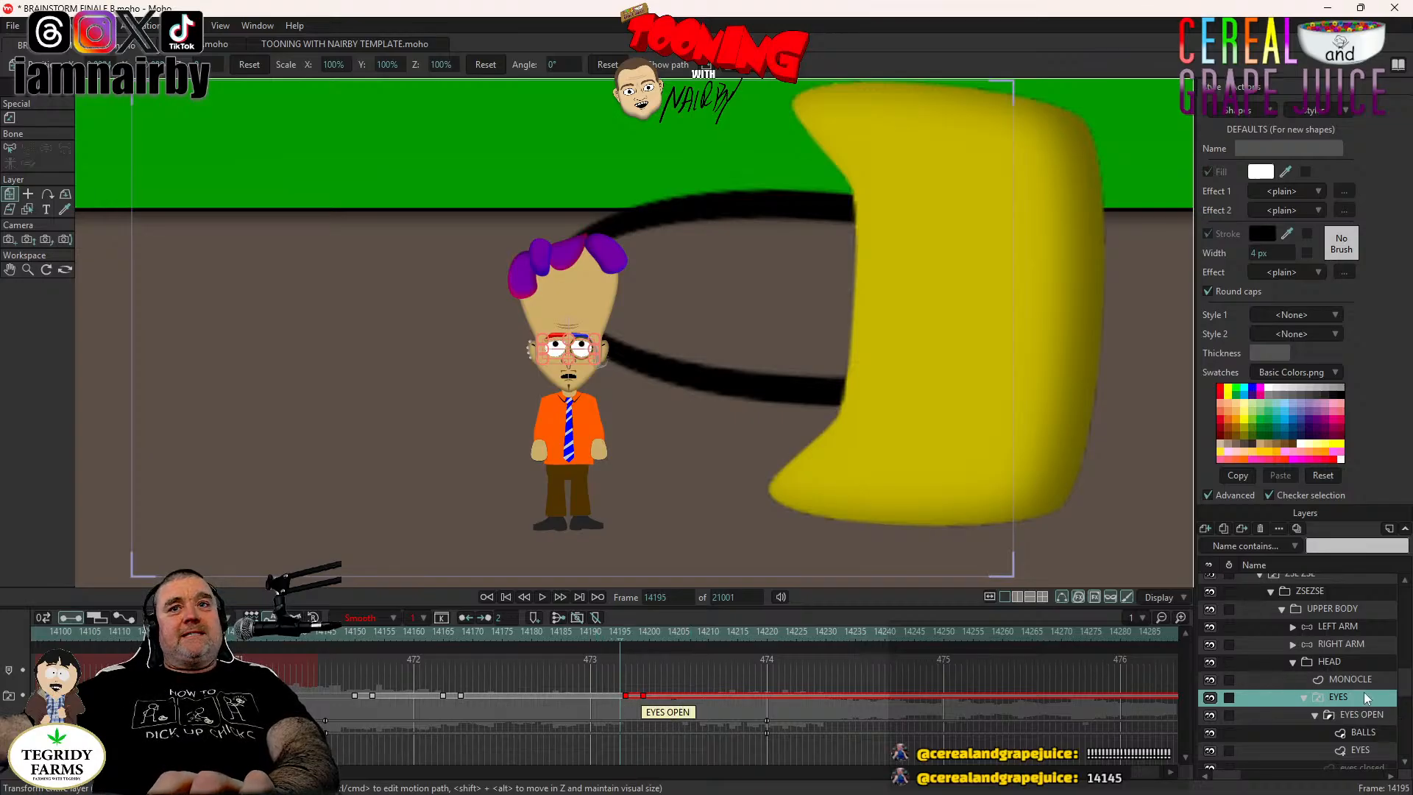
pyautogui.click(1353, 662)
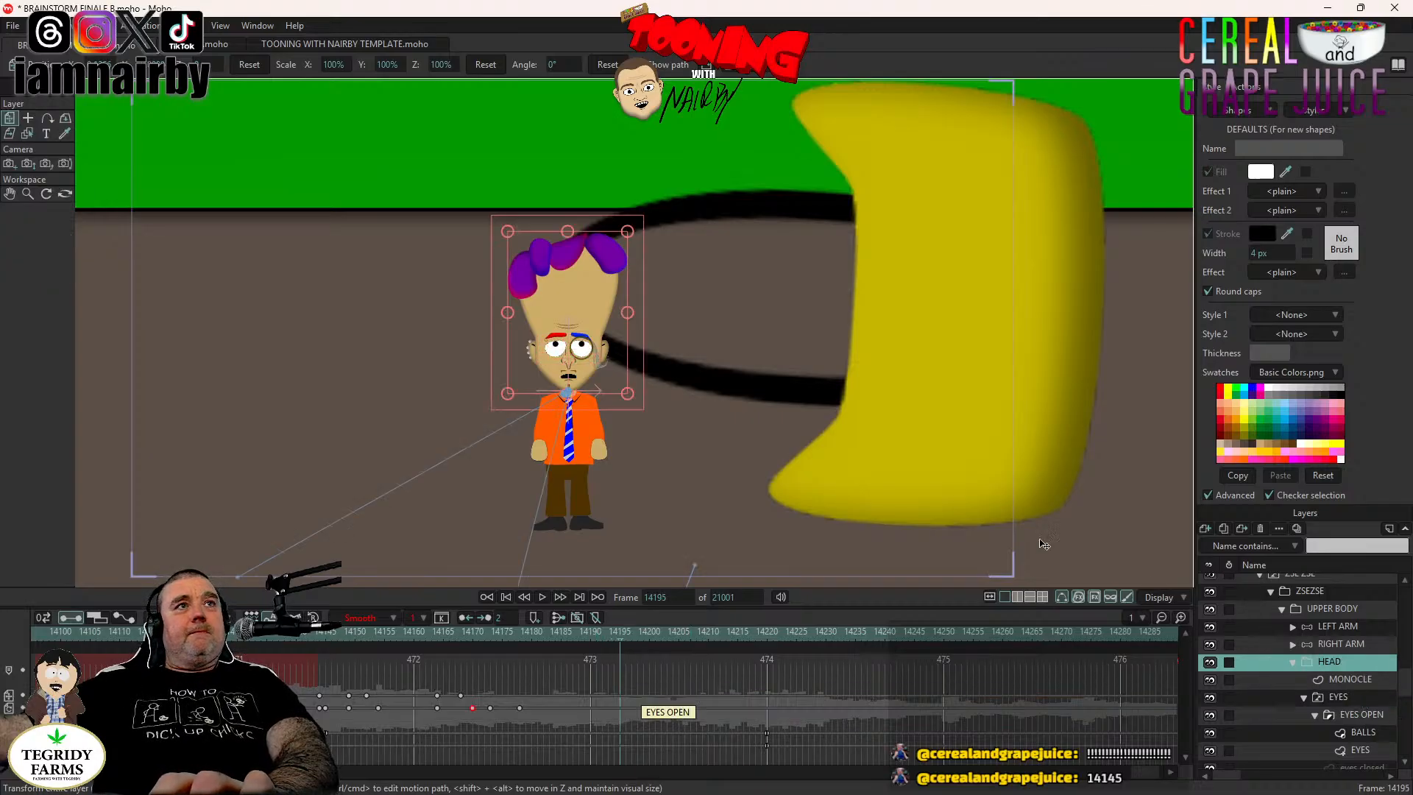
pyautogui.click(637, 368)
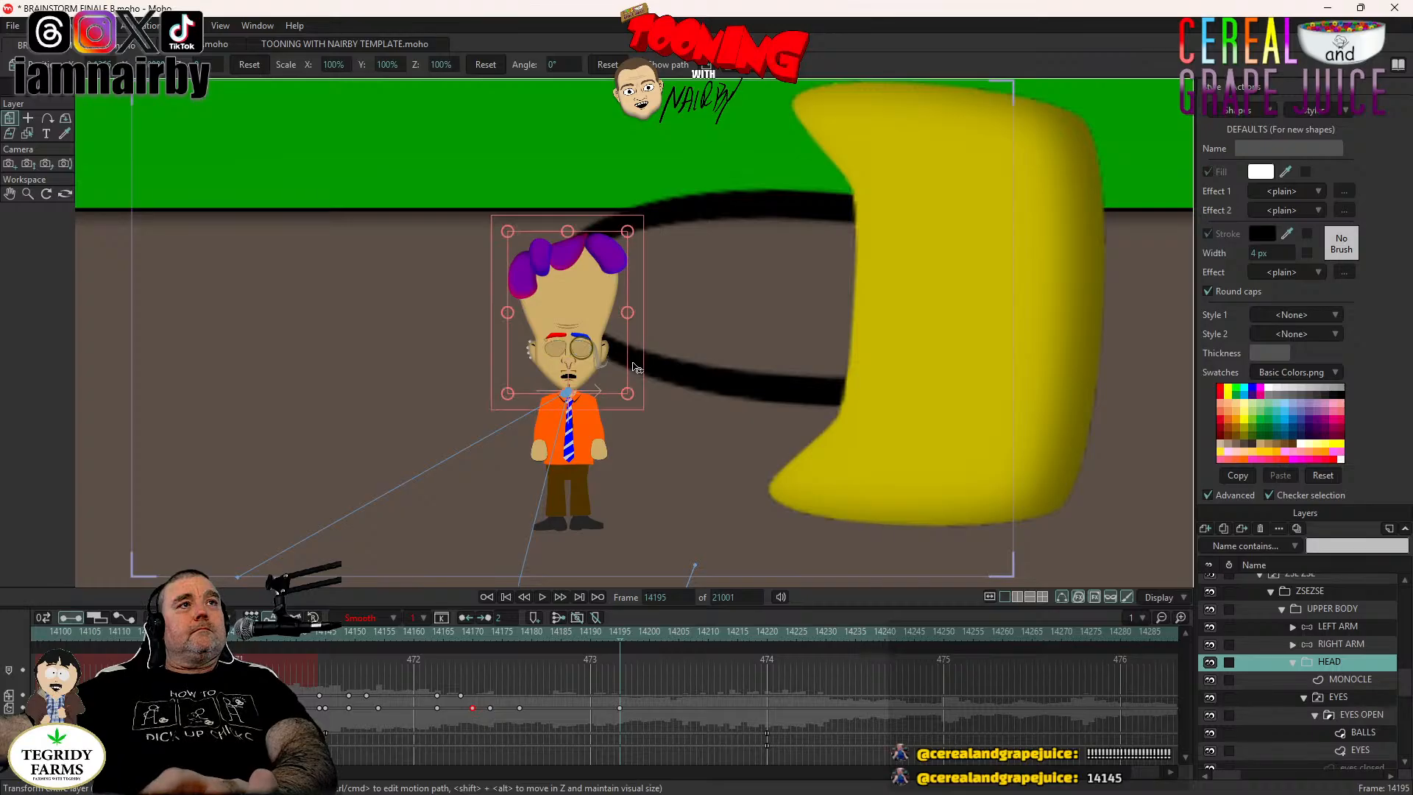
# Tilt the HEAD group to an angle of 6.7° at frame 14199.
pyautogui.press('Right')
pyautogui.press('Right')
pyautogui.press('Right')
pyautogui.press('Right')
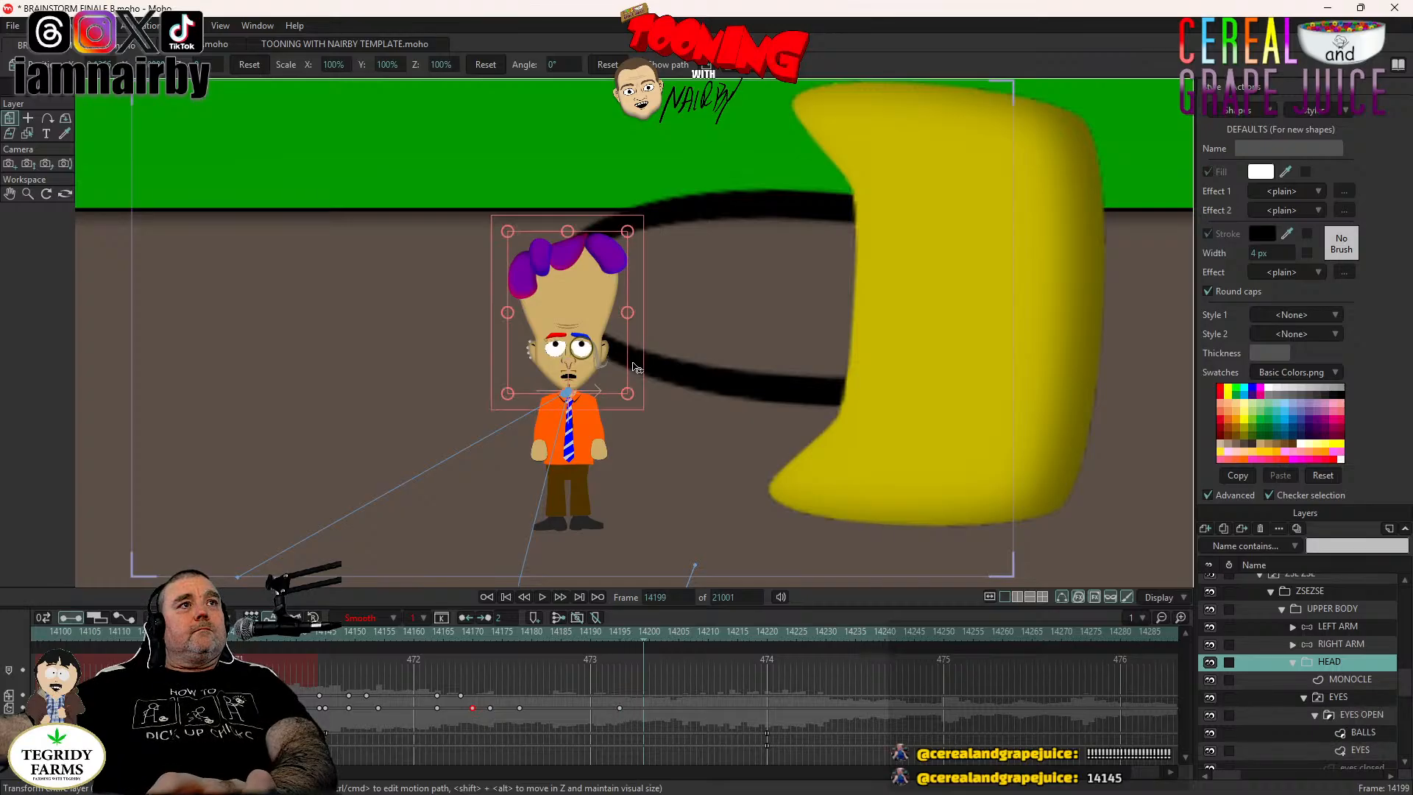
pyautogui.moveTo(634, 359); pyautogui.dragTo(630, 352)
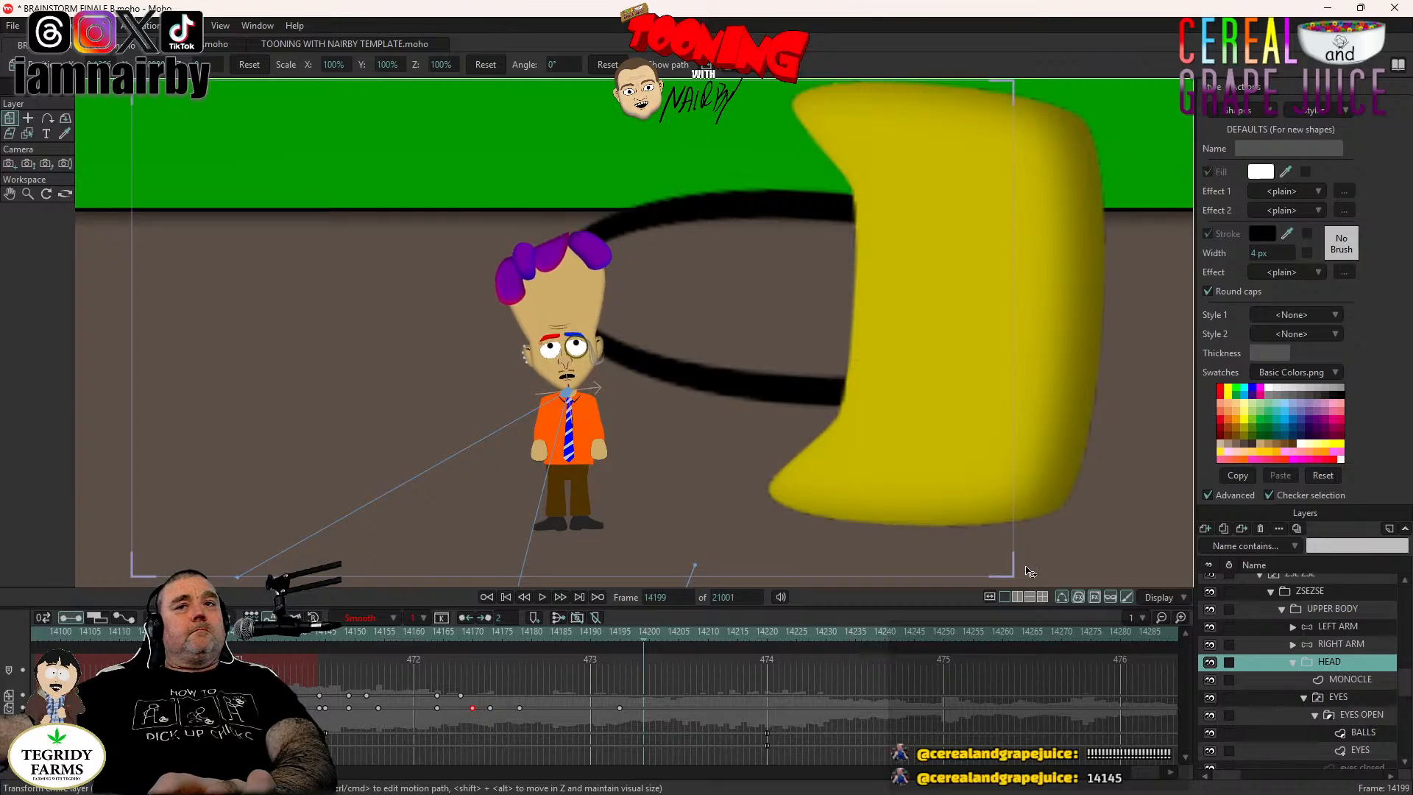
# At frame 14199, nudge the pupils on the BALLS layer and switch the MOUTHS layer to the B M P shape.
pyautogui.click(1363, 732)
pyautogui.moveTo(270, 364); pyautogui.dragTo(275, 366)
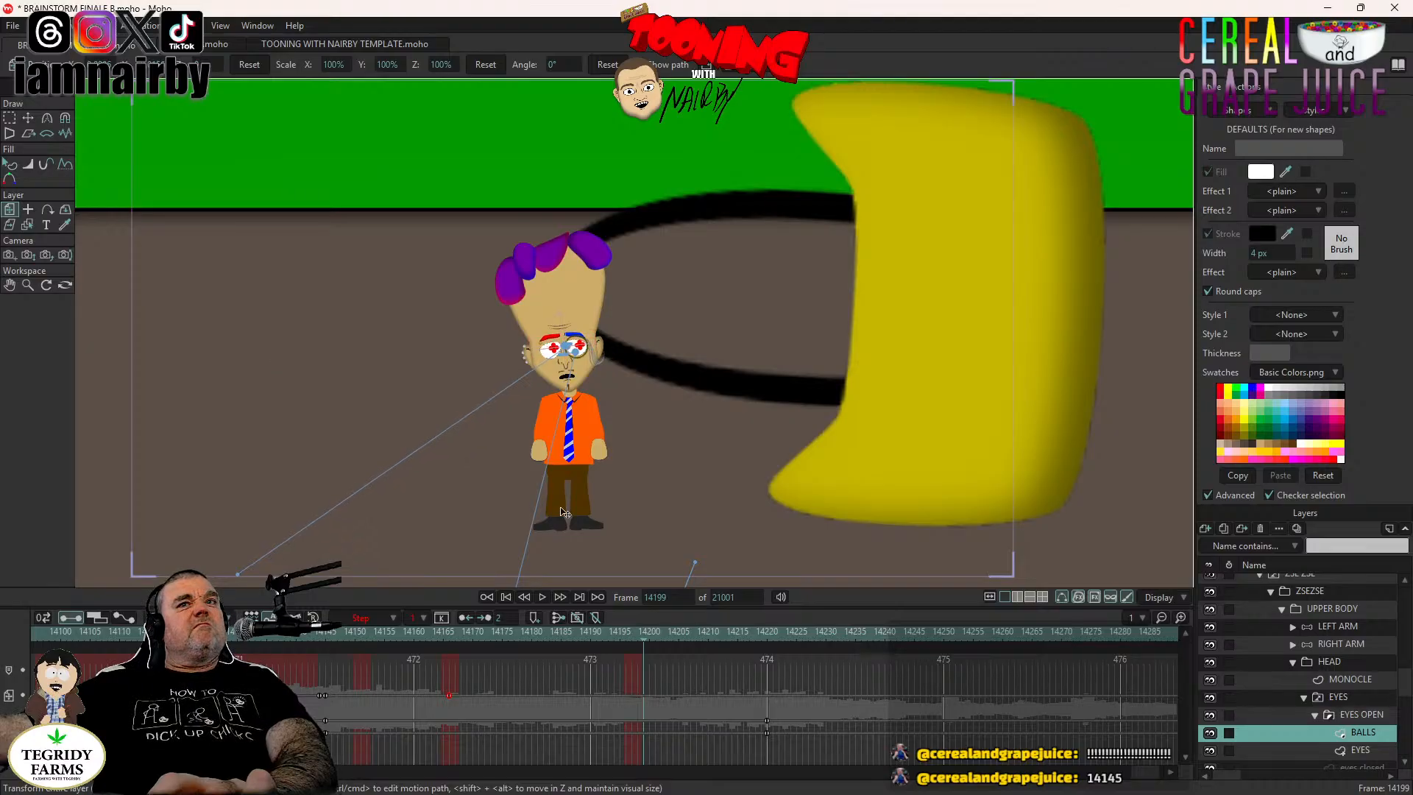
pyautogui.scroll(-2, 1349, 706)
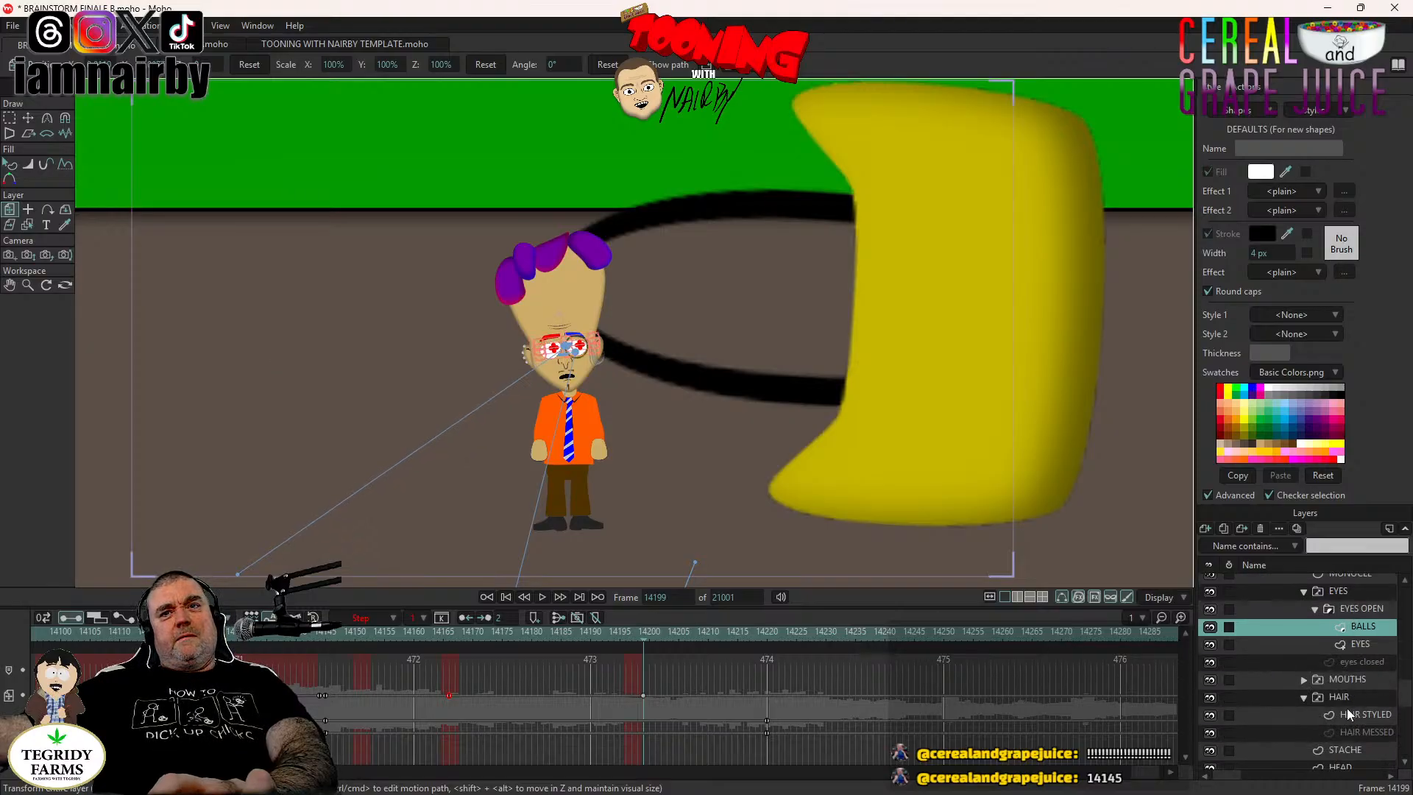
pyautogui.rightClick(1357, 681)
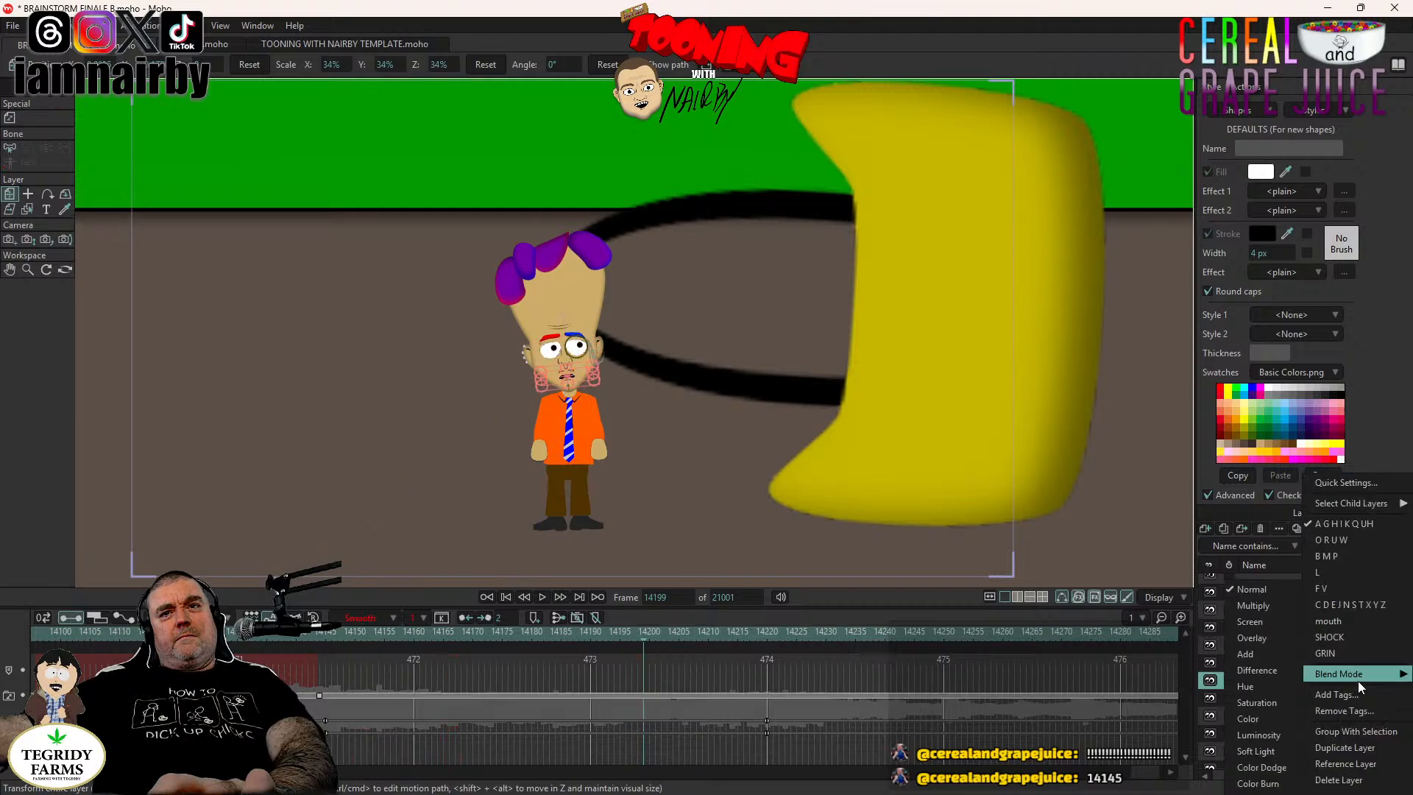
pyautogui.click(1348, 558)
pyautogui.scroll(-1, 1337, 721)
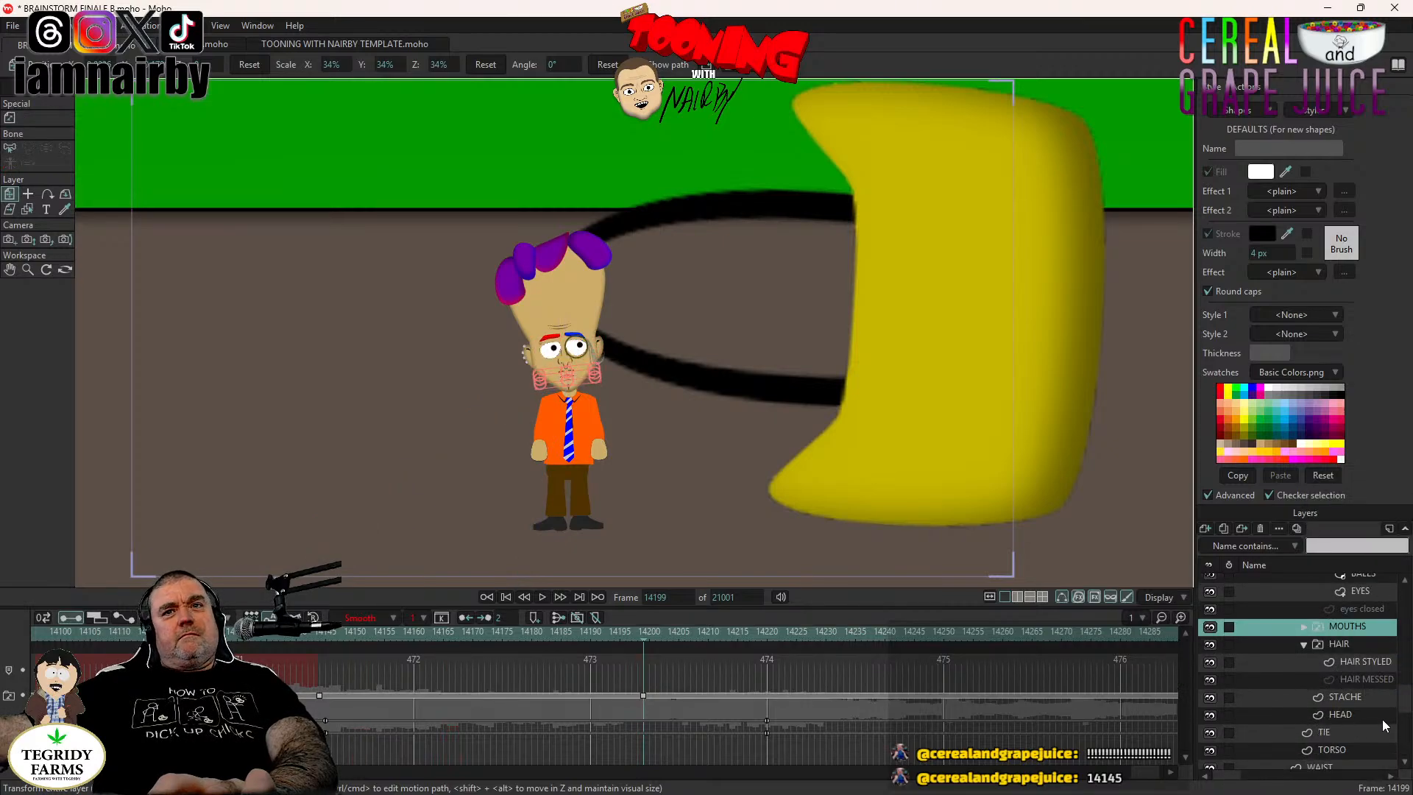
# Key the current eyebrow points on the HEAD drawing layer at frame 14199 using the Transform Points tool.
pyautogui.click(28, 118)
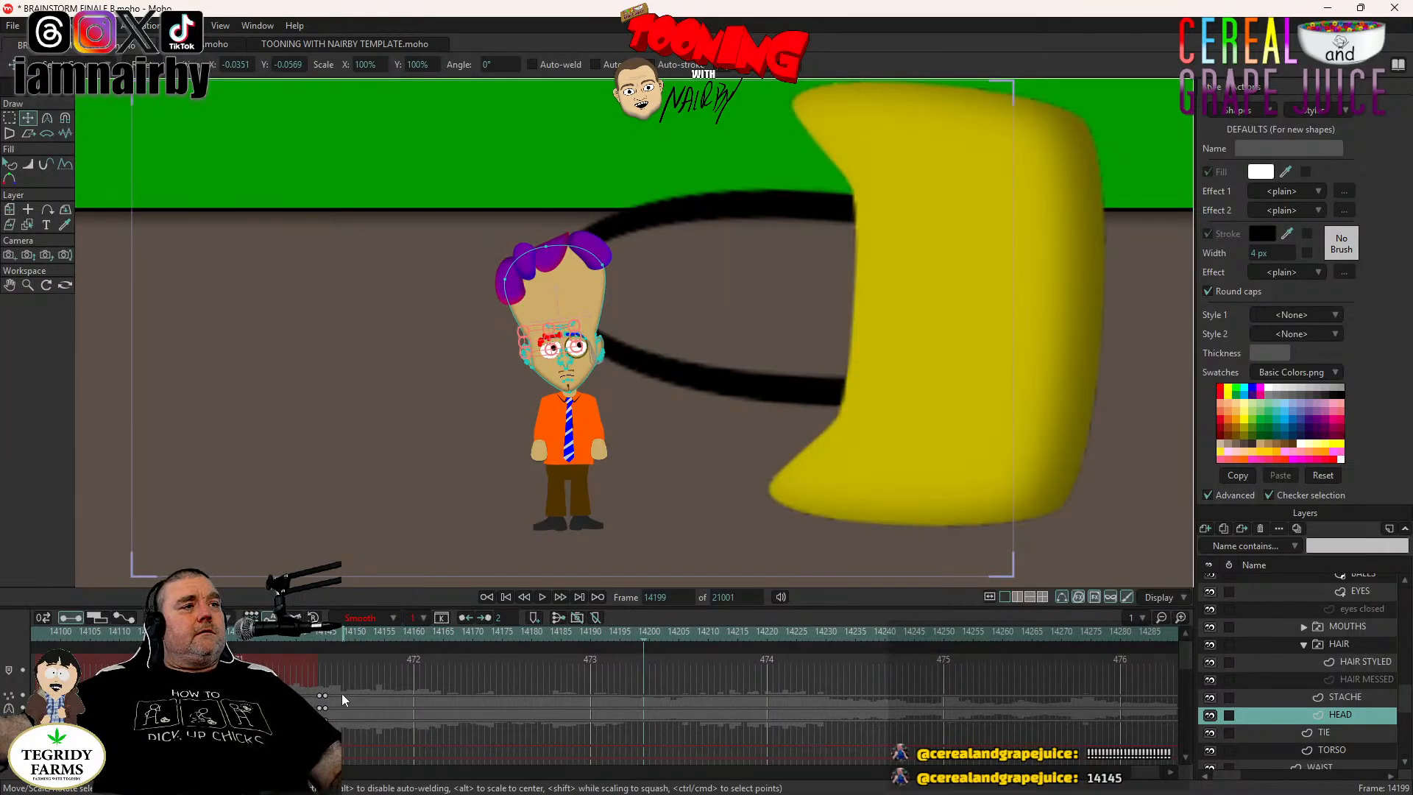
pyautogui.scroll(-1, 342, 693)
pyautogui.moveTo(339, 664); pyautogui.dragTo(322, 730)
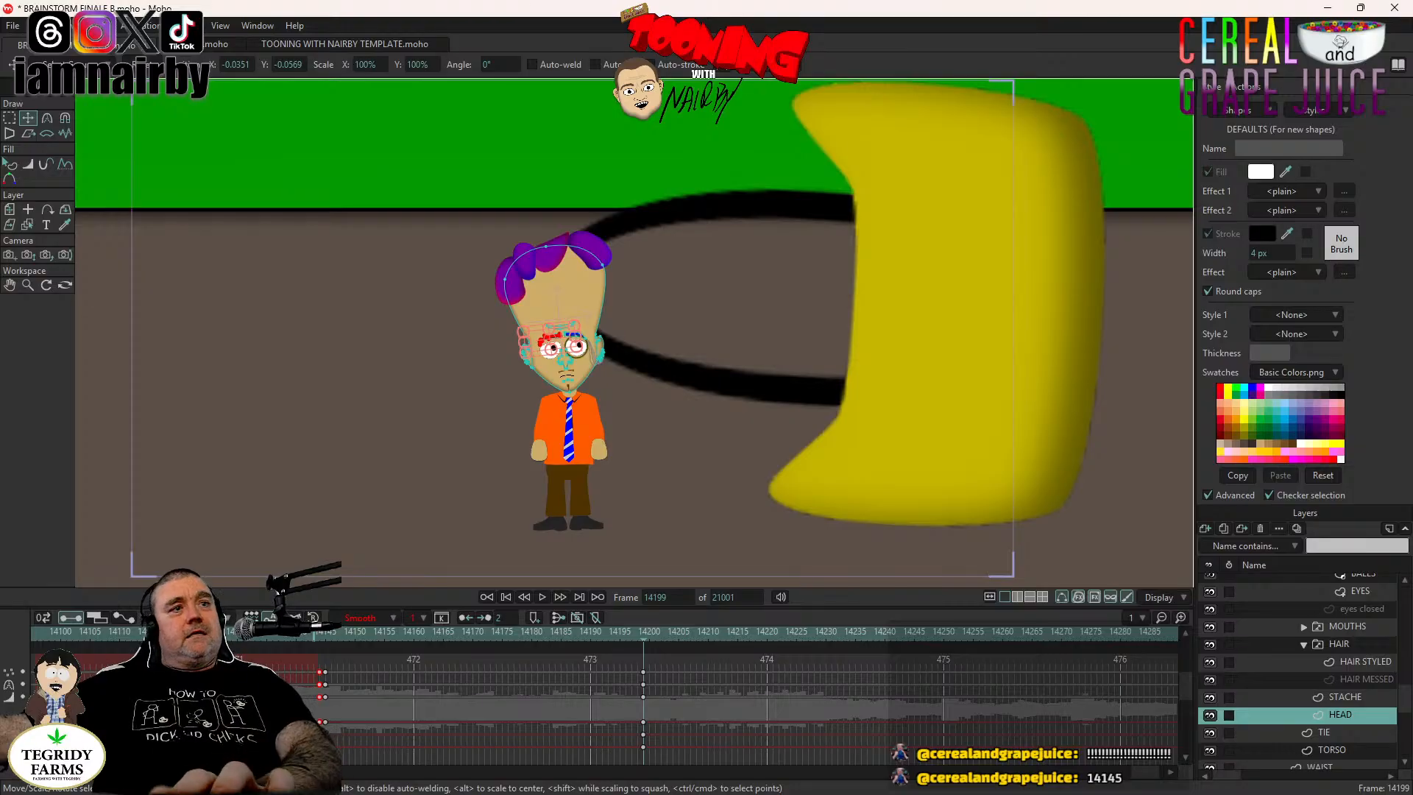
# Paste an eyebrow pose on the HEAD drawing layer at frame 14203, then move its keys to frame 14204.
pyautogui.press('Right')
pyautogui.press('Right')
pyautogui.press('Right')
pyautogui.press('Right')
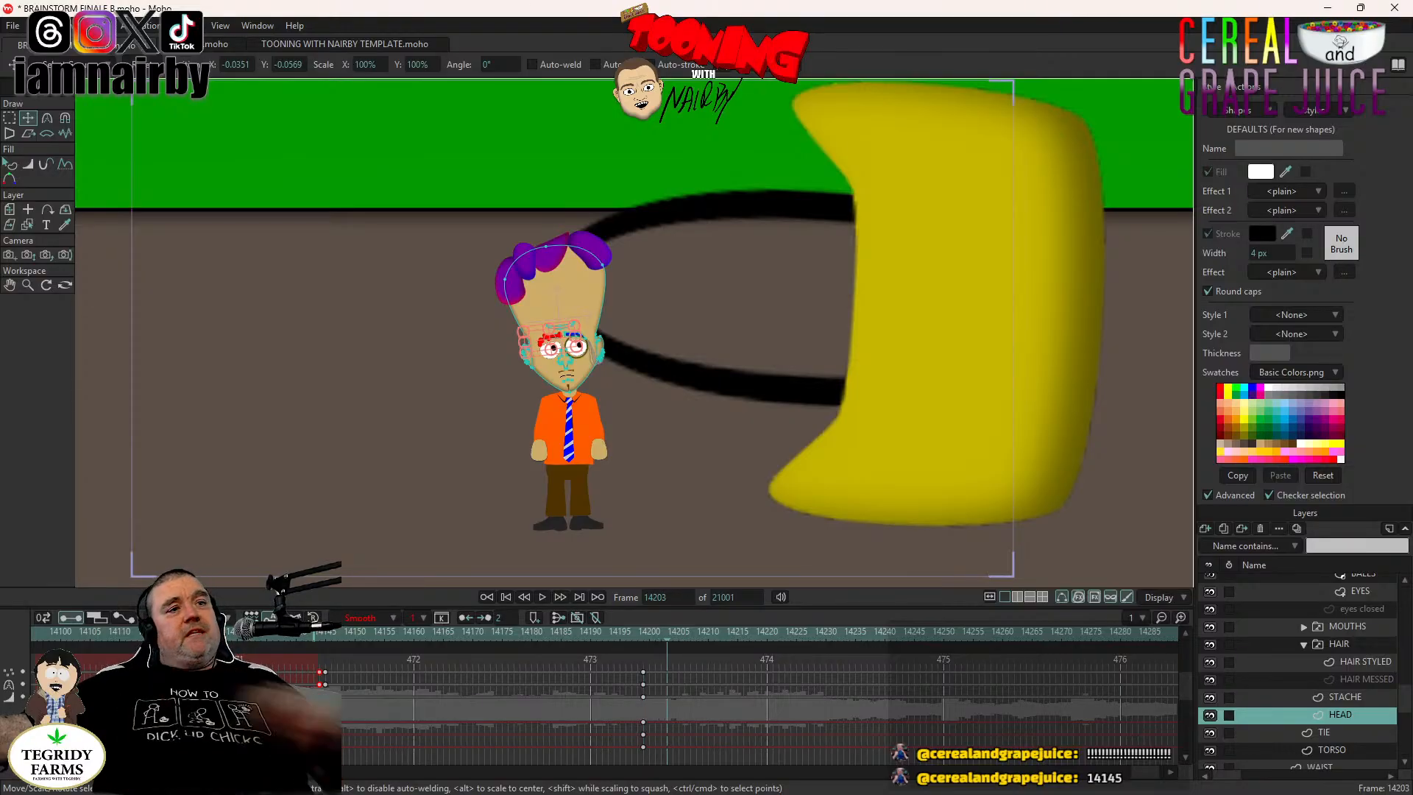
pyautogui.hotkey('ctrl', 'v')
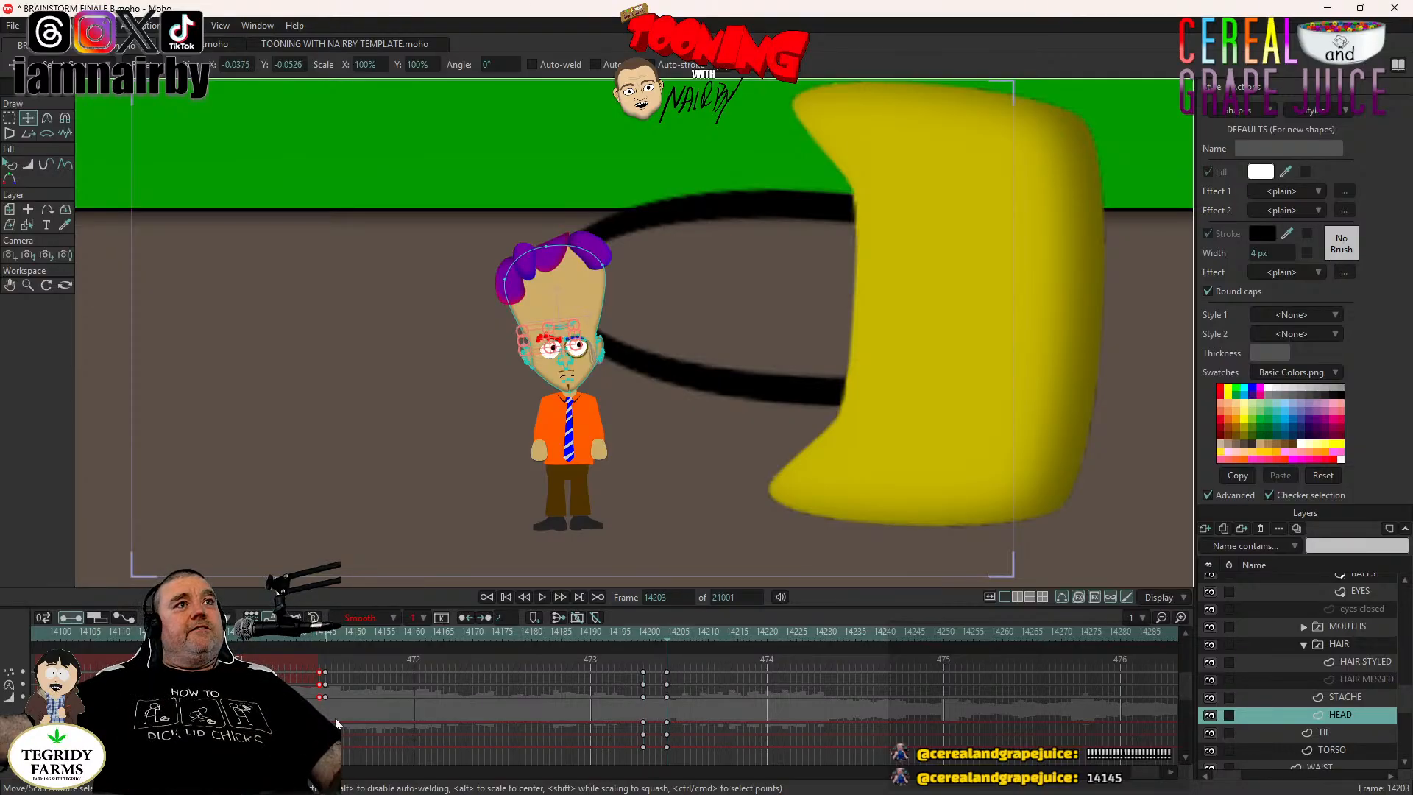
pyautogui.moveTo(676, 666); pyautogui.dragTo(673, 749)
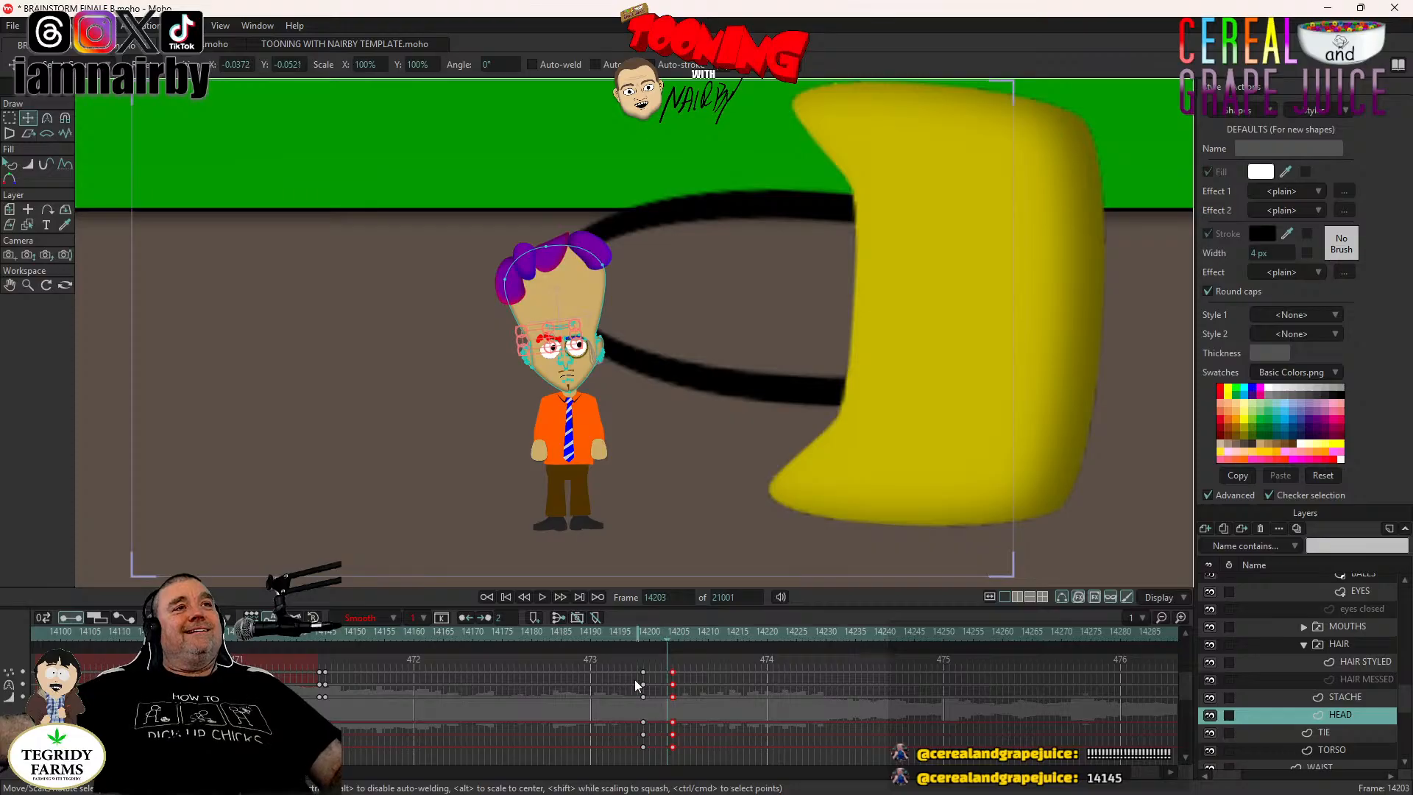
# Compare the HEAD group's tilt keys with the HEAD drawing layer's eyebrow keys around frame 14199.
pyautogui.click(641, 638)
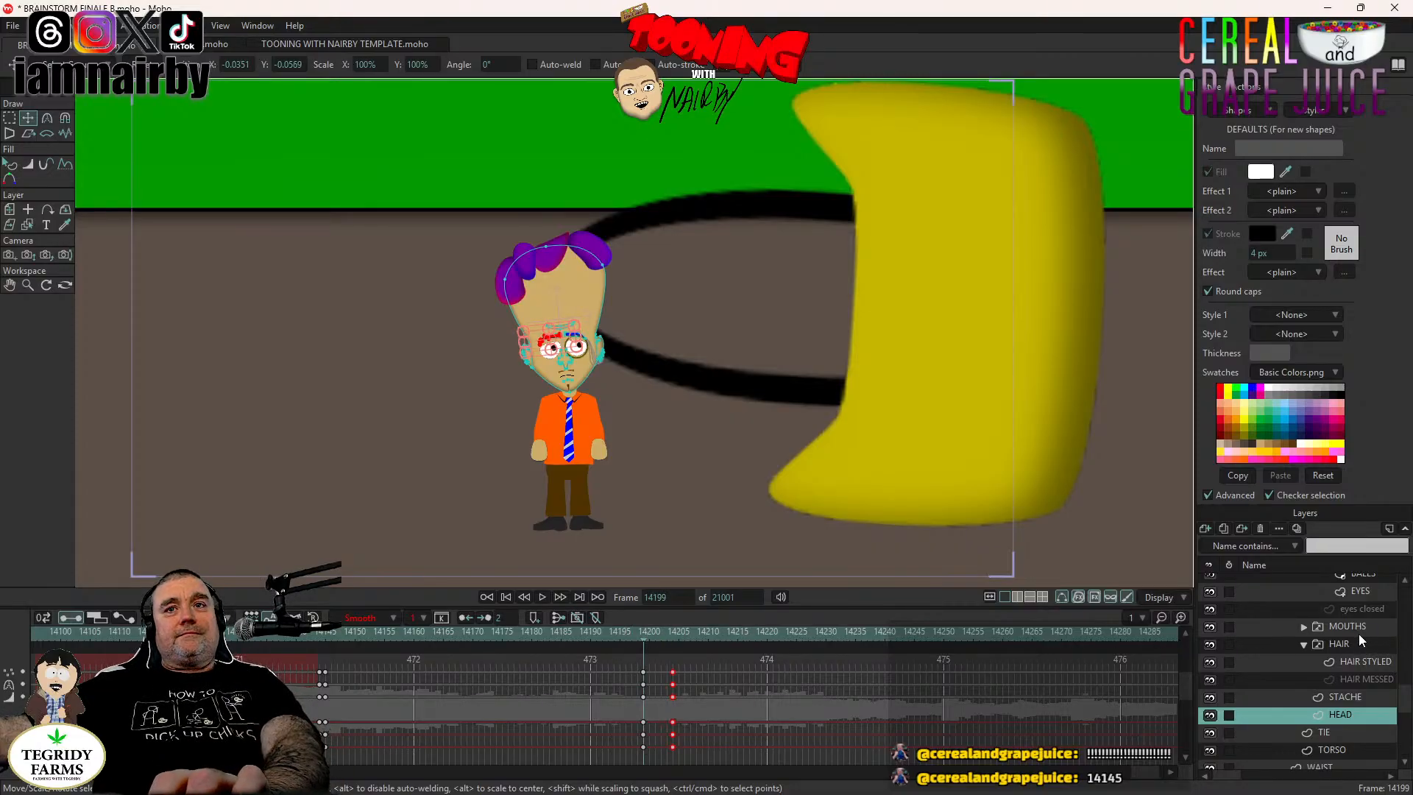
pyautogui.scroll(3, 1351, 685)
pyautogui.click(1333, 627)
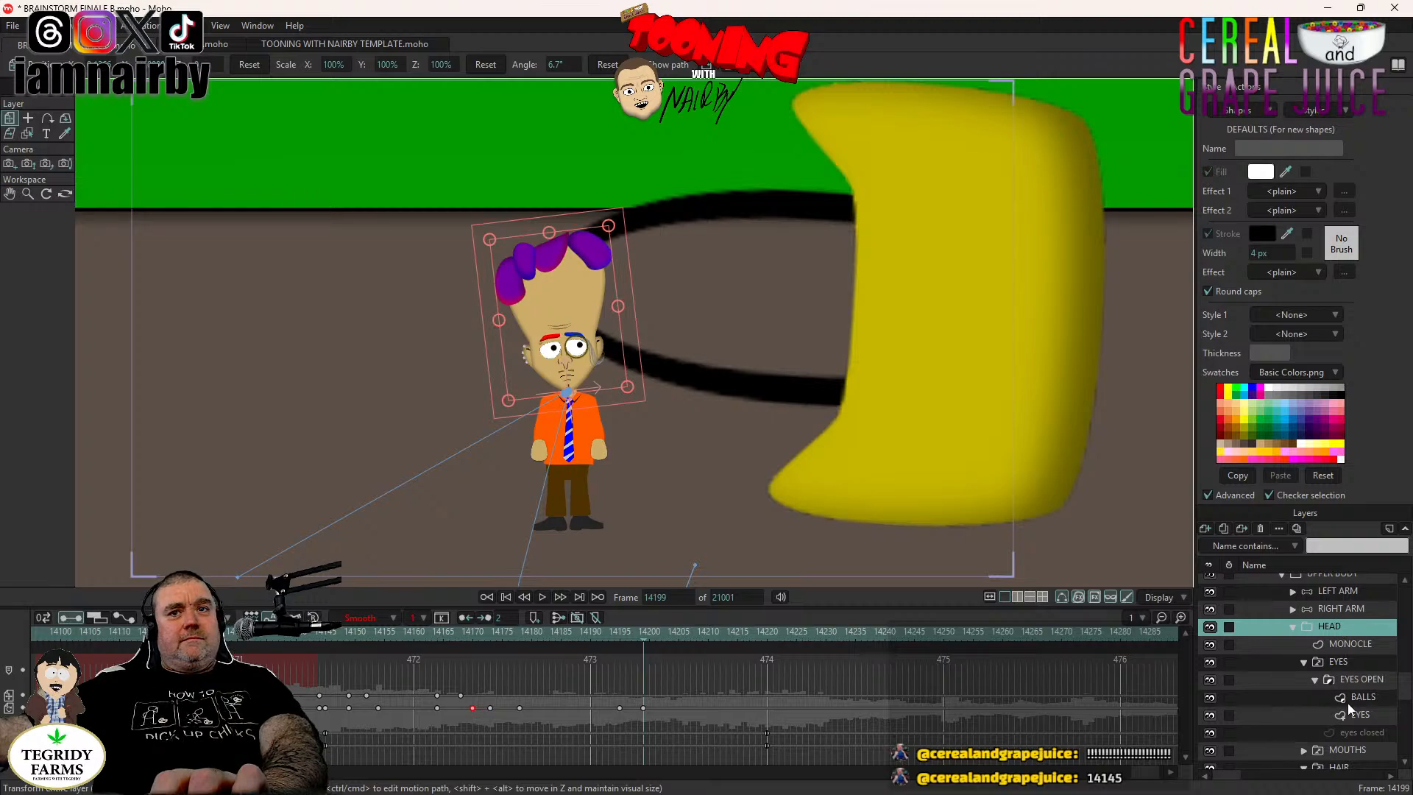
pyautogui.scroll(-3, 1342, 721)
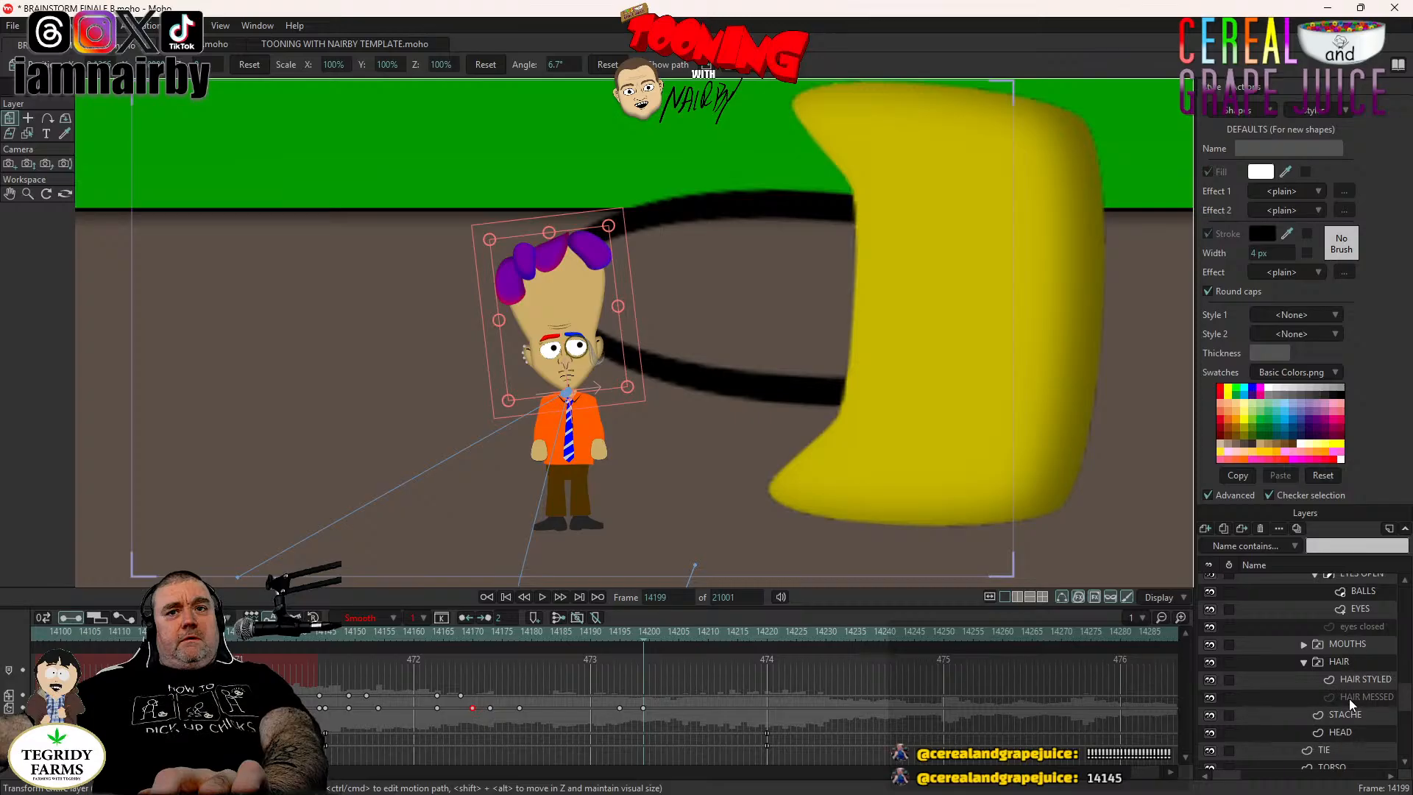
pyautogui.click(1346, 730)
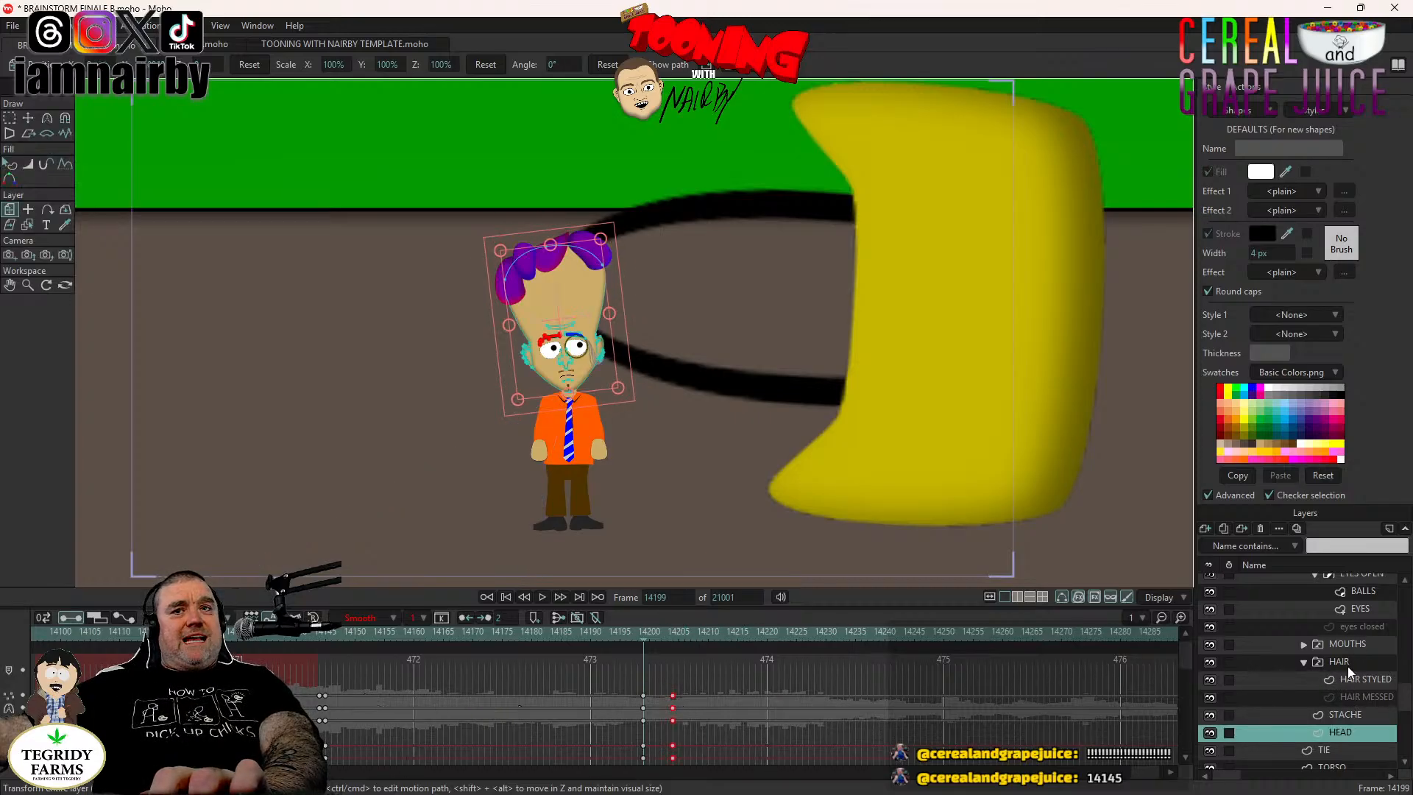
pyautogui.scroll(3, 1347, 665)
pyautogui.click(1347, 625)
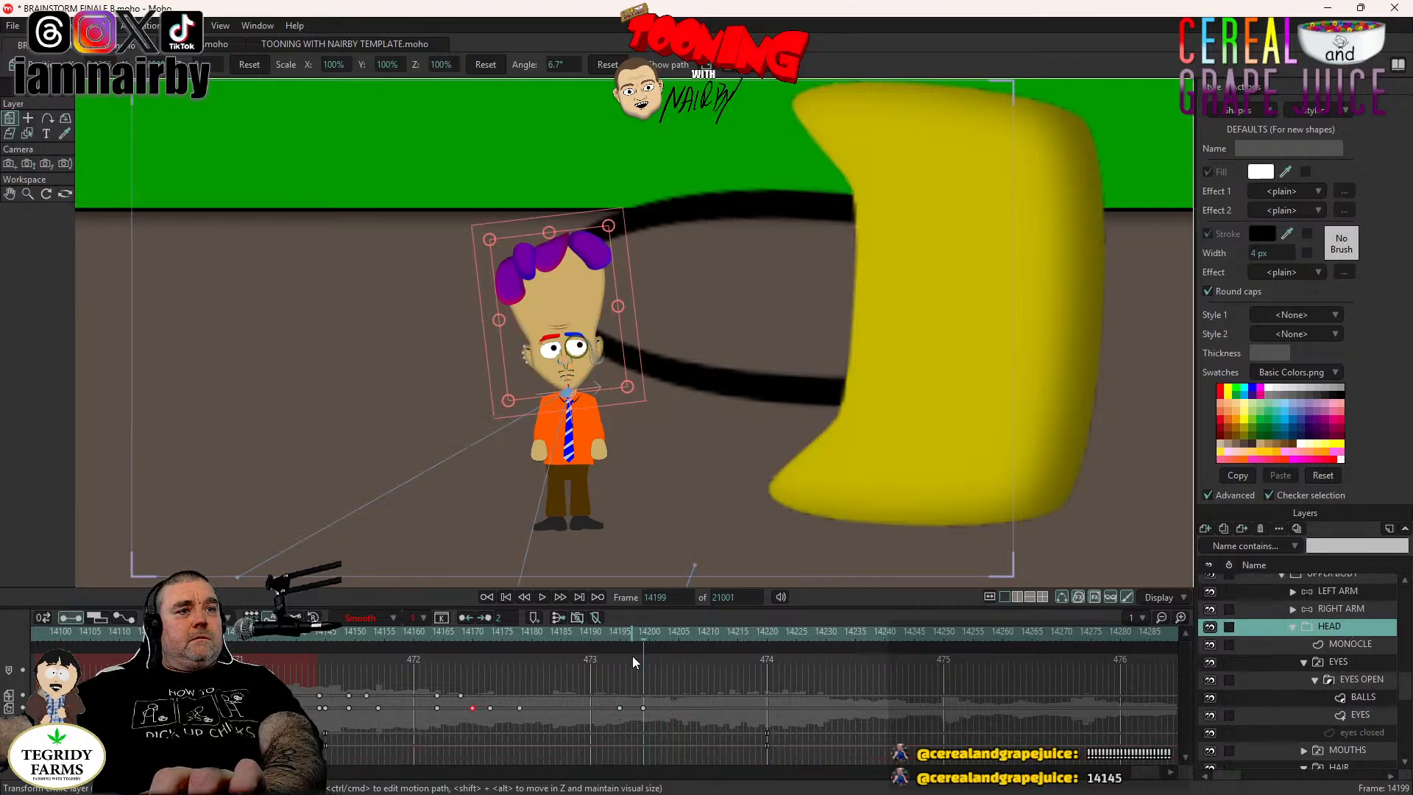
# Shift the HEAD drawing layer's two sets of eyebrow keys to frames 14195 and 14200, and check the tilted pose at frame 14199.
pyautogui.click(618, 633)
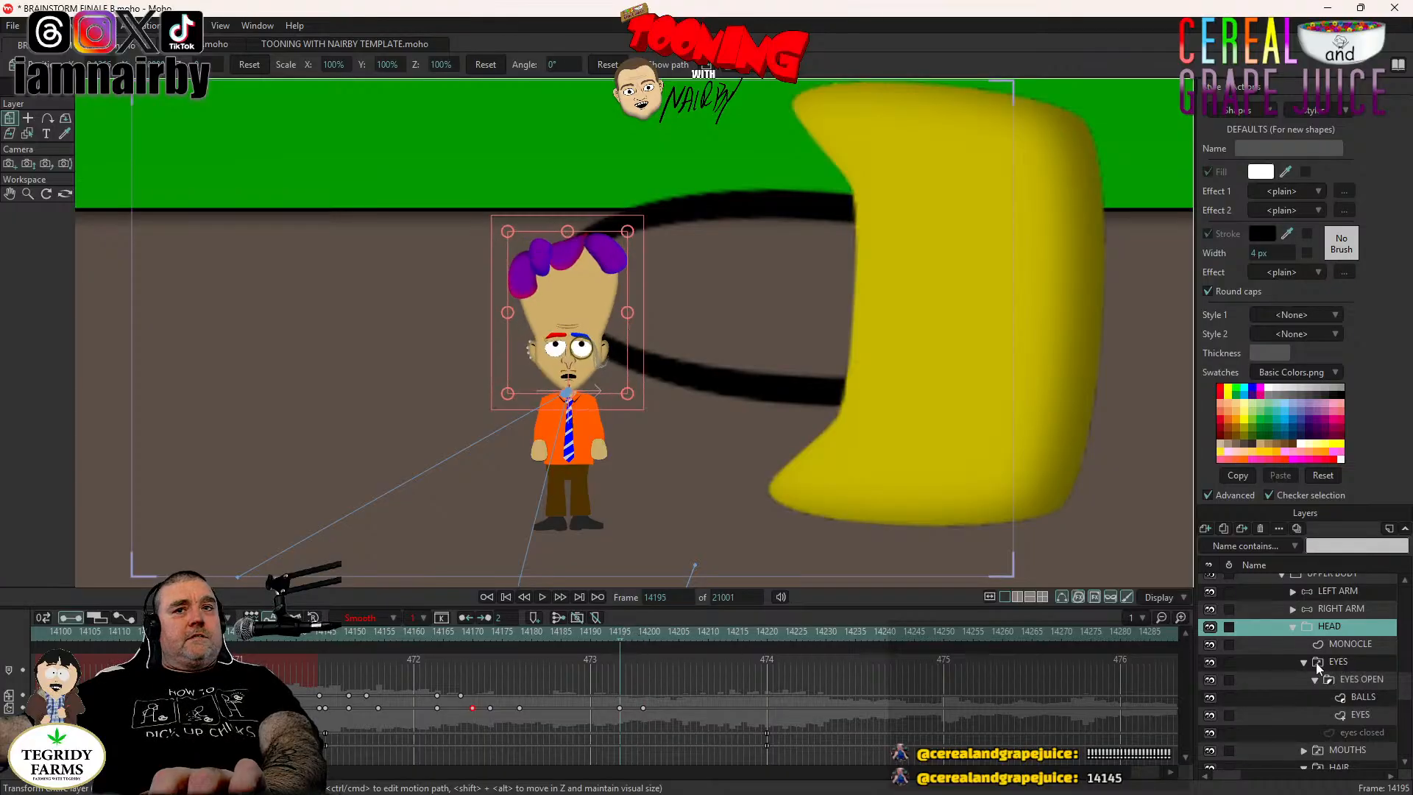
pyautogui.scroll(-2, 1345, 758)
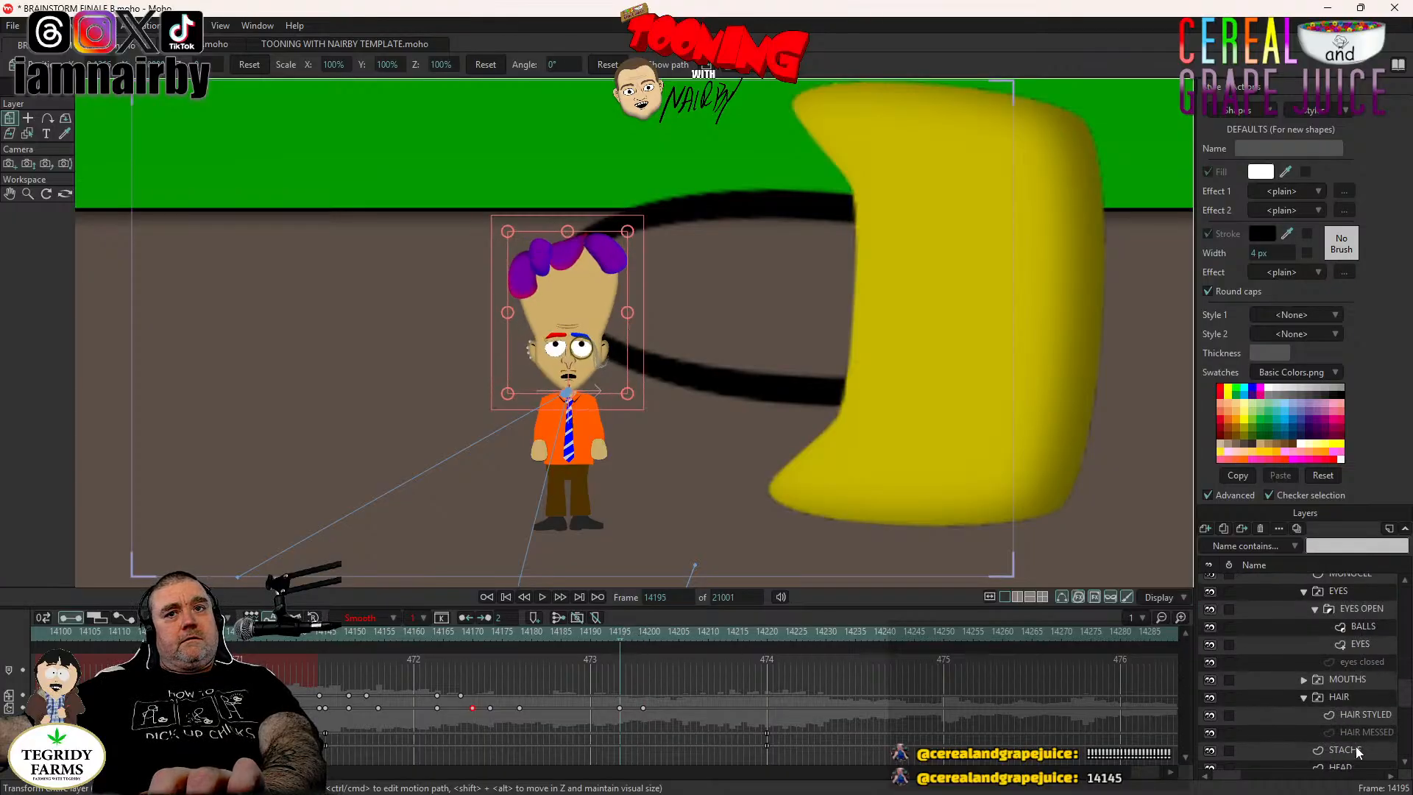
pyautogui.click(1355, 776)
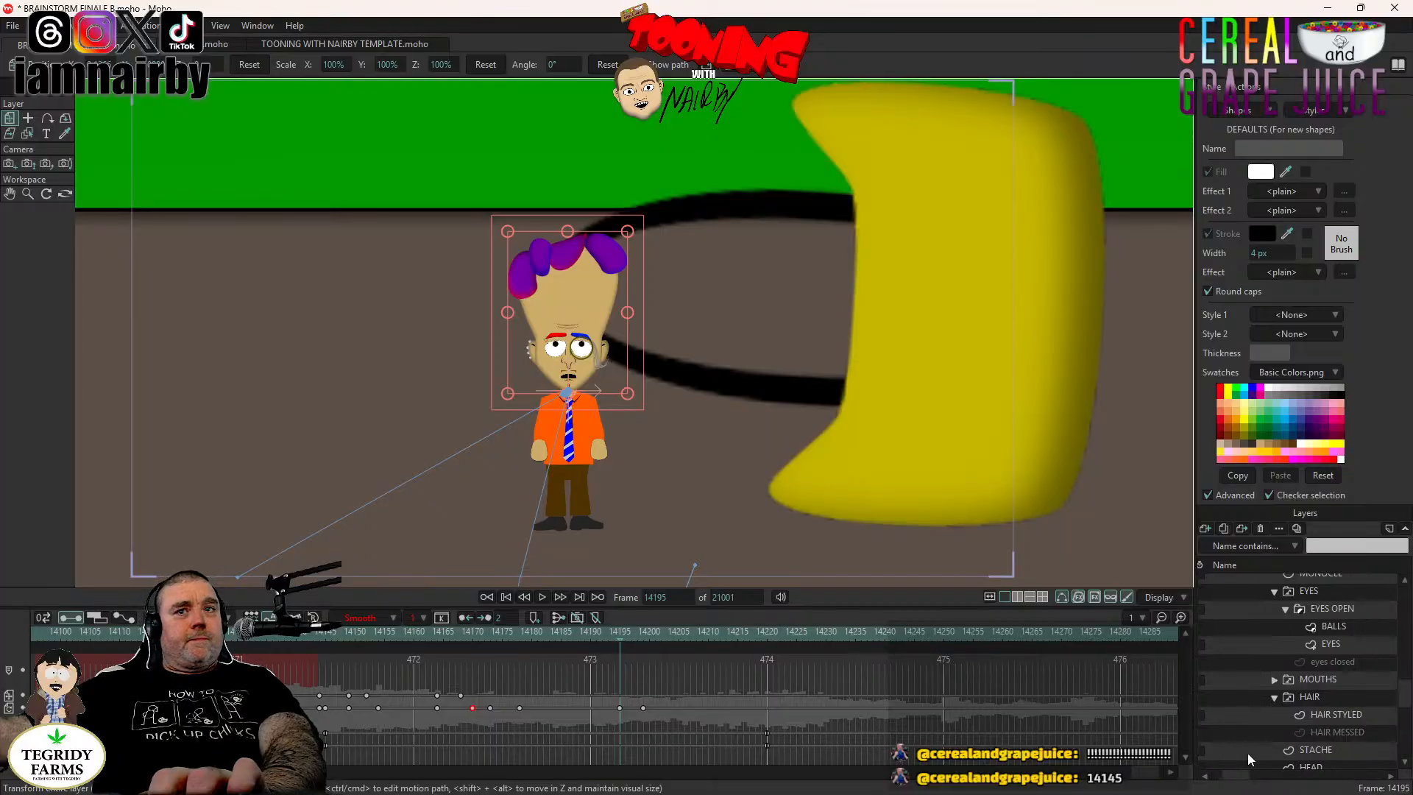
pyautogui.scroll(-2, 1347, 758)
pyautogui.click(1320, 693)
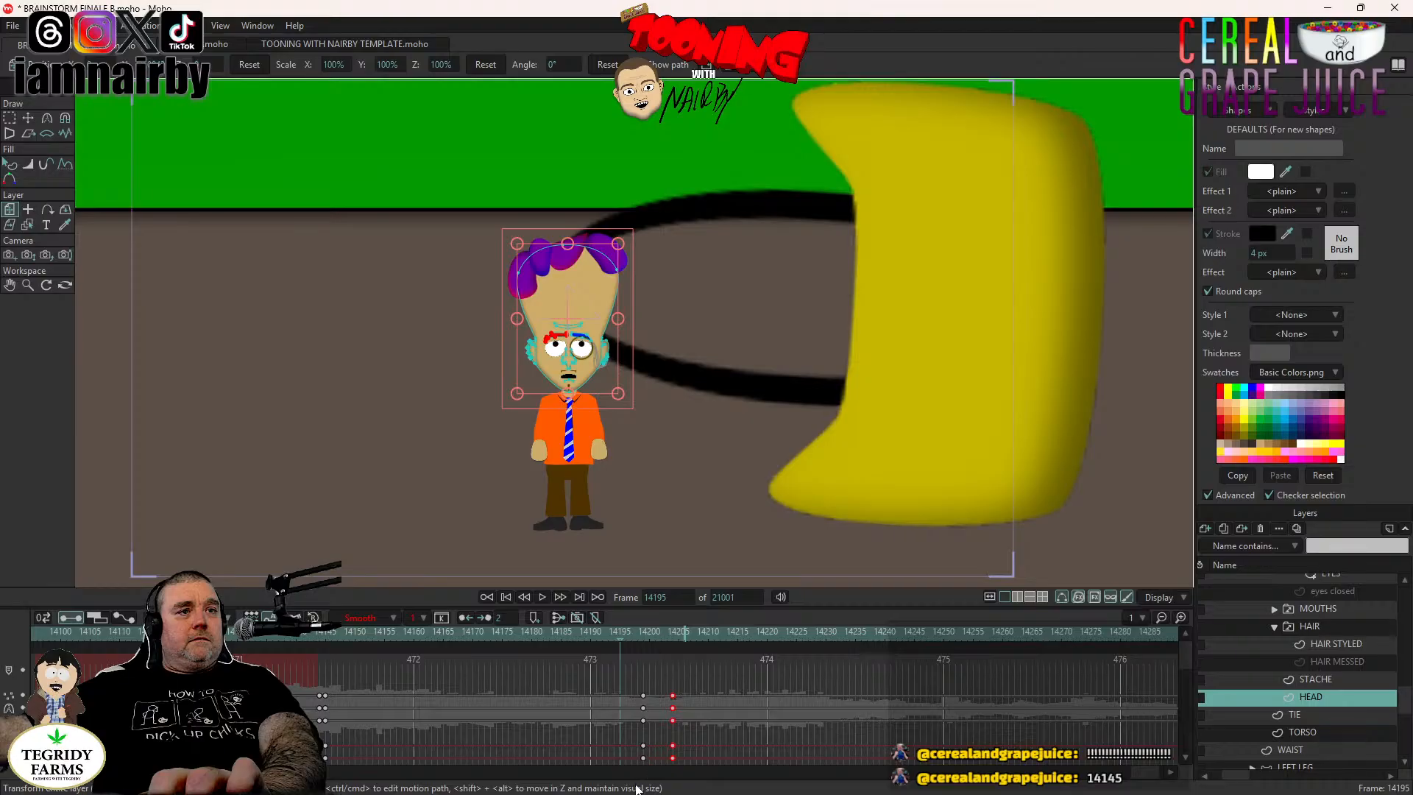
pyautogui.moveTo(638, 779); pyautogui.dragTo(623, 704)
pyautogui.scroll(3, 1295, 685)
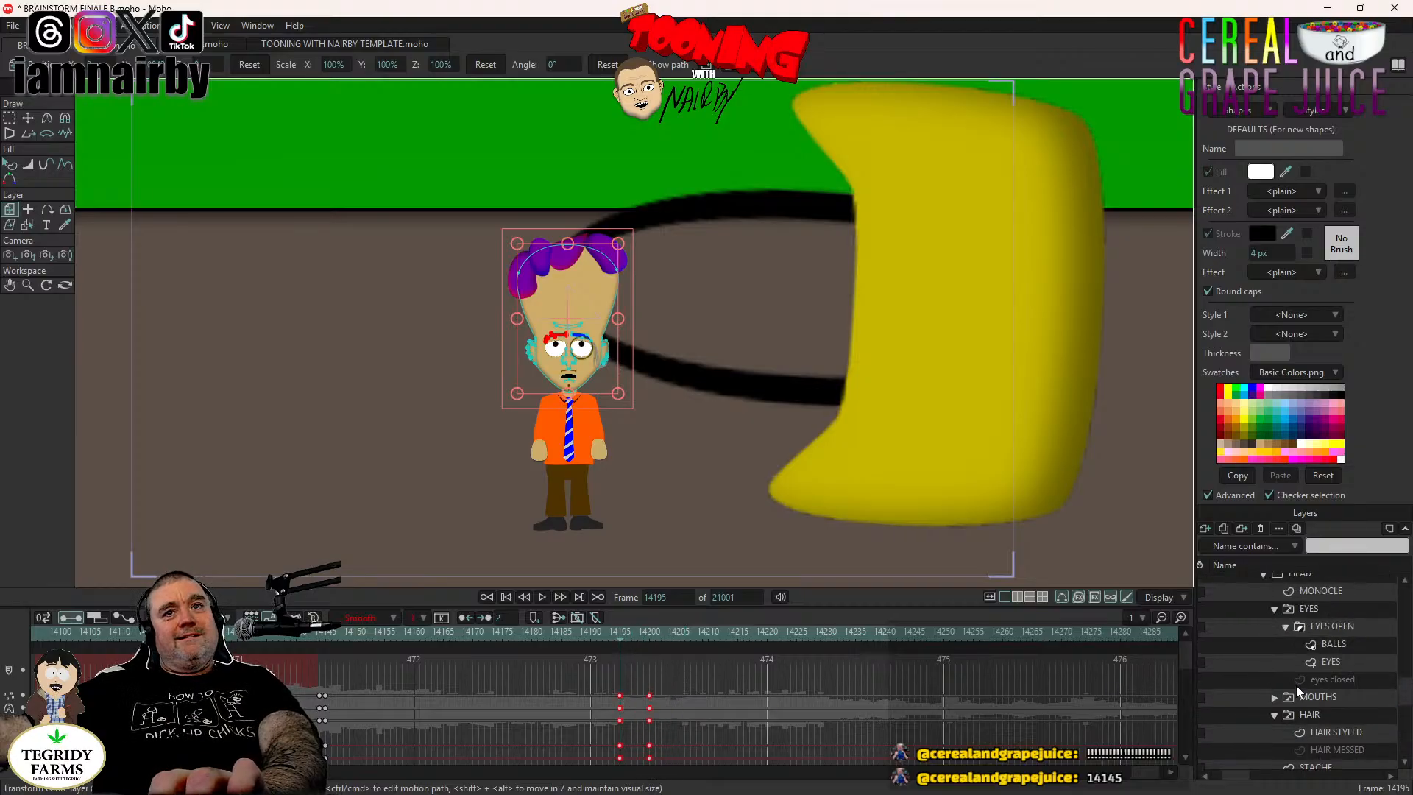
pyautogui.click(1314, 610)
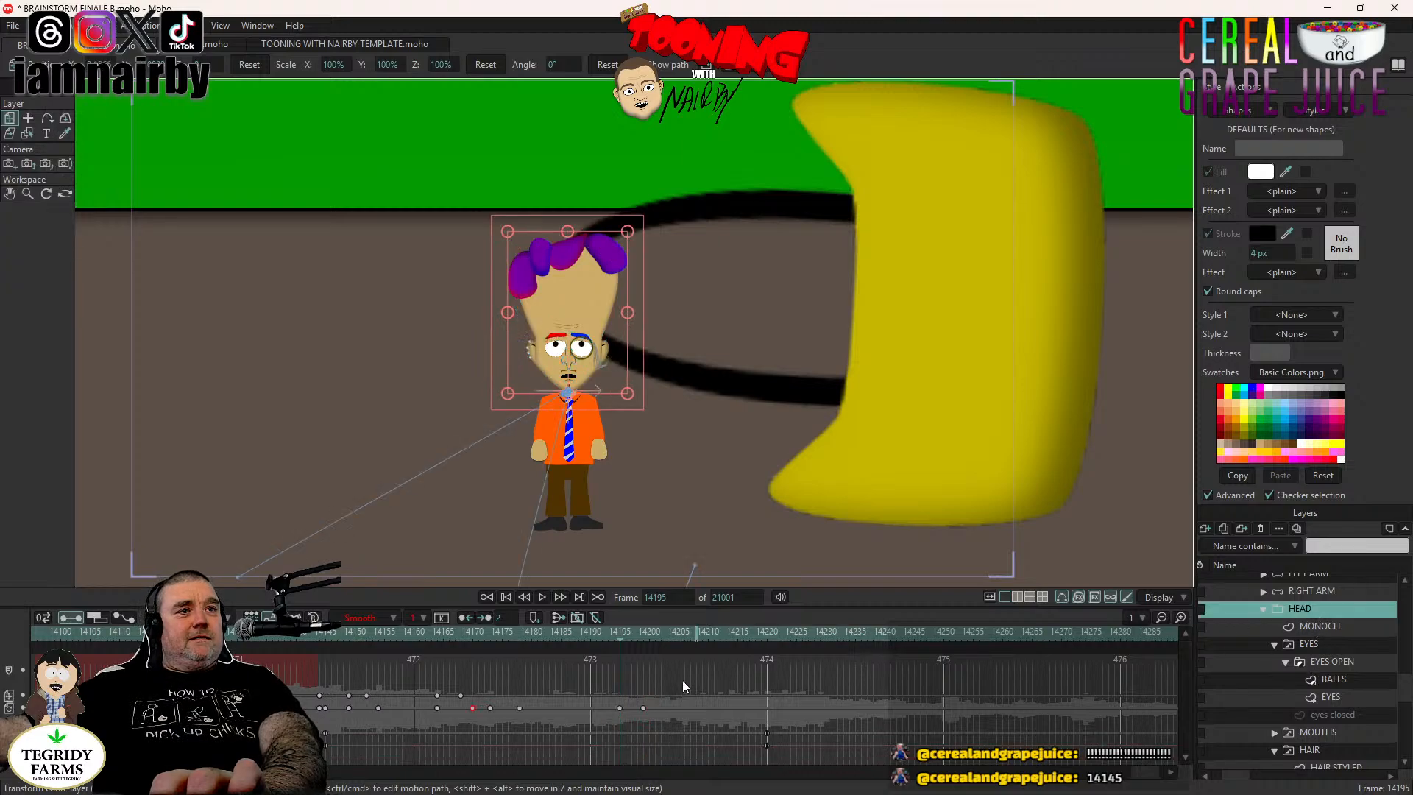
pyautogui.click(643, 634)
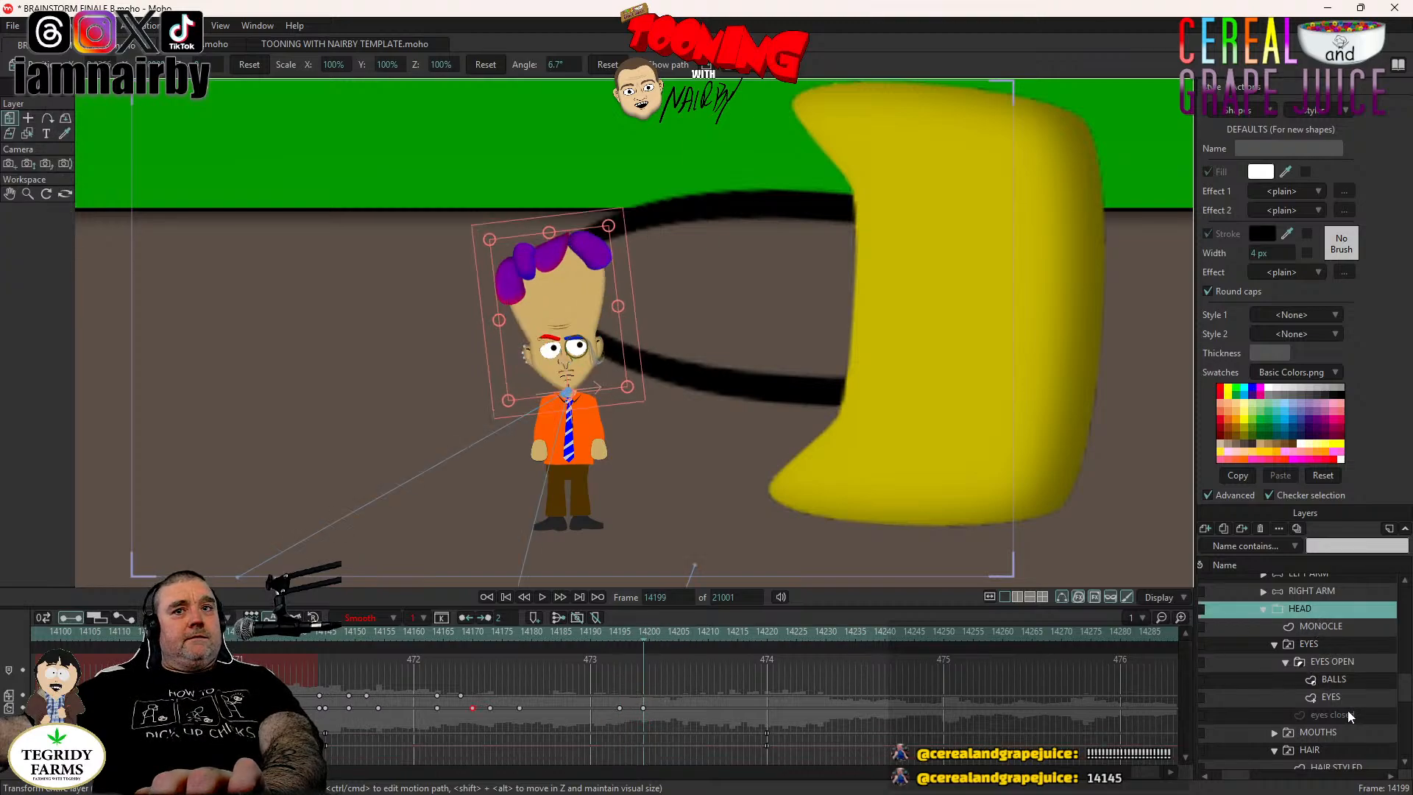
# Move the HEAD drawing layer's second set of eyebrow keys to frame 14199.
pyautogui.scroll(-2, 1348, 709)
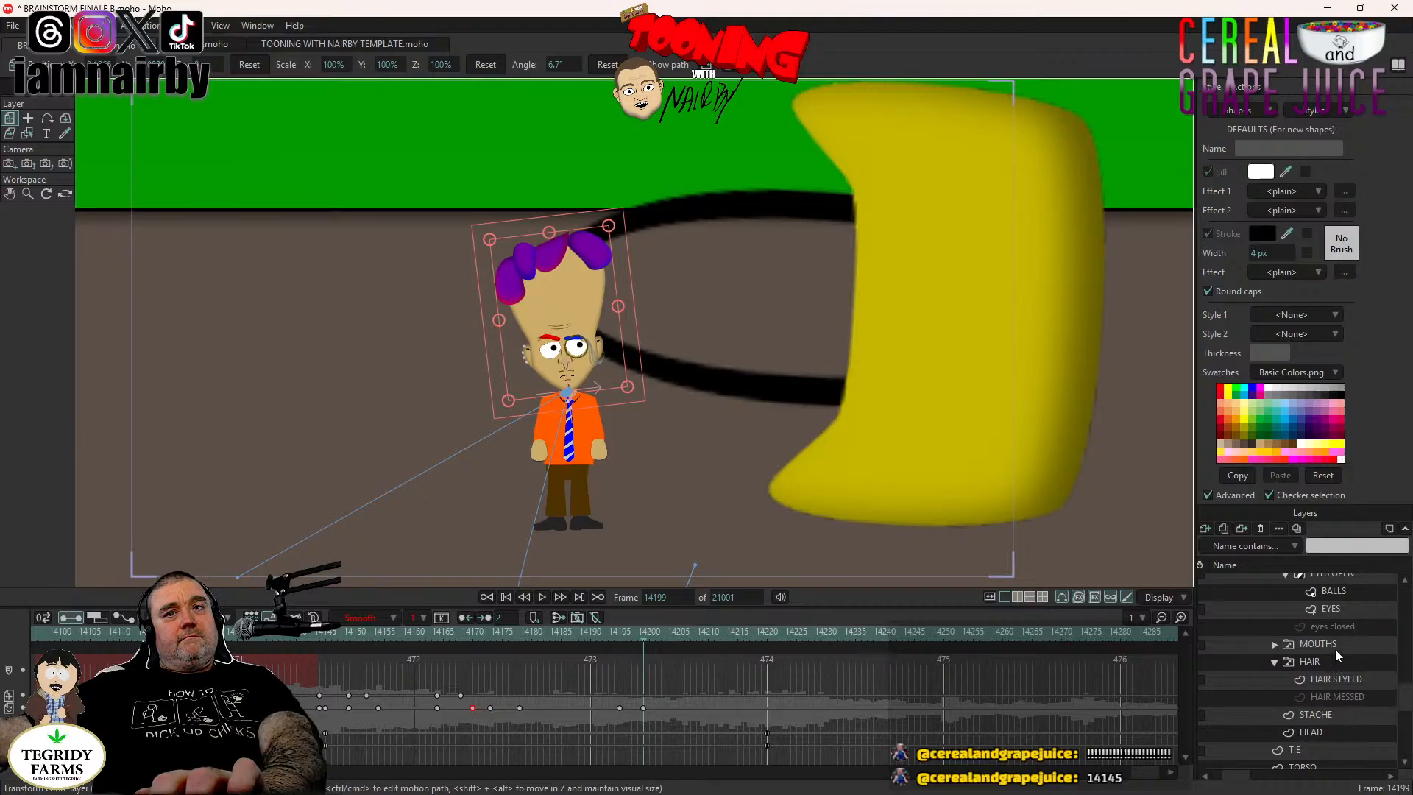
pyautogui.click(1336, 735)
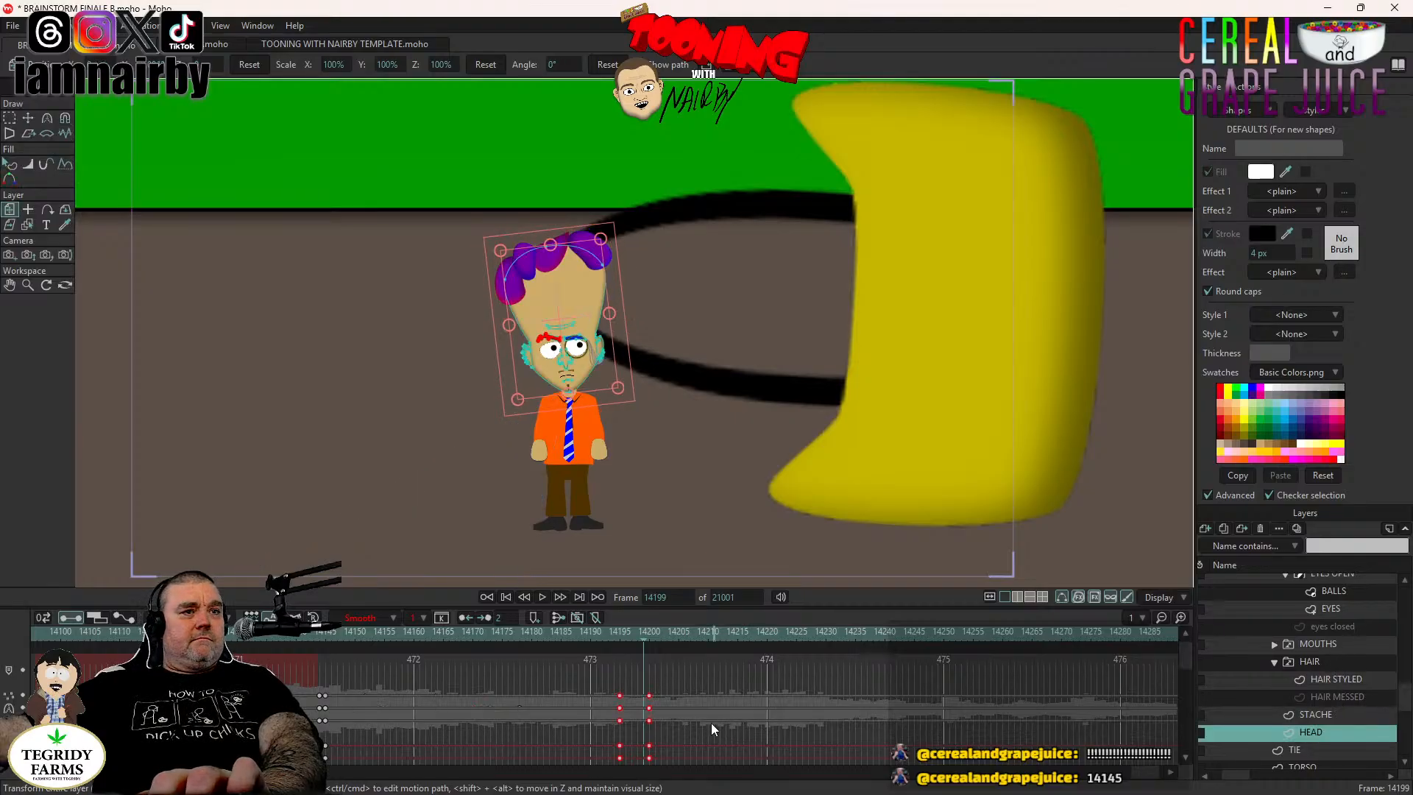
pyautogui.moveTo(665, 687); pyautogui.dragTo(643, 746)
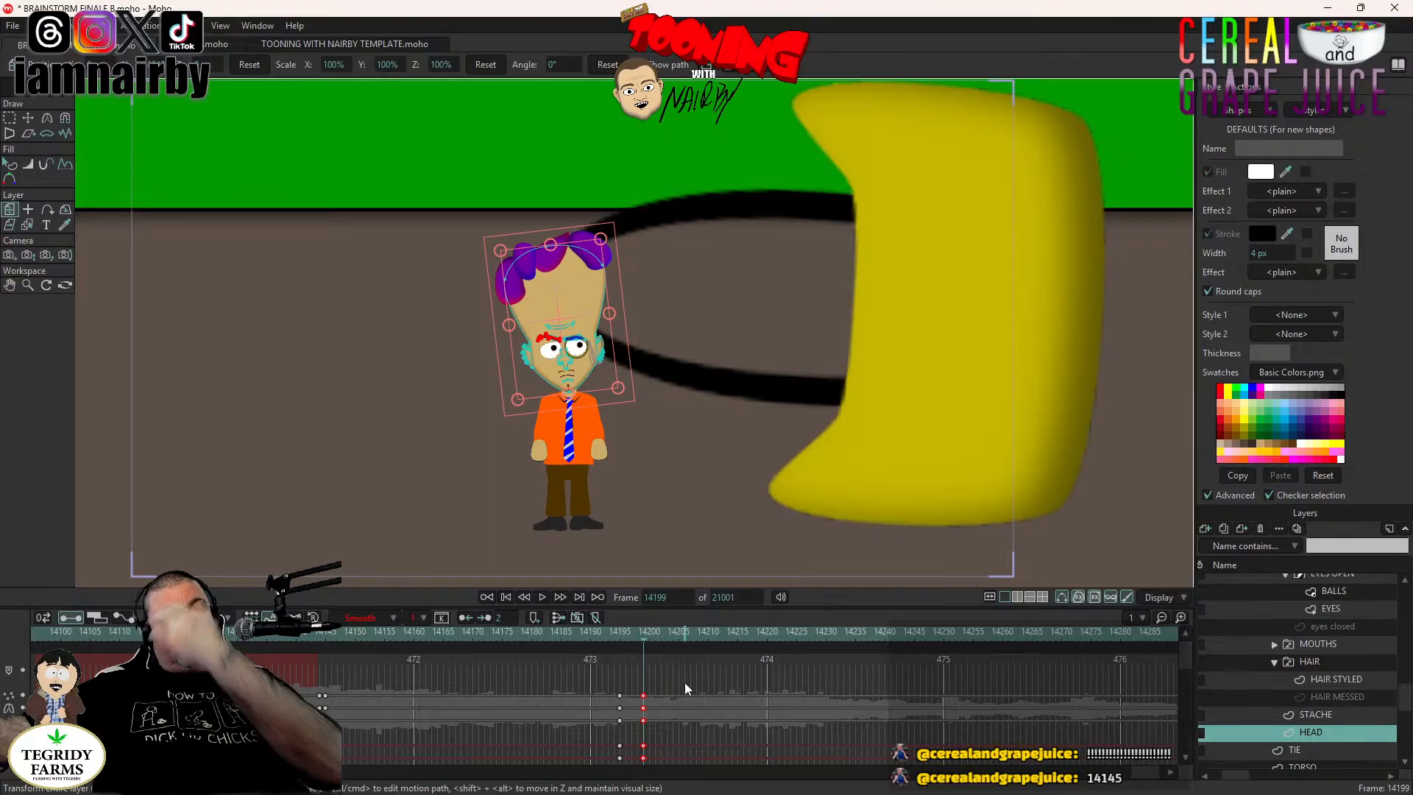
# Play the shot from frame 14145 to review the animation, stop at frame 14225, and save the project.
pyautogui.click(324, 632)
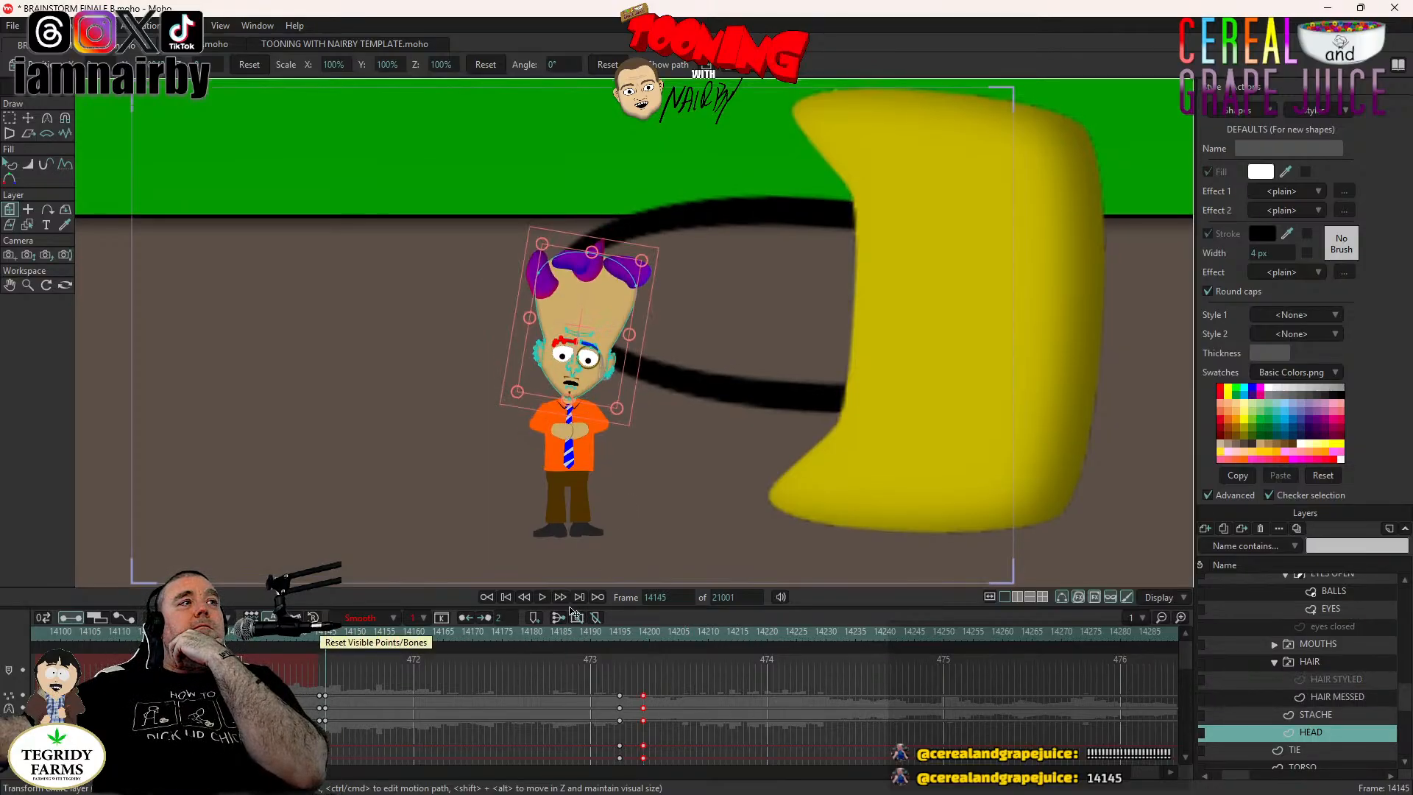
pyautogui.click(547, 596)
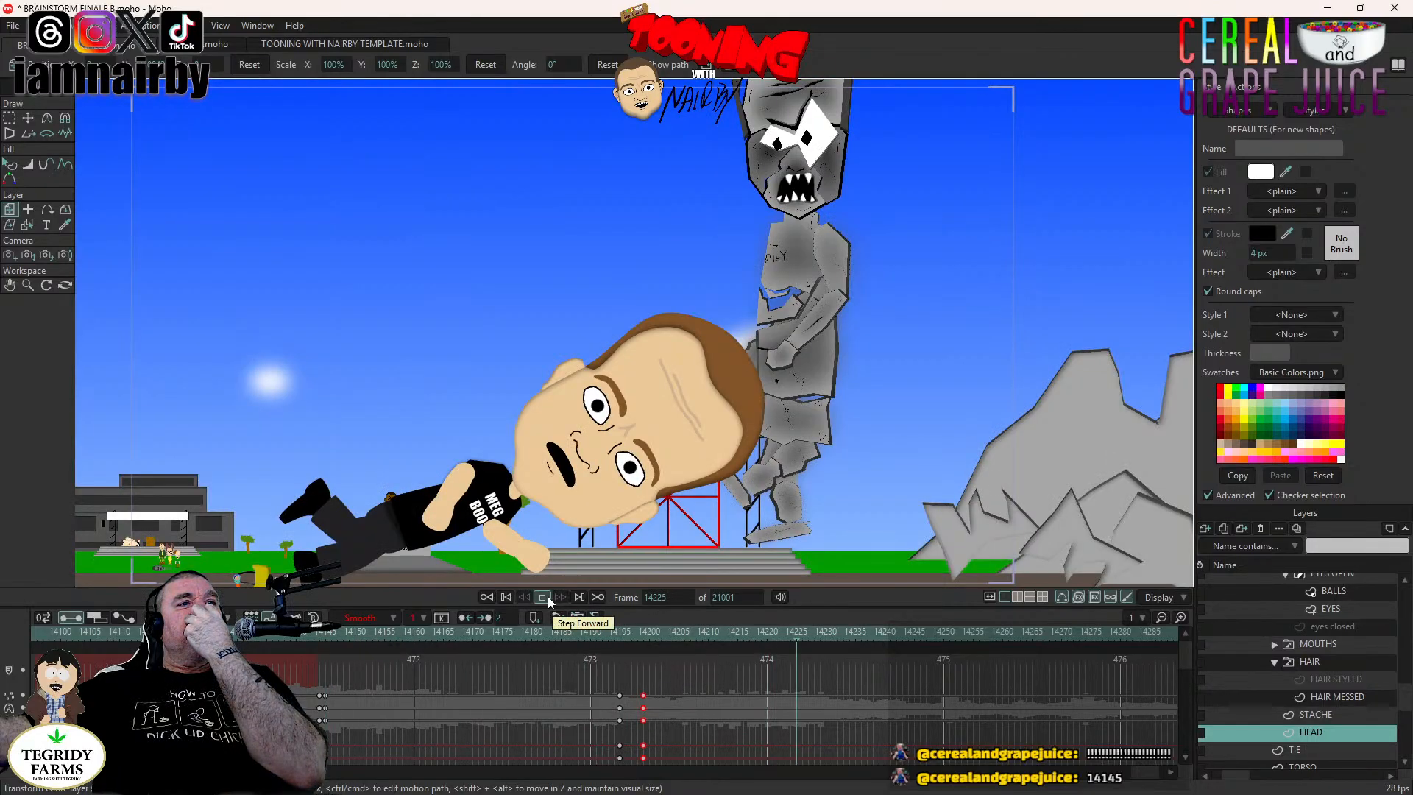
pyautogui.click(547, 596)
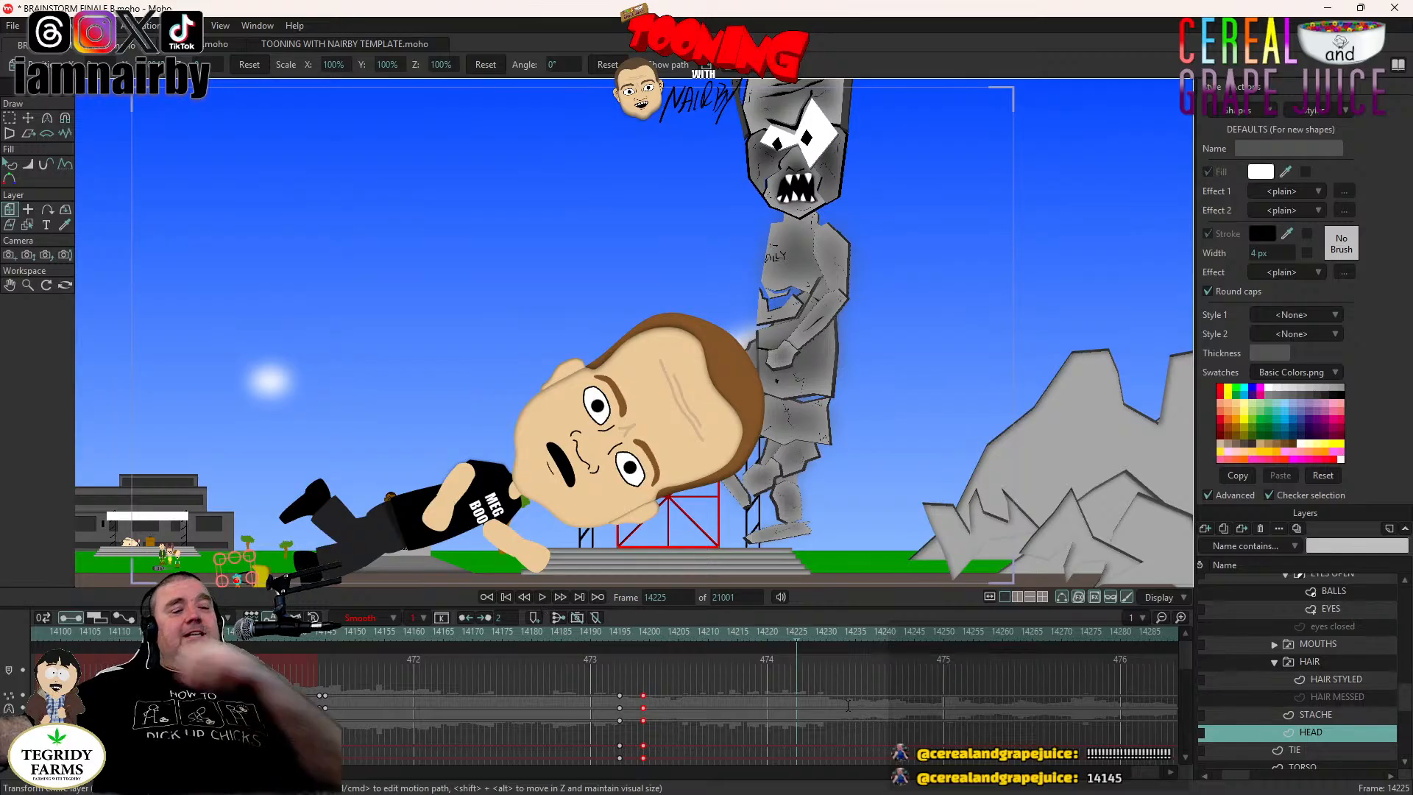
pyautogui.hotkey('ctrl', 's')
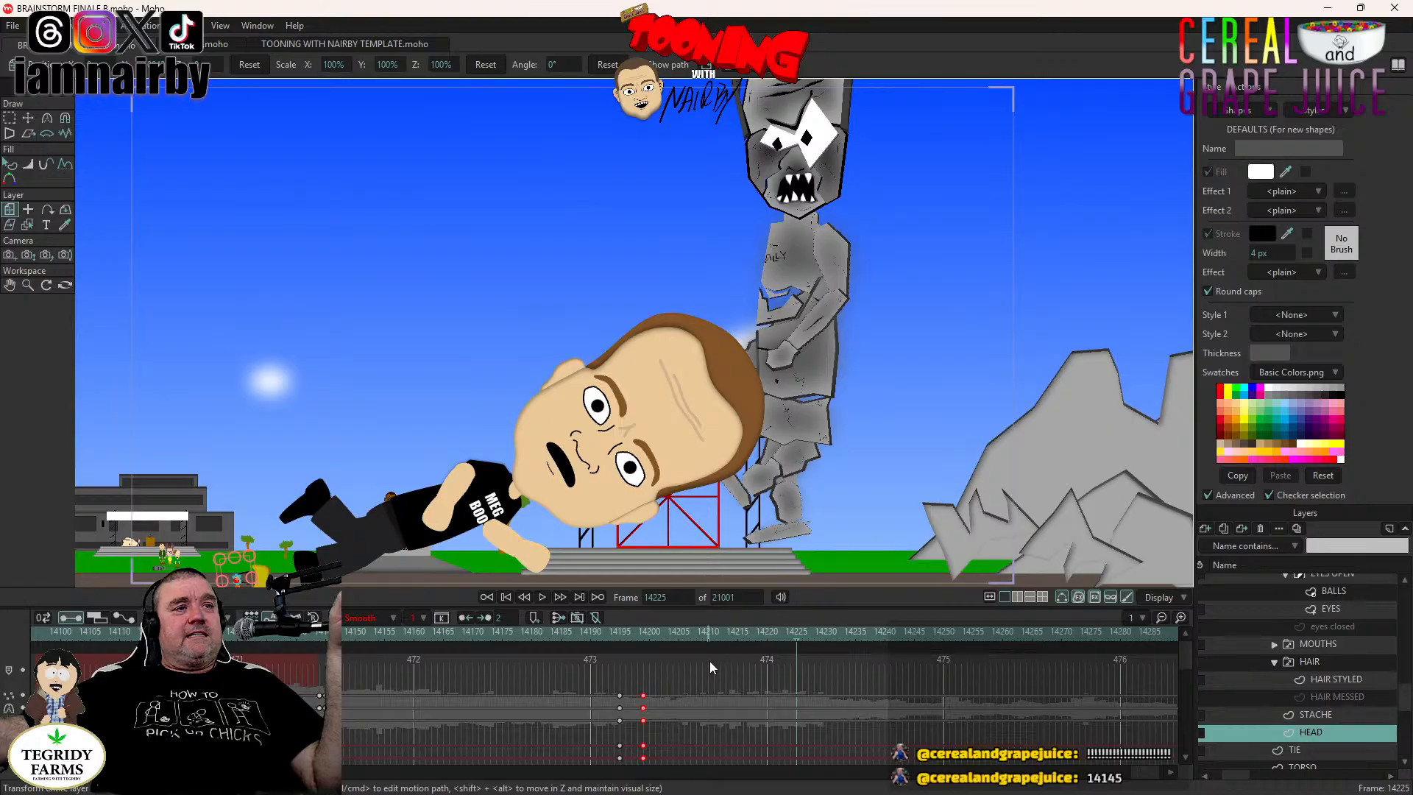
# Go to frame 14220, select the falling character's MEGABOOB layer, and copy its frame 14145 key to frame 14219.
pyautogui.scroll(-3, 749, 703)
pyautogui.click(771, 640)
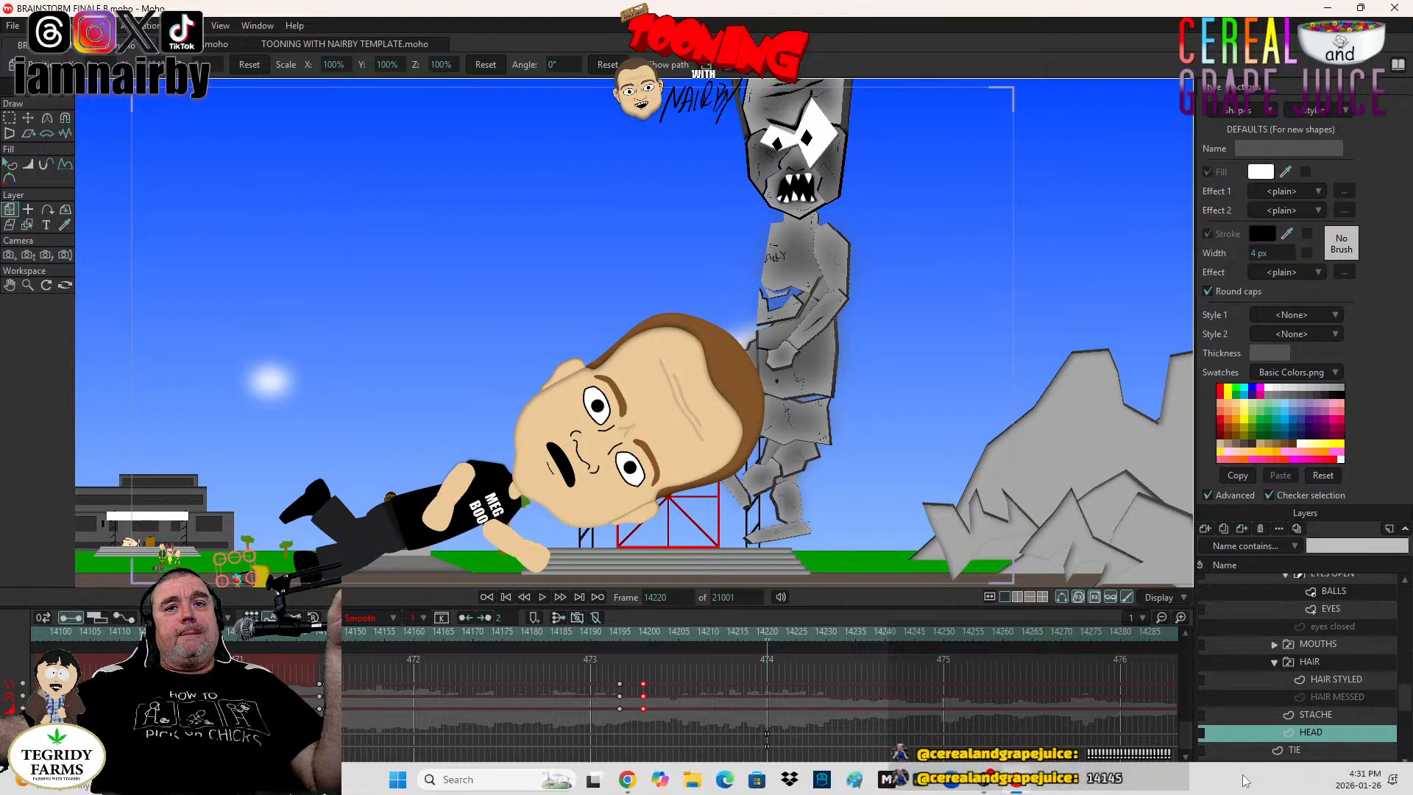
pyautogui.moveTo(1234, 775); pyautogui.dragTo(1207, 775)
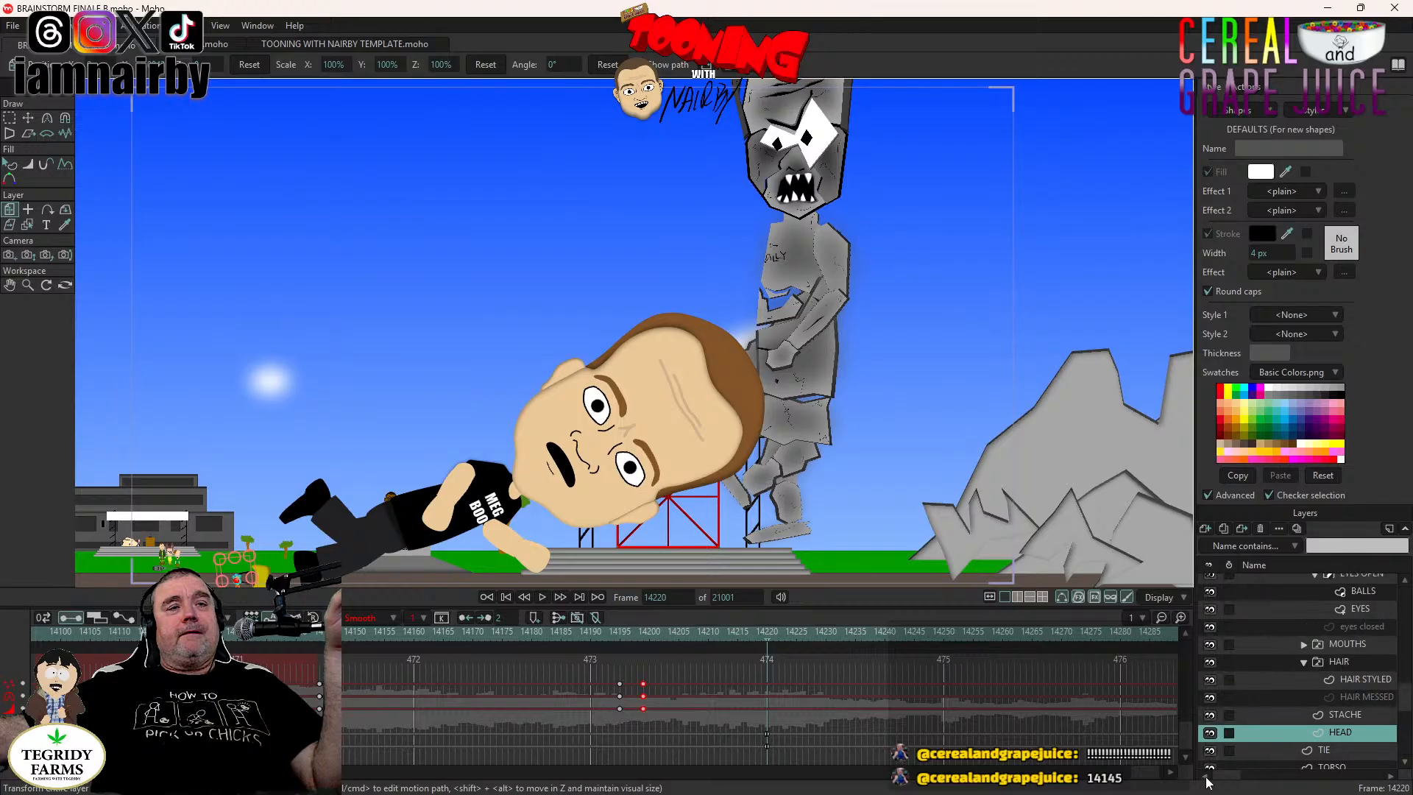
pyautogui.click(699, 395)
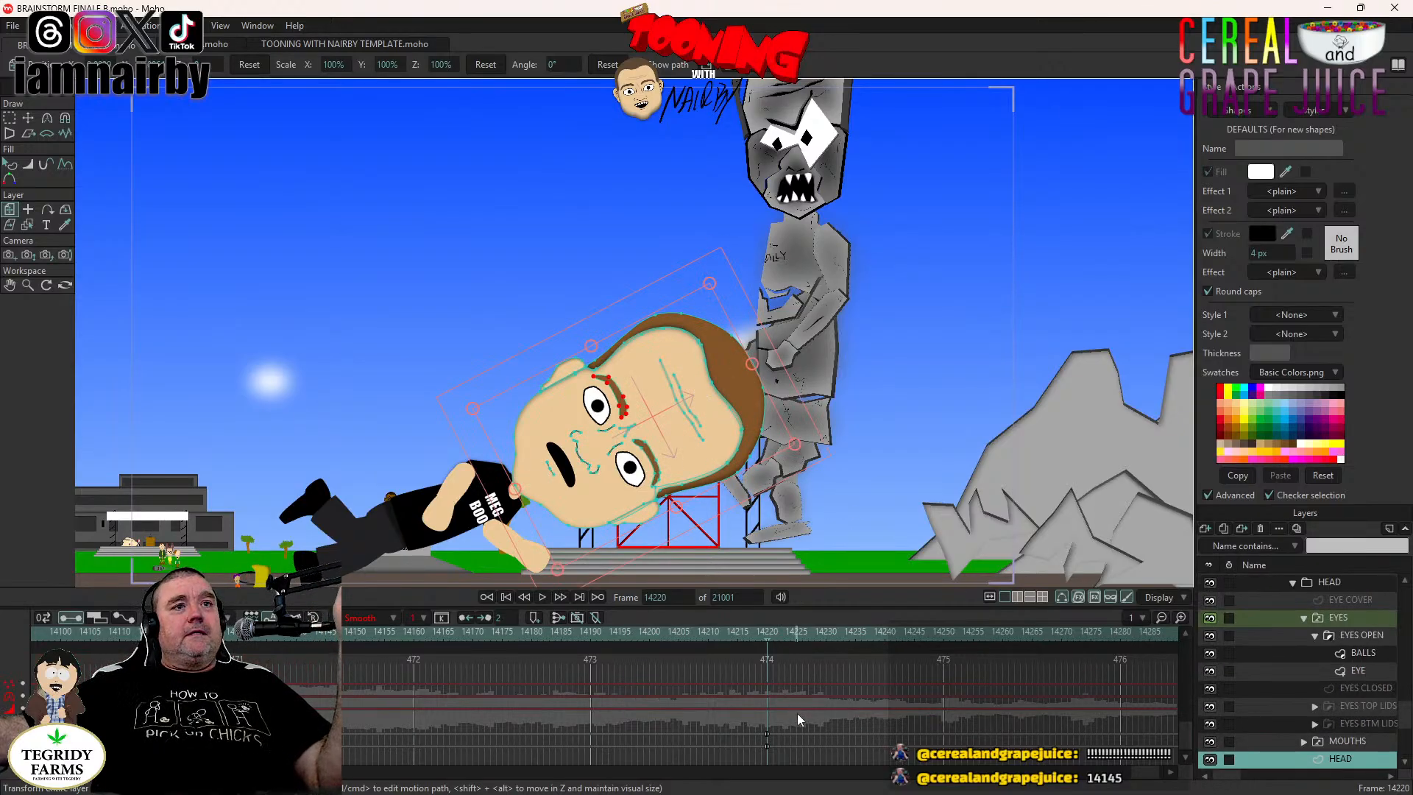
pyautogui.scroll(5, 1295, 692)
pyautogui.scroll(-1, 1305, 695)
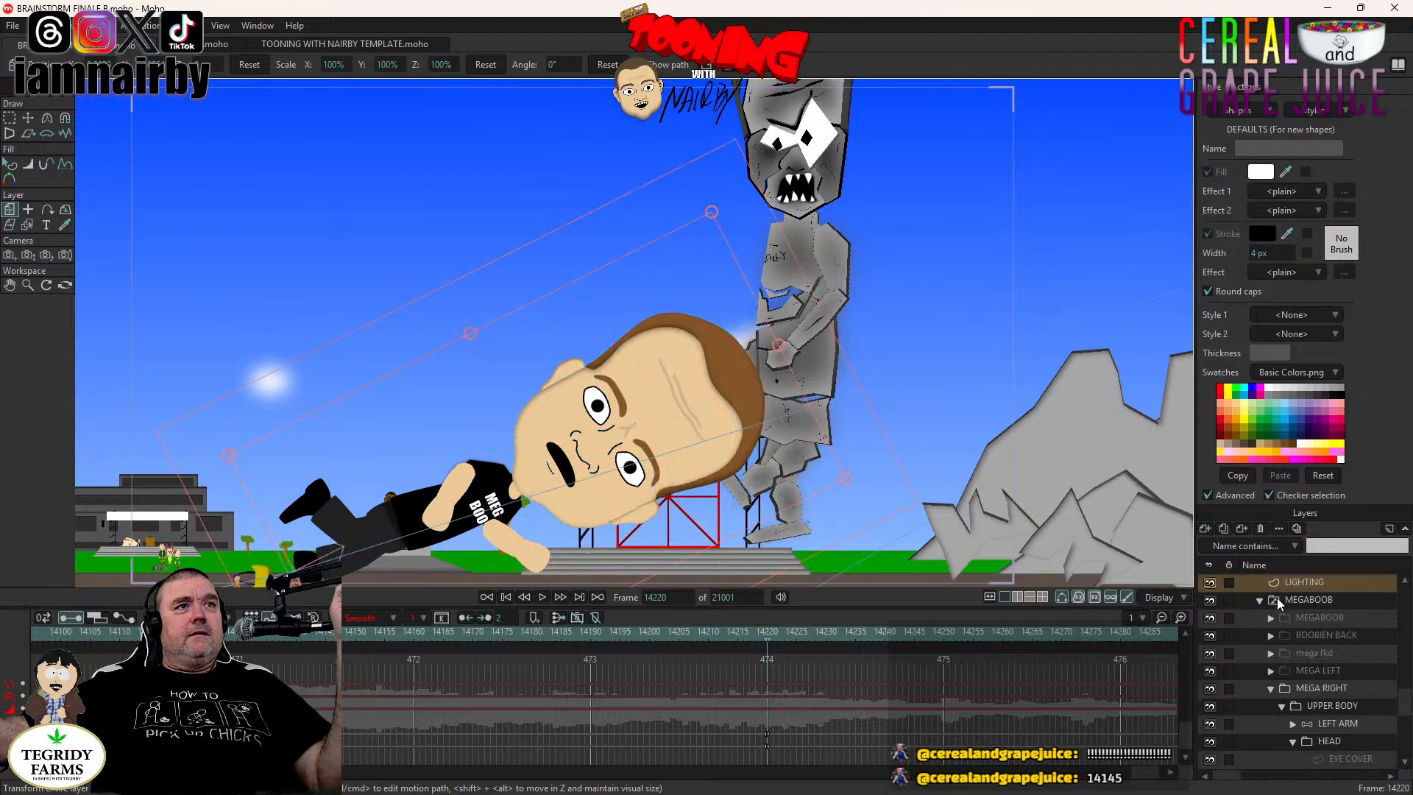
pyautogui.click(1307, 600)
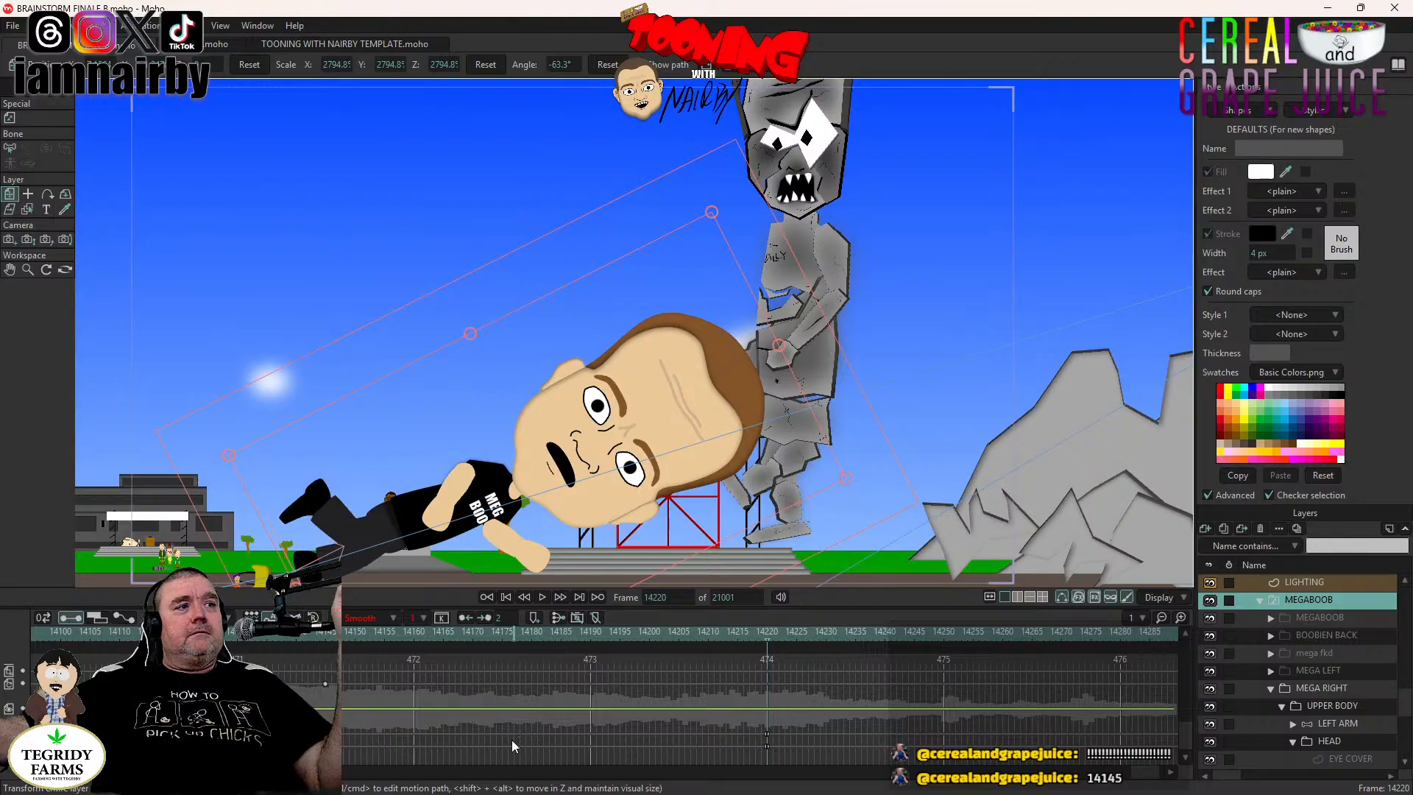
pyautogui.click(325, 683)
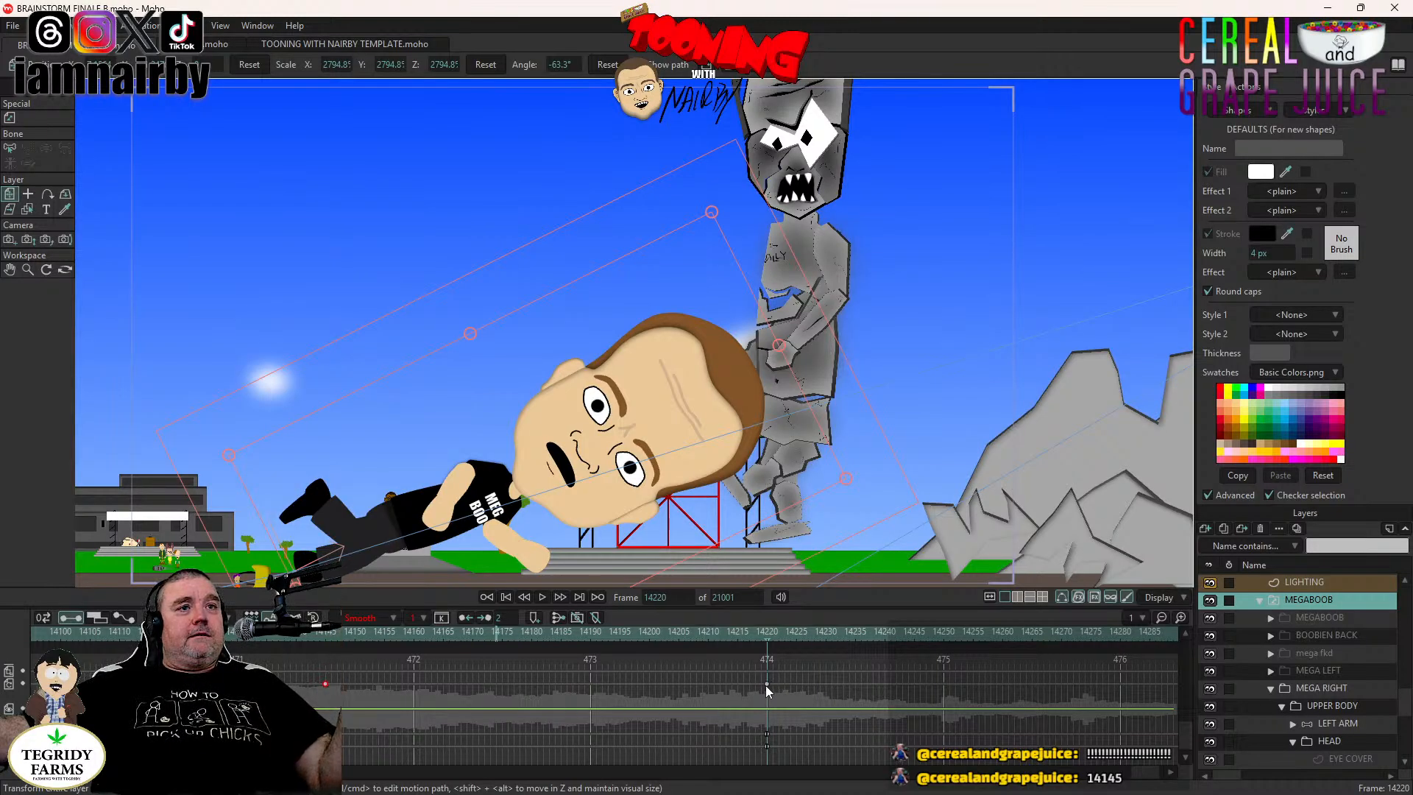
pyautogui.moveTo(767, 684); pyautogui.dragTo(761, 684)
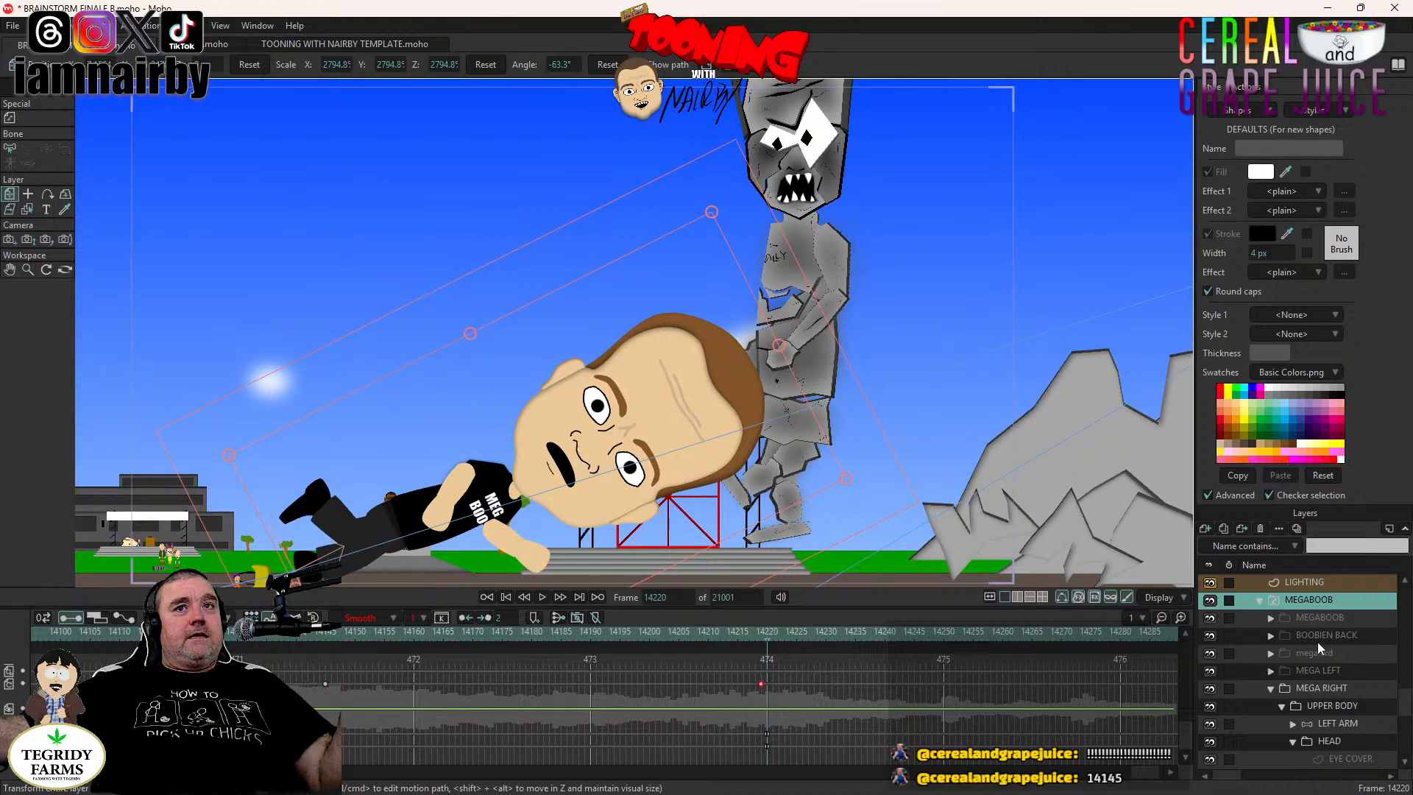
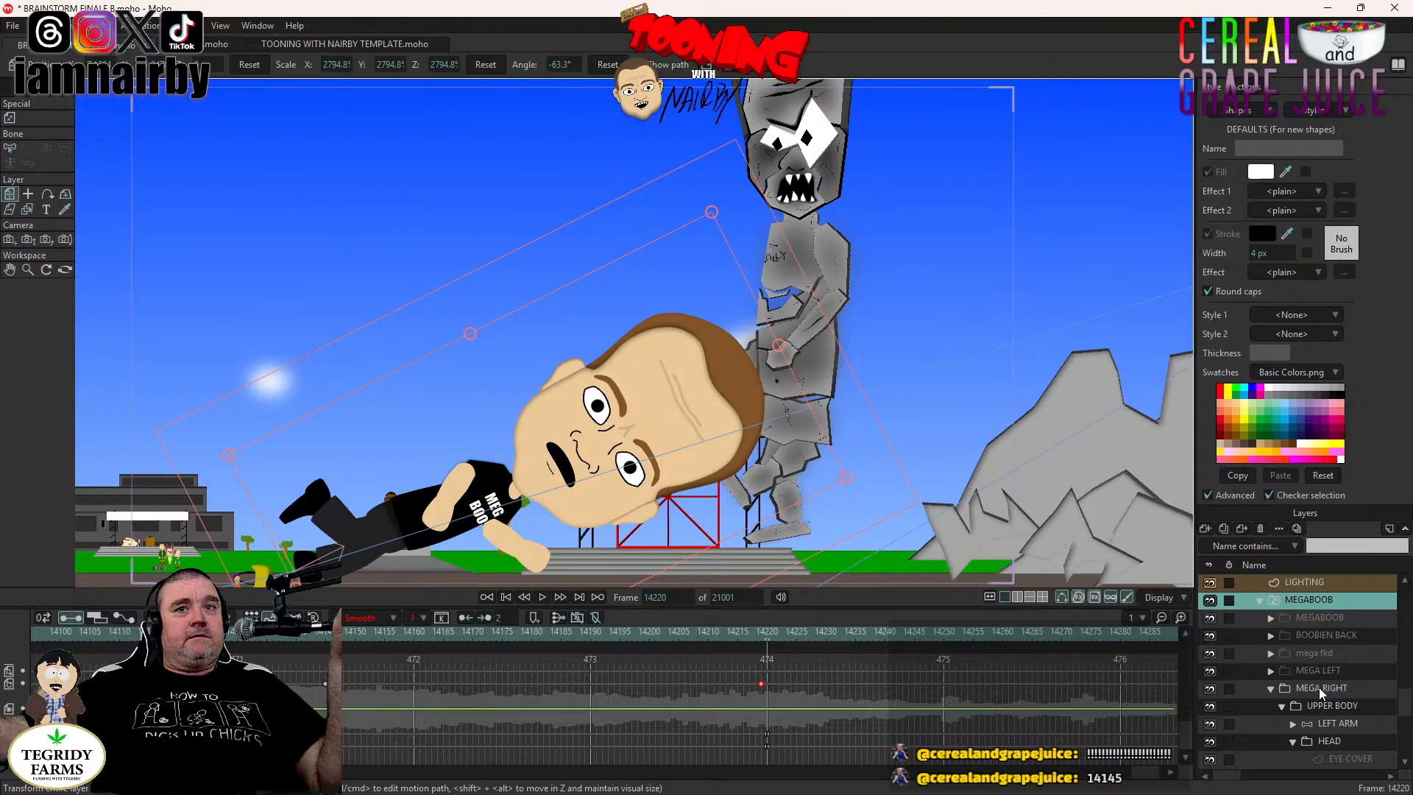
# Place the UPPER BODY group's transform key inside MEGA RIGHT at frame 14219.
pyautogui.click(1318, 687)
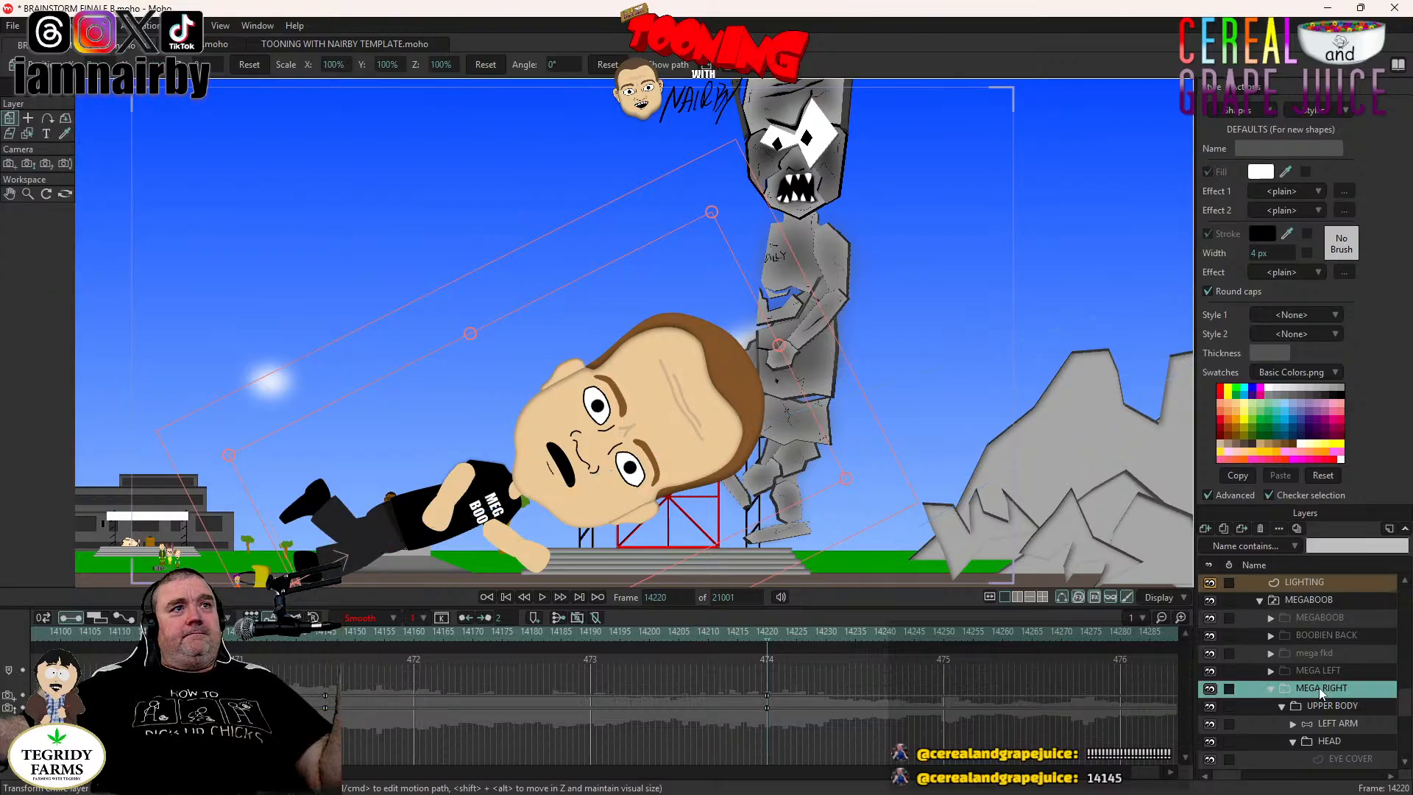
pyautogui.click(1327, 706)
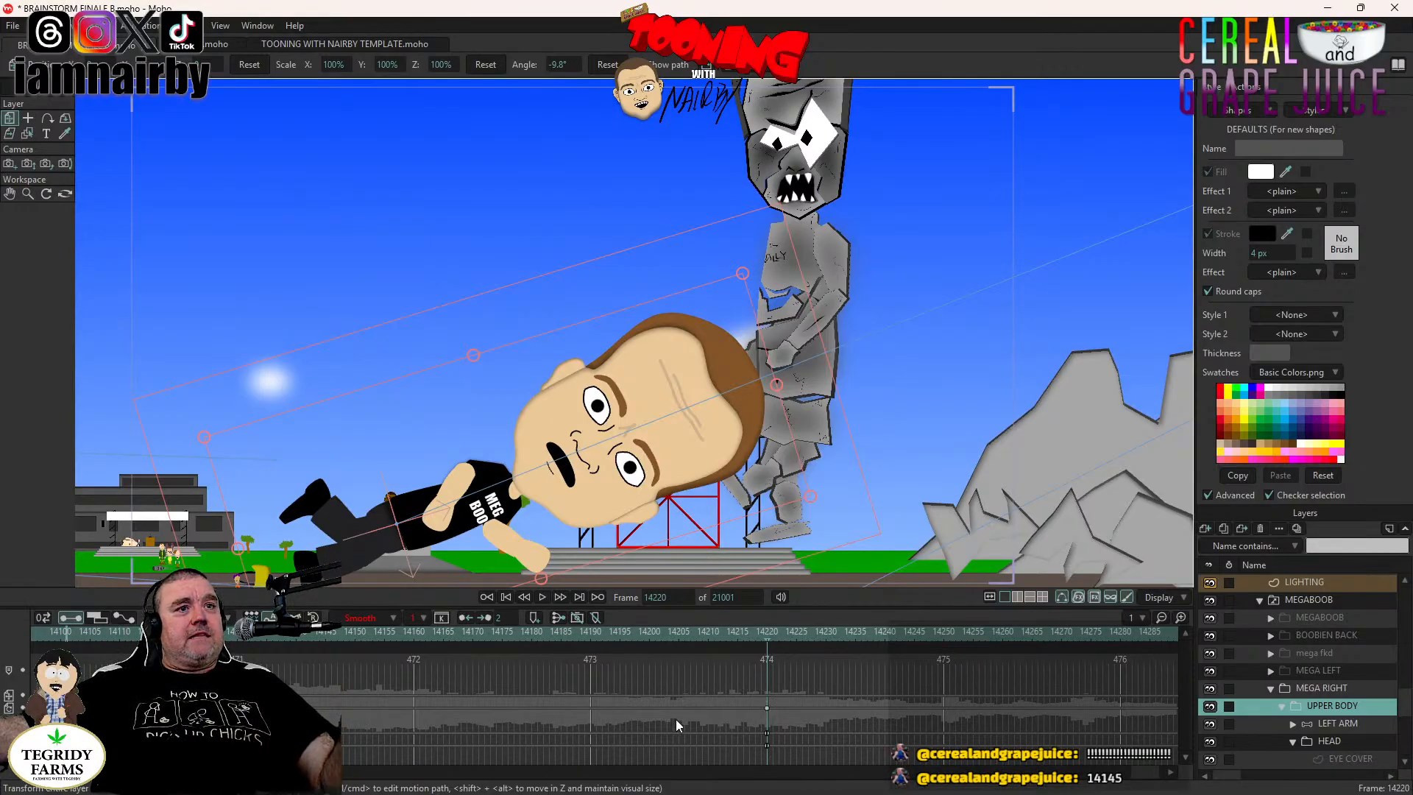
pyautogui.moveTo(767, 708); pyautogui.dragTo(761, 708)
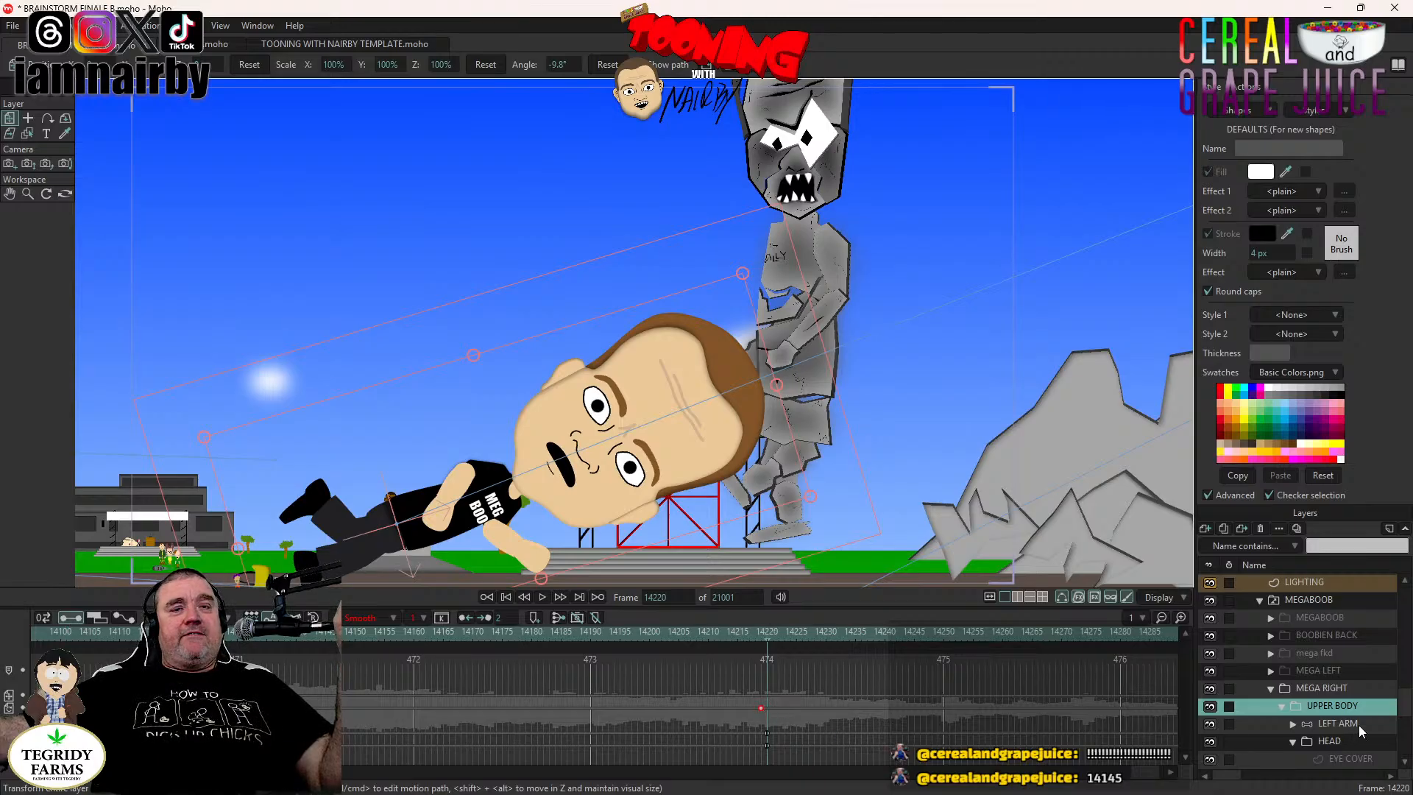
# Try pasting a pose on the LEFT ARM layer, undo it, and place the arm's pose keys at frame 14219.
pyautogui.click(1338, 724)
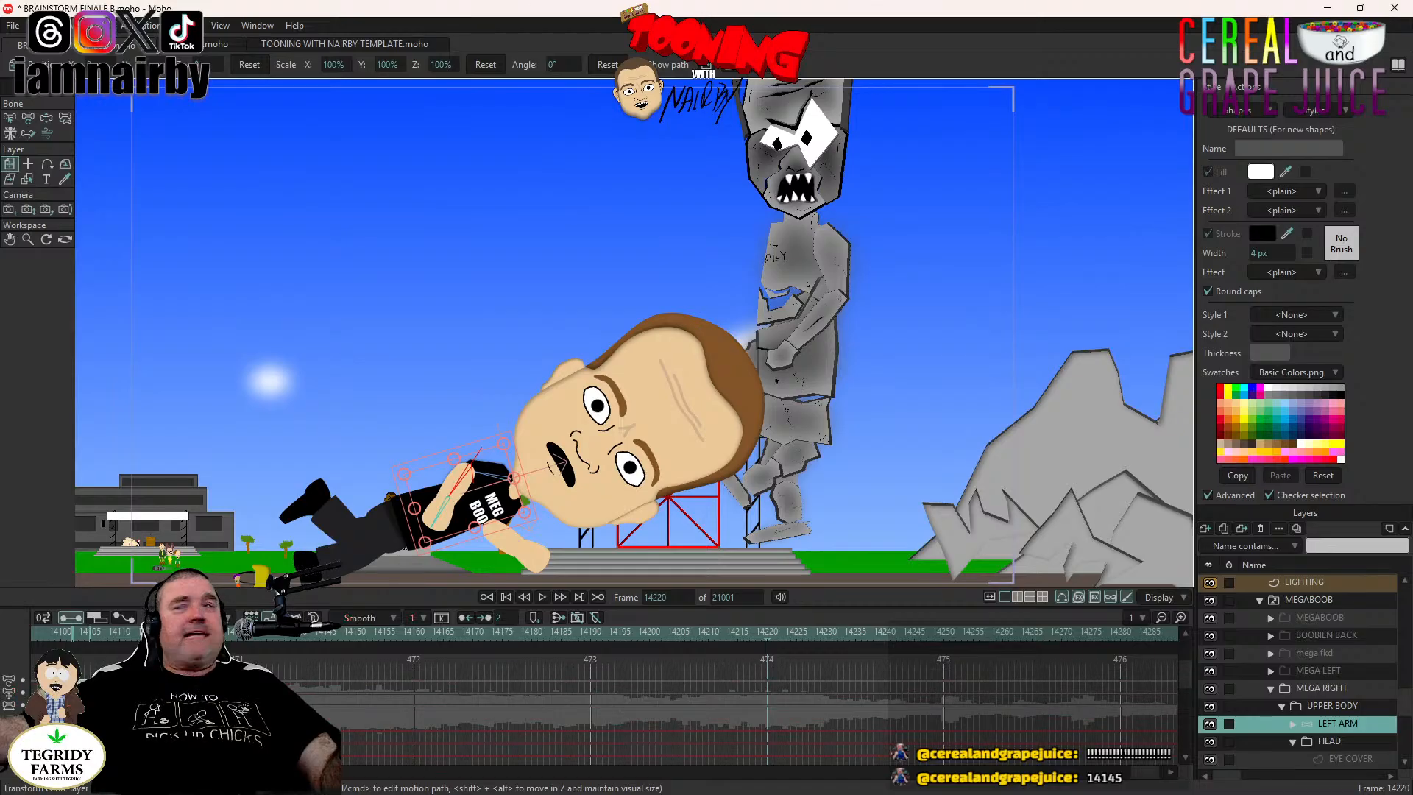
pyautogui.moveTo(72, 668); pyautogui.dragTo(90, 717)
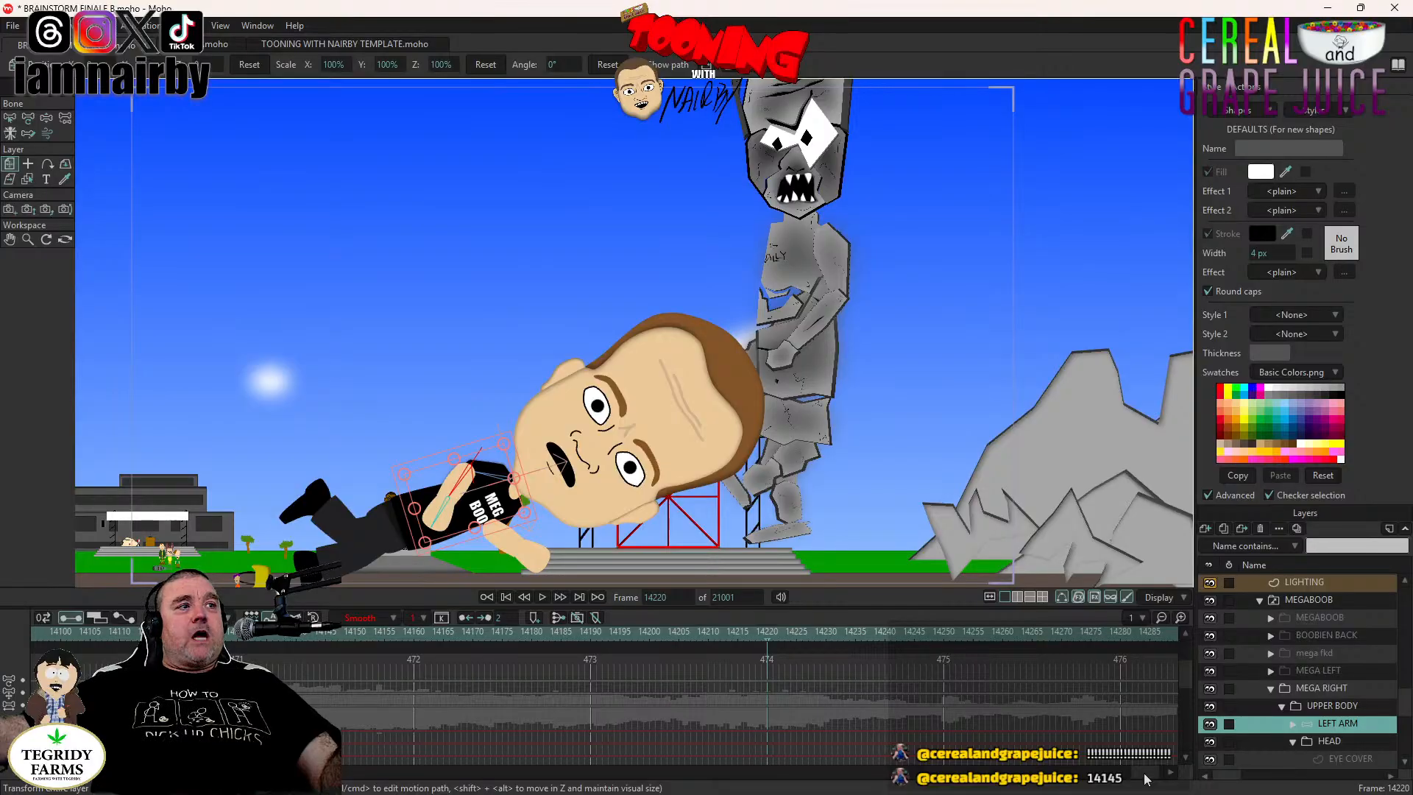
pyautogui.moveTo(1144, 774); pyautogui.dragTo(1144, 779)
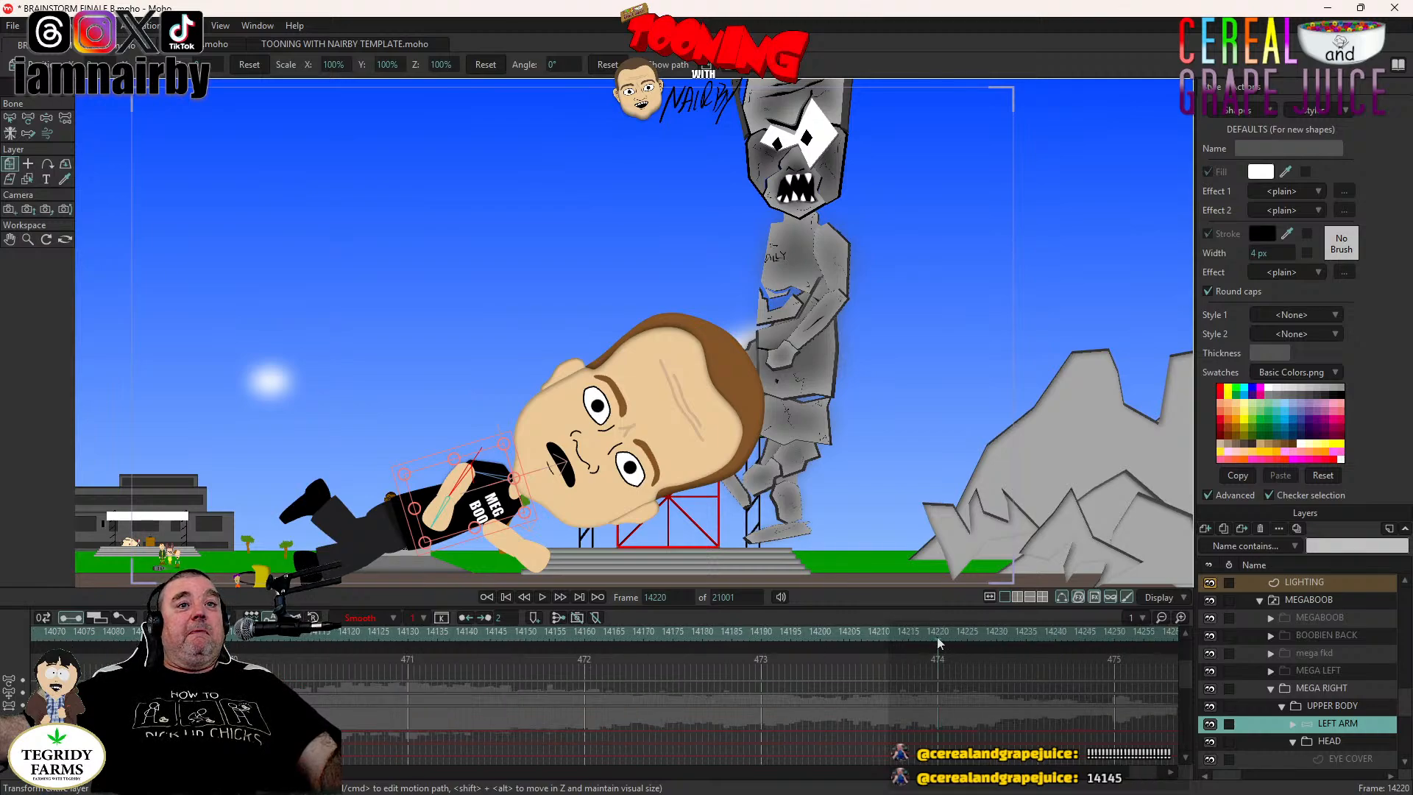
pyautogui.hotkey('ctrl', 'v')
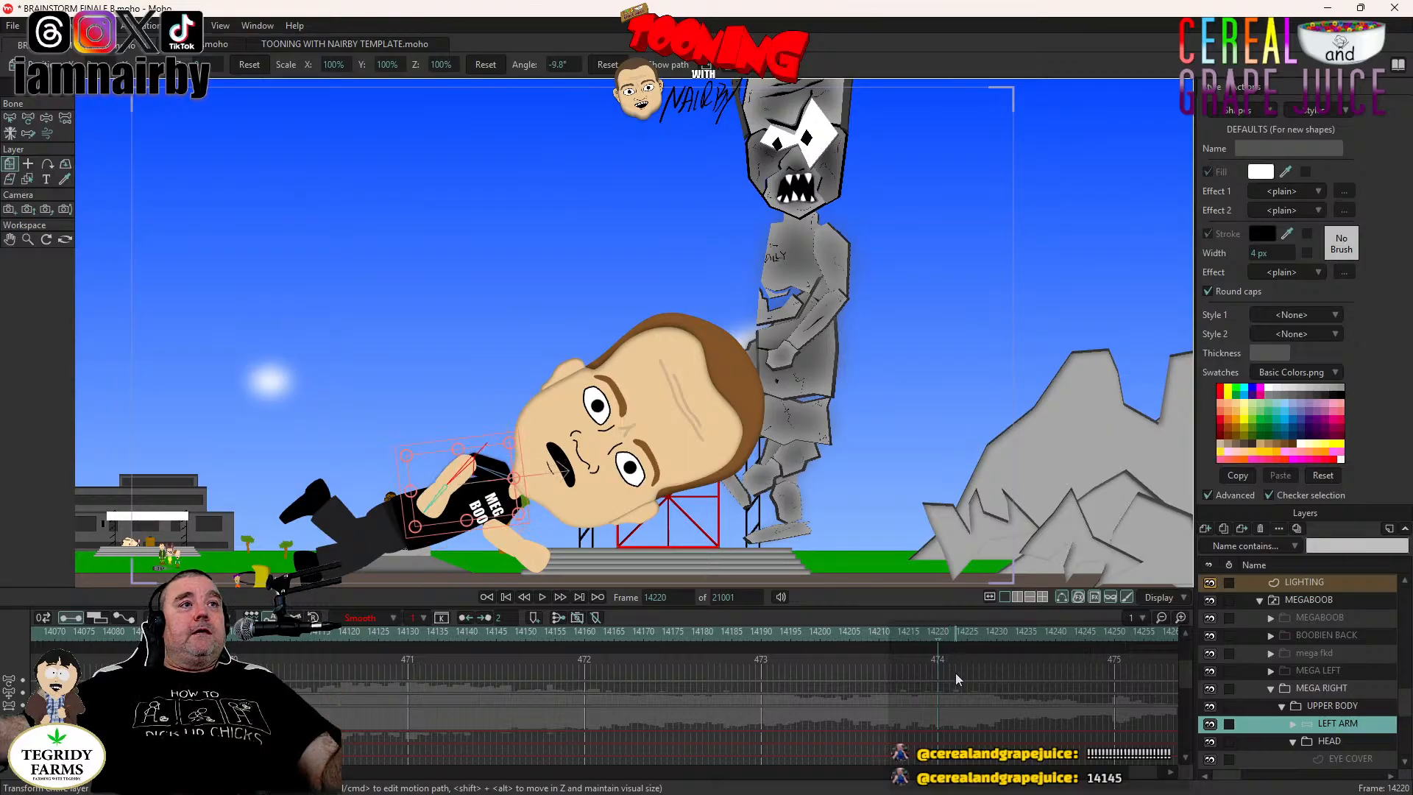
pyautogui.hotkey('ctrl', 'z')
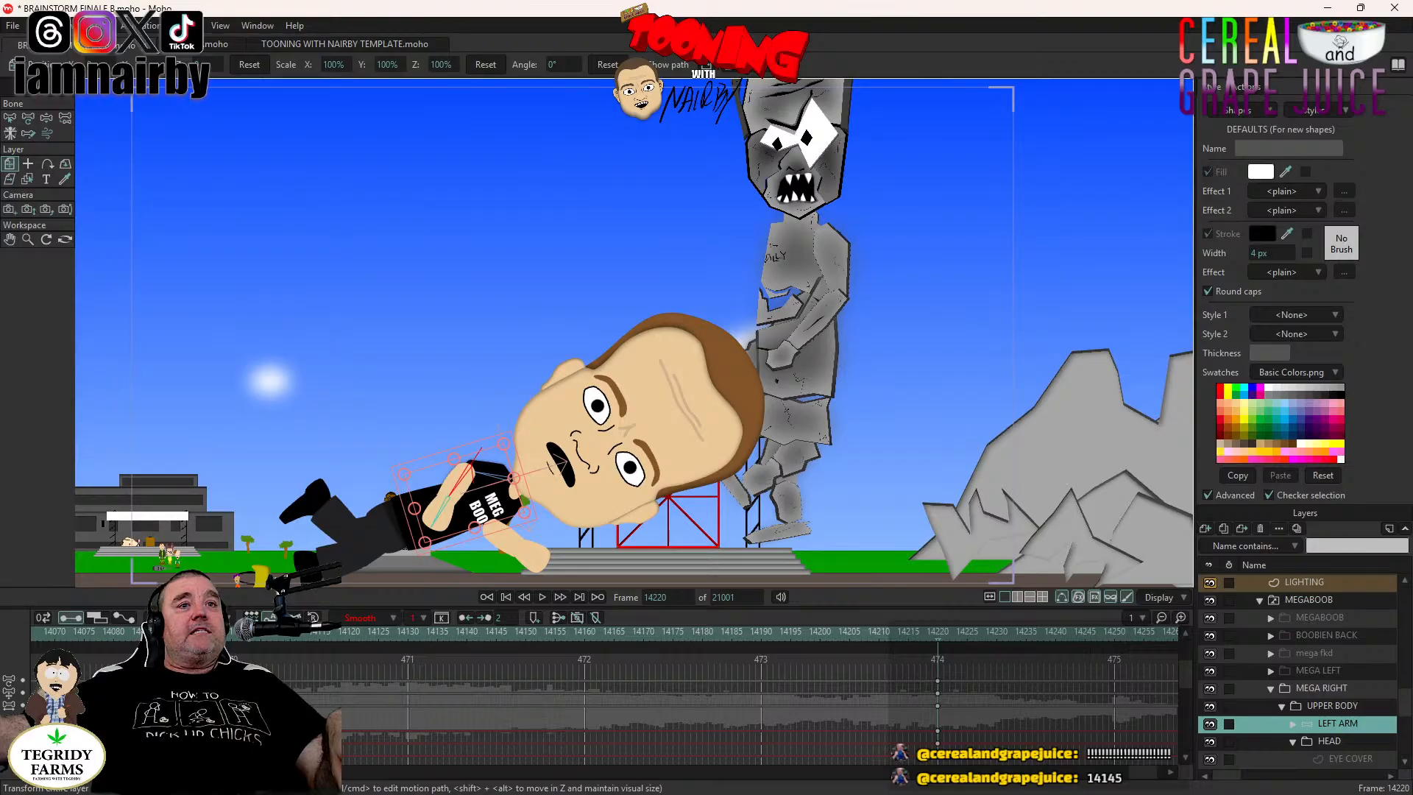
pyautogui.moveTo(958, 772); pyautogui.dragTo(932, 709)
pyautogui.scroll(-2, 1021, 721)
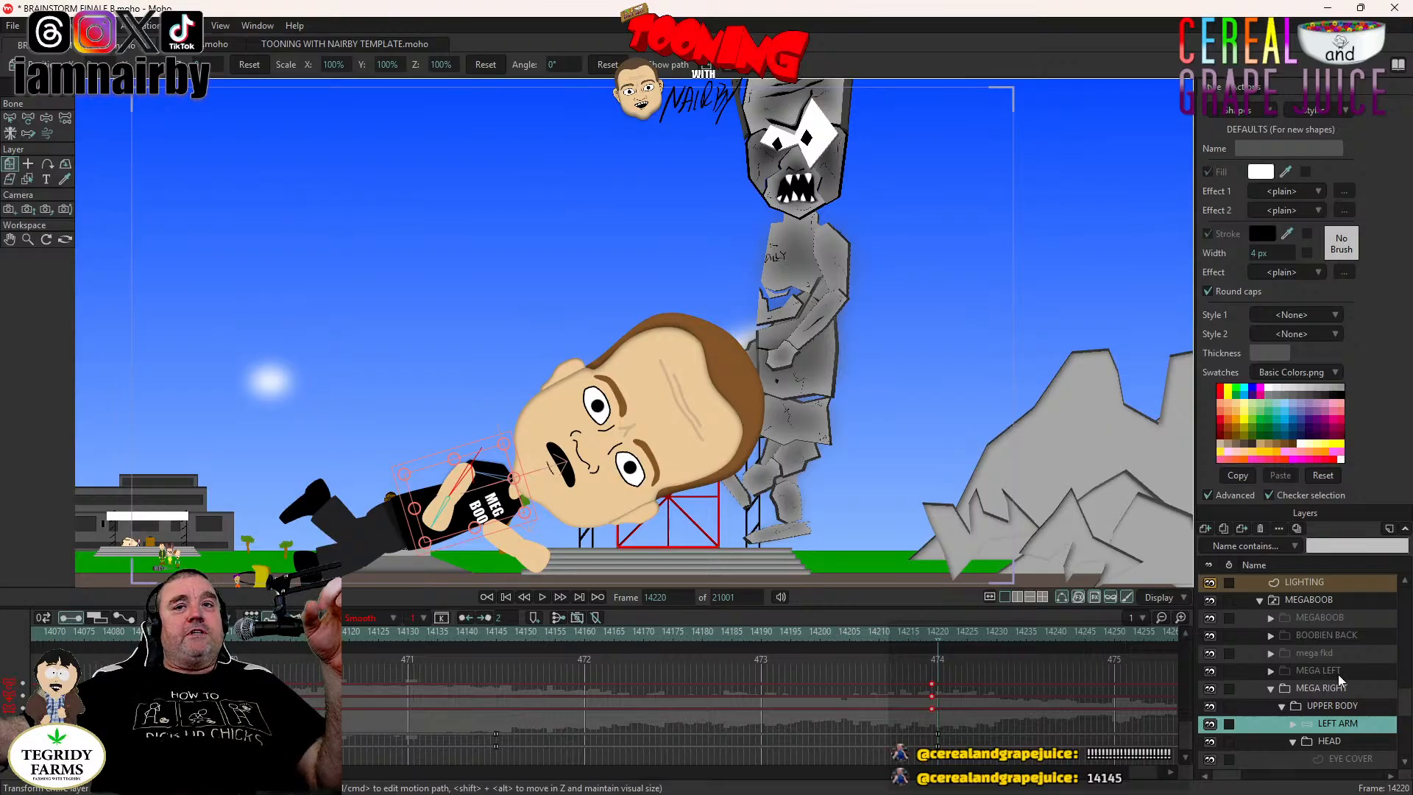
# Move the MEGA RIGHT character's HEAD group keys to frame 14219 and collapse its EYES group.
pyautogui.scroll(-2, 1339, 695)
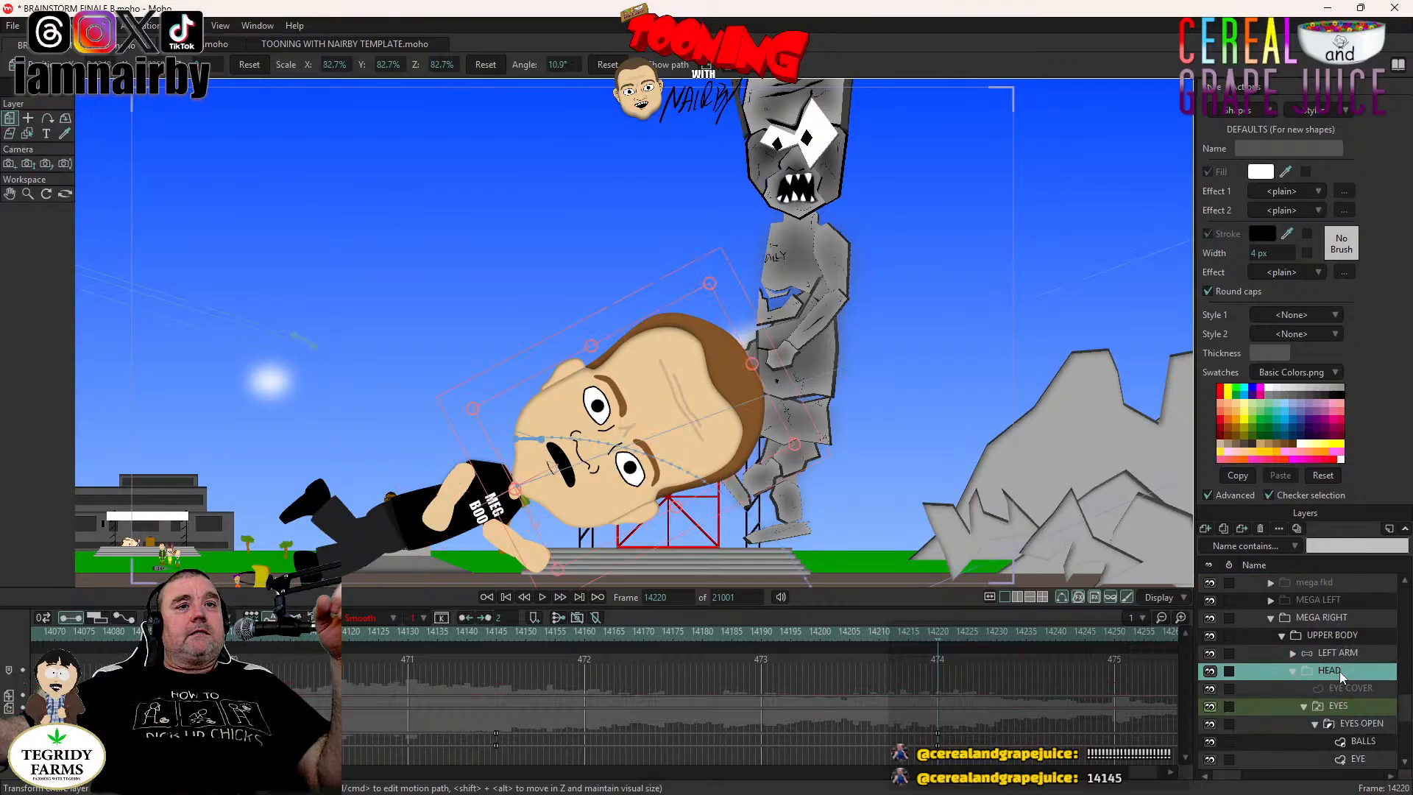
pyautogui.click(1329, 670)
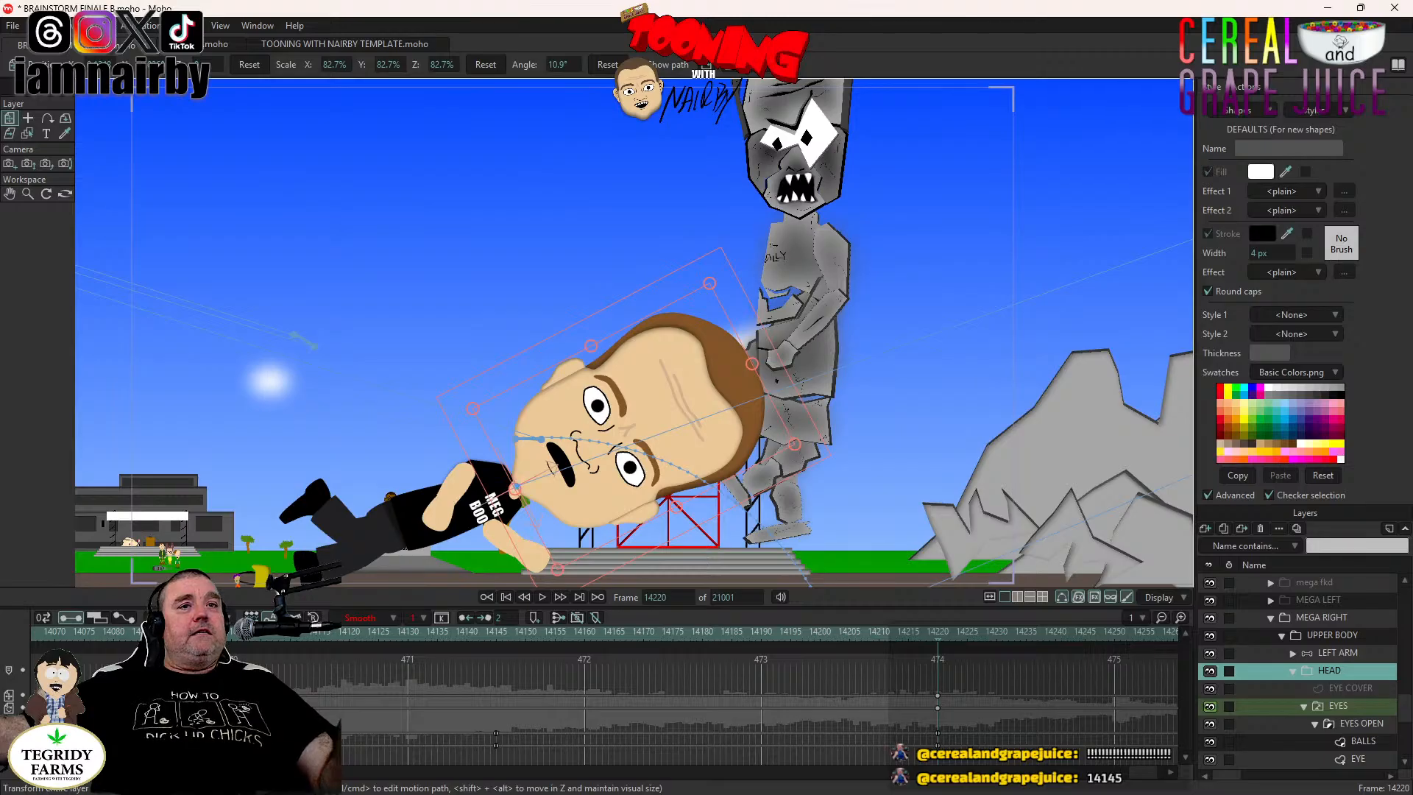
pyautogui.moveTo(945, 685); pyautogui.dragTo(933, 710)
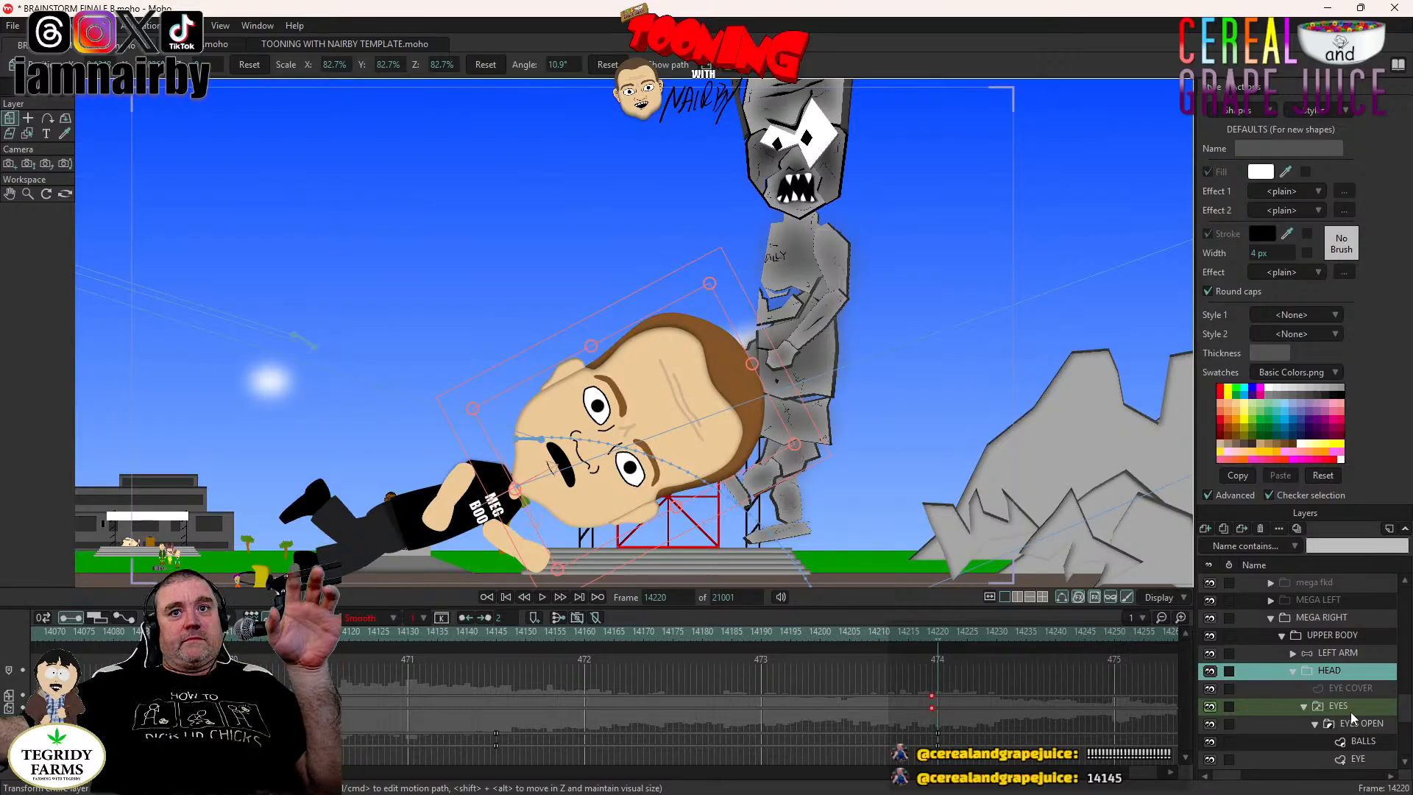
pyautogui.click(1303, 706)
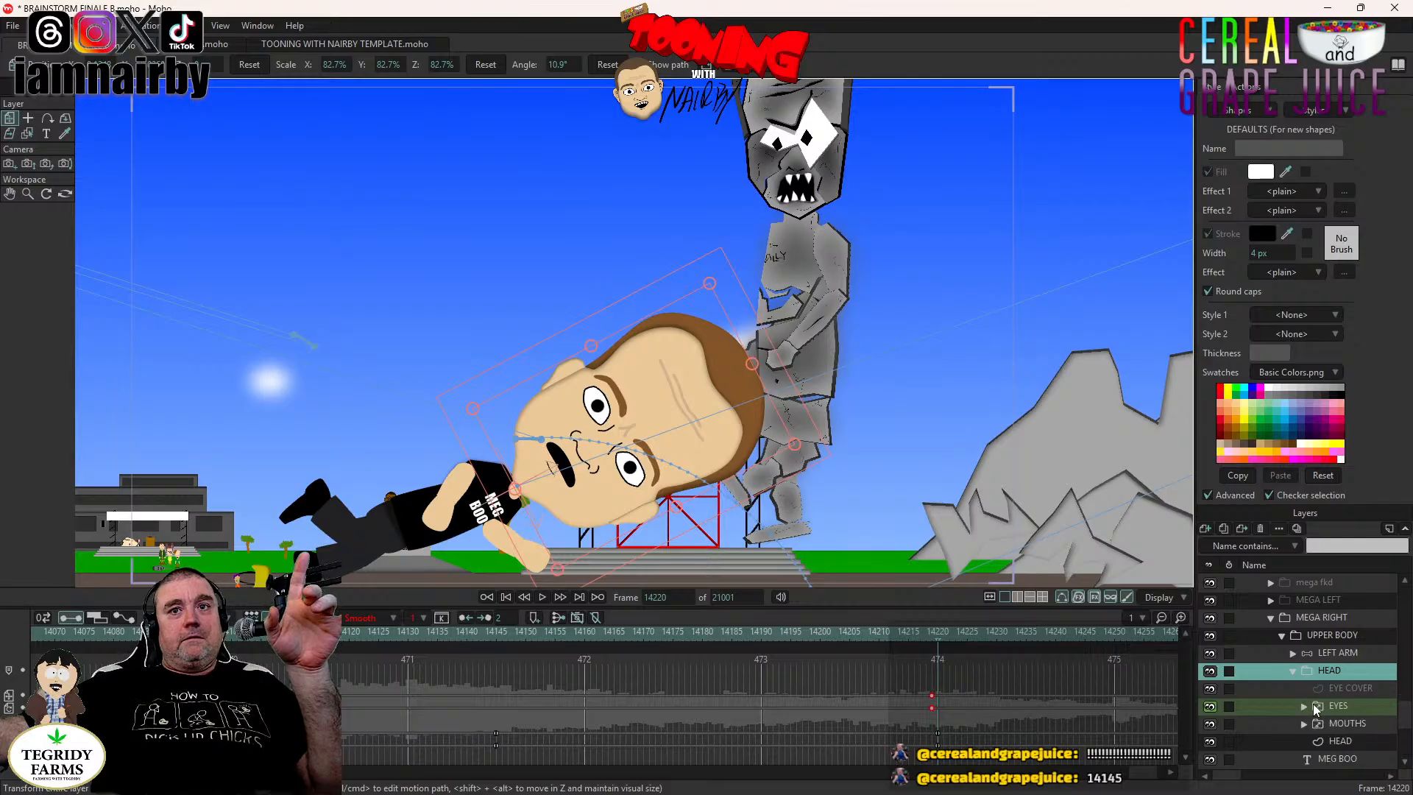
# Inspect the RIGHT ARM layer's keys around frame 14220.
pyautogui.scroll(-2, 1313, 704)
pyautogui.click(1339, 719)
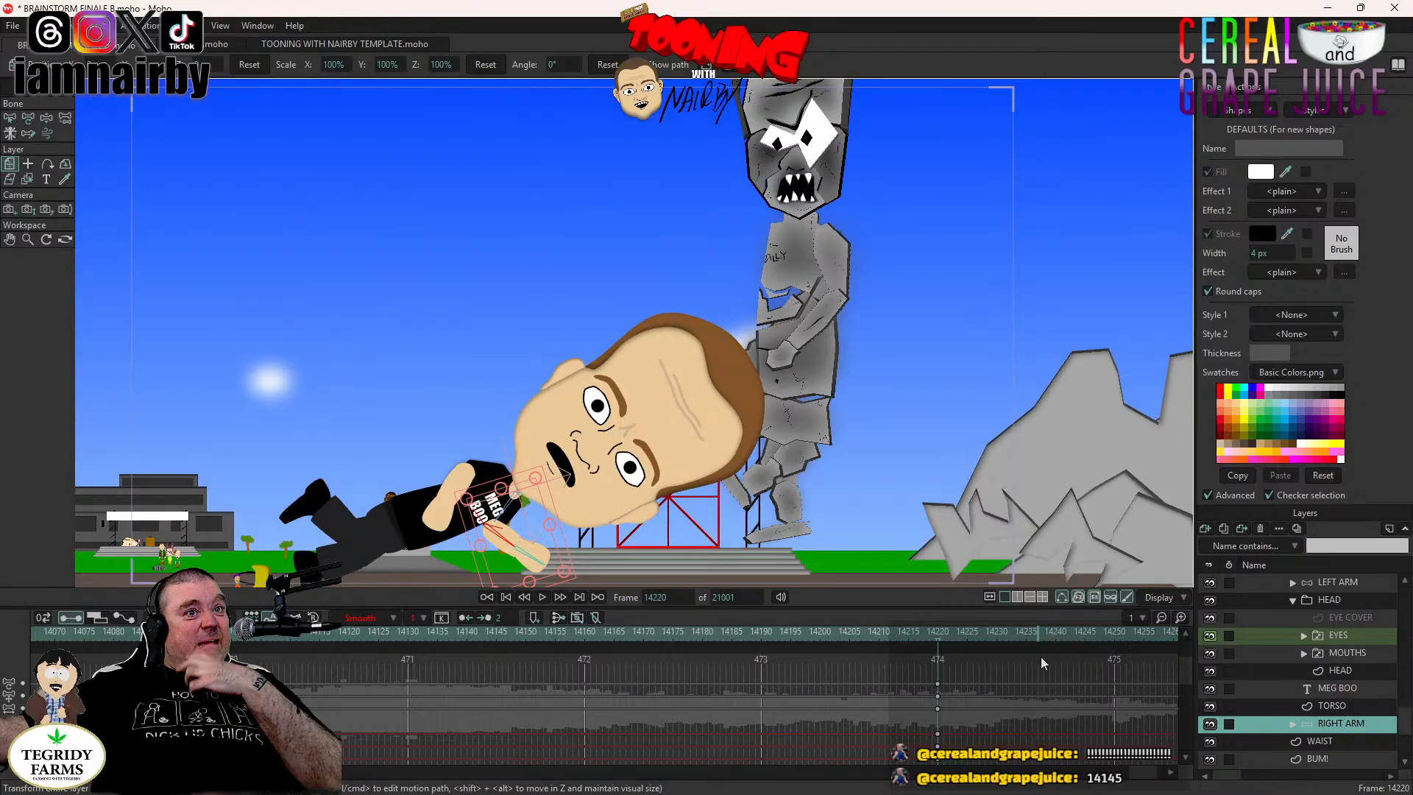
pyautogui.scroll(-2, 1336, 730)
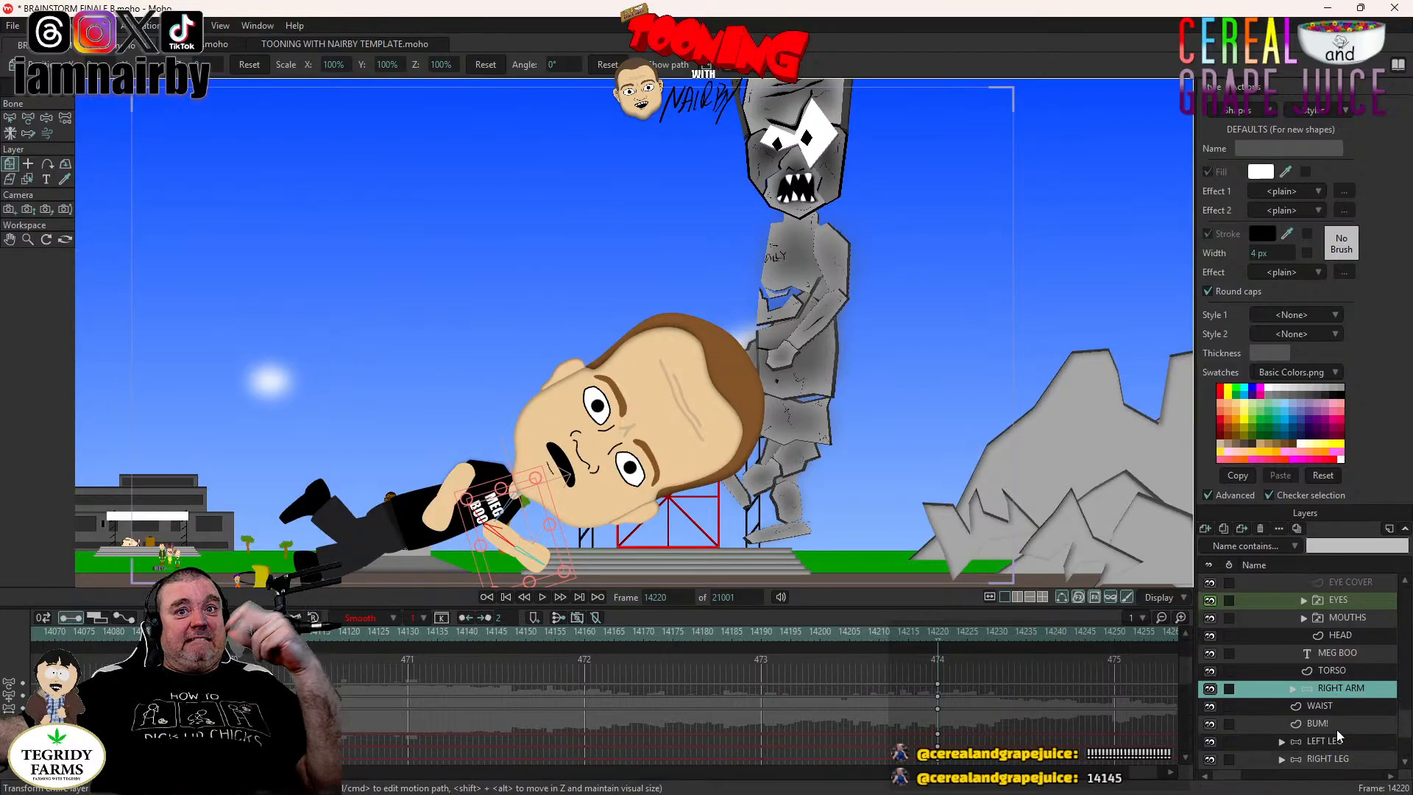
# Place the MEGA RIGHT character's LEFT LEG pose keys at frame 14219 and save the project.
pyautogui.click(1336, 741)
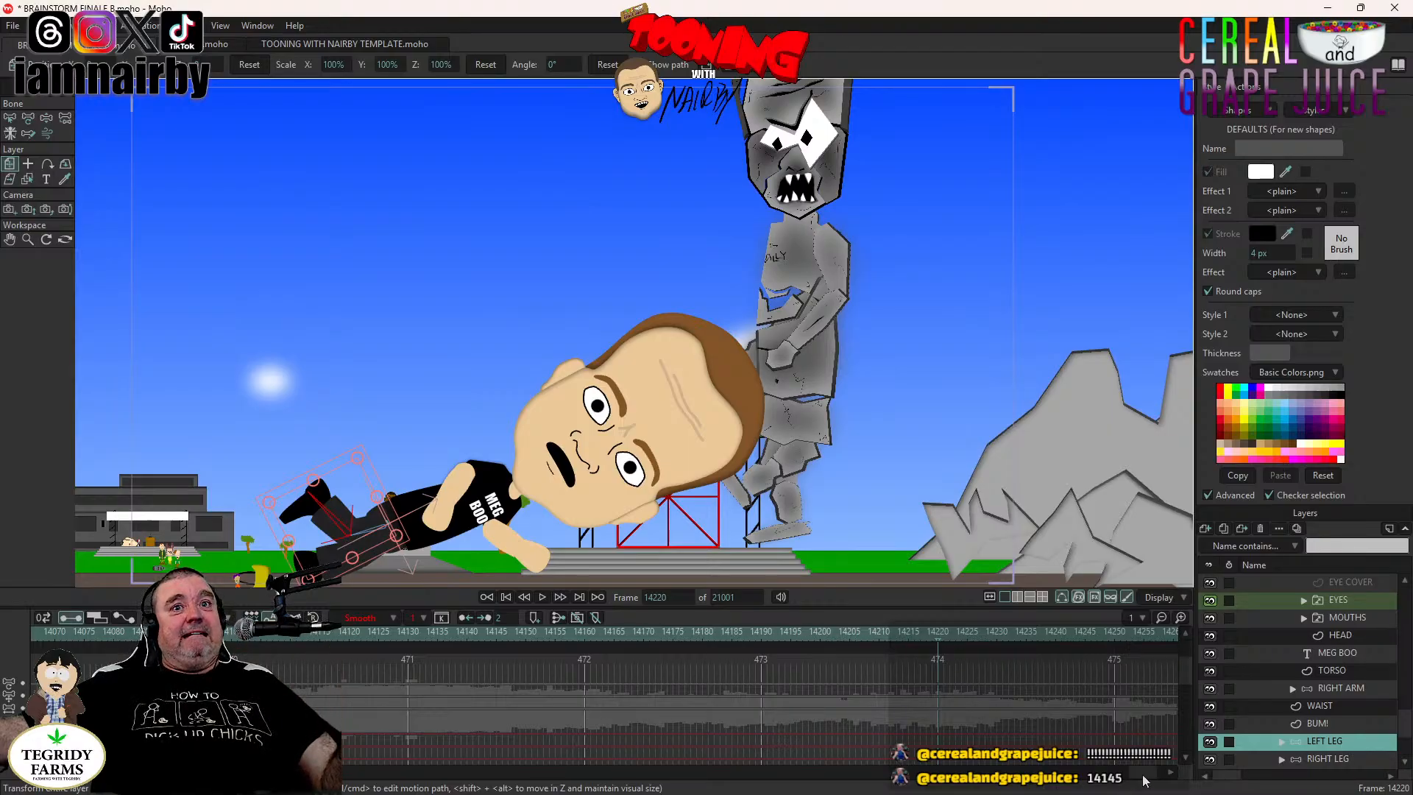
pyautogui.moveTo(1141, 772); pyautogui.dragTo(1116, 779)
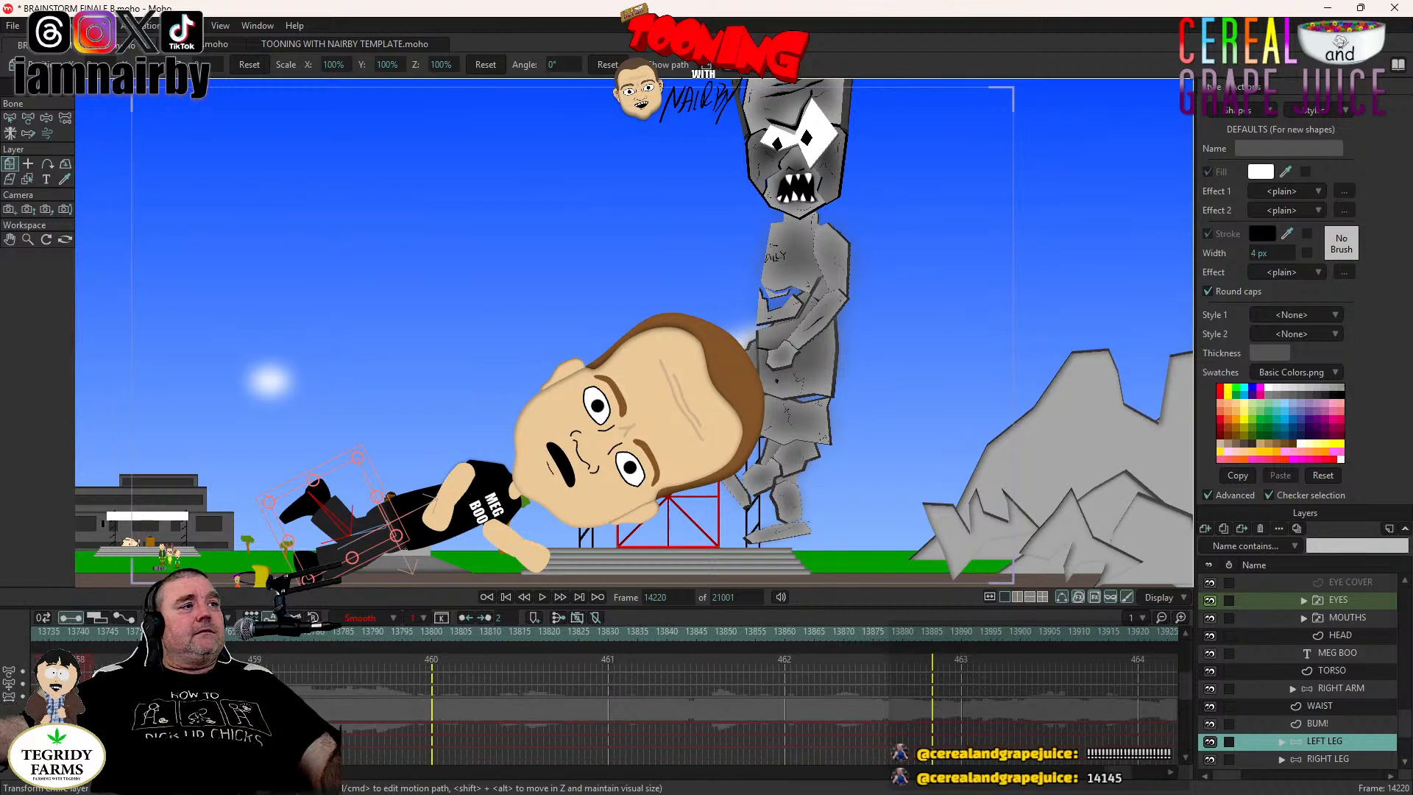
pyautogui.click(691, 720)
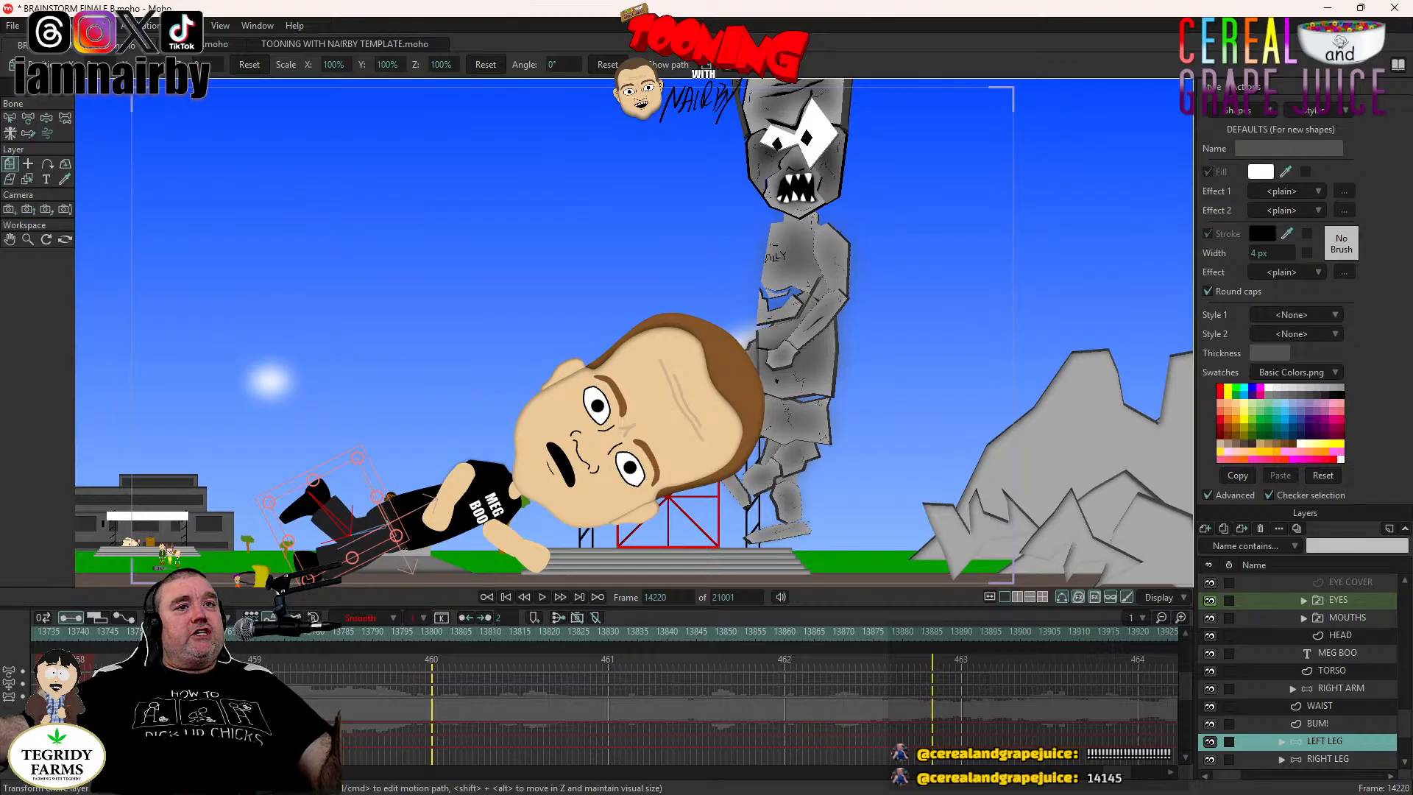
pyautogui.moveTo(429, 791)
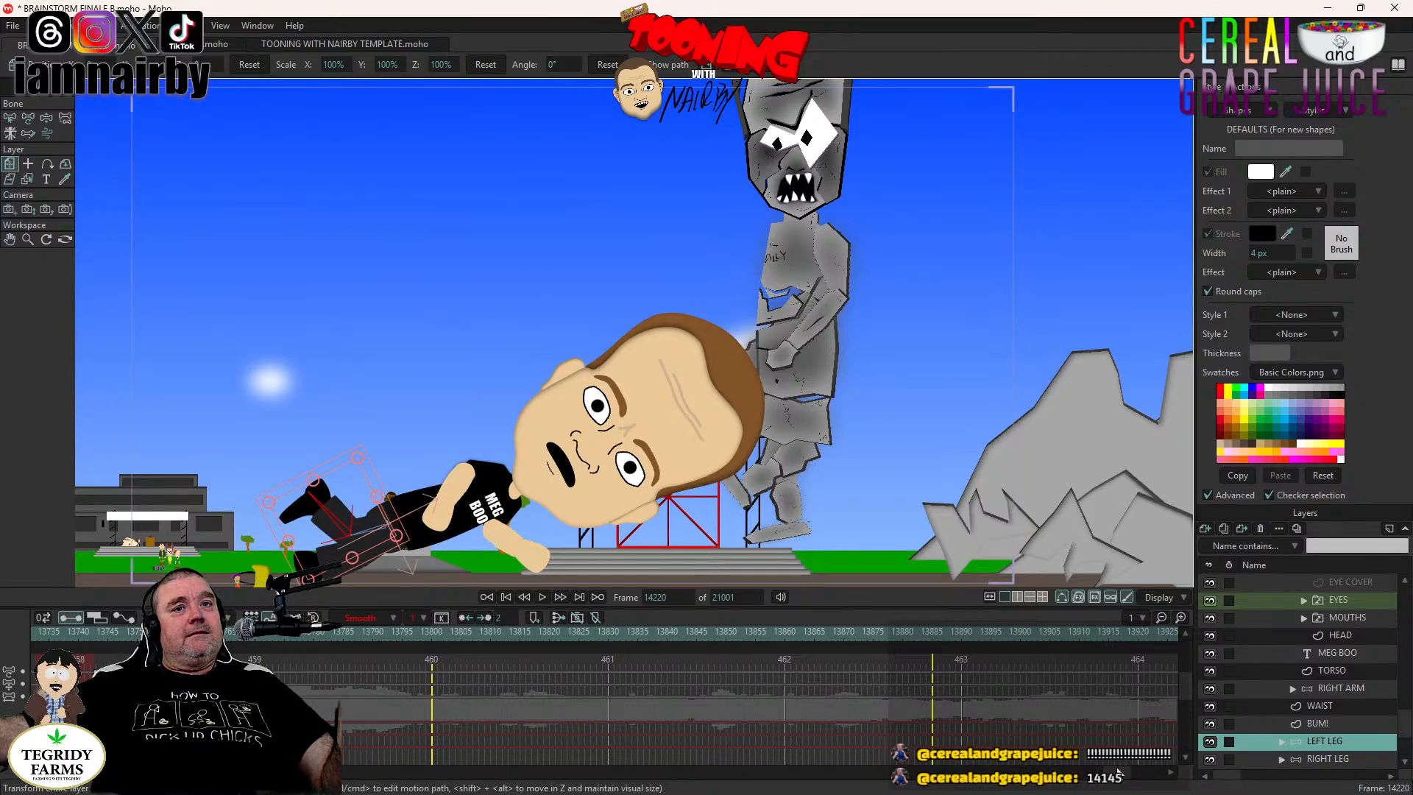
pyautogui.moveTo(1118, 771); pyautogui.dragTo(1141, 776)
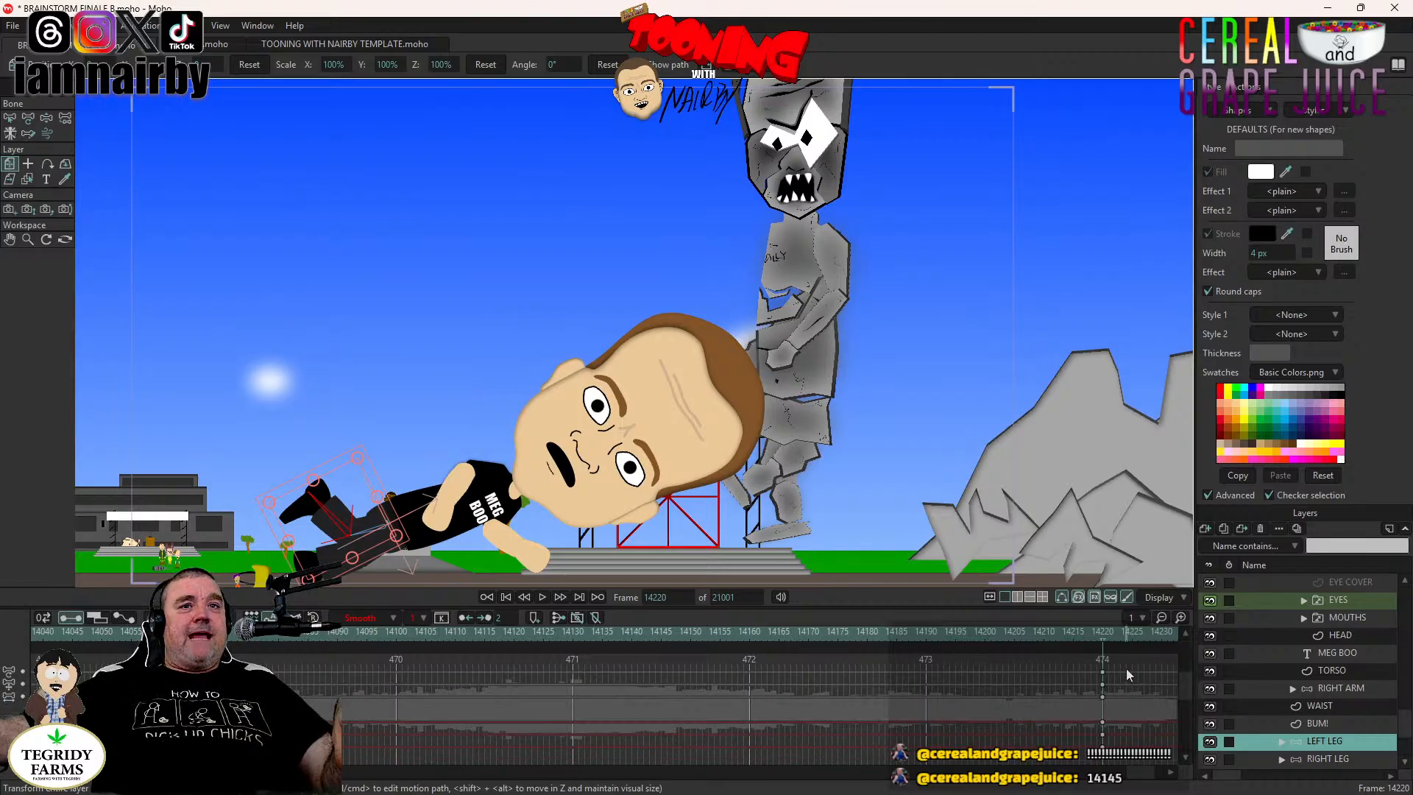
pyautogui.moveTo(1126, 668); pyautogui.dragTo(1095, 772)
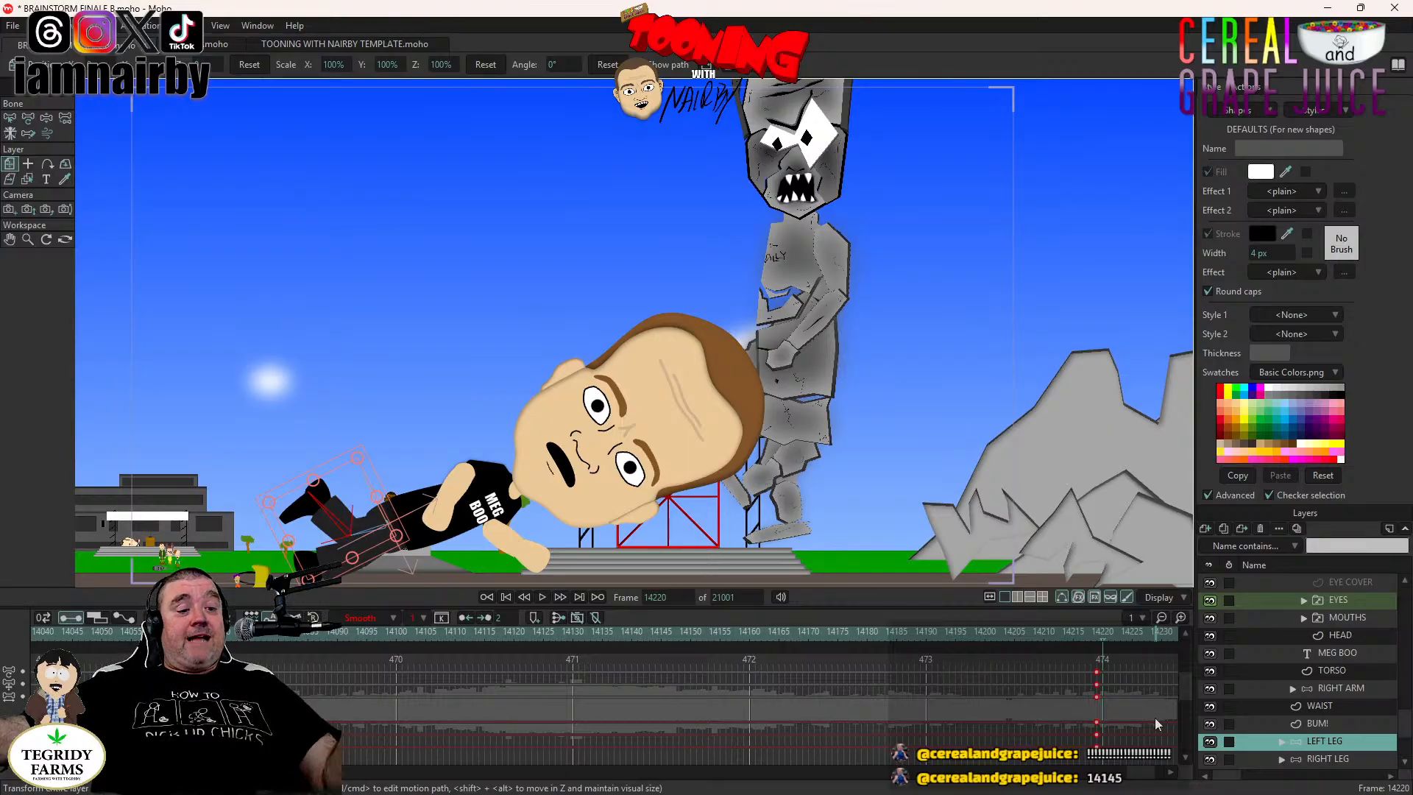
pyautogui.hotkey('ctrl', 's')
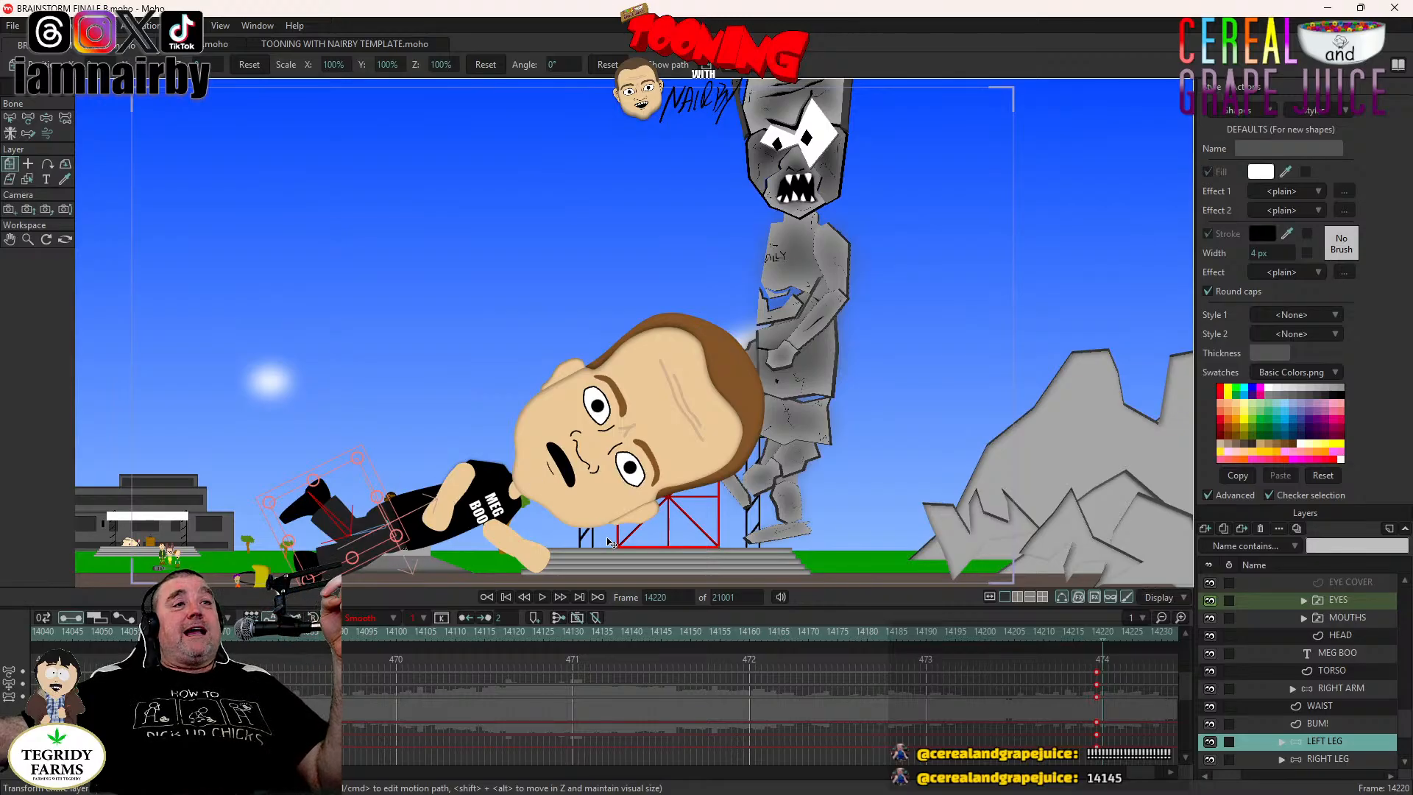
# Copy the RIGHT LEG layer's earlier pose keys, place them at frame 14219, and save the project.
pyautogui.moveTo(612, 539); pyautogui.dragTo(637, 526)
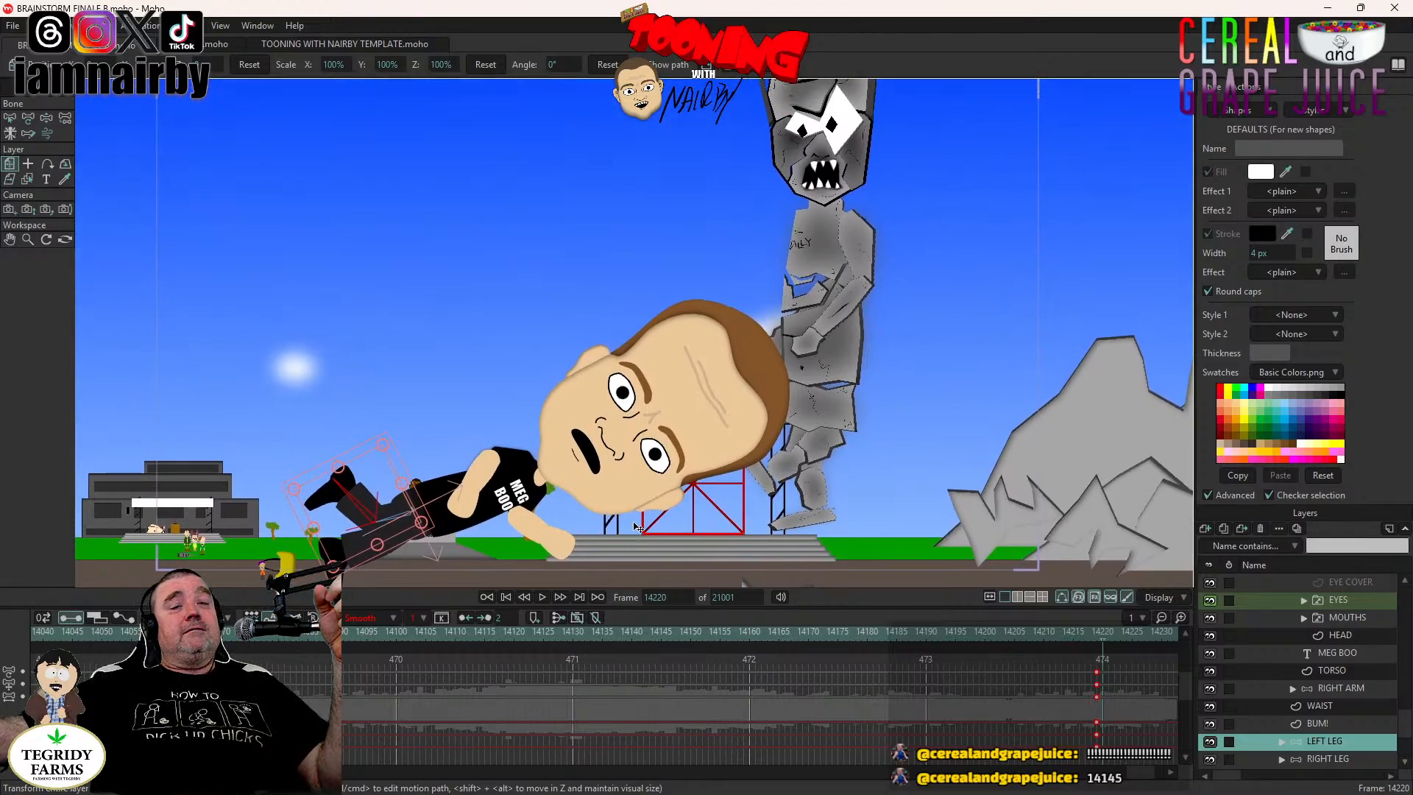
pyautogui.click(1332, 760)
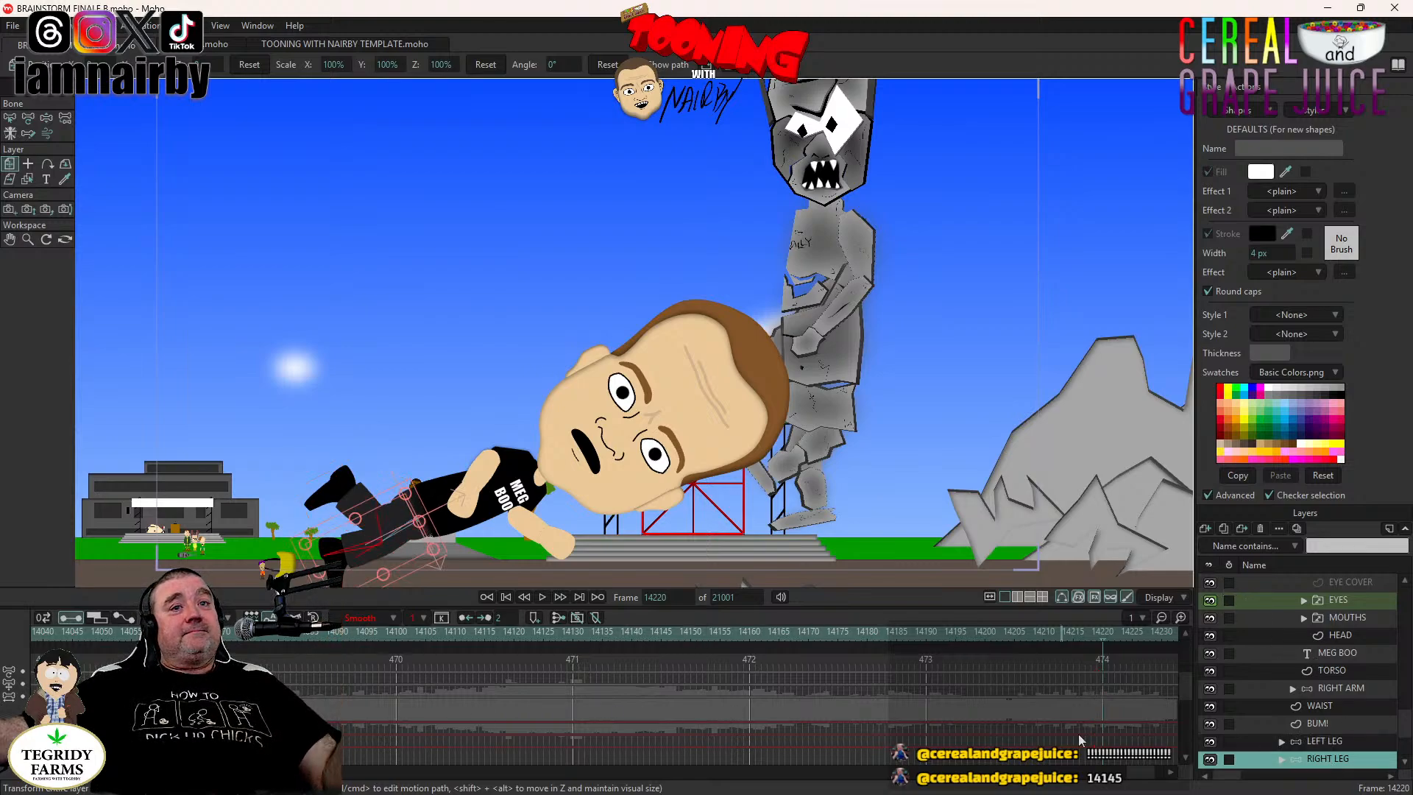
pyautogui.moveTo(1151, 774); pyautogui.dragTo(1108, 787)
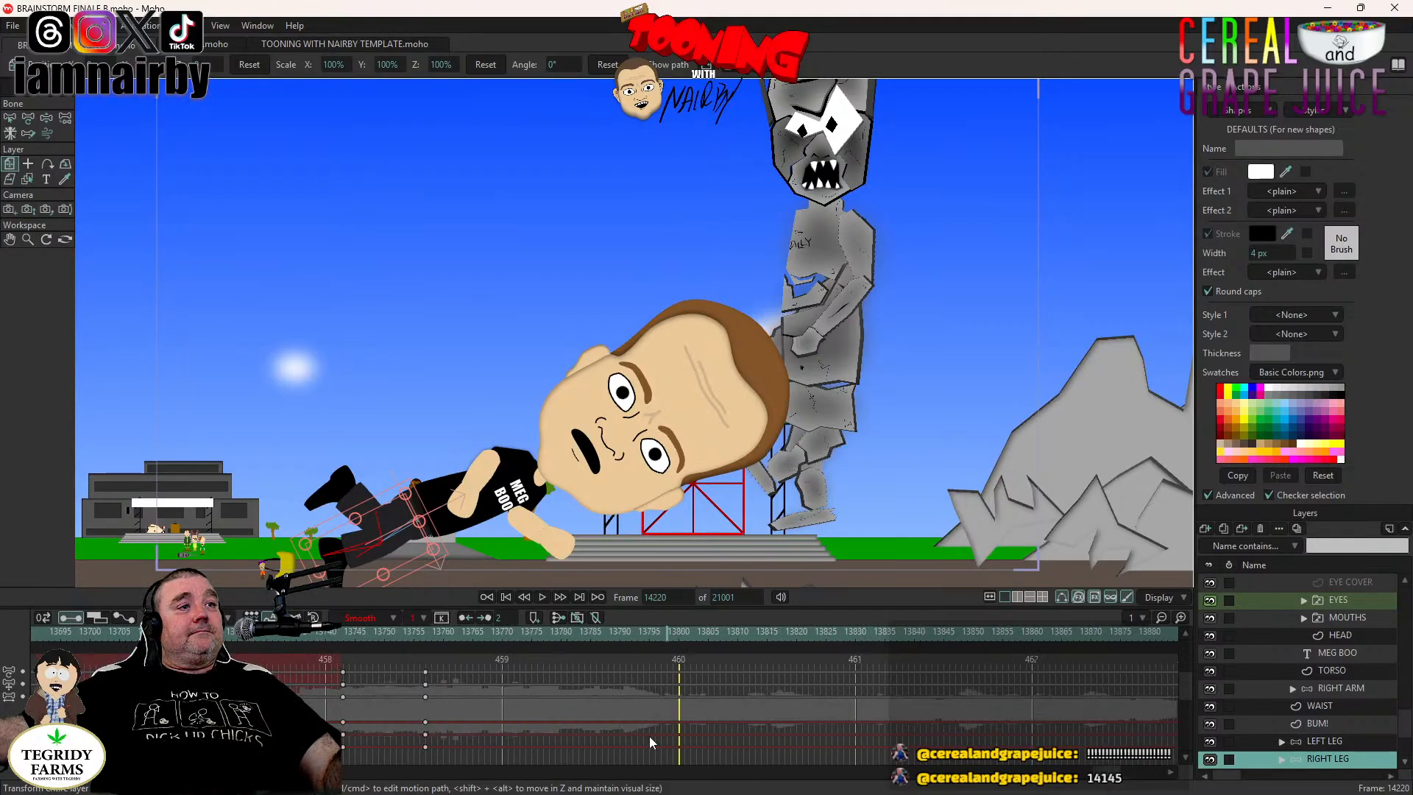
pyautogui.moveTo(434, 666); pyautogui.dragTo(420, 751)
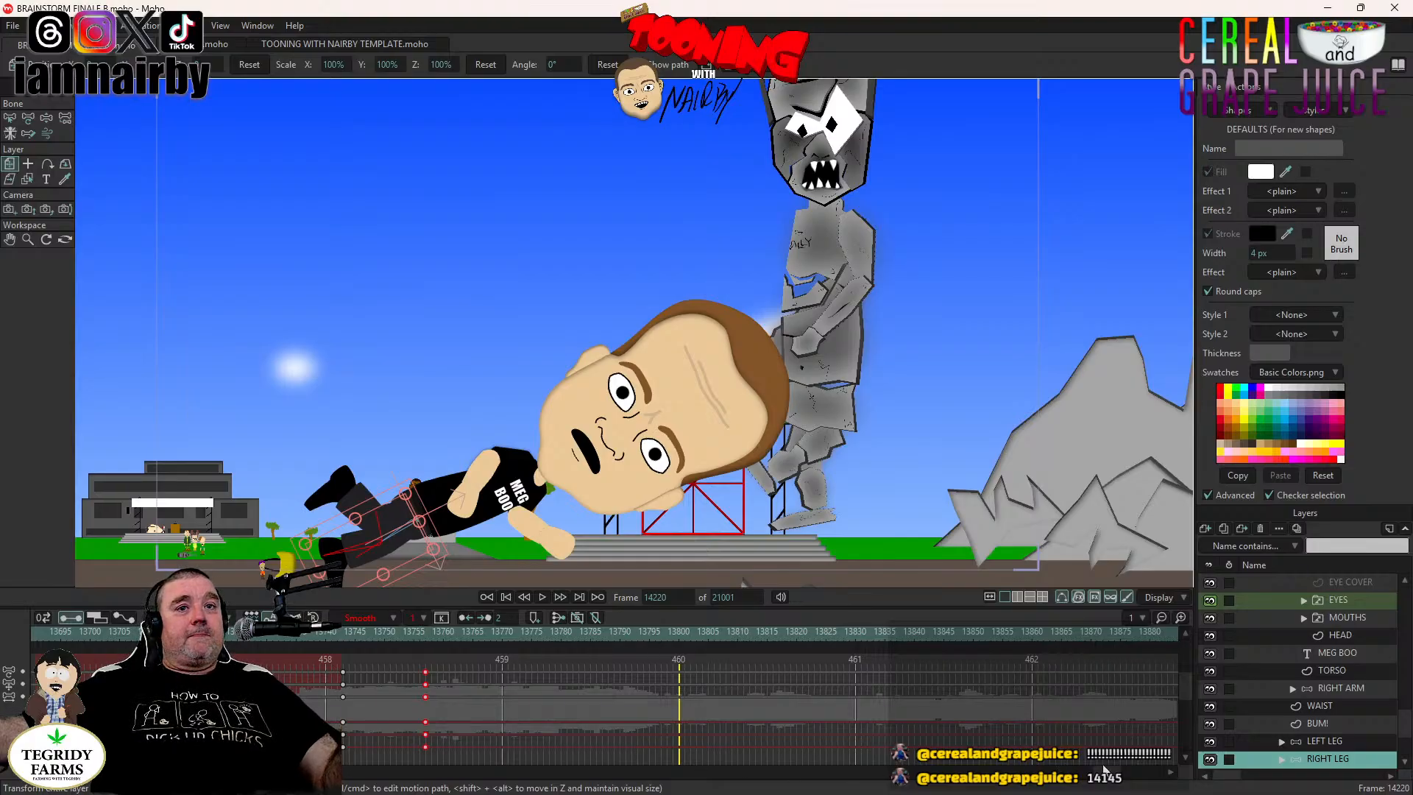
pyautogui.hotkey('ctrl', 'v')
pyautogui.moveTo(1125, 773); pyautogui.dragTo(1138, 775)
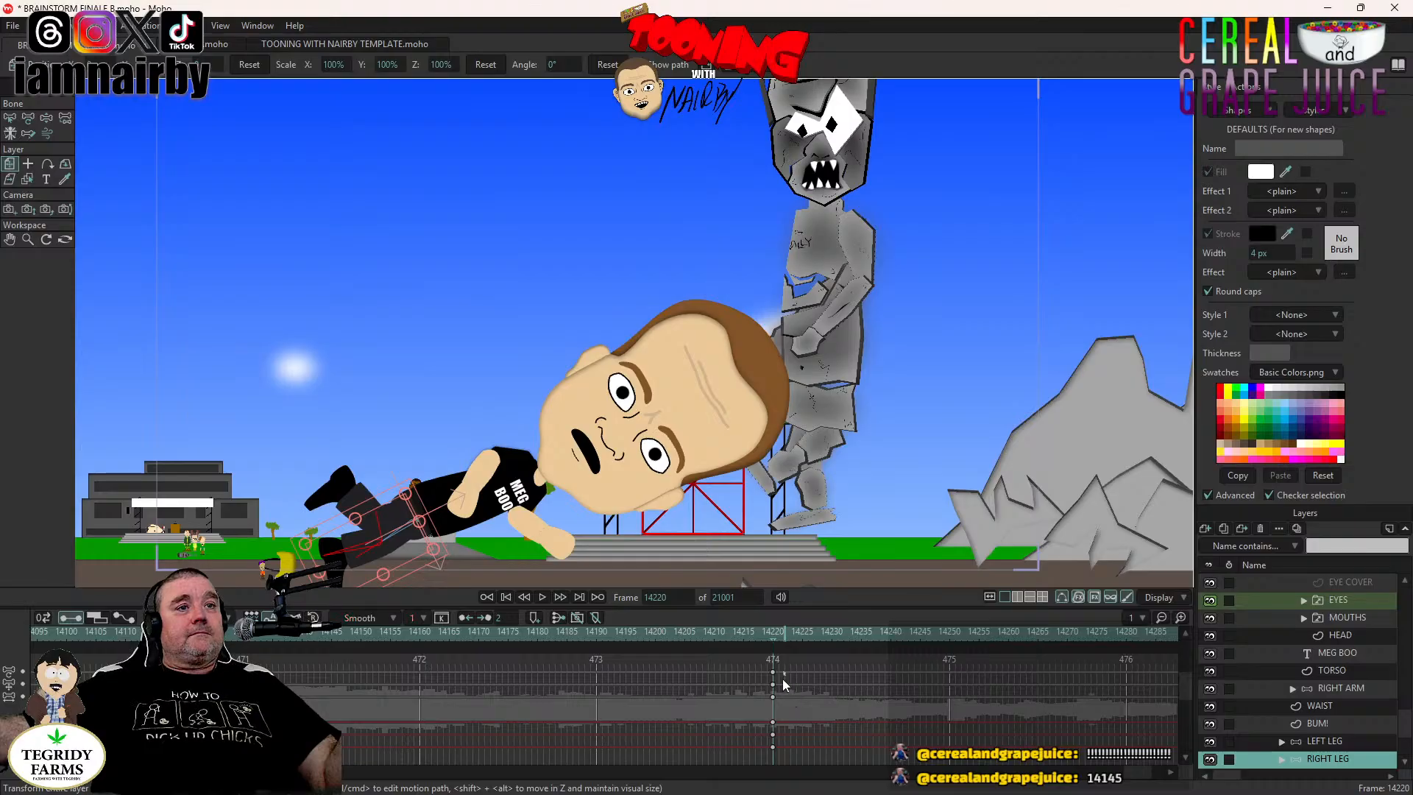
pyautogui.moveTo(781, 667); pyautogui.dragTo(773, 754)
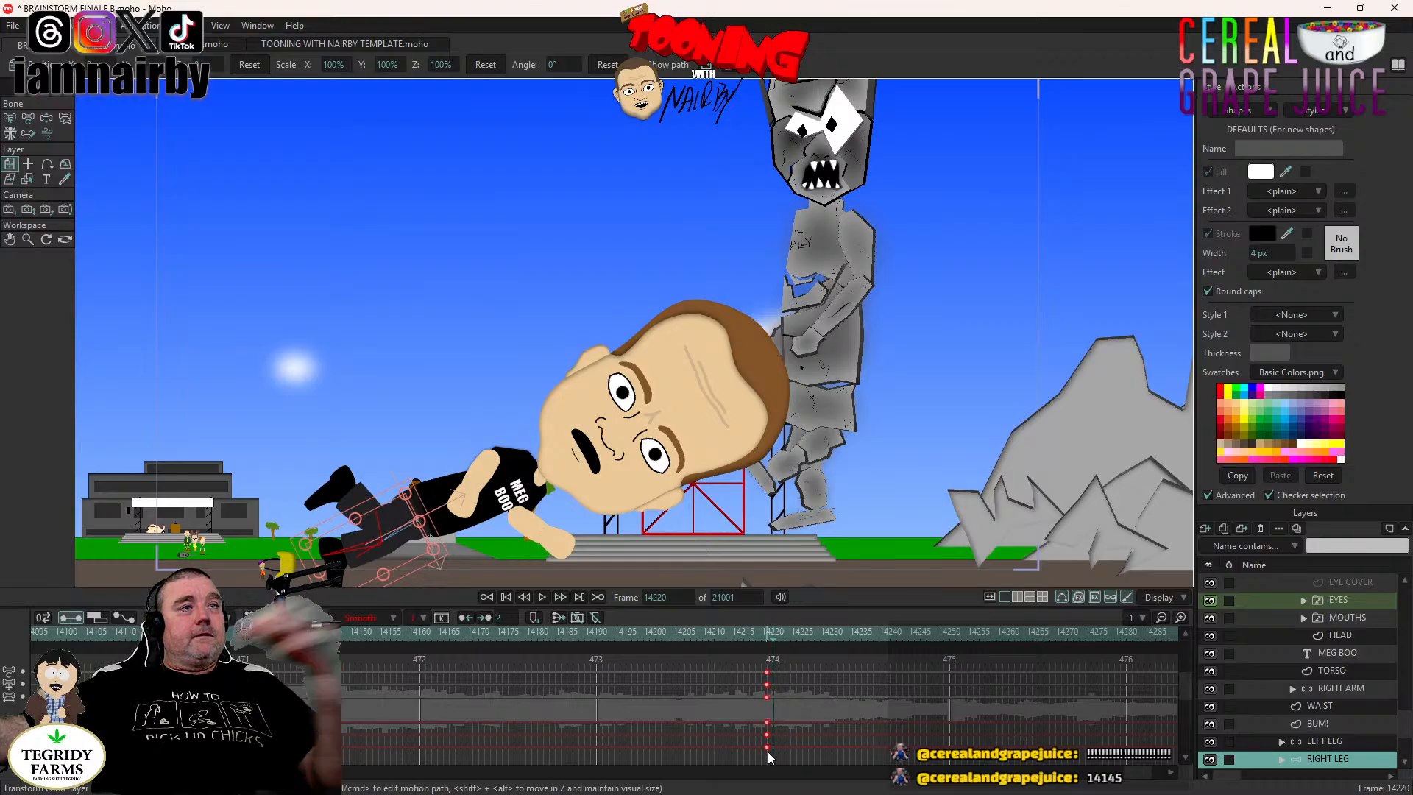
pyautogui.scroll(4, 1312, 713)
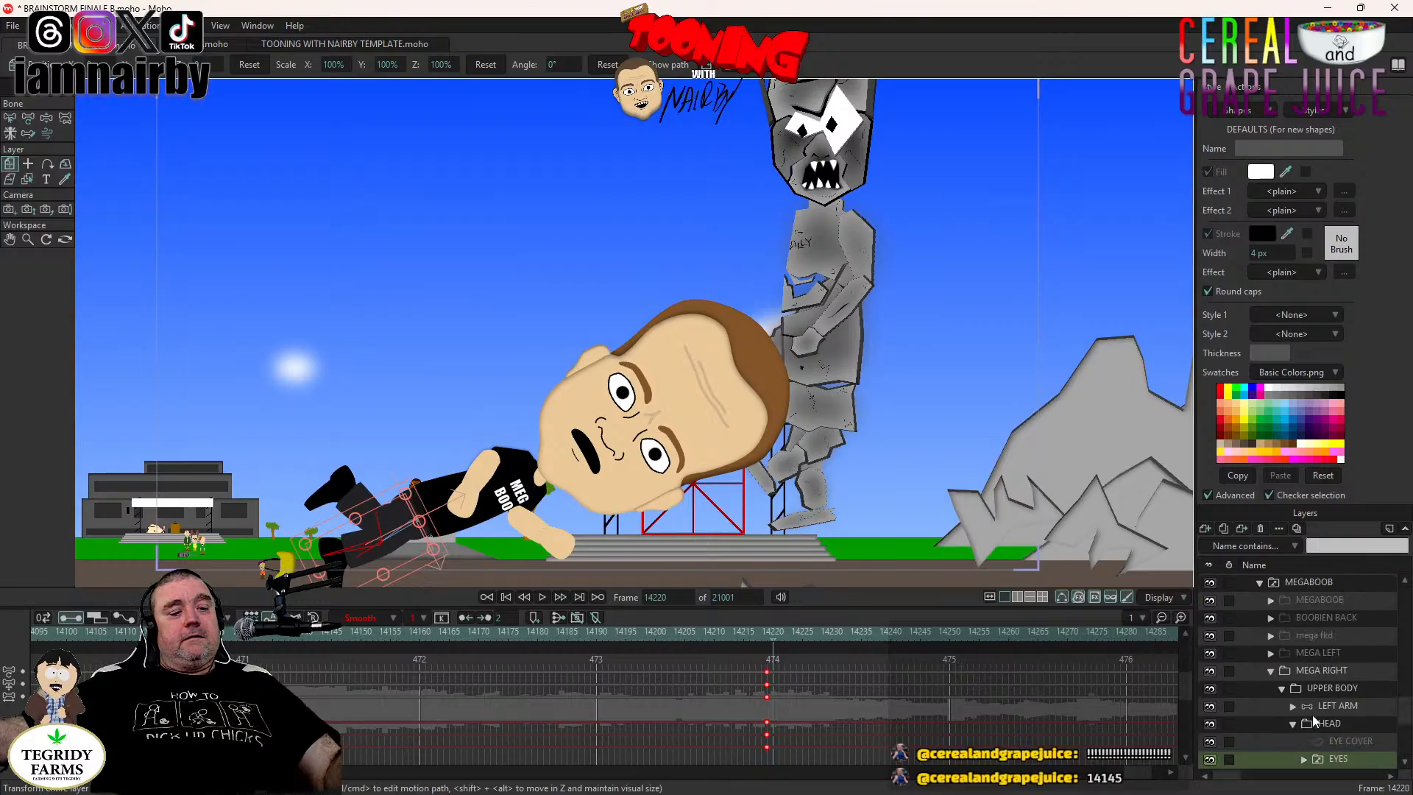
pyautogui.hotkey('ctrl', 's')
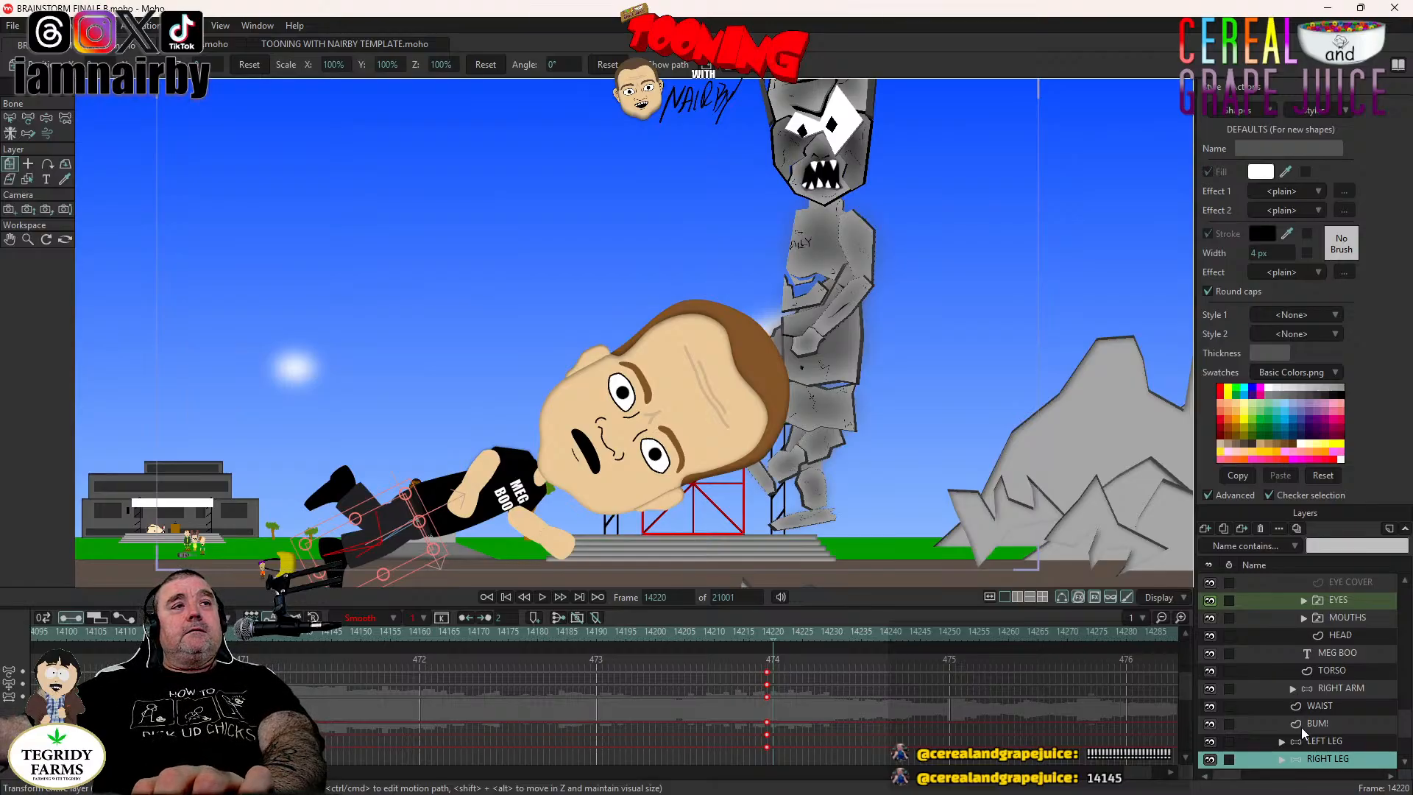
# Switch the THRILLKOR layer to its front-facing THRILLKOR child and move its switch and transform keys to frame 14219.
pyautogui.scroll(-1, 1301, 727)
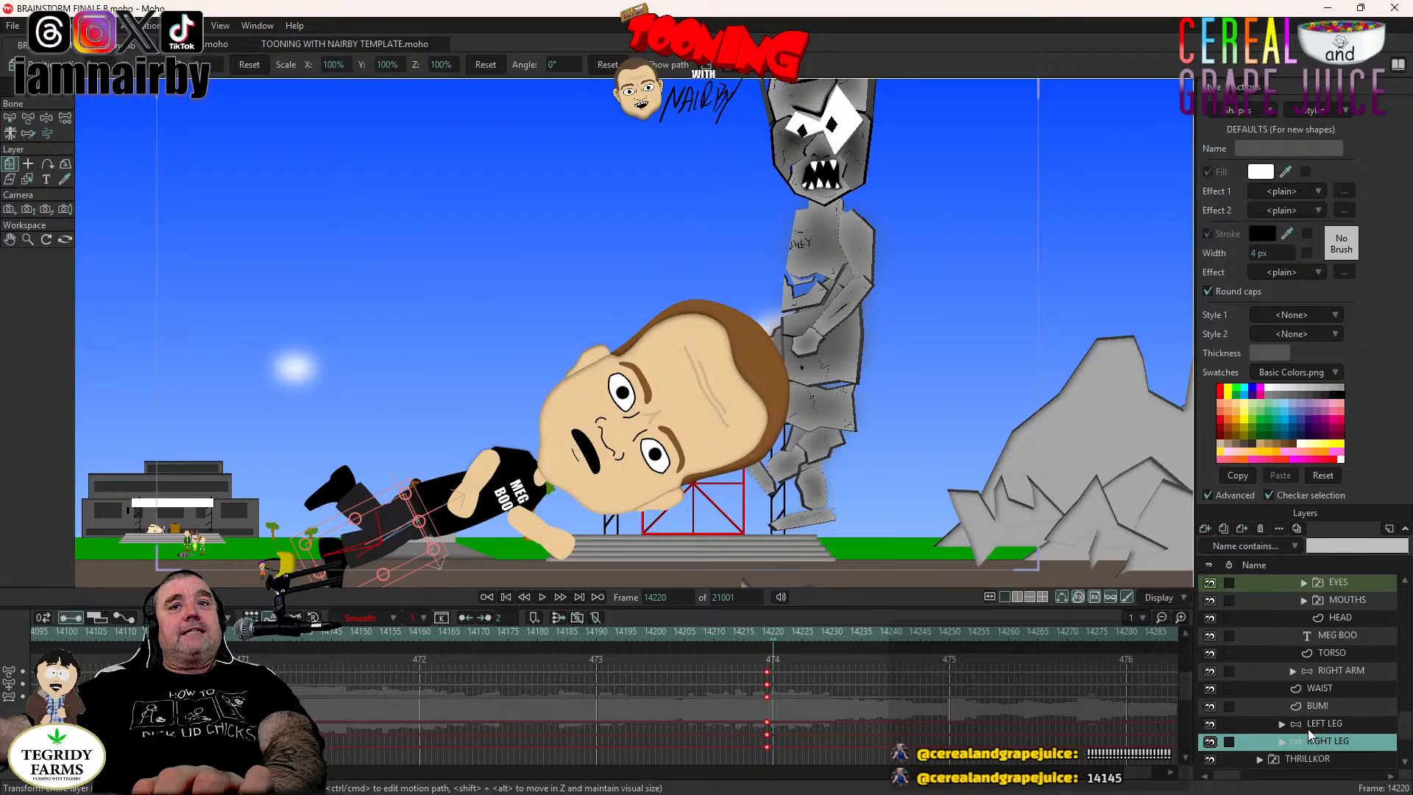
pyautogui.scroll(2, 1309, 728)
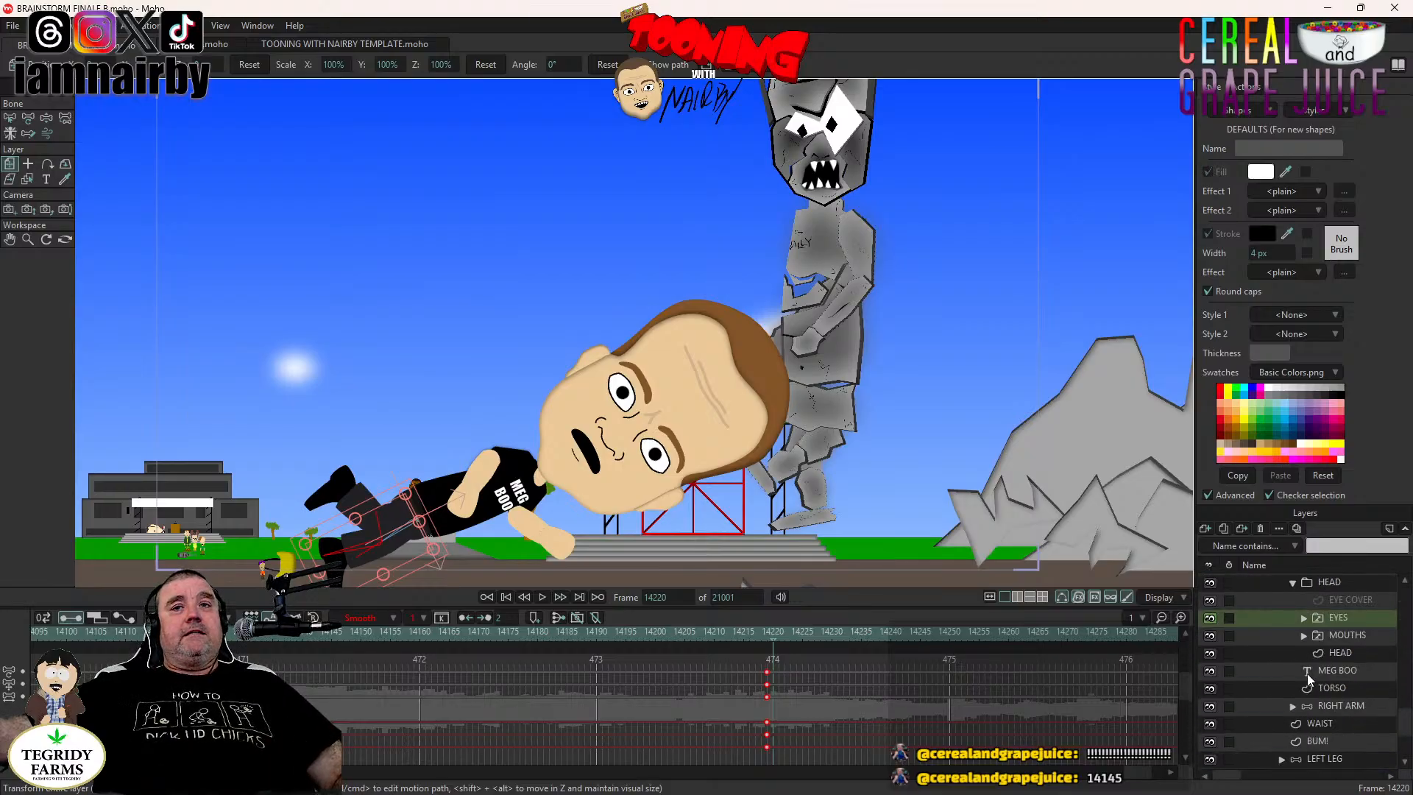
pyautogui.scroll(-5, 1305, 678)
pyautogui.rightClick(1301, 693)
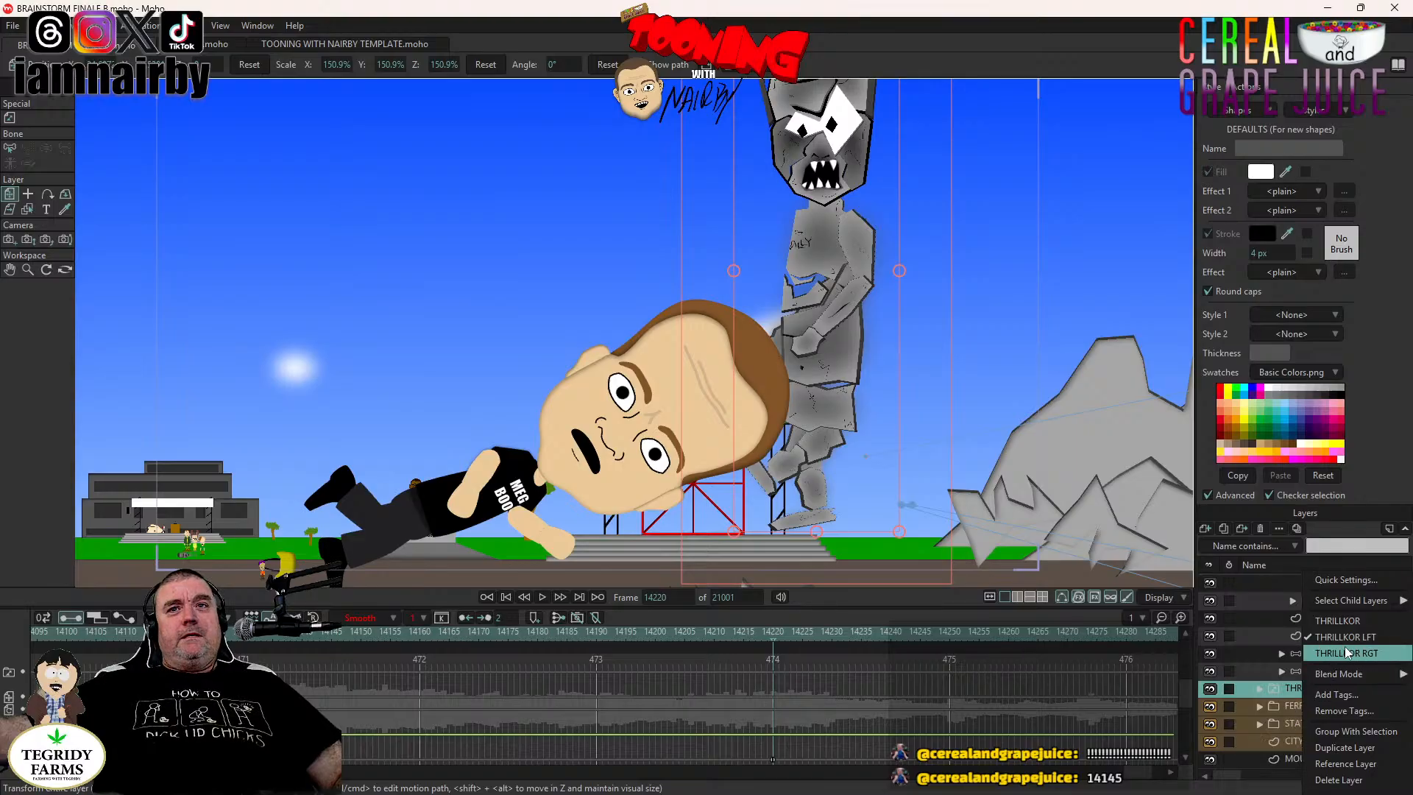
pyautogui.click(1358, 624)
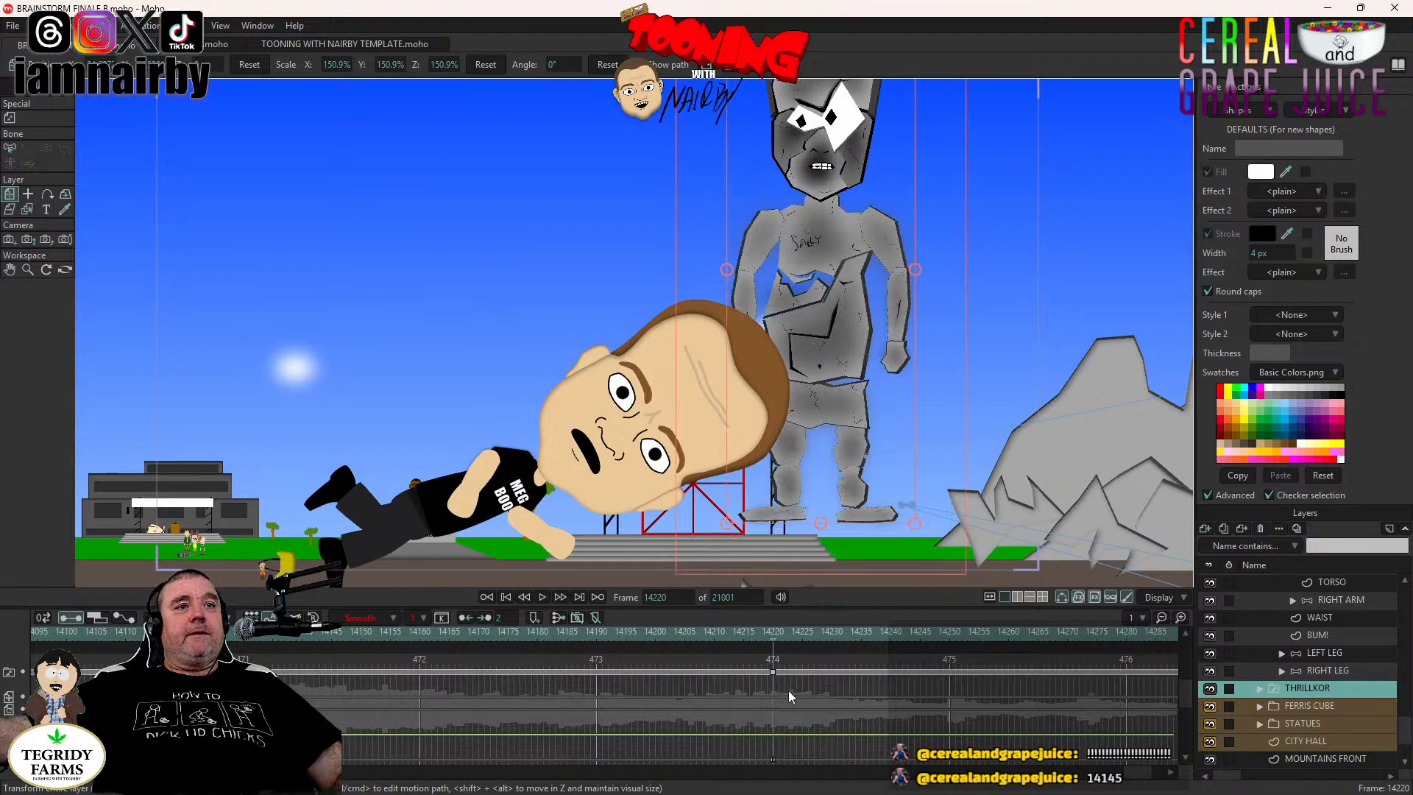
pyautogui.moveTo(772, 671); pyautogui.dragTo(765, 670)
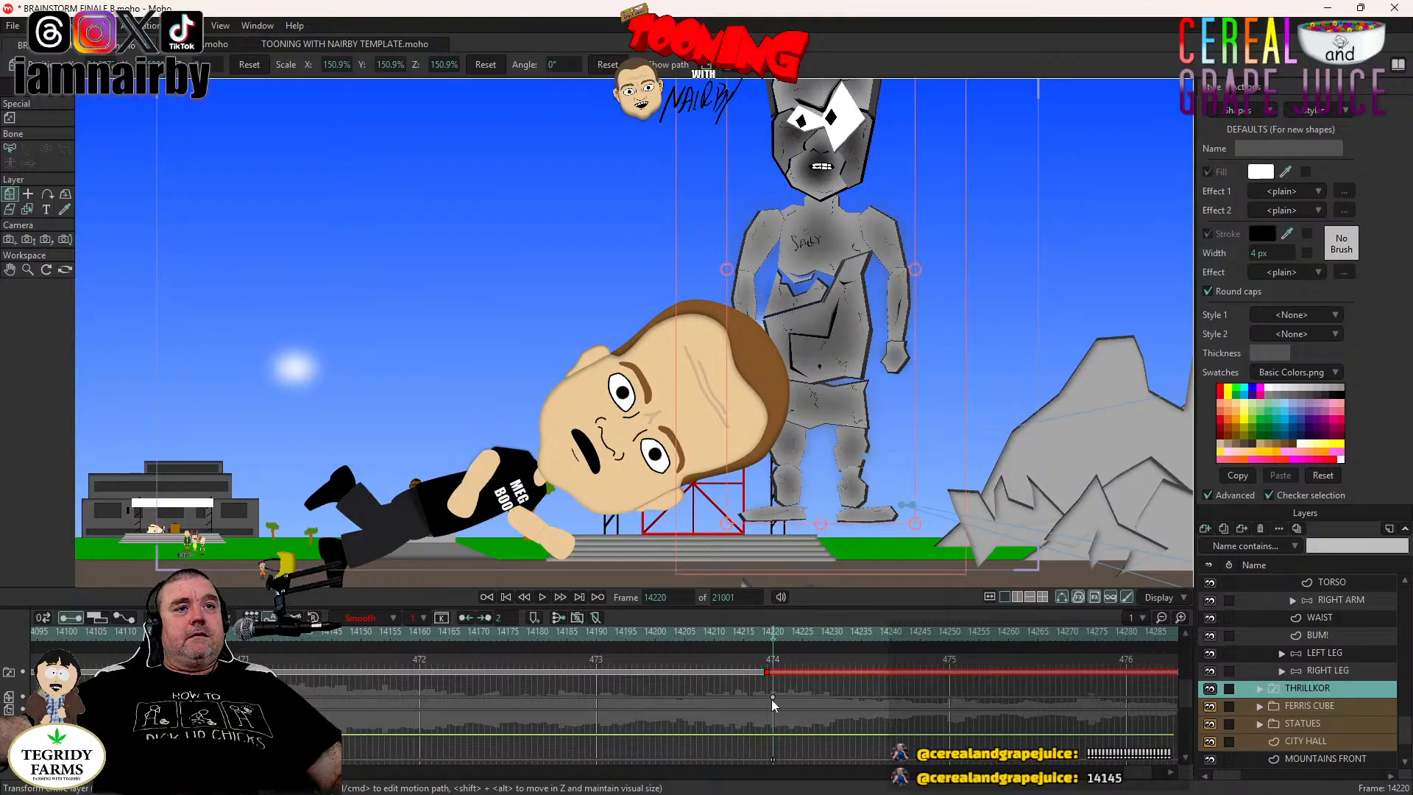
pyautogui.moveTo(771, 697); pyautogui.dragTo(766, 698)
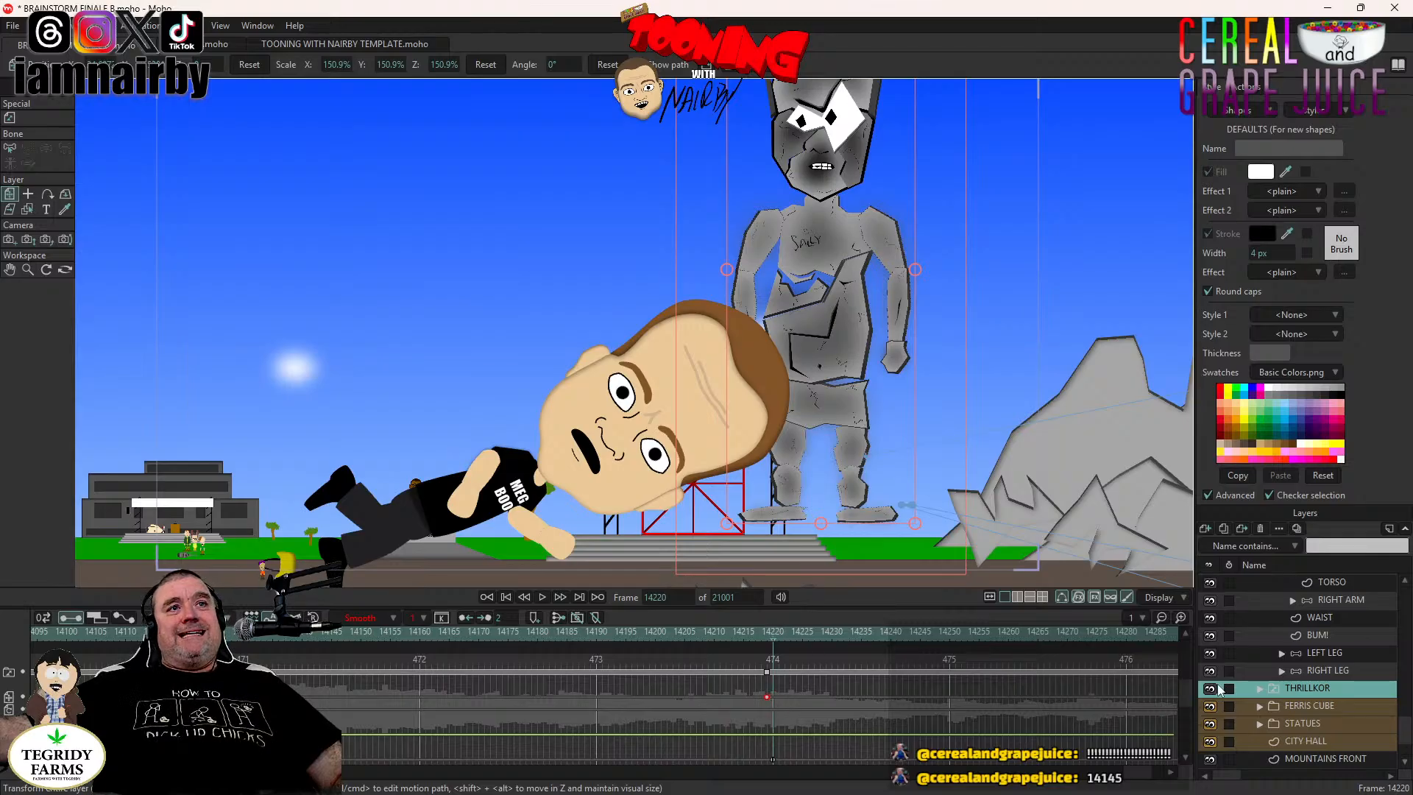
# Reselect the THRILLKOR switch layer and collapse the MEGABOOB group.
pyautogui.click(1318, 668)
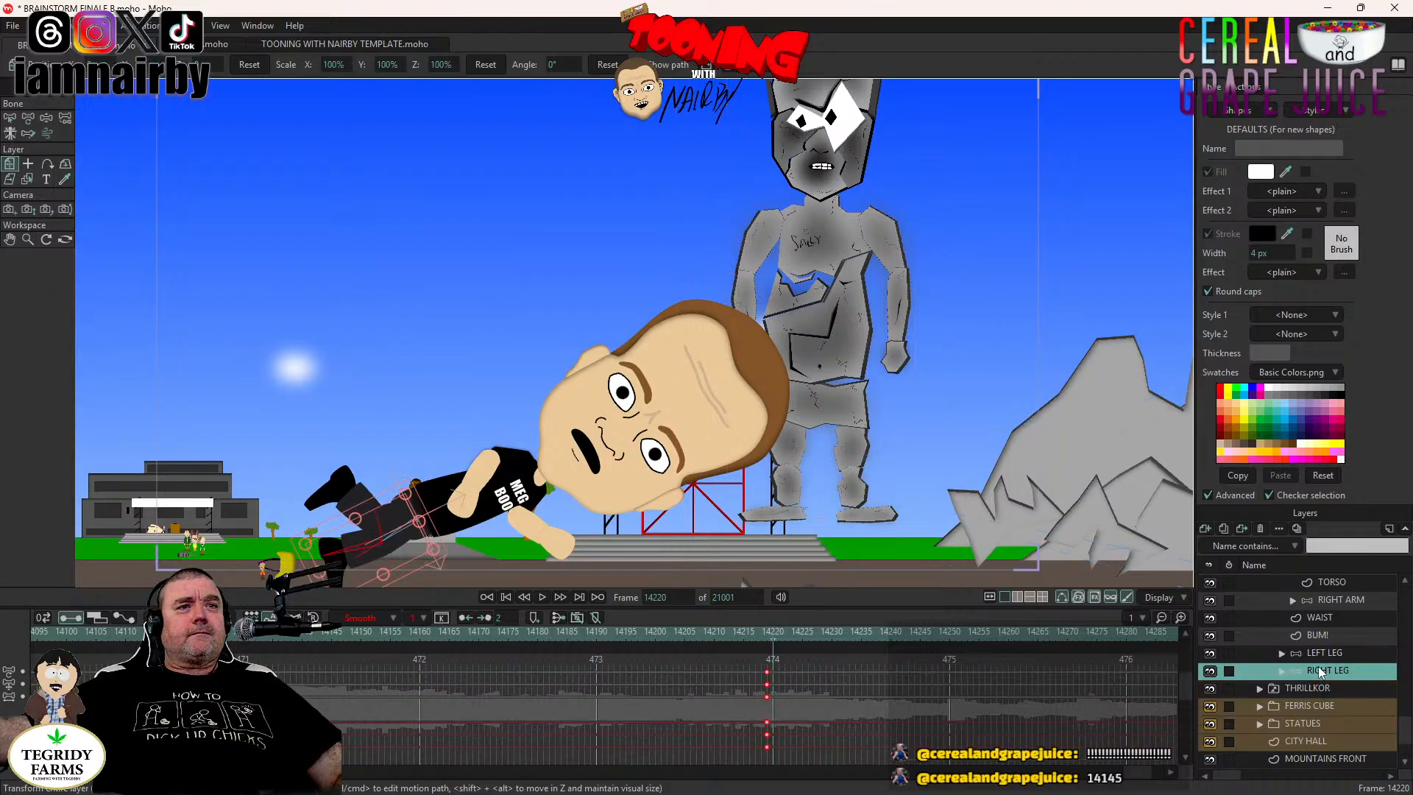
pyautogui.scroll(5, 1312, 665)
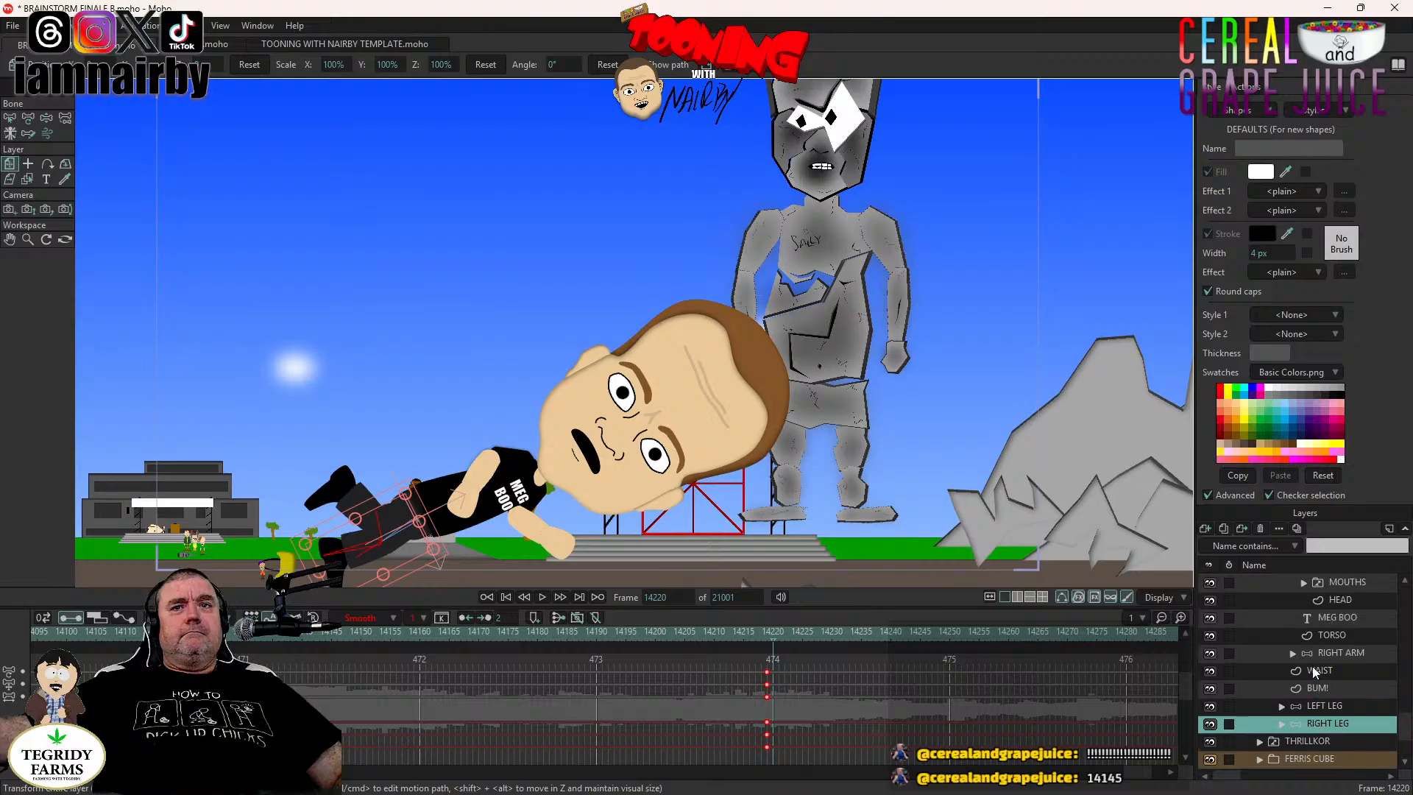
pyautogui.scroll(-1, 1319, 664)
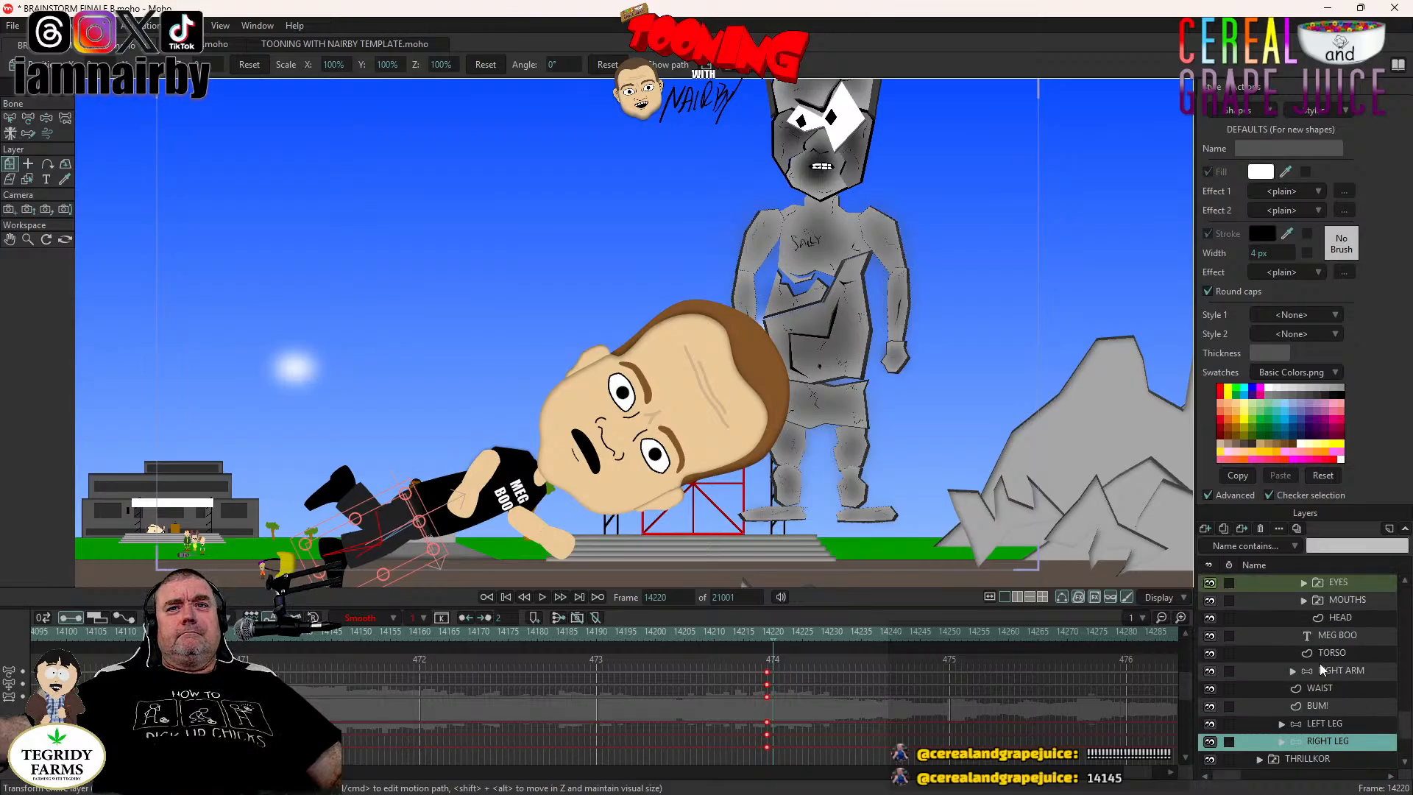
pyautogui.scroll(-5, 1319, 664)
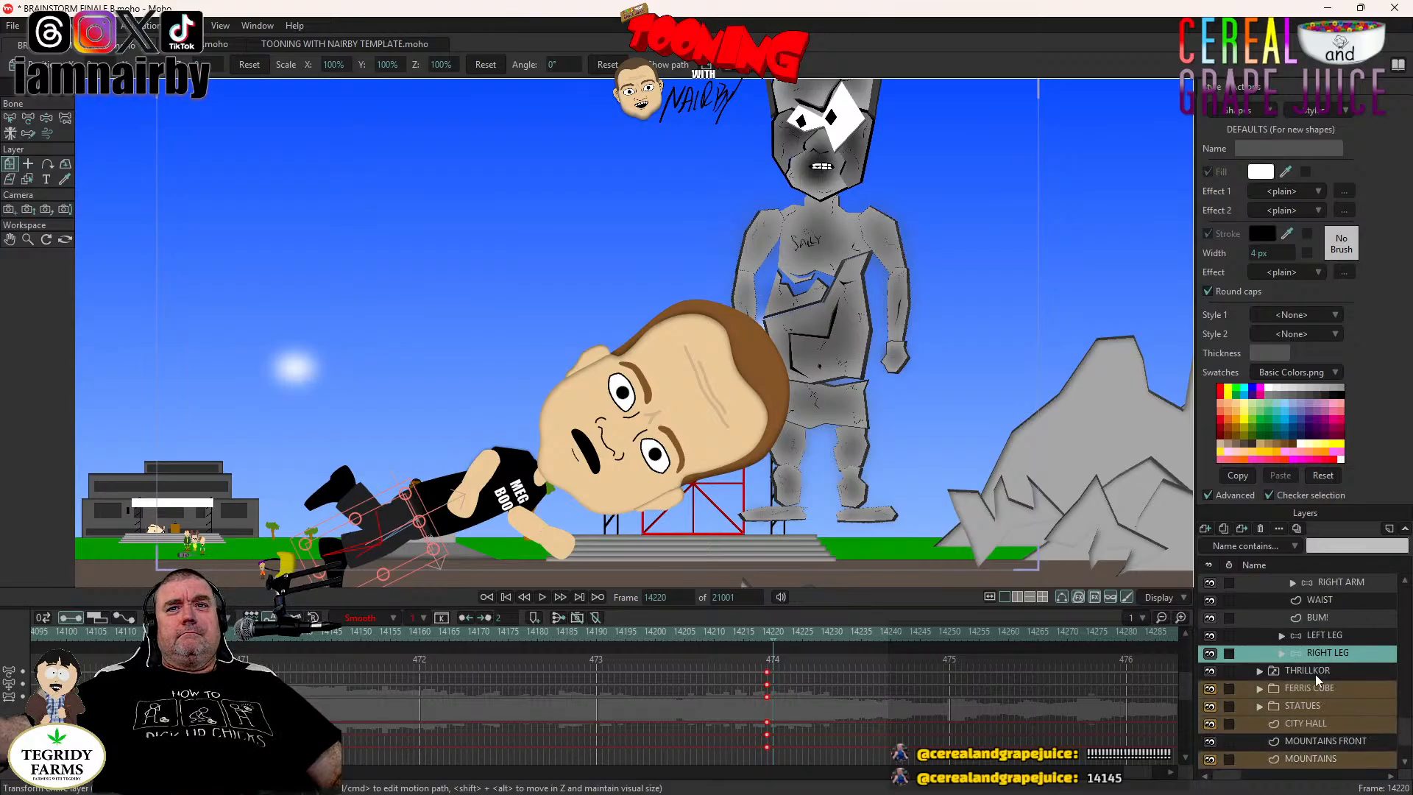
pyautogui.click(1314, 671)
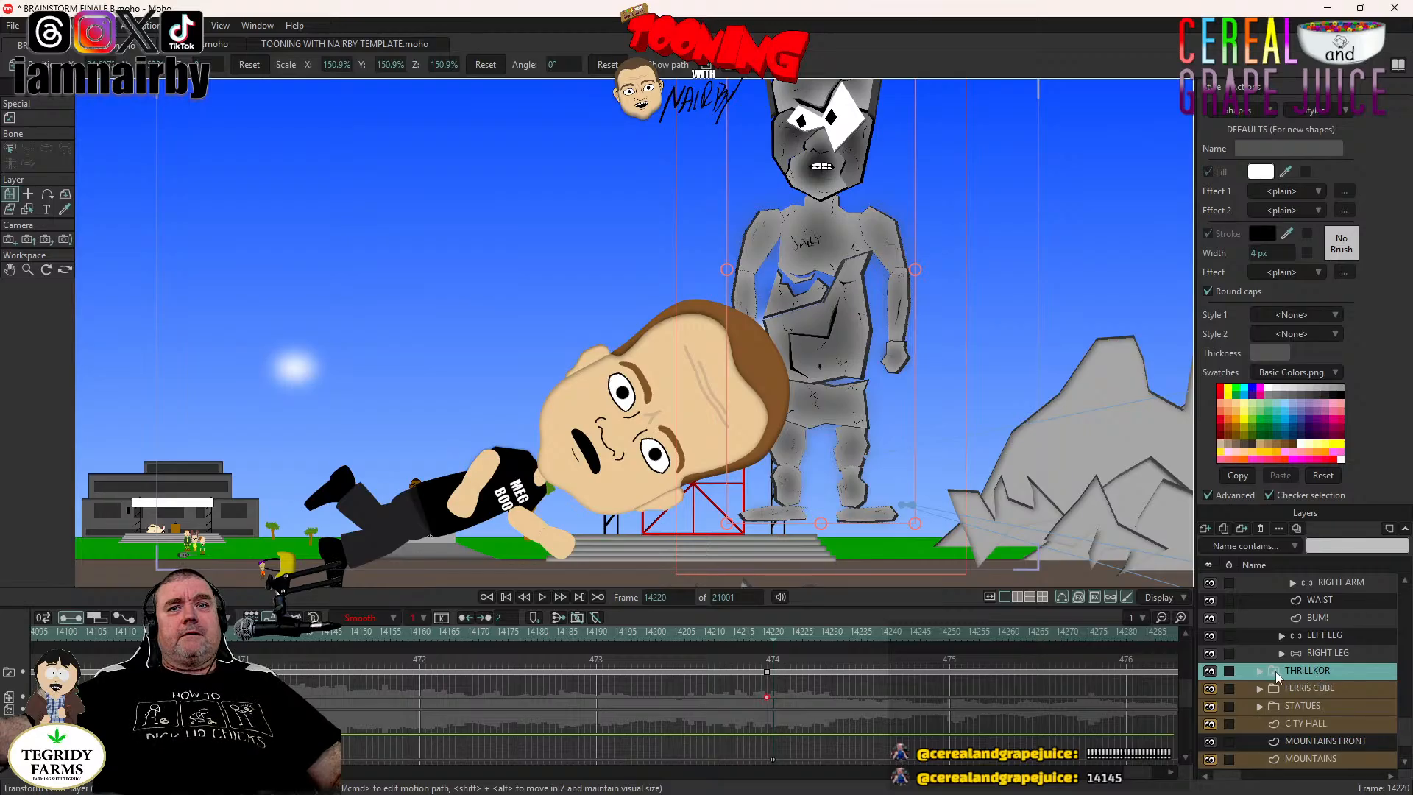
pyautogui.scroll(13, 1277, 673)
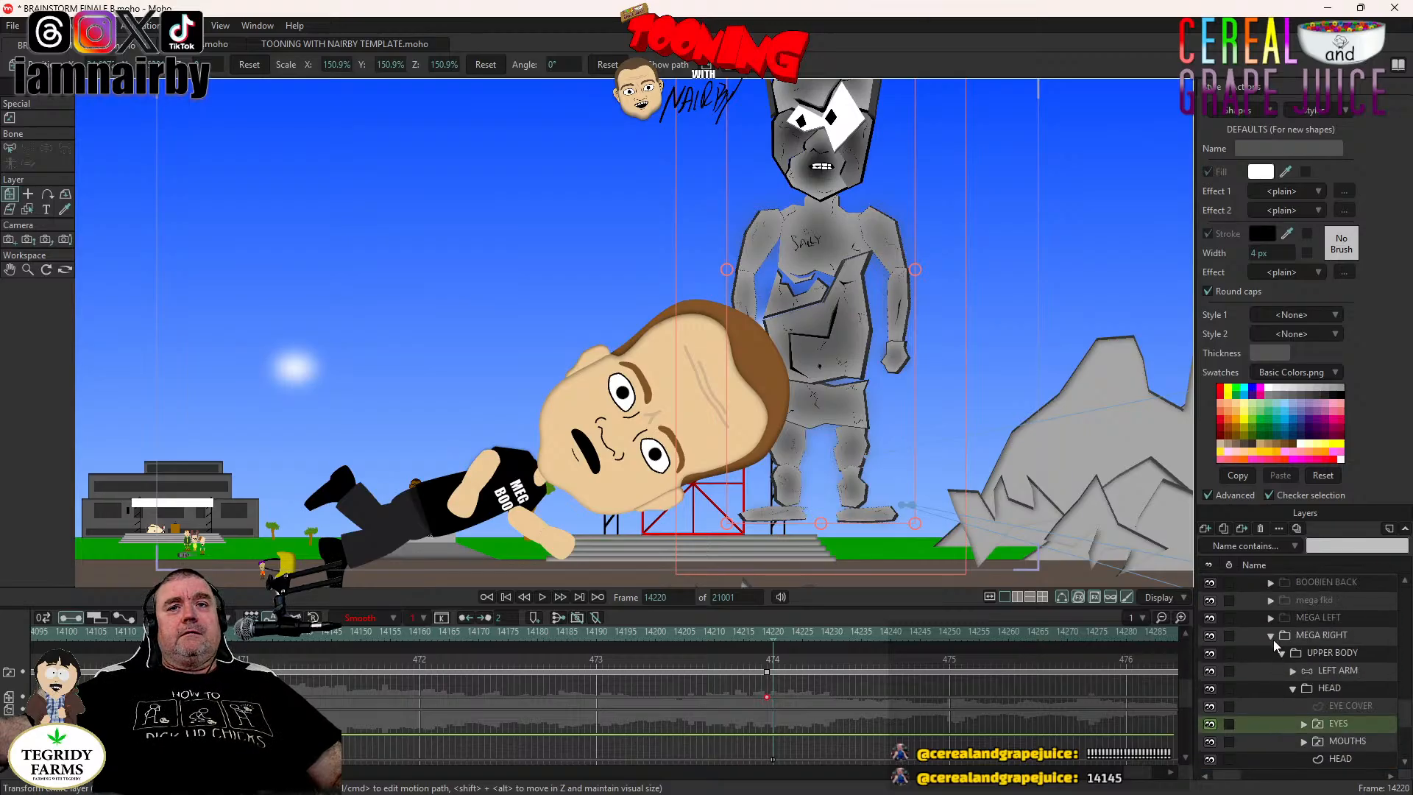
pyautogui.scroll(6, 1270, 640)
pyautogui.click(1259, 653)
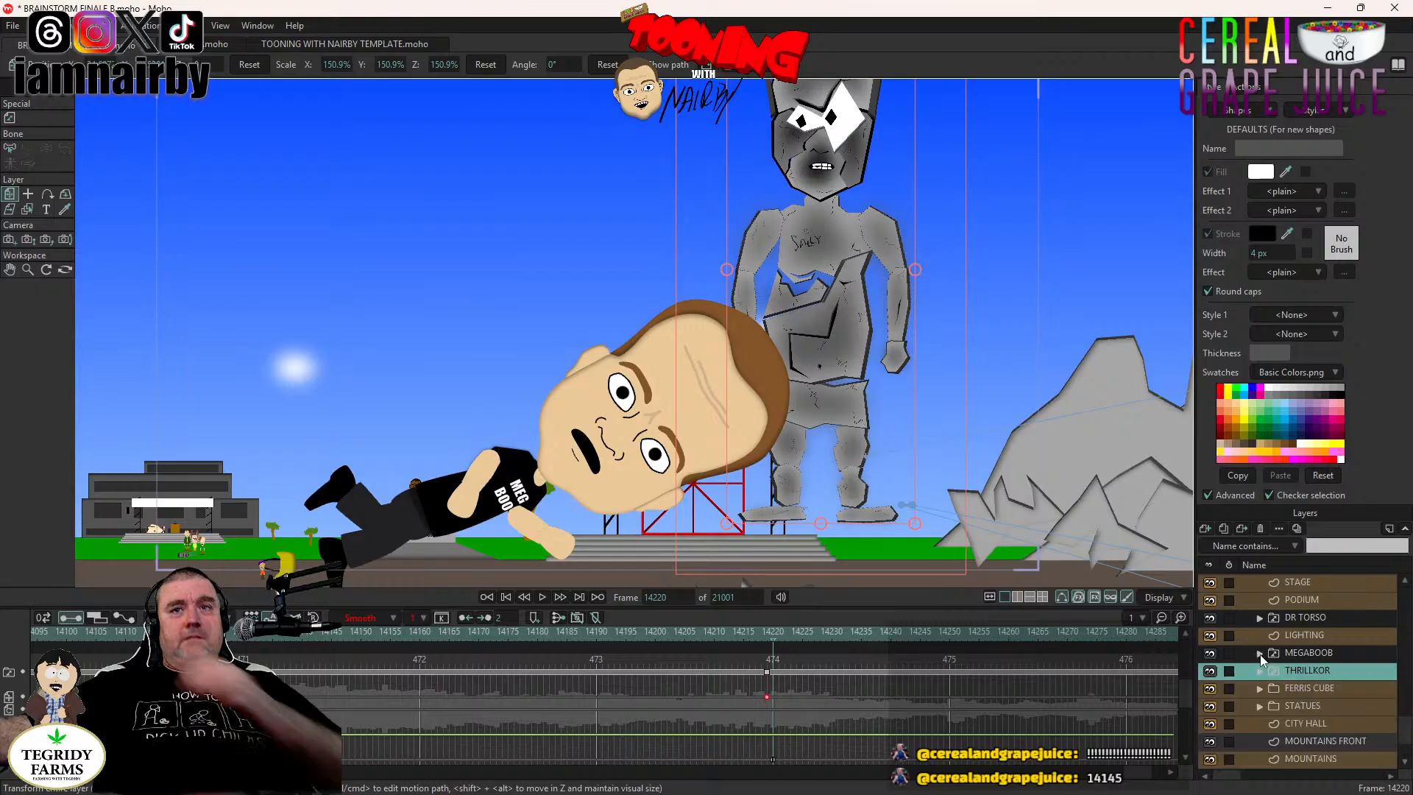
# Expand THRILLKOR, collapse its THRILLKOR LFT group, and select UPPER BODY inside the front-facing THRILLKOR group.
pyautogui.click(1261, 674)
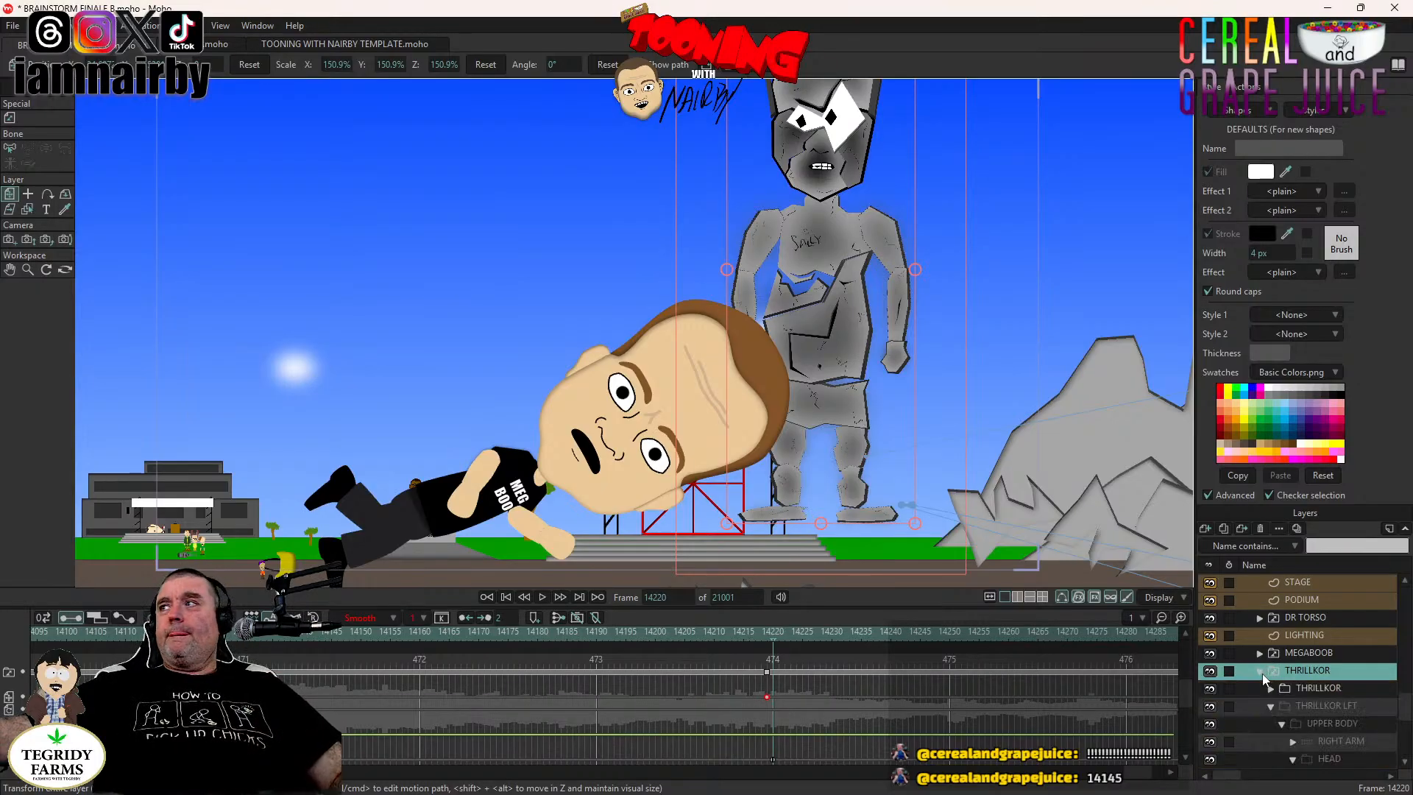
pyautogui.scroll(-5, 1269, 662)
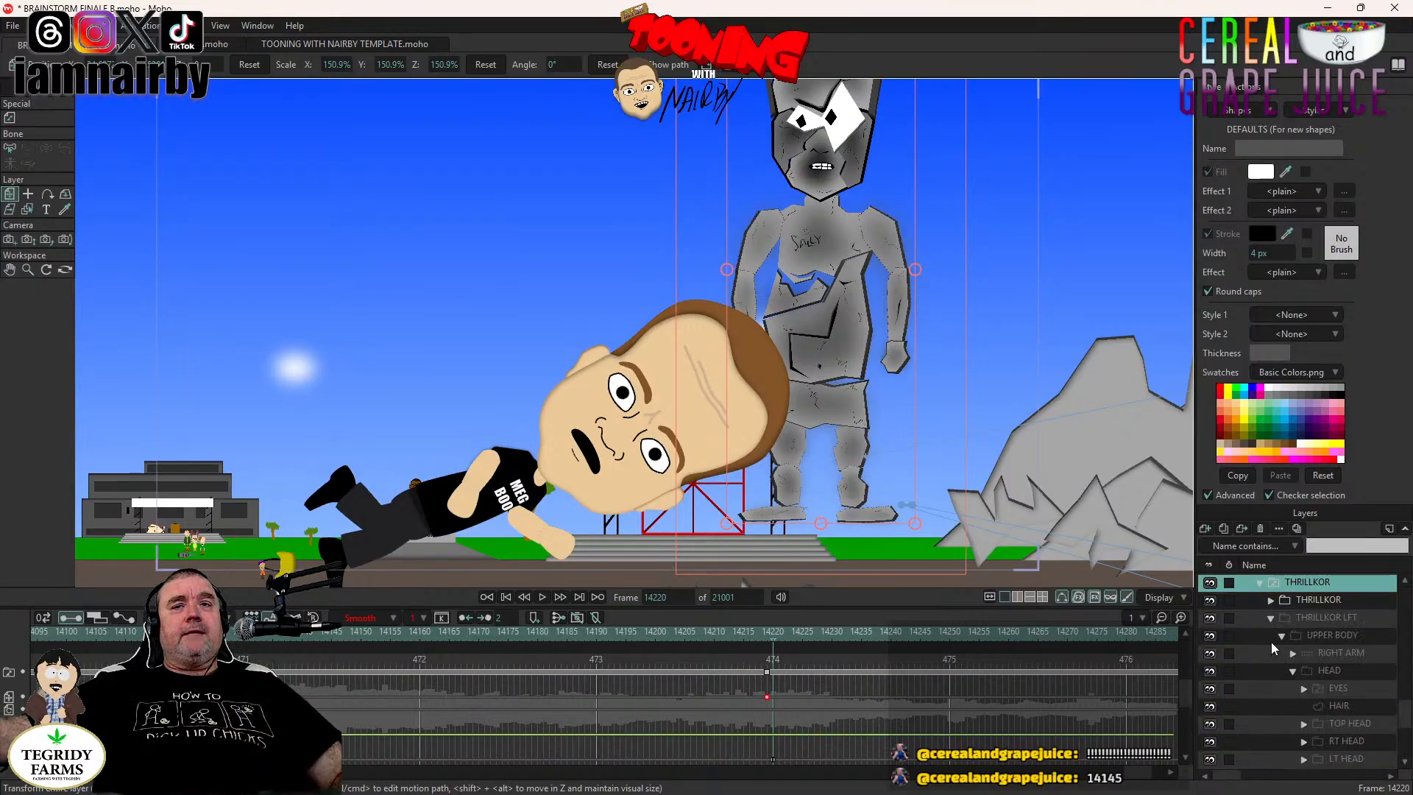
pyautogui.click(1270, 618)
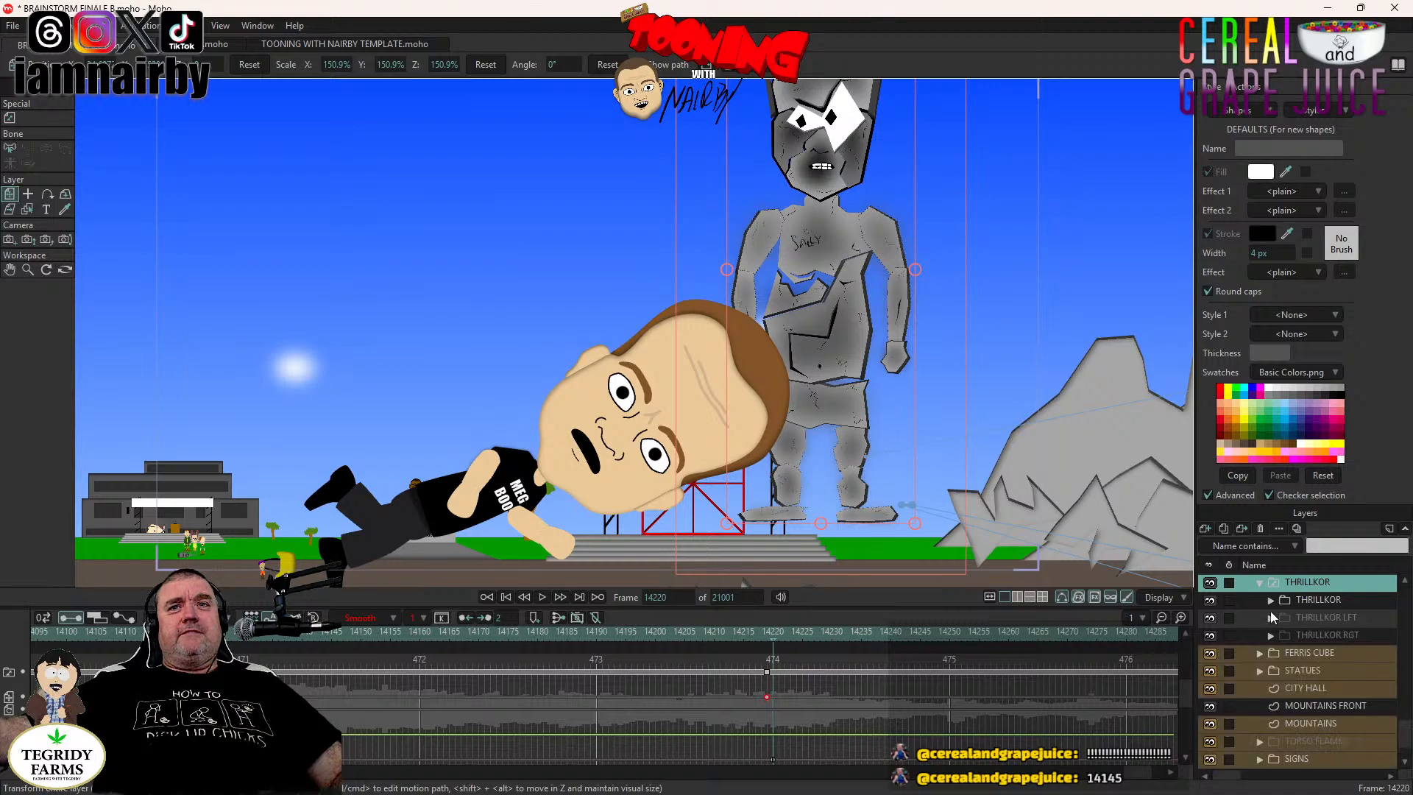
pyautogui.click(1270, 602)
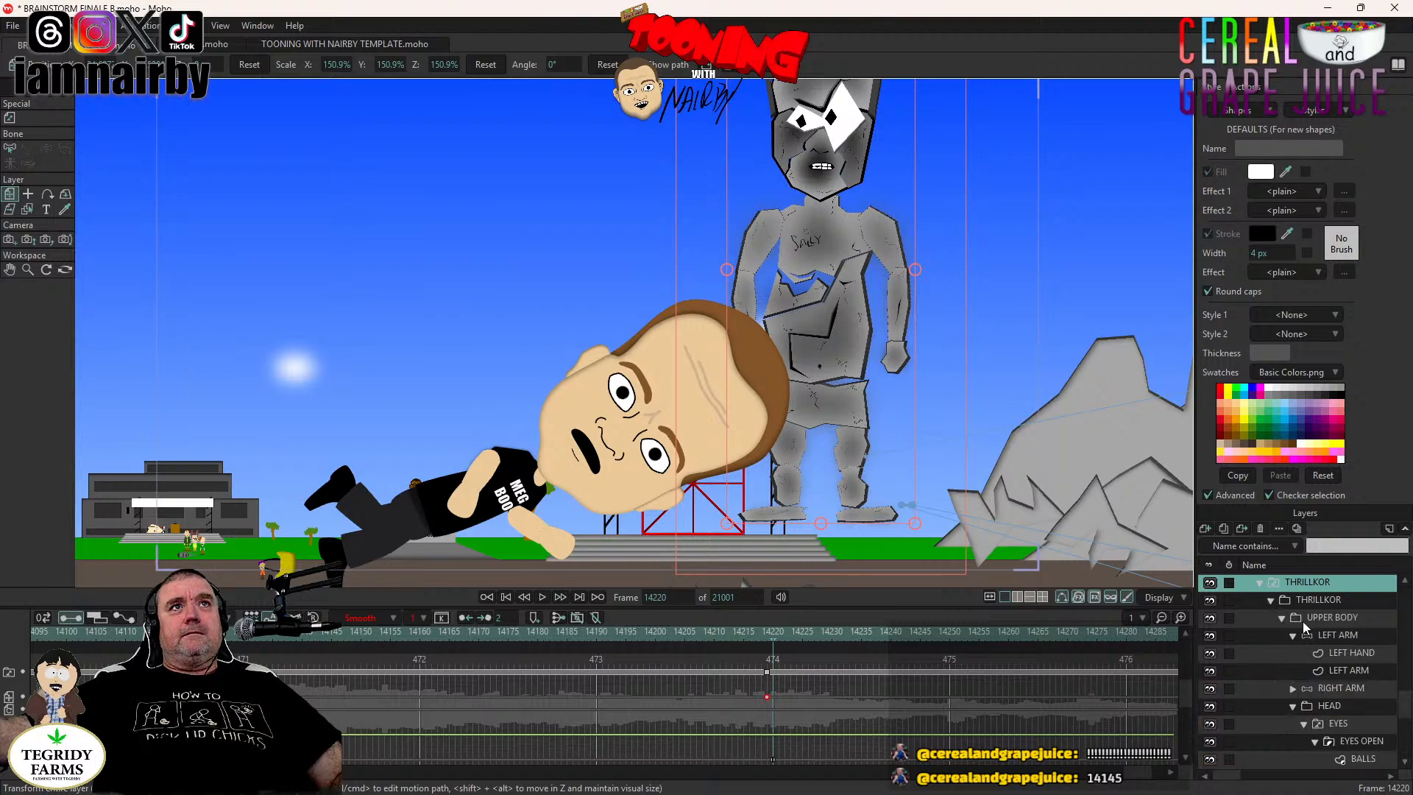
pyautogui.click(1345, 621)
pyautogui.click(1345, 620)
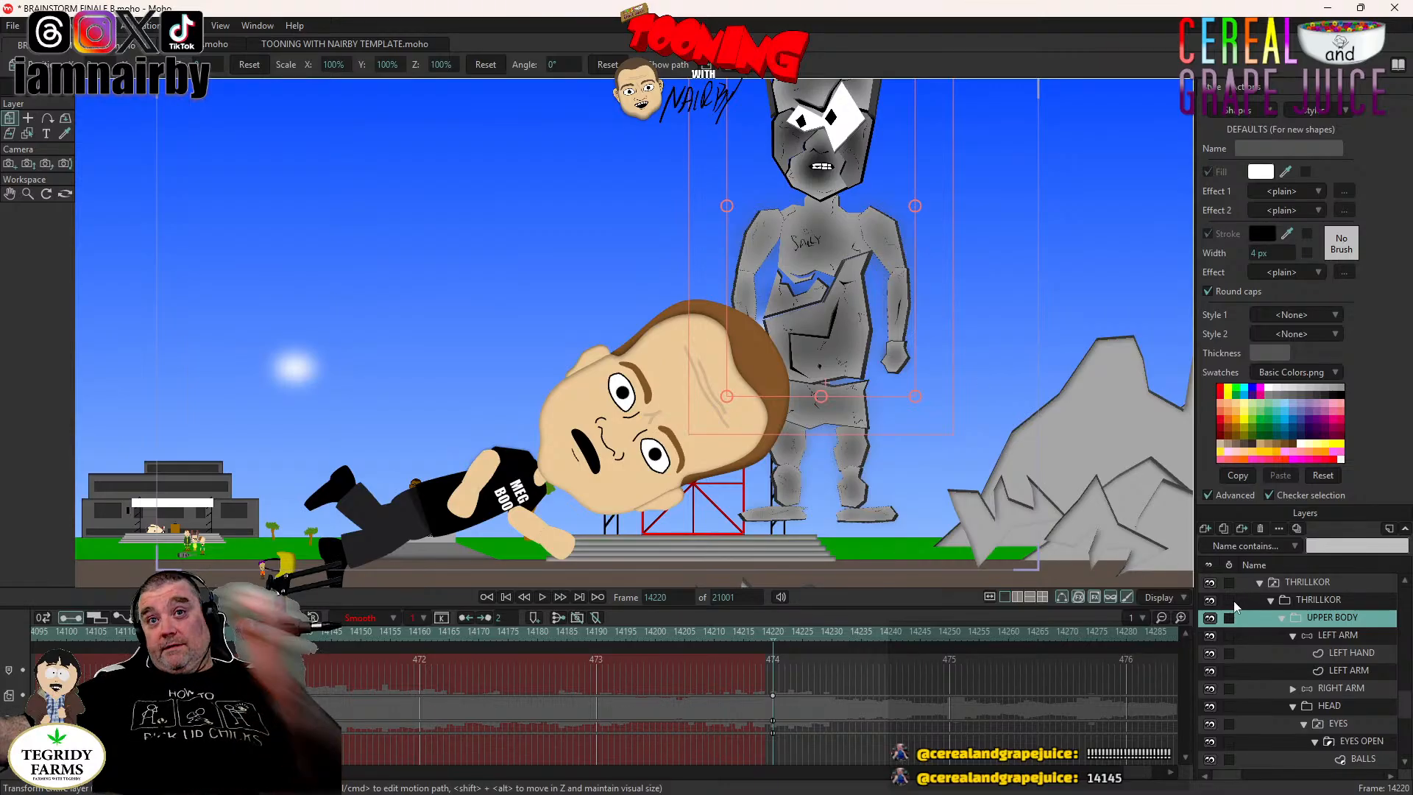
# Set bone pose keys for the front-facing THRILLKOR's LEFT ARM at frame 14220 with Manipulate Bones.
pyautogui.click(1335, 633)
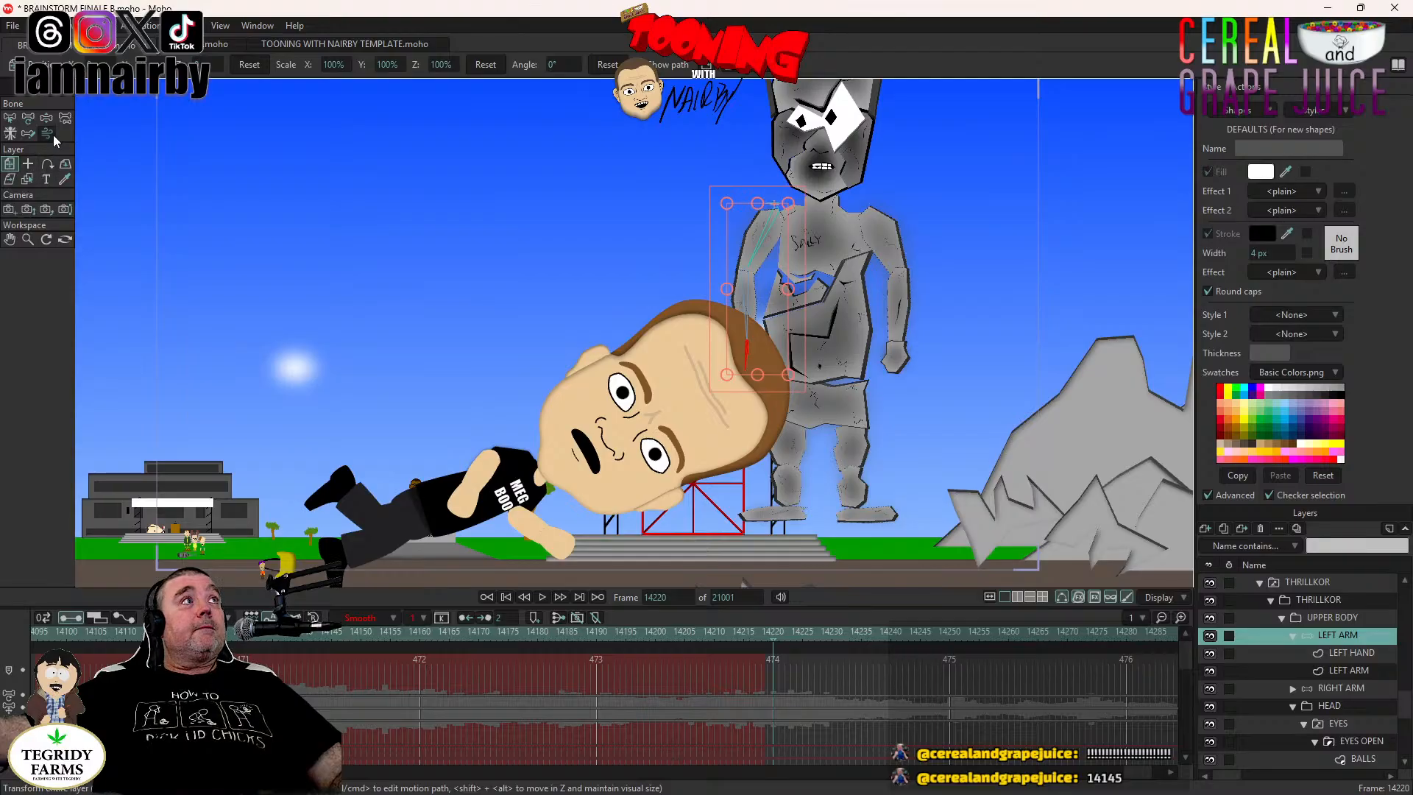
pyautogui.scroll(2, 661, 270)
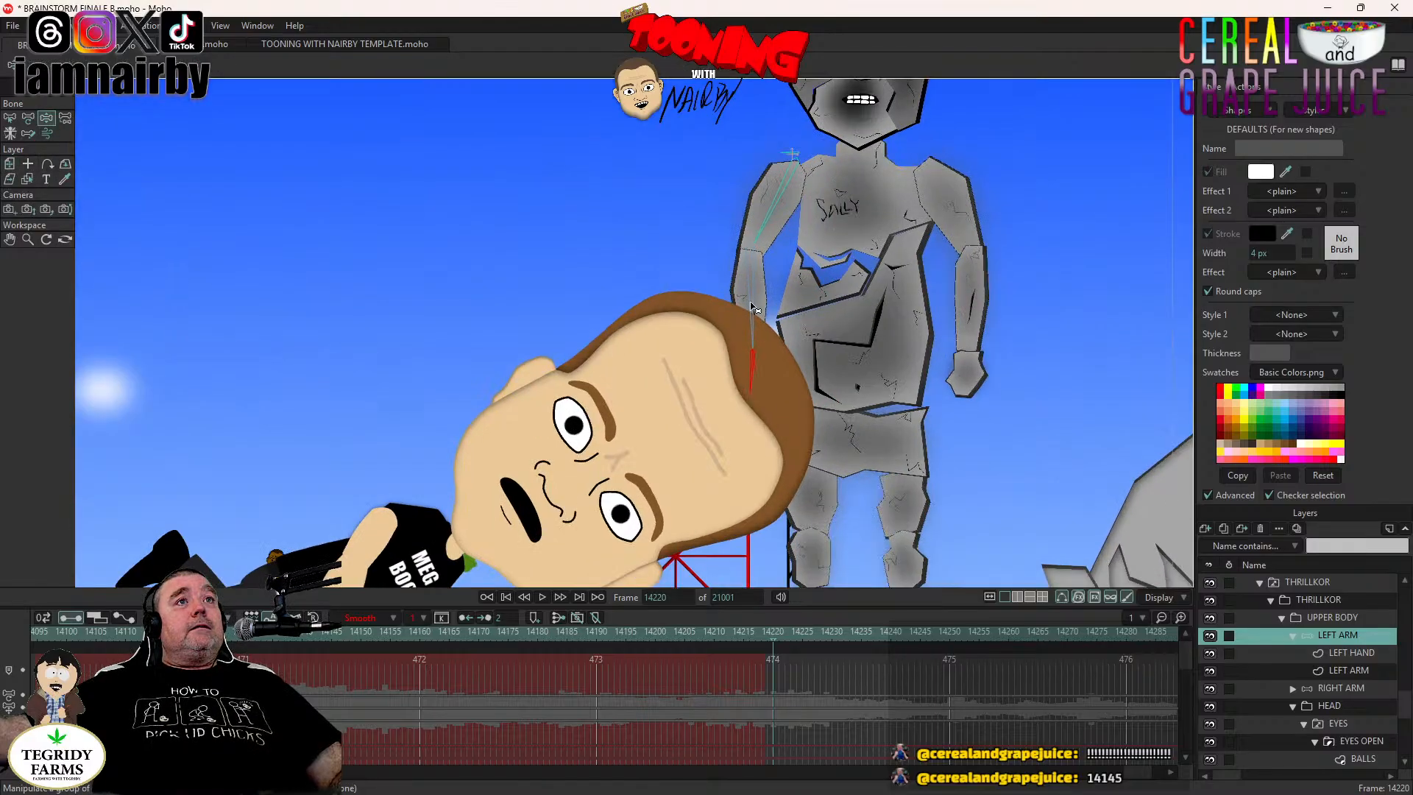
pyautogui.scroll(-3, 849, 702)
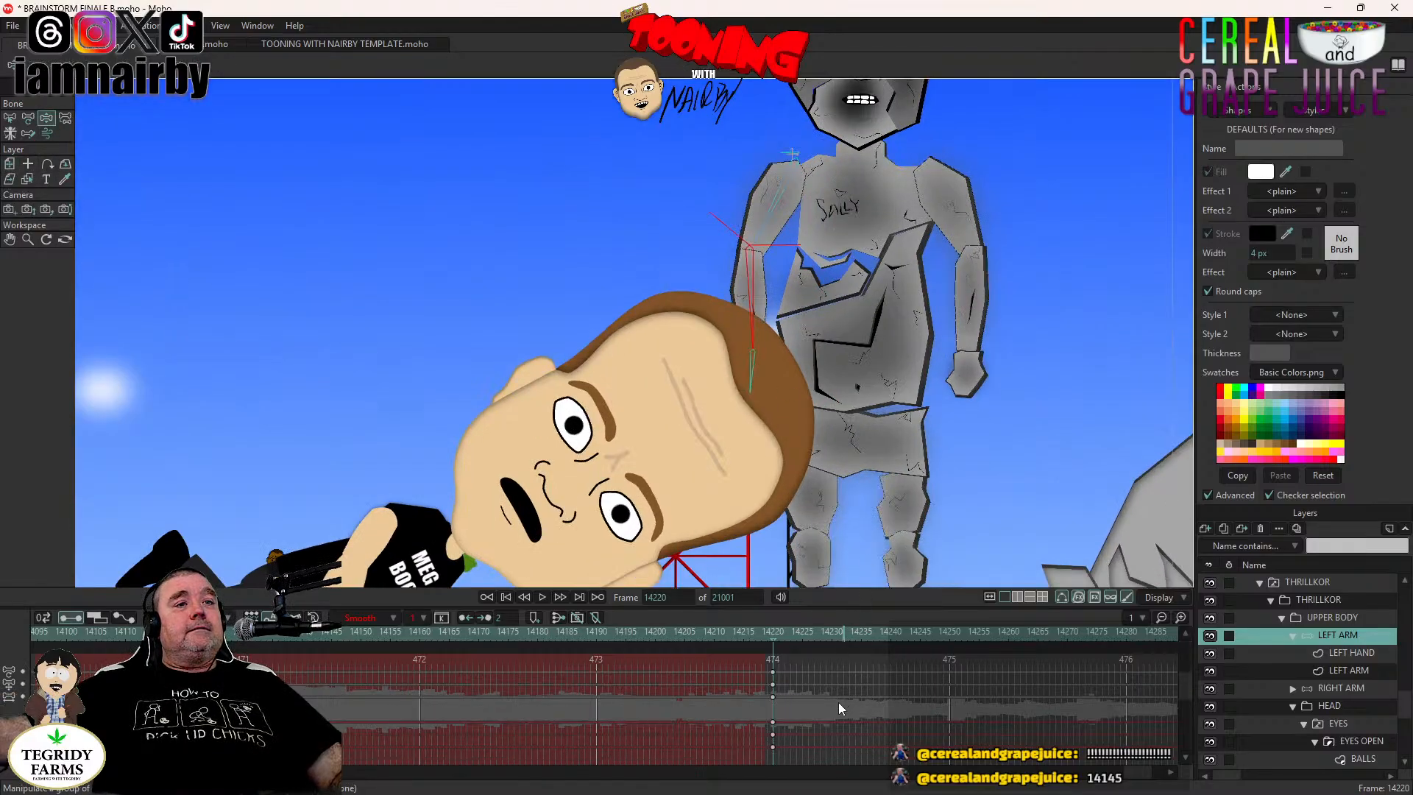
pyautogui.scroll(1, 795, 700)
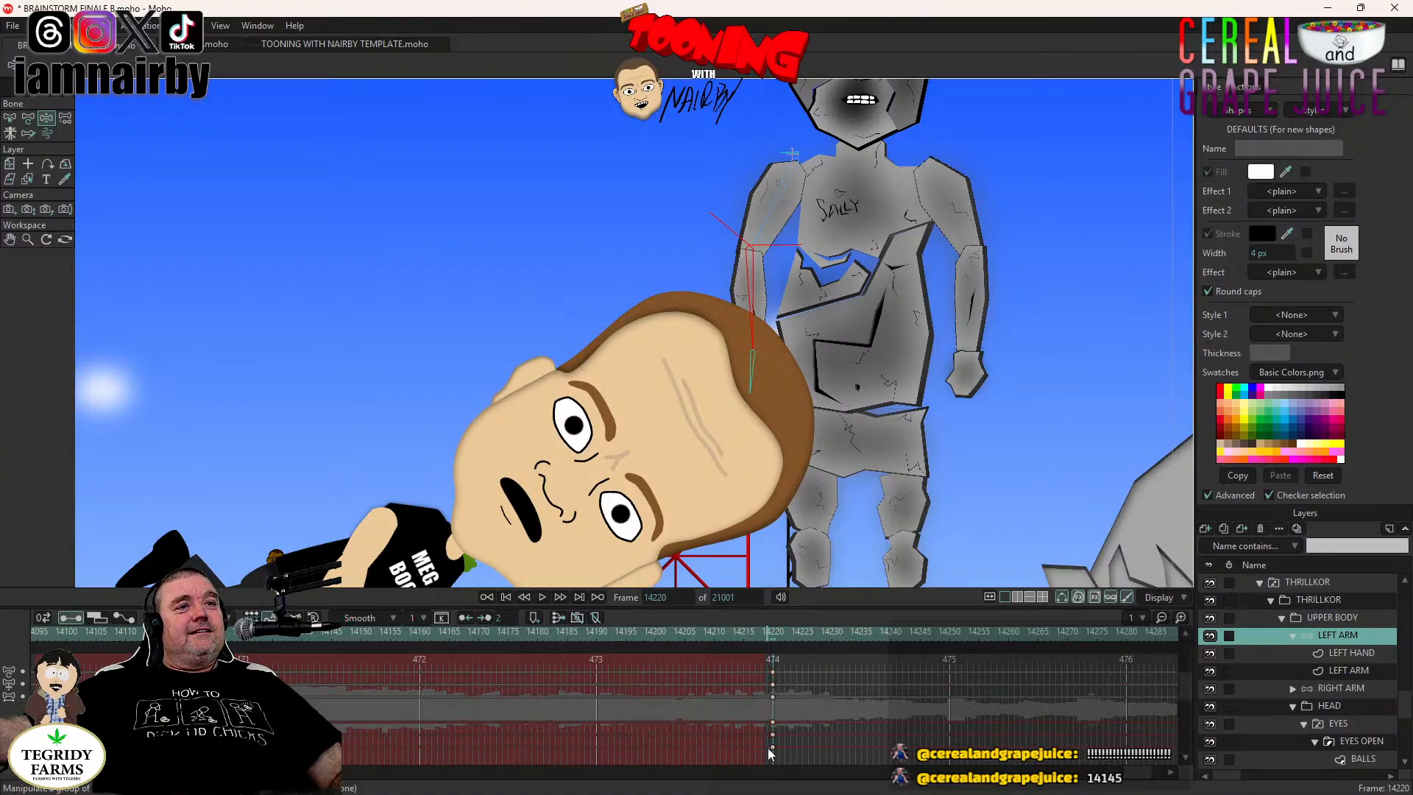
# Shift the bone keyframes of THRILLKOR's left arm and right arm at frame 14220 one frame earlier.
pyautogui.moveTo(781, 661); pyautogui.dragTo(766, 750)
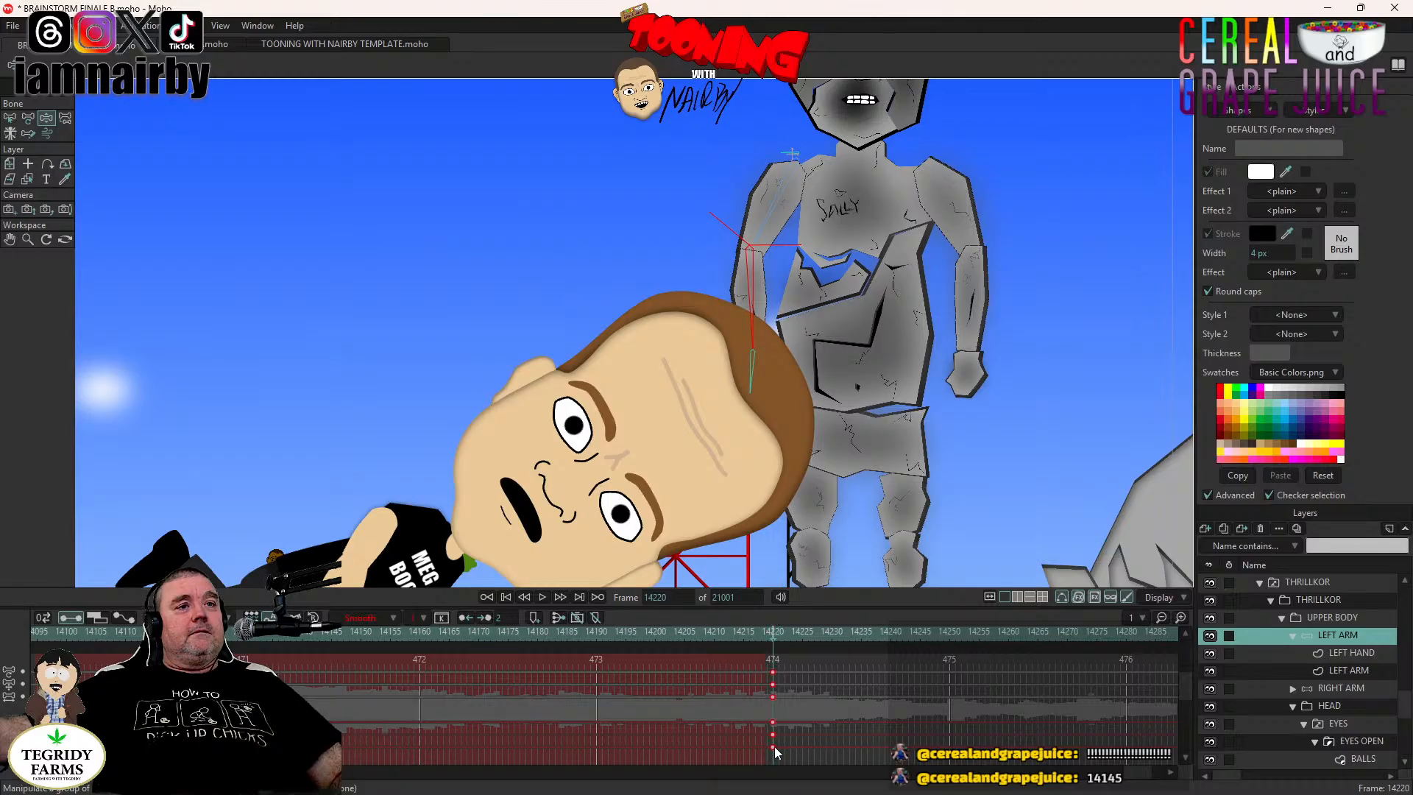
pyautogui.click(1317, 613)
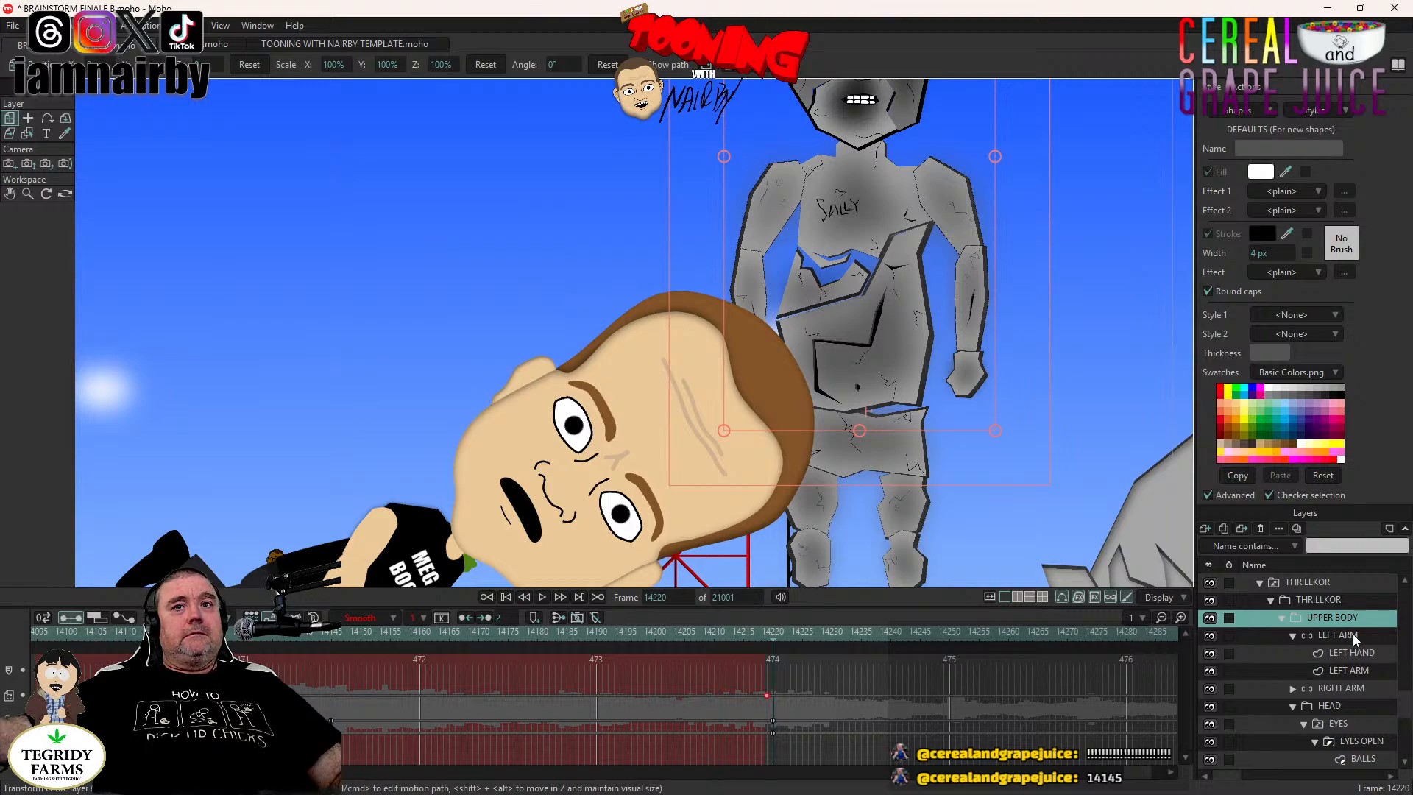
pyautogui.click(1346, 690)
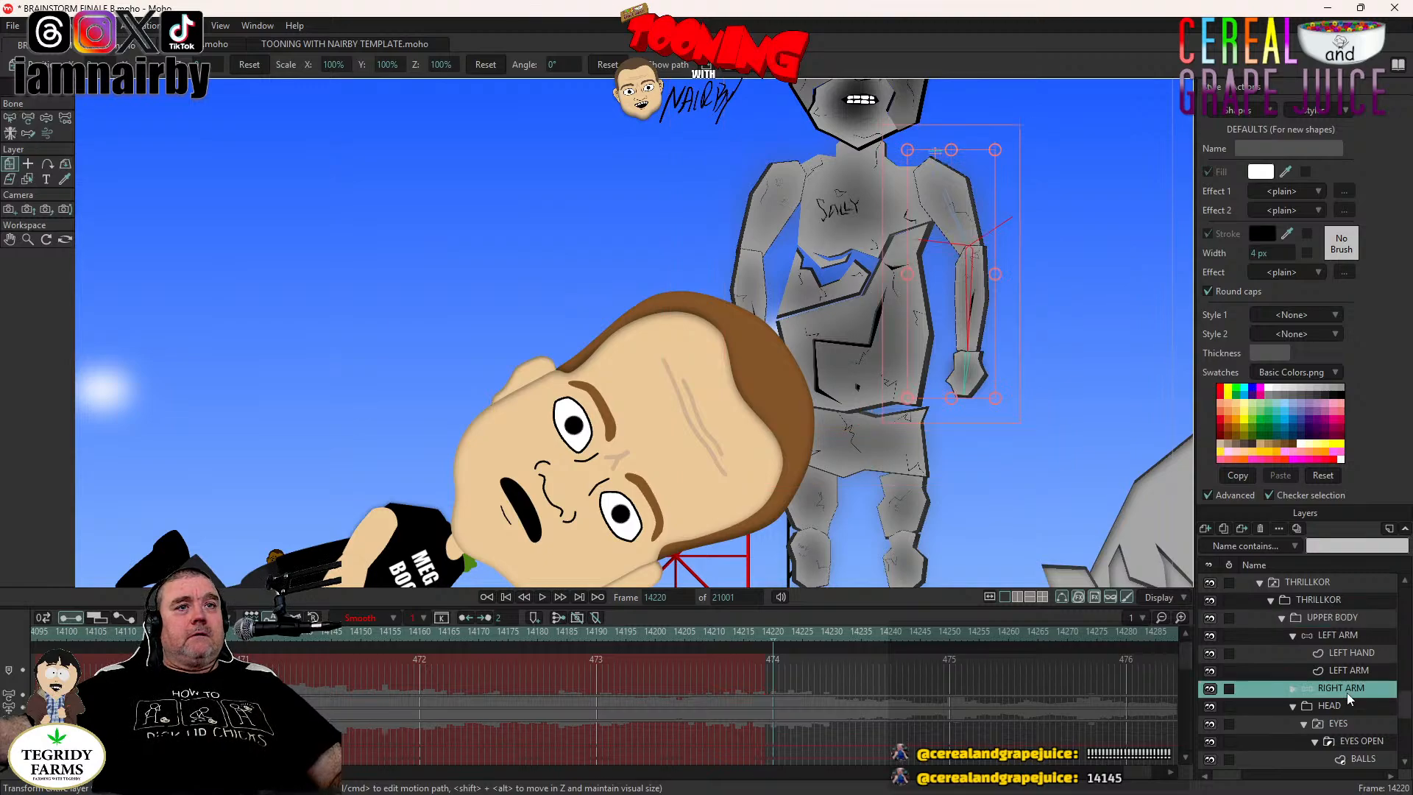
pyautogui.click(46, 118)
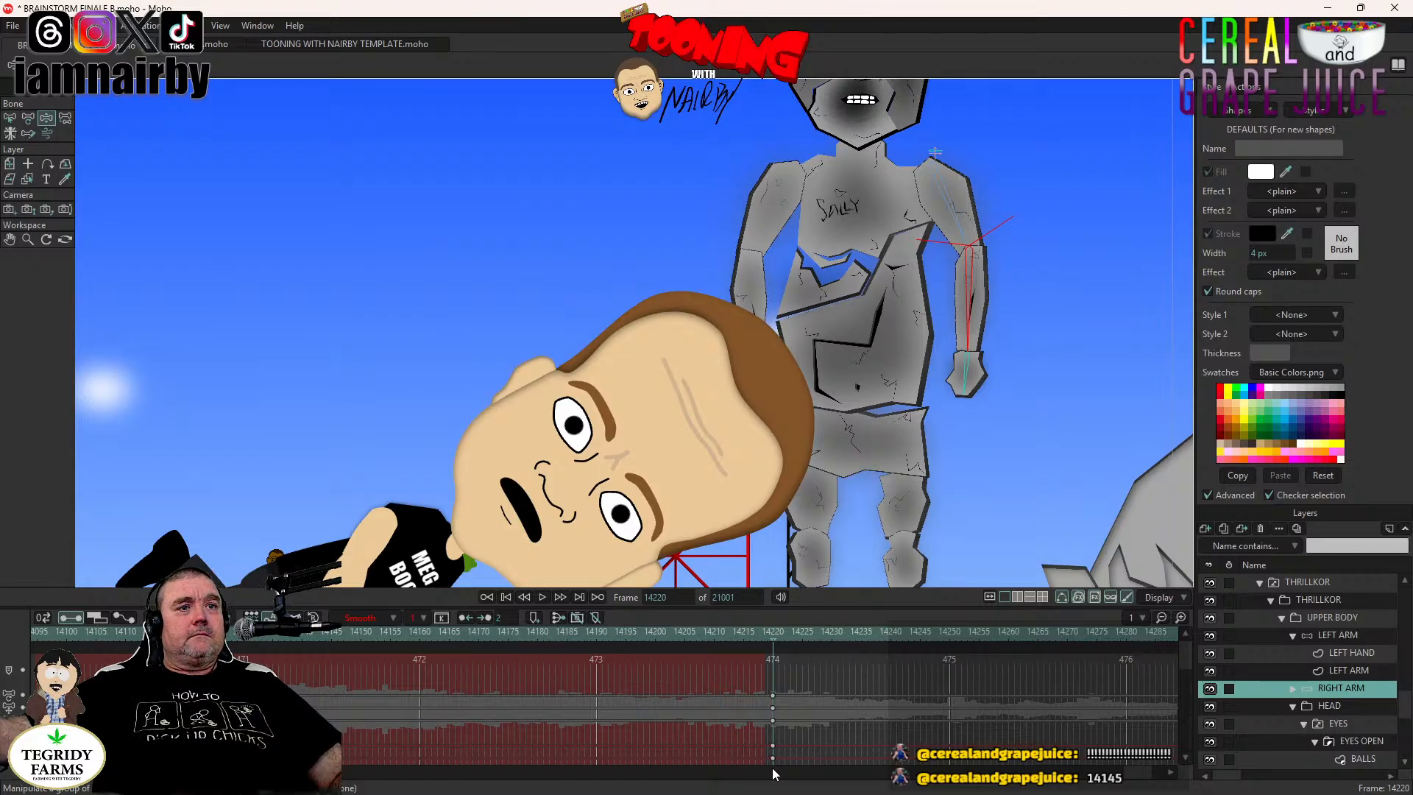
pyautogui.moveTo(789, 693); pyautogui.dragTo(765, 774)
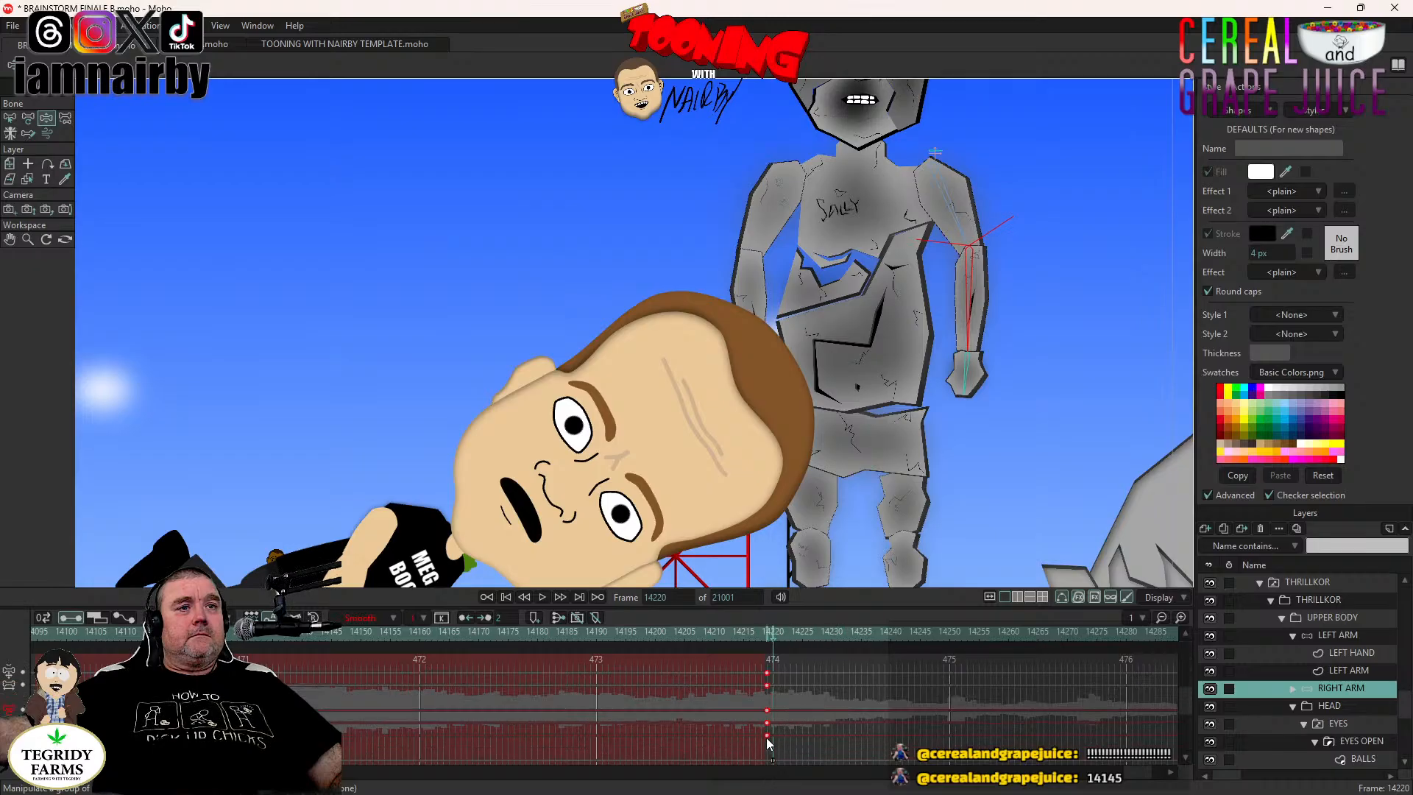
pyautogui.scroll(4, 985, 424)
pyautogui.scroll(-3, 986, 424)
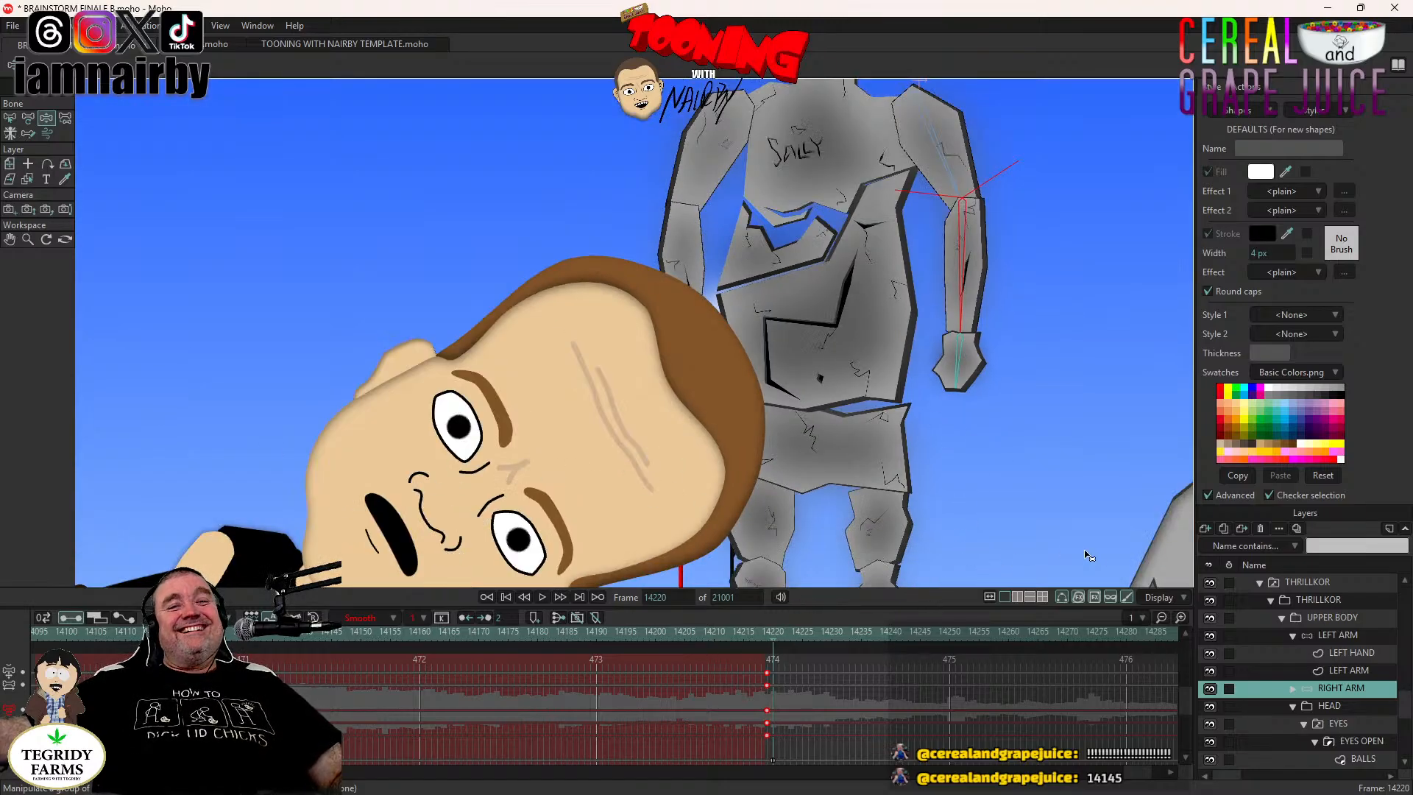
# Keyframe THRILLKOR's HEAD layer in its current pose at frame 14220 and shift those keyframes one frame earlier.
pyautogui.click(1293, 635)
pyautogui.click(1333, 674)
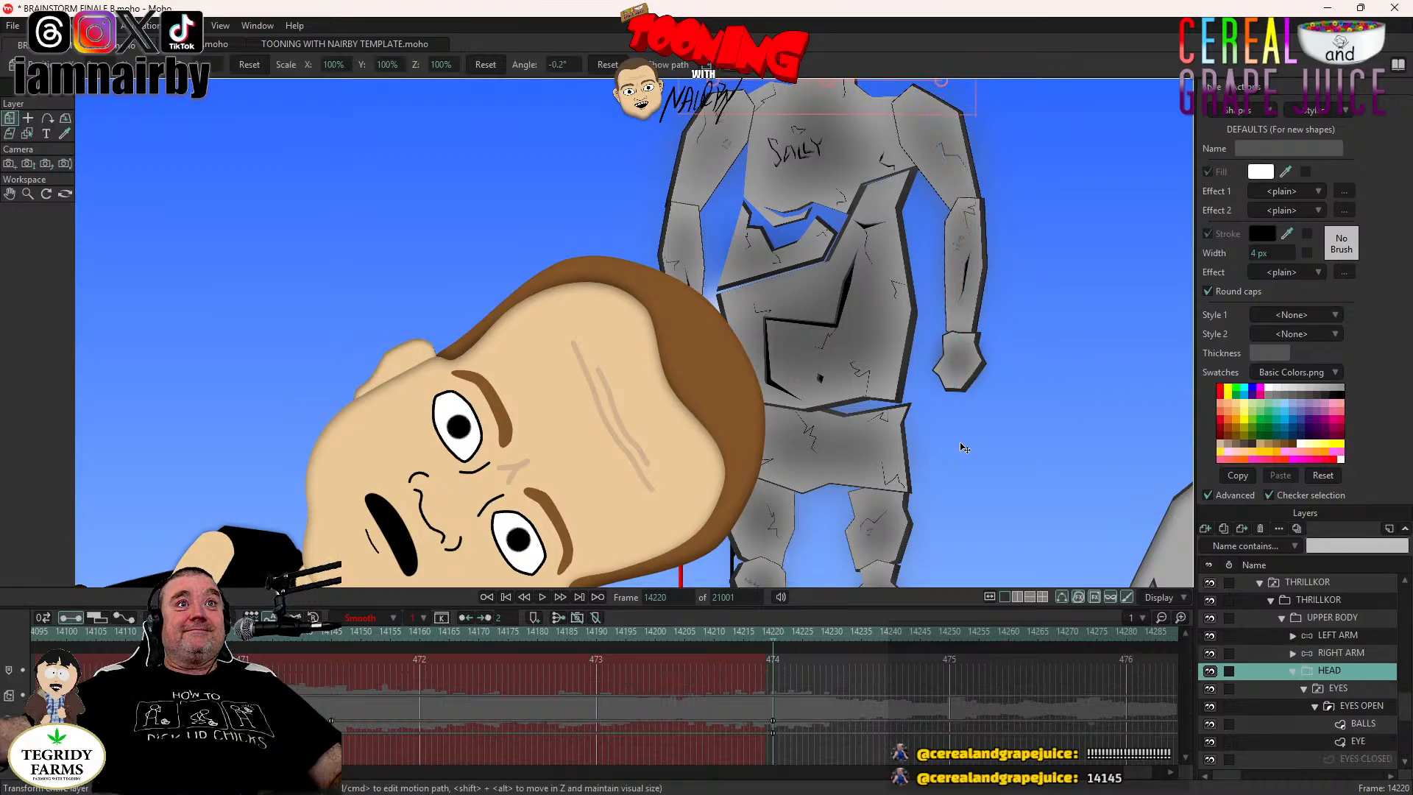
pyautogui.scroll(-5, 804, 283)
pyautogui.moveTo(821, 264); pyautogui.dragTo(804, 488)
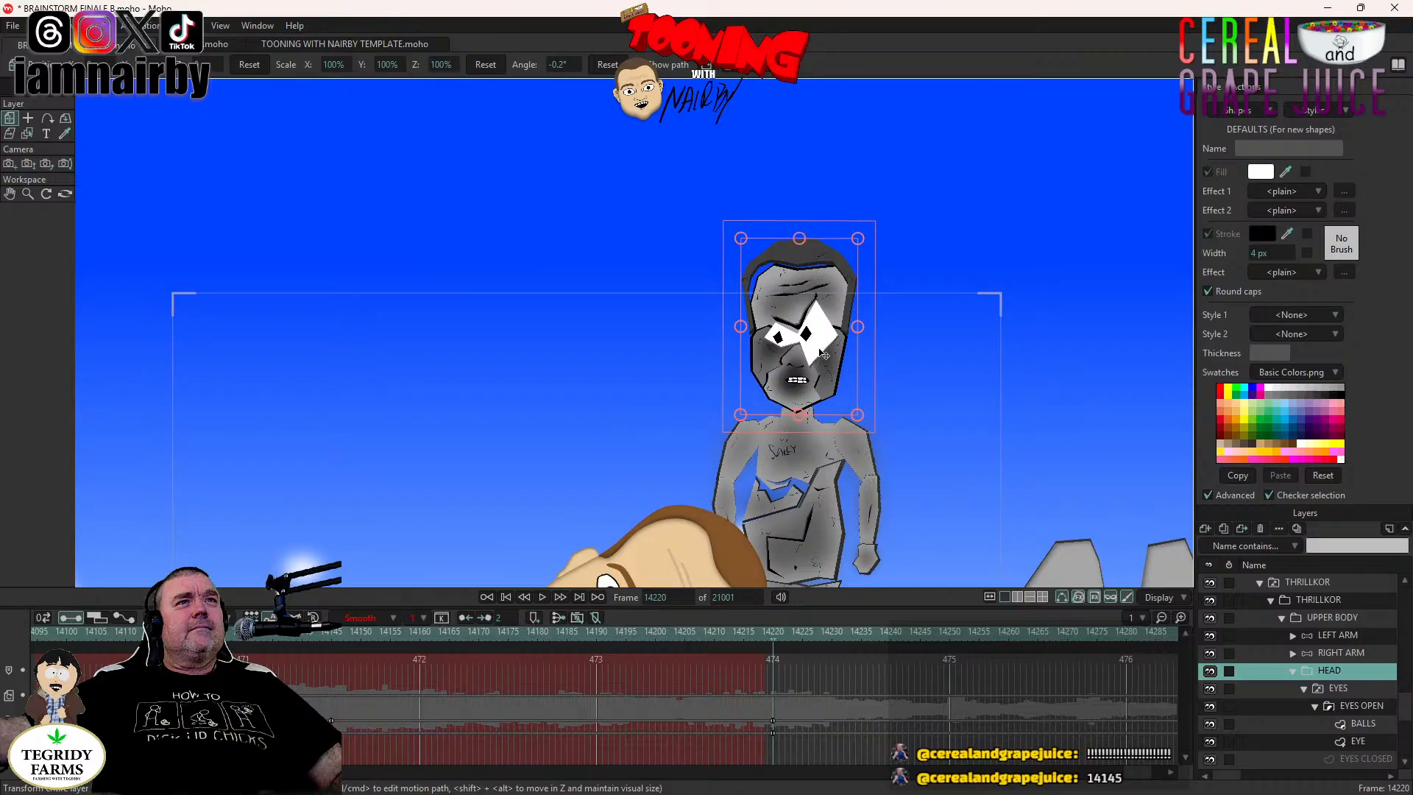
pyautogui.click(824, 355)
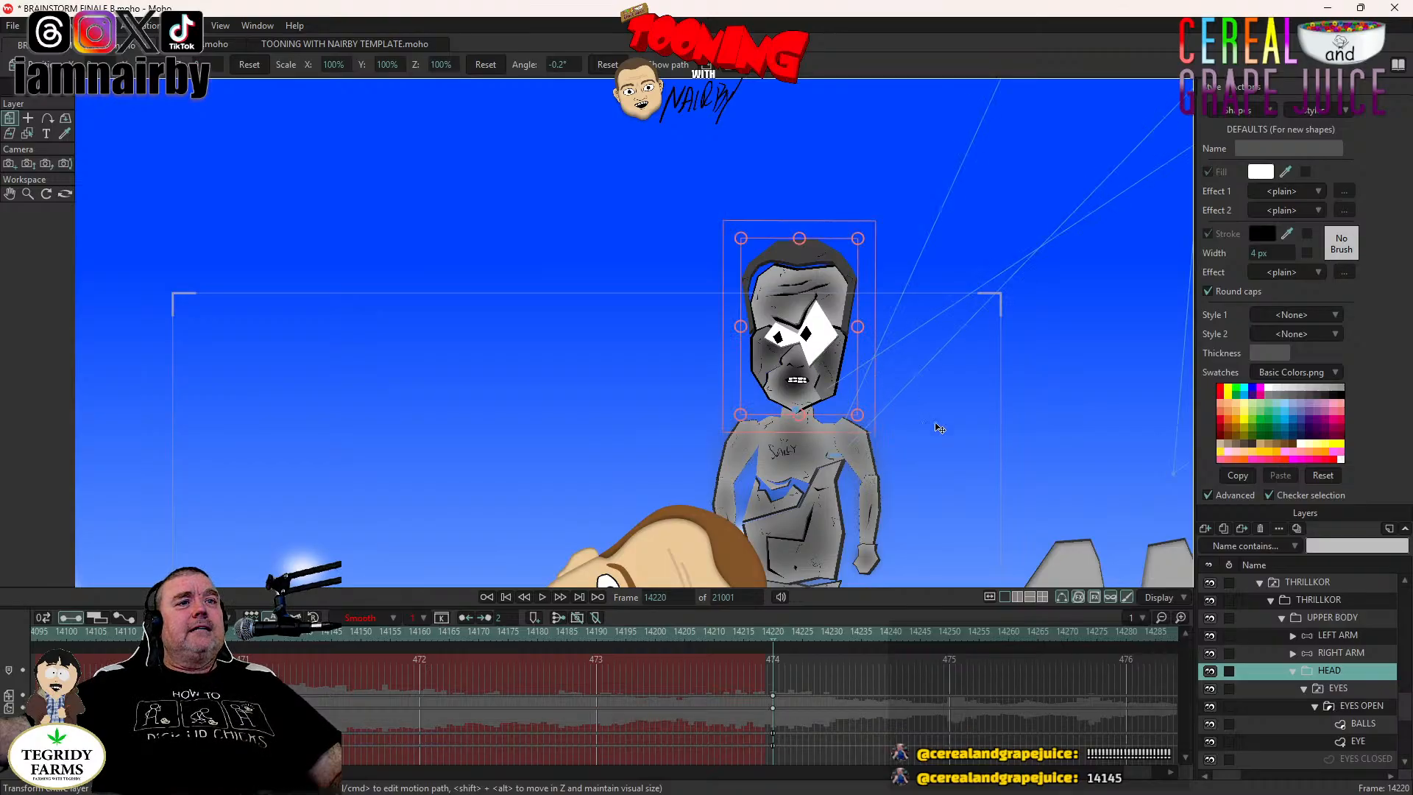
pyautogui.moveTo(787, 689); pyautogui.dragTo(766, 712)
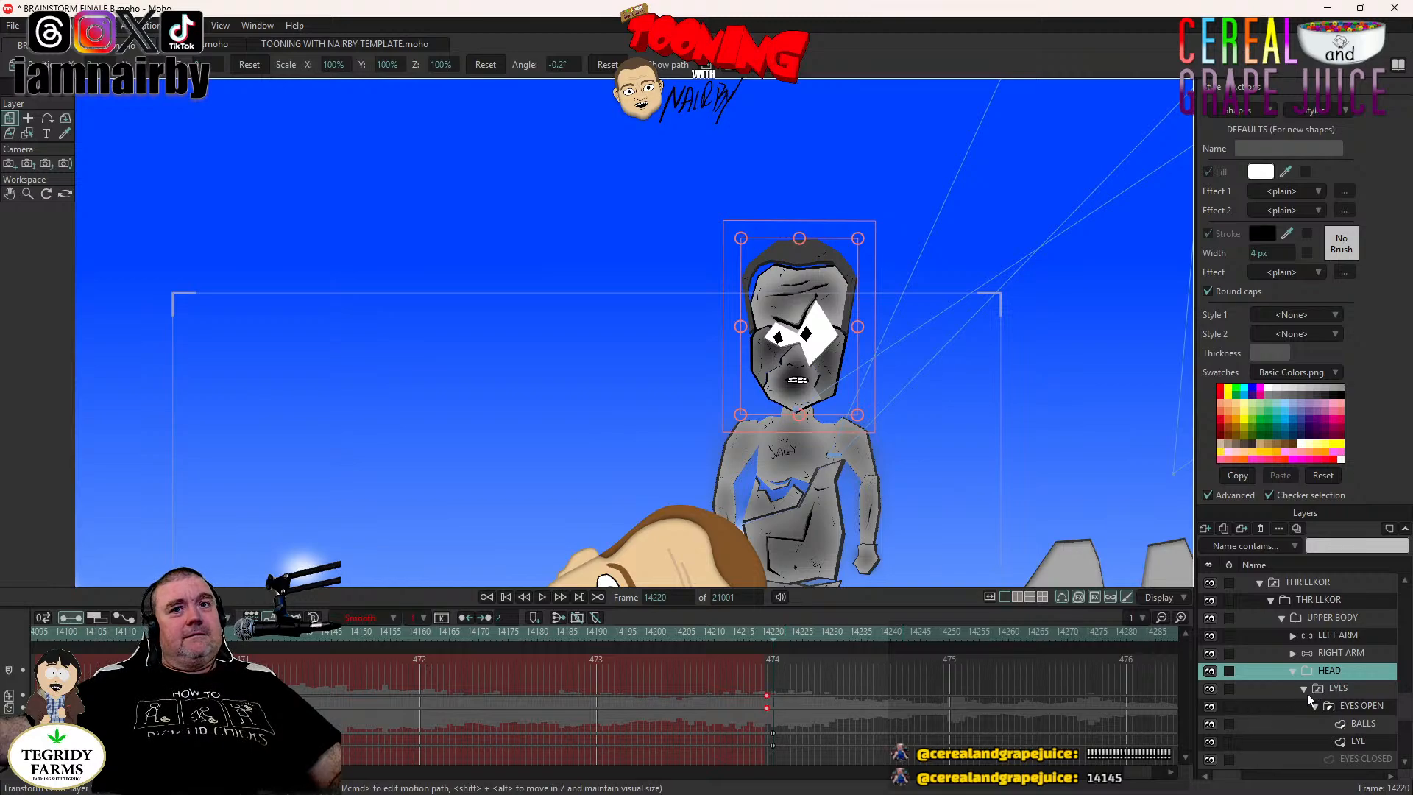
# Give the BALLS eye layer's keyframe at frame 14220 Step interpolation and shift it one frame earlier.
pyautogui.click(1363, 723)
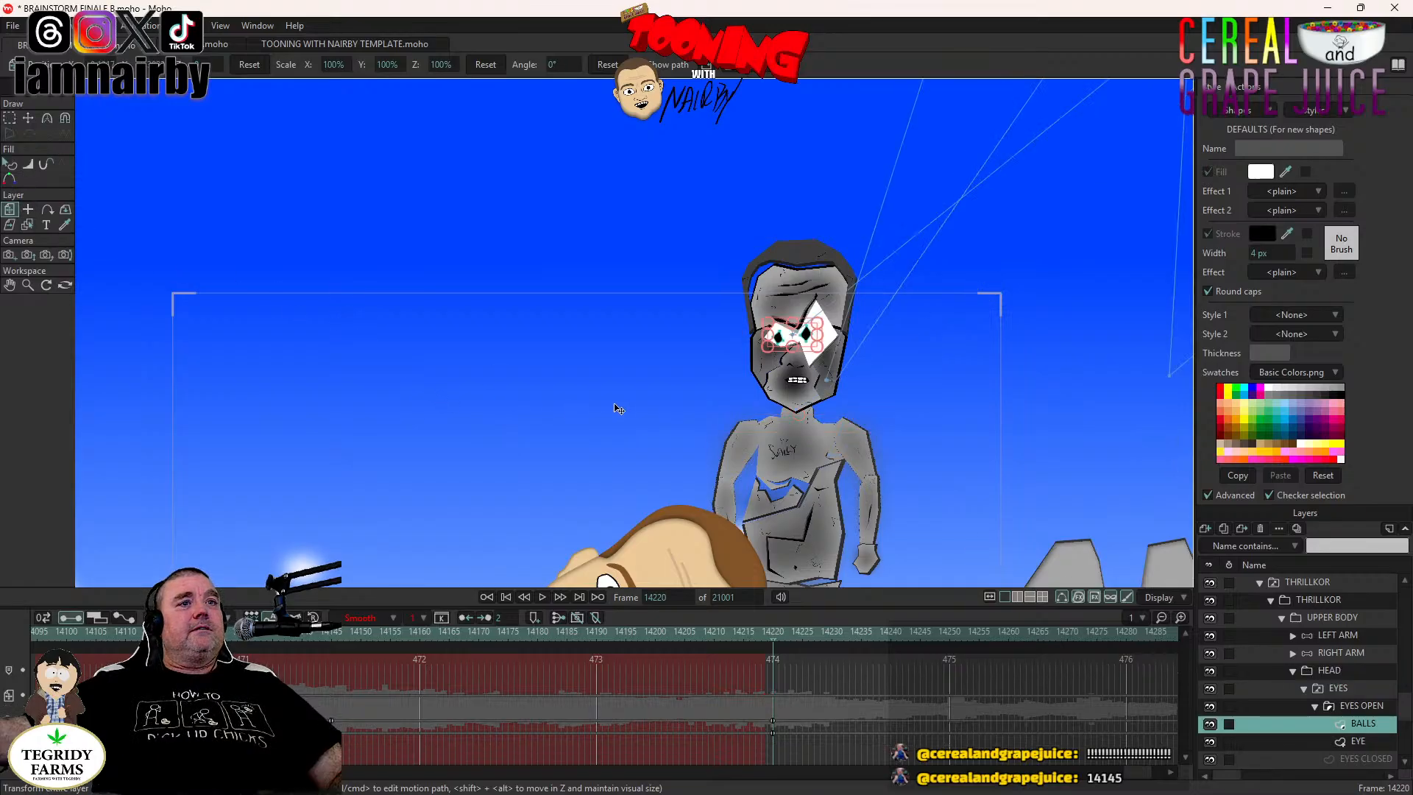
pyautogui.scroll(5, 624, 408)
pyautogui.moveTo(576, 404); pyautogui.dragTo(215, 487)
pyautogui.moveTo(344, 426)
pyautogui.mouseDown()
pyautogui.moveTo(341, 411)
pyautogui.moveTo(366, 409)
pyautogui.moveTo(353, 401)
pyautogui.mouseUp()
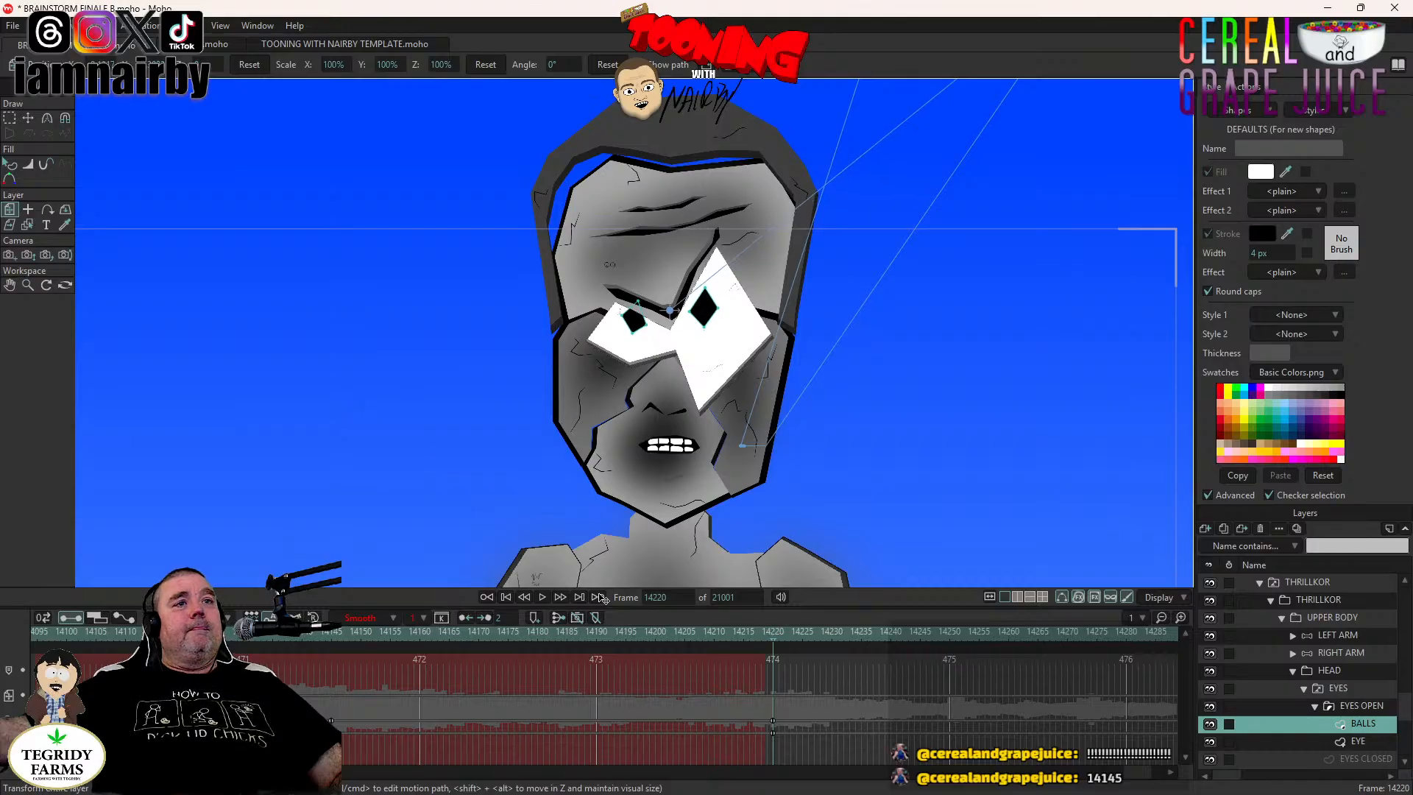
pyautogui.rightClick(771, 696)
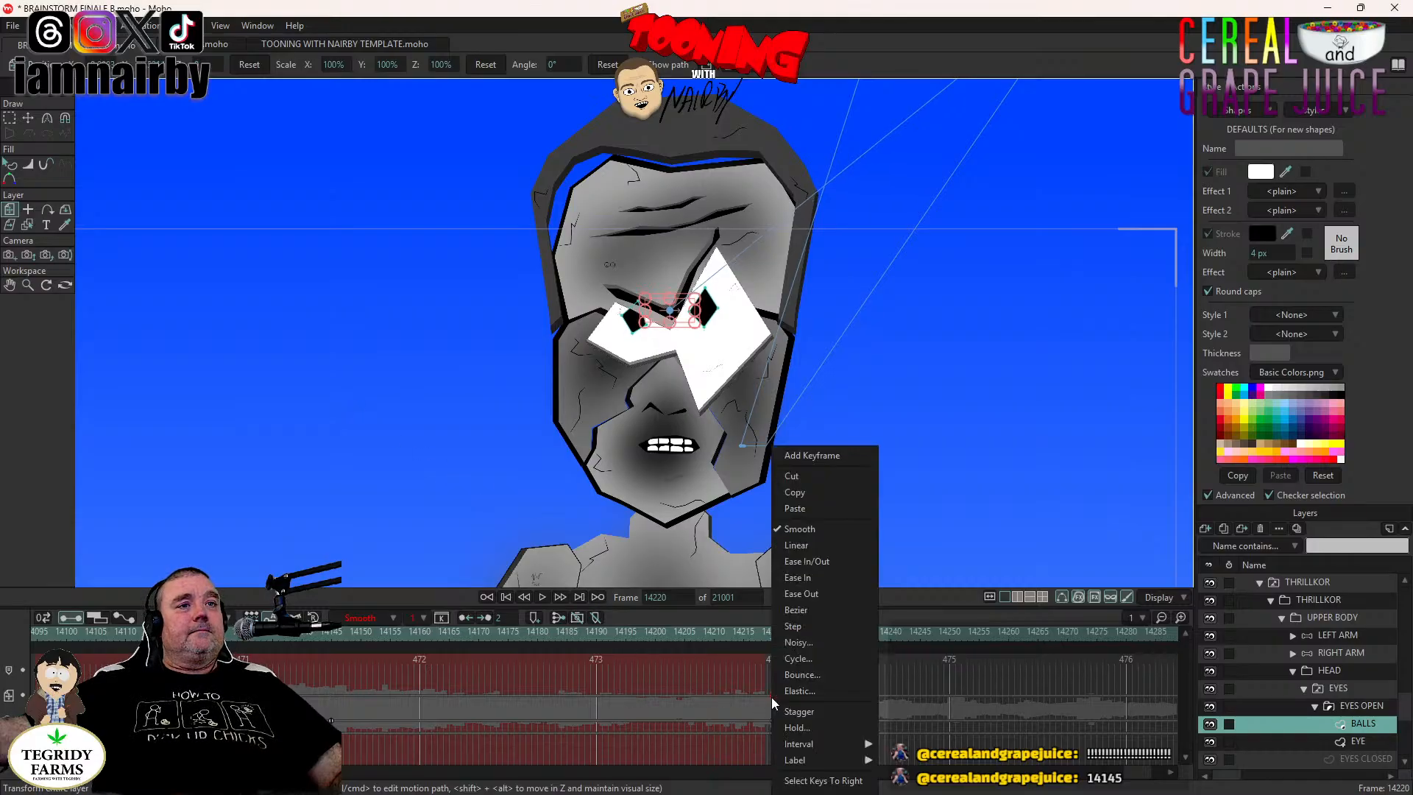
pyautogui.click(797, 625)
pyautogui.moveTo(771, 696); pyautogui.dragTo(767, 696)
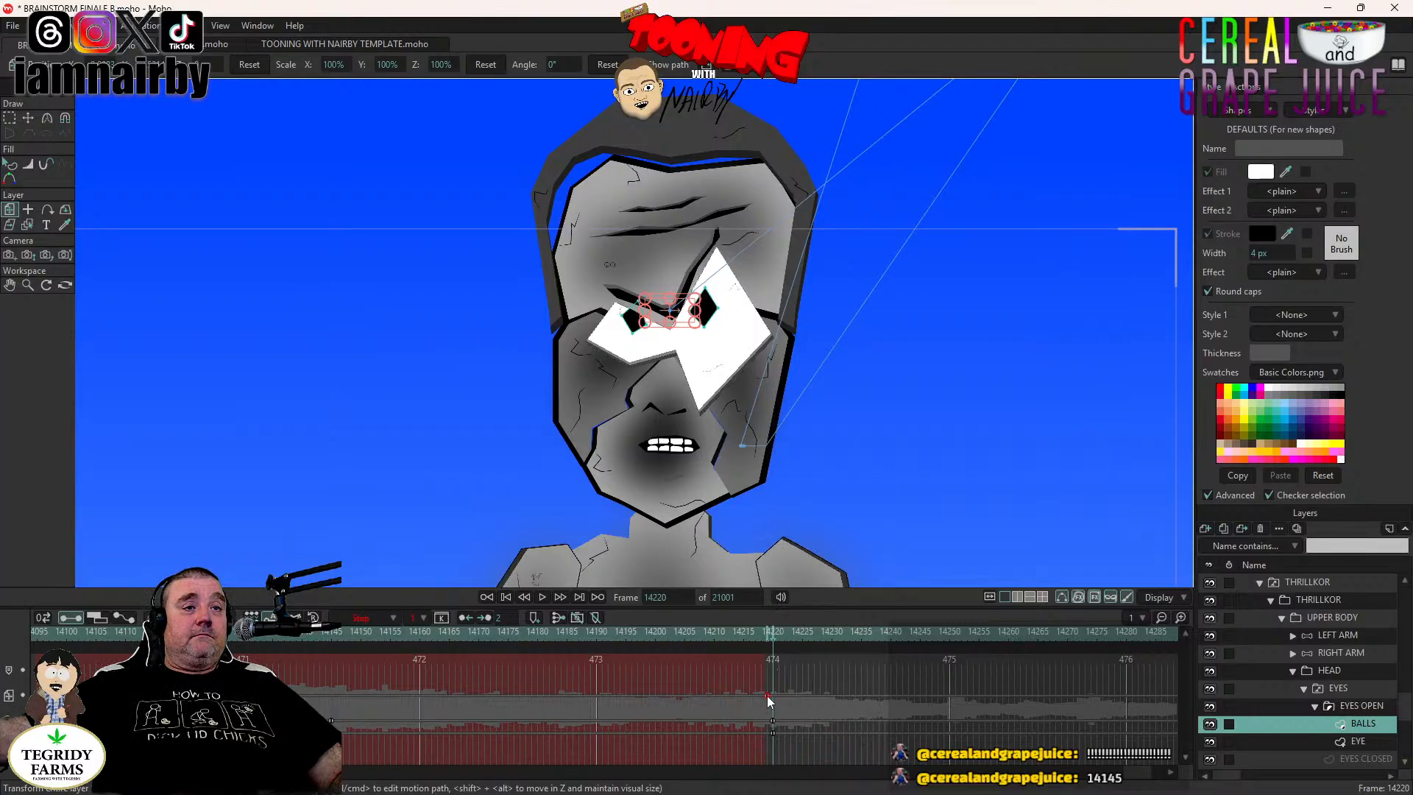
# Collapse the head's layer groups, keyframe the left leg's bones at frame 14220 and shift those keyframes one frame earlier.
pyautogui.click(1301, 687)
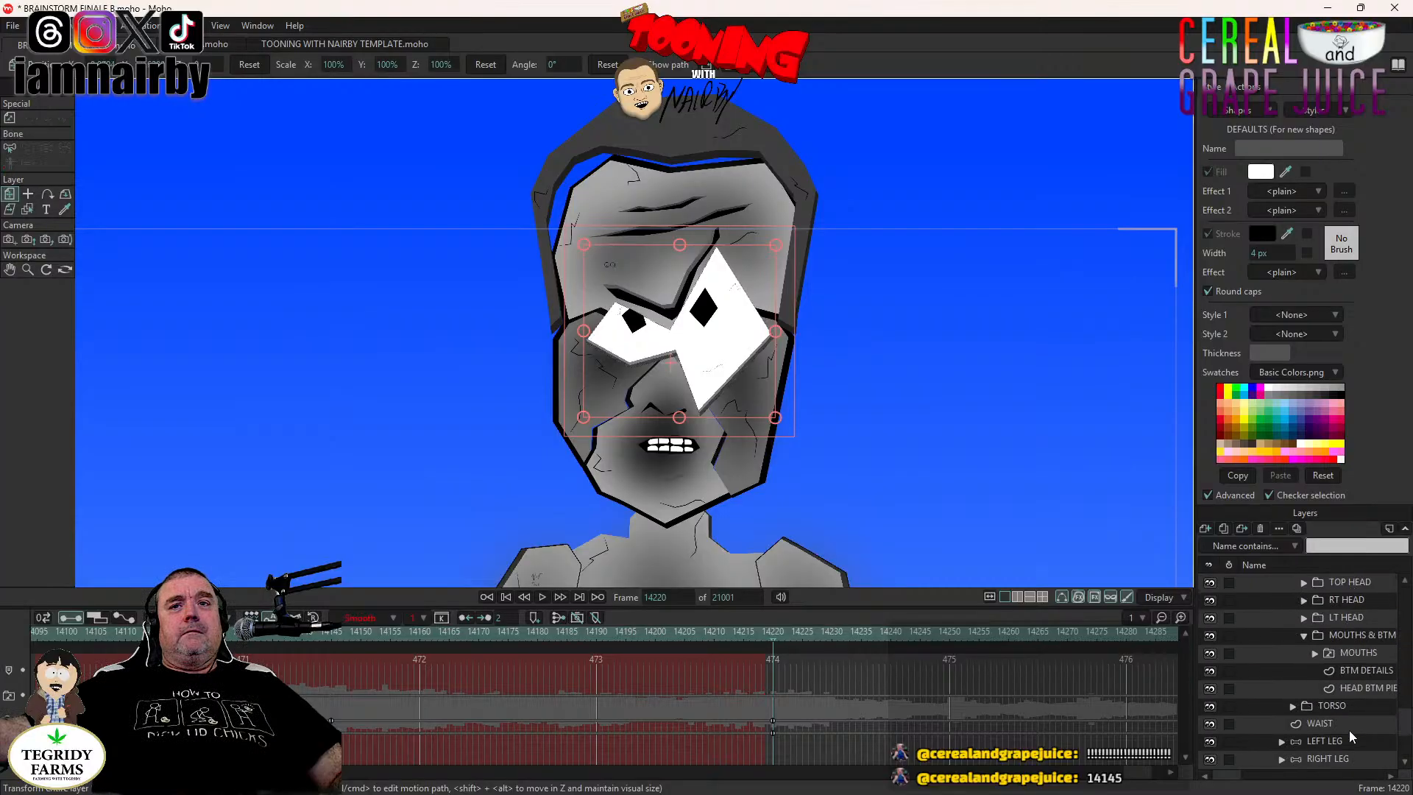
pyautogui.scroll(-1, 1303, 681)
pyautogui.click(1292, 654)
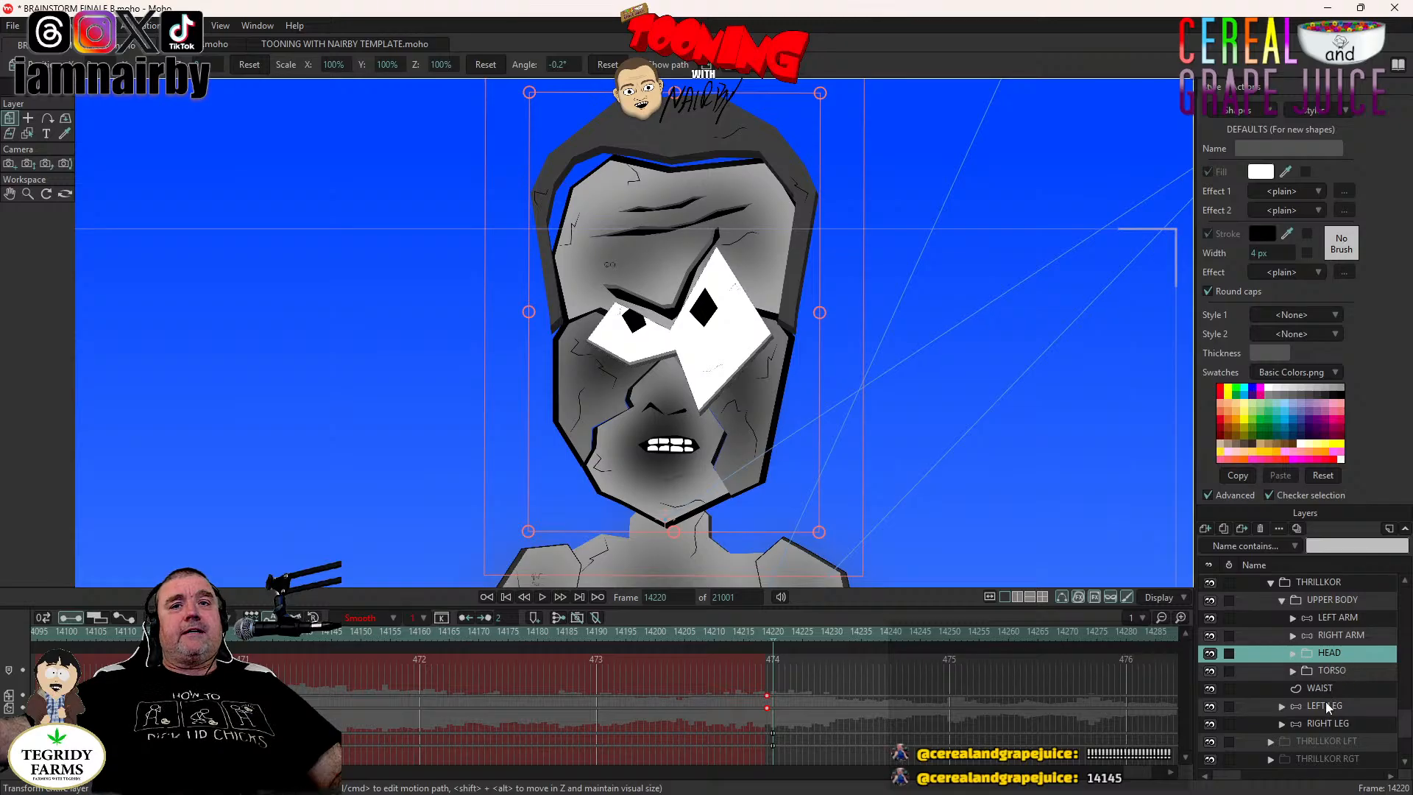
pyautogui.click(1325, 704)
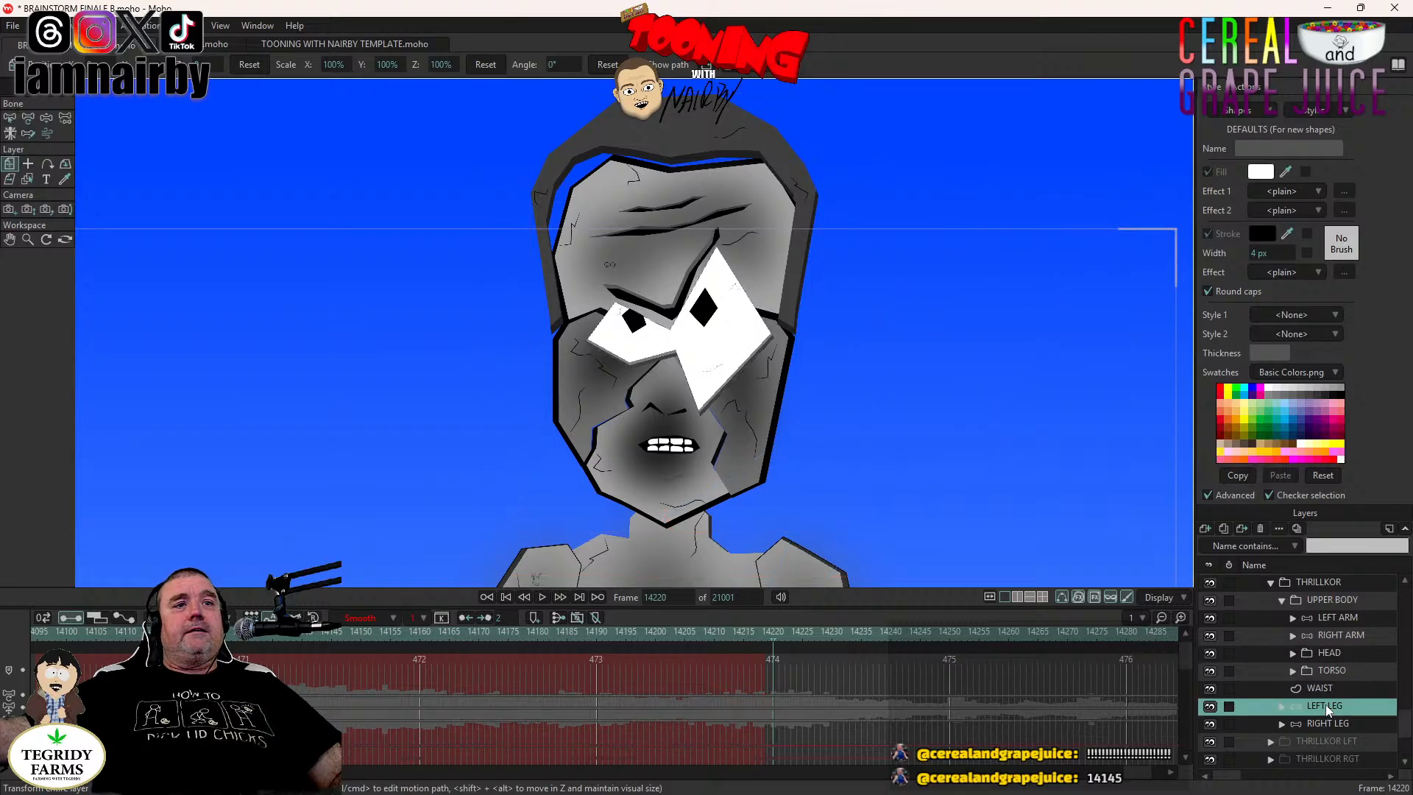
pyautogui.click(46, 119)
pyautogui.scroll(-9, 643, 335)
pyautogui.scroll(6, 657, 444)
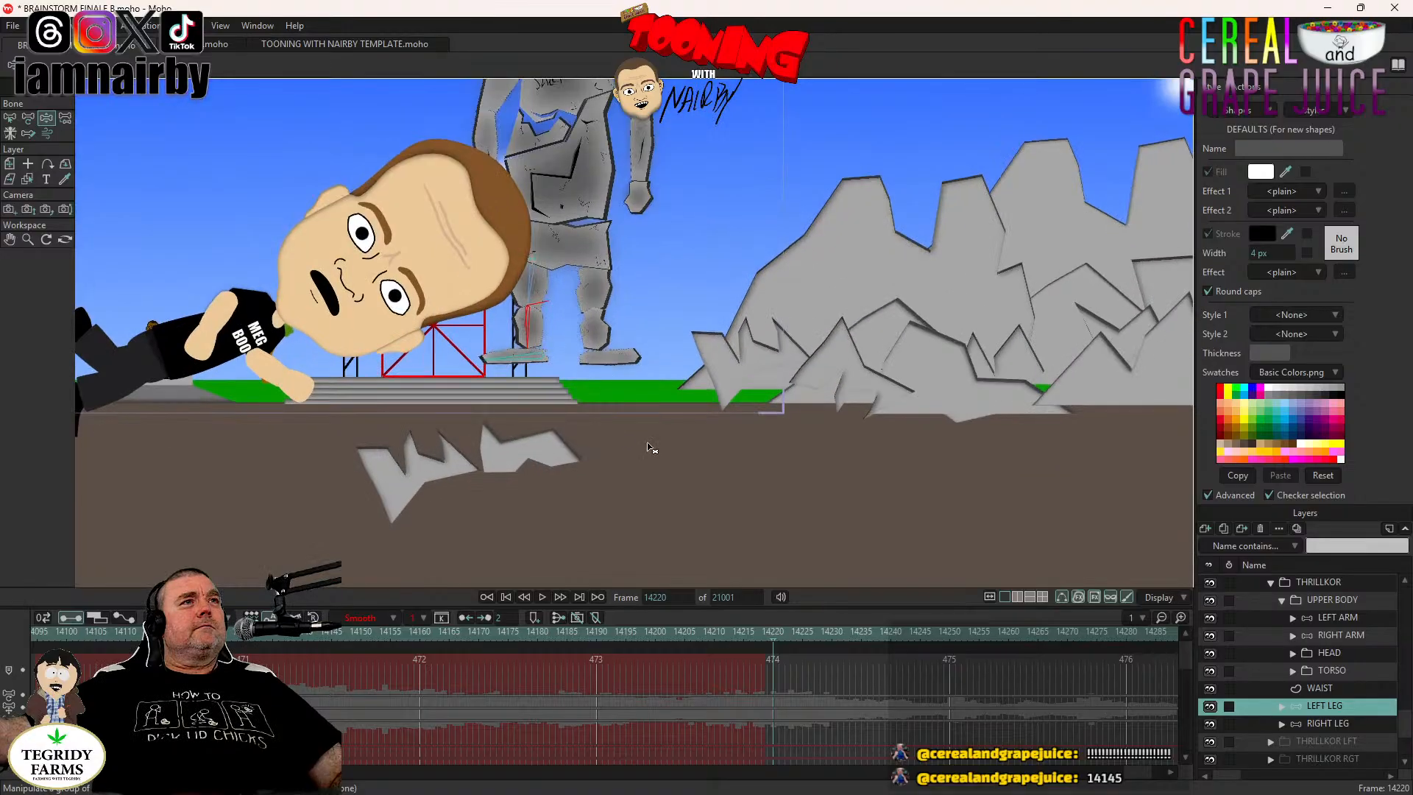
pyautogui.scroll(4, 650, 447)
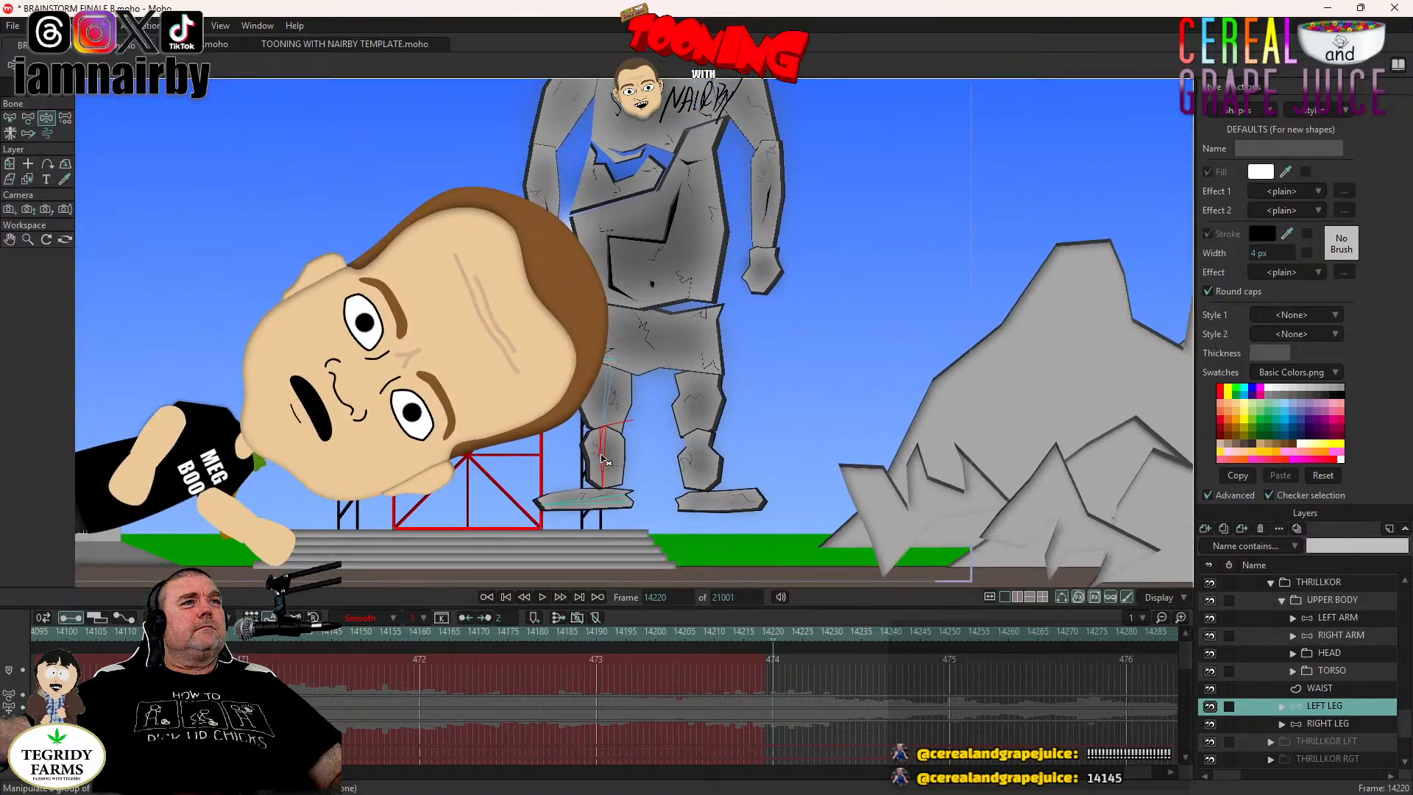
pyautogui.click(604, 460)
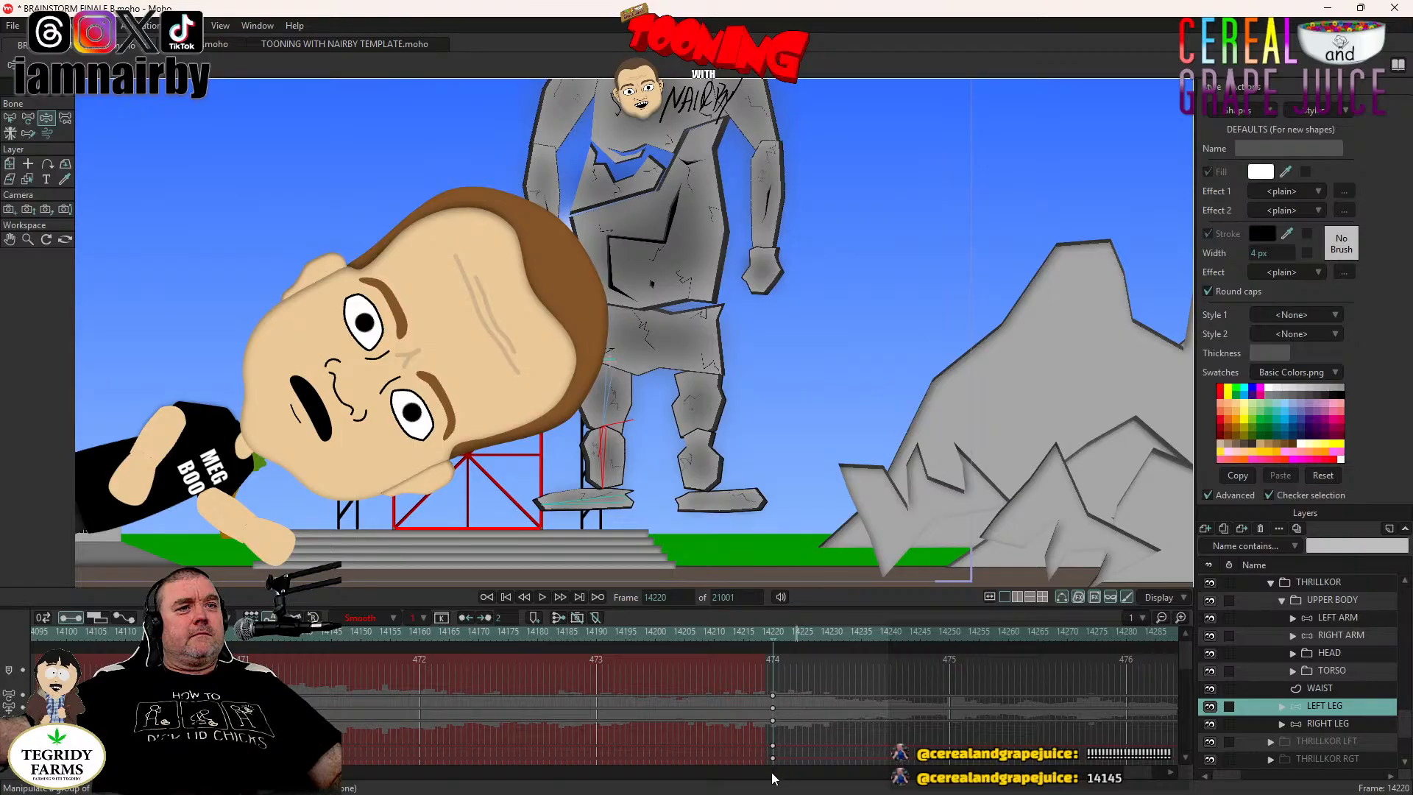
pyautogui.moveTo(793, 784); pyautogui.dragTo(767, 690)
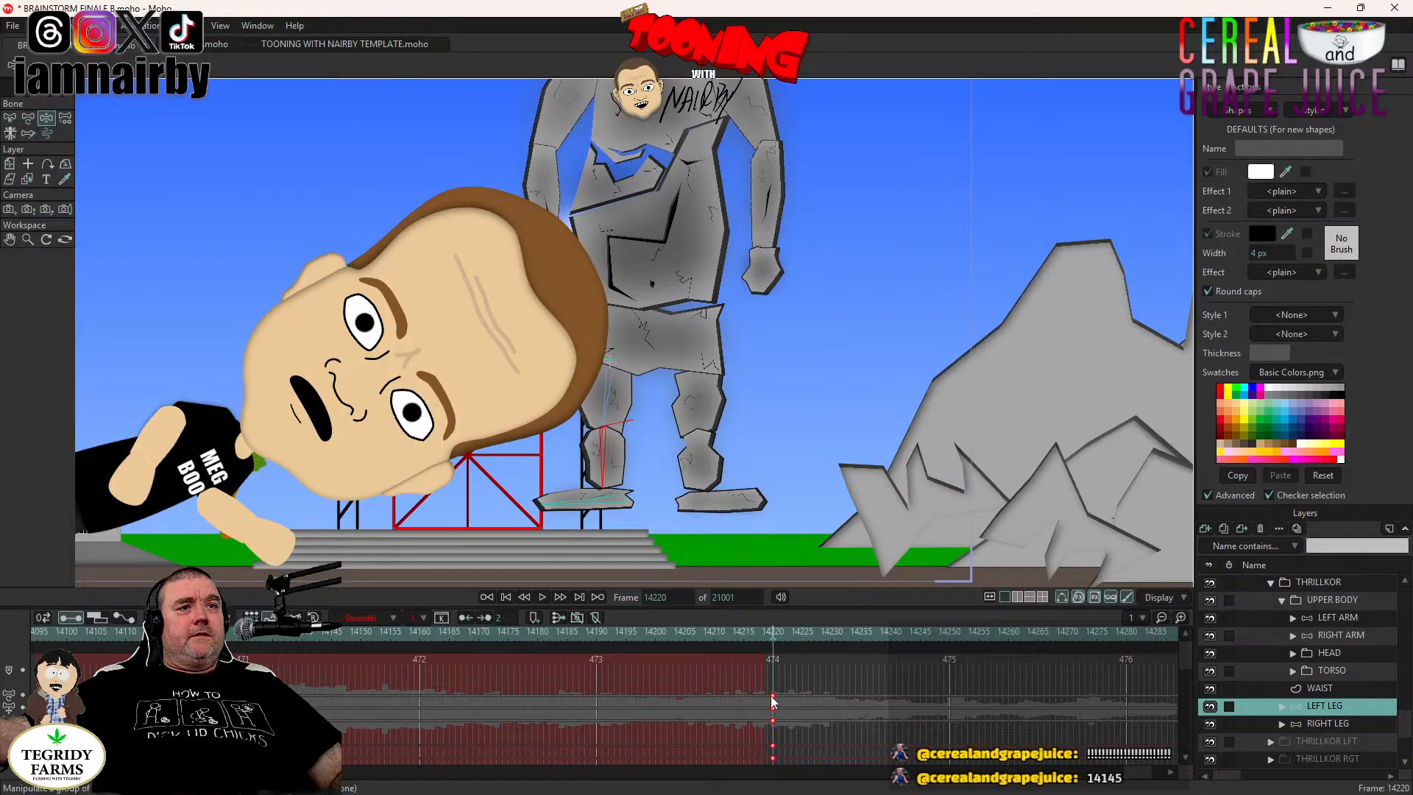
# Shift the right leg's bone keyframes at frame 14220 one frame earlier.
pyautogui.click(1320, 722)
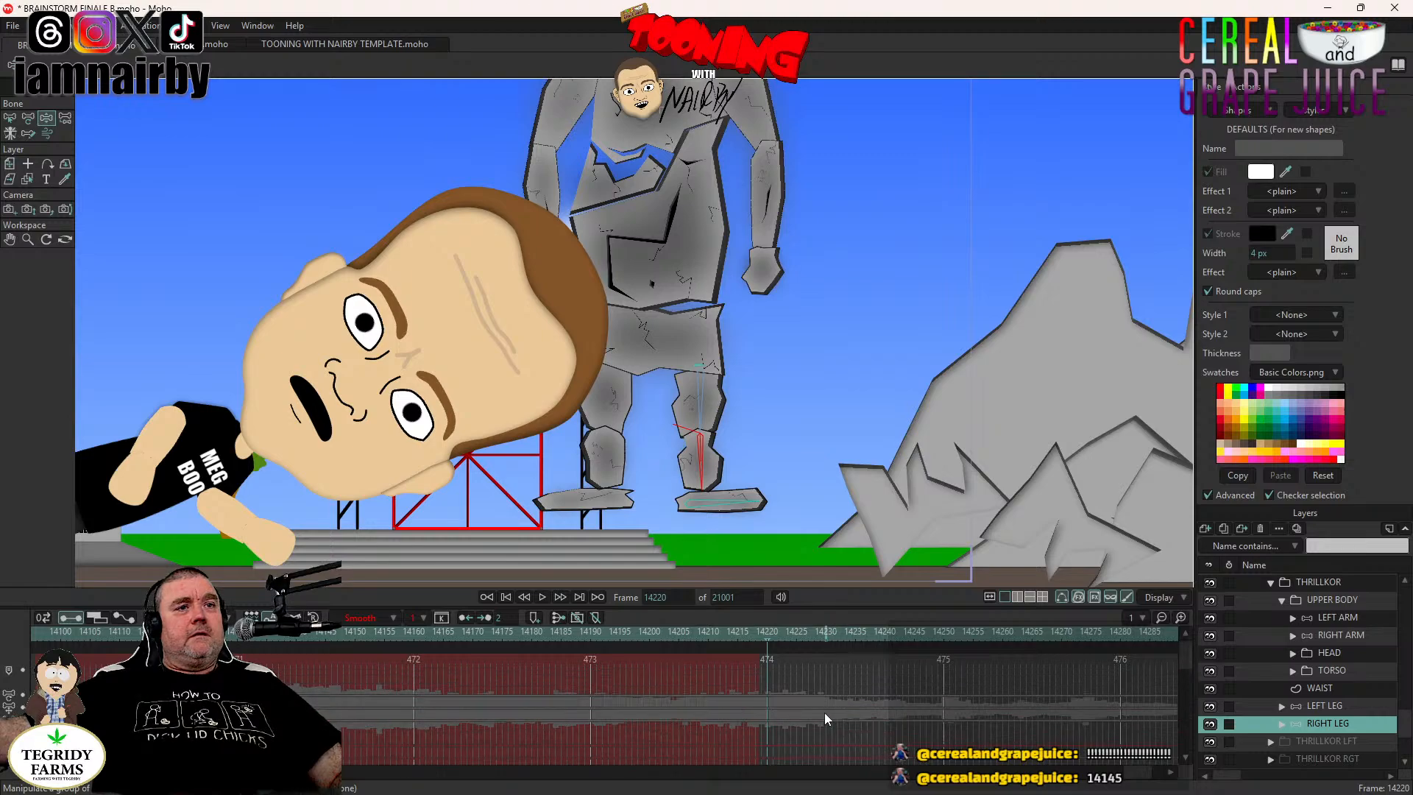
pyautogui.scroll(-3, 824, 719)
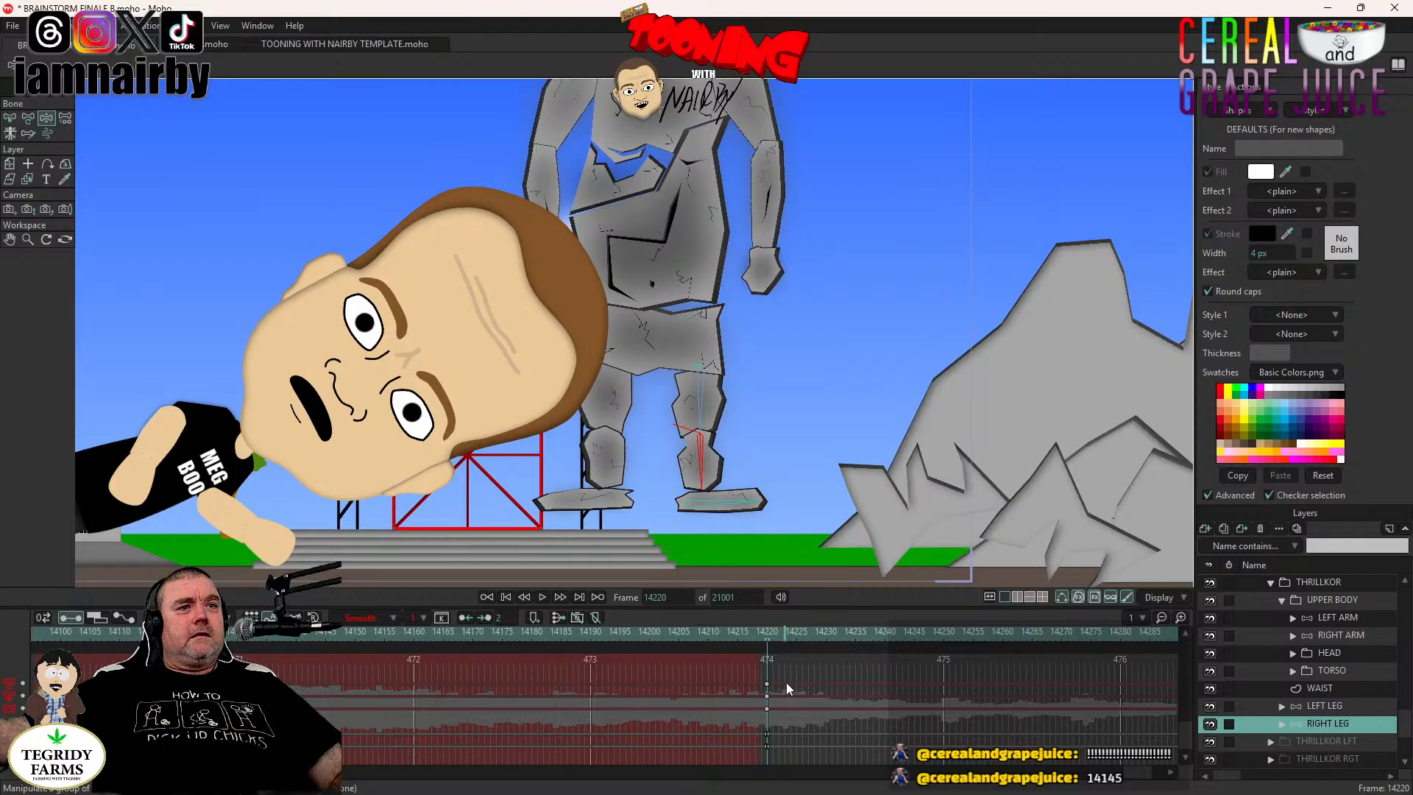
pyautogui.scroll(2, 785, 682)
pyautogui.scroll(-1, 785, 683)
pyautogui.moveTo(787, 670); pyautogui.dragTo(760, 757)
pyautogui.moveTo(767, 683); pyautogui.dragTo(761, 684)
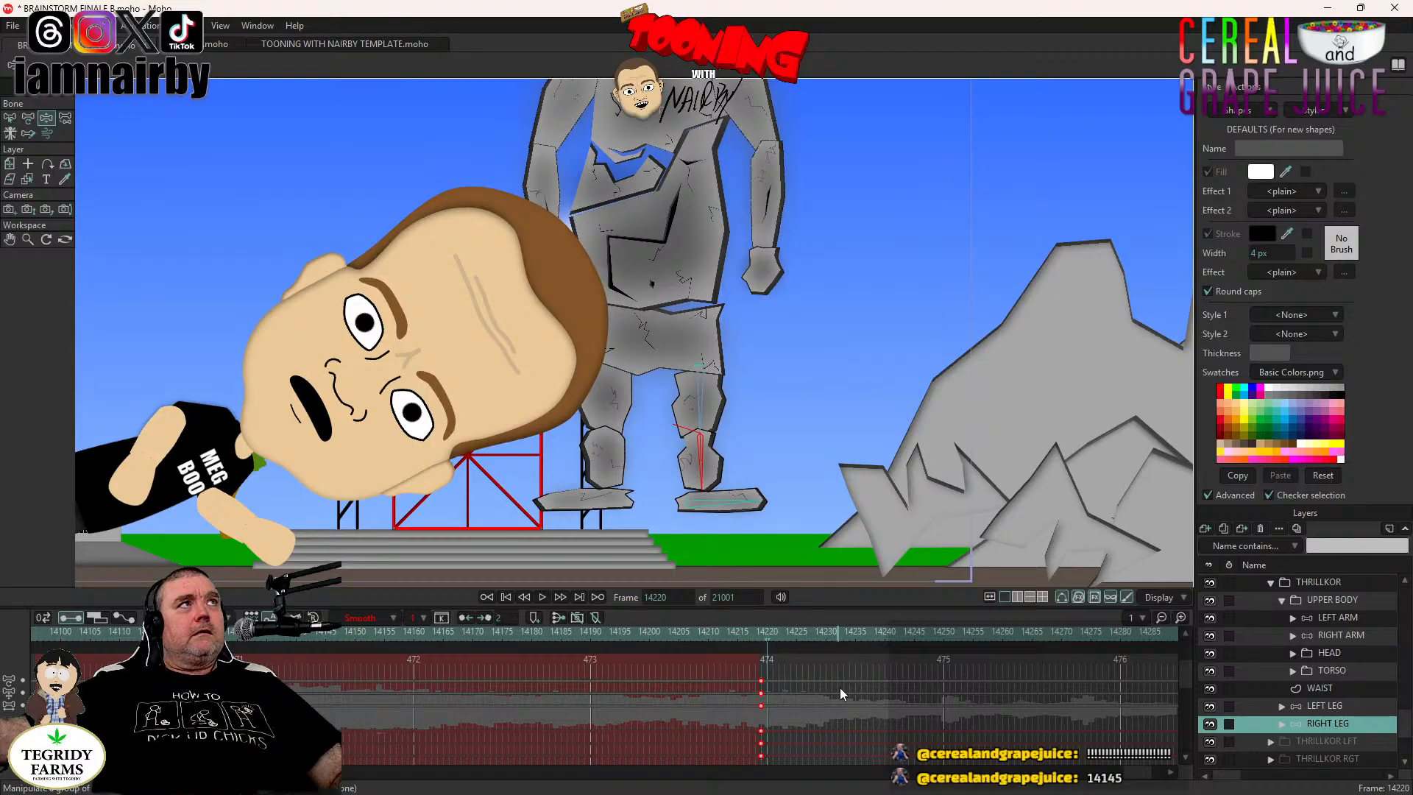
# Collapse the THRILLKOR layer group and save the project.
pyautogui.scroll(-2, 840, 689)
pyautogui.scroll(3, 1323, 727)
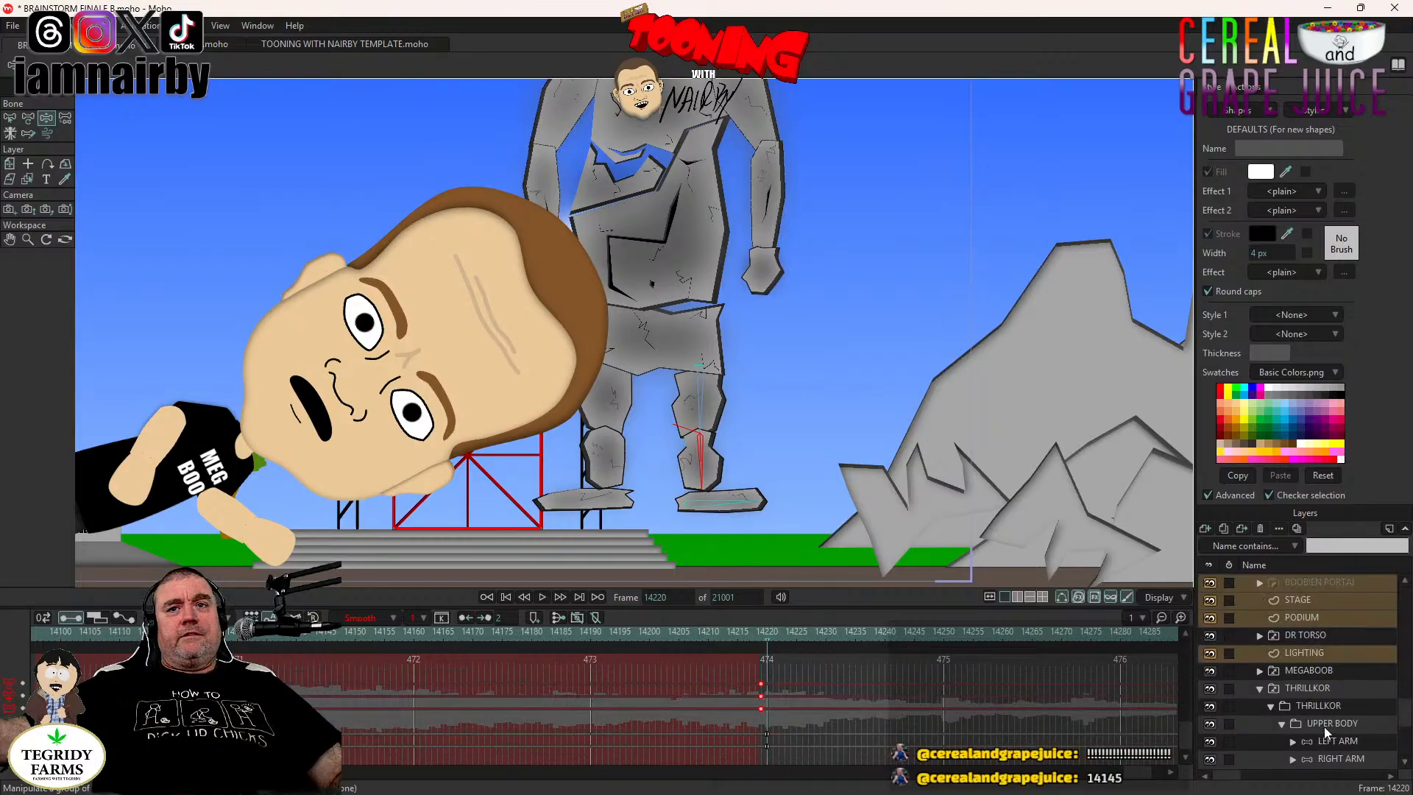
pyautogui.click(1259, 687)
pyautogui.hotkey('ctrl', 's')
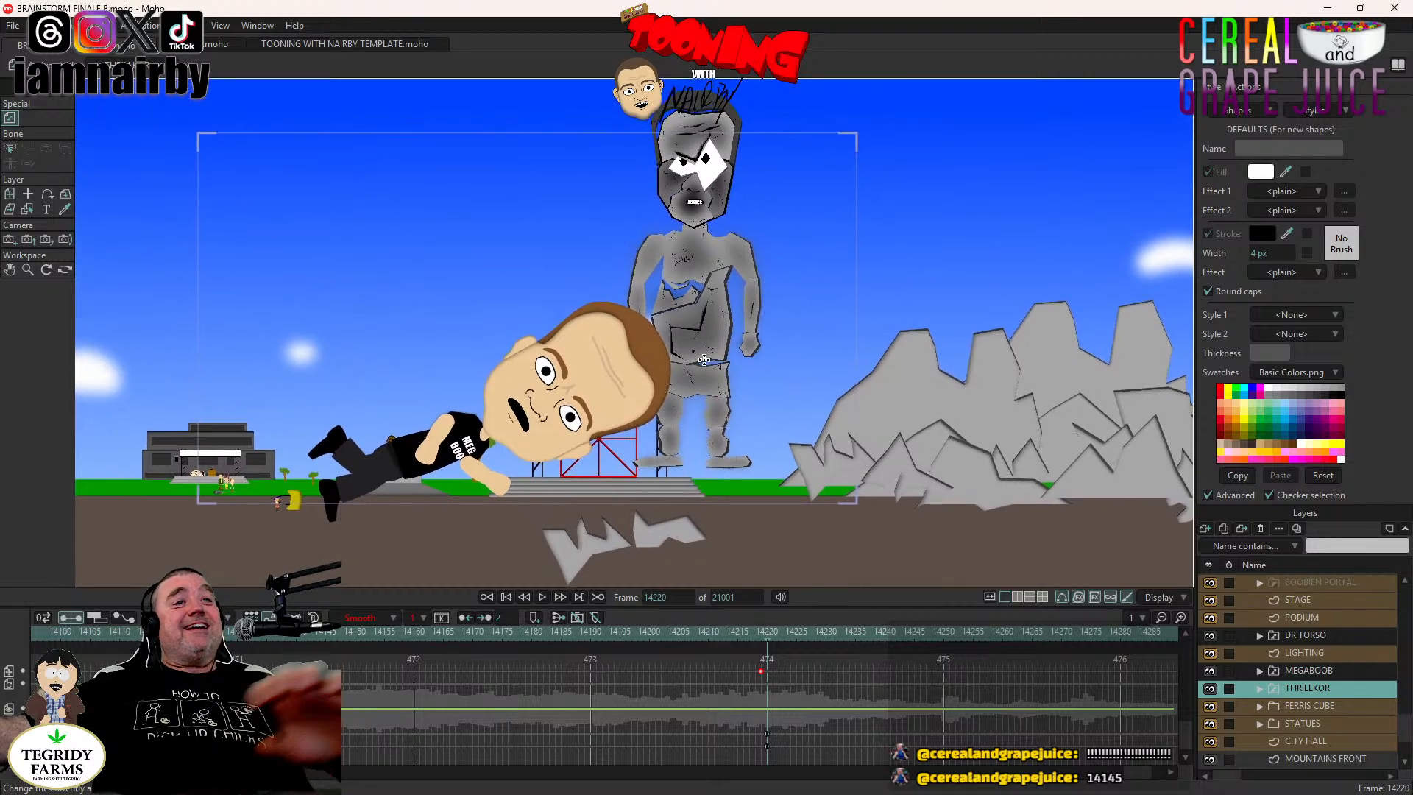
# Move the whole THRILLKOR figure down and to the right at frame 14220, standing on the brown ground and slightly larger.
pyautogui.scroll(3, 798, 682)
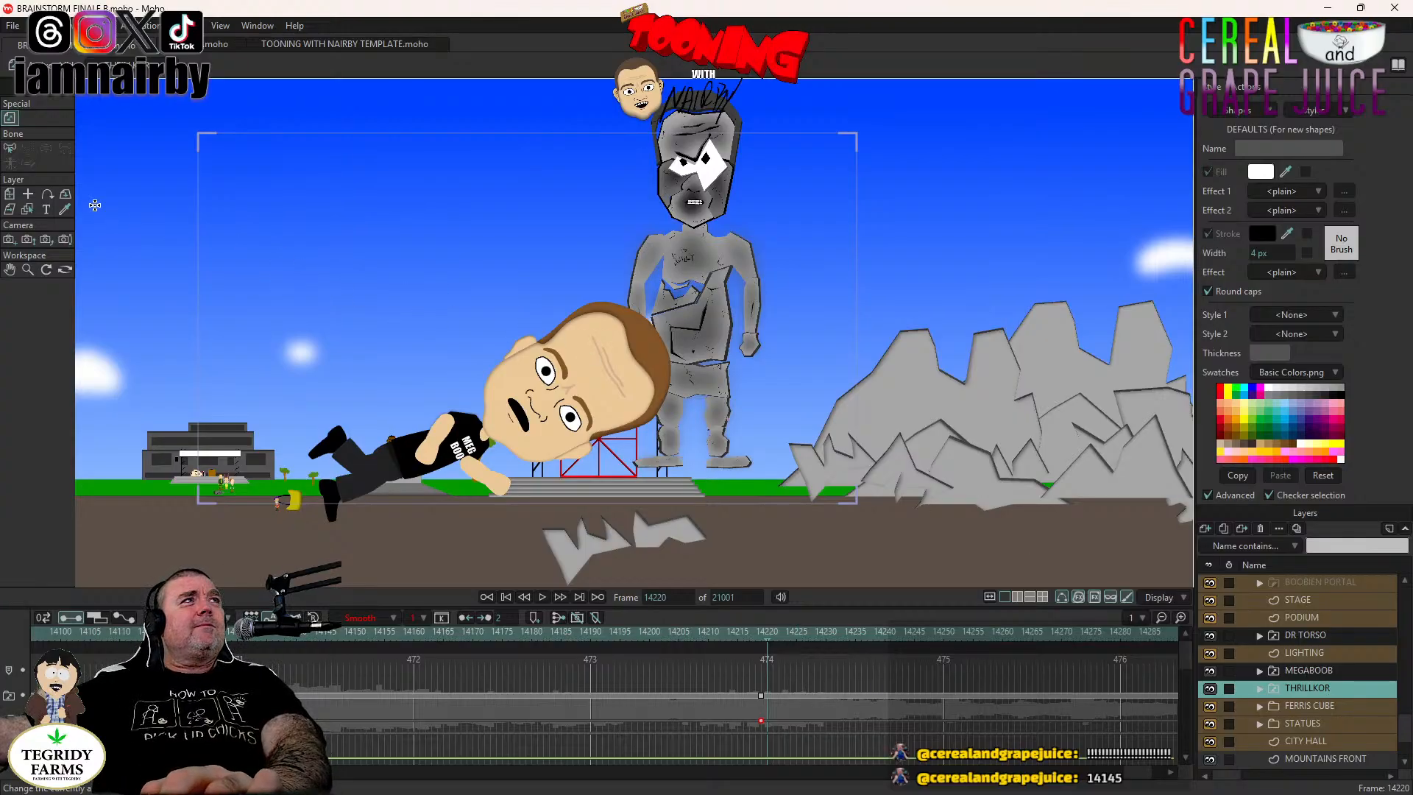
pyautogui.click(9, 194)
pyautogui.moveTo(518, 293); pyautogui.dragTo(568, 356)
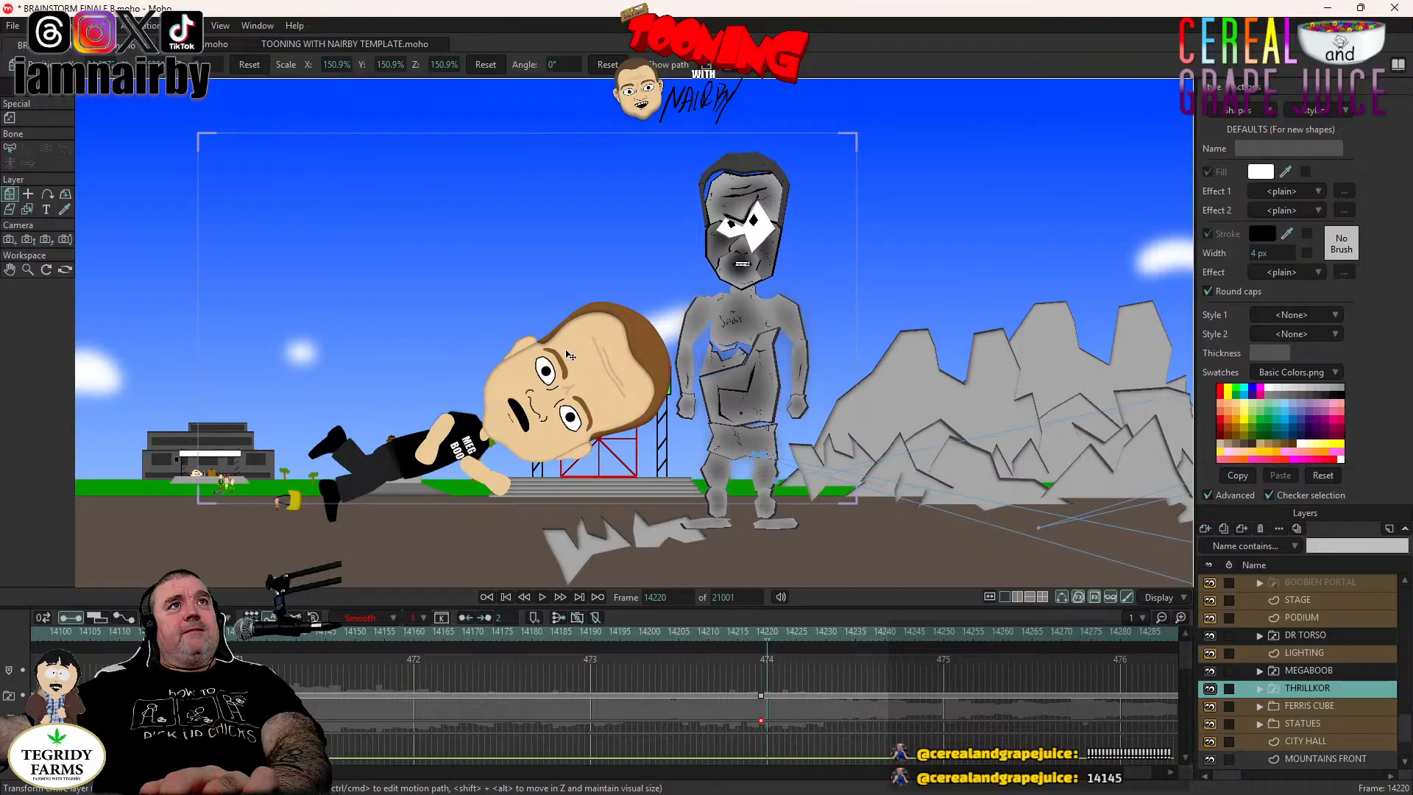
# Pose THRILLKOR's left and right arm bones at frame 14220 with both fists raised beside the head.
pyautogui.scroll(-4, 620, 350)
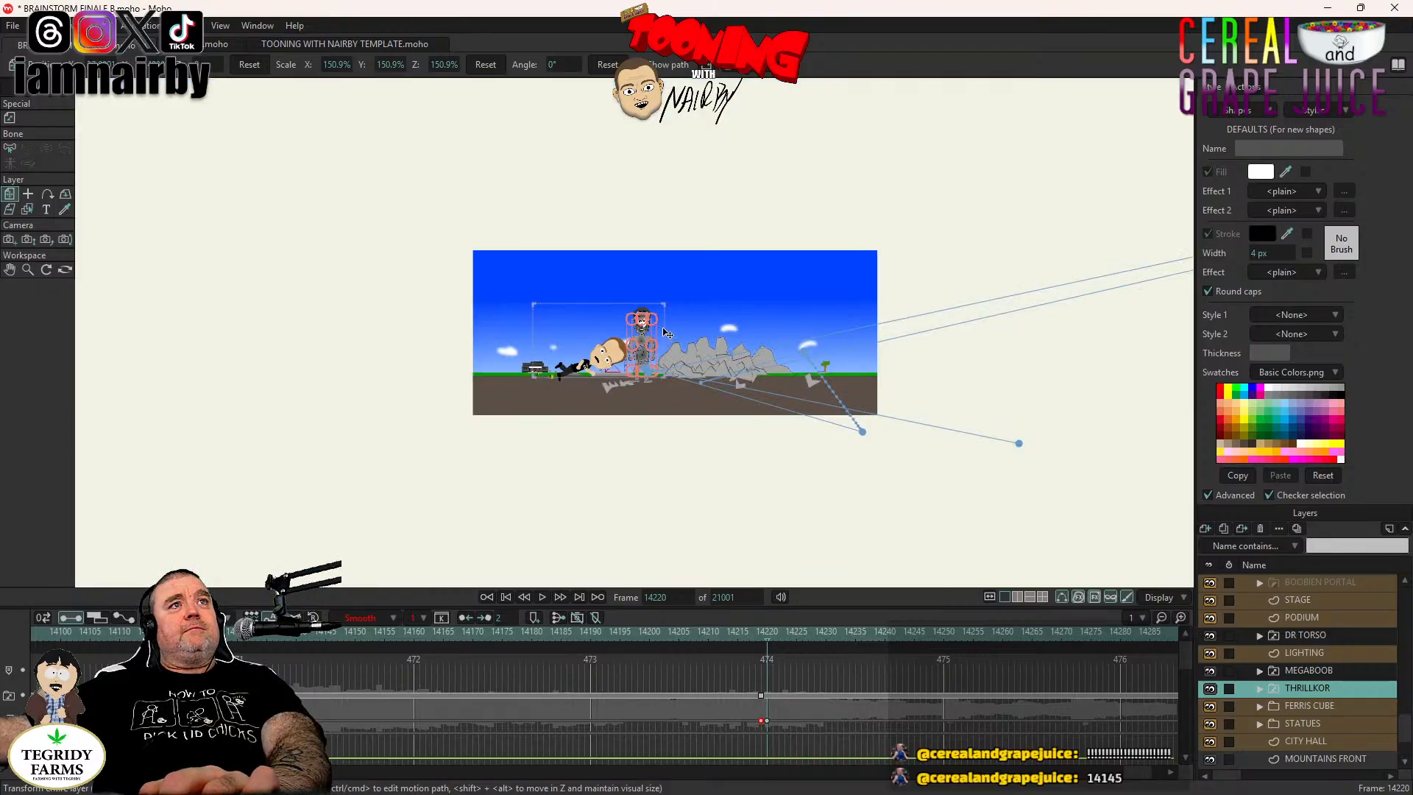
pyautogui.scroll(5, 666, 332)
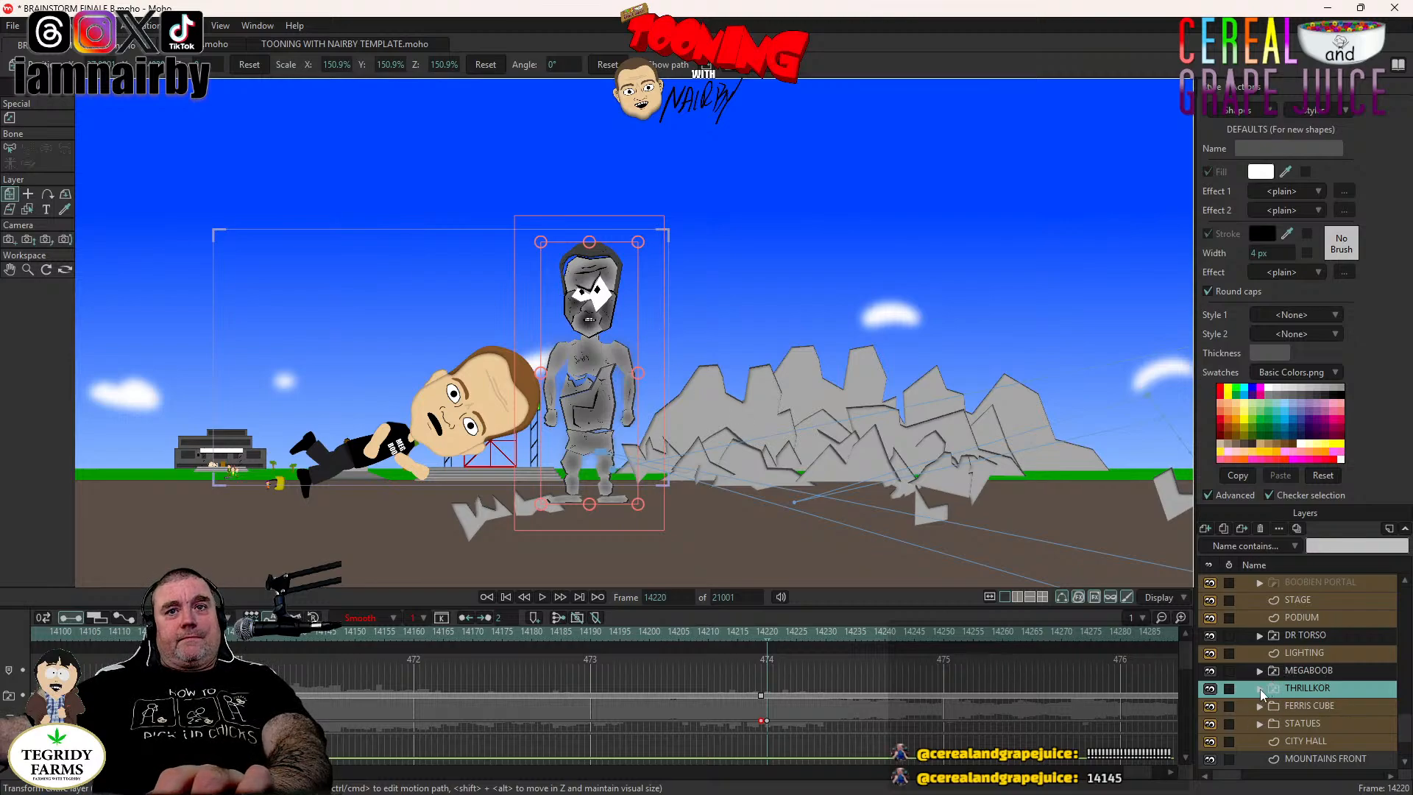
pyautogui.click(1260, 689)
pyautogui.scroll(-1, 1331, 714)
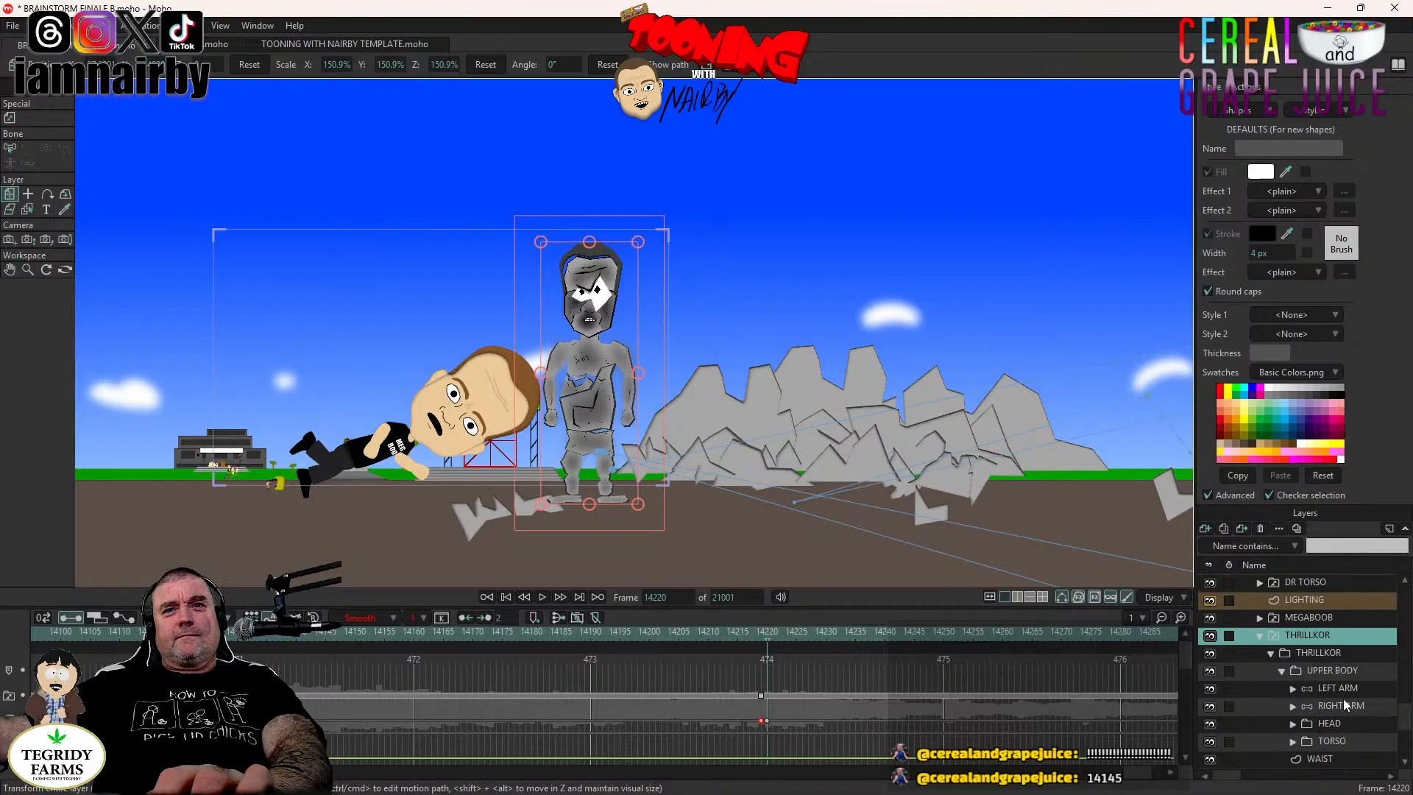
pyautogui.click(1338, 688)
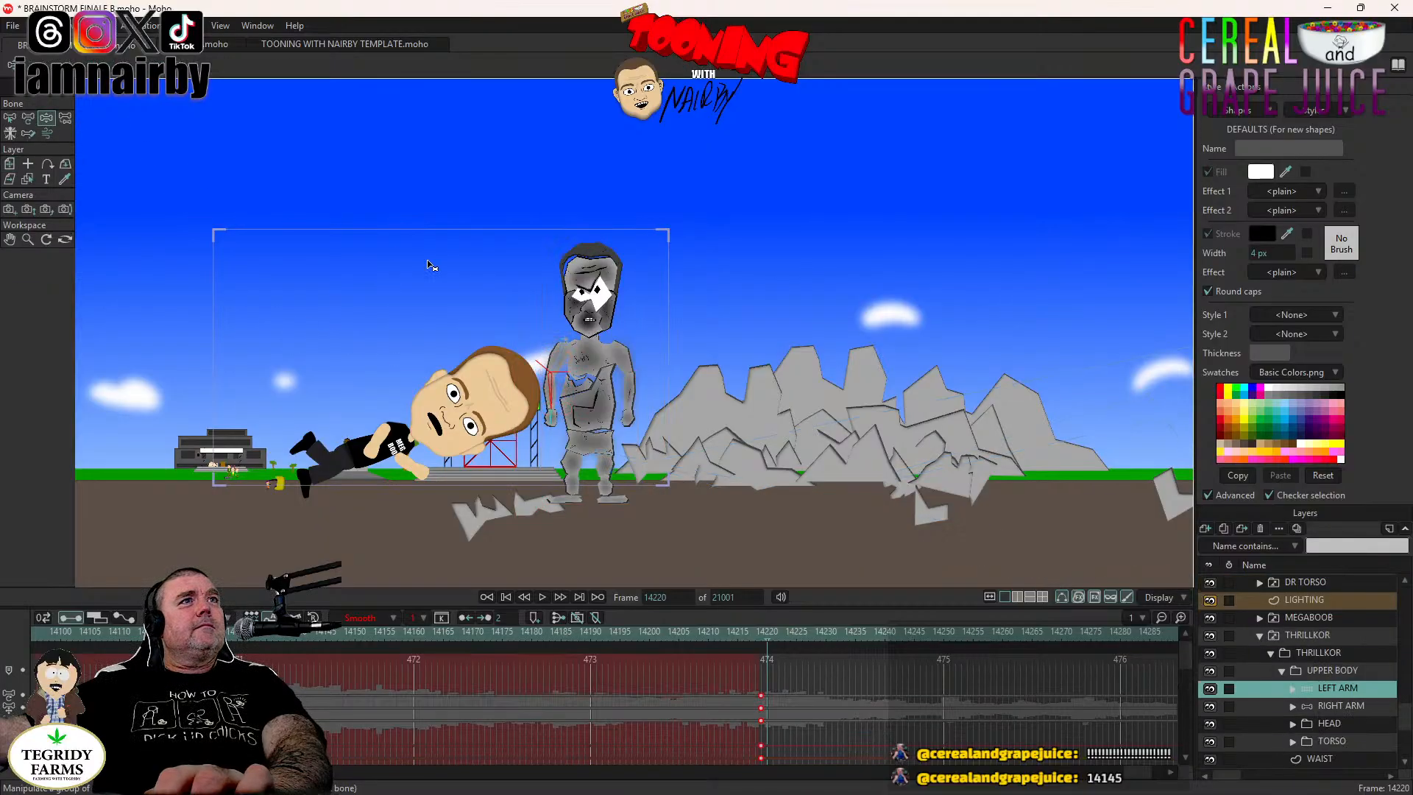
pyautogui.moveTo(550, 389); pyautogui.dragTo(463, 238)
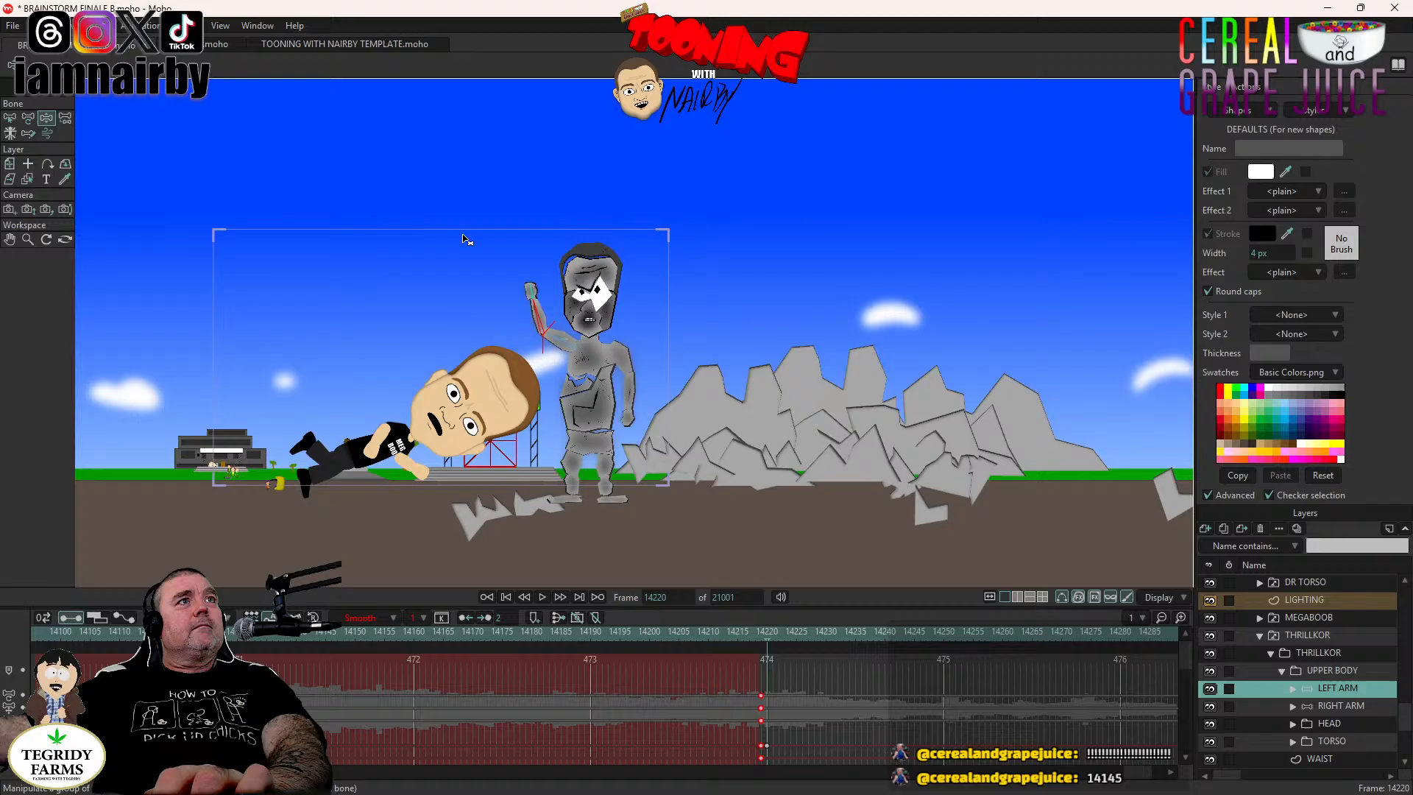
pyautogui.click(1339, 706)
pyautogui.moveTo(633, 411); pyautogui.dragTo(724, 298)
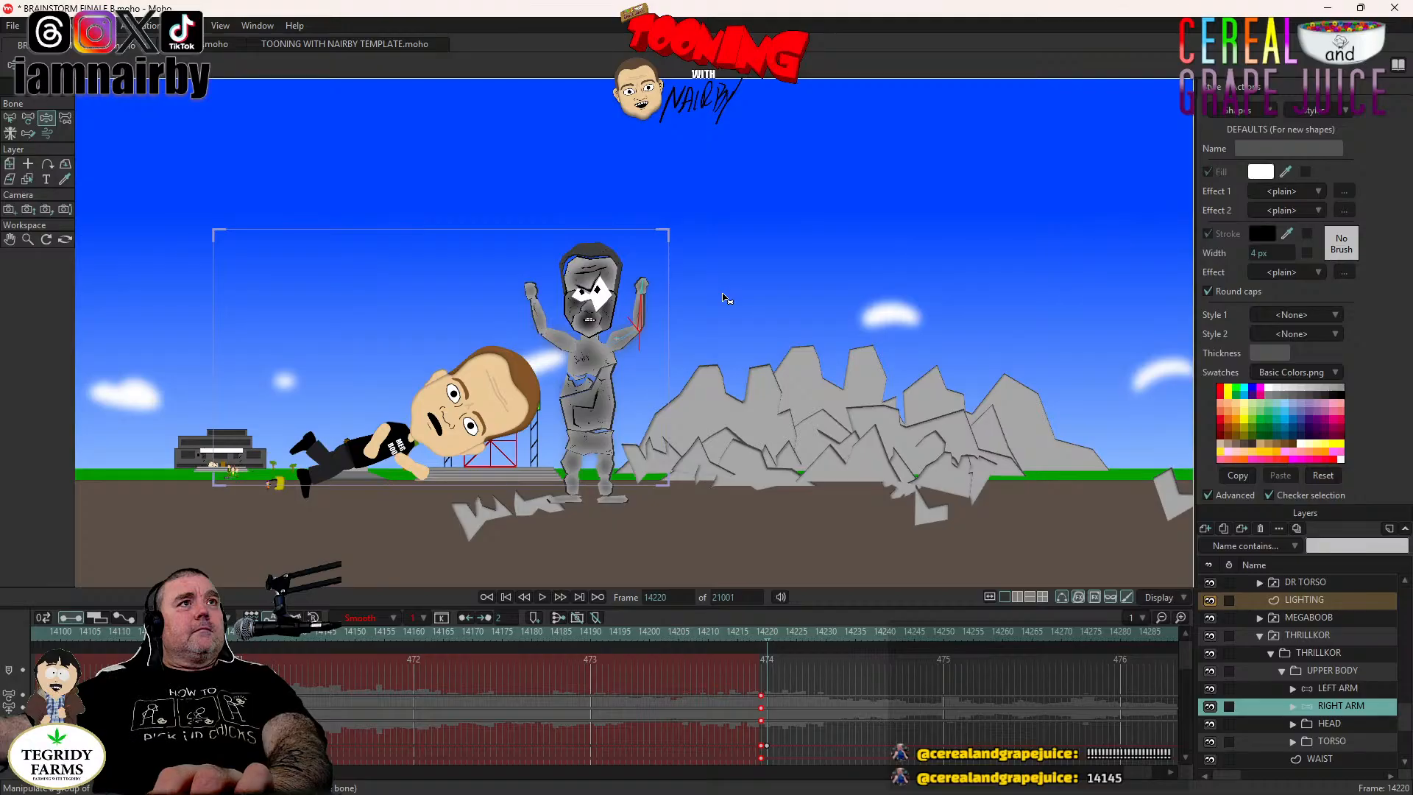
# Tilt THRILLKOR's head to about -6.7° at frame 14220 and settle it slightly lower between the shoulders.
pyautogui.click(1328, 723)
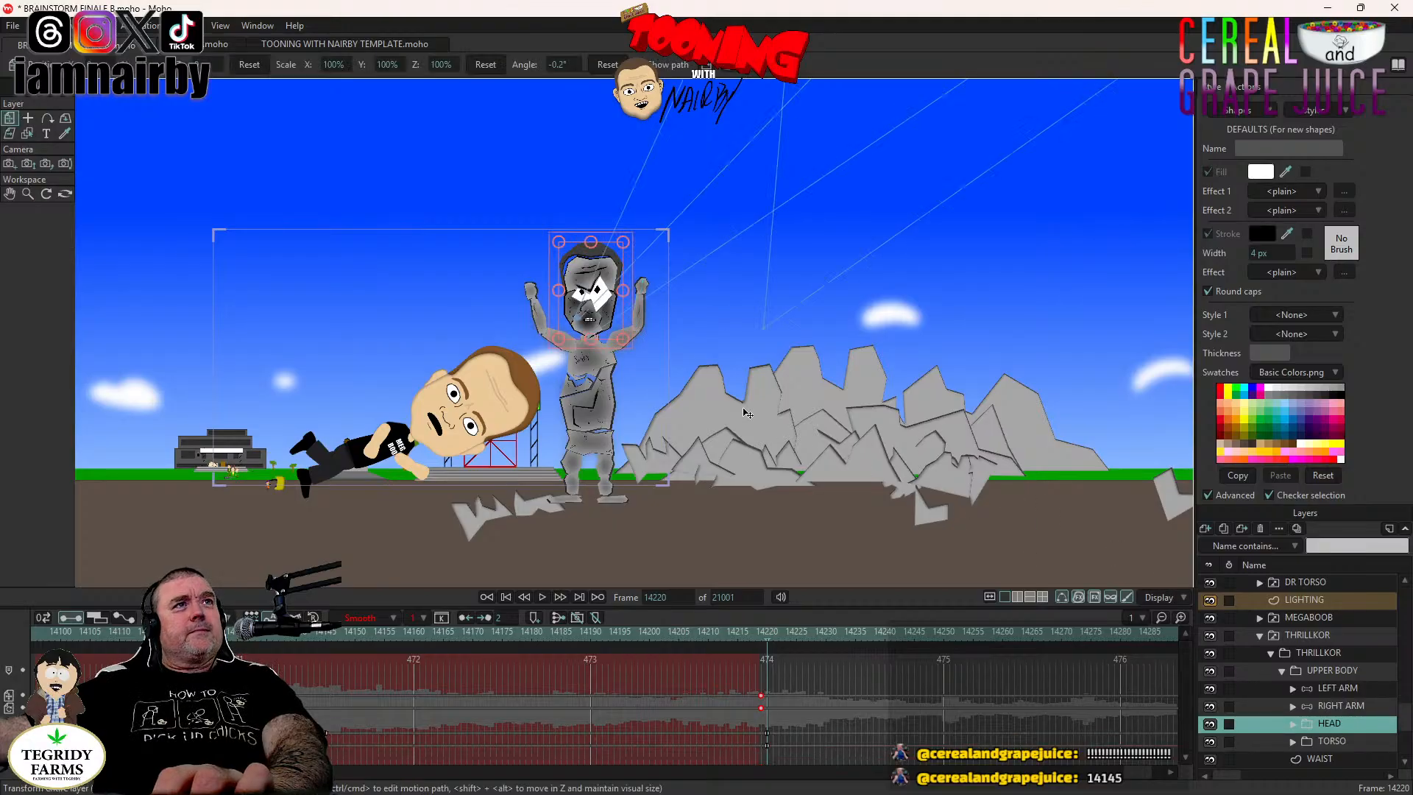
pyautogui.scroll(3, 642, 310)
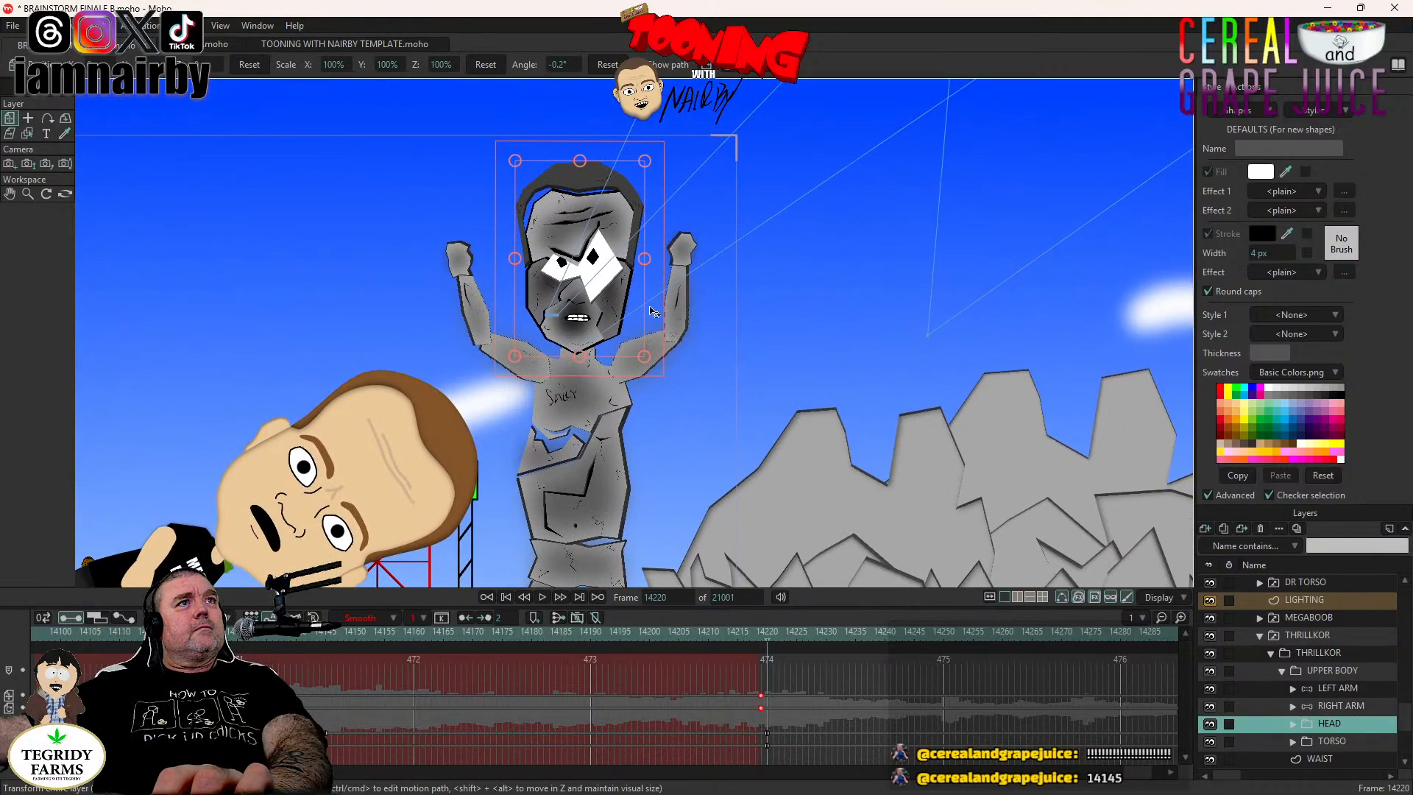
pyautogui.moveTo(649, 307); pyautogui.dragTo(616, 334)
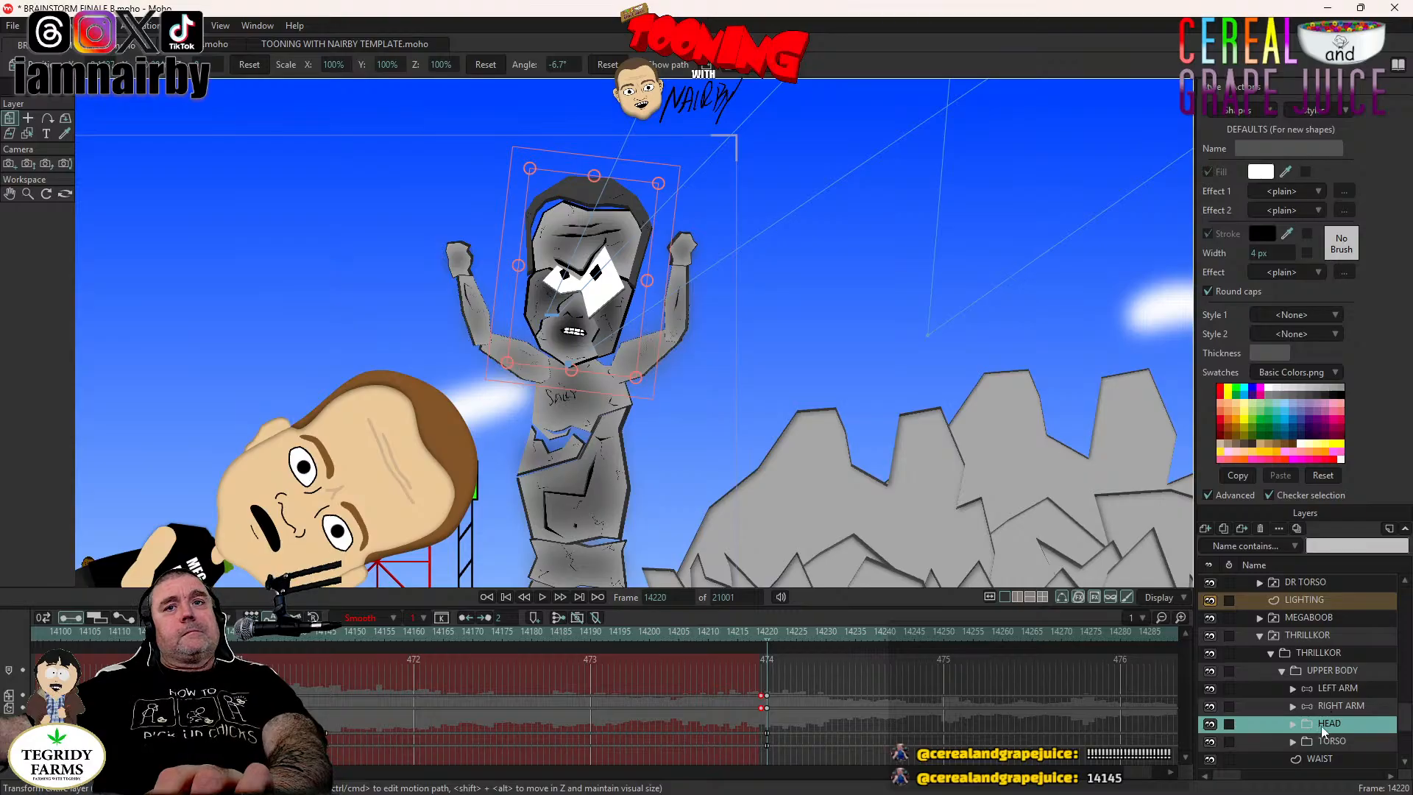
# Switch THRILLKOR's MOUTHS layer inside the HEAD group to the ROAR mouth at frame 14220.
pyautogui.scroll(-3, 1331, 754)
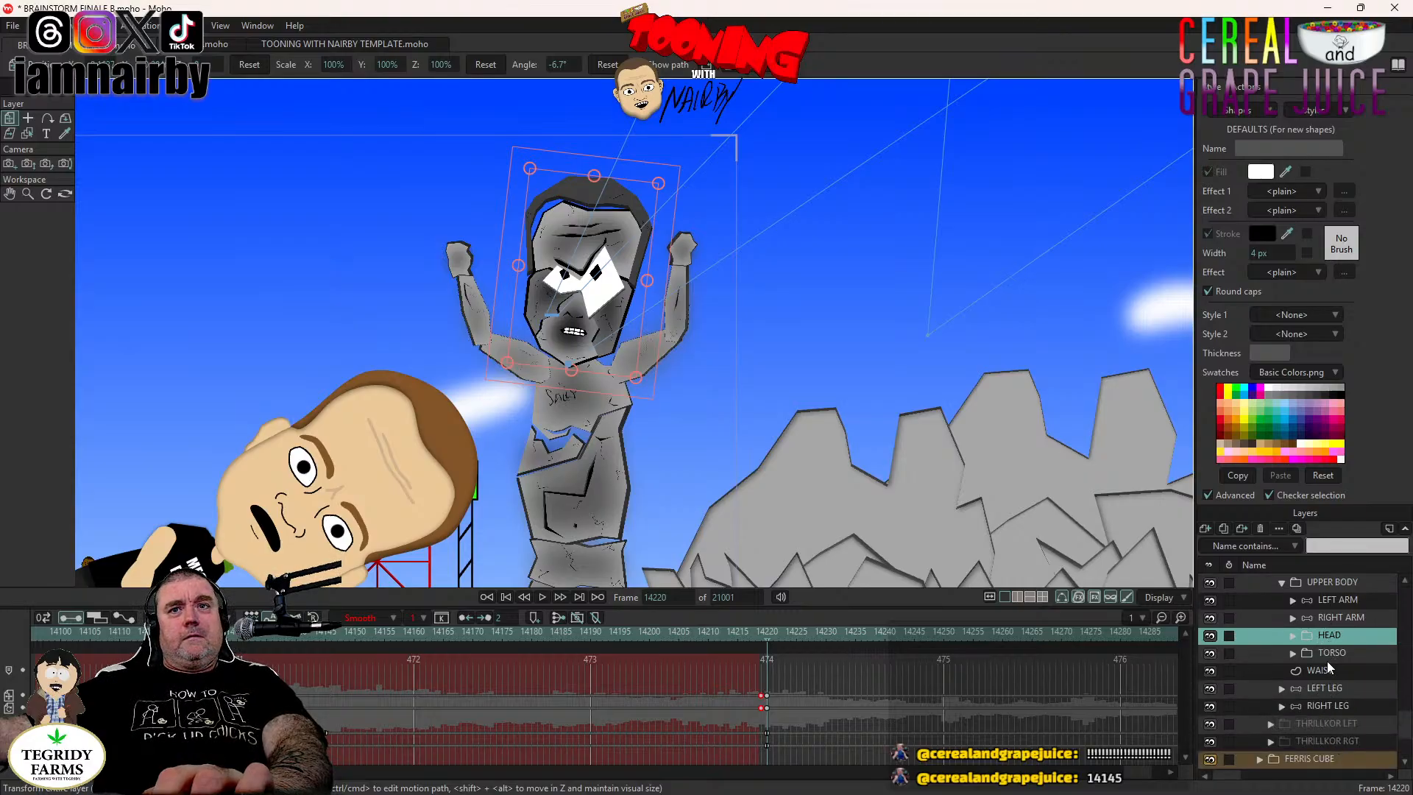
pyautogui.click(1293, 636)
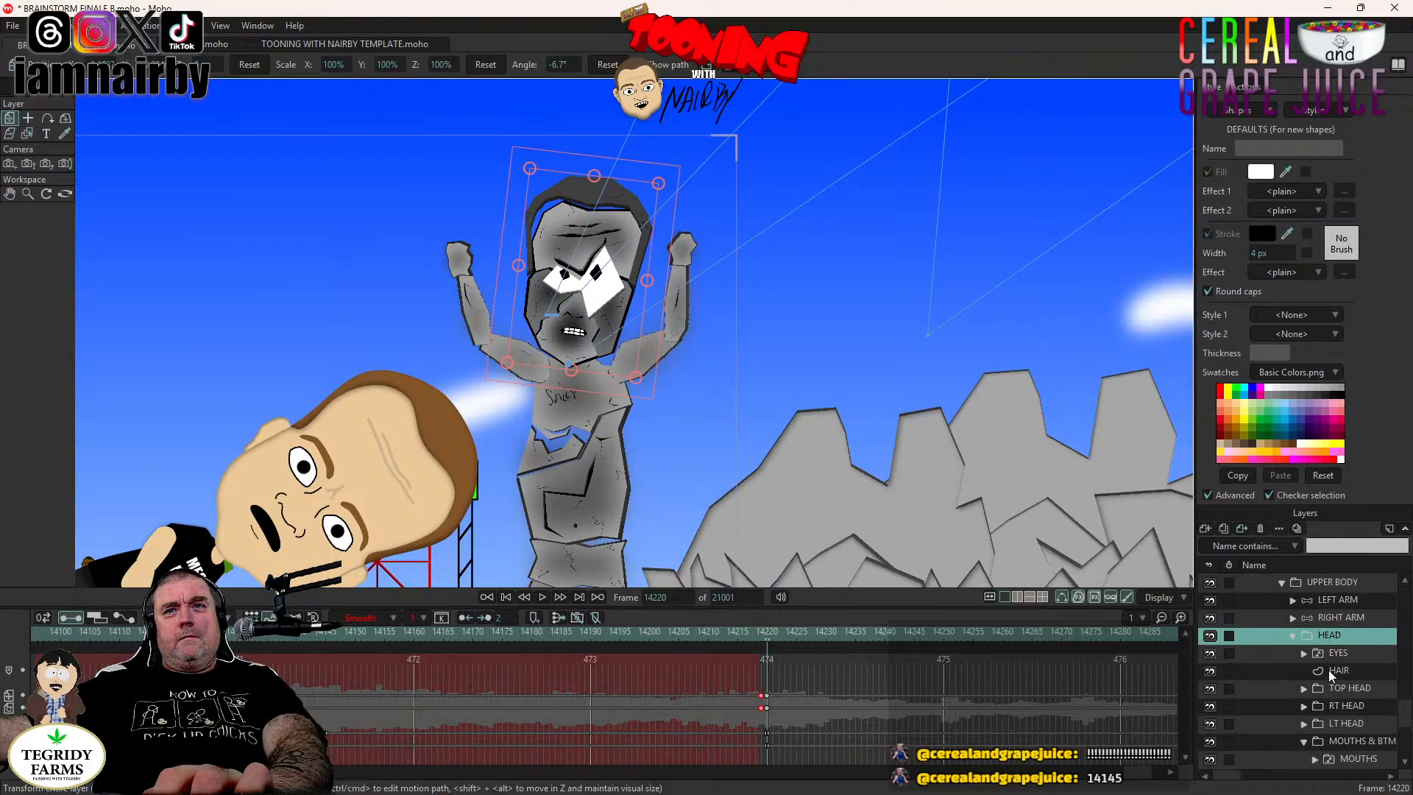
pyautogui.scroll(-1, 1357, 751)
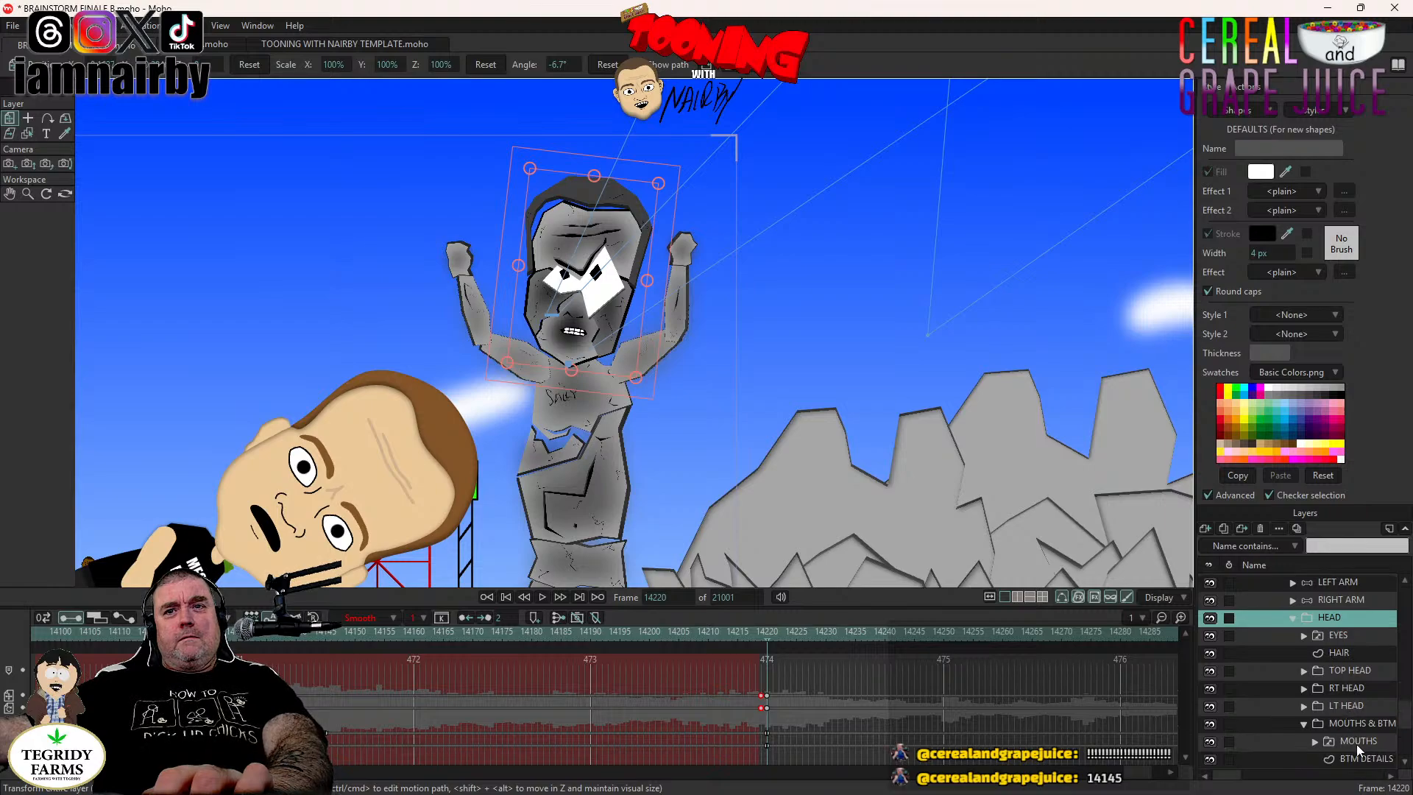
pyautogui.rightClick(1366, 740)
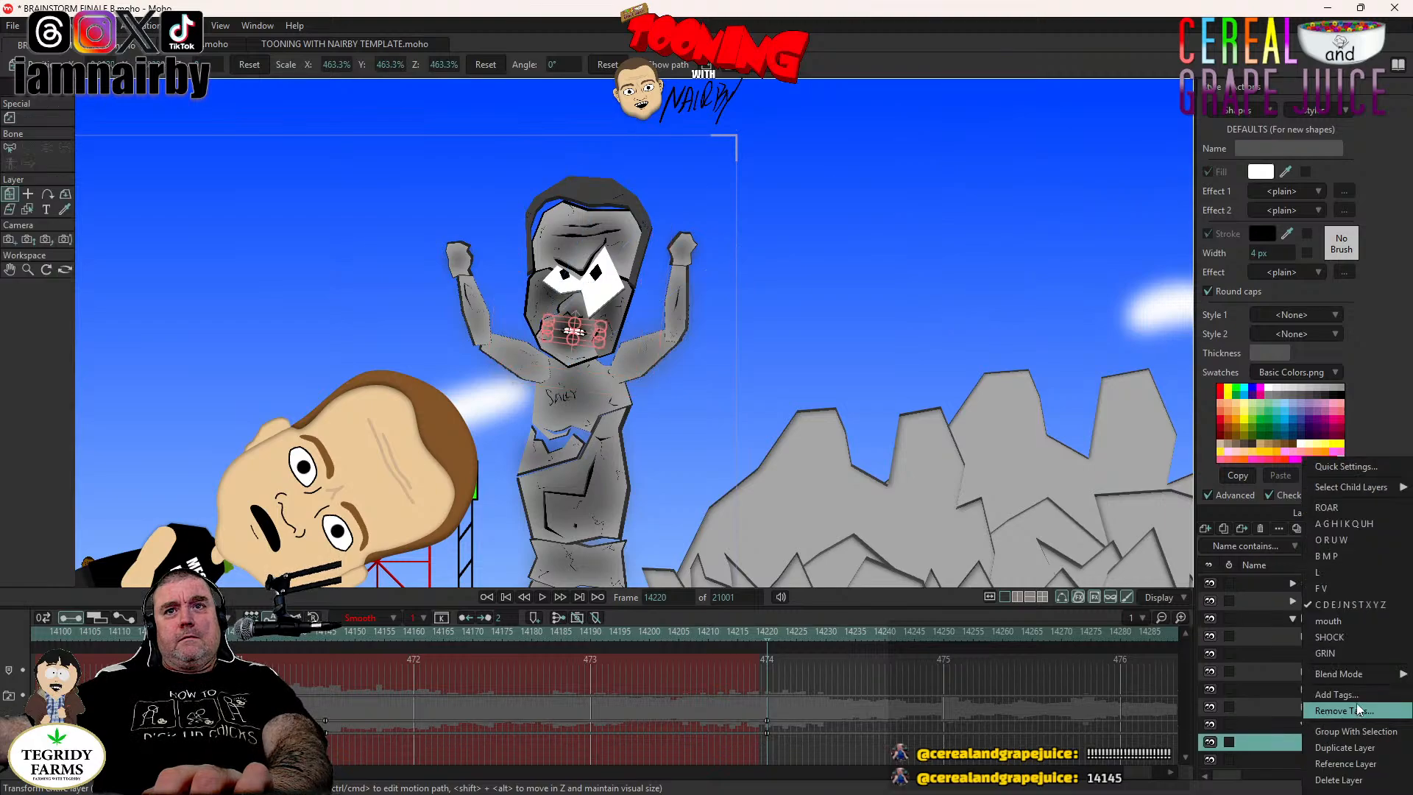
pyautogui.click(1341, 509)
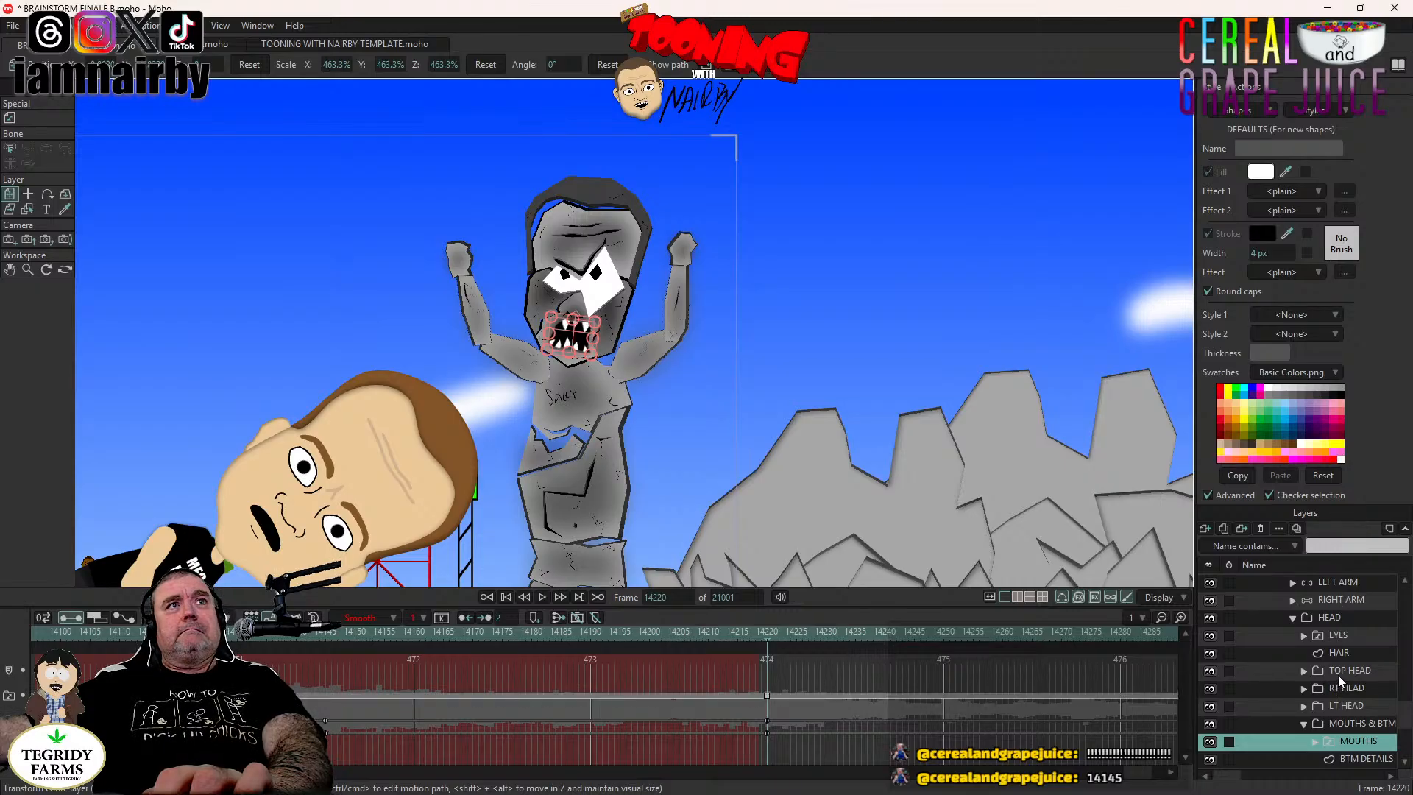
# Pose THRILLKOR's left and right leg bones at frame 14220 with the feet spread outward in a wider stance.
pyautogui.moveTo(602, 421); pyautogui.dragTo(606, 289)
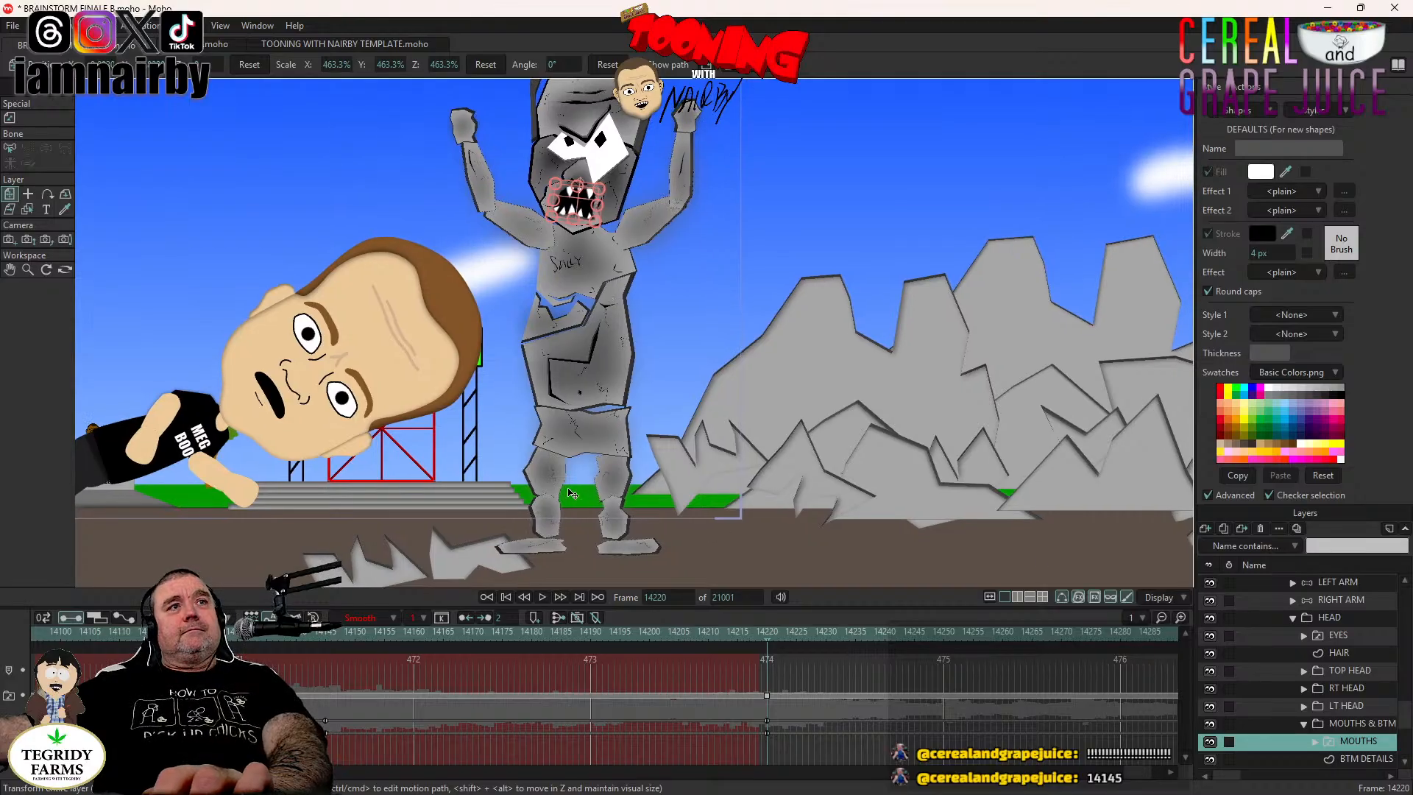
pyautogui.scroll(-2, 1325, 666)
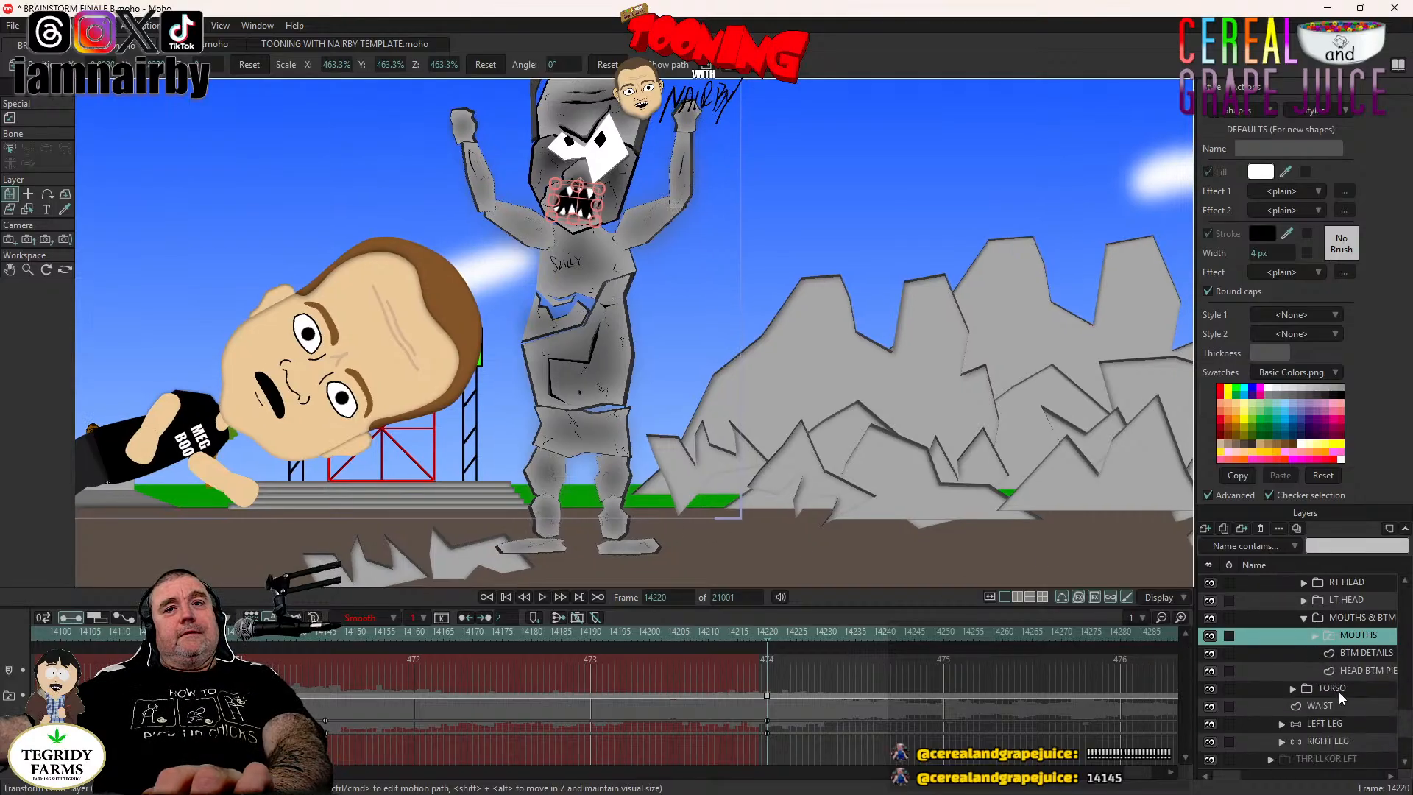
pyautogui.click(1322, 722)
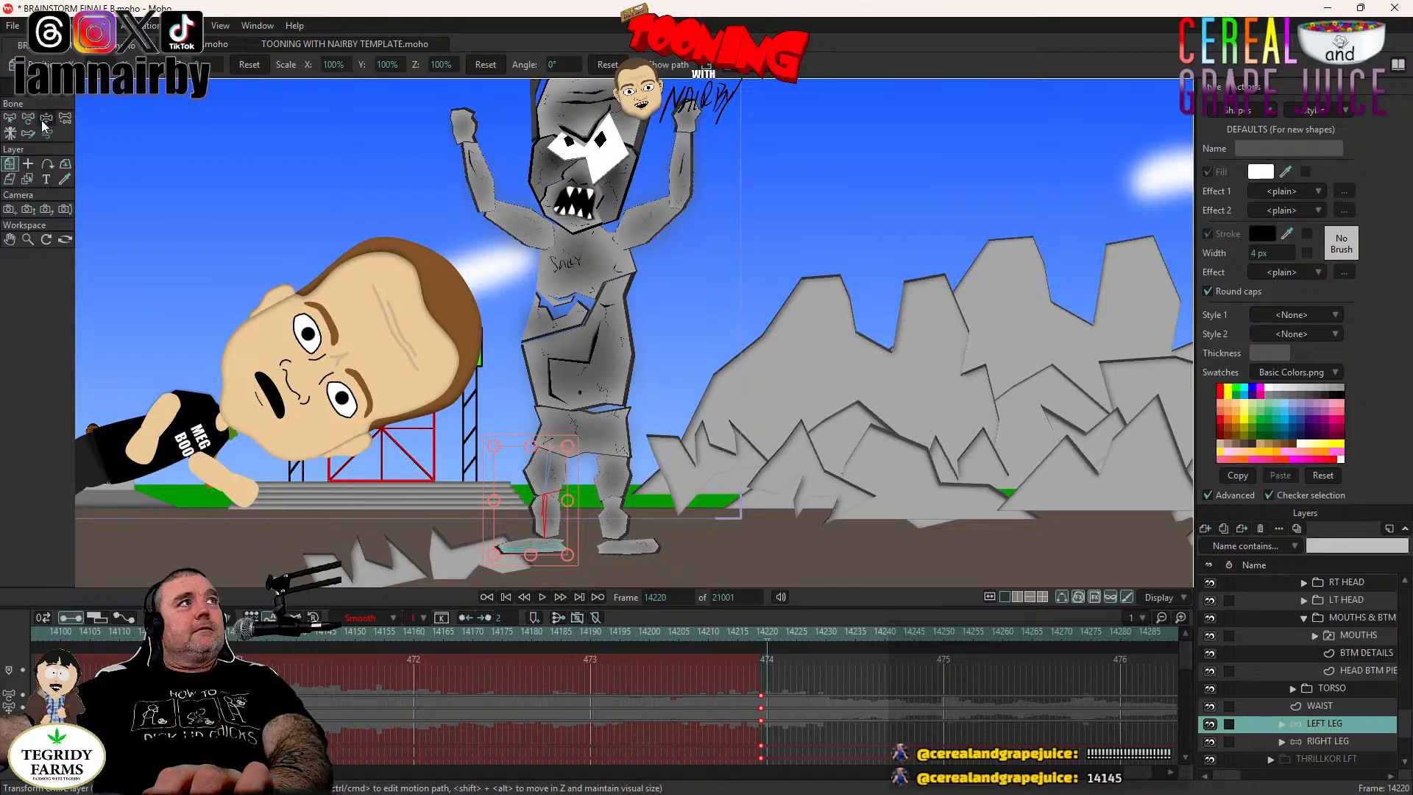
pyautogui.click(46, 120)
pyautogui.moveTo(560, 529); pyautogui.dragTo(539, 523)
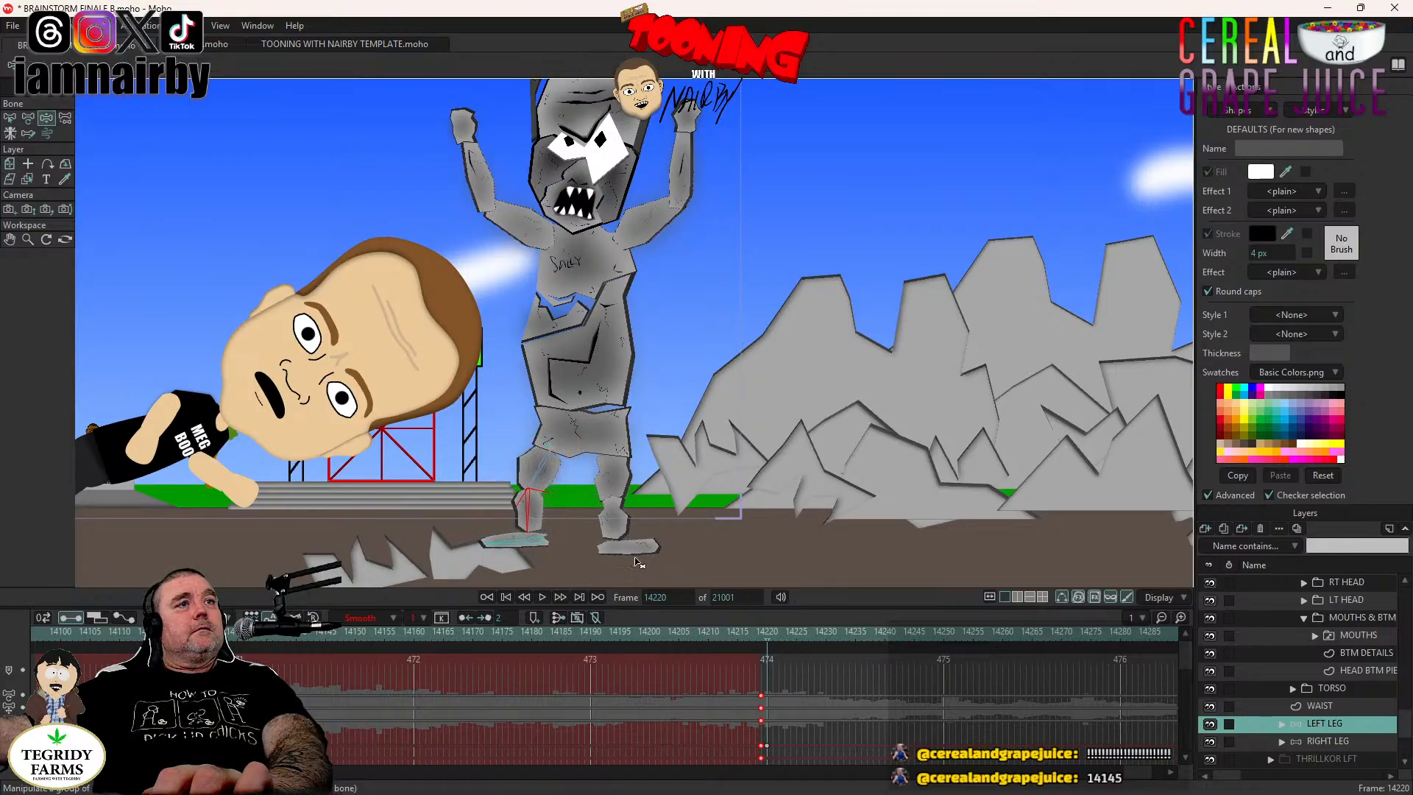
pyautogui.click(1335, 744)
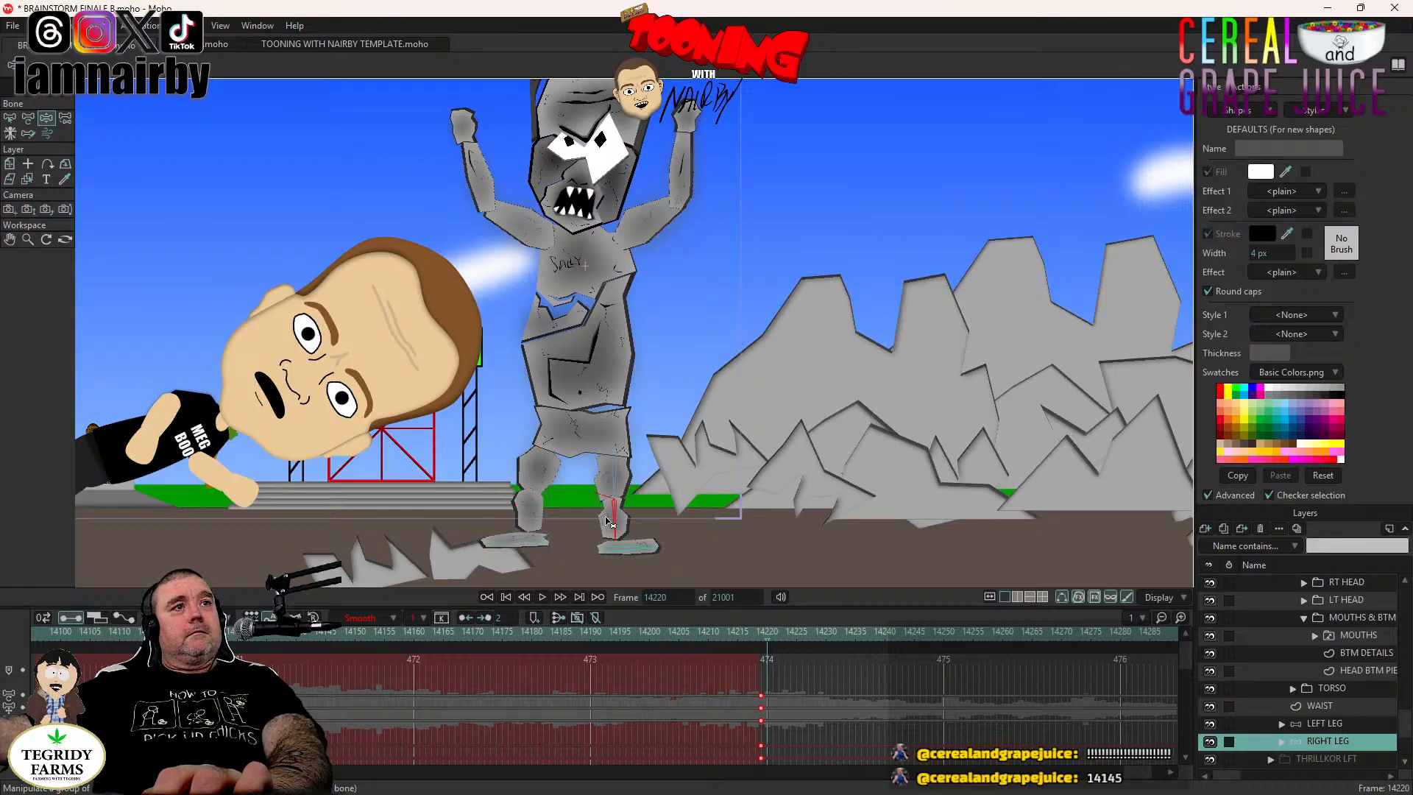
pyautogui.moveTo(612, 523); pyautogui.dragTo(637, 566)
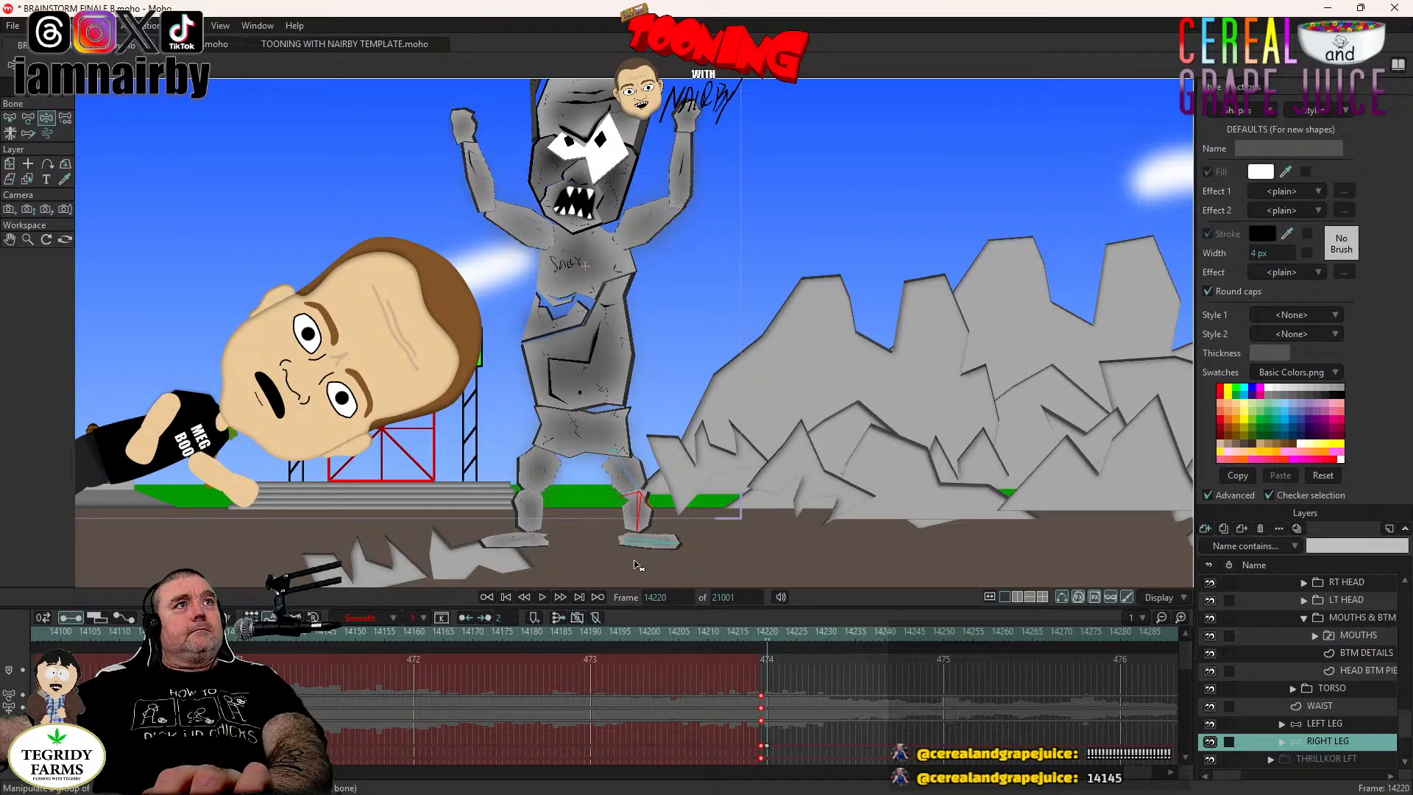
# Collapse the THRILLKOR layer group and save the project.
pyautogui.scroll(-3, 888, 454)
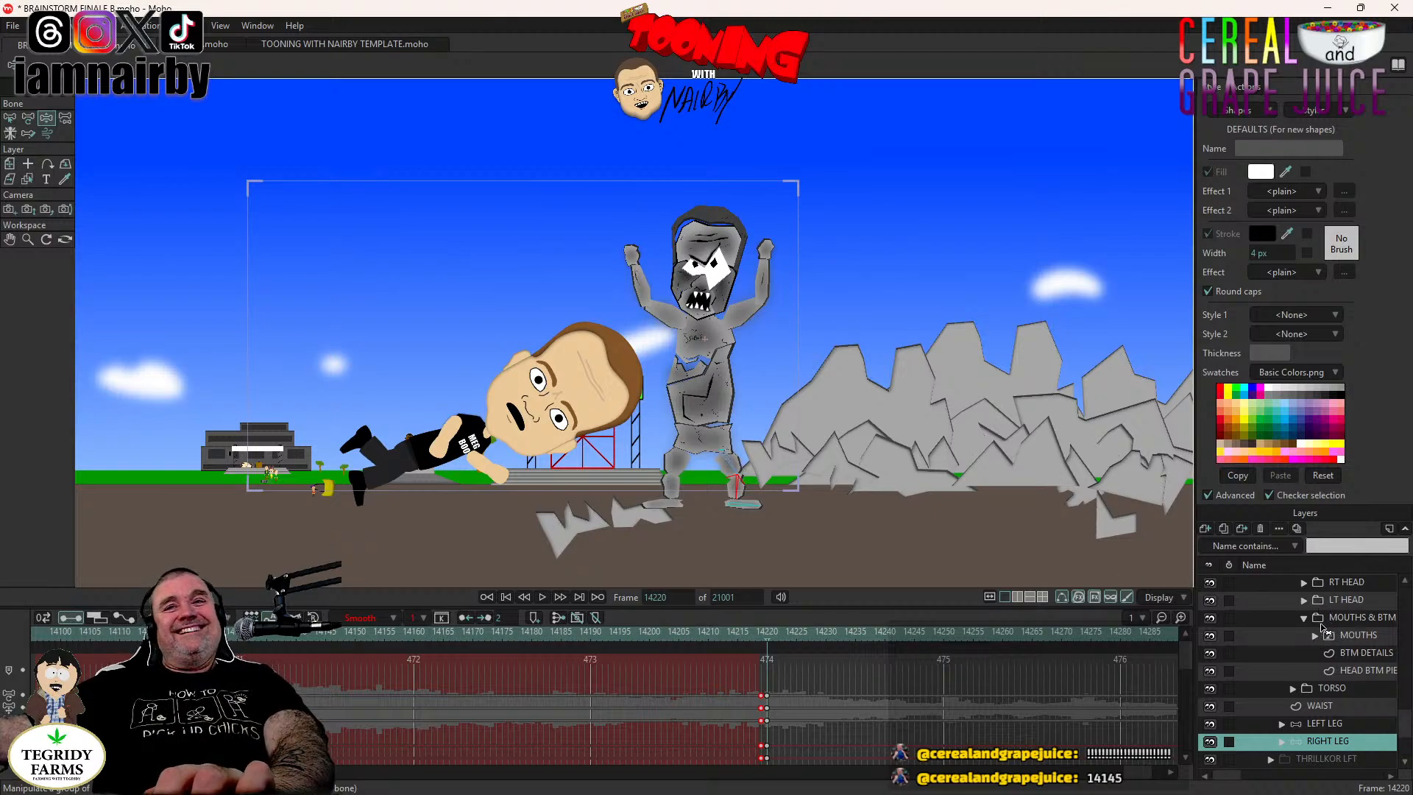
pyautogui.scroll(5, 1317, 628)
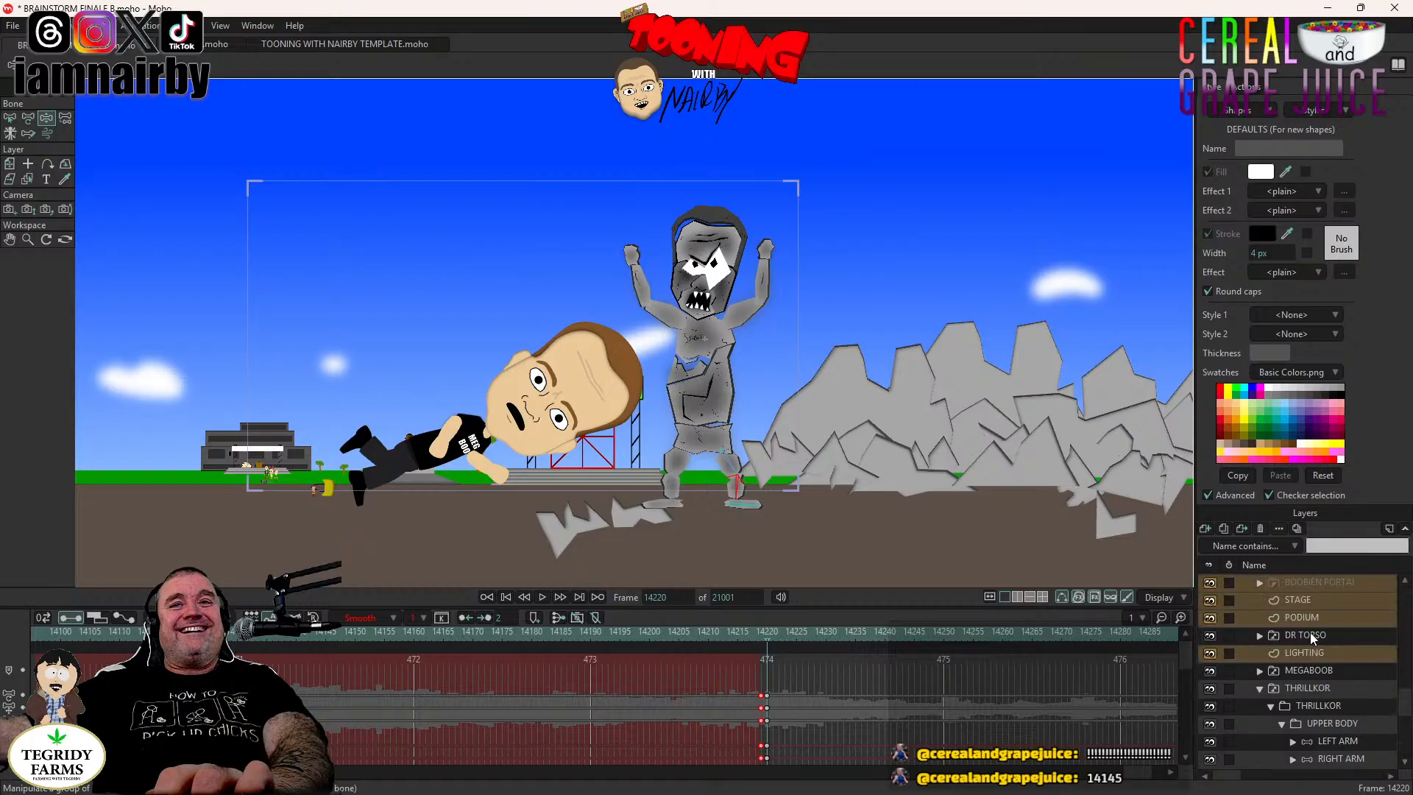
pyautogui.click(1259, 689)
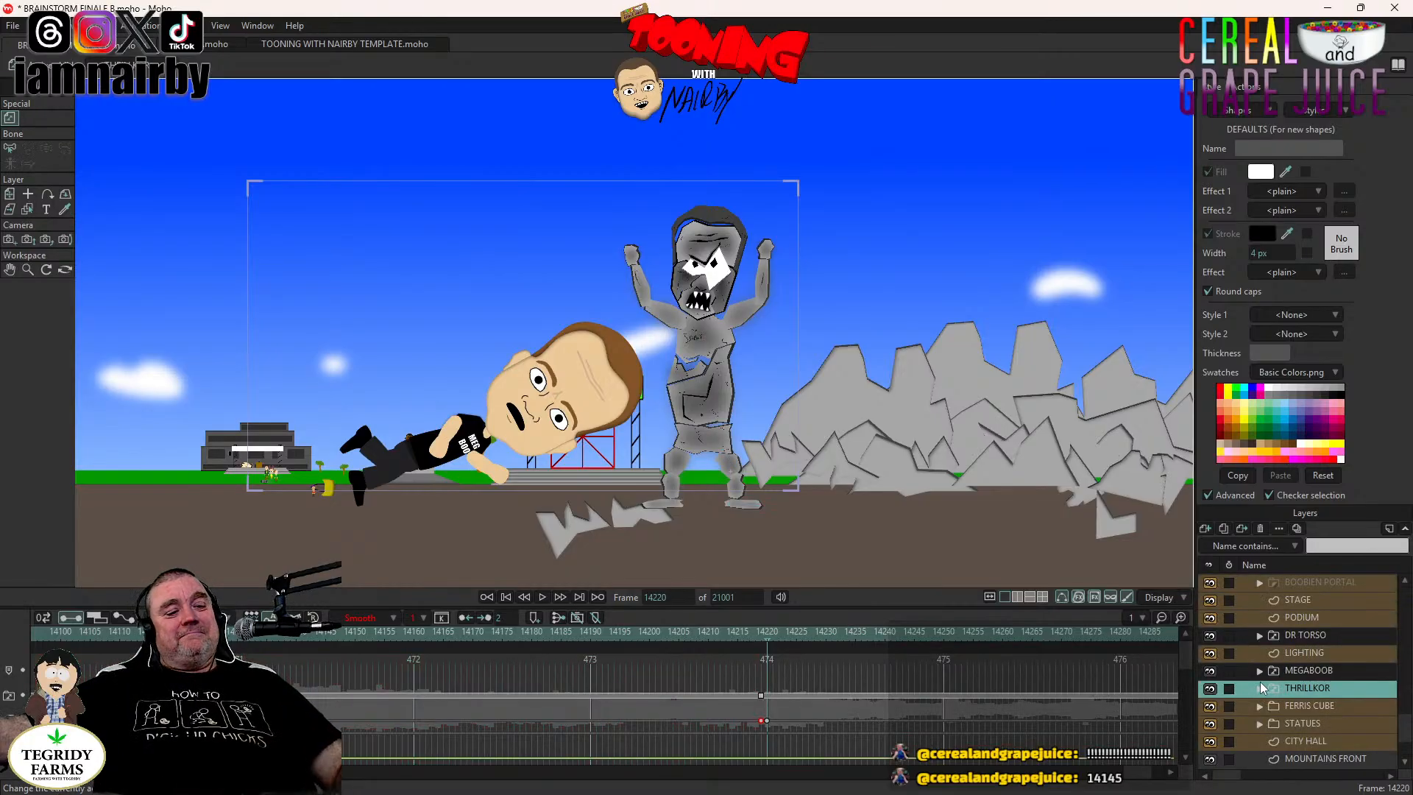
pyautogui.hotkey('ctrl', 's')
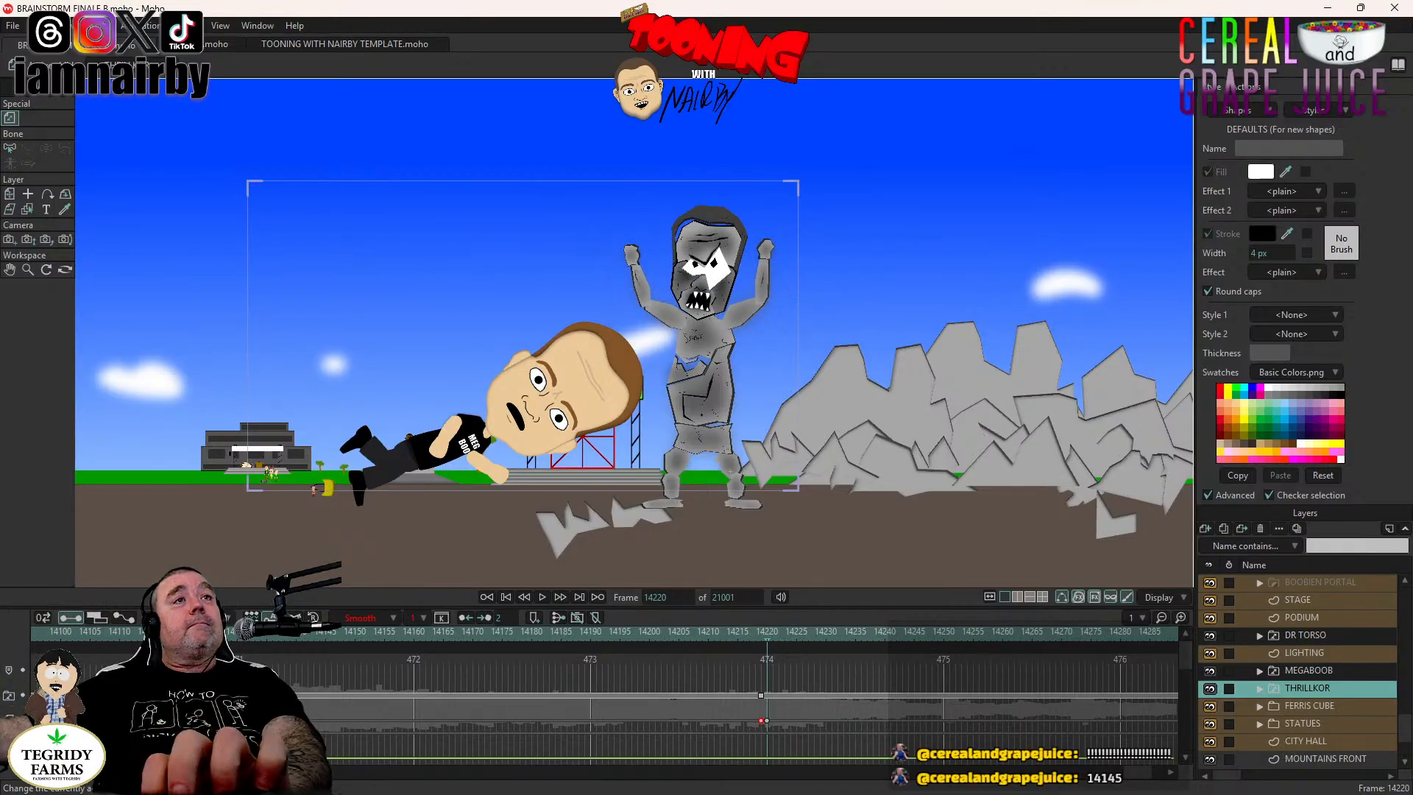
# Try to lift the MEGABOOB figure above THRILLKOR's raised fists at frame 14220, and delete the resulting keyframe.
pyautogui.click(1363, 671)
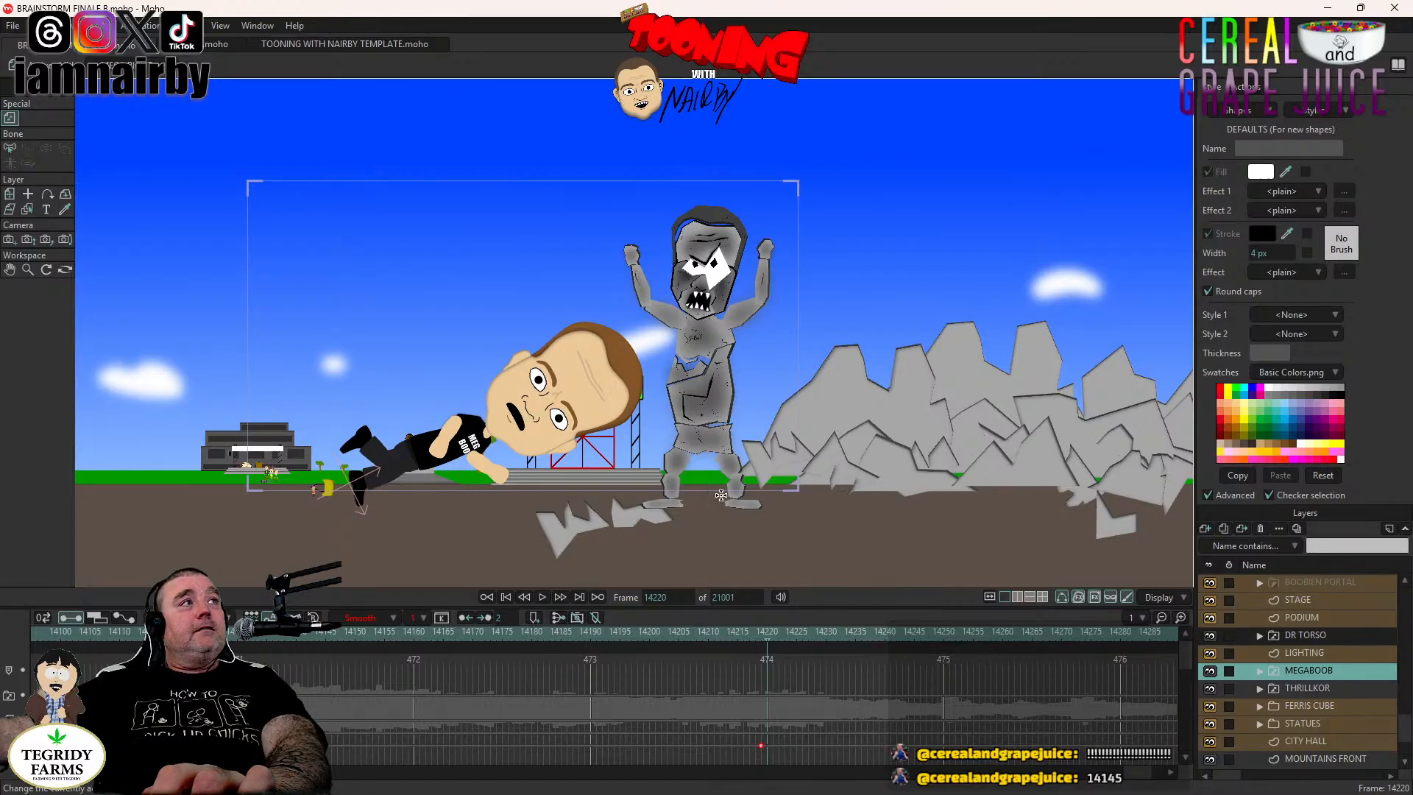
pyautogui.click(9, 194)
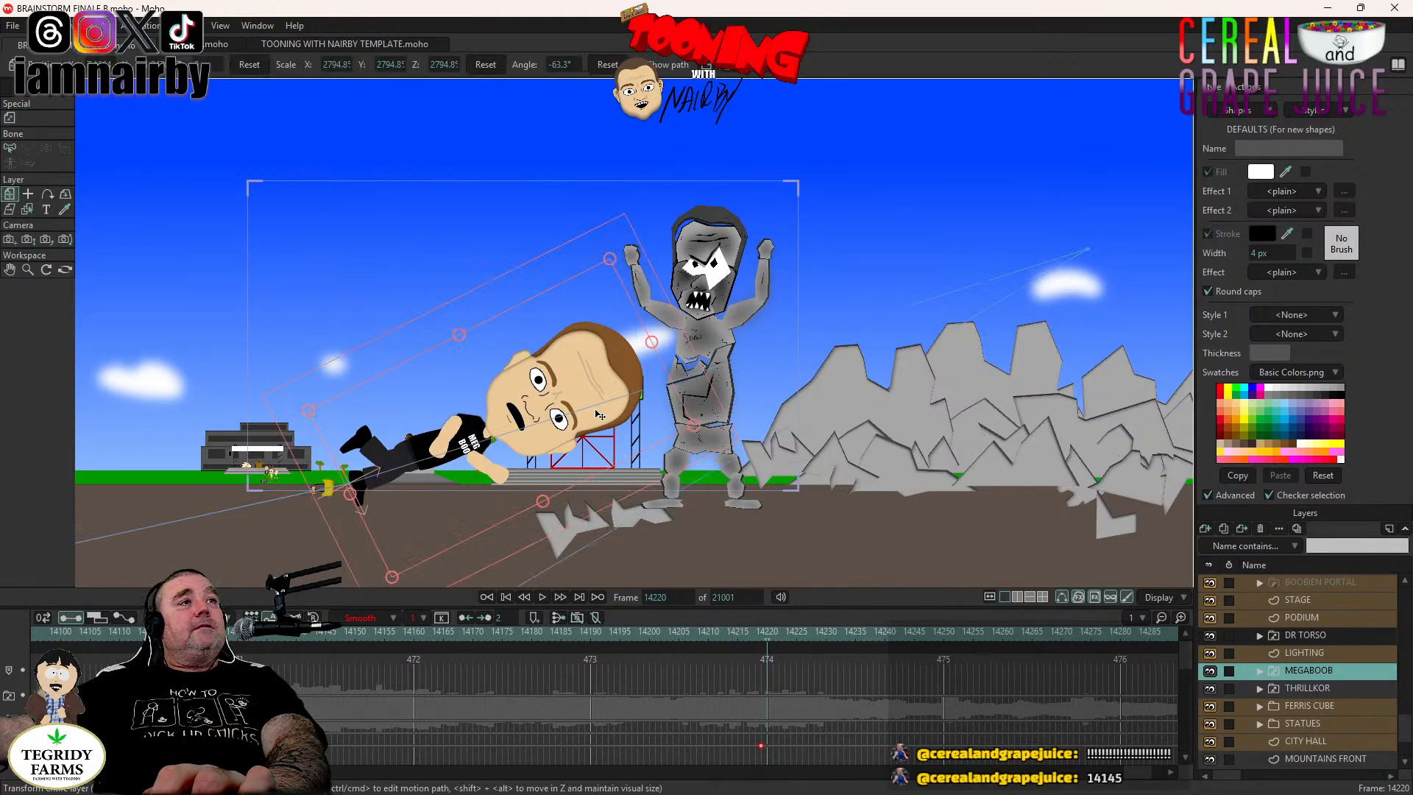
pyautogui.moveTo(599, 416); pyautogui.dragTo(717, 255)
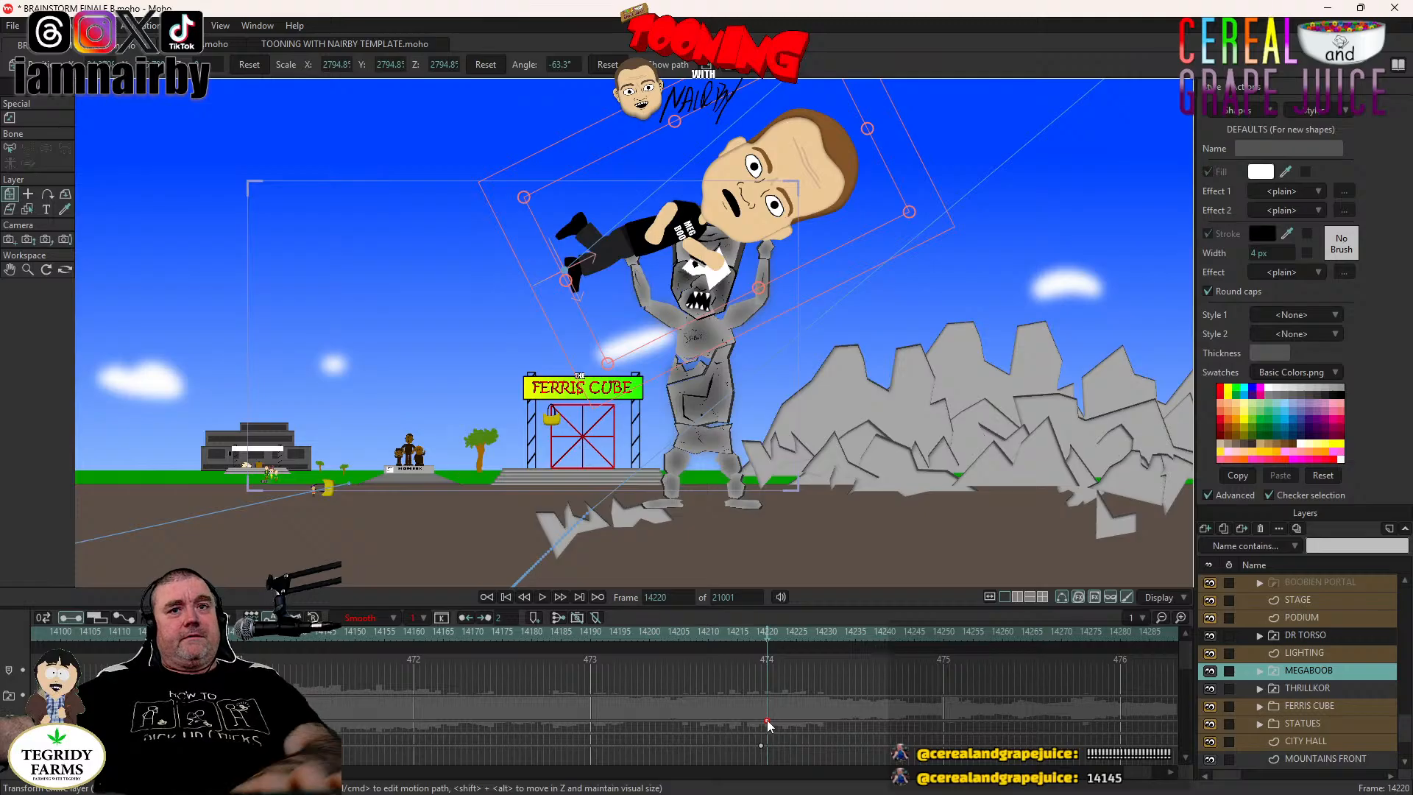
pyautogui.press('Delete')
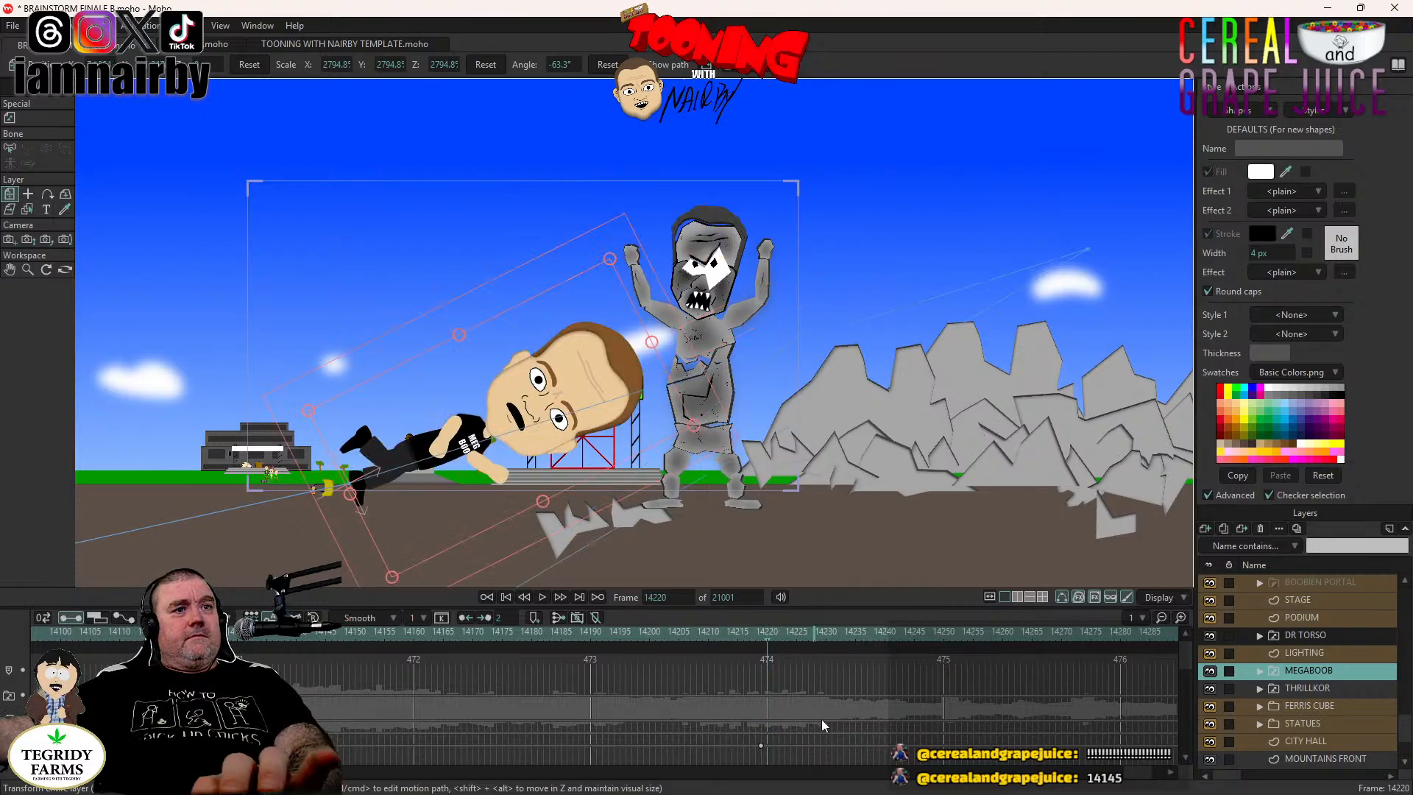
# Shift MEGABOOB's layer keyframe at frame 14220 one frame earlier.
pyautogui.scroll(-3, 780, 696)
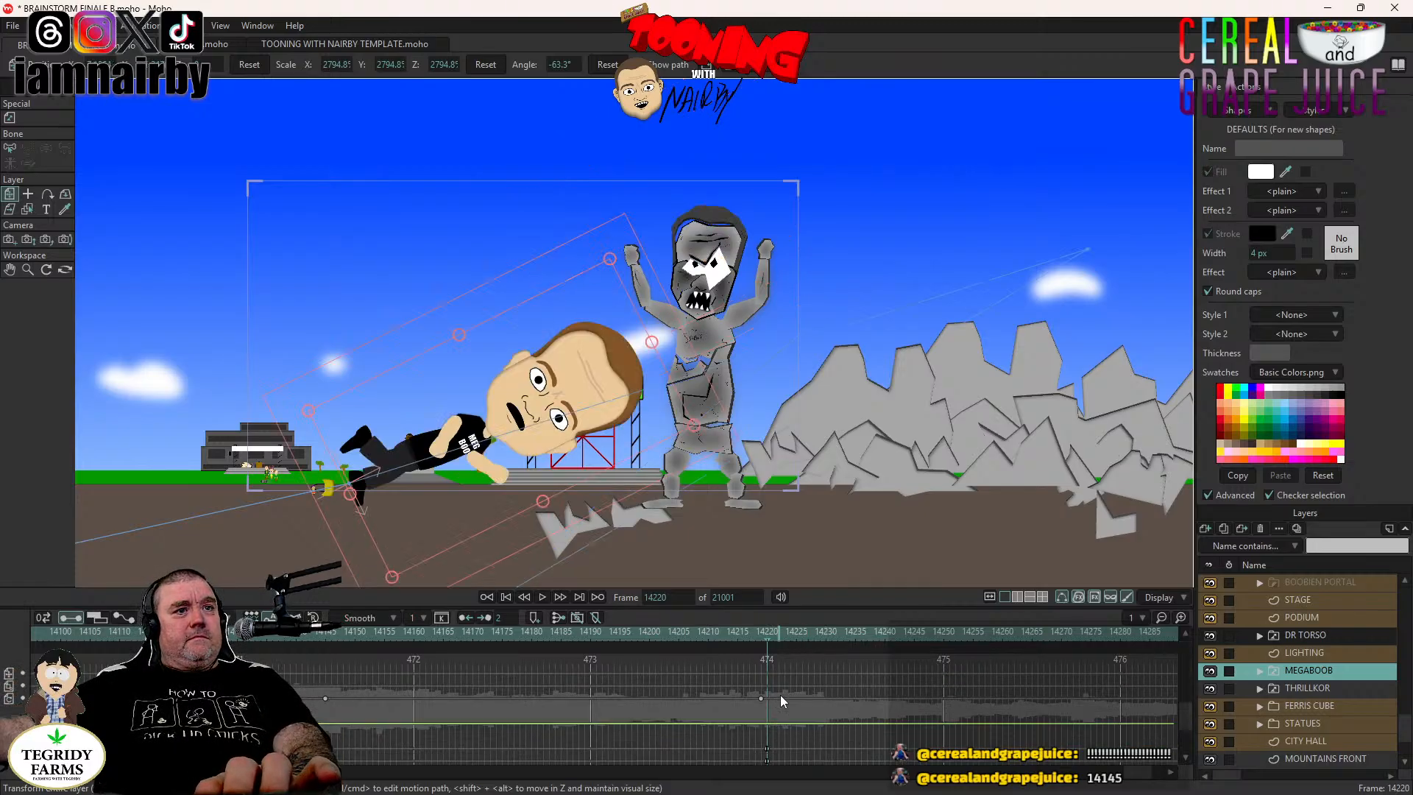
pyautogui.scroll(3, 780, 695)
pyautogui.scroll(-1, 780, 696)
pyautogui.scroll(2, 780, 695)
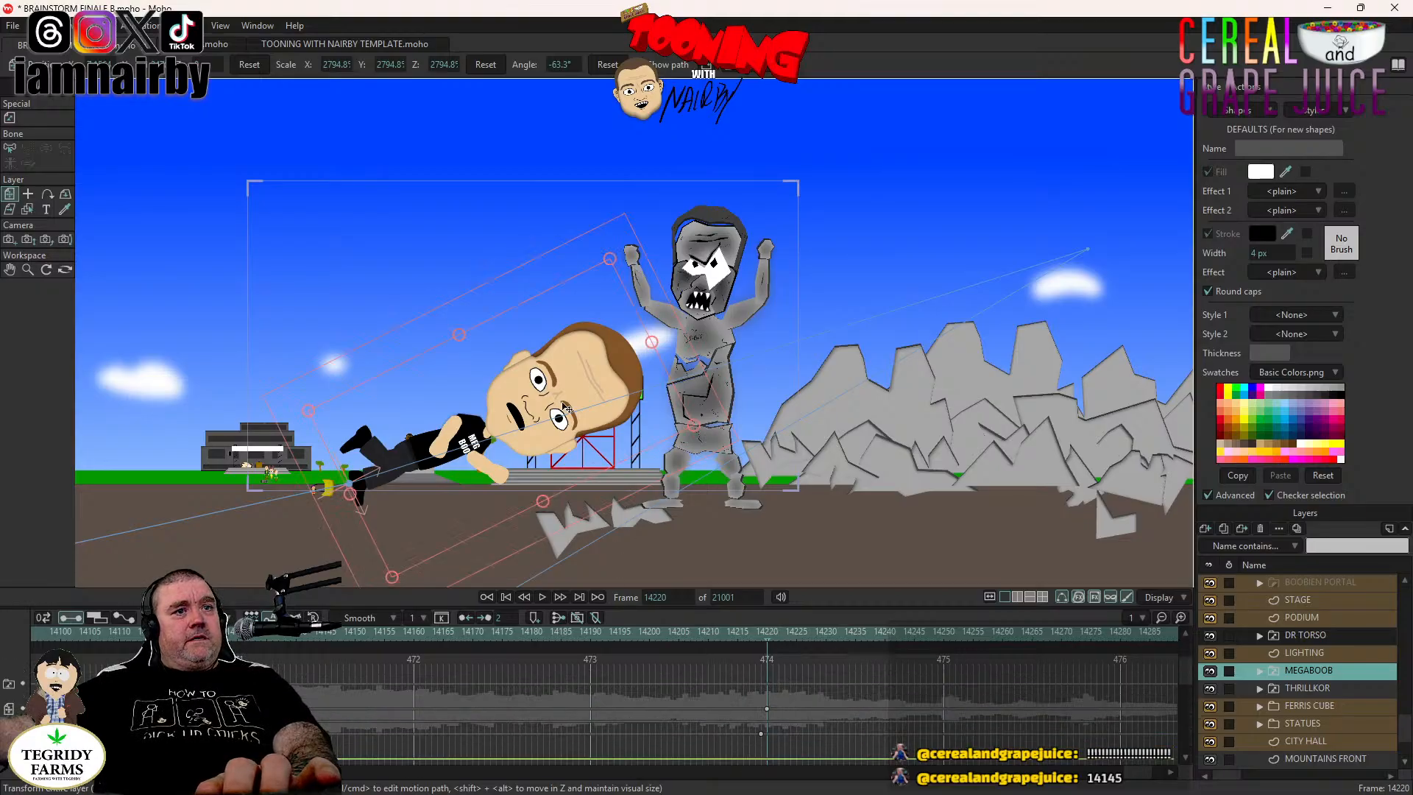
pyautogui.click(767, 711)
pyautogui.moveTo(765, 709); pyautogui.dragTo(761, 710)
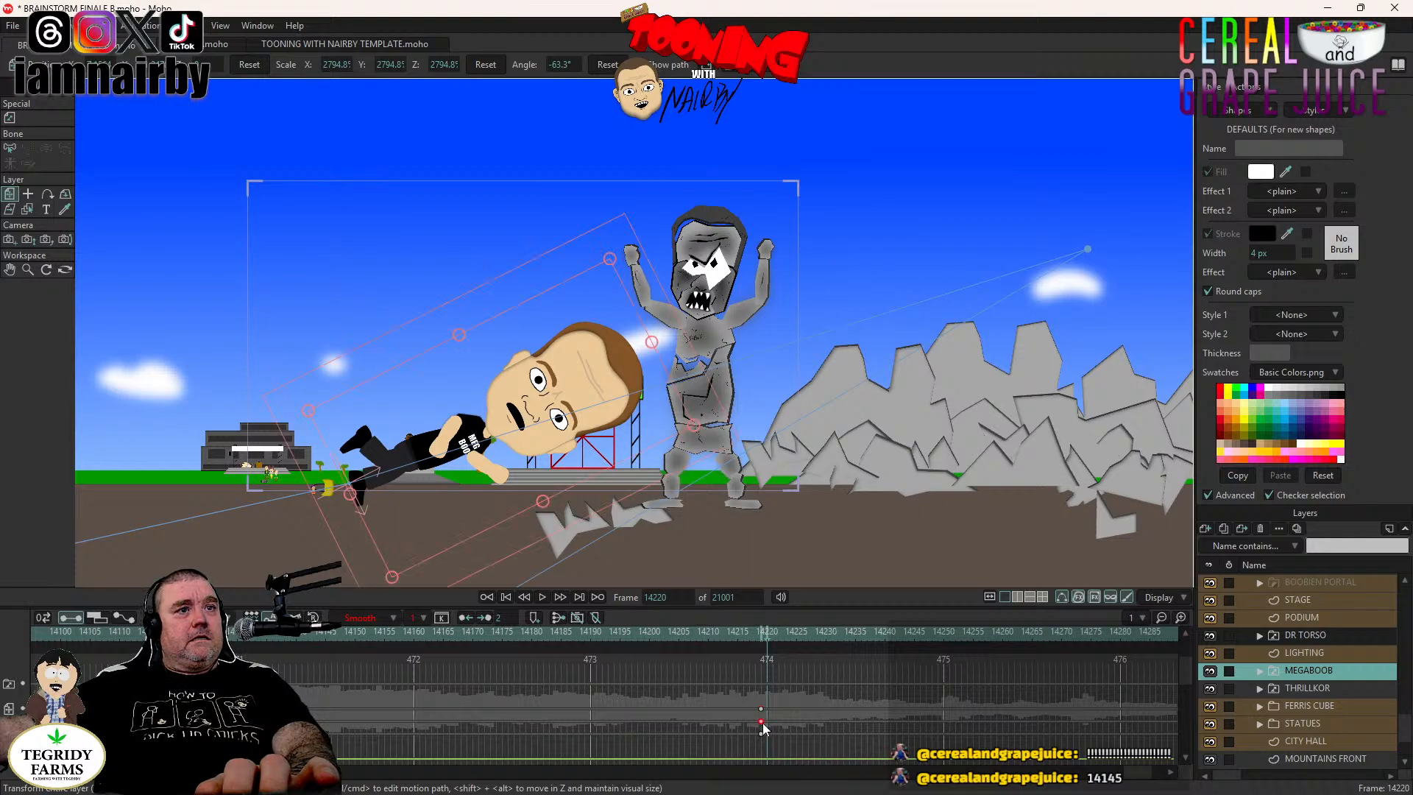
# Move the MEGABOOB figure onto THRILLKOR's raised fists at frame 14220 and rotate it to about -68°.
pyautogui.moveTo(509, 485); pyautogui.dragTo(678, 235)
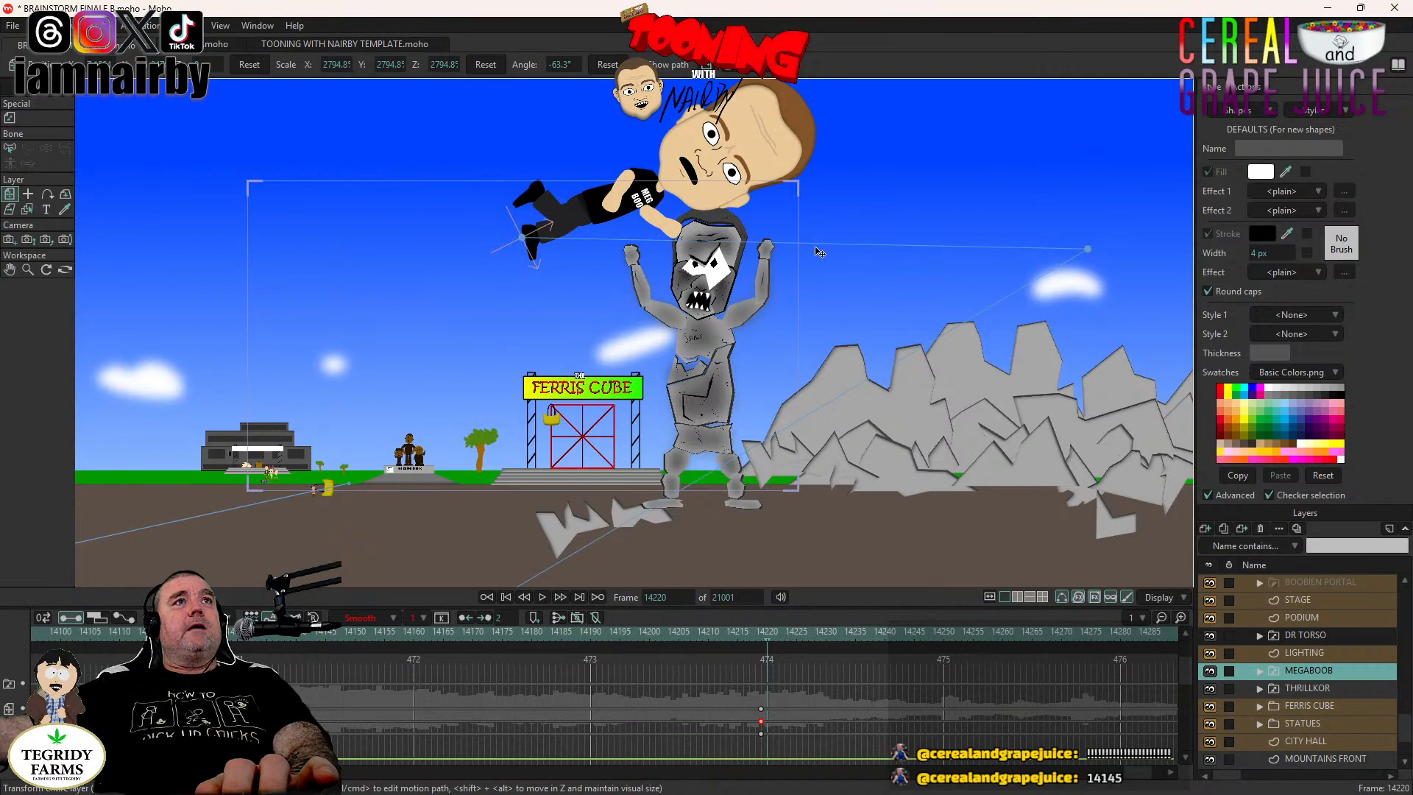
pyautogui.moveTo(816, 248); pyautogui.dragTo(765, 455)
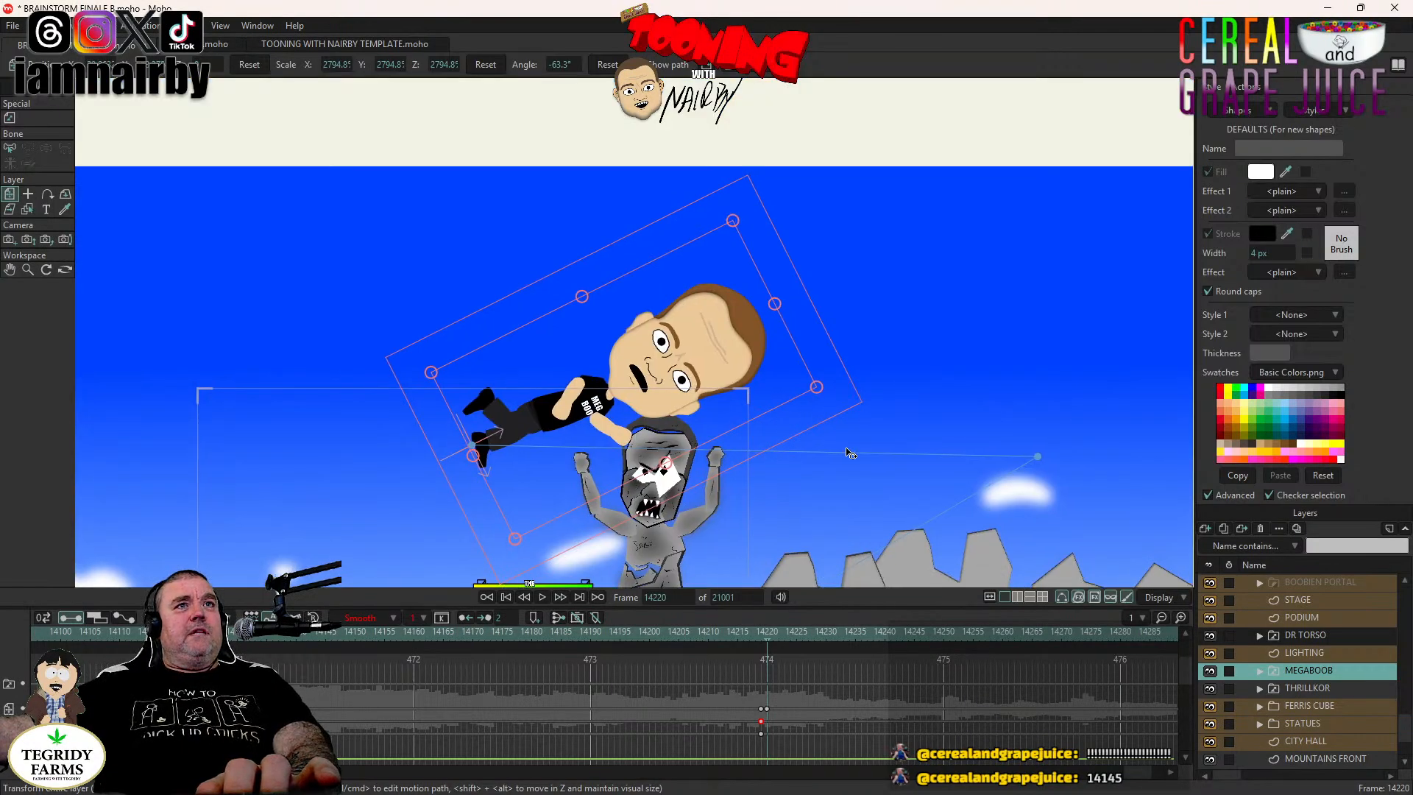
pyautogui.moveTo(851, 454); pyautogui.dragTo(701, 464)
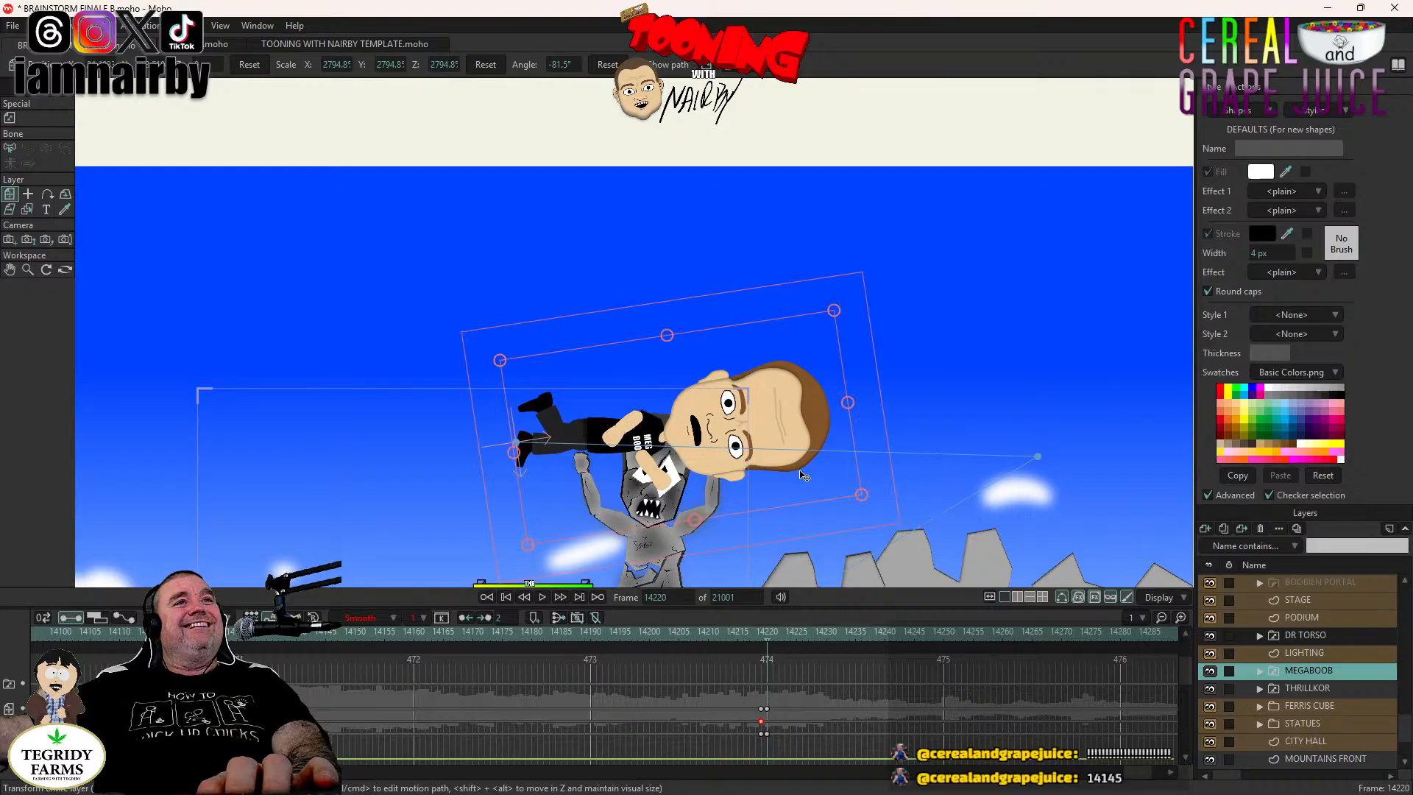
pyautogui.moveTo(887, 465); pyautogui.dragTo(876, 394)
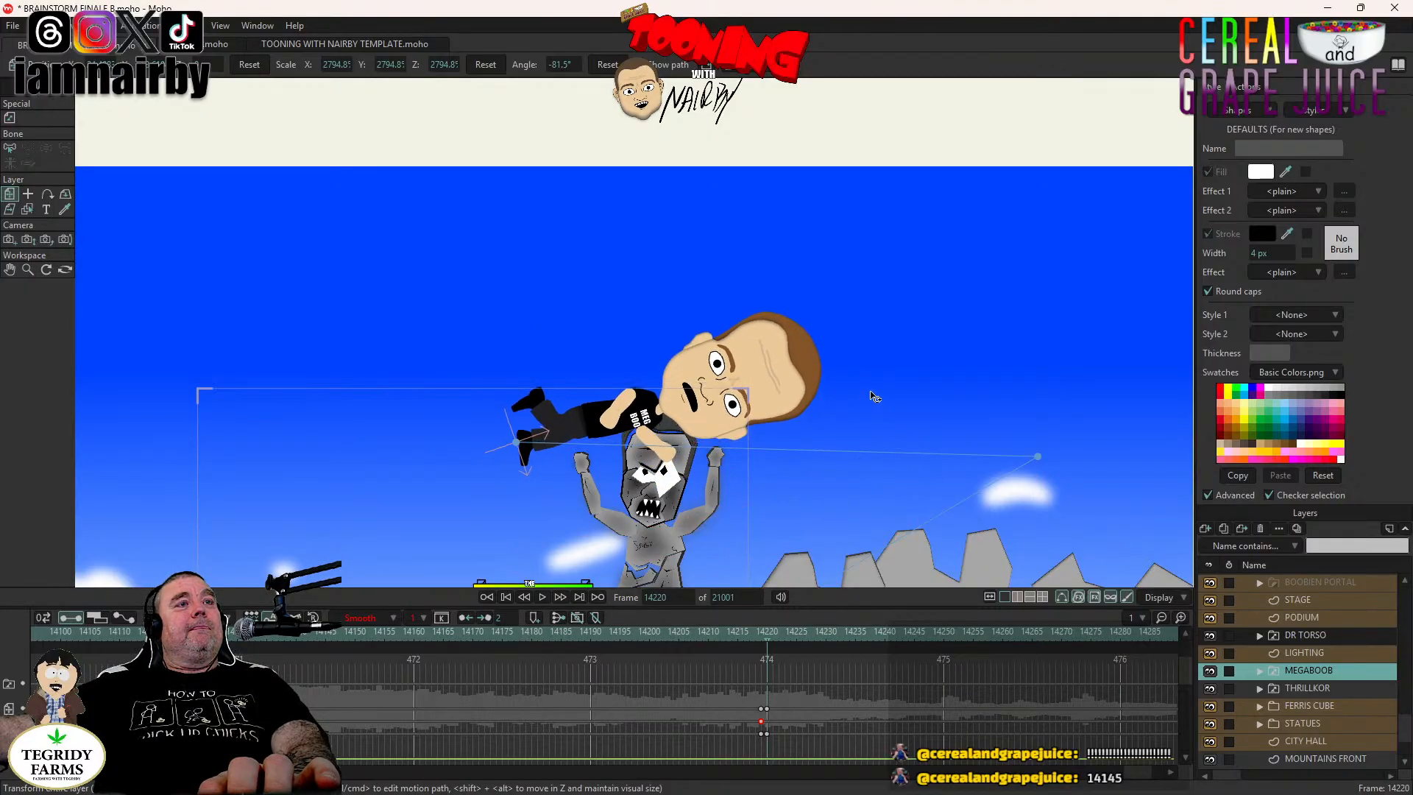
pyautogui.moveTo(712, 412); pyautogui.dragTo(861, 404)
pyautogui.moveTo(778, 414); pyautogui.dragTo(738, 417)
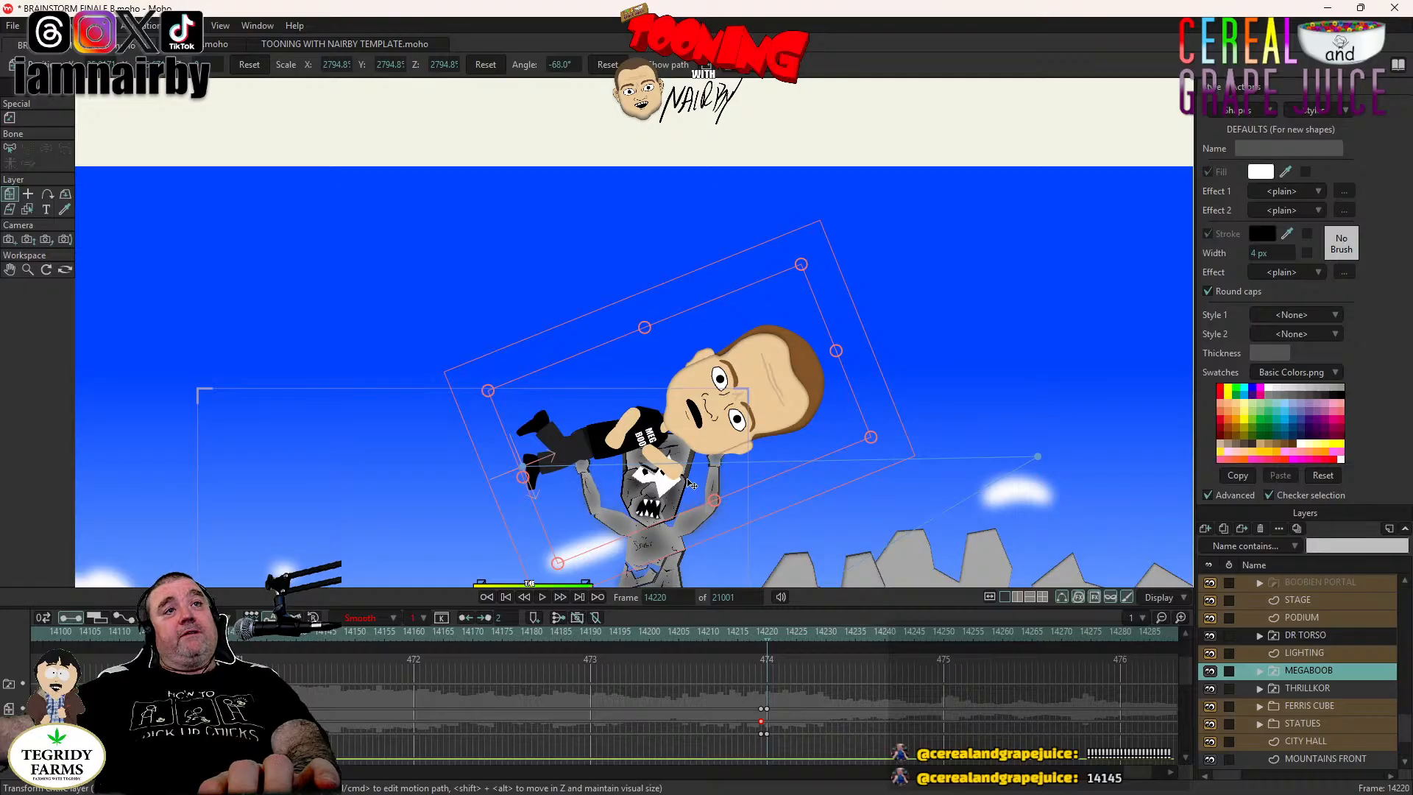
pyautogui.moveTo(761, 422); pyautogui.dragTo(771, 429)
pyautogui.moveTo(844, 496); pyautogui.dragTo(832, 430)
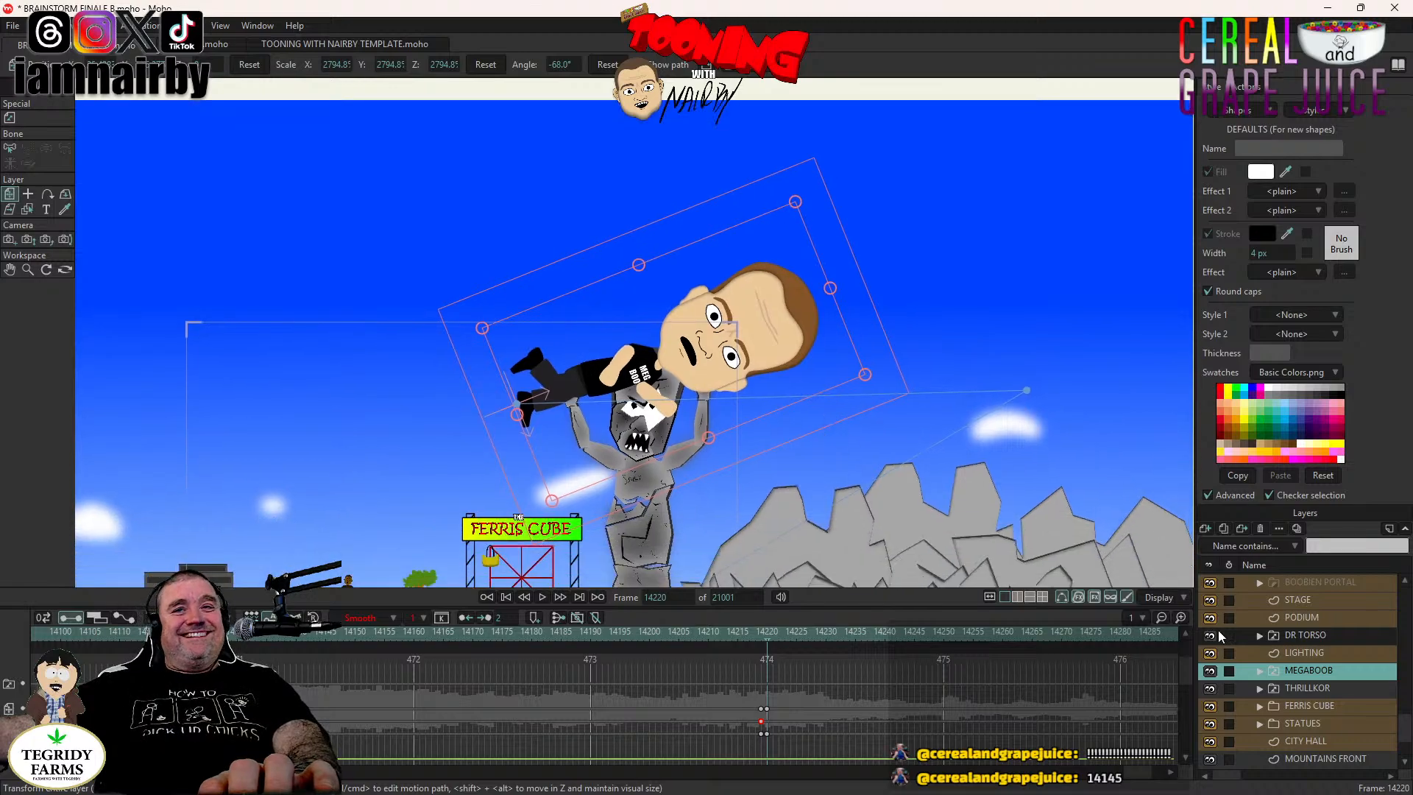
# Expand the MEGABOOB switch layer and switch it to the mega fkd version at frame 14220.
pyautogui.click(1261, 668)
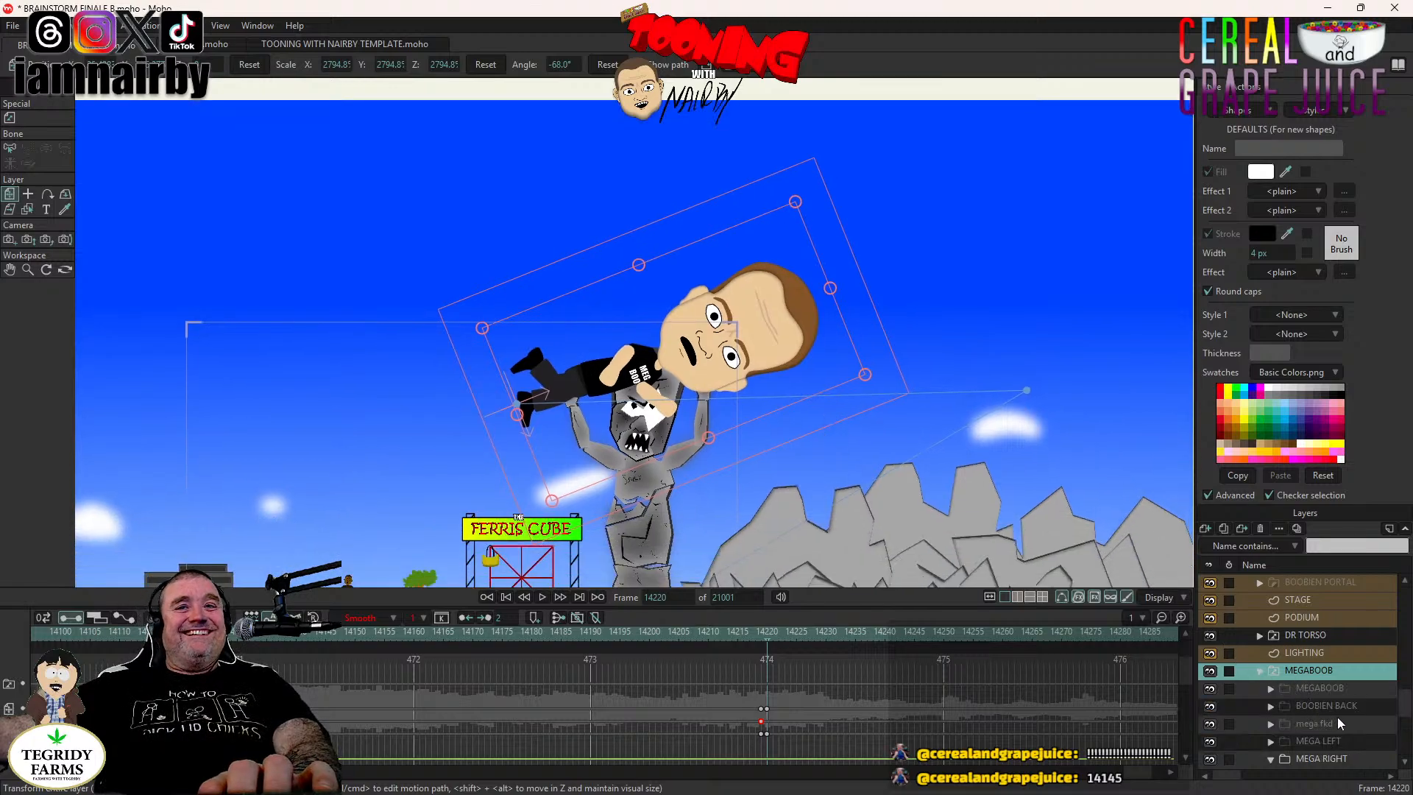
pyautogui.scroll(-1, 1336, 716)
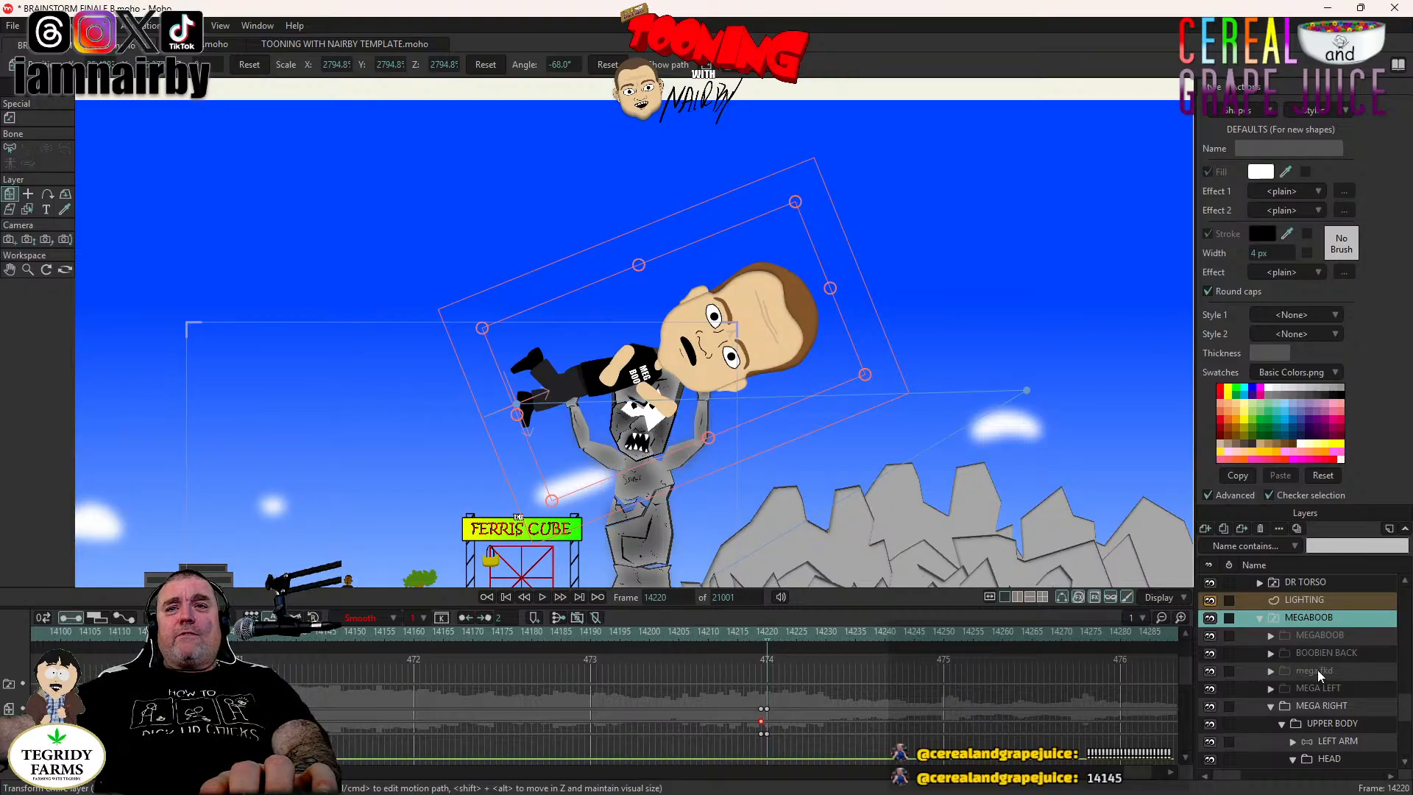
pyautogui.rightClick(1306, 616)
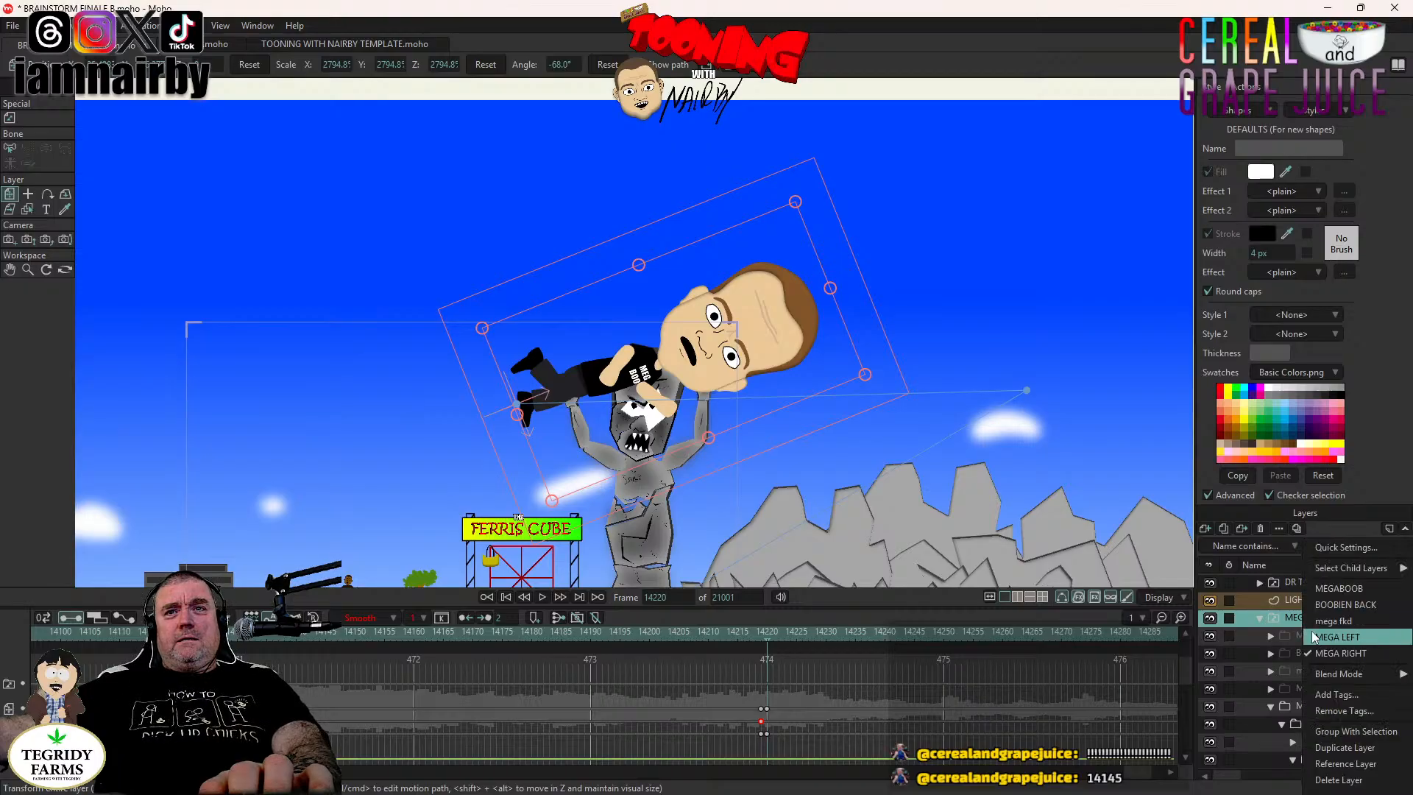
pyautogui.click(1320, 621)
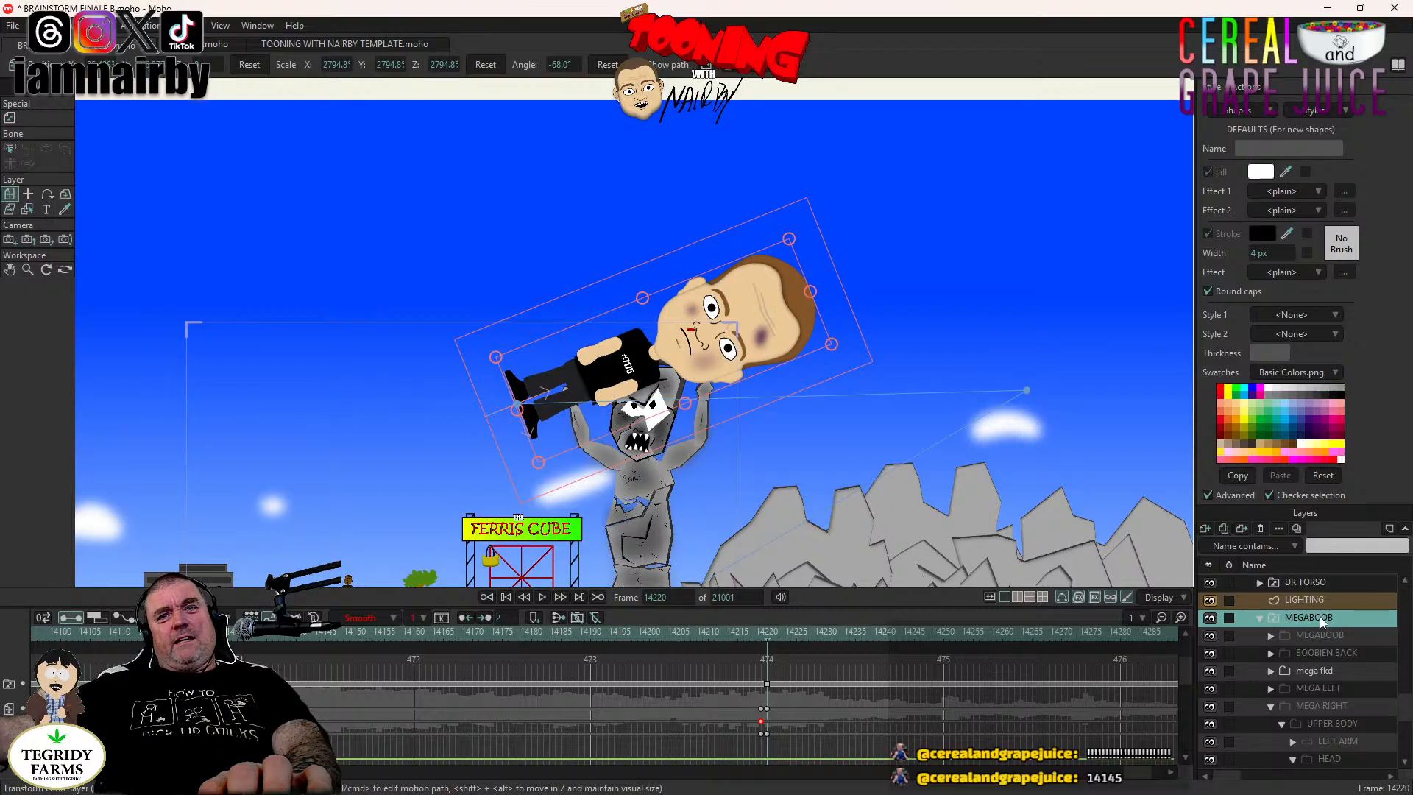
# Expand the mega fkd group and its HEAD subgroup, and select the HEAD vector layer to examine the beaten face.
pyautogui.click(768, 684)
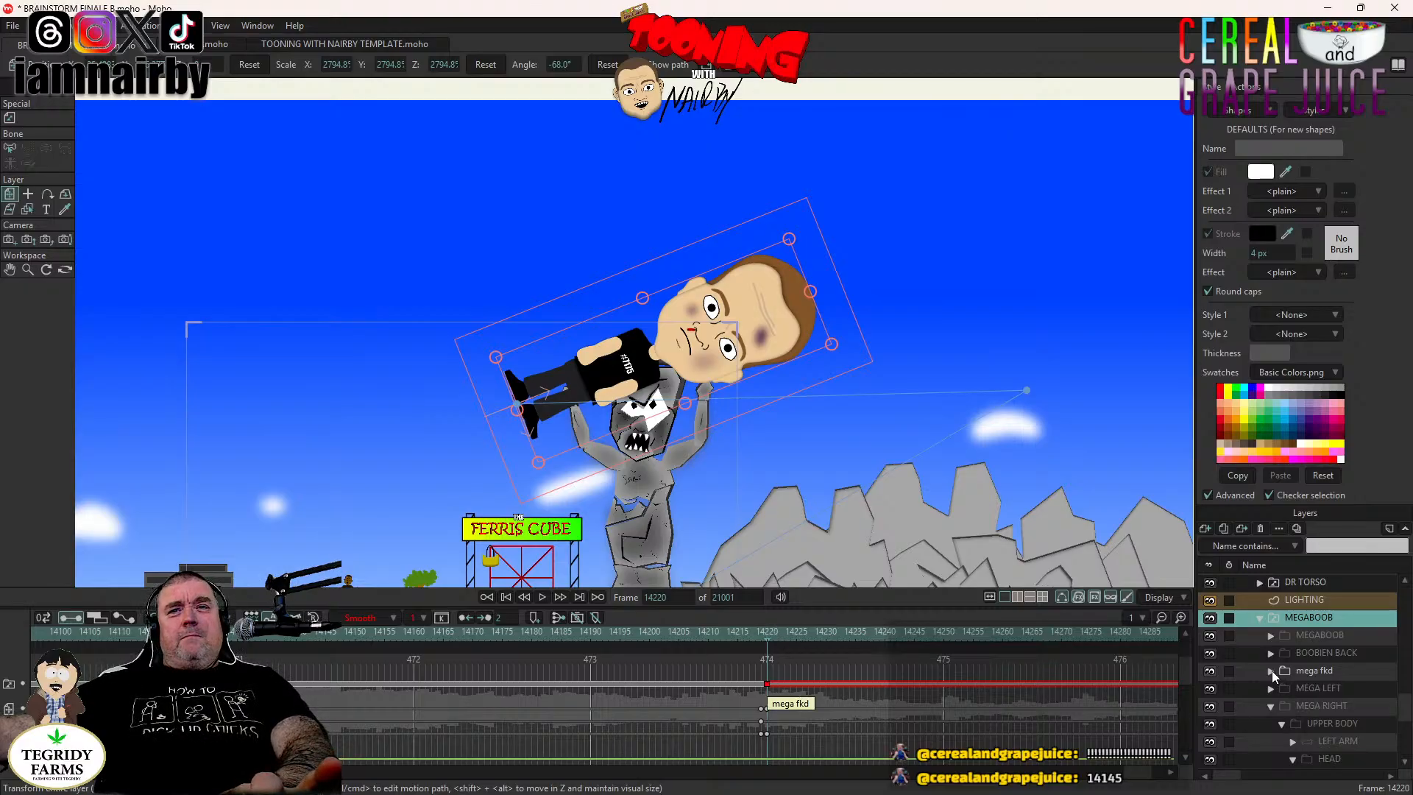
pyautogui.click(1271, 671)
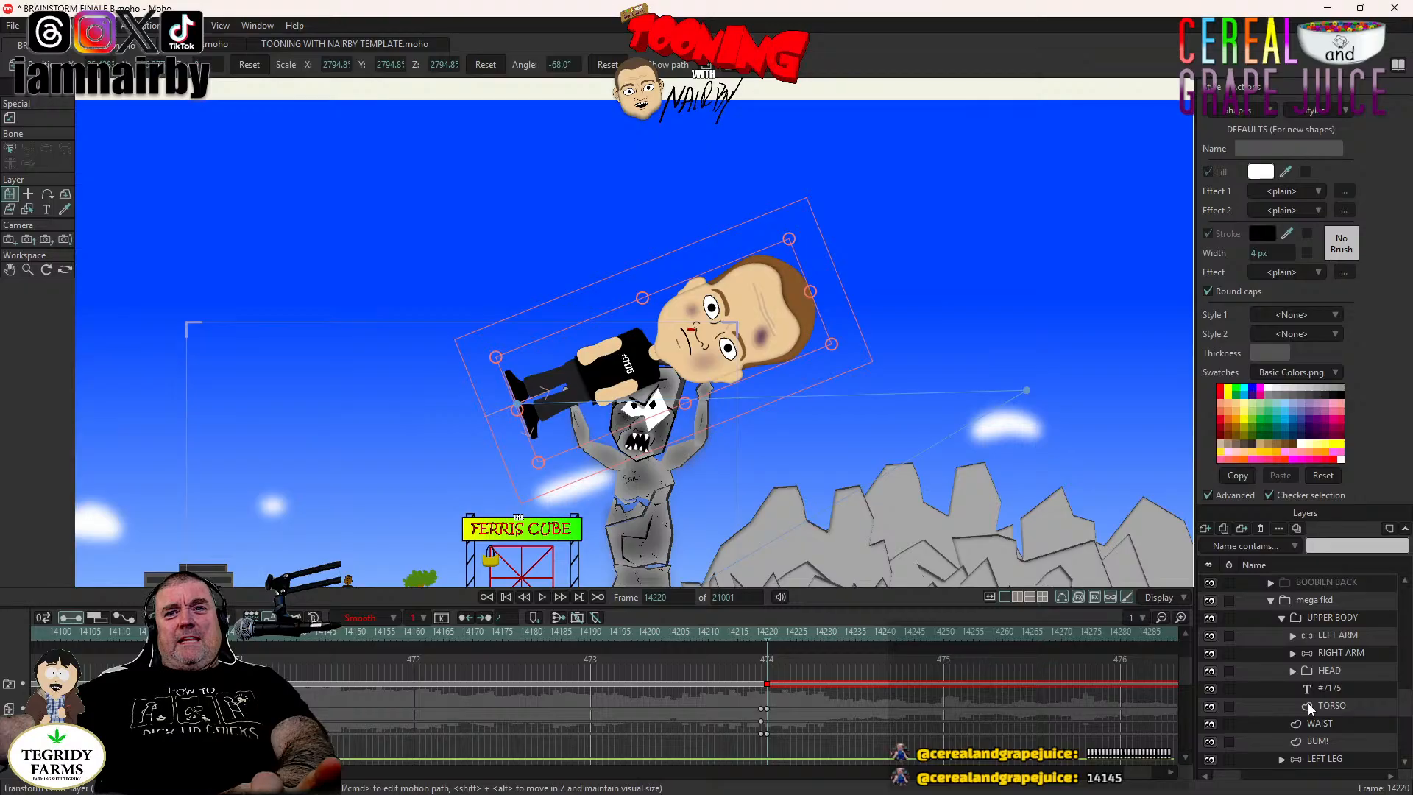
pyautogui.scroll(-1, 1308, 708)
pyautogui.click(1292, 653)
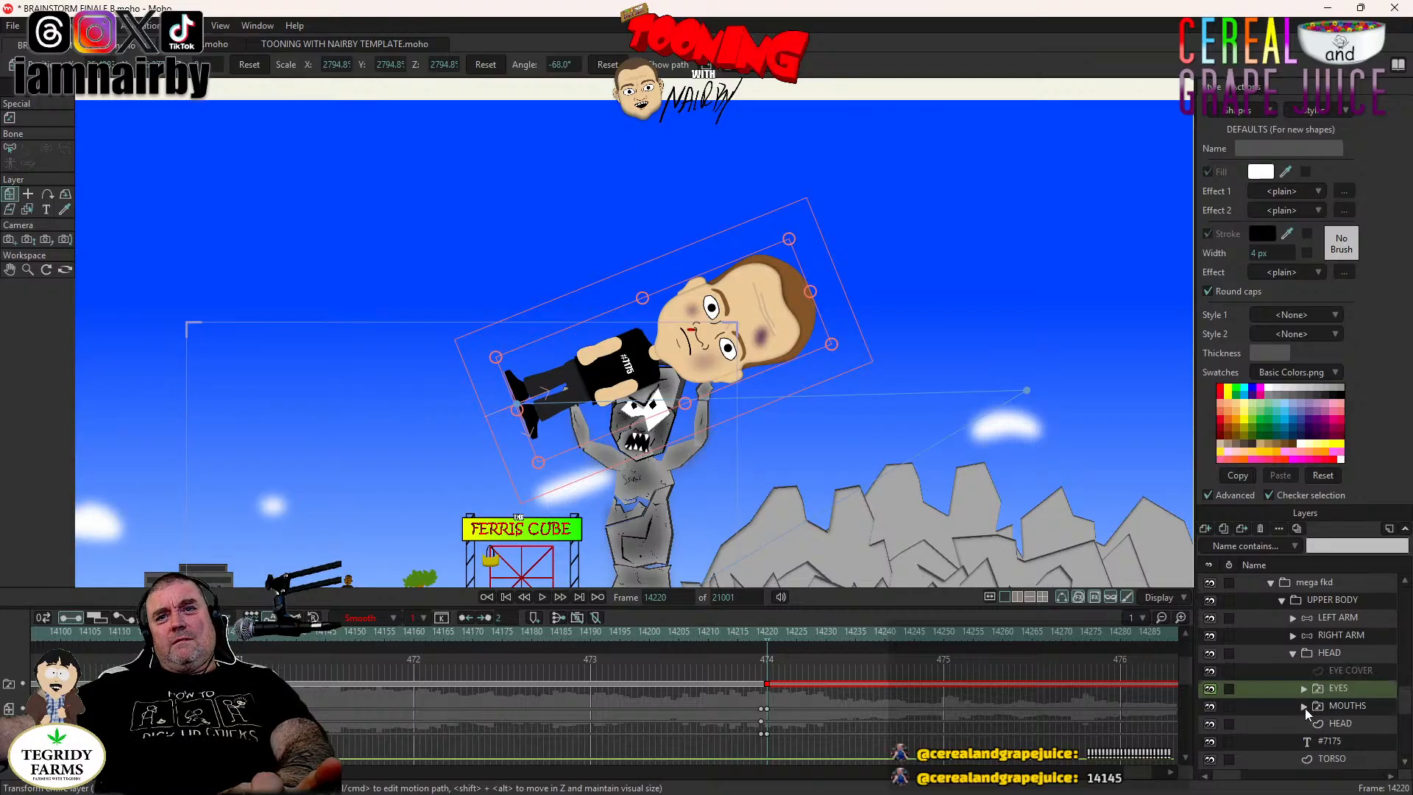
pyautogui.scroll(-3, 1308, 716)
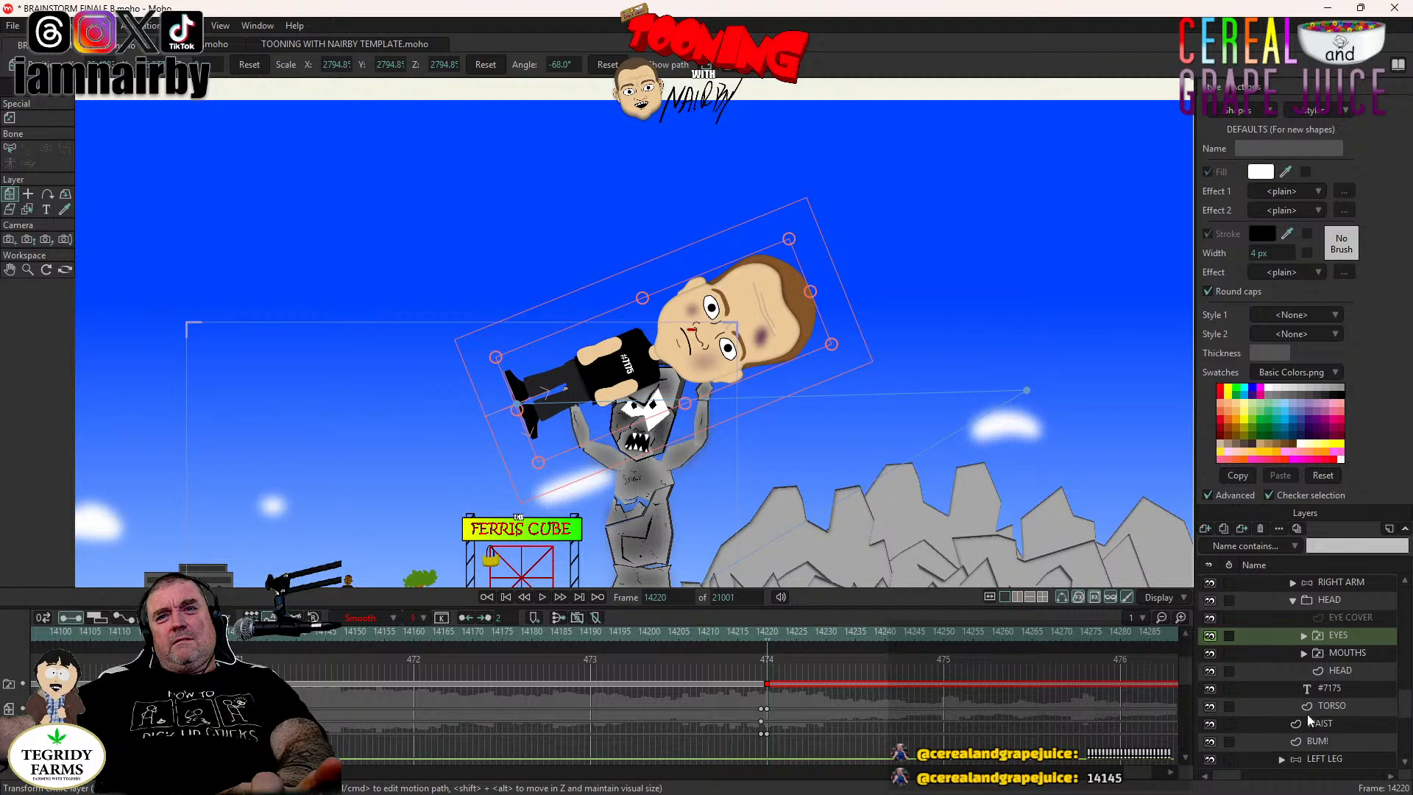
pyautogui.click(1339, 670)
pyautogui.scroll(3, 1350, 669)
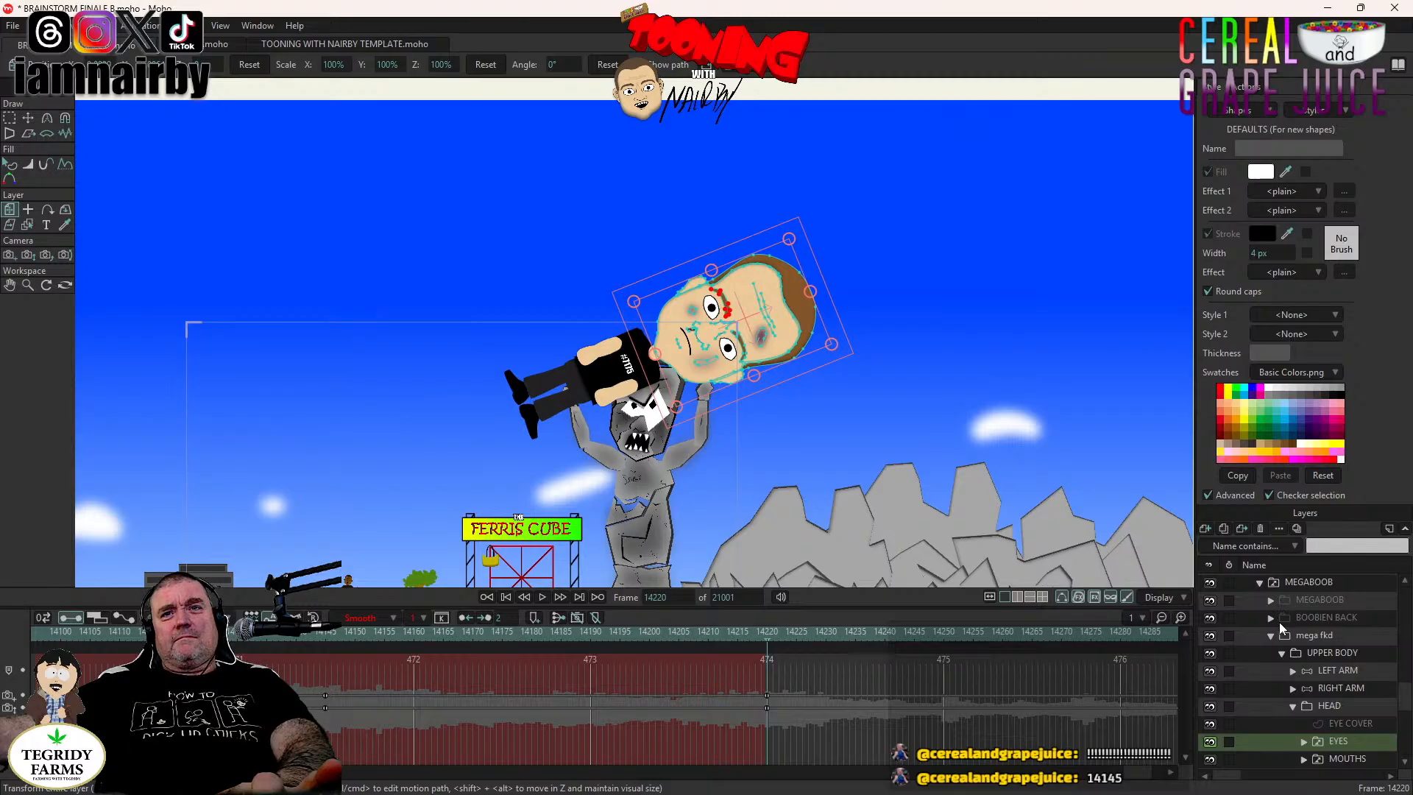
# Delete the MEGABOOB switch layer's mega fkd keyframe at frame 14220.
pyautogui.click(1305, 582)
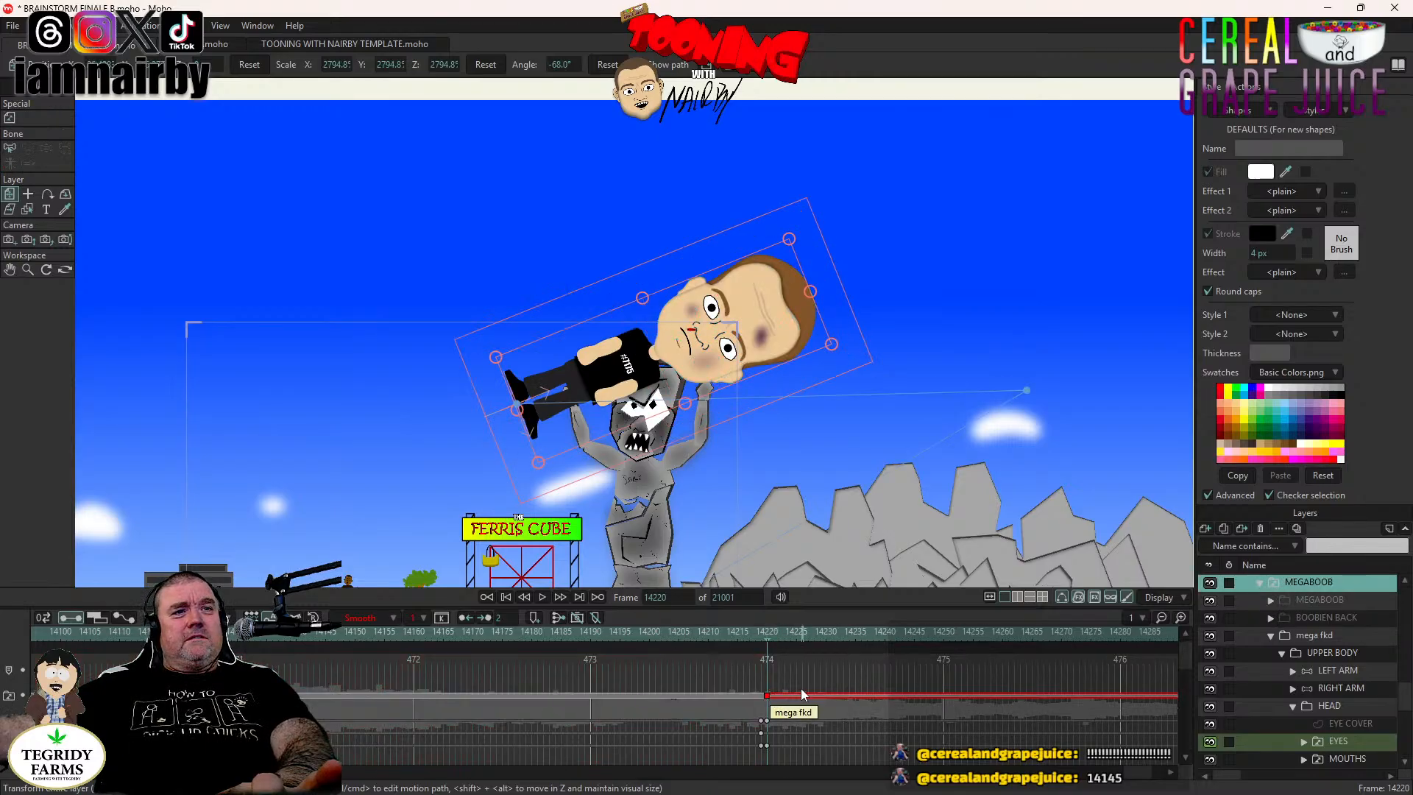
pyautogui.click(767, 696)
pyautogui.press('Delete')
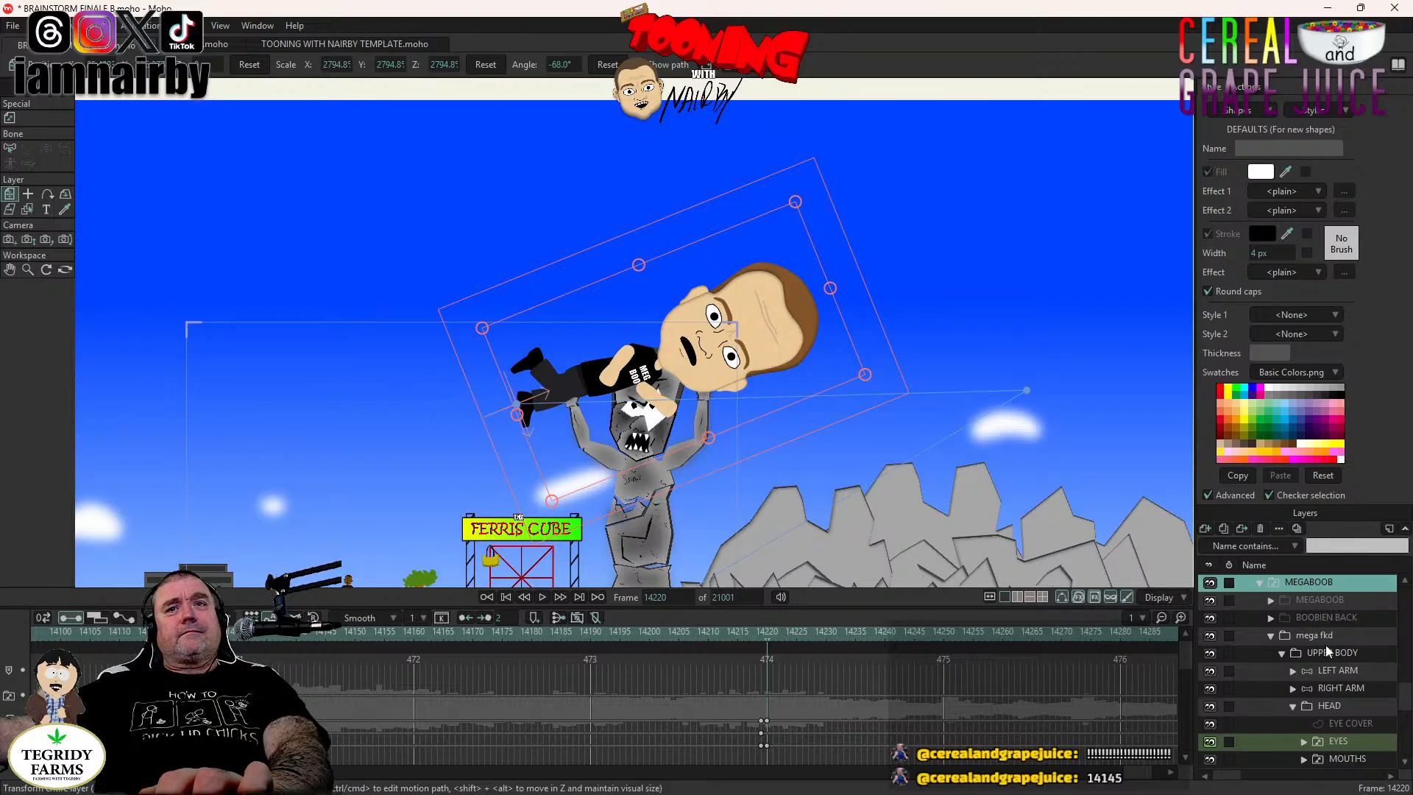
# Collapse the mega fkd group and shift the frame 14220 keyframes of MEGA RIGHT's RIGHT ARM layer one frame earlier.
pyautogui.click(1342, 690)
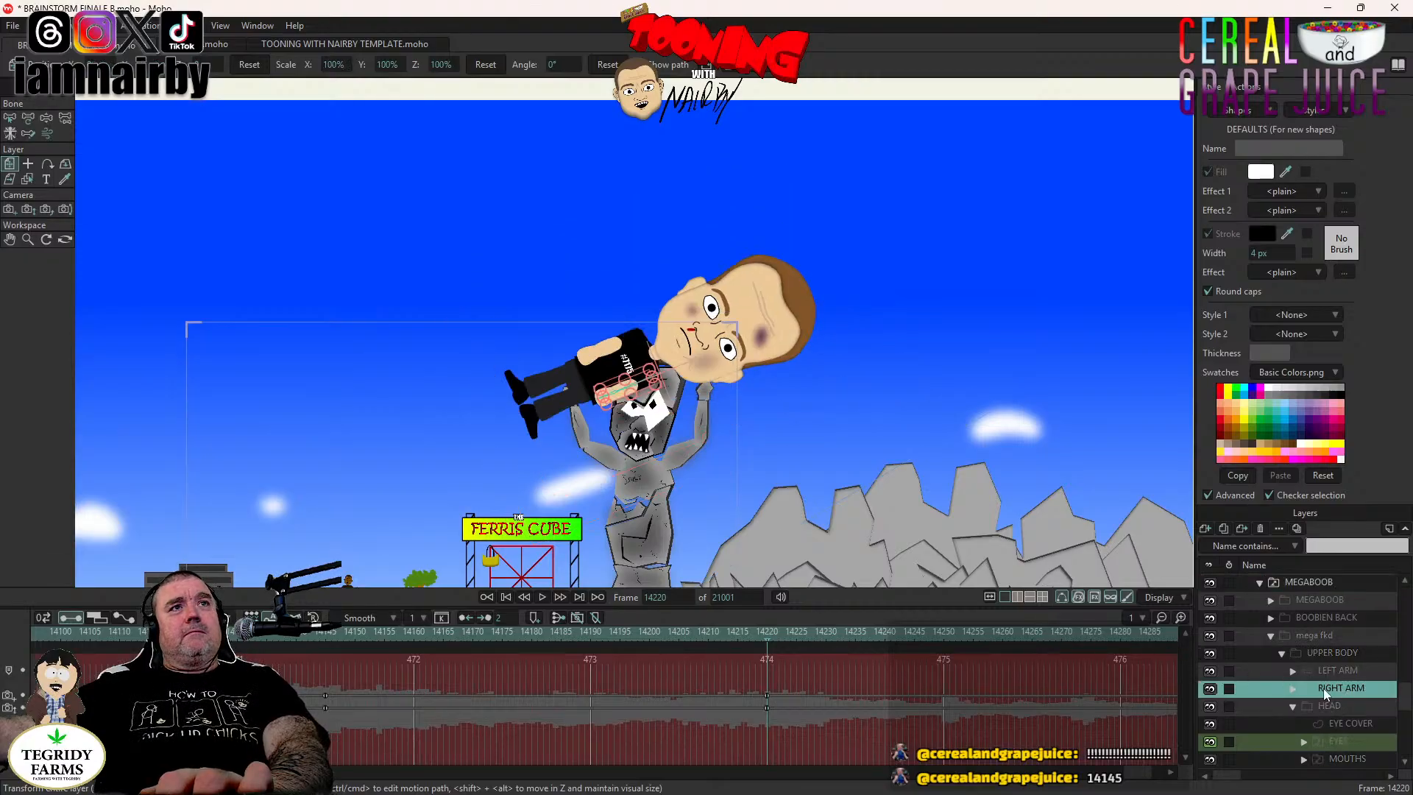
pyautogui.click(1270, 637)
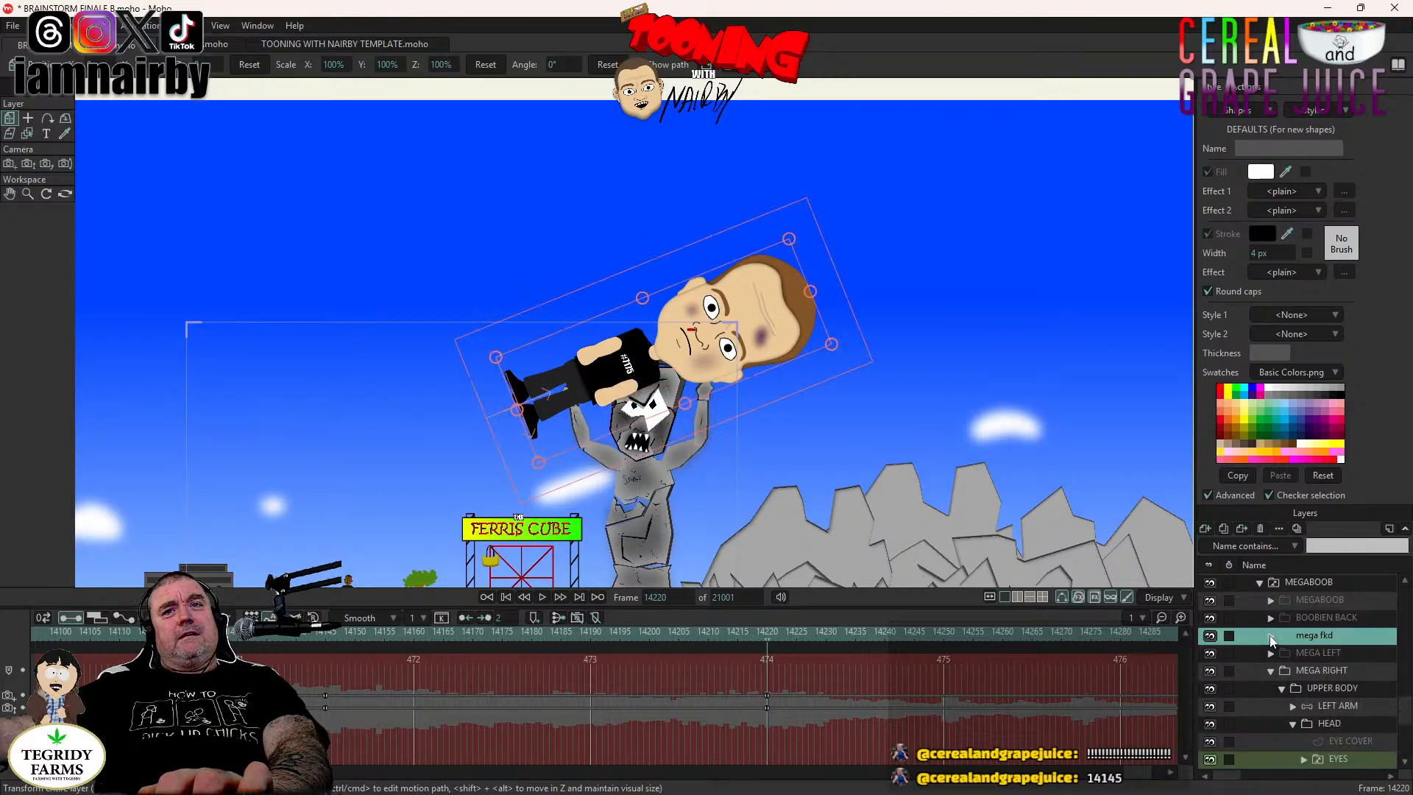
pyautogui.scroll(-5, 1357, 653)
pyautogui.scroll(-5, 1311, 702)
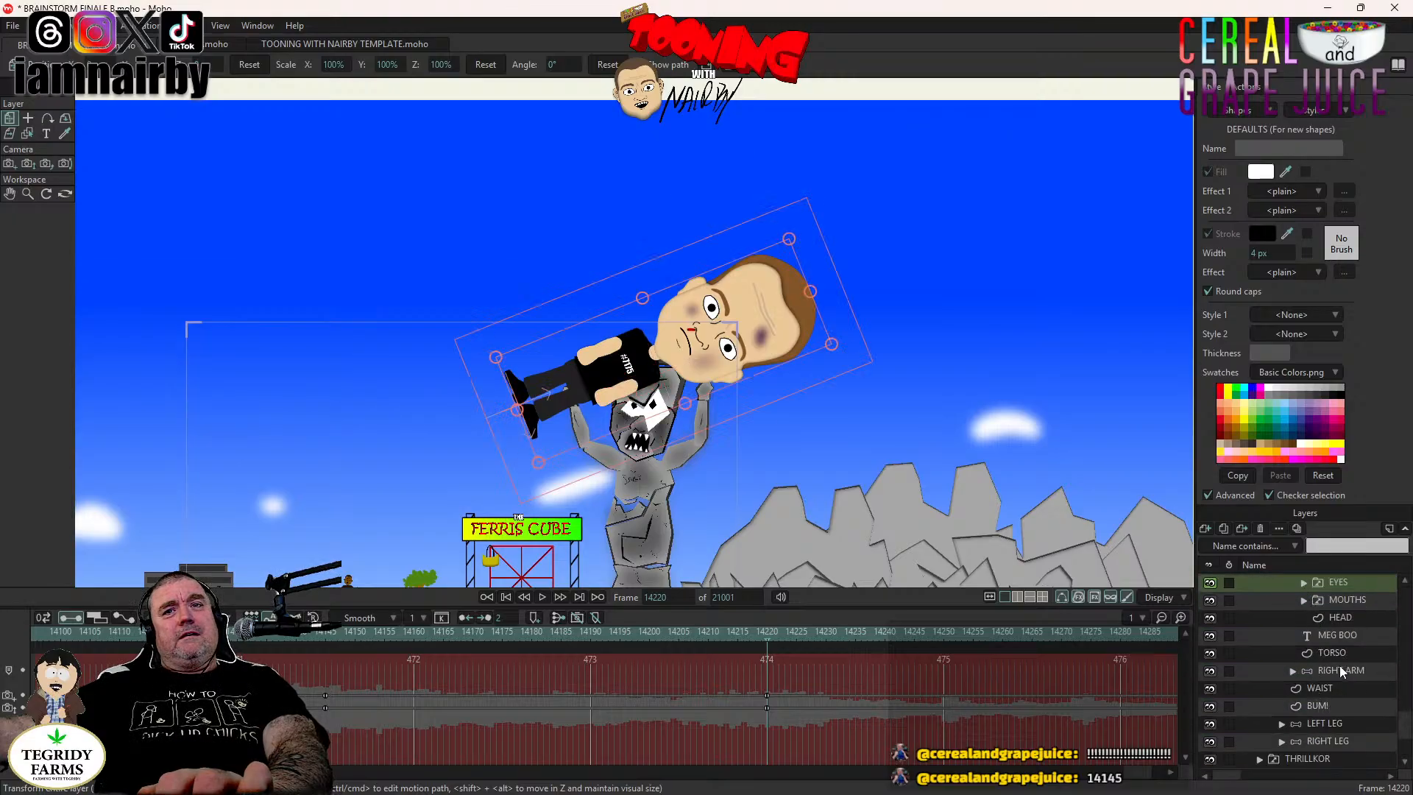
pyautogui.click(1339, 666)
pyautogui.scroll(-2, 806, 691)
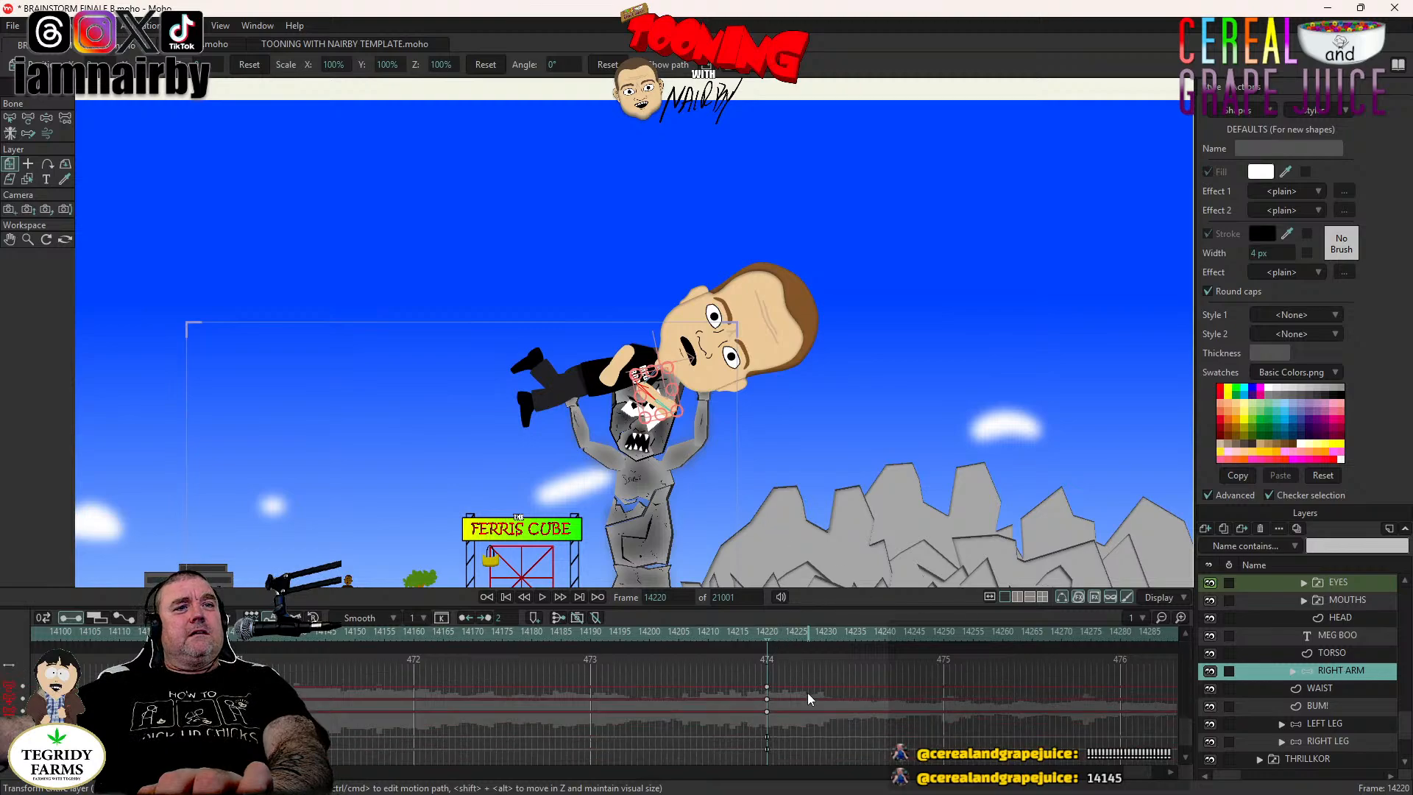
pyautogui.moveTo(780, 662); pyautogui.dragTo(762, 746)
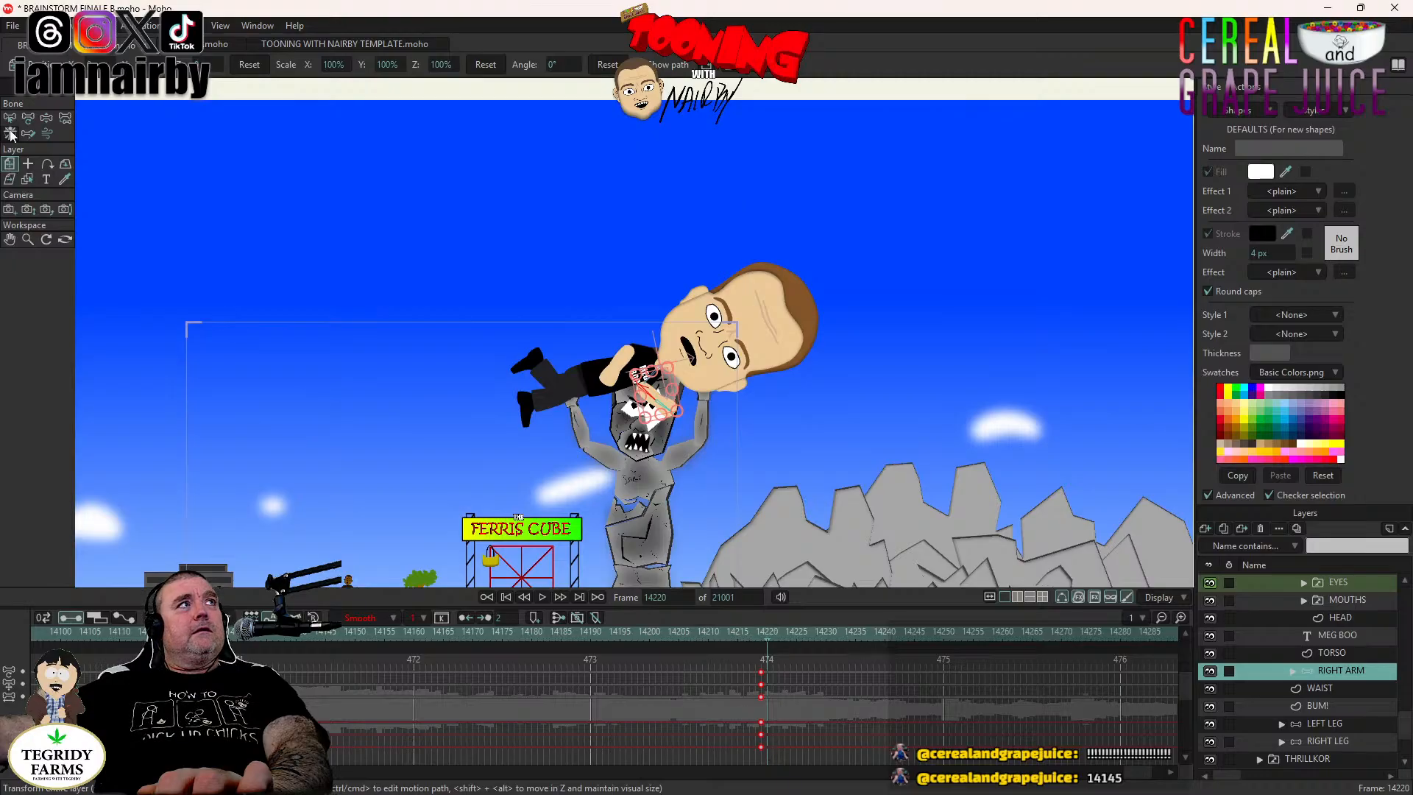
# Pose MEGA RIGHT's right arm bones at frame 14220 so the arm lies back along the torso towards the legs.
pyautogui.click(45, 117)
pyautogui.moveTo(695, 392); pyautogui.dragTo(743, 418)
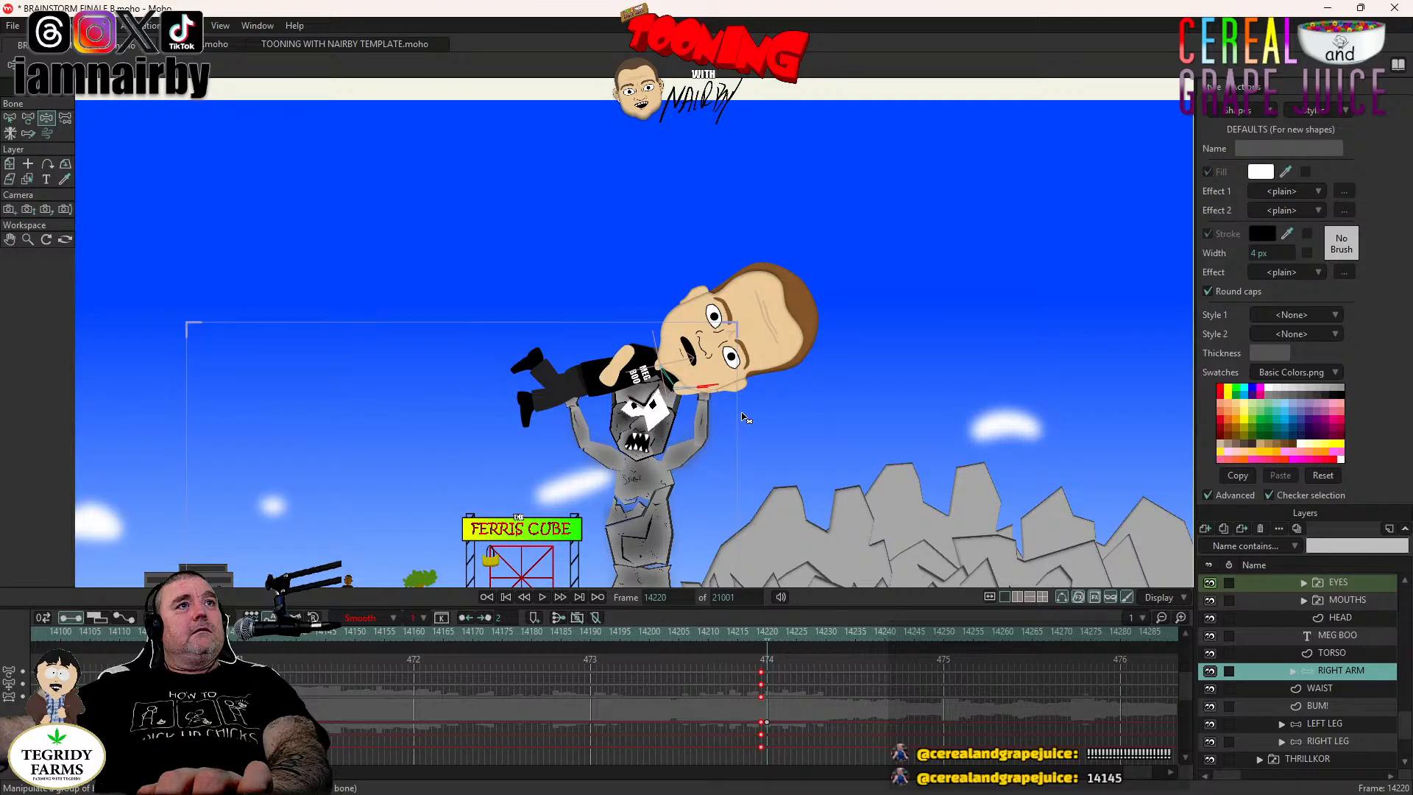
pyautogui.moveTo(743, 417); pyautogui.dragTo(531, 477)
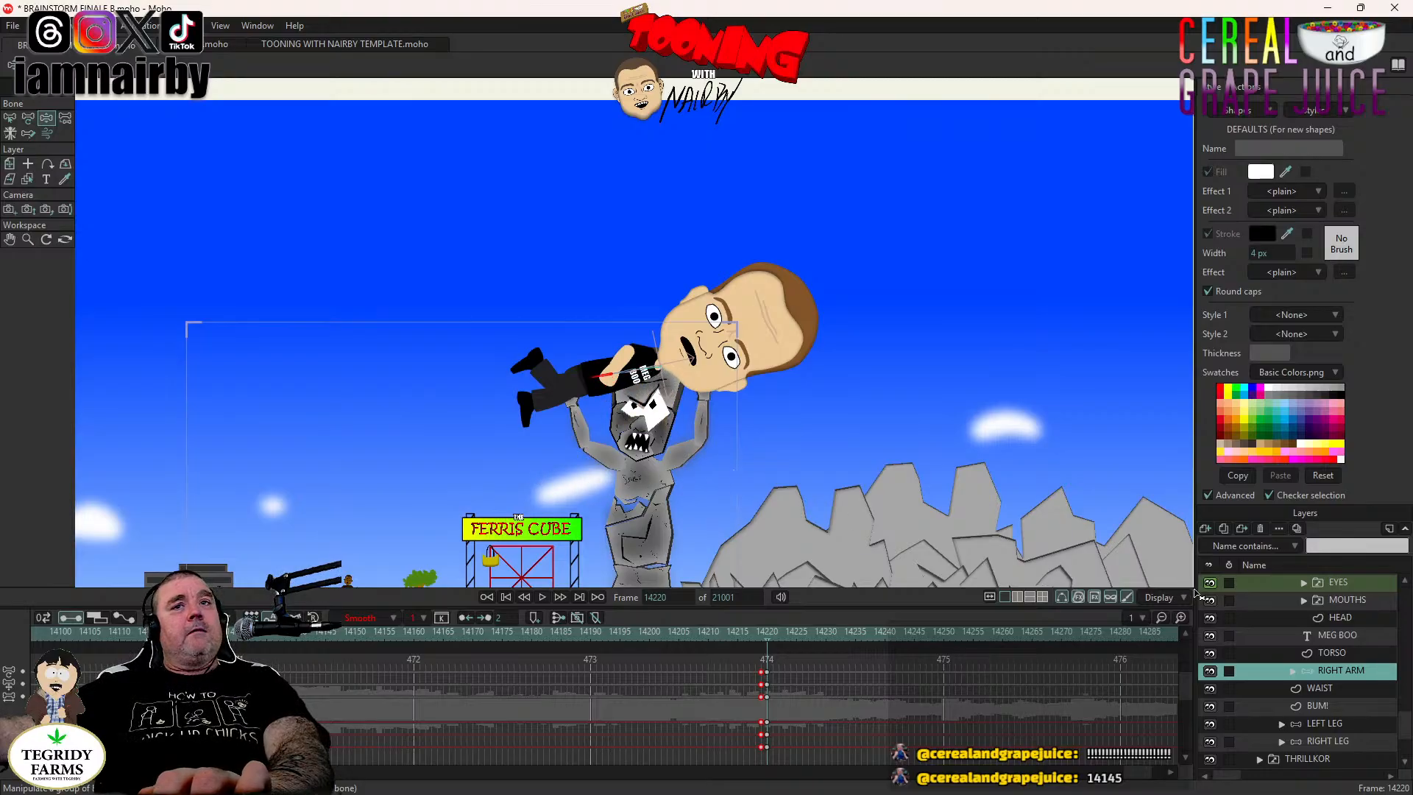
# Pose MEGA RIGHT's left arm bones at frame 14220 so the arm hangs down in front of THRILLKOR's head.
pyautogui.scroll(1, 1322, 714)
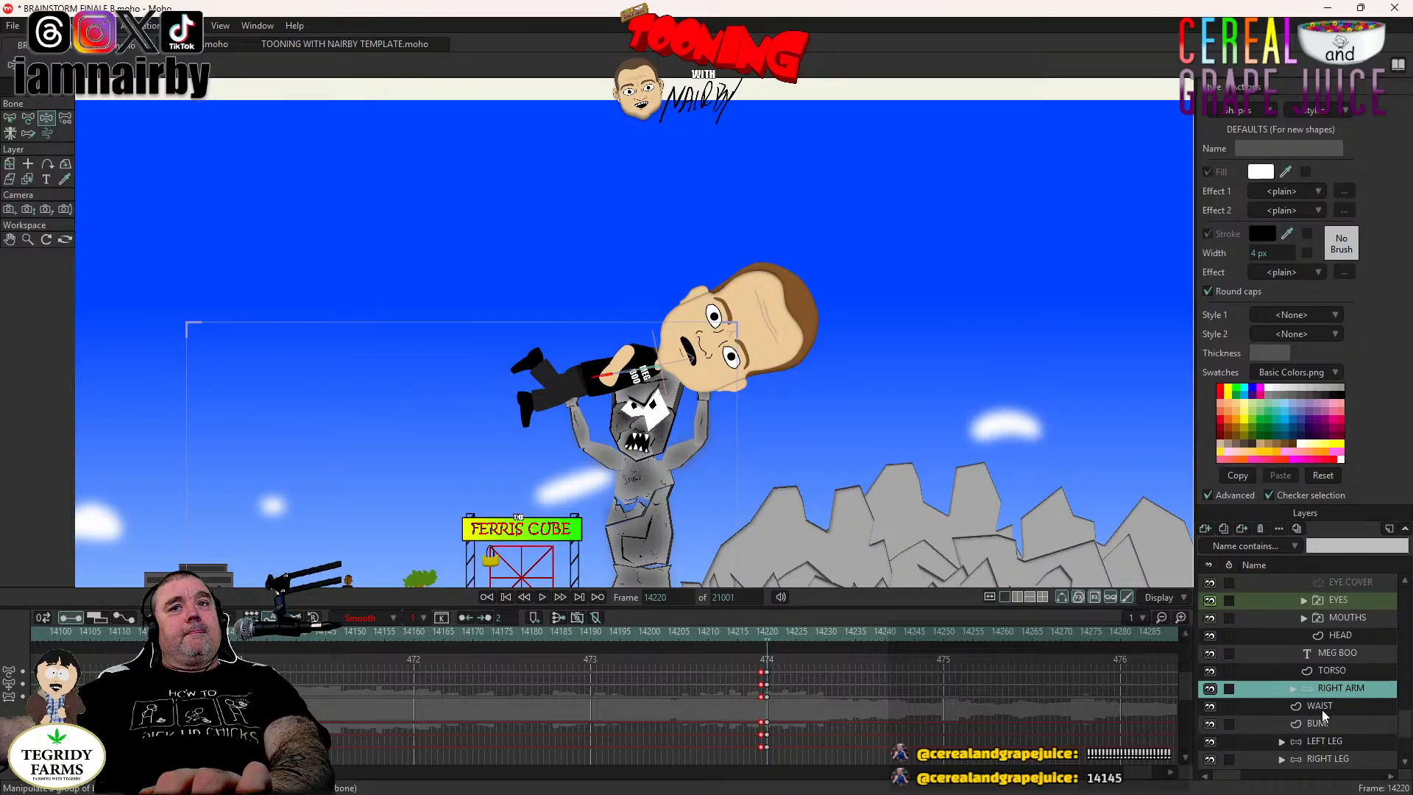
pyautogui.scroll(4, 1326, 695)
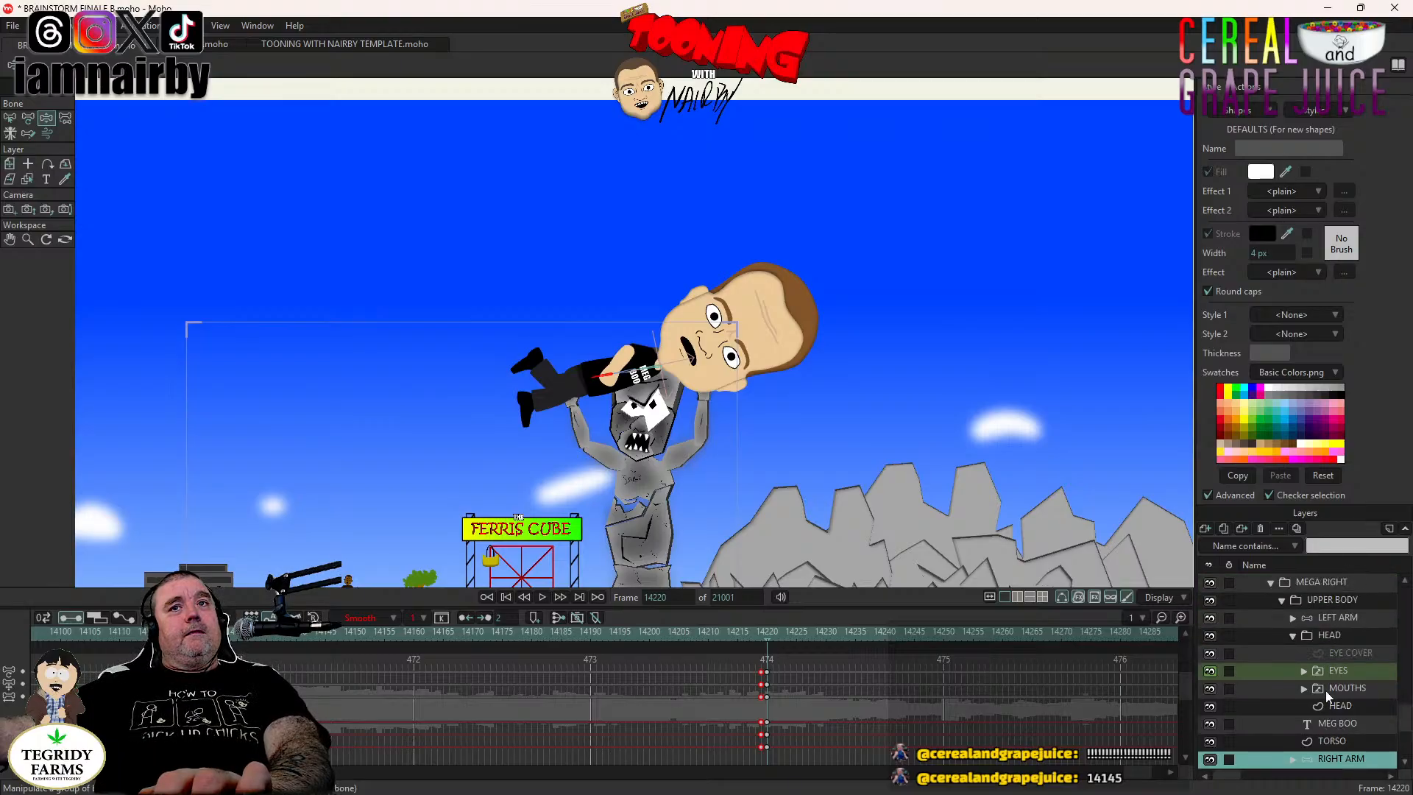
pyautogui.click(1337, 618)
pyautogui.moveTo(622, 372); pyautogui.dragTo(657, 515)
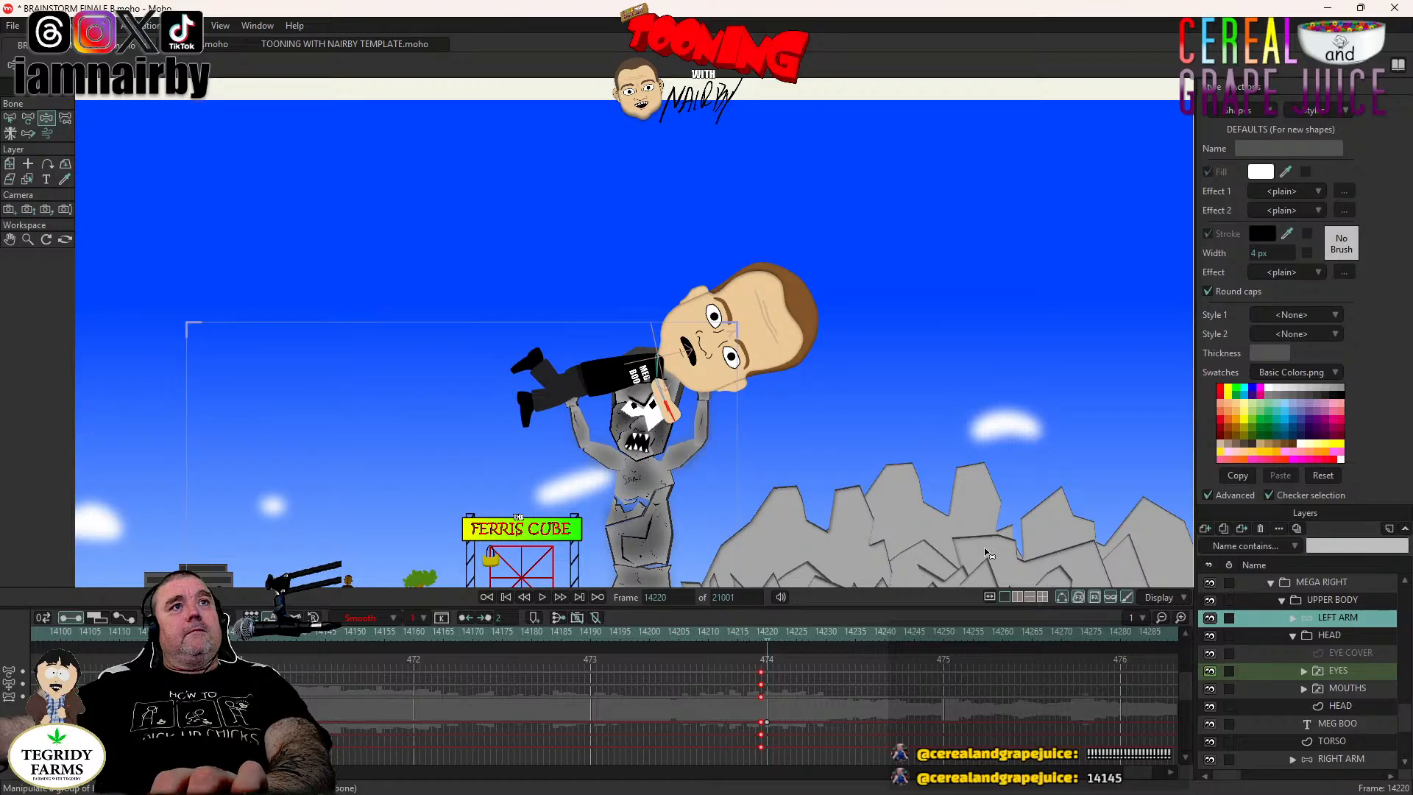
# Rotate MEGA RIGHT's HEAD group upward to about 22.2° at frame 14220.
pyautogui.click(1343, 635)
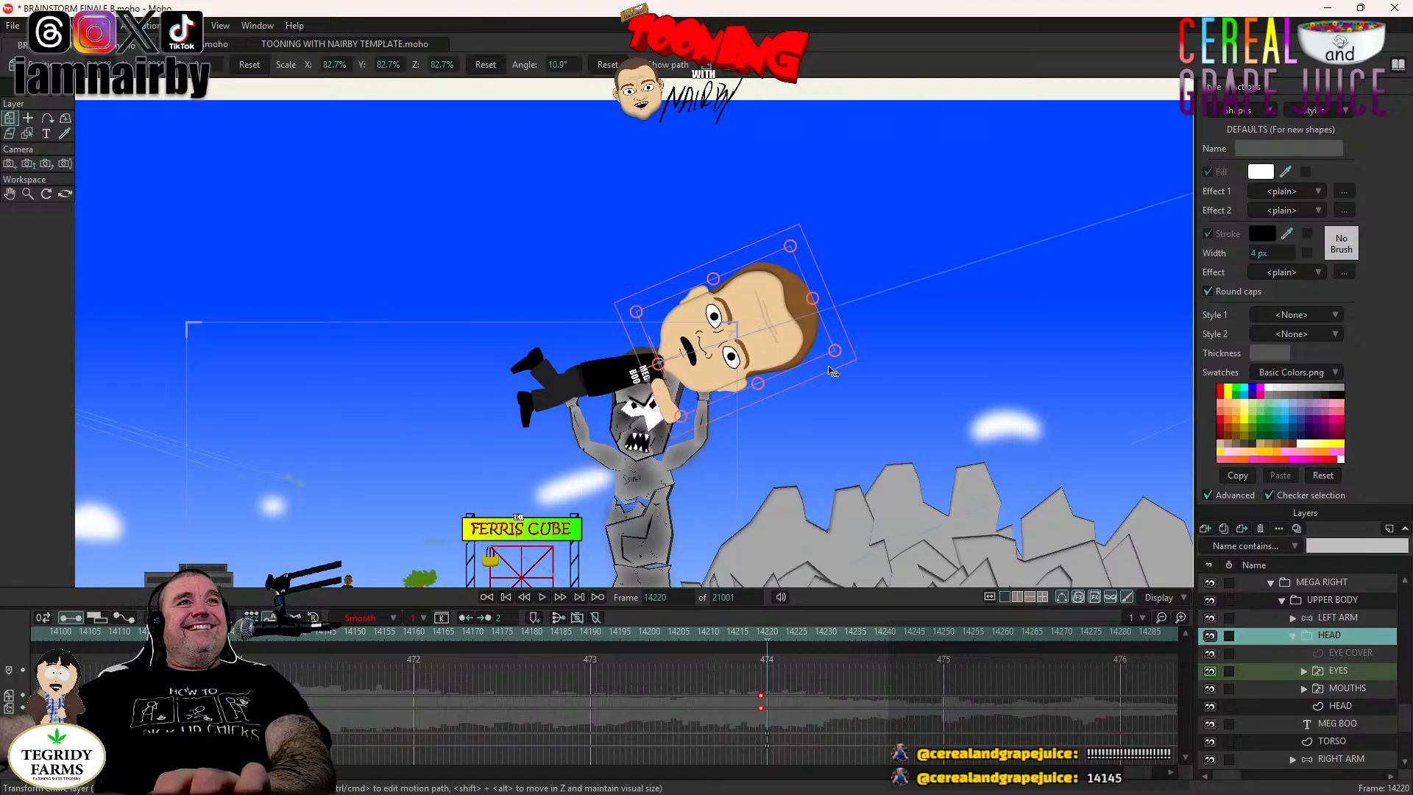
pyautogui.moveTo(831, 371); pyautogui.dragTo(832, 350)
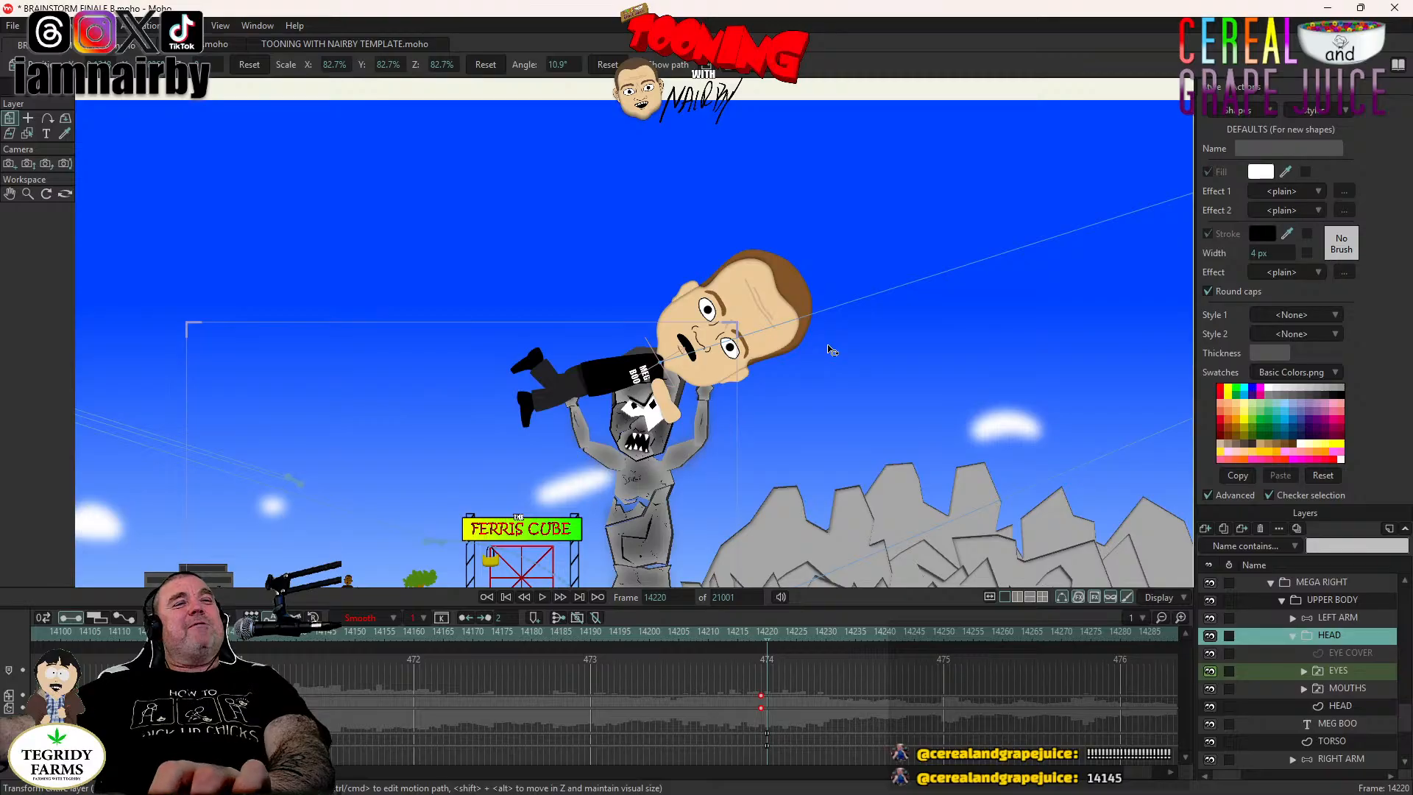
pyautogui.moveTo(831, 350); pyautogui.dragTo(832, 350)
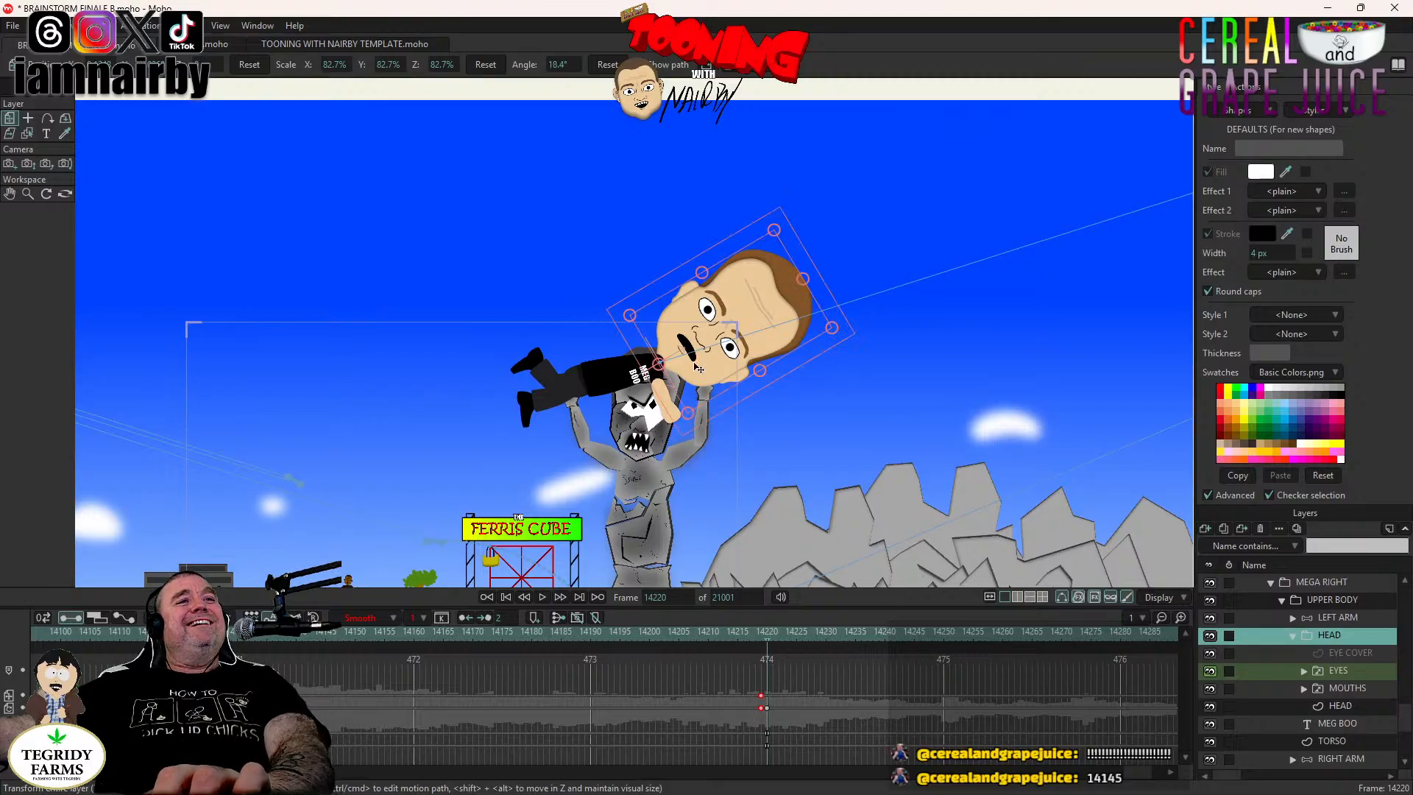
pyautogui.scroll(4, 698, 367)
pyautogui.moveTo(702, 375); pyautogui.dragTo(712, 381)
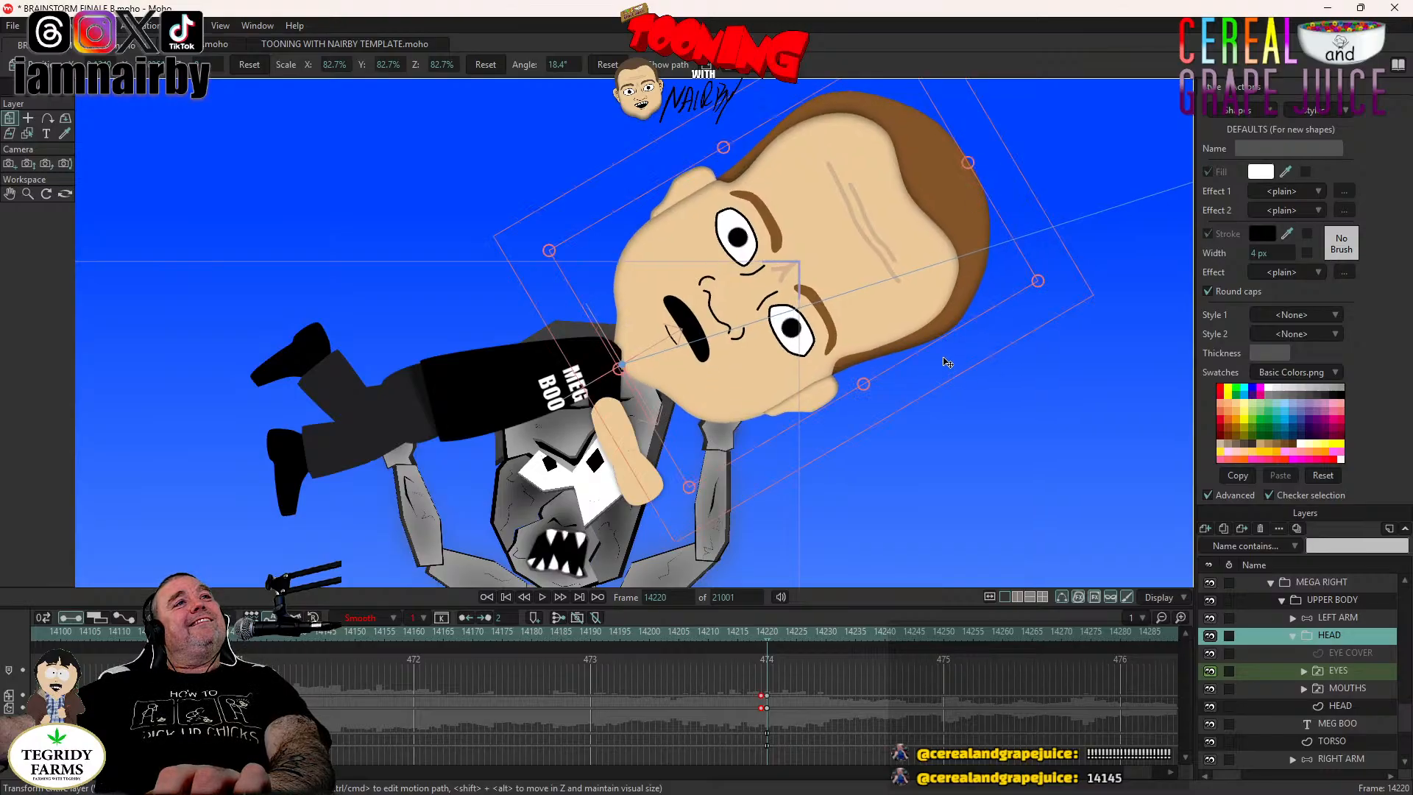
pyautogui.moveTo(947, 363); pyautogui.dragTo(945, 355)
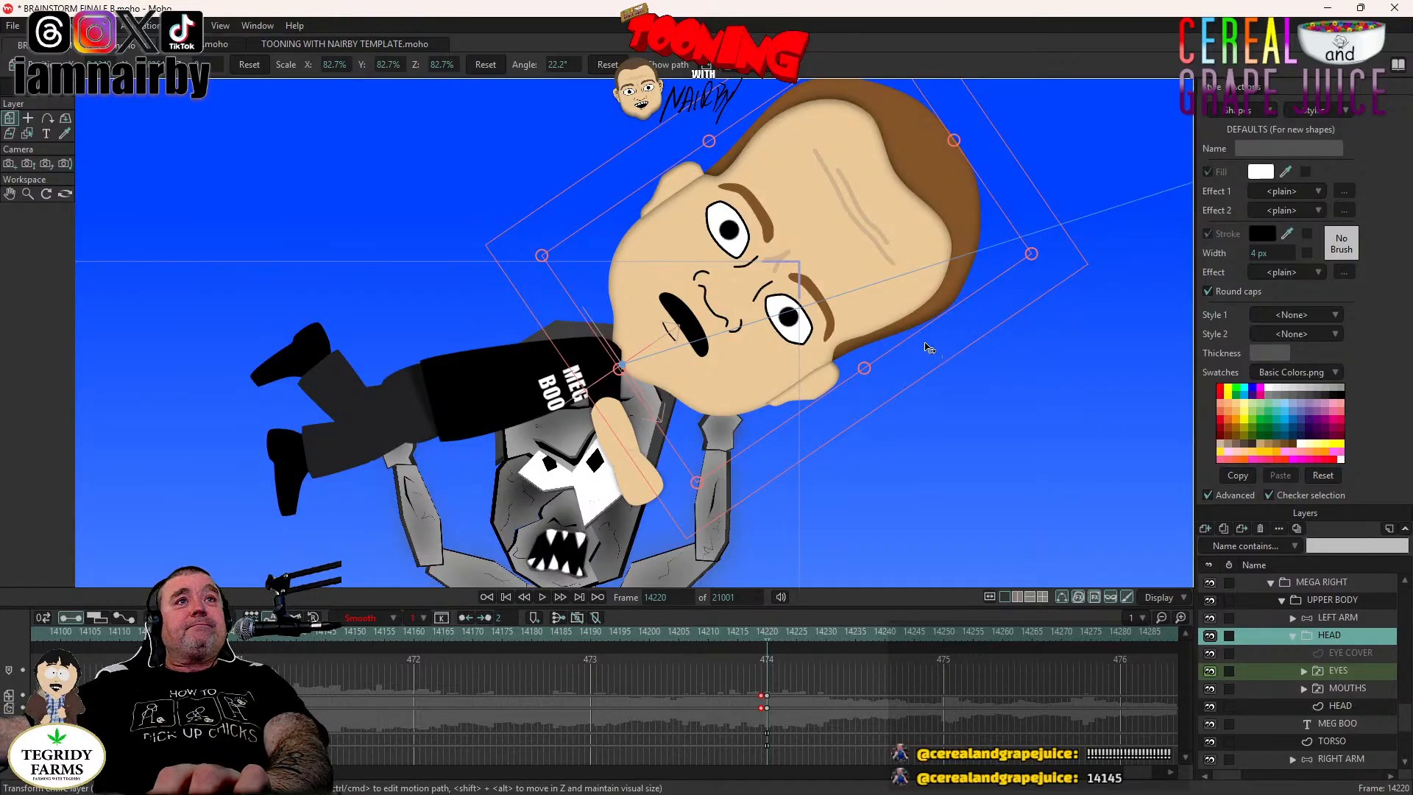
pyautogui.scroll(-3, 931, 351)
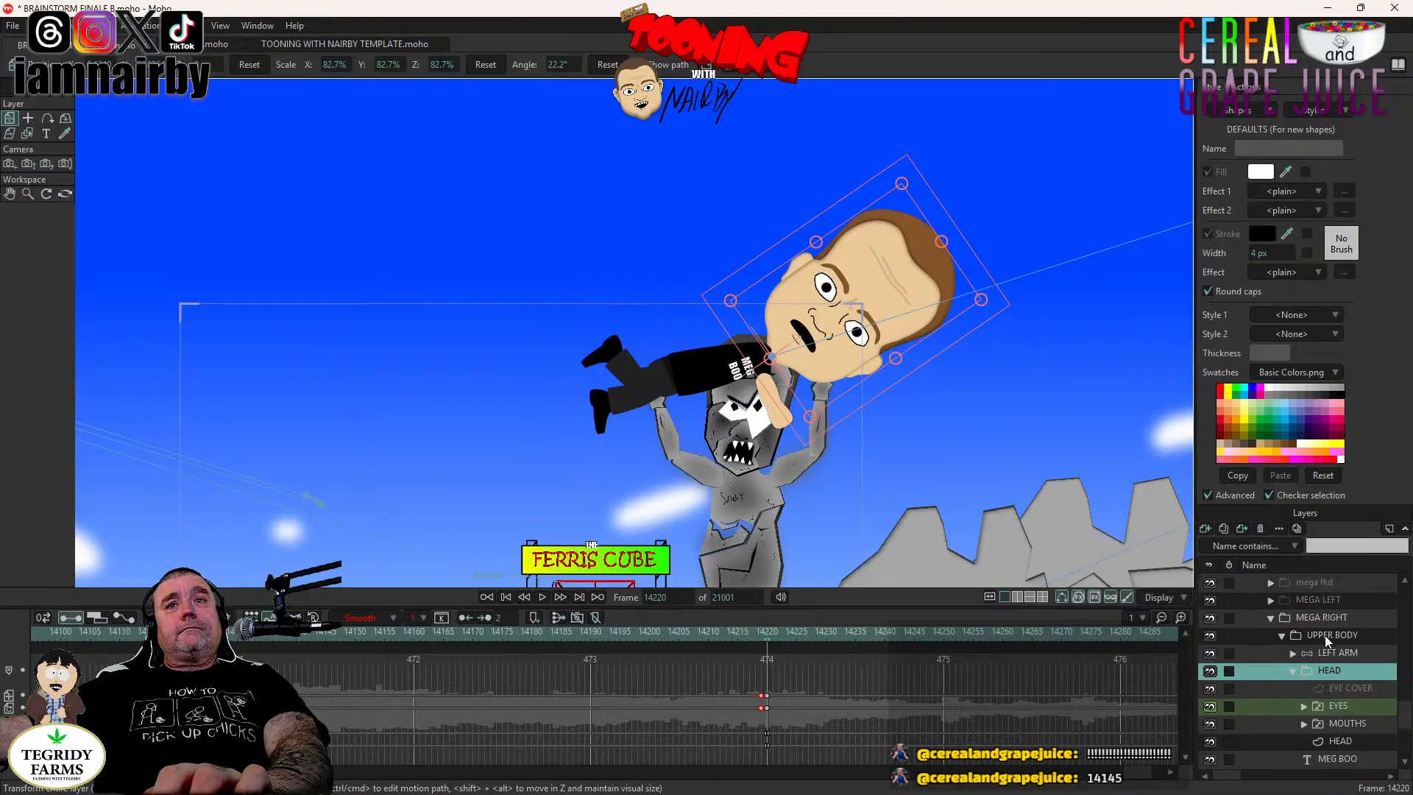
# Nudge the whole MEGABOOB figure slightly down onto THRILLKOR's raised fists at frame 14220.
pyautogui.scroll(3, 1330, 621)
pyautogui.click(1326, 617)
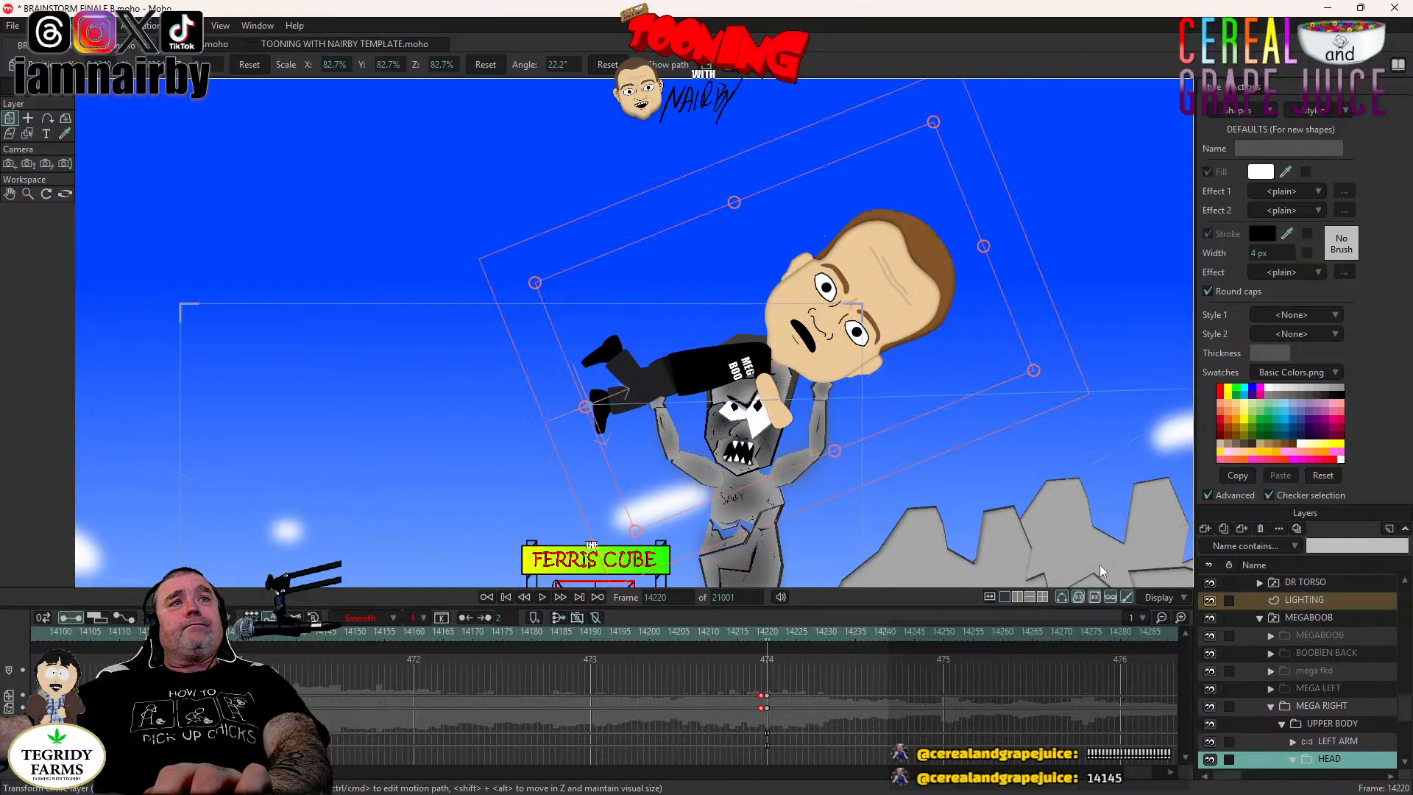
pyautogui.moveTo(765, 383); pyautogui.dragTo(767, 388)
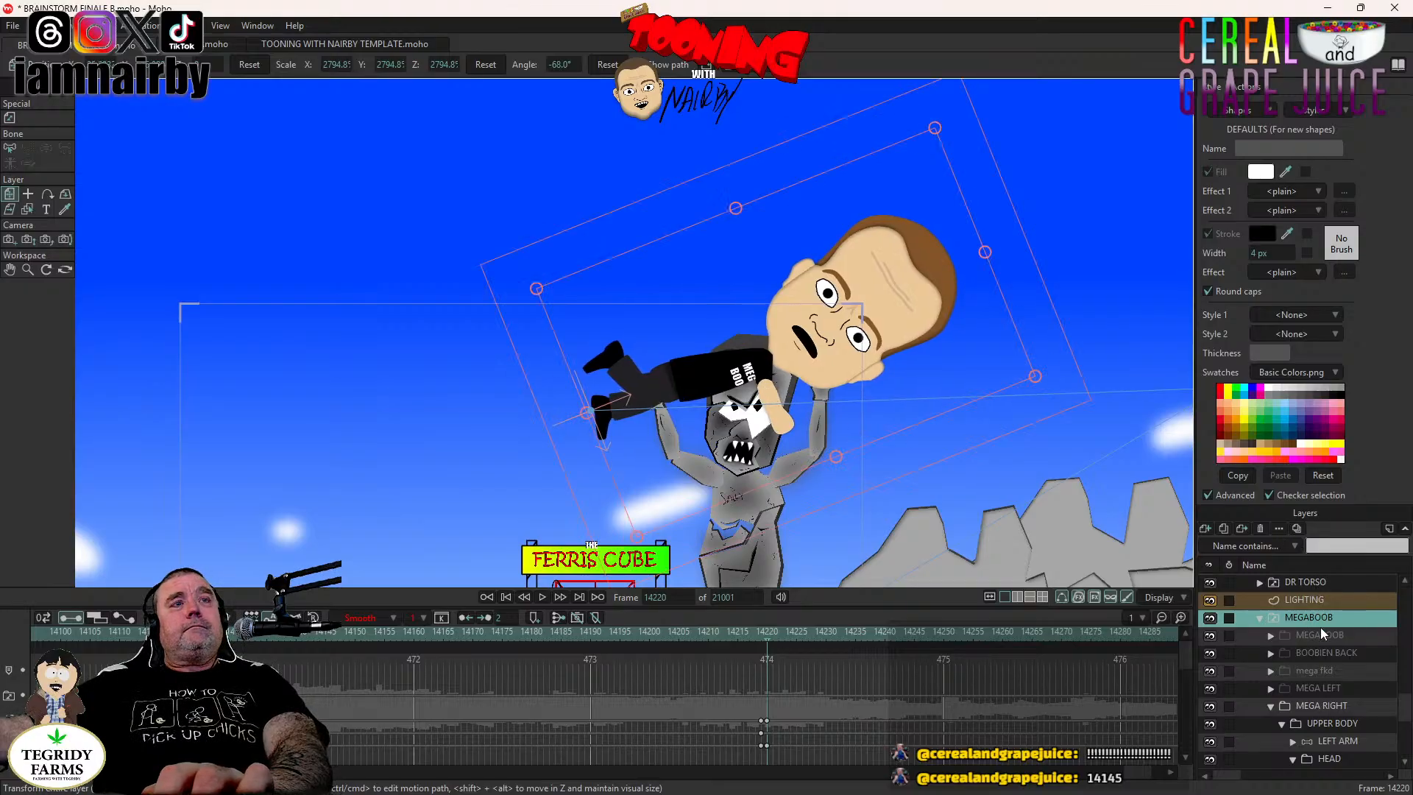
# Adjust the lower leg bones of MEGA RIGHT's left and right legs at frame 14220 with the Manipulate Bones tool.
pyautogui.scroll(-4, 1335, 676)
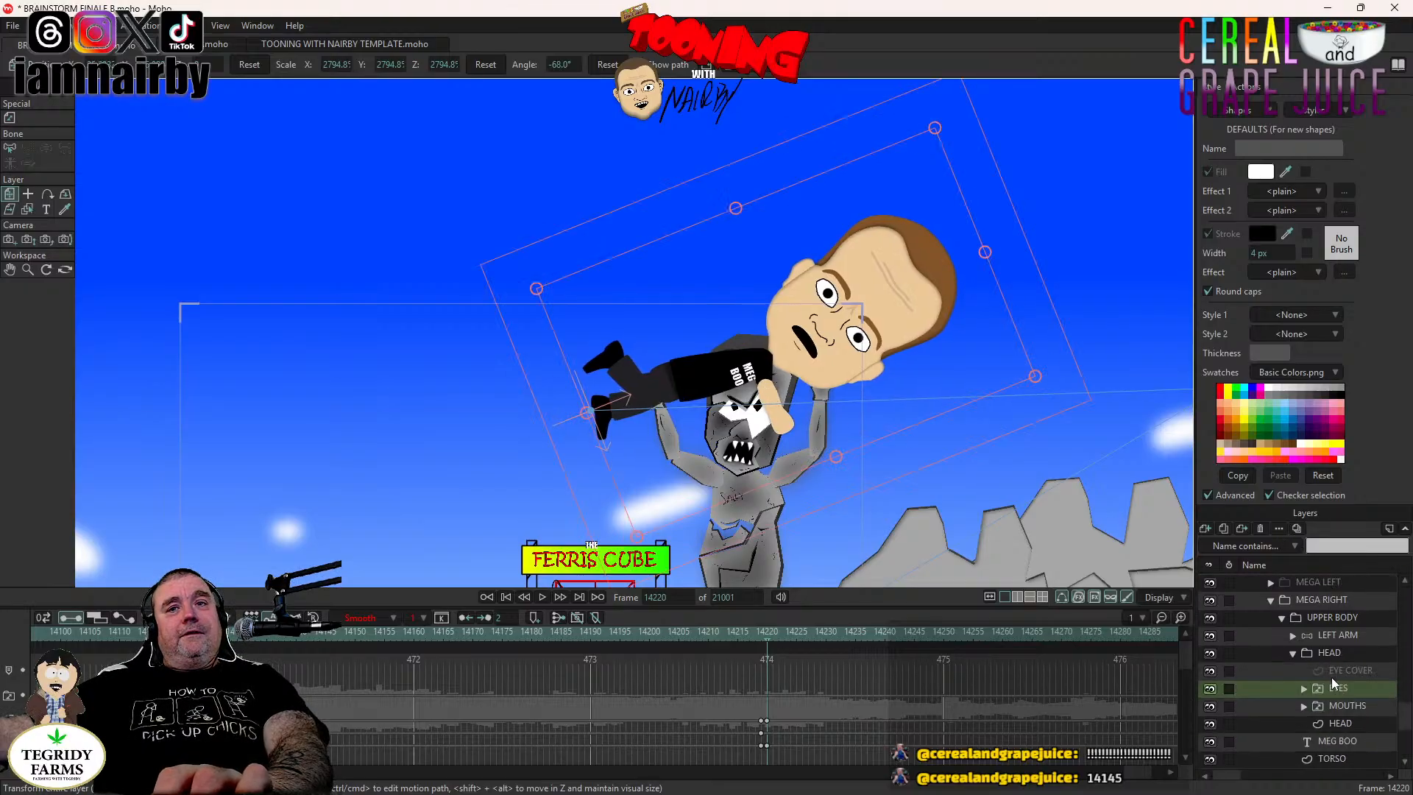
pyautogui.click(1324, 724)
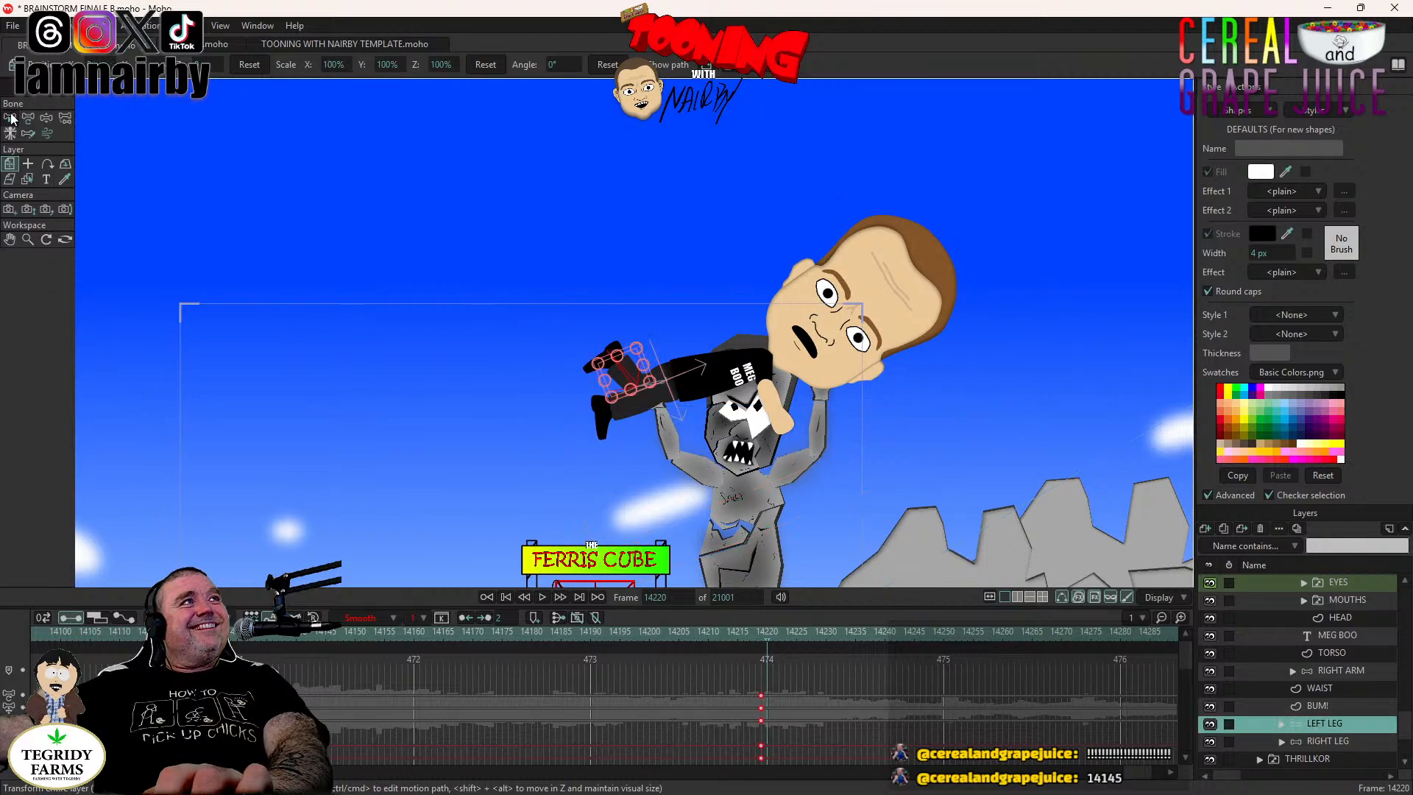
pyautogui.click(45, 117)
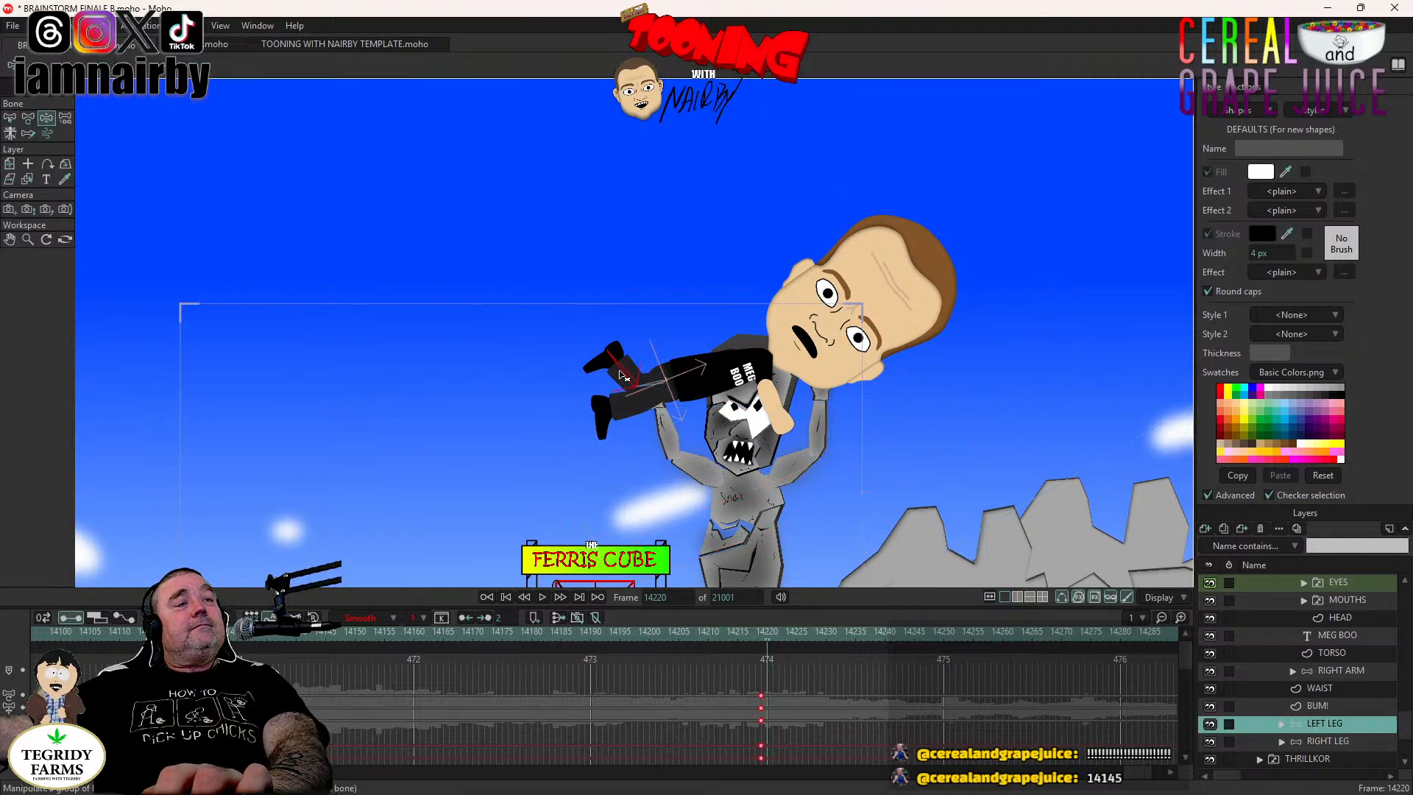
pyautogui.click(600, 370)
pyautogui.moveTo(600, 370)
pyautogui.mouseDown()
pyautogui.moveTo(601, 348)
pyautogui.moveTo(607, 390)
pyautogui.moveTo(594, 372)
pyautogui.moveTo(591, 391)
pyautogui.mouseUp()
pyautogui.click(1333, 741)
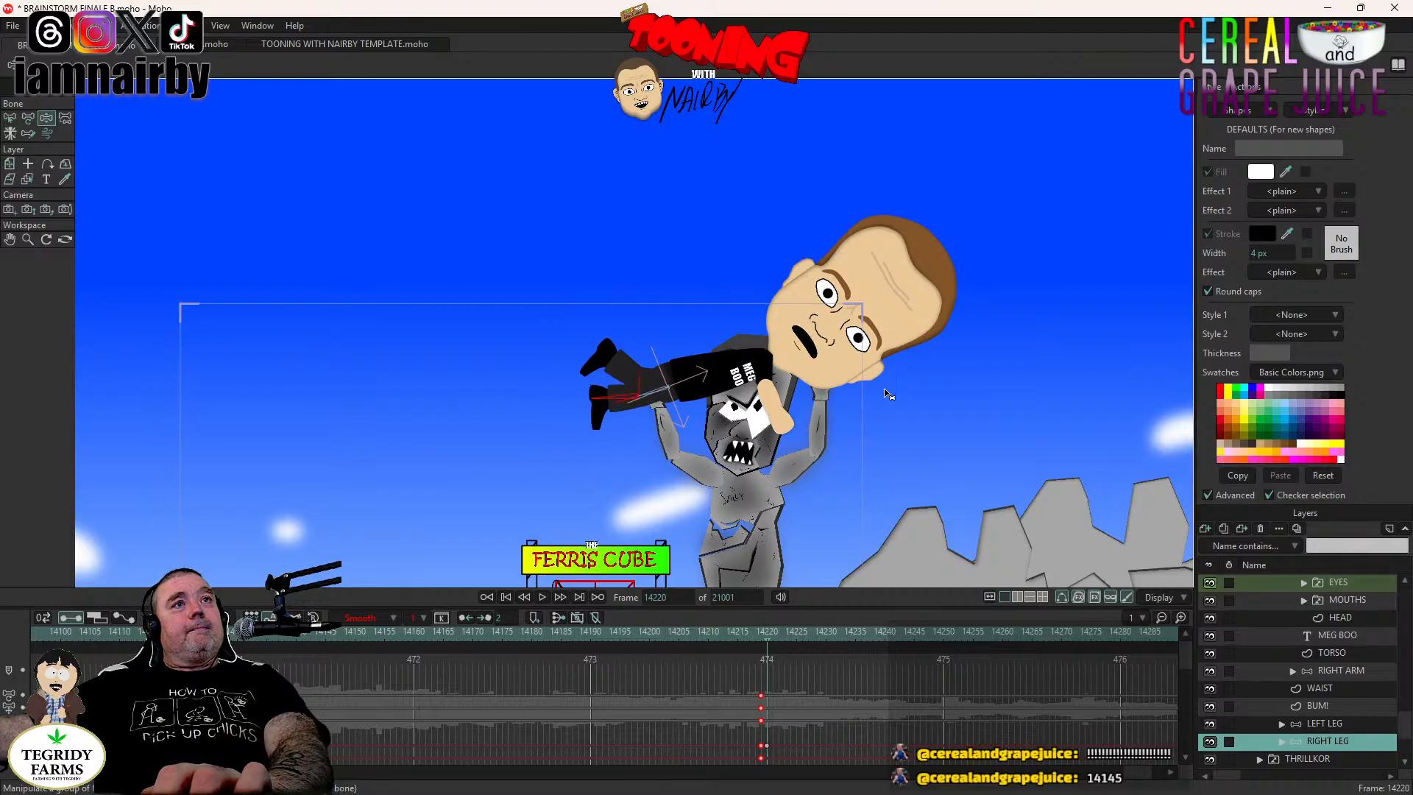
pyautogui.moveTo(832, 462); pyautogui.dragTo(801, 395)
# Select MEGA RIGHT's HEAD group and save the project.
pyautogui.scroll(2, 1337, 684)
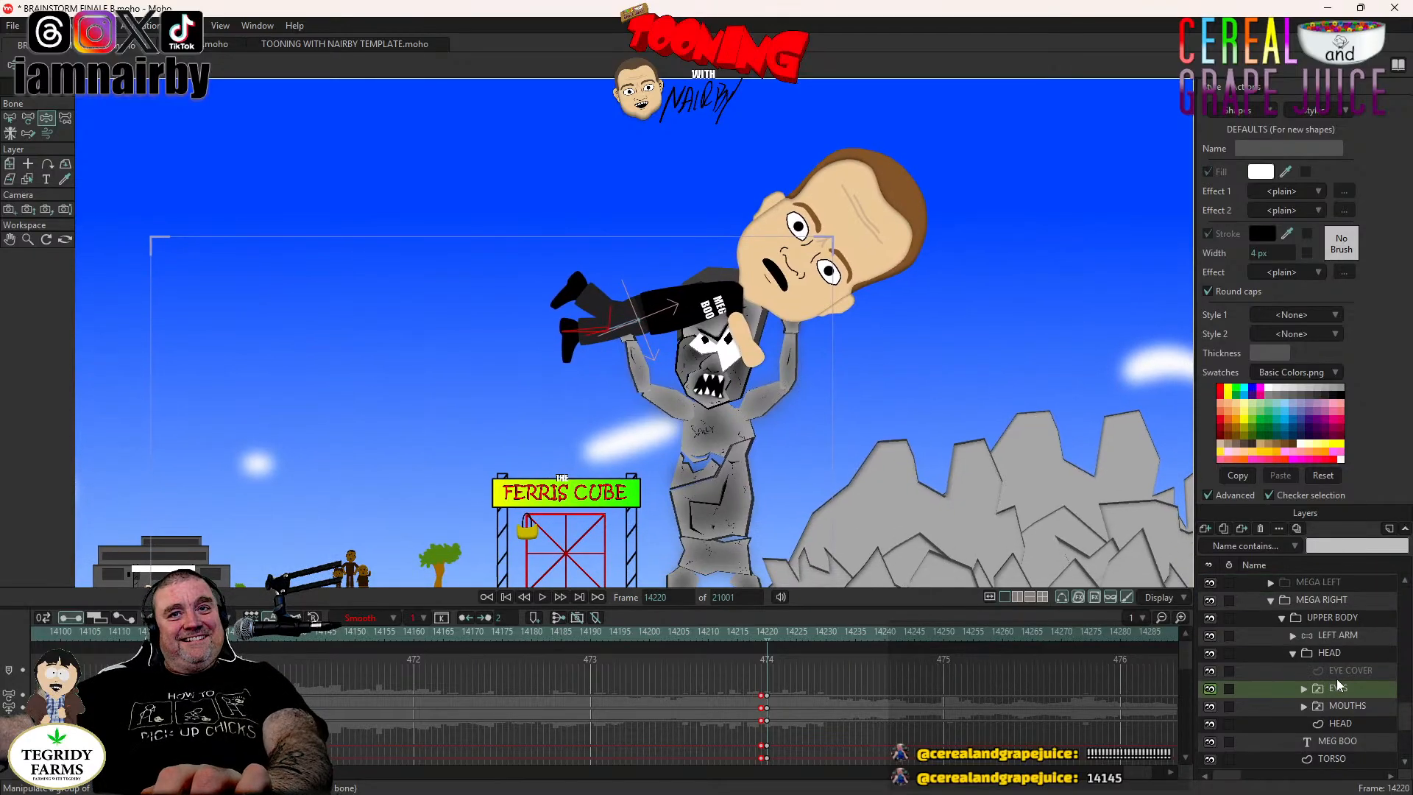
pyautogui.click(1344, 652)
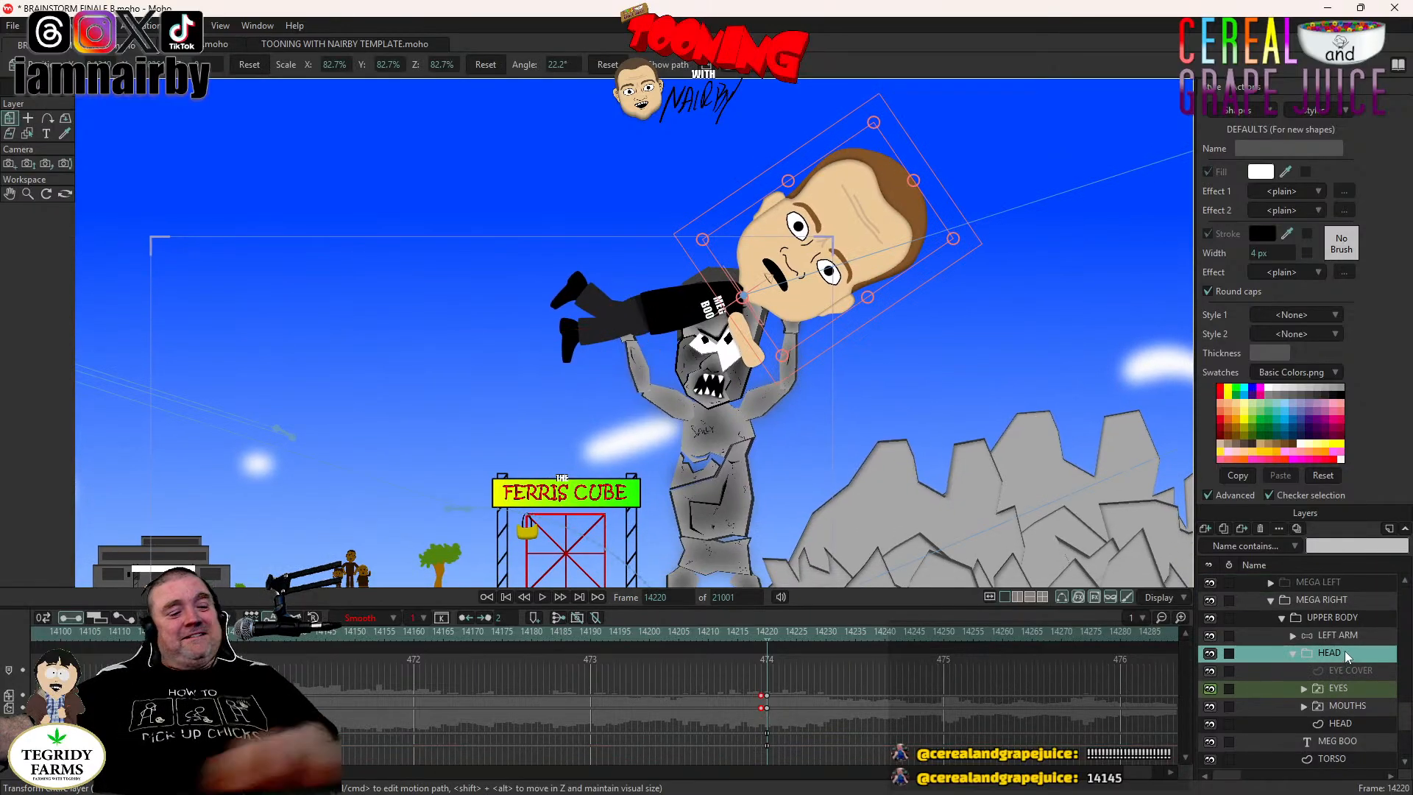
pyautogui.hotkey('ctrl', 's')
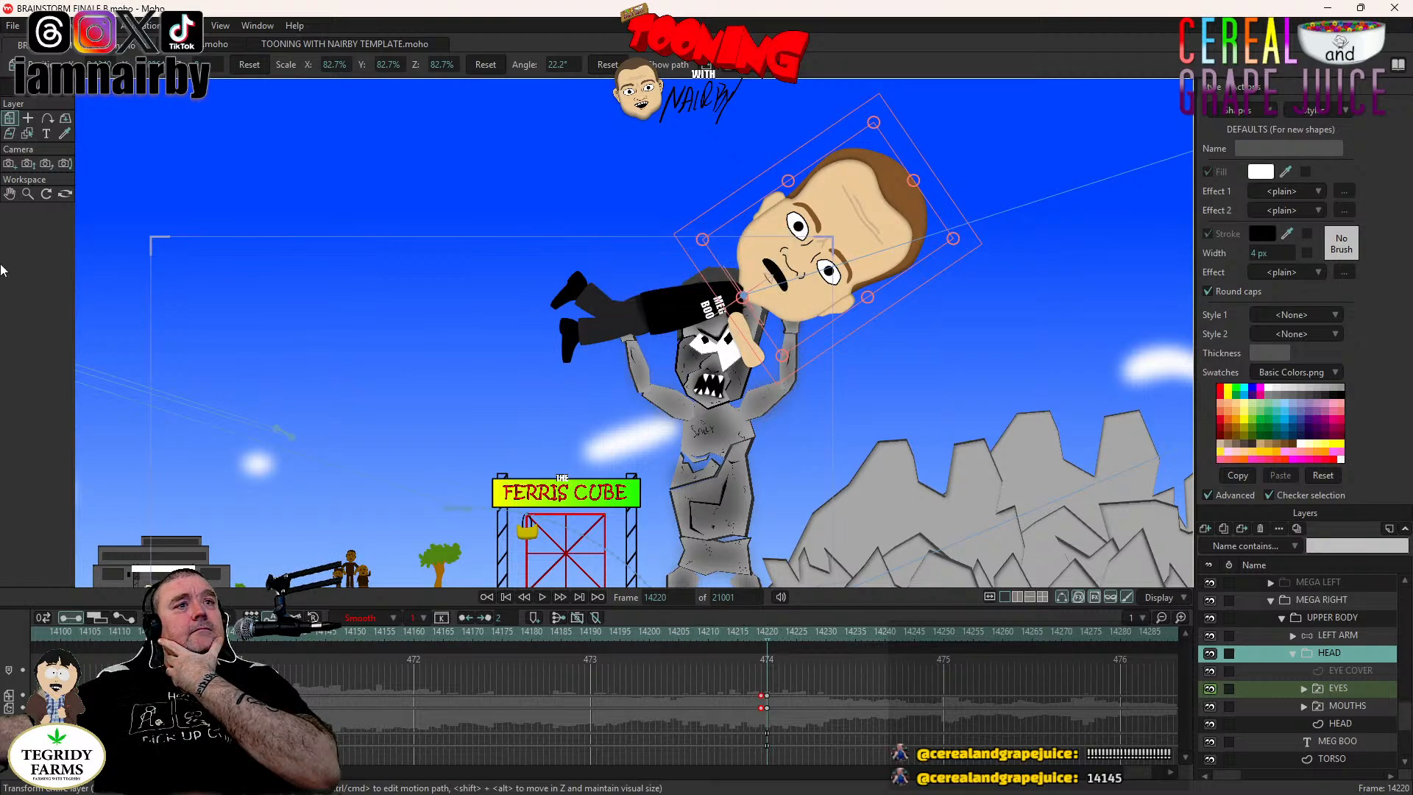
# Track the camera at frame 14220 so that THRILLKOR and the lifted MEGABOOB sit near the middle of the frame.
pyautogui.click(10, 163)
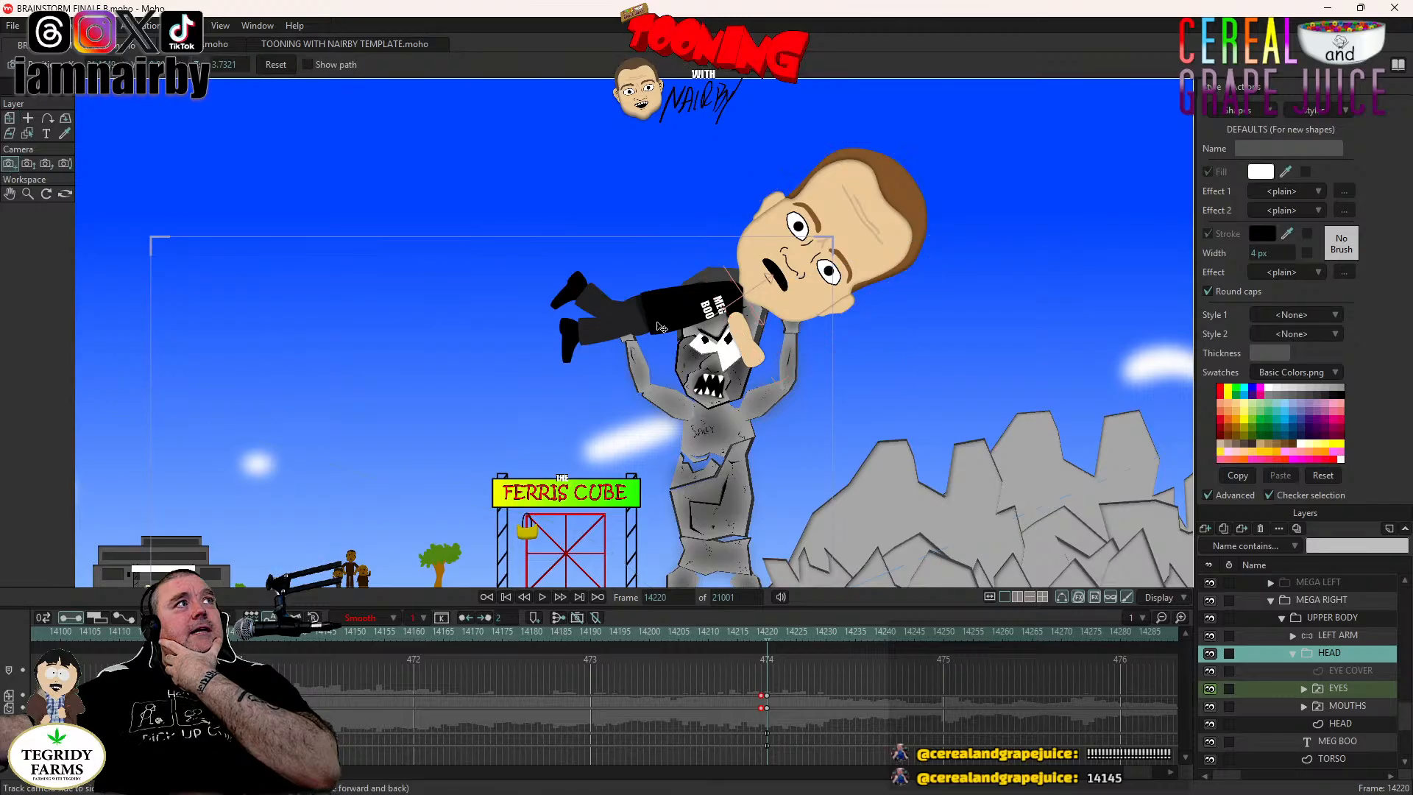
pyautogui.moveTo(736, 417); pyautogui.dragTo(637, 462)
pyautogui.scroll(-2, 744, 469)
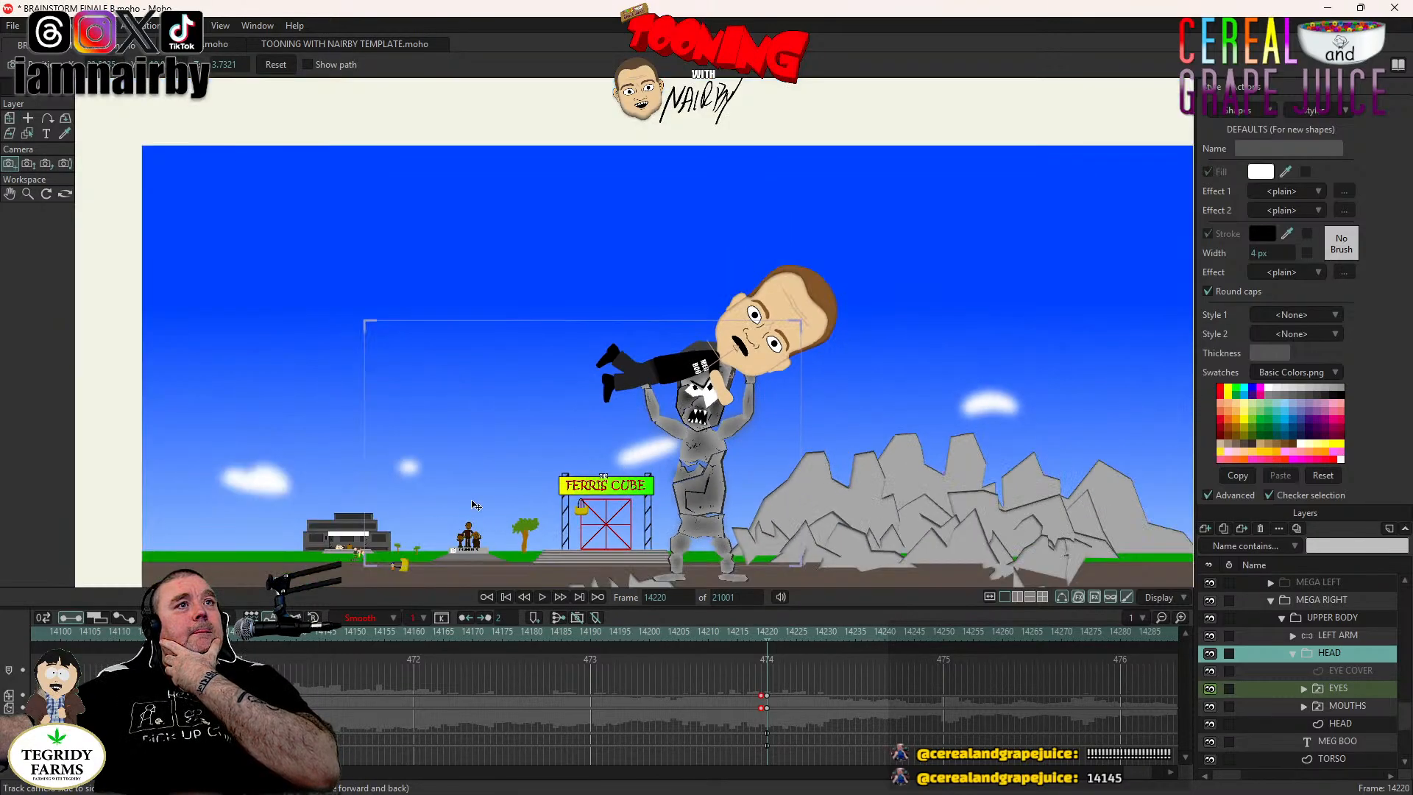
pyautogui.moveTo(475, 505)
pyautogui.mouseDown()
pyautogui.moveTo(736, 468)
pyautogui.moveTo(474, 496)
pyautogui.mouseUp()
pyautogui.moveTo(611, 464); pyautogui.dragTo(593, 574)
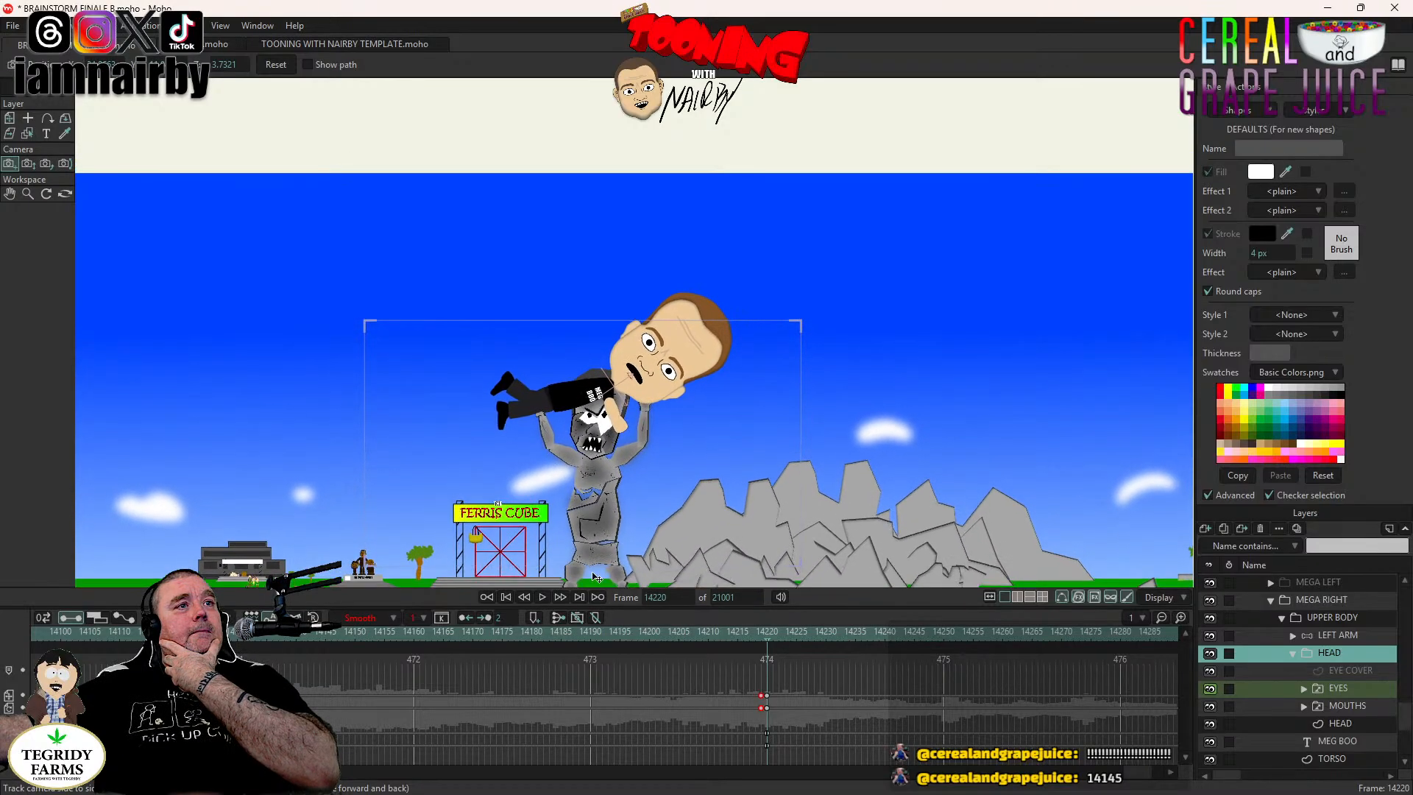
# Track and zoom the camera at frame 14220 to frame THRILLKOR and the lifted MEGABOOB more closely, and save the project.
pyautogui.moveTo(629, 459); pyautogui.dragTo(627, 366)
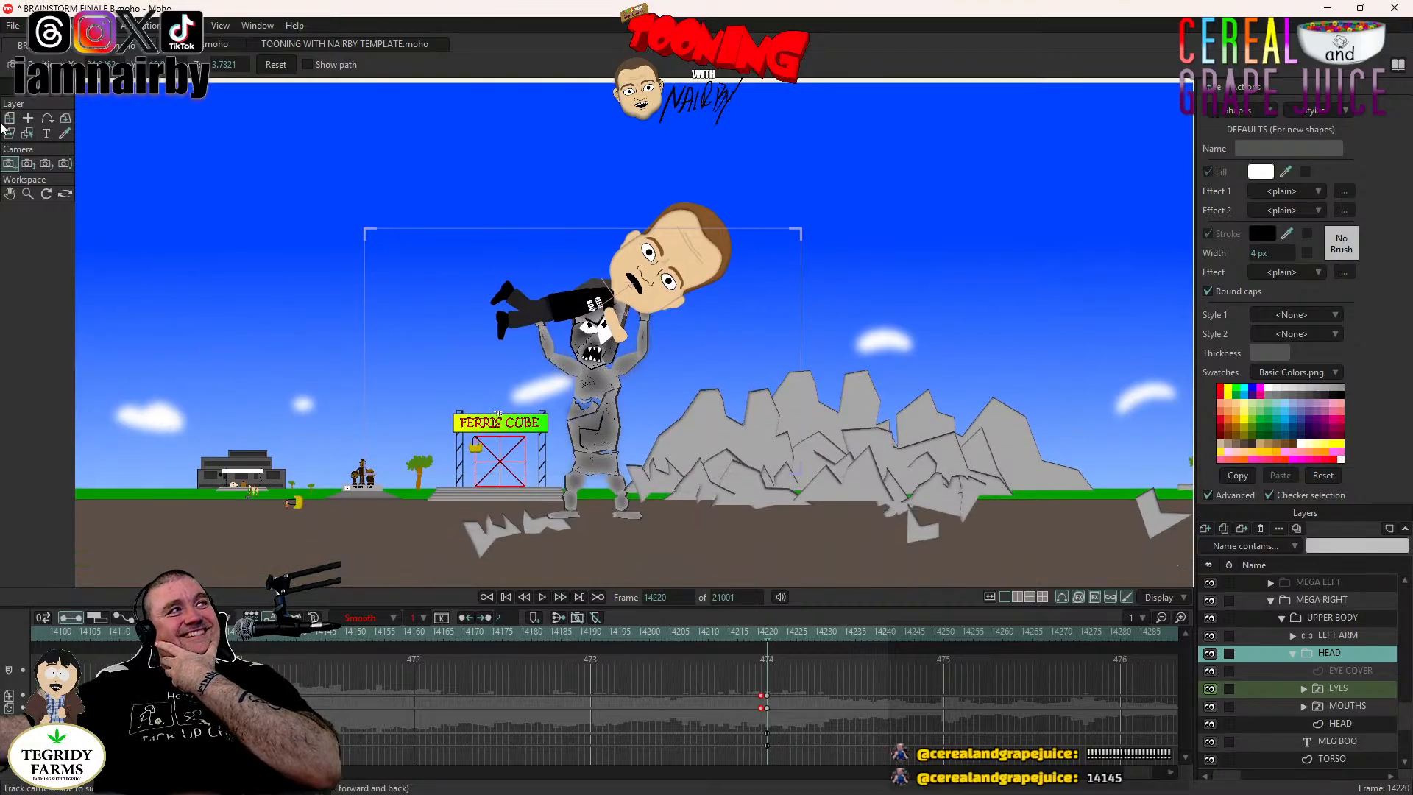
pyautogui.click(27, 163)
pyautogui.moveTo(488, 272); pyautogui.dragTo(602, 325)
pyautogui.click(13, 165)
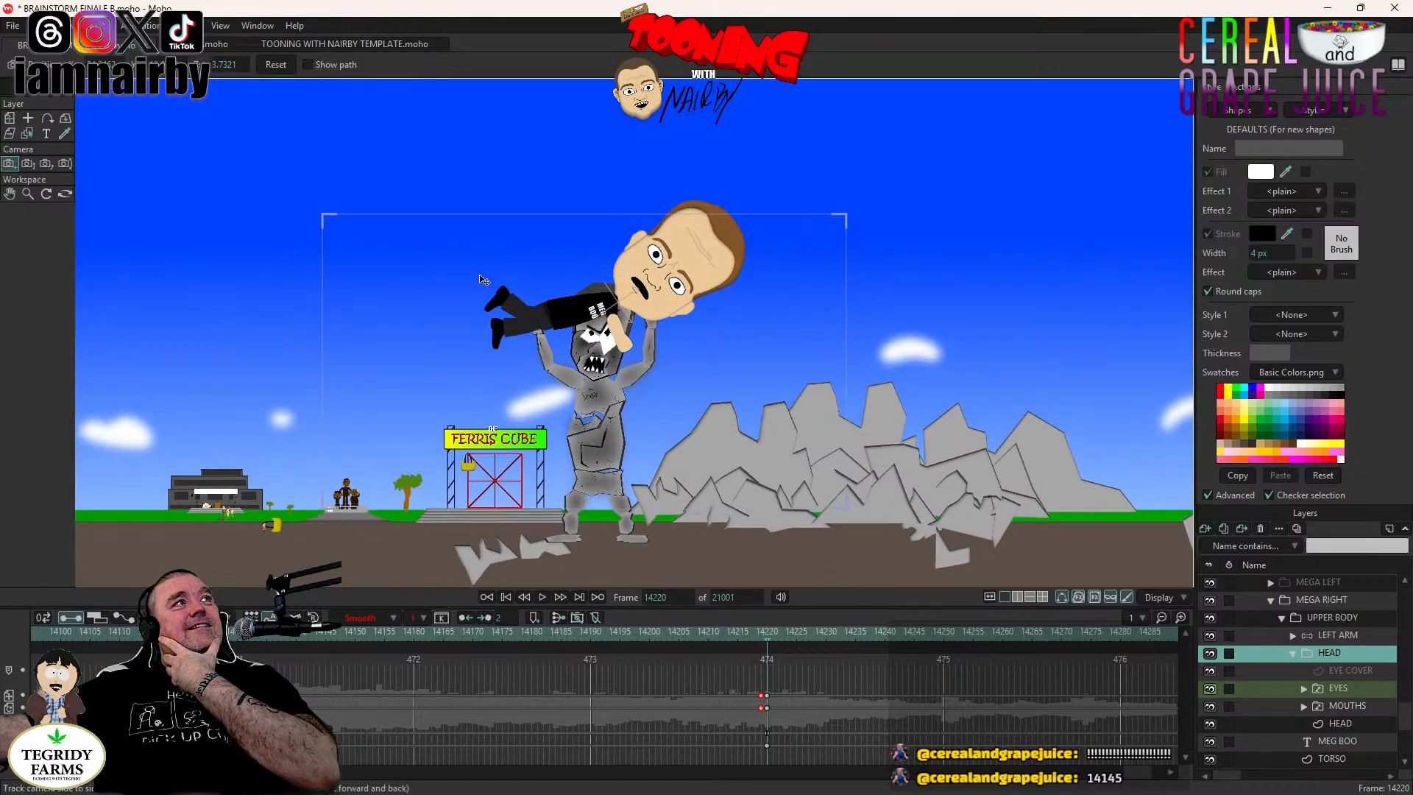
pyautogui.moveTo(681, 353); pyautogui.dragTo(473, 425)
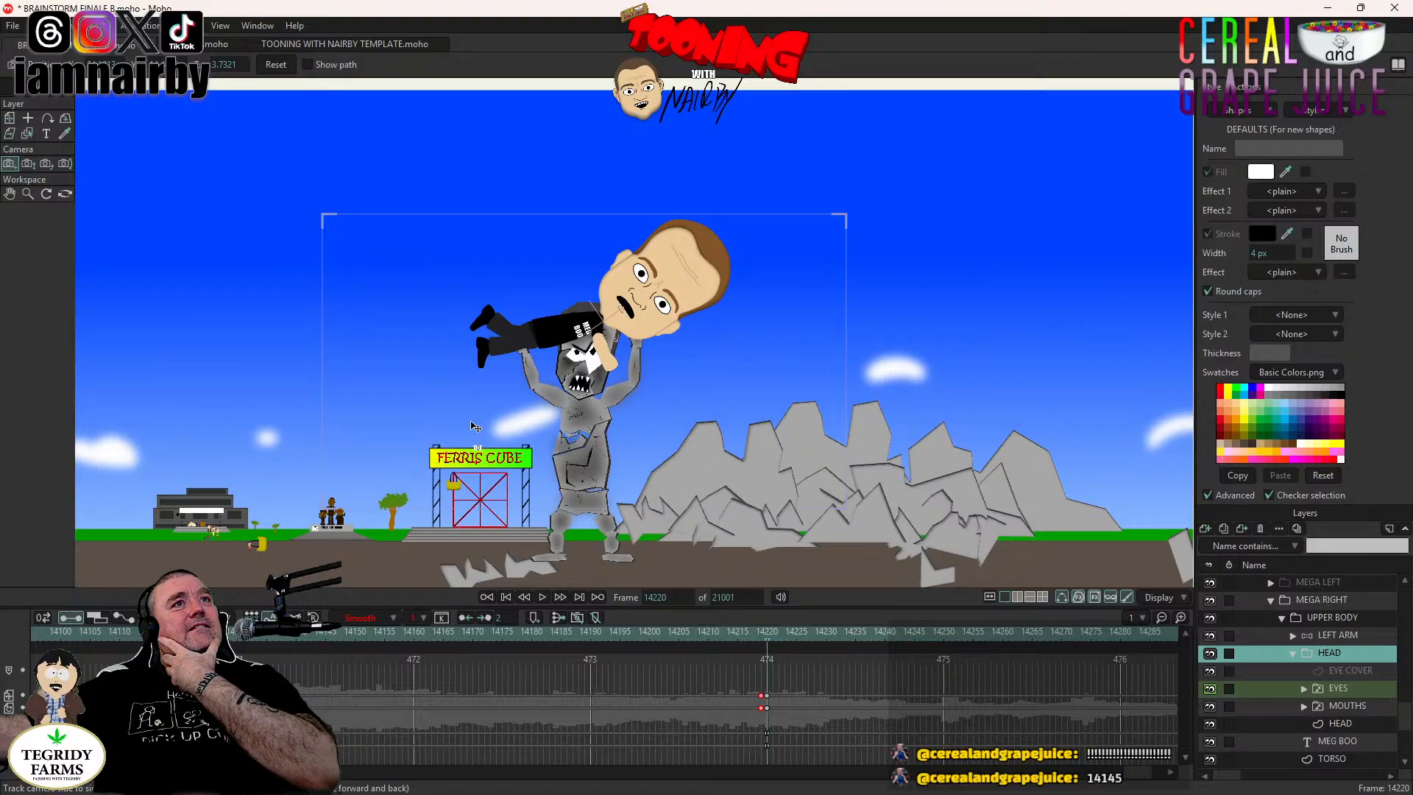
pyautogui.moveTo(471, 425); pyautogui.dragTo(469, 453)
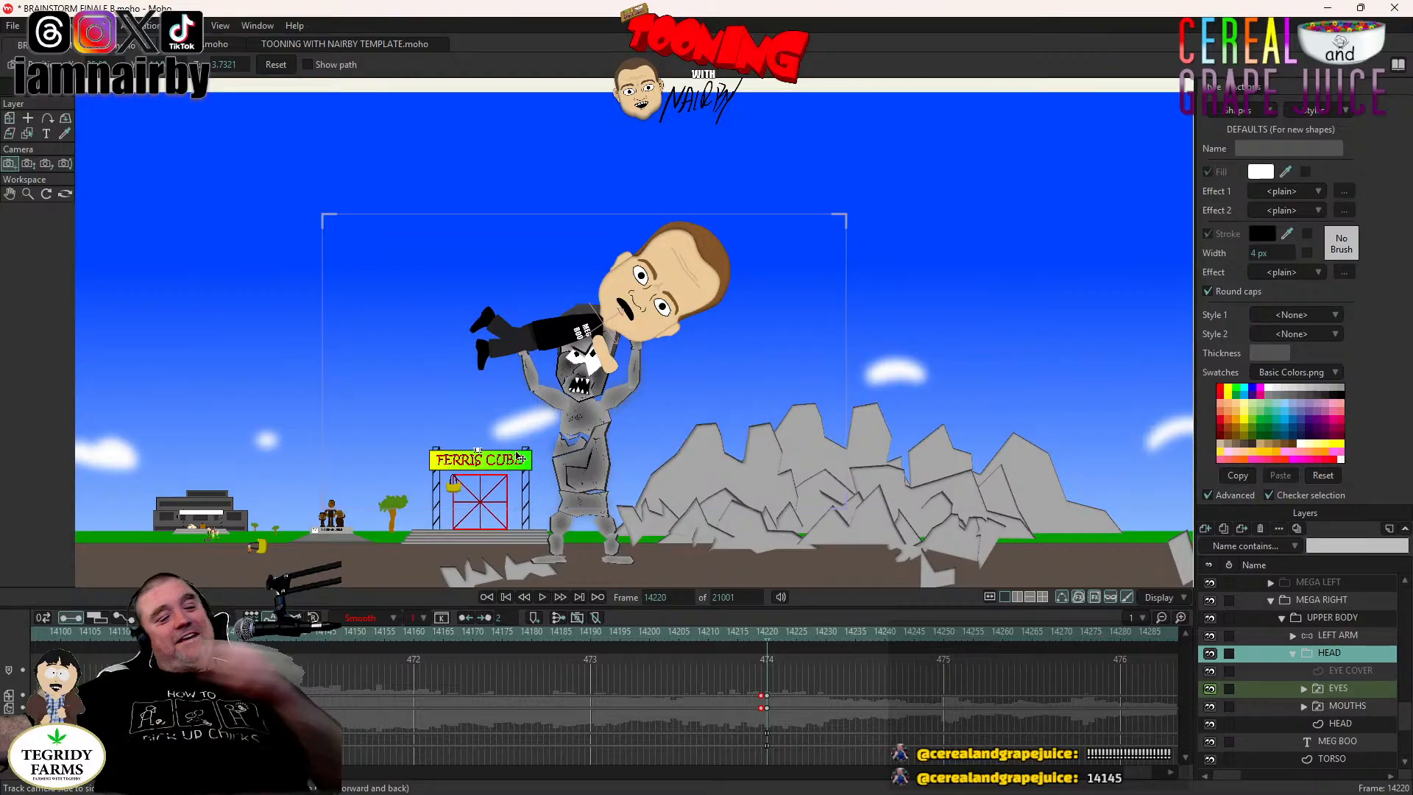
pyautogui.hotkey('ctrl', 's')
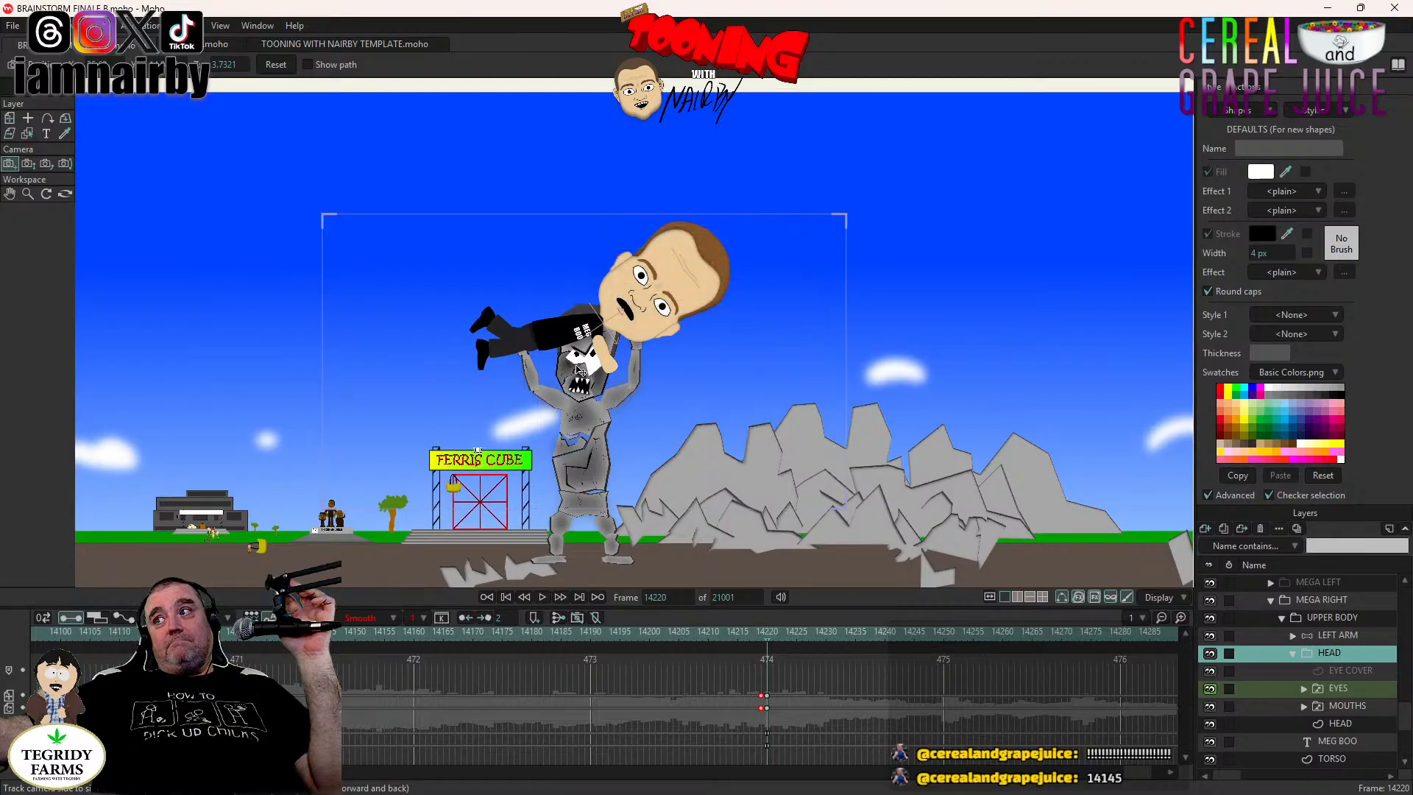
# Copy the camera keyframes from frame 14145 to frame 14310 and track the camera there to the three characters before the stage steps.
pyautogui.click(713, 666)
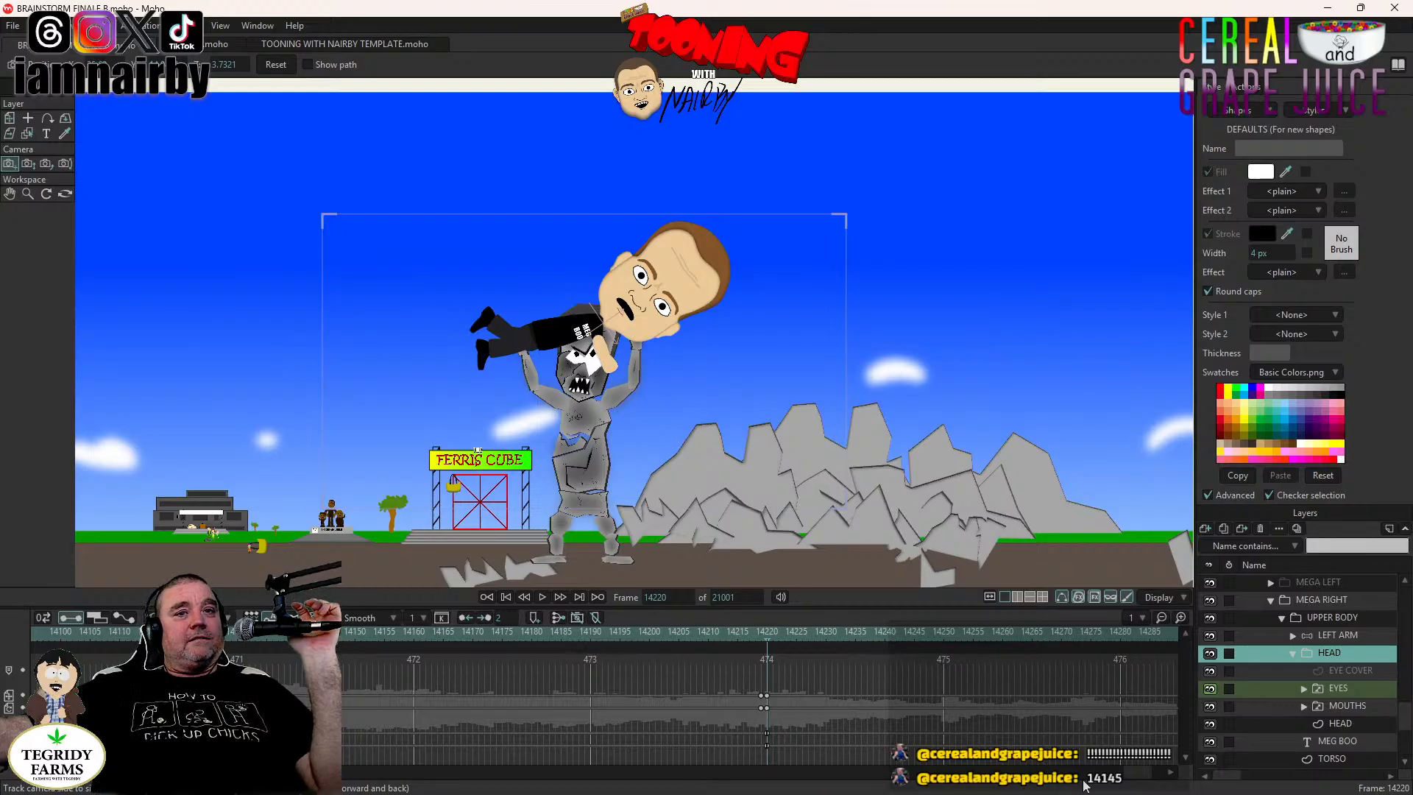
pyautogui.moveTo(1139, 770); pyautogui.dragTo(1110, 783)
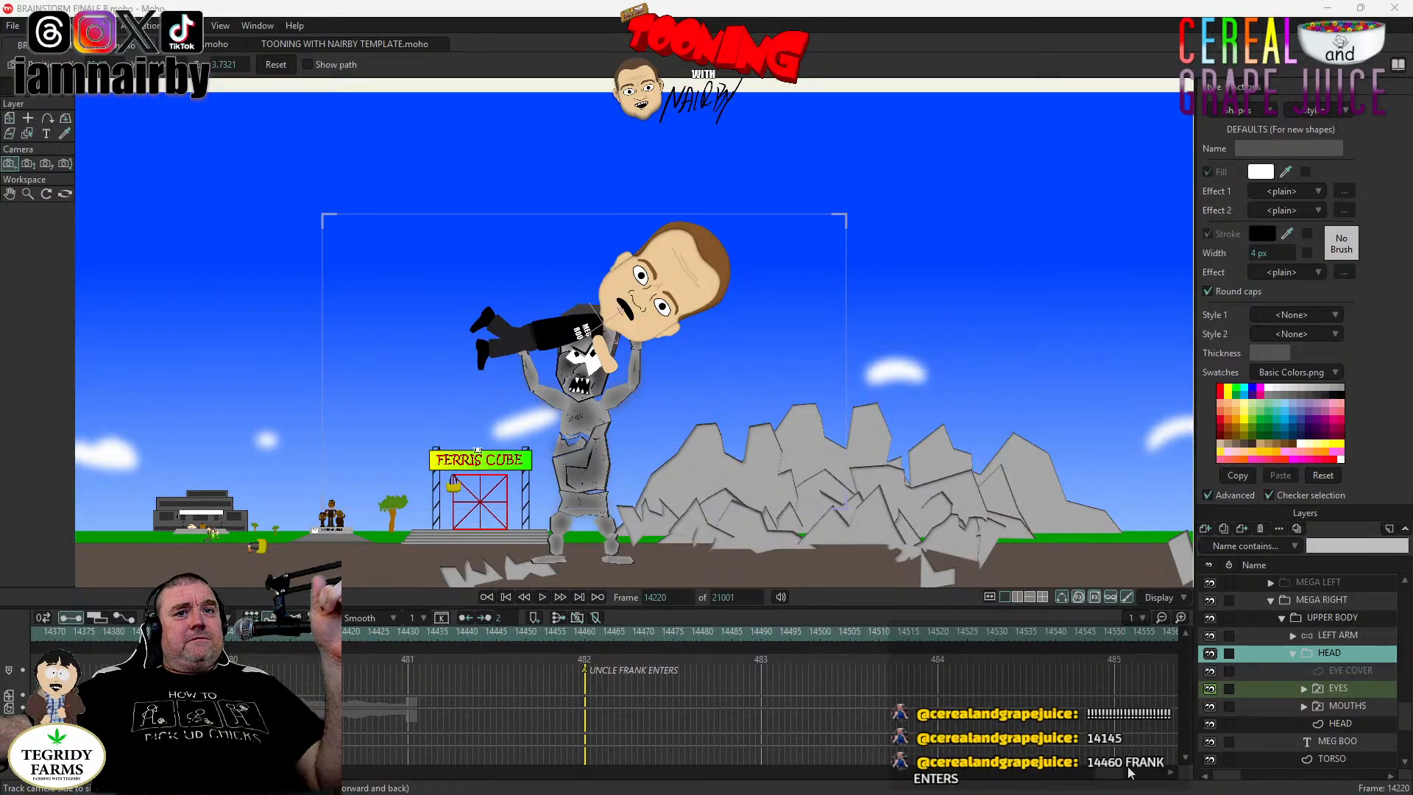
pyautogui.scroll(-3, 1112, 778)
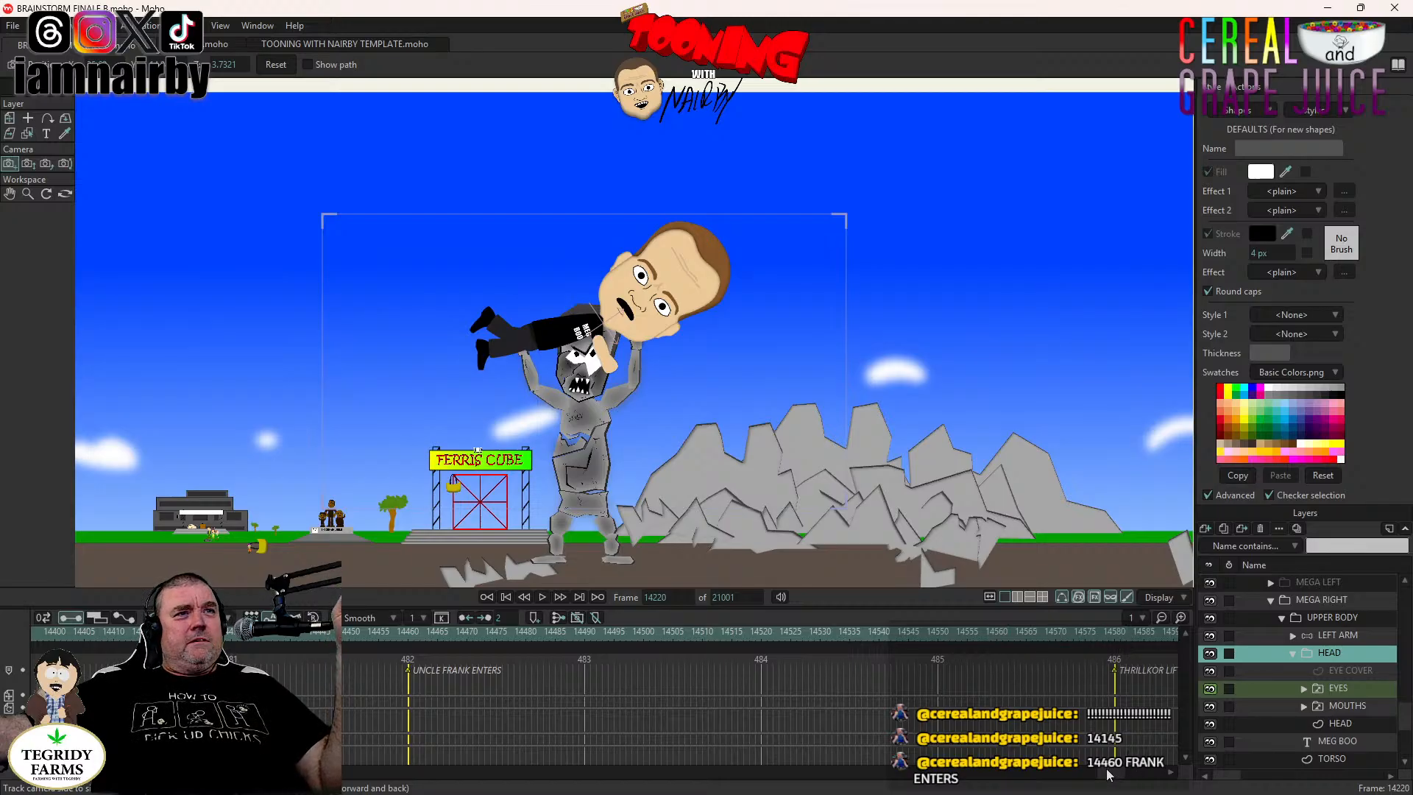
pyautogui.moveTo(1109, 775); pyautogui.dragTo(1097, 775)
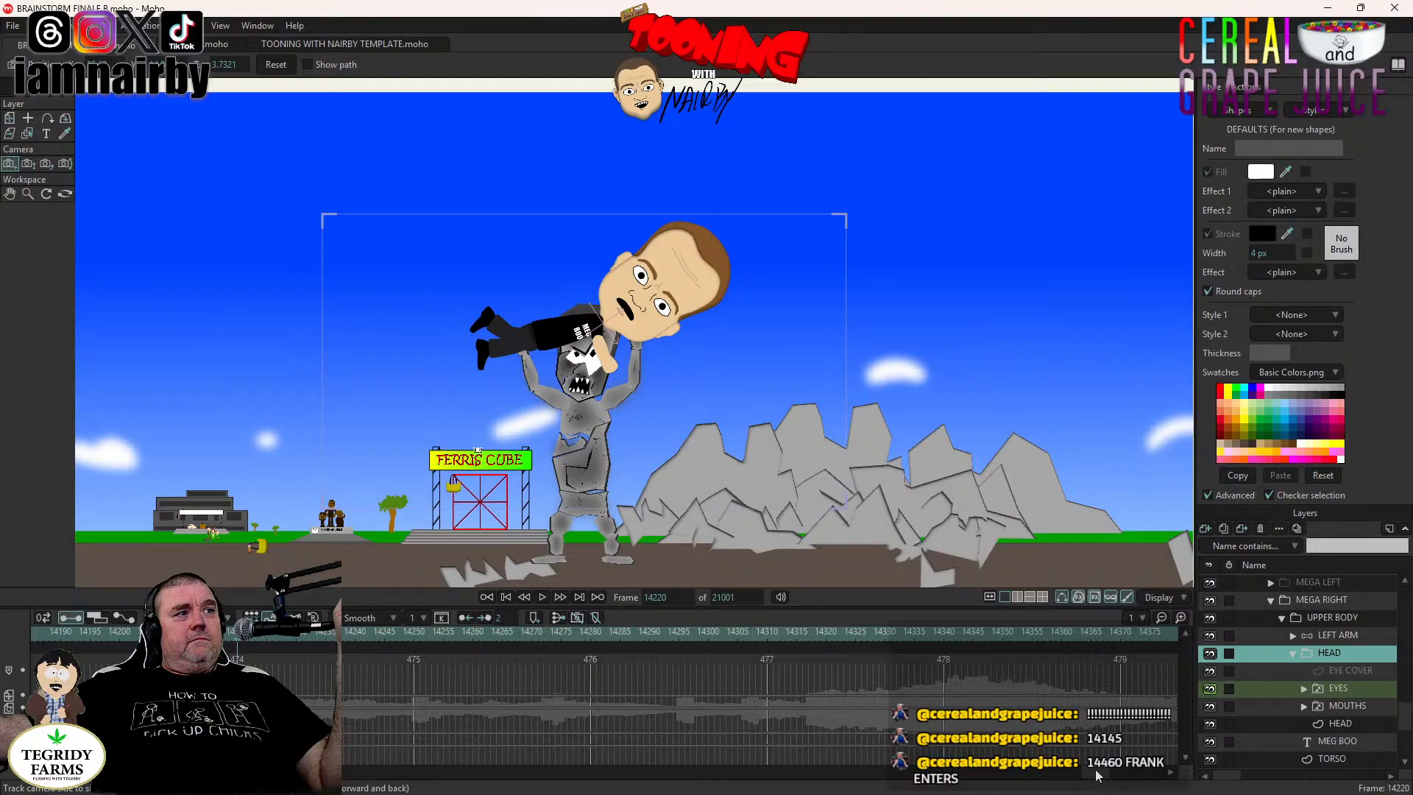
pyautogui.moveTo(1095, 770)
pyautogui.mouseDown()
pyautogui.moveTo(1105, 775)
pyautogui.moveTo(1095, 771)
pyautogui.mouseUp()
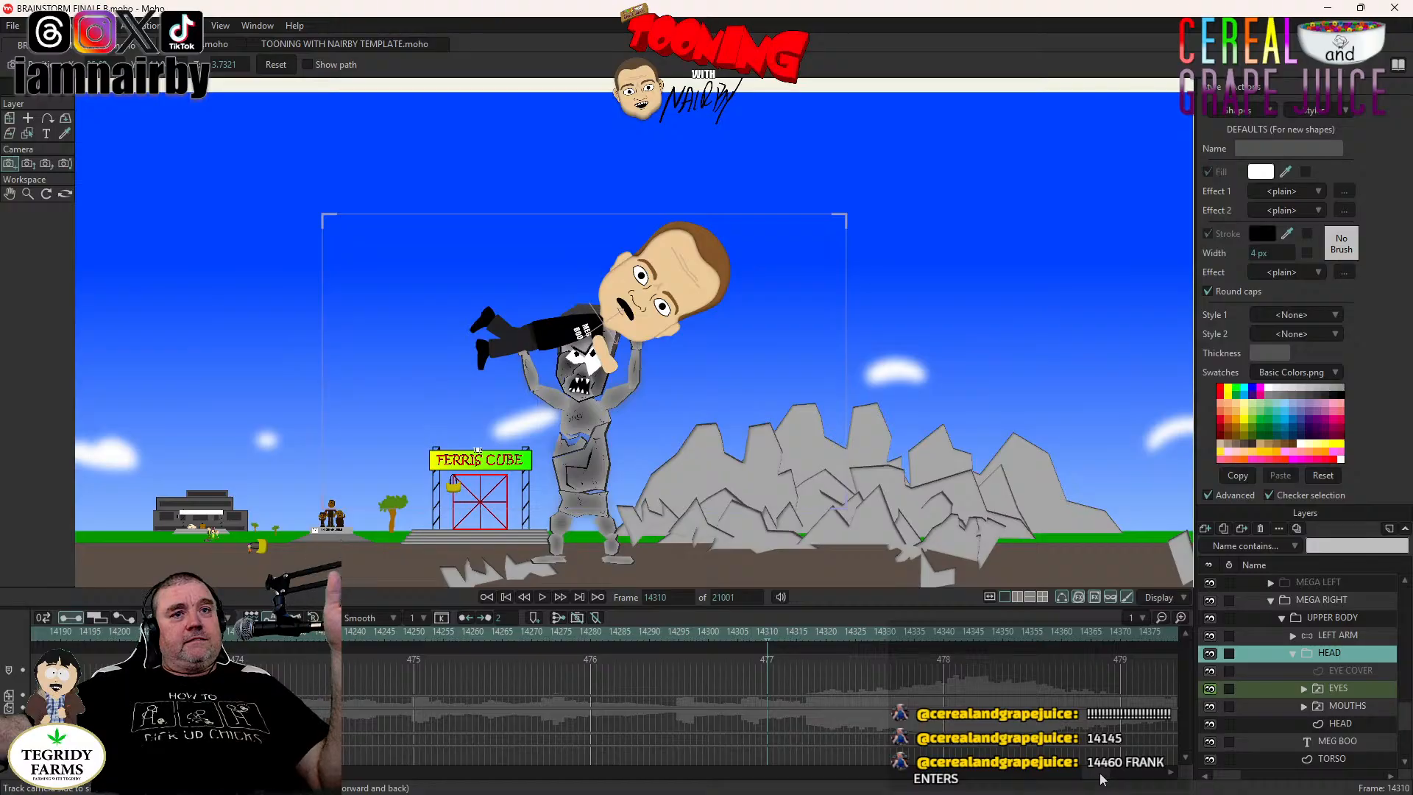
pyautogui.hscroll(-2, 1097, 779)
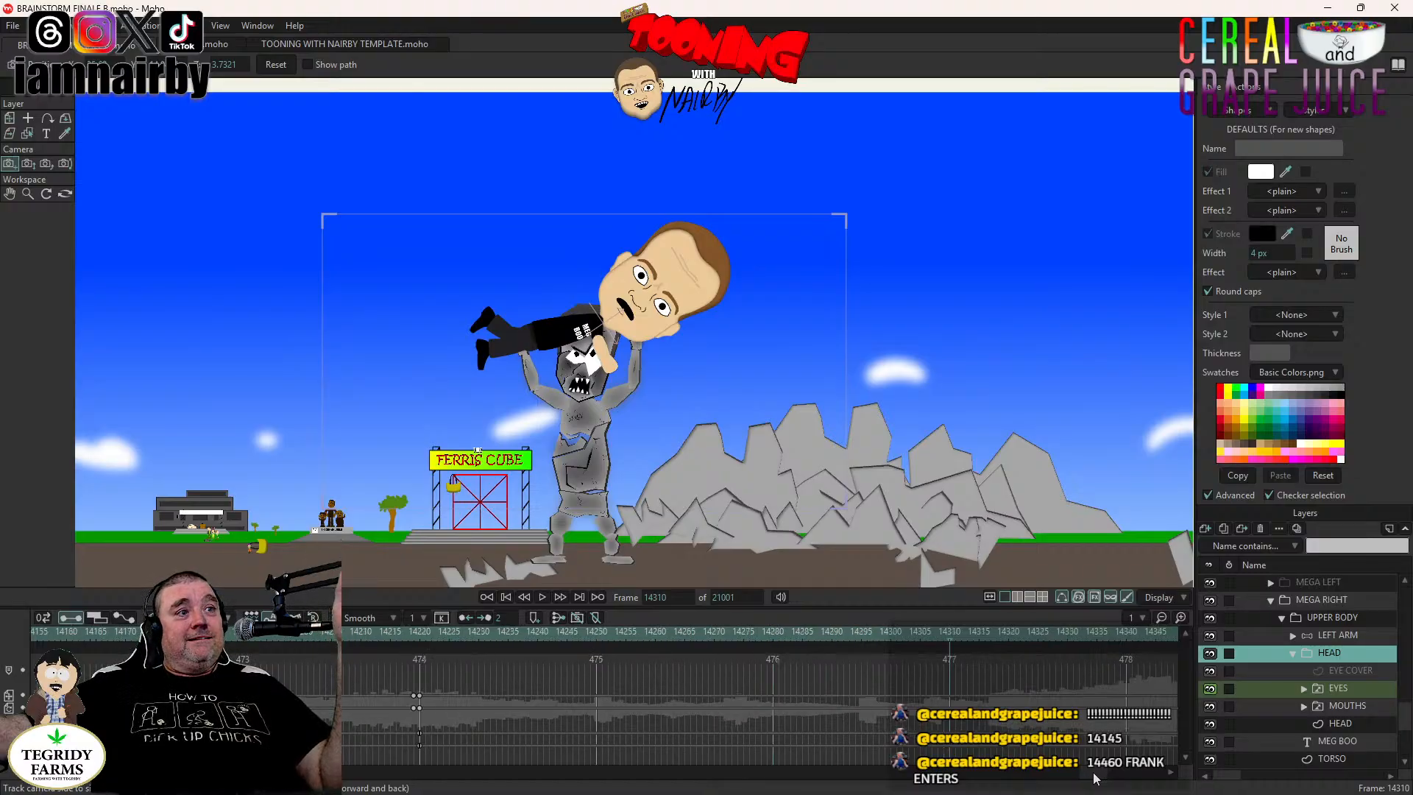
pyautogui.hscroll(-4, 1089, 780)
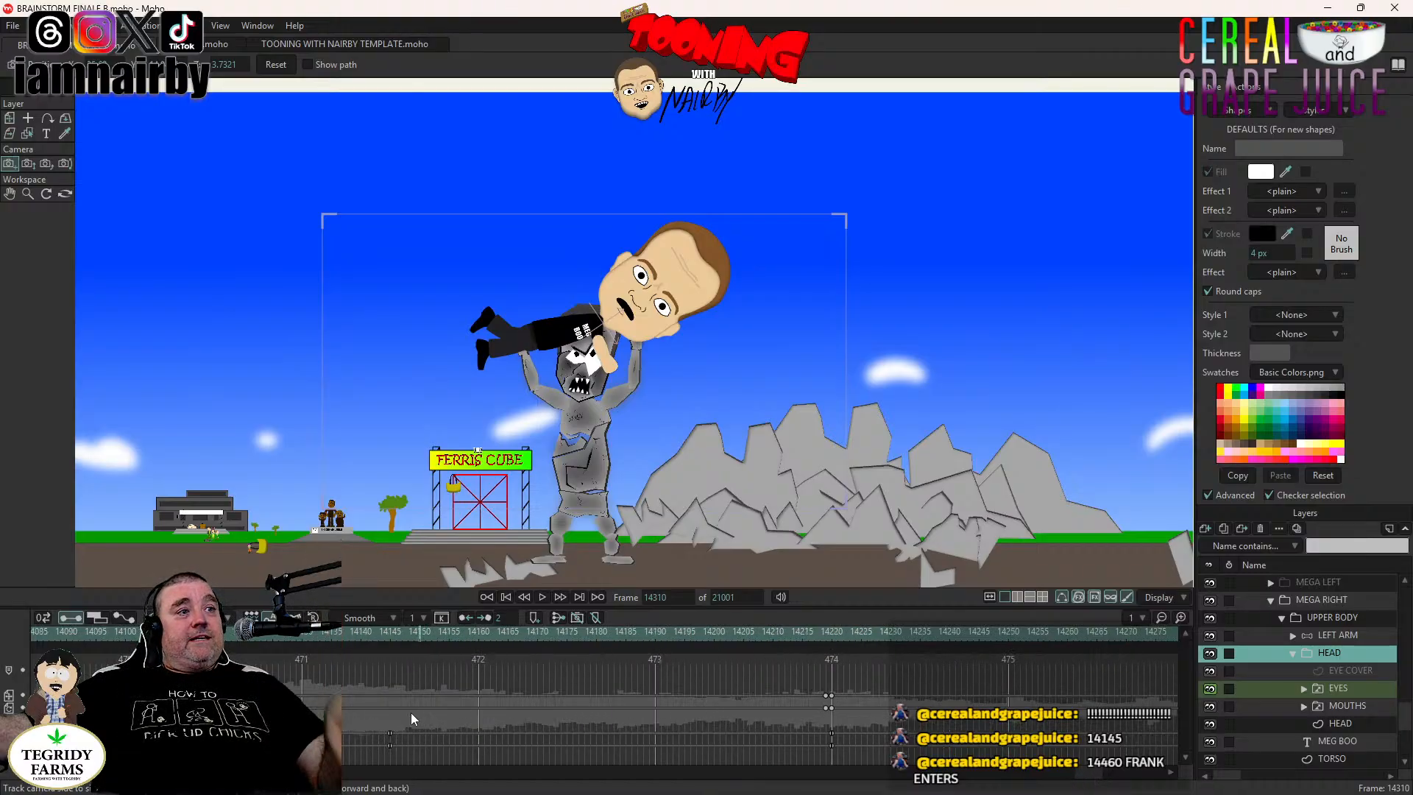
pyautogui.moveTo(410, 712); pyautogui.dragTo(378, 765)
pyautogui.hotkey('ctrl', 'c')
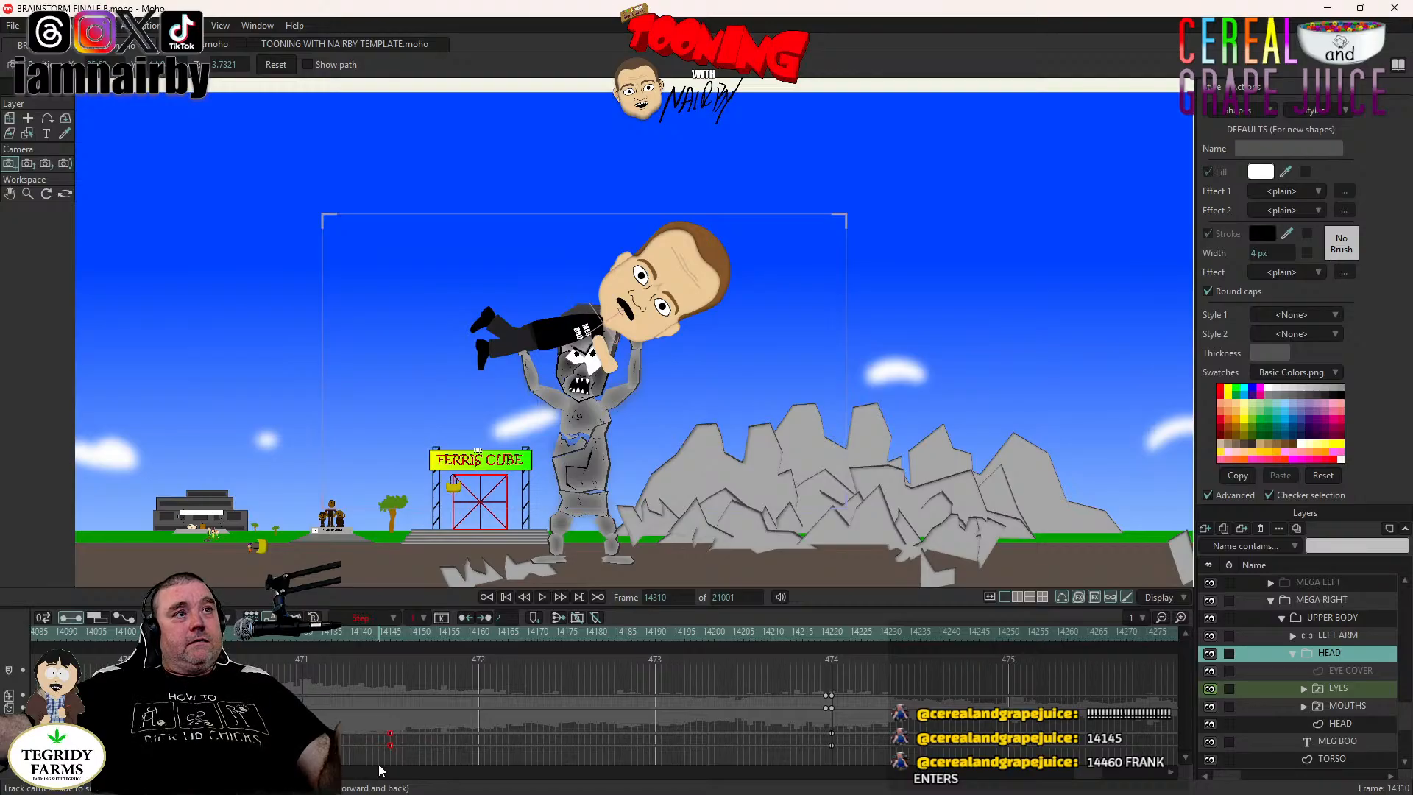
pyautogui.hotkey('ctrl', 'v')
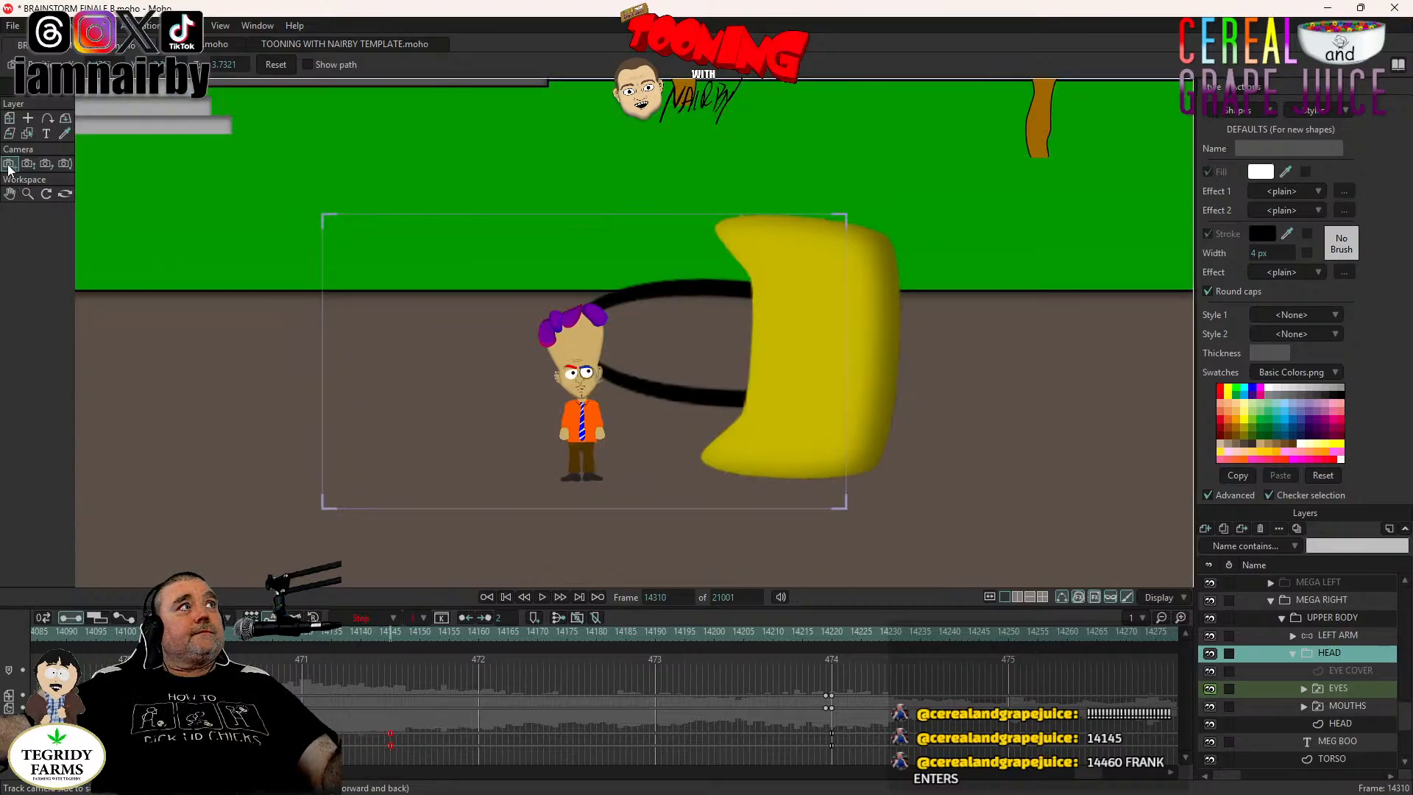
pyautogui.moveTo(473, 261); pyautogui.dragTo(995, 439)
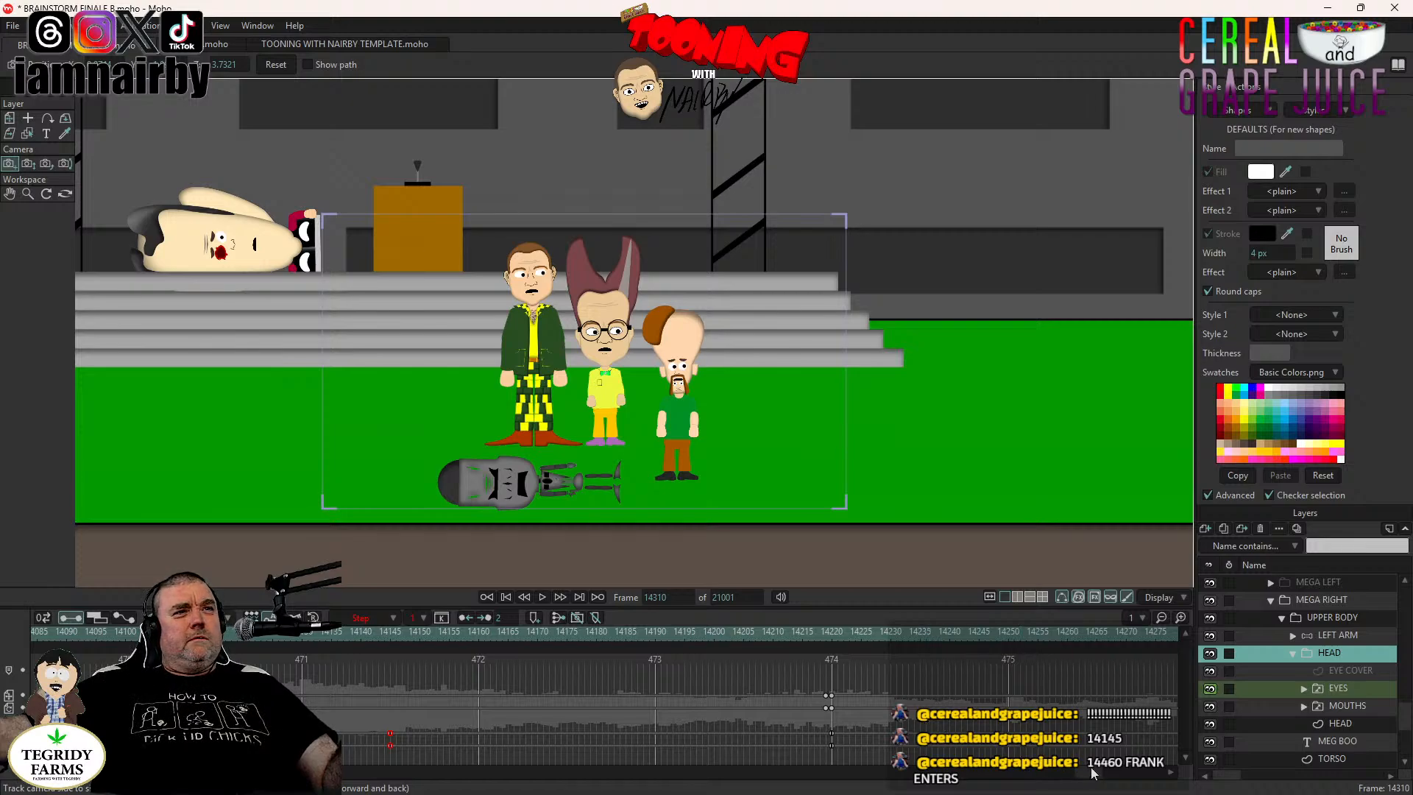
# Copy the camera keyframes from frame 14220 to frame 14385 and save the project.
pyautogui.moveTo(1093, 773); pyautogui.dragTo(1104, 774)
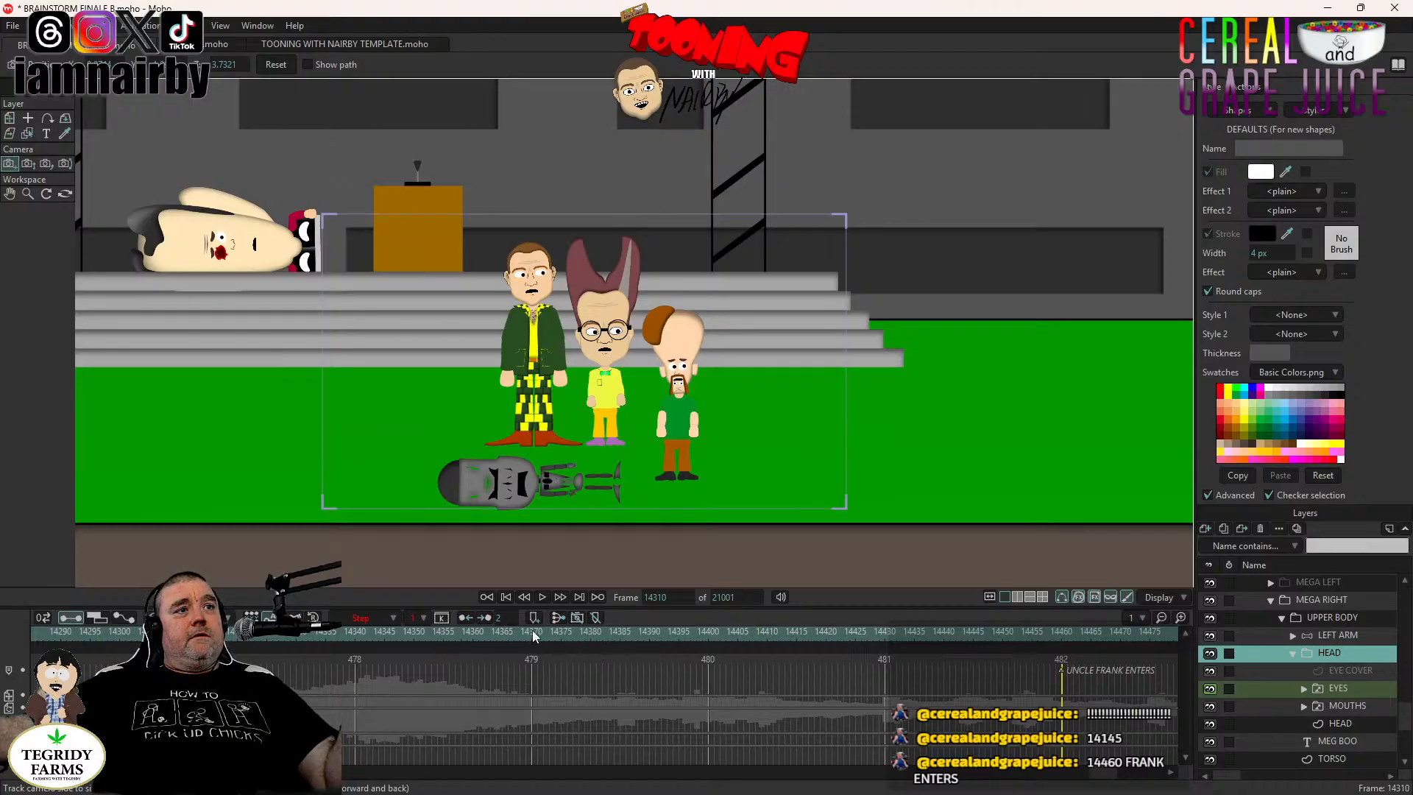
pyautogui.click(620, 636)
pyautogui.scroll(5, 1097, 780)
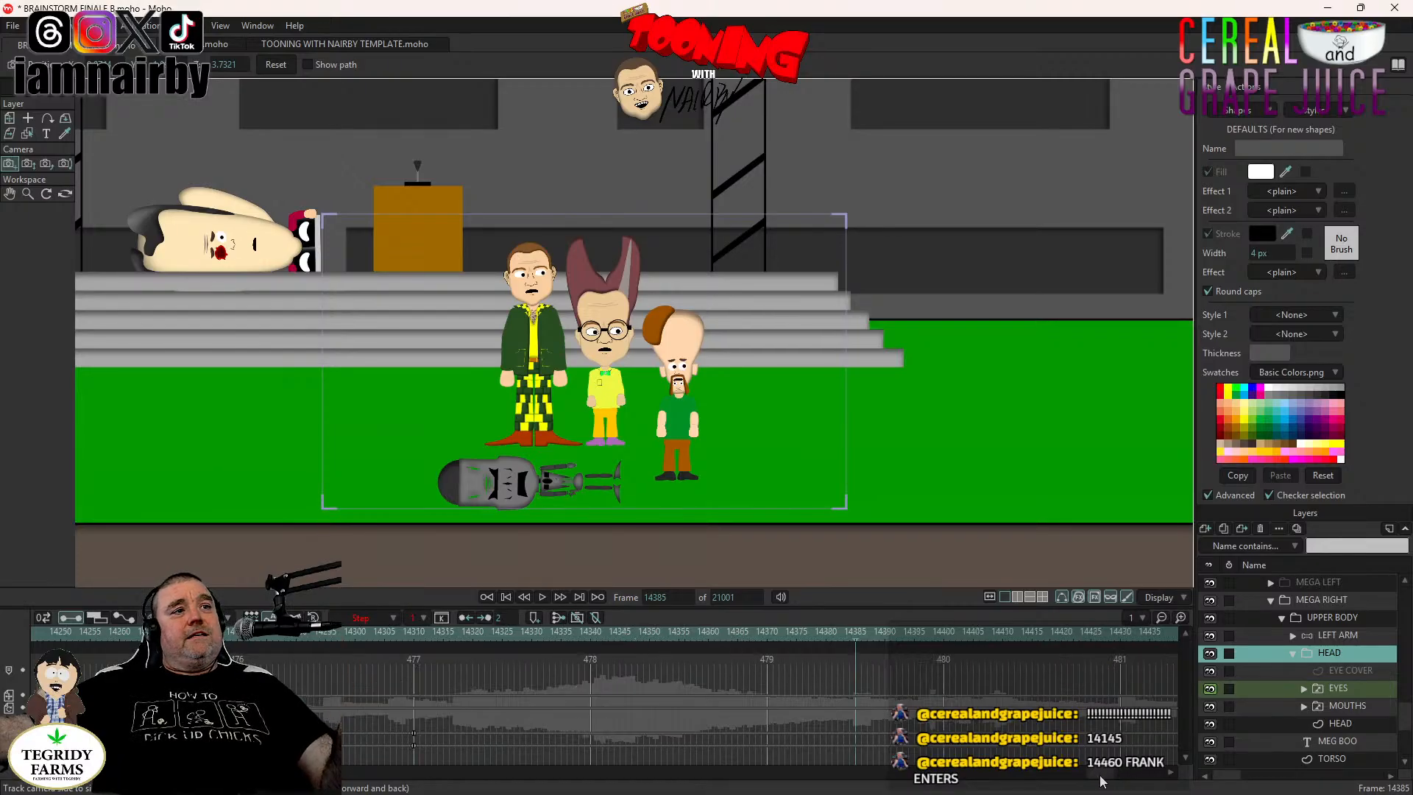
pyautogui.scroll(1, 1094, 782)
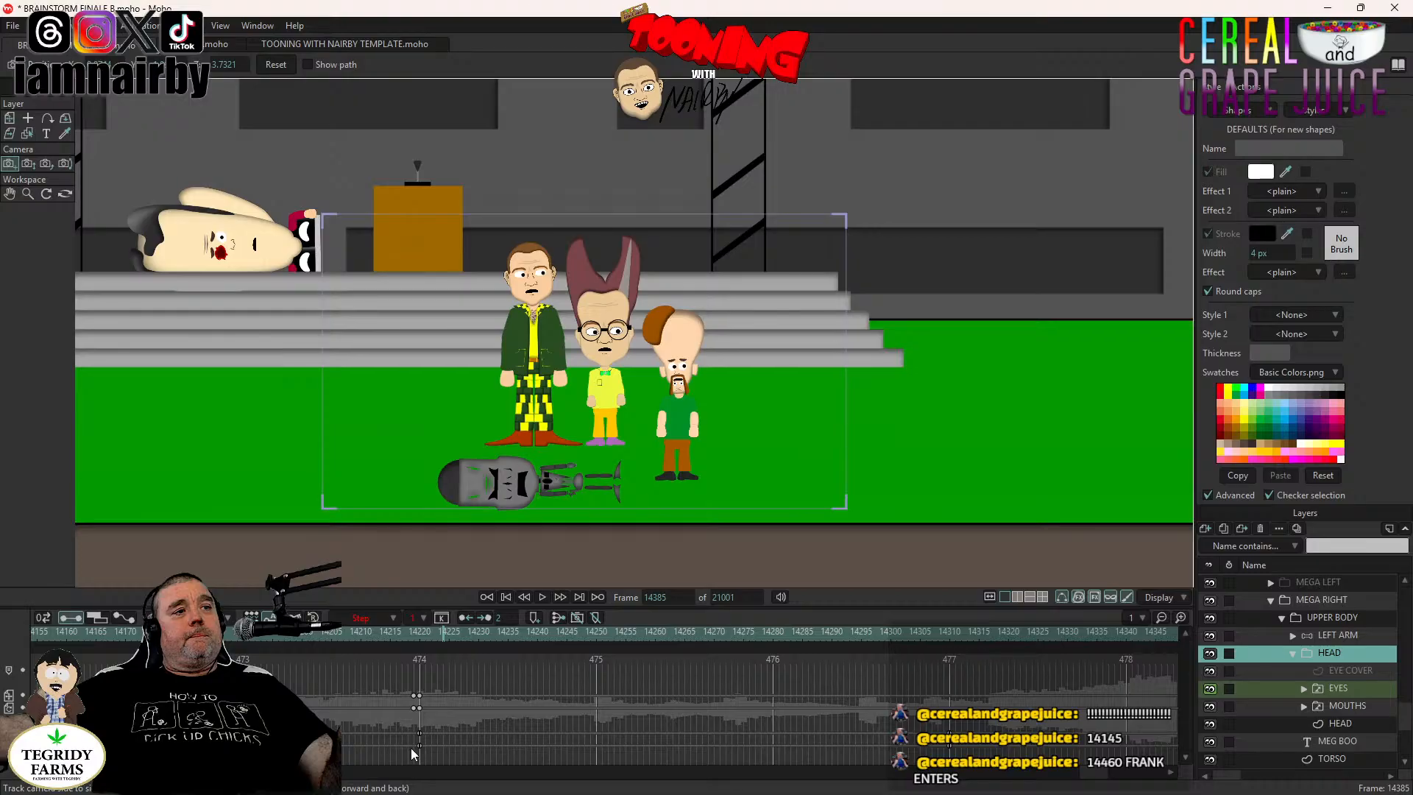
pyautogui.moveTo(443, 722); pyautogui.dragTo(411, 749)
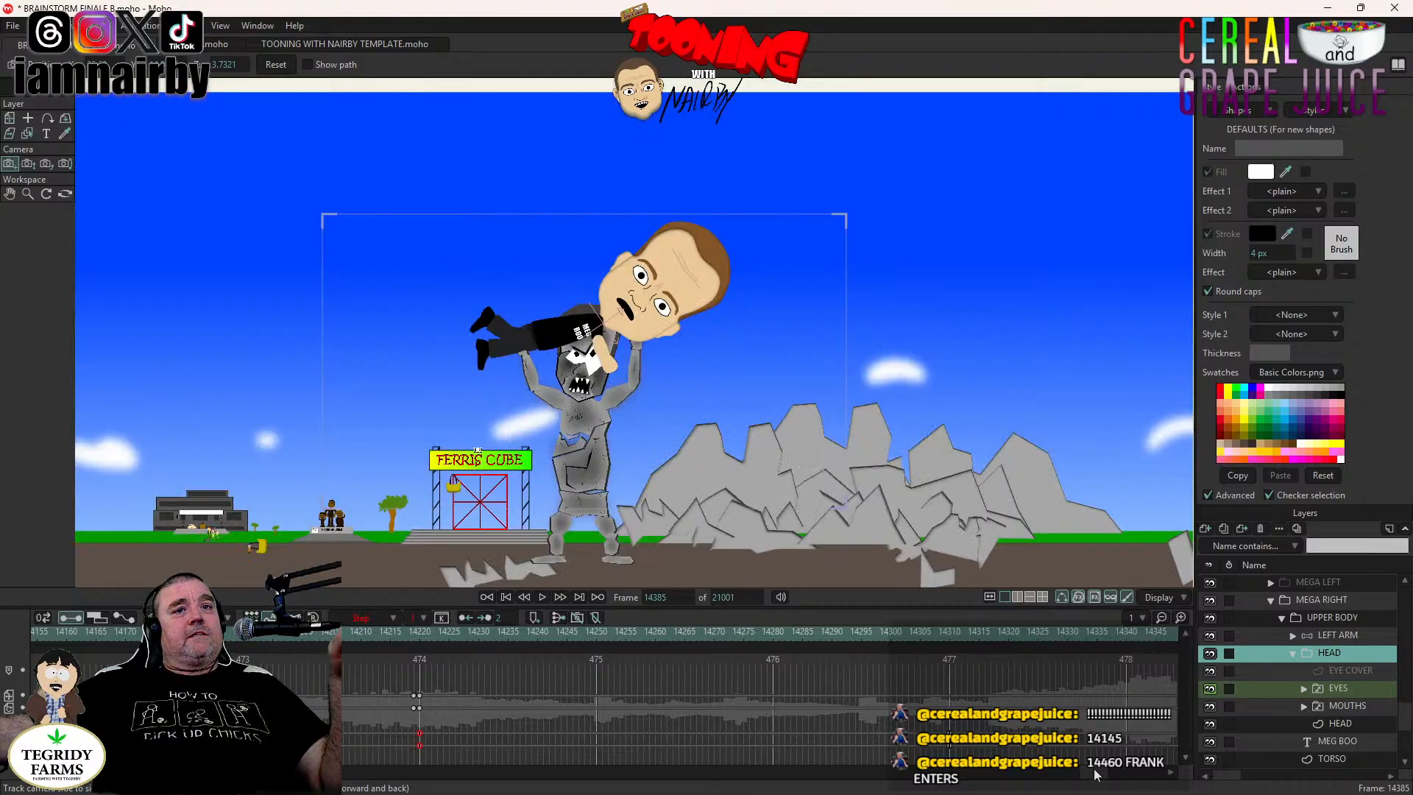
pyautogui.moveTo(1092, 776); pyautogui.dragTo(1103, 776)
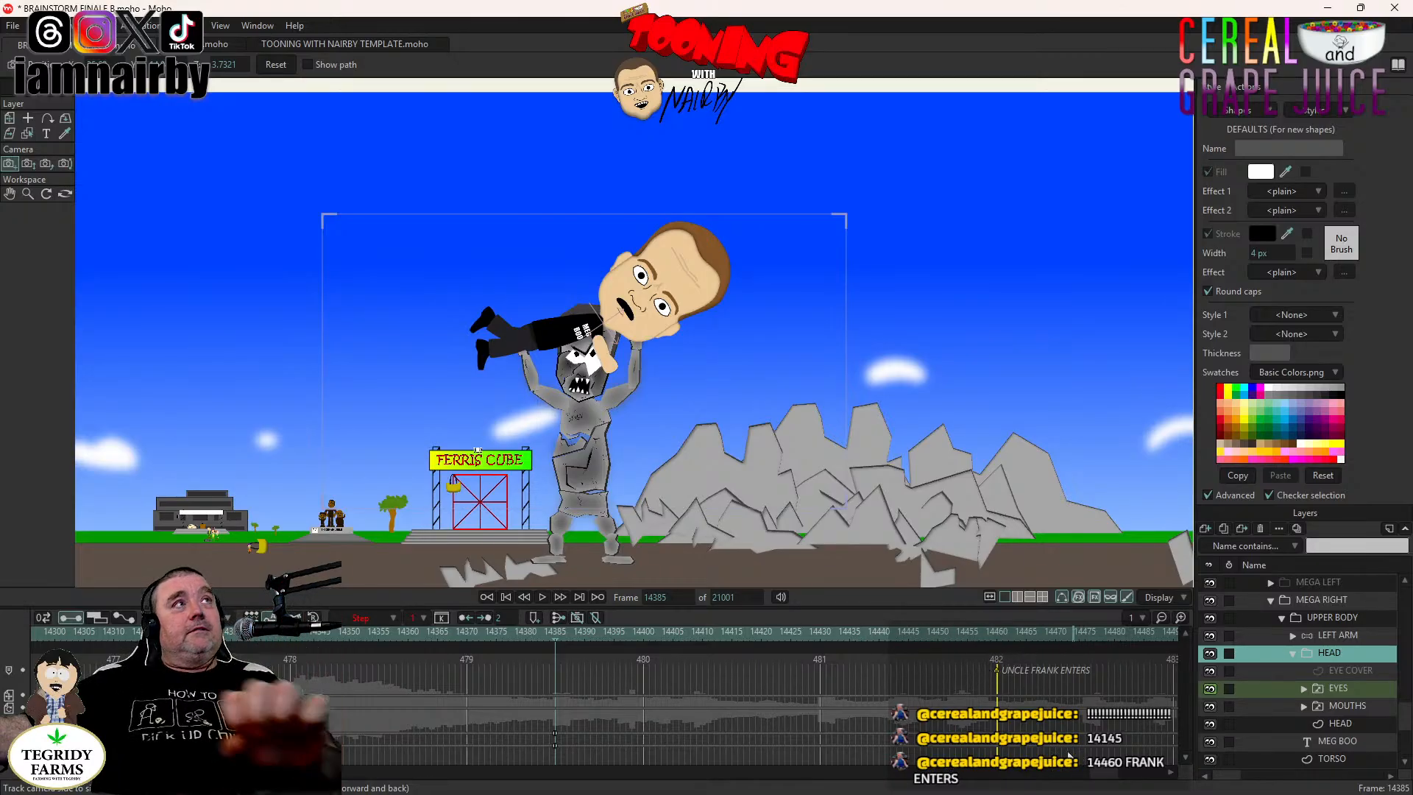
pyautogui.hotkey('ctrl', 's')
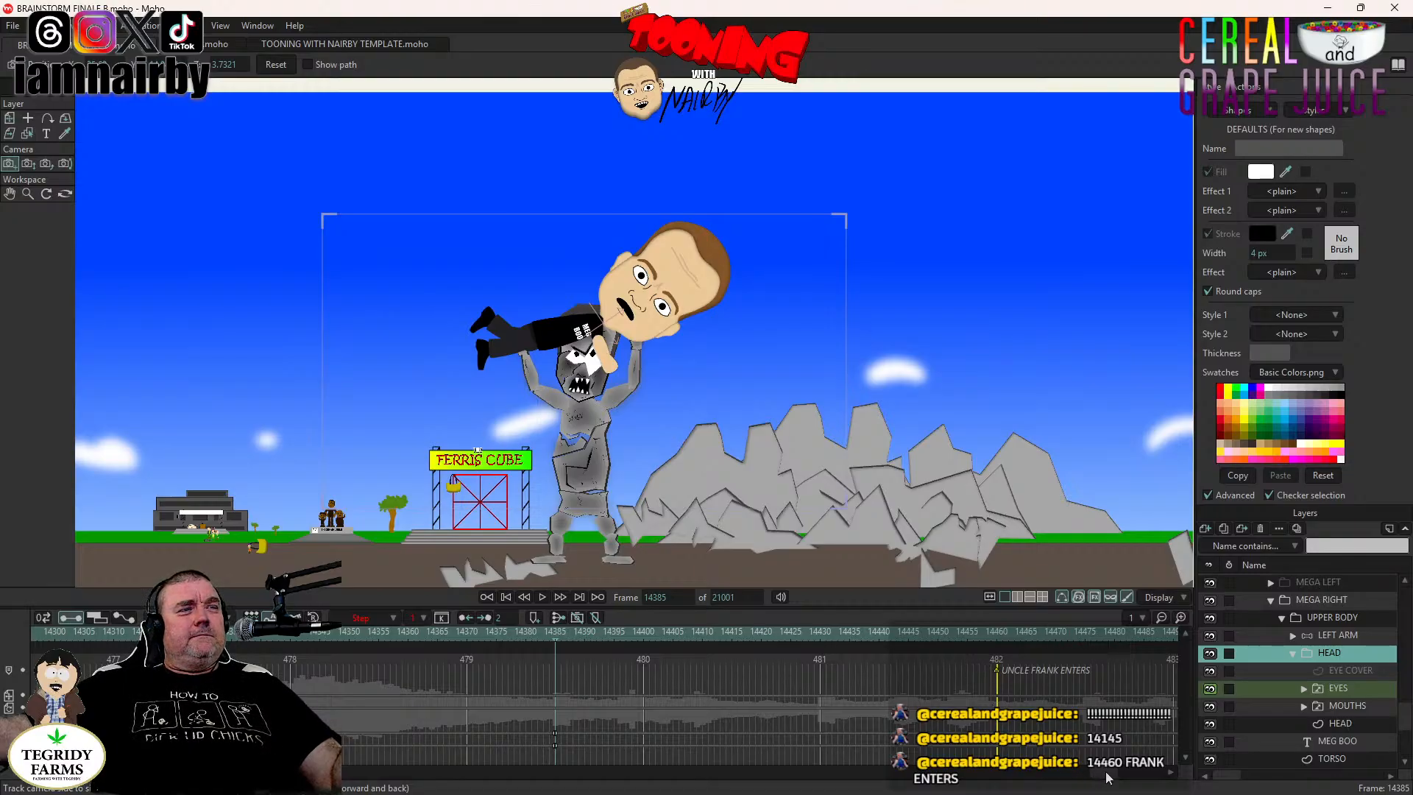
# Check the camera cuts at frames 14385 and 14220 by viewing the frames just before and at the cuts.
pyautogui.hotkey('ctrl', 'Left')
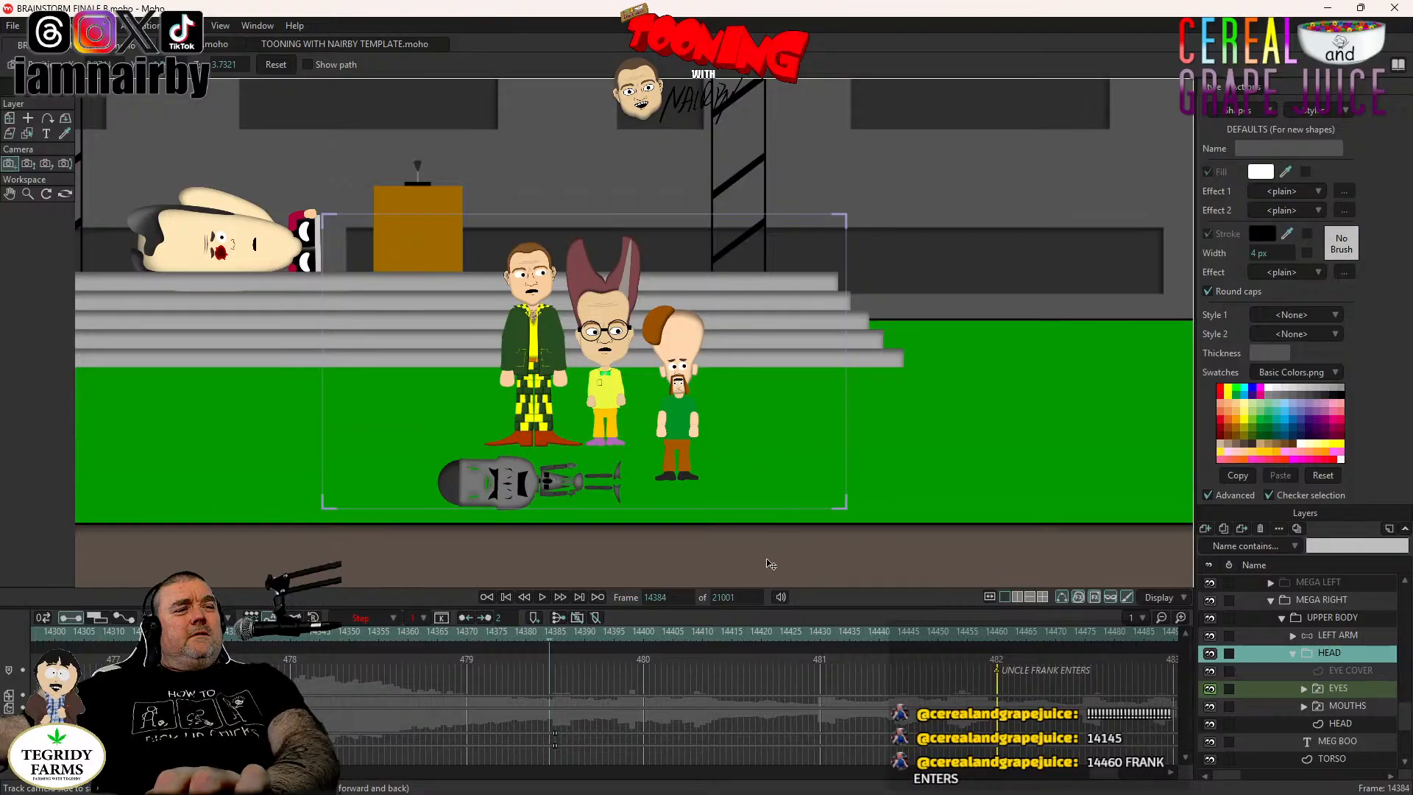
pyautogui.moveTo(1108, 771); pyautogui.dragTo(1095, 778)
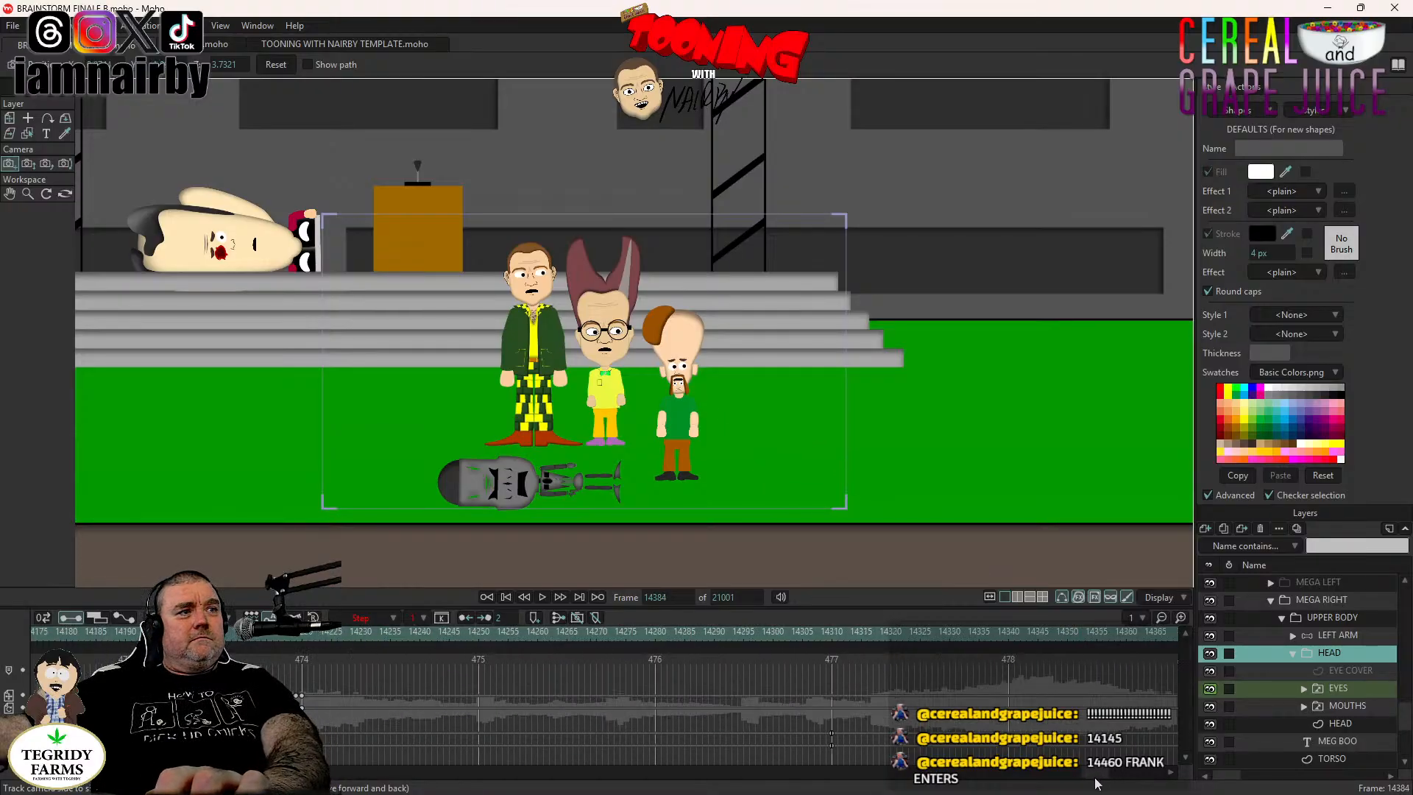
pyautogui.click(300, 636)
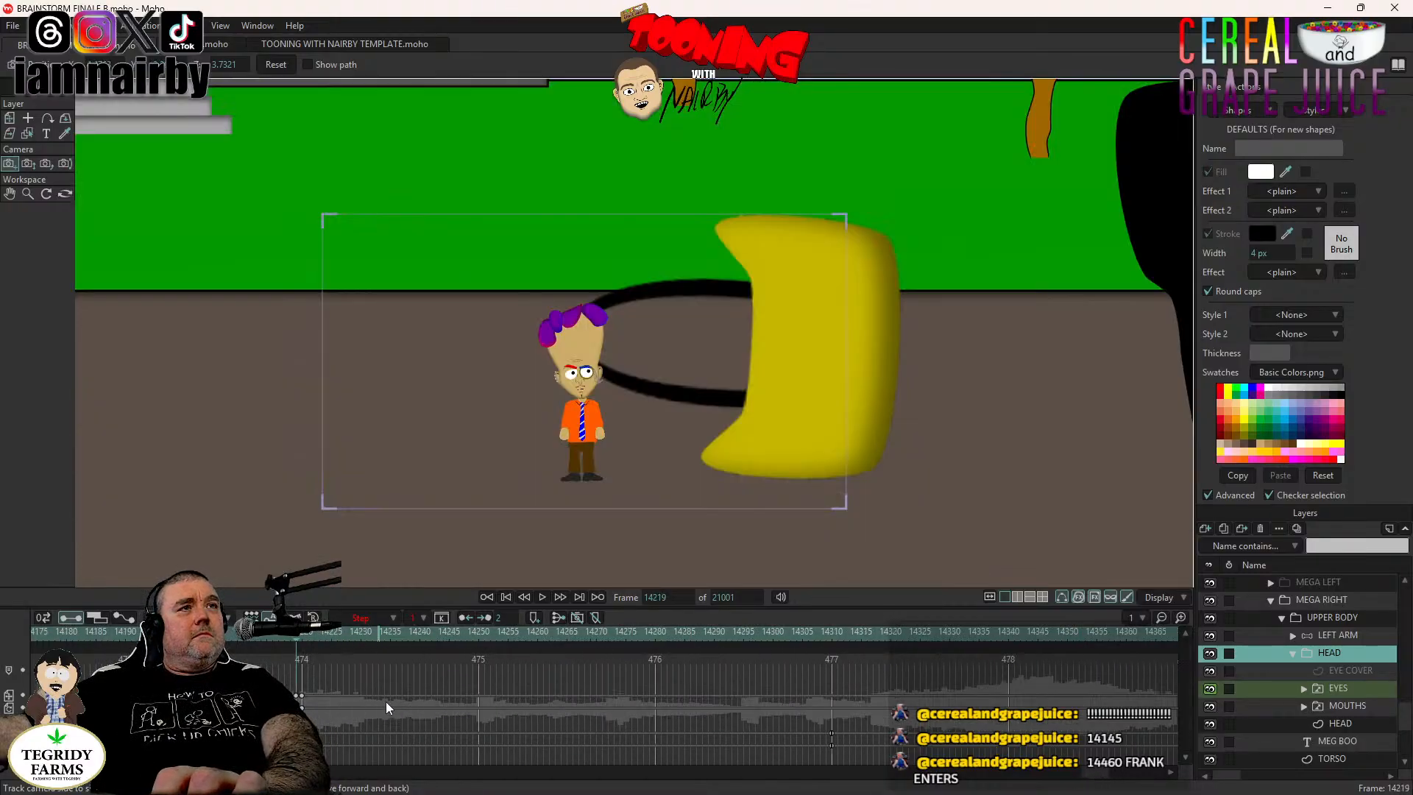
pyautogui.press('Right')
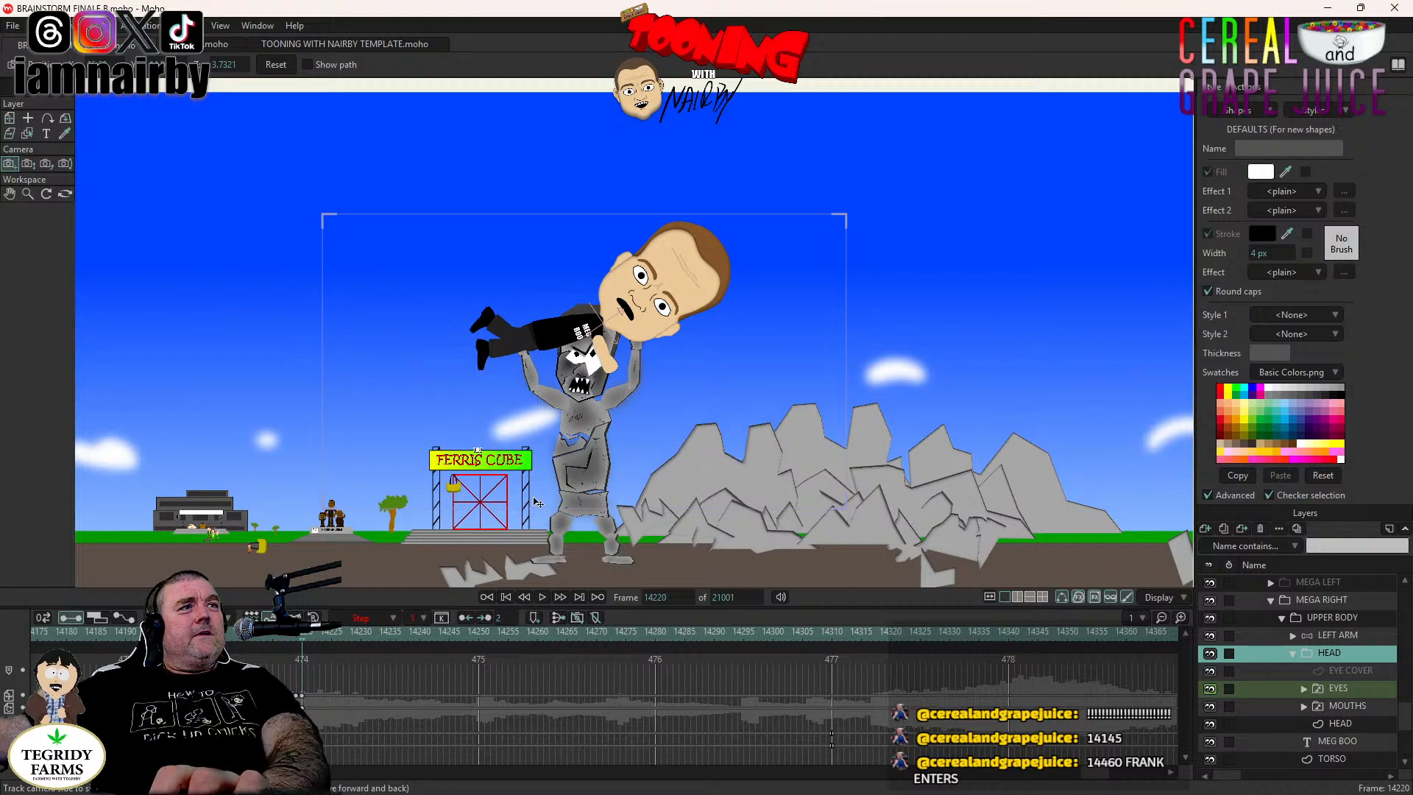
pyautogui.click(406, 691)
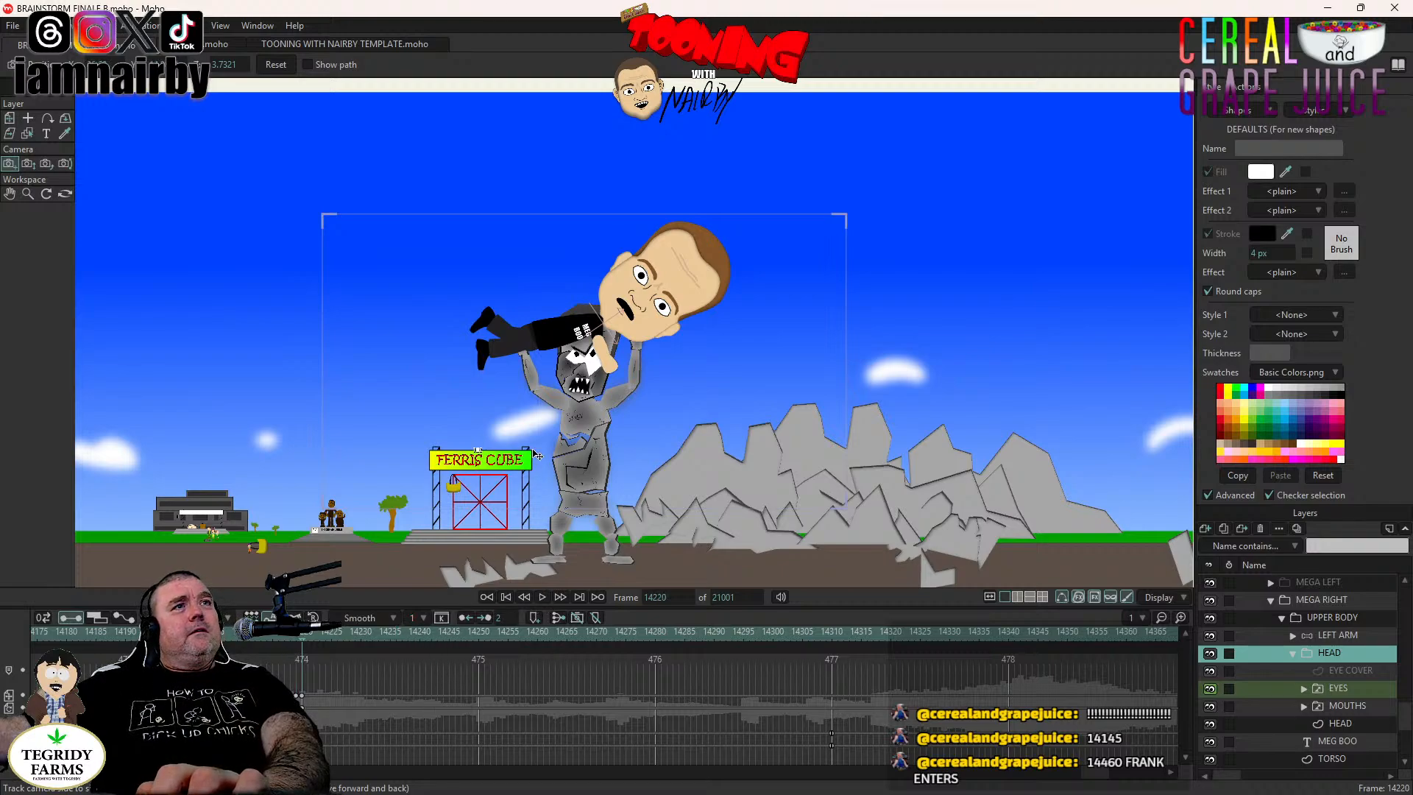
pyautogui.moveTo(536, 454); pyautogui.dragTo(564, 438)
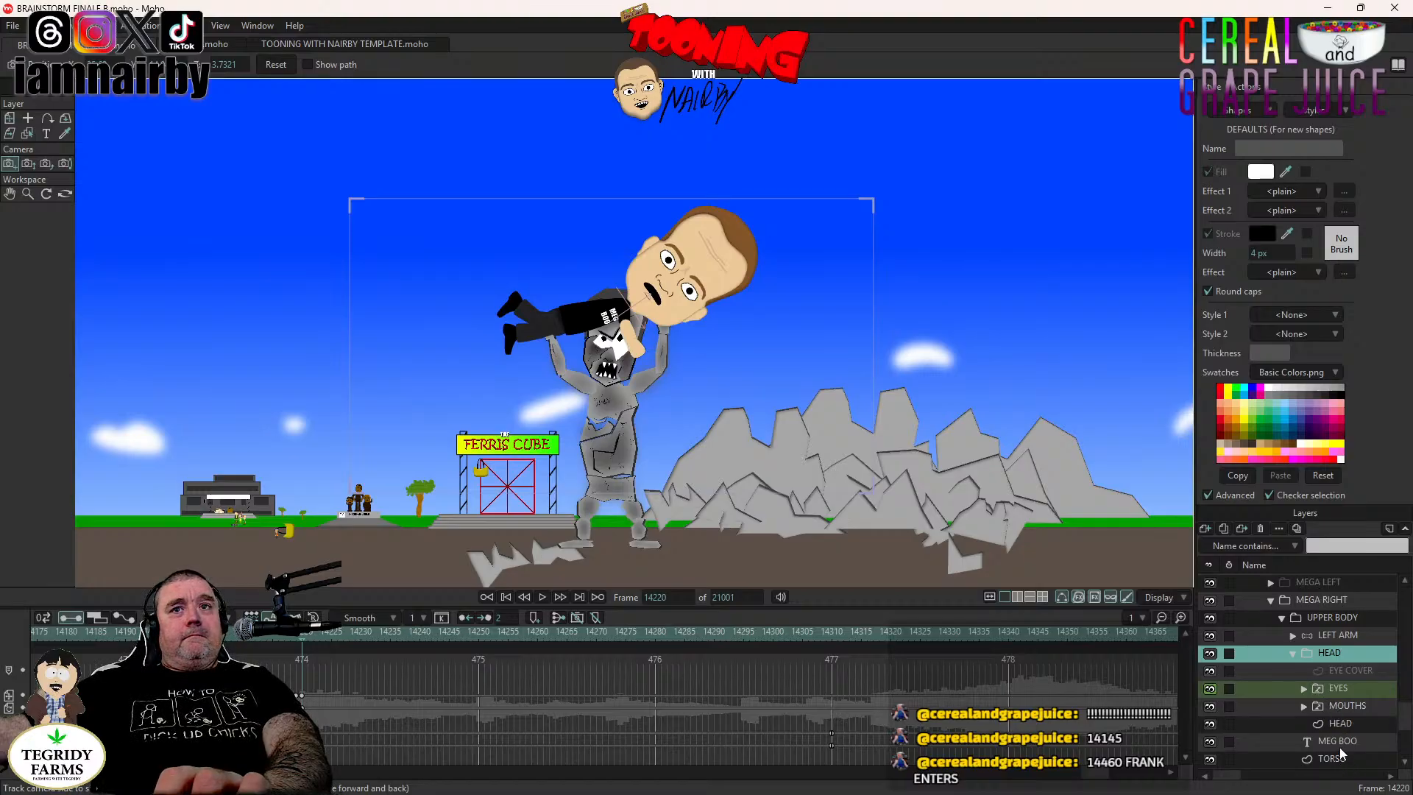
# Switch the EYES layer in THRILLKOR's HEAD group to EYES CLOSED at frame 14227.
pyautogui.scroll(3, 1263, 634)
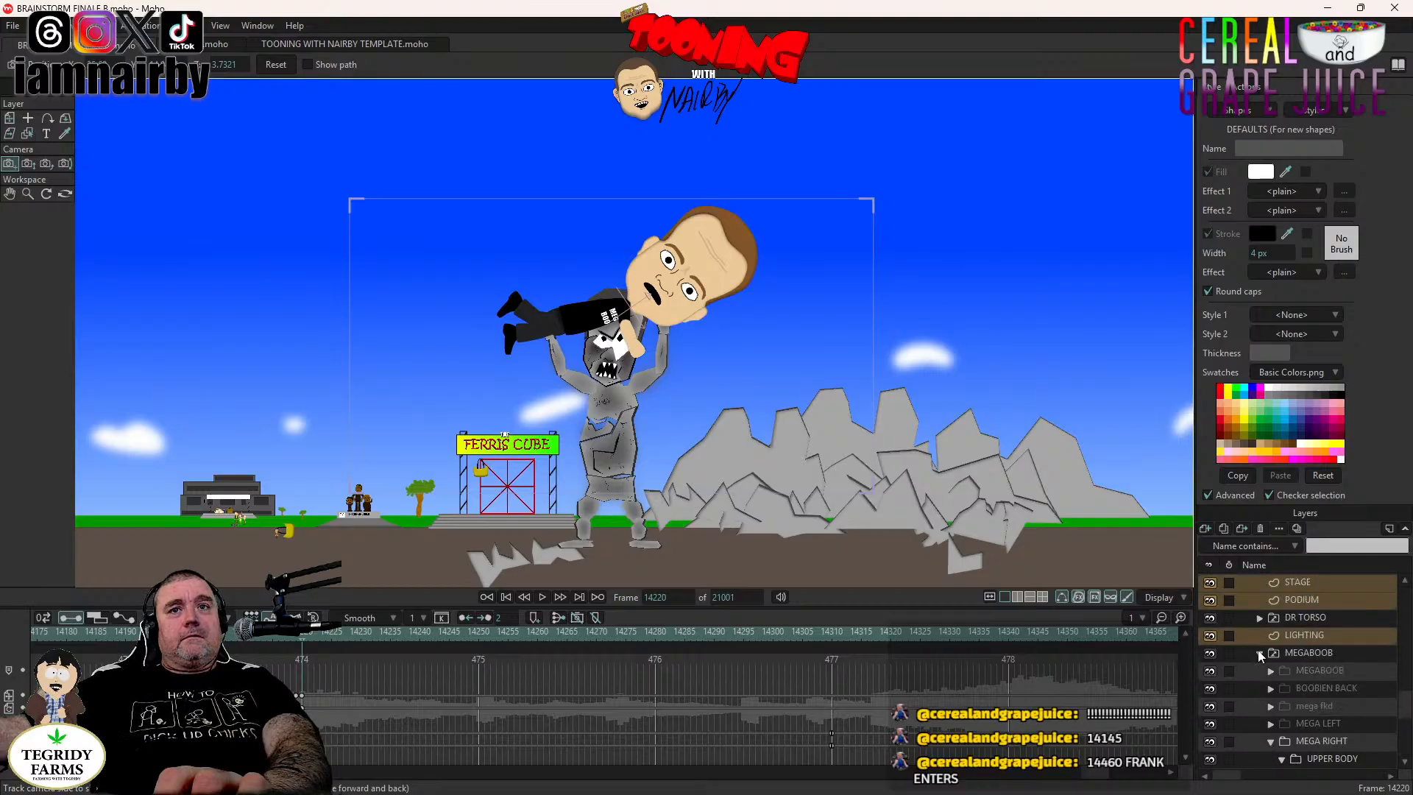
pyautogui.click(1259, 653)
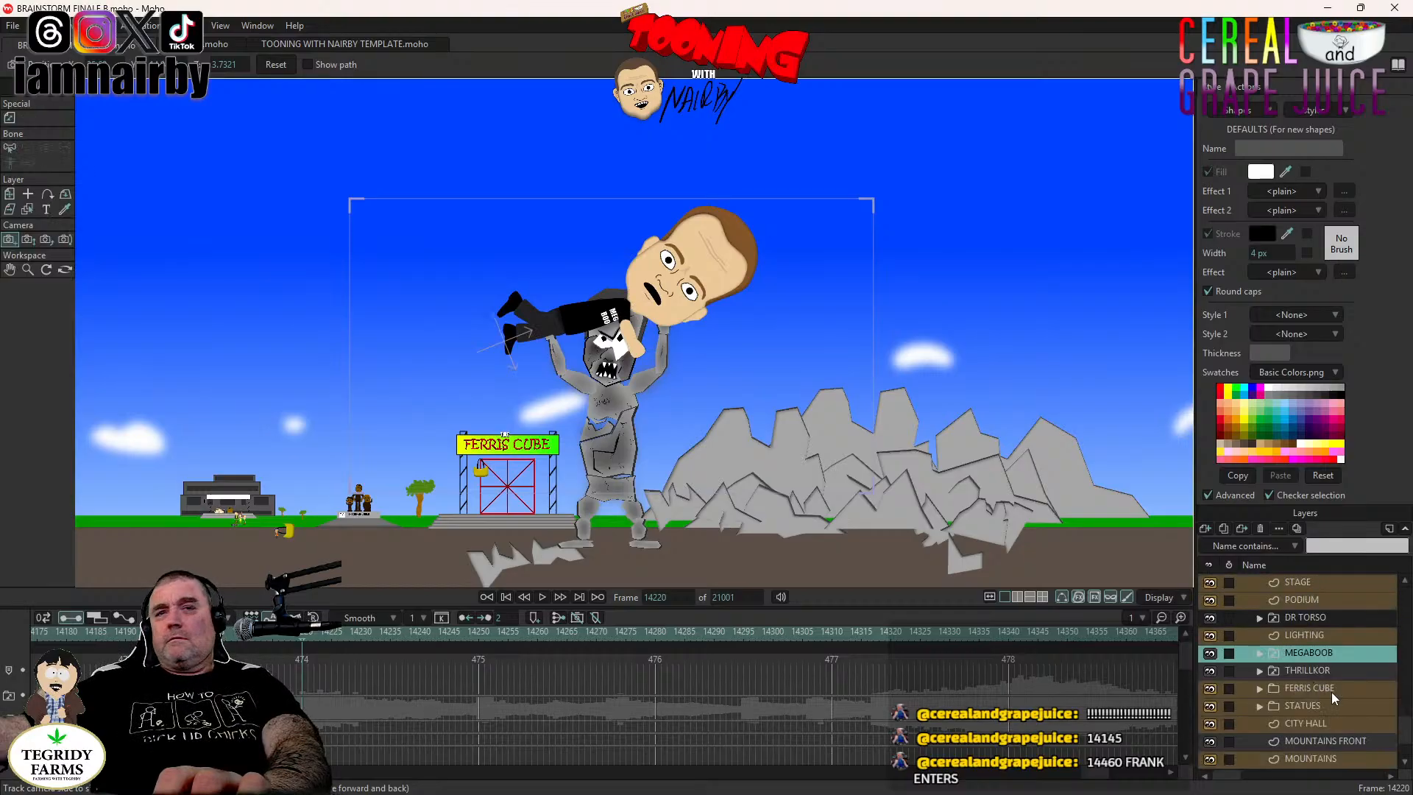
pyautogui.click(1259, 670)
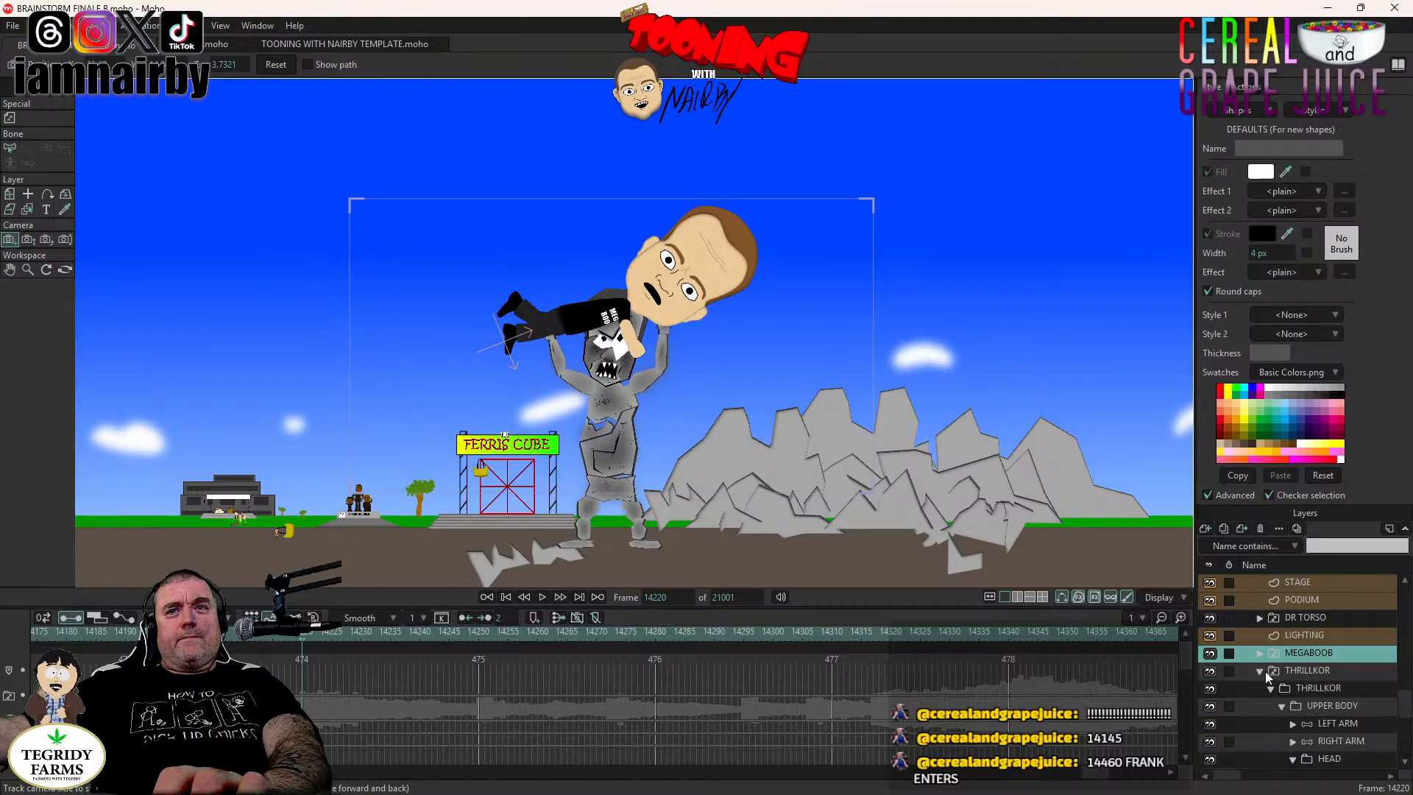
pyautogui.scroll(-3, 1344, 757)
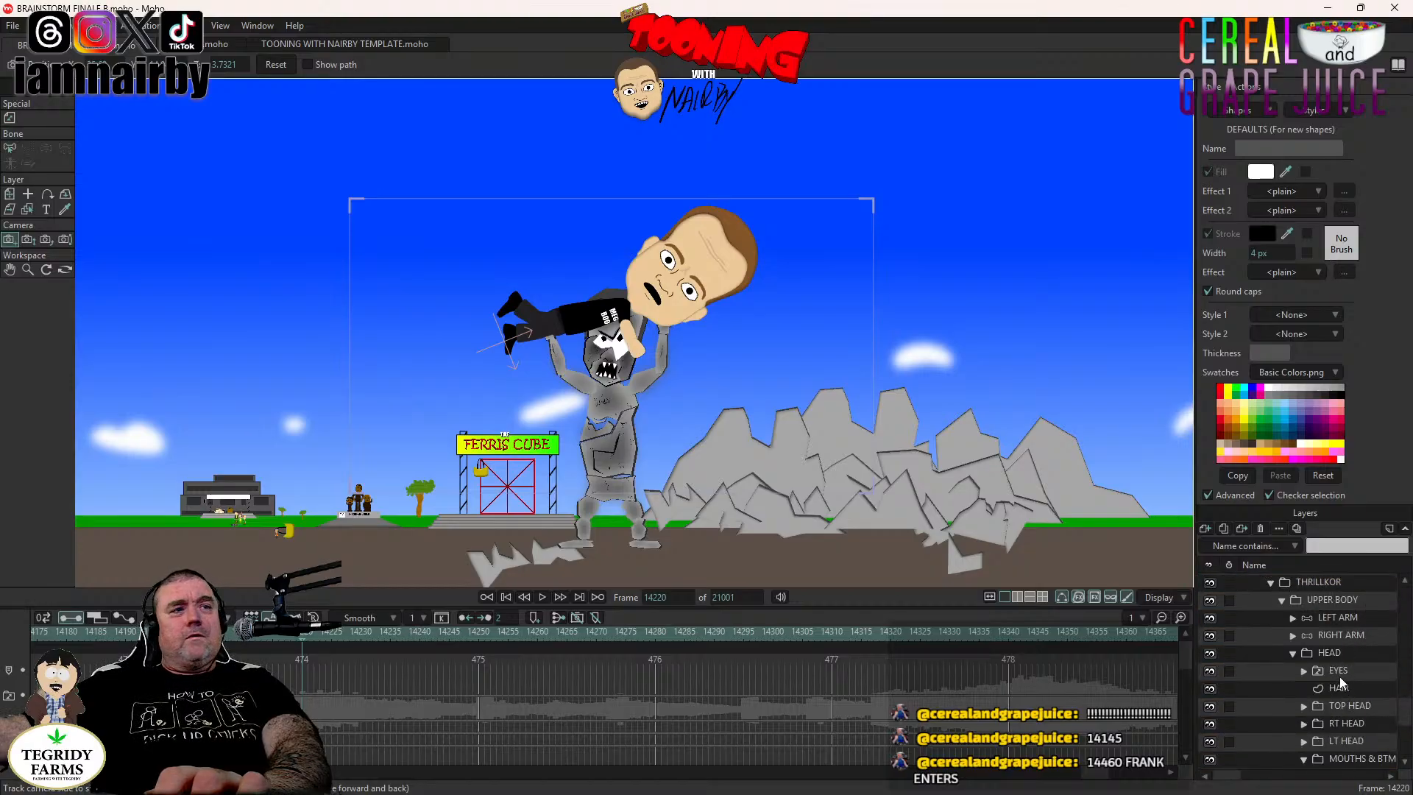
pyautogui.click(1339, 673)
pyautogui.click(342, 633)
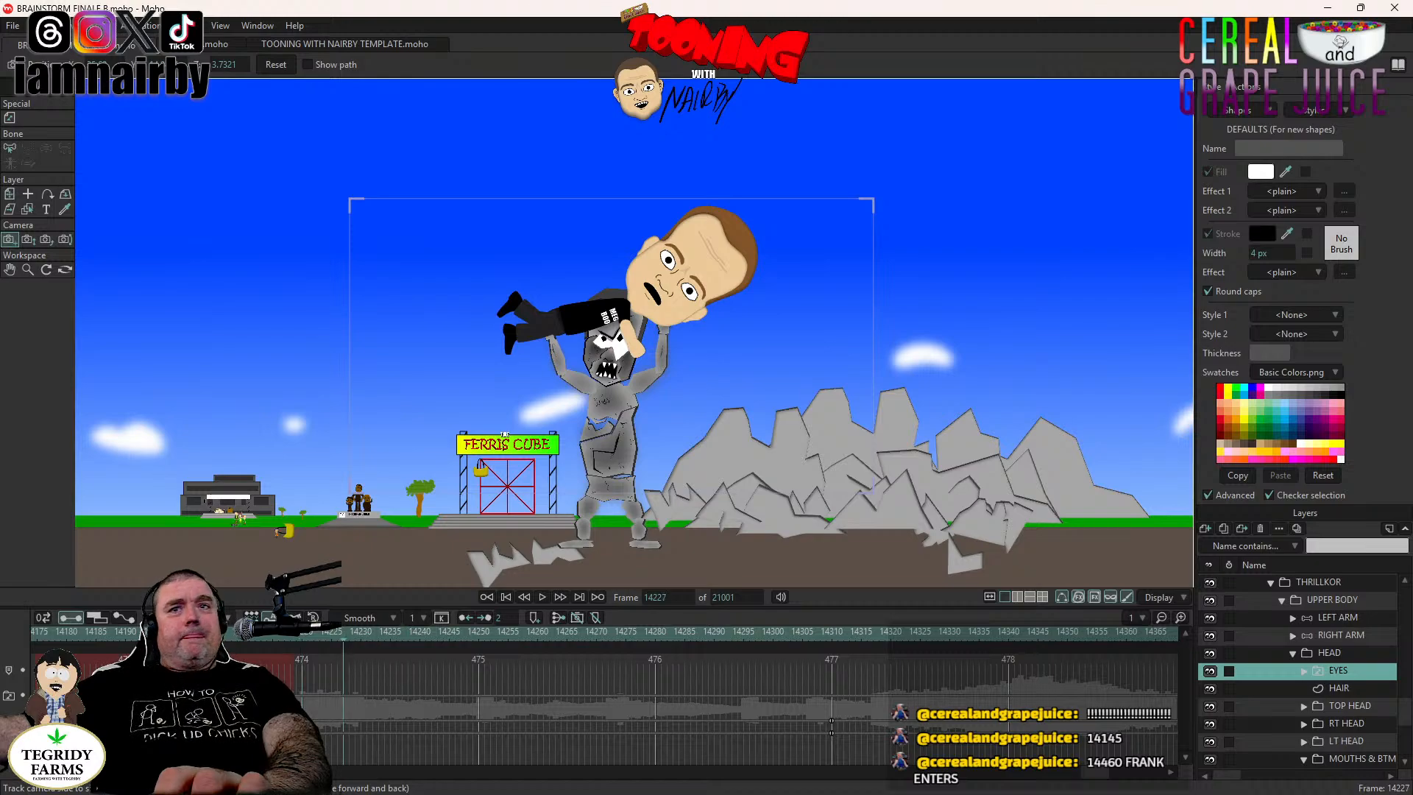
pyautogui.rightClick(1332, 669)
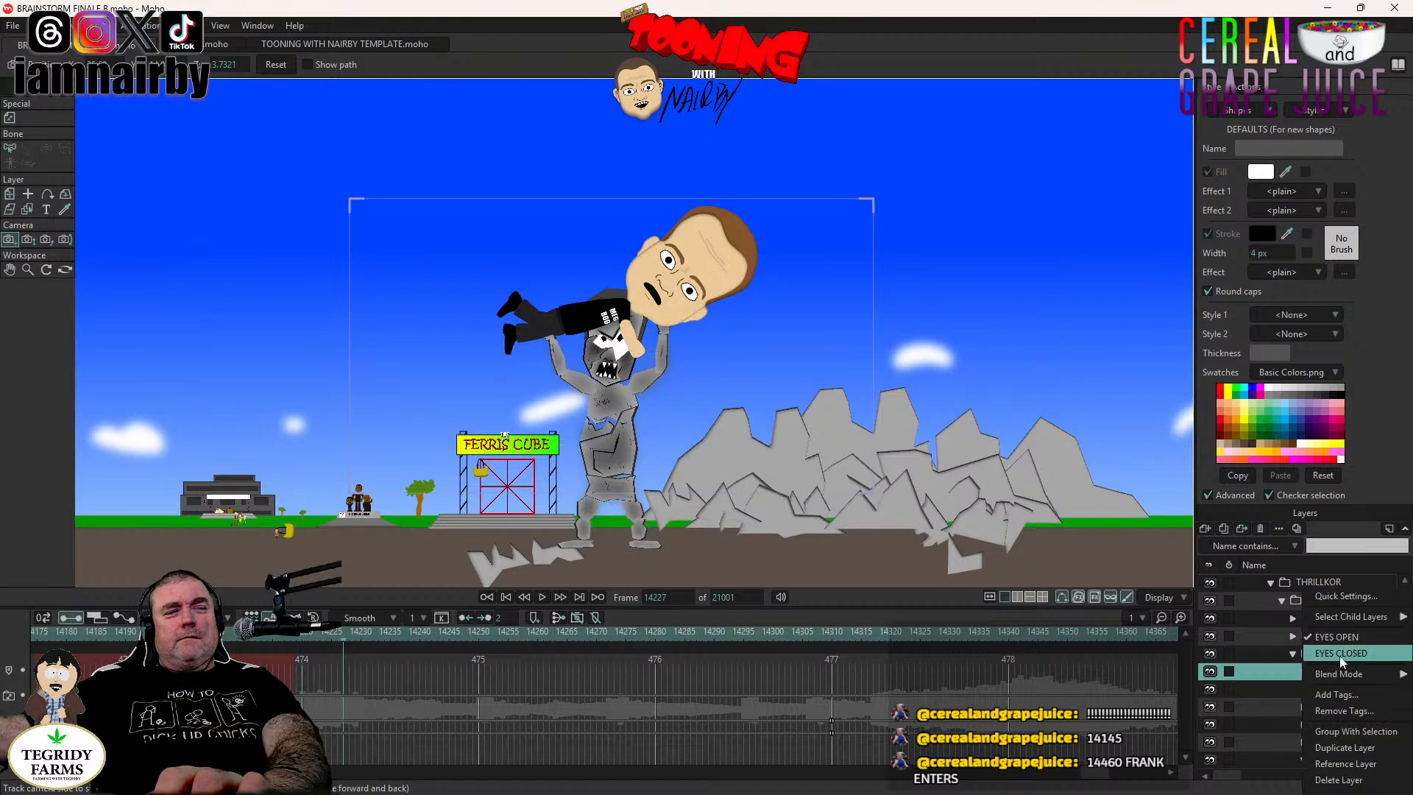
pyautogui.click(1339, 655)
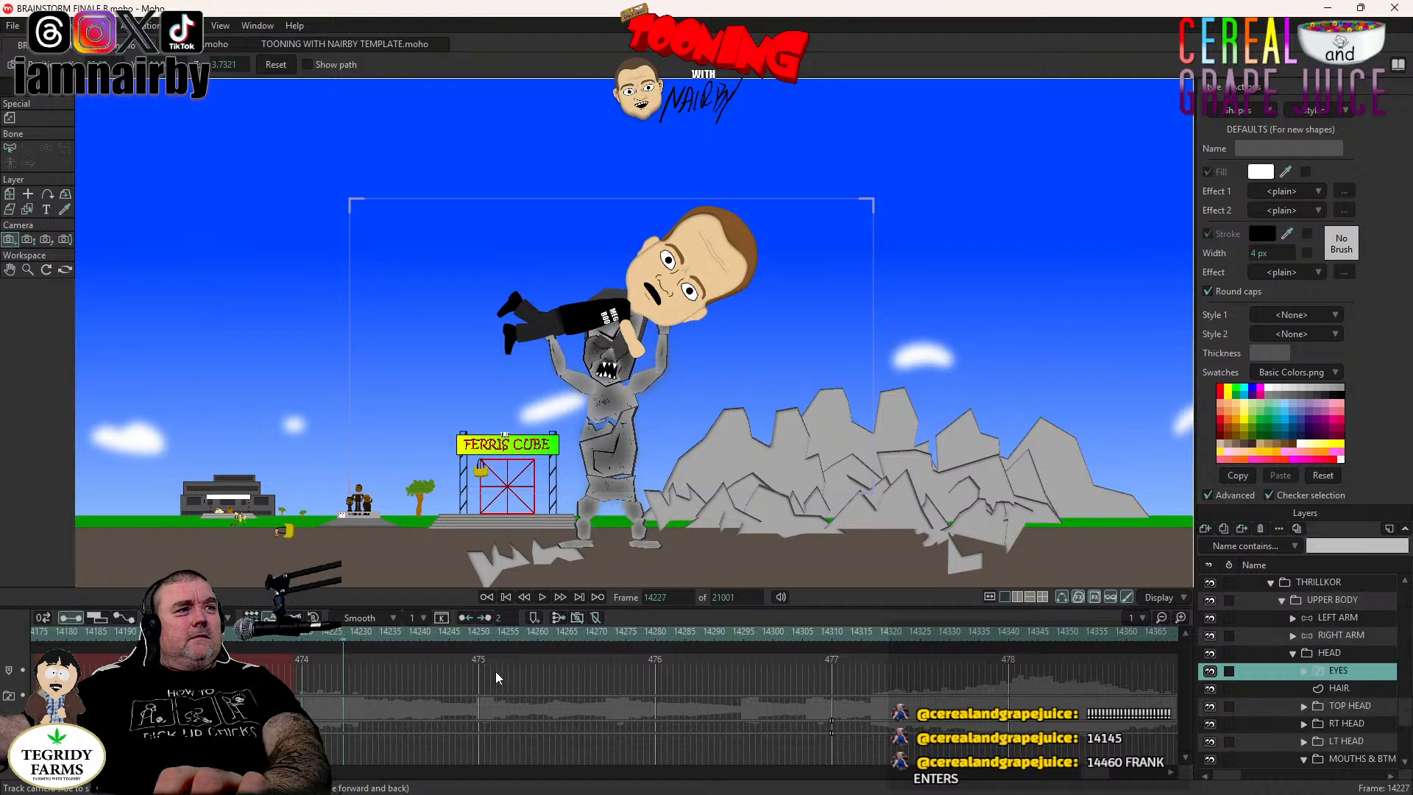
# Switch the EYES layer in THRILLKOR's HEAD group back to EYES OPEN at frame 14243.
pyautogui.click(438, 632)
pyautogui.rightClick(1330, 667)
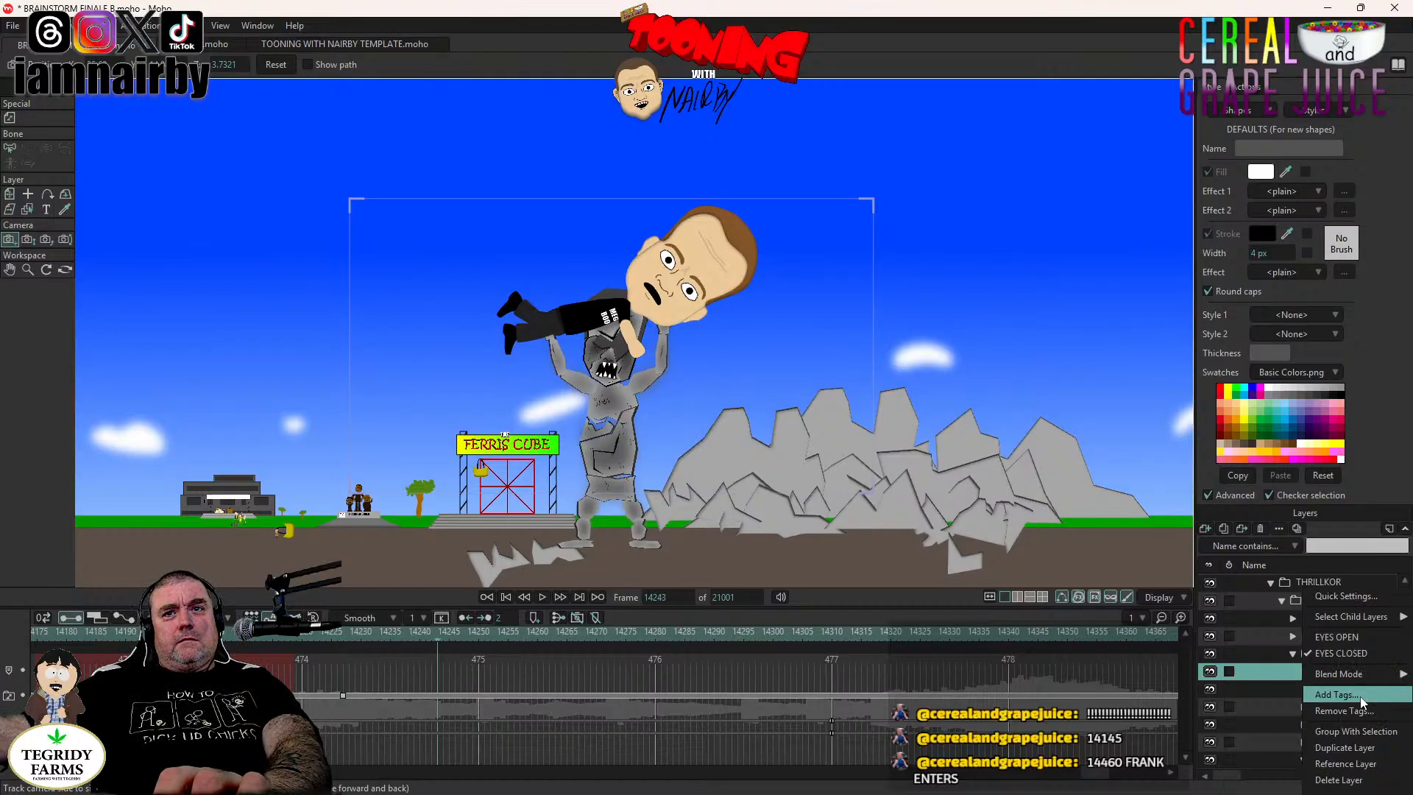
pyautogui.click(1348, 637)
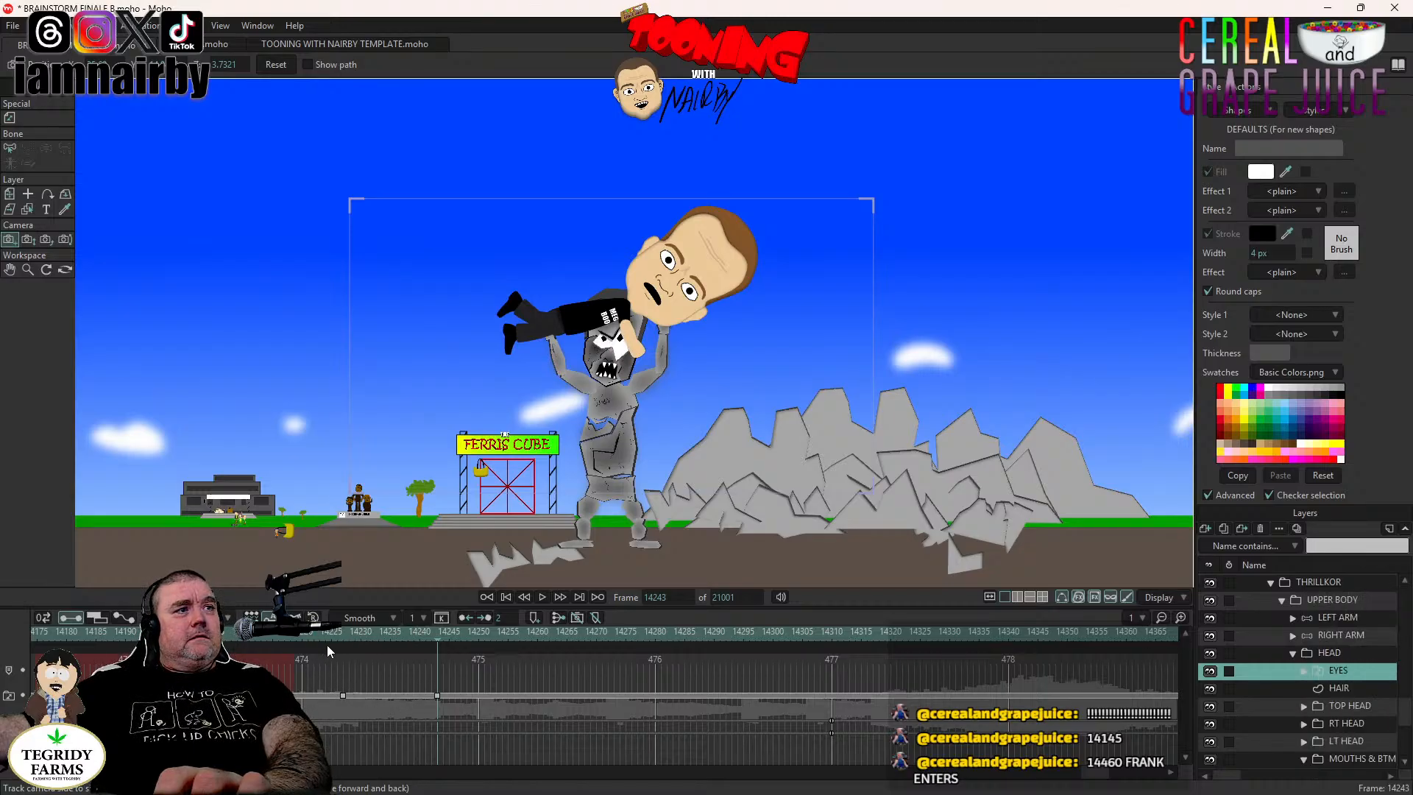
# Add a keyframe for THRILLKOR's HEAD group at frame 14226 with the Transform Layer tool, keeping its current pose.
pyautogui.click(338, 630)
pyautogui.click(1346, 652)
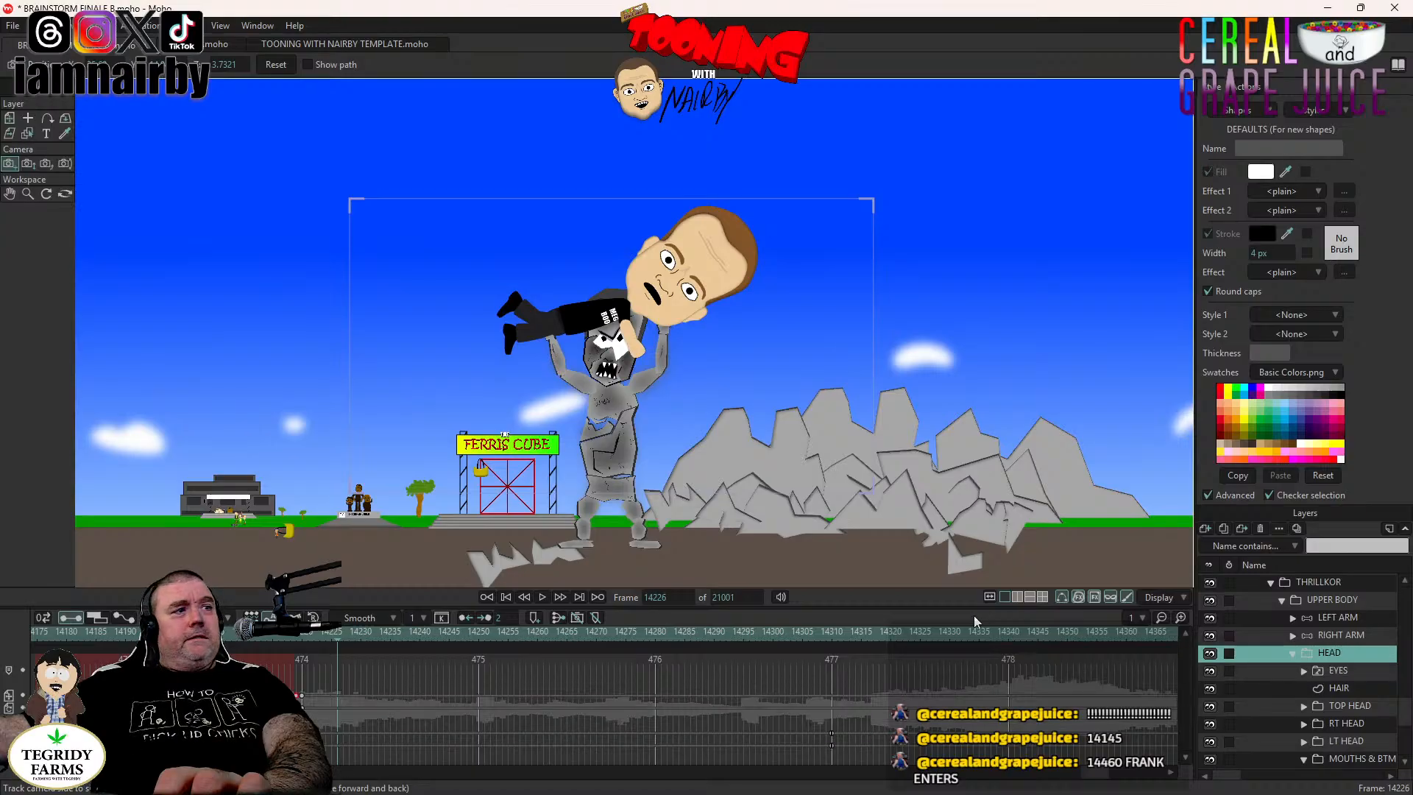
pyautogui.click(11, 120)
pyautogui.scroll(3, 662, 377)
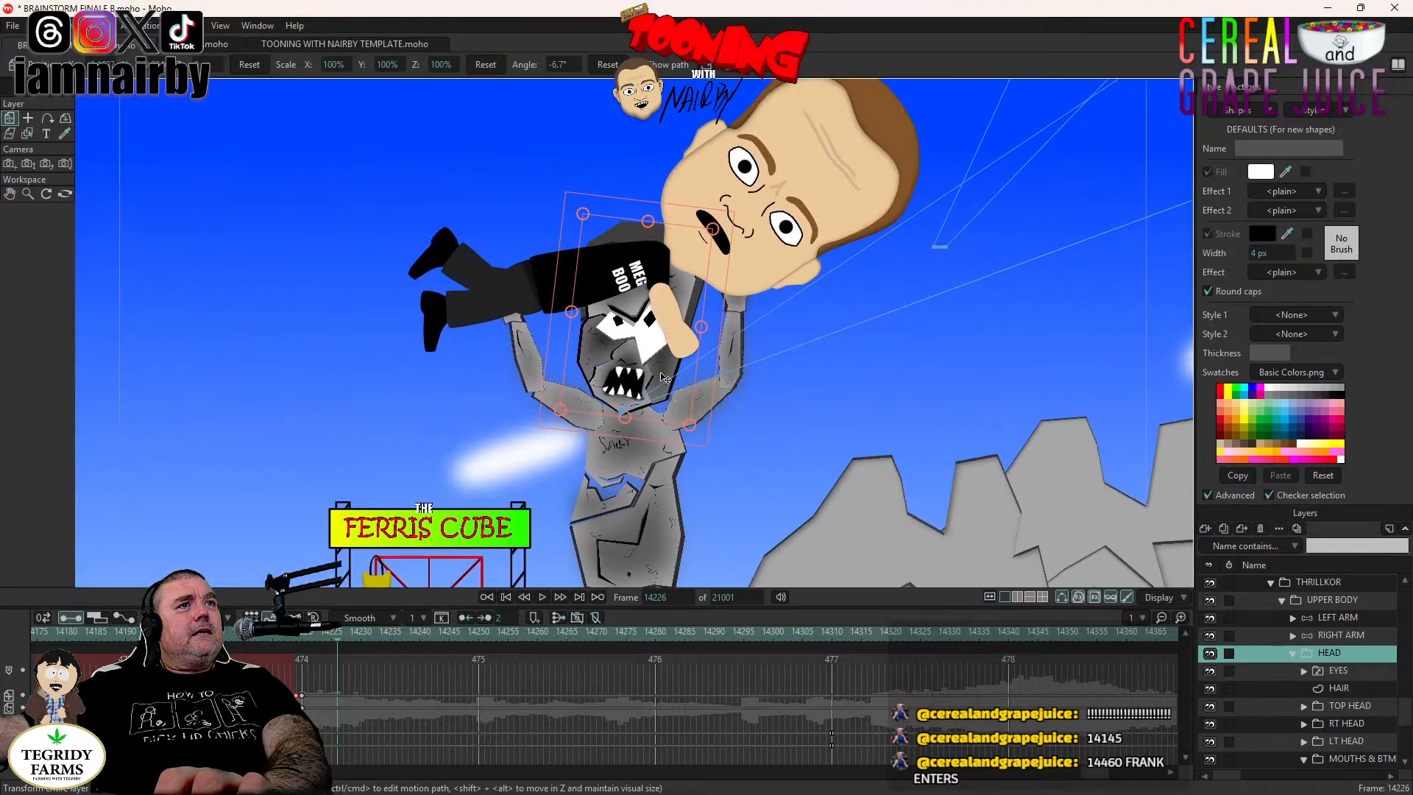
pyautogui.click(704, 381)
pyautogui.click(666, 380)
# Rotate THRILLKOR's HEAD group to -3.3° at frame 14244, move that rotation keyframe to frame 14241, and play the motion from frame 14222.
pyautogui.click(1342, 671)
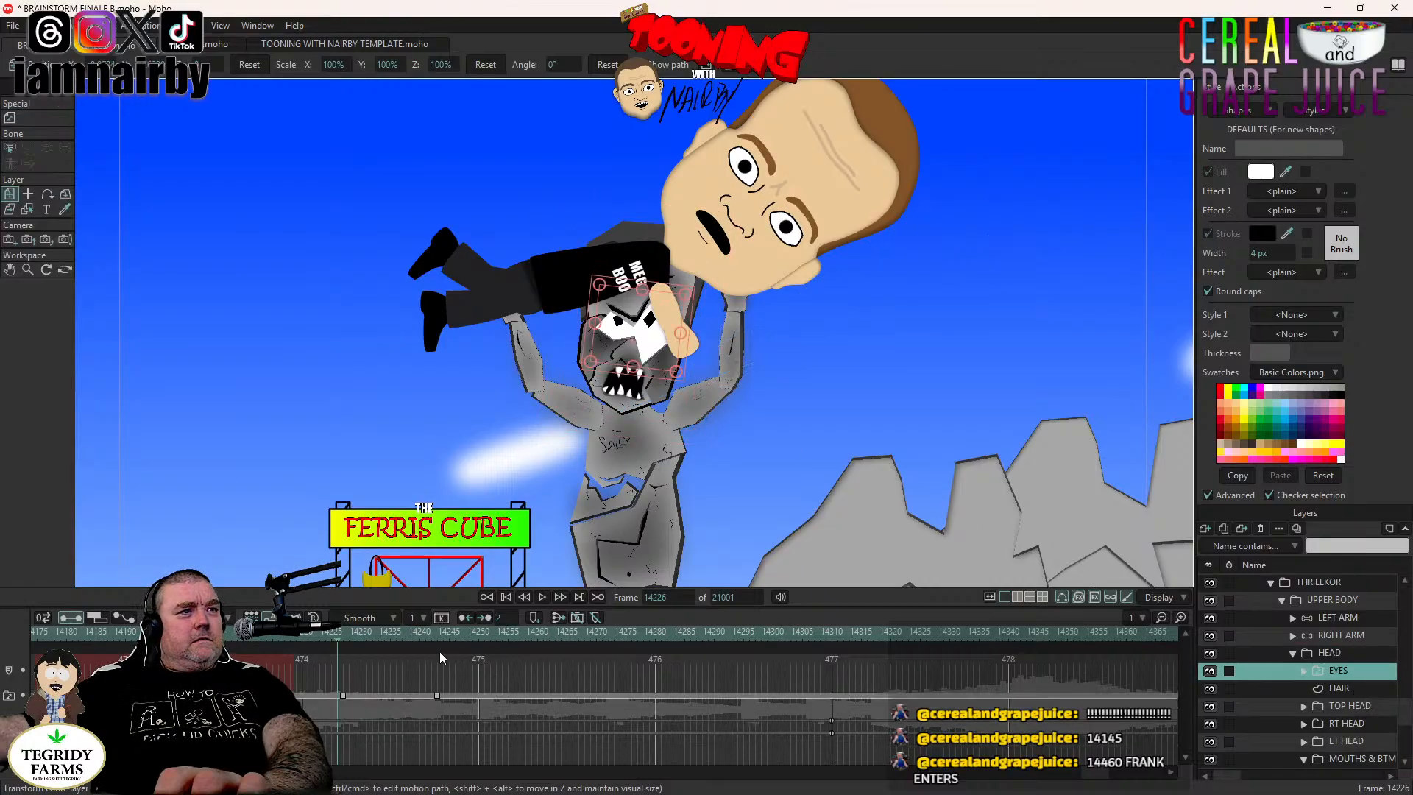
pyautogui.click(442, 633)
pyautogui.click(1338, 654)
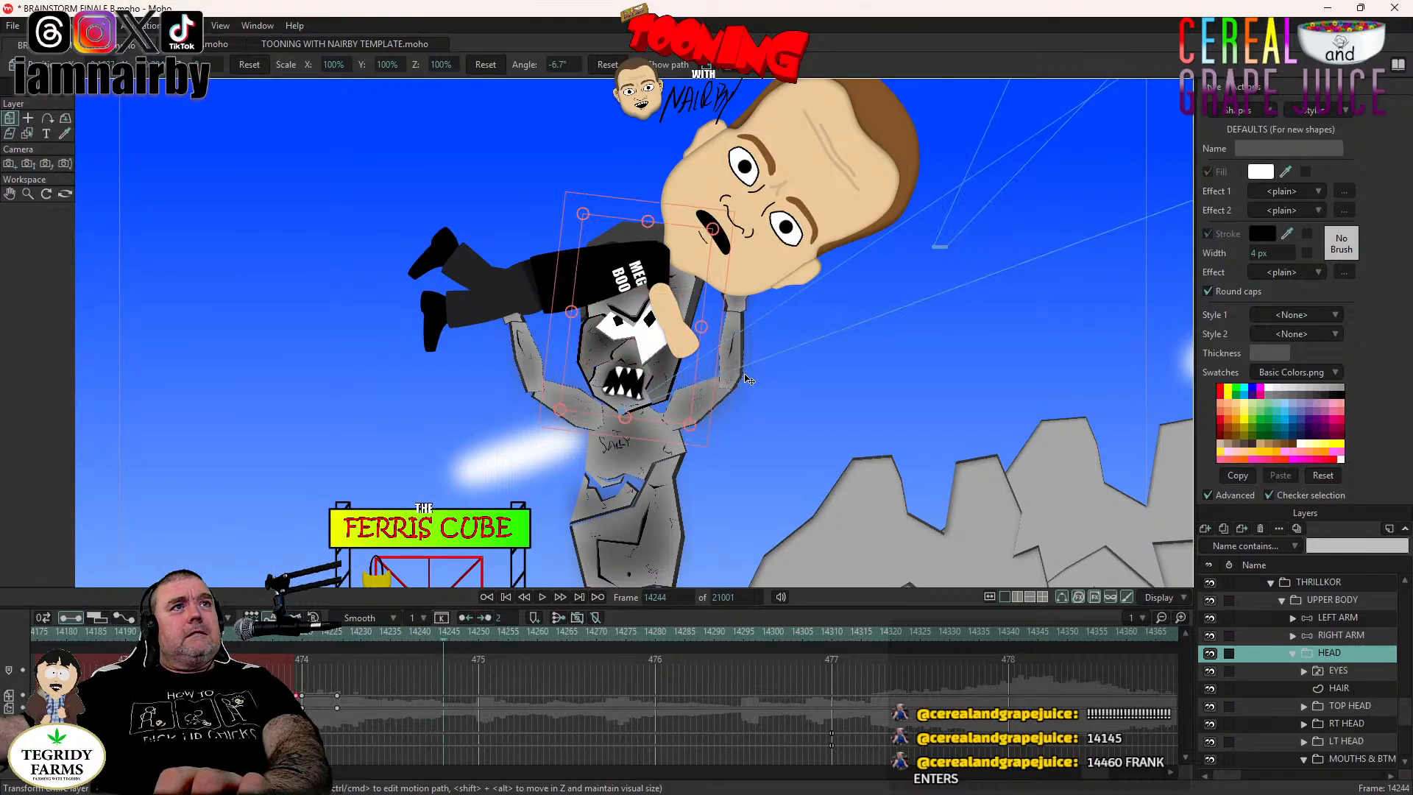
pyautogui.moveTo(701, 375); pyautogui.dragTo(660, 376)
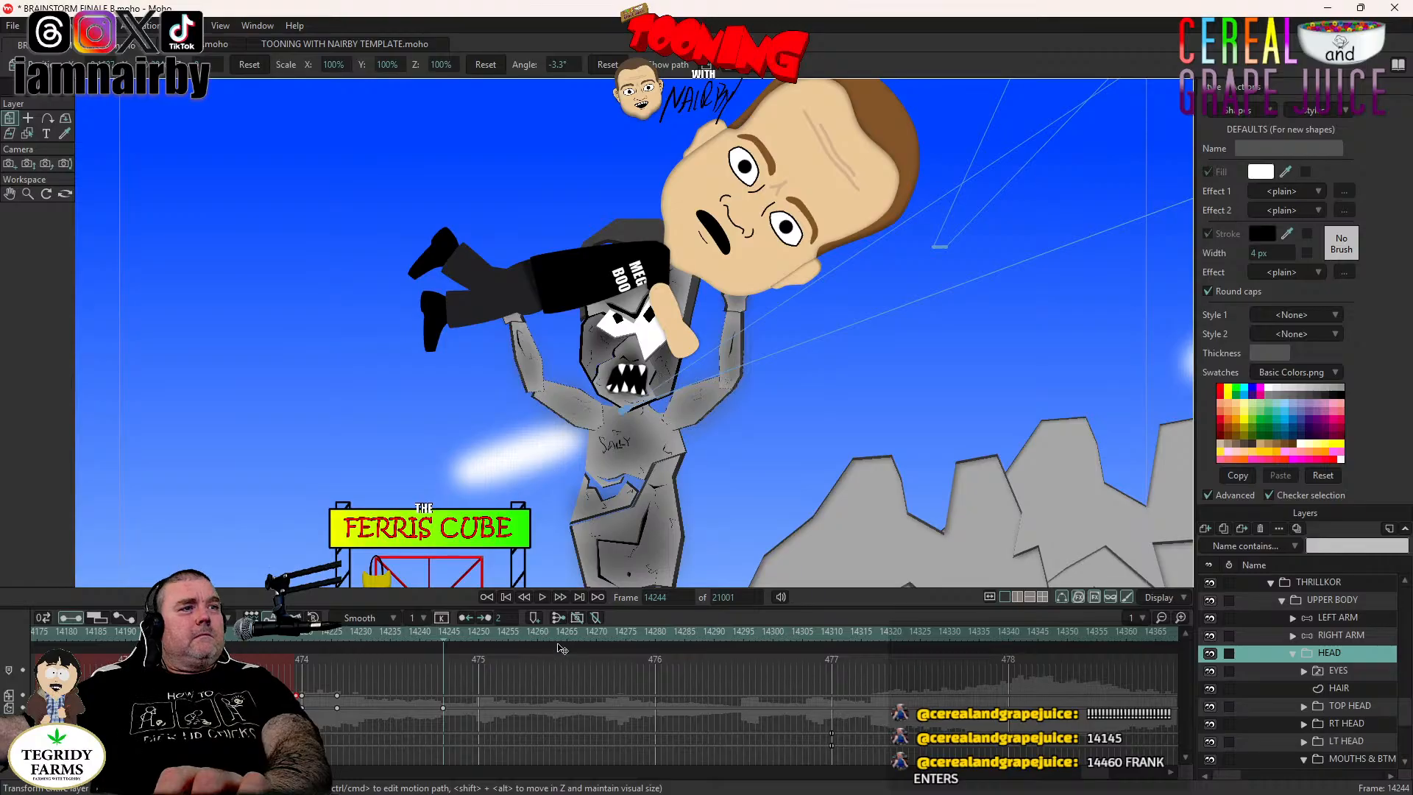
pyautogui.moveTo(442, 695); pyautogui.dragTo(426, 698)
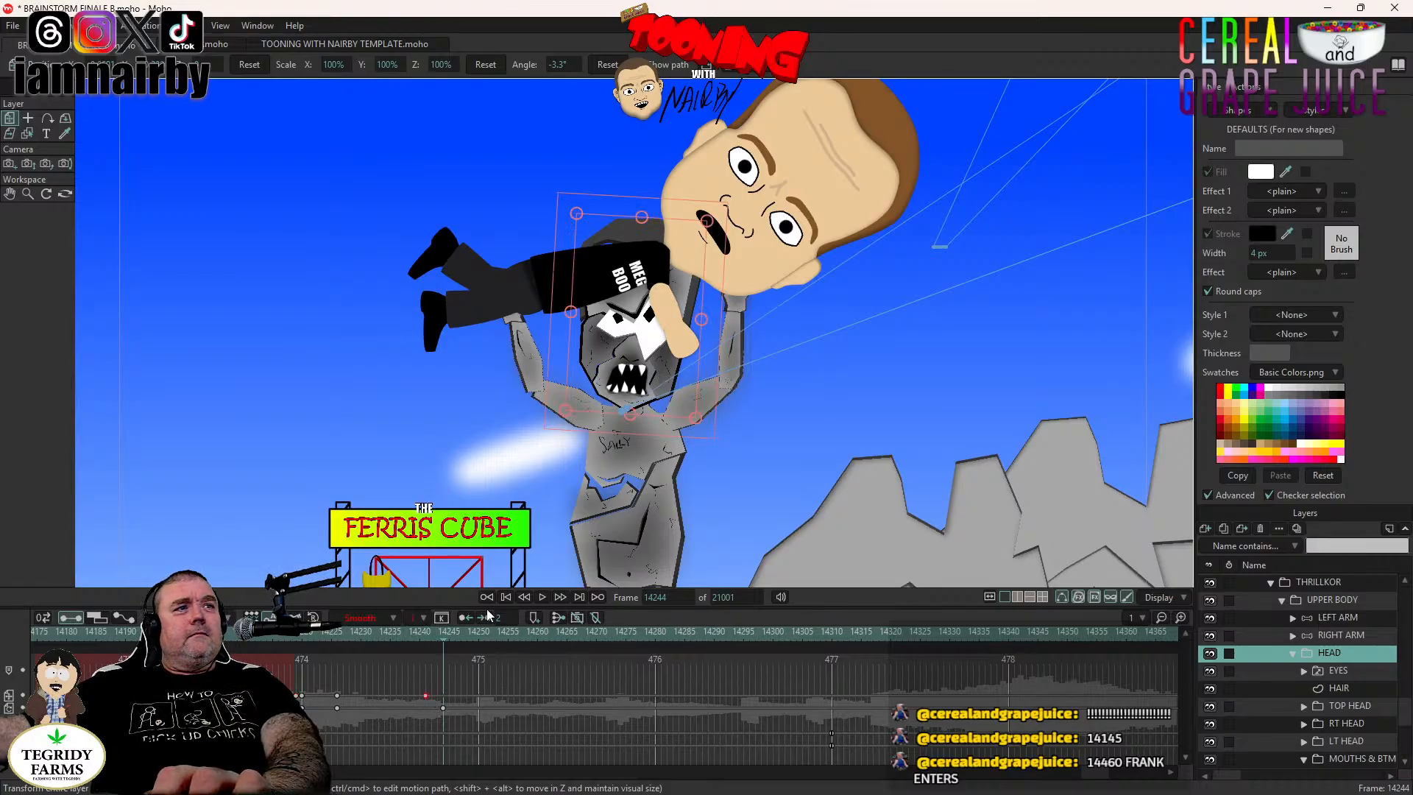
pyautogui.click(314, 633)
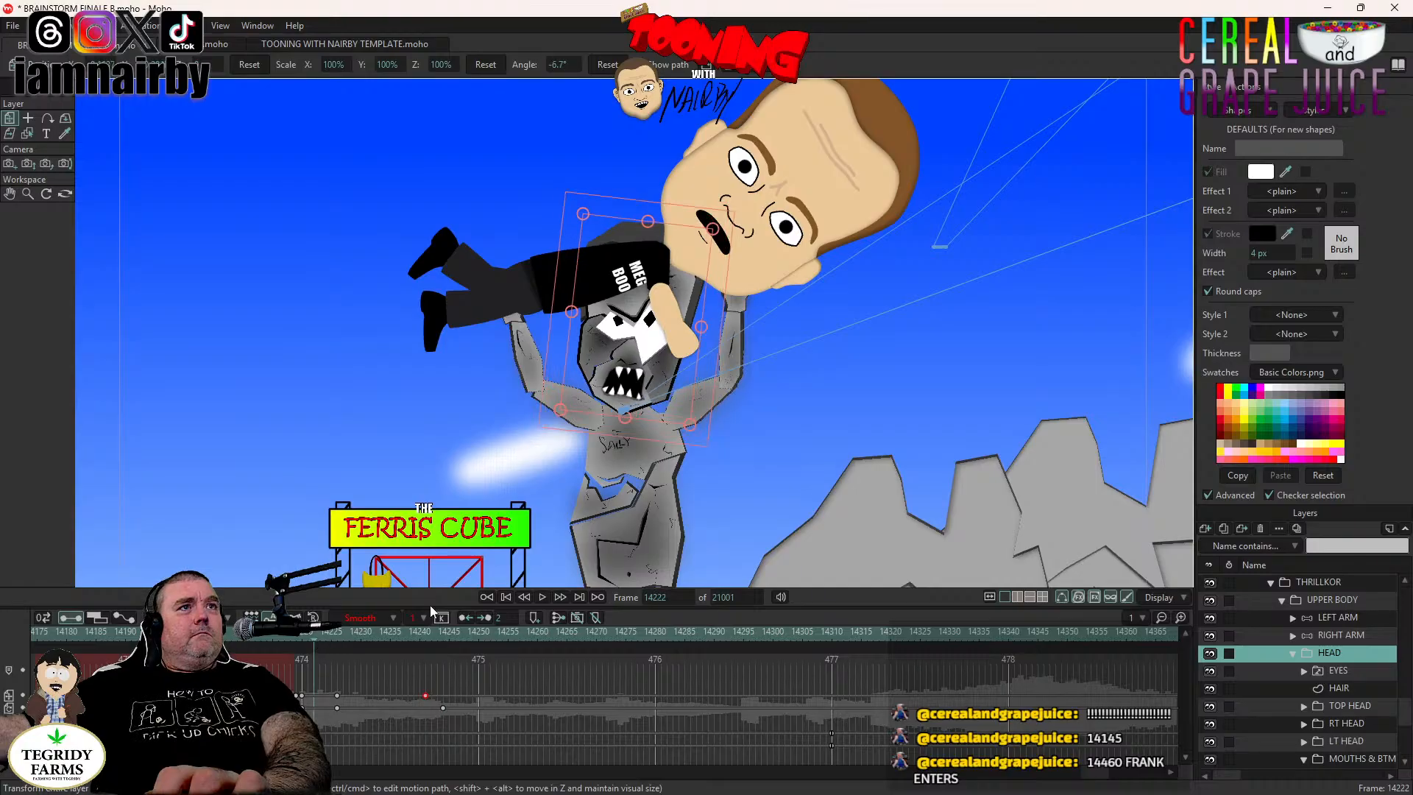
pyautogui.click(542, 598)
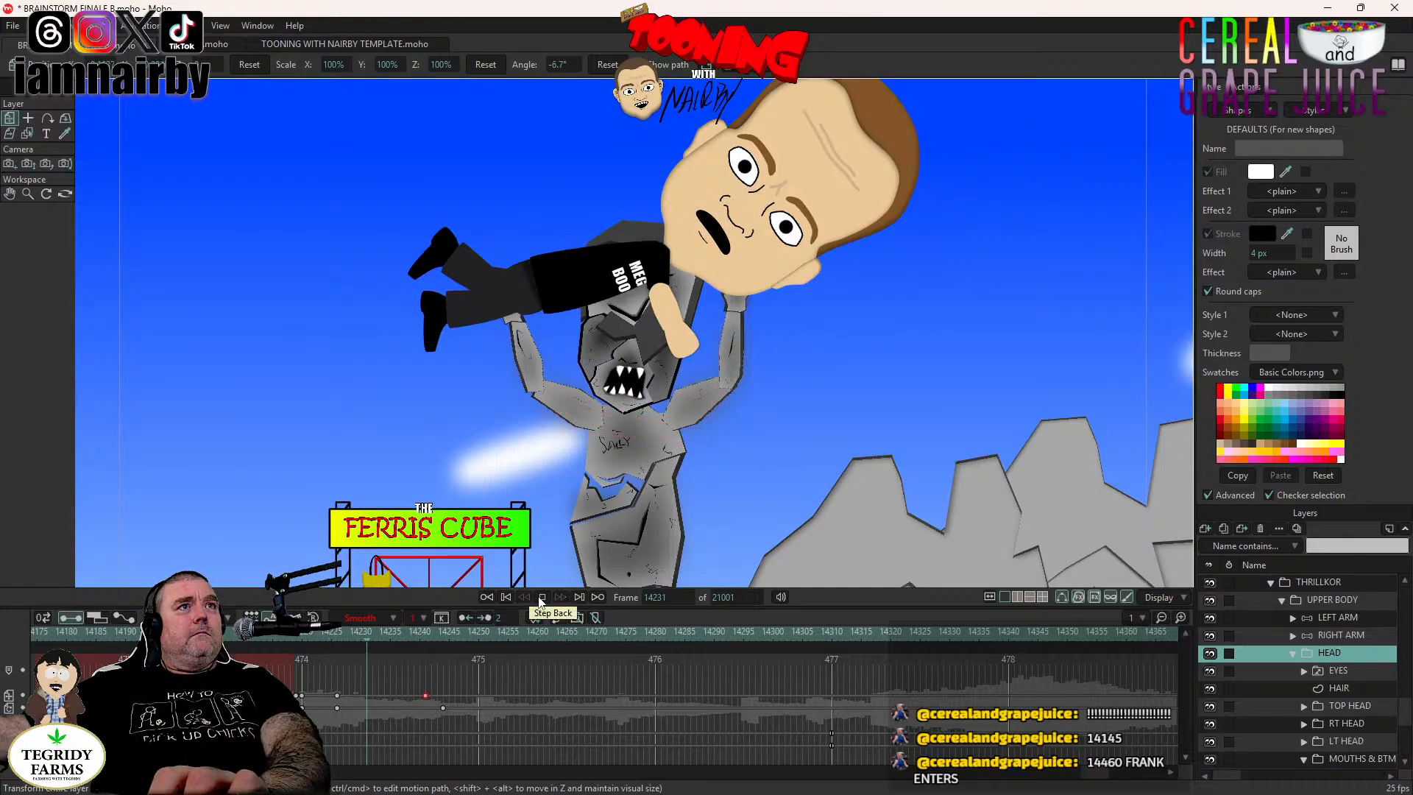
# Rotate THRILLKOR's UPPER BODY group to -0.1° at frame 14226 to start the body tilt.
pyautogui.click(340, 634)
pyautogui.click(1335, 601)
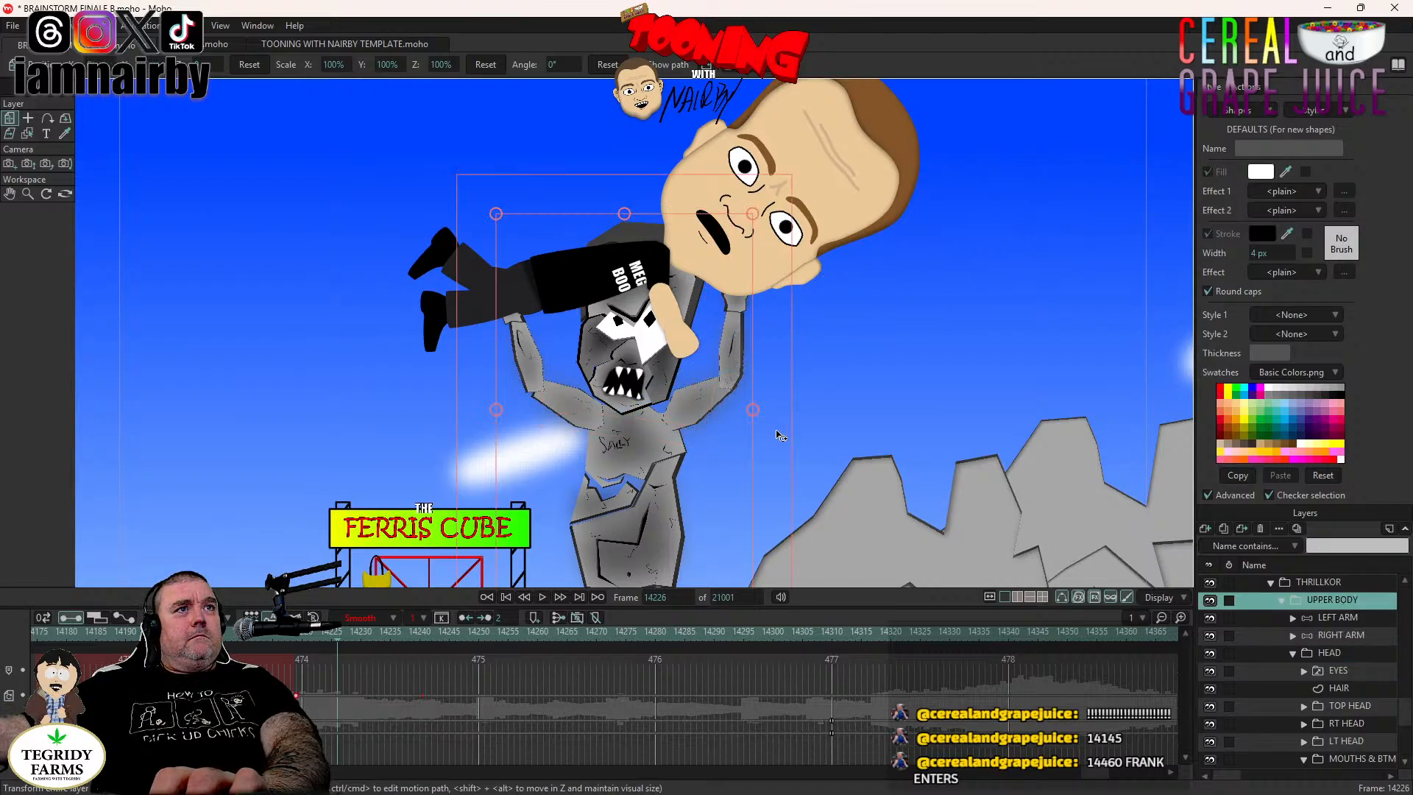
pyautogui.moveTo(780, 435); pyautogui.dragTo(781, 436)
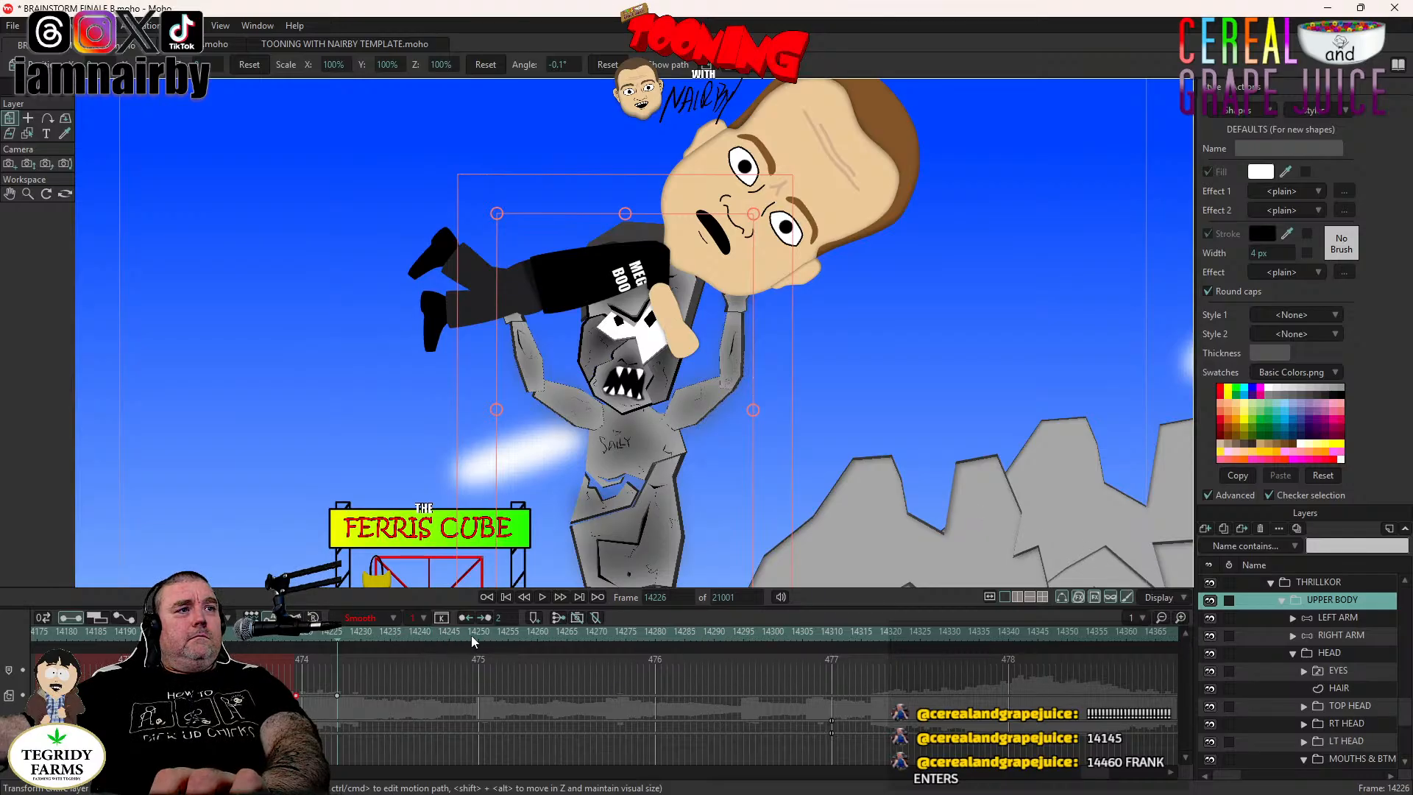
# Rotate THRILLKOR's UPPER BODY group to 0.5° at frame 14241 and play the motion from frame 14220.
pyautogui.click(1361, 647)
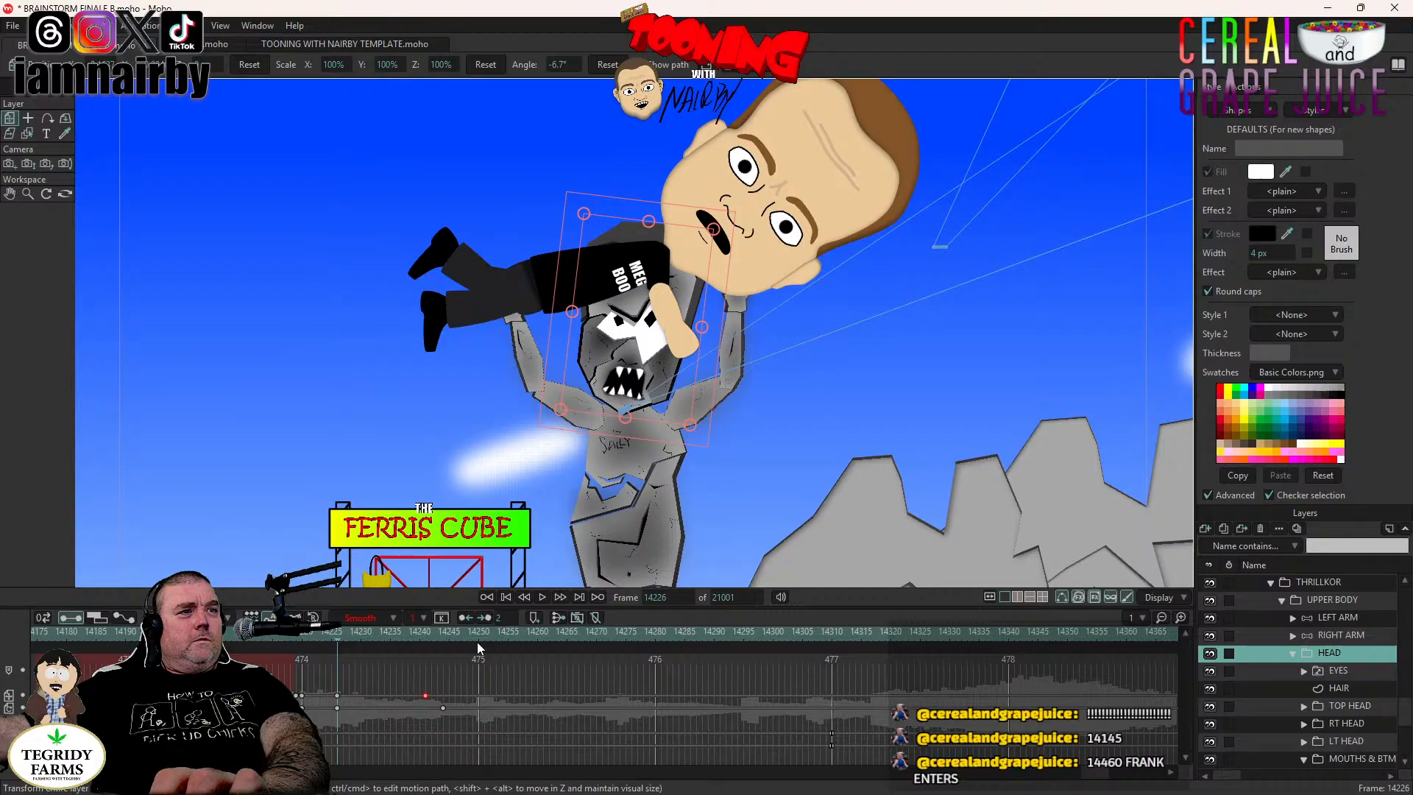
pyautogui.click(419, 636)
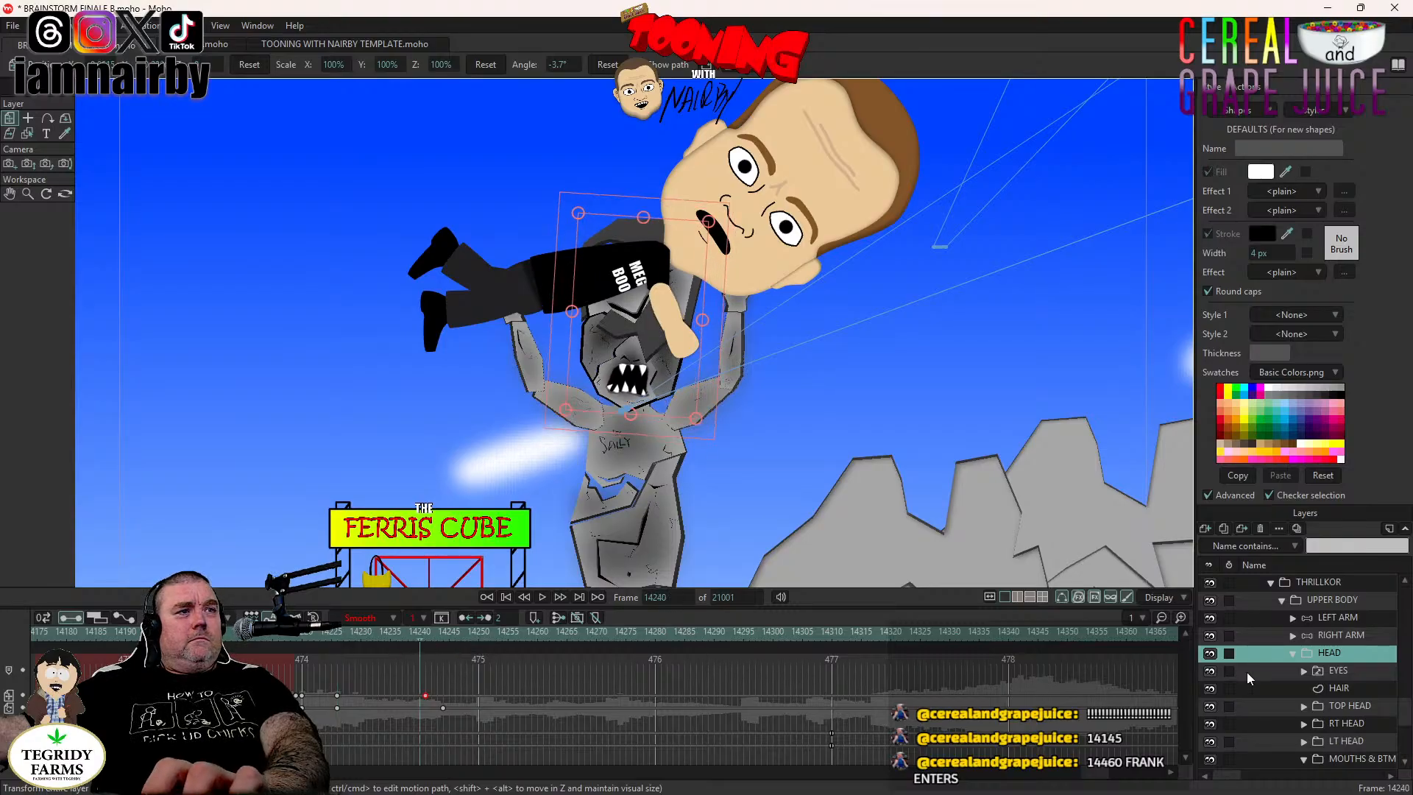
pyautogui.press('Right')
pyautogui.click(1348, 601)
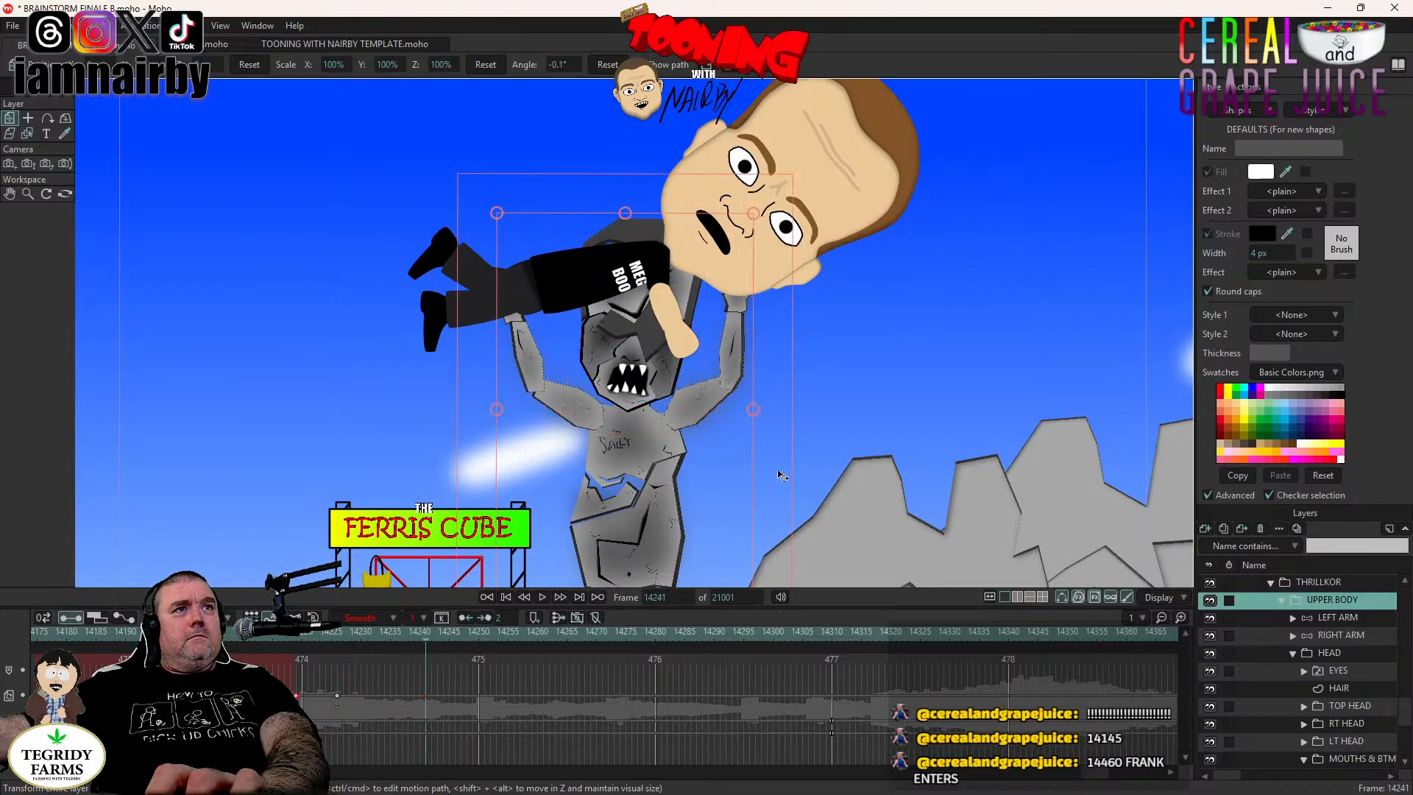
pyautogui.moveTo(780, 455); pyautogui.dragTo(777, 451)
pyautogui.moveTo(547, 495)
pyautogui.mouseDown()
pyautogui.moveTo(552, 479)
pyautogui.moveTo(525, 482)
pyautogui.mouseUp()
pyautogui.scroll(-2, 548, 481)
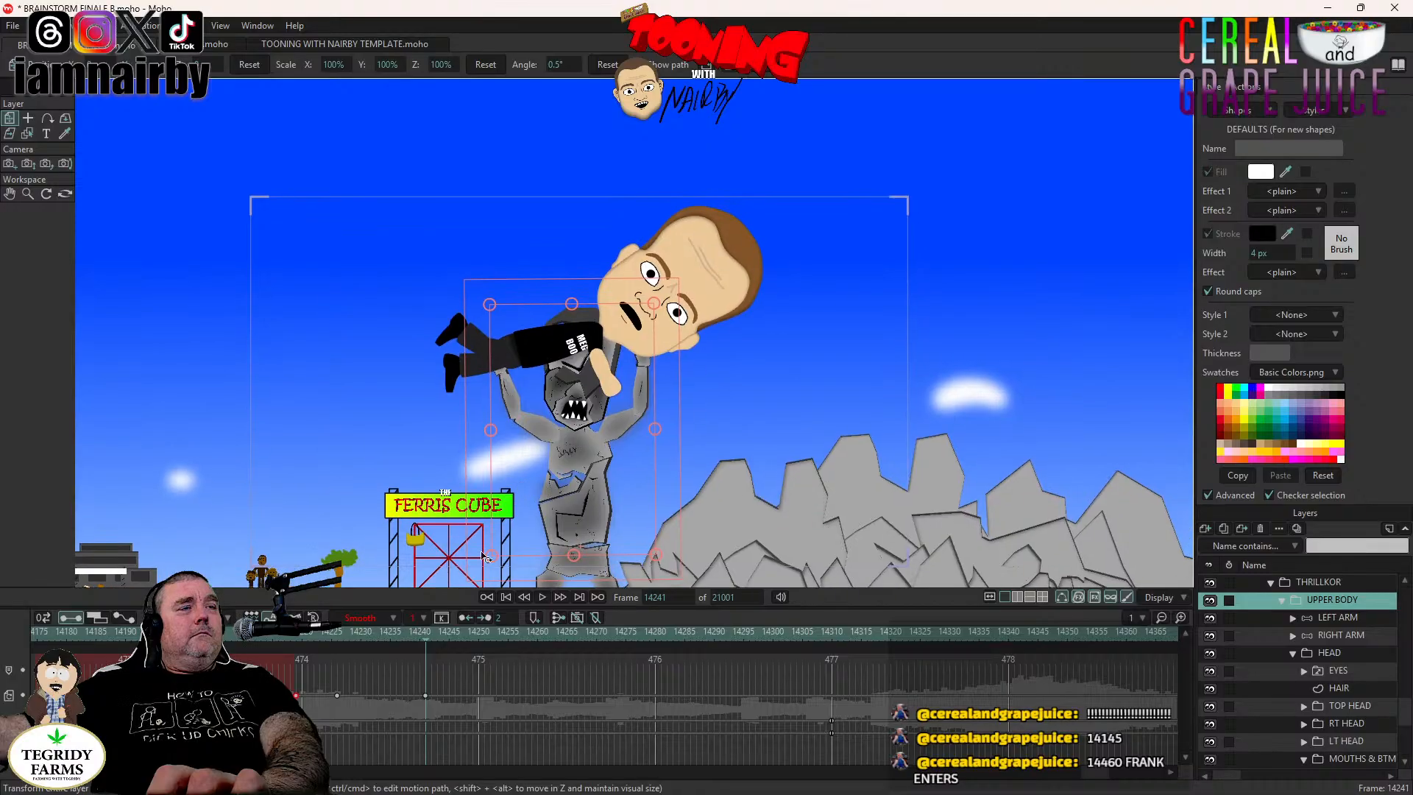
pyautogui.click(487, 597)
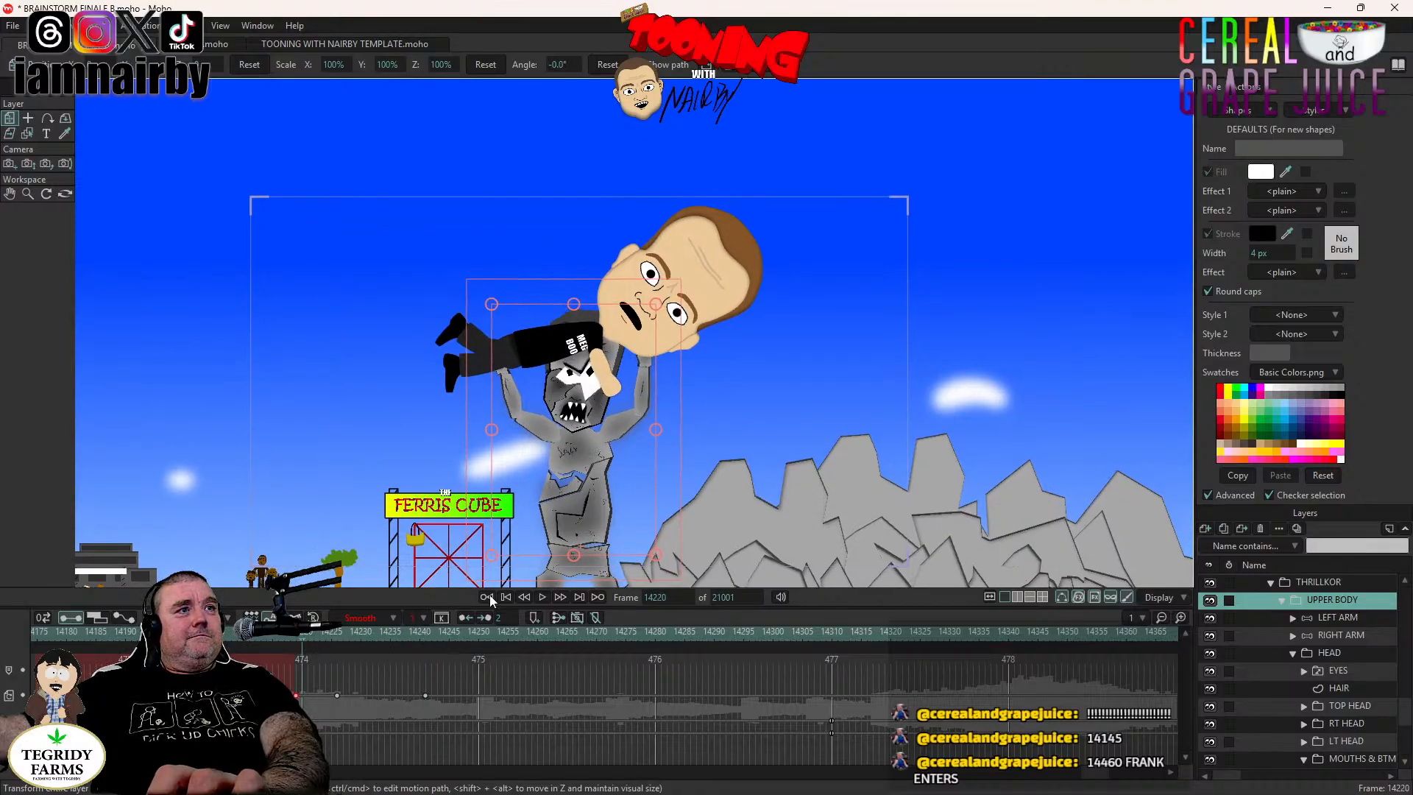
pyautogui.click(544, 594)
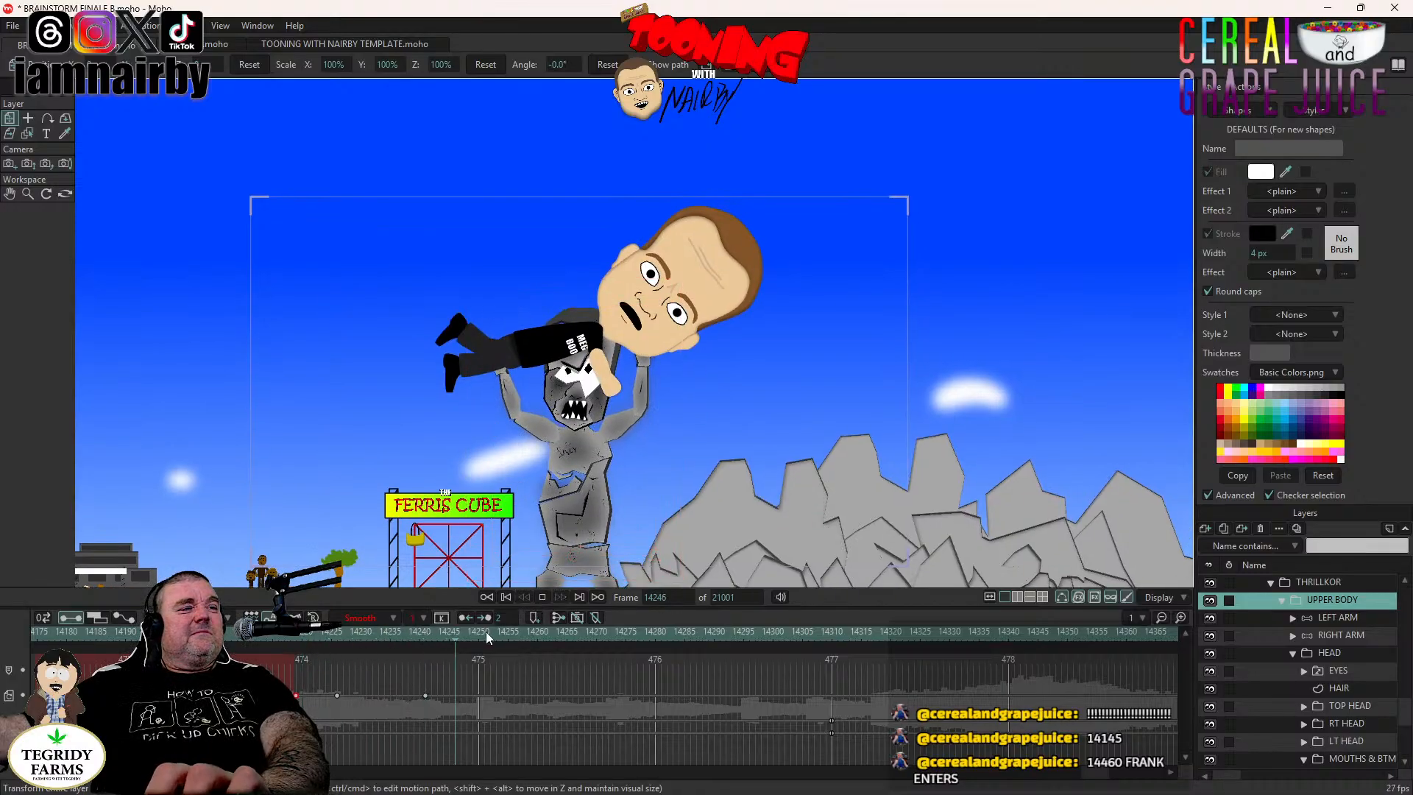
pyautogui.press('space')
pyautogui.press('Left')
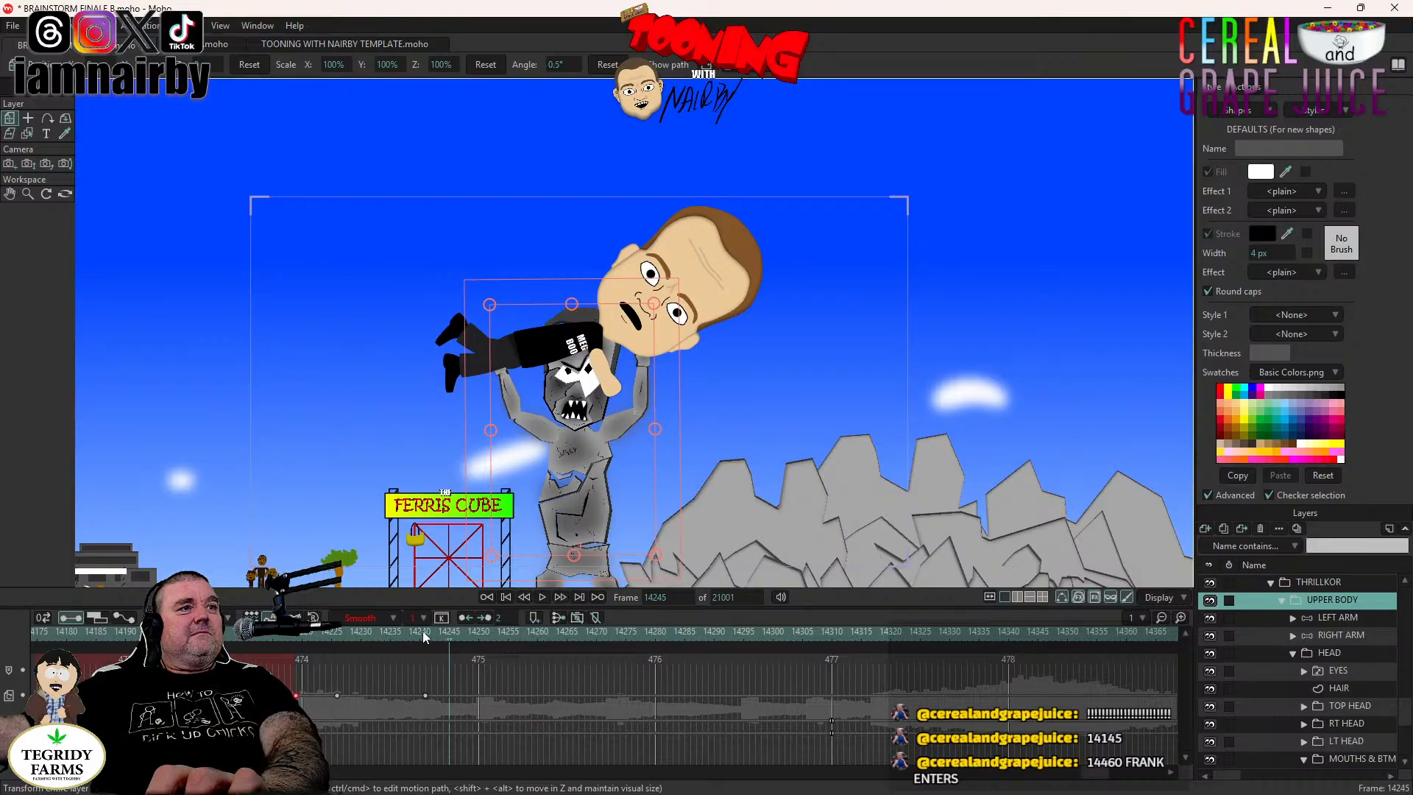
# Rotate THRILLKOR's UPPER BODY group to 9.6° at frame 14241.
pyautogui.click(422, 630)
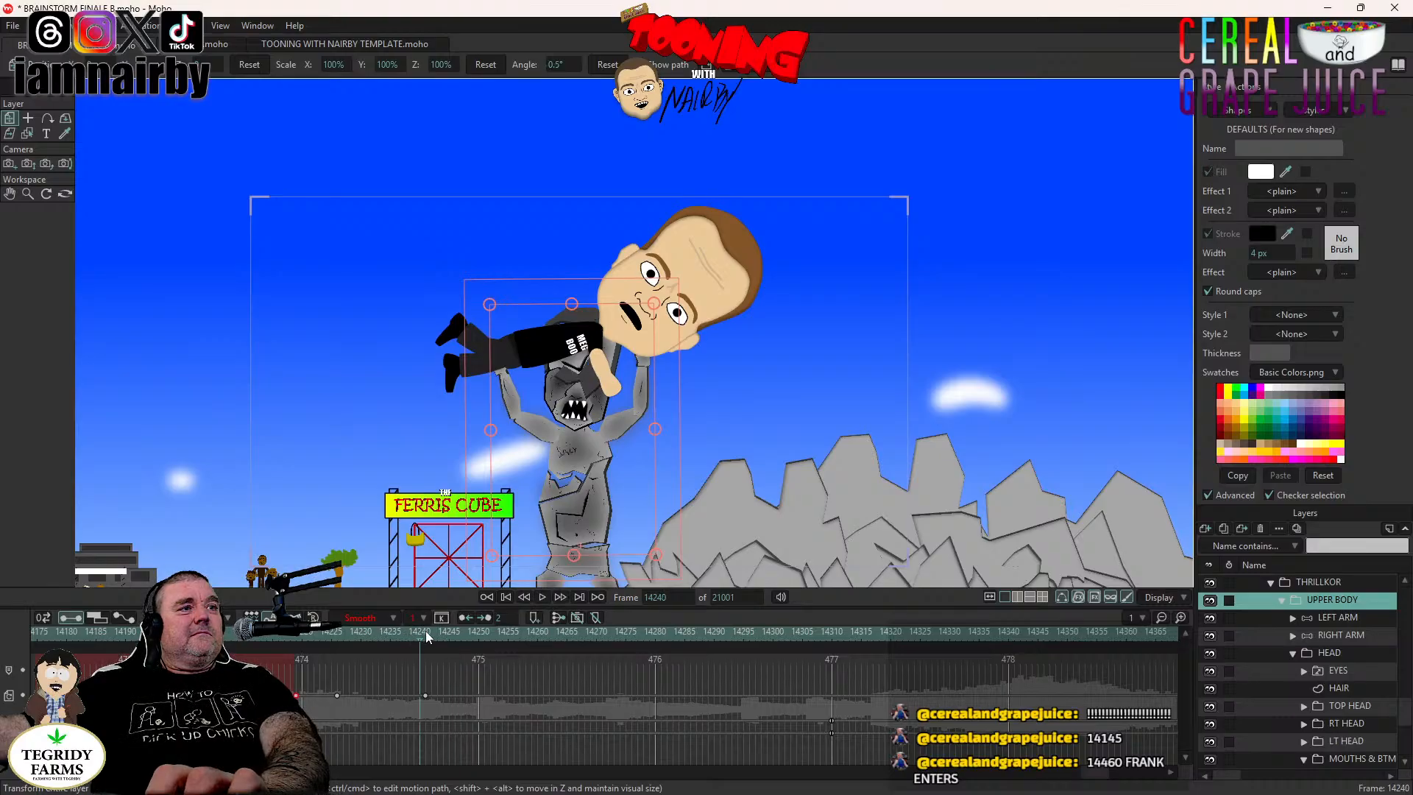
pyautogui.press('Left')
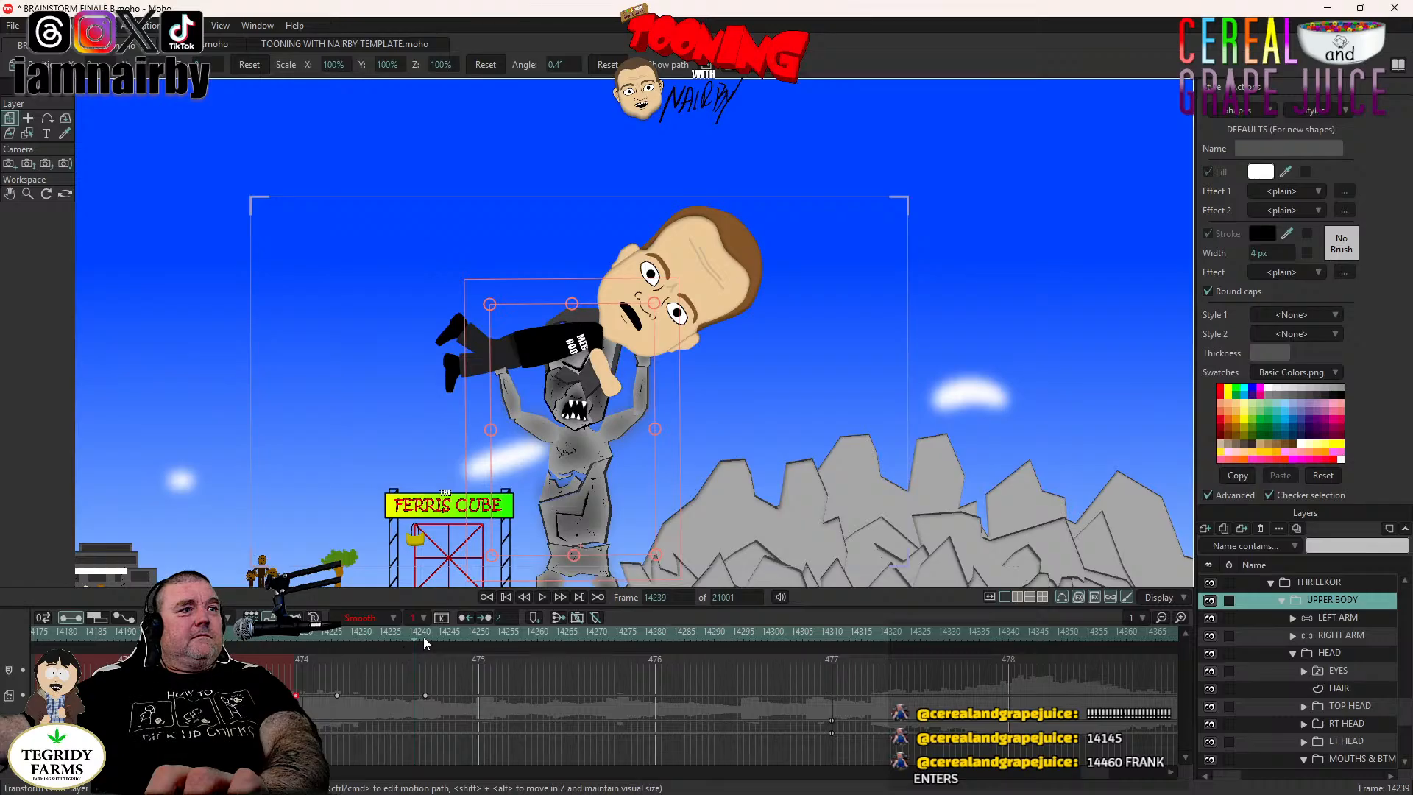
pyautogui.press('Right')
pyautogui.press('Right')
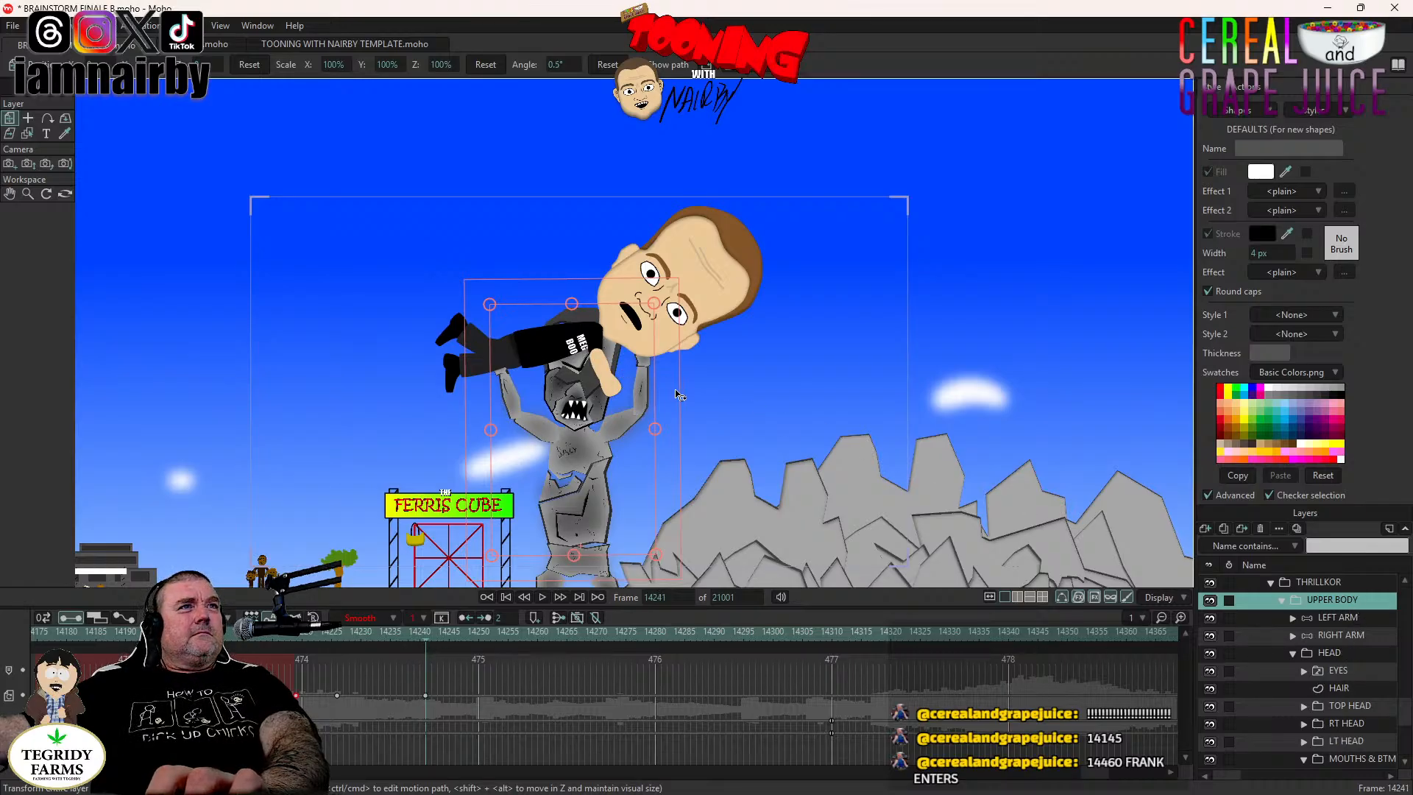
pyautogui.moveTo(675, 390); pyautogui.dragTo(652, 385)
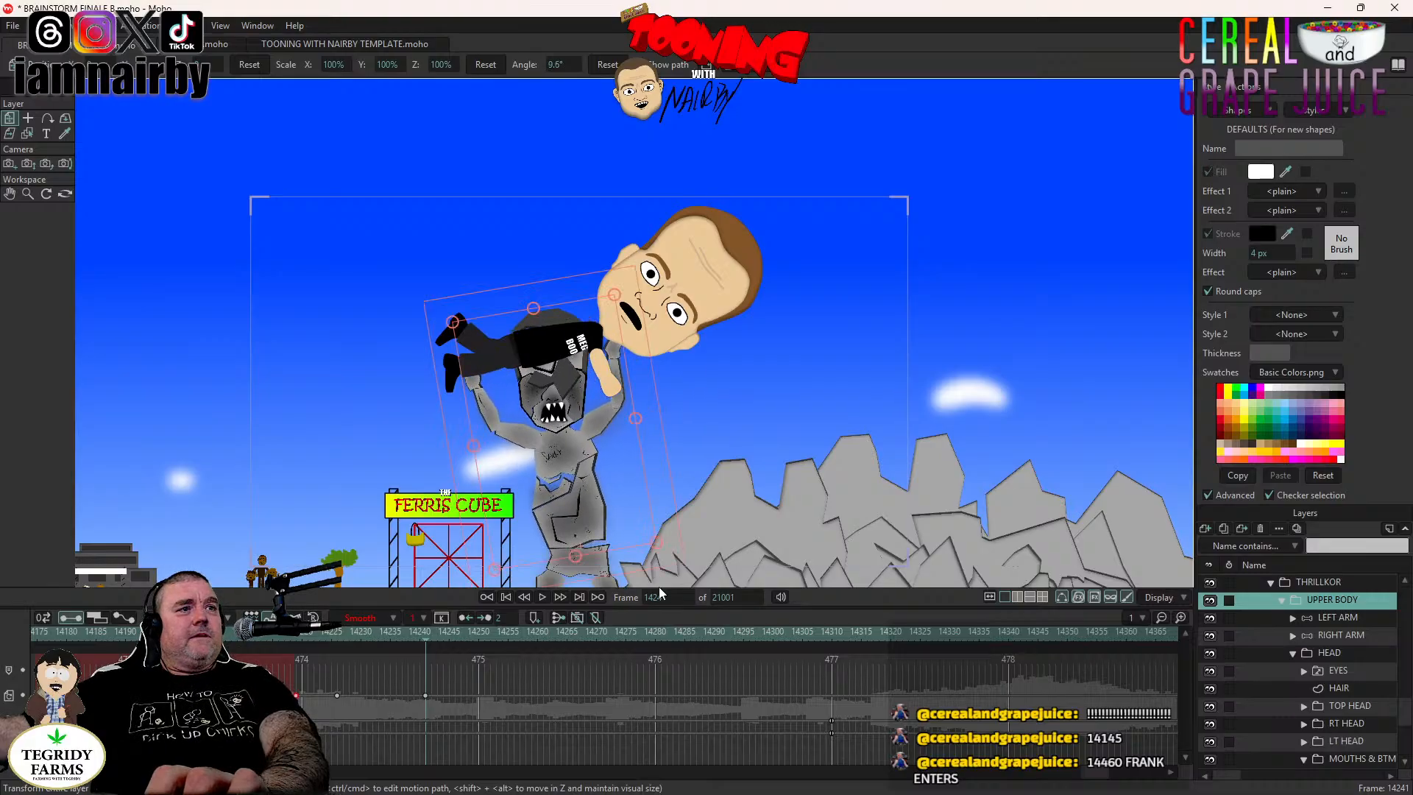
# Rotate THRILLKOR's HEAD group to 5.3° at frame 14244 and play the motion from frame 14226.
pyautogui.click(1344, 652)
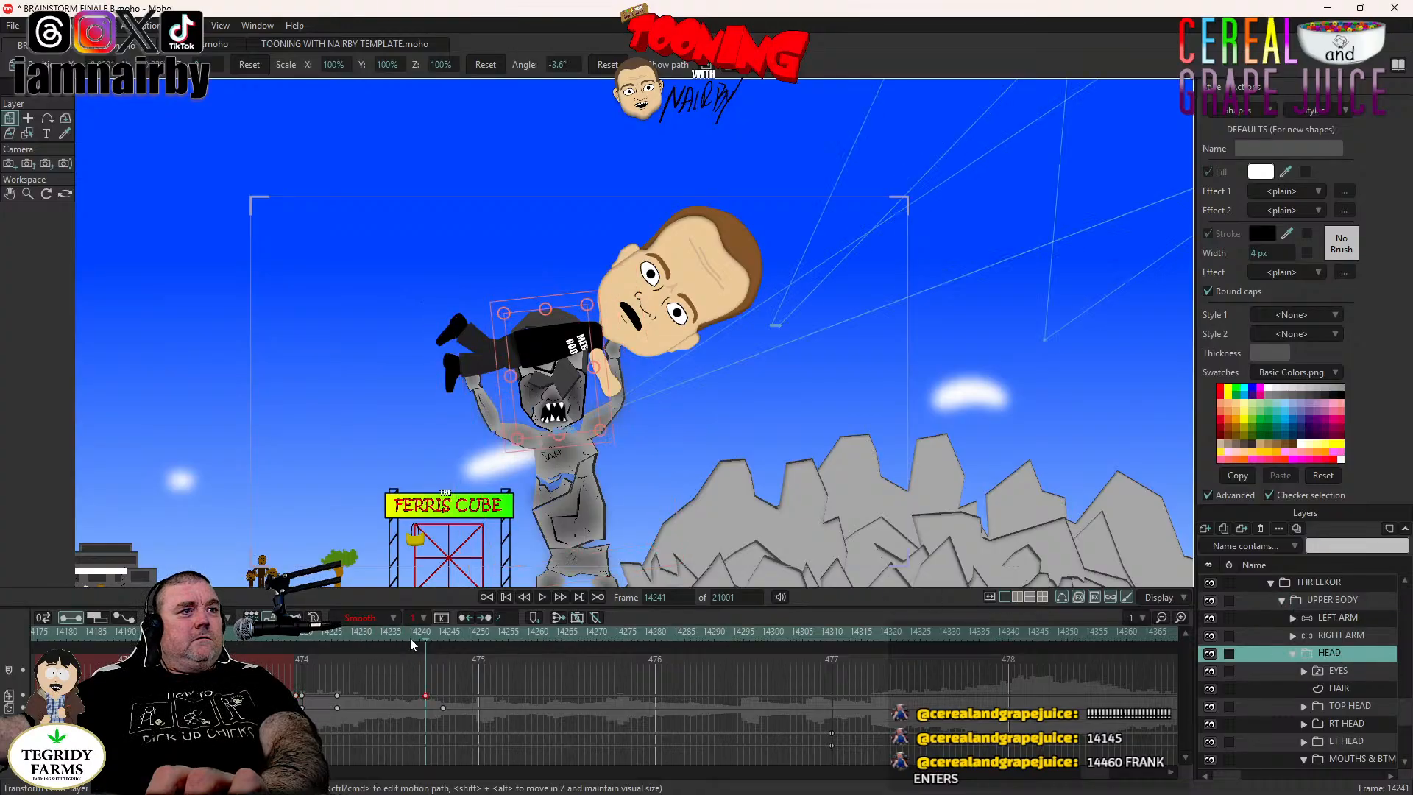
pyautogui.click(440, 633)
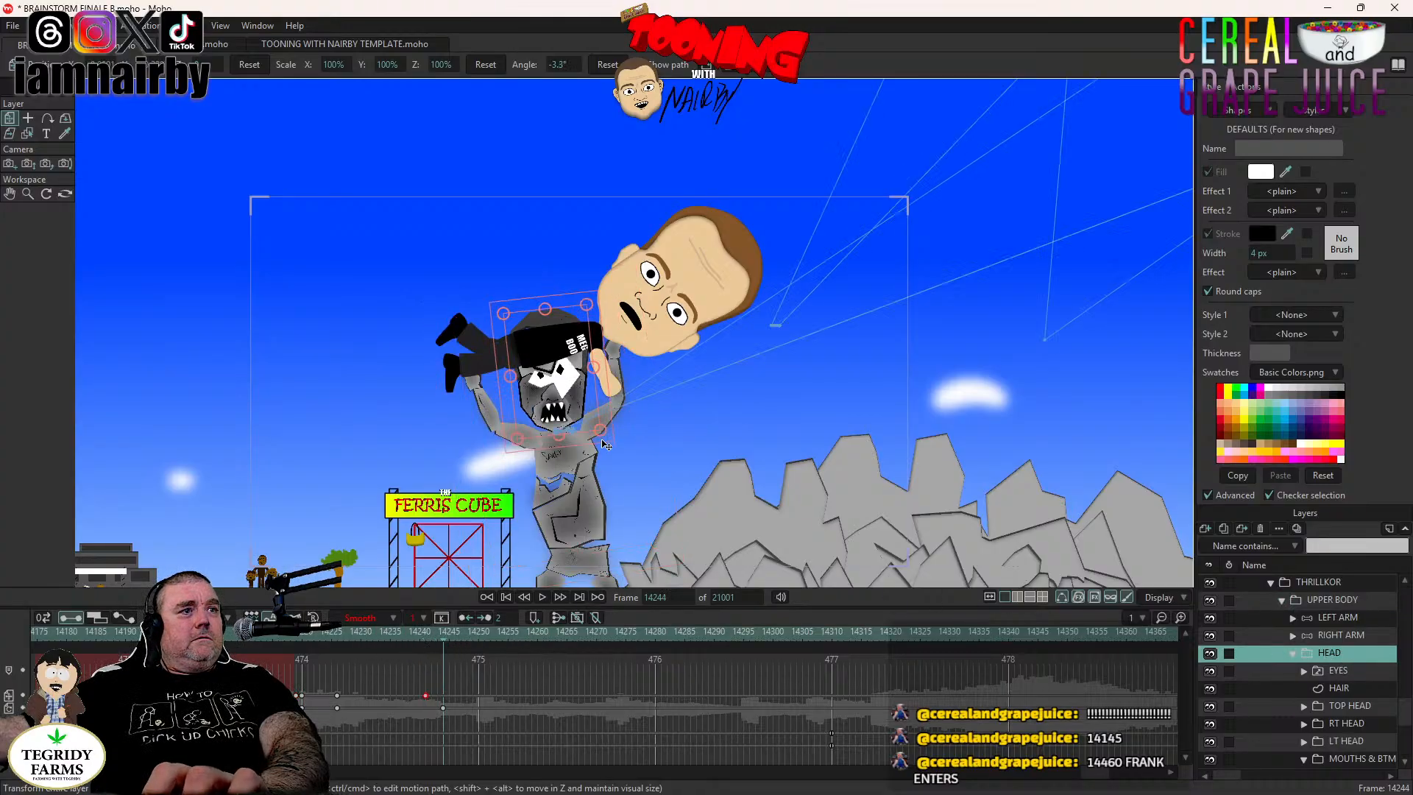
pyautogui.moveTo(609, 415); pyautogui.dragTo(606, 407)
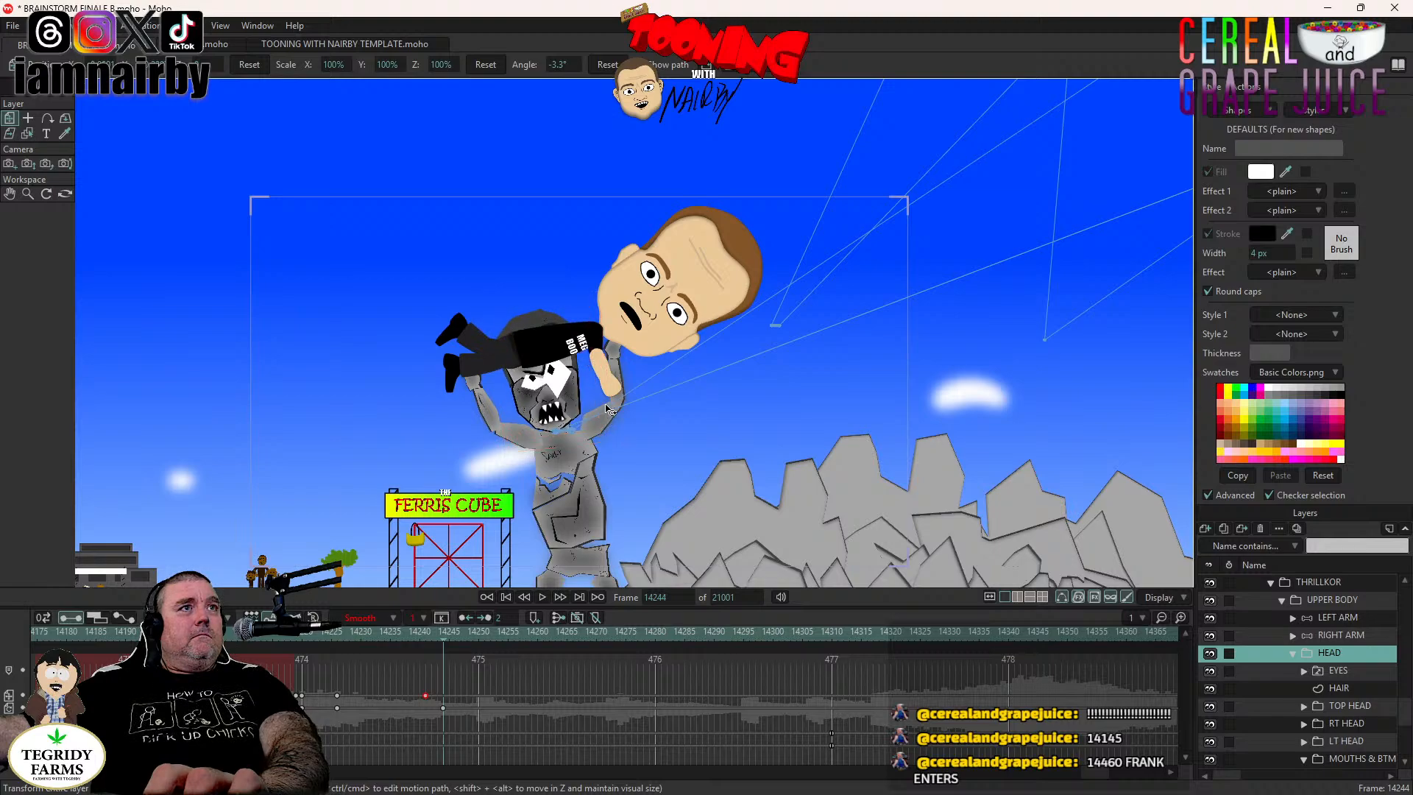
pyautogui.moveTo(597, 505); pyautogui.dragTo(612, 546)
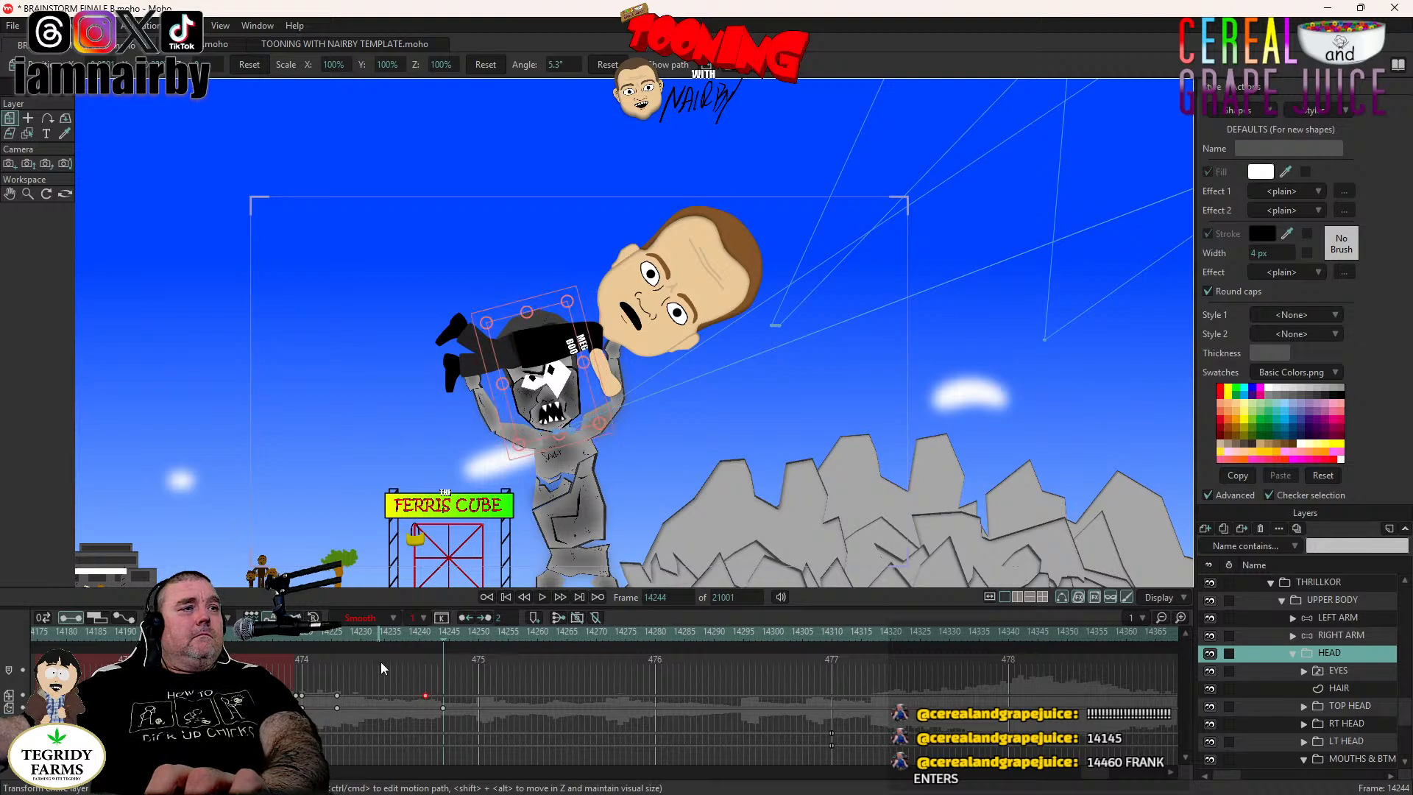
pyautogui.click(337, 633)
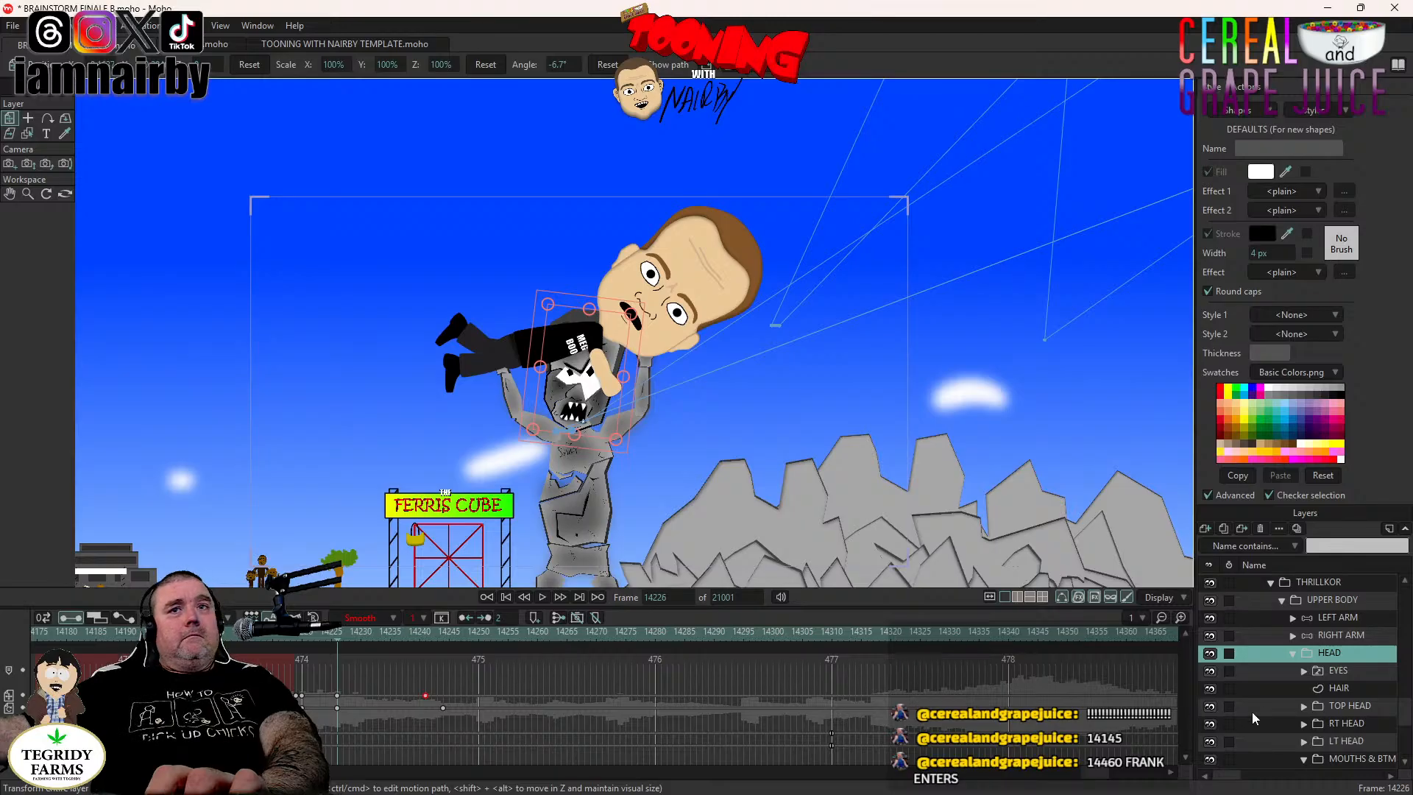
pyautogui.click(542, 597)
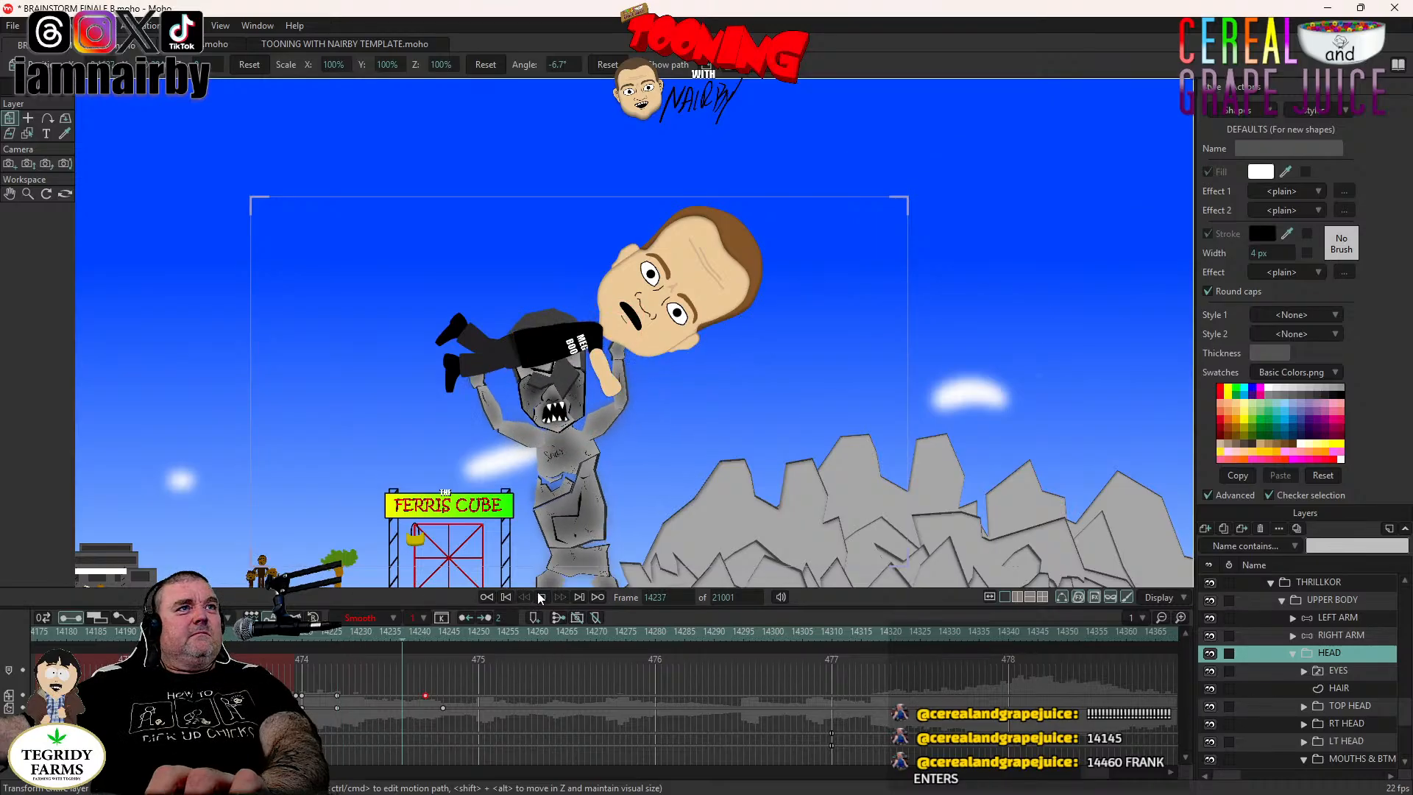
pyautogui.press('space')
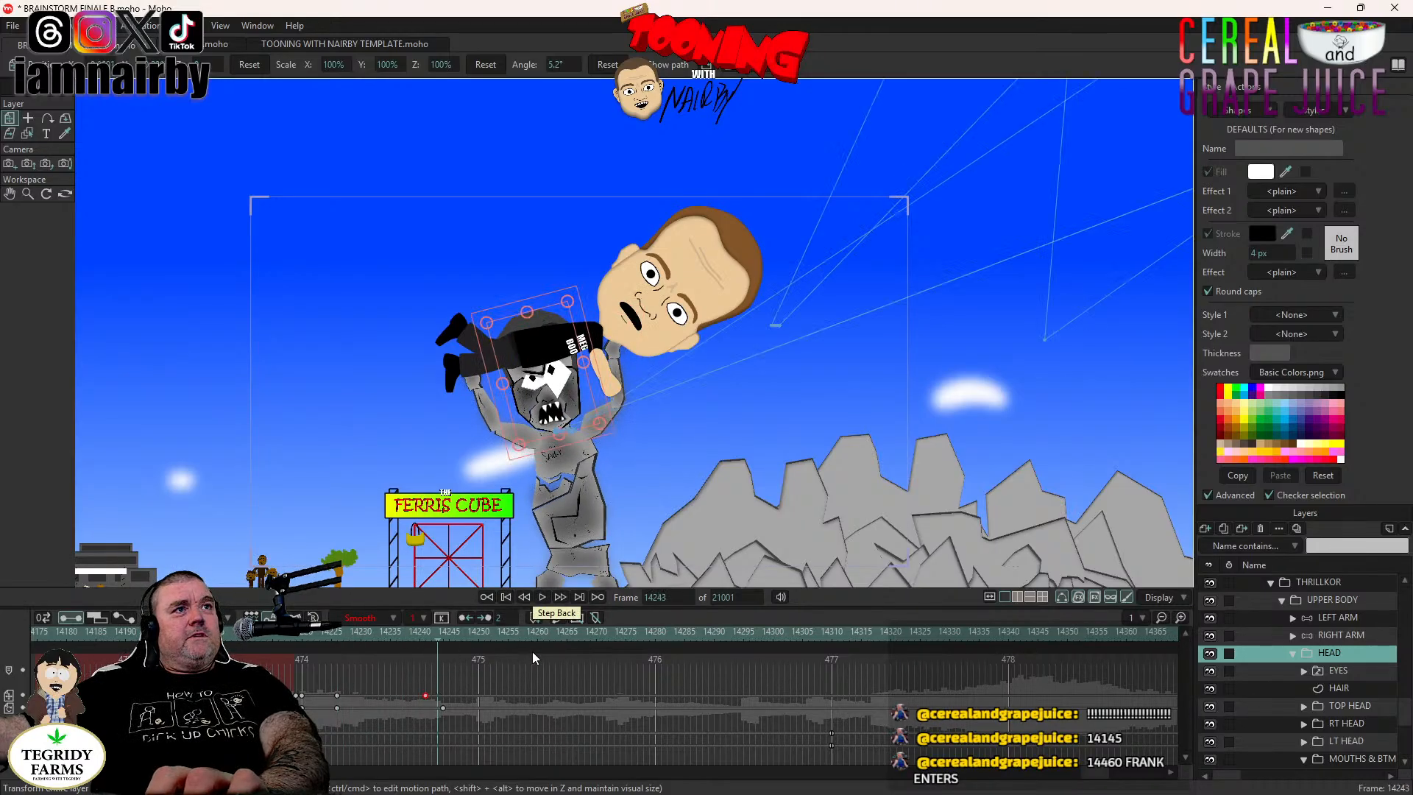
# Move the UPPER BODY keyframe from frame 14241 to about frame 14264 to slow the tilt, playing the motion between adjustments.
pyautogui.click(1333, 600)
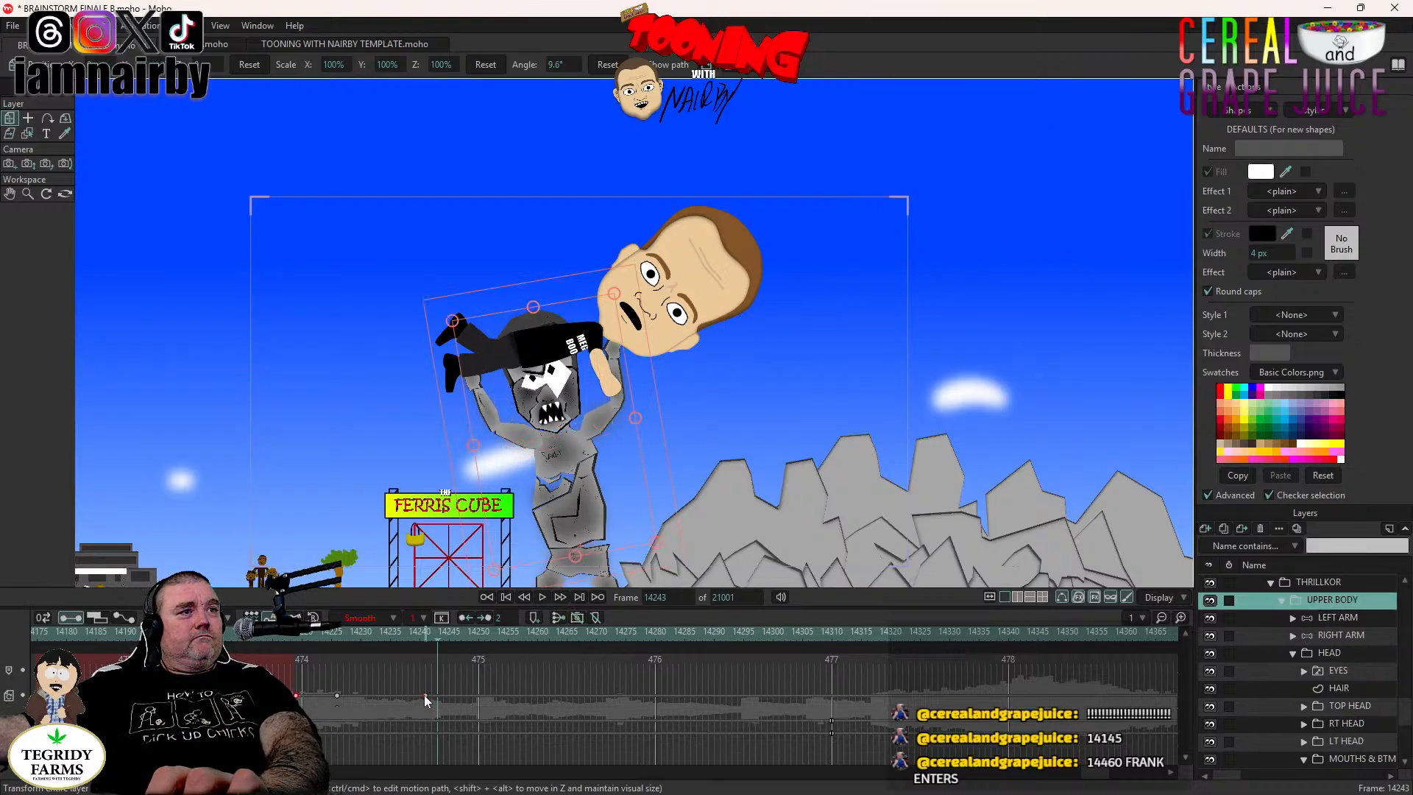
pyautogui.moveTo(496, 699); pyautogui.dragTo(514, 697)
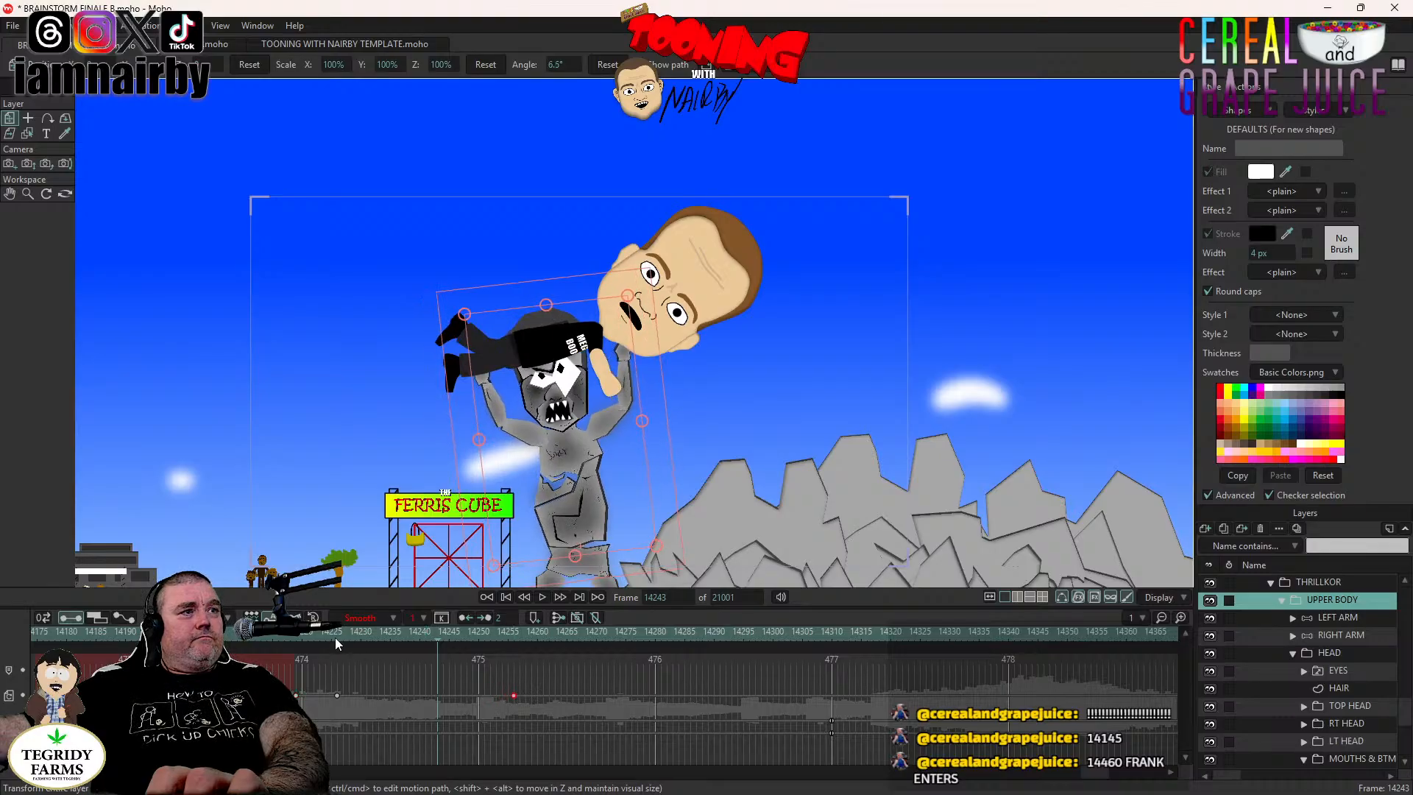
pyautogui.click(334, 637)
pyautogui.click(543, 597)
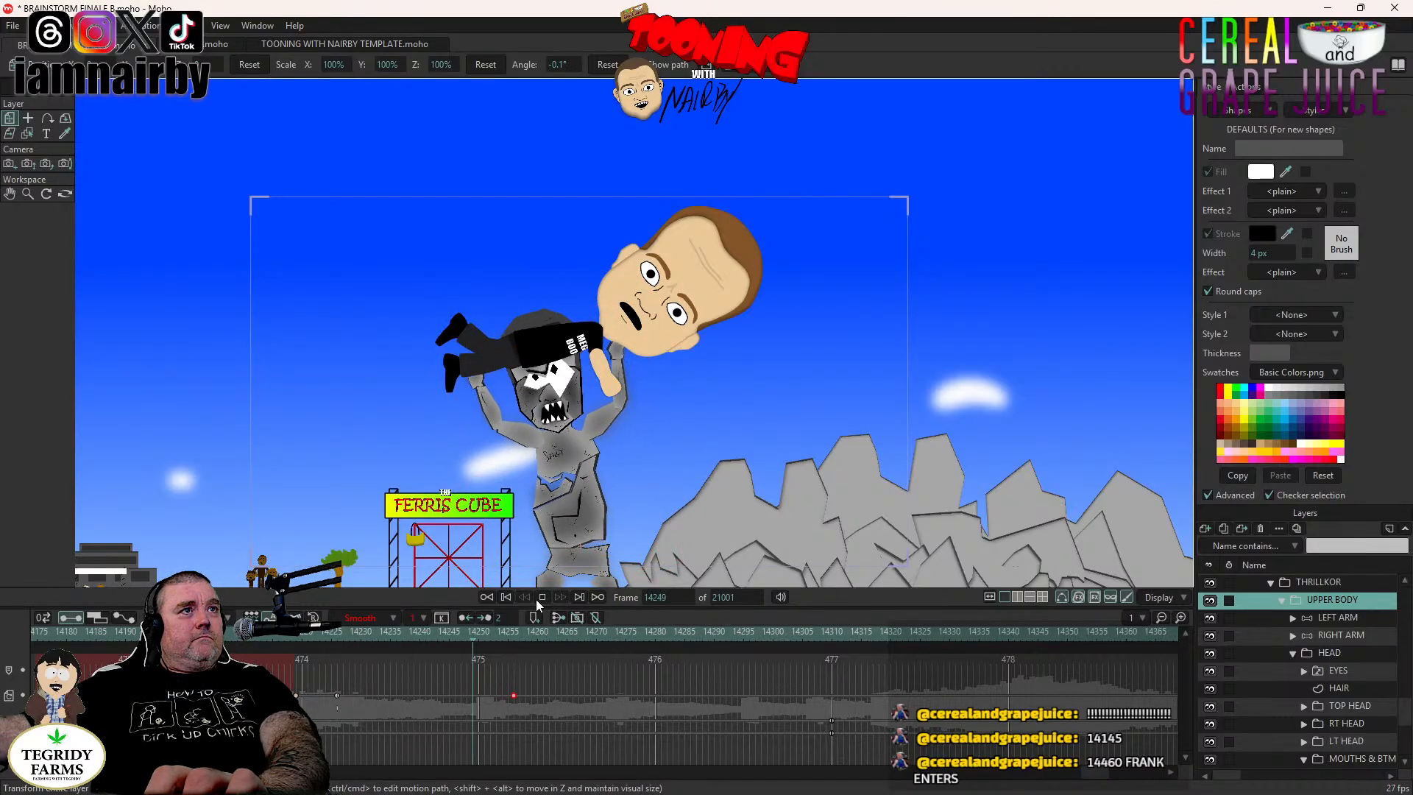
pyautogui.click(537, 597)
pyautogui.moveTo(562, 695); pyautogui.dragTo(562, 696)
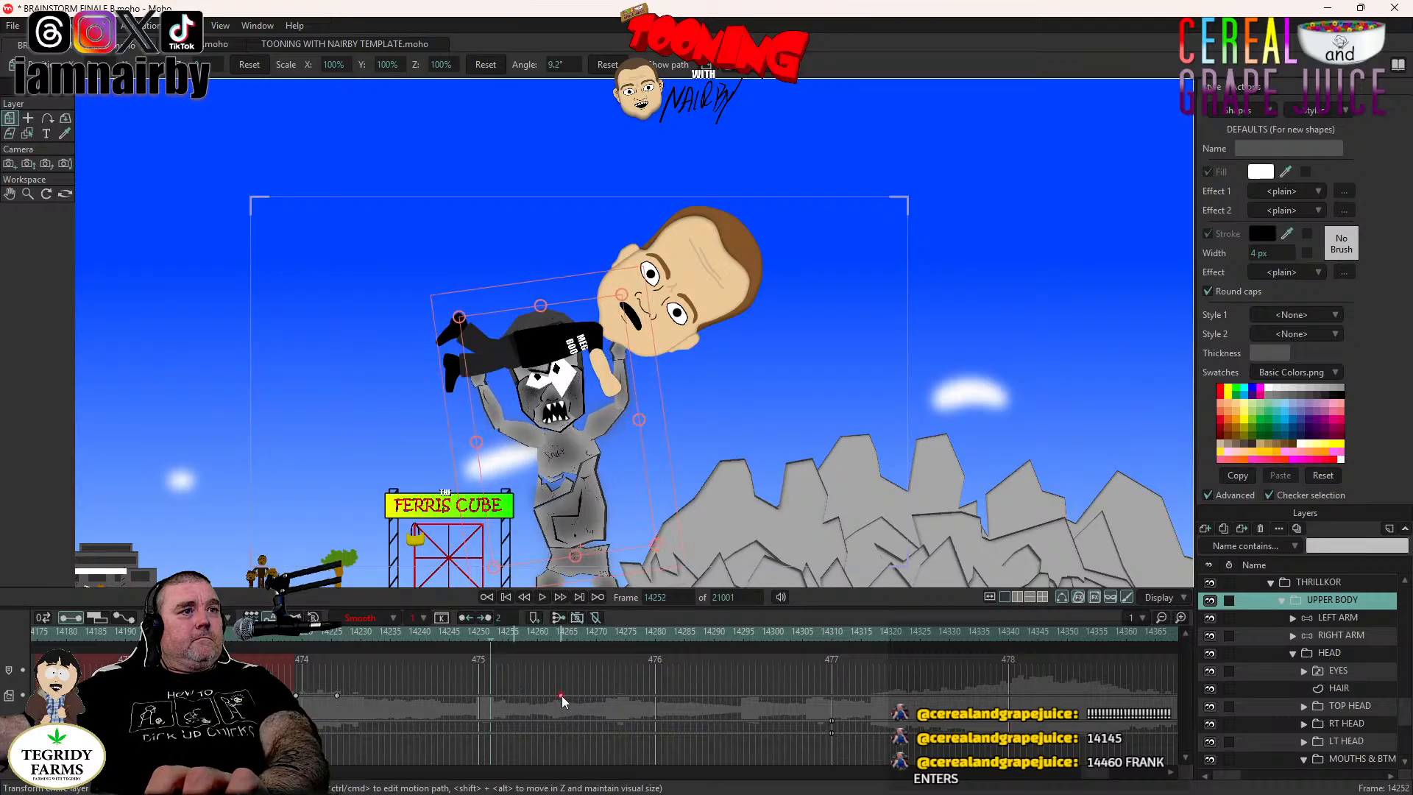
# Set the UPPER BODY keyframe at frame 14226 to Linear interpolation and play the motion from there.
pyautogui.rightClick(335, 696)
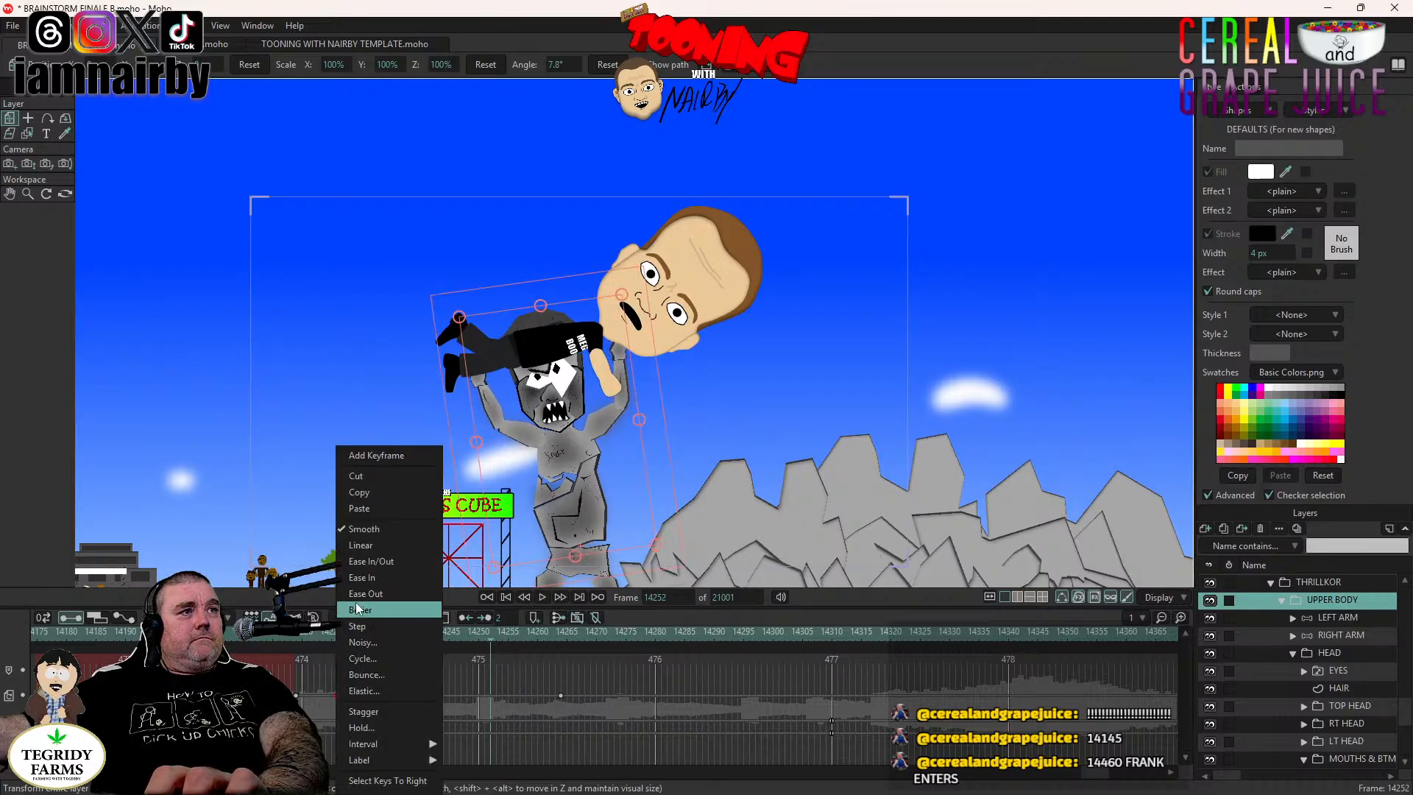
pyautogui.click(365, 546)
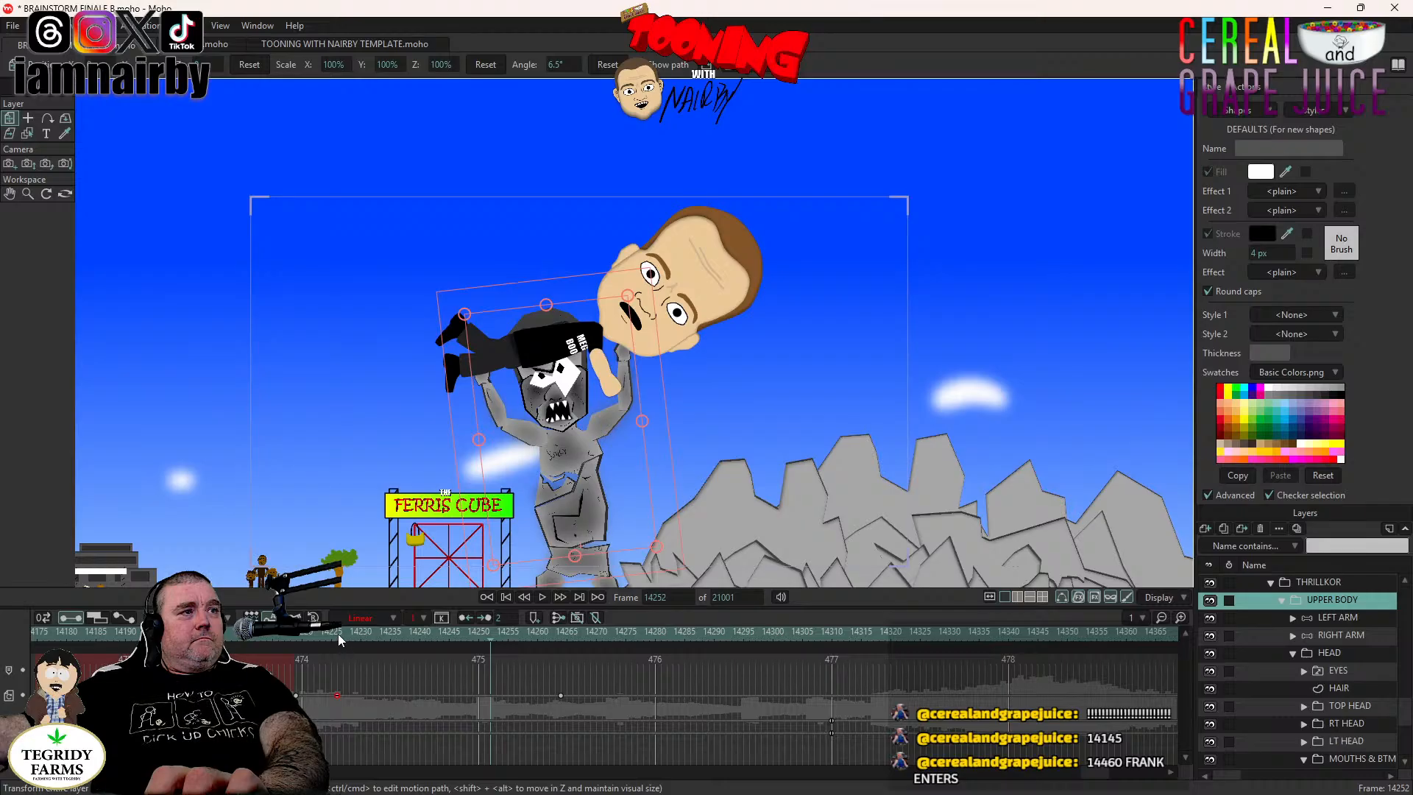
pyautogui.click(337, 633)
pyautogui.click(540, 598)
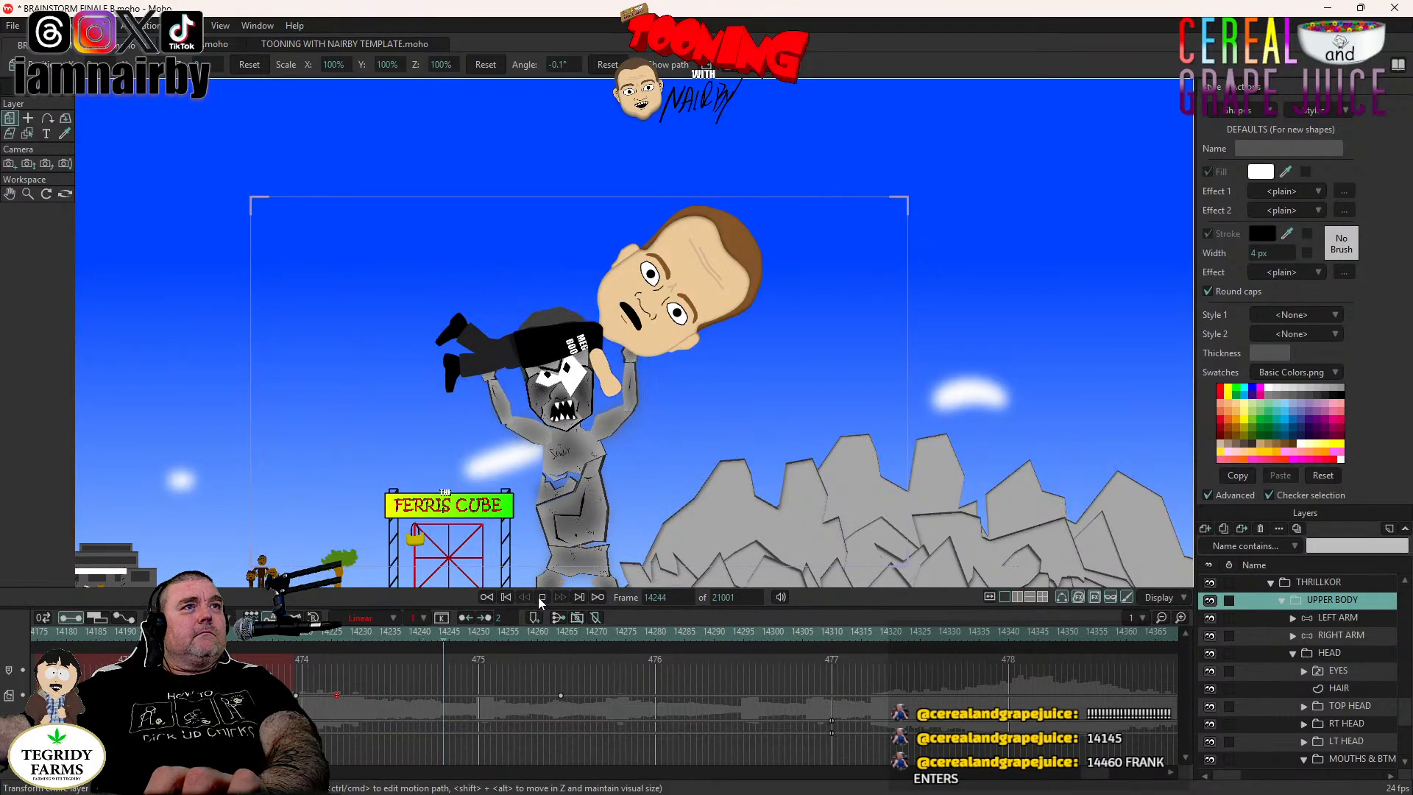
pyautogui.click(541, 598)
pyautogui.click(336, 631)
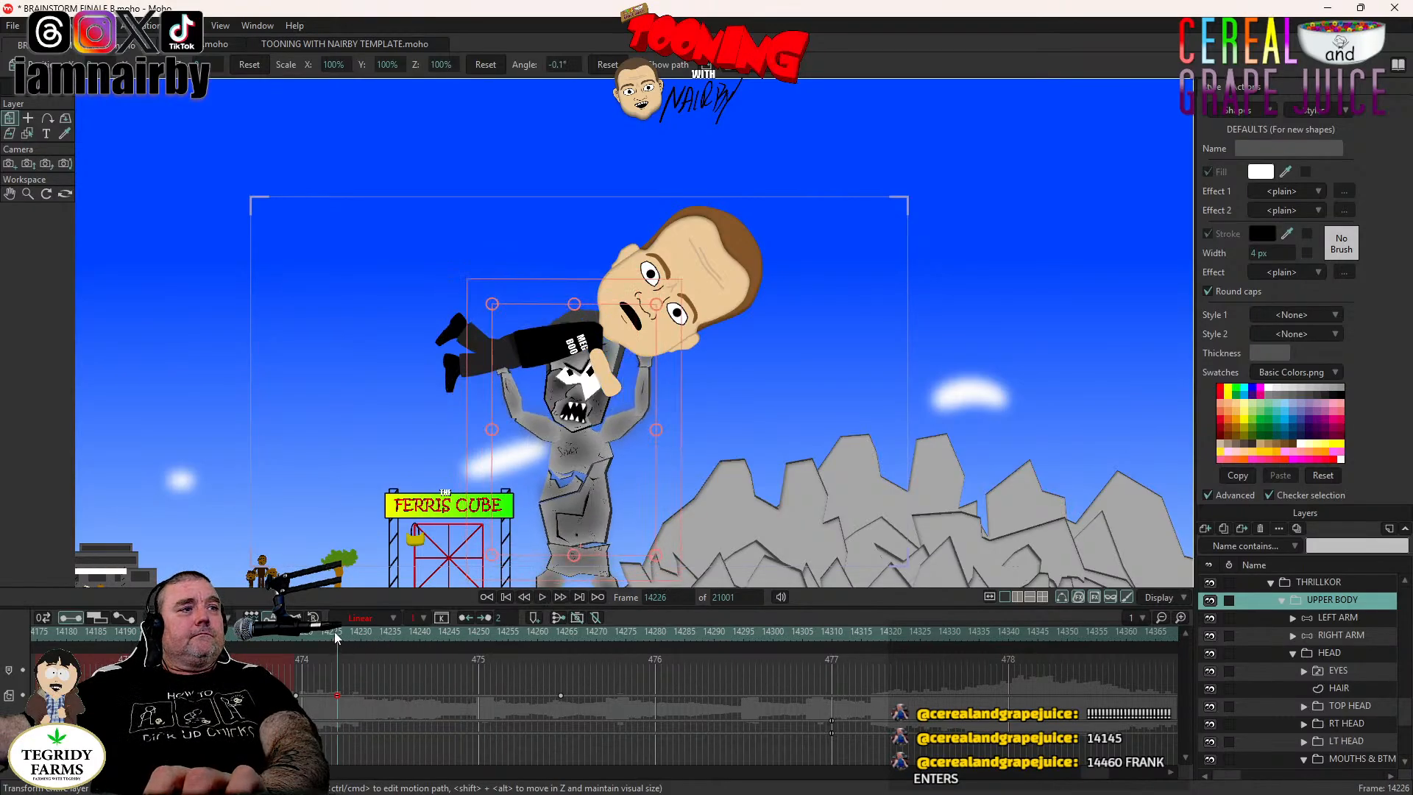
# Move the HEAD group's tilt keyframes from frame 14244 to about frame 14264 to match the UPPER BODY keyframe.
pyautogui.click(557, 633)
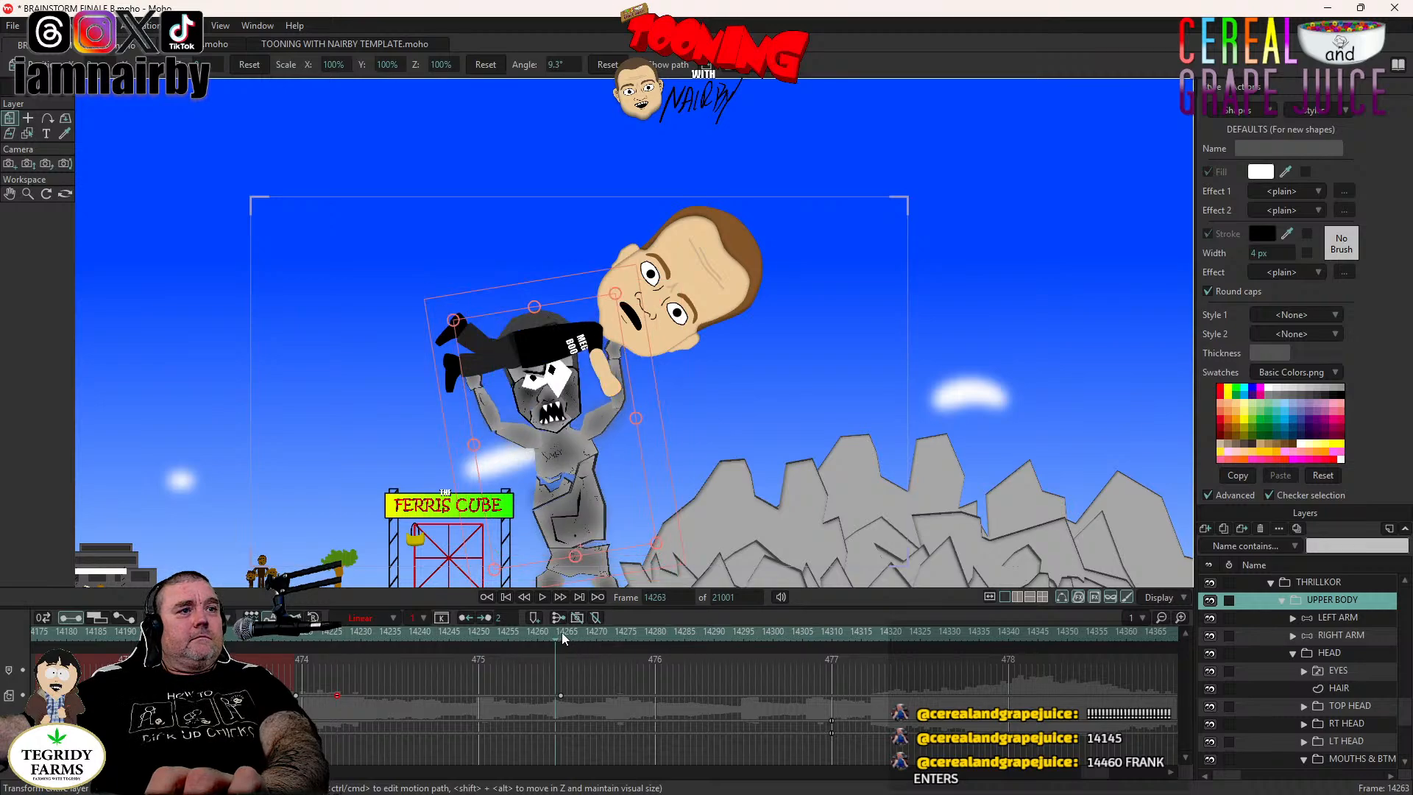
pyautogui.click(1329, 653)
pyautogui.moveTo(398, 681); pyautogui.dragTo(527, 712)
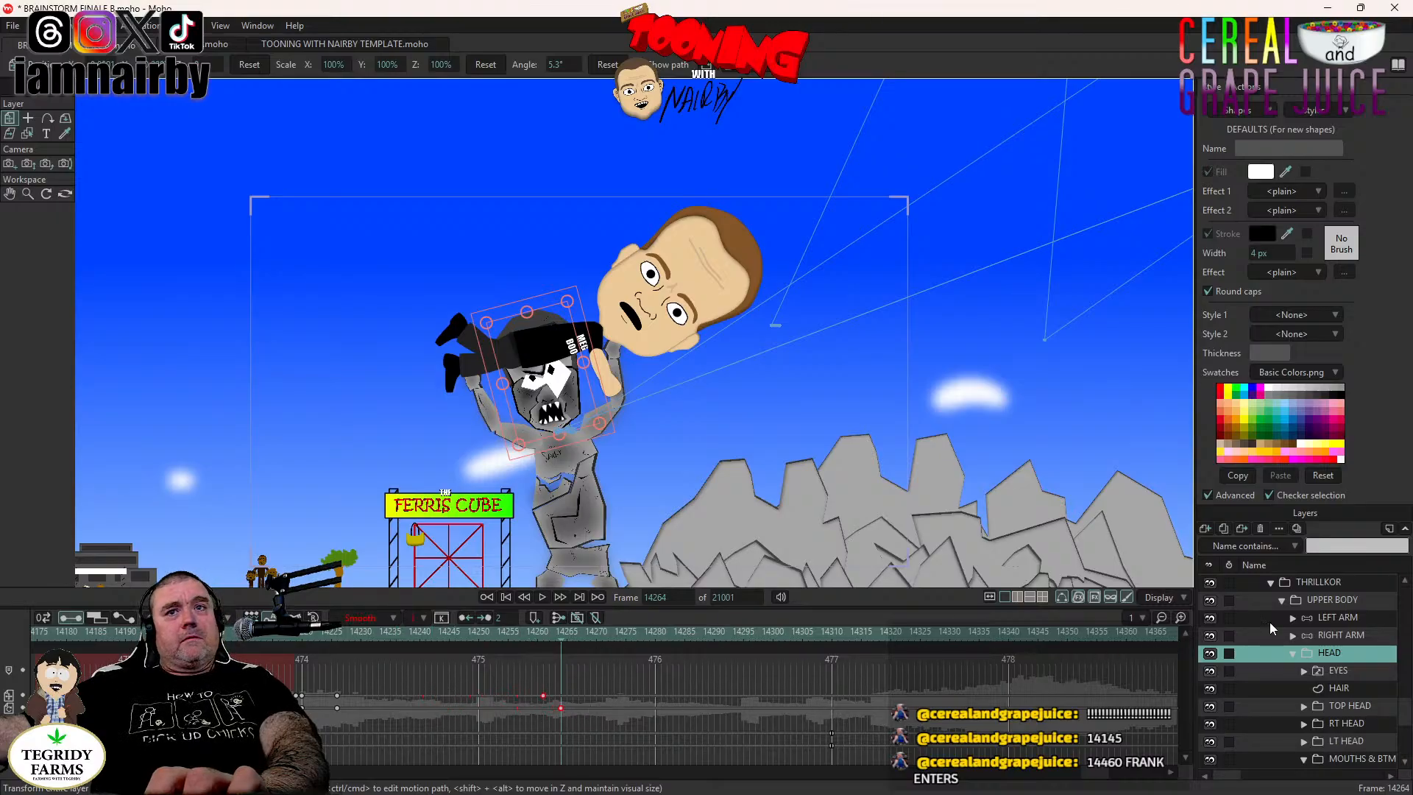
# Play the motion from frame 14220 and move the EYES OPEN switch keyframe to about frame 14249.
pyautogui.click(1327, 617)
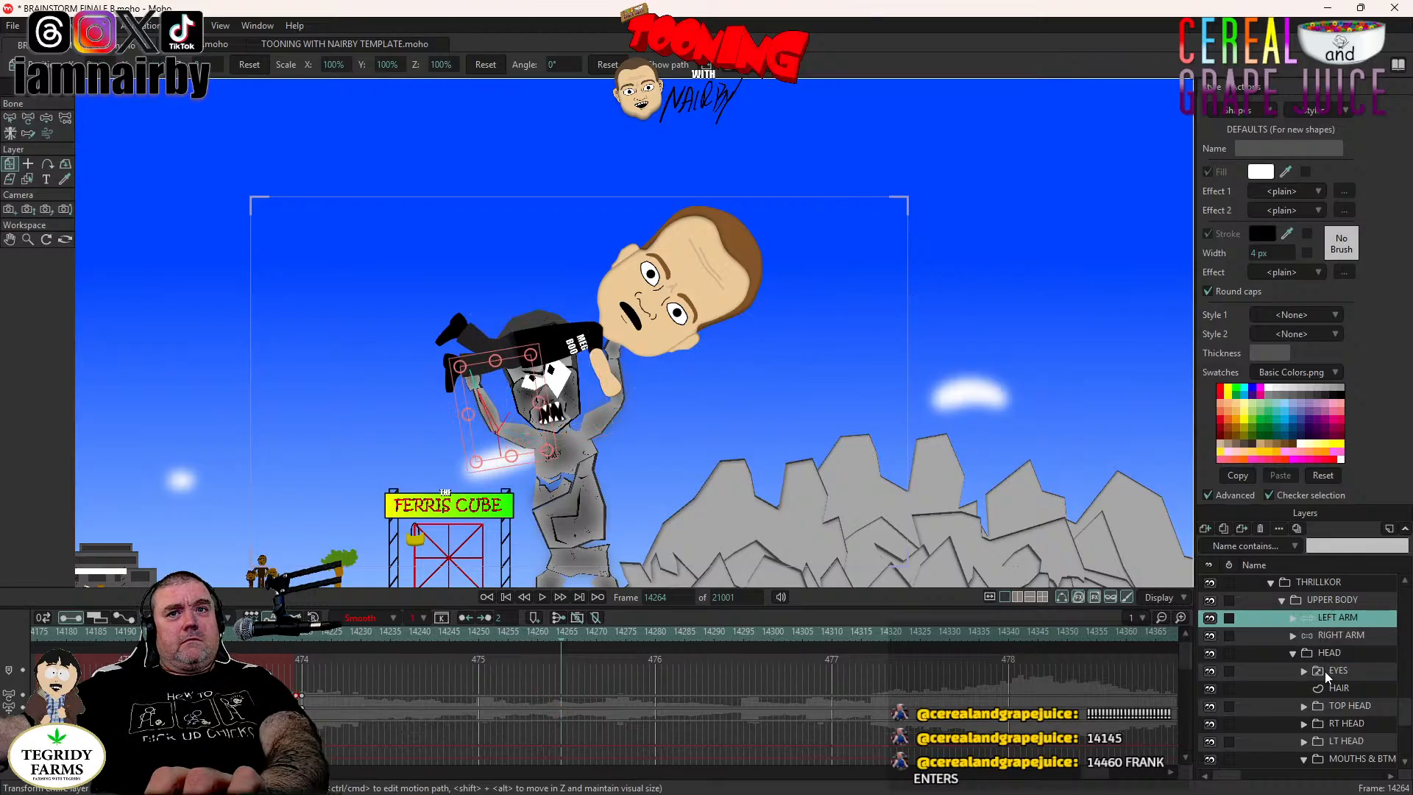
pyautogui.click(307, 637)
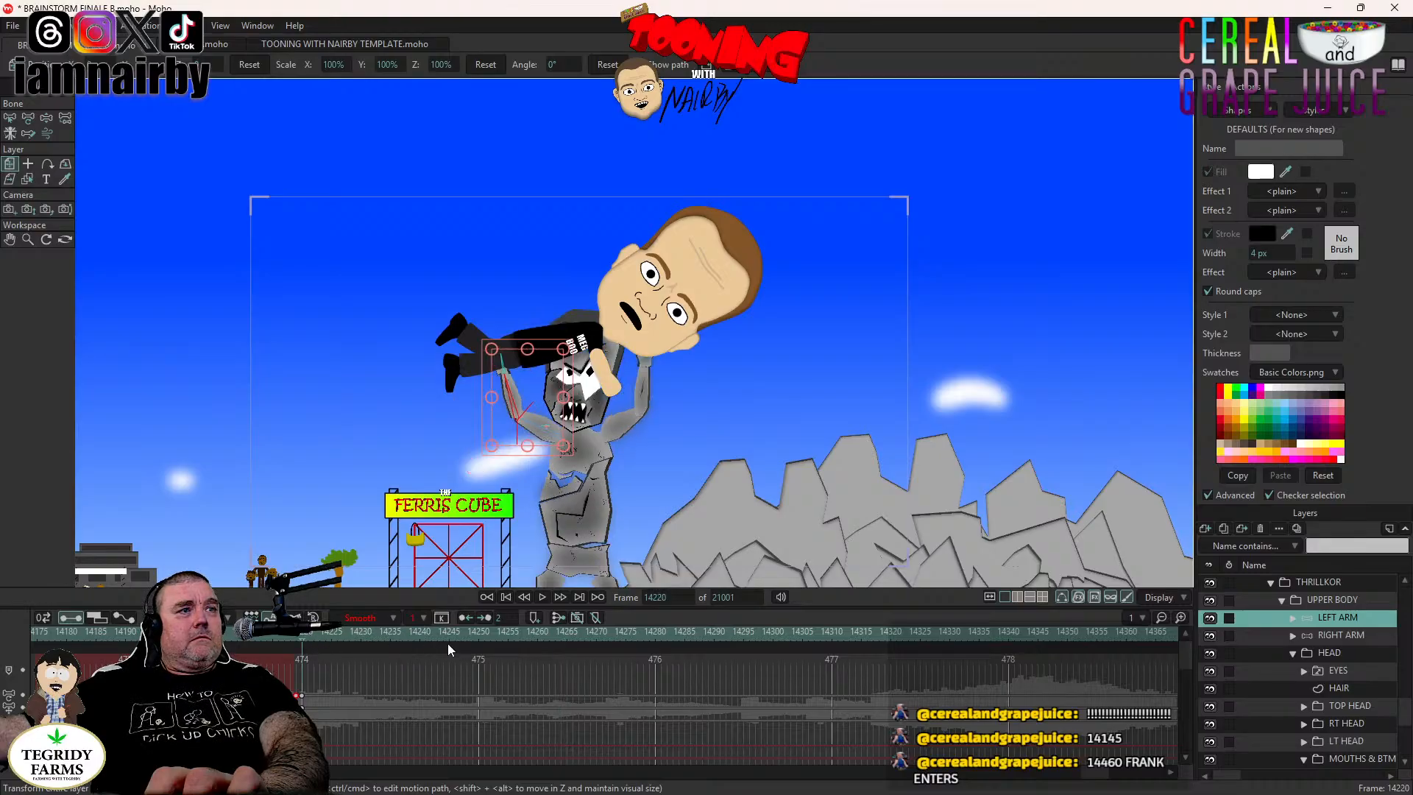
pyautogui.click(1349, 671)
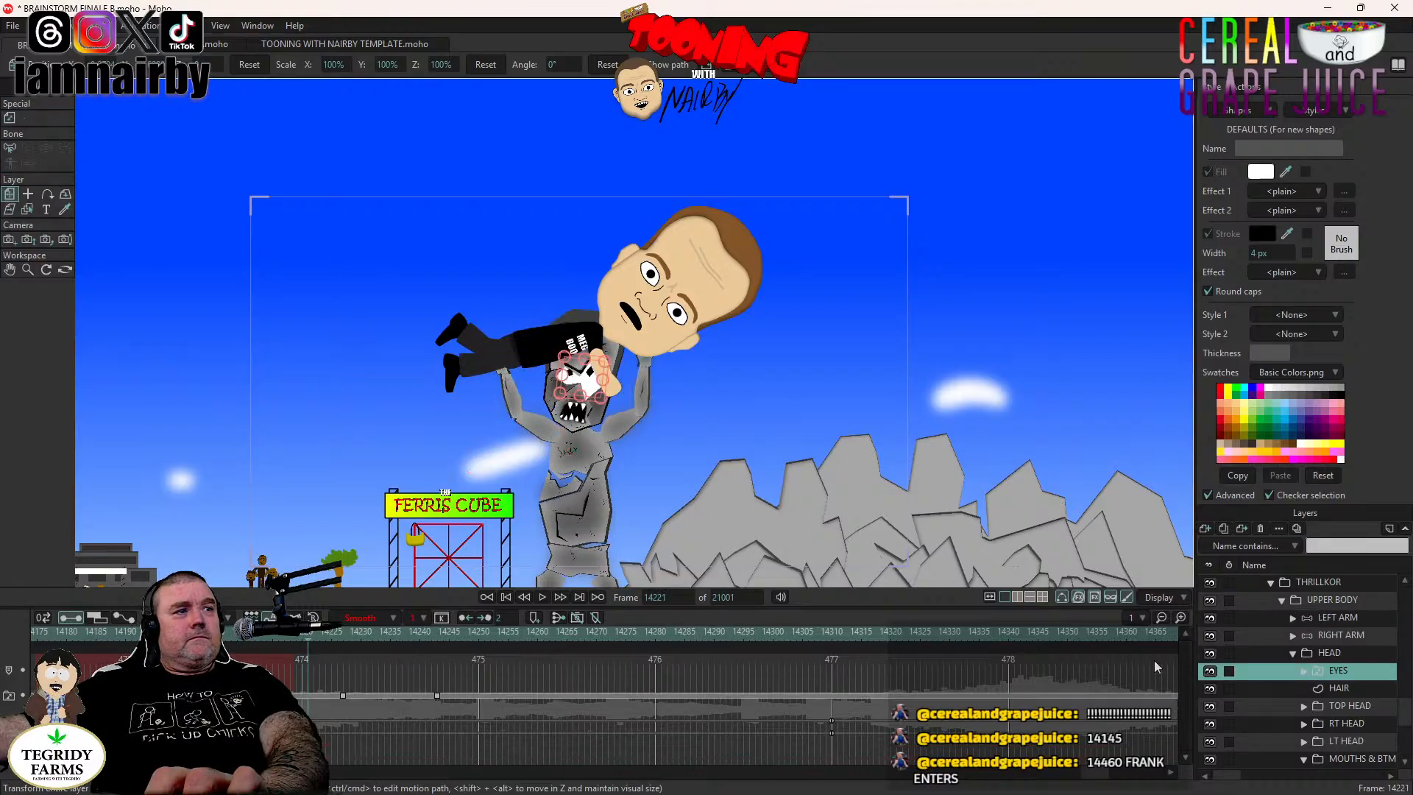
pyautogui.click(541, 597)
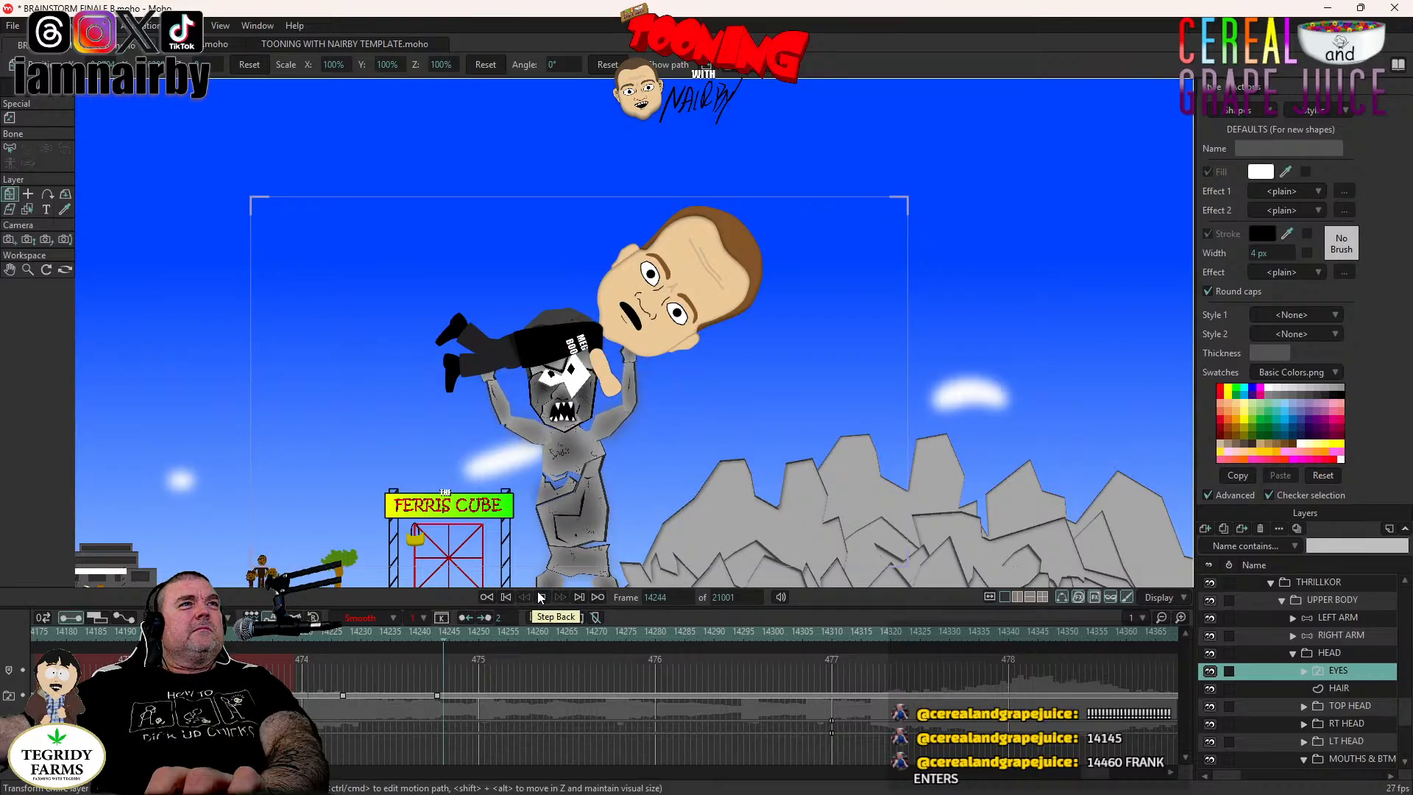
pyautogui.click(541, 597)
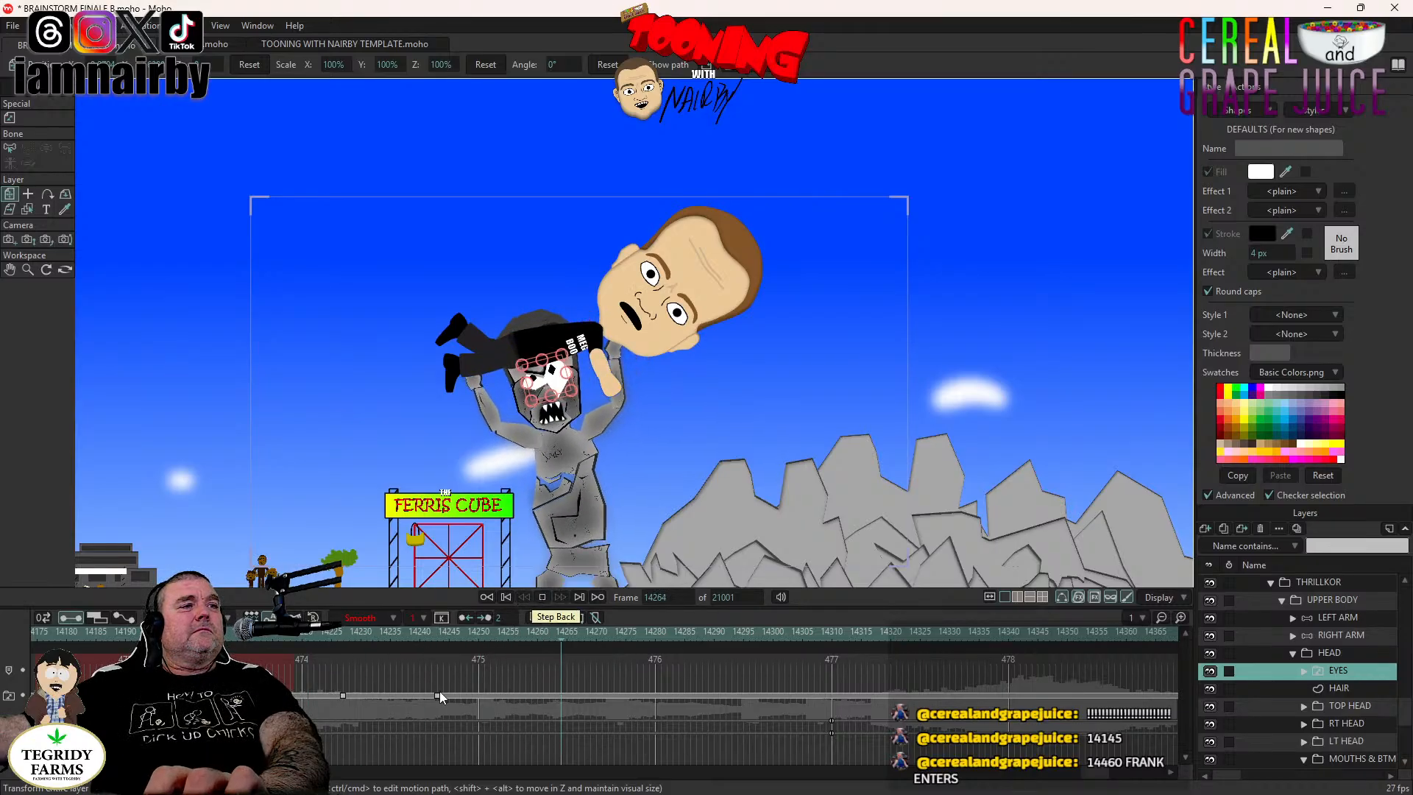
pyautogui.moveTo(438, 695)
pyautogui.mouseDown()
pyautogui.moveTo(473, 697)
pyautogui.moveTo(451, 697)
pyautogui.mouseUp()
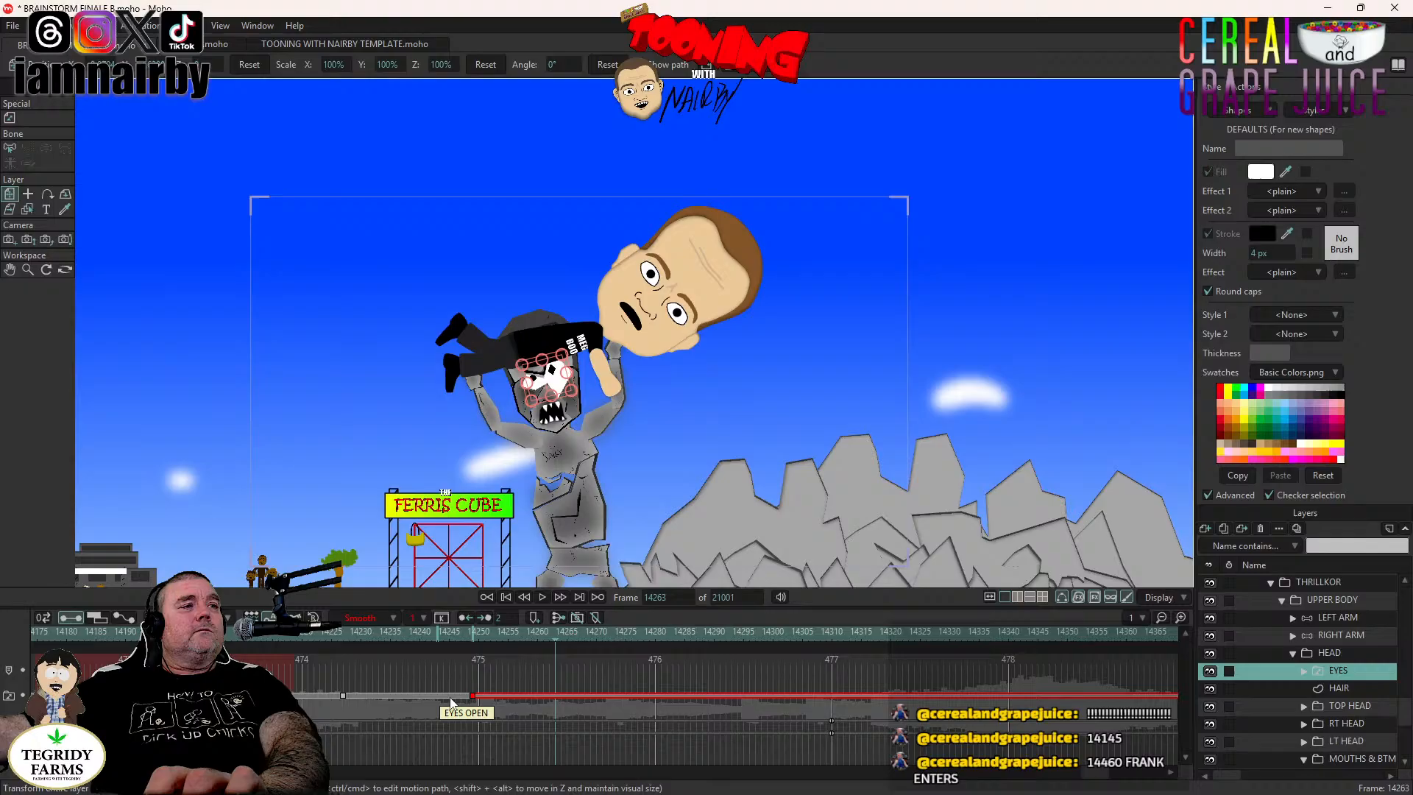
# Copy the LEFT ARM bone keyframes at frame 14220 and paste them at frame 14226.
pyautogui.click(1327, 599)
pyautogui.click(337, 631)
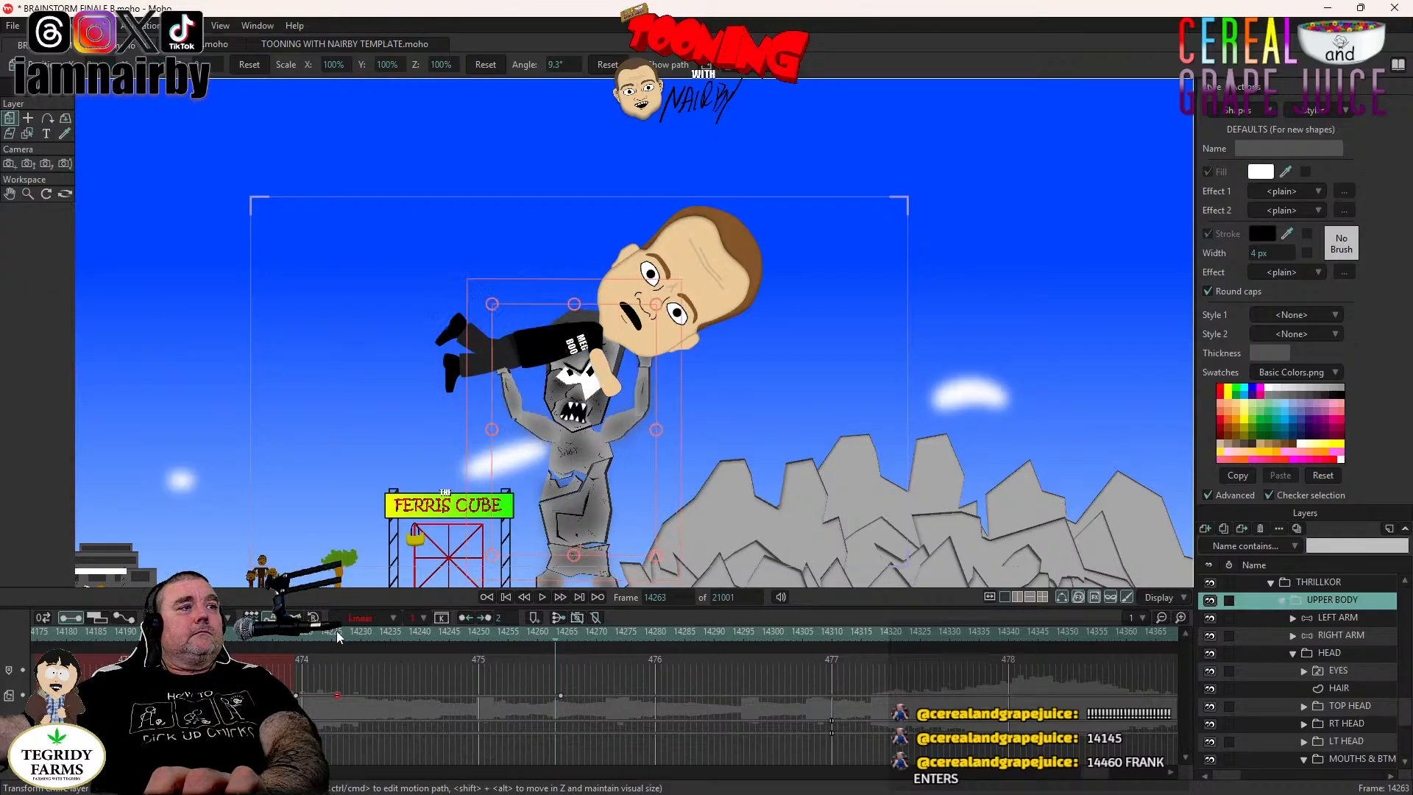
pyautogui.click(1336, 618)
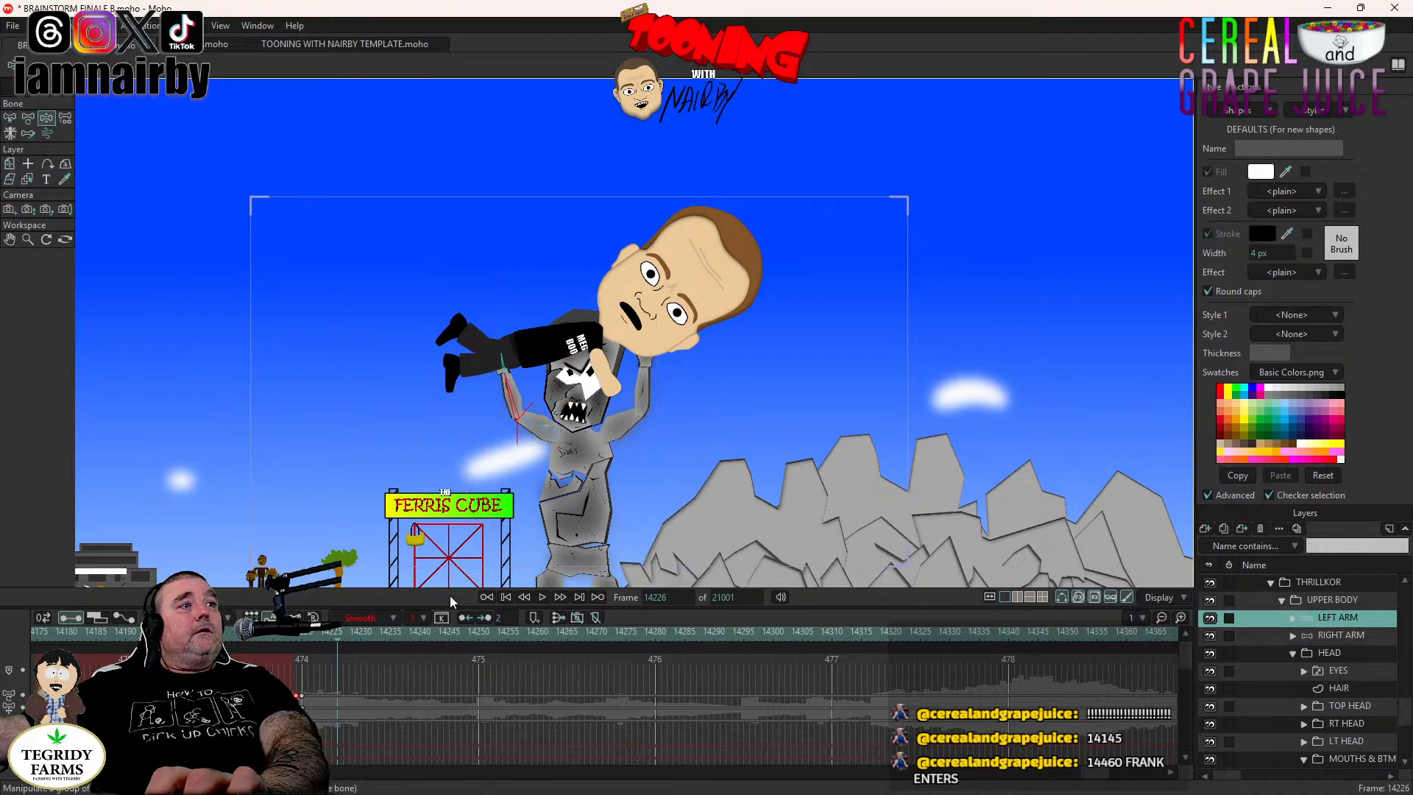
pyautogui.moveTo(321, 679); pyautogui.dragTo(303, 715)
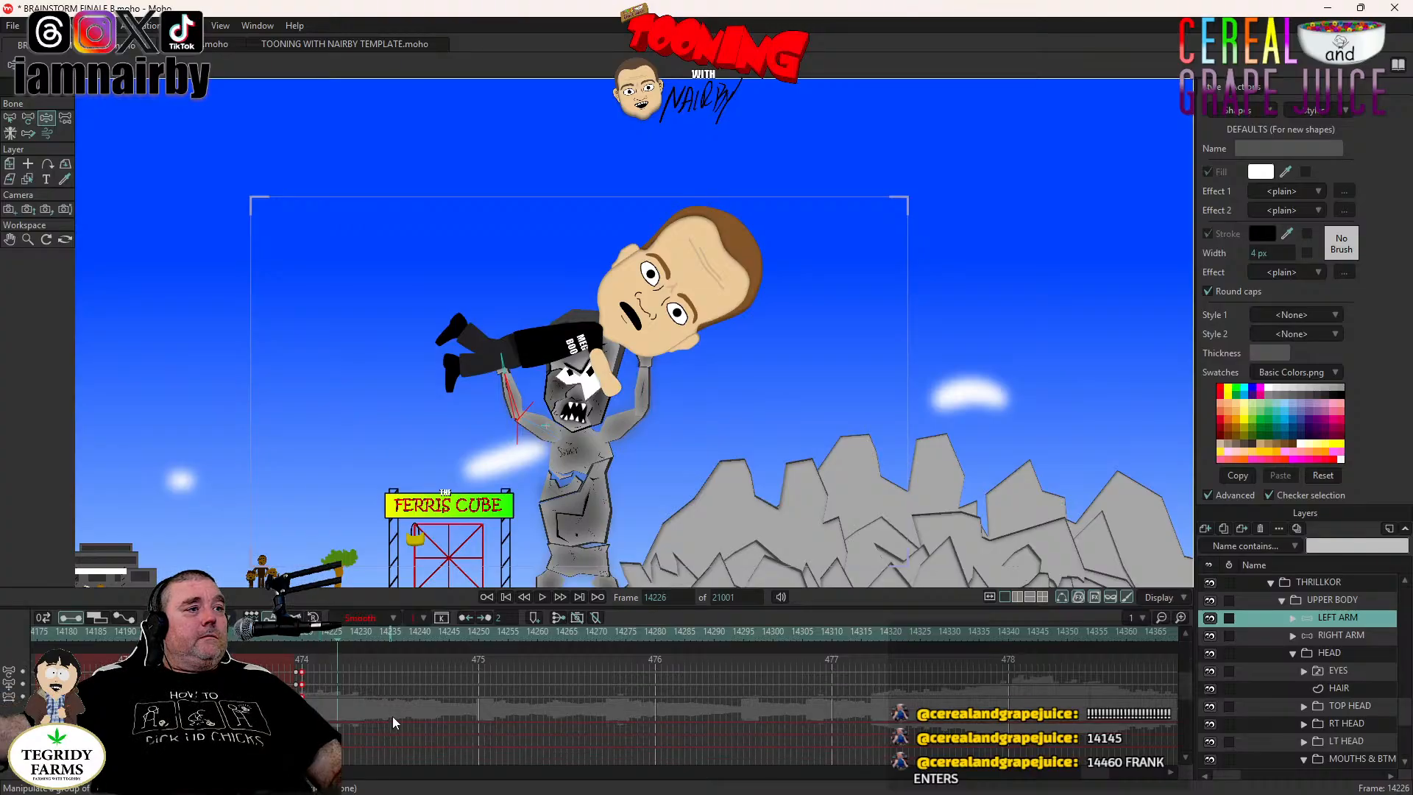
pyautogui.hotkey('ctrl', 'v')
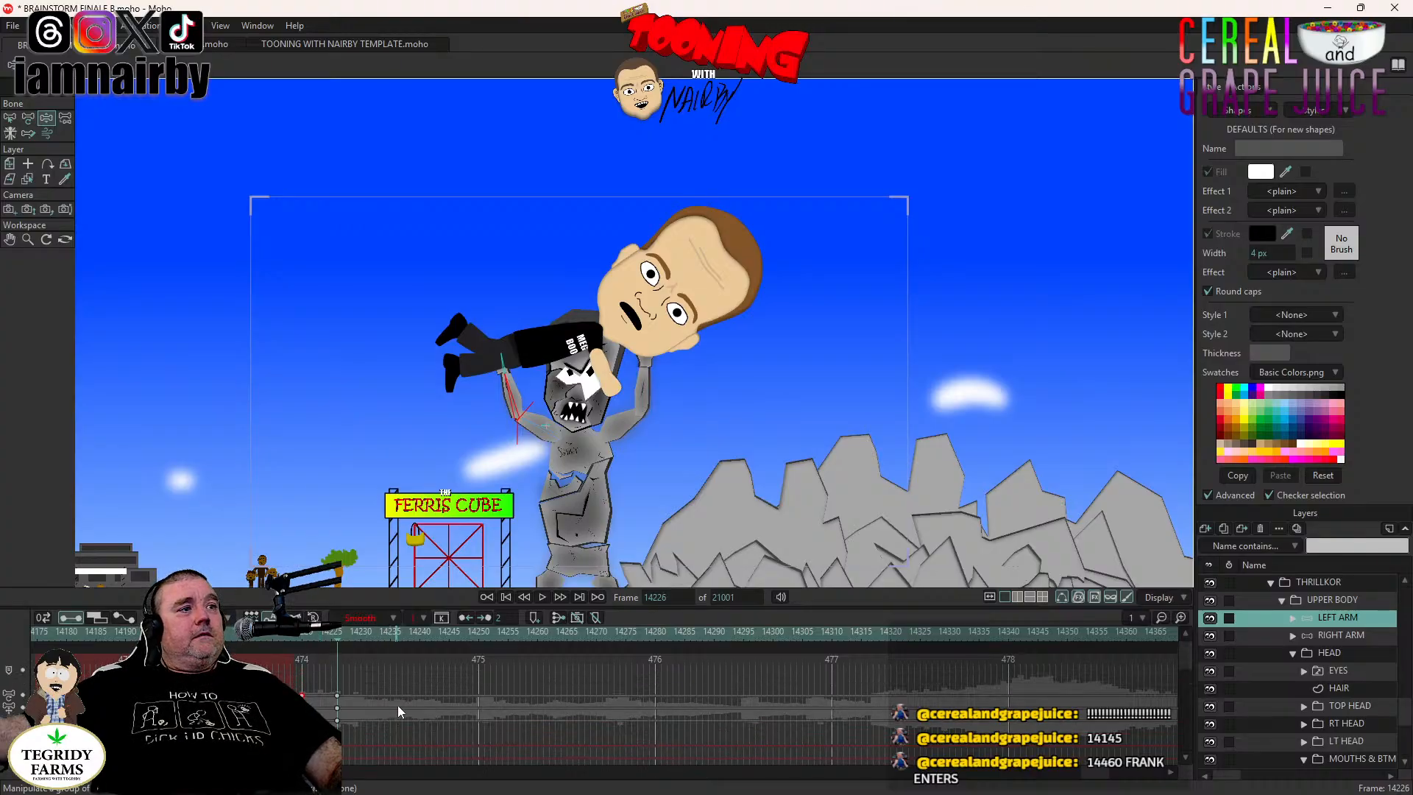
# Copy the RIGHT ARM bone keyframes at frame 14220 and paste them at frame 14226.
pyautogui.click(1355, 636)
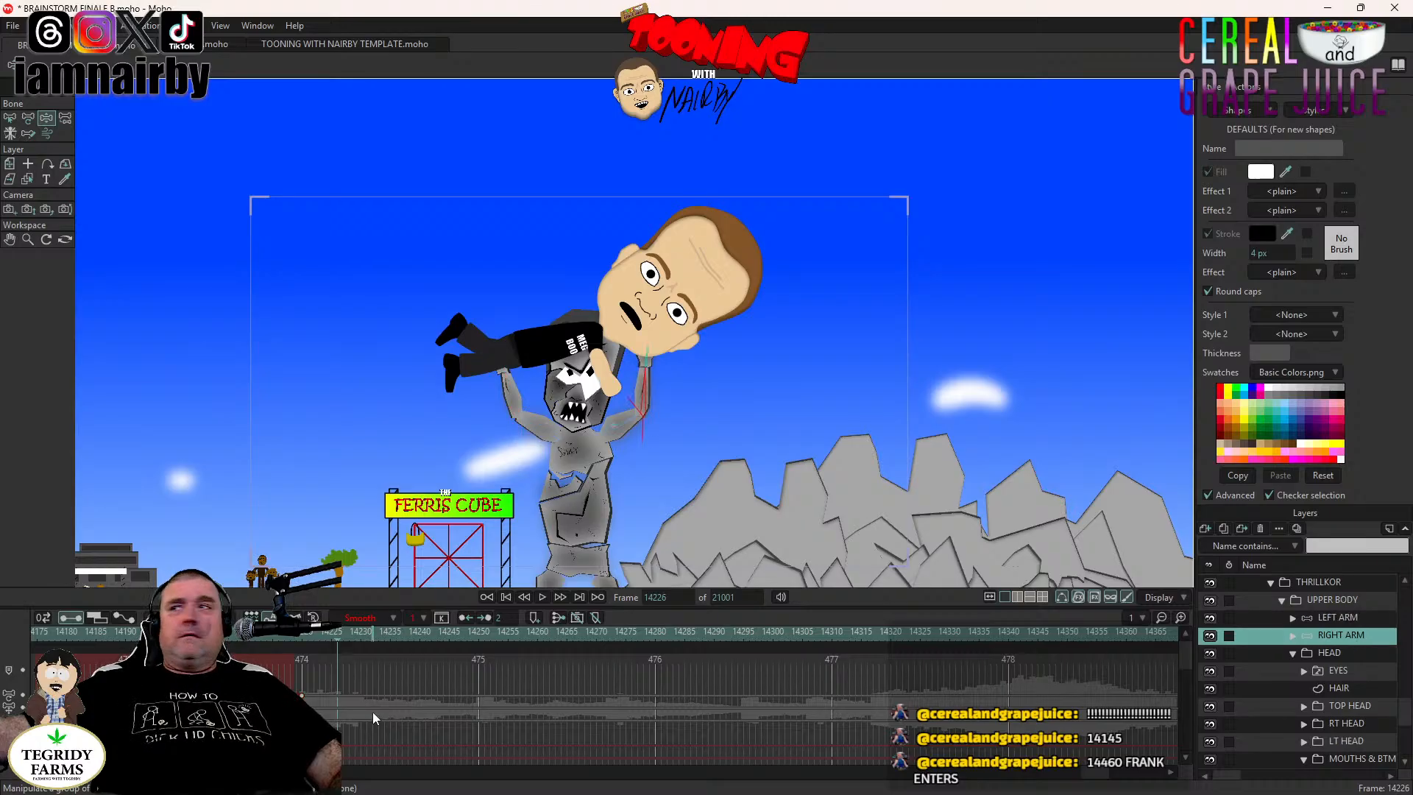
pyautogui.moveTo(1094, 771); pyautogui.dragTo(1089, 773)
pyautogui.moveTo(726, 685); pyautogui.dragTo(713, 768)
pyautogui.scroll(-3, 824, 741)
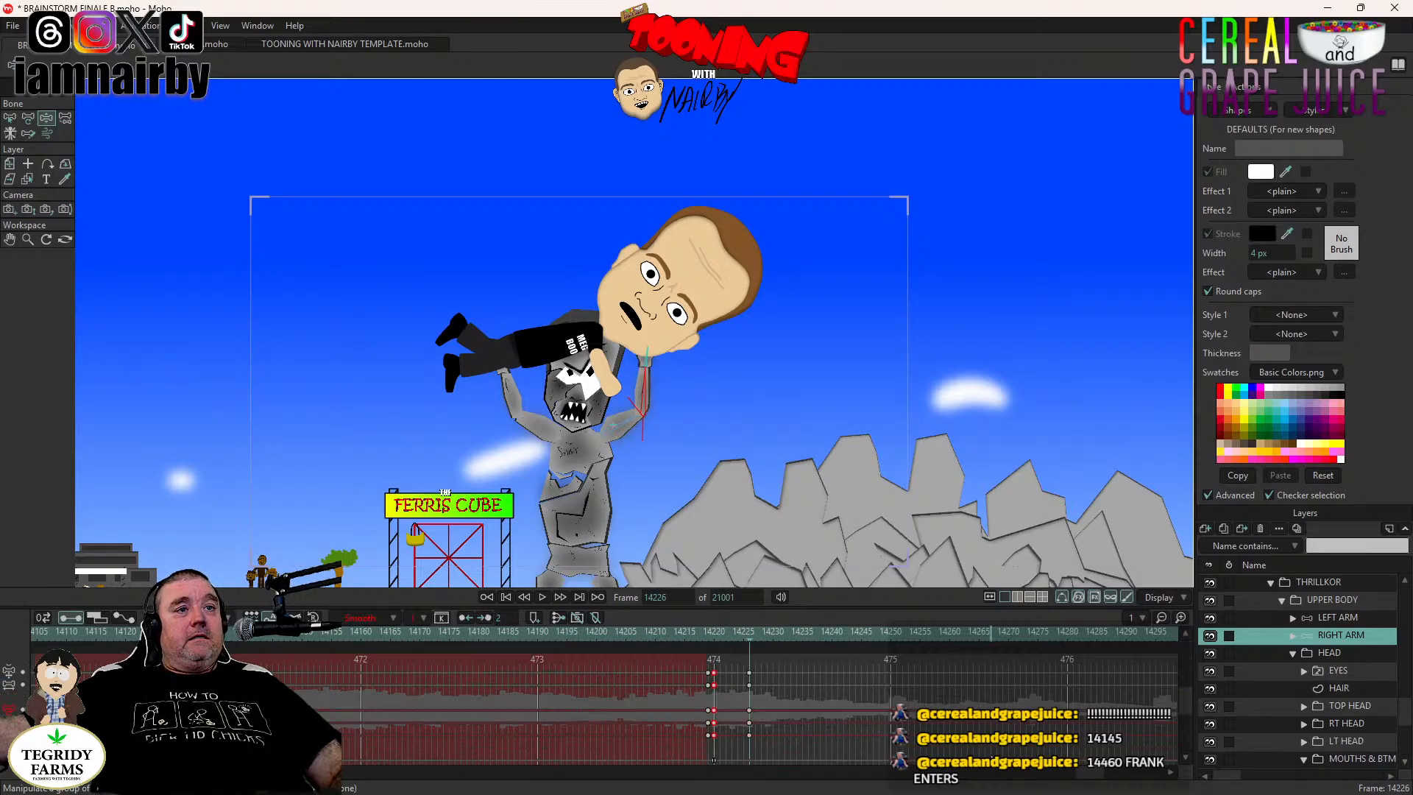
pyautogui.hscroll(5, 1081, 770)
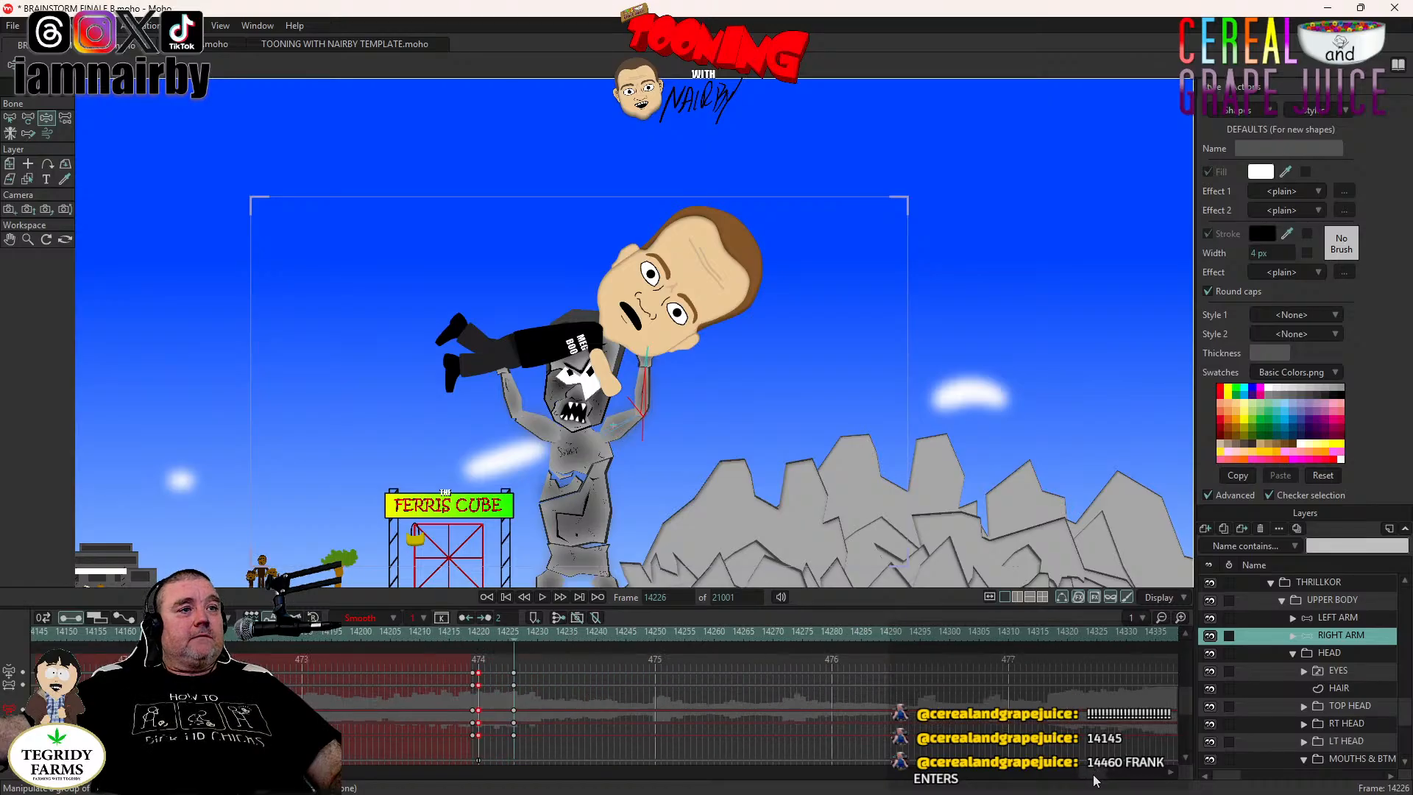
pyautogui.scroll(2, 999, 765)
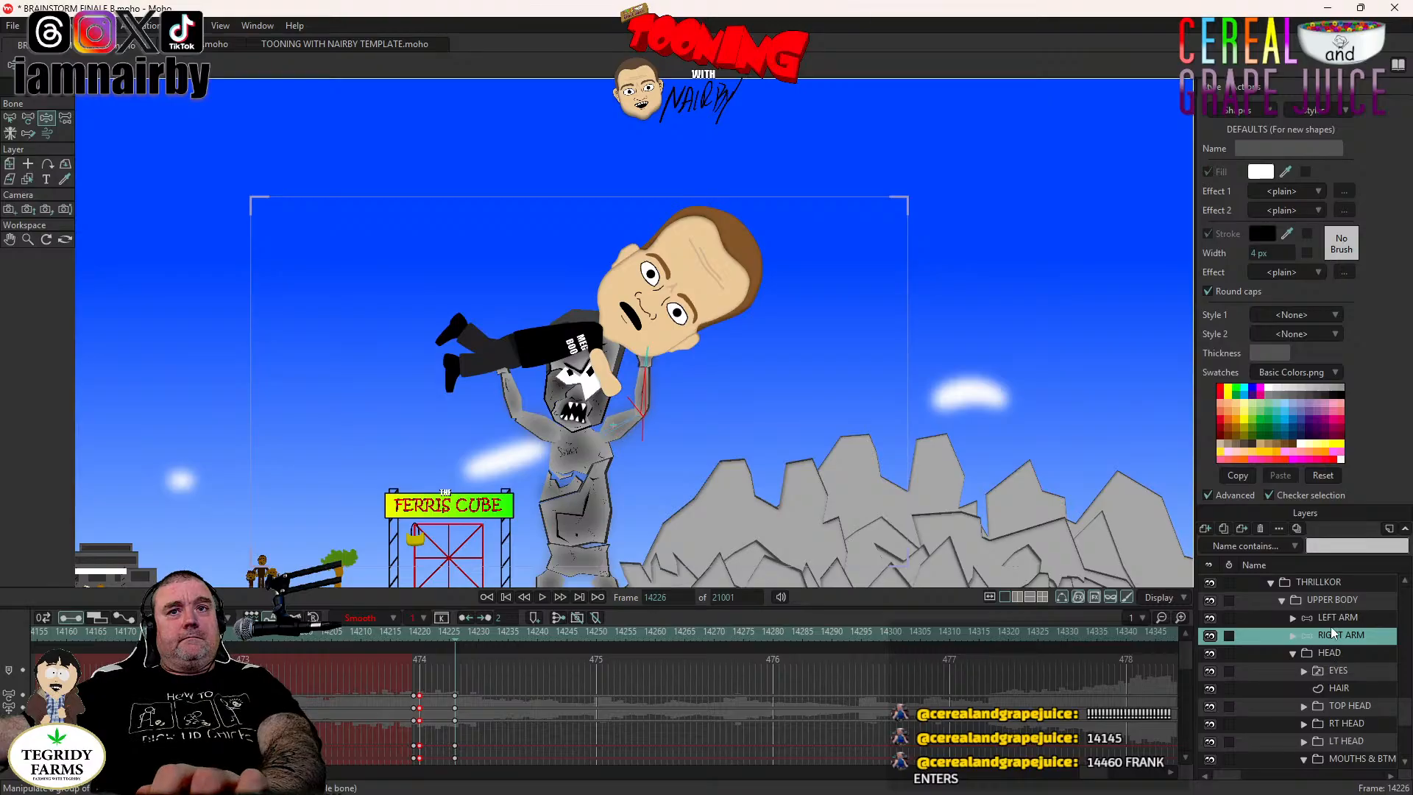
# Pose THRILLKOR's LEFT ARM at frame 14264 by shifting the forearm bone downward, away from MEGABOOB's legs.
pyautogui.press('Right')
pyautogui.press('Right')
pyautogui.press('Right')
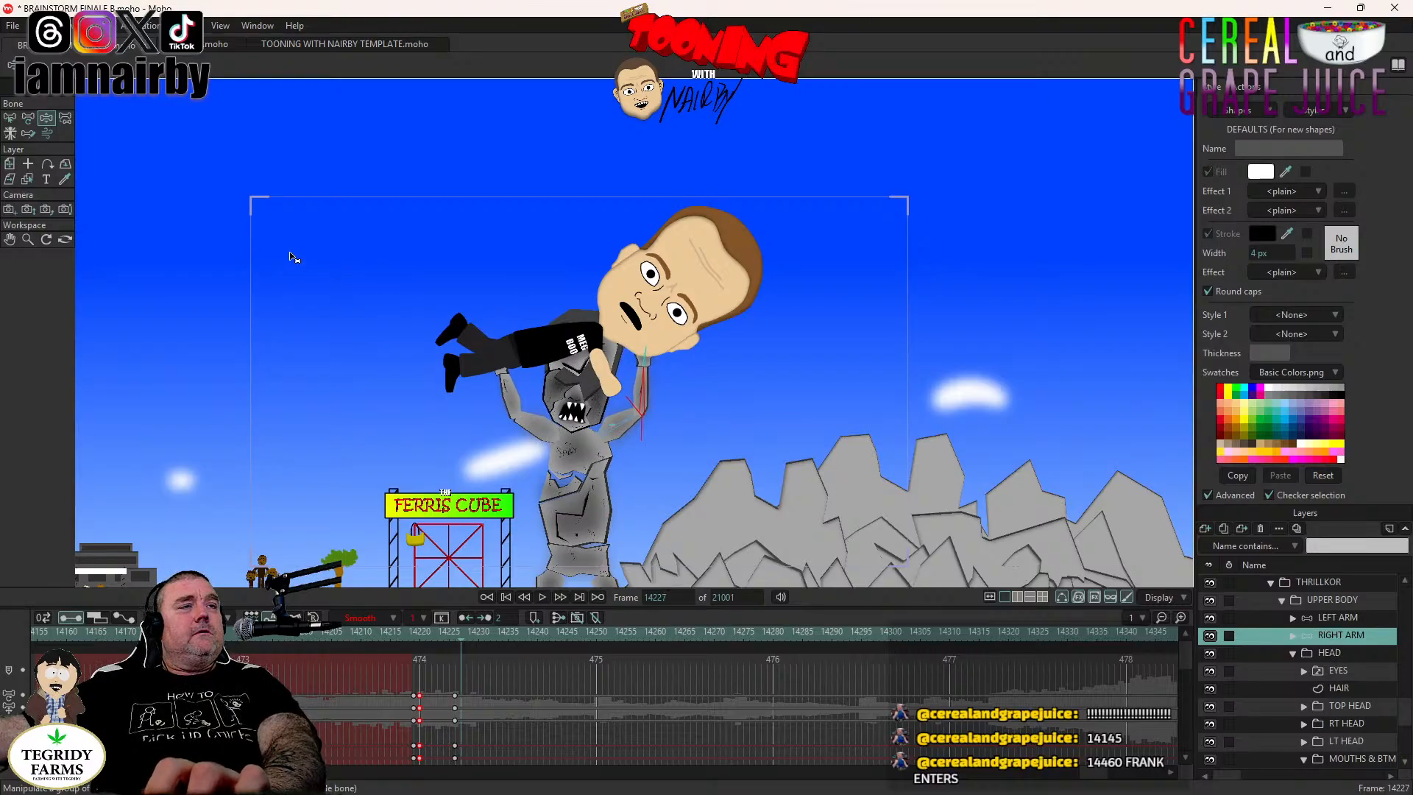
pyautogui.press('Right')
pyautogui.click(1343, 601)
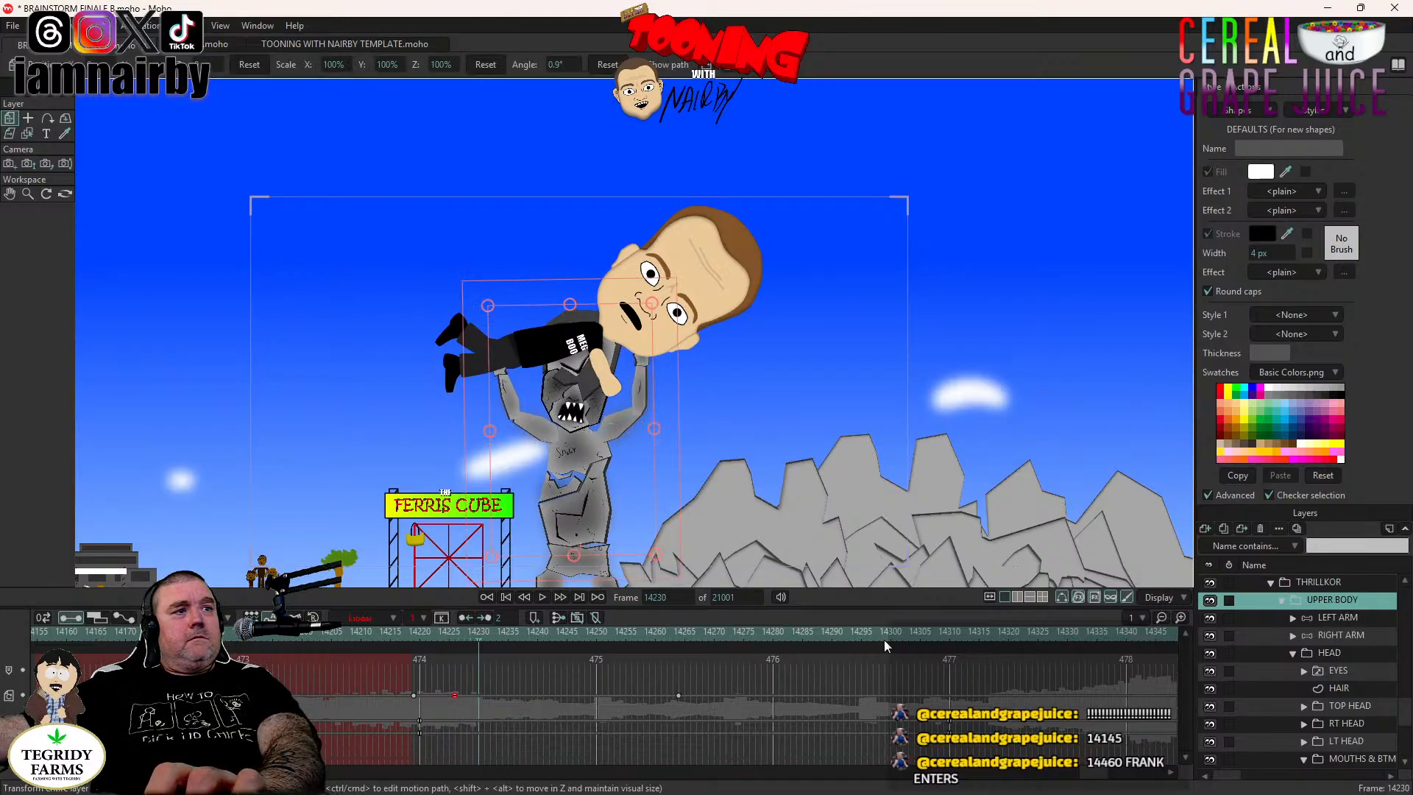
pyautogui.click(677, 633)
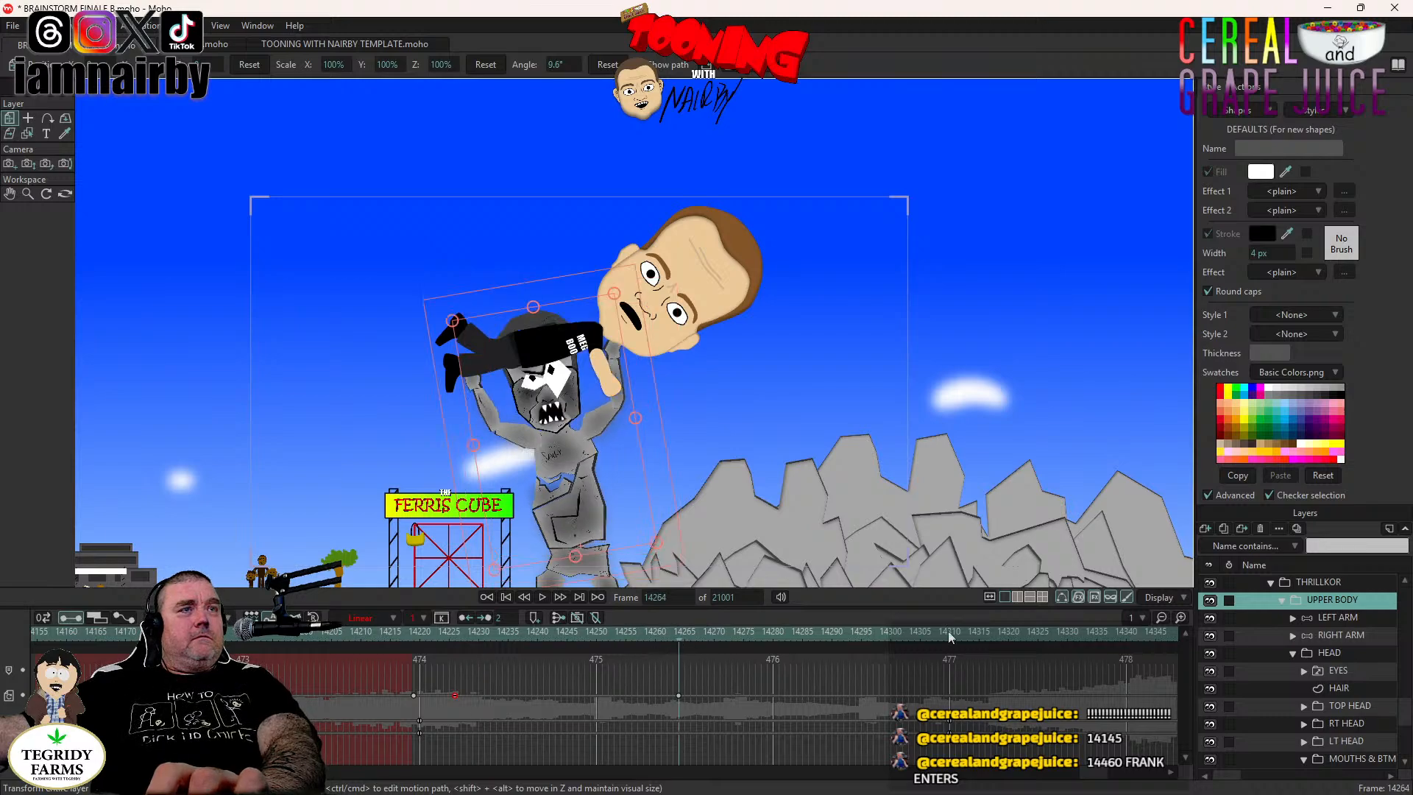
pyautogui.click(1348, 617)
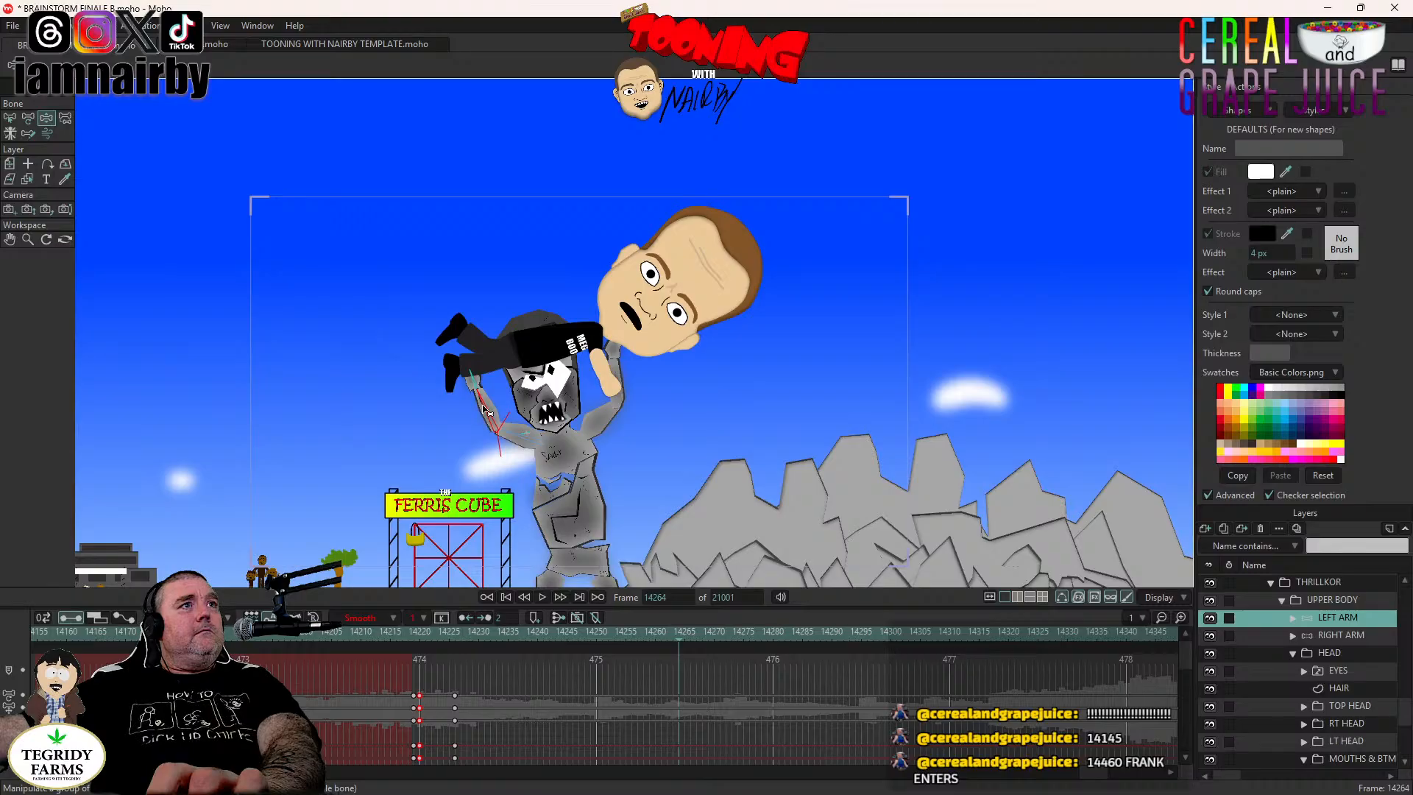
pyautogui.moveTo(485, 409); pyautogui.dragTo(497, 423)
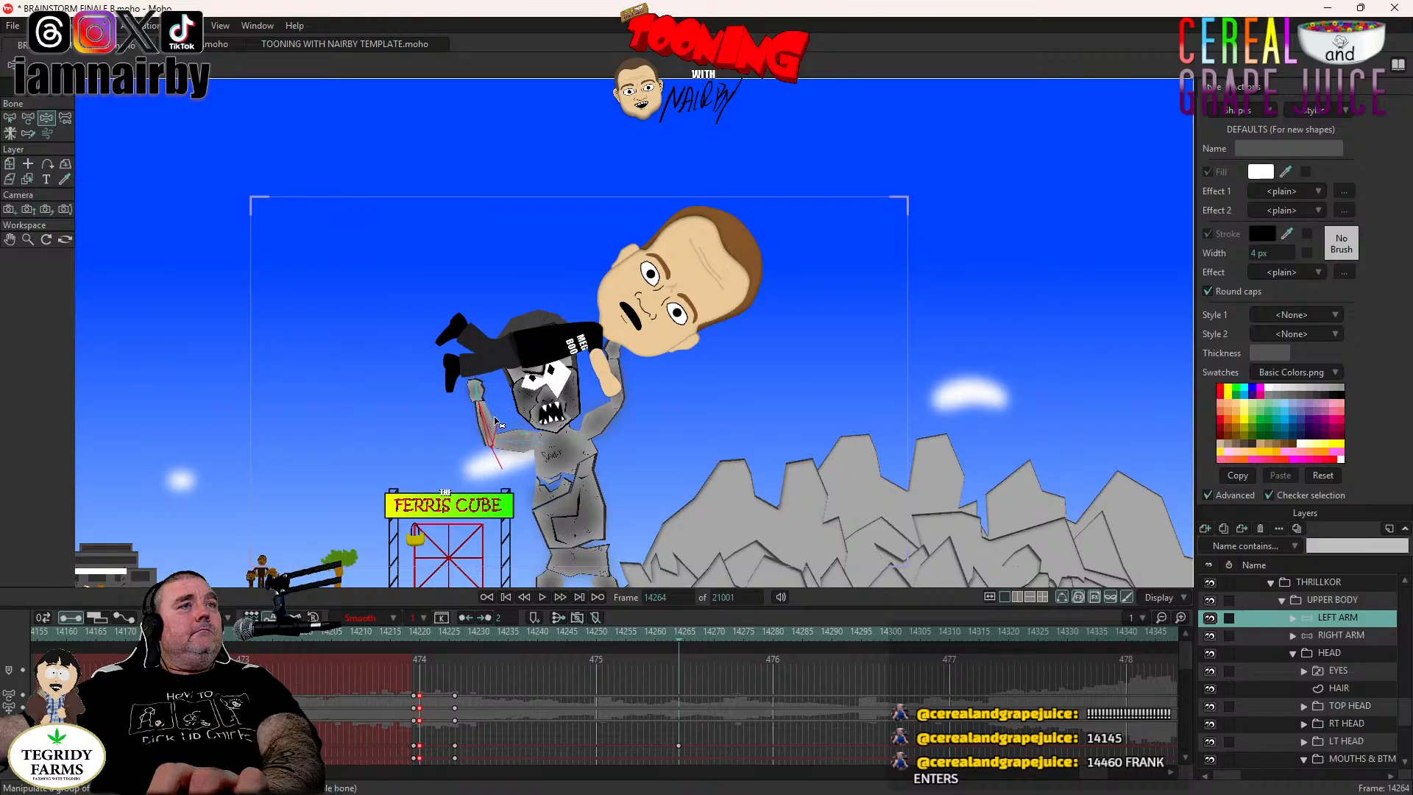
# Rotate THRILLKOR's RIGHT ARM forearm bone inward behind MEGABOOB's arm at frame 14264, and play the motion from frame 14226.
pyautogui.click(1349, 637)
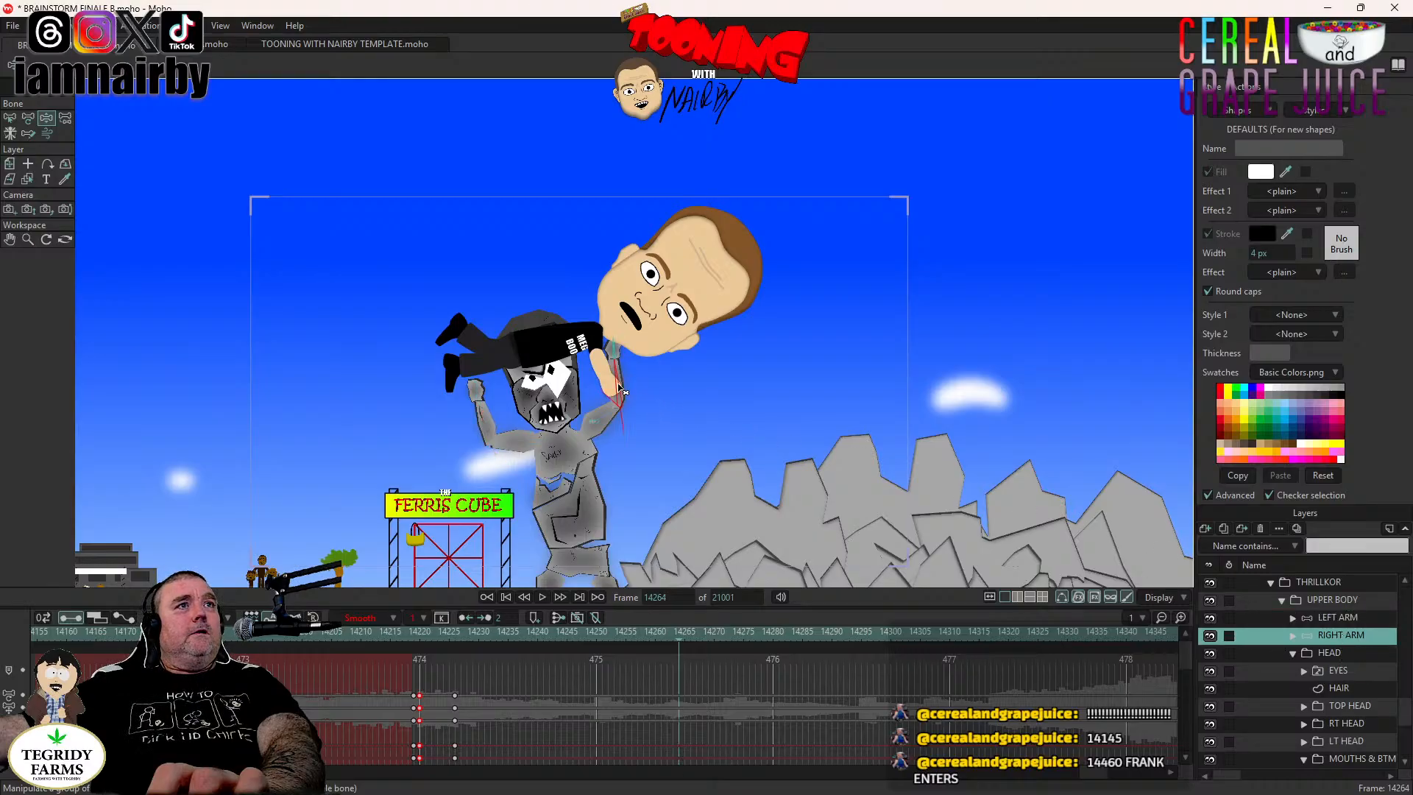
pyautogui.moveTo(618, 380); pyautogui.dragTo(612, 366)
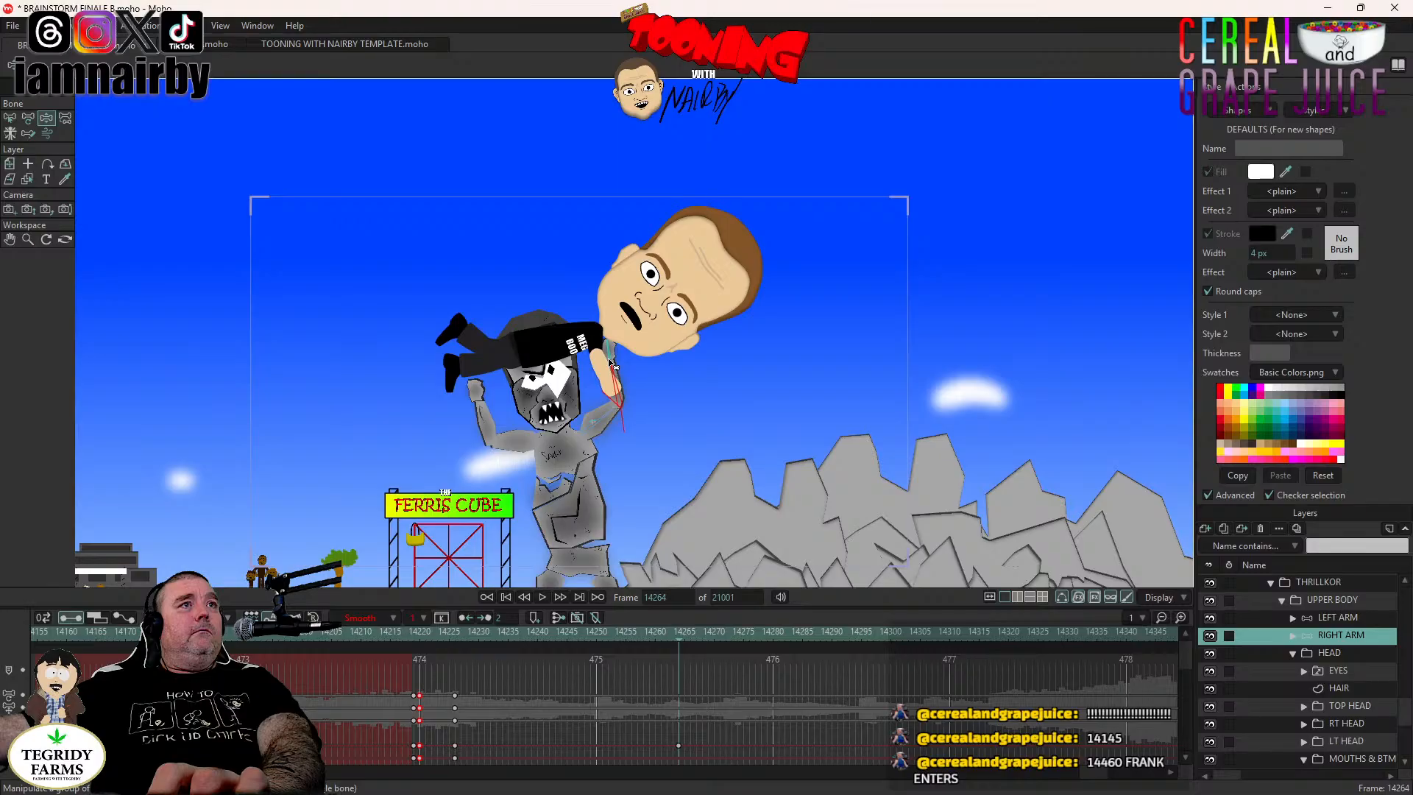
pyautogui.moveTo(612, 366); pyautogui.dragTo(588, 347)
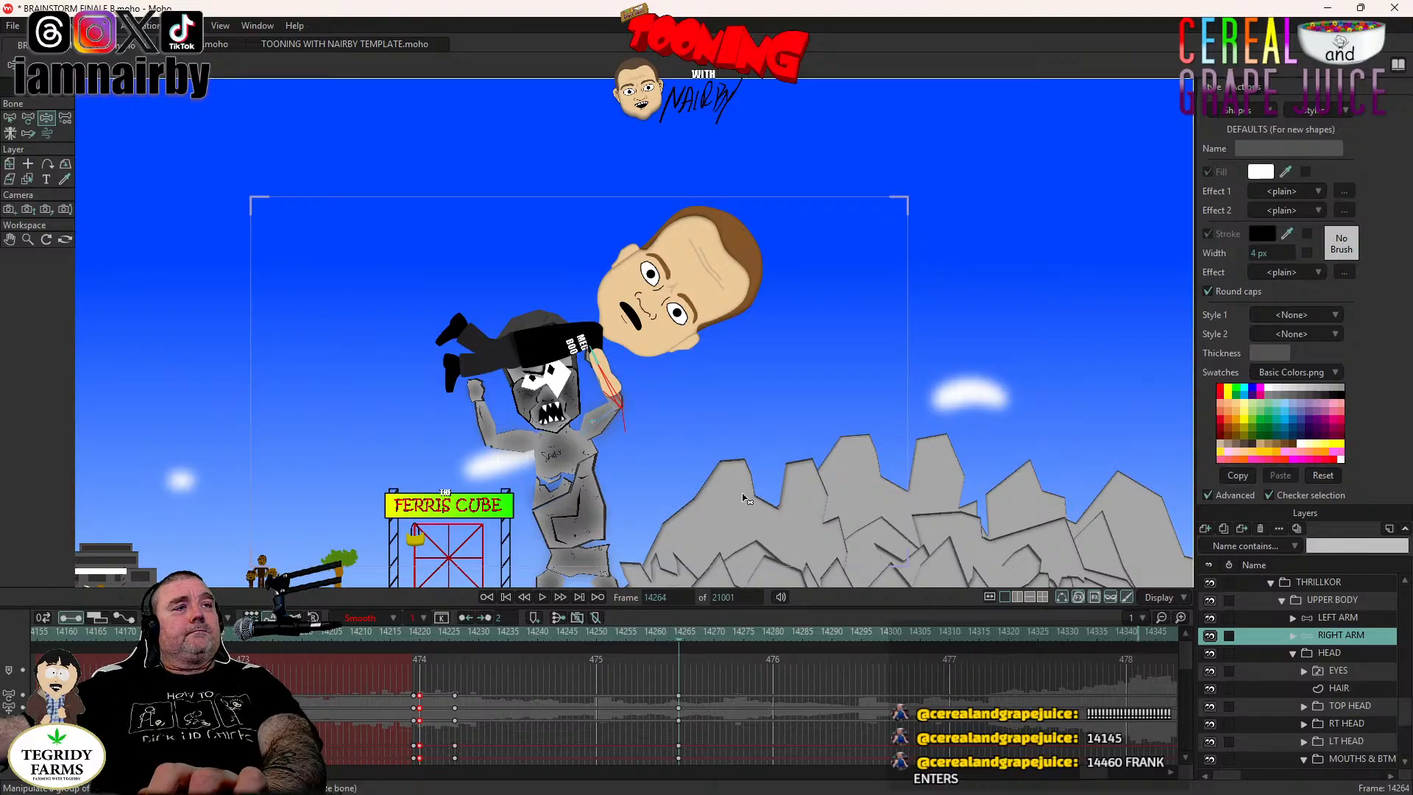
pyautogui.click(455, 632)
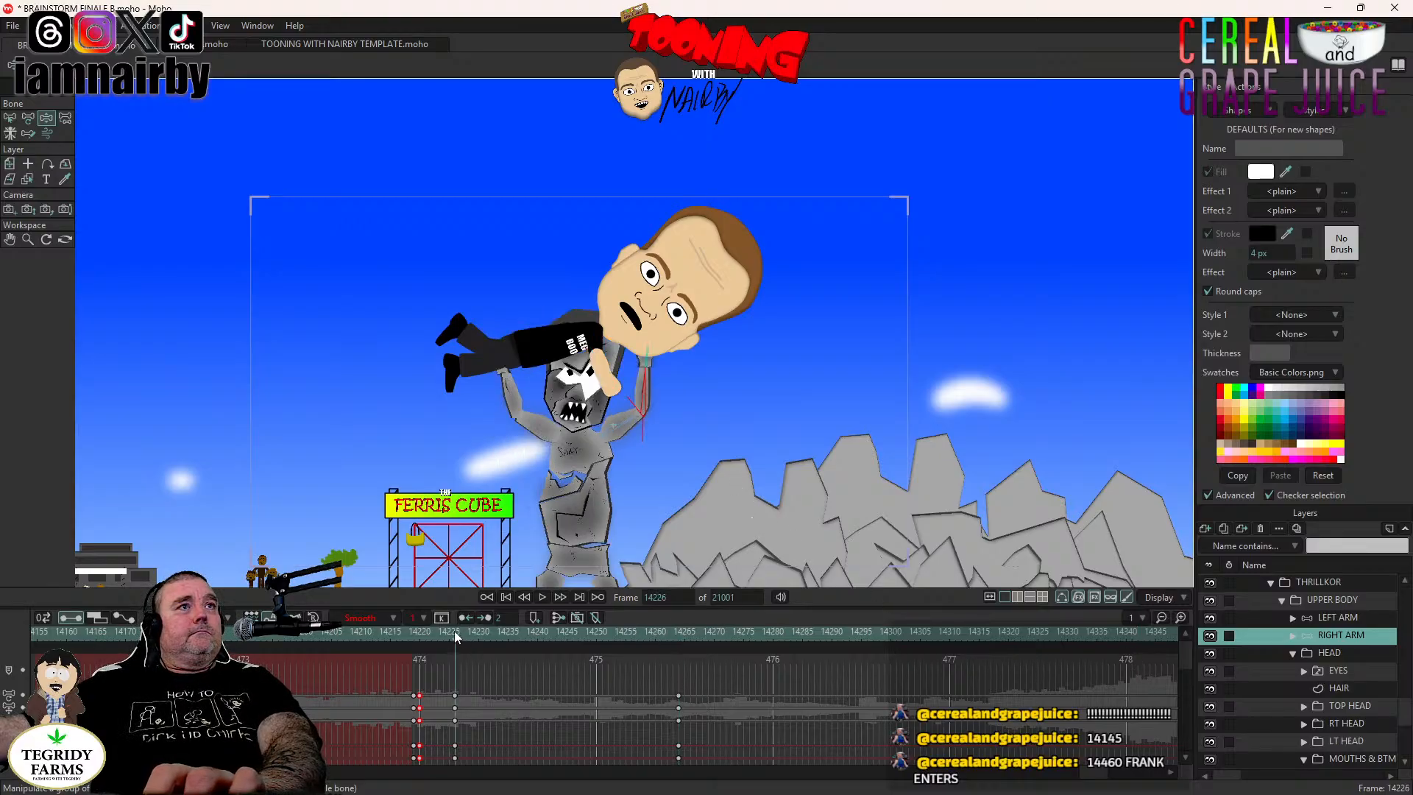
pyautogui.click(541, 597)
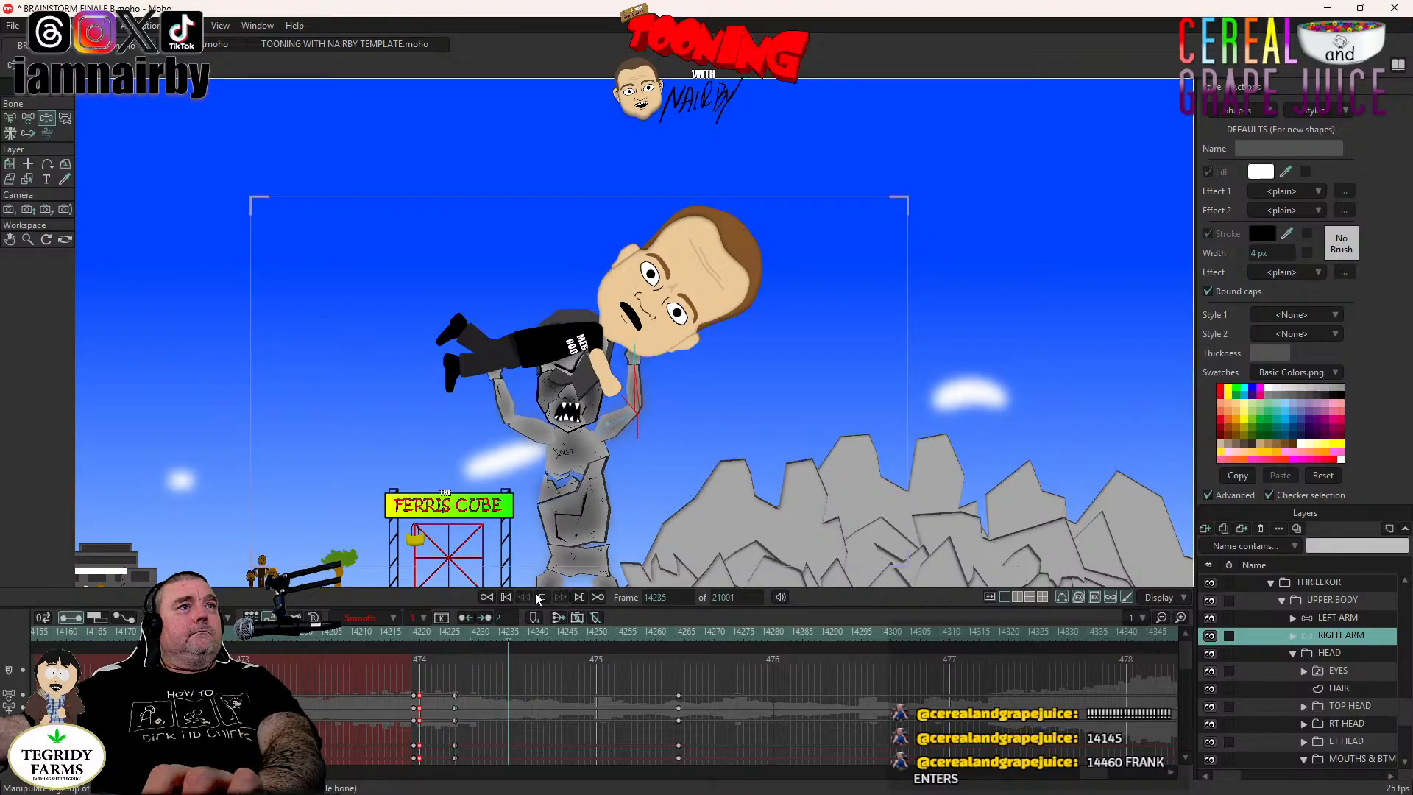
pyautogui.click(452, 631)
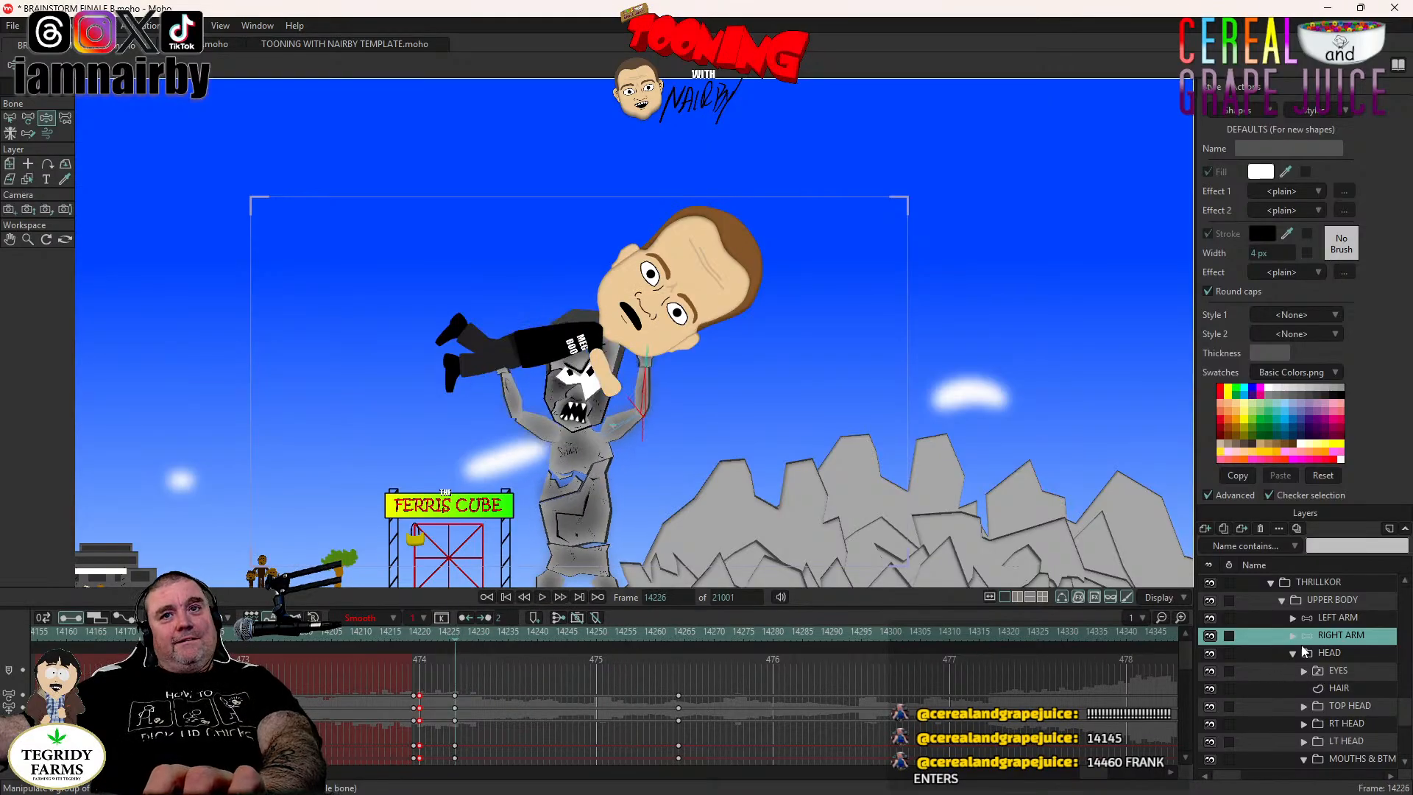
# Key MEGABOOB's current layer transform at frame 14226 with the Transform Layer tool.
pyautogui.scroll(2, 1266, 666)
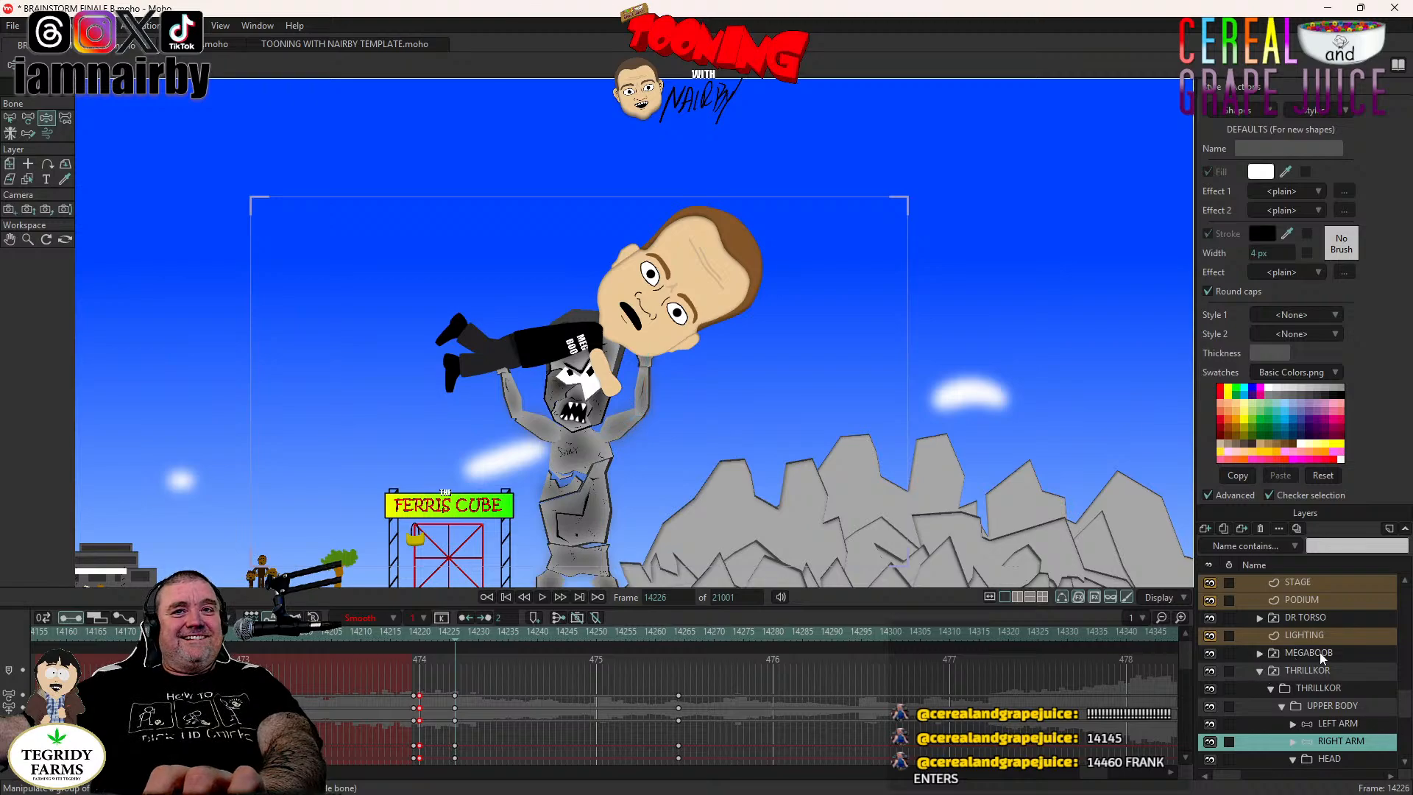
pyautogui.click(1319, 652)
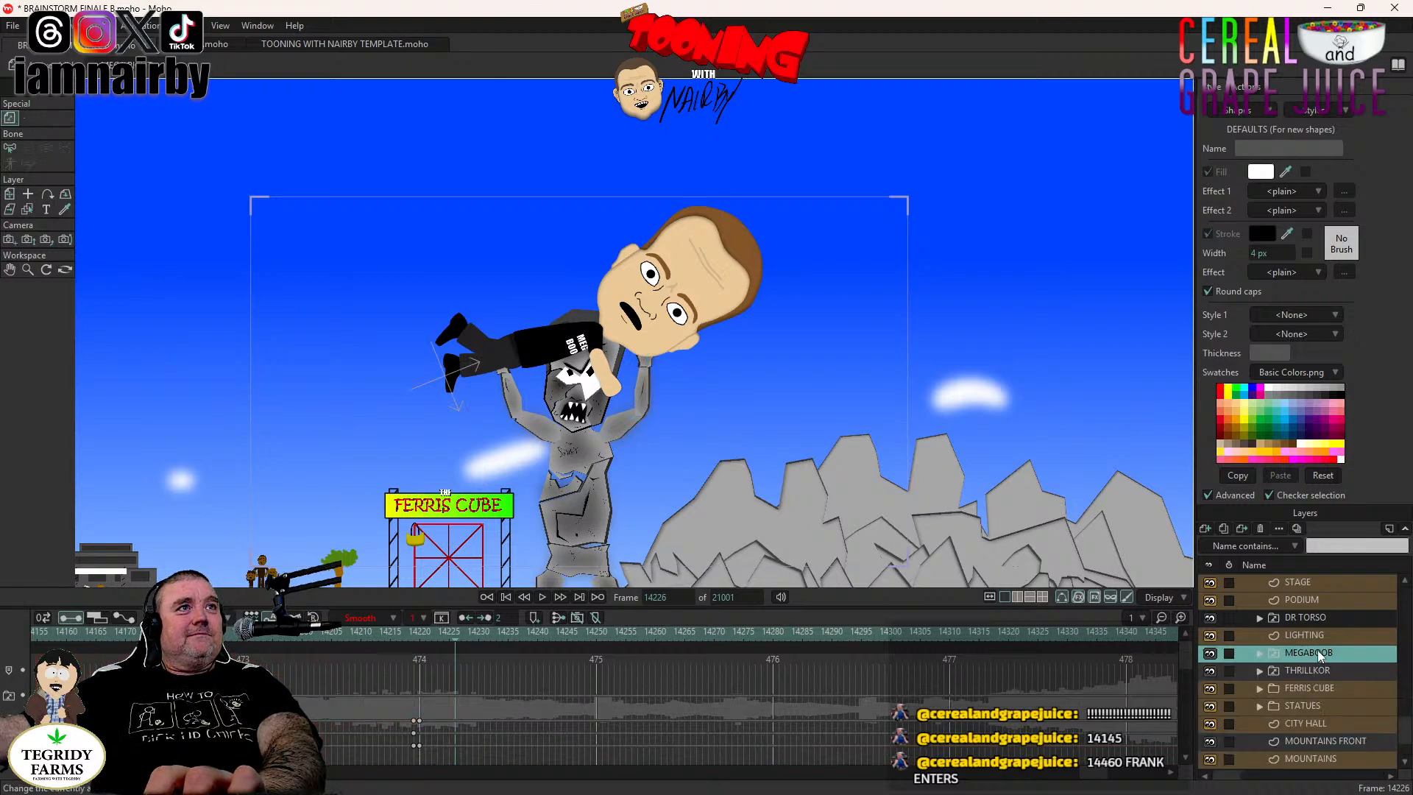
pyautogui.click(9, 194)
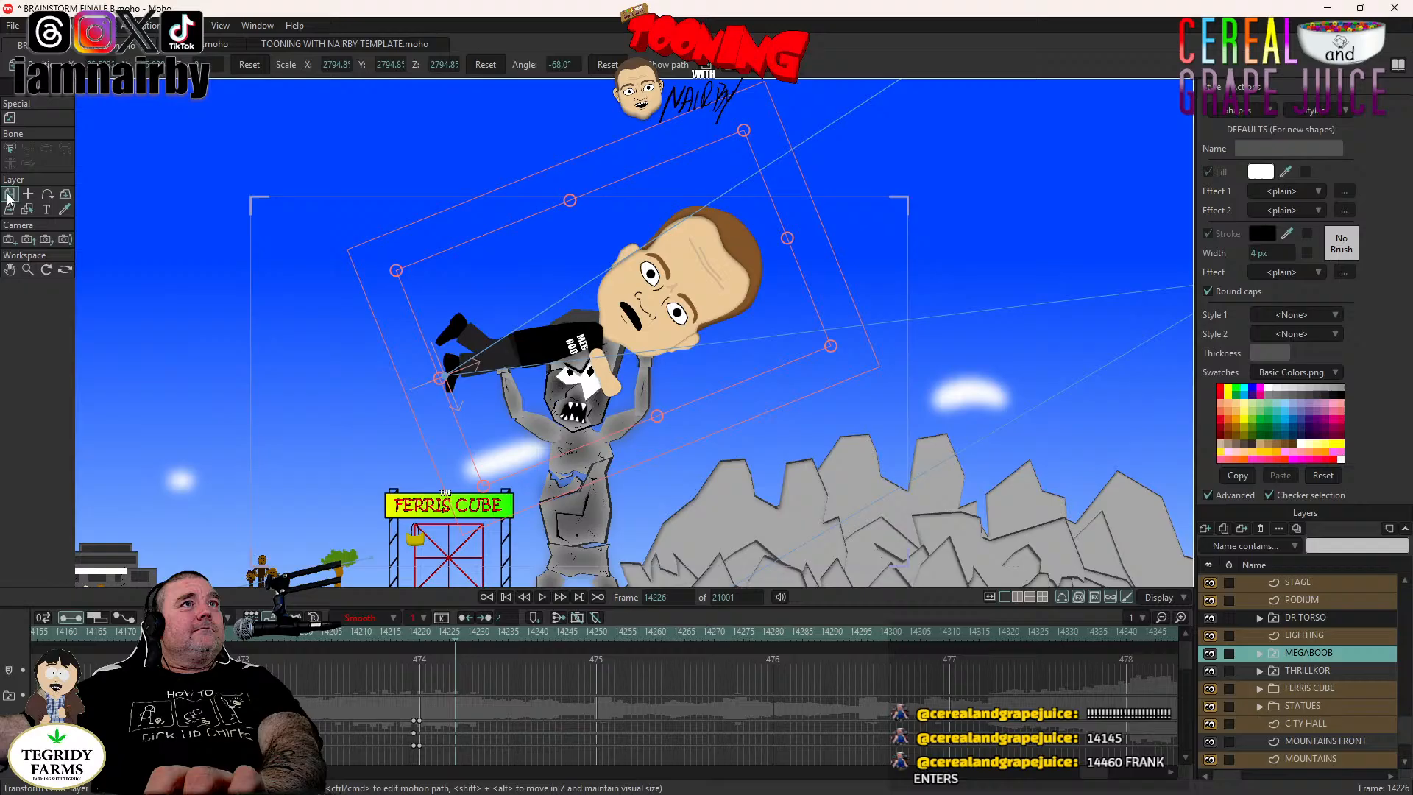
pyautogui.click(588, 347)
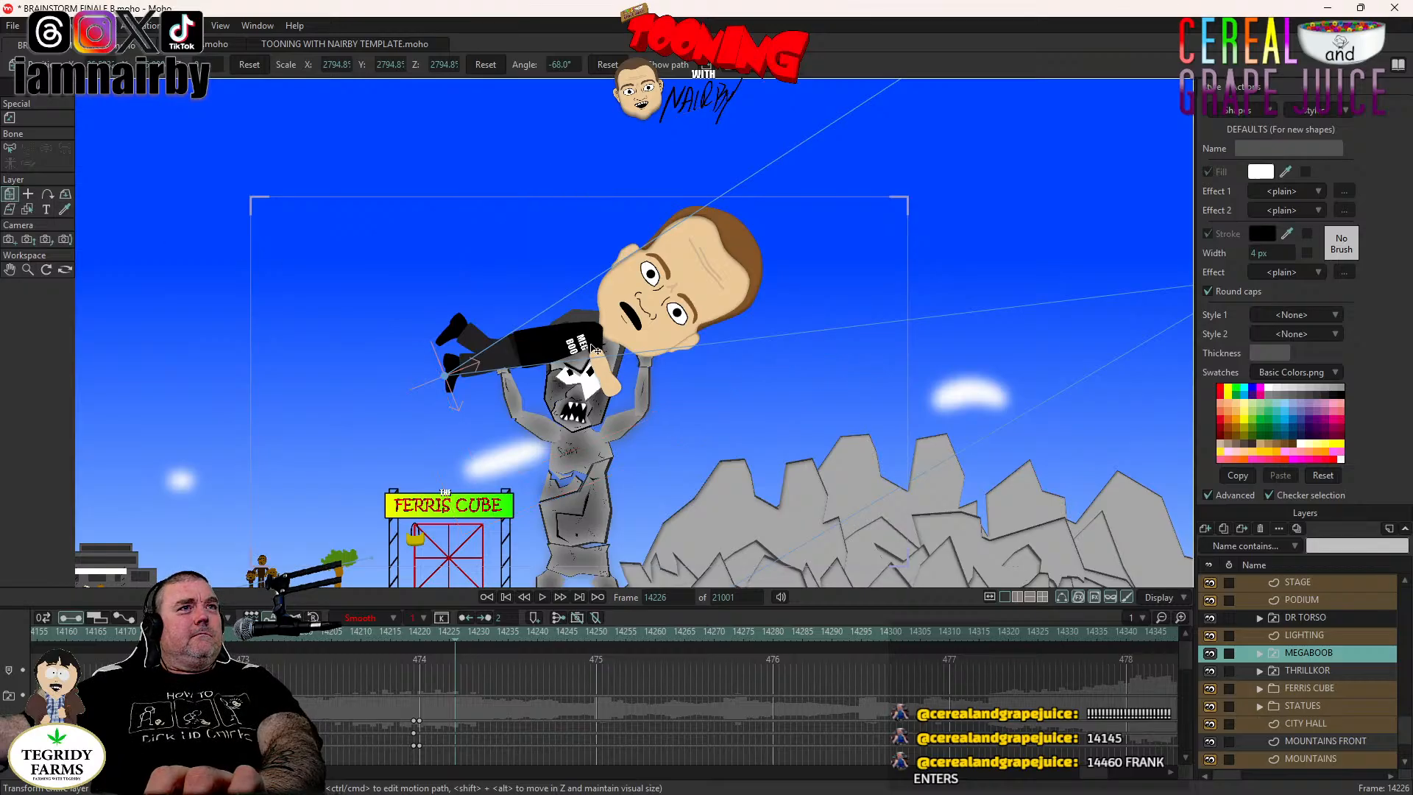
pyautogui.click(722, 408)
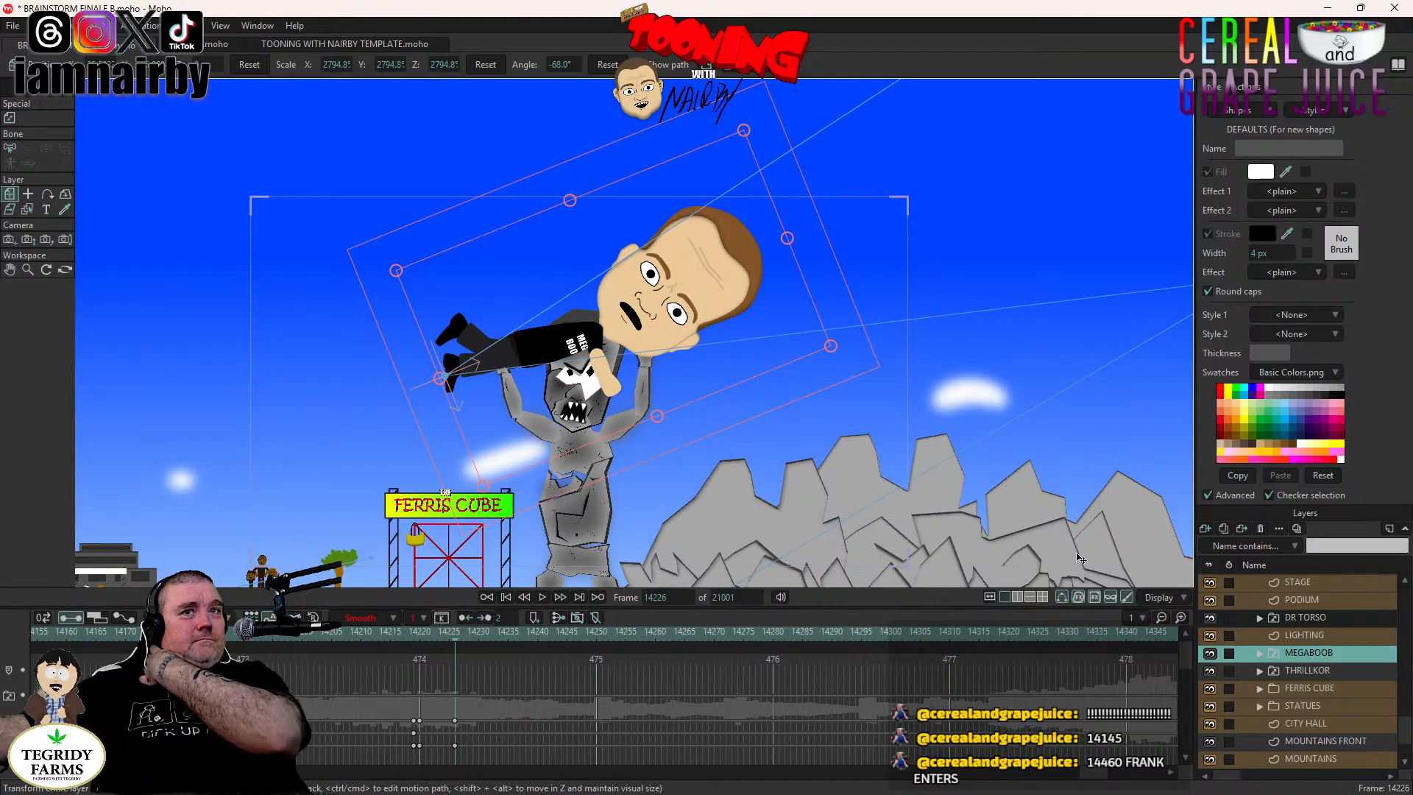
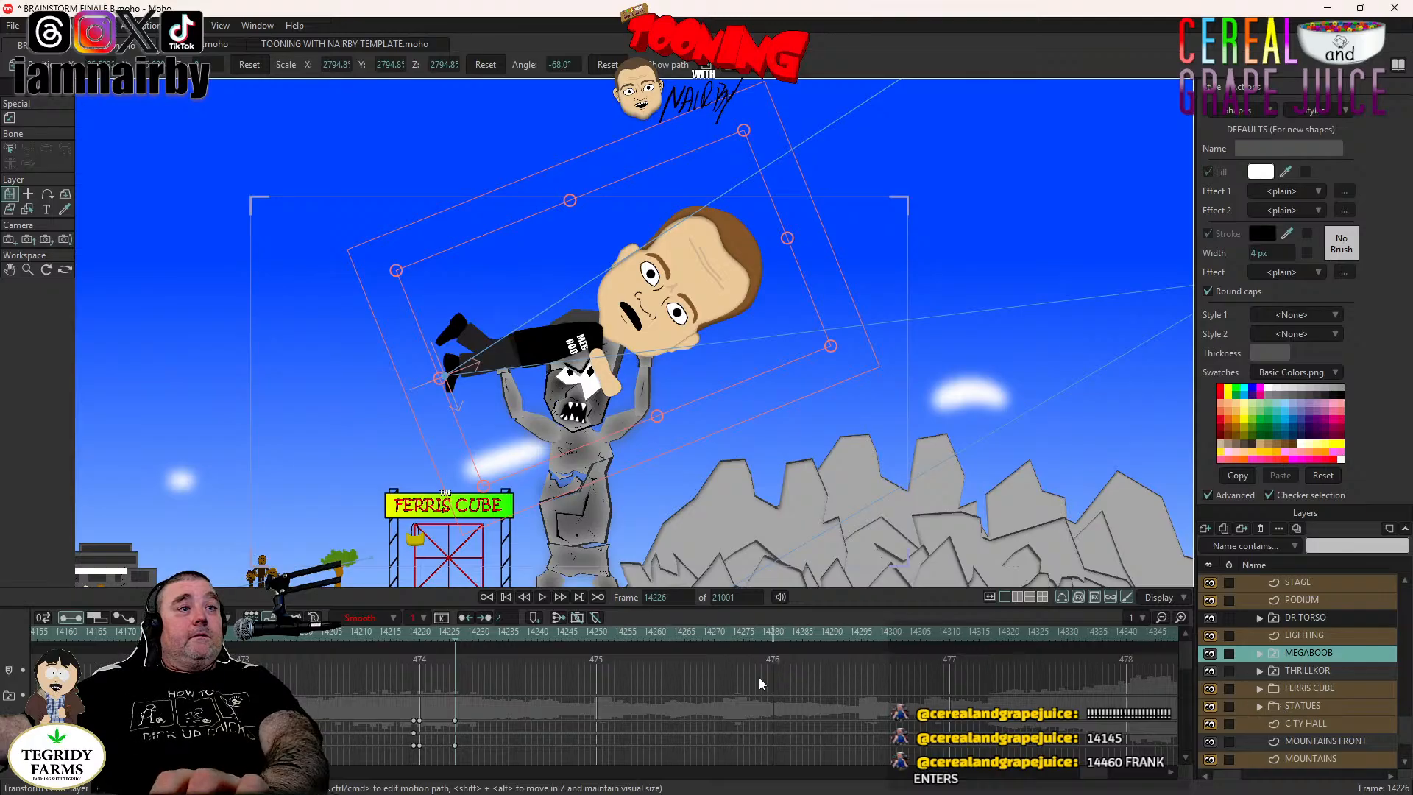
# Scrub to frame 14264 and inspect THRILLKOR's LEFT ARM, UPPER BODY and RIGHT ARM keyframes around the end pose.
pyautogui.click(594, 633)
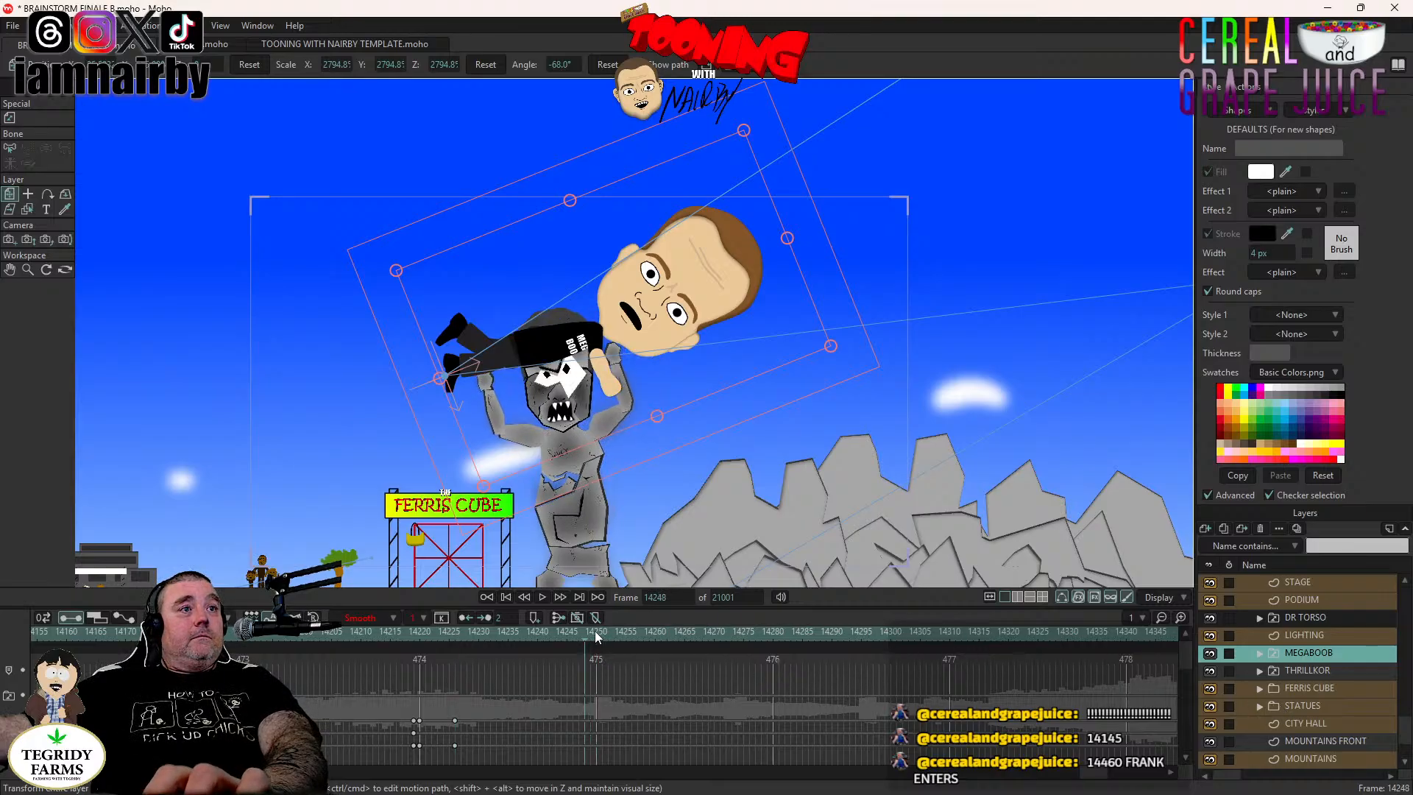
pyautogui.press('Right')
pyautogui.press('Right')
pyautogui.press('Right')
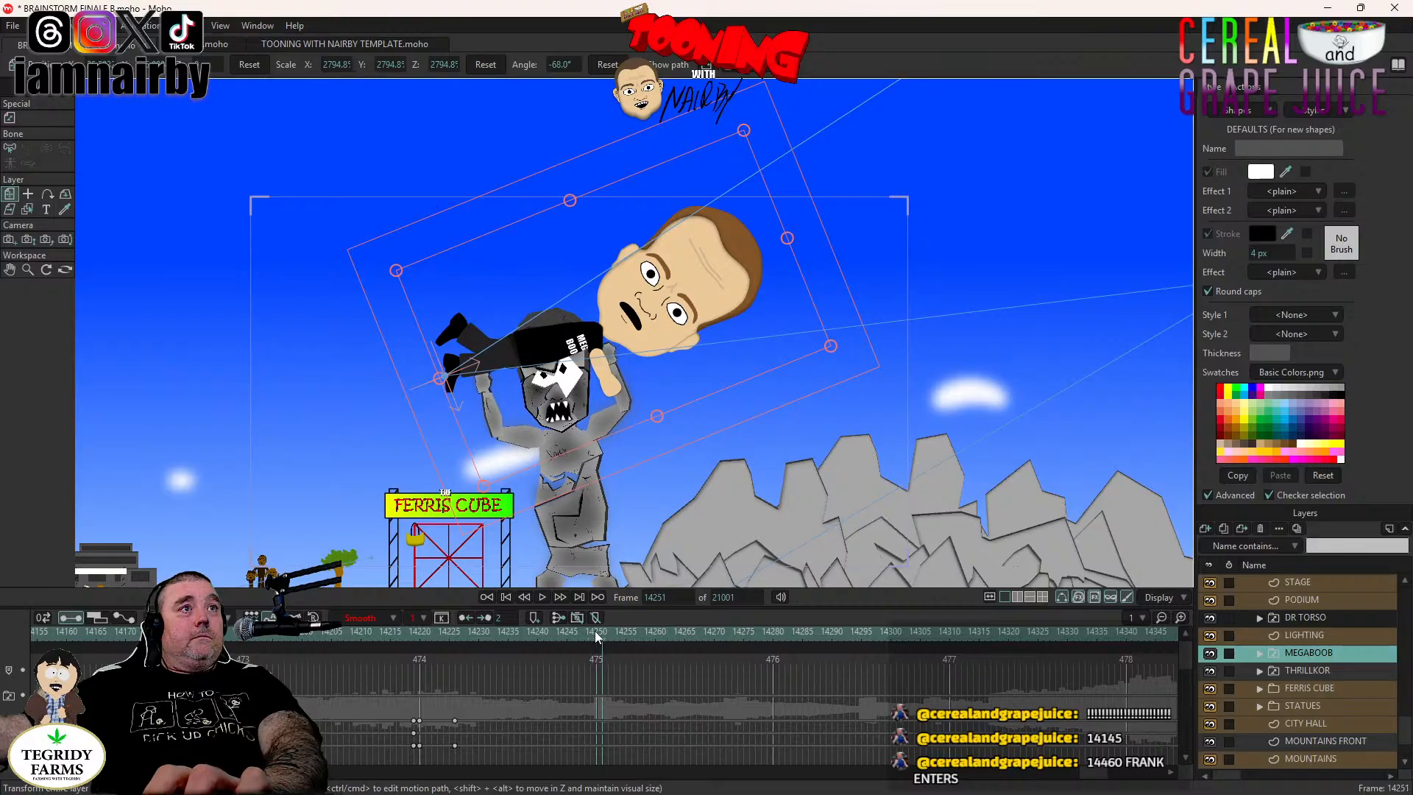
pyautogui.press('Right')
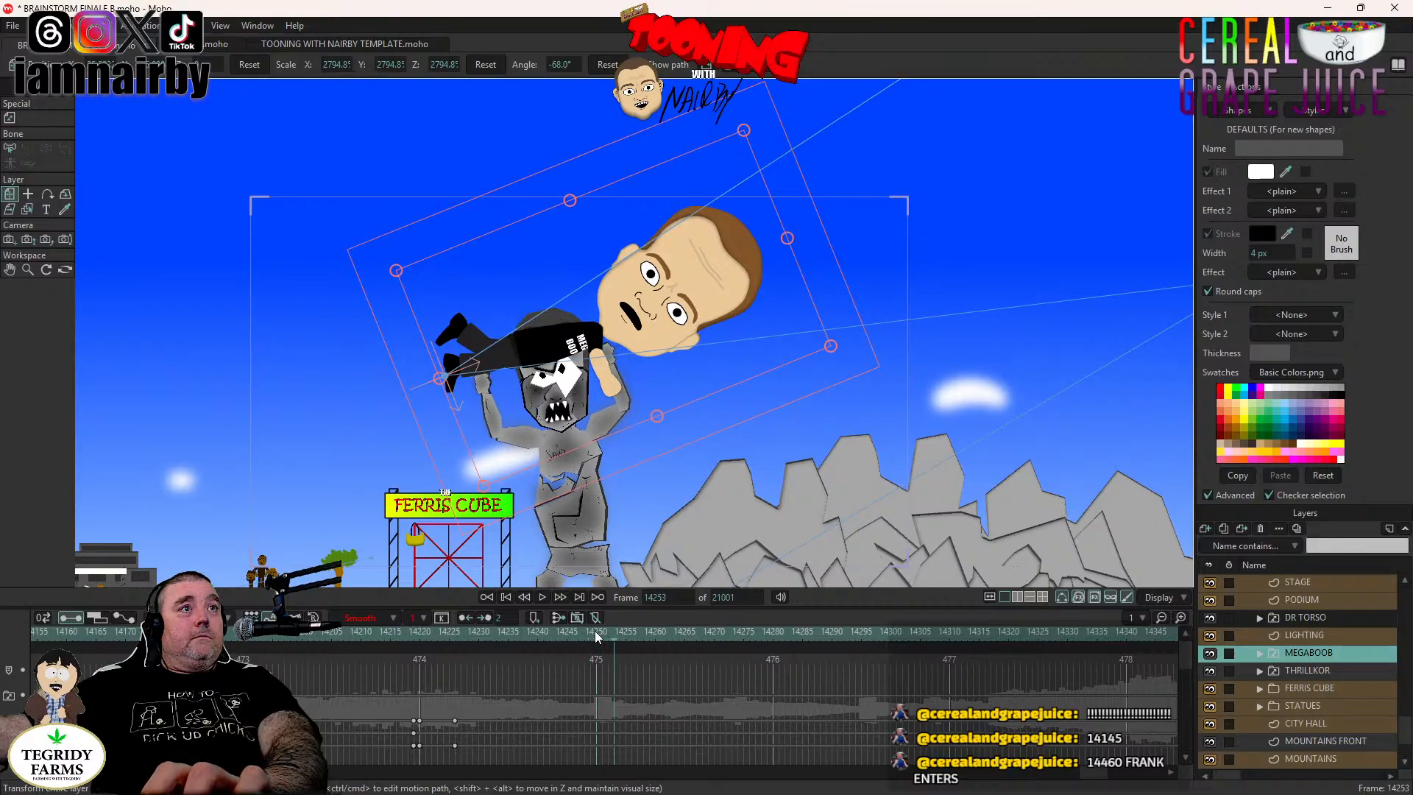
pyautogui.press('Right')
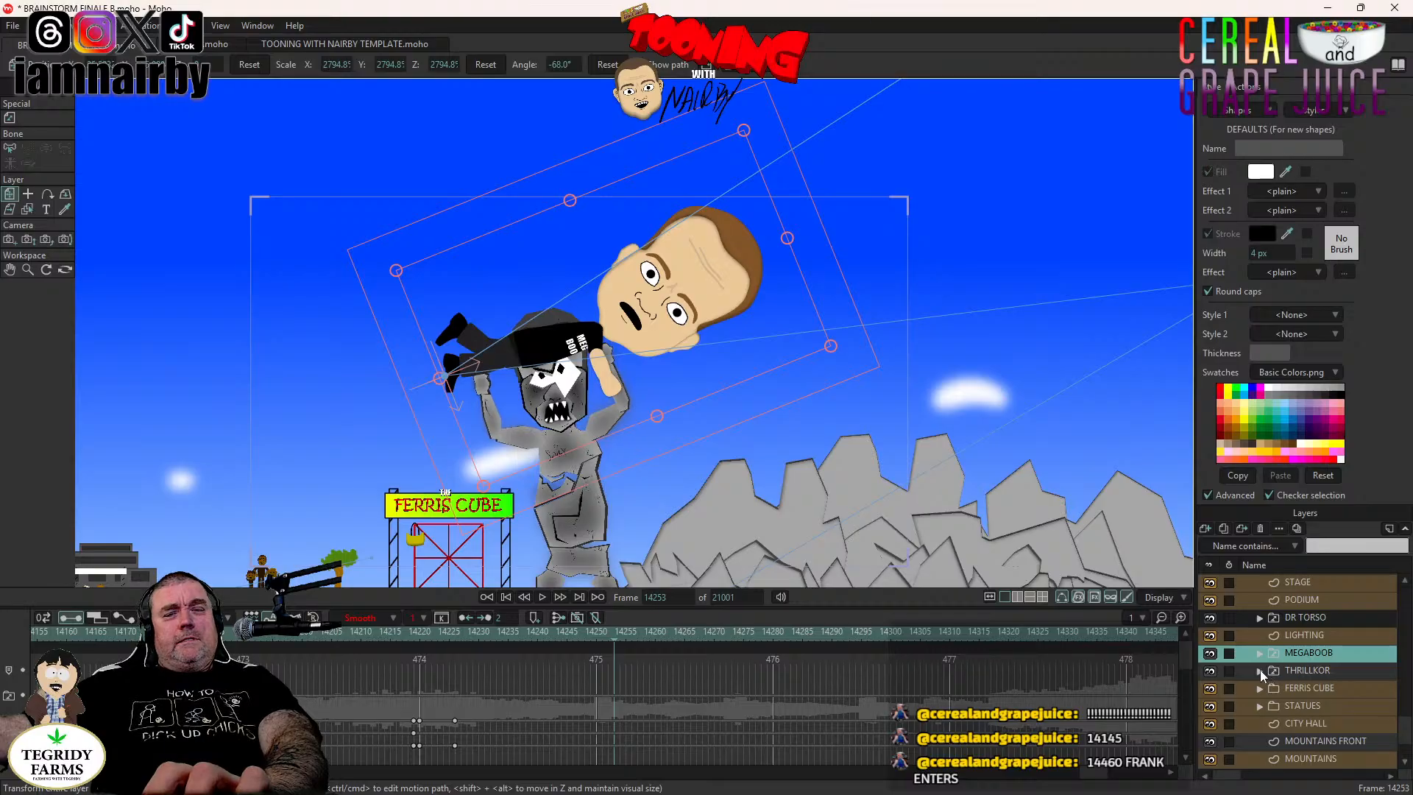
pyautogui.click(1259, 669)
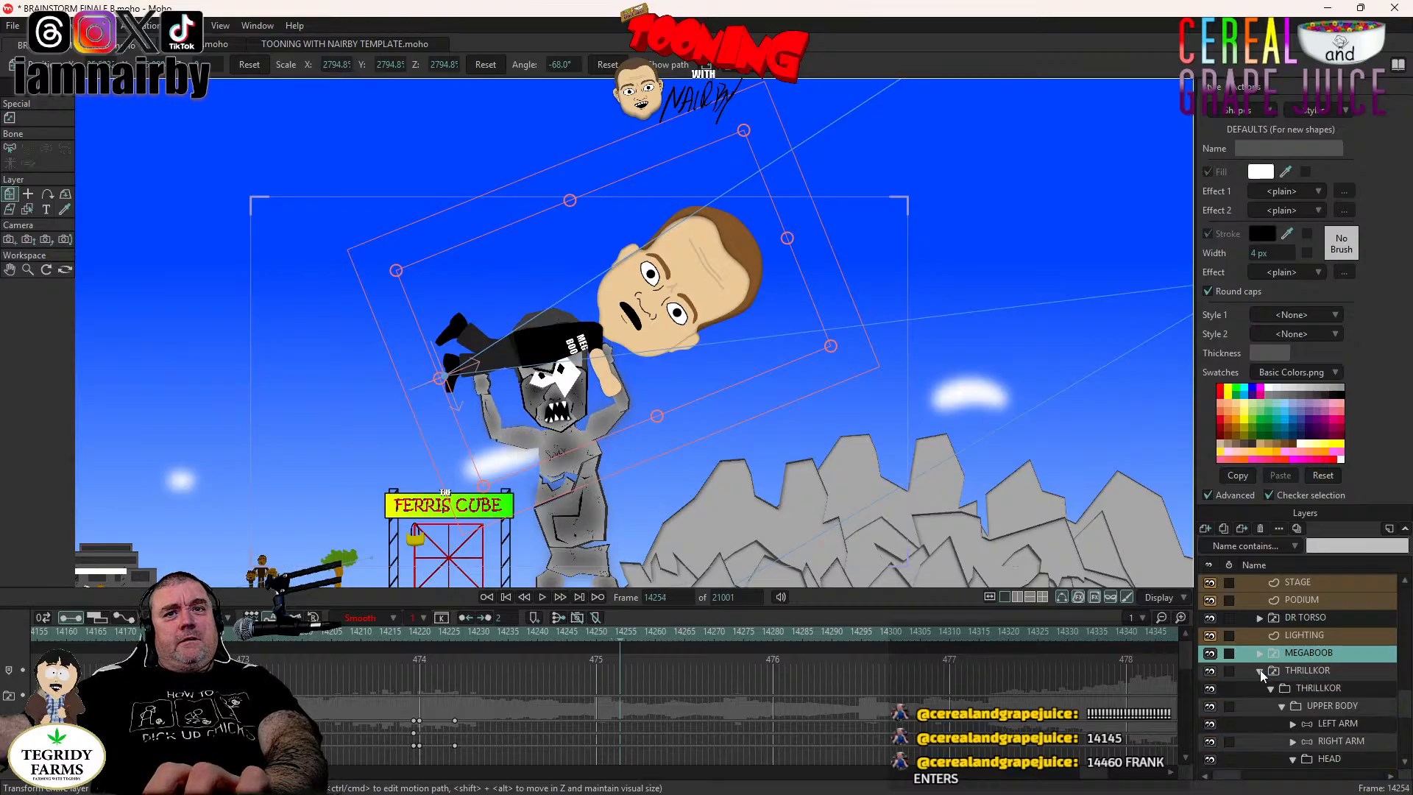
pyautogui.click(1332, 721)
pyautogui.click(677, 636)
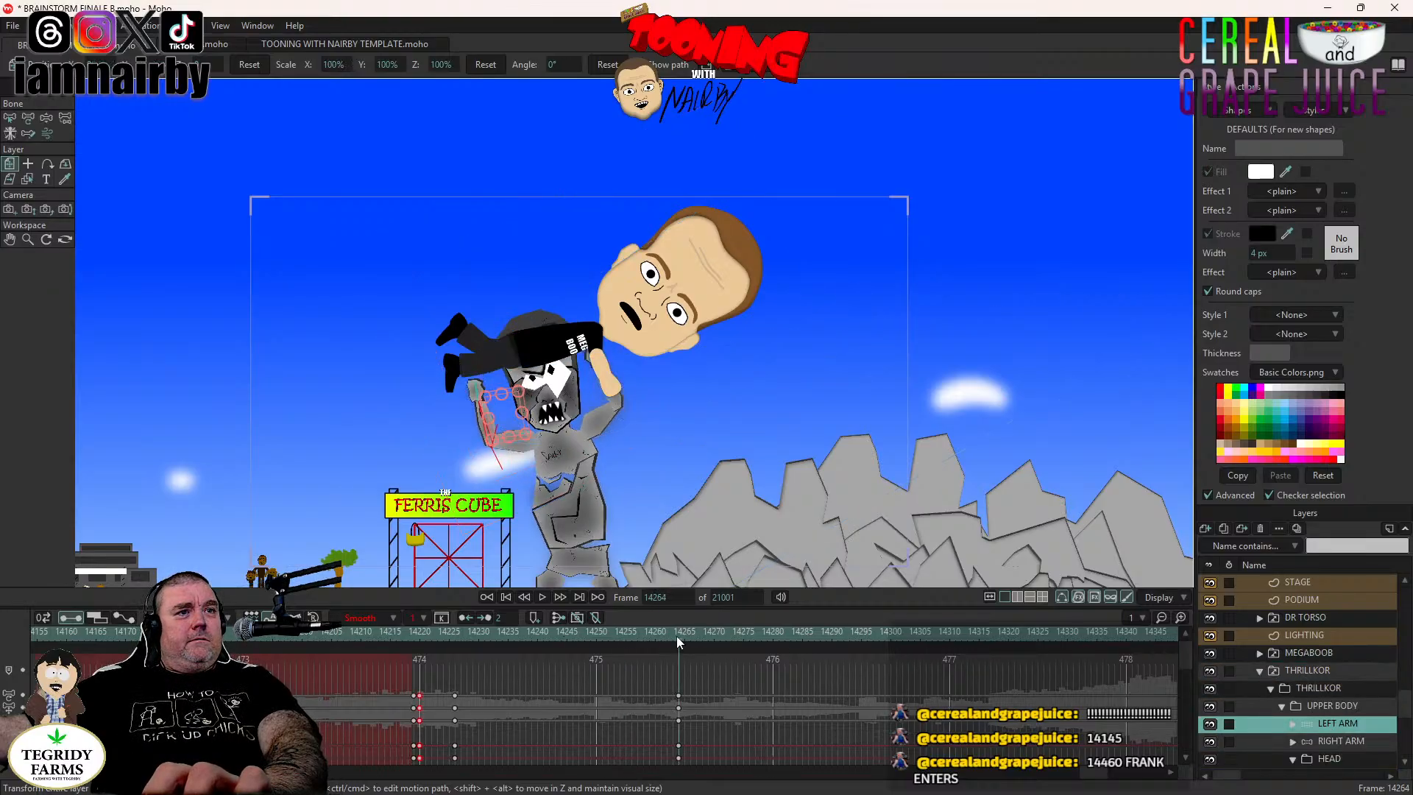
pyautogui.click(1331, 704)
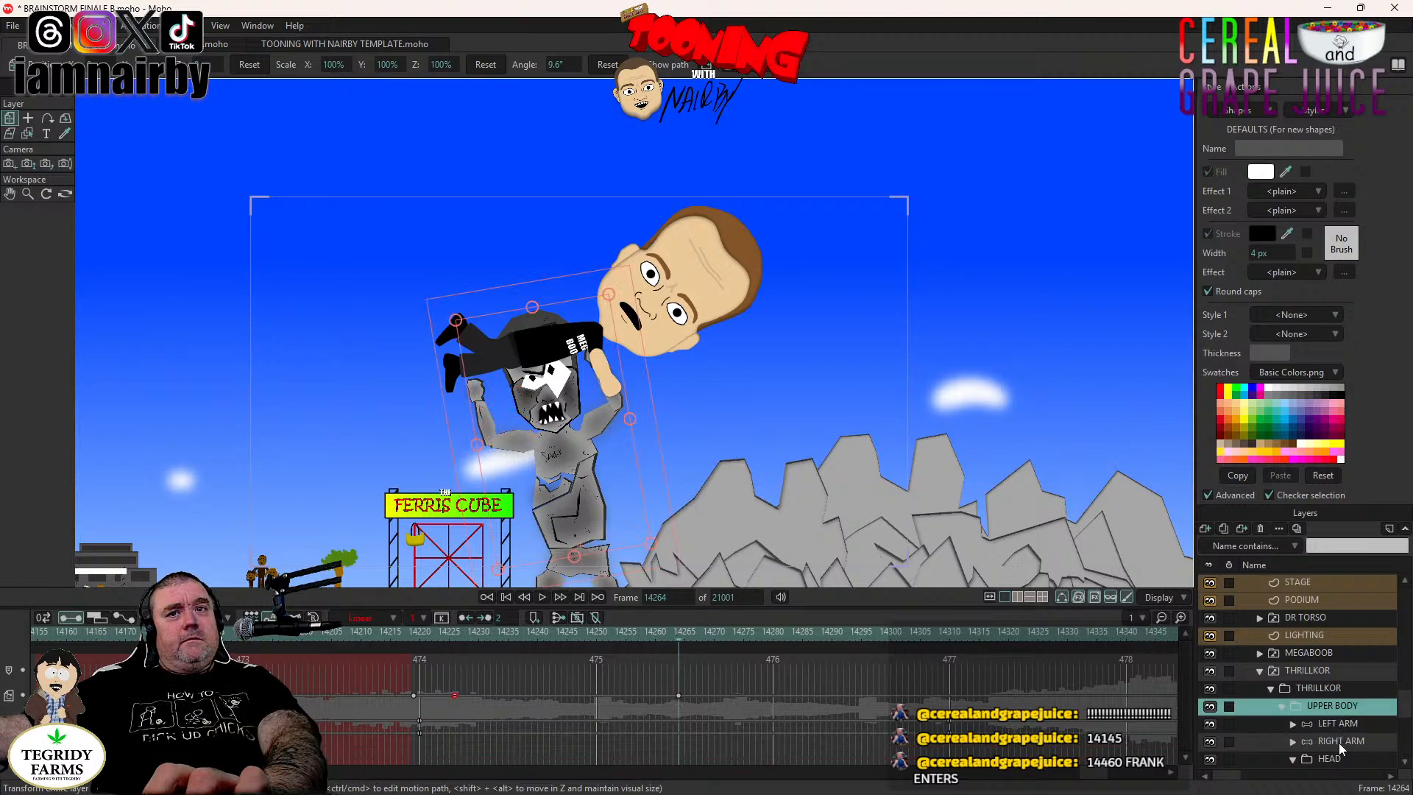
pyautogui.click(1339, 741)
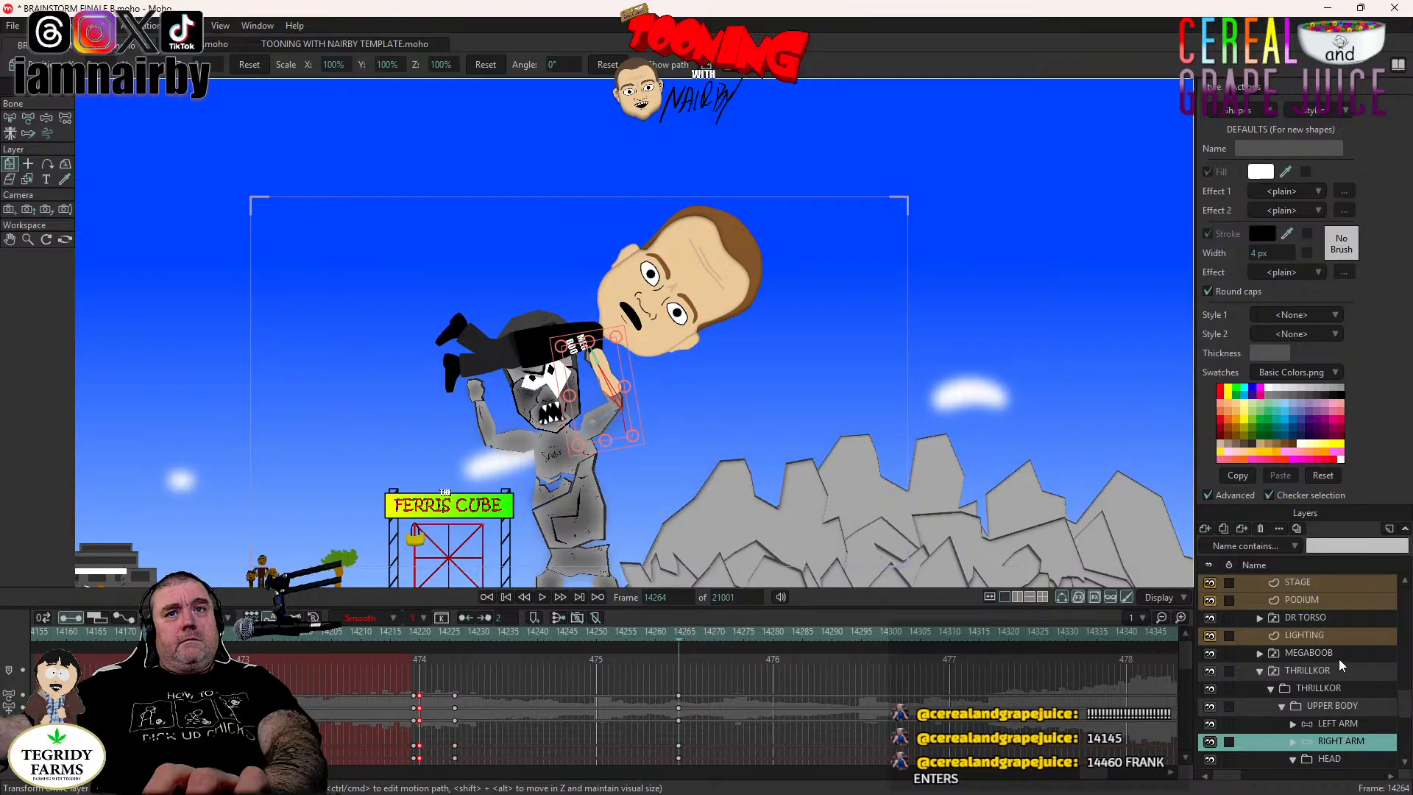
# Move the MEGABOOB layer down onto THRILLKOR's hands at frame 14264 and rotate it to an angle of -52.6°.
pyautogui.click(1308, 652)
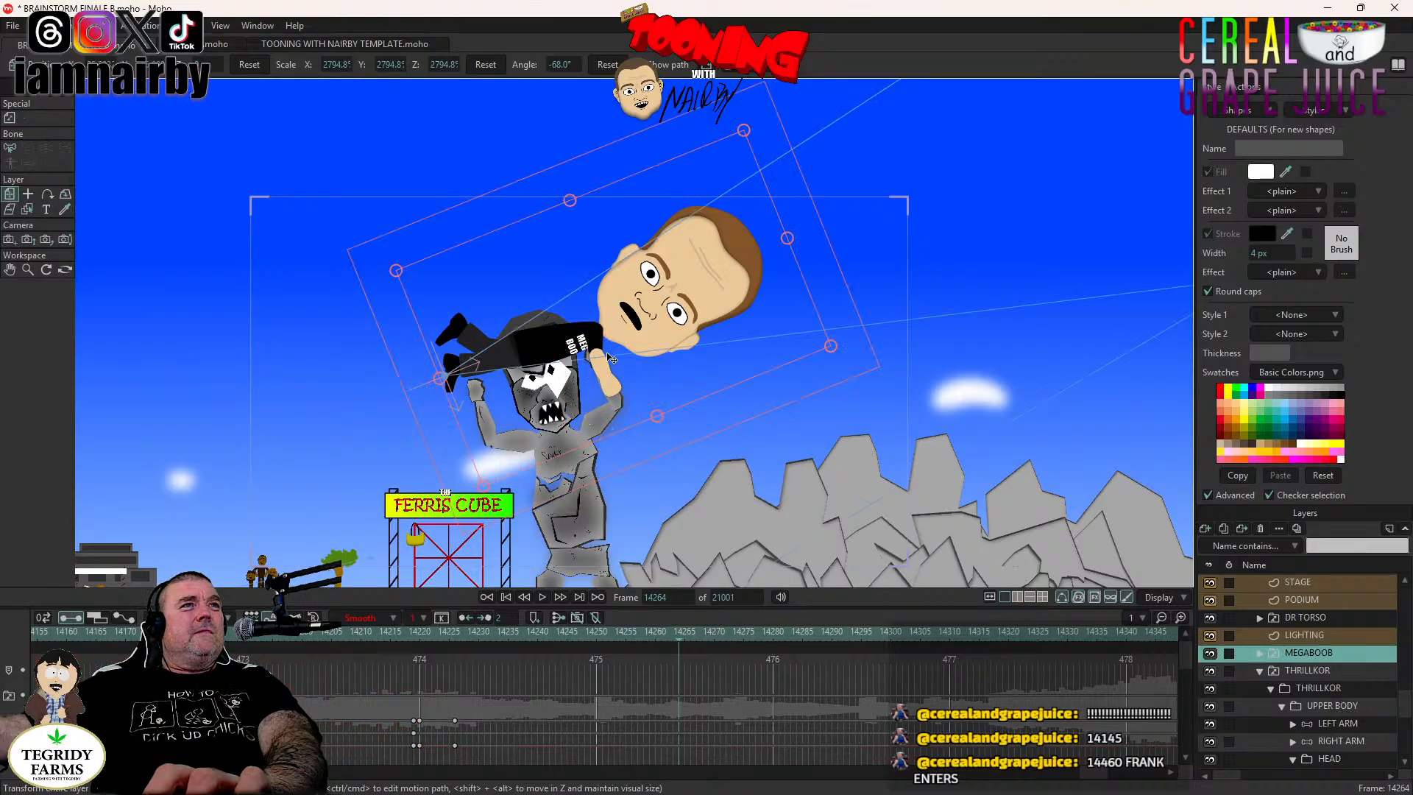
pyautogui.moveTo(614, 349); pyautogui.dragTo(599, 357)
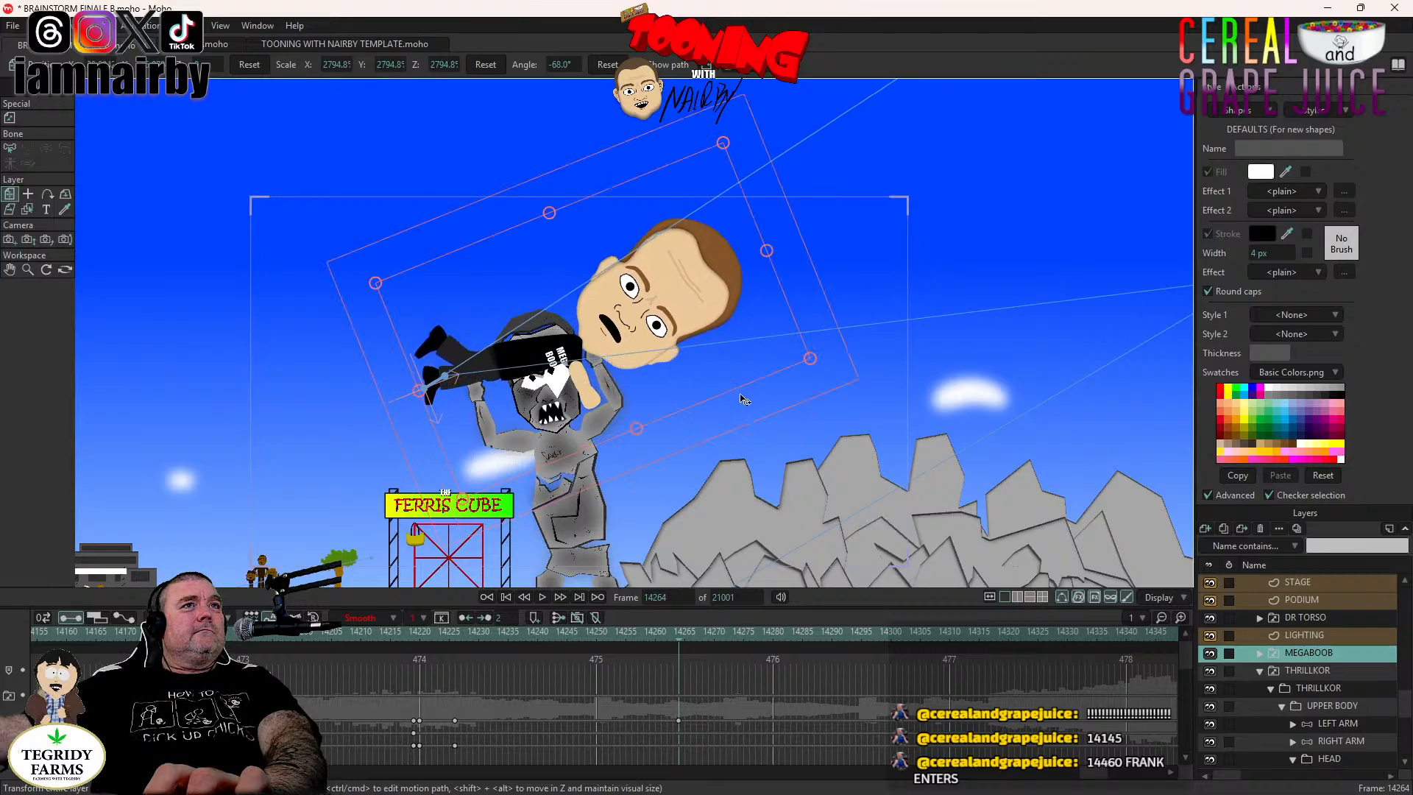
pyautogui.moveTo(744, 392); pyautogui.dragTo(740, 368)
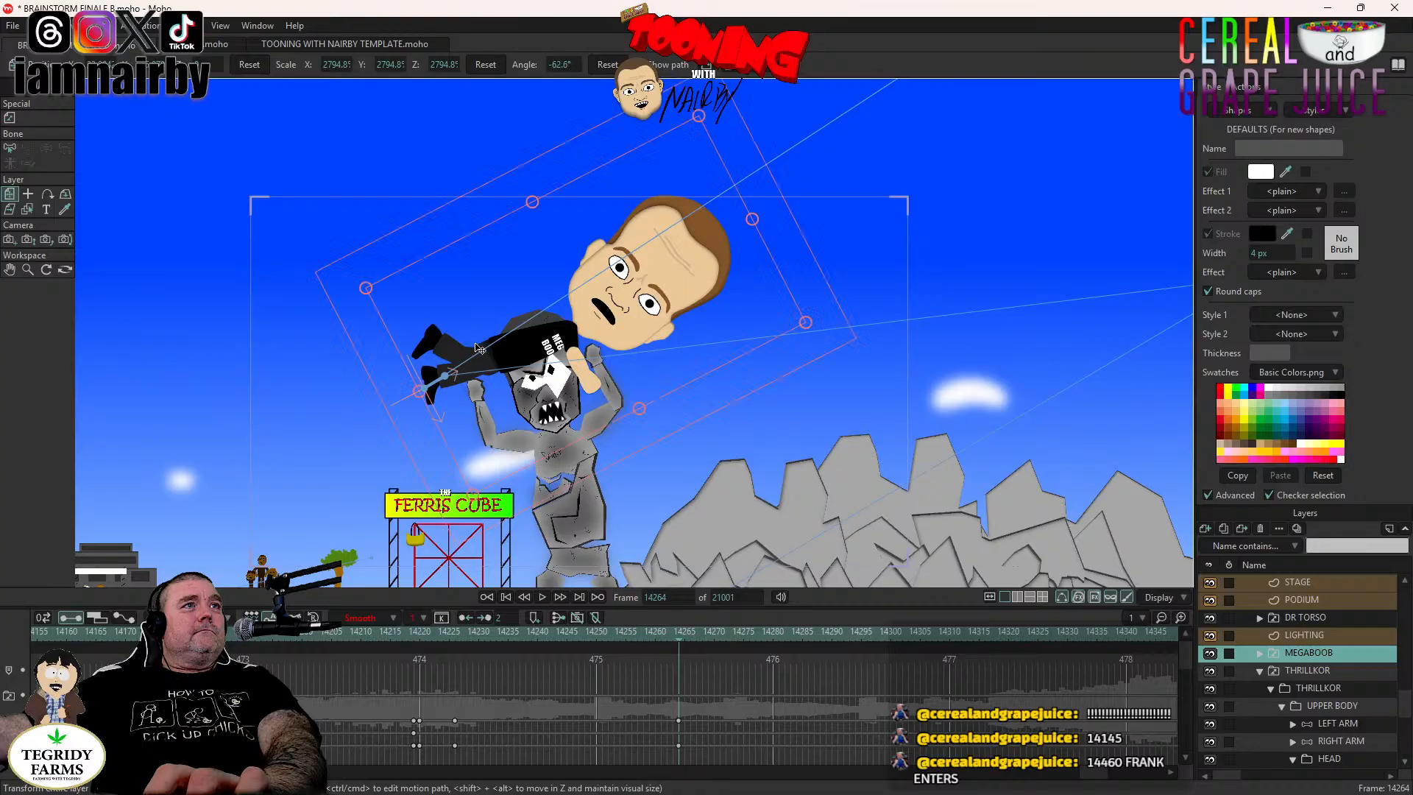
pyautogui.moveTo(476, 343); pyautogui.dragTo(474, 358)
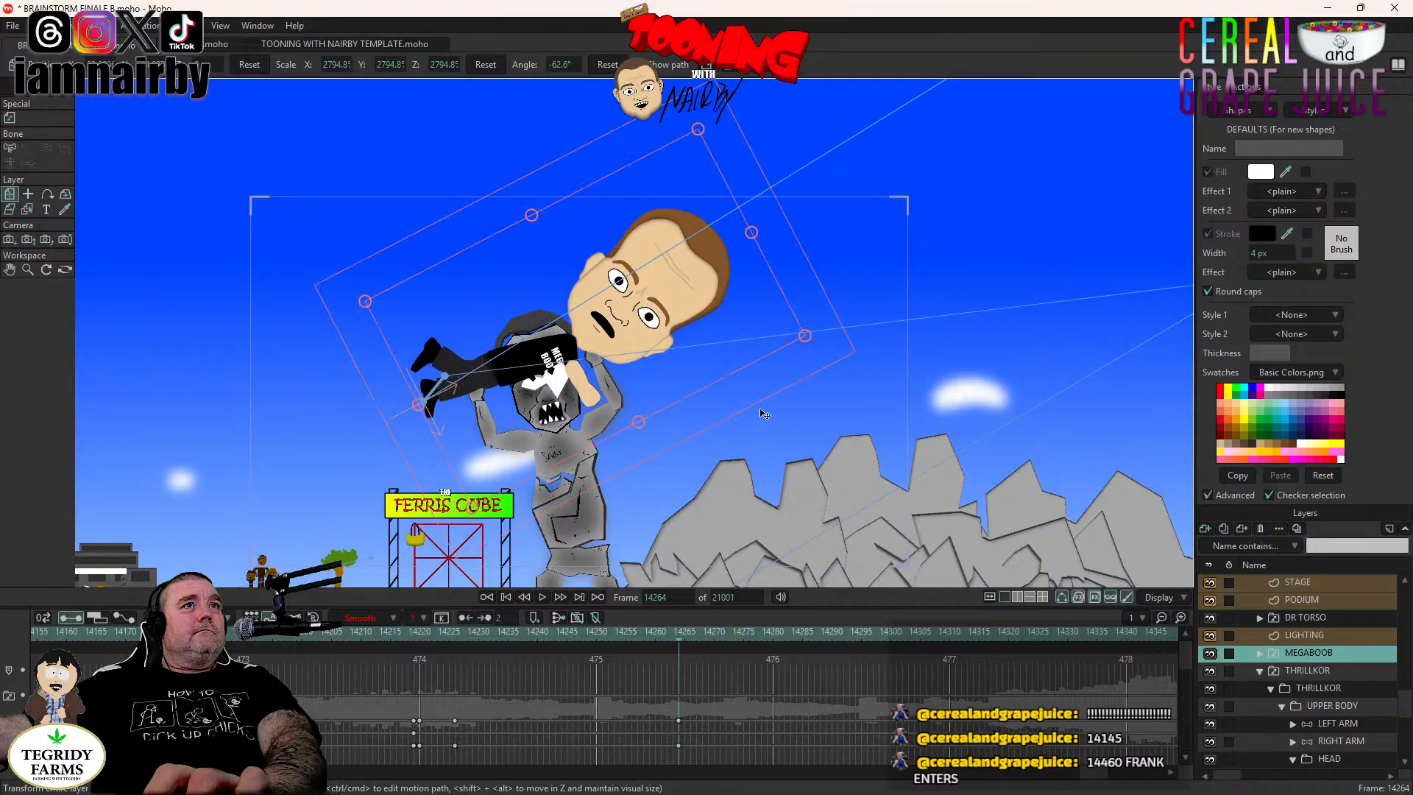
pyautogui.moveTo(757, 389); pyautogui.dragTo(750, 370)
pyautogui.moveTo(553, 325)
pyautogui.mouseDown()
pyautogui.moveTo(543, 336)
pyautogui.moveTo(561, 339)
pyautogui.mouseUp()
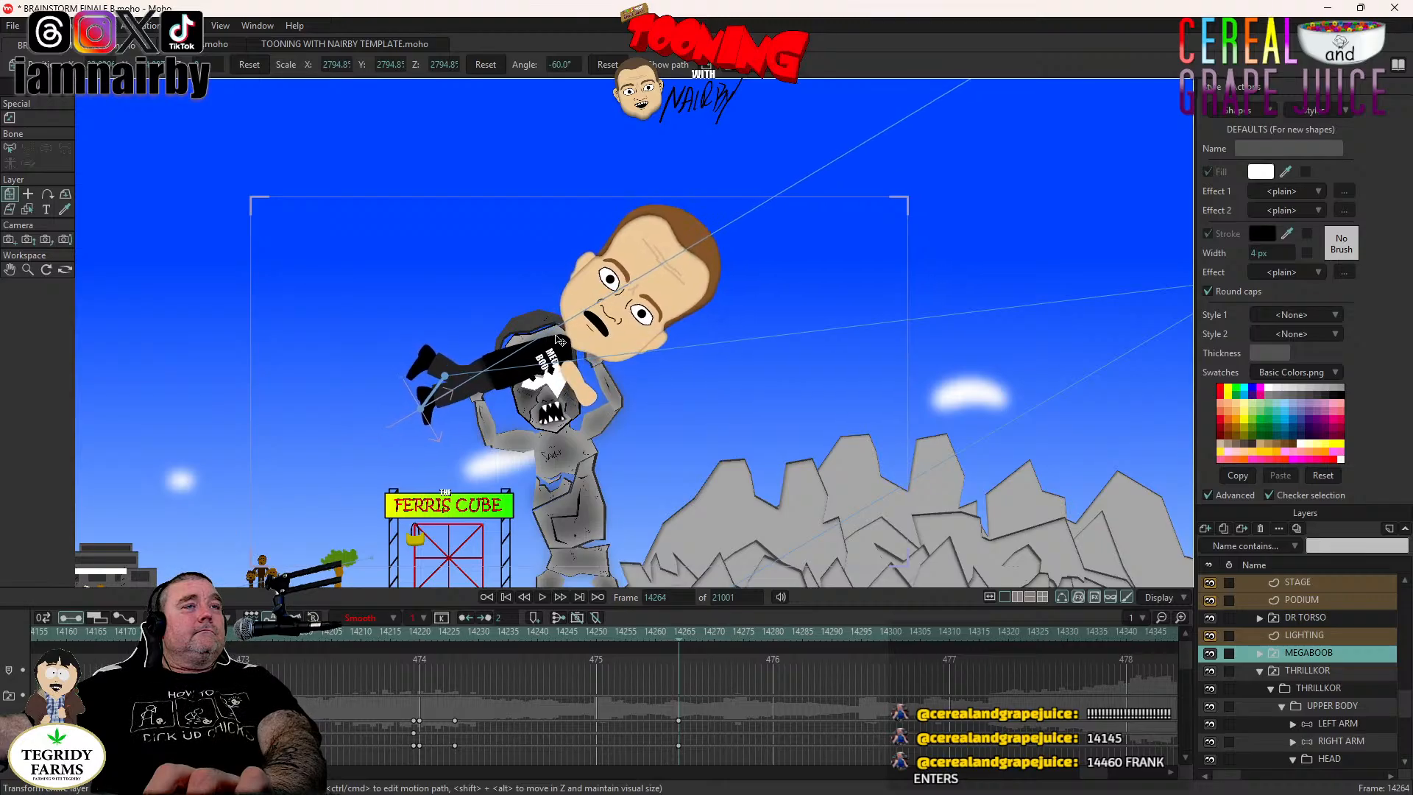
pyautogui.moveTo(741, 381); pyautogui.dragTo(721, 348)
pyautogui.moveTo(565, 363); pyautogui.dragTo(572, 376)
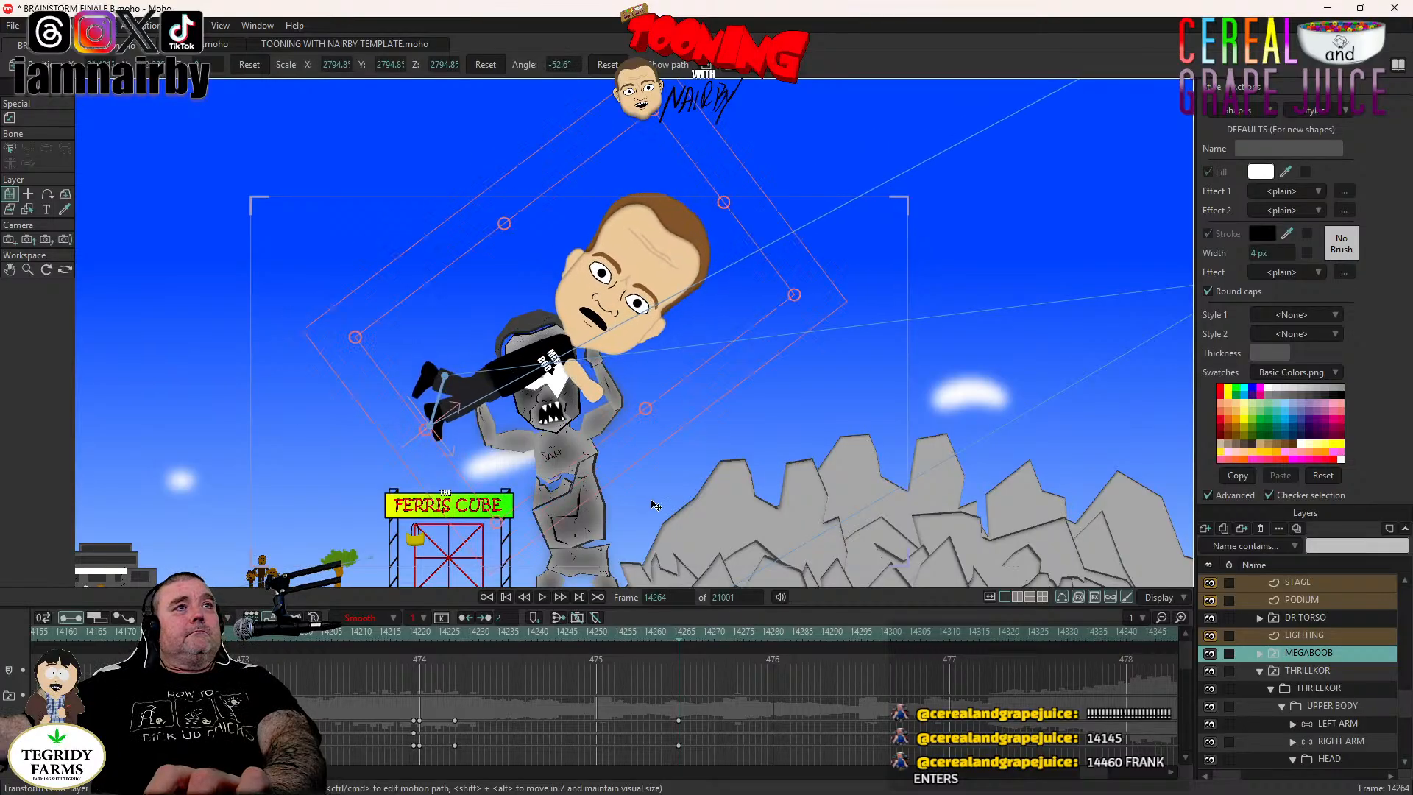
# Play the transition toward frame 14264 to check MEGABOOB's motion against THRILLKOR's.
pyautogui.click(433, 643)
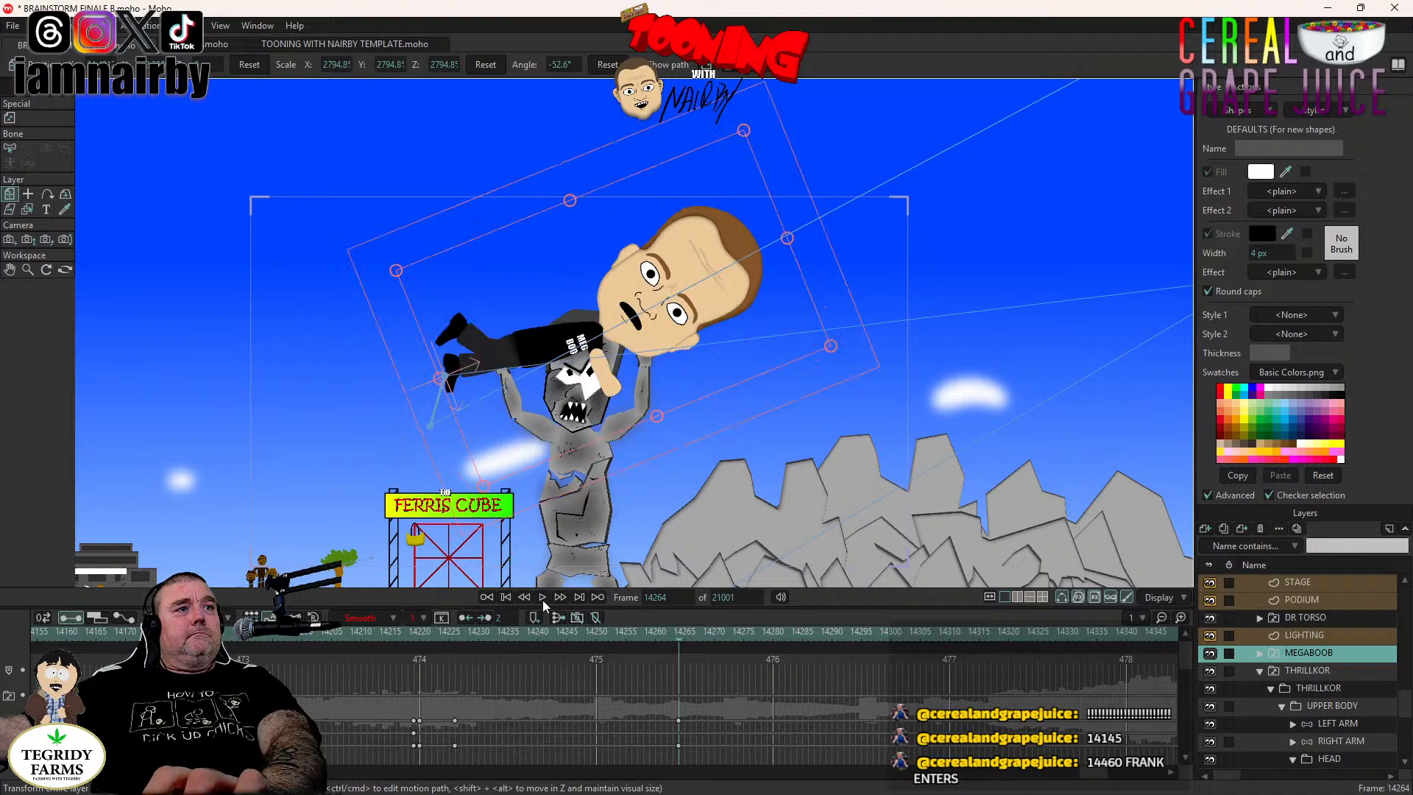
pyautogui.click(541, 597)
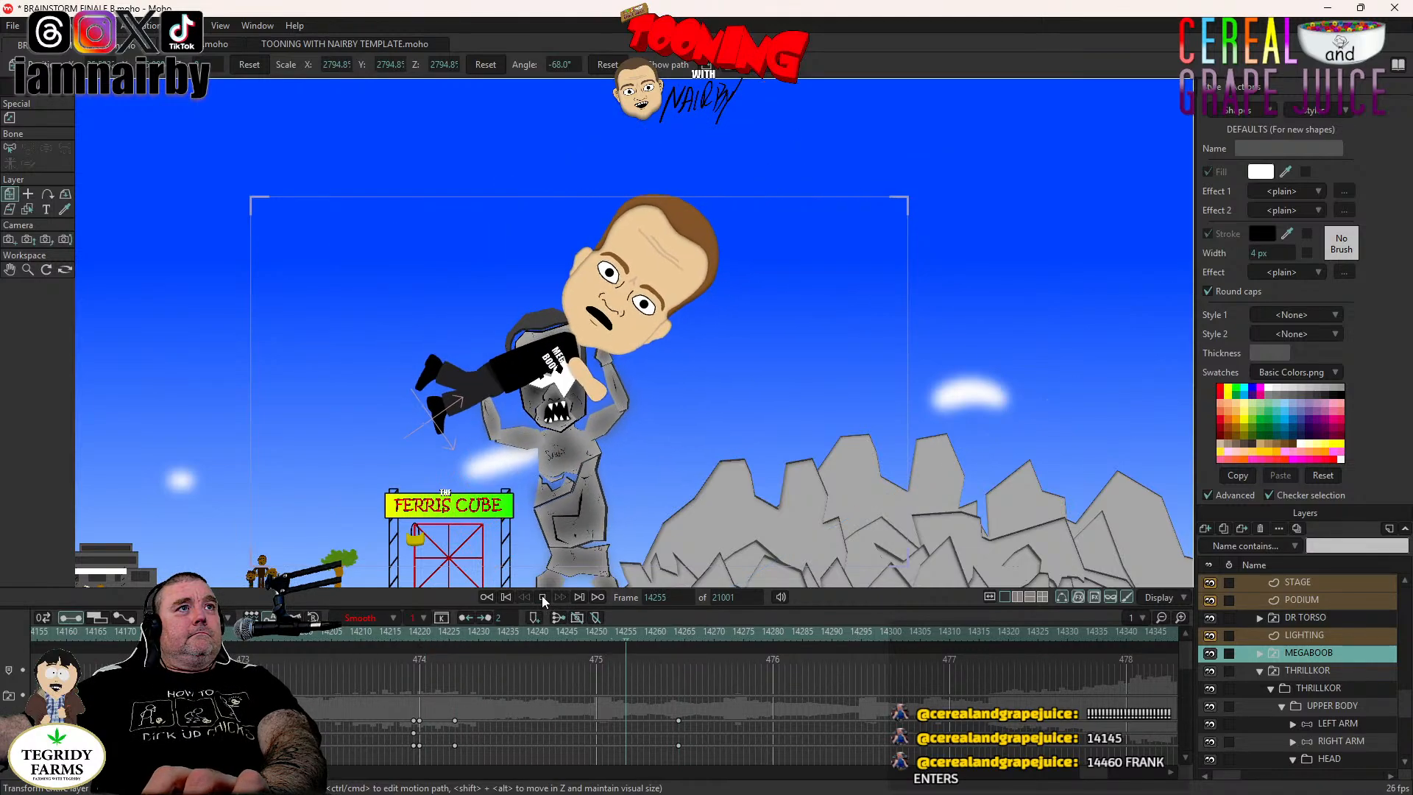
pyautogui.click(541, 596)
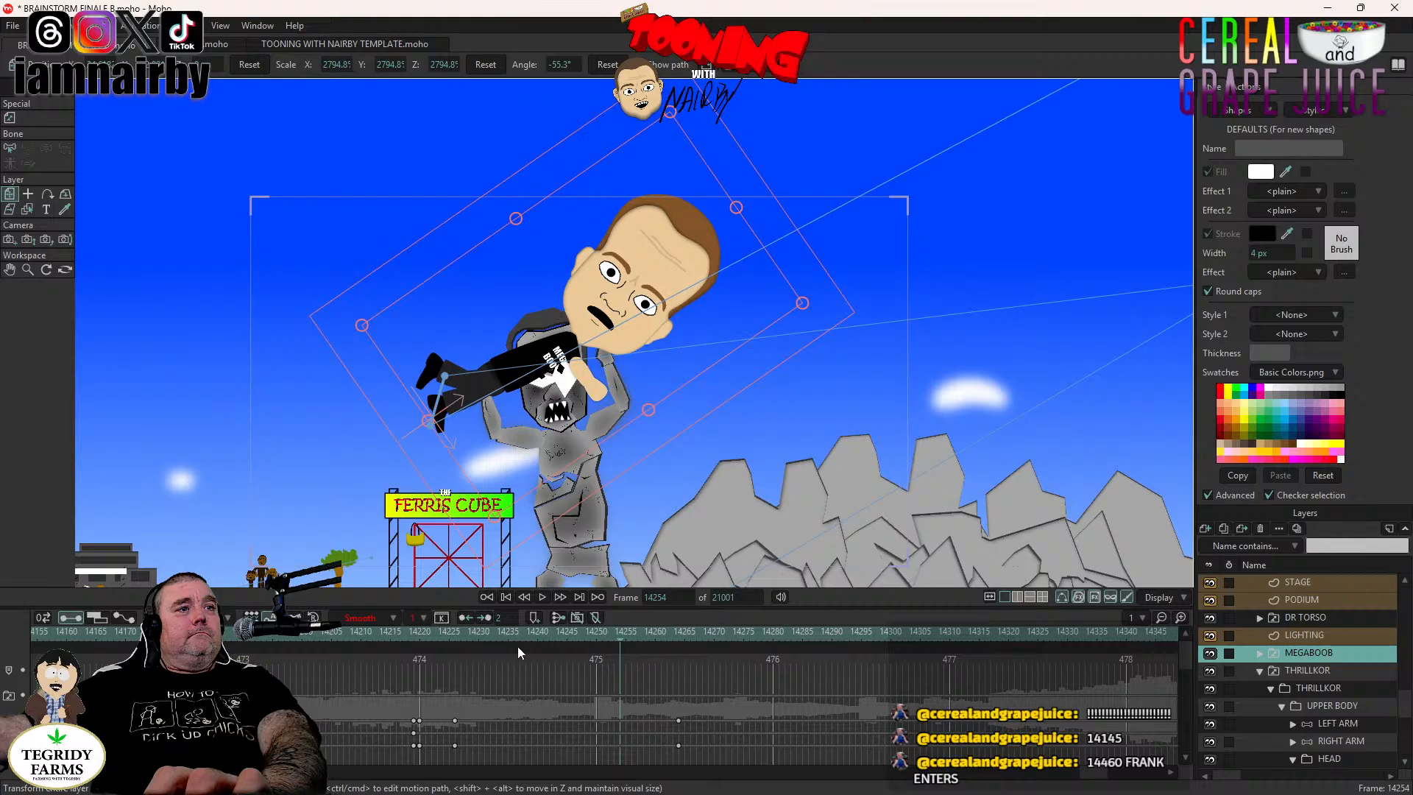
# Set MEGABOOB's layer keyframes at frame 14226 to Linear interpolation and play the motion through the tilt.
pyautogui.click(443, 636)
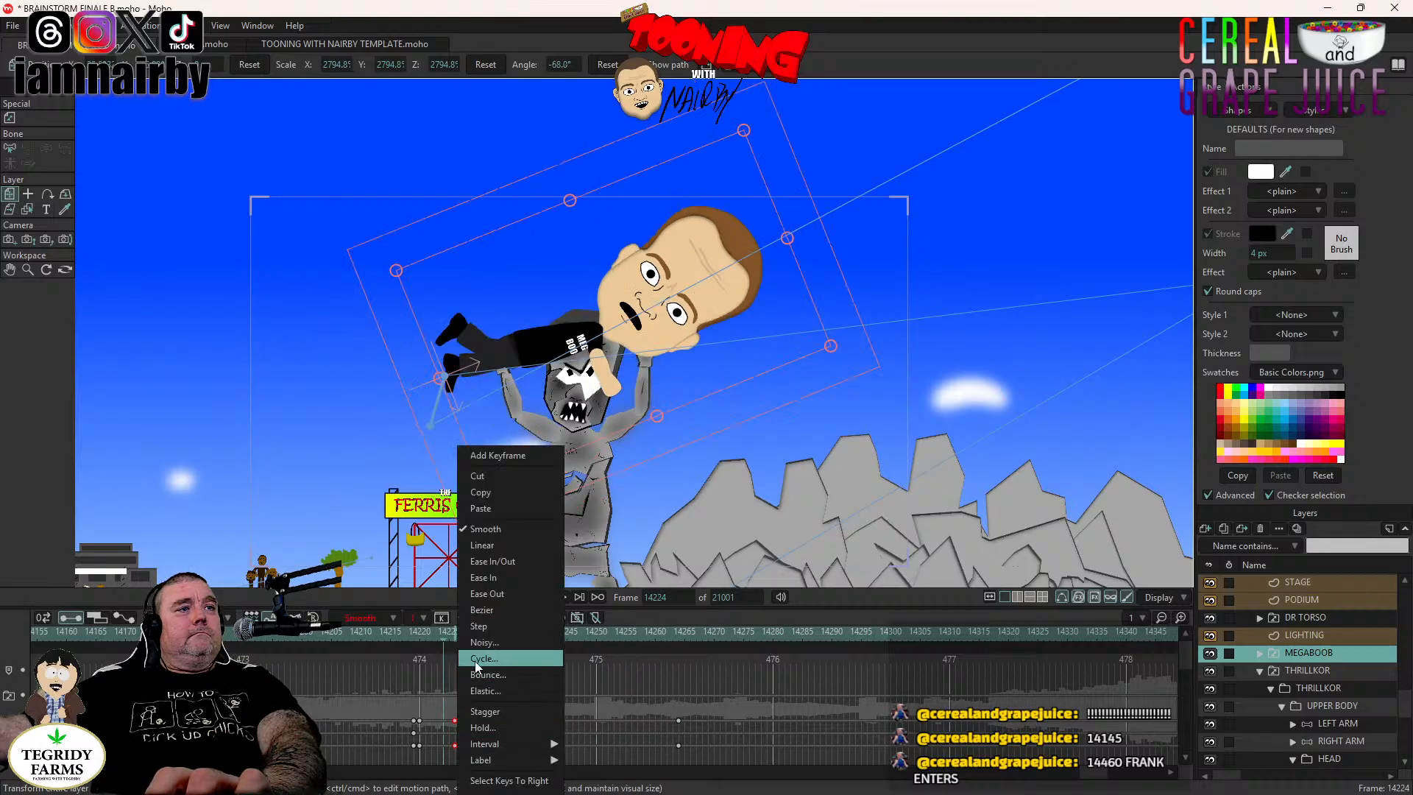
pyautogui.rightClick(456, 745)
pyautogui.click(484, 544)
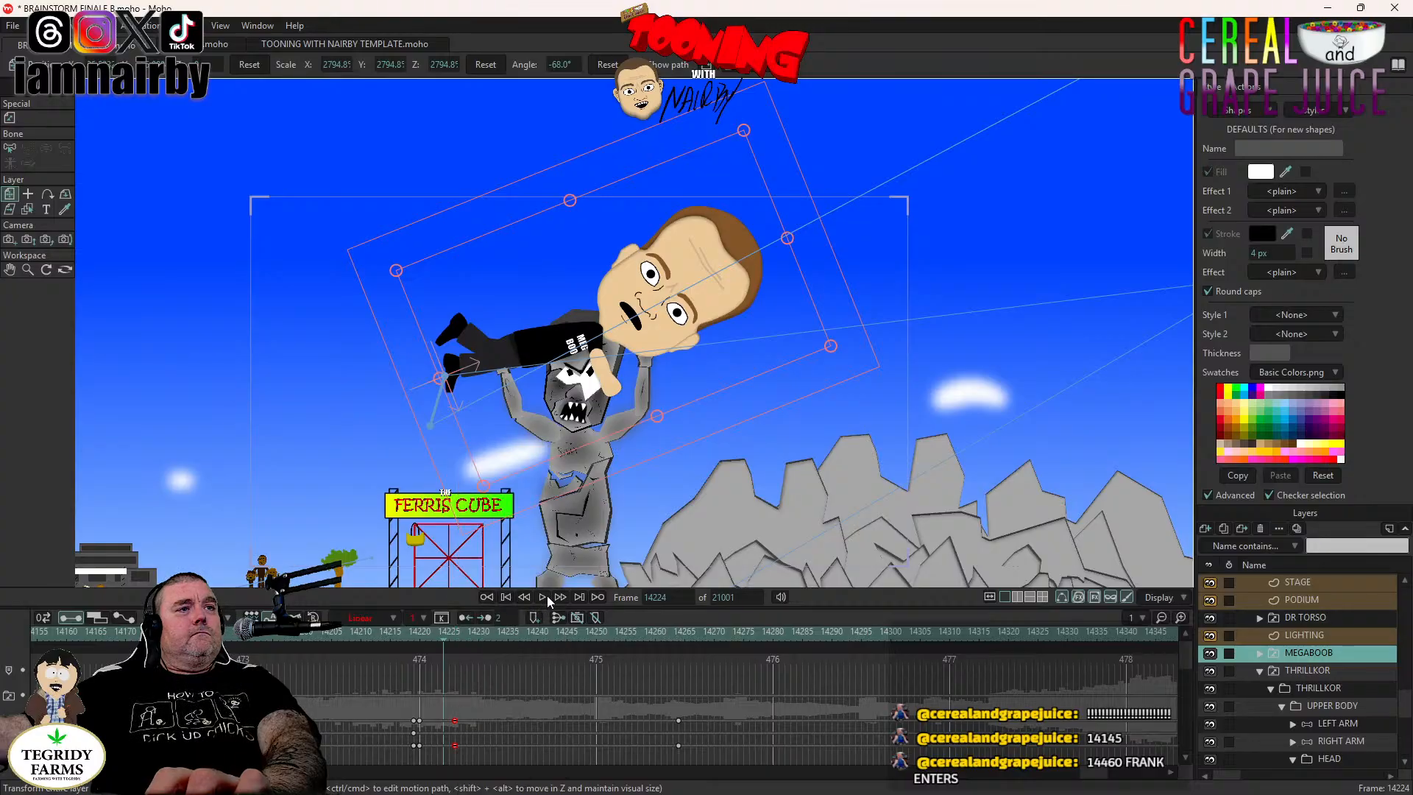
pyautogui.click(544, 596)
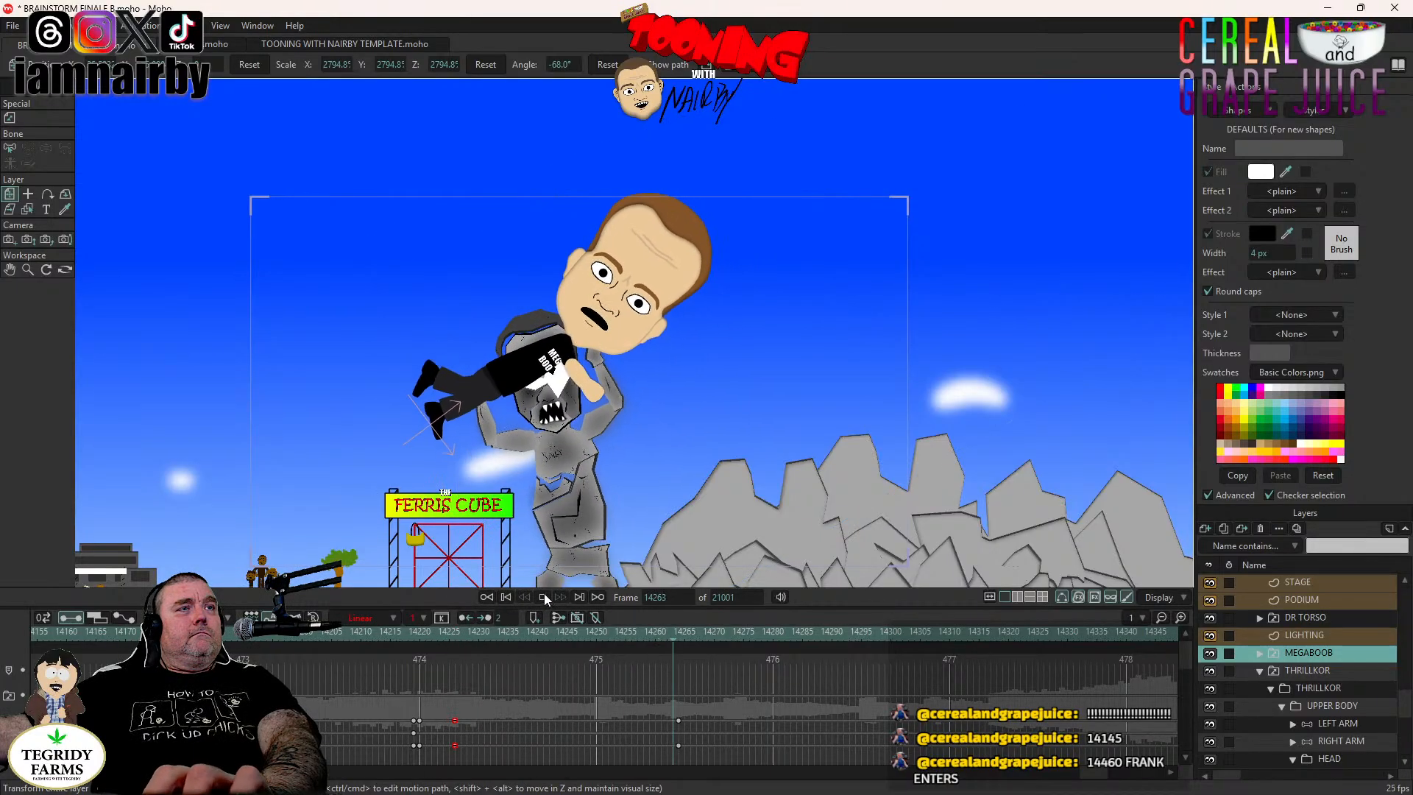
pyautogui.click(544, 596)
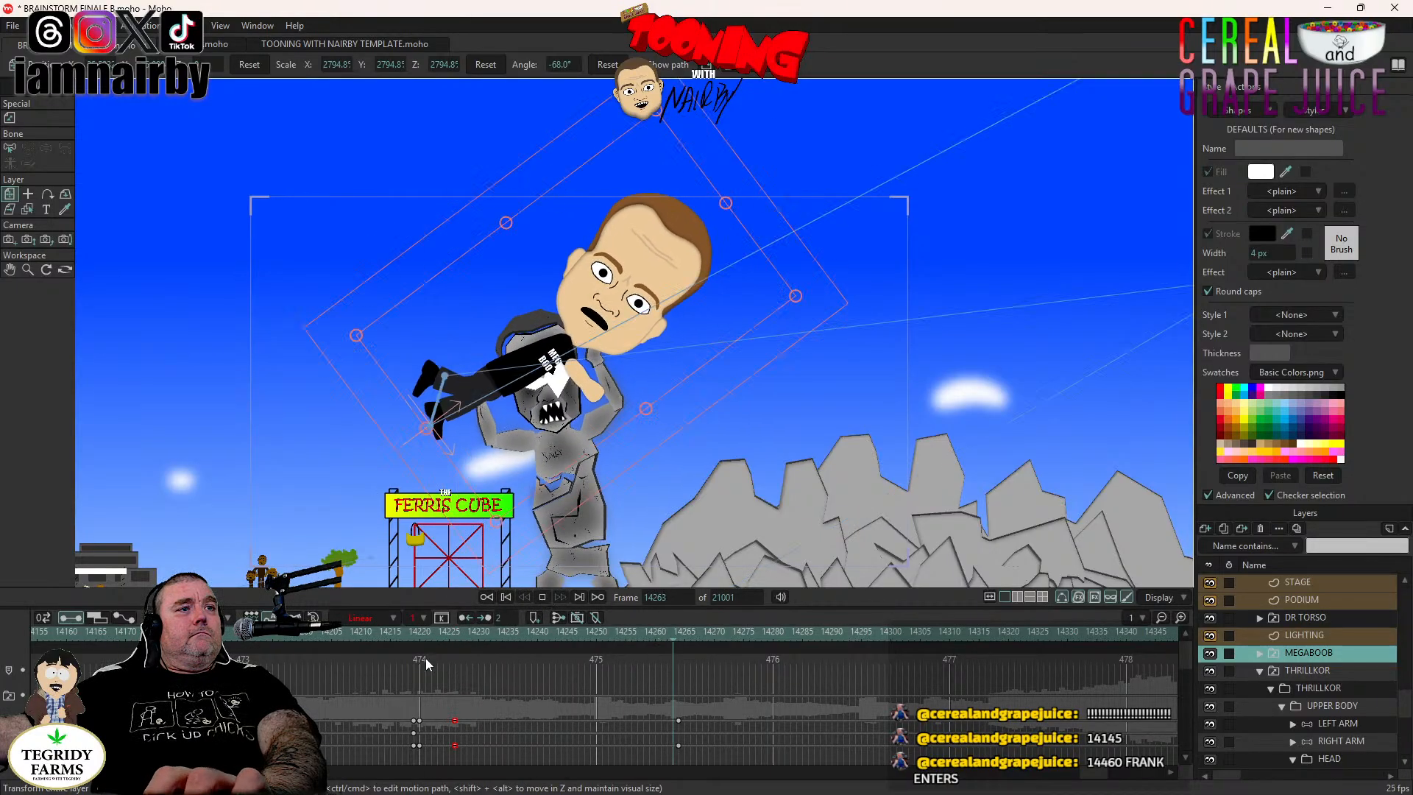
# Copy the UPPER BODY keyframe just before frame 14220 in MEGABOOB's MEGA RIGHT group and paste it at frame 14226.
pyautogui.click(455, 632)
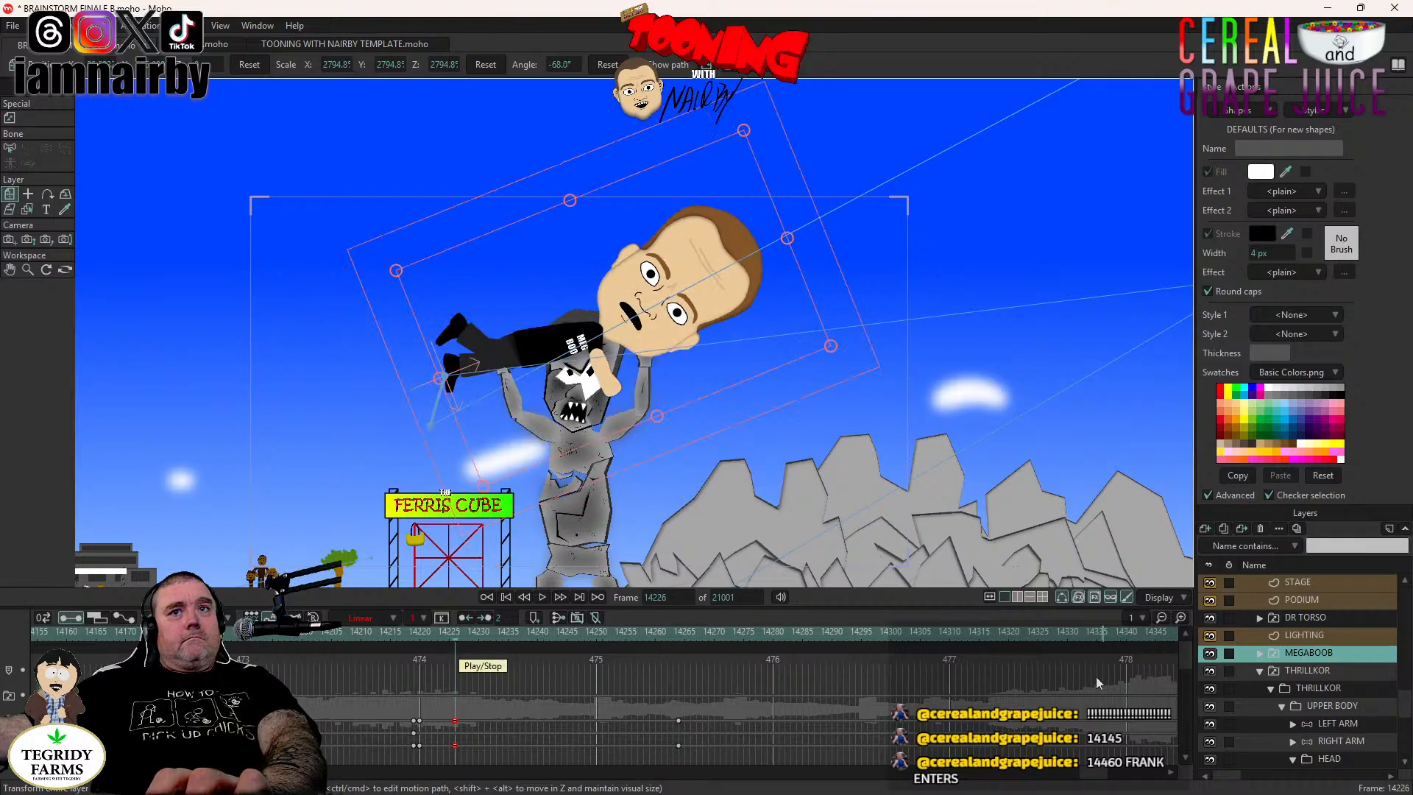
pyautogui.click(1339, 704)
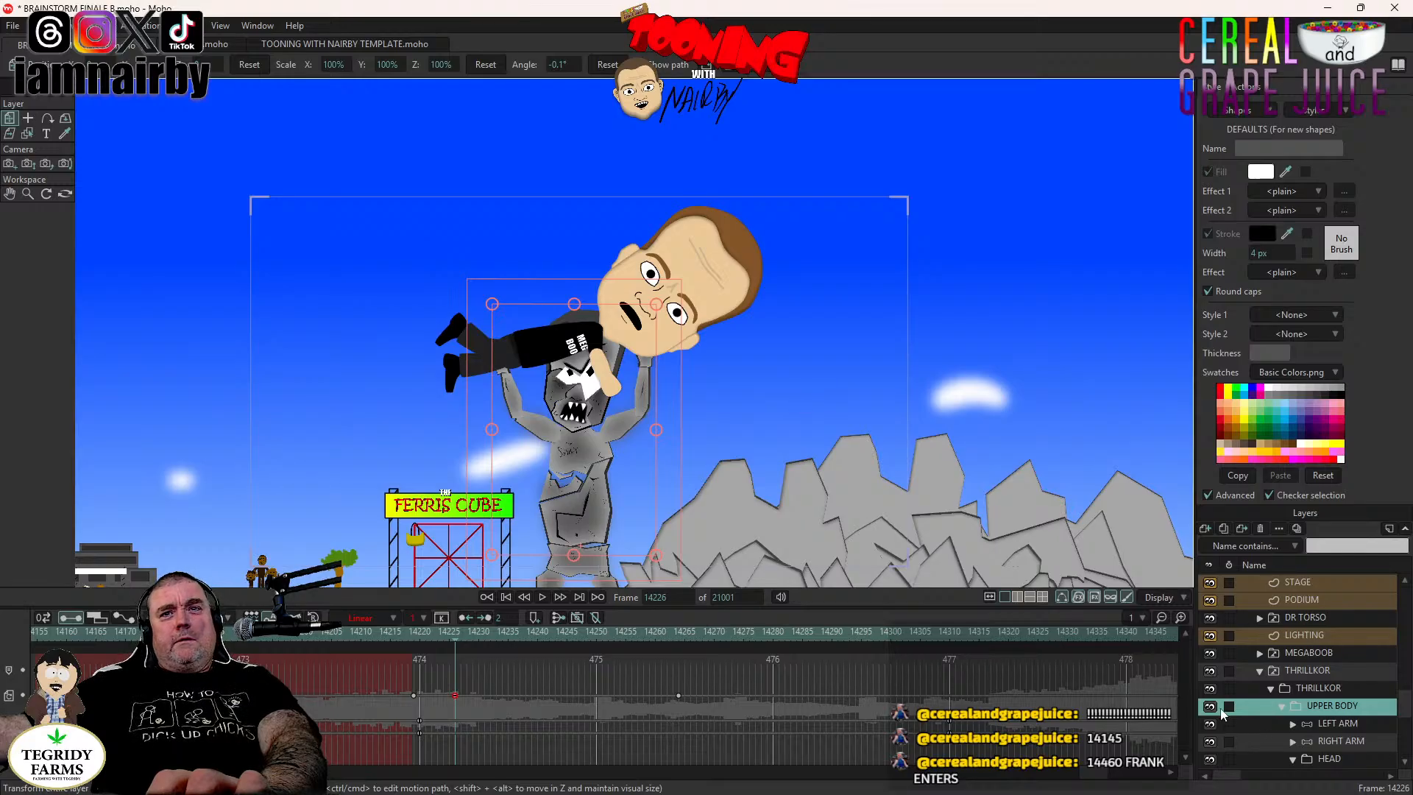
pyautogui.click(1259, 670)
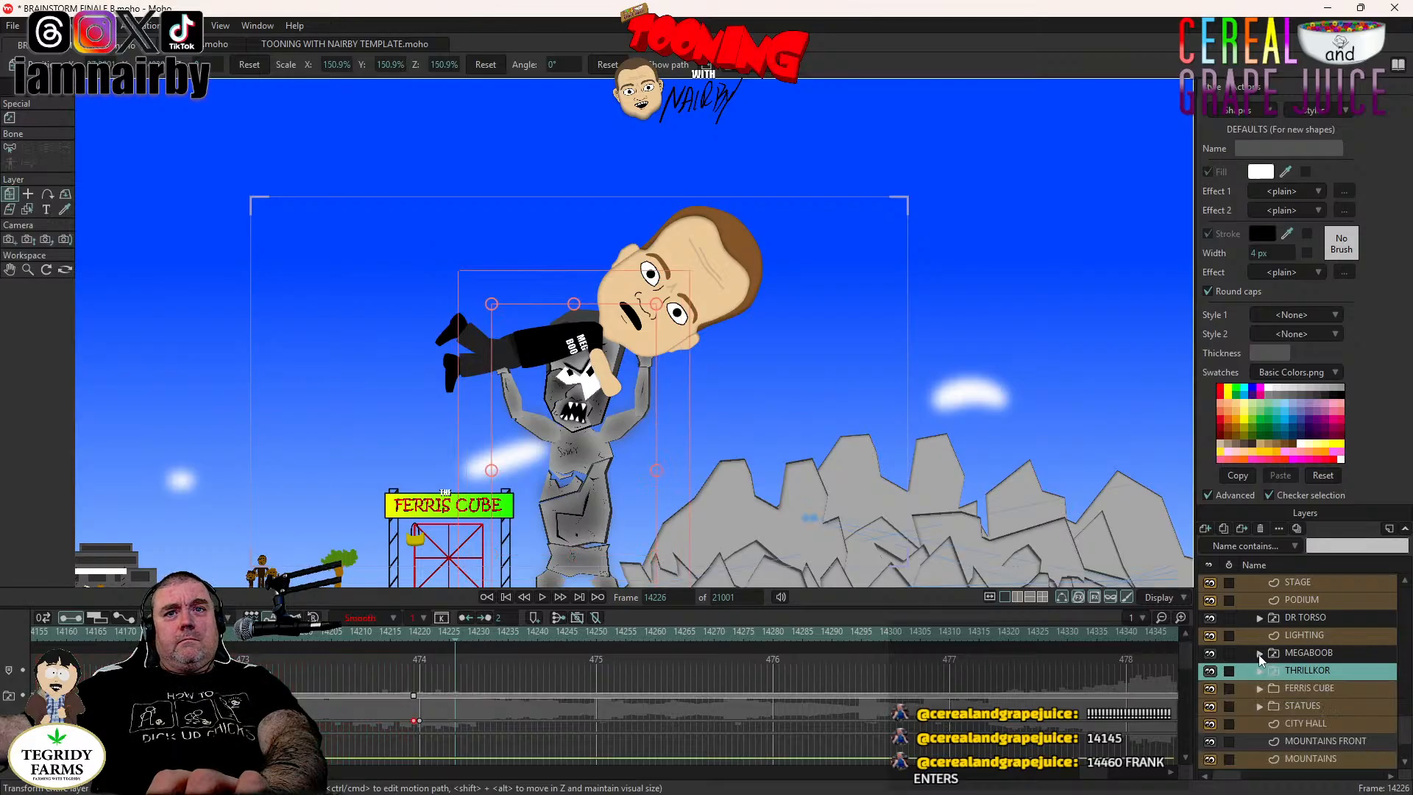
pyautogui.click(1259, 653)
pyautogui.scroll(-3, 1326, 723)
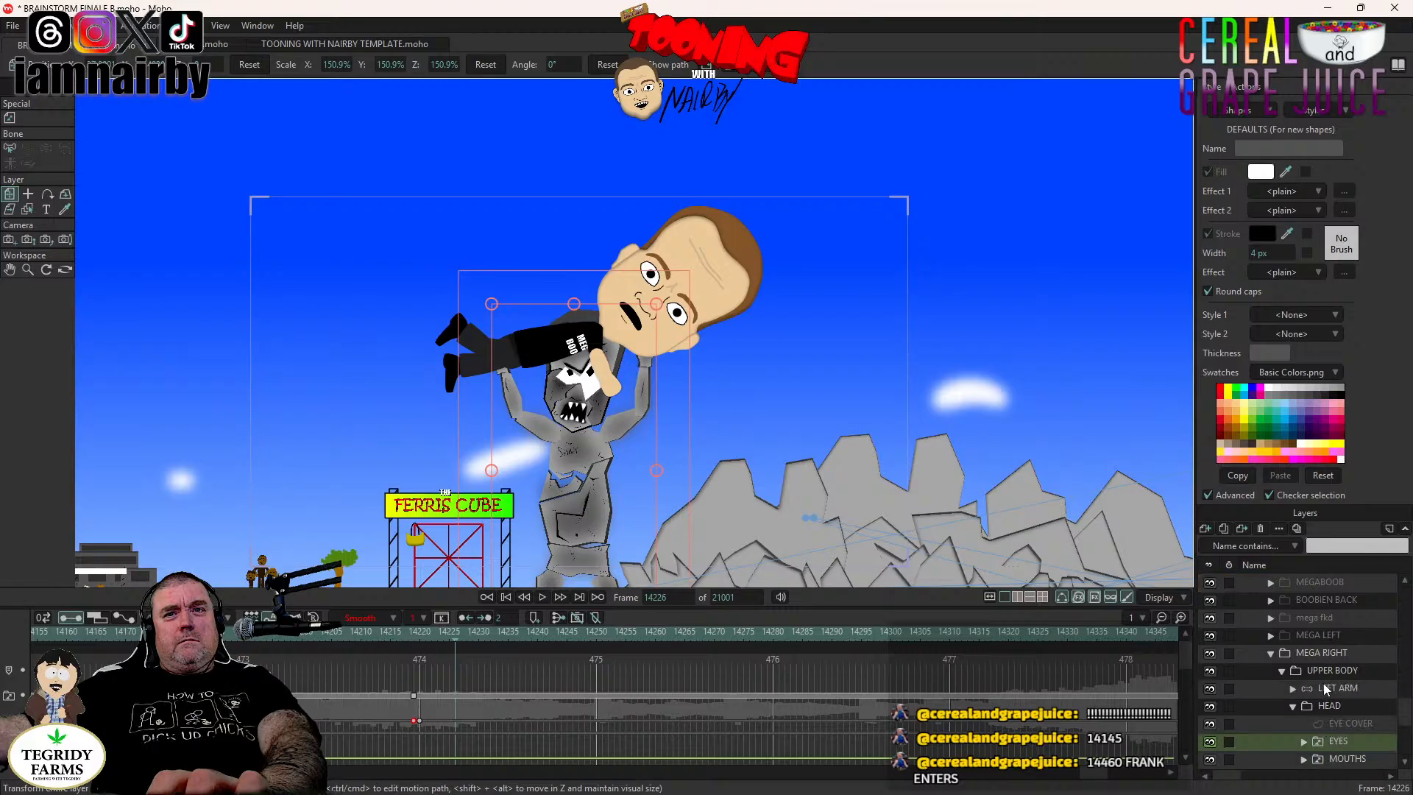
pyautogui.click(1339, 669)
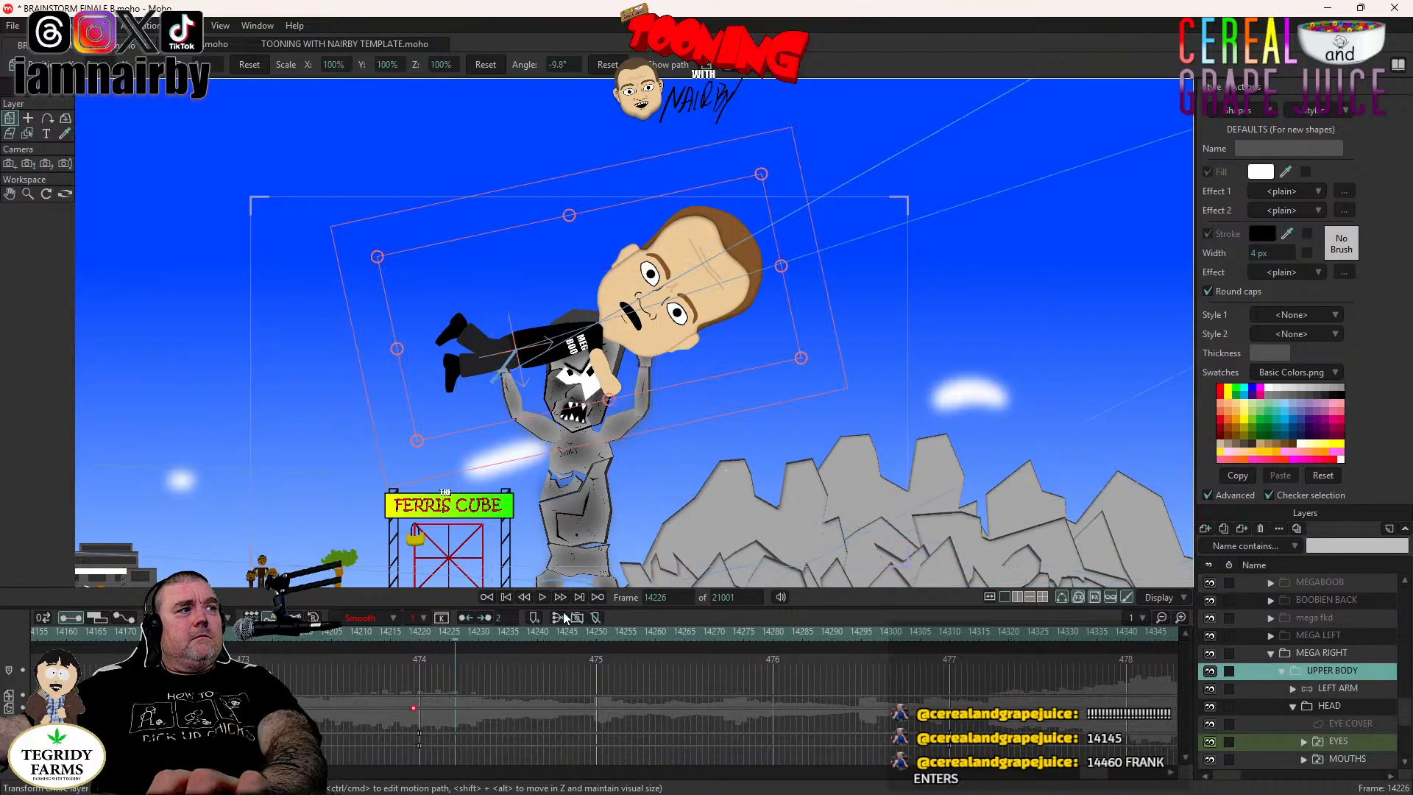
pyautogui.click(439, 696)
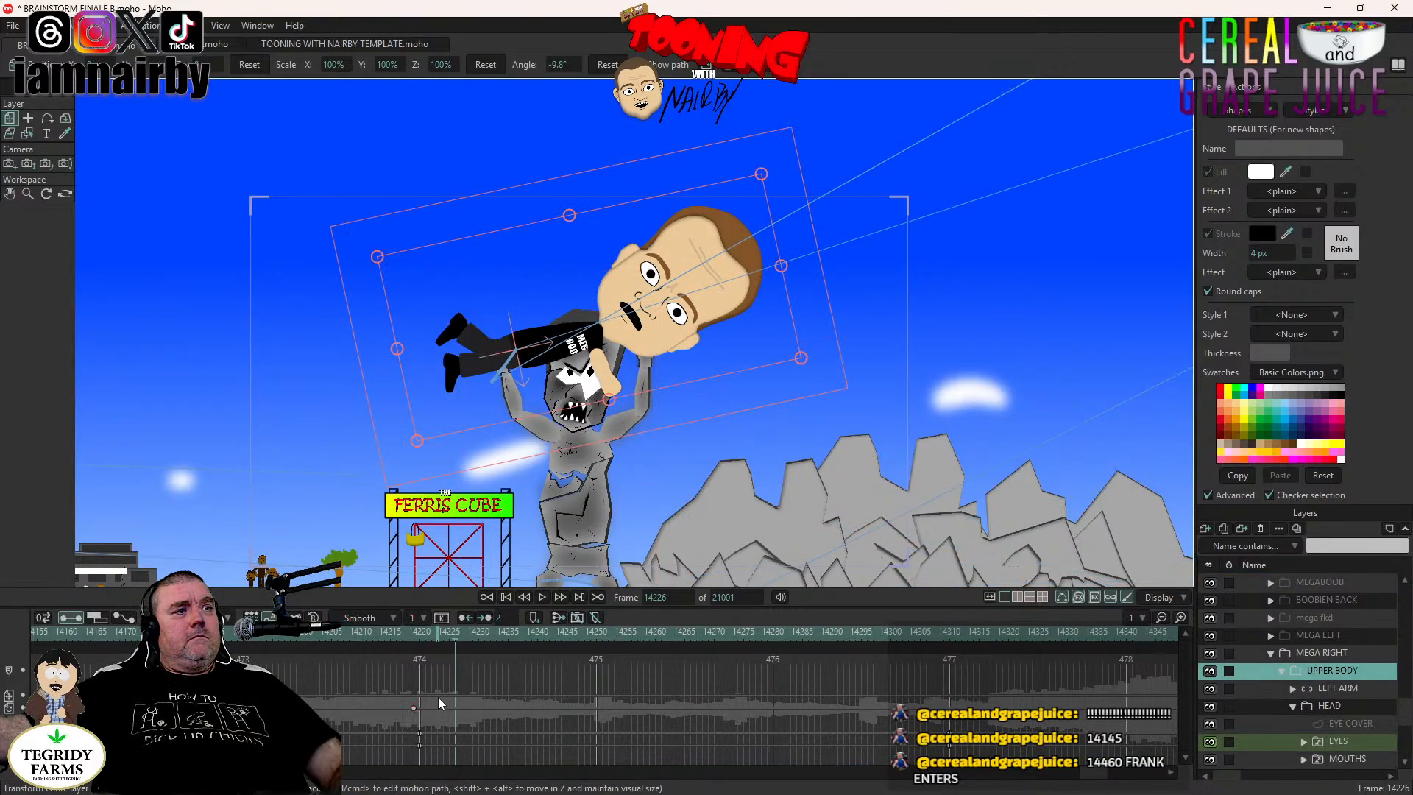
pyautogui.click(412, 708)
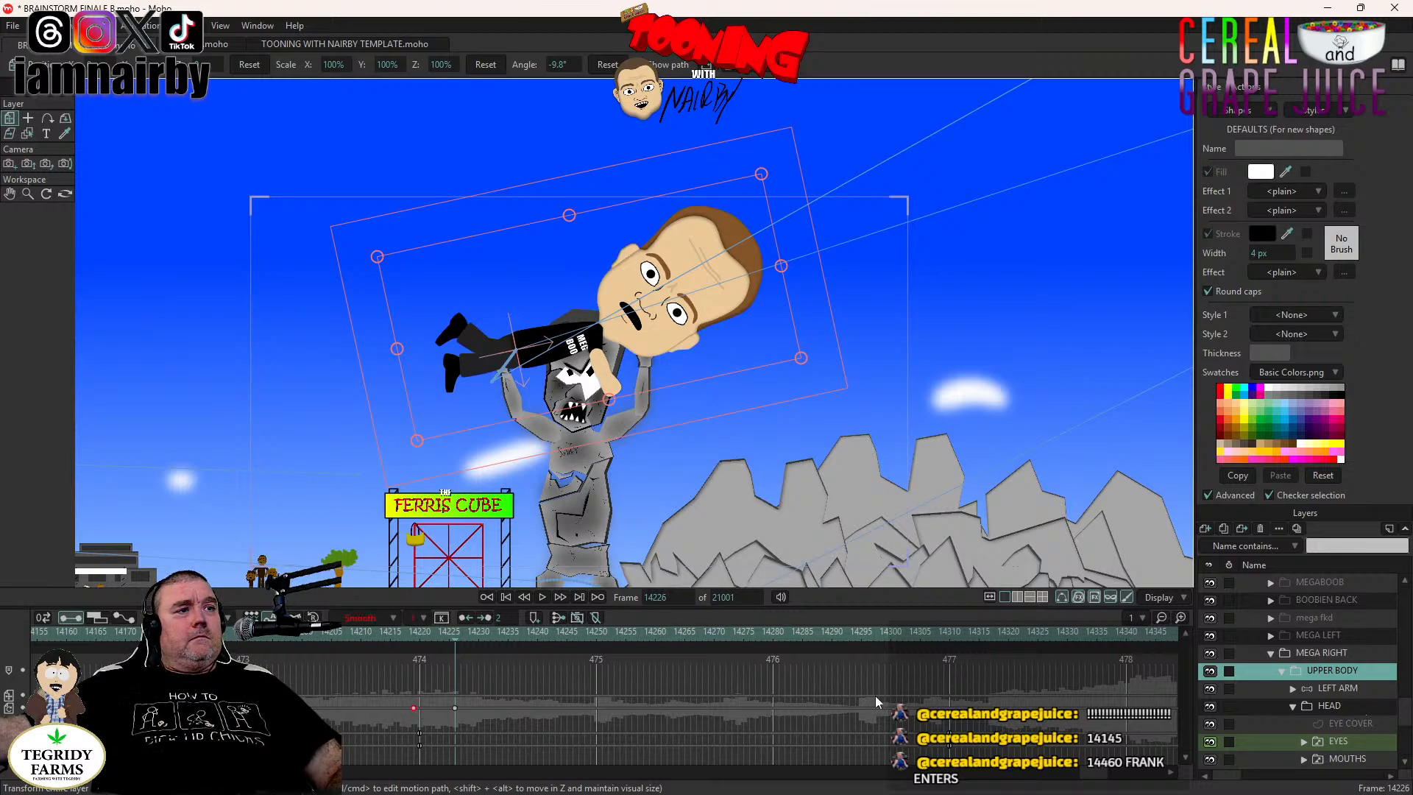
# Copy the HEAD keyframes at frame 14220 in MEGABOOB's MEGA RIGHT group and paste them at frame 14226.
pyautogui.moveTo(436, 678); pyautogui.dragTo(421, 714)
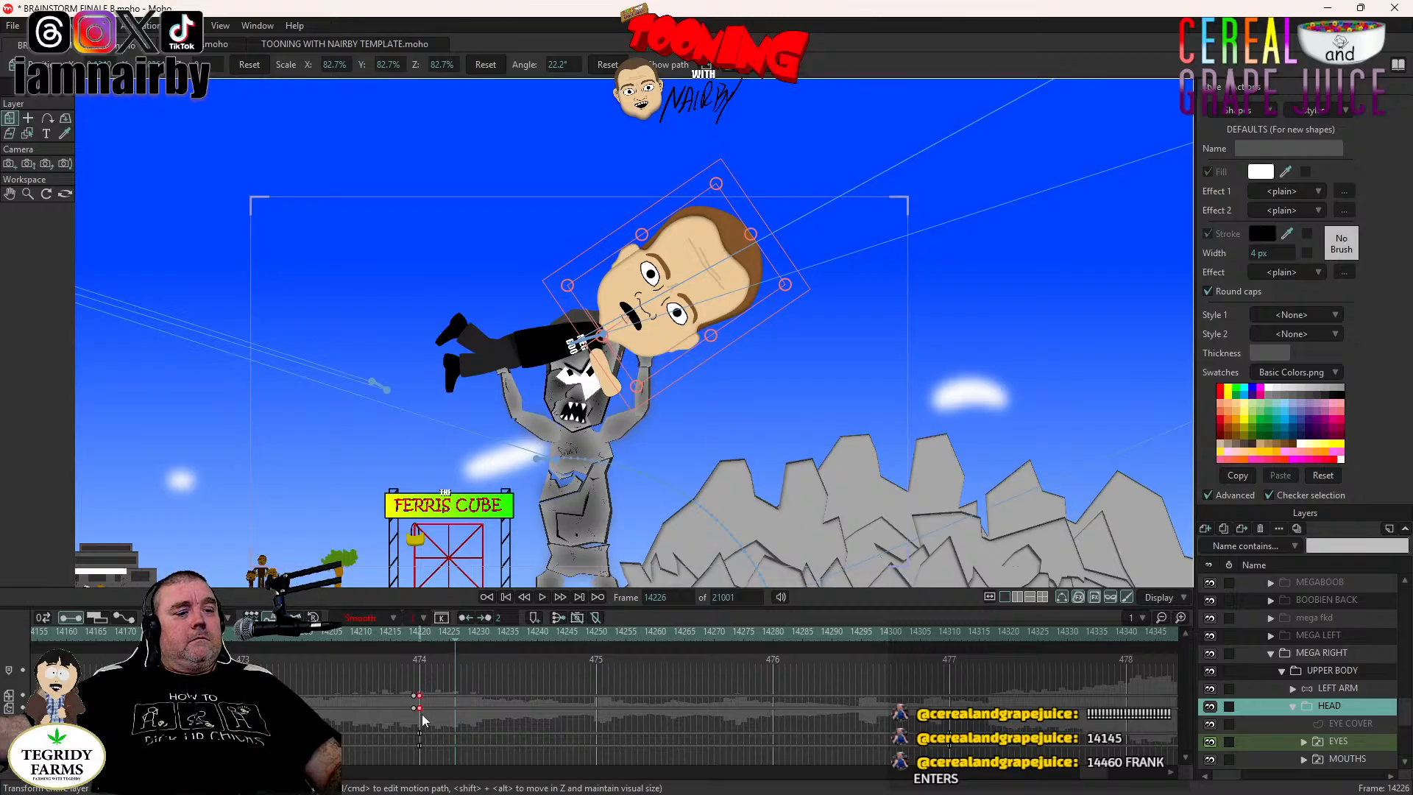
pyautogui.hotkey('ctrl', 'v')
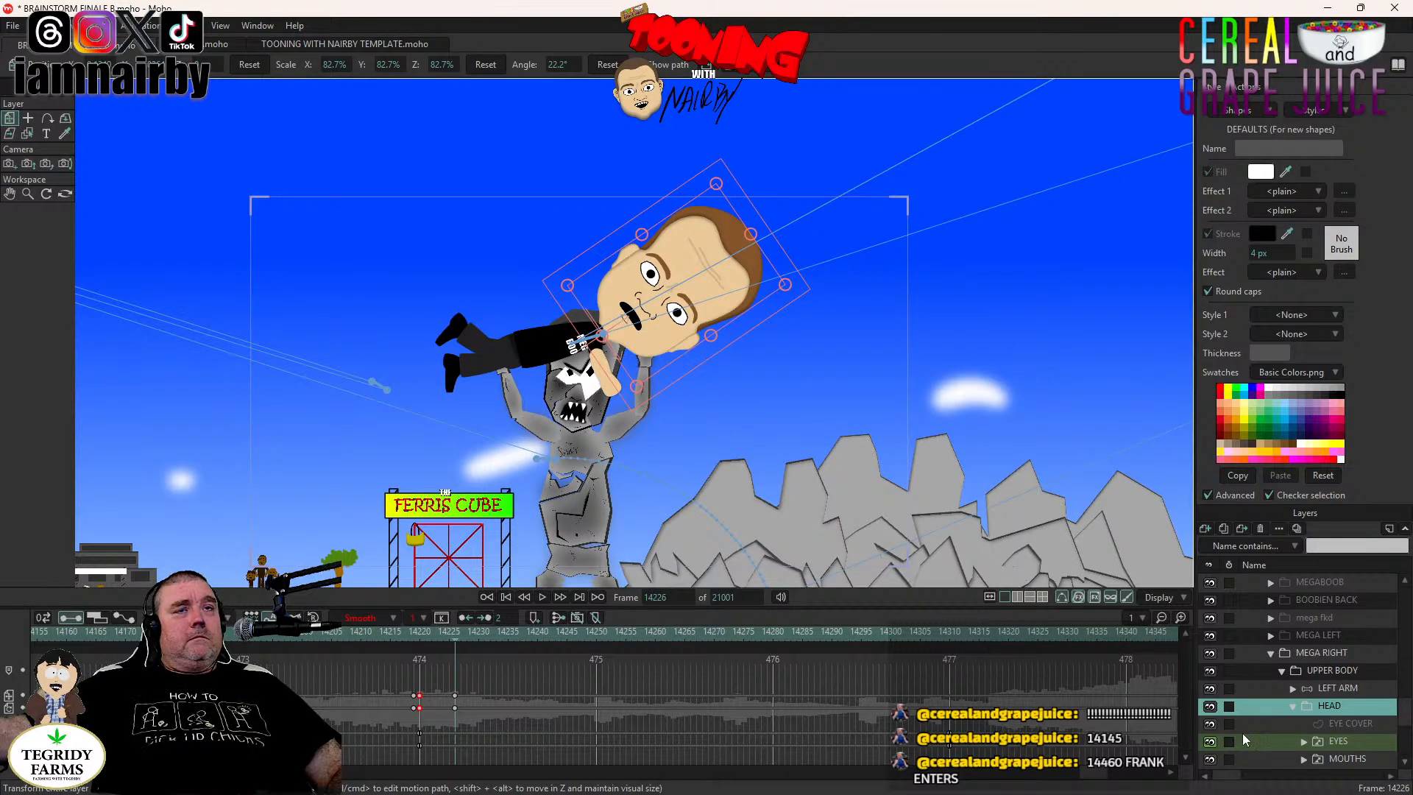
# Rotate MEGABOOB's UPPER BODY layer to an angle of -7.1° at frame 14264.
pyautogui.click(1336, 669)
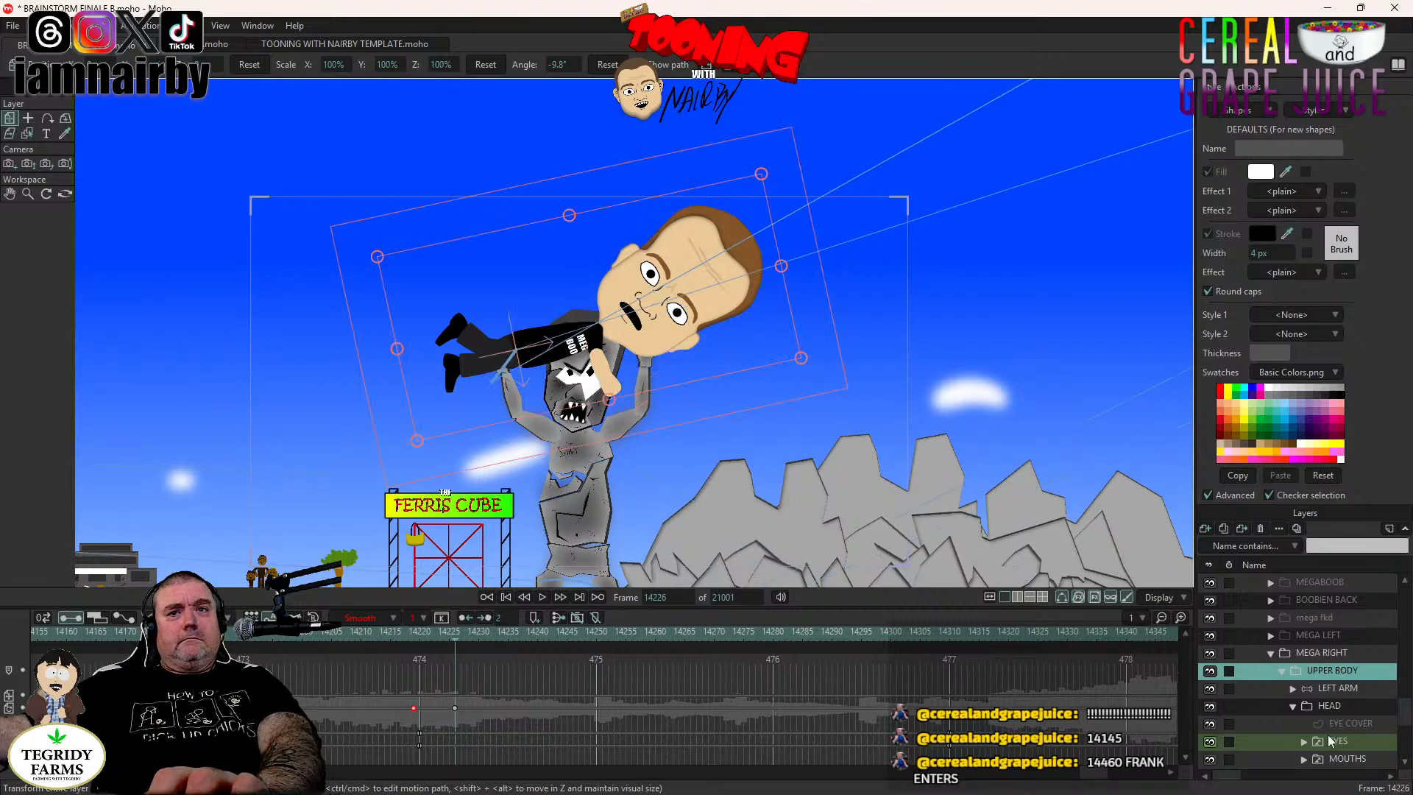
pyautogui.scroll(-1, 1327, 734)
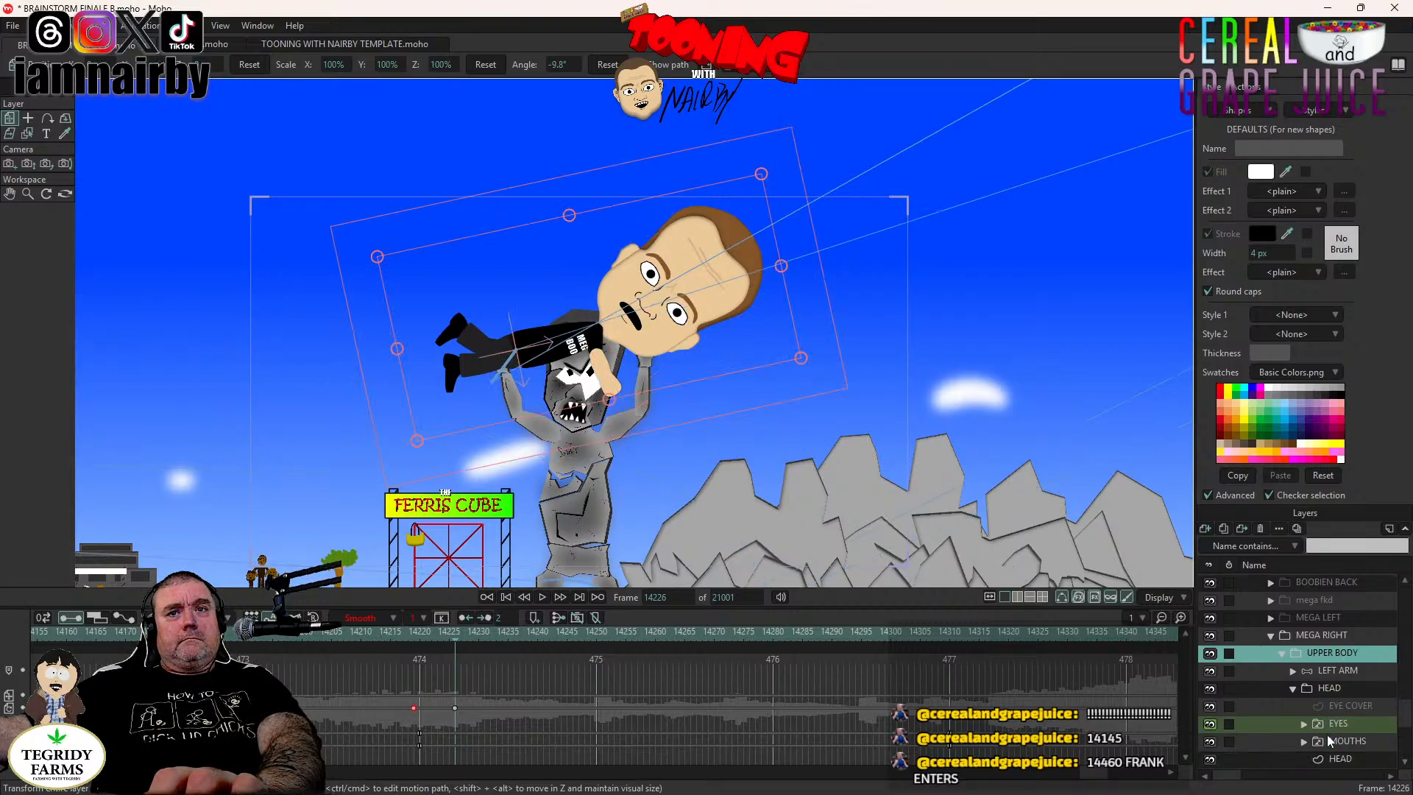
pyautogui.scroll(5, 1324, 622)
pyautogui.click(1318, 637)
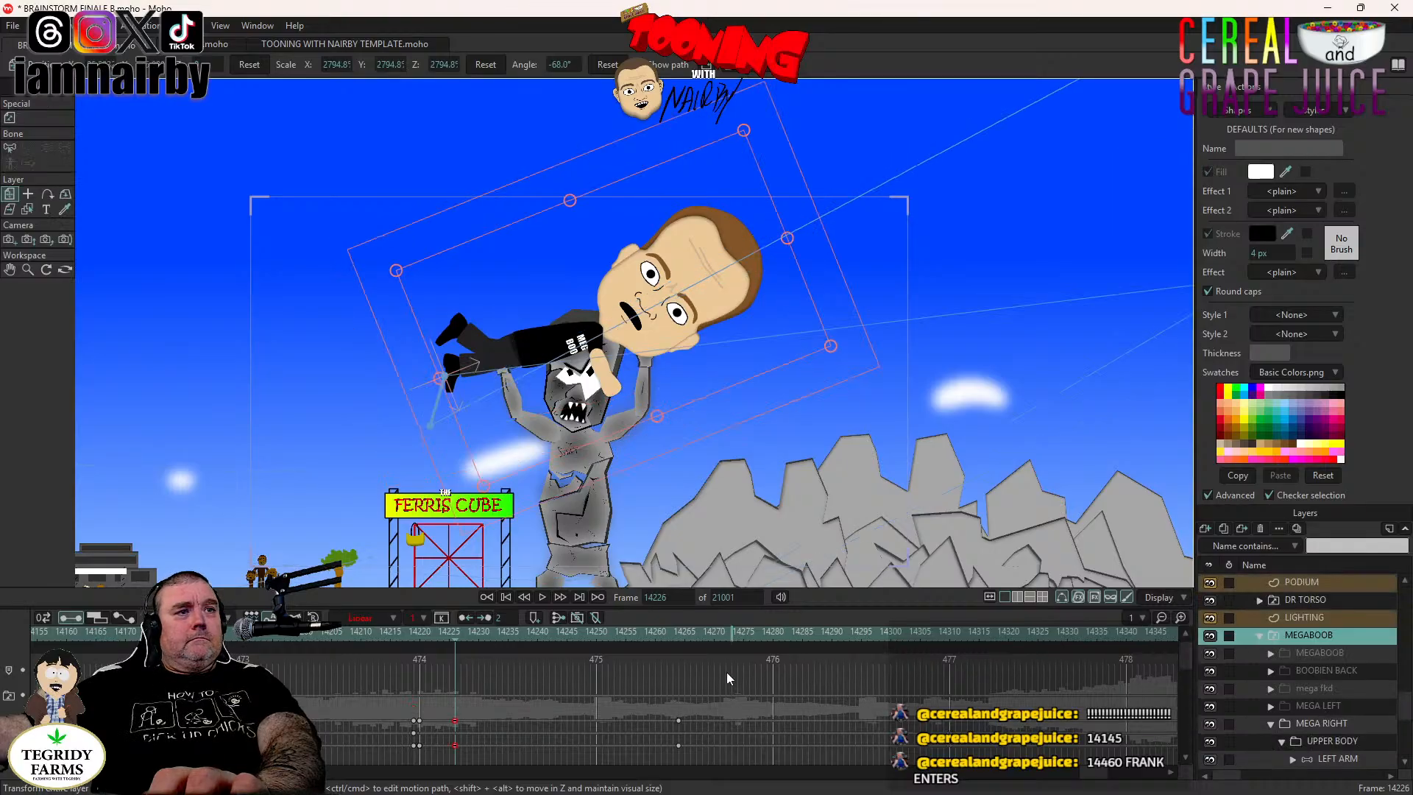
pyautogui.click(677, 630)
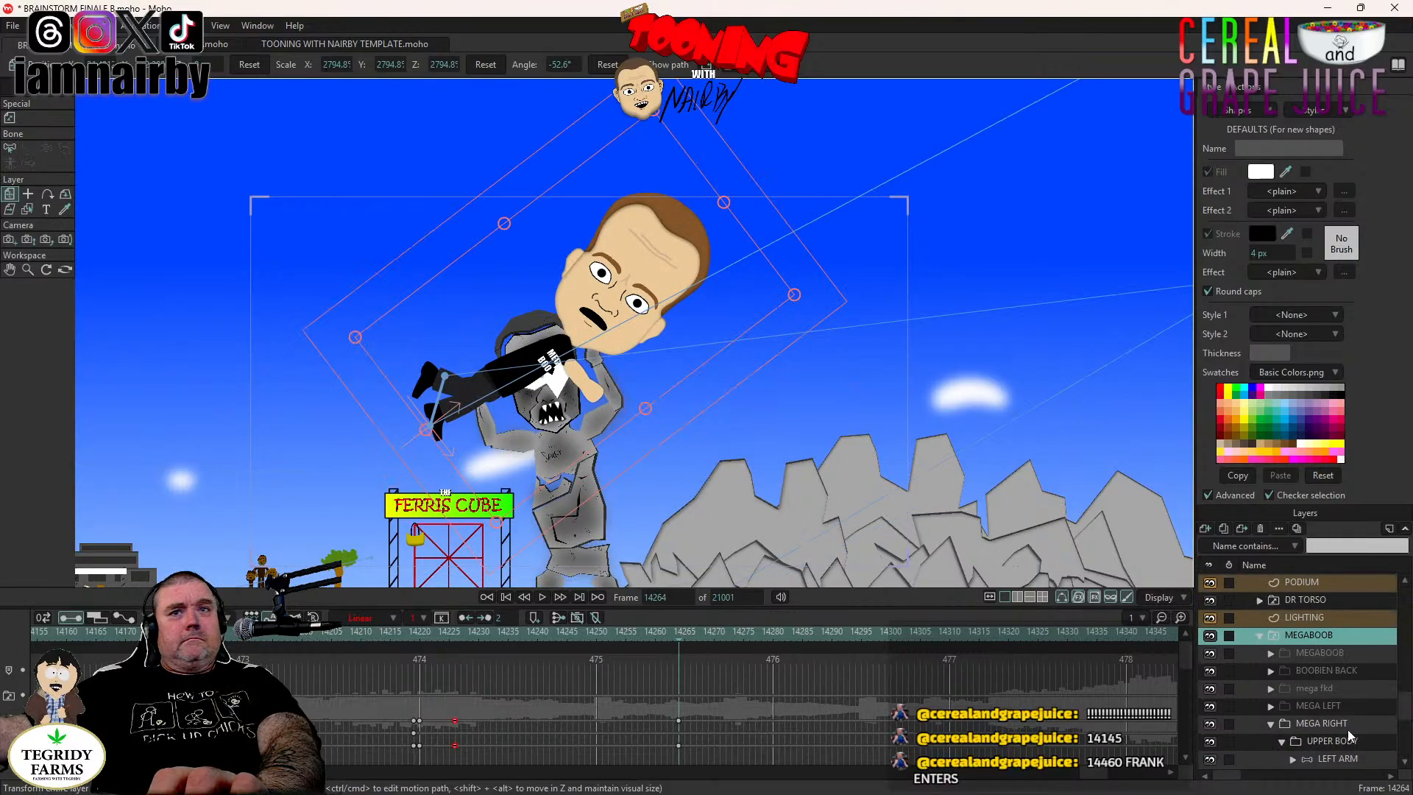
pyautogui.scroll(-5, 1349, 736)
pyautogui.click(1345, 651)
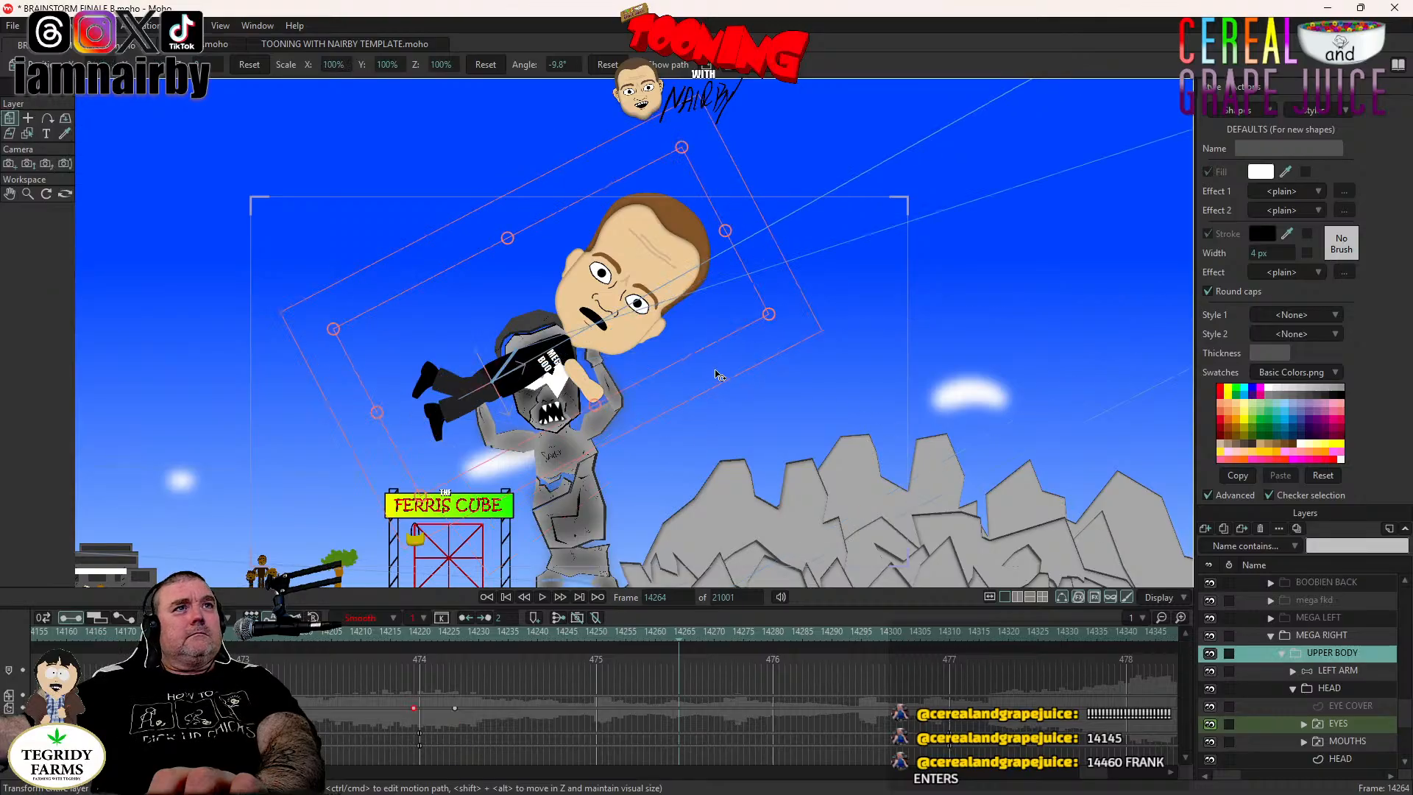
pyautogui.moveTo(712, 372)
pyautogui.mouseDown()
pyautogui.moveTo(713, 324)
pyautogui.moveTo(709, 360)
pyautogui.mouseUp()
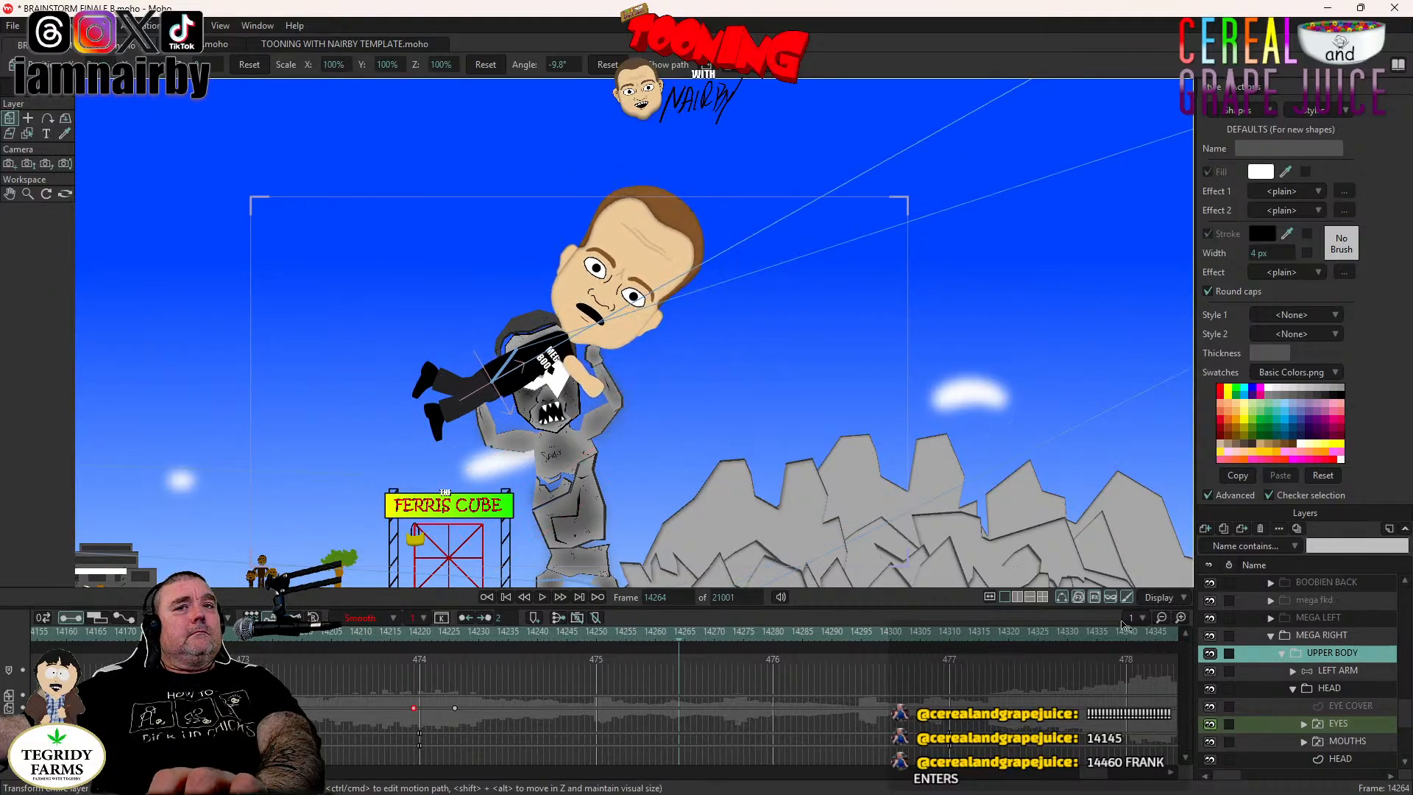
# Rotate MEGABOOB's HEAD layer to 24.6° at frame 14264, and move its rotation keyframe back to frame 14259.
pyautogui.click(1382, 757)
pyautogui.click(1346, 693)
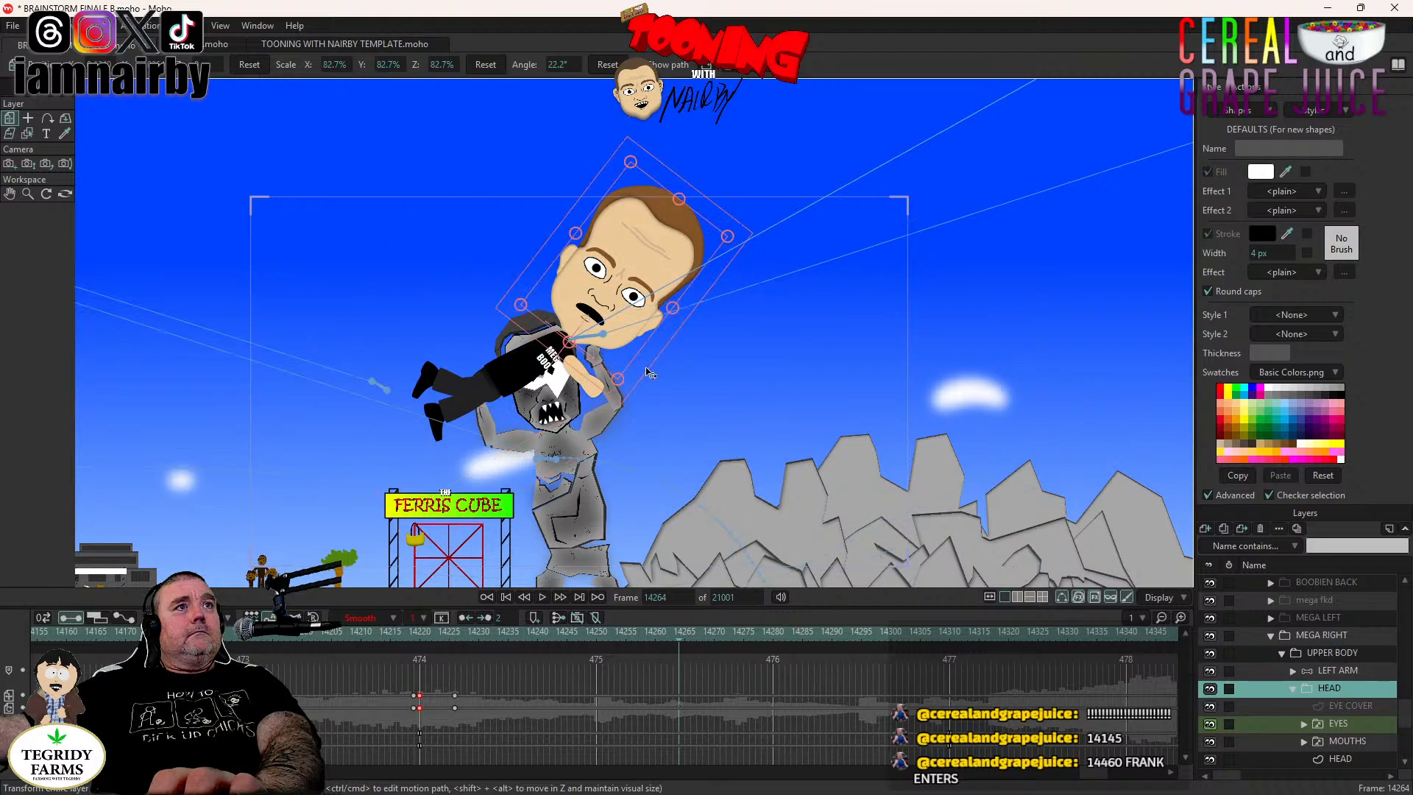
pyautogui.moveTo(660, 339); pyautogui.dragTo(604, 345)
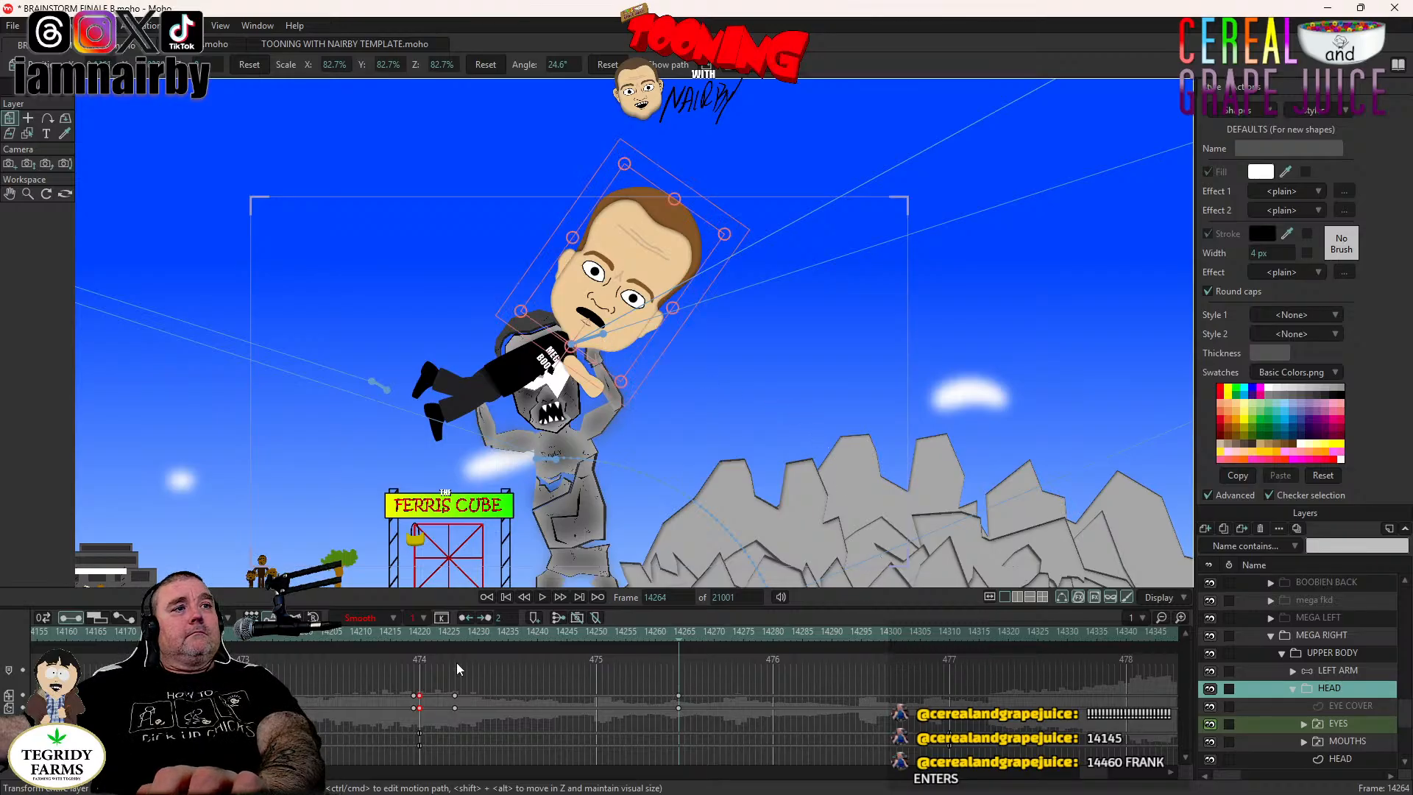
pyautogui.click(651, 697)
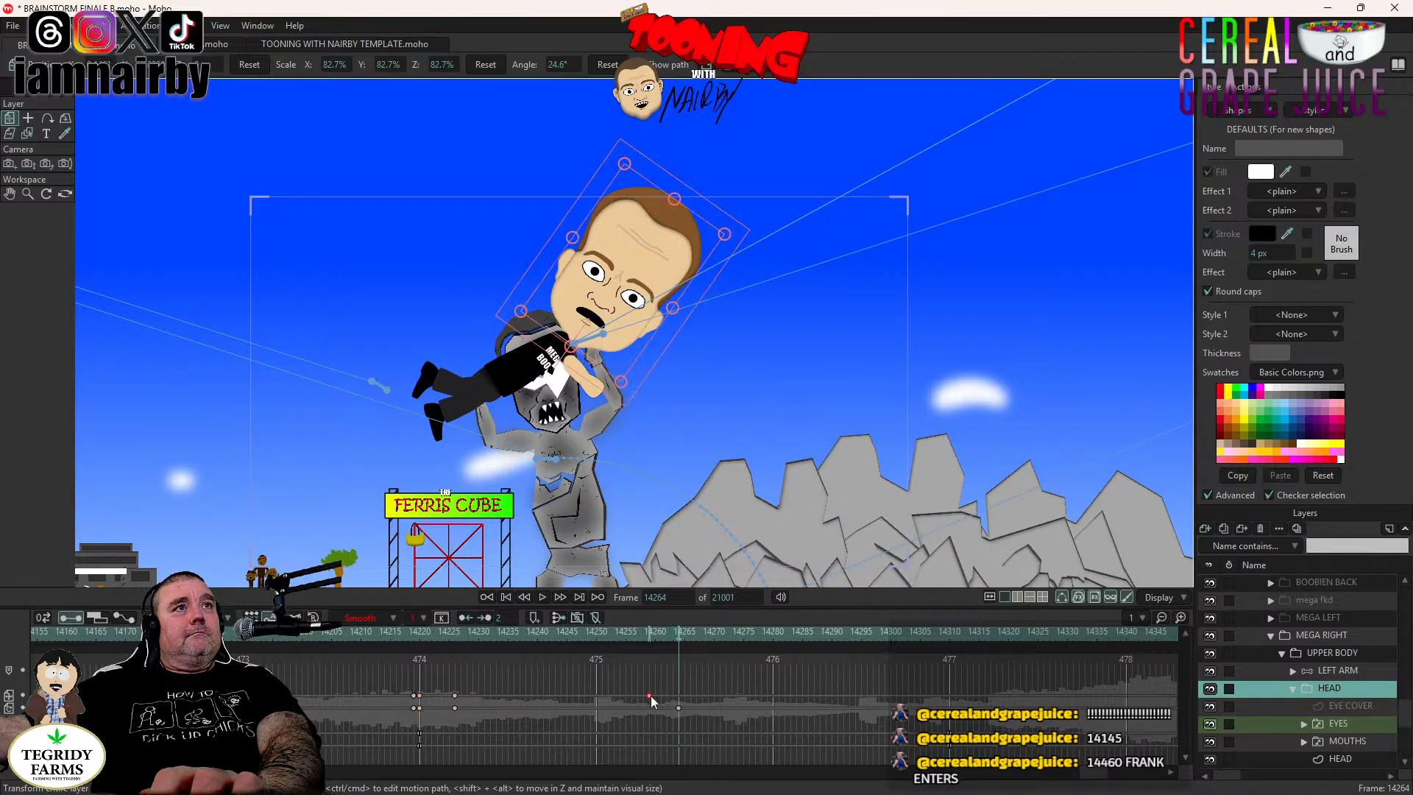
# Play the motion from frame 14219 to check how MEGABOOB's upper body and head tilt.
pyautogui.click(413, 633)
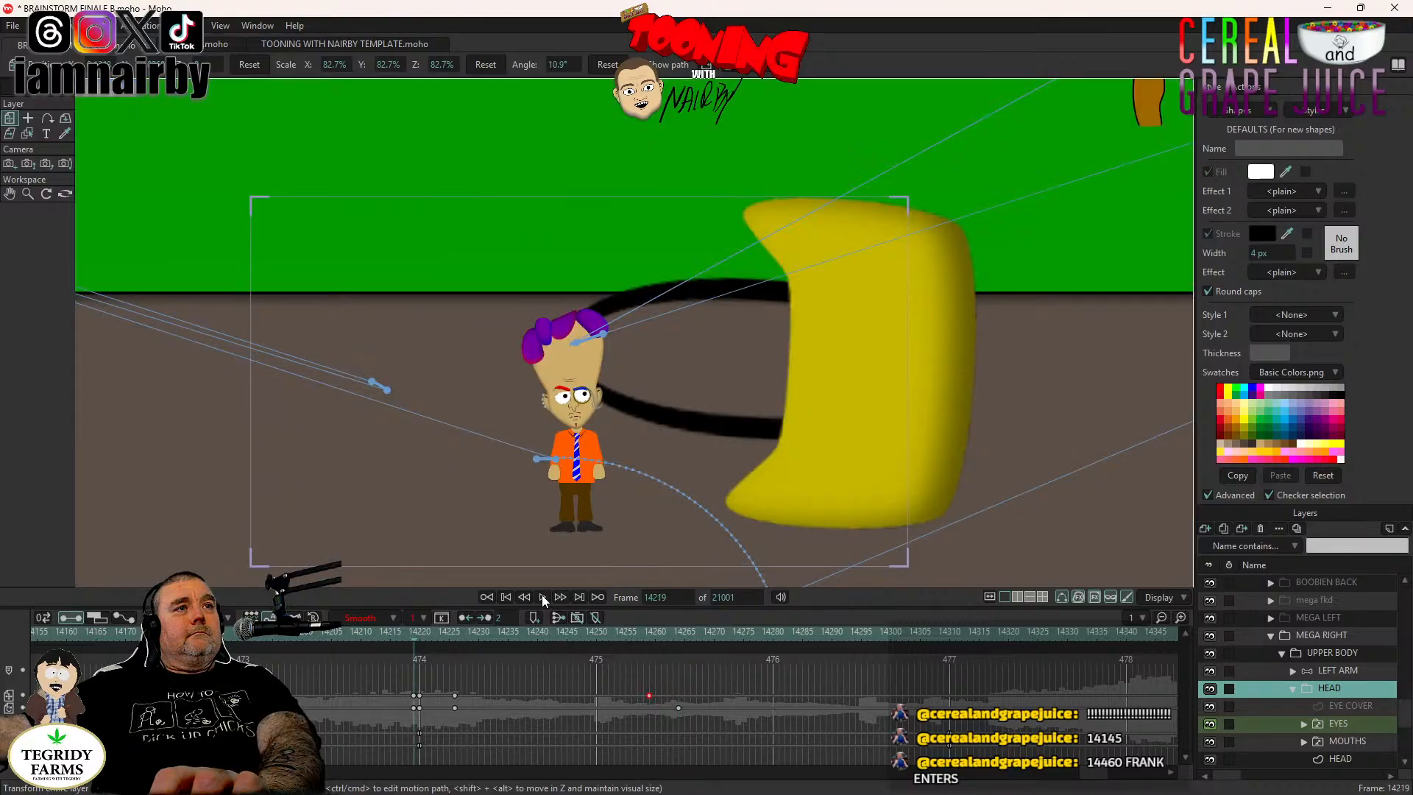
pyautogui.click(543, 598)
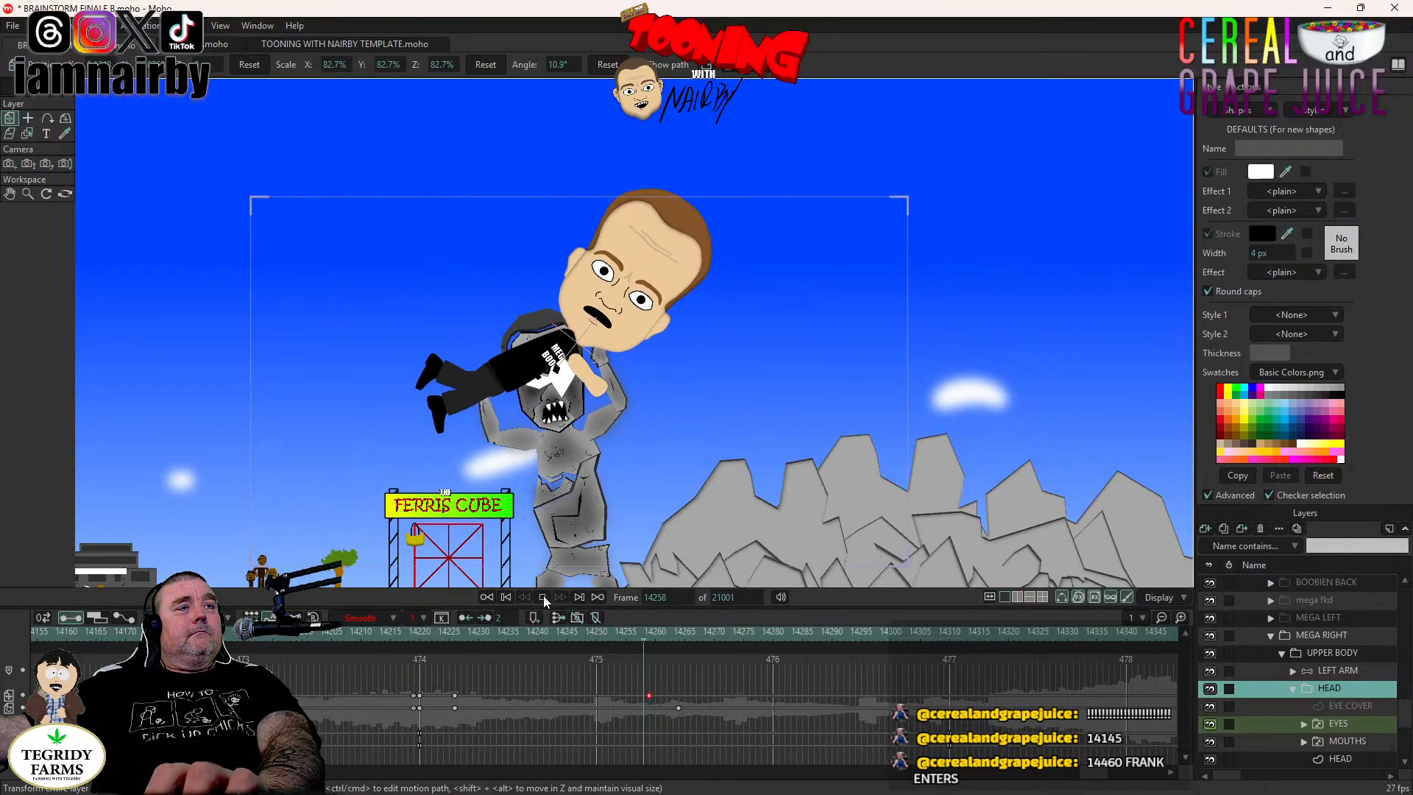
pyautogui.click(543, 596)
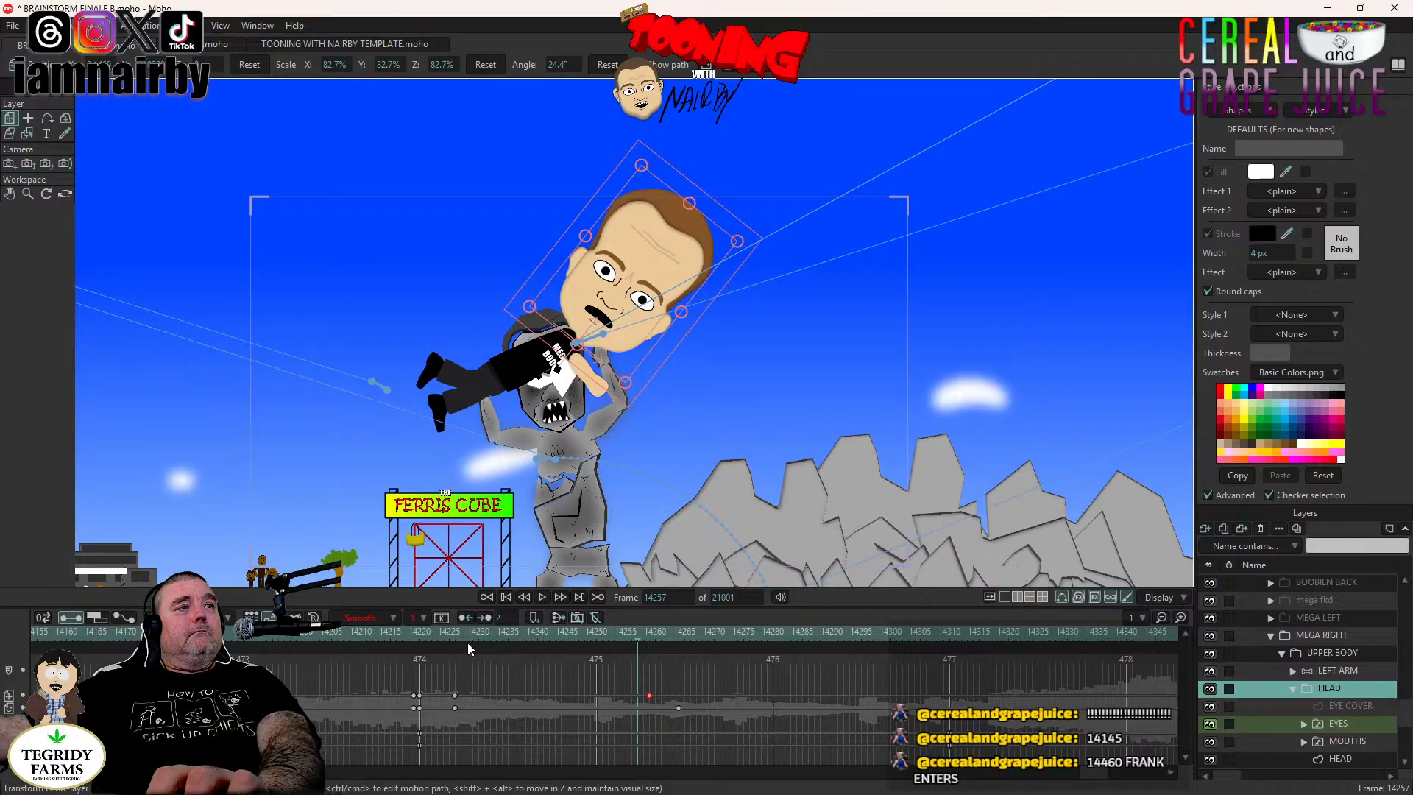
# Copy MEGABOOB's LEFT ARM keyframes at frame 14220 and paste them at frame 14226.
pyautogui.click(1367, 653)
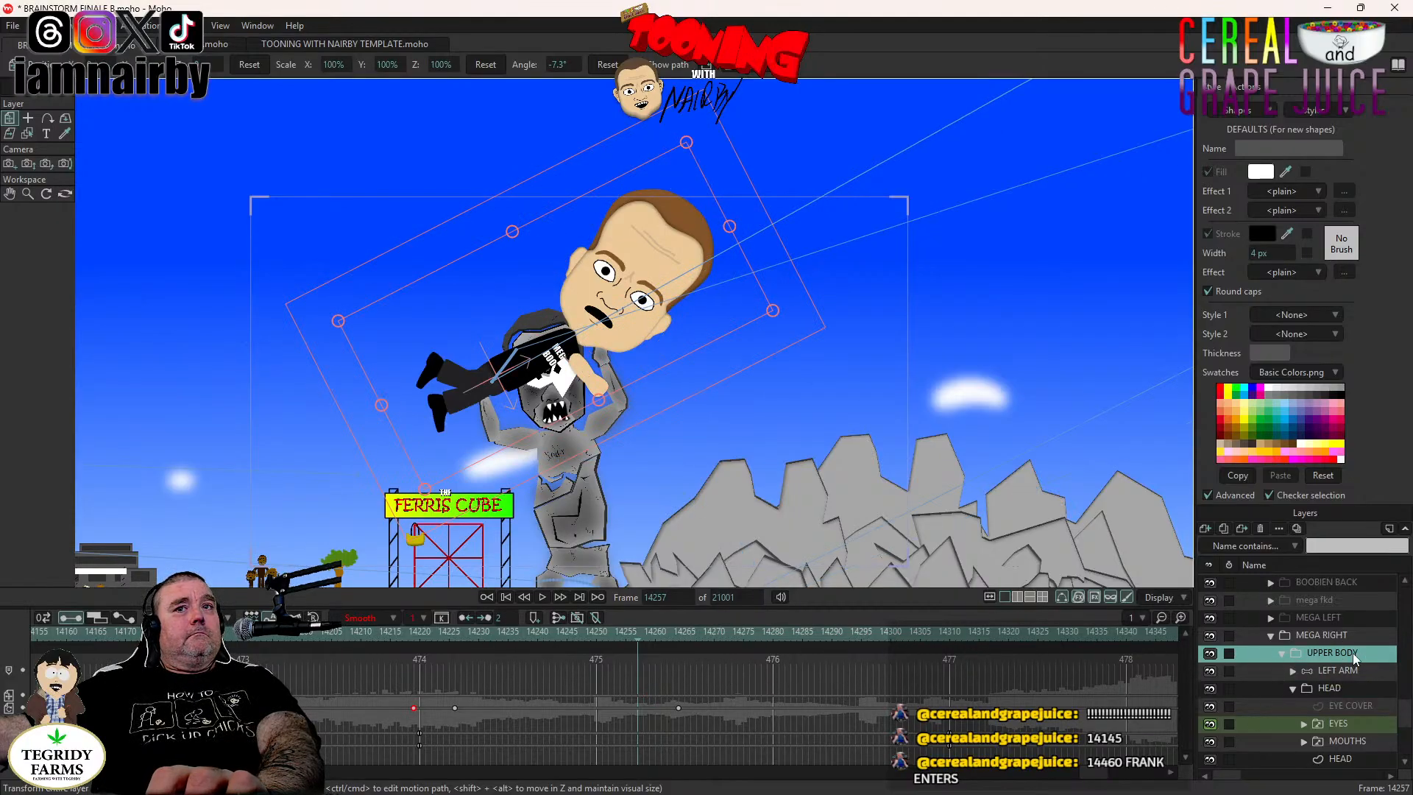
pyautogui.click(1349, 678)
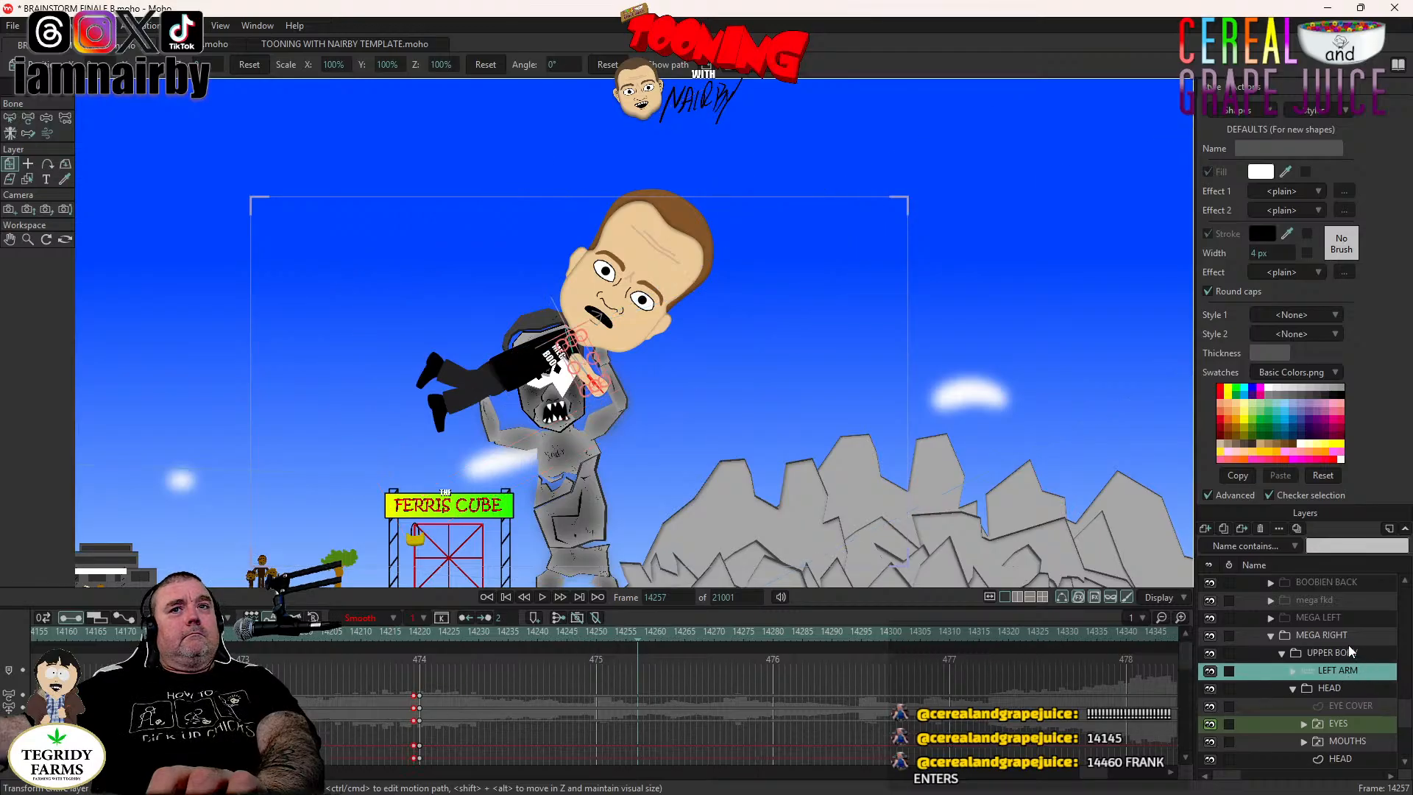
pyautogui.click(1351, 653)
pyautogui.click(461, 633)
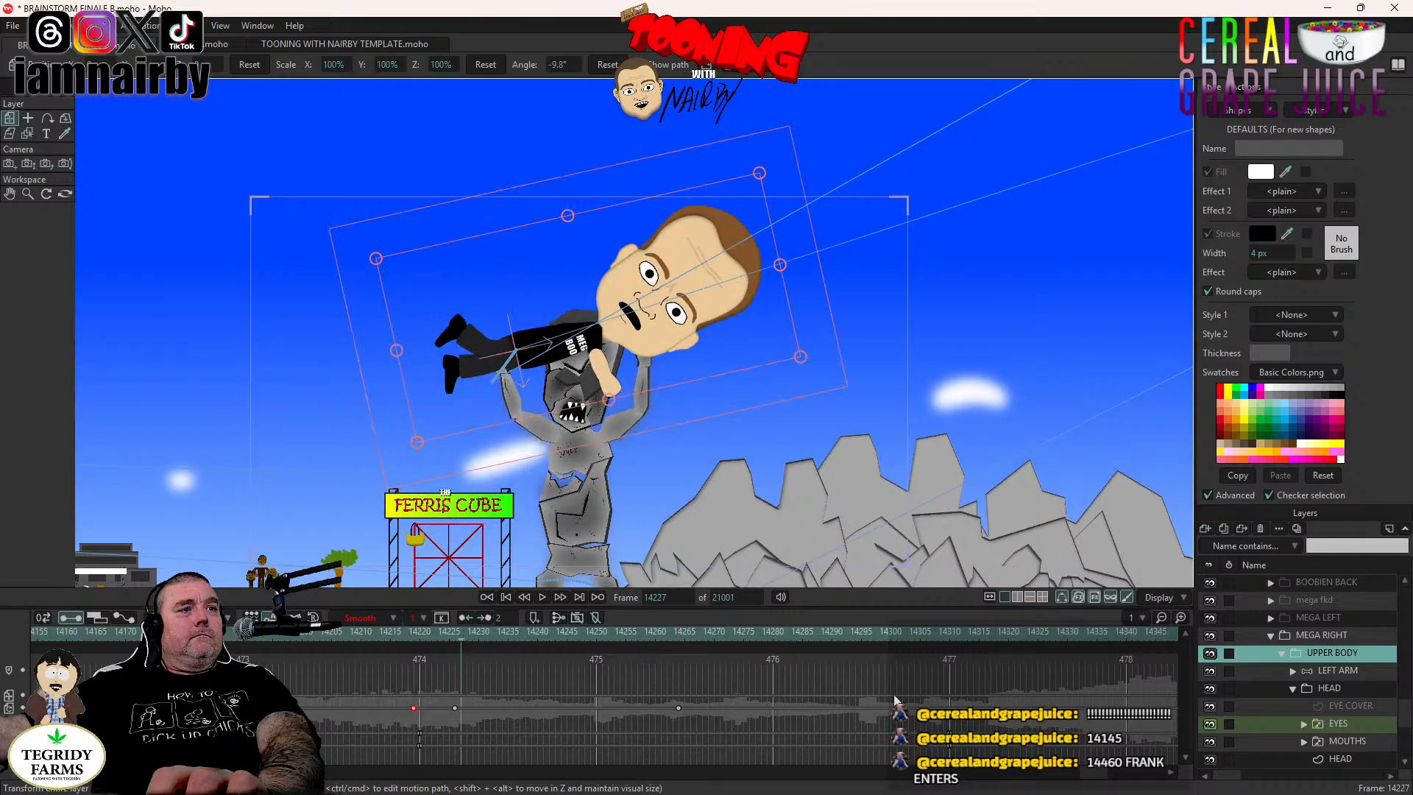
pyautogui.click(1264, 671)
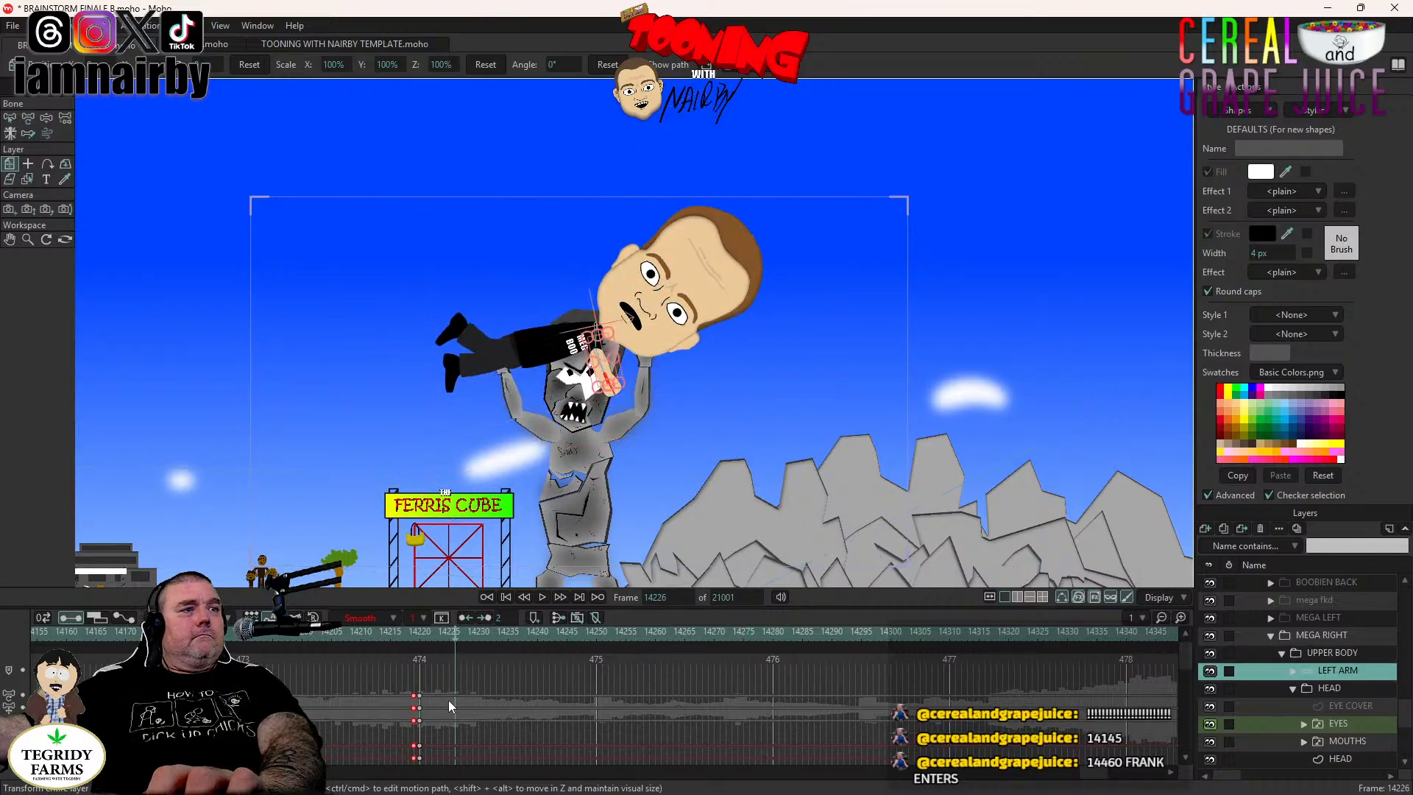
pyautogui.moveTo(440, 690); pyautogui.dragTo(421, 772)
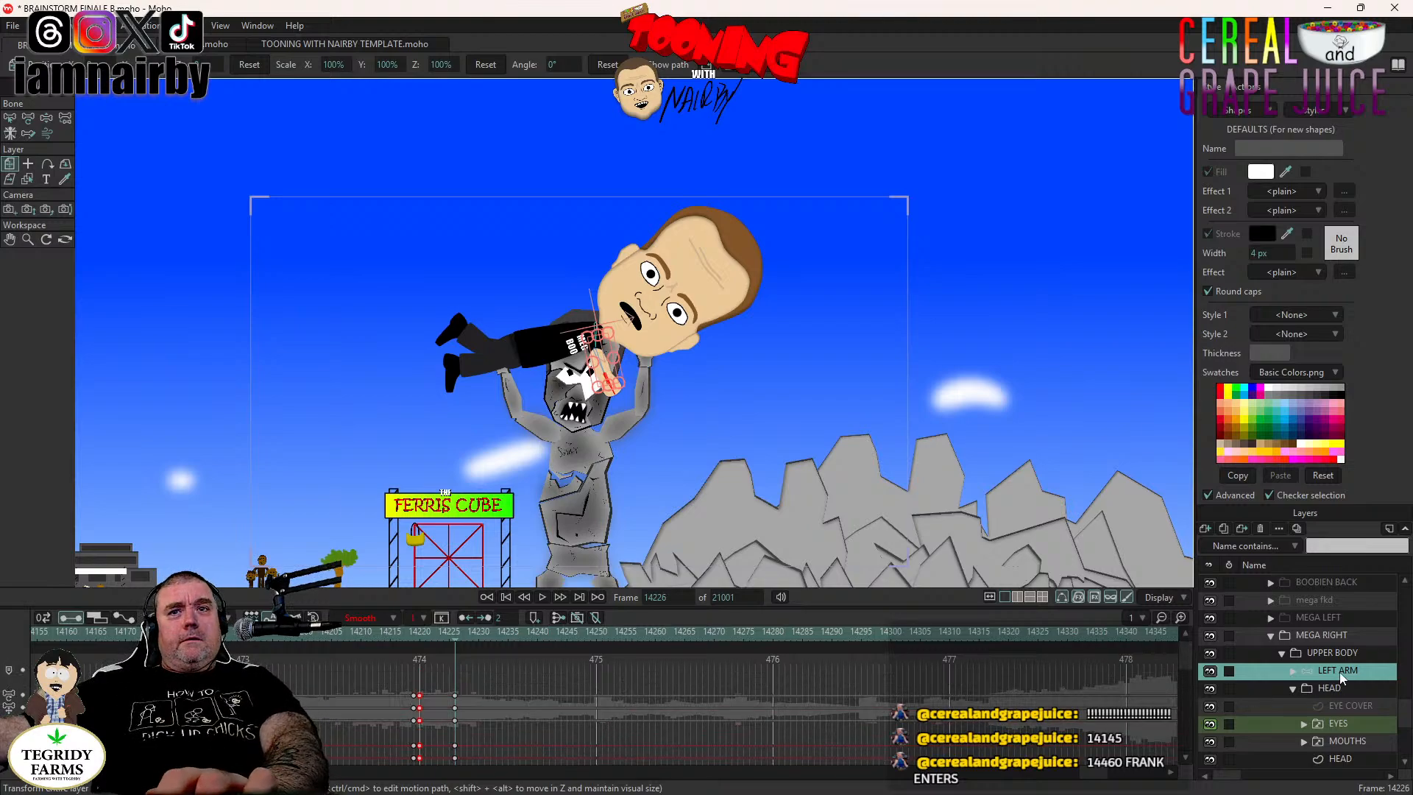
# Pose the LEFT ARM bones at frame 14264 so that MEGABOOB's forearm hangs further downward.
pyautogui.click(1328, 652)
pyautogui.click(682, 636)
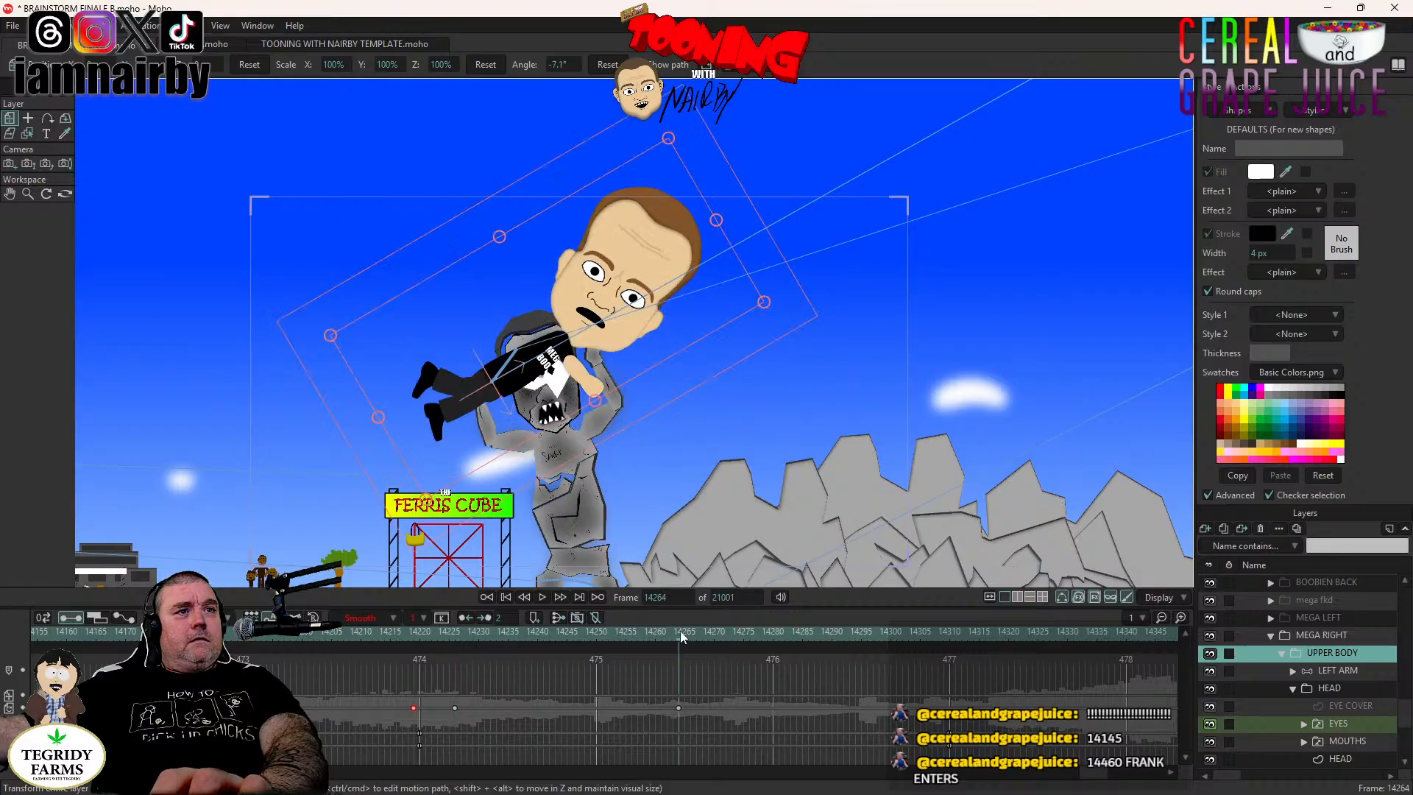
pyautogui.click(1327, 670)
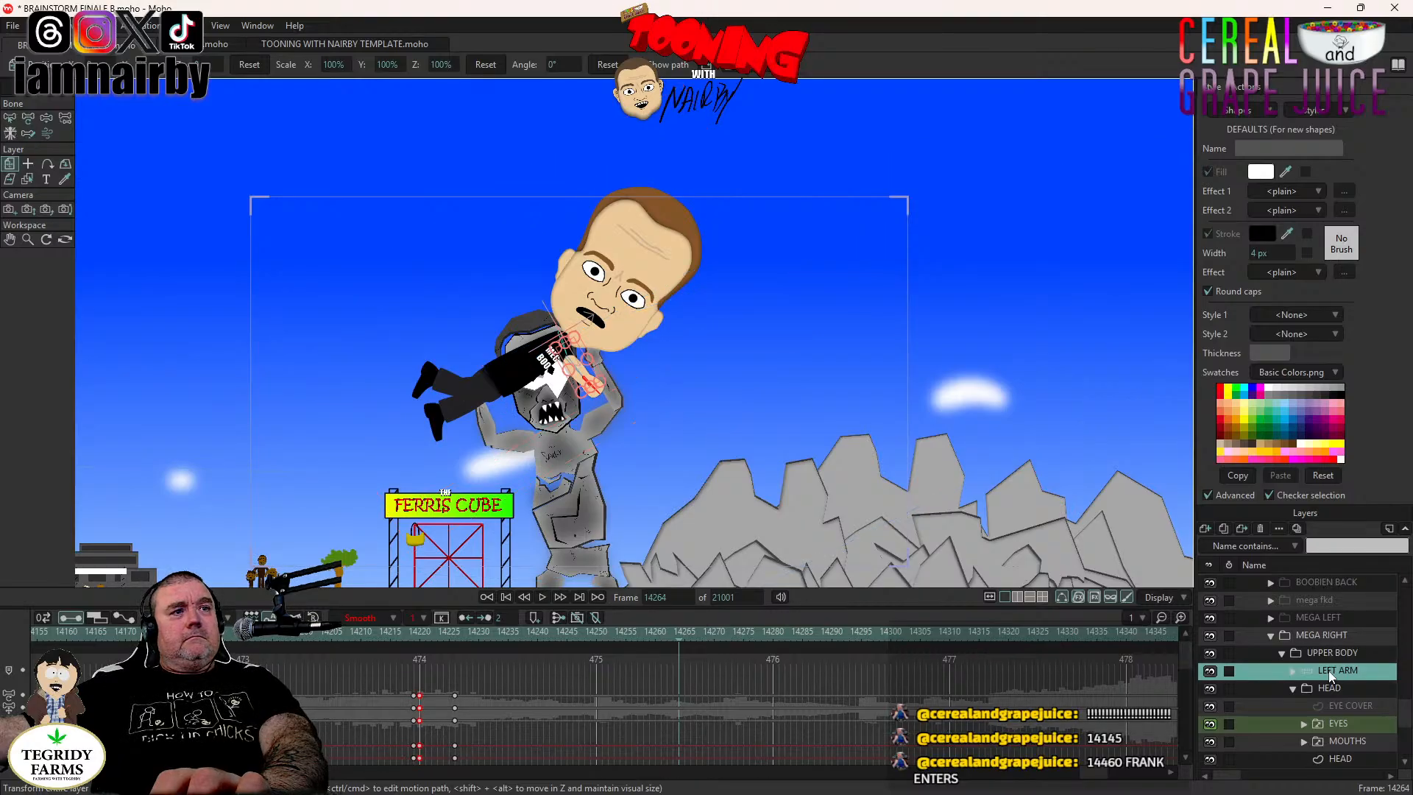
pyautogui.click(44, 120)
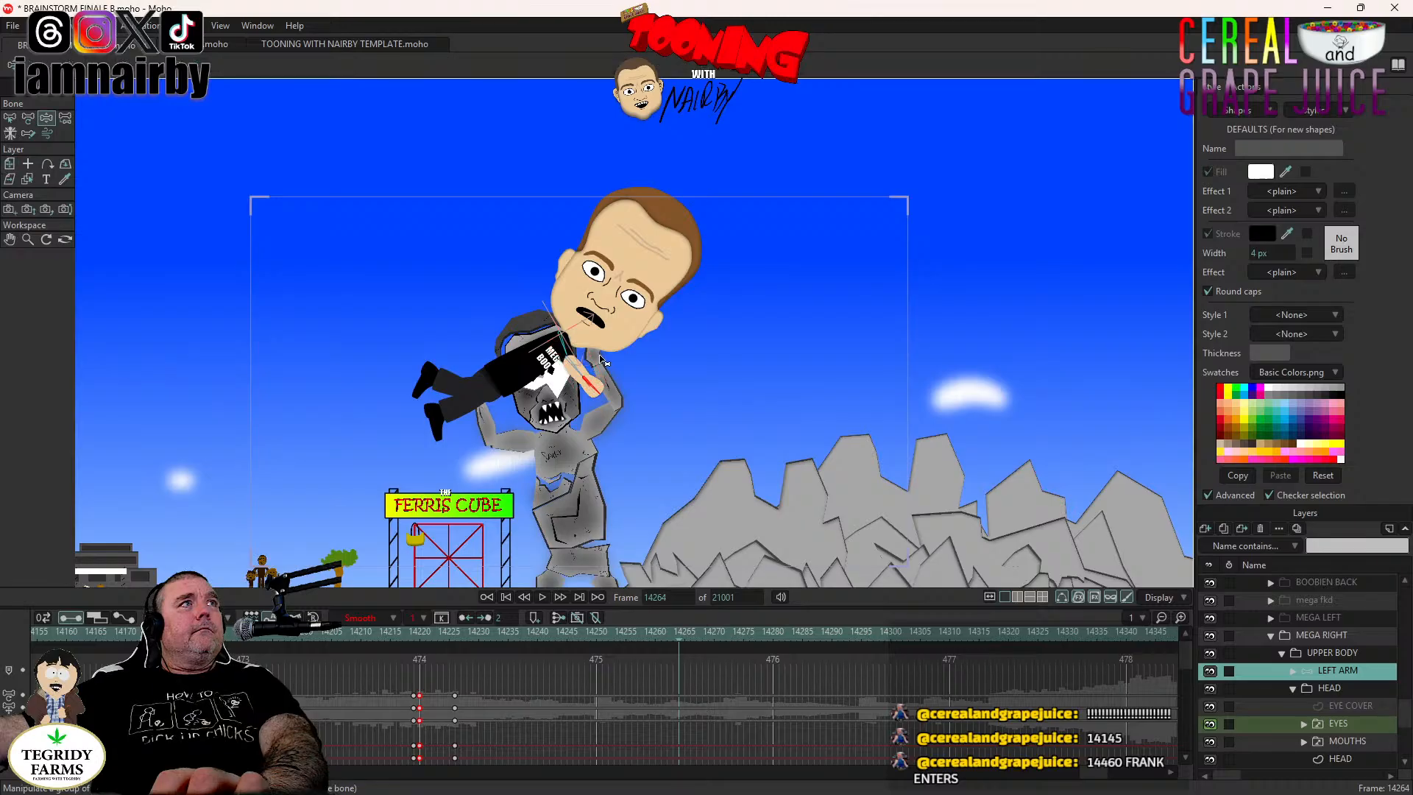
pyautogui.scroll(3, 603, 357)
pyautogui.moveTo(581, 398); pyautogui.dragTo(547, 397)
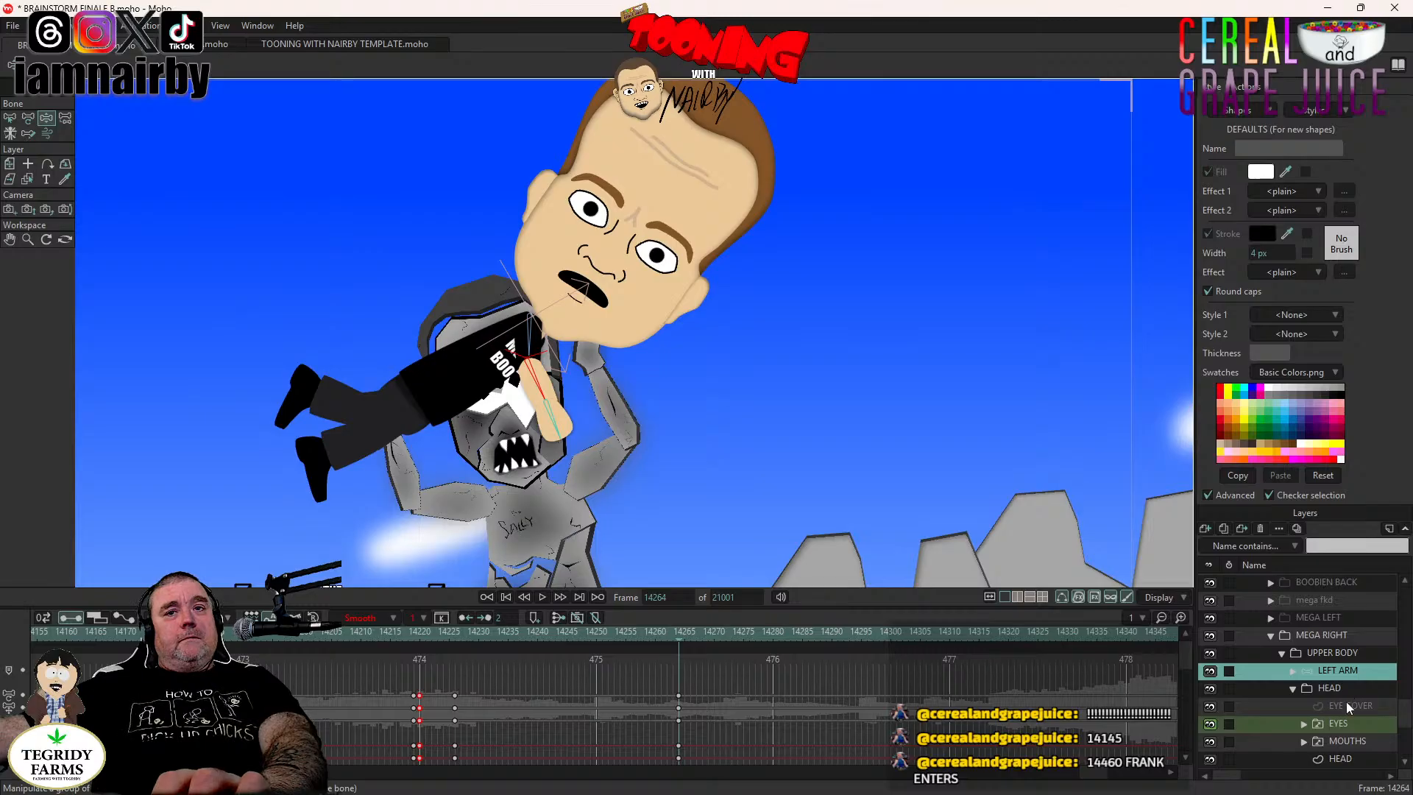
# Switch MEGABOOB's EYES layer to EYES CLOSED at frame 14226.
pyautogui.click(456, 634)
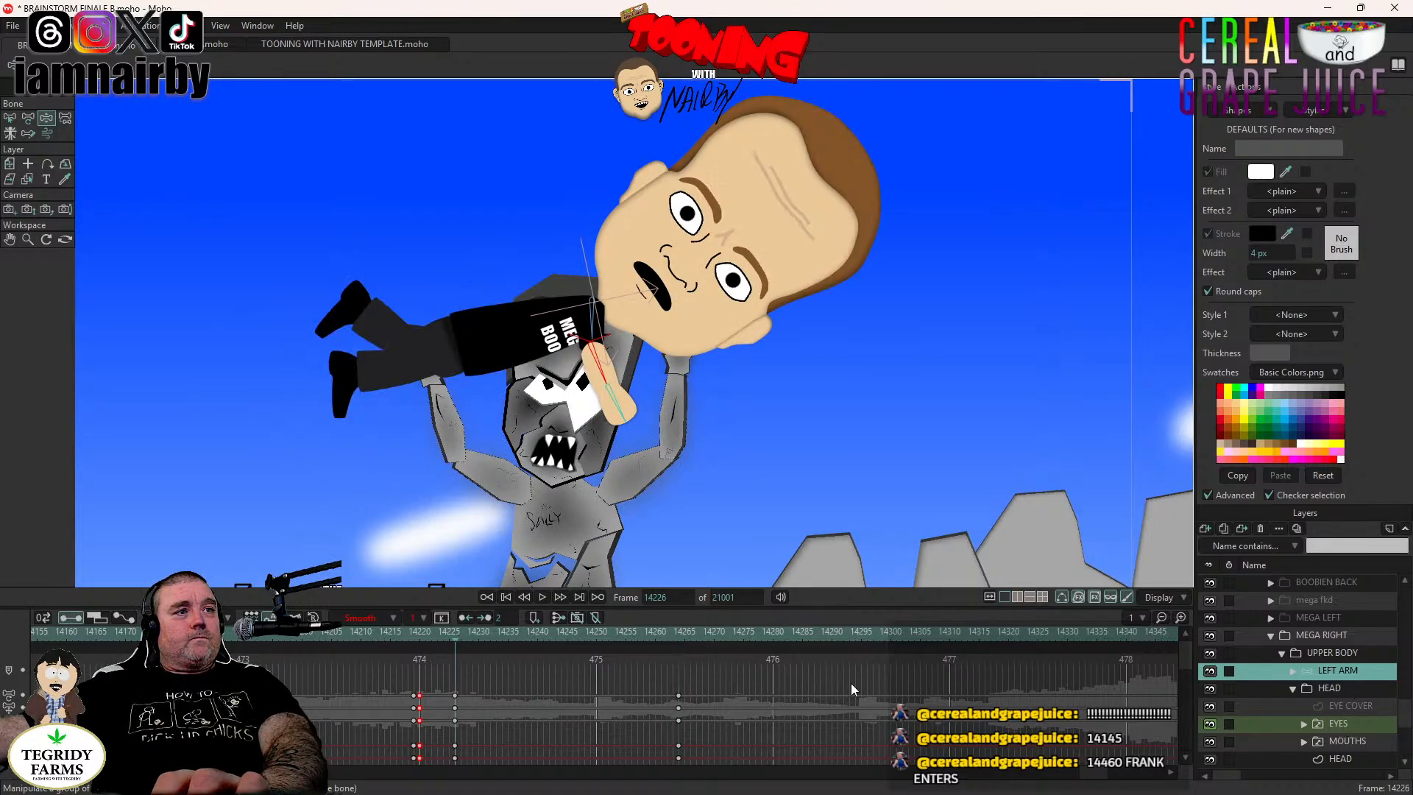
pyautogui.rightClick(1348, 723)
pyautogui.click(1342, 687)
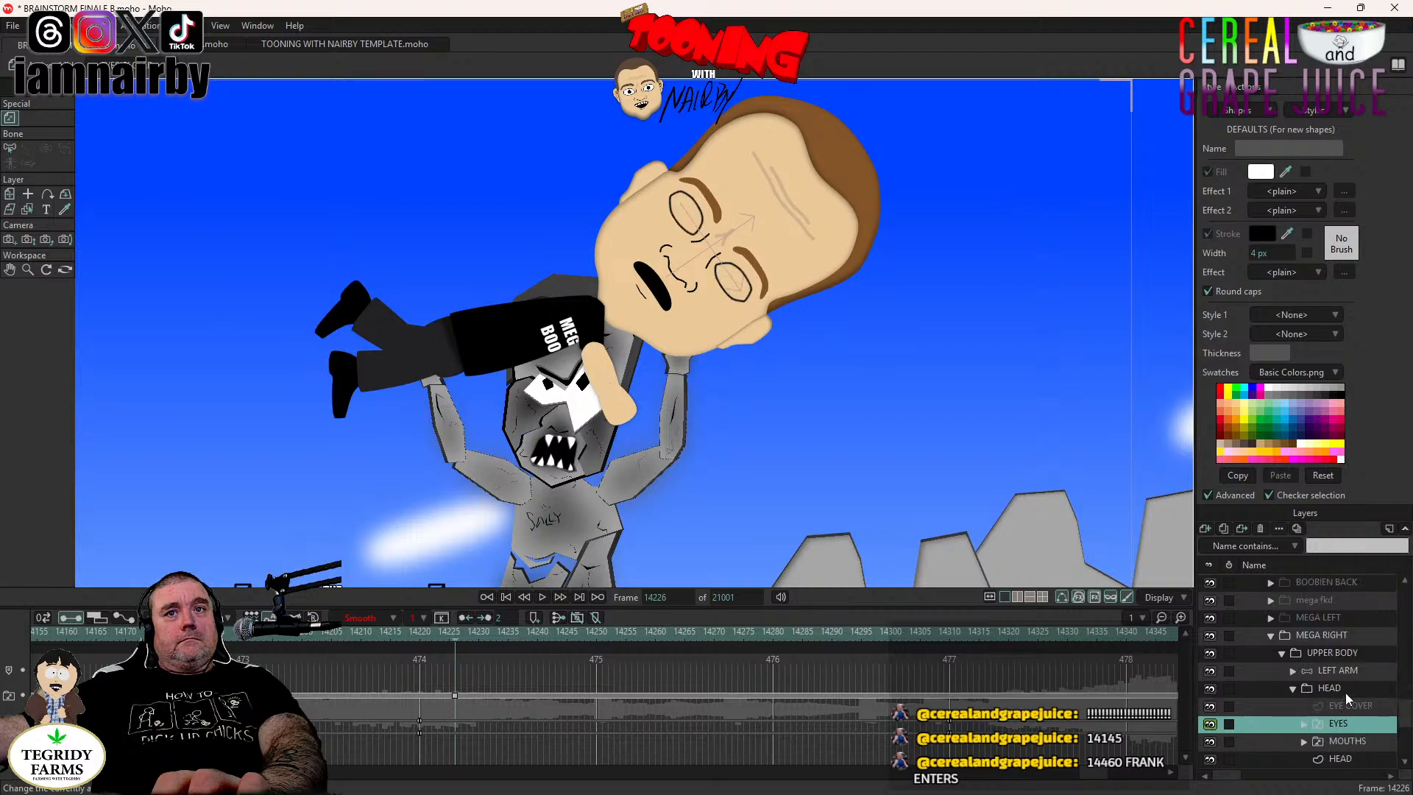
# Switch MEGABOOB's EYES layer to EYES OPEN at frame 14259, where the head's rotation ends.
pyautogui.click(1345, 687)
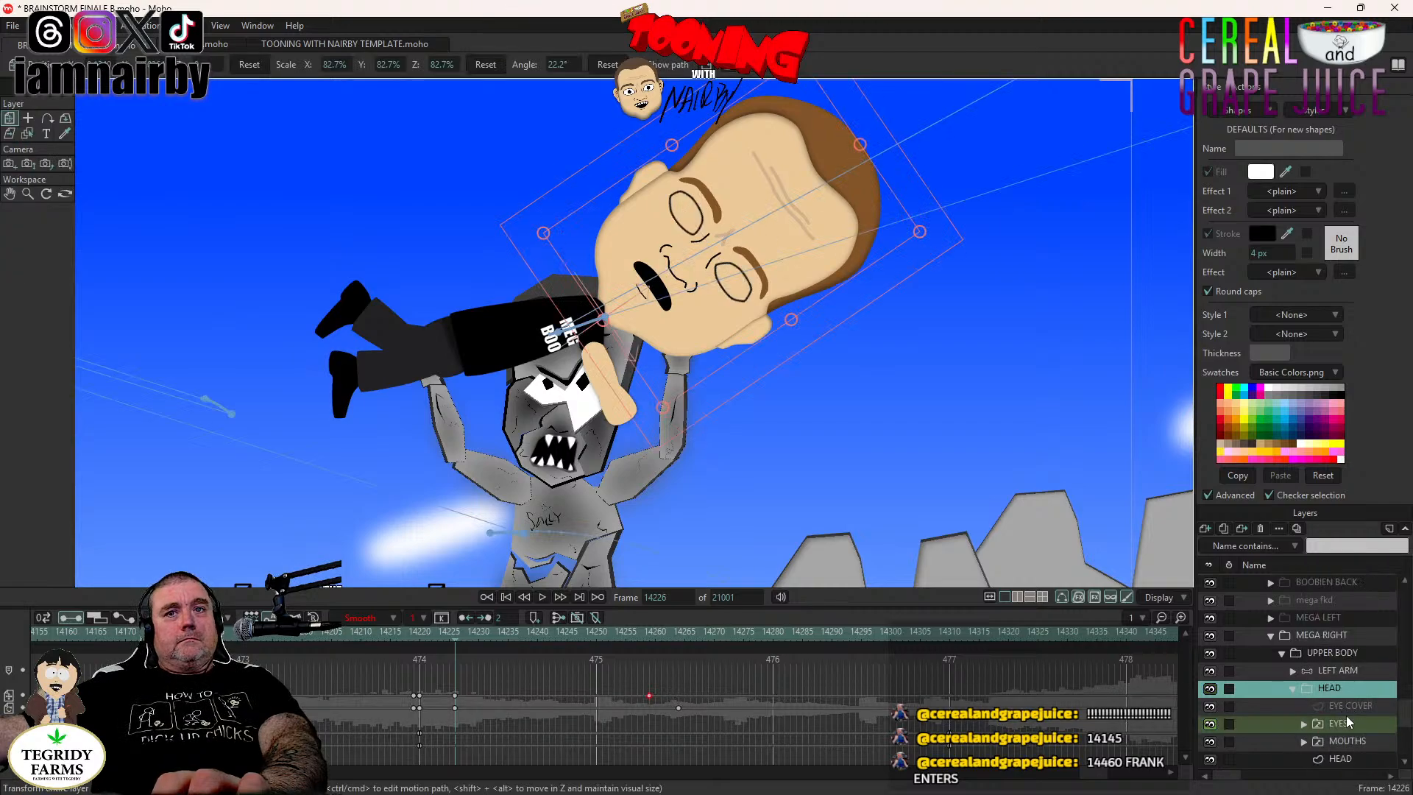
pyautogui.click(648, 630)
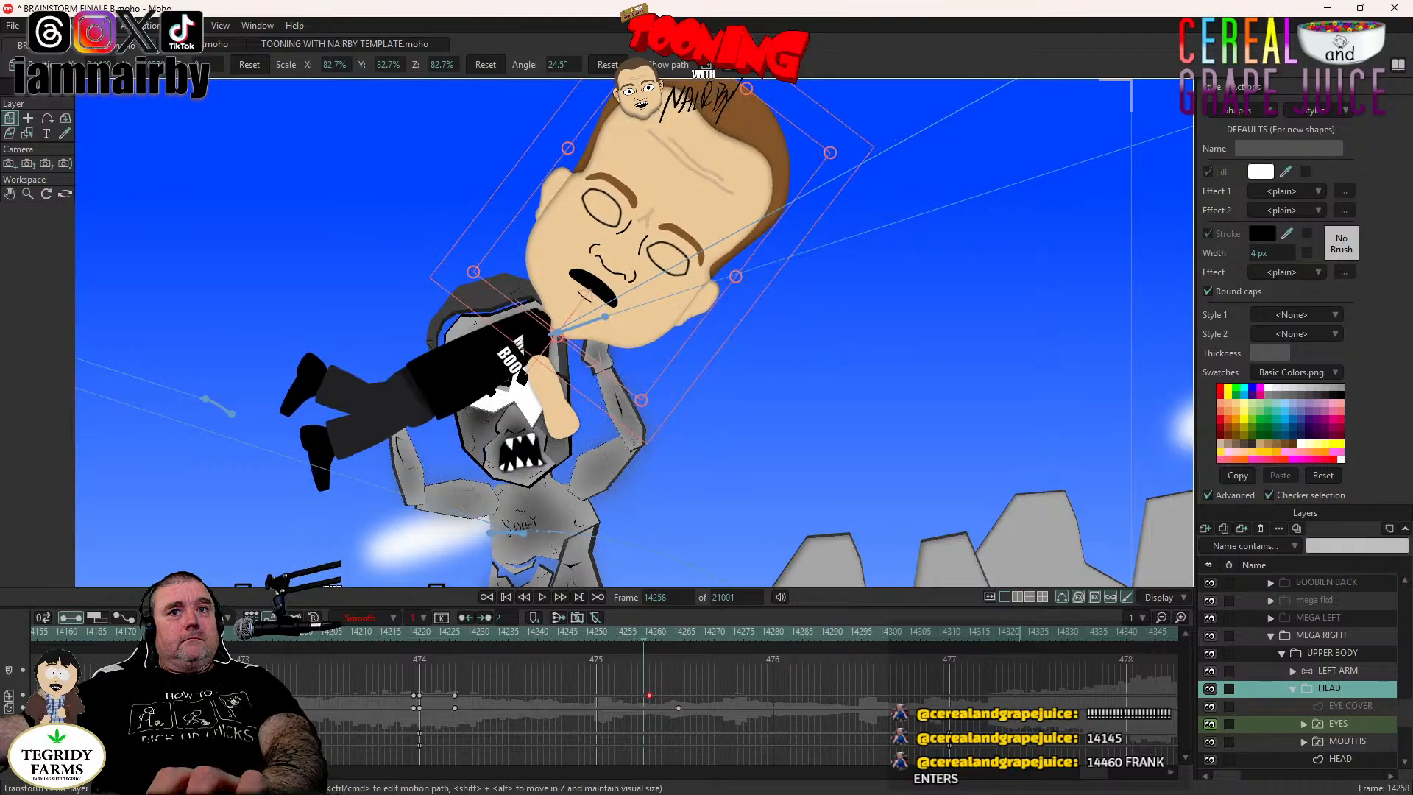
pyautogui.rightClick(1344, 718)
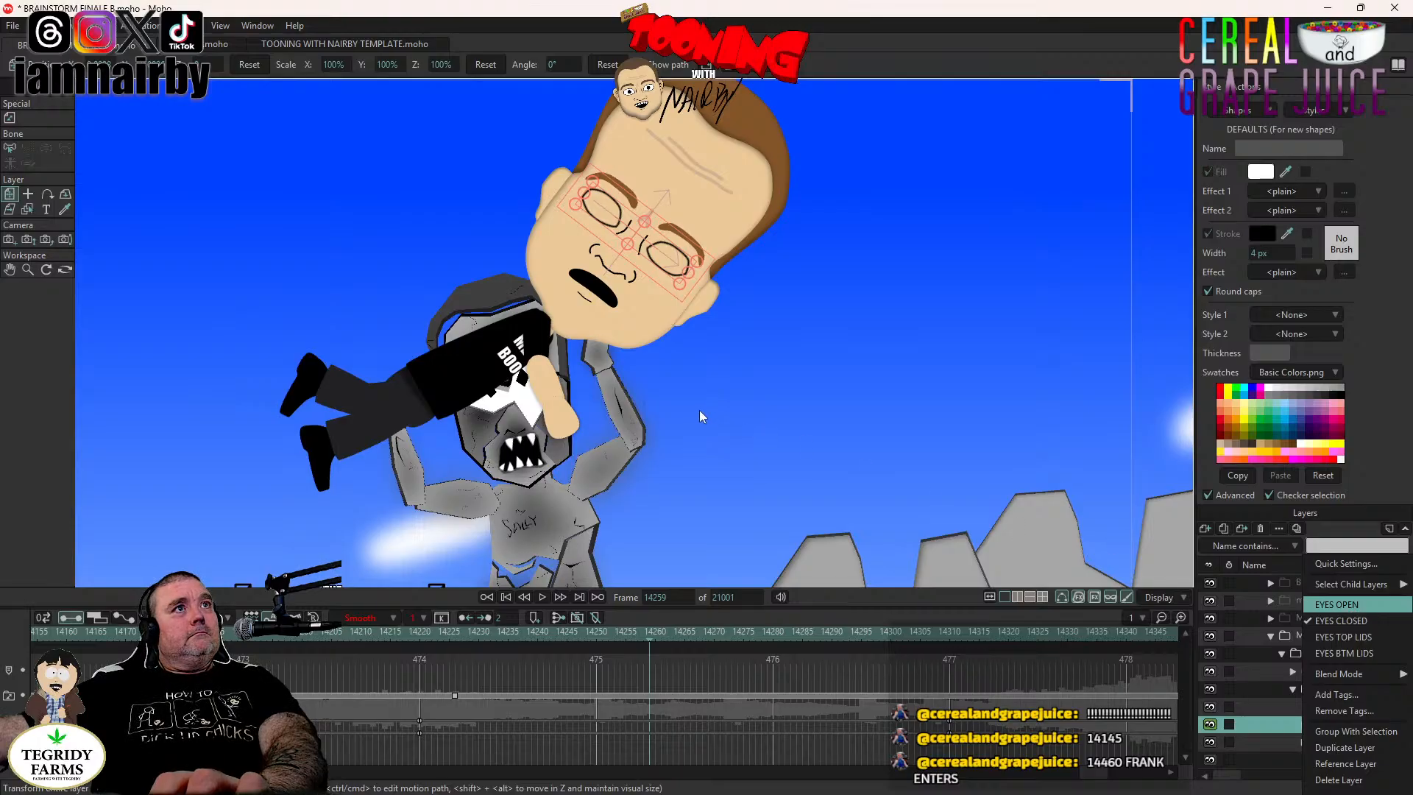
pyautogui.click(1337, 604)
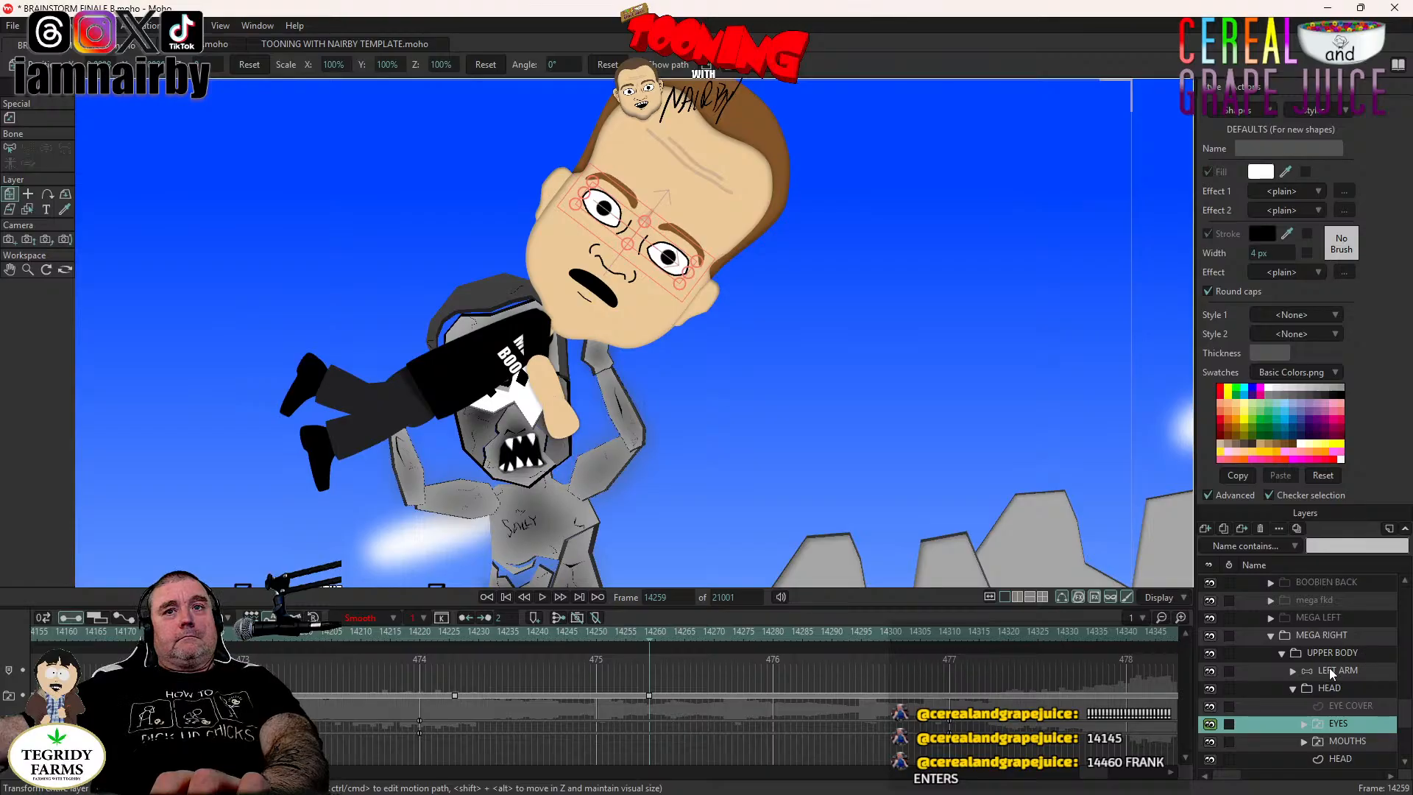
# Play the scene from frame 14220 past frame 14264 to check MEGABOOB's tilt, arm motion and blink.
pyautogui.click(1336, 633)
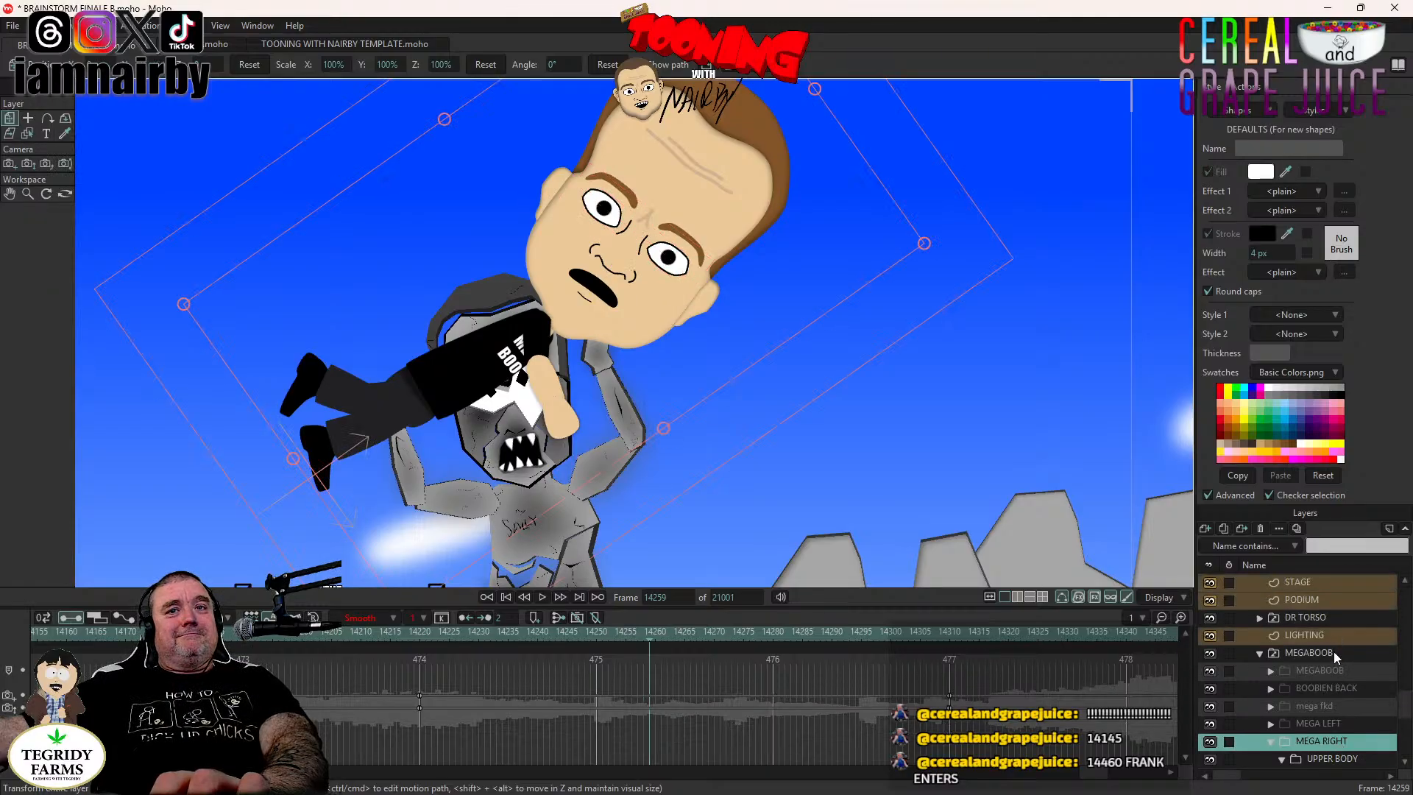
pyautogui.click(1323, 651)
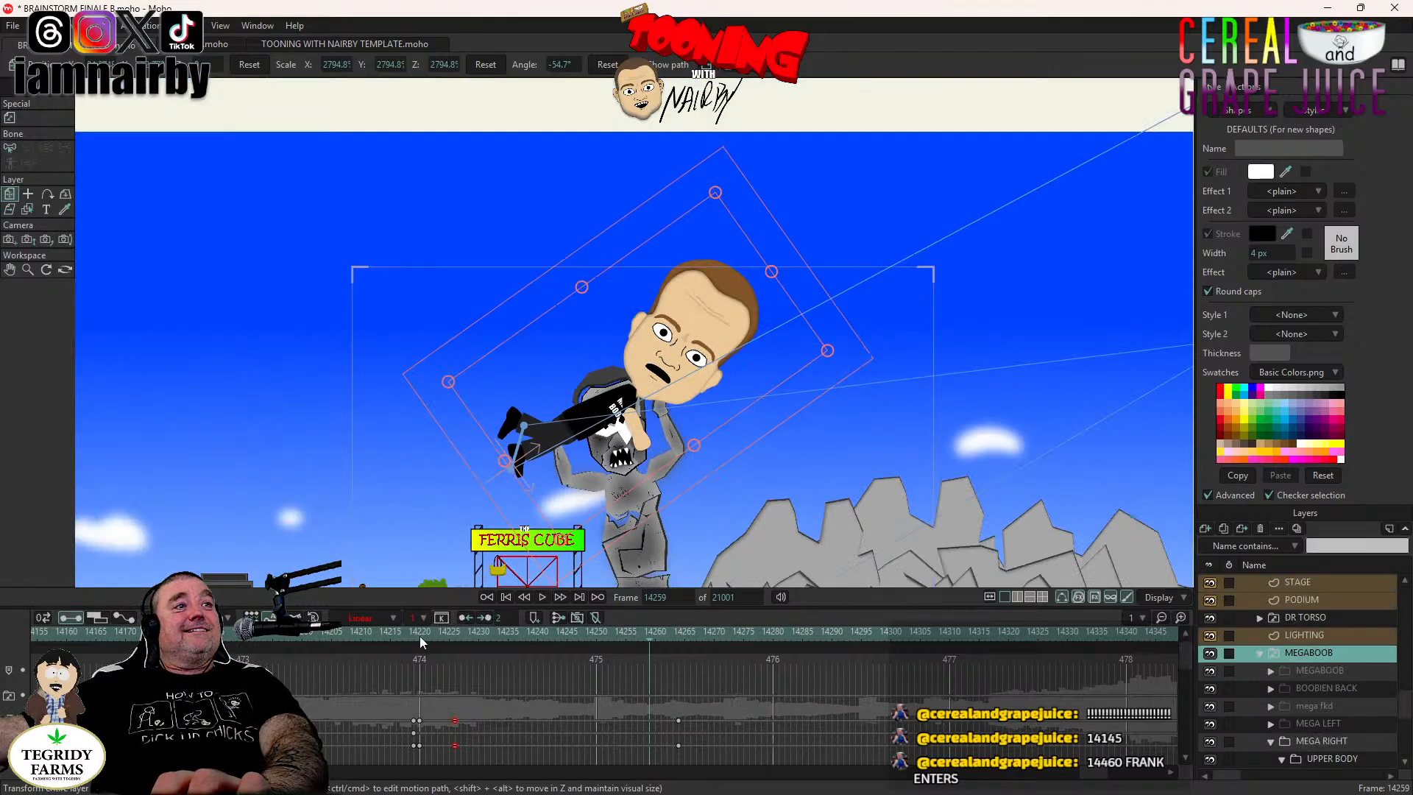
pyautogui.click(419, 634)
pyautogui.scroll(-3, 581, 428)
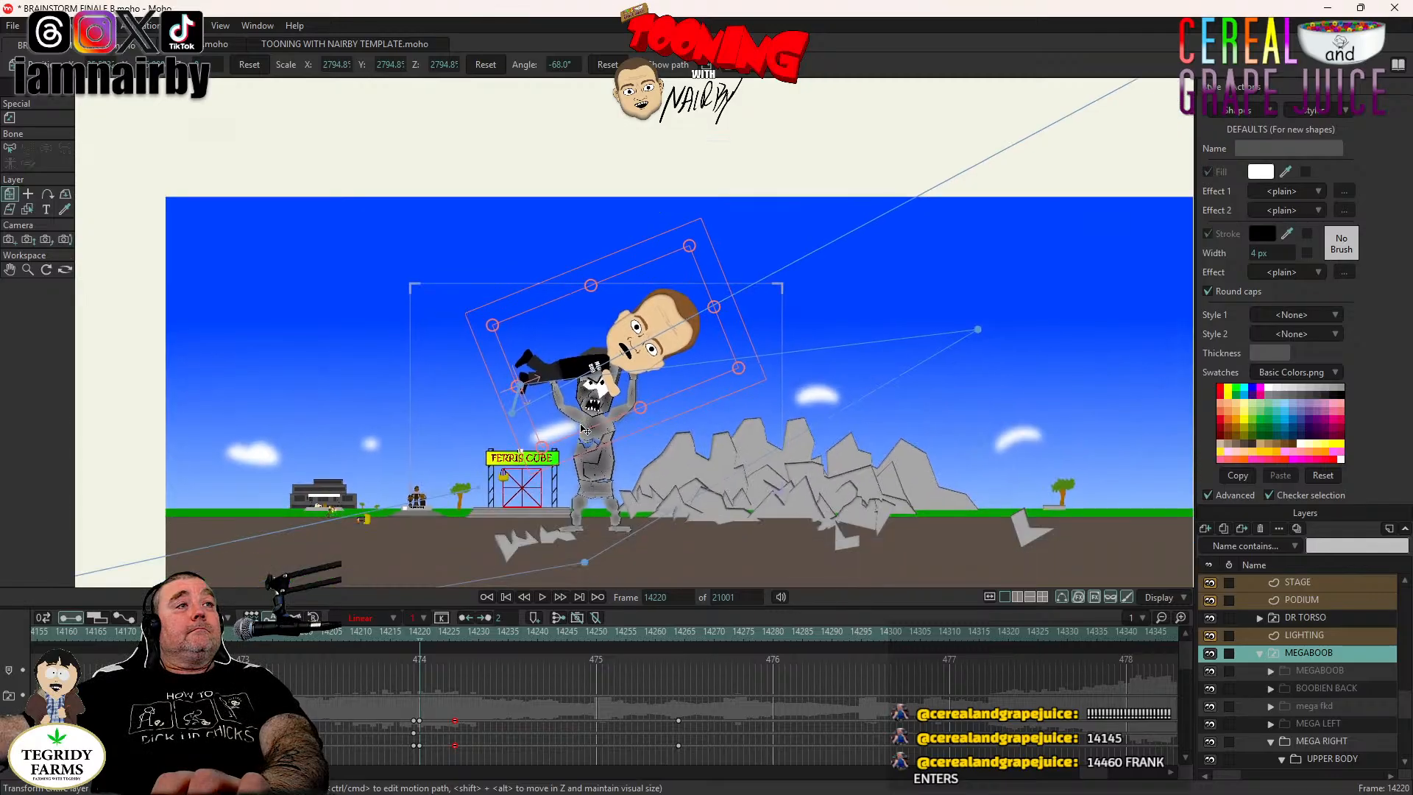
pyautogui.scroll(2, 581, 428)
pyautogui.click(543, 597)
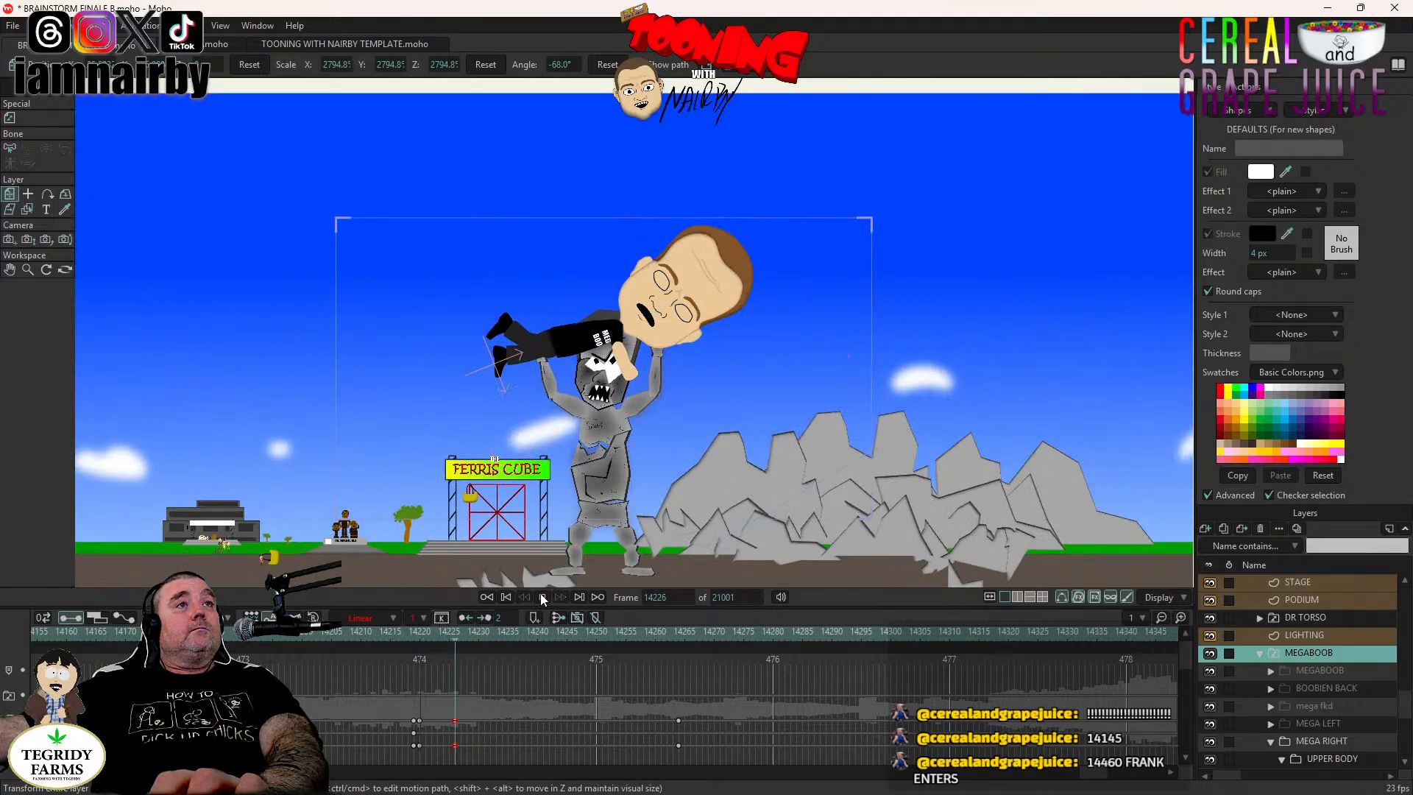
pyautogui.click(540, 597)
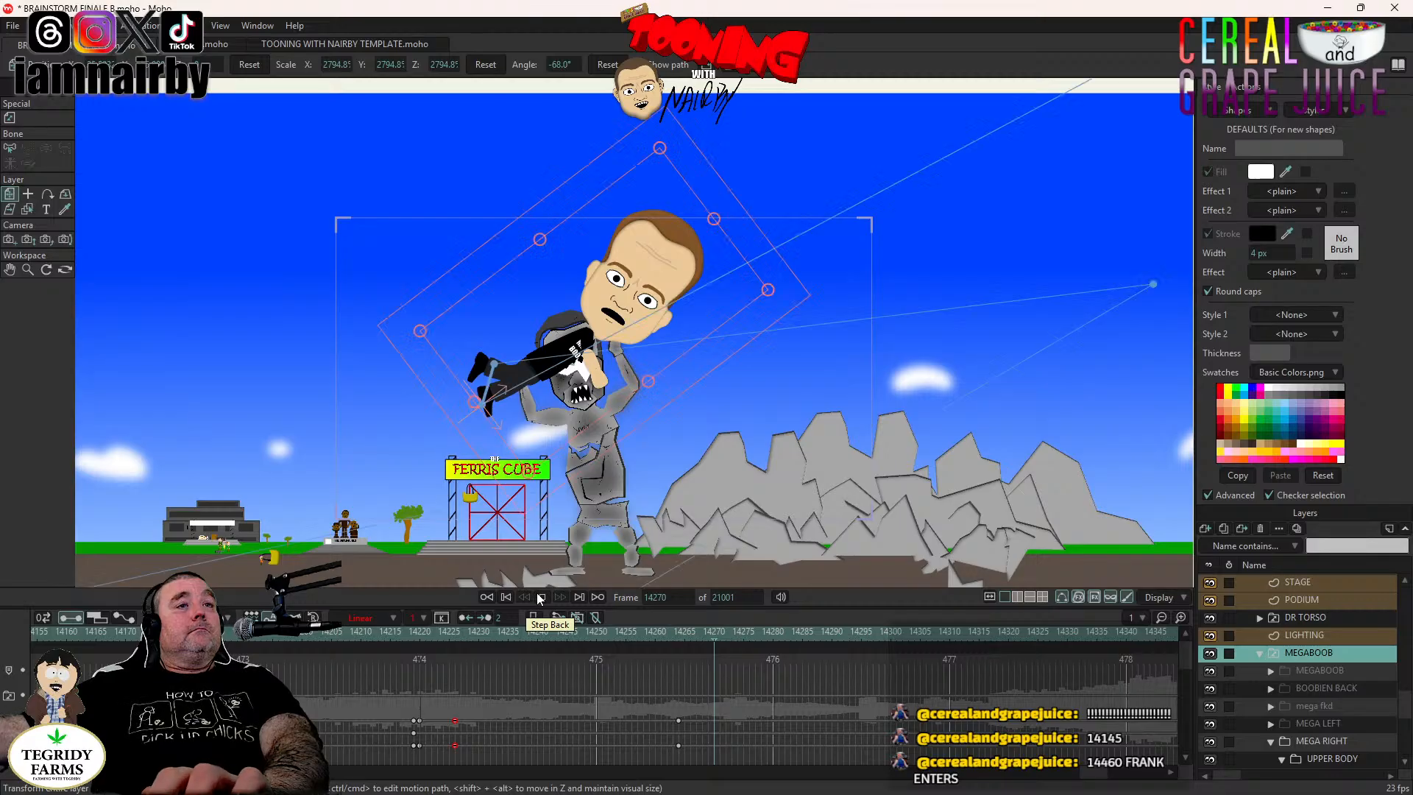
pyautogui.click(541, 596)
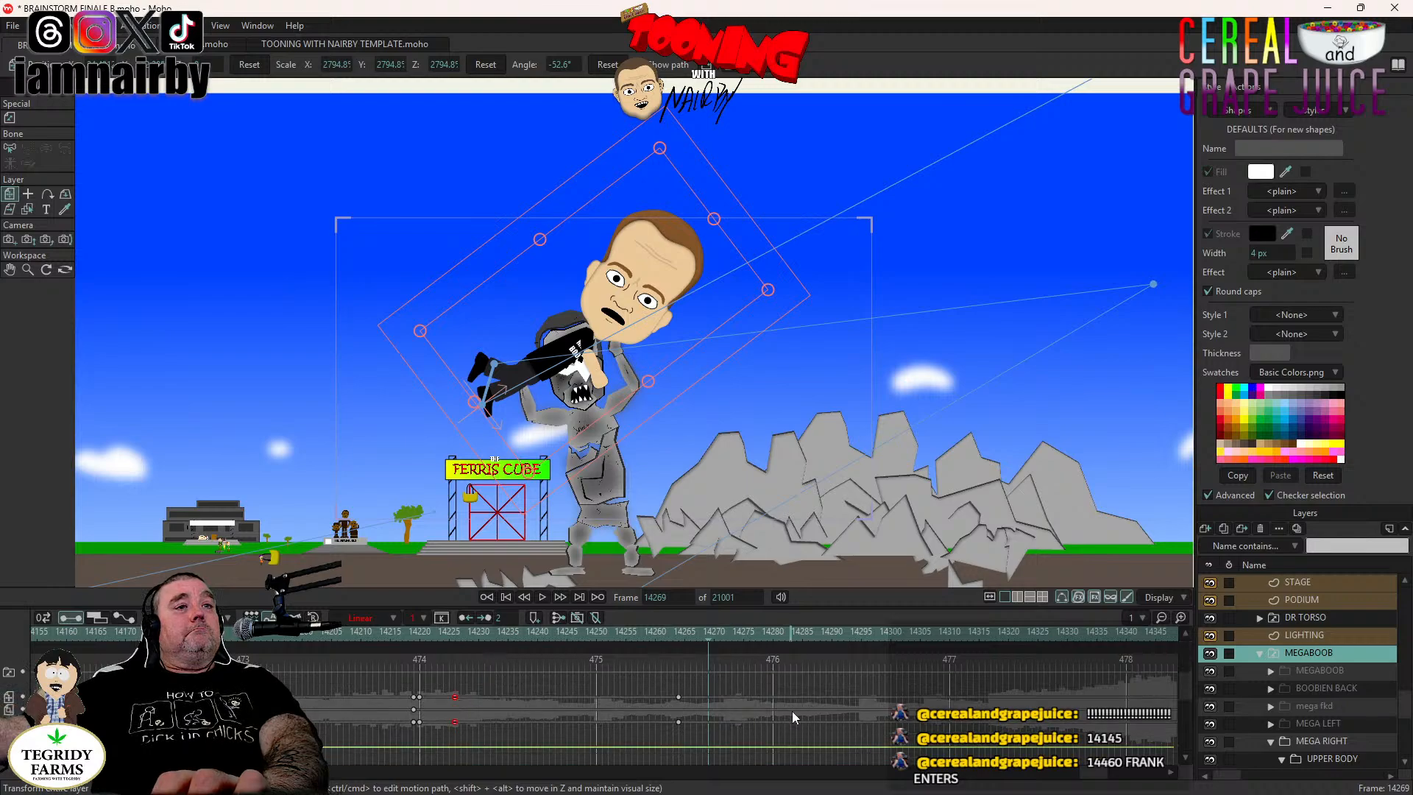
# Play the scene from frame 14206 and again from frame 14226 to check the tilt's timing and judge where the shot should cut.
pyautogui.scroll(-2, 792, 712)
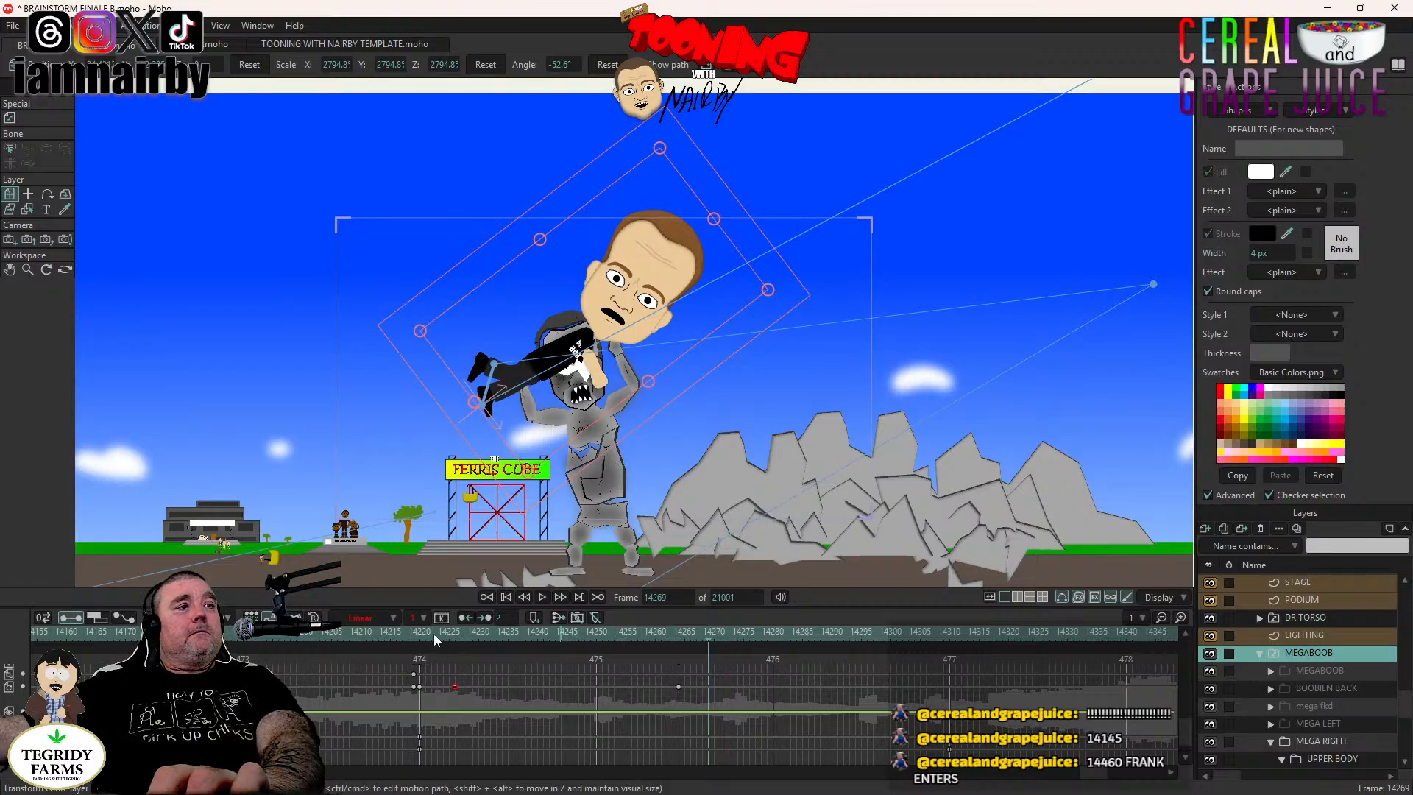
pyautogui.click(337, 632)
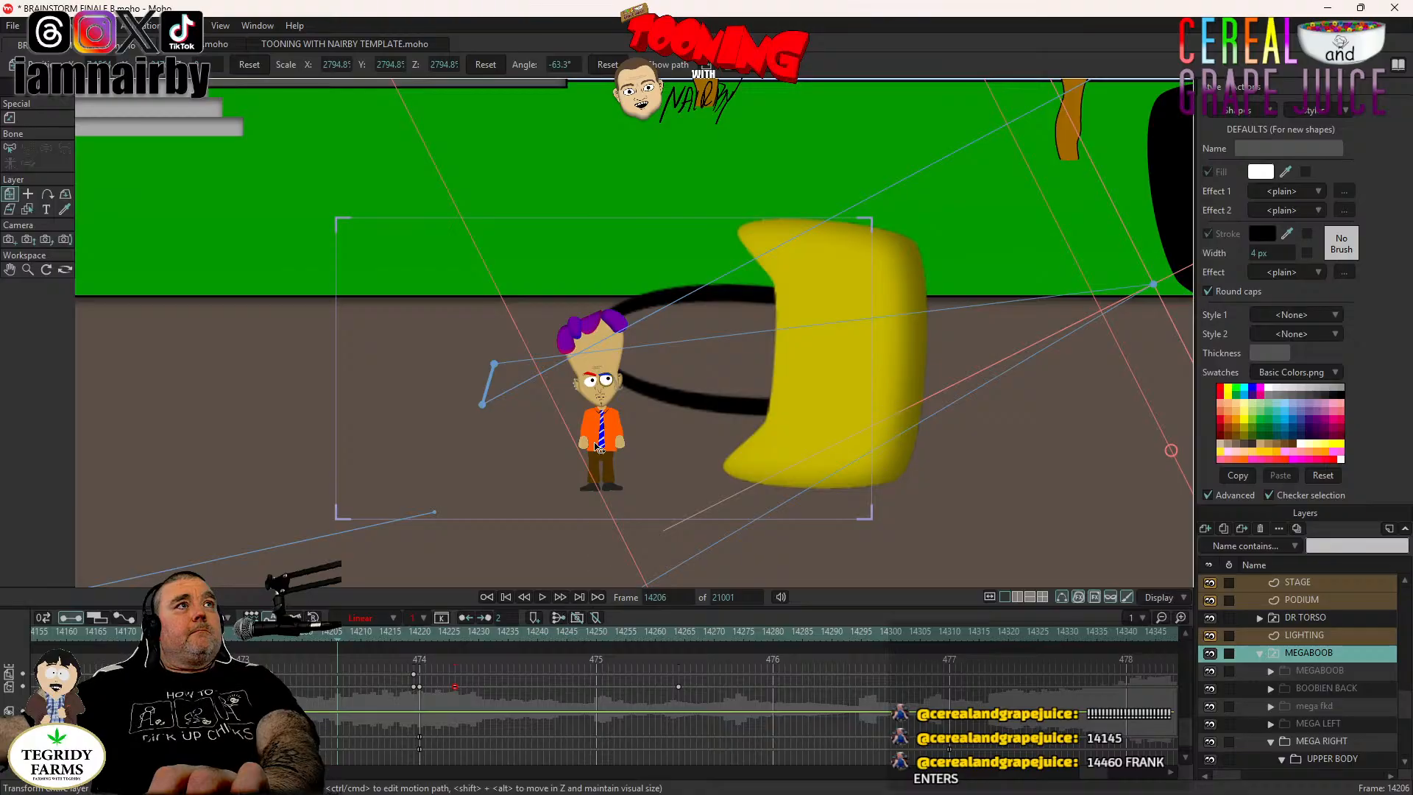
pyautogui.scroll(1, 613, 465)
pyautogui.moveTo(612, 465); pyautogui.dragTo(616, 447)
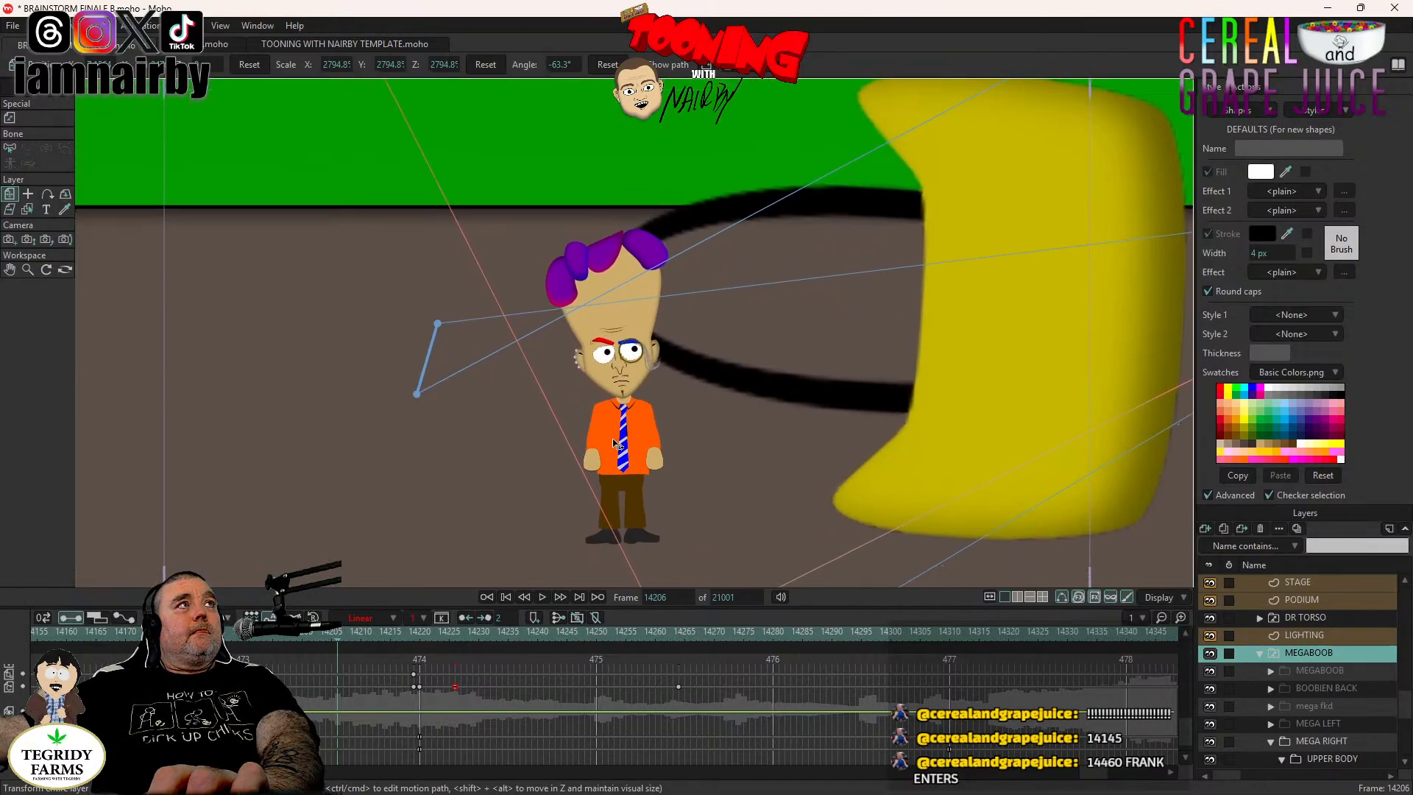
pyautogui.click(542, 595)
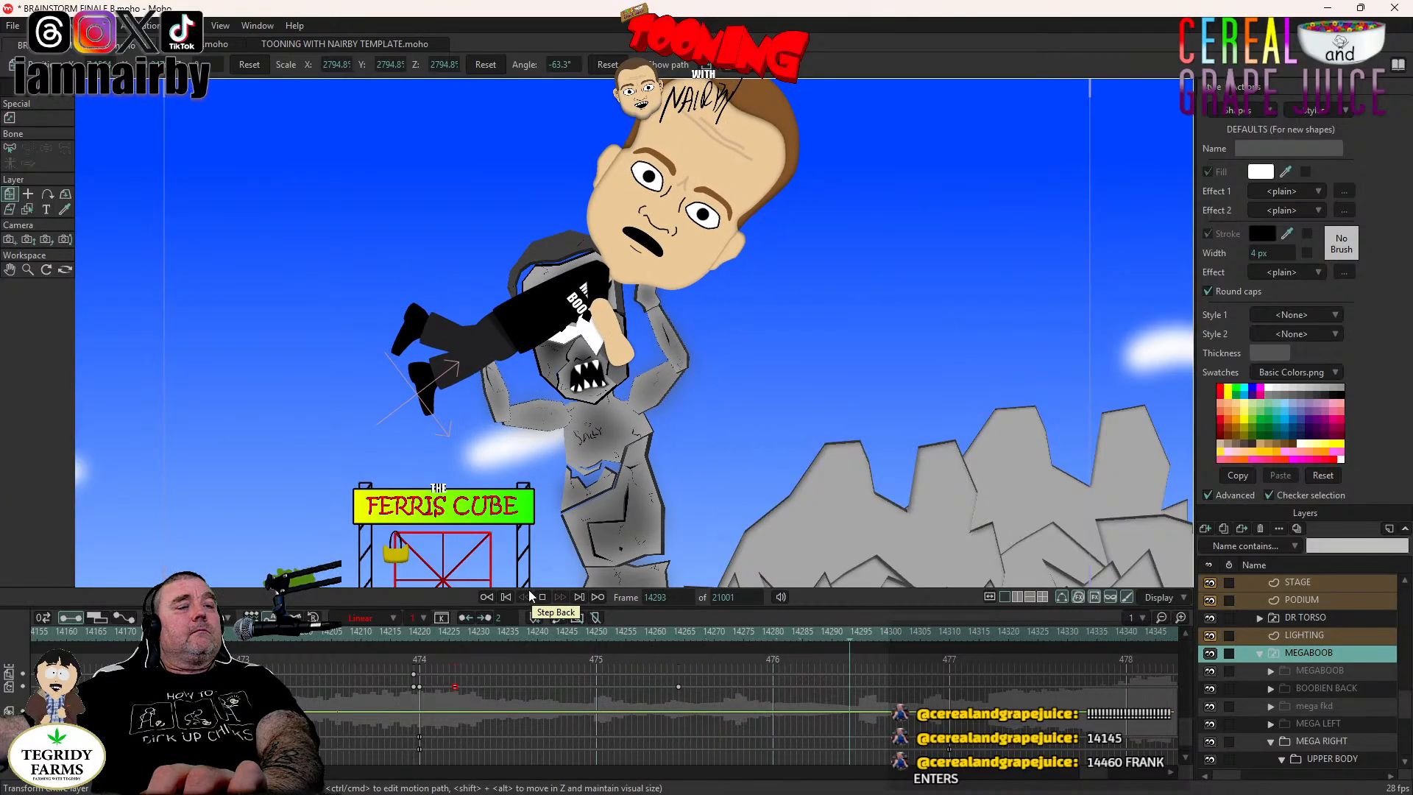
pyautogui.click(539, 597)
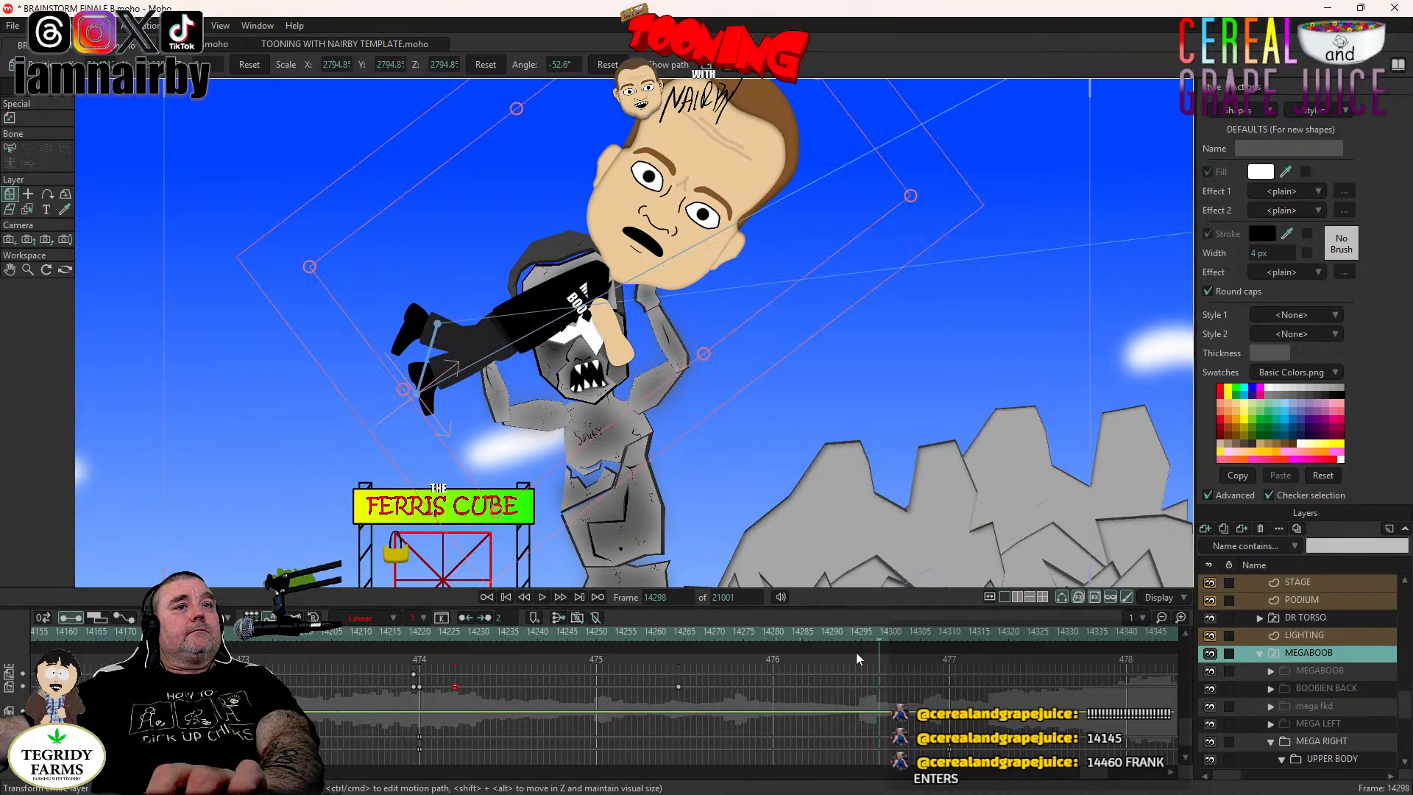
pyautogui.click(456, 635)
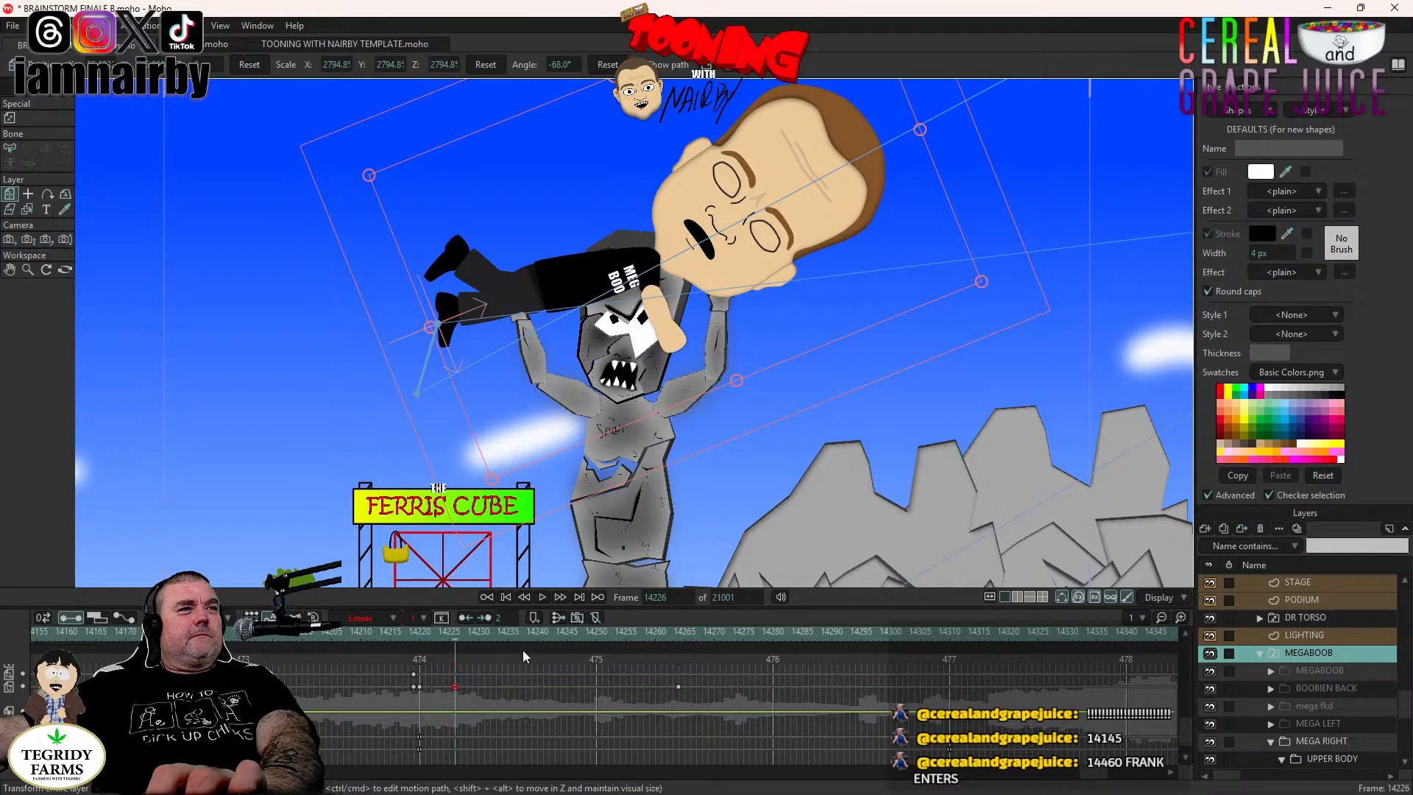
pyautogui.click(548, 672)
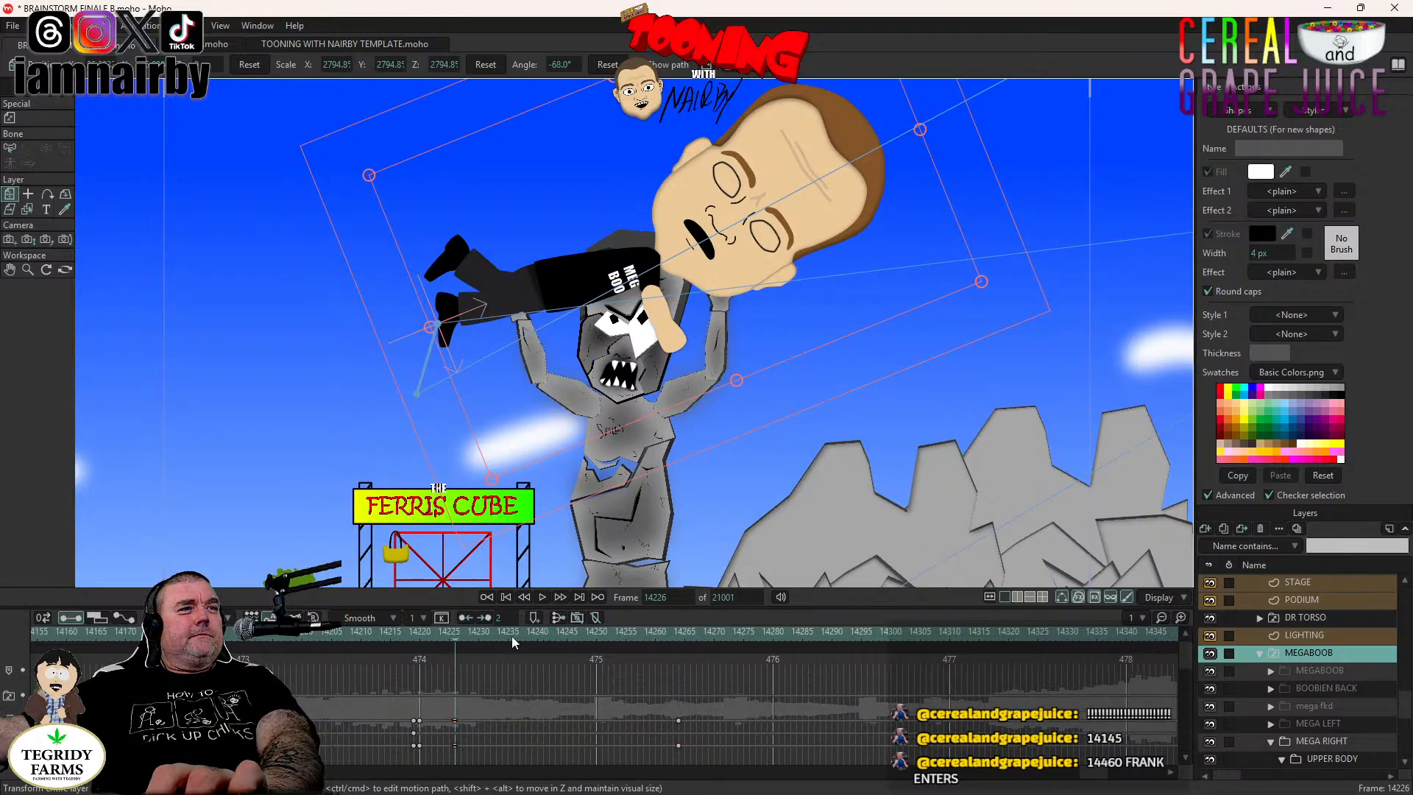
pyautogui.click(540, 597)
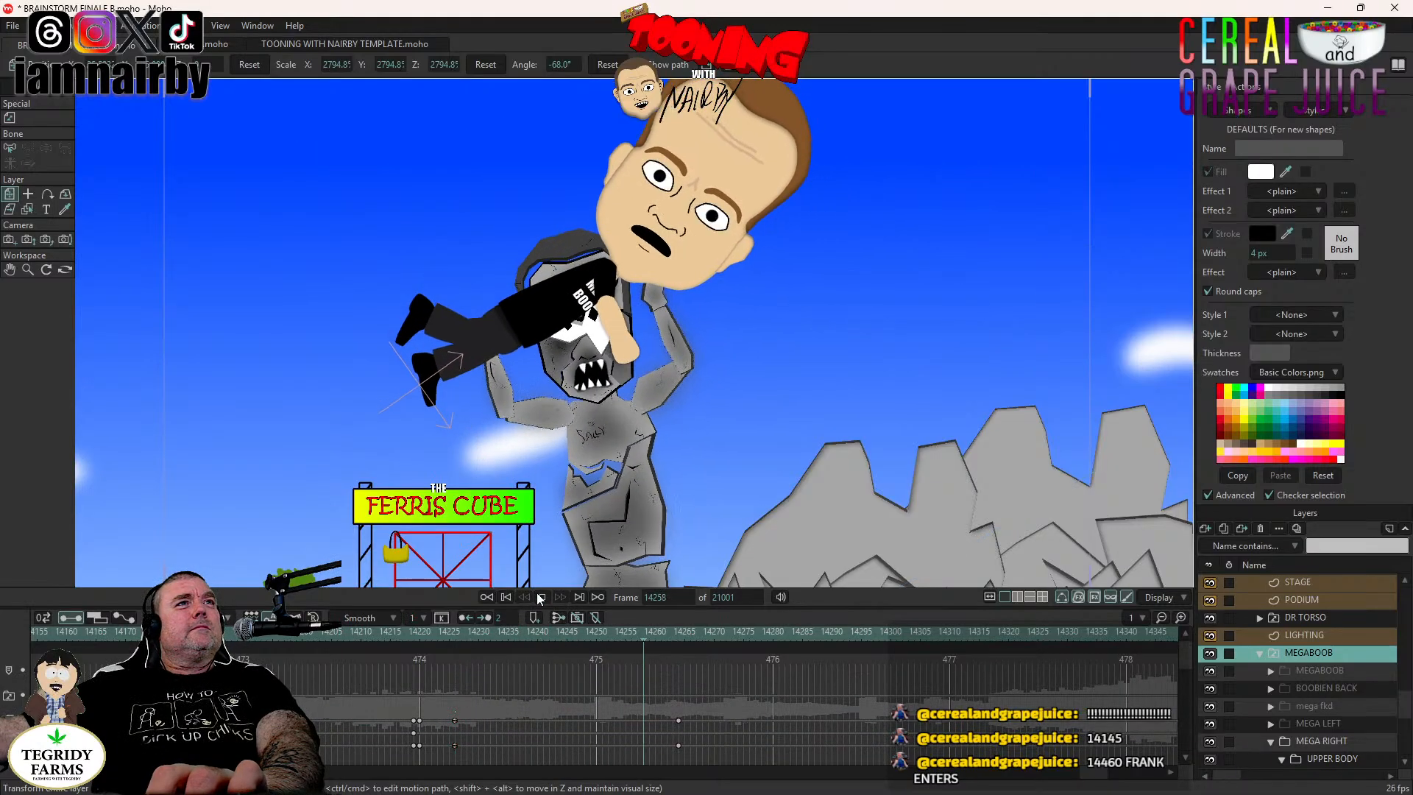
pyautogui.click(540, 596)
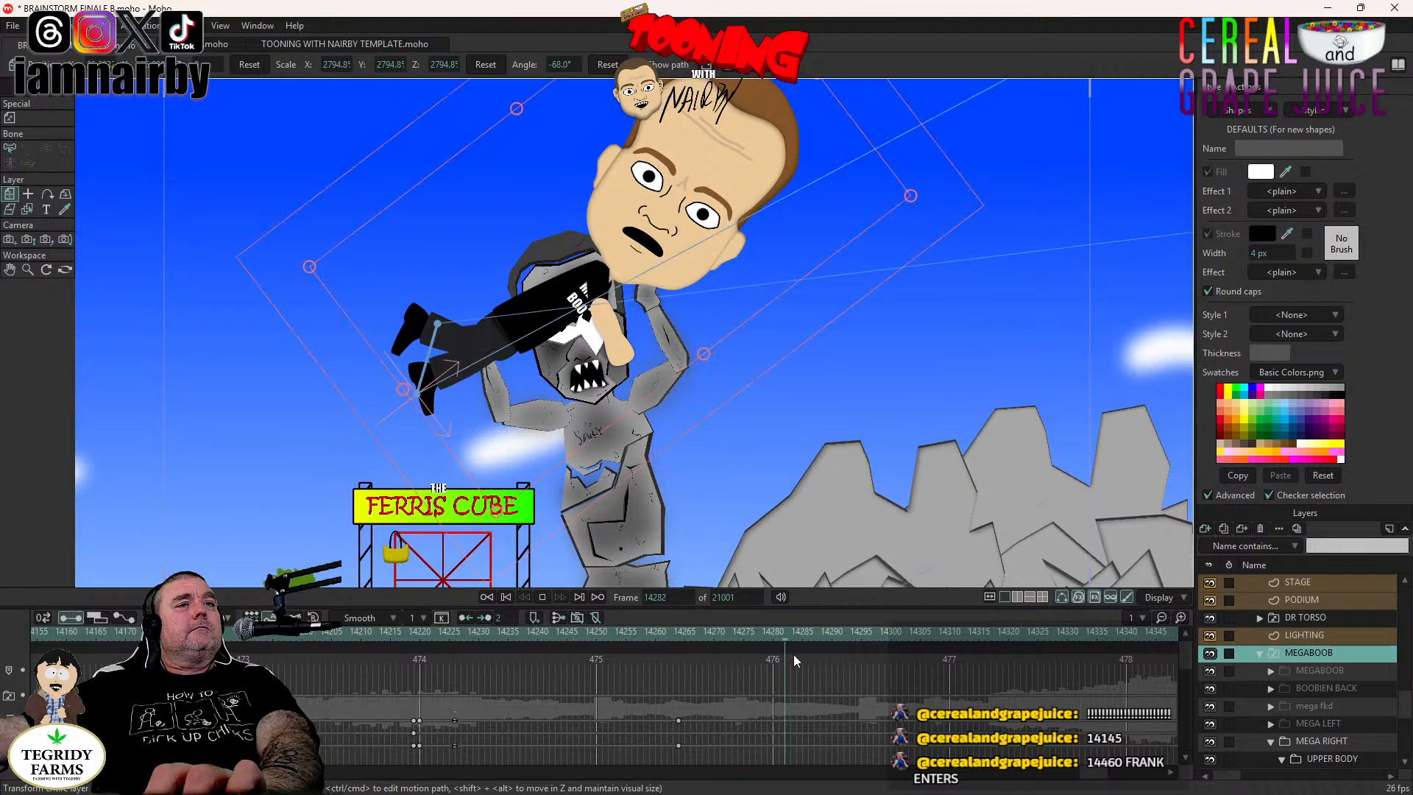
# Move the stepped camera keyframes that cut to the three bystanders by the stage to frame 14281 and save the project.
pyautogui.scroll(-5, 830, 681)
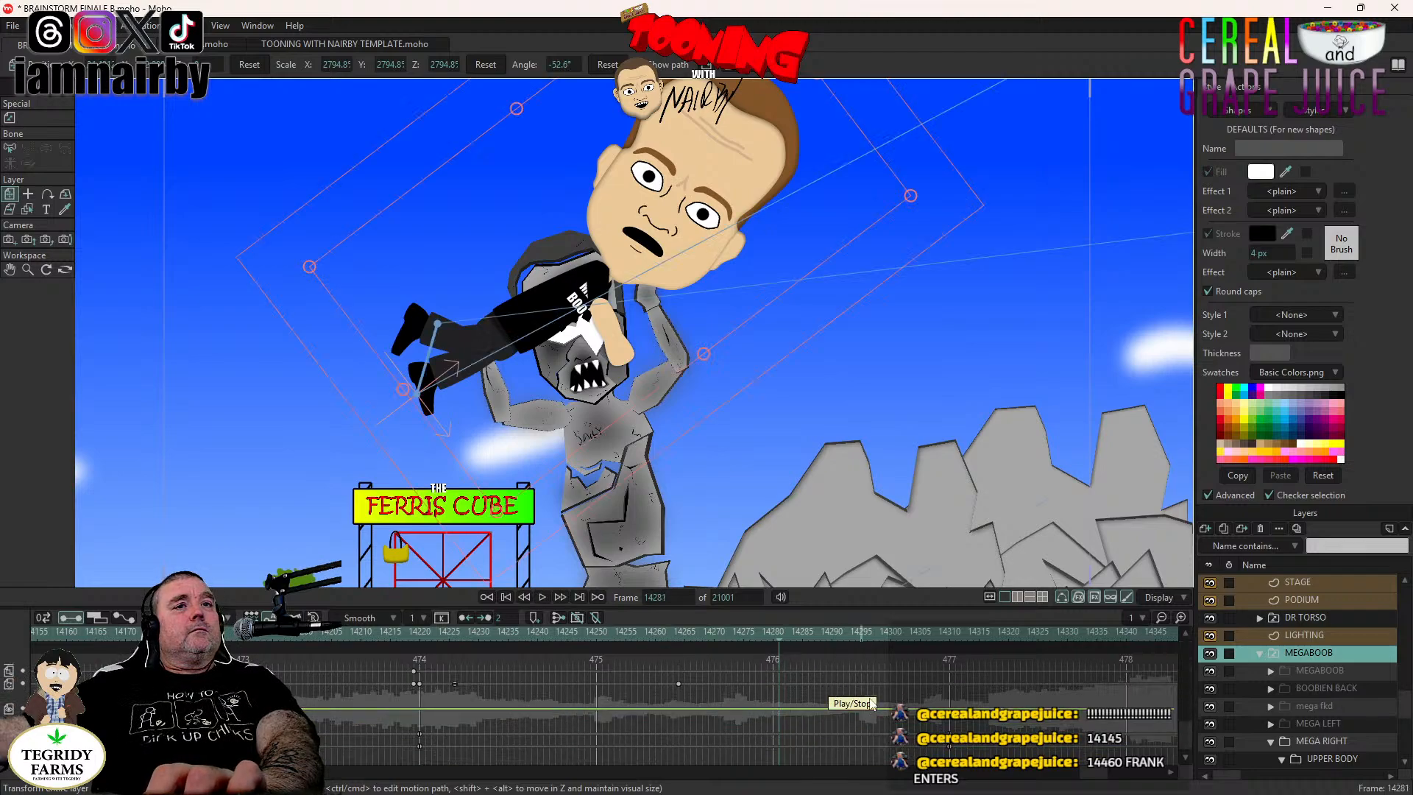
pyautogui.click(949, 745)
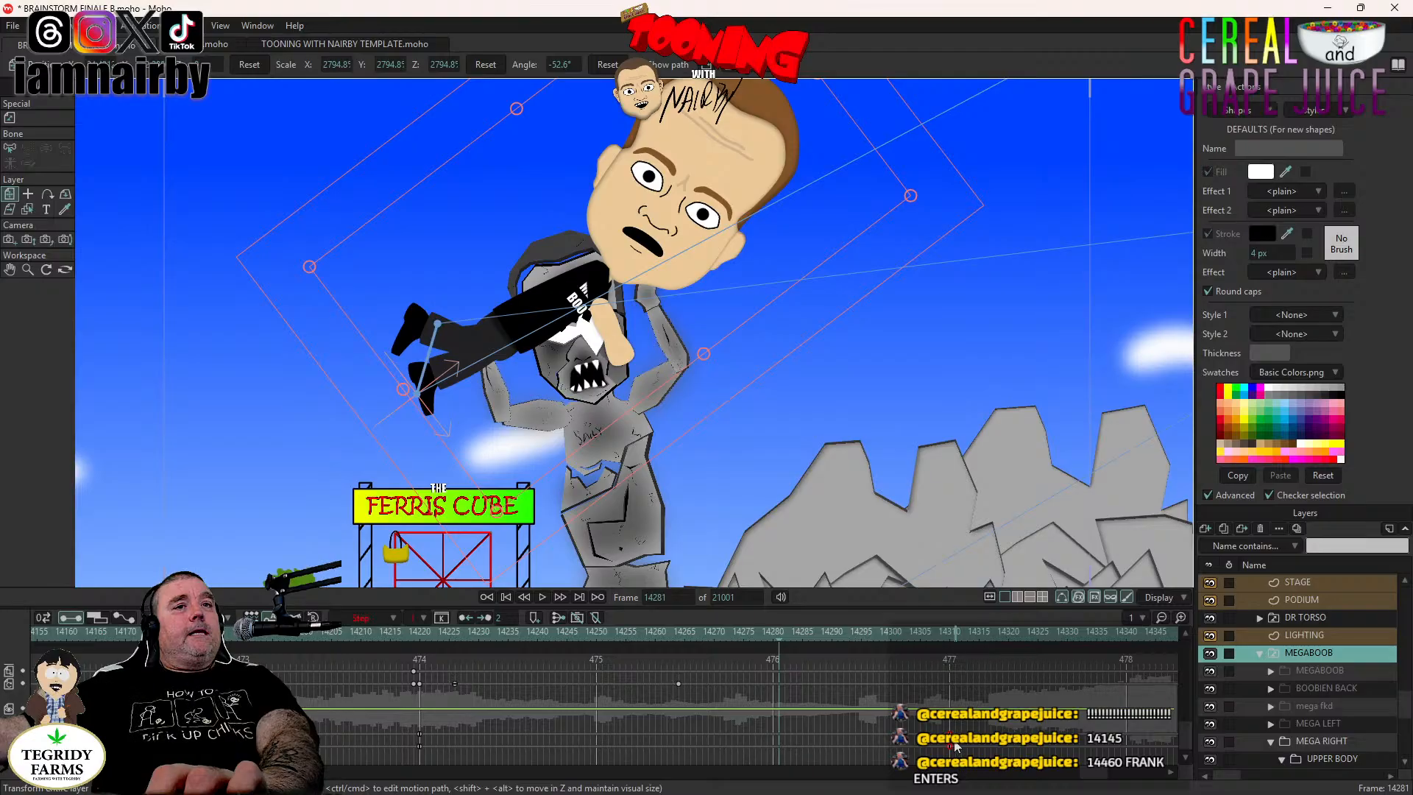
pyautogui.moveTo(792, 738); pyautogui.dragTo(779, 741)
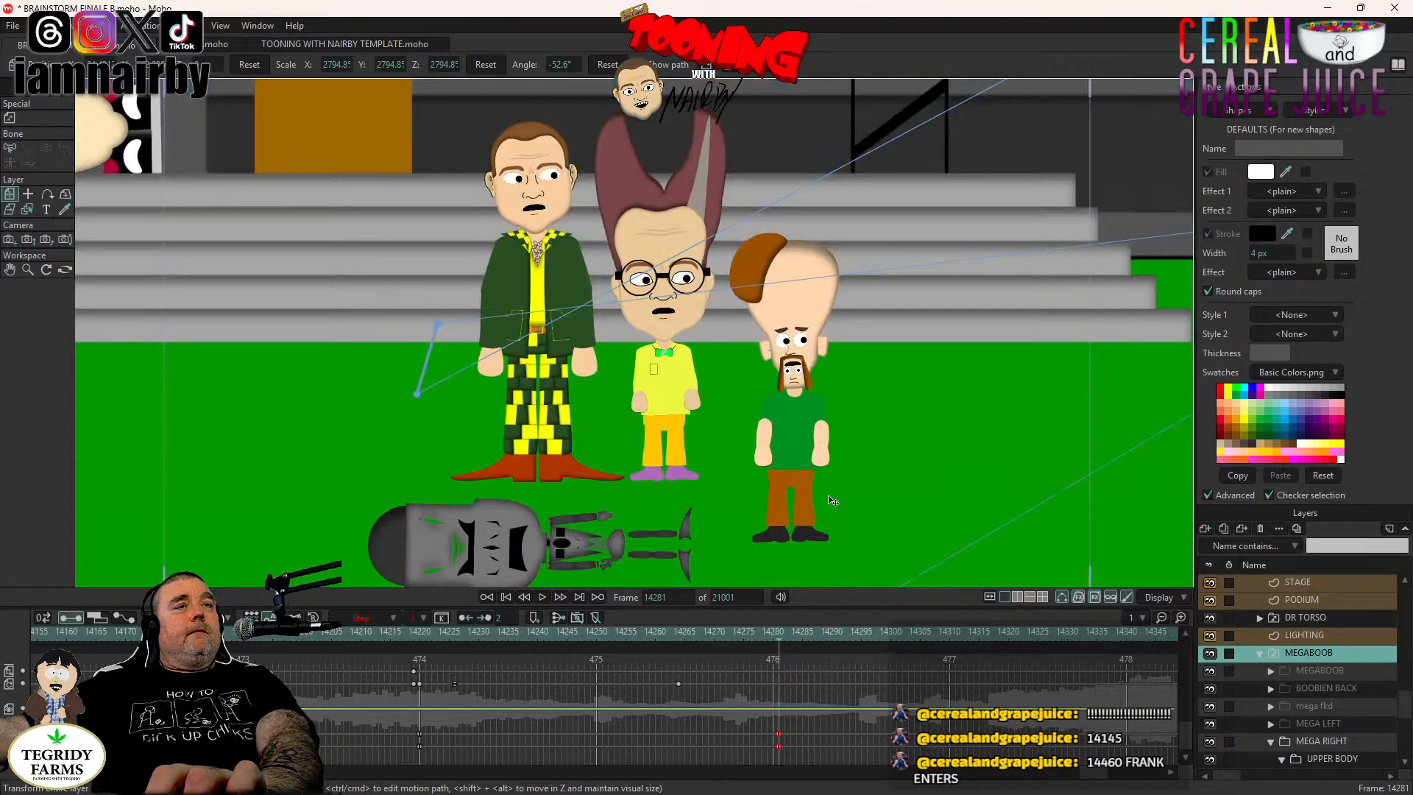
pyautogui.scroll(-2, 830, 500)
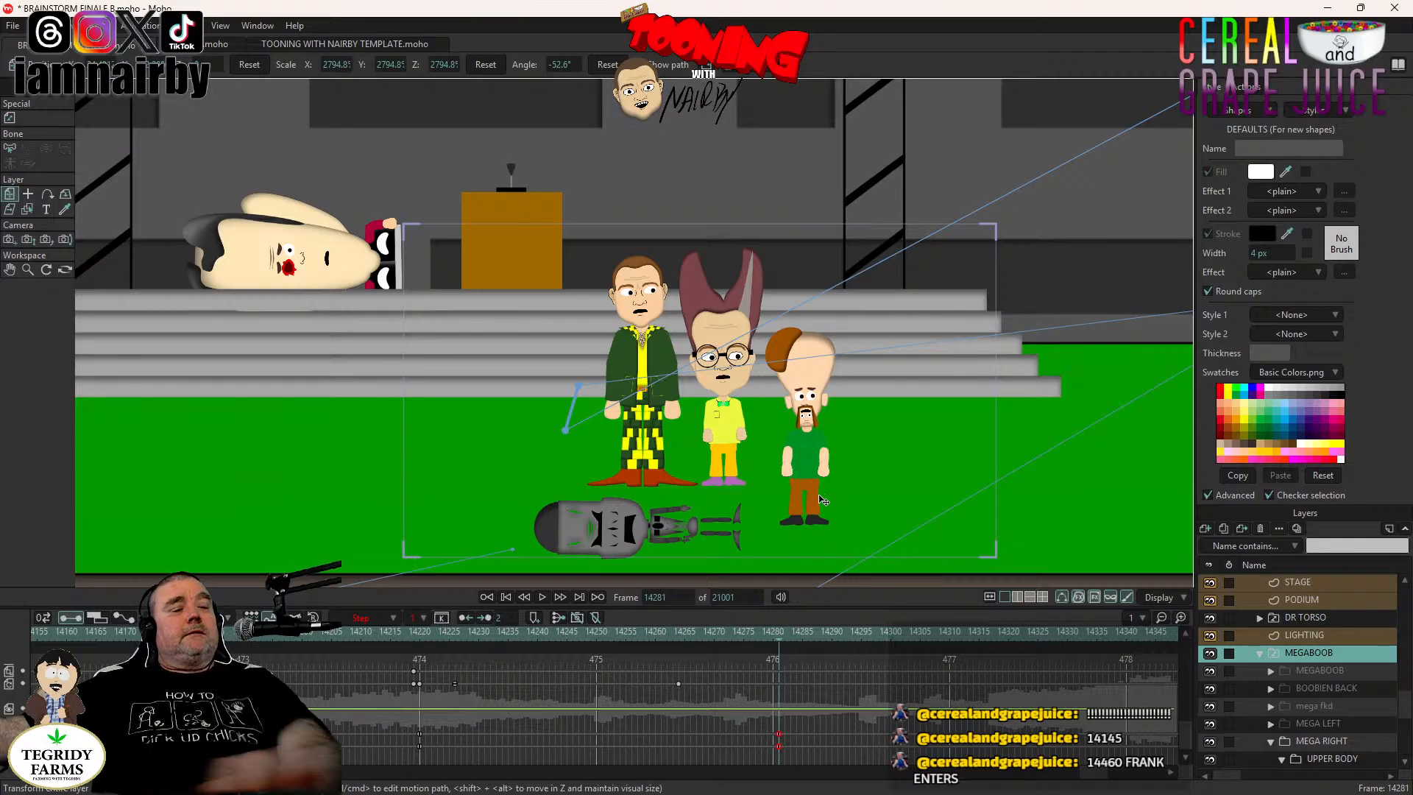
pyautogui.hotkey('ctrl', 's')
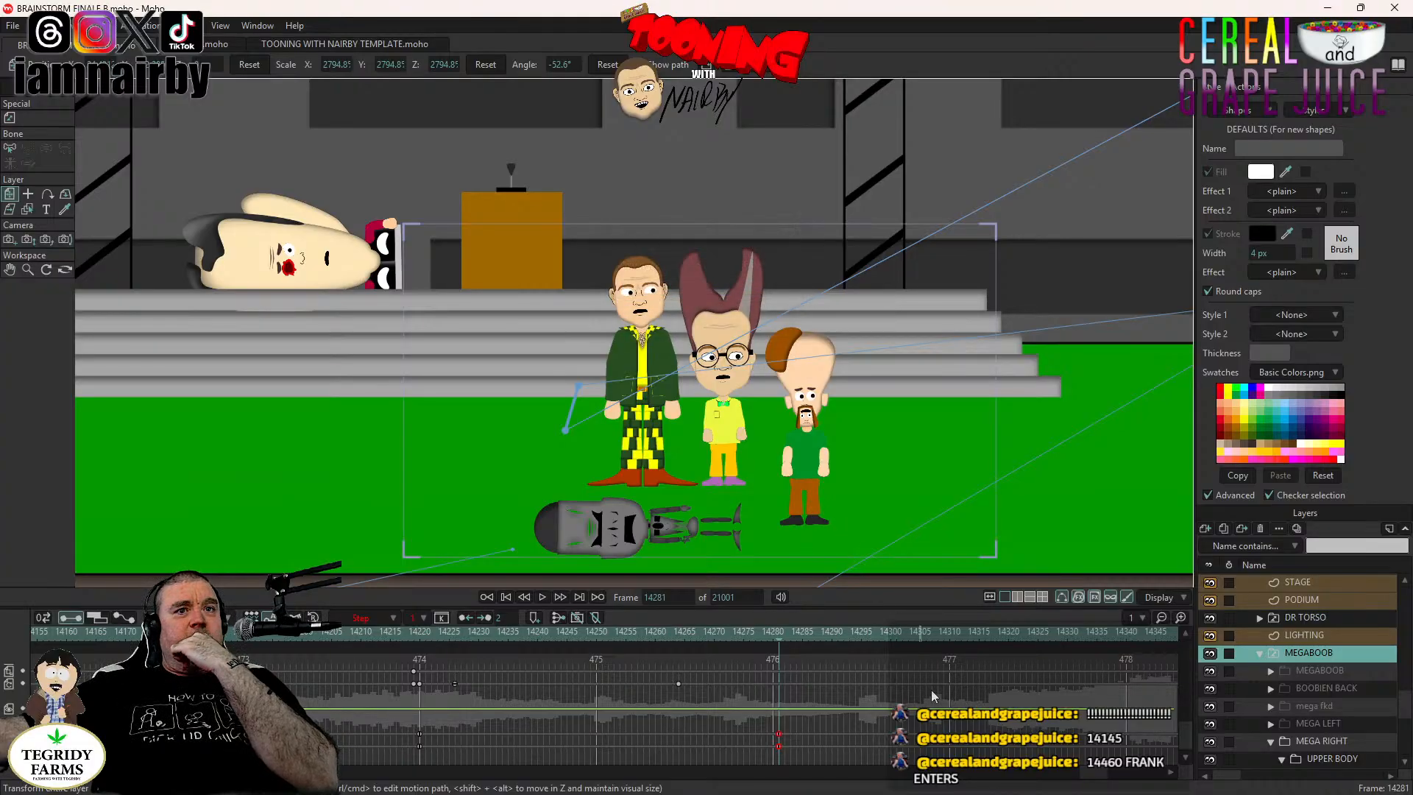
# Collapse the MEGABOOB layer, select MR CHIN's head layer and collapse his EYES OPEN 2 and EYES RED groups.
pyautogui.moveTo(1093, 771); pyautogui.dragTo(1098, 775)
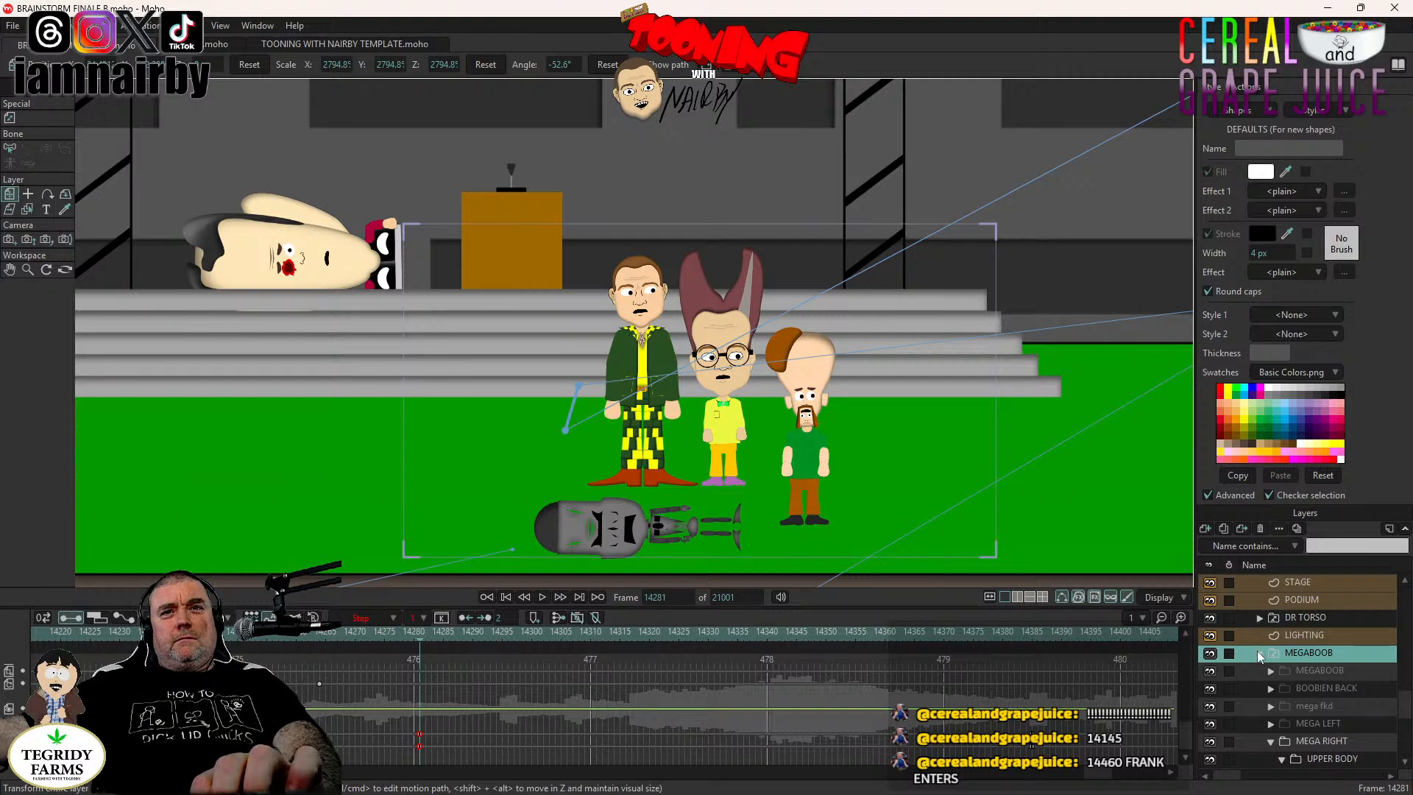
pyautogui.click(1259, 654)
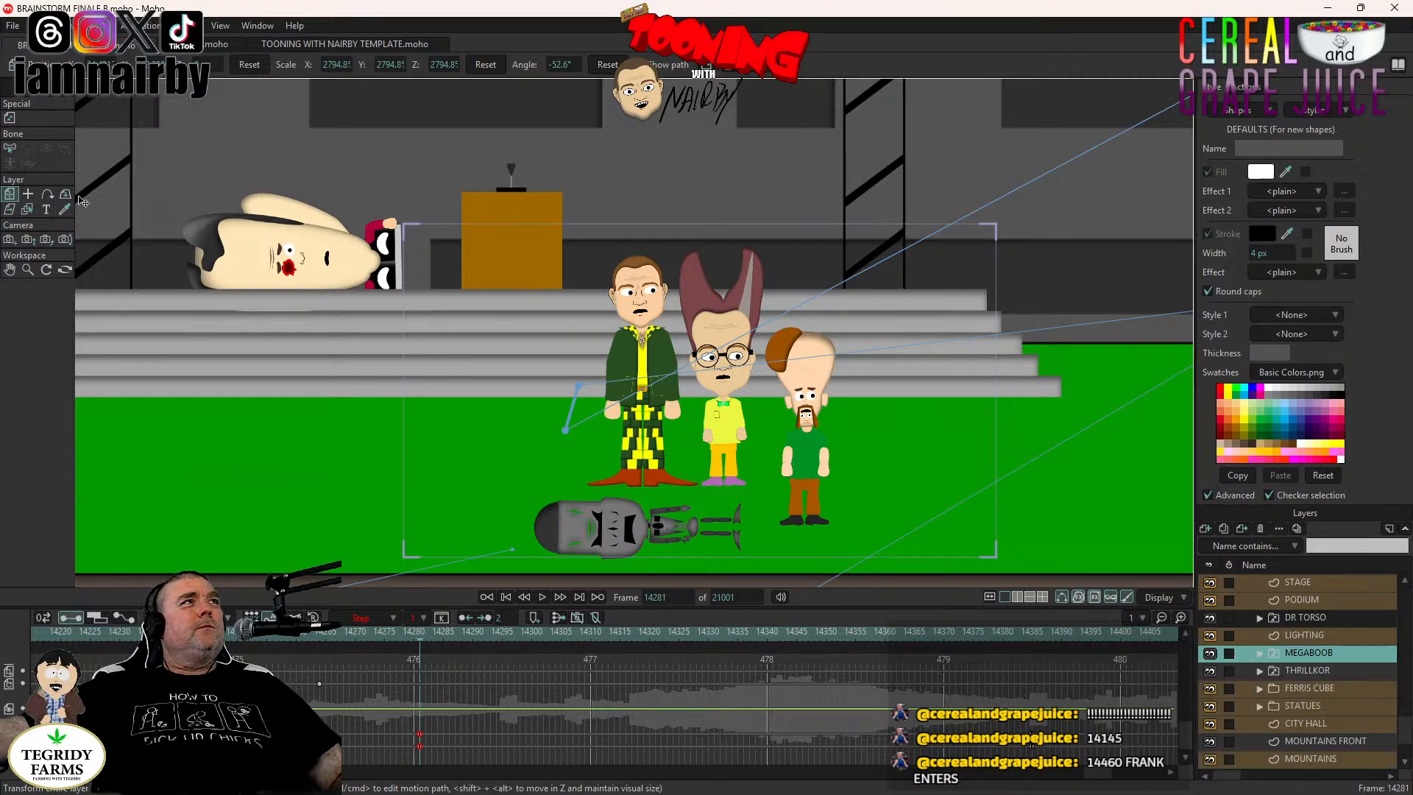
pyautogui.click(818, 370)
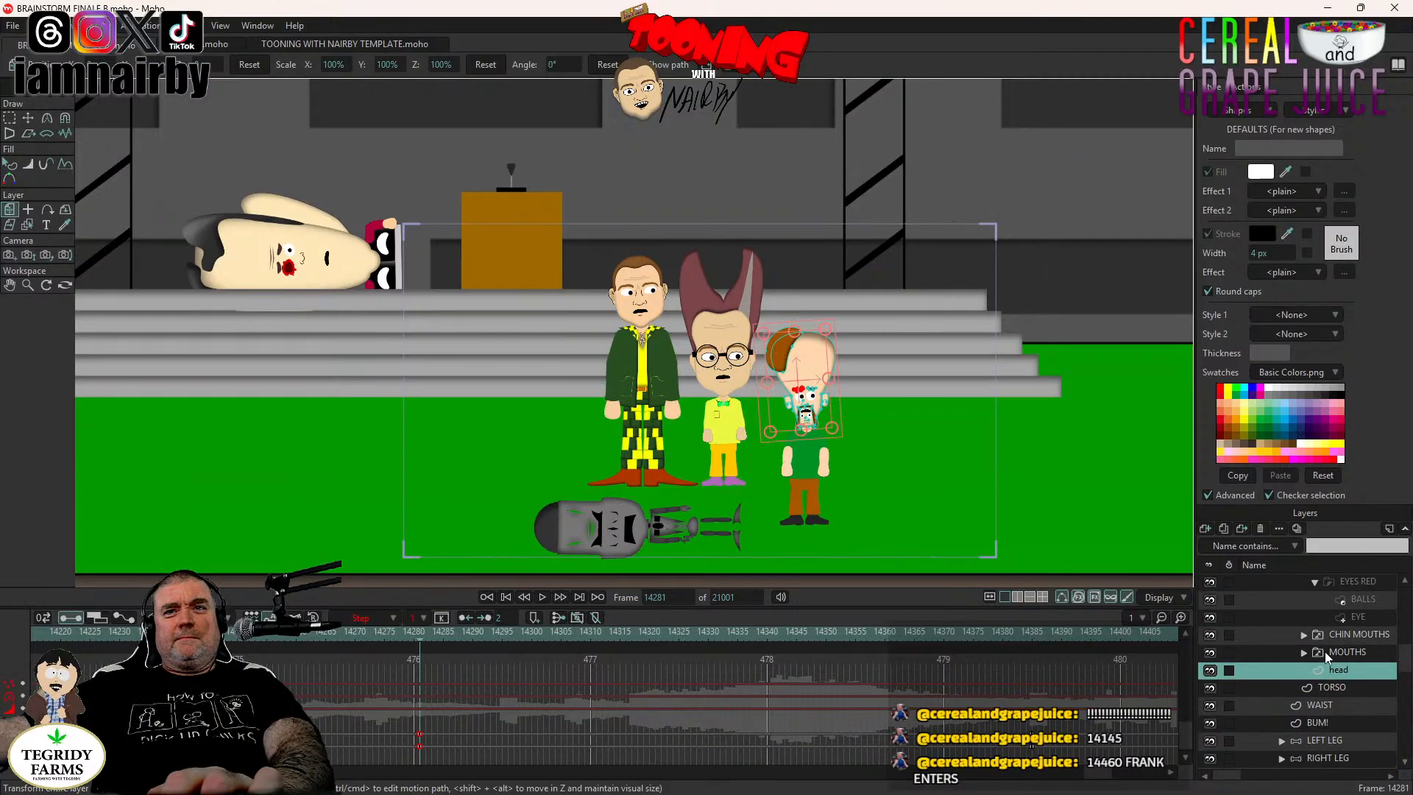
pyautogui.scroll(2, 1328, 668)
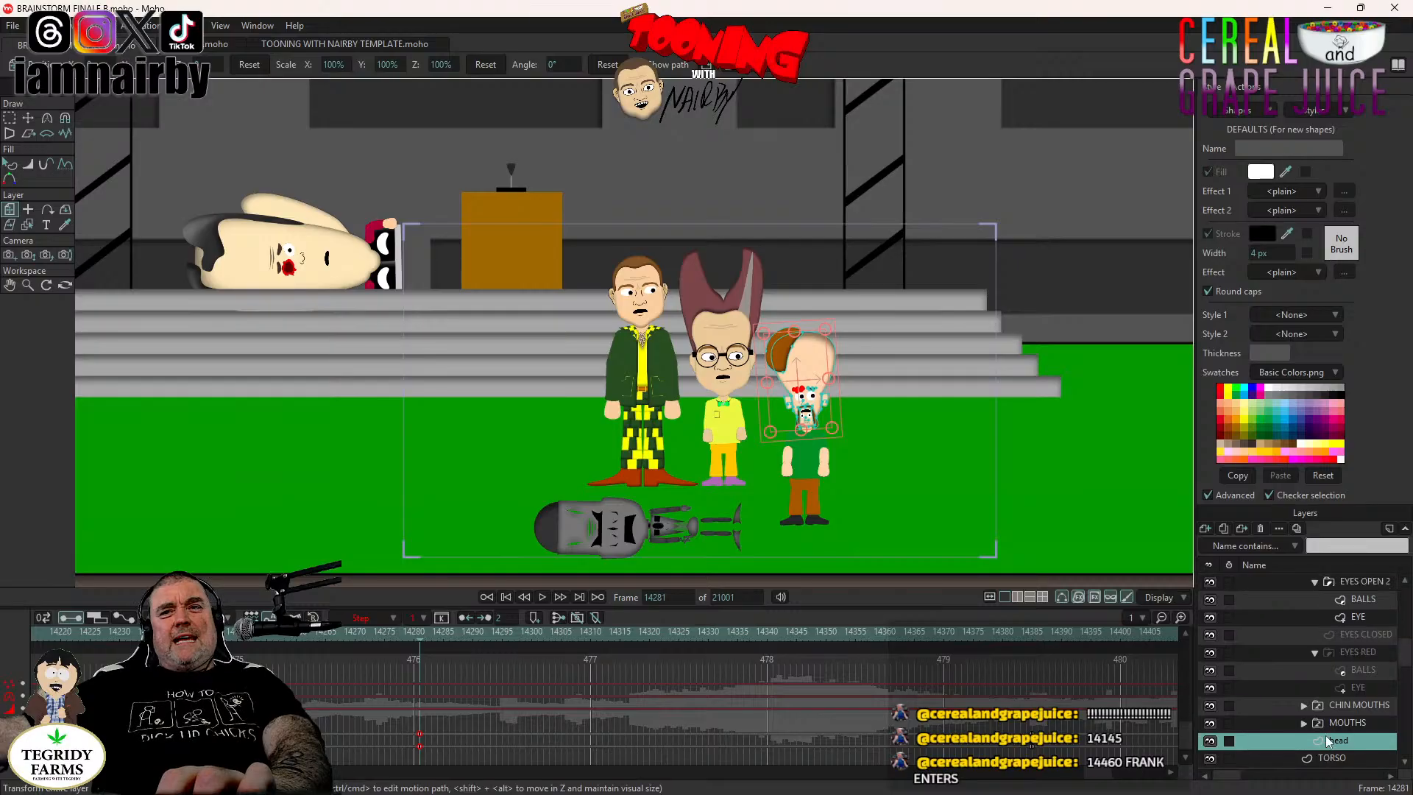
pyautogui.scroll(1, 1327, 732)
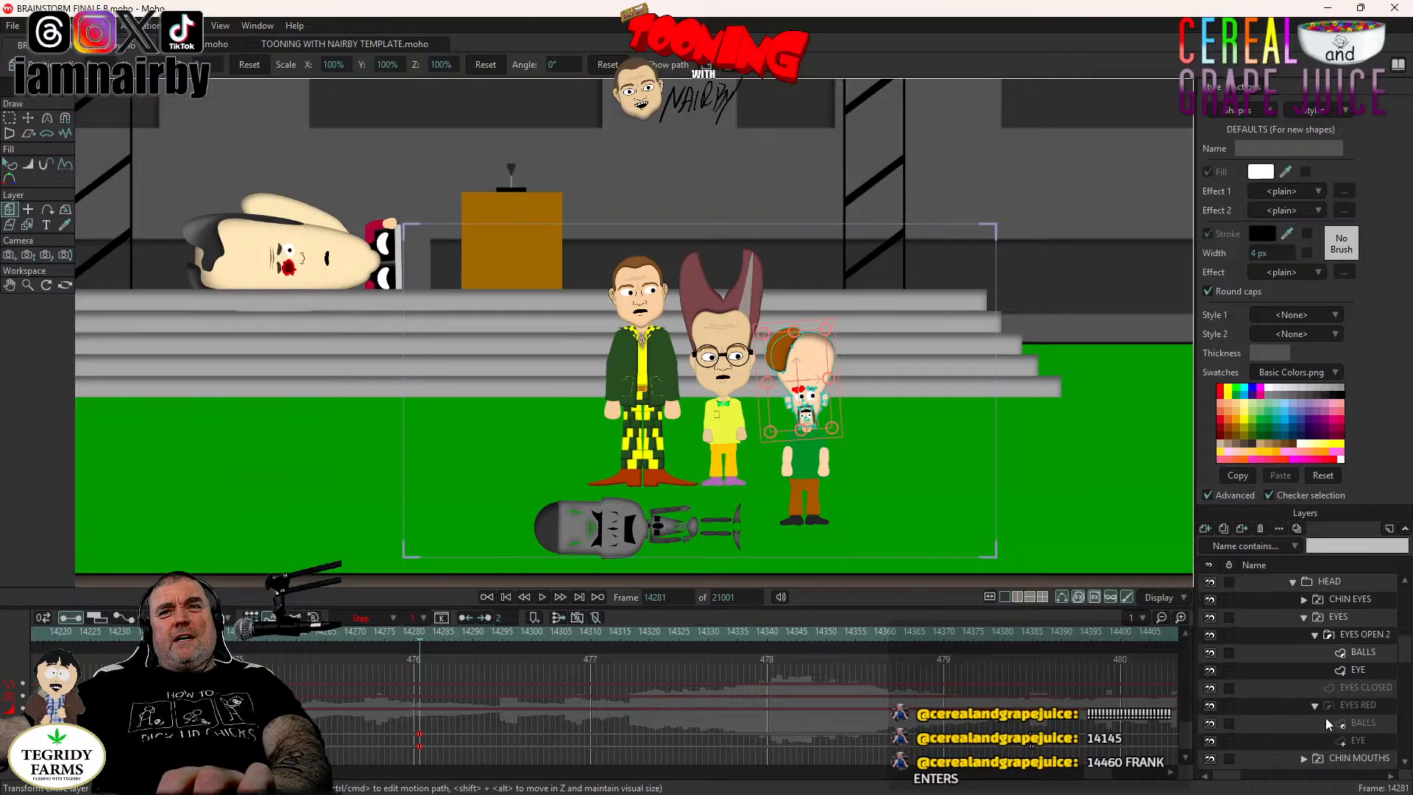
pyautogui.click(1314, 635)
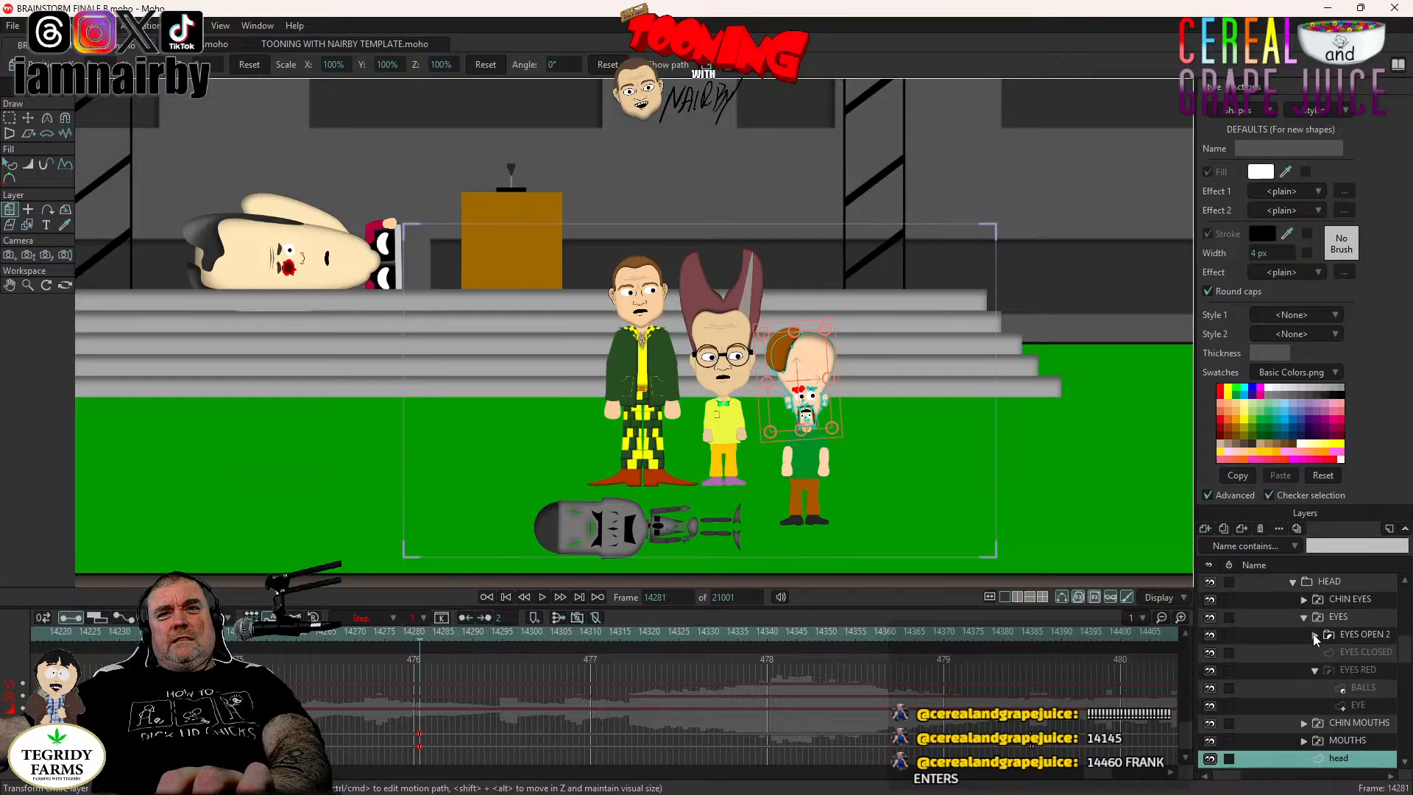
pyautogui.click(1314, 671)
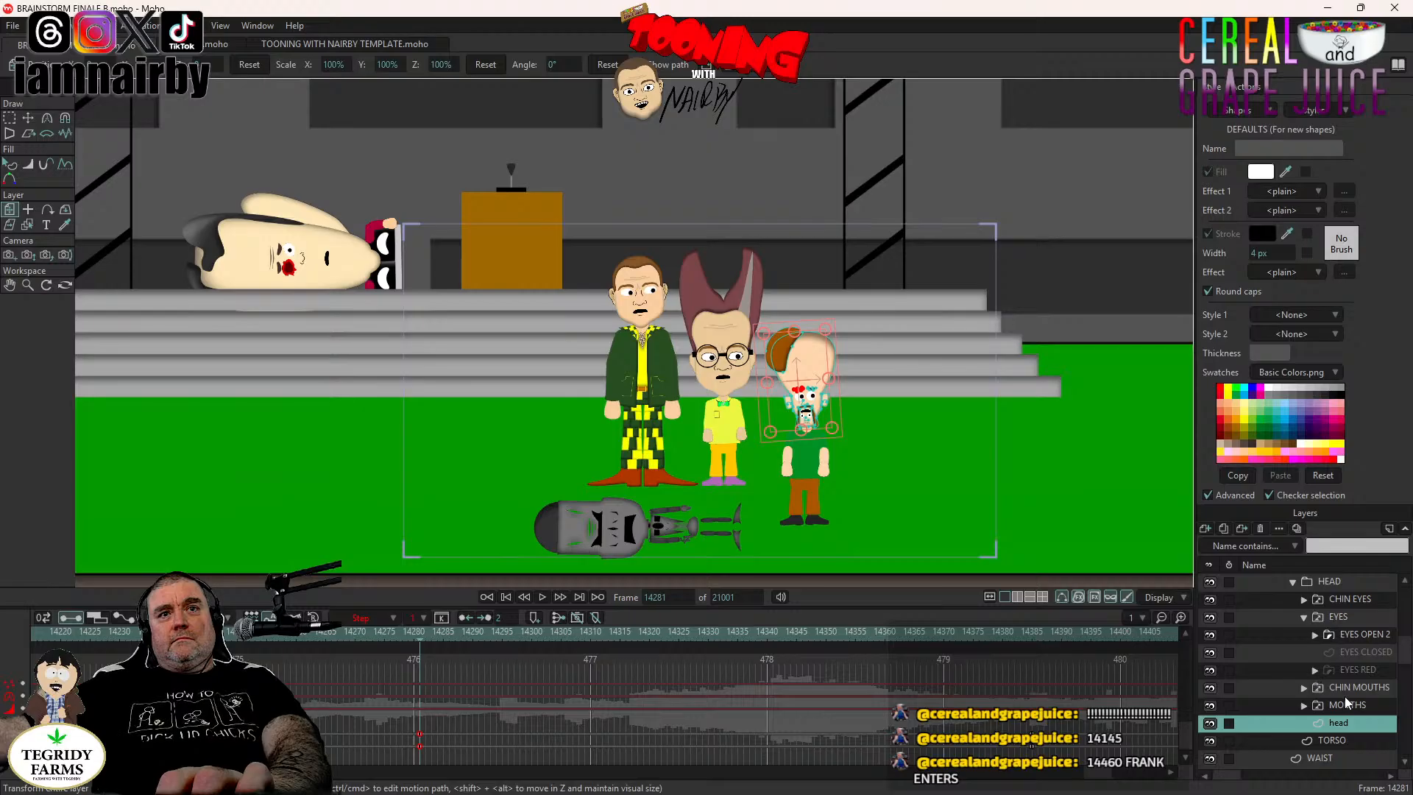
pyautogui.scroll(2, 1352, 634)
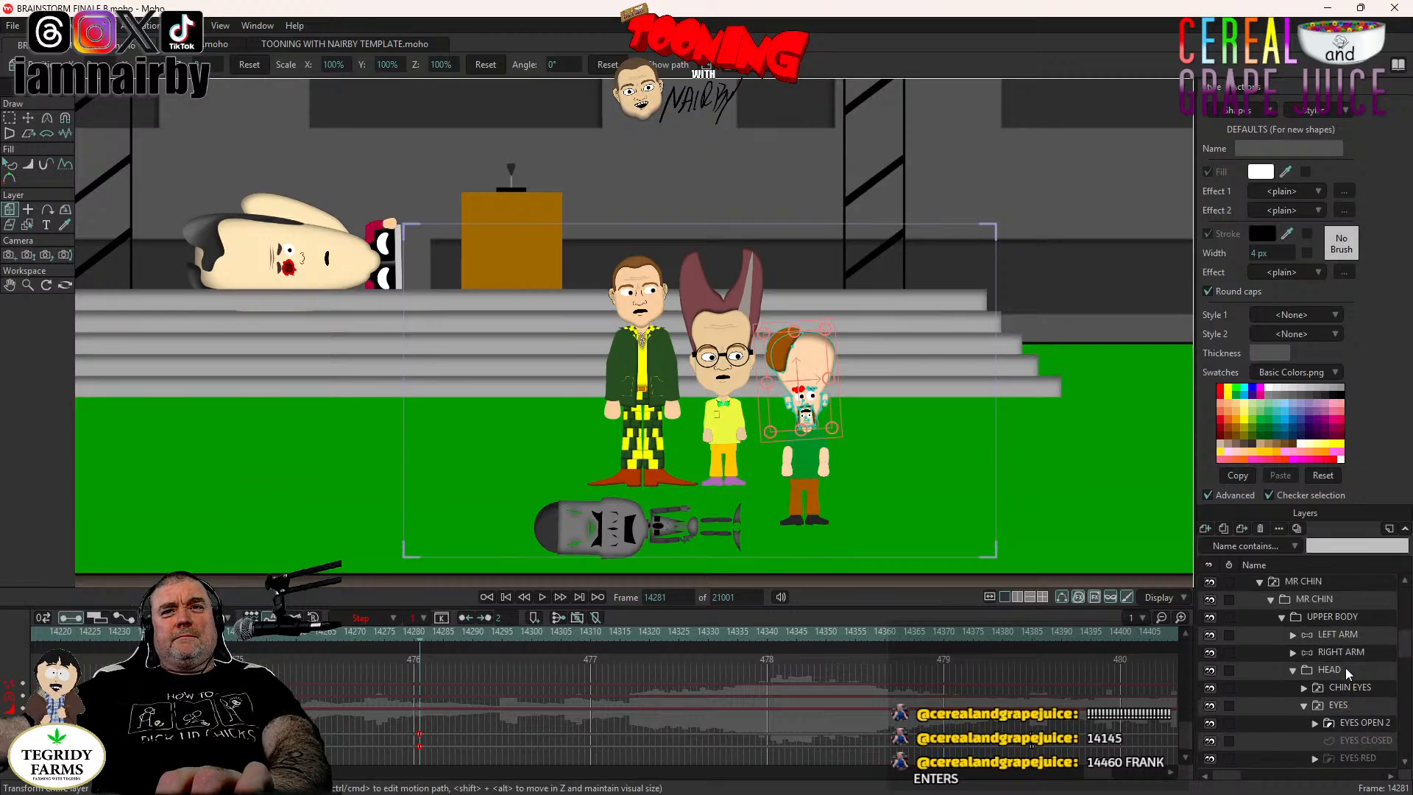
# Key MR CHIN's LEFT ARM and RIGHT ARM bones at the start of the bystanders' shot, with the RIGHT ARM keyframes at frame 14280.
pyautogui.click(1345, 635)
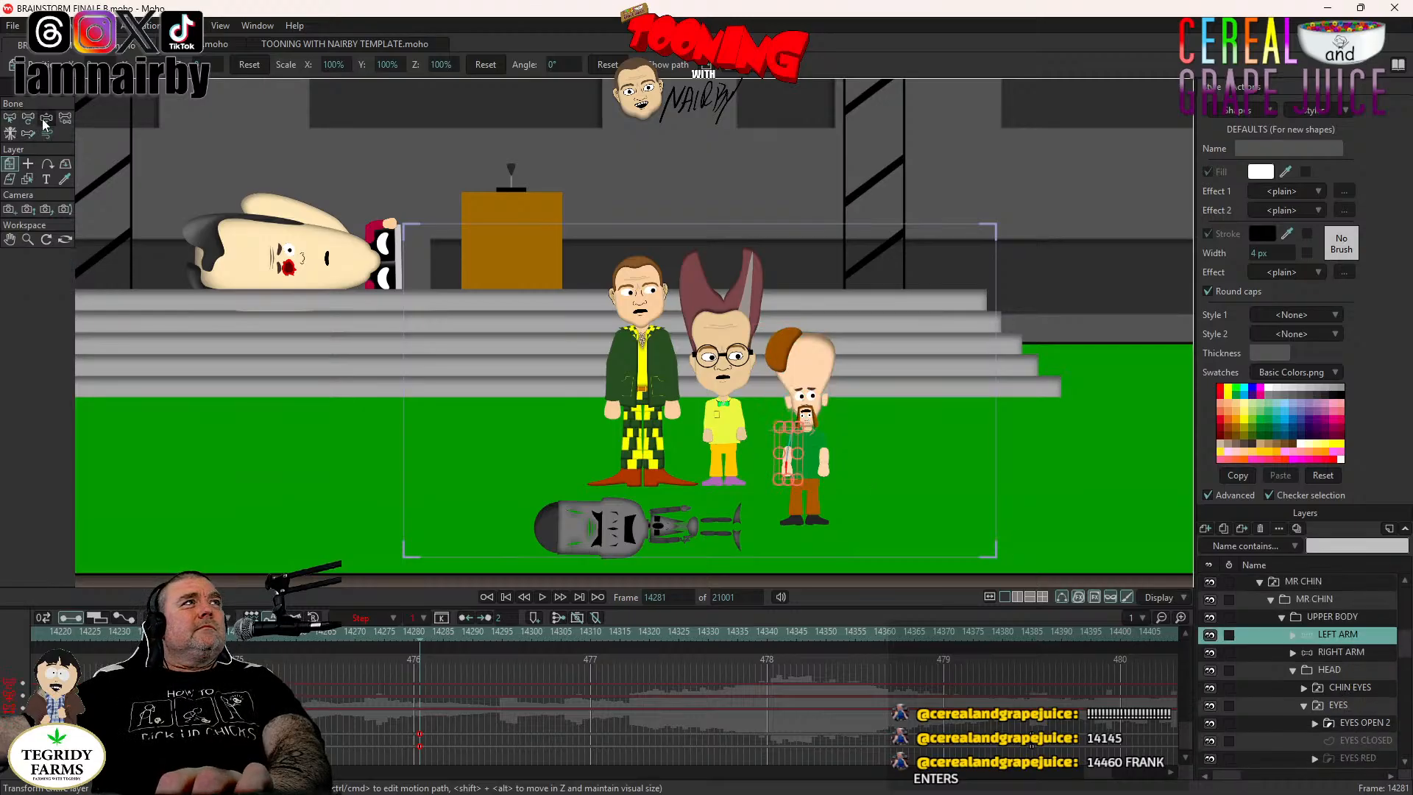
pyautogui.click(46, 117)
pyautogui.scroll(3, 559, 398)
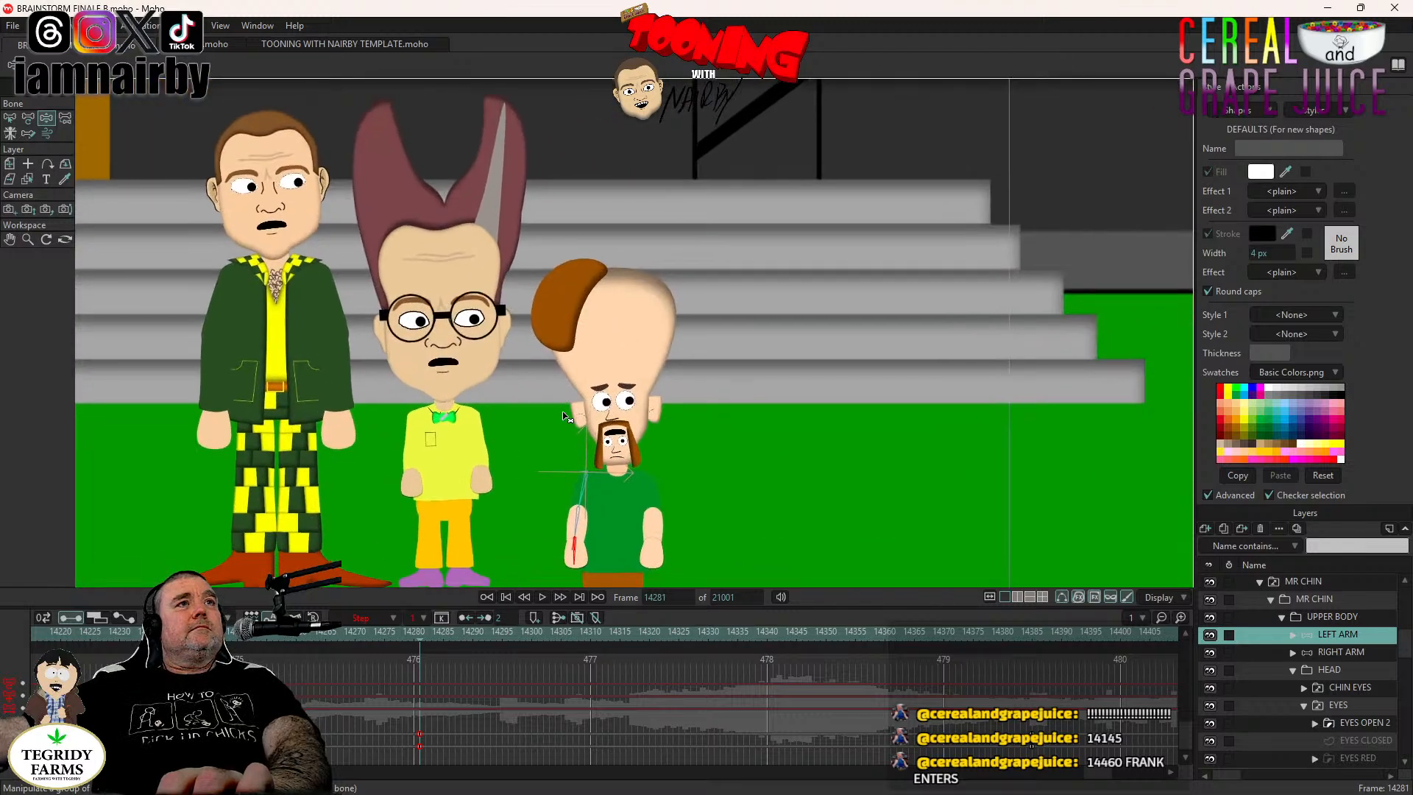
pyautogui.moveTo(715, 449); pyautogui.dragTo(711, 483)
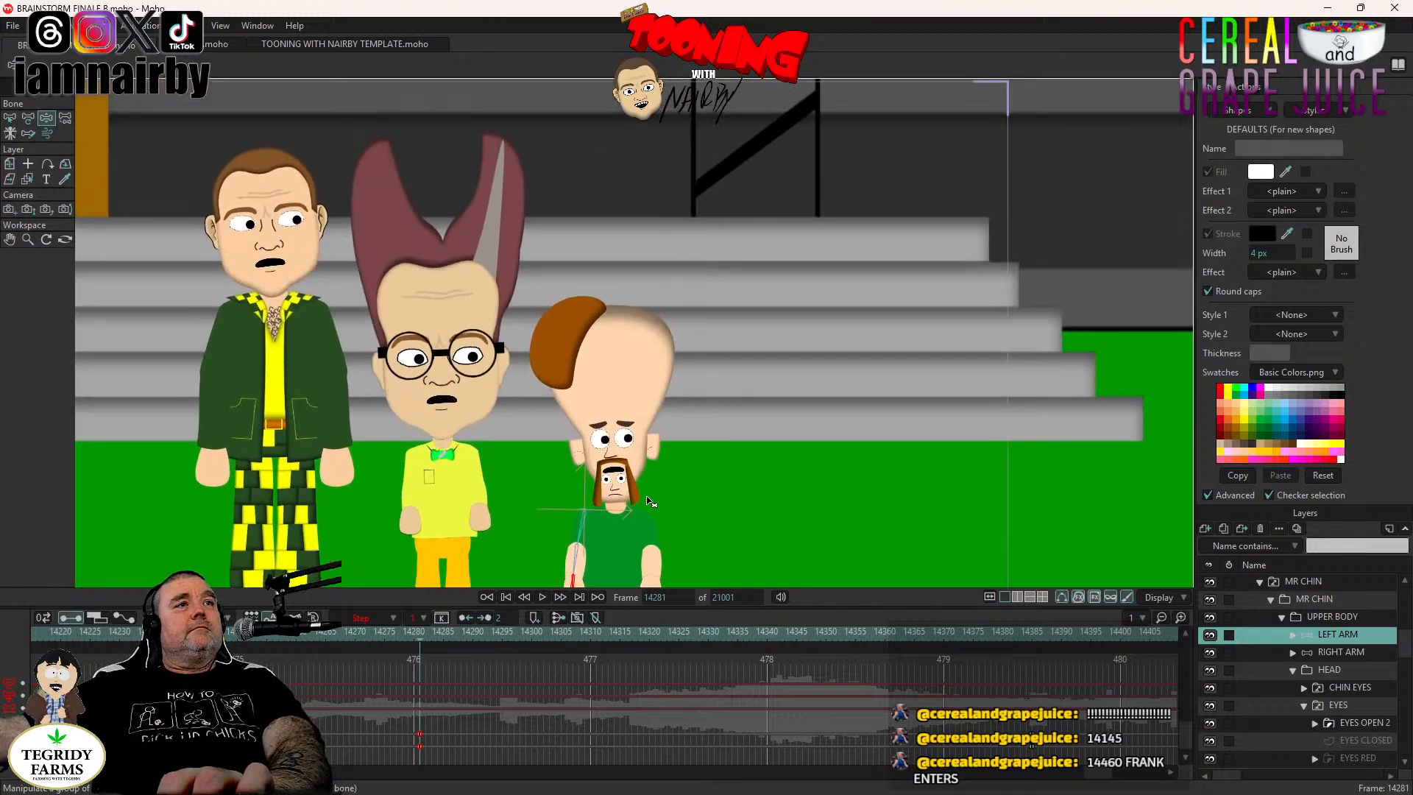
pyautogui.moveTo(586, 537); pyautogui.dragTo(580, 508)
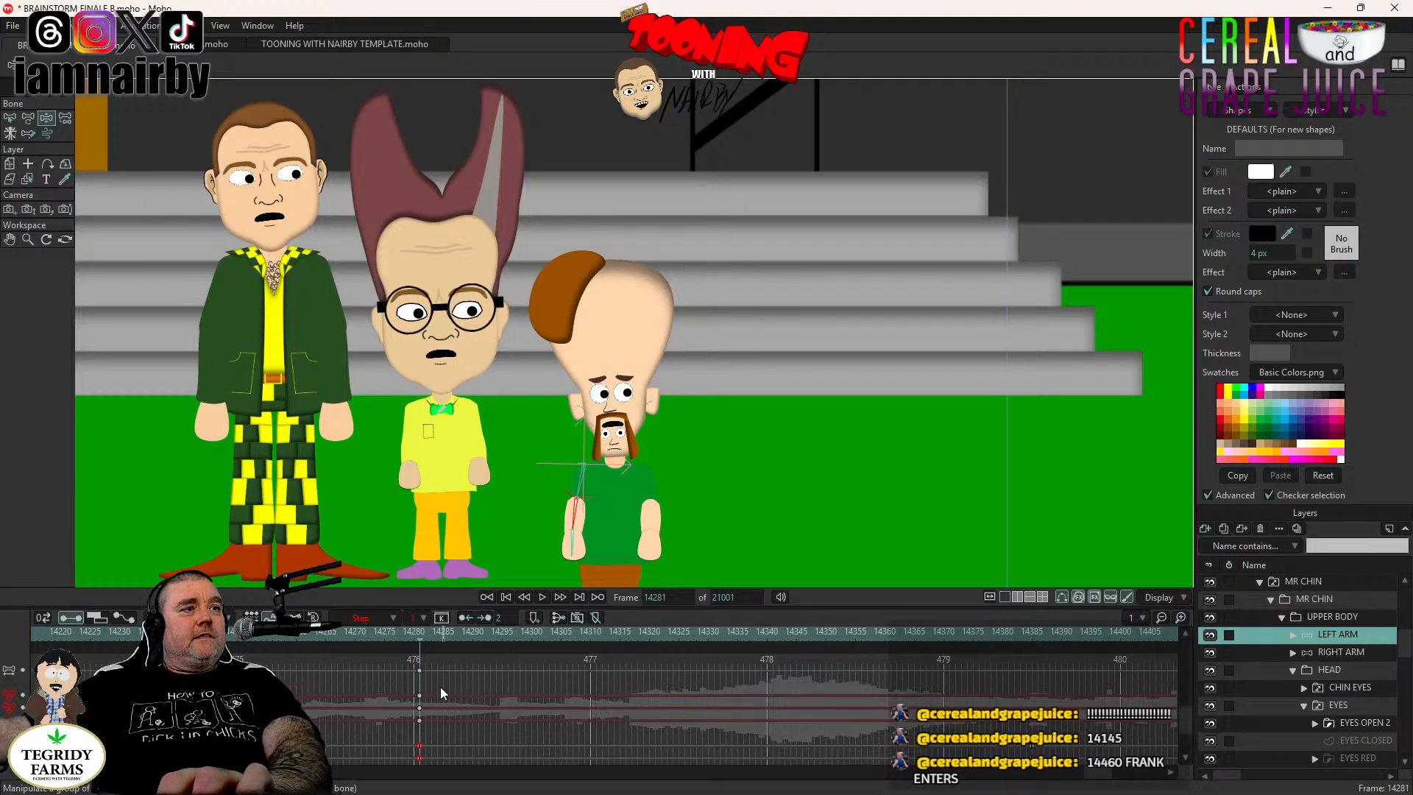
pyautogui.scroll(1, 611, 692)
pyautogui.scroll(3, 508, 693)
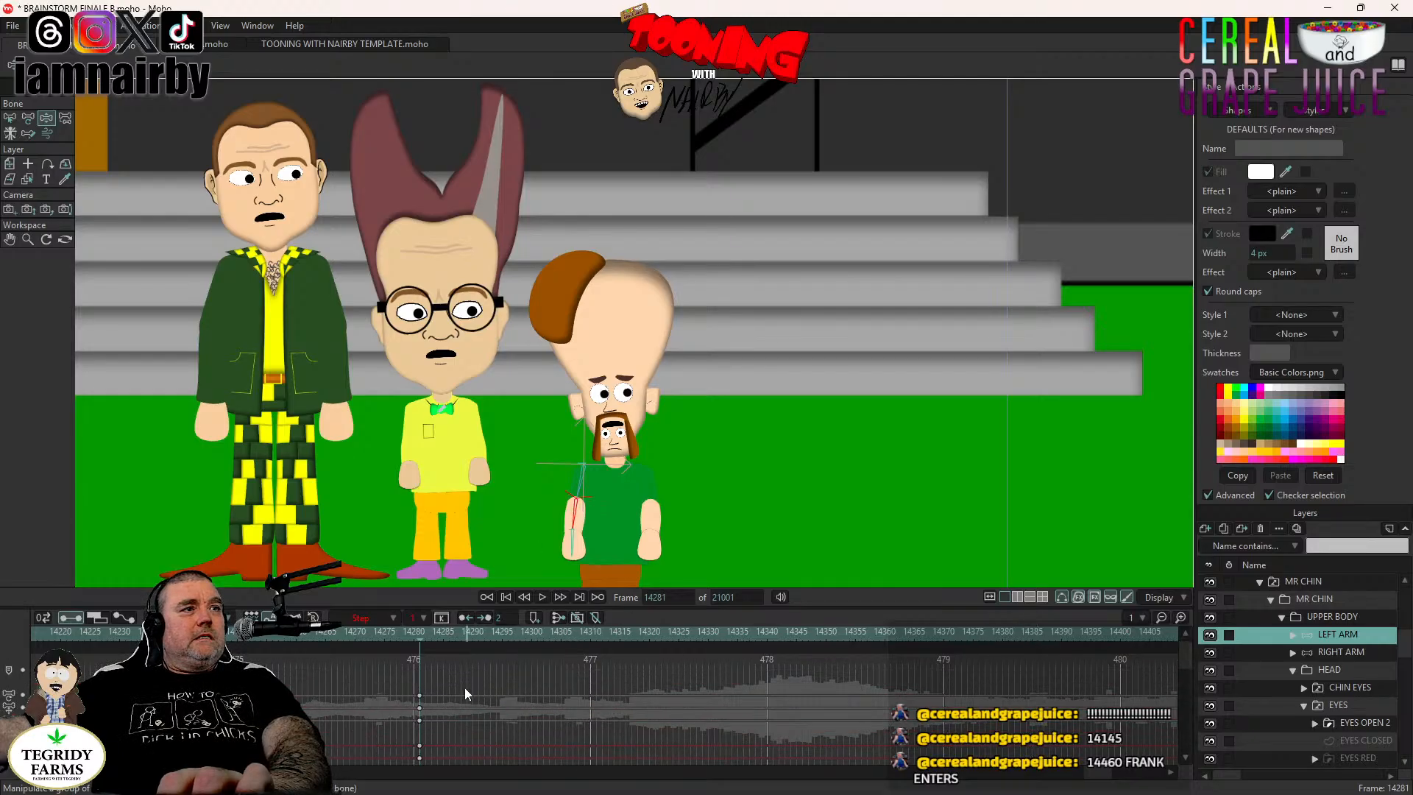
pyautogui.scroll(-1, 434, 682)
pyautogui.moveTo(434, 673); pyautogui.dragTo(407, 767)
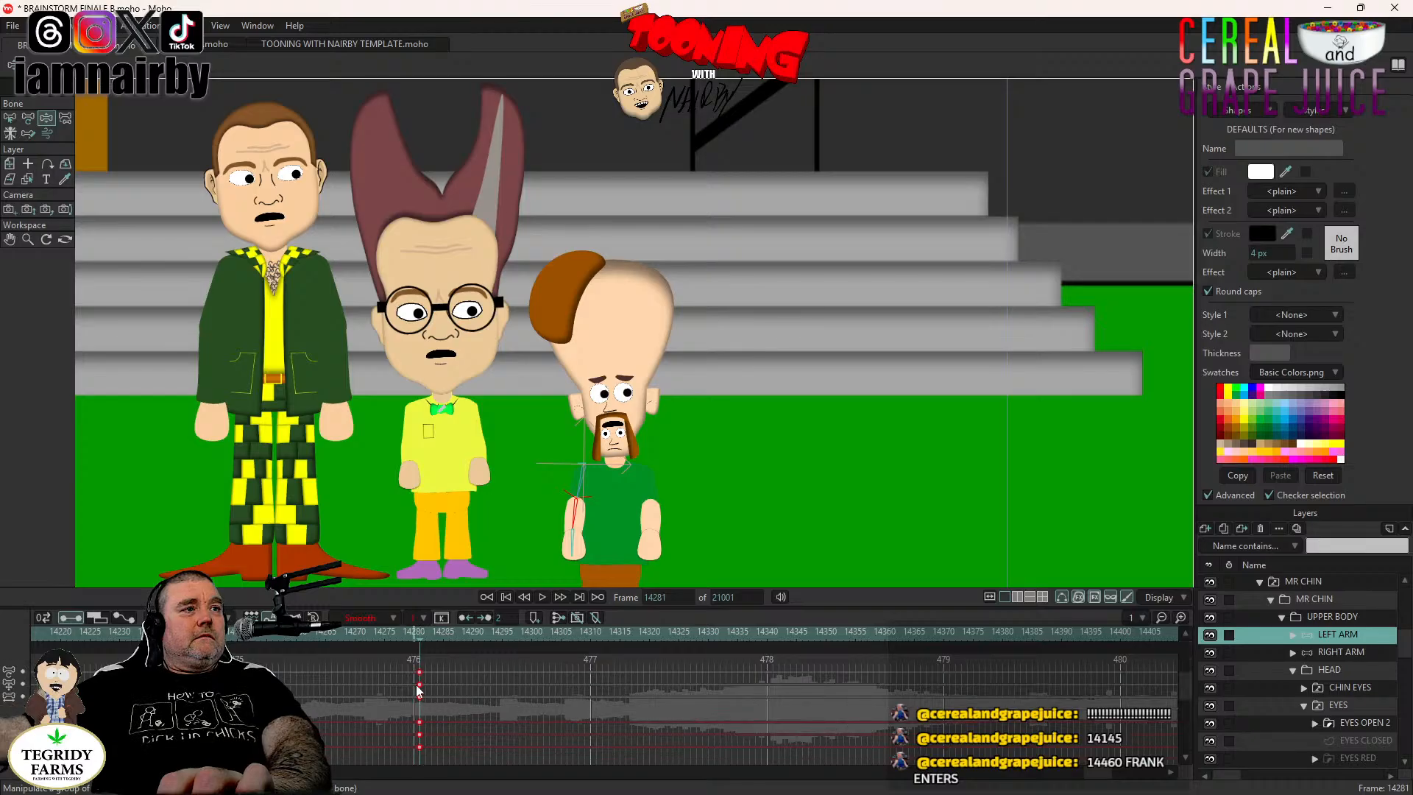
pyautogui.click(1340, 651)
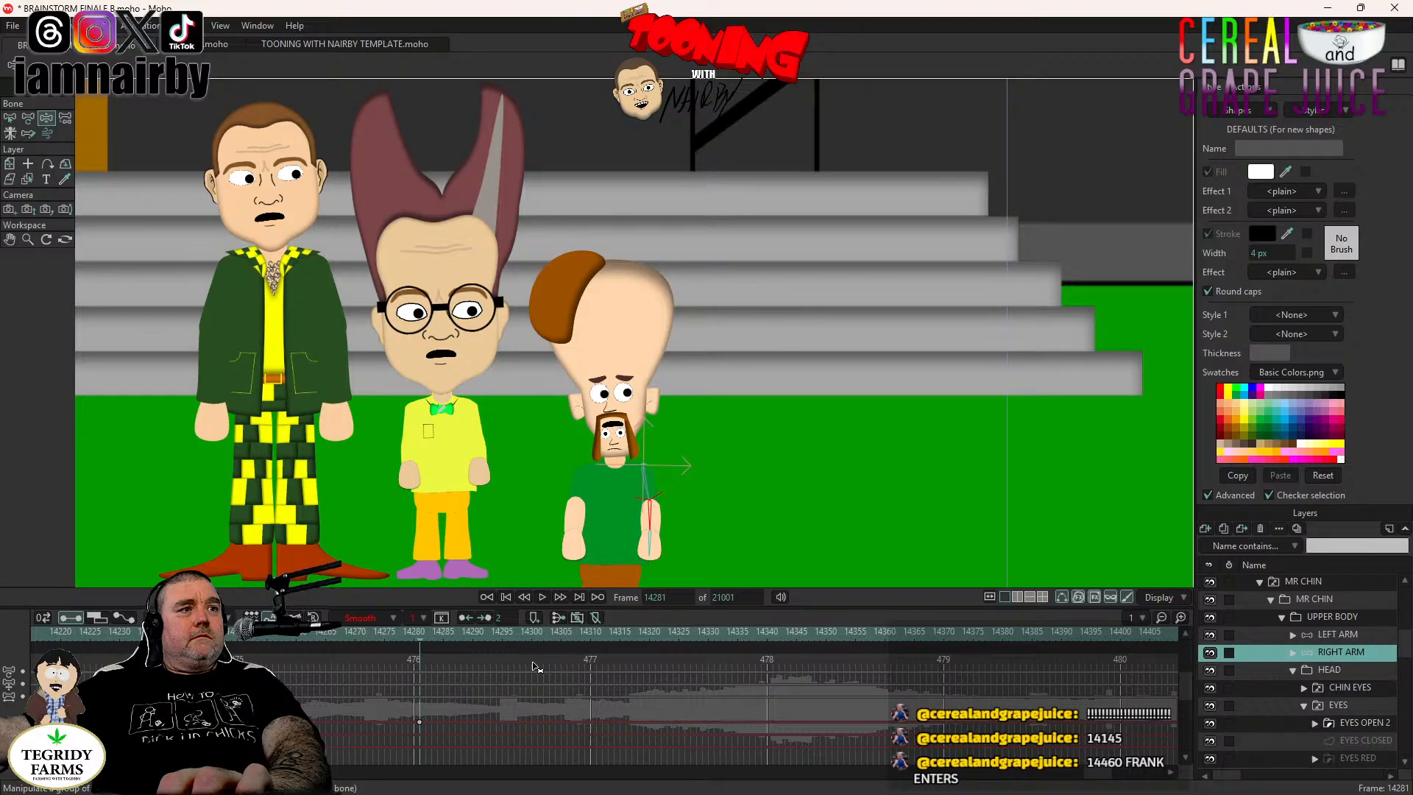
pyautogui.moveTo(434, 671); pyautogui.dragTo(417, 752)
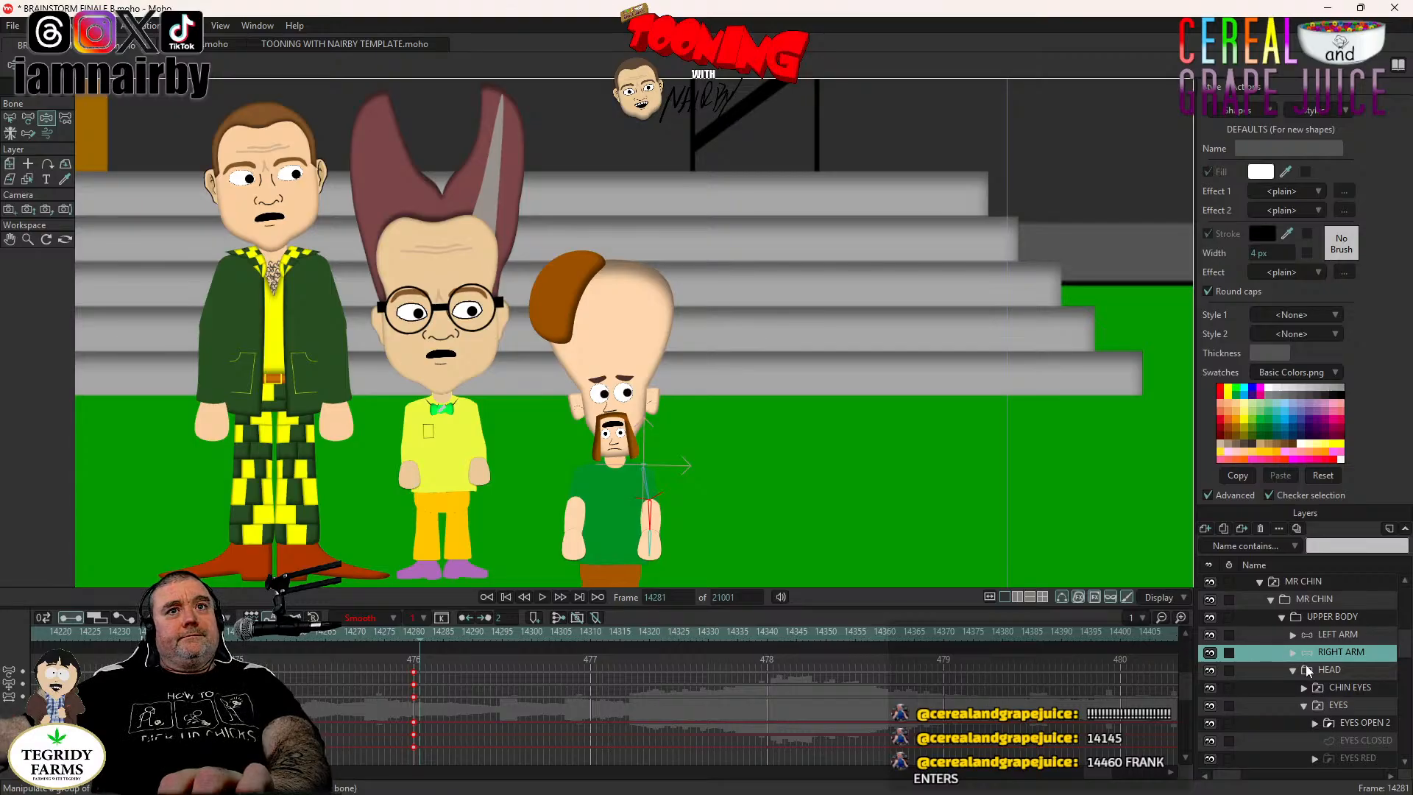
# Copy the latest keyframes of MR CHIN's head layer, near frame 8126, and key the layer at frame 14280.
pyautogui.scroll(-2, 1348, 725)
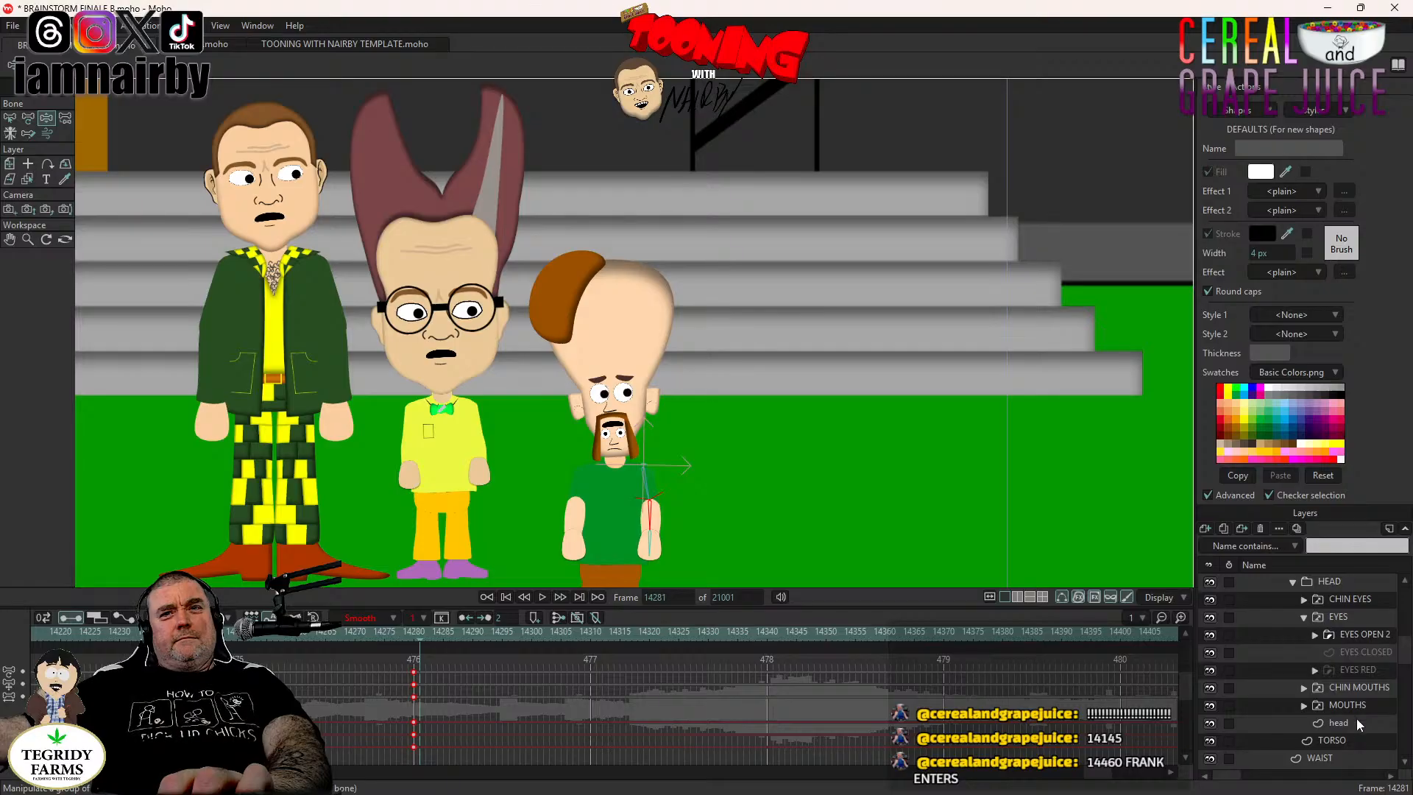
pyautogui.click(1348, 721)
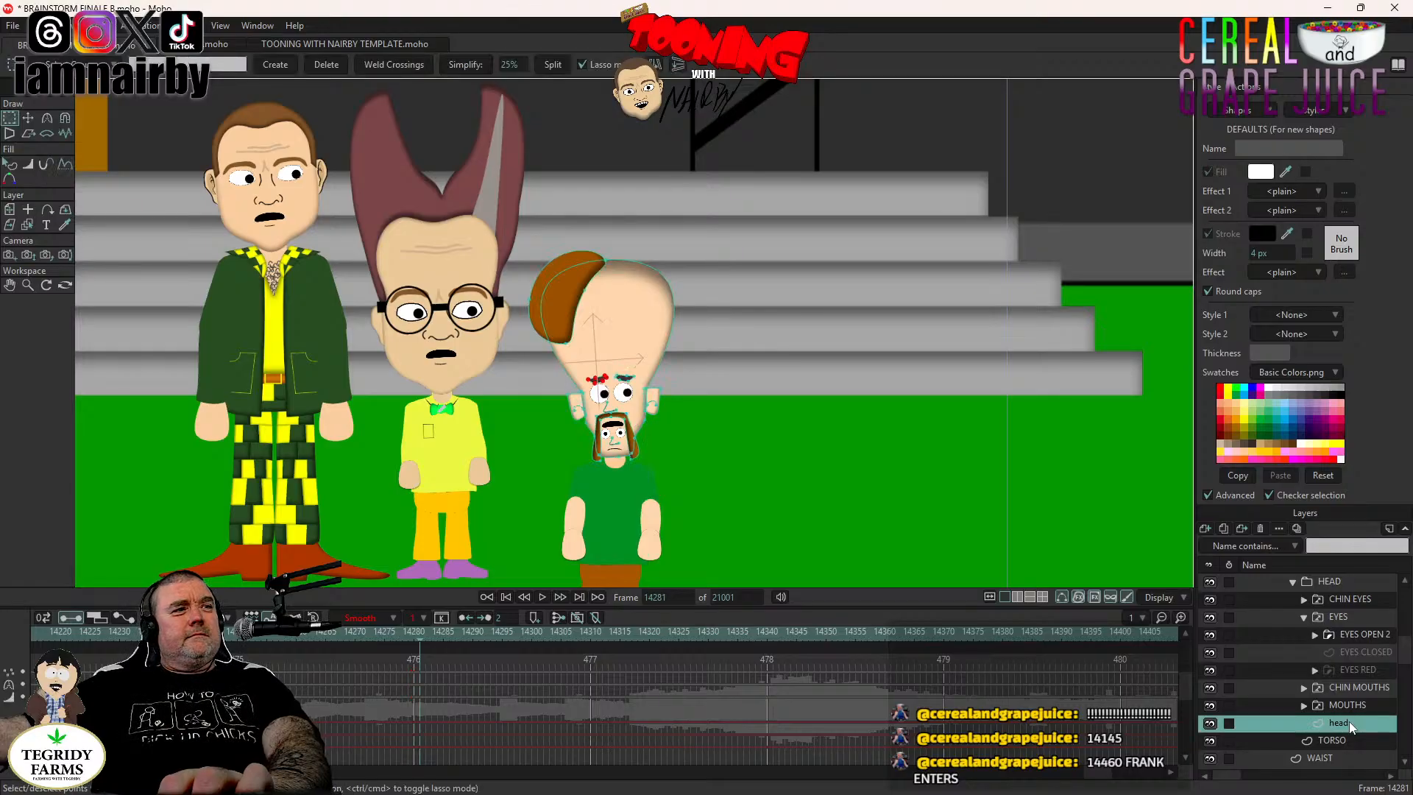
pyautogui.click(28, 118)
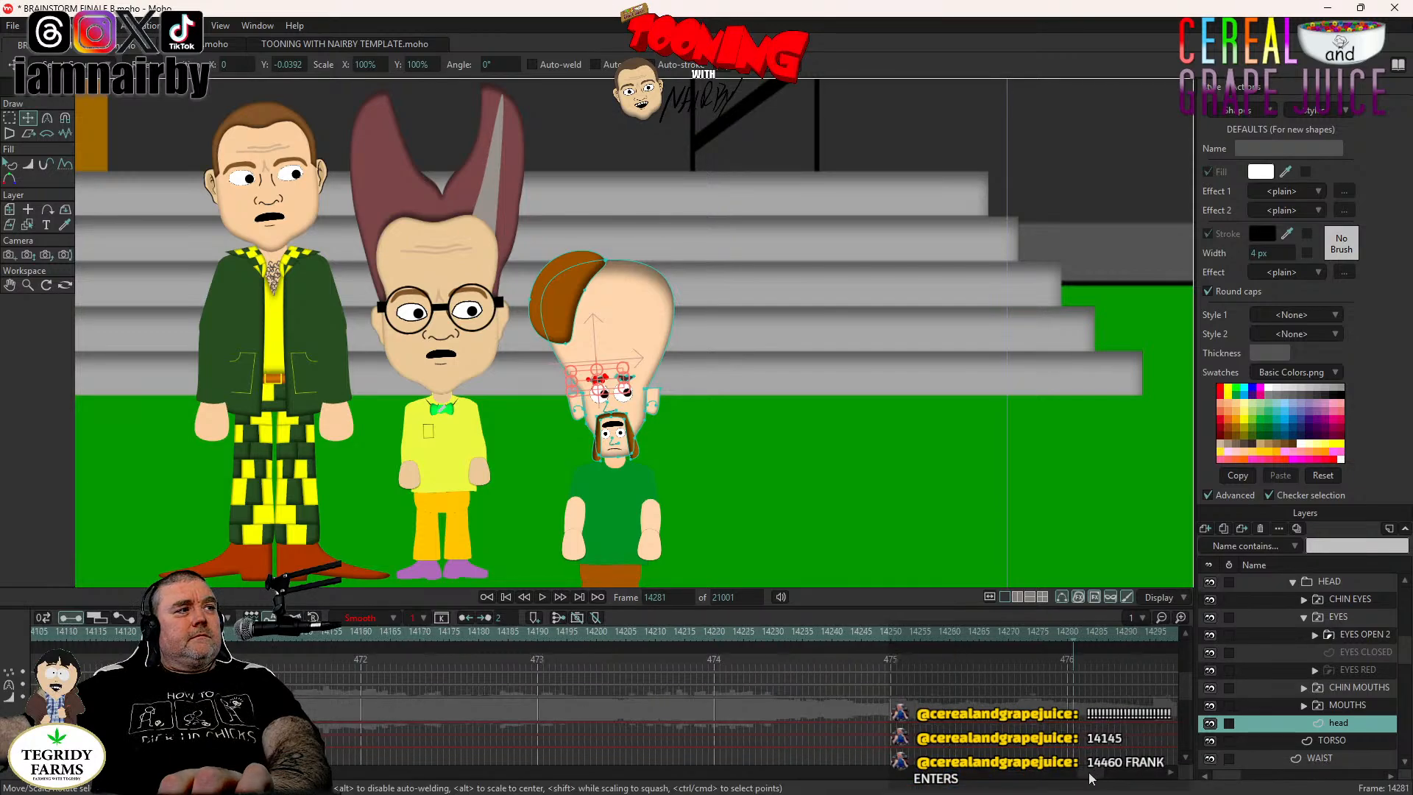
pyautogui.moveTo(1094, 777); pyautogui.dragTo(970, 791)
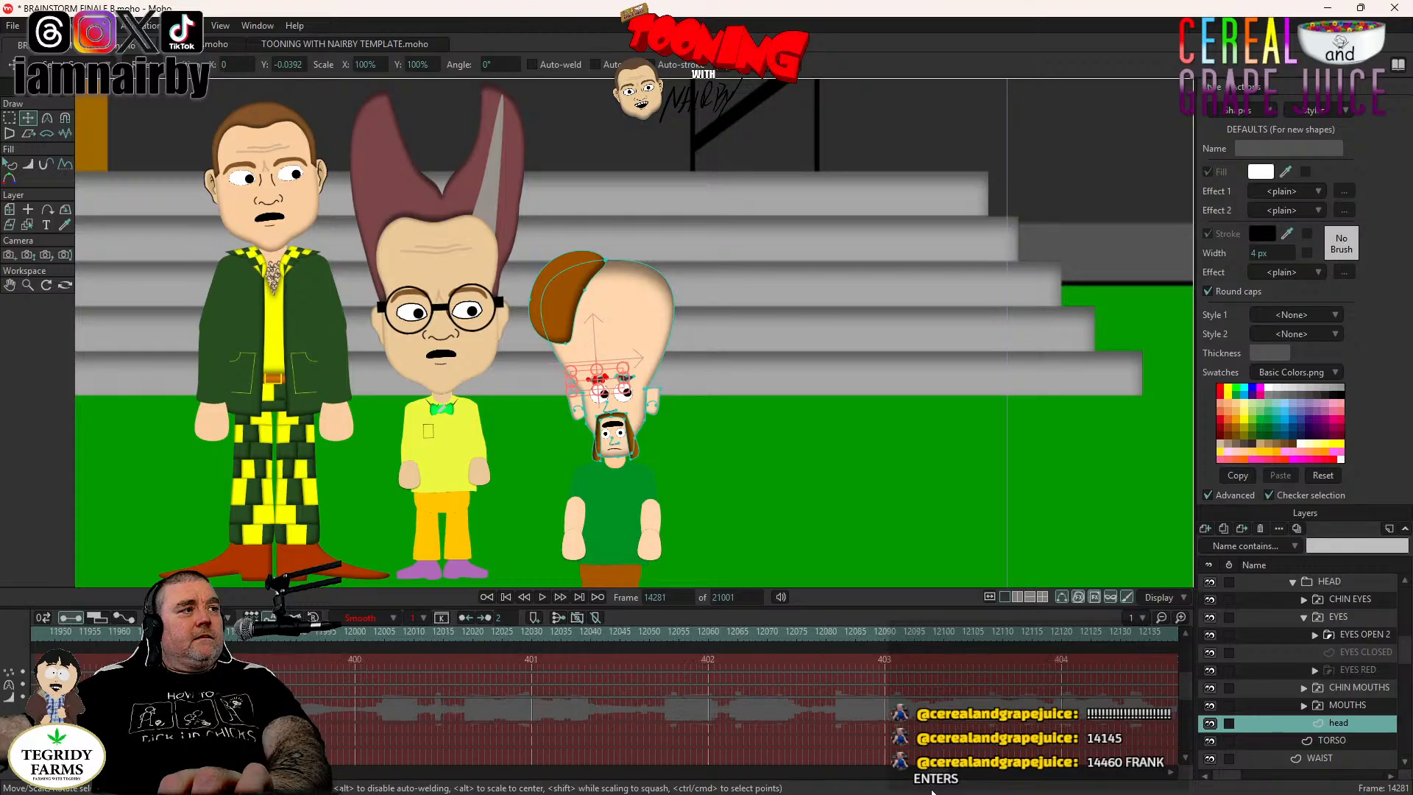
pyautogui.moveTo(875, 791); pyautogui.dragTo(647, 789)
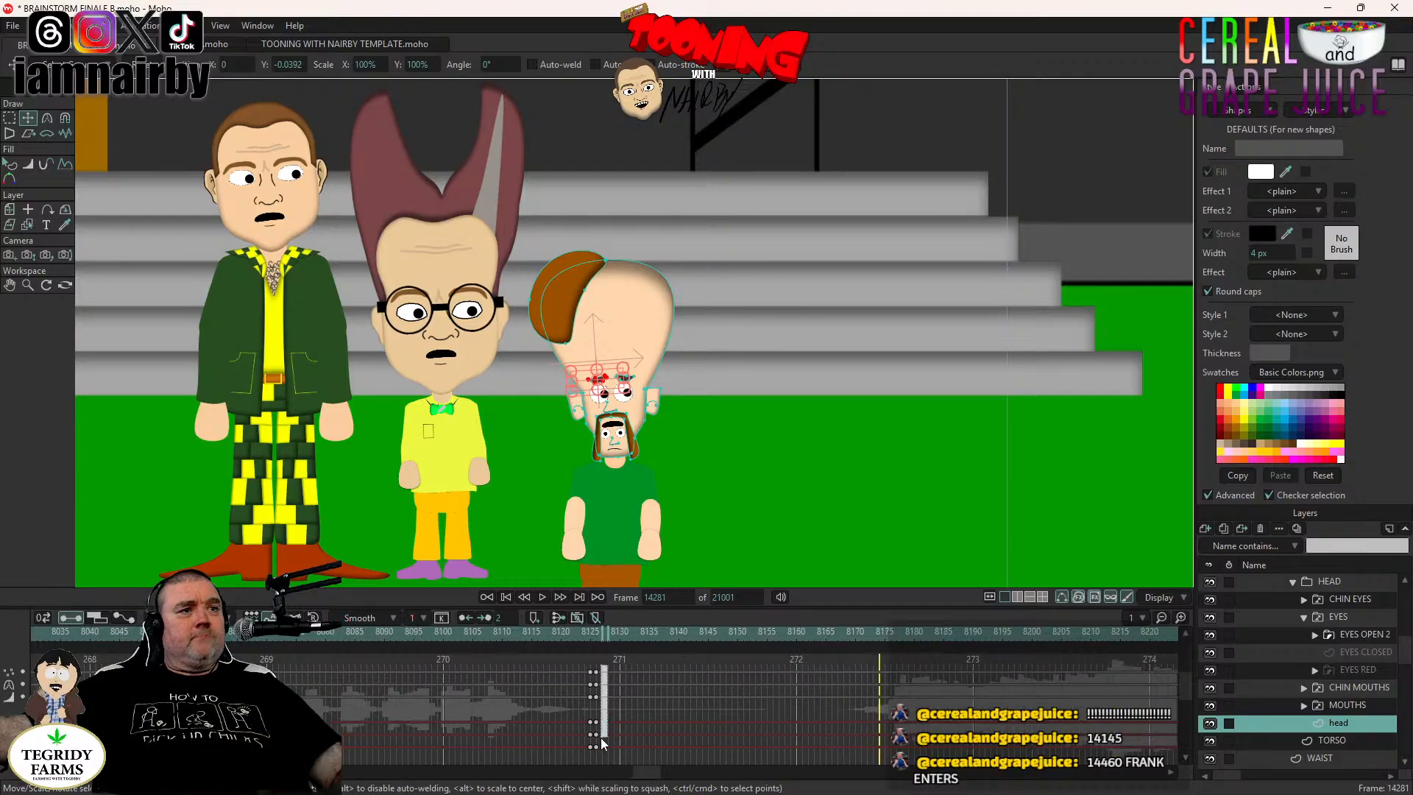
pyautogui.moveTo(609, 666); pyautogui.dragTo(596, 753)
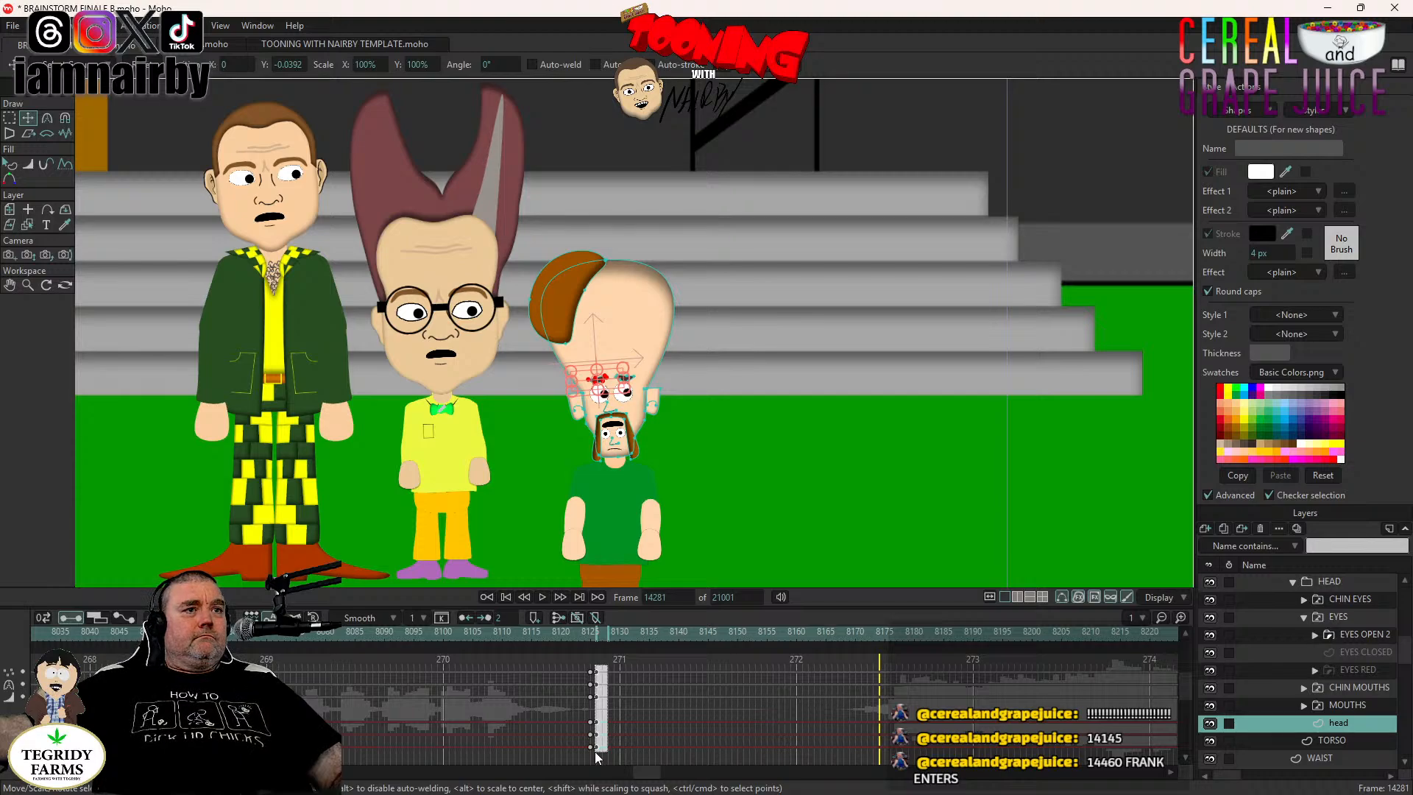
pyautogui.moveTo(595, 755); pyautogui.dragTo(596, 754)
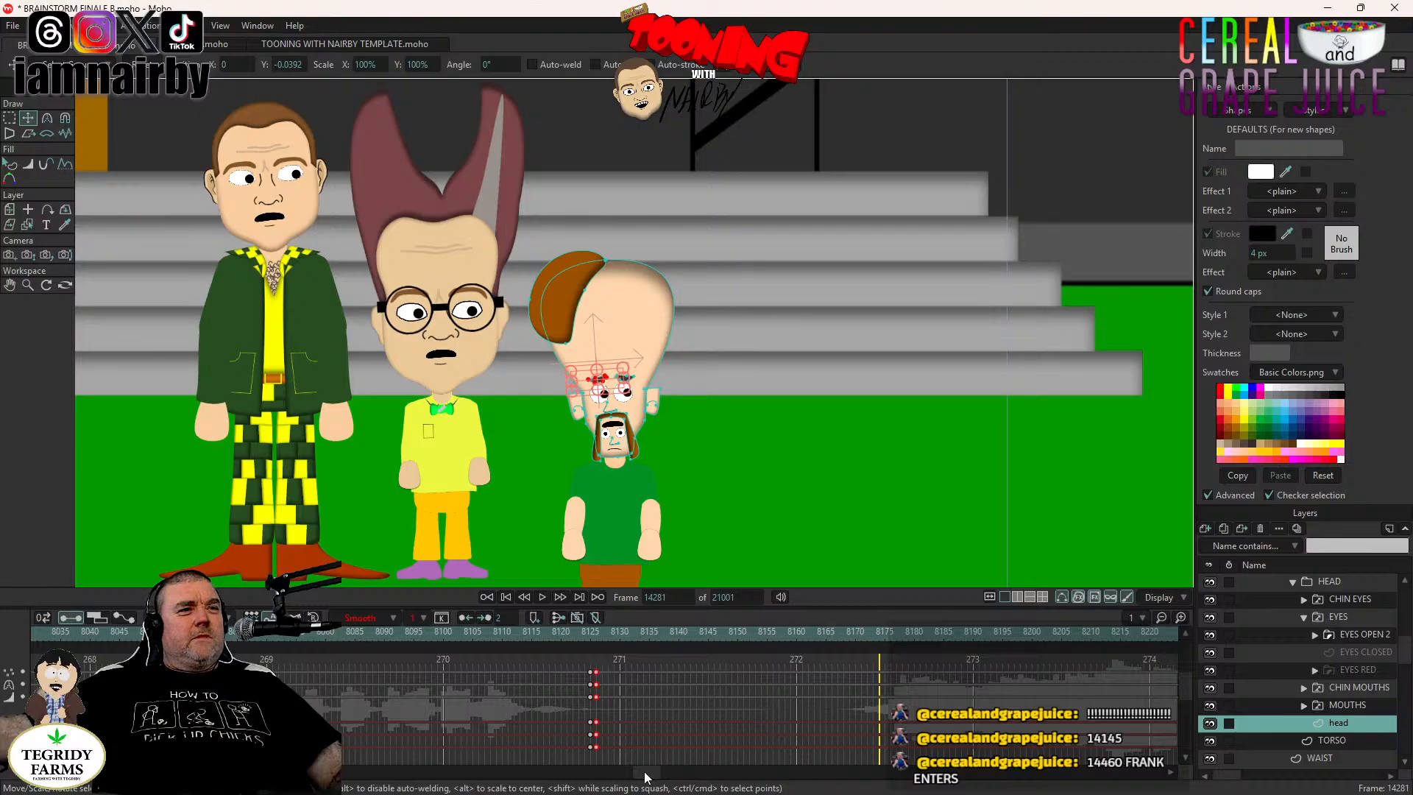
pyautogui.moveTo(645, 776); pyautogui.dragTo(1093, 780)
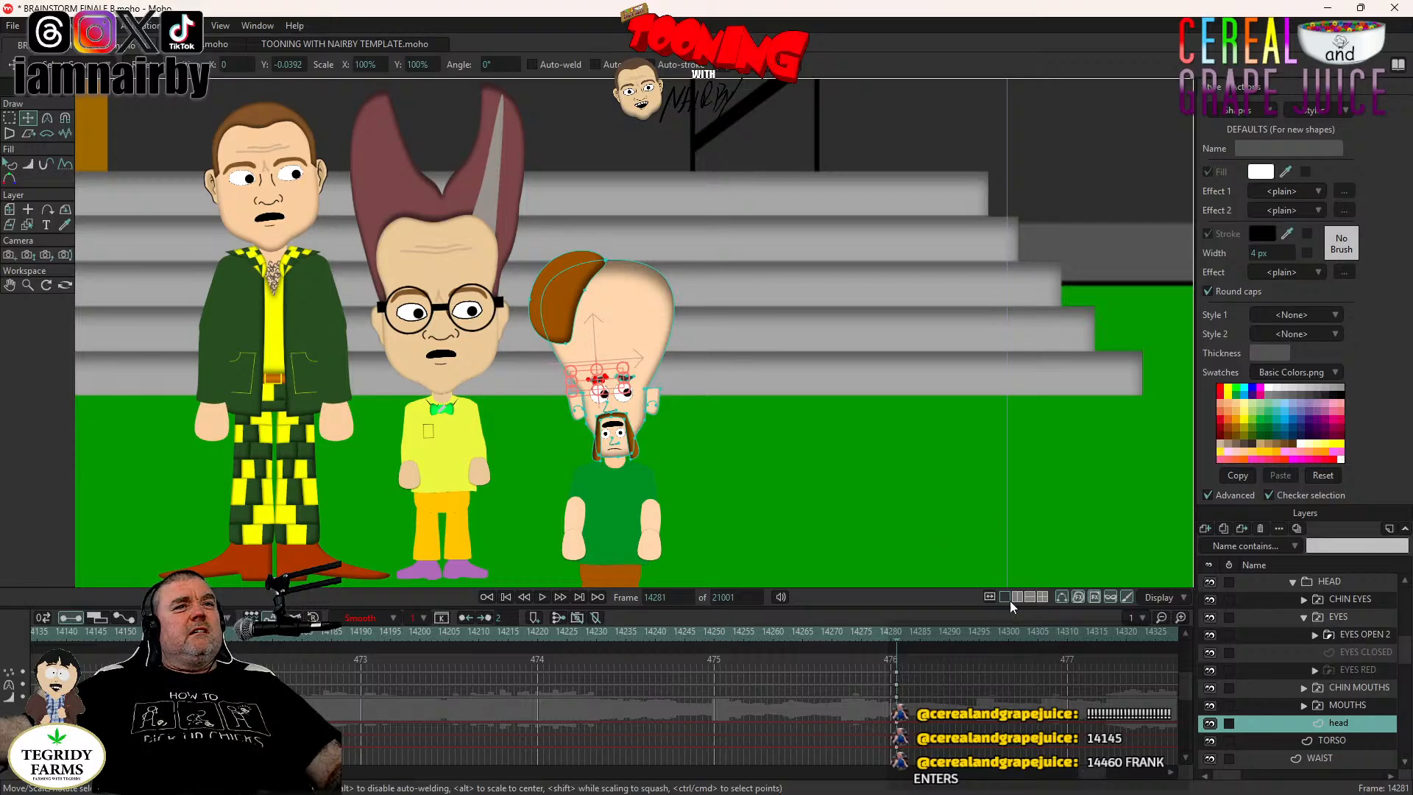
pyautogui.moveTo(906, 661); pyautogui.dragTo(906, 730)
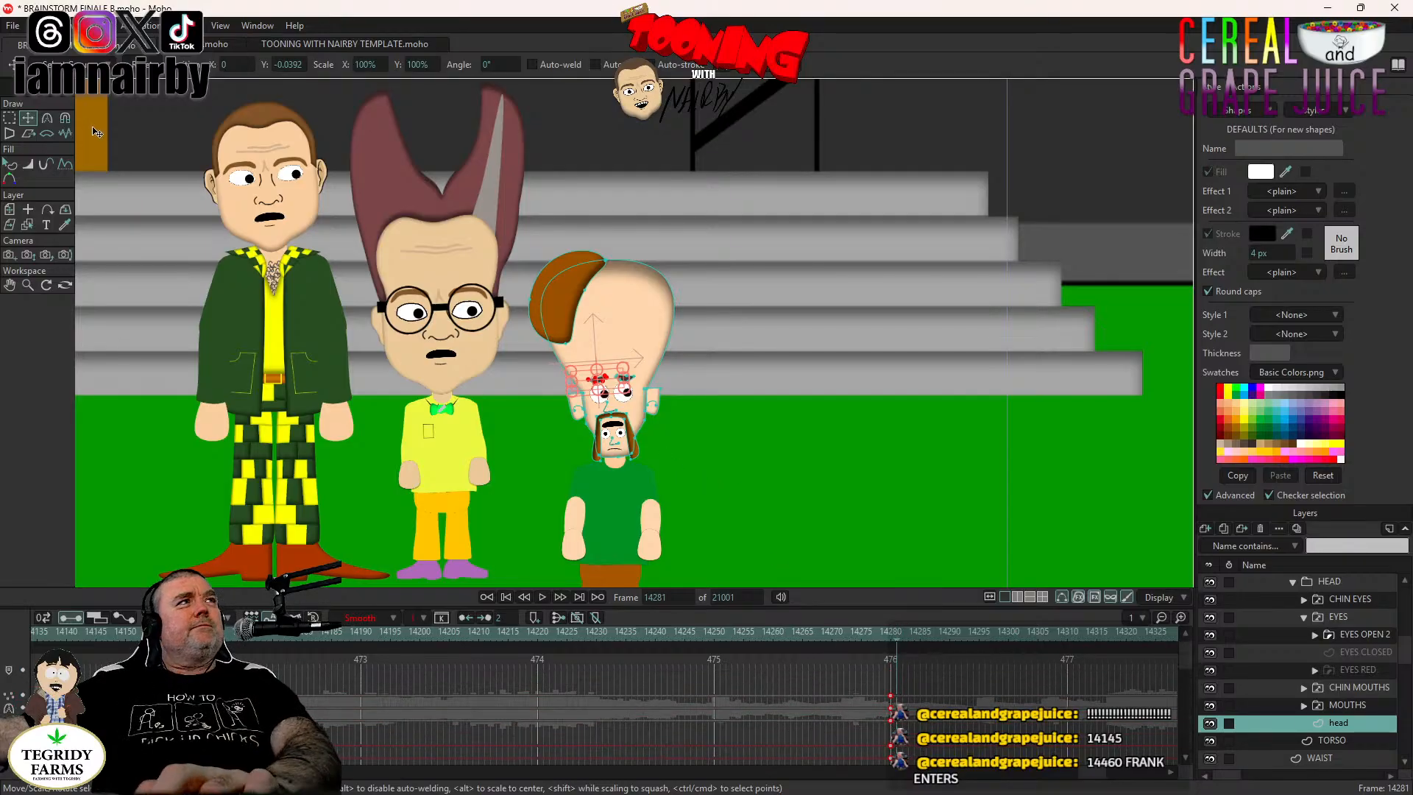
# Rotate both of MR CHIN's eyebrows inward at frame 14281 to give him an angry frown.
pyautogui.scroll(6, 736, 383)
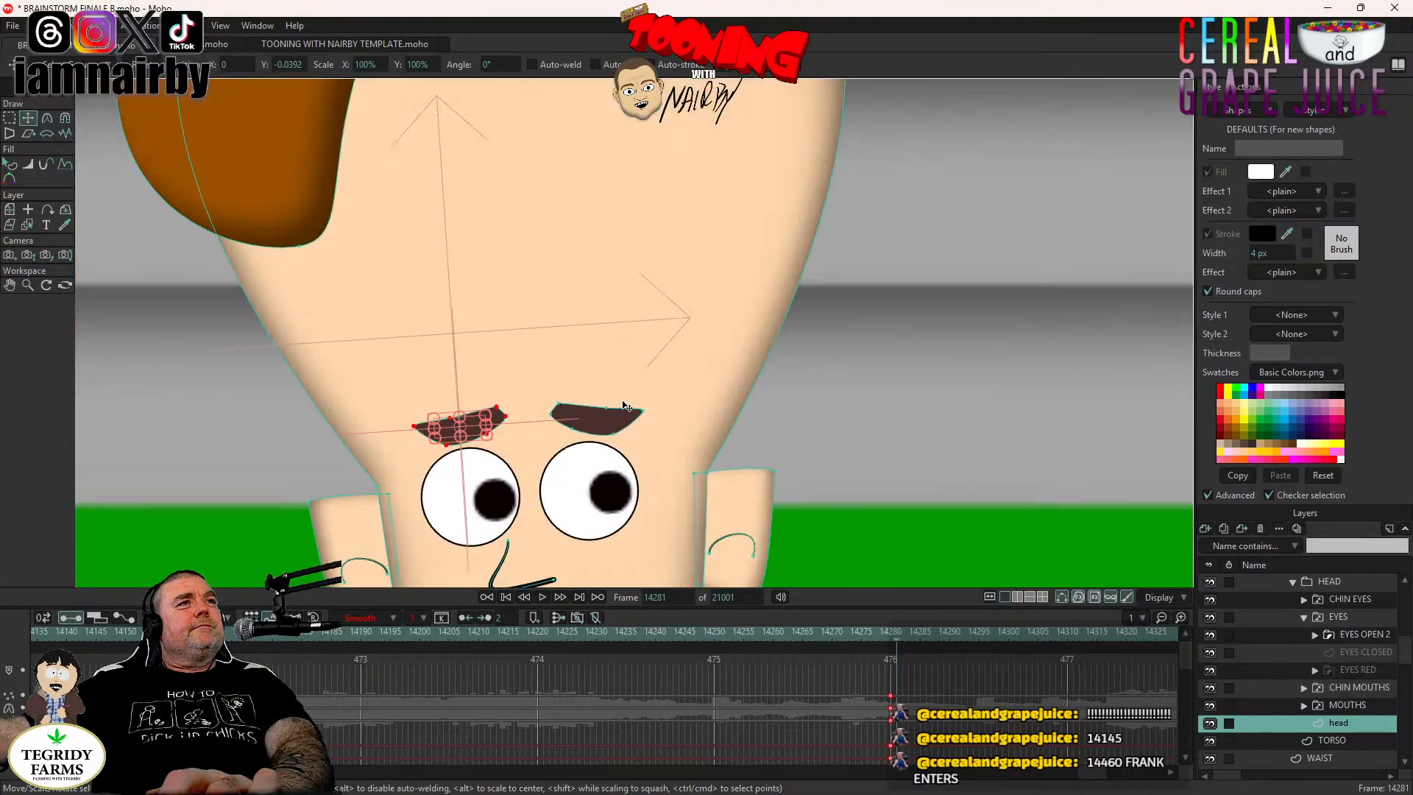
pyautogui.scroll(4, 624, 406)
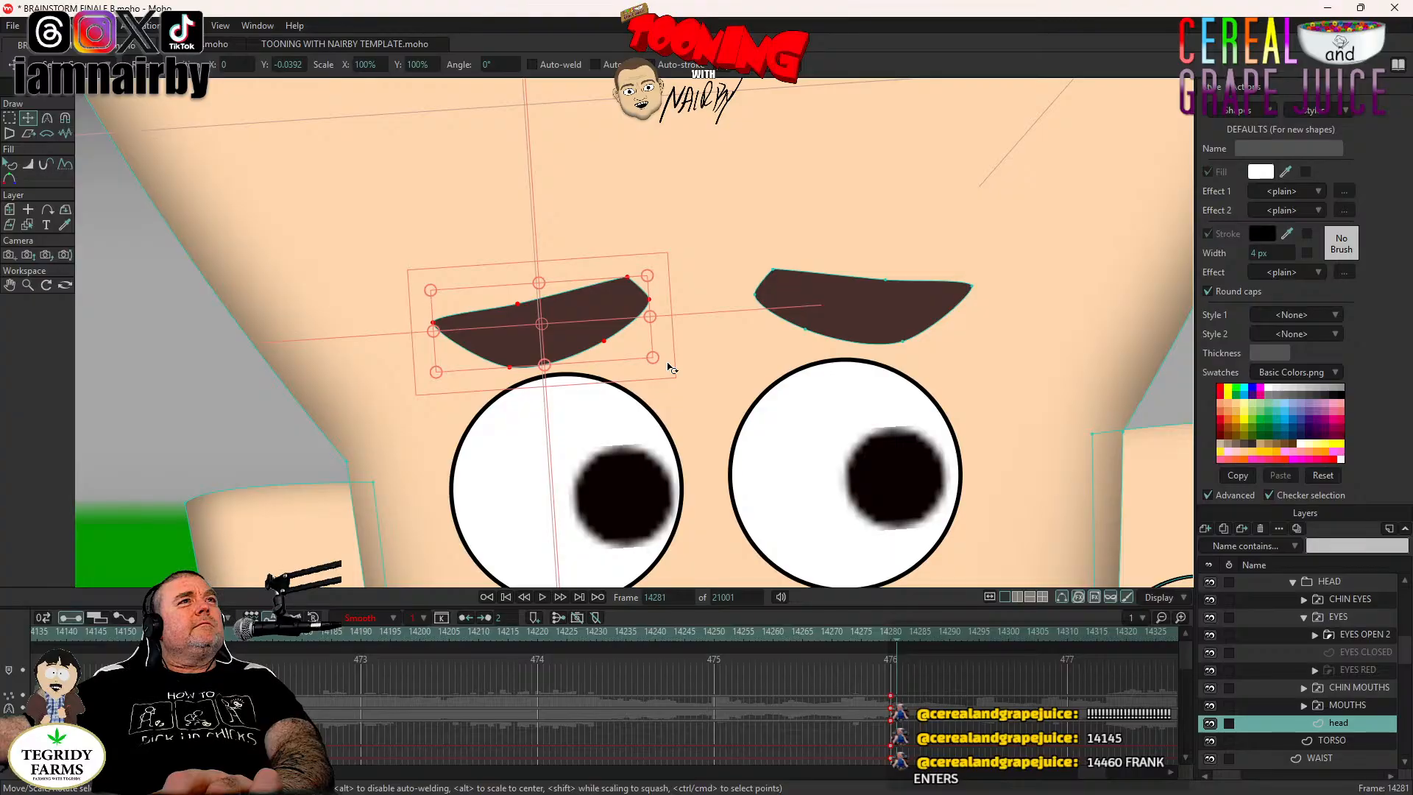
pyautogui.moveTo(667, 364); pyautogui.dragTo(689, 399)
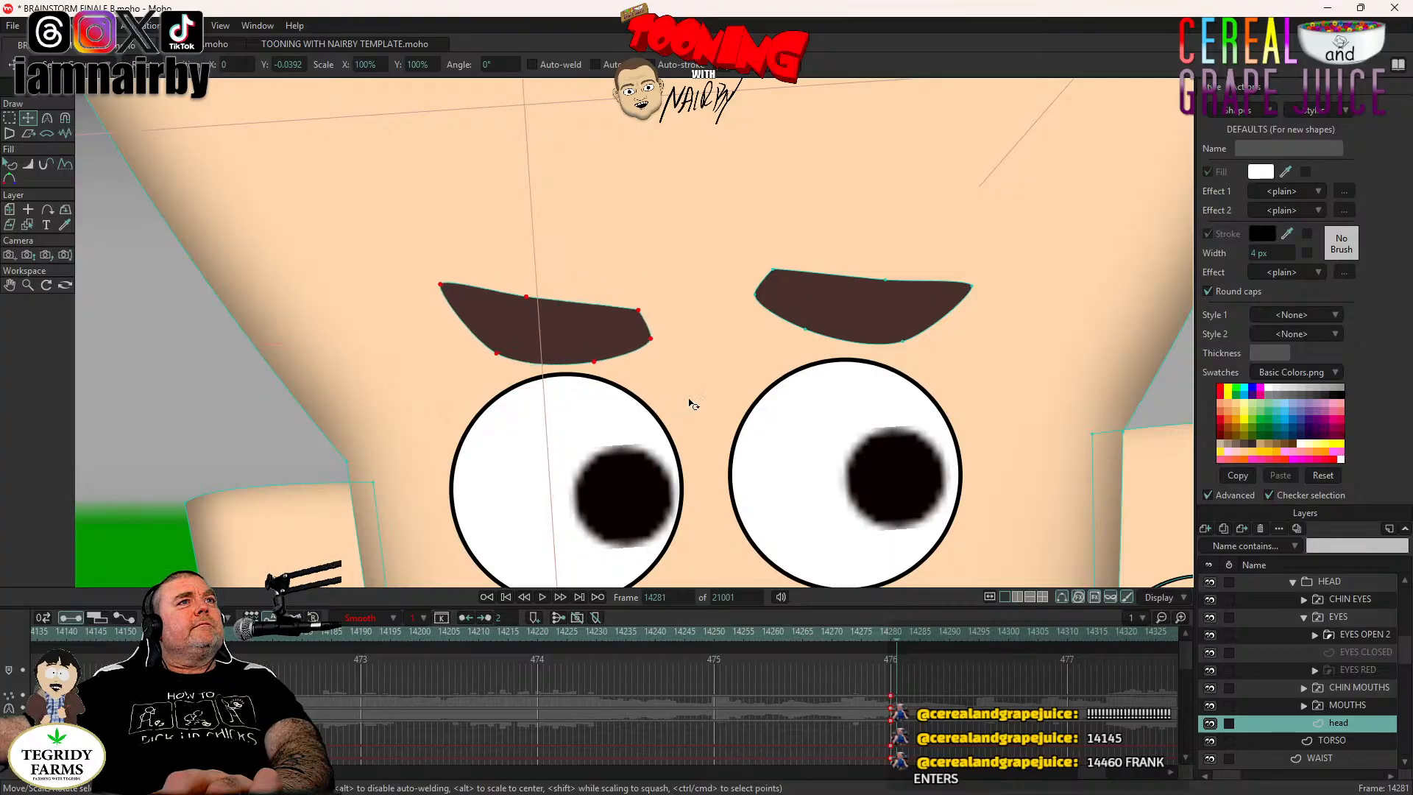
pyautogui.click(775, 336)
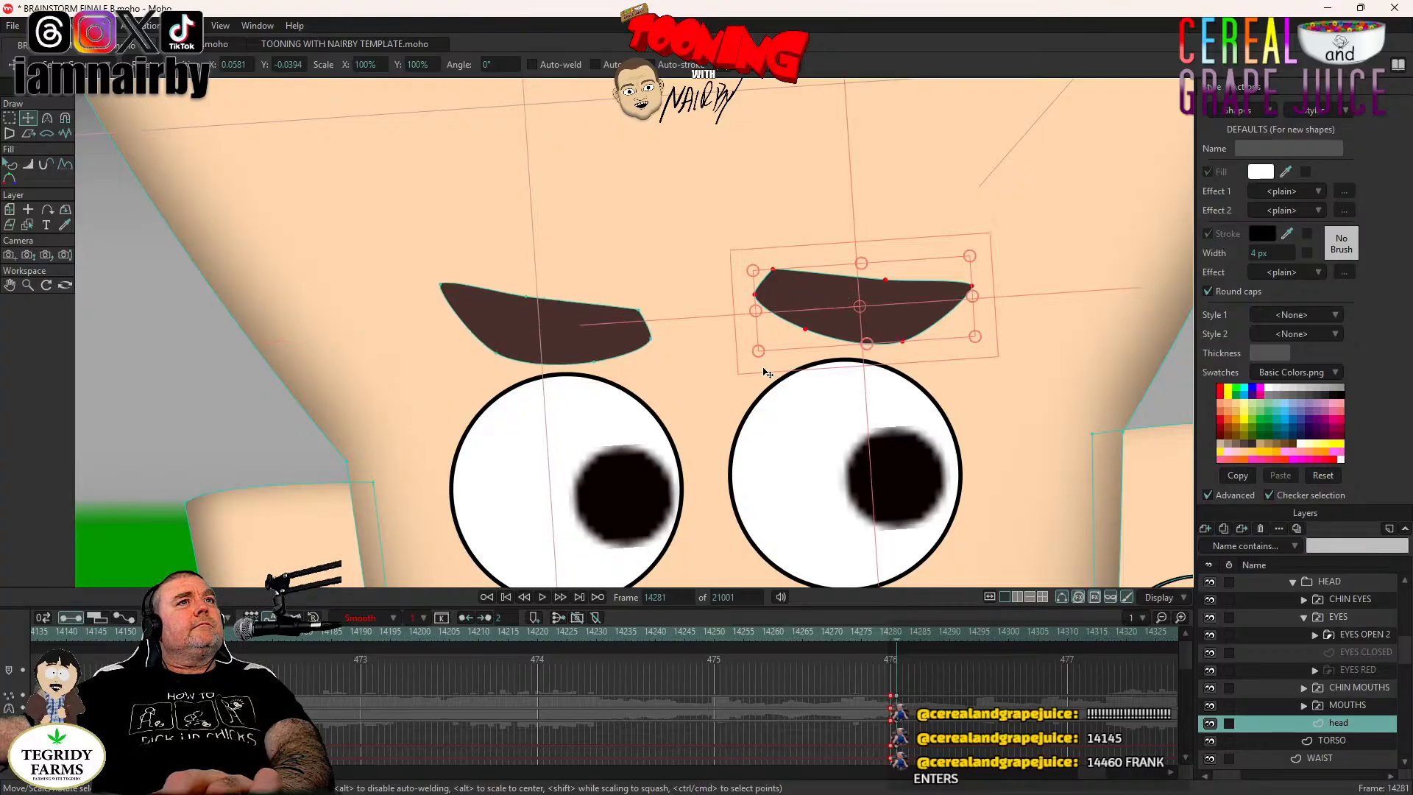
pyautogui.moveTo(791, 416); pyautogui.dragTo(861, 437)
pyautogui.scroll(-10, 860, 436)
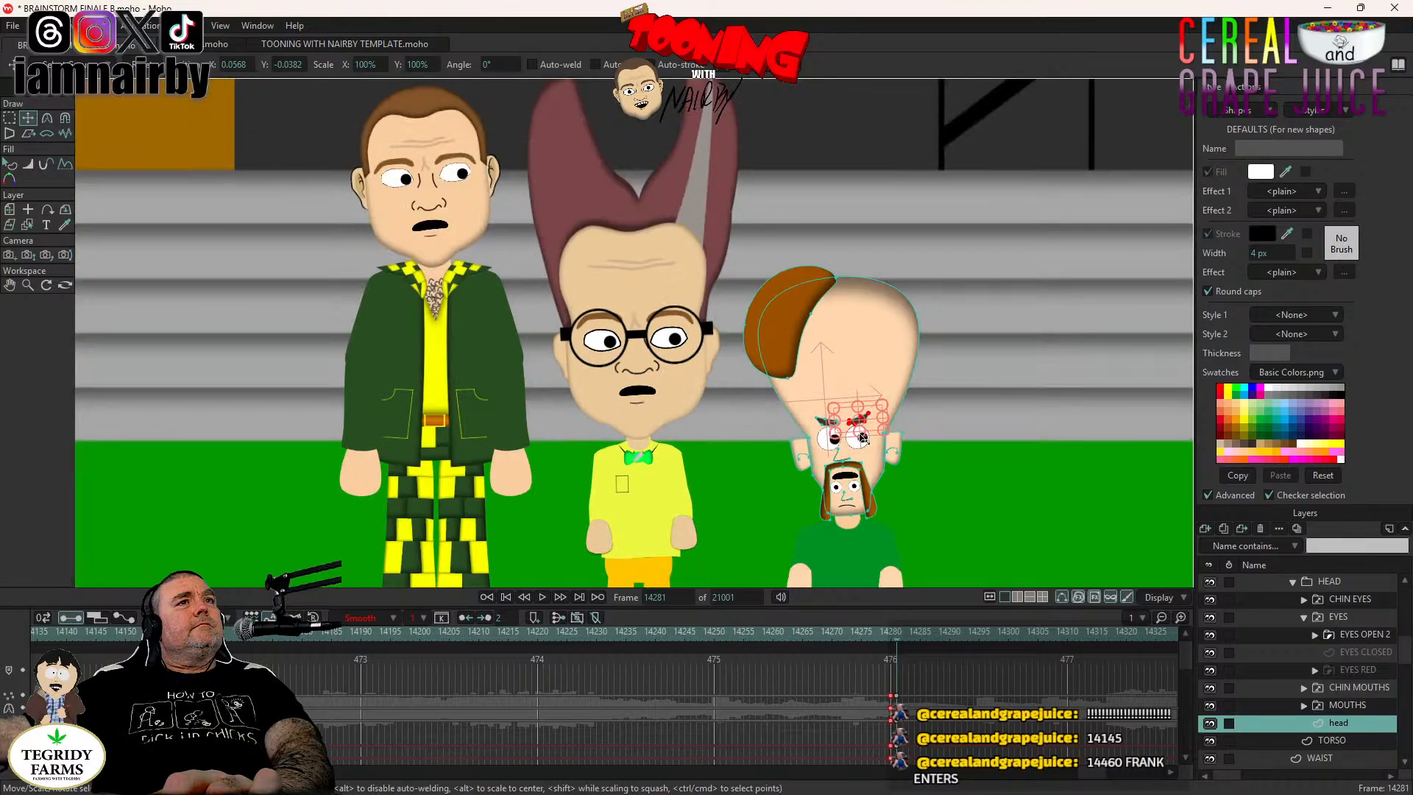
pyautogui.scroll(-3, 876, 425)
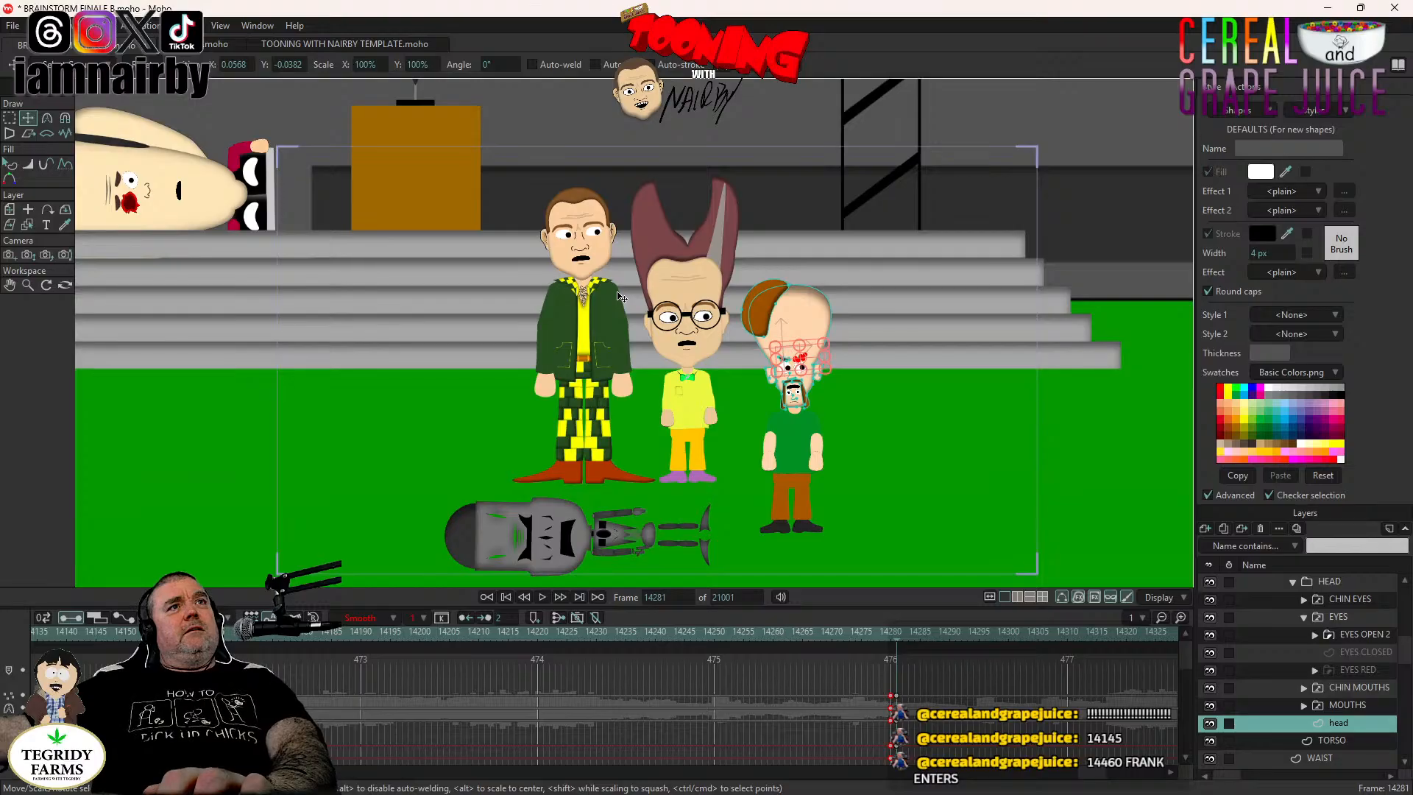
pyautogui.scroll(4, 848, 376)
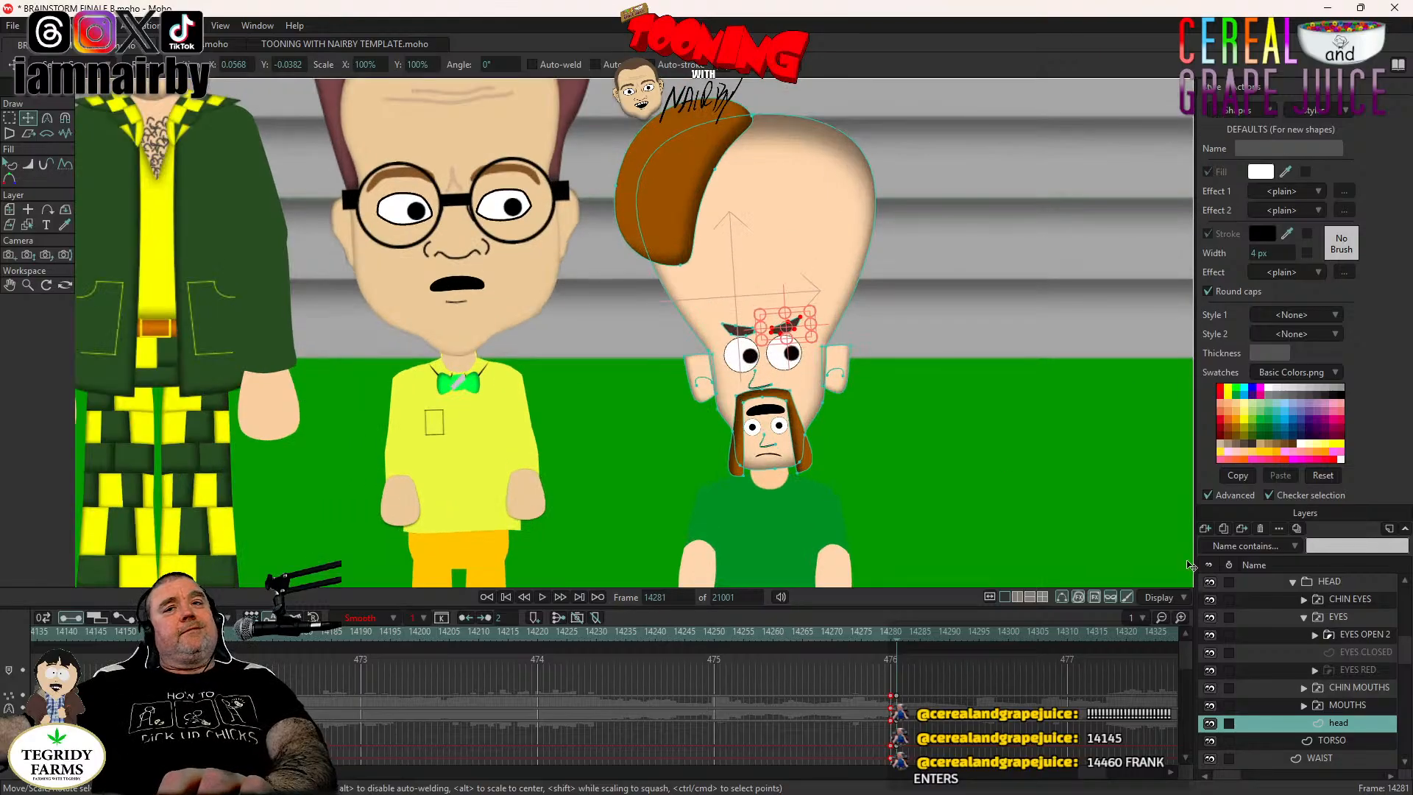
# Collapse the MR CHIN layer, then find the ZSE ZSE layer and collapse it.
pyautogui.scroll(3, 1310, 734)
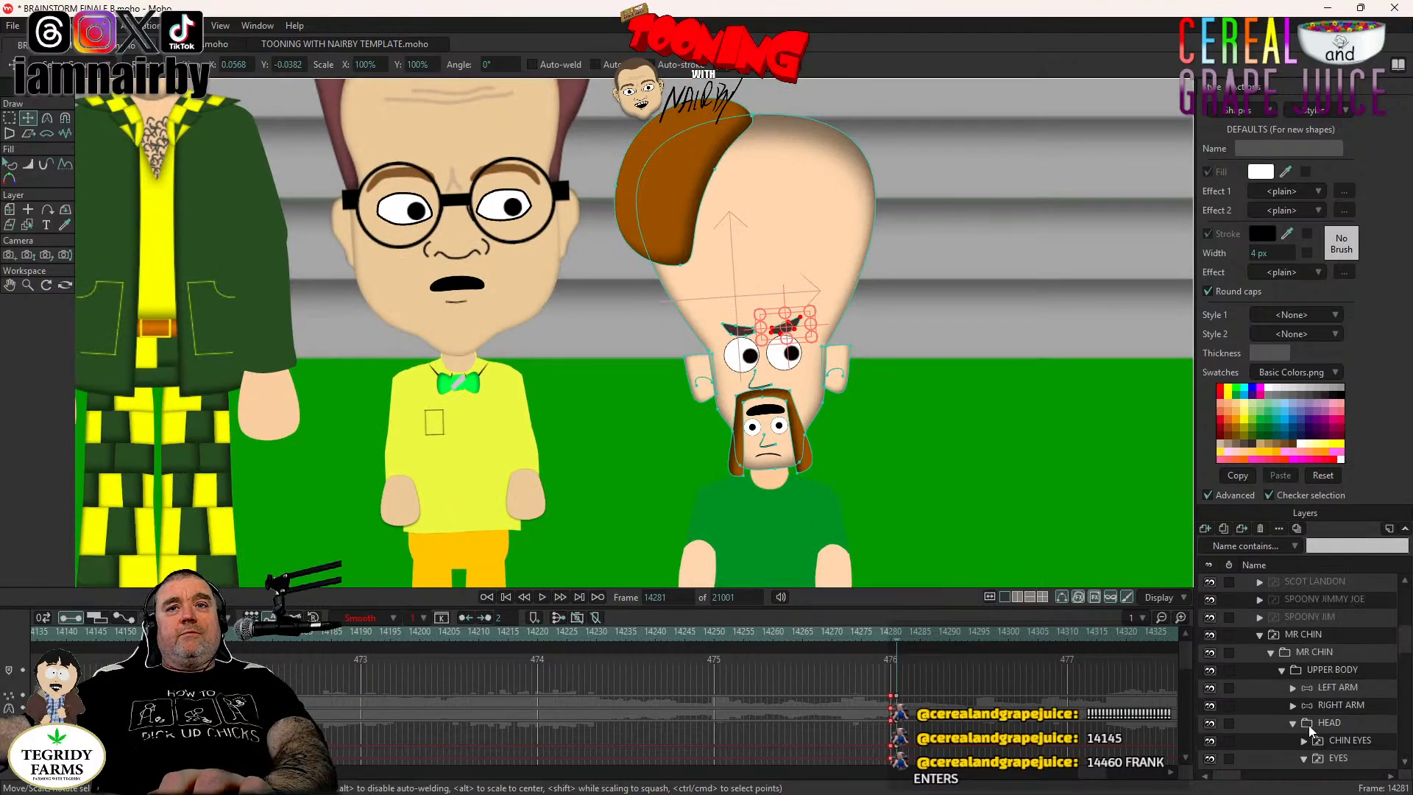
pyautogui.click(1258, 636)
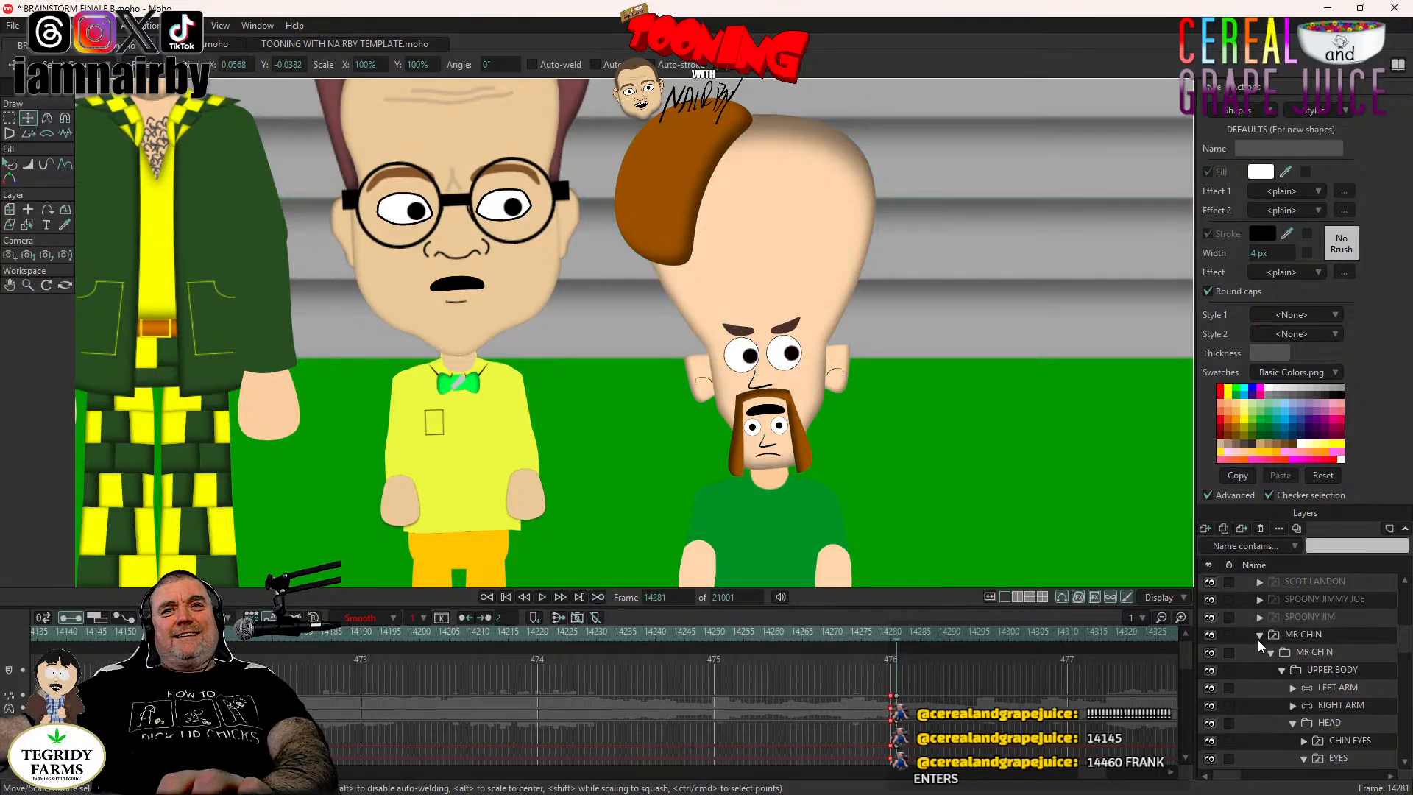
pyautogui.scroll(5, 1317, 674)
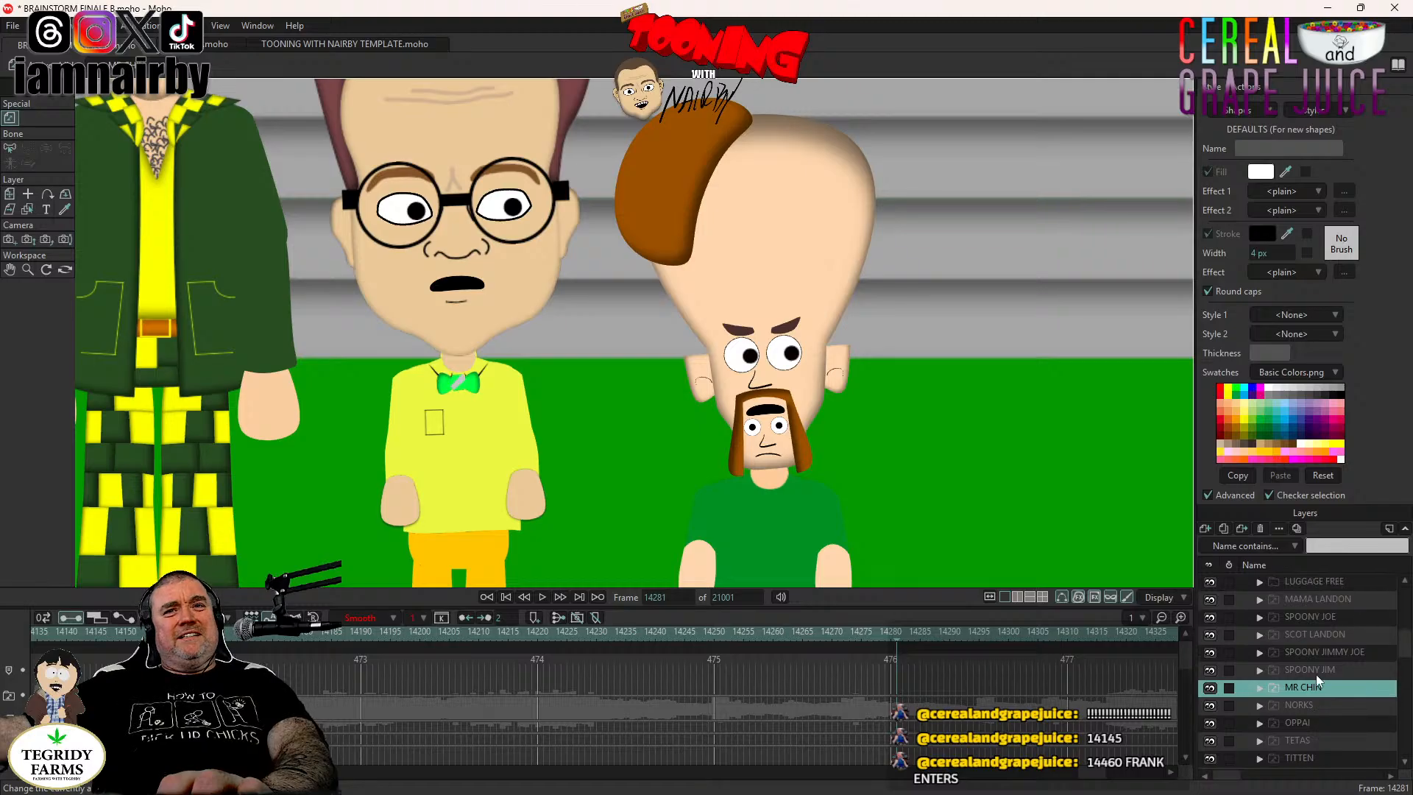
pyautogui.scroll(3, 1313, 674)
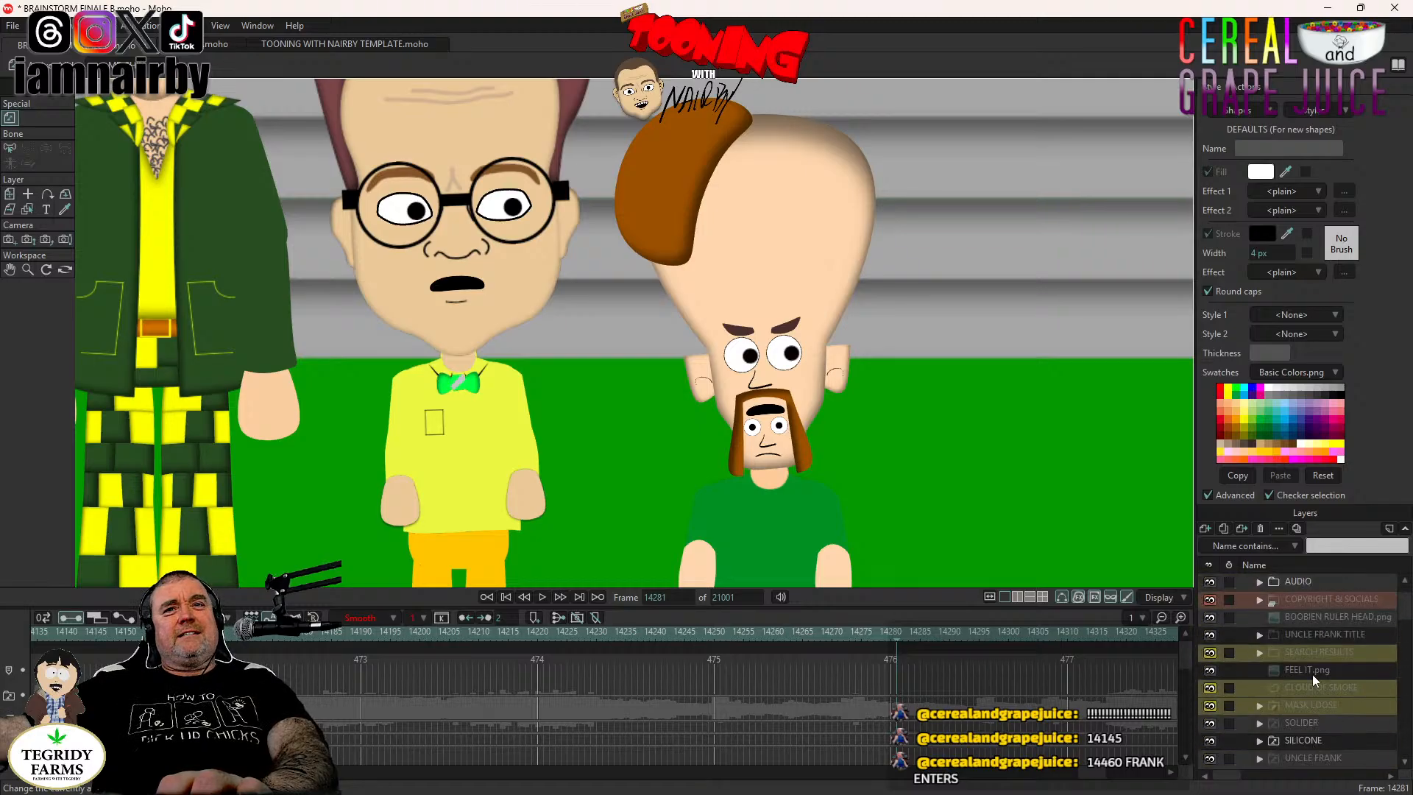
pyautogui.scroll(-8, 1313, 674)
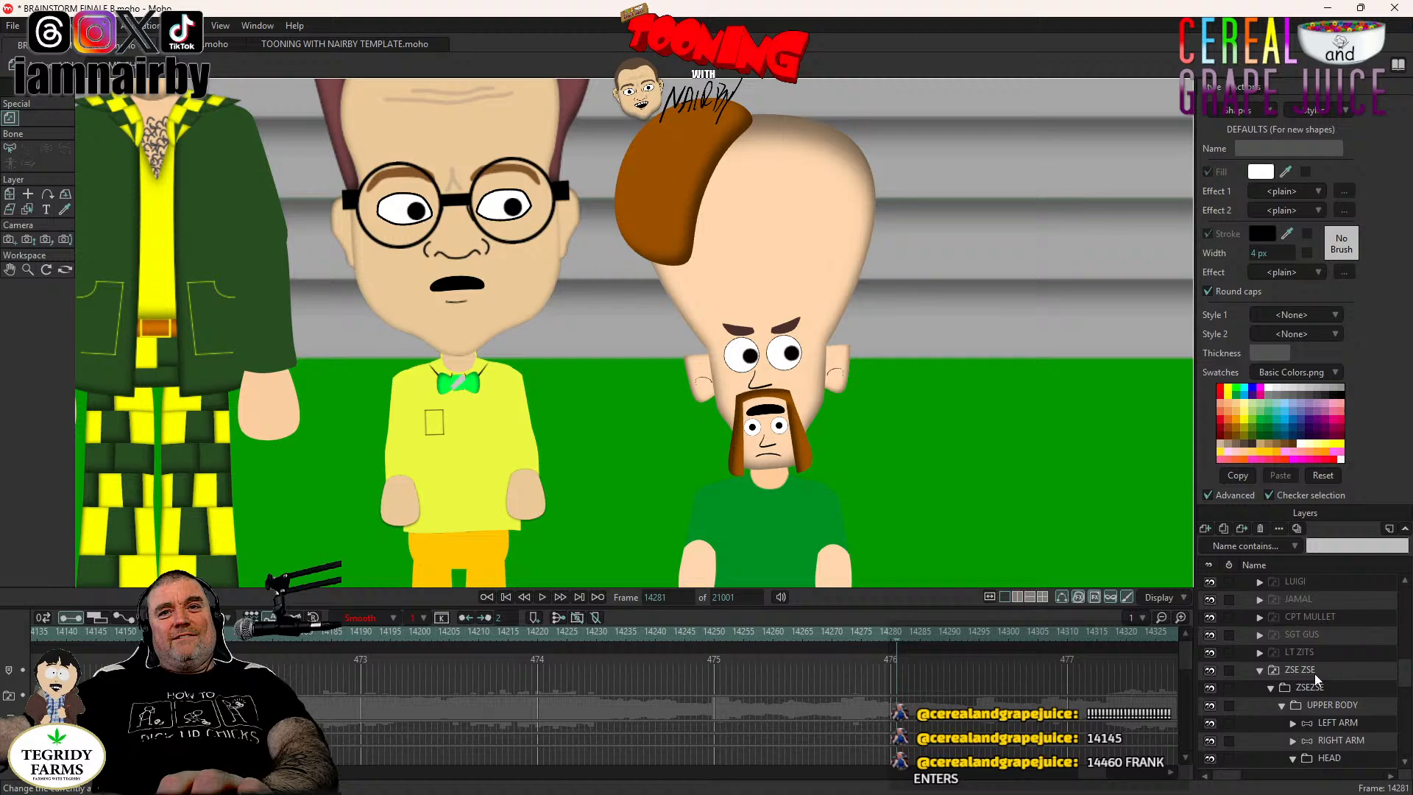
pyautogui.click(1259, 670)
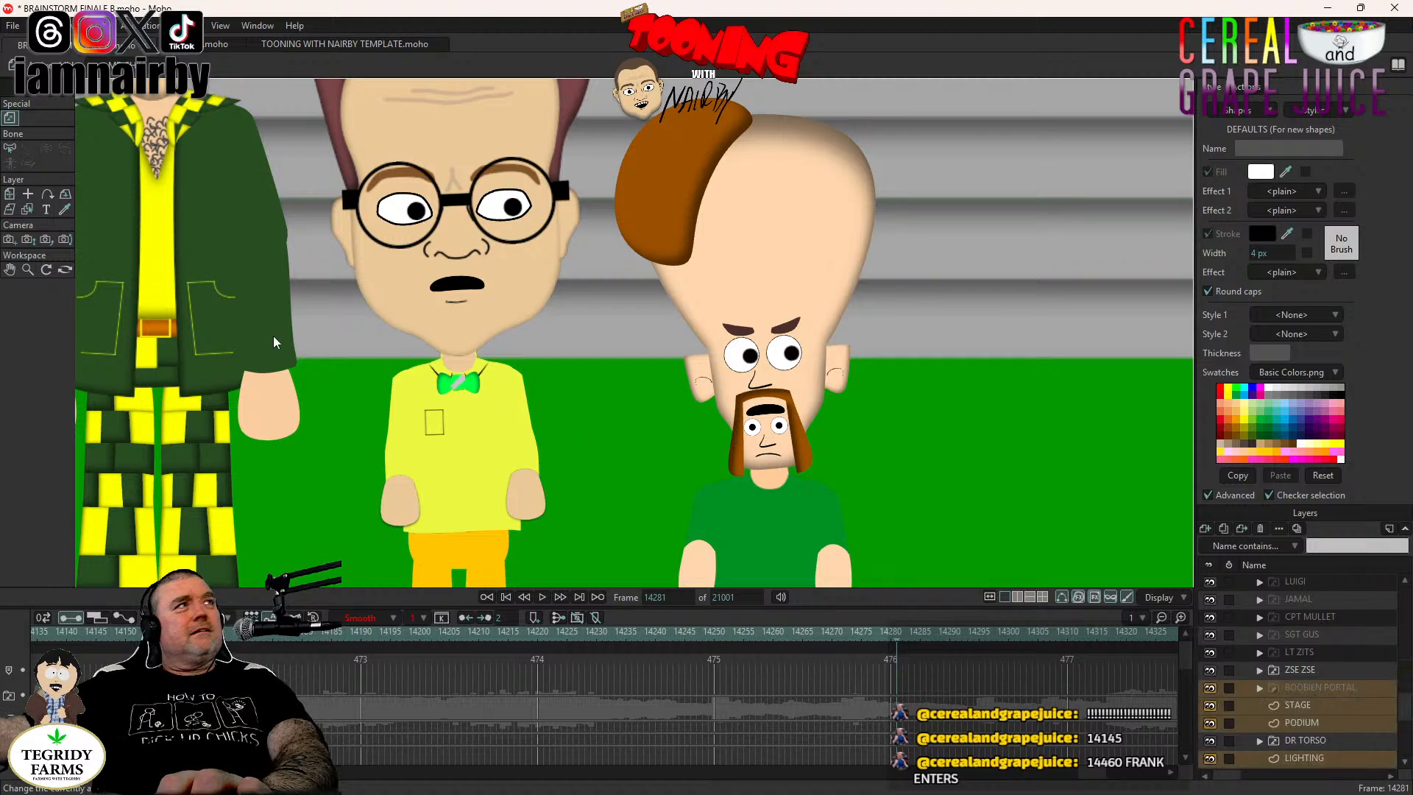
# Select the ZSE ZSE layer for transforming and key its off-camera position at frame 14280.
pyautogui.click(7, 197)
pyautogui.scroll(-6, 784, 460)
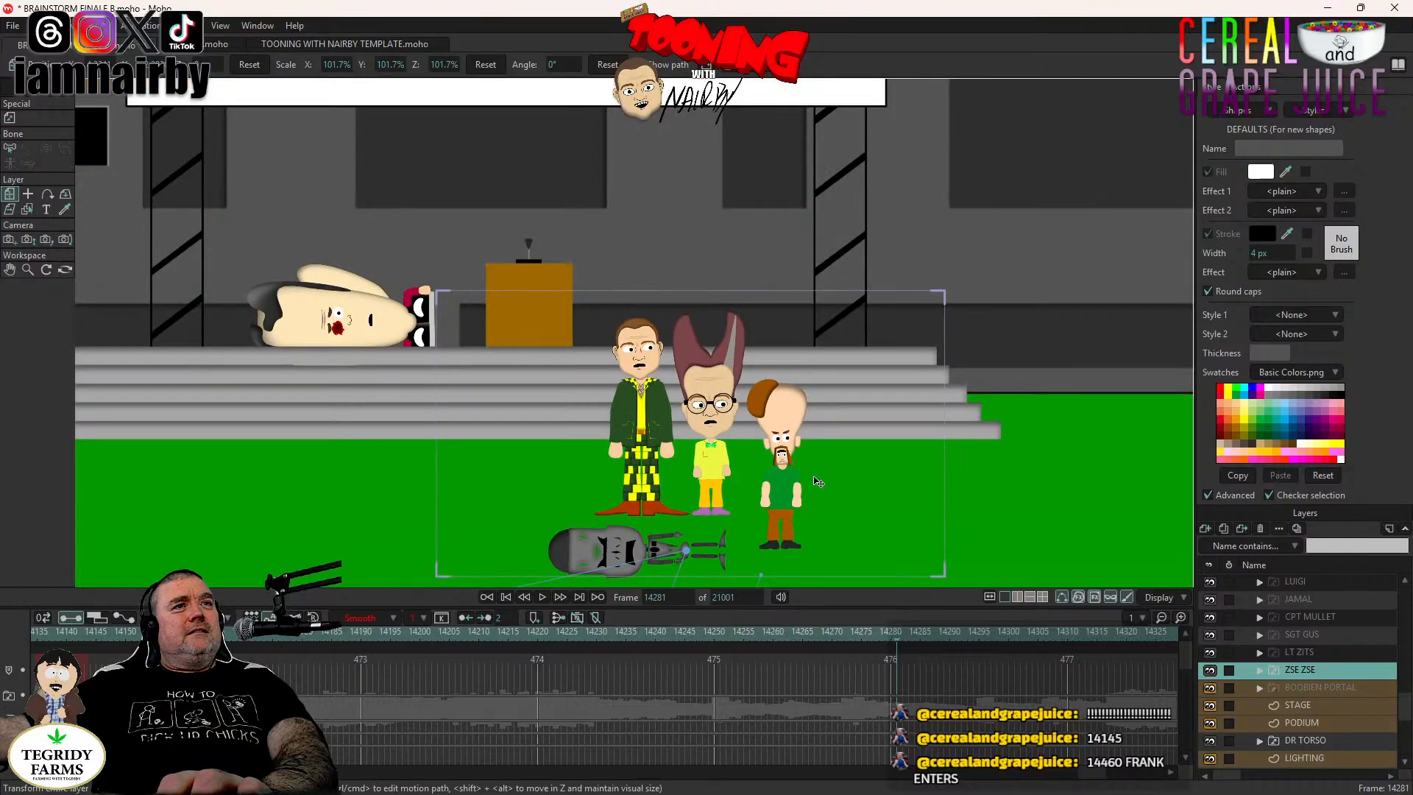
pyautogui.scroll(-5, 815, 481)
pyautogui.scroll(6, 639, 243)
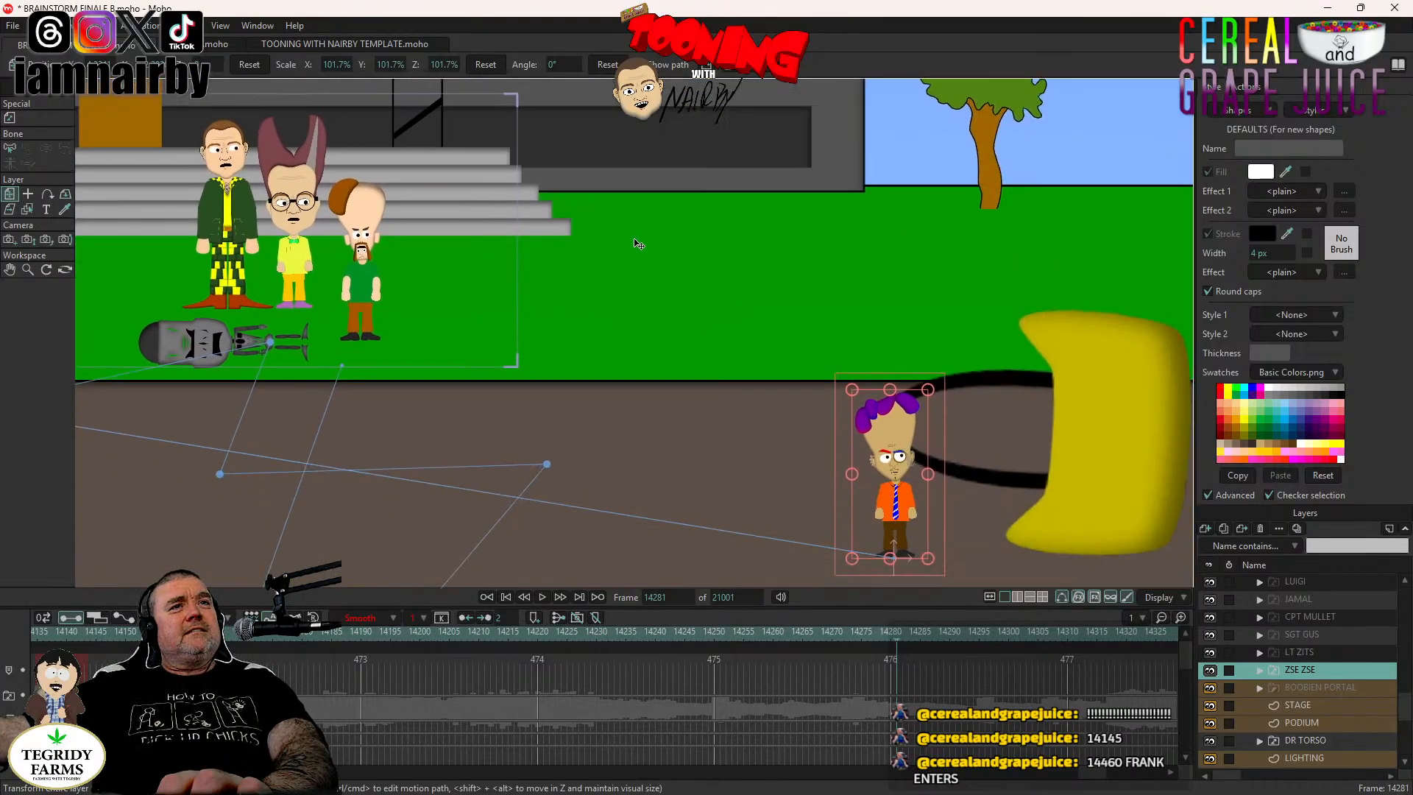
pyautogui.scroll(2, 876, 513)
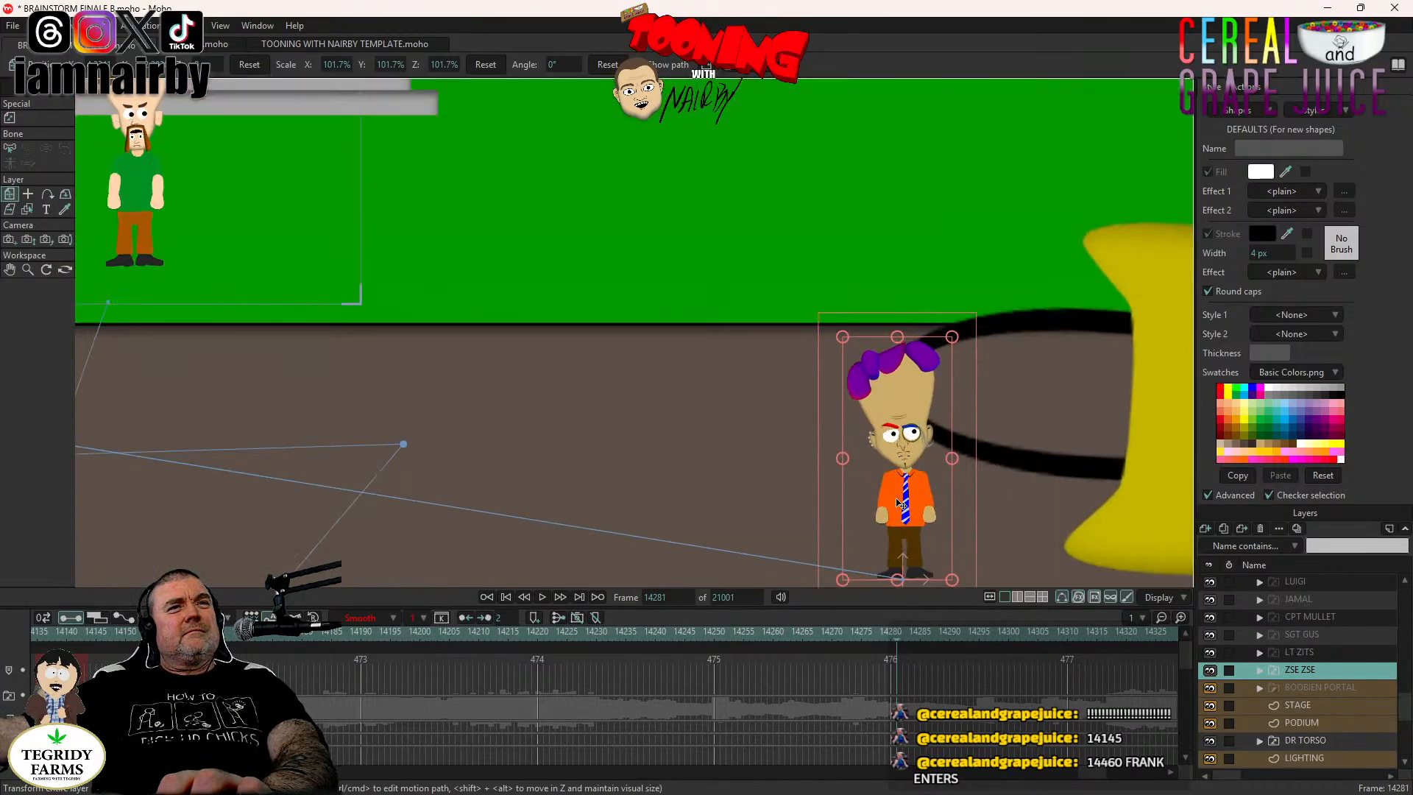
pyautogui.click(896, 499)
pyautogui.click(898, 502)
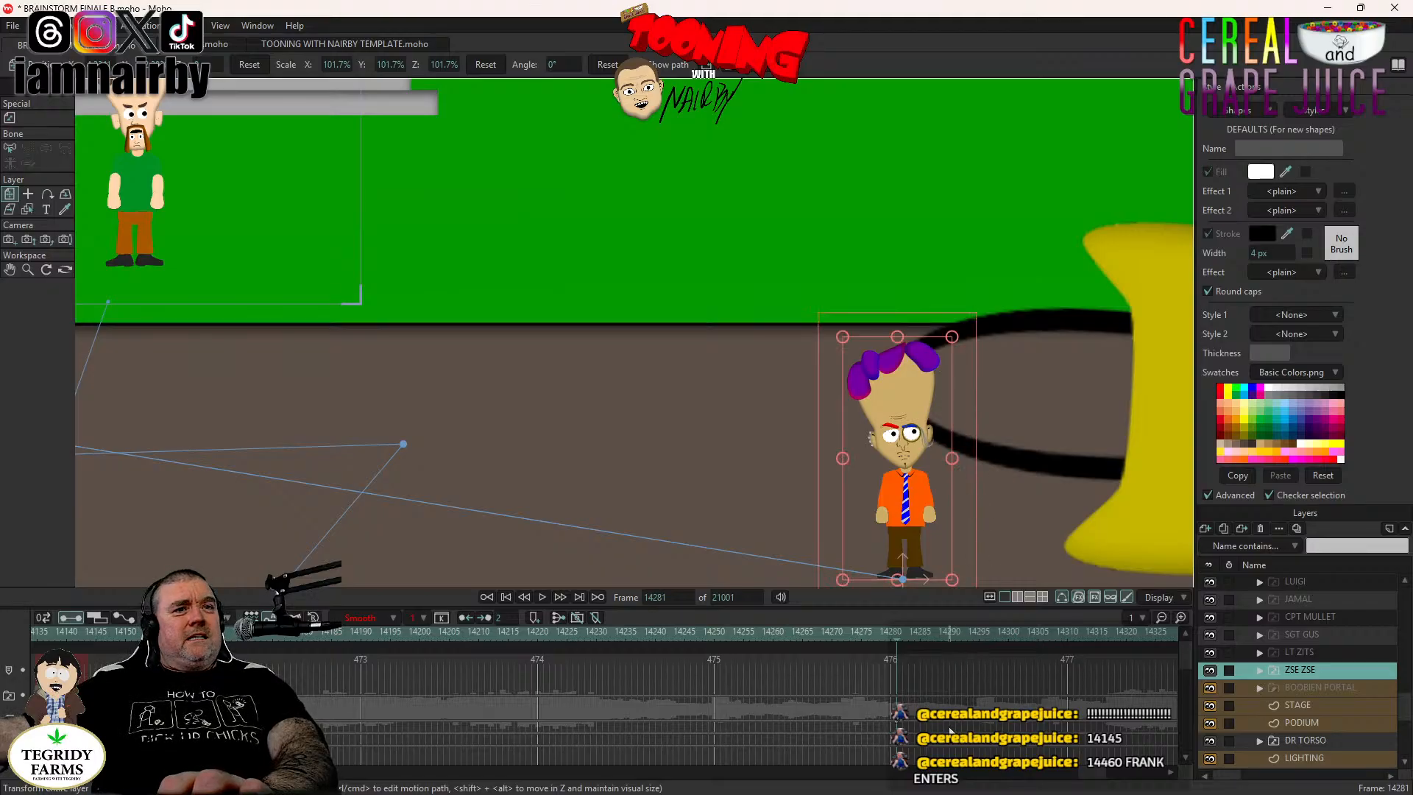
pyautogui.scroll(-2, 950, 731)
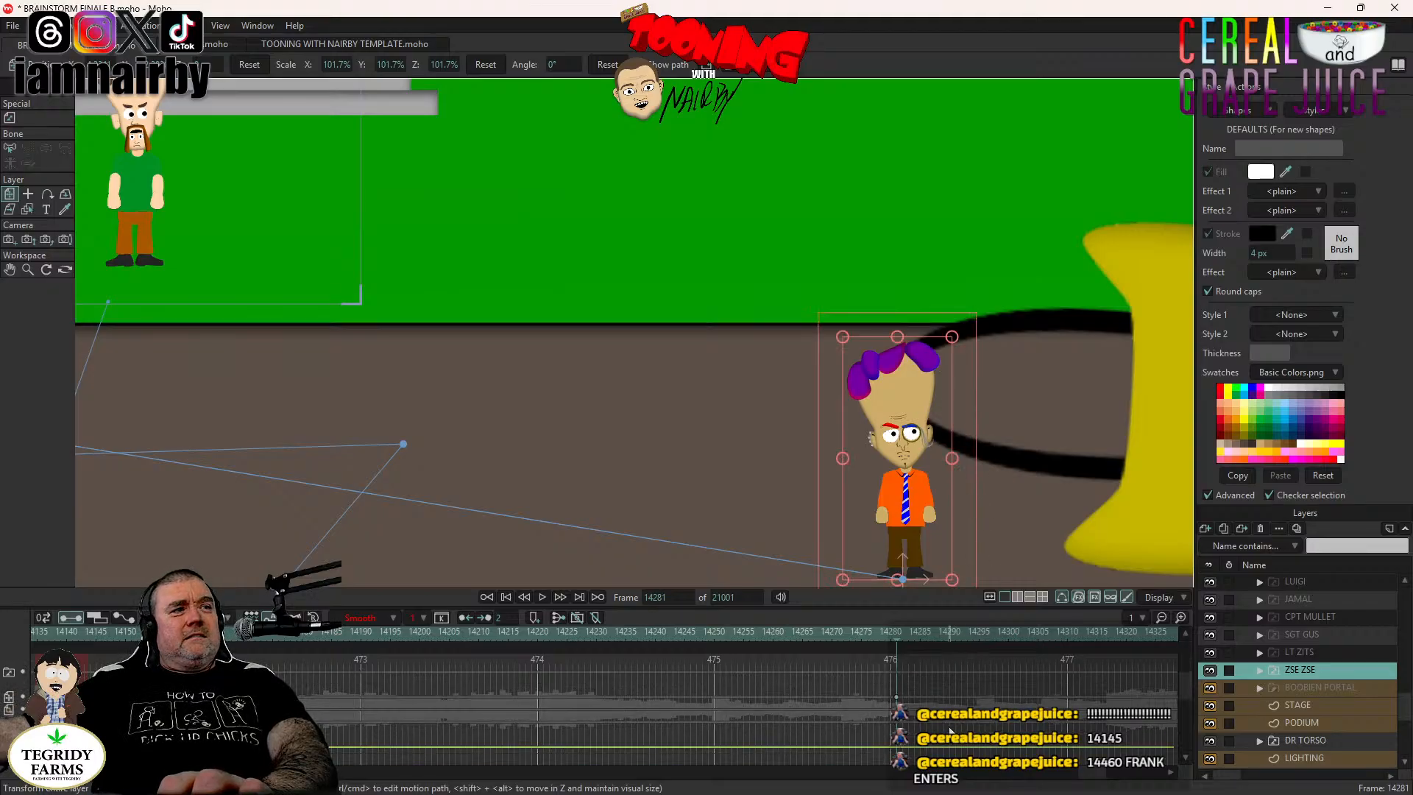
pyautogui.click(896, 695)
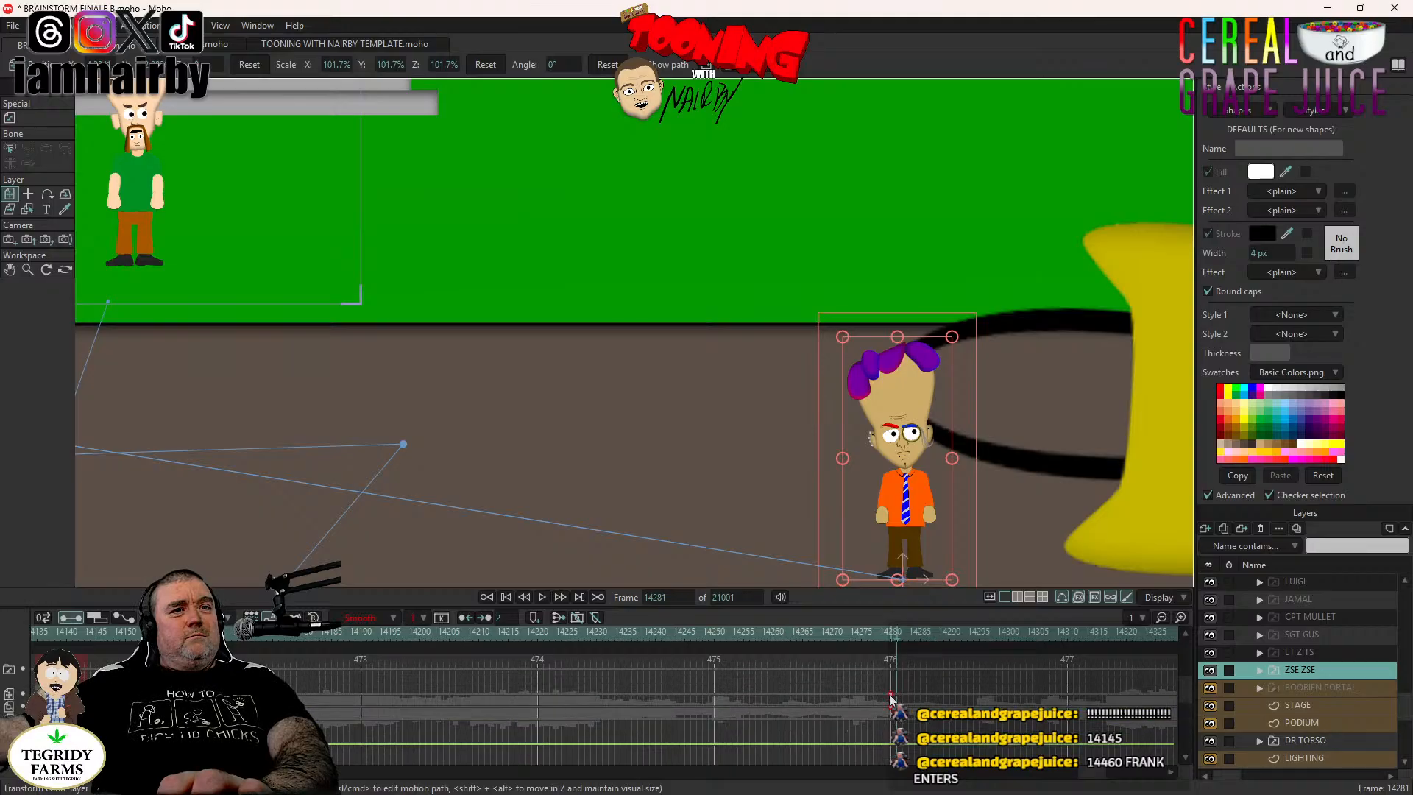
# Move ZSE ZSE at frame 14281 into the camera frame, onto the grass beside MR CHIN.
pyautogui.scroll(-5, 513, 433)
pyautogui.moveTo(561, 449); pyautogui.dragTo(525, 401)
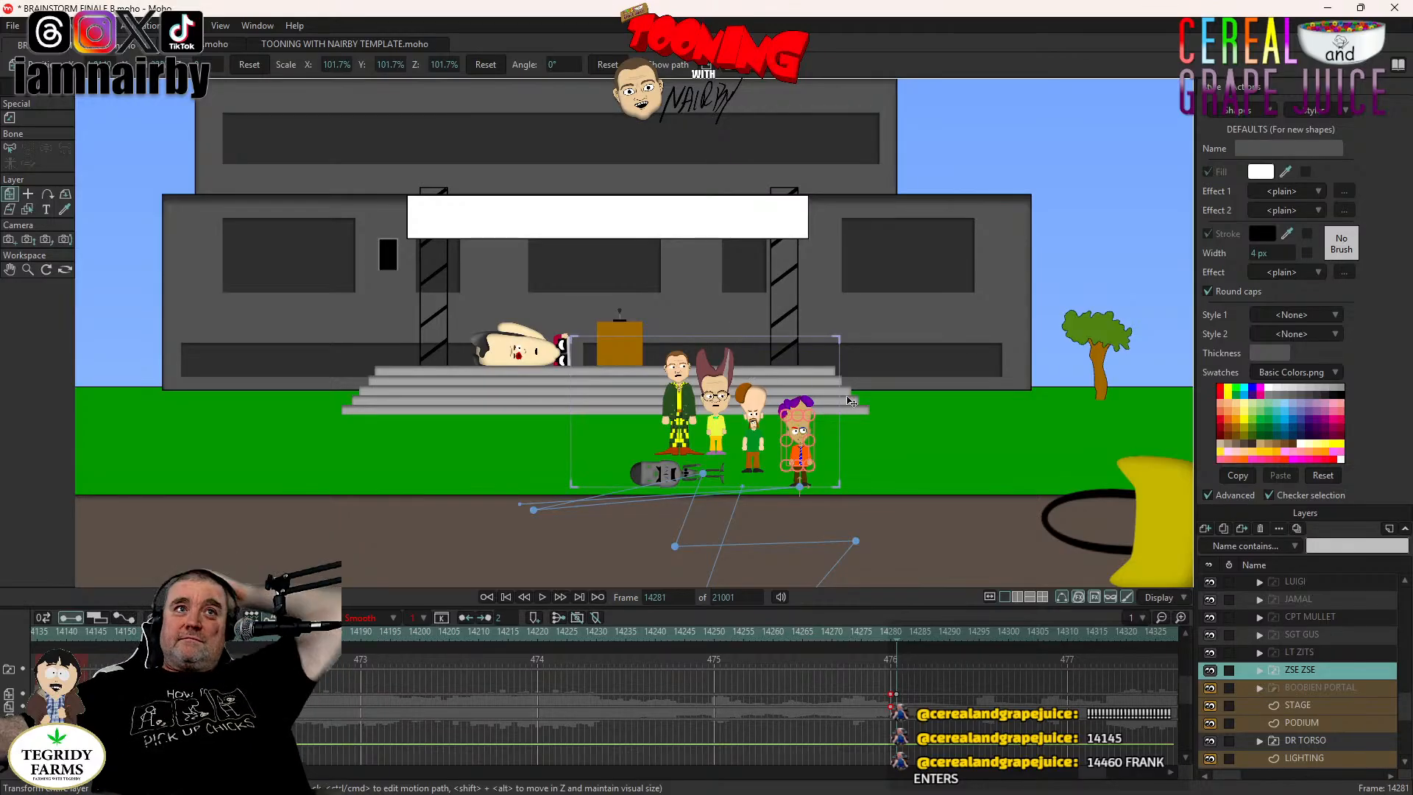
pyautogui.scroll(4, 772, 383)
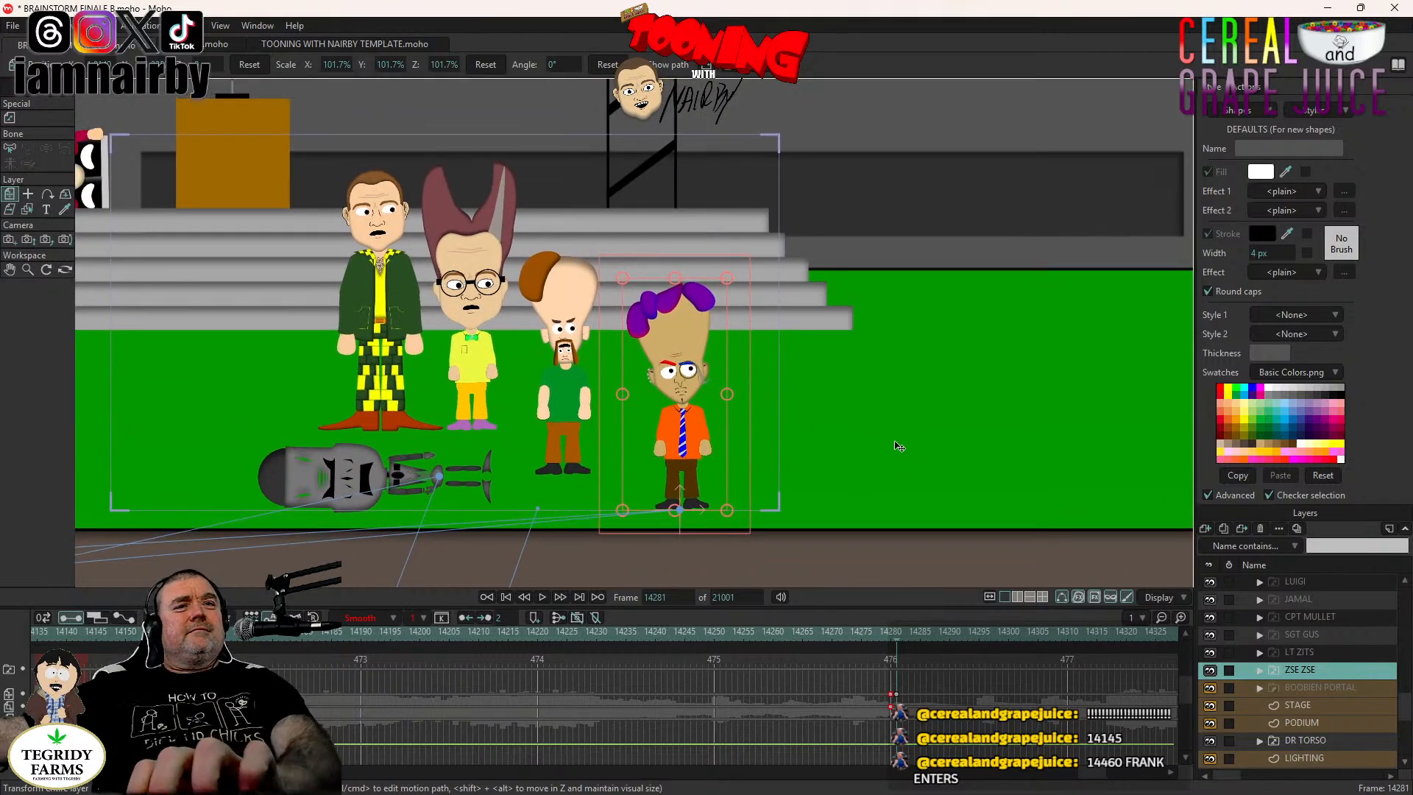
# Expand the ZSE ZSE layer and check the timeline keys of its UPPER BODY, LEFT ARM, RIGHT ARM and HEAD layers.
pyautogui.click(1259, 670)
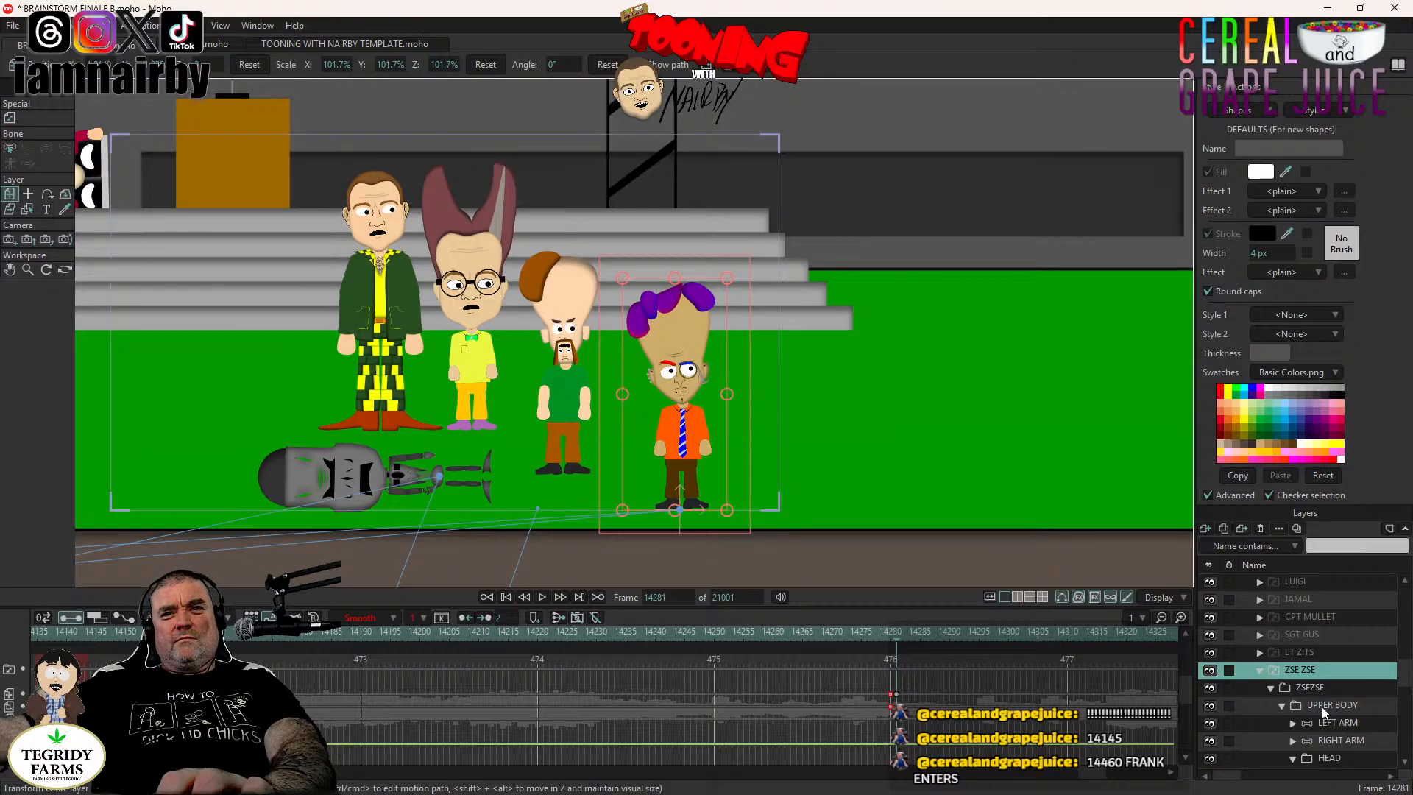
pyautogui.click(1330, 707)
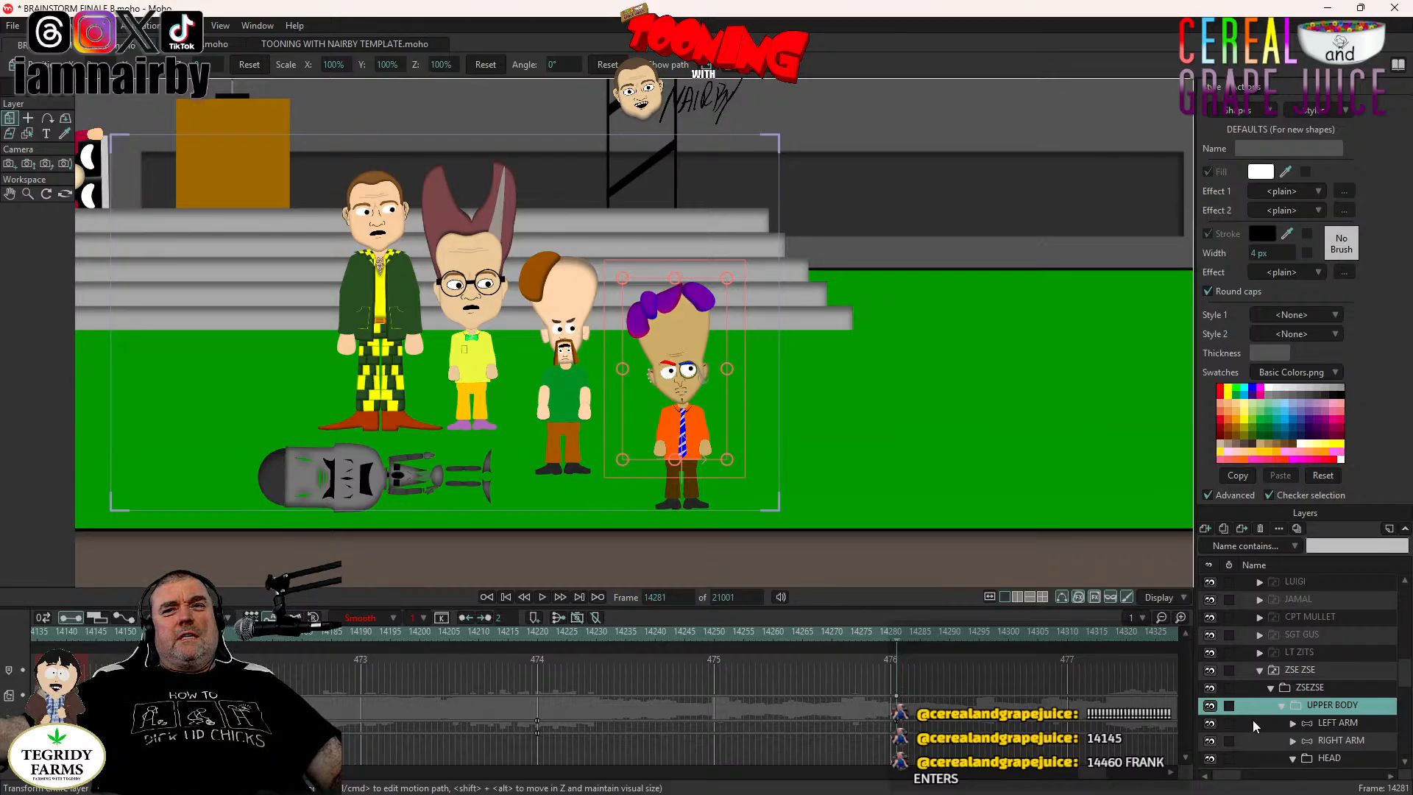
pyautogui.click(1213, 724)
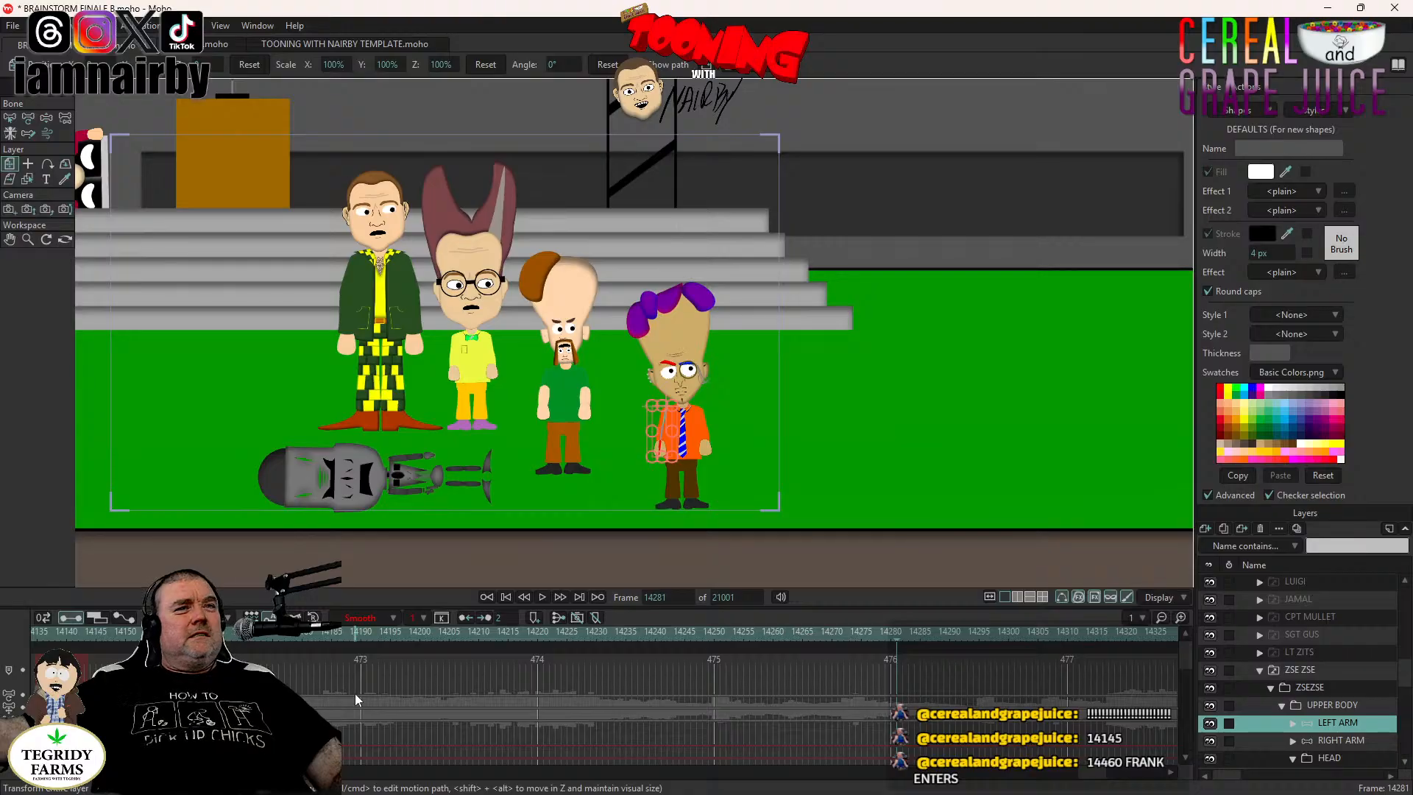
pyautogui.click(46, 120)
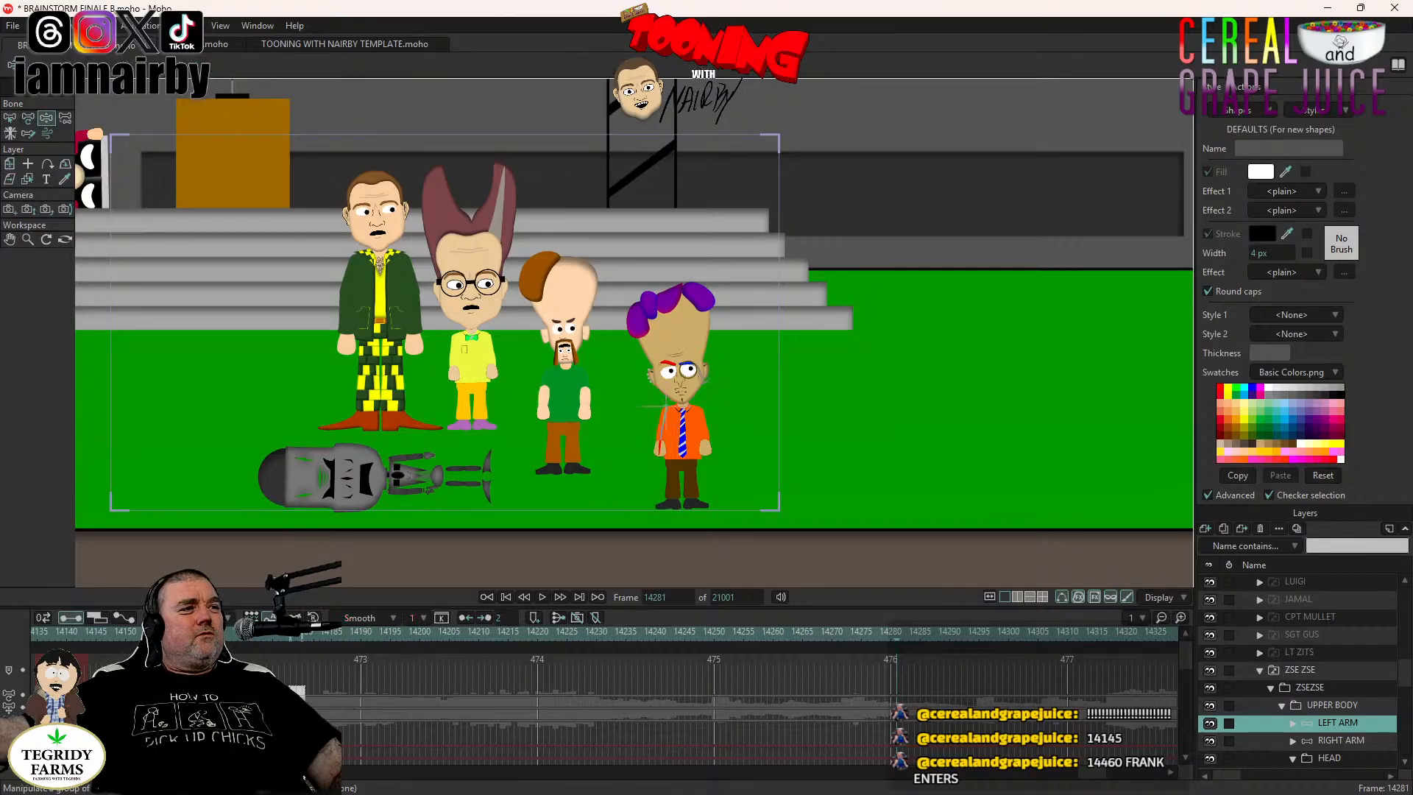
pyautogui.click(352, 709)
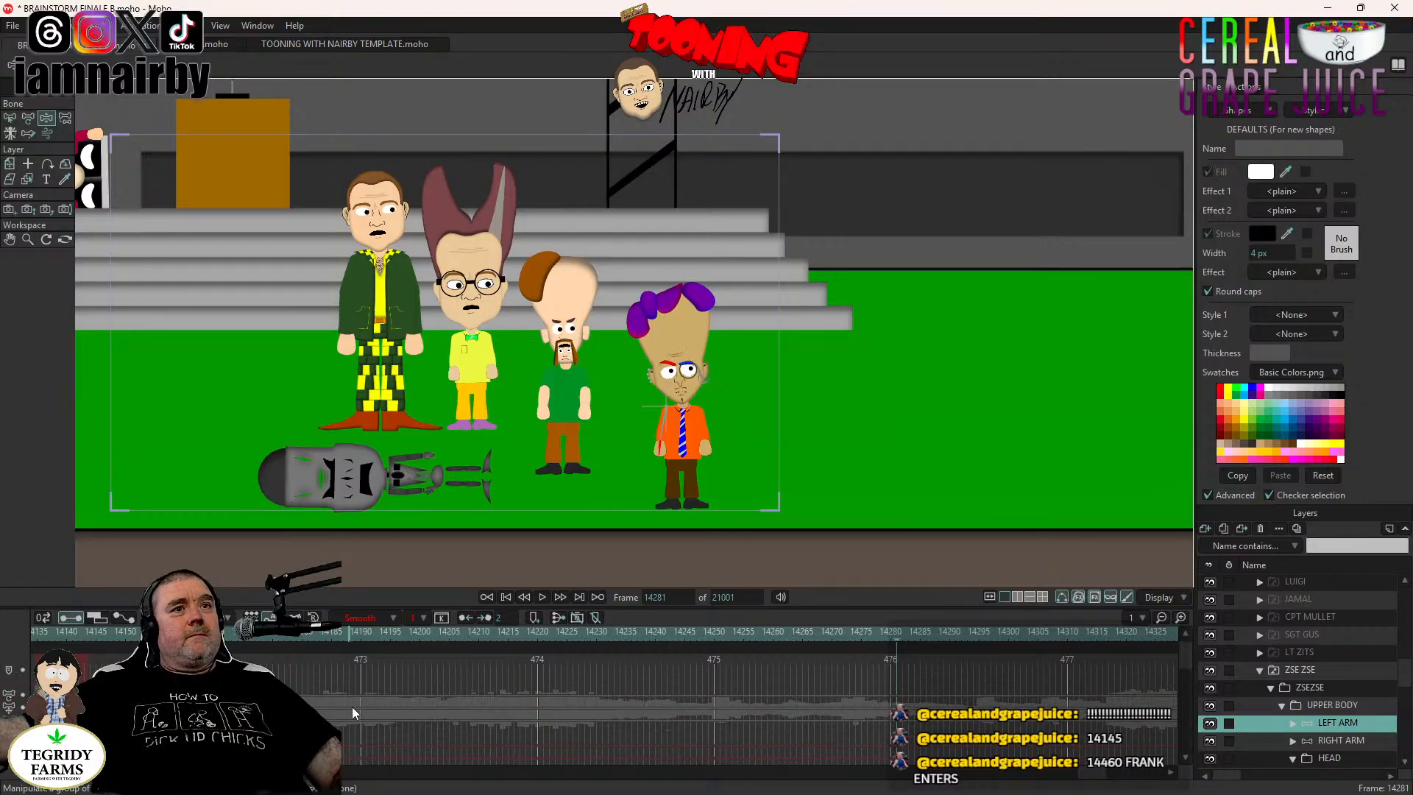
pyautogui.click(1368, 740)
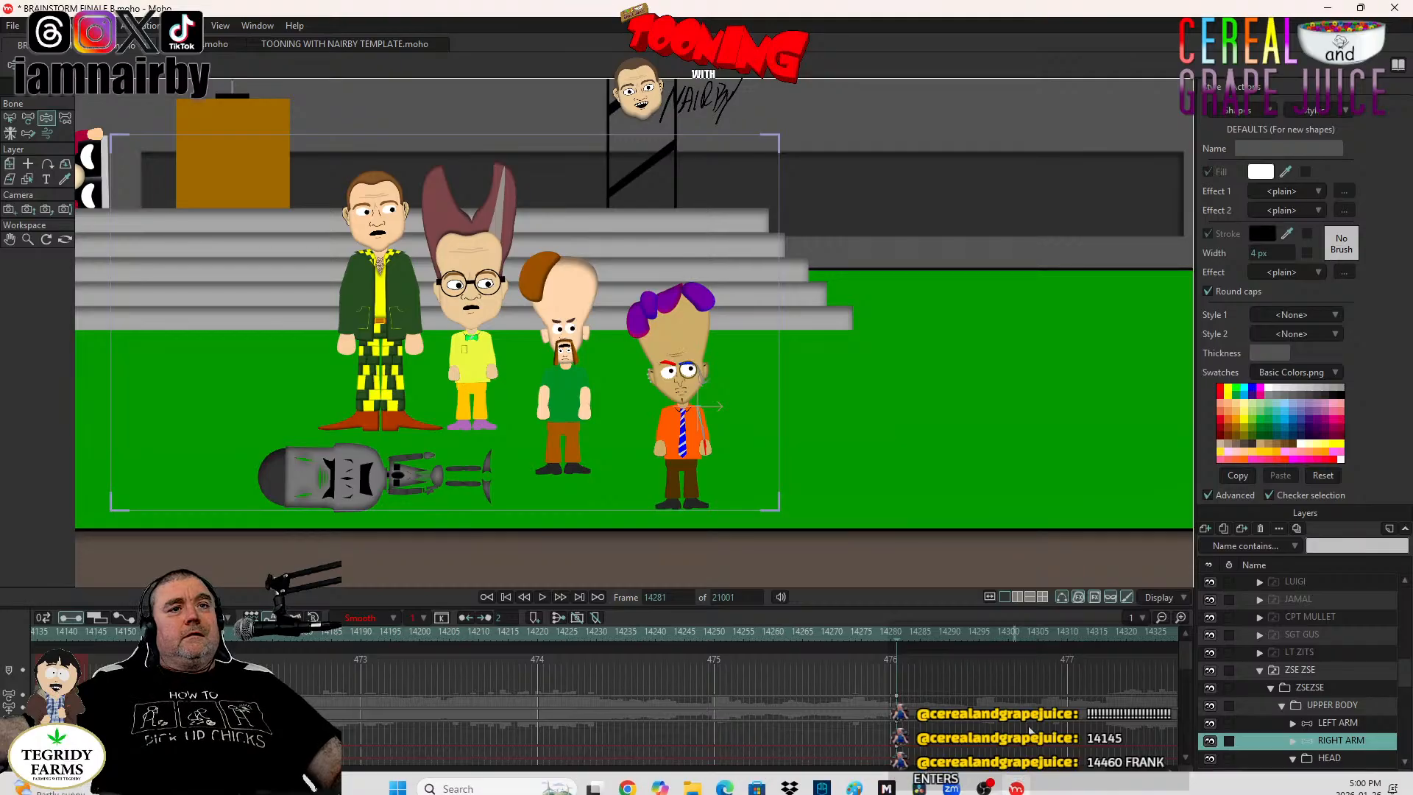
pyautogui.click(1328, 758)
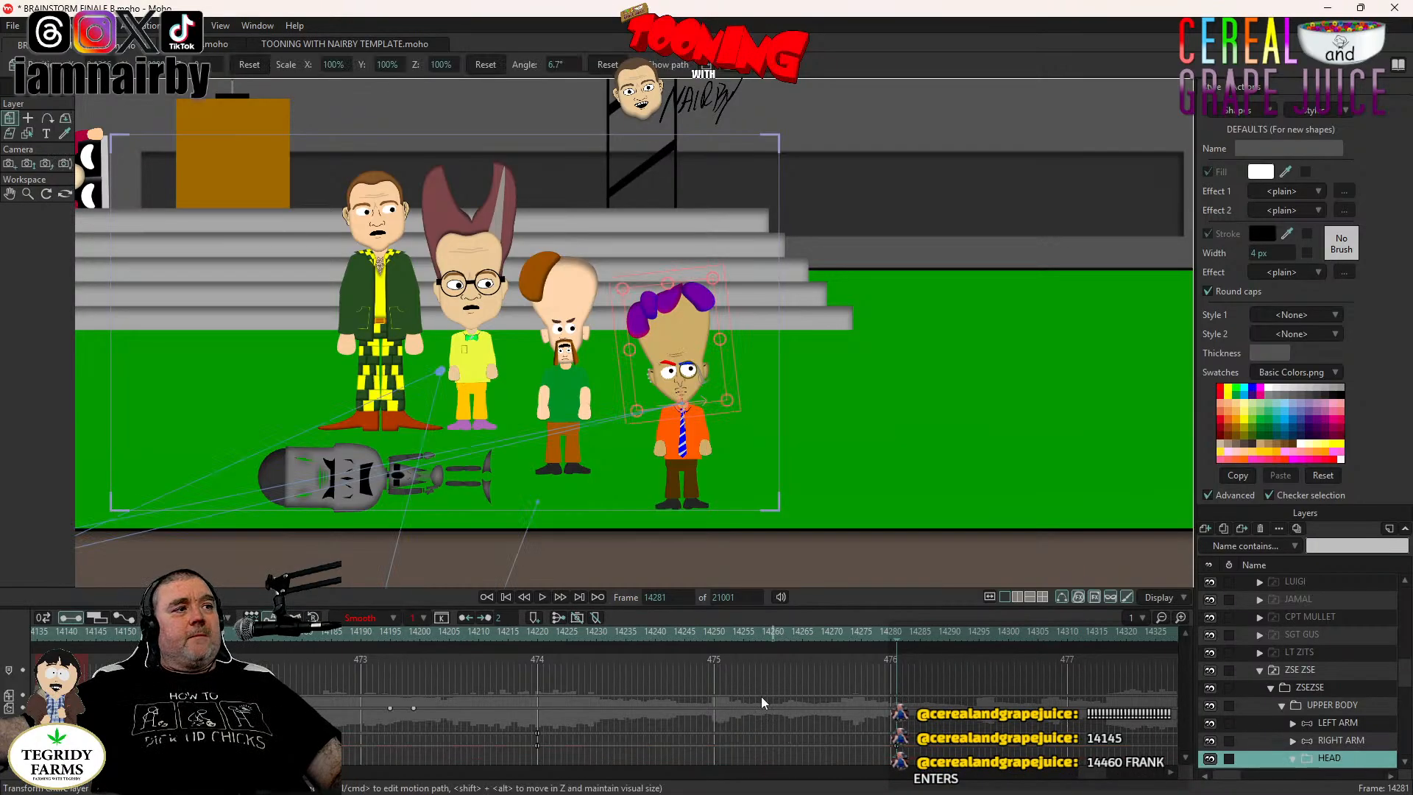
pyautogui.click(414, 709)
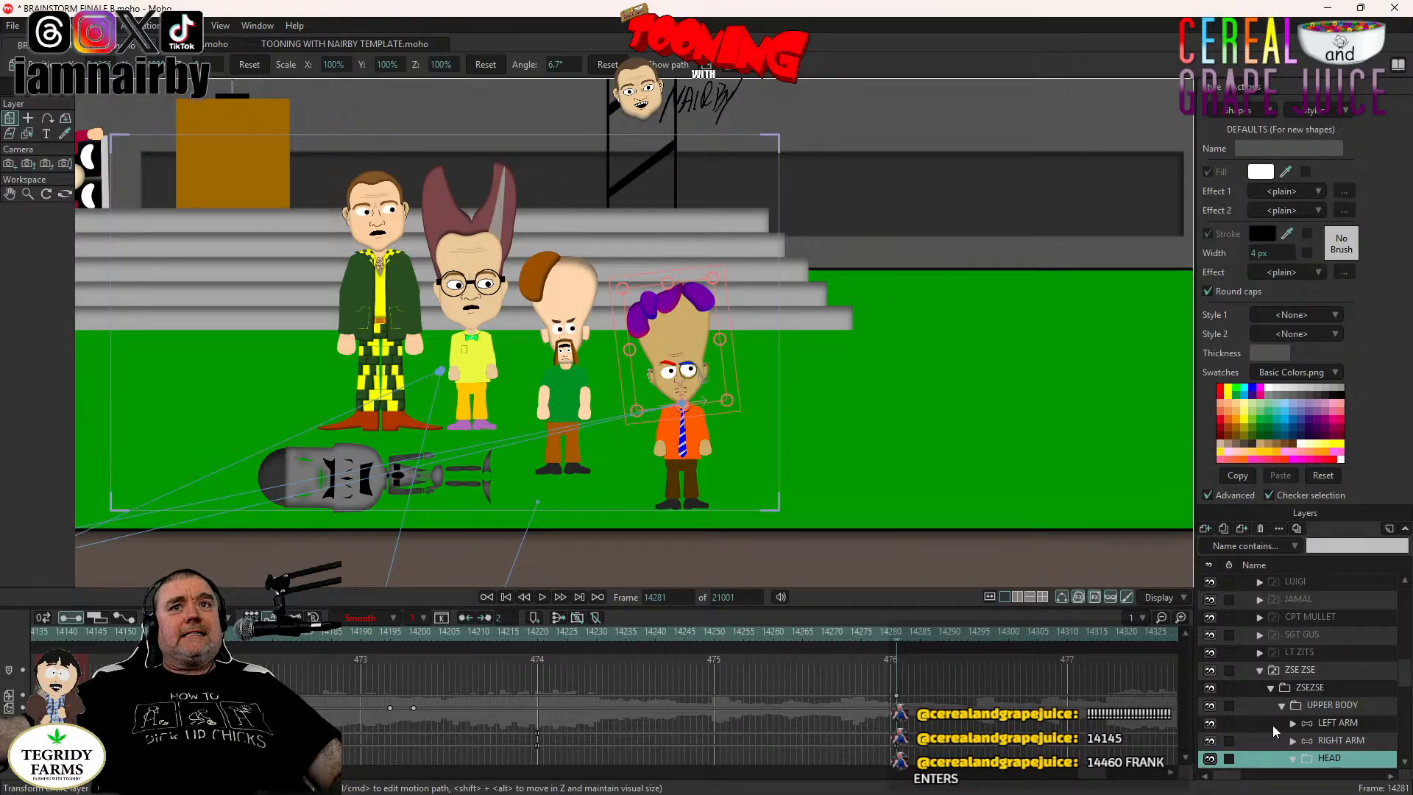
# Collapse ZSE ZSE's HAIR group, and select the STACHE layer to examine the facial hair up close and within the group shot.
pyautogui.scroll(-4, 1289, 725)
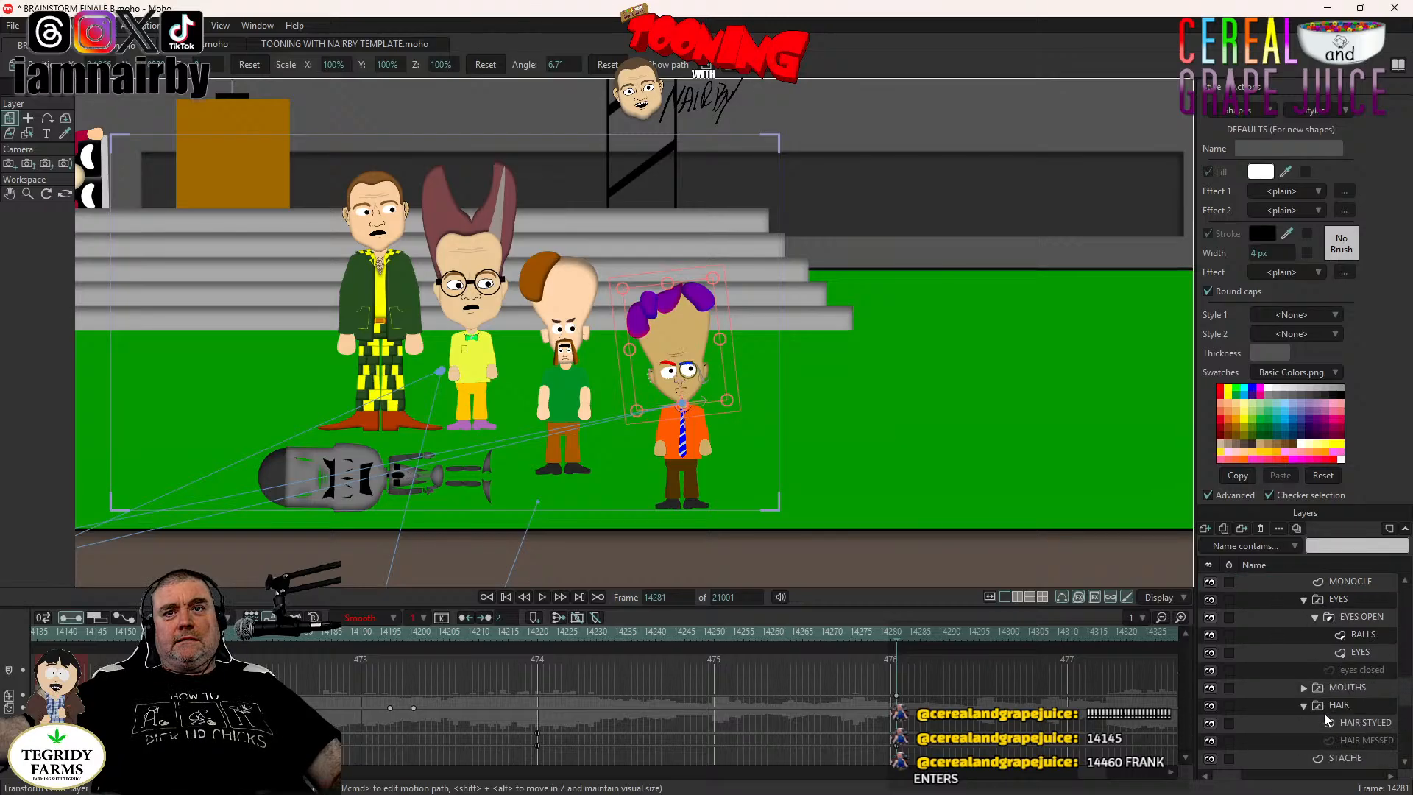
pyautogui.click(1303, 704)
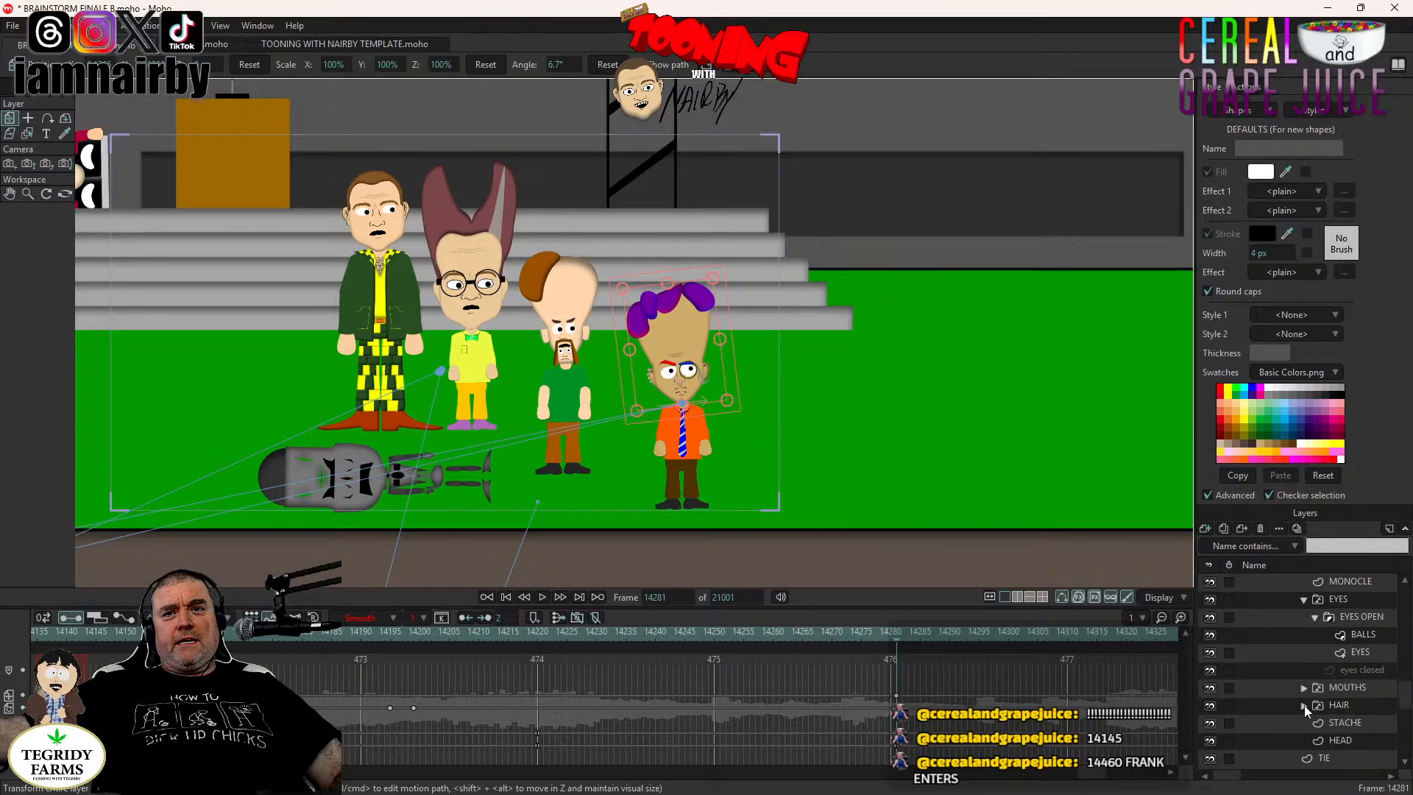
pyautogui.click(1345, 723)
pyautogui.scroll(5, 905, 395)
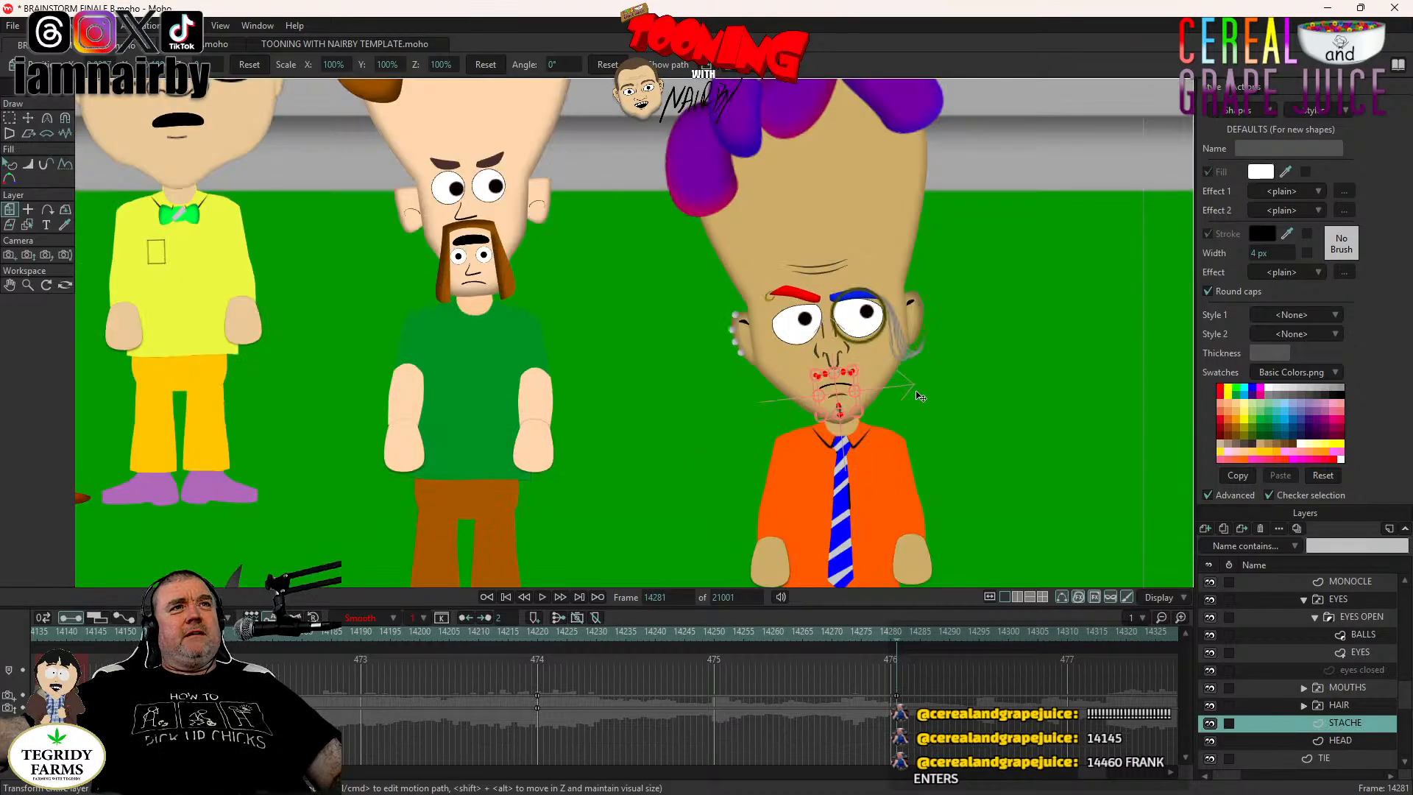
pyautogui.scroll(4, 899, 394)
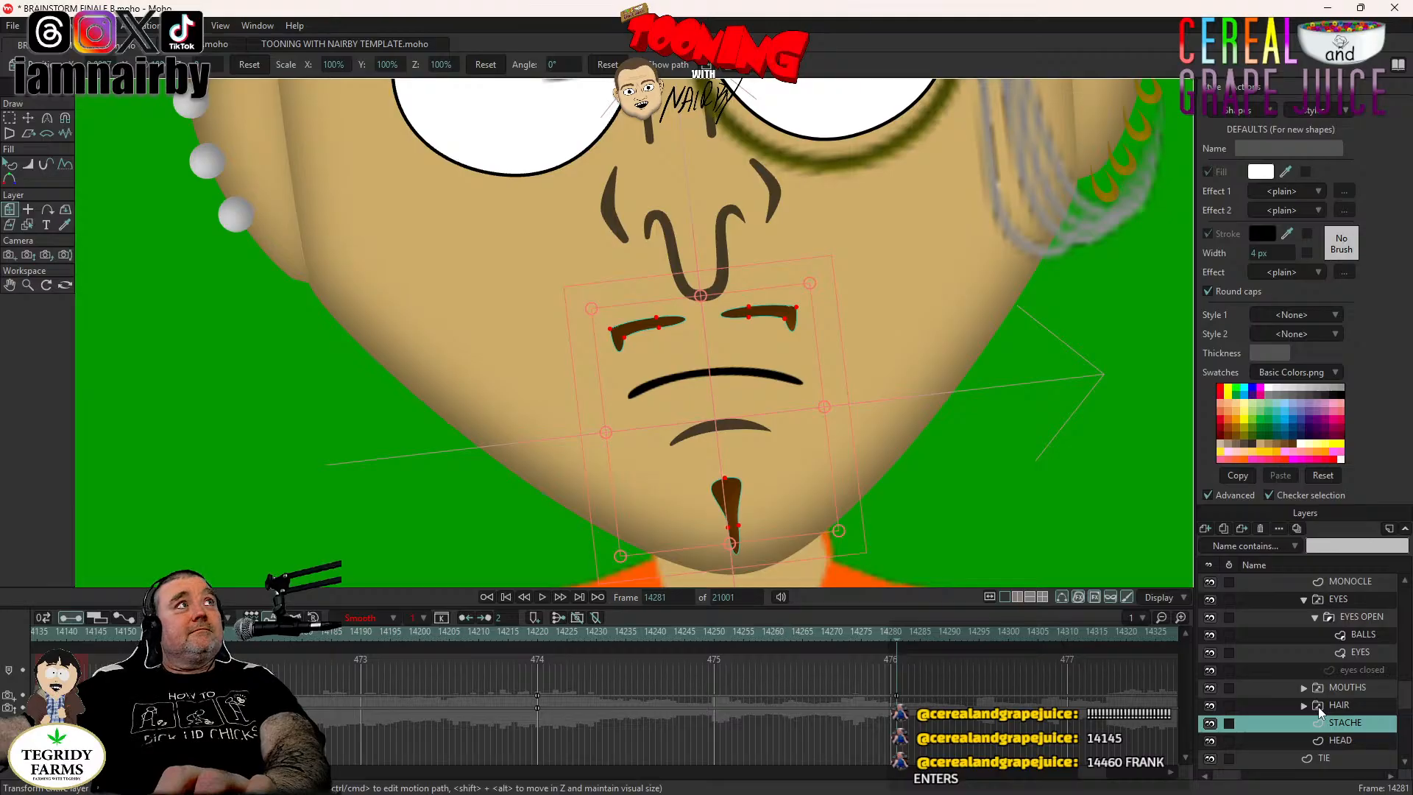
pyautogui.scroll(-5, 894, 446)
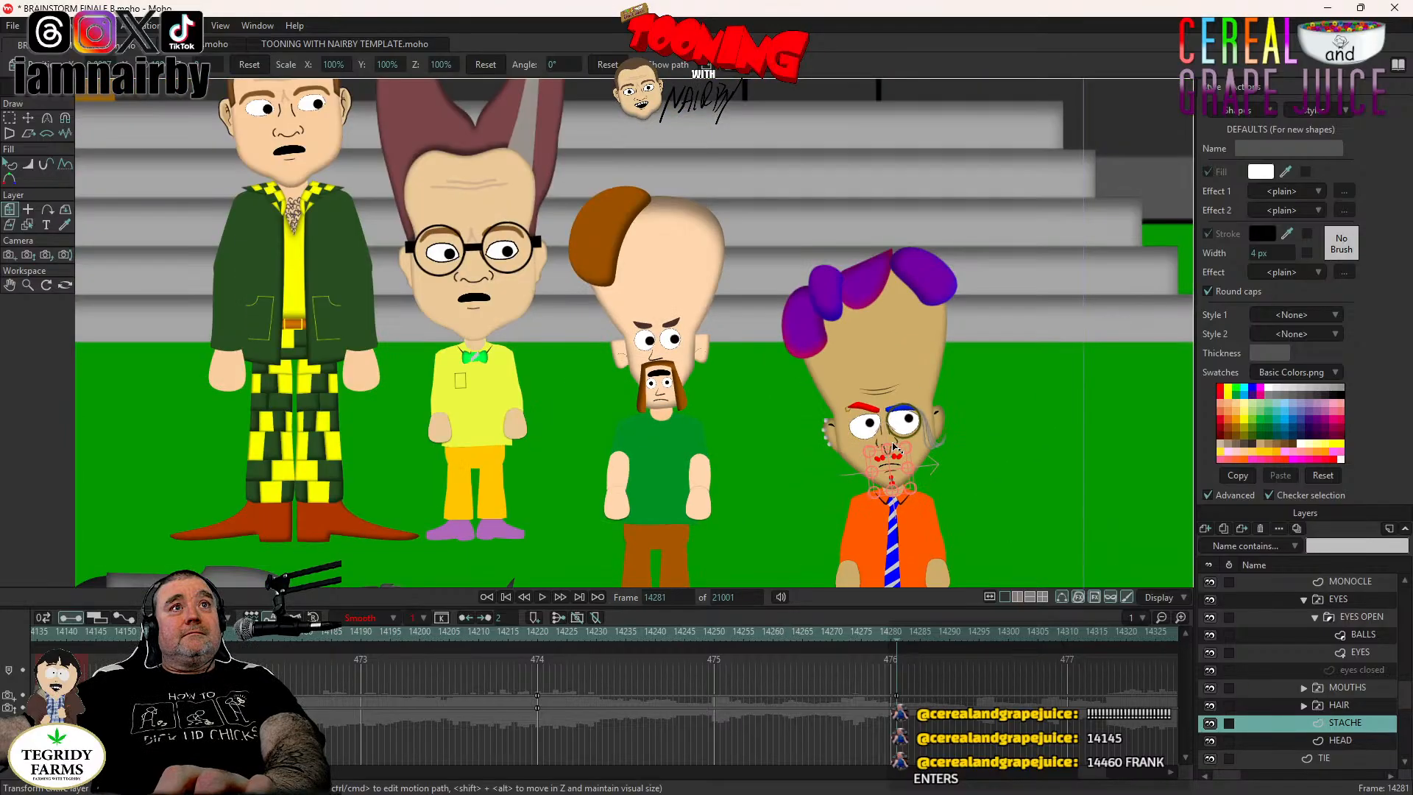
pyautogui.scroll(-2, 894, 447)
pyautogui.scroll(-2, 866, 417)
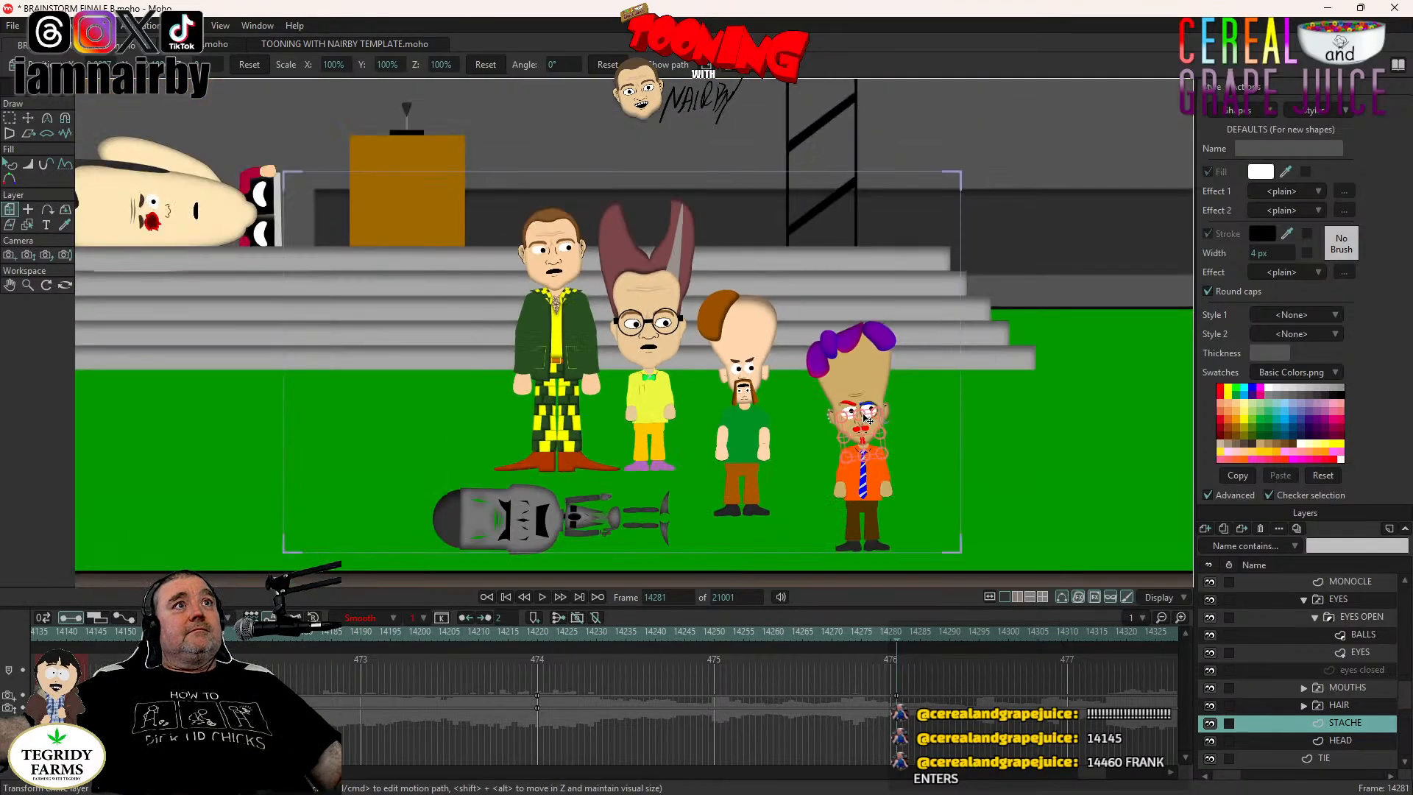
pyautogui.scroll(2, 867, 417)
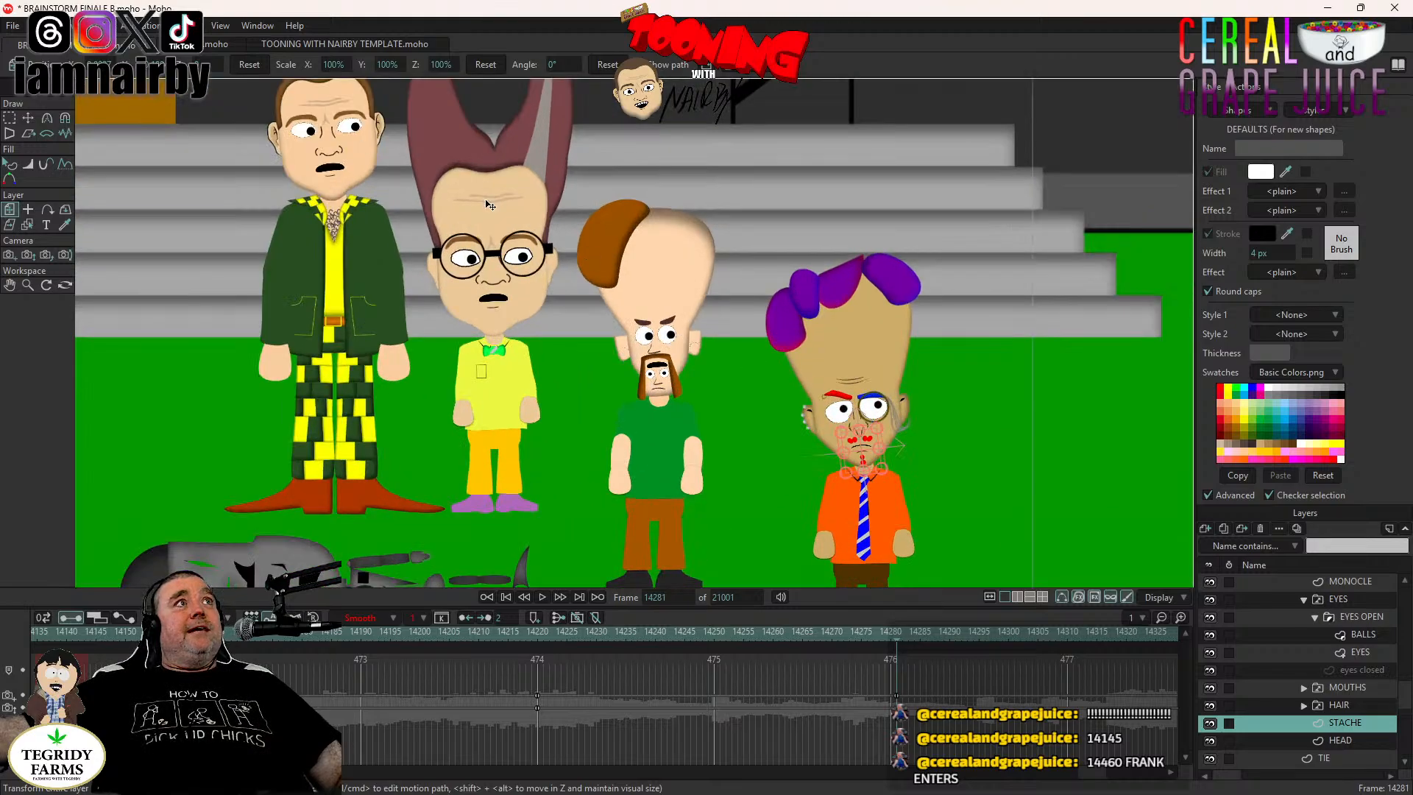
# Look over the whole scene and return to a close view of the four characters beside the stage steps.
pyautogui.scroll(-4, 766, 290)
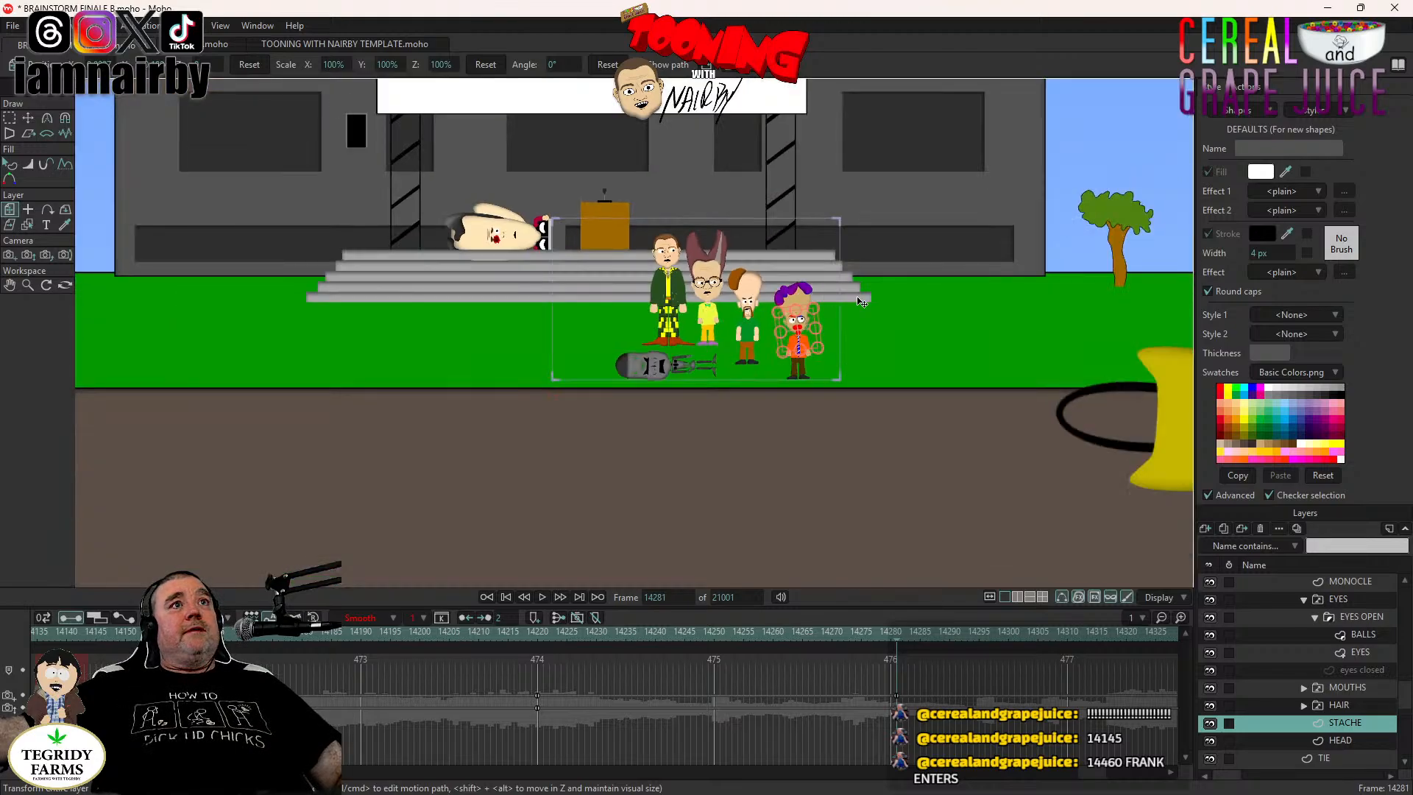
pyautogui.scroll(-6, 695, 408)
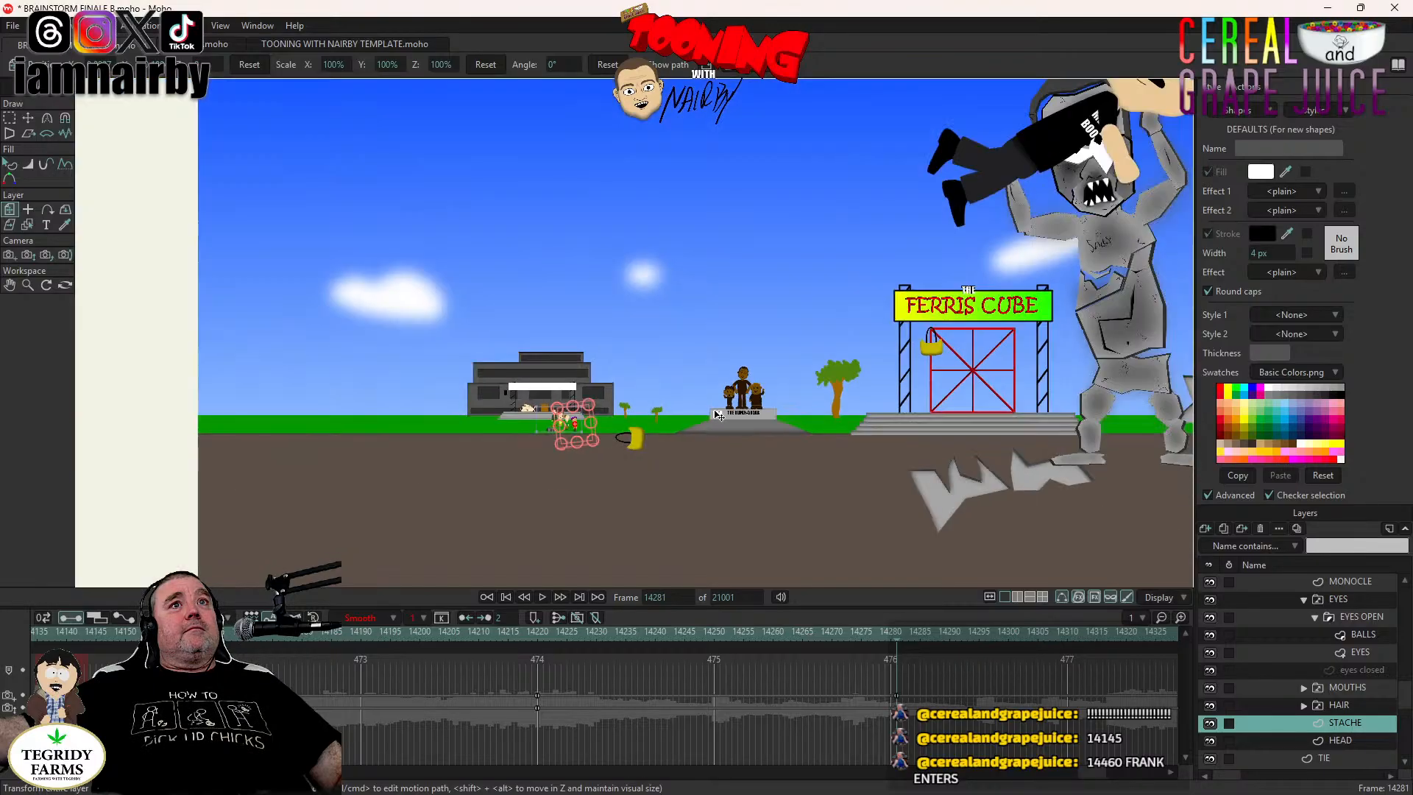
pyautogui.scroll(9, 712, 412)
pyautogui.moveTo(409, 434); pyautogui.dragTo(999, 382)
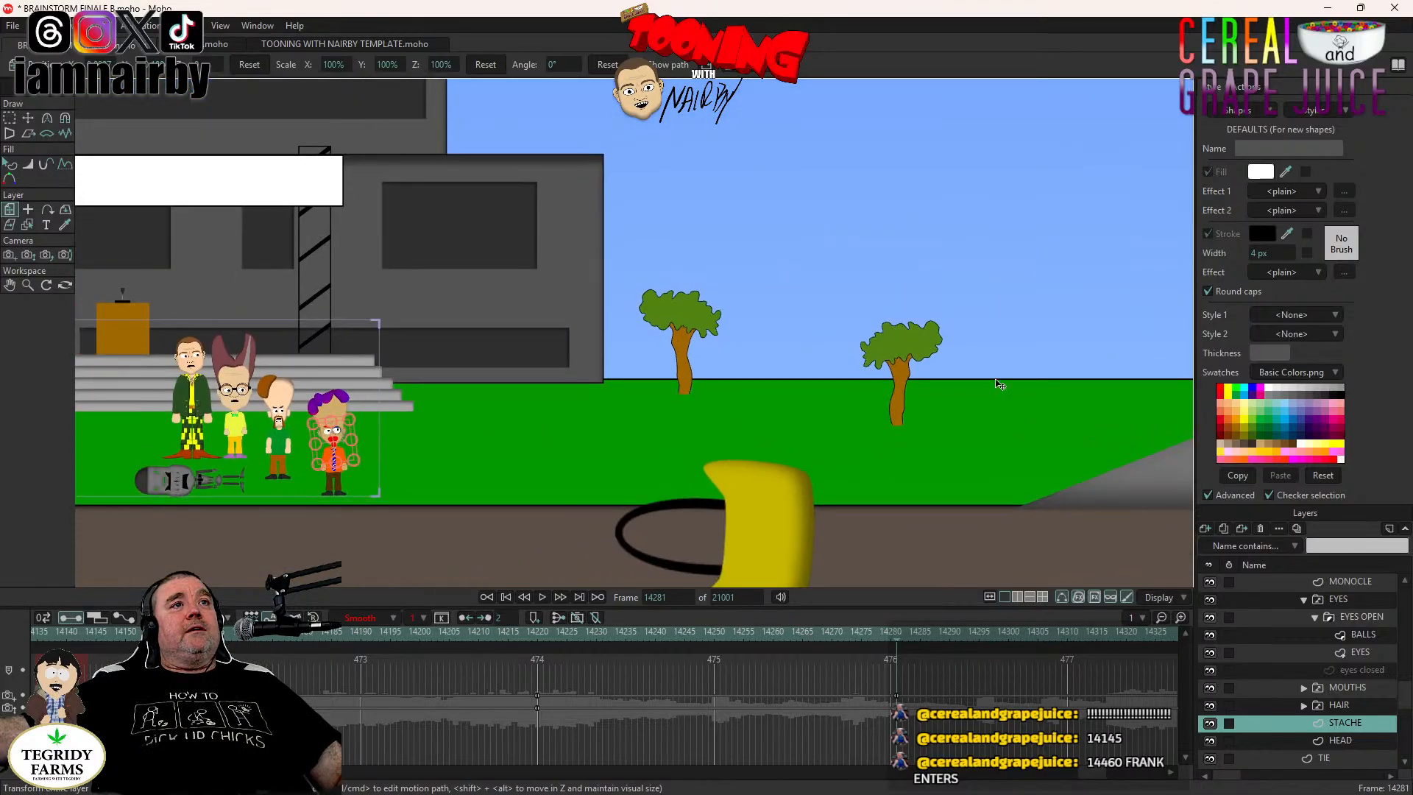
pyautogui.scroll(3, 517, 404)
pyautogui.moveTo(404, 423); pyautogui.dragTo(965, 400)
pyautogui.scroll(1, 657, 409)
pyautogui.scroll(2, 657, 410)
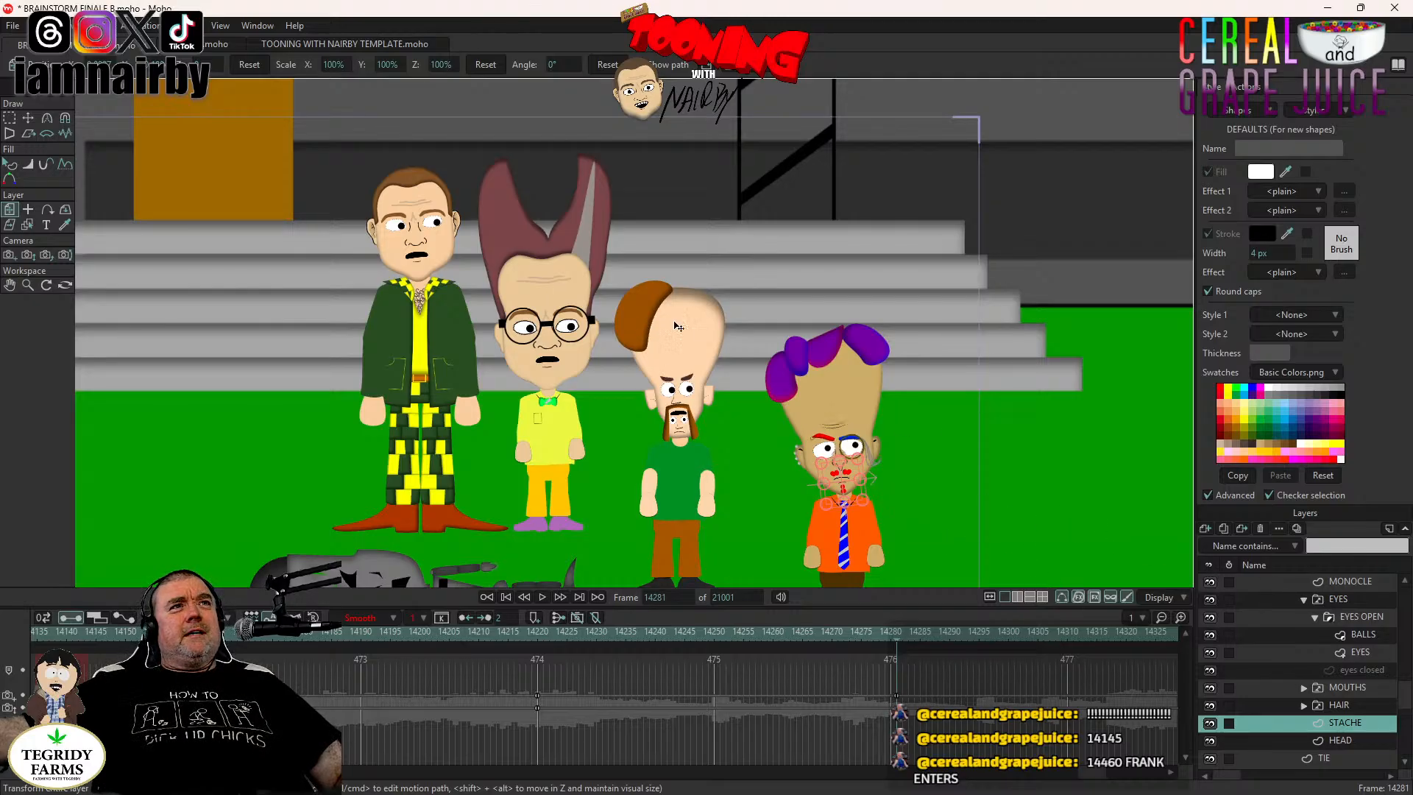
# Reposition the green-shirted character's pupils on his BALLS layer at frame 14281 and set that keyframe to Step interpolation.
pyautogui.click(700, 334)
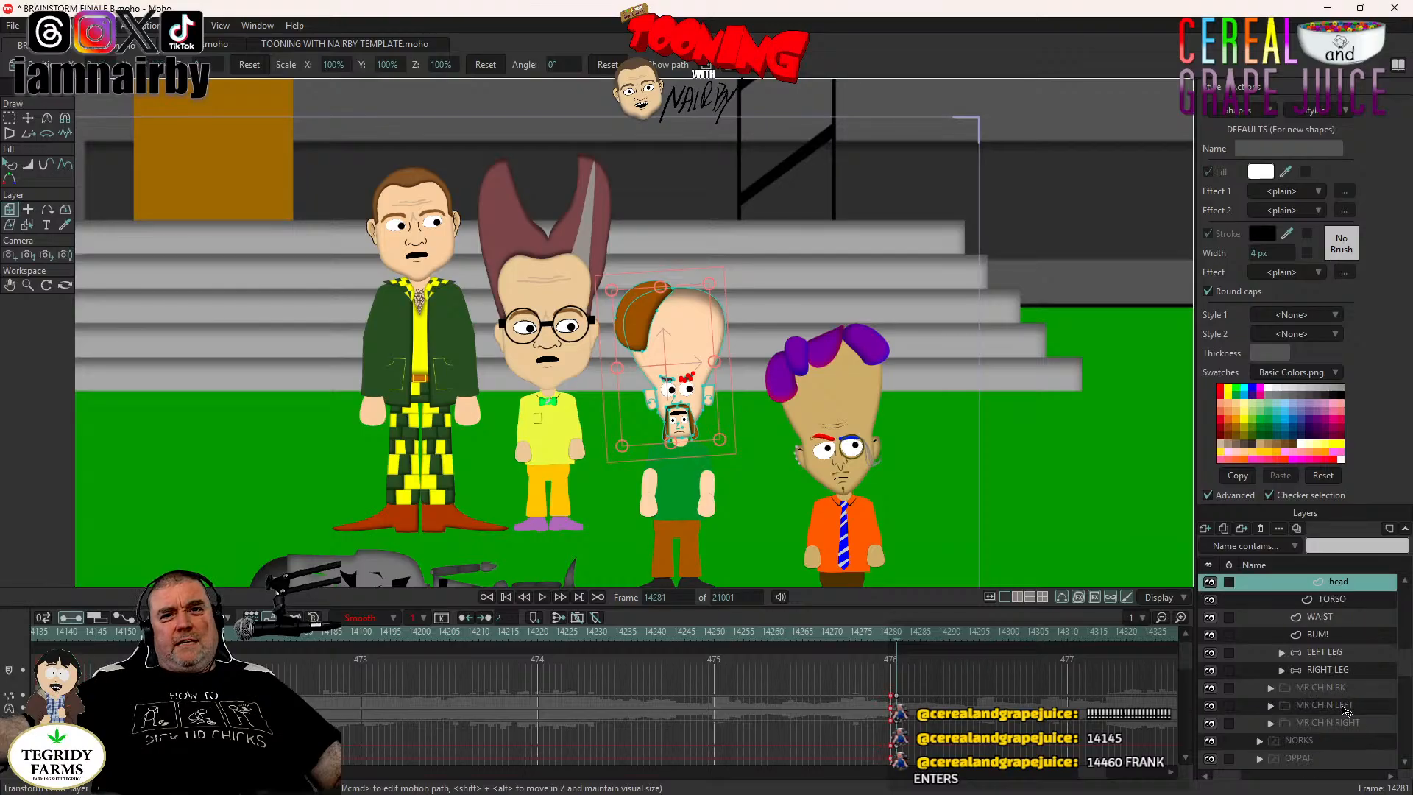
pyautogui.scroll(2, 1314, 624)
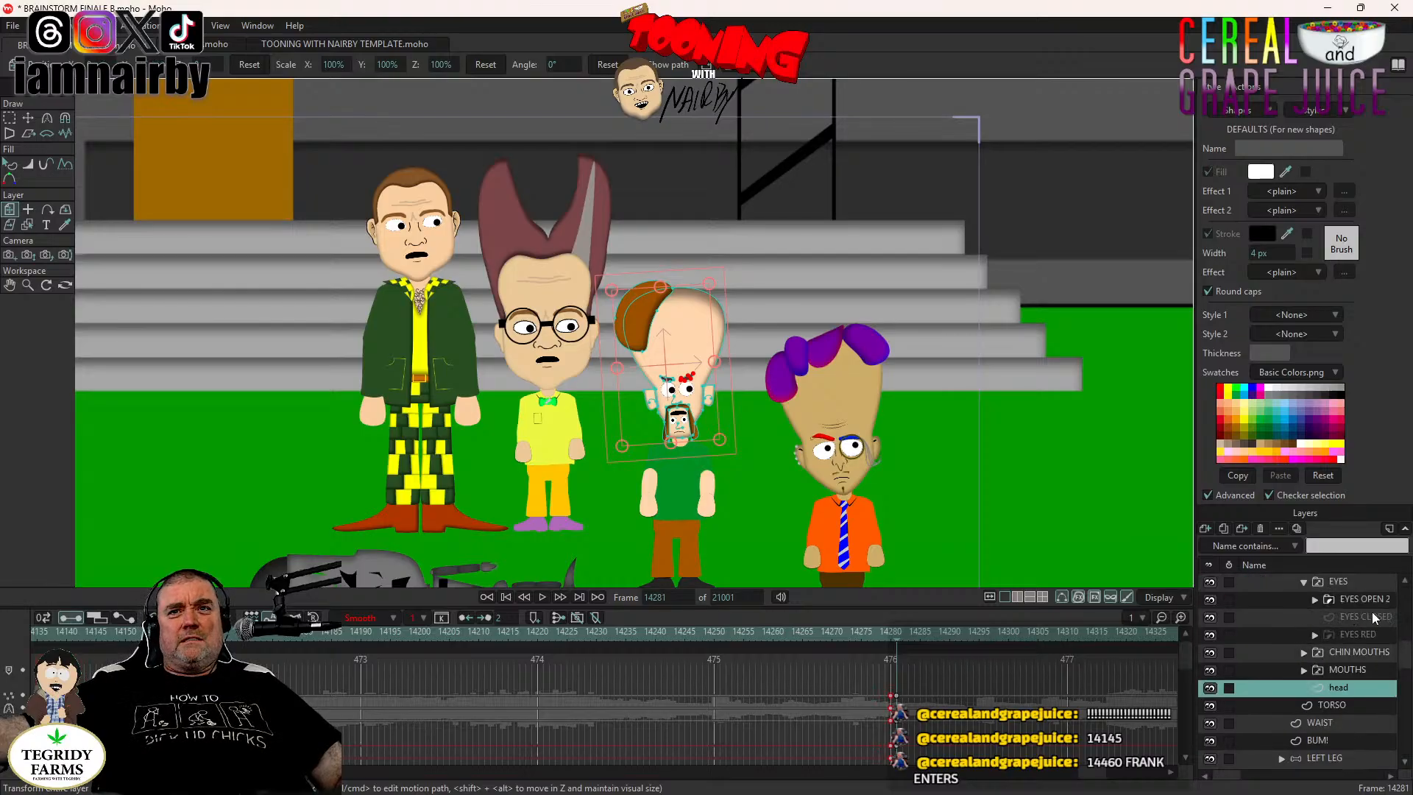
pyautogui.click(1314, 600)
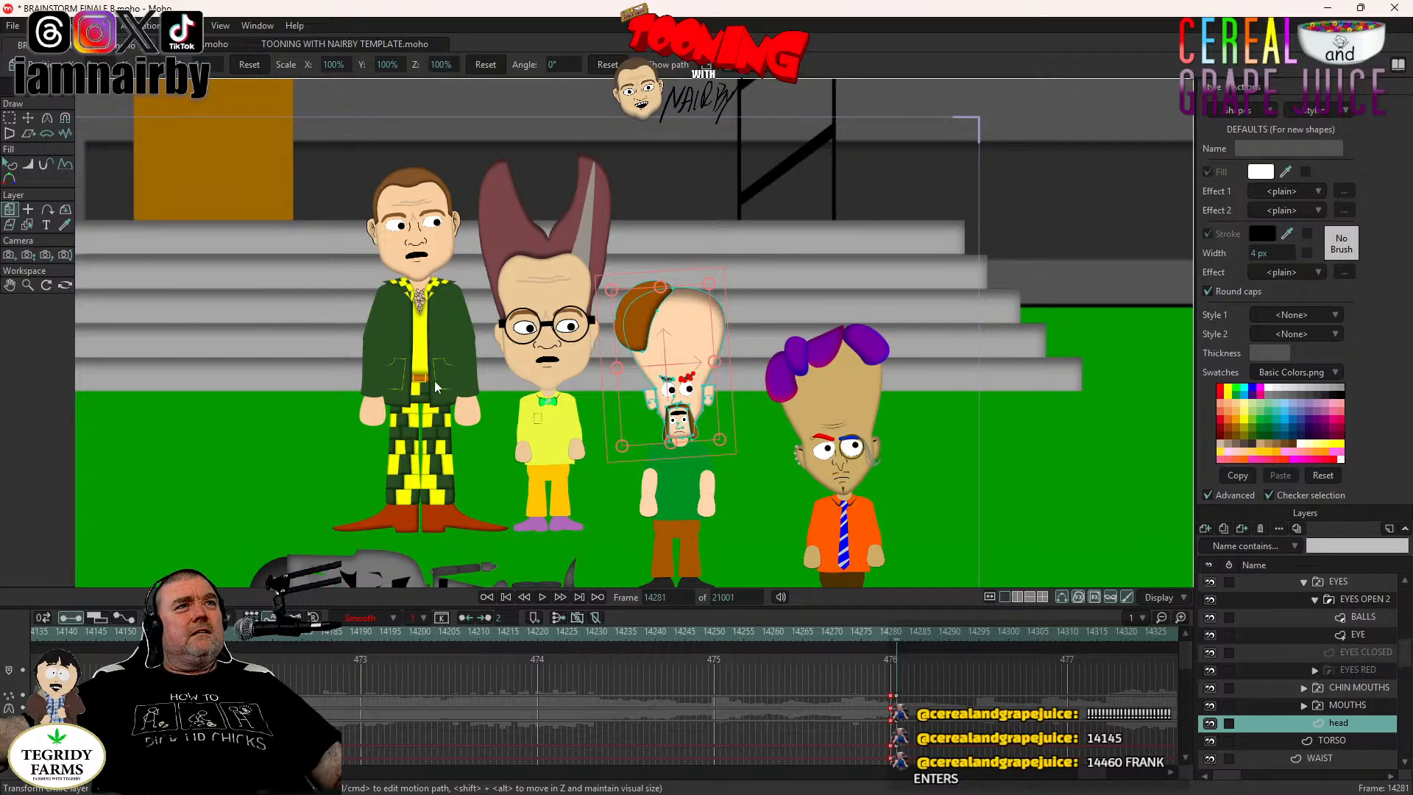
pyautogui.scroll(4, 712, 493)
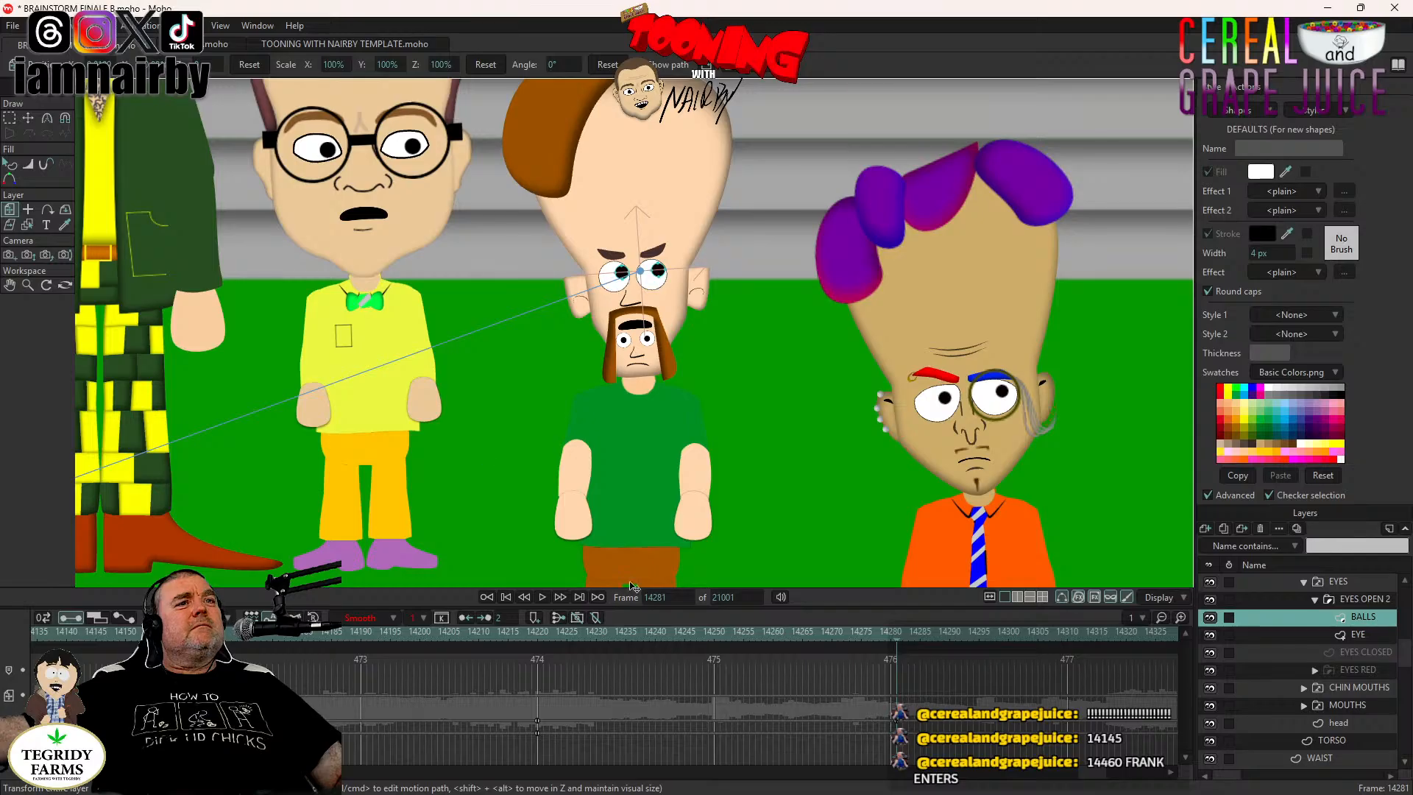
pyautogui.moveTo(630, 583); pyautogui.dragTo(630, 583)
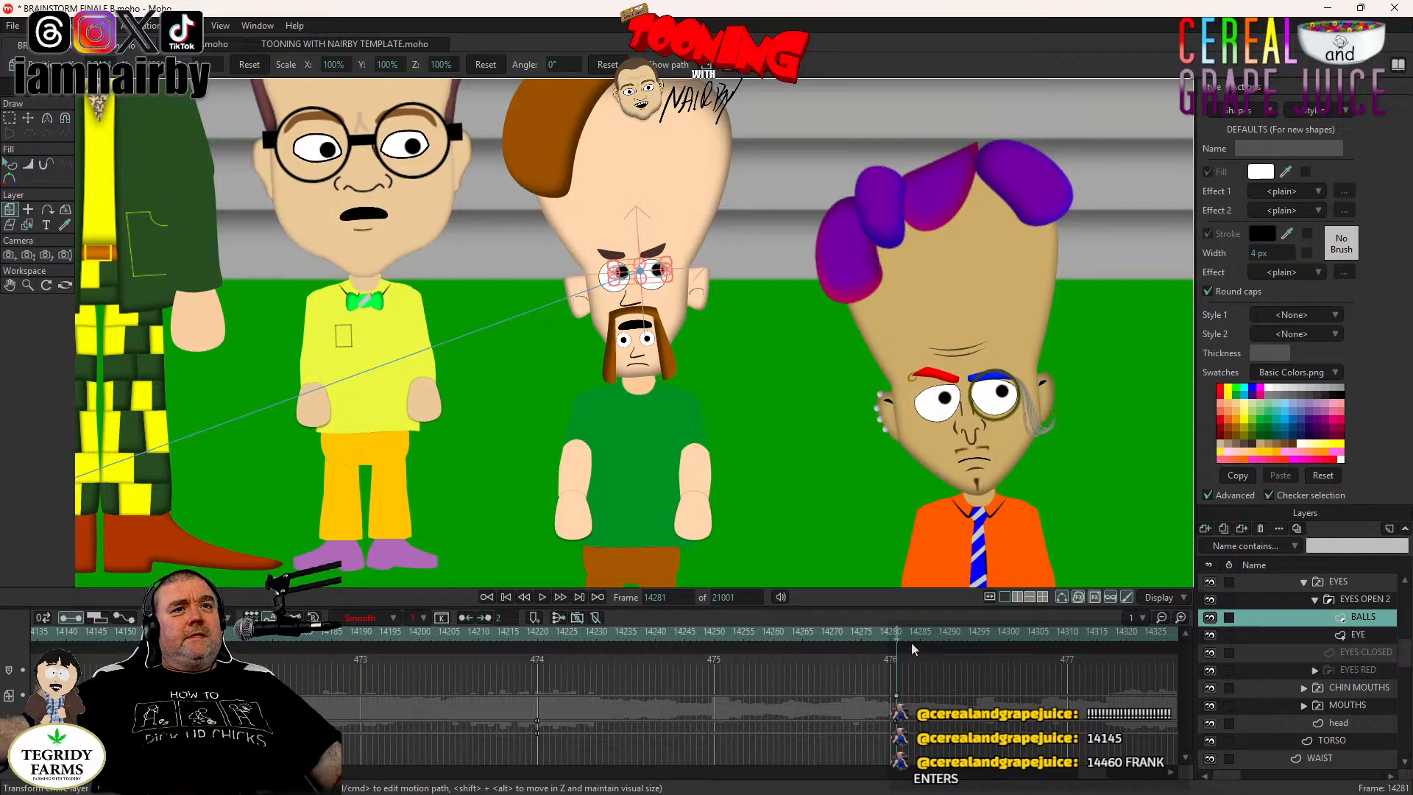
pyautogui.rightClick(896, 693)
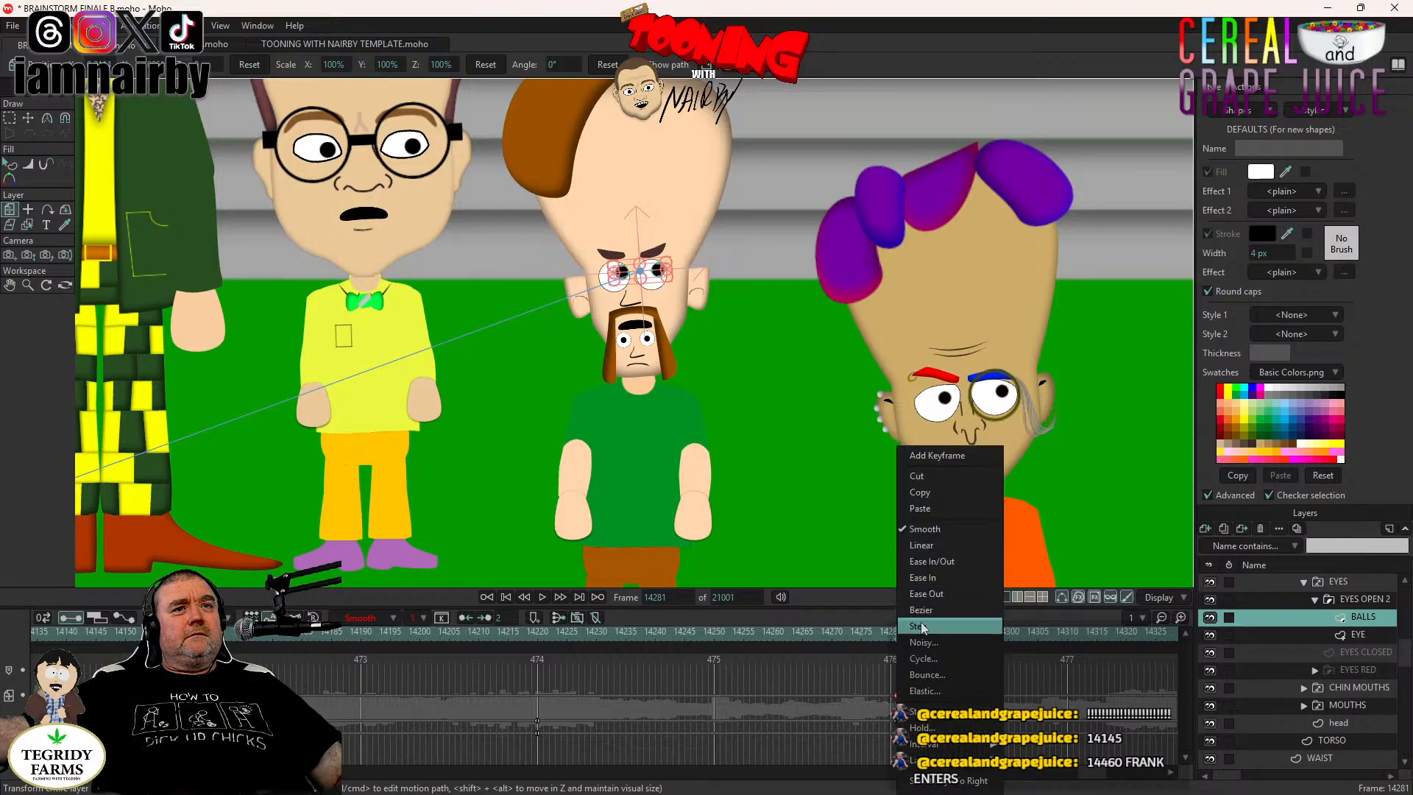
pyautogui.press('Return')
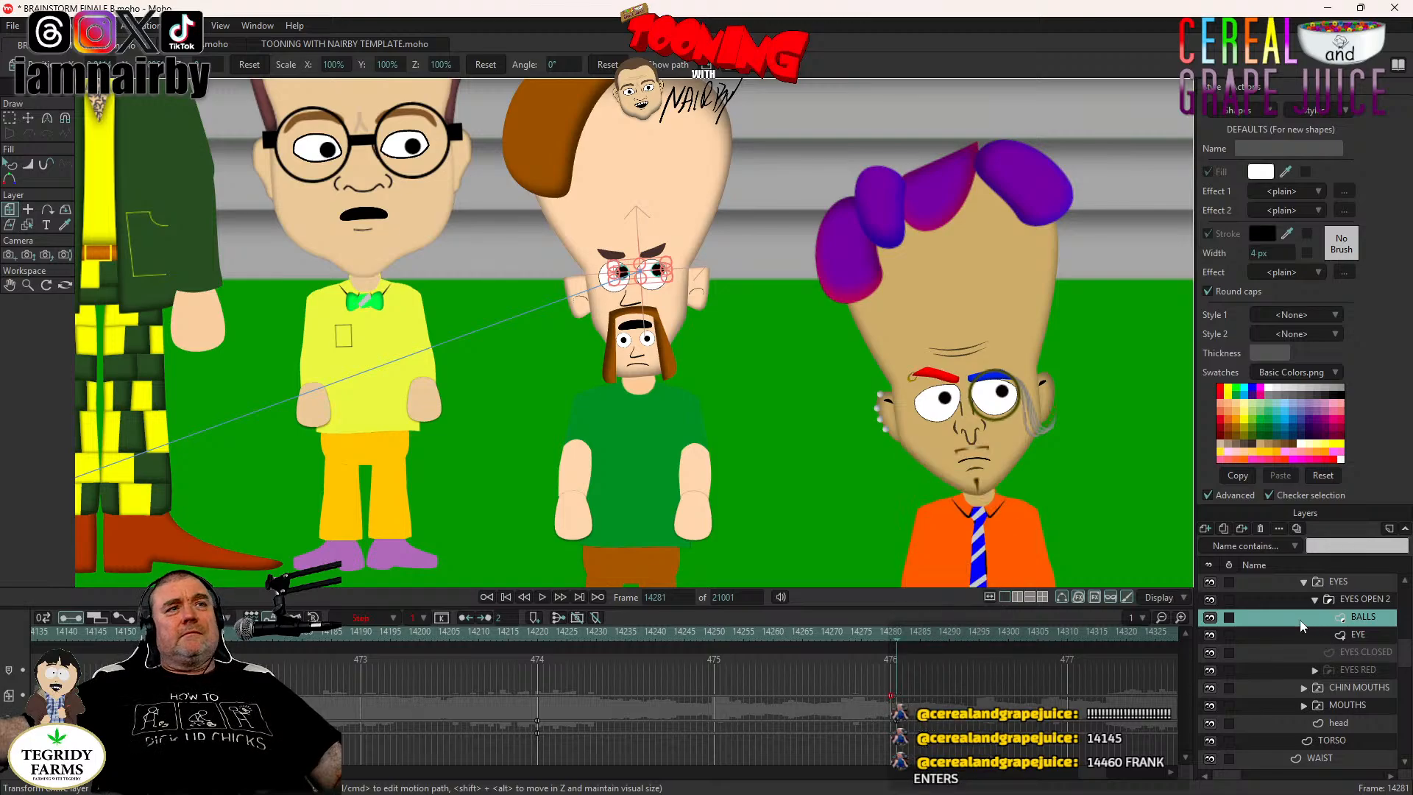
# Shift the glasses-wearing character's pupils sideways toward the bald character at frame 14281 and set the keyframe to Step interpolation.
pyautogui.scroll(-5, 609, 358)
pyautogui.moveTo(480, 200); pyautogui.dragTo(524, 280)
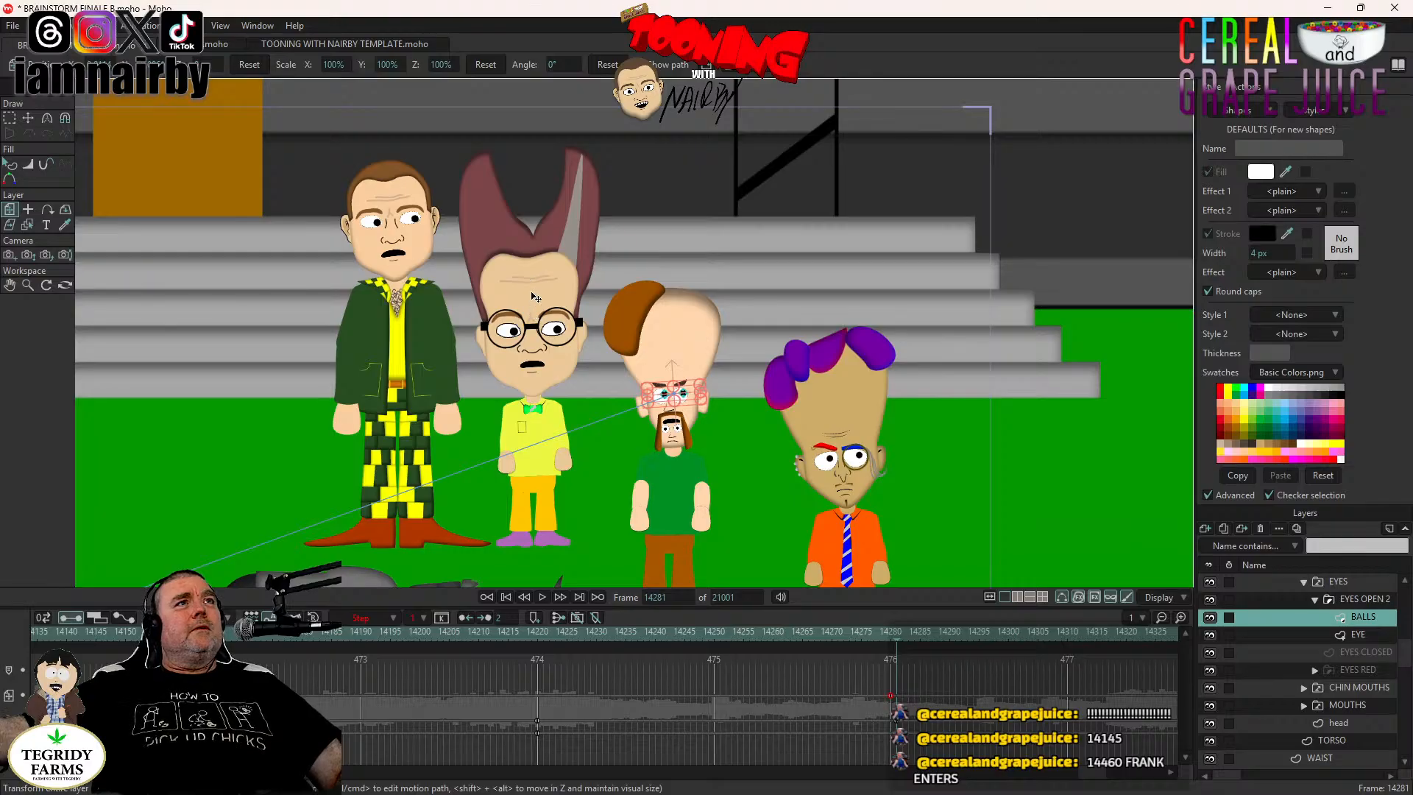
pyautogui.click(535, 296)
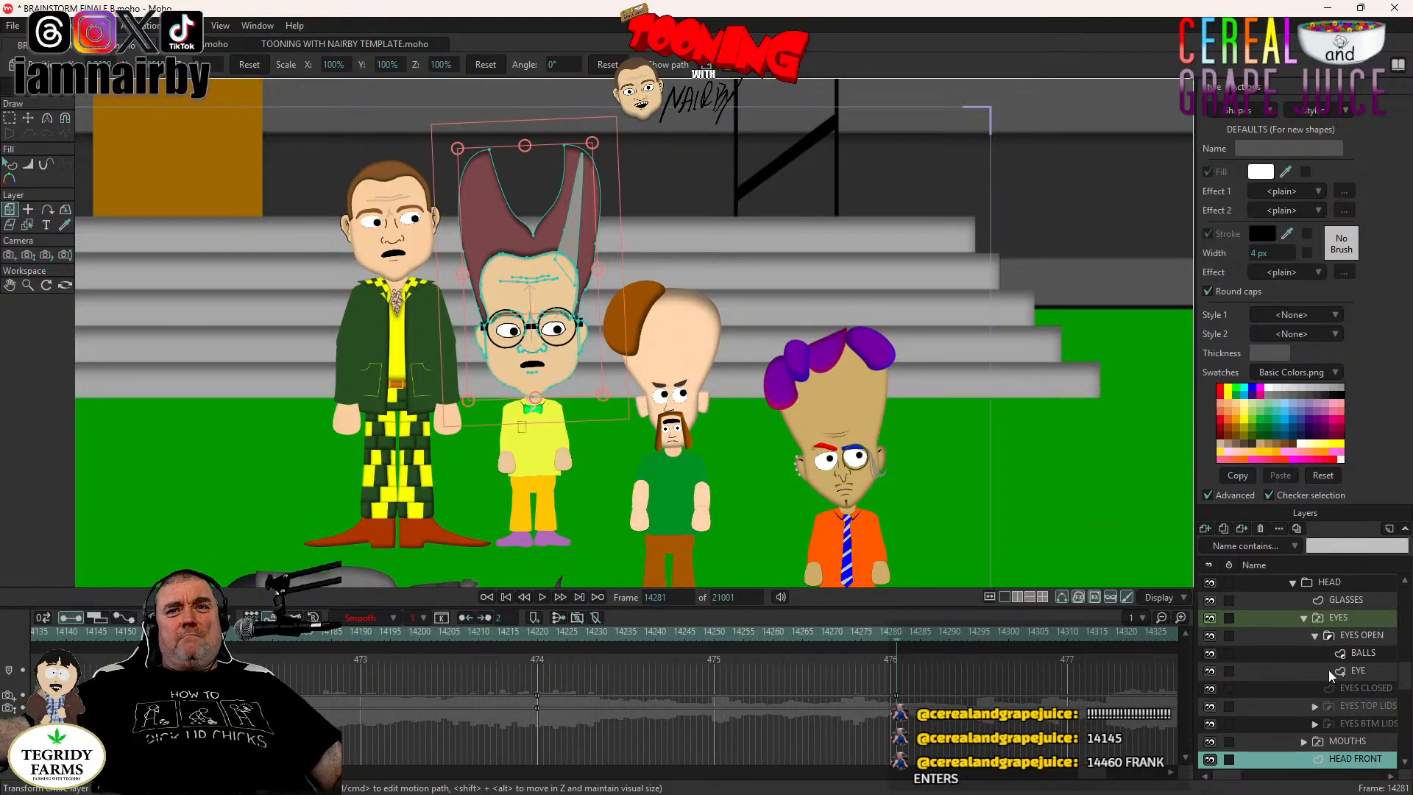
pyautogui.click(1363, 653)
pyautogui.scroll(4, 331, 392)
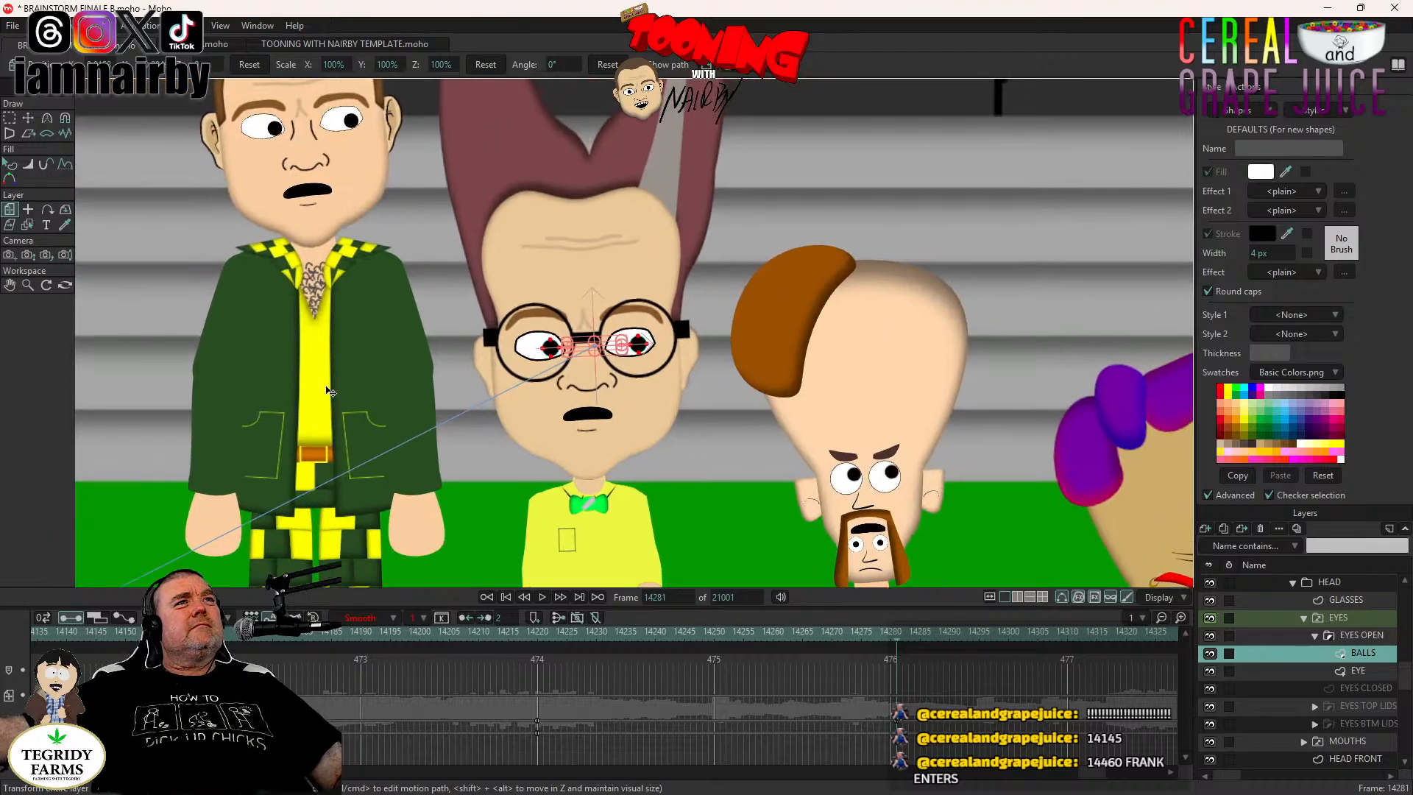
pyautogui.moveTo(327, 388); pyautogui.dragTo(332, 382)
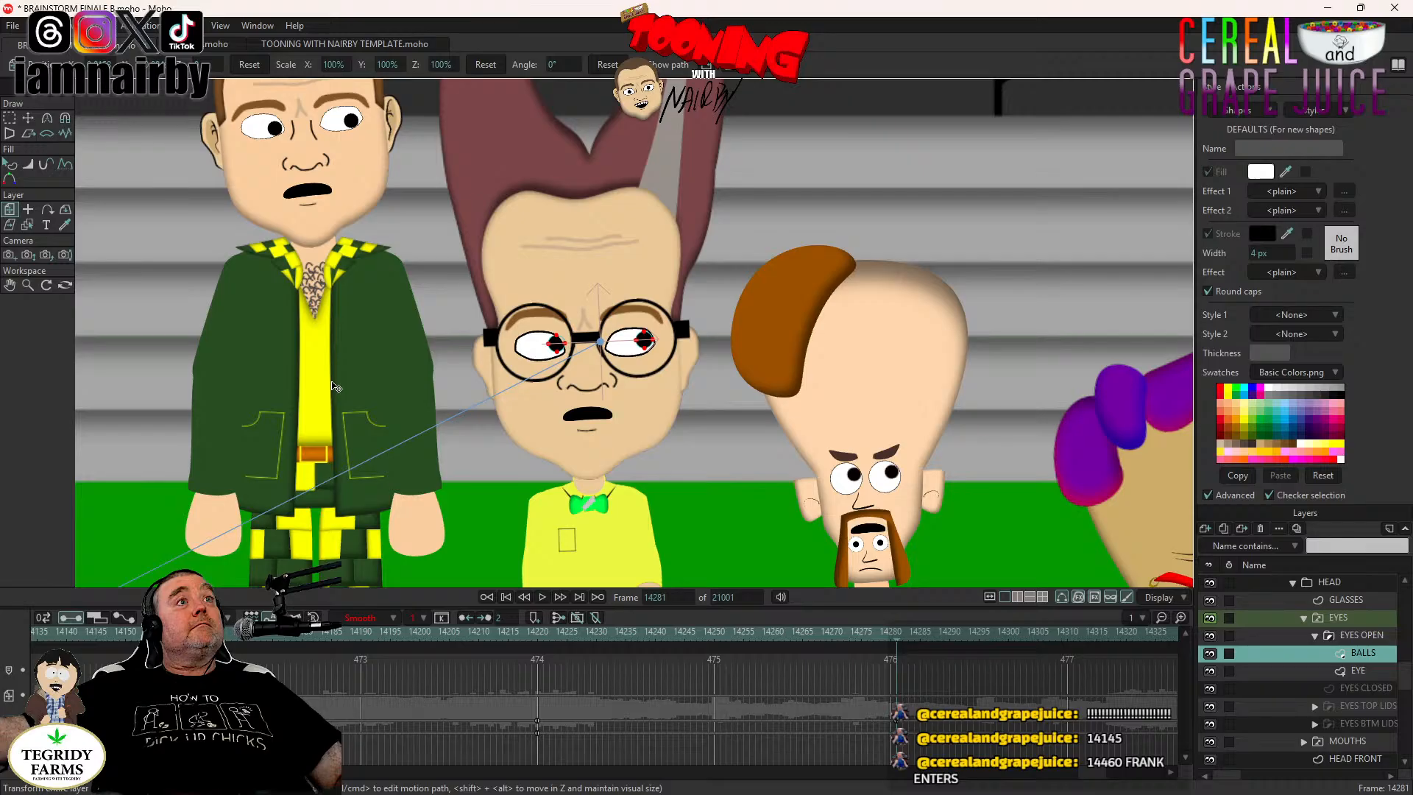
pyautogui.rightClick(896, 699)
pyautogui.click(912, 695)
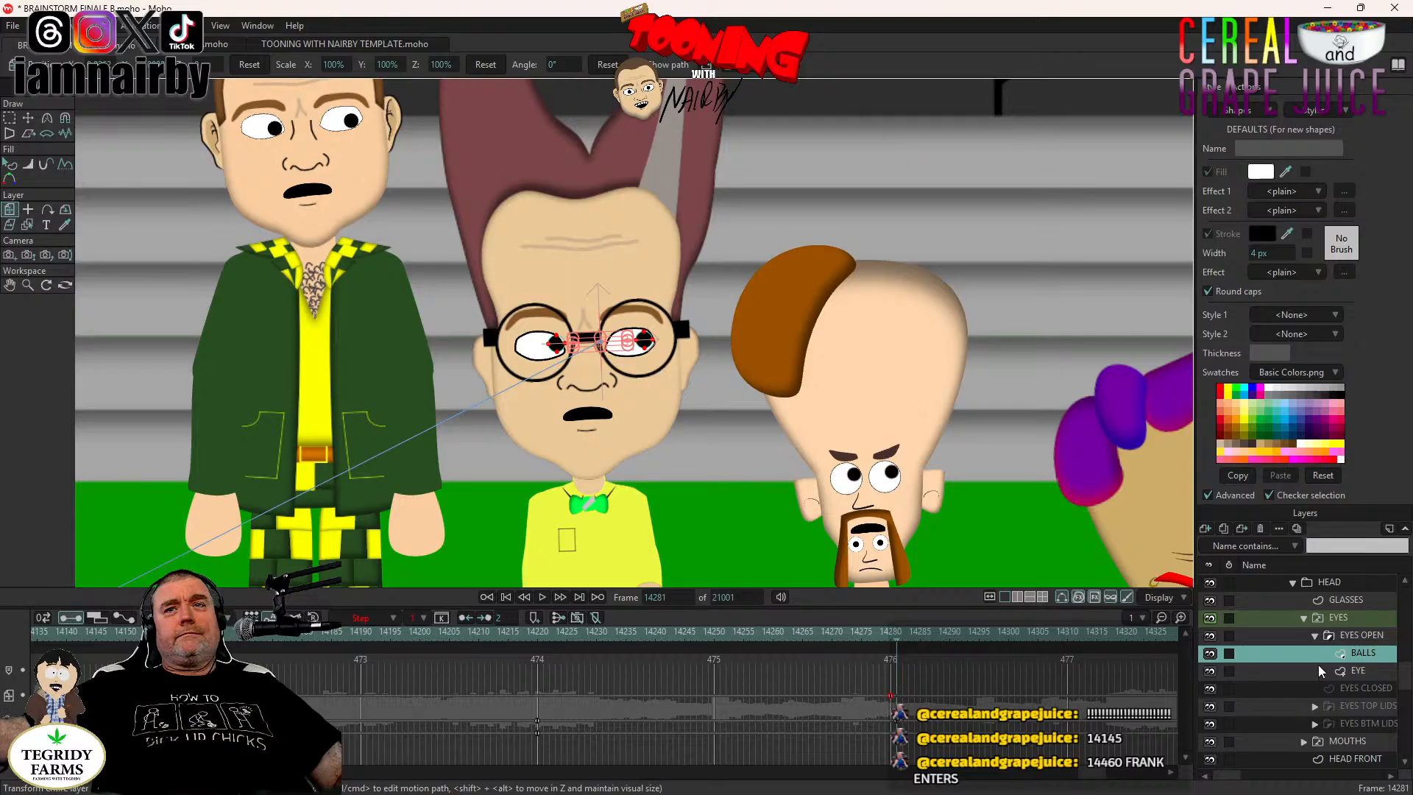
# Nudge the show host's pupils slightly upward on the eyes open front layer at frame 14281 and set the keys to Step interpolation.
pyautogui.click(352, 172)
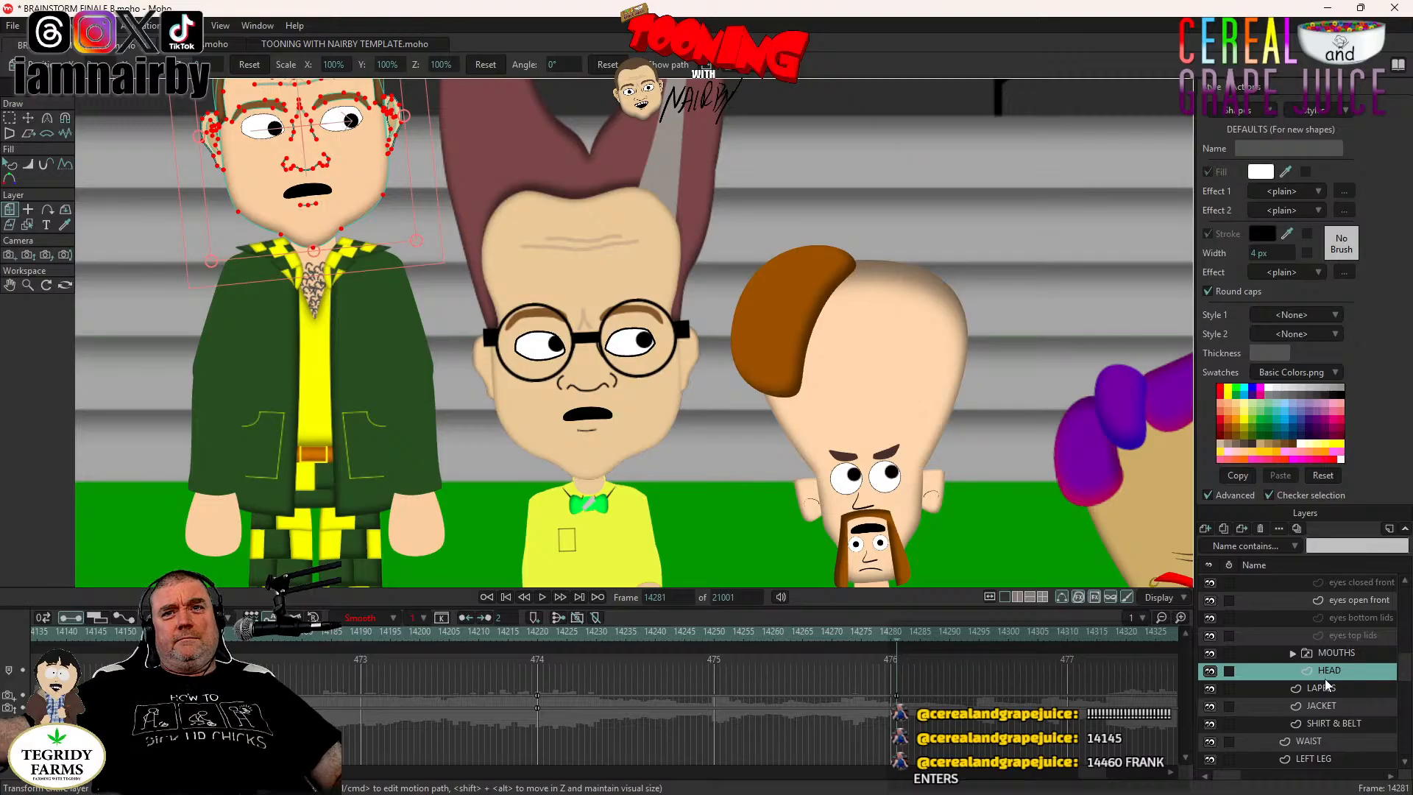
pyautogui.scroll(2, 1328, 685)
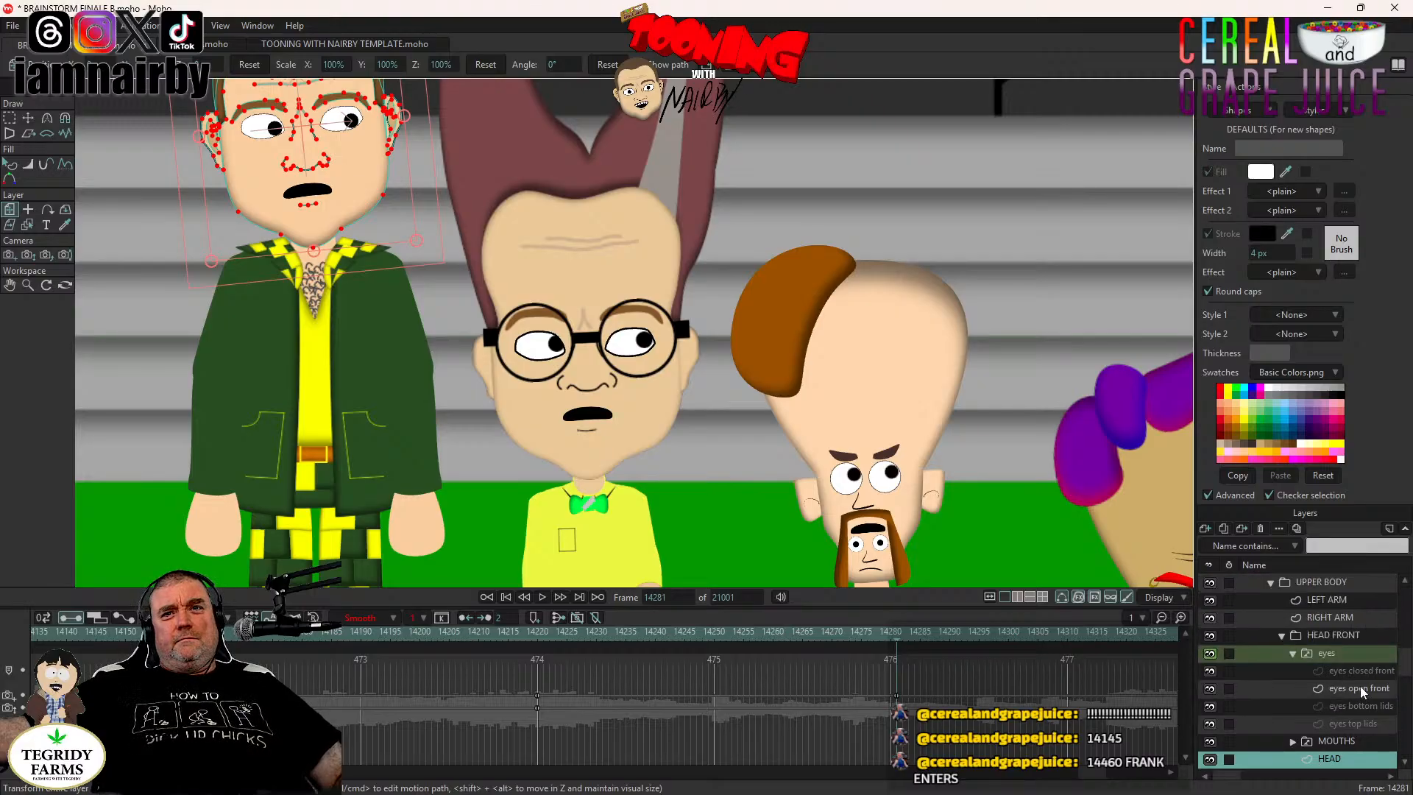
pyautogui.click(1361, 688)
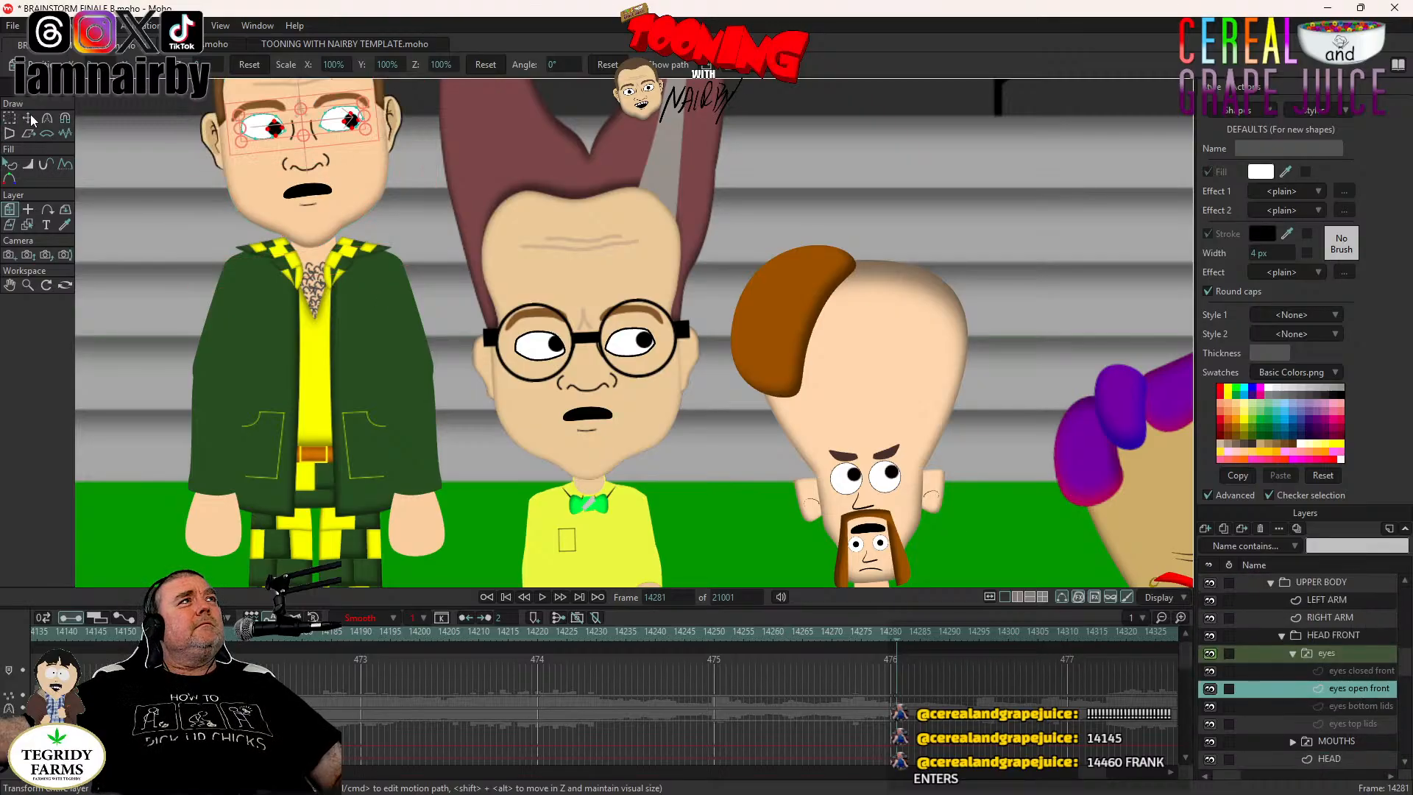
pyautogui.press('t')
pyautogui.moveTo(302, 313); pyautogui.dragTo(333, 413)
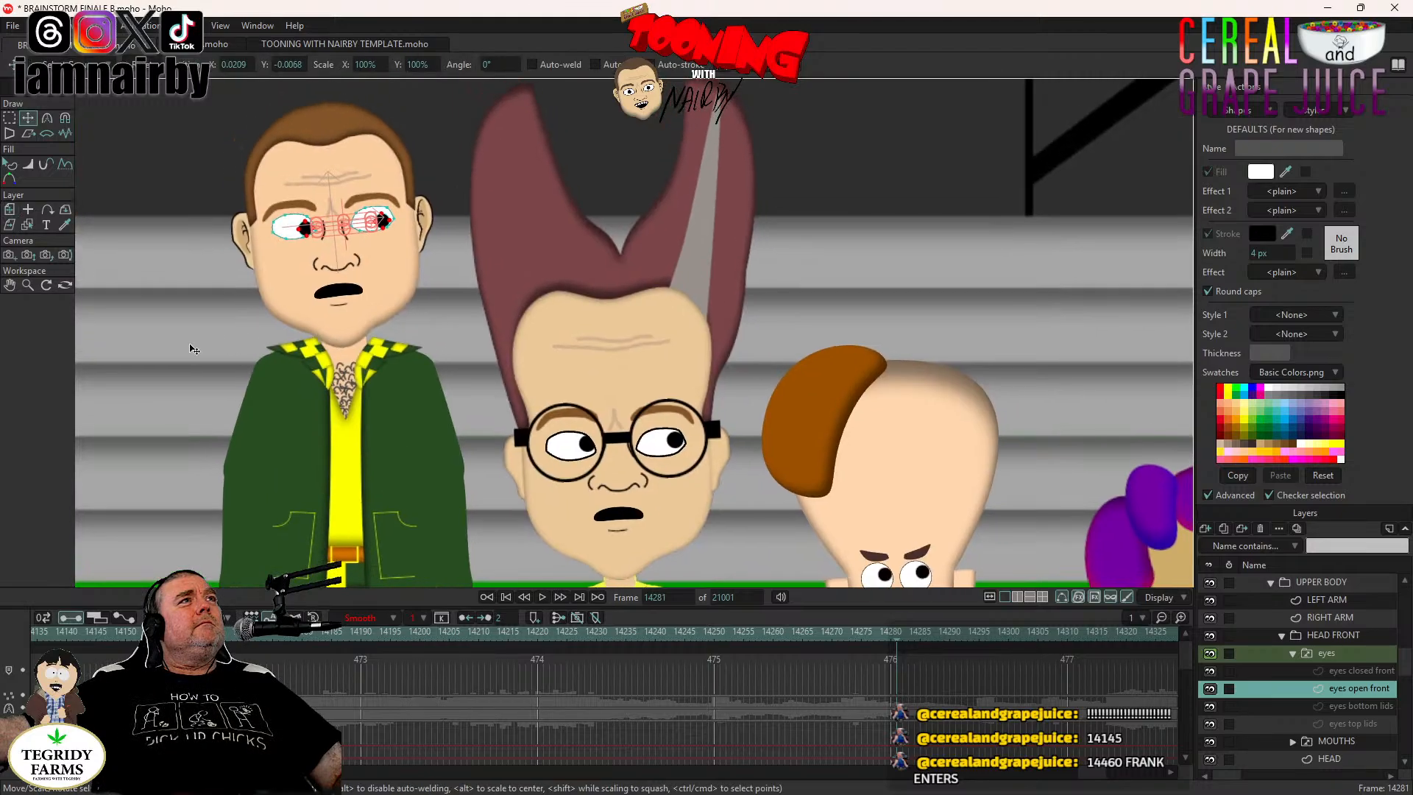
pyautogui.moveTo(190, 344); pyautogui.dragTo(190, 343)
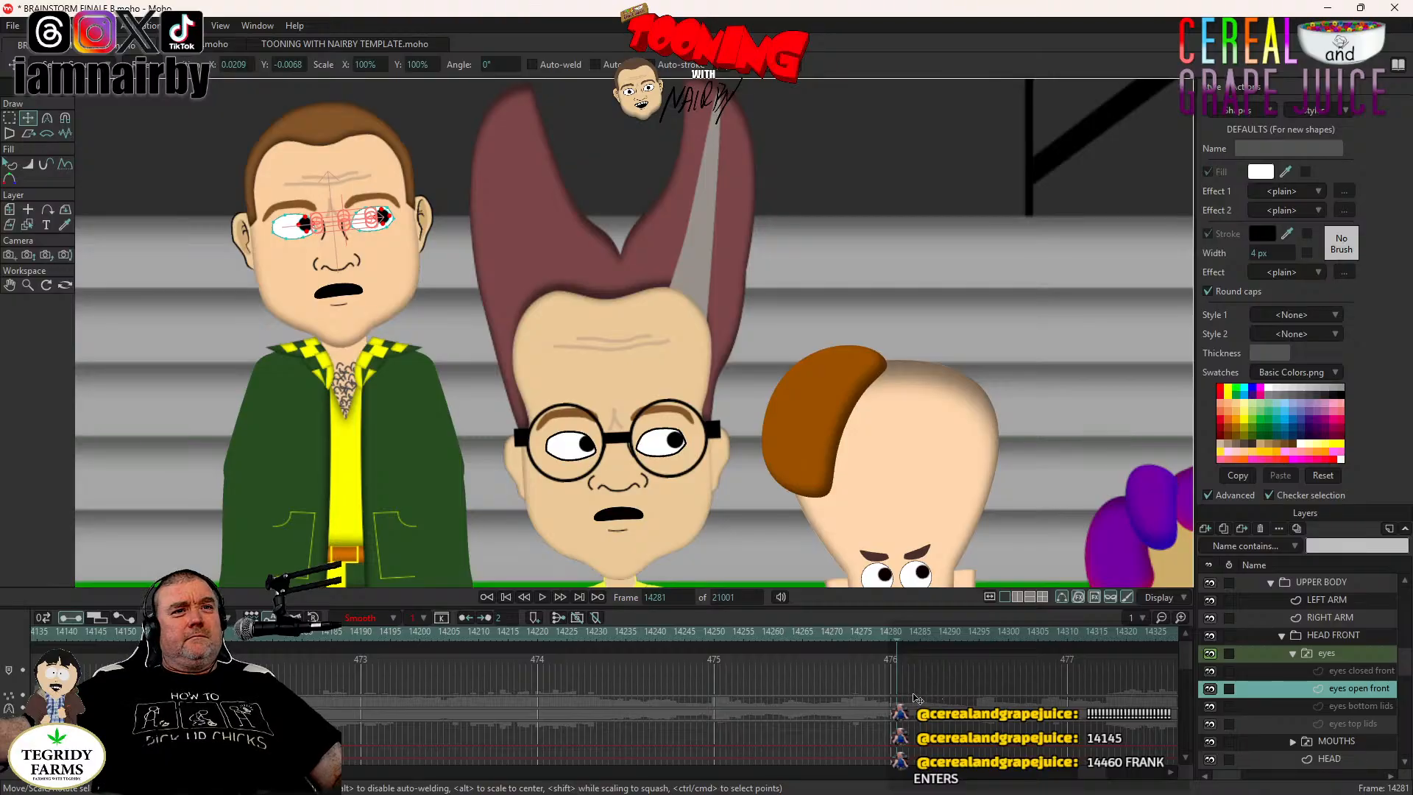
pyautogui.moveTo(913, 694); pyautogui.dragTo(894, 767)
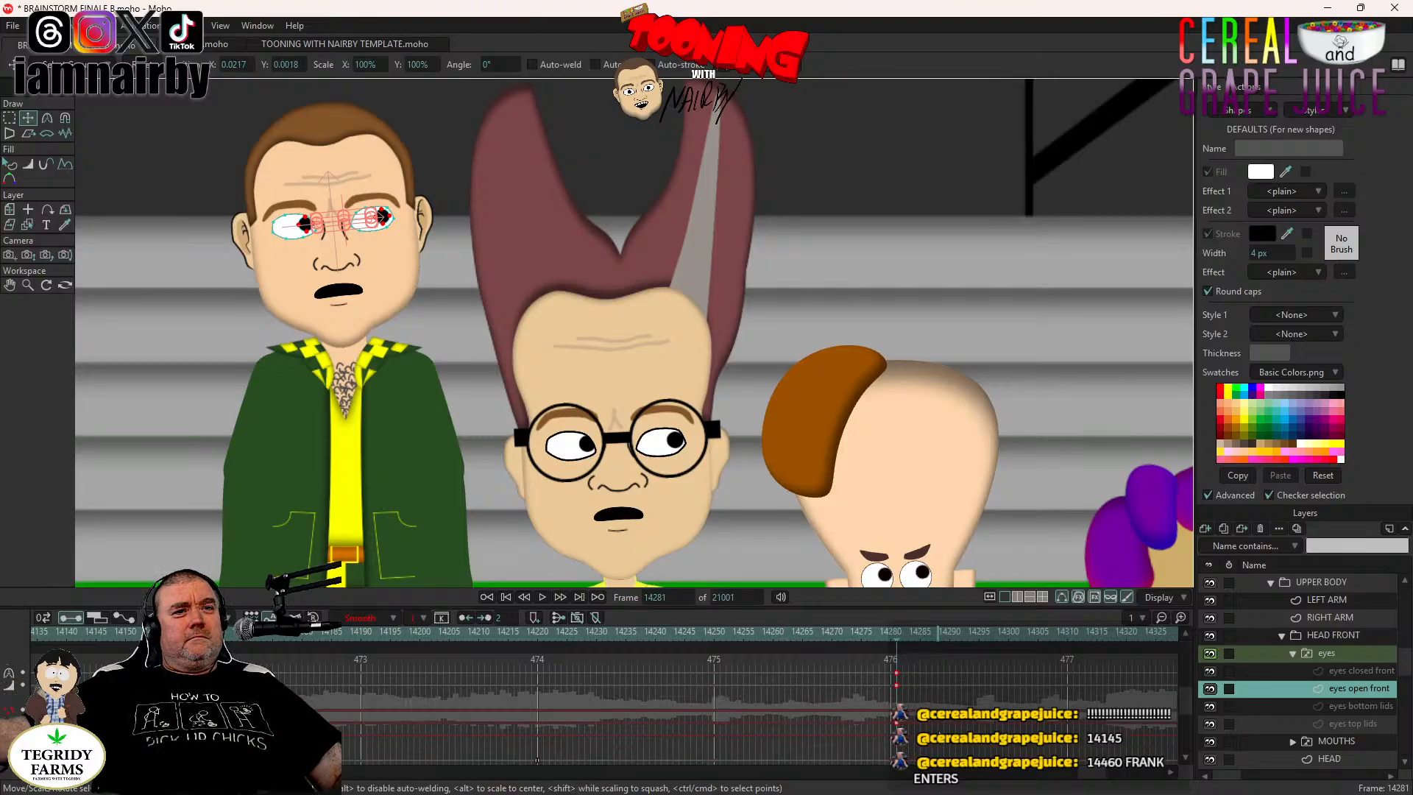
pyautogui.rightClick(894, 766)
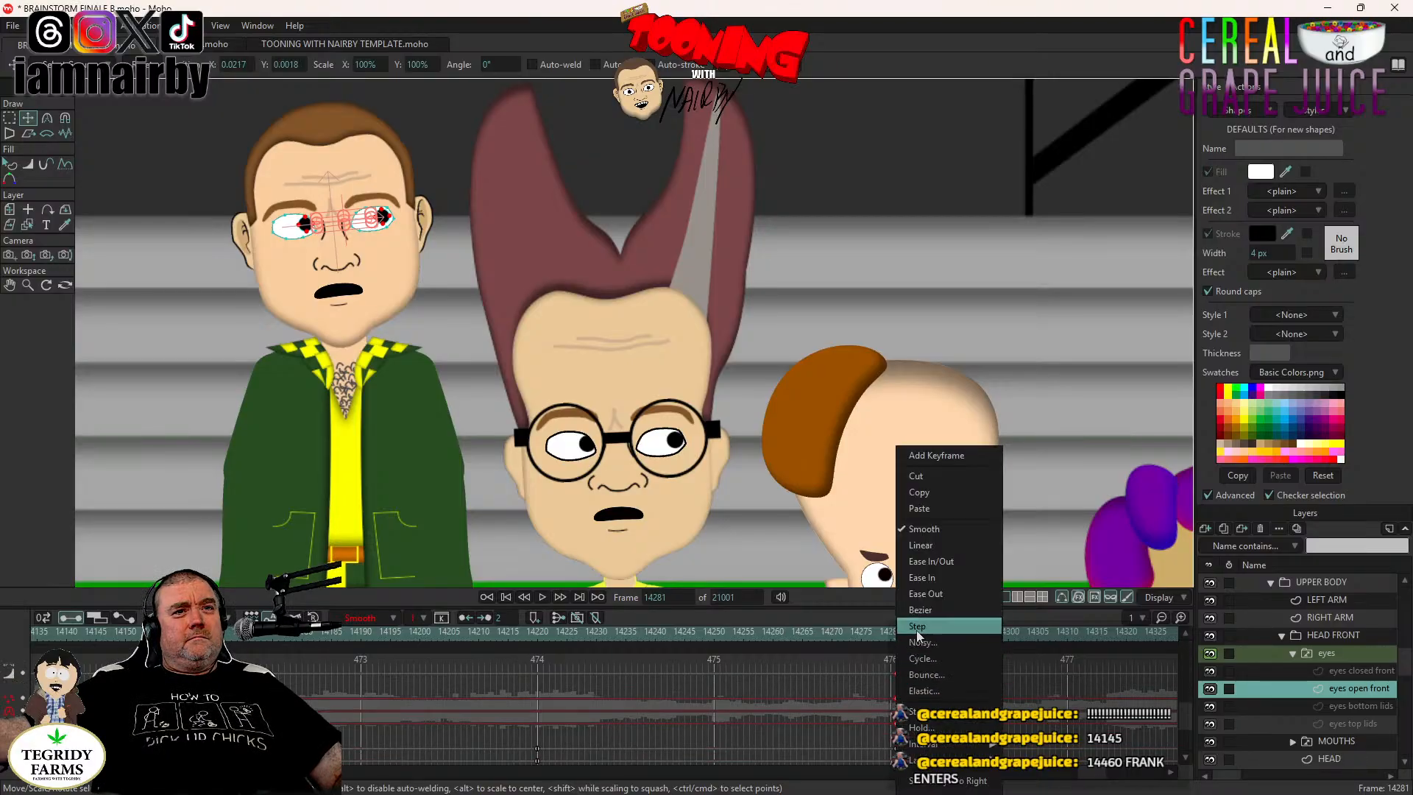
pyautogui.click(916, 630)
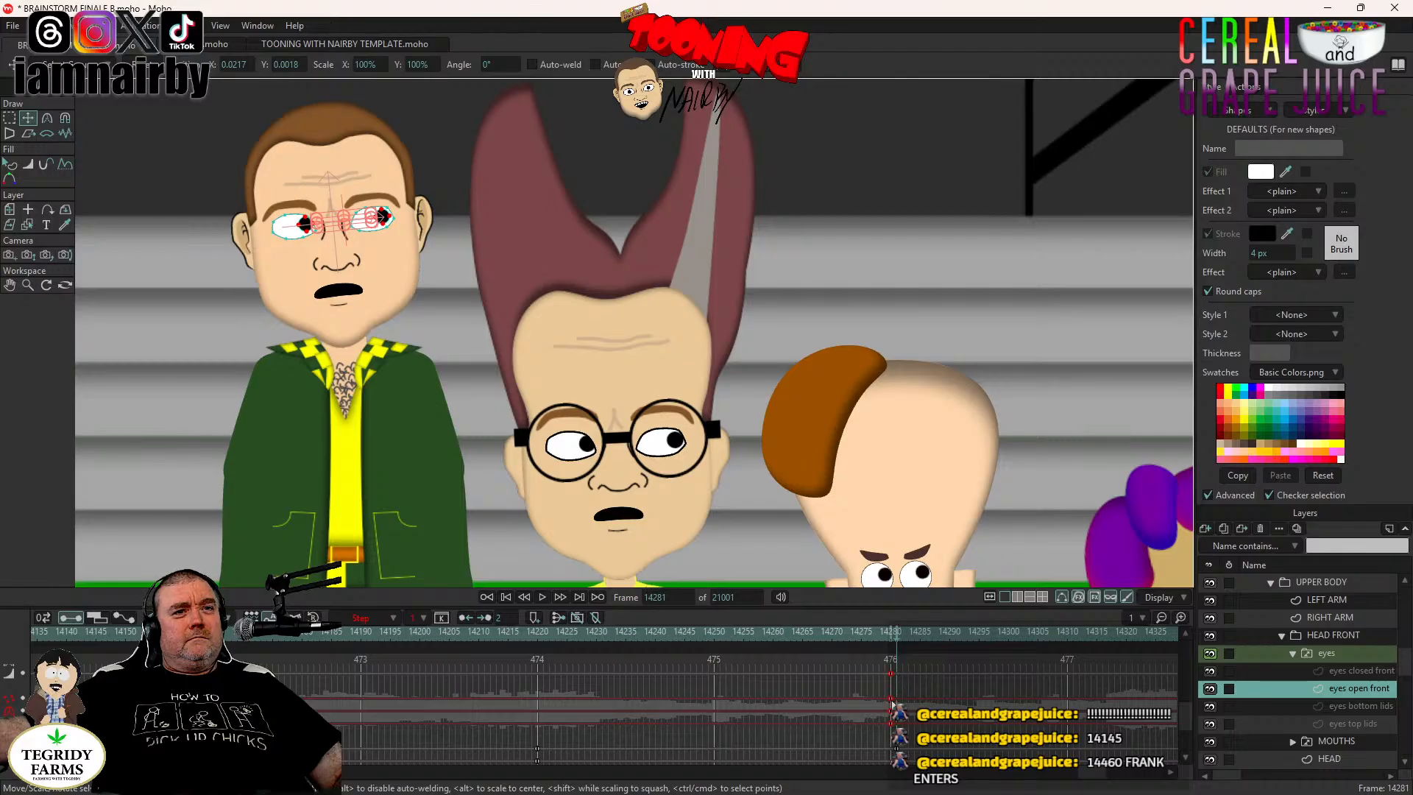
# Save the project.
pyautogui.scroll(-4, 962, 478)
pyautogui.scroll(-3, 957, 475)
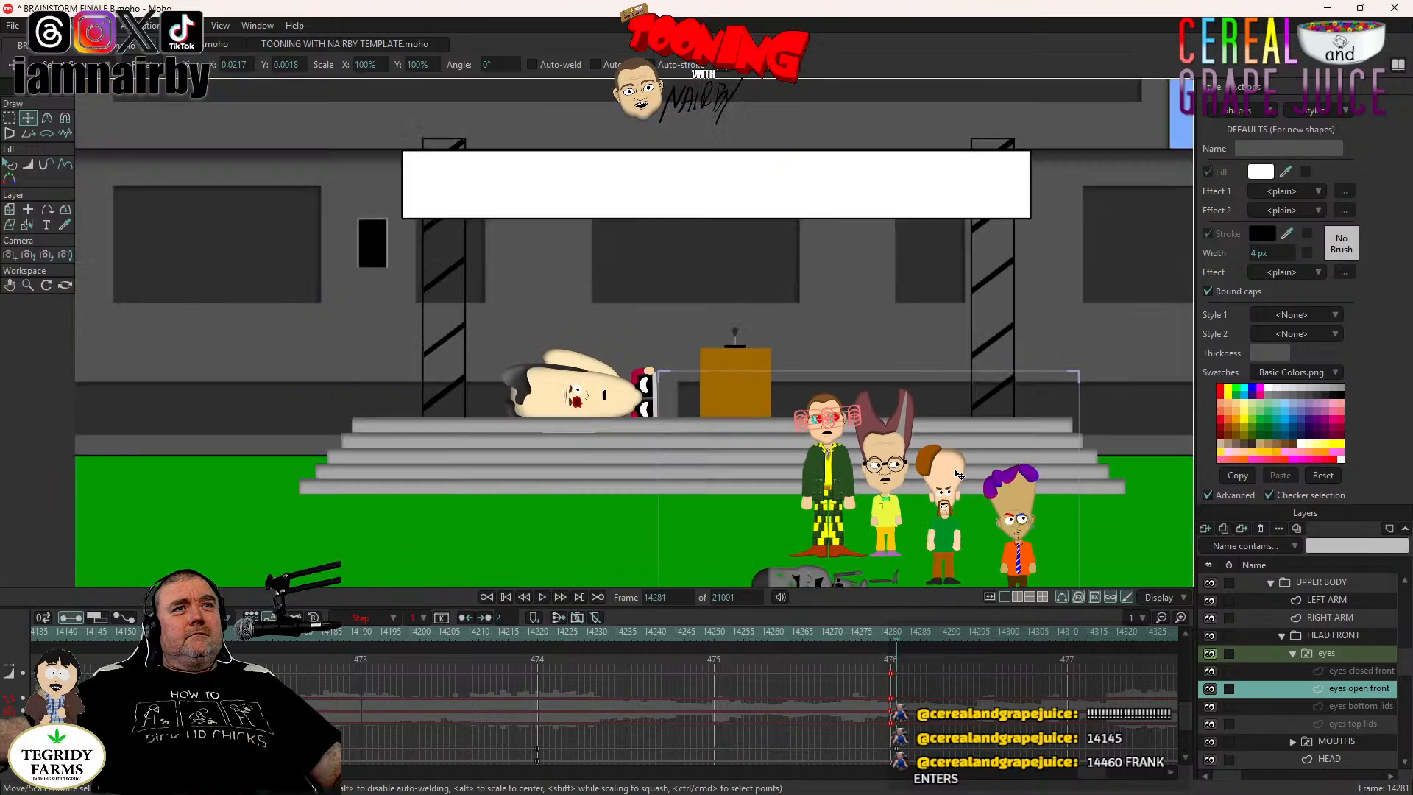
pyautogui.moveTo(958, 475); pyautogui.dragTo(828, 410)
pyautogui.hotkey('ctrl', 's')
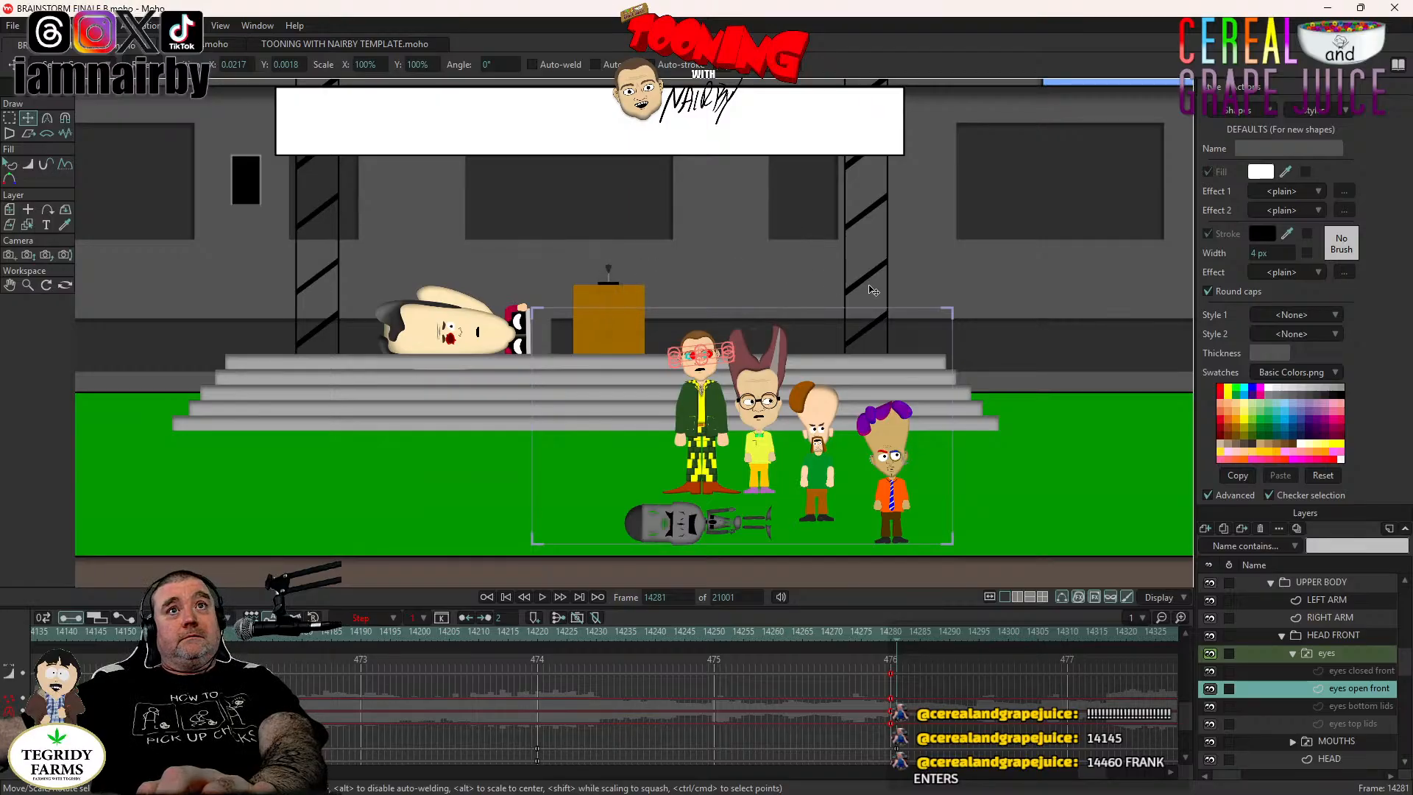
# Collapse the SHOW HOST and PHUKIN MORON layer groups.
pyautogui.moveTo(897, 290); pyautogui.dragTo(645, 295)
pyautogui.scroll(-2, 729, 306)
pyautogui.scroll(5, 775, 337)
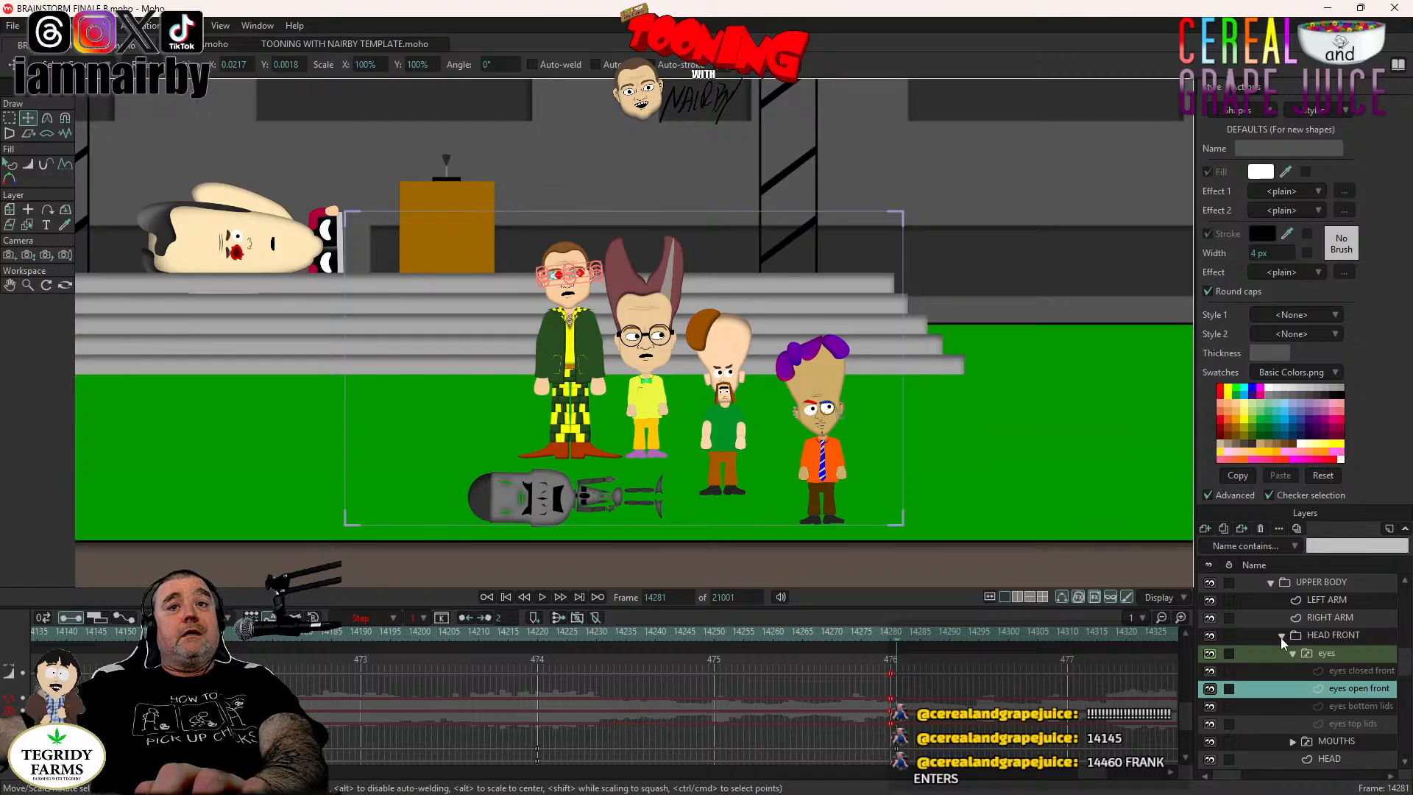
pyautogui.scroll(3, 1278, 638)
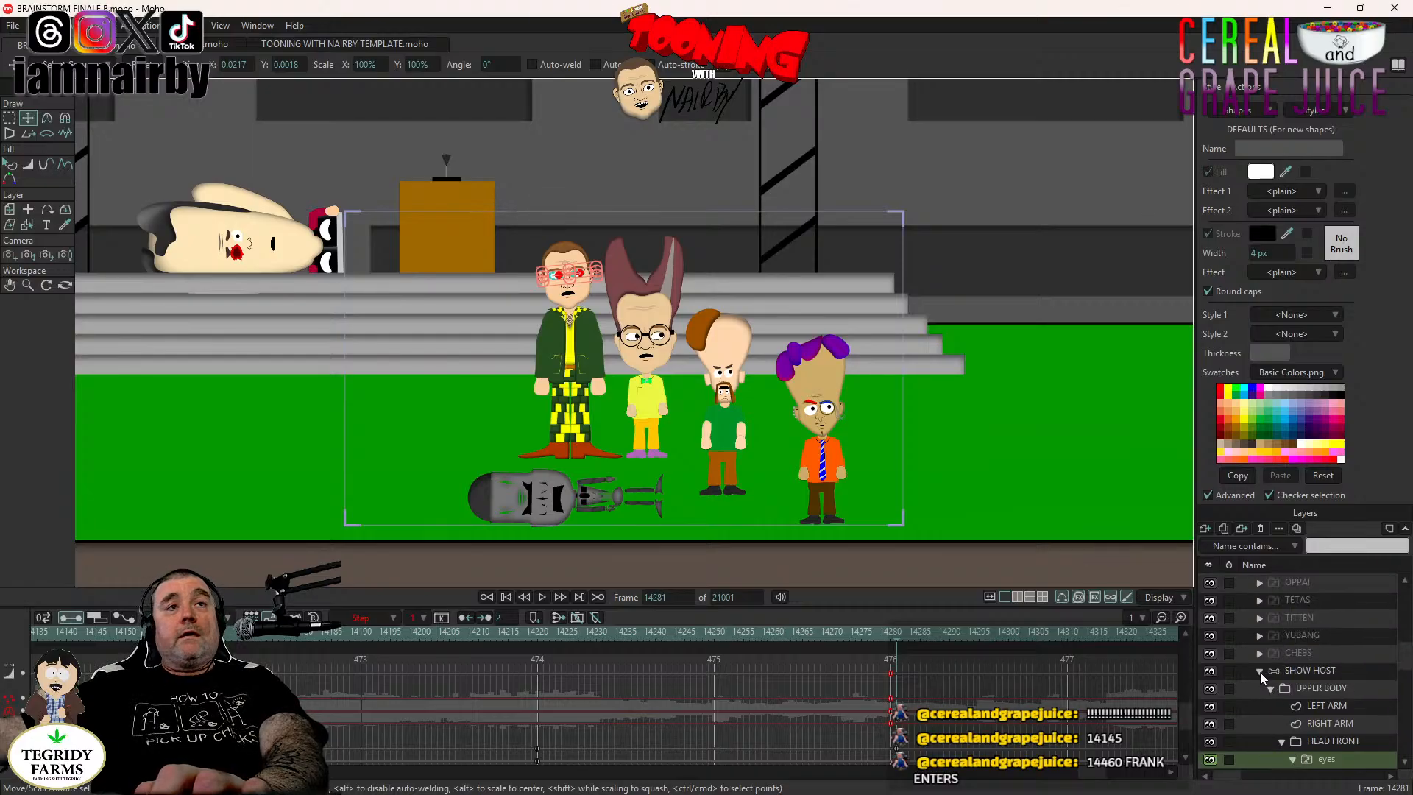
pyautogui.click(1260, 672)
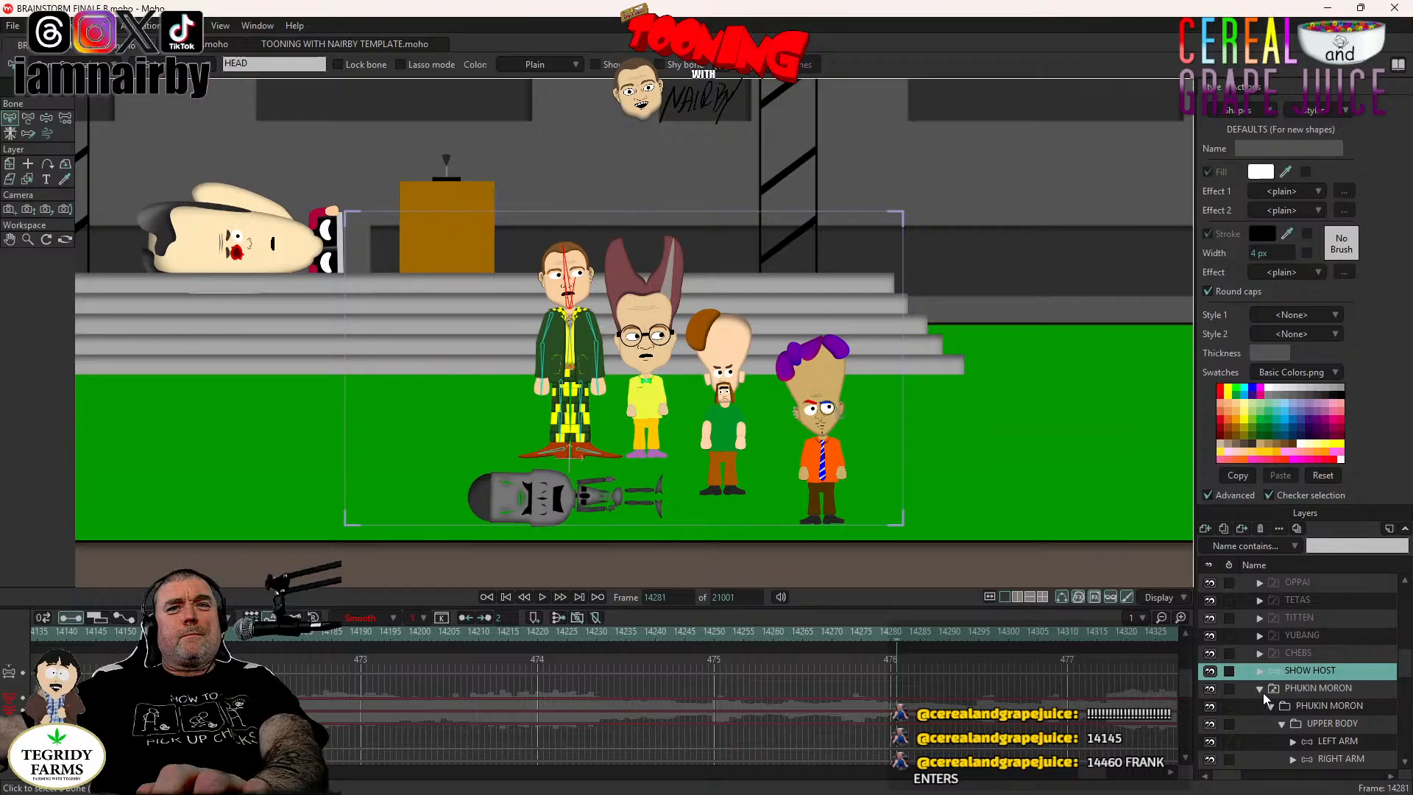
pyautogui.click(1260, 692)
# Copy the eyes-closed blink keyframes around frame 14196 on ZSE ZSE's EYES layer and paste them at frame 14289.
pyautogui.scroll(-4, 1261, 695)
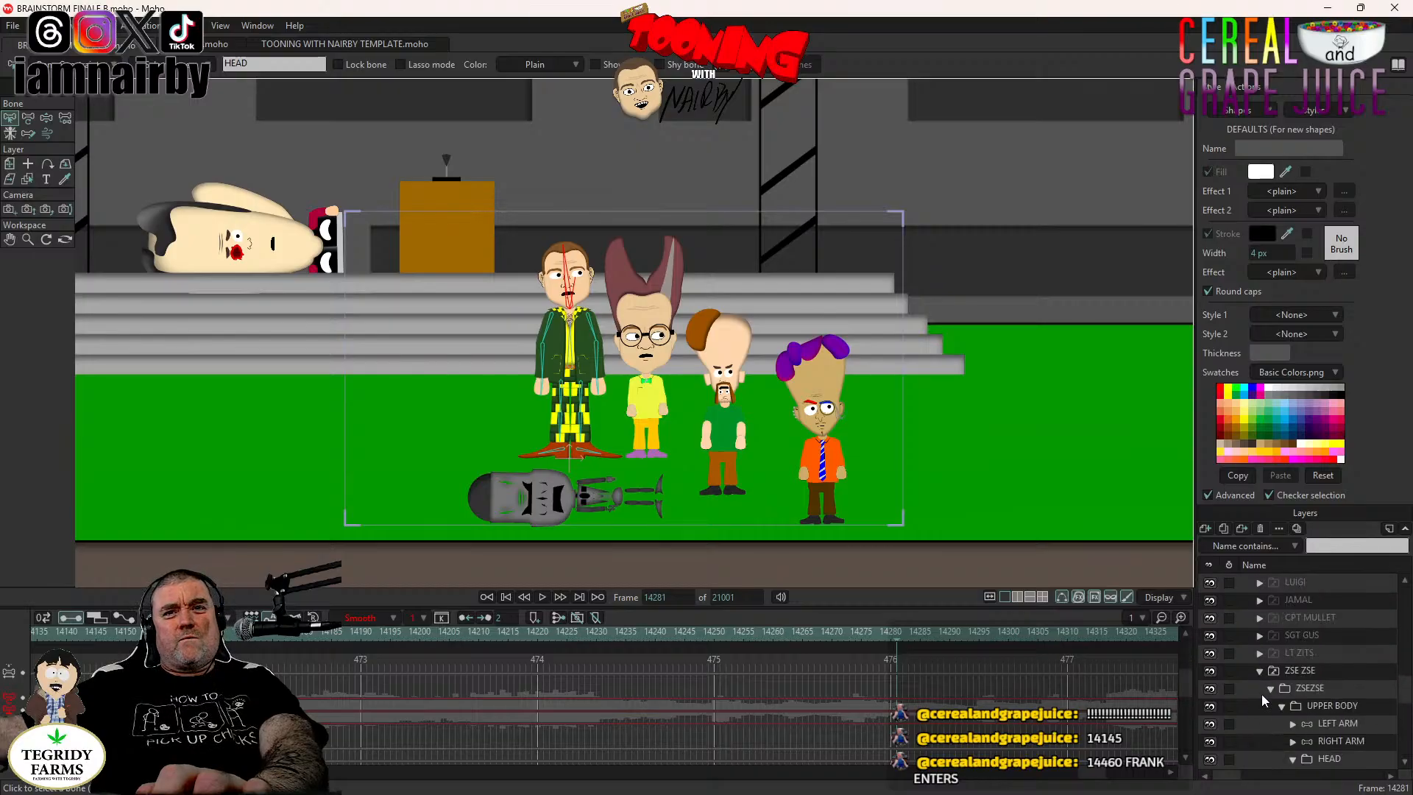
pyautogui.scroll(-2, 1313, 708)
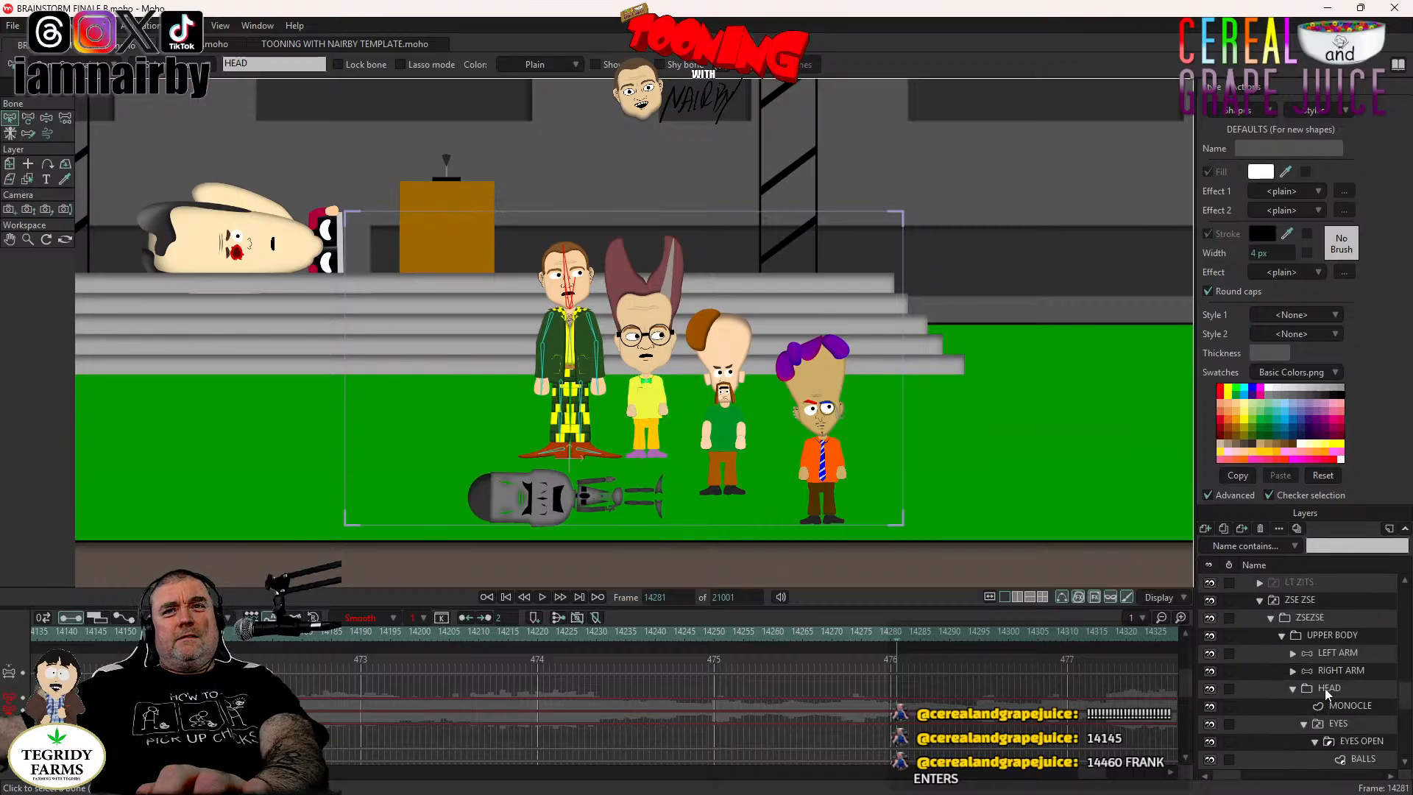
pyautogui.click(1338, 725)
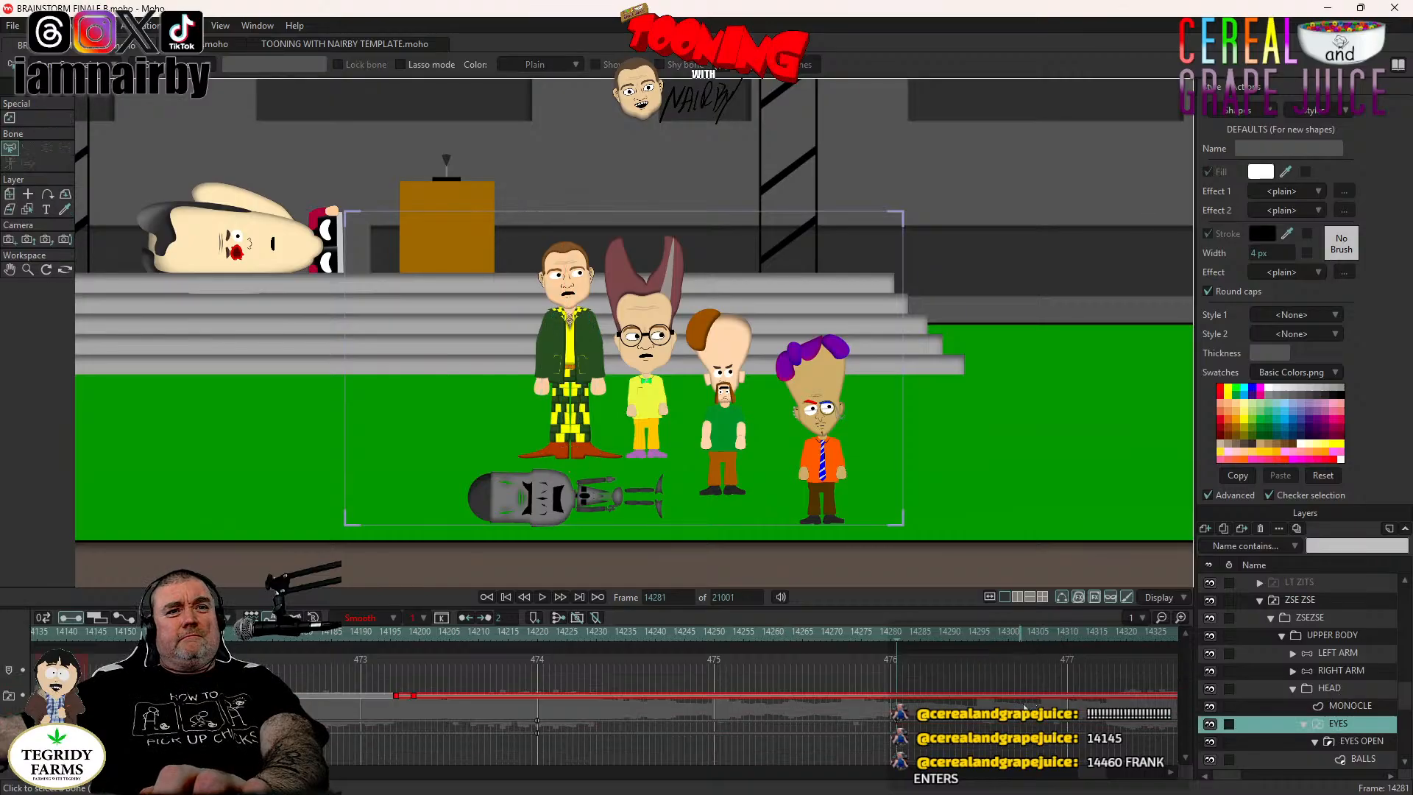
pyautogui.click(374, 693)
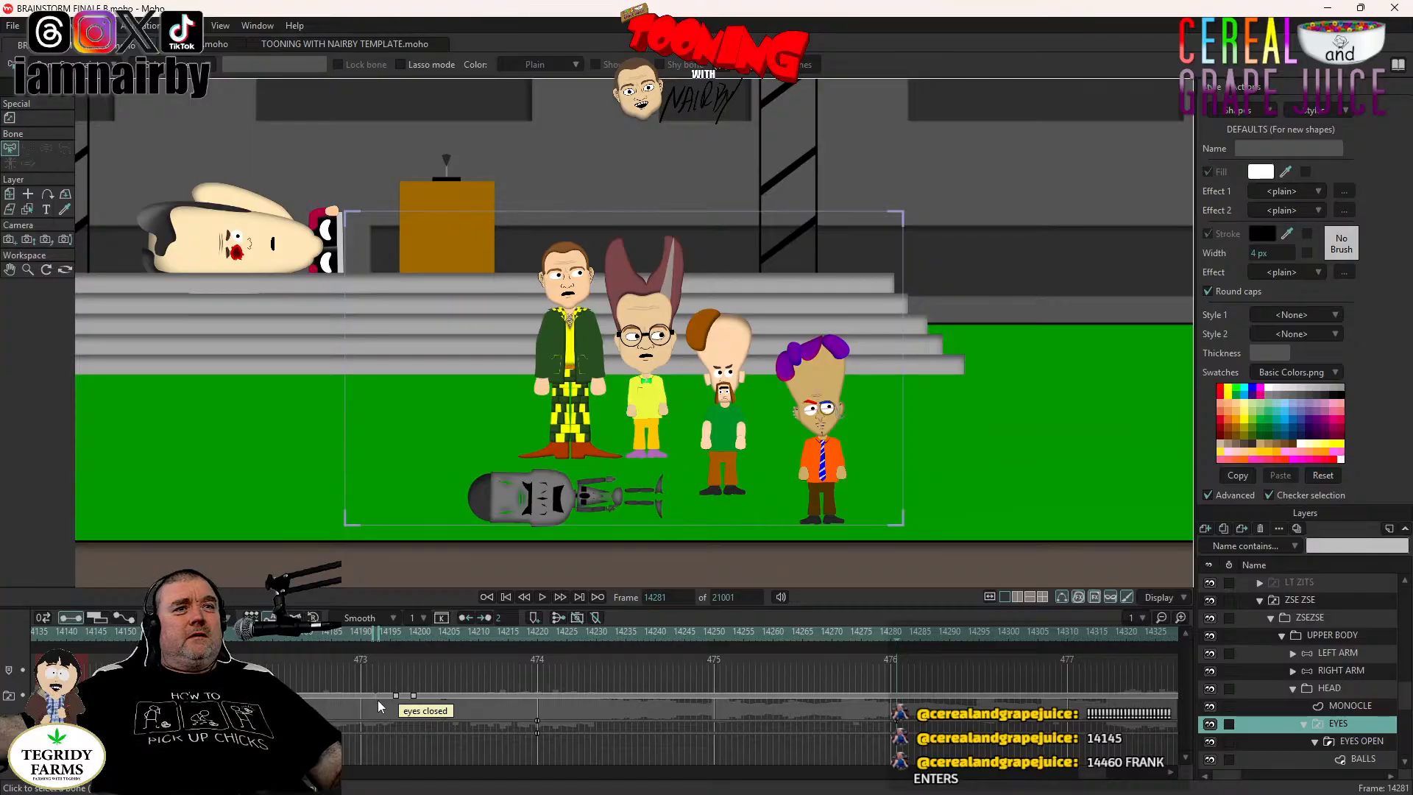
pyautogui.moveTo(377, 699); pyautogui.dragTo(432, 716)
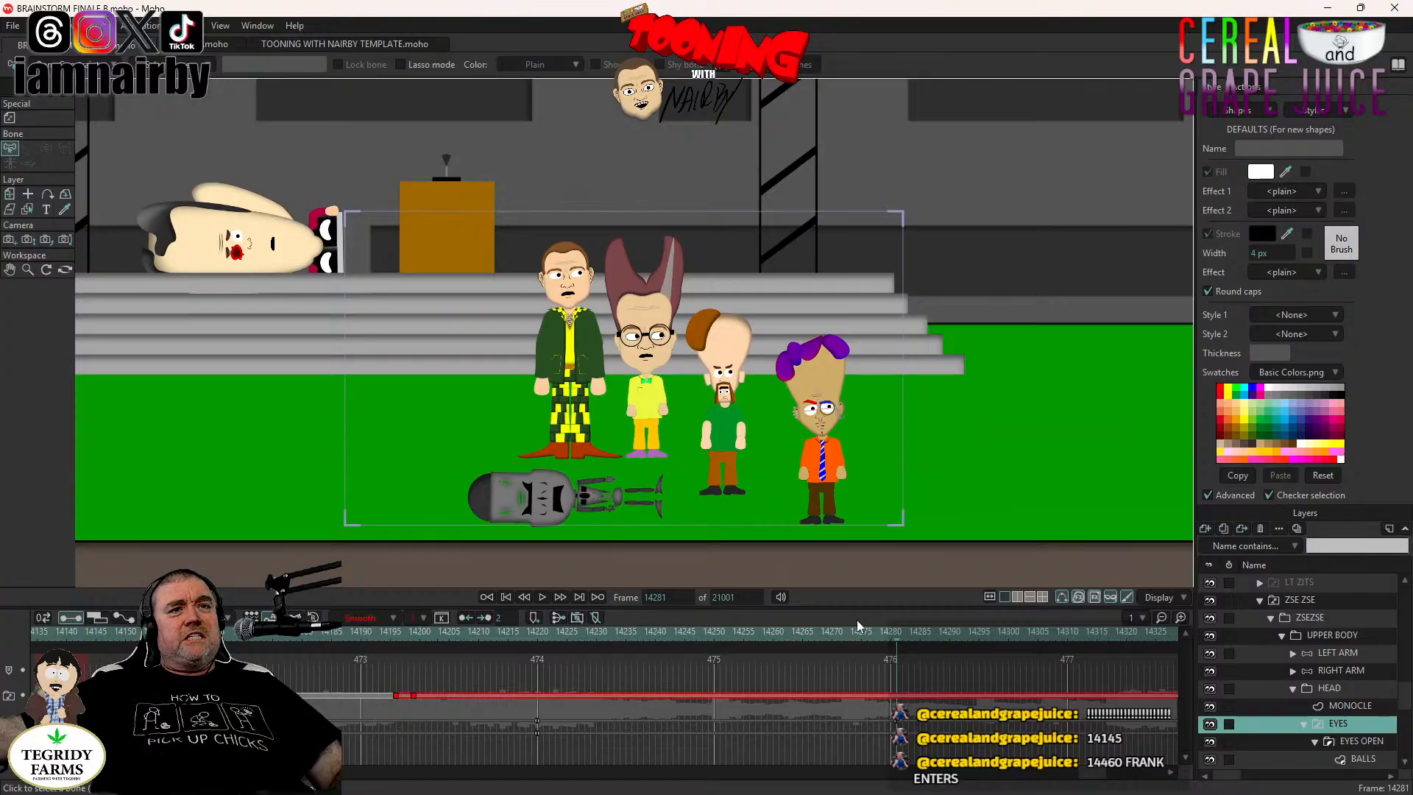
pyautogui.click(945, 633)
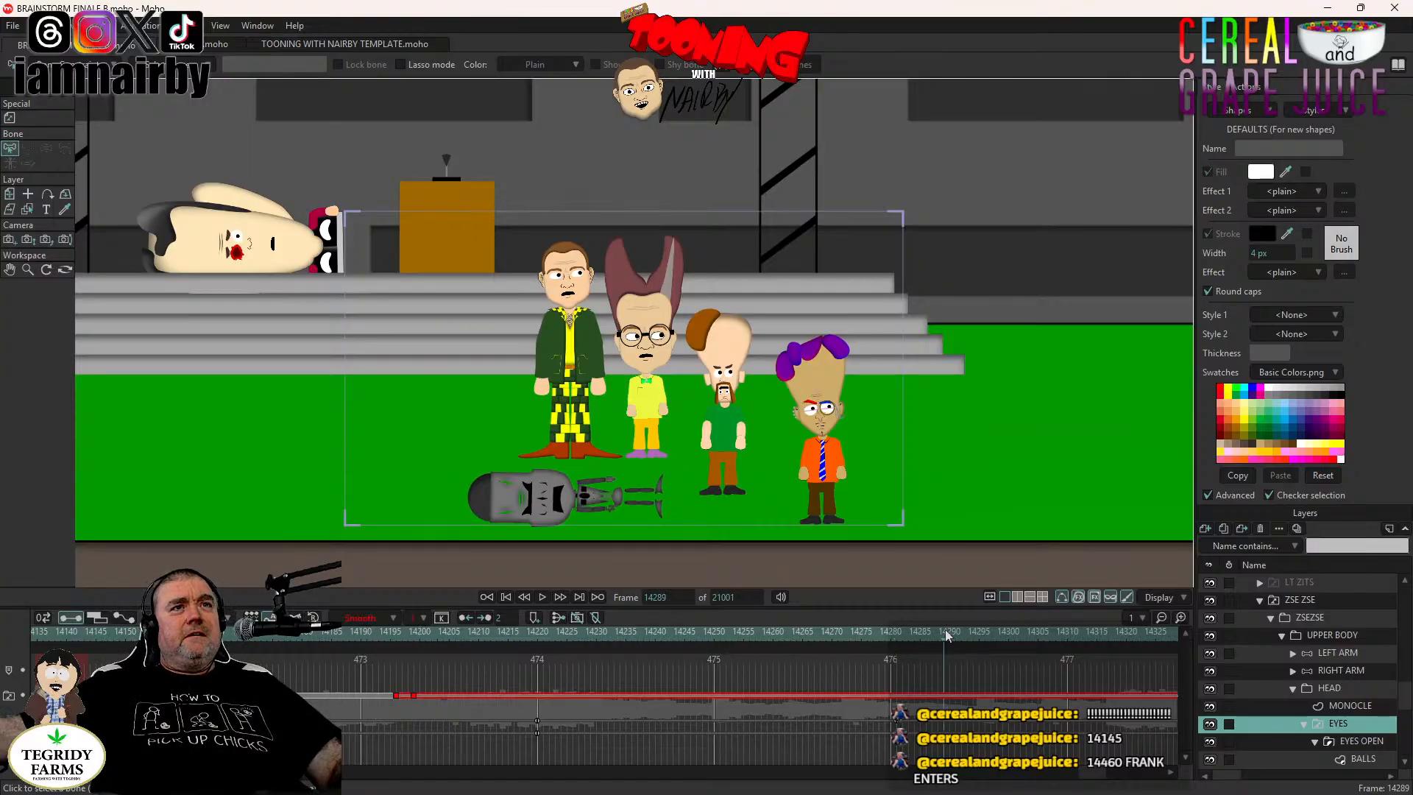
pyautogui.hotkey('ctrl', 'v')
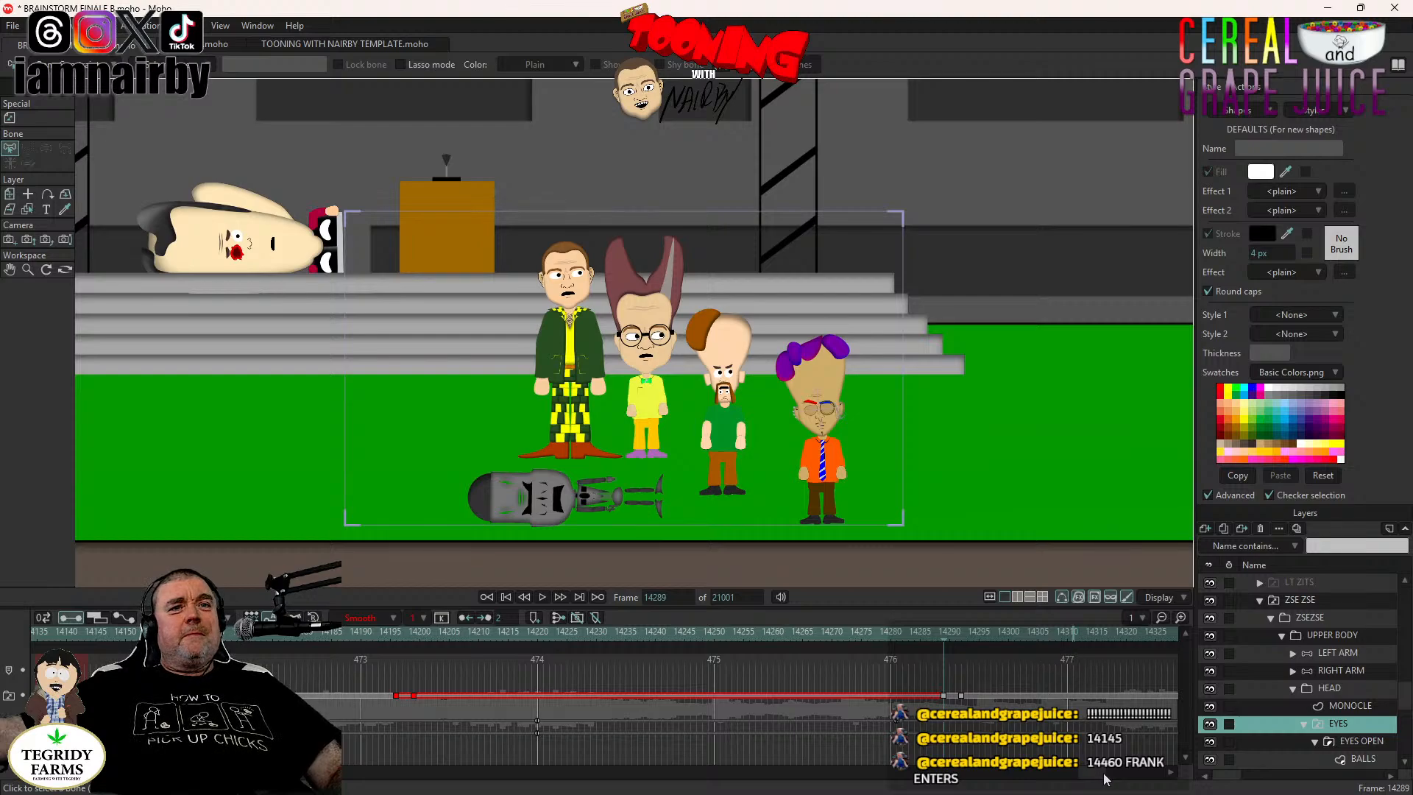
# Paste the same blink keyframes again on the EYES layer at frame 14361.
pyautogui.hscroll(5, 1108, 779)
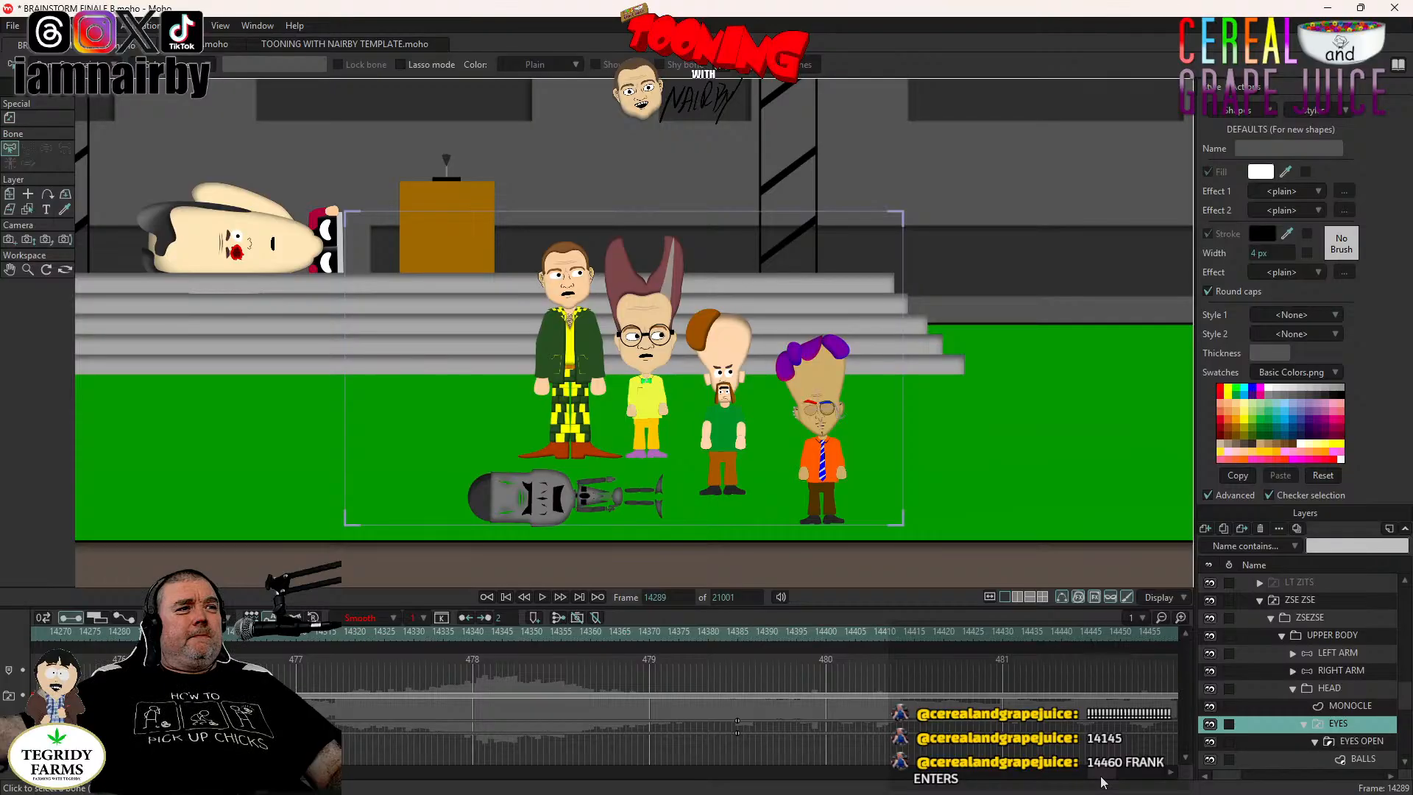
pyautogui.click(597, 633)
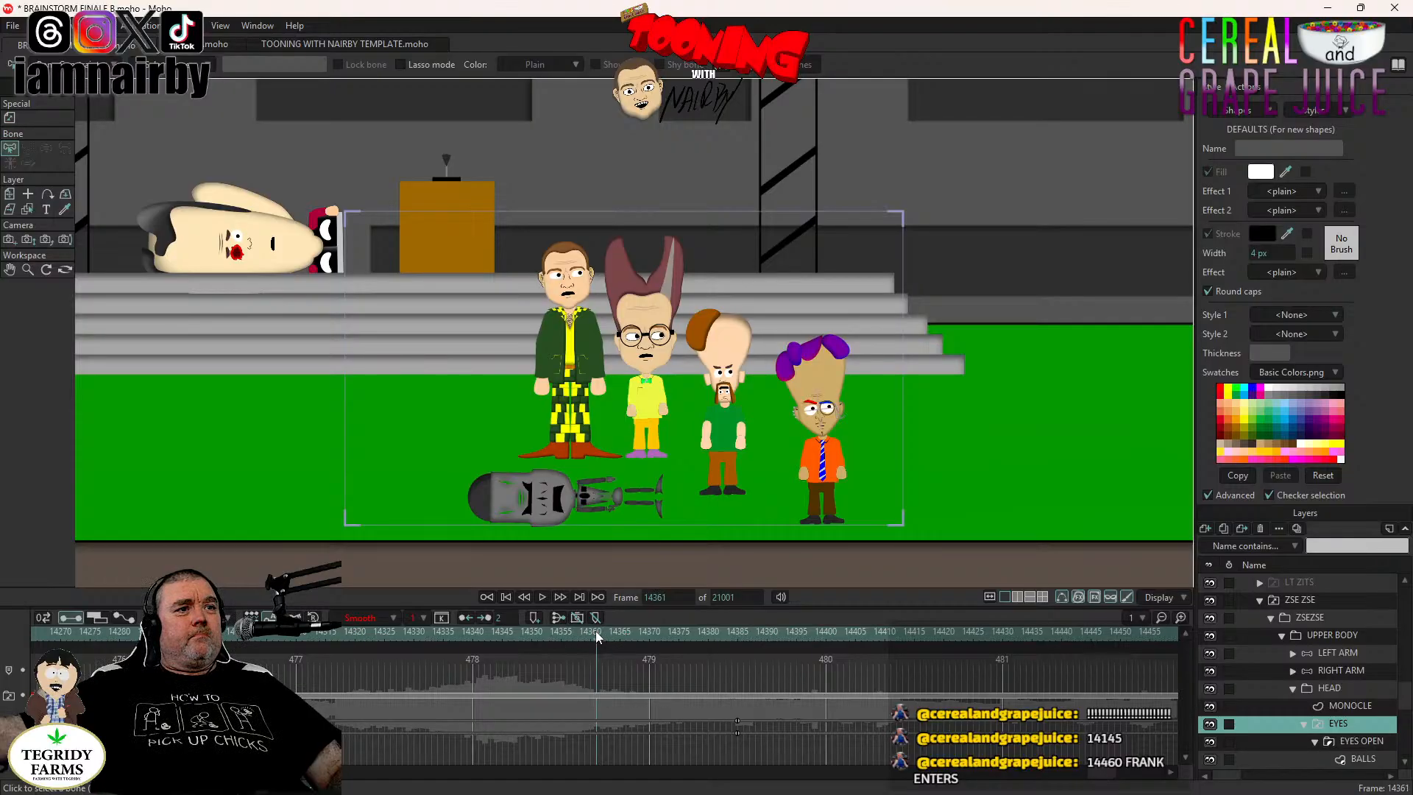
pyautogui.hotkey('ctrl', 'v')
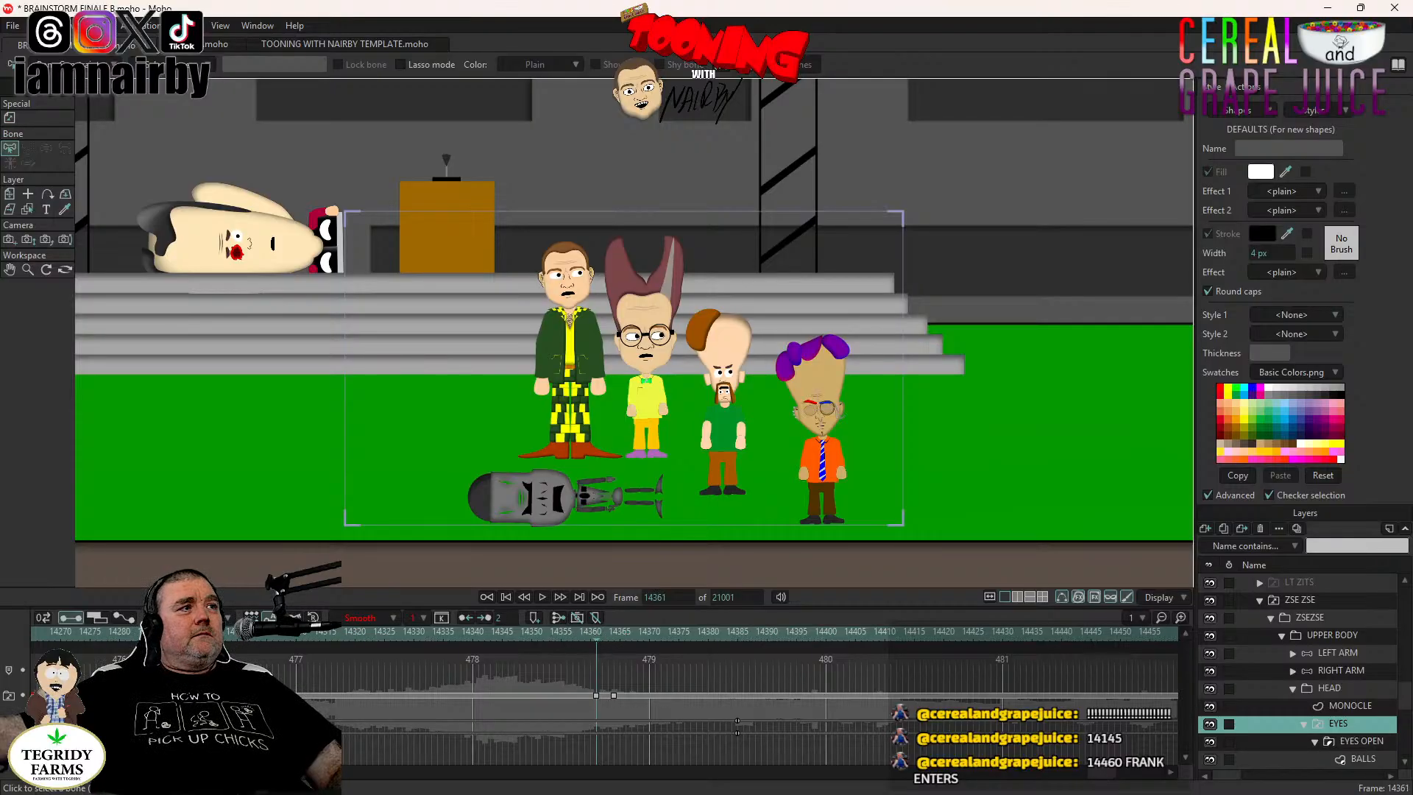
# Hold ZSE ZSE's current head pose with keyframes at frame 14288 on the HEAD layer.
pyautogui.click(166, 632)
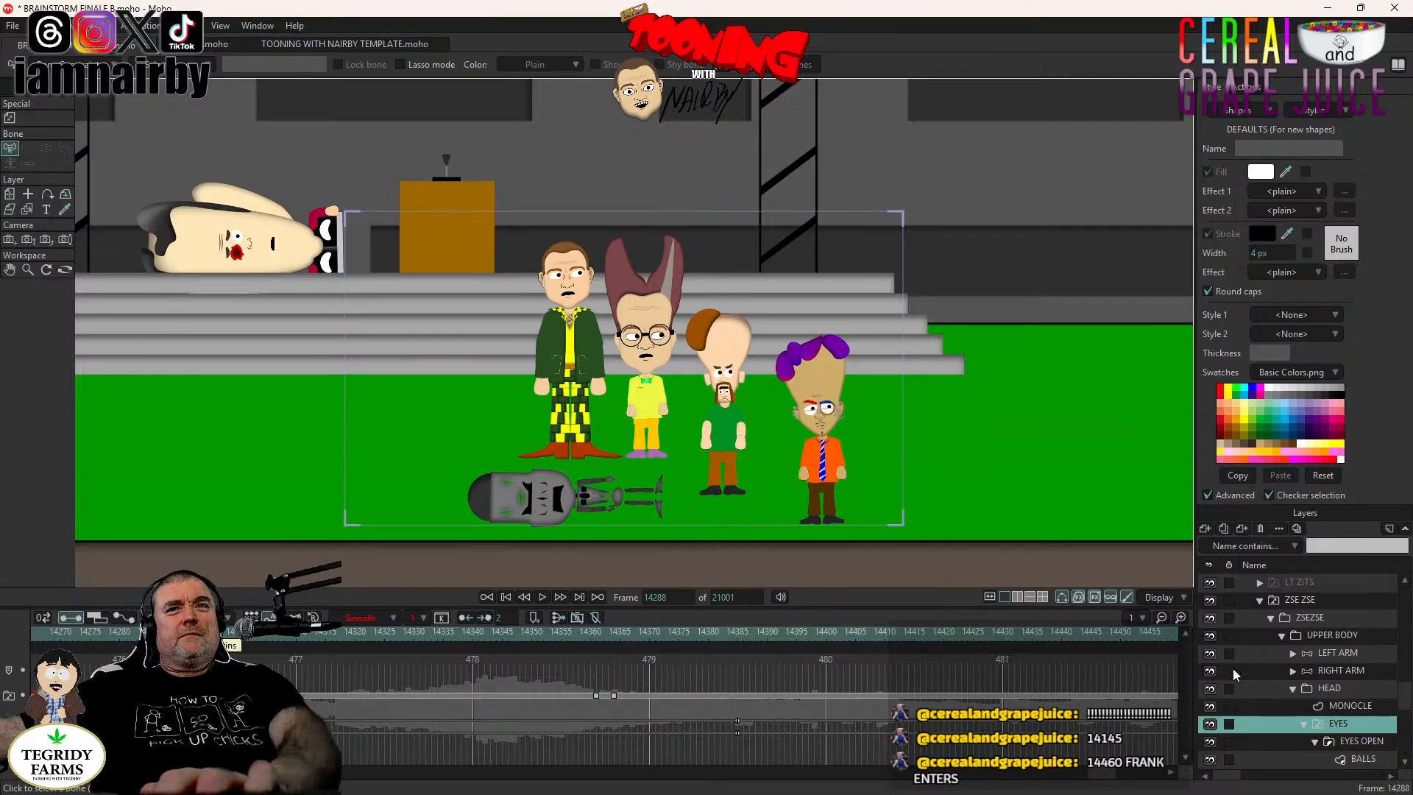
pyautogui.click(1329, 687)
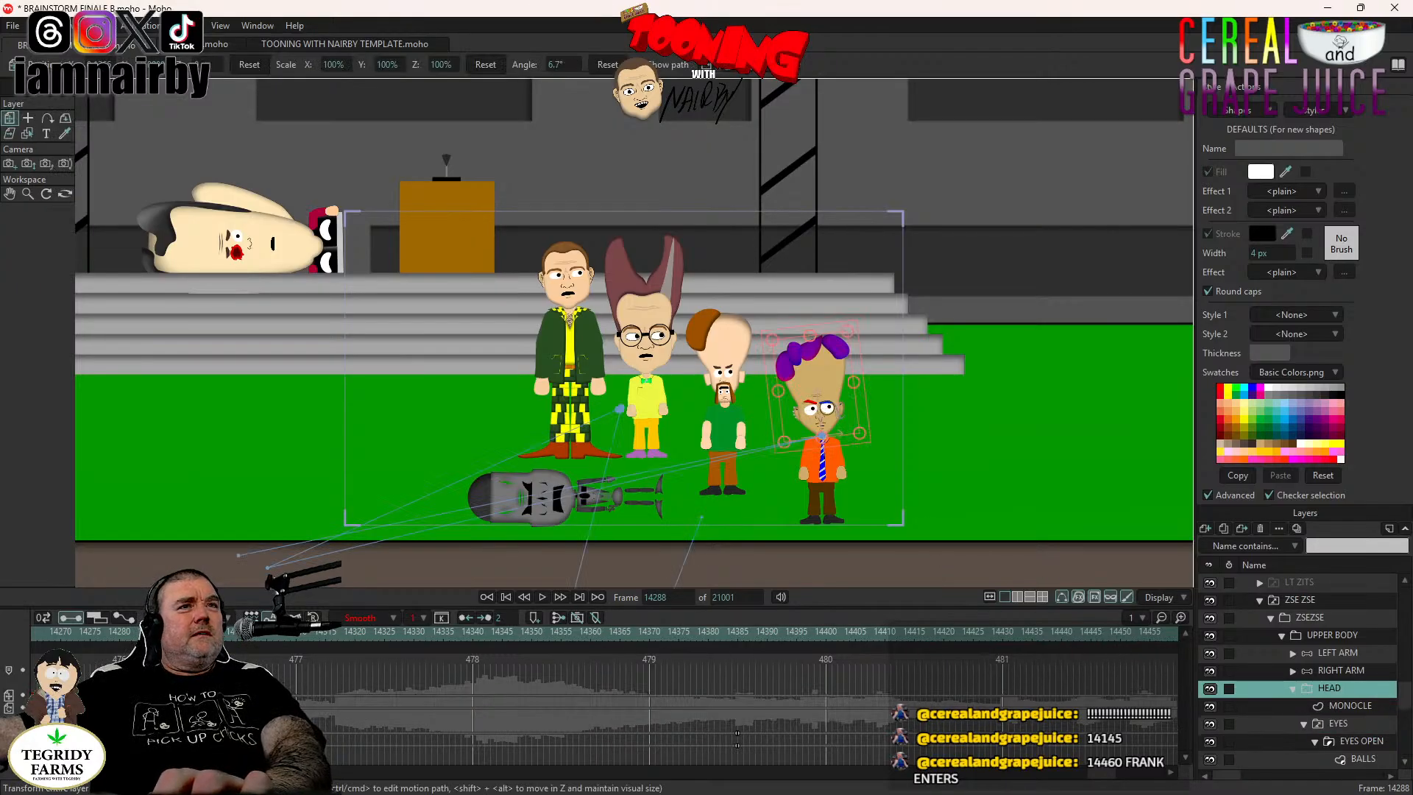
pyautogui.moveTo(140, 681); pyautogui.dragTo(113, 715)
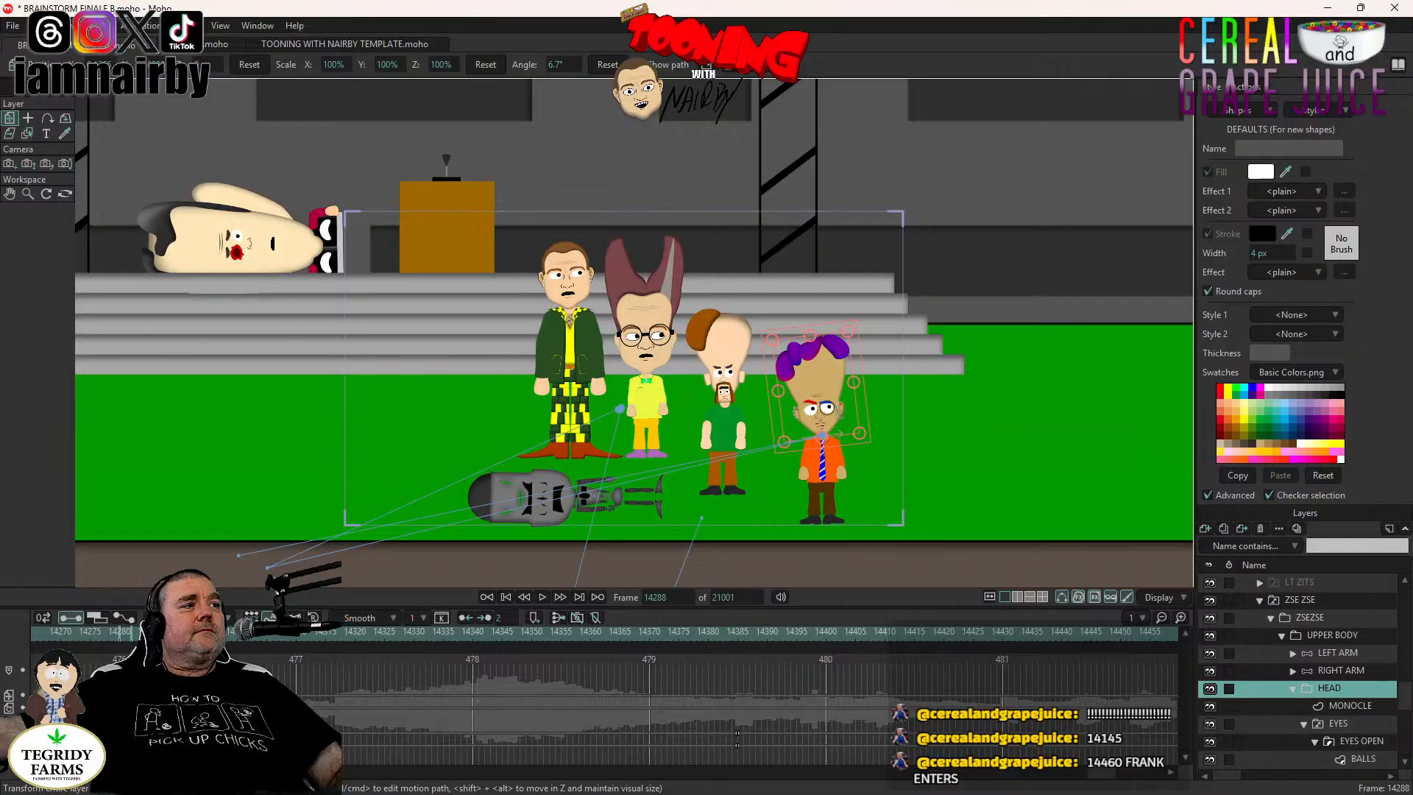
pyautogui.press('Delete')
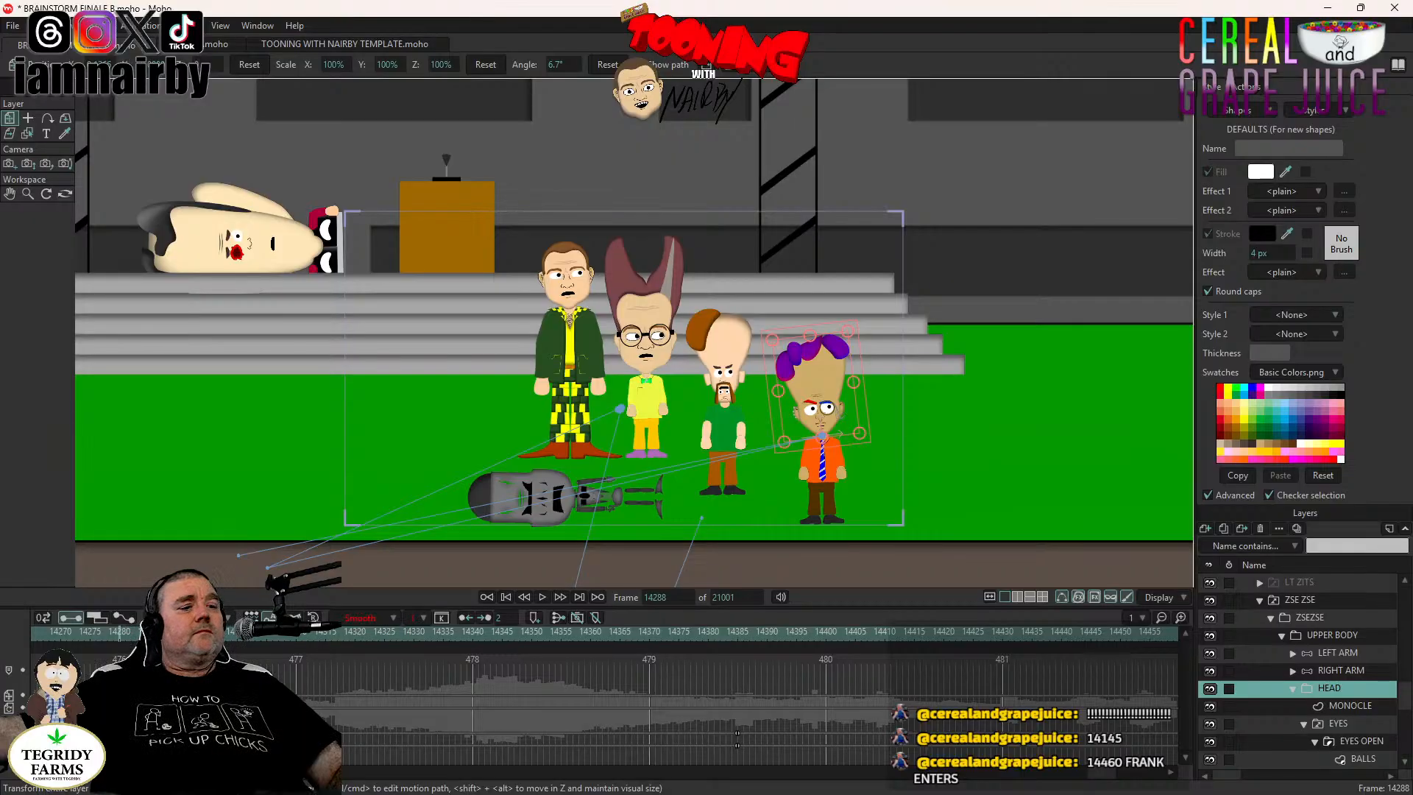
# Go through ZSE ZSE's upper body and arm layers at frame 14288 and select the RIGHT ARM keyframes around frame 14281.
pyautogui.click(1336, 637)
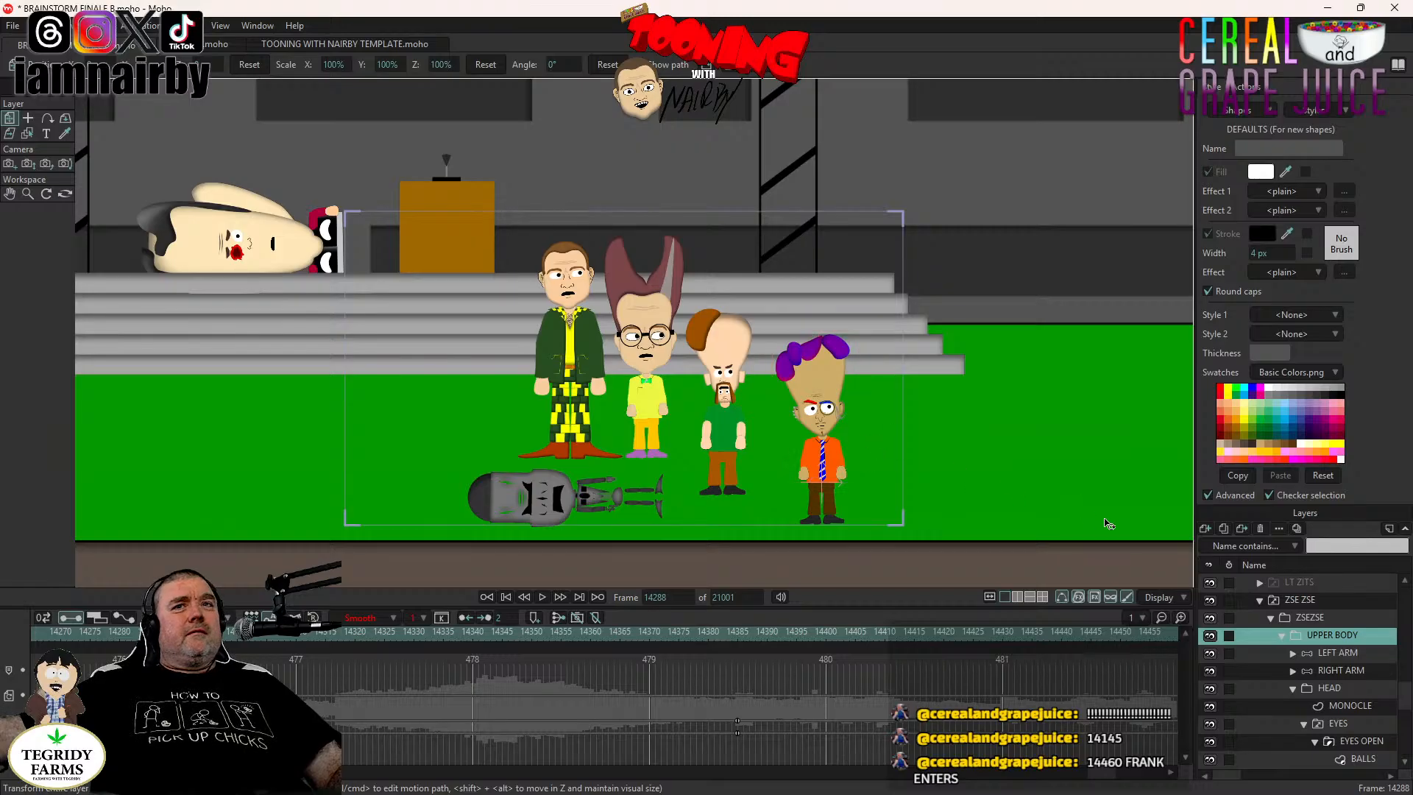
pyautogui.click(1343, 690)
pyautogui.scroll(3, 870, 428)
pyautogui.scroll(2, 871, 427)
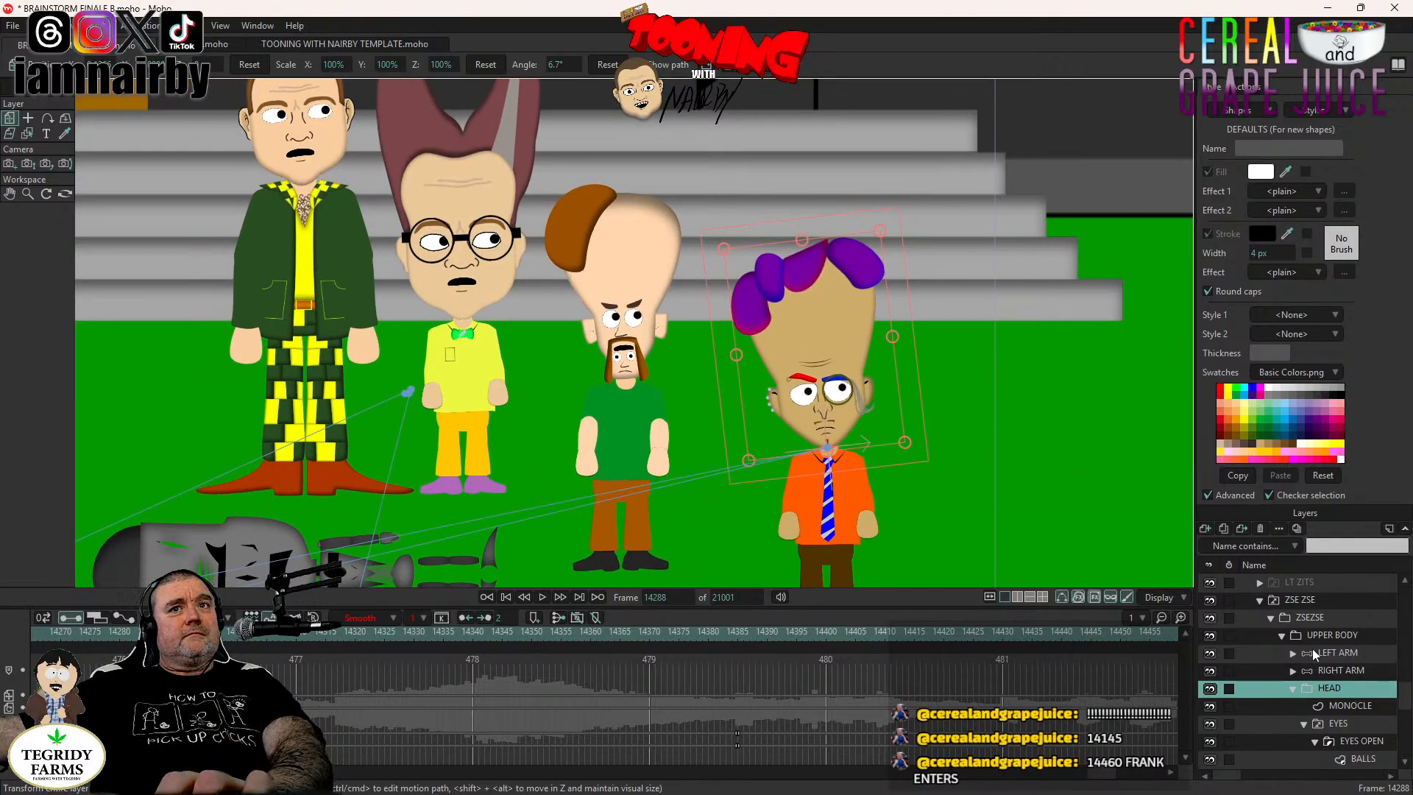
pyautogui.click(1355, 639)
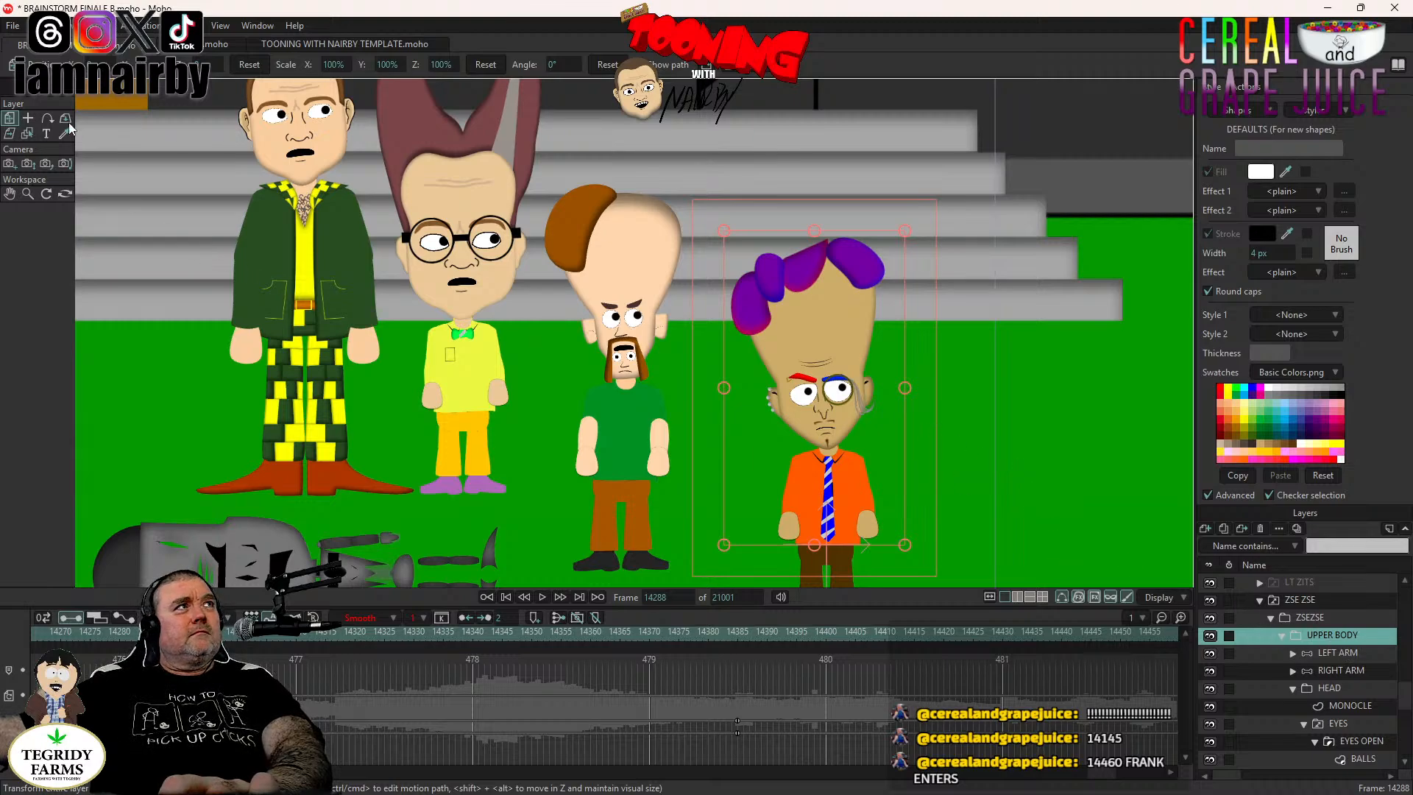
pyautogui.click(49, 119)
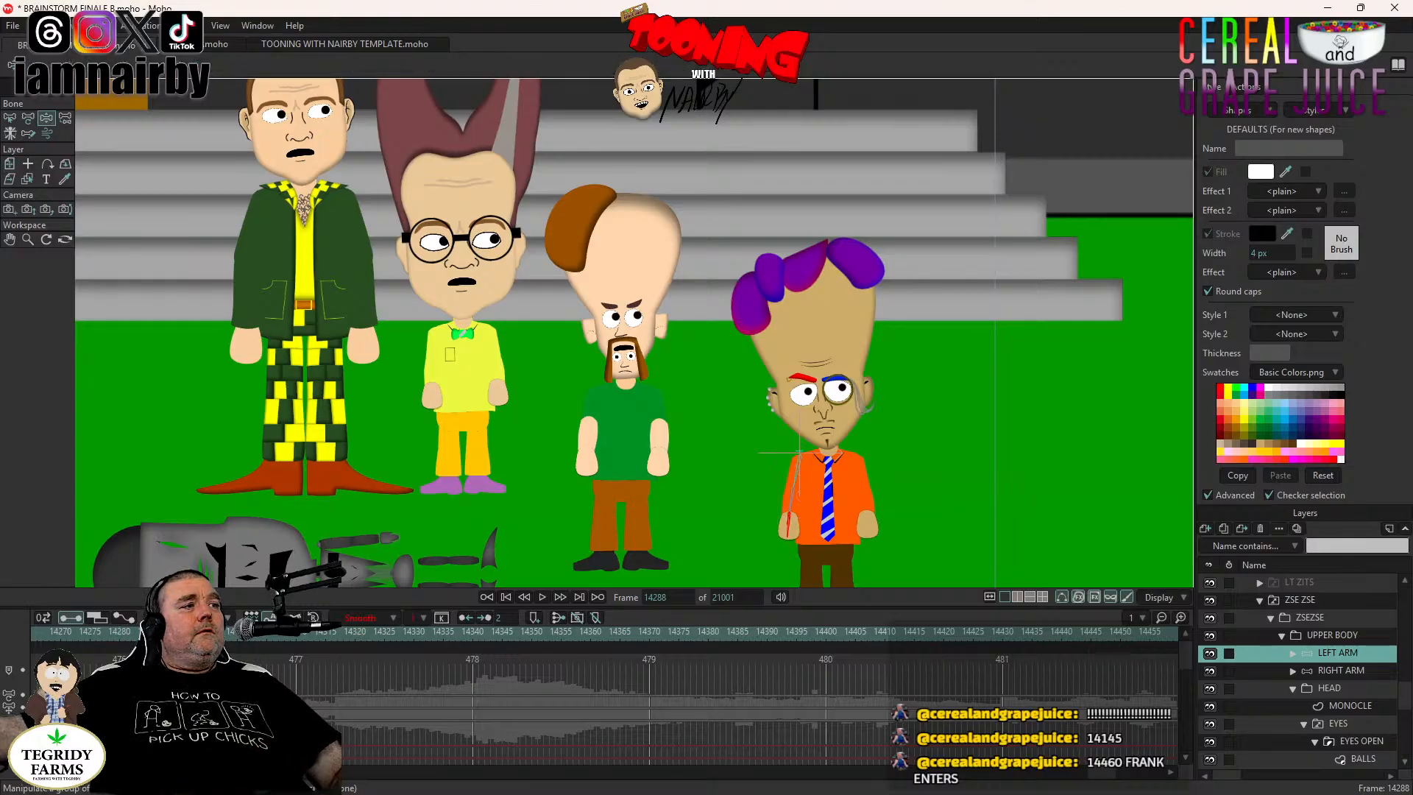
pyautogui.scroll(-1, 374, 744)
pyautogui.scroll(2, 375, 742)
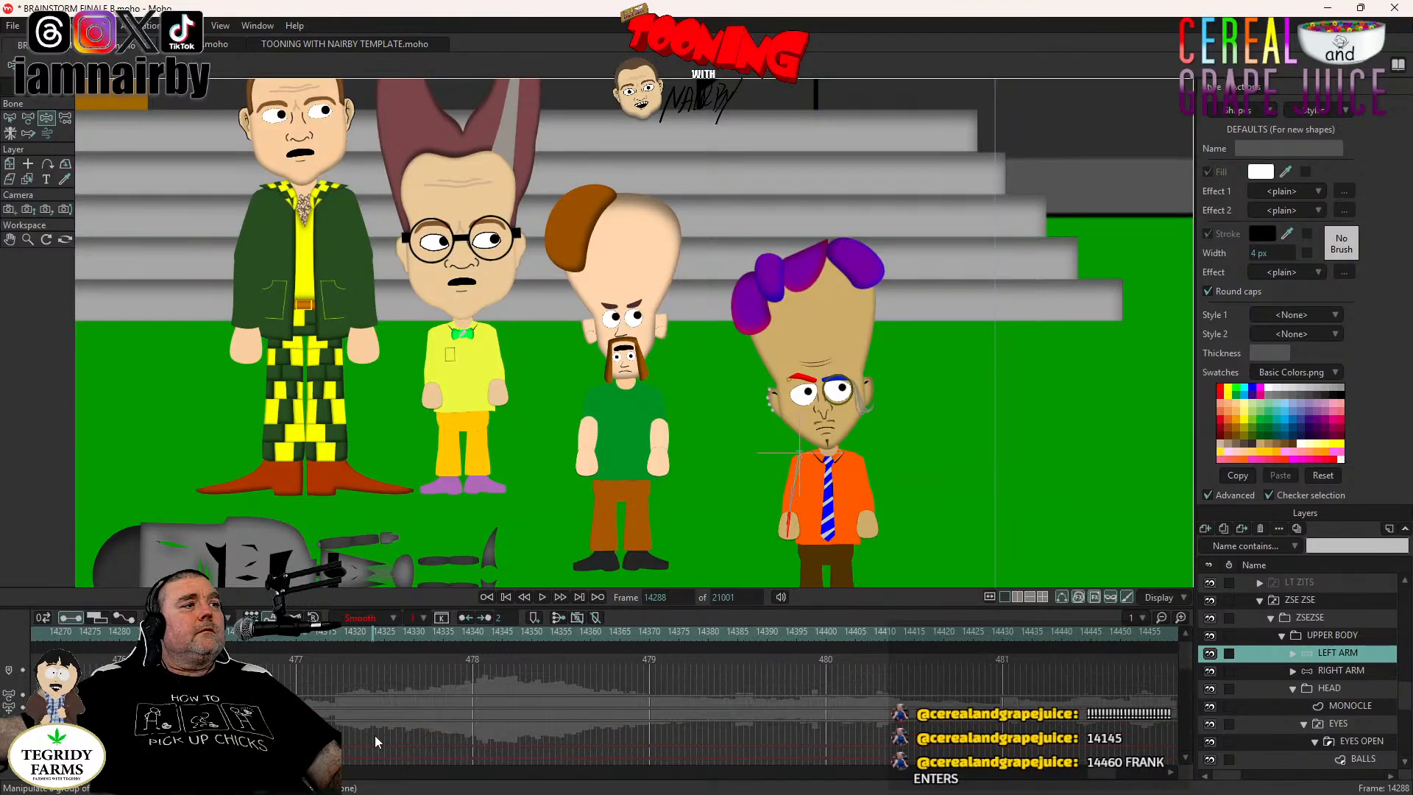
pyautogui.click(1368, 673)
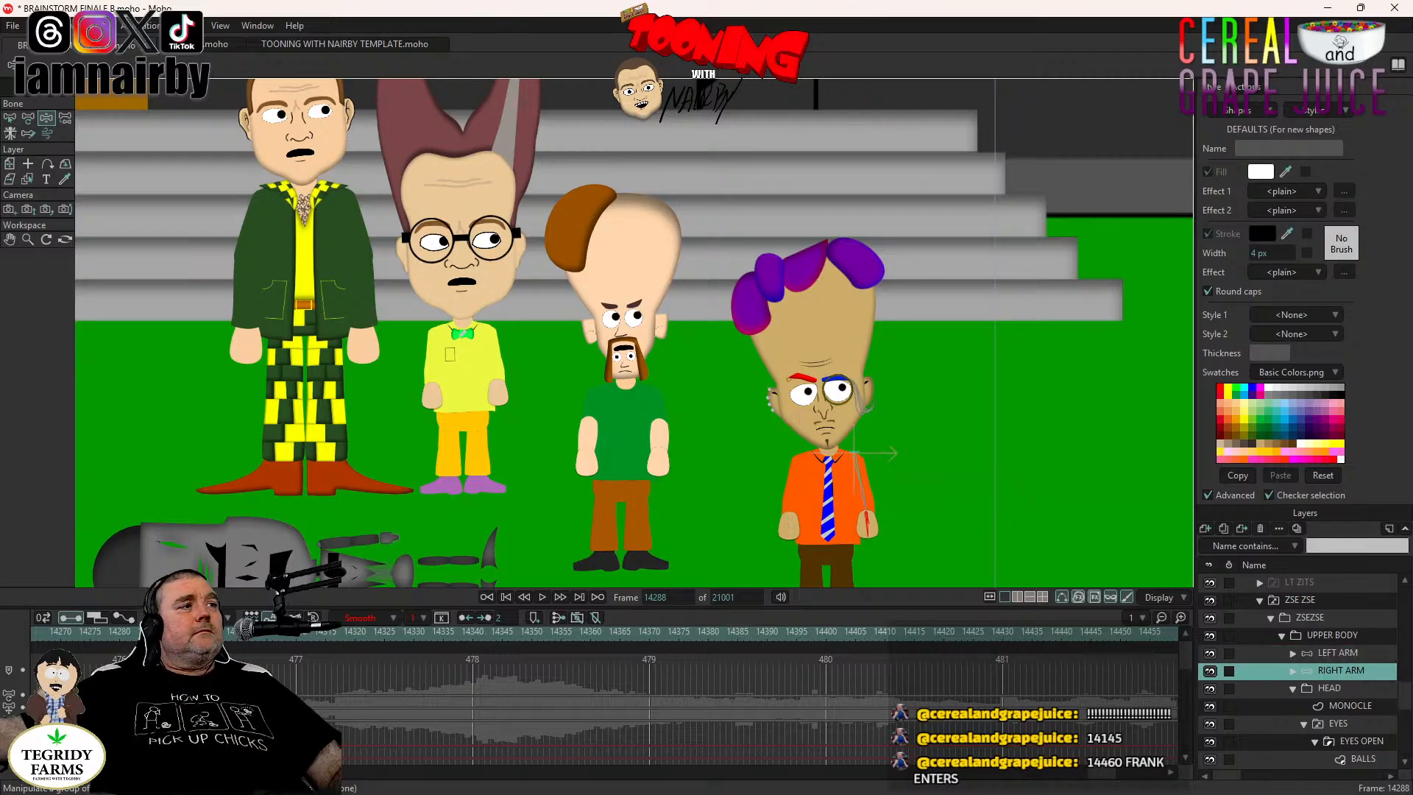
pyautogui.scroll(-1, 373, 743)
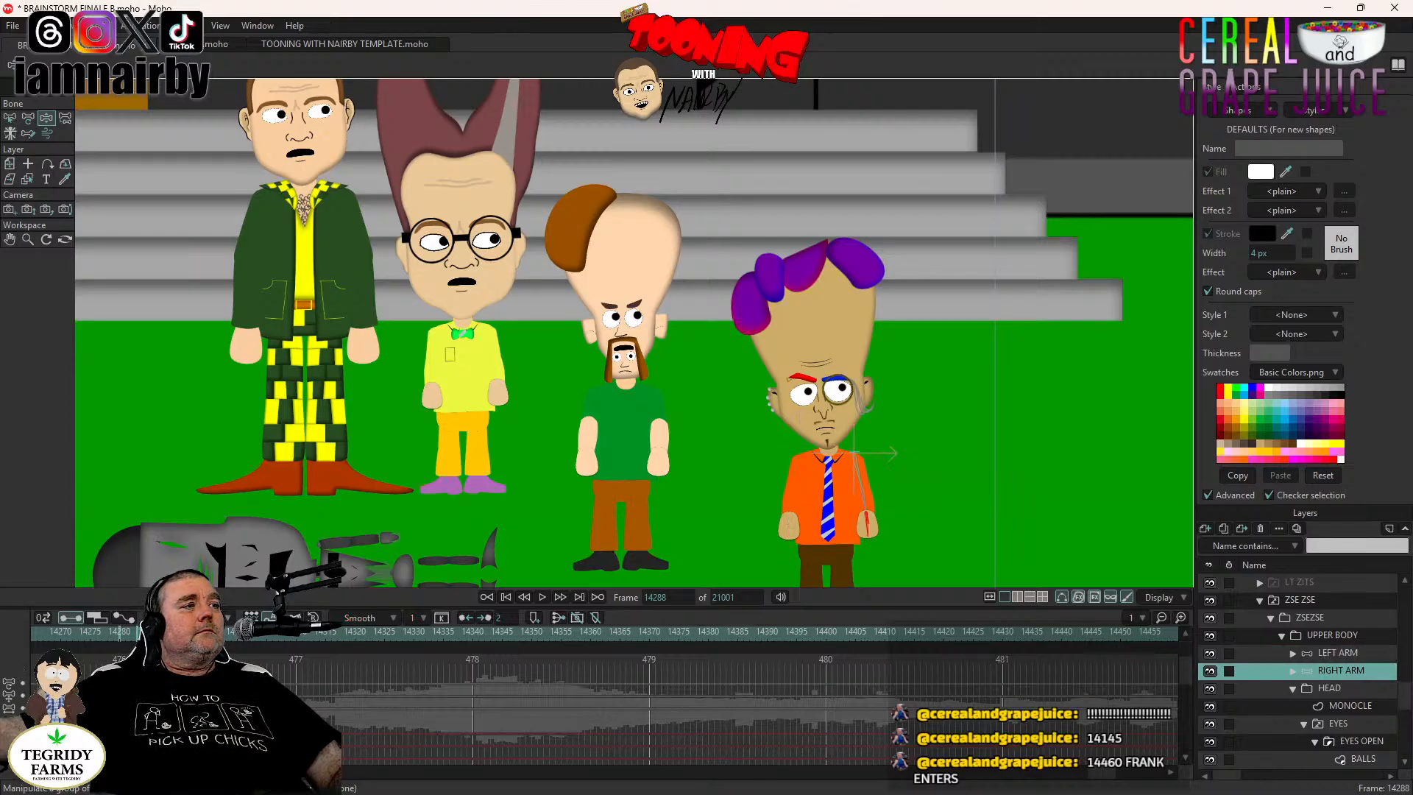
pyautogui.moveTo(138, 684); pyautogui.dragTo(114, 735)
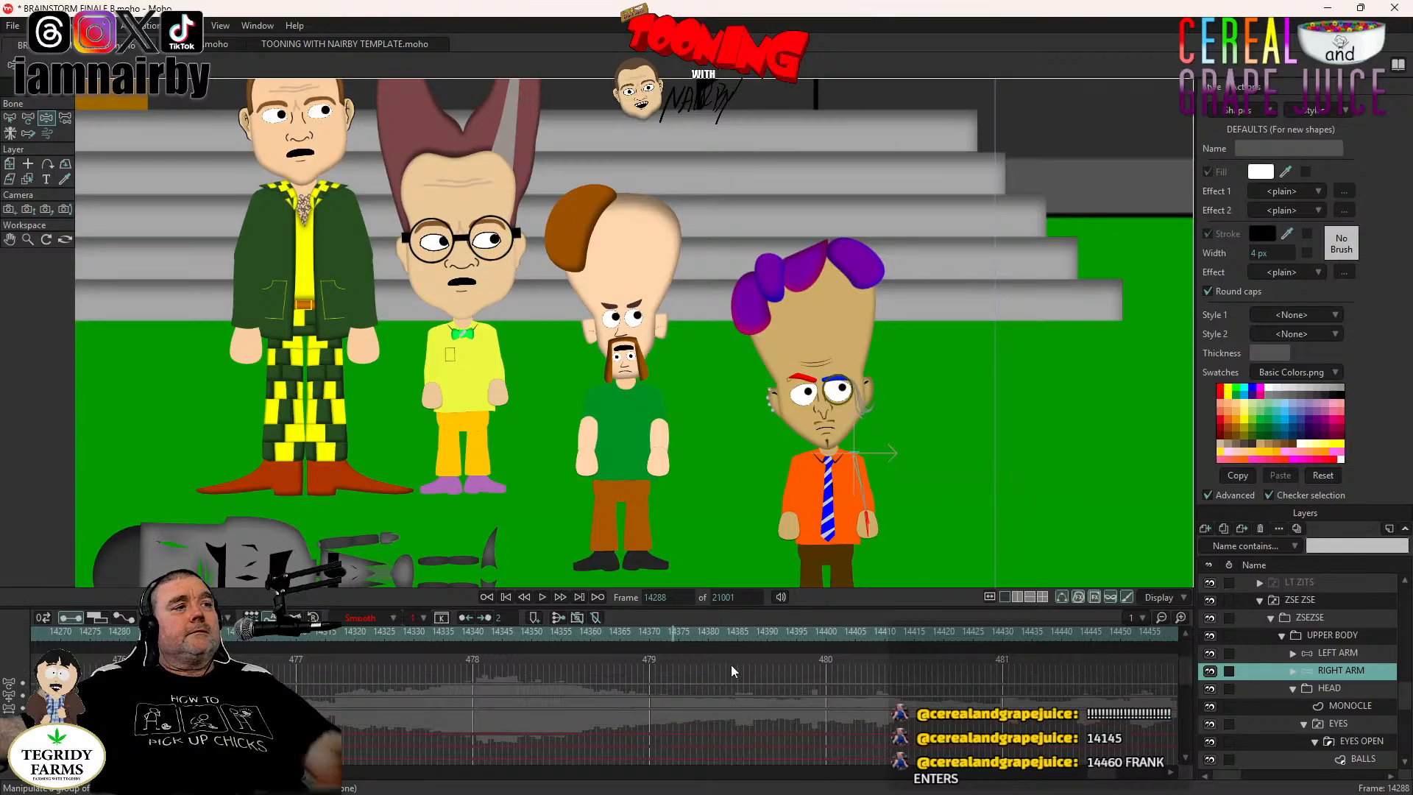
# Rotate ZSE ZSE's HEAD layer to -8.5° at frame 14292.
pyautogui.click(1337, 637)
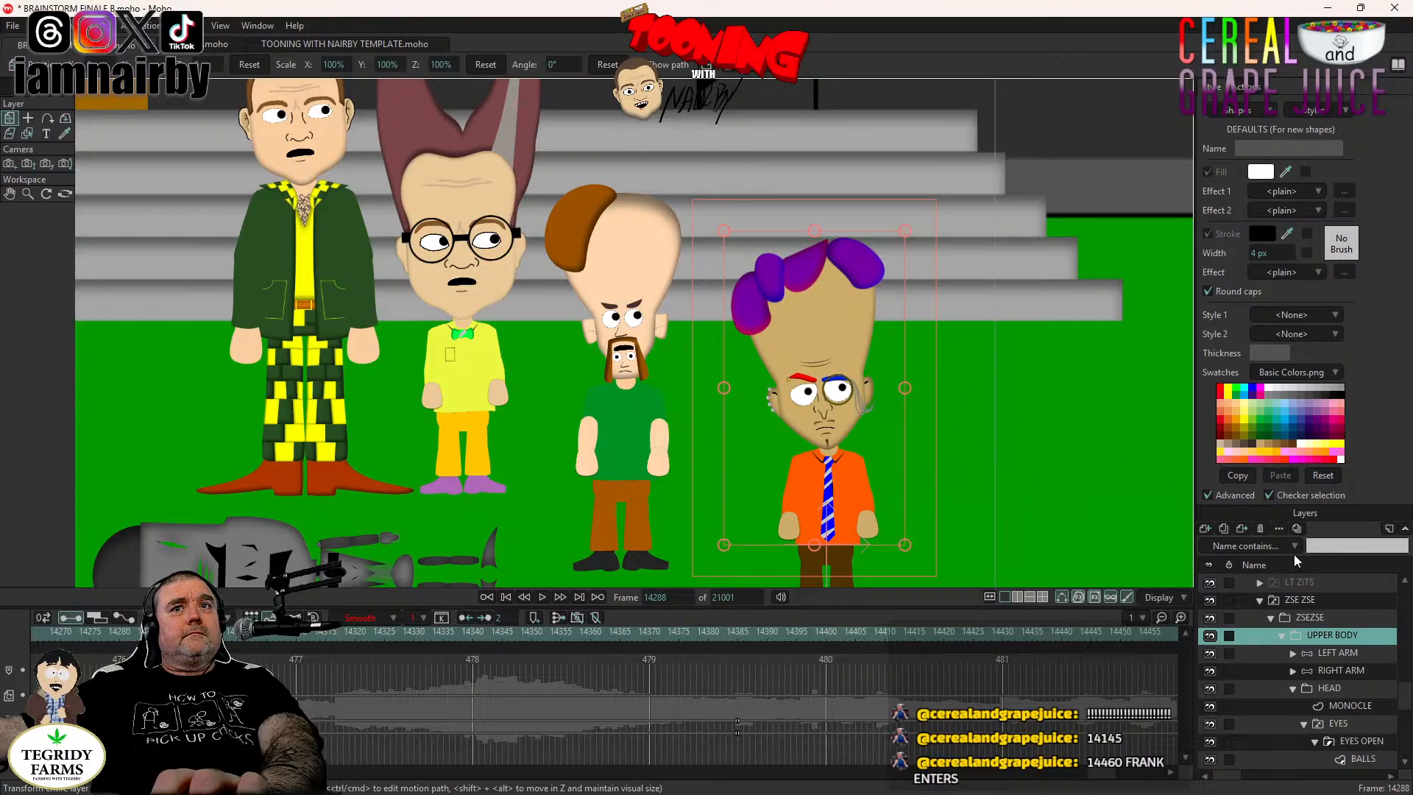
pyautogui.click(1339, 686)
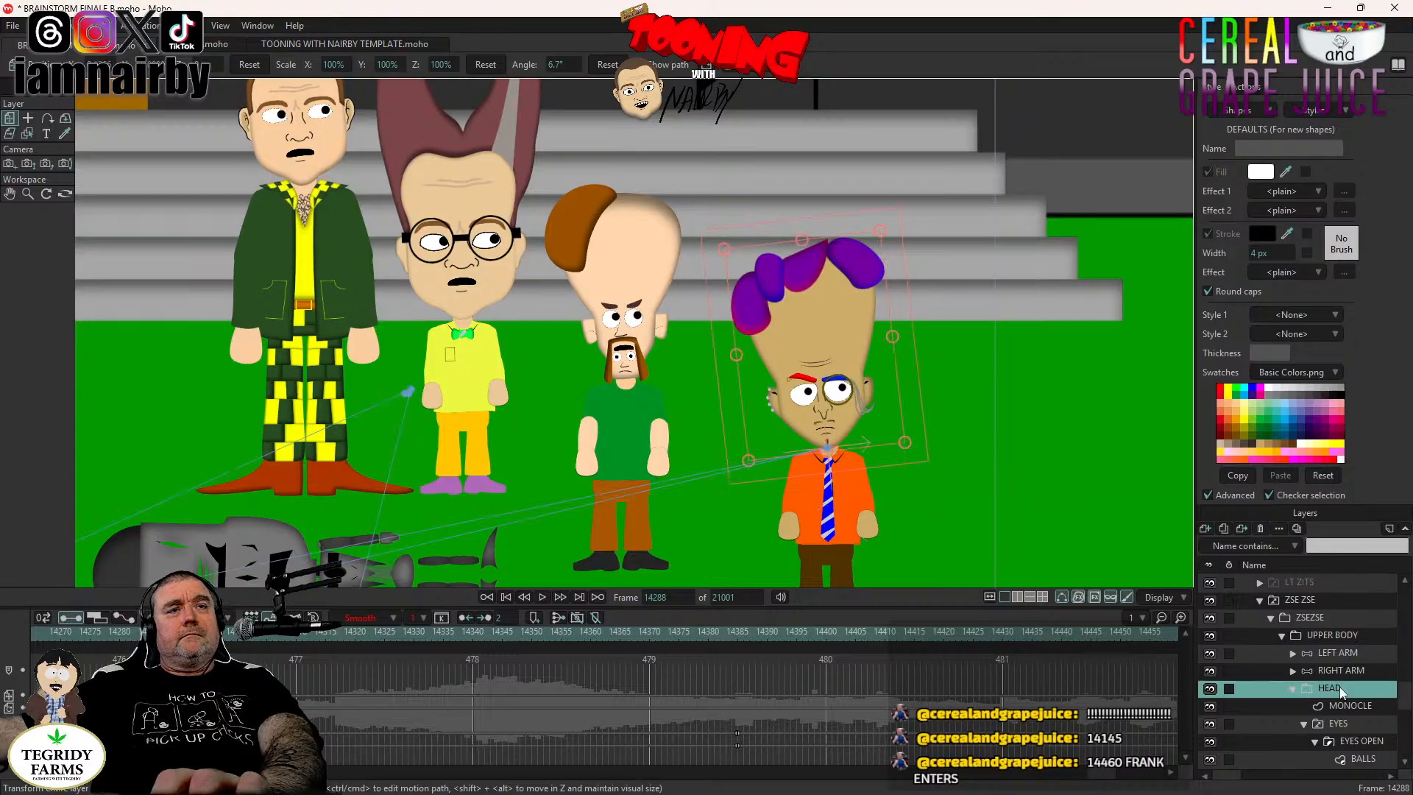
pyautogui.click(1345, 726)
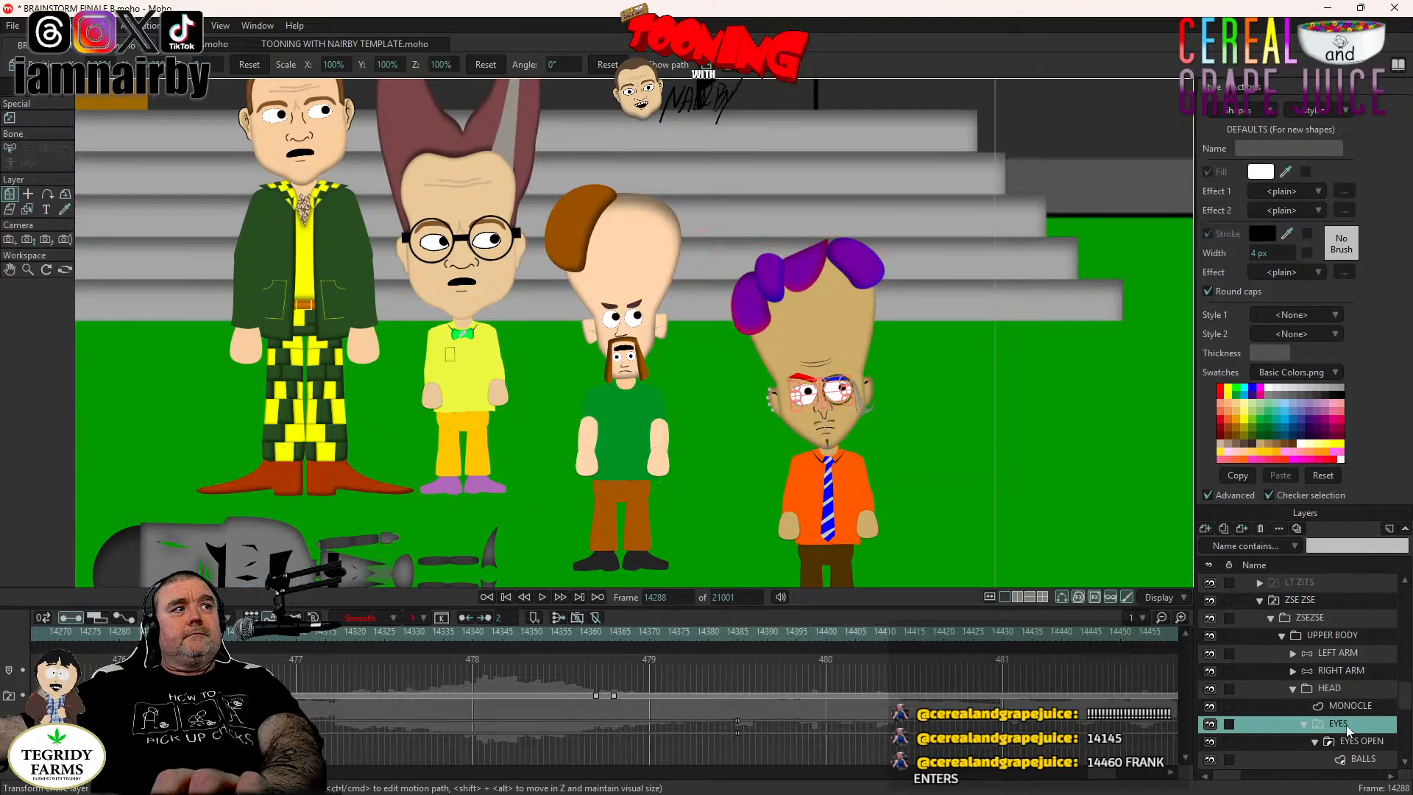
pyautogui.click(1346, 687)
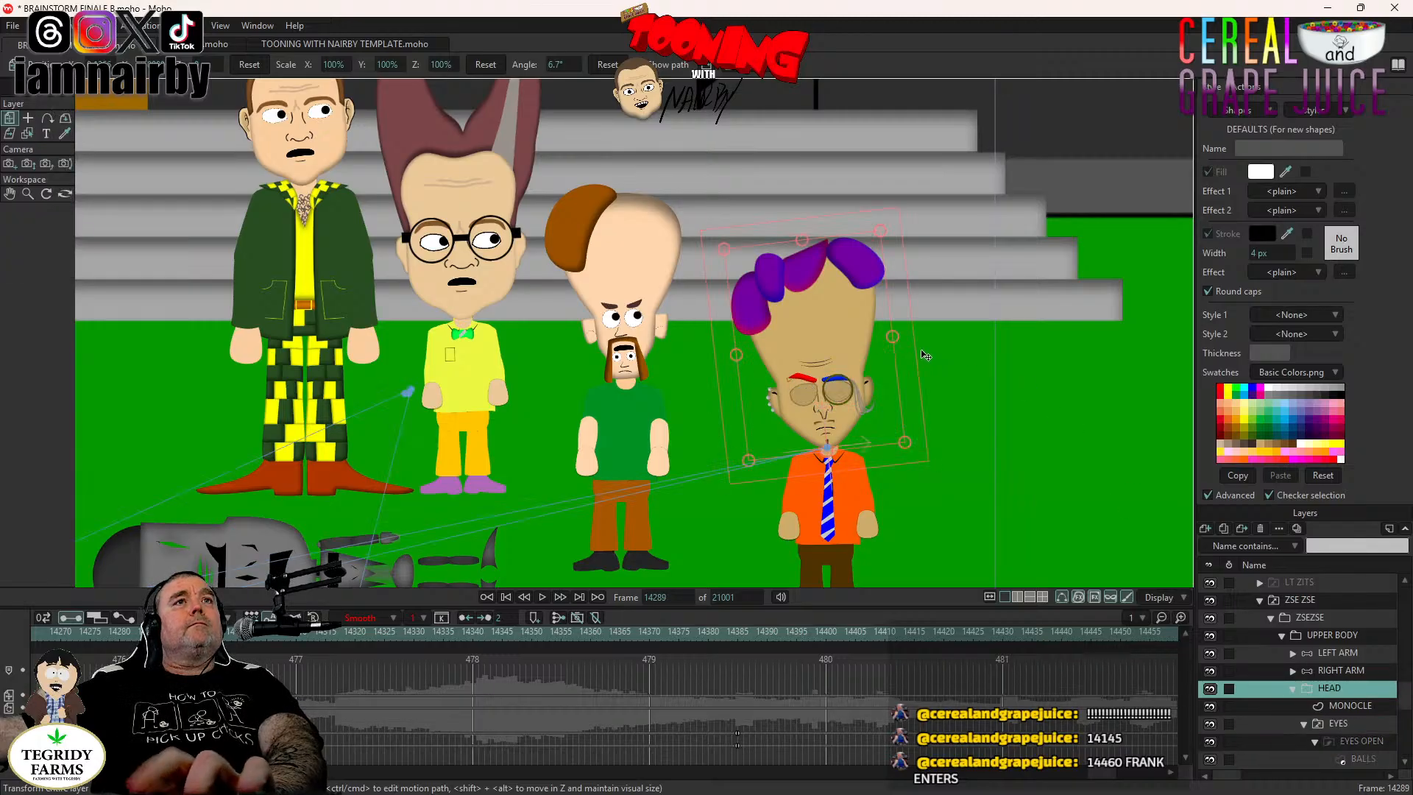
pyautogui.press('Right')
pyautogui.press('Right')
pyautogui.moveTo(916, 358); pyautogui.dragTo(919, 399)
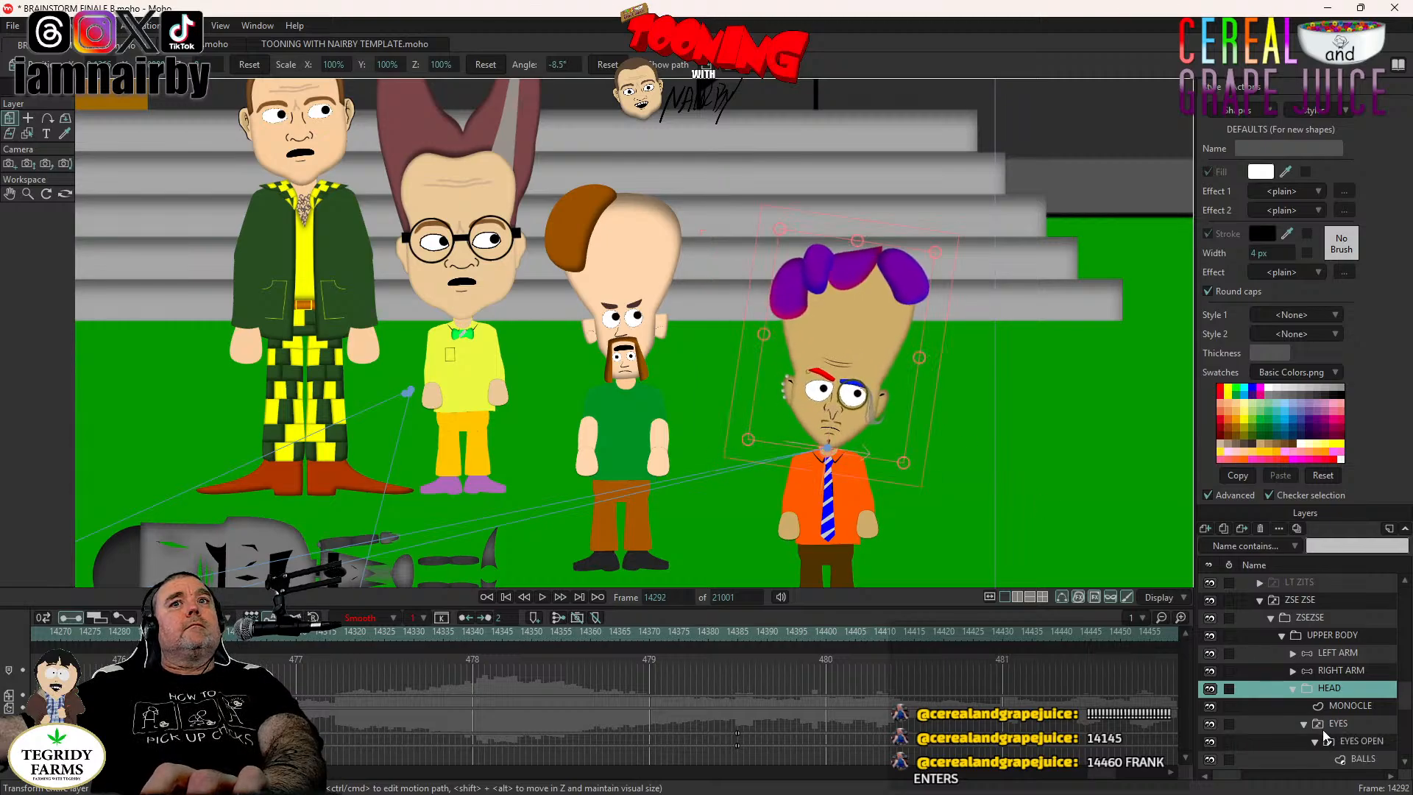
# Raise ZSE ZSE's pupils to the top of the eyes on the BALLS layer at frame 14292, with Step interpolation.
pyautogui.scroll(-1, 1358, 739)
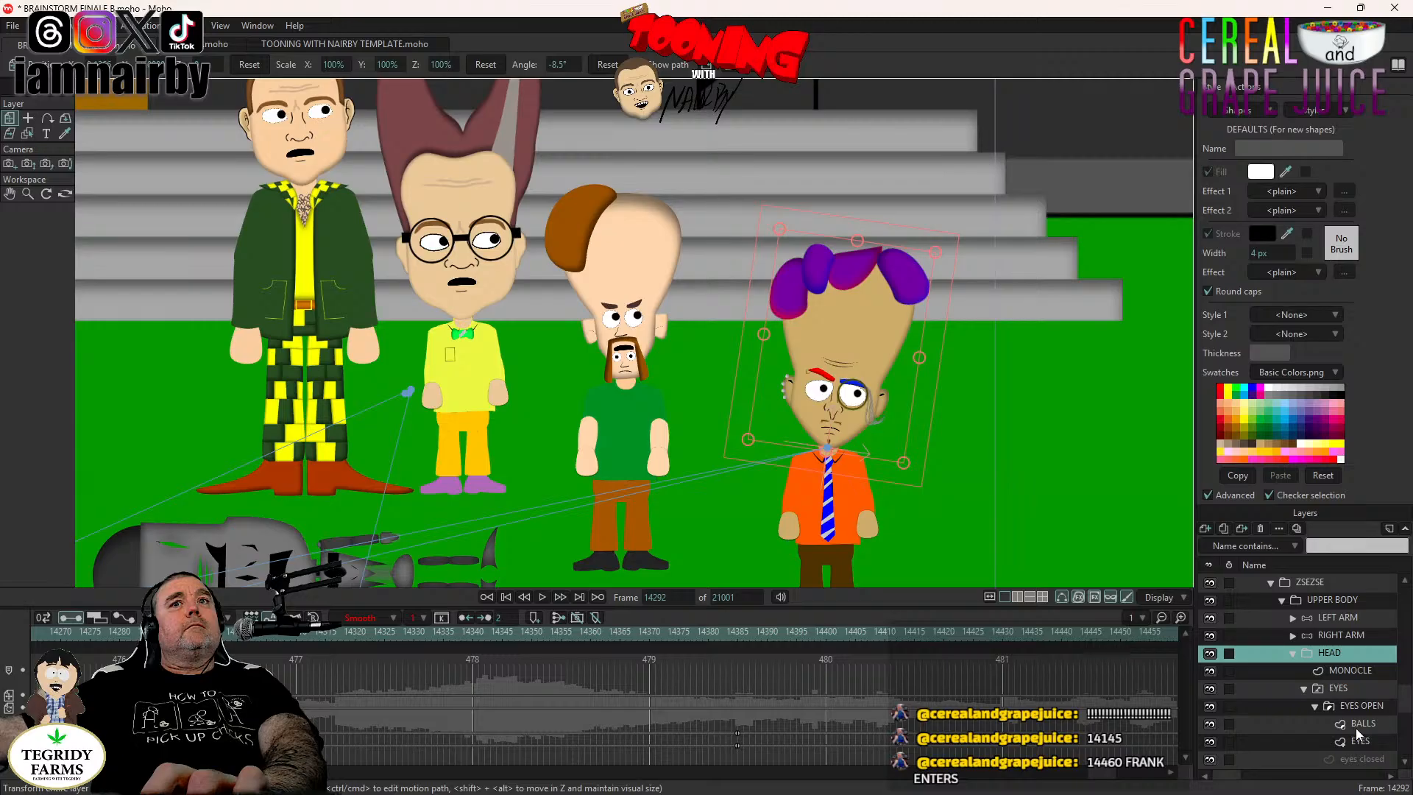
pyautogui.scroll(-1, 1362, 731)
pyautogui.click(1362, 725)
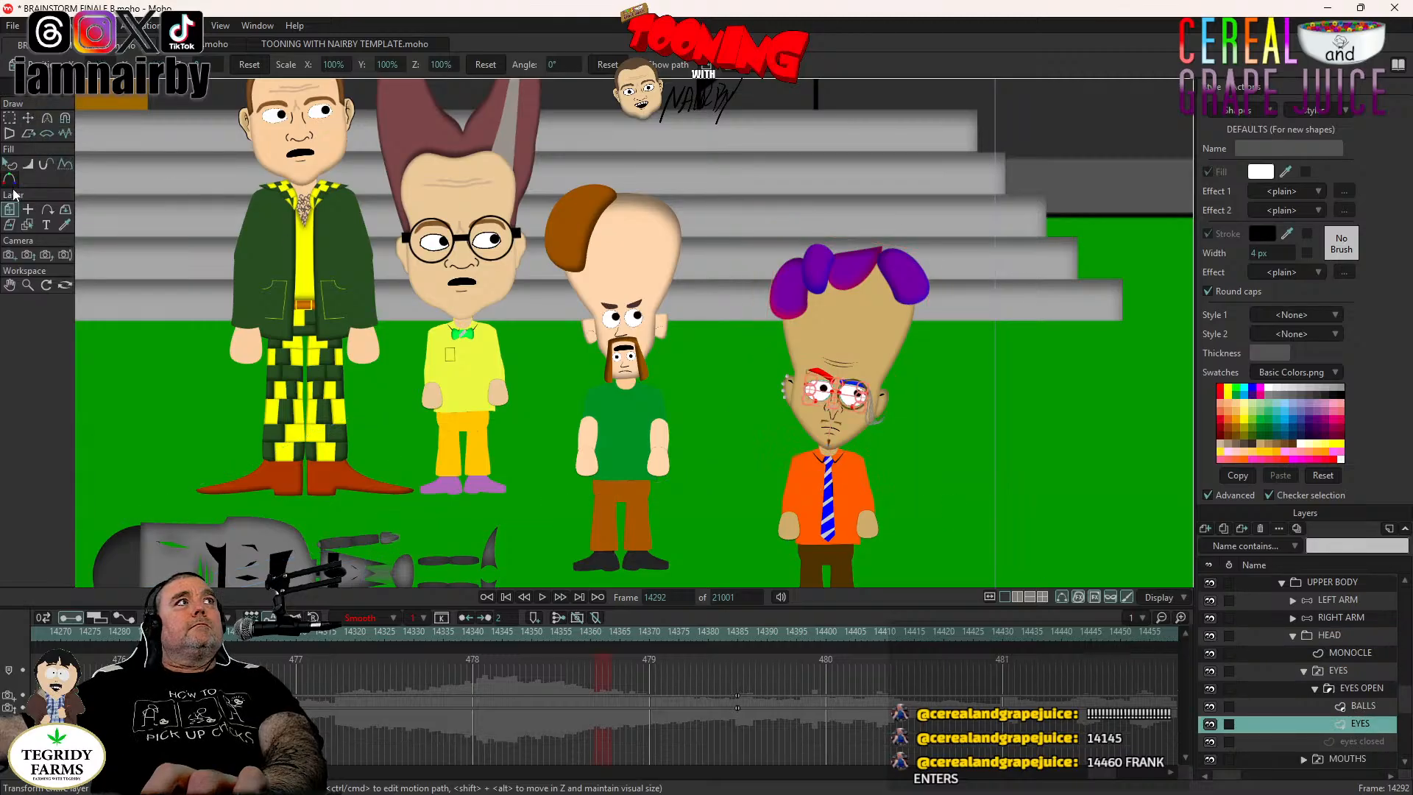
pyautogui.scroll(2, 706, 480)
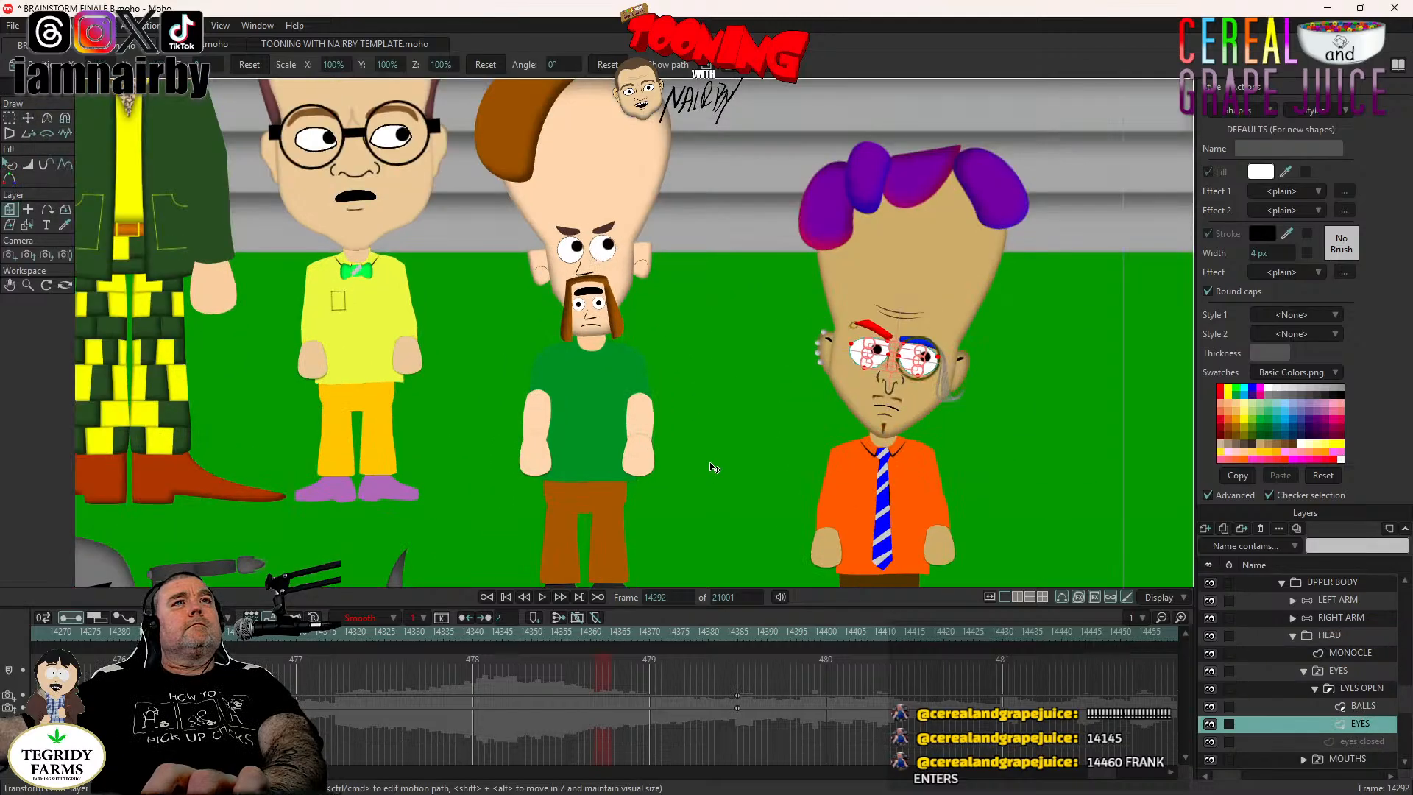
pyautogui.click(1359, 705)
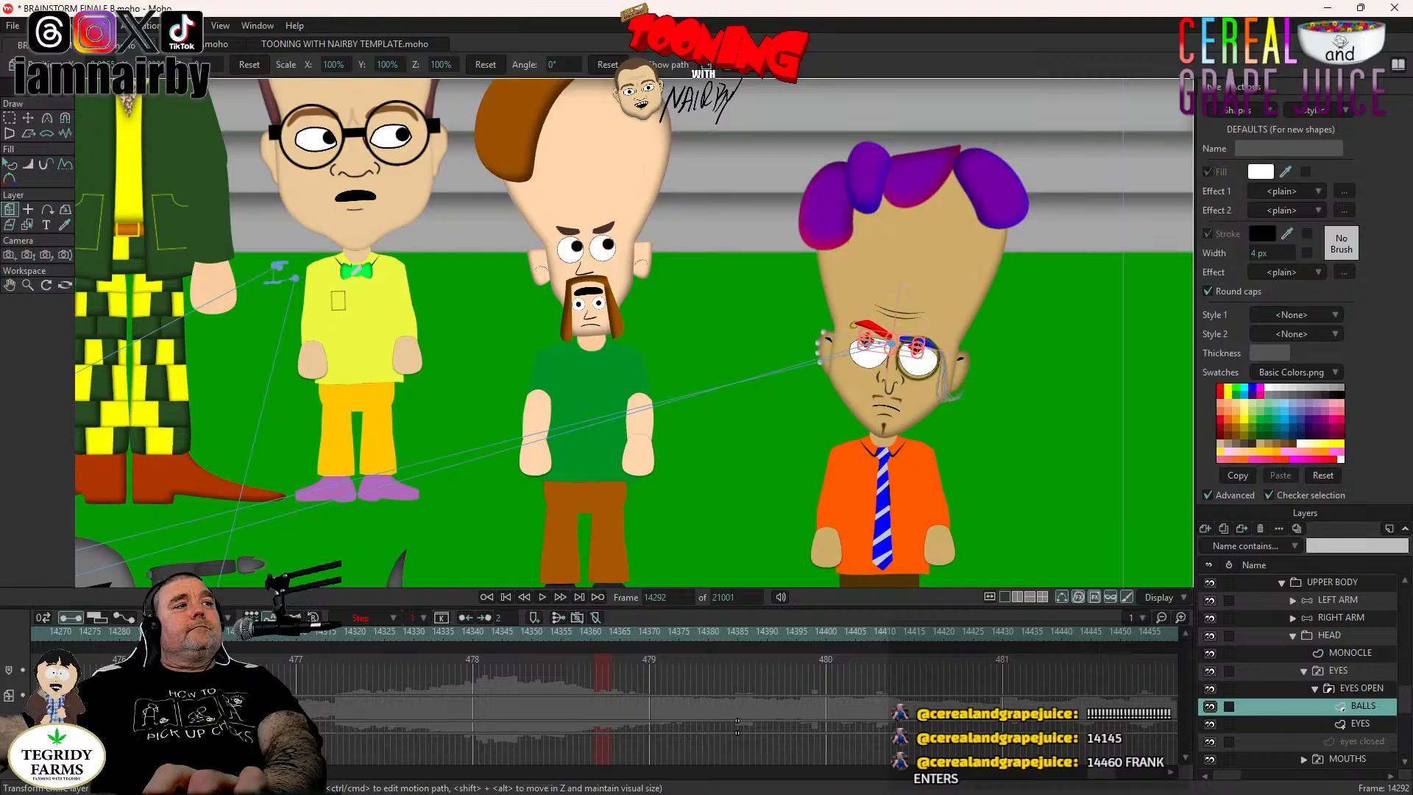
pyautogui.rightClick(192, 694)
pyautogui.click(190, 694)
pyautogui.rightClick(190, 694)
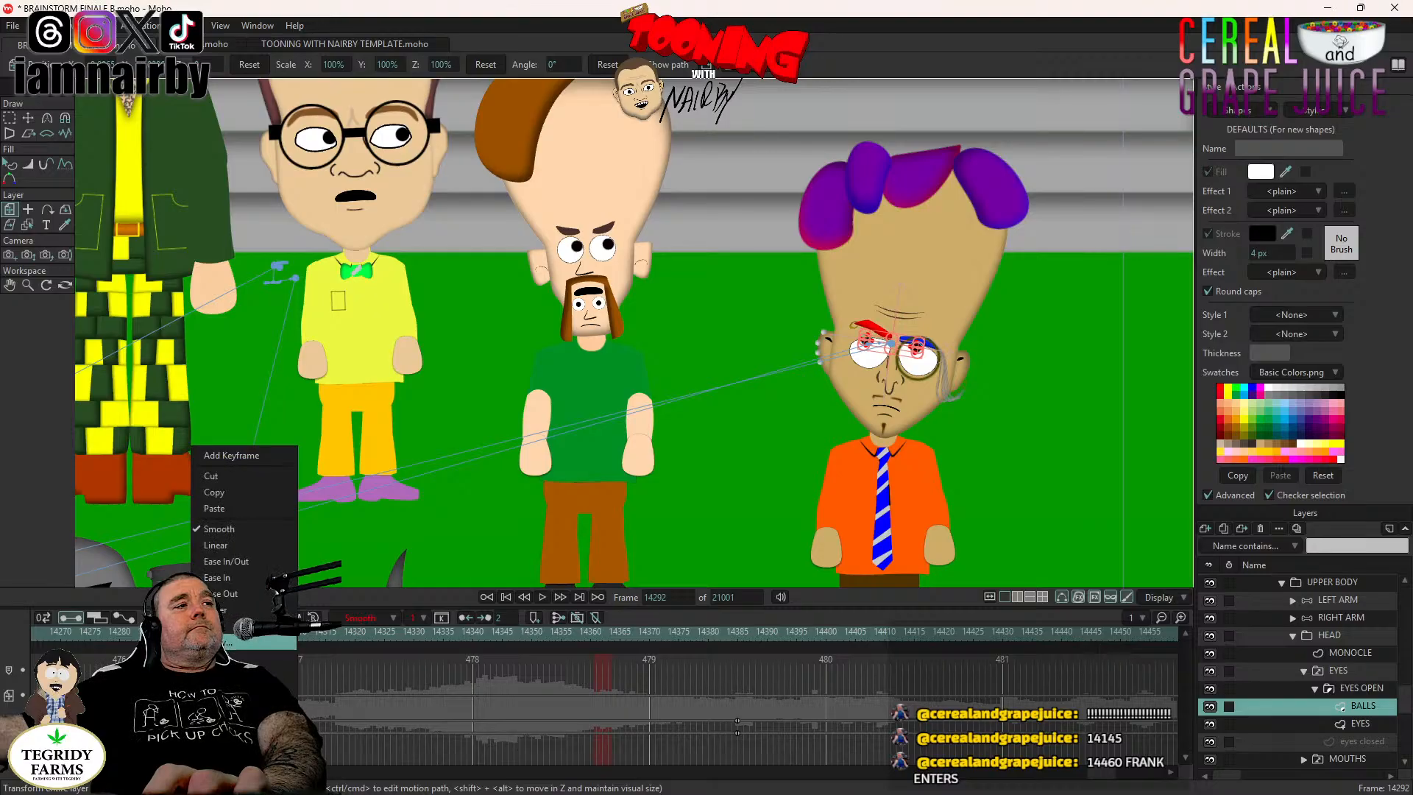
pyautogui.click(213, 626)
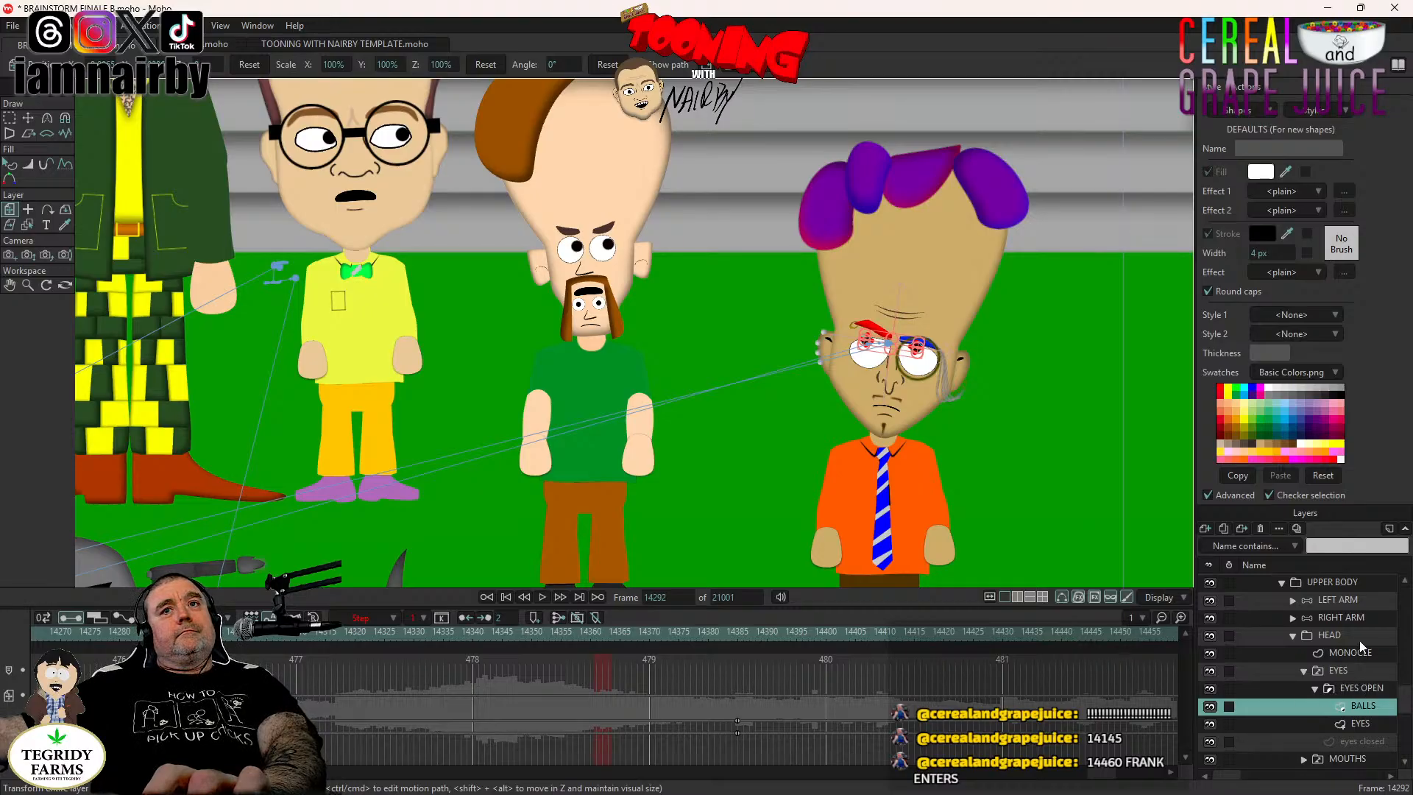
# Tilt ZSE ZSE's UPPER BODY layer to -2.4° at frame 14291.
pyautogui.click(1364, 583)
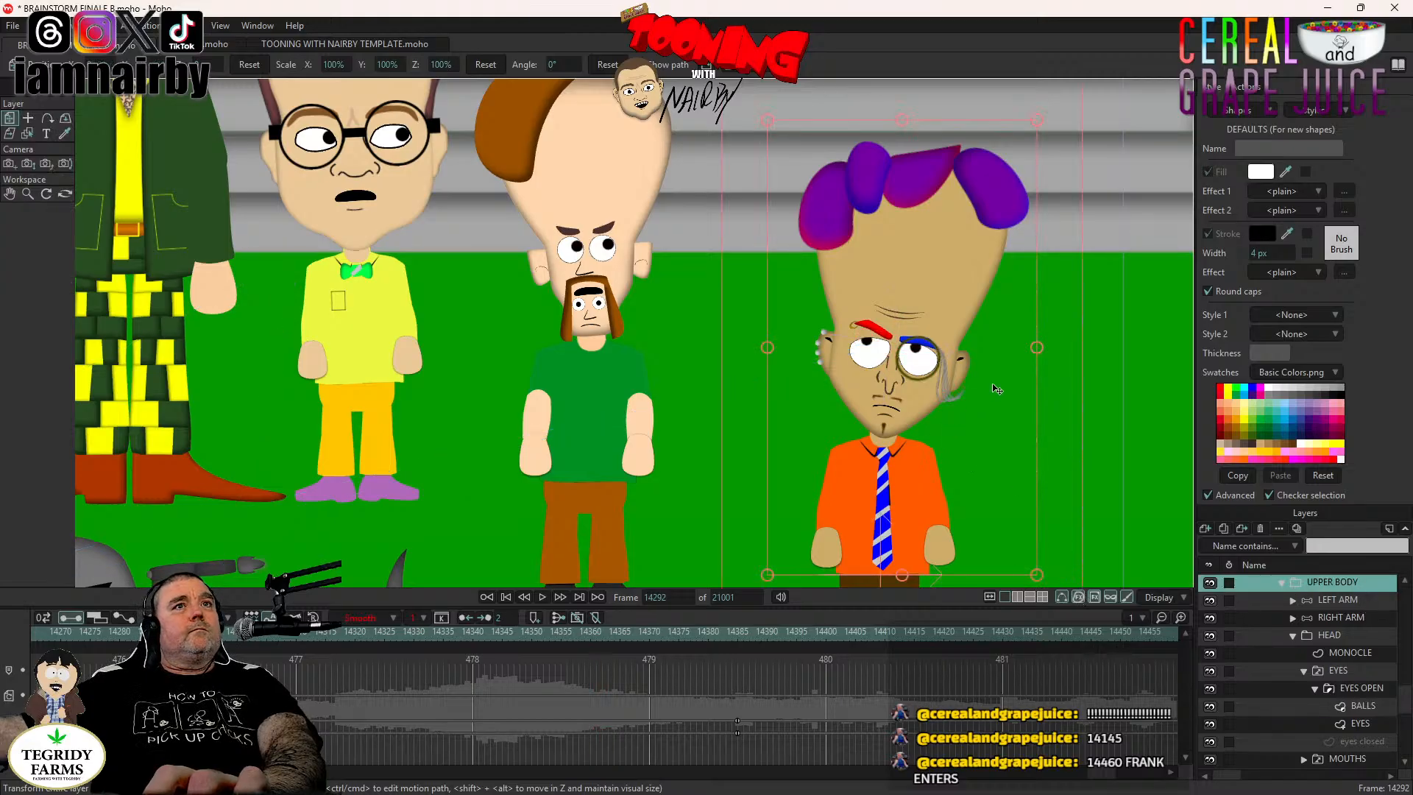
pyautogui.press('Left')
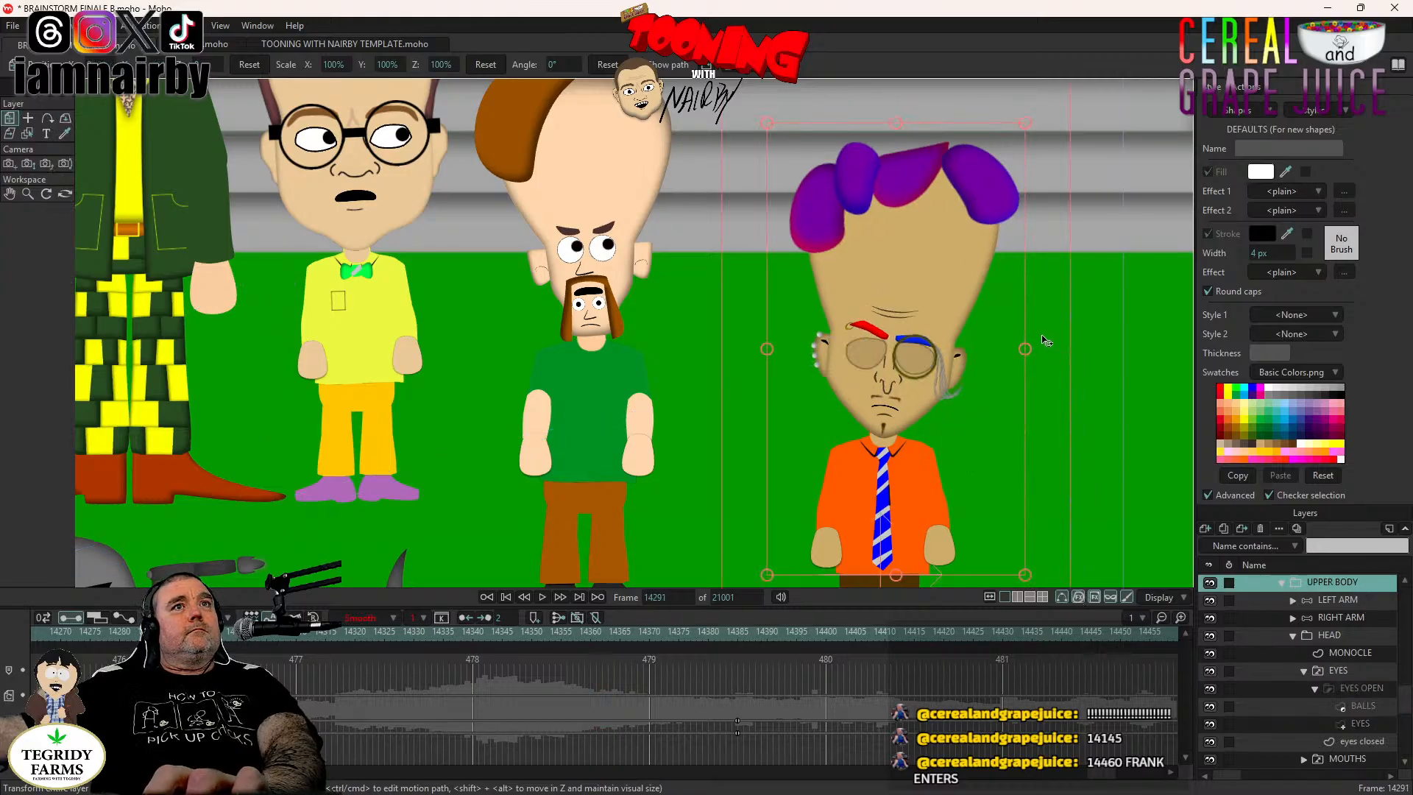
pyautogui.moveTo(1044, 341); pyautogui.dragTo(1055, 348)
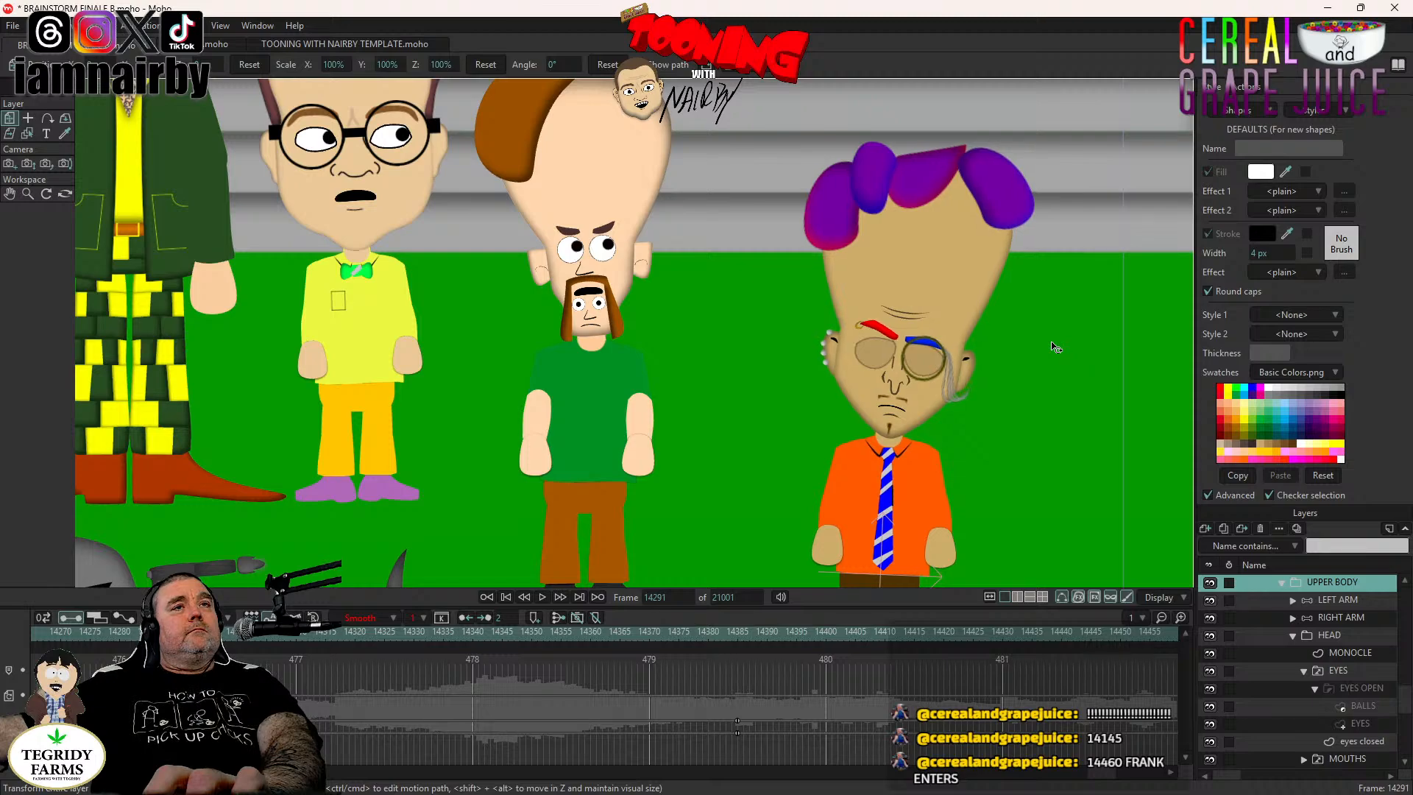
# Bend ZSE ZSE's LEFT ARM outward away from the body with Manipulate Bones at frame 14293.
pyautogui.click(1356, 604)
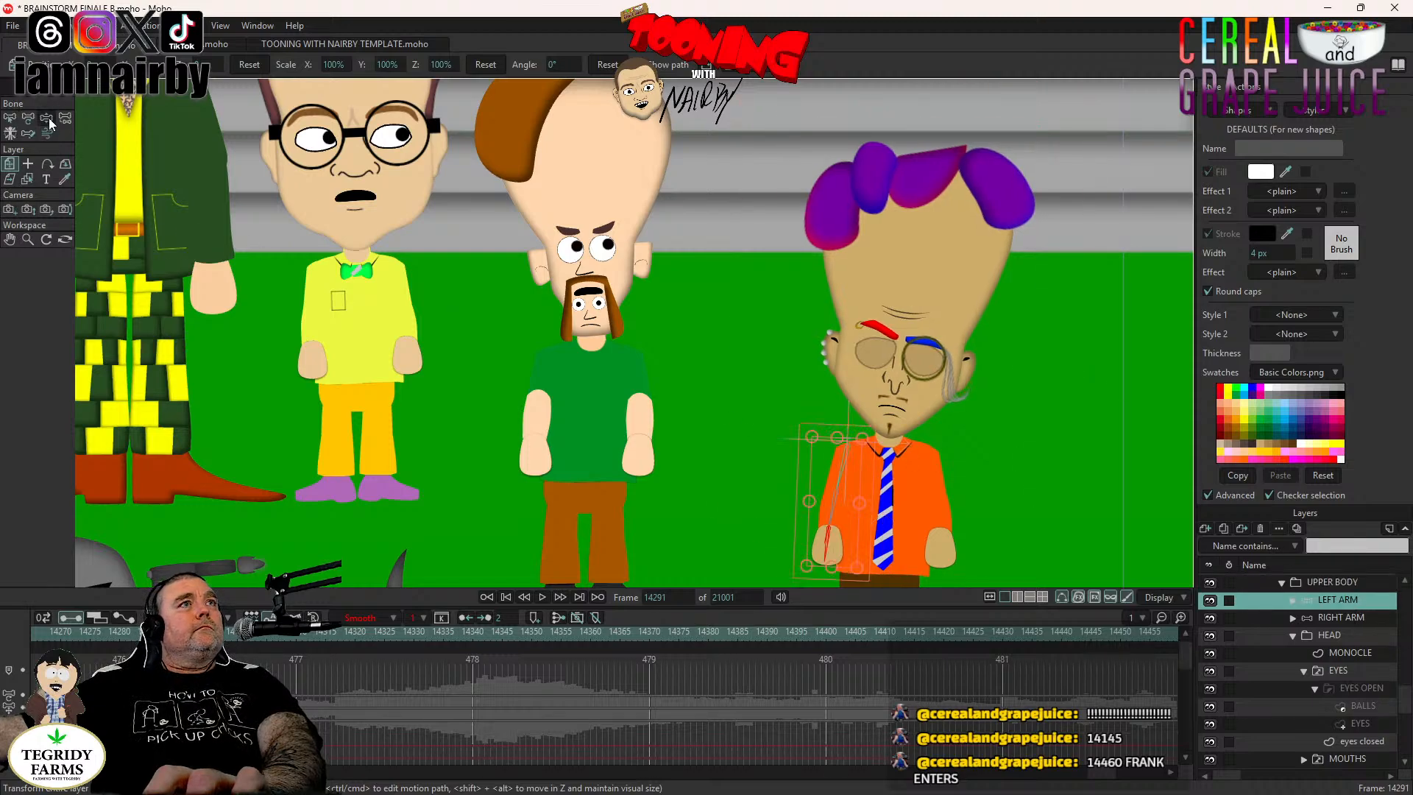
pyautogui.press('Right')
pyautogui.press('Right')
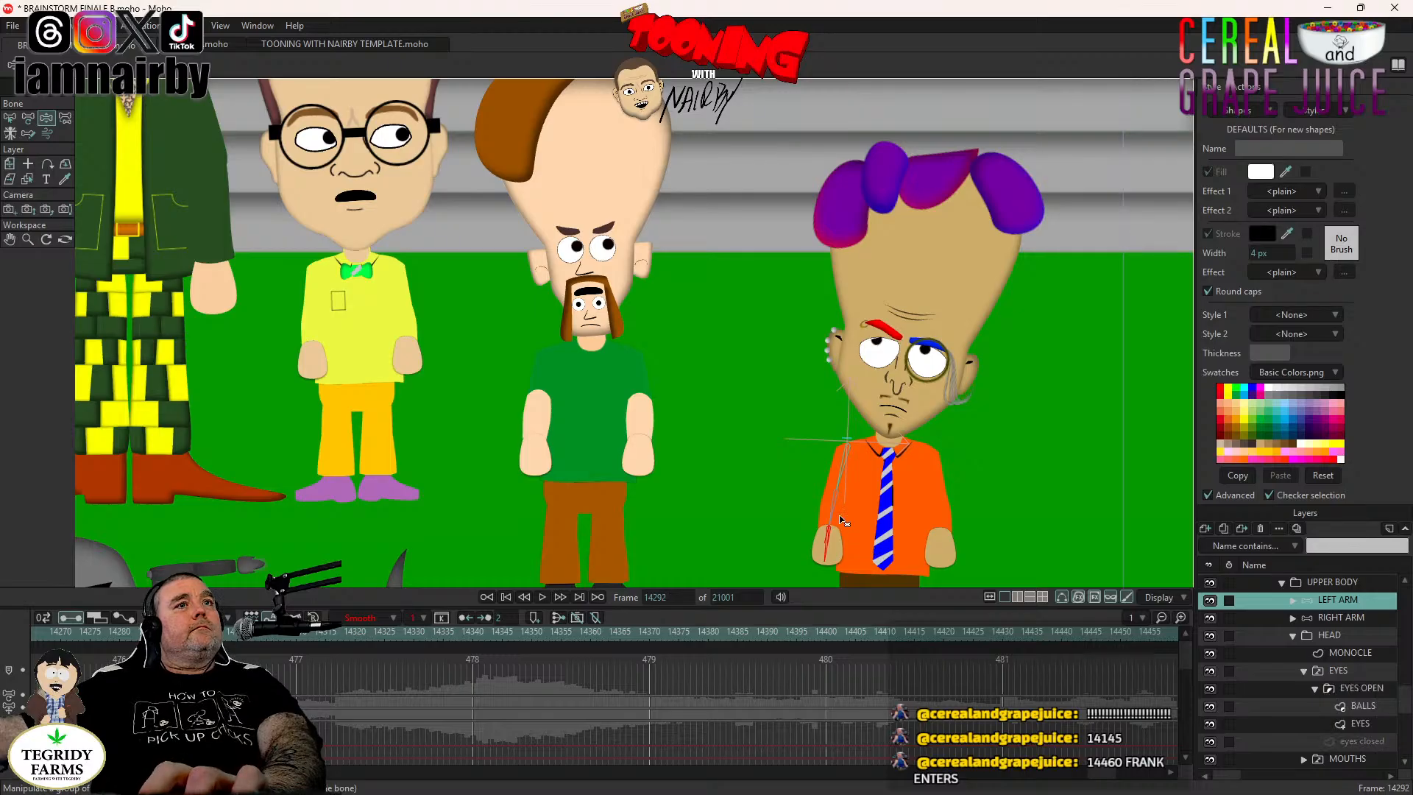
pyautogui.moveTo(828, 516); pyautogui.dragTo(767, 485)
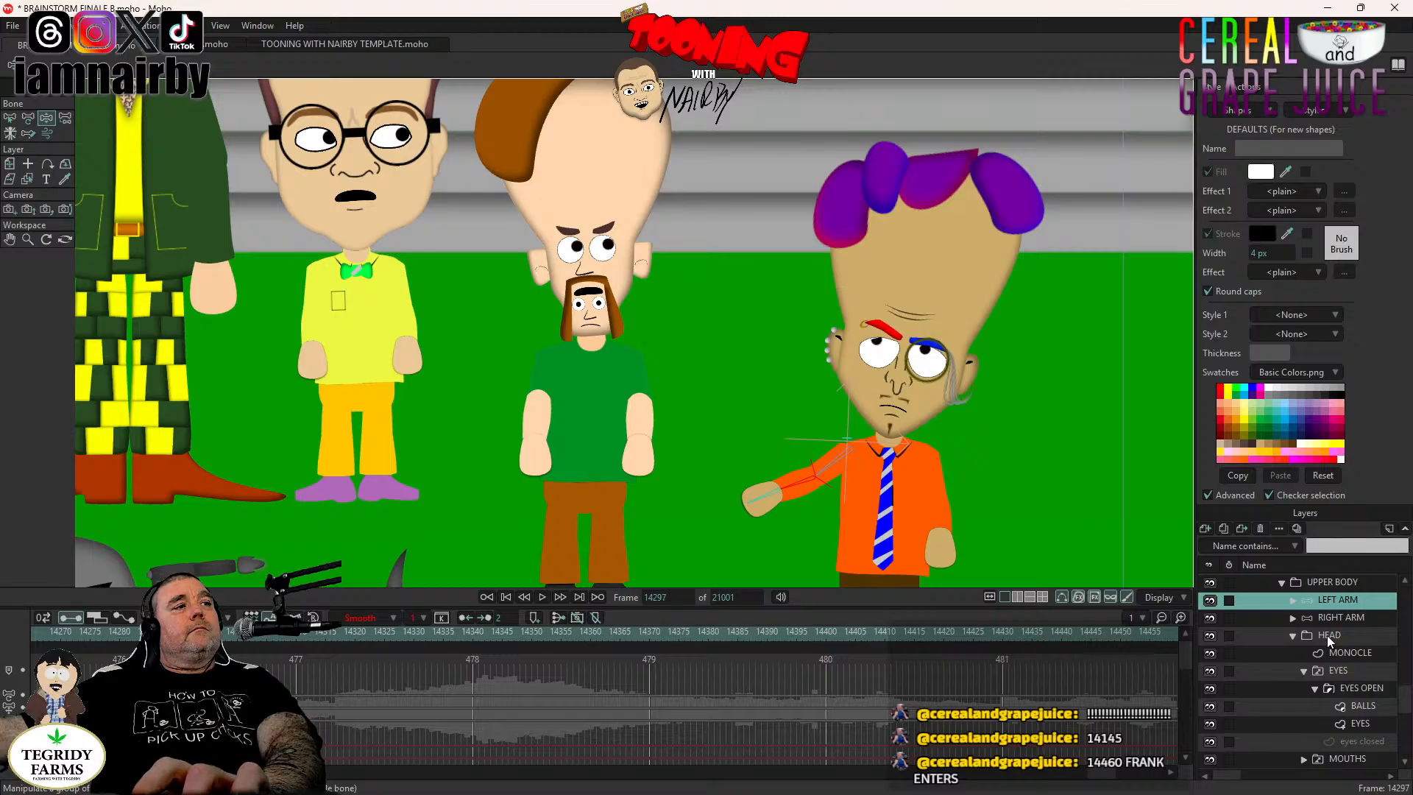
# Hold ZSE ZSE's current pose with keyframes at frame 14299 on the UPPER BODY and HEAD layers.
pyautogui.click(1382, 580)
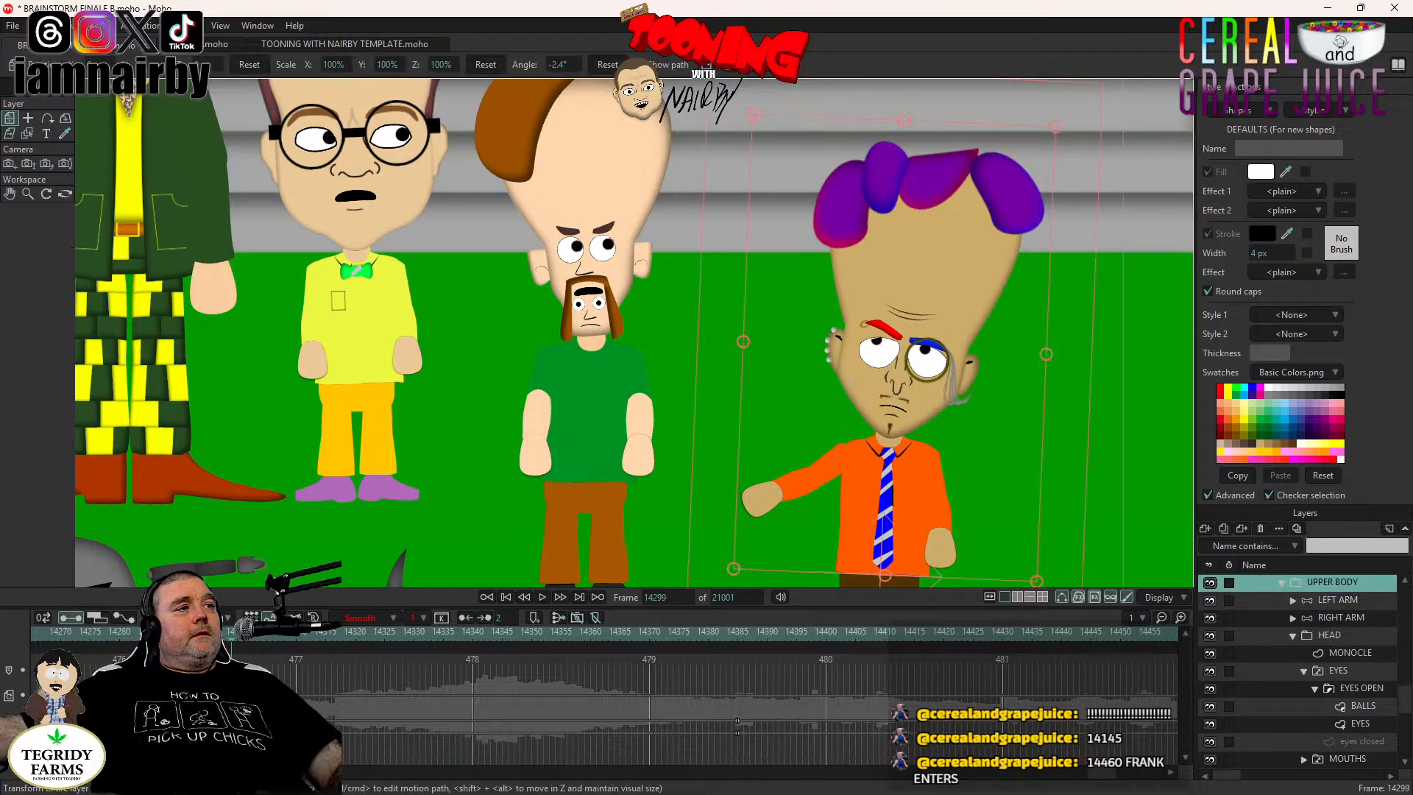
pyautogui.click(1328, 636)
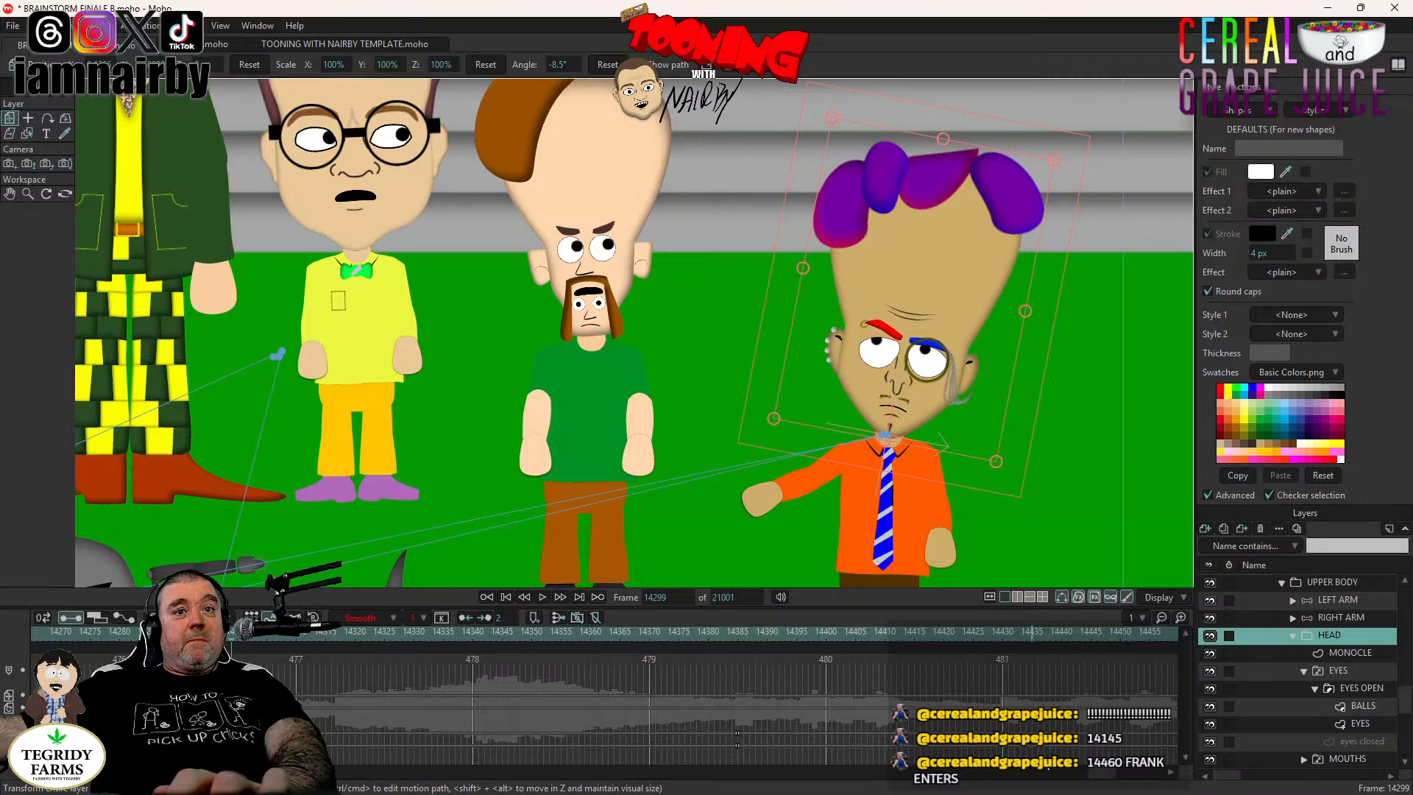
pyautogui.moveTo(1099, 773); pyautogui.dragTo(1095, 774)
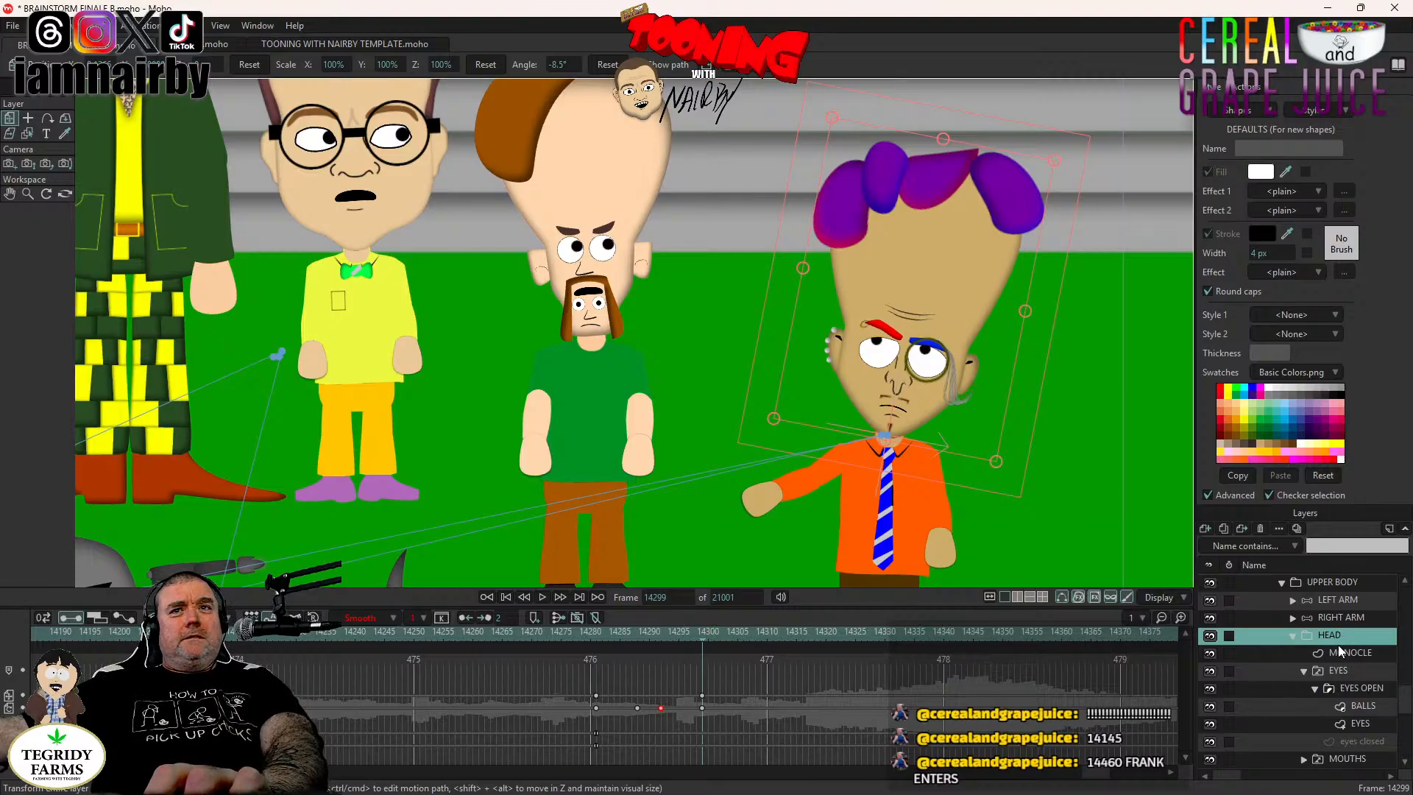
pyautogui.click(1345, 582)
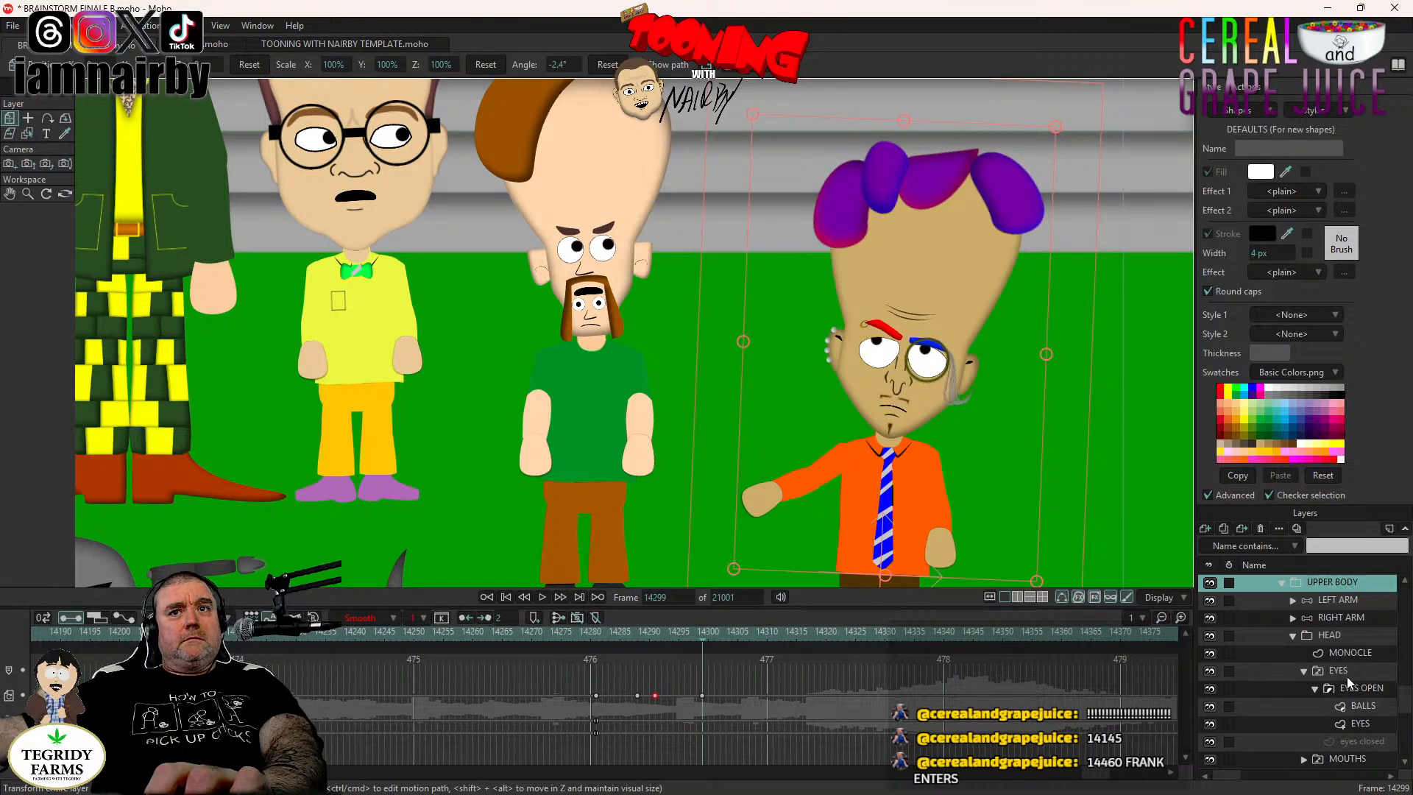
pyautogui.click(1350, 637)
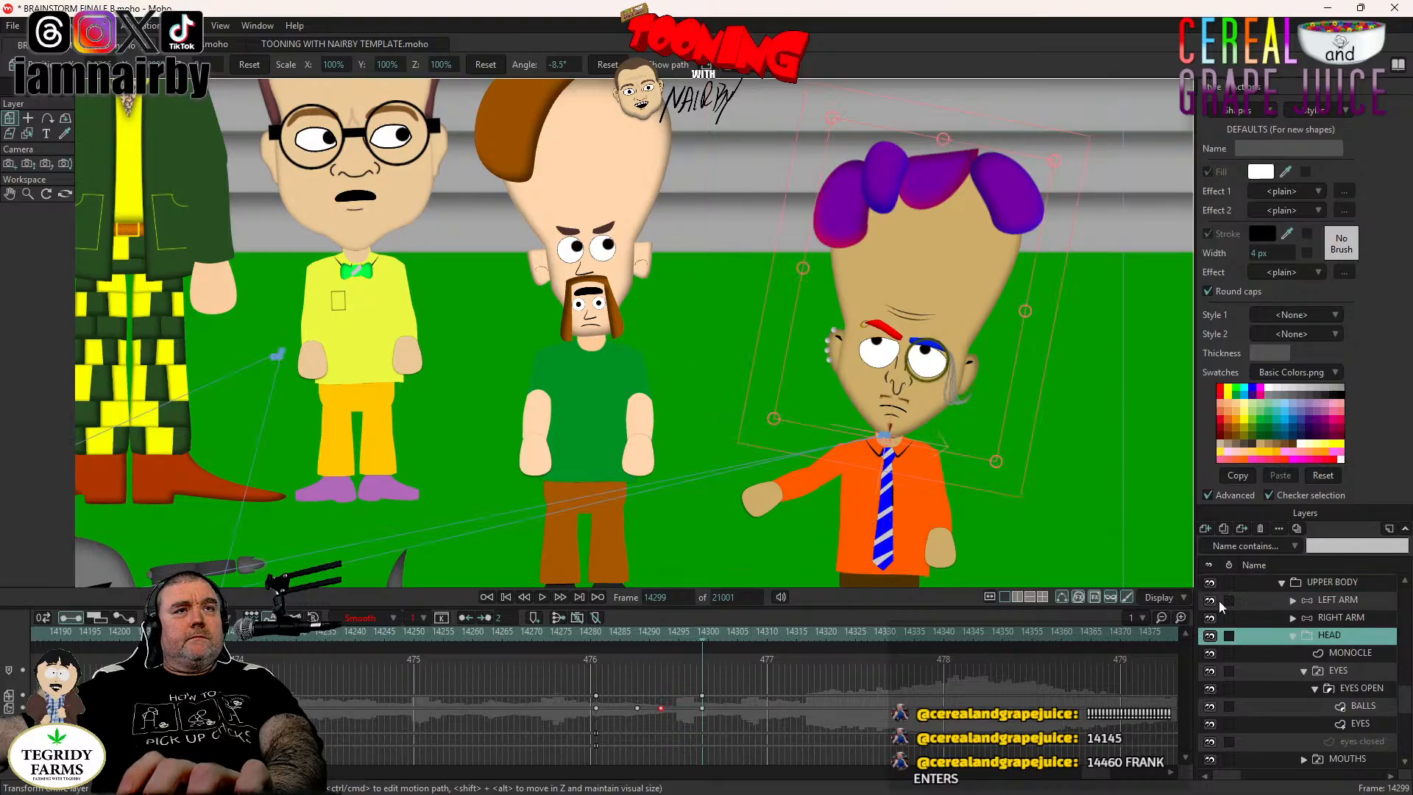
# Lean ZSE ZSE's UPPER BODY layer toward the neighbouring characters at frame 14304.
pyautogui.hotkey('ctrl', 'Right')
pyautogui.press('Right')
pyautogui.press('Right')
pyautogui.press('Right')
pyautogui.press('Right')
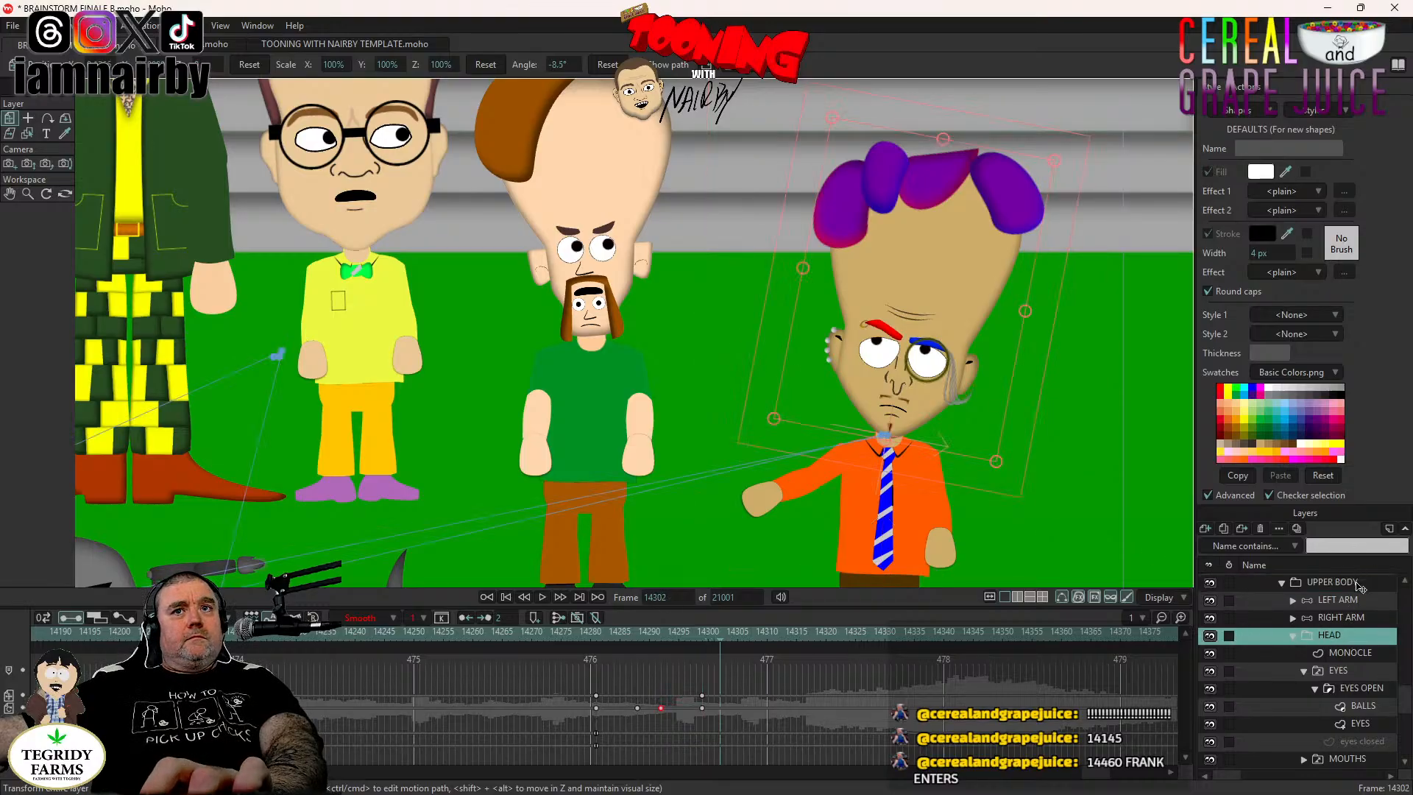
pyautogui.click(1359, 583)
pyautogui.moveTo(1066, 408); pyautogui.dragTo(1044, 381)
# Reposition ZSE ZSE's HEAD layer and rotate it to 7.9°, staggering its new keyframes to frames 14303 and 14305.
pyautogui.click(1340, 602)
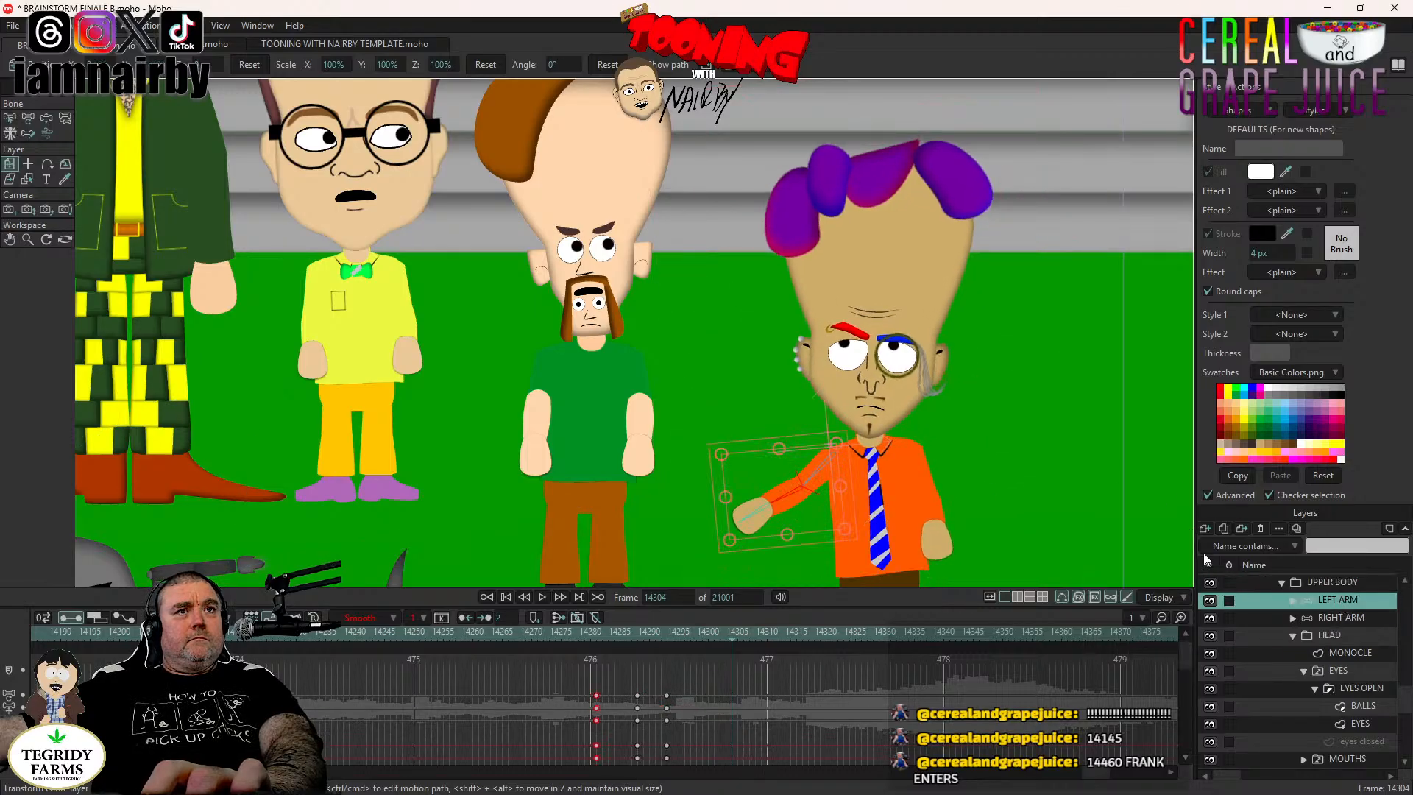
pyautogui.click(1324, 635)
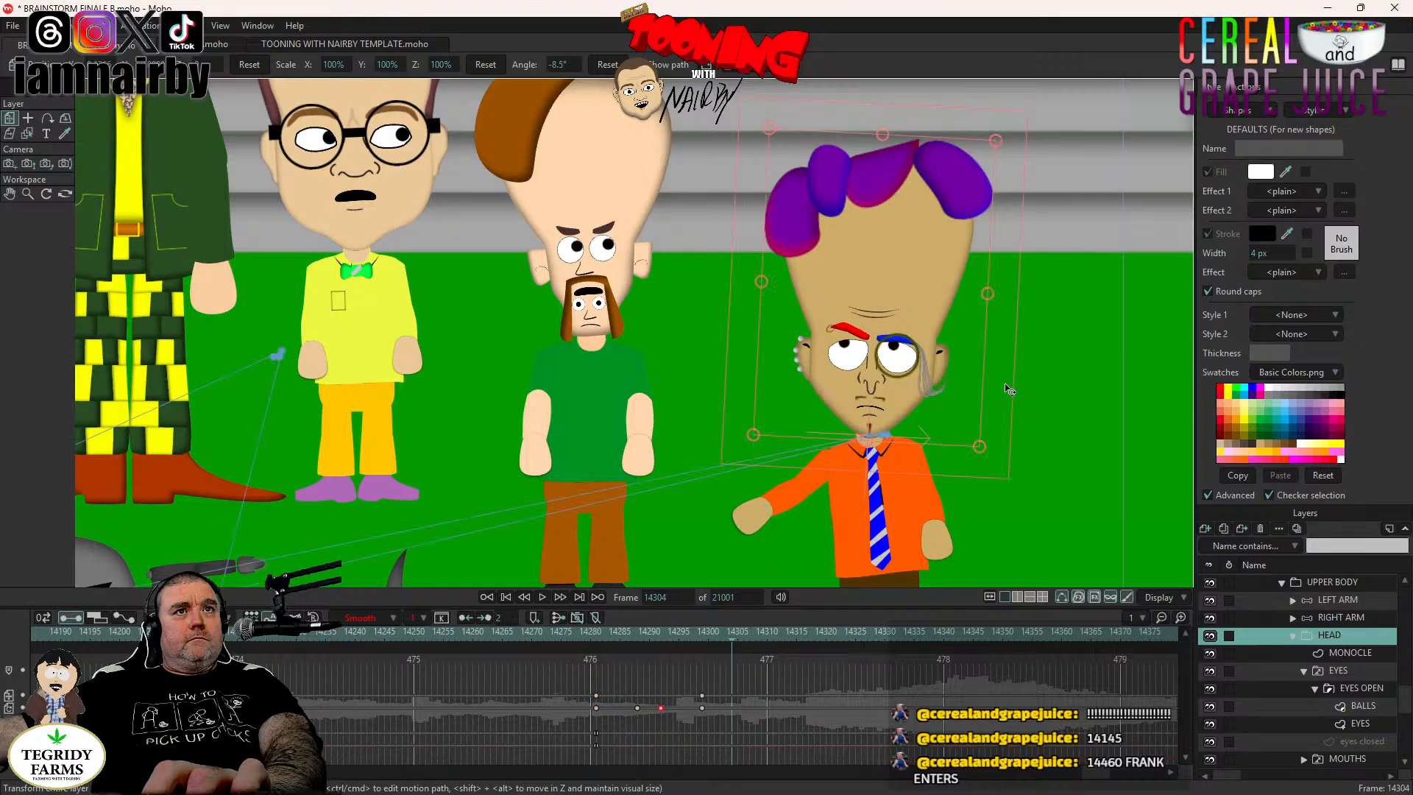
pyautogui.moveTo(991, 404); pyautogui.dragTo(991, 388)
pyautogui.moveTo(882, 376); pyautogui.dragTo(870, 388)
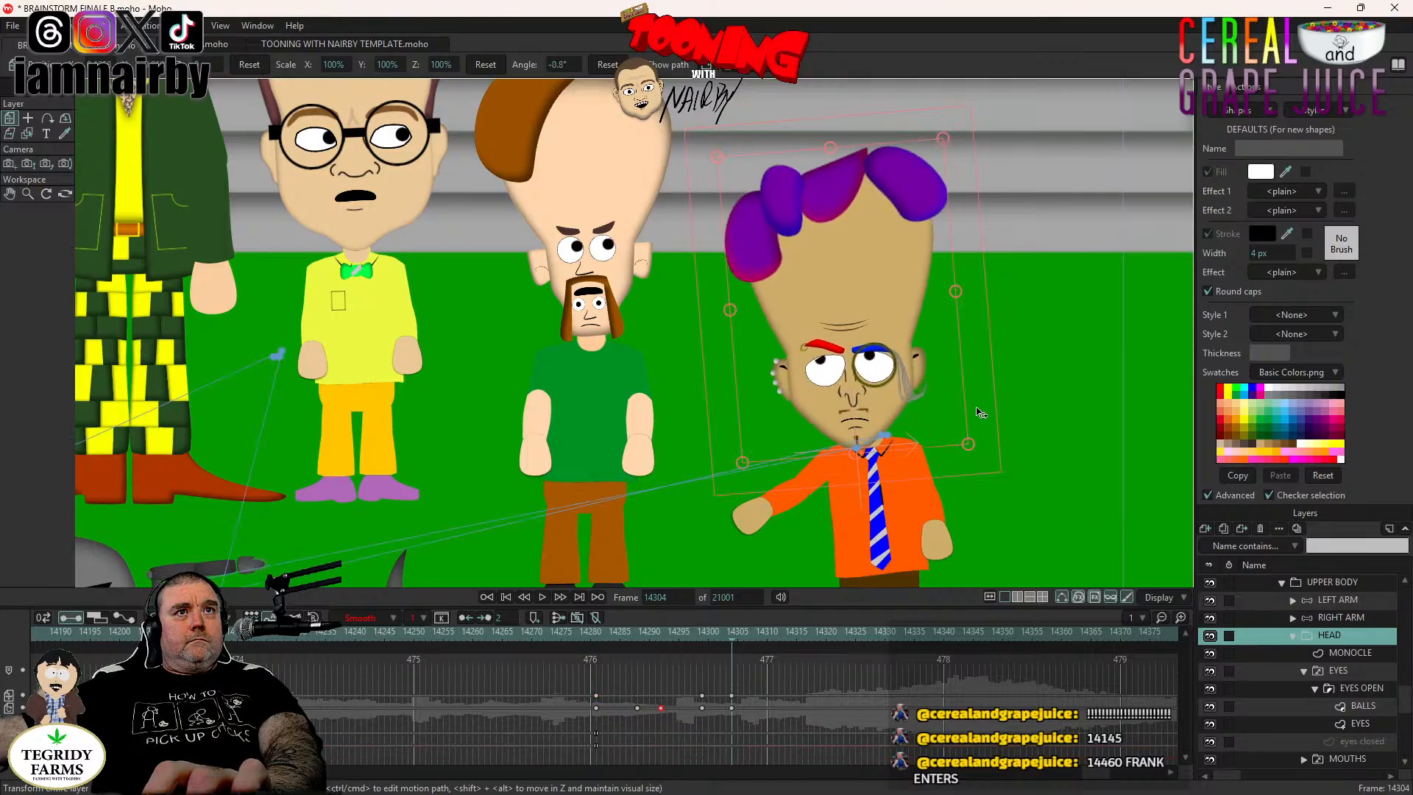
pyautogui.moveTo(982, 415)
pyautogui.mouseDown()
pyautogui.moveTo(977, 398)
pyautogui.moveTo(923, 415)
pyautogui.mouseUp()
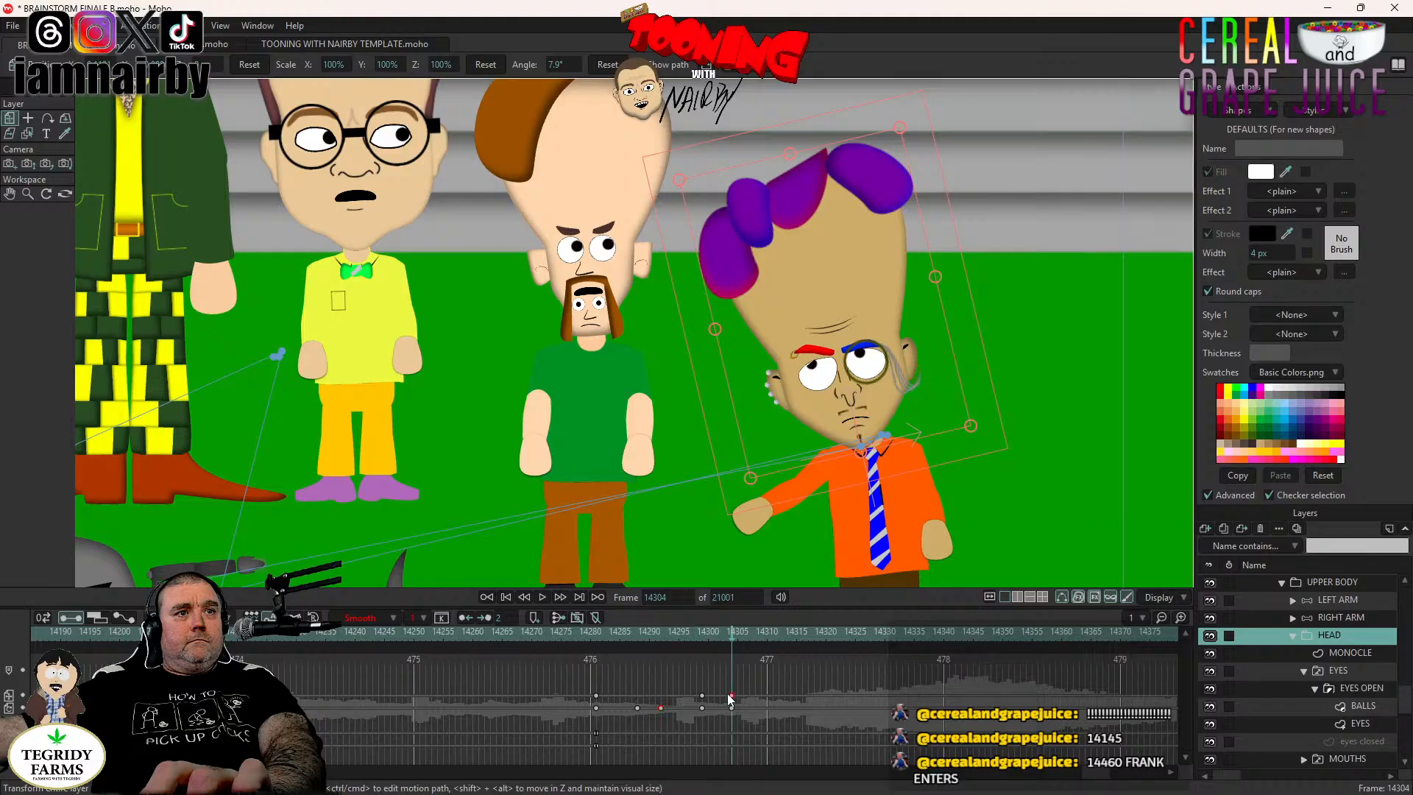
pyautogui.moveTo(729, 695); pyautogui.dragTo(739, 709)
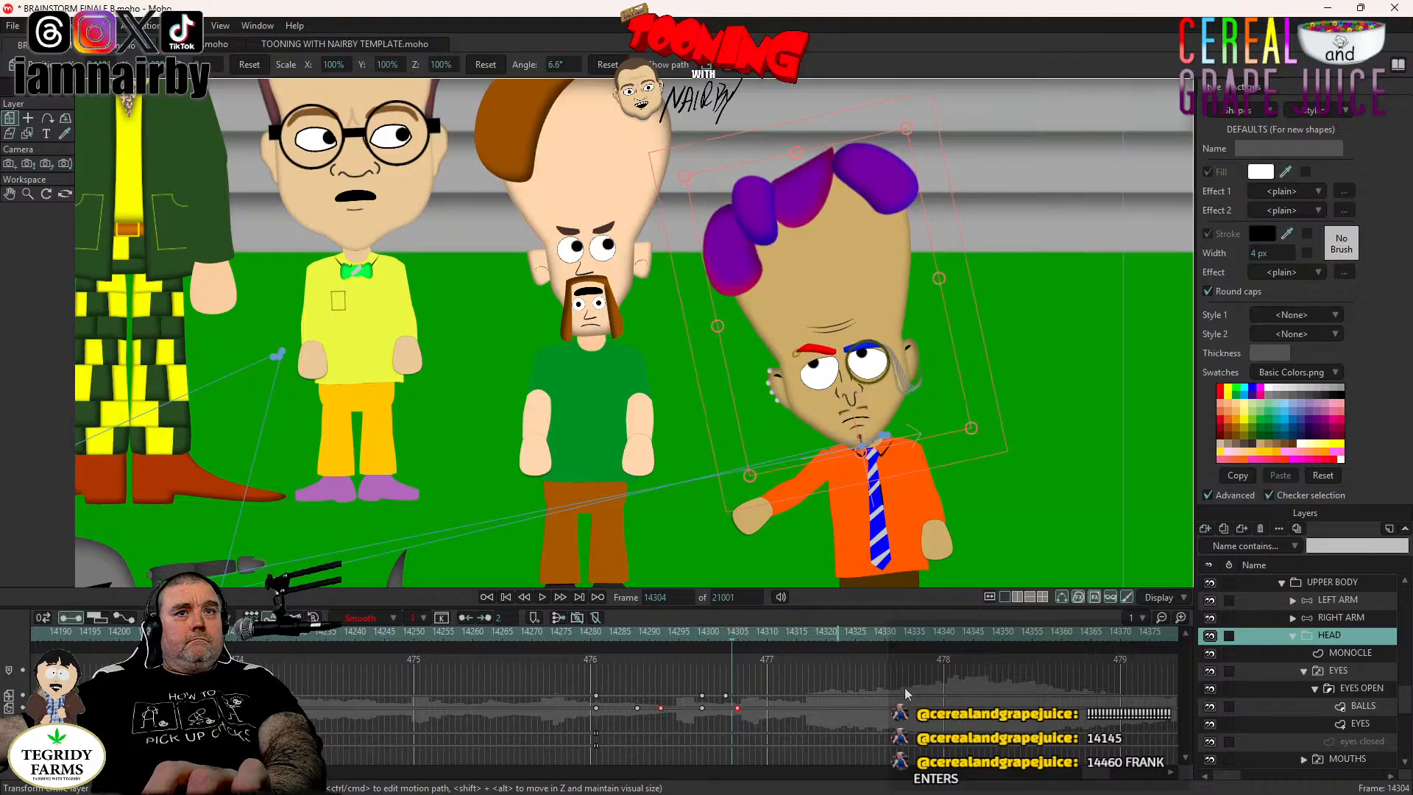
# Raise ZSE ZSE's LEFT ARM at frame 14305 so that the hand reaches the side of the face.
pyautogui.click(1319, 597)
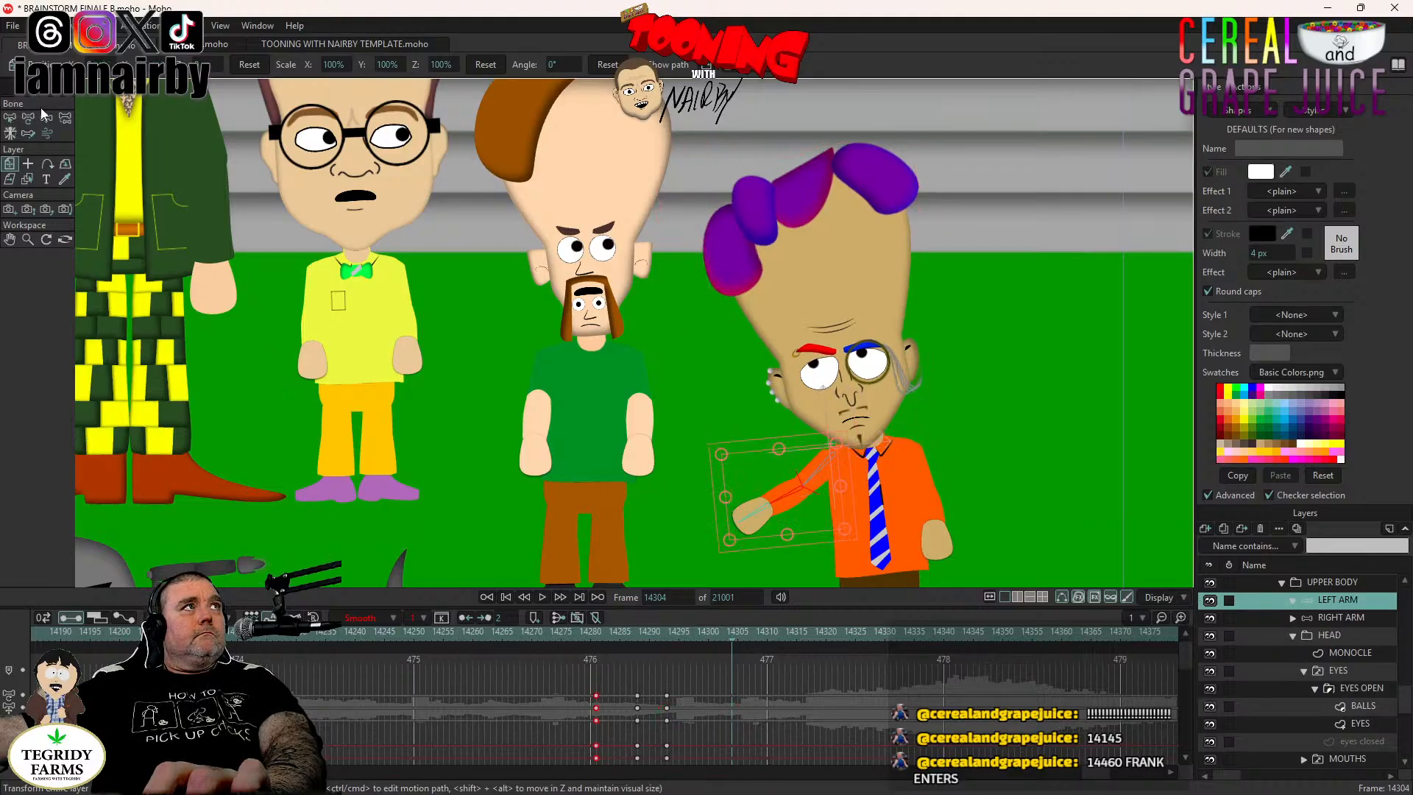
pyautogui.press('z')
pyautogui.hotkey('ctrl', 'Right')
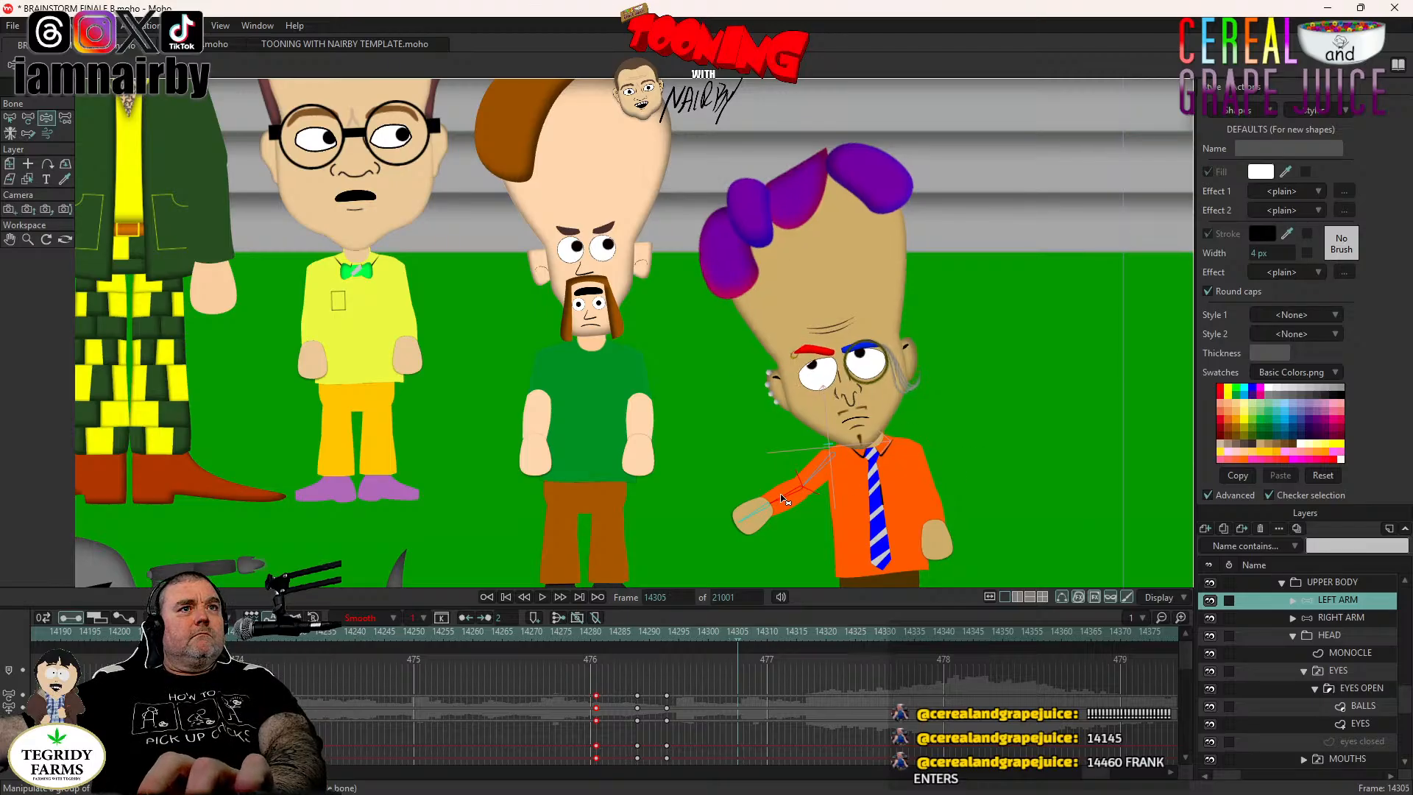
pyautogui.moveTo(784, 497); pyautogui.dragTo(791, 232)
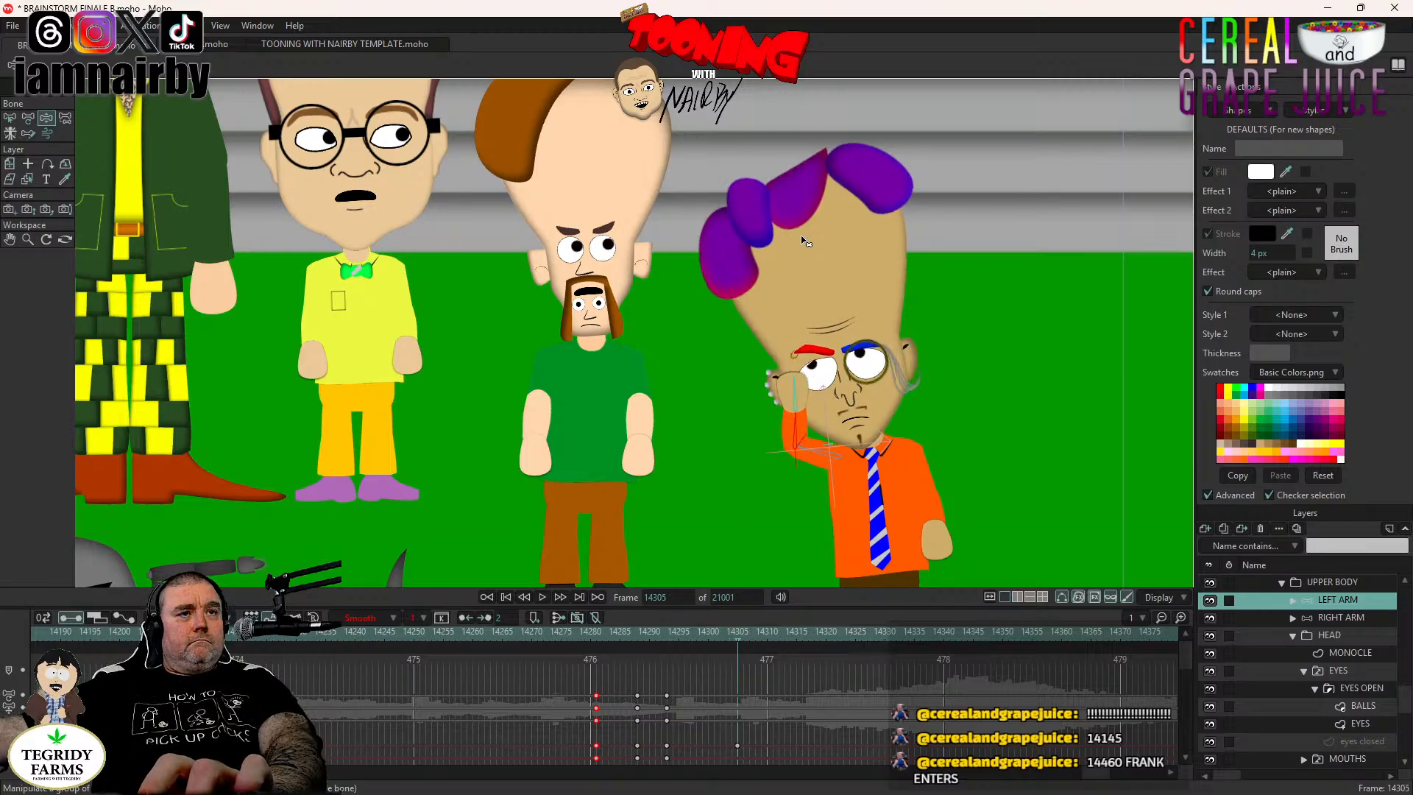
# Switch ZSE ZSE's EYES layer to the closed eyes from frame 14303 and play back the scene.
pyautogui.rightClick(1354, 671)
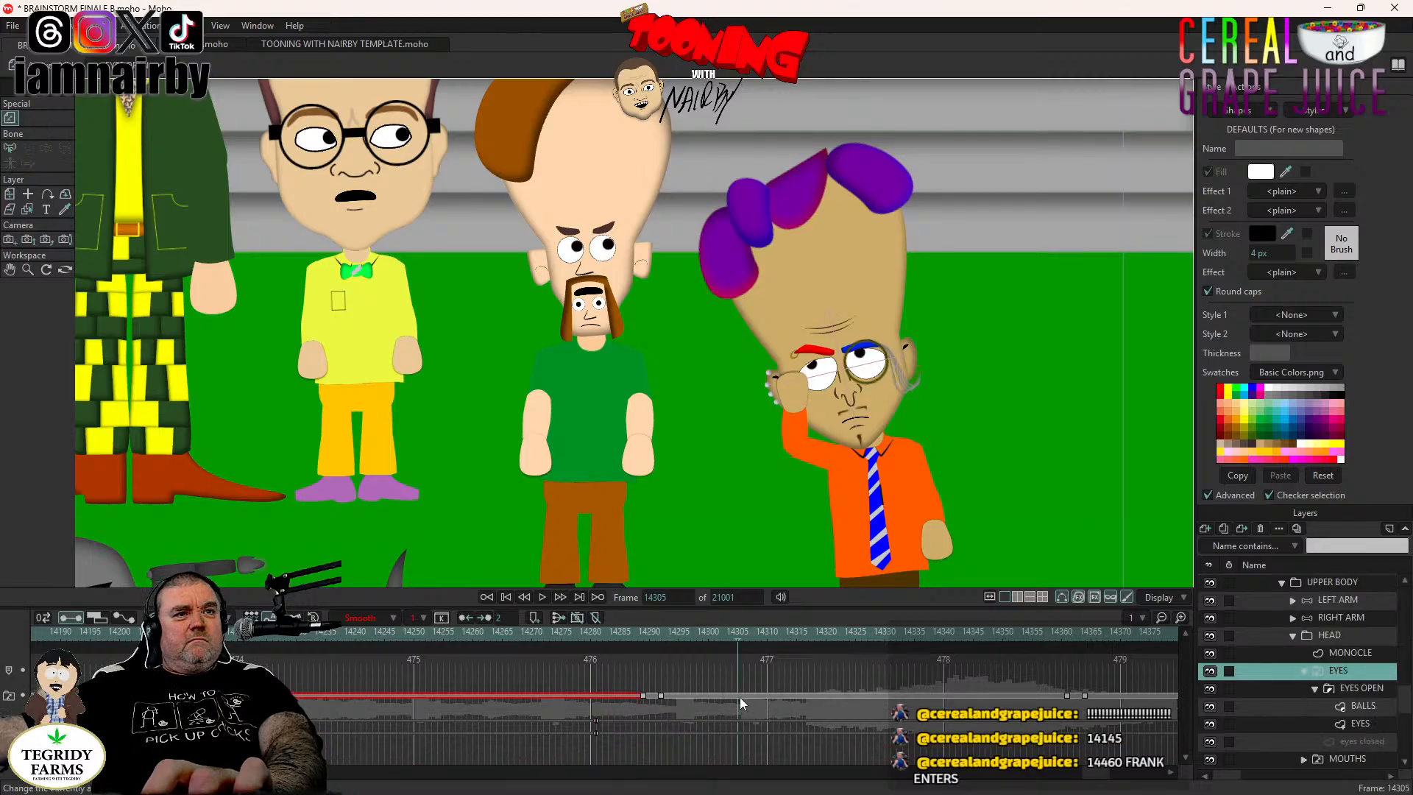
pyautogui.moveTo(737, 695); pyautogui.dragTo(727, 696)
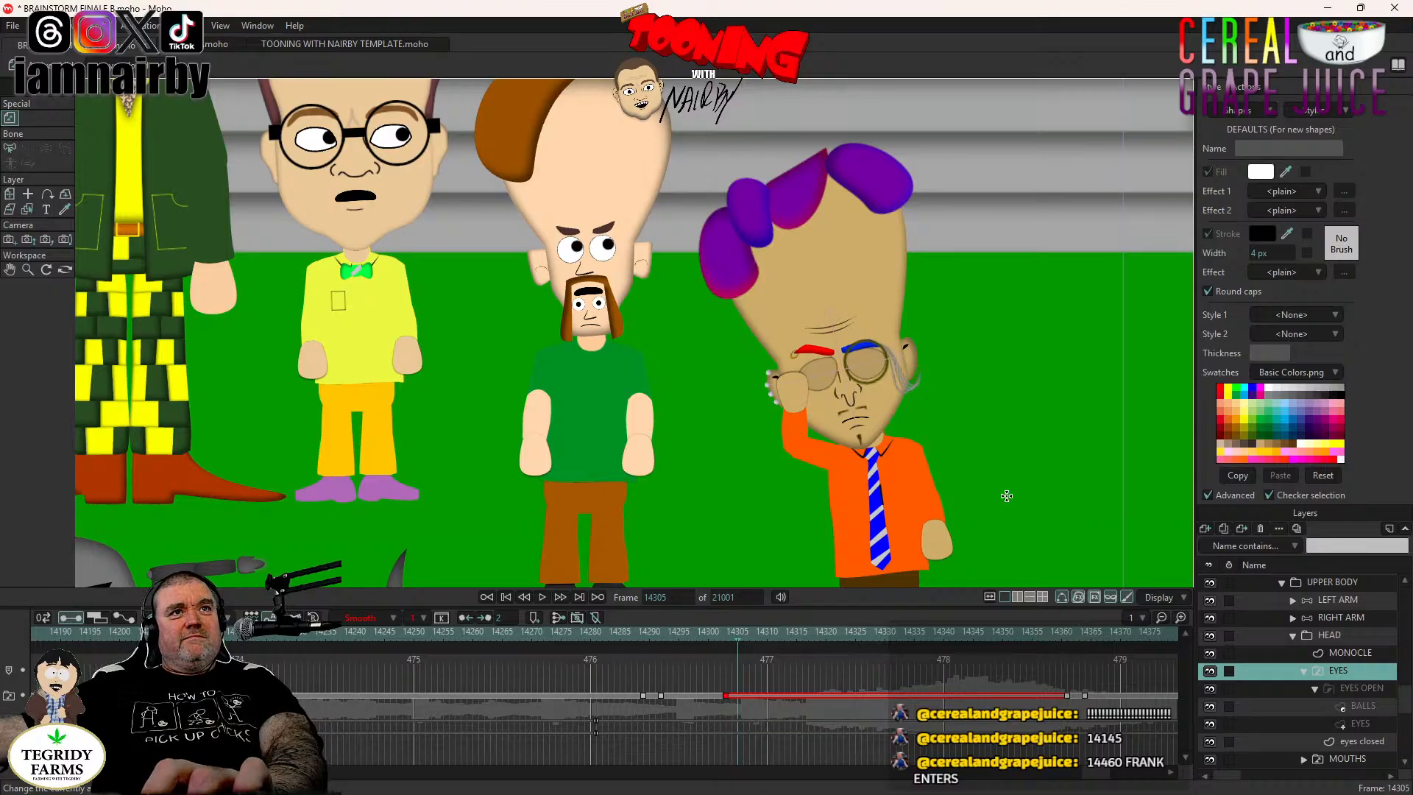
pyautogui.scroll(-3, 1006, 496)
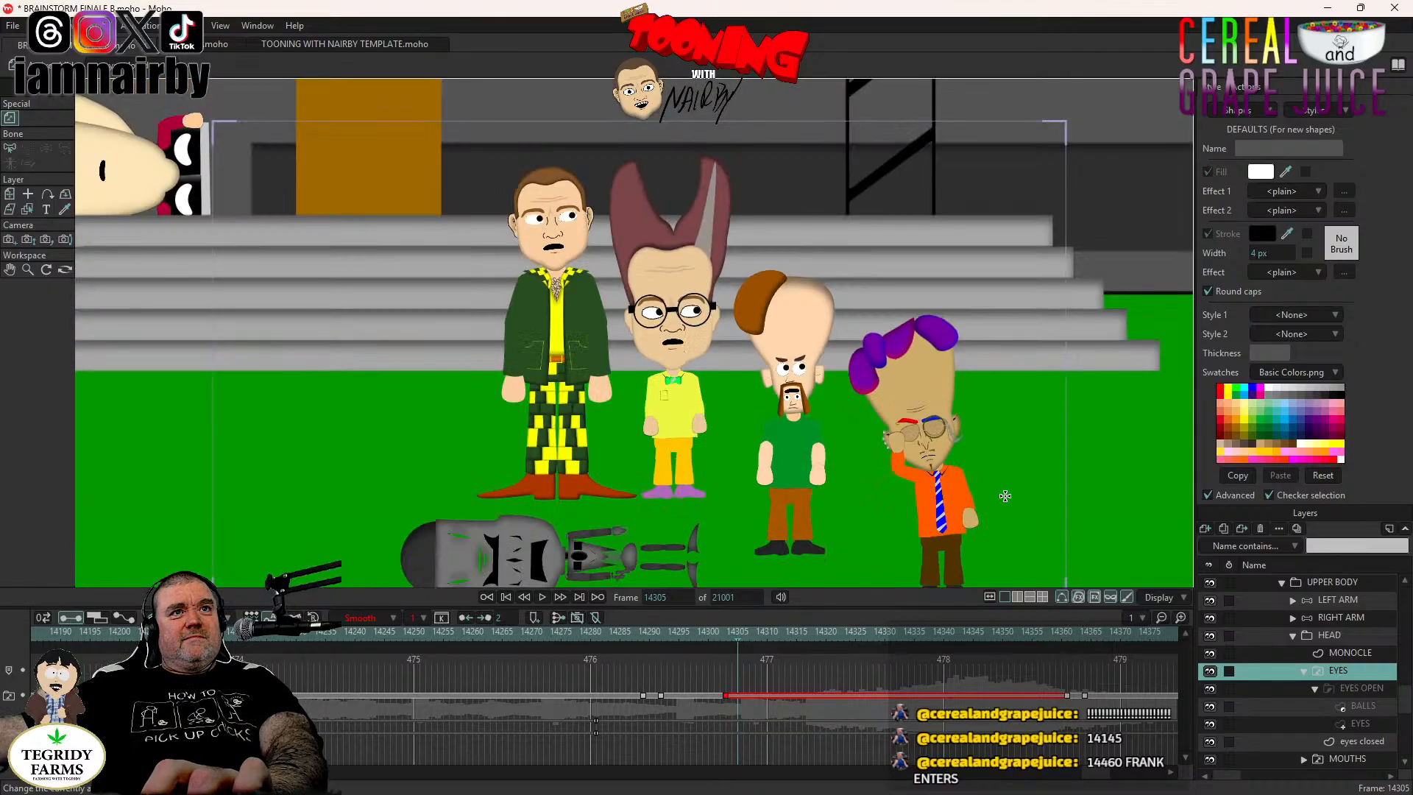
pyautogui.click(542, 596)
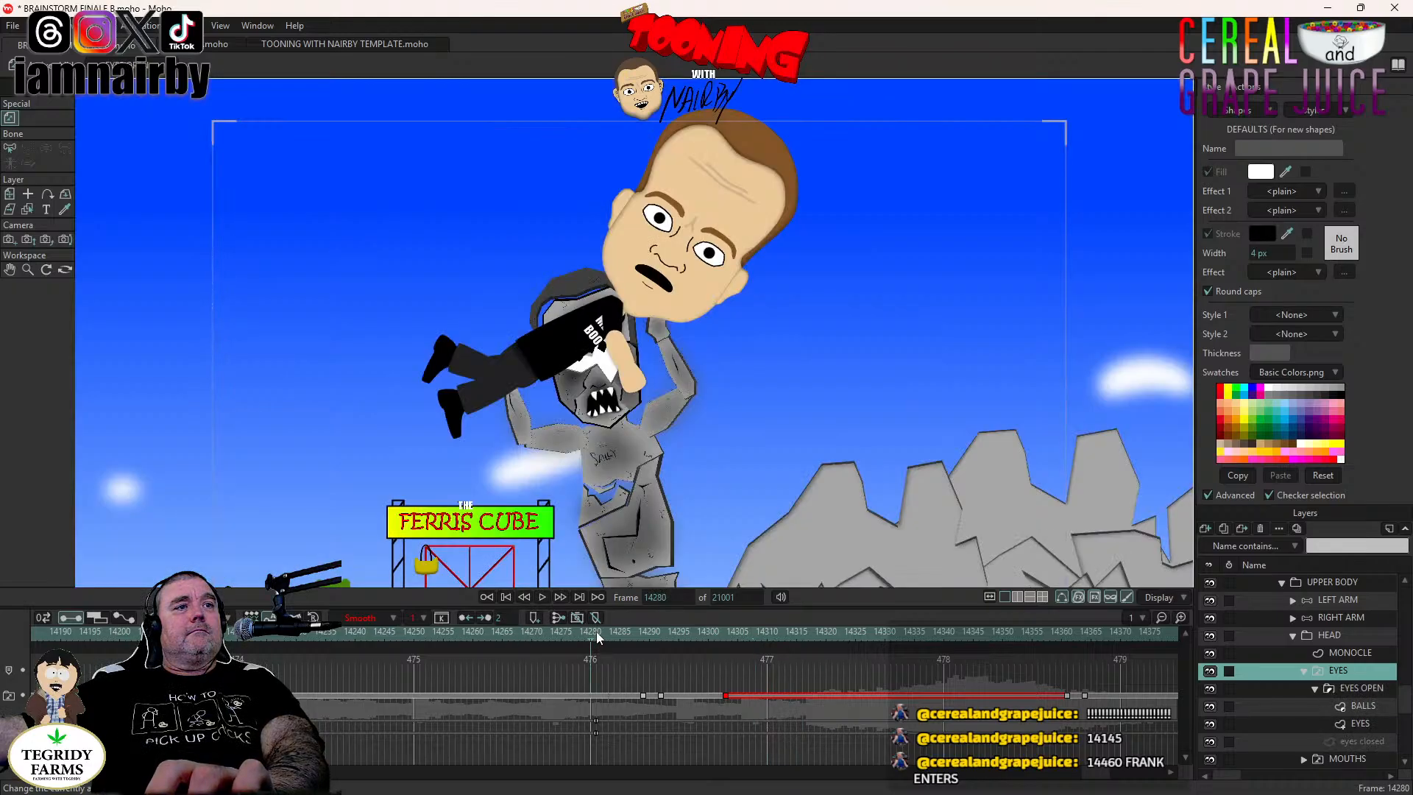
# Set Step interpolation on the BALLS layer's keyframe near frame 14199.
pyautogui.click(596, 637)
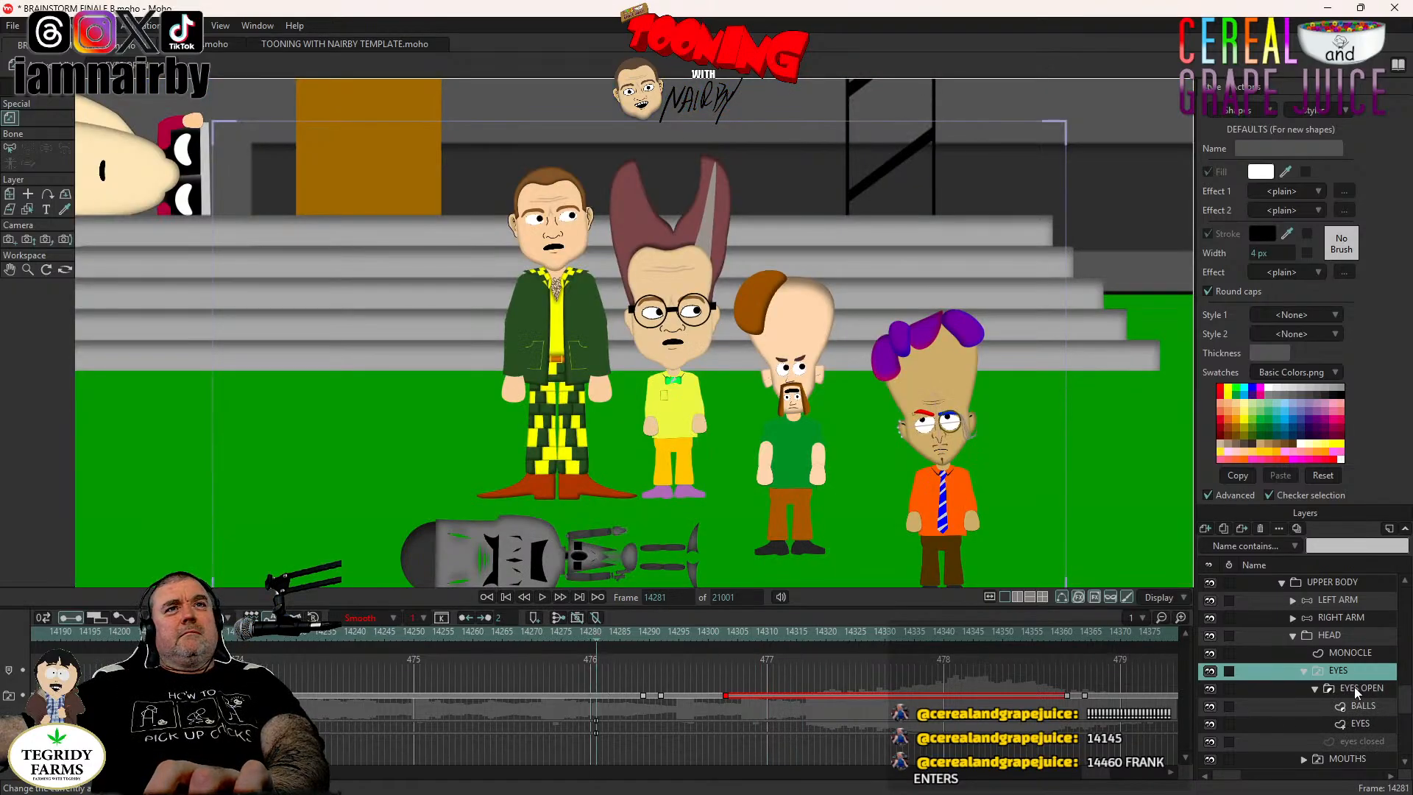
pyautogui.click(1360, 705)
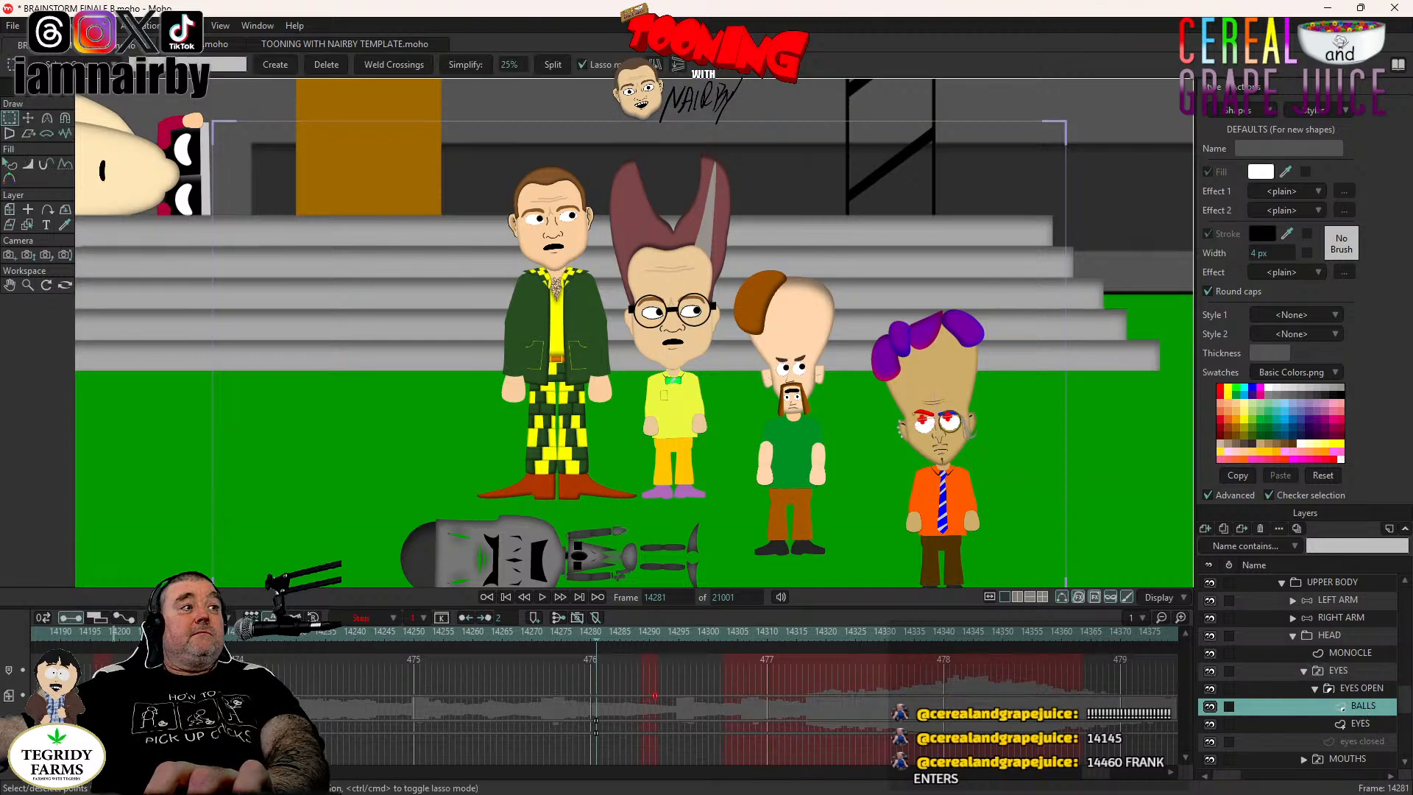
pyautogui.rightClick(113, 695)
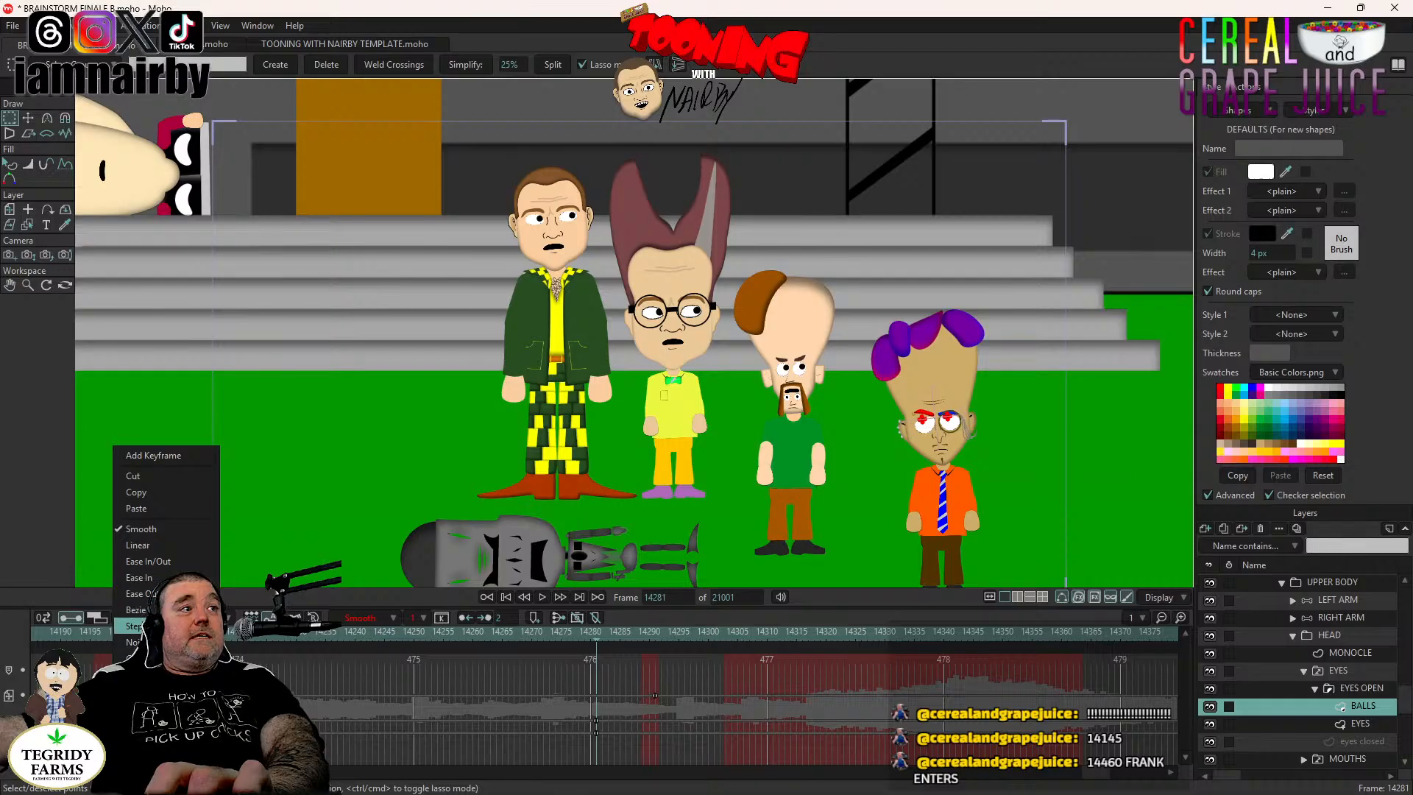
pyautogui.click(135, 625)
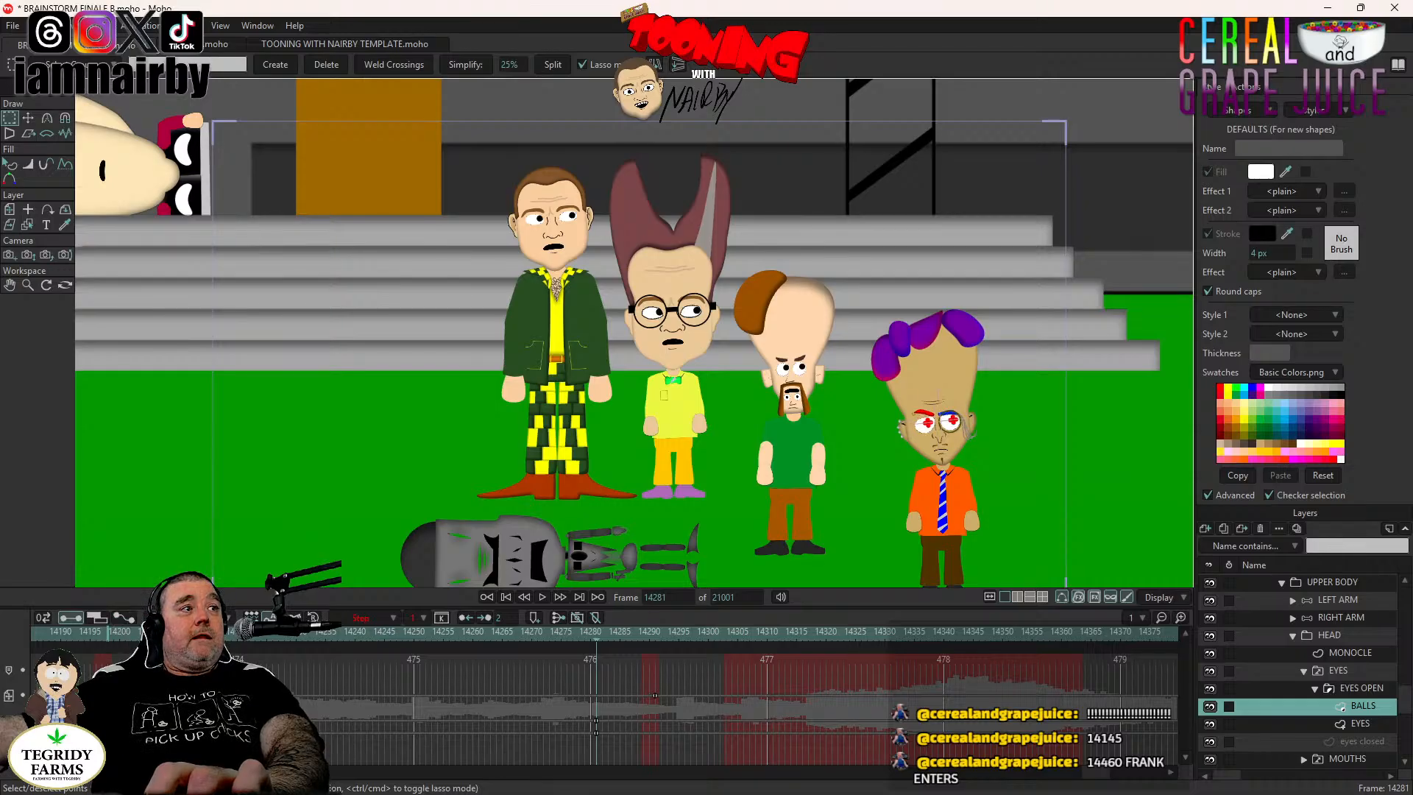
pyautogui.click(135, 677)
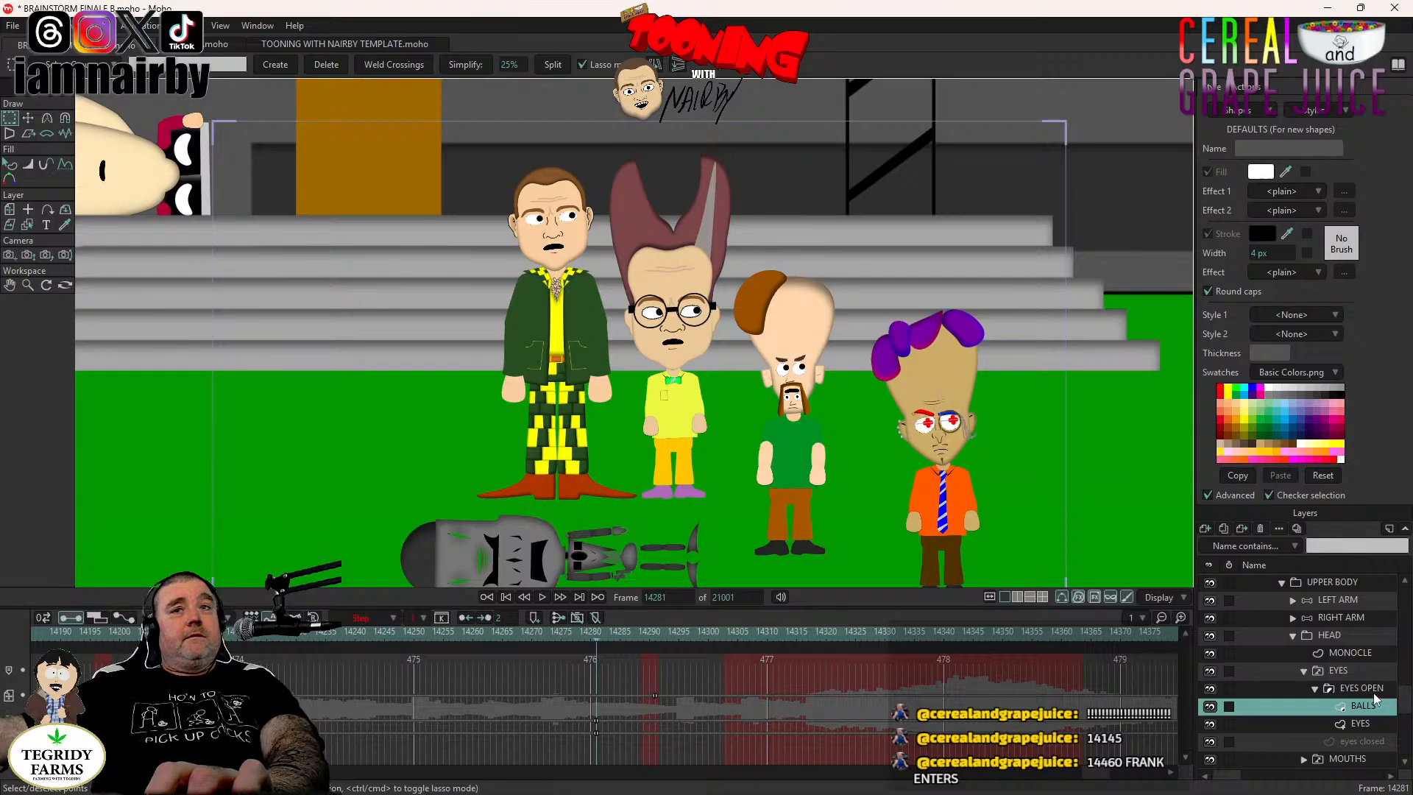
# Play back ZSE ZSE's HEAD animation from frame 14281 and examine the poses between frames 14299 and 14304.
pyautogui.click(1344, 636)
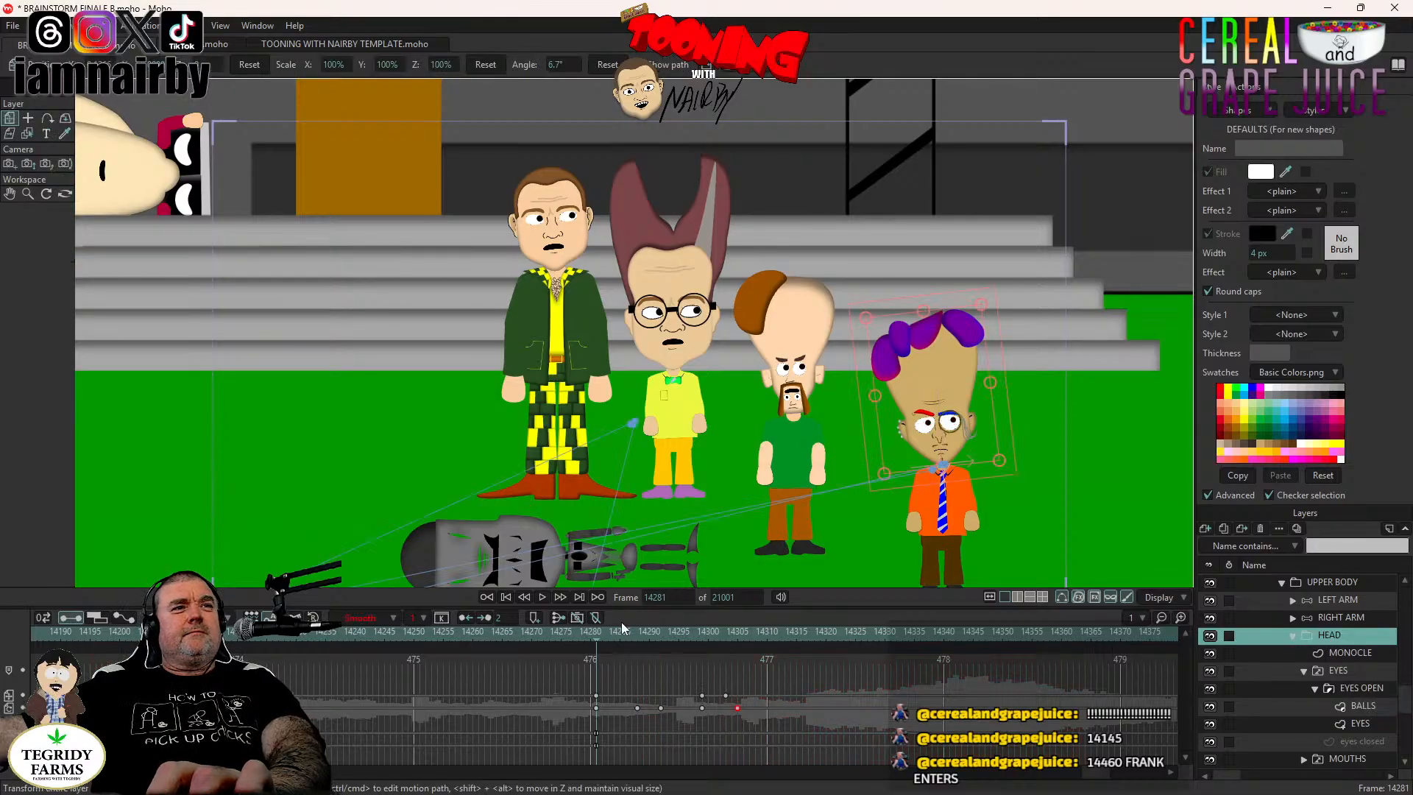
pyautogui.click(541, 597)
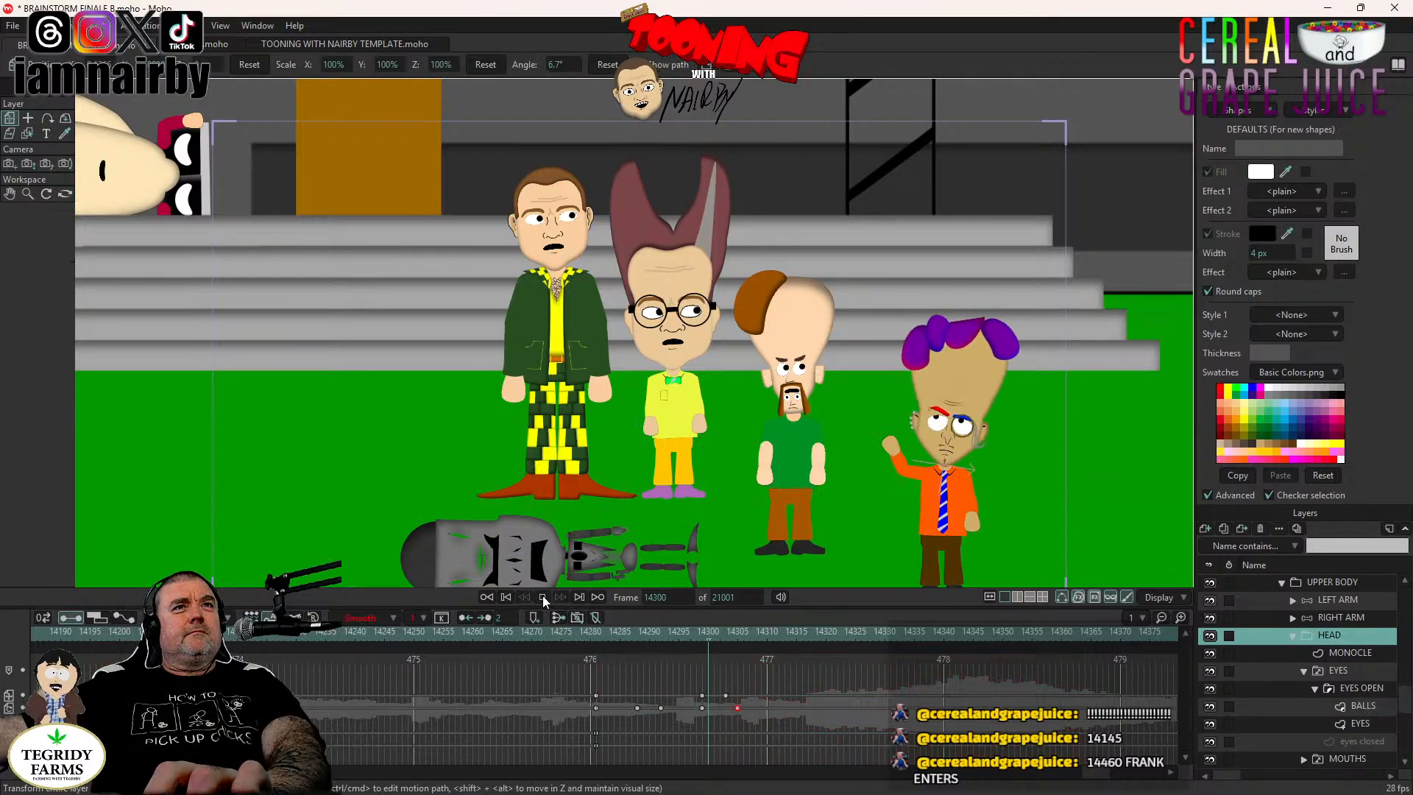
pyautogui.click(542, 597)
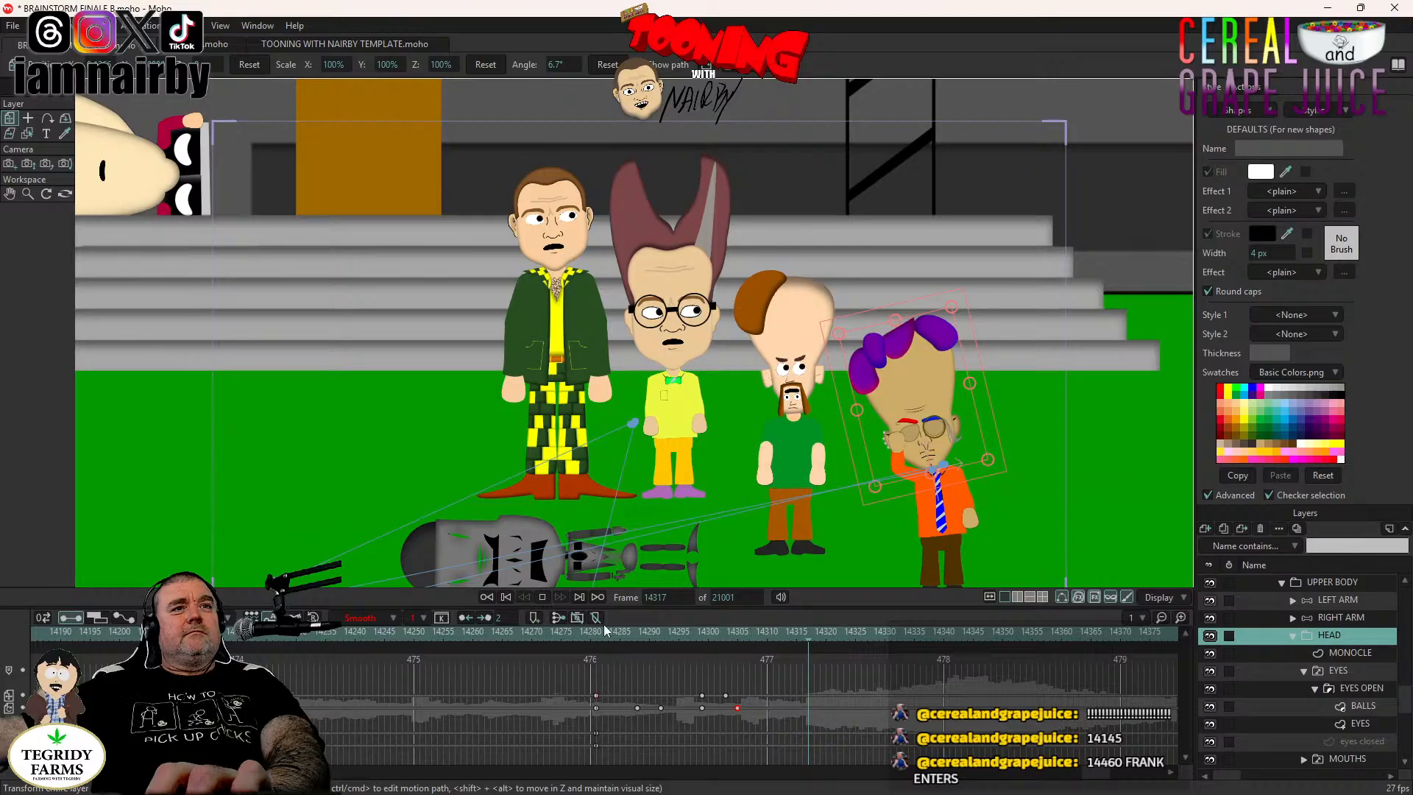
pyautogui.moveTo(696, 637); pyautogui.dragTo(731, 635)
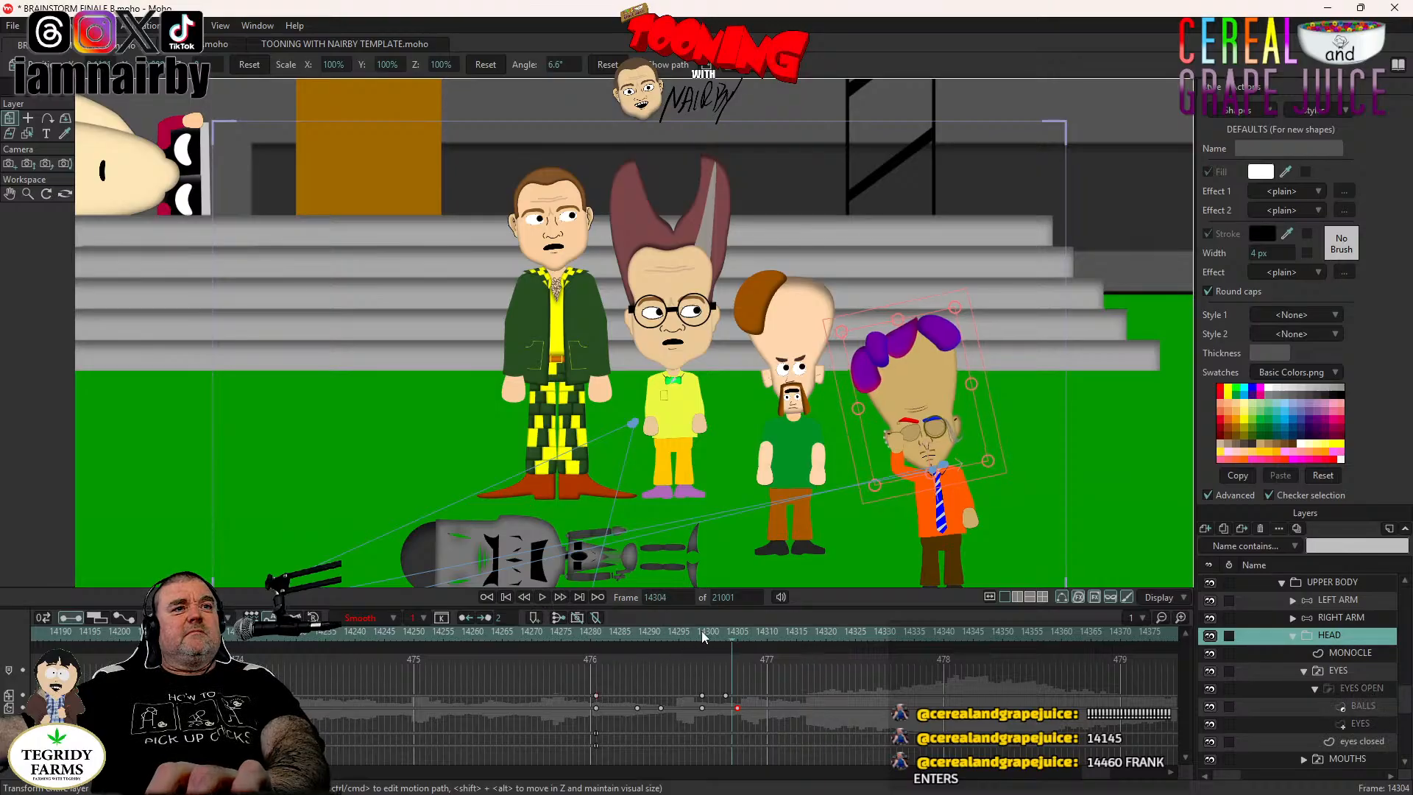
pyautogui.click(708, 632)
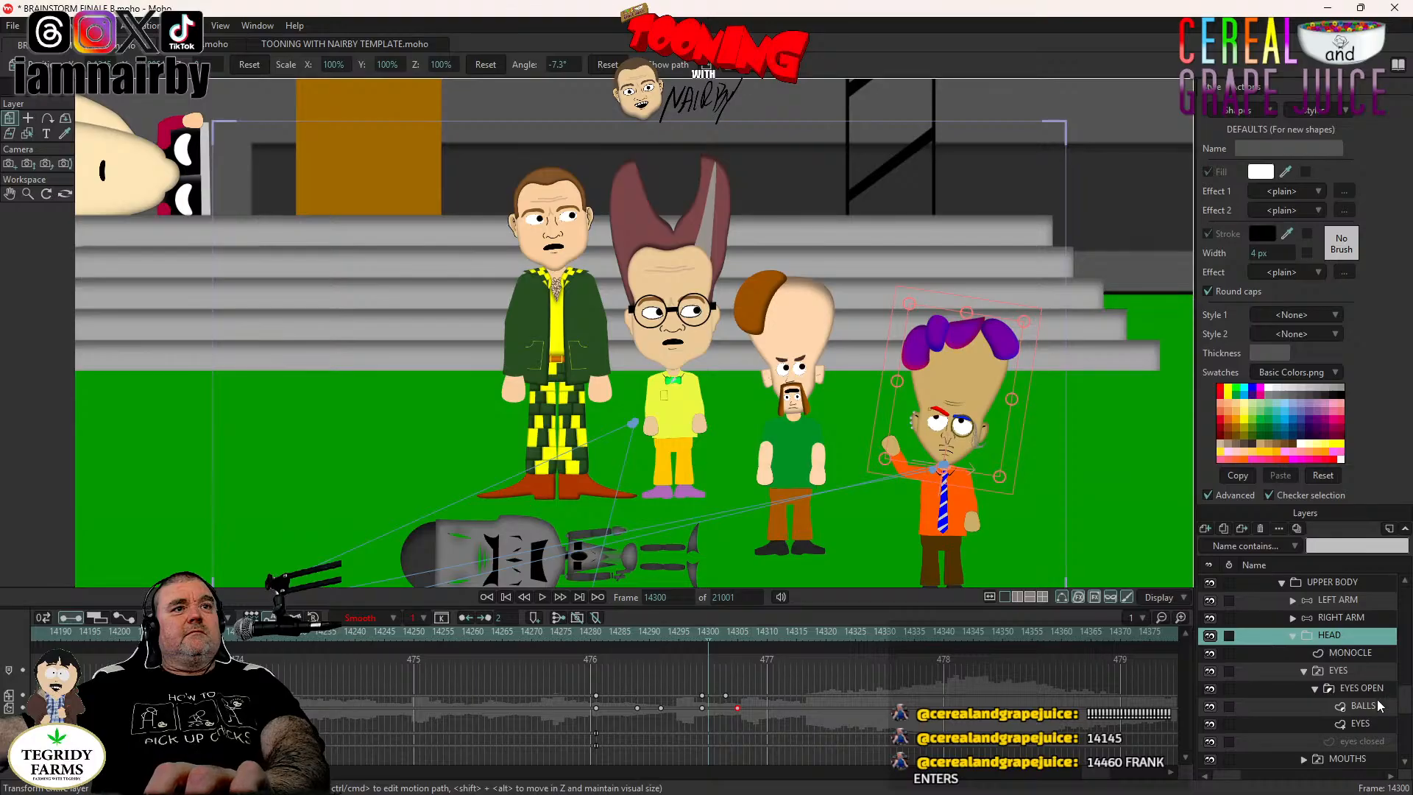
pyautogui.press(',')
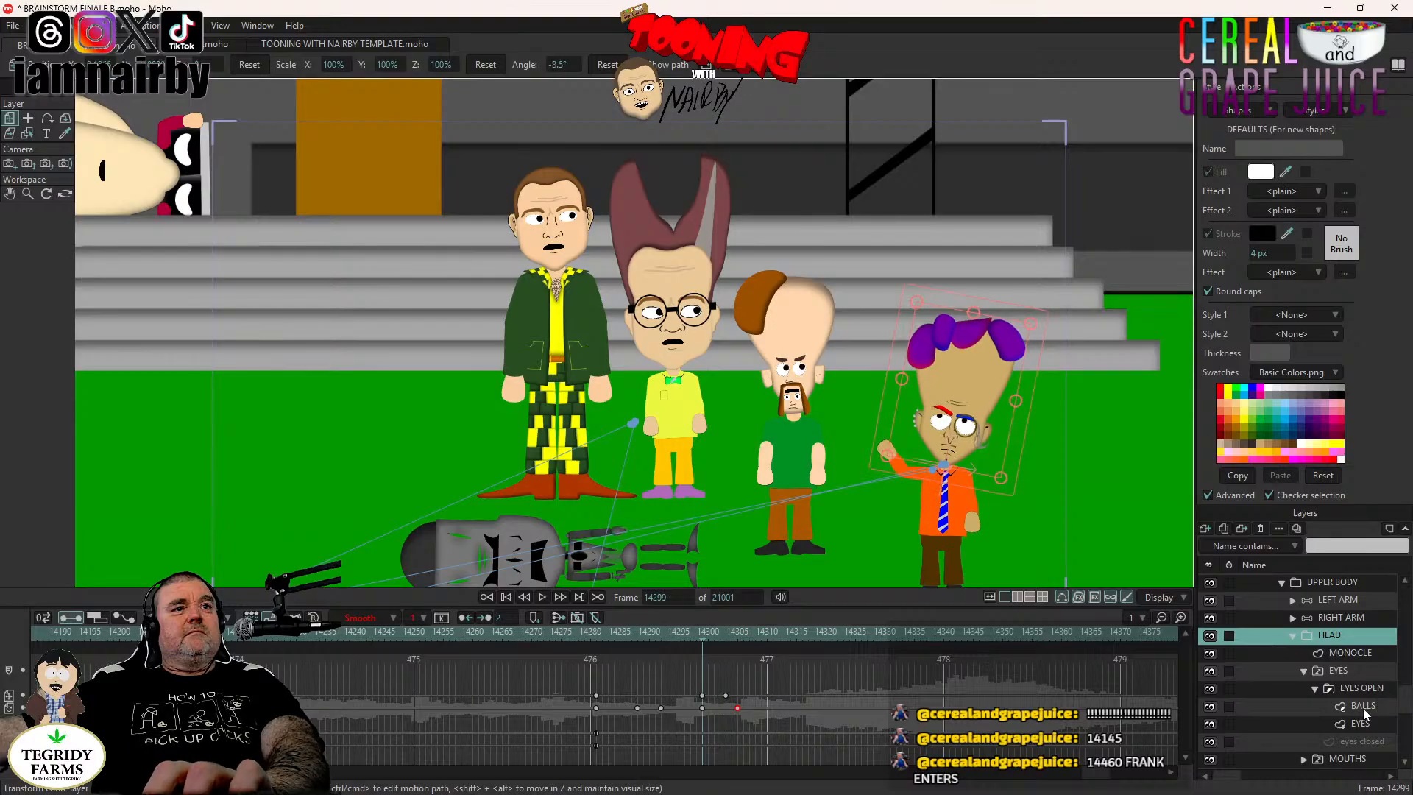
# Switch ZSE ZSE's MOUTHS layer to A G H I K Q U H at frame 14299 and play back the scene to frame 14329.
pyautogui.rightClick(1344, 758)
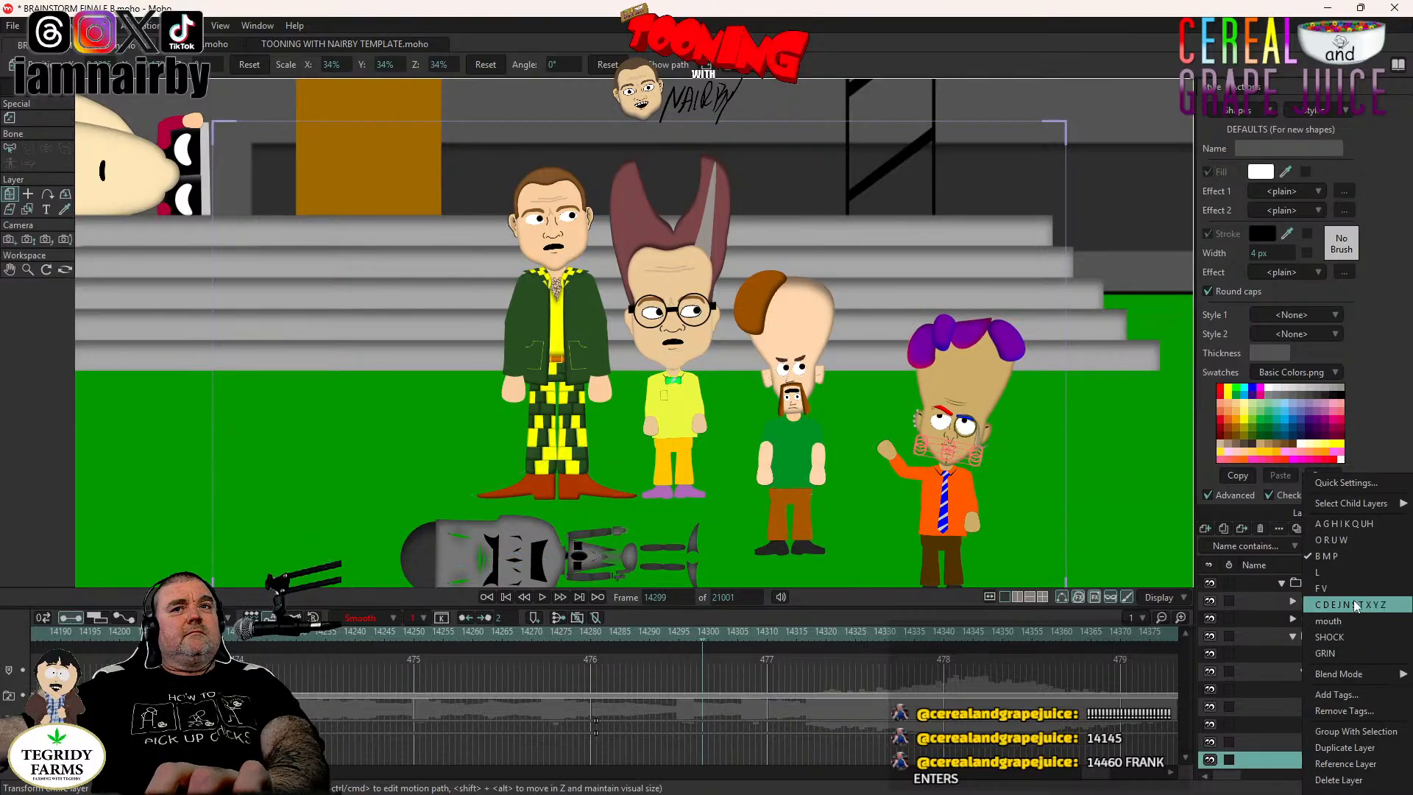
pyautogui.click(1357, 527)
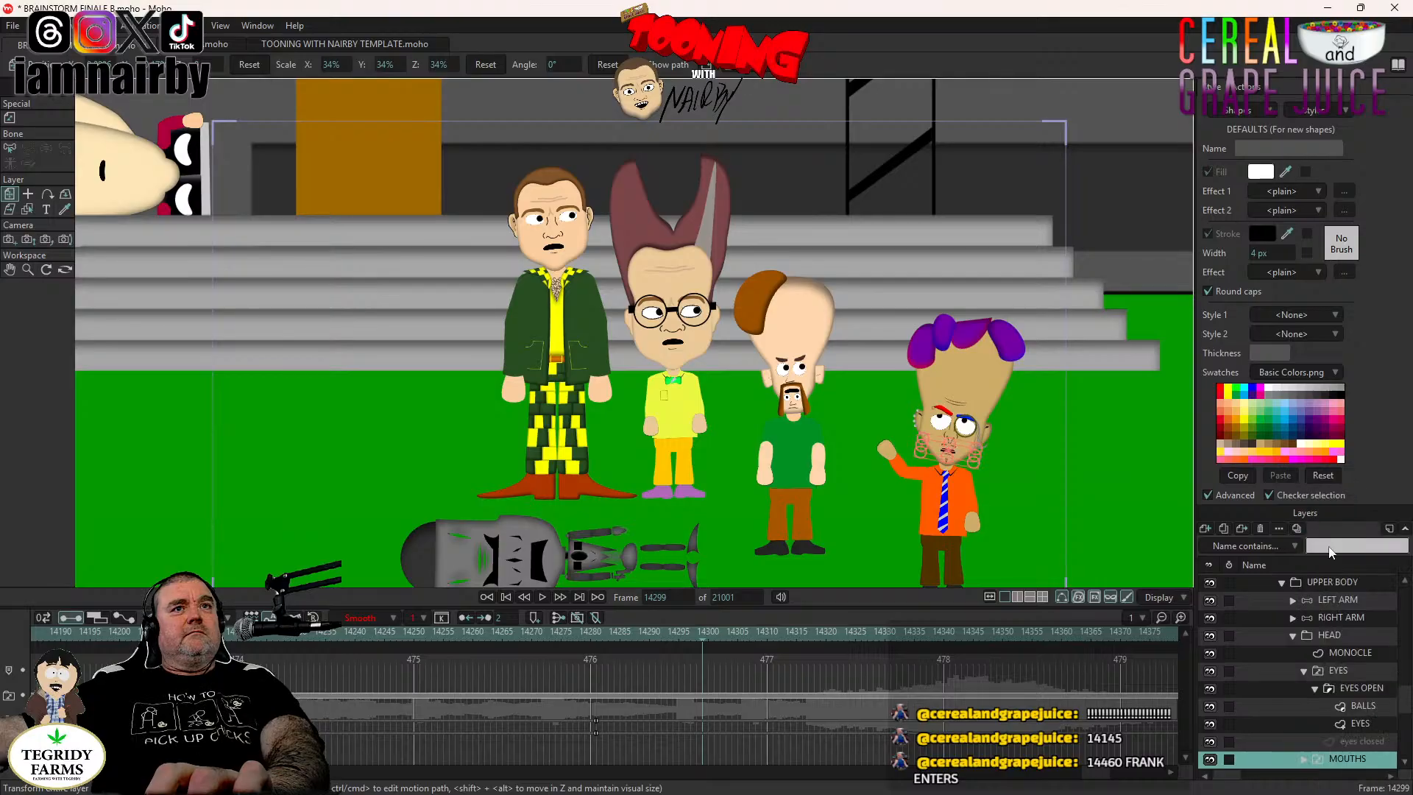
pyautogui.click(543, 598)
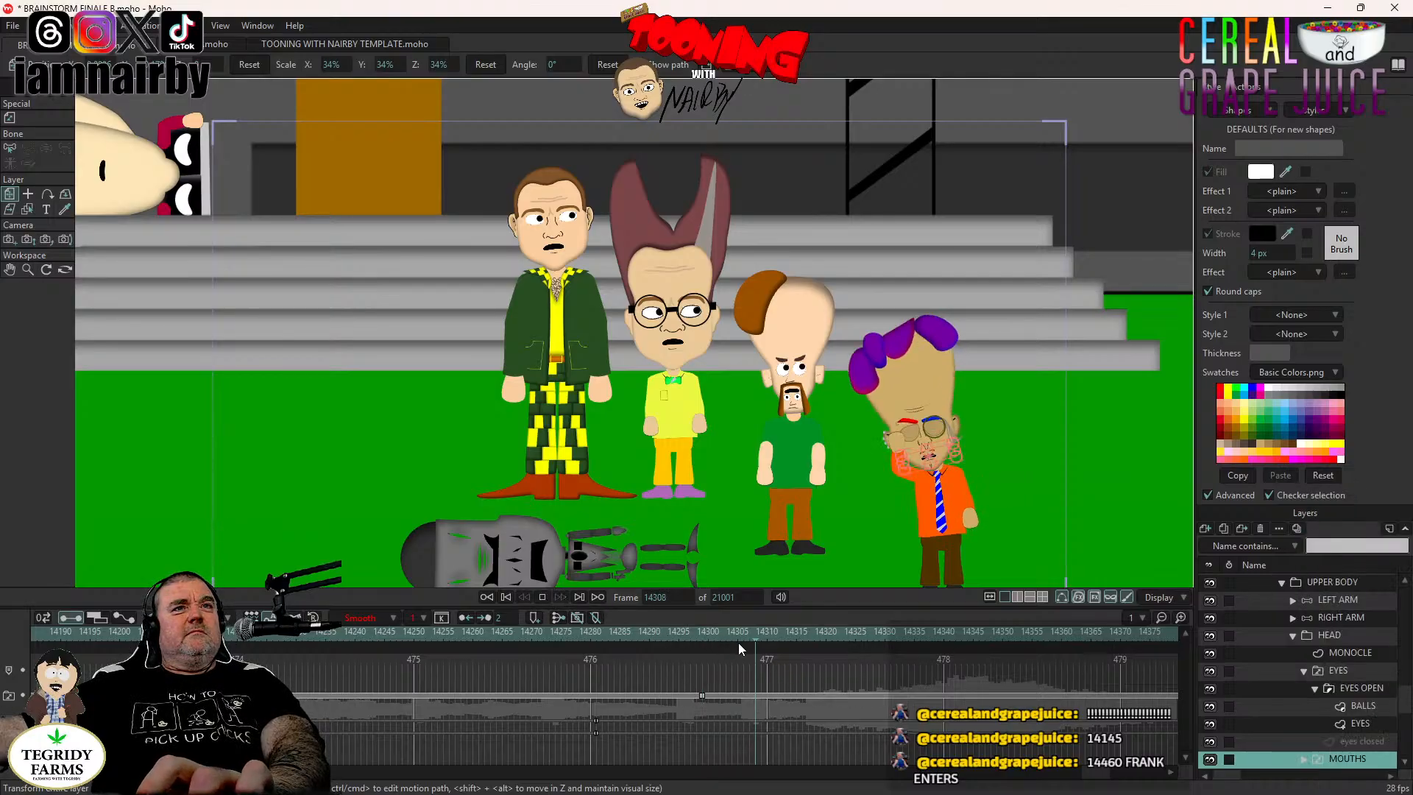
pyautogui.press('space')
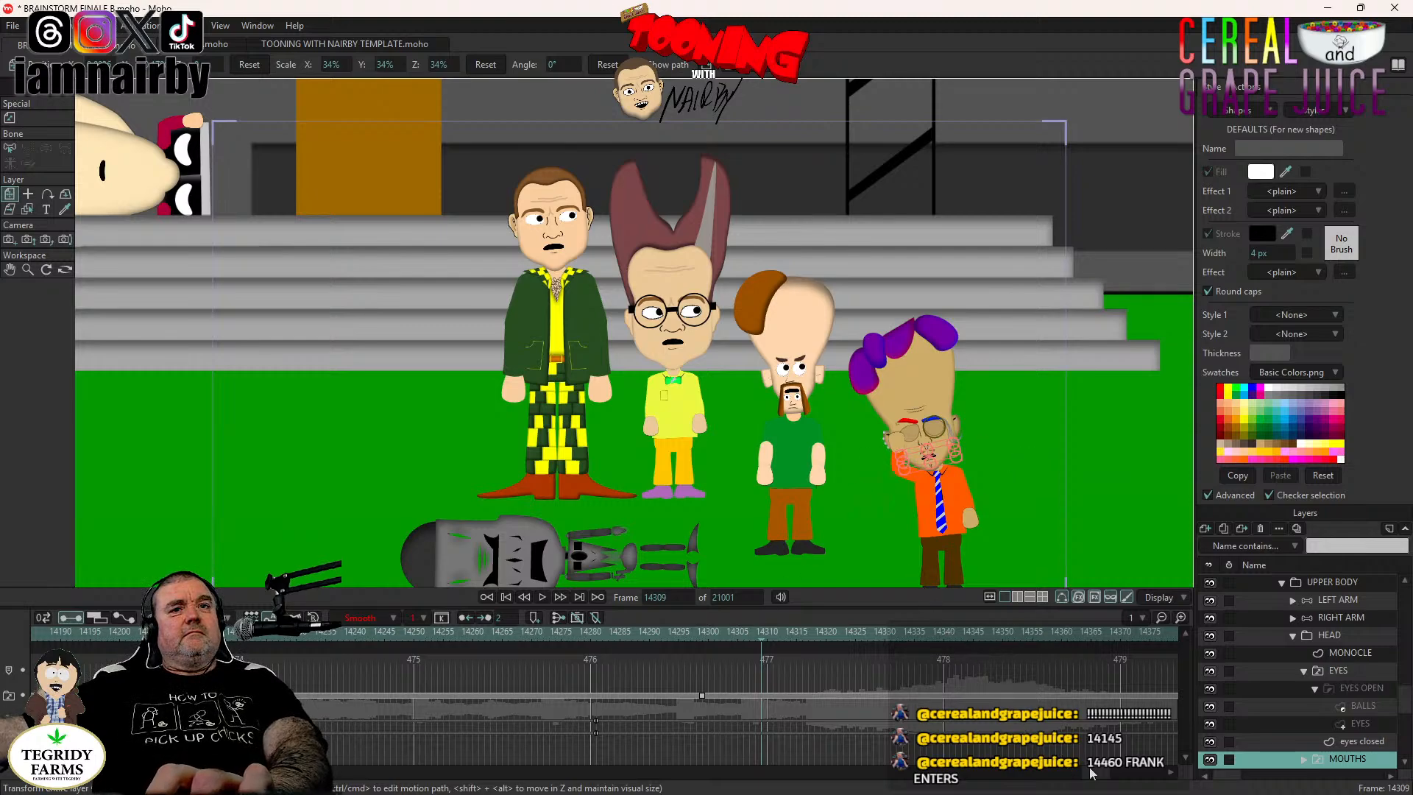
pyautogui.hscroll(5, 1105, 779)
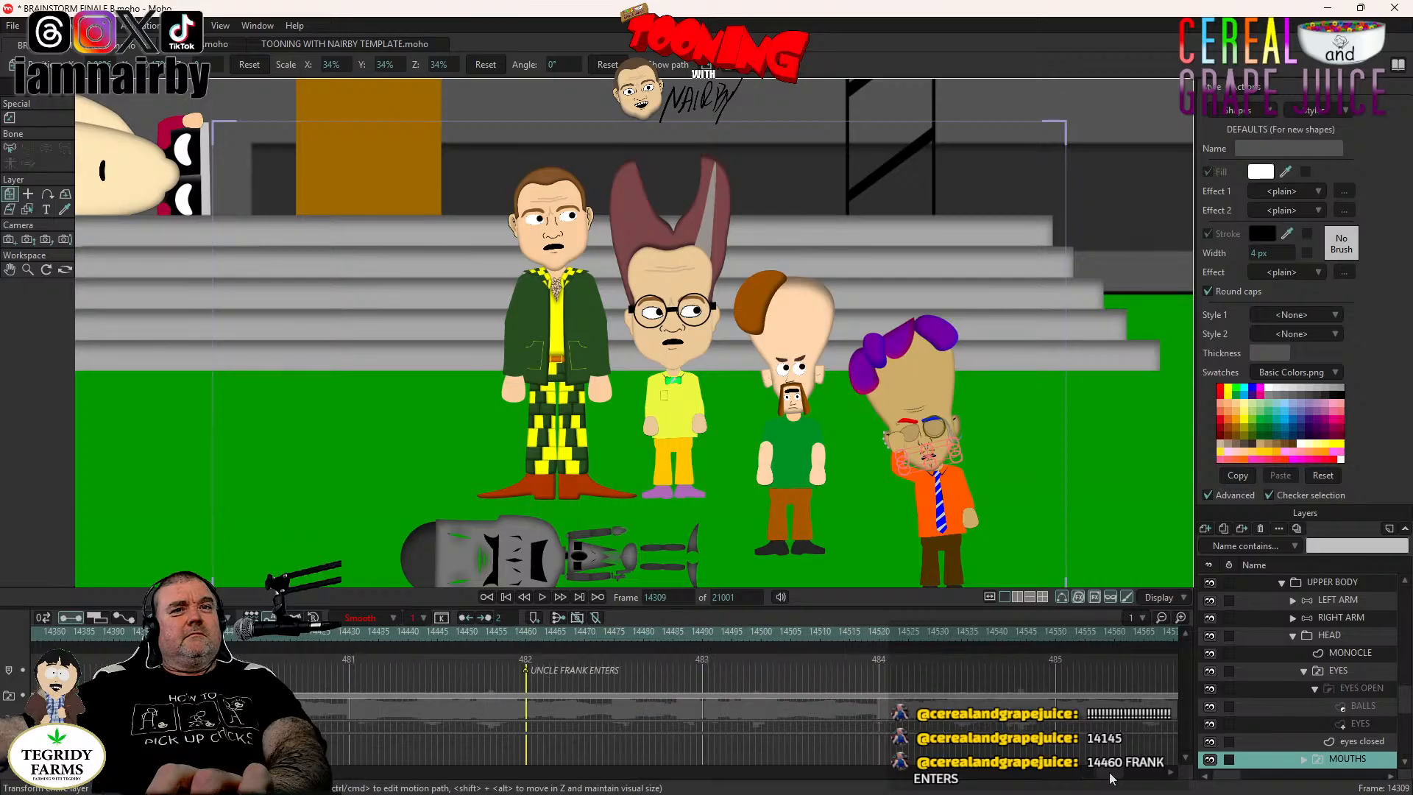
pyautogui.hscroll(-1, 1103, 780)
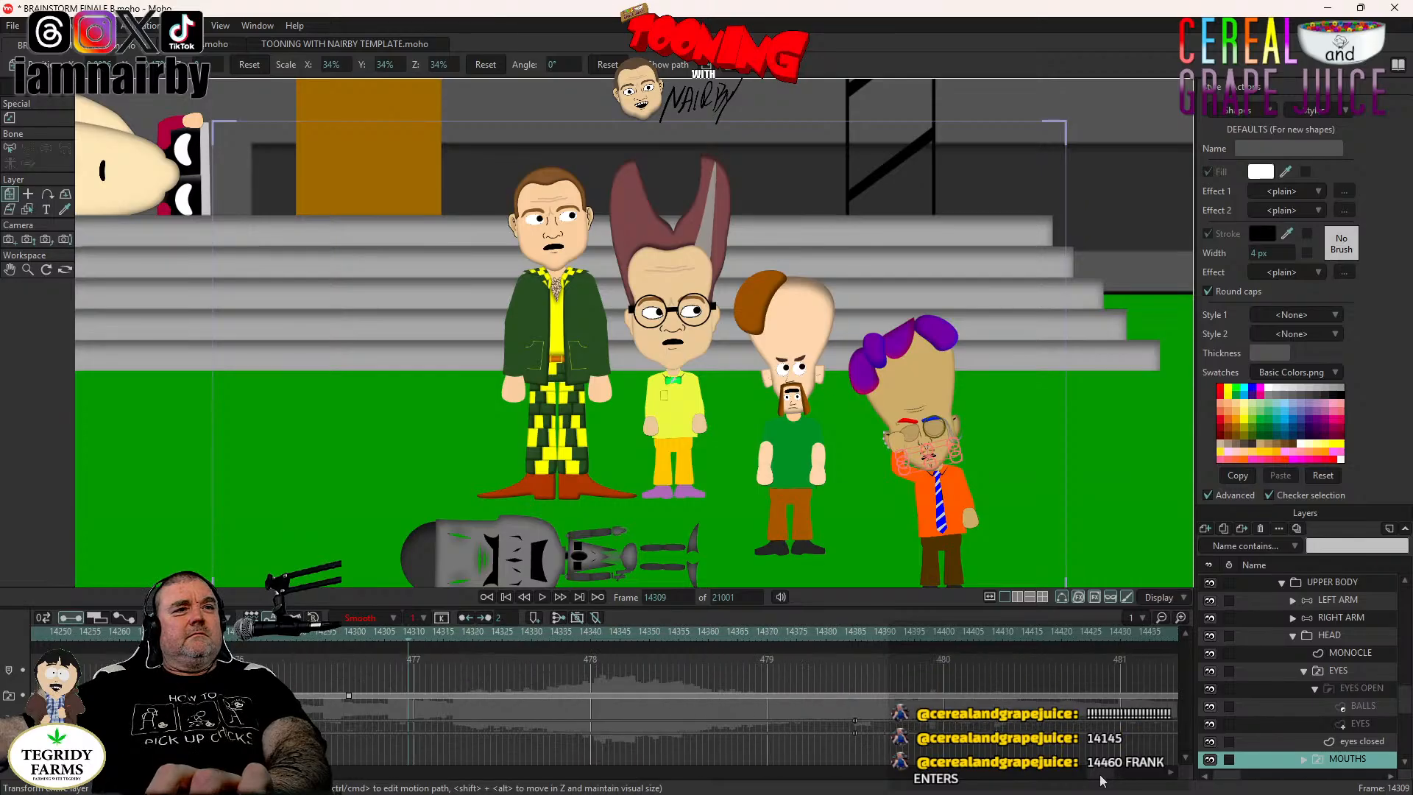
pyautogui.click(542, 597)
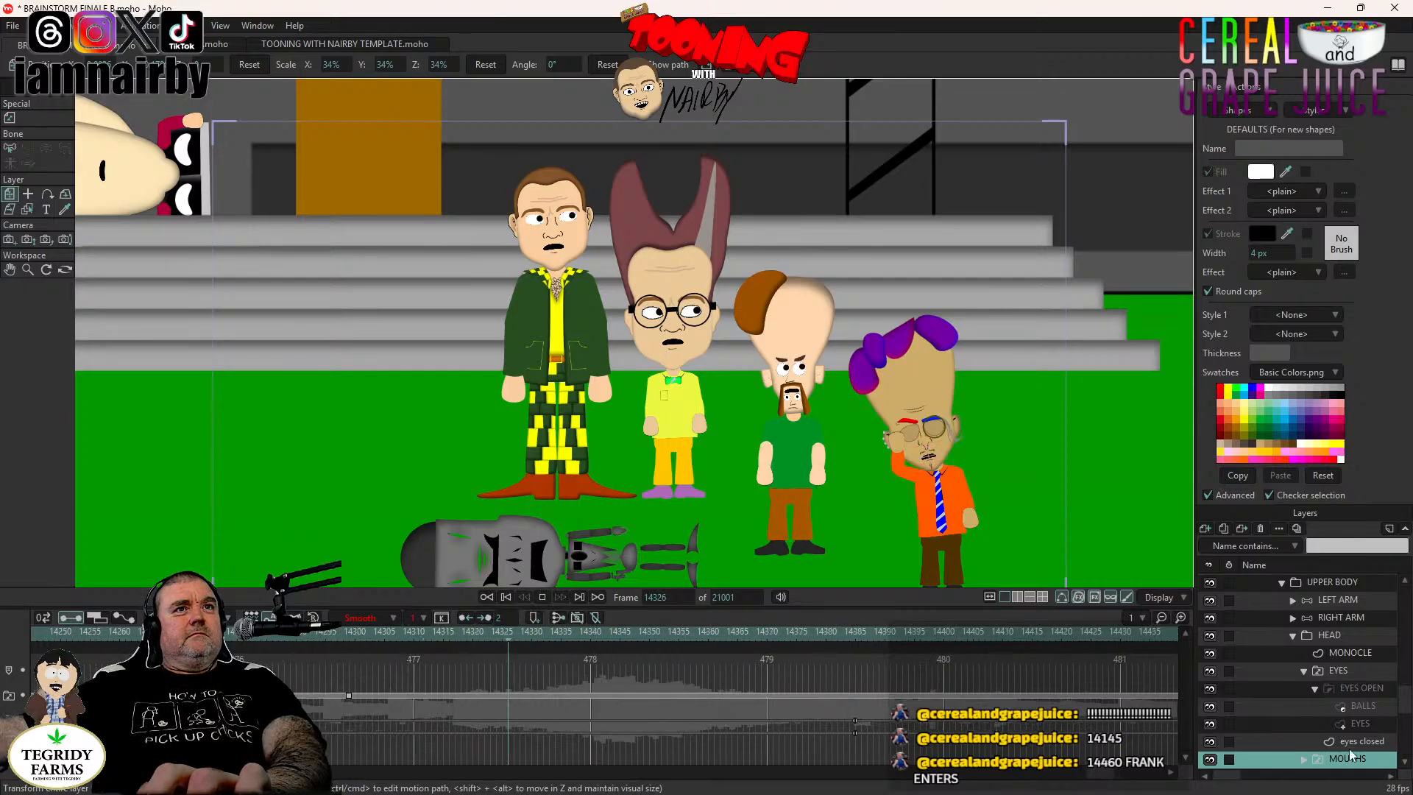
pyautogui.click(542, 596)
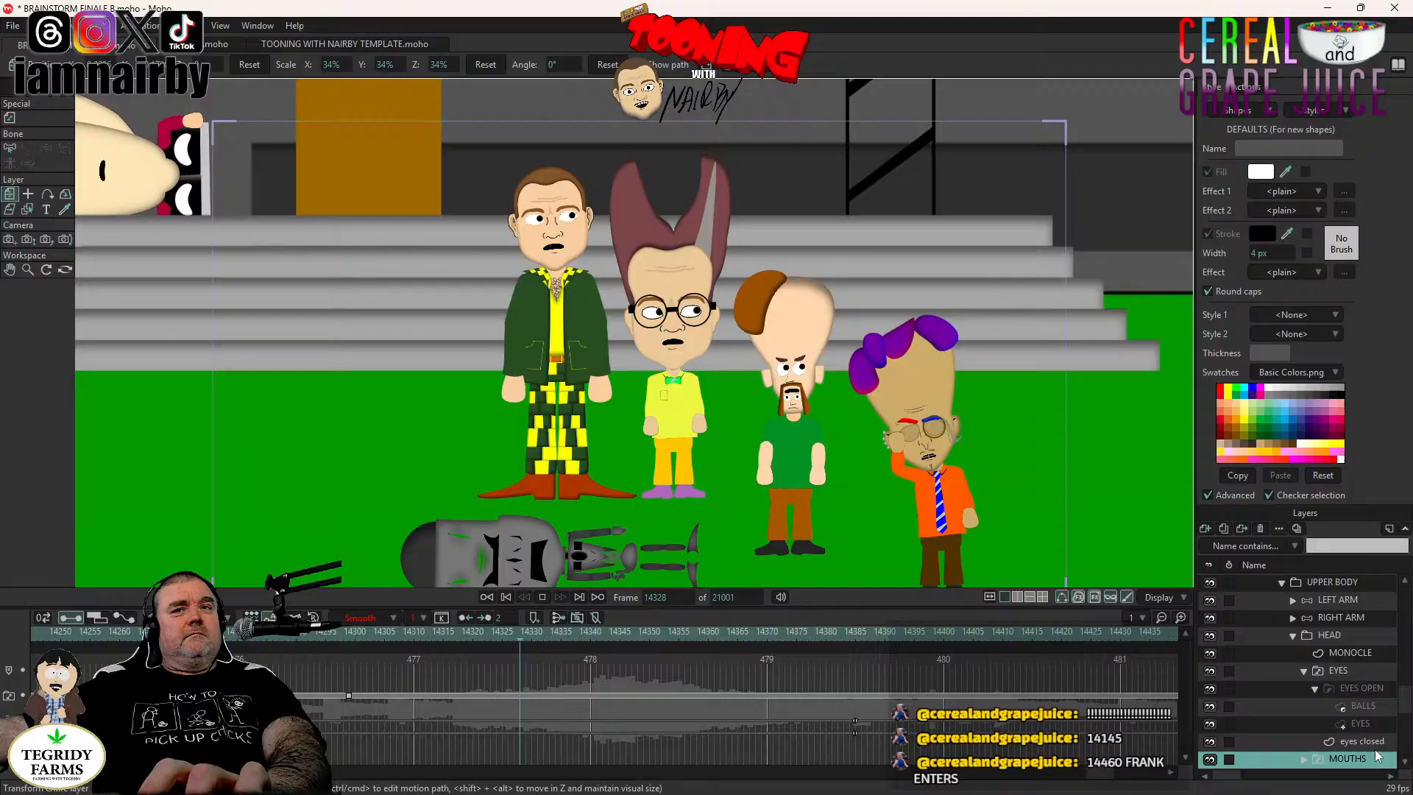
# Shorten the closed-eyes stretch on ZSE ZSE's EYES layer by deleting the extra eyes closed keyframe and moving EYES OPEN to frame 14330.
pyautogui.click(1366, 673)
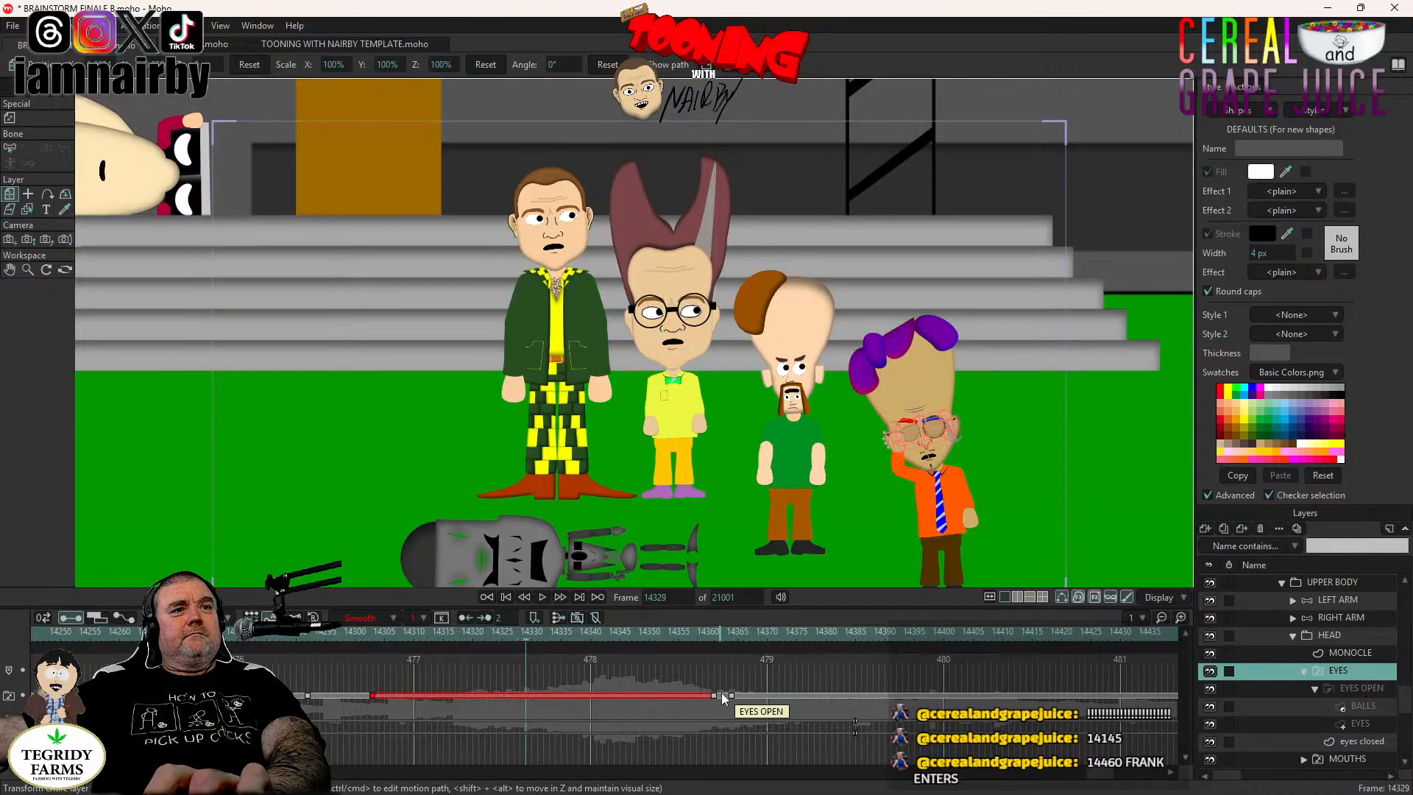
pyautogui.moveTo(710, 696); pyautogui.dragTo(531, 704)
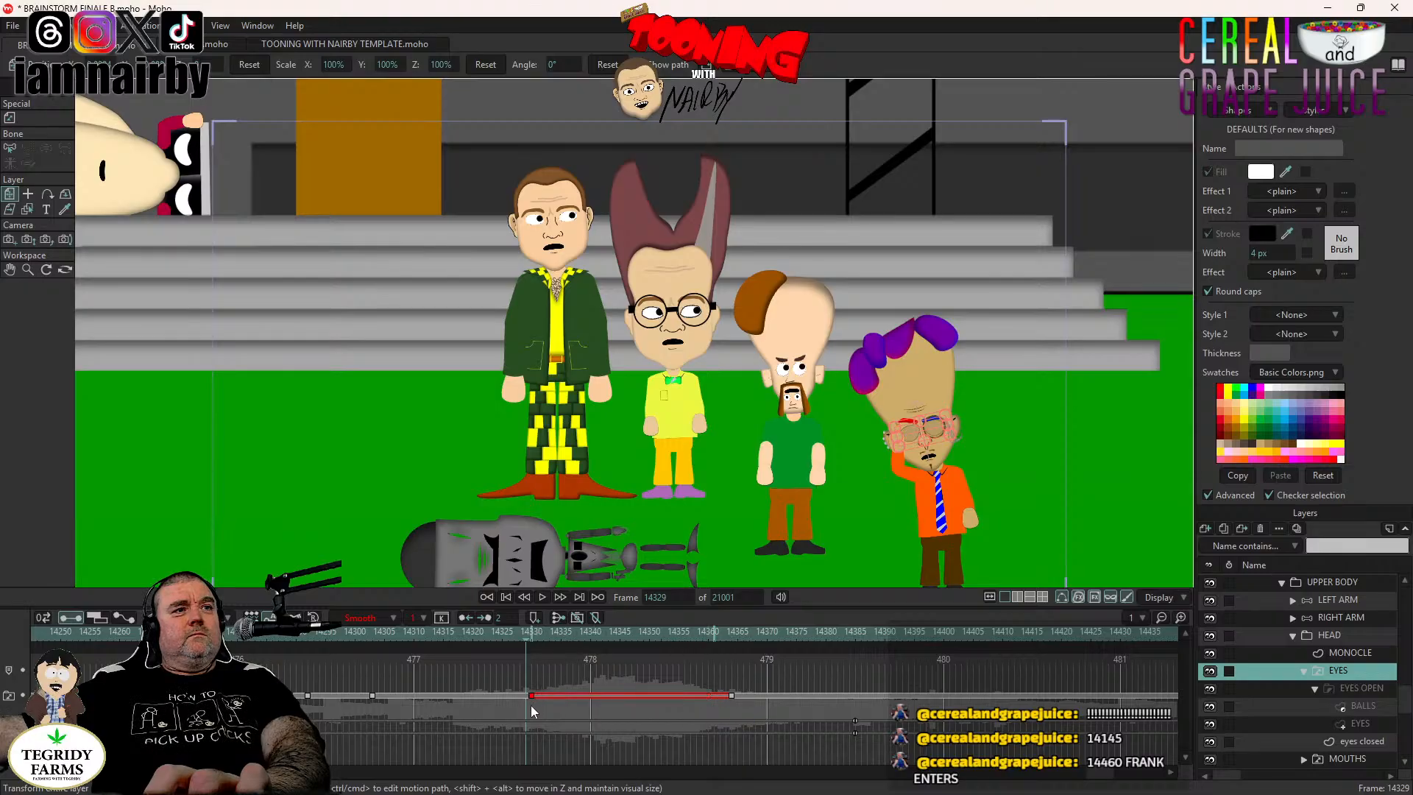
pyautogui.click(533, 707)
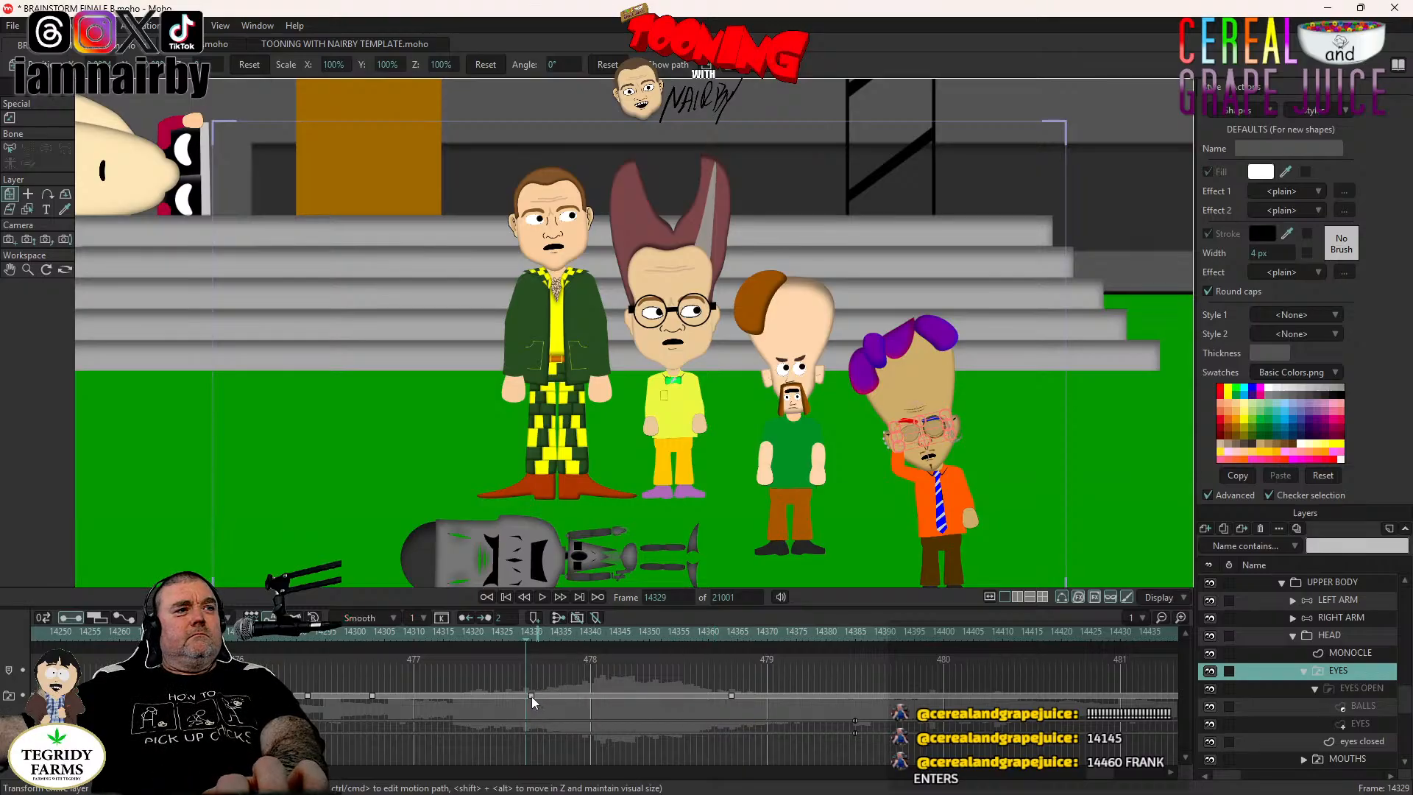
pyautogui.click(532, 696)
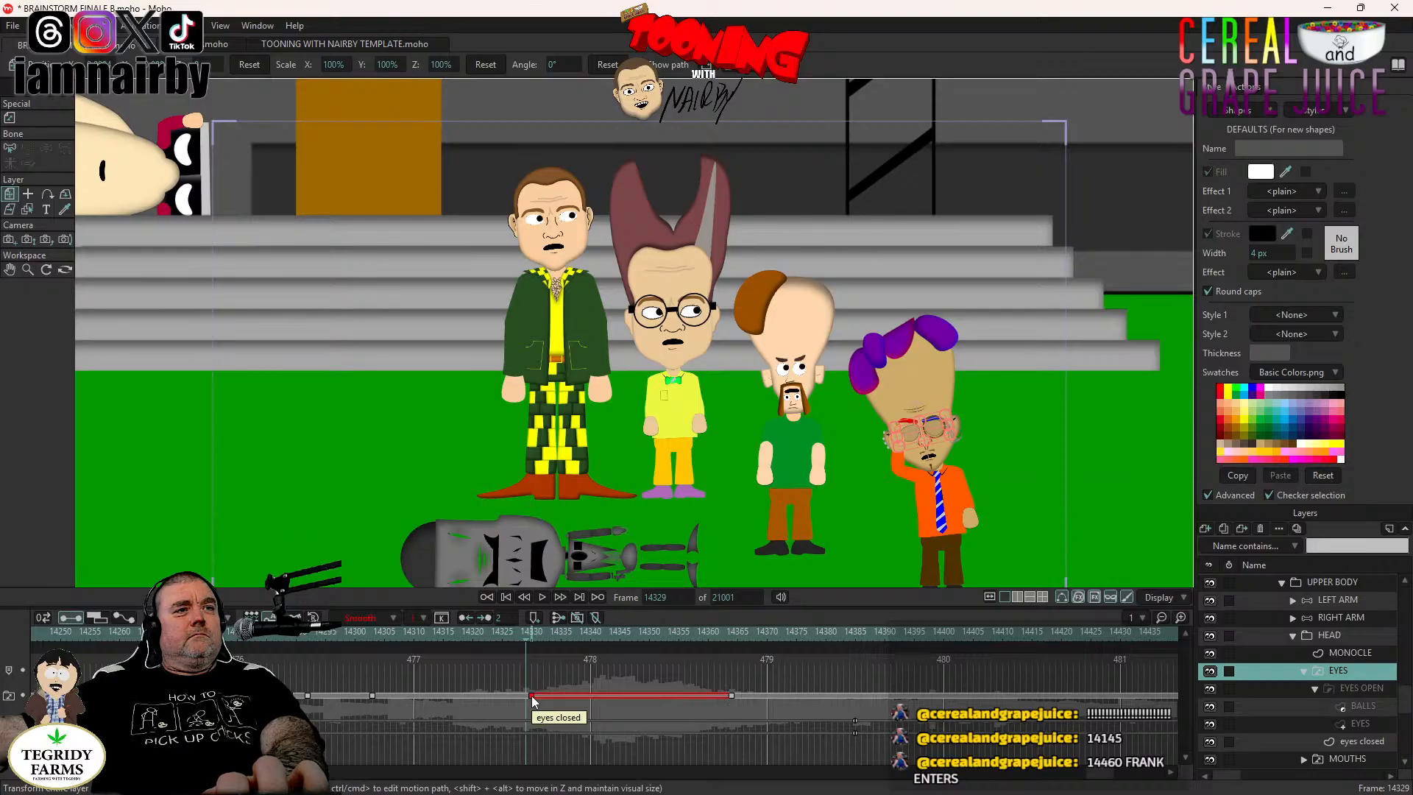
pyautogui.press('Delete')
pyautogui.moveTo(730, 704); pyautogui.dragTo(533, 714)
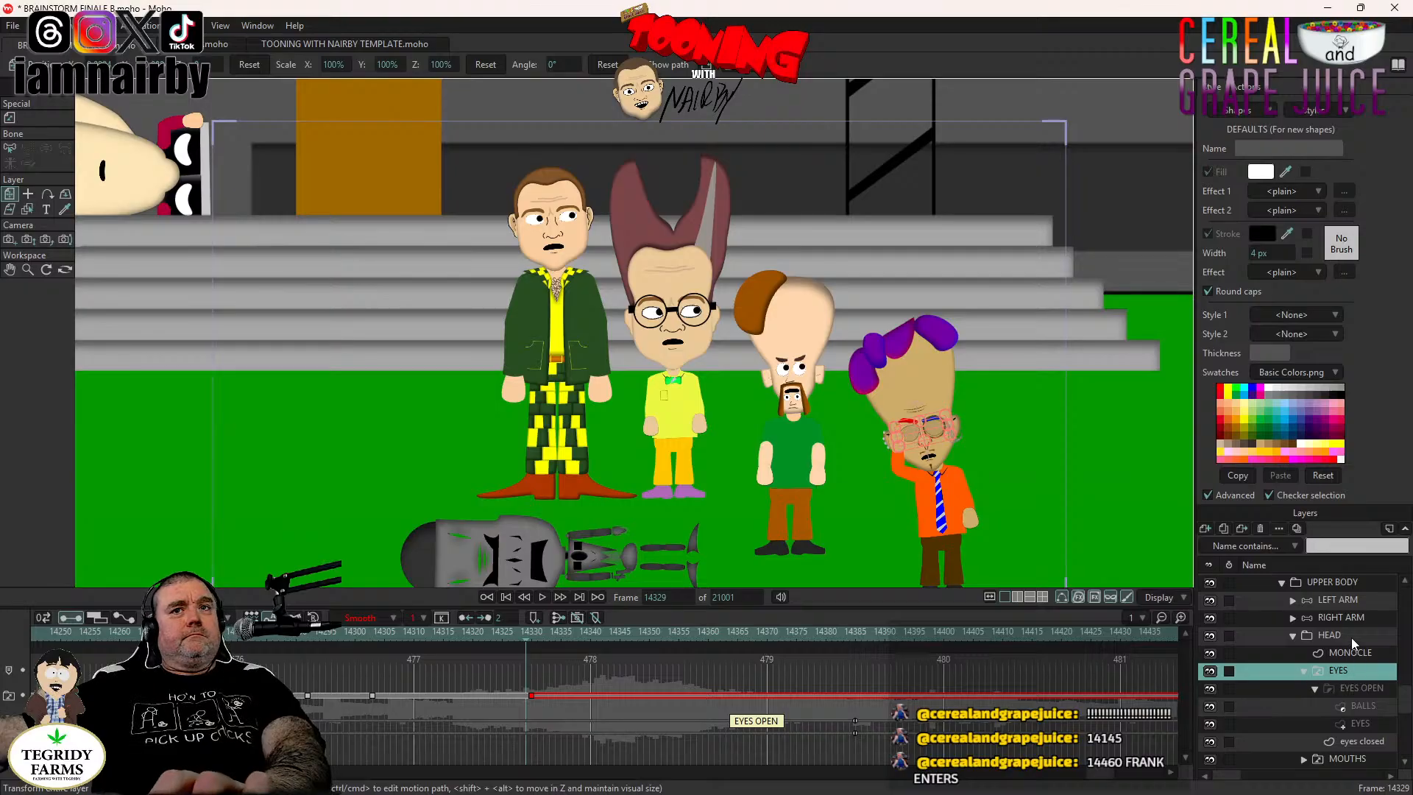
# Hold ZSE ZSE's HEAD, UPPER BODY and LEFT ARM poses at frame 14329, copying the arm keyframes from frame 14305.
pyautogui.click(1329, 635)
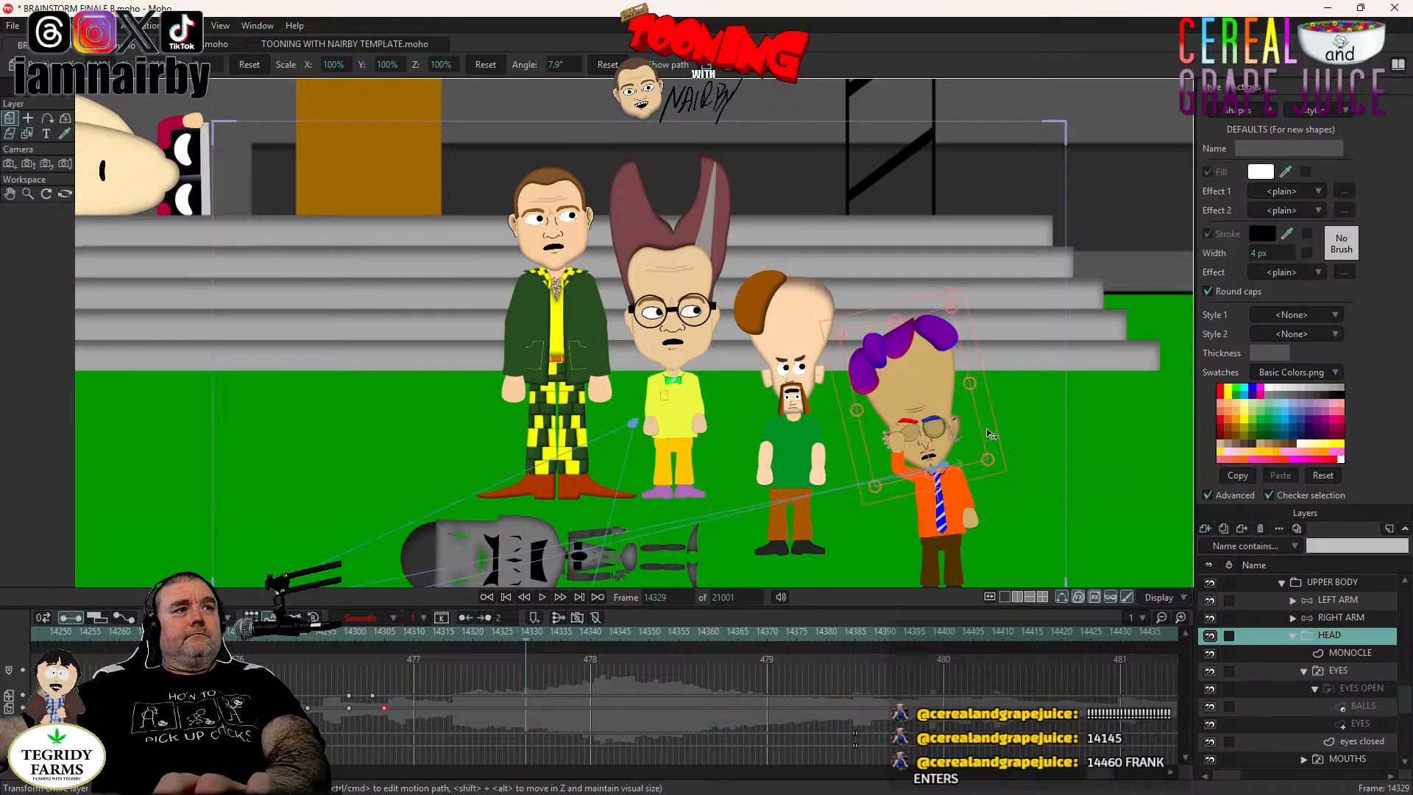
pyautogui.click(988, 434)
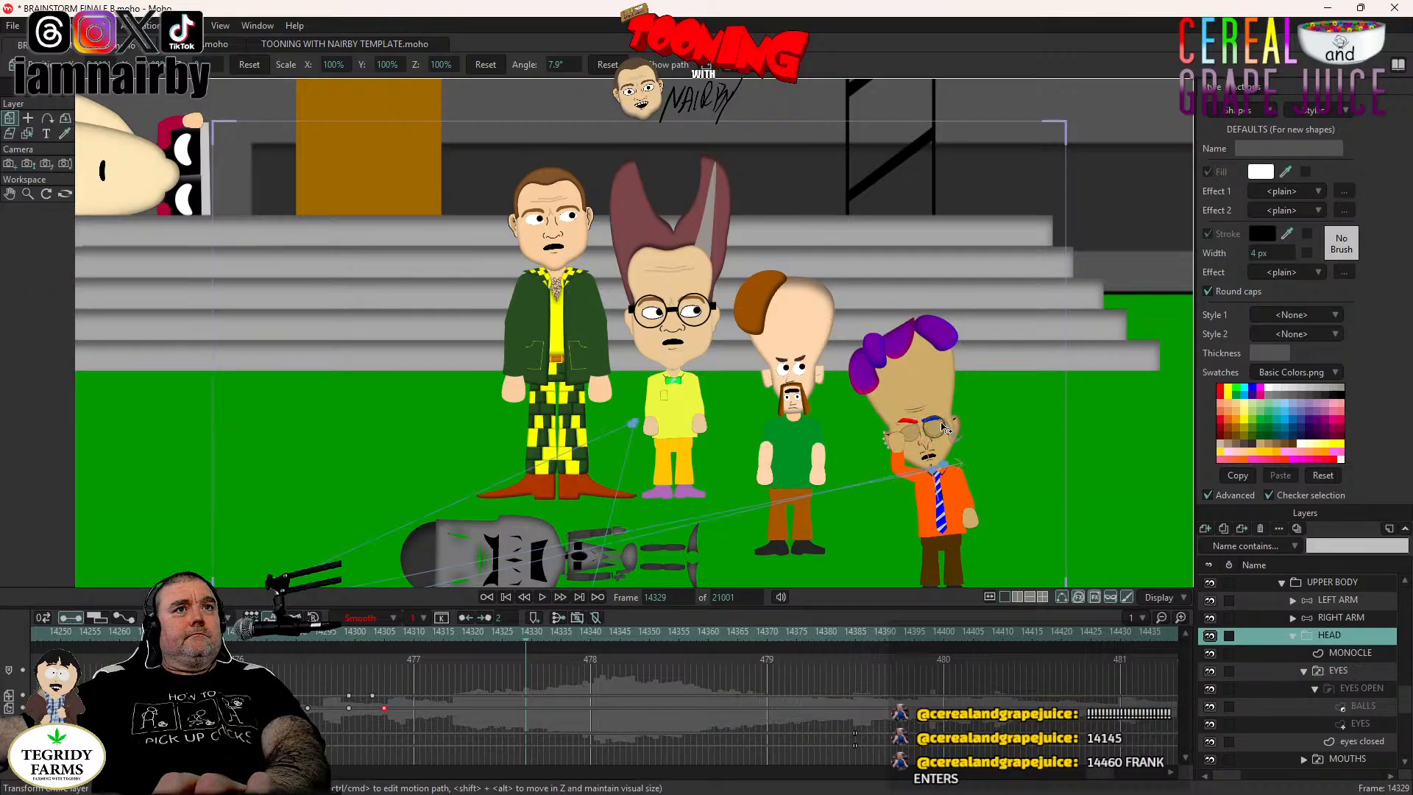
pyautogui.click(1346, 581)
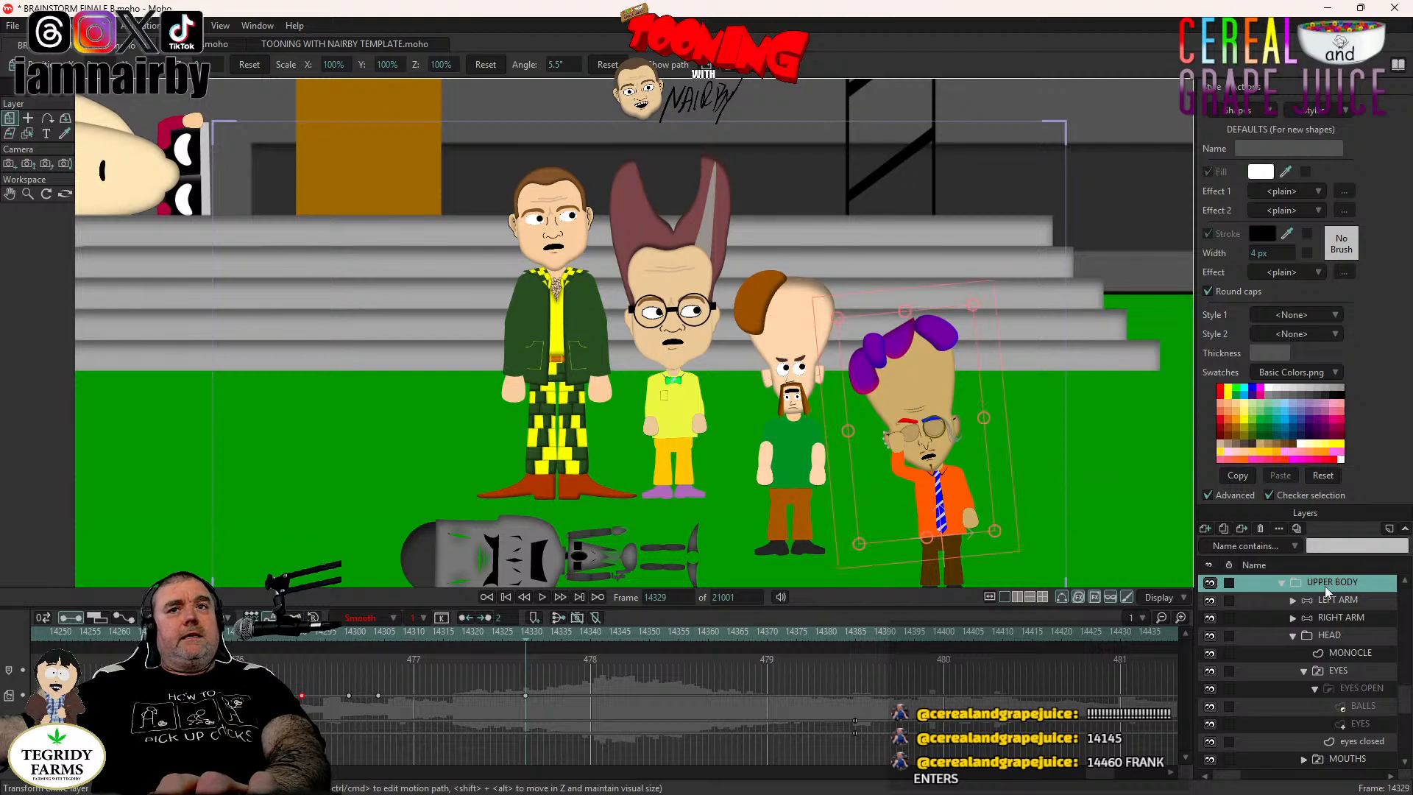
pyautogui.click(1354, 602)
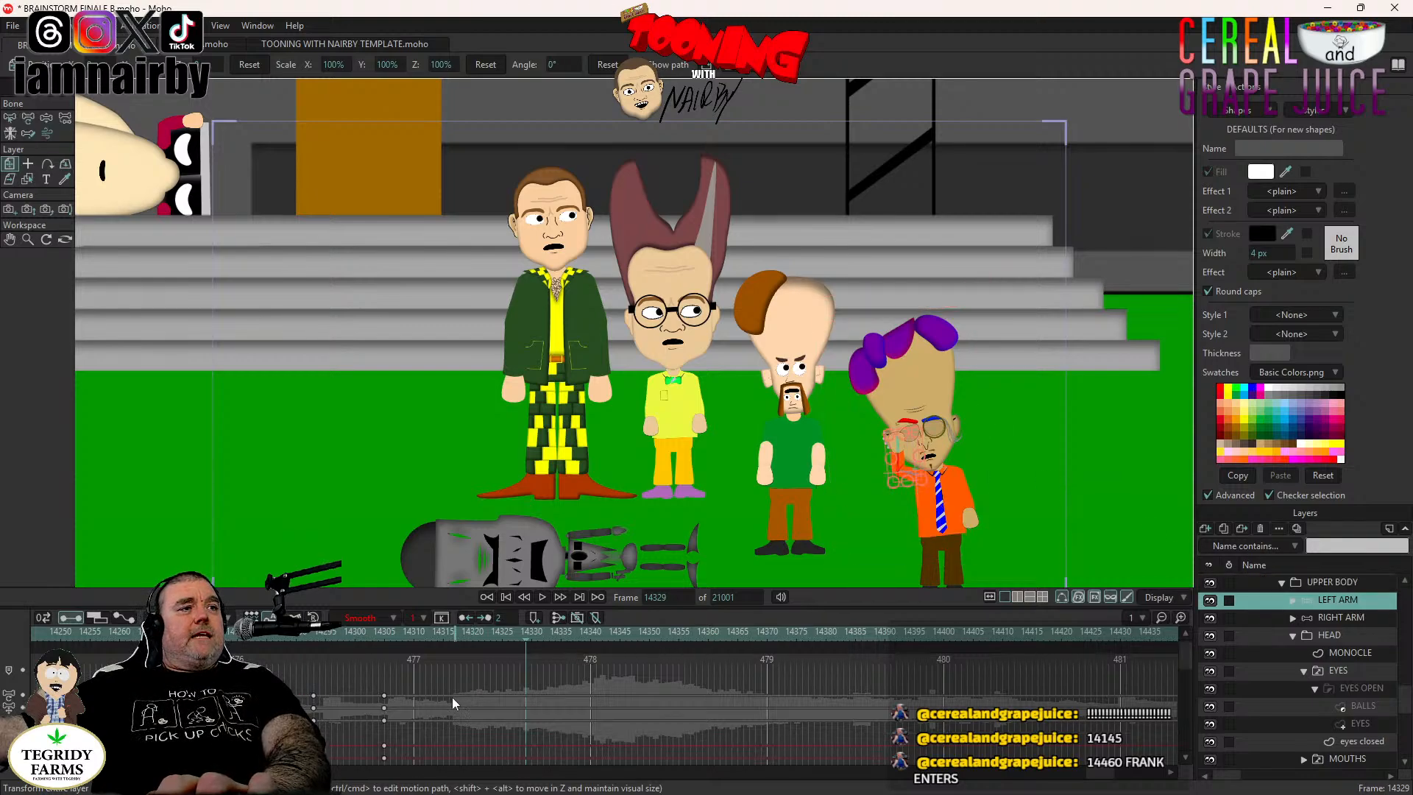
pyautogui.moveTo(415, 693); pyautogui.dragTo(379, 772)
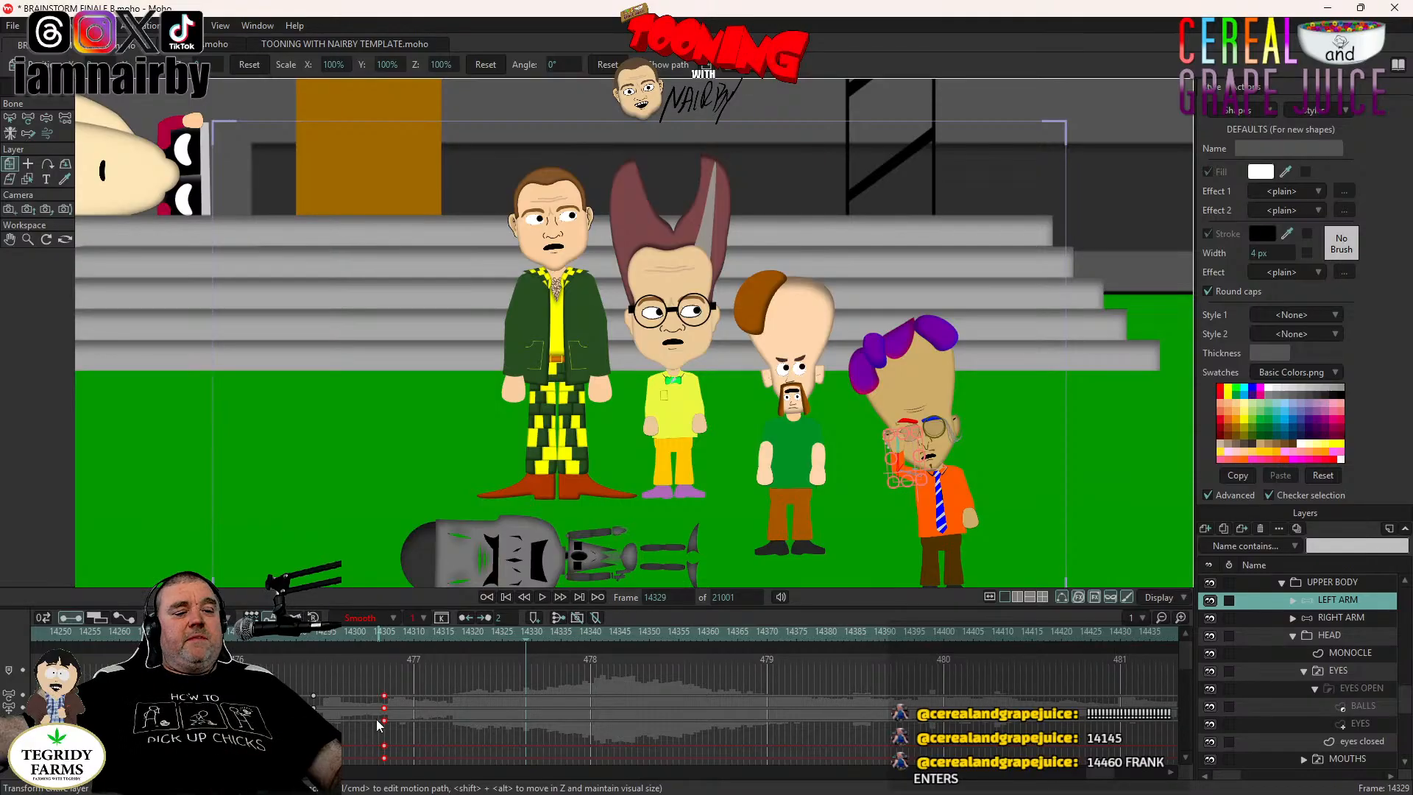
pyautogui.hotkey('ctrl', 'c')
pyautogui.hotkey('ctrl', 'v')
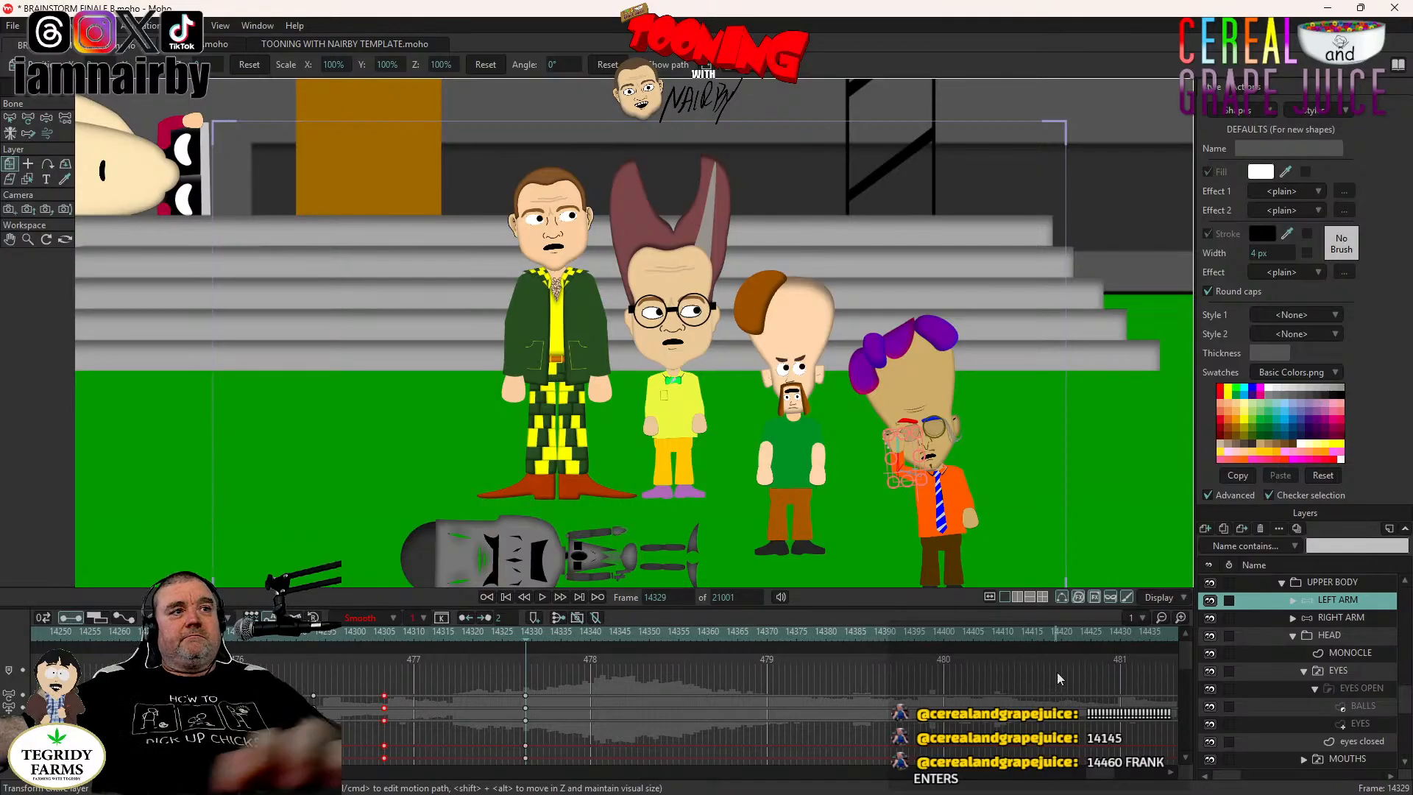
# Reset the rotation angle of ZSE ZSE's UPPER BODY layer at frame 14333.
pyautogui.click(1329, 635)
pyautogui.hotkey('ctrl', 'Right')
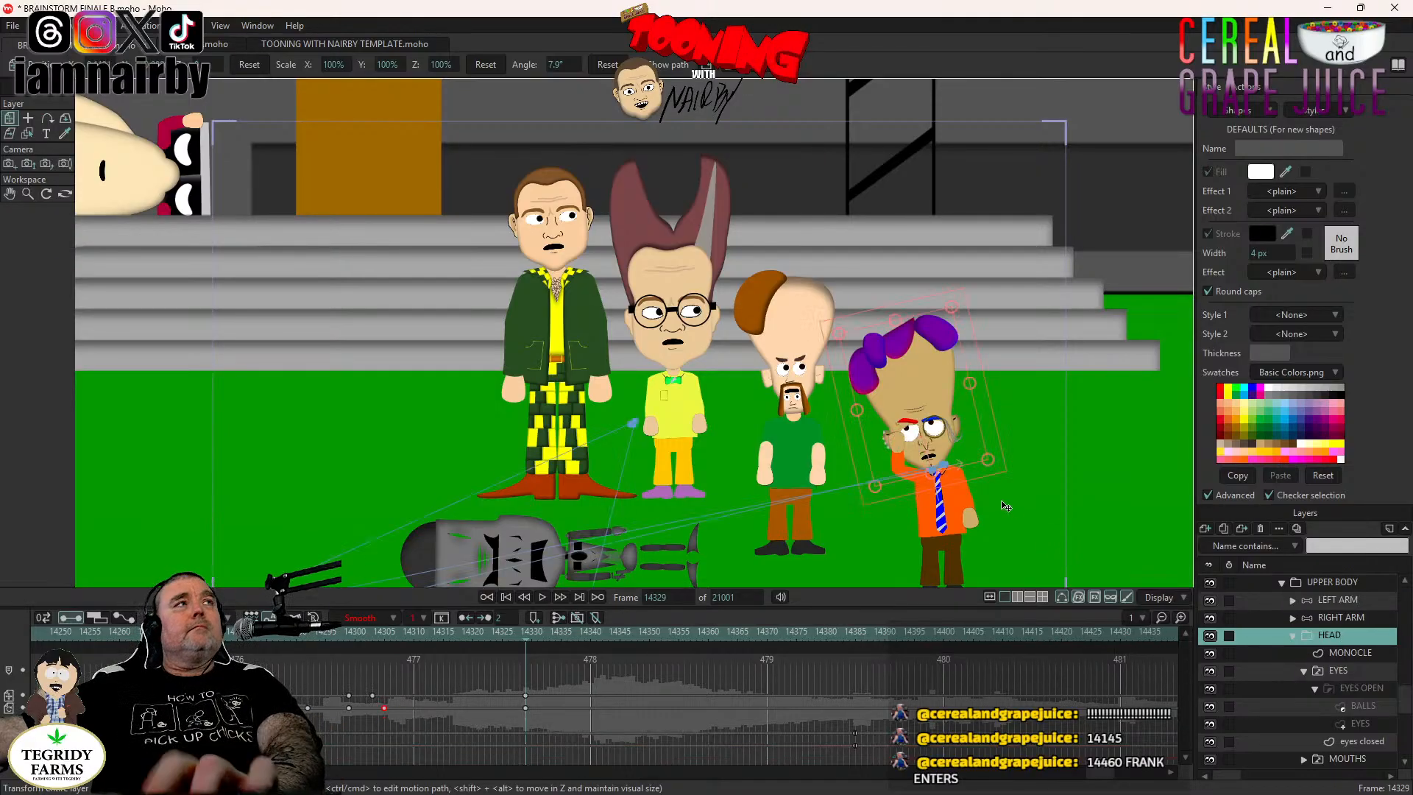
pyautogui.hotkey('ctrl', 'Right')
pyautogui.hotkey('ctrl', 'Right')
pyautogui.hotkey('ctrl', 'Right')
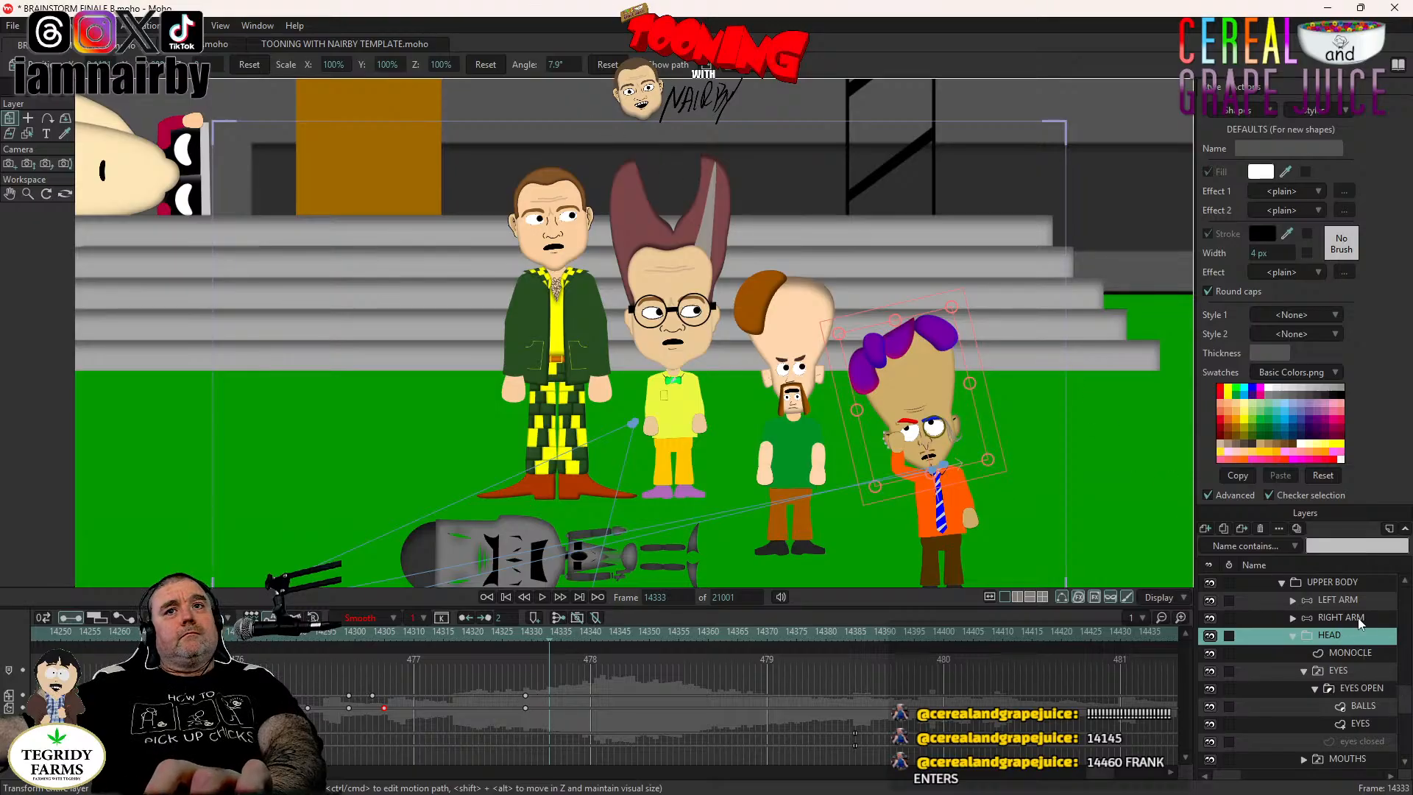
pyautogui.click(1364, 583)
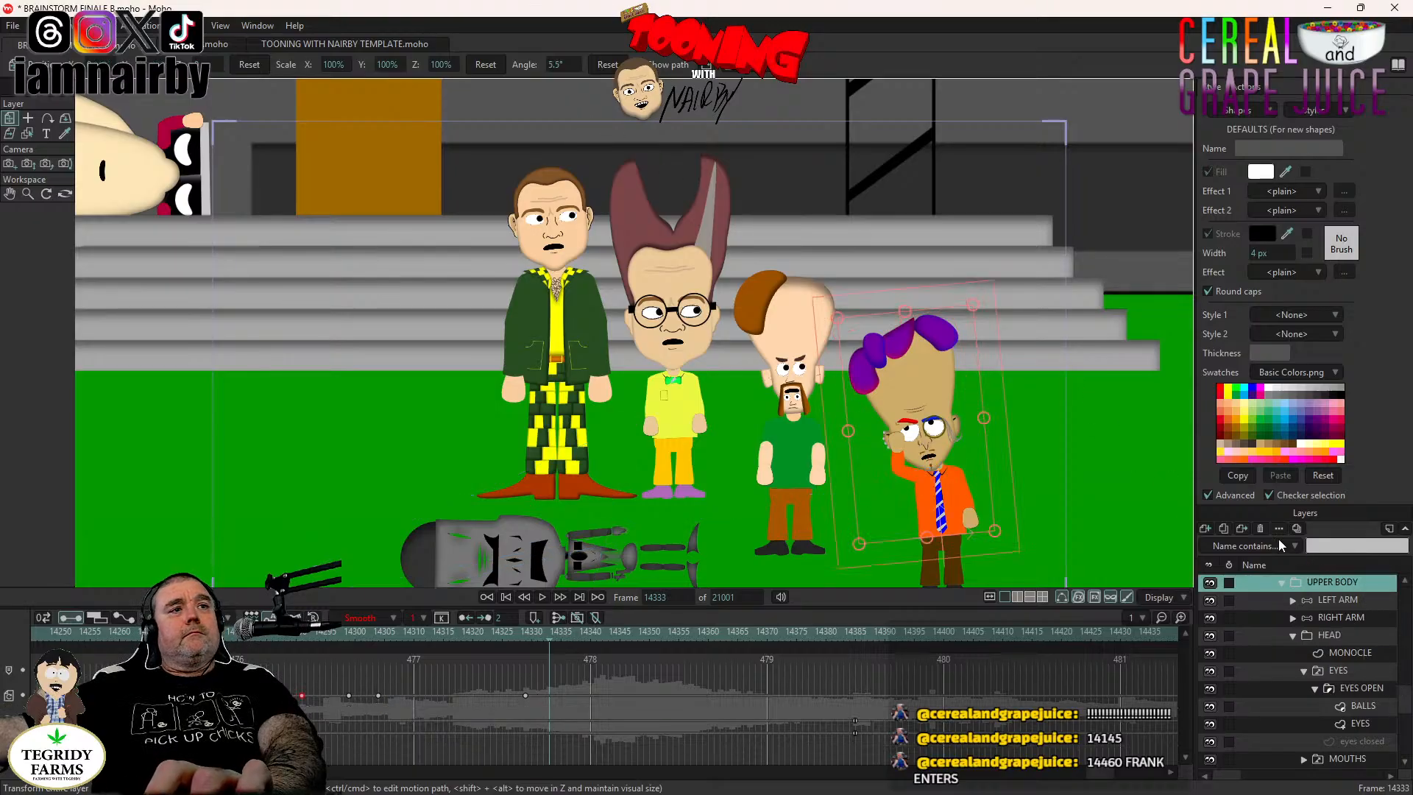
pyautogui.click(607, 65)
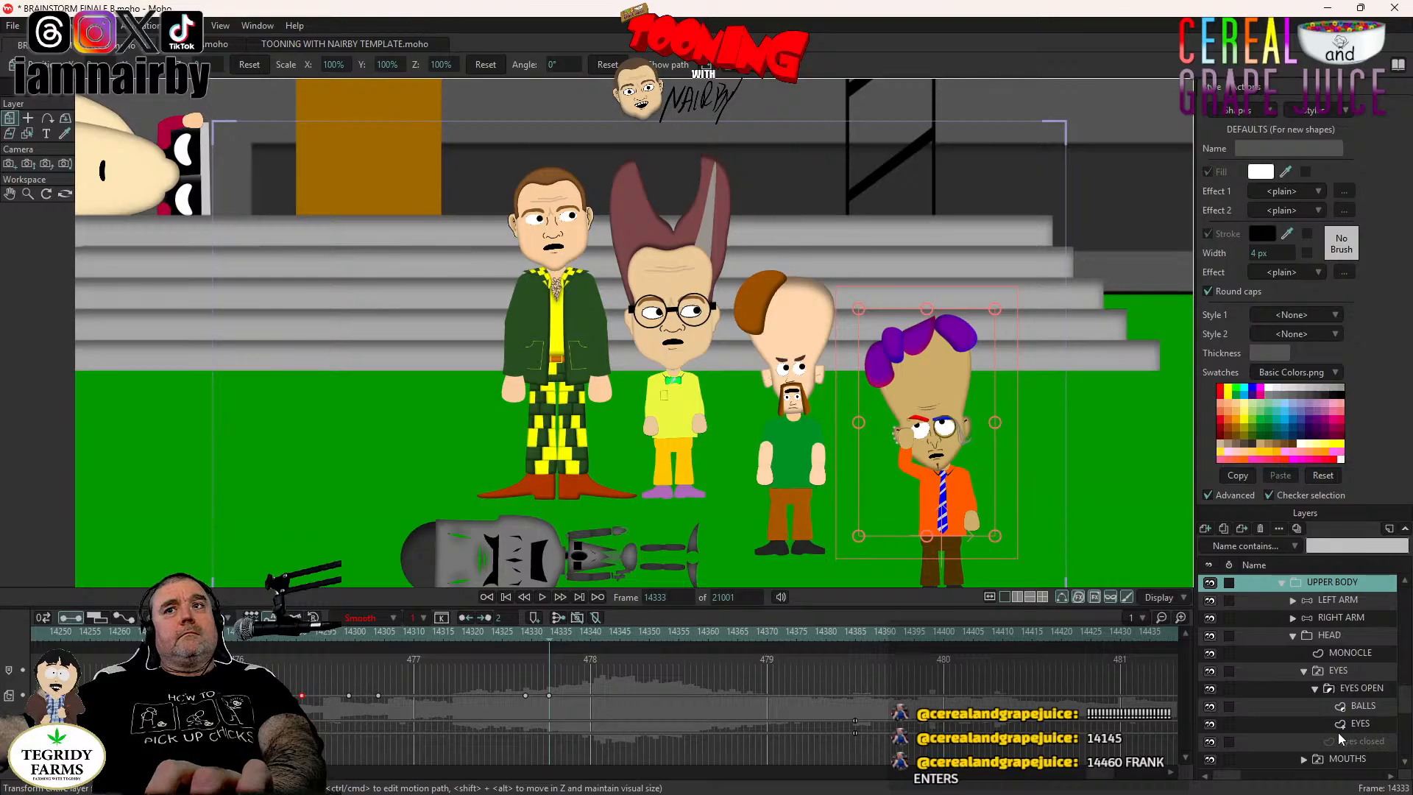
# Reset ZSE ZSE's HEAD rotation angle at frame 14334 and shift that keyframe to frame 14335.
pyautogui.click(1354, 637)
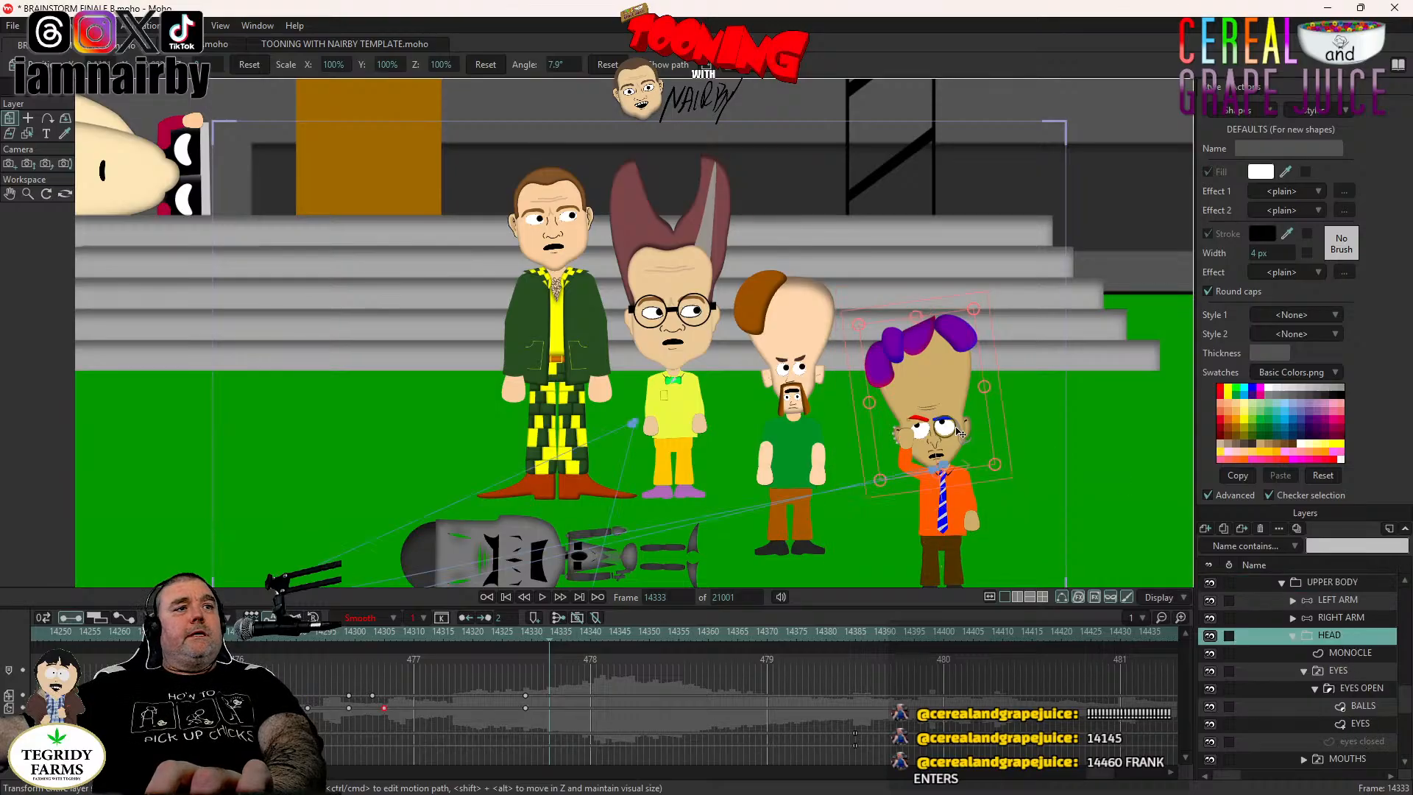
pyautogui.hotkey('ctrl', 'Right')
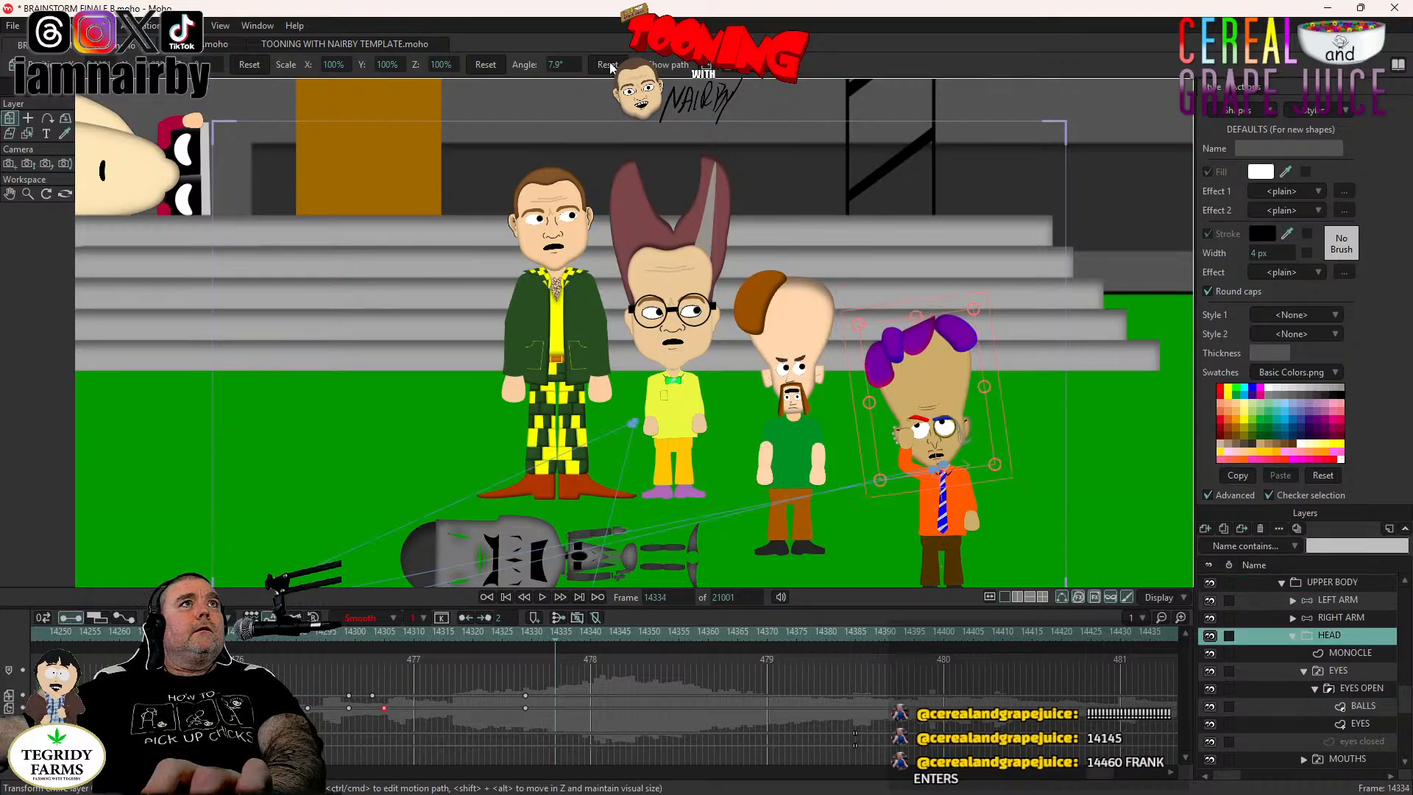
pyautogui.click(607, 65)
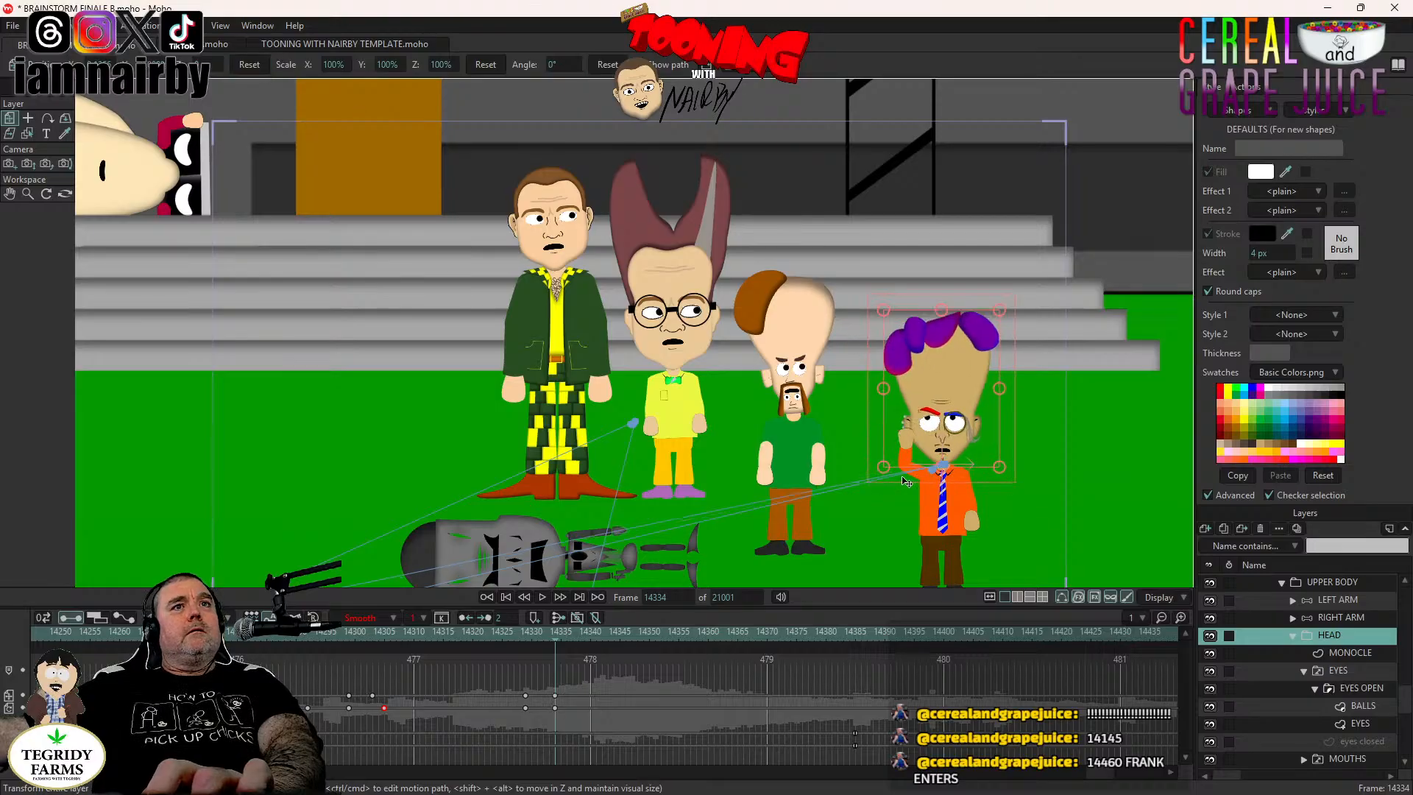
pyautogui.moveTo(556, 701); pyautogui.dragTo(561, 708)
pyautogui.click(559, 709)
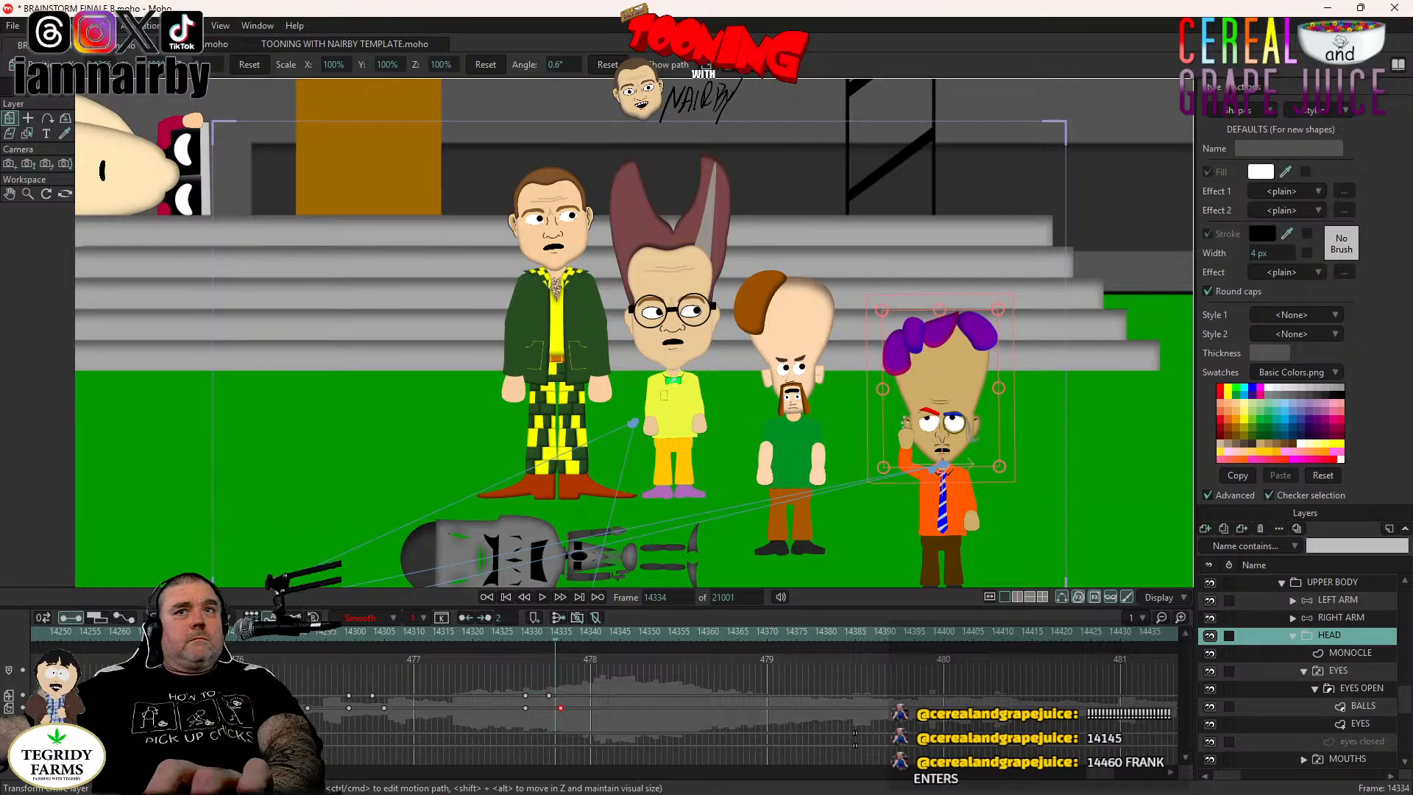
# Lower ZSE ZSE's LEFT ARM bones at frame 14335 so that the arm hangs beside the body.
pyautogui.click(1353, 601)
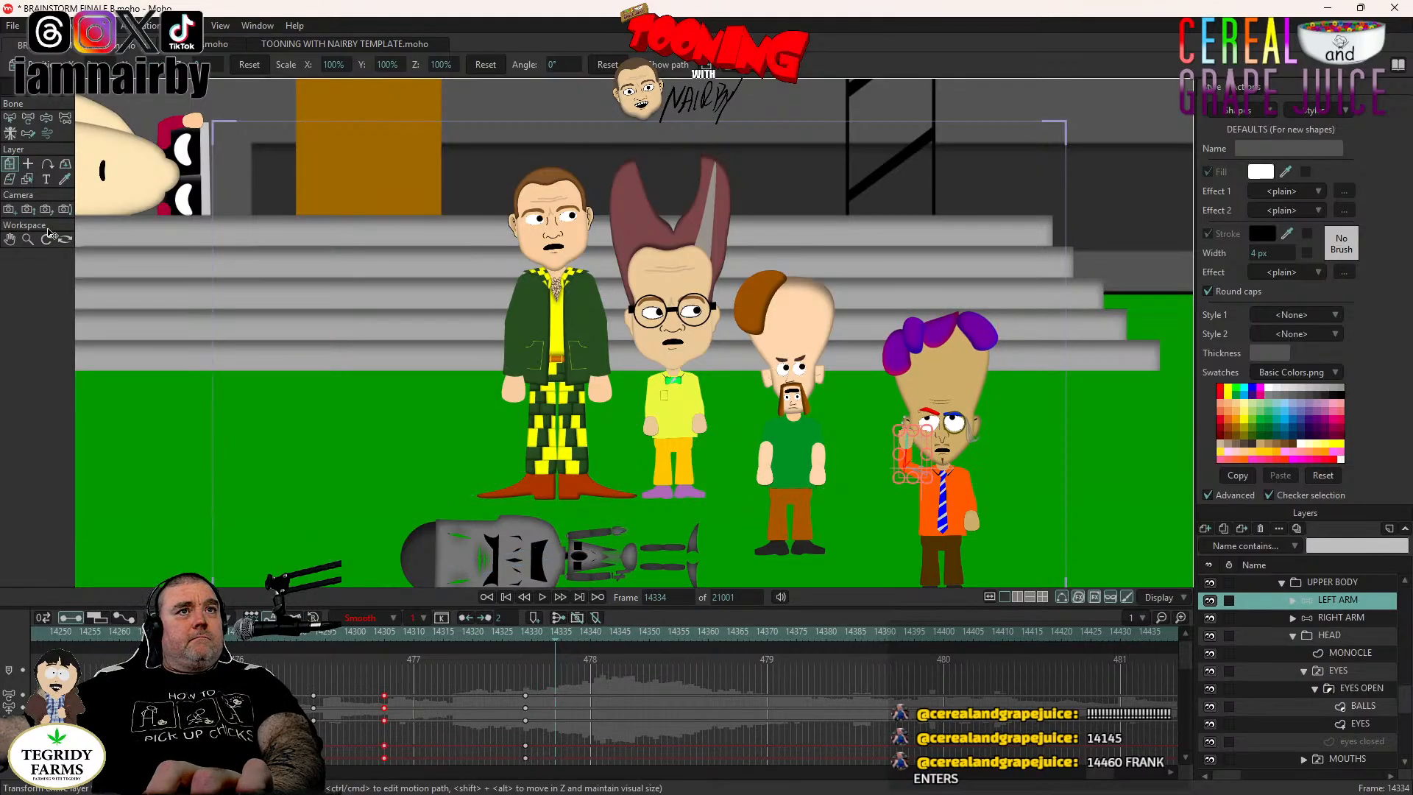
pyautogui.click(48, 121)
pyautogui.press('Right')
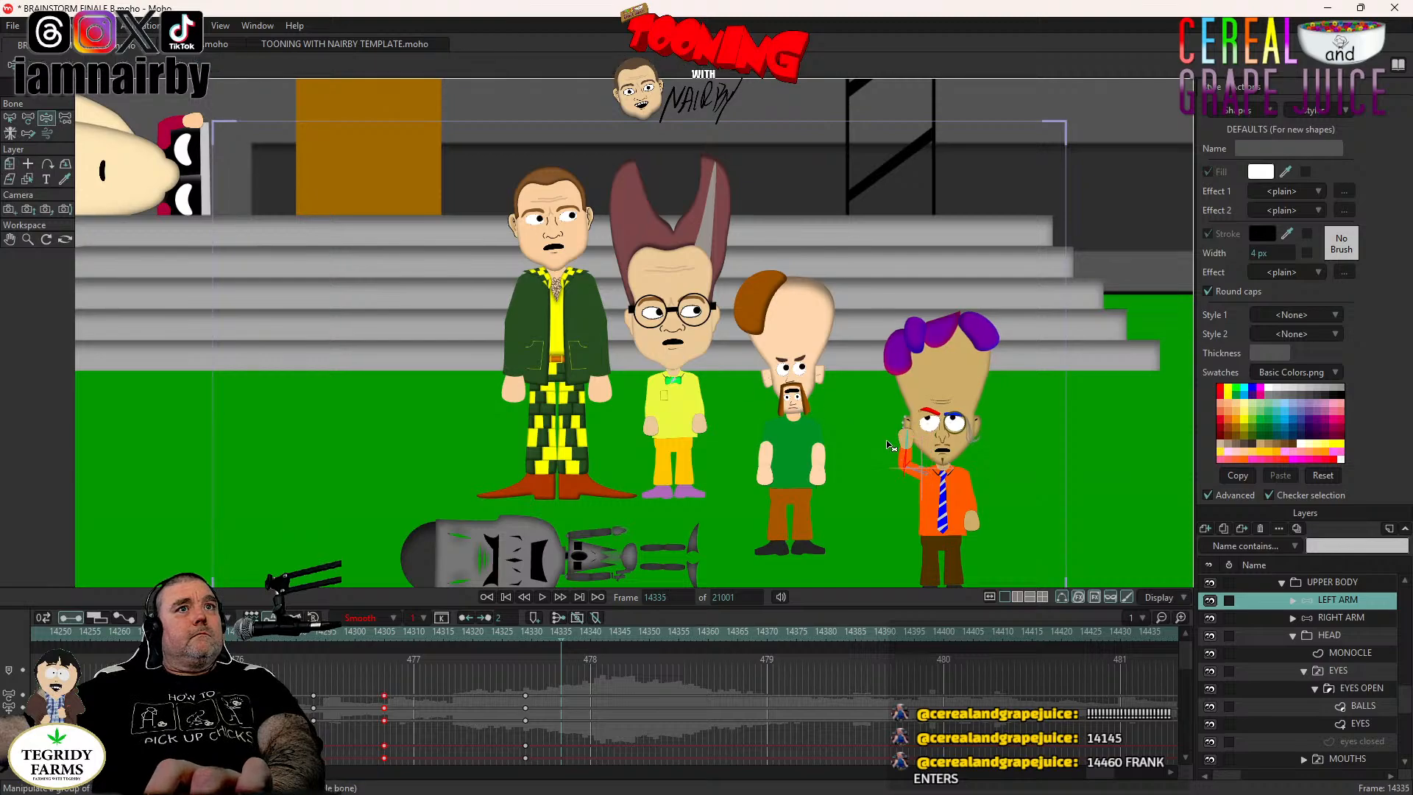
pyautogui.moveTo(888, 445); pyautogui.dragTo(883, 626)
# At frame 14335, paste an earlier eye-position keyframe on ZSE ZSE's BALLS layer and switch the MOUTHS layer to B M P.
pyautogui.click(1365, 709)
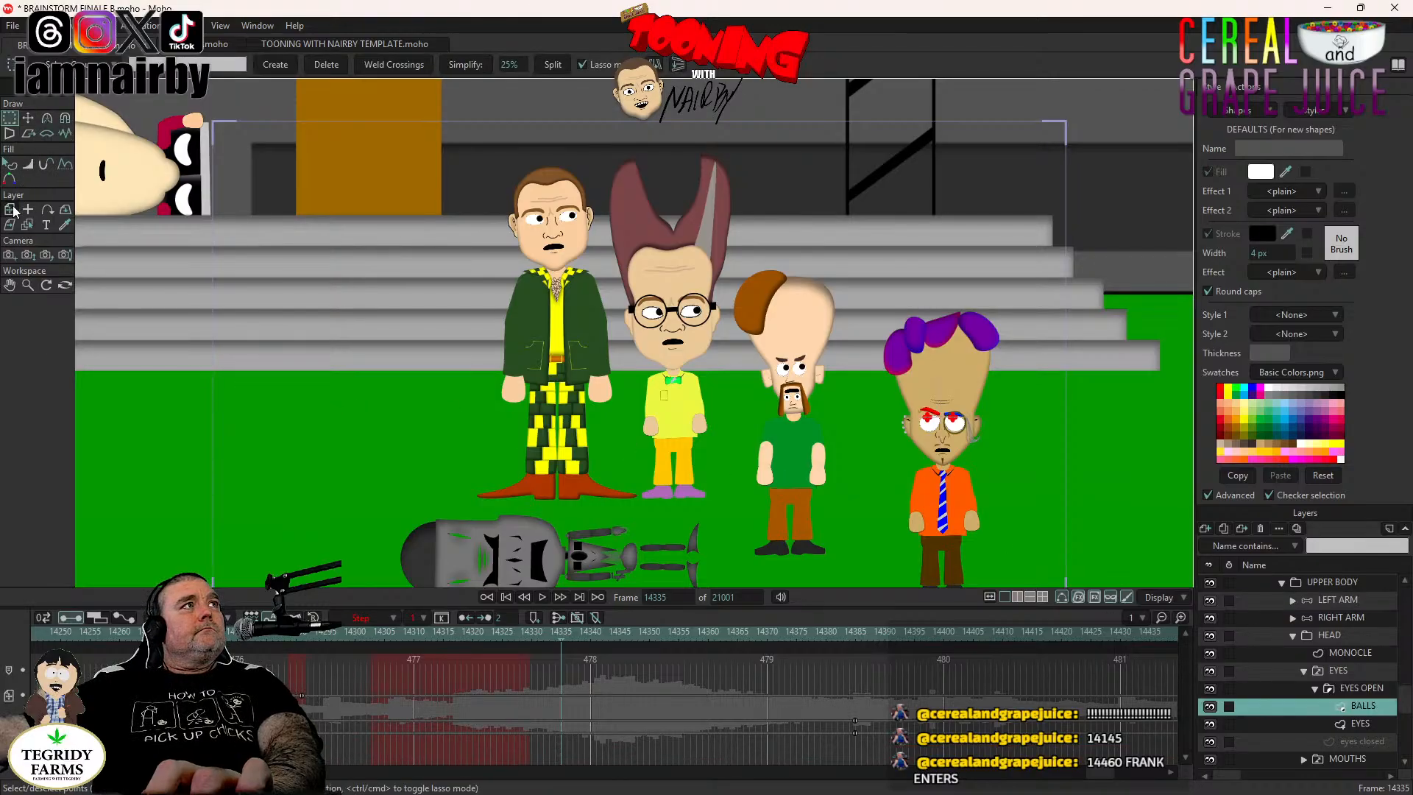
pyautogui.click(11, 210)
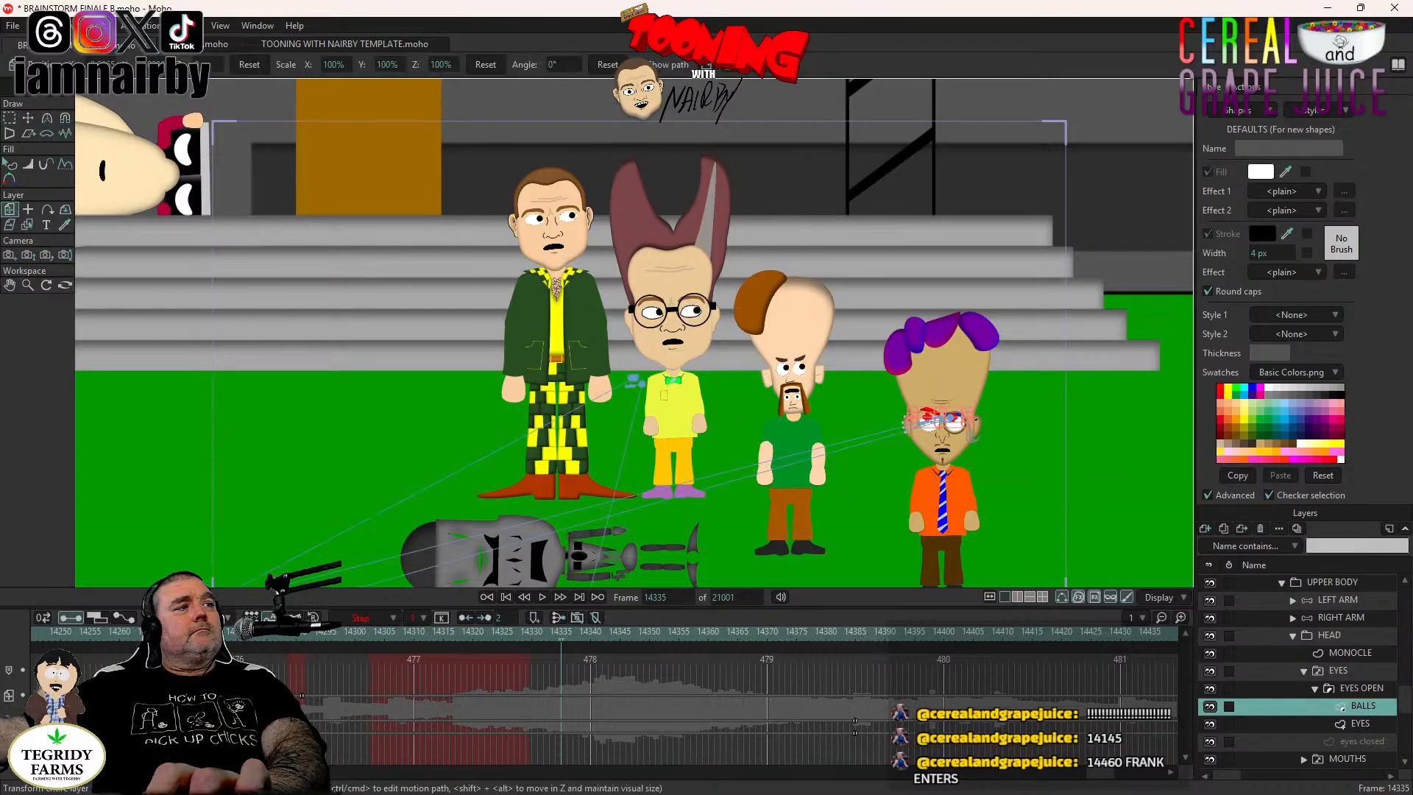
pyautogui.moveTo(1102, 771); pyautogui.dragTo(1096, 775)
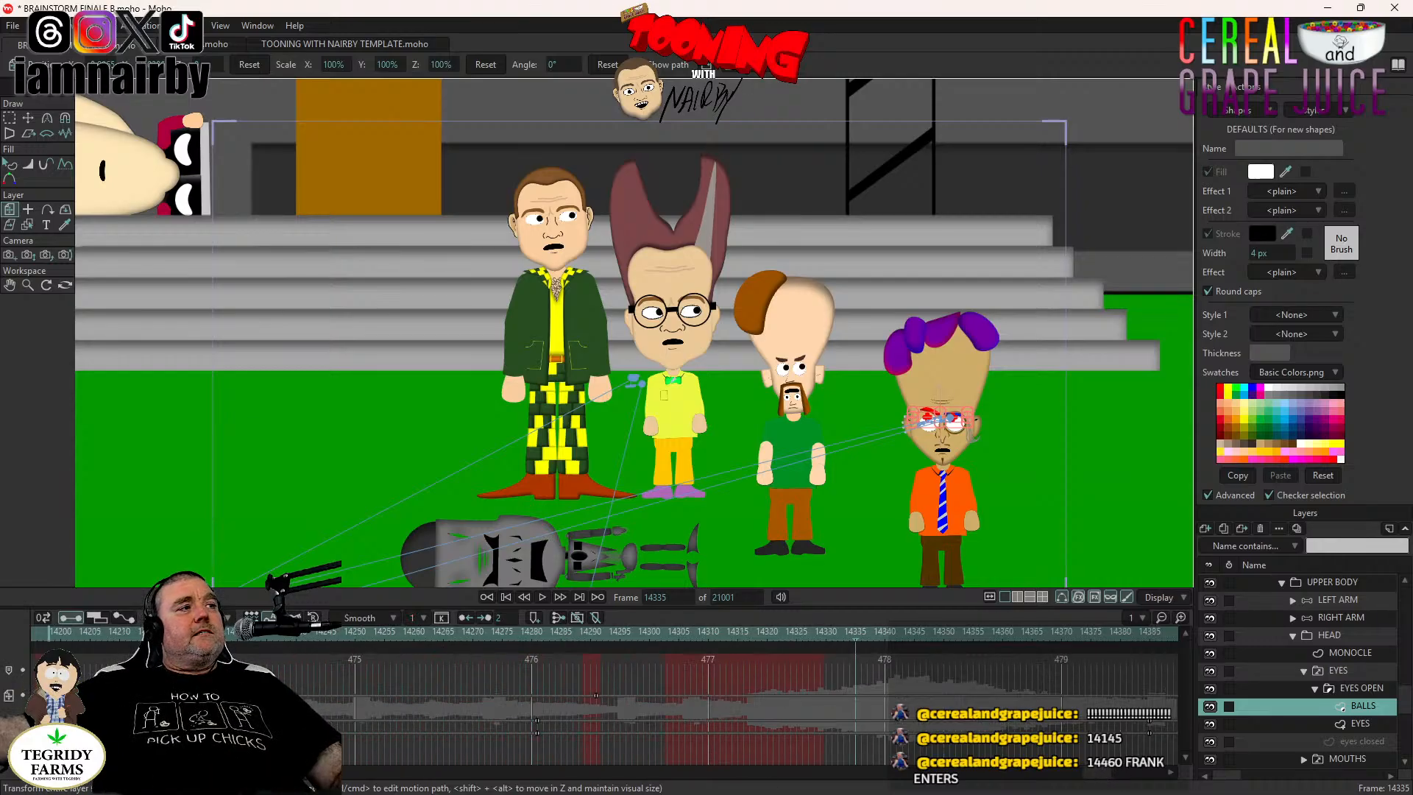
pyautogui.hotkey('ctrl', 'v')
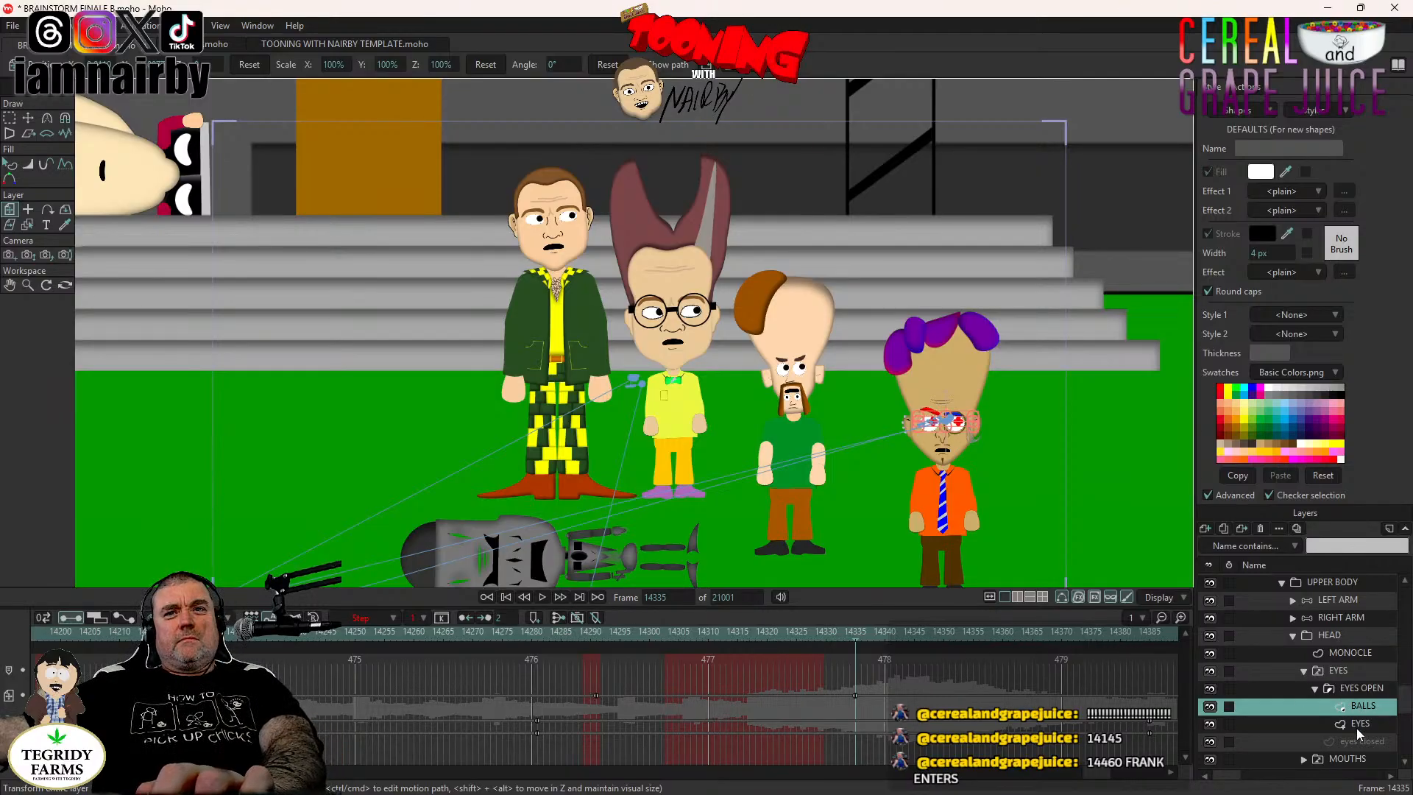
pyautogui.click(1346, 758)
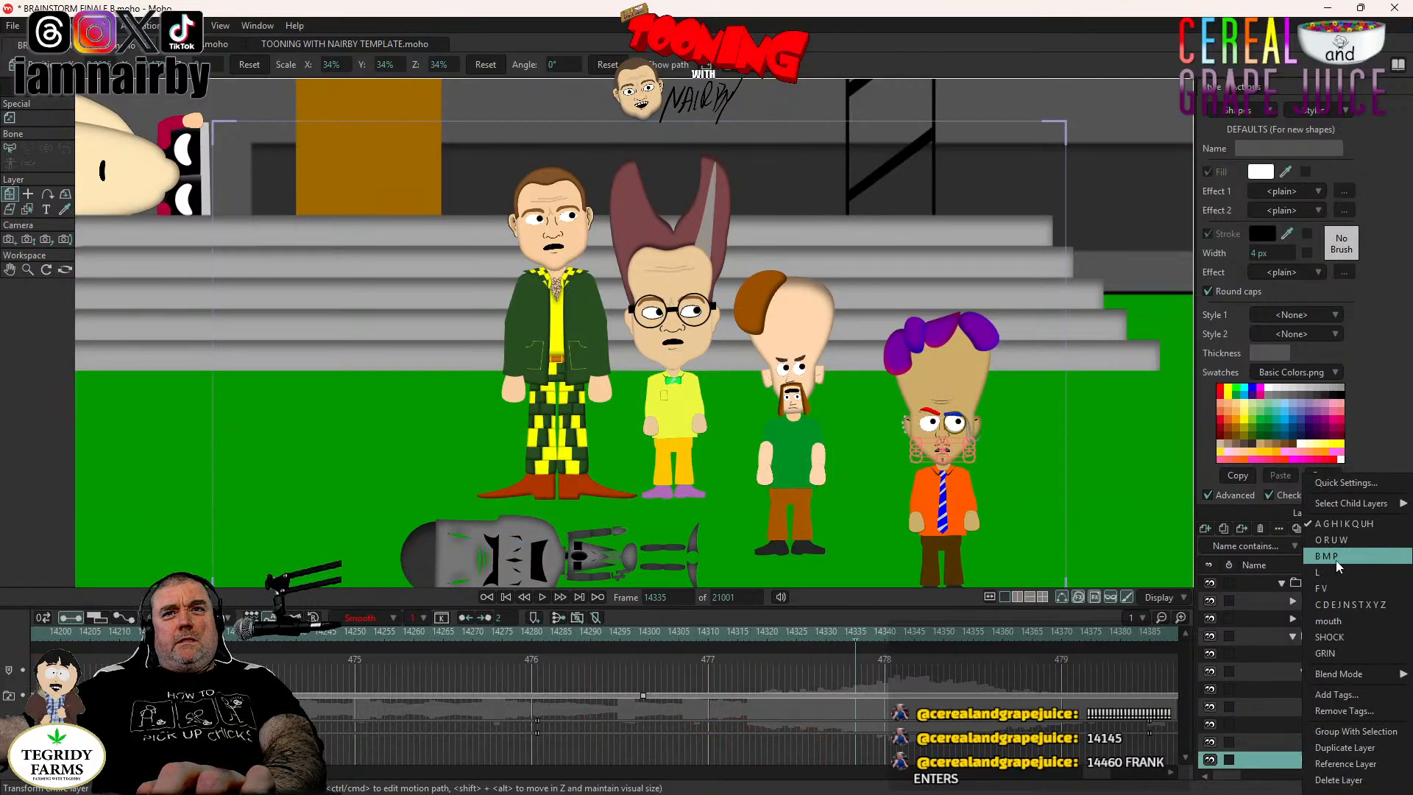
pyautogui.click(1331, 636)
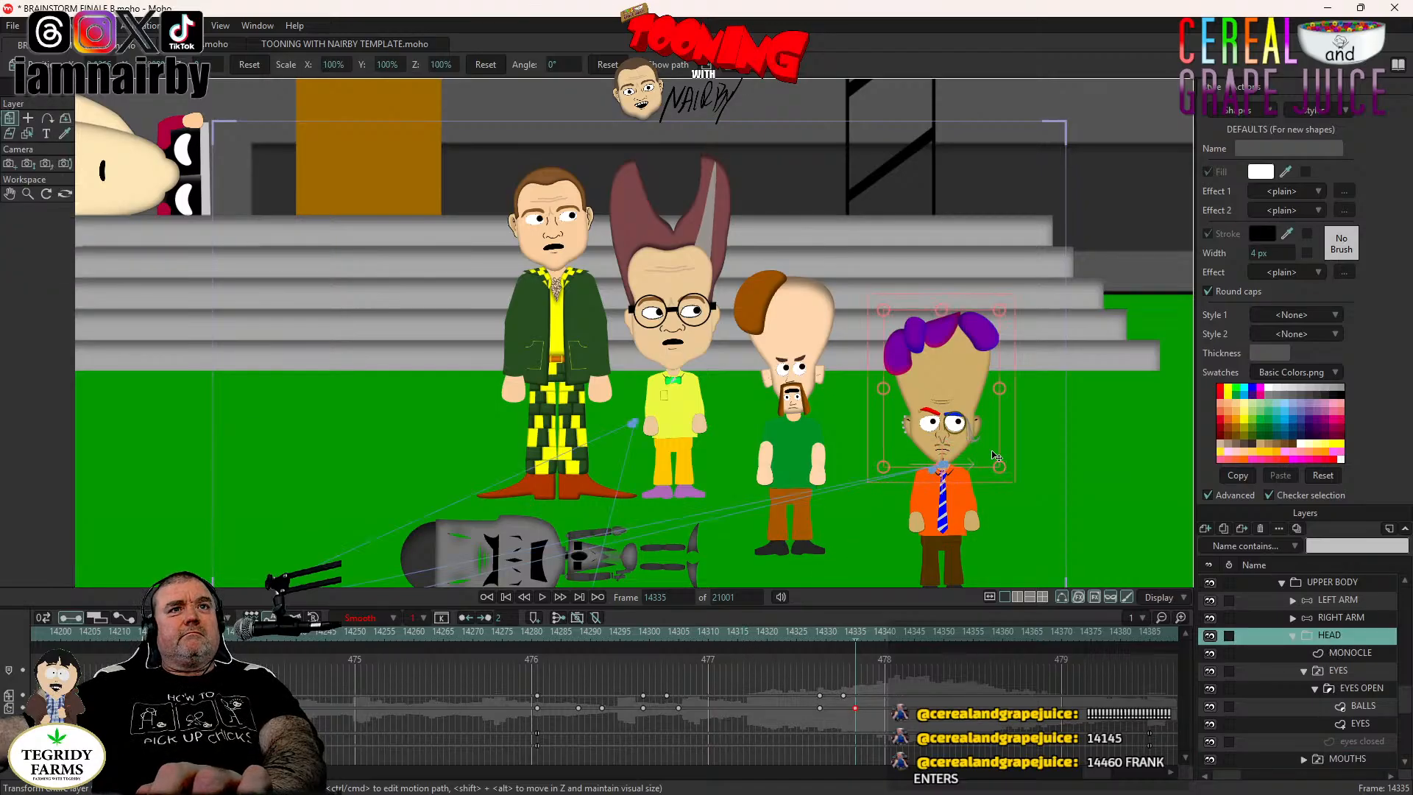
# Rotate ZSE ZSE's HEAD to 2.4° at frame 14335 and play back the animation from frame 14285.
pyautogui.moveTo(1005, 433); pyautogui.dragTo(1007, 439)
pyautogui.click(561, 635)
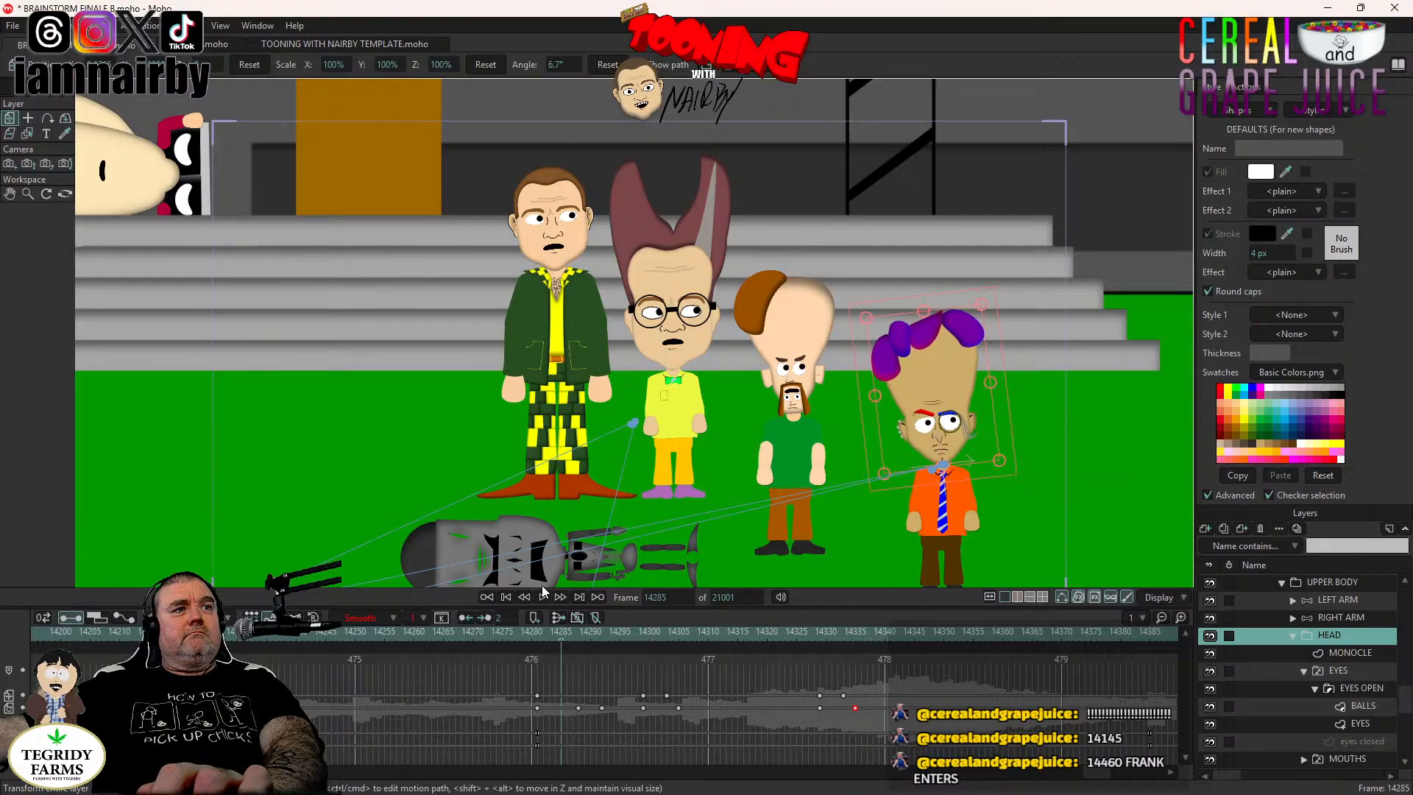
pyautogui.click(542, 596)
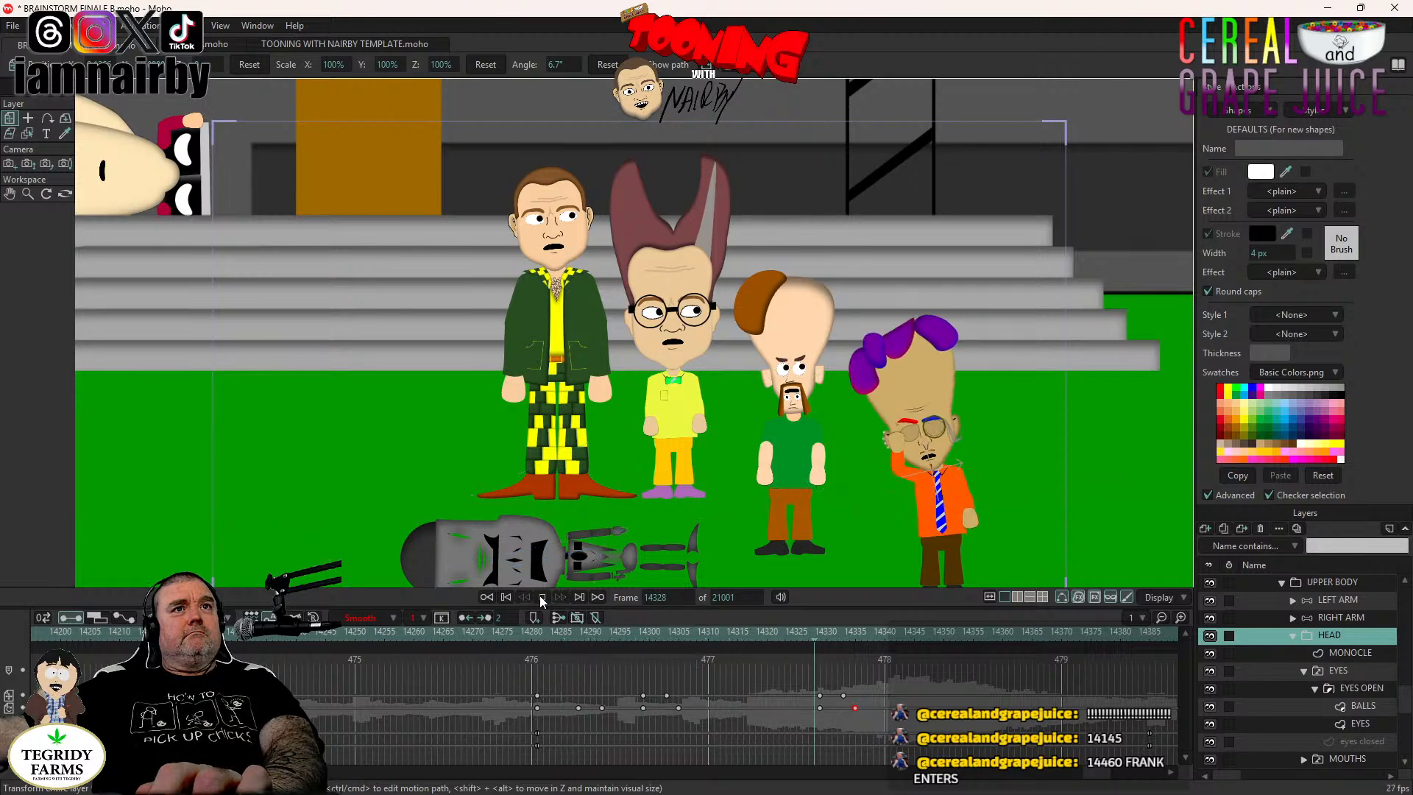
pyautogui.click(541, 597)
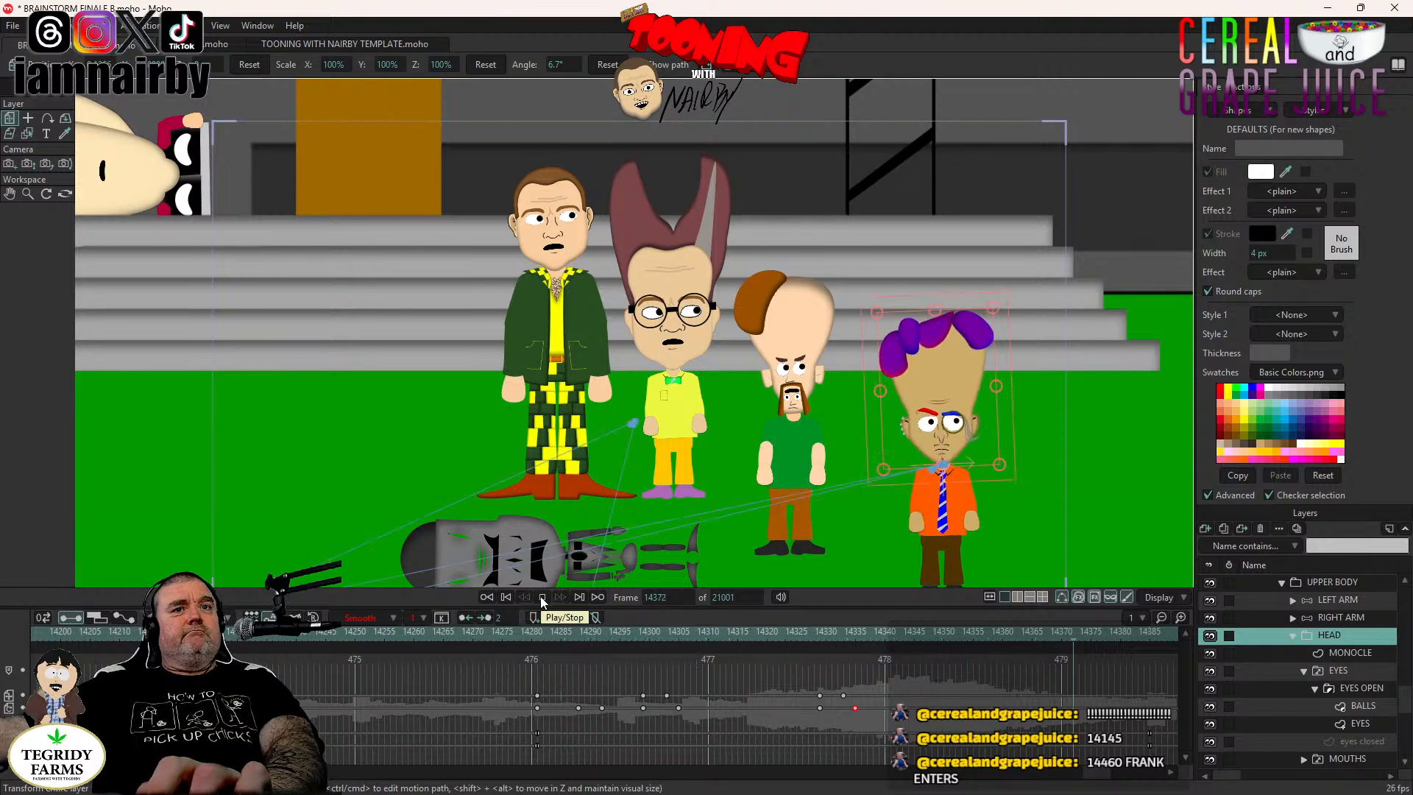
# Deselect the timeline keyframes, move to frame 14365 and save the BRAINSTORM FINALE 8 project.
pyautogui.click(1076, 633)
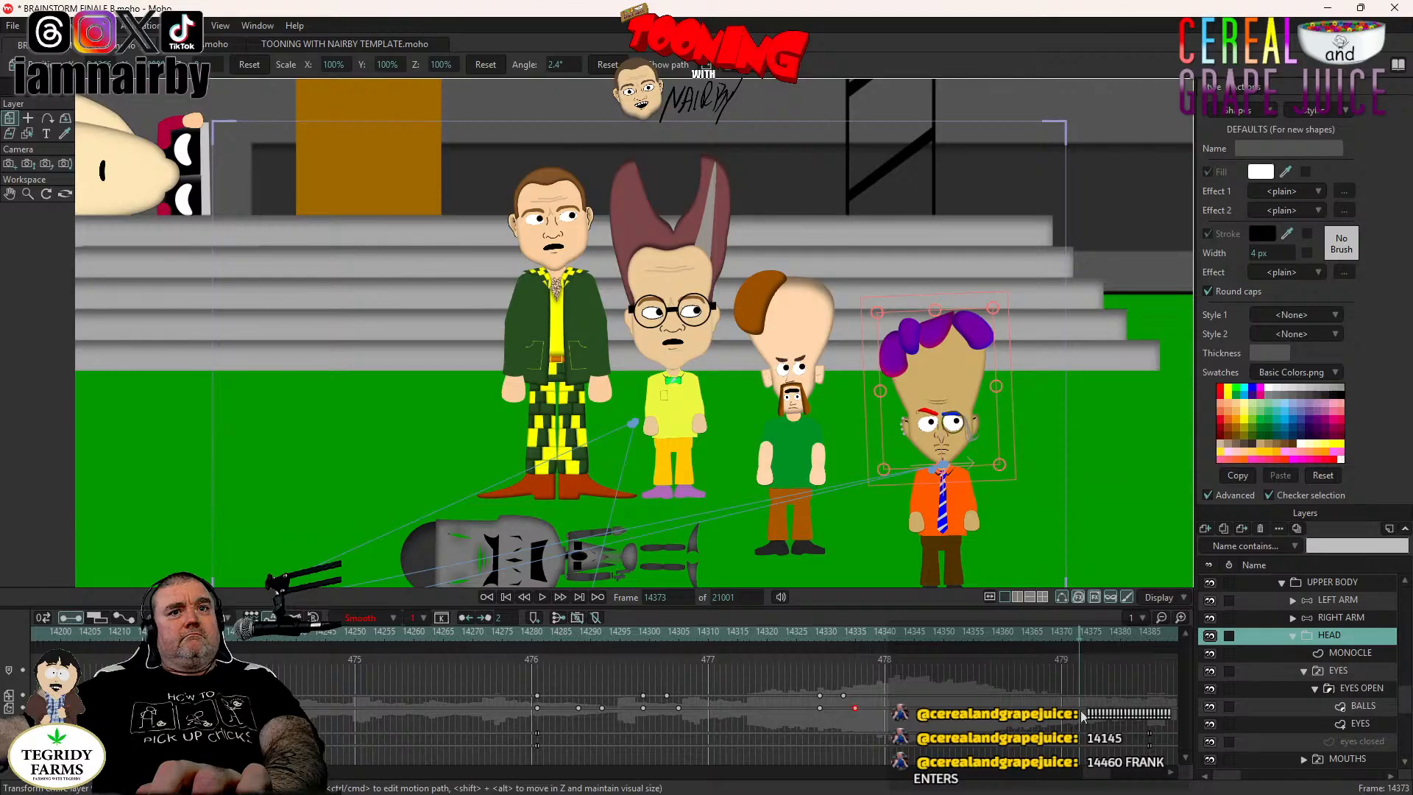
pyautogui.moveTo(1082, 712); pyautogui.dragTo(1057, 749)
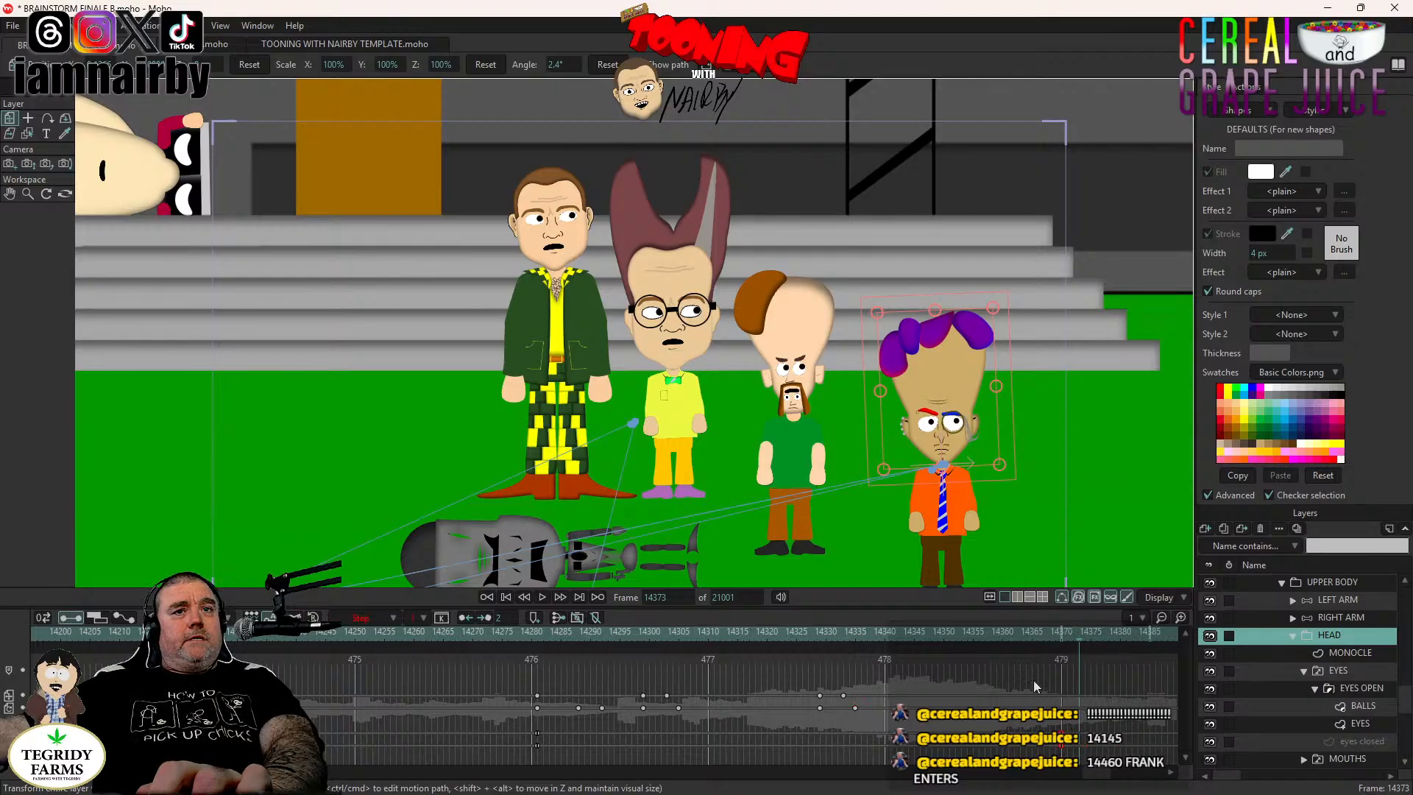
pyautogui.click(1030, 634)
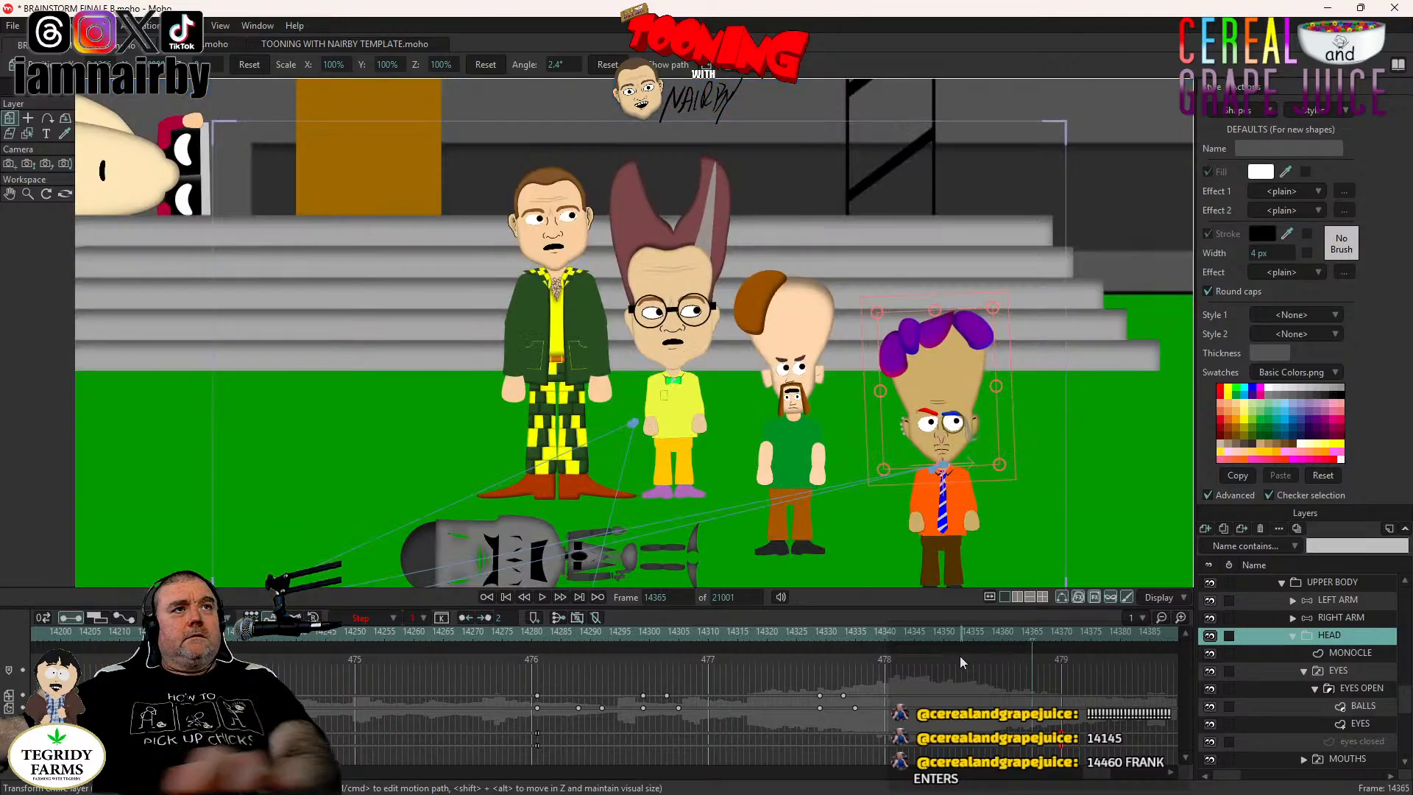
pyautogui.hotkey('ctrl', 's')
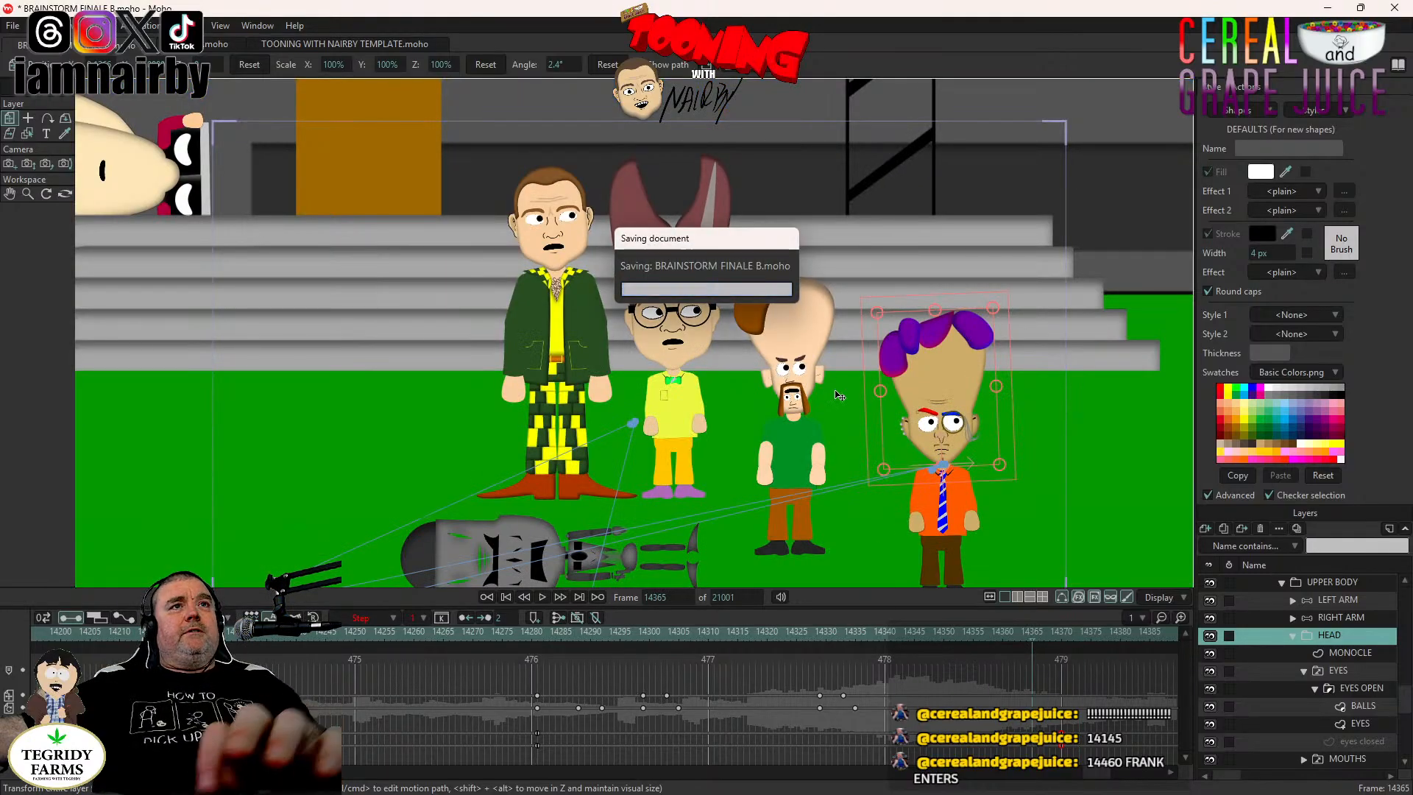
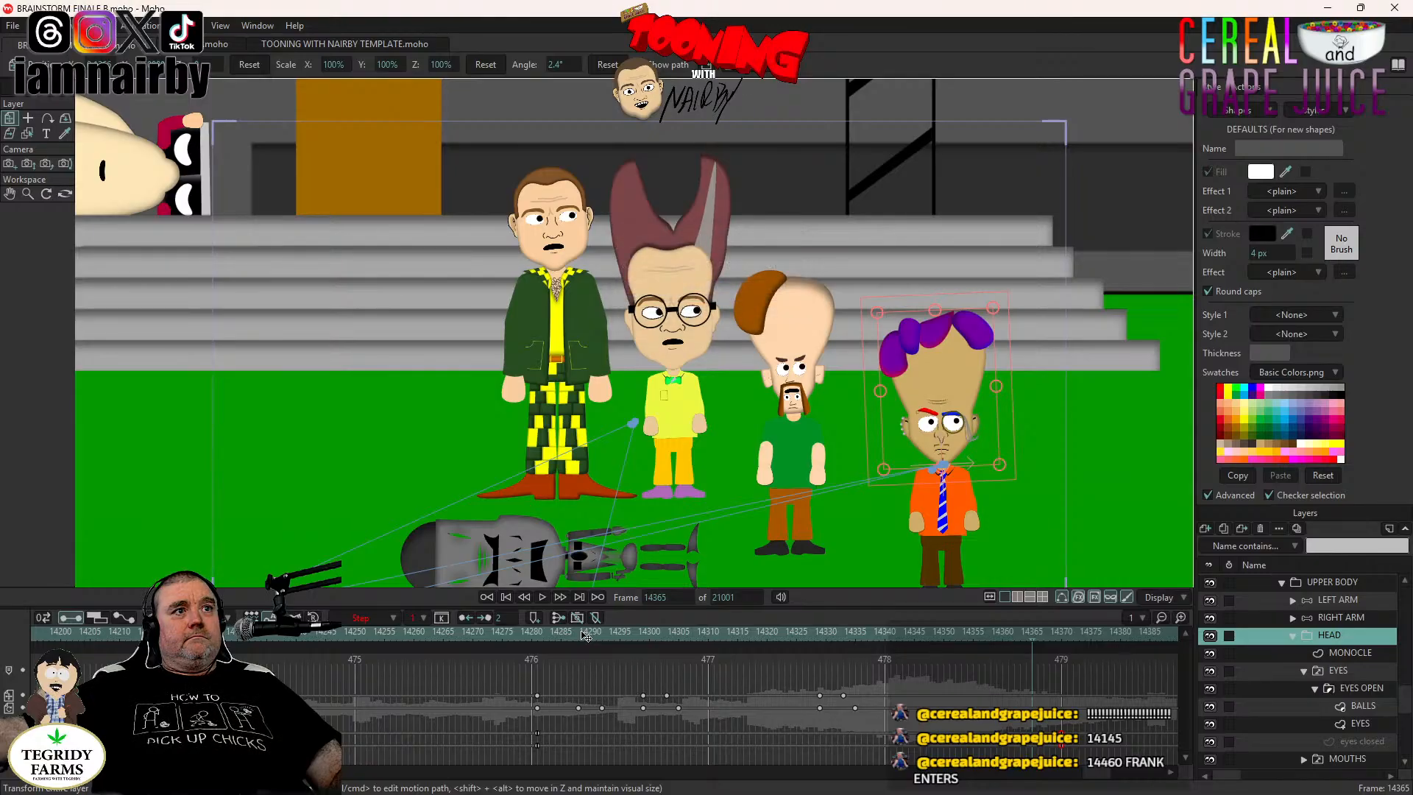
# Collapse the ZSE ZSE group and switch MR CHIN's EYES layer to EYES CLOSED at frame 14288.
pyautogui.click(581, 634)
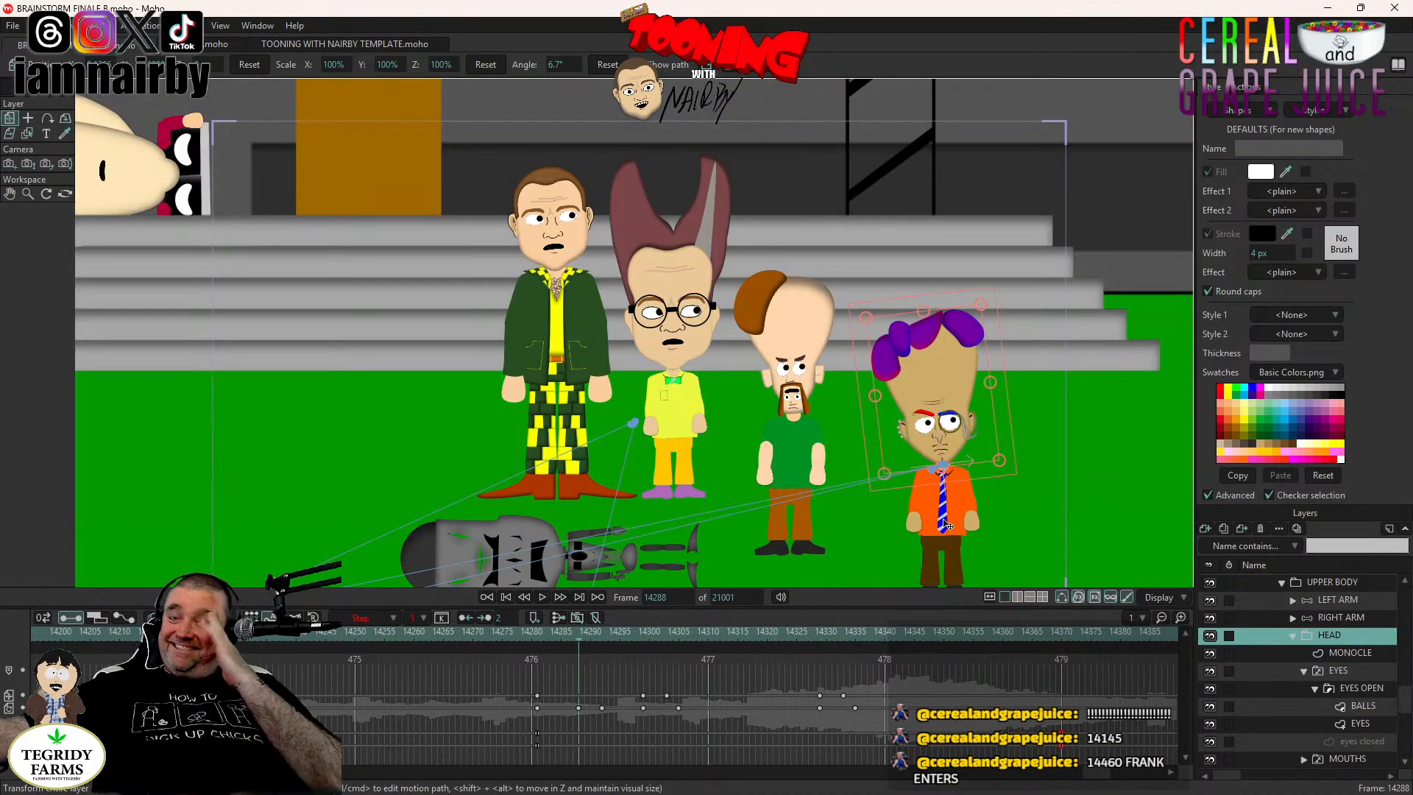
pyautogui.scroll(1, 1295, 662)
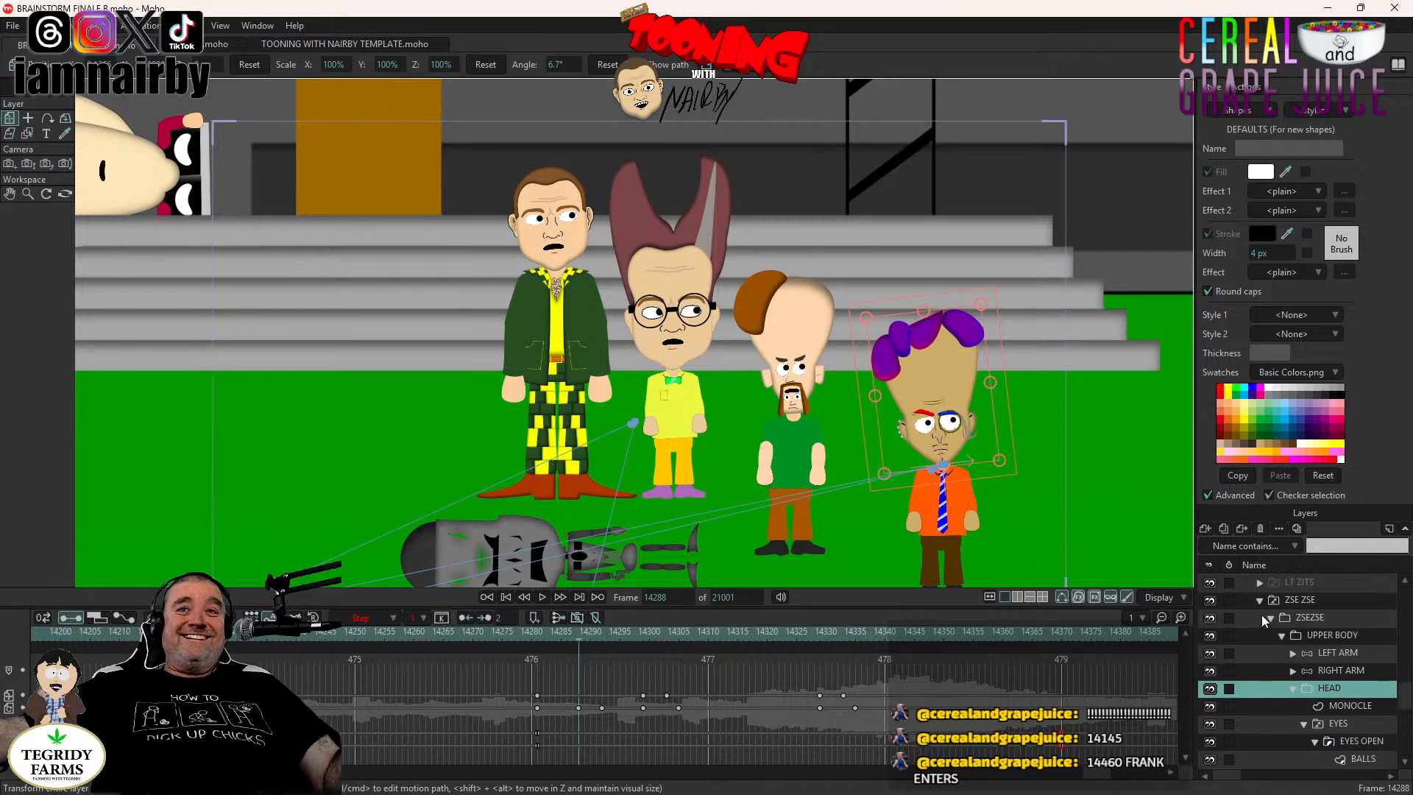
pyautogui.click(1258, 601)
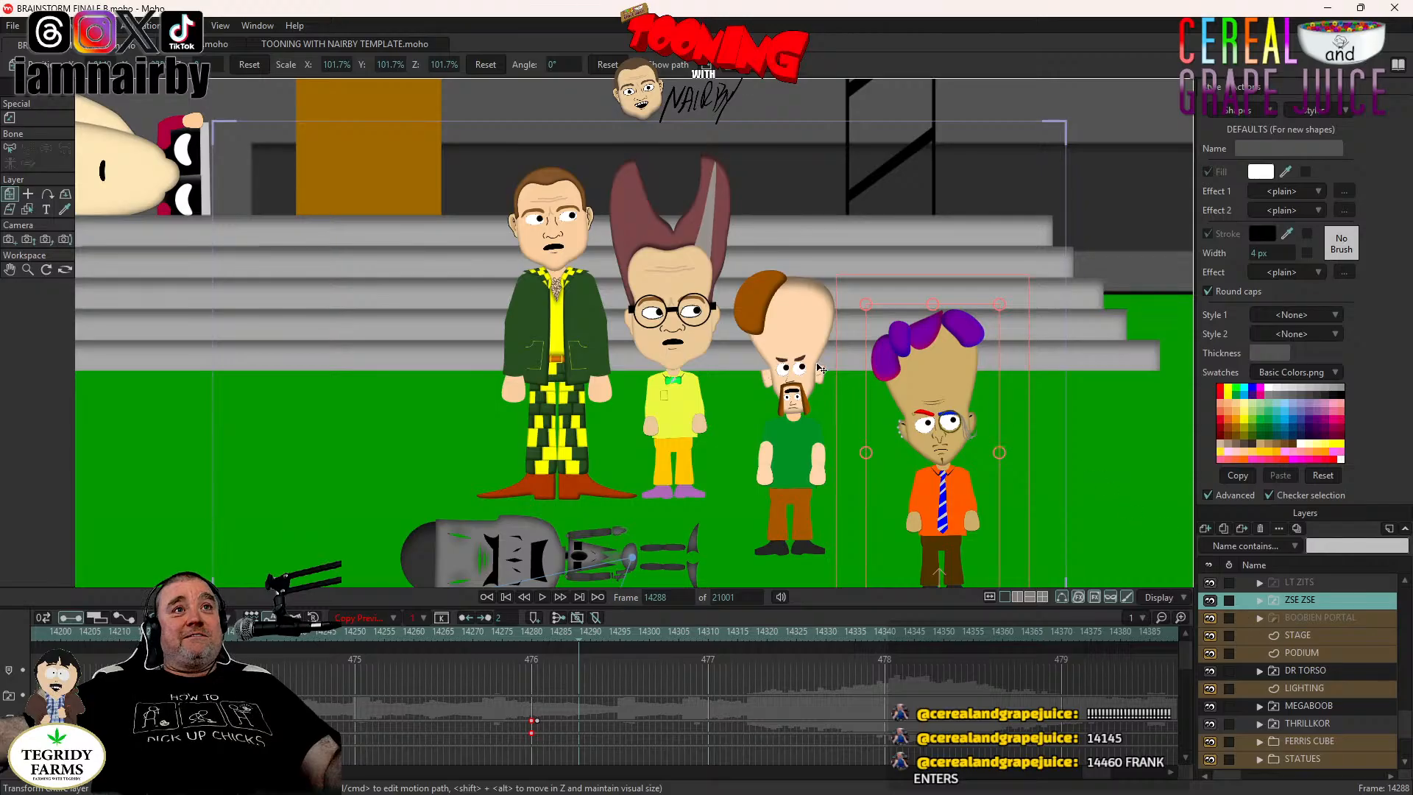
pyautogui.click(793, 331)
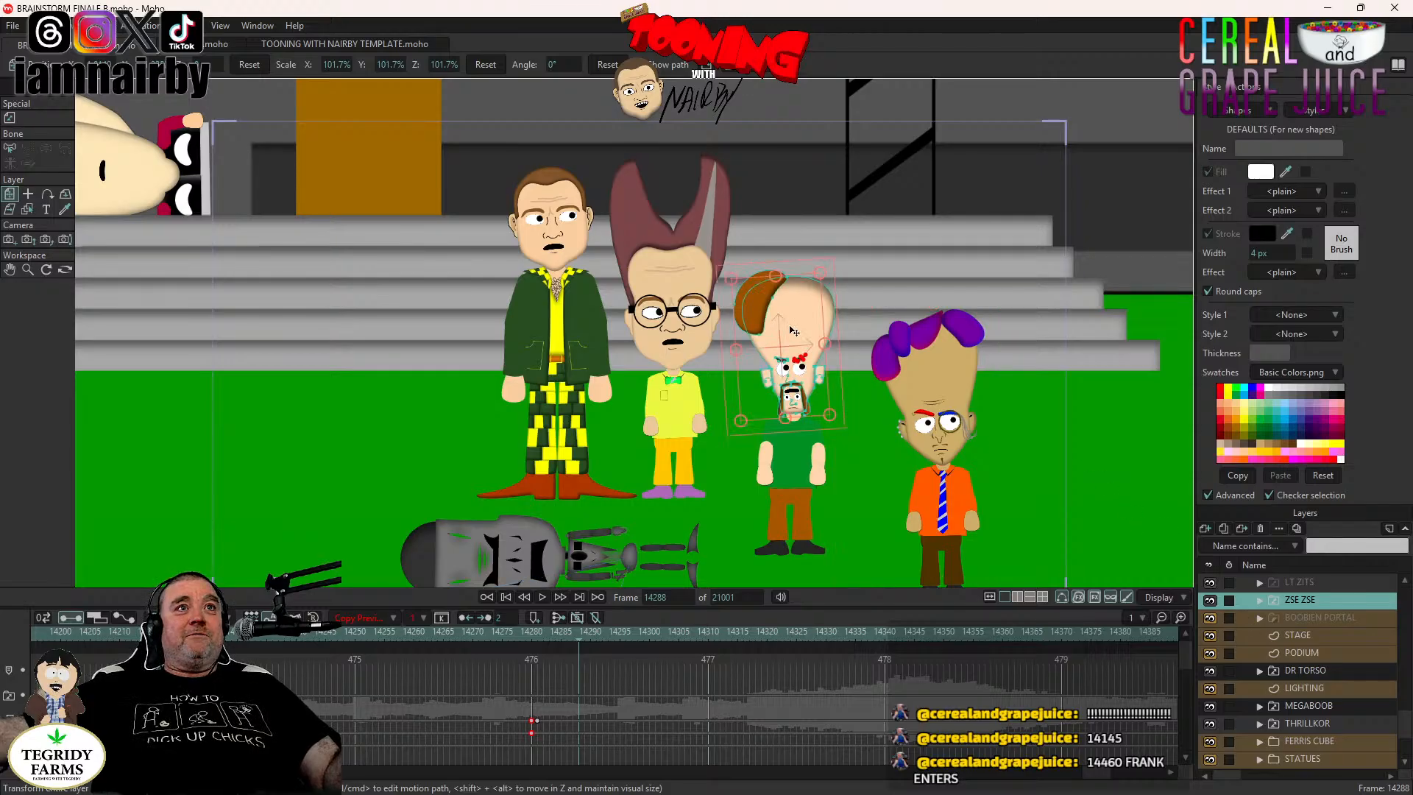
pyautogui.scroll(6, 1331, 653)
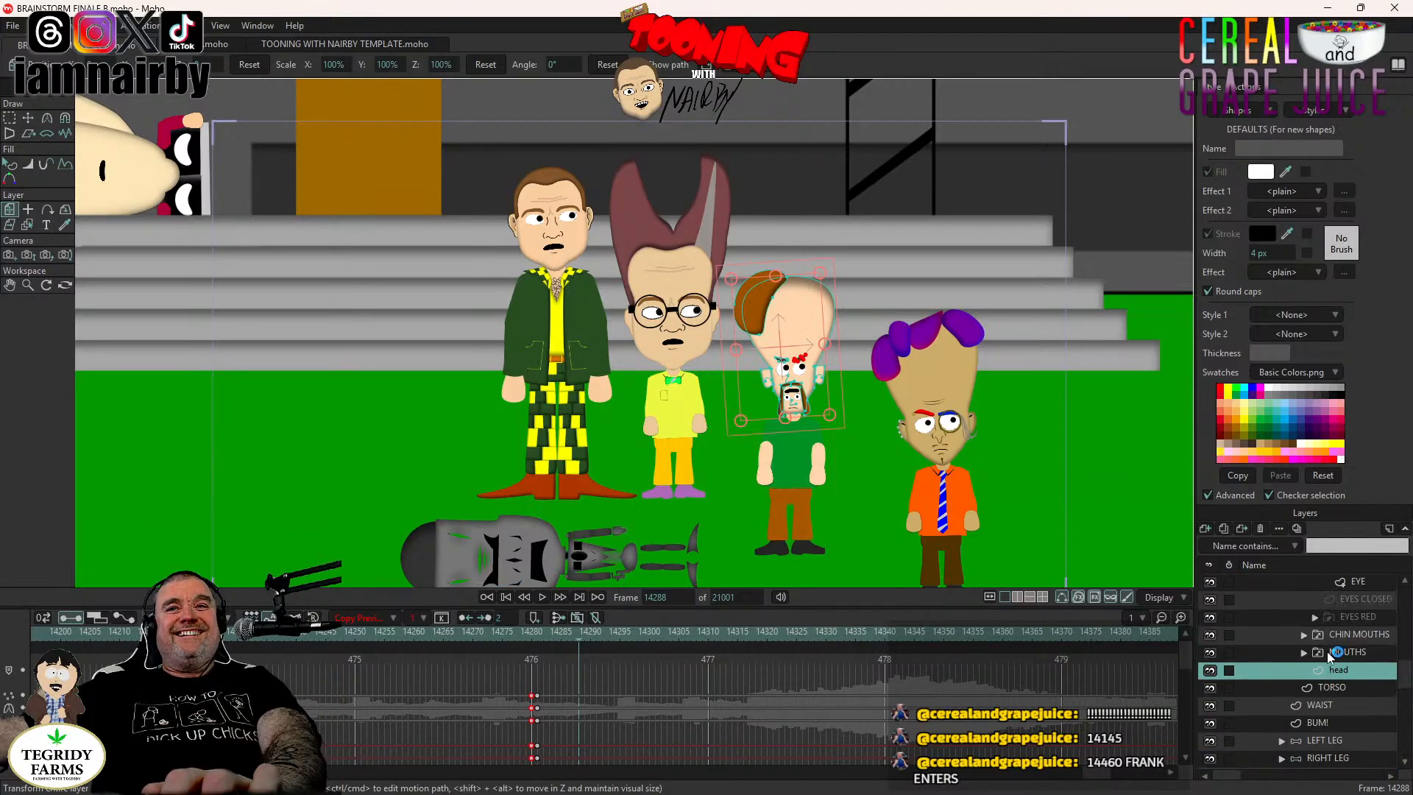
pyautogui.scroll(3, 1332, 654)
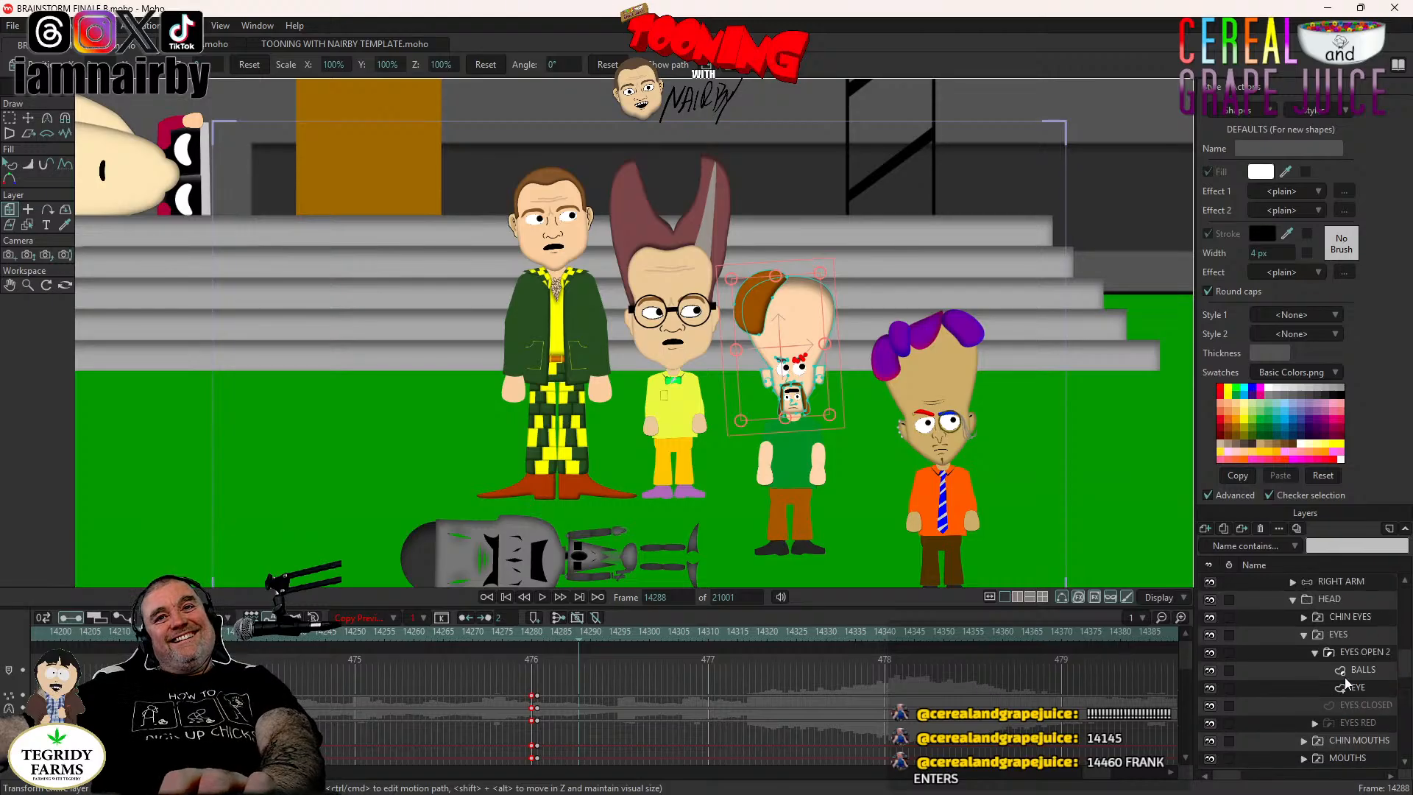
pyautogui.click(1349, 634)
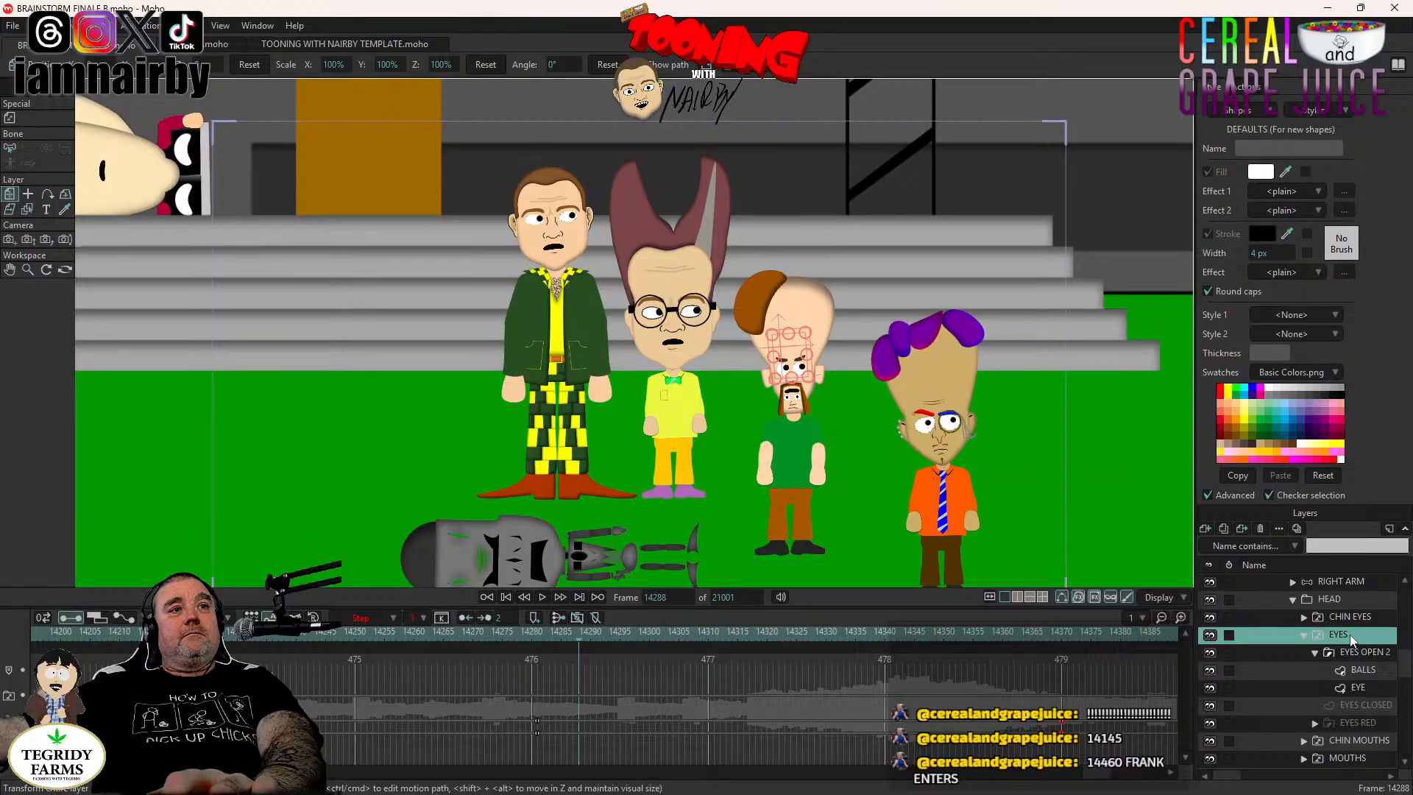
pyautogui.rightClick(1349, 634)
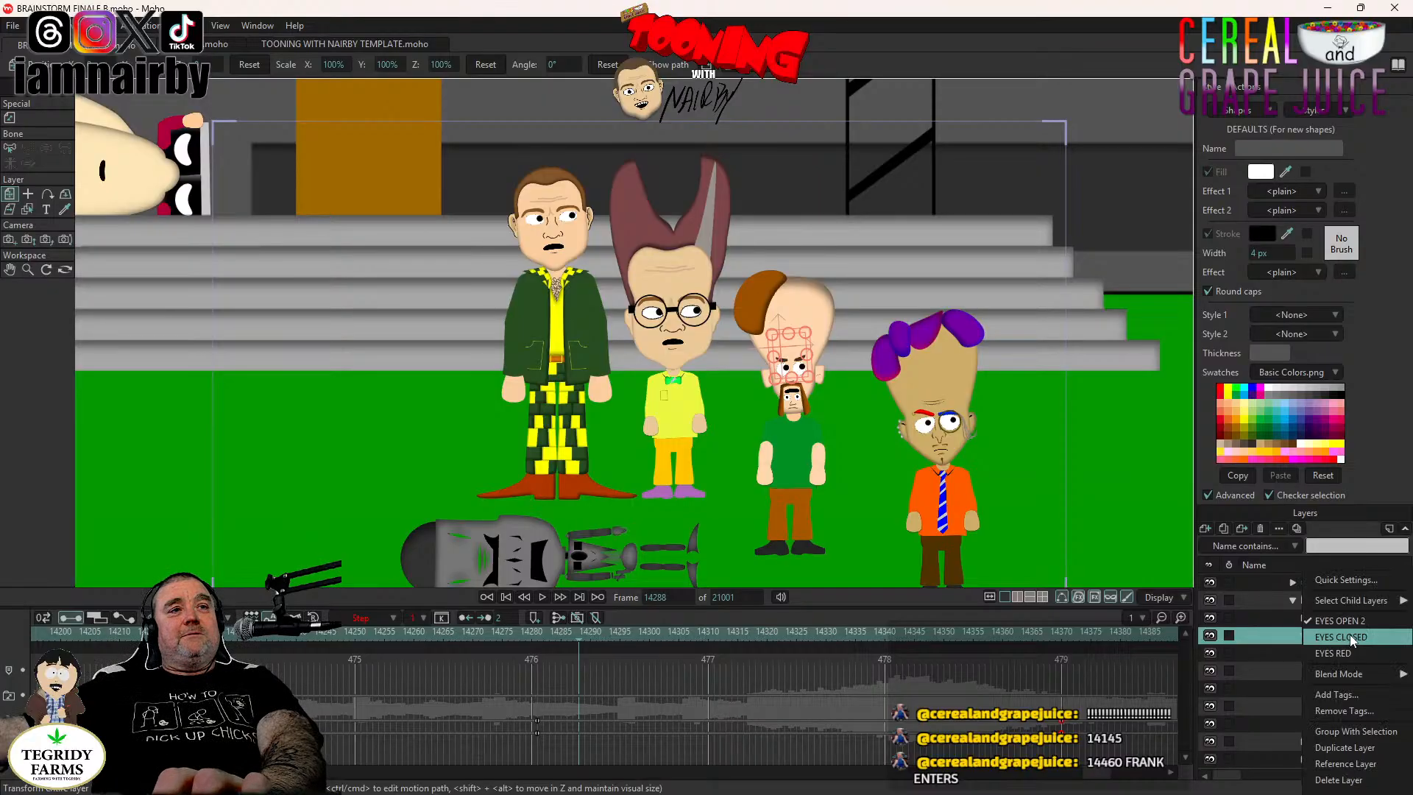
pyautogui.click(1350, 637)
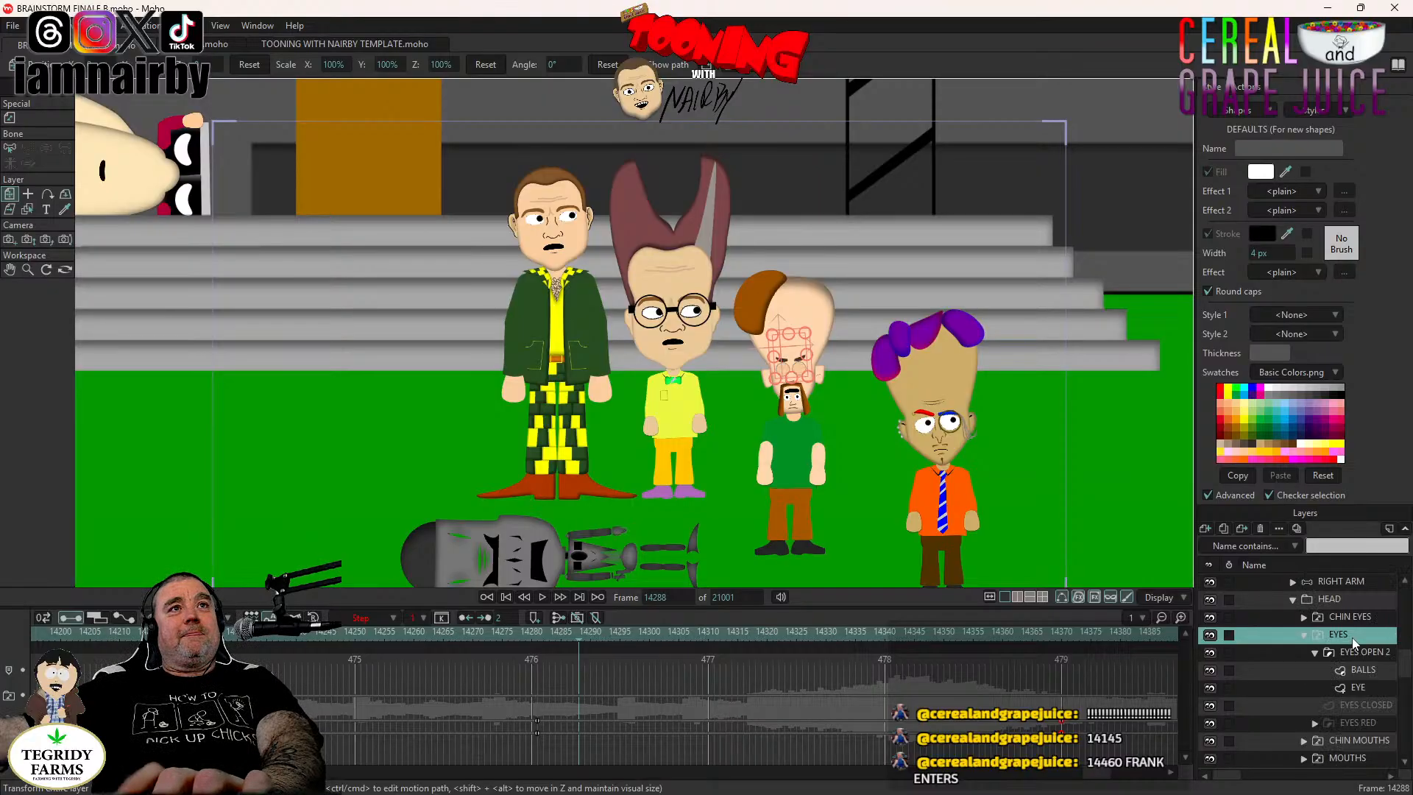
# Switch MR CHIN's EYES layer to EYES OPEN 2 at frame 14291, and shift both blink keyframes to frames 14299 and 14302.
pyautogui.press('Right')
pyautogui.press('Right')
pyautogui.press('Right')
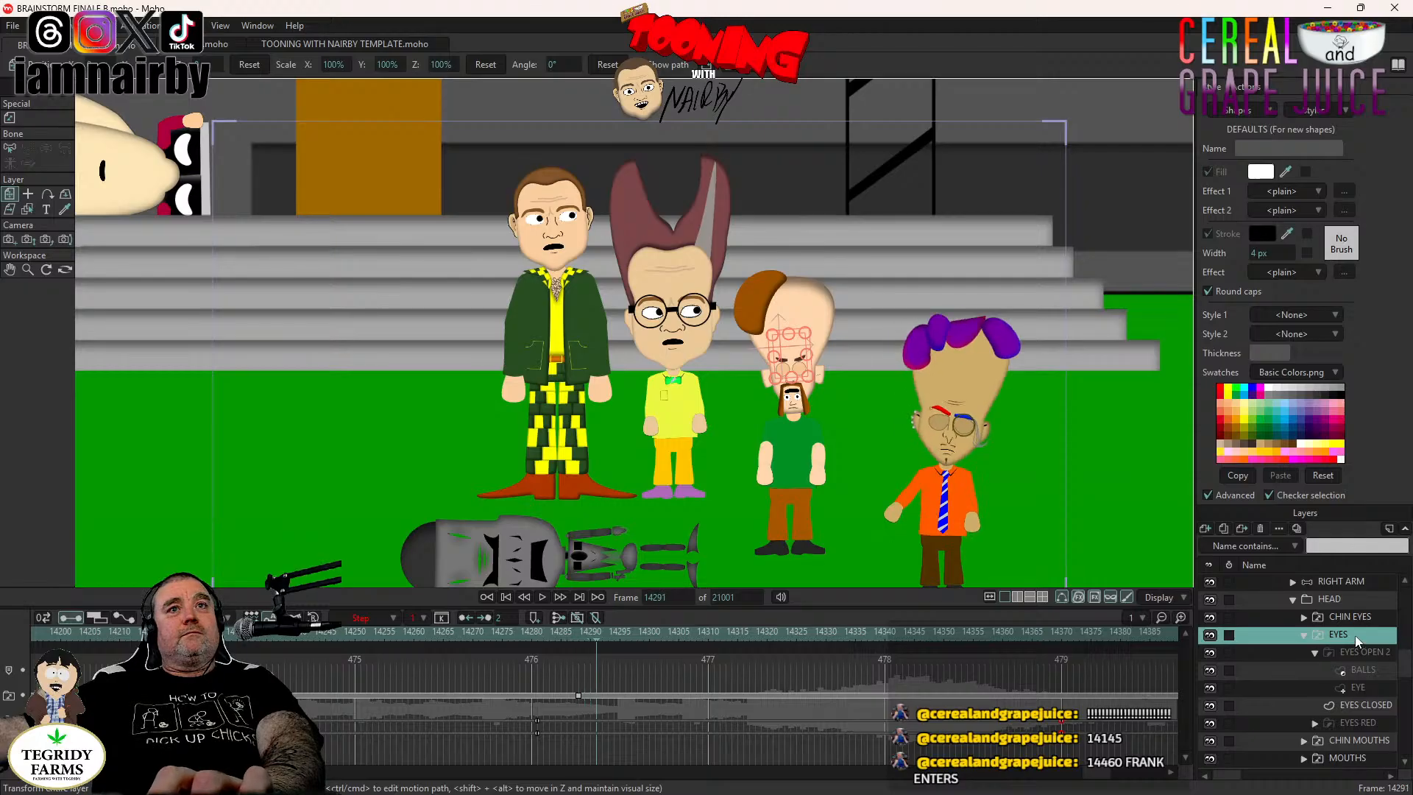
pyautogui.rightClick(1352, 636)
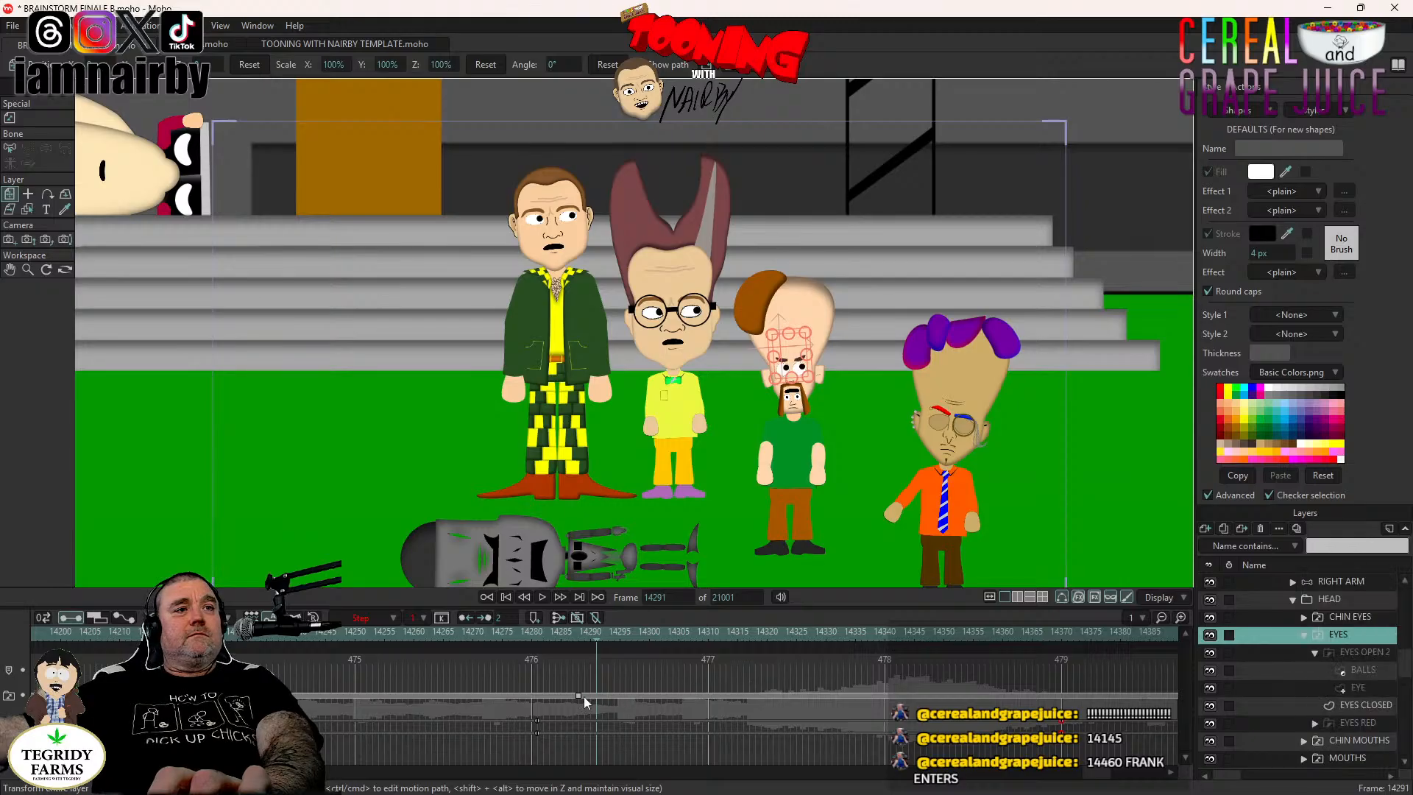
pyautogui.moveTo(561, 686)
pyautogui.mouseDown()
pyautogui.moveTo(616, 718)
pyautogui.moveTo(584, 695)
pyautogui.moveTo(672, 699)
pyautogui.mouseUp()
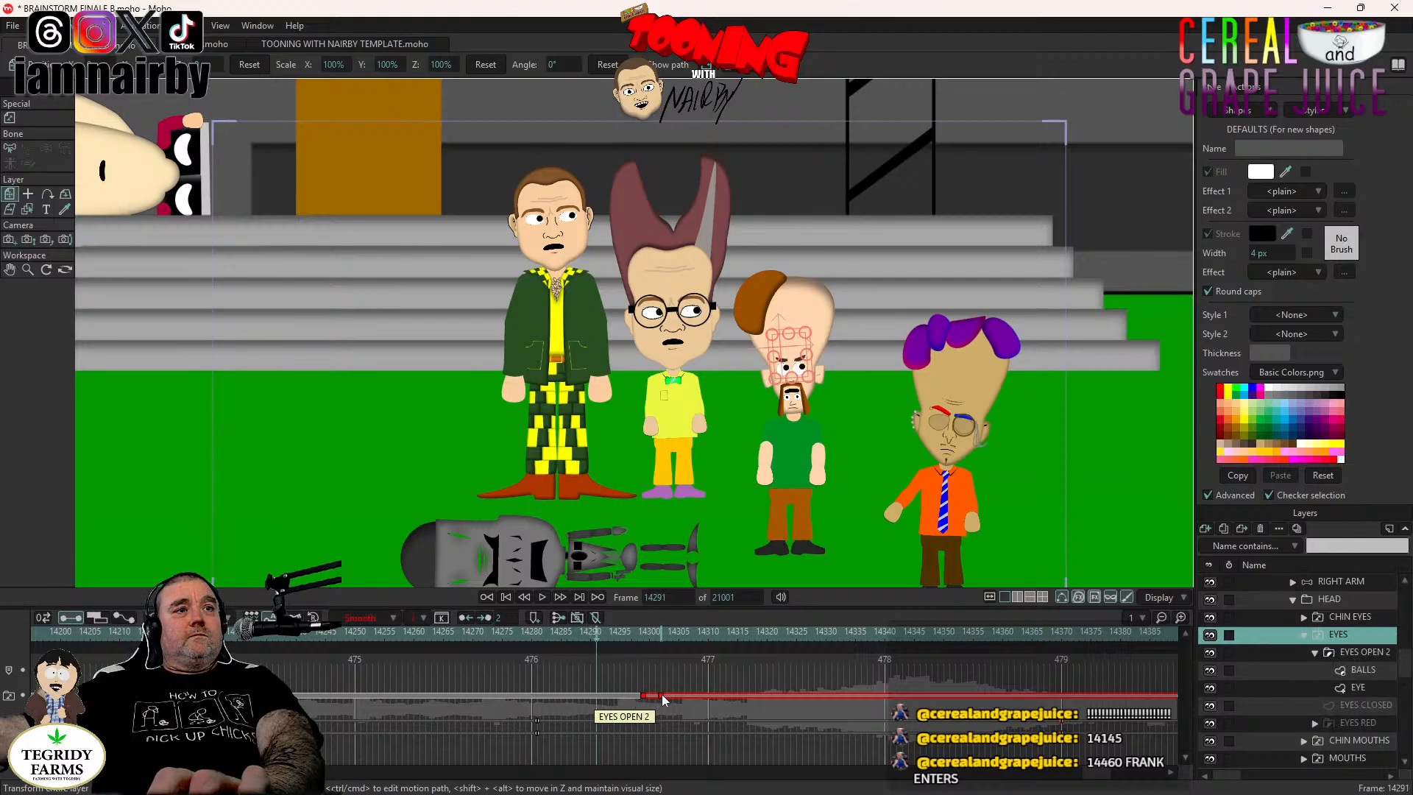
# Add a HEAD keyframe for MR CHIN at frame 14298 and tilt the head toward ZSE ZSE at frame 14302.
pyautogui.hotkey('ctrl', 'Left')
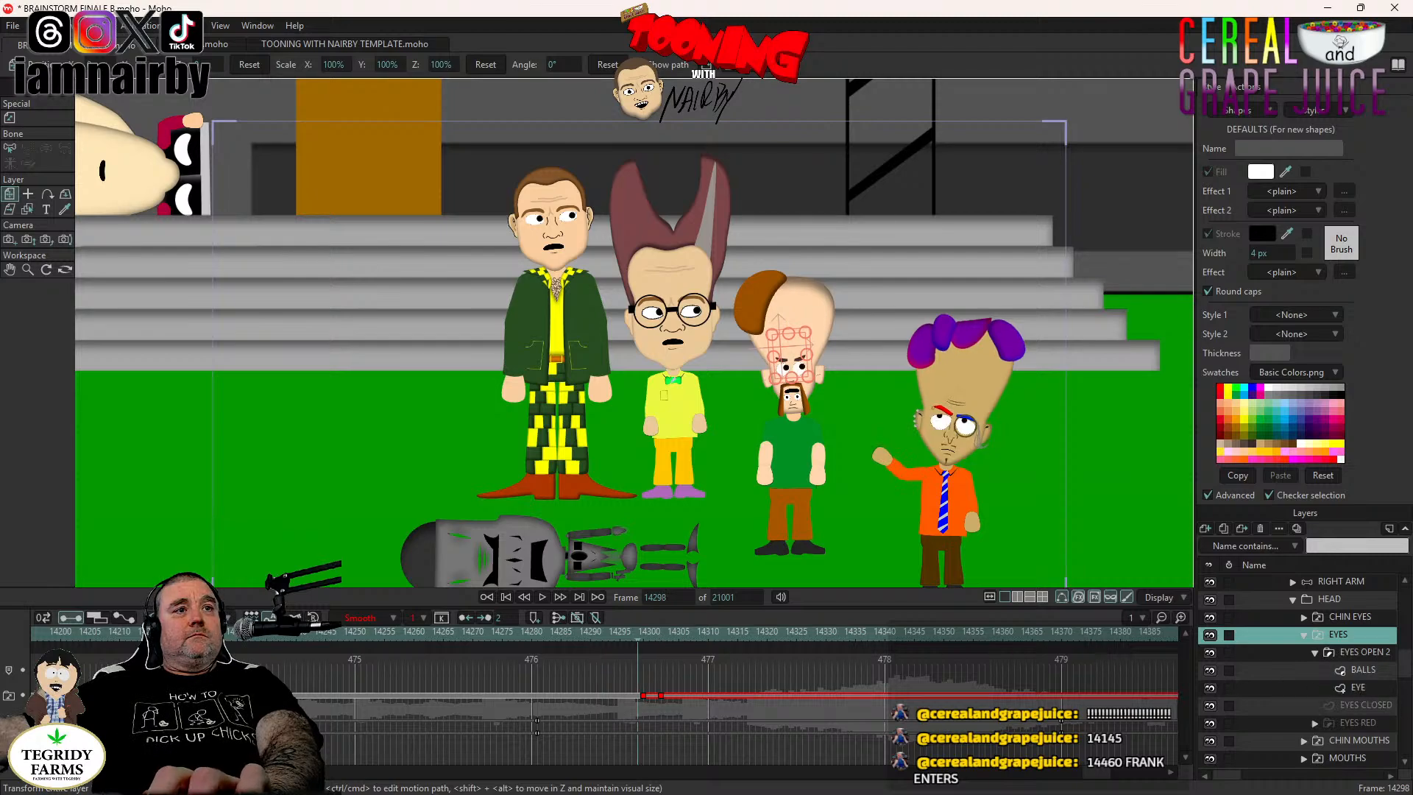
pyautogui.click(1360, 602)
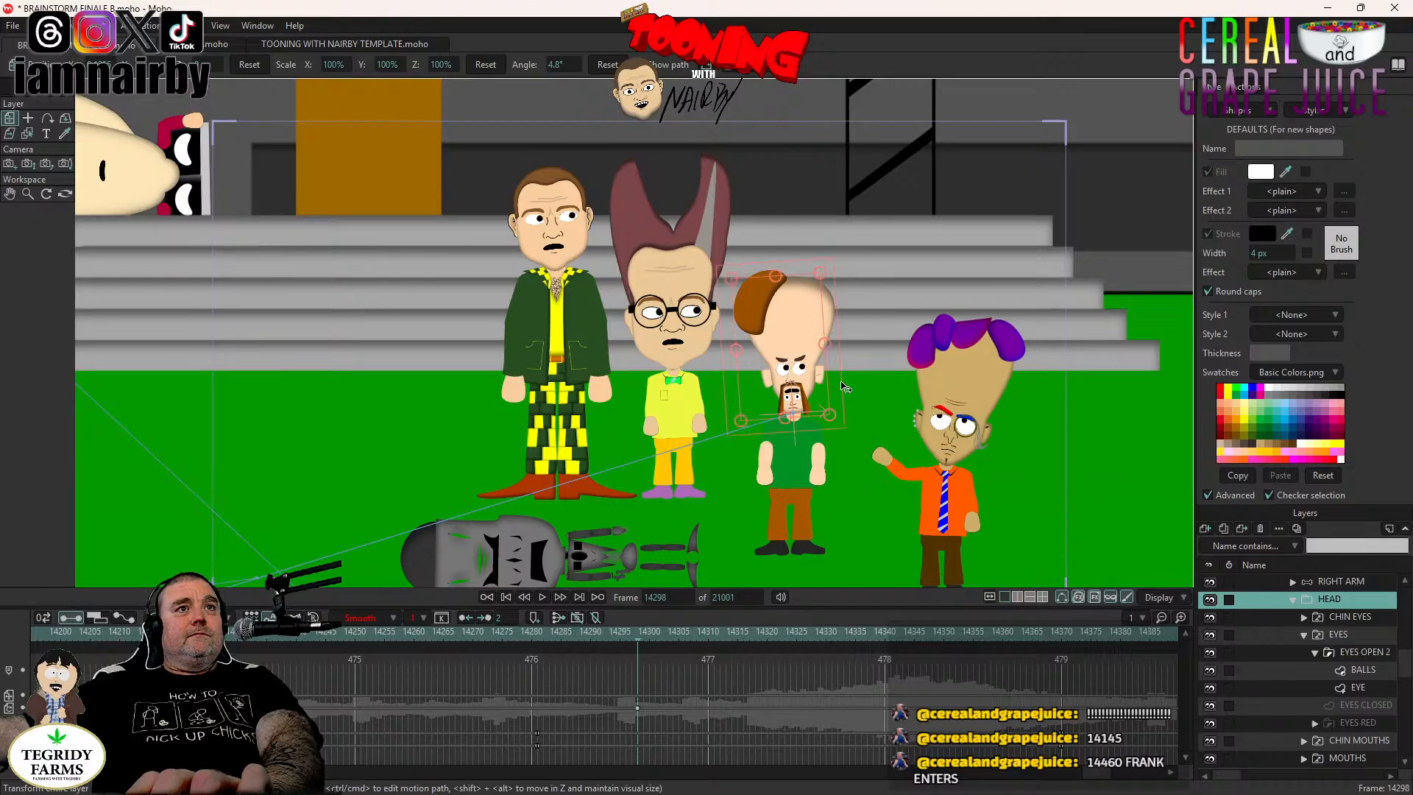
pyautogui.hotkey('ctrl', 'Right')
pyautogui.hotkey('ctrl', 'Right')
pyautogui.hotkey('ctrl', 'Right')
pyautogui.hotkey('ctrl', 'Right')
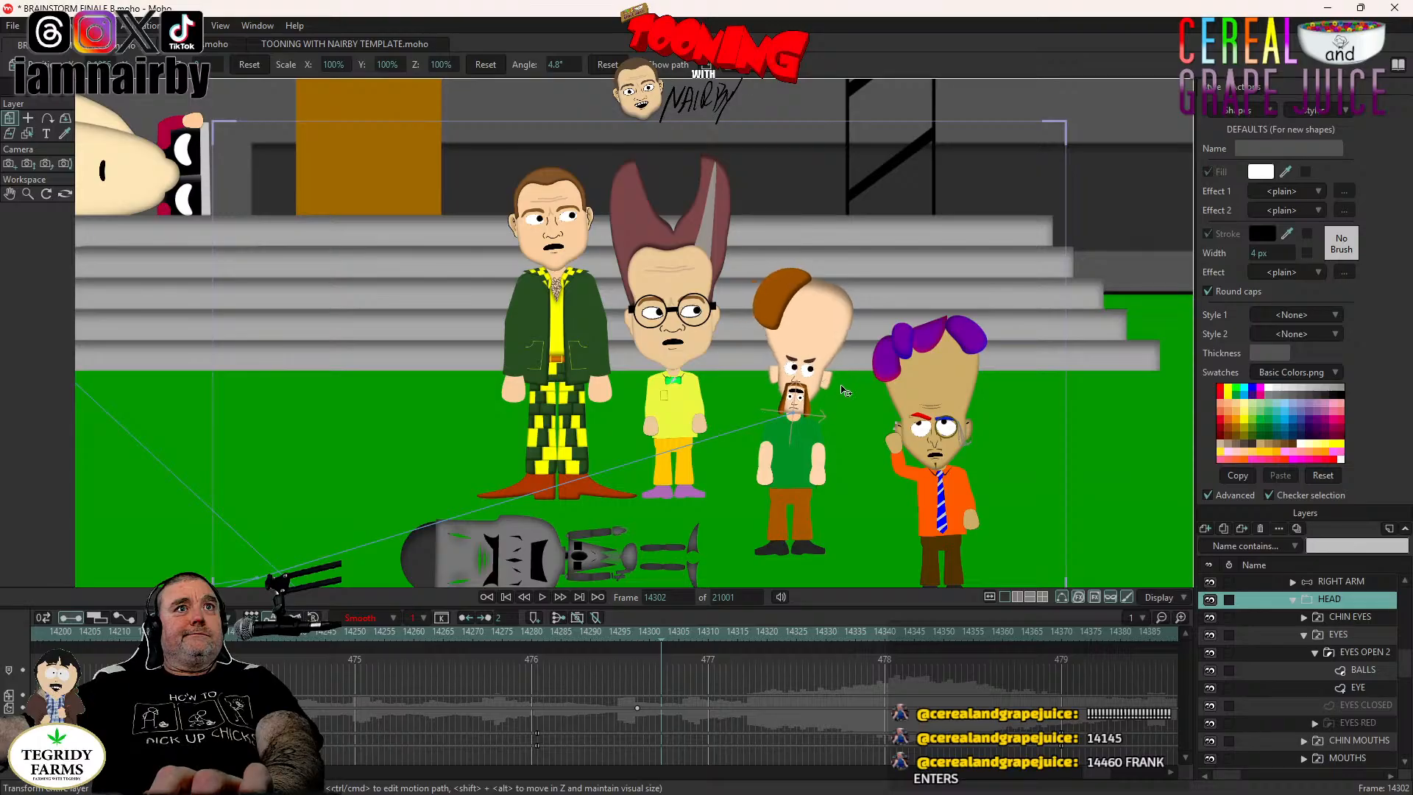
# Shift MR CHIN's BALLS layer slightly left and up at frame 14302, set Step interpolation on that keyframe and move it slightly earlier.
pyautogui.click(1357, 671)
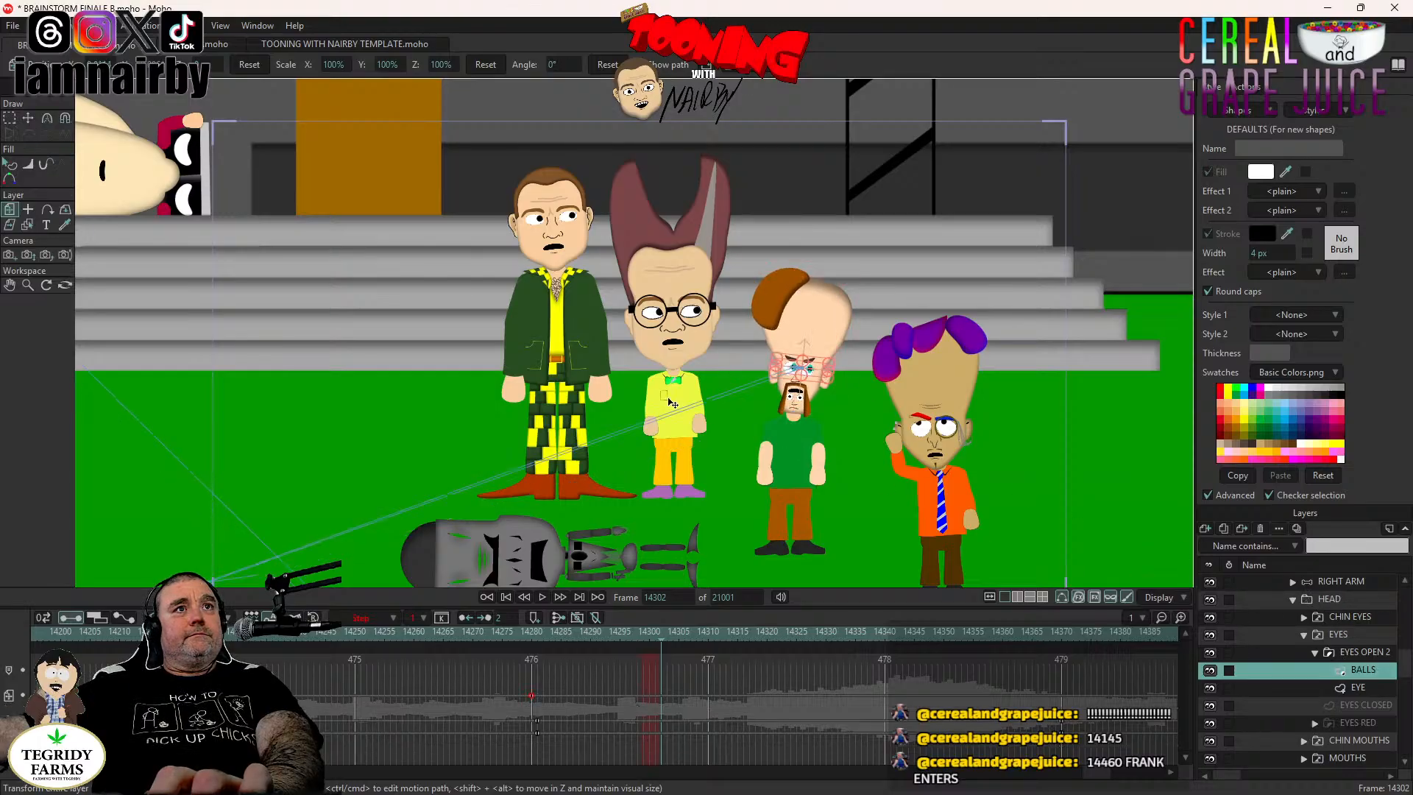
pyautogui.scroll(5, 699, 397)
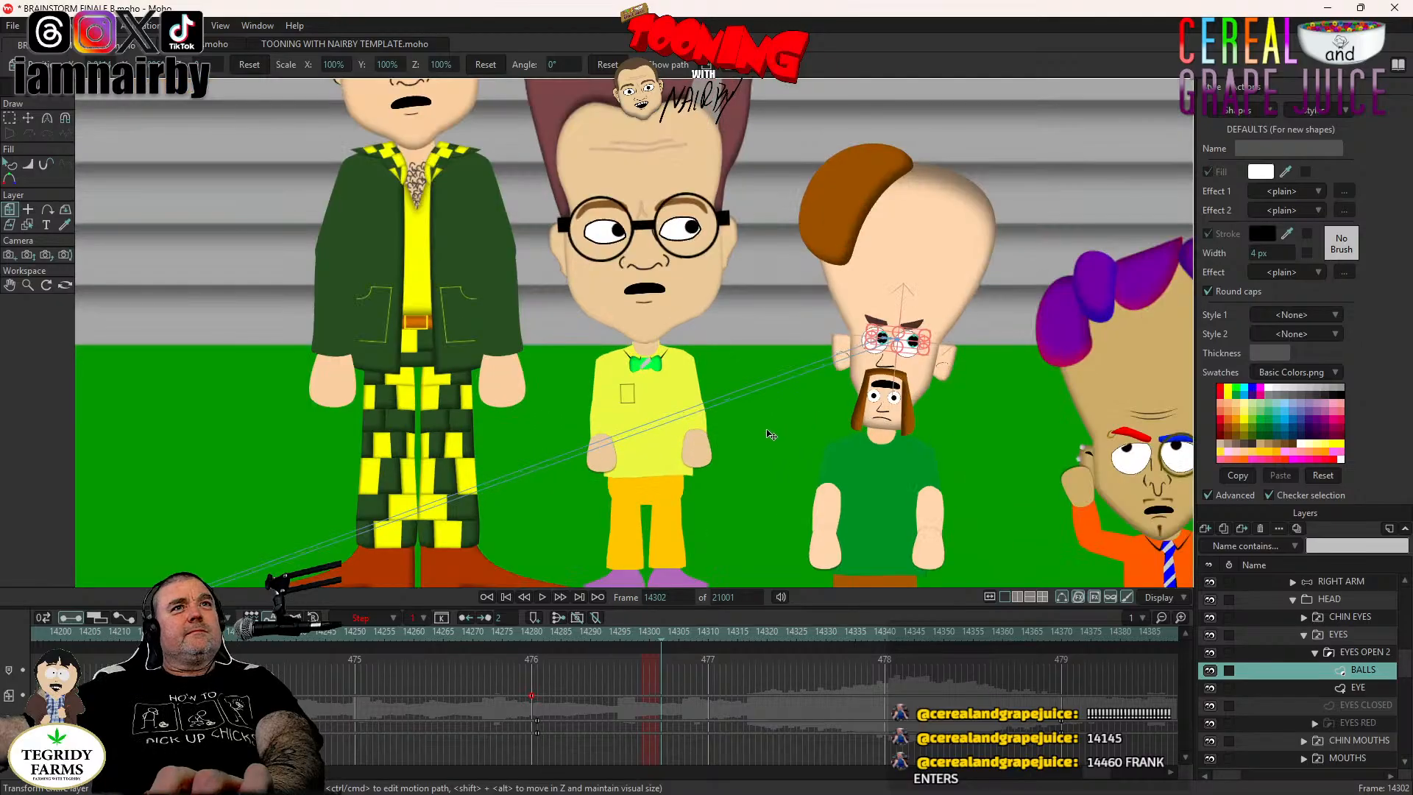
pyautogui.moveTo(770, 434); pyautogui.dragTo(761, 433)
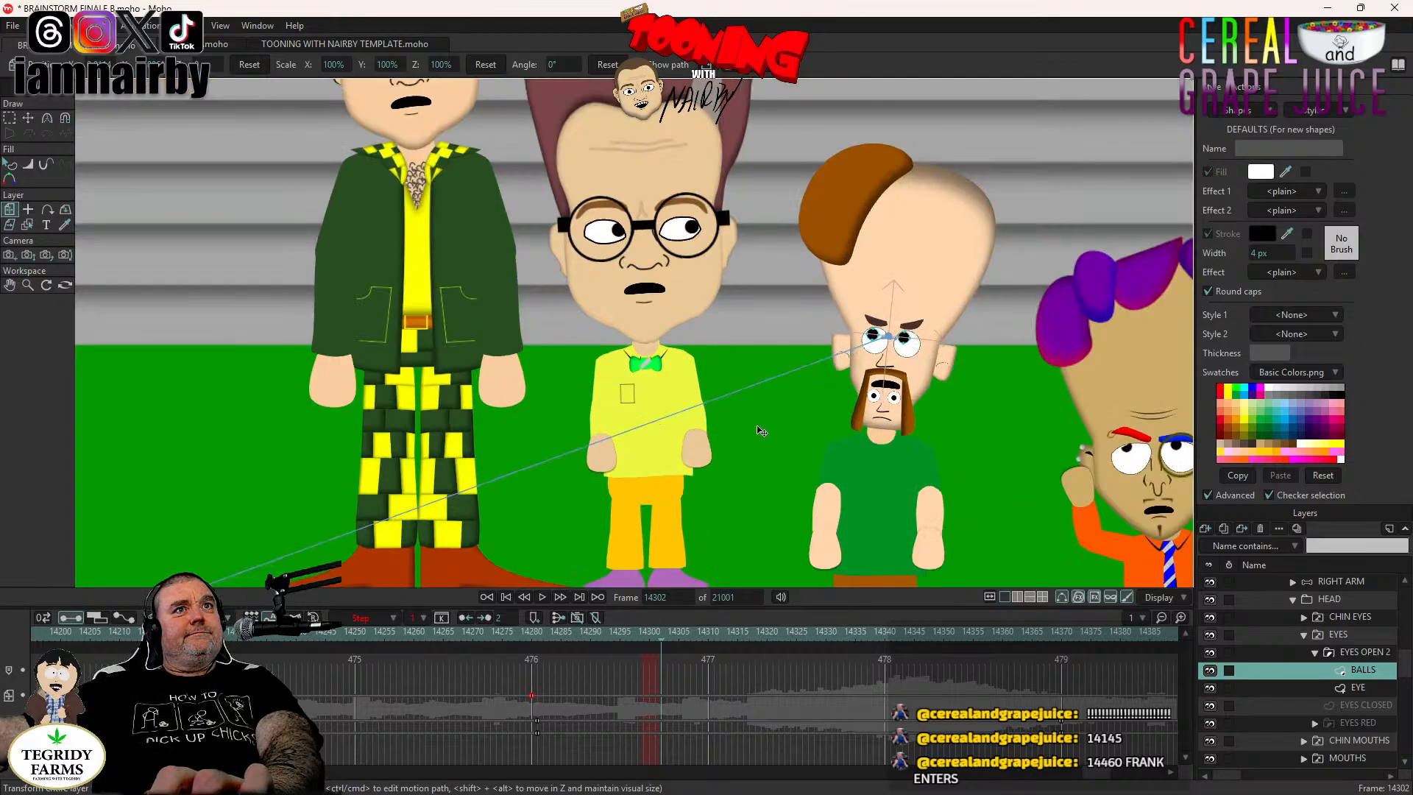
pyautogui.hotkey('ctrl', 'a')
pyautogui.rightClick(661, 696)
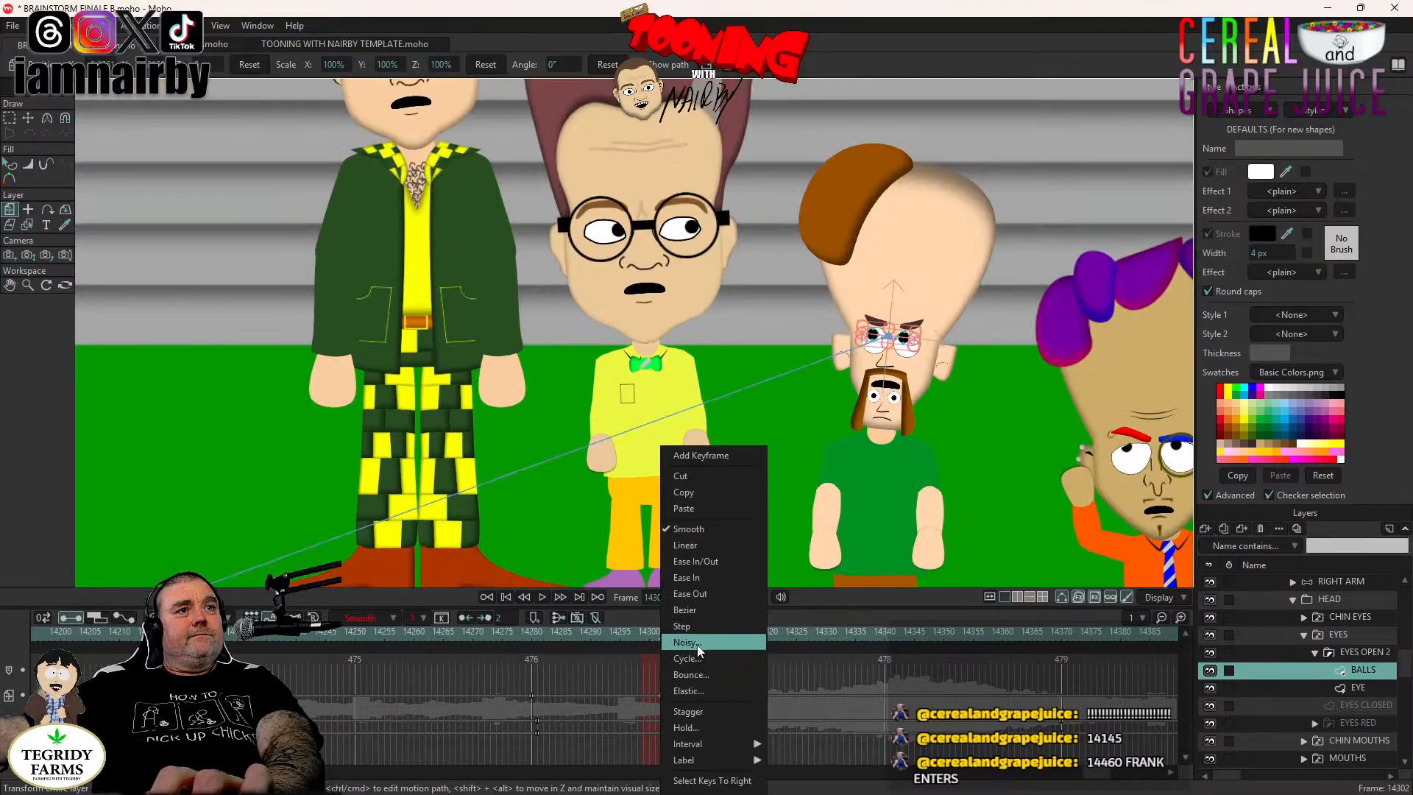
pyautogui.click(690, 628)
pyautogui.moveTo(661, 695); pyautogui.dragTo(649, 695)
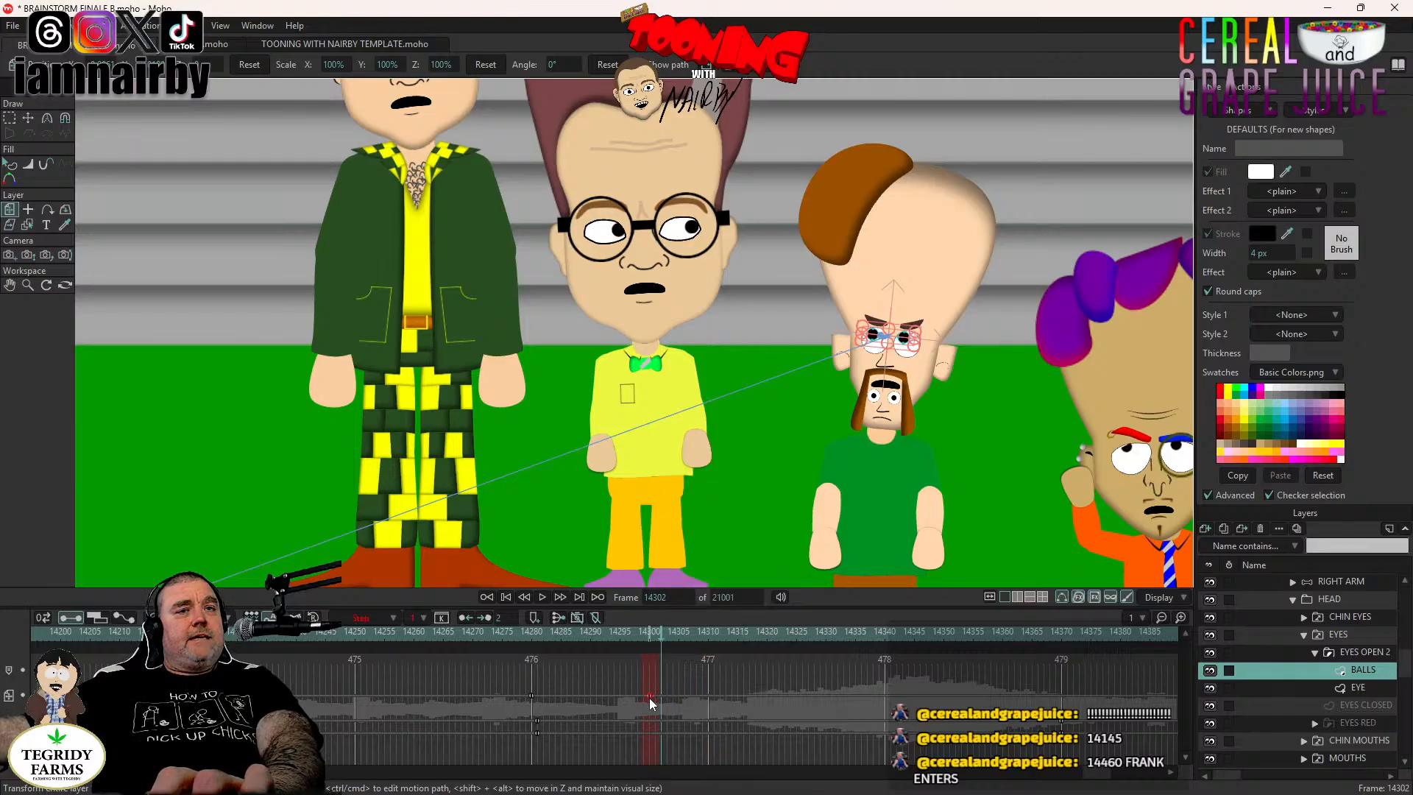
# Switch MR CHIN's MOUTHS layer to B M P at frame 14302.
pyautogui.click(1346, 758)
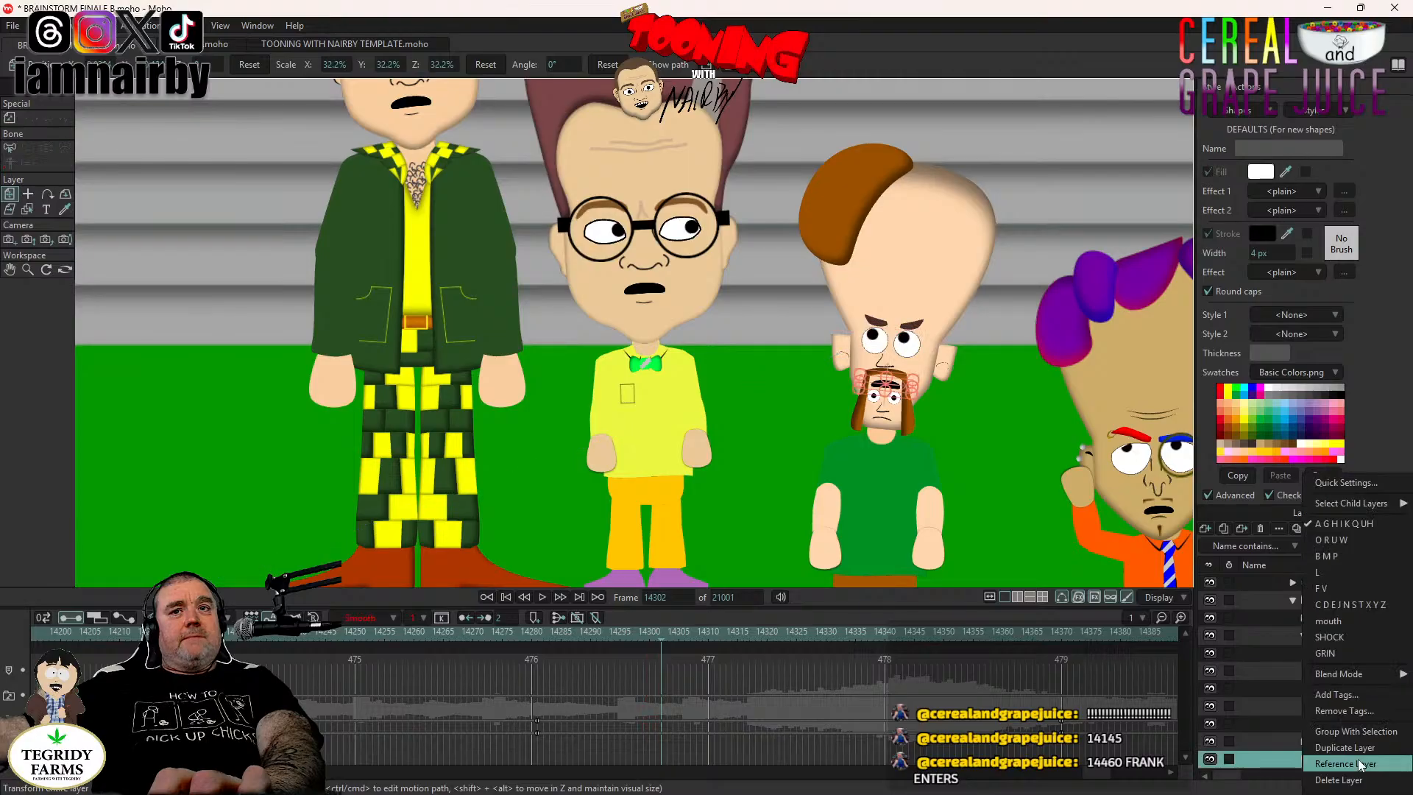
pyautogui.rightClick(1347, 758)
pyautogui.click(1336, 560)
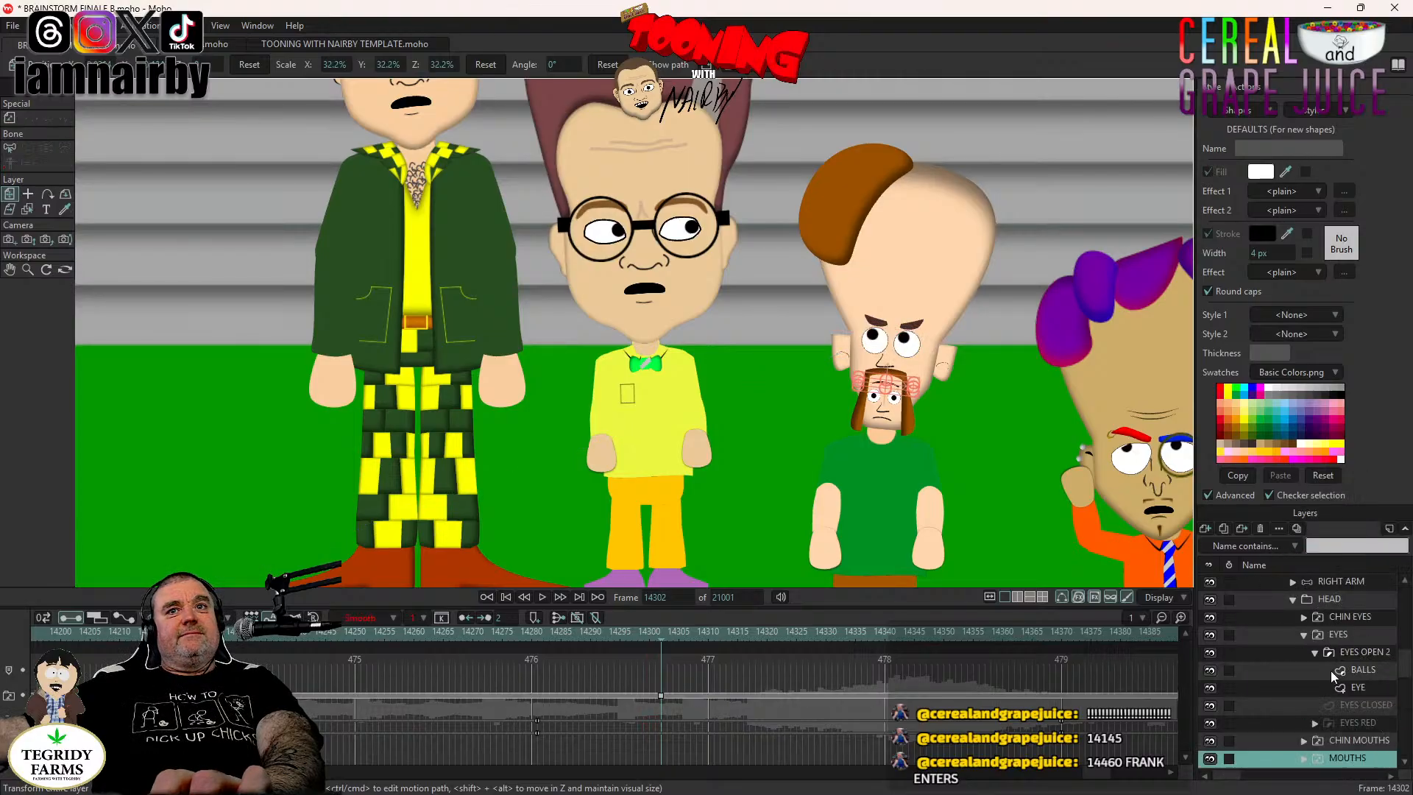
# Play back the animation from frame 14288 to review MR CHIN's blink and head turn, and step ahead to frame 14325.
pyautogui.scroll(3, 1333, 677)
pyautogui.click(1337, 705)
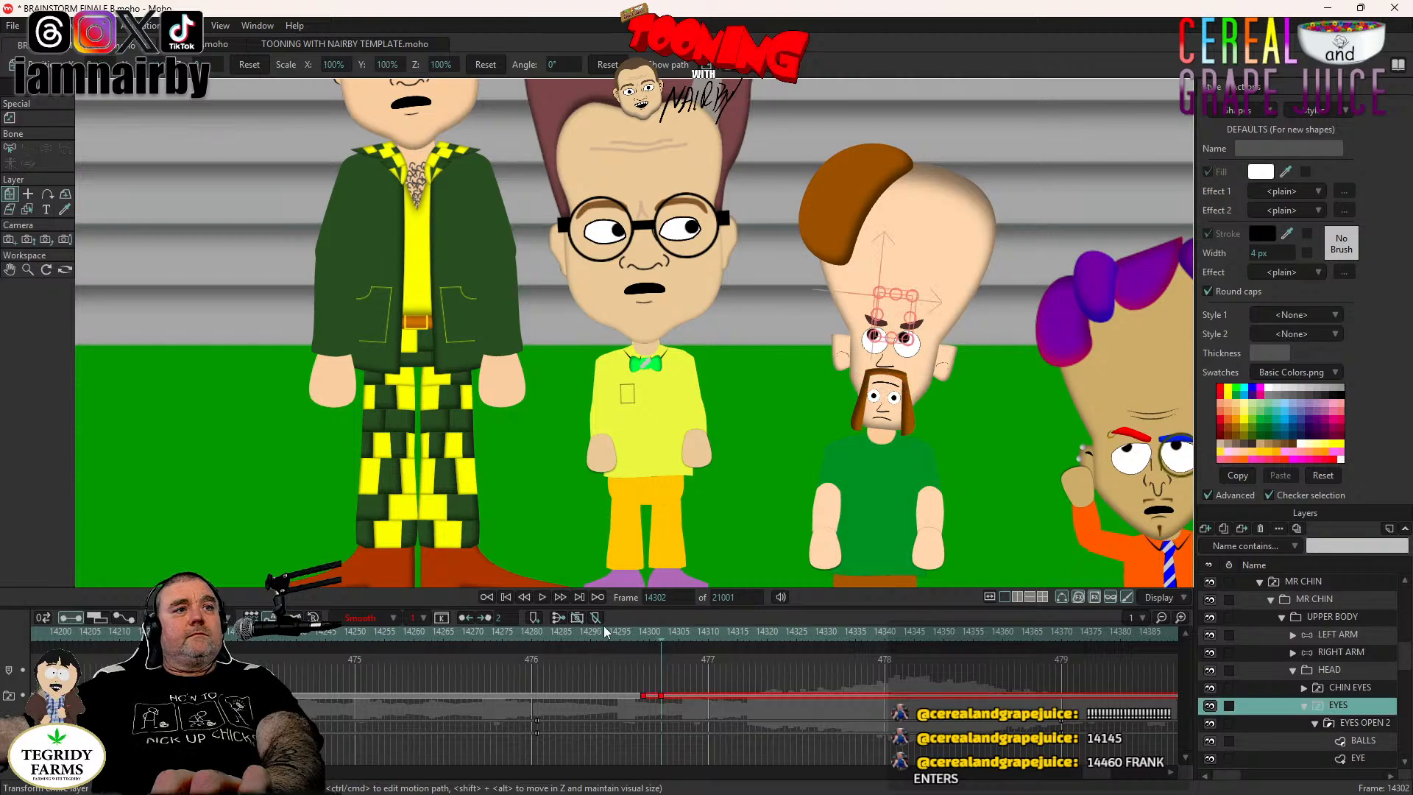
pyautogui.click(579, 631)
pyautogui.scroll(-5, 786, 441)
pyautogui.moveTo(785, 439); pyautogui.dragTo(731, 395)
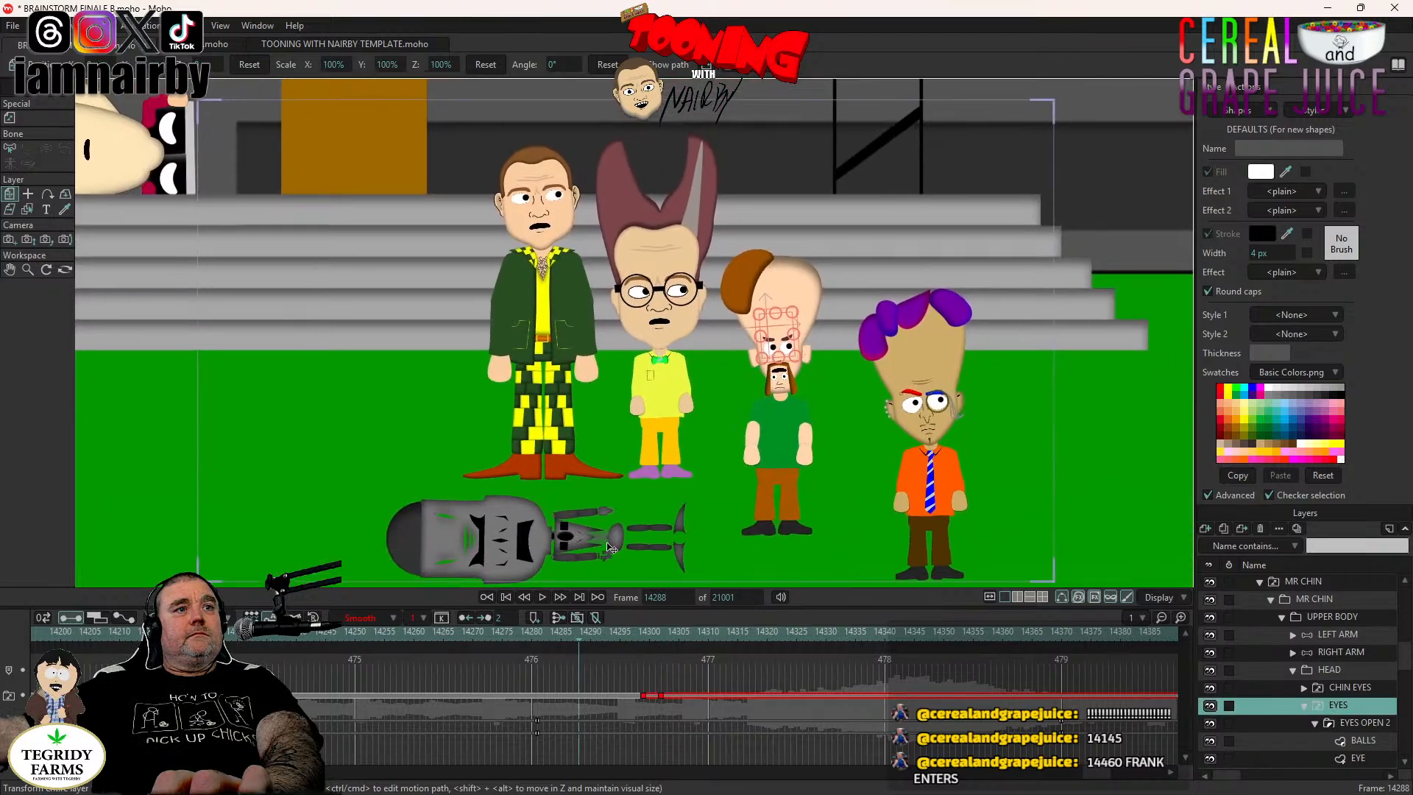
pyautogui.click(542, 598)
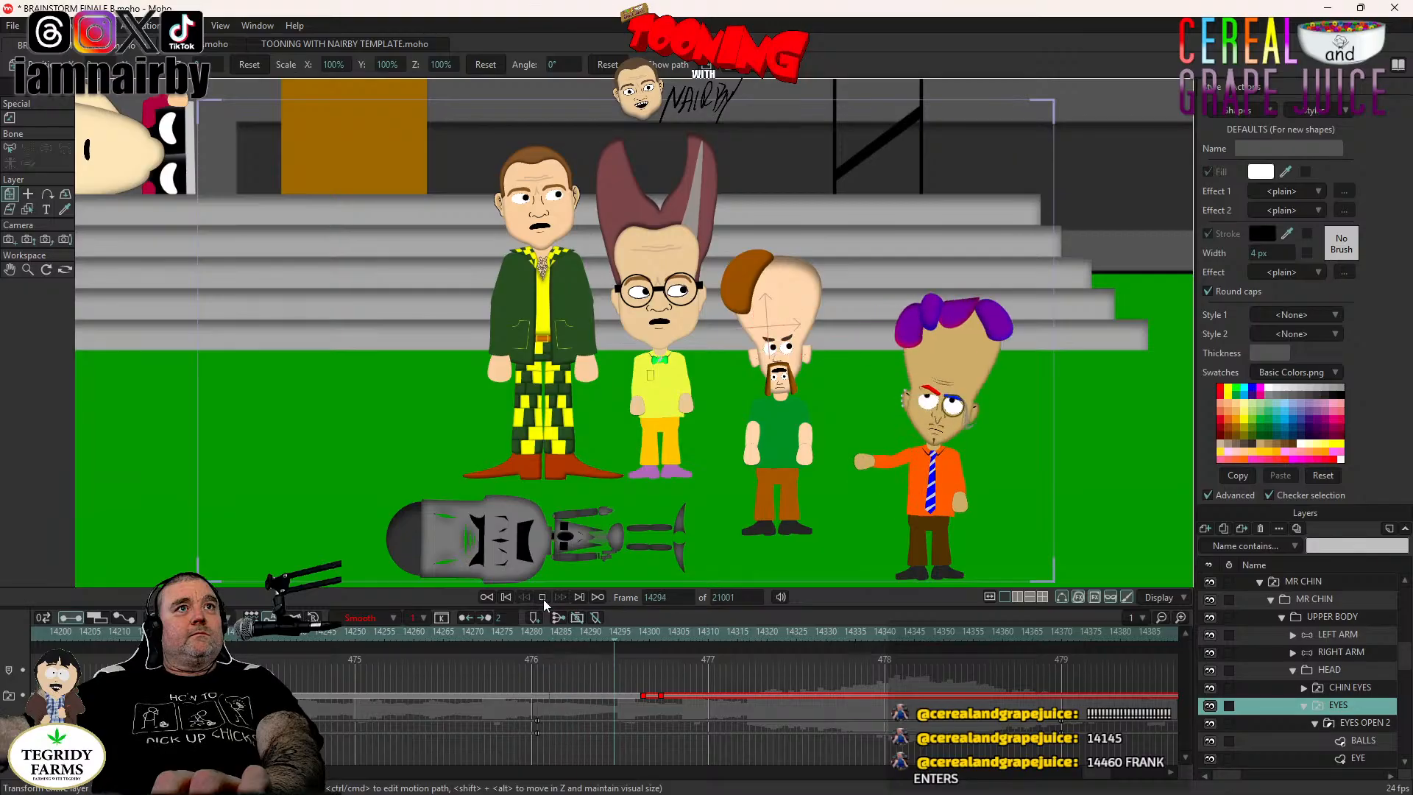
pyautogui.press('space')
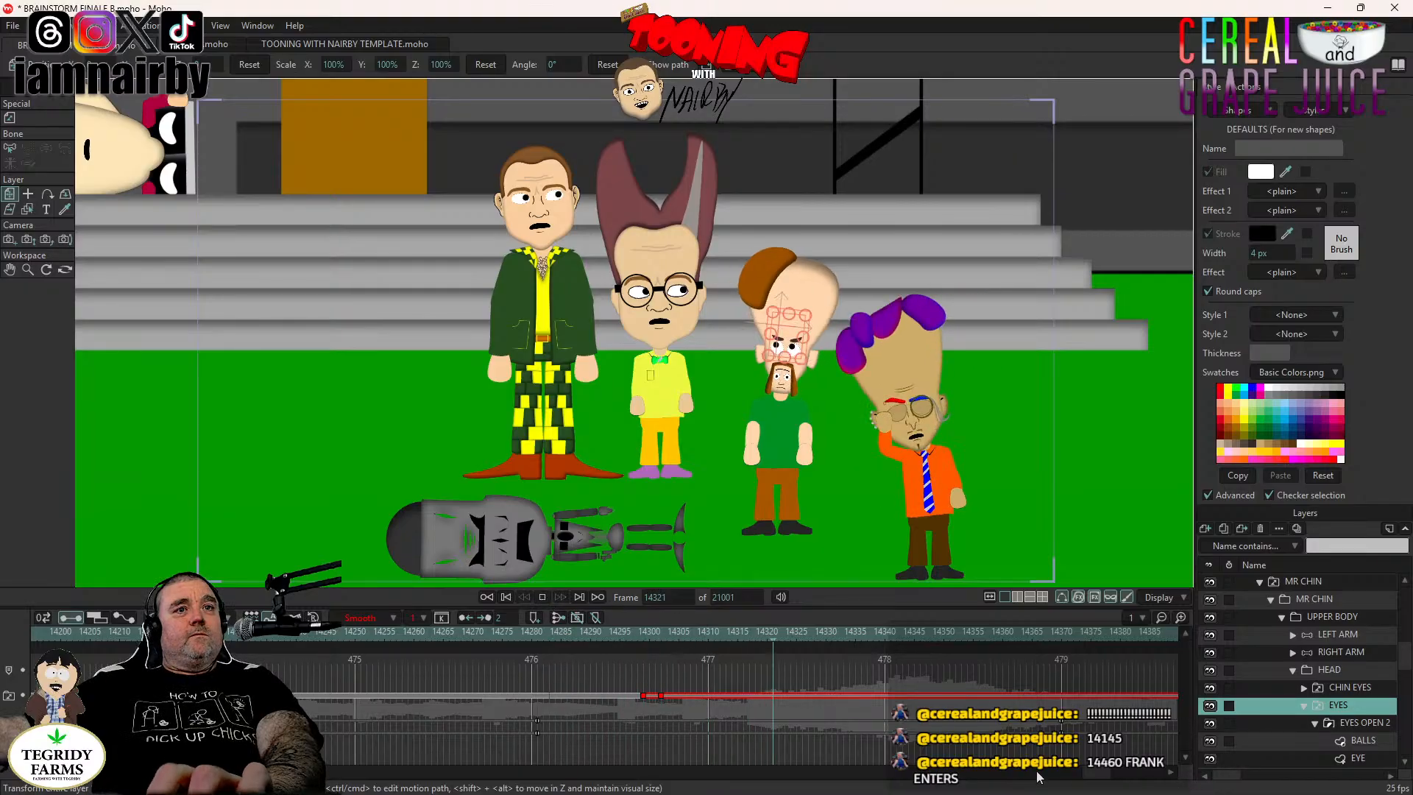
pyautogui.press('Right')
pyautogui.press('Right')
pyautogui.press('Right')
pyautogui.press('Right')
pyautogui.press('Right')
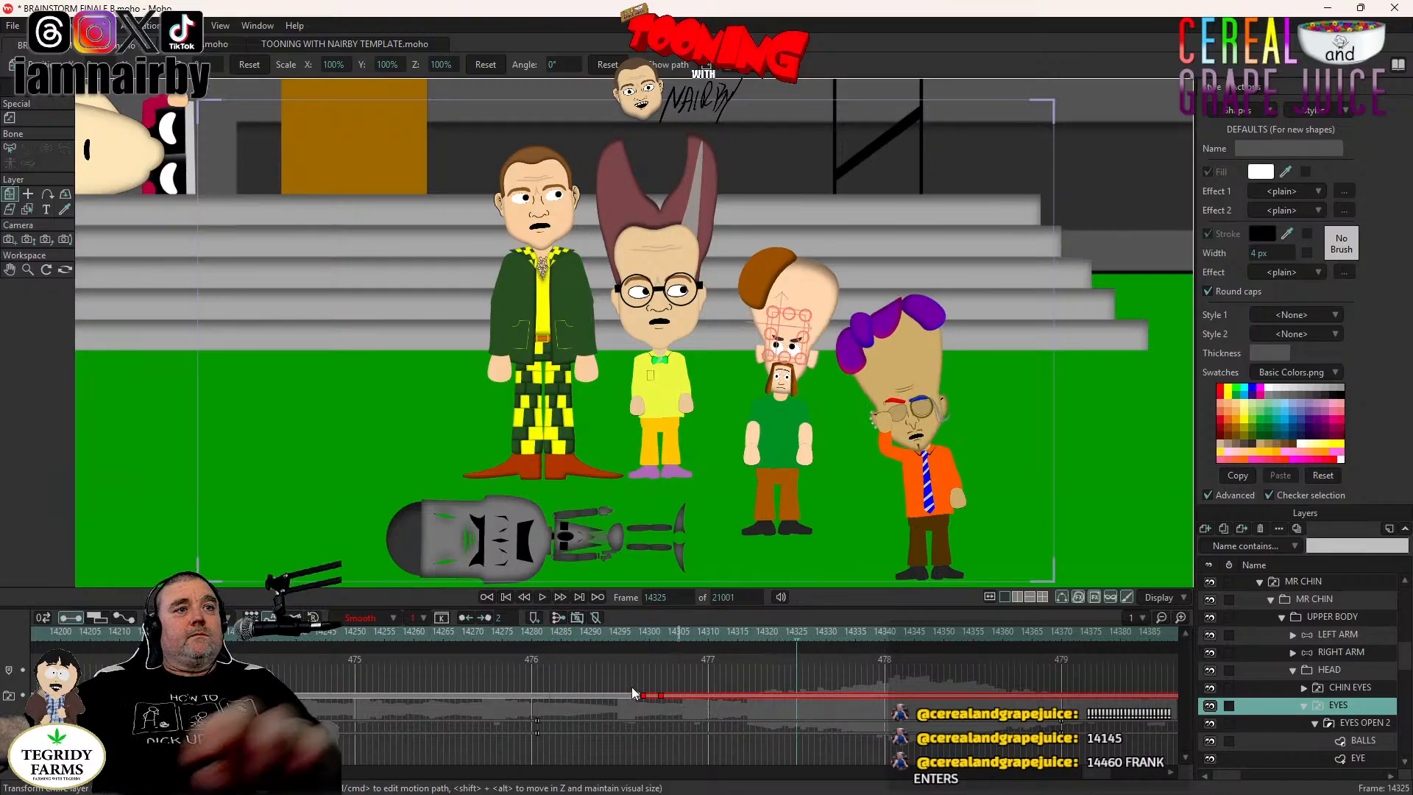
# Copy MR CHIN's blink keyframes near frame 14302 on the EYES layer and paste them at frame 14326.
pyautogui.moveTo(631, 688); pyautogui.dragTo(672, 717)
pyautogui.hotkey('ctrl', 'c')
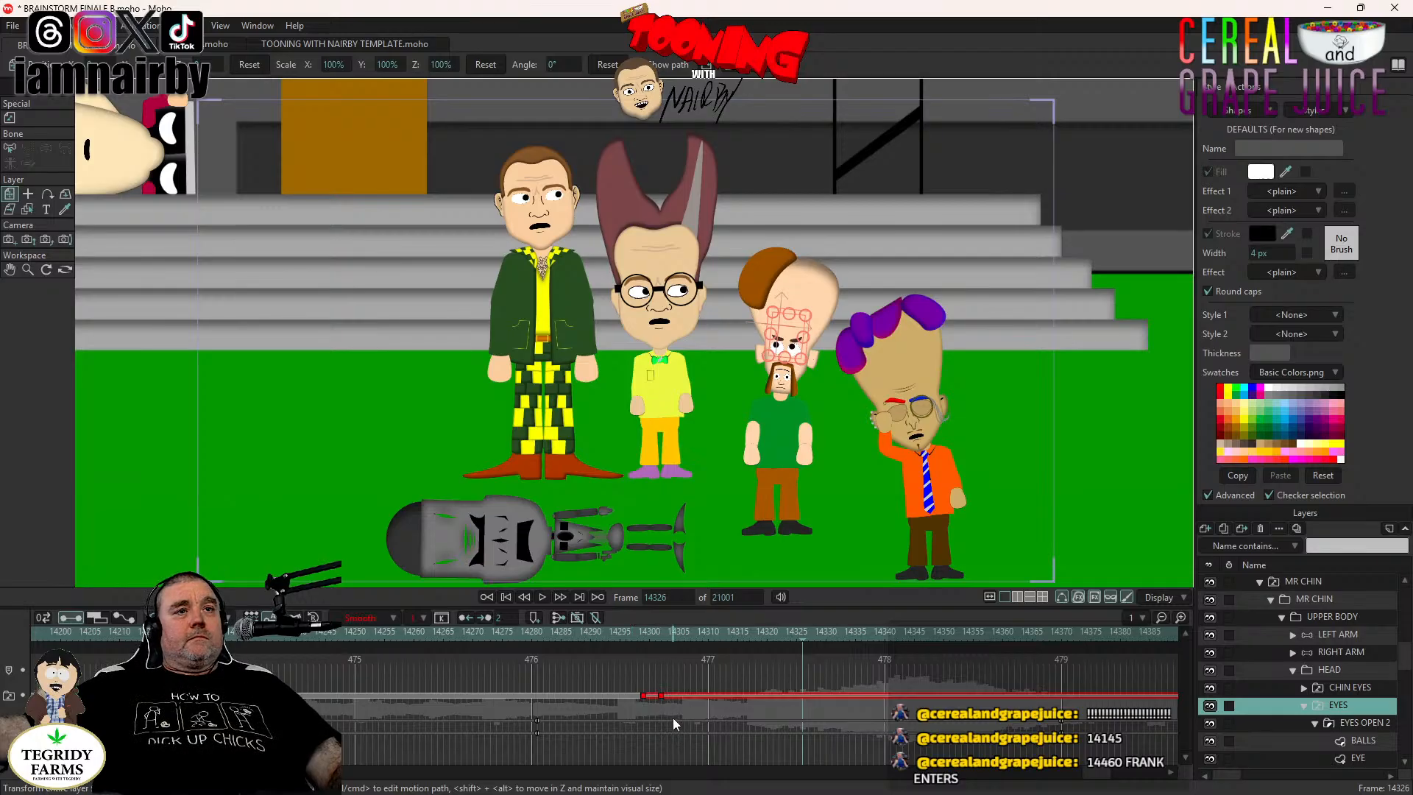
pyautogui.hotkey('ctrl', 'v')
# Add a HEAD keyframe for MR CHIN at frame 14325 and turn the head back to 3.5° at frame 14329.
pyautogui.press('Left')
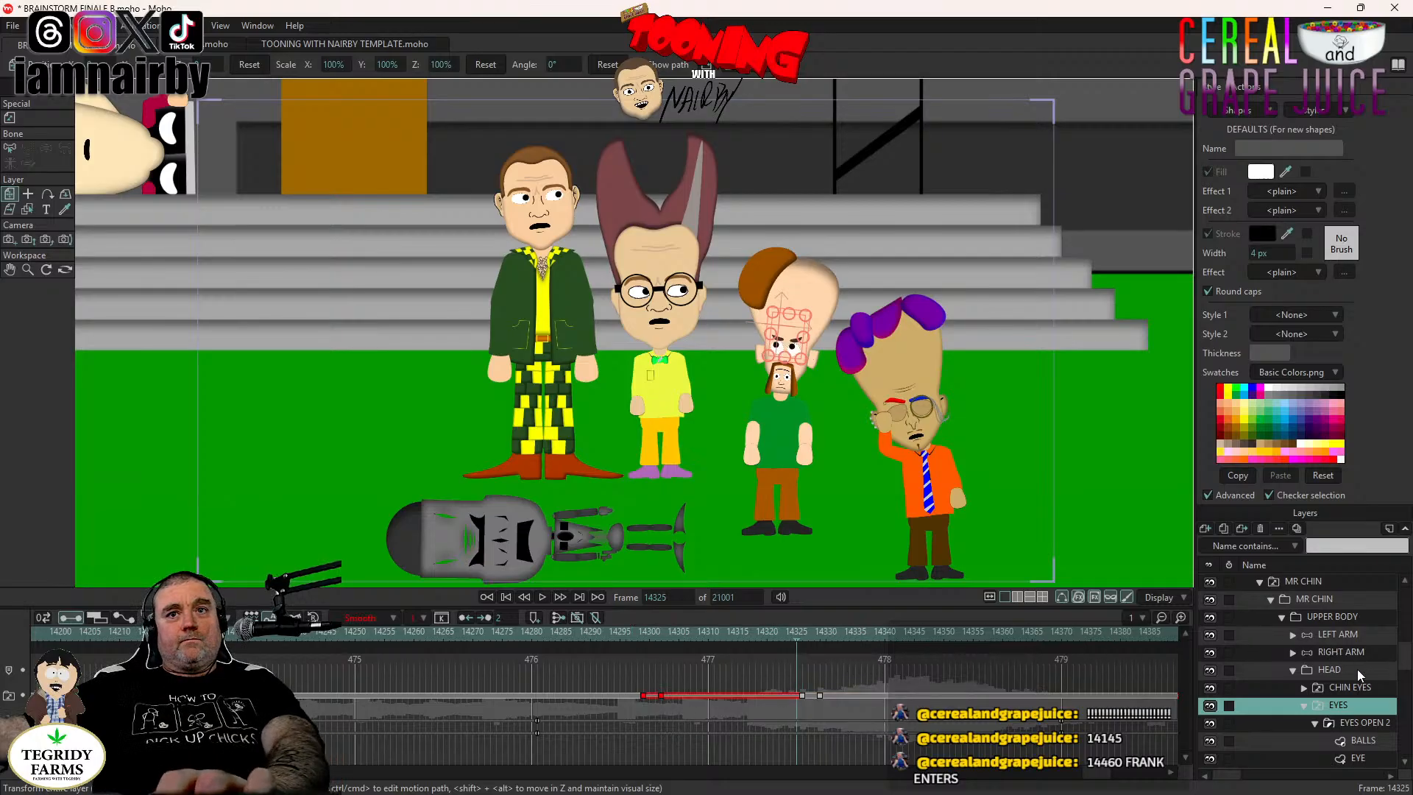
pyautogui.click(1357, 669)
pyautogui.moveTo(825, 359); pyautogui.dragTo(820, 348)
pyautogui.press('Right')
pyautogui.press('Right')
pyautogui.press('Right')
pyautogui.press('Right')
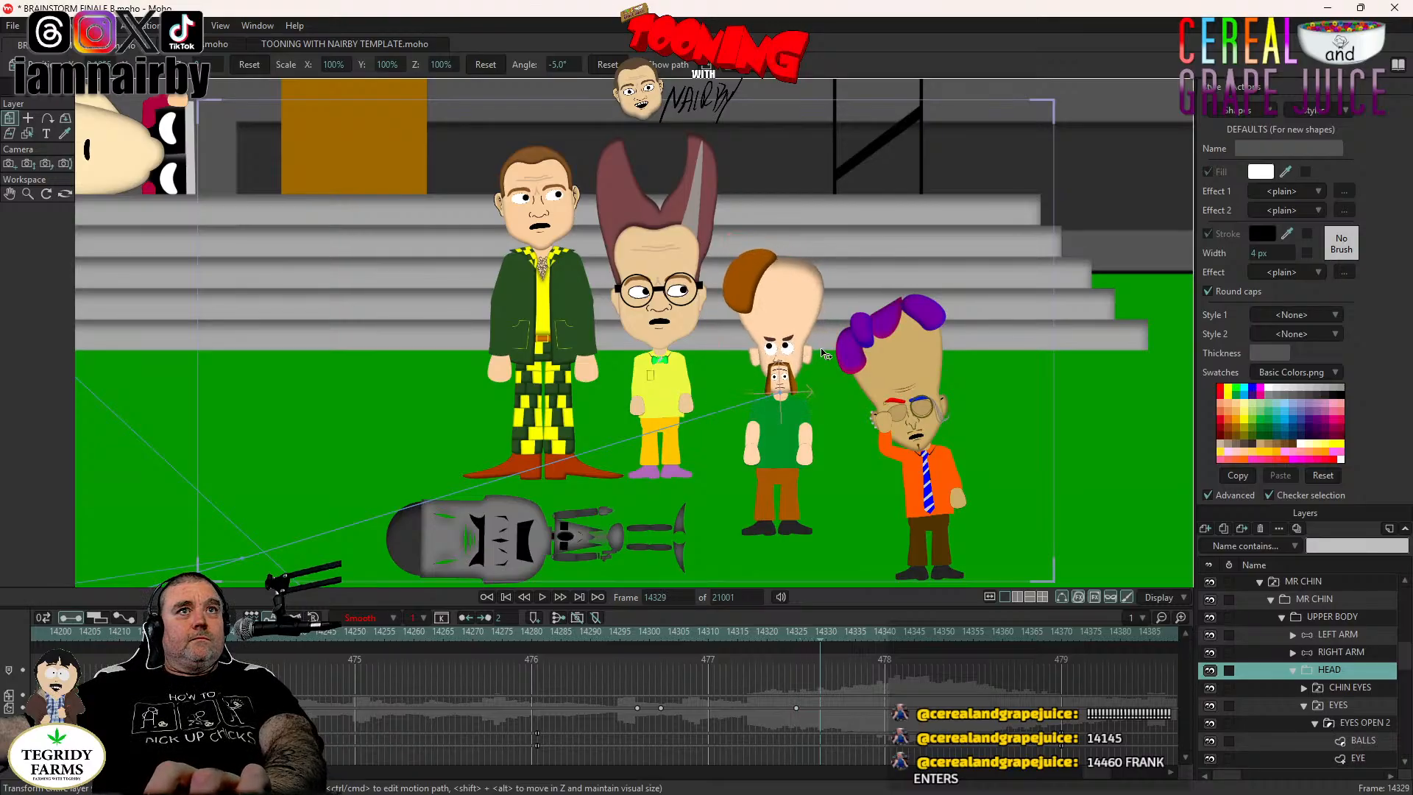
# Copy MR CHIN's BALLS keyframe at frame 14280, paste it at frame 14329 and nudge the copy slightly earlier.
pyautogui.click(1362, 740)
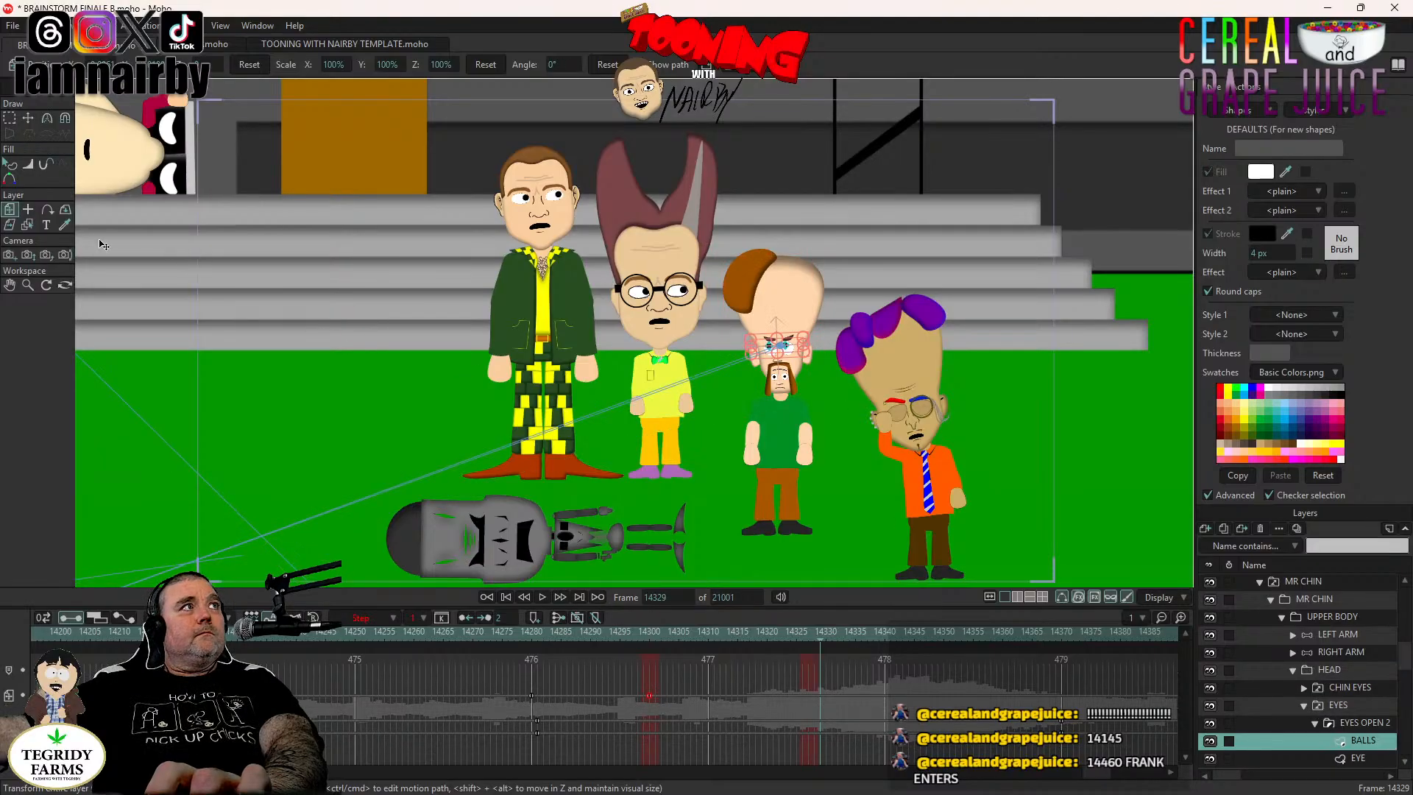
pyautogui.click(532, 695)
pyautogui.hotkey('ctrl', 'c')
pyautogui.hotkey('ctrl', 'v')
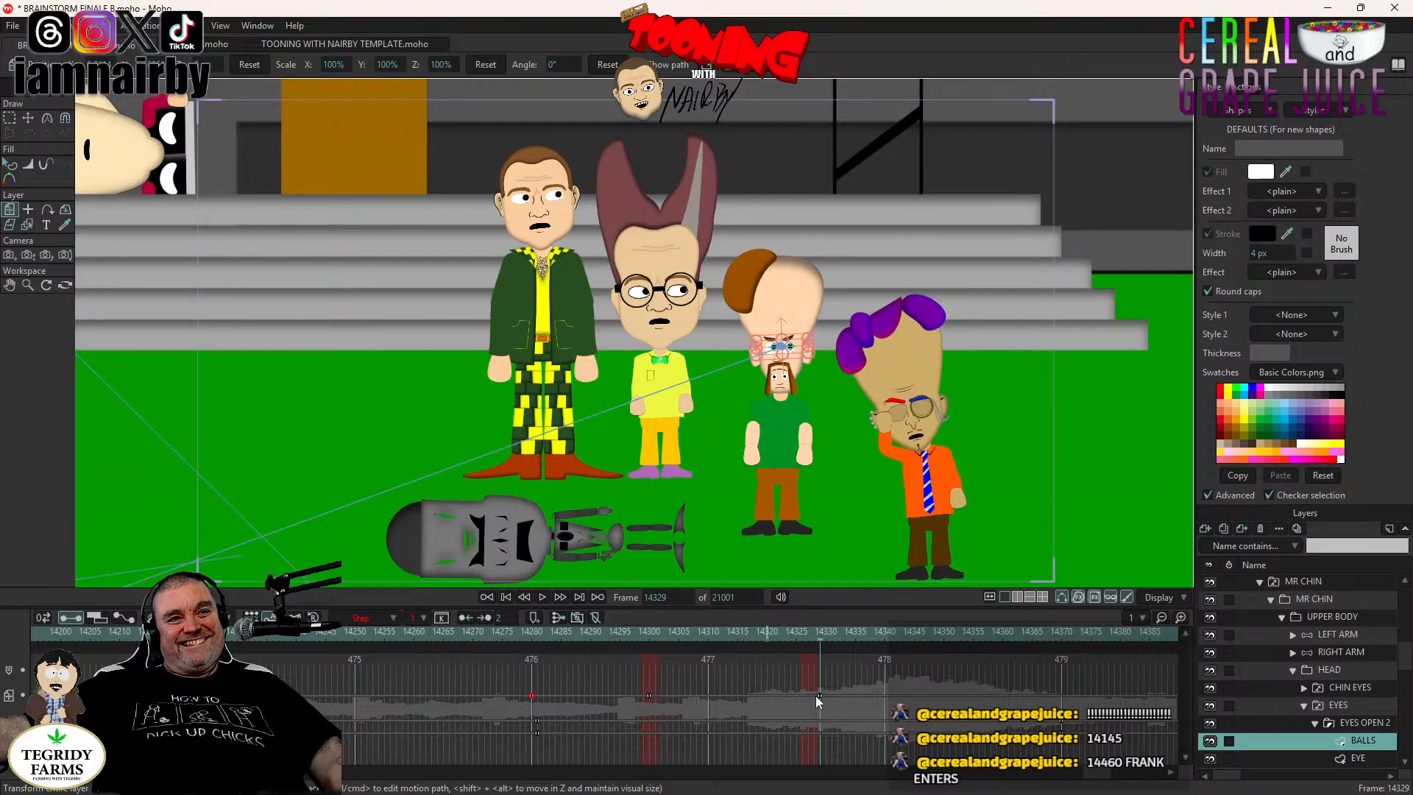
pyautogui.click(814, 695)
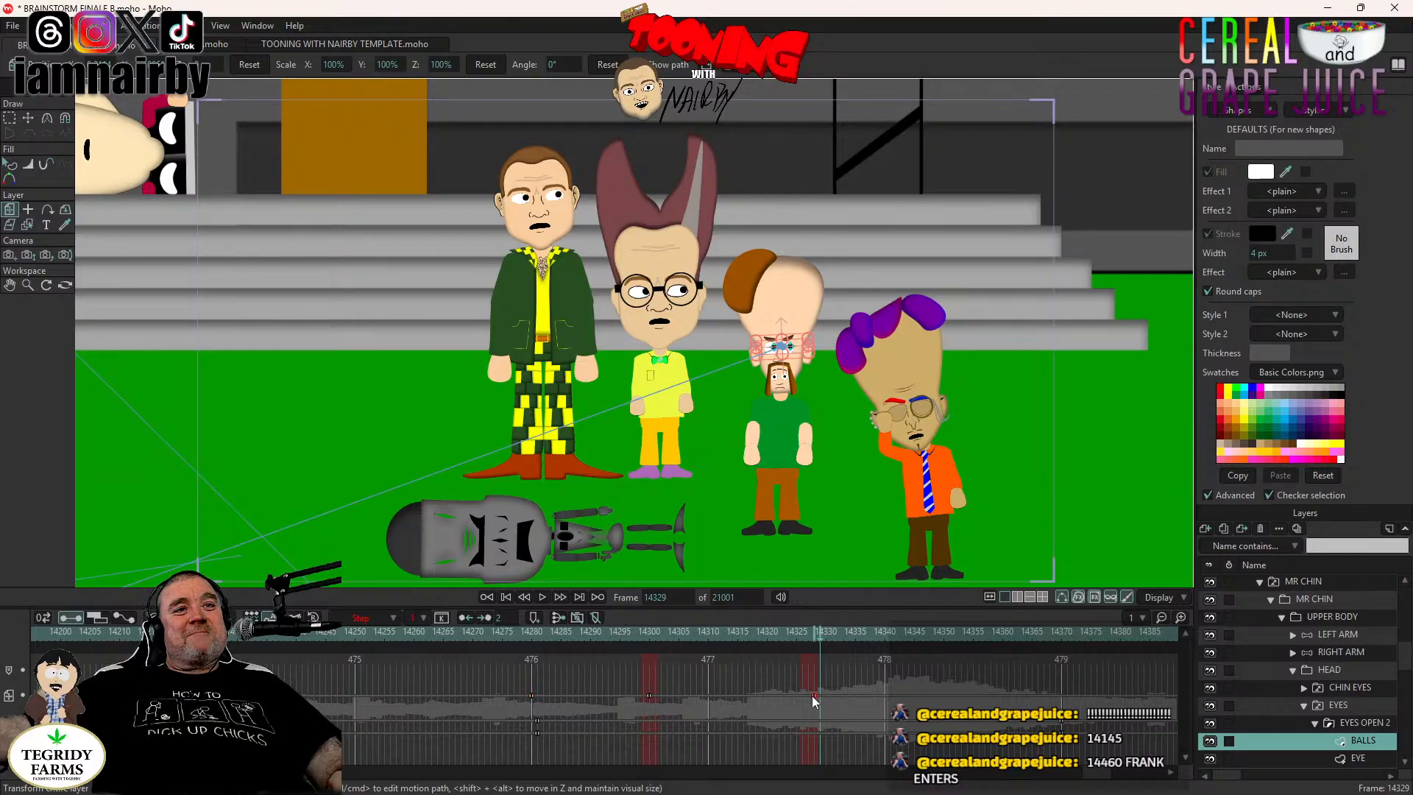
# Paste the copied blink keyframes onto MR CHIN's EYES layer at frame 14347.
pyautogui.click(1347, 671)
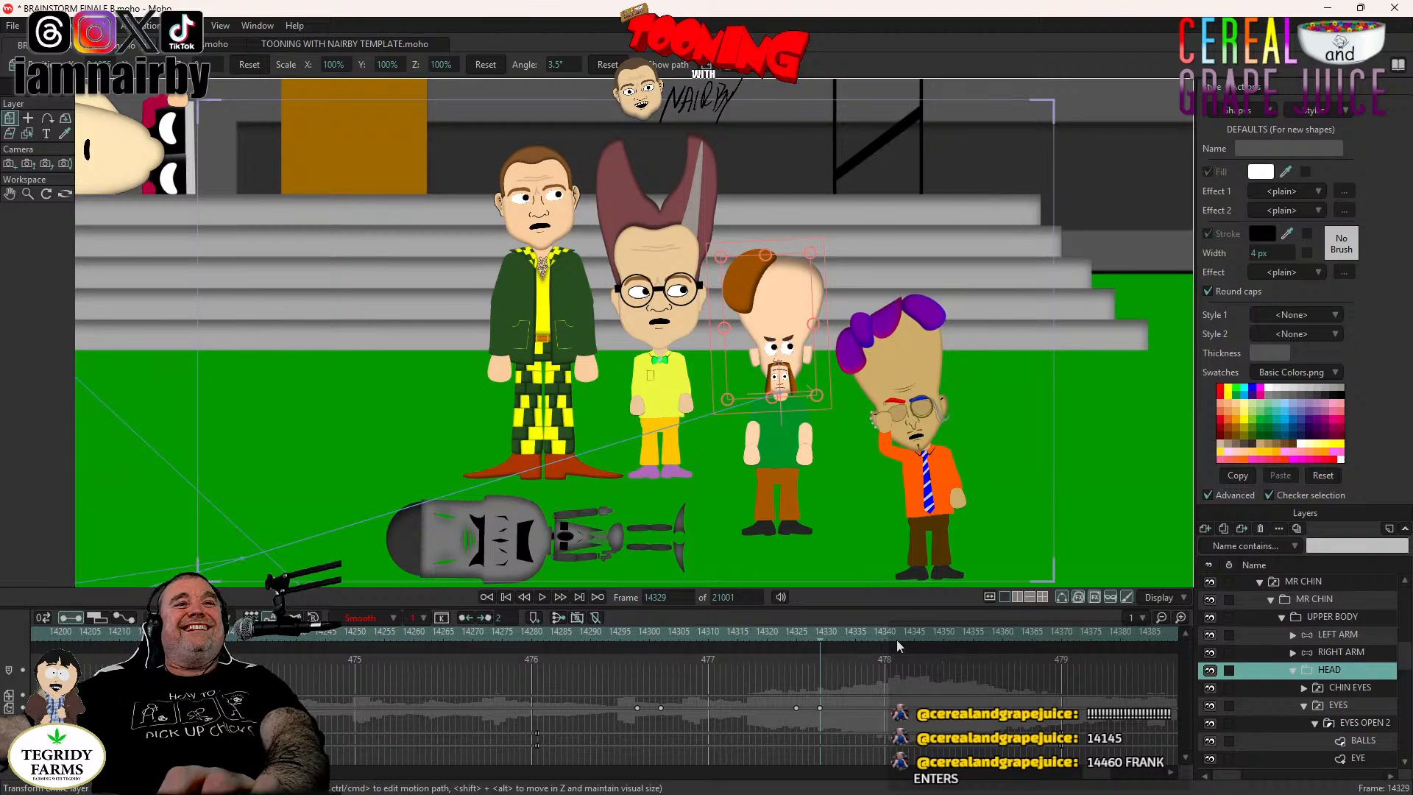
pyautogui.click(915, 637)
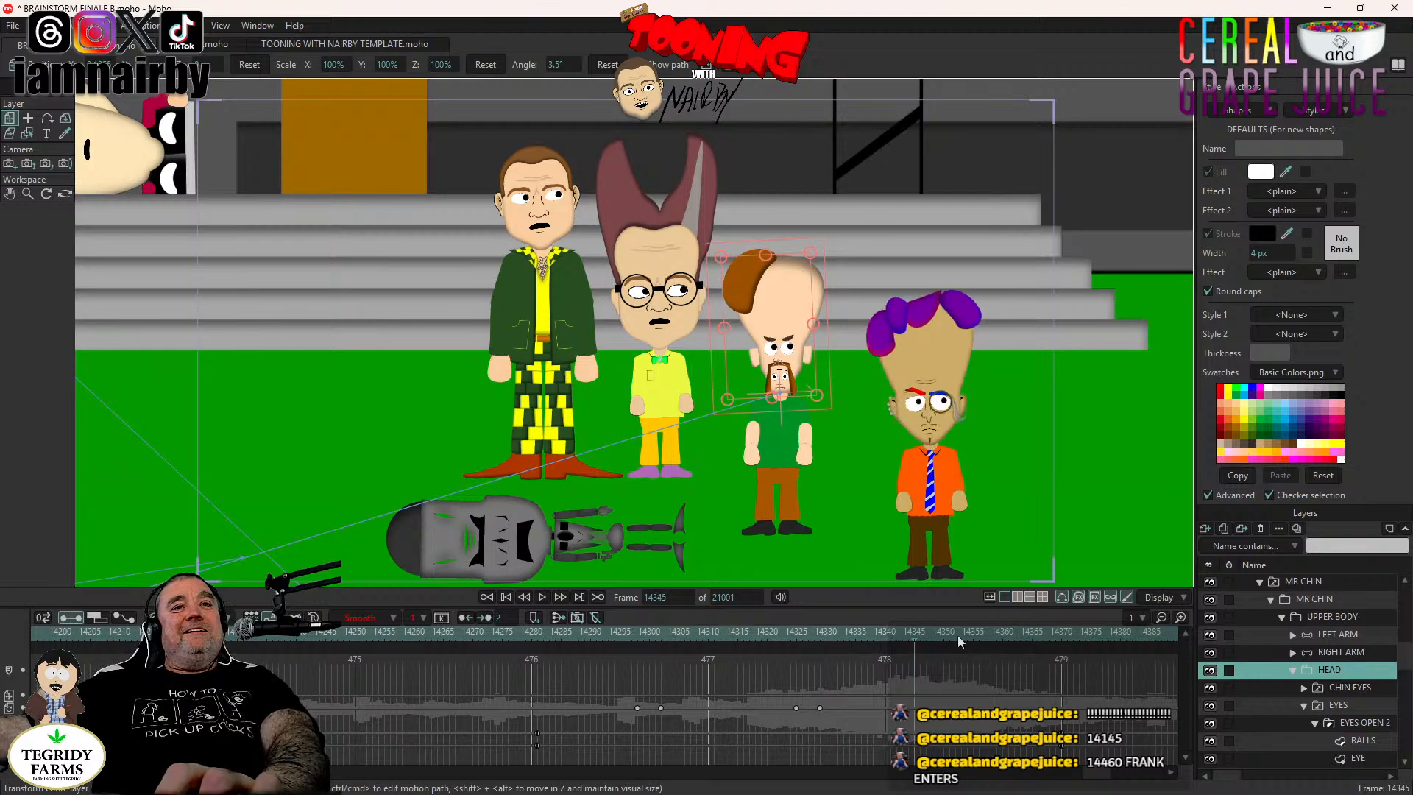
pyautogui.press('Right')
pyautogui.press('Right')
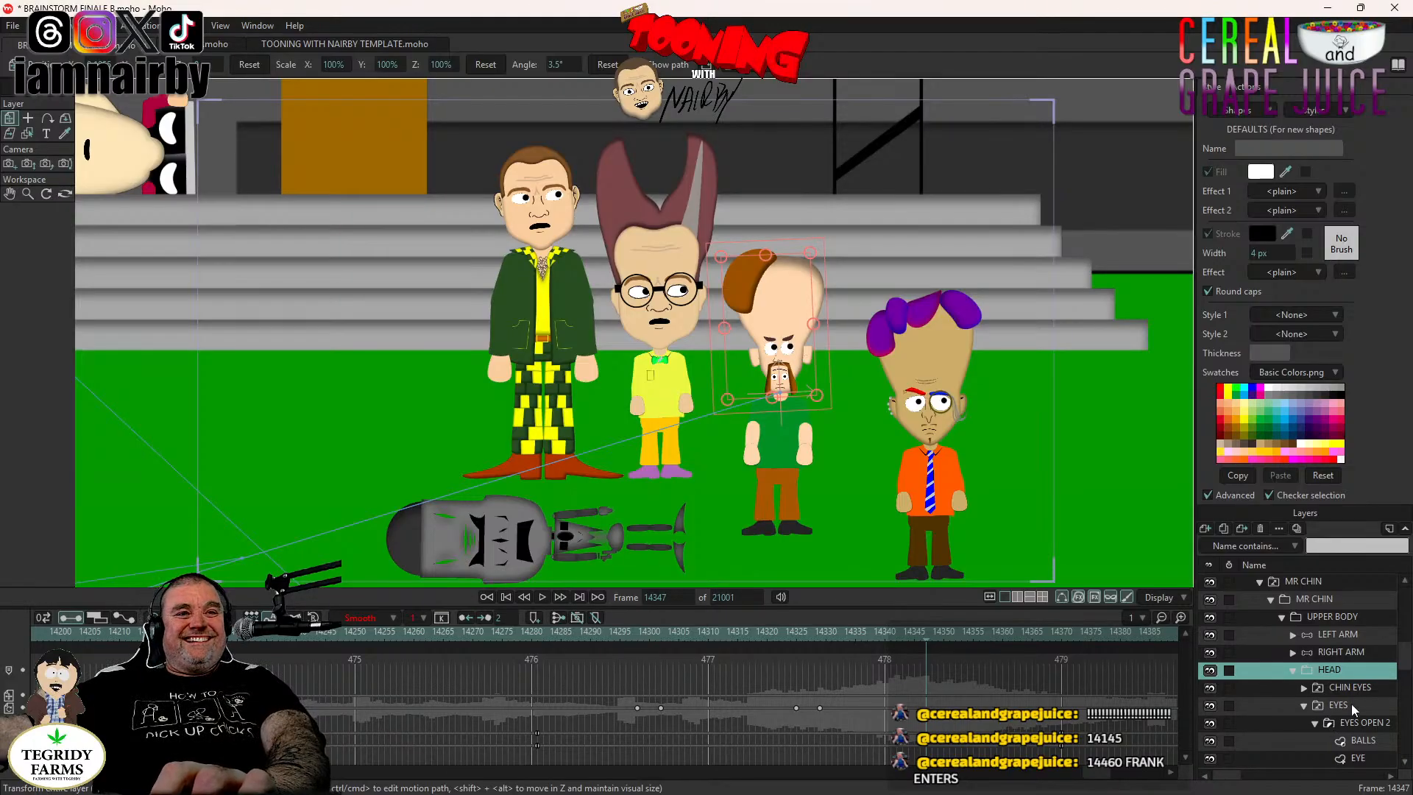
pyautogui.click(1351, 704)
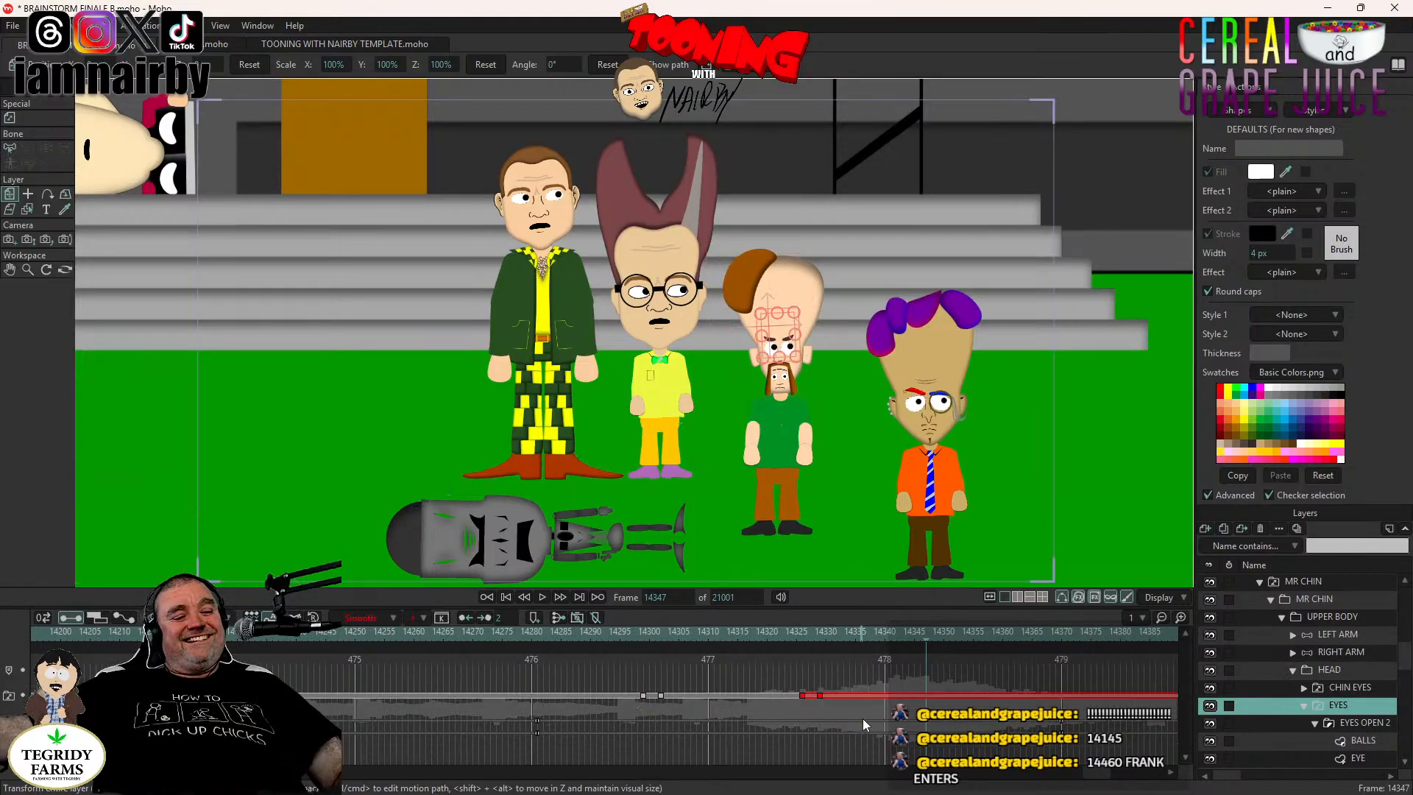
pyautogui.hotkey('ctrl', 'v')
# Add keyframes for MR CHIN's HEAD and UPPER BODY at frame 14346.
pyautogui.press('Left')
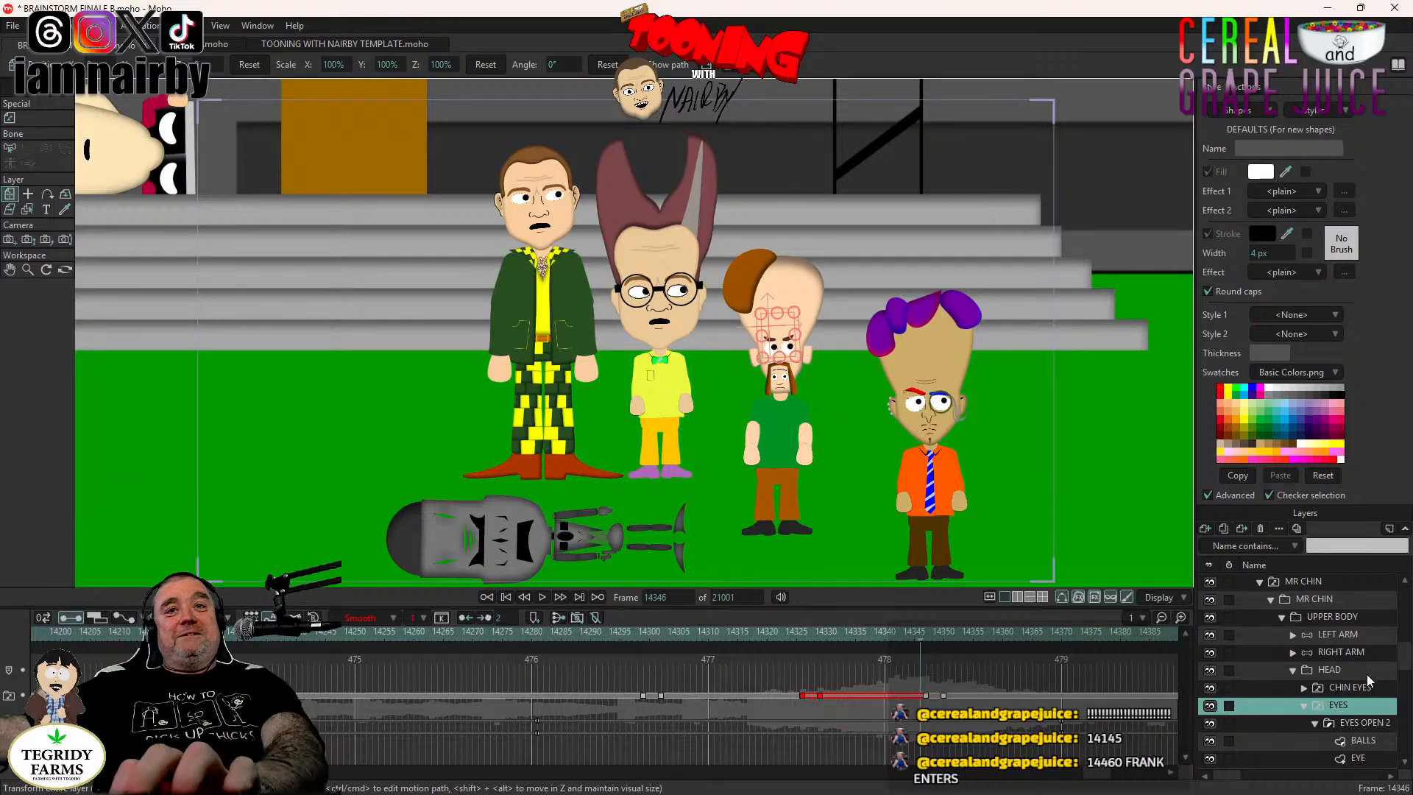
pyautogui.click(1358, 671)
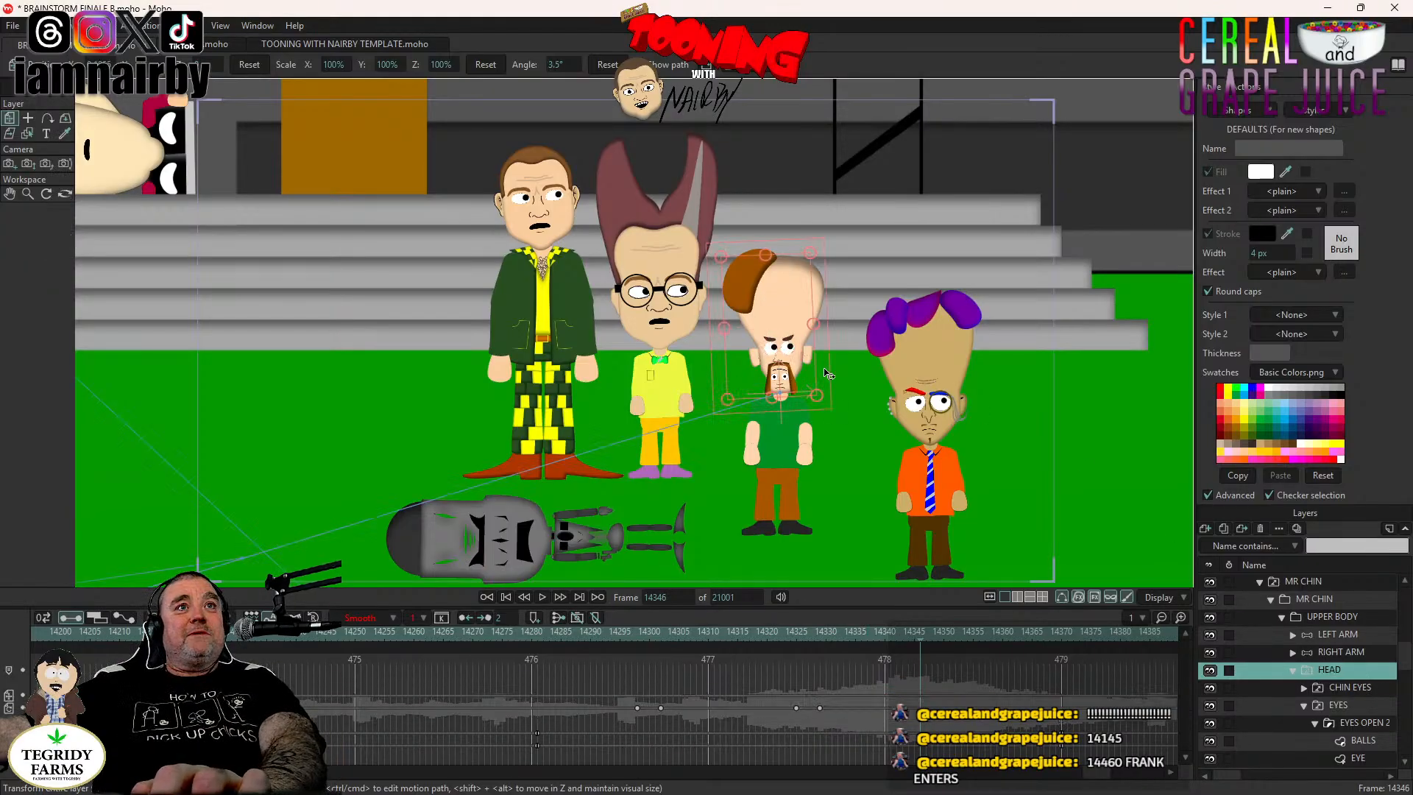
pyautogui.click(781, 367)
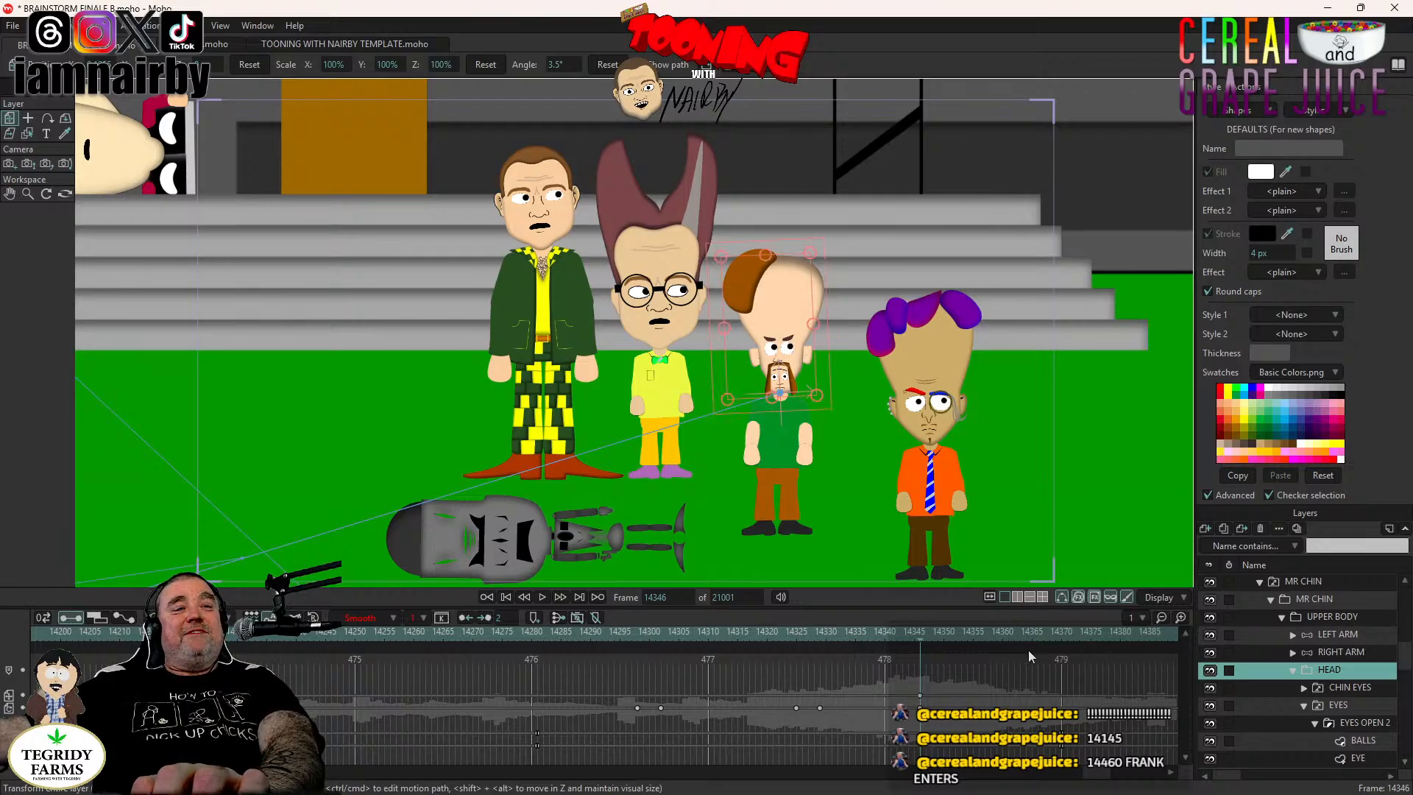
pyautogui.click(1348, 615)
pyautogui.click(824, 414)
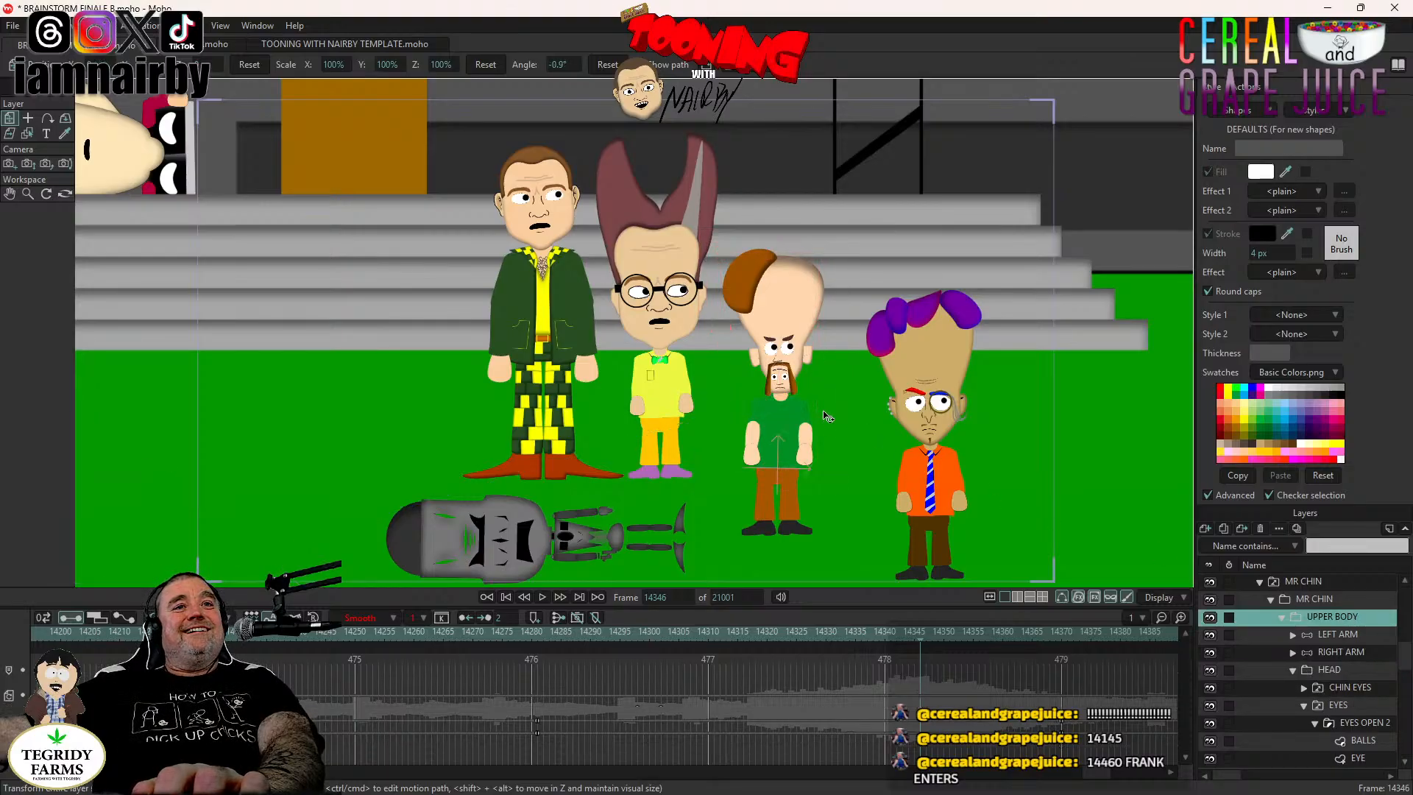
# Move MR CHIN's LEFT ARM and RIGHT ARM bone keyframes from frame 14280 to frame 14346.
pyautogui.click(1334, 634)
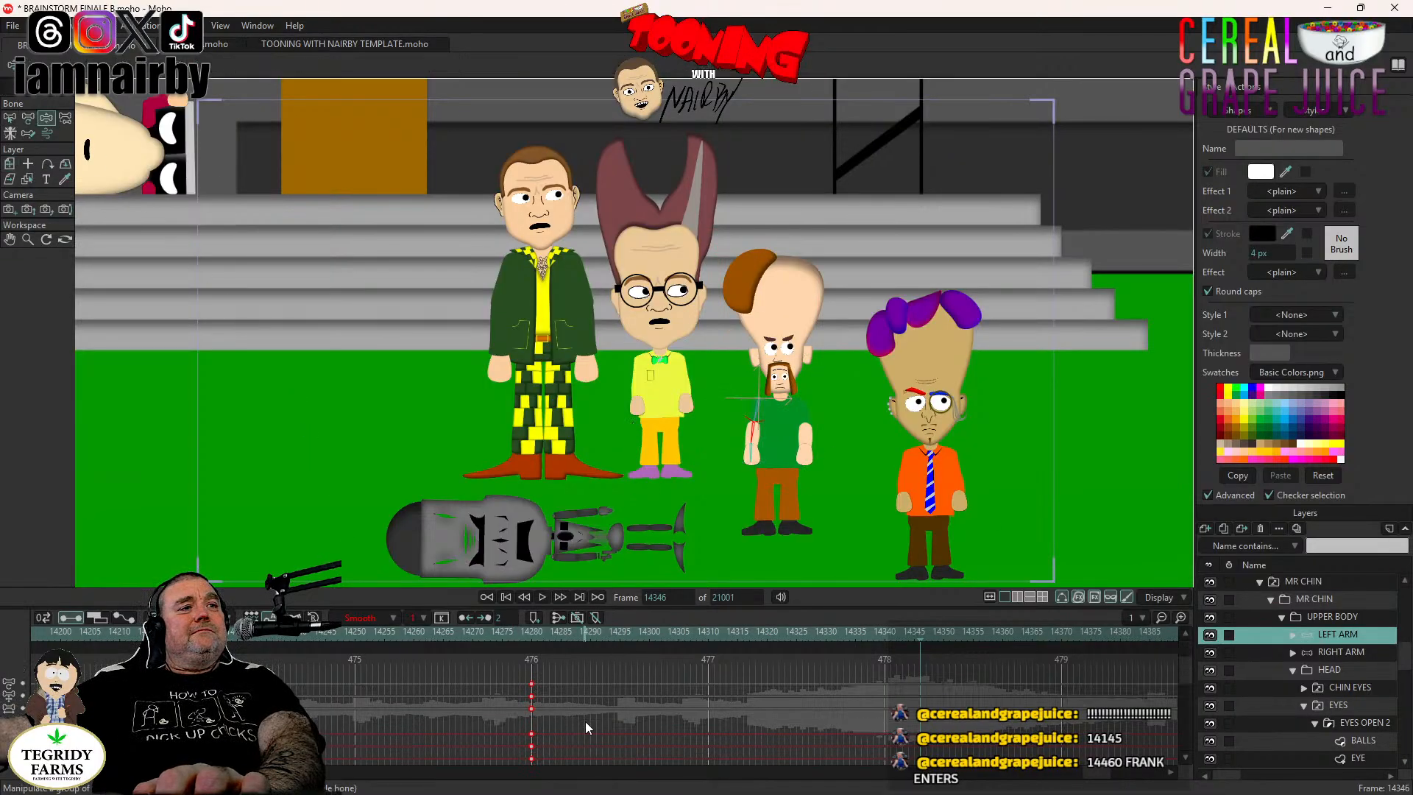
pyautogui.scroll(-1, 554, 699)
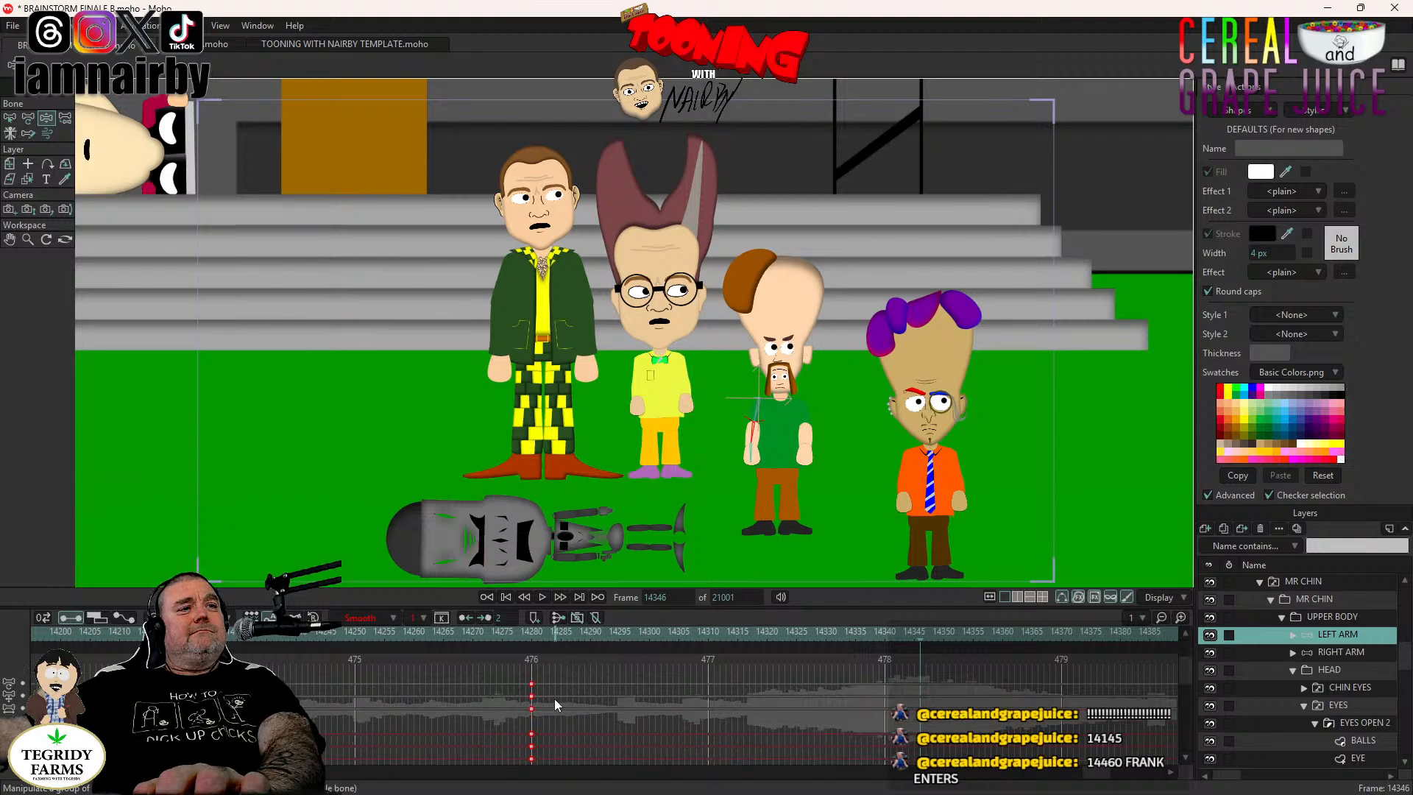
pyautogui.scroll(-1, 552, 677)
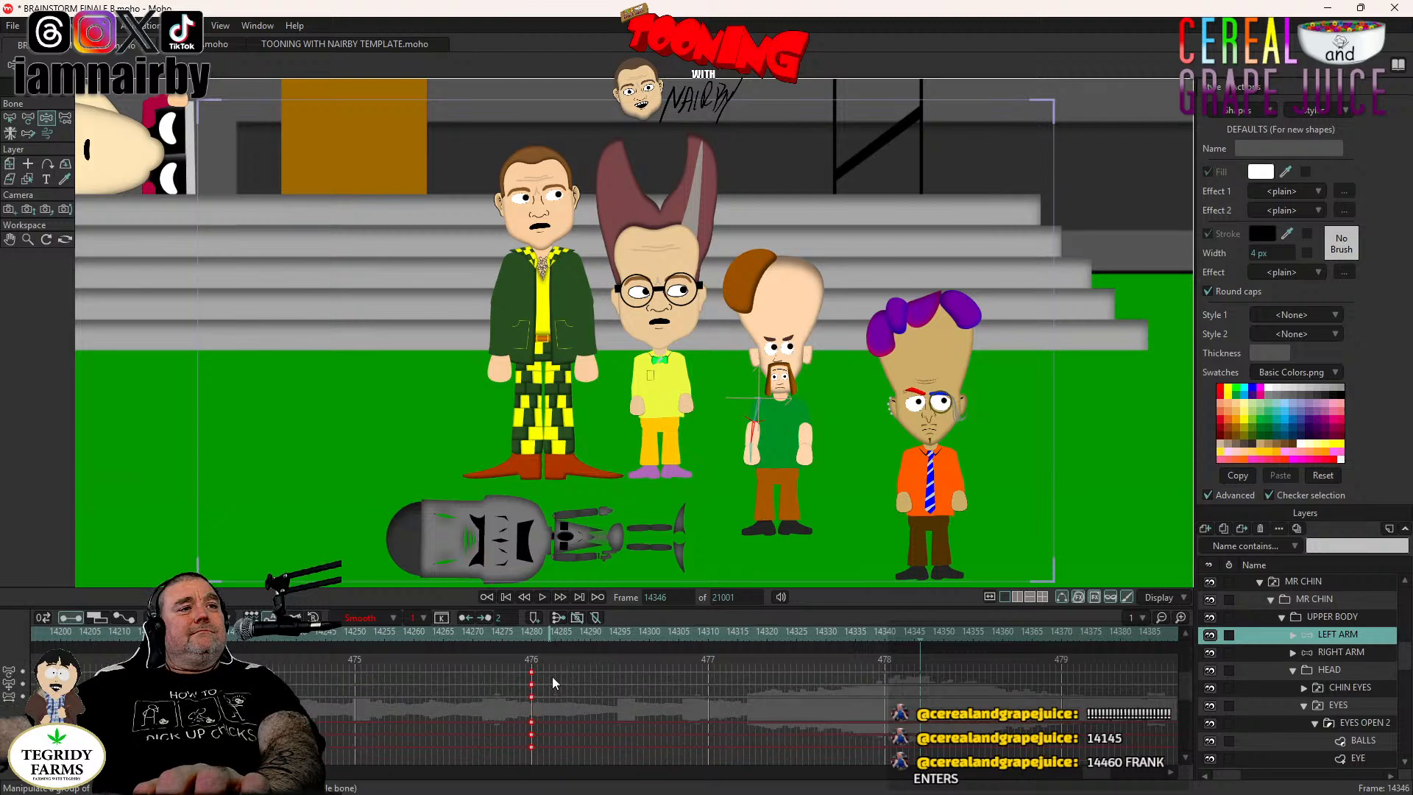
pyautogui.moveTo(533, 676); pyautogui.dragTo(538, 675)
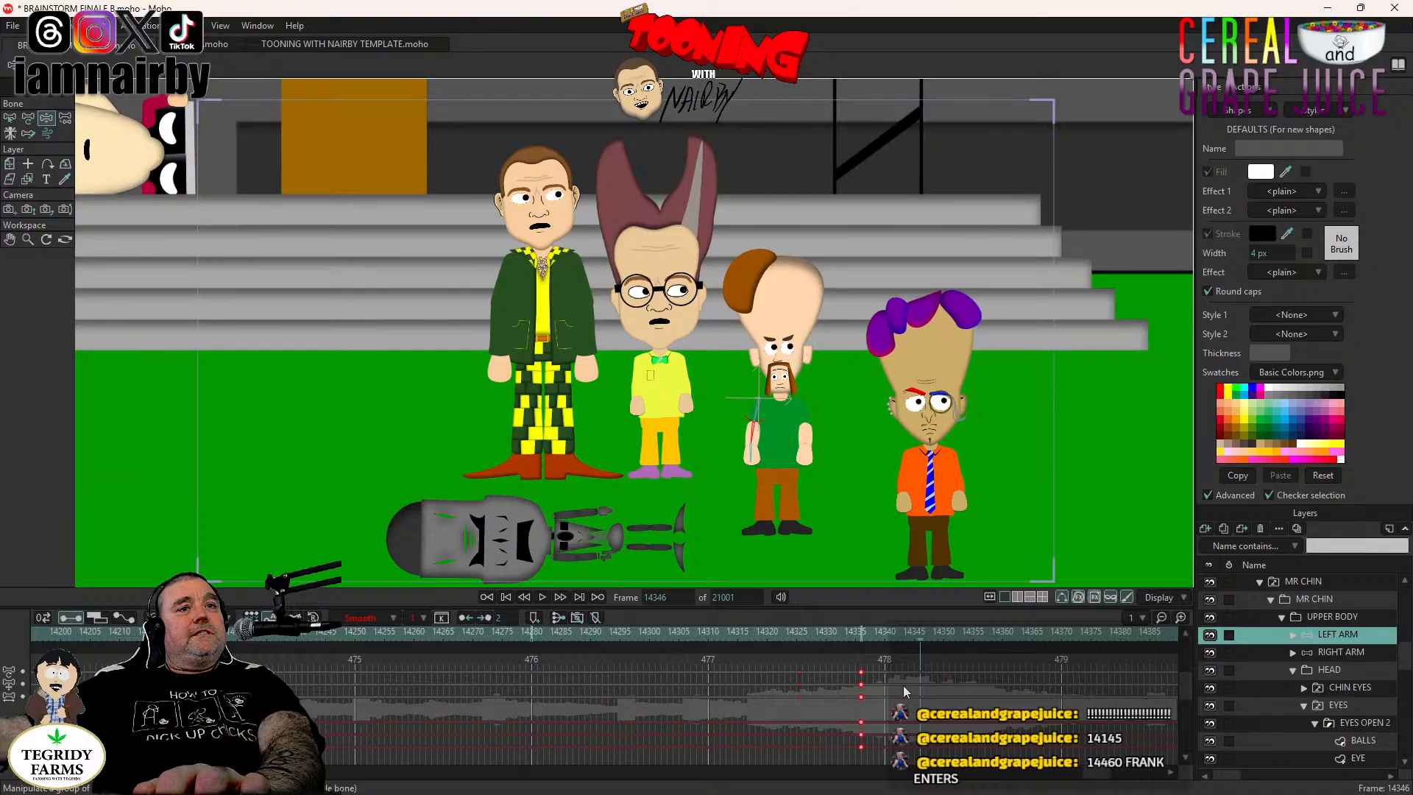
pyautogui.moveTo(957, 690); pyautogui.dragTo(928, 692)
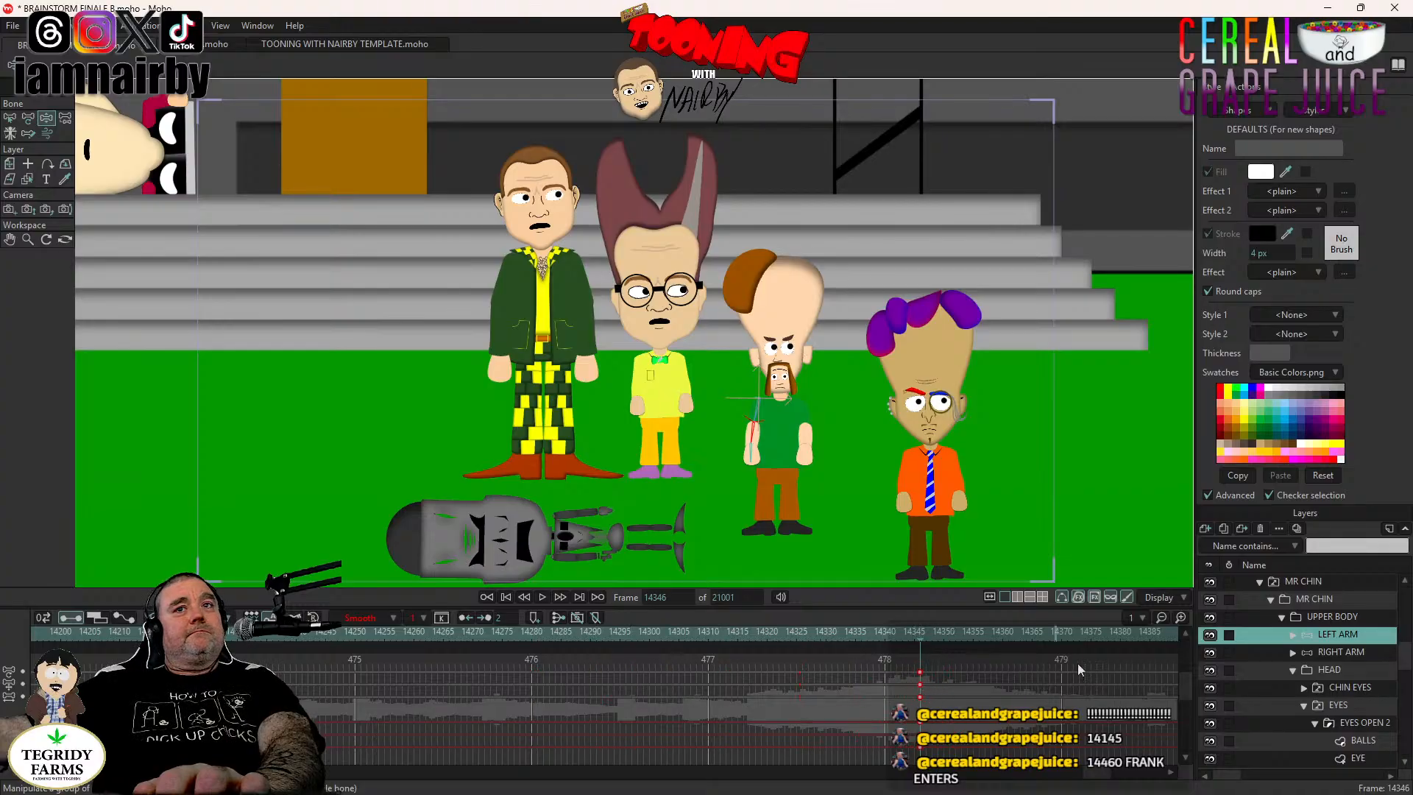
pyautogui.click(1333, 653)
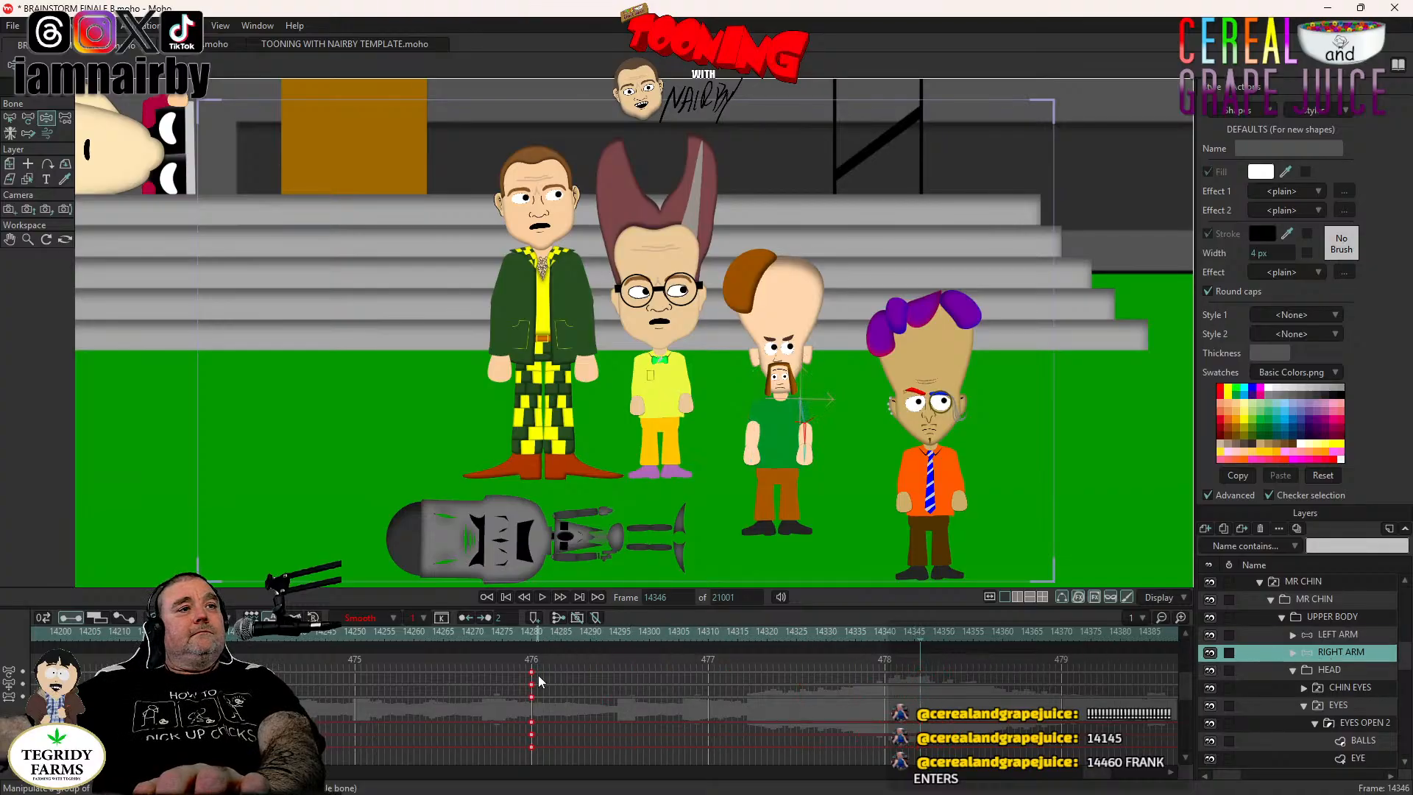
pyautogui.moveTo(535, 678); pyautogui.dragTo(922, 695)
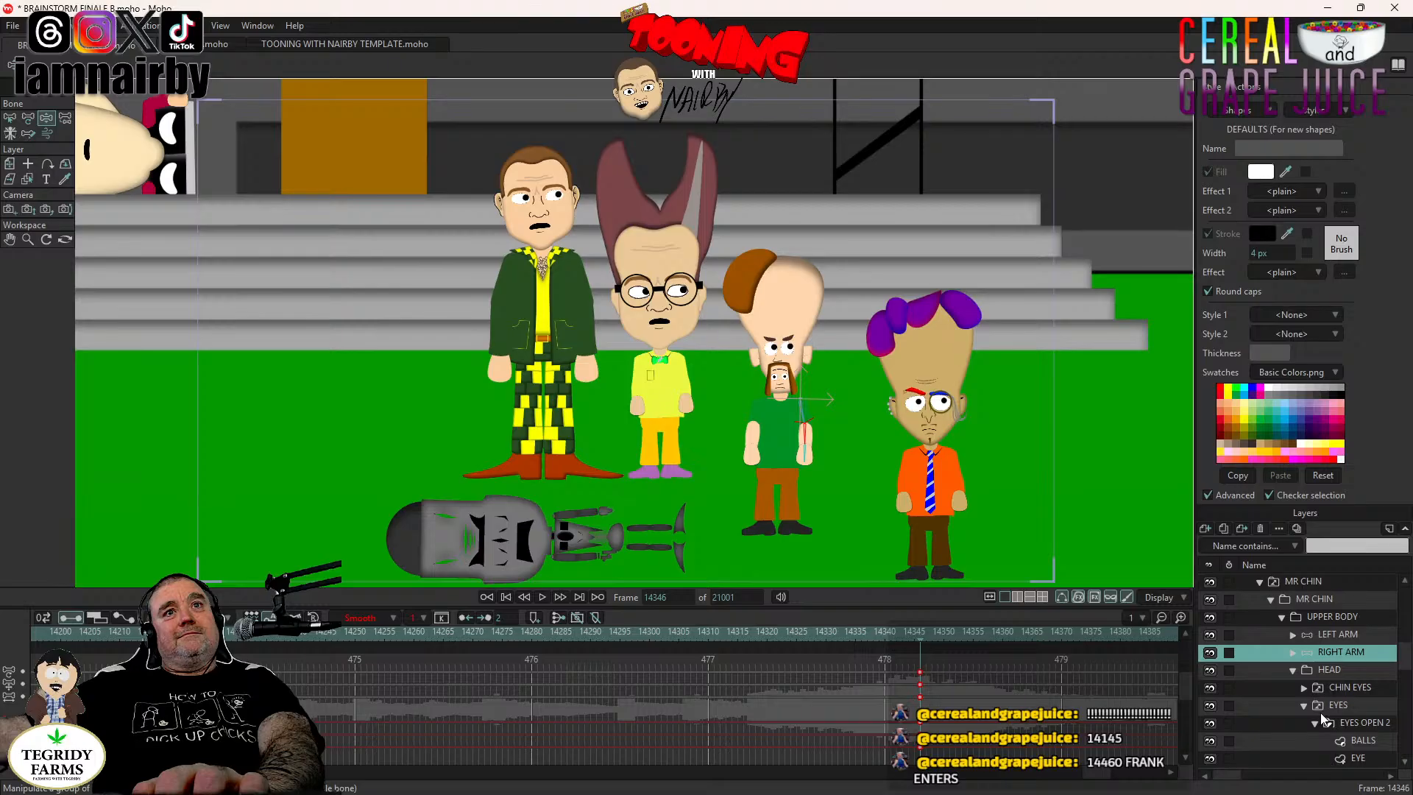
# Add bone keyframes for MR CHIN's LEFT LEG and RIGHT LEG at frame 14346 and select the parent MR CHIN layer.
pyautogui.click(1333, 671)
pyautogui.scroll(-3, 1306, 695)
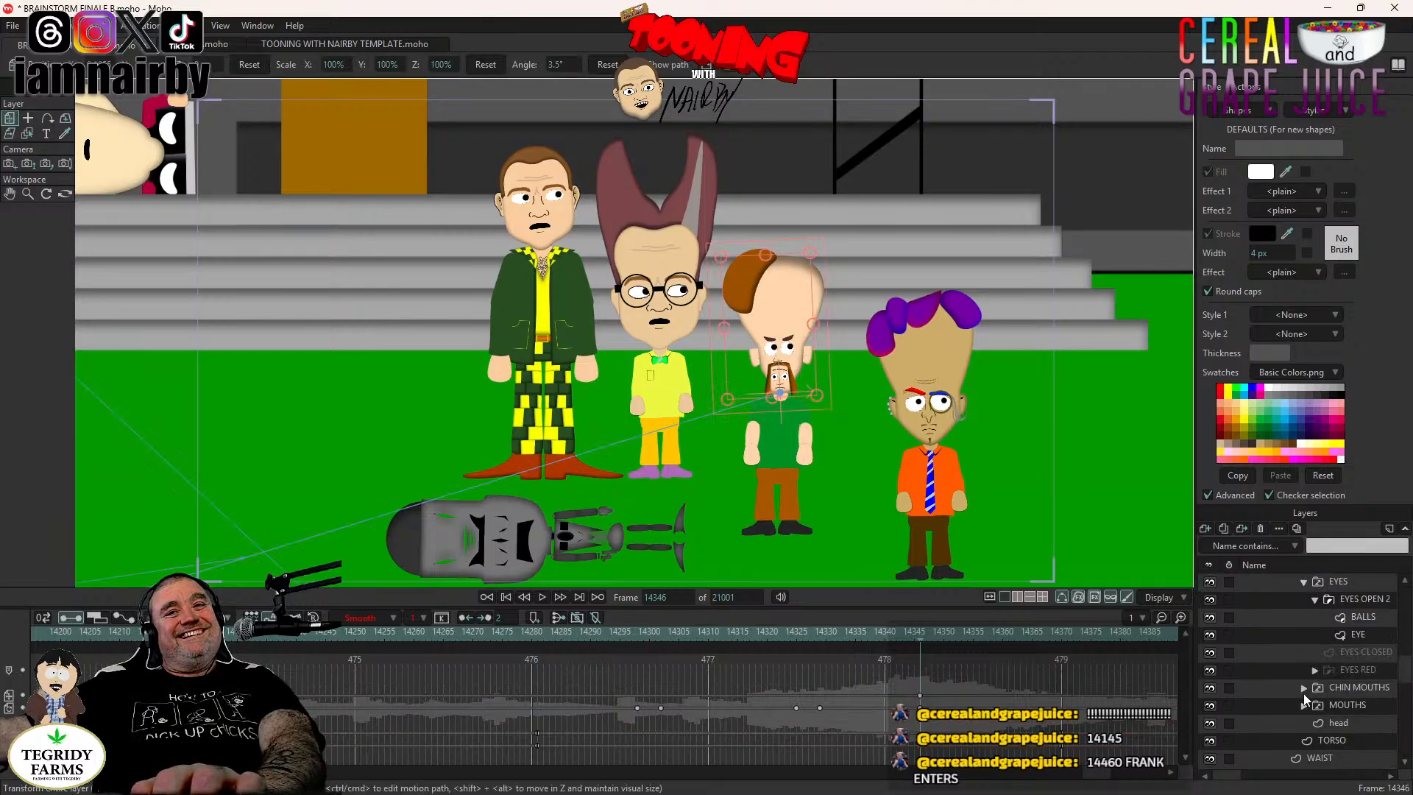
pyautogui.scroll(-1, 1335, 687)
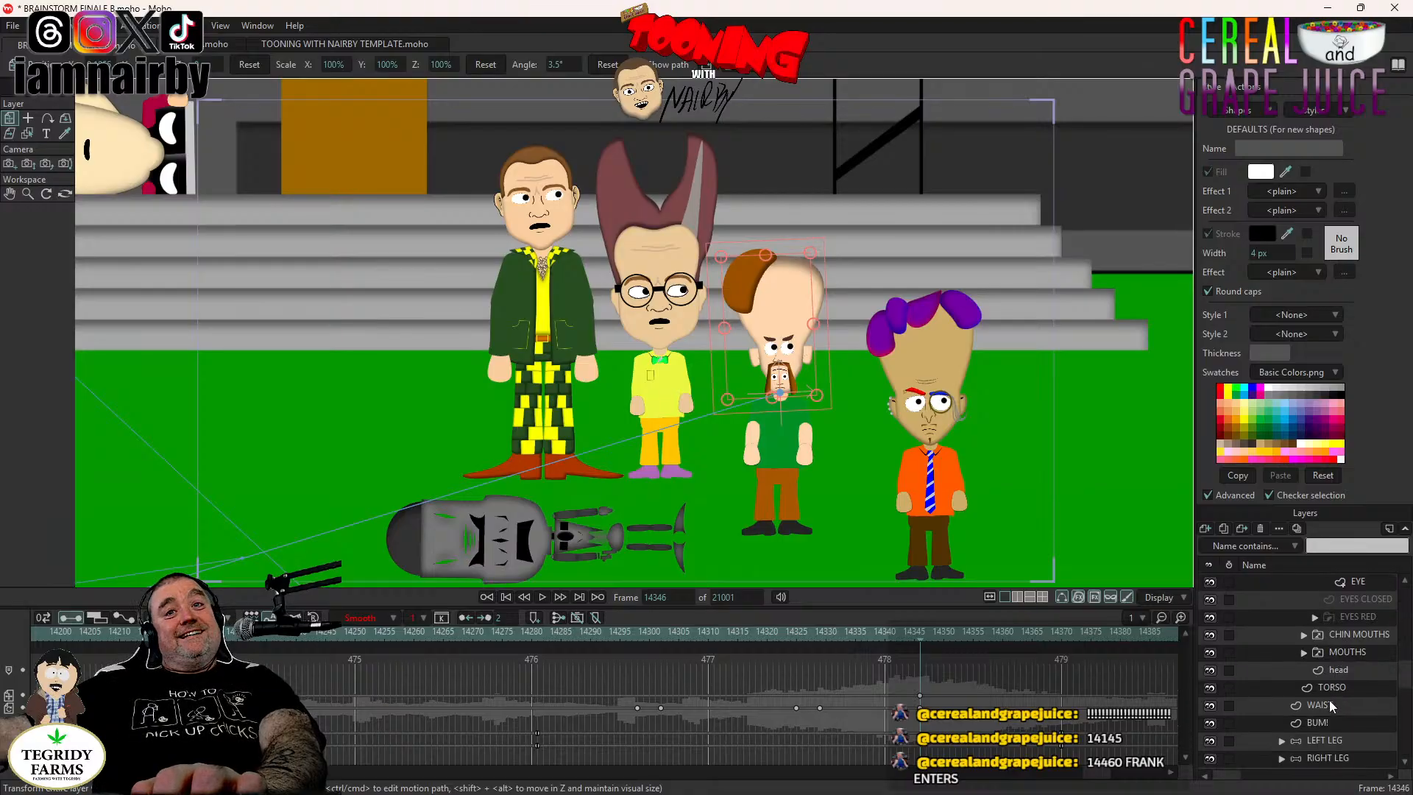
pyautogui.scroll(-1, 1334, 722)
pyautogui.click(1336, 727)
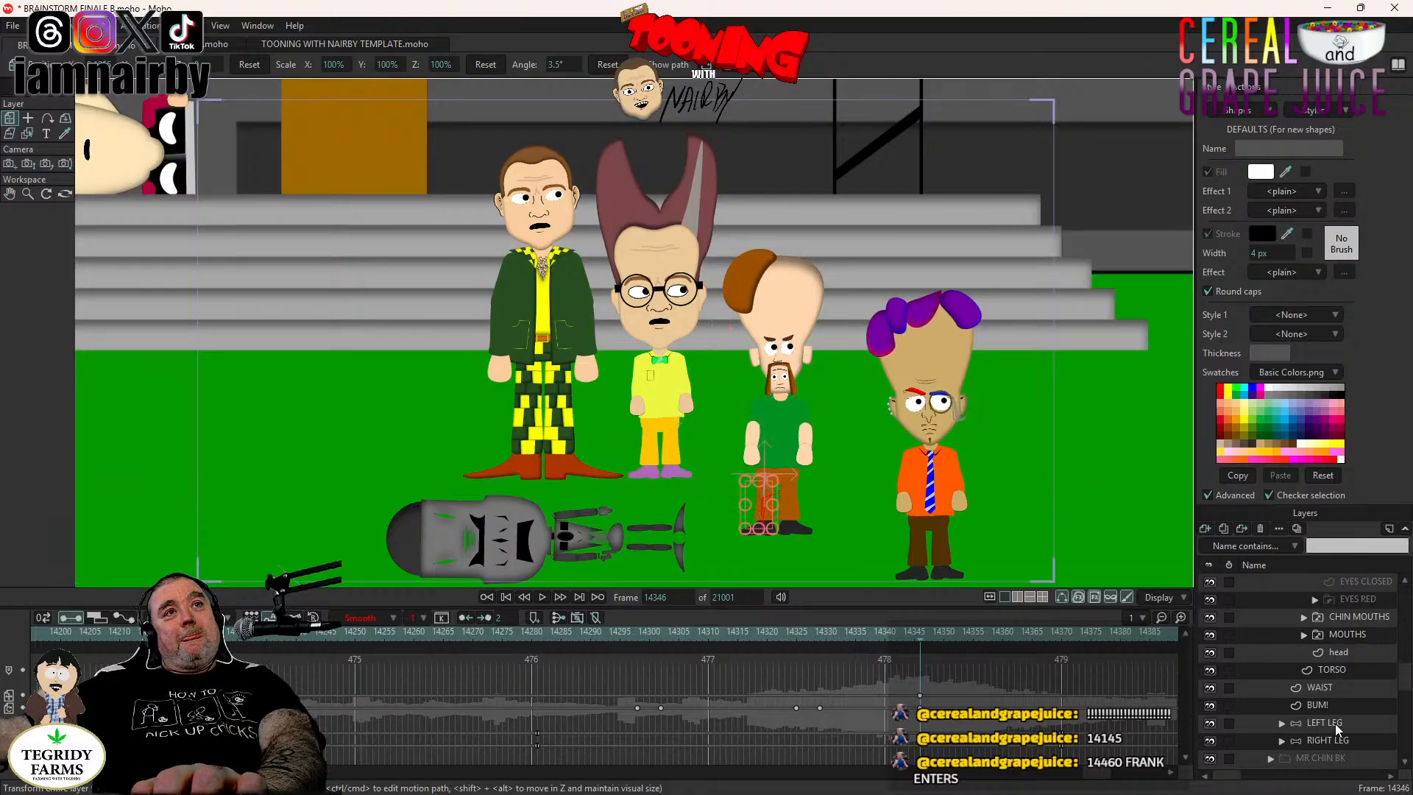
pyautogui.click(45, 121)
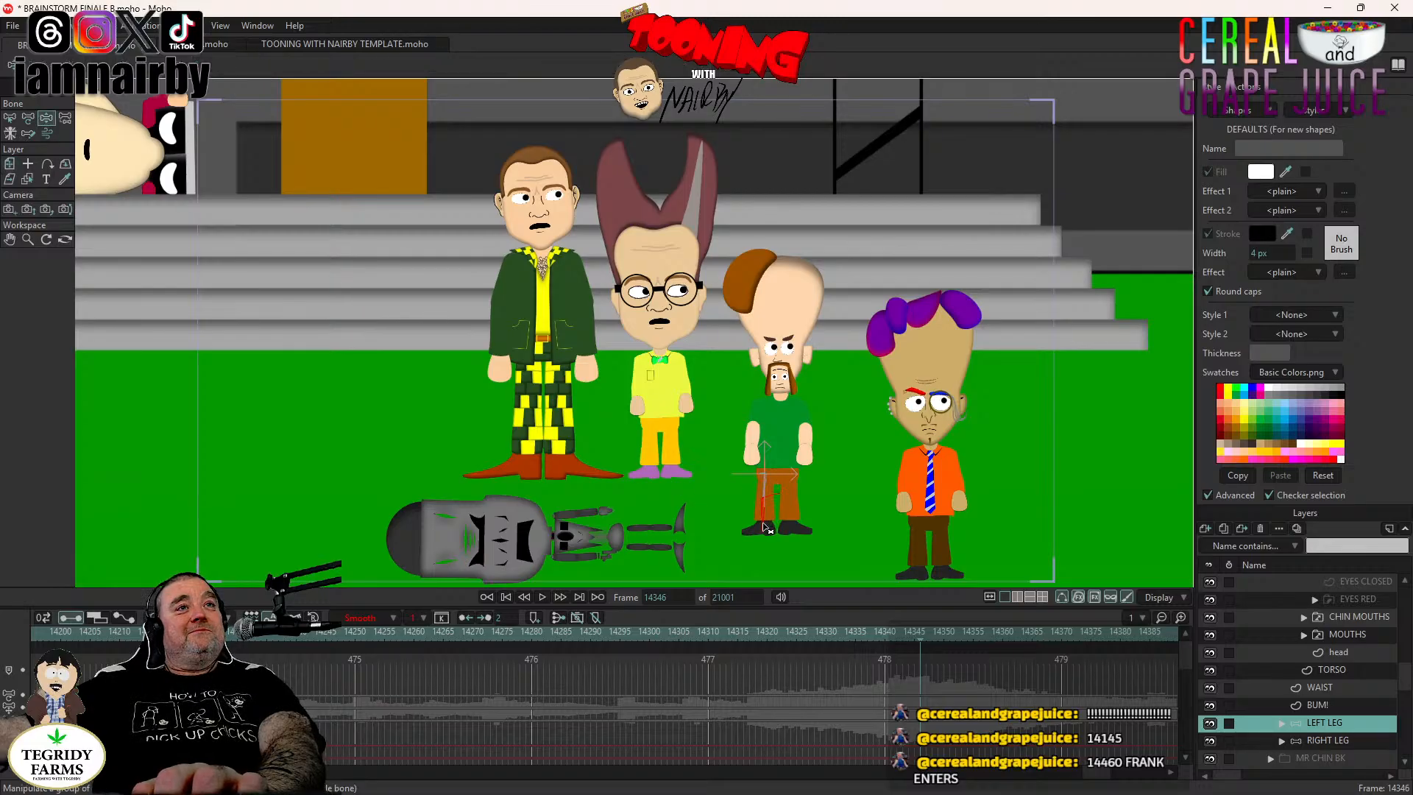
pyautogui.click(1337, 742)
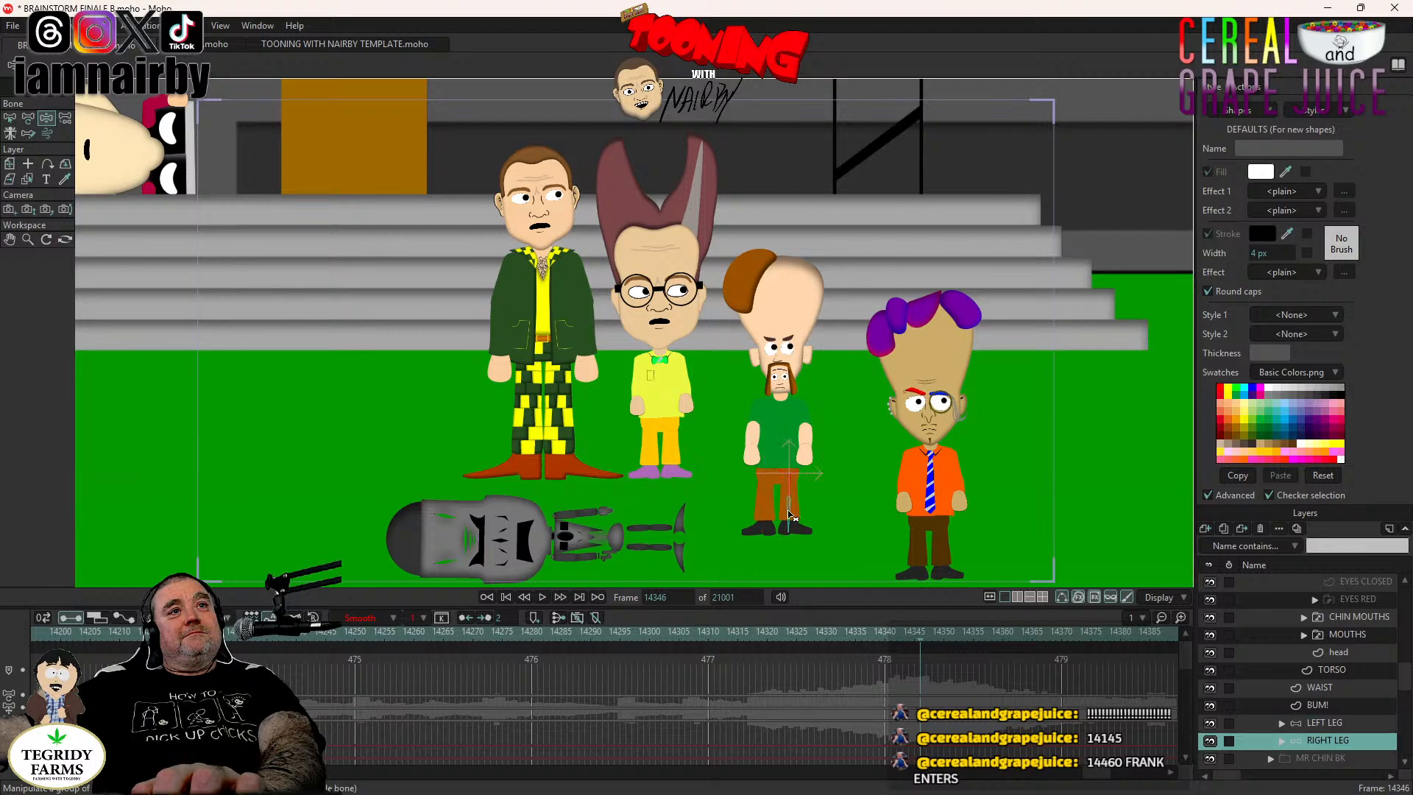
pyautogui.scroll(5, 1331, 700)
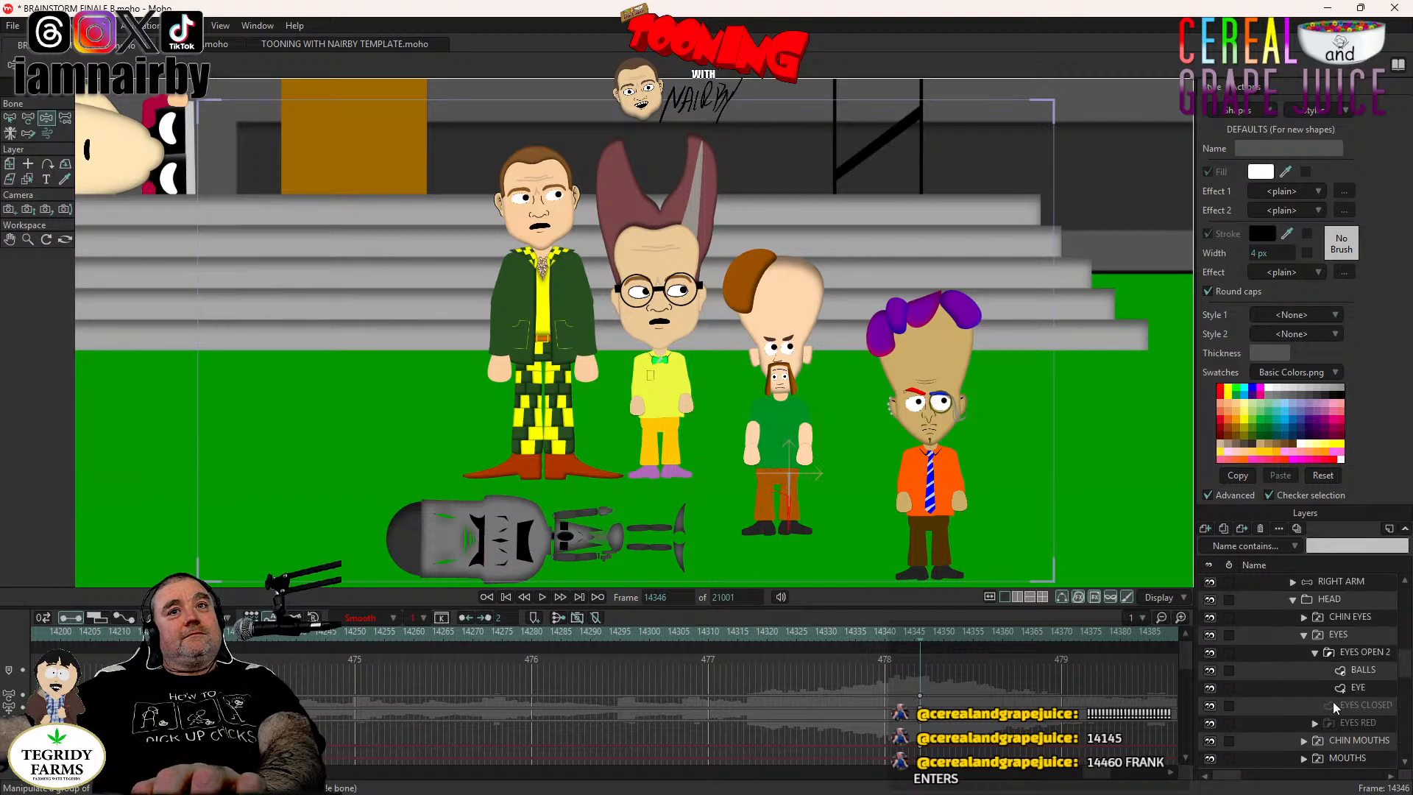
pyautogui.click(1328, 633)
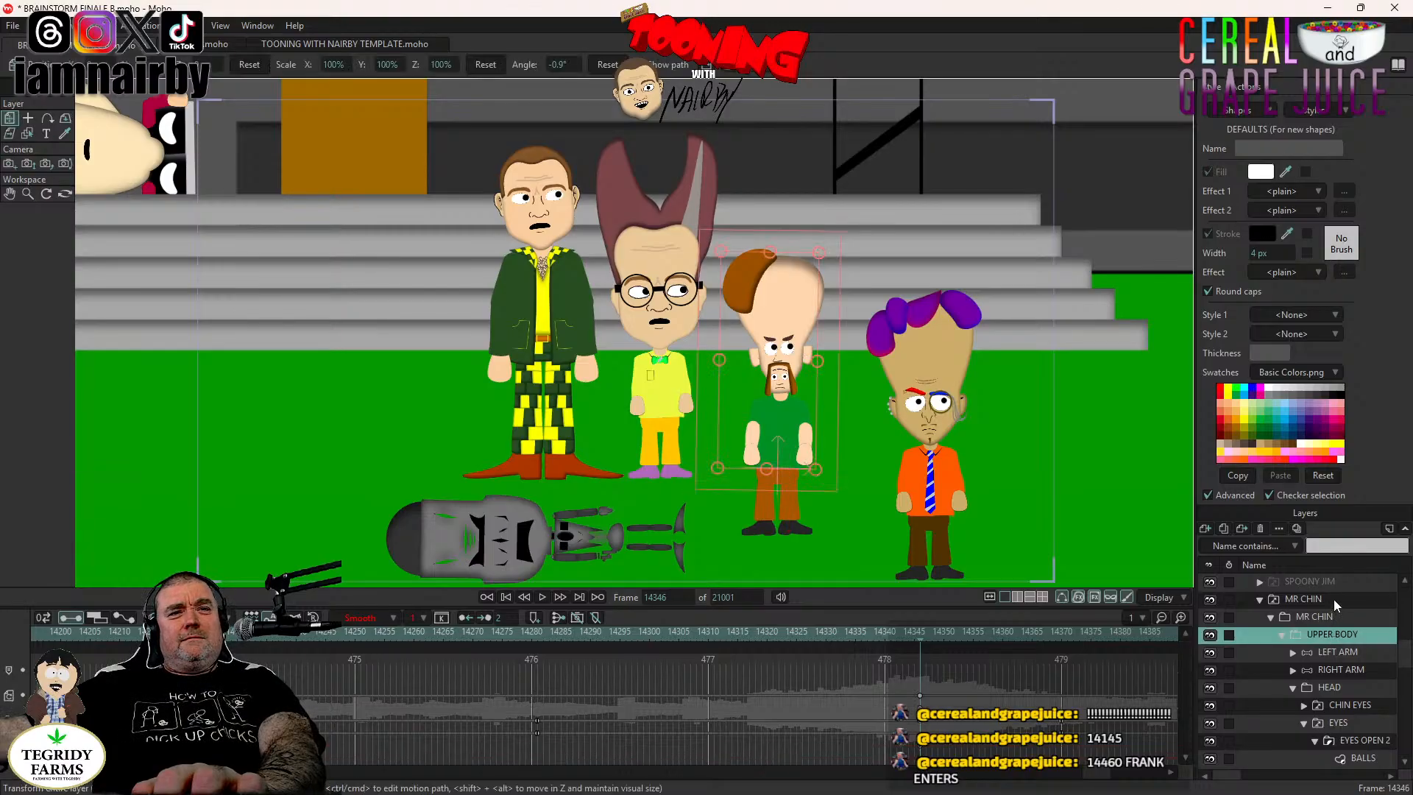
pyautogui.click(1333, 599)
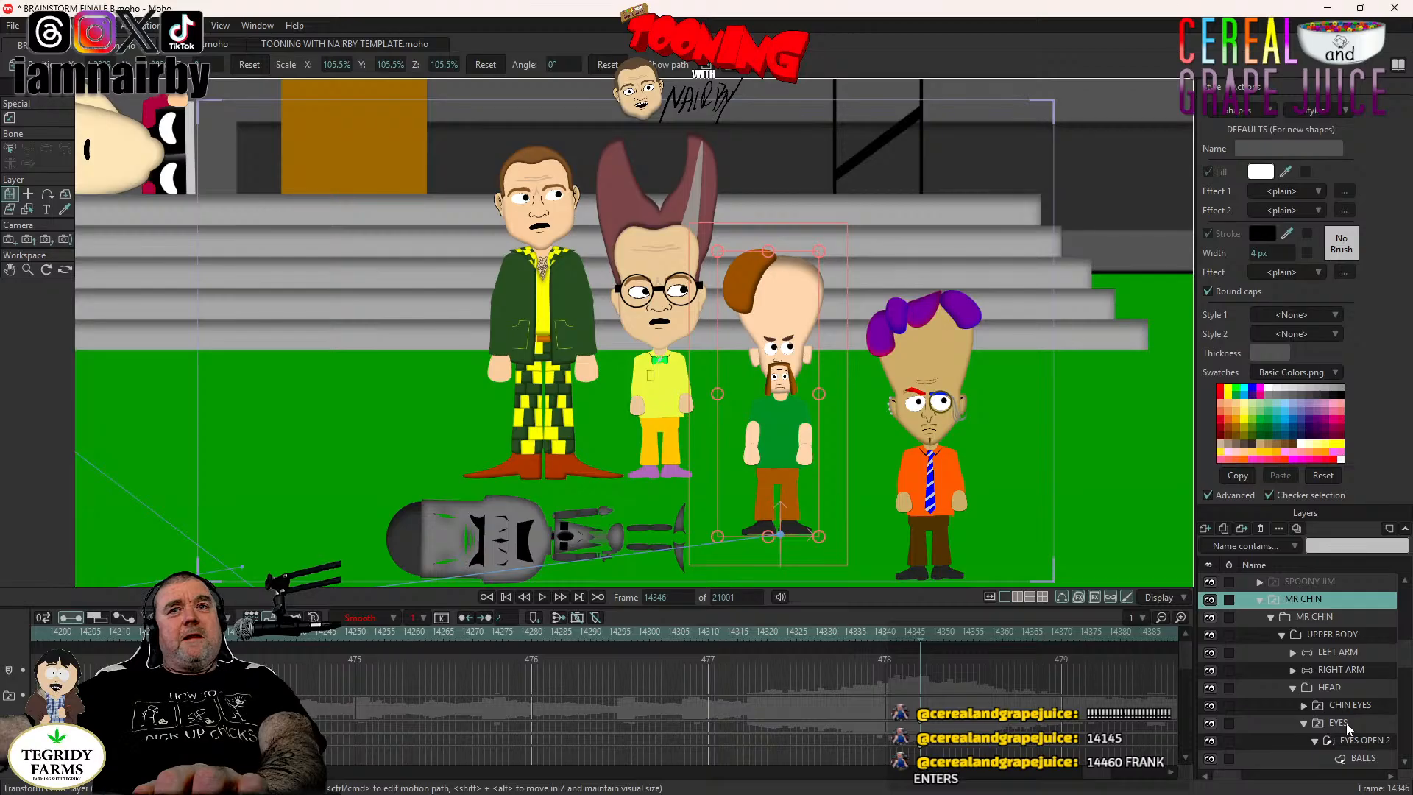
# Tilt MR CHIN's HEAD to about -2.9° and lower it slightly at frame 14350.
pyautogui.click(1351, 693)
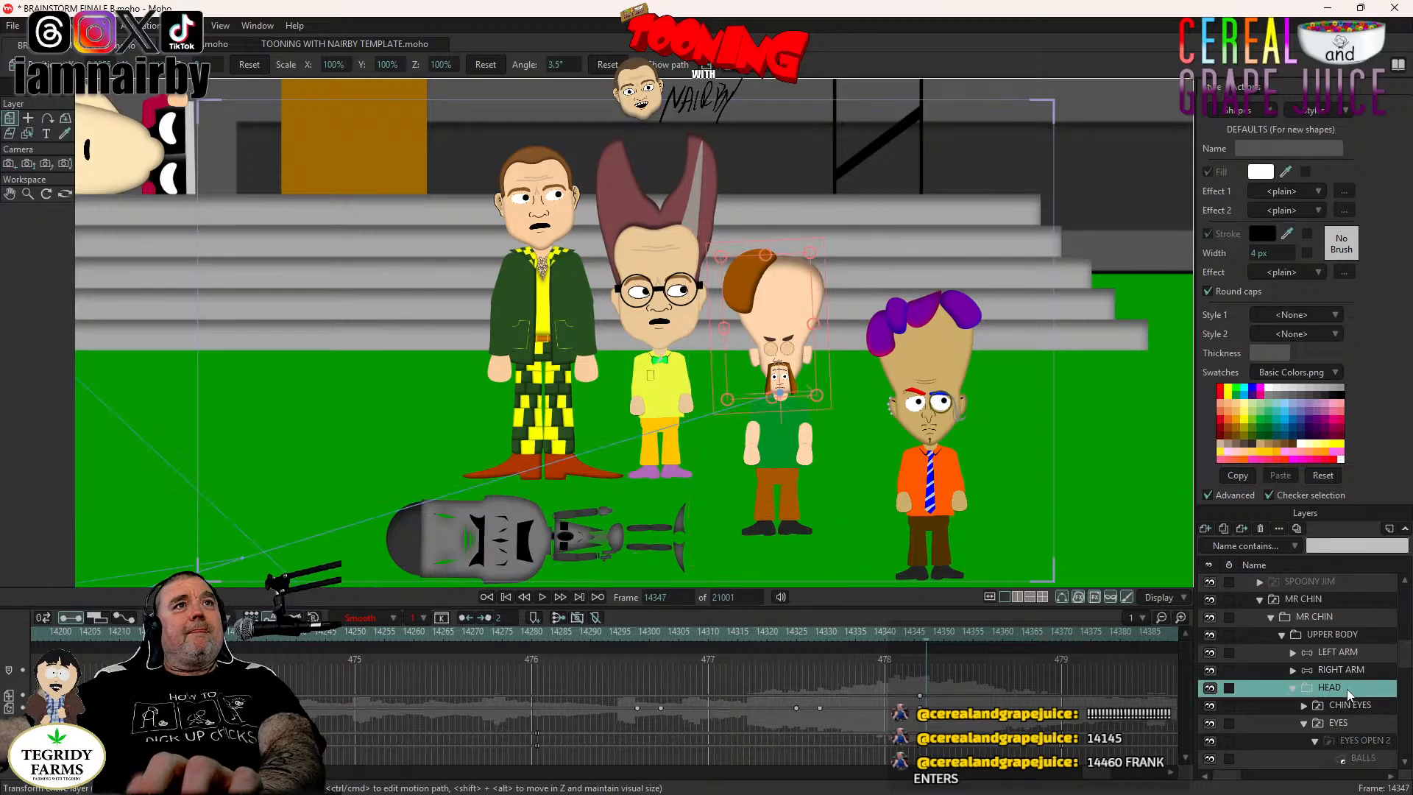
pyautogui.press('Right')
pyautogui.press('Right')
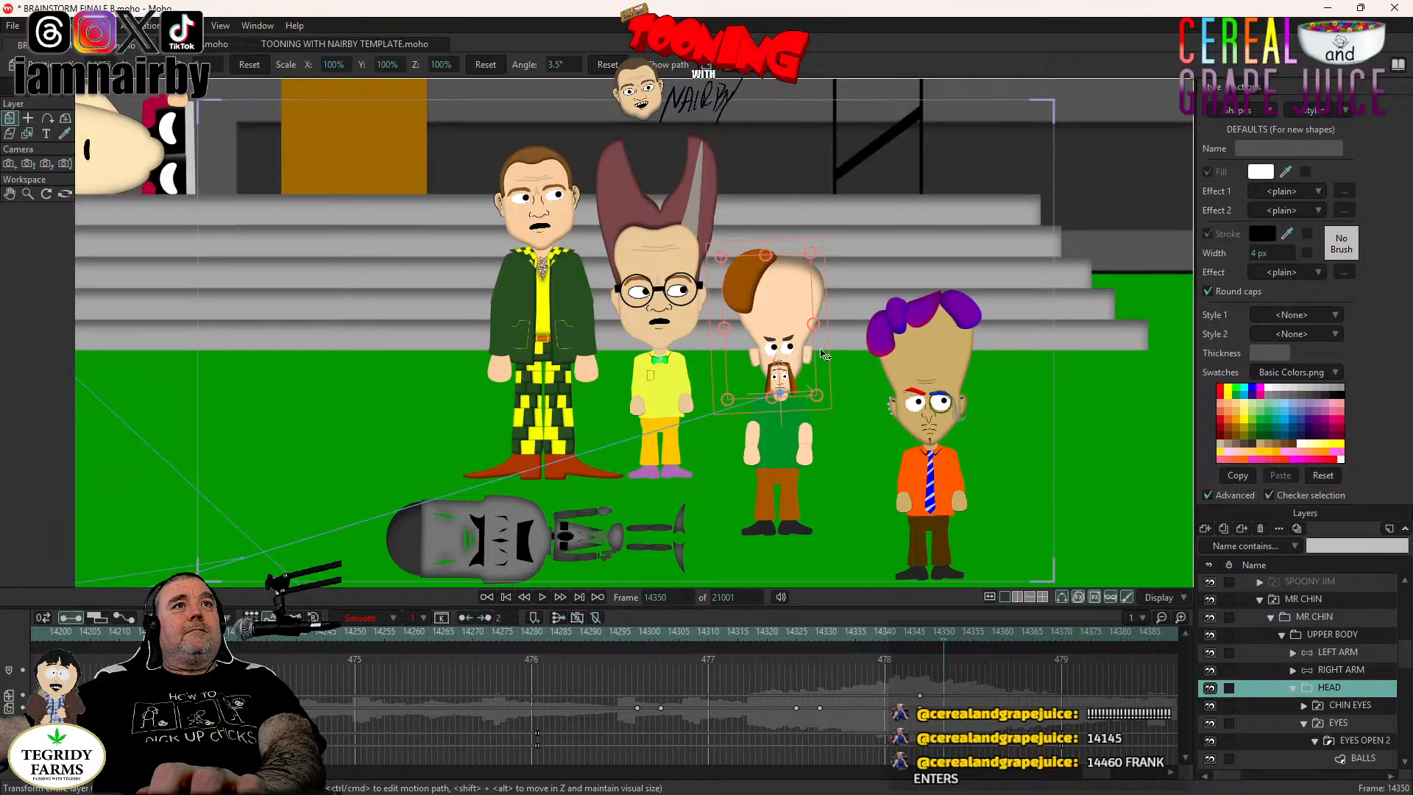
pyautogui.moveTo(824, 355); pyautogui.dragTo(828, 360)
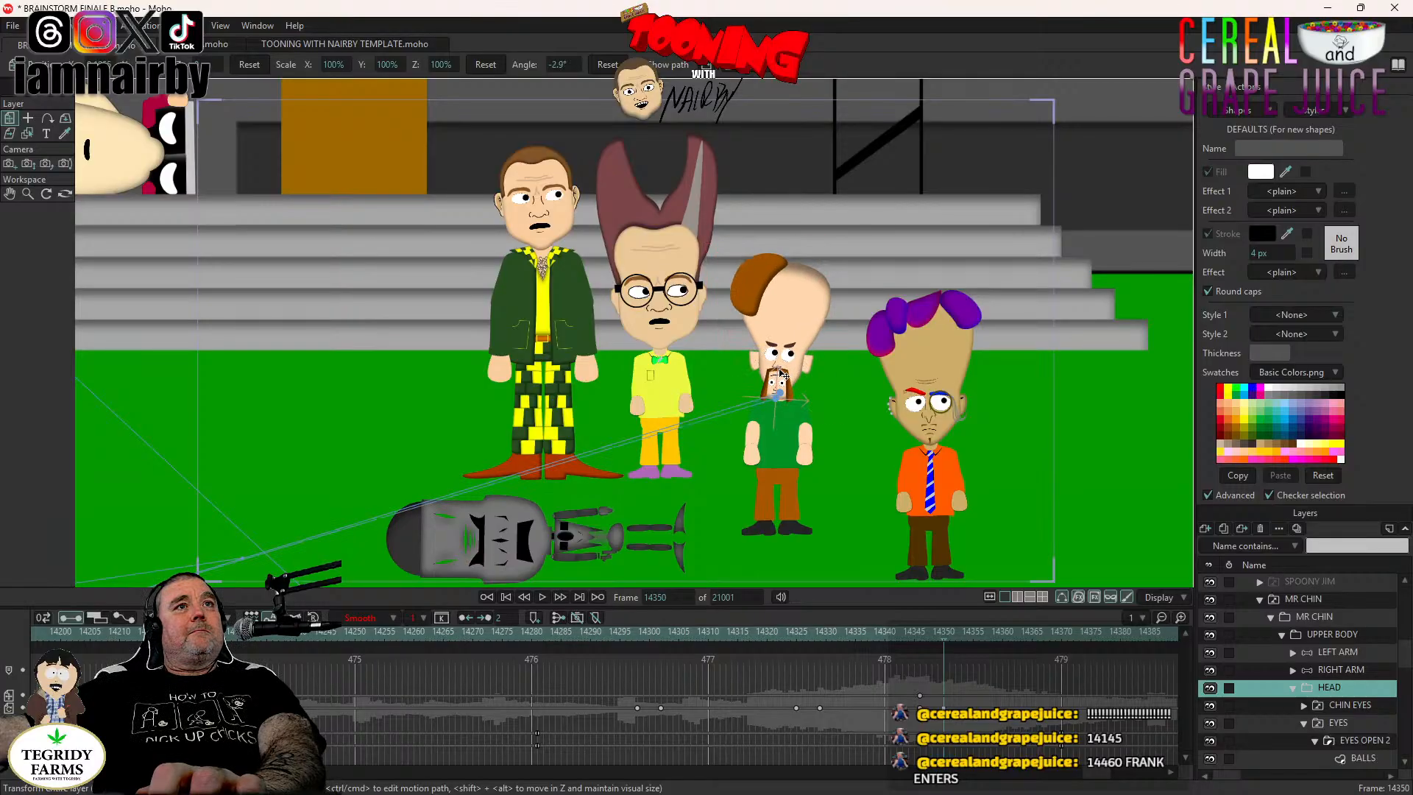
# Lean MR CHIN's UPPER BODY toward the character in glasses at frame 14350 and select the EYES layer.
pyautogui.click(1313, 634)
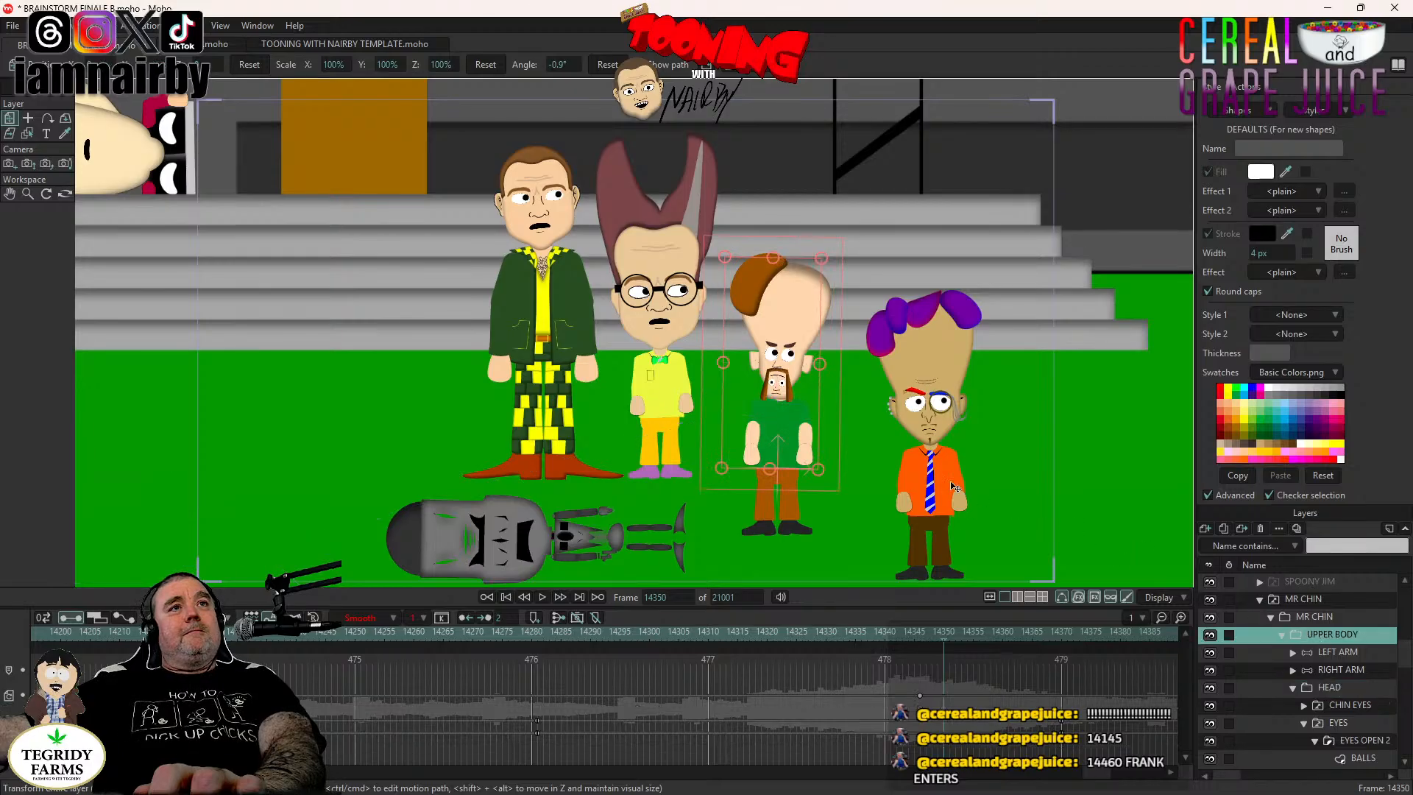
pyautogui.moveTo(833, 424); pyautogui.dragTo(815, 404)
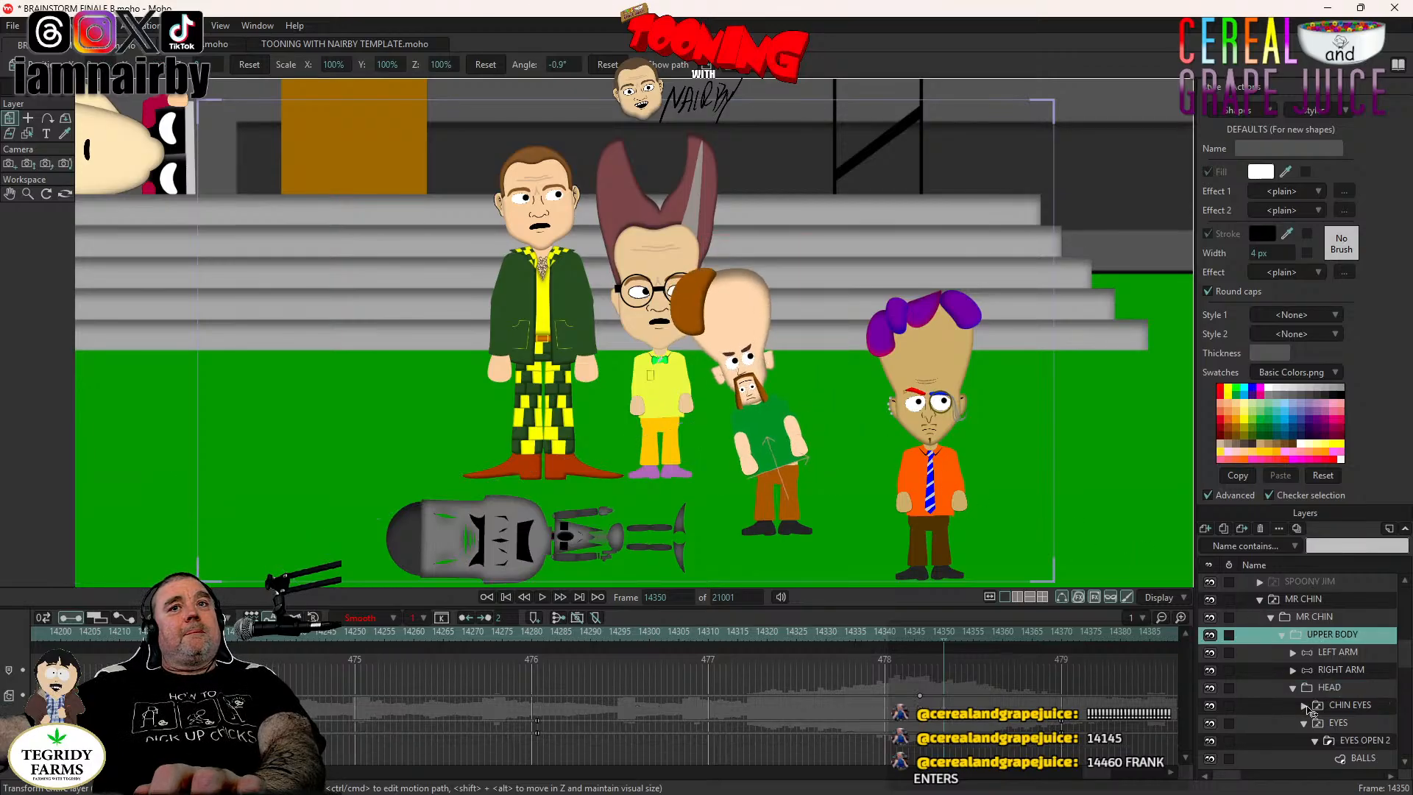
pyautogui.click(1345, 725)
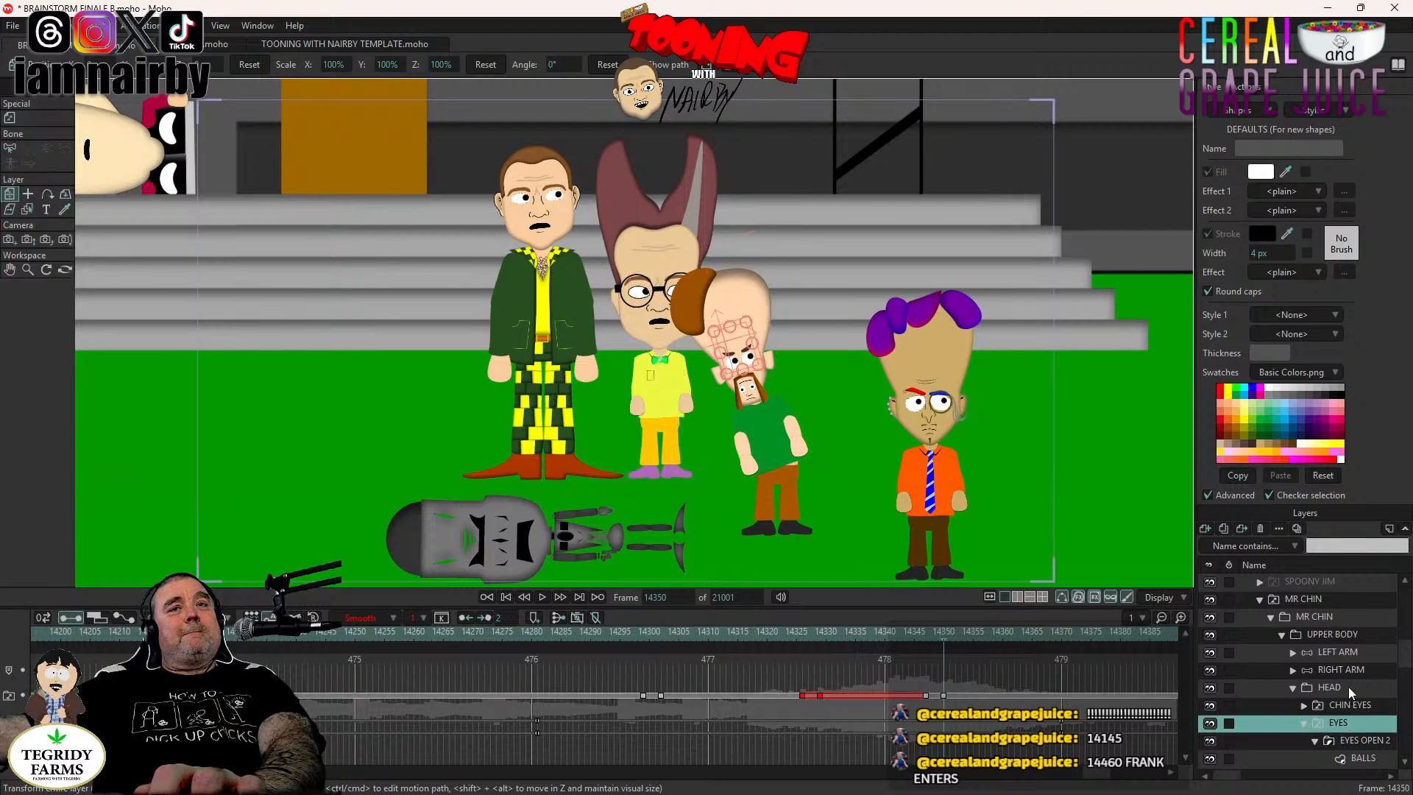
# Rotate MR CHIN's HEAD upright to about -20.1° and move its keyframe from frame 14350 to frame 14351.
pyautogui.click(1358, 687)
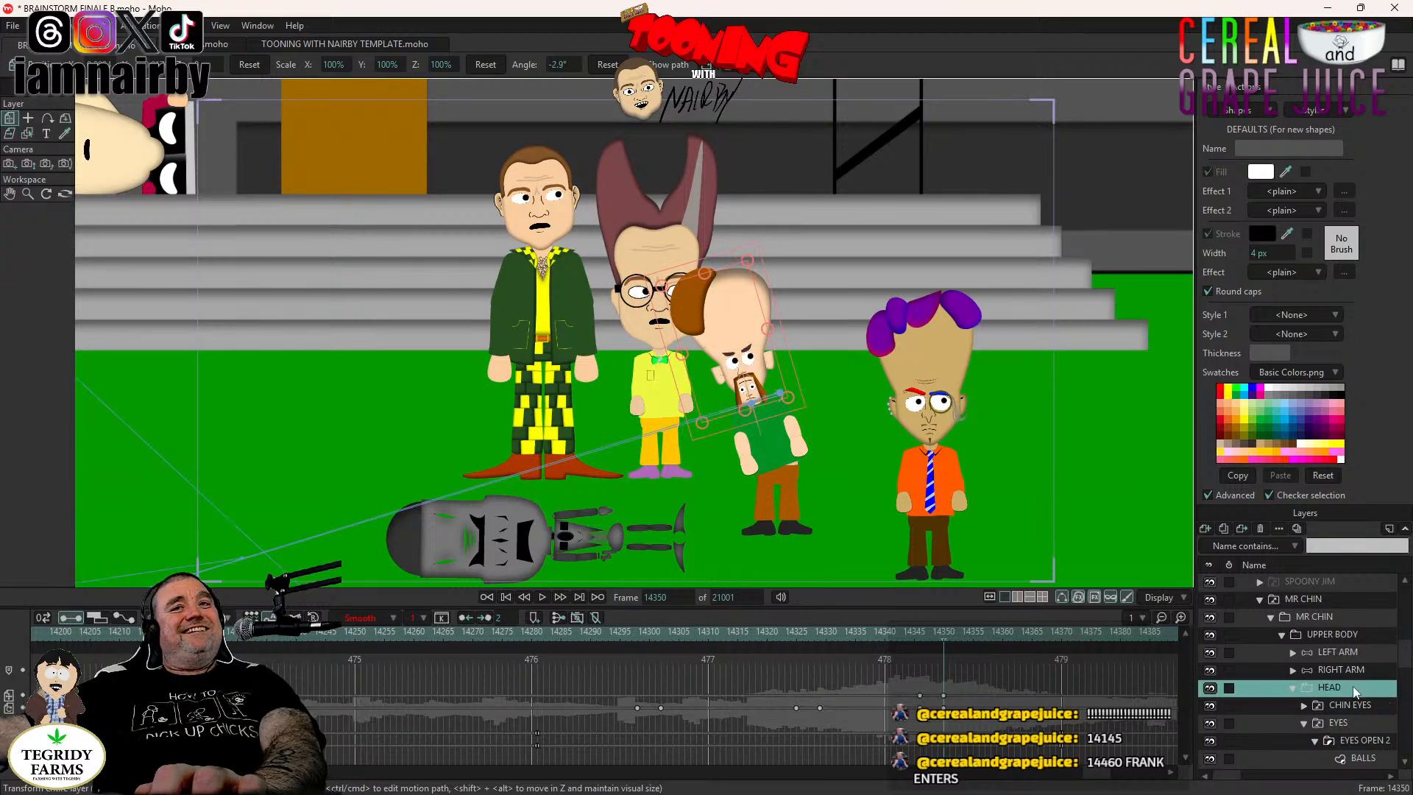
pyautogui.moveTo(787, 359); pyautogui.dragTo(794, 378)
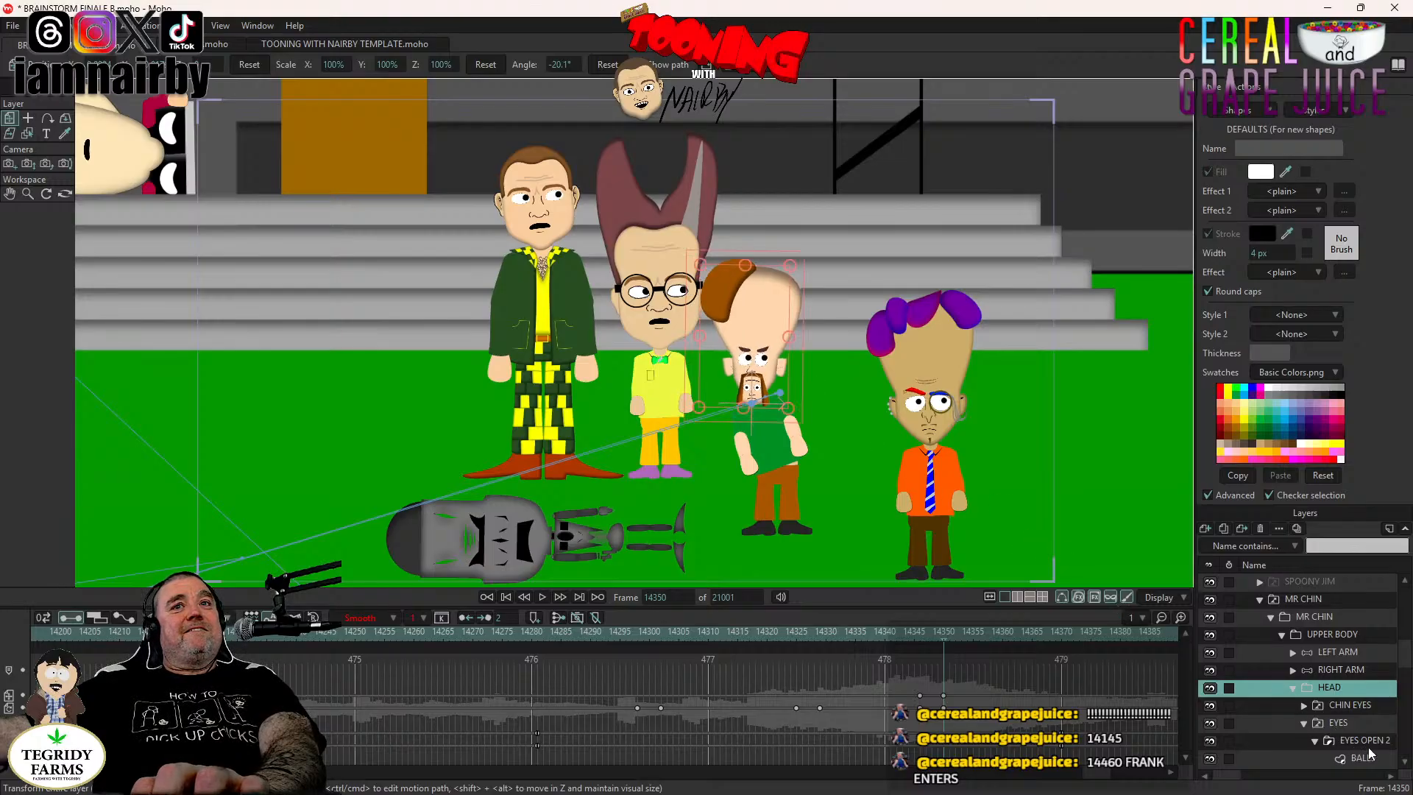
pyautogui.click(1335, 653)
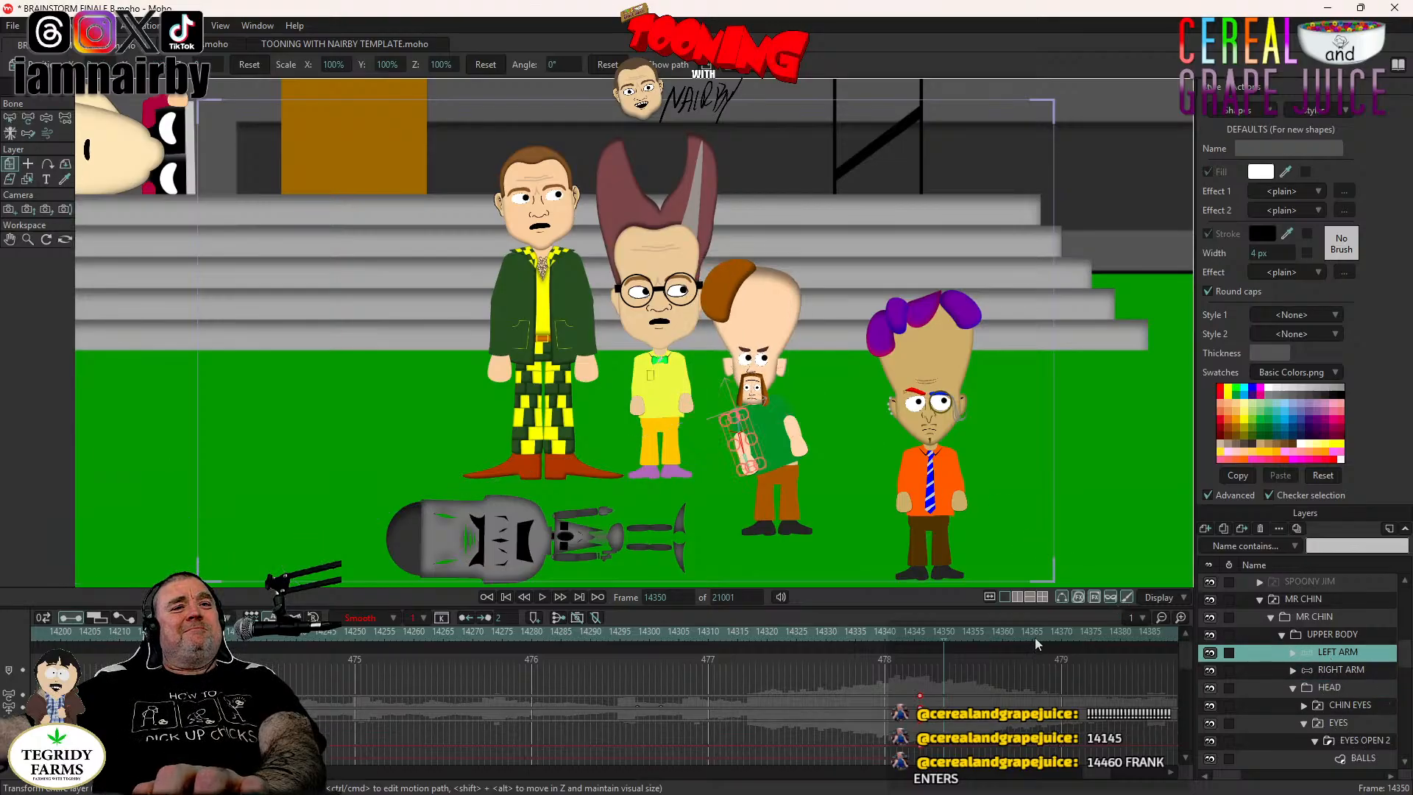
pyautogui.click(1353, 686)
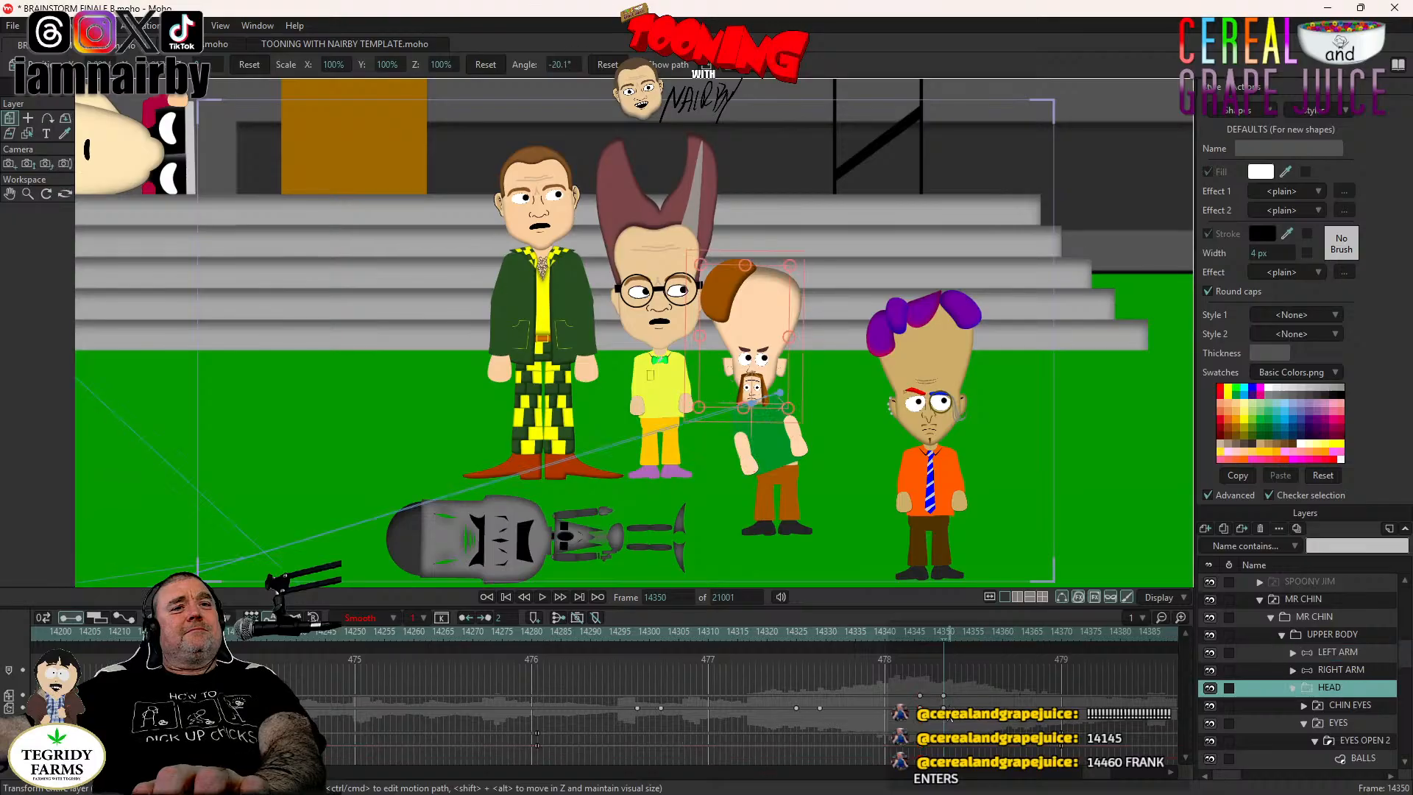
pyautogui.moveTo(943, 708); pyautogui.dragTo(949, 707)
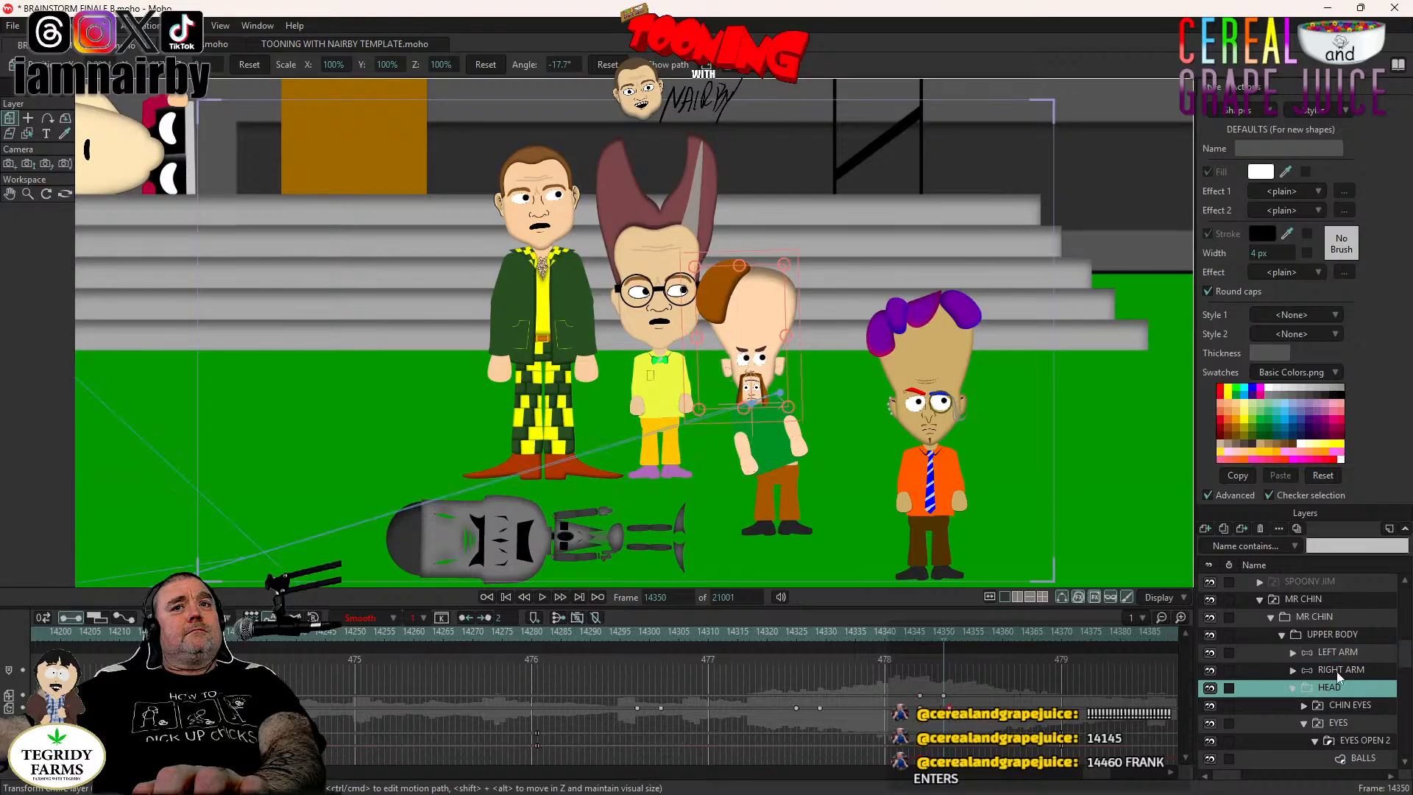
# Bend MR CHIN's LEFT ARM bones at frame 14352 so the hand rises to the chin.
pyautogui.click(1352, 653)
pyautogui.press('Right')
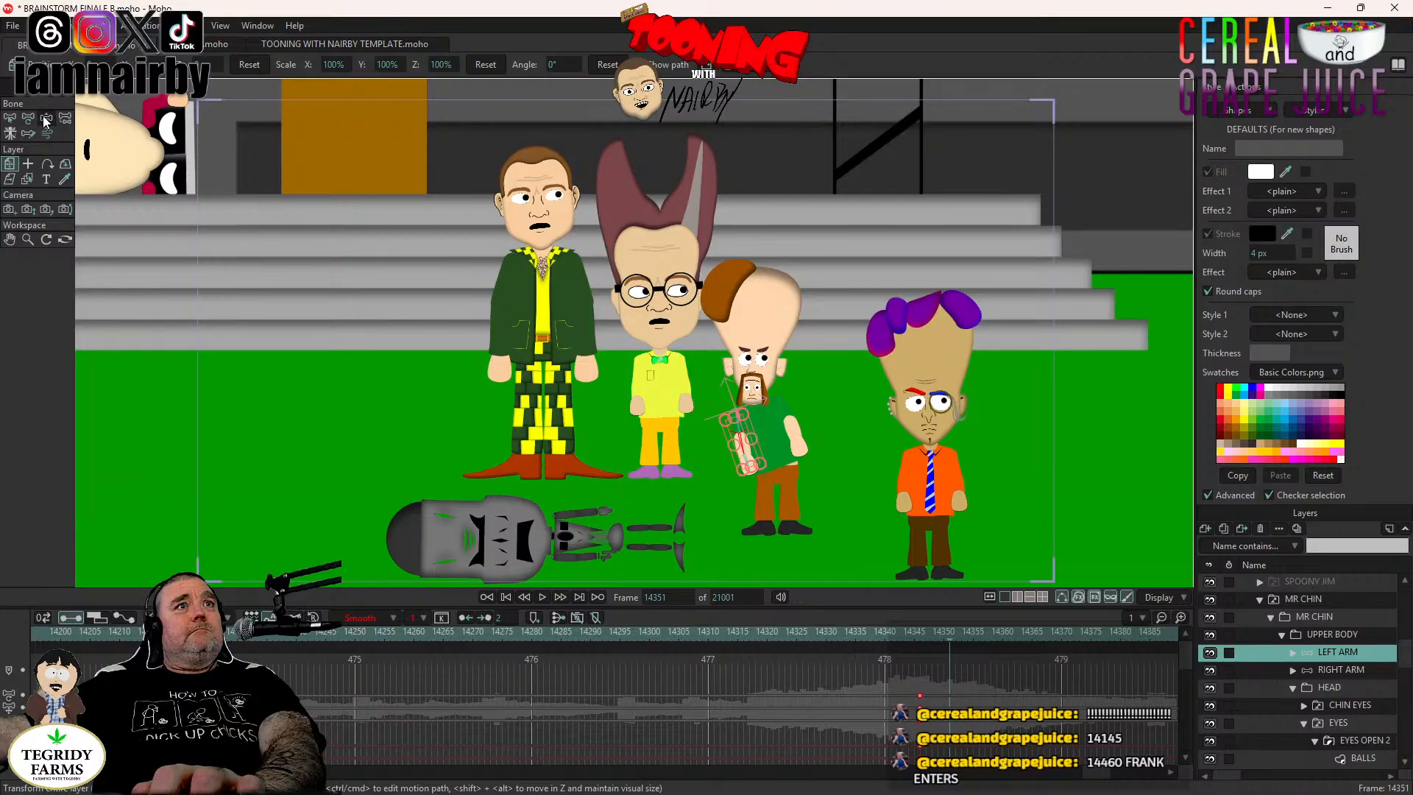
pyautogui.click(46, 118)
pyautogui.press('Right')
pyautogui.moveTo(744, 455); pyautogui.dragTo(698, 469)
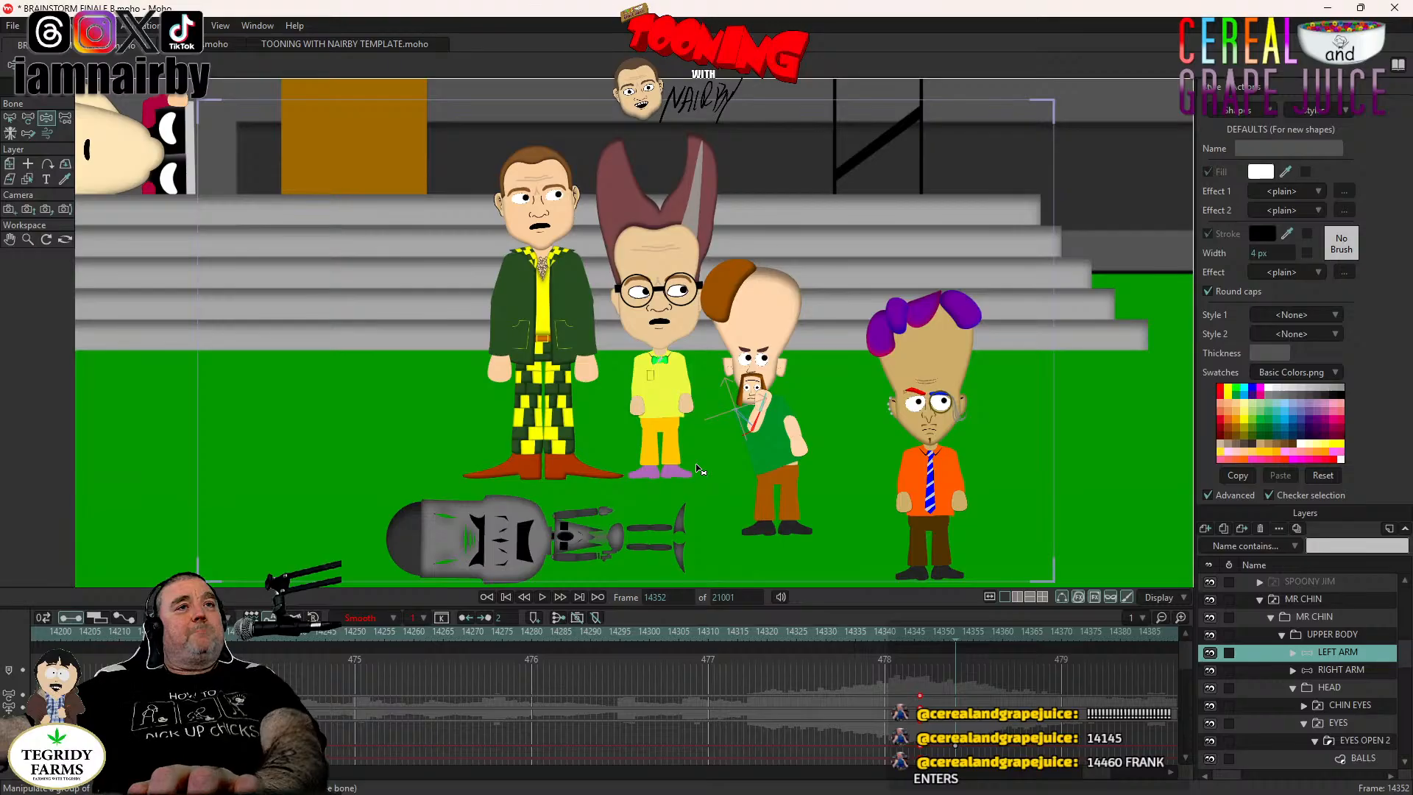
pyautogui.moveTo(699, 469); pyautogui.dragTo(626, 515)
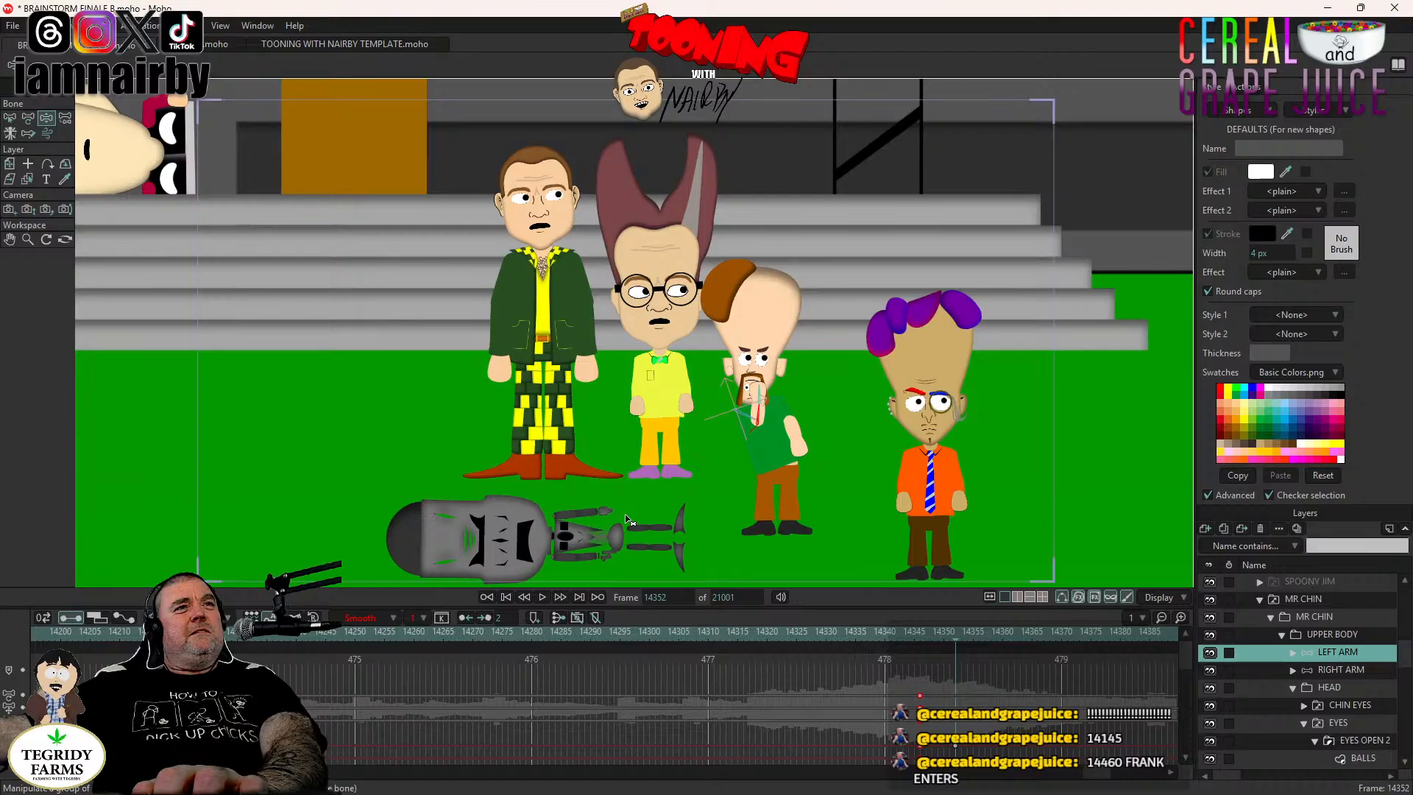
# Shorten the middle bone of MR CHIN's LEFT ARM at frame 14352 to lower the hand below the chin face's eyes.
pyautogui.click(921, 639)
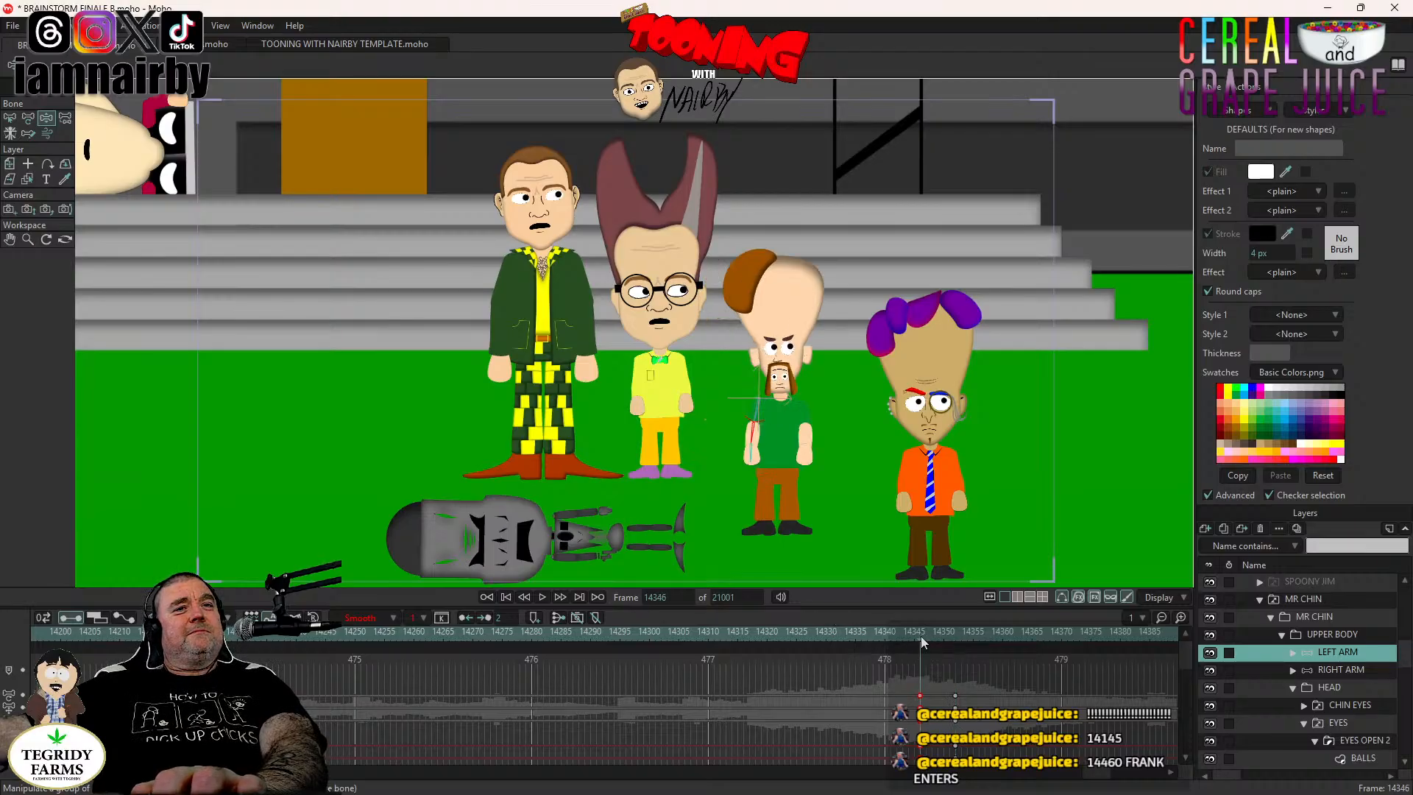
pyautogui.click(27, 119)
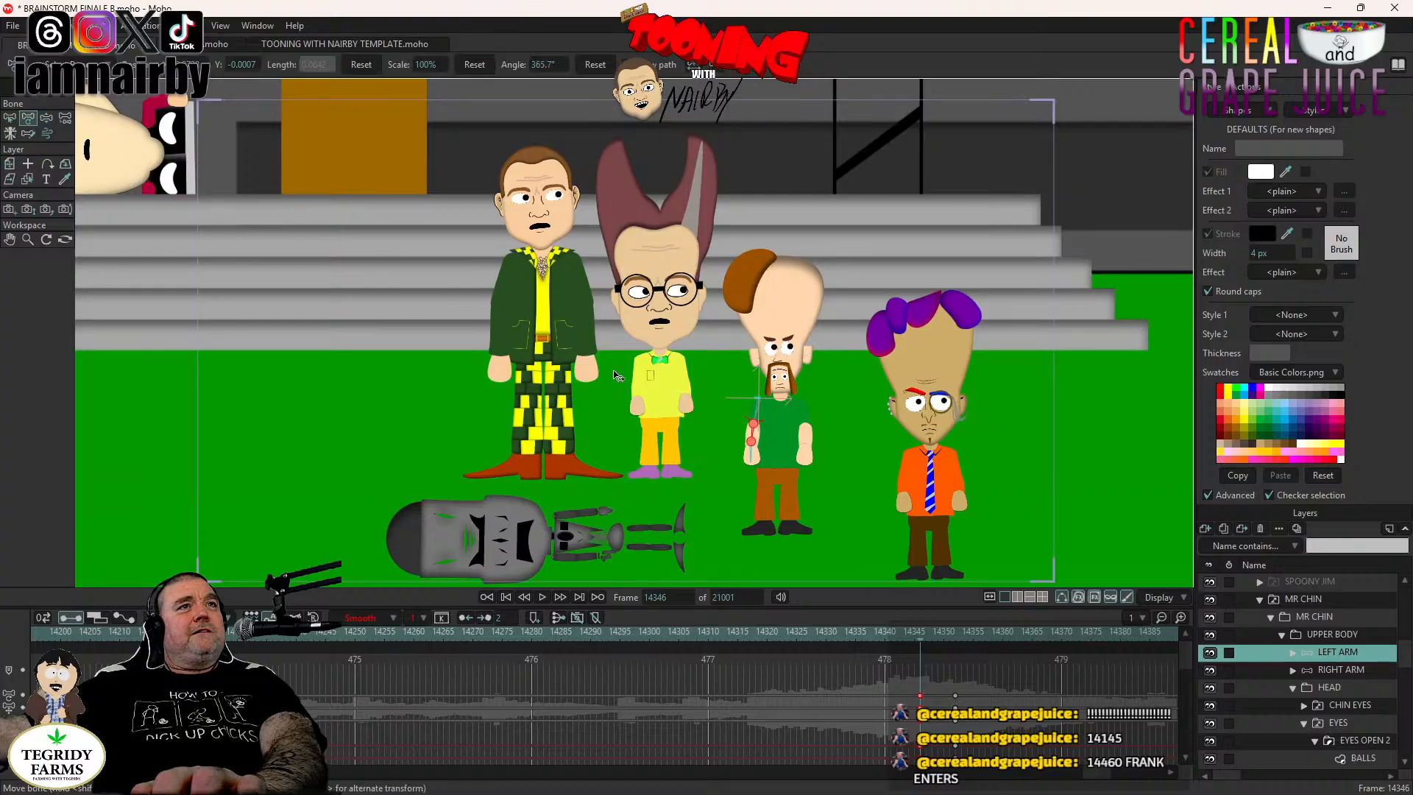
pyautogui.scroll(3, 662, 426)
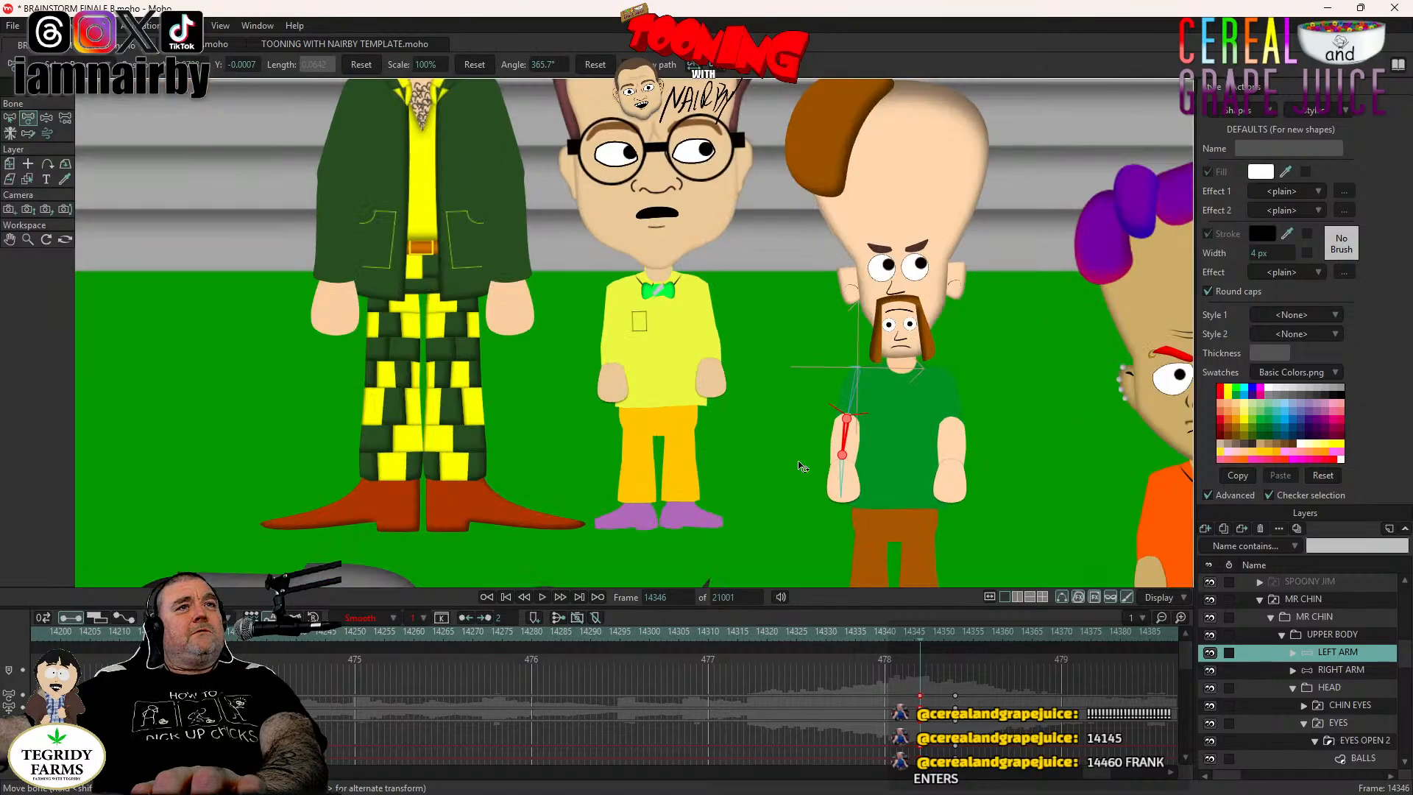
pyautogui.click(844, 457)
pyautogui.click(952, 640)
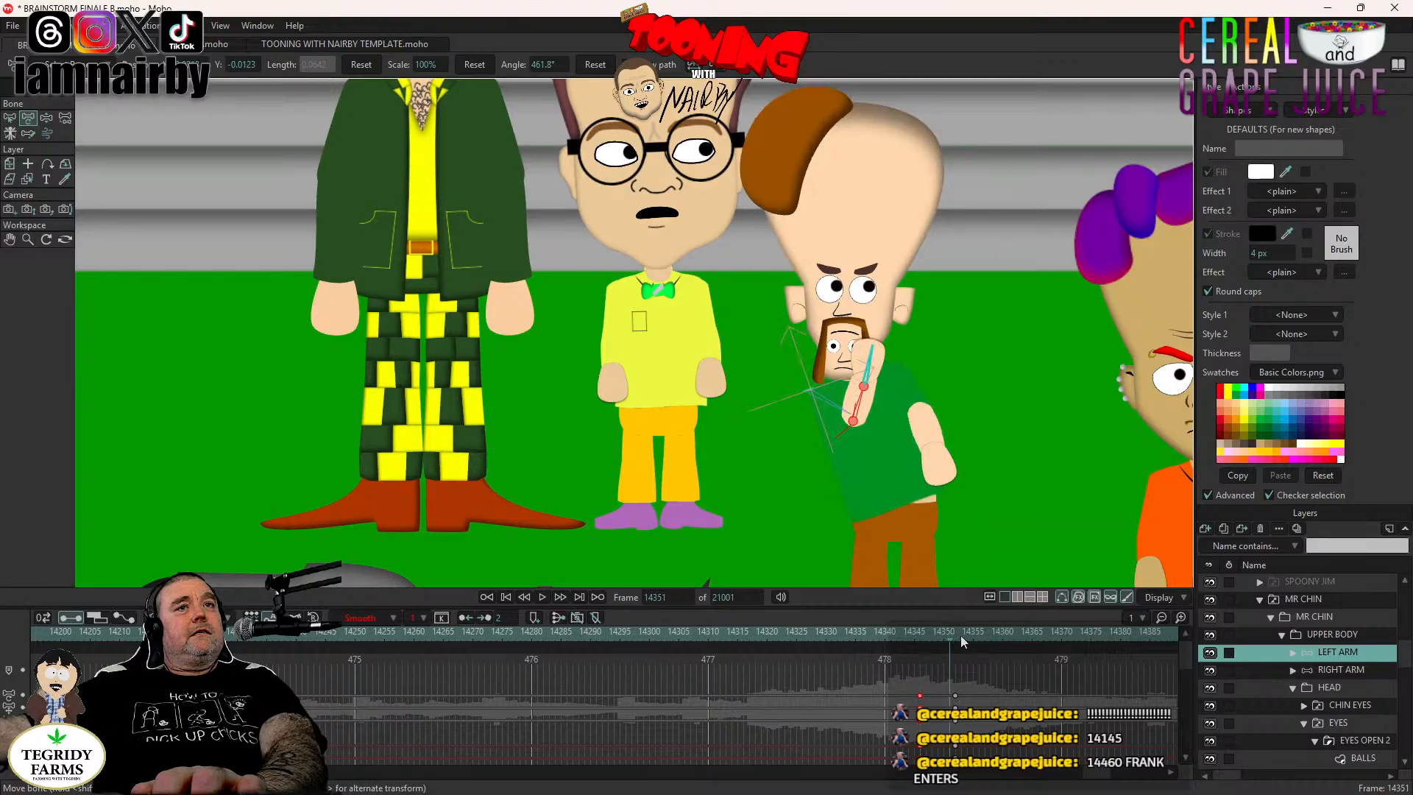
pyautogui.click(957, 638)
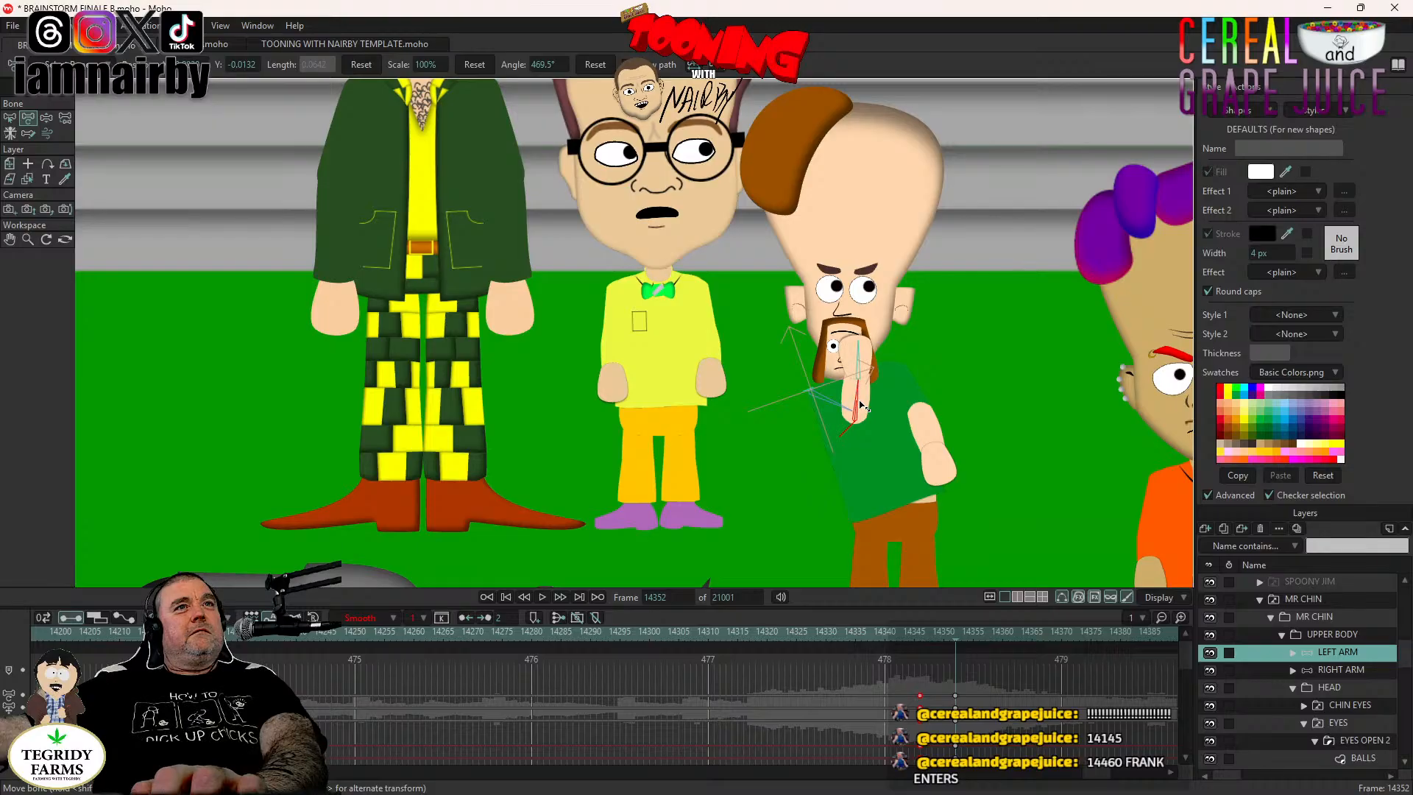
pyautogui.moveTo(861, 404); pyautogui.dragTo(800, 428)
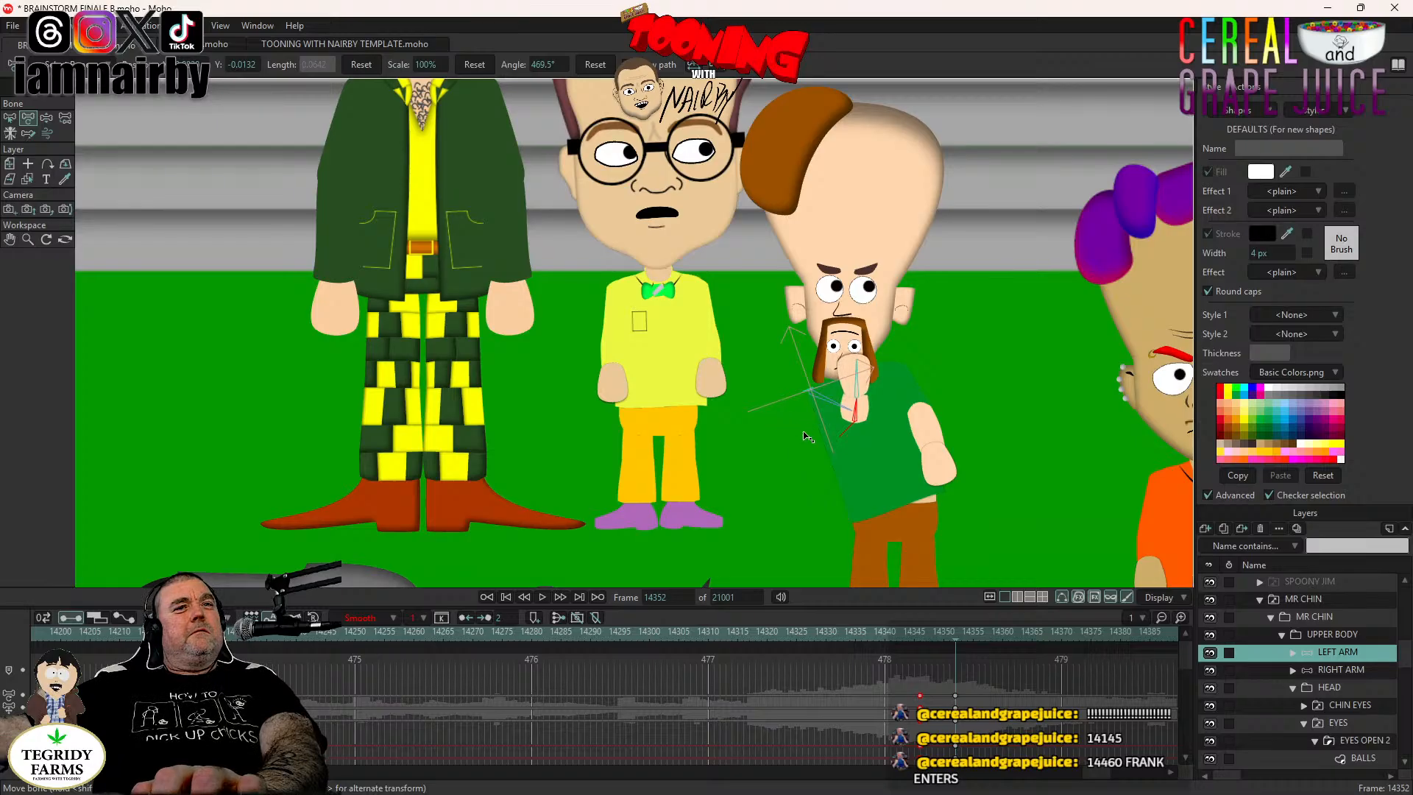
# Scale the upper bone of MR CHIN's LEFT ARM to 82% at frame 14352.
pyautogui.click(921, 634)
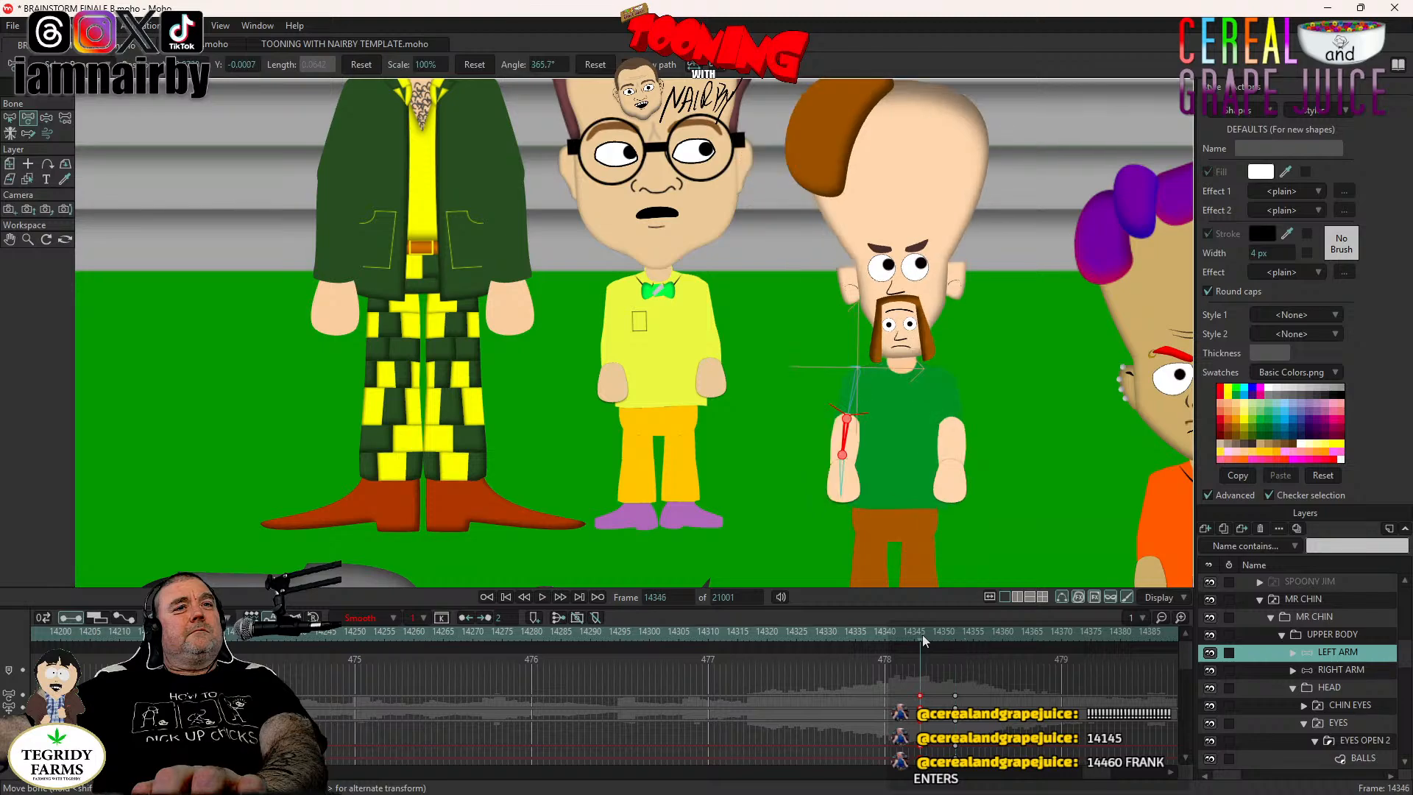
pyautogui.click(852, 403)
pyautogui.click(851, 413)
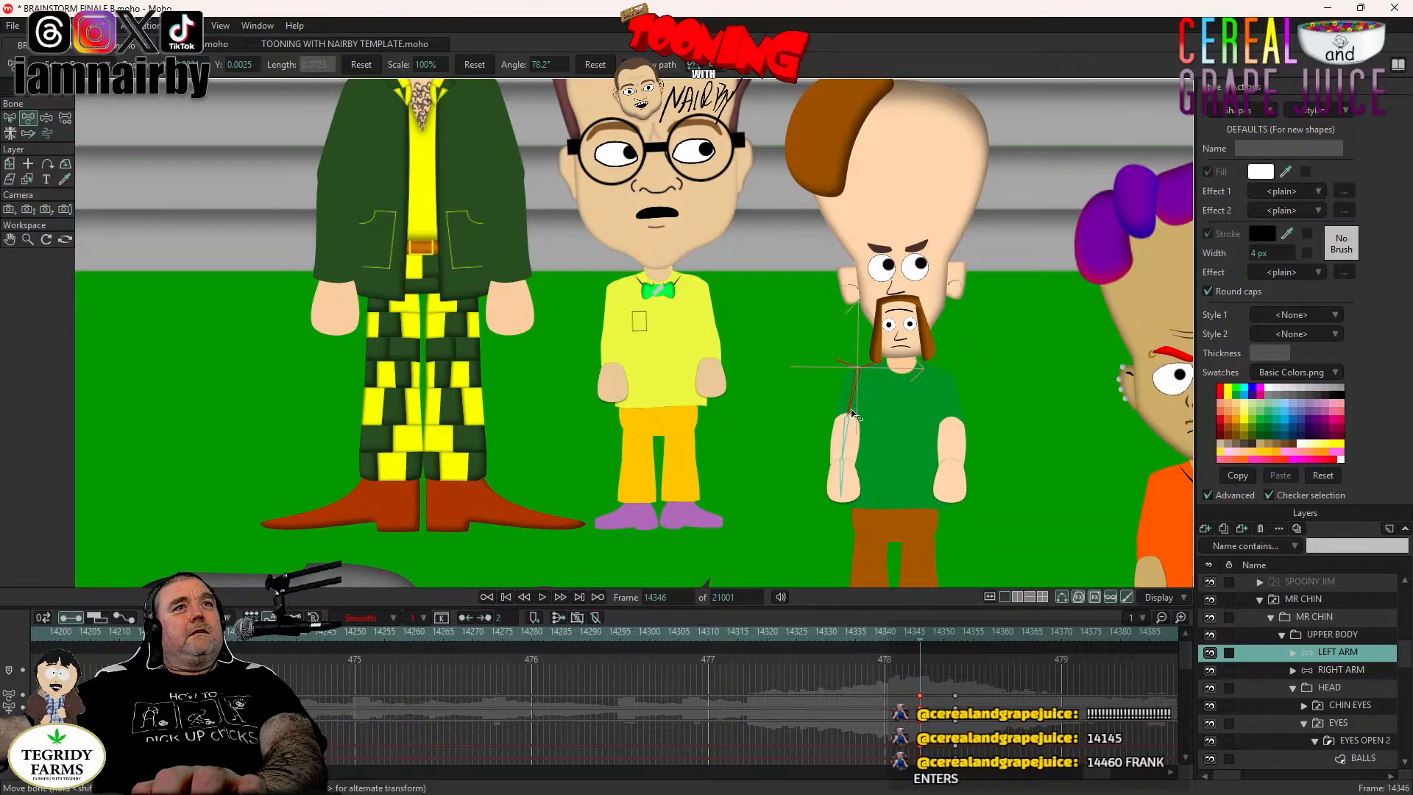
pyautogui.click(960, 631)
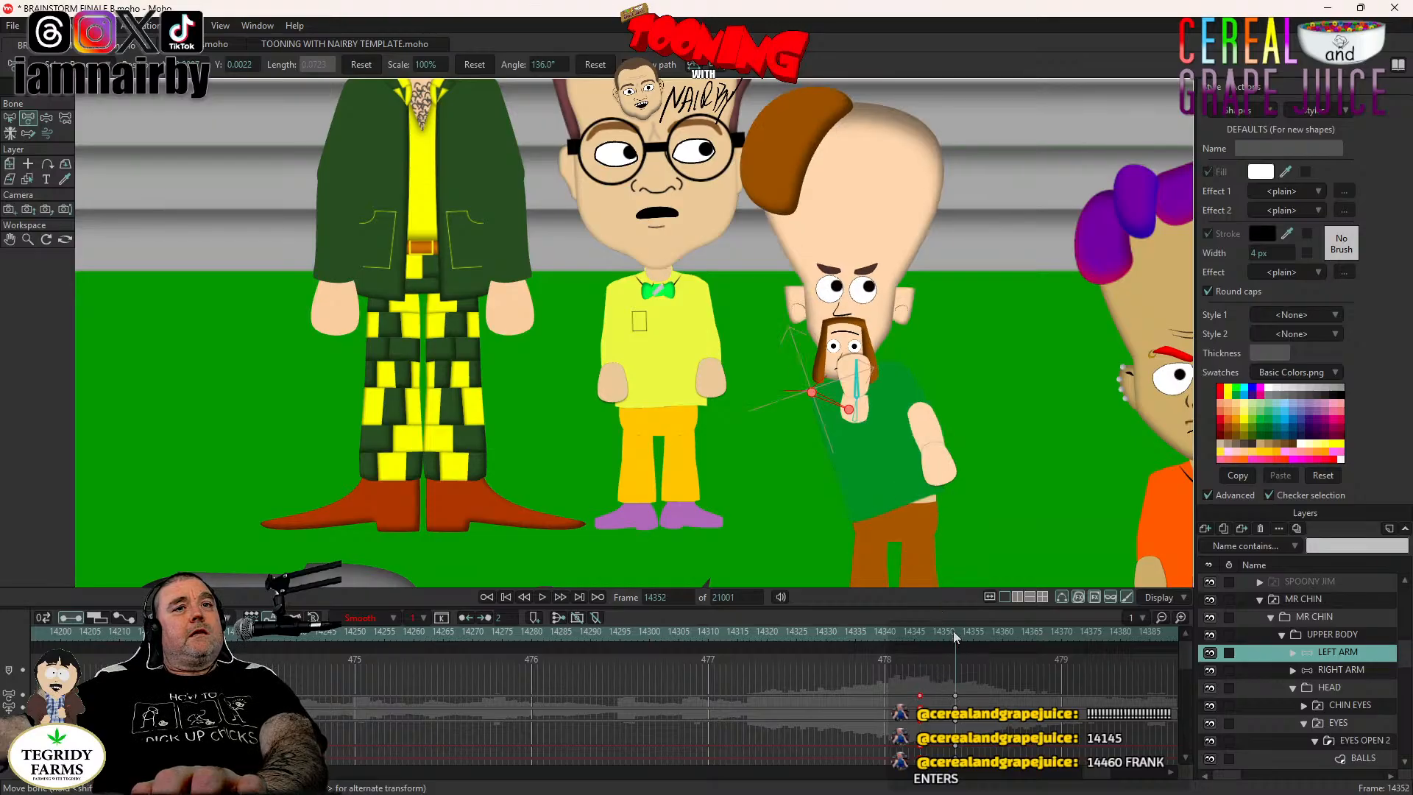
pyautogui.click(952, 629)
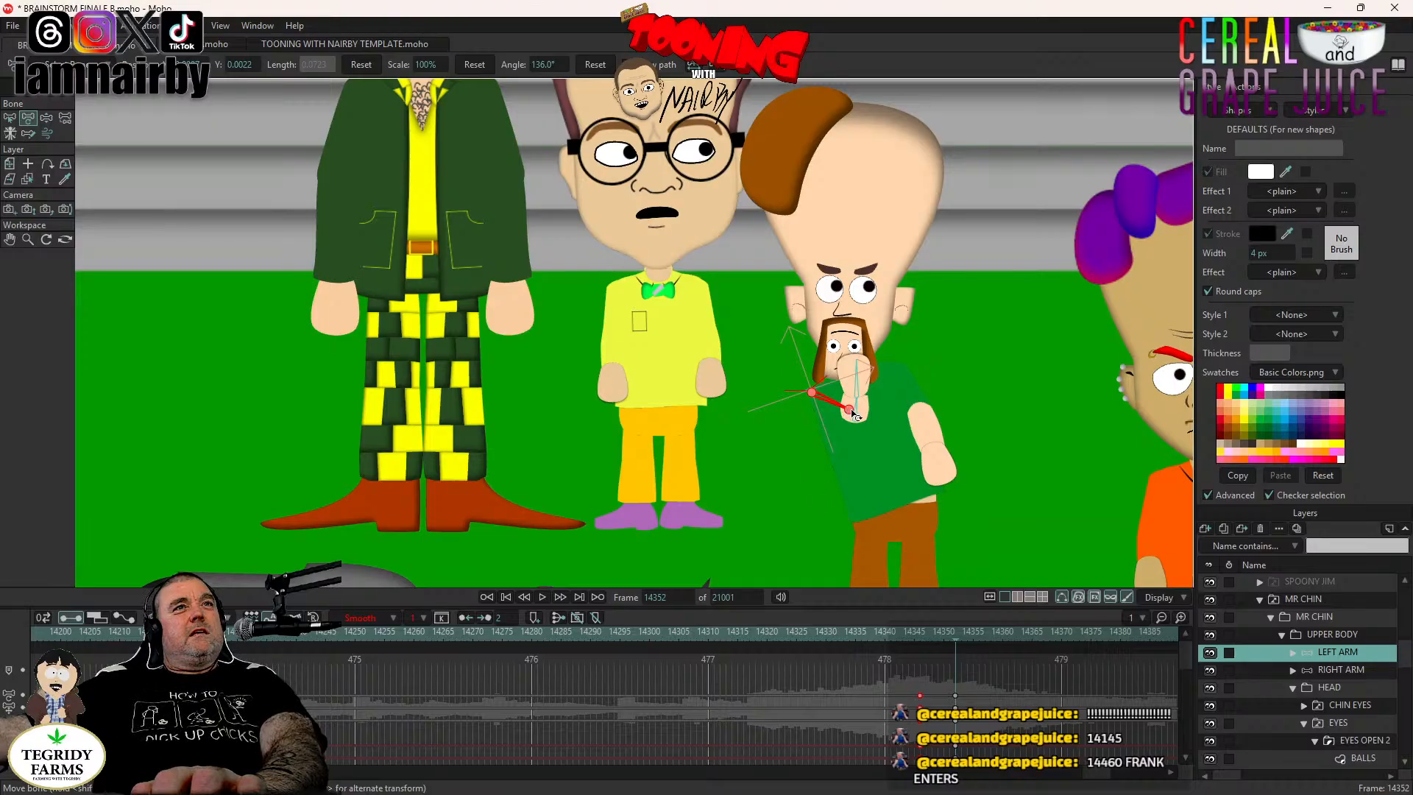
pyautogui.moveTo(849, 412); pyautogui.dragTo(834, 429)
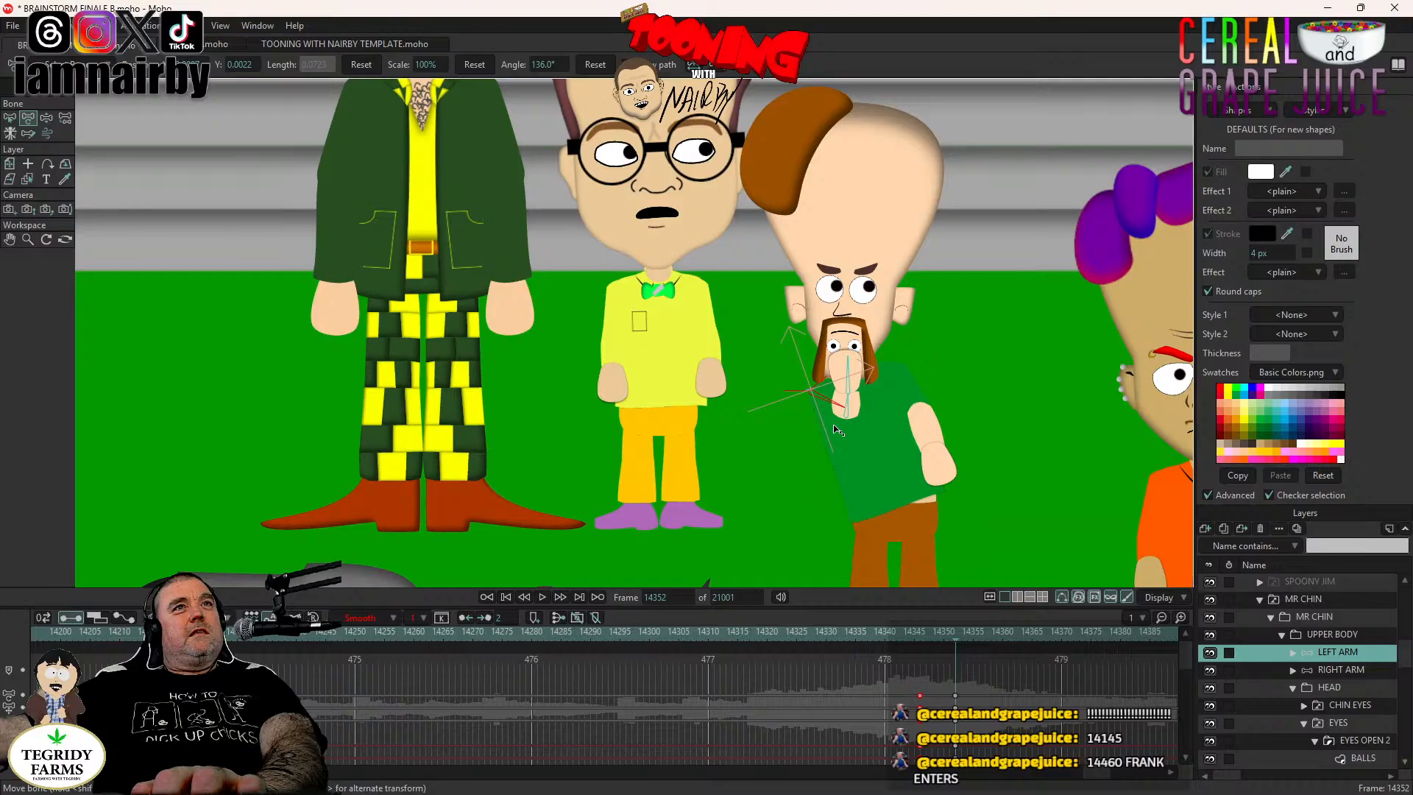
pyautogui.moveTo(833, 429); pyautogui.dragTo(835, 429)
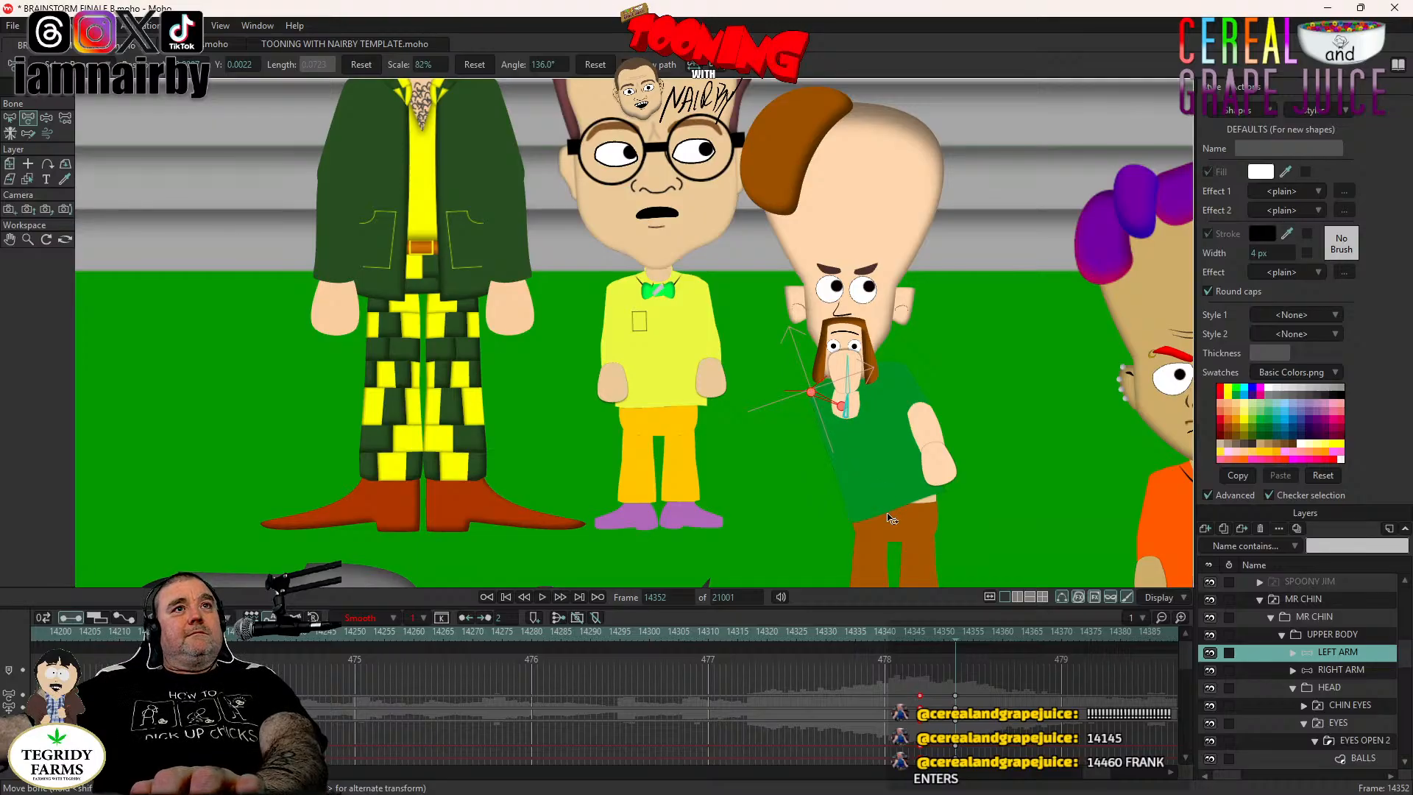
# Select MR CHIN's RIGHT ARM and review his lean and arm movement from frame 14346 to frame 14350.
pyautogui.click(920, 639)
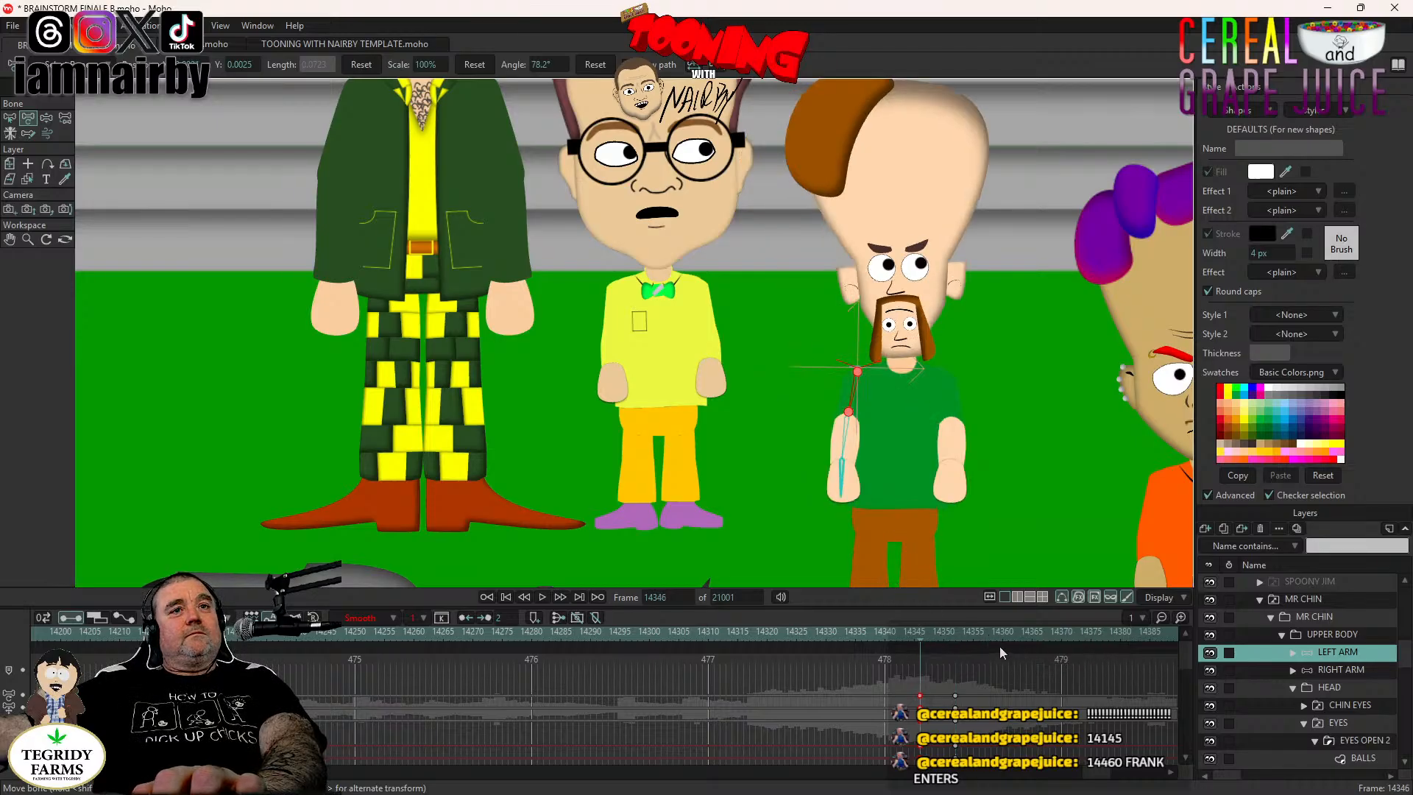
pyautogui.click(1359, 669)
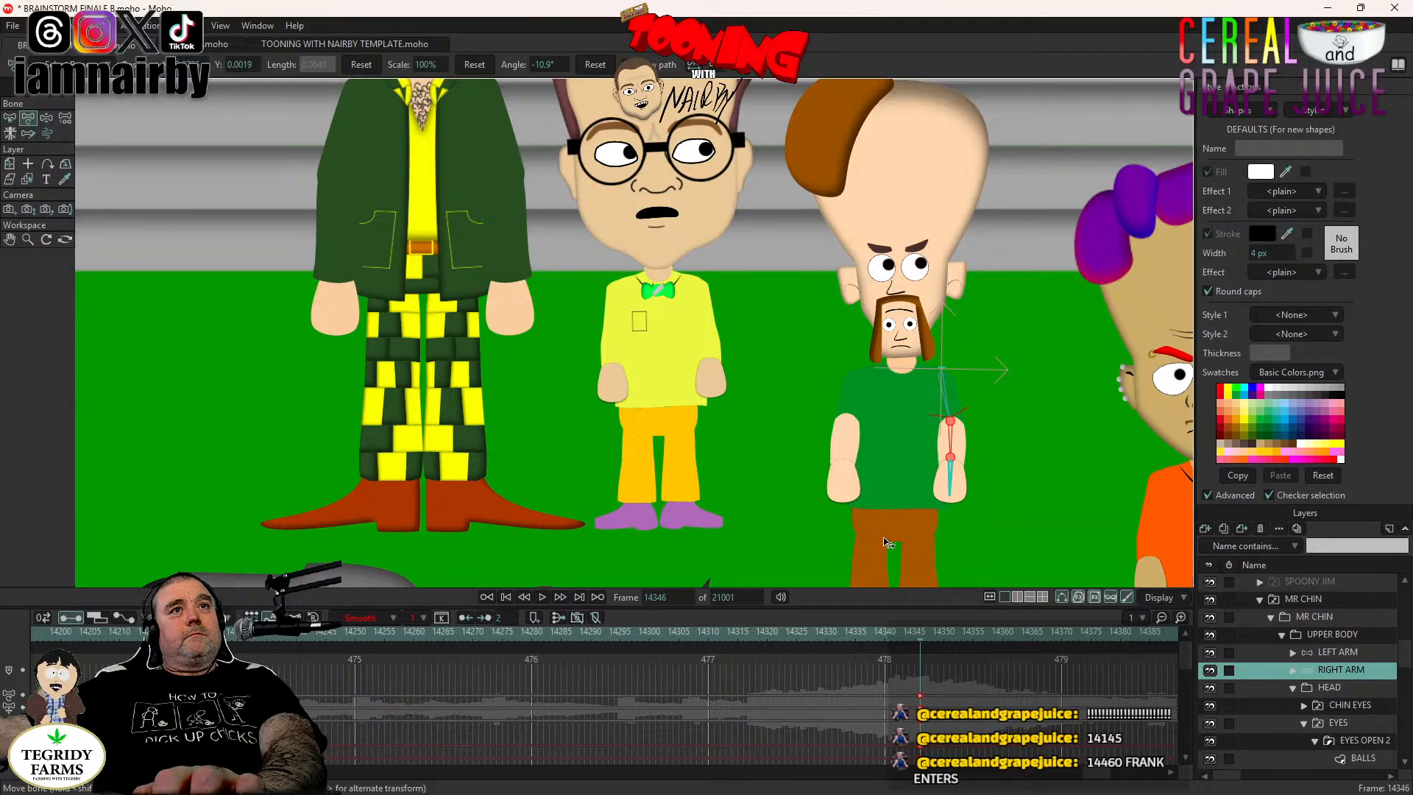
pyautogui.scroll(-5, 849, 491)
pyautogui.moveTo(850, 492); pyautogui.dragTo(801, 449)
pyautogui.moveTo(945, 634); pyautogui.dragTo(859, 599)
pyautogui.press('Right')
pyautogui.press('Right')
pyautogui.press('Right')
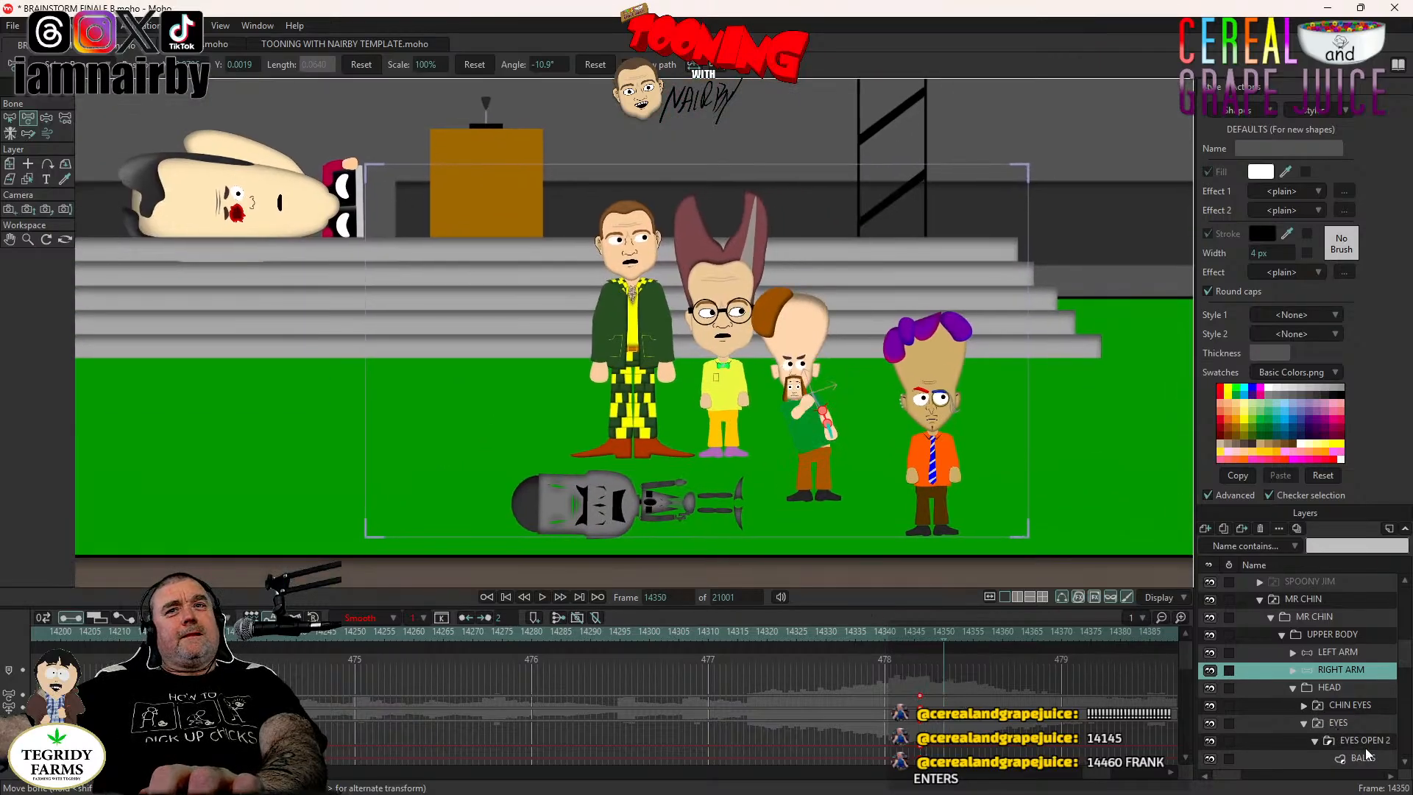
# Reset the position of MR CHIN's eye BALLS layer at frame 14350.
pyautogui.click(1368, 759)
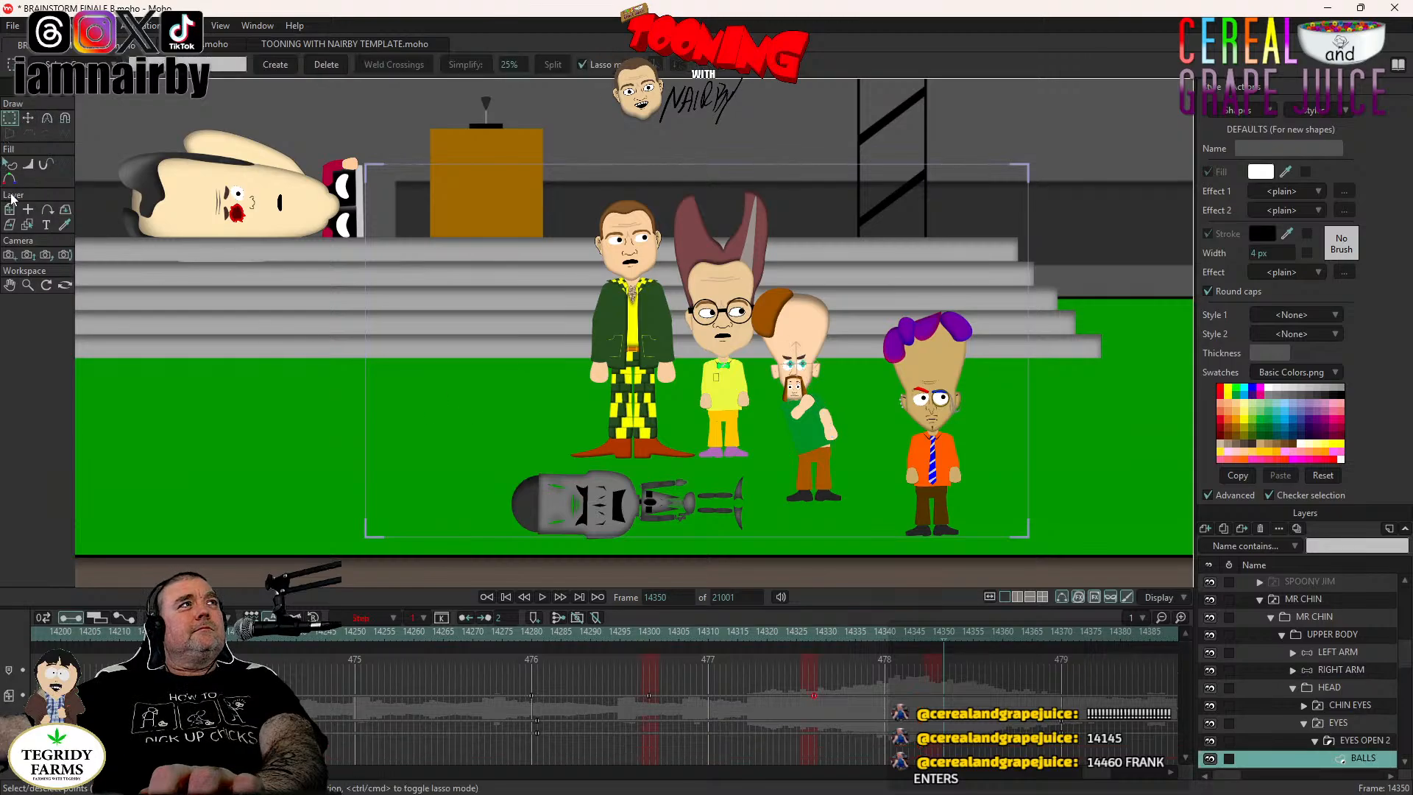
pyautogui.click(10, 209)
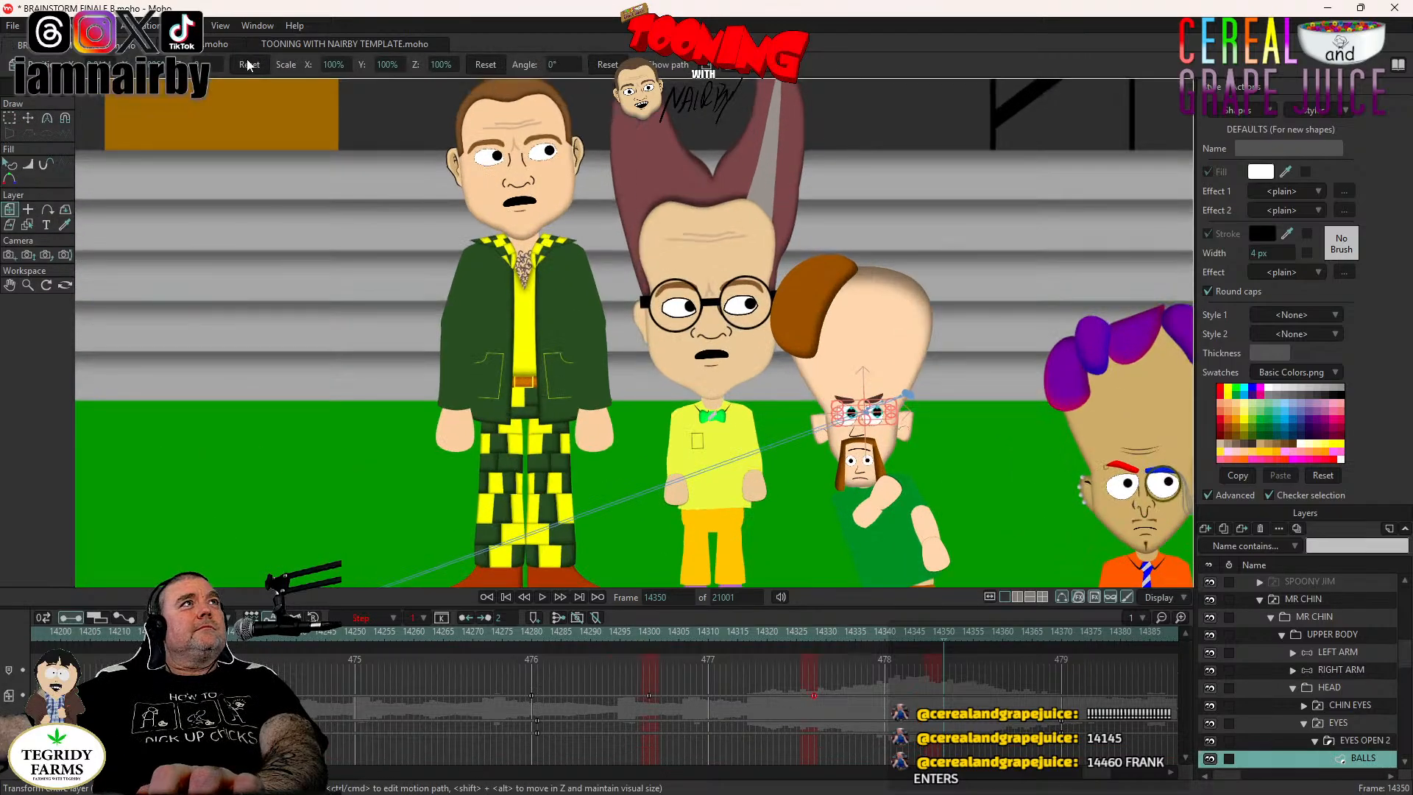
pyautogui.click(248, 64)
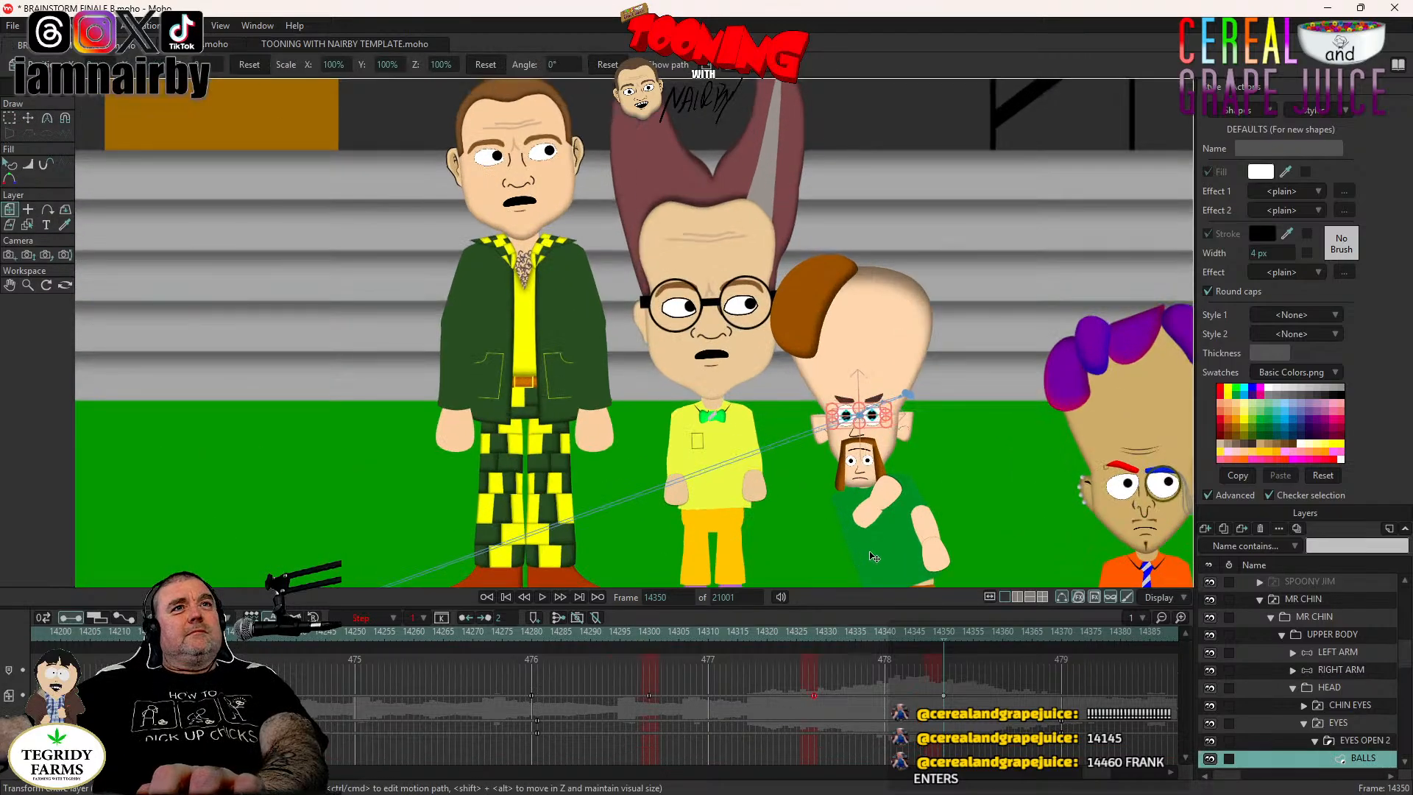
pyautogui.rightClick(943, 700)
pyautogui.click(966, 638)
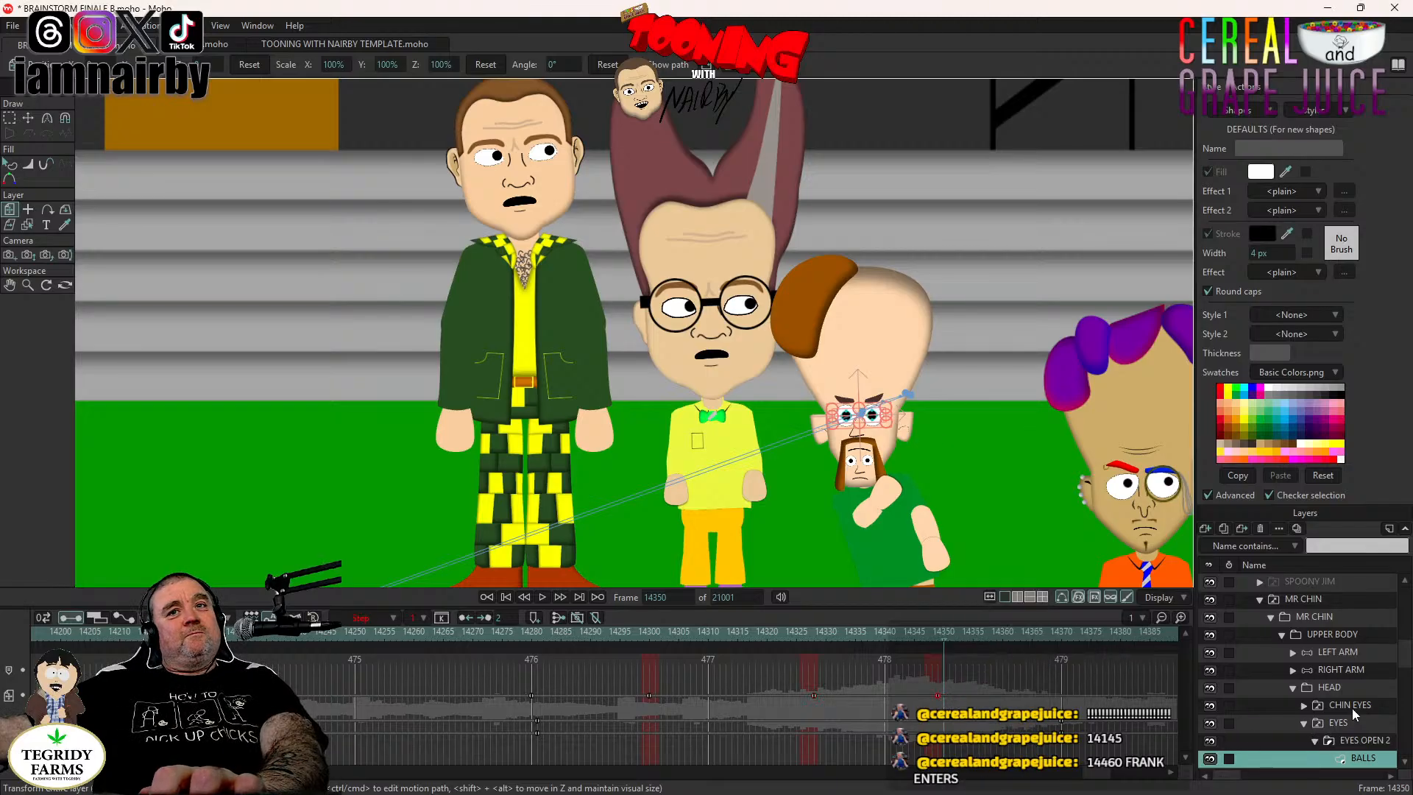
# Switch MR CHIN's MOUTHS layer to the "mouth" shape at frame 14350.
pyautogui.scroll(-3, 1353, 708)
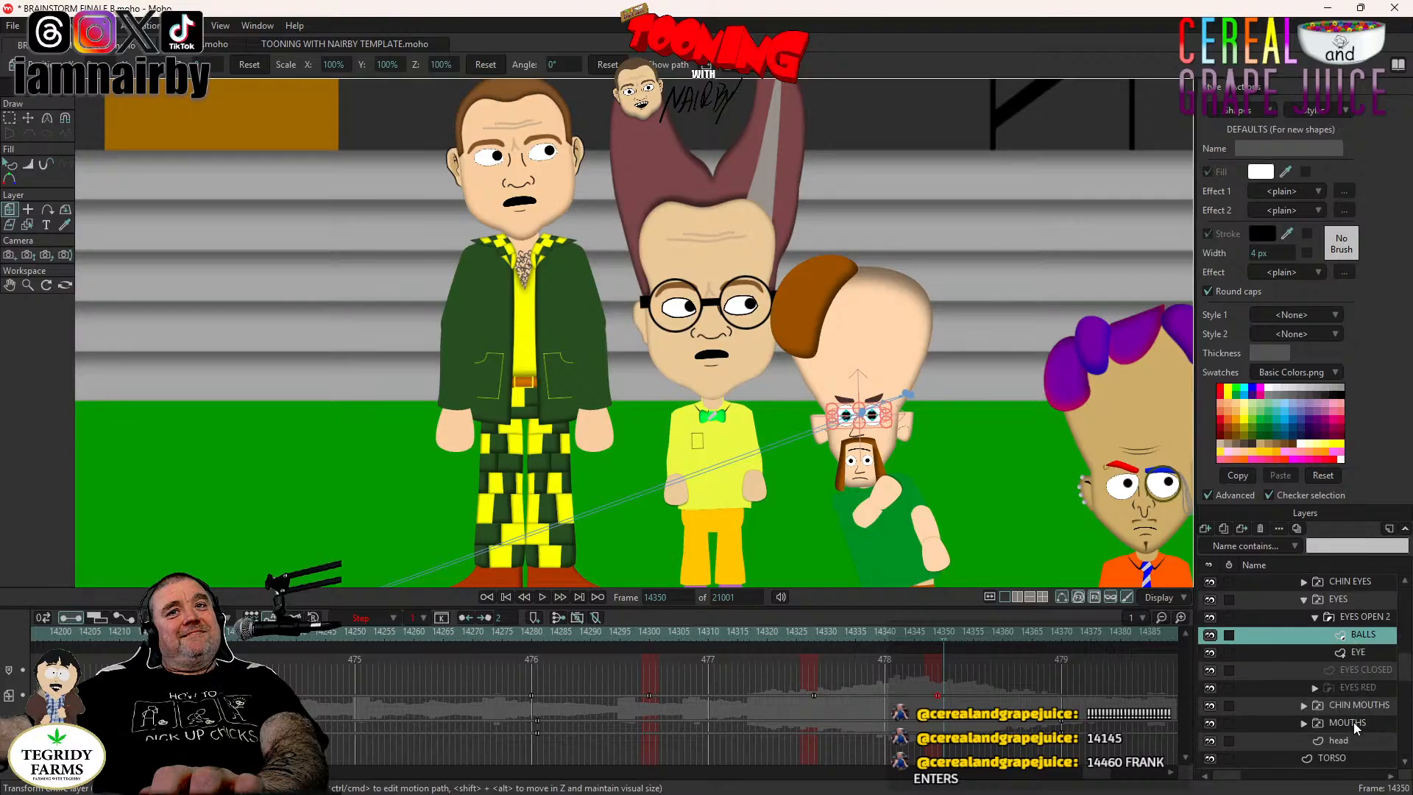
pyautogui.rightClick(1353, 721)
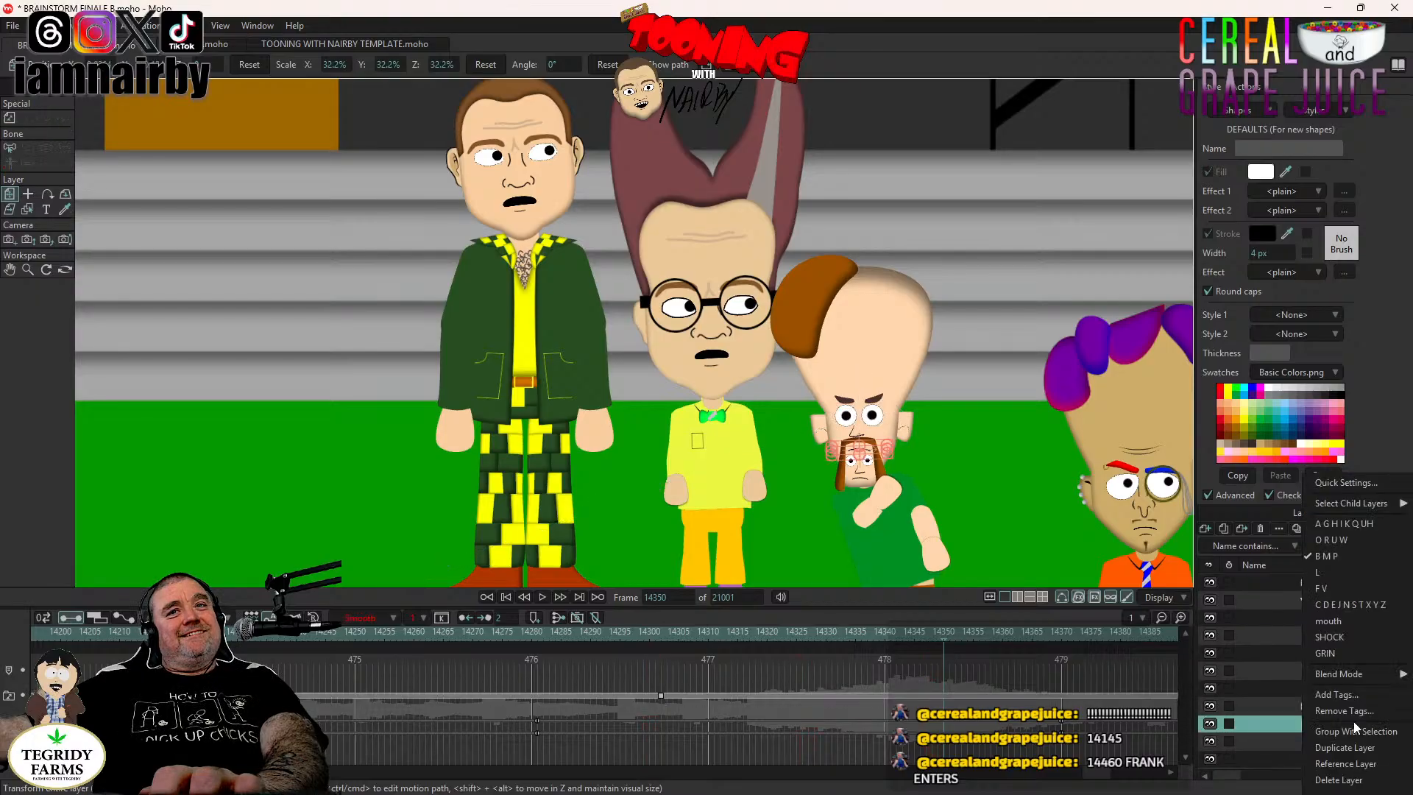
pyautogui.click(1339, 622)
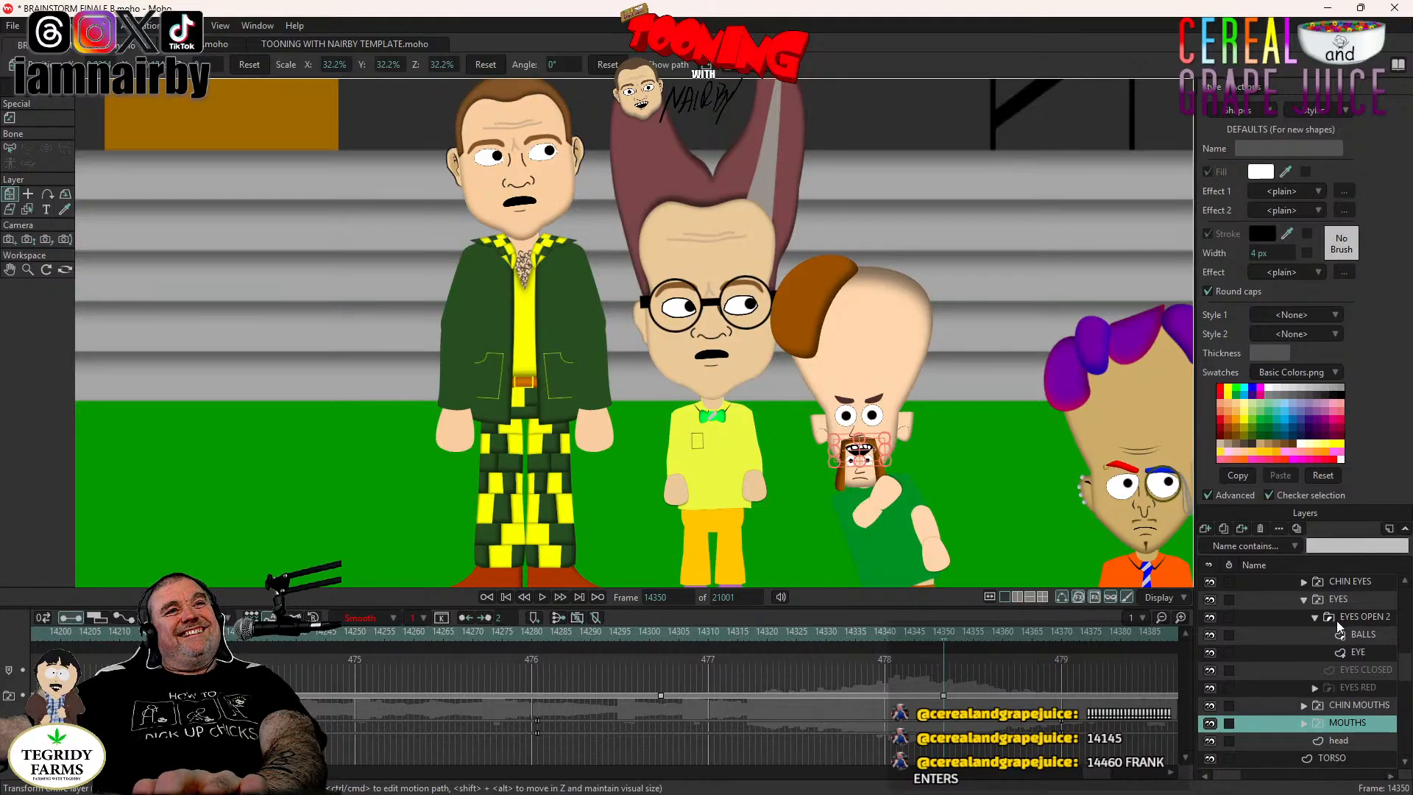
# Bend MR CHIN's RIGHT ARM bones across his torso toward the raised left elbow at frame 14353.
pyautogui.scroll(2, 1327, 621)
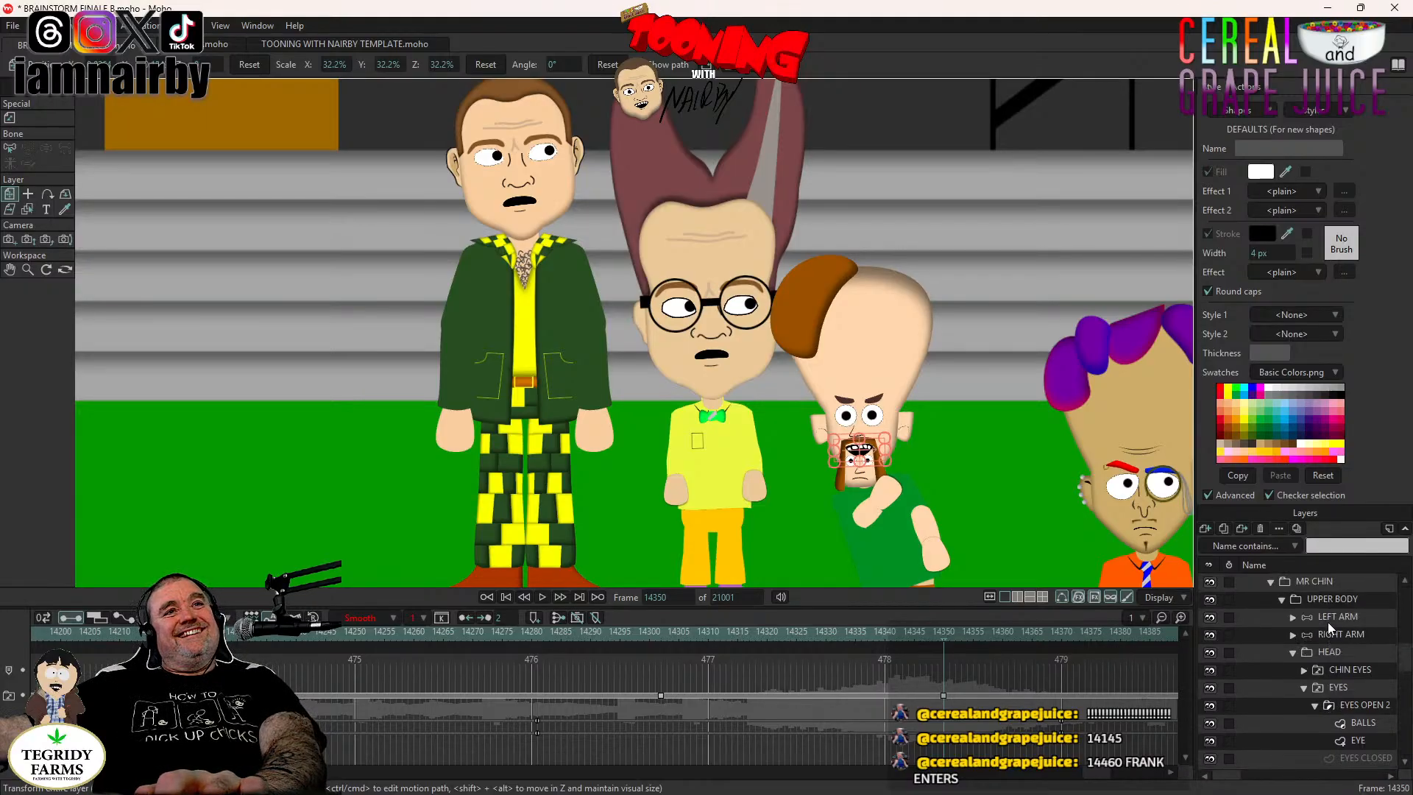
pyautogui.press('Right')
pyautogui.press('Right')
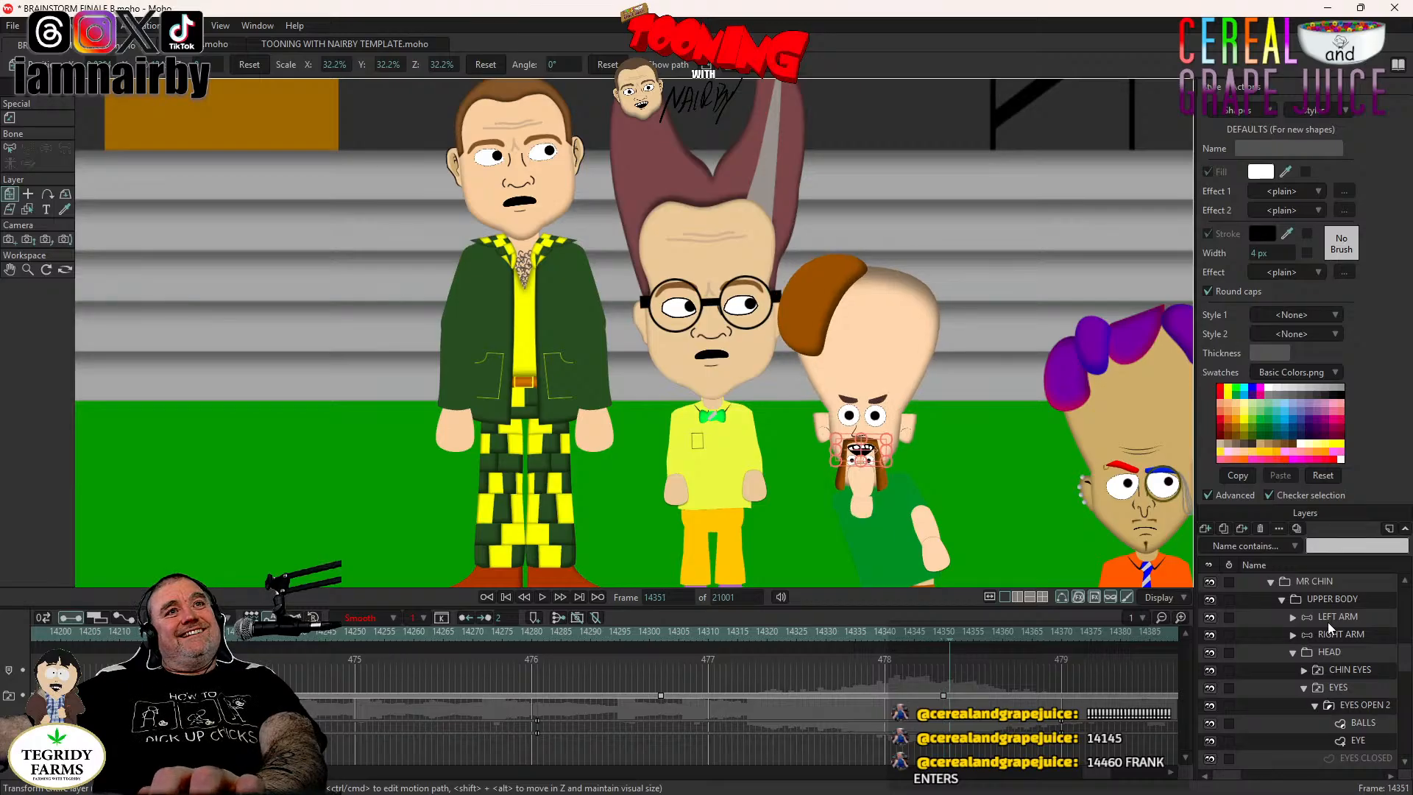
pyautogui.press('Right')
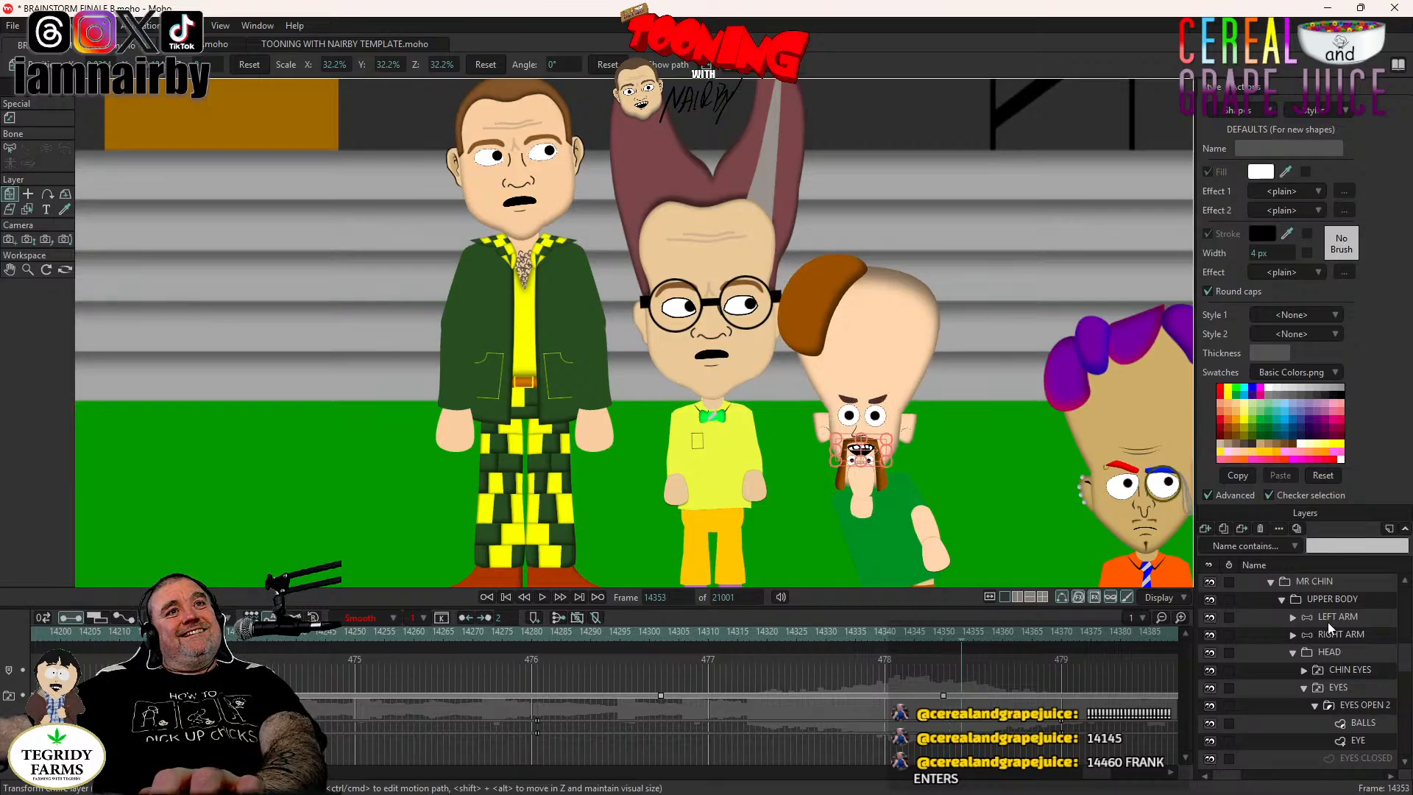
pyautogui.click(1332, 634)
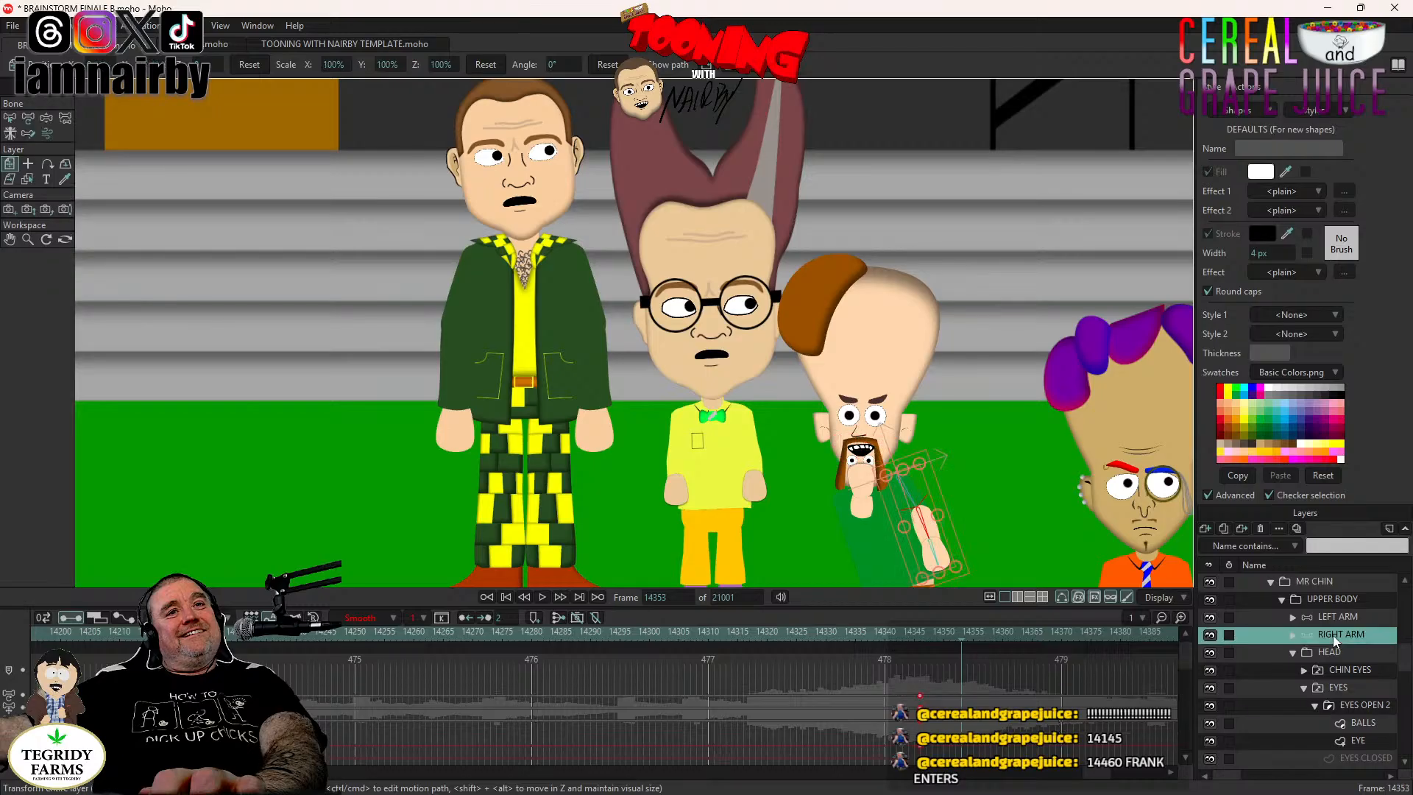
pyautogui.click(48, 119)
pyautogui.moveTo(938, 561); pyautogui.dragTo(576, 389)
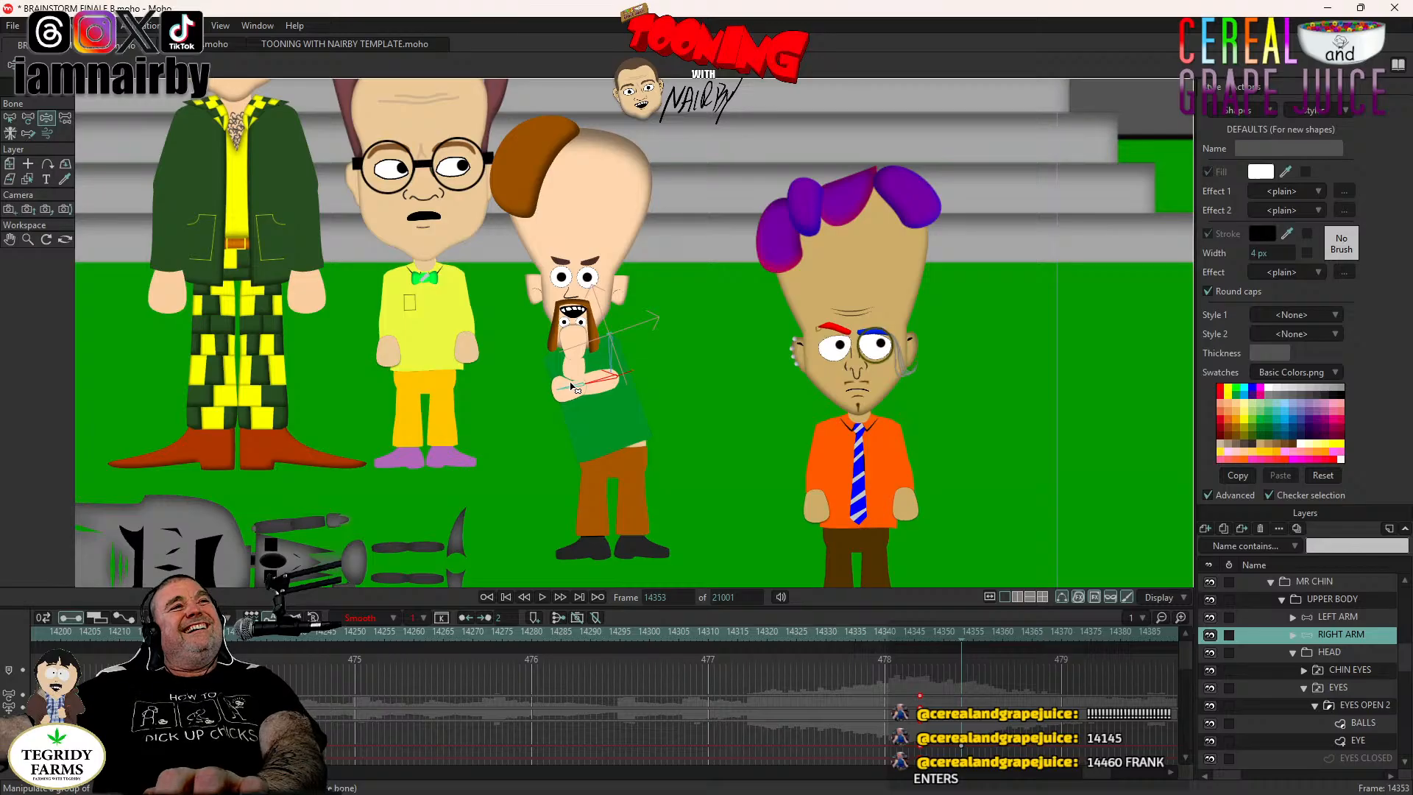
# Blink MR CHIN's CHIN EYES layer by switching it to CLOSED at frame 14359 and back to OPEN at frame 14362.
pyautogui.scroll(-2, 710, 429)
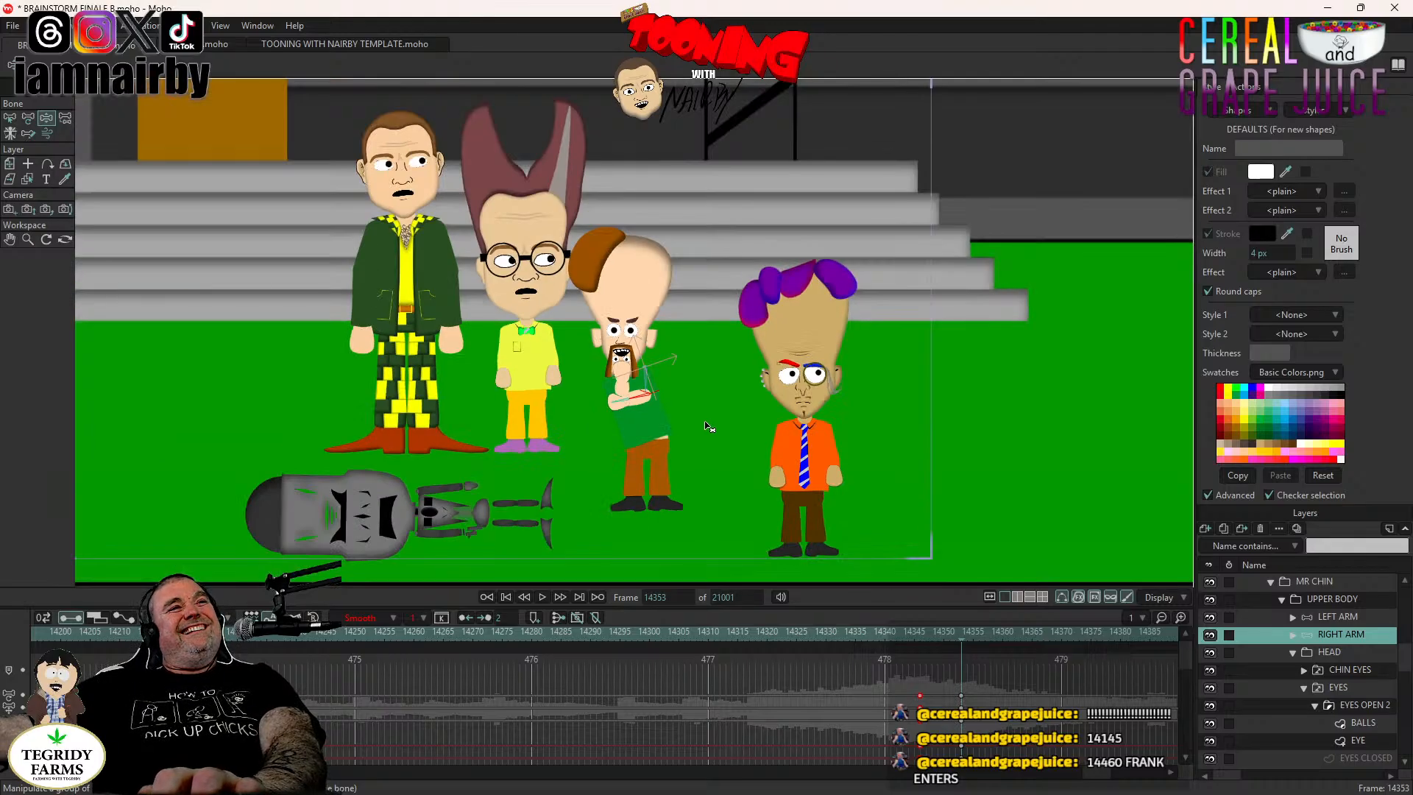
pyautogui.click(961, 682)
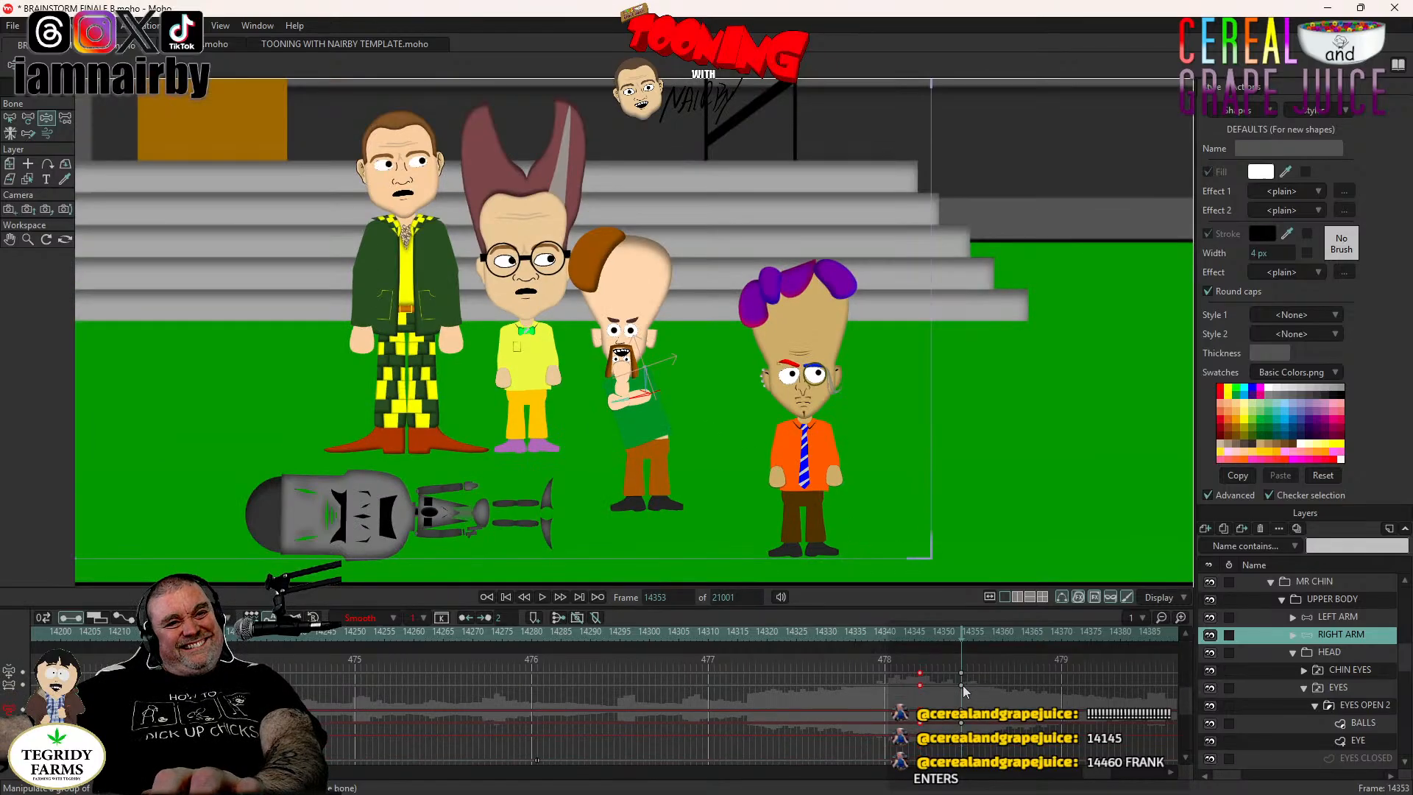
pyautogui.scroll(2, 962, 692)
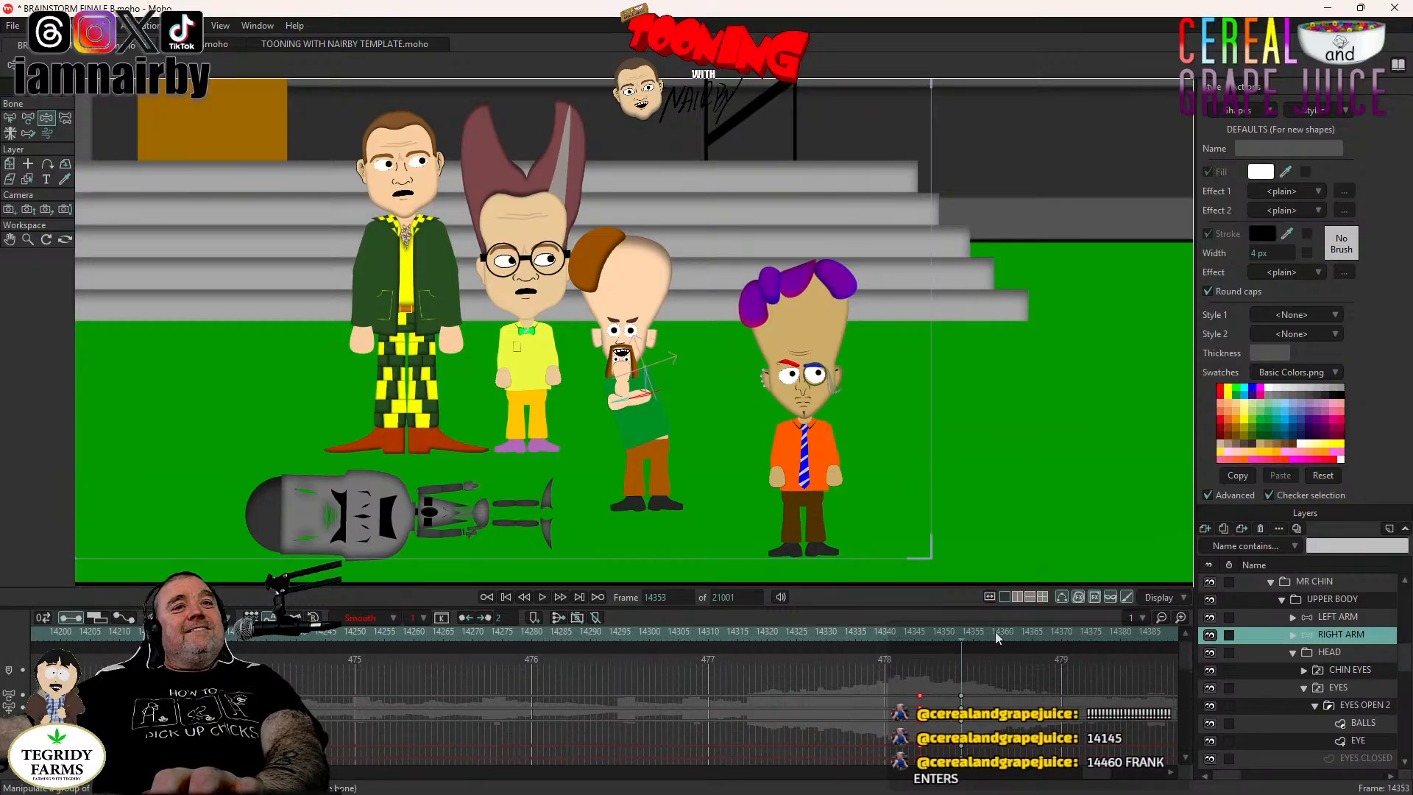
pyautogui.click(1348, 668)
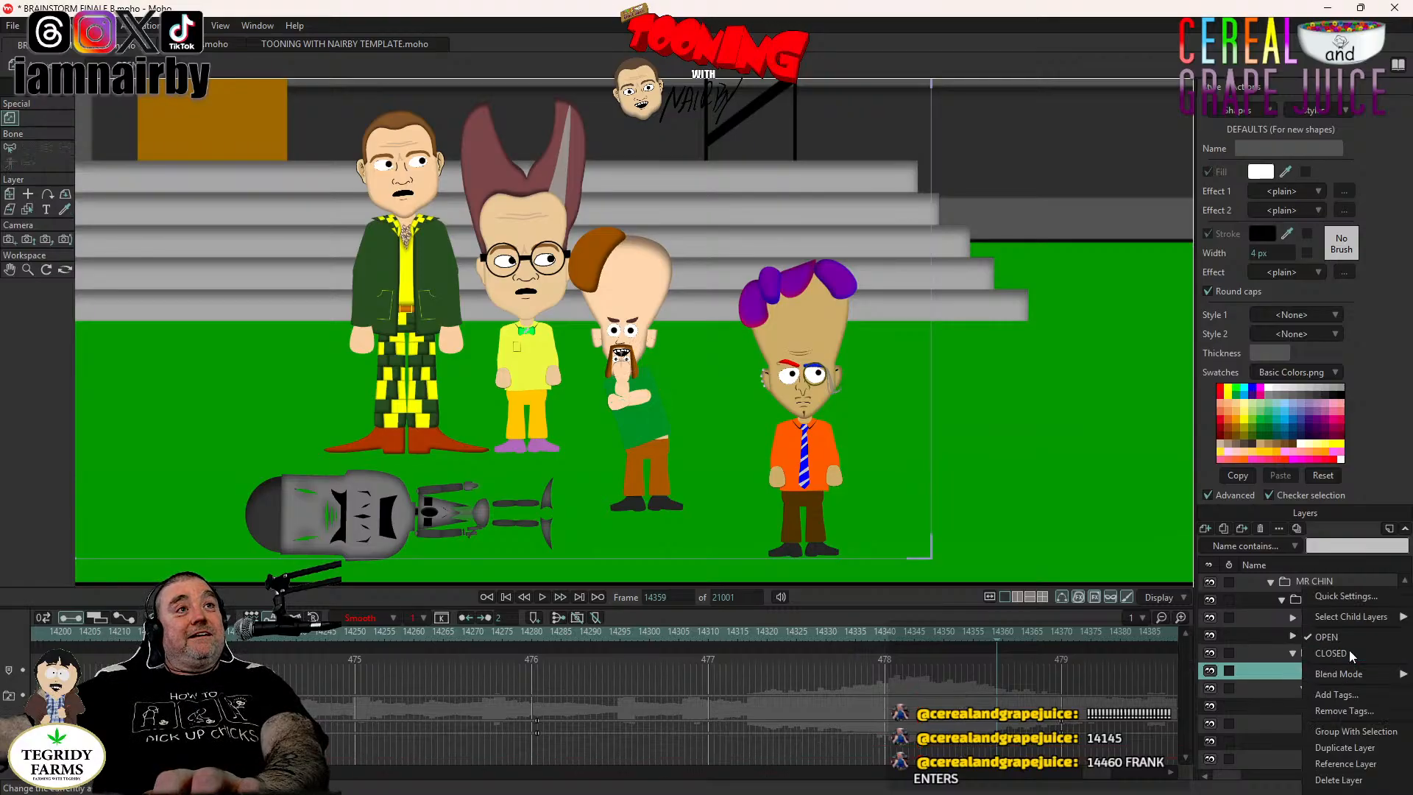
pyautogui.hotkey('ctrl', 'f')
pyautogui.press('Right')
pyautogui.press('Right')
pyautogui.press('Right')
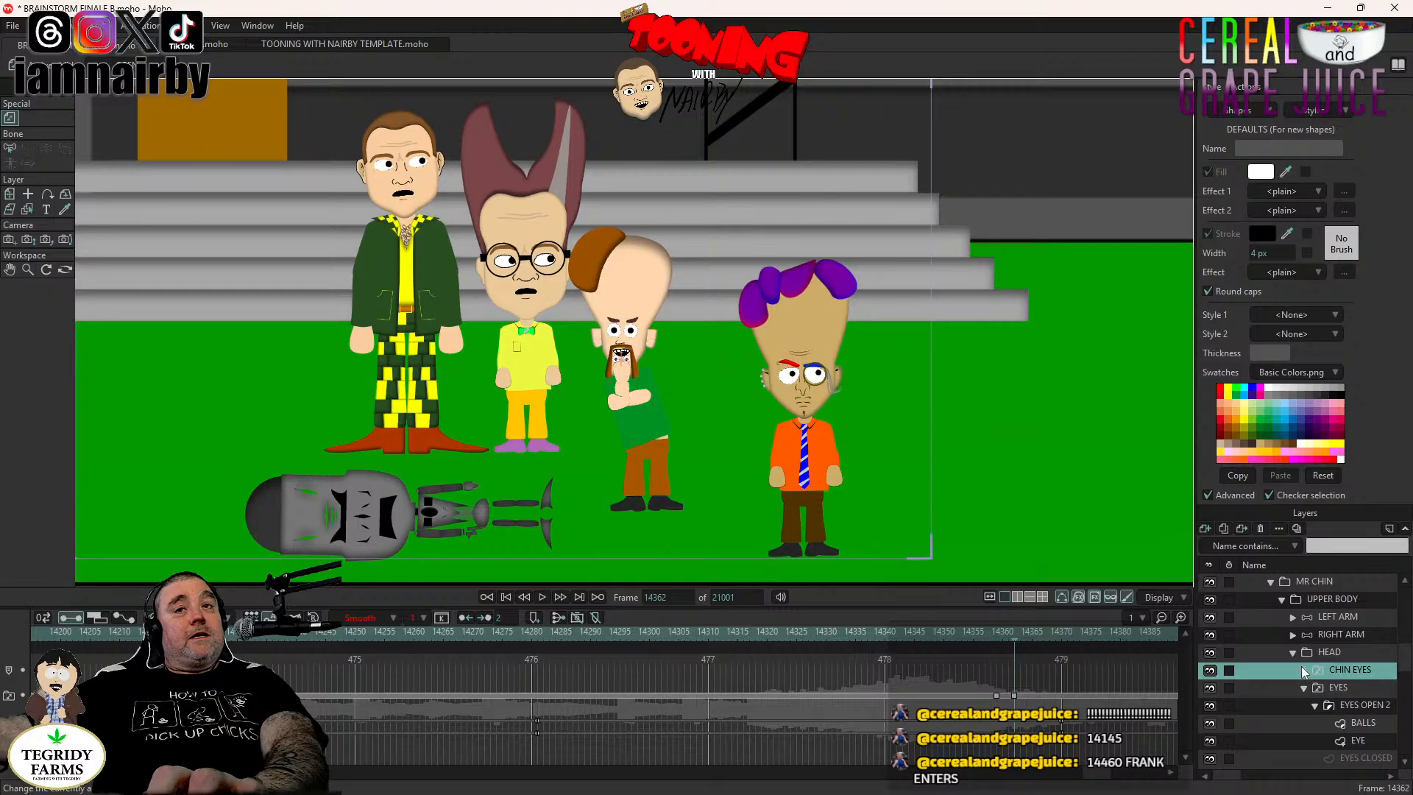
# Select only the two pupils in the OPEN layer of CHIN EYES and key their current position at frame 14362.
pyautogui.click(1302, 671)
pyautogui.click(1351, 688)
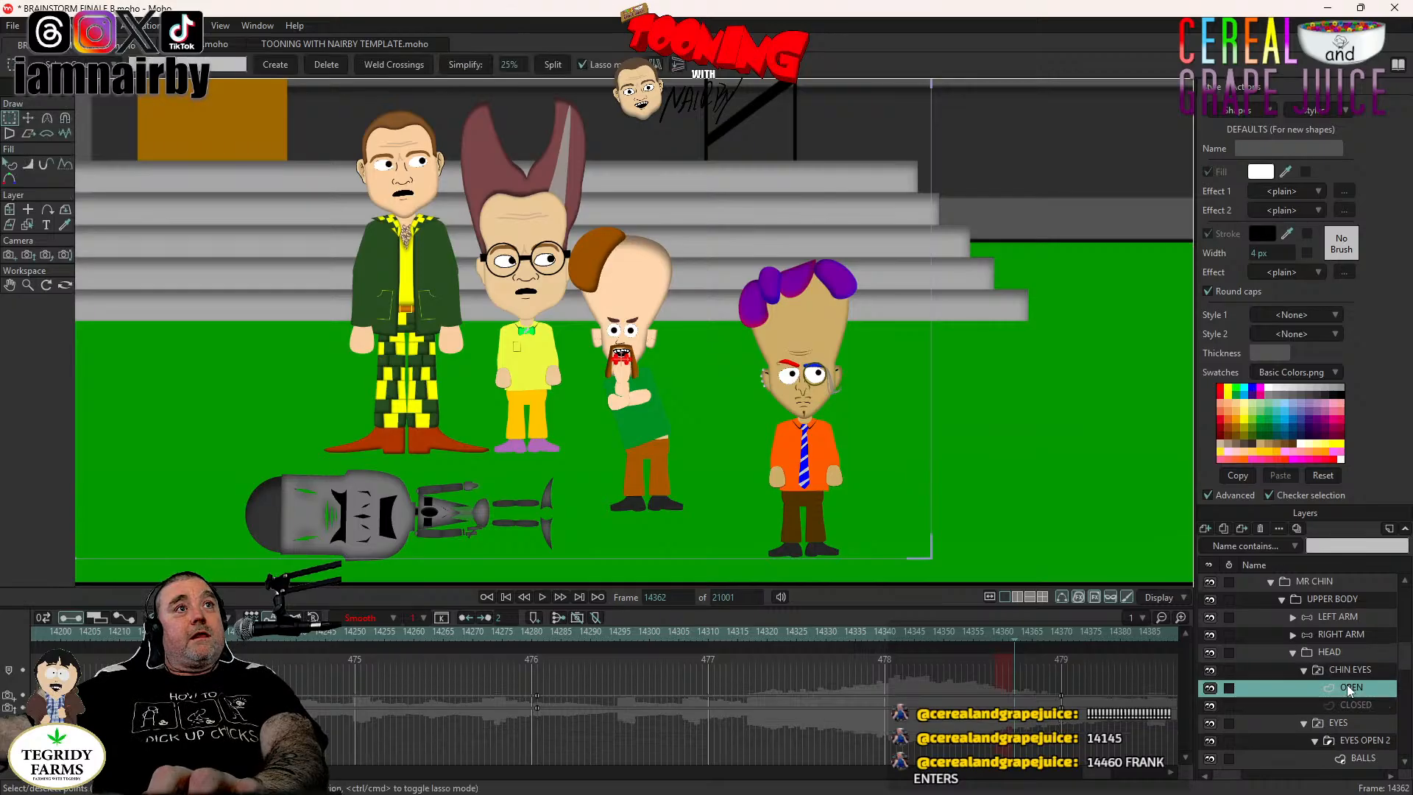
pyautogui.click(28, 118)
pyautogui.scroll(5, 822, 459)
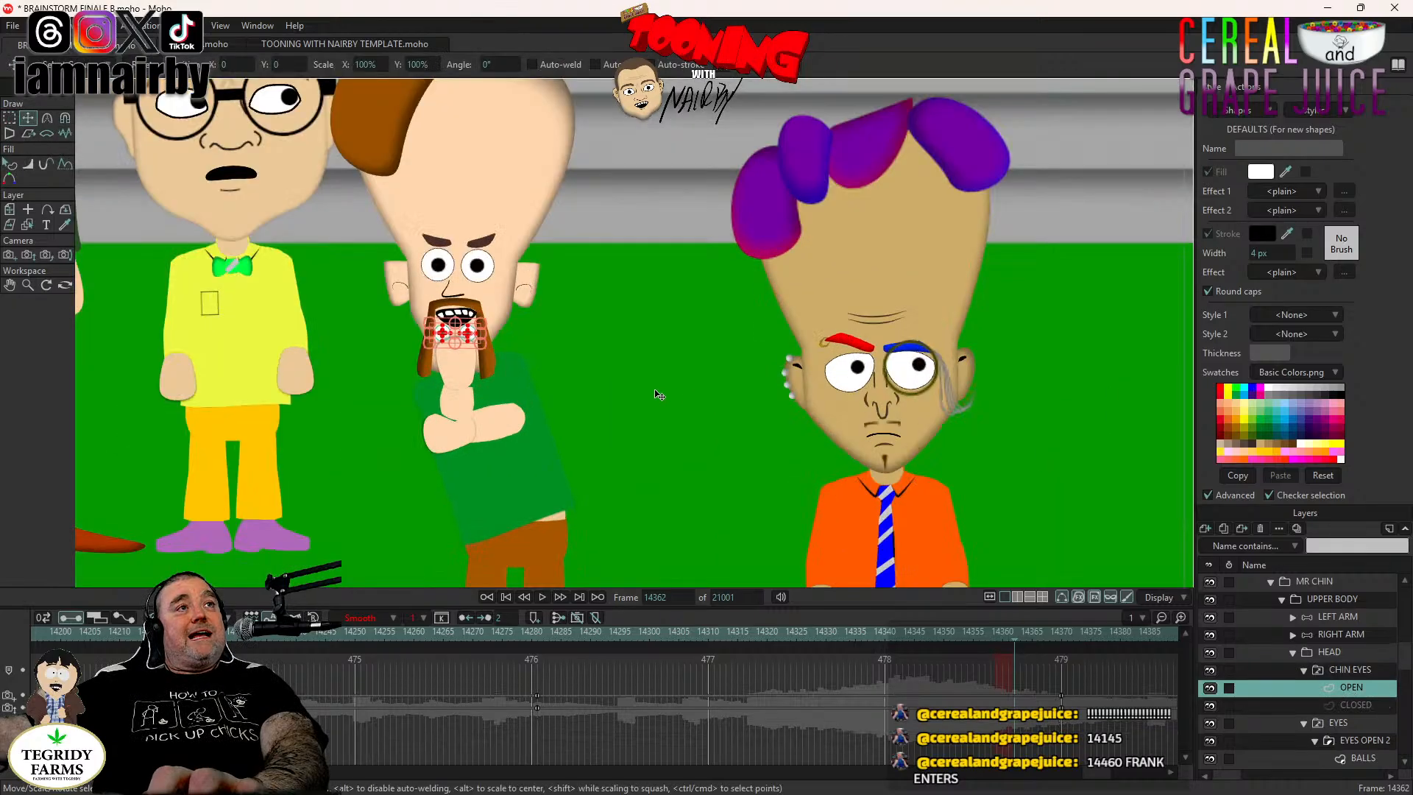
pyautogui.scroll(6, 897, 451)
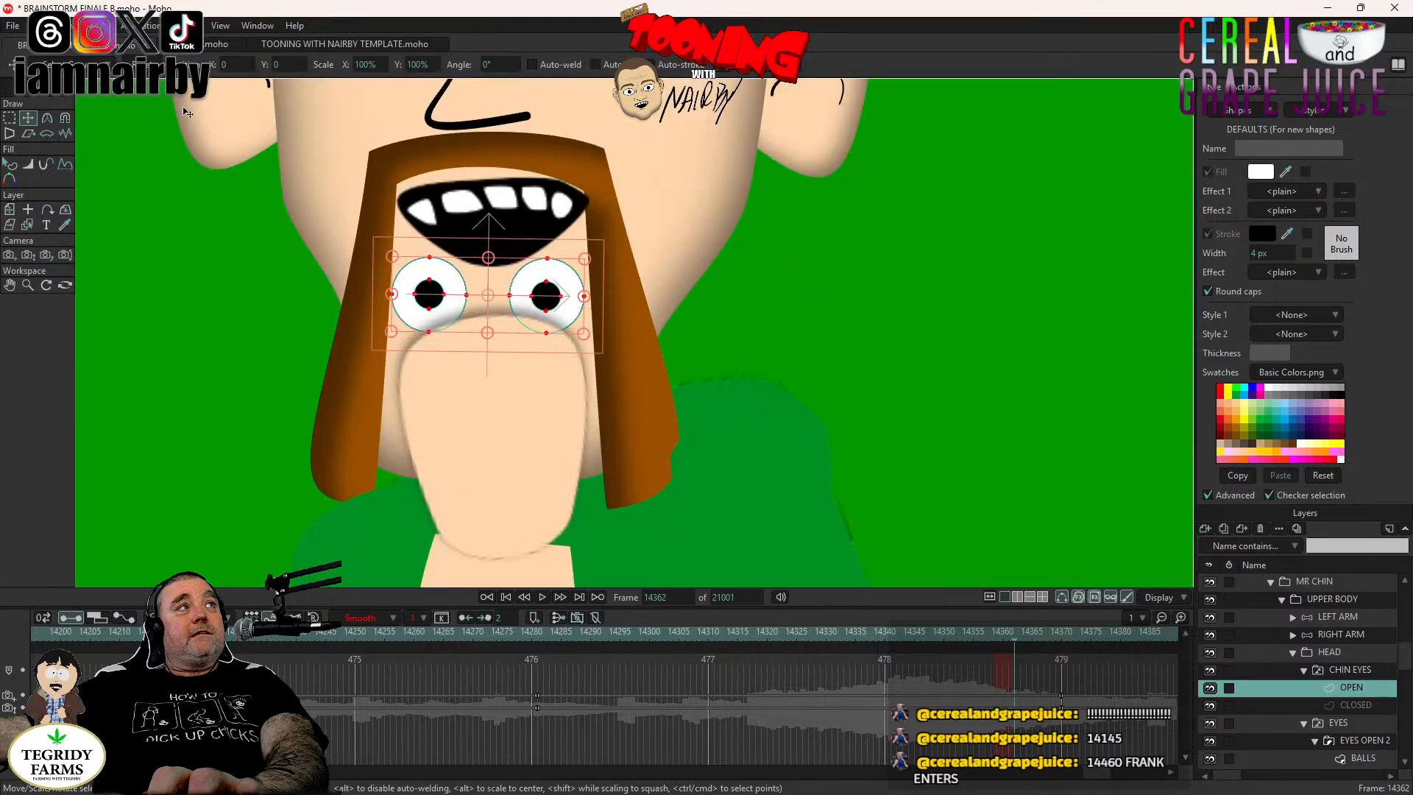
pyautogui.click(35, 26)
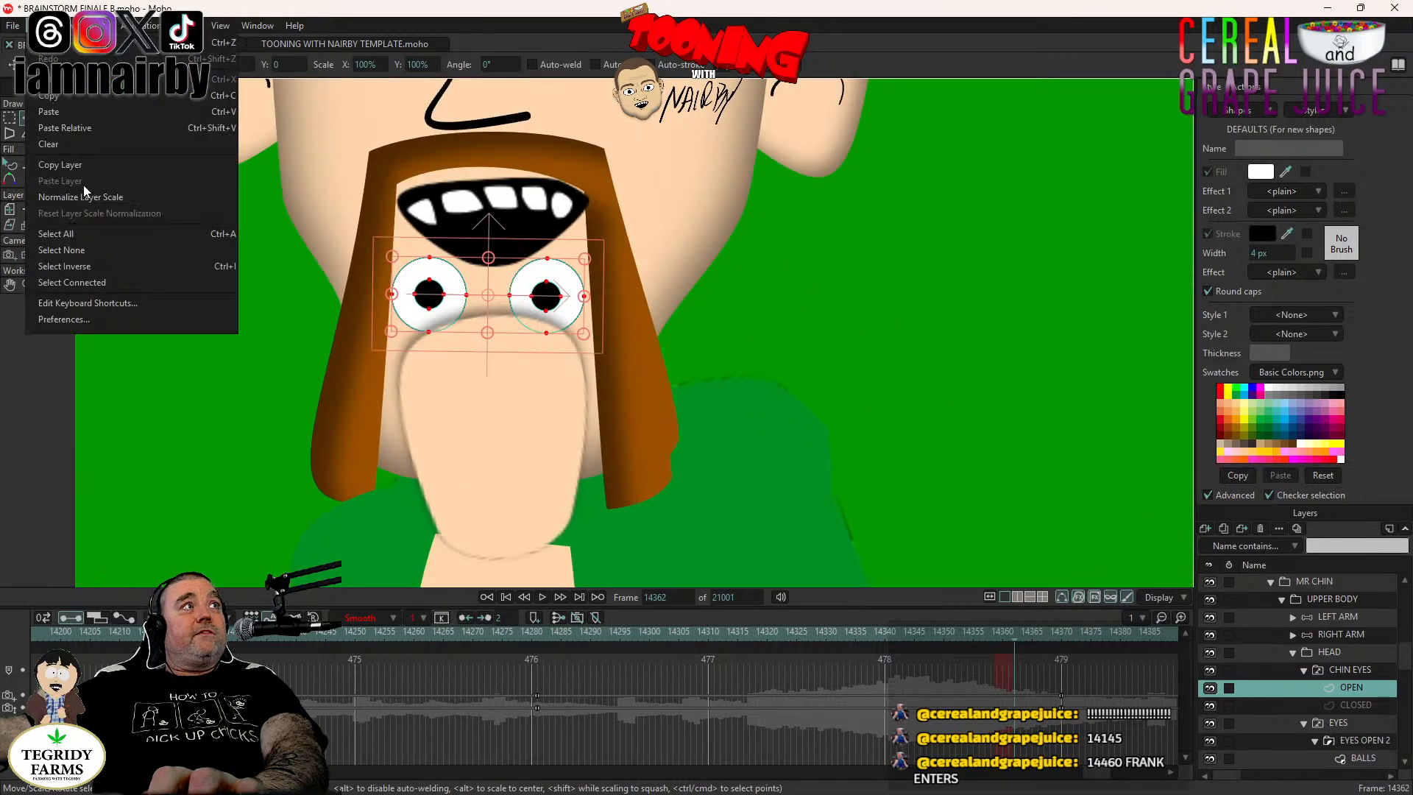
pyautogui.click(79, 251)
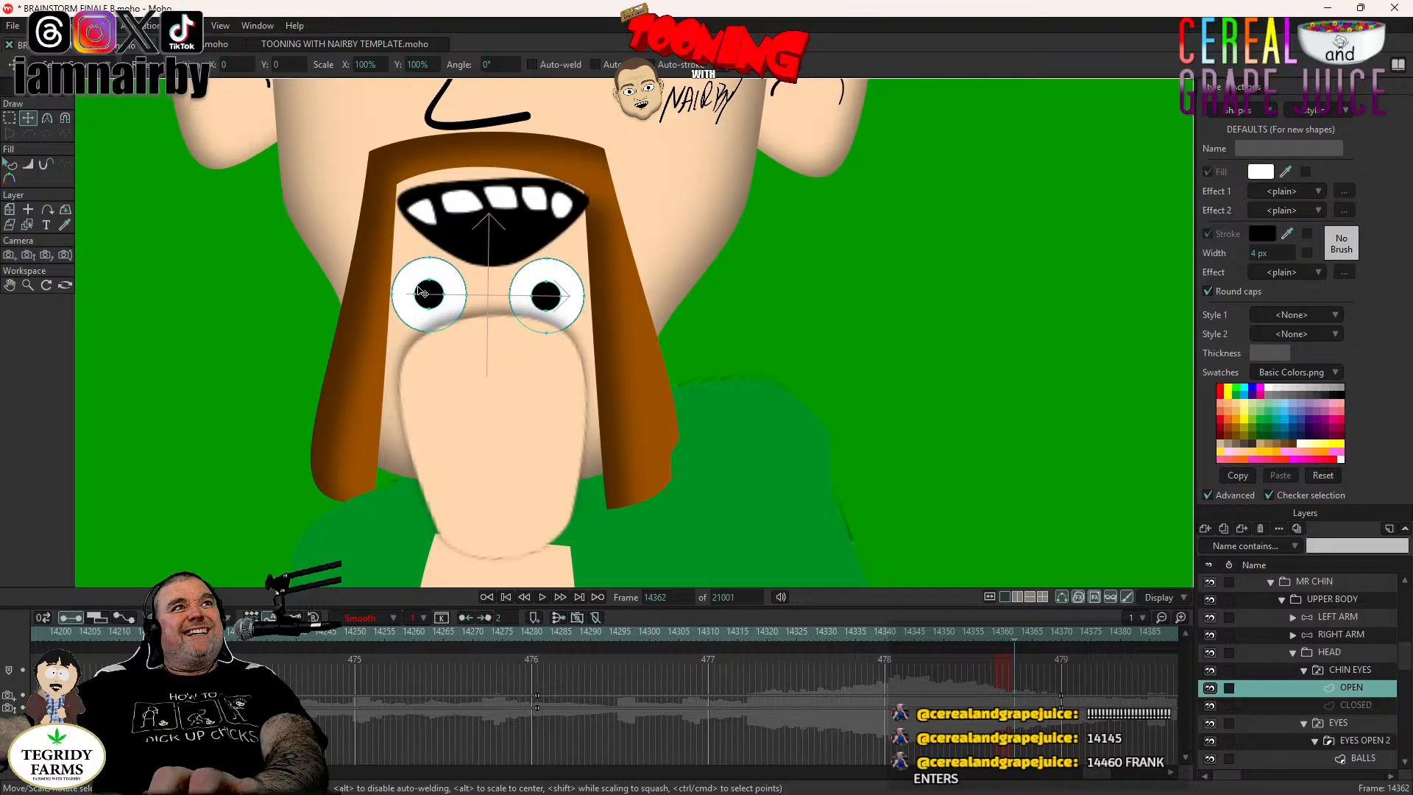
pyautogui.doubleClick(429, 302)
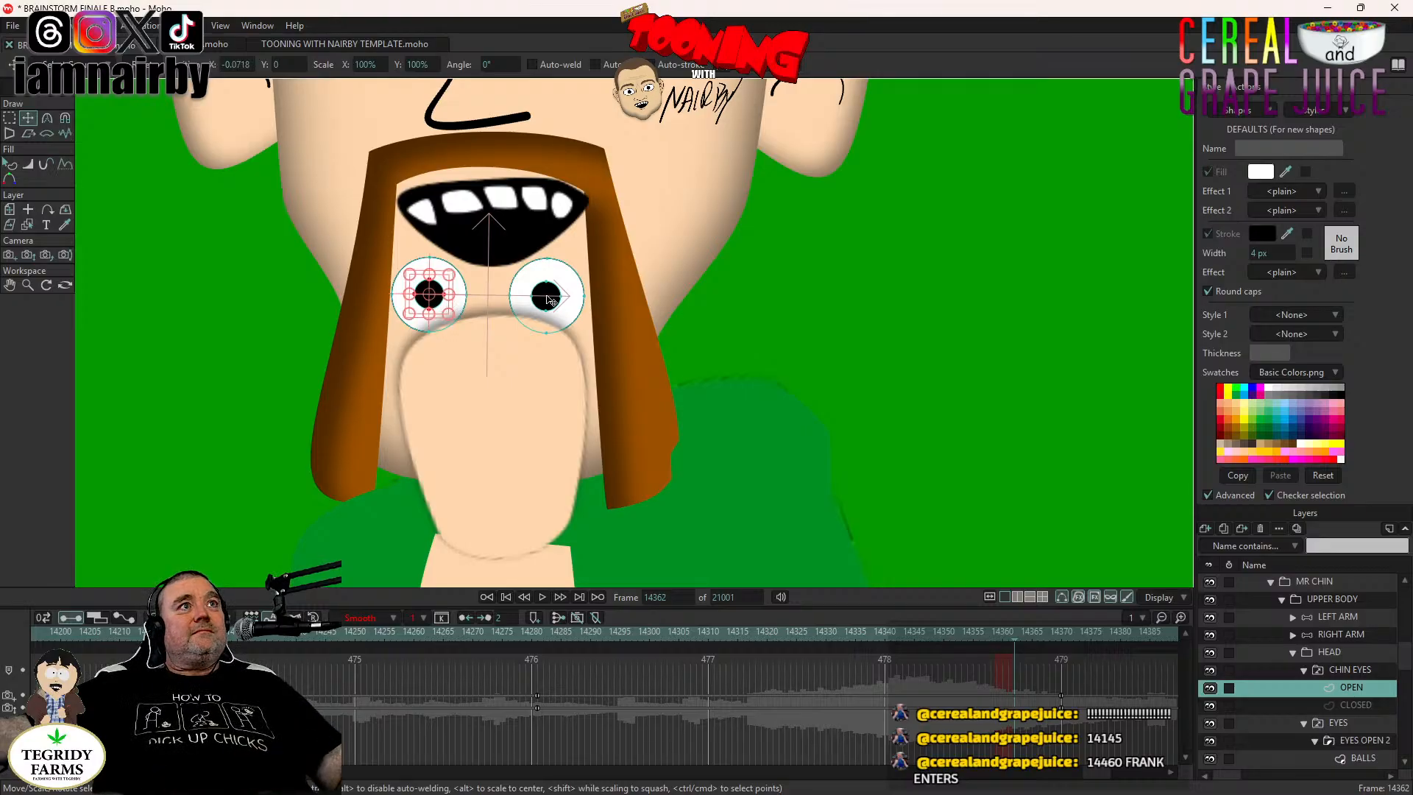
pyautogui.keyDown('shift'); pyautogui.doubleClick(548, 298); pyautogui.keyUp('shift')
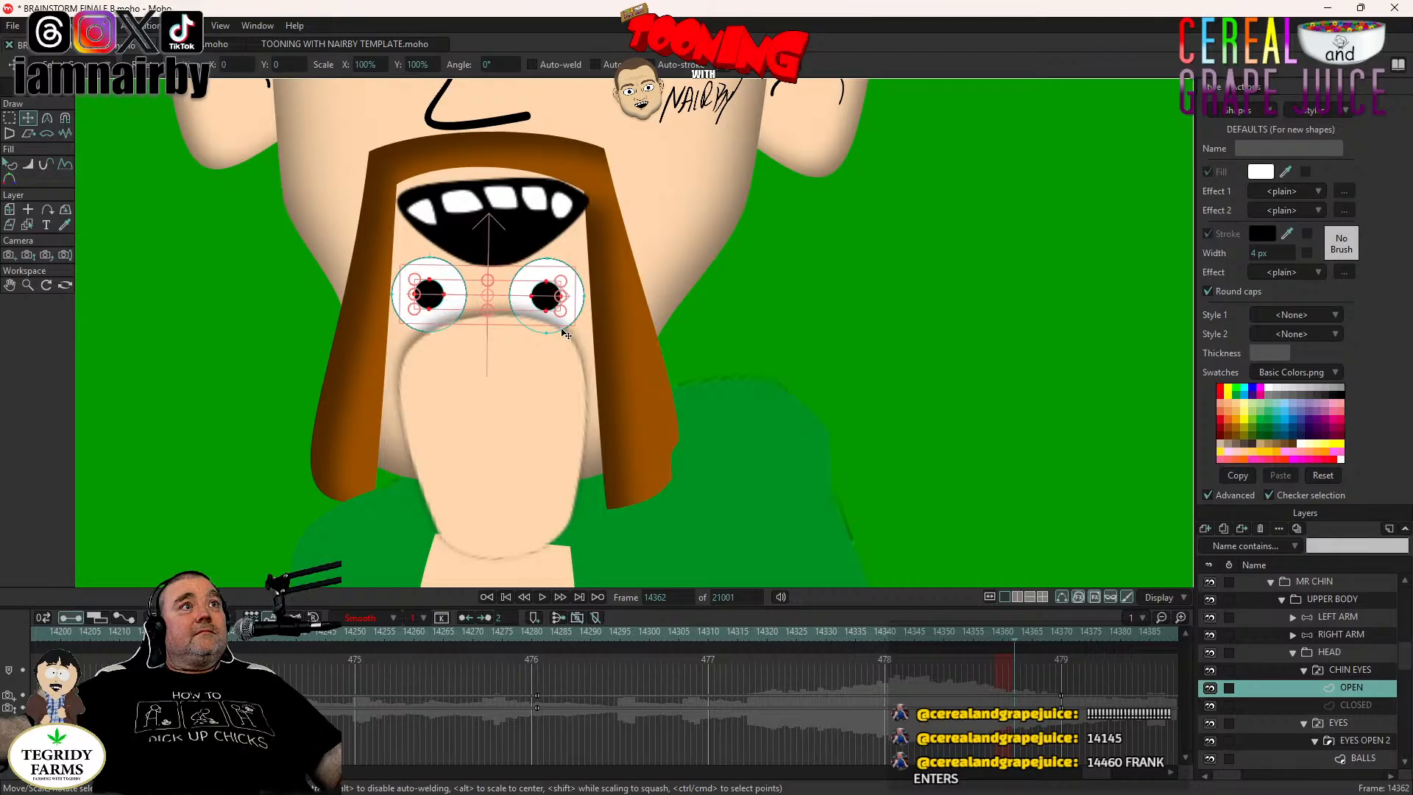
pyautogui.moveTo(536, 313); pyautogui.dragTo(536, 312)
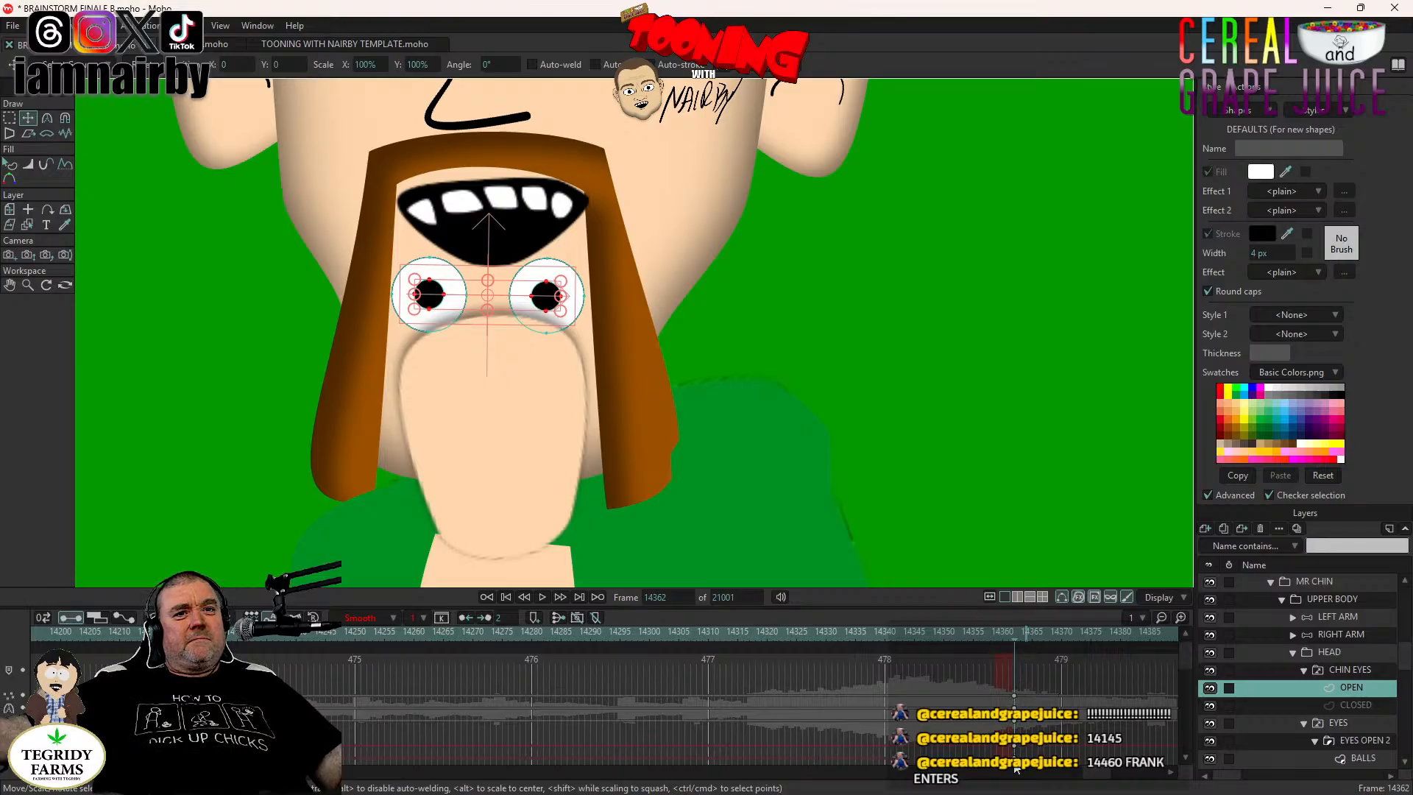
# Move the new pupil keys from frame 14362 back to frame 14360 and set their interpolation to Step.
pyautogui.moveTo(1012, 771); pyautogui.dragTo(1029, 690)
pyautogui.scroll(-3, 1030, 730)
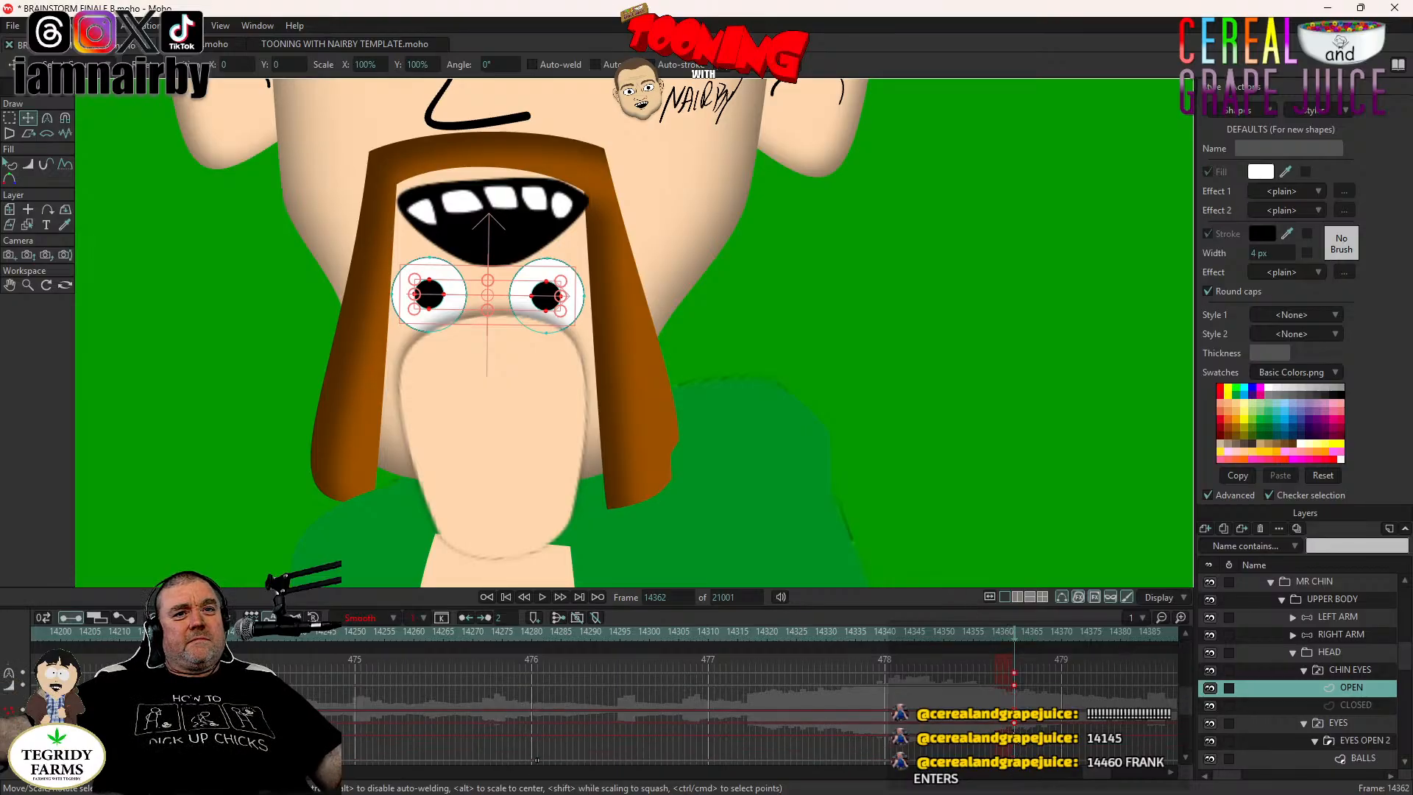
pyautogui.moveTo(1011, 746); pyautogui.dragTo(1003, 749)
pyautogui.rightClick(1002, 747)
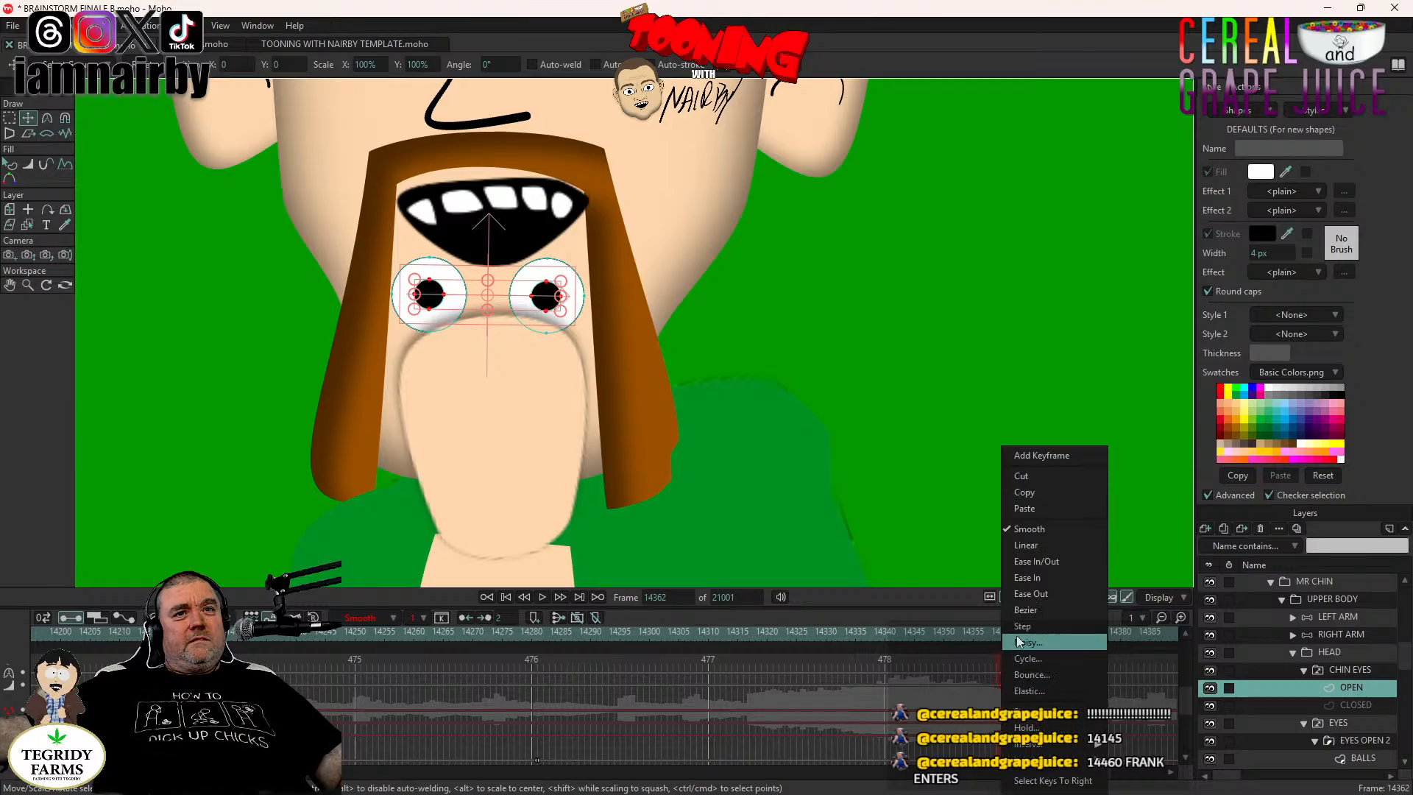
pyautogui.click(1028, 624)
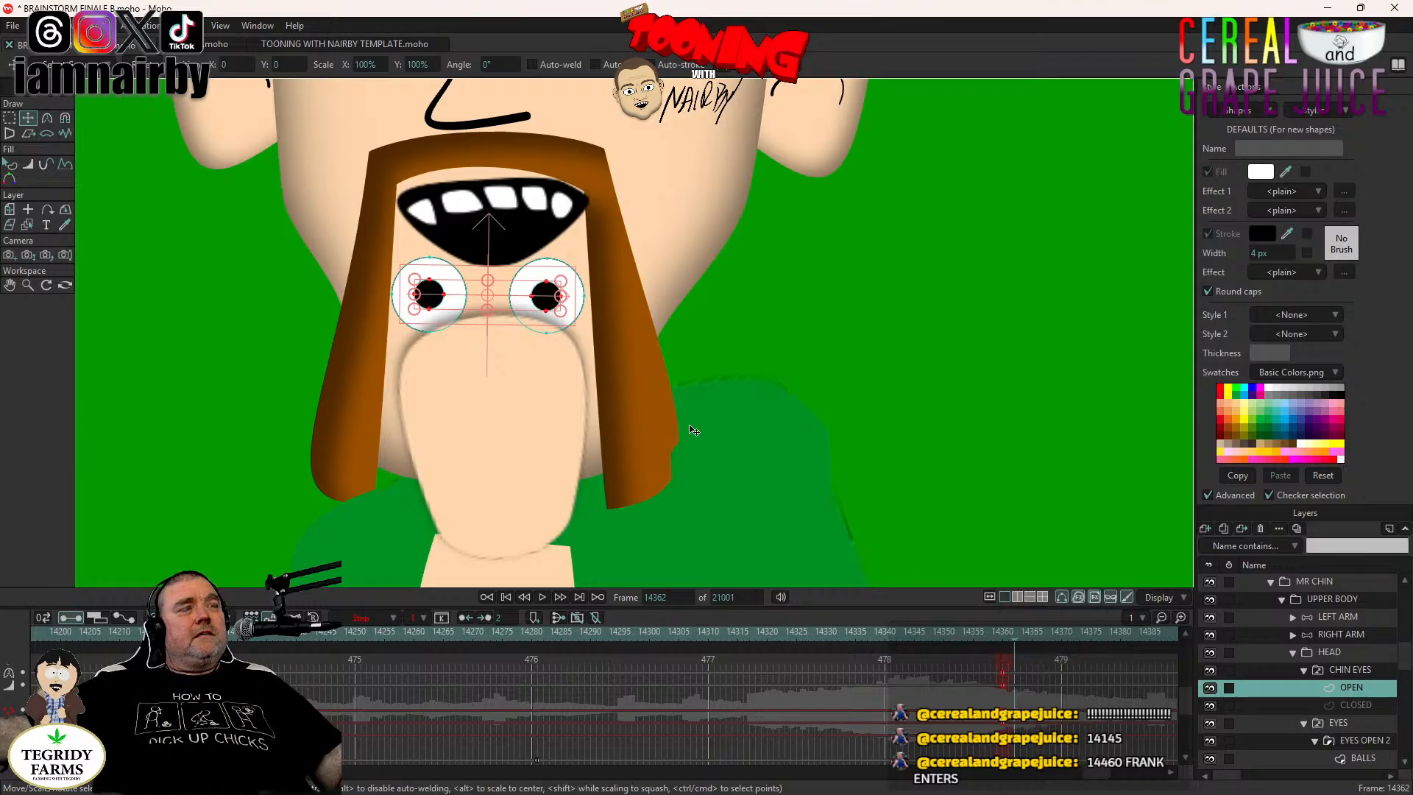
# Raise both chin-eye pupils at frame 14362, set the new keys to Step interpolation and shift them slightly earlier.
pyautogui.moveTo(695, 428); pyautogui.dragTo(697, 412)
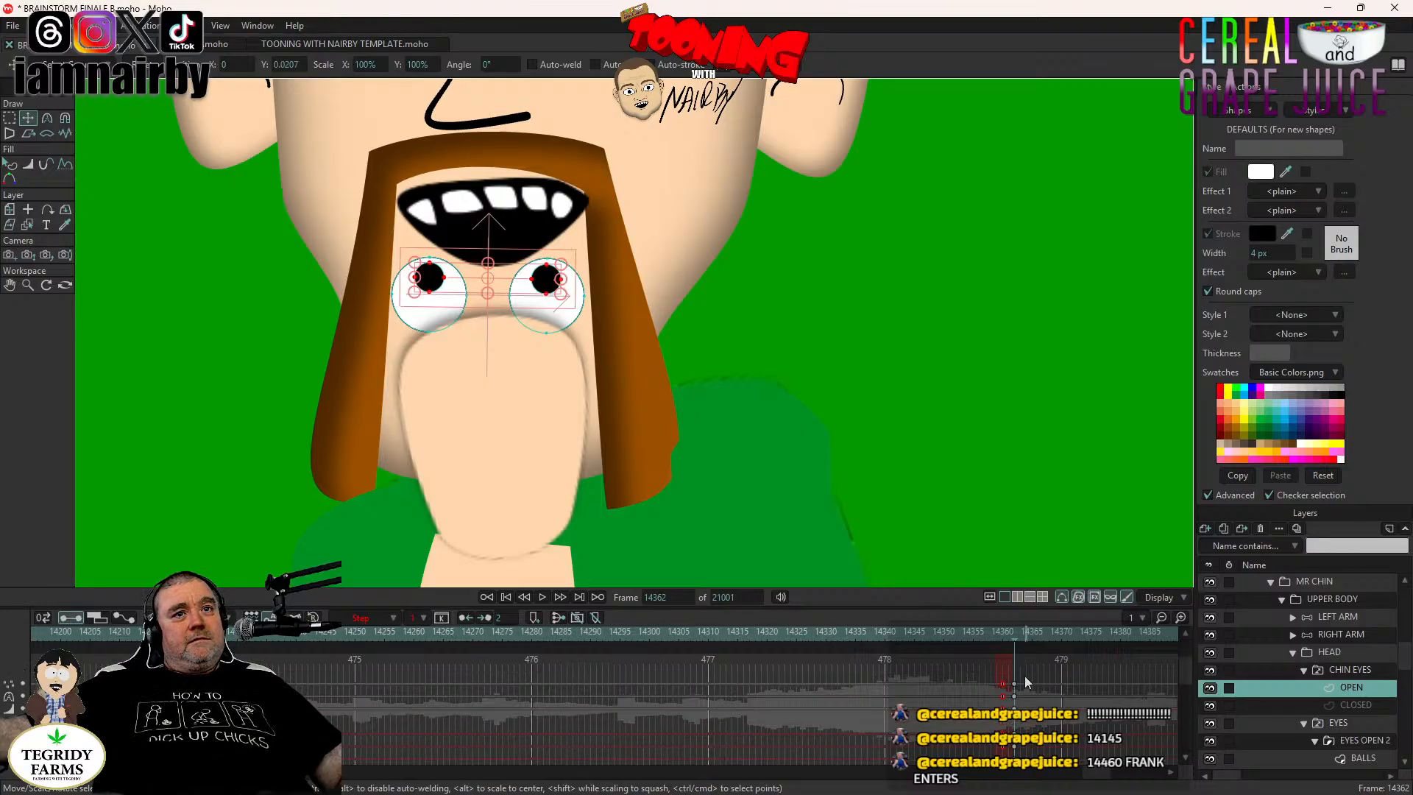
pyautogui.moveTo(1022, 673); pyautogui.dragTo(1014, 755)
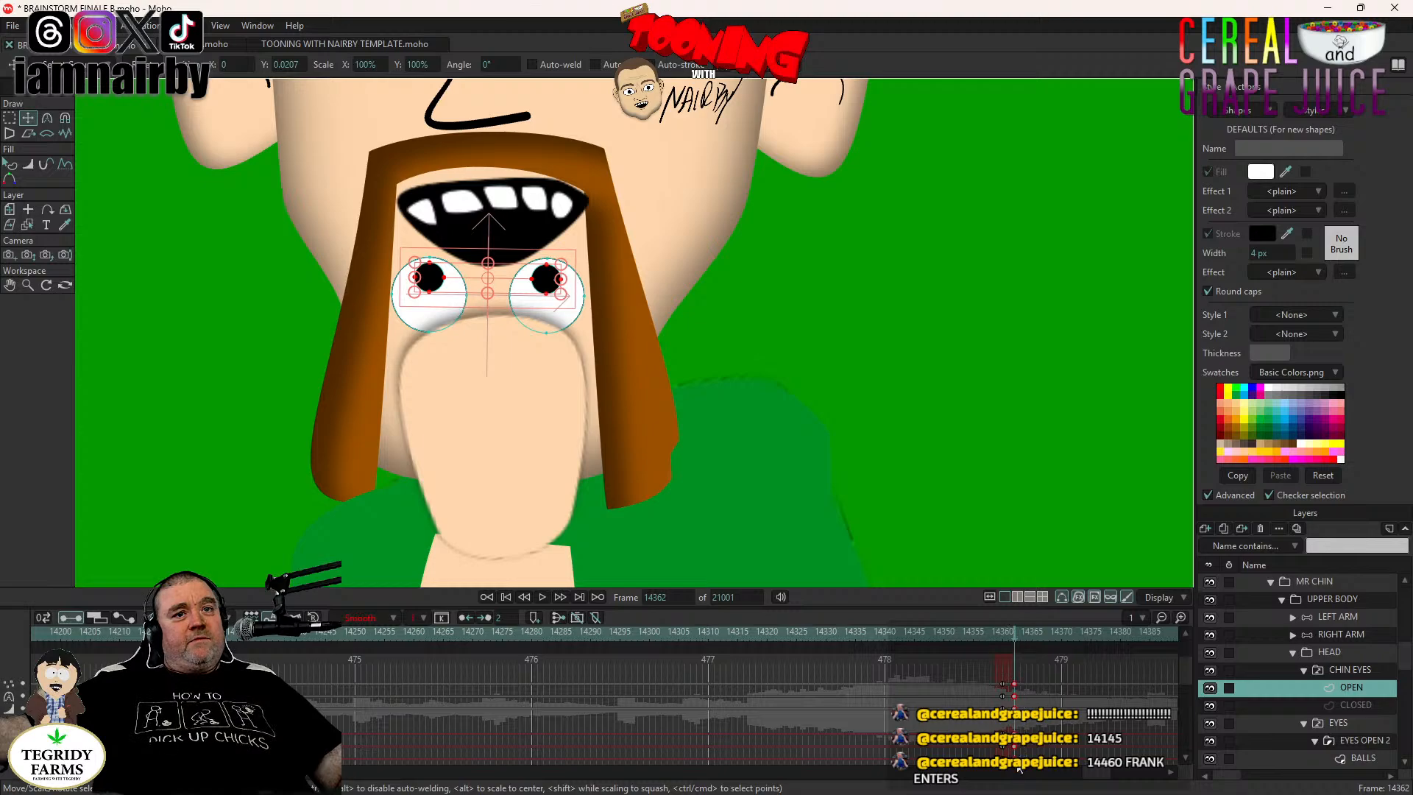
pyautogui.rightClick(1014, 769)
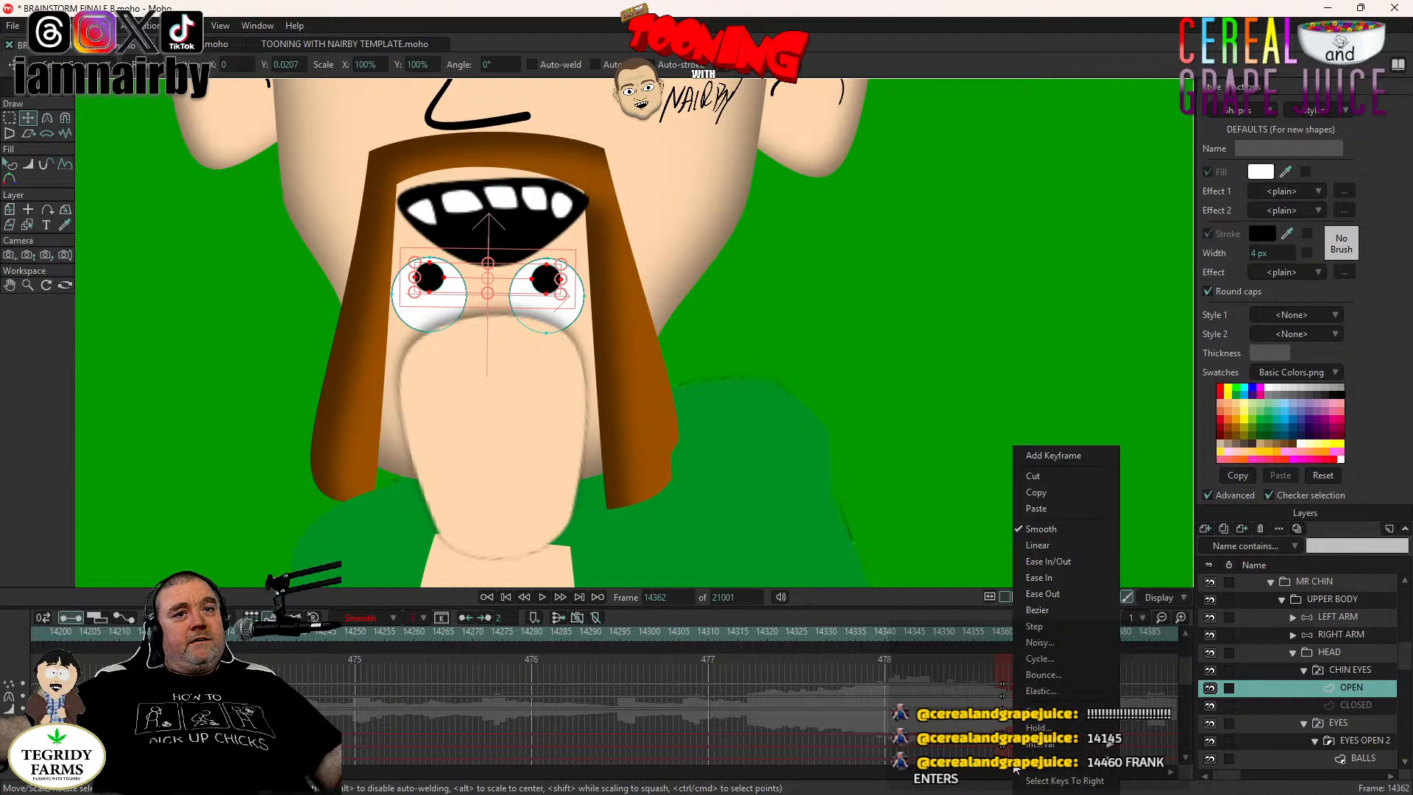
pyautogui.click(1029, 627)
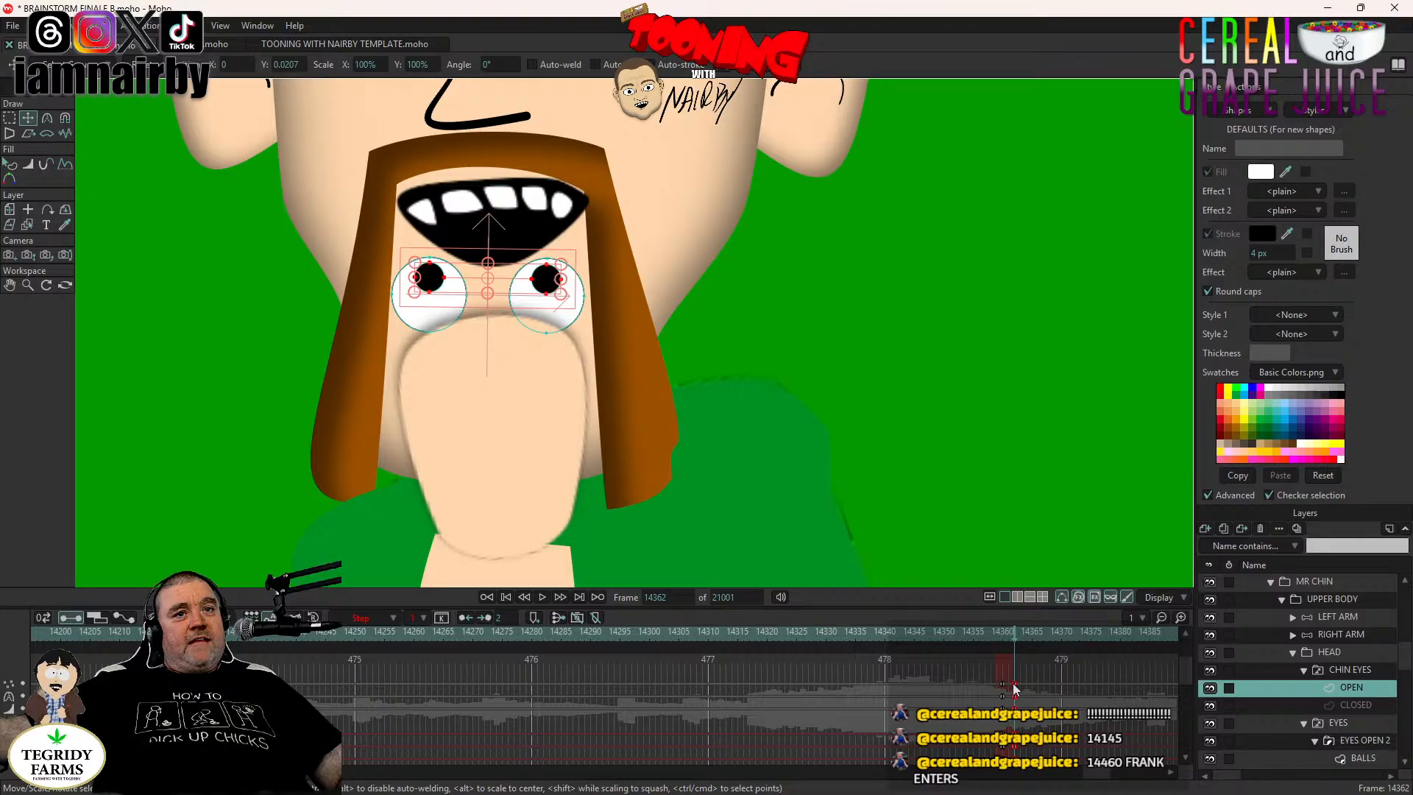
pyautogui.moveTo(1013, 685); pyautogui.dragTo(1008, 685)
# Collapse and select the top-level MR CHIN layer, bringing the characters back into view.
pyautogui.scroll(2, 1300, 686)
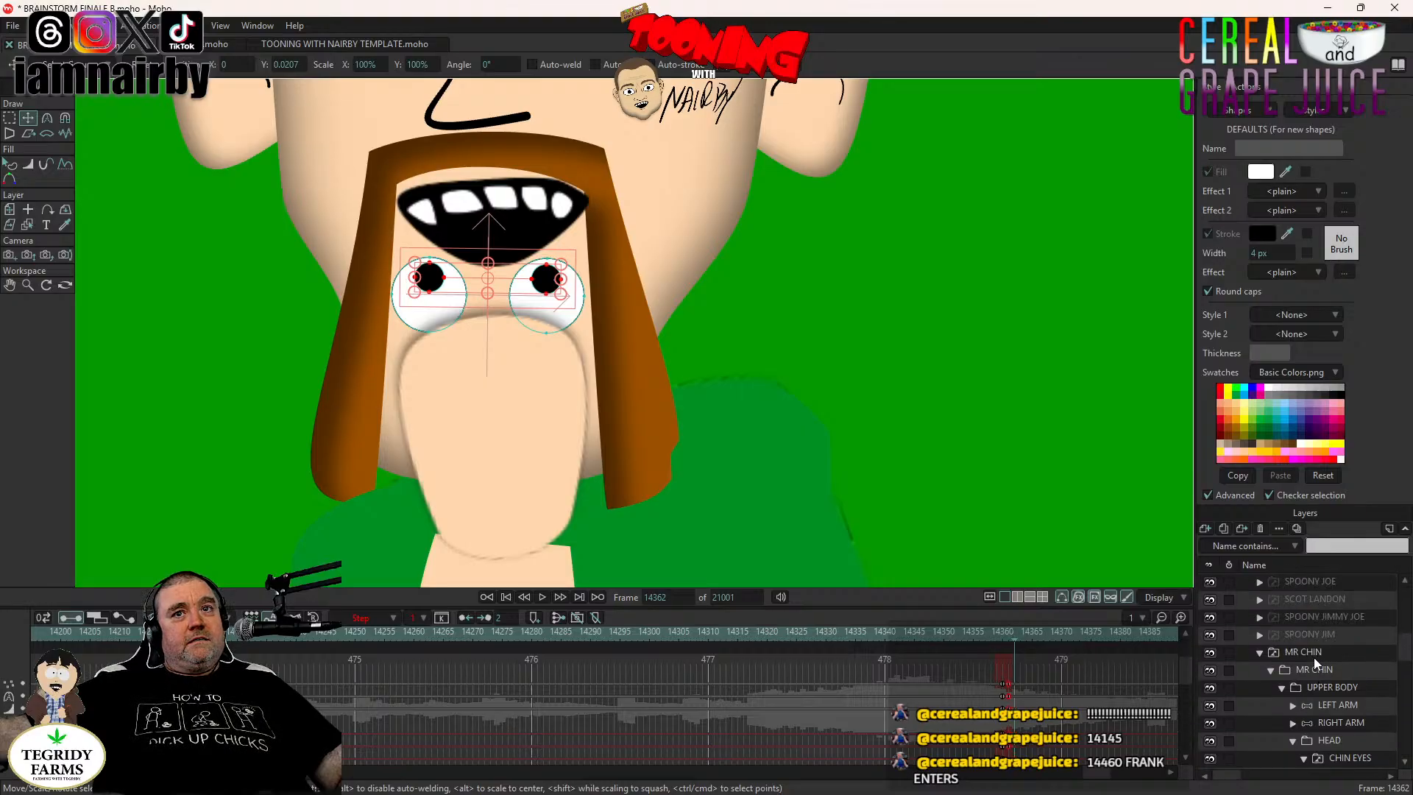
pyautogui.click(1259, 655)
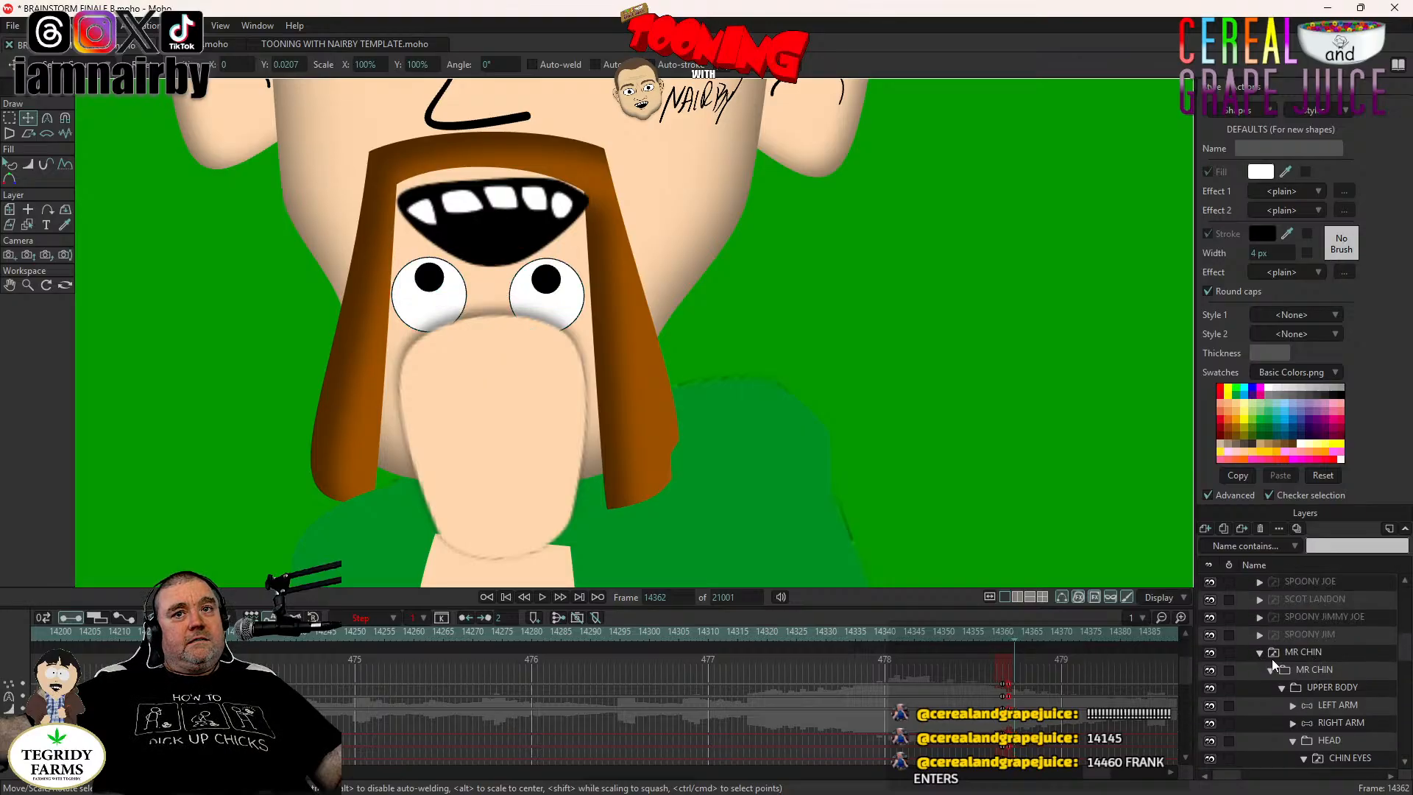
pyautogui.scroll(-10, 609, 462)
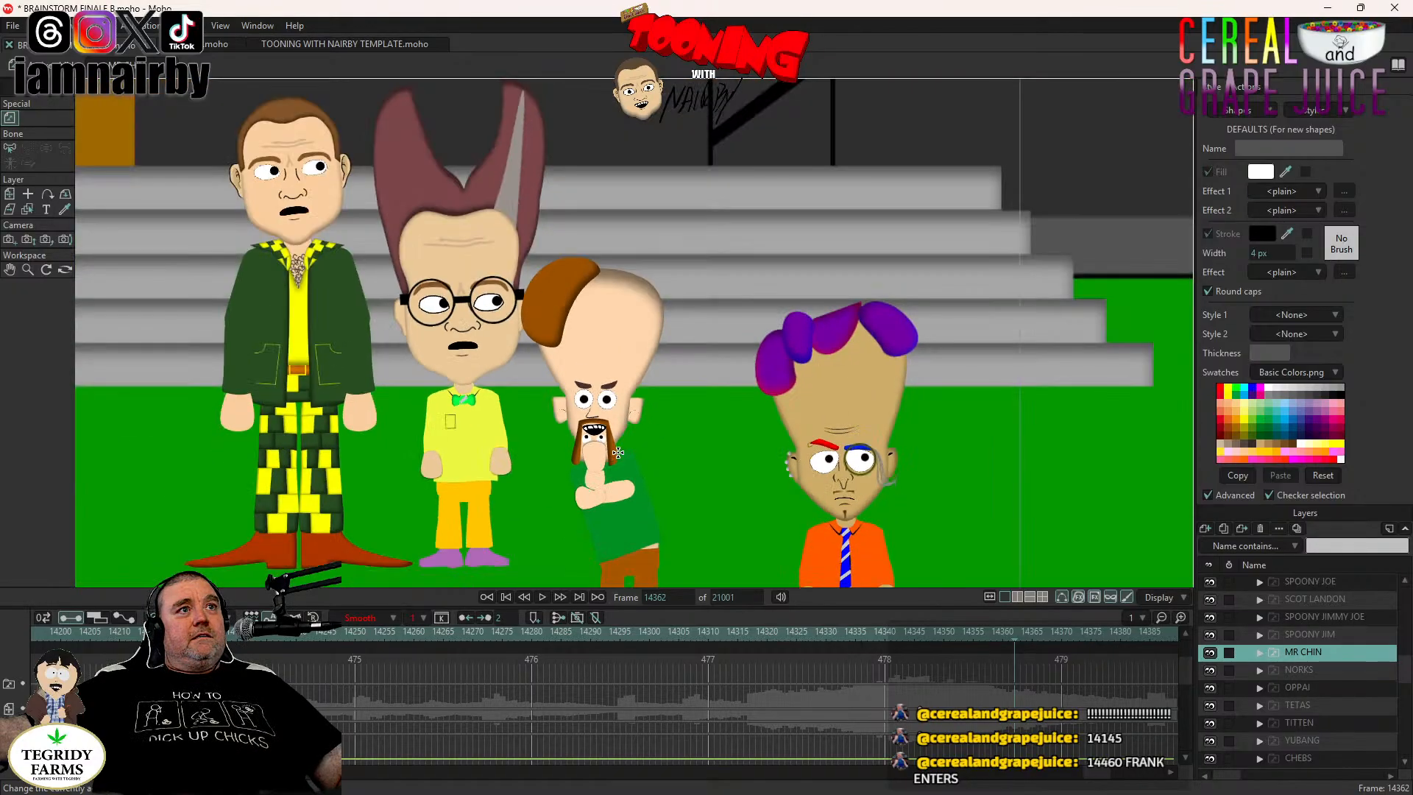
pyautogui.moveTo(618, 453); pyautogui.dragTo(579, 402)
pyautogui.scroll(-3, 678, 651)
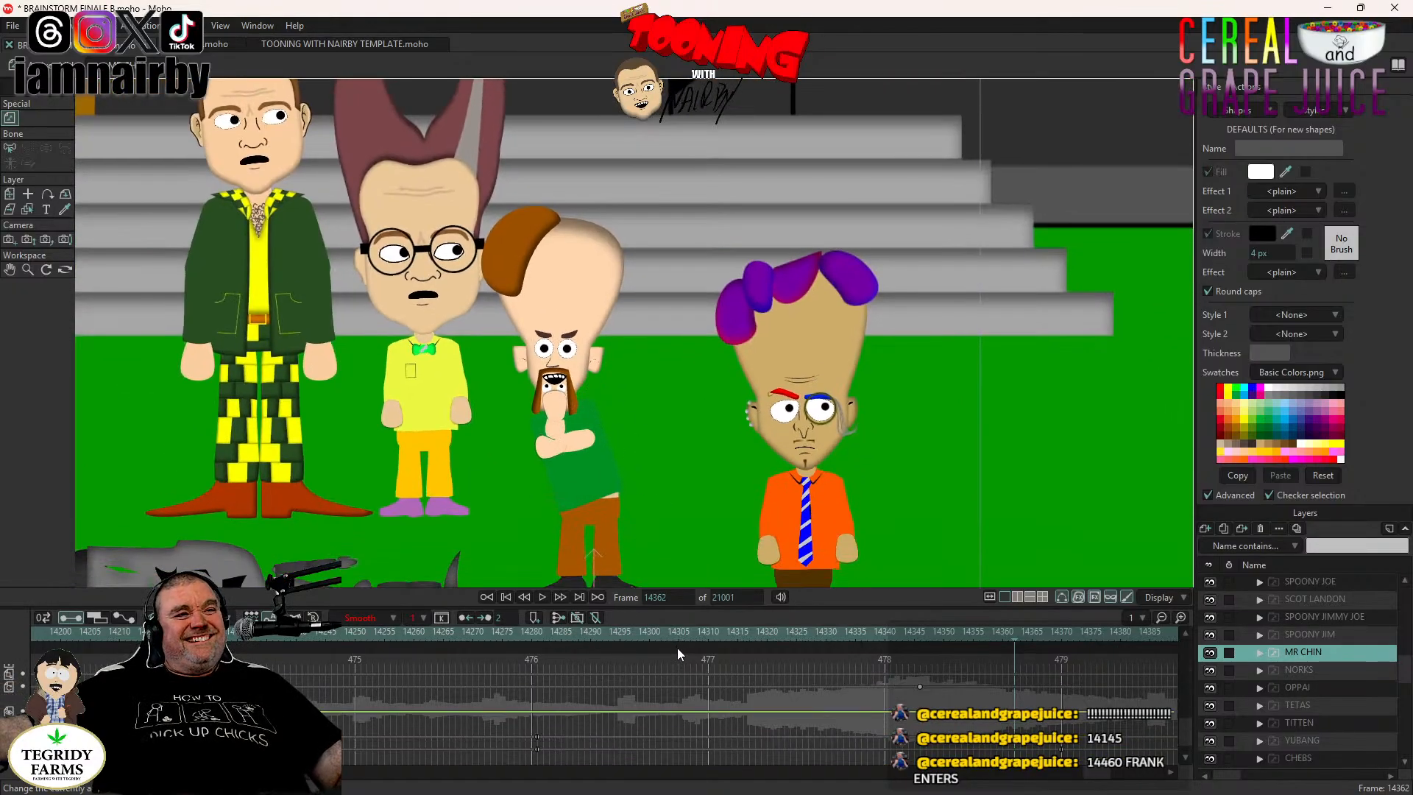
# Check the shot at frame 14281, then play back the scene from frame 14220 to review the animation and following shot.
pyautogui.click(537, 632)
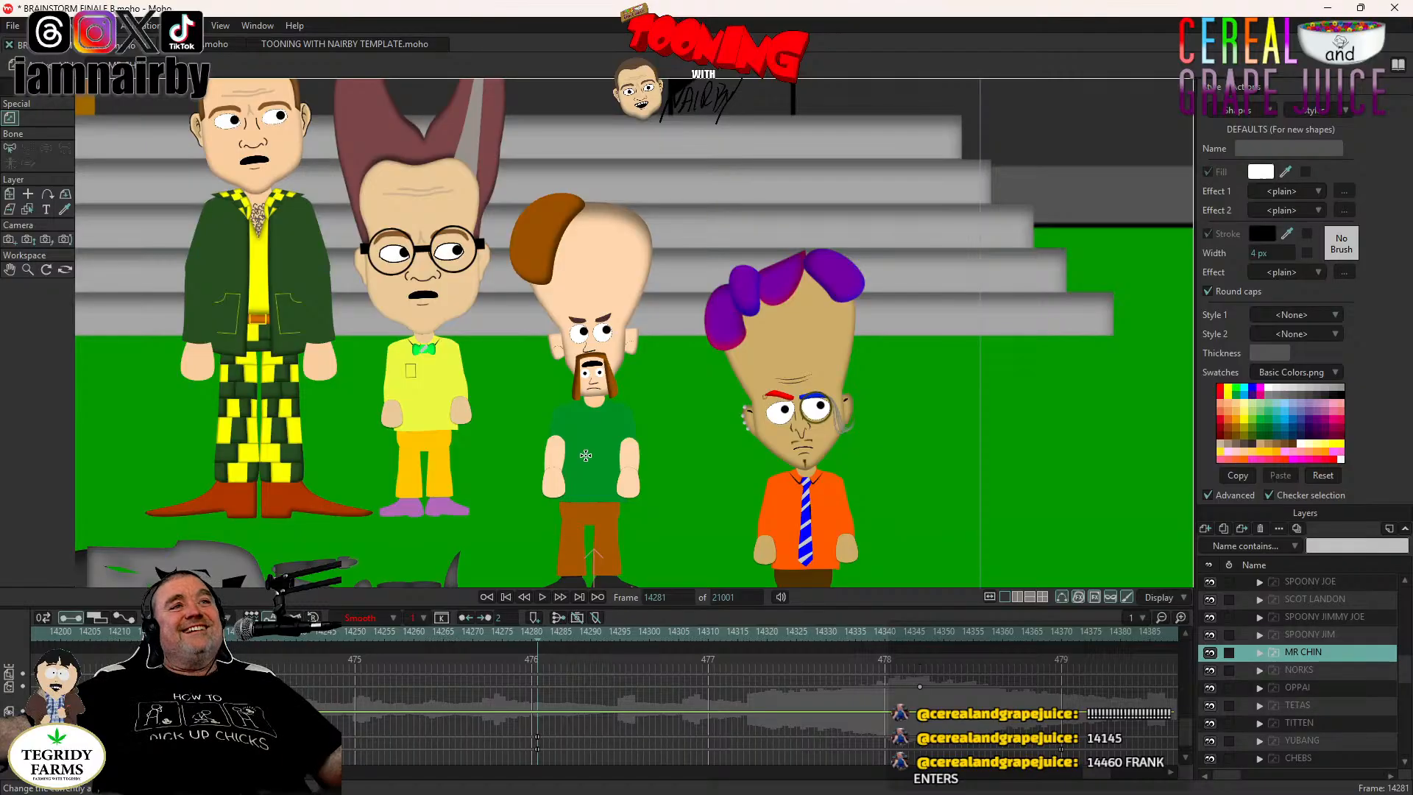
pyautogui.scroll(-4, 674, 404)
pyautogui.moveTo(673, 404); pyautogui.dragTo(768, 386)
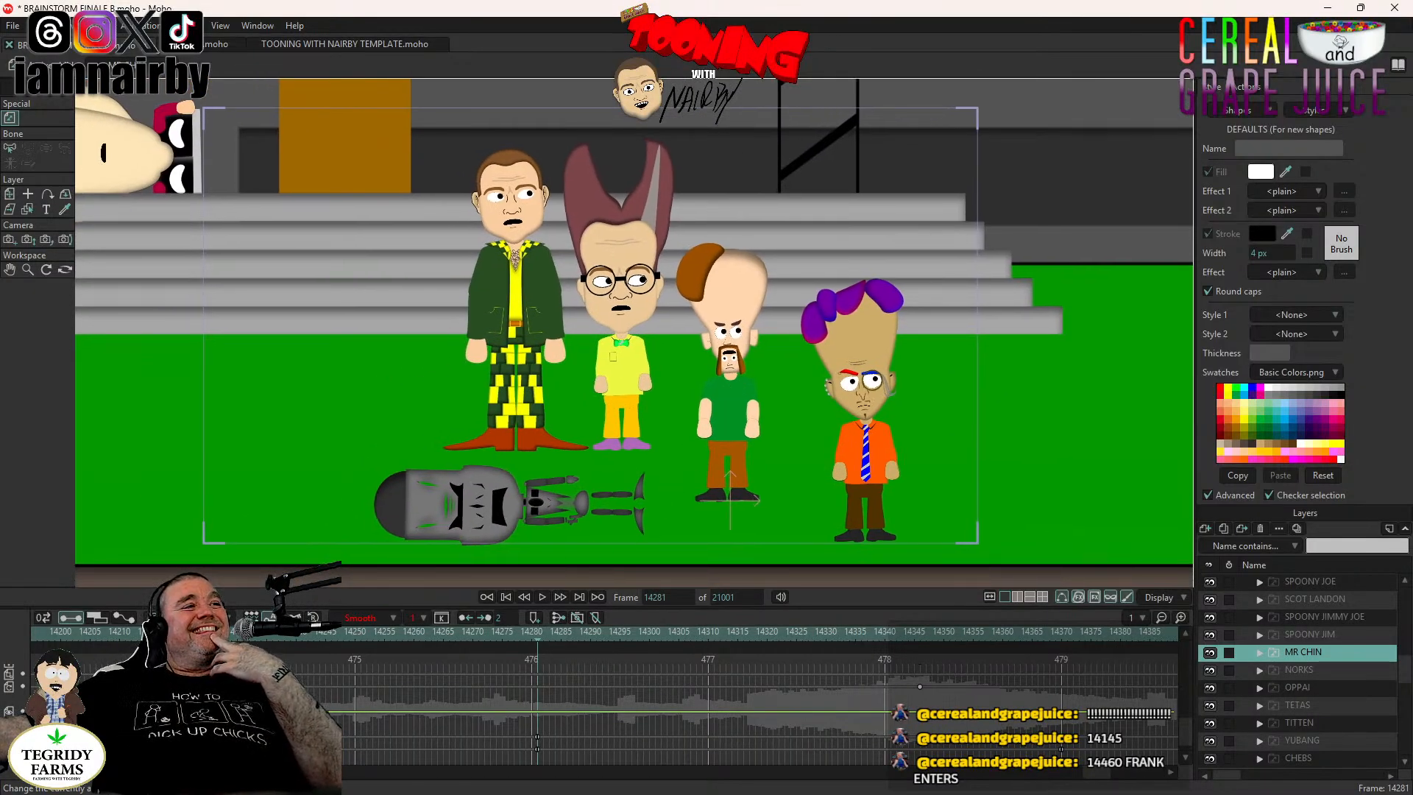
pyautogui.click(228, 632)
pyautogui.click(178, 632)
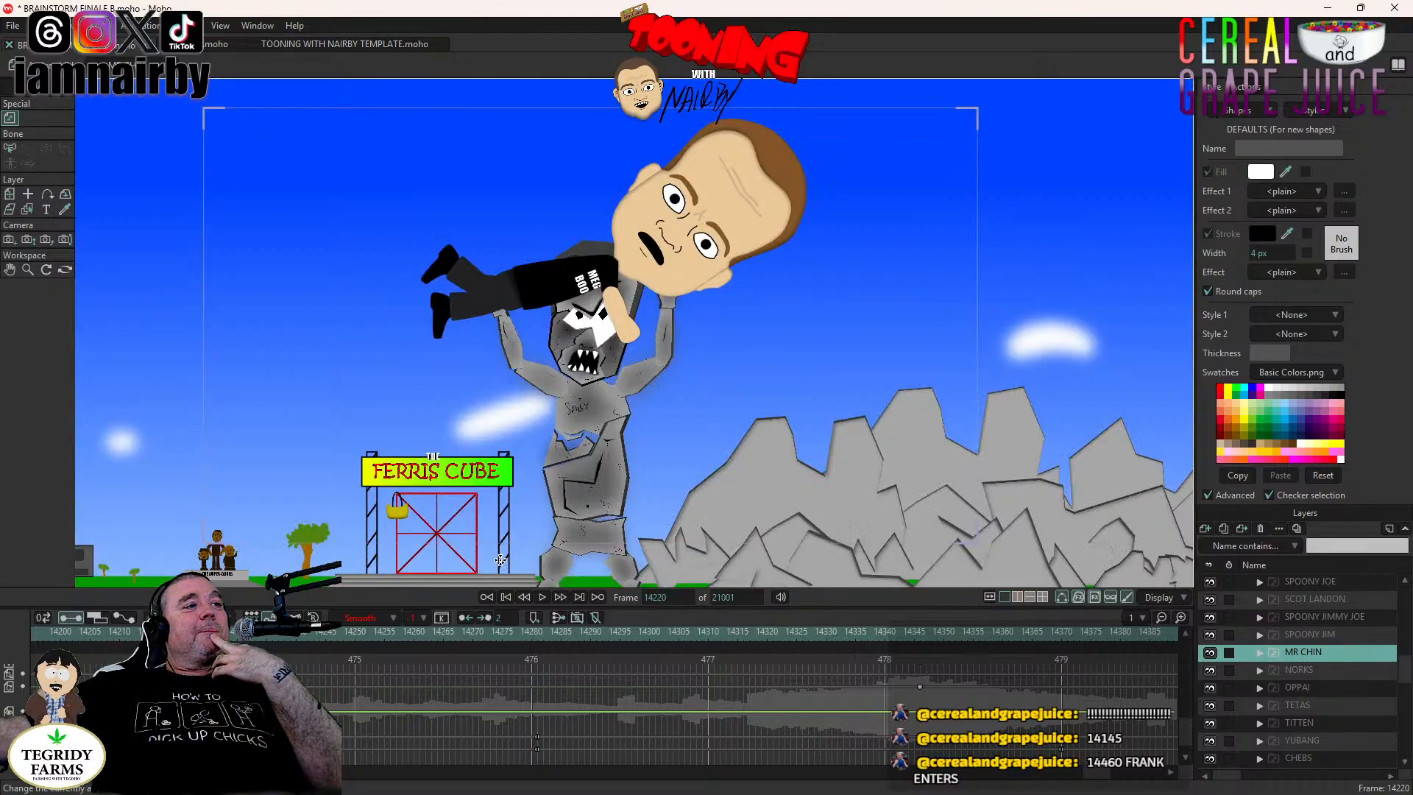
pyautogui.click(542, 597)
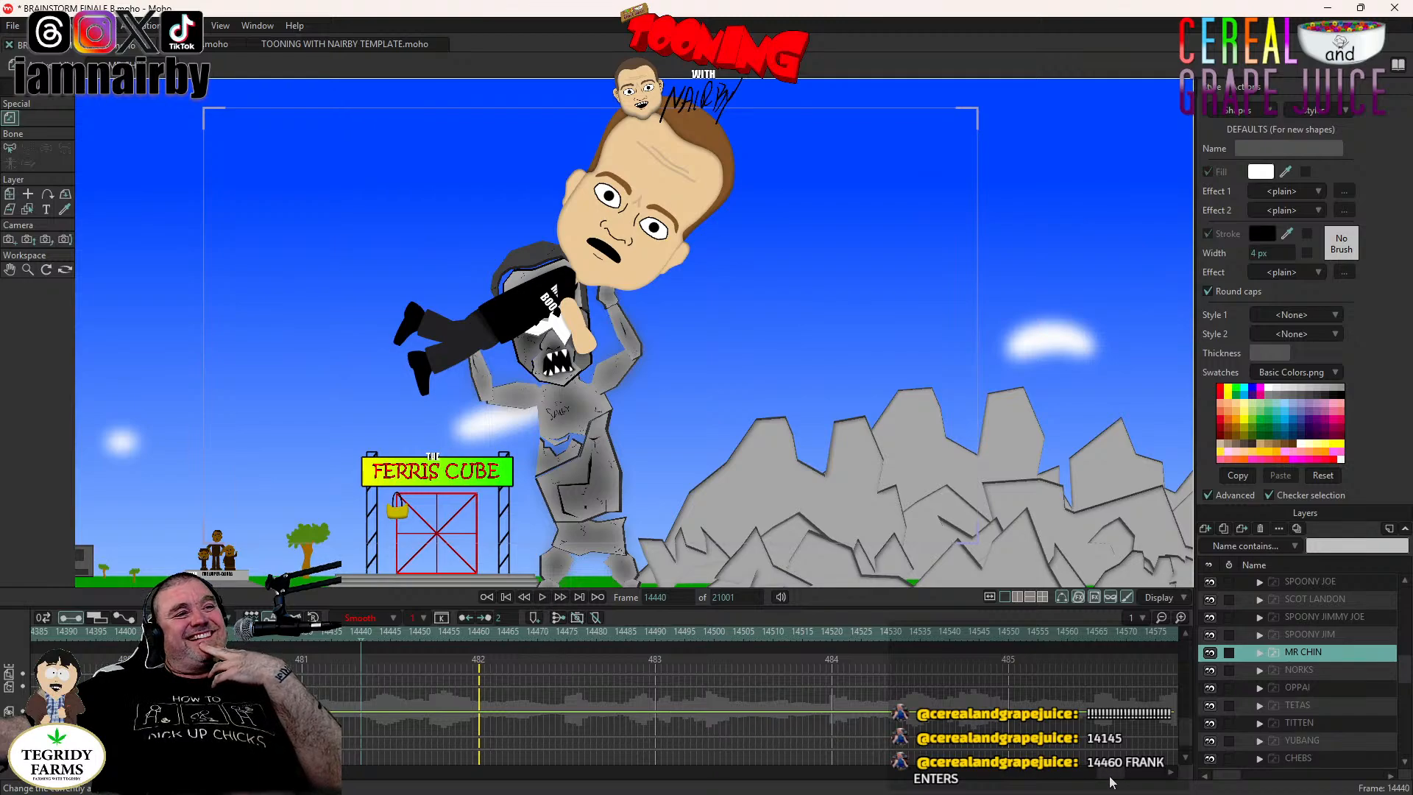
pyautogui.moveTo(1110, 777); pyautogui.dragTo(1100, 777)
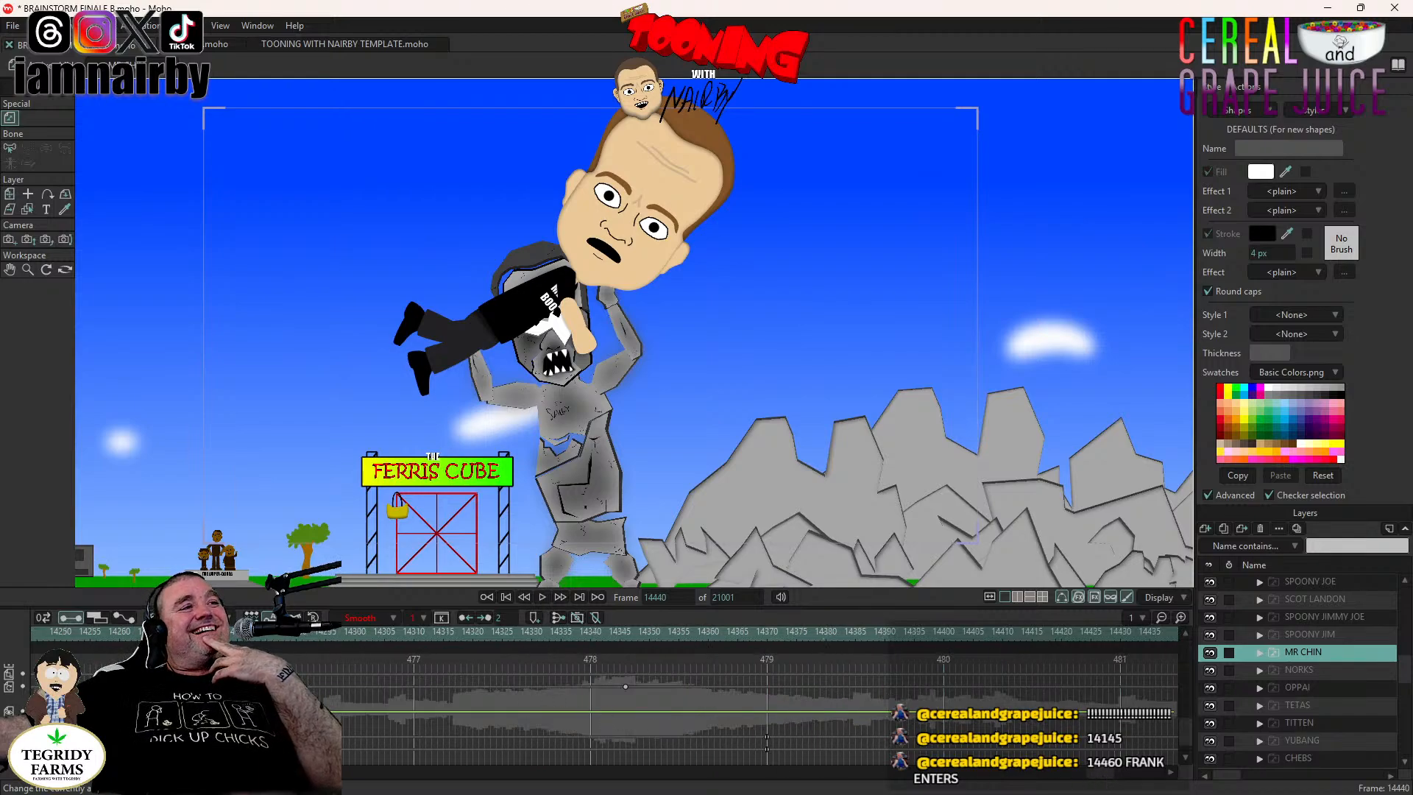
pyautogui.click(543, 597)
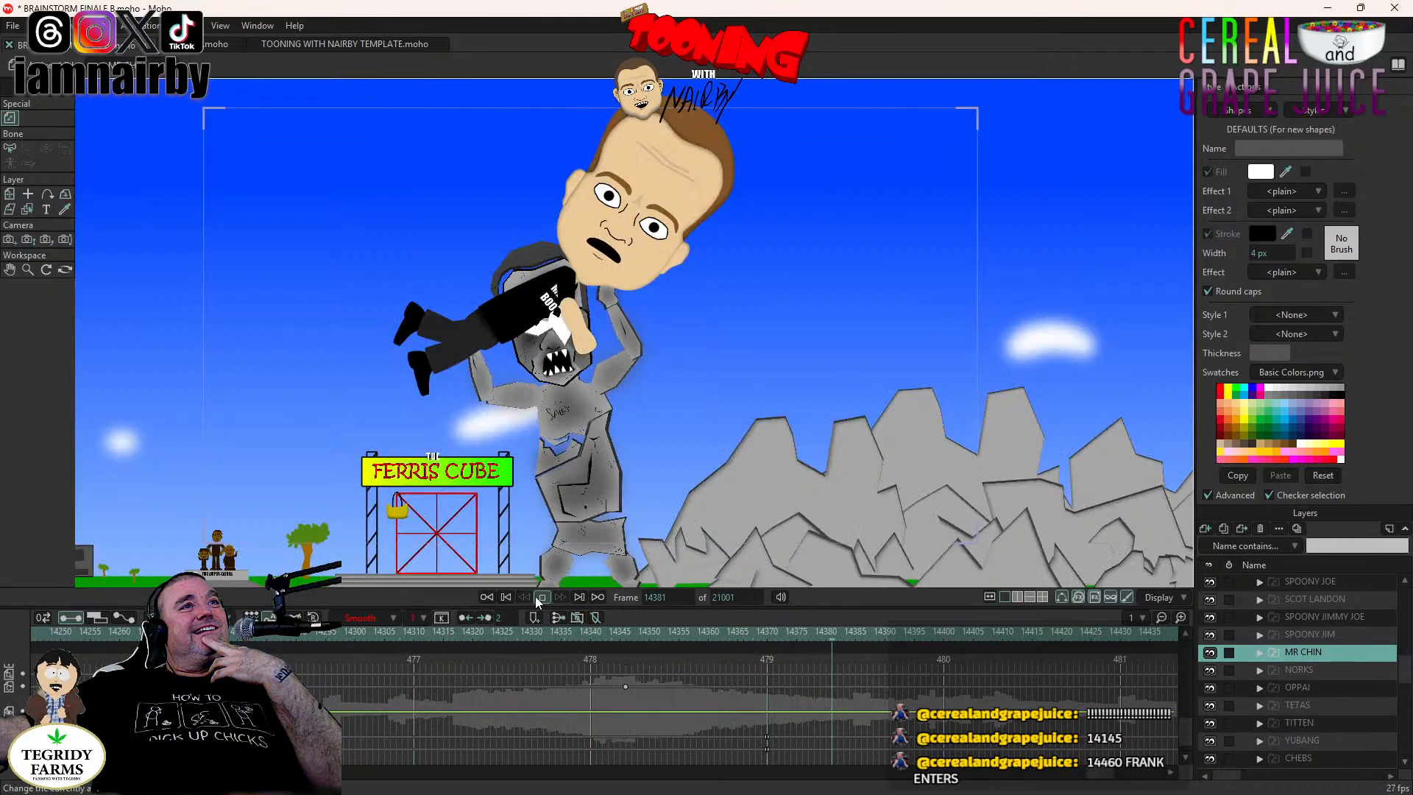
pyautogui.click(535, 596)
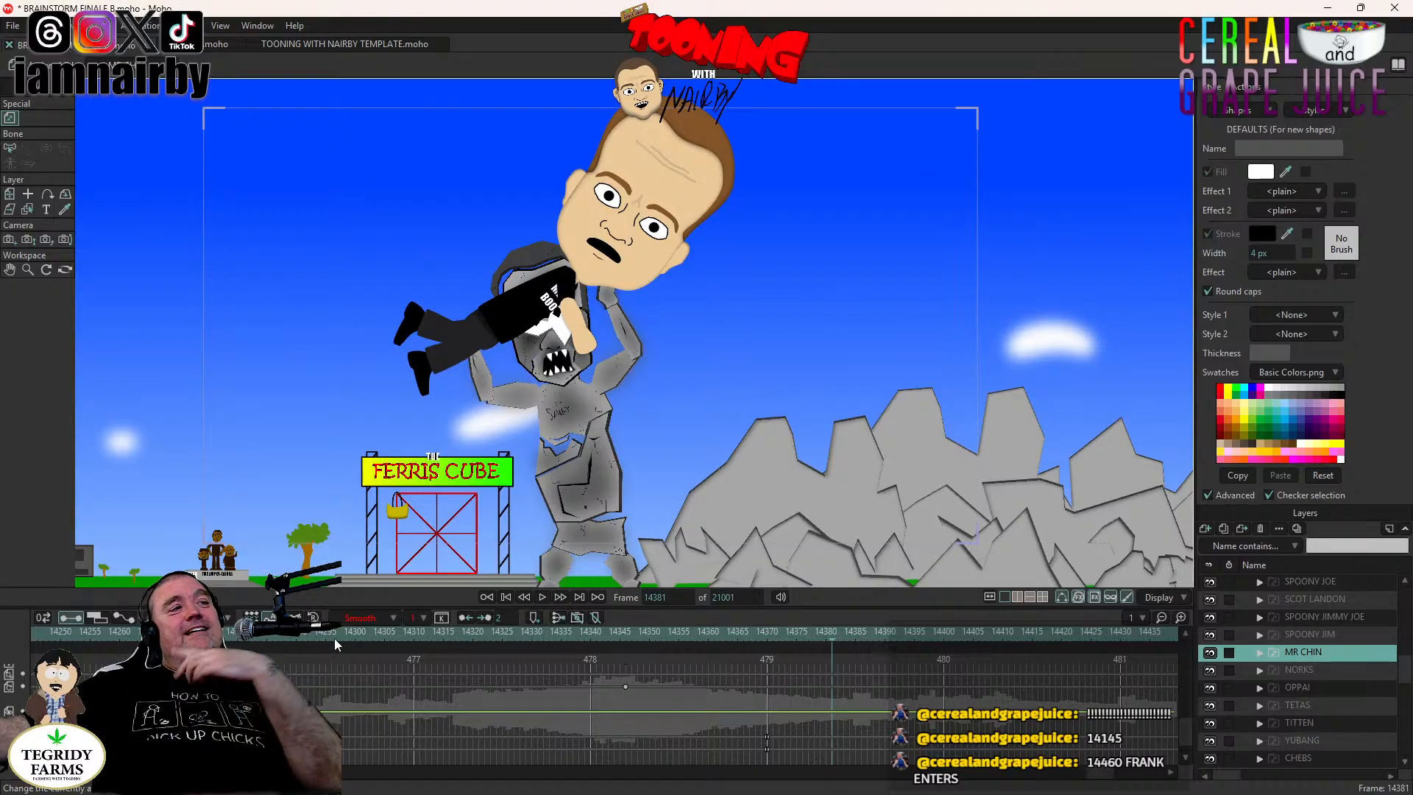
# At frame 14281, zoom the camera in closer on the four standing characters and track it to recenter them in the frame.
pyautogui.click(243, 640)
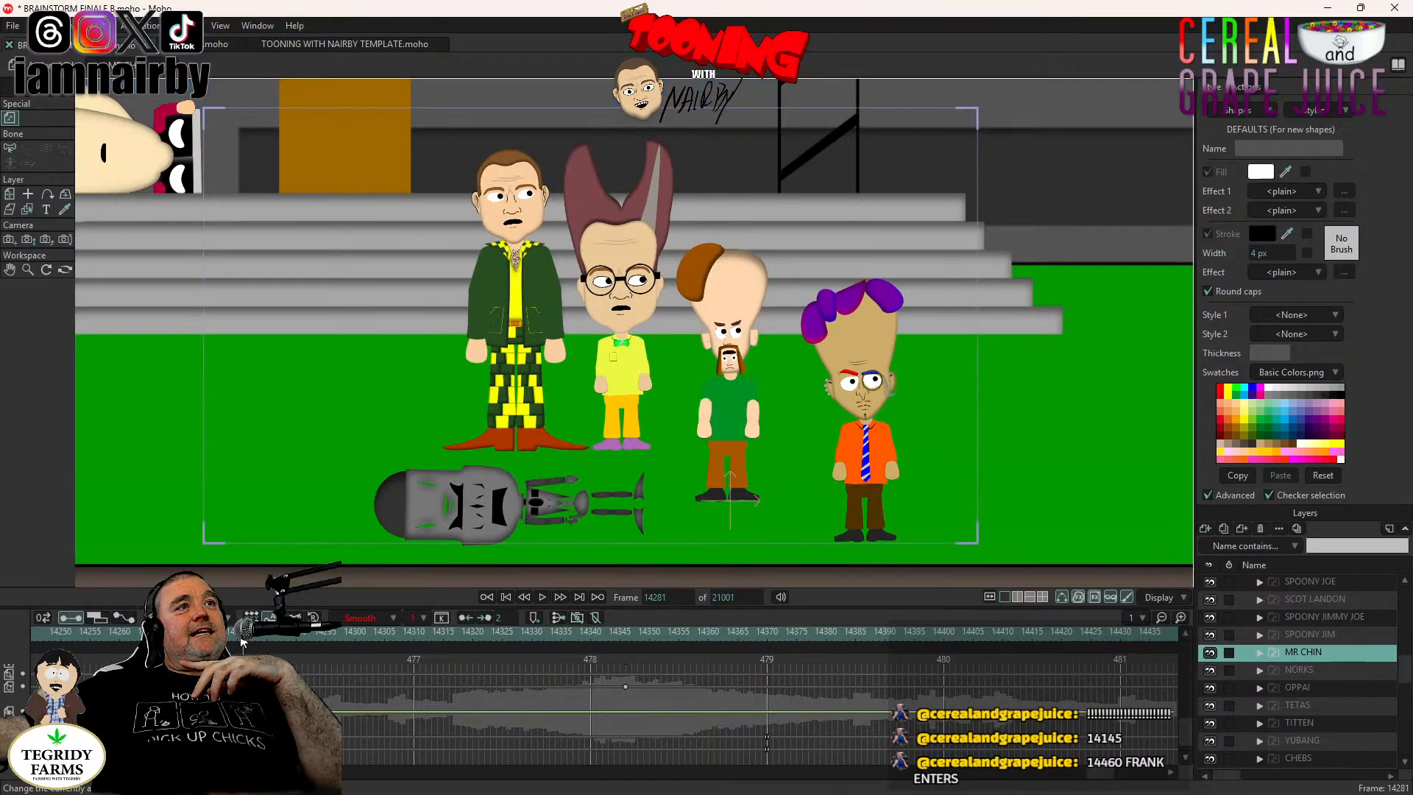
pyautogui.click(29, 241)
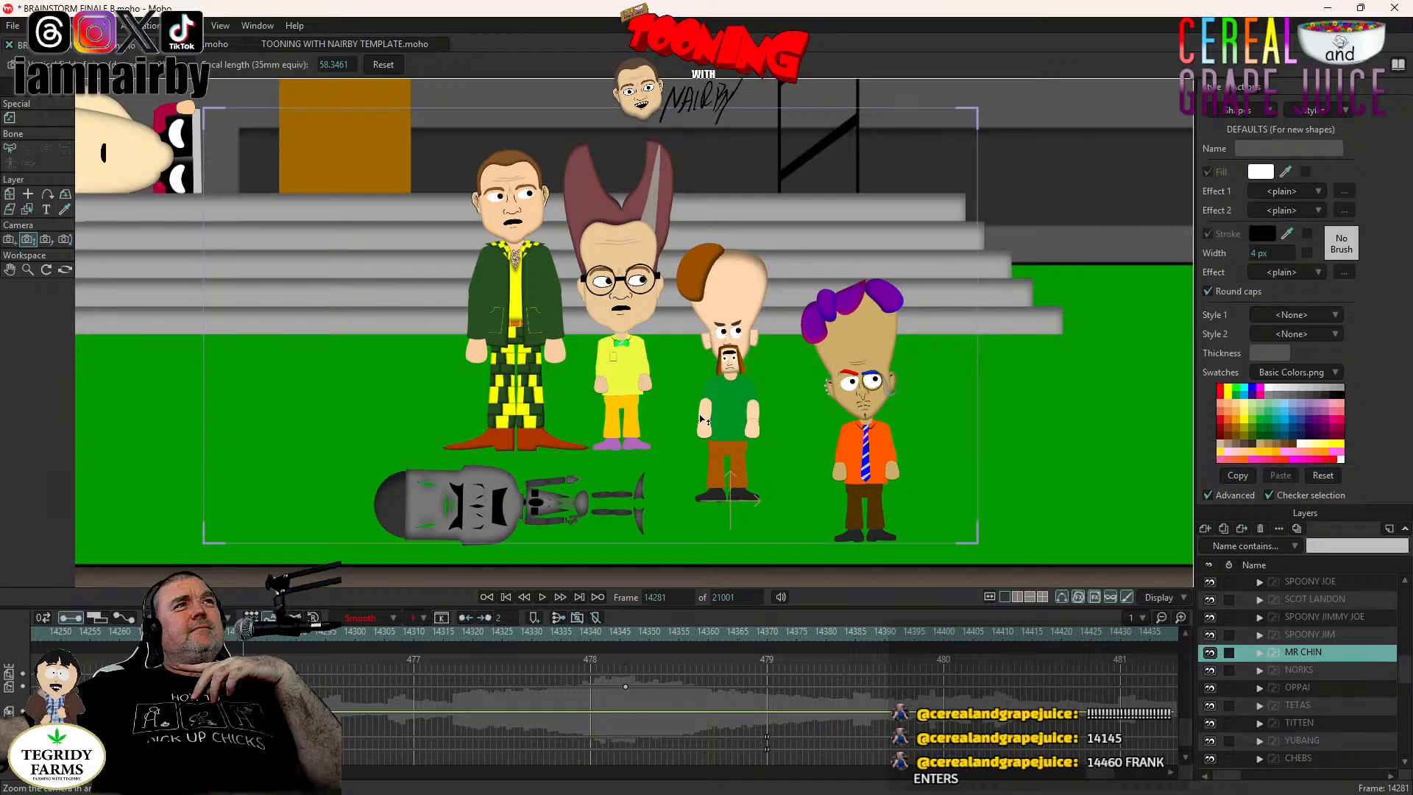
pyautogui.moveTo(700, 419); pyautogui.dragTo(702, 500)
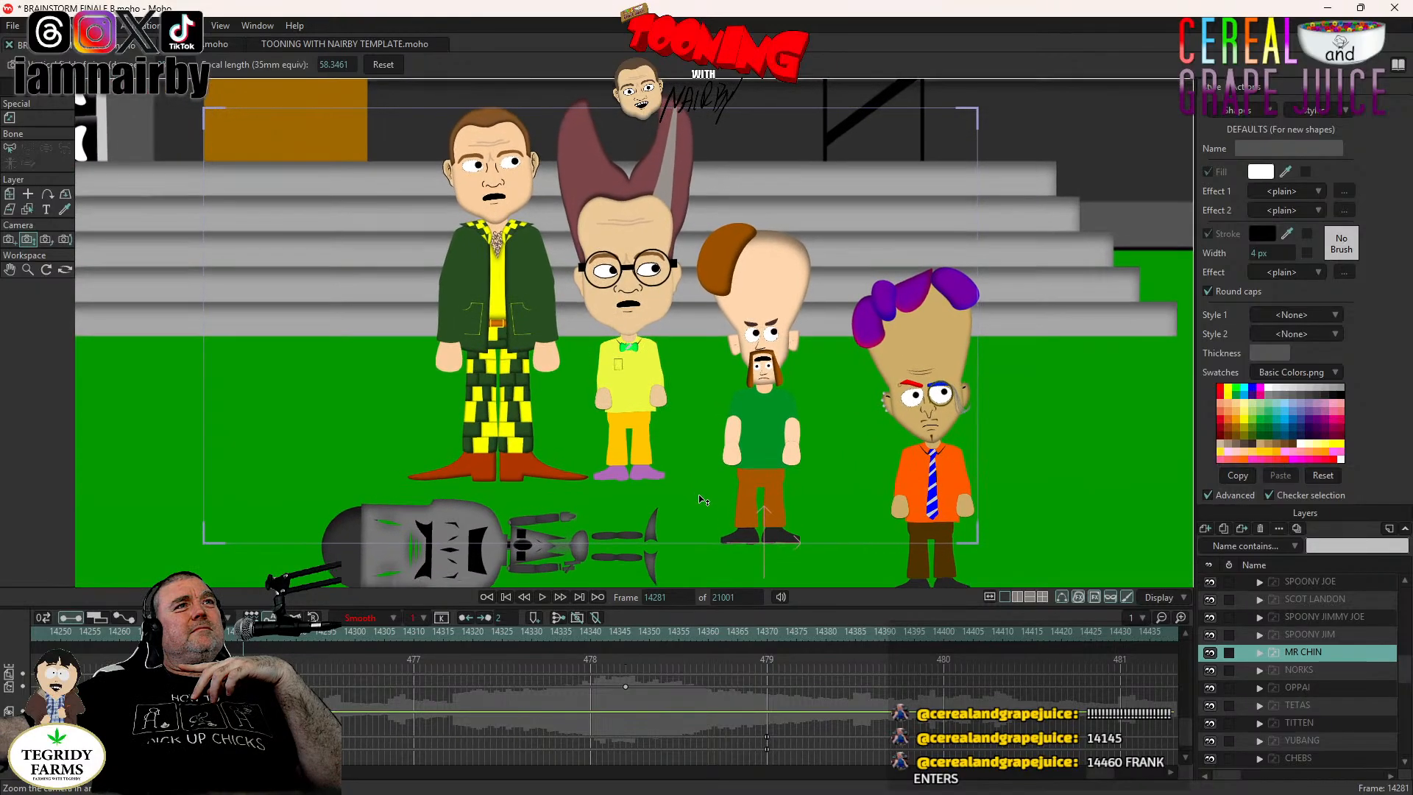
pyautogui.click(12, 239)
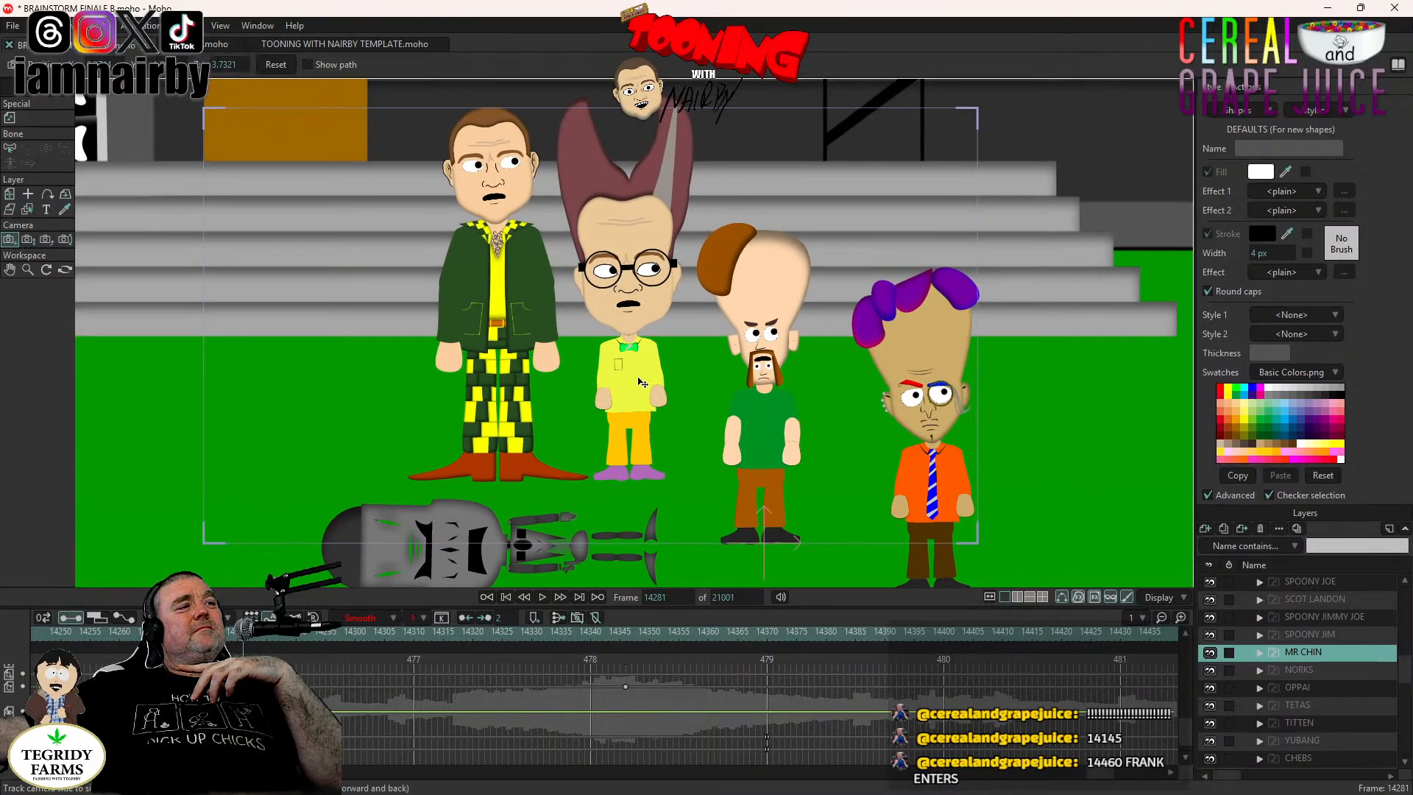
pyautogui.moveTo(642, 382); pyautogui.dragTo(568, 387)
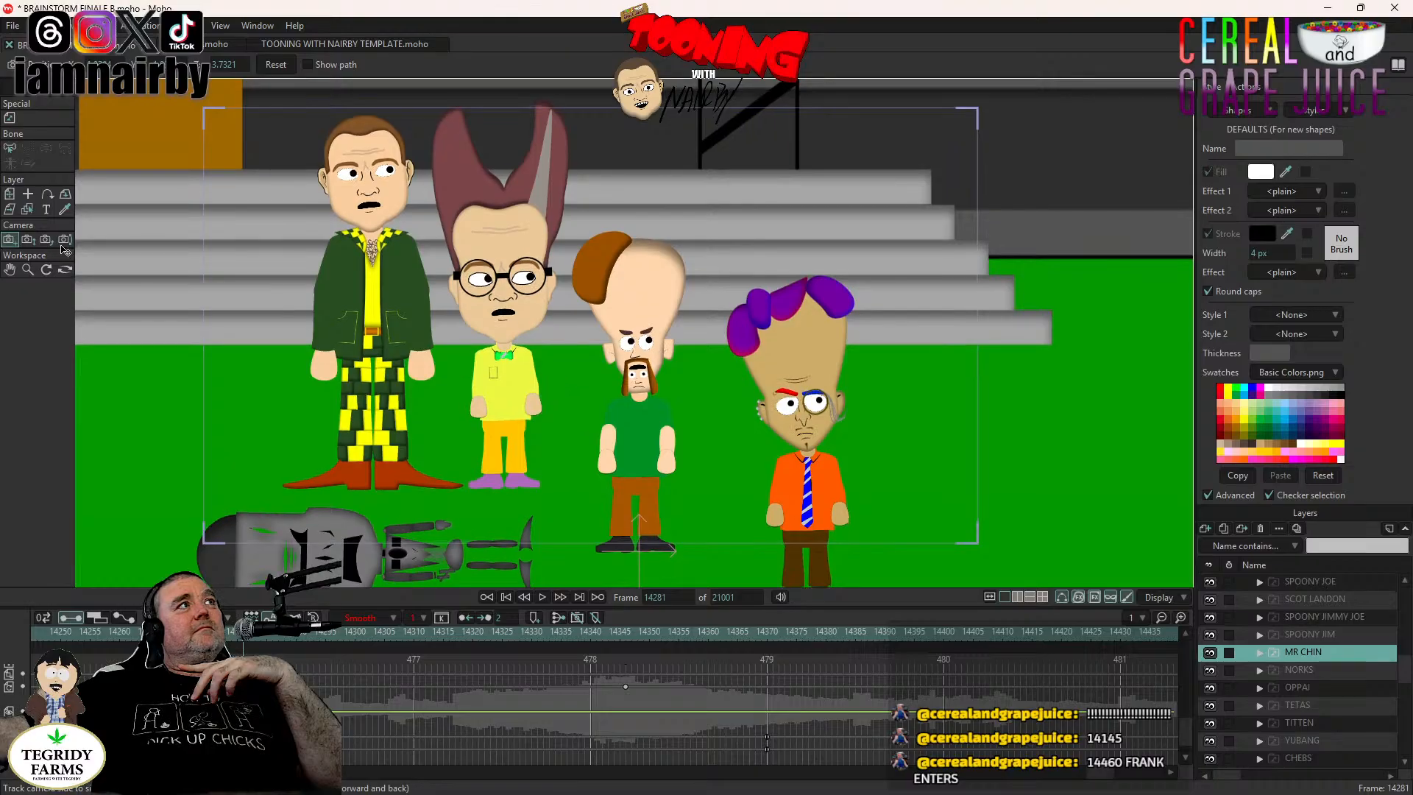
pyautogui.click(27, 239)
pyautogui.moveTo(564, 376); pyautogui.dragTo(534, 358)
pyautogui.click(9, 239)
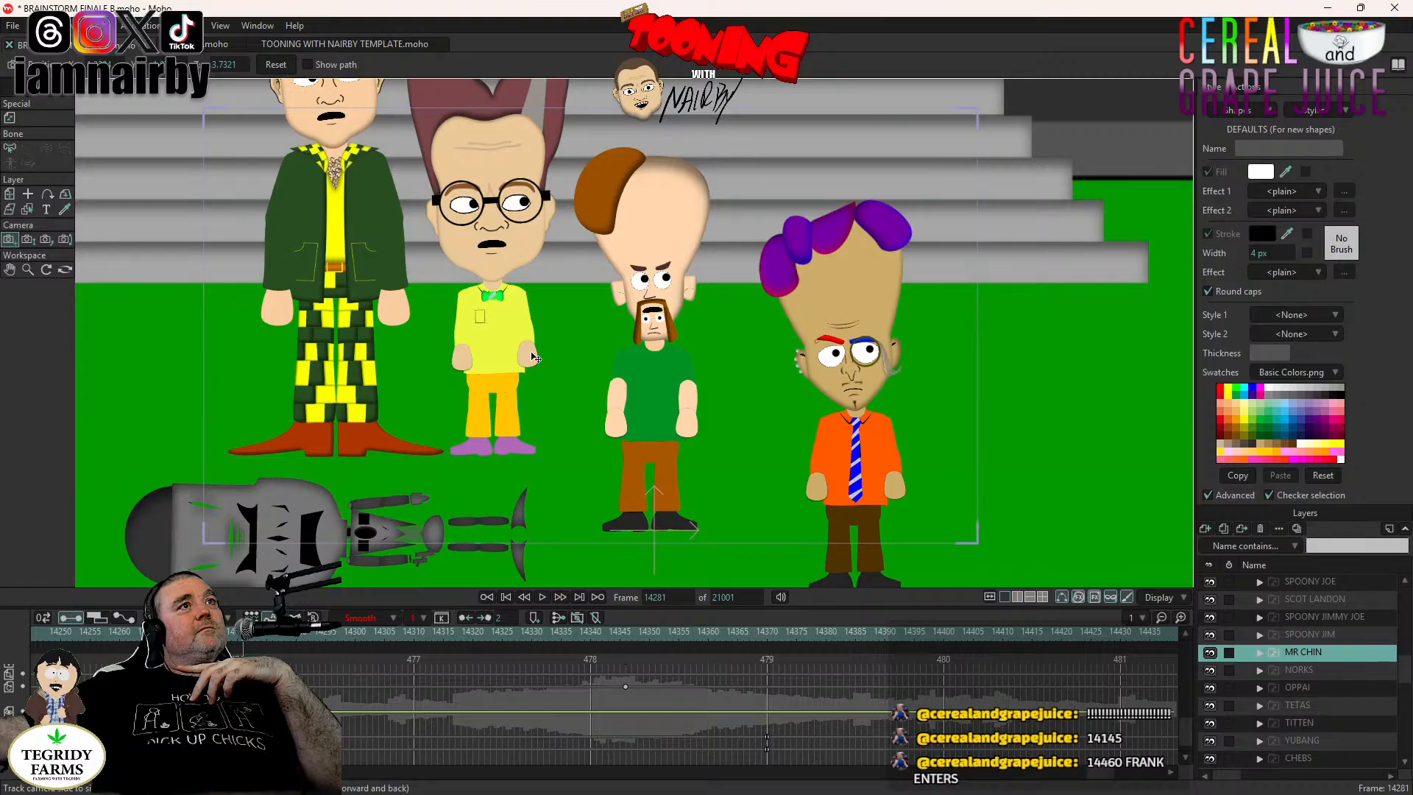
pyautogui.moveTo(534, 357); pyautogui.dragTo(534, 384)
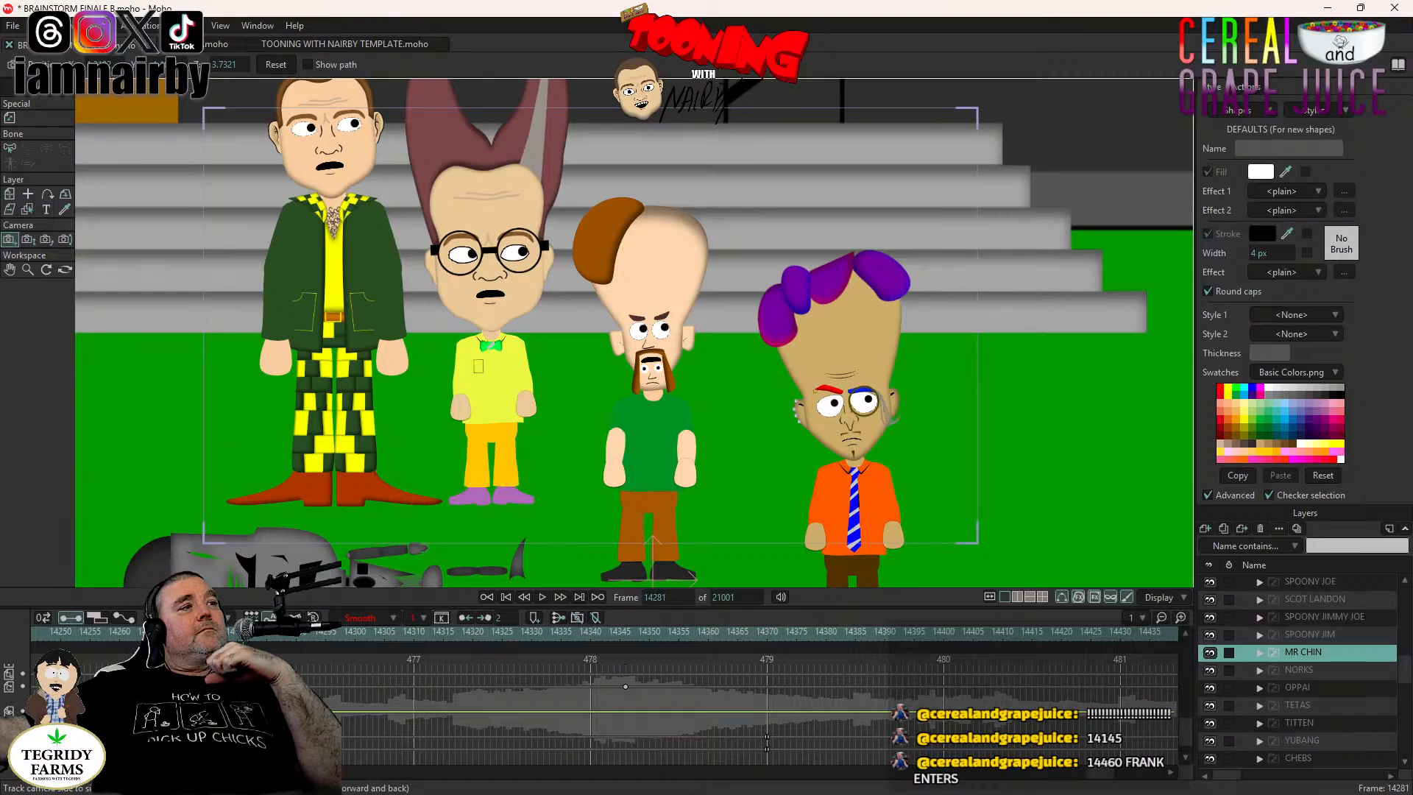
# Play back the shot from frame 14272 to check the new camera framing.
pyautogui.moveTo(243, 632); pyautogui.dragTo(202, 632)
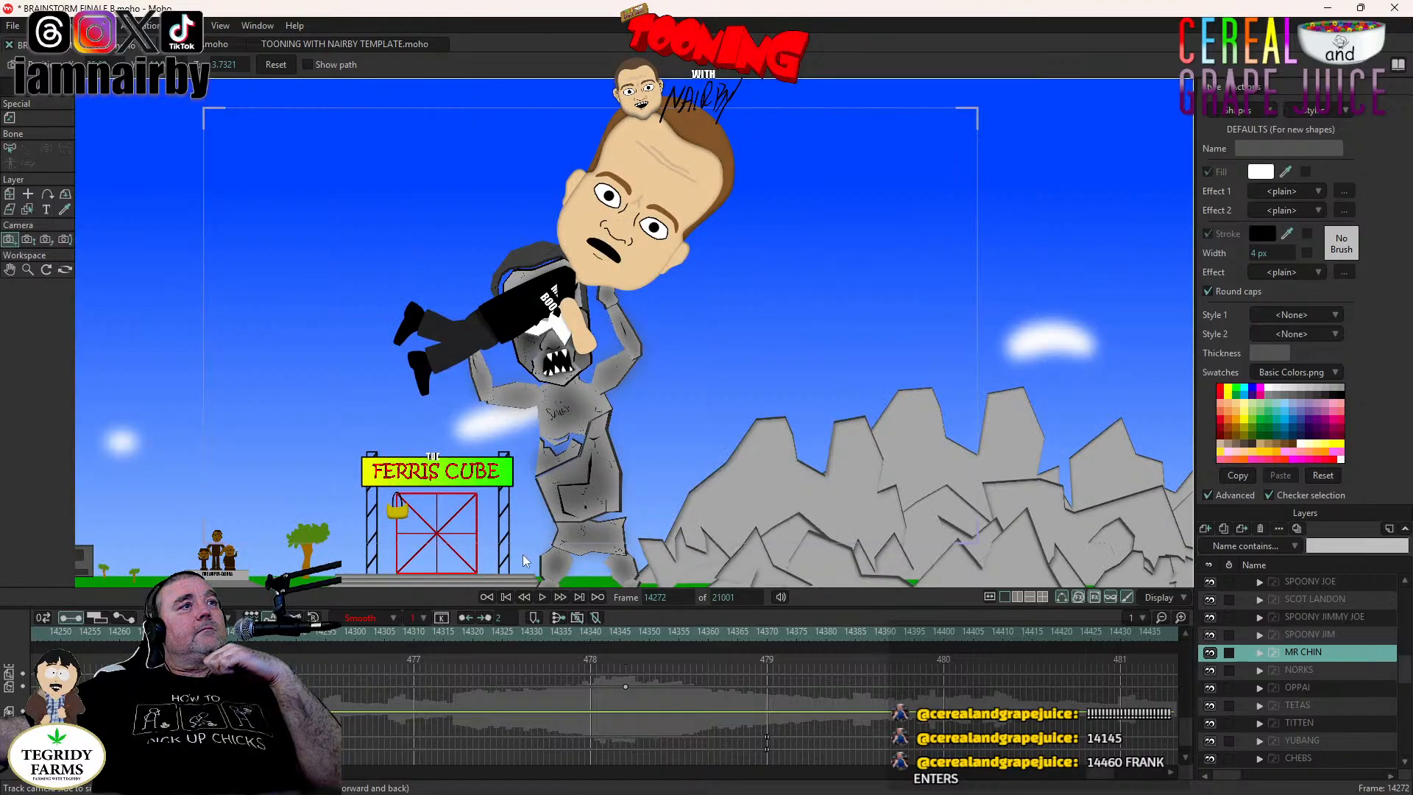
pyautogui.click(543, 596)
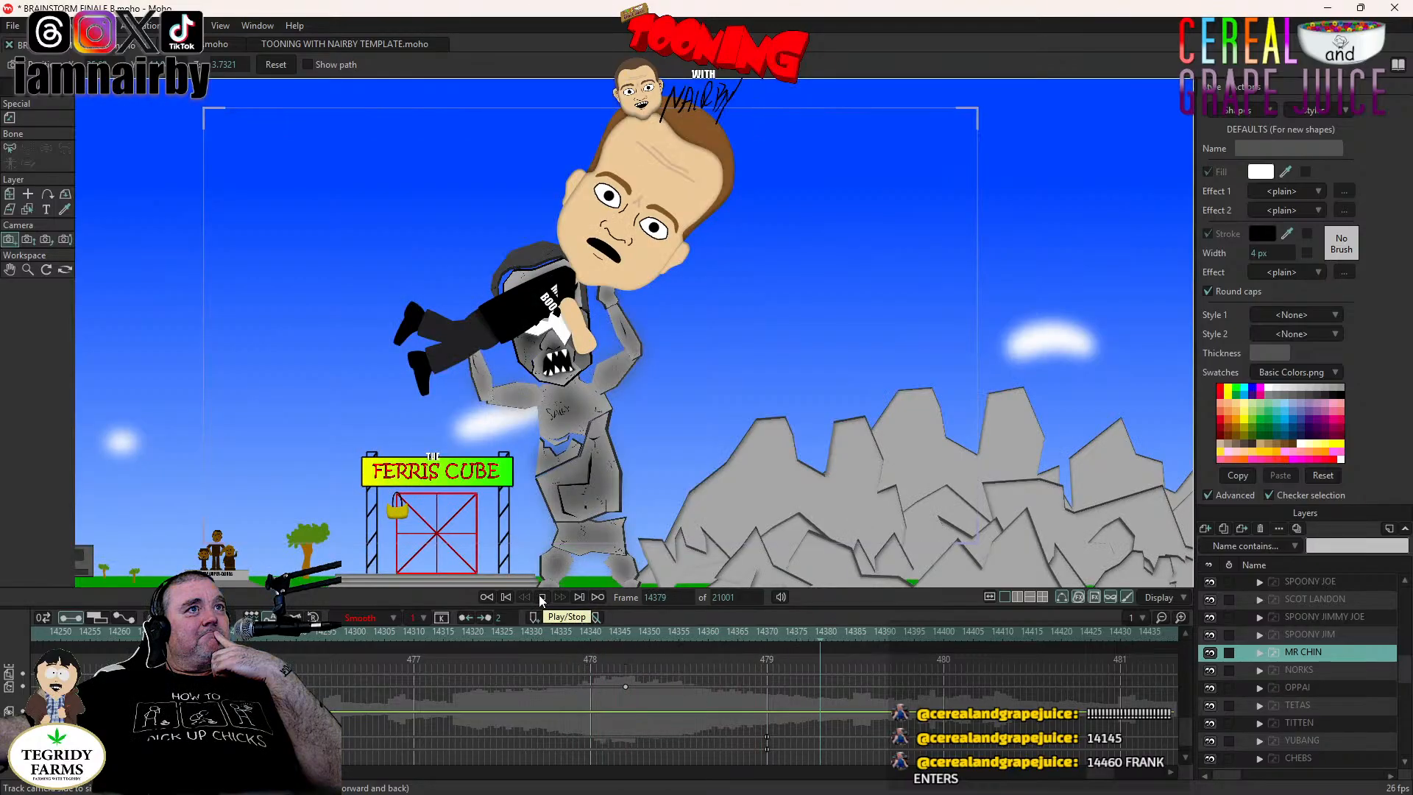
pyautogui.click(537, 600)
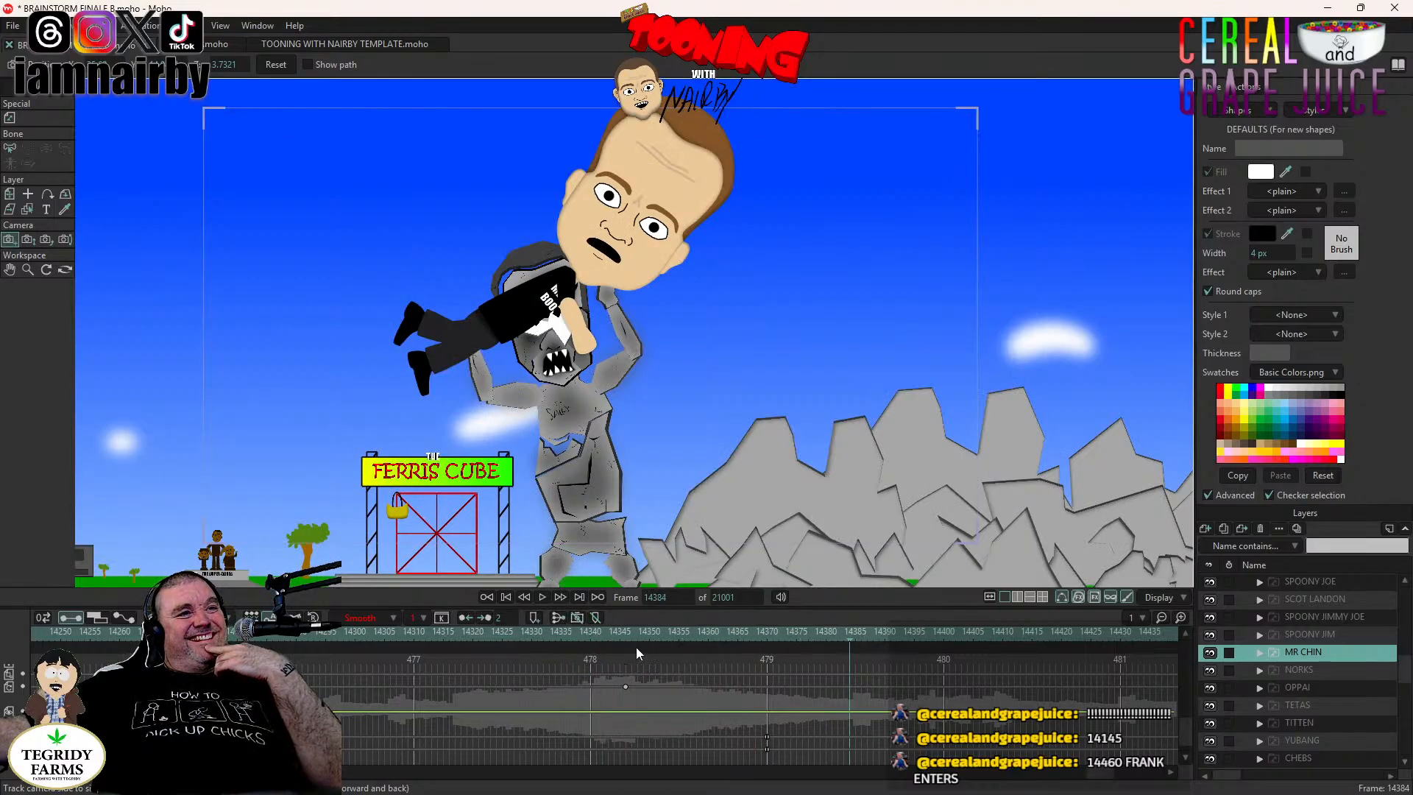
# At frame 14346, expand the MR CHIN layer and ready its LEFT LEG layer for bone manipulation.
pyautogui.click(626, 638)
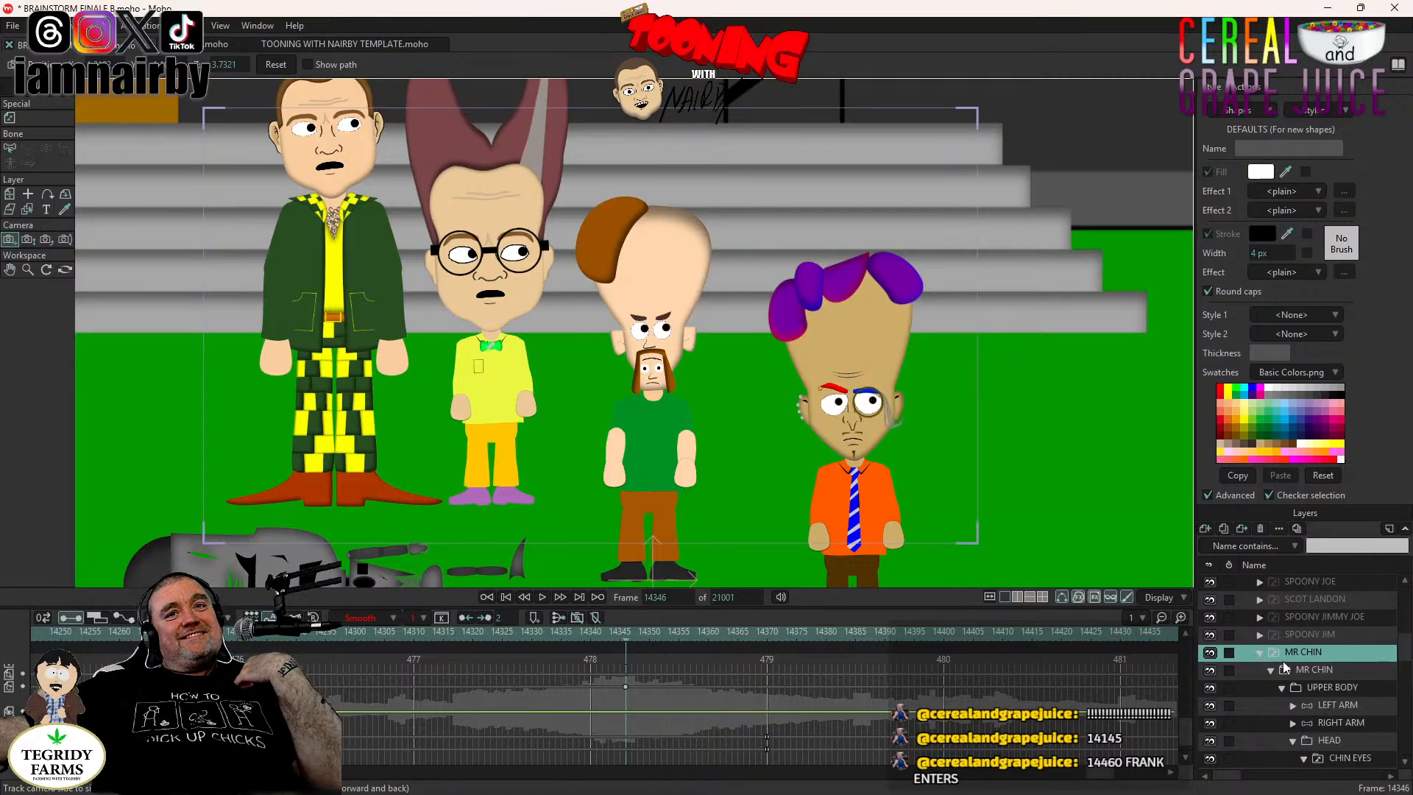
pyautogui.click(1260, 653)
pyautogui.scroll(-5, 1325, 699)
pyautogui.scroll(-1, 1344, 712)
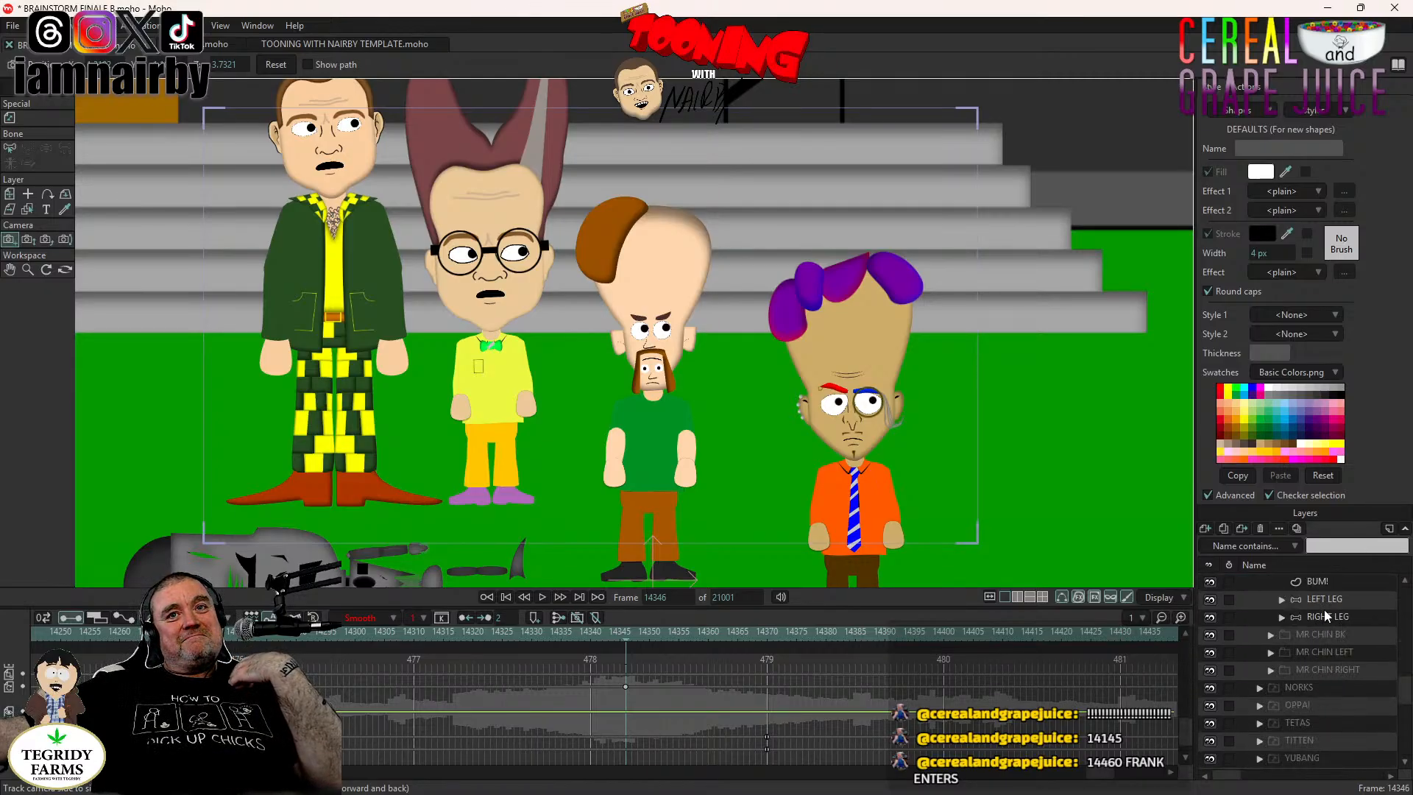
pyautogui.click(1324, 598)
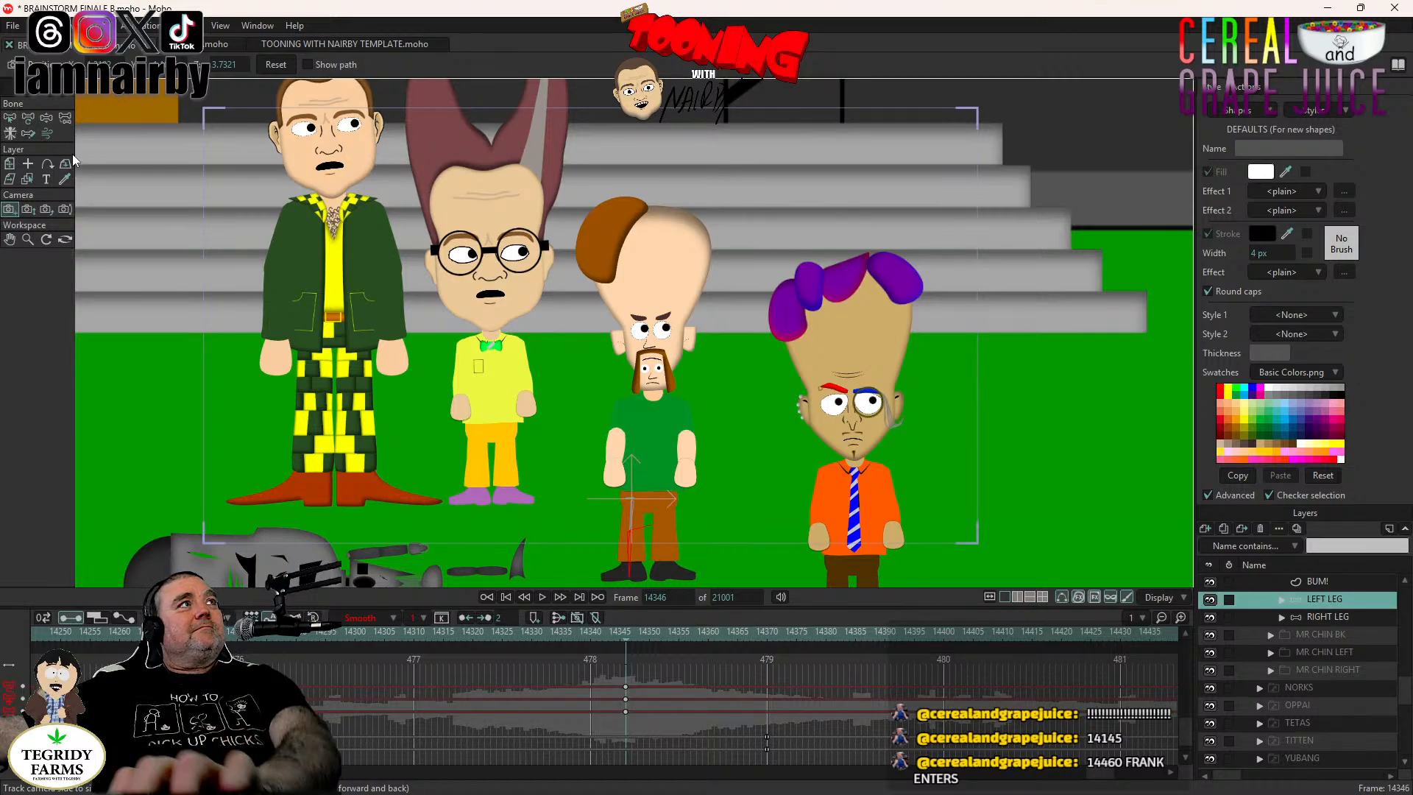
pyautogui.click(47, 119)
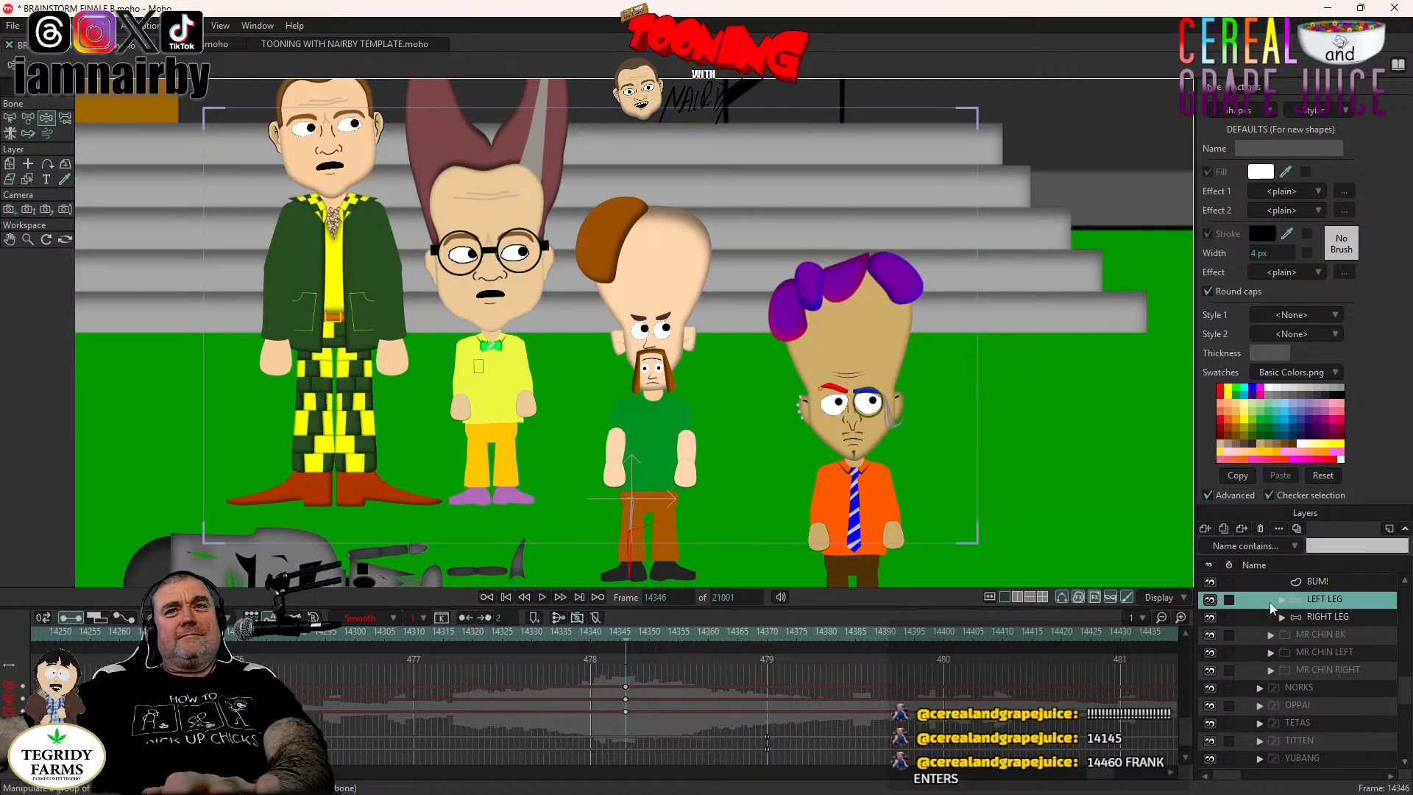
# Advance to frame 14353 and bend MR CHIN's left leg at the knee, moving the foot slightly outward.
pyautogui.press('Right')
pyautogui.press('Right')
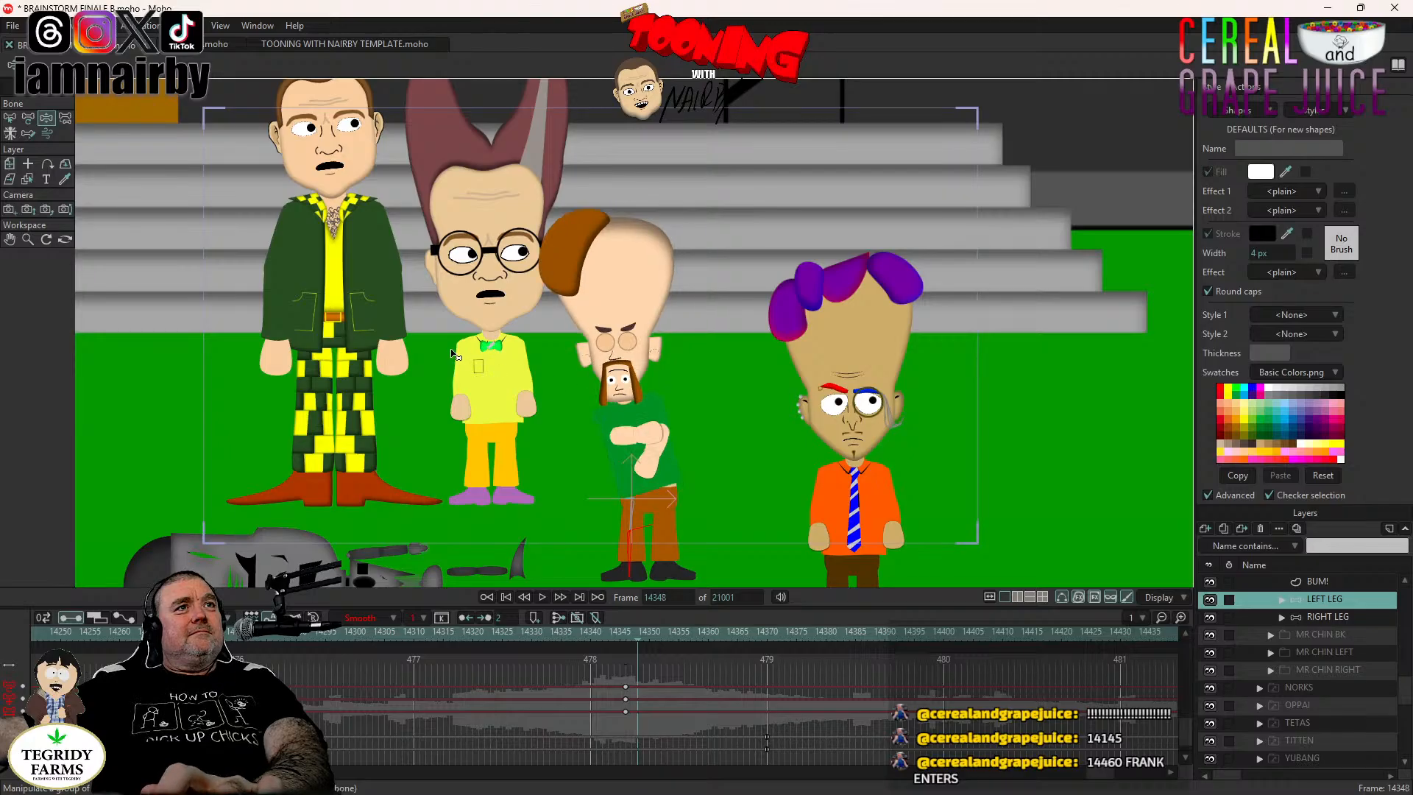
pyautogui.press('Right')
pyautogui.press('Right')
pyautogui.press('Right')
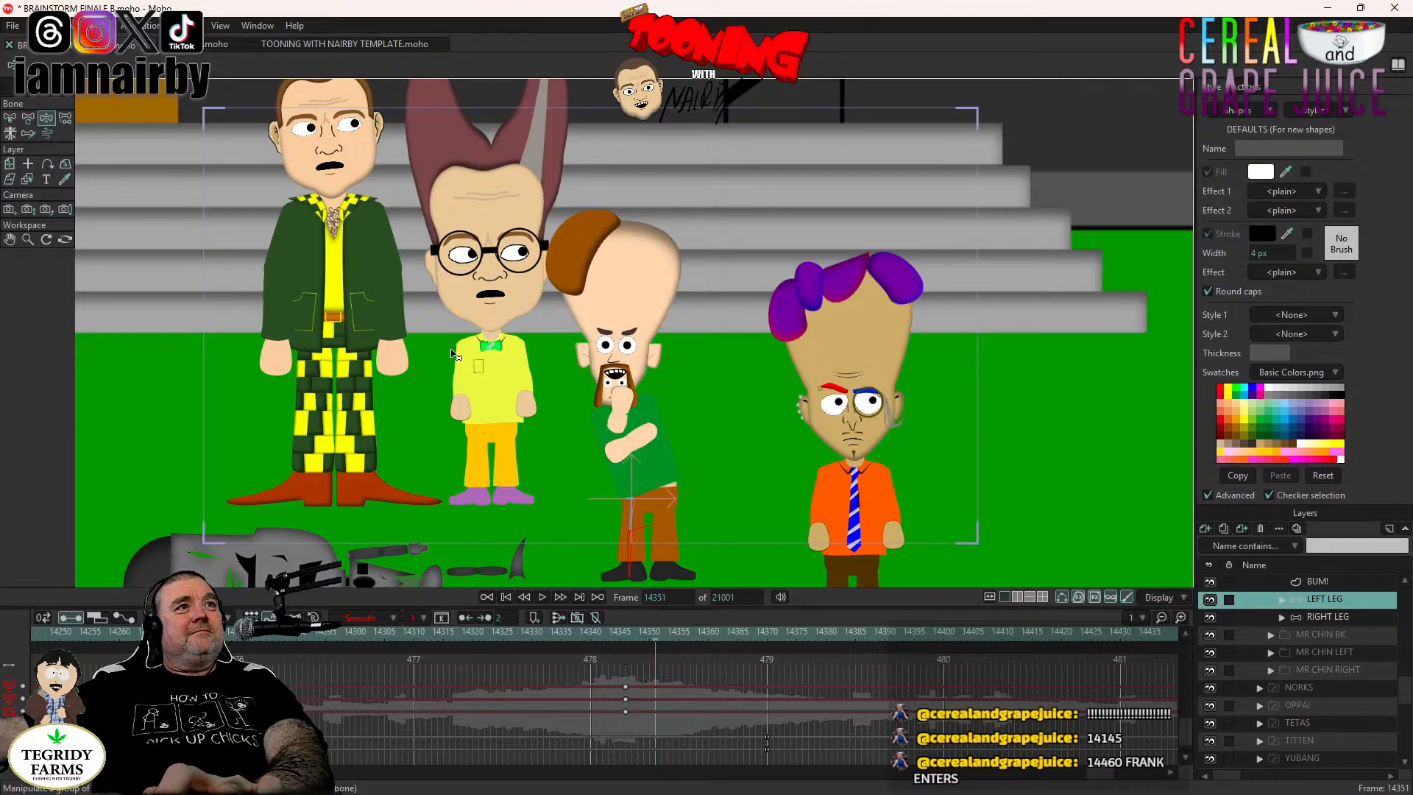
pyautogui.press('Right')
pyautogui.press('Right')
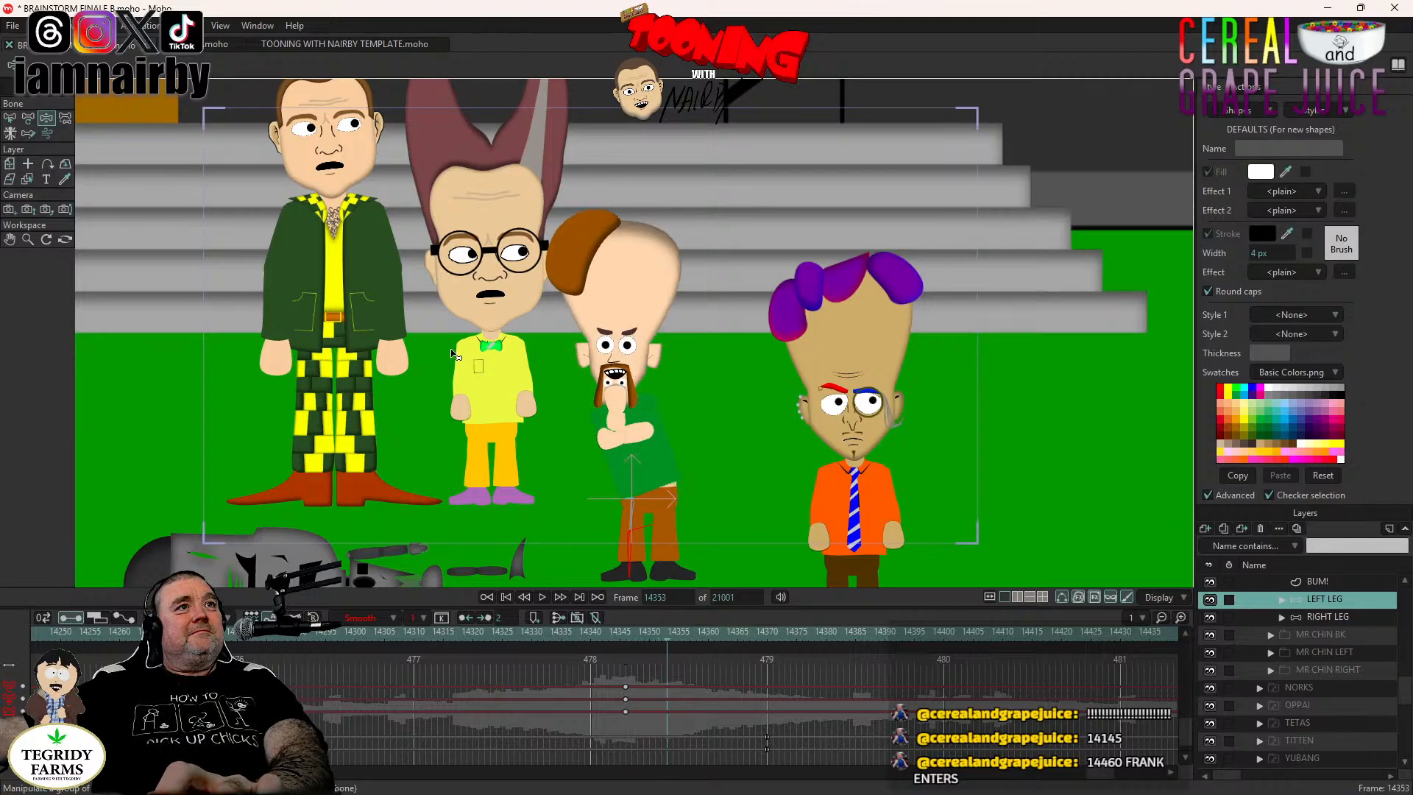
pyautogui.press('Right')
pyautogui.press('Left')
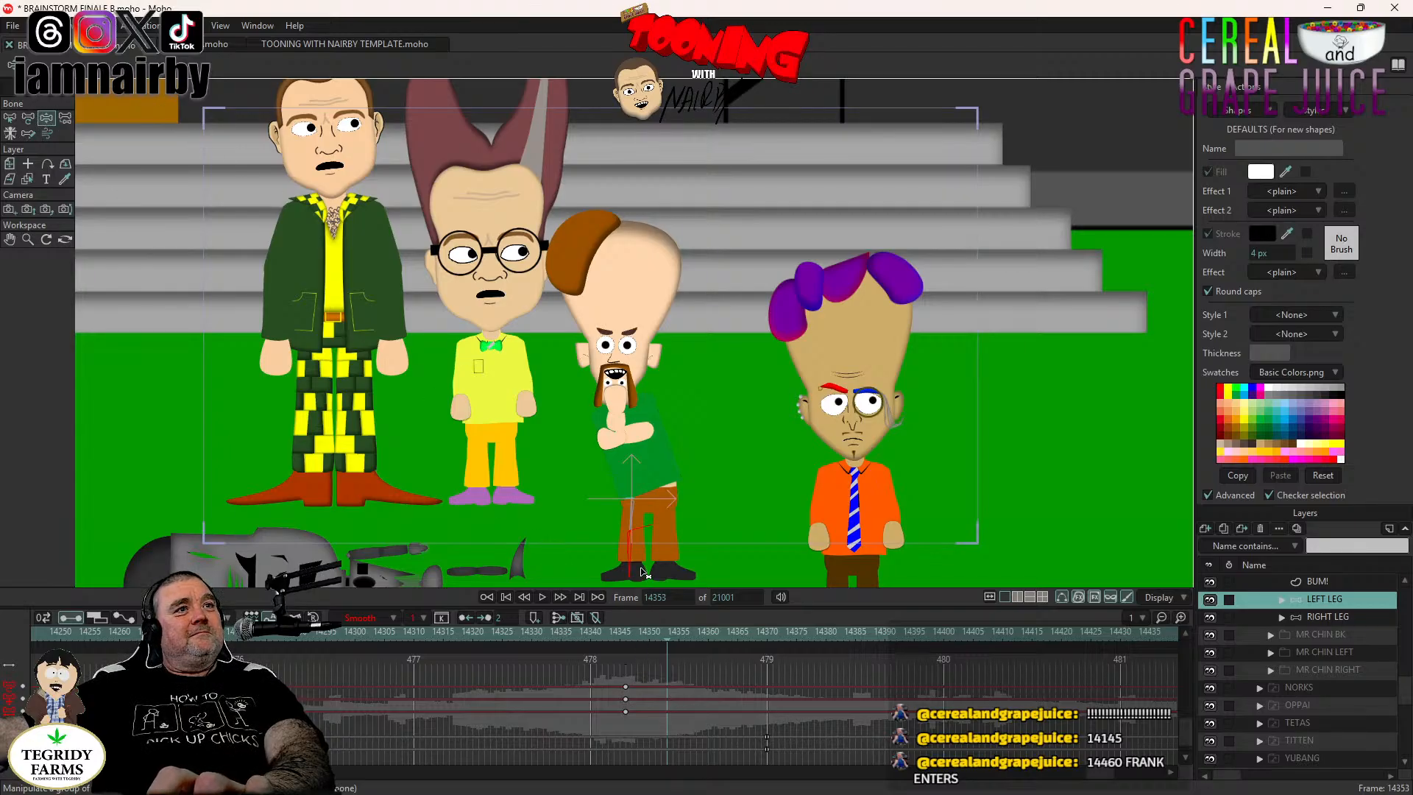
pyautogui.moveTo(637, 575)
pyautogui.mouseDown()
pyautogui.moveTo(686, 531)
pyautogui.moveTo(666, 562)
pyautogui.moveTo(610, 577)
pyautogui.moveTo(626, 578)
pyautogui.mouseUp()
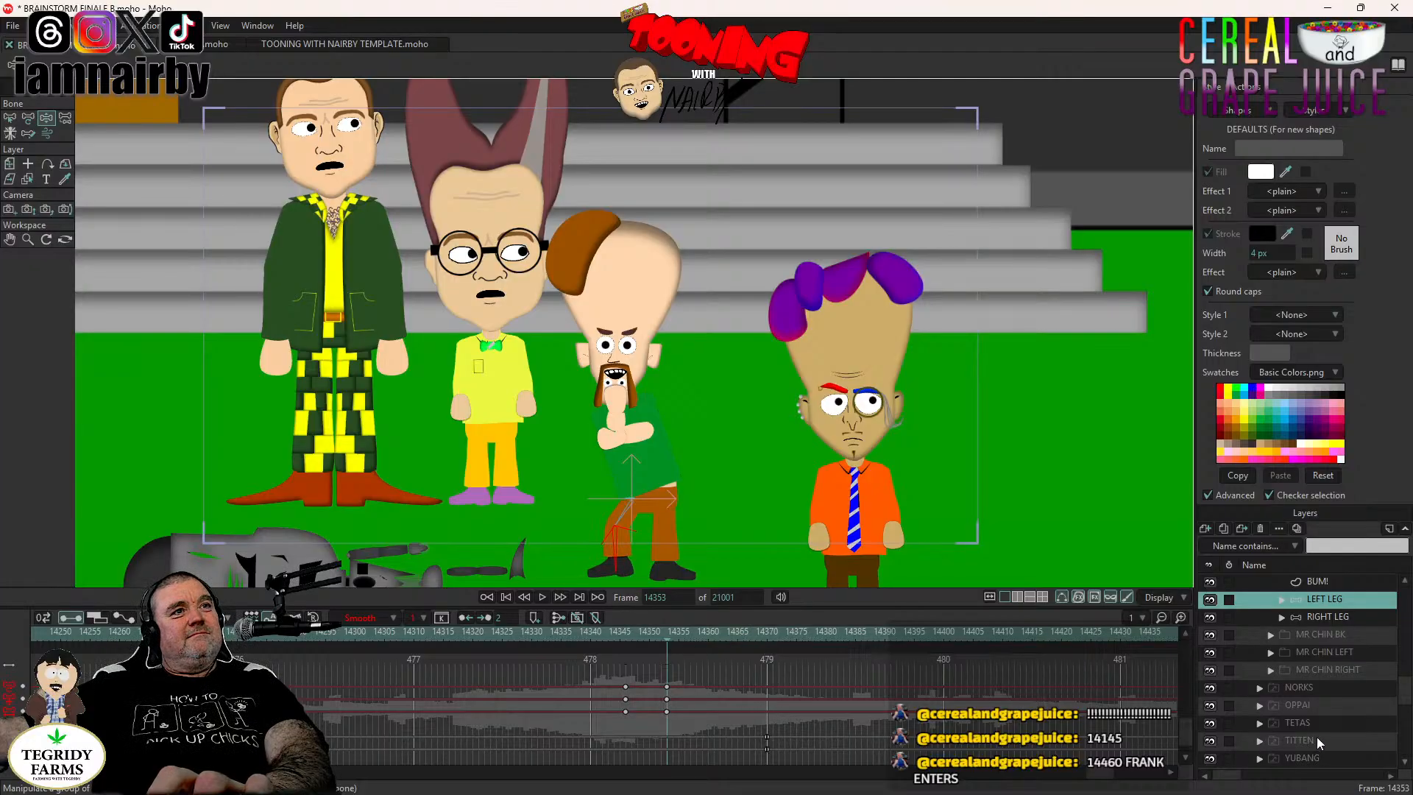
# At frame 14353, bend MR CHIN's RIGHT LEG so its raised foot crosses behind the left leg.
pyautogui.click(1333, 618)
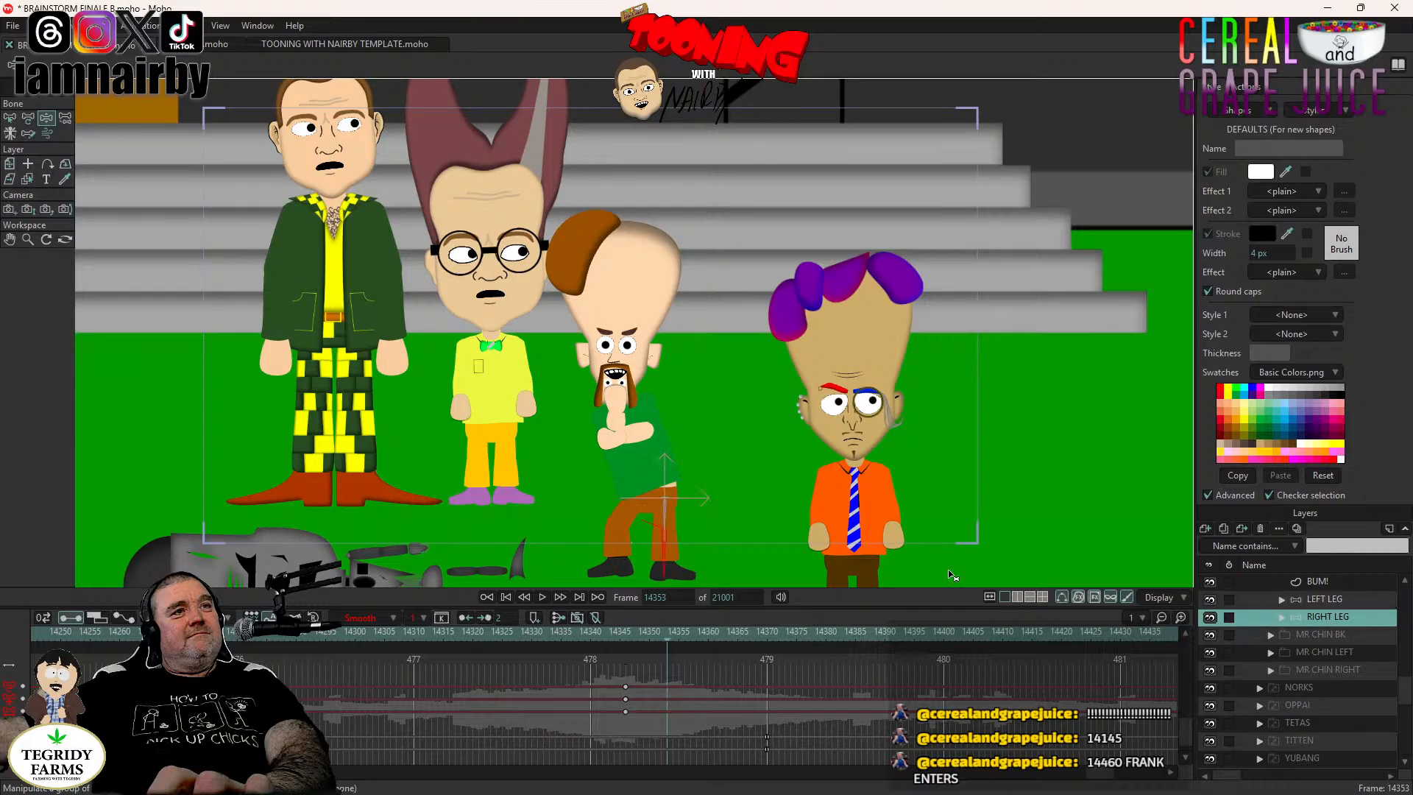
pyautogui.moveTo(656, 569); pyautogui.dragTo(599, 548)
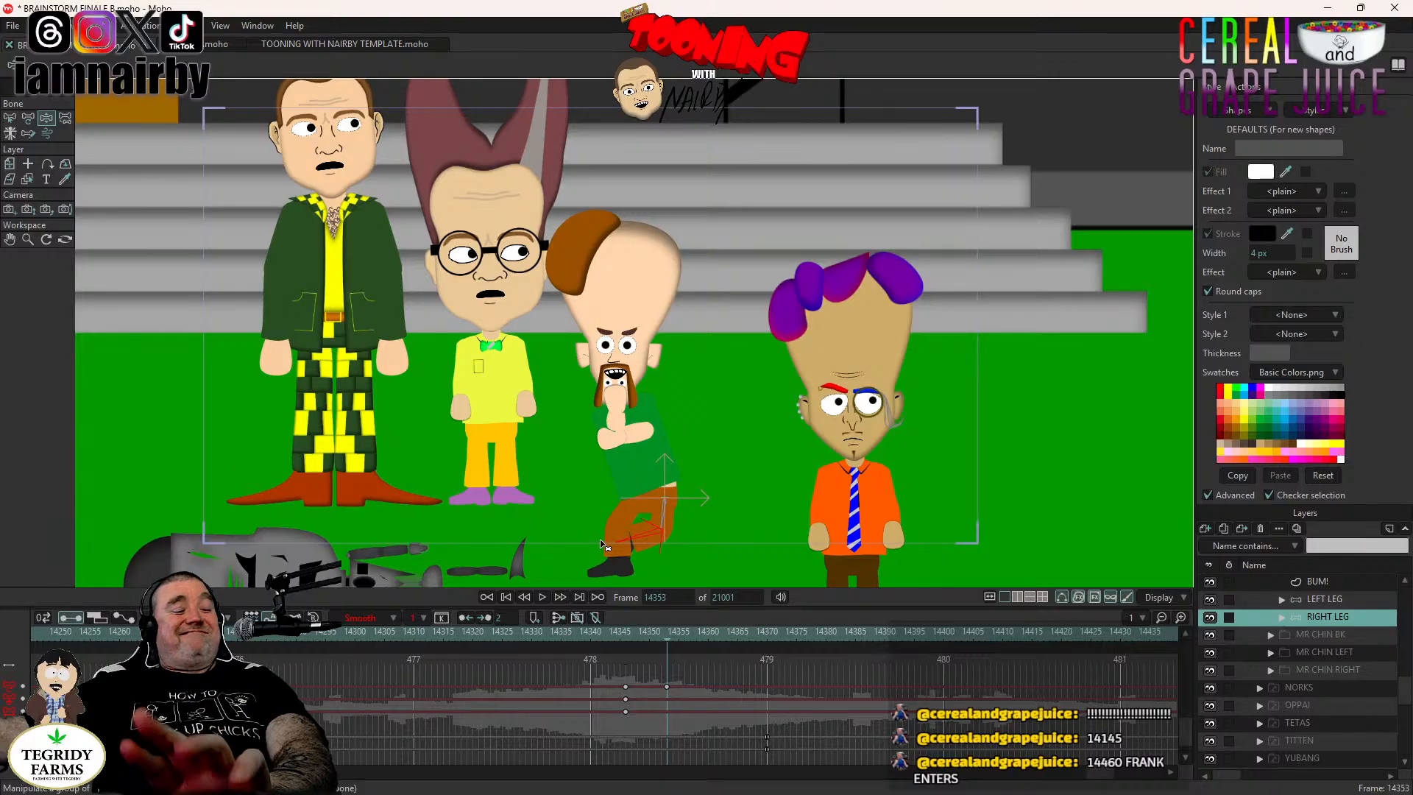
pyautogui.moveTo(601, 545); pyautogui.dragTo(600, 544)
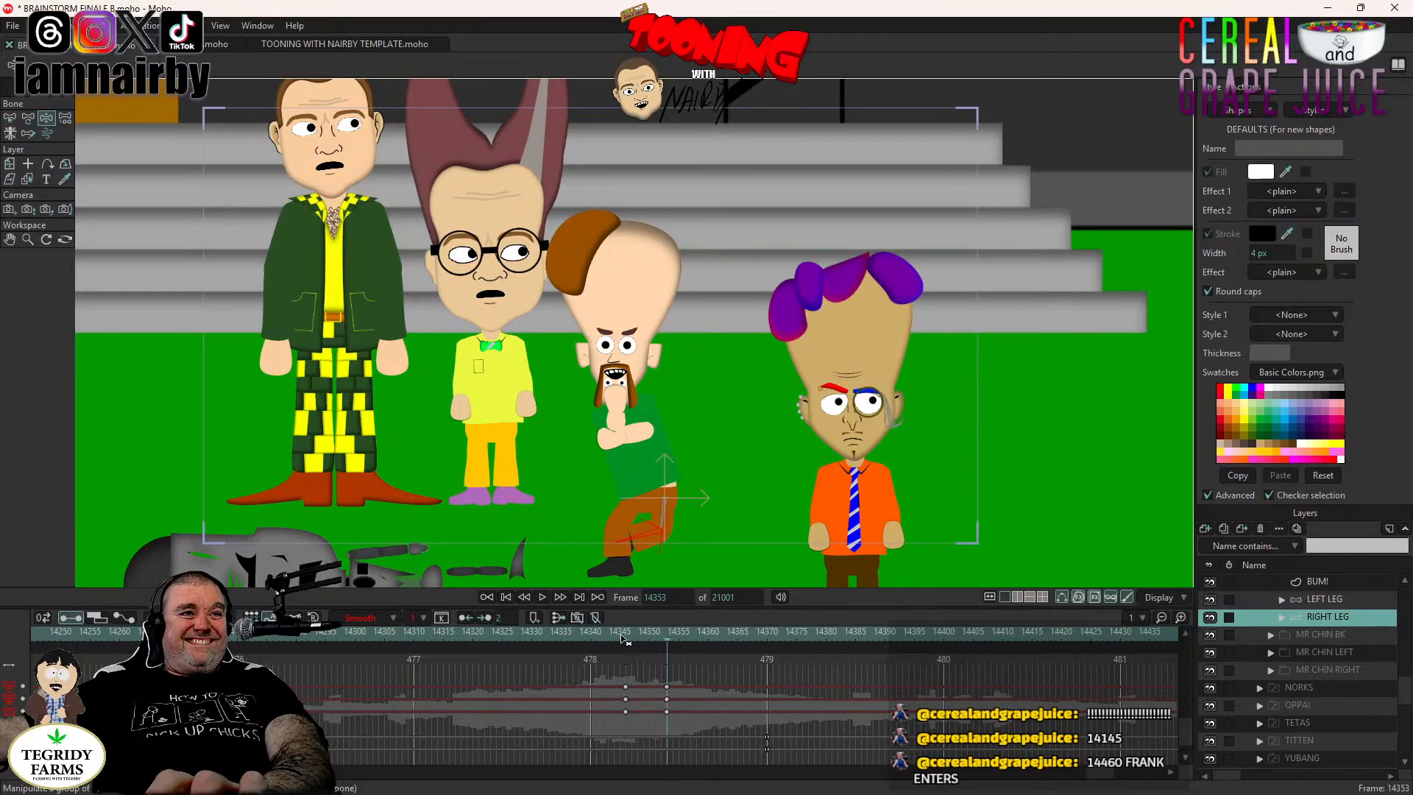
# Play back the shot from about frame 14310 to check the leg poses, and save the project at frame 14370.
pyautogui.click(415, 639)
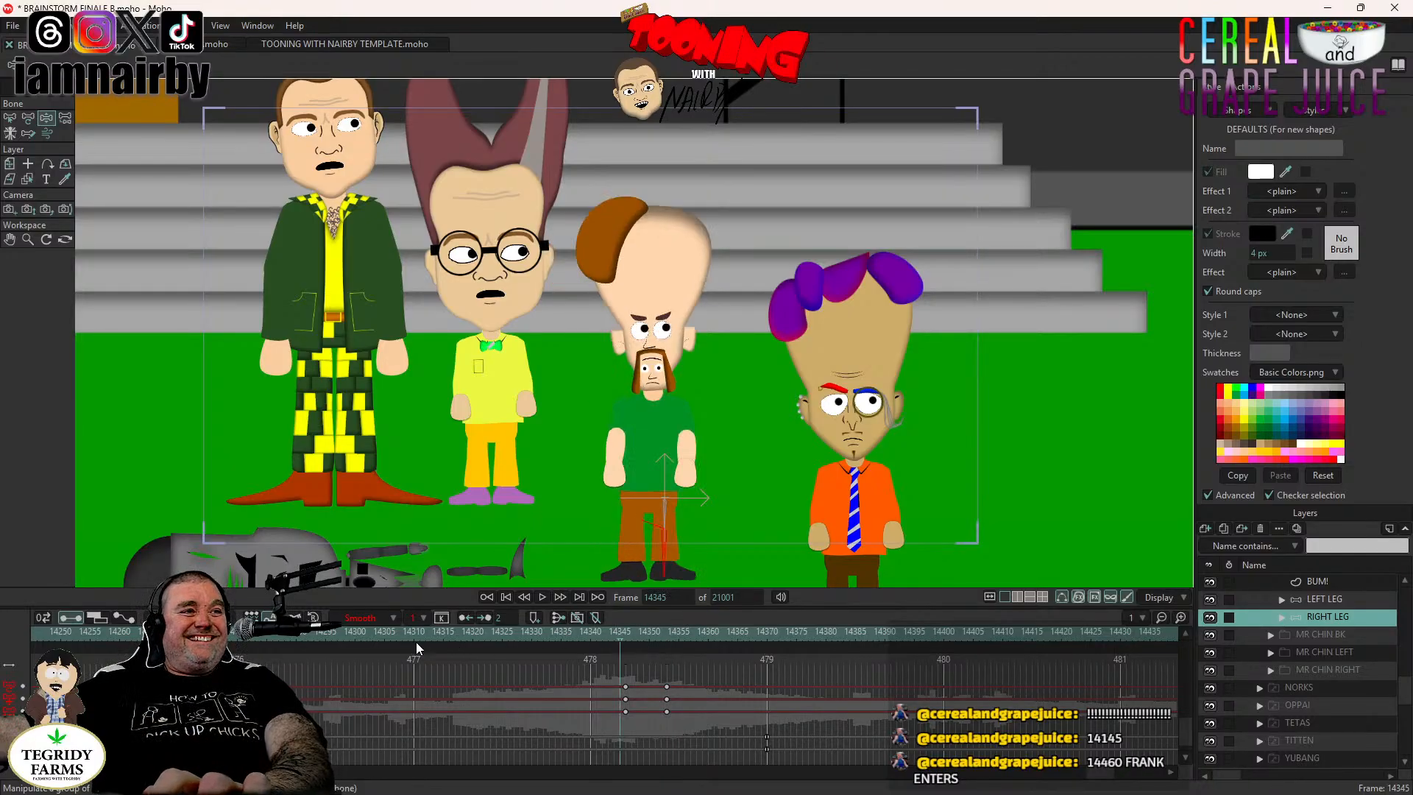
pyautogui.click(542, 597)
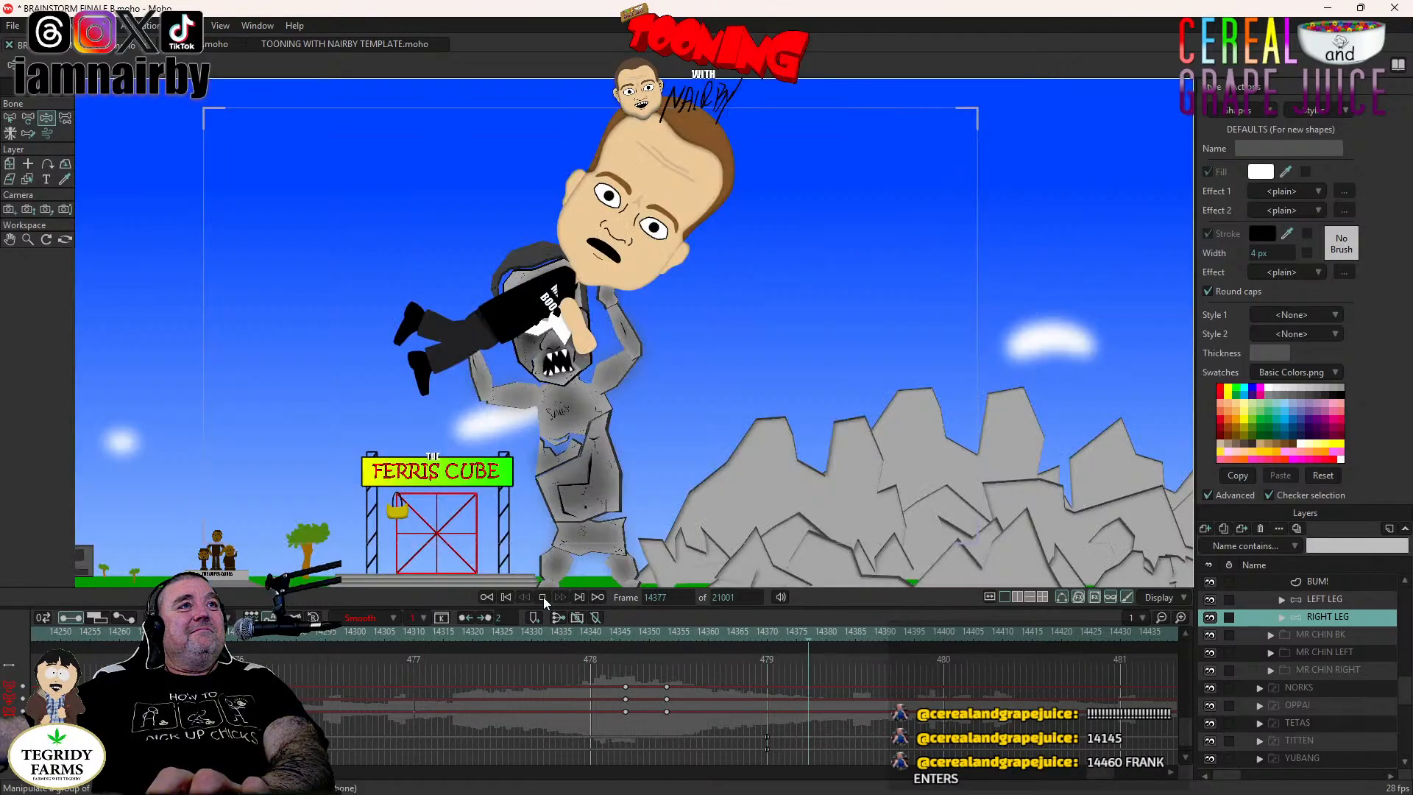
pyautogui.click(543, 598)
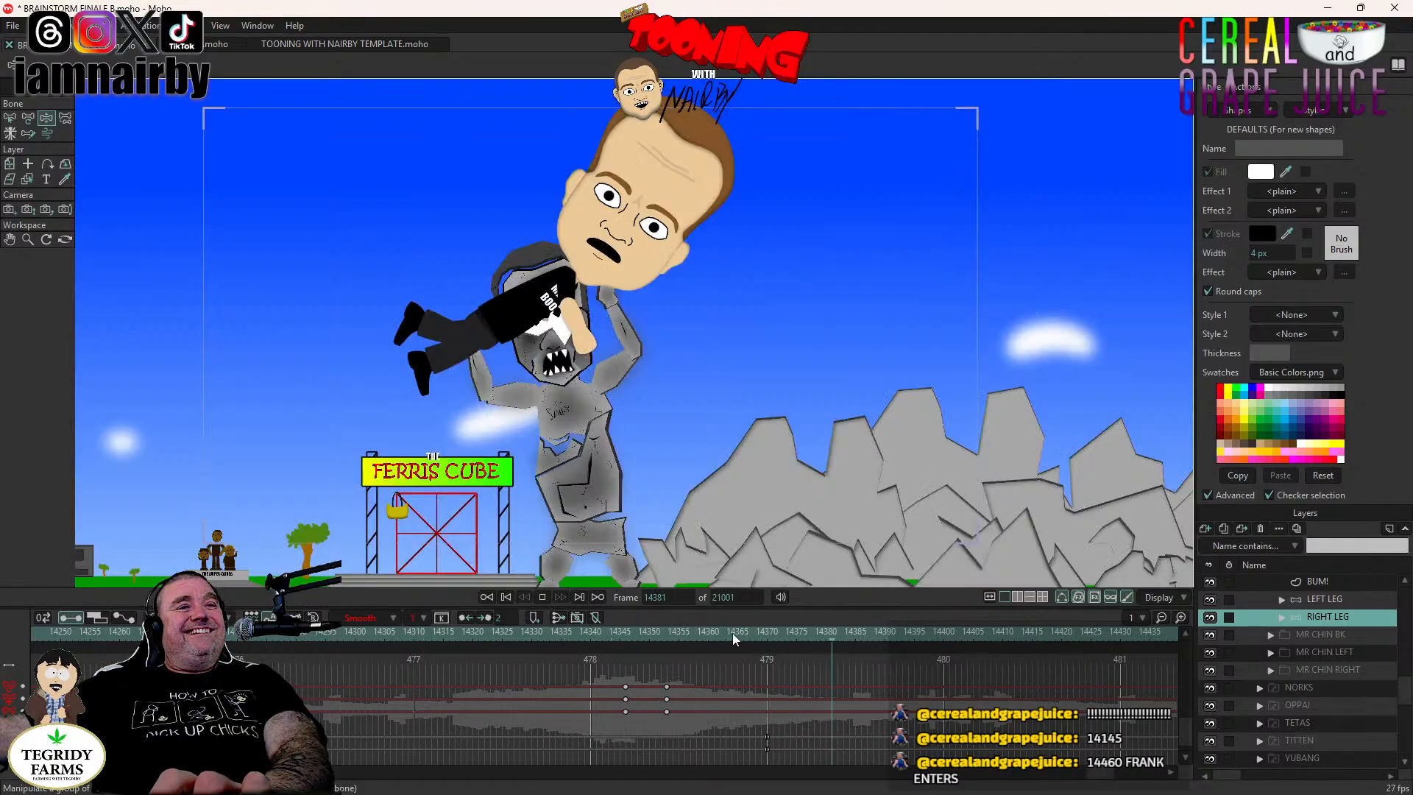
pyautogui.click(765, 630)
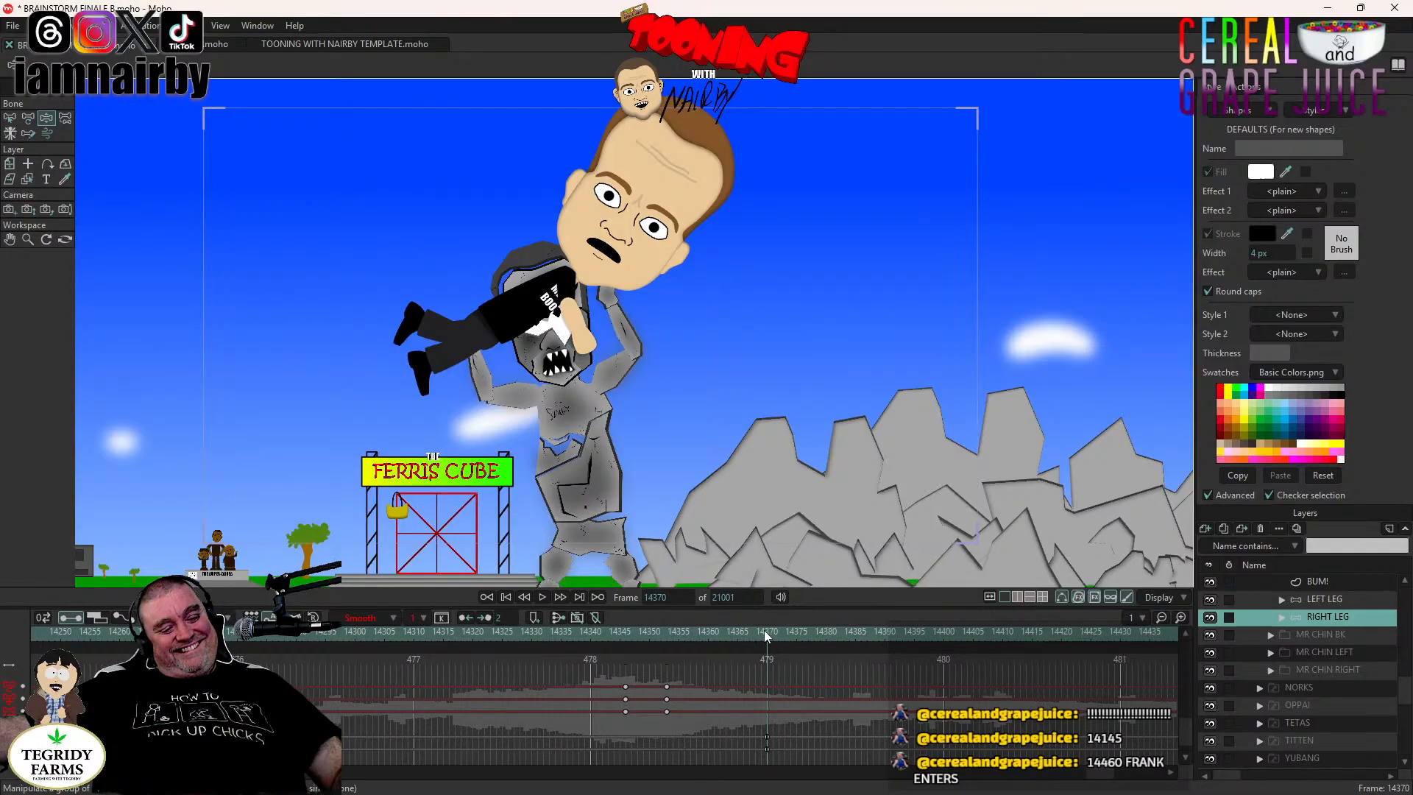
pyautogui.hotkey('ctrl', 's')
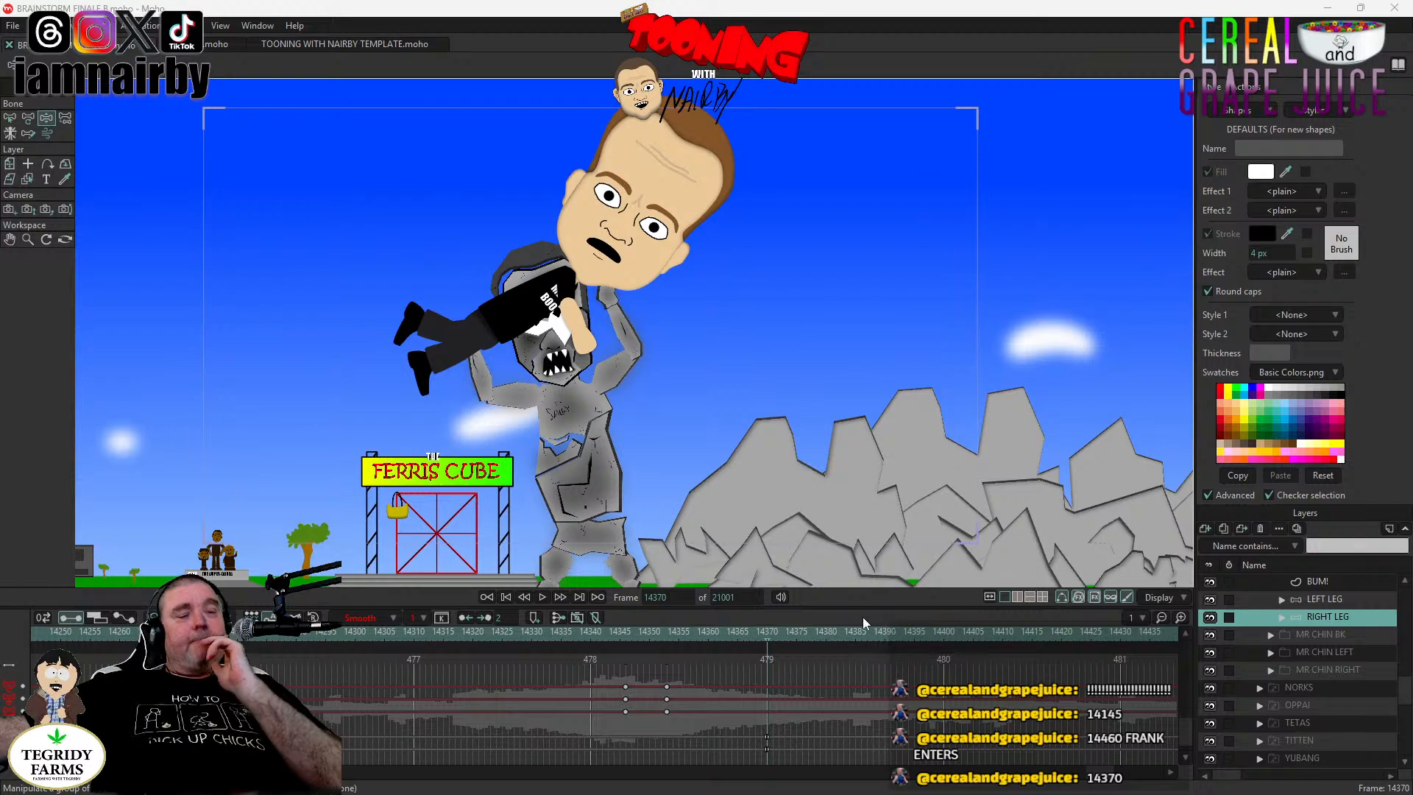
# Play back the following shot from frame 14370 up to Uncle Frank's entrance, and return to frame 14370.
pyautogui.click(541, 596)
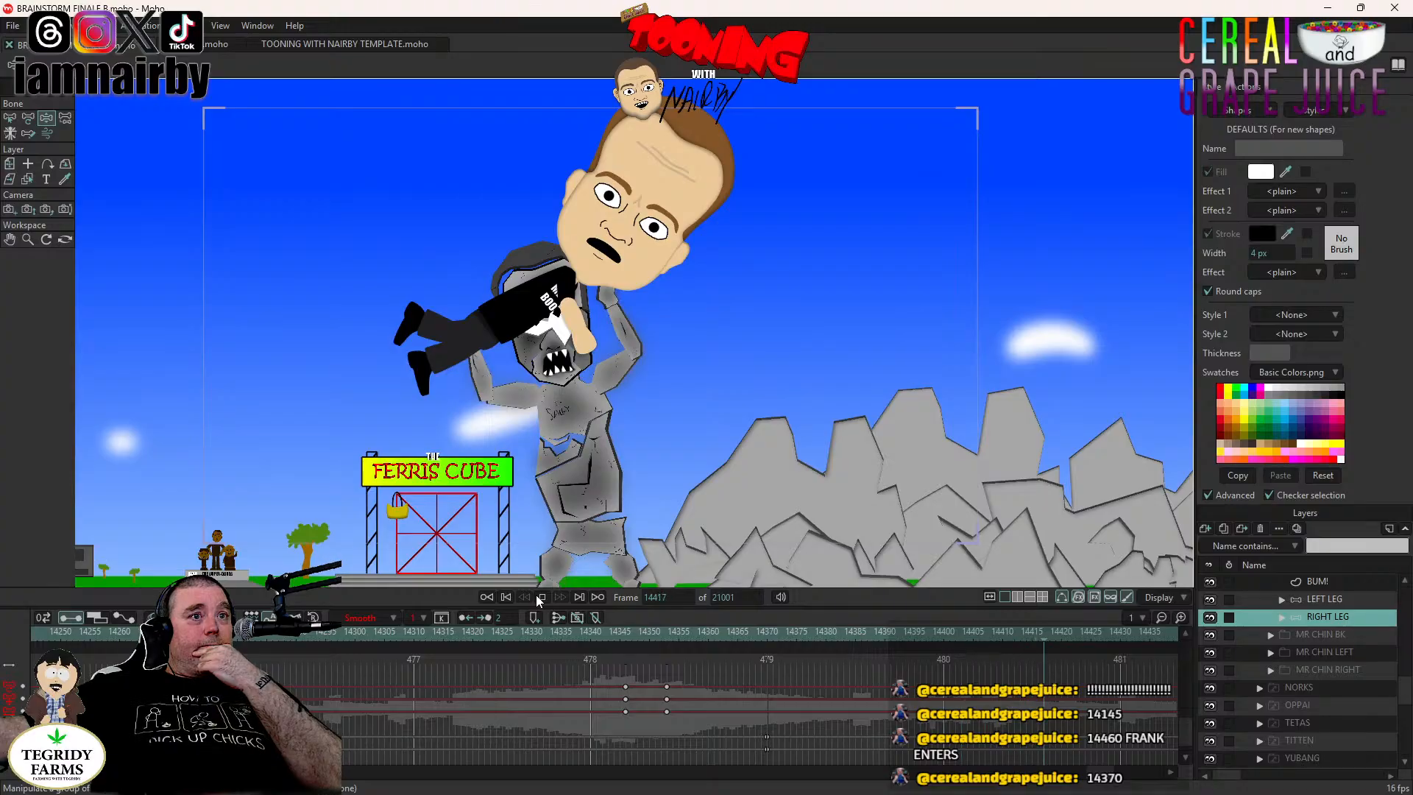
pyautogui.click(540, 596)
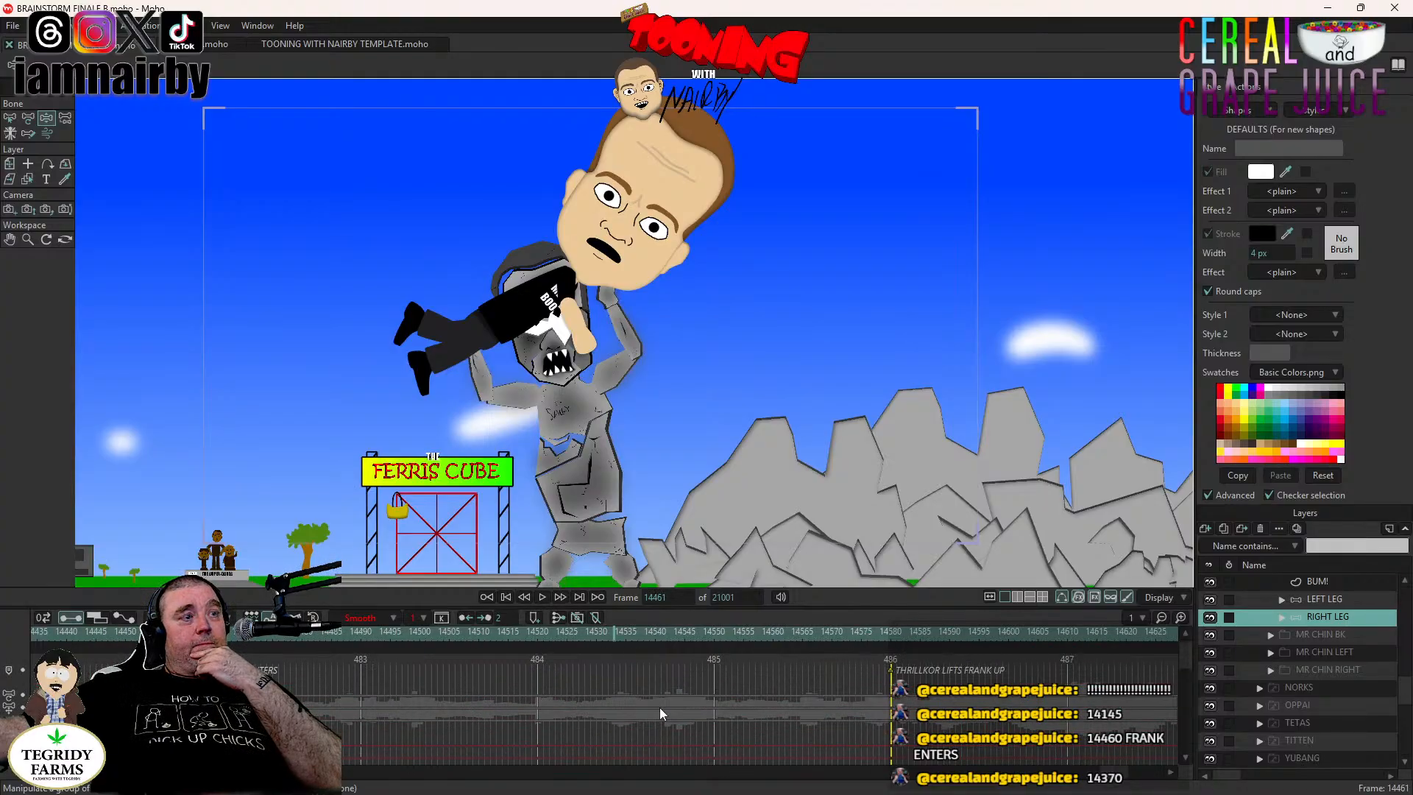
pyautogui.hscroll(-5, 1113, 782)
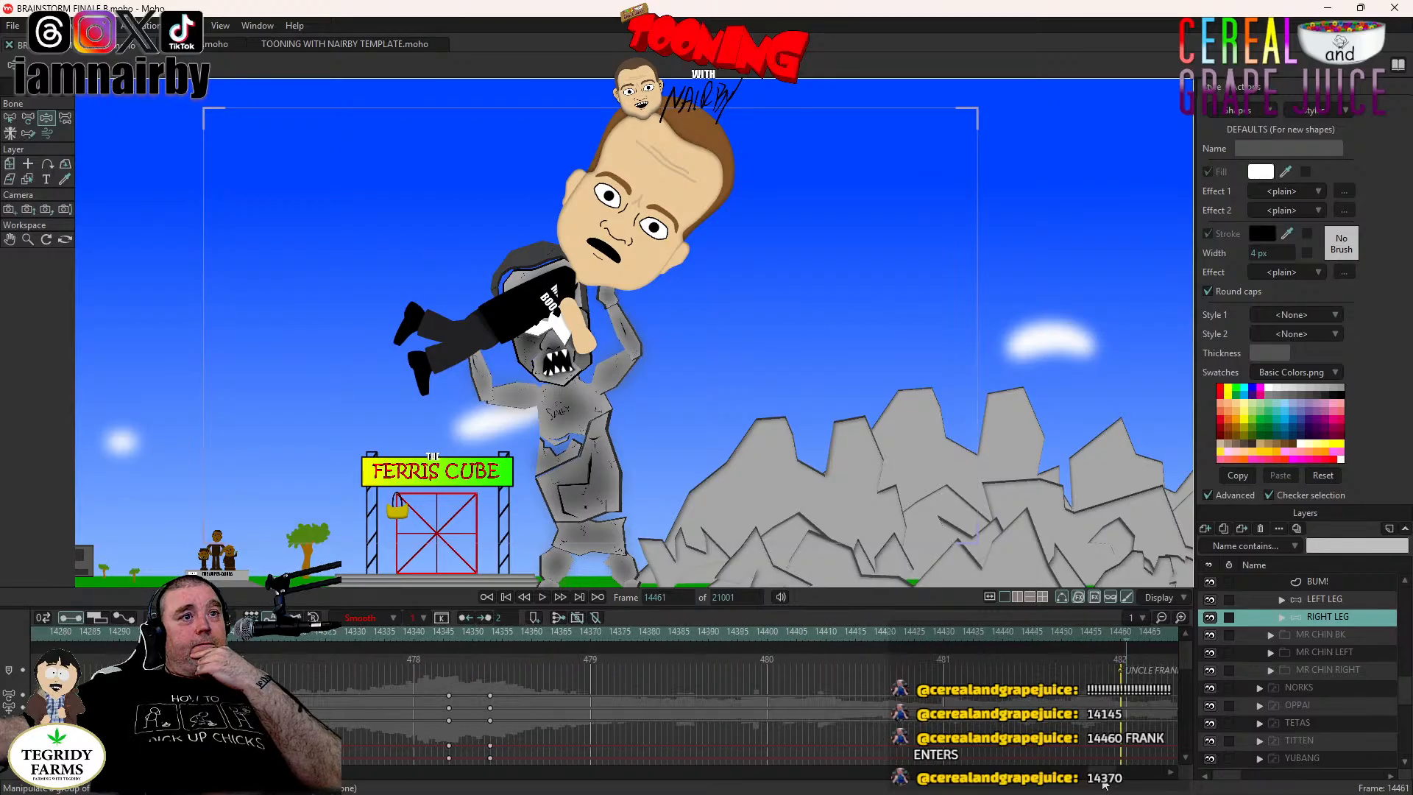
pyautogui.scroll(-3, 588, 724)
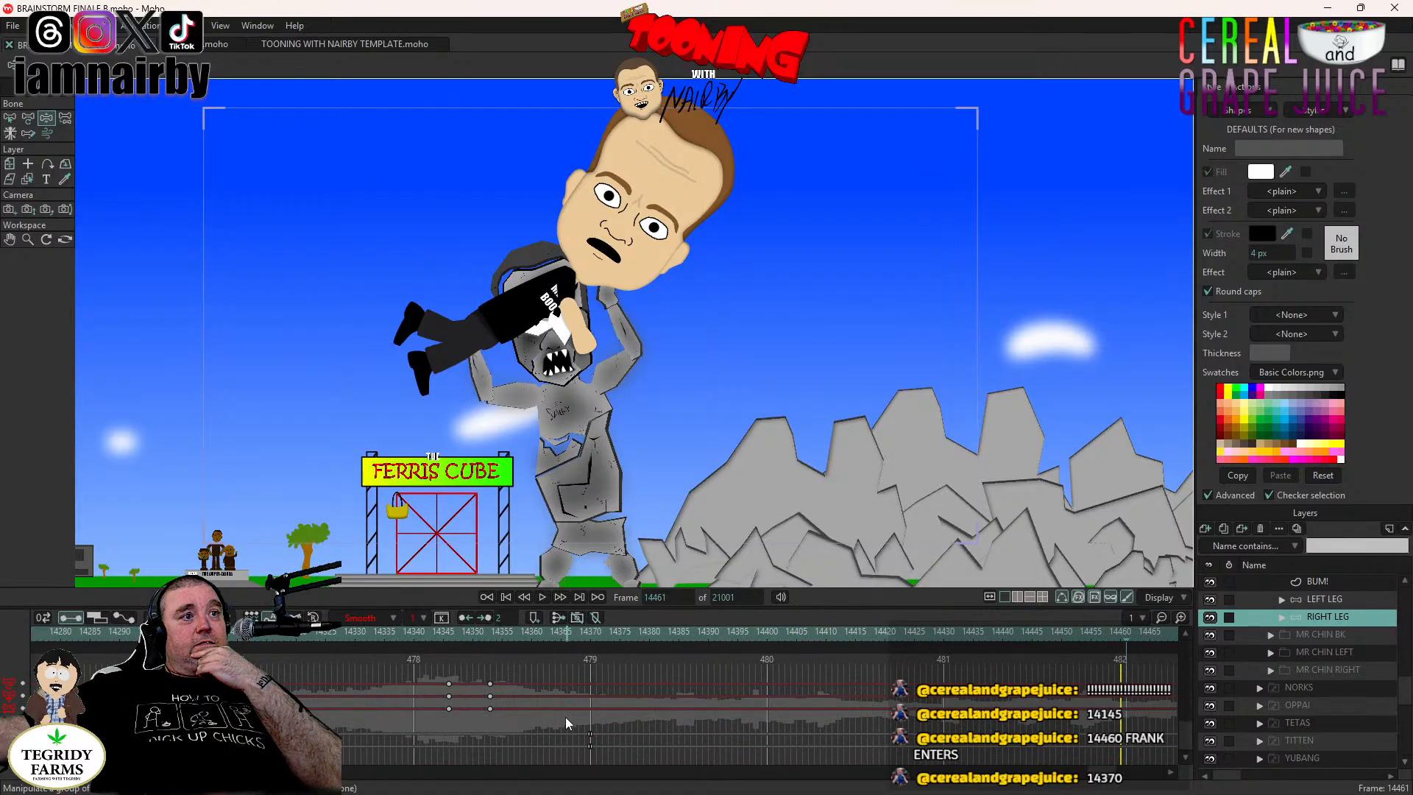
pyautogui.click(590, 629)
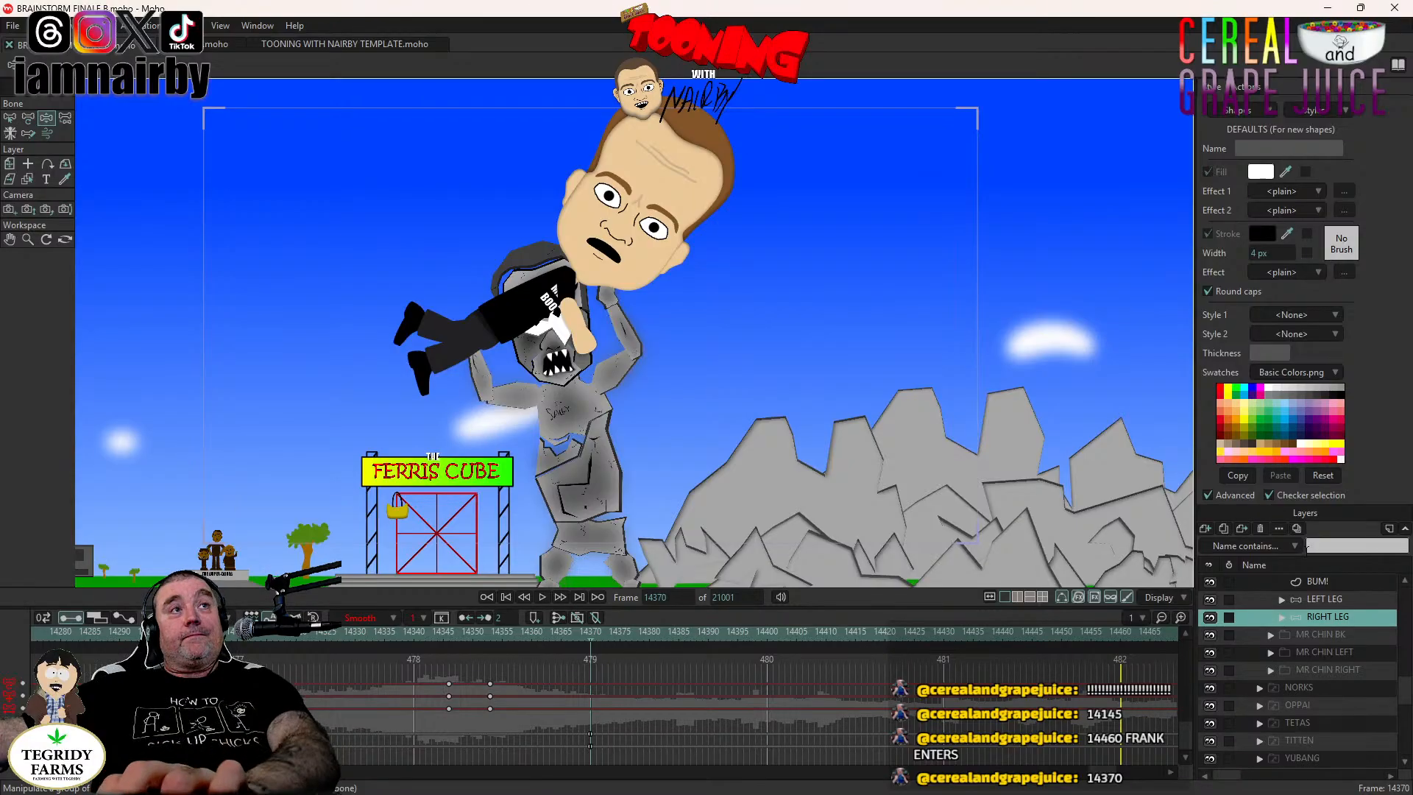
# Collapse the expanded MR CHIN layer group and make it the active layer.
pyautogui.scroll(5, 1320, 640)
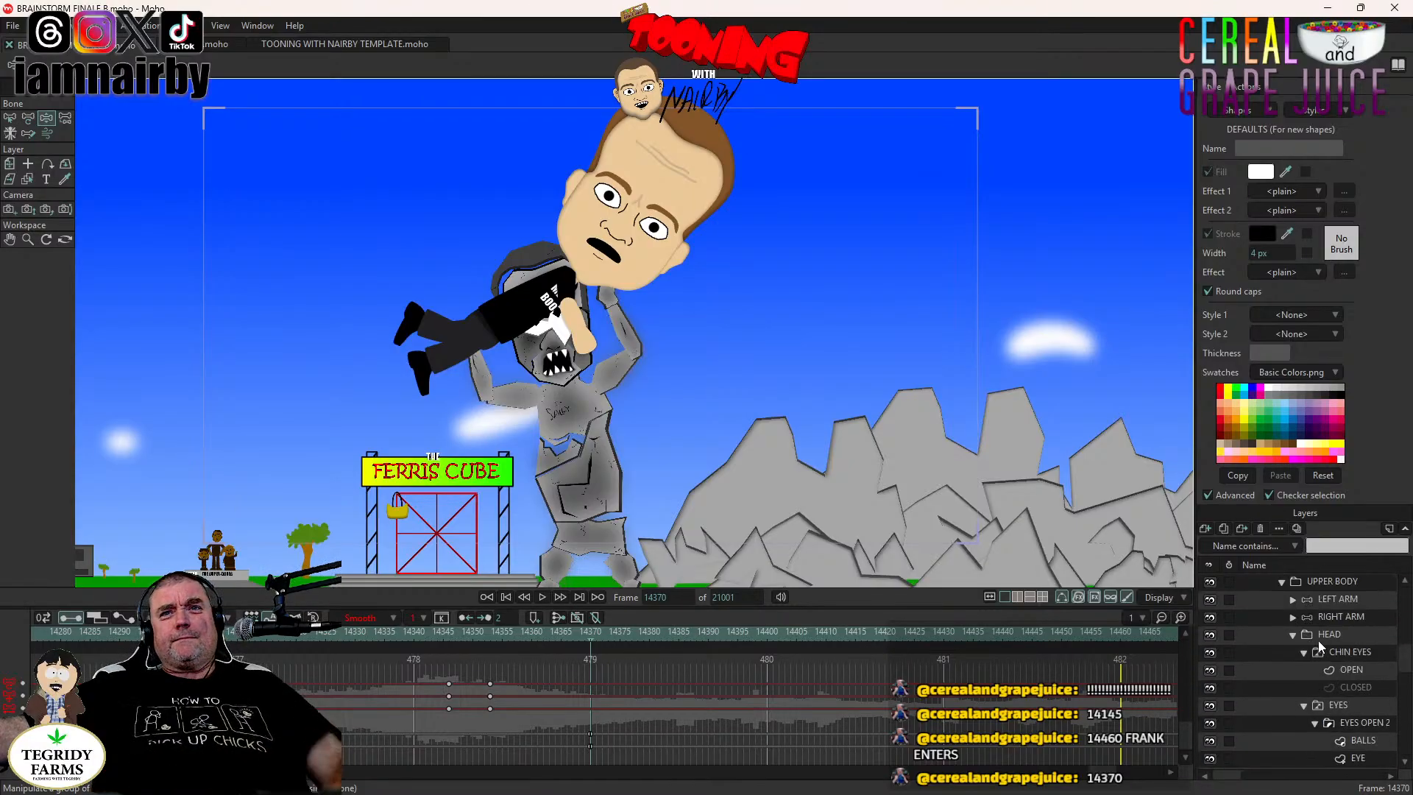
pyautogui.scroll(3, 1320, 646)
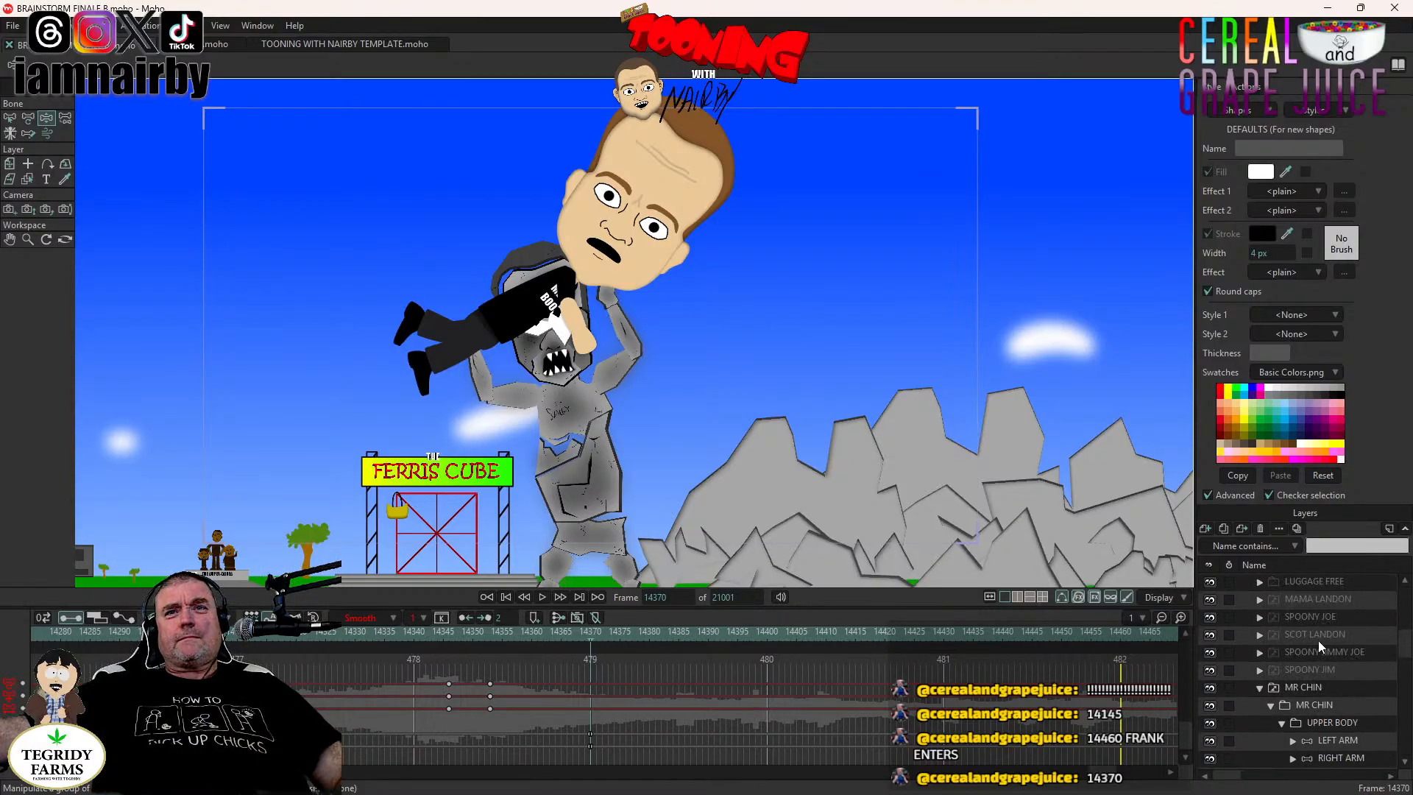
pyautogui.click(1260, 686)
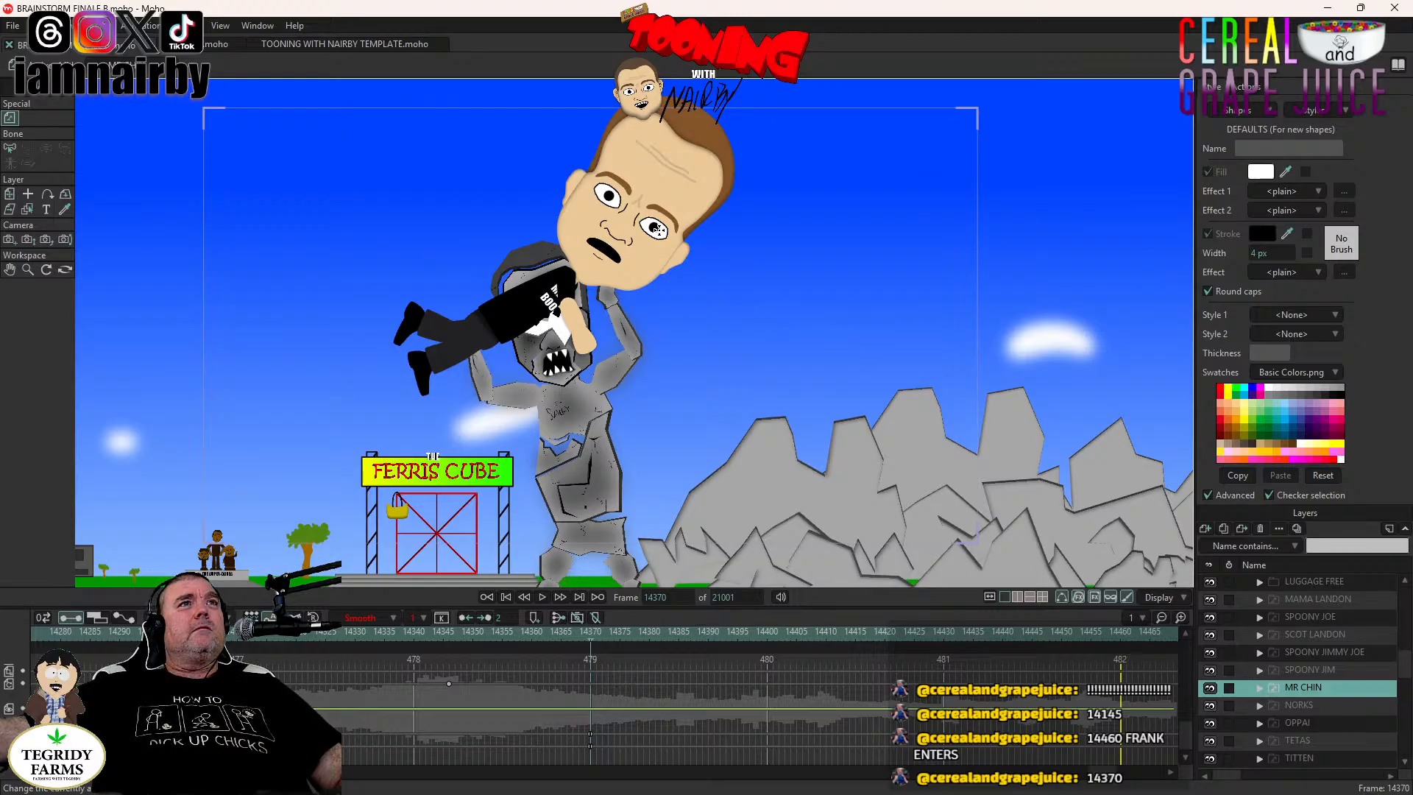
# Make THRILLKOR's UPPER BODY layer active and key its current pose at frame 14370.
pyautogui.click(582, 400)
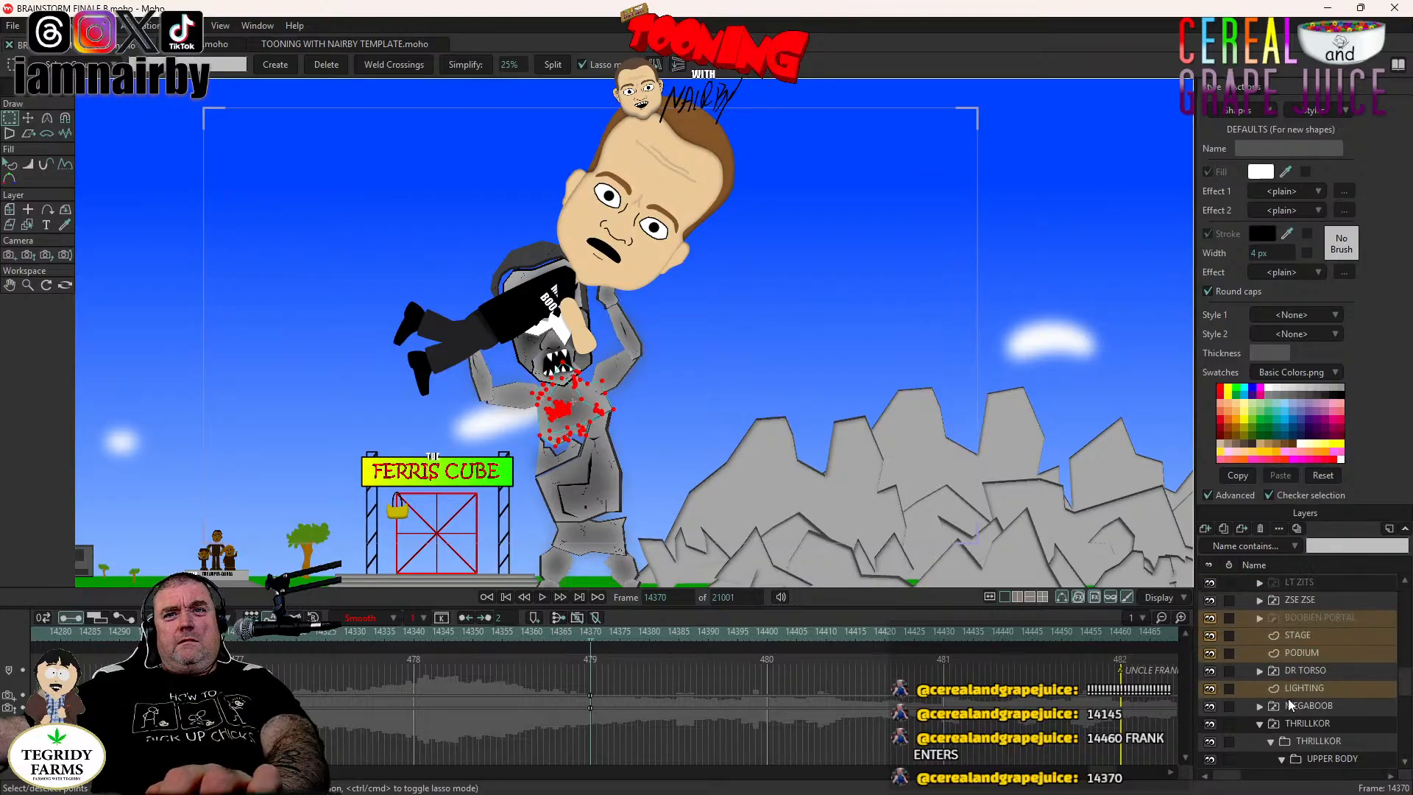
pyautogui.scroll(-2, 1287, 699)
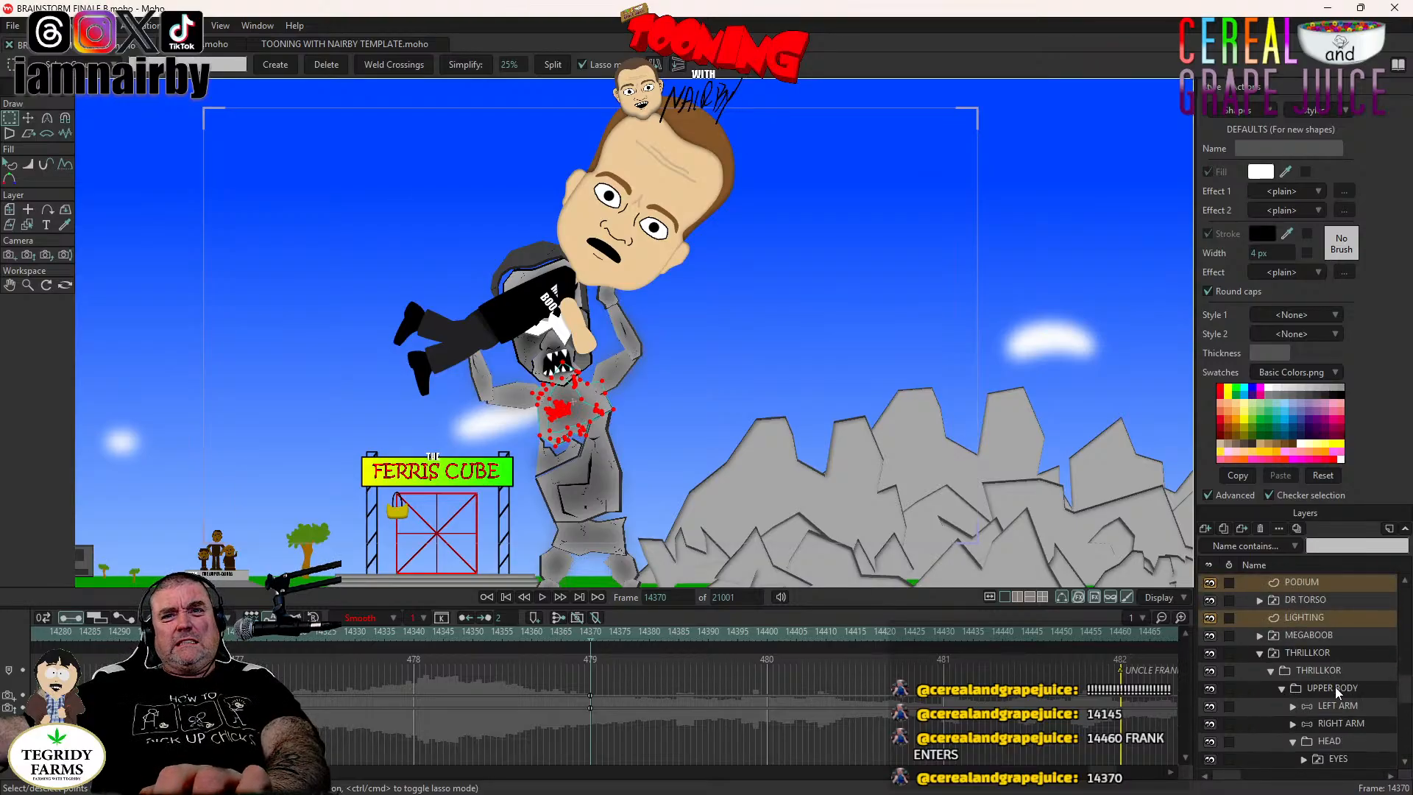
pyautogui.click(1332, 686)
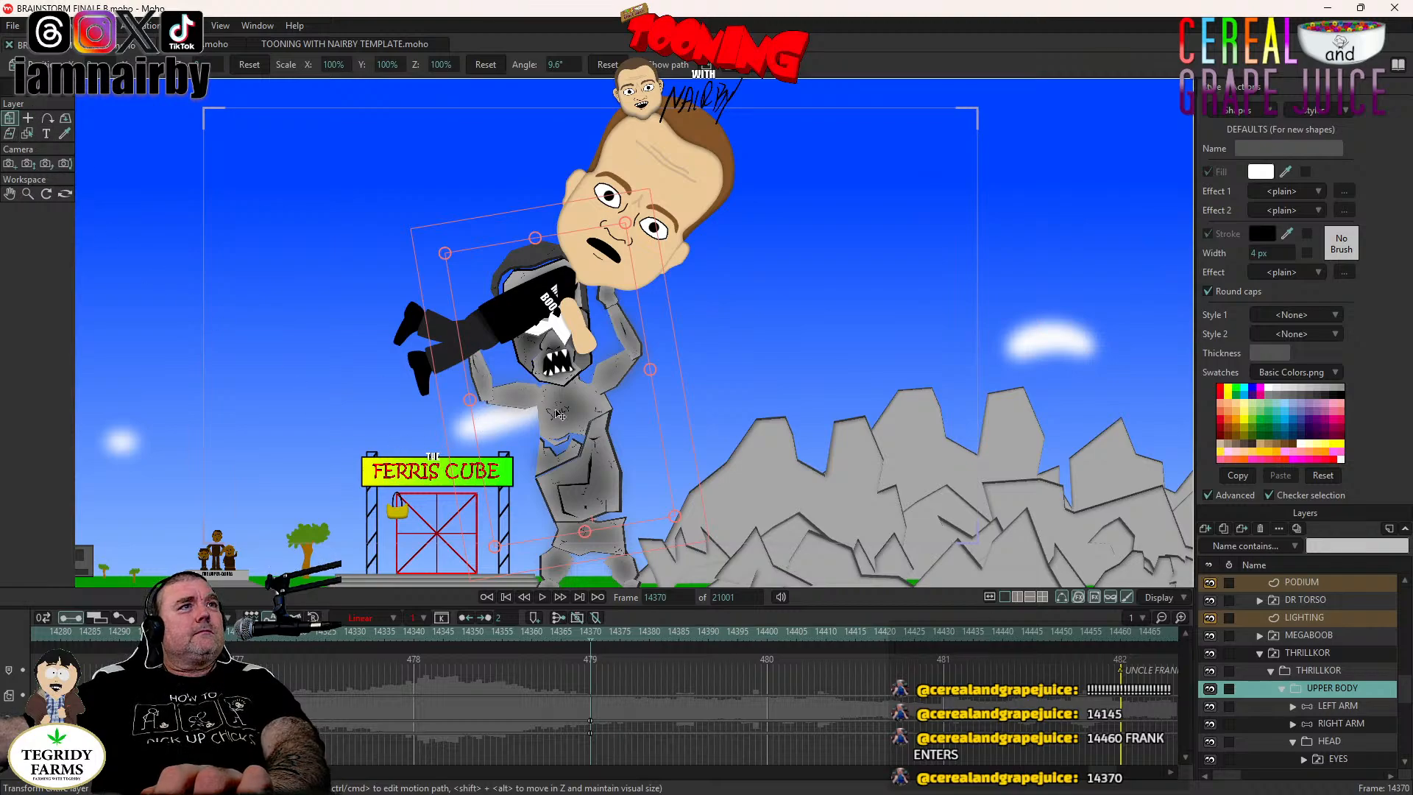
pyautogui.click(675, 412)
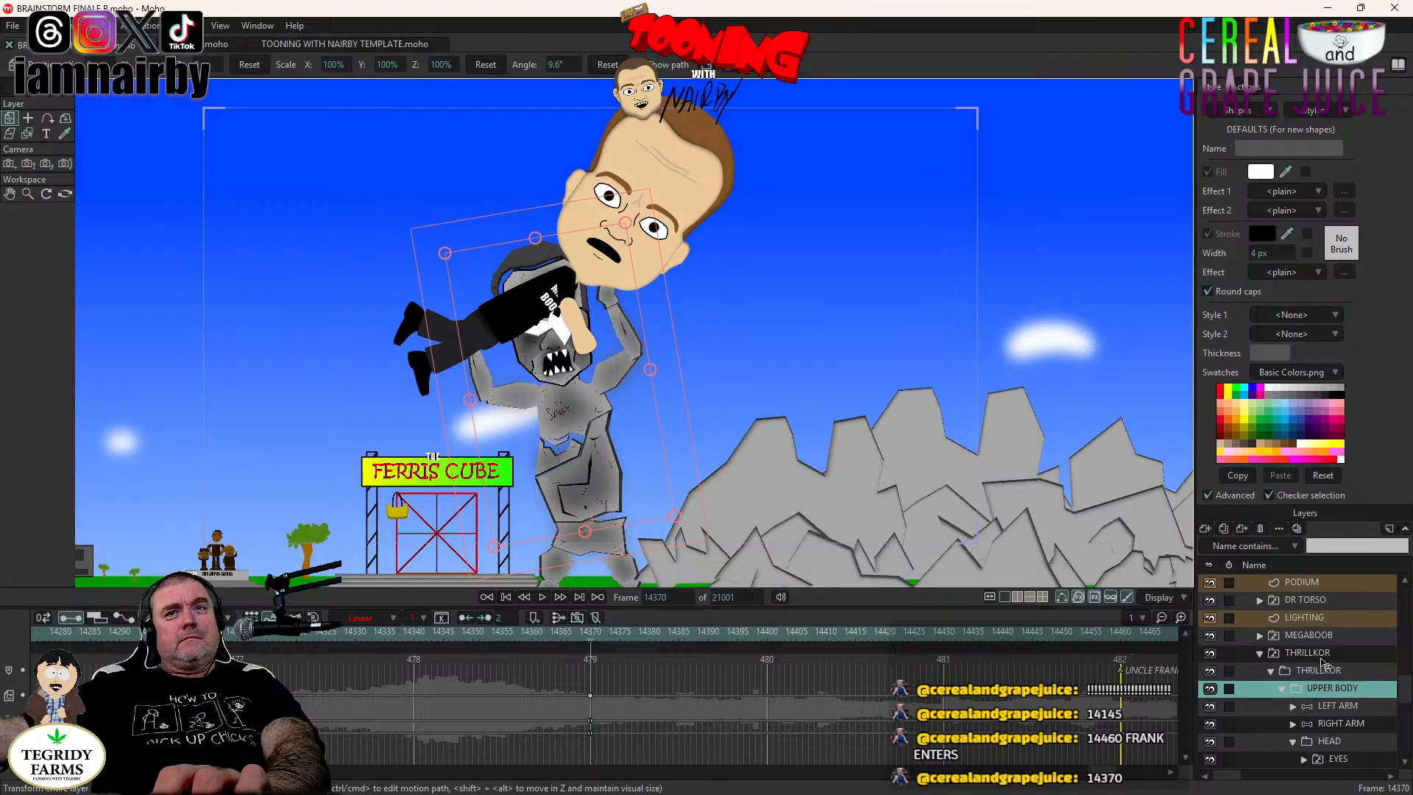
# Copy the LEFT ARM and RIGHT ARM keyframes from about frame 14264 to frame 14370 to hold THRILLKOR's raised-arm pose.
pyautogui.click(1344, 707)
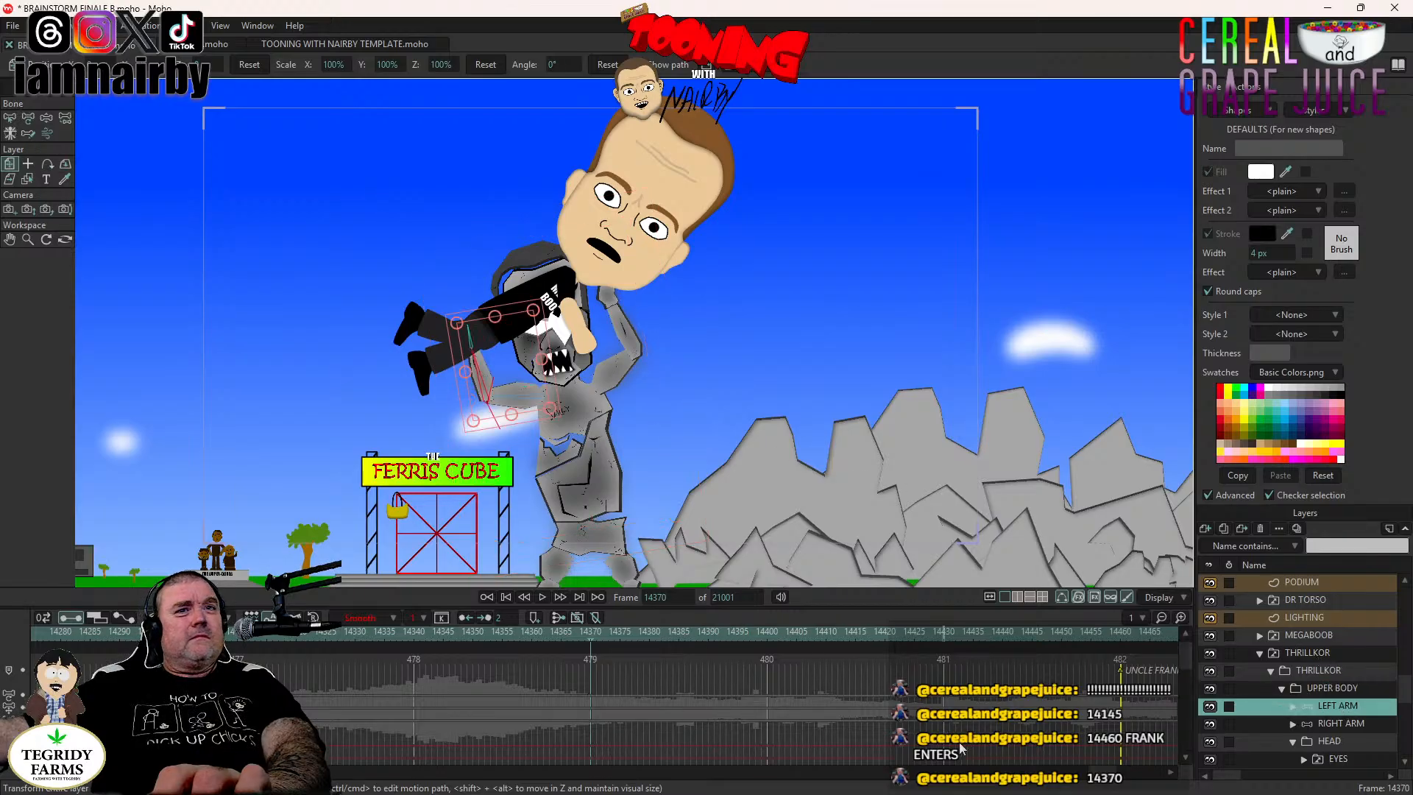
pyautogui.moveTo(1102, 772); pyautogui.dragTo(1101, 773)
pyautogui.click(45, 117)
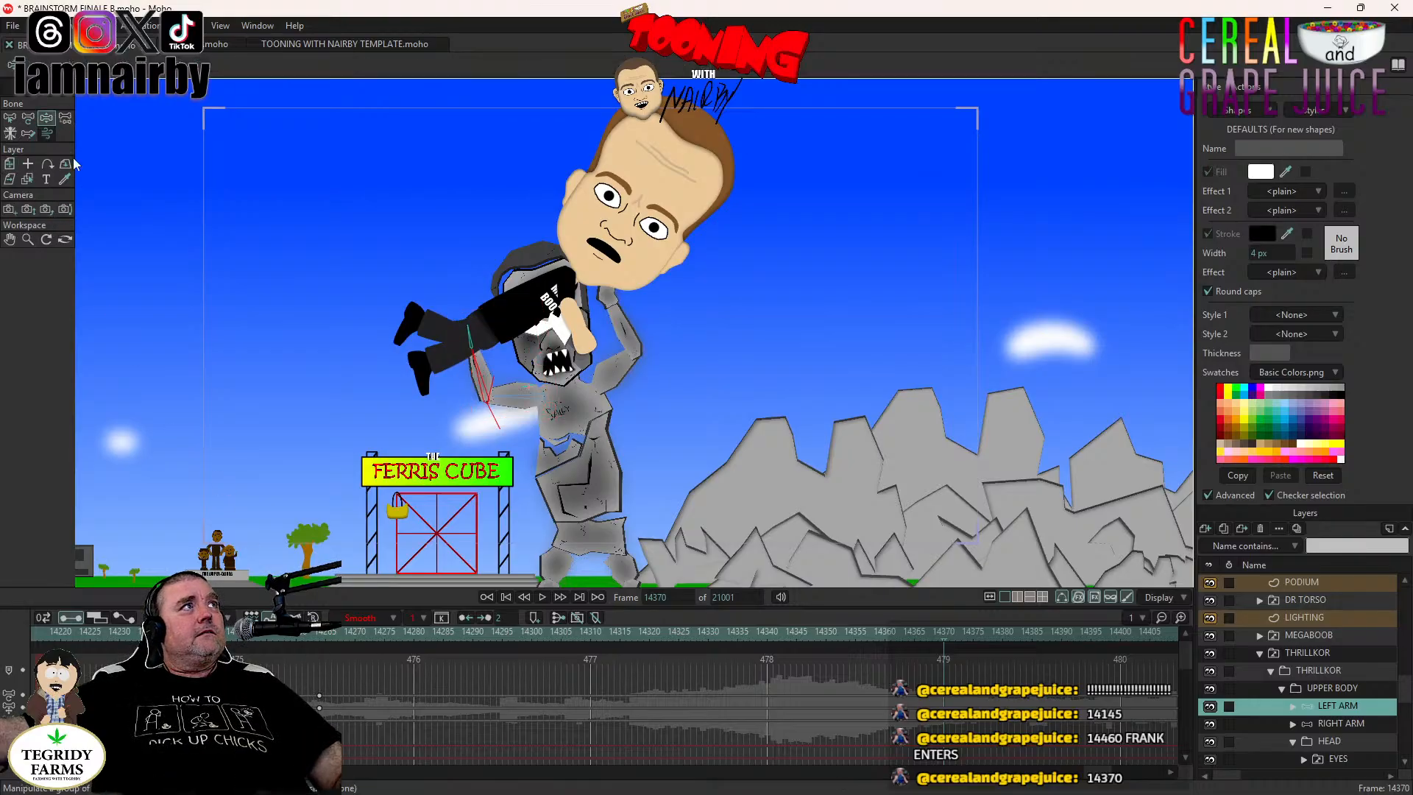
pyautogui.moveTo(336, 690); pyautogui.dragTo(315, 729)
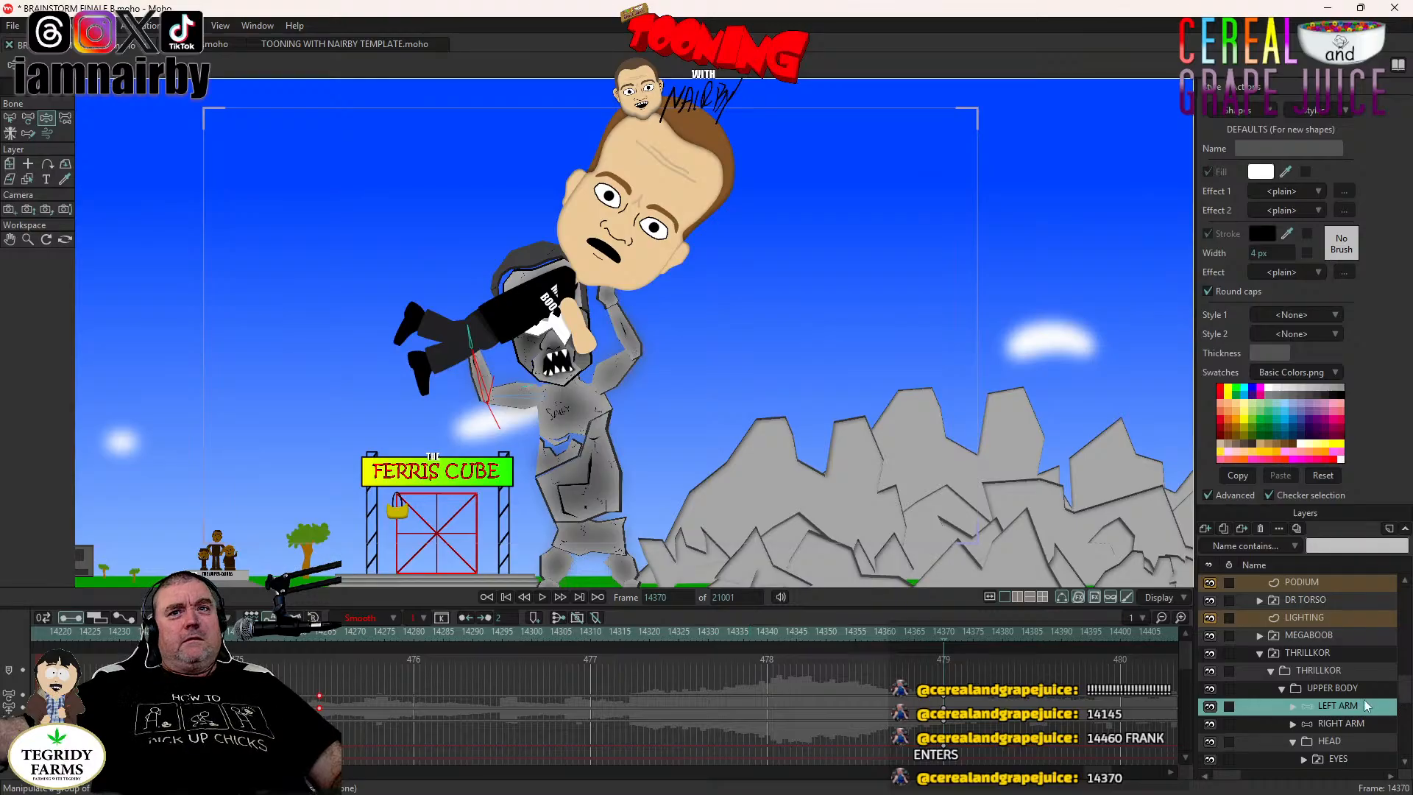
pyautogui.click(1350, 726)
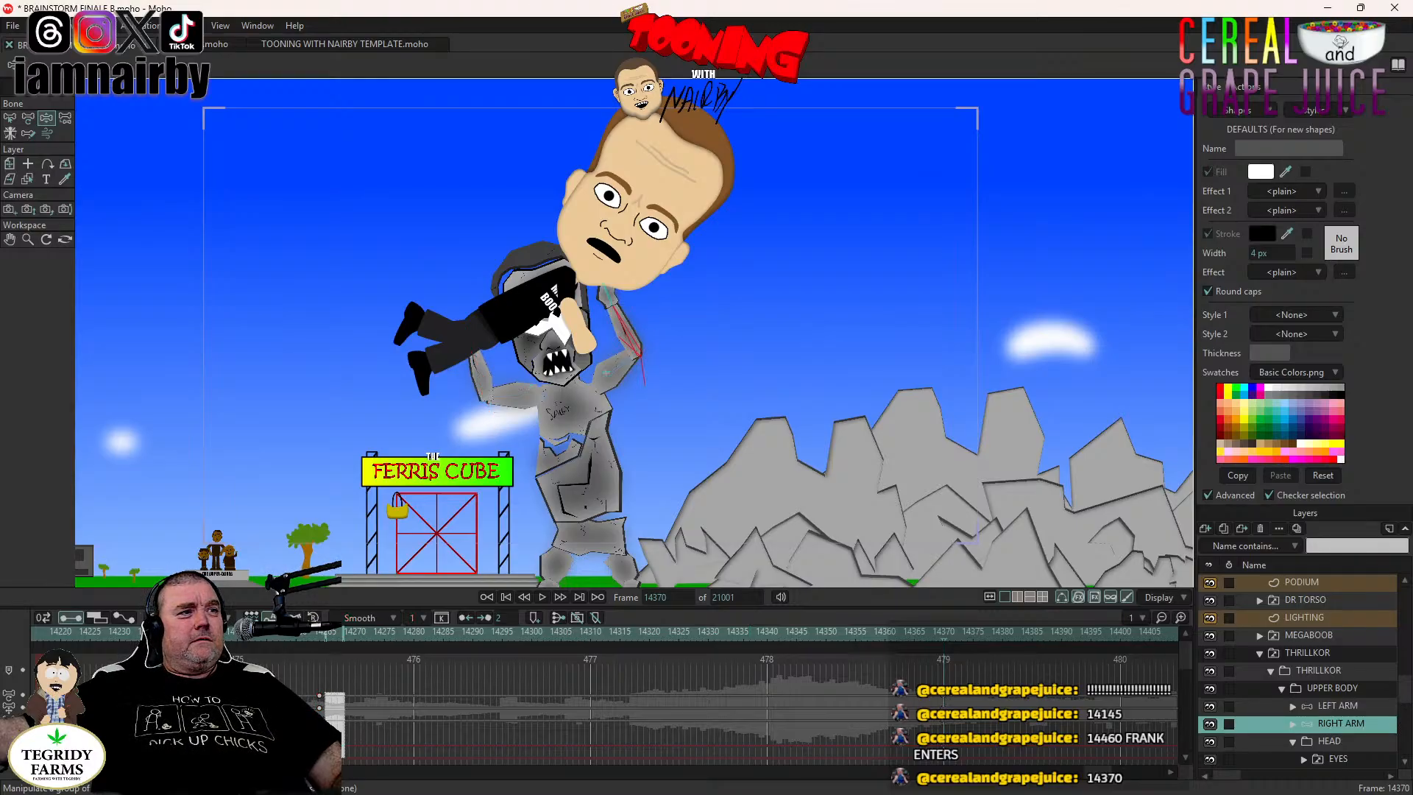
pyautogui.moveTo(343, 693); pyautogui.dragTo(312, 780)
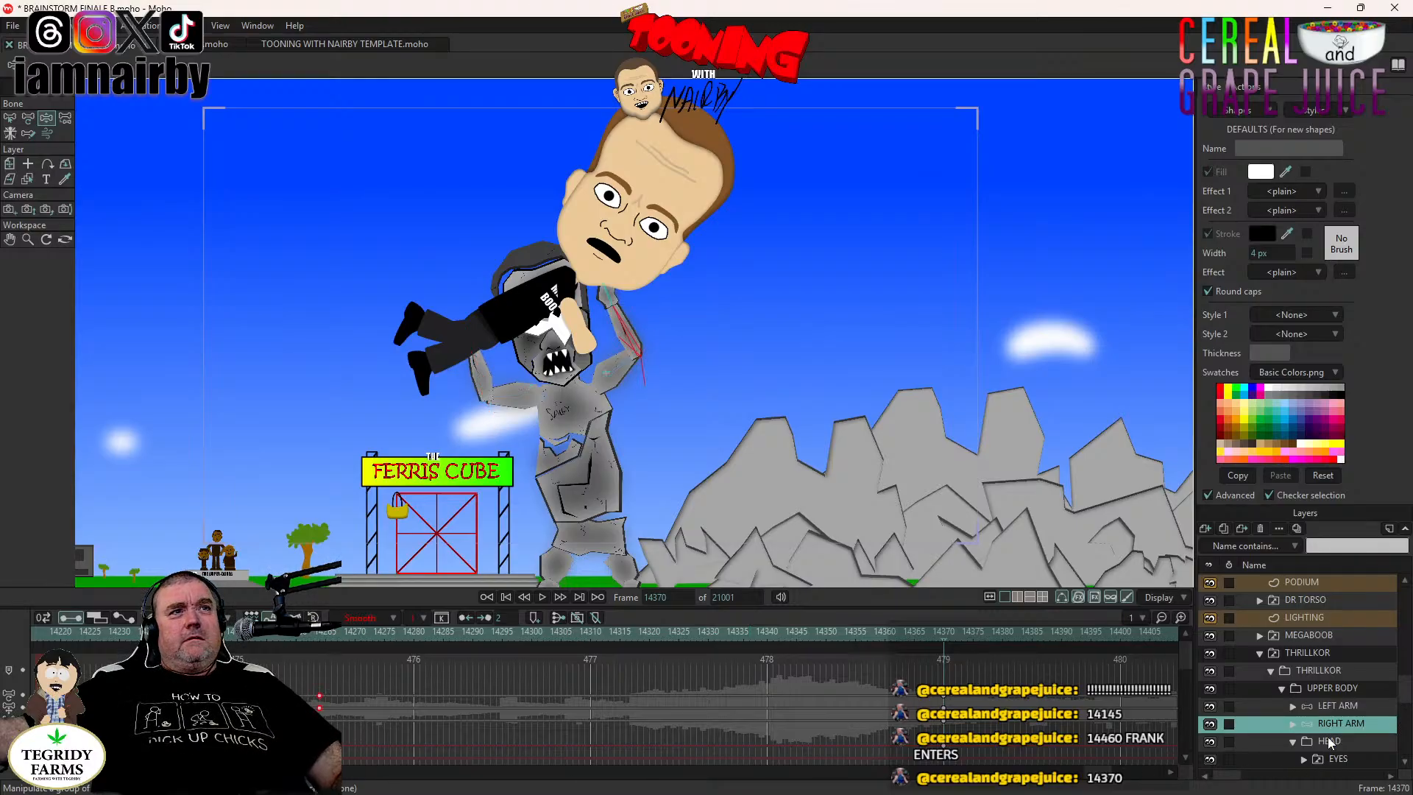
# Hold the pose of THRILLKOR's HEAD with a keyframe at frame 14370 and save the project.
pyautogui.scroll(-2, 1313, 692)
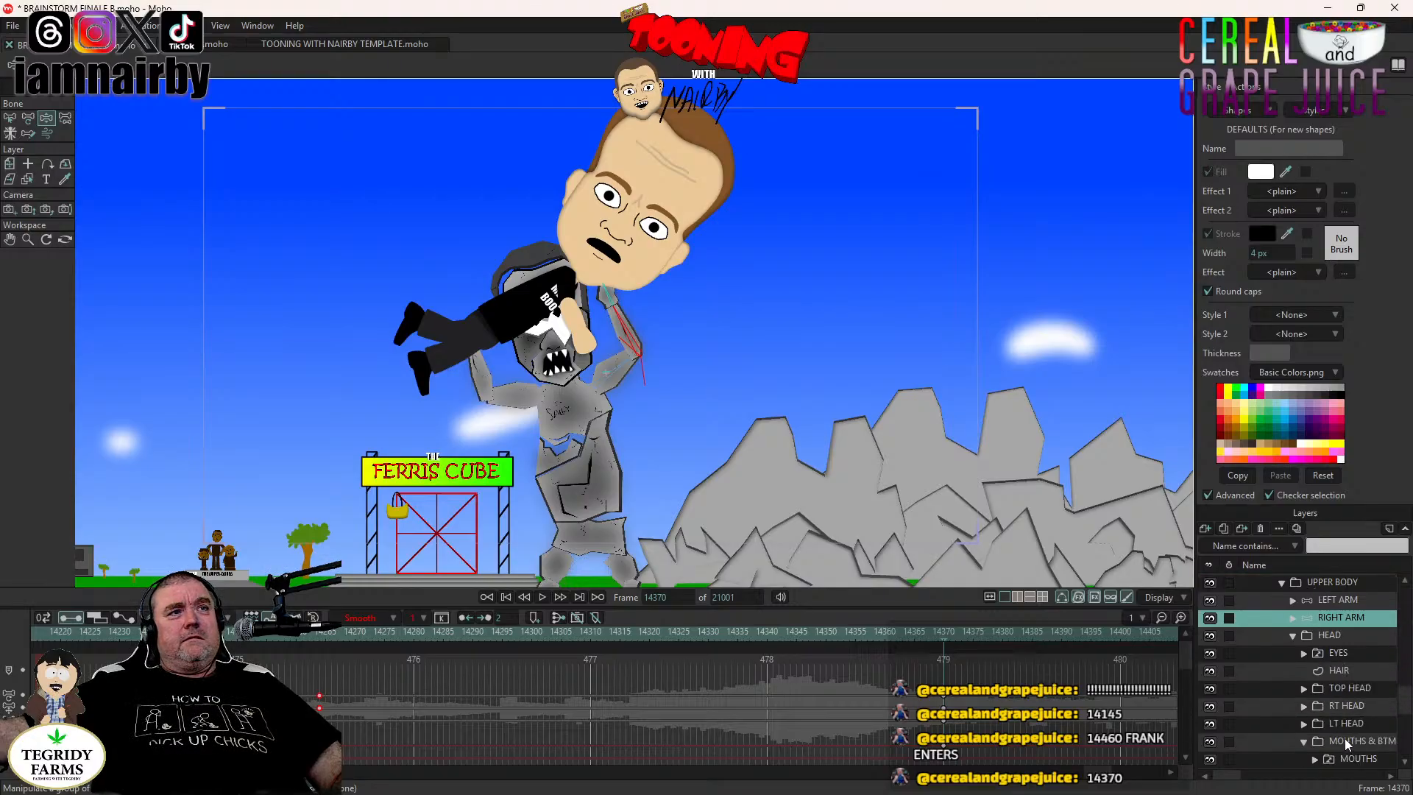
pyautogui.scroll(3, 1333, 696)
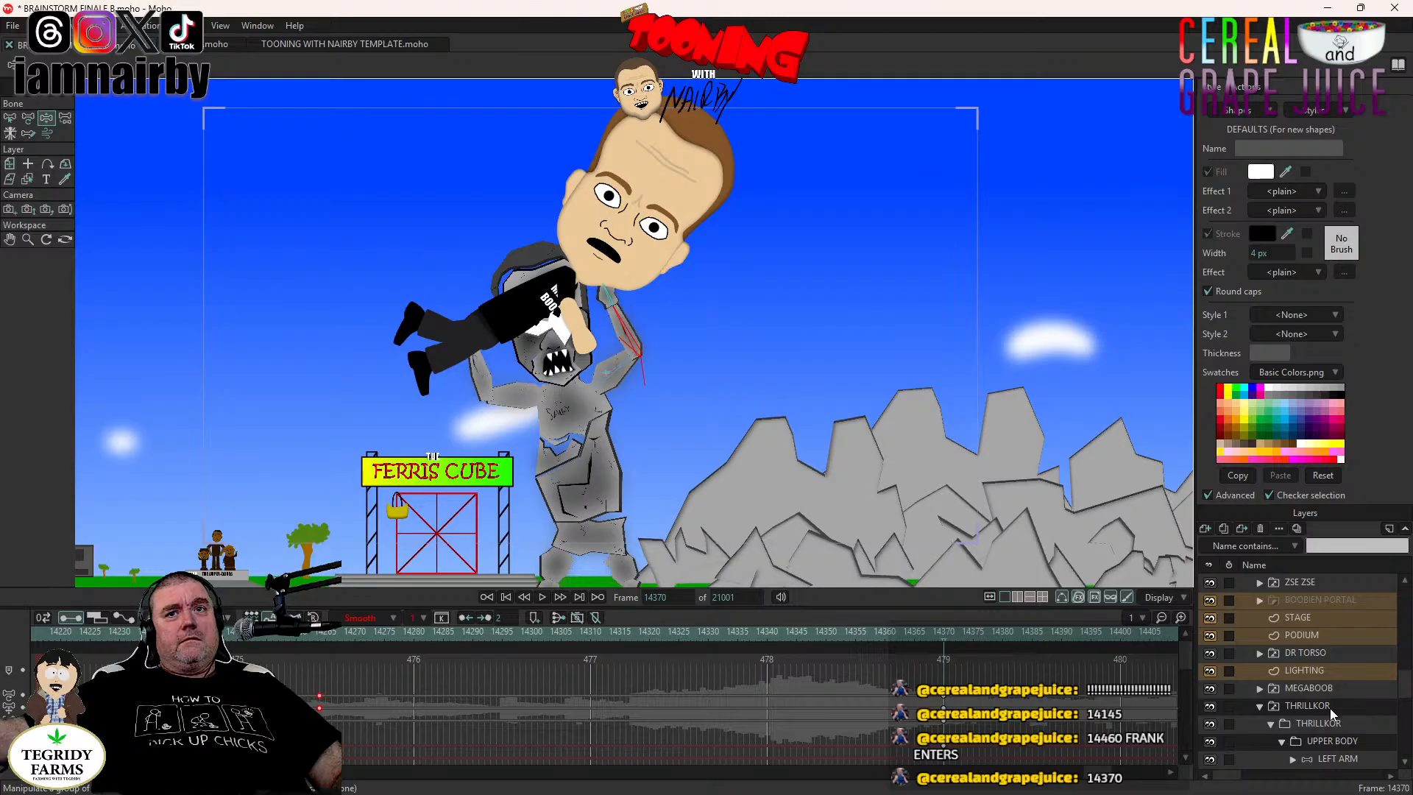
pyautogui.click(1331, 739)
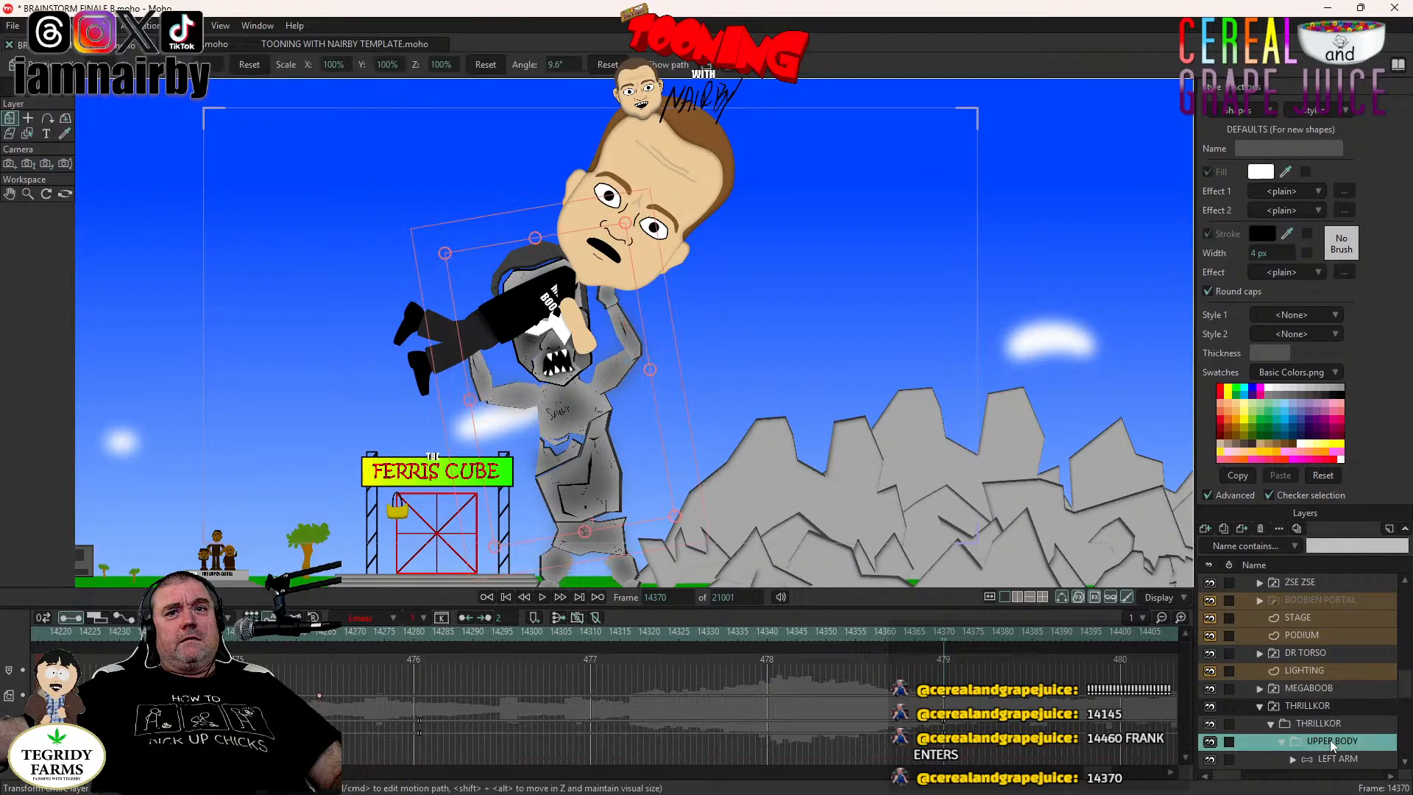
pyautogui.scroll(-2, 1330, 739)
pyautogui.click(1339, 690)
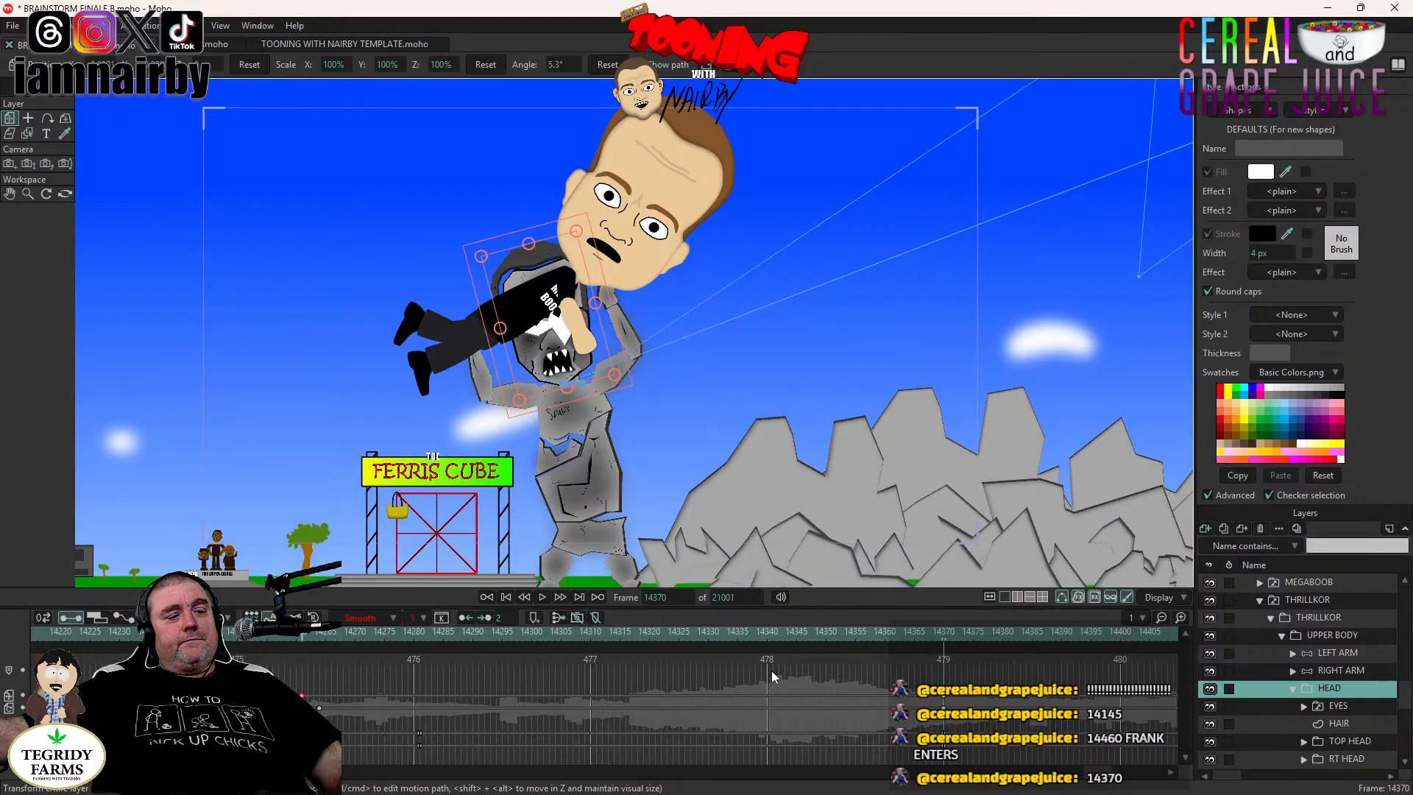
pyautogui.hotkey('ctrl', 's')
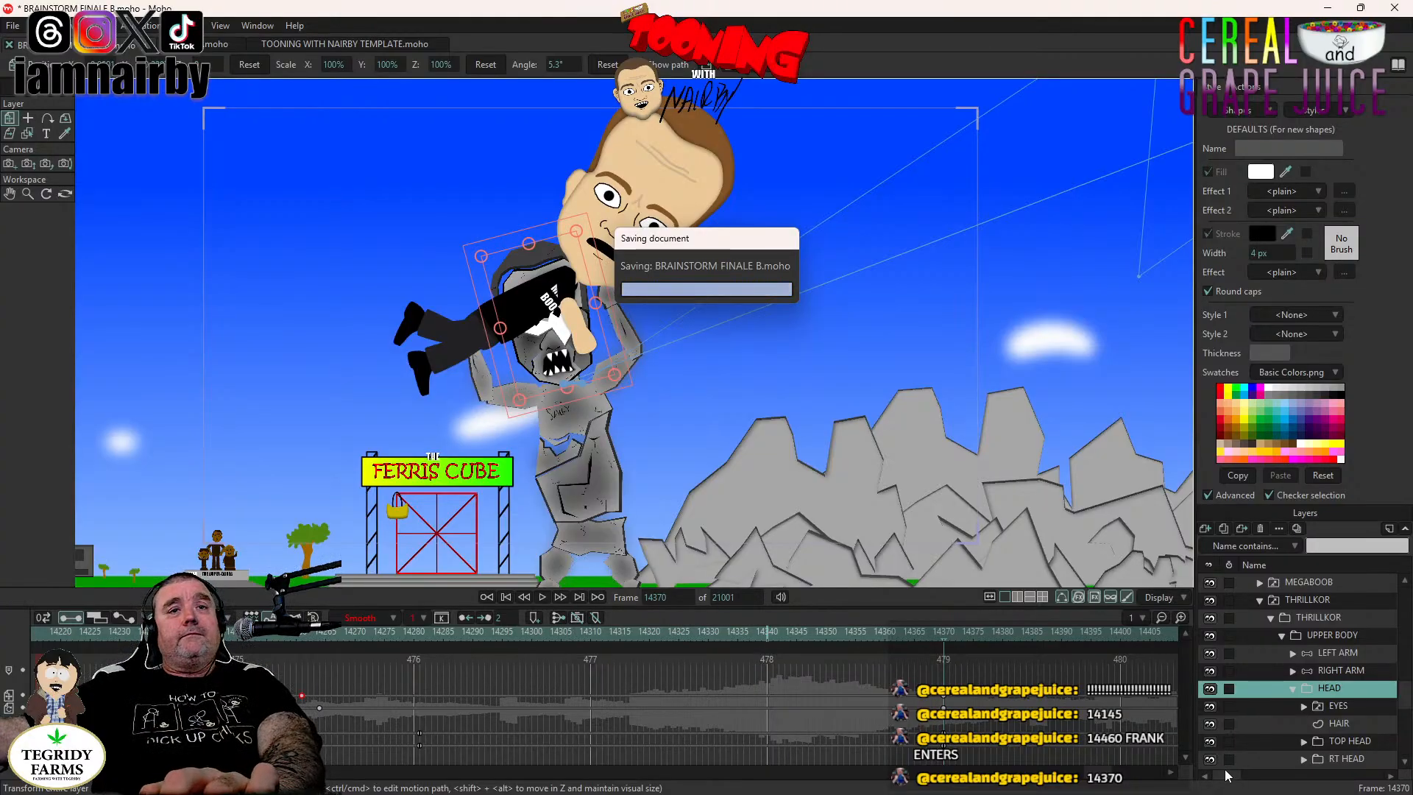
# Rotate THRILLKOR's UPPER BODY to -8.1° at frame 14406 and change the interpolation of its keyframe at frame 14370.
pyautogui.click(1349, 634)
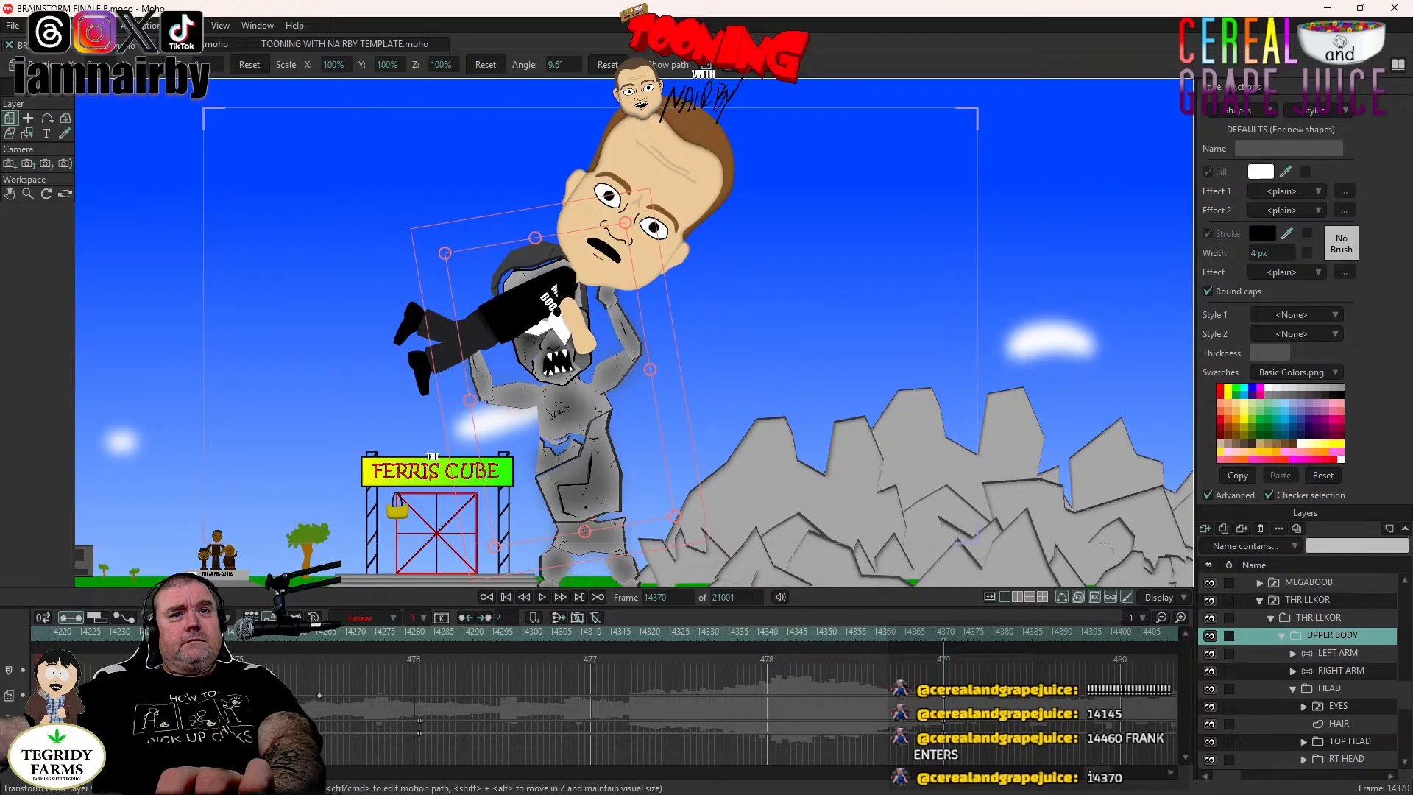
pyautogui.moveTo(1098, 780); pyautogui.dragTo(1107, 782)
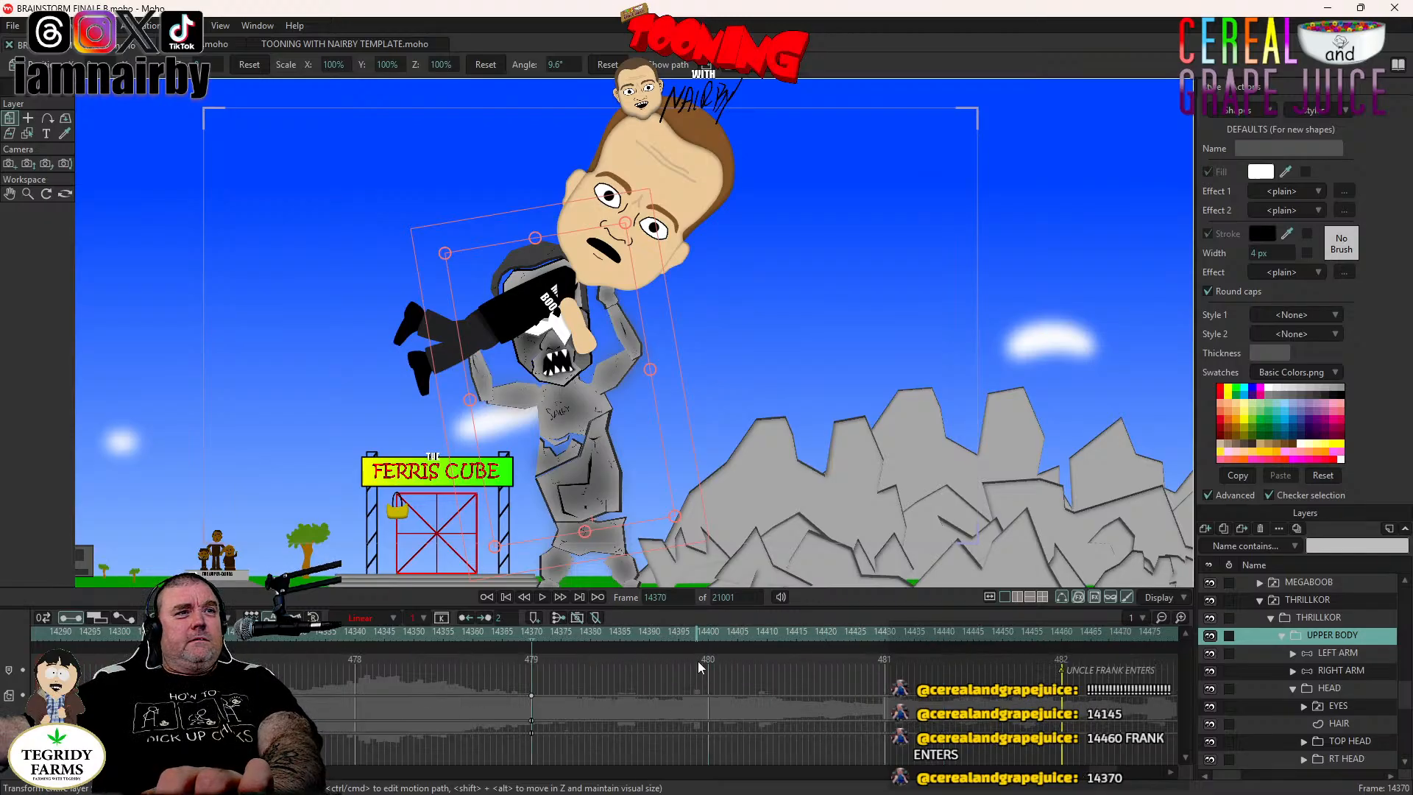
pyautogui.click(741, 631)
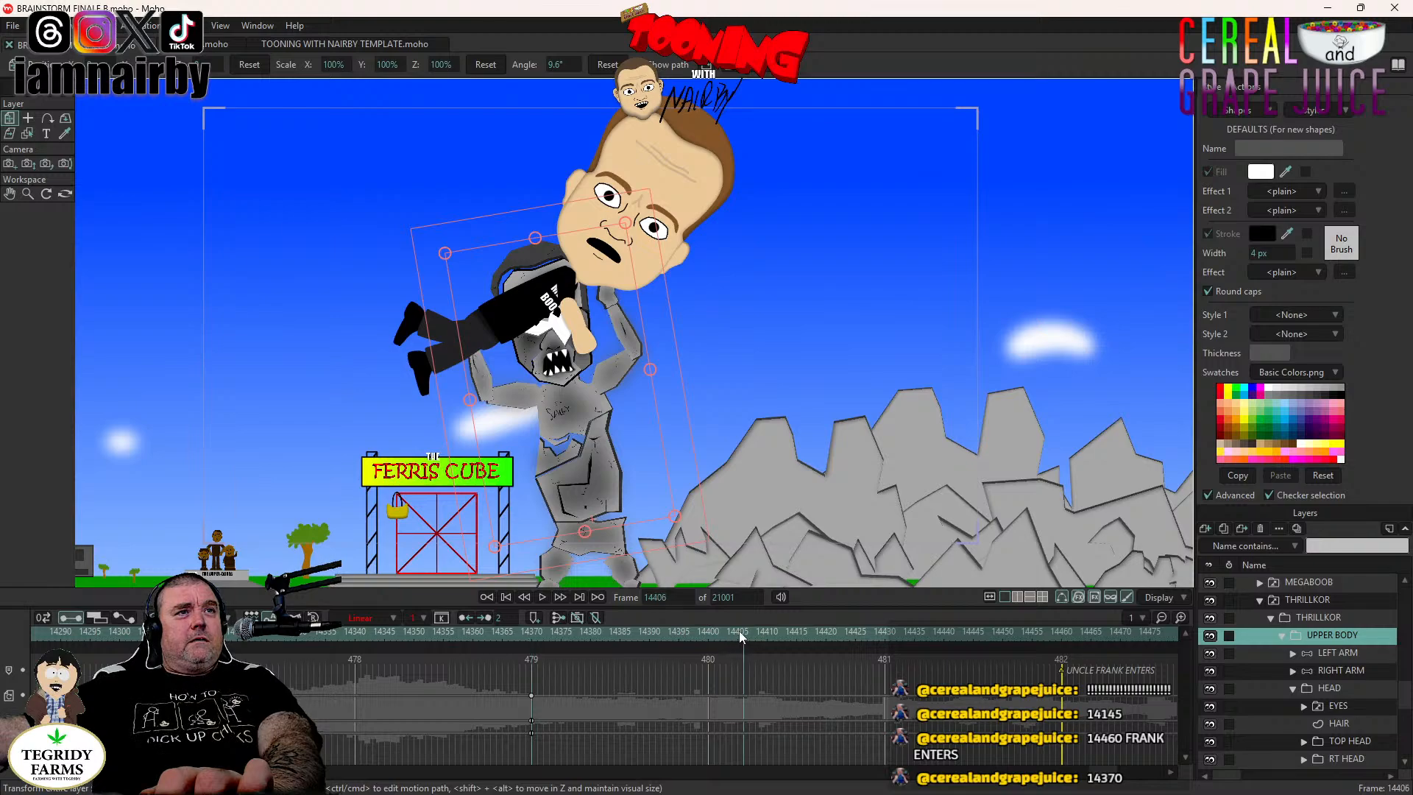
pyautogui.moveTo(665, 355); pyautogui.dragTo(712, 388)
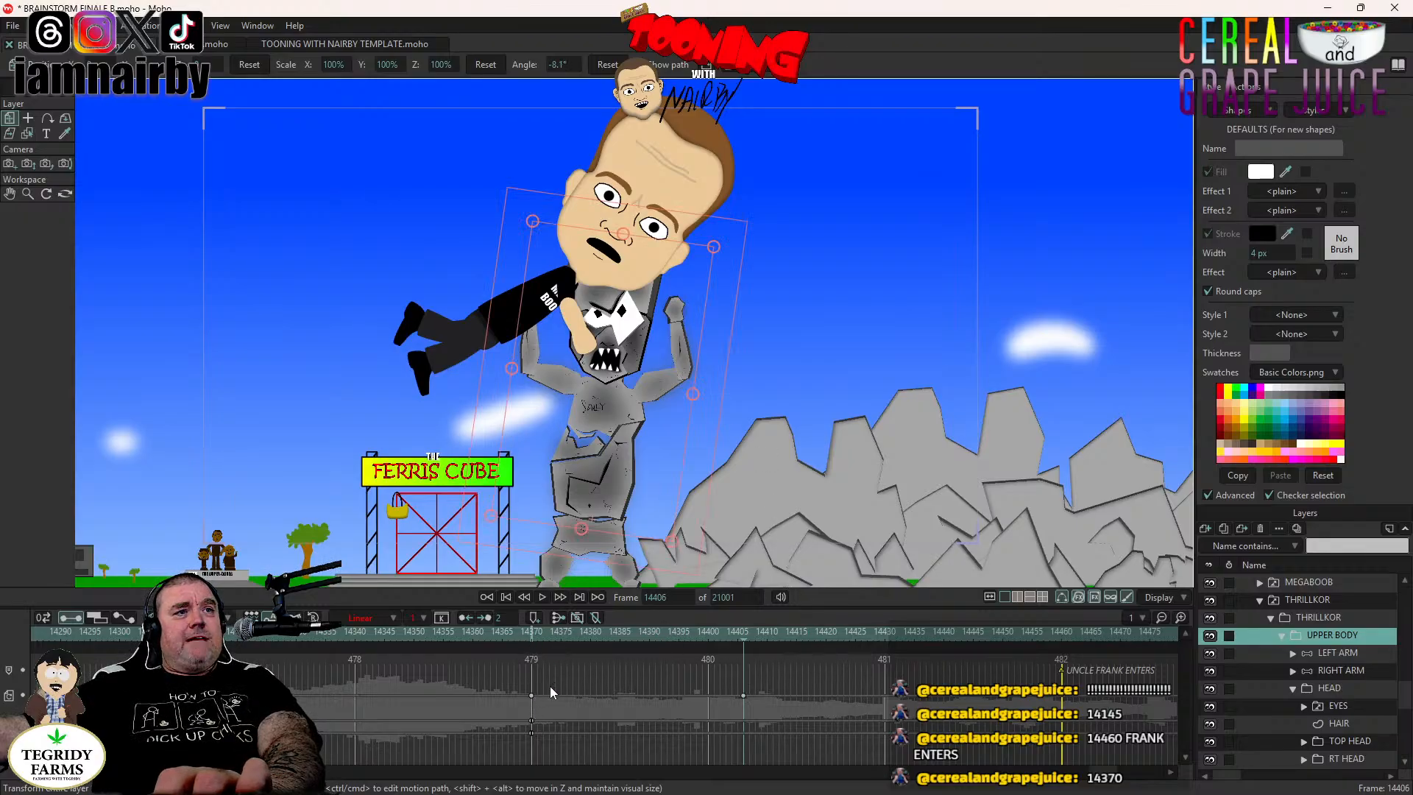
pyautogui.rightClick(529, 697)
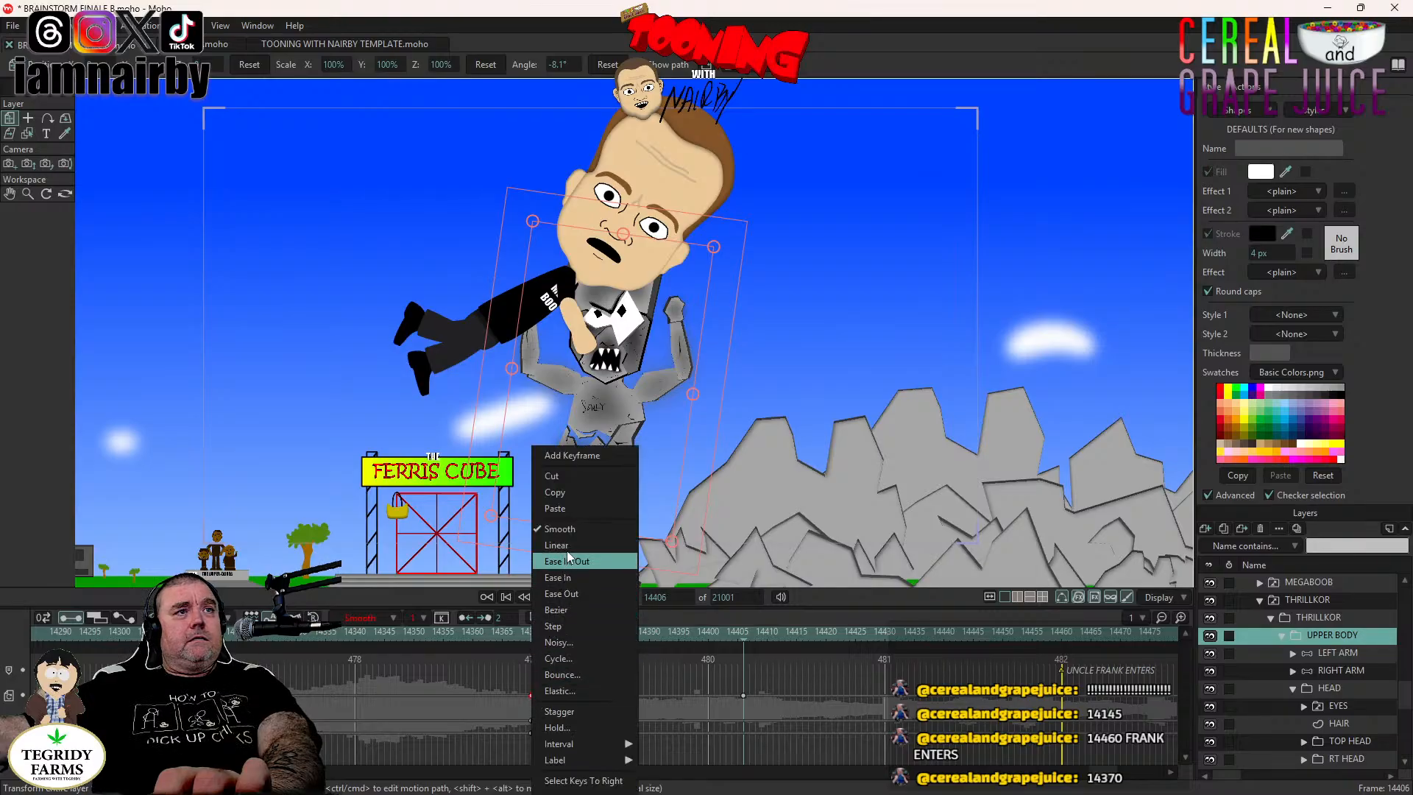
pyautogui.click(546, 610)
pyautogui.click(534, 637)
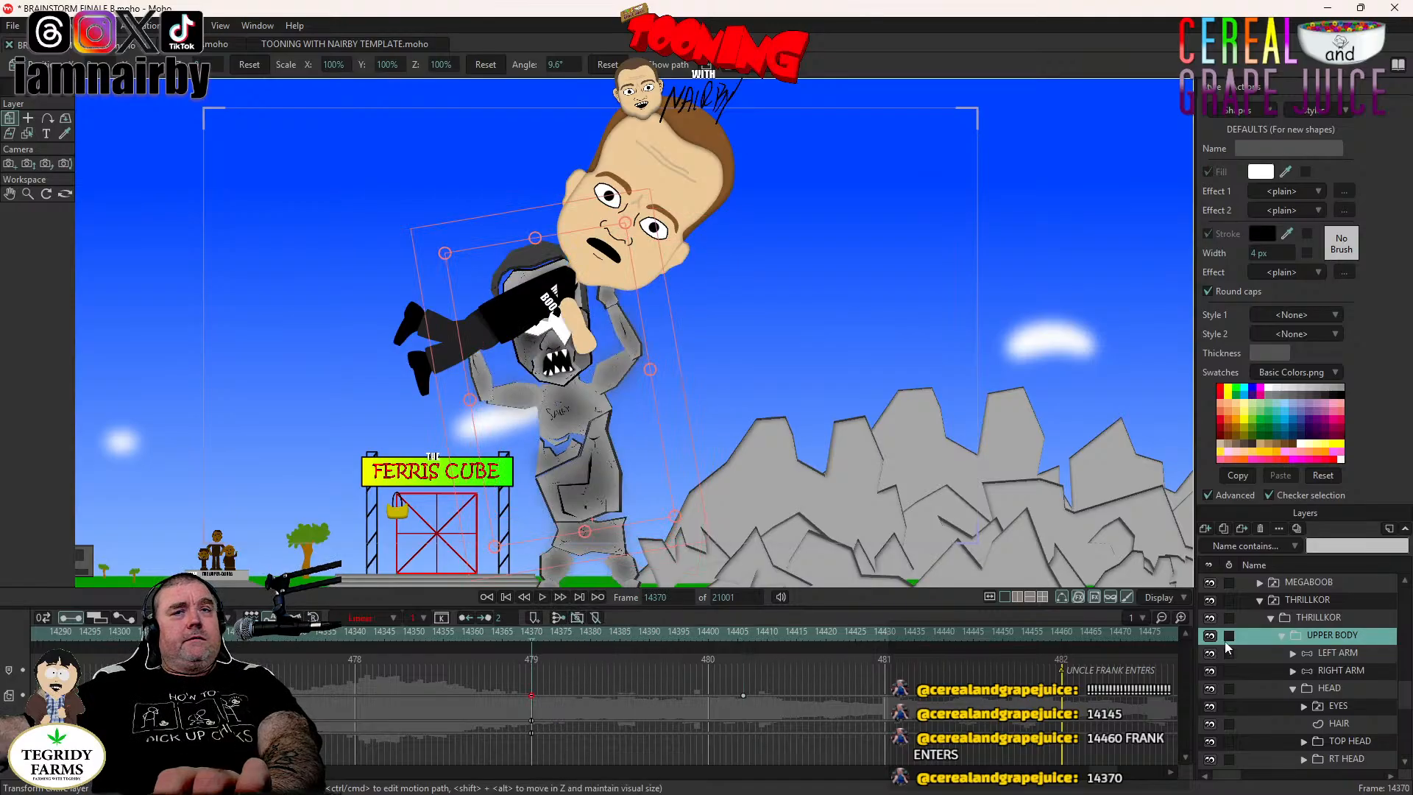
# At frame 14406, extend THRILLKOR's RIGHT ARM outward toward the rocks and bend the LEFT ARM in toward the head.
pyautogui.click(1337, 653)
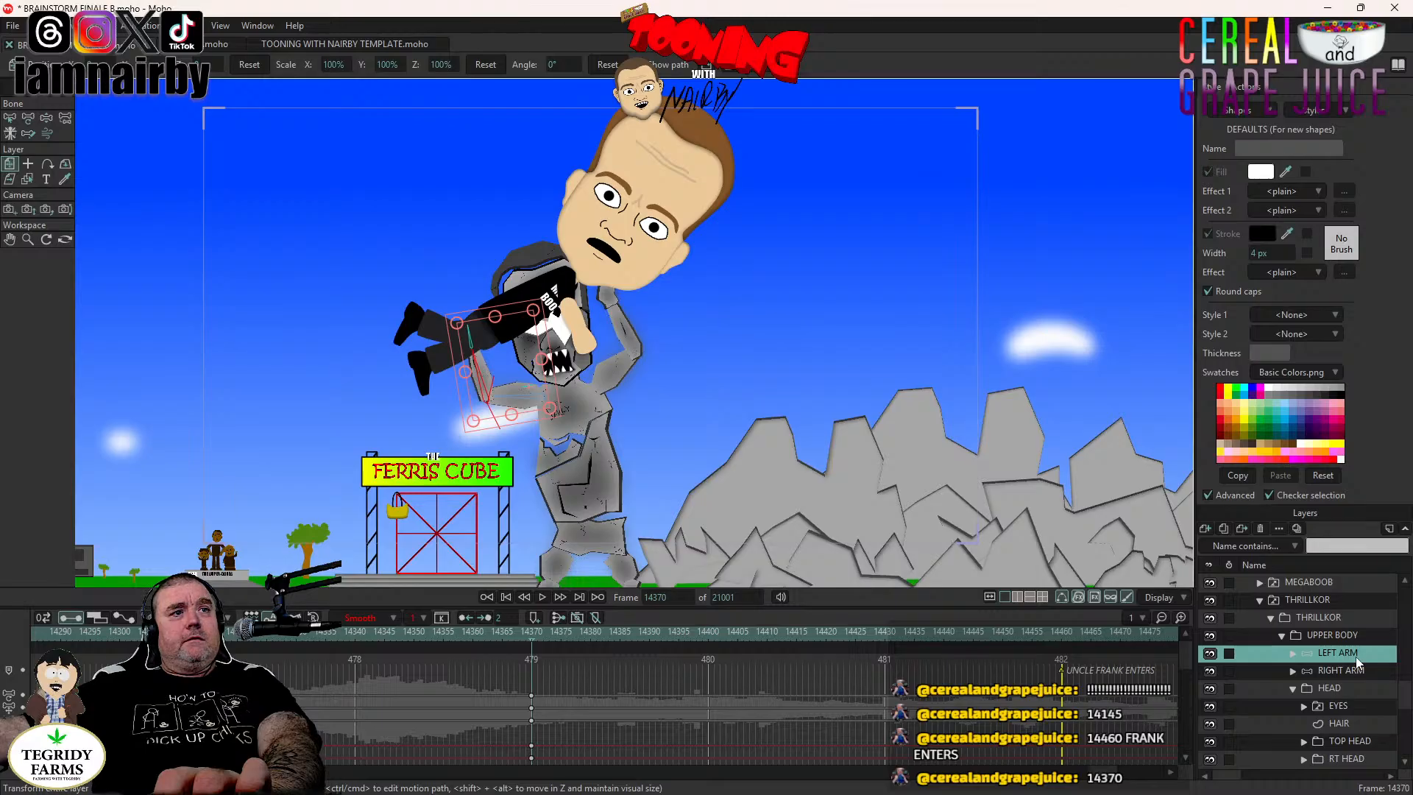
pyautogui.click(1353, 636)
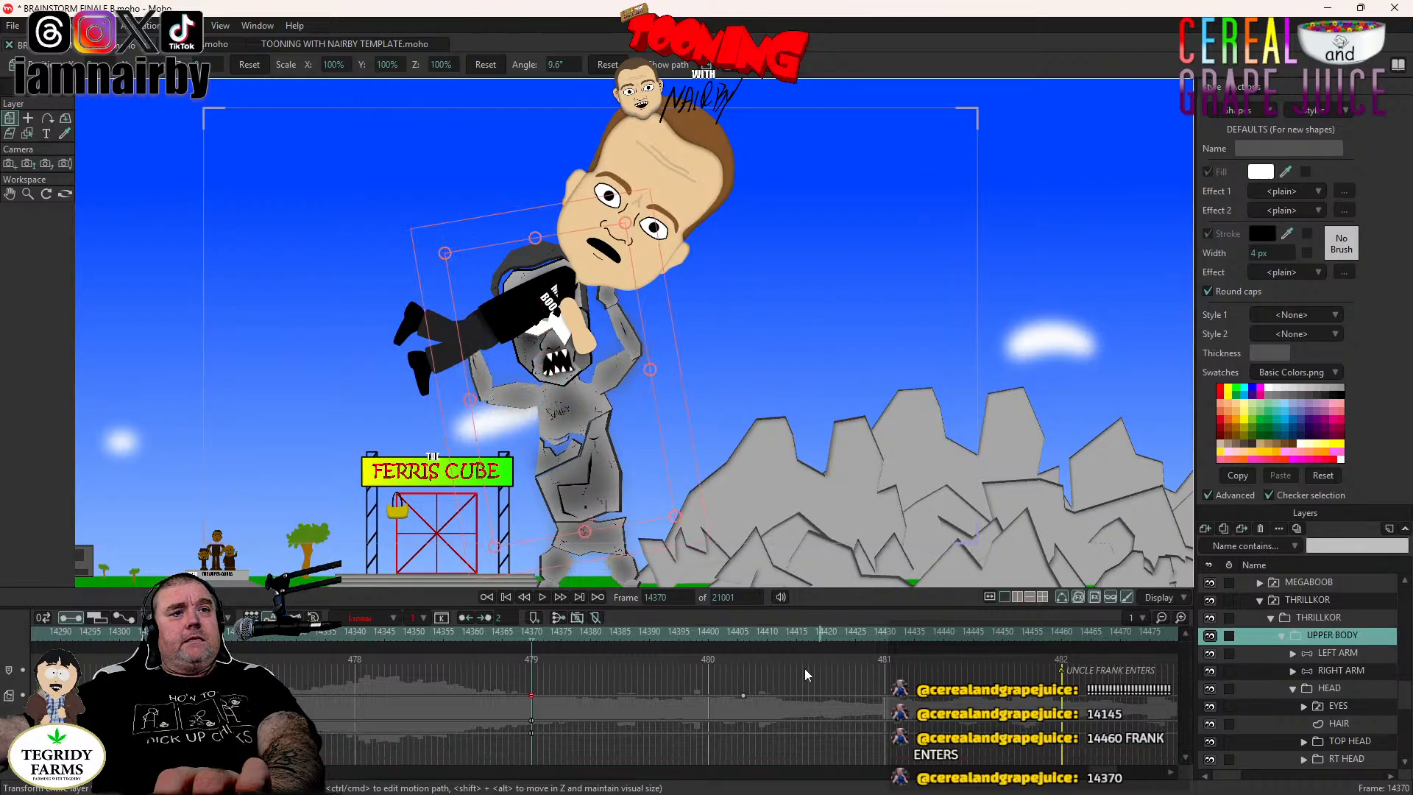
pyautogui.click(742, 632)
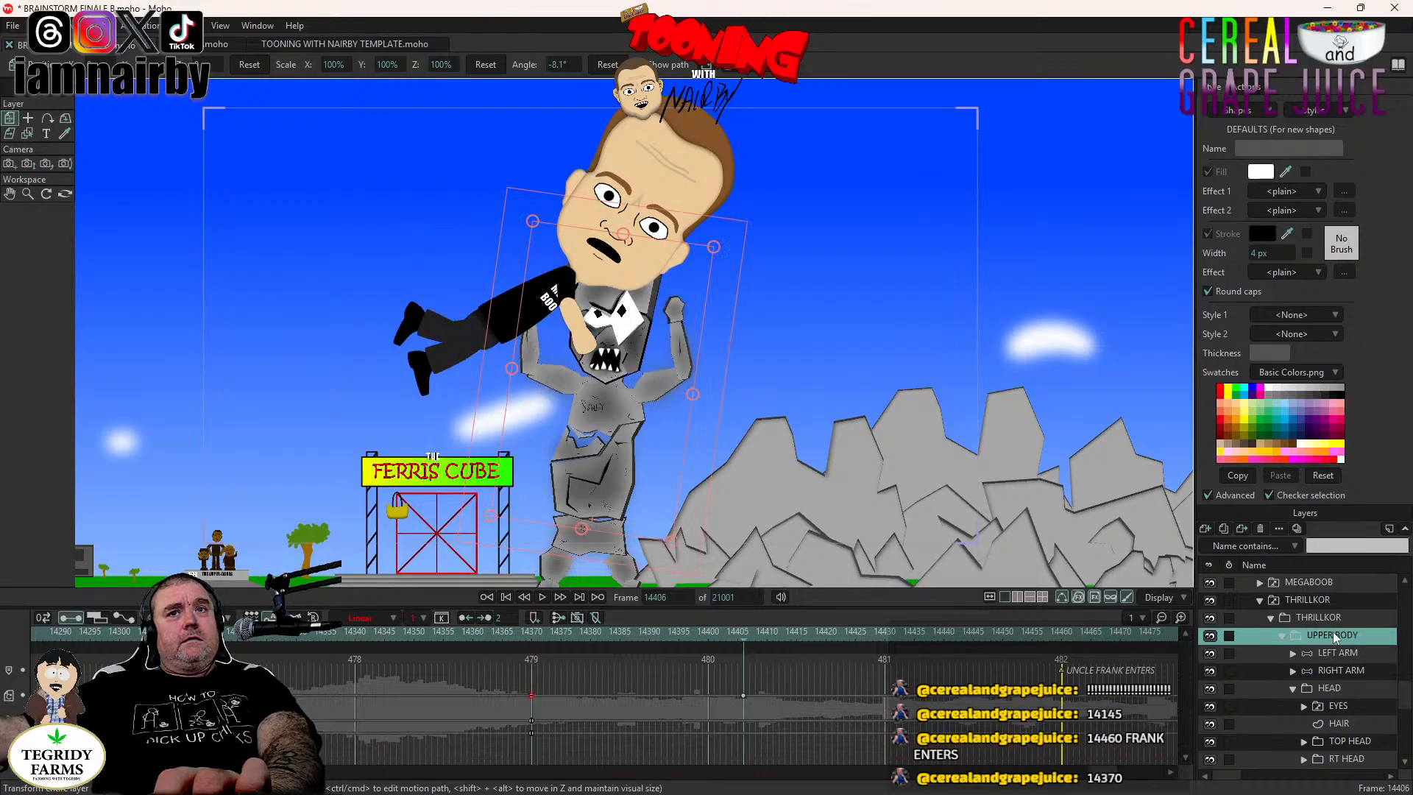
pyautogui.click(1347, 672)
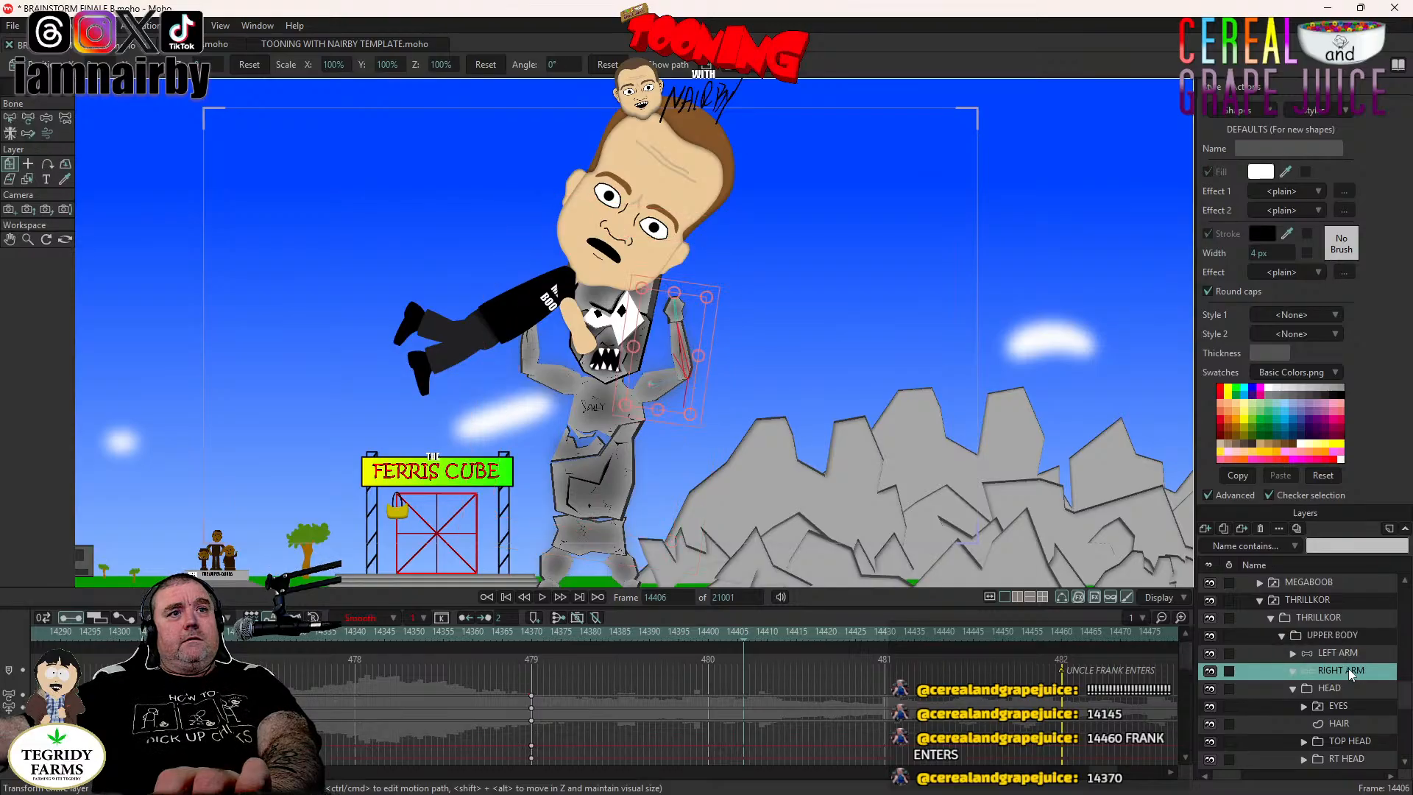
pyautogui.click(47, 117)
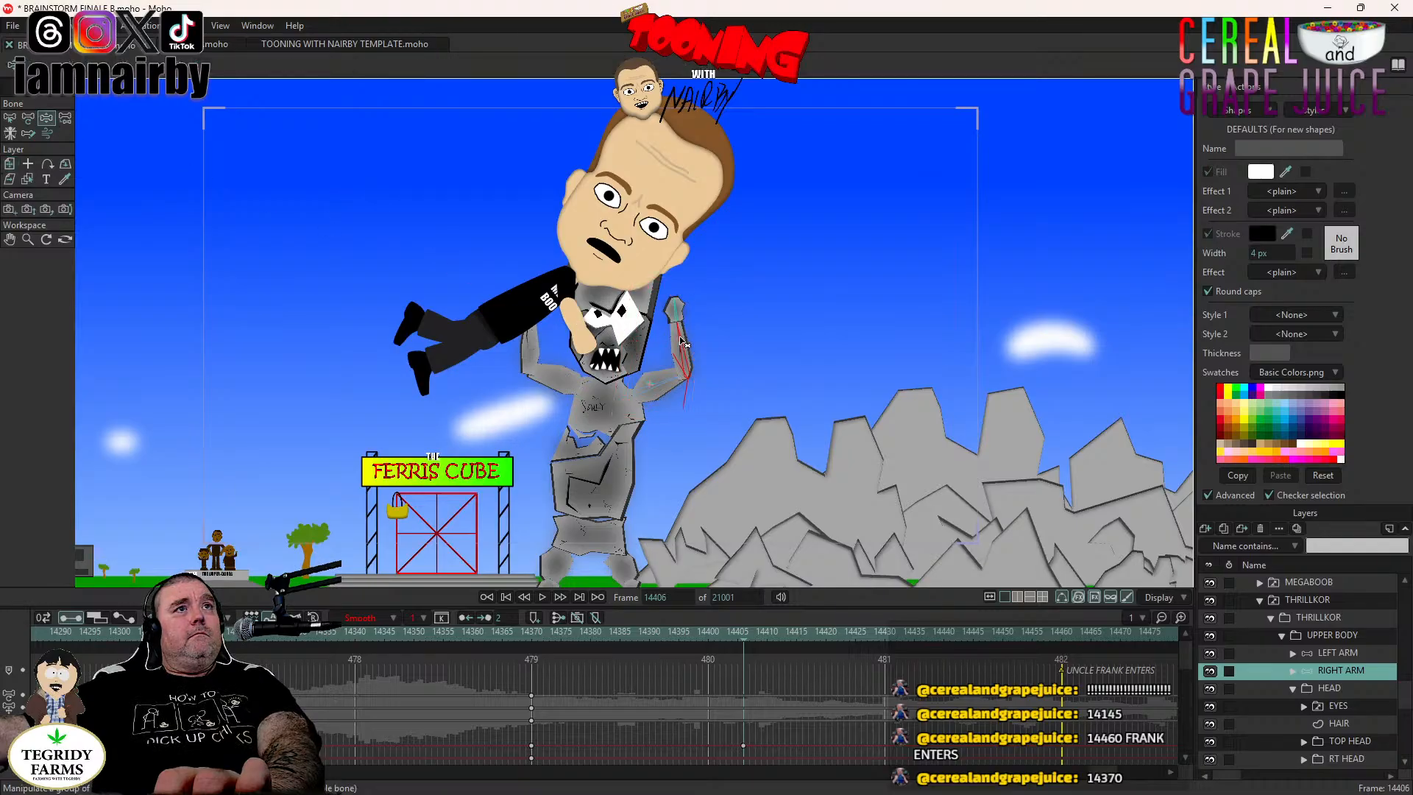
pyautogui.moveTo(680, 342); pyautogui.dragTo(737, 437)
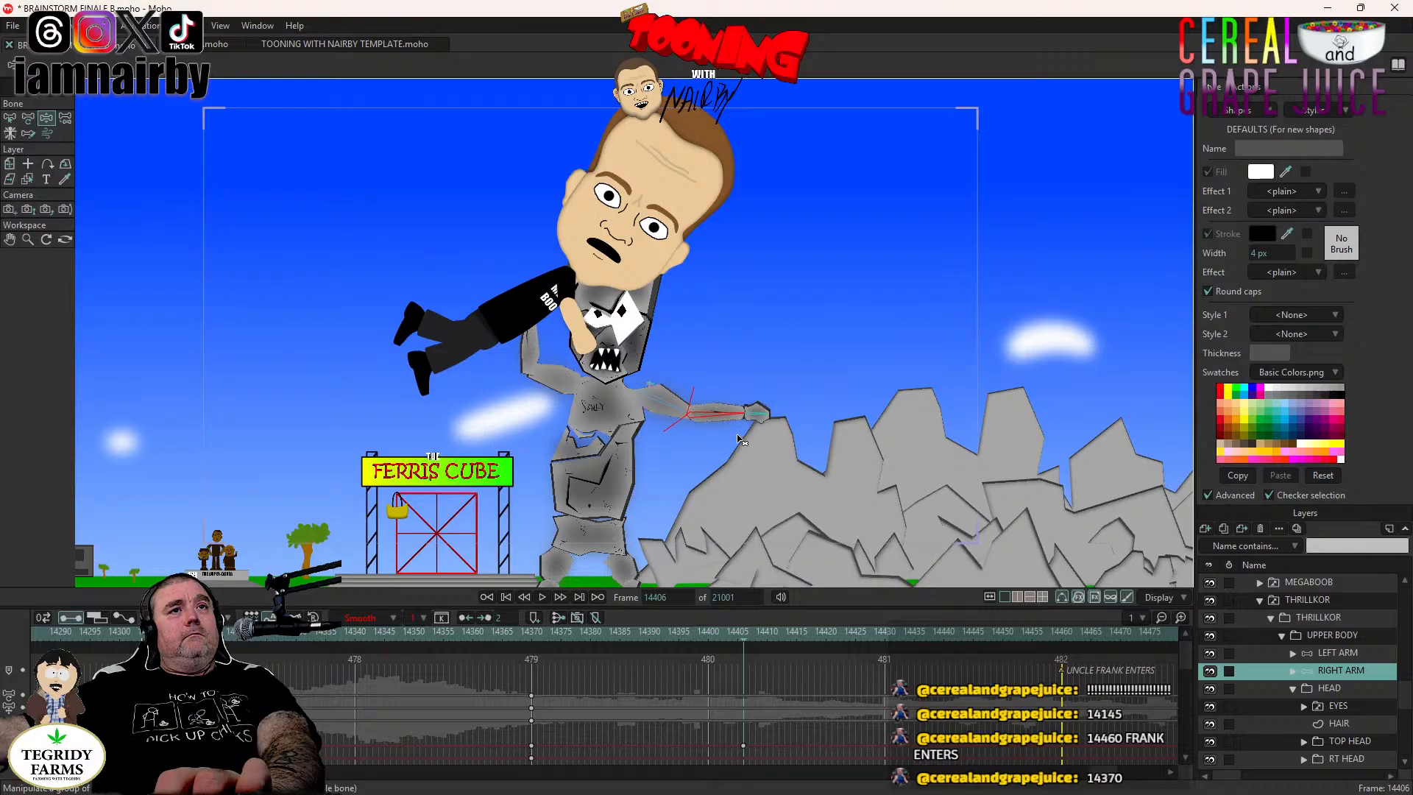
pyautogui.click(1337, 653)
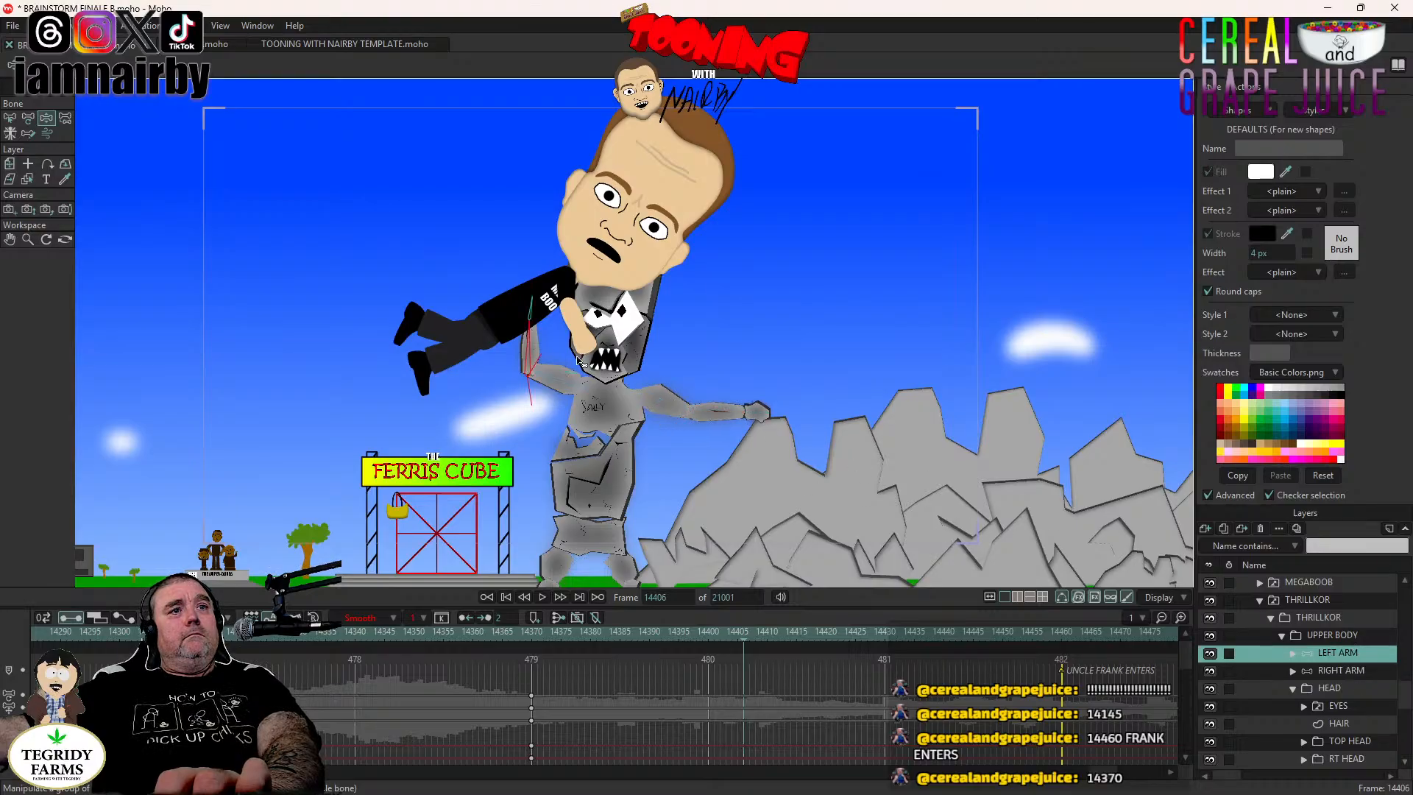
pyautogui.moveTo(535, 342); pyautogui.dragTo(565, 328)
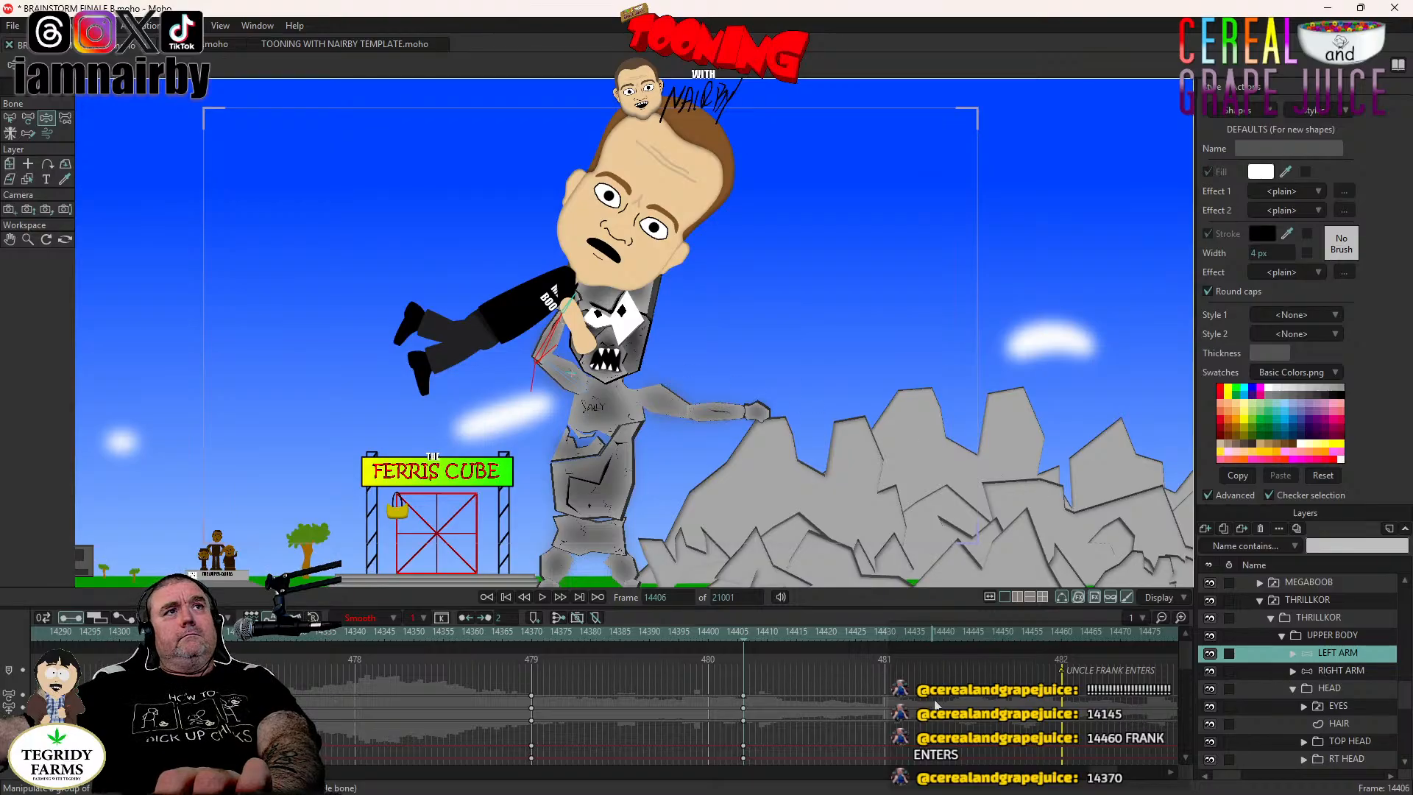
# At frame 14406, tilt THRILLKOR's HEAD to -2.3° and shift one of its keyframes a few frames earlier.
pyautogui.click(1345, 692)
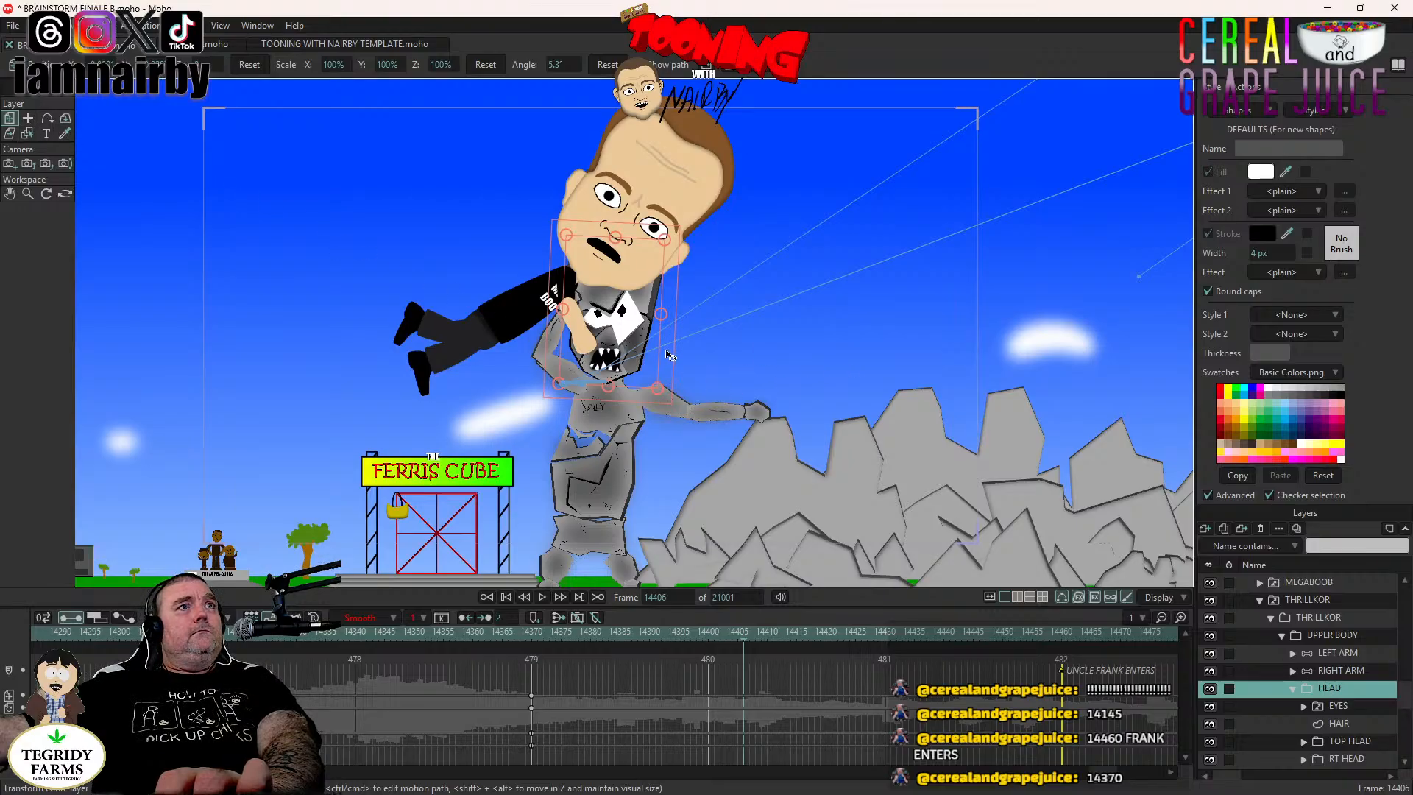
pyautogui.moveTo(673, 349); pyautogui.dragTo(632, 361)
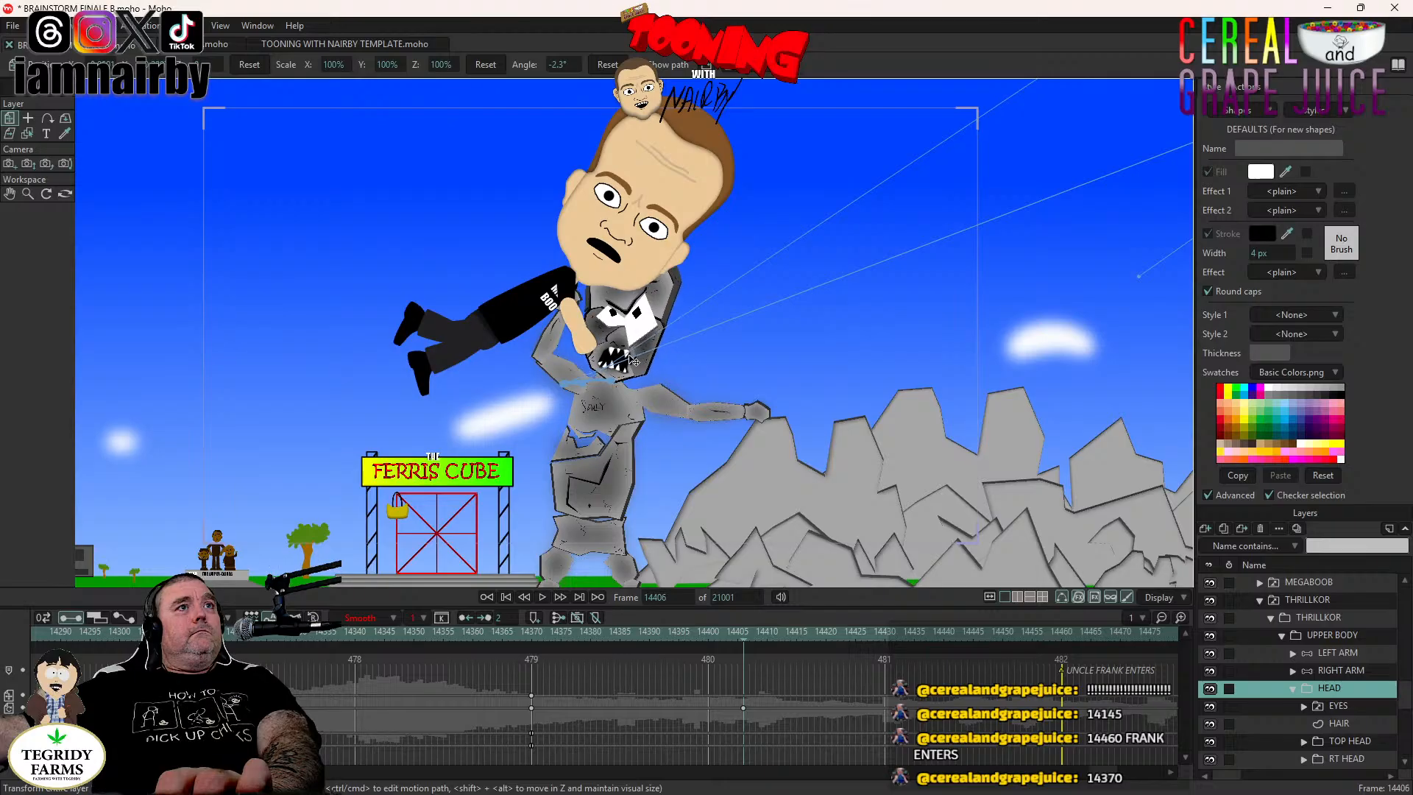
pyautogui.moveTo(785, 468); pyautogui.dragTo(785, 469)
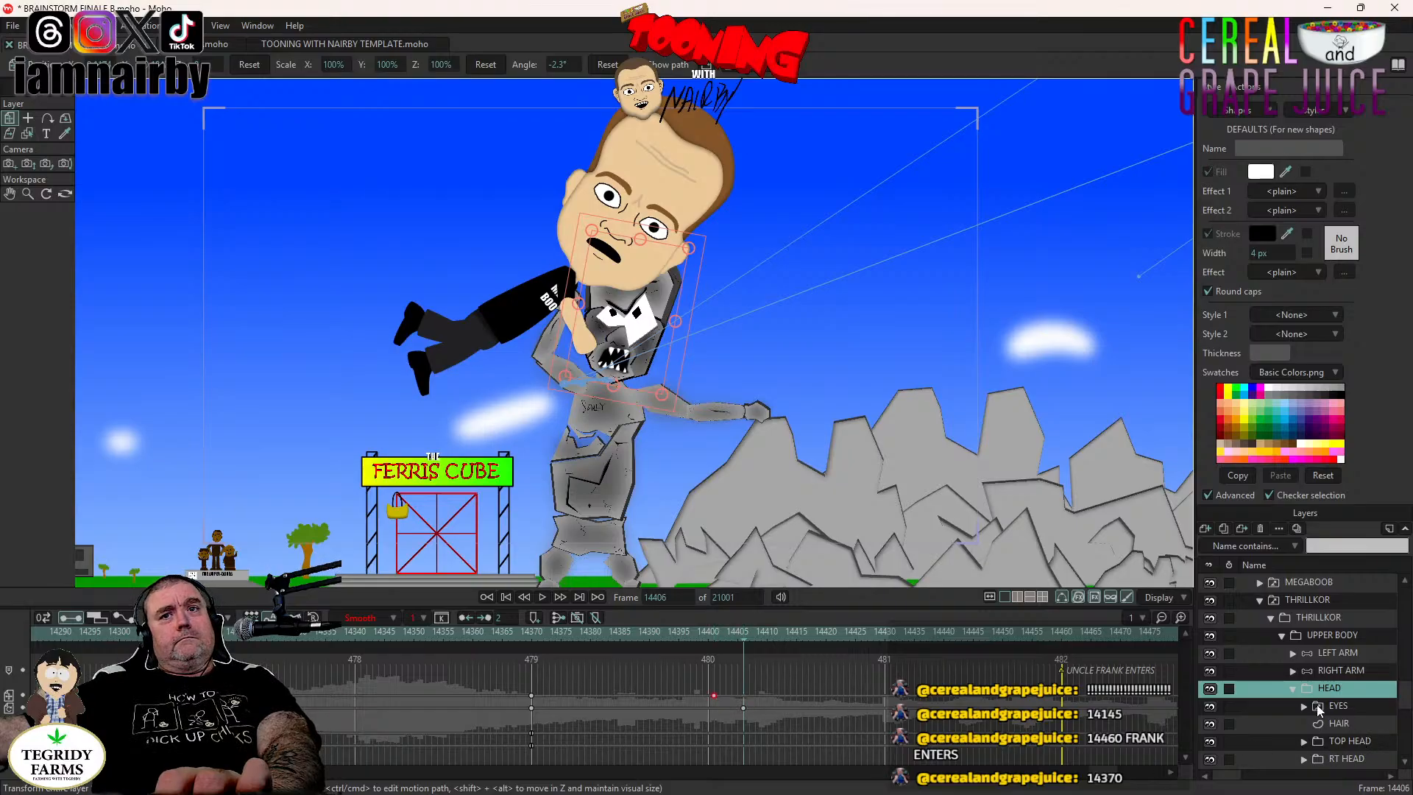
# Key THRILLKOR's eye BALLS layer at frame 14406 with Step interpolation and return to frame 14371.
pyautogui.click(1303, 705)
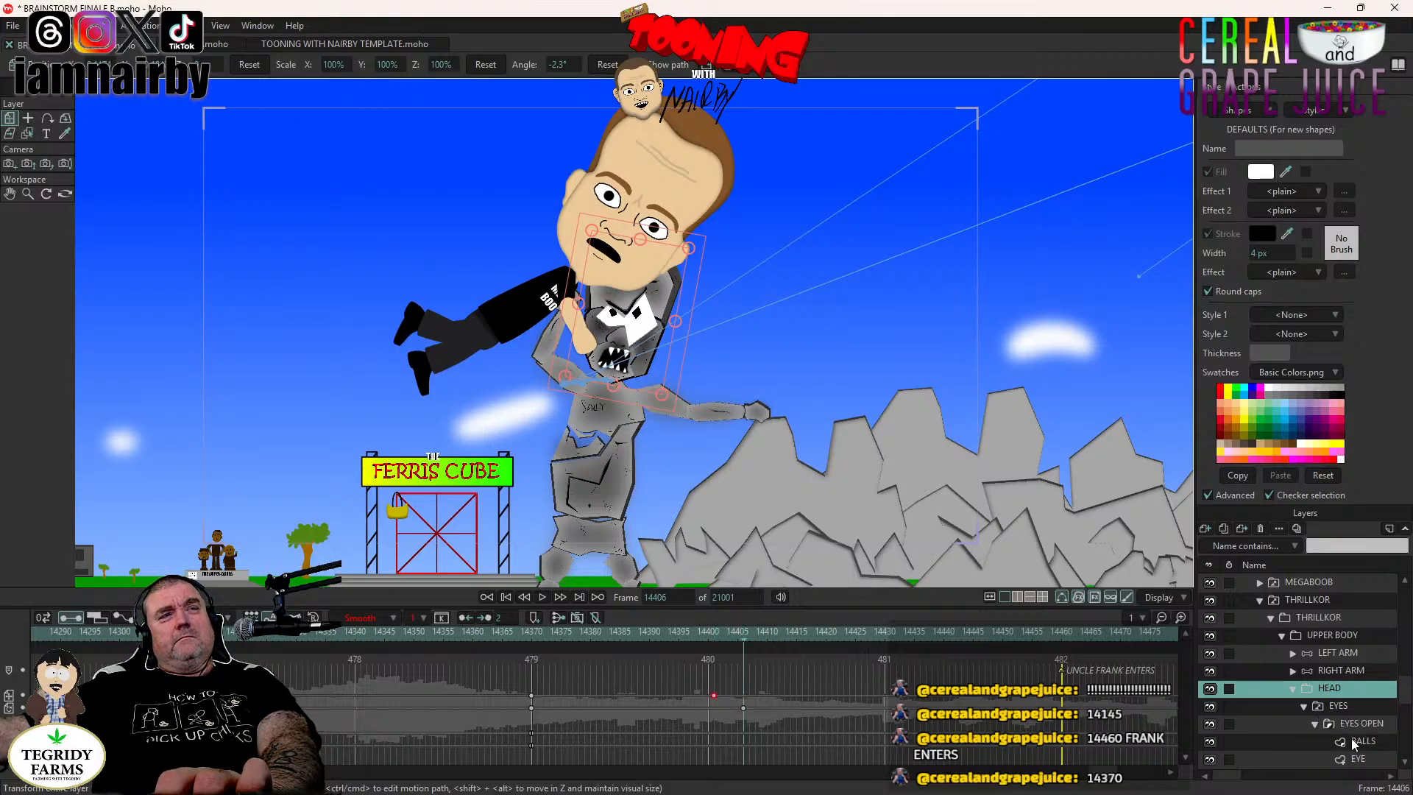
pyautogui.click(1357, 741)
pyautogui.scroll(2, 317, 368)
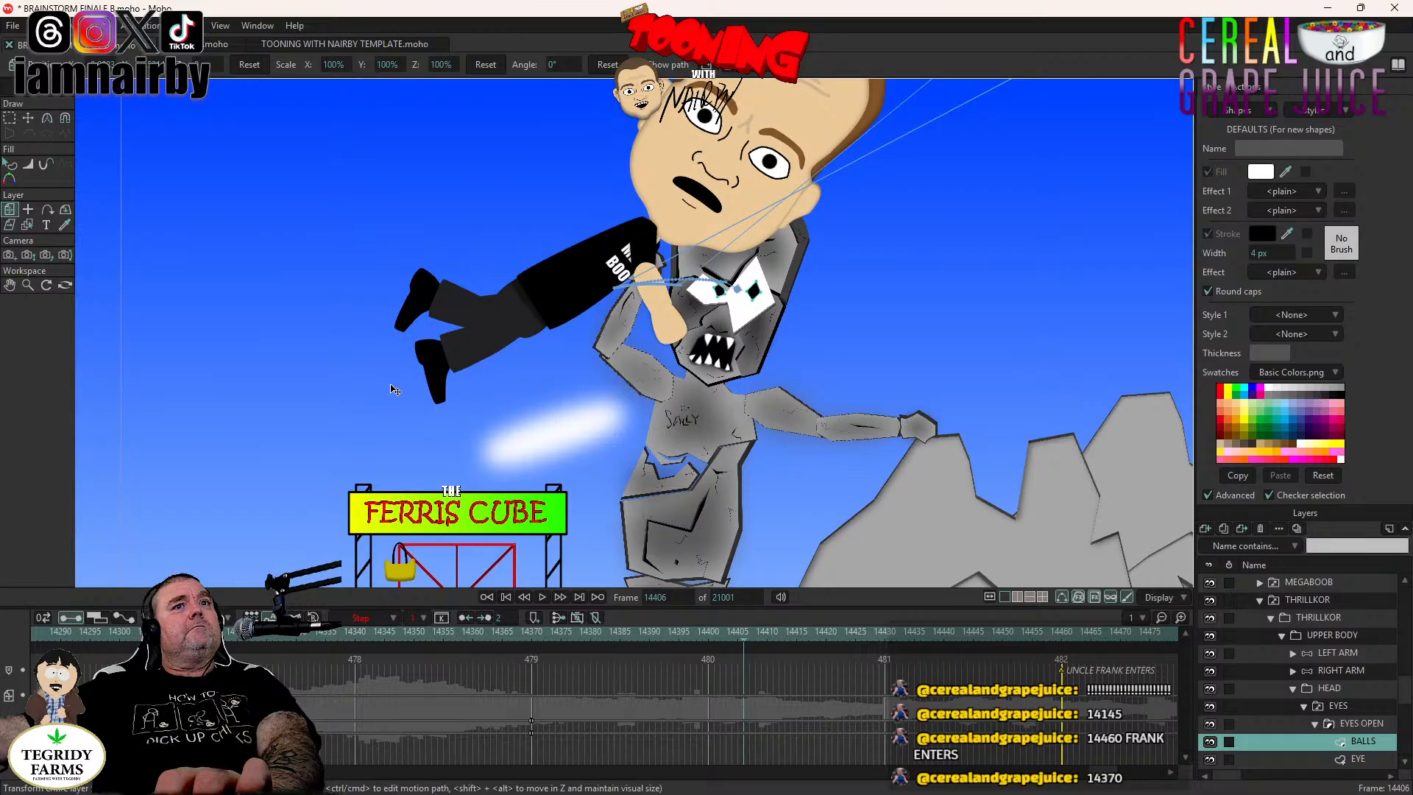
pyautogui.rightClick(742, 695)
pyautogui.click(763, 627)
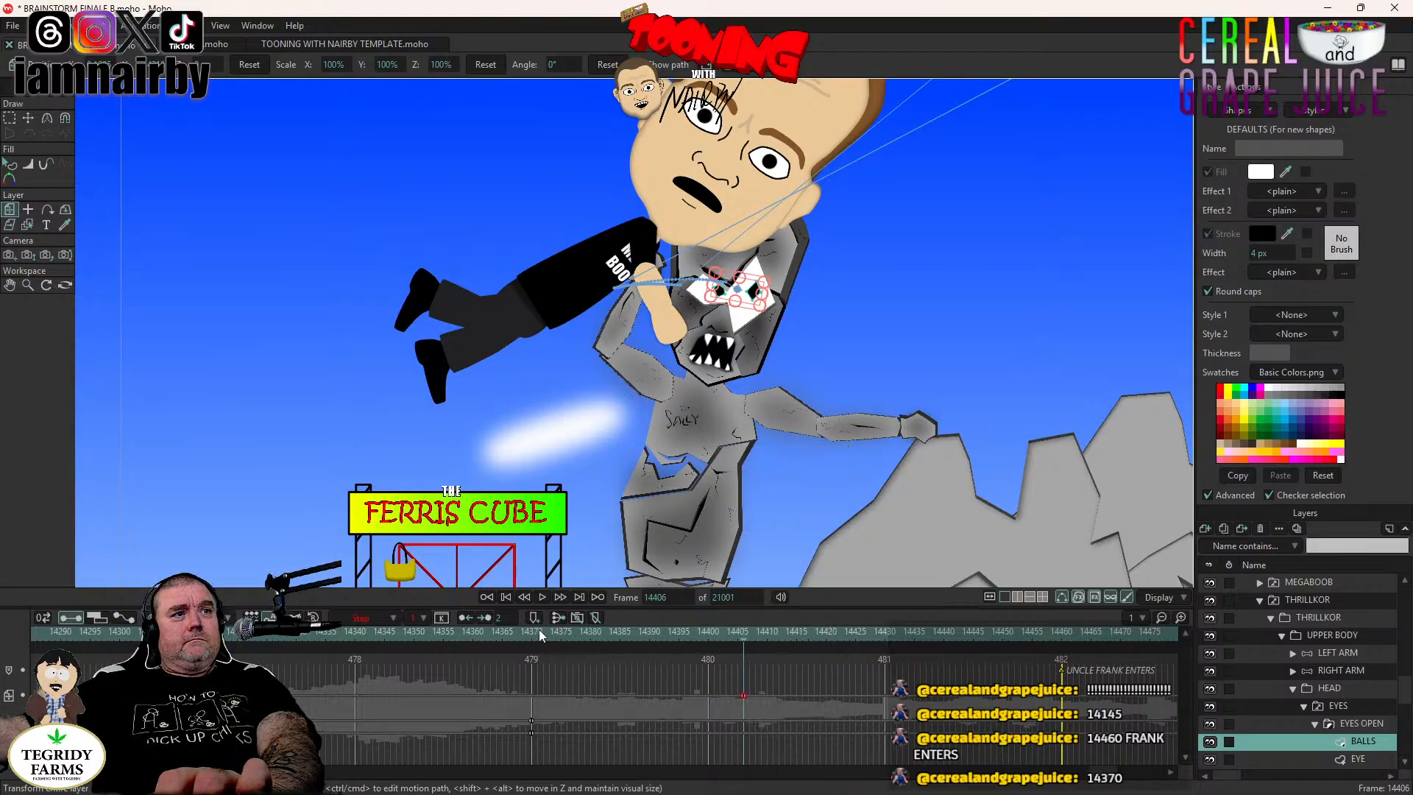
pyautogui.click(530, 634)
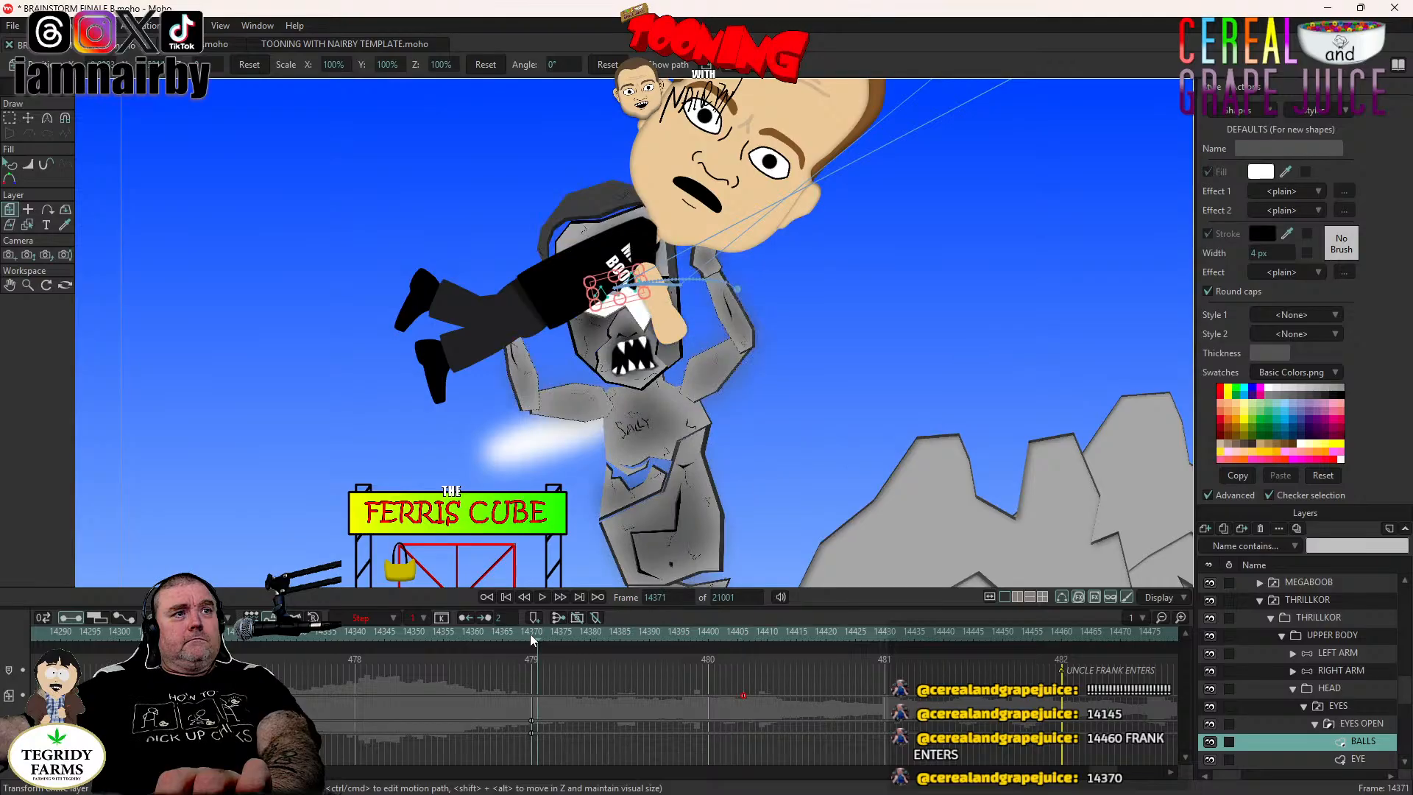
# At frame 14374, switch THRILLKOR's EYES layer to EYES CLOSED.
pyautogui.press('Right')
pyautogui.press('Right')
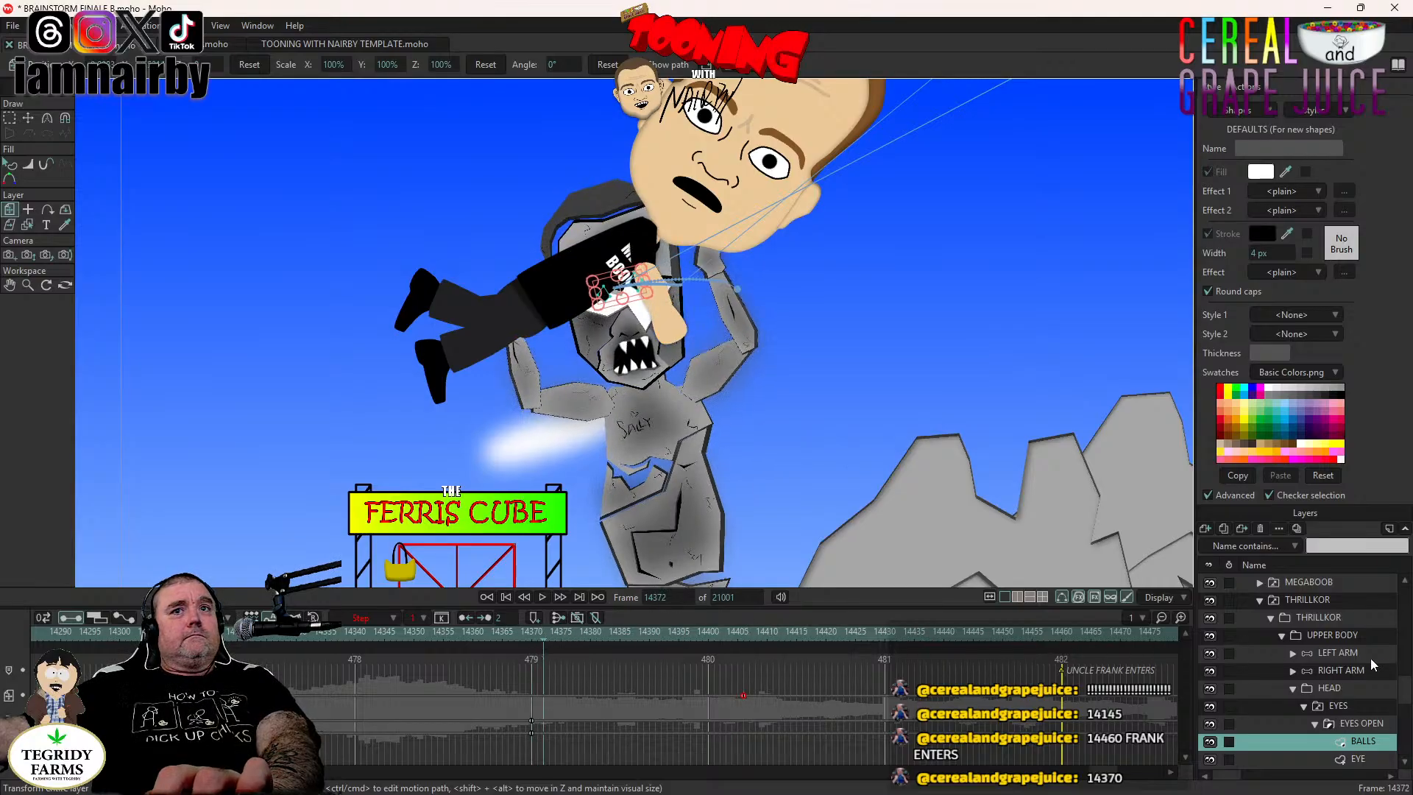
pyautogui.press('Right')
pyautogui.press('Right')
pyautogui.press('Right')
pyautogui.press('Left')
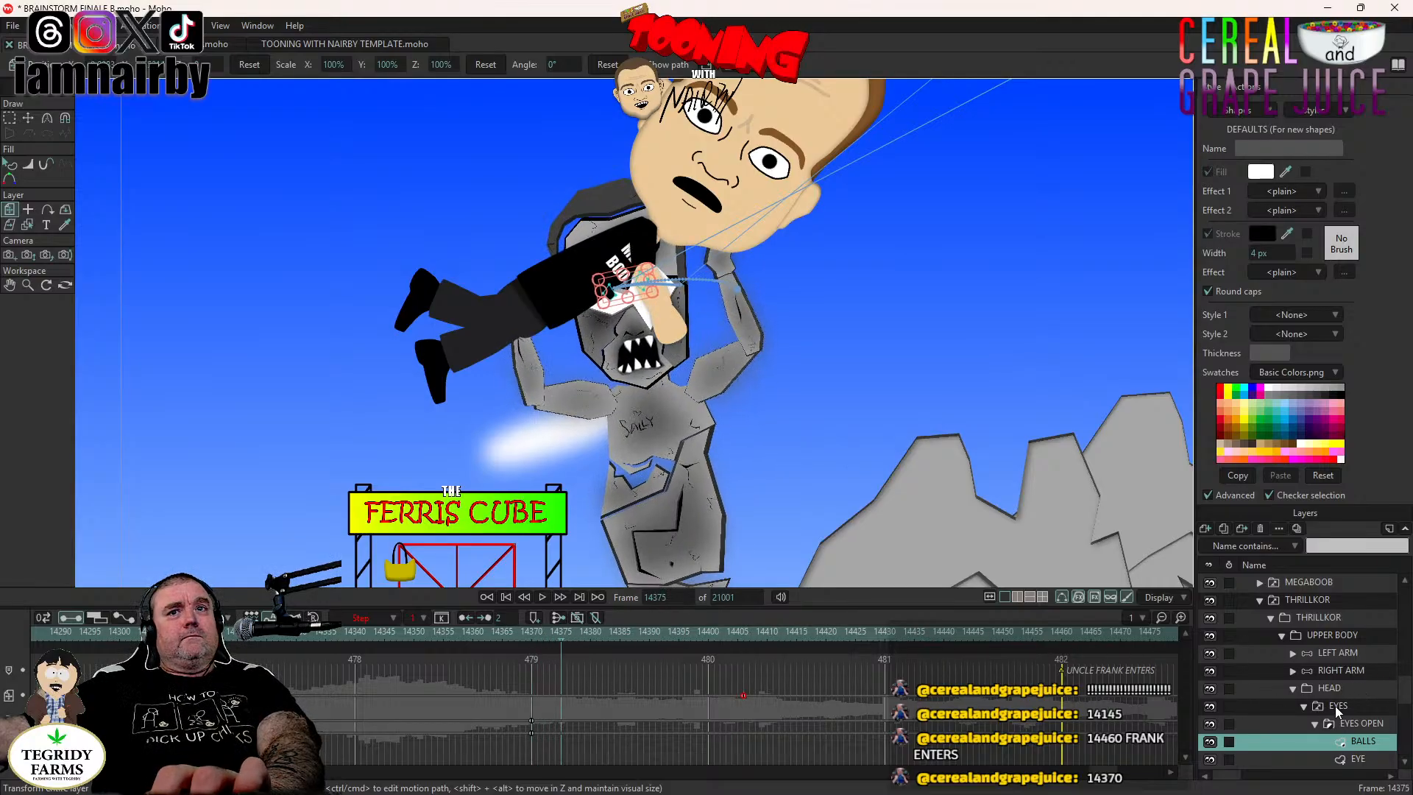
pyautogui.click(1334, 705)
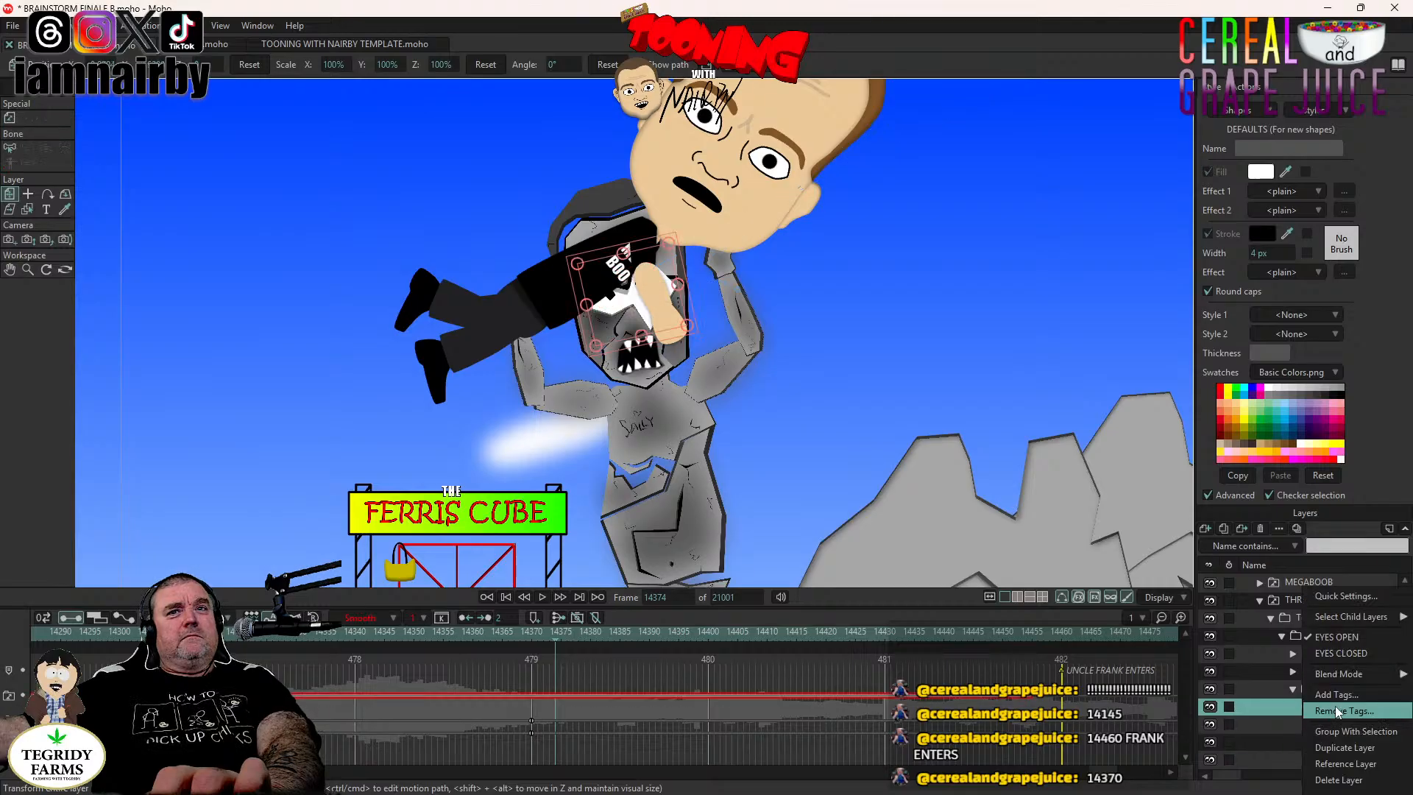
pyautogui.click(1068, 699)
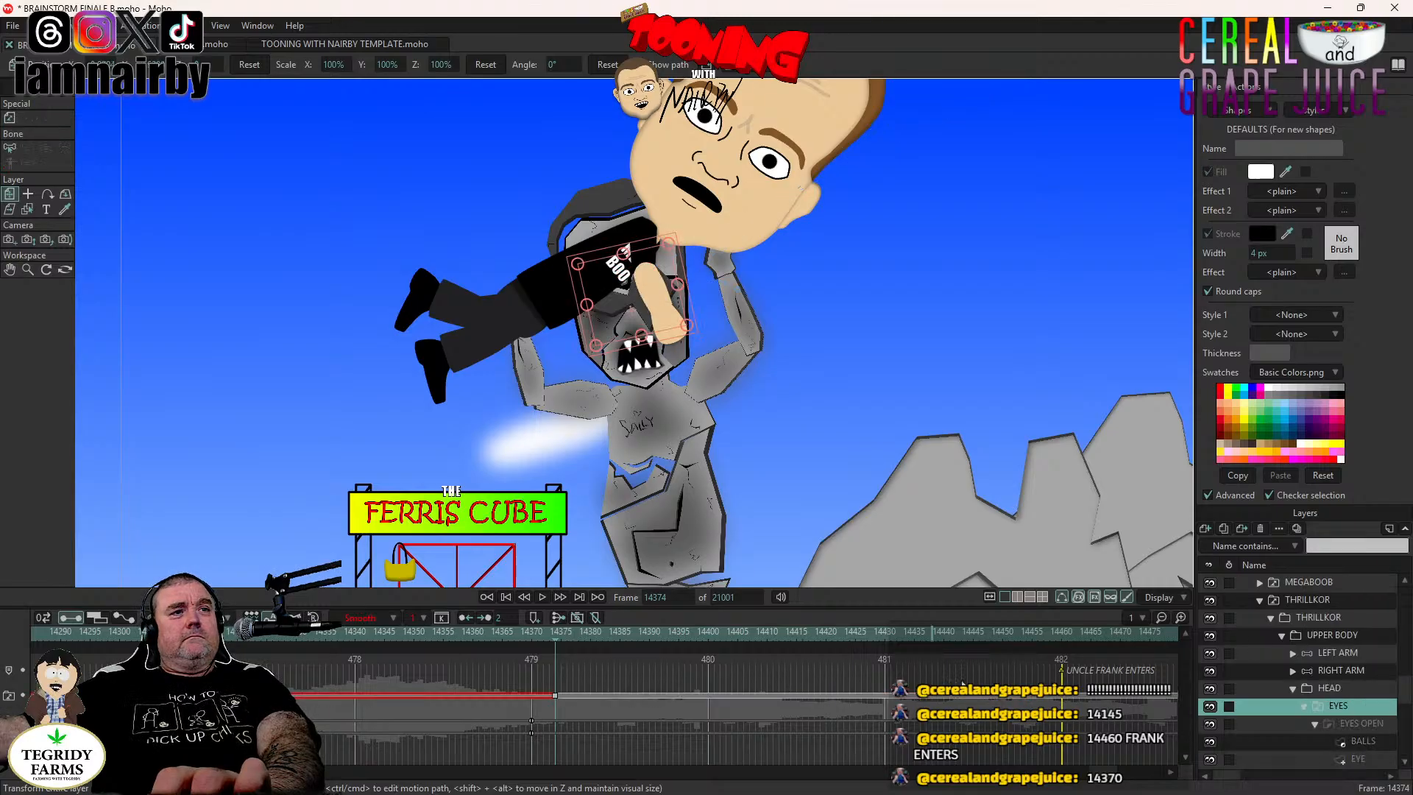
# At the HEAD layer's keyframe on frame 14401, switch THRILLKOR's EYES layer back to EYES OPEN.
pyautogui.click(1348, 690)
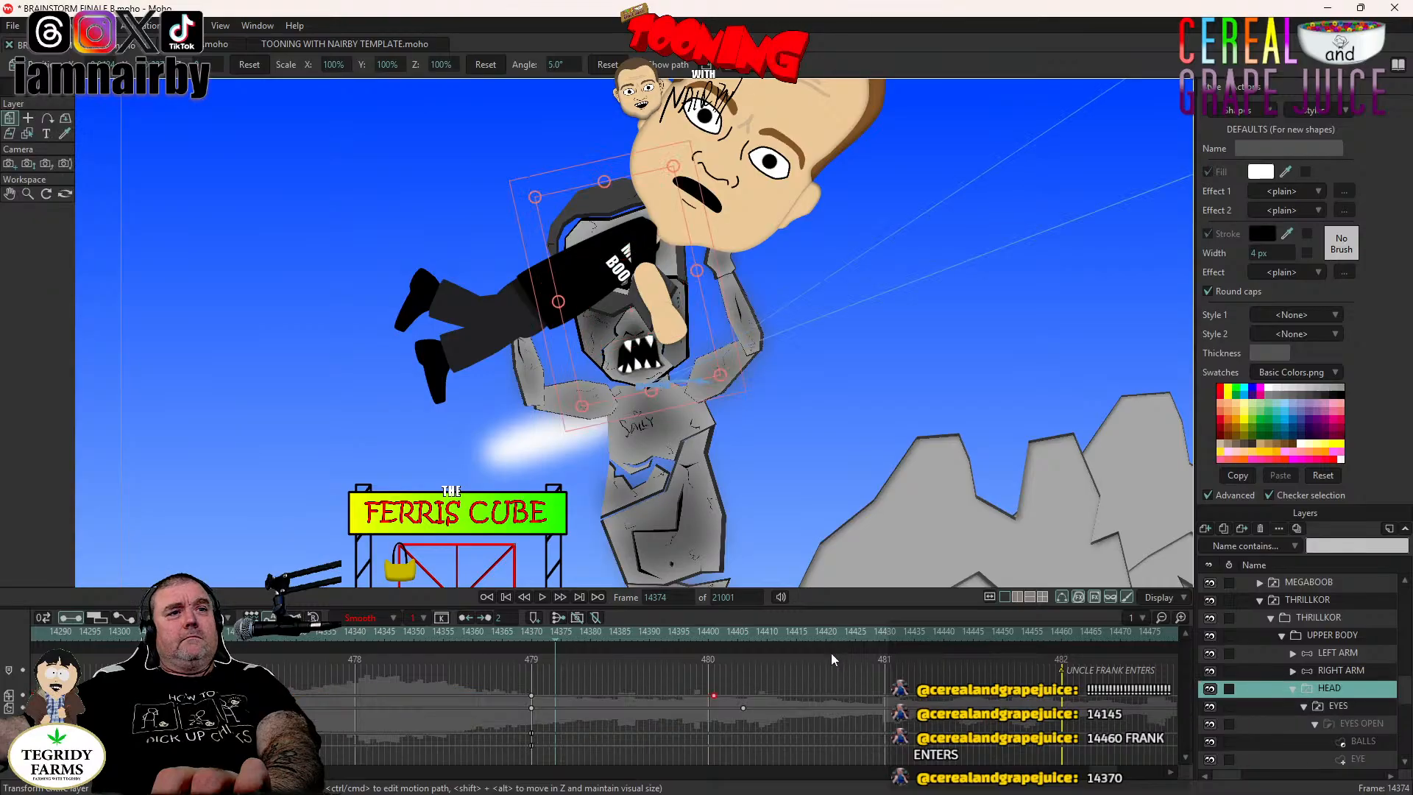
pyautogui.click(712, 634)
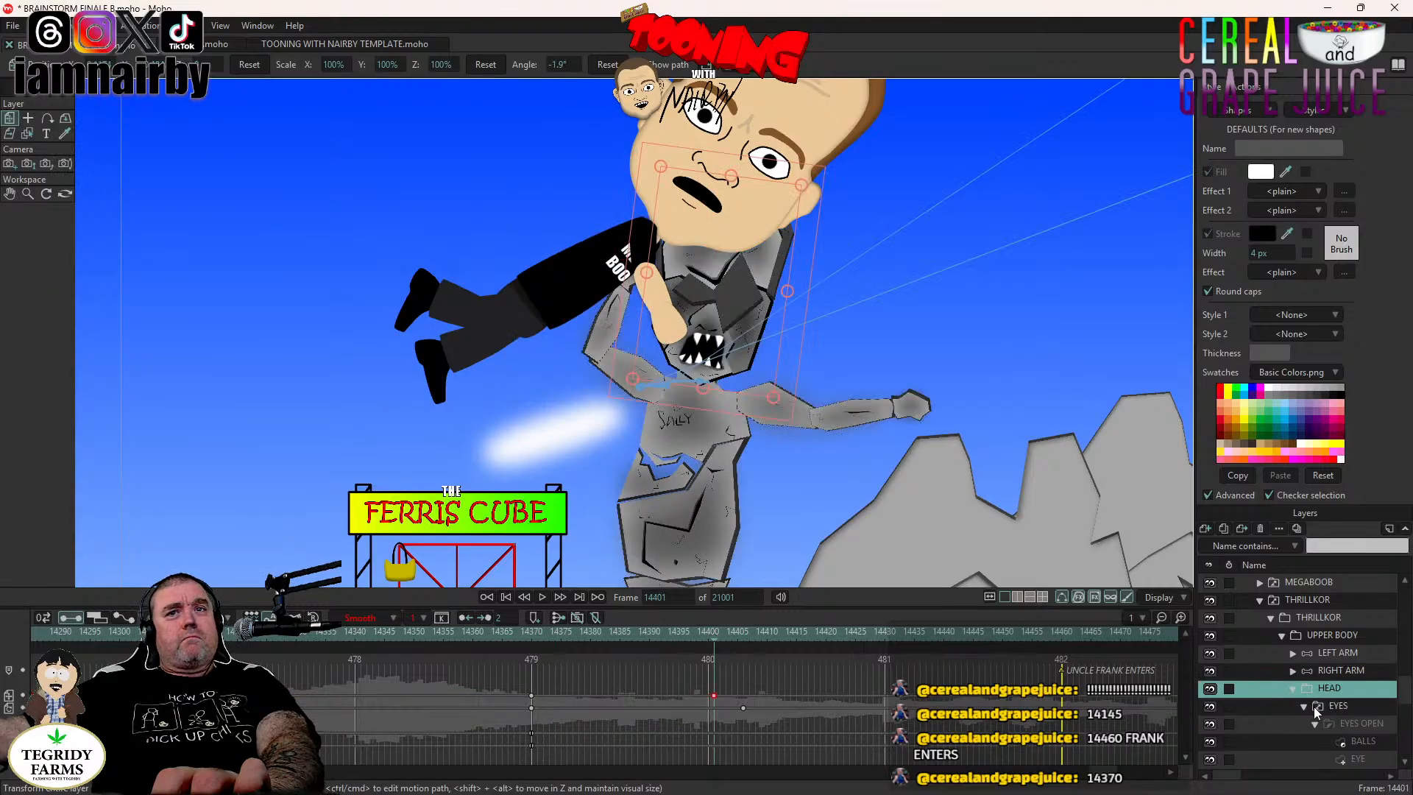
pyautogui.rightClick(1331, 696)
pyautogui.moveTo(1334, 653)
pyautogui.click(872, 597)
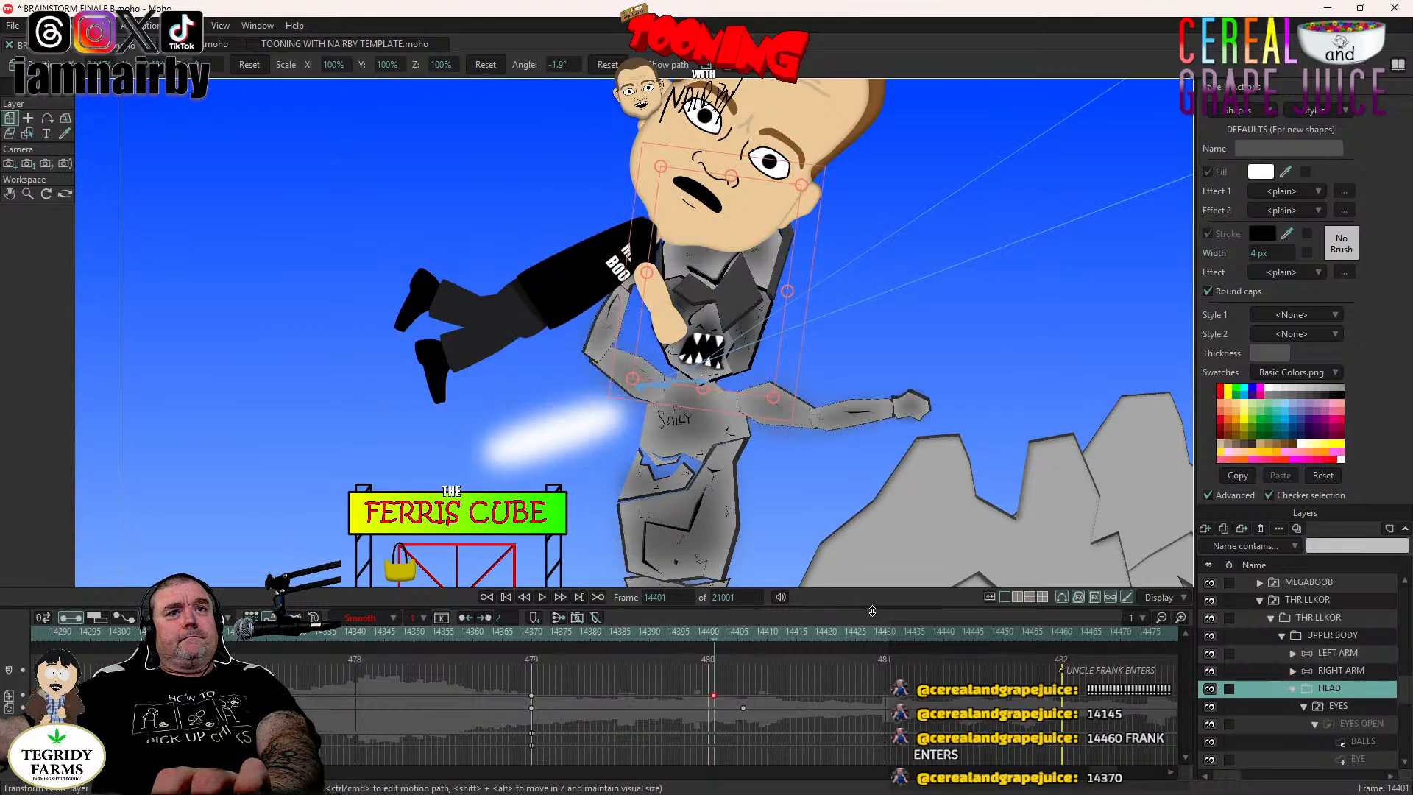
pyautogui.rightClick(1348, 706)
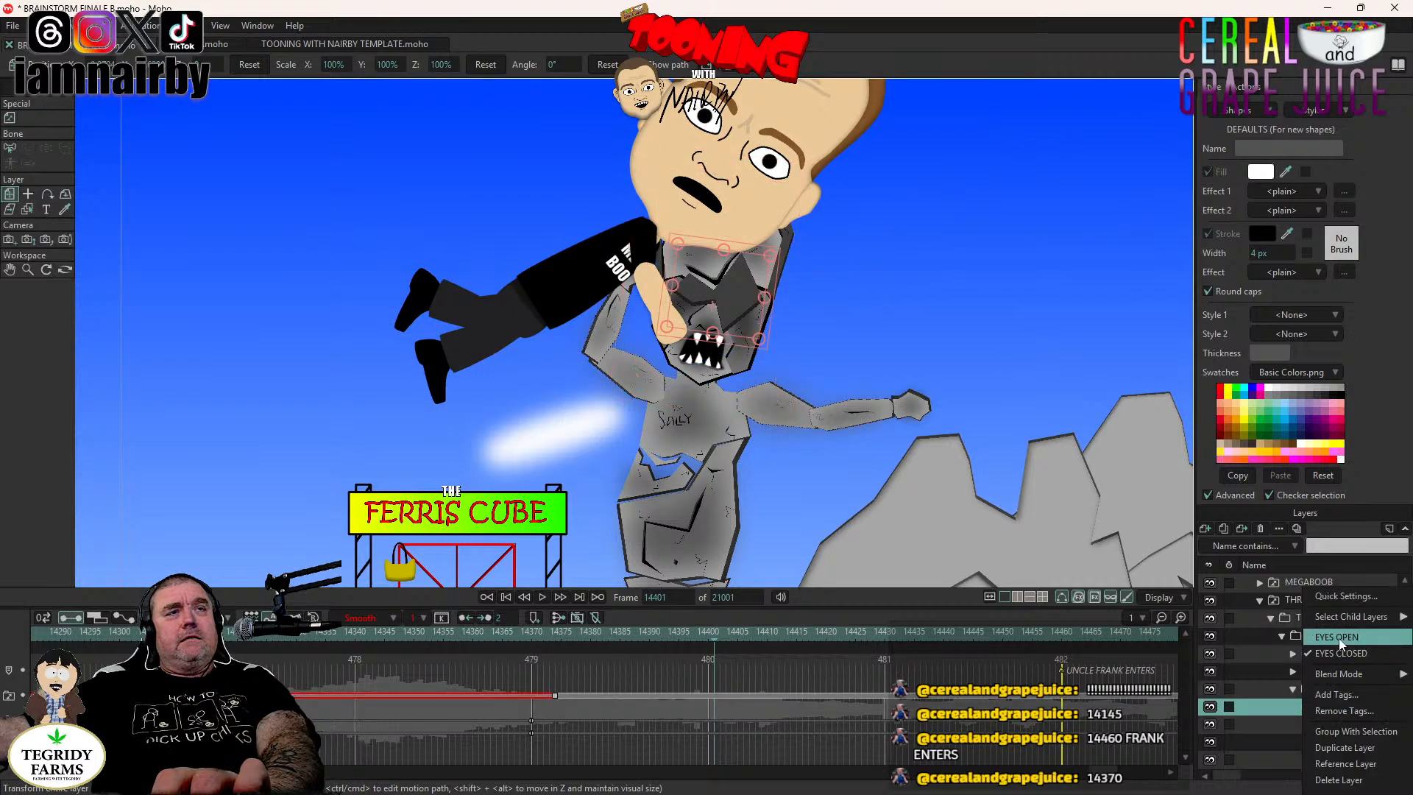
pyautogui.click(1339, 637)
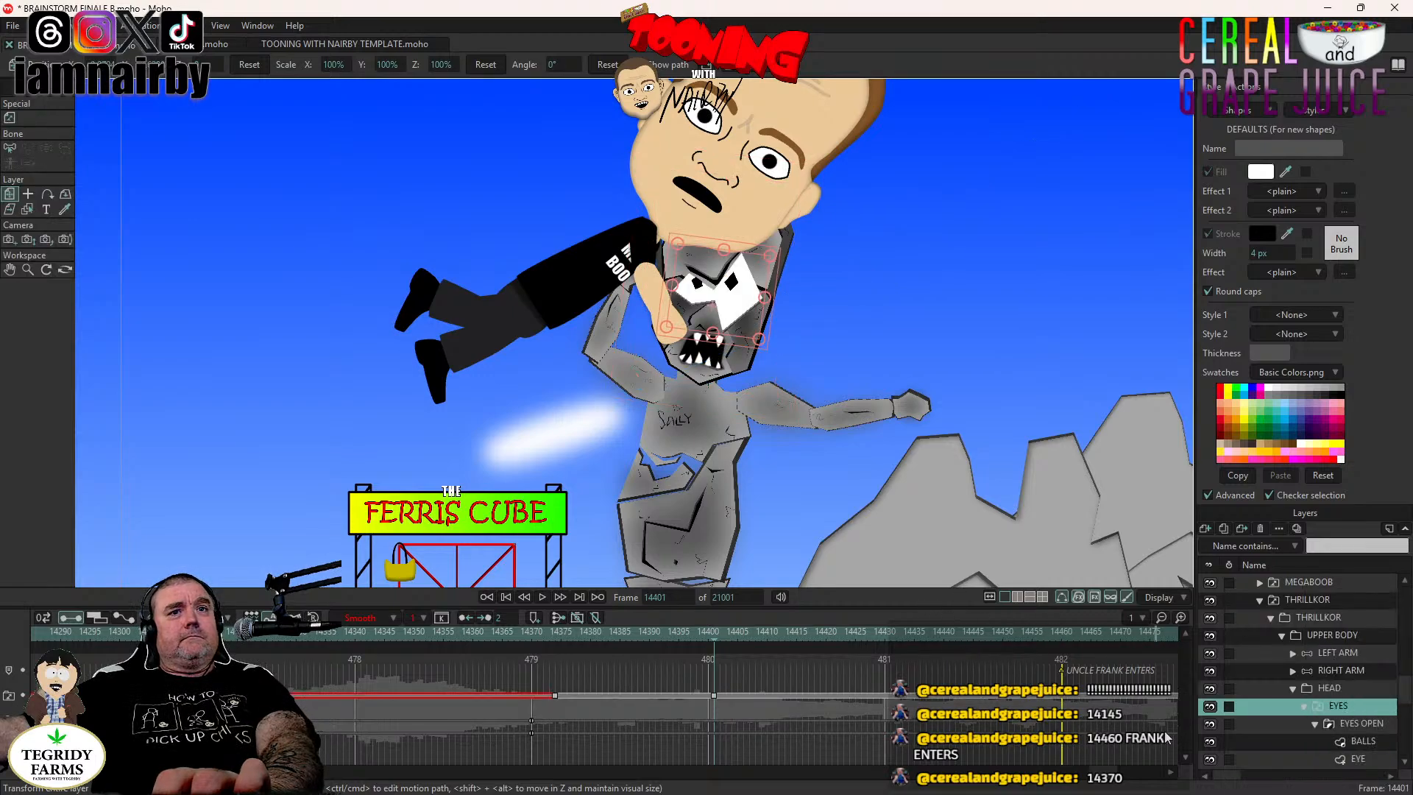
# On THRILLKOR's BALLS eye layer, move the keyframe at frame 14406 earlier, to about frame 14399.
pyautogui.hotkey('ctrl', 'Right')
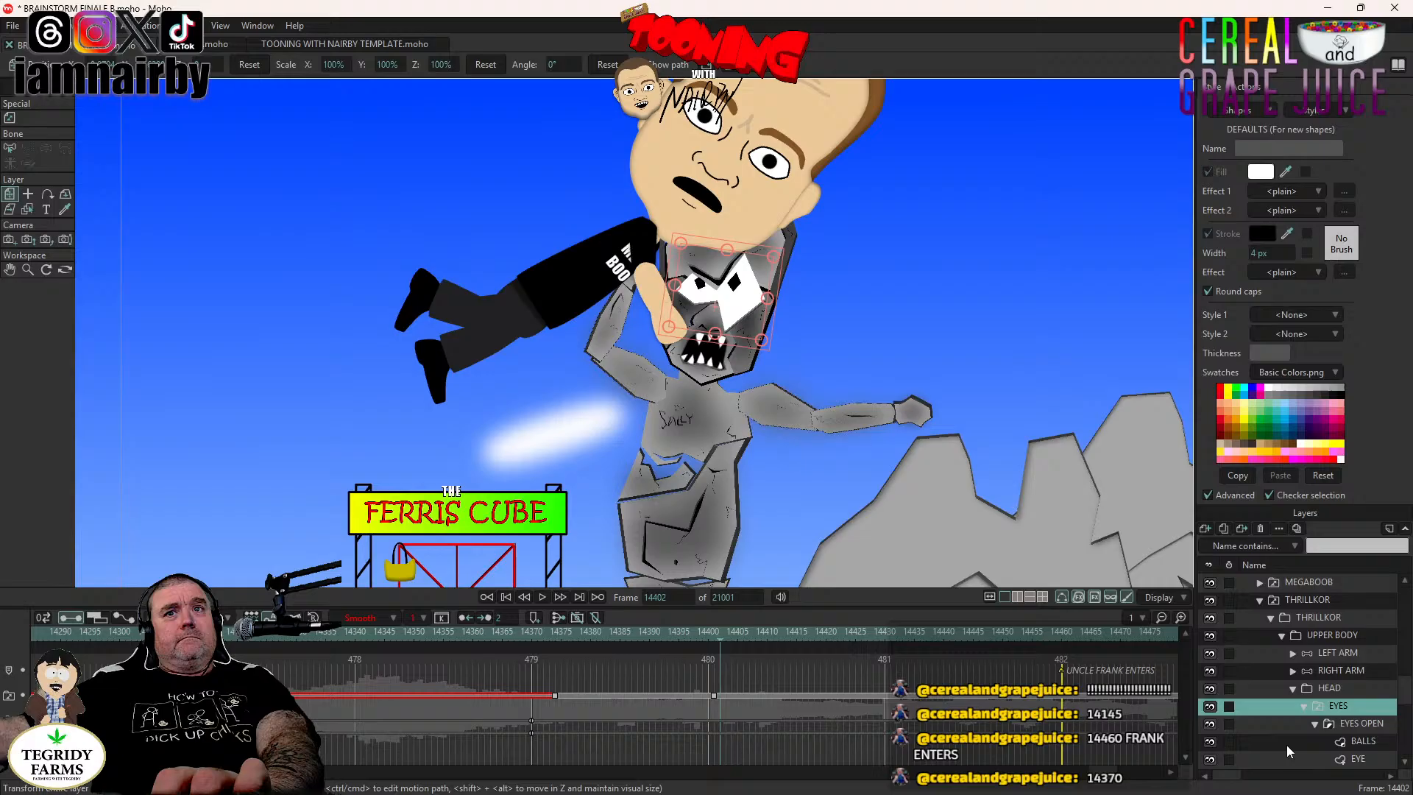
pyautogui.click(1356, 741)
pyautogui.hotkey('ctrl', 'Left')
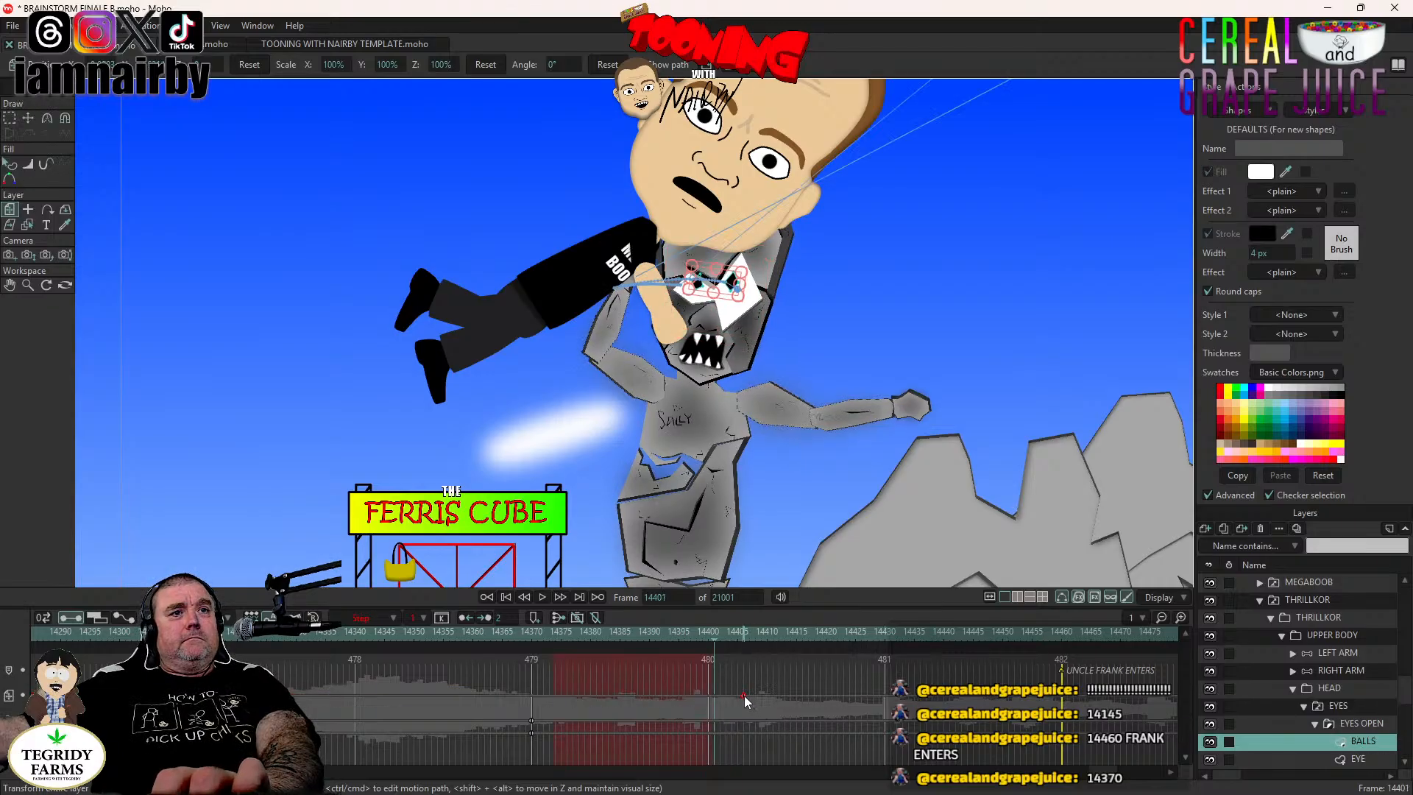
pyautogui.moveTo(744, 696); pyautogui.dragTo(704, 696)
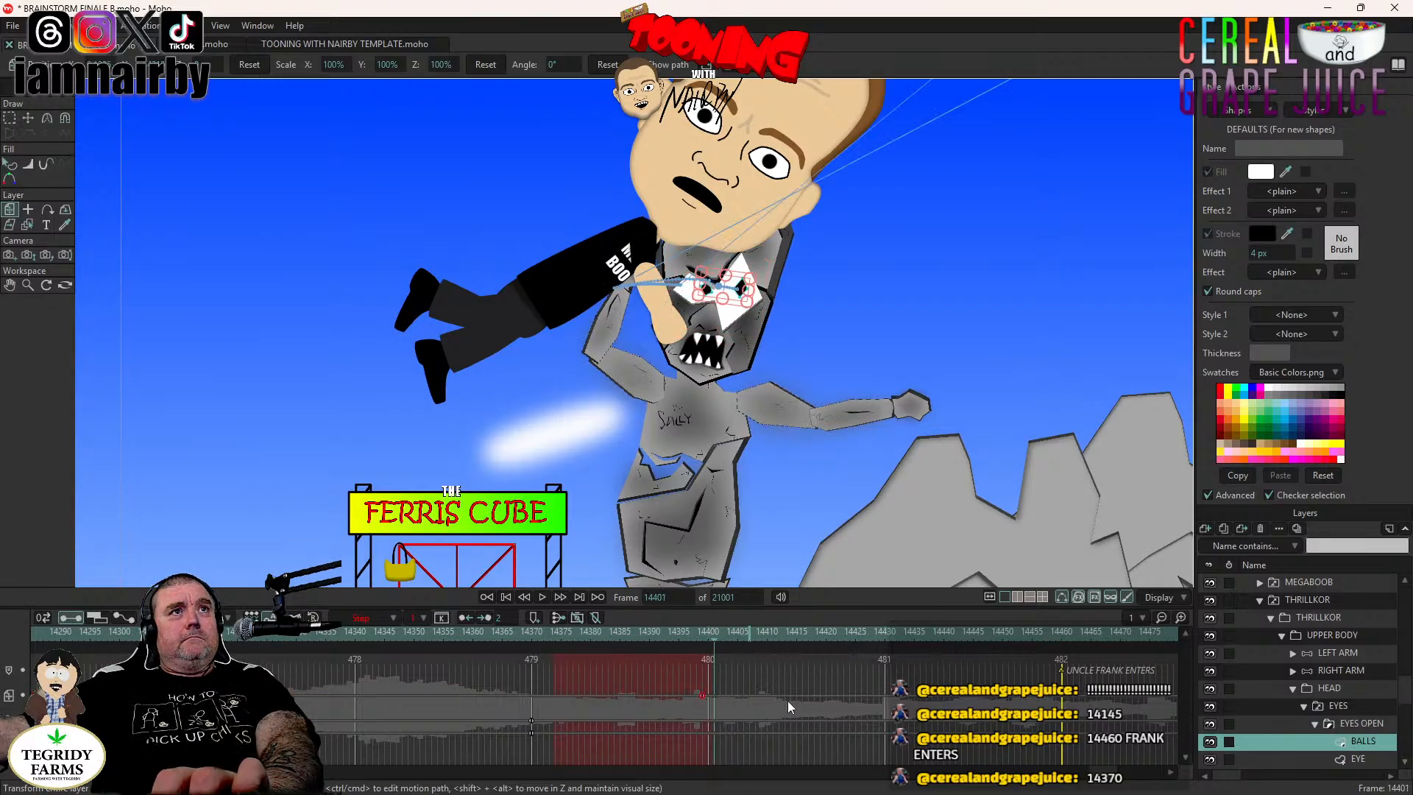
pyautogui.hotkey('ctrl', 'Right')
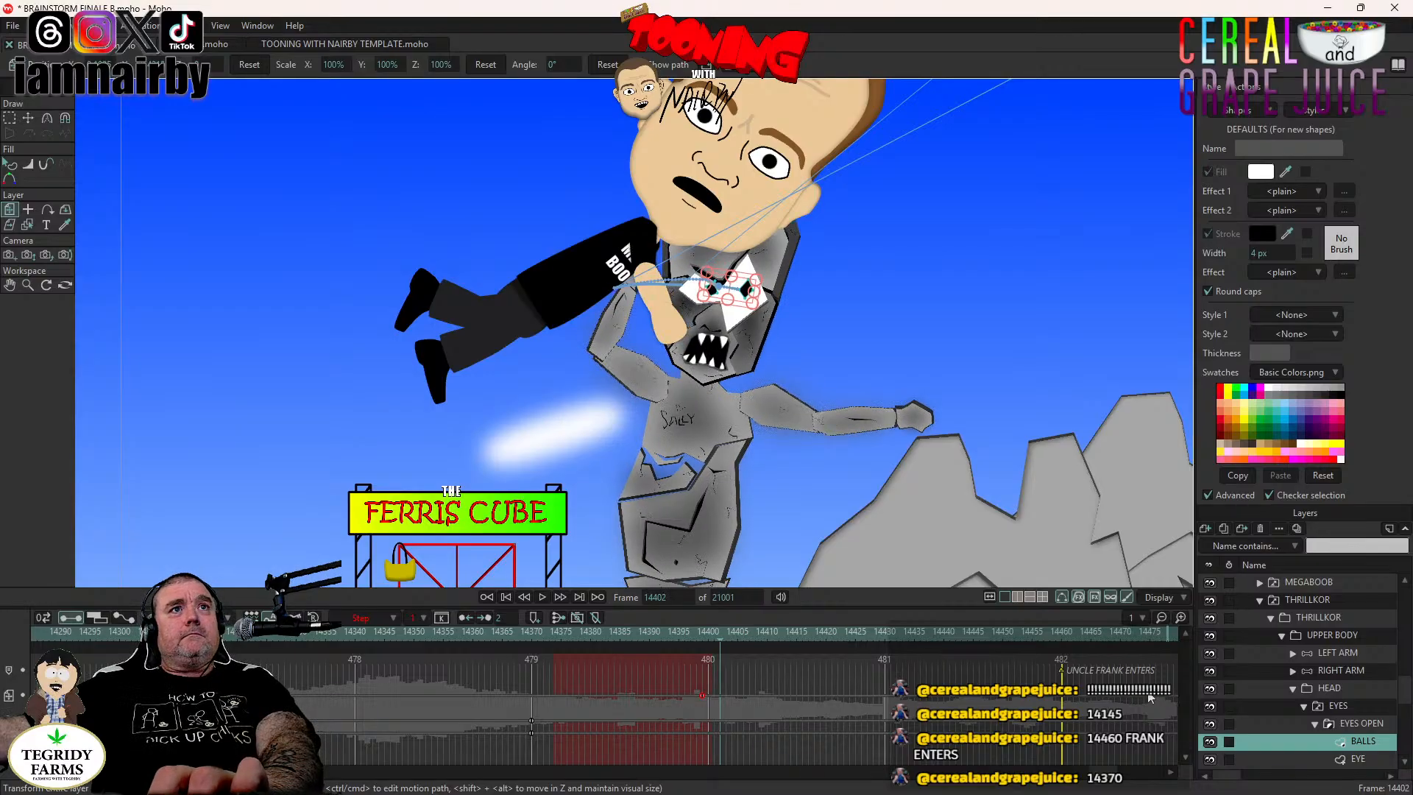
# Play back the scene from frame 14370 with the whole shot in view to examine THRILLKOR's arm, head and eye movement.
pyautogui.press('Right')
pyautogui.press('Right')
pyautogui.scroll(-5, 876, 497)
pyautogui.scroll(-2, 840, 537)
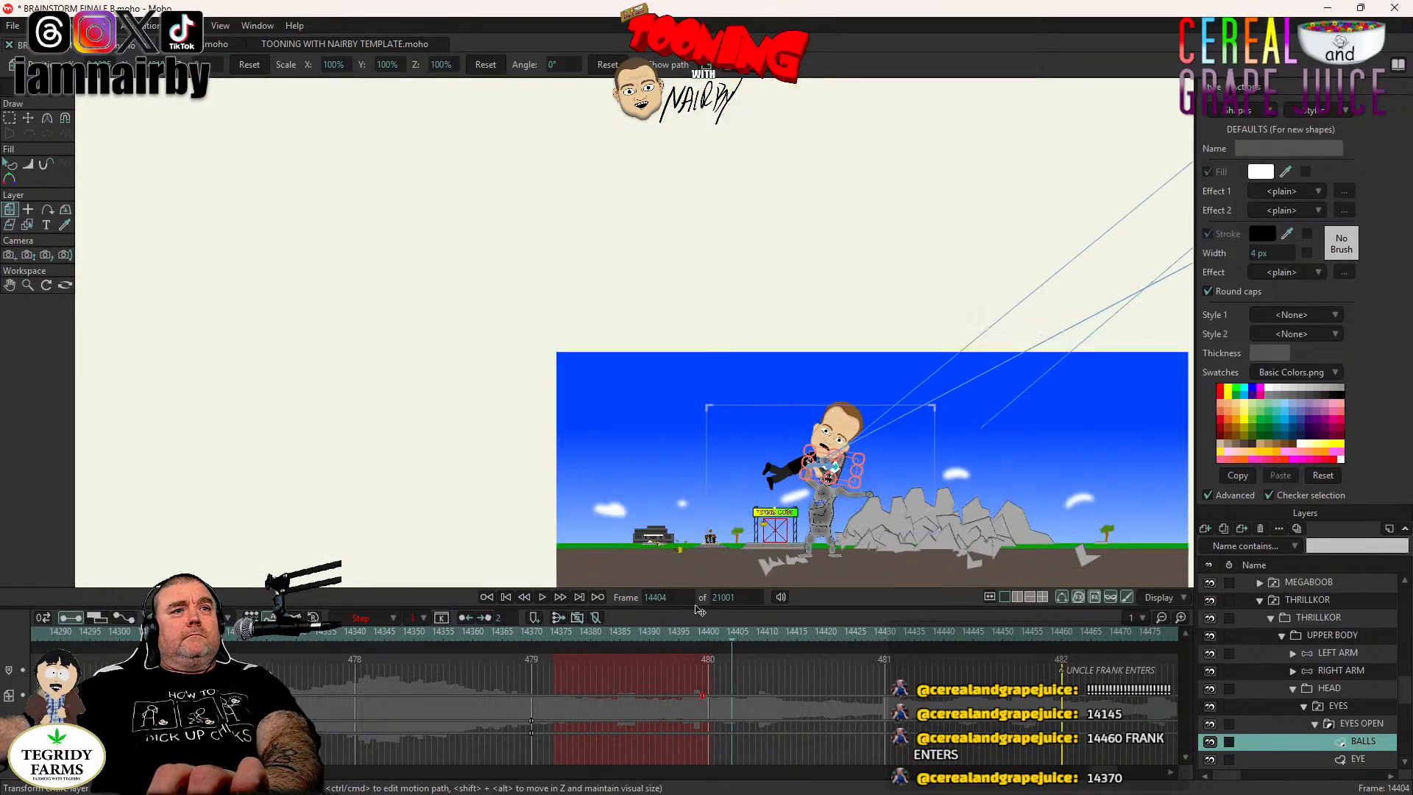
pyautogui.press('Right')
pyautogui.press('Right')
pyautogui.scroll(5, 761, 426)
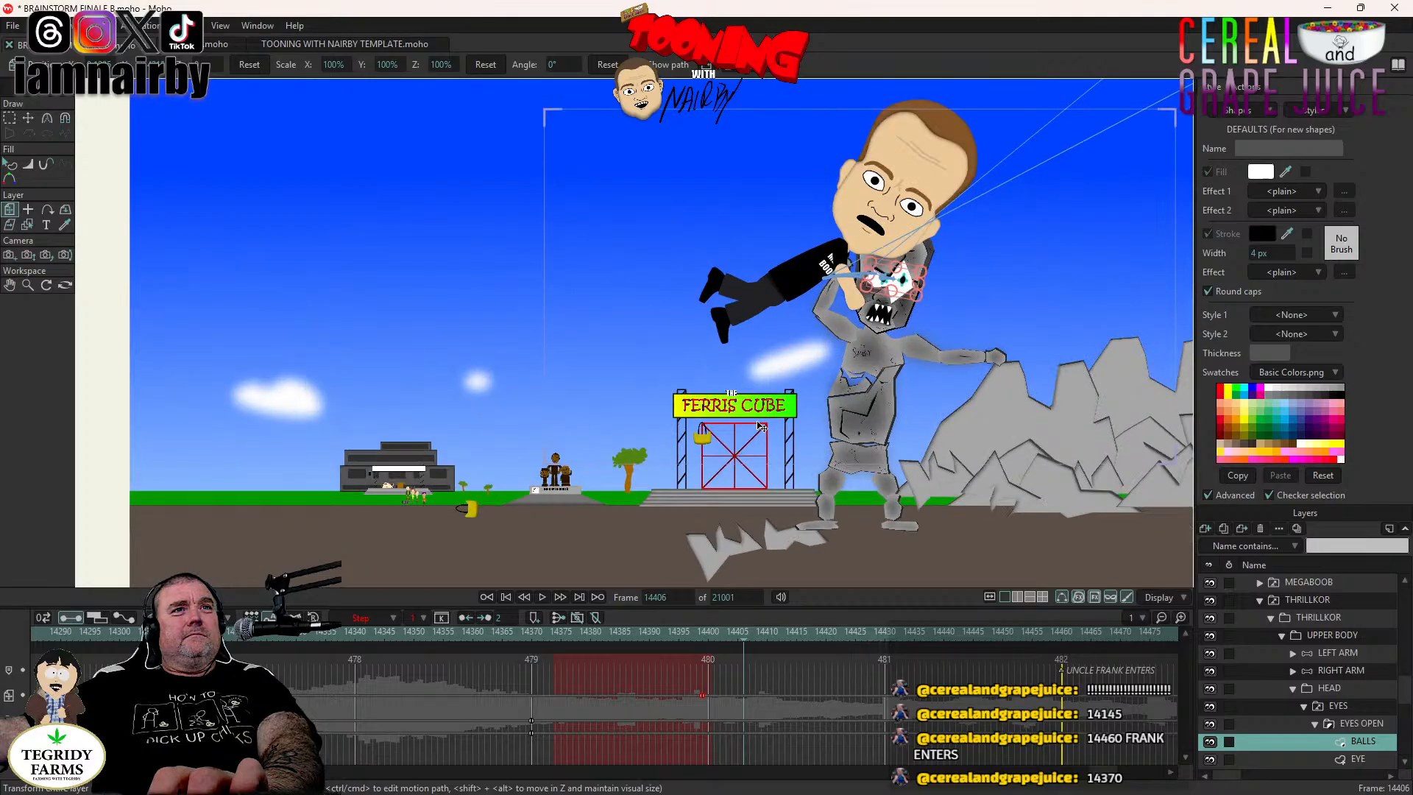
pyautogui.moveTo(571, 528); pyautogui.dragTo(607, 466)
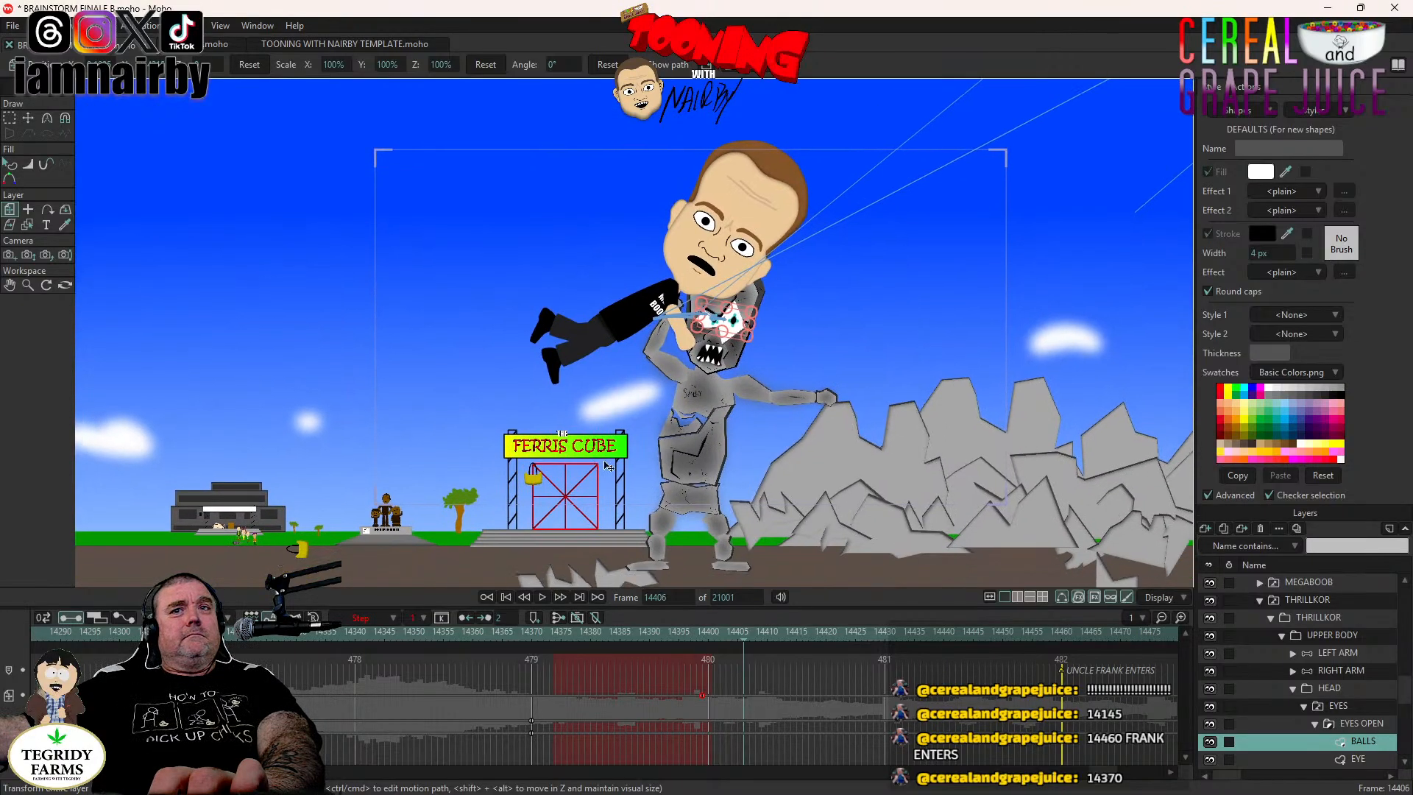
pyautogui.click(1300, 599)
pyautogui.click(532, 634)
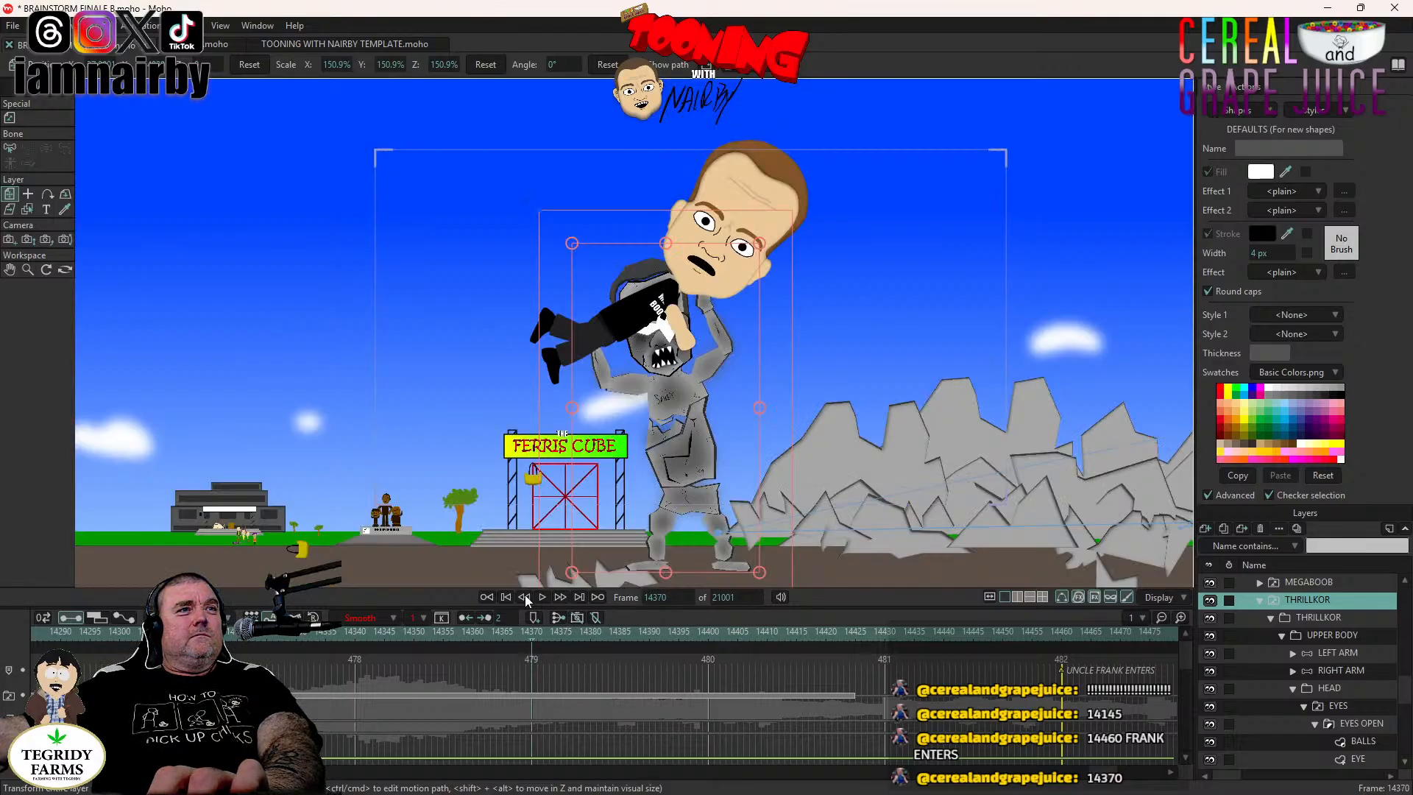
pyautogui.click(542, 597)
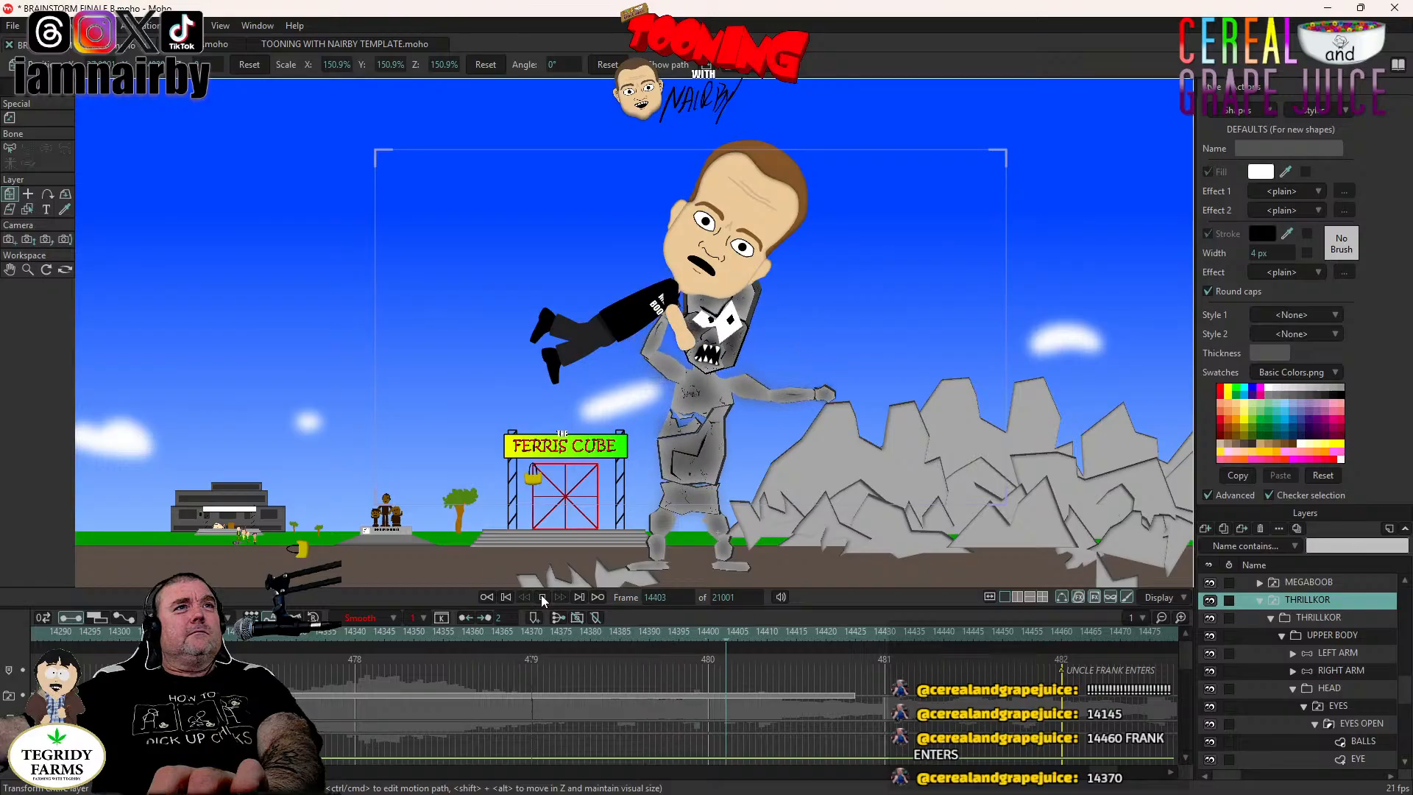
pyautogui.click(541, 597)
# At frame 14406, move the MEGABOOB layer beyond THRILLKOR's raised hand and rotate it to about -82.7°.
pyautogui.click(536, 631)
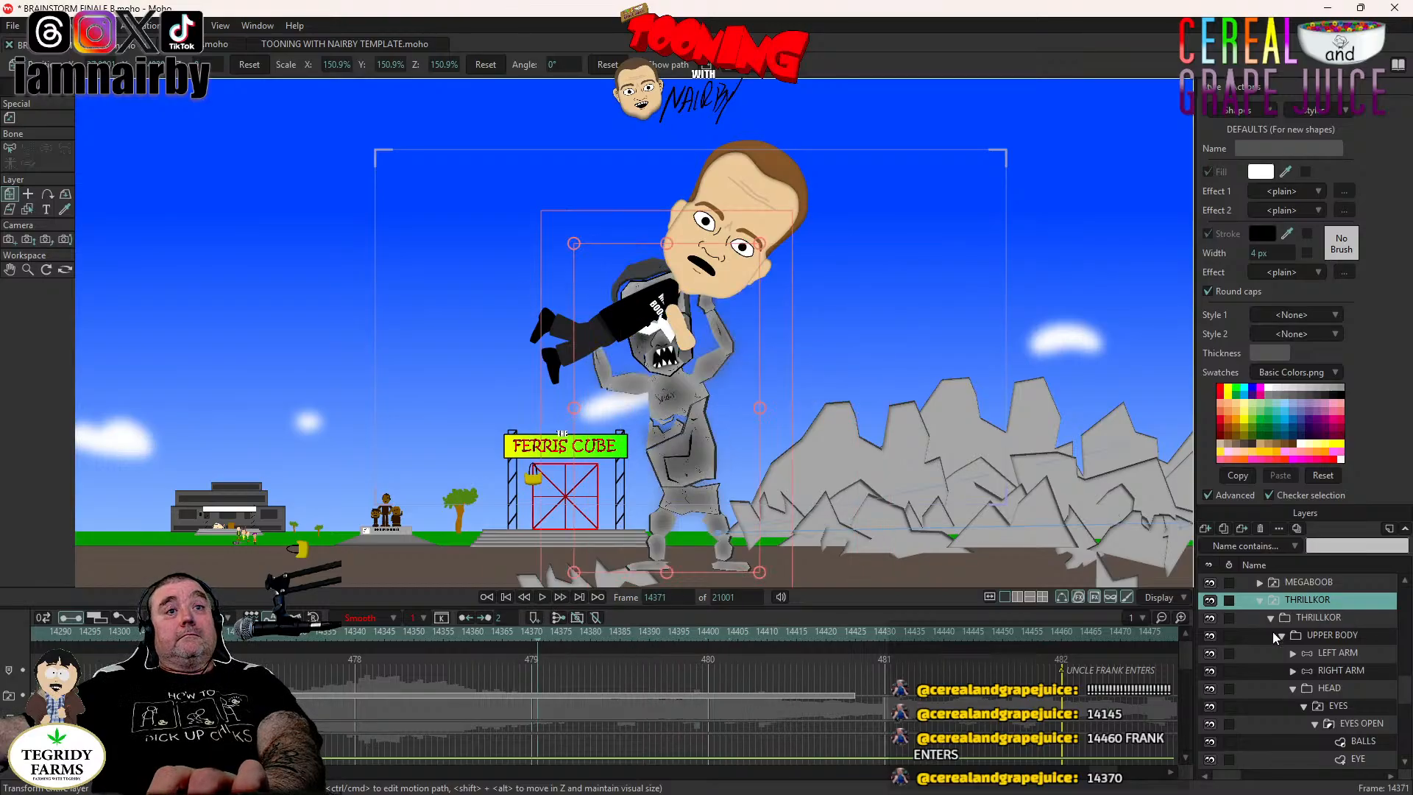
pyautogui.click(1346, 638)
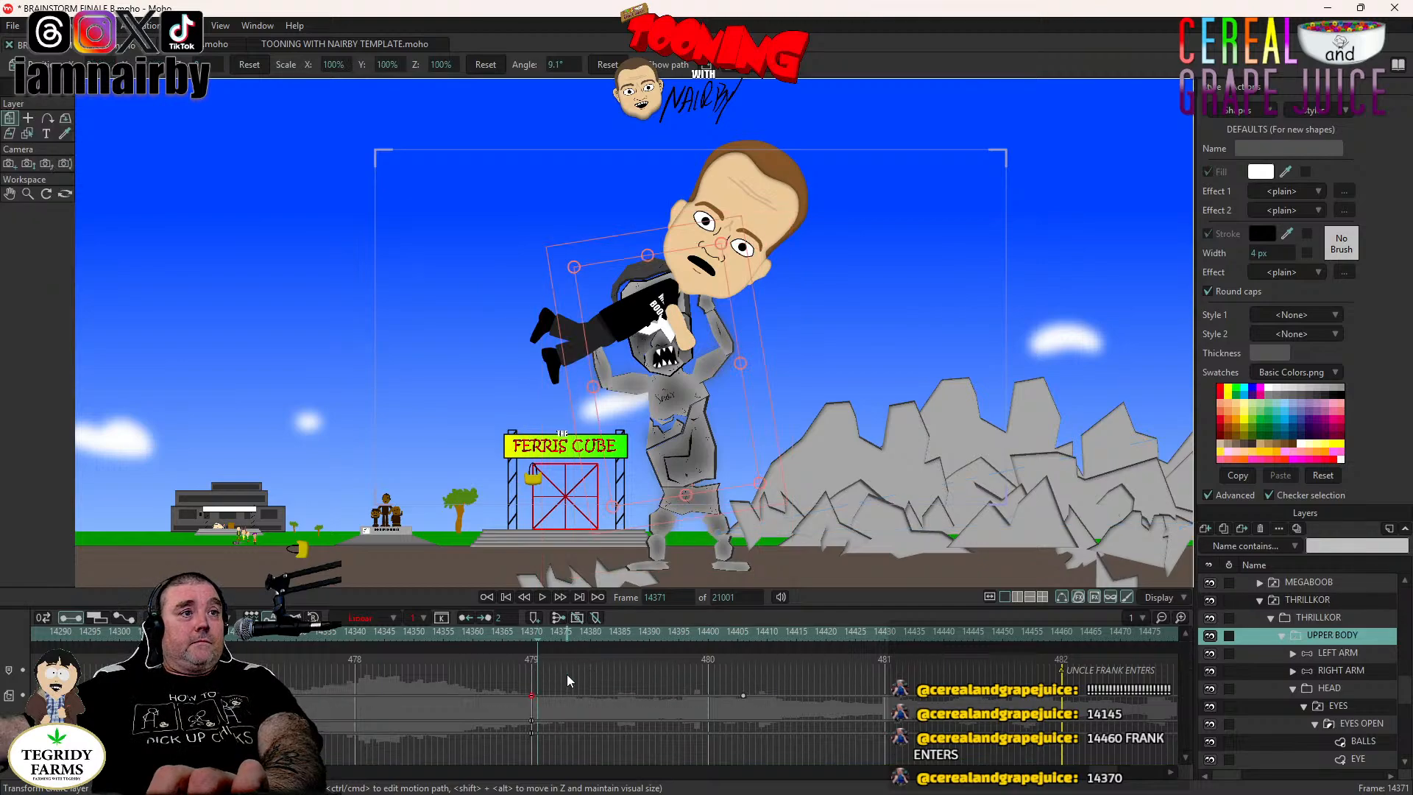
pyautogui.click(534, 633)
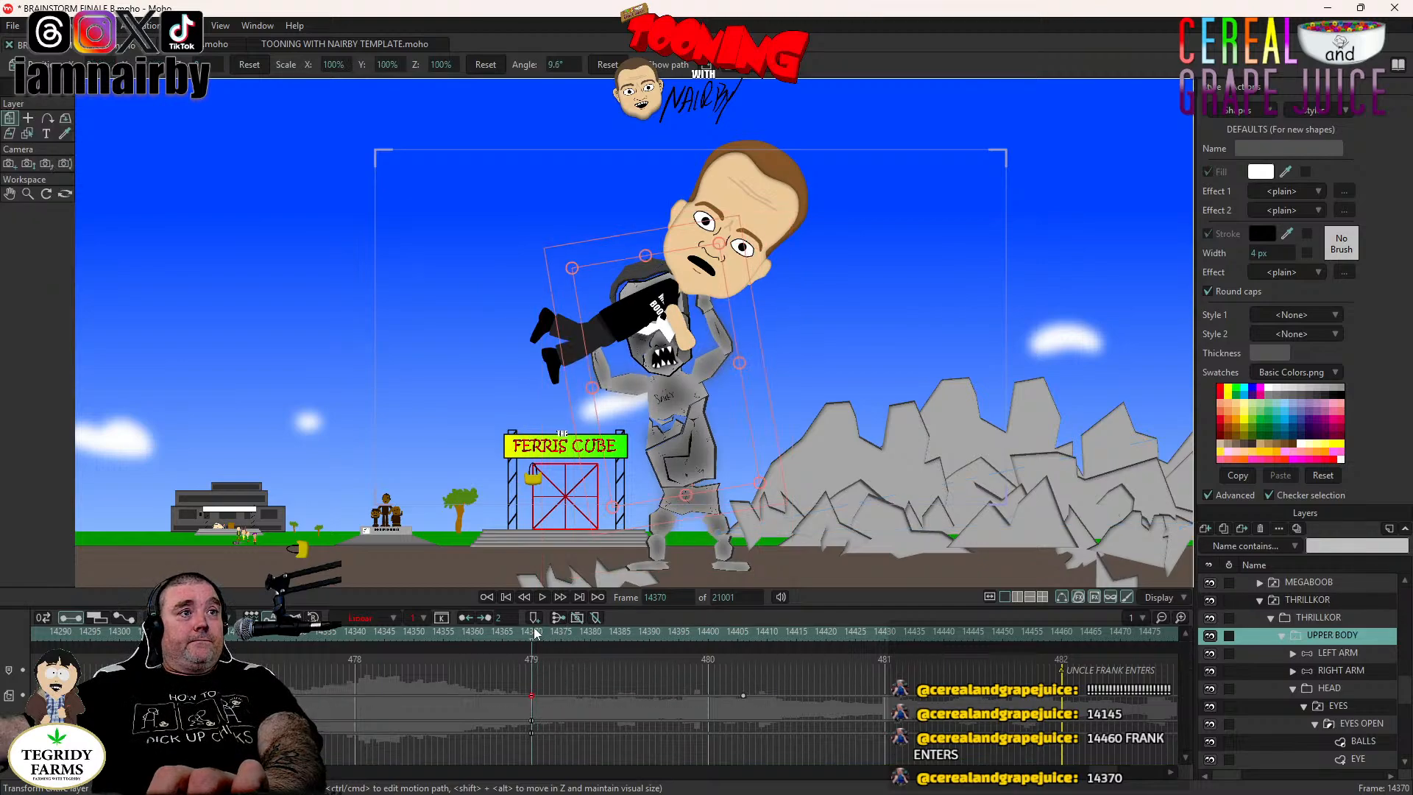
pyautogui.click(1331, 585)
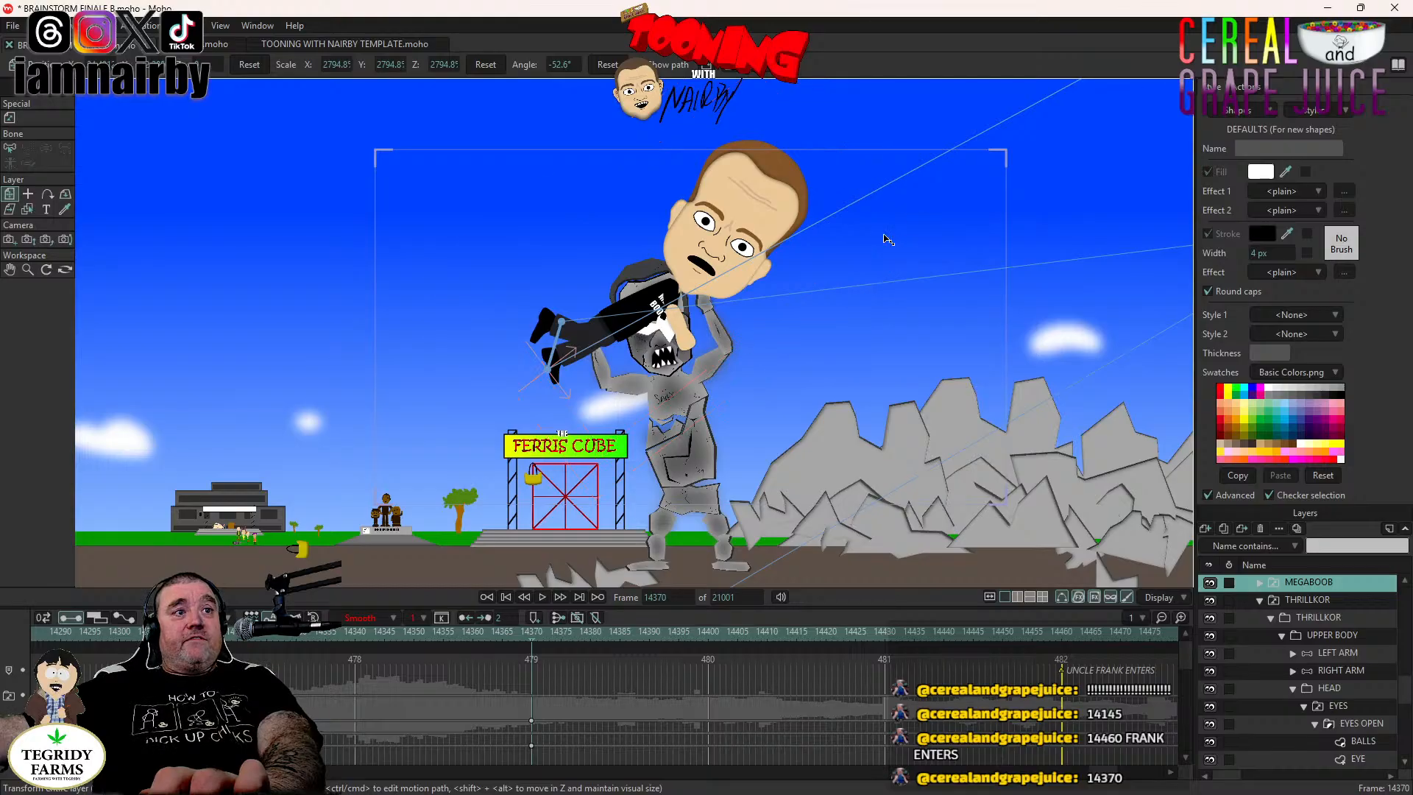
pyautogui.click(1342, 633)
pyautogui.click(745, 633)
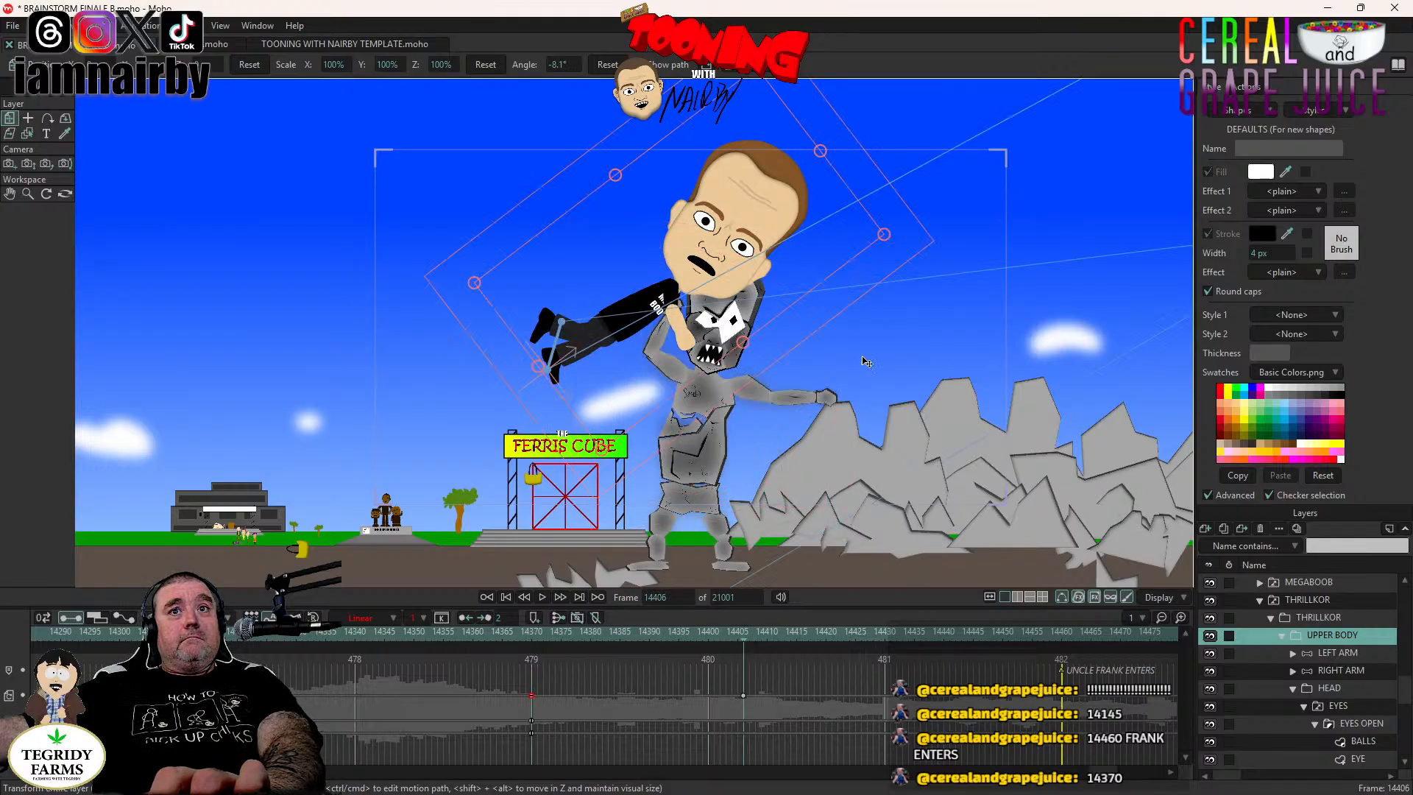
pyautogui.moveTo(862, 358); pyautogui.dragTo(581, 415)
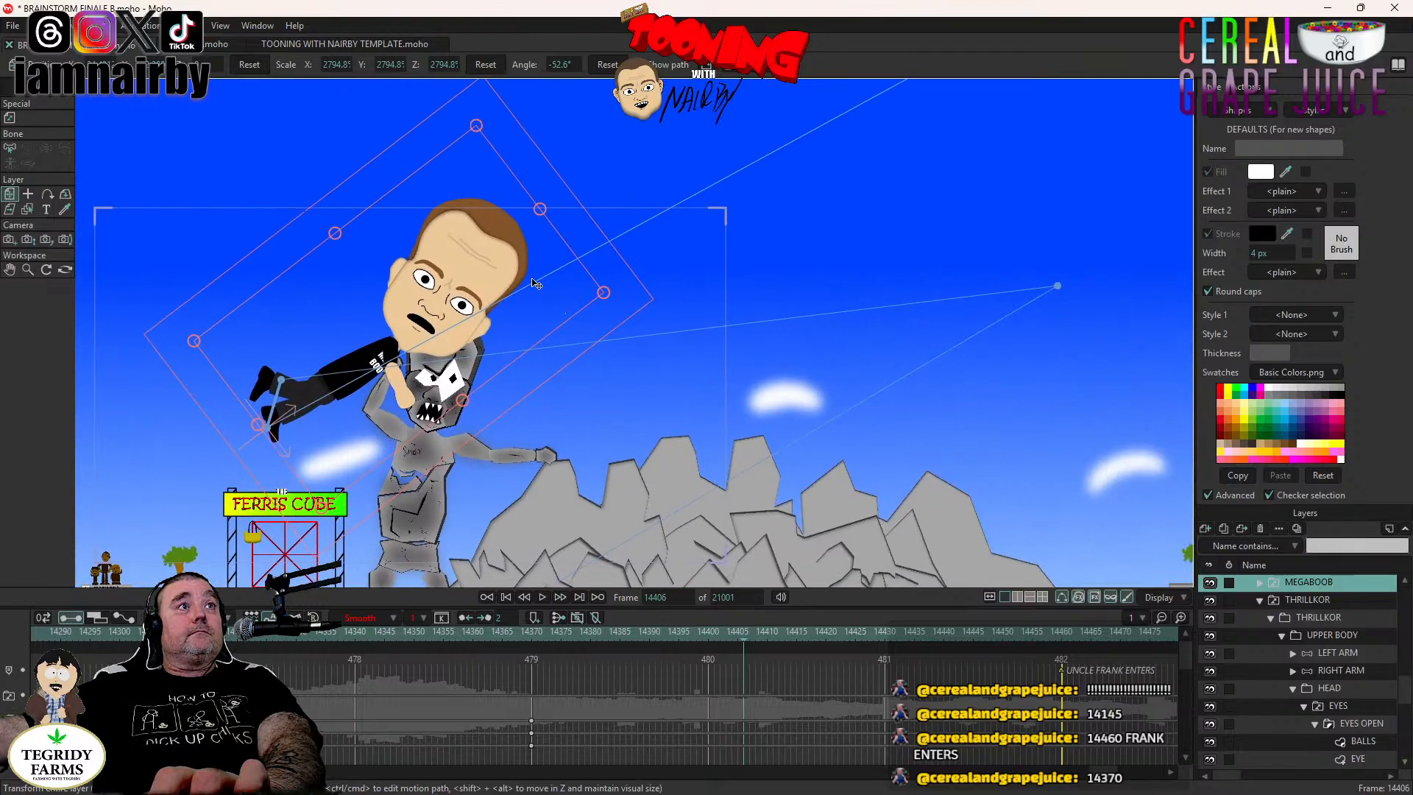
pyautogui.moveTo(542, 291); pyautogui.dragTo(788, 390)
pyautogui.moveTo(556, 276); pyautogui.dragTo(574, 262)
pyautogui.moveTo(853, 315); pyautogui.dragTo(859, 370)
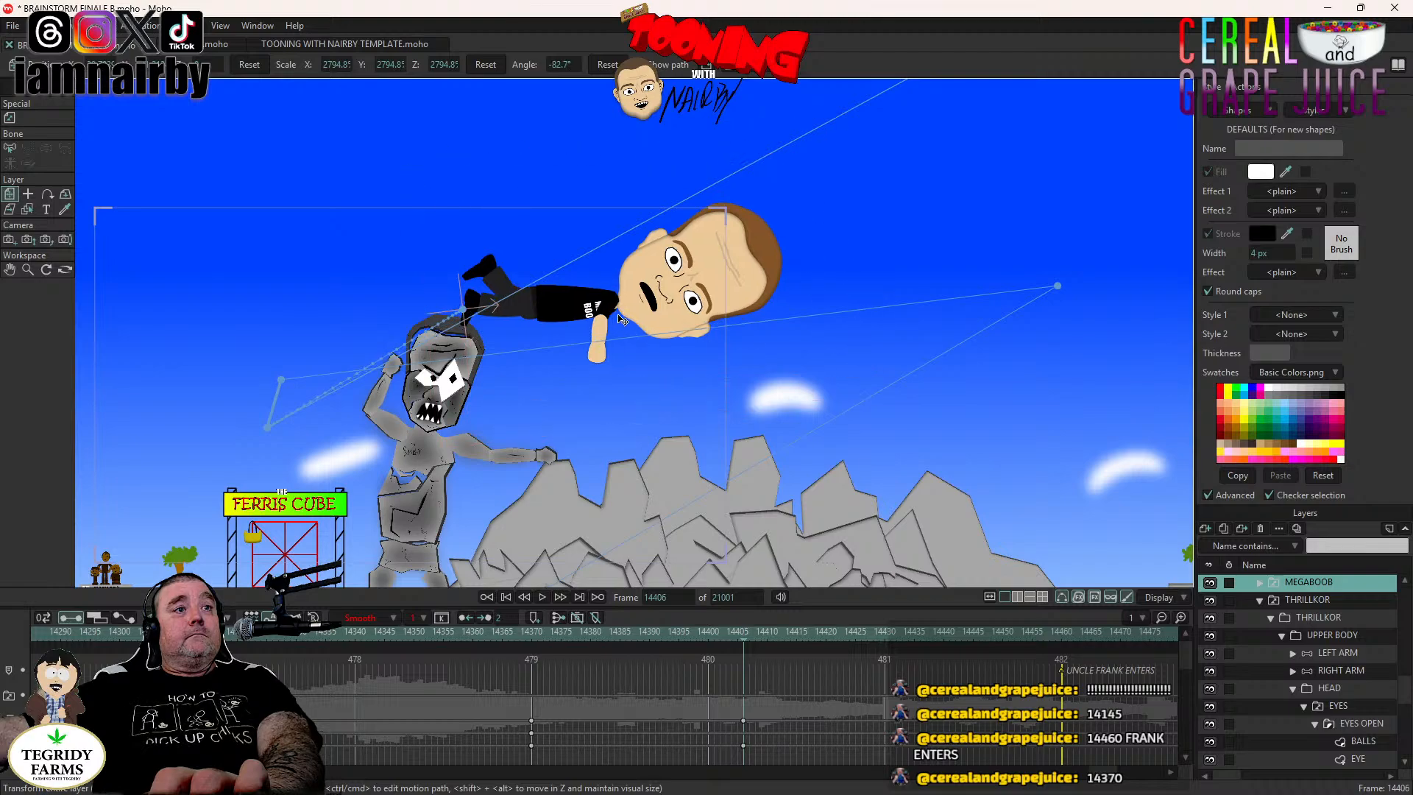
pyautogui.moveTo(618, 319); pyautogui.dragTo(631, 324)
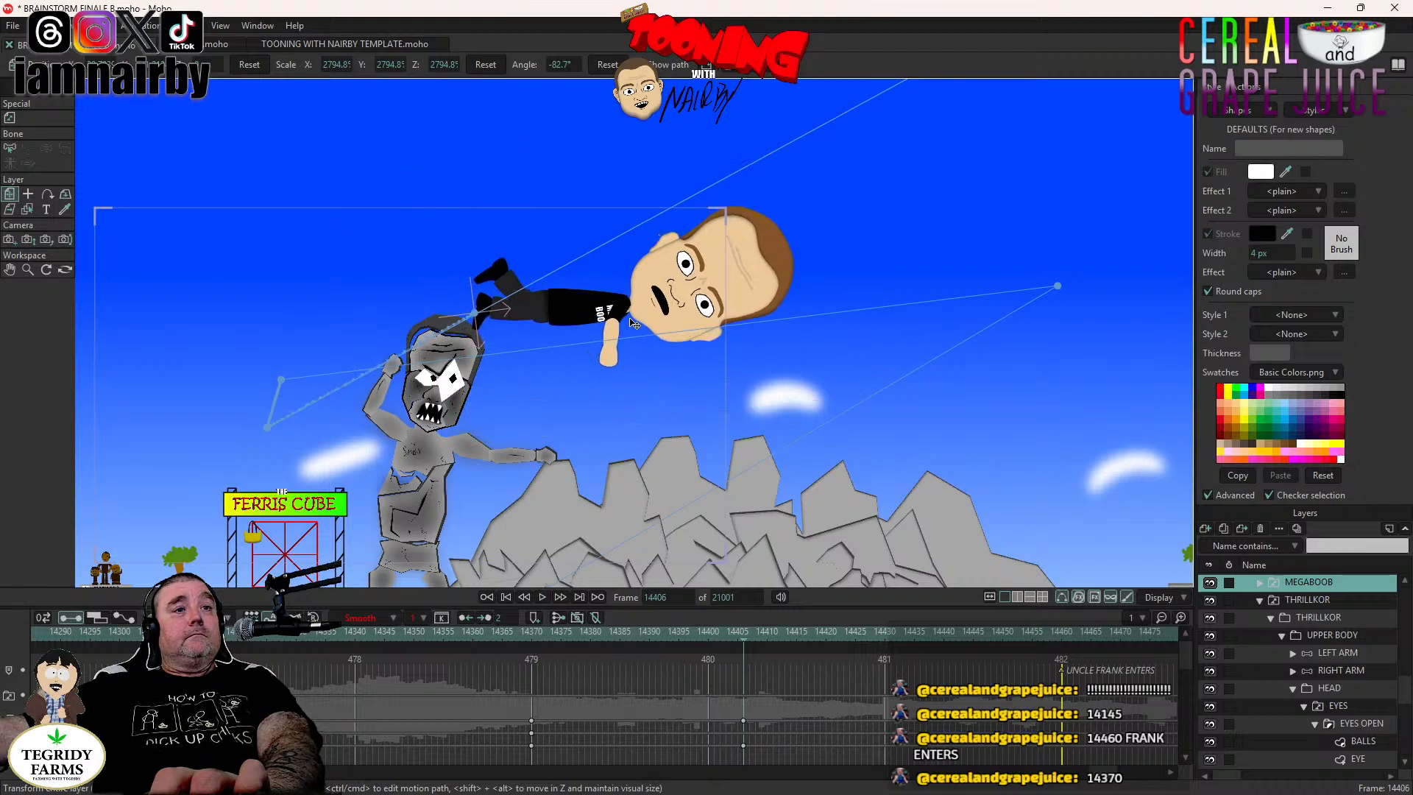
# Review the throw from frame 14368, then try rotating MEGABOOB further to about -96° at frame 14406.
pyautogui.click(520, 635)
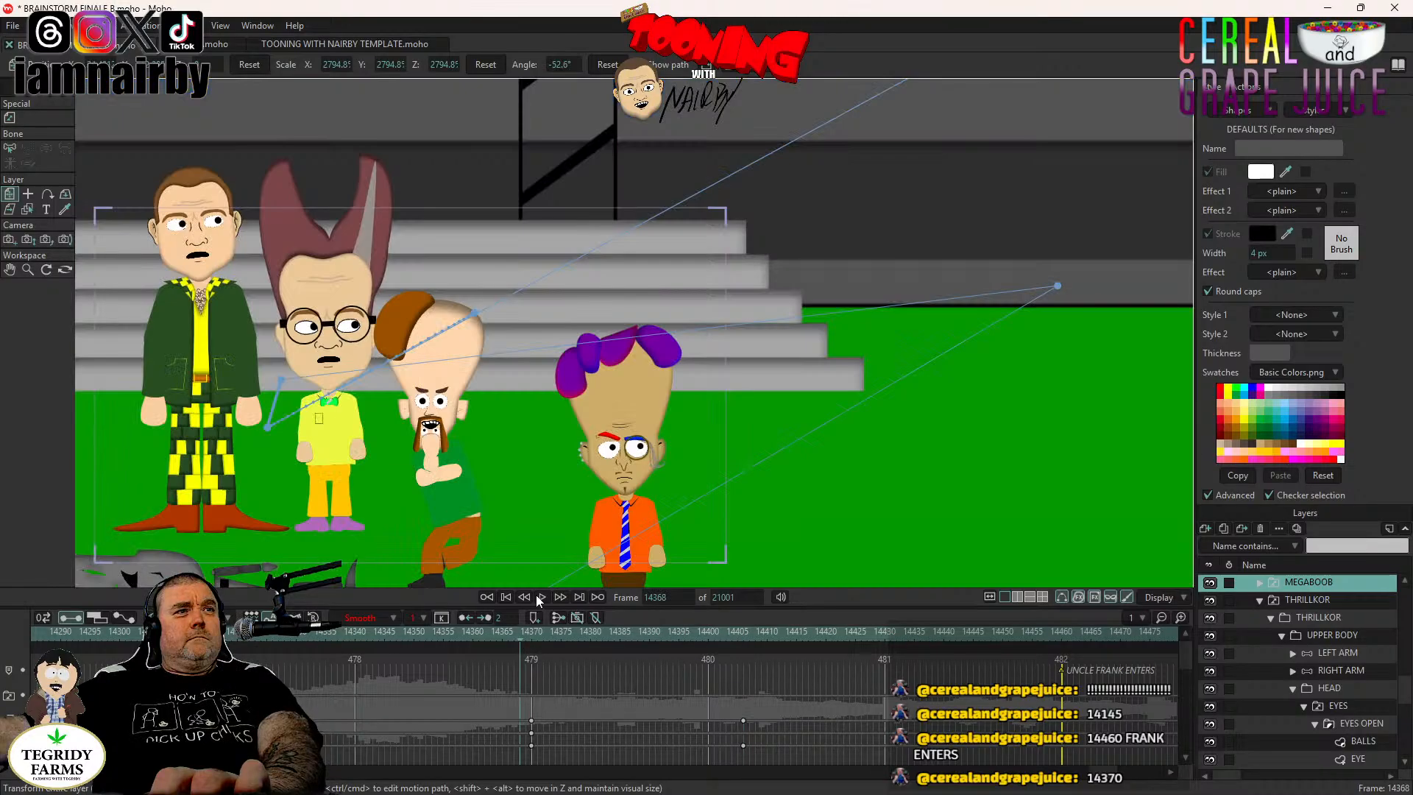
pyautogui.click(541, 597)
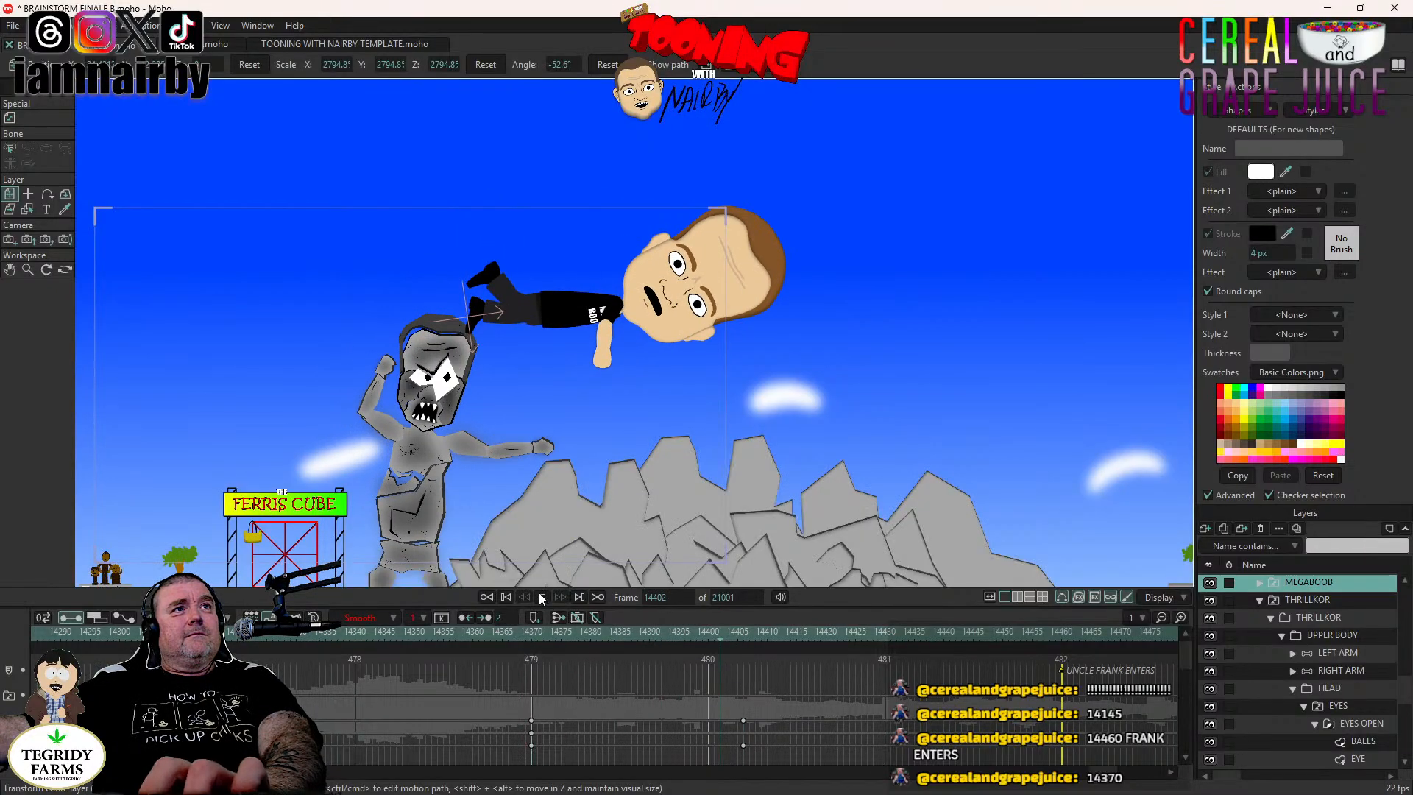
pyautogui.click(542, 596)
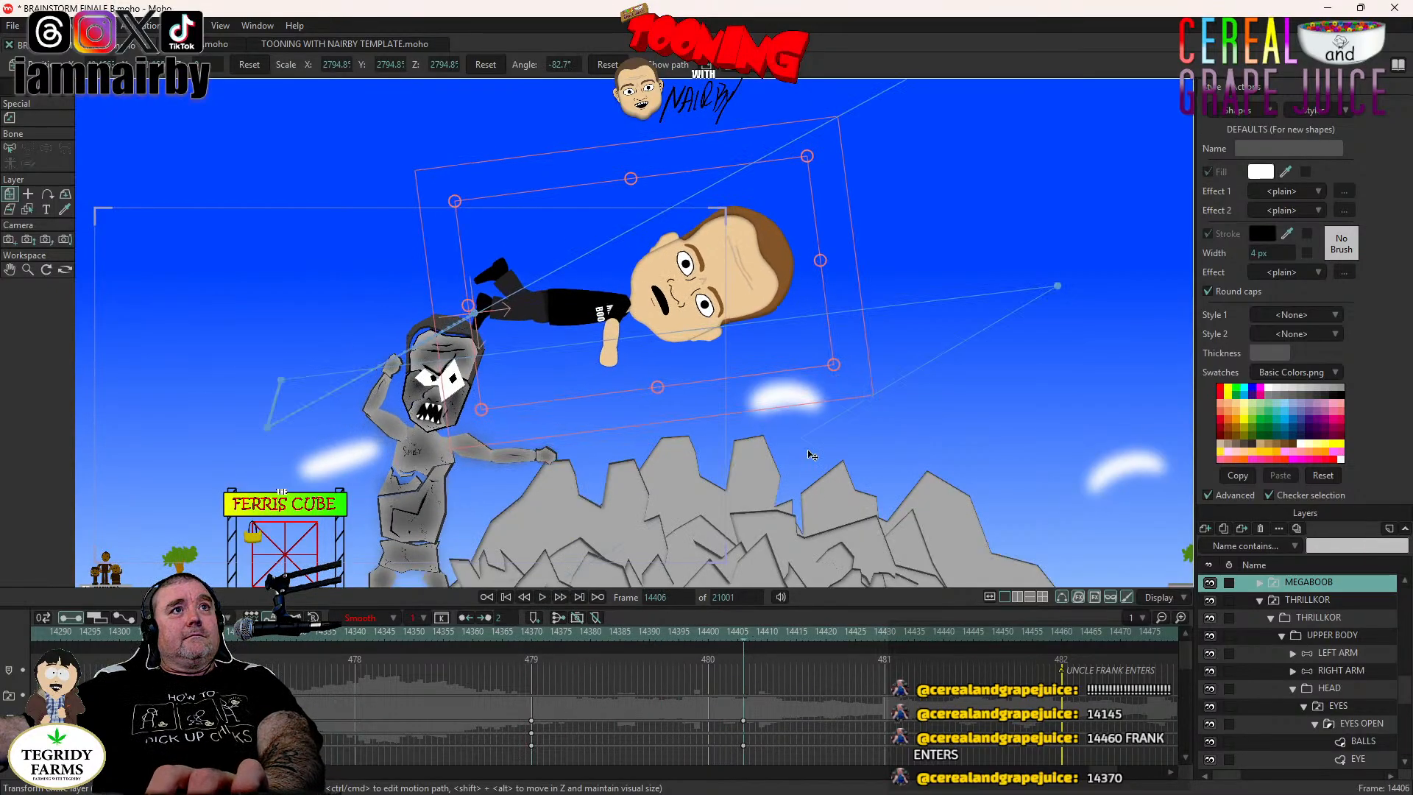
pyautogui.moveTo(829, 389); pyautogui.dragTo(809, 470)
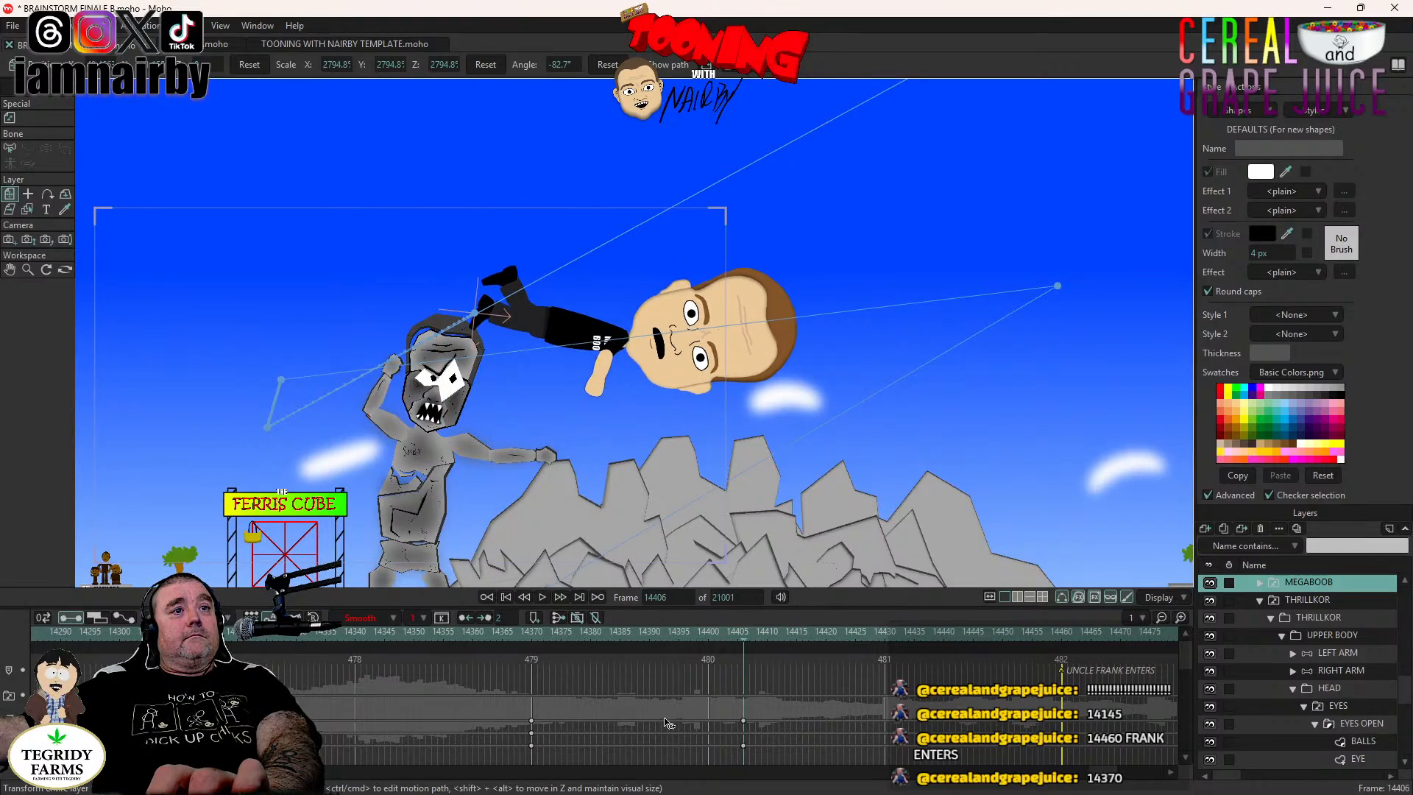
# Try moving MEGABOOB's position keyframe to frame 14391, playing back the throw before and after the change.
pyautogui.click(490, 633)
pyautogui.click(543, 596)
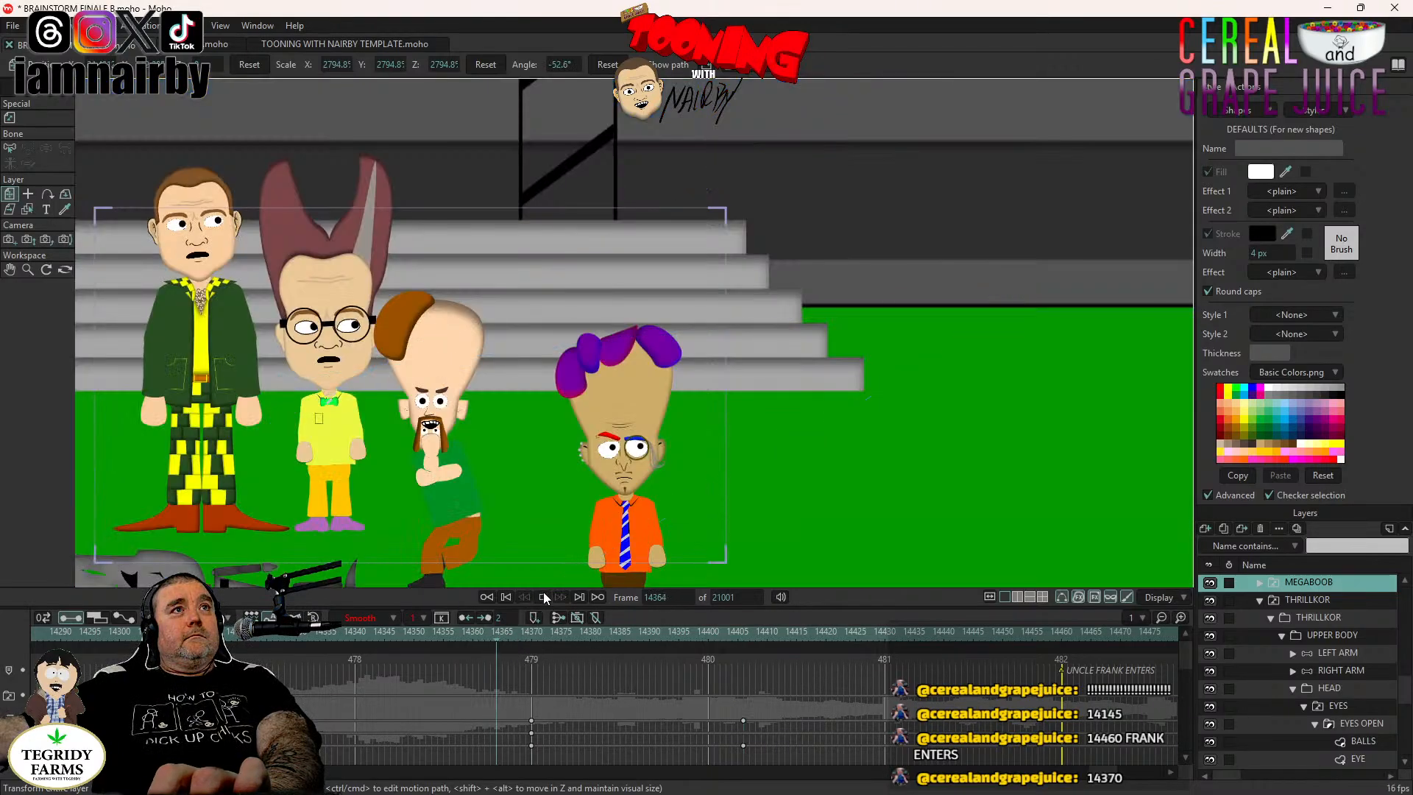
pyautogui.click(543, 597)
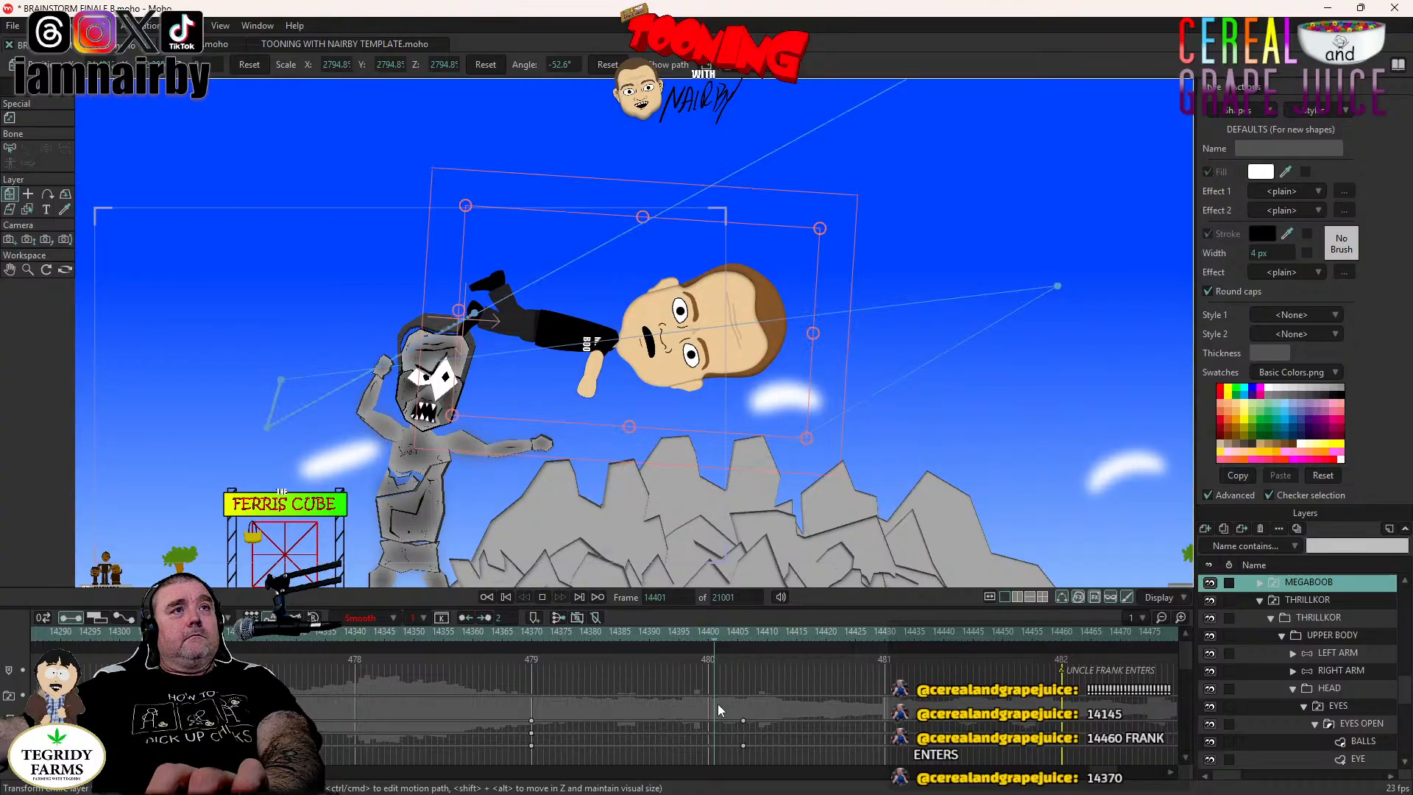
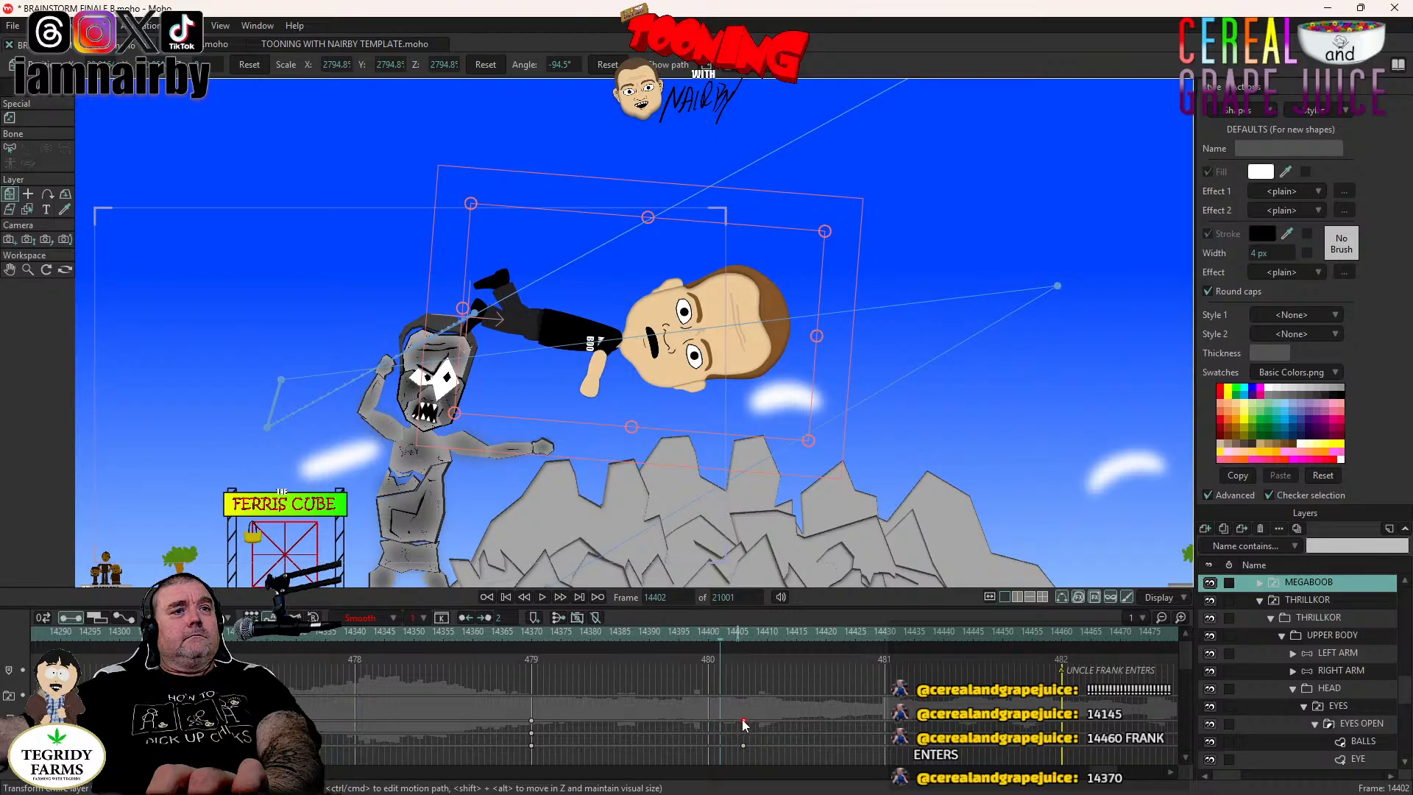
pyautogui.moveTo(743, 720); pyautogui.dragTo(658, 730)
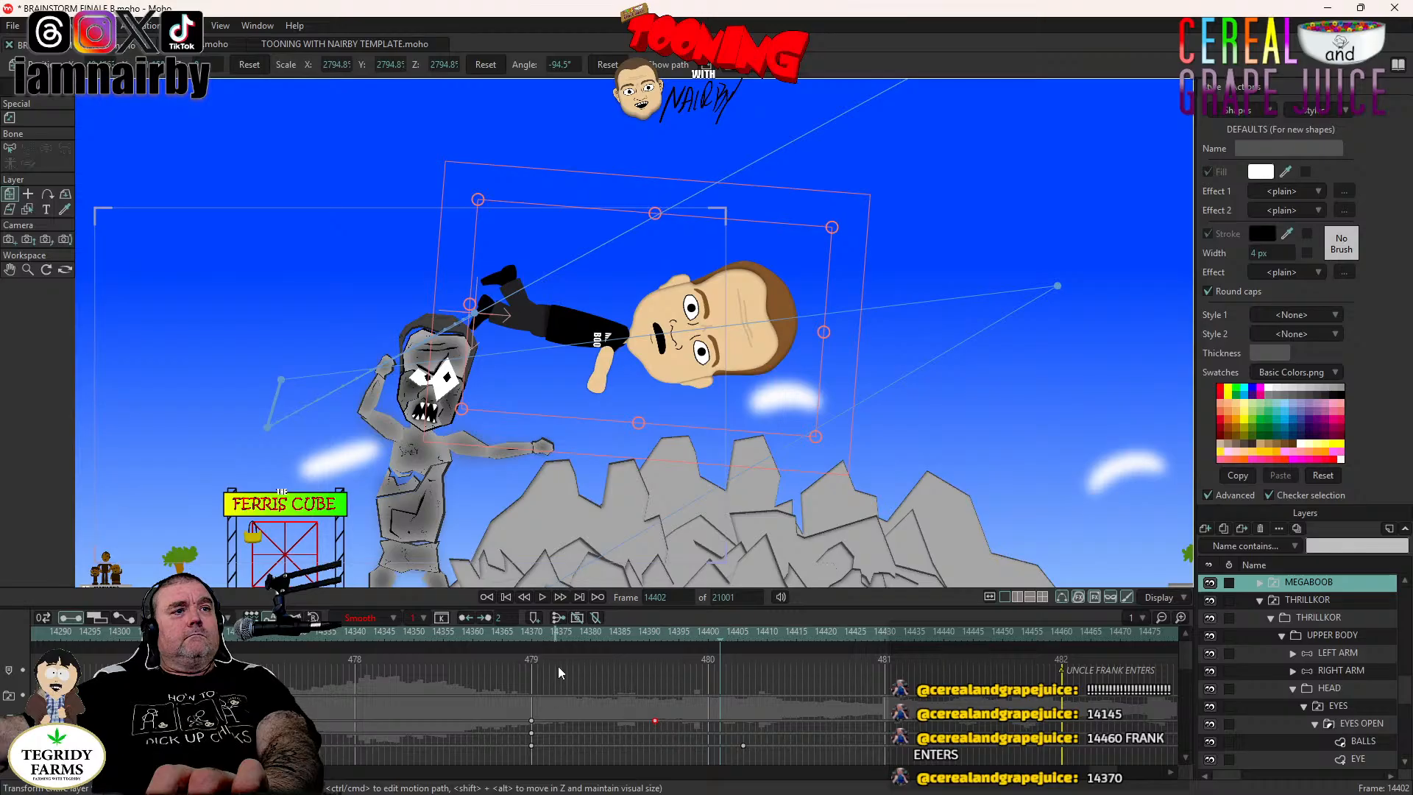
pyautogui.click(527, 636)
pyautogui.click(541, 598)
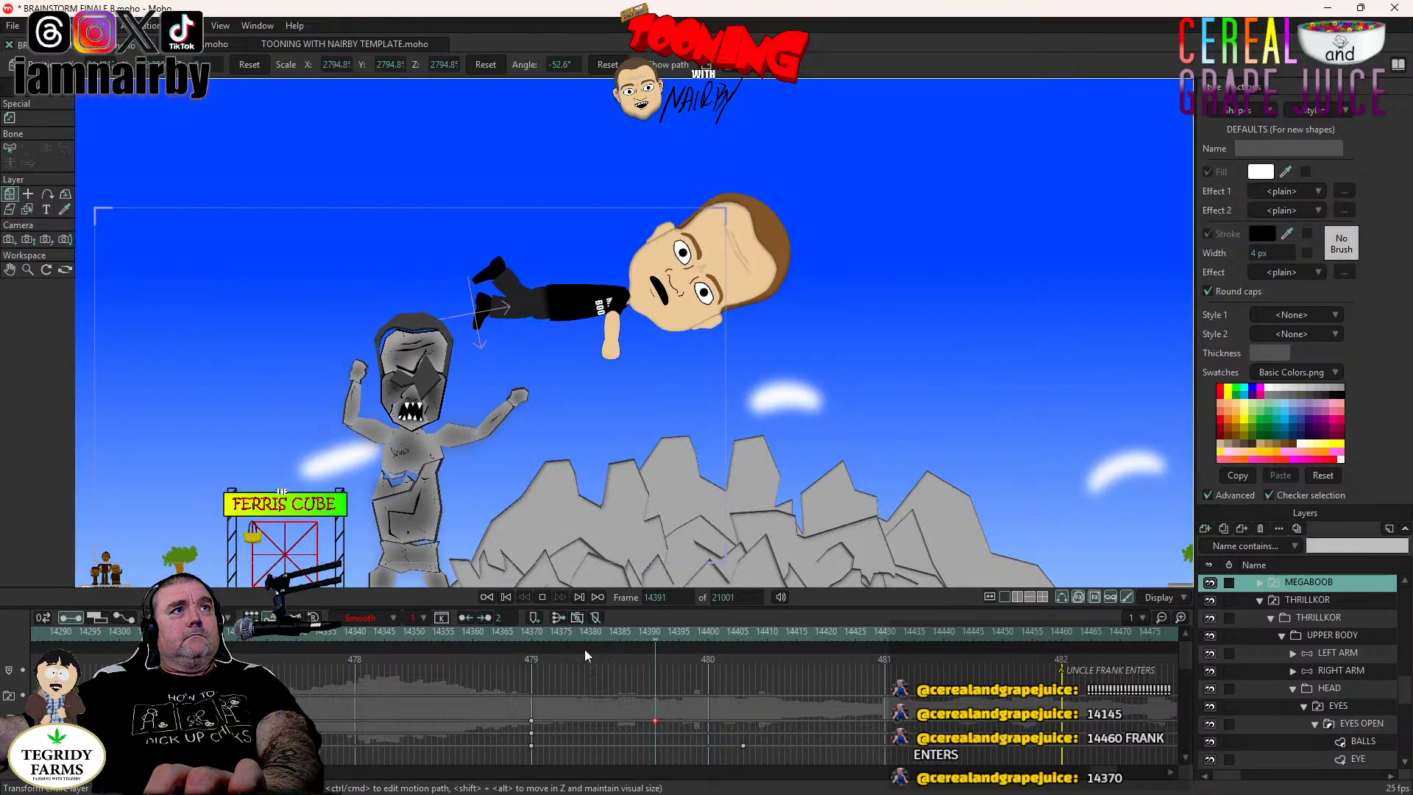
# Move MEGABOOB's position keyframe to frame 14401 and delete the rotation keyframe at frame 14406.
pyautogui.moveTo(655, 723); pyautogui.dragTo(717, 724)
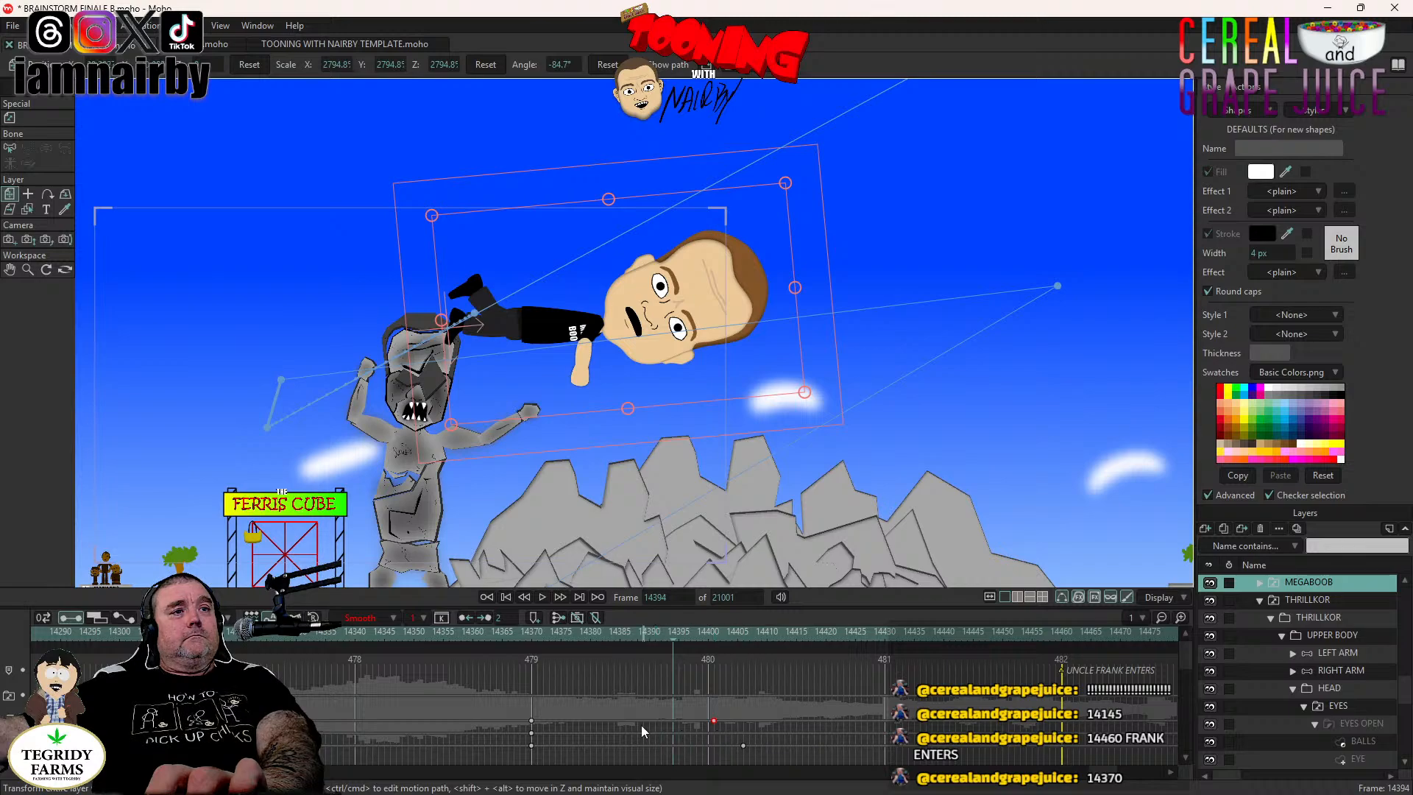
pyautogui.click(749, 631)
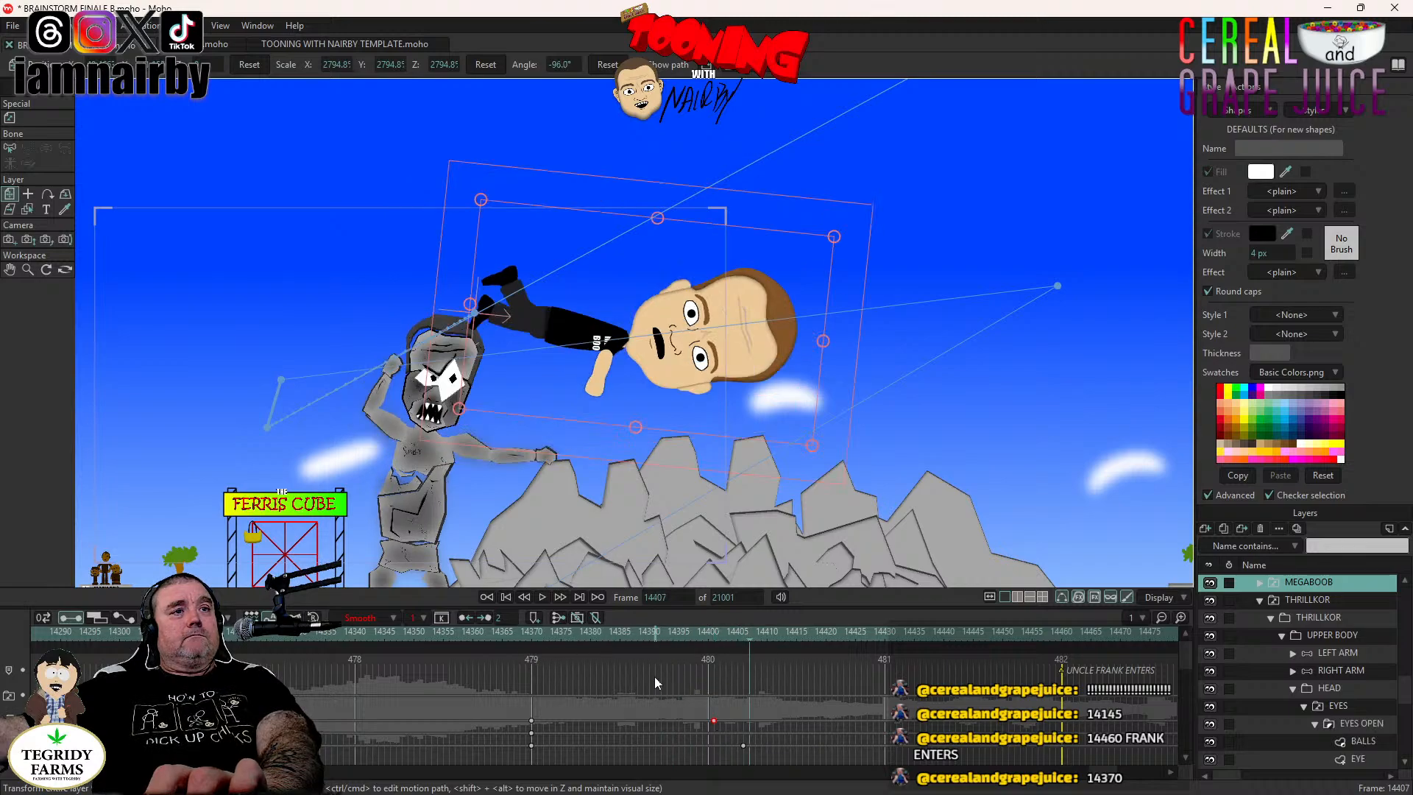
pyautogui.click(626, 631)
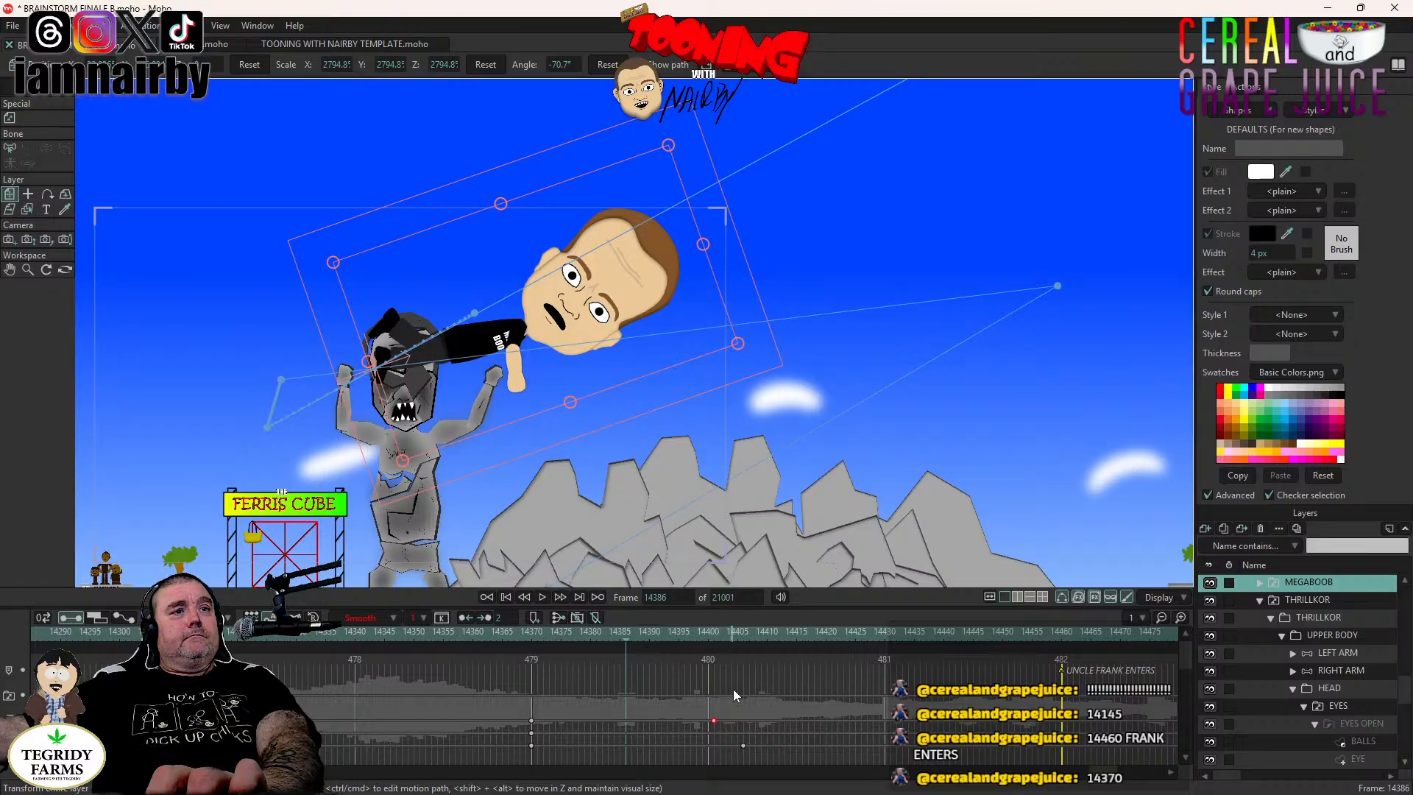
pyautogui.press('Delete')
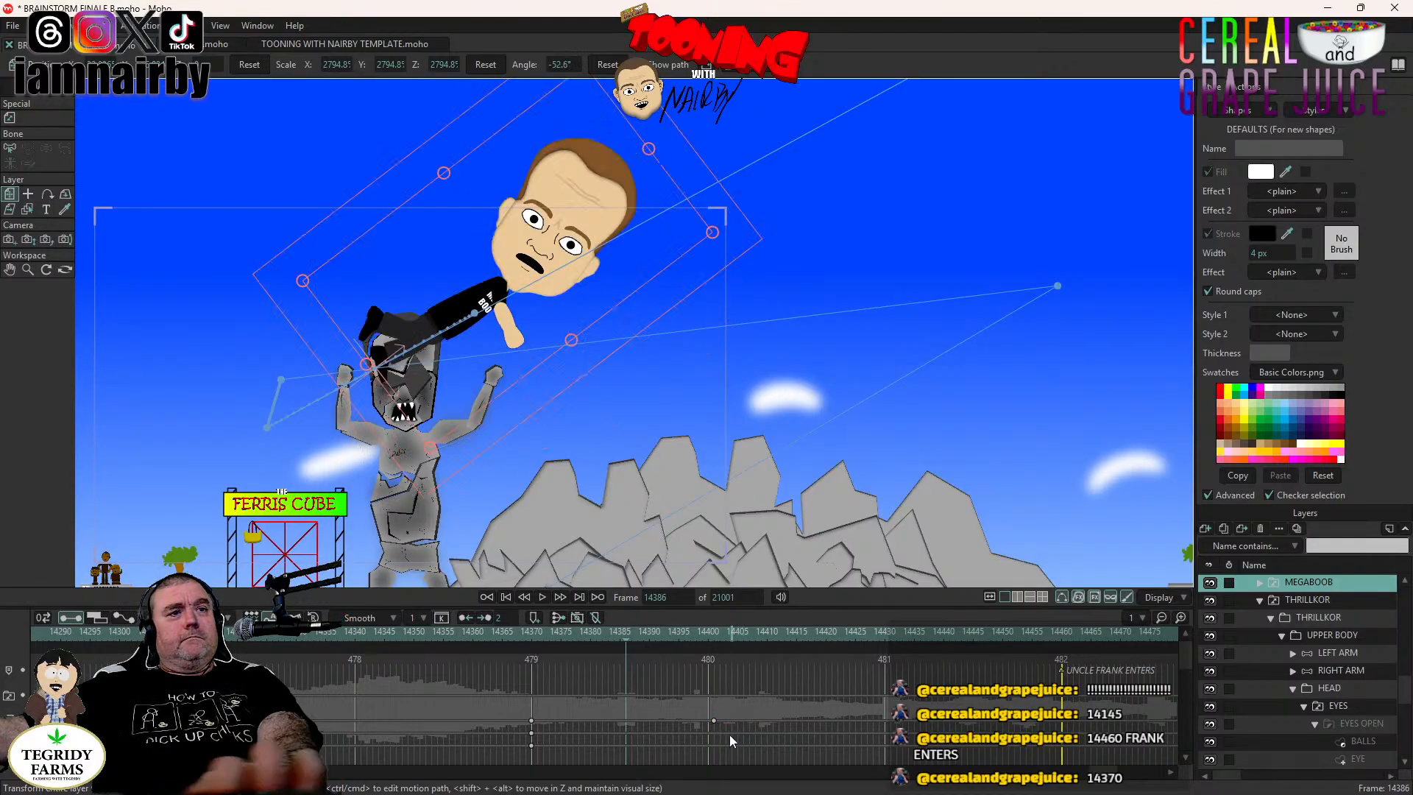
# Step frame by frame through the throw, restarting from frame 14370, to examine MEGABOOB's path relative to THRILLKOR's hands.
pyautogui.press('Right')
pyautogui.press('Right')
pyautogui.press('Right')
pyautogui.press('Right')
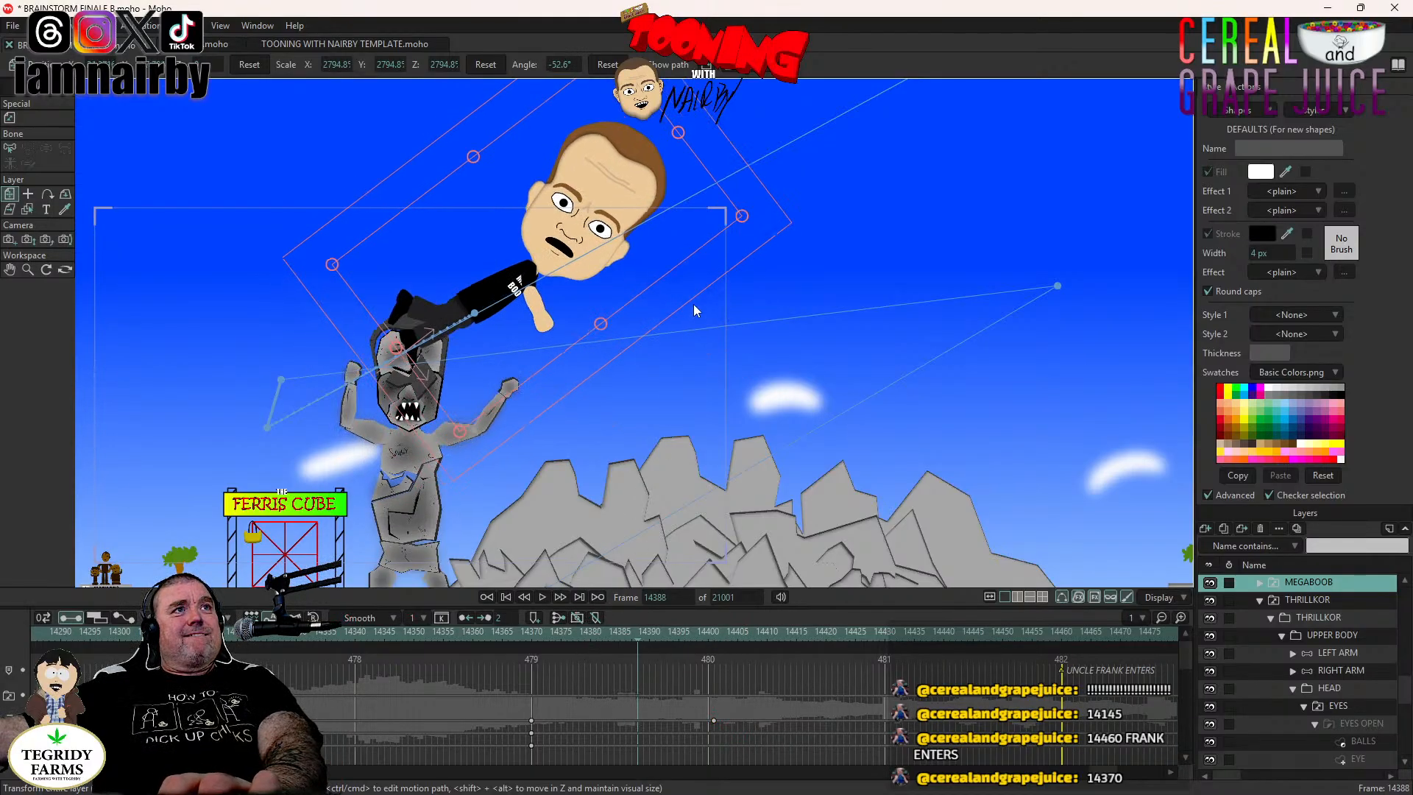
pyautogui.press('Right')
pyautogui.click(532, 641)
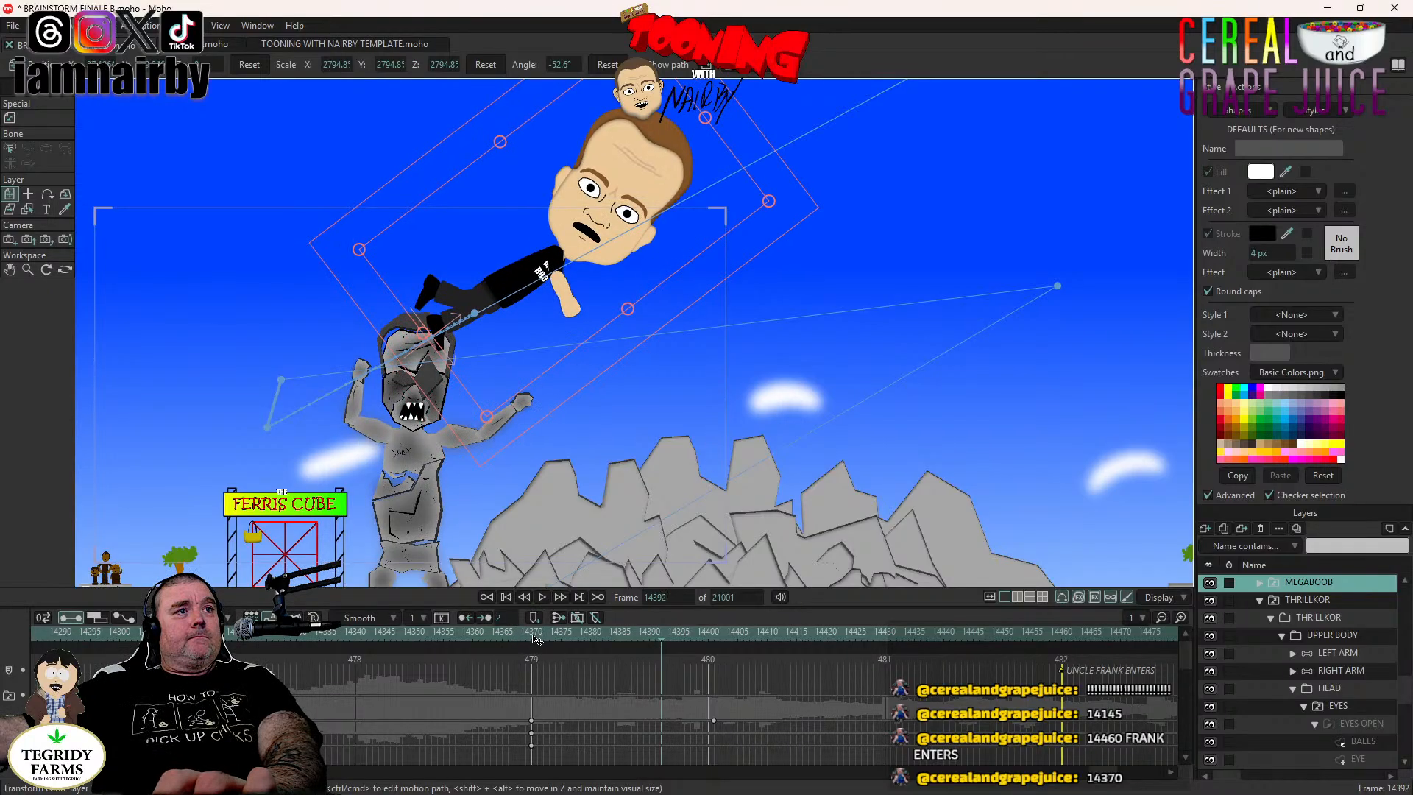
pyautogui.press('Right')
pyautogui.press('Right')
pyautogui.press('Right')
pyautogui.press('Right')
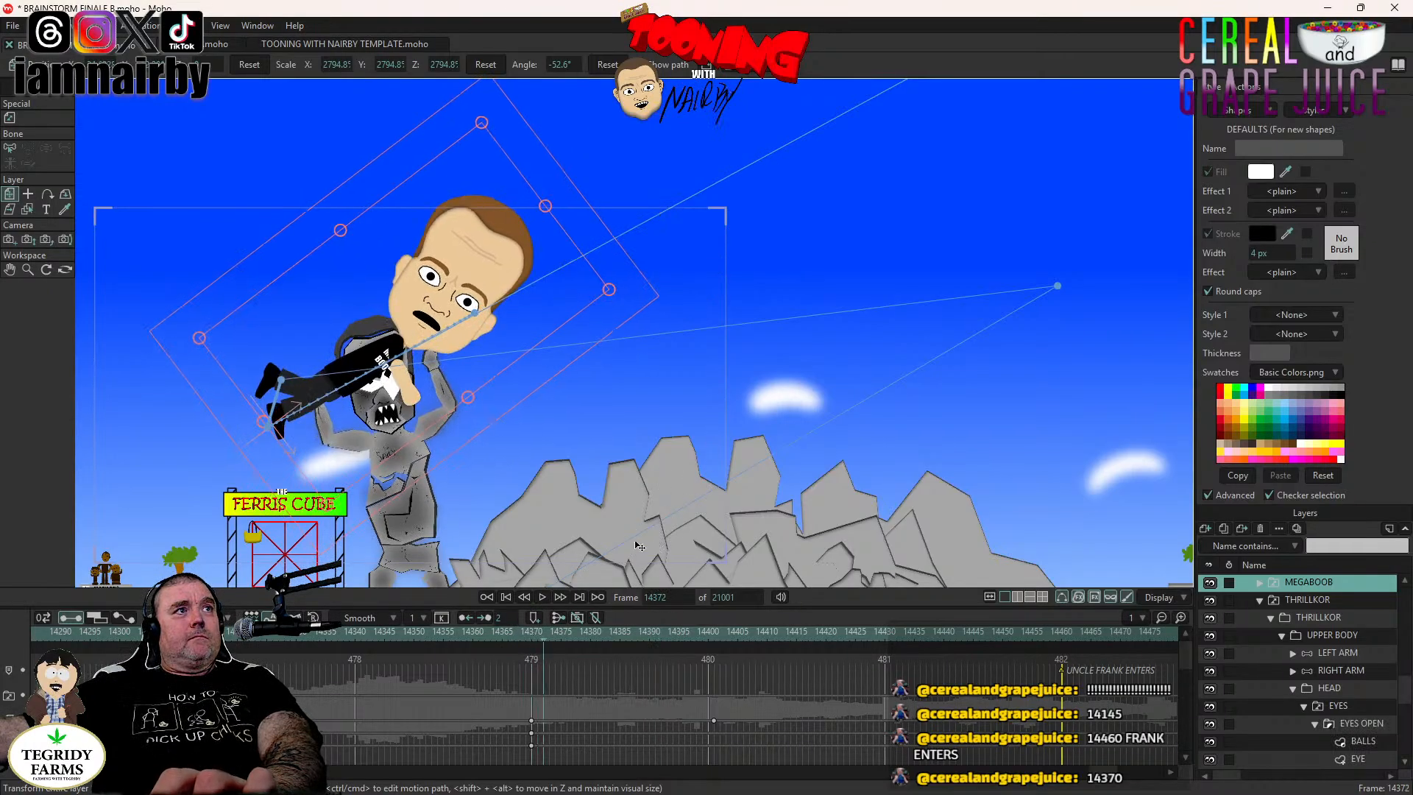
pyautogui.press('Right')
pyautogui.press('Right')
pyautogui.press('Right')
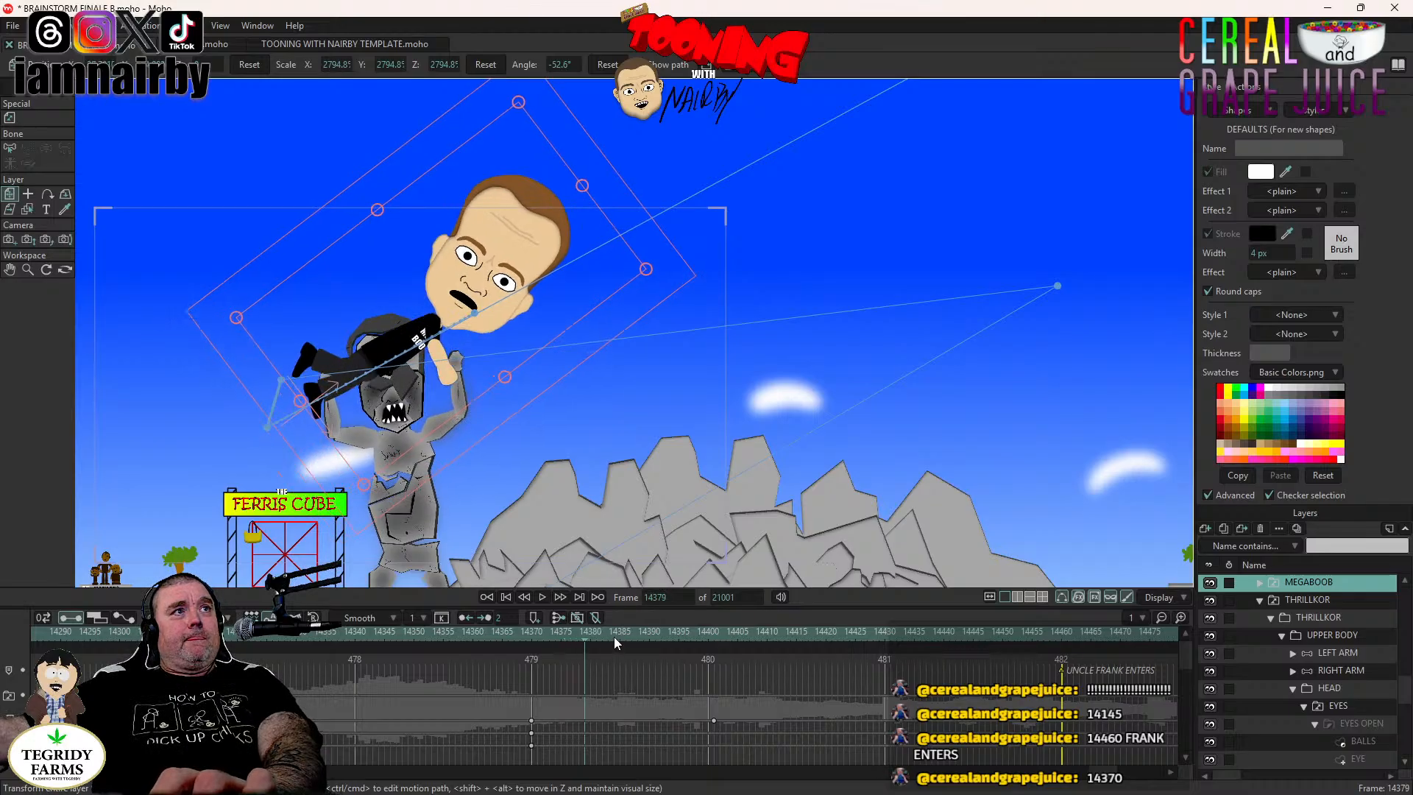
pyautogui.press('Right')
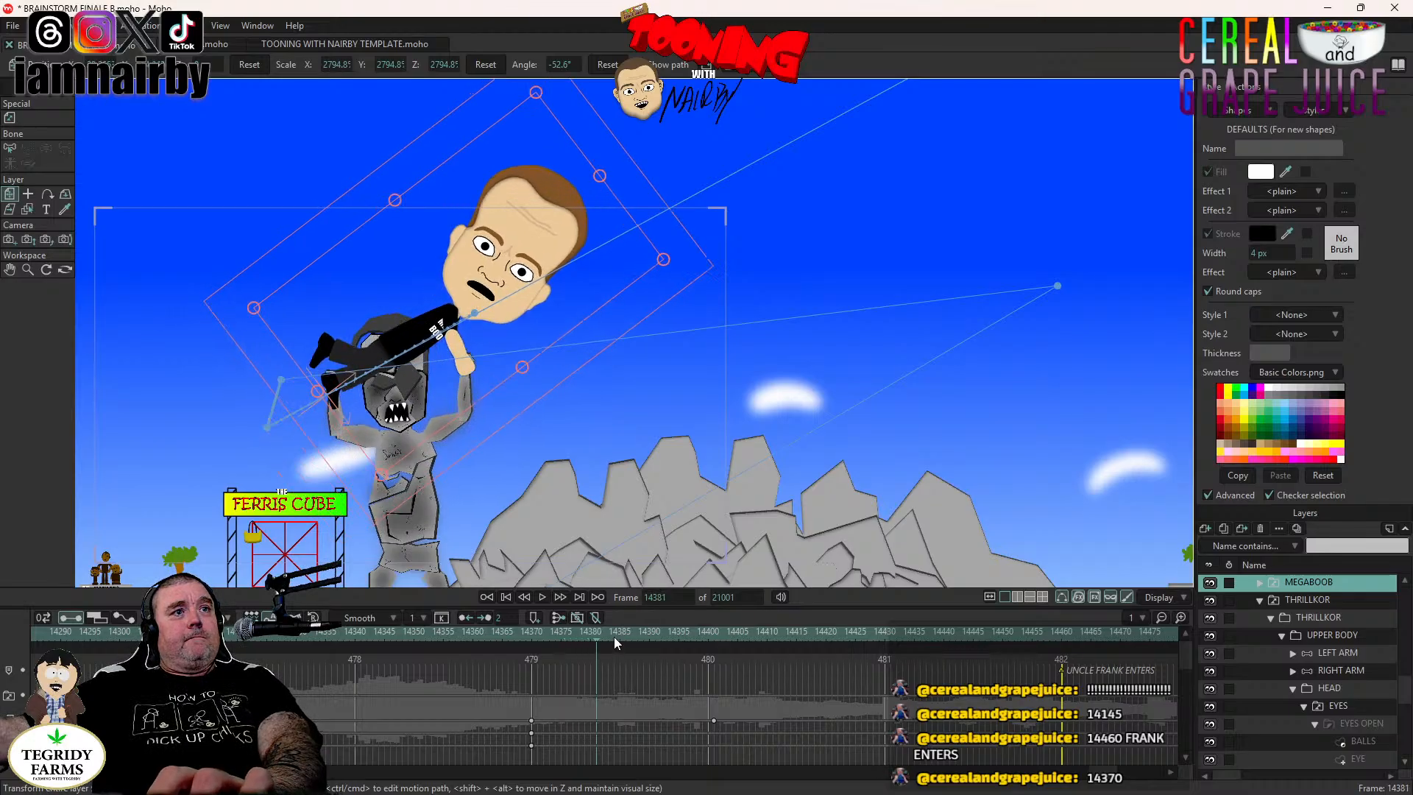
# Add a keyframe holding MEGABOOB's rotation at frame 14383 and rotate it to about -85° at frame 14418.
pyautogui.press('Right')
pyautogui.press('Right')
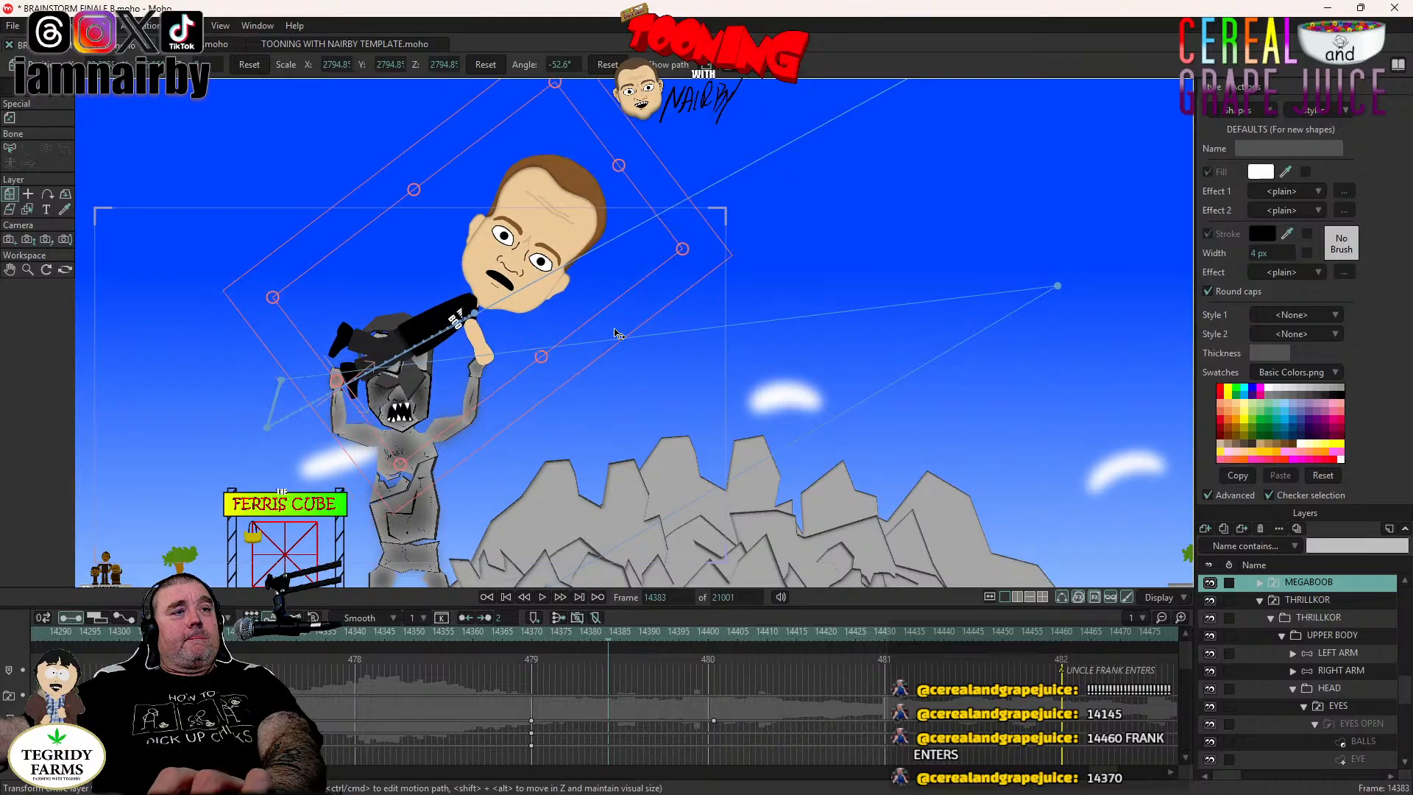
pyautogui.click(568, 369)
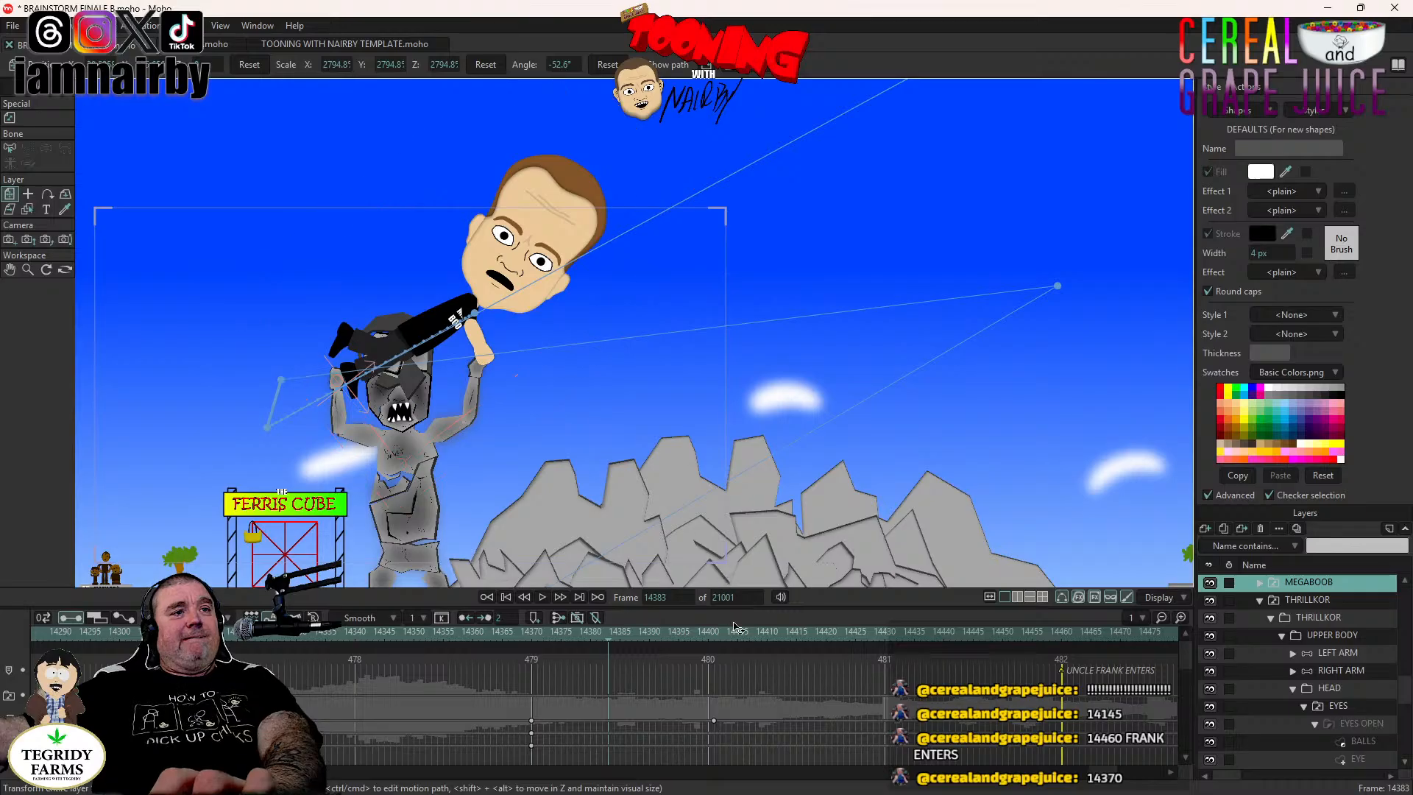
pyautogui.click(726, 633)
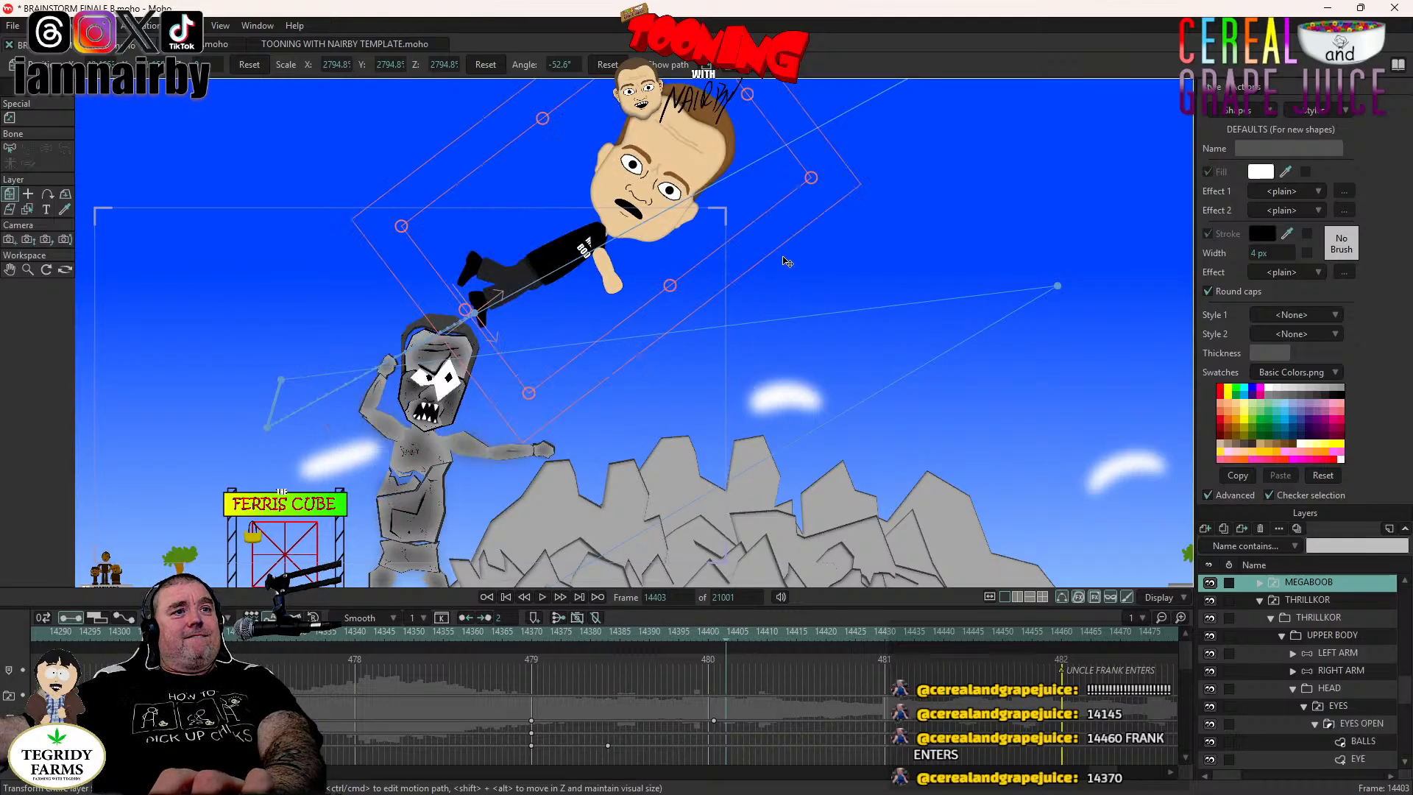
pyautogui.press('Right')
pyautogui.press('Right')
pyautogui.click(812, 643)
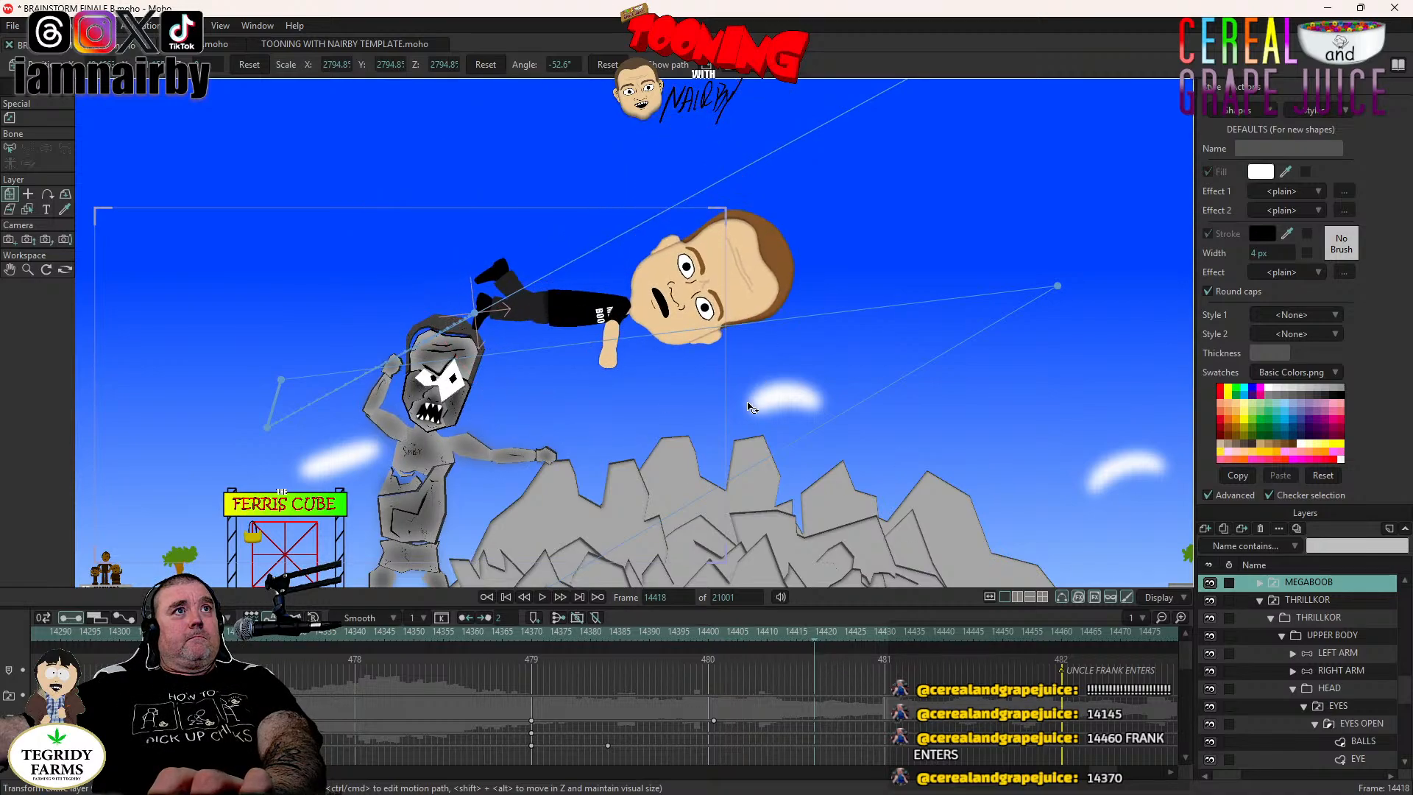
pyautogui.moveTo(746, 402); pyautogui.dragTo(749, 406)
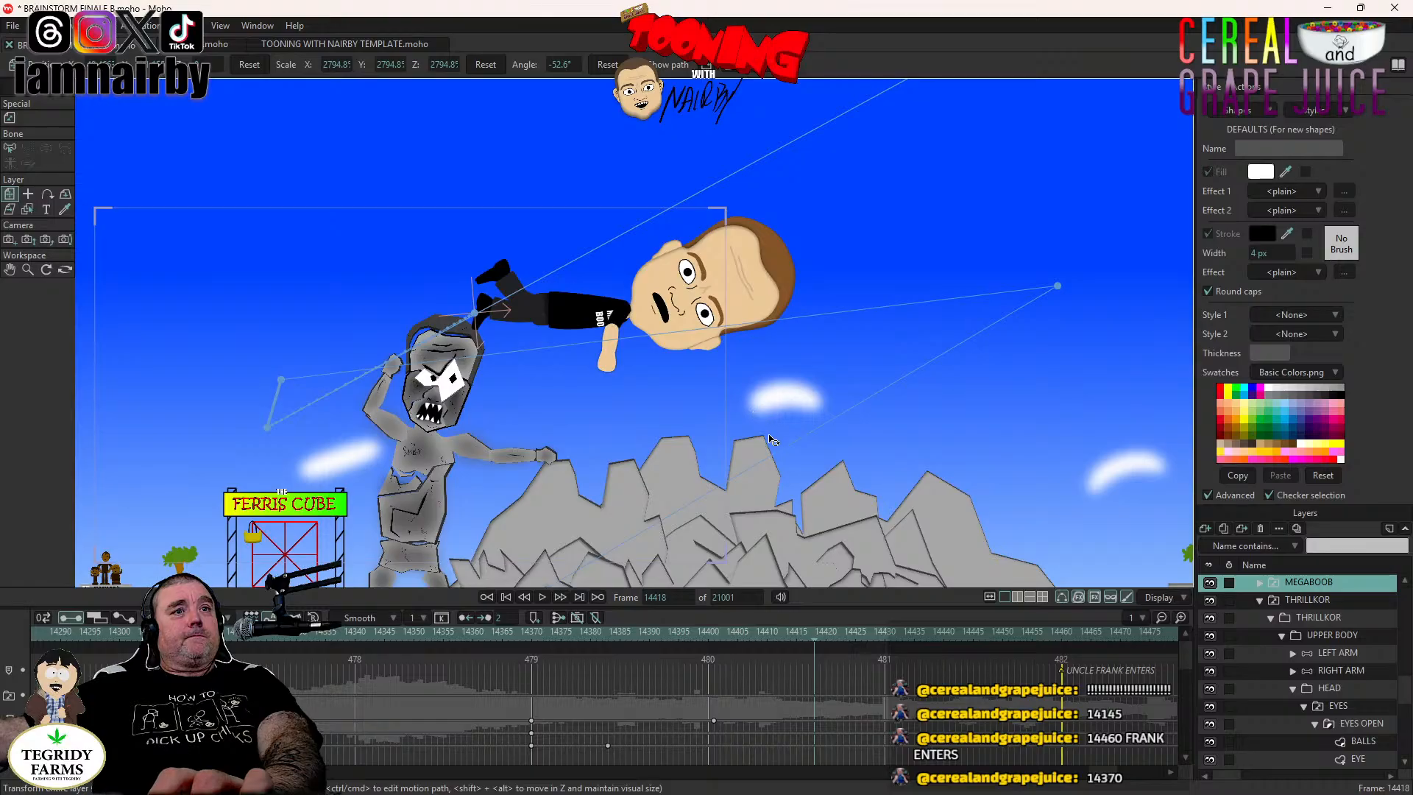
# Move MEGABOOB down over the rock pile at frame 14430 and play back the throw from frame 14370.
pyautogui.click(883, 637)
pyautogui.moveTo(750, 286); pyautogui.dragTo(891, 439)
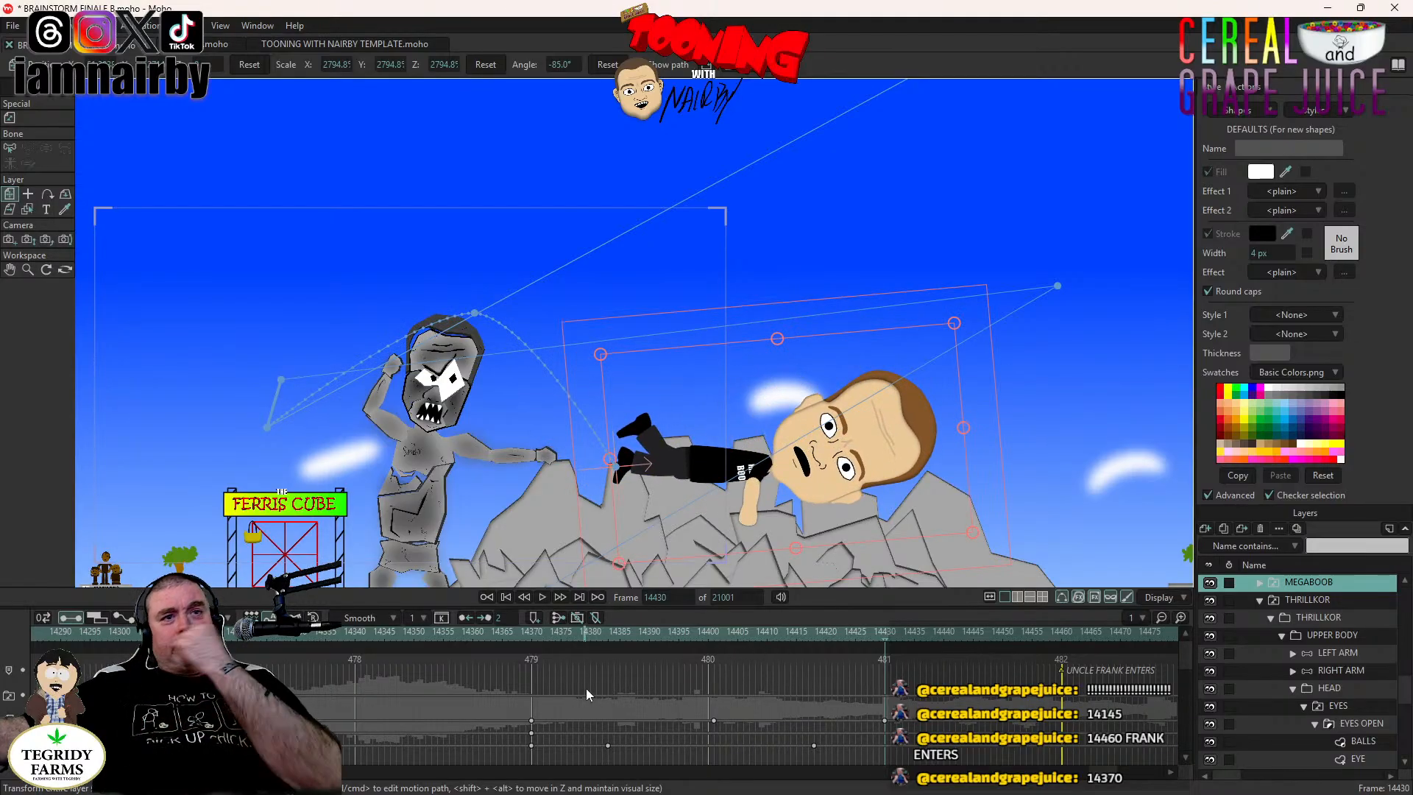
pyautogui.click(532, 642)
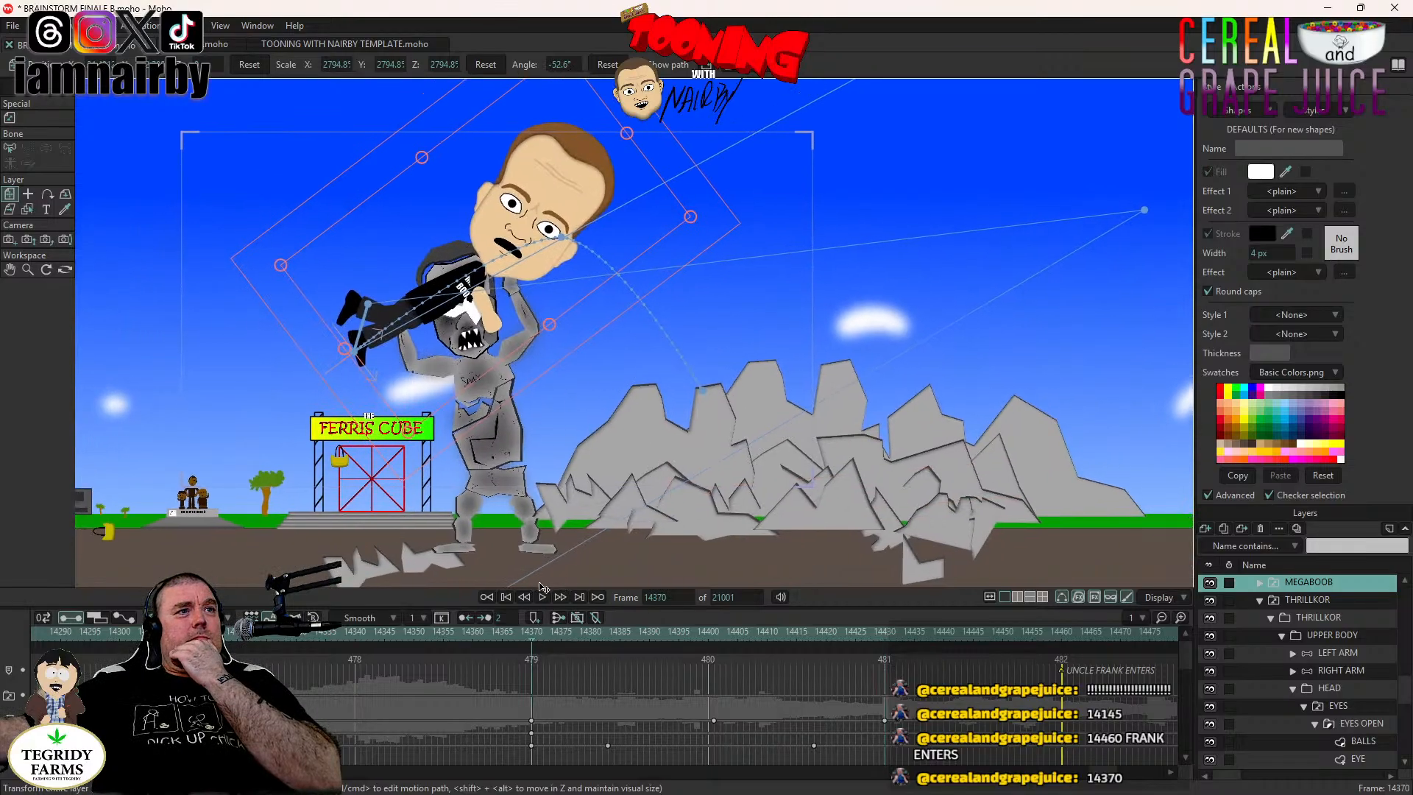
pyautogui.click(543, 597)
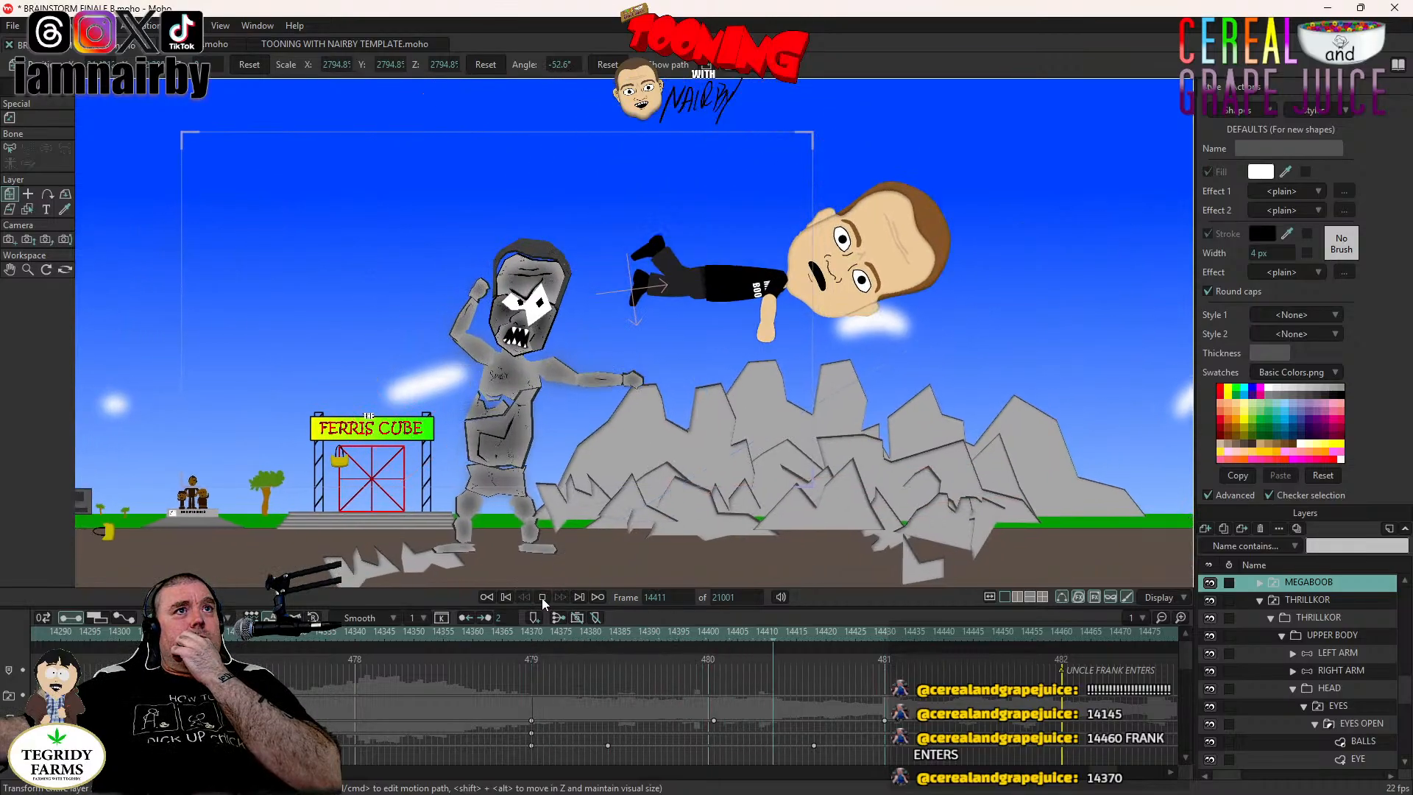
pyautogui.click(542, 597)
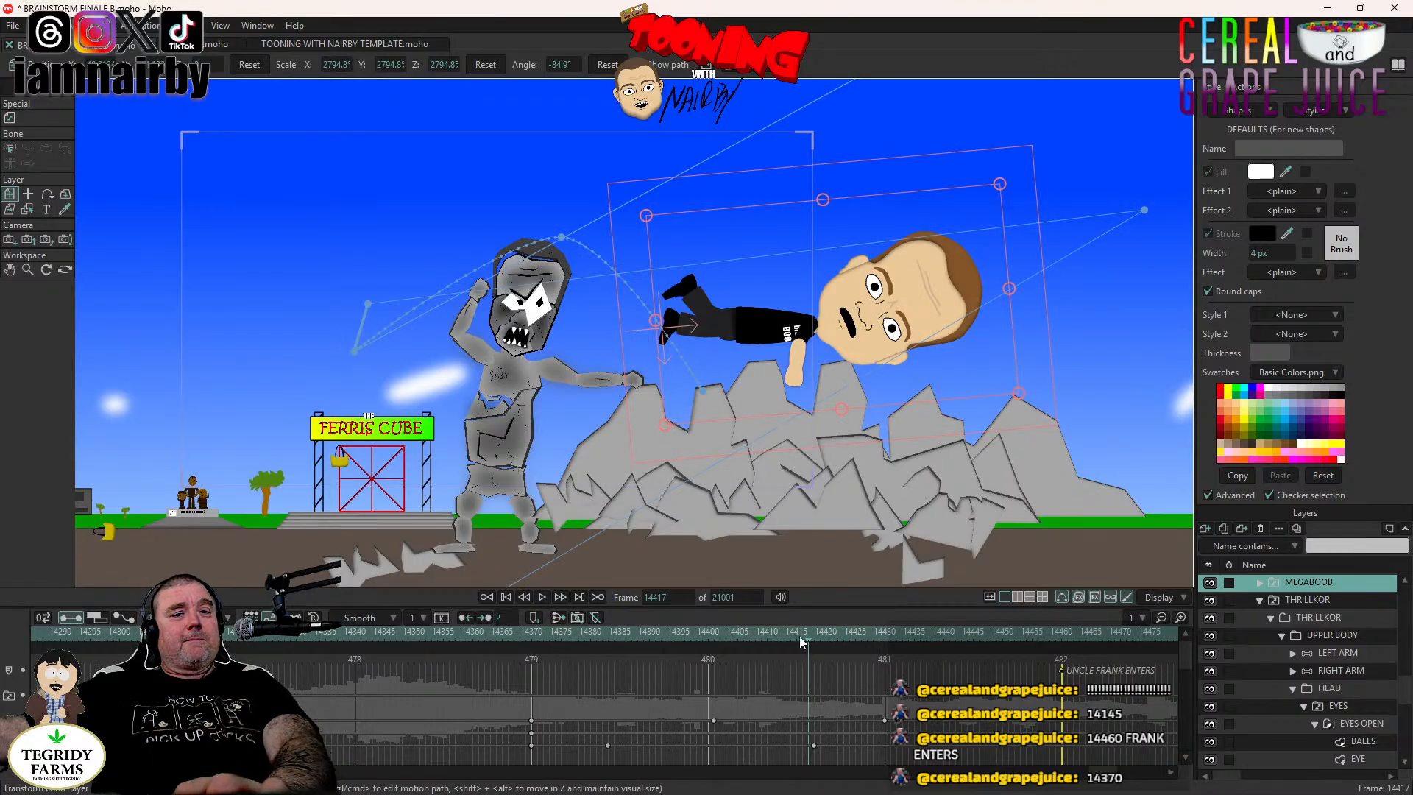
pyautogui.click(543, 597)
pyautogui.click(542, 596)
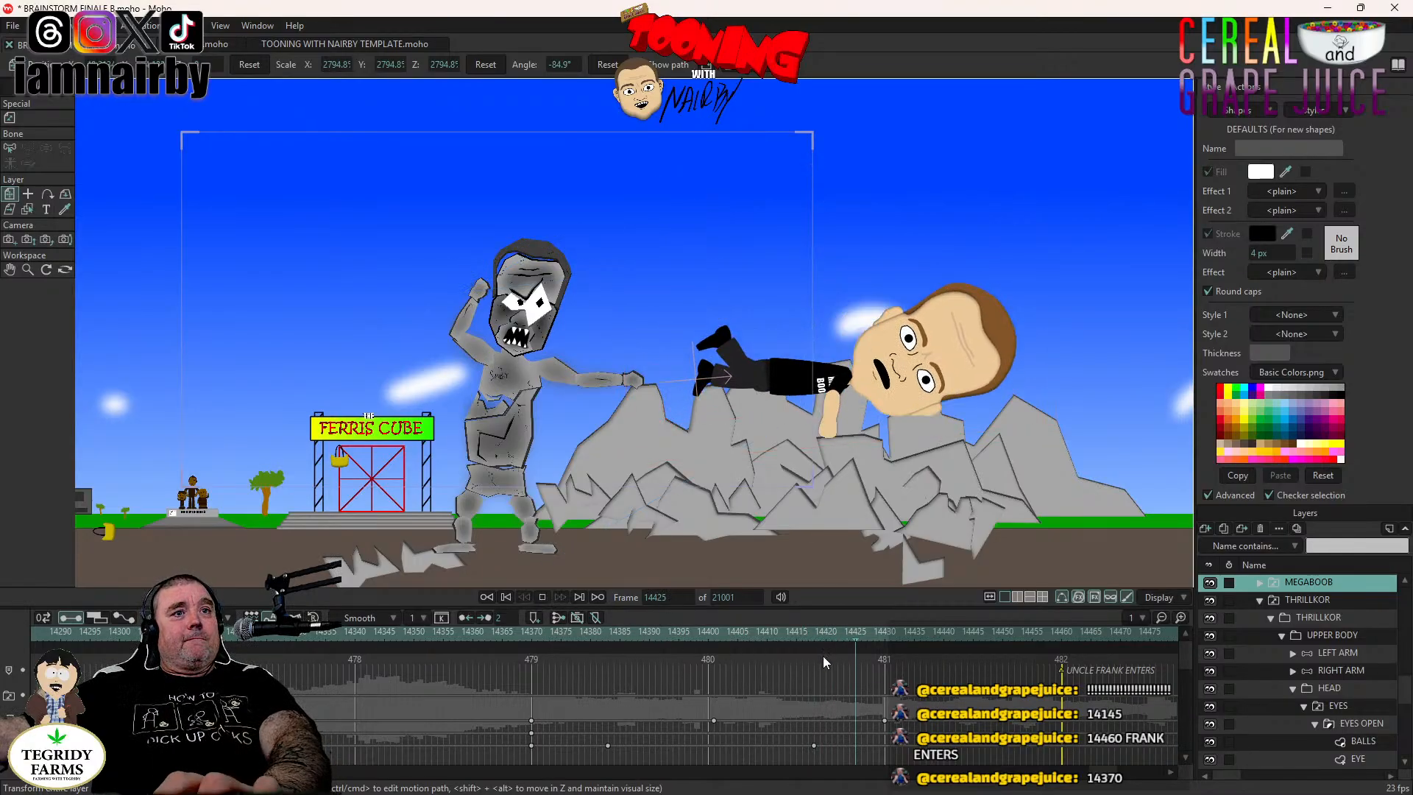
# Move MEGABOOB's rotation keyframe from frame 14418 to 14401, in line with the position keyframe, and play it back.
pyautogui.click(814, 637)
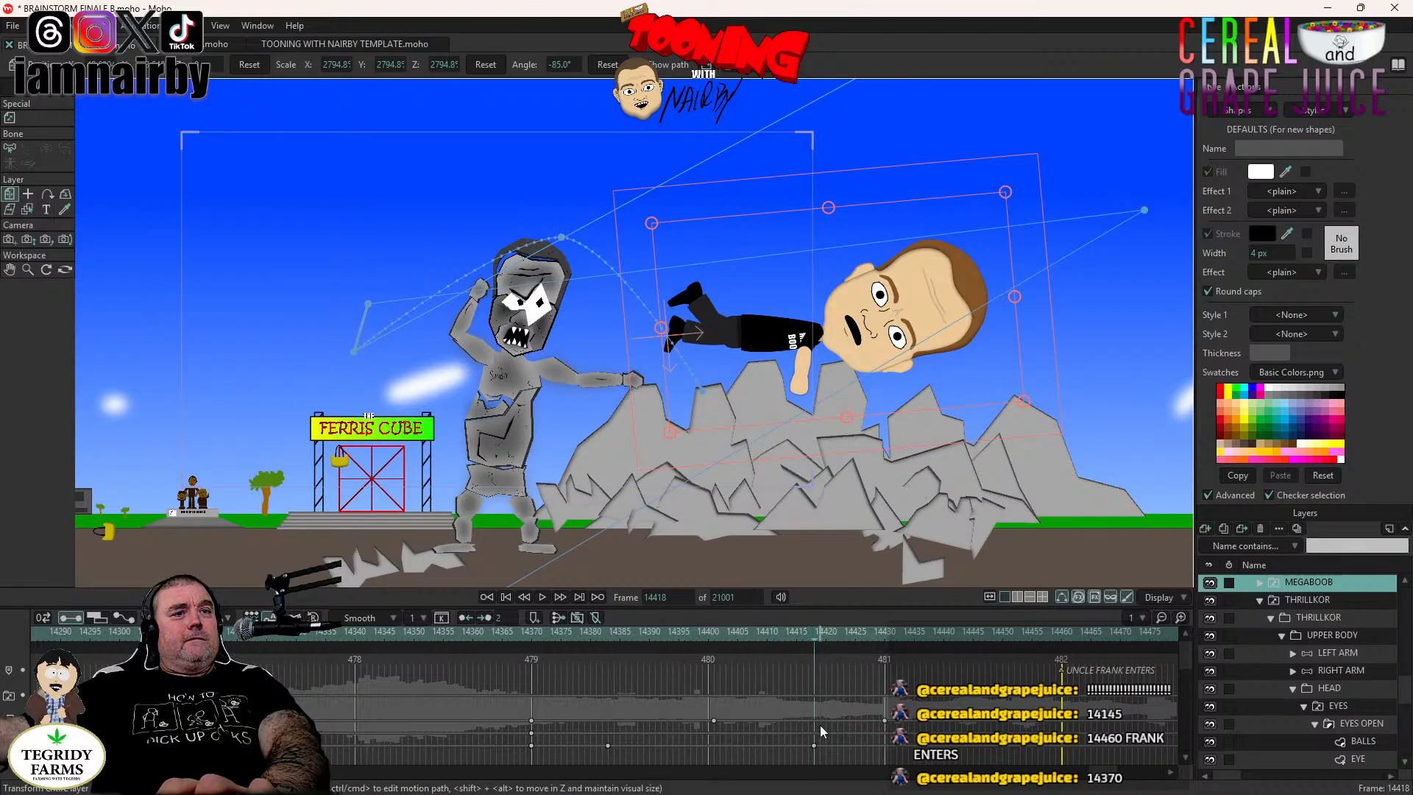
pyautogui.click(611, 629)
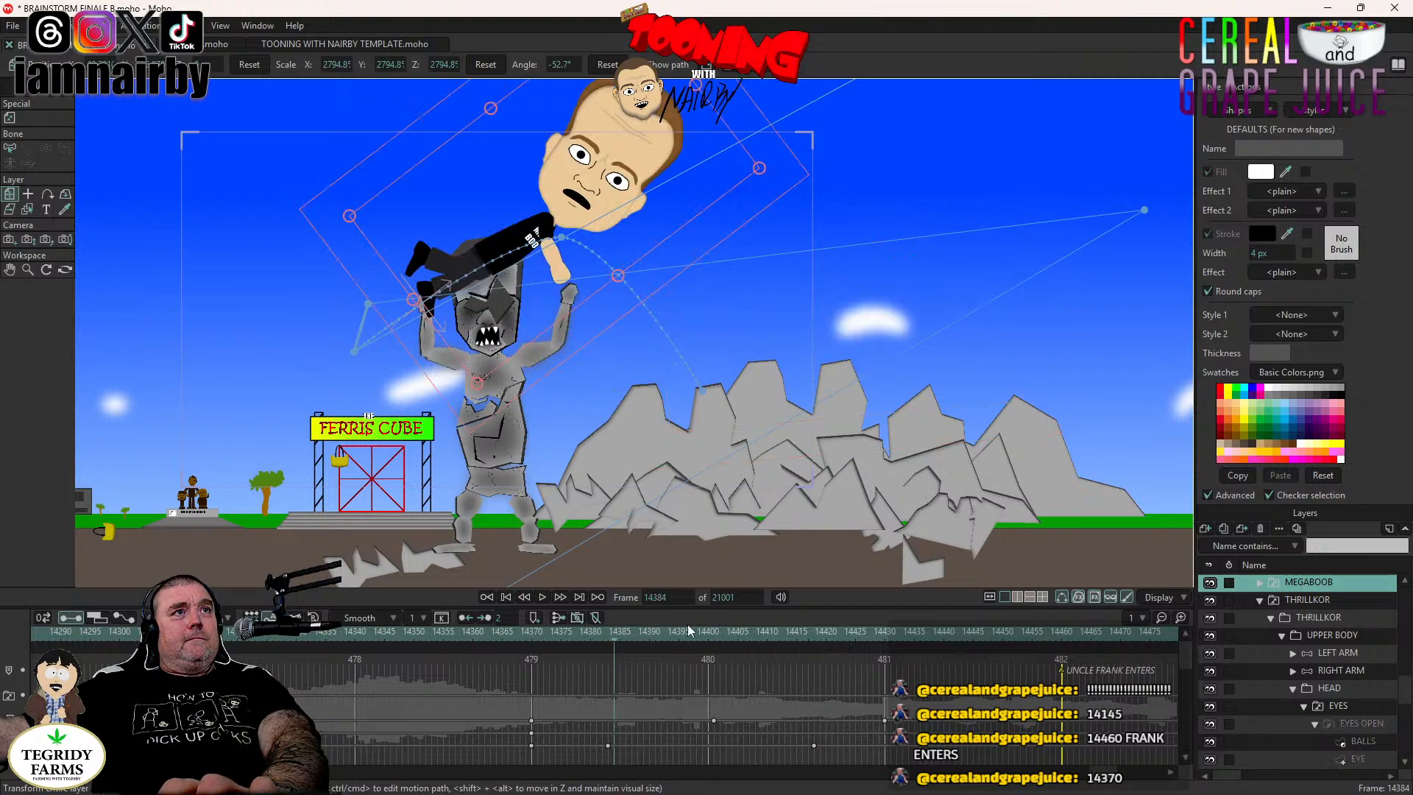
pyautogui.moveTo(812, 746); pyautogui.dragTo(713, 753)
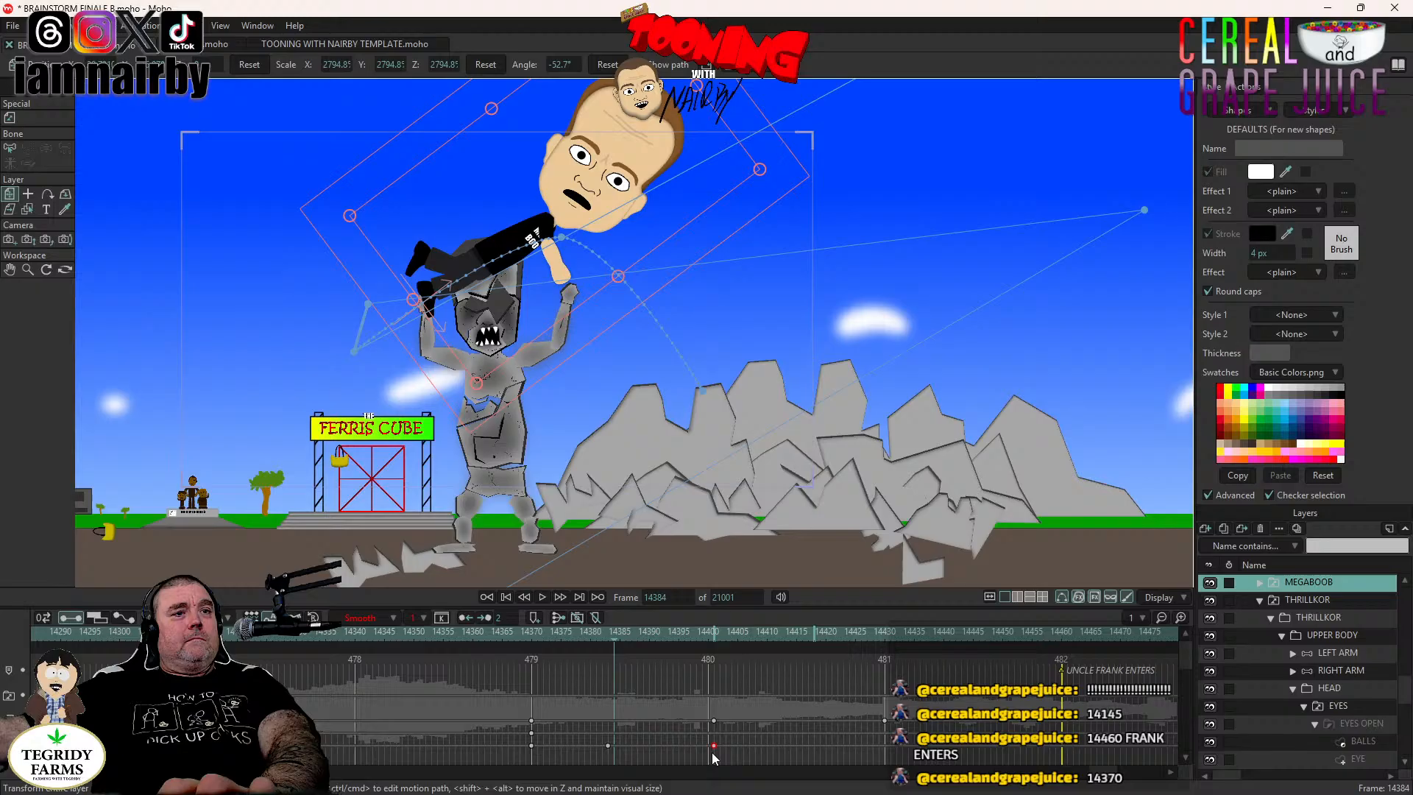
pyautogui.click(541, 598)
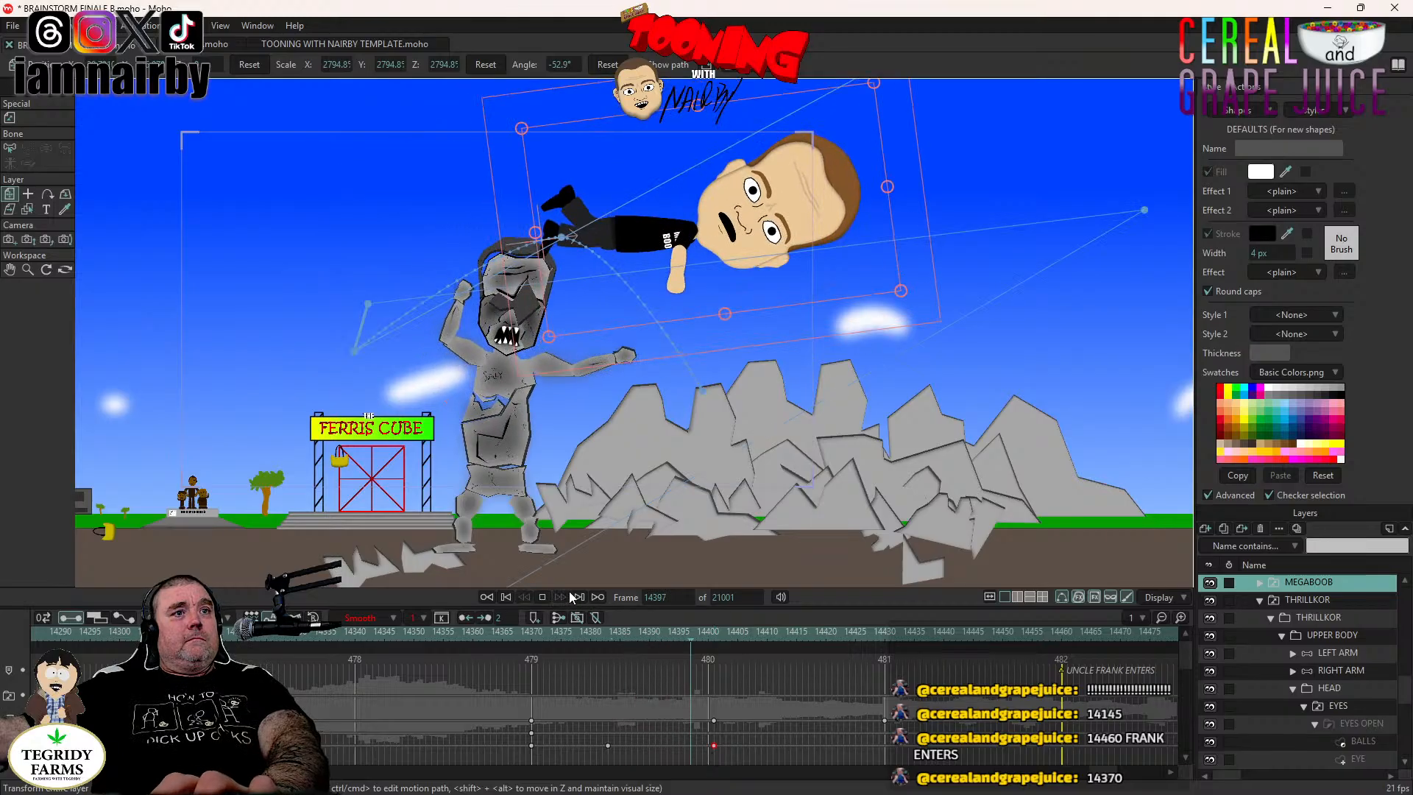
pyautogui.press('space')
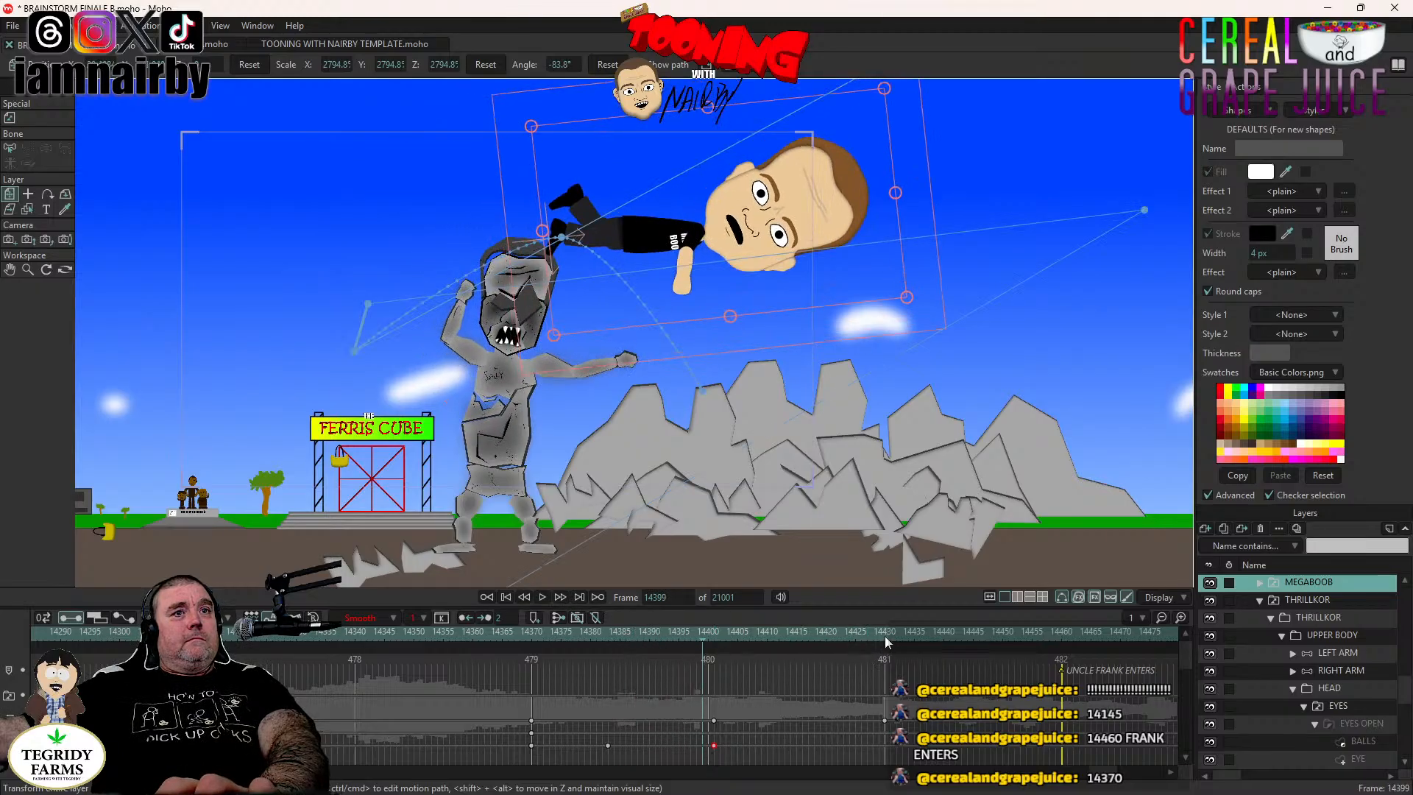
# Rotate MEGABOOB to about -262° at frame 14430, then try its rotation keyframe at about frame 14453 and play back the spin.
pyautogui.click(885, 642)
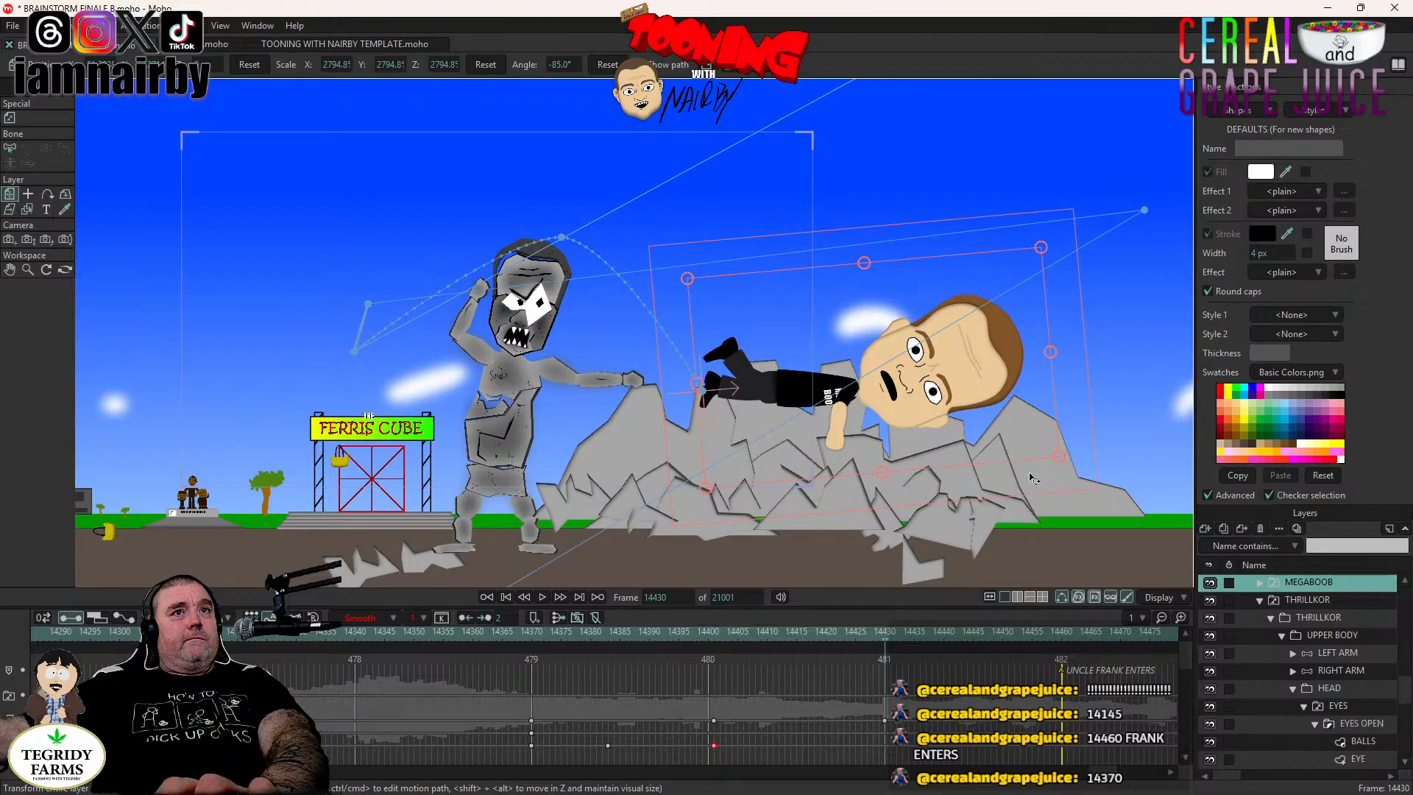
pyautogui.moveTo(1033, 479); pyautogui.dragTo(522, 355)
pyautogui.click(885, 745)
pyautogui.moveTo(900, 747); pyautogui.dragTo(1018, 748)
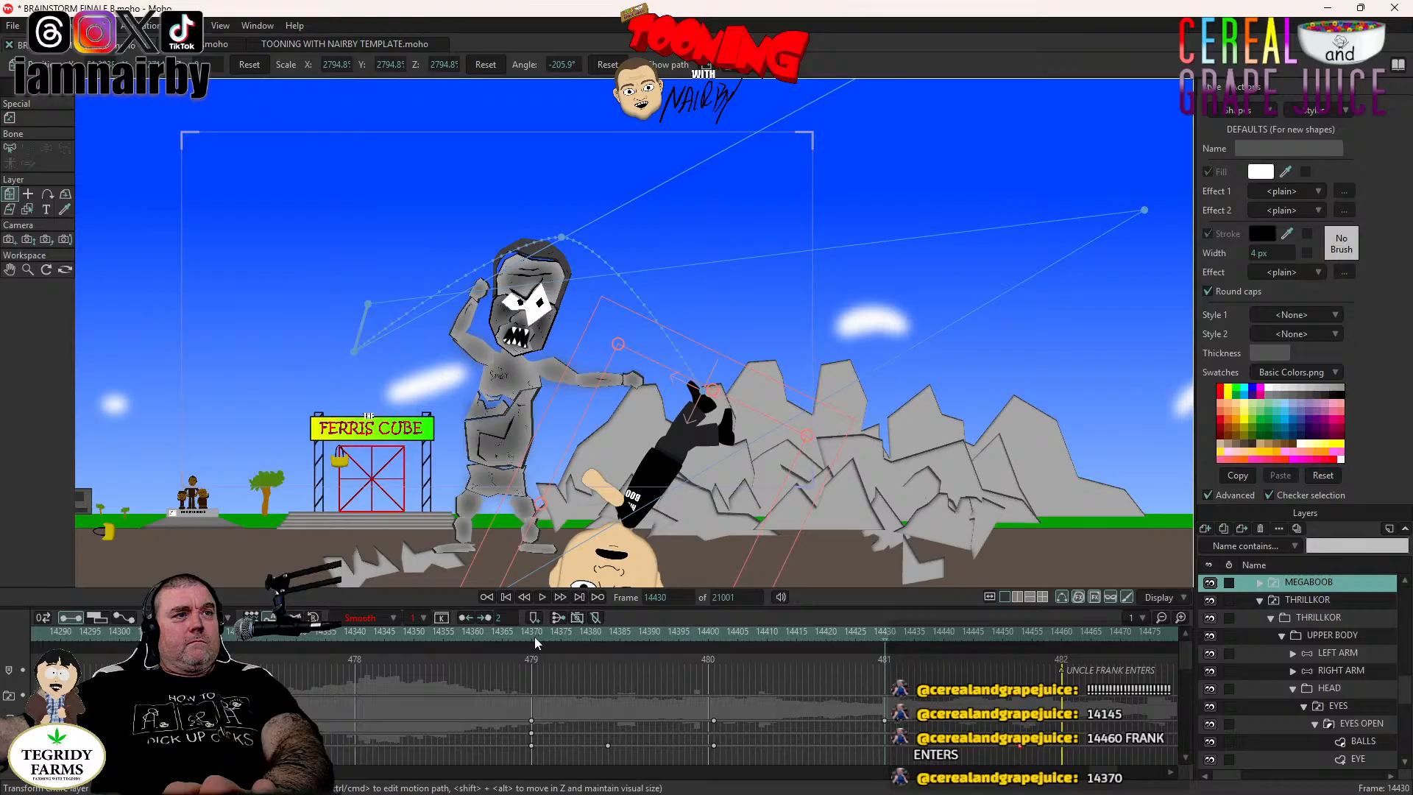
pyautogui.click(541, 597)
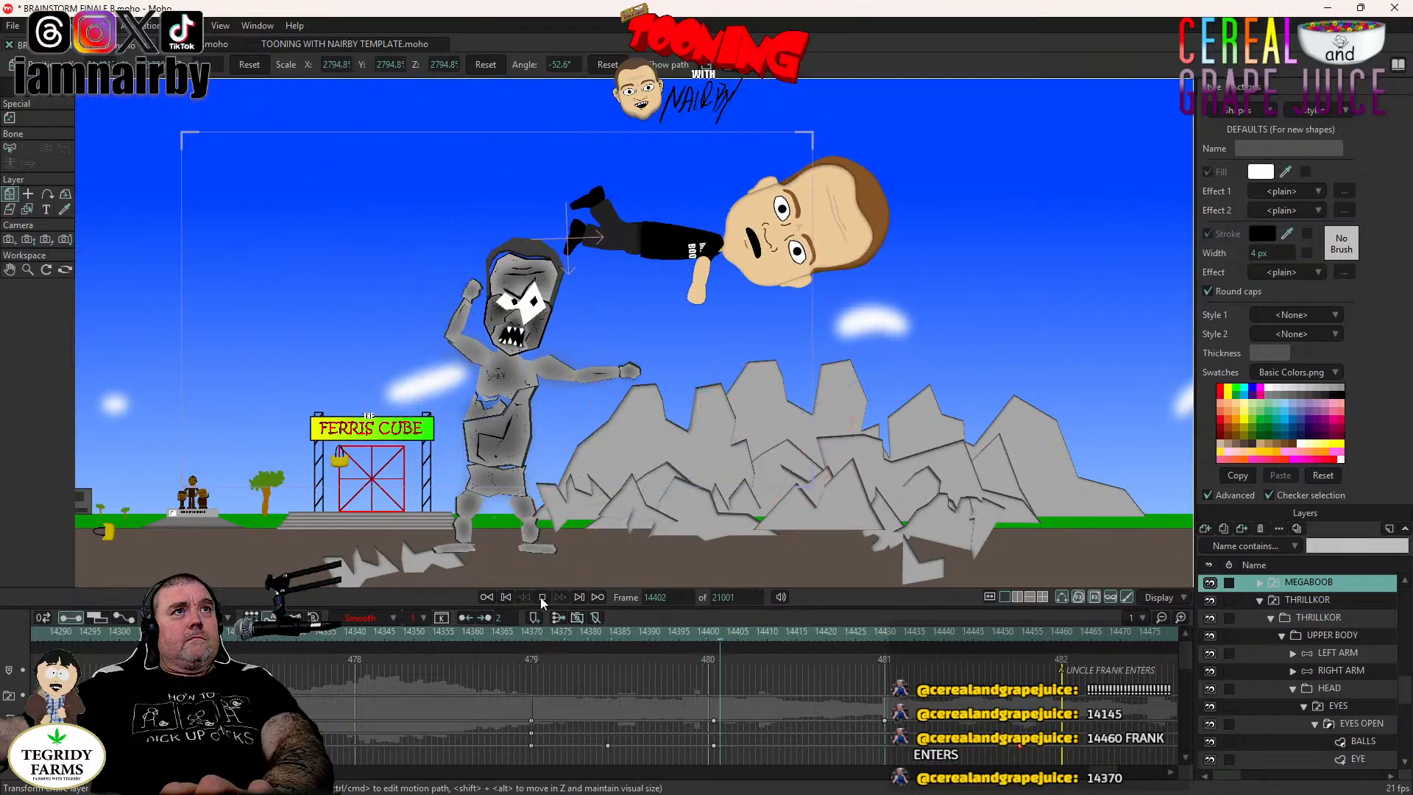
pyautogui.click(540, 598)
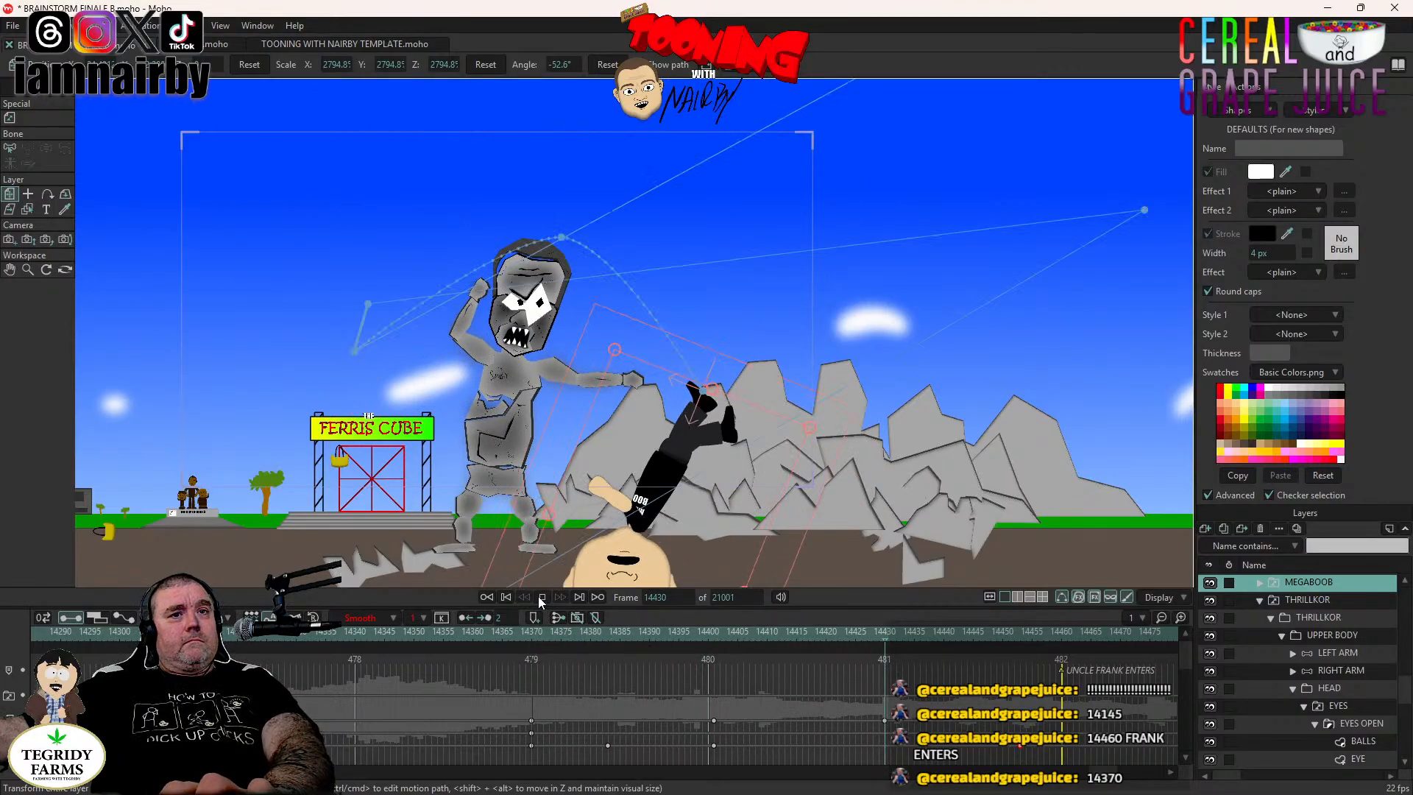
# Set MEGABOOB's rotation and position keyframes at frame 14401 to Linear interpolation.
pyautogui.rightClick(714, 745)
pyautogui.click(675, 699)
pyautogui.rightClick(713, 745)
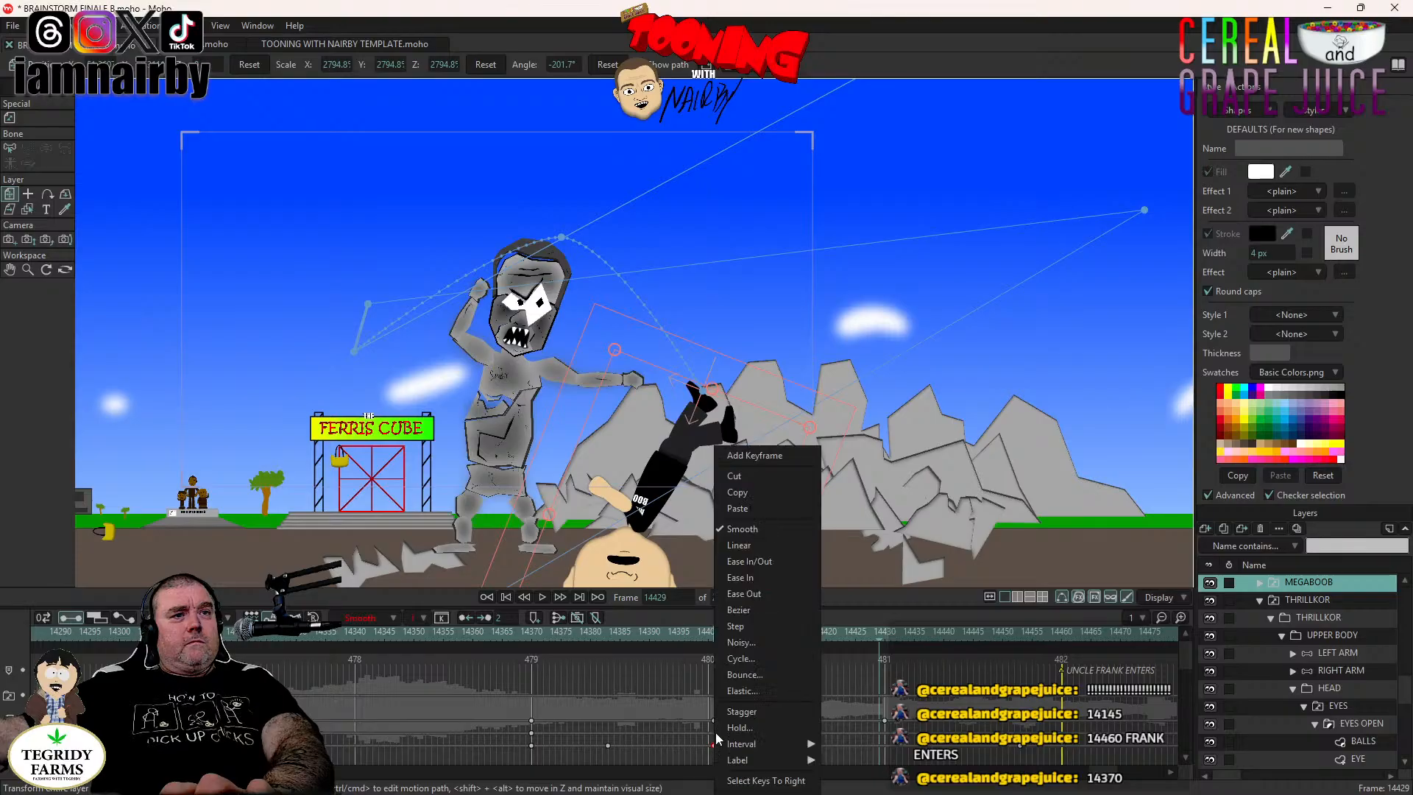
pyautogui.click(747, 545)
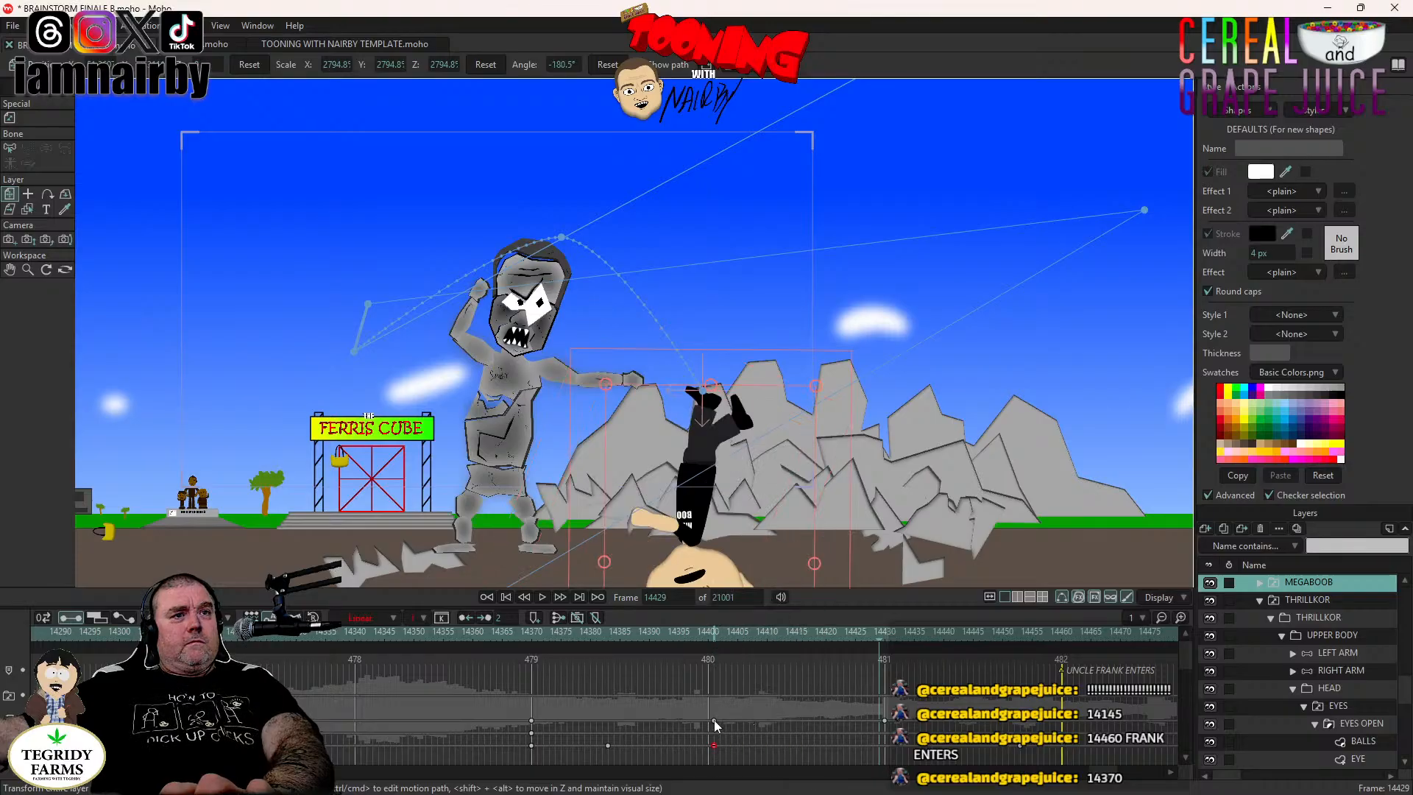
pyautogui.rightClick(713, 721)
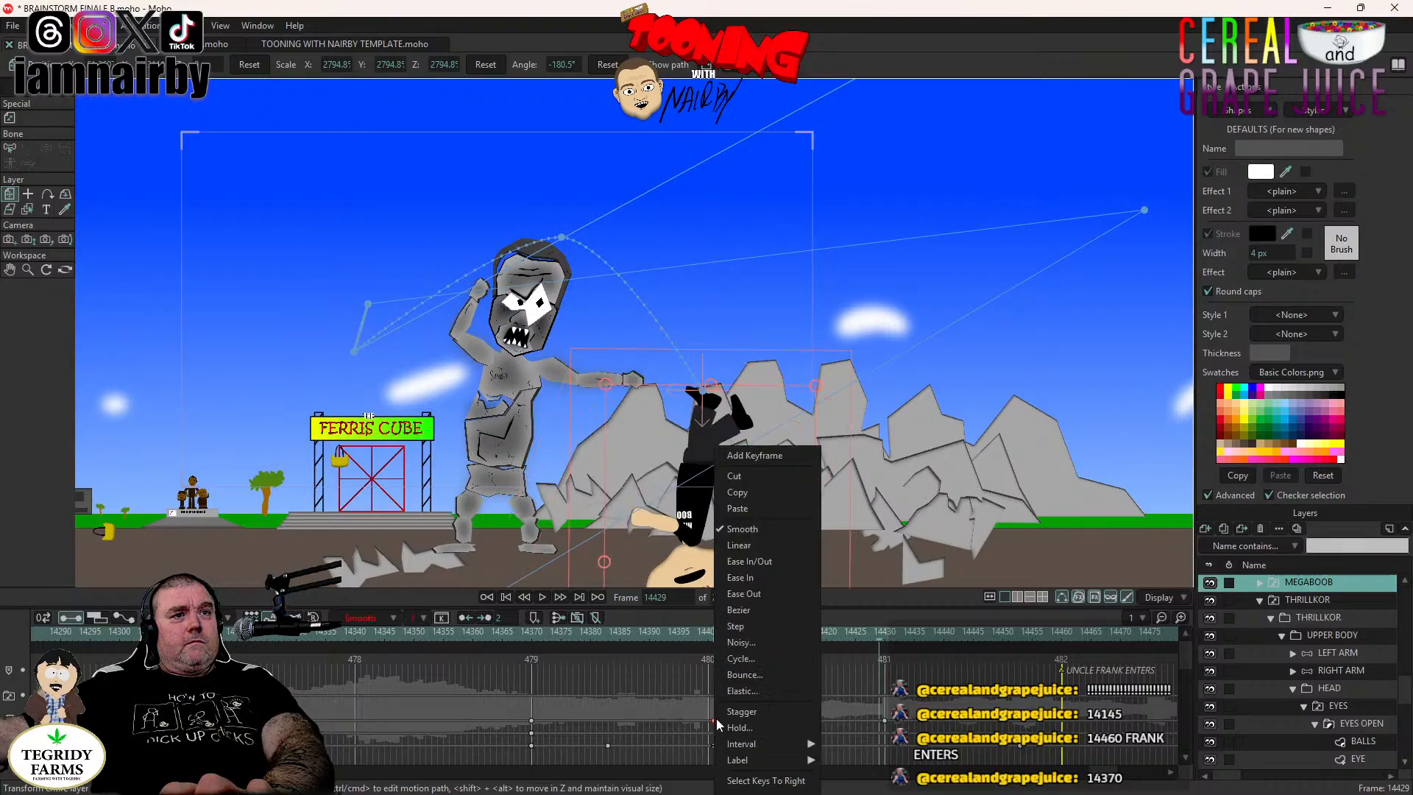
pyautogui.click(747, 545)
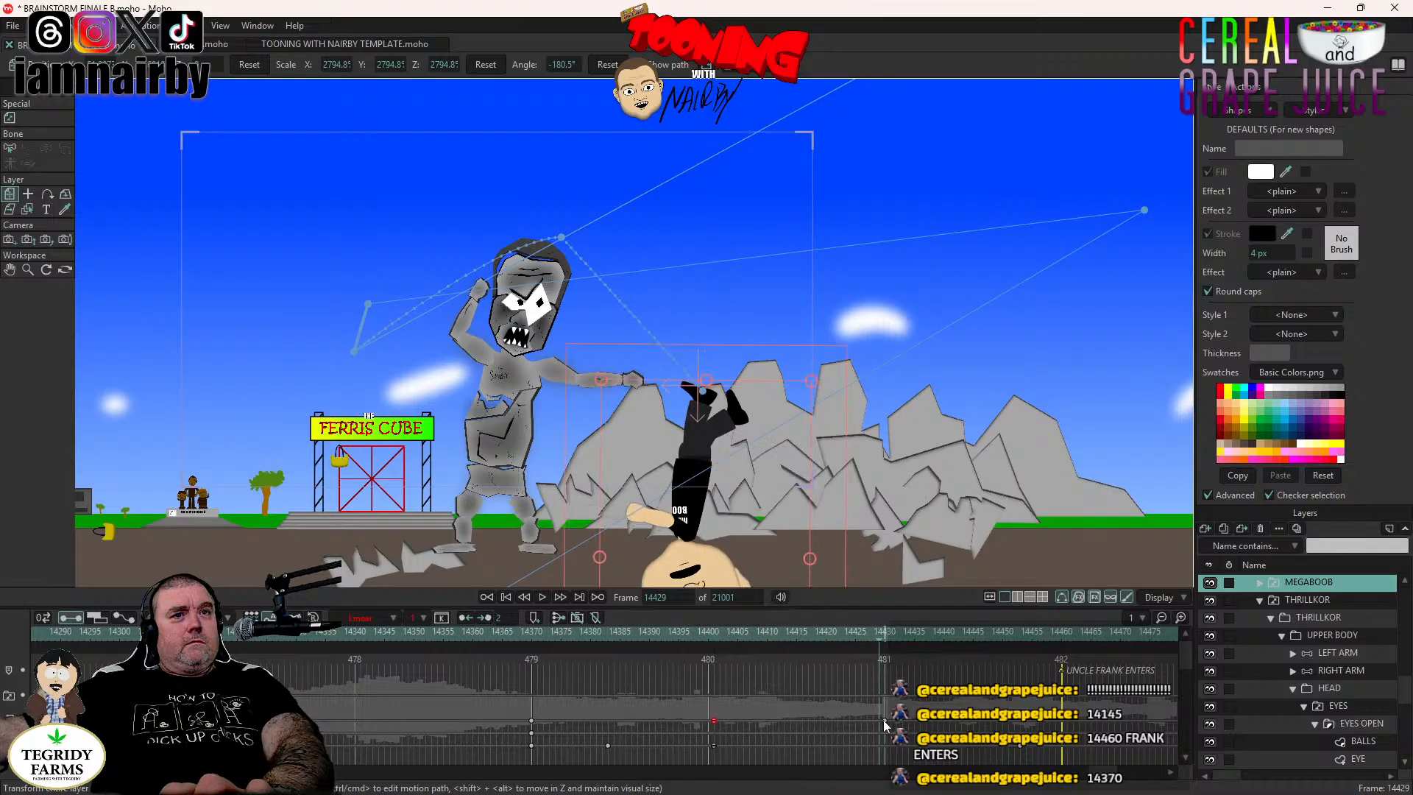
# Play the throw from frame 14370, move MEGABOOB's last rotation keyframe back to frame 14430, and replay the throw.
pyautogui.click(531, 634)
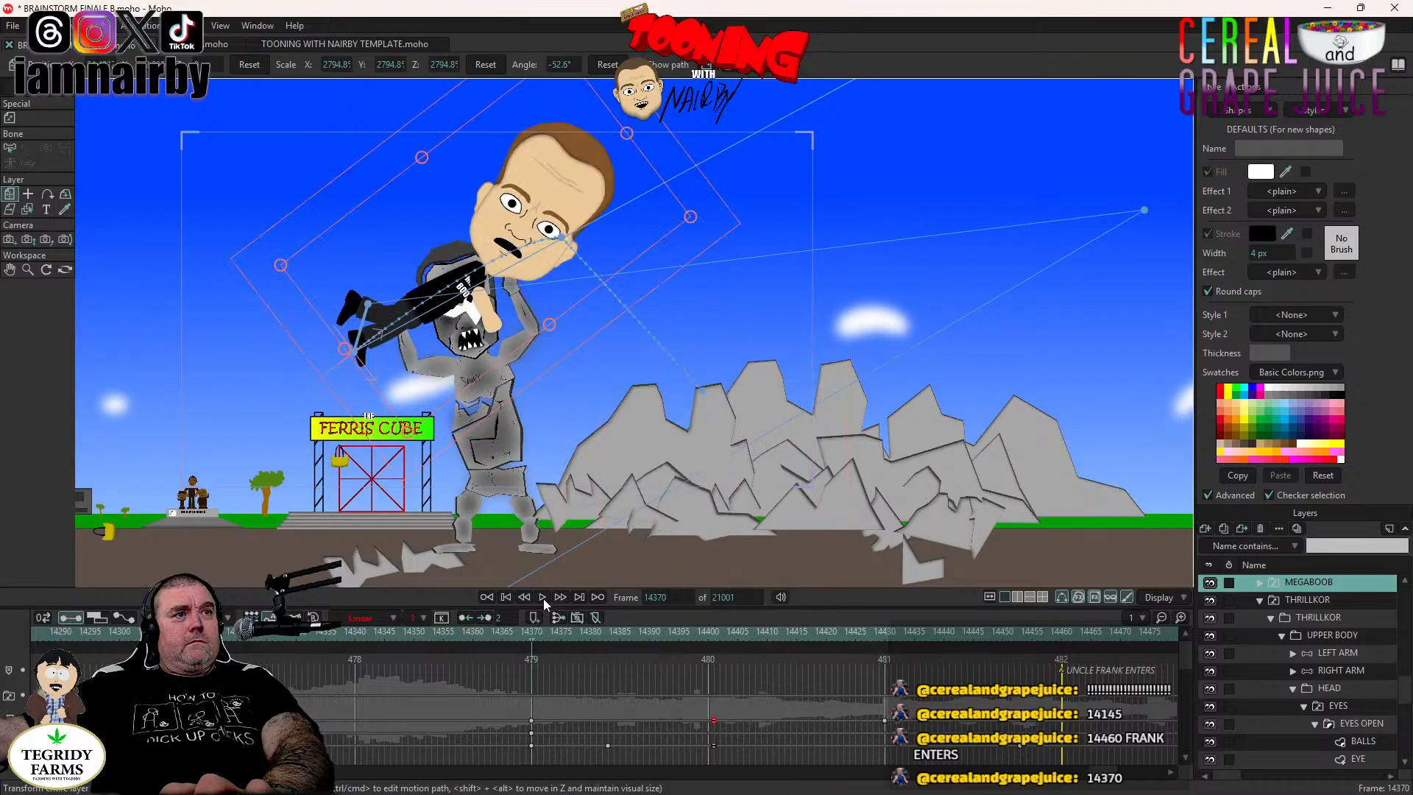
pyautogui.click(542, 597)
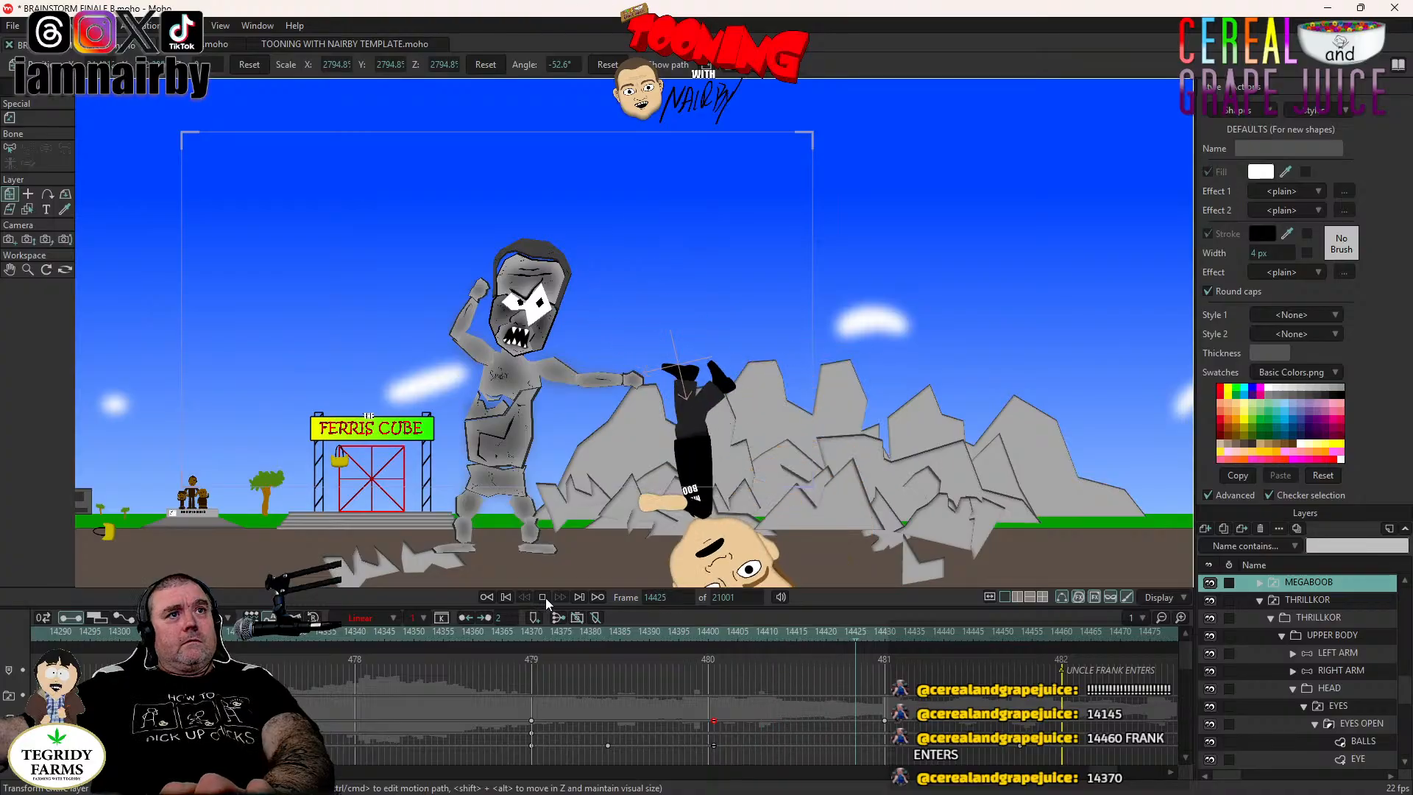
pyautogui.click(545, 598)
pyautogui.moveTo(1018, 745); pyautogui.dragTo(885, 749)
pyautogui.click(587, 638)
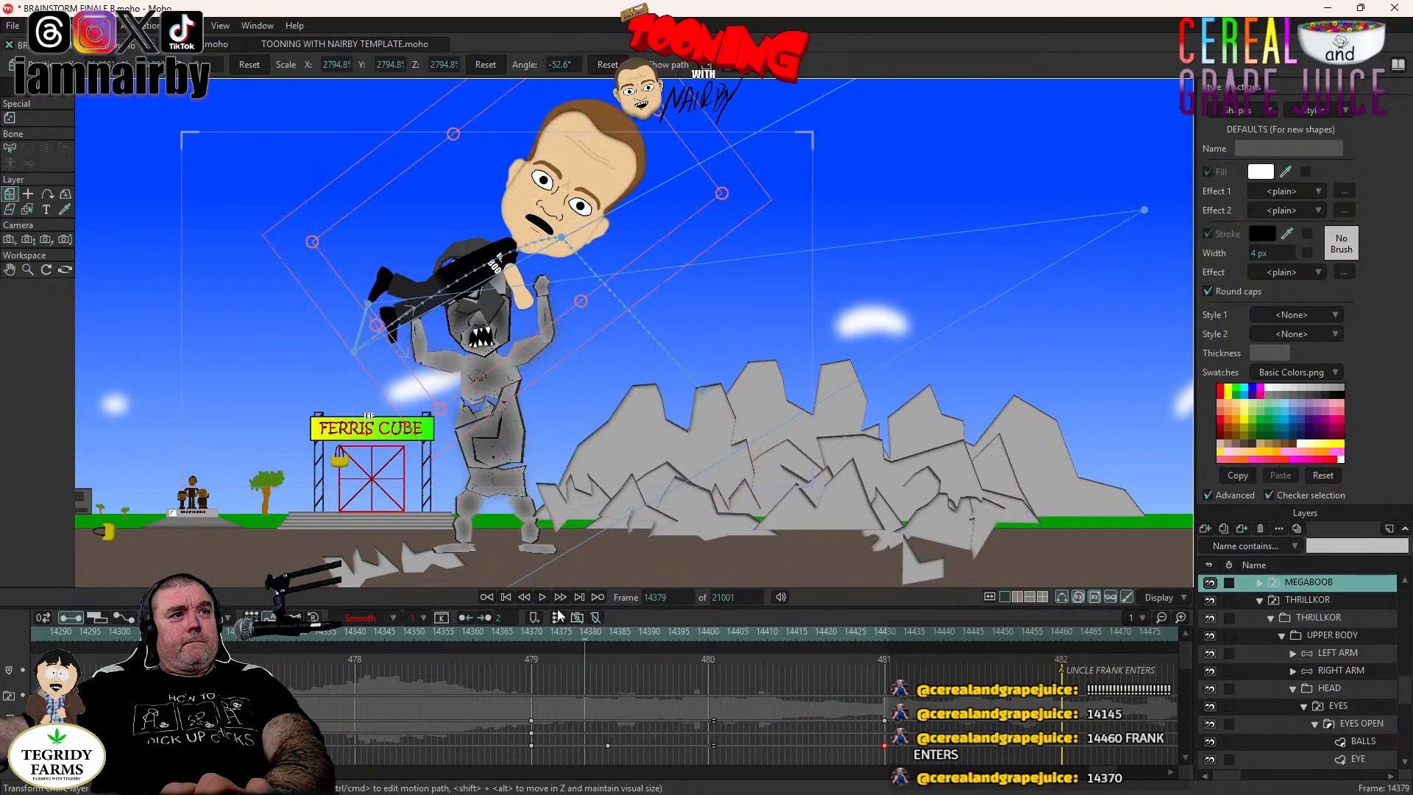
pyautogui.click(542, 597)
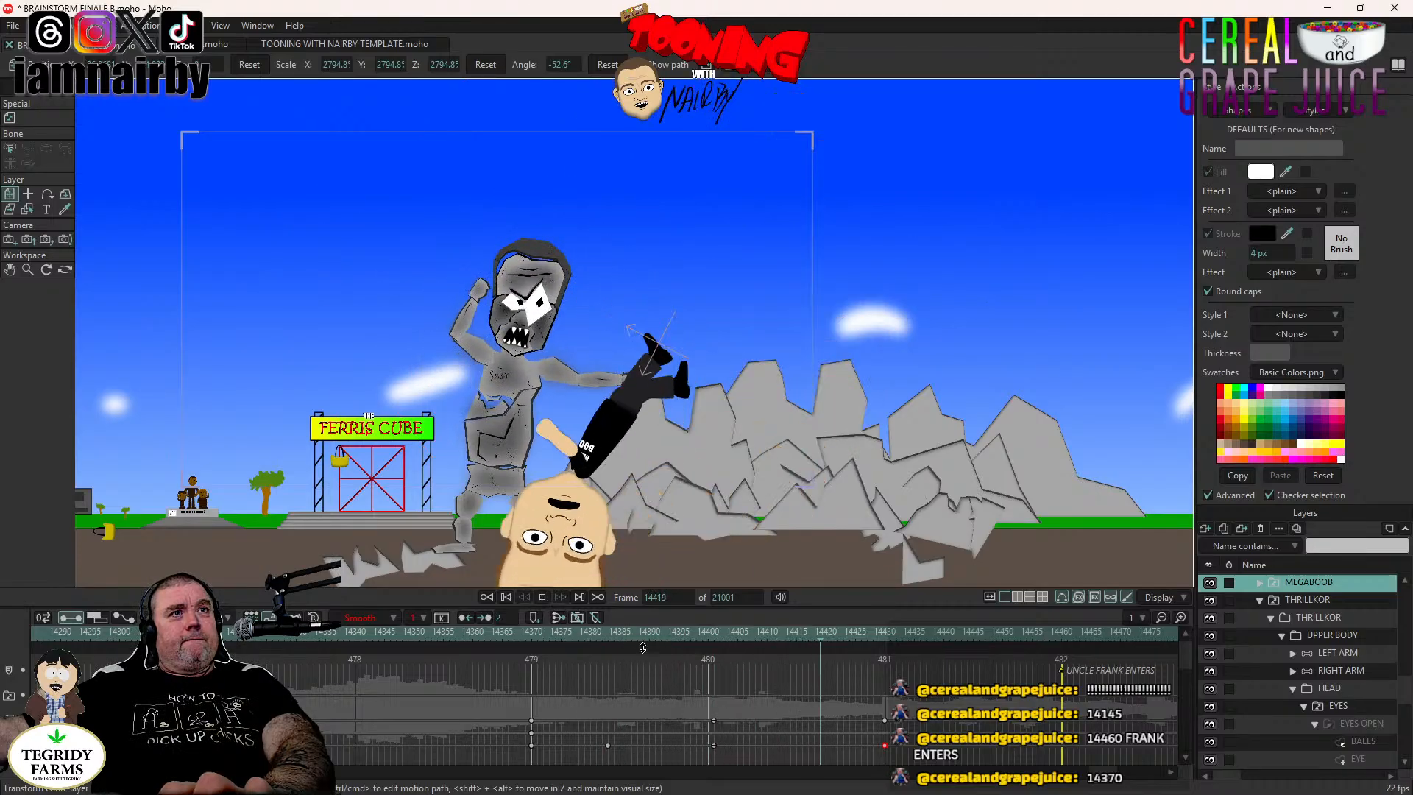
# Move MEGABOOB down to the ground in front of the rock pile at frame 14430 and play back the throw.
pyautogui.click(887, 640)
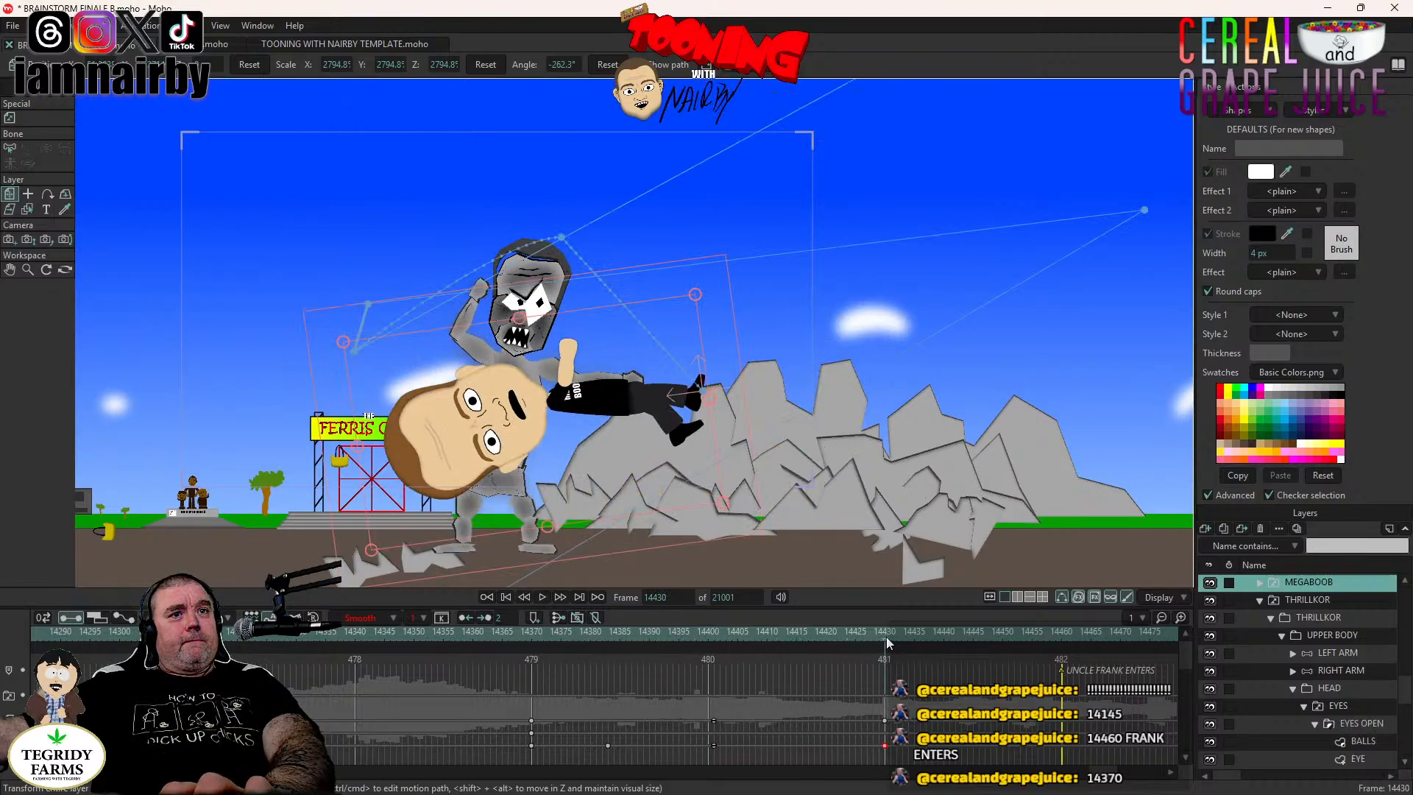
pyautogui.moveTo(515, 412); pyautogui.dragTo(739, 541)
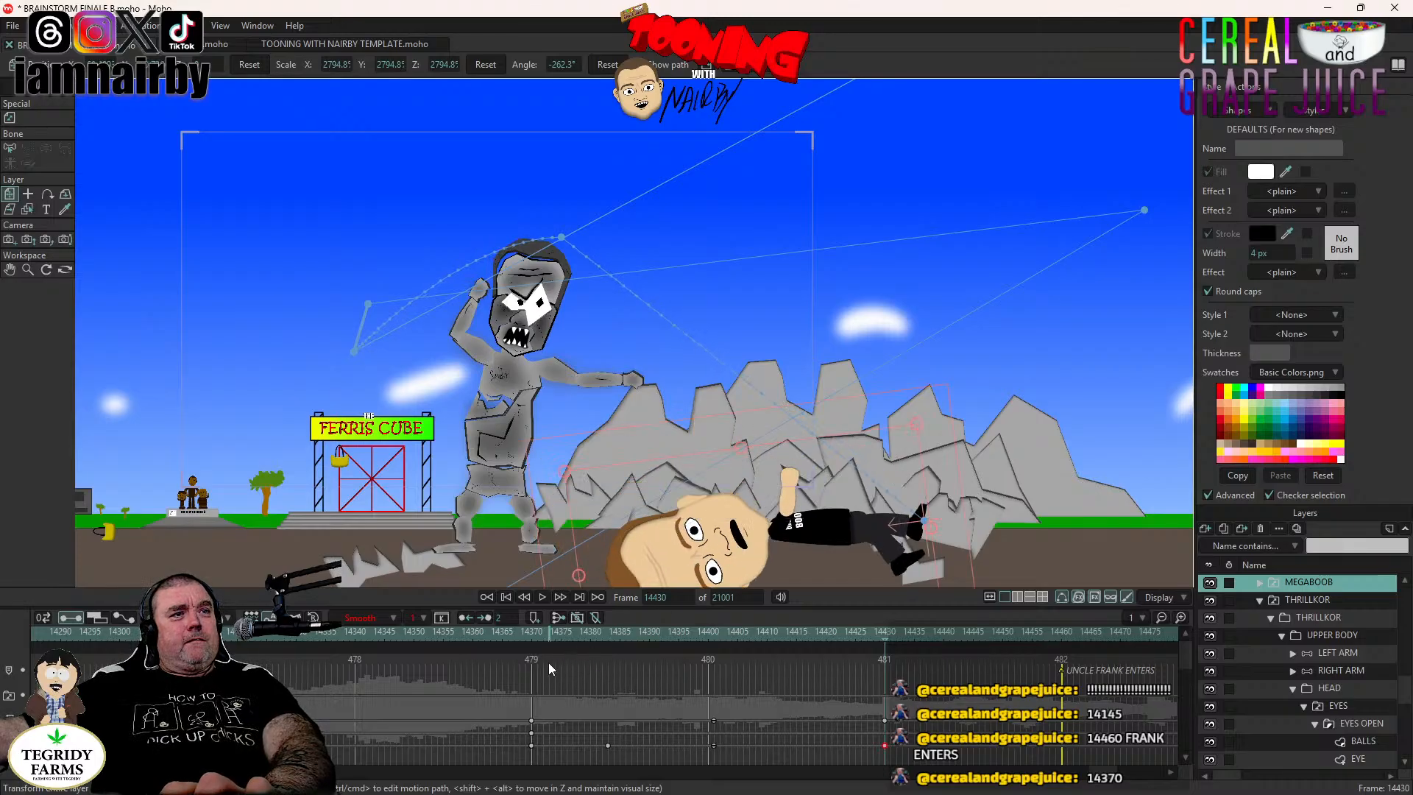
pyautogui.click(528, 638)
pyautogui.click(542, 597)
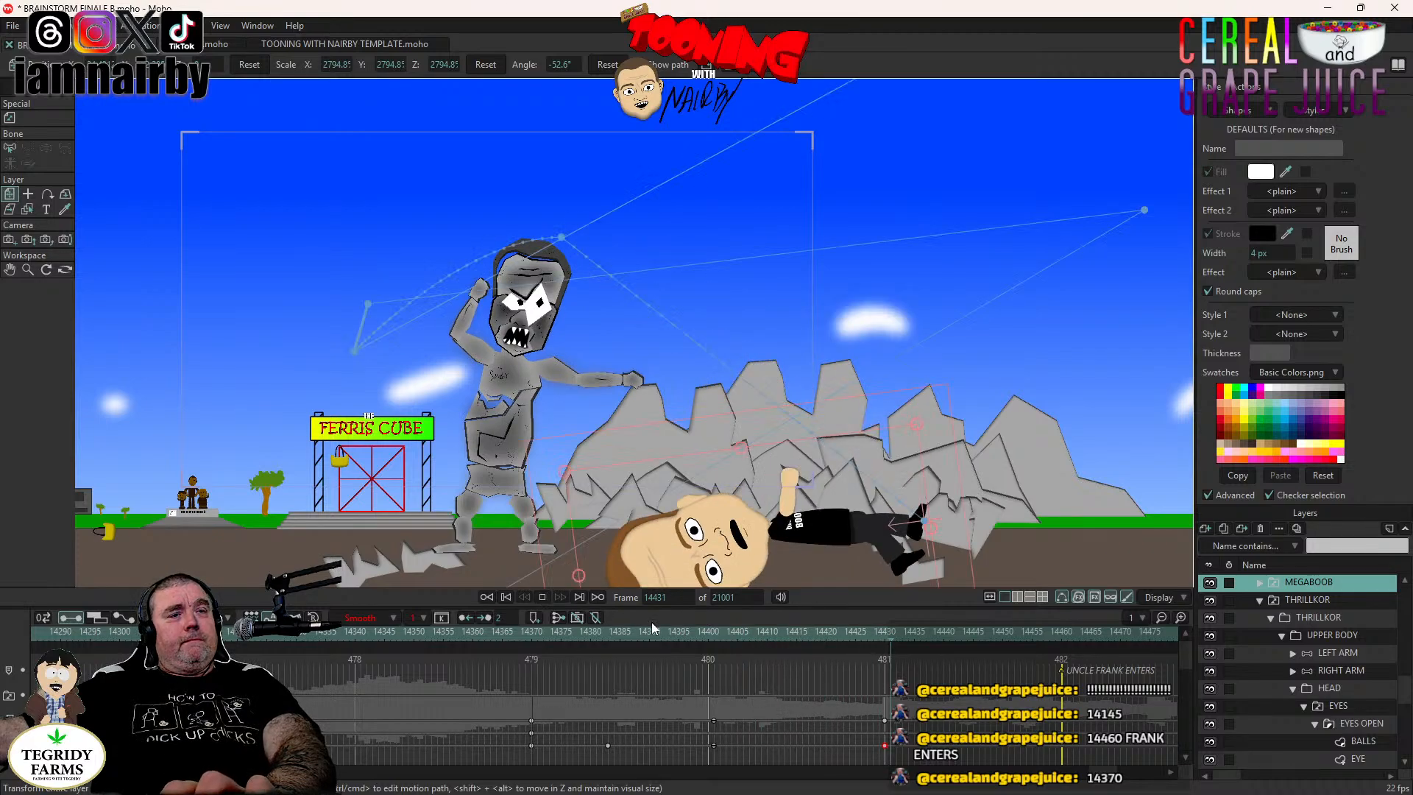
pyautogui.press('space')
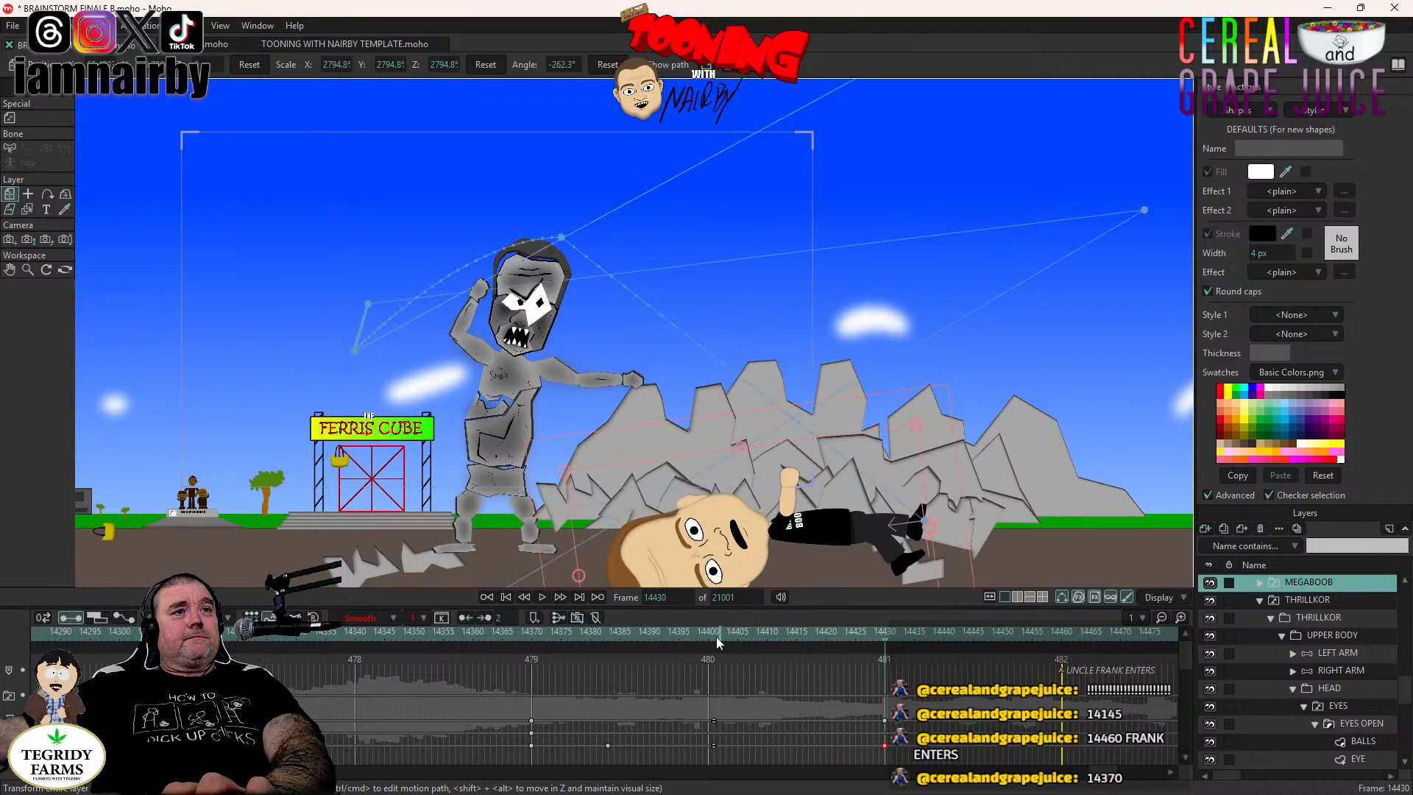
# Step through the frames from 14401 to 14406 to examine MEGABOOB's rotation and path after the release.
pyautogui.click(719, 640)
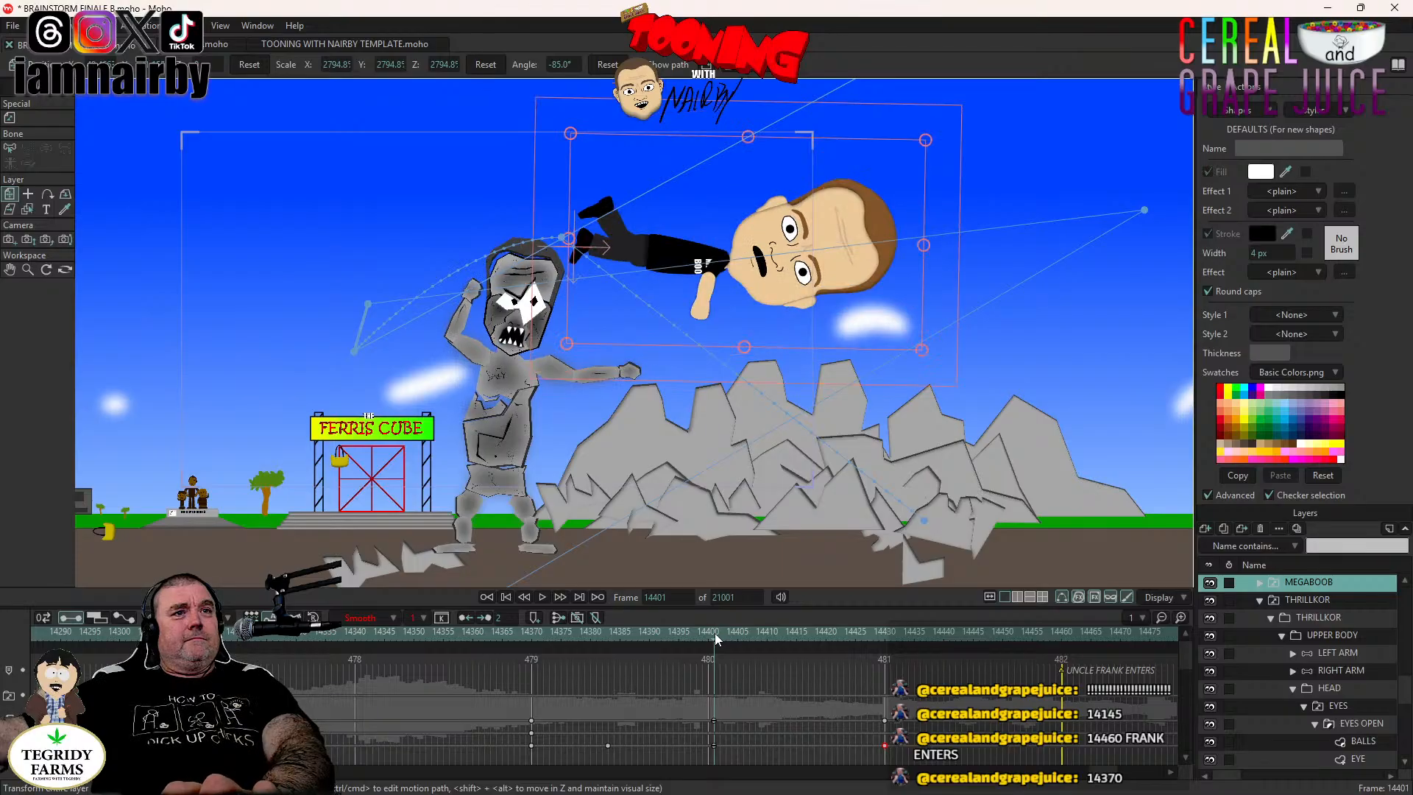
pyautogui.press('Right')
pyautogui.press('Right')
pyautogui.press('Right')
pyautogui.press('Right')
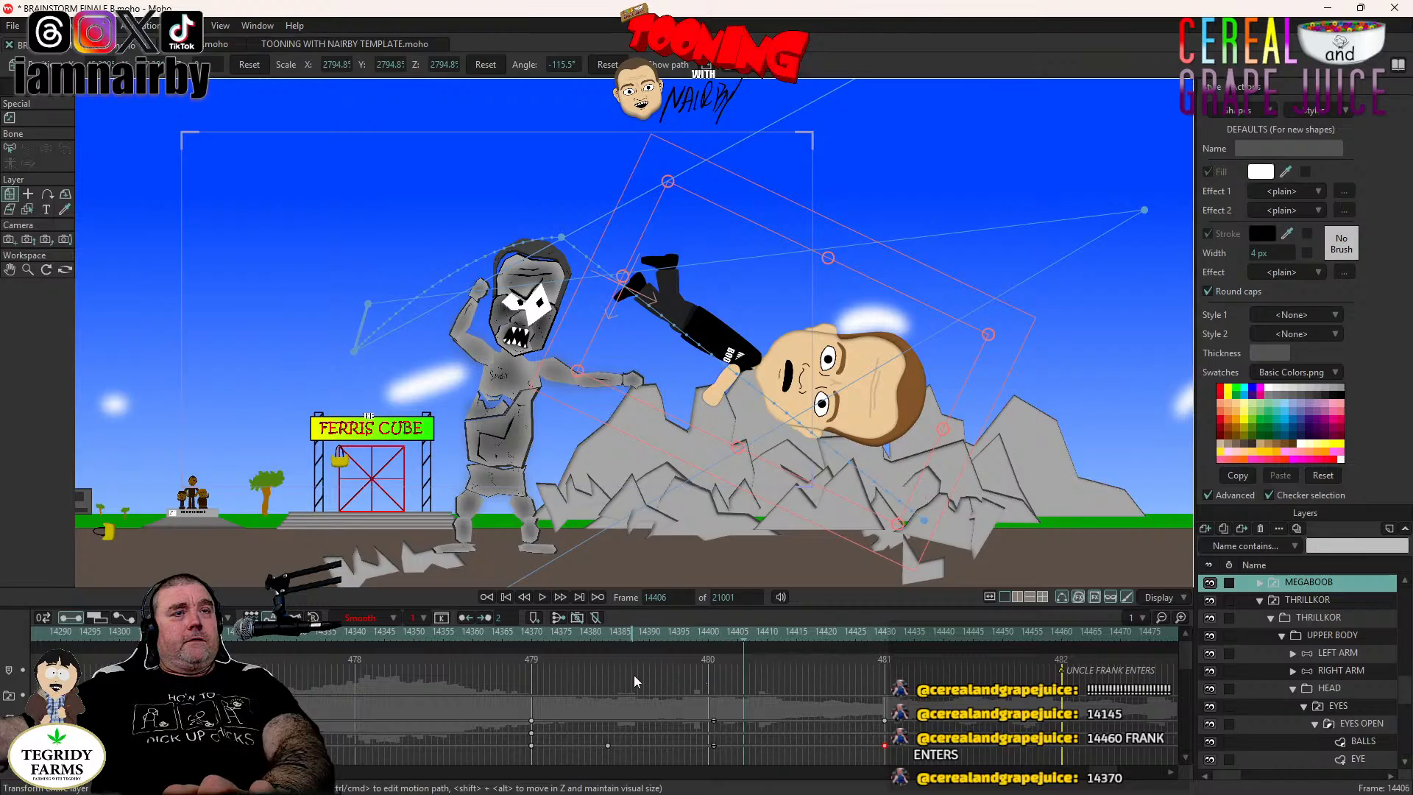
# Try nudging MEGABOOB's landing position at frame 14430 and undo the change.
pyautogui.click(884, 641)
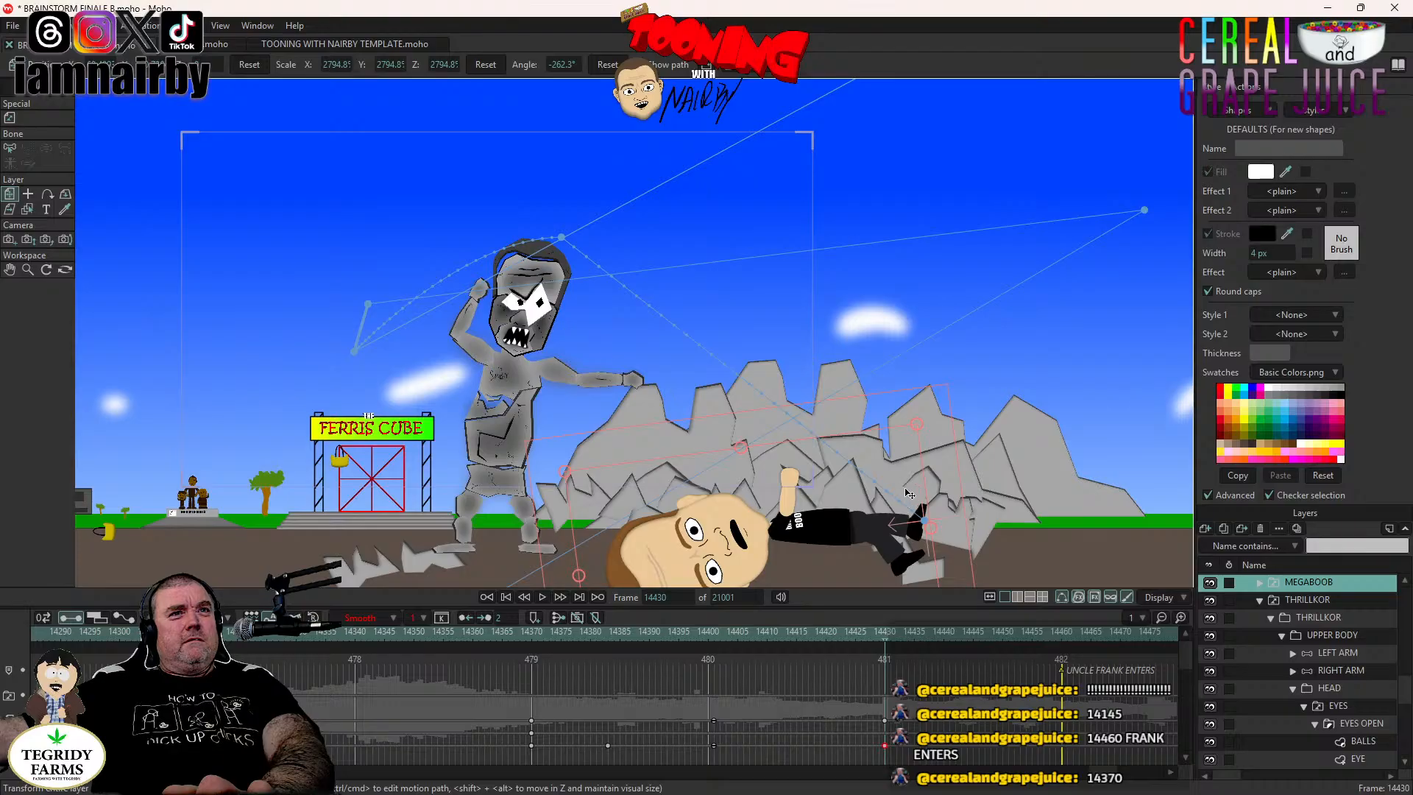
pyautogui.moveTo(910, 493); pyautogui.dragTo(920, 491)
pyautogui.hotkey('ctrl', 'z')
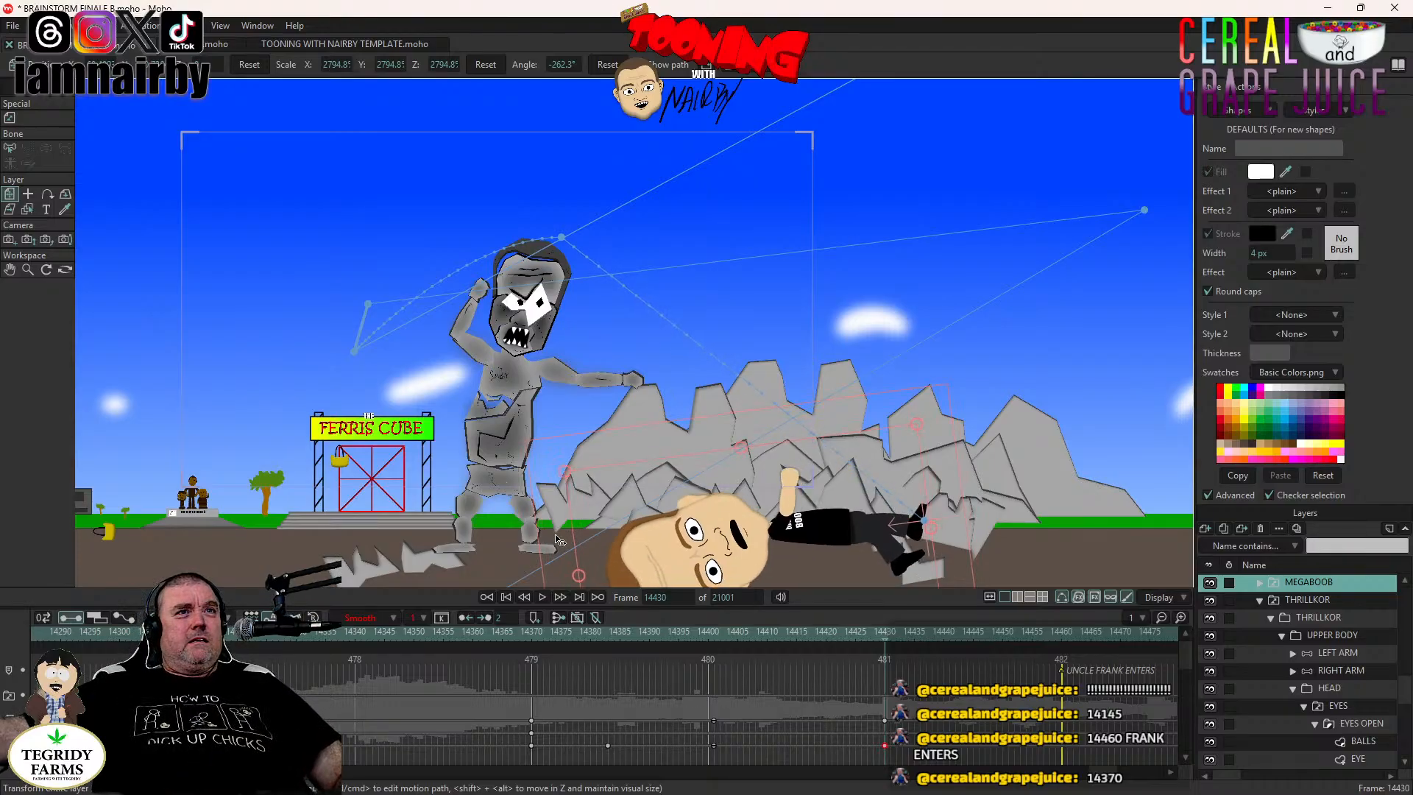
# Rotate MEGABOOB to -270° at frame 14430 so the body lies flat, and play back the throw.
pyautogui.moveTo(557, 540); pyautogui.dragTo(800, 512)
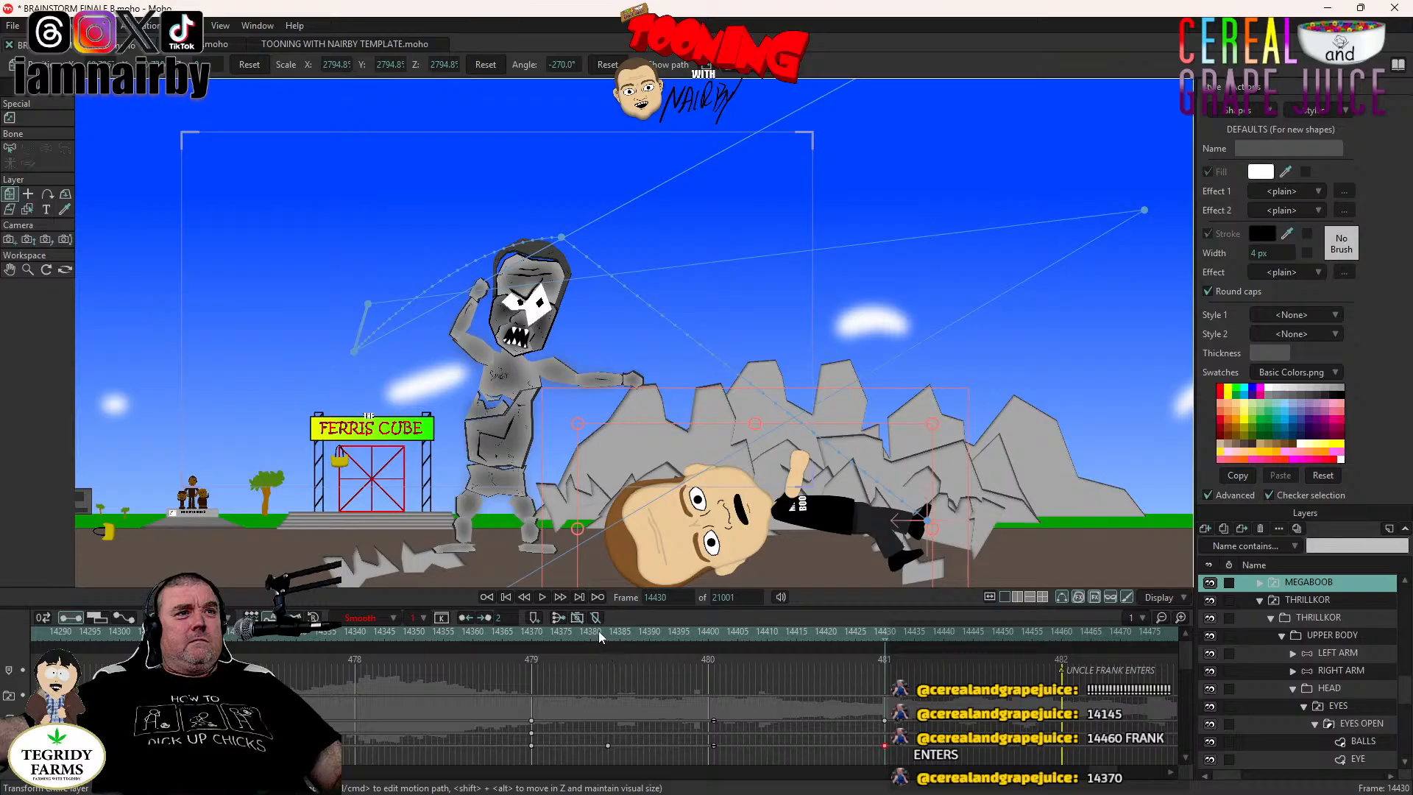
pyautogui.click(542, 597)
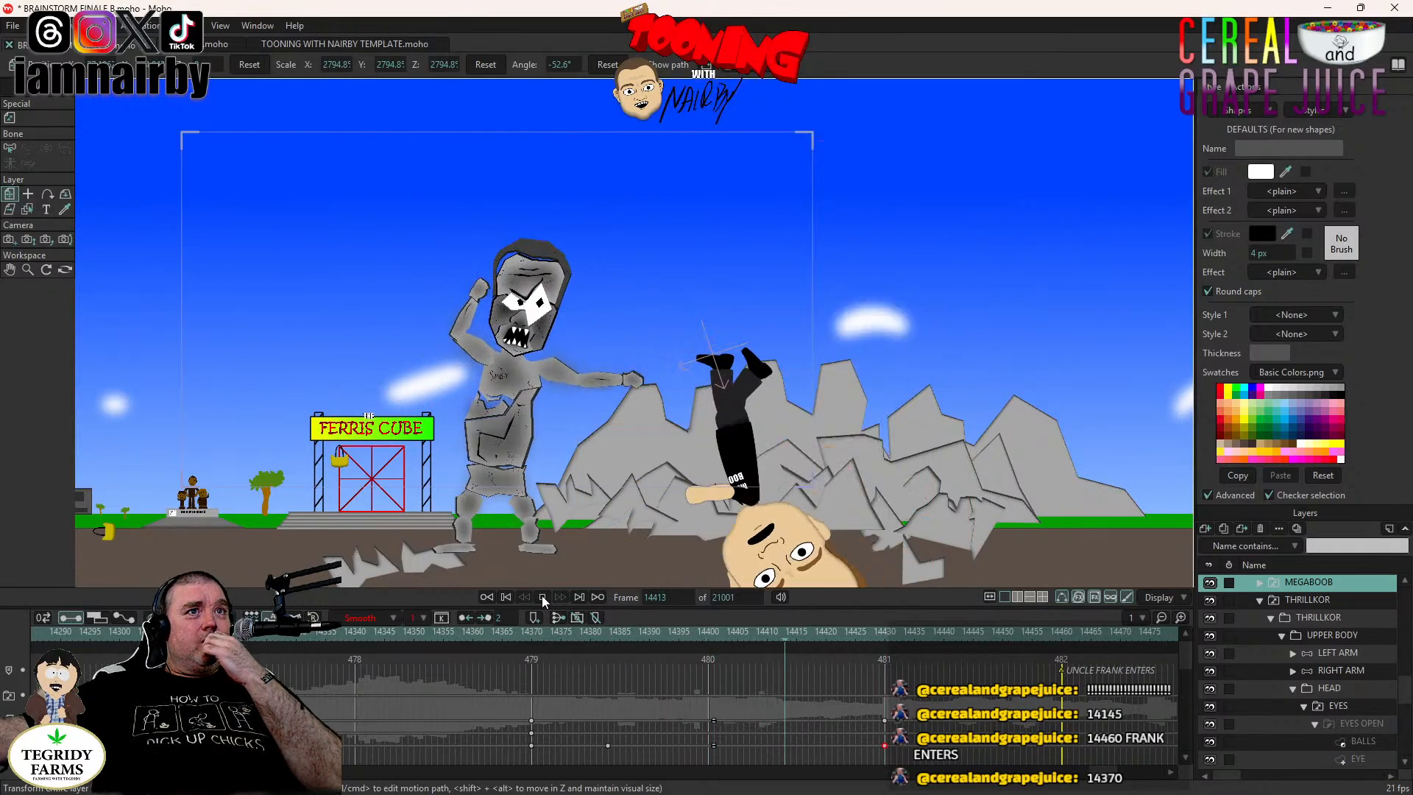
pyautogui.click(542, 596)
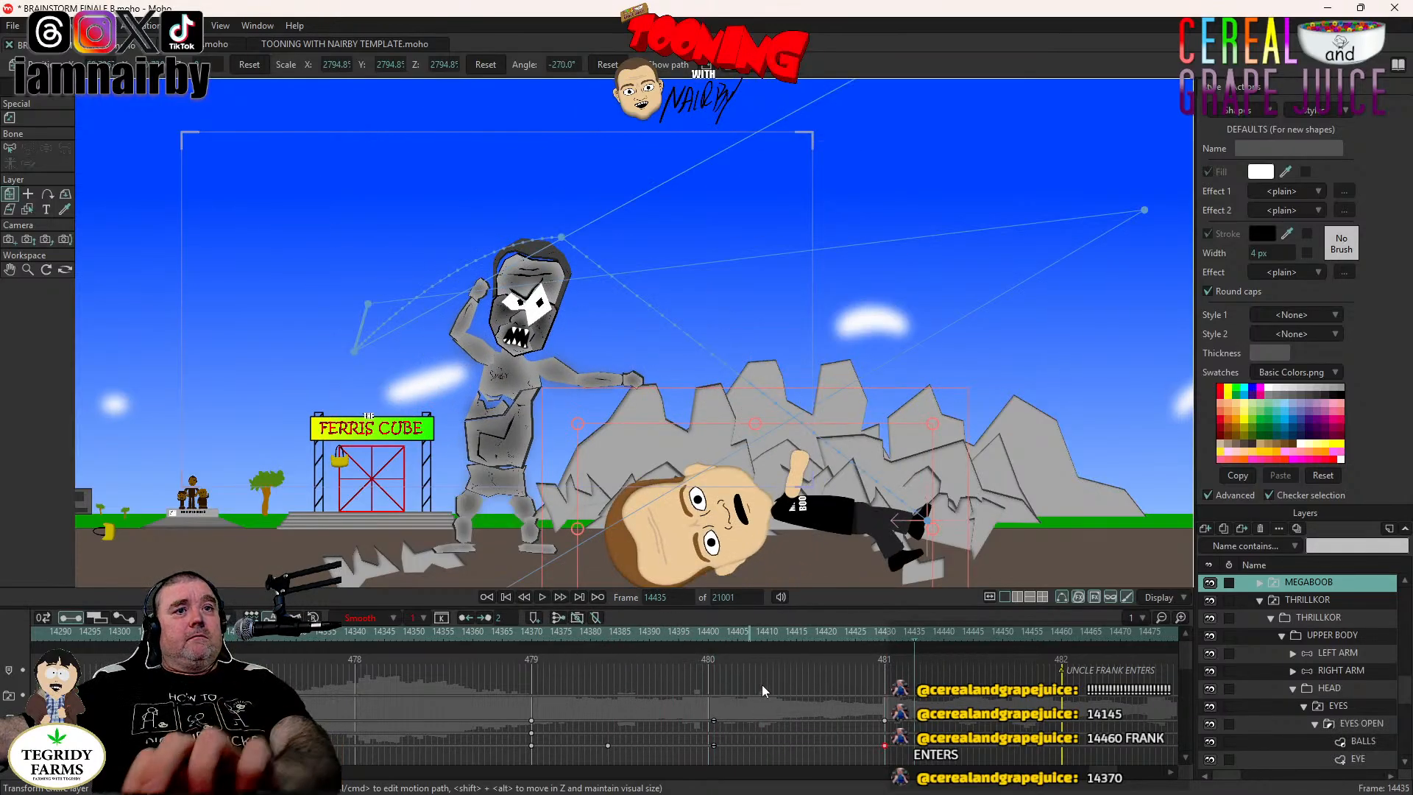
# Change MEGABOOB's position keyframe at 14370 and rotation keyframes at 14370 and 14383 to Linear interpolation, and replay the throw.
pyautogui.click(795, 744)
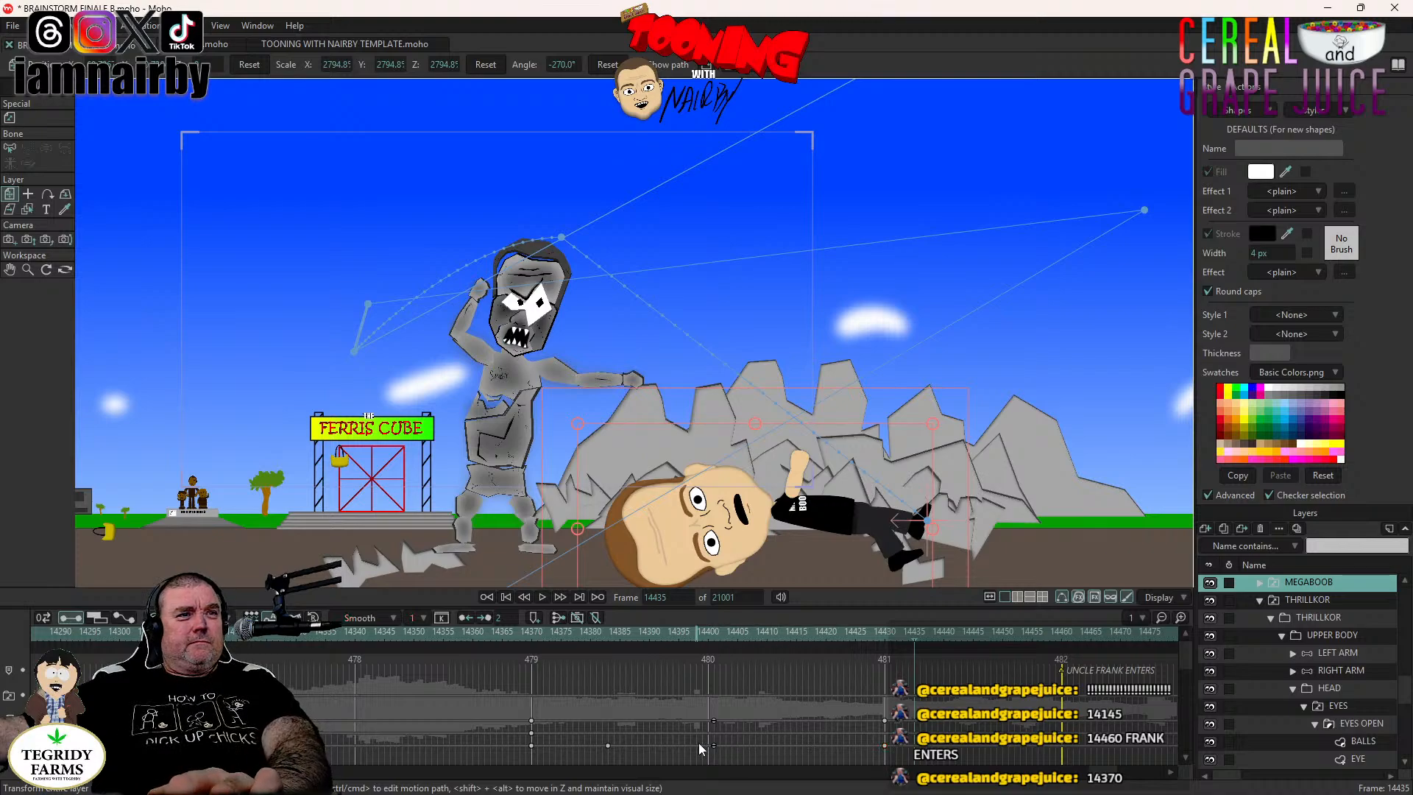
pyautogui.rightClick(532, 721)
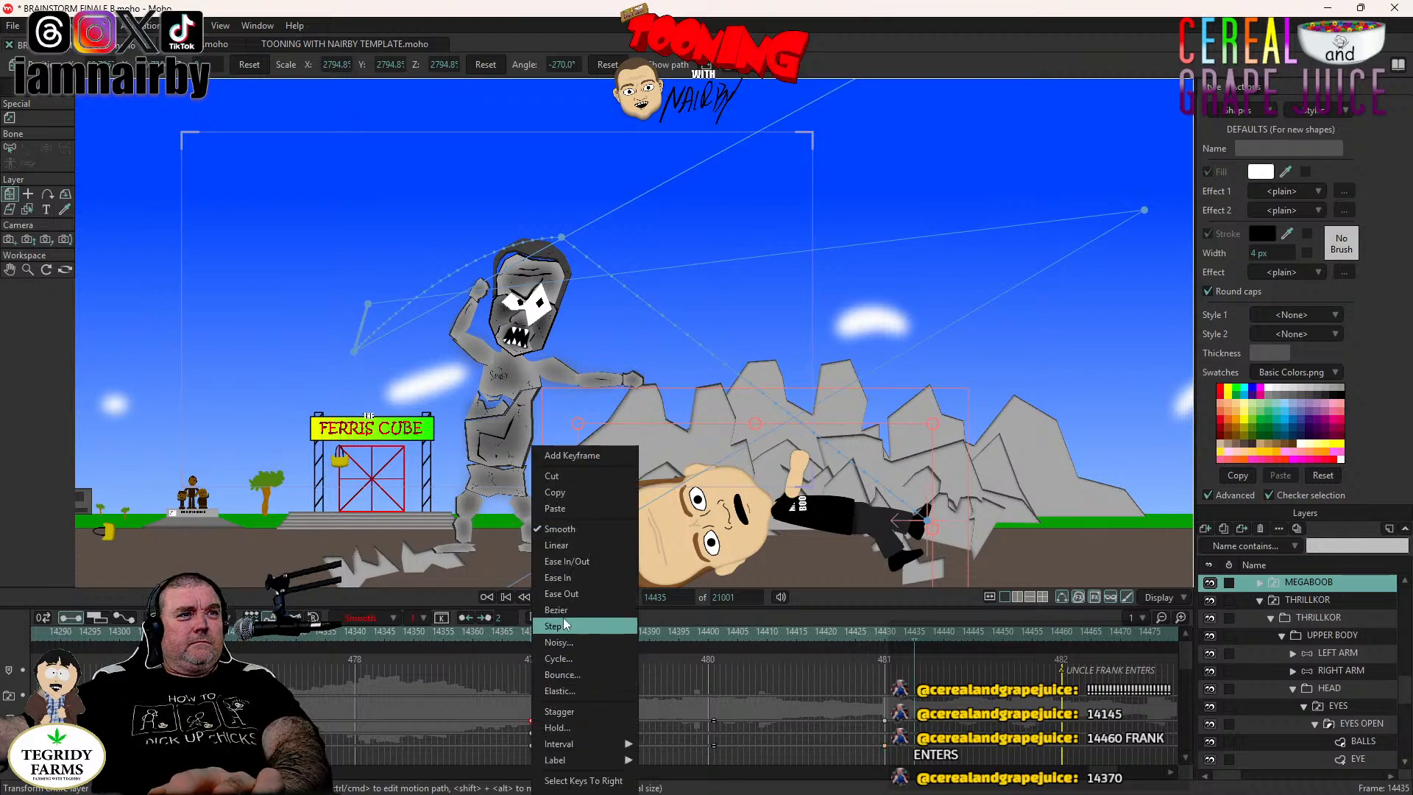
pyautogui.click(576, 545)
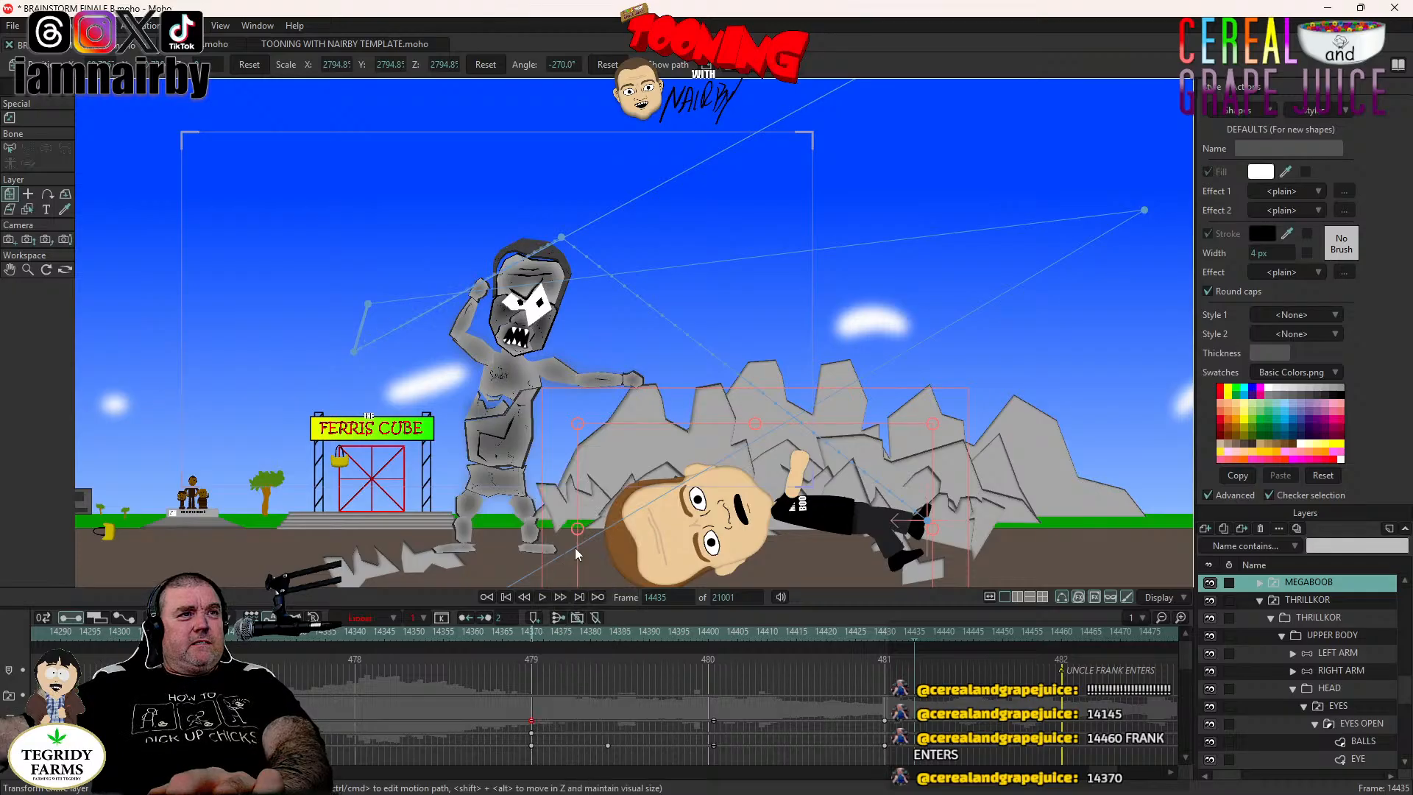
pyautogui.rightClick(532, 746)
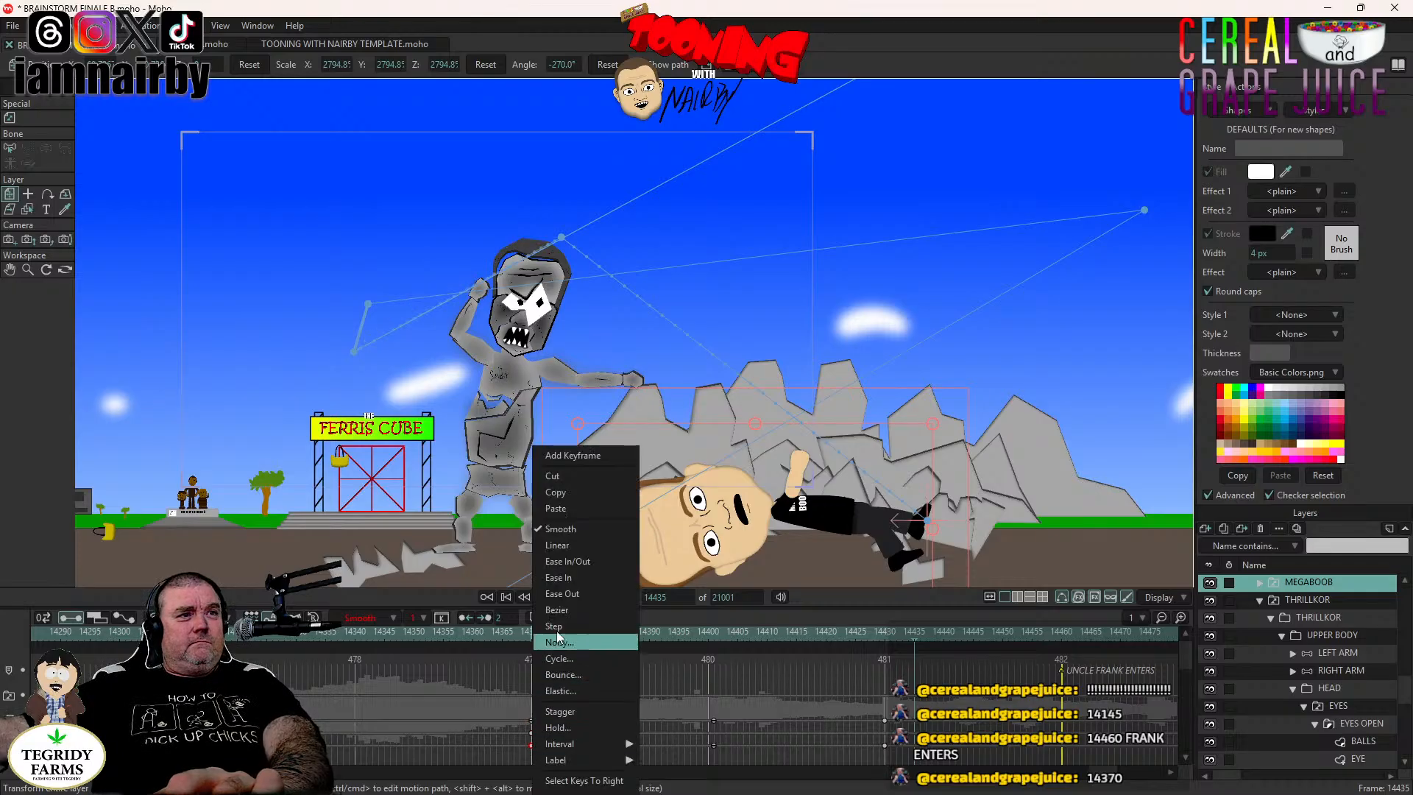
pyautogui.click(642, 737)
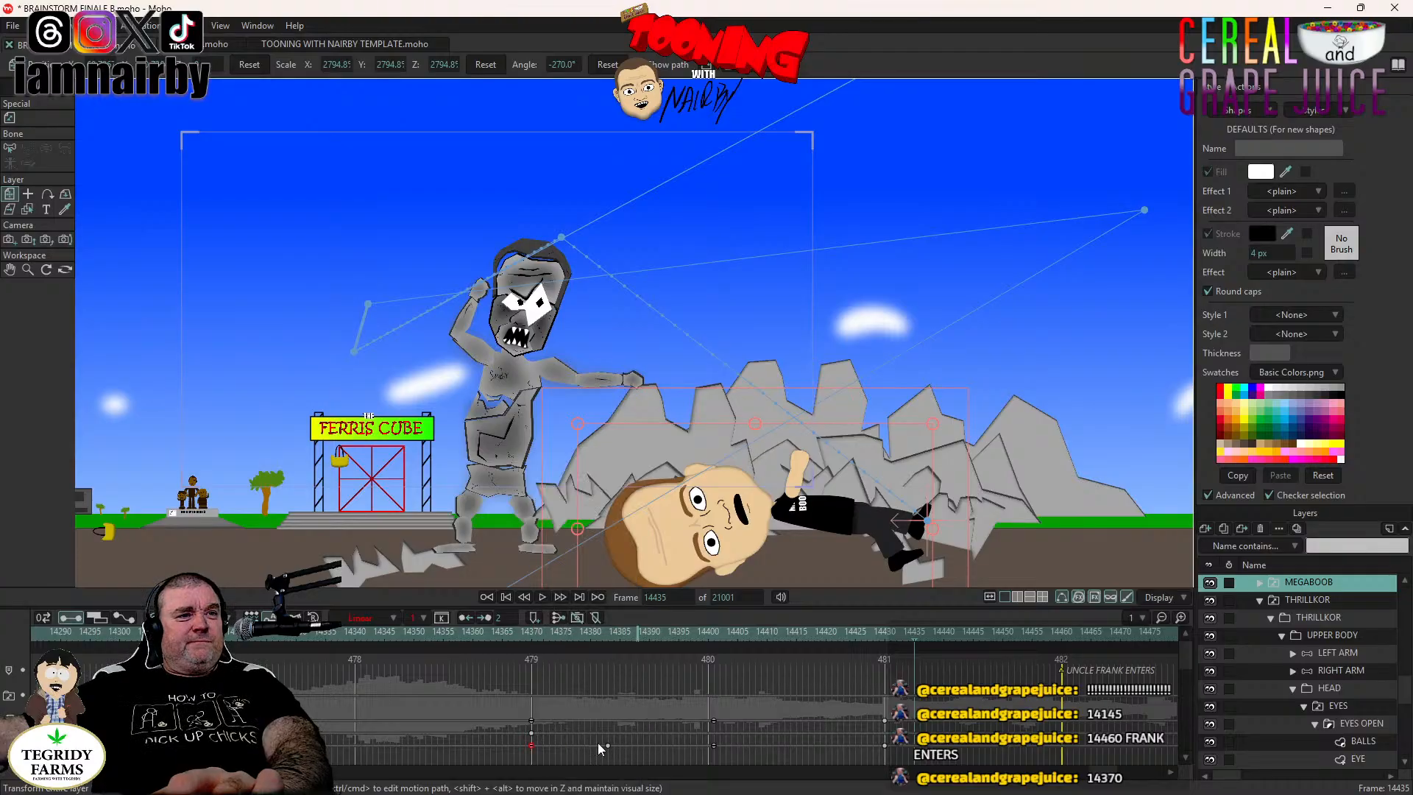
pyautogui.rightClick(607, 745)
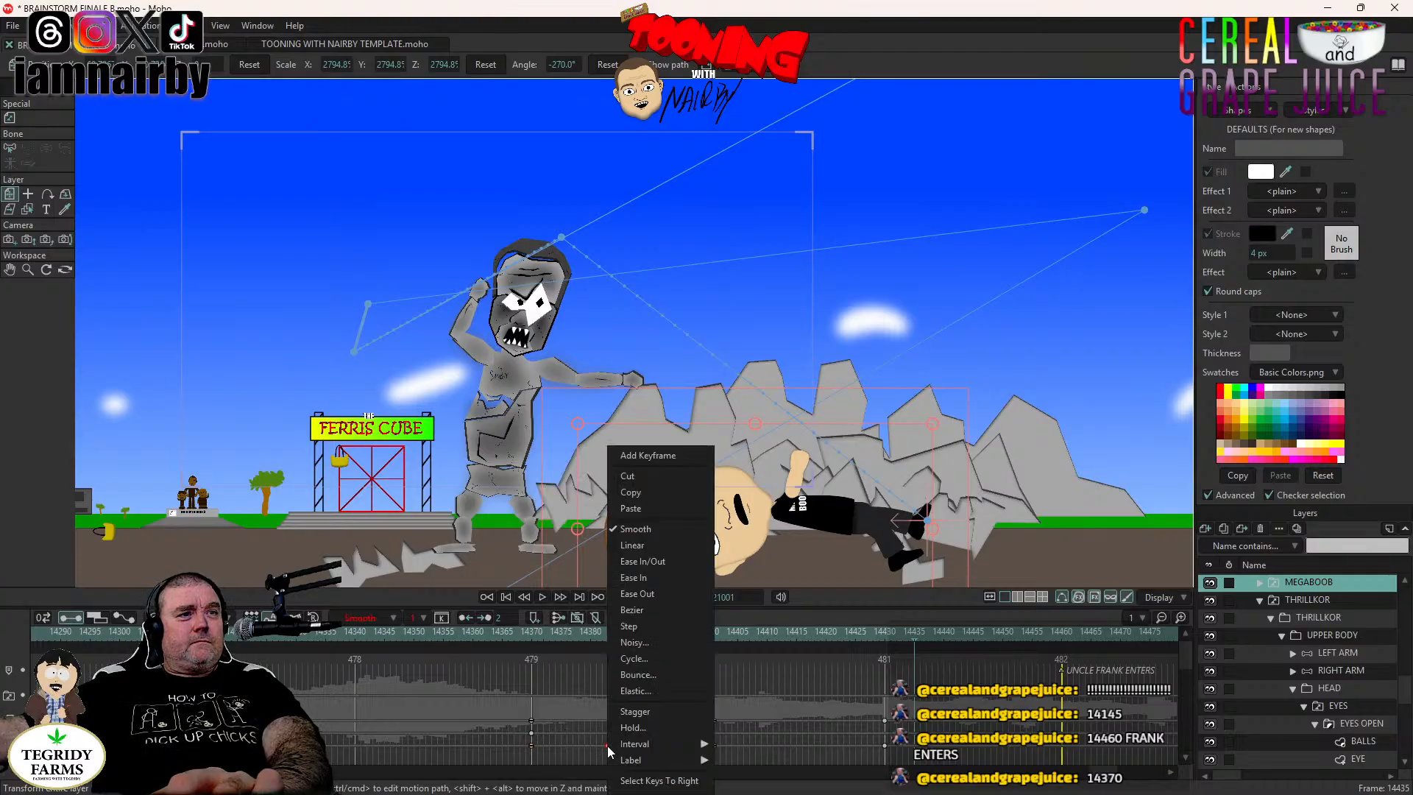
pyautogui.click(636, 545)
pyautogui.click(533, 630)
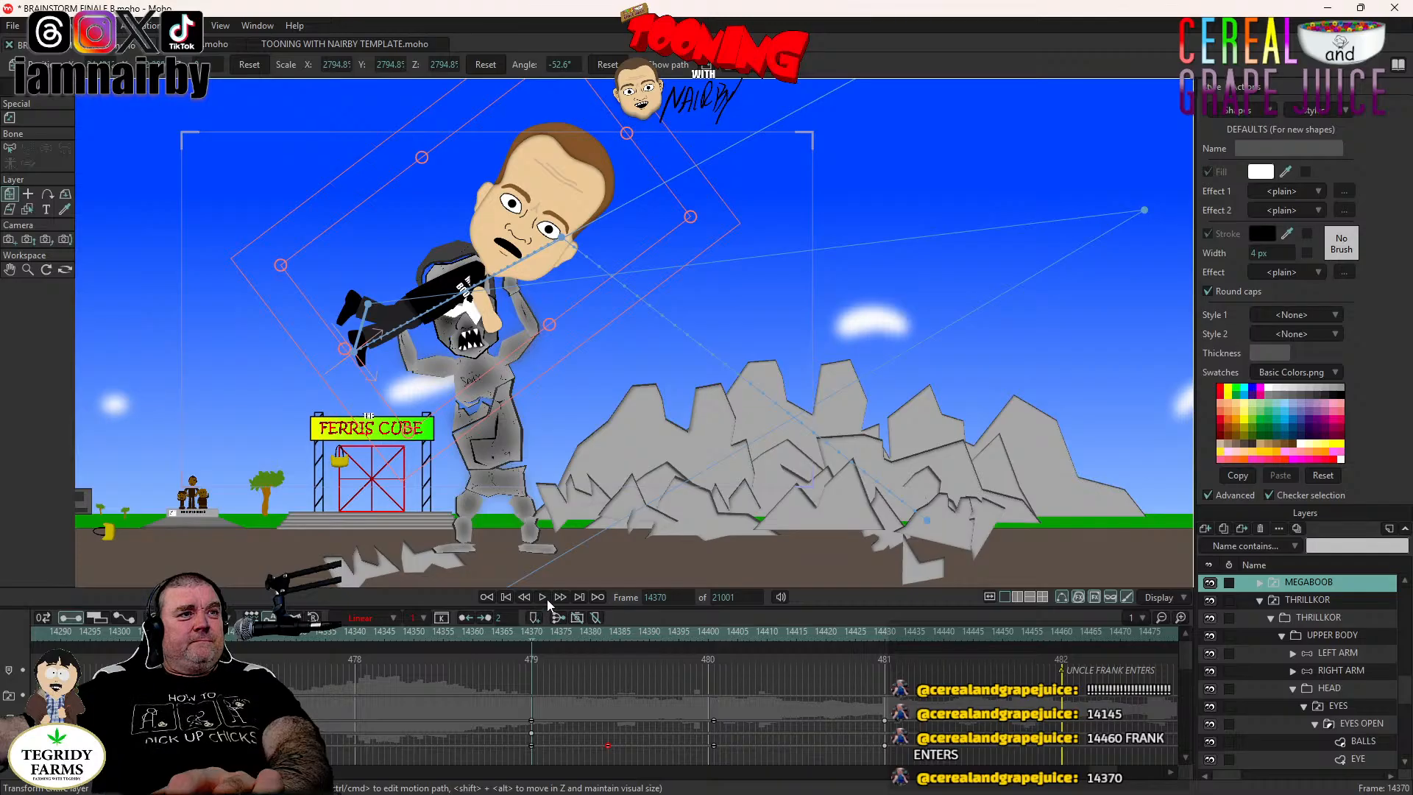
pyautogui.click(543, 597)
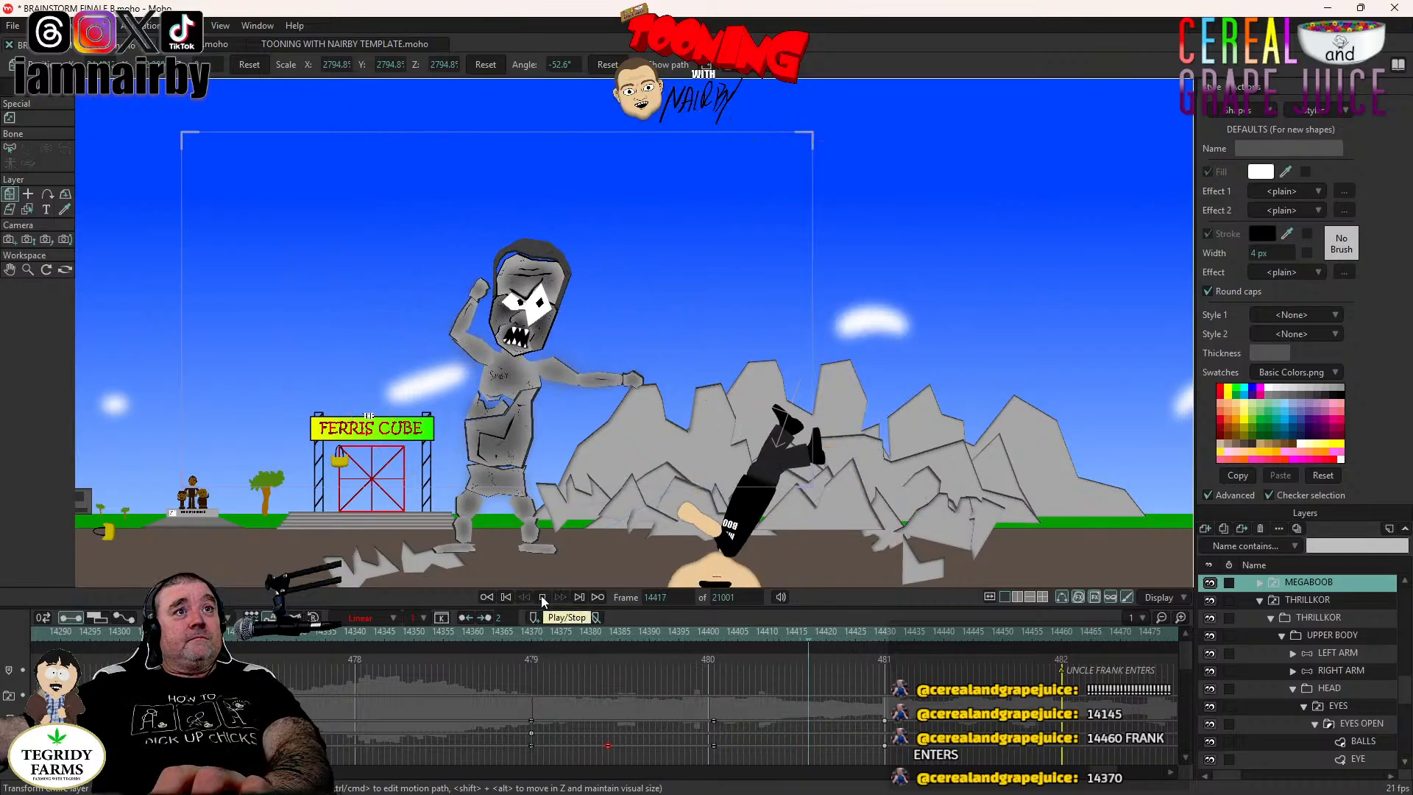
pyautogui.click(542, 595)
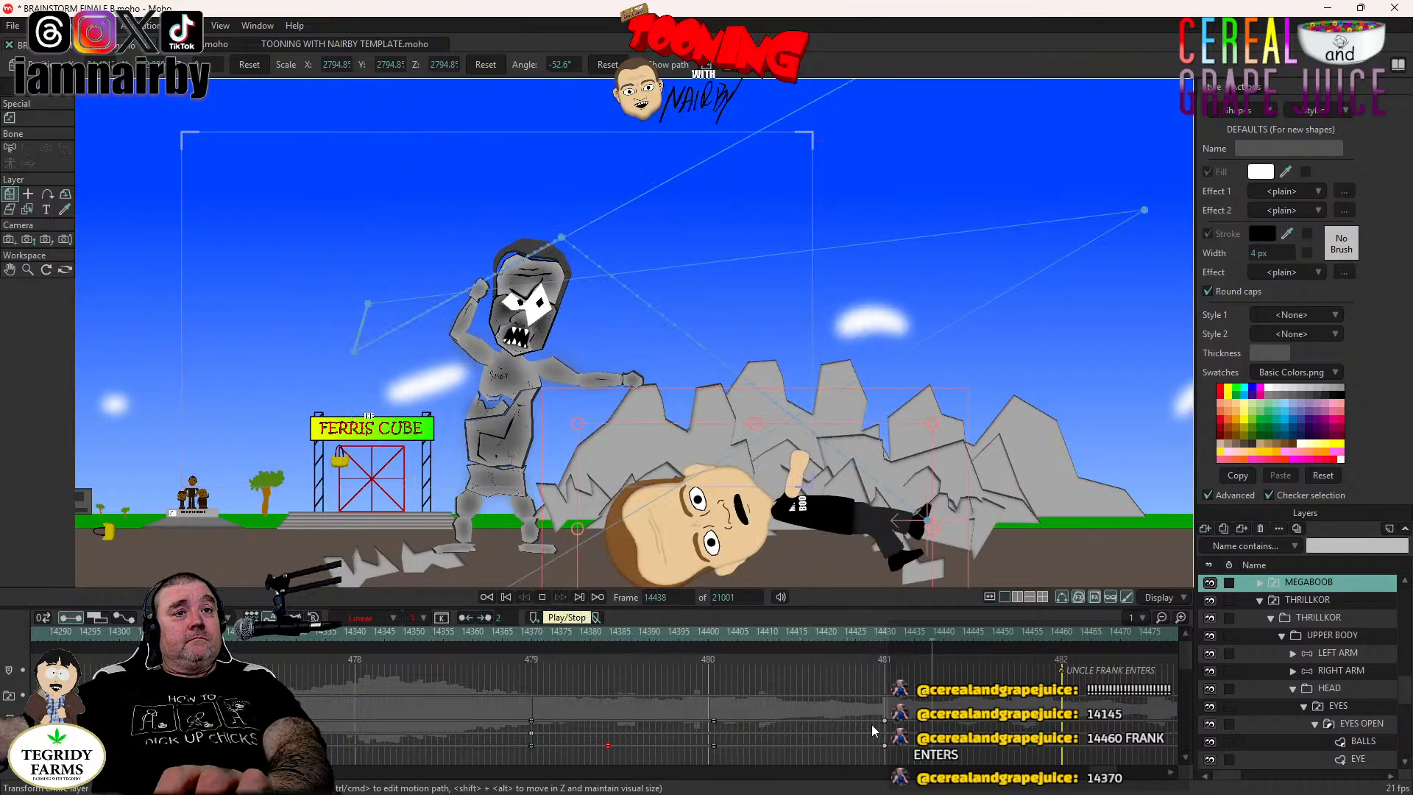
# Move MEGABOOB's landing keyframes for position and rotation to frame 14420 and replay the throw from frame 14370.
pyautogui.hotkey('ctrl', 'Left')
pyautogui.moveTo(876, 713); pyautogui.dragTo(904, 765)
pyautogui.moveTo(843, 727); pyautogui.dragTo(826, 727)
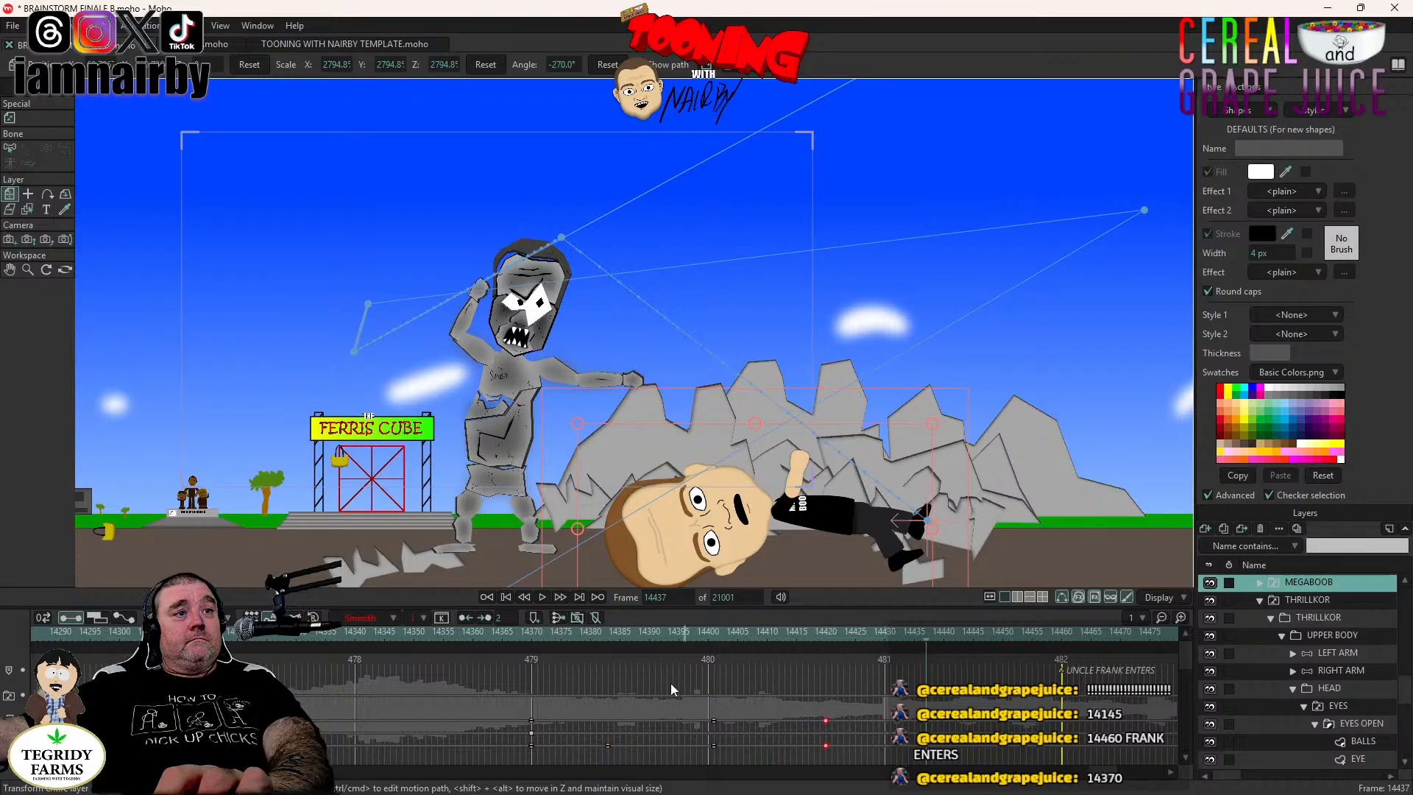
pyautogui.click(535, 631)
pyautogui.click(542, 596)
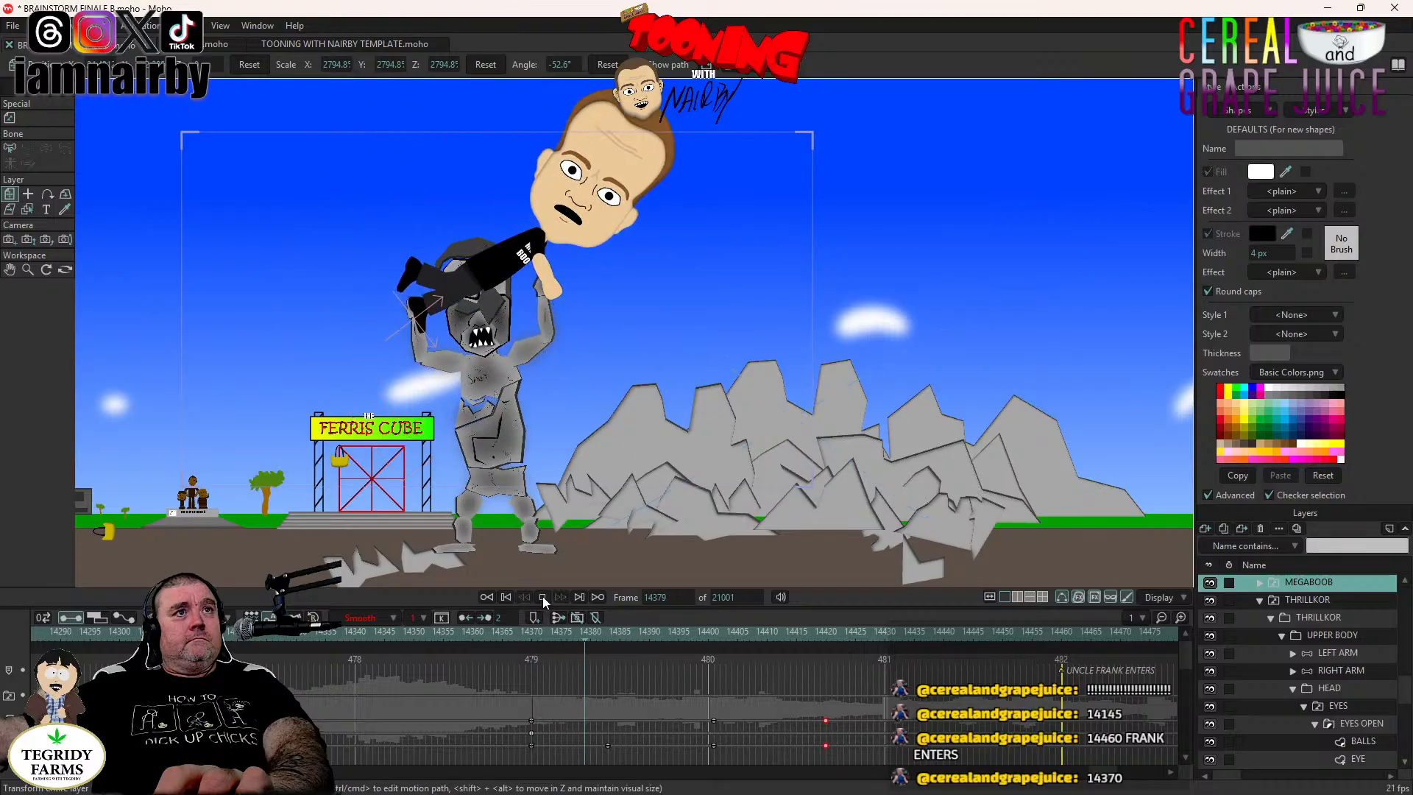
pyautogui.click(542, 596)
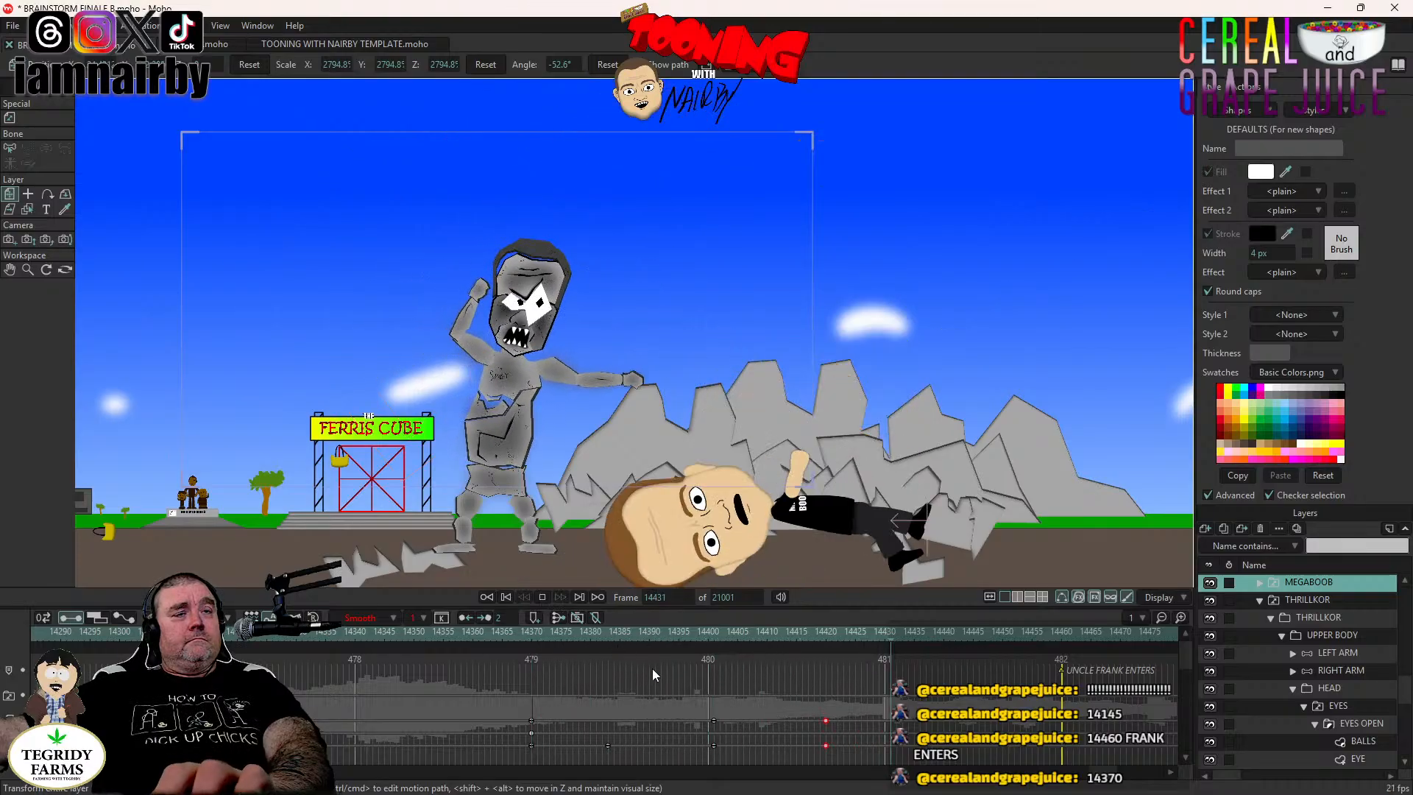
# Shift MEGABOOB's landing keyframes to frame 14426 and replay the throw from frame 14370.
pyautogui.moveTo(829, 726); pyautogui.dragTo(864, 726)
pyautogui.click(534, 633)
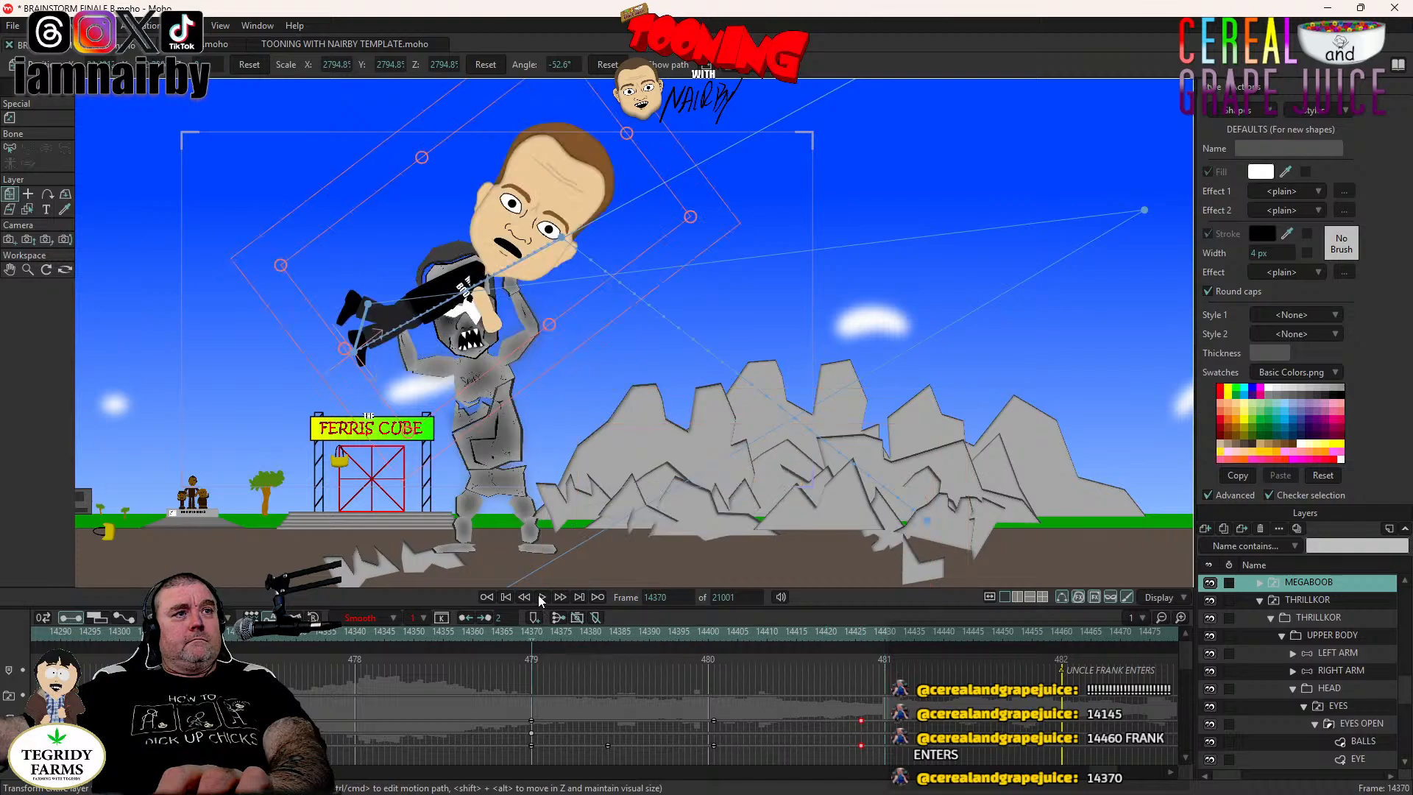
pyautogui.click(541, 596)
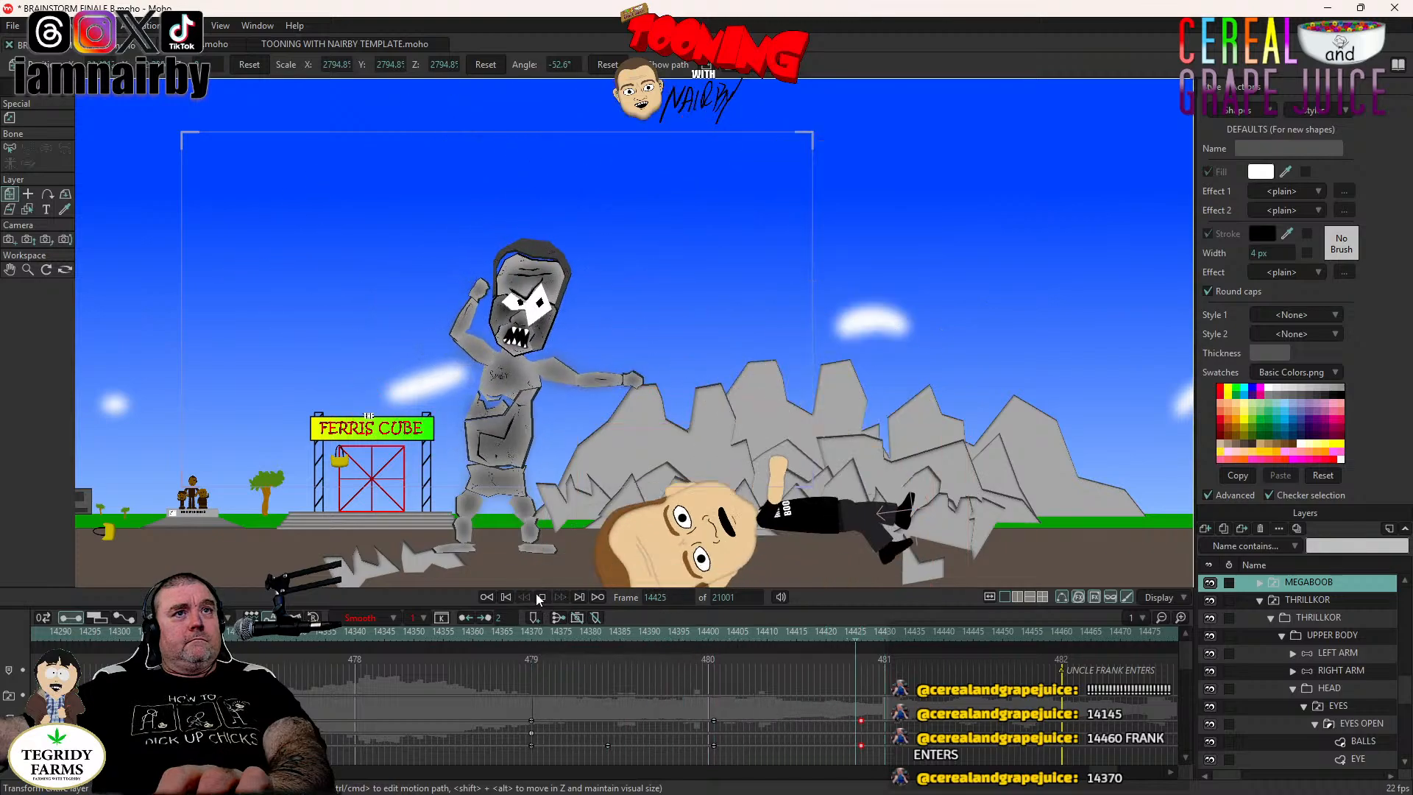
pyautogui.click(542, 596)
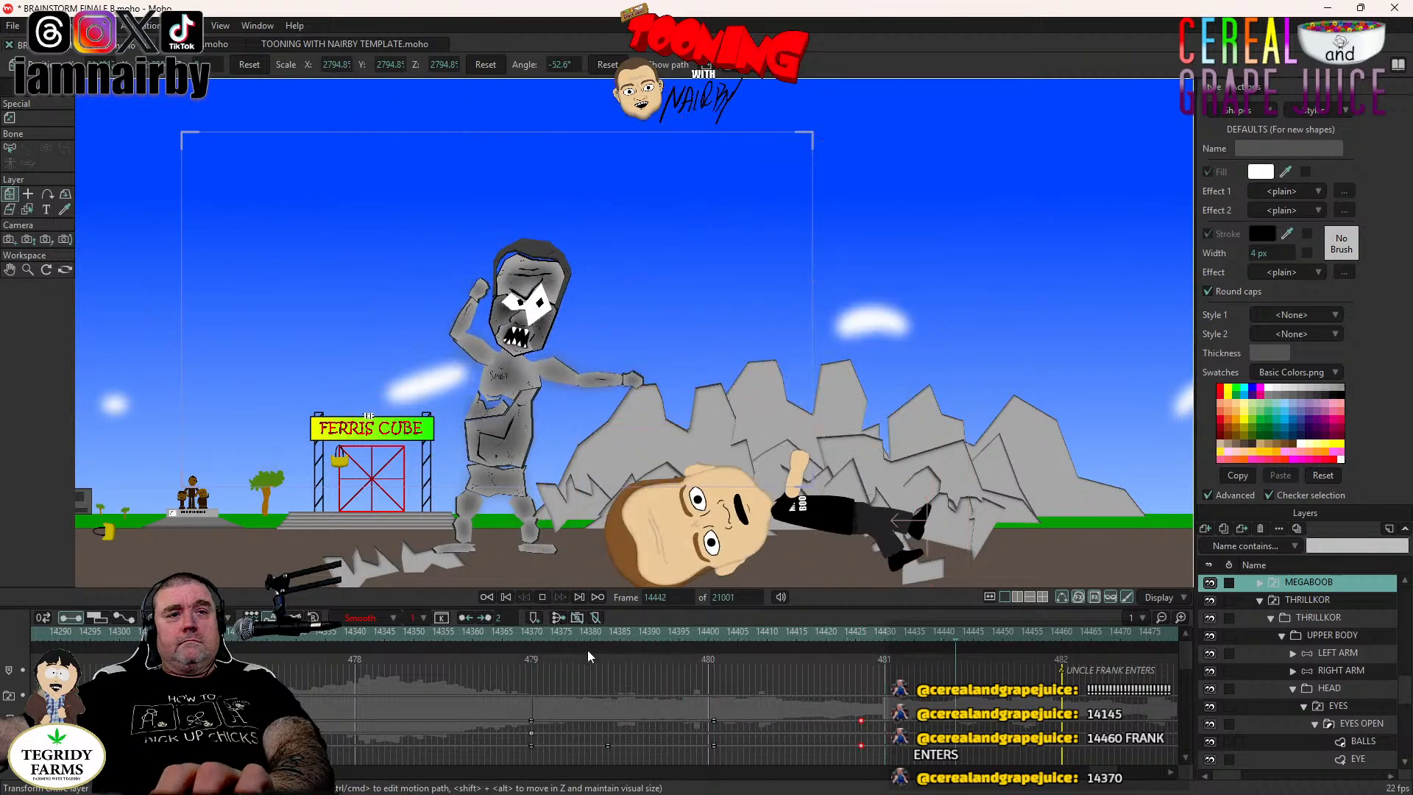
# Check the throw at frame 14401, return to frame 14371 and save the document.
pyautogui.click(712, 633)
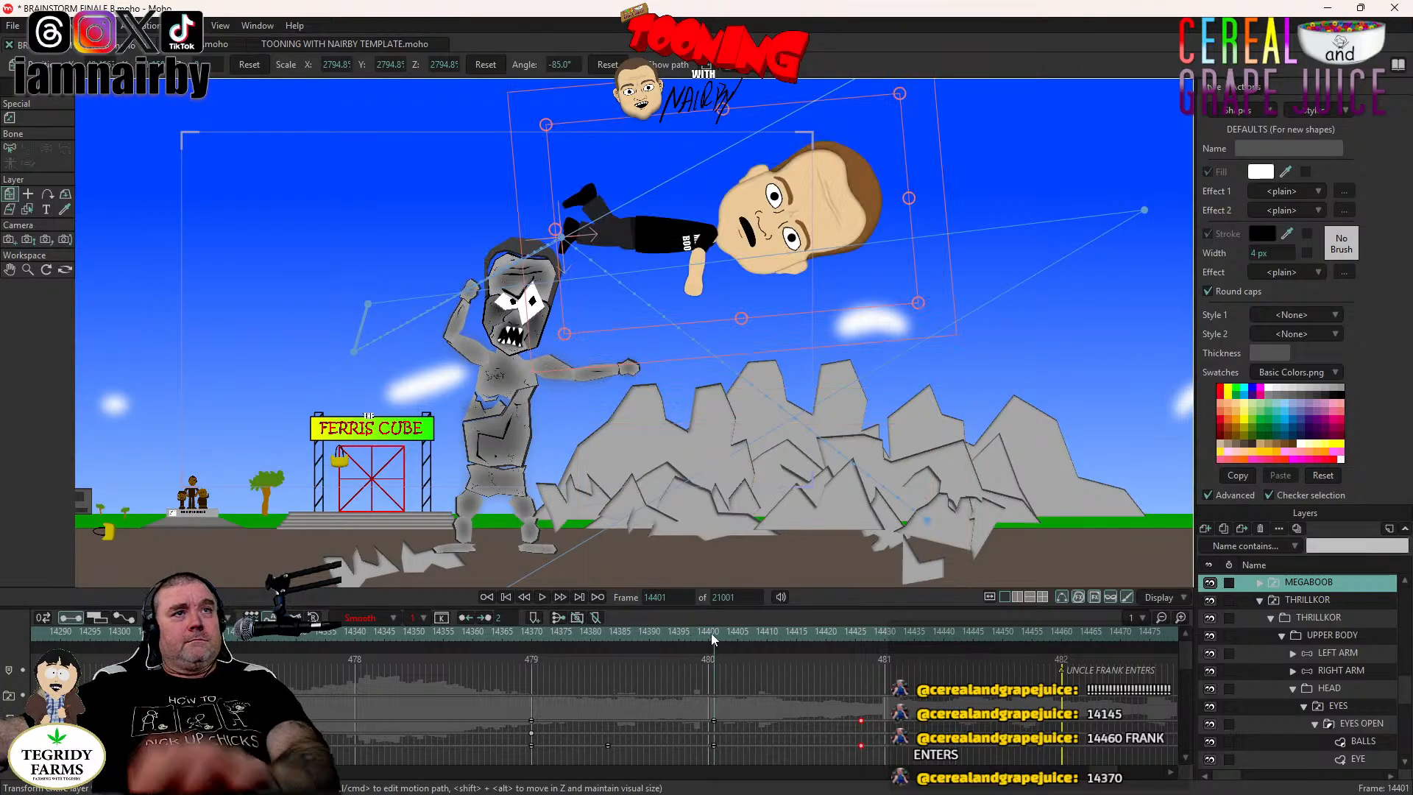
pyautogui.click(535, 634)
pyautogui.hotkey('ctrl', 's')
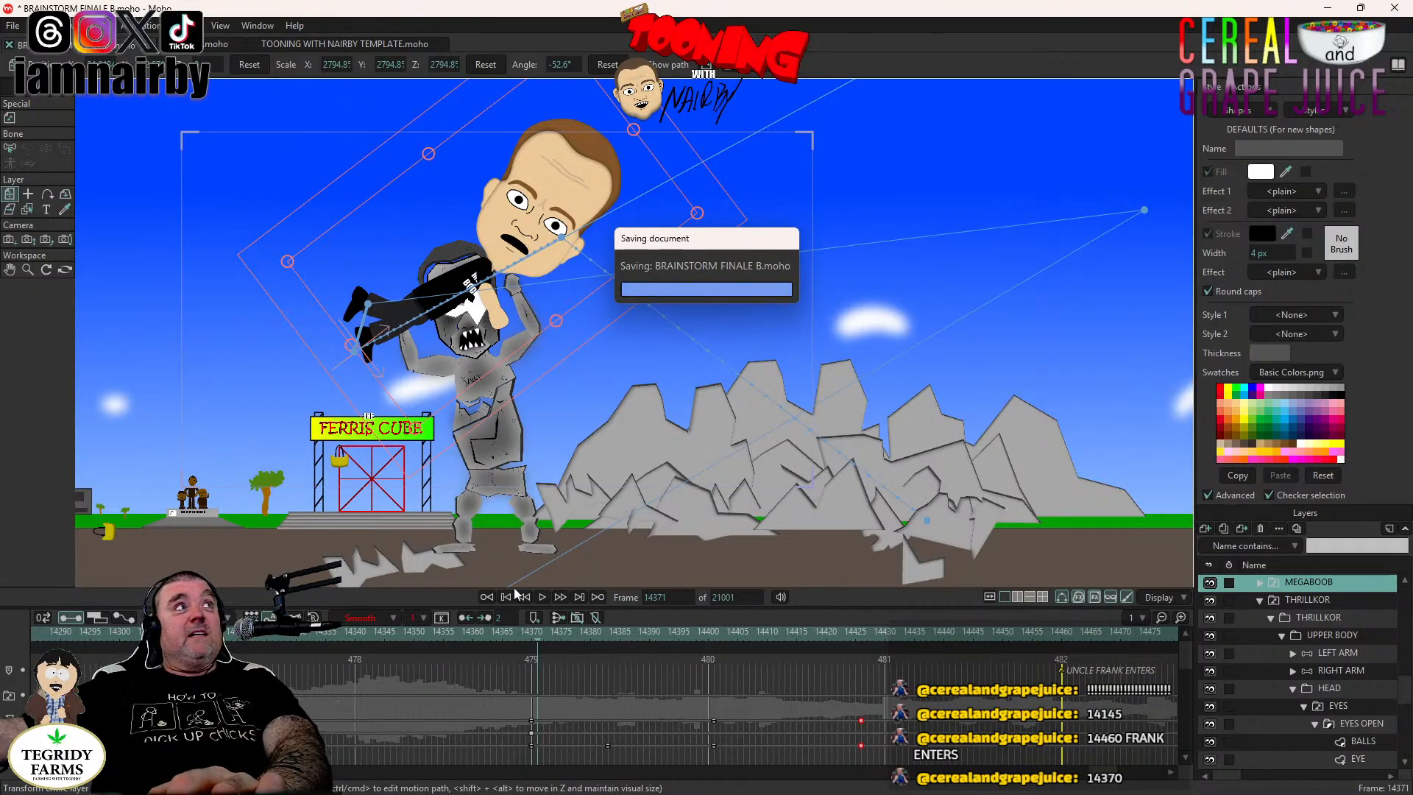
# Collapse THRILLKOR, expand MEGABOOB's layers and switch the EYES layer to EYES CLOSED at frame 14372.
pyautogui.click(1259, 600)
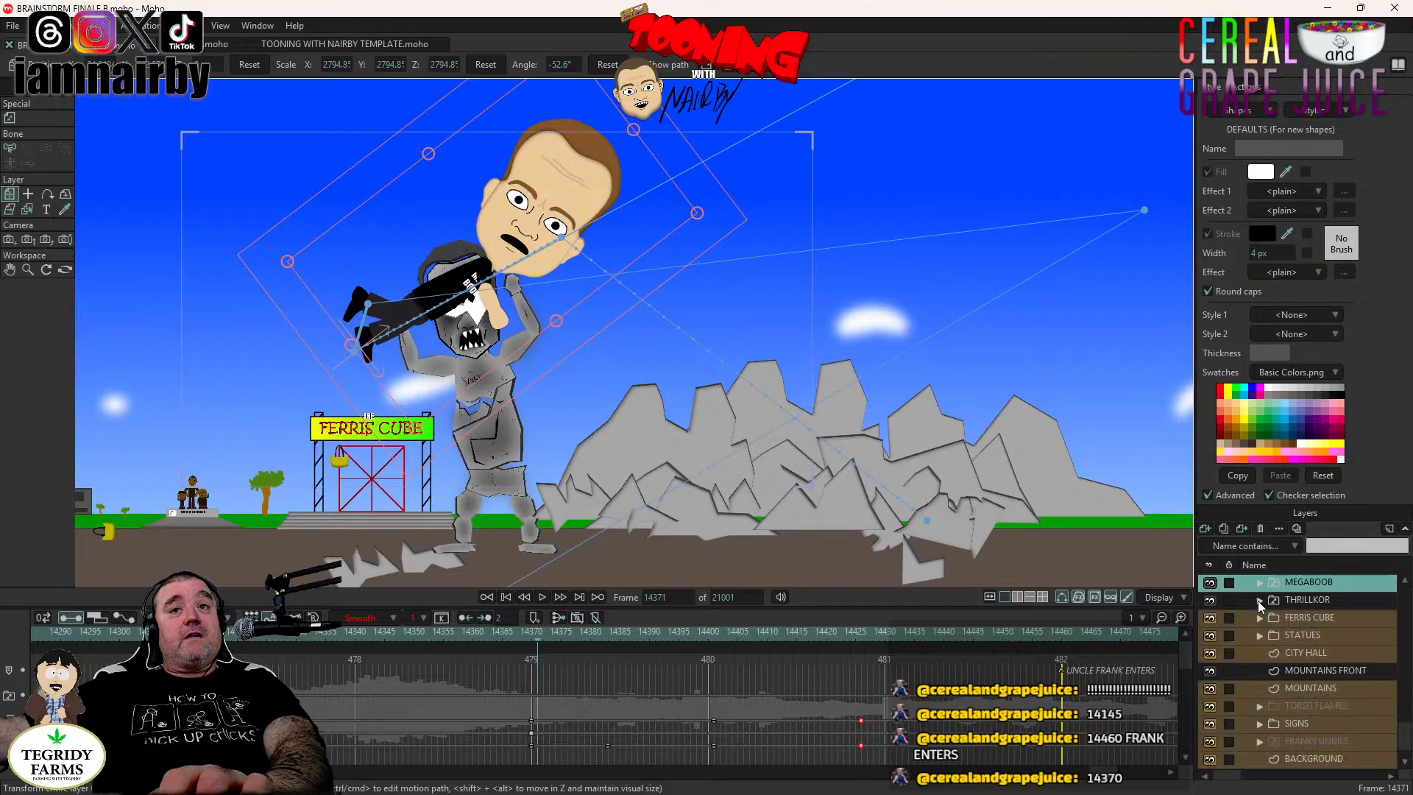
pyautogui.click(1260, 583)
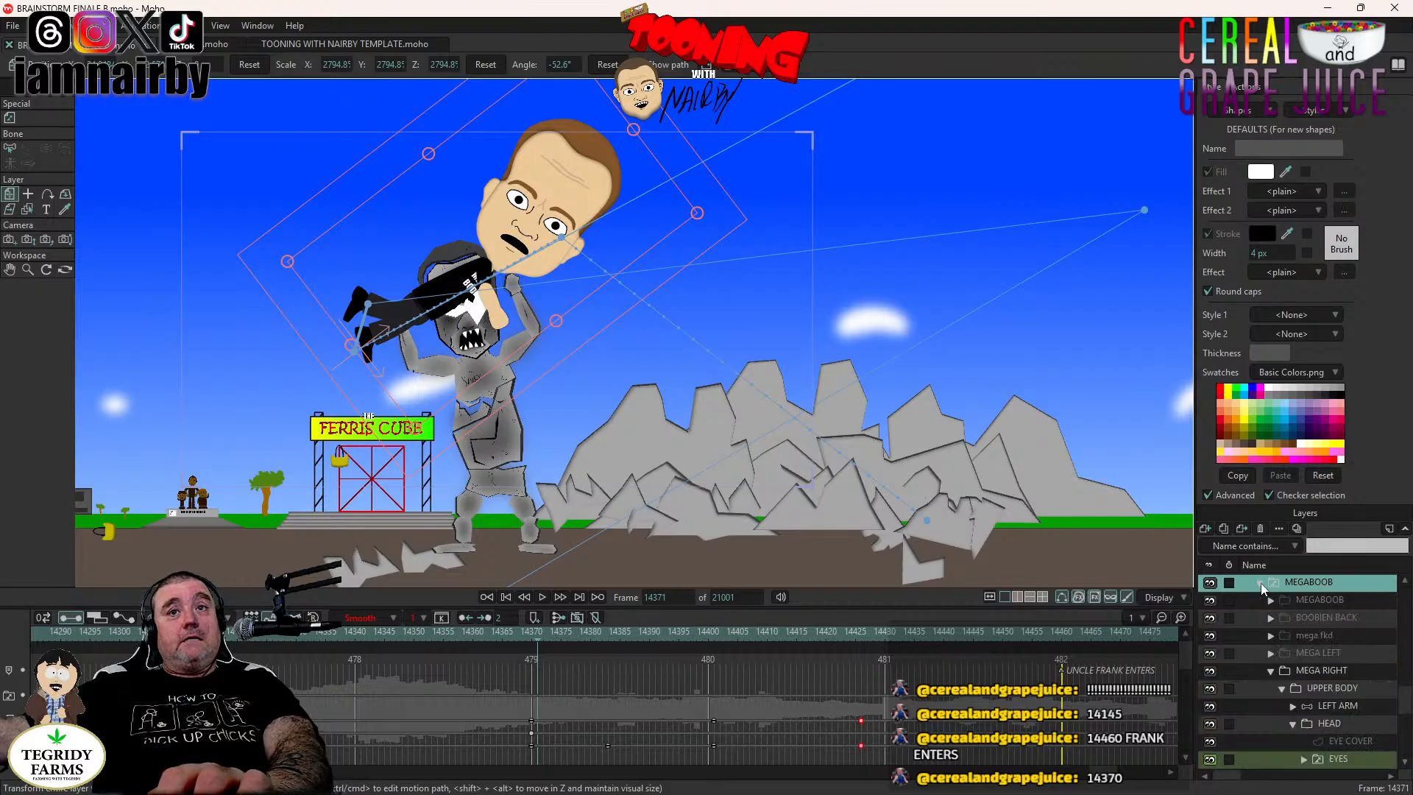
pyautogui.click(535, 637)
pyautogui.press('Right')
pyautogui.press('Right')
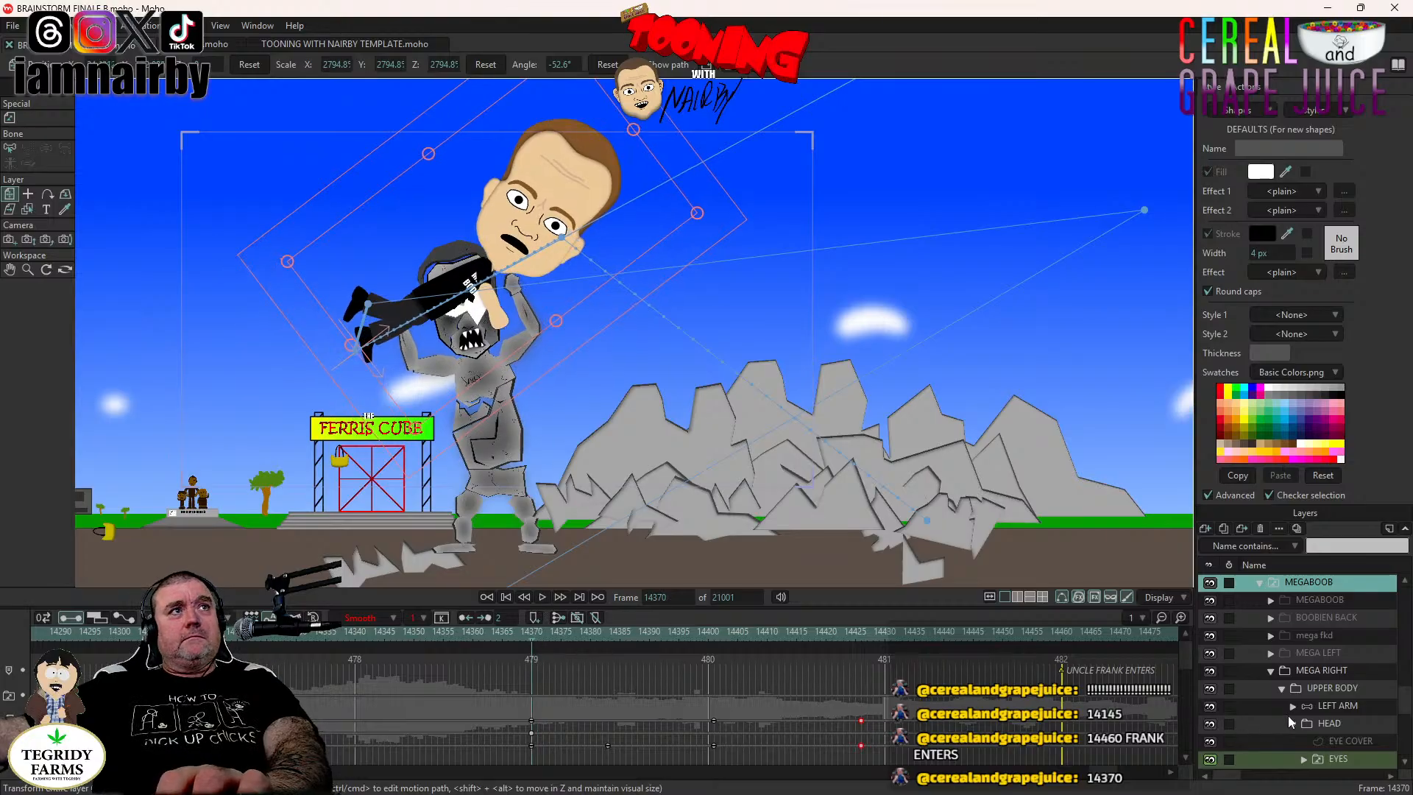
pyautogui.click(1339, 764)
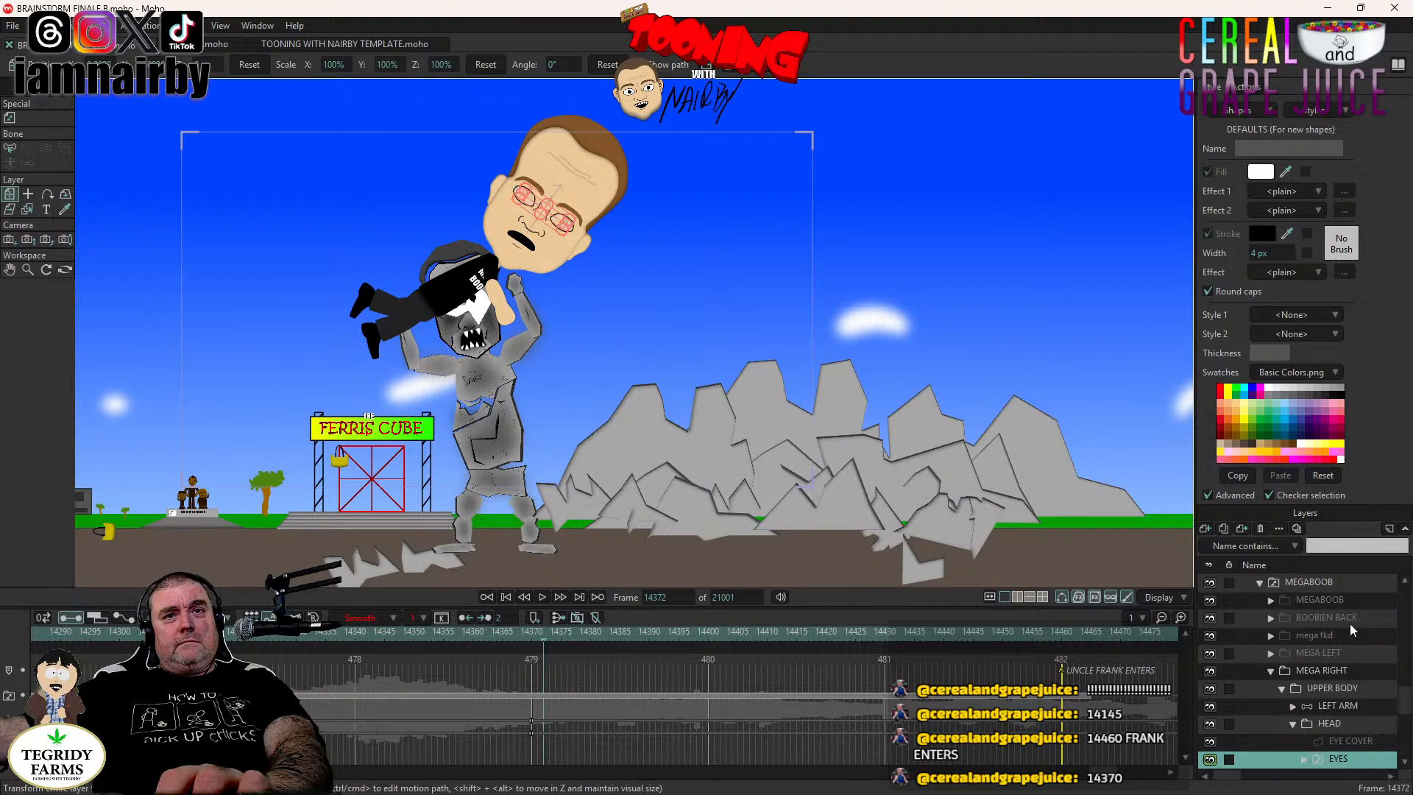
pyautogui.click(1349, 625)
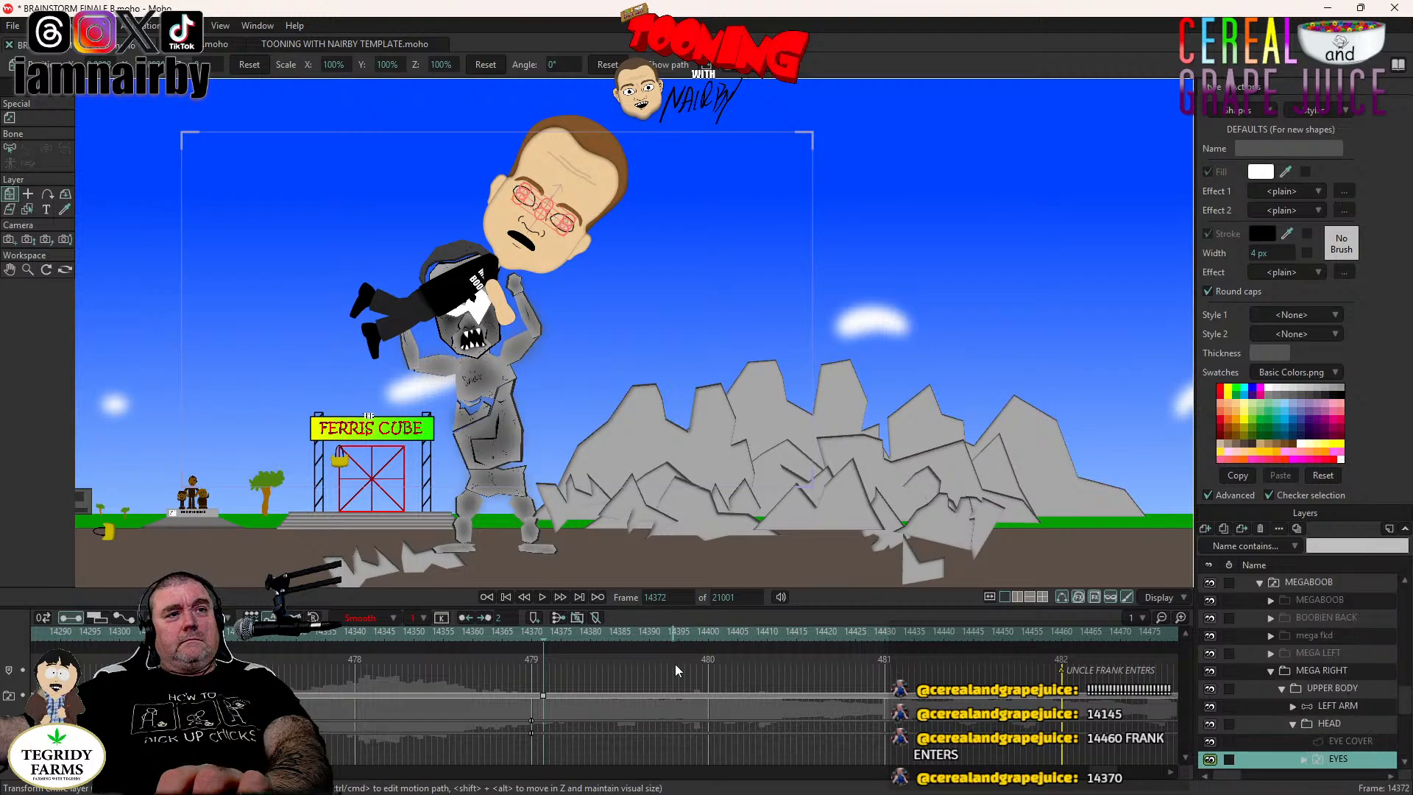
# Switch MEGABOOB's EYES layer back to EYES OPEN at frame 14399 and return to the start of the throw.
pyautogui.click(701, 632)
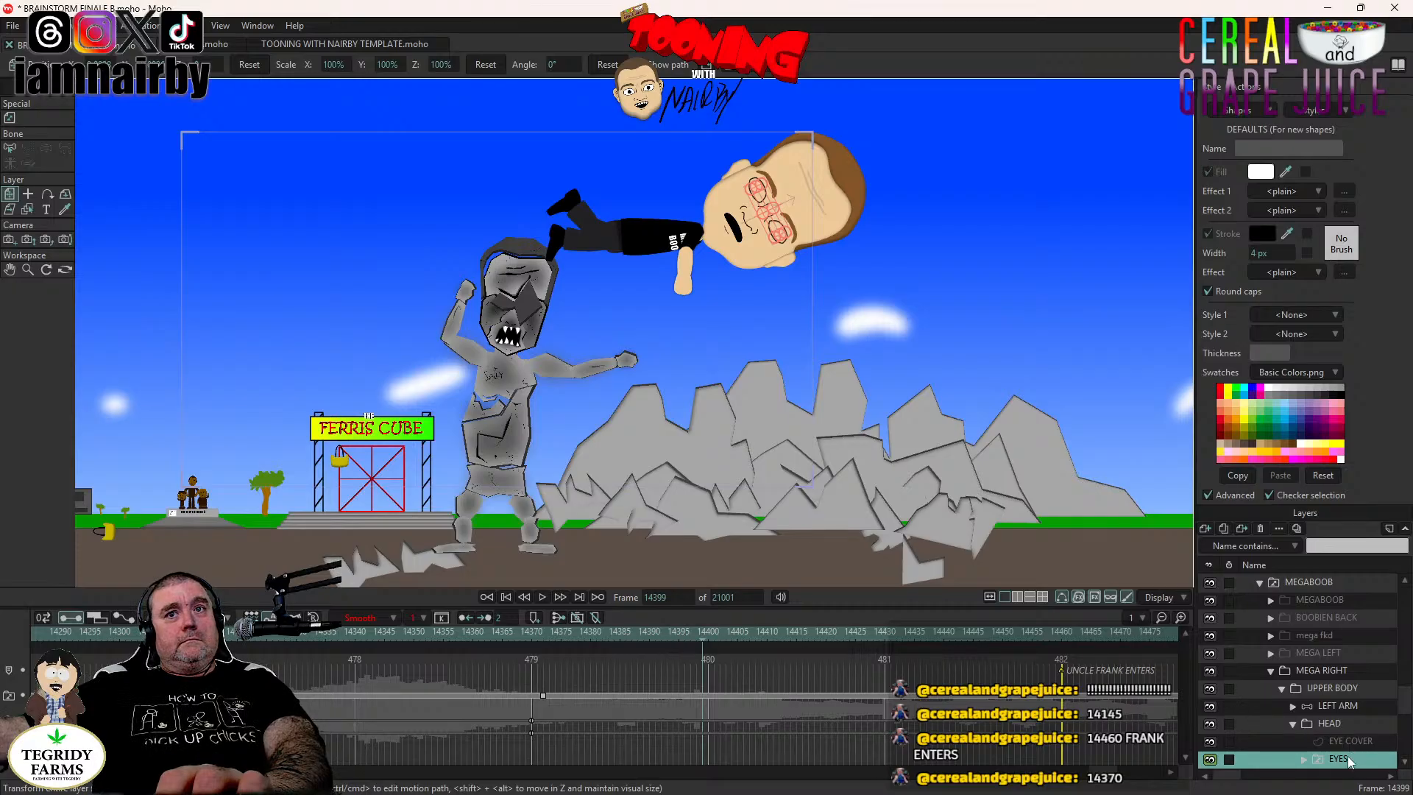
pyautogui.rightClick(1337, 634)
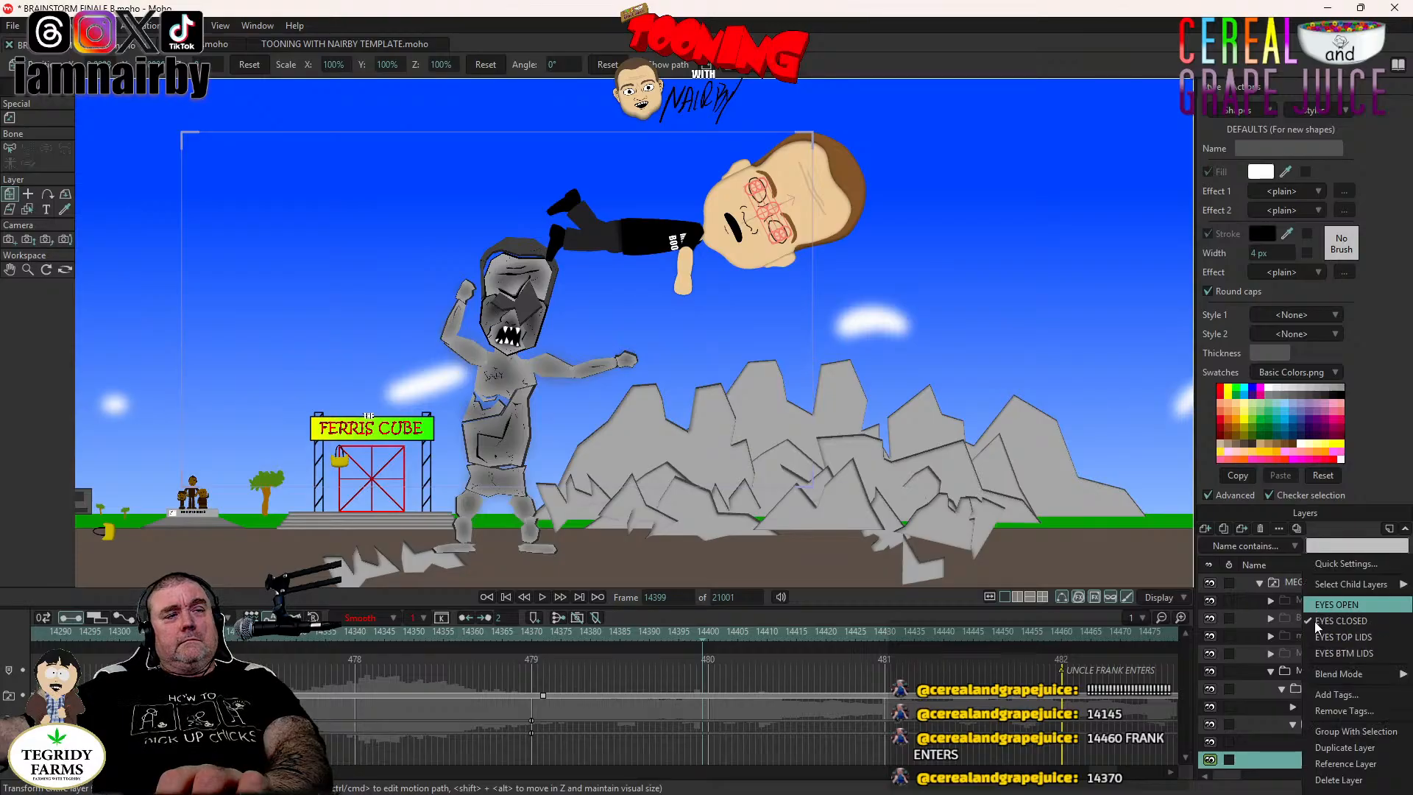
pyautogui.click(1314, 621)
pyautogui.click(540, 633)
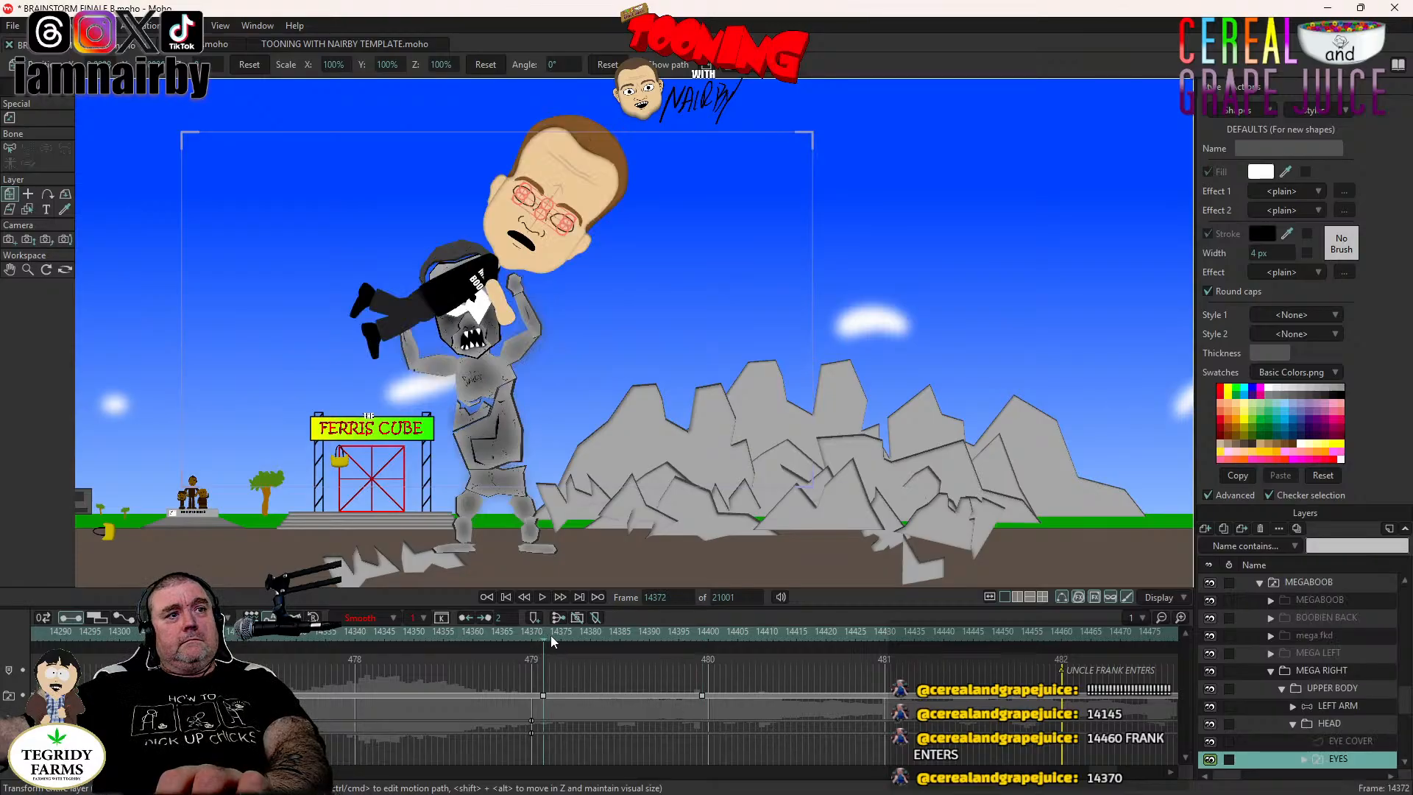
# Set keyframes holding the current pose of MEGABOOB's HEAD and UPPER BODY layers at frame 14371.
pyautogui.click(1317, 723)
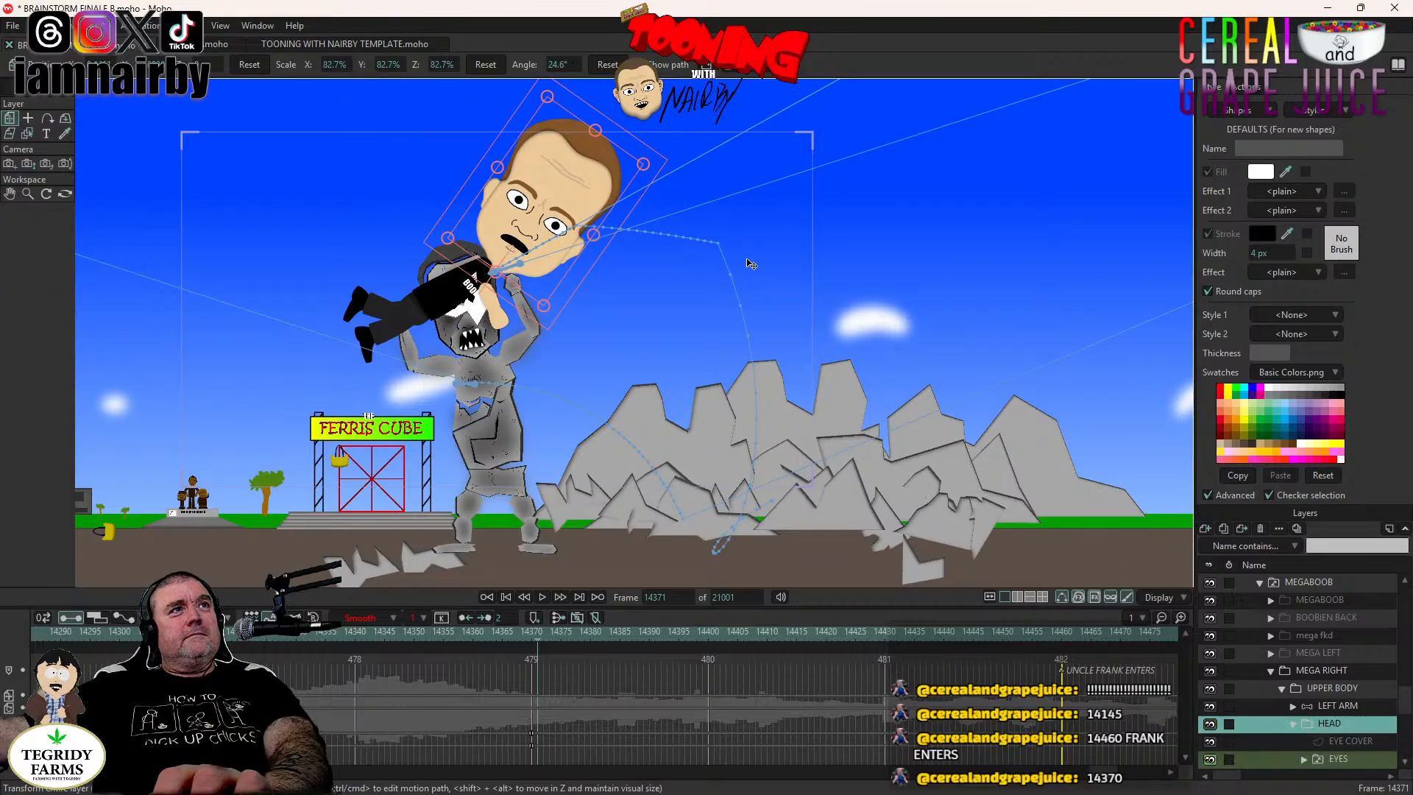
pyautogui.click(624, 224)
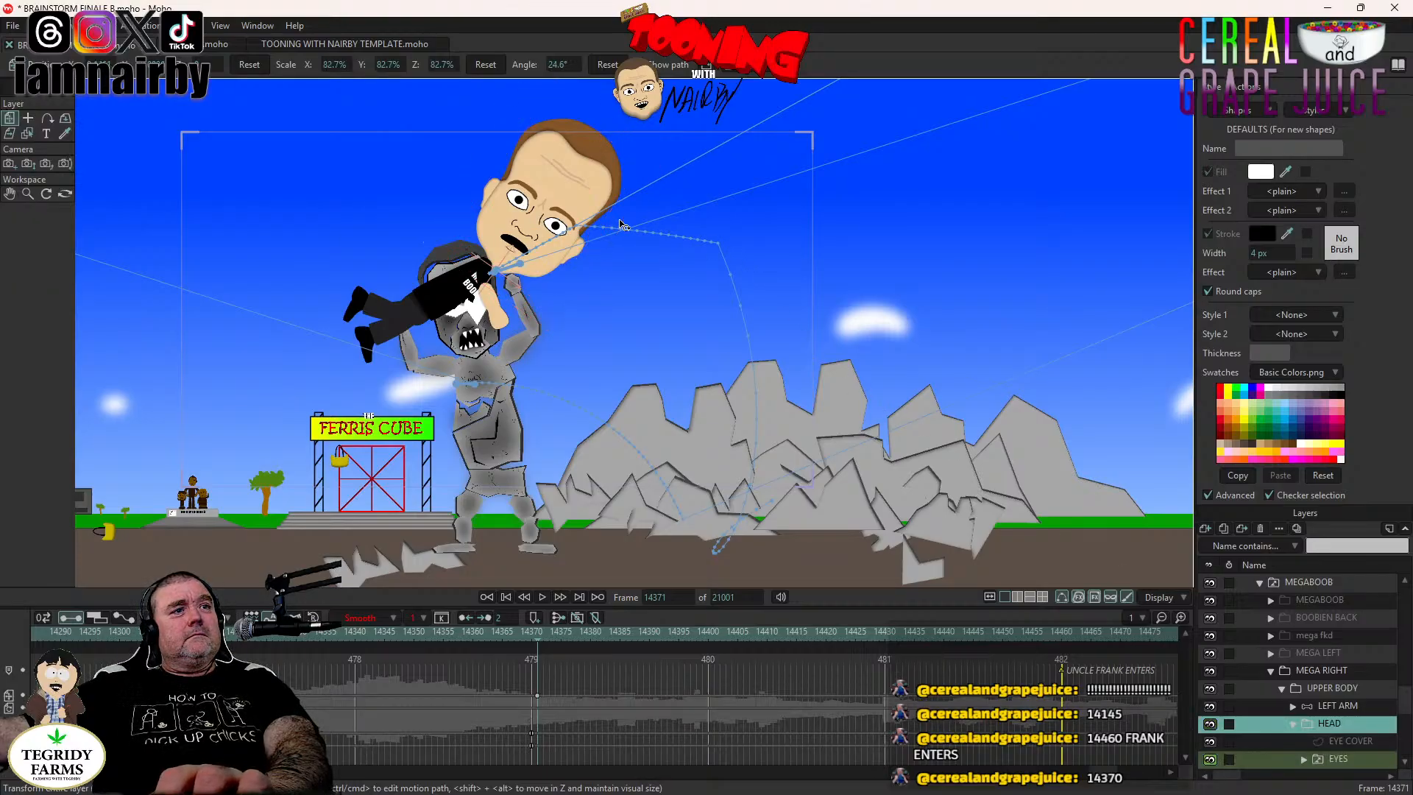
pyautogui.click(1329, 687)
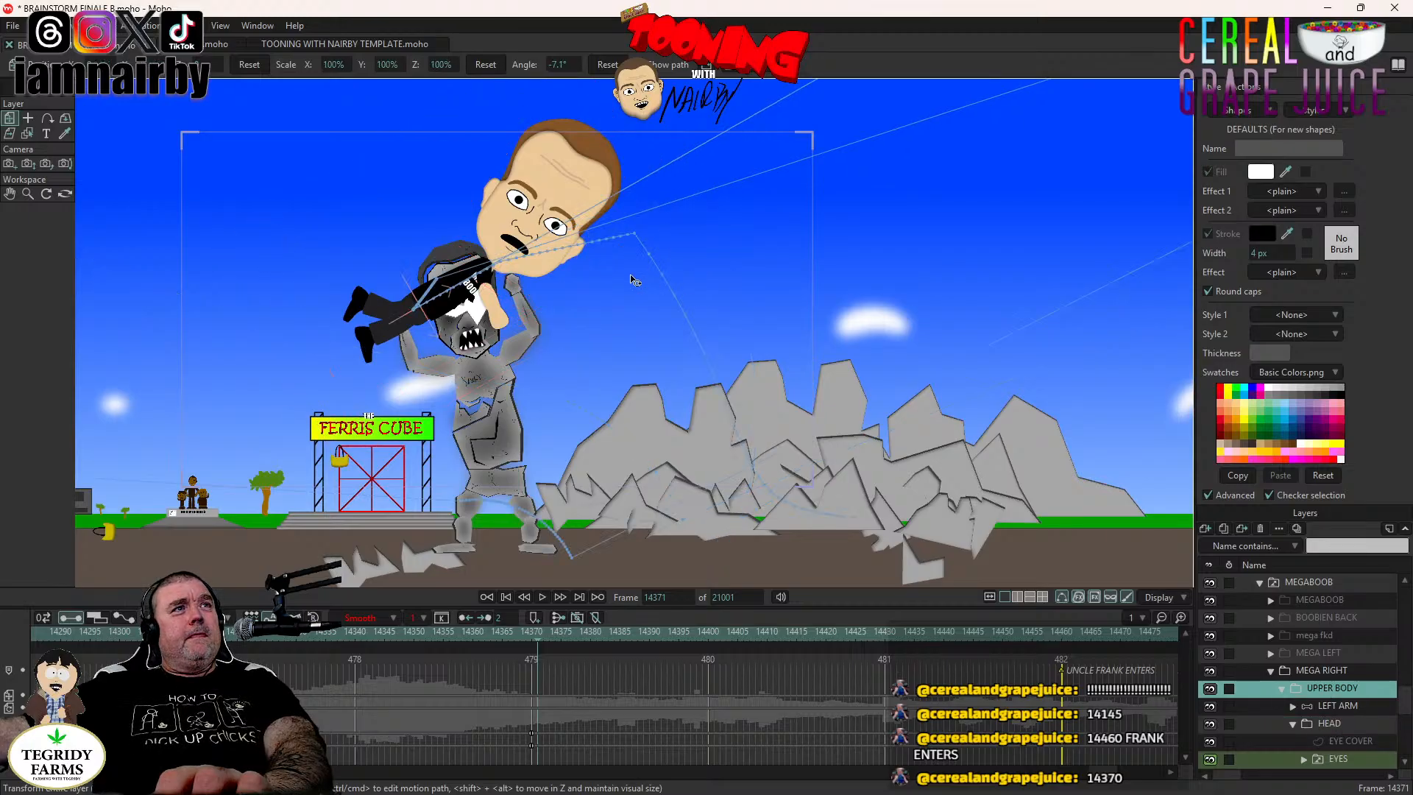
pyautogui.click(632, 277)
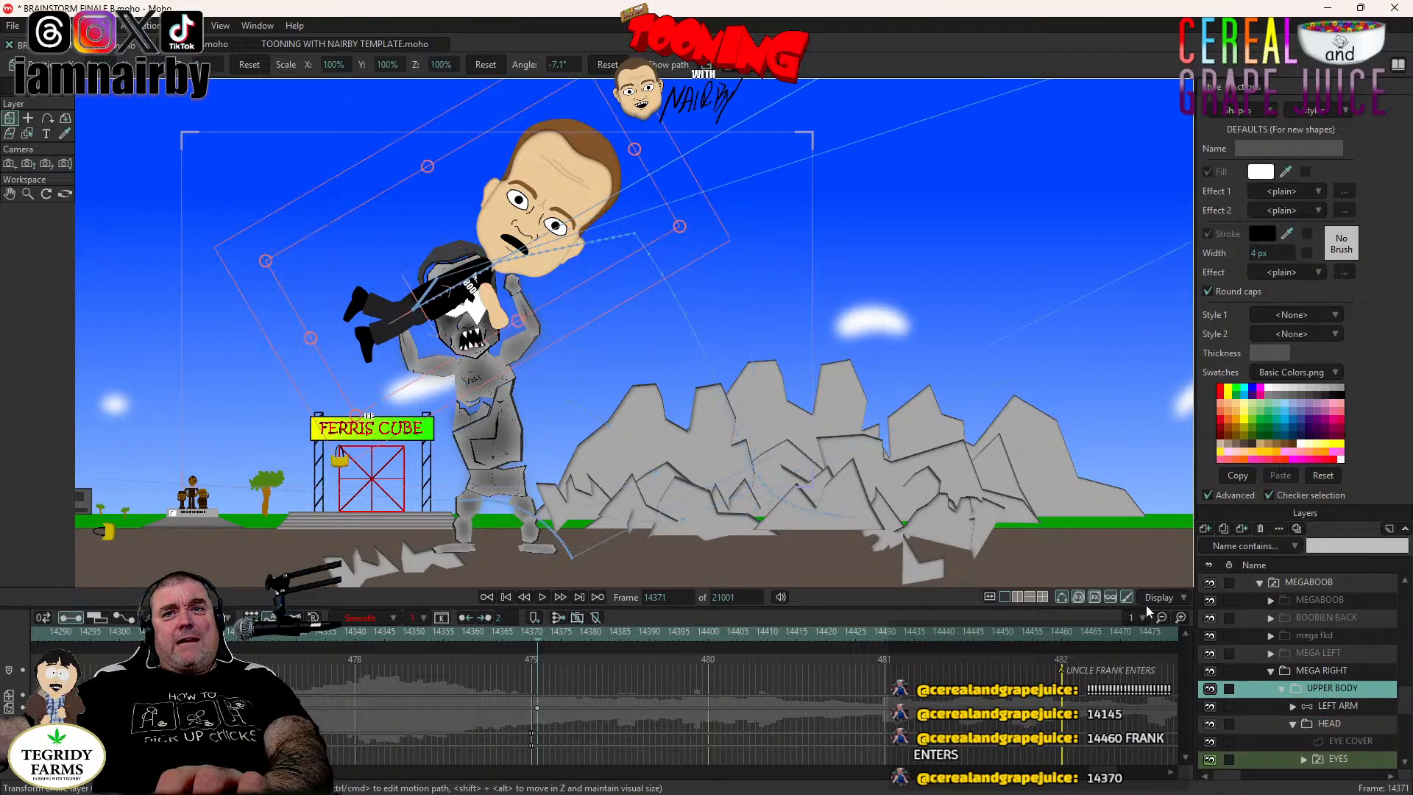
pyautogui.click(607, 249)
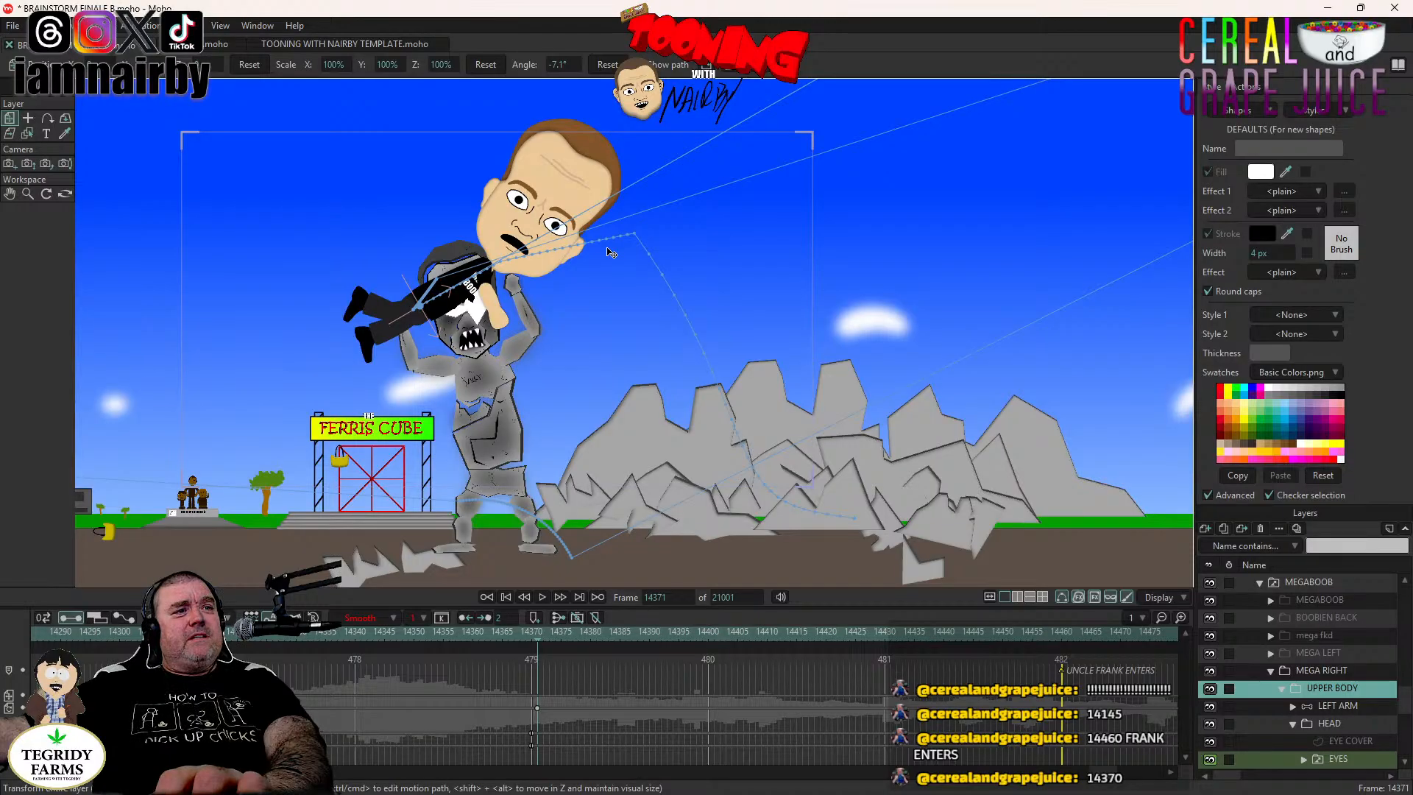
pyautogui.click(607, 249)
# Set keyframes holding the current pose of MEGABOOB's LEFT ARM, RIGHT ARM, LEFT LEG and RIGHT LEG at frame 14371 and save the document.
pyautogui.click(1362, 706)
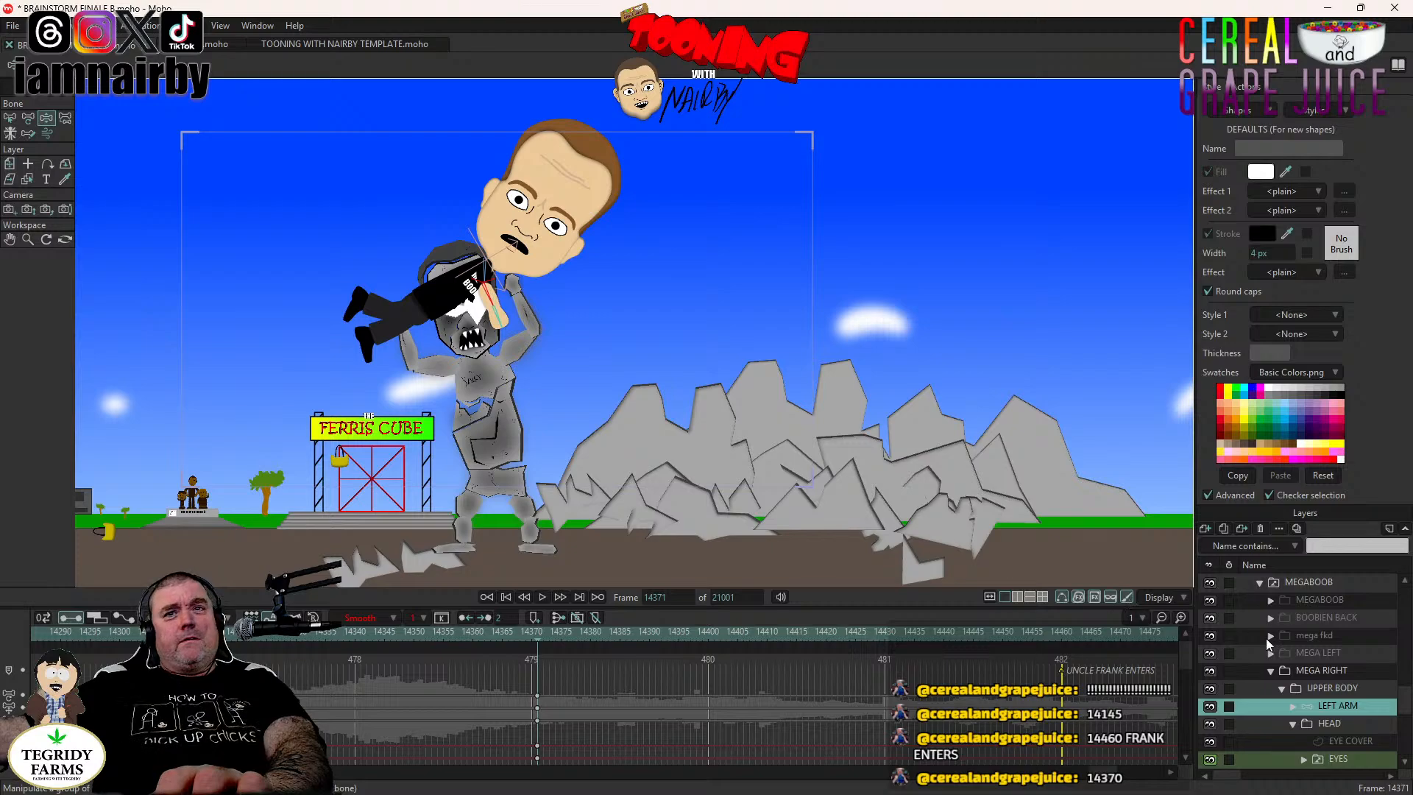
pyautogui.scroll(-5, 1317, 681)
pyautogui.click(1340, 654)
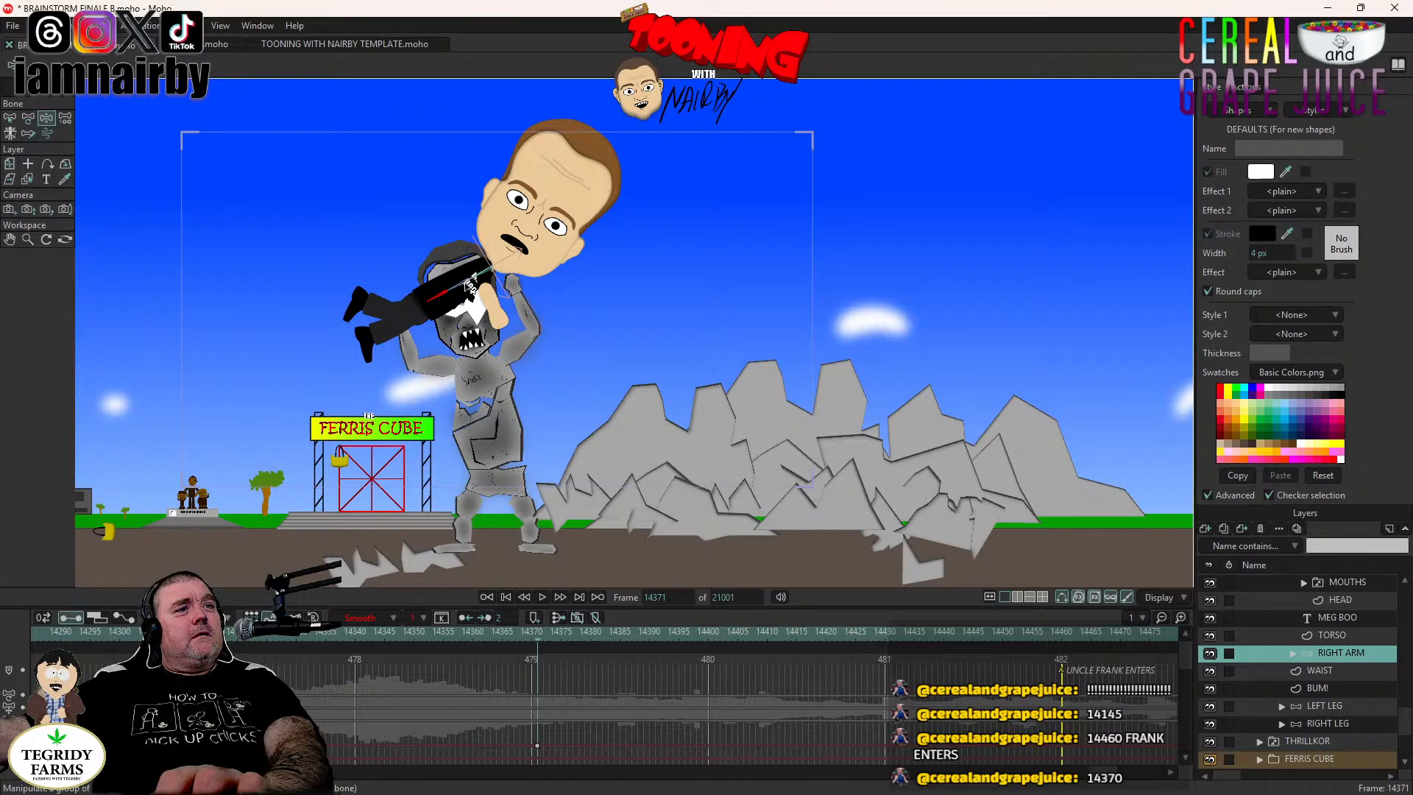
pyautogui.click(1346, 706)
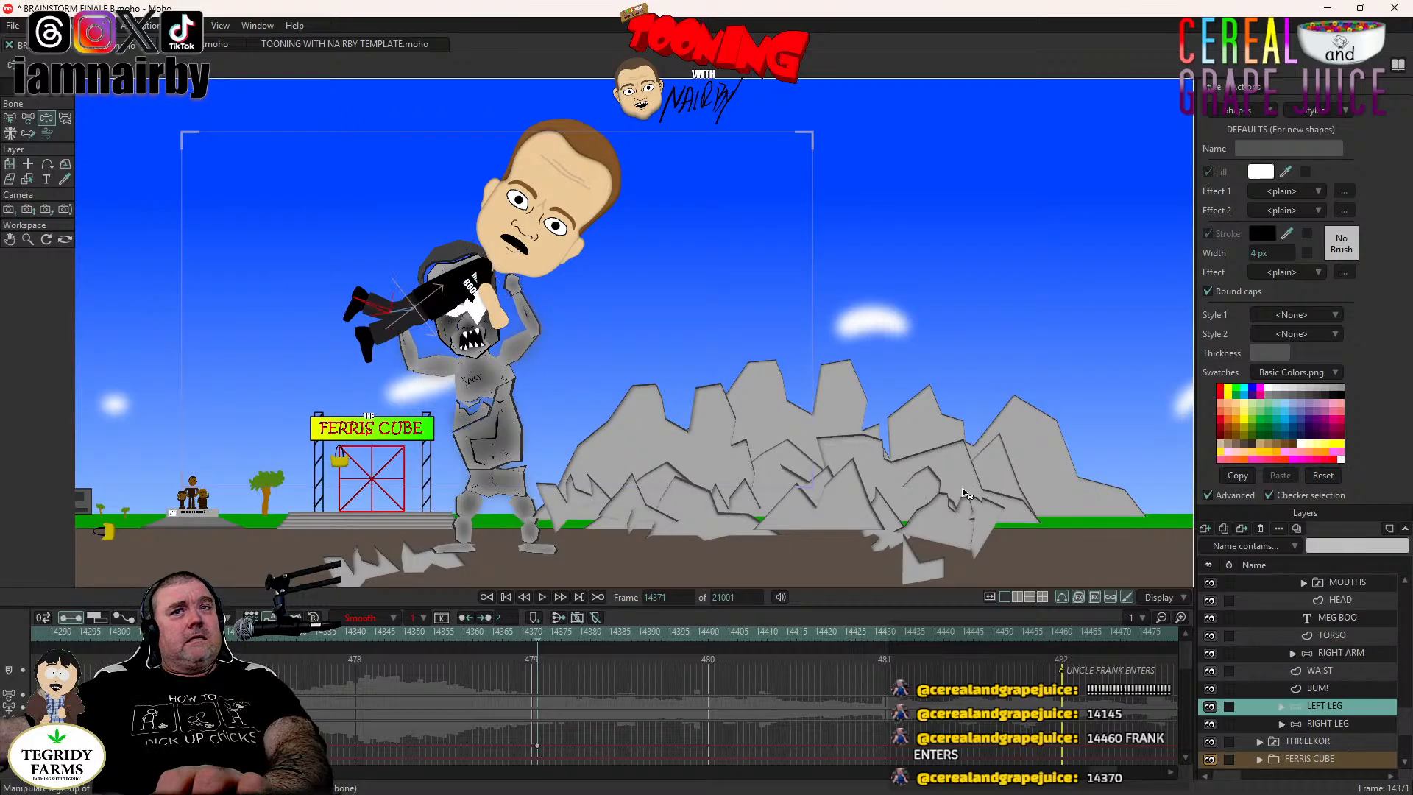
pyautogui.click(1342, 726)
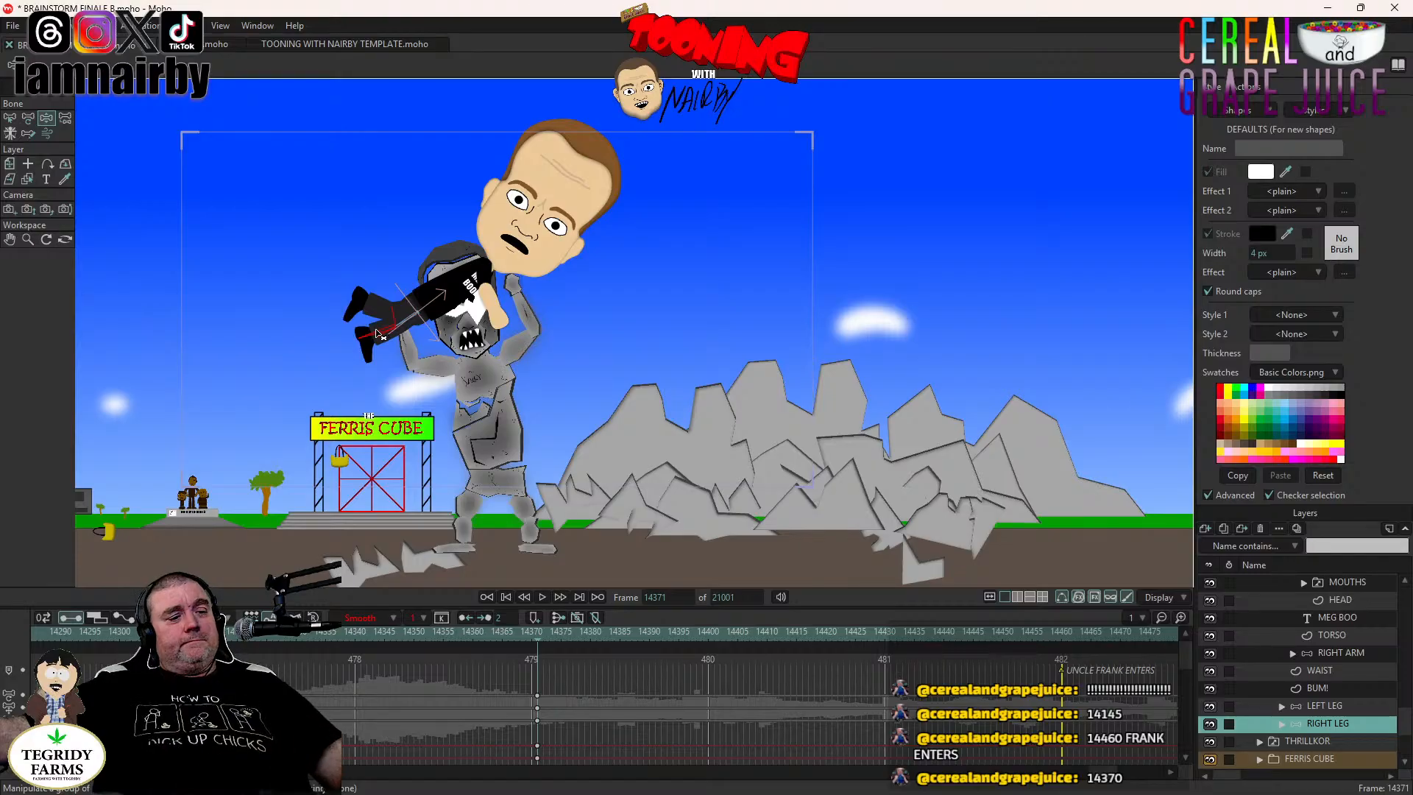
pyautogui.hotkey('ctrl', 's')
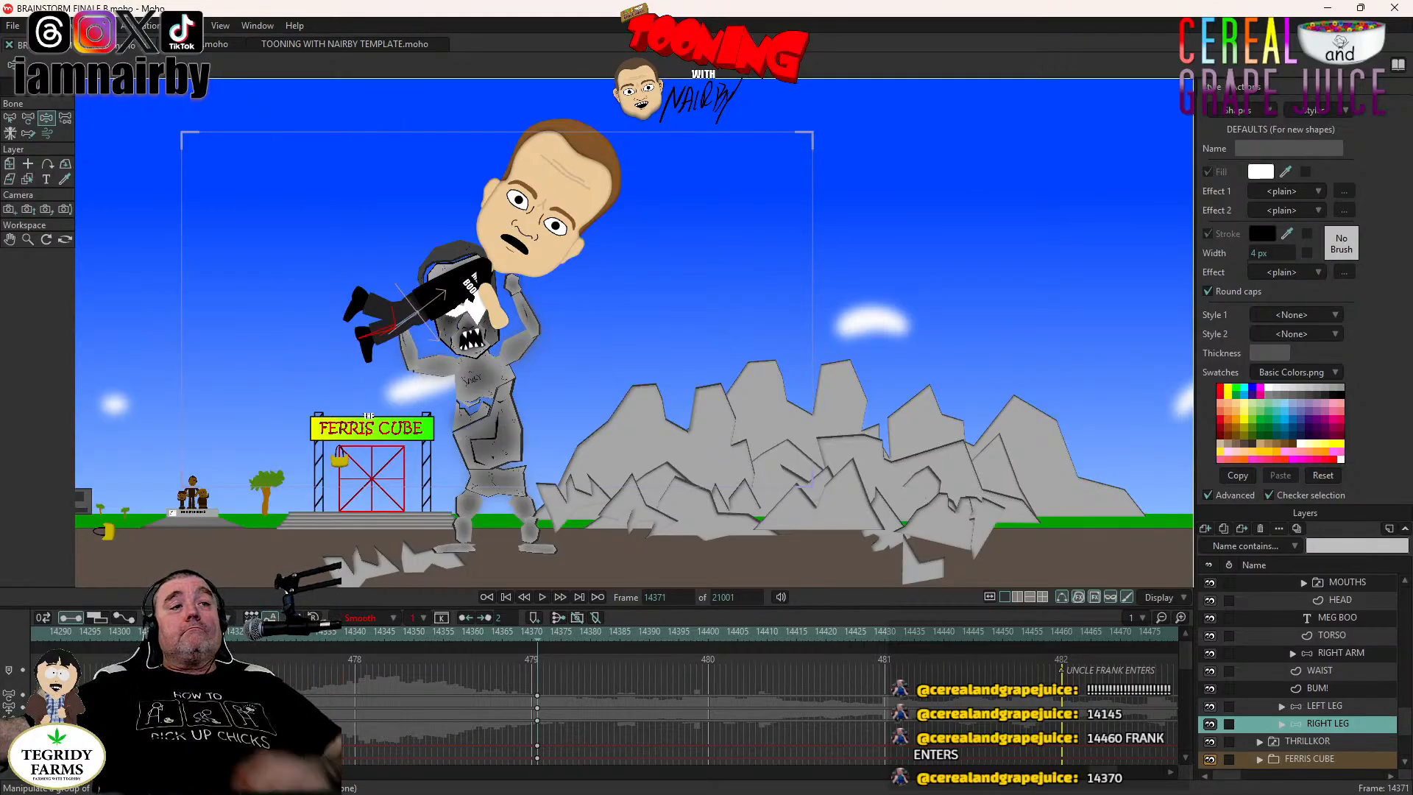
# Examine MEGABOOB's pose in the flight at frames 14373 and 14390 and the keyframes of the EYES layer.
pyautogui.moveTo(609, 318); pyautogui.dragTo(709, 316)
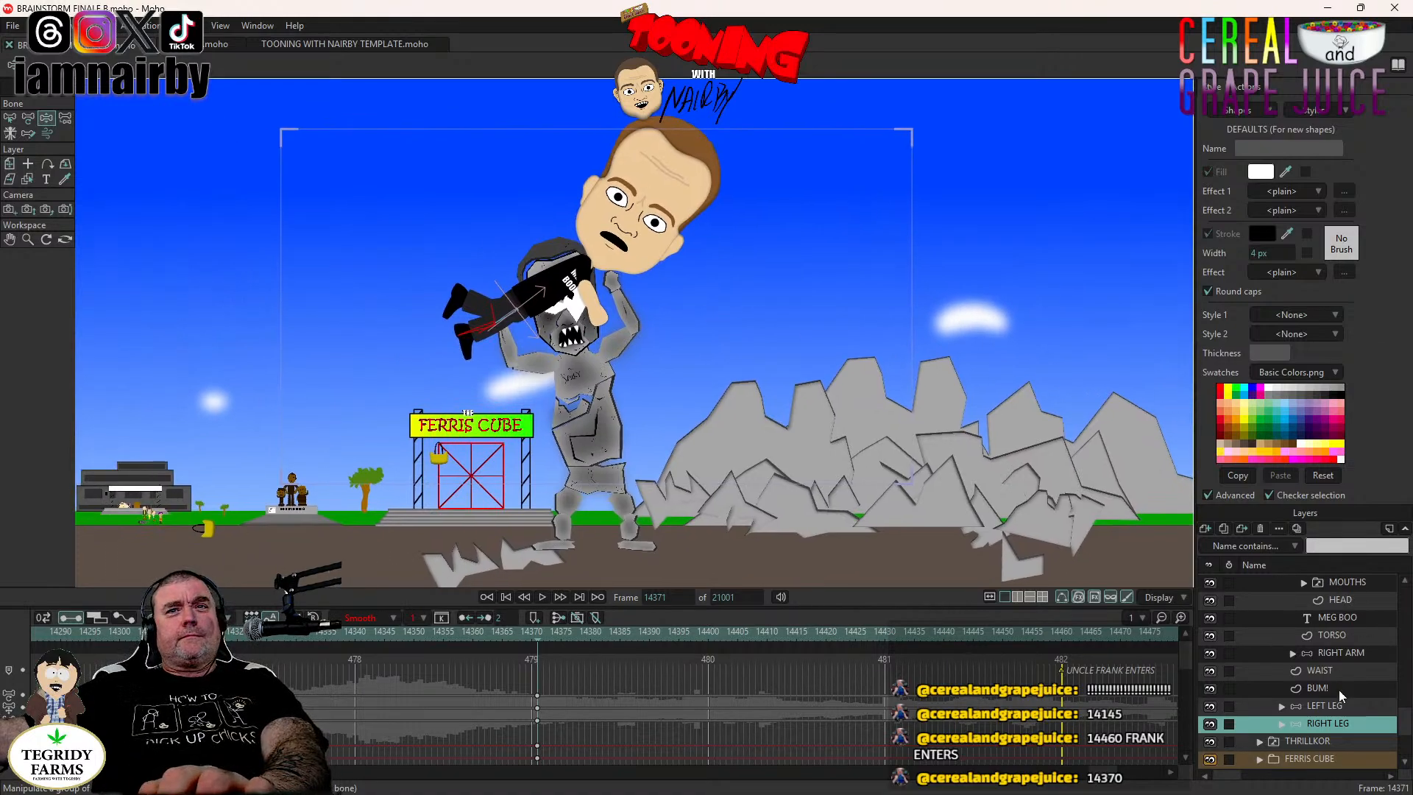
pyautogui.press('Right')
pyautogui.press('Right')
pyautogui.press('Right')
pyautogui.press('Right')
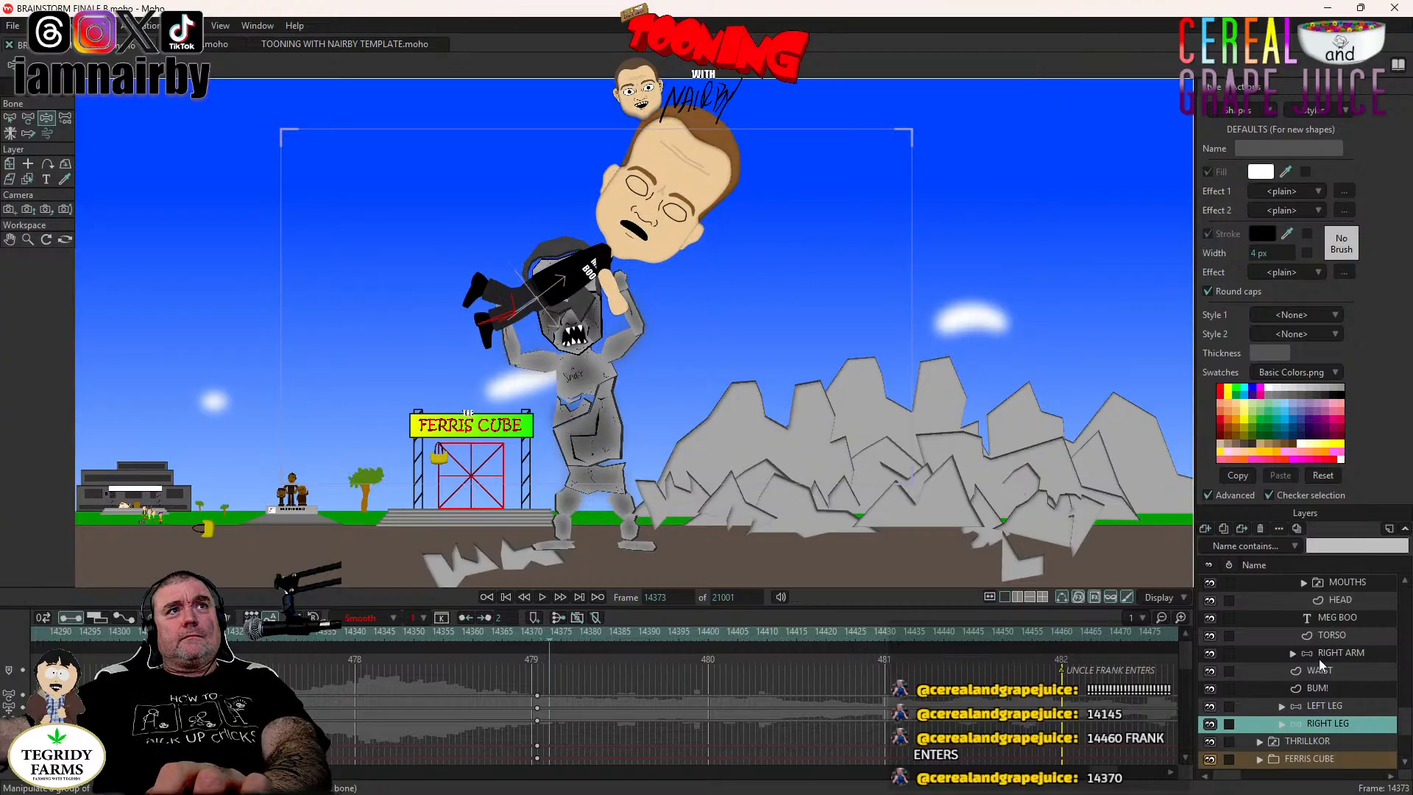
pyautogui.click(649, 630)
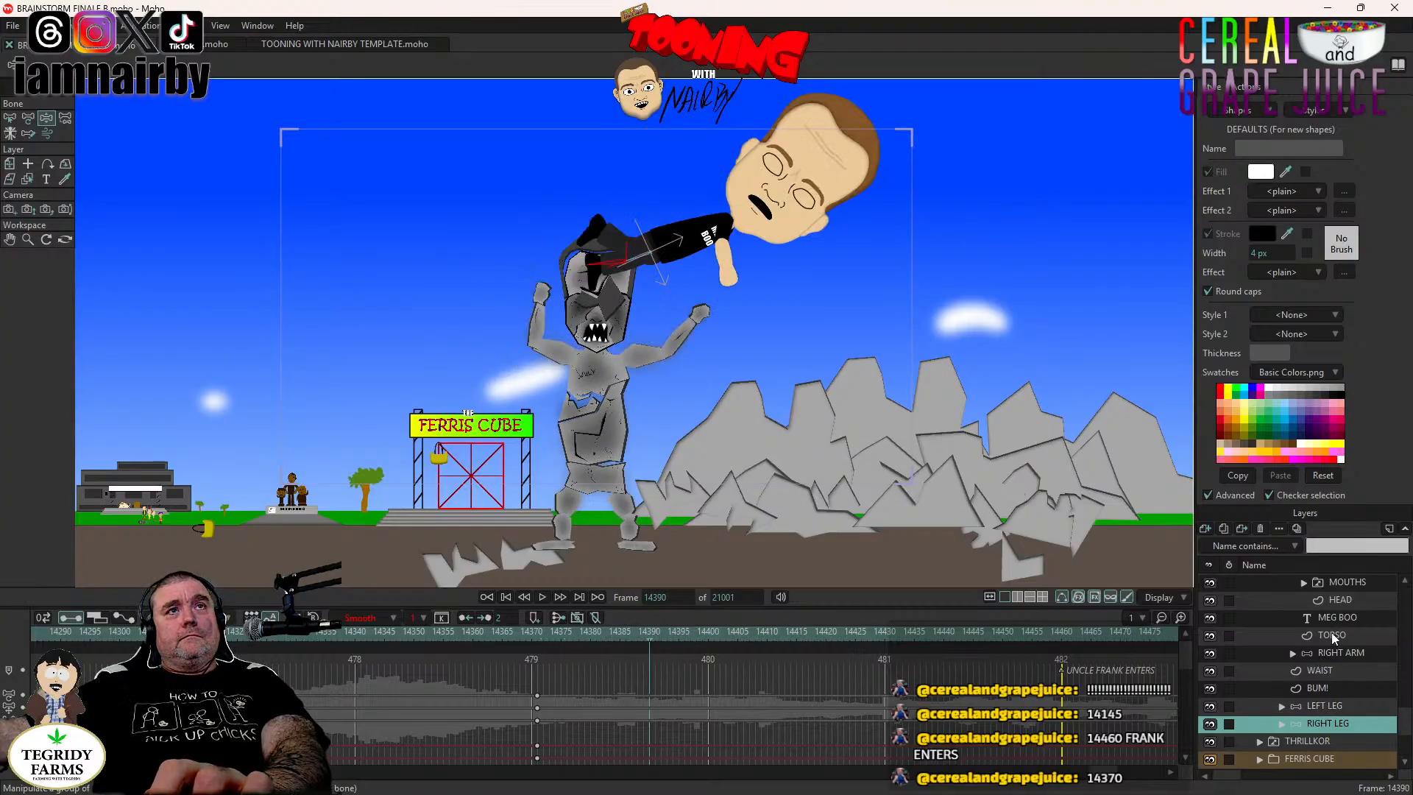
pyautogui.scroll(2, 1351, 593)
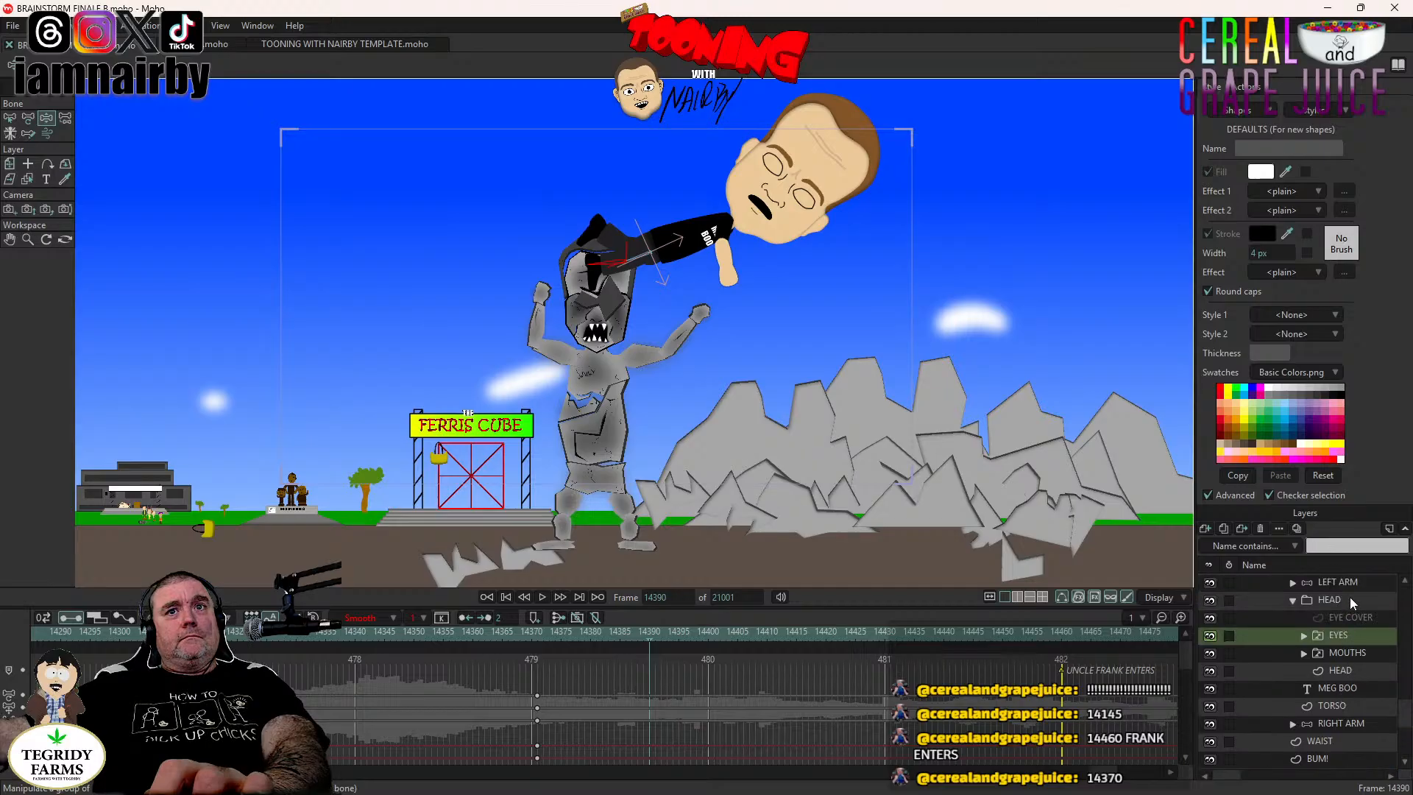
pyautogui.click(1344, 639)
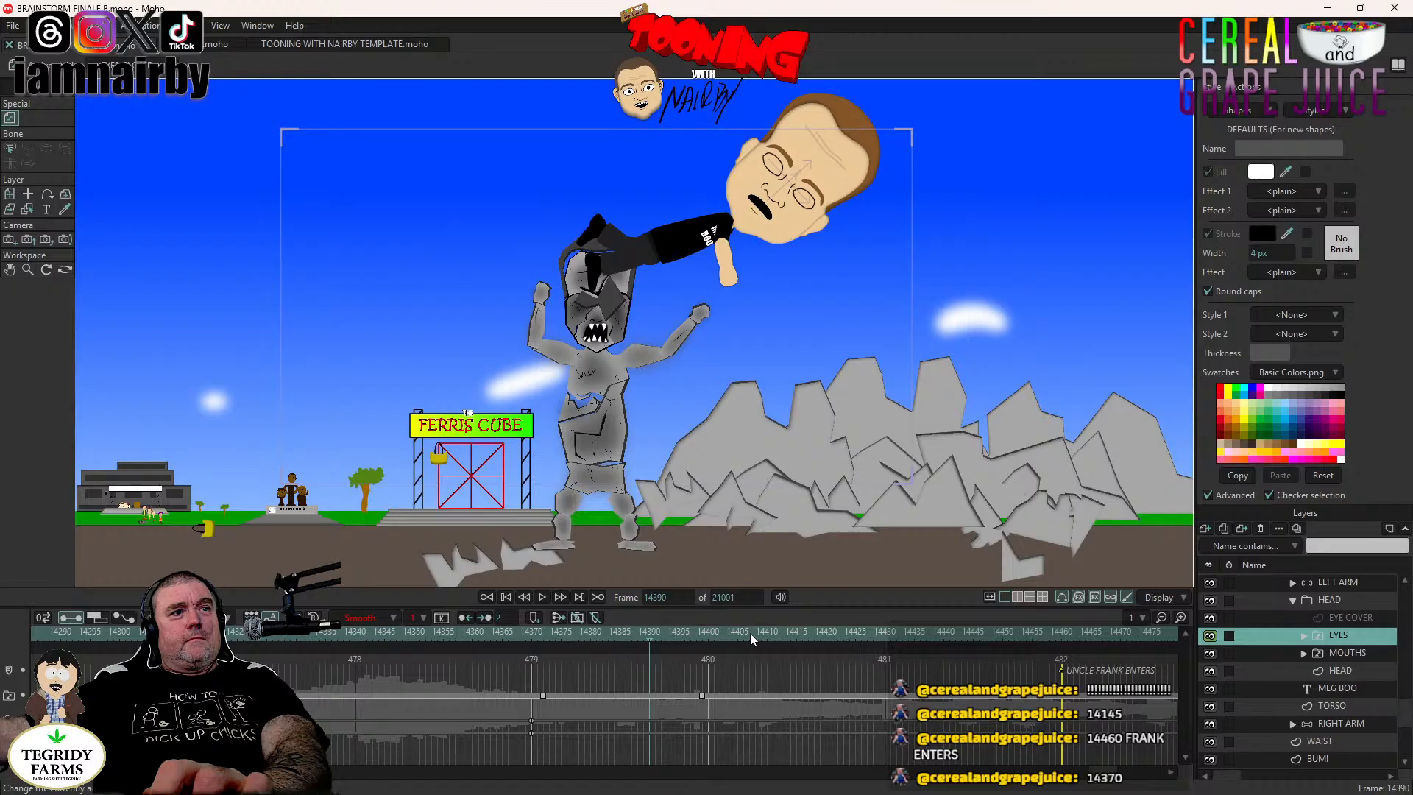
# Rotate MEGABOOB's HEAD layer to -5.9° at frame 14400 and move the upper of its new keyframes to frame 14395.
pyautogui.click(711, 630)
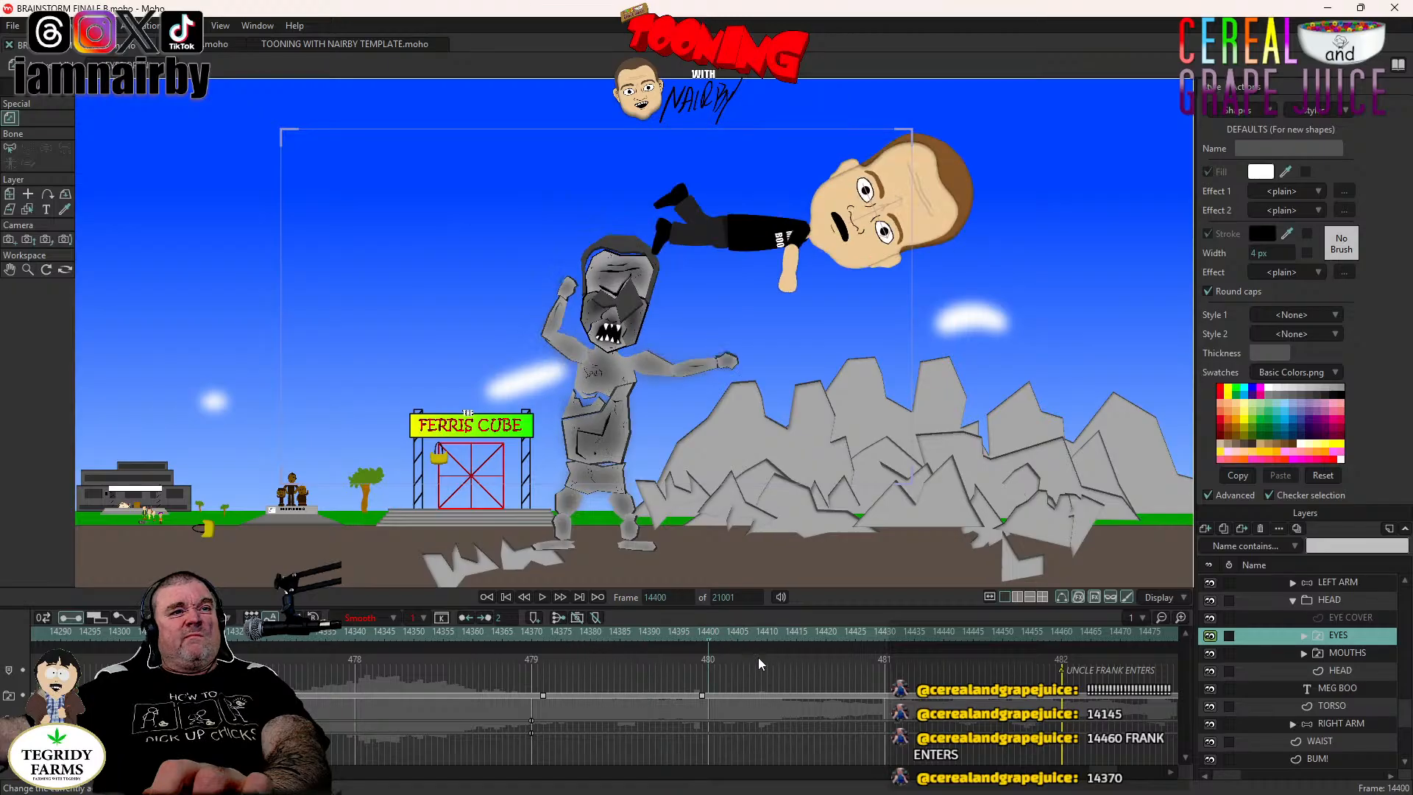
pyautogui.click(1318, 599)
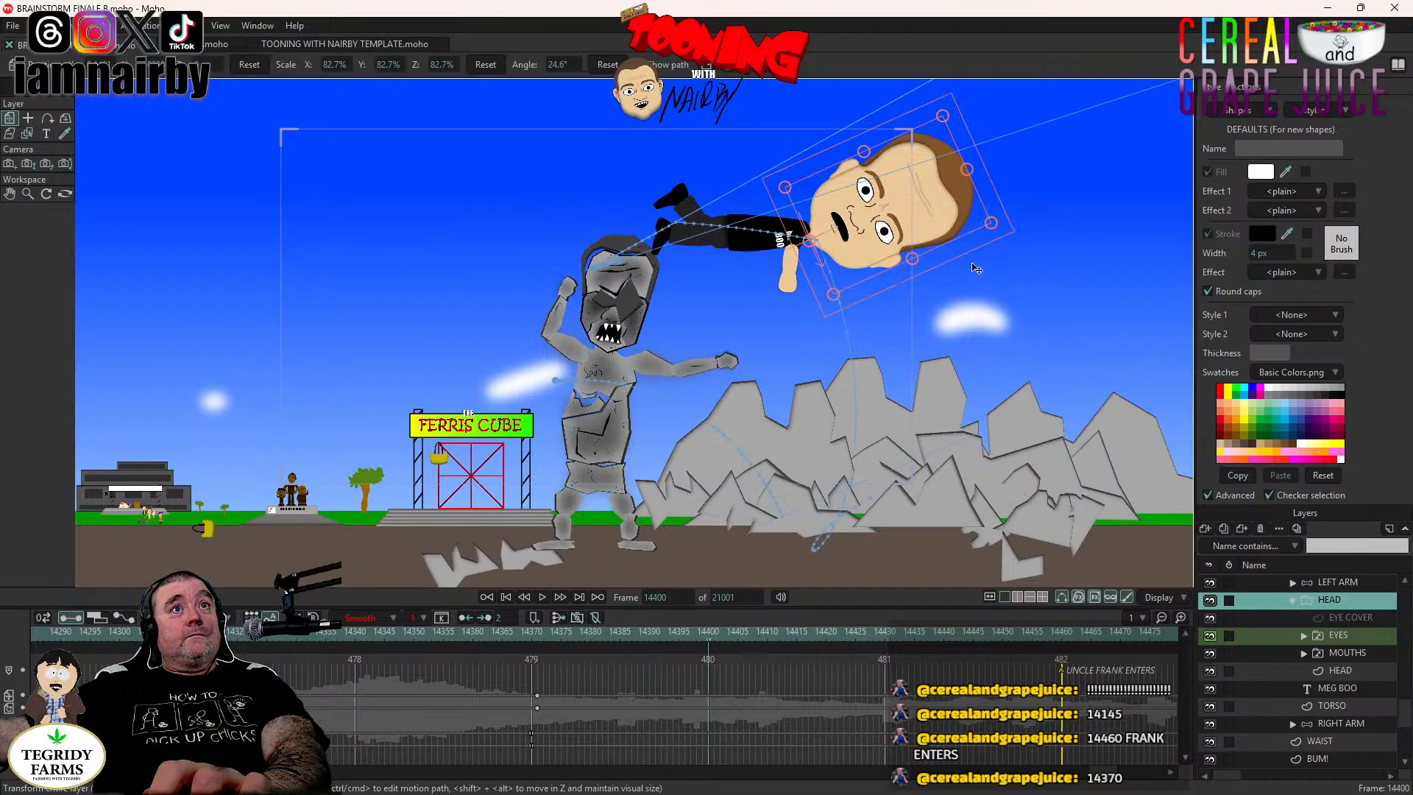
pyautogui.moveTo(976, 268); pyautogui.dragTo(983, 360)
pyautogui.moveTo(913, 291); pyautogui.dragTo(912, 287)
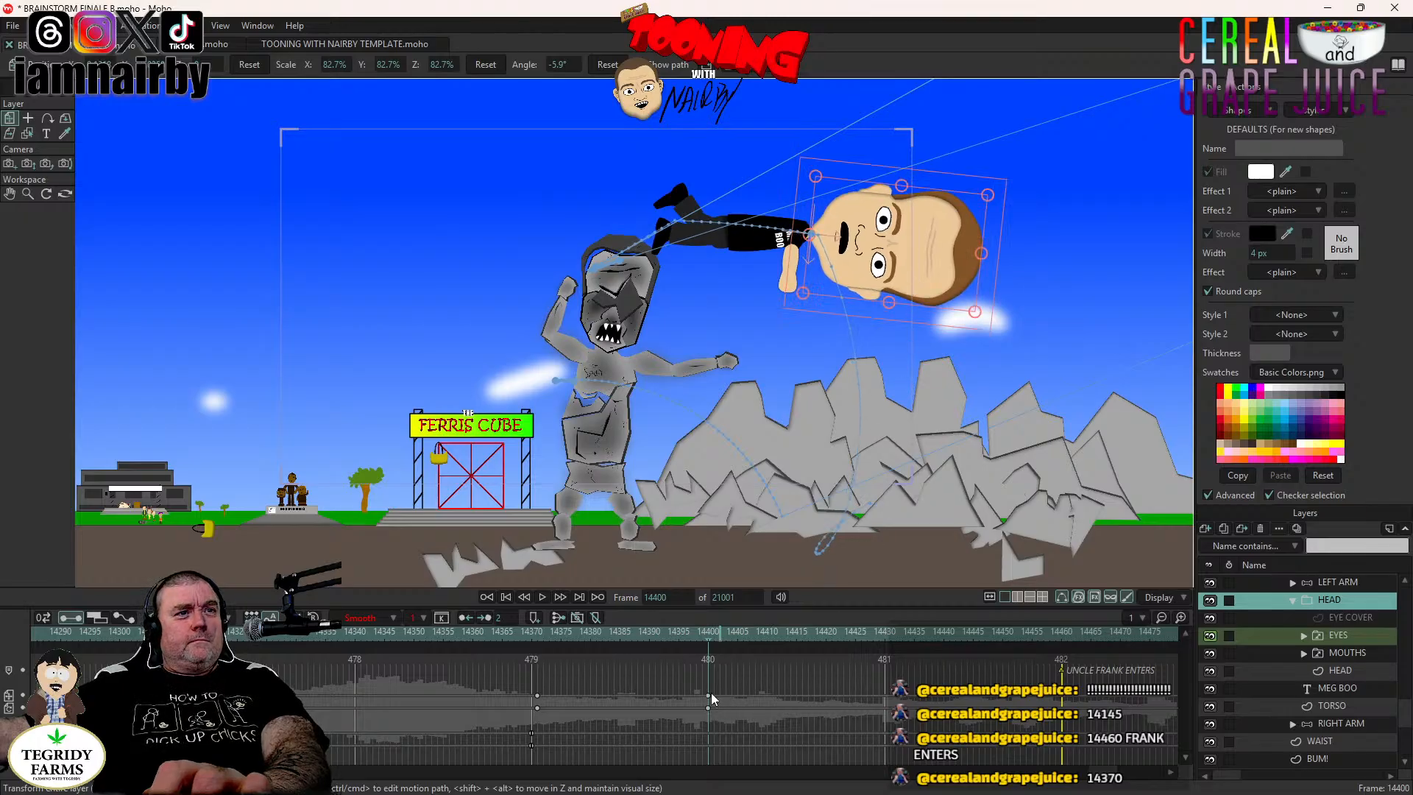
pyautogui.moveTo(708, 695); pyautogui.dragTo(678, 696)
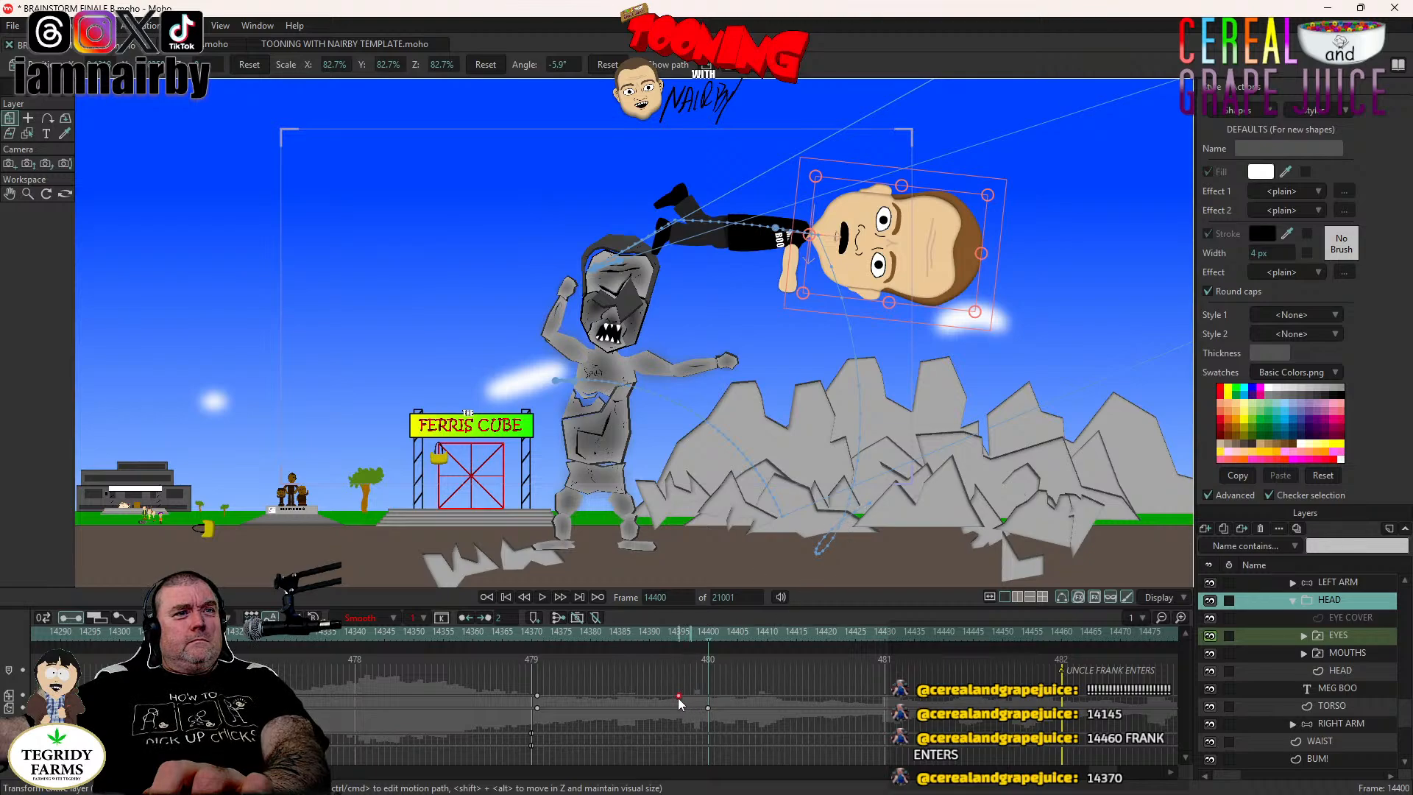
# Play back the throw from frame 14370 to check MEGABOOB's head movement.
pyautogui.click(531, 633)
pyautogui.click(544, 596)
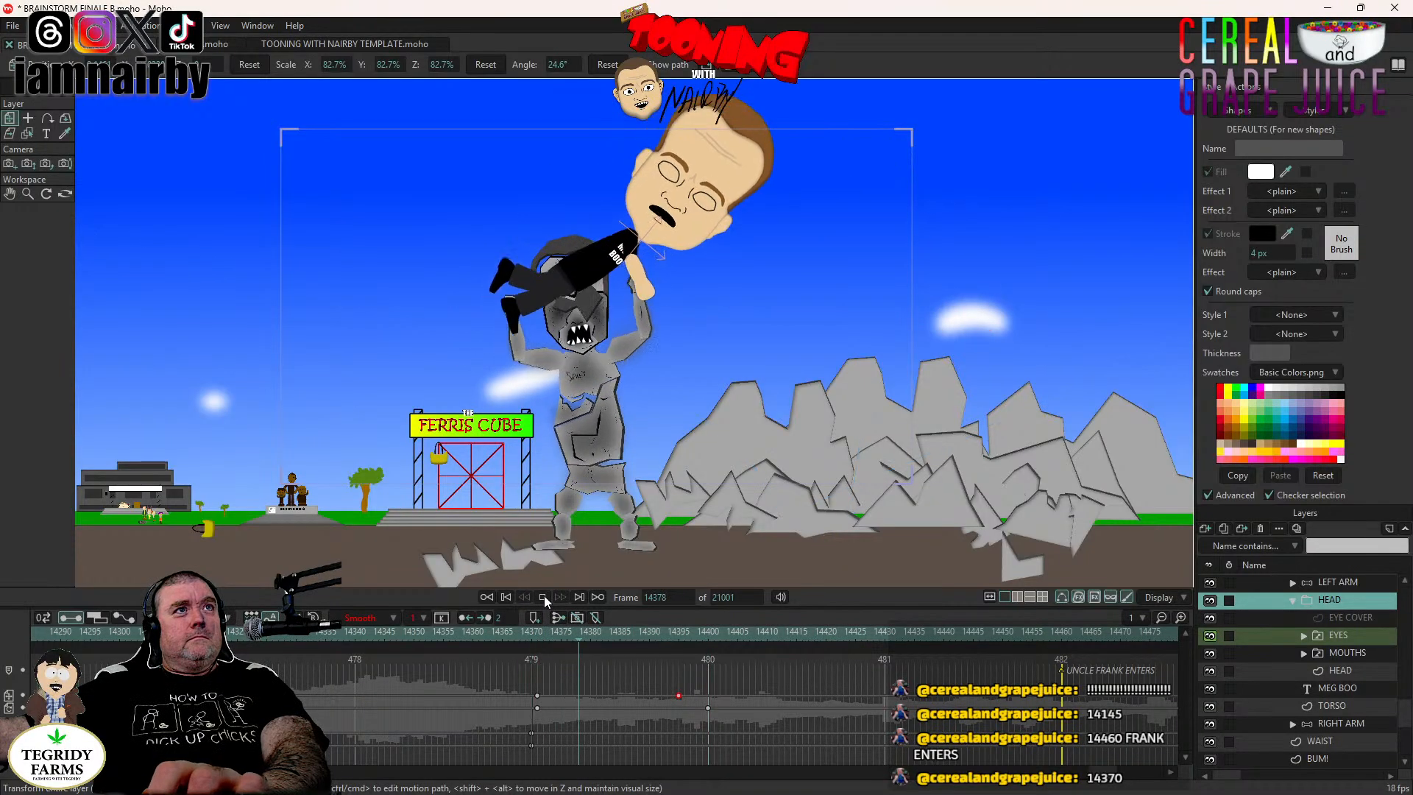
pyautogui.click(543, 596)
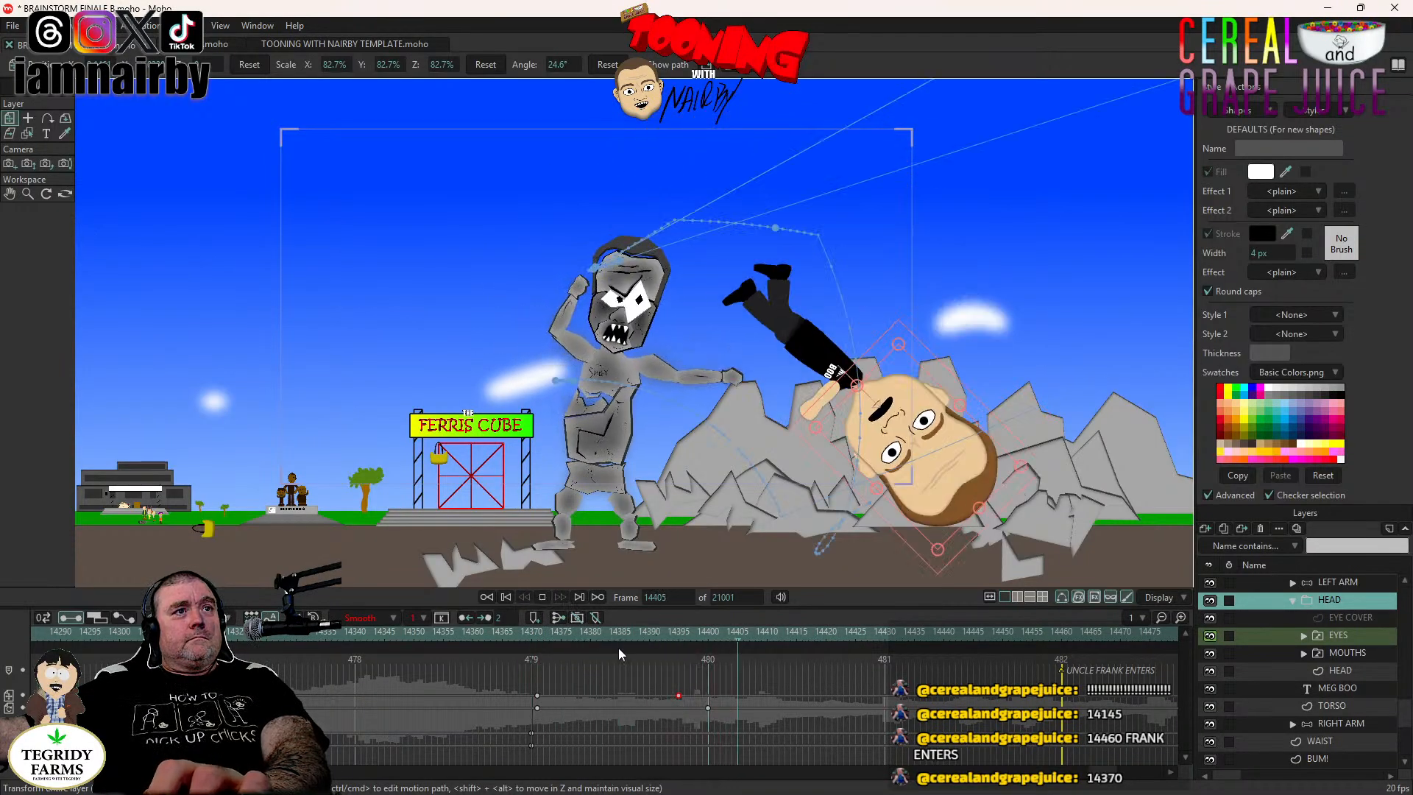
pyautogui.click(542, 595)
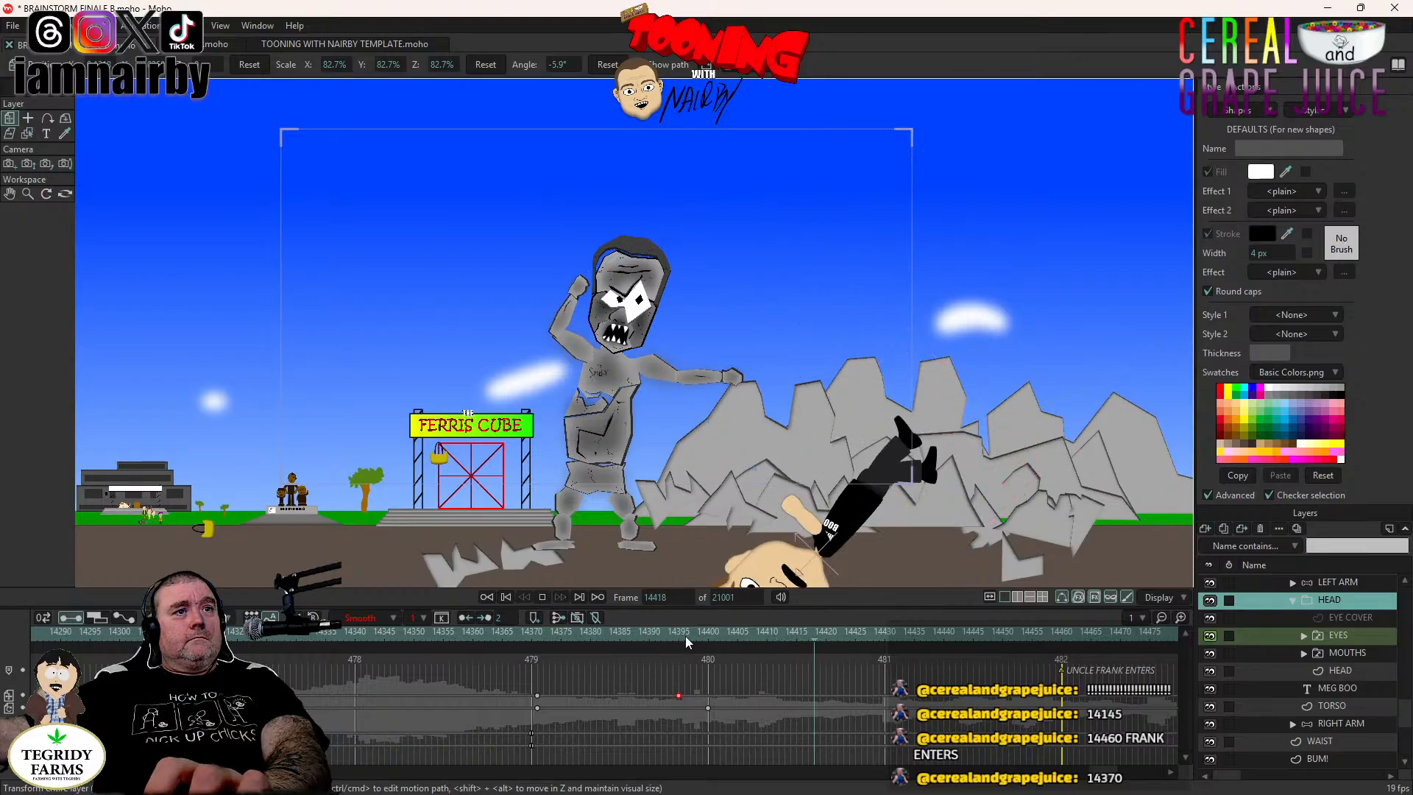
# Rotate MEGABOOB's UPPER BODY layer to 8.6° at frame 14400 so the torso arches upward.
pyautogui.click(706, 633)
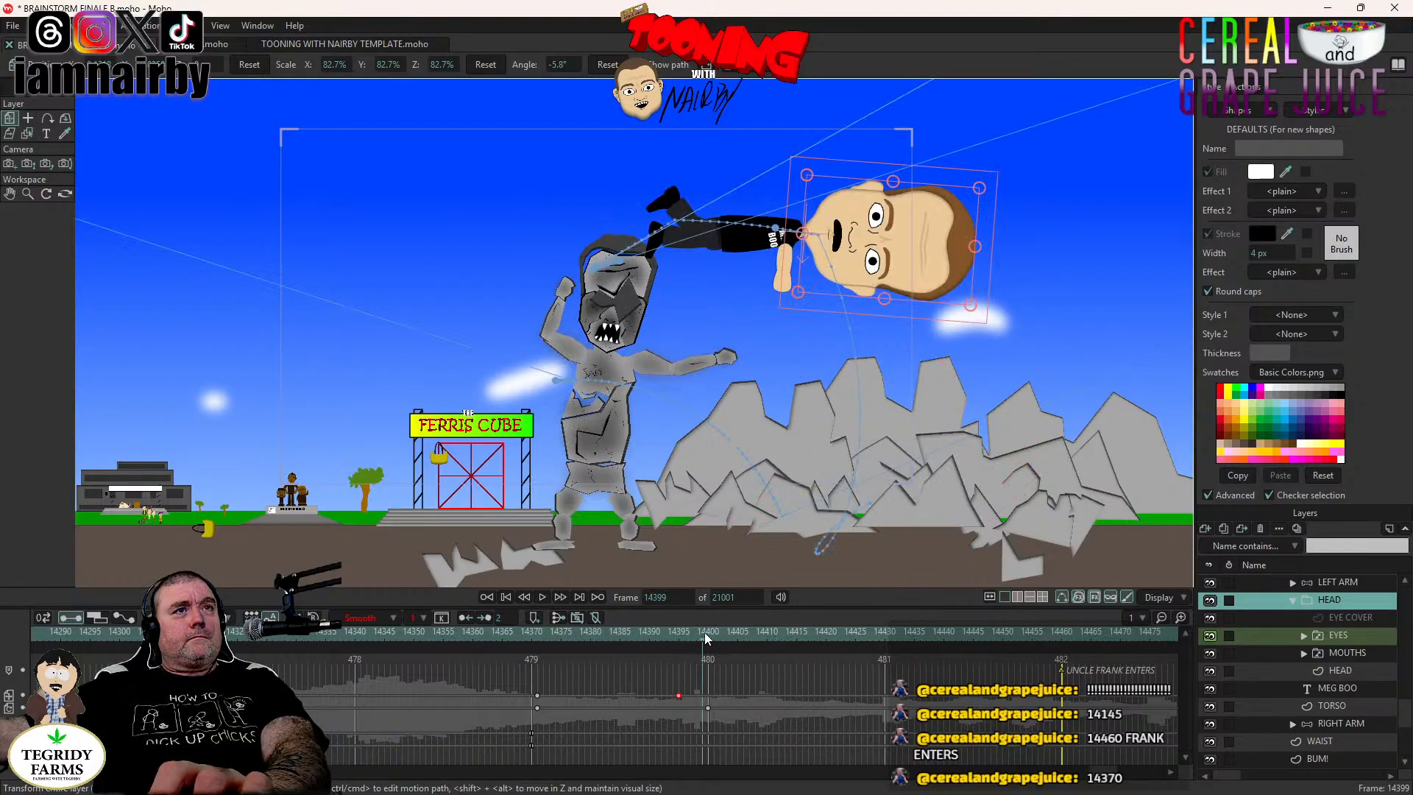
pyautogui.scroll(2, 1336, 643)
pyautogui.click(1335, 637)
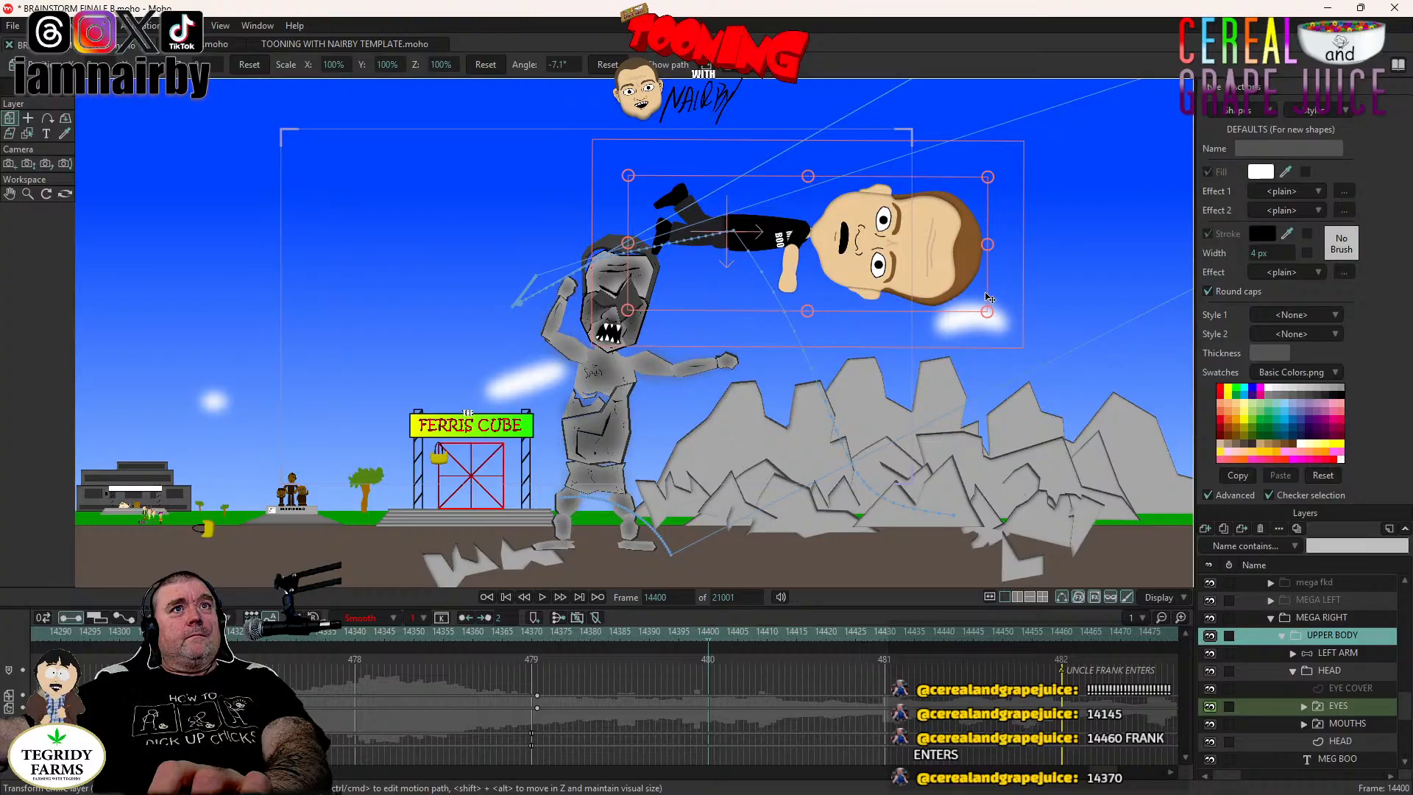
pyautogui.moveTo(992, 294); pyautogui.dragTo(985, 346)
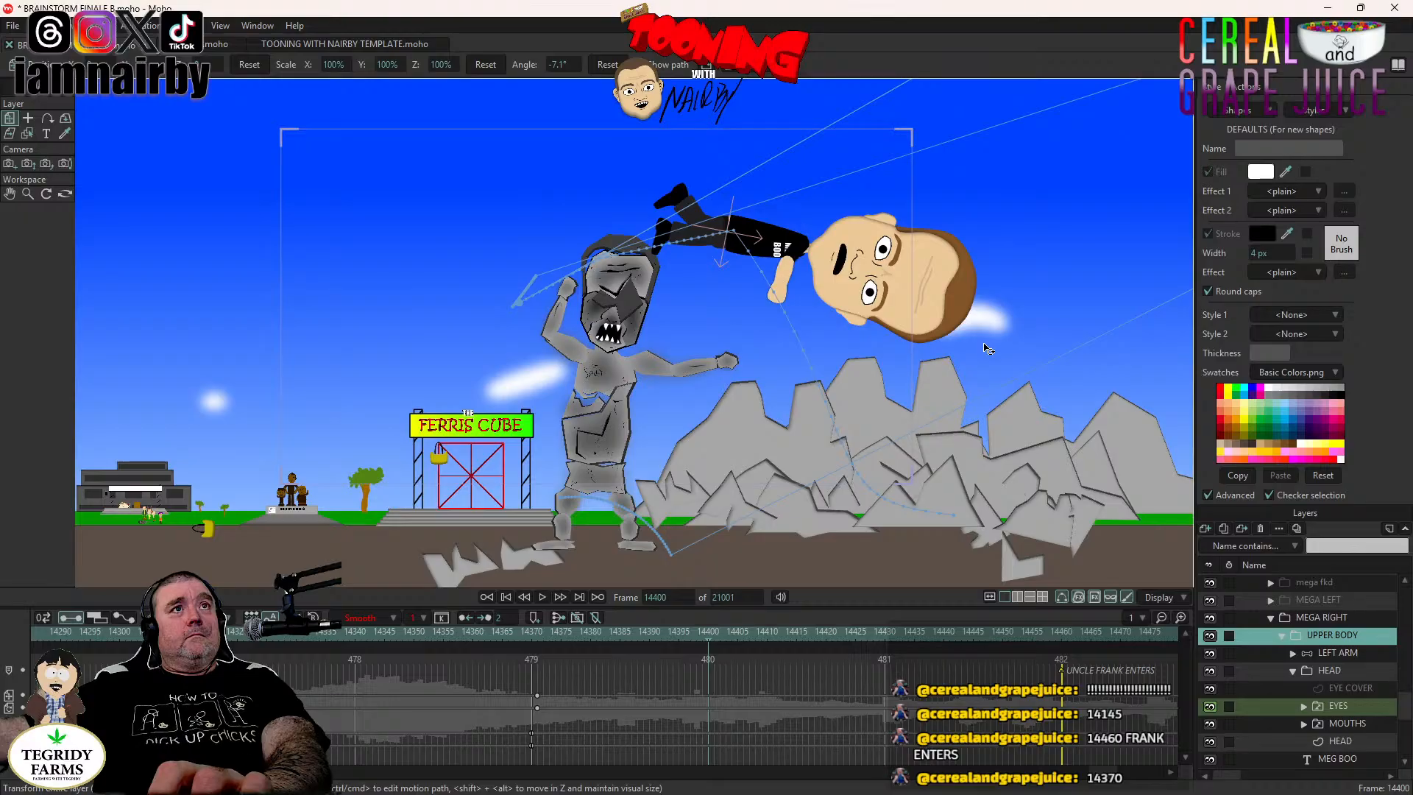
pyautogui.moveTo(988, 349); pyautogui.dragTo(976, 225)
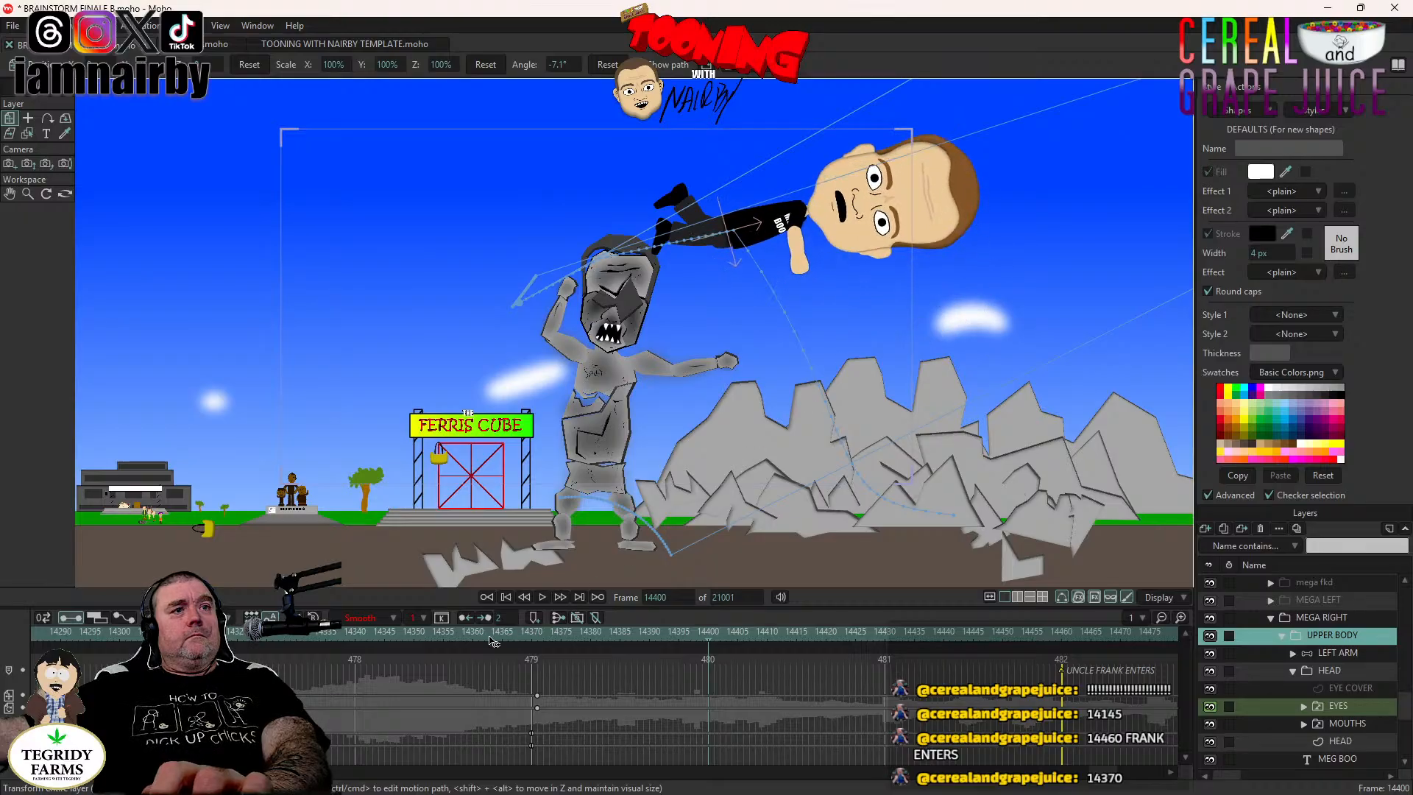
# Play back the throw to check the body movement and compare the poses at frames 14400 and 14402.
pyautogui.click(531, 634)
pyautogui.click(542, 597)
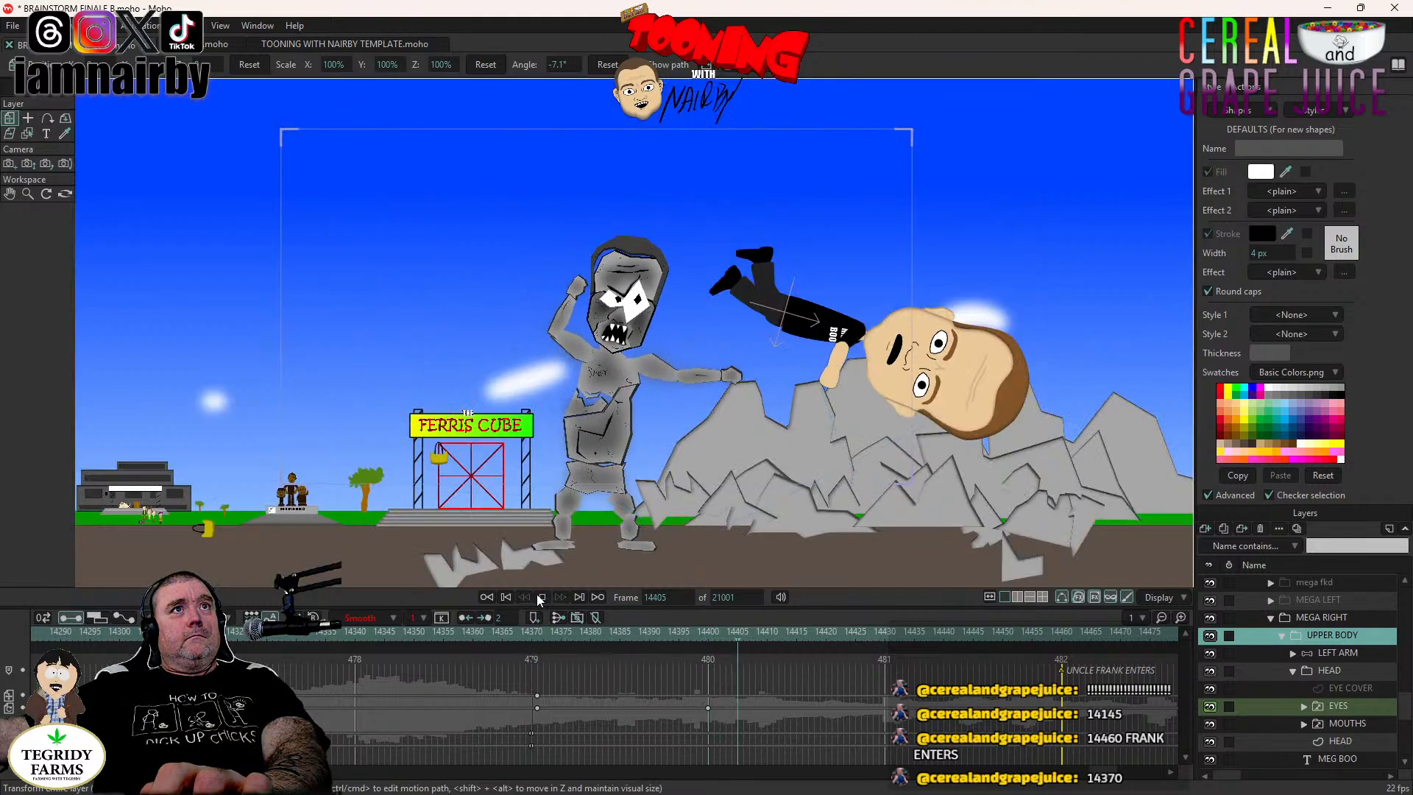
pyautogui.click(705, 630)
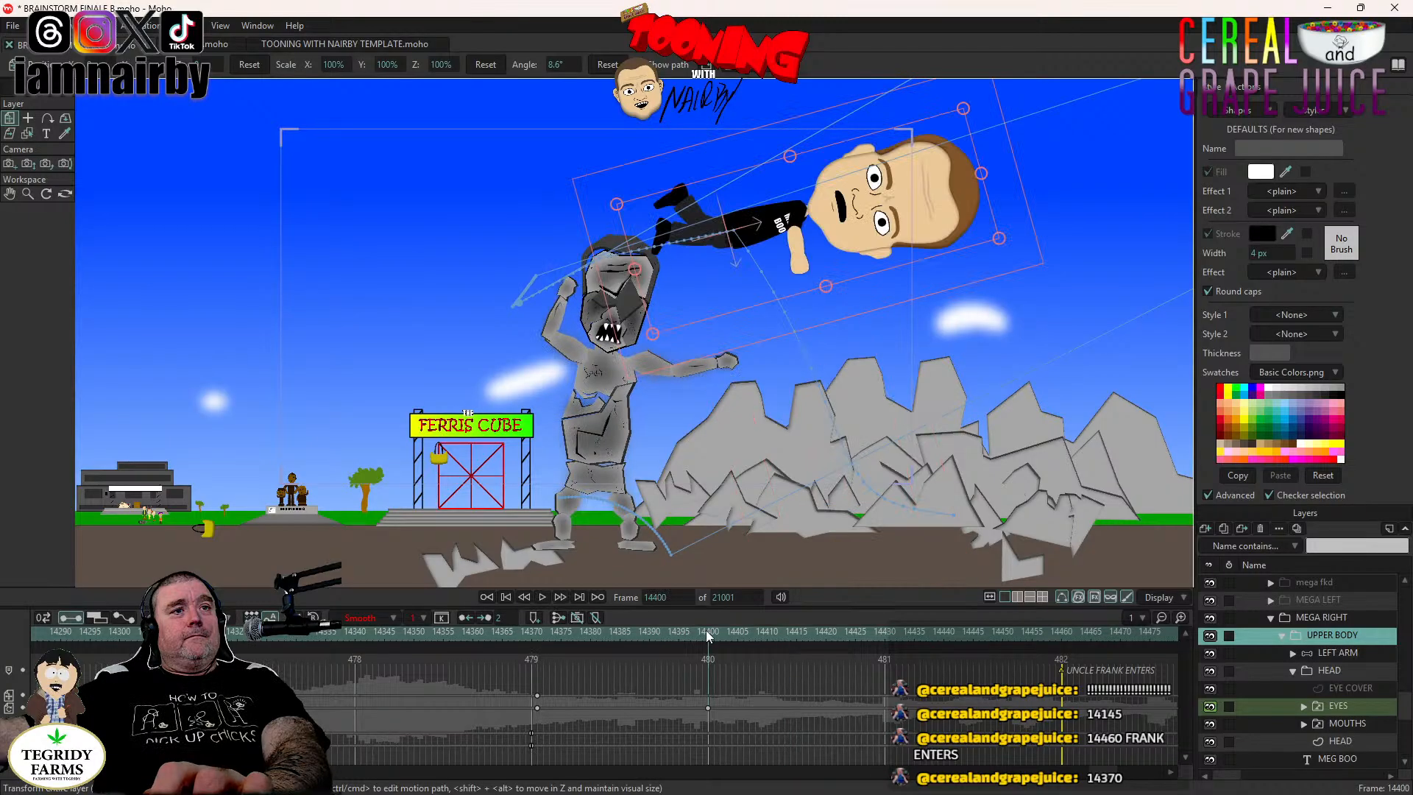
pyautogui.press('Right')
pyautogui.press('Right')
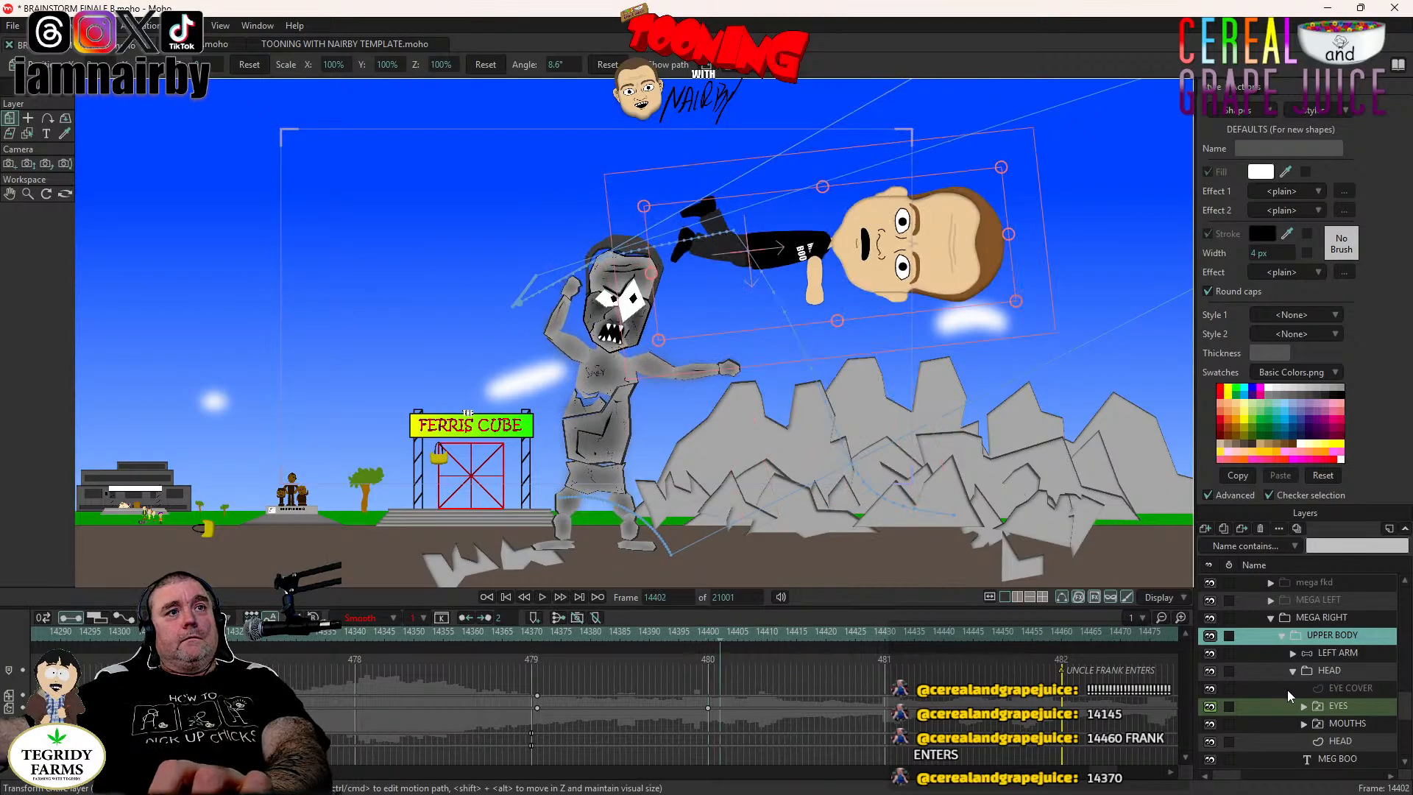
pyautogui.press('Left')
pyautogui.press('Left')
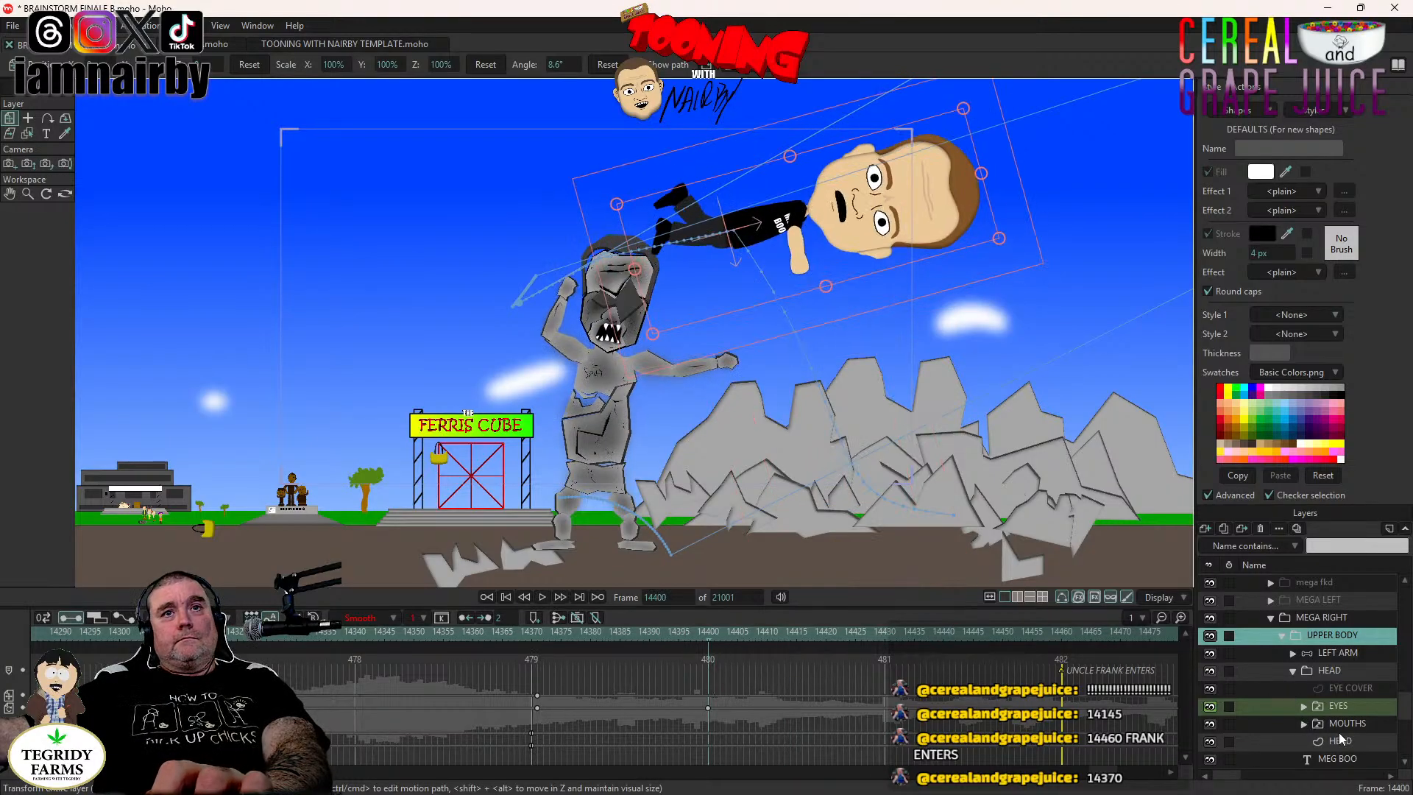
# Swing MEGABOOB's LEFT ARM back across the torso and bring the RIGHT ARM out beside it at frame 14400, and play back the throw.
pyautogui.click(1337, 654)
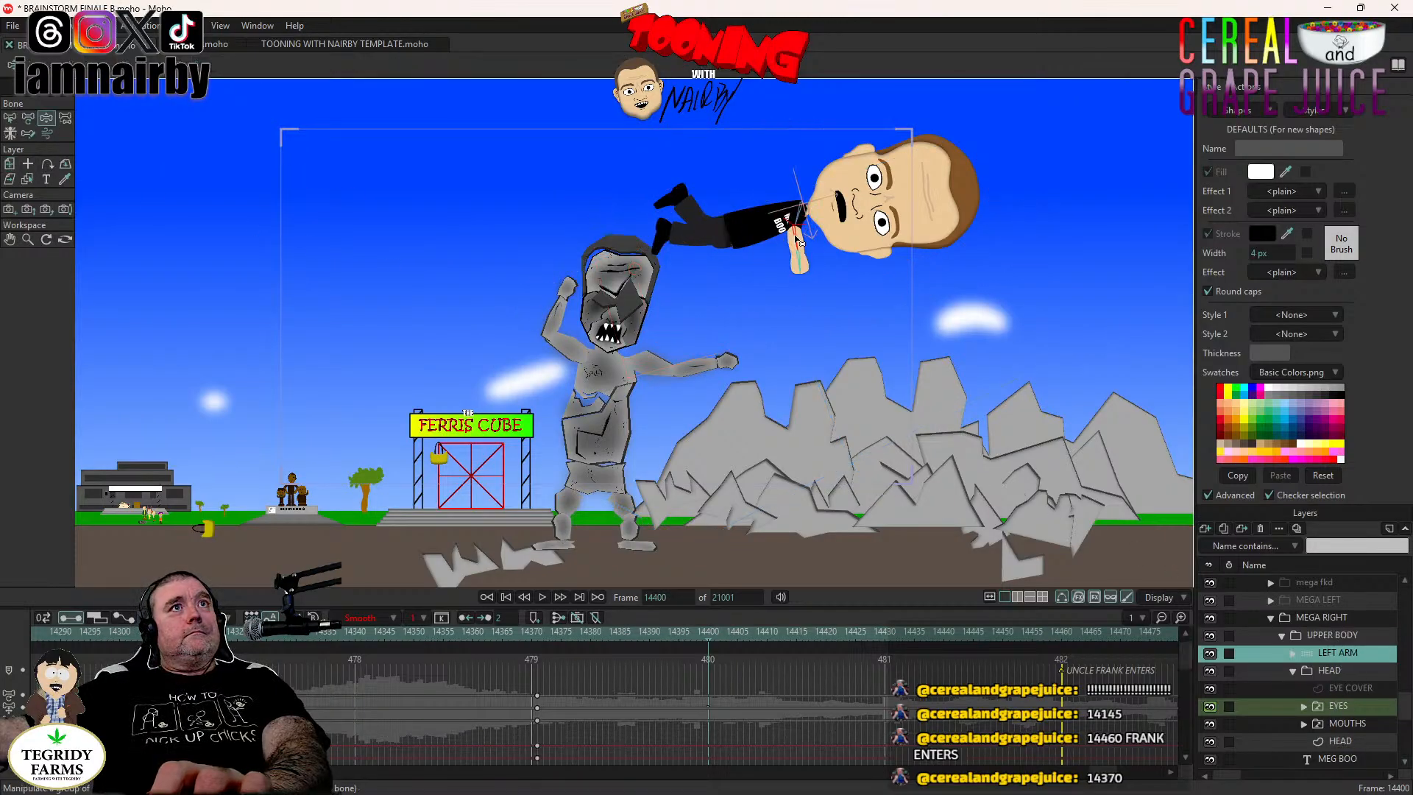
pyautogui.moveTo(798, 239); pyautogui.dragTo(713, 269)
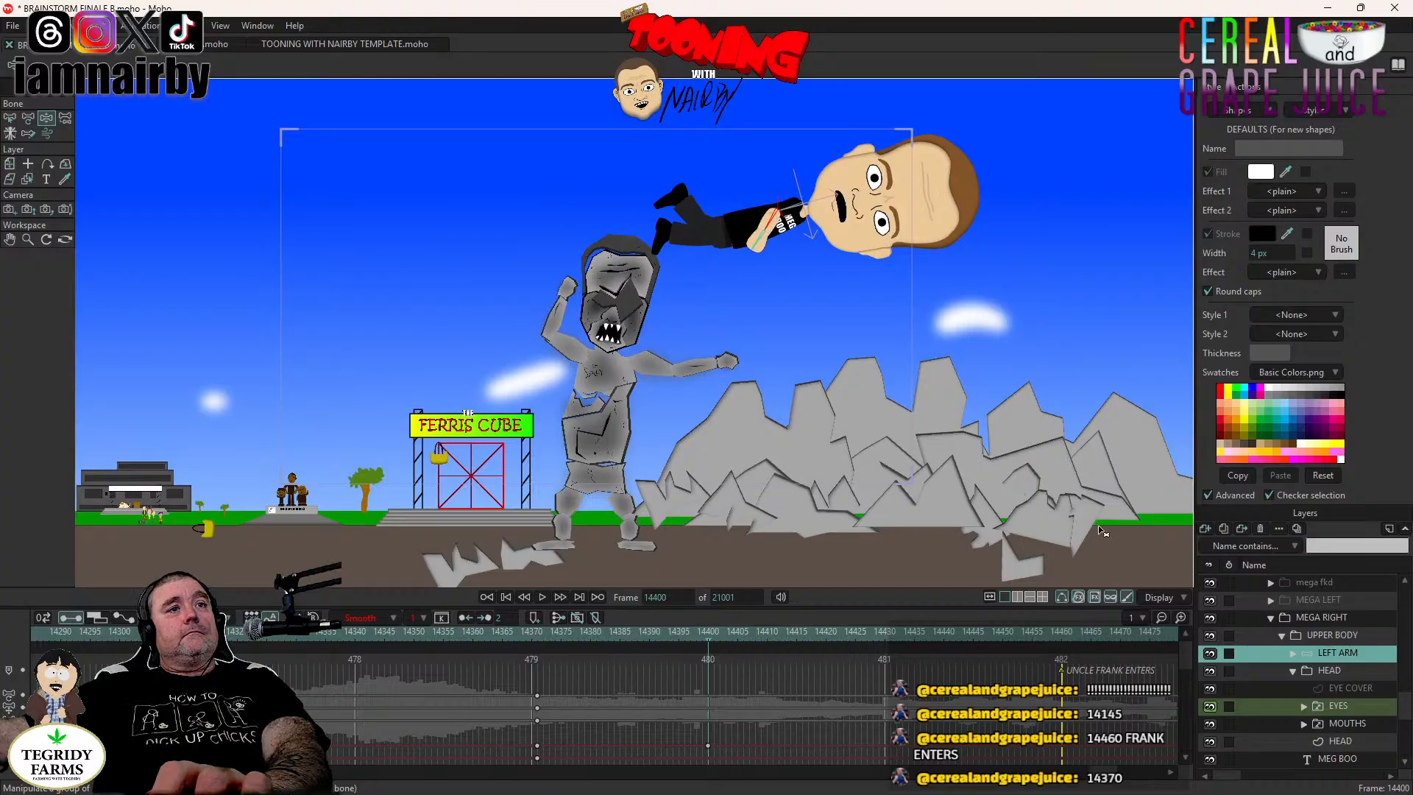
pyautogui.scroll(-2, 1330, 714)
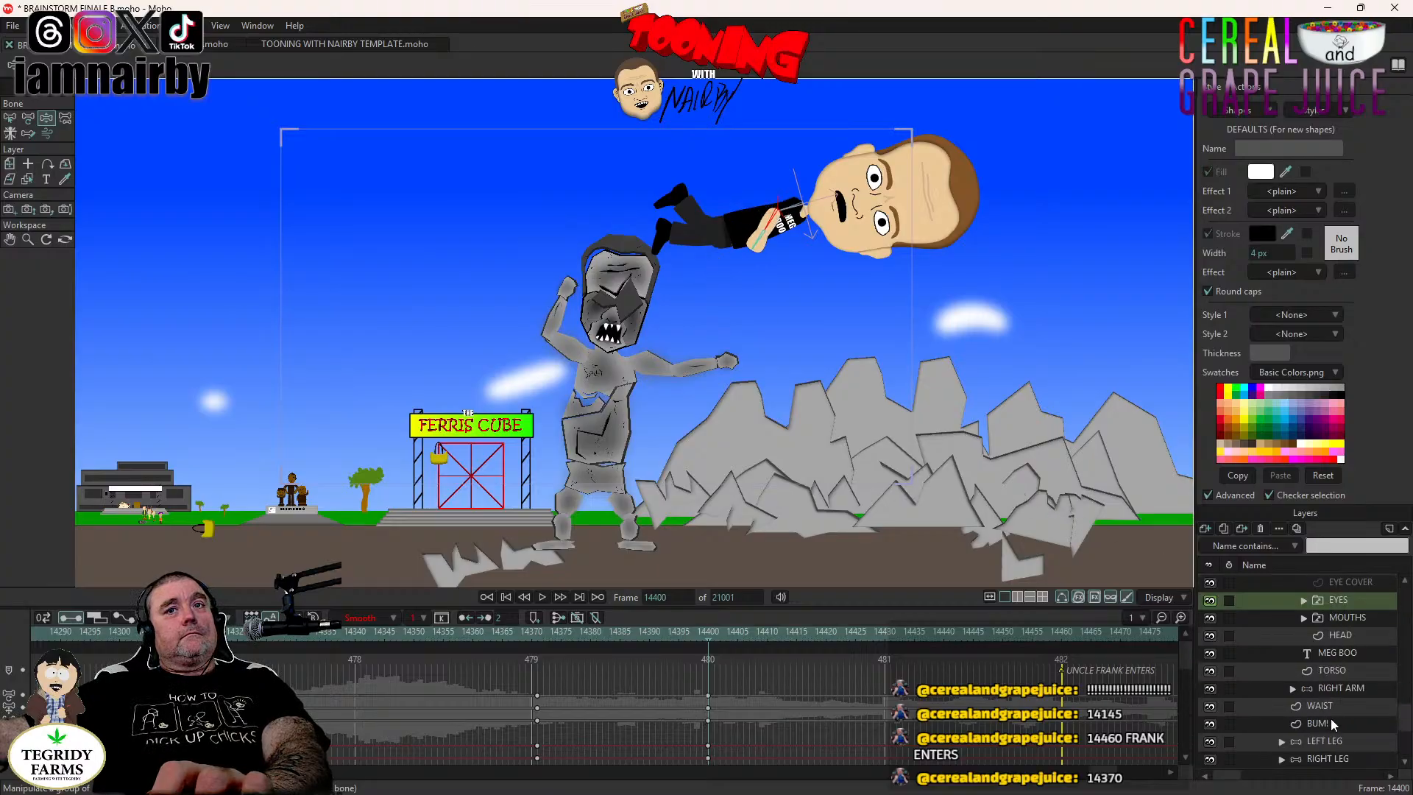
pyautogui.click(1336, 687)
pyautogui.moveTo(745, 228); pyautogui.dragTo(781, 243)
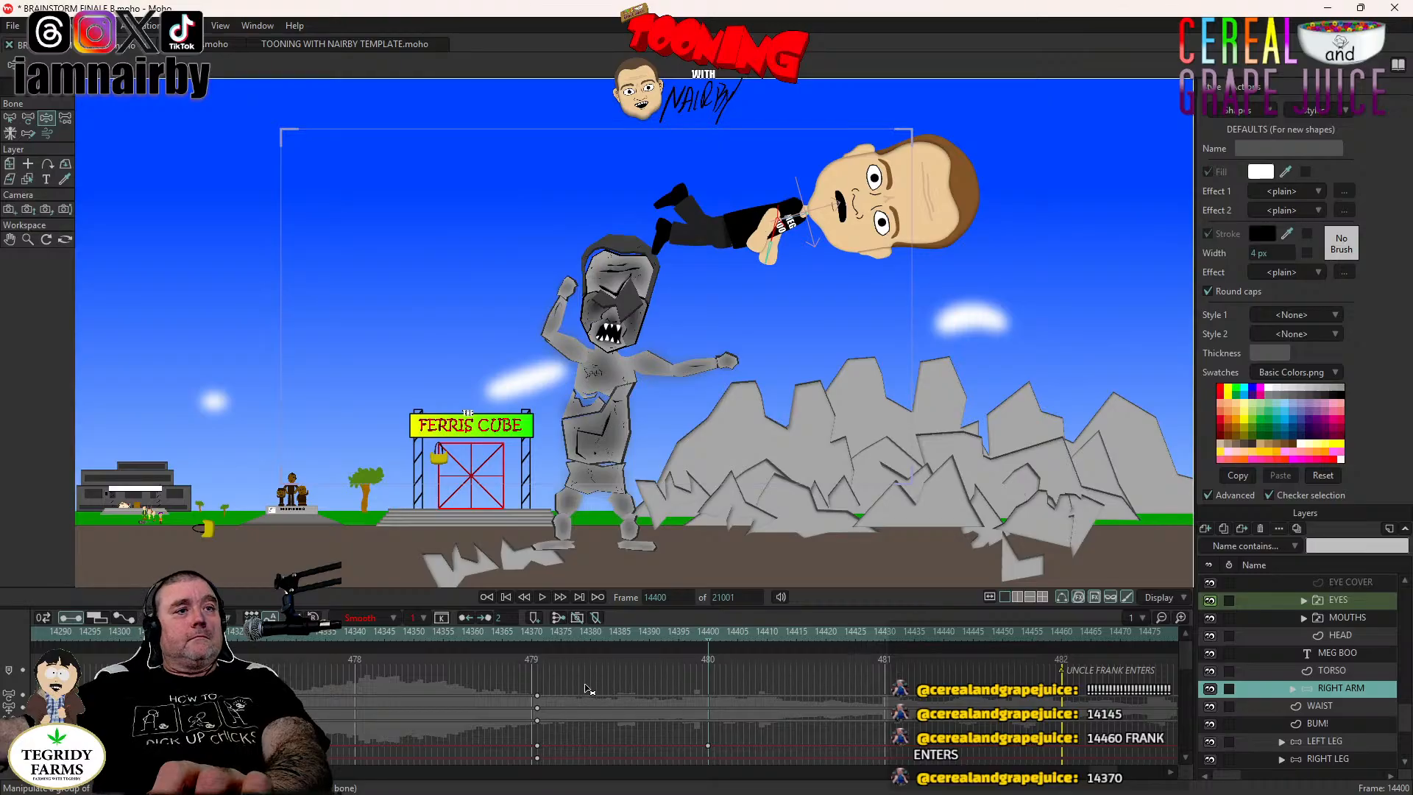
pyautogui.click(534, 640)
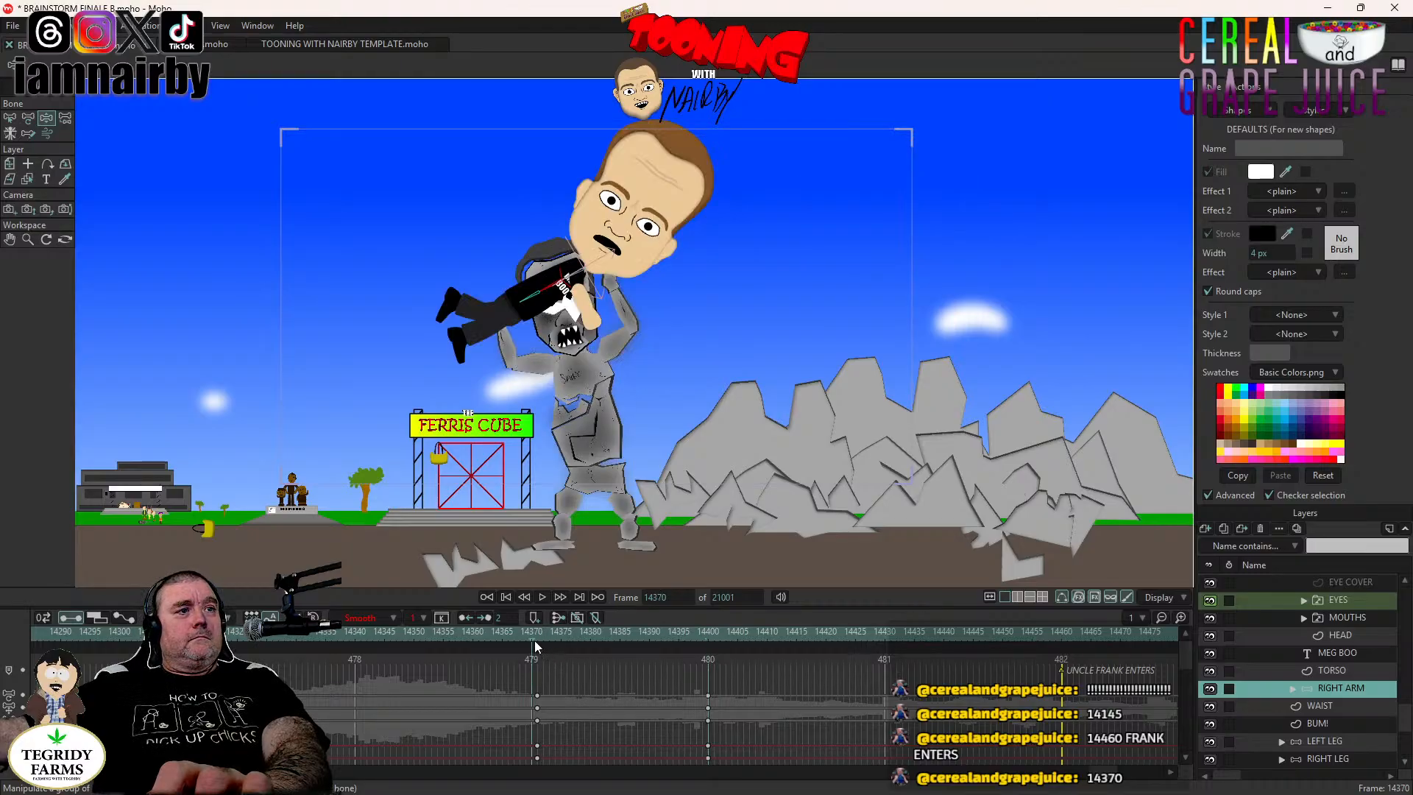
pyautogui.click(541, 597)
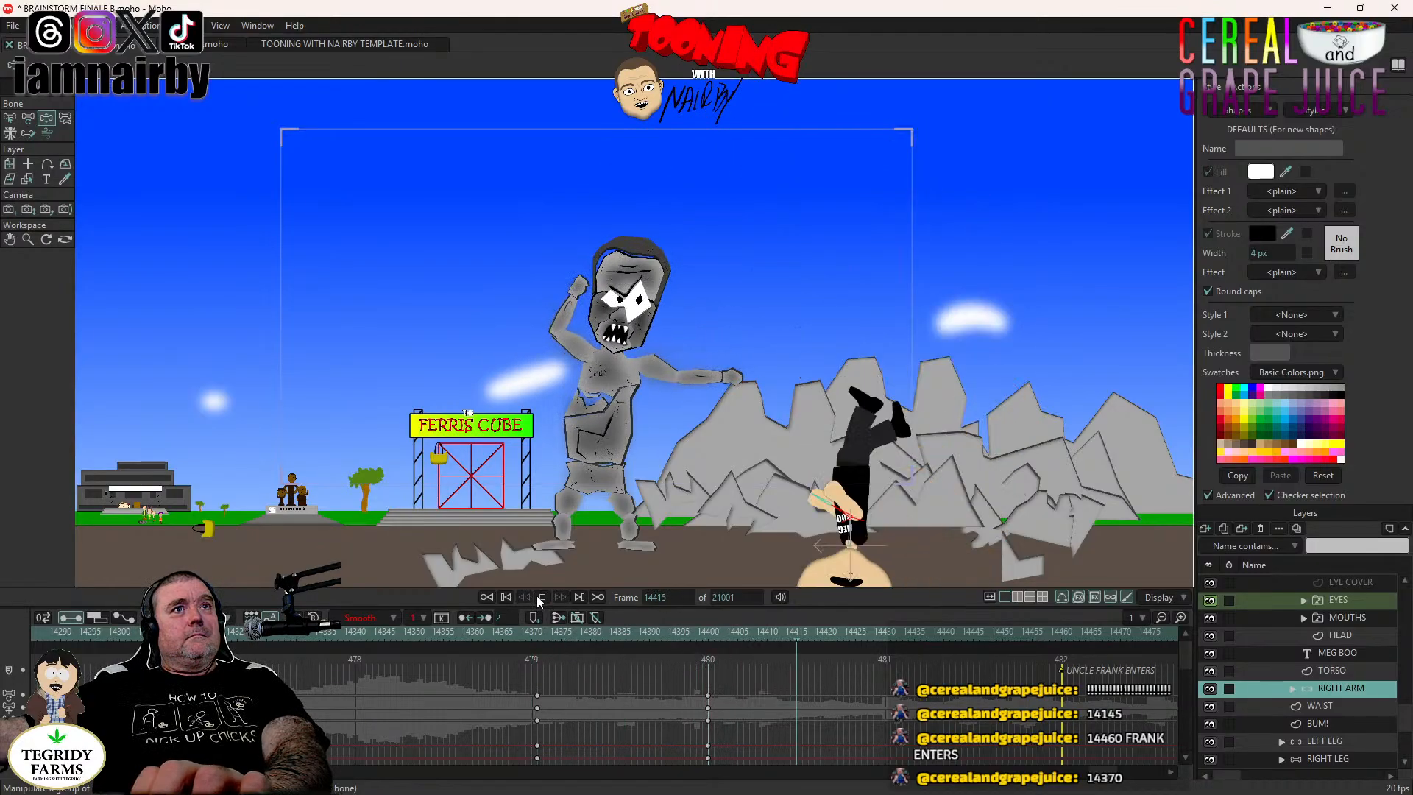
# Keyframe MEGABOOB's UPPER BODY layer at frame 14403, holding its rotation at 8.6°.
pyautogui.click(713, 630)
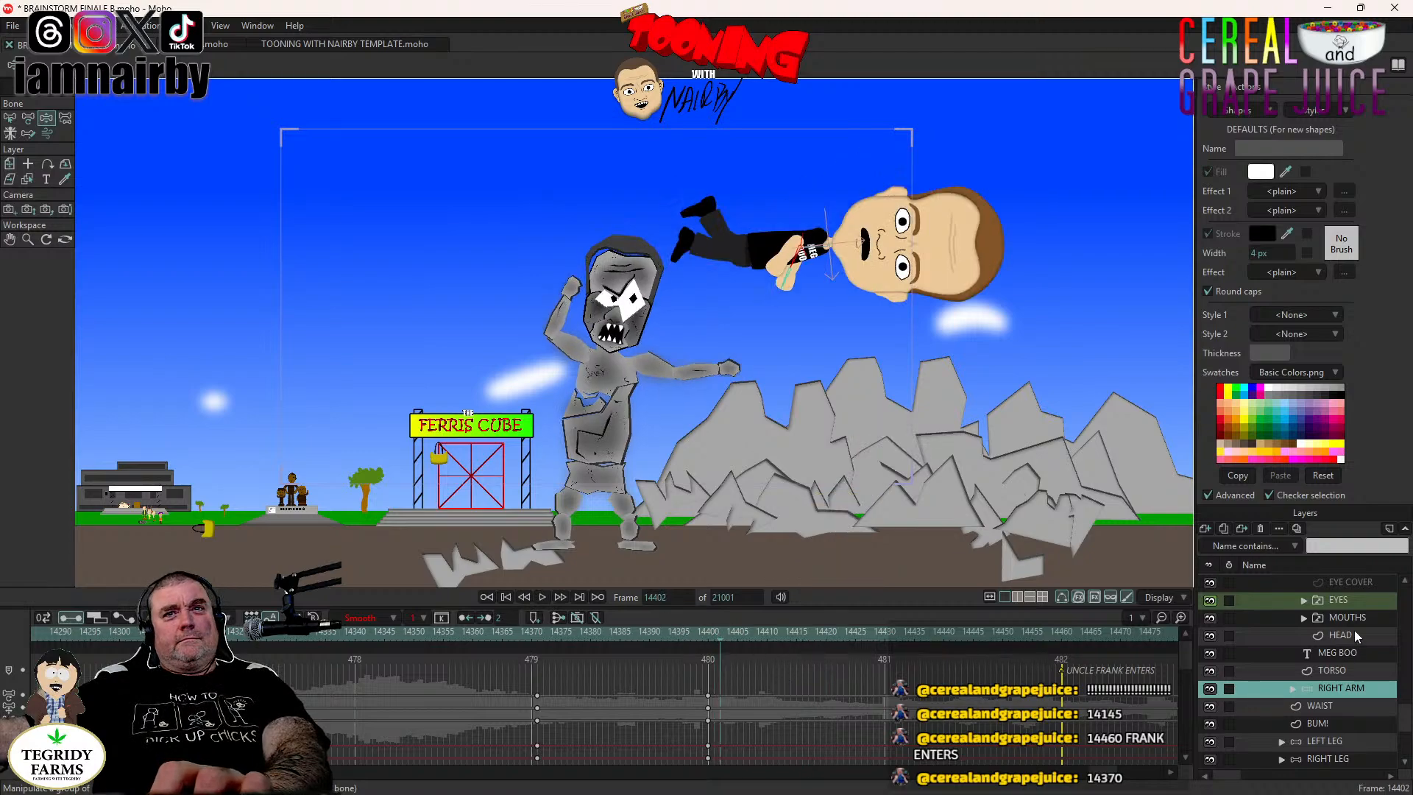
pyautogui.press('Right')
pyautogui.scroll(7, 1340, 651)
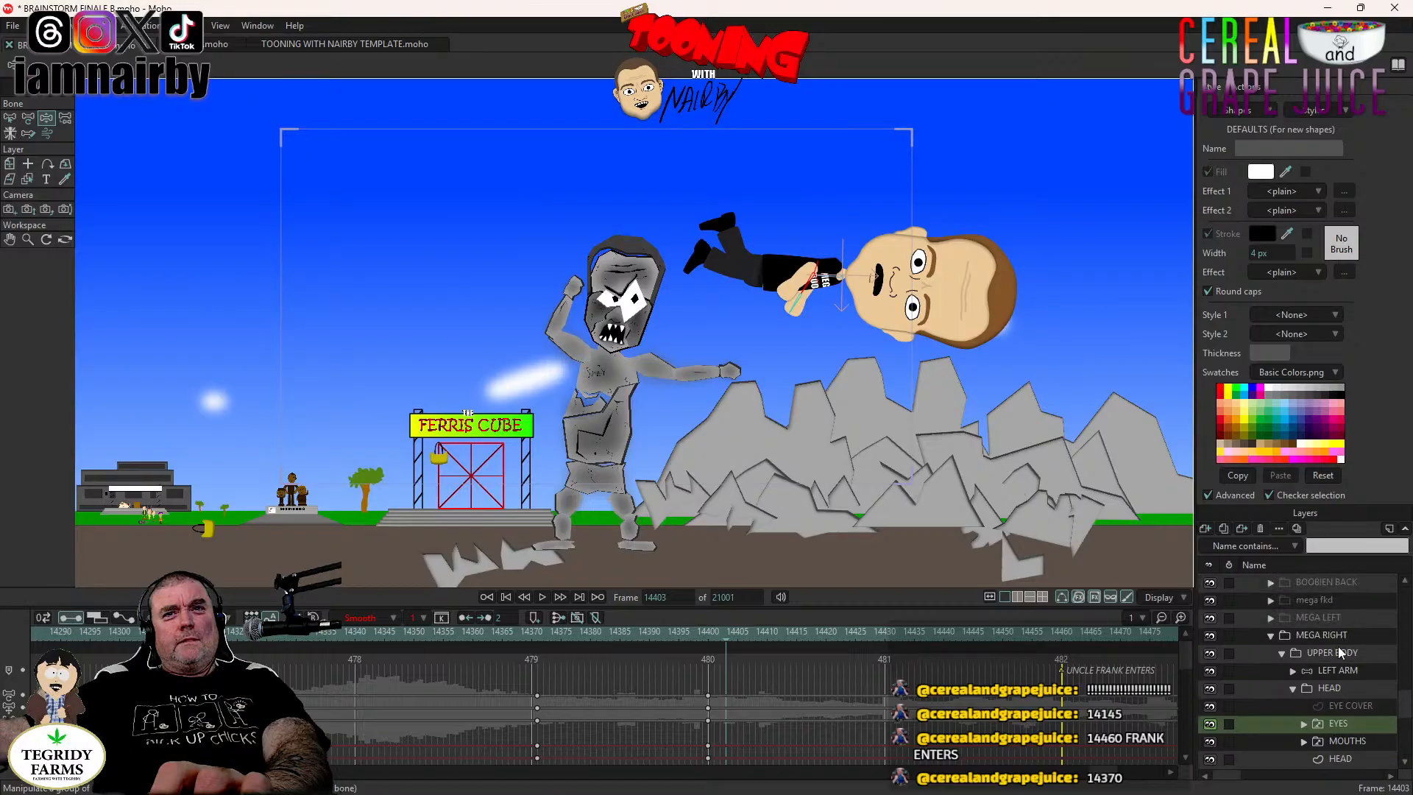
pyautogui.click(1339, 652)
pyautogui.press('Right')
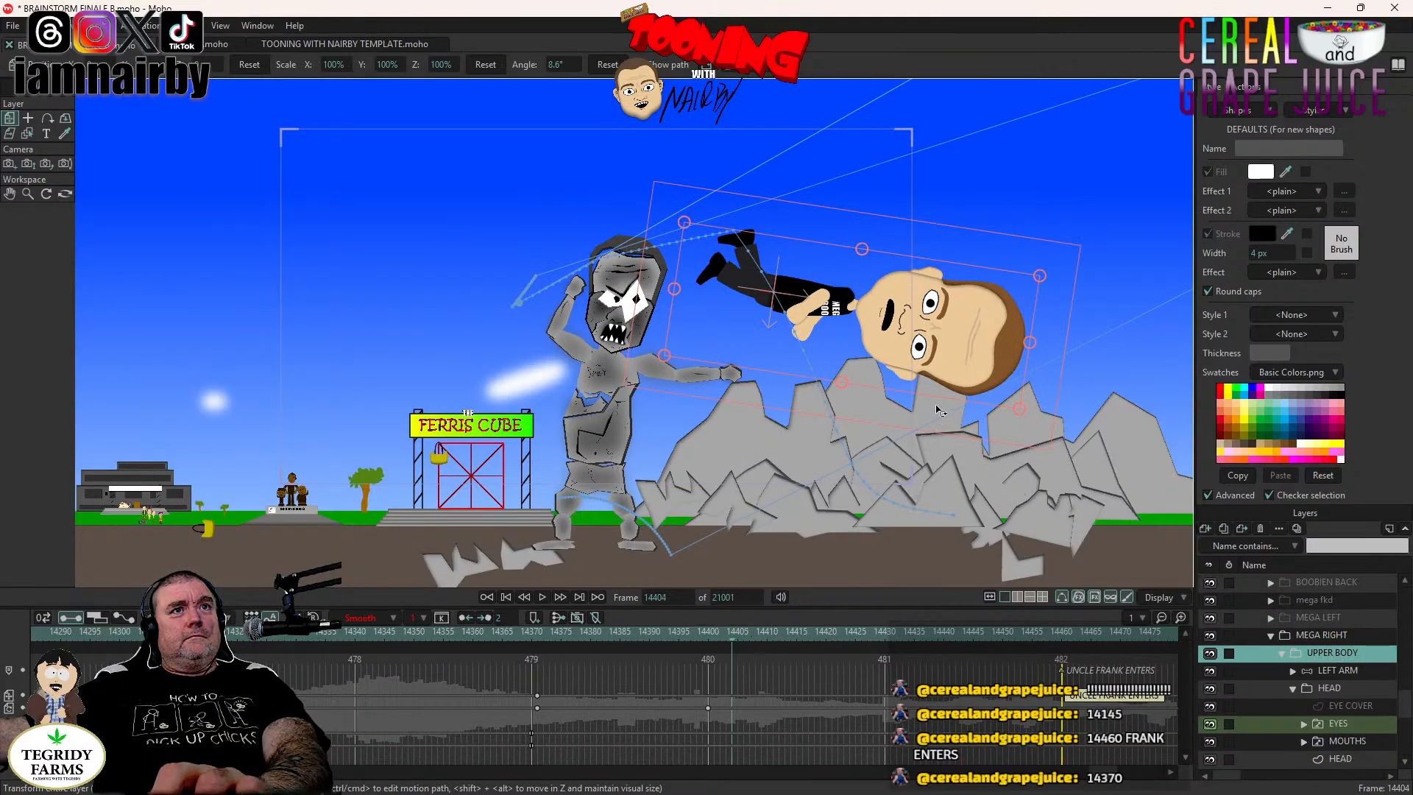
pyautogui.press('Left')
pyautogui.click(919, 376)
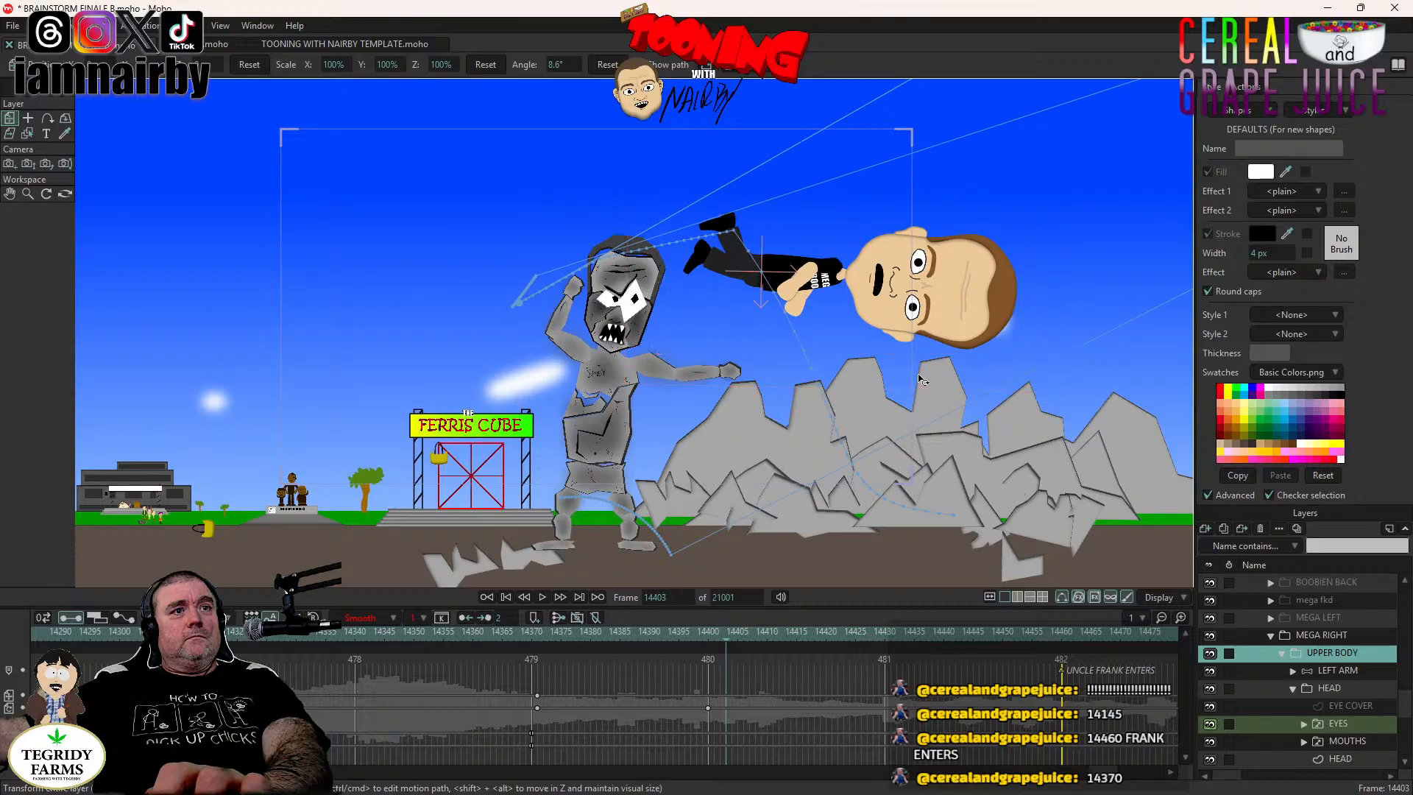
pyautogui.press('Right')
pyautogui.press('Right')
pyautogui.press('Right')
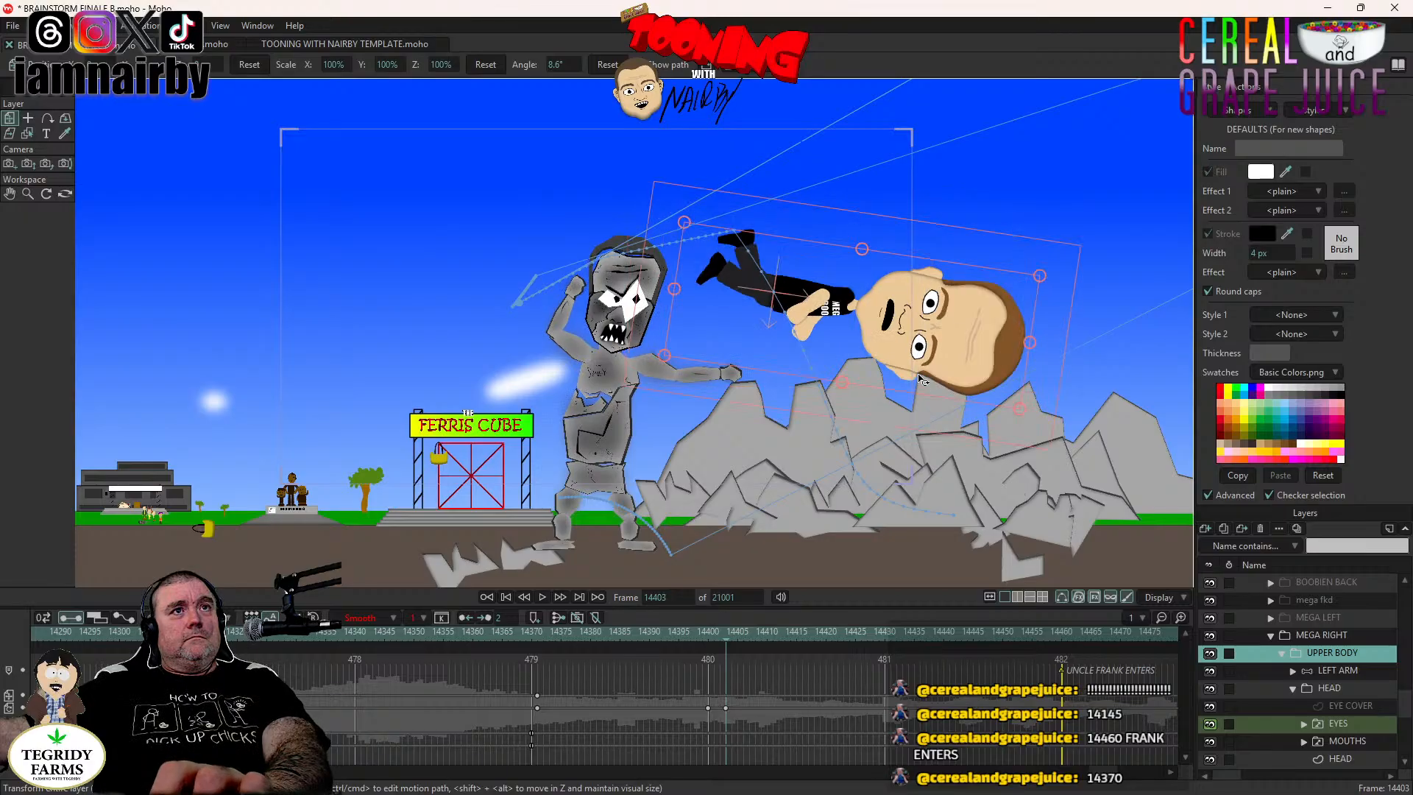
# Rotate MEGABOOB's UPPER BODY layer to -68.3° at frame 14414 so the torso and head bend toward THRILLKOR.
pyautogui.click(887, 634)
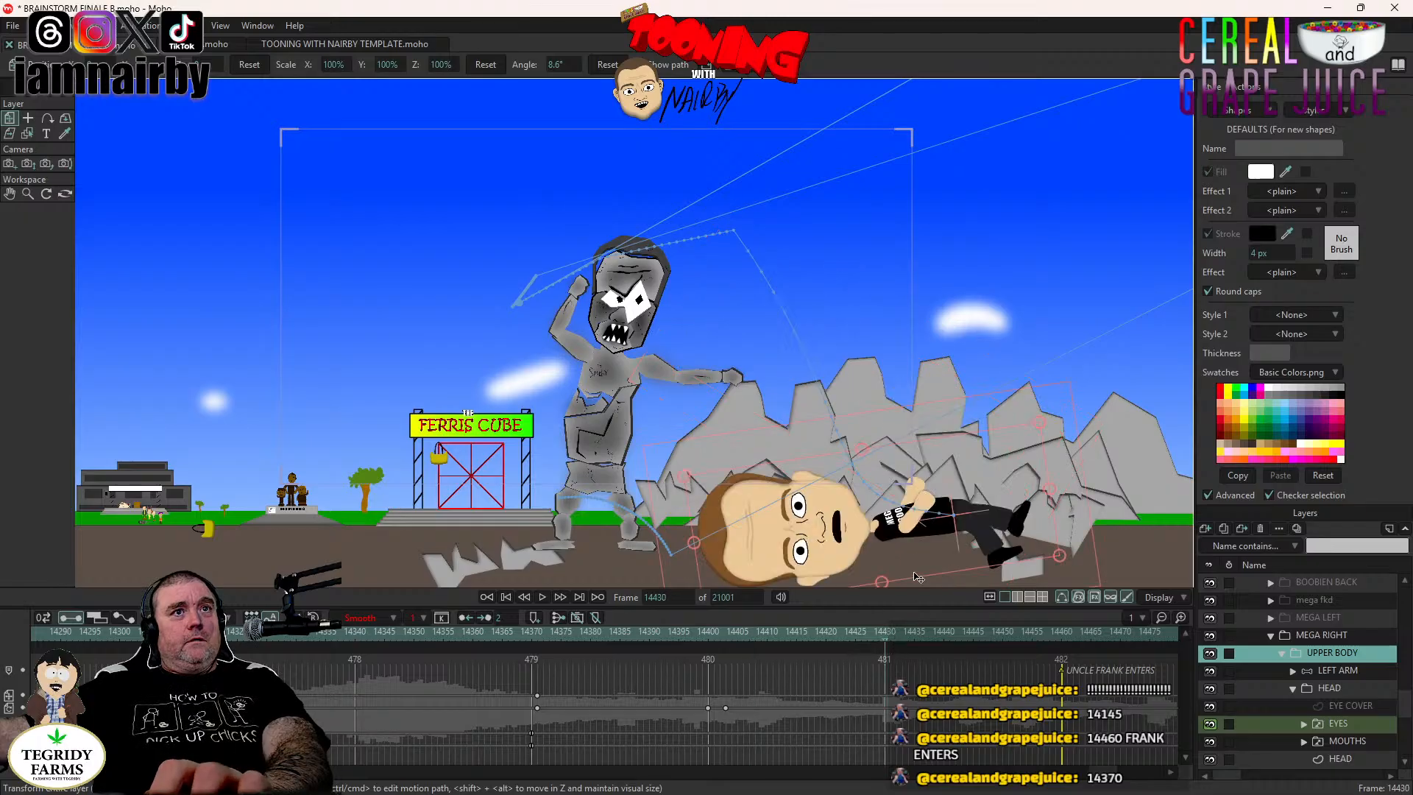
pyautogui.press('Left')
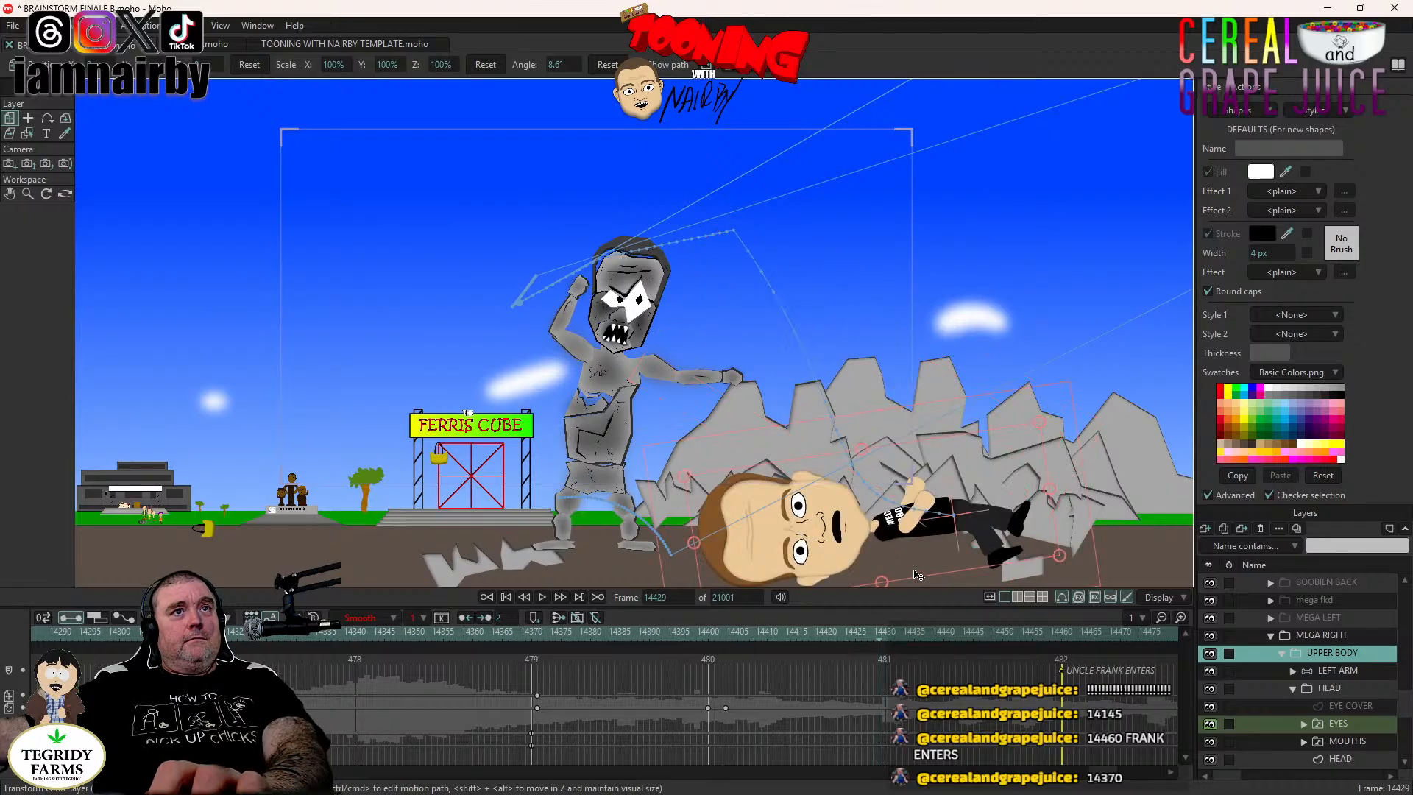
pyautogui.click(792, 634)
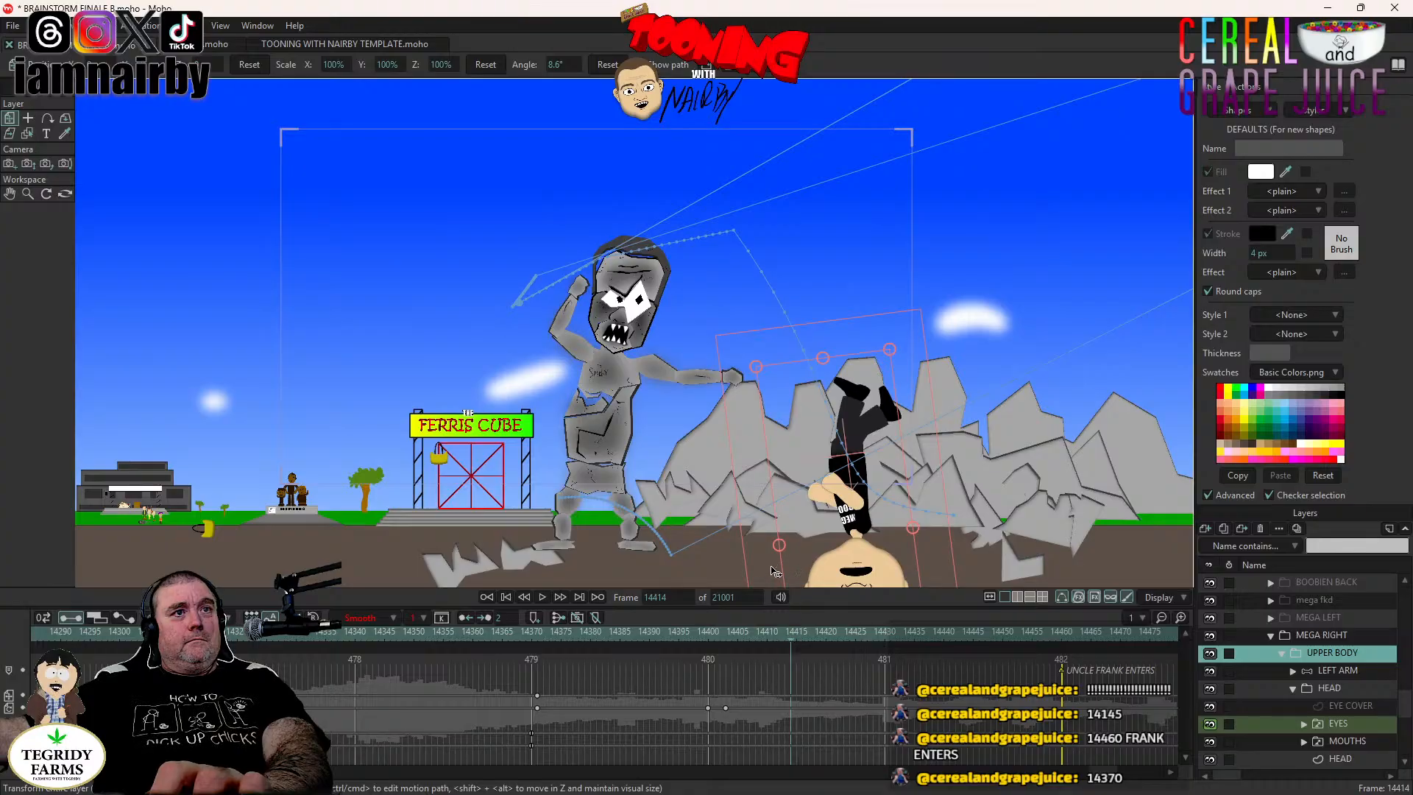
pyautogui.moveTo(773, 570); pyautogui.dragTo(692, 400)
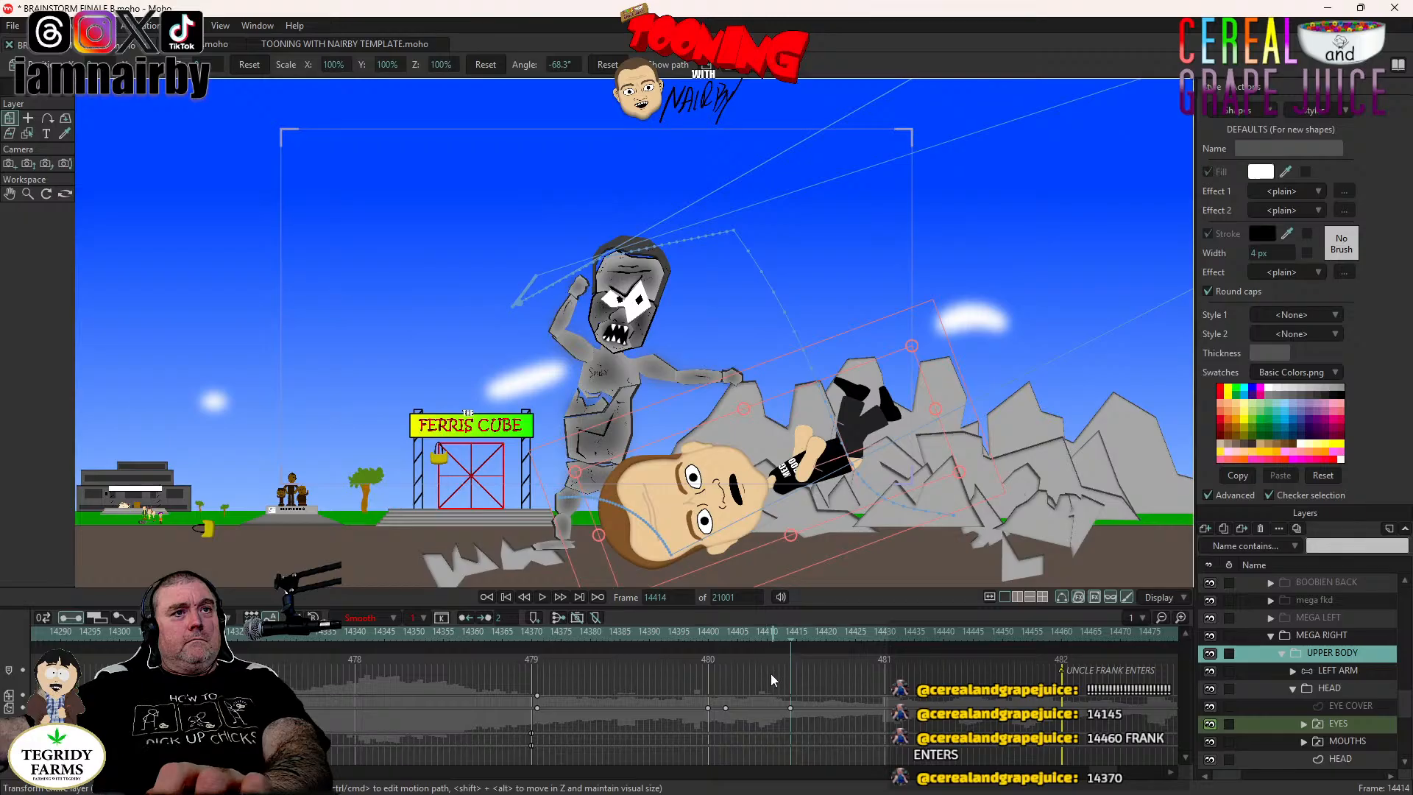
# Play back the throw from frame 14370 and examine the body bend between frames 14414 and 14417.
pyautogui.hotkey('ctrl', 'Right')
pyautogui.hotkey('ctrl', 'Right')
pyautogui.hotkey('ctrl', 'Right')
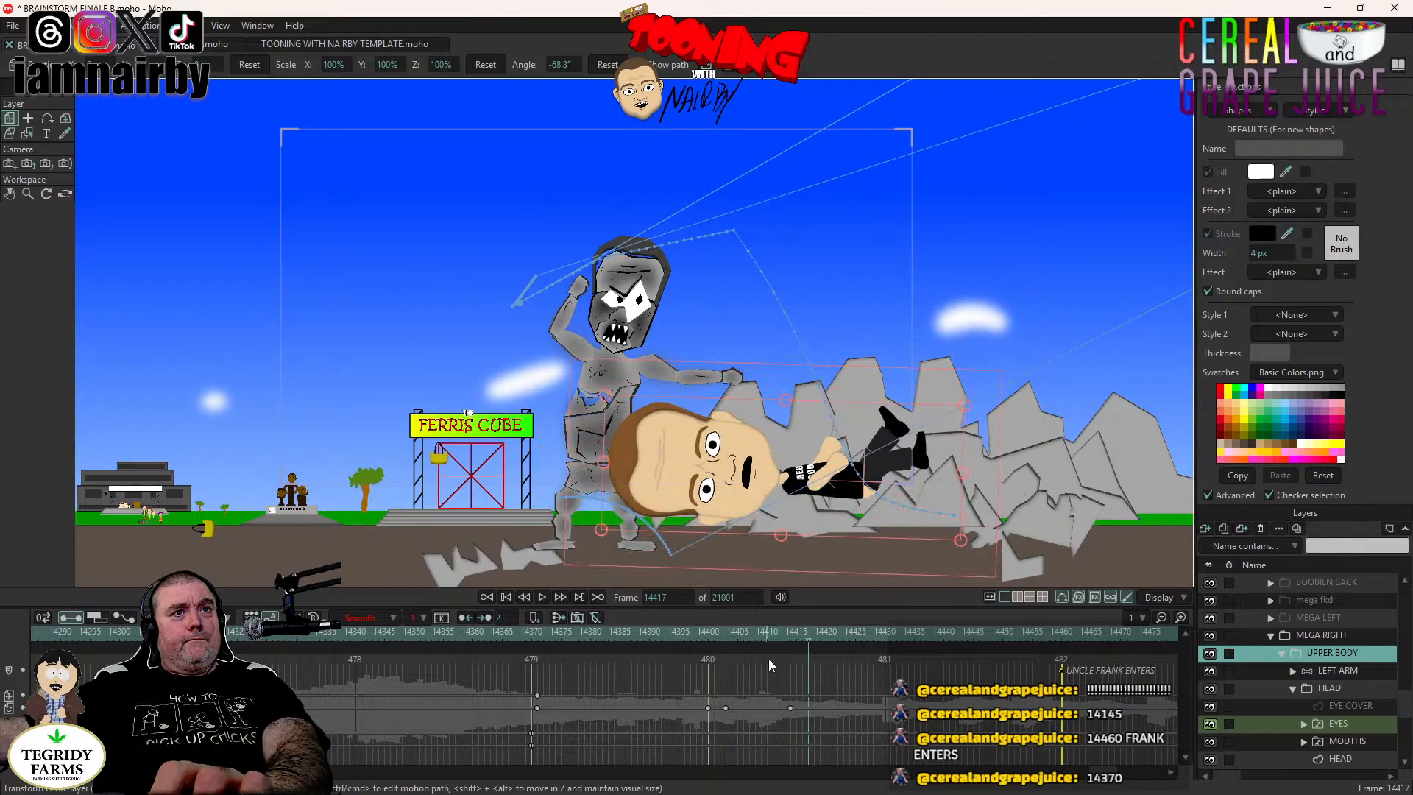
pyautogui.click(532, 639)
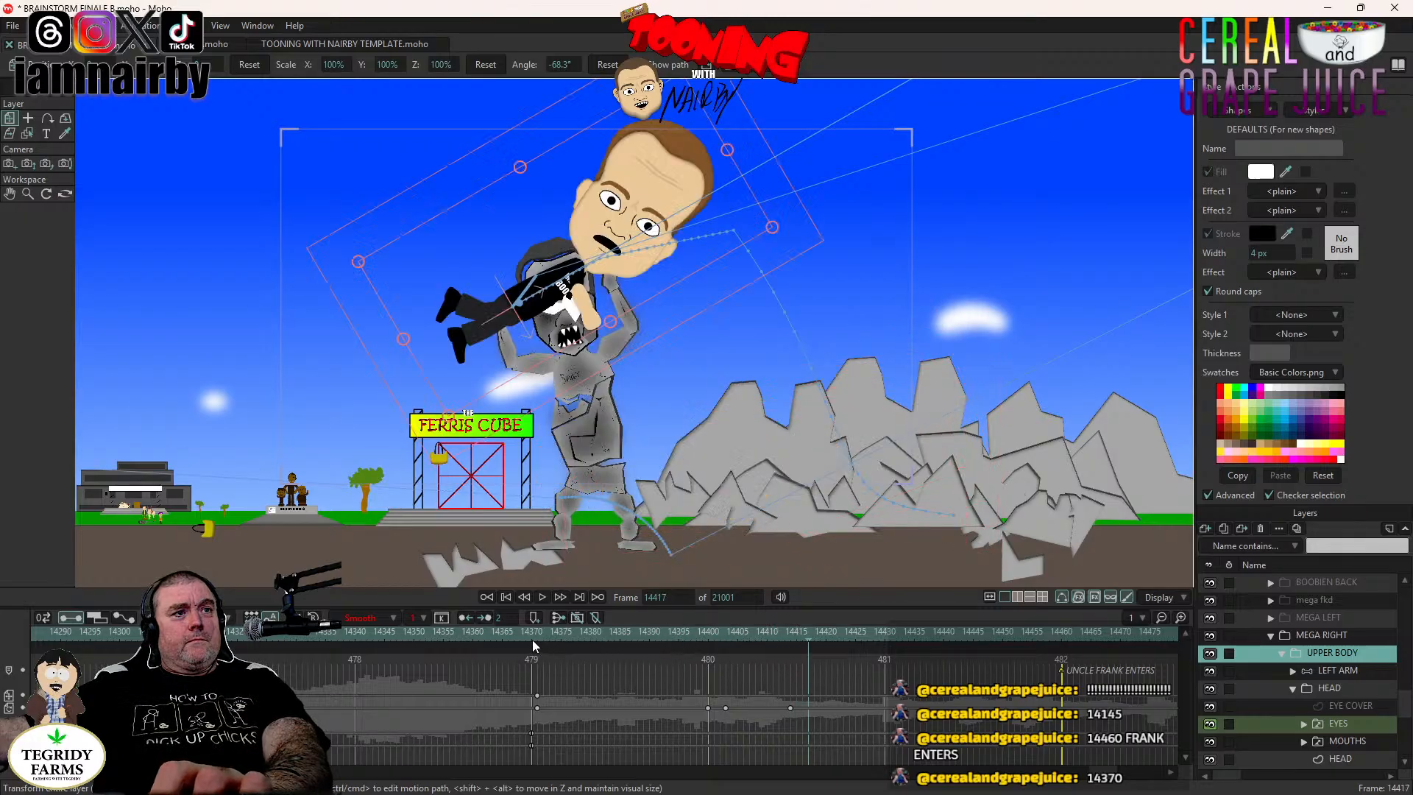
pyautogui.click(542, 598)
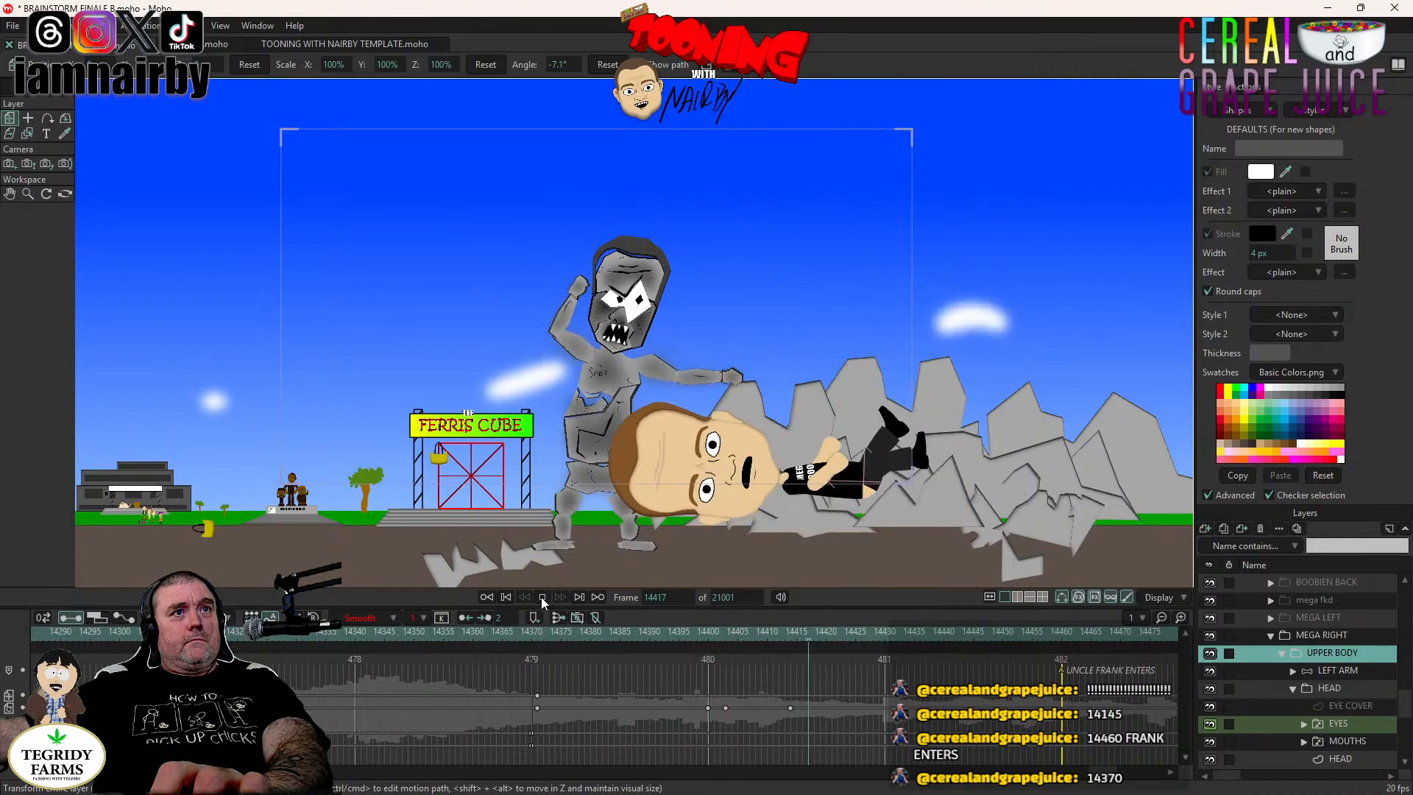
pyautogui.click(796, 634)
pyautogui.press('Left')
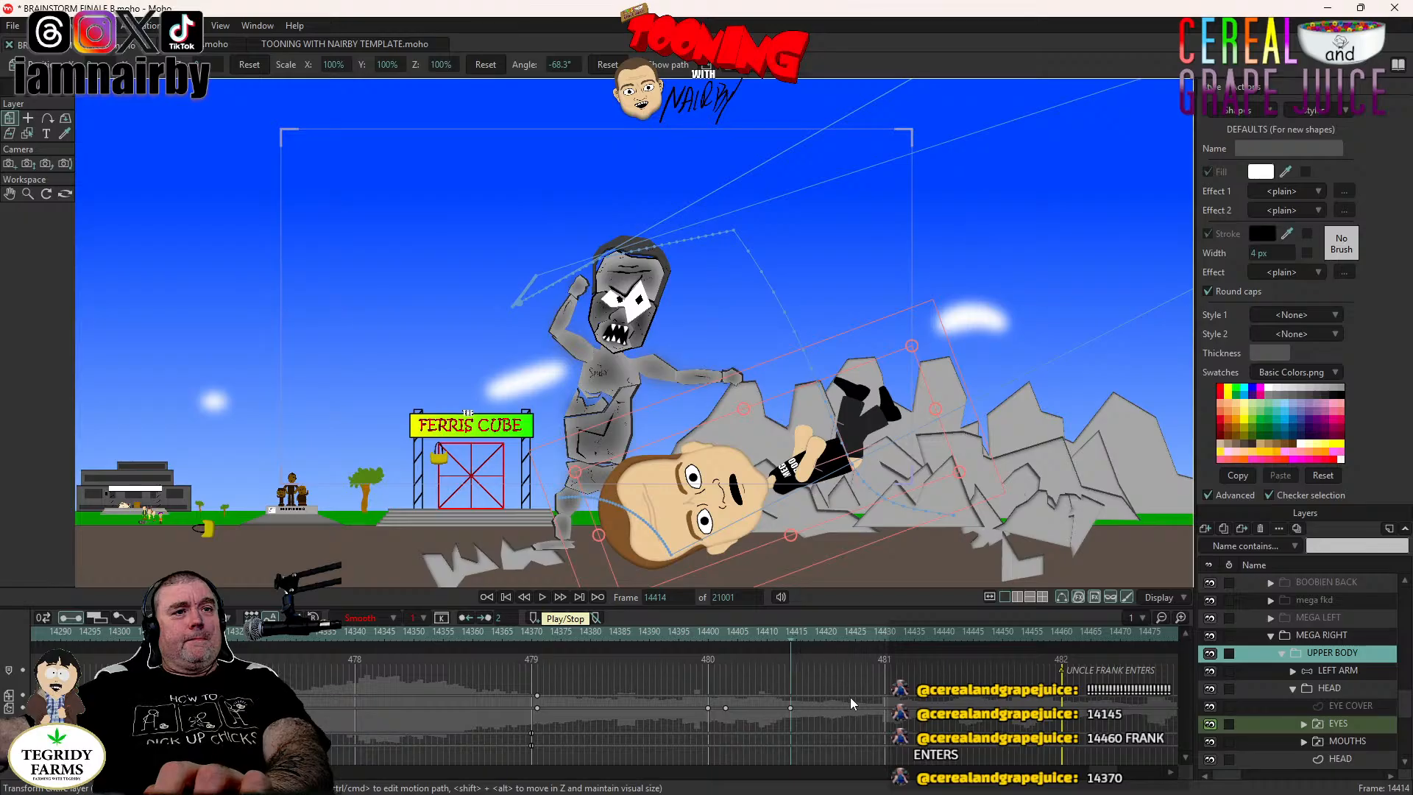
pyautogui.press('Right')
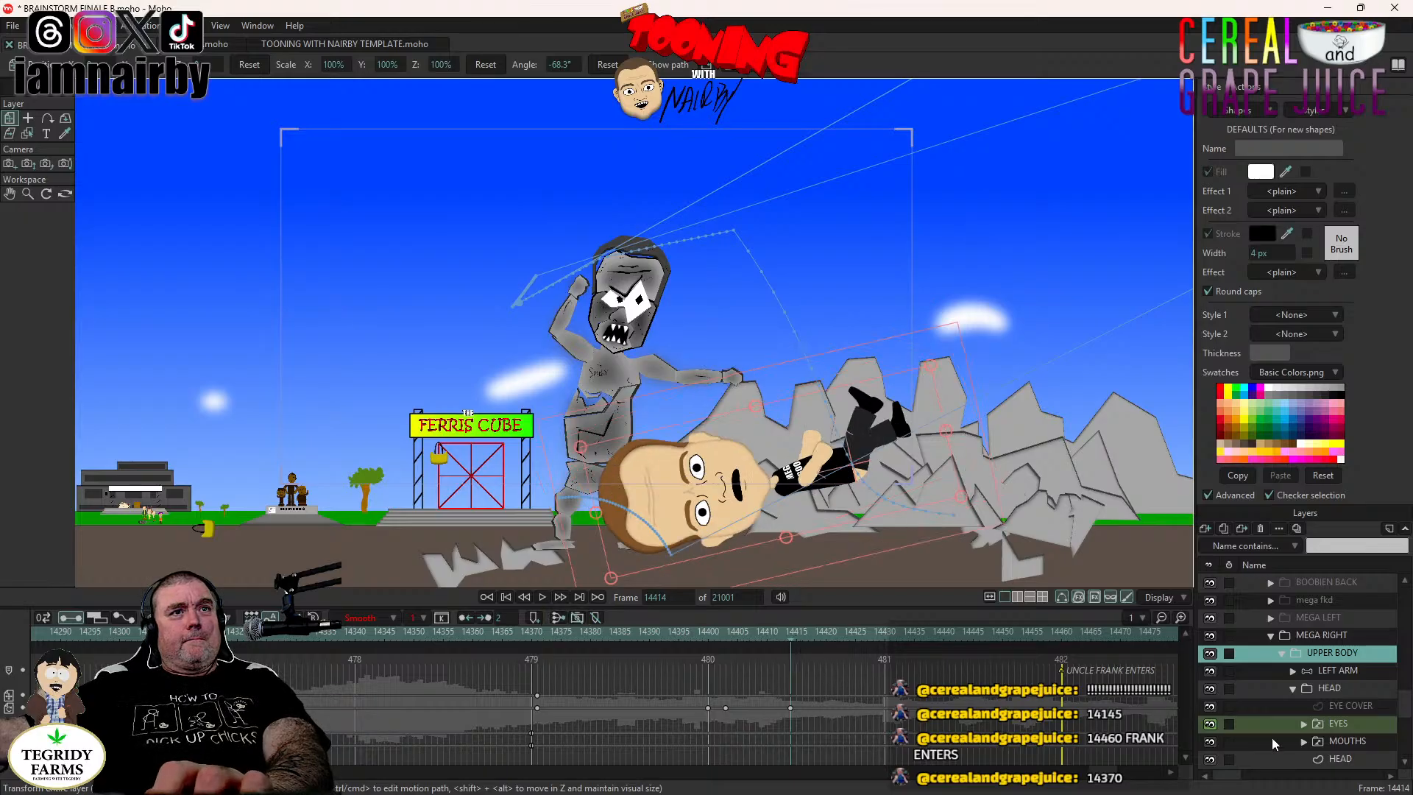
pyautogui.press('Right')
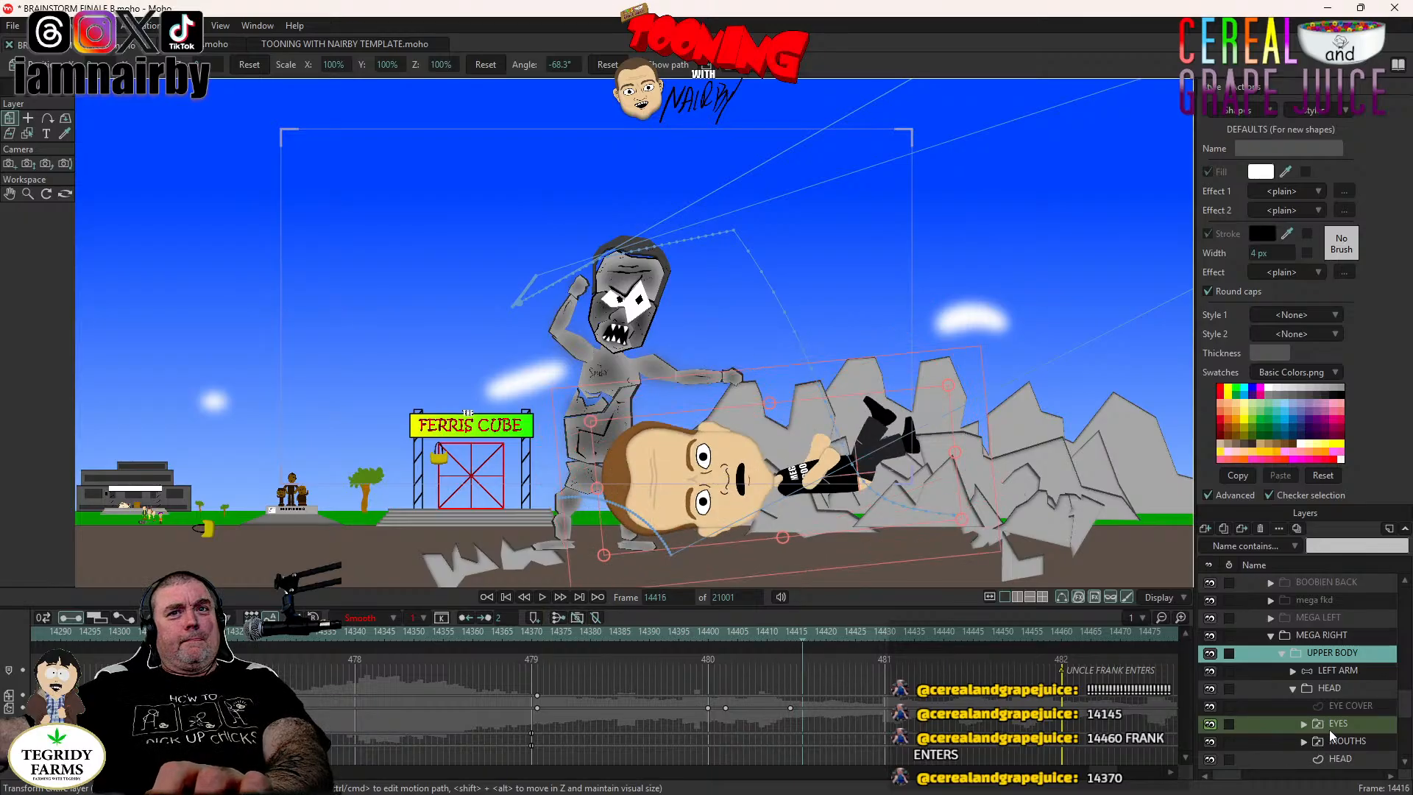
# Select the MEGABOOB layer and step backward from frame 14426 to 14418 to examine the rotation into the landing.
pyautogui.scroll(2, 1326, 646)
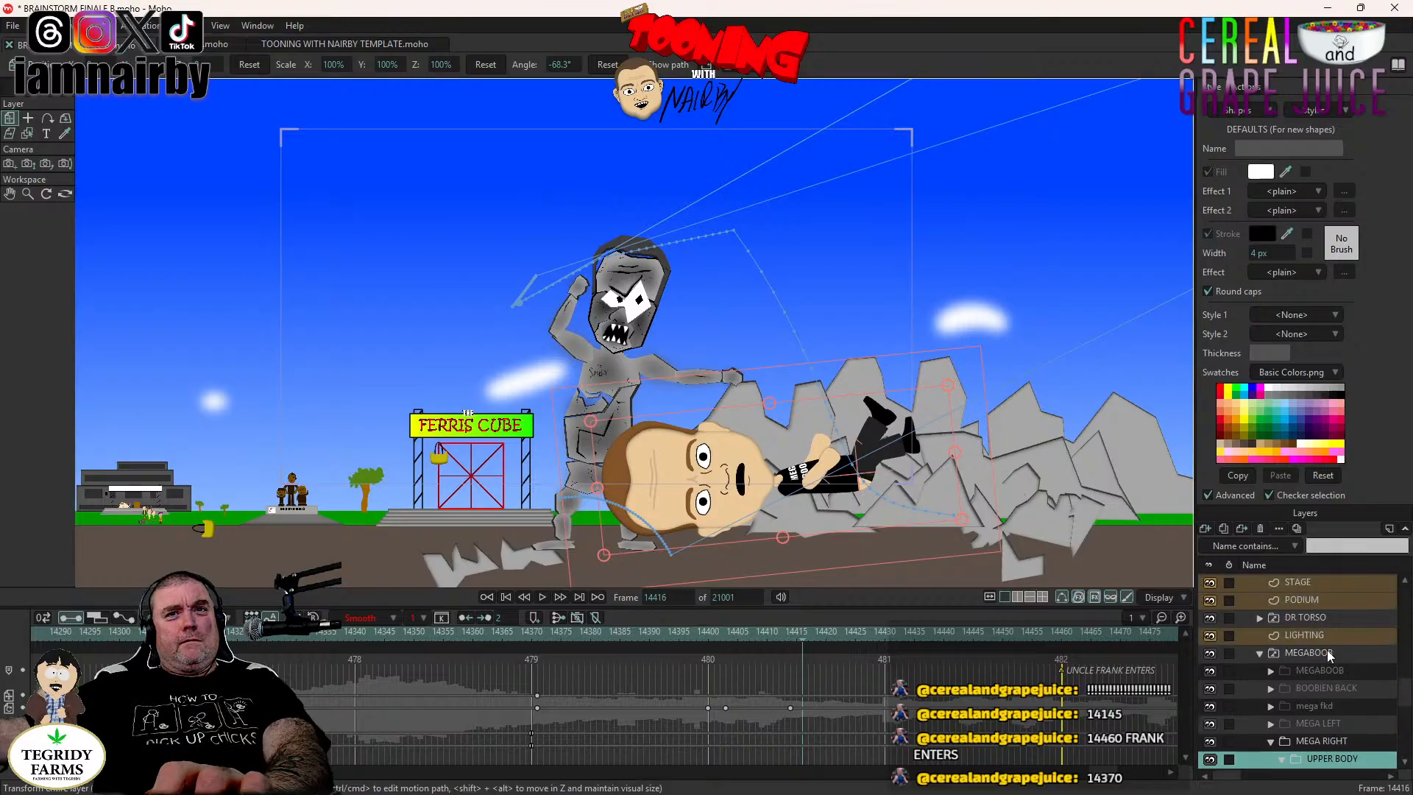
pyautogui.click(1328, 652)
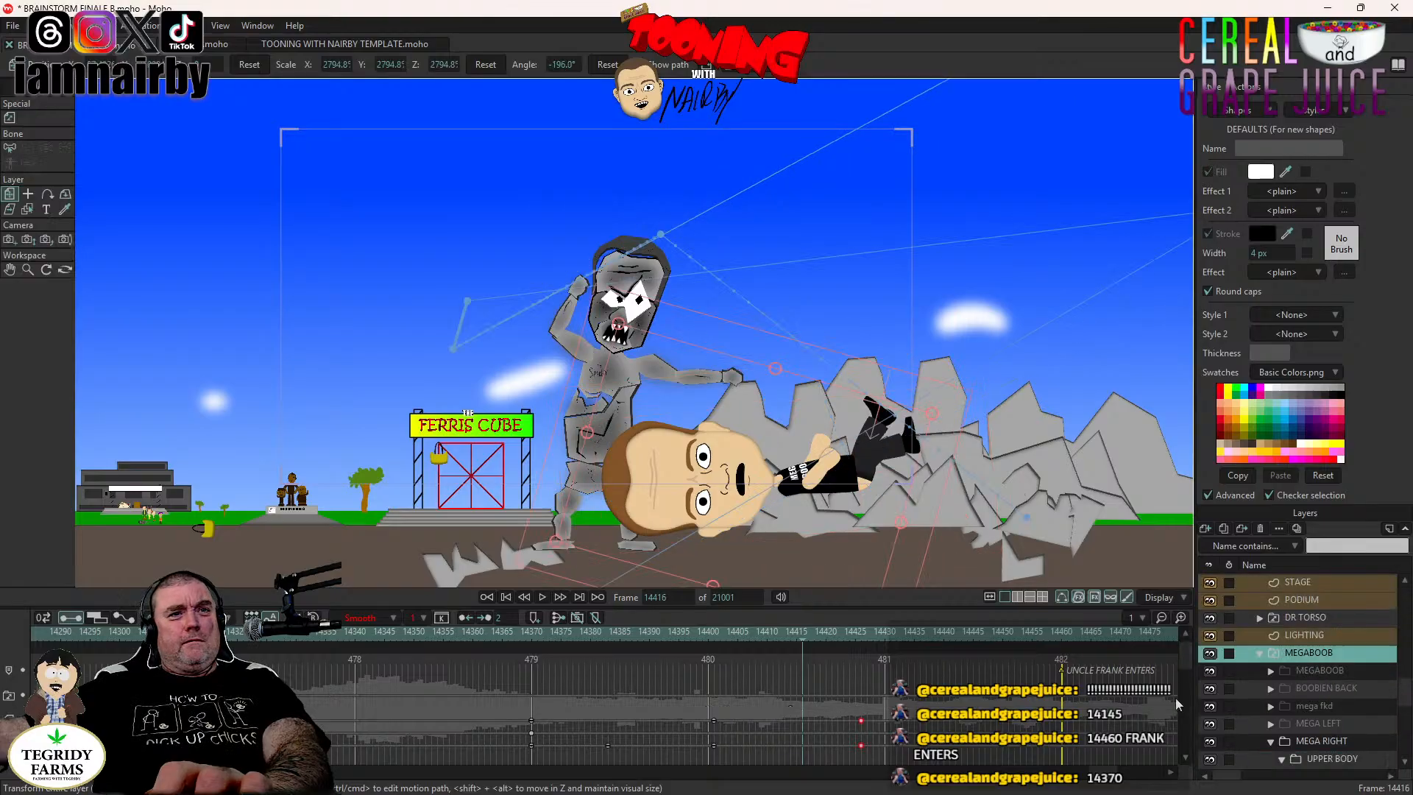
pyautogui.click(859, 632)
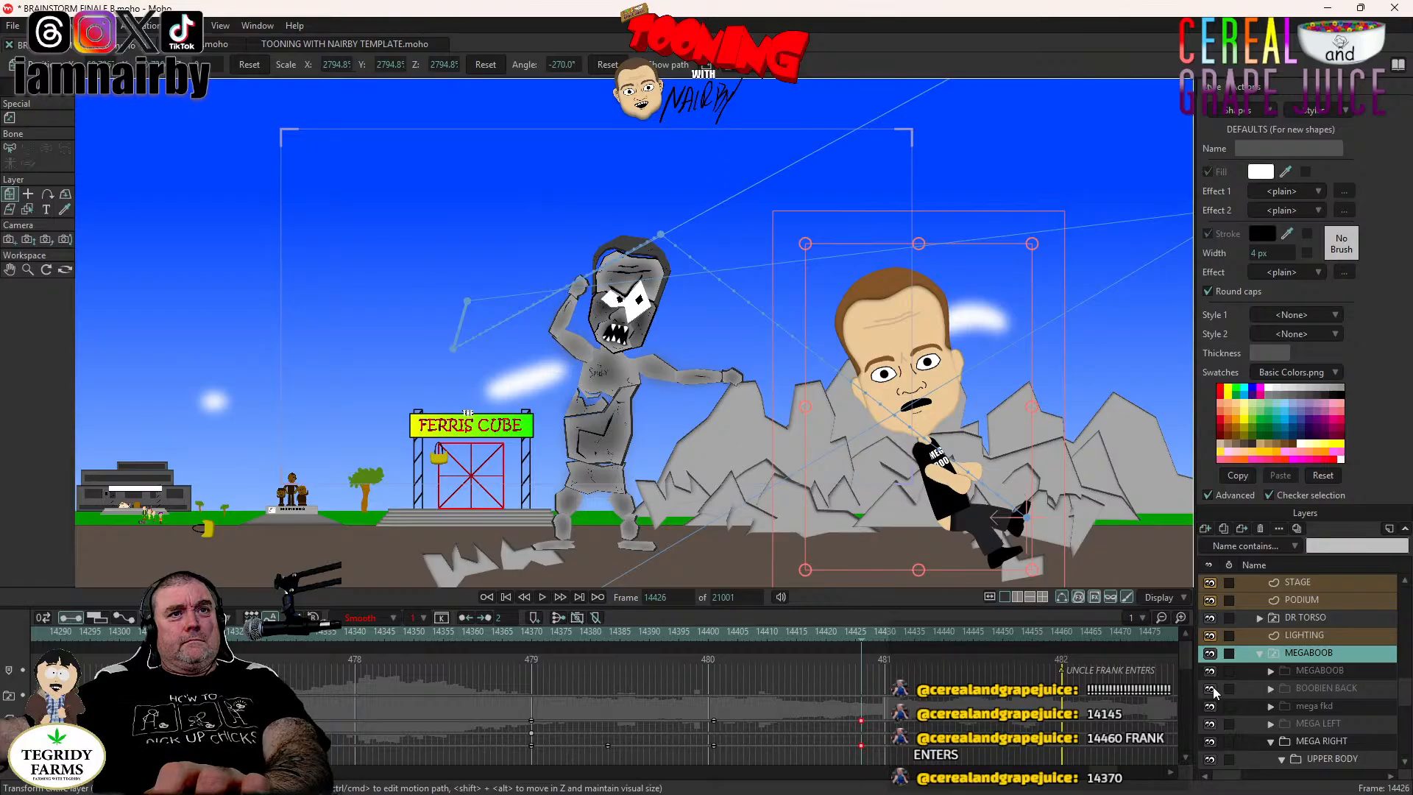
pyautogui.press('Left')
pyautogui.press('Left')
pyautogui.press('Left')
pyautogui.press('Left')
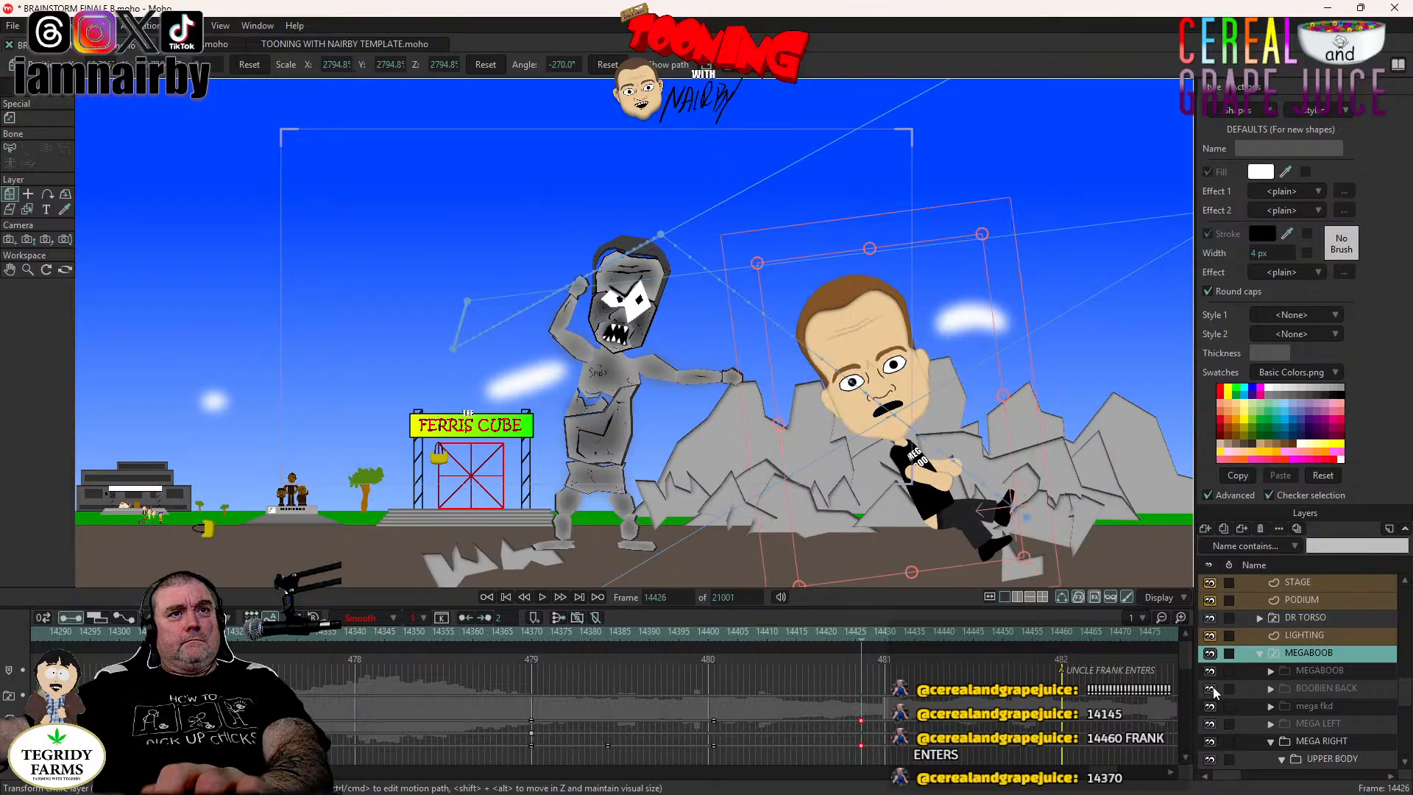
pyautogui.press('Left')
pyautogui.press('Left')
pyautogui.press('Left')
pyautogui.press('Left')
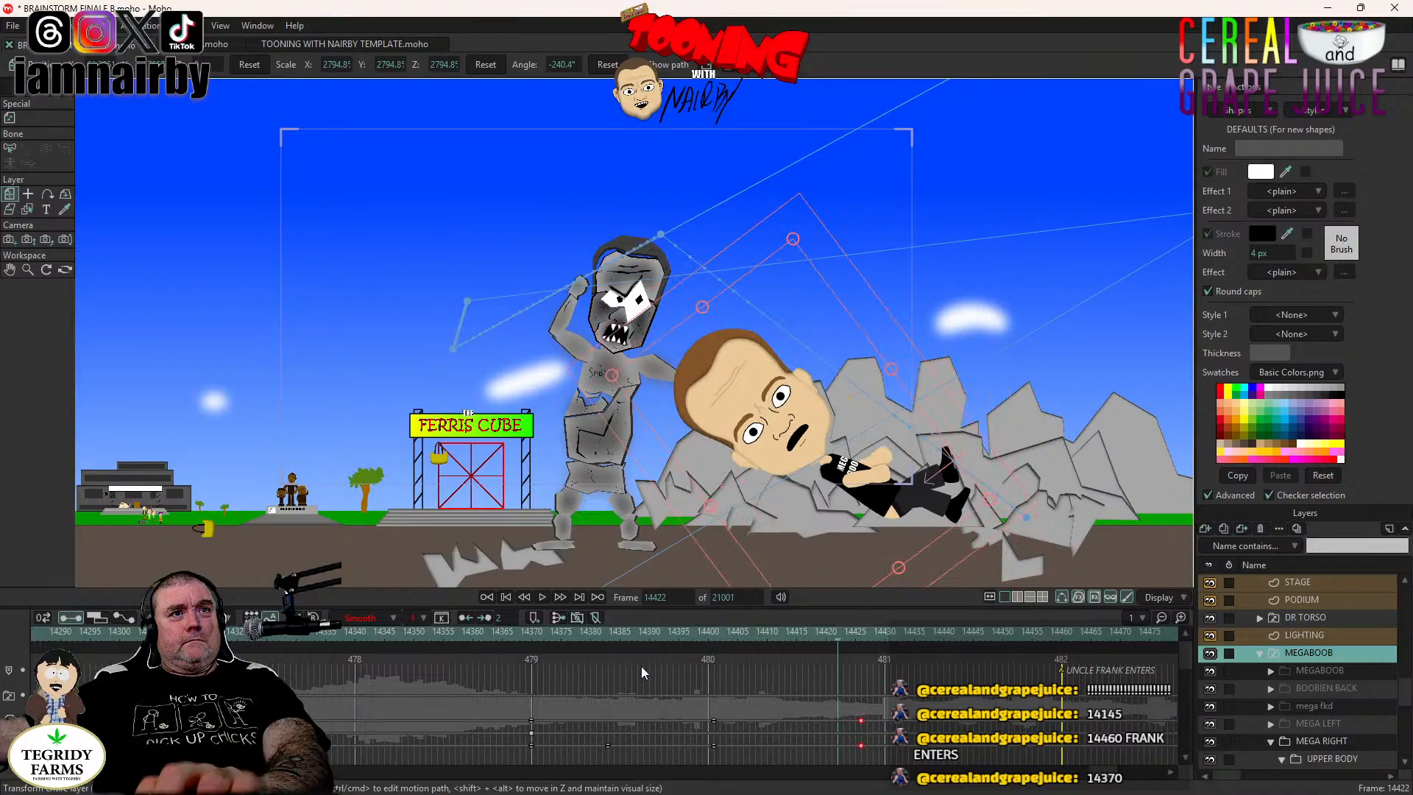
pyautogui.press('Left')
pyautogui.press('Left')
pyautogui.press('Left')
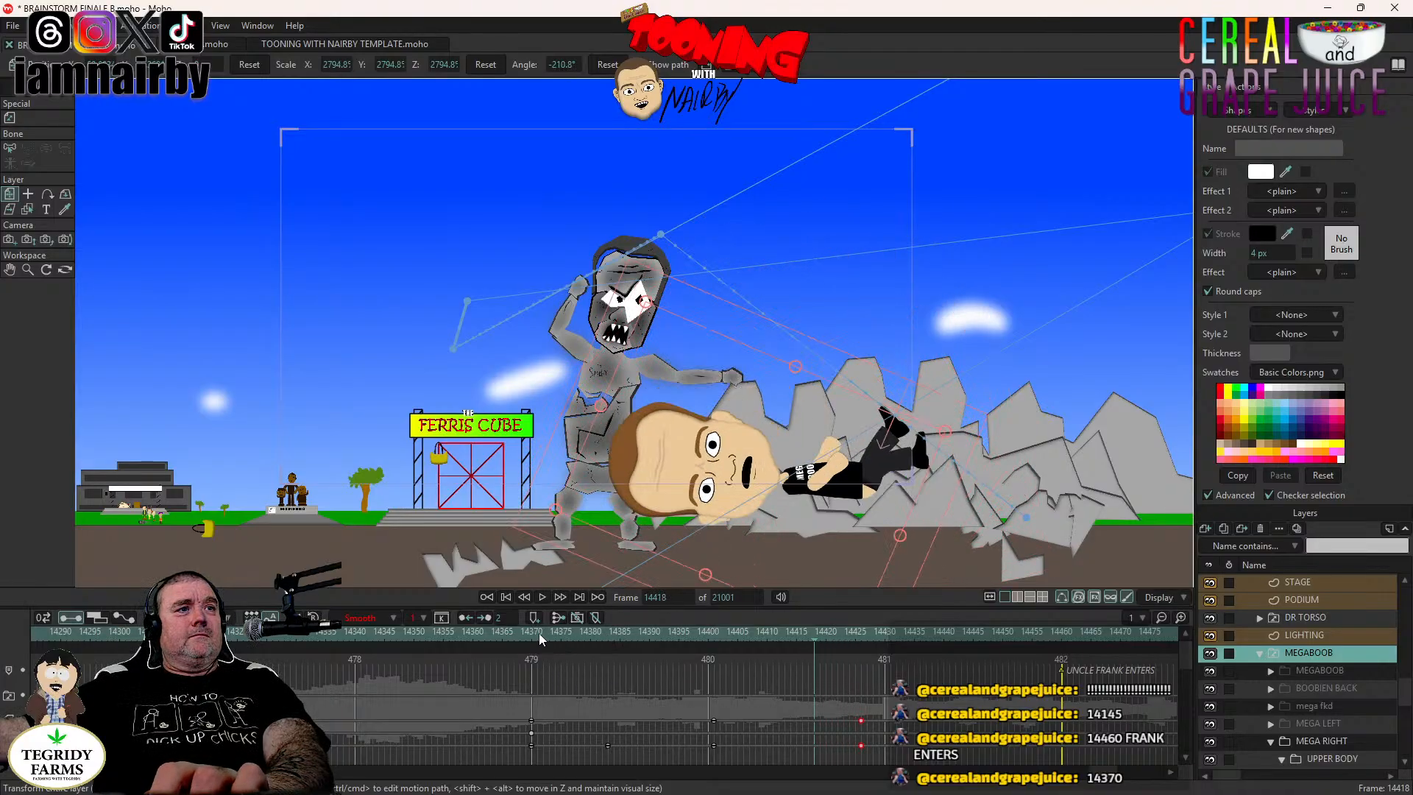
# Play back the throw from frame 14370, and step forward from frame 14401 to 14410 to examine the fall.
pyautogui.click(533, 635)
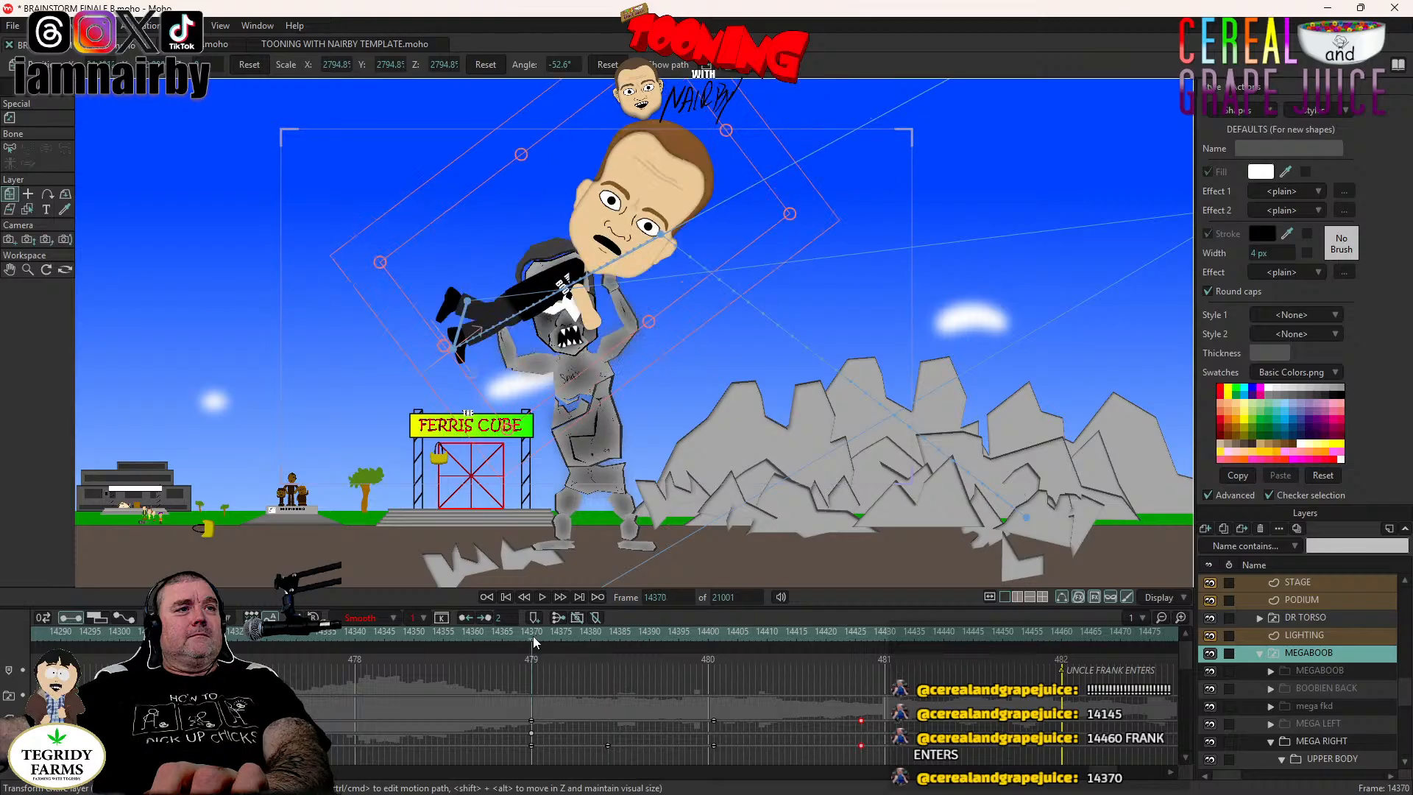
pyautogui.click(545, 596)
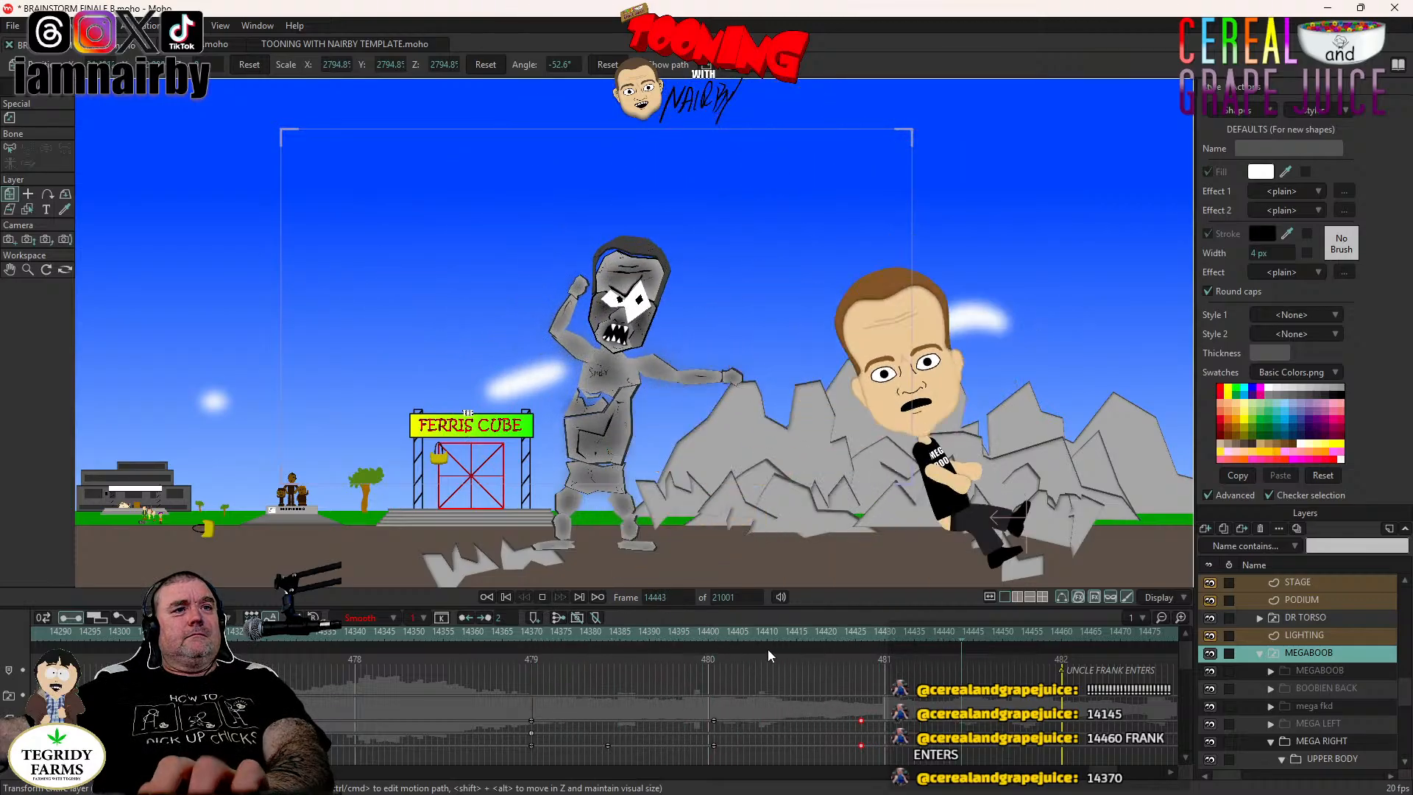
pyautogui.click(712, 634)
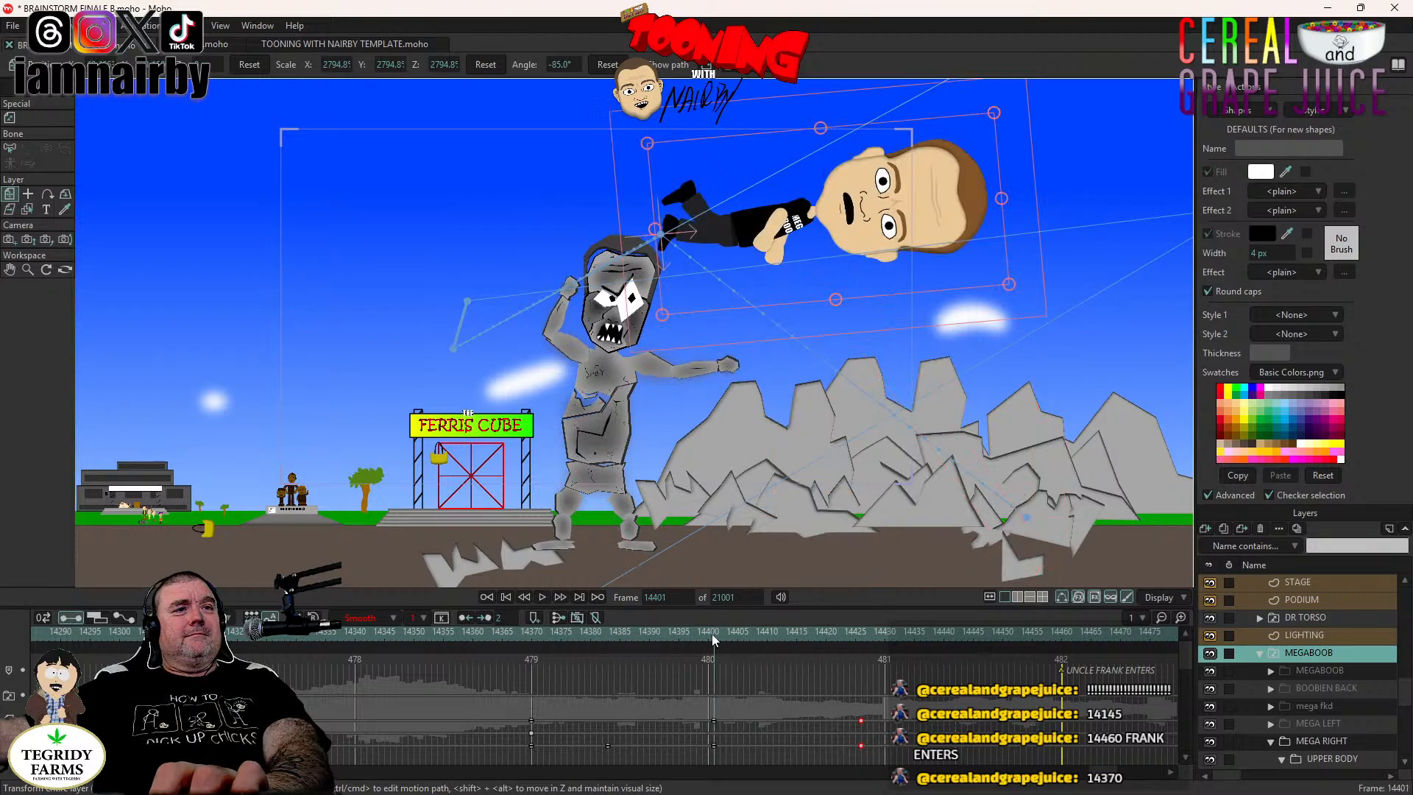
pyautogui.press('Right')
pyautogui.press('Right')
pyautogui.press('Right')
pyautogui.press('Right')
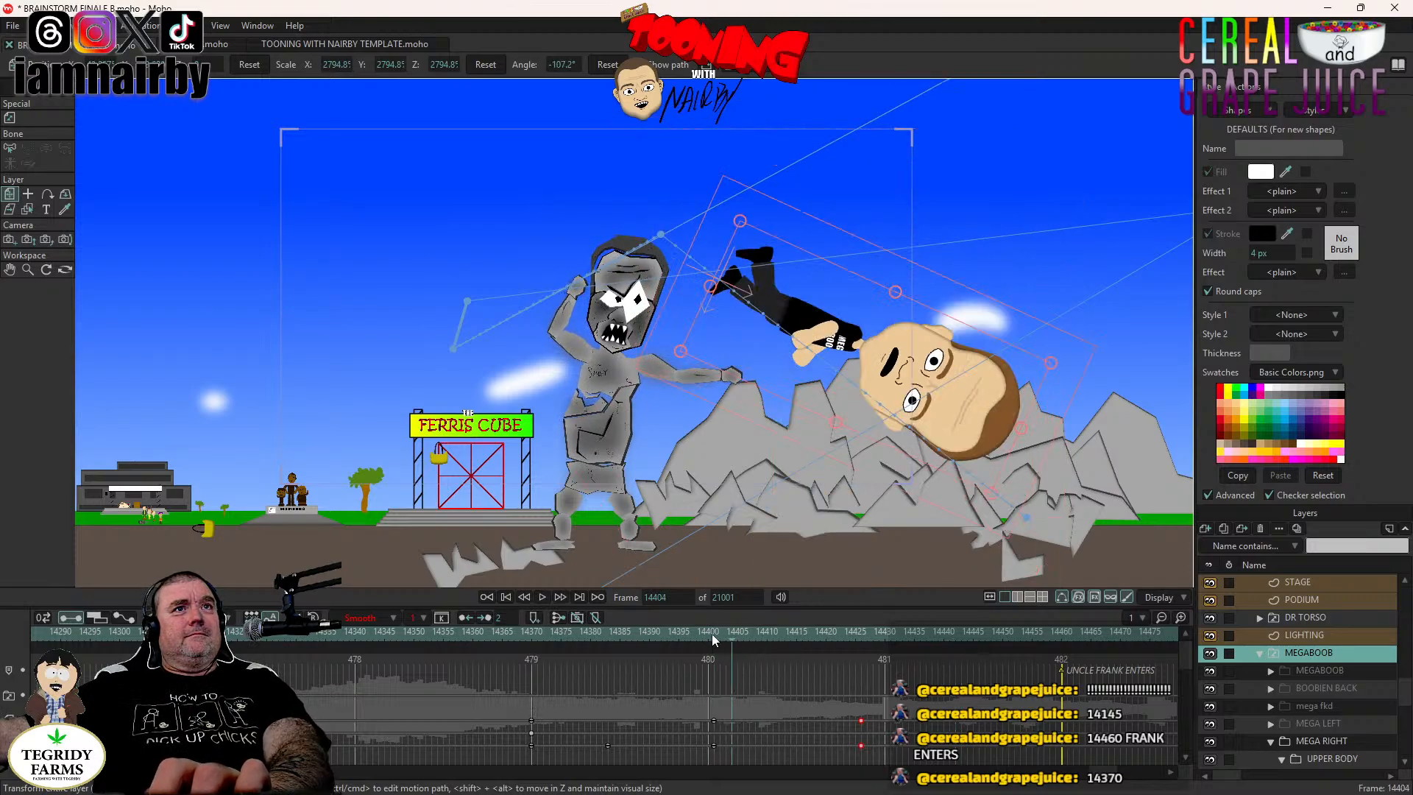
pyautogui.press('Right')
pyautogui.press('Right')
pyautogui.press('Right')
pyautogui.press('Right')
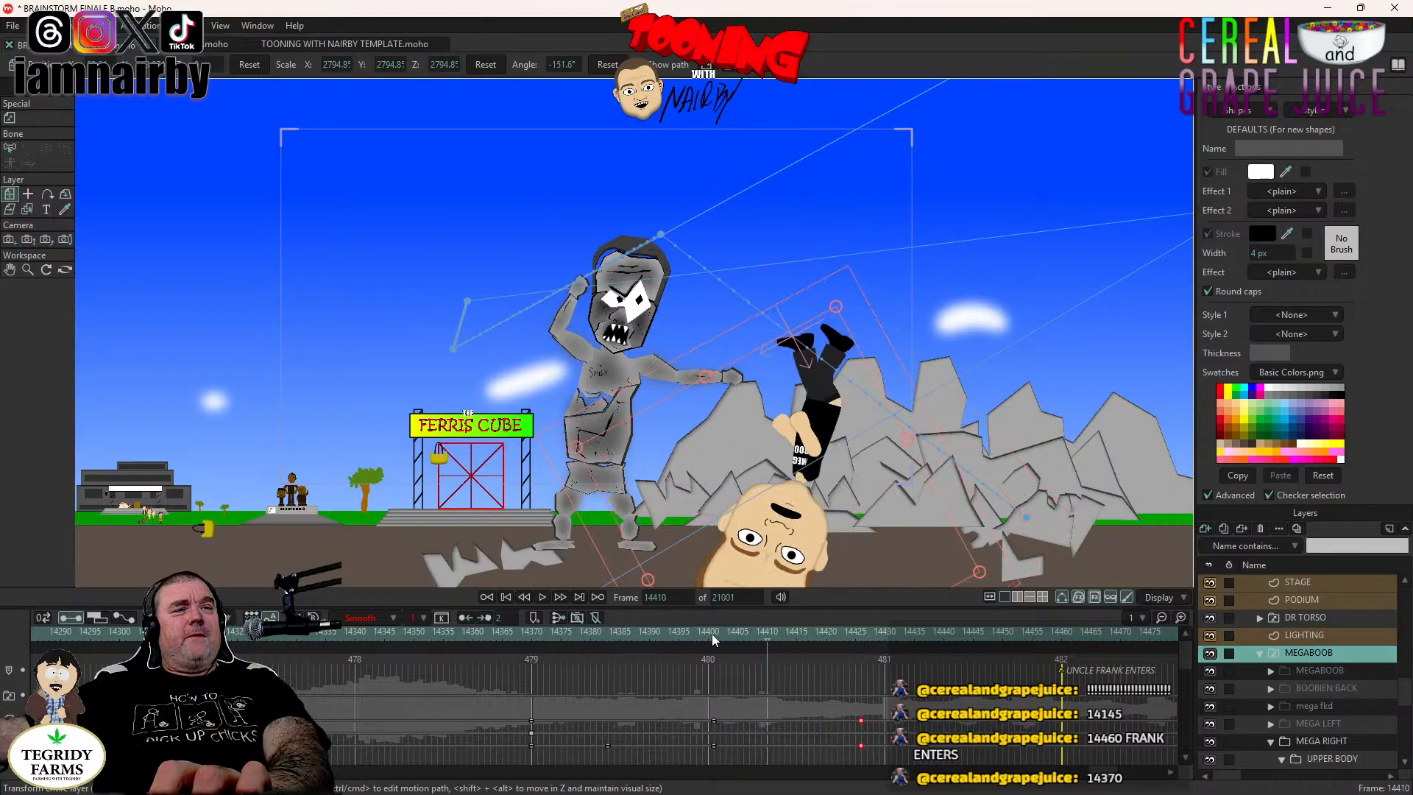
# Replay the throw from frame 14370 in short bursts and check the EYES layer's keyframe at frame 14399.
pyautogui.click(534, 630)
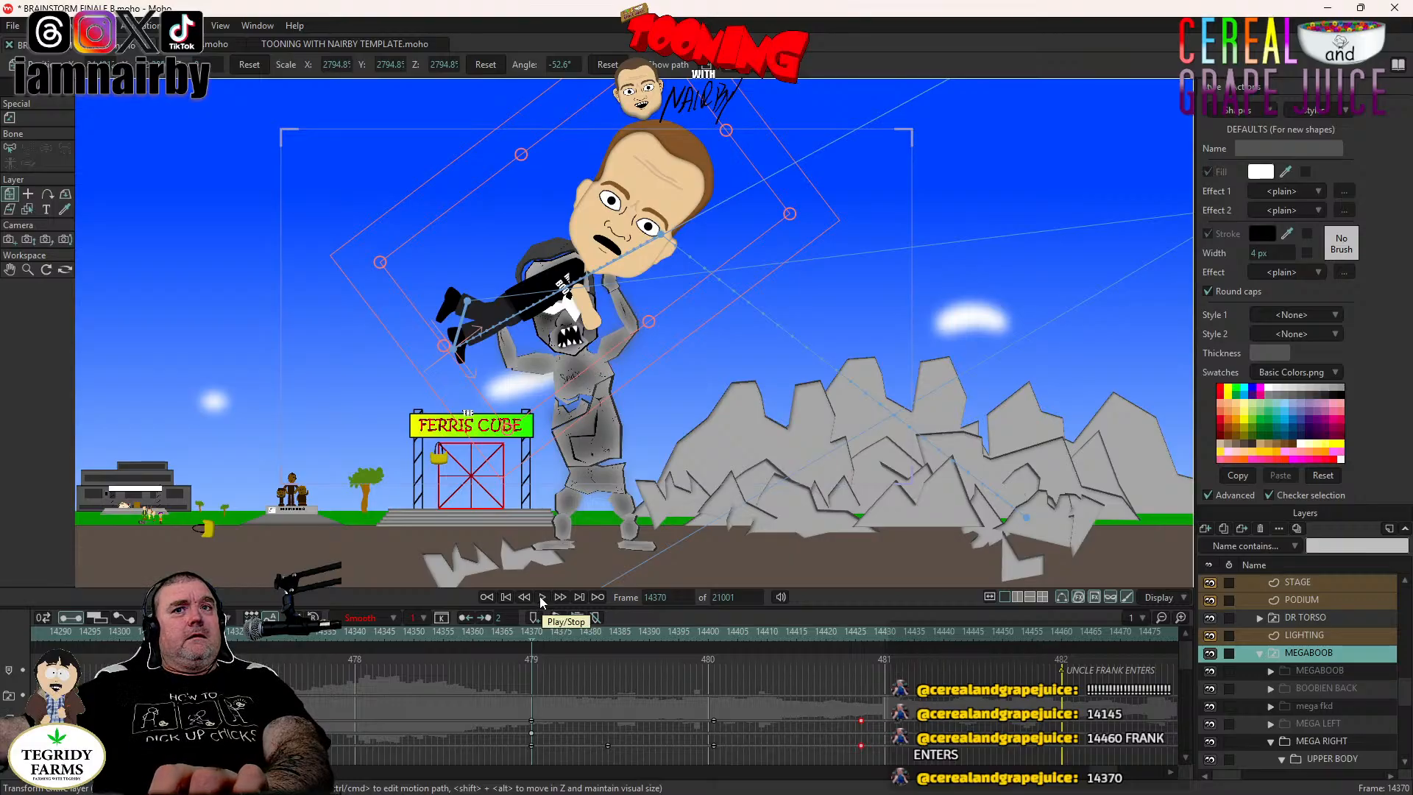
pyautogui.click(543, 597)
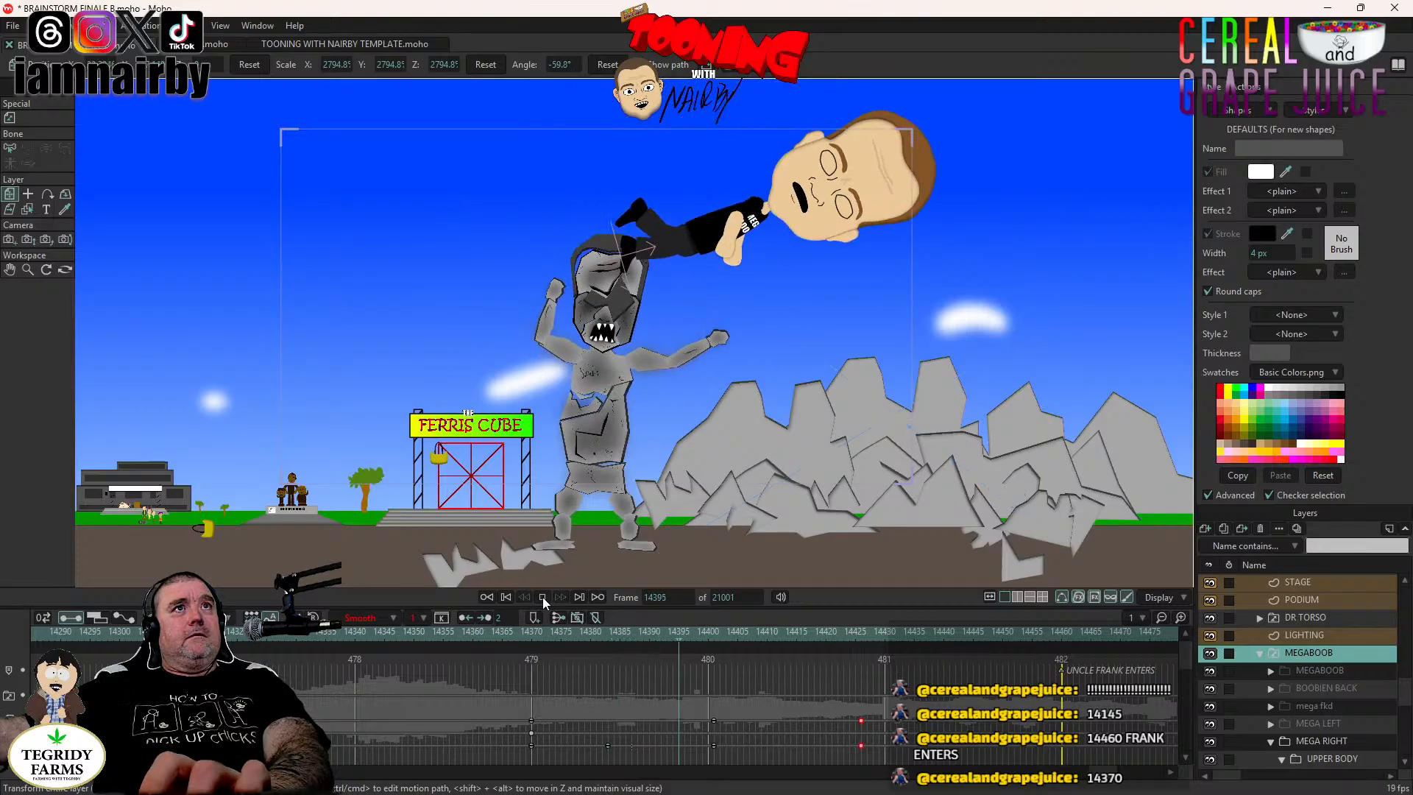
pyautogui.click(541, 597)
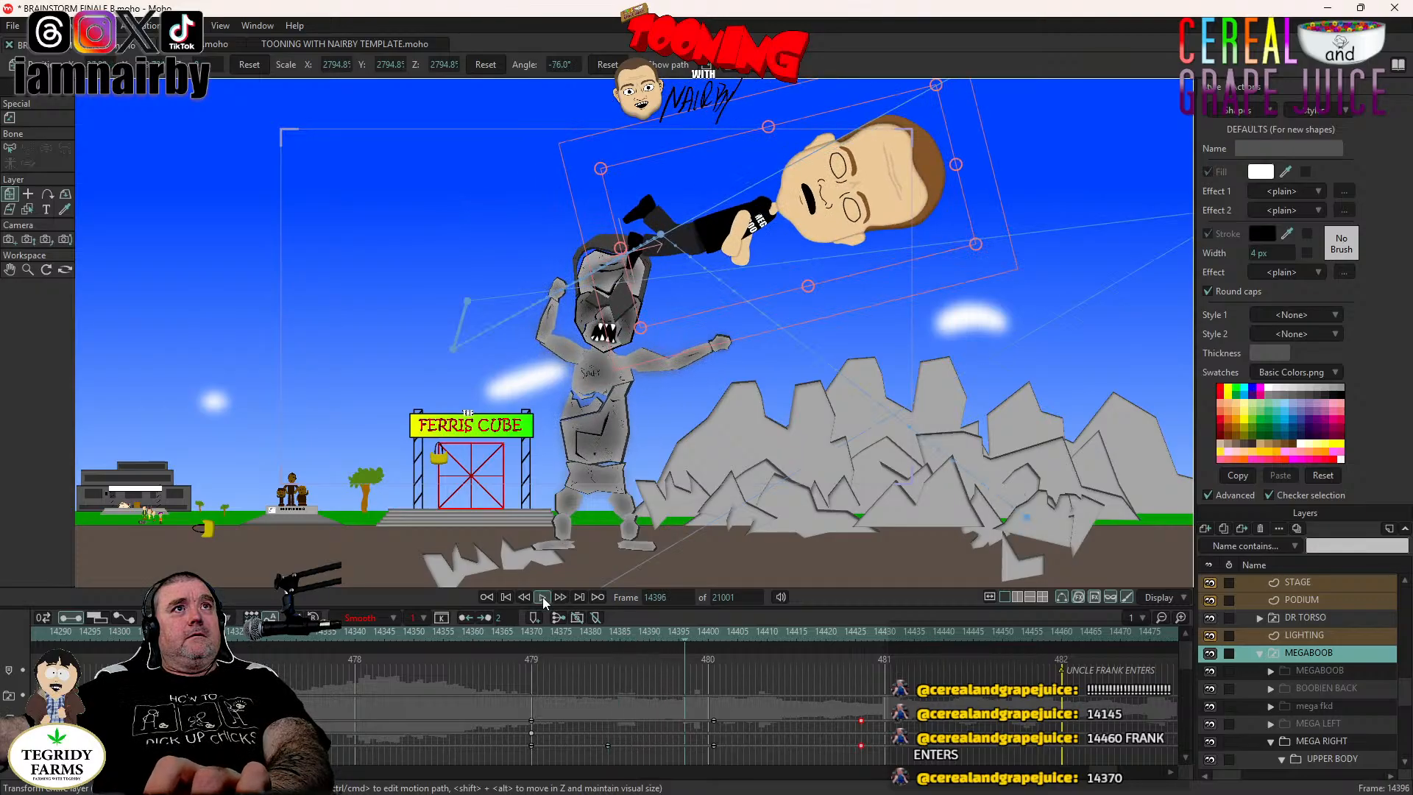
pyautogui.click(542, 597)
pyautogui.click(541, 597)
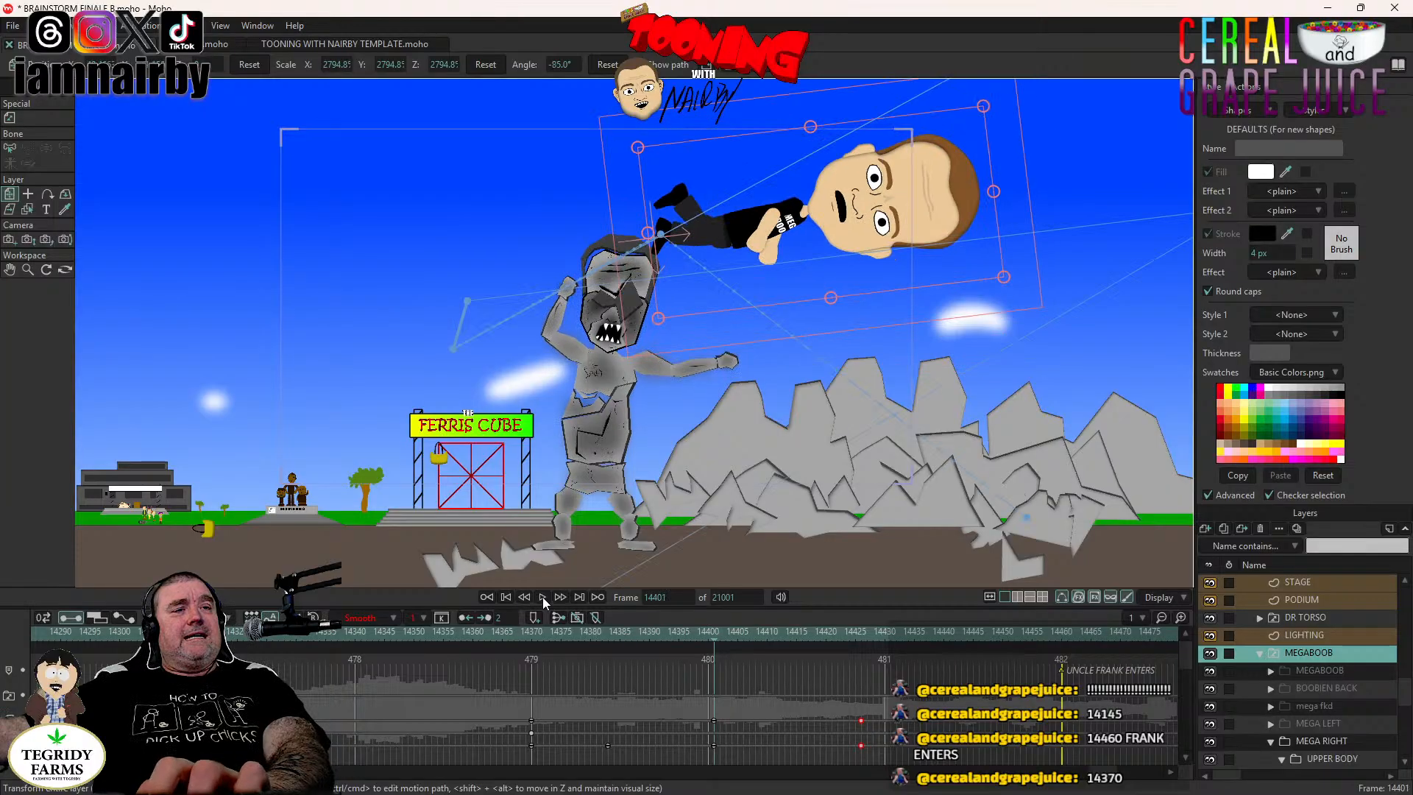
pyautogui.scroll(-3, 1334, 743)
pyautogui.click(1340, 741)
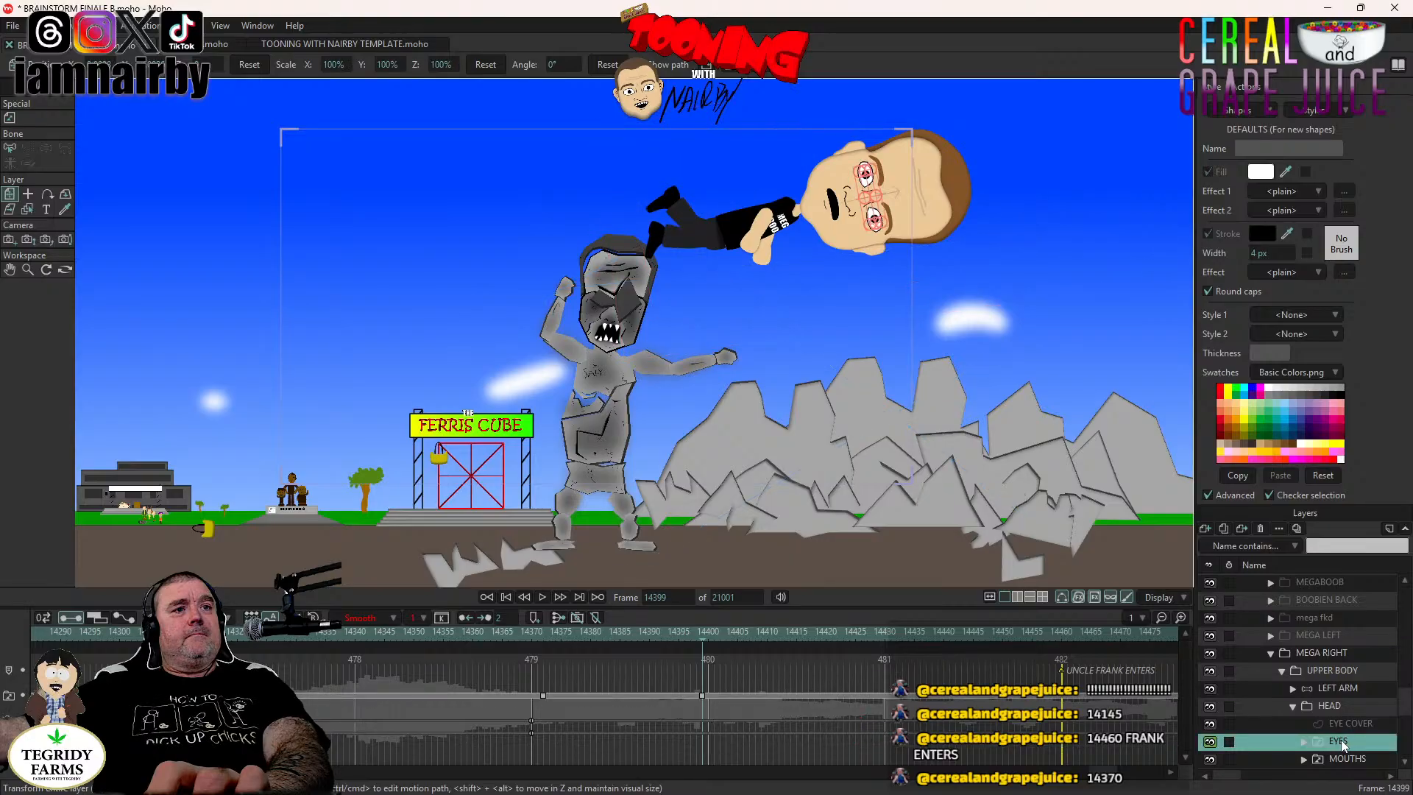
pyautogui.hotkey('ctrl', 'Left')
pyautogui.hotkey('ctrl', 'Right')
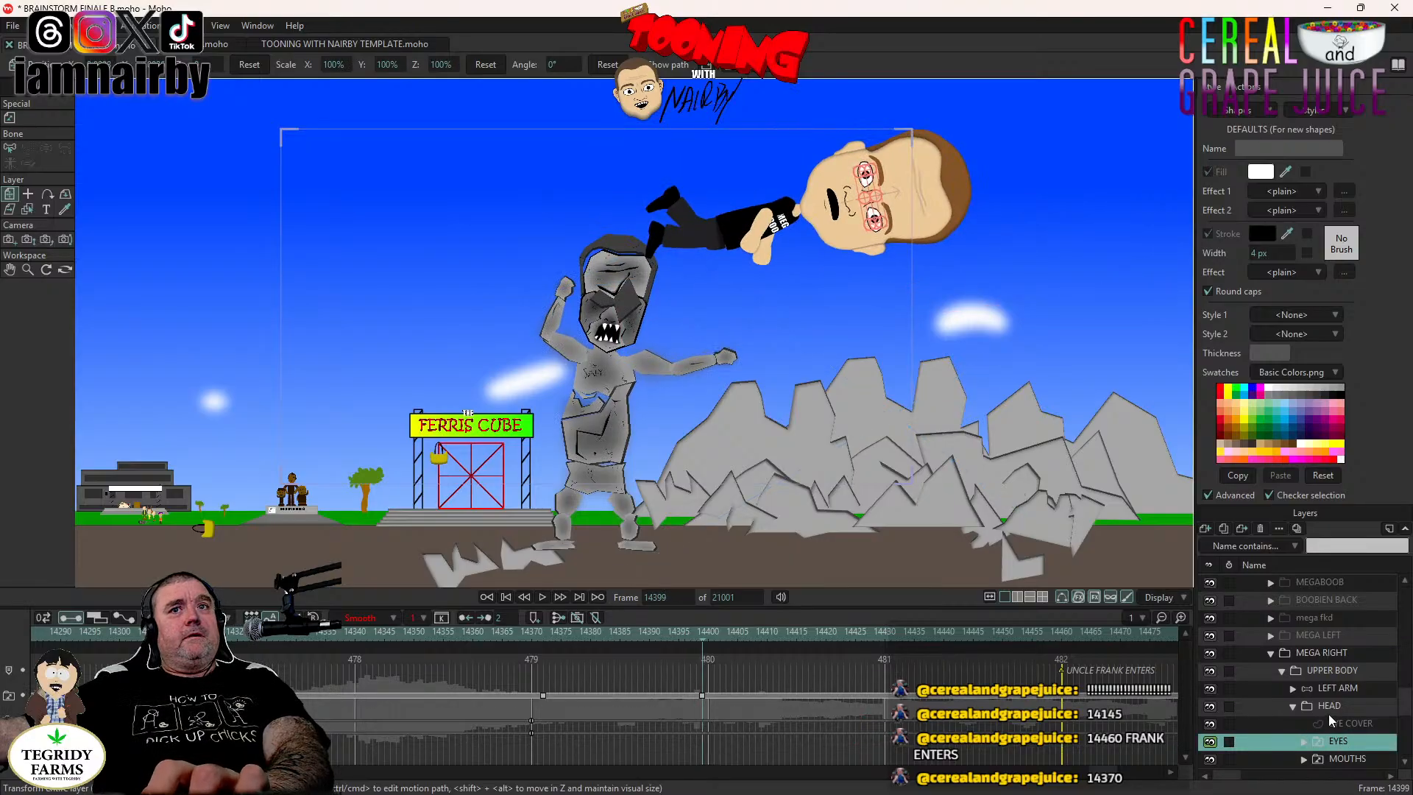
# Switch the MEGABOOB character layer from MEGA RIGHT to the front-facing MEGABOOB view at frame 14399 and expand that view's sublayers.
pyautogui.scroll(3, 1328, 712)
pyautogui.rightClick(1319, 652)
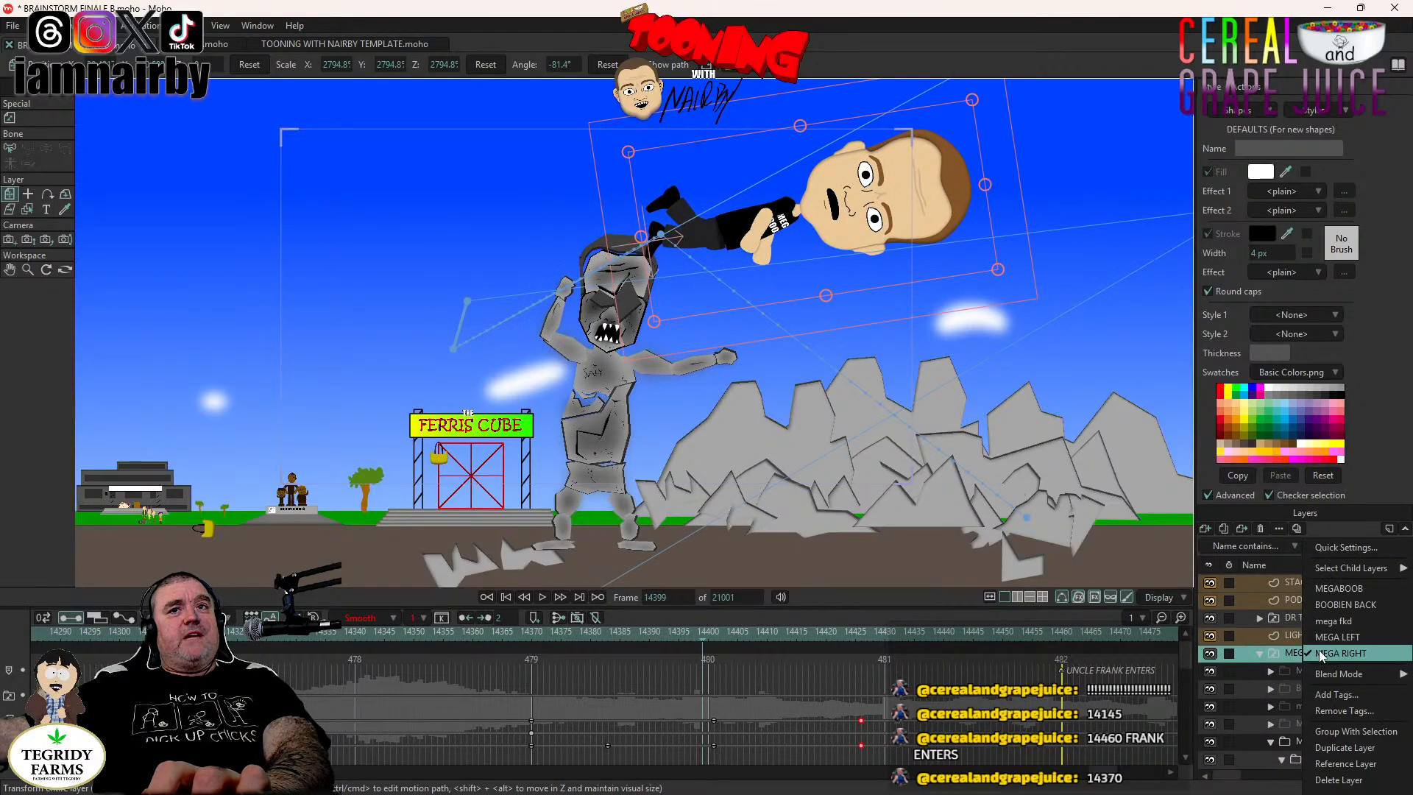
pyautogui.click(1339, 588)
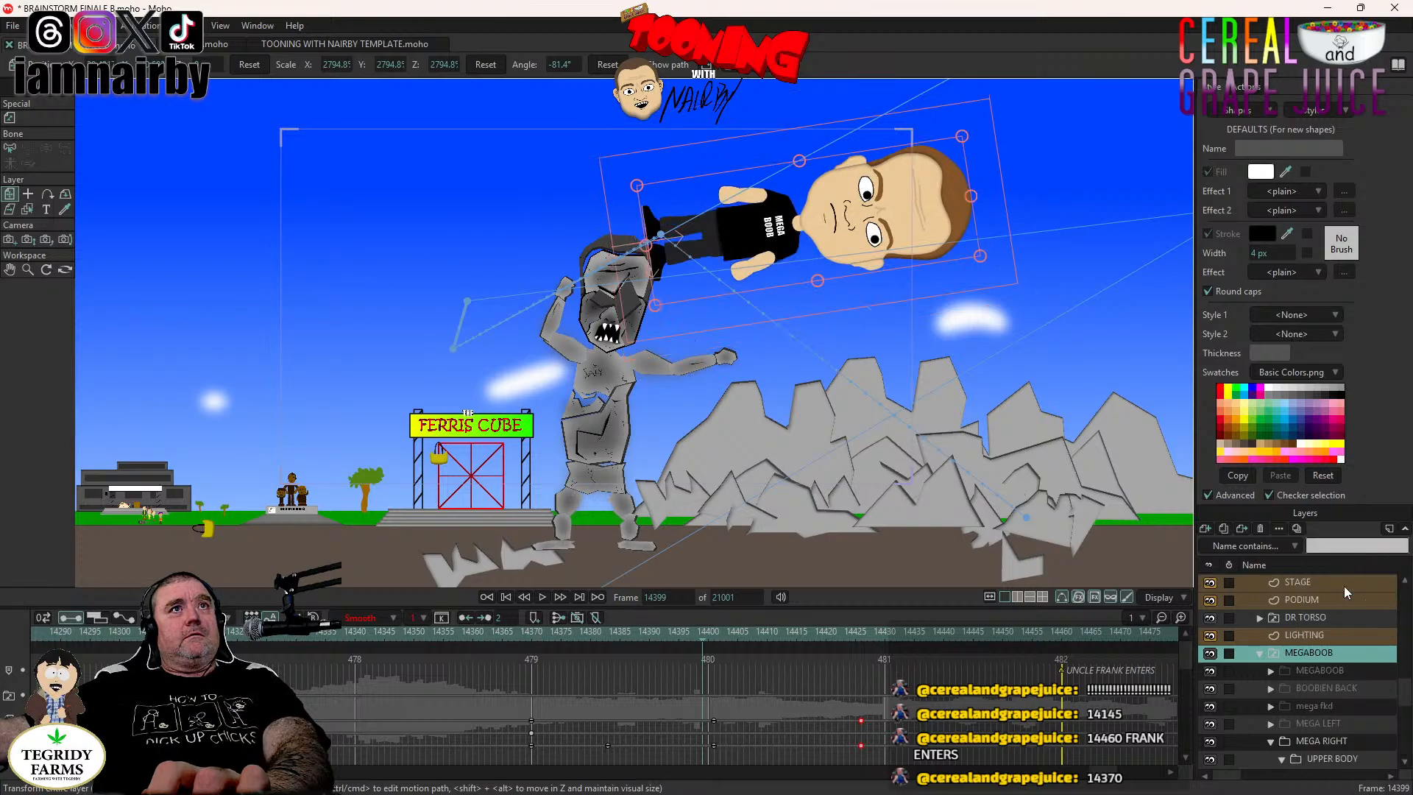
pyautogui.click(1271, 671)
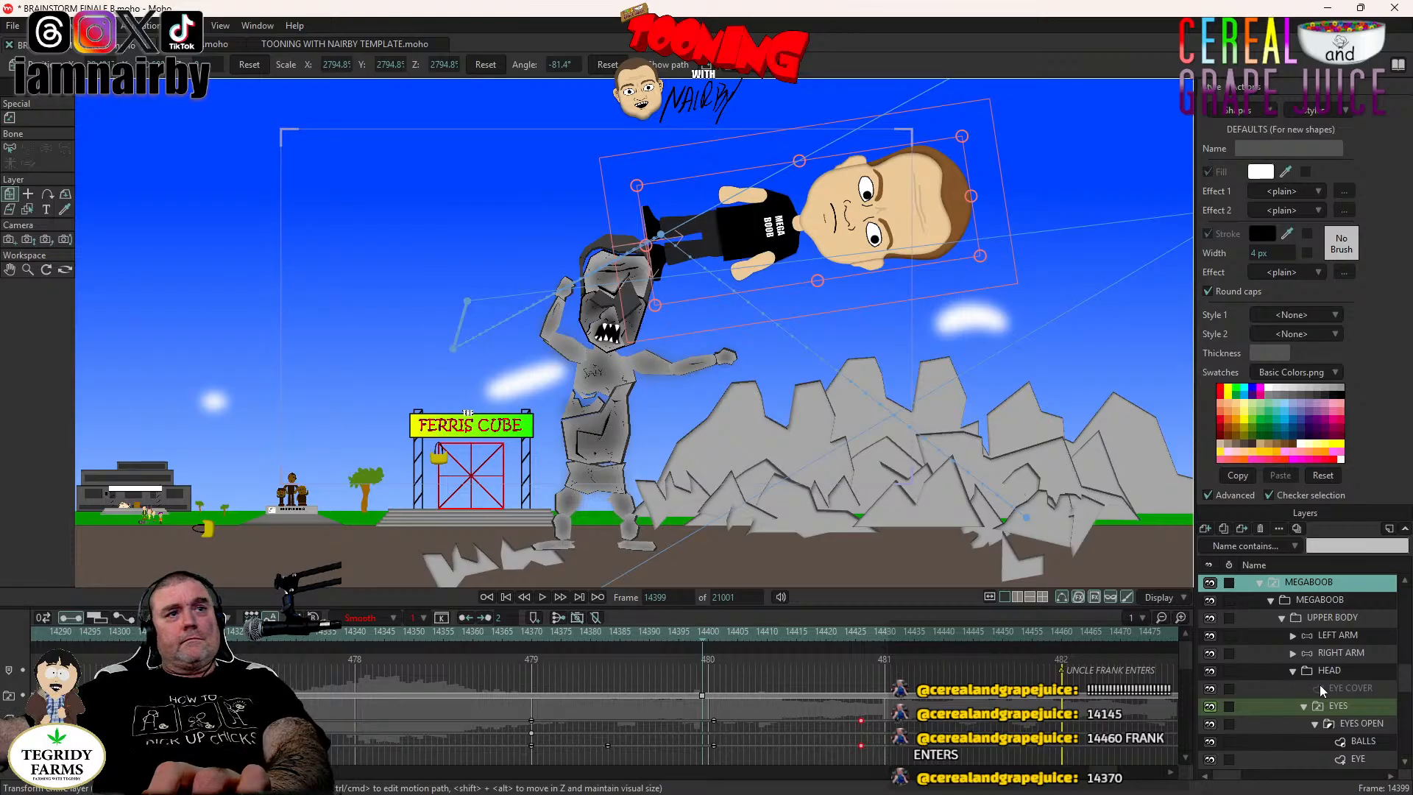
# Switch MEGABOOB's MOUTHS layer to the A G H I K Q UH mouth at frame 14399, and reselect MEGABOOB to compare adjacent frames.
pyautogui.scroll(-2, 1335, 695)
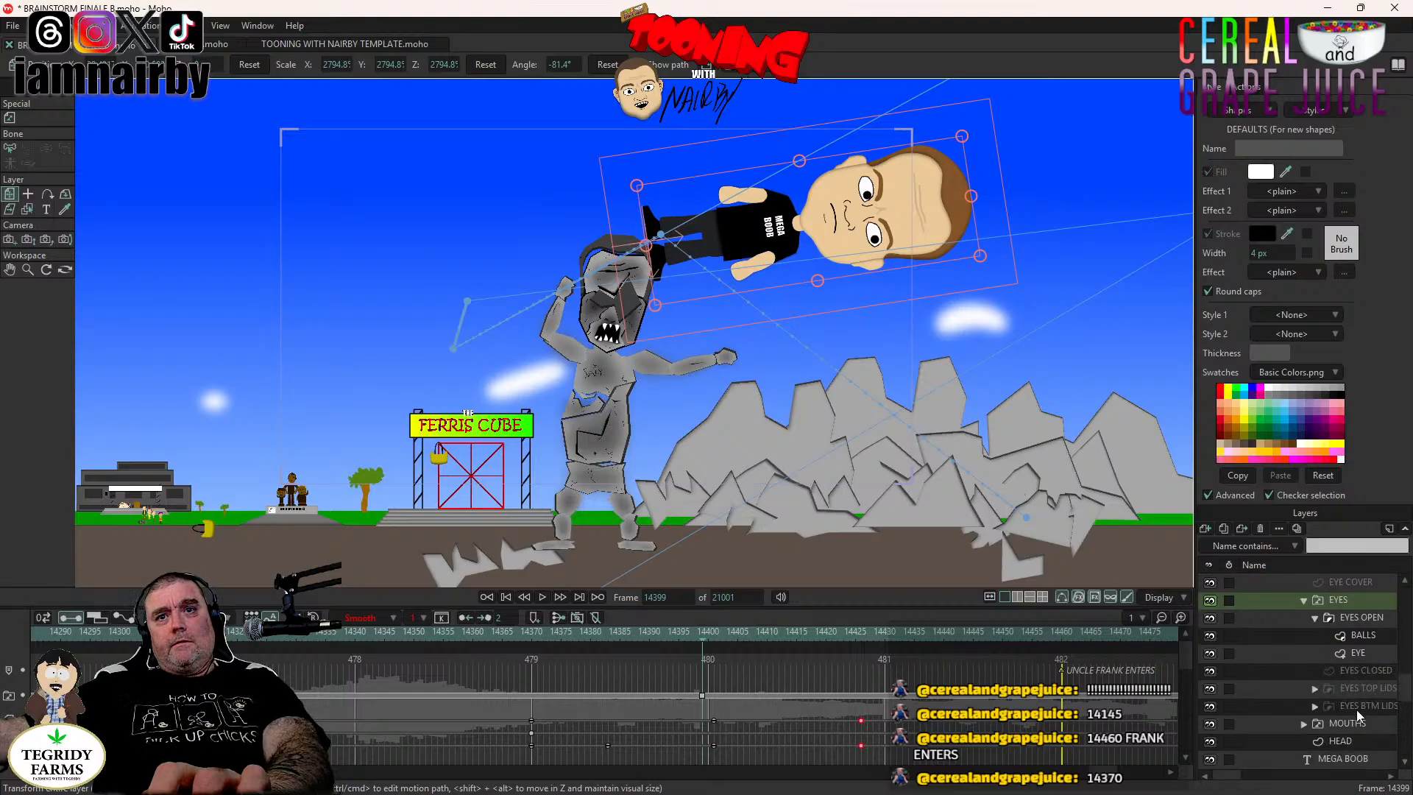
pyautogui.rightClick(1354, 726)
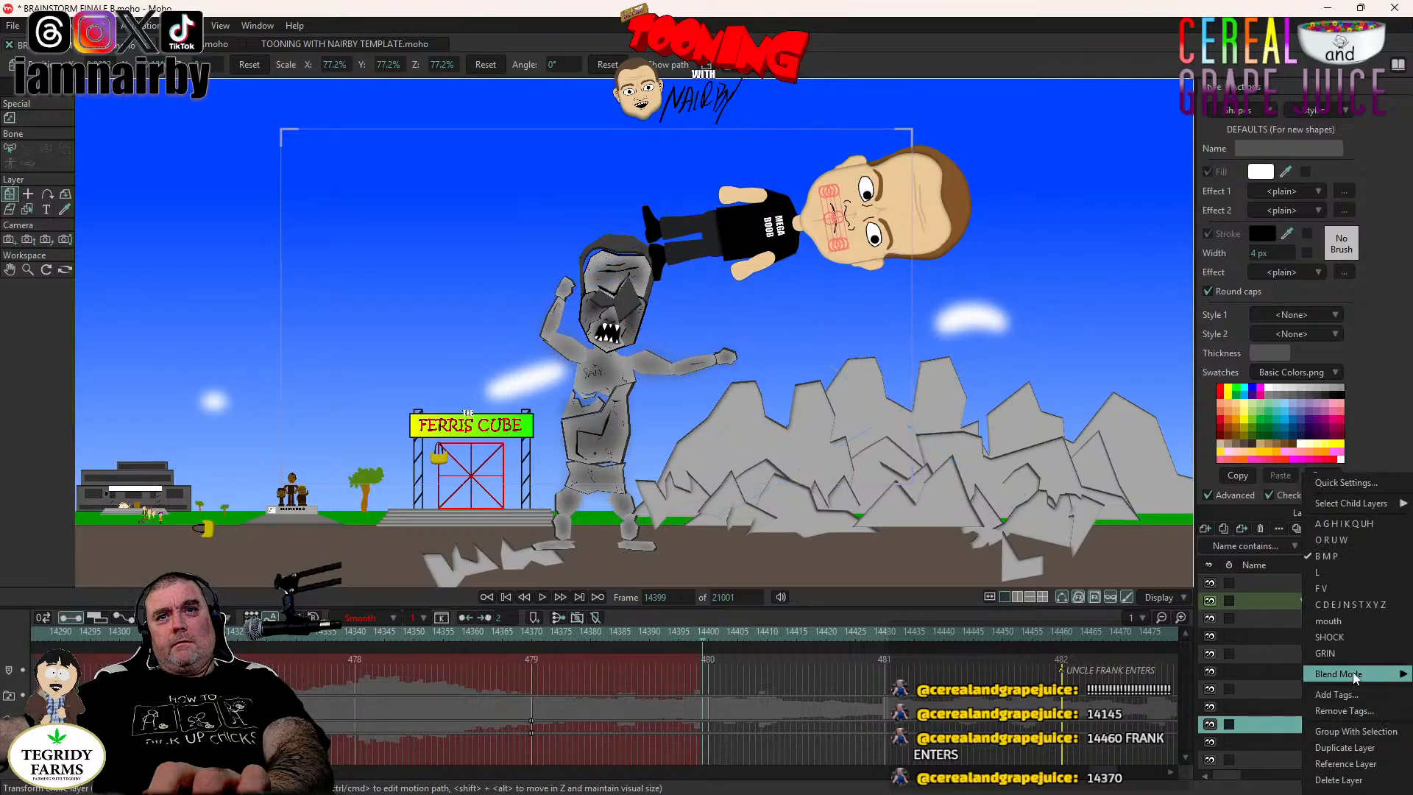
pyautogui.click(1343, 524)
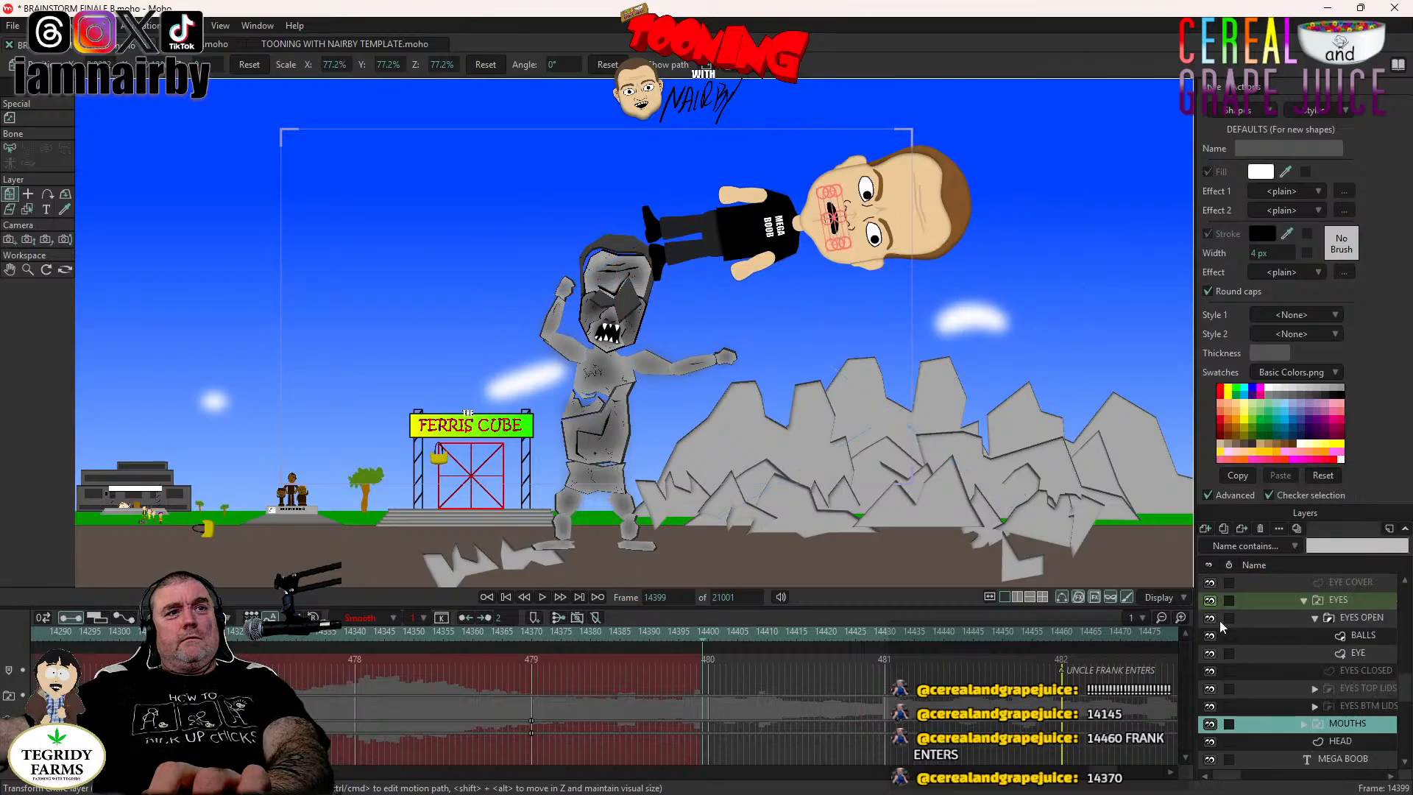
pyautogui.click(703, 695)
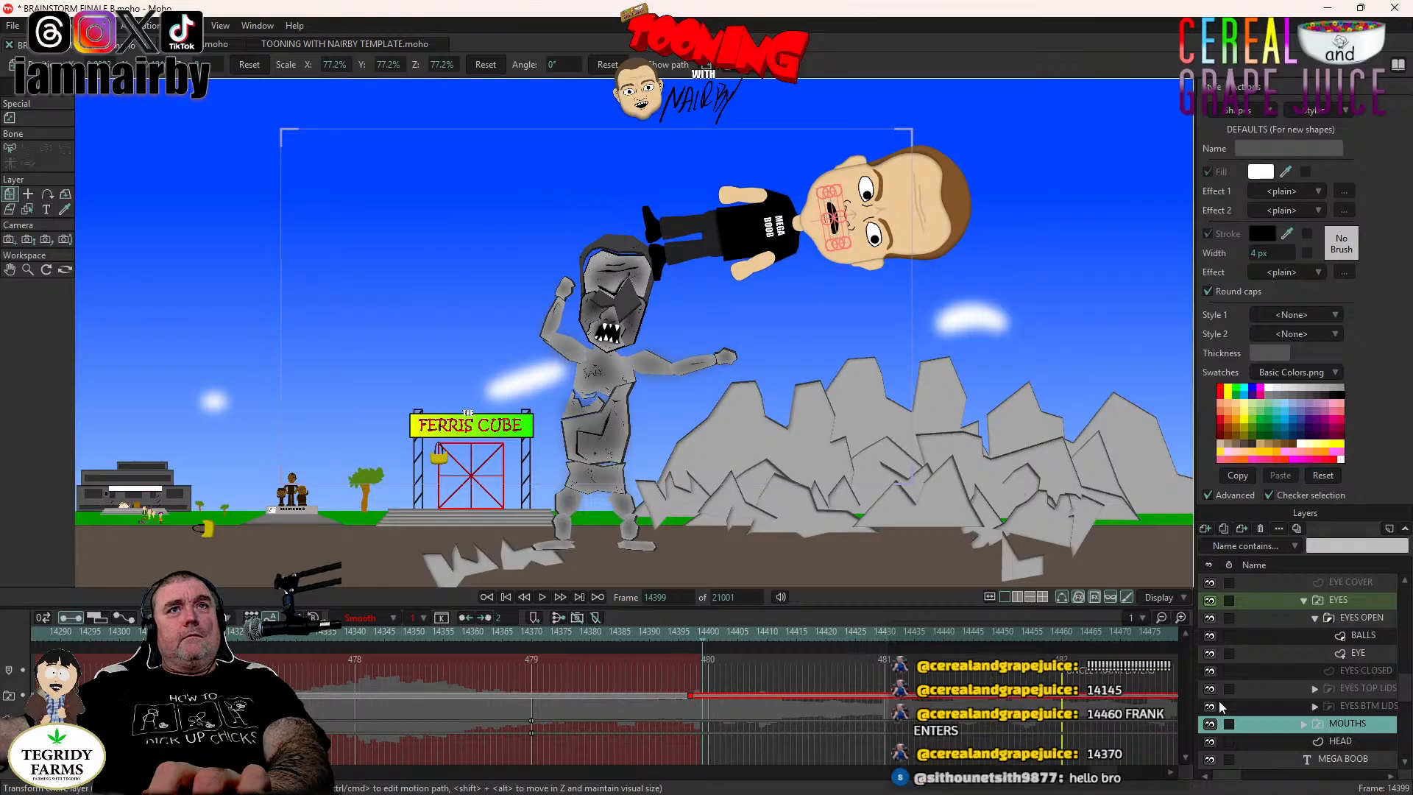
pyautogui.scroll(5, 1279, 673)
pyautogui.click(1321, 651)
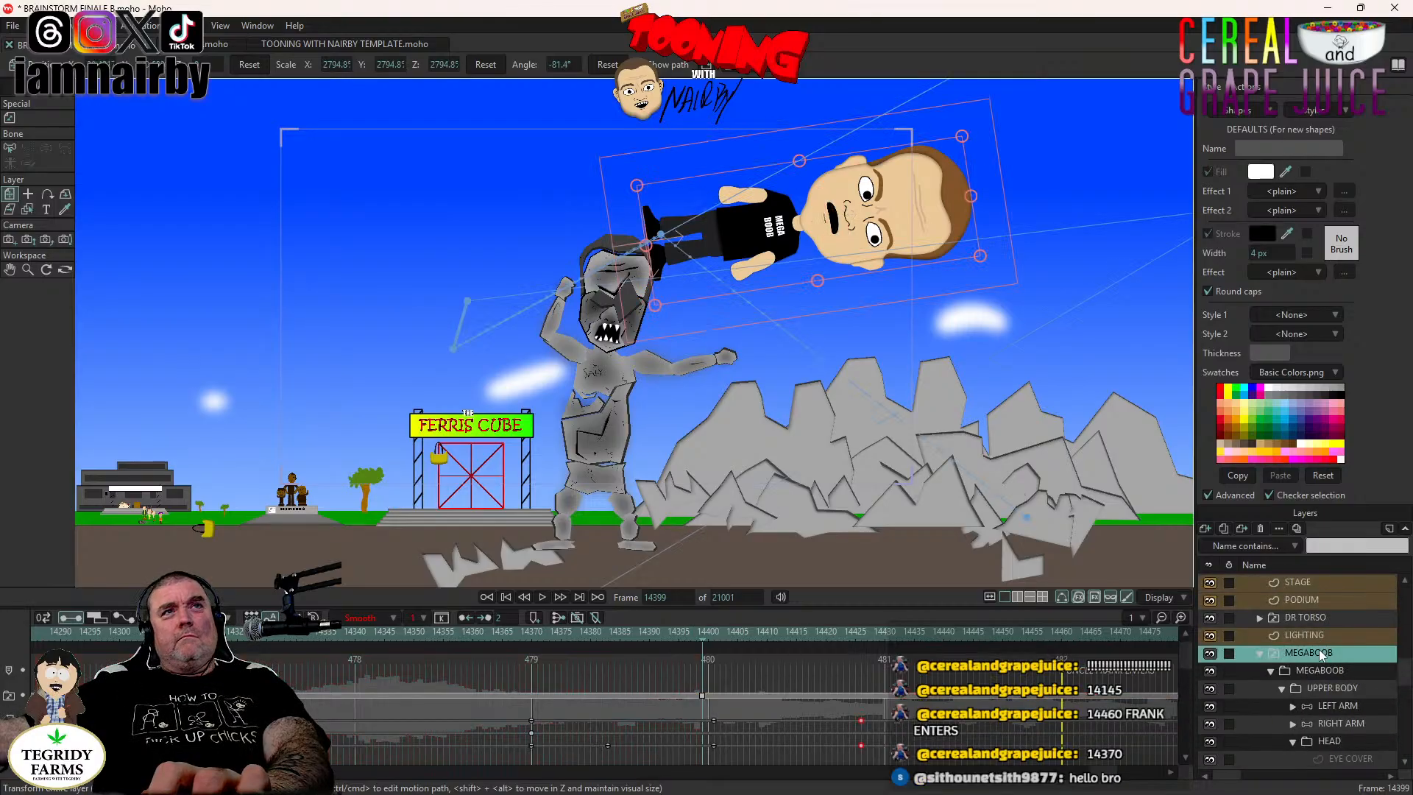
pyautogui.press('Left')
pyautogui.press('Right')
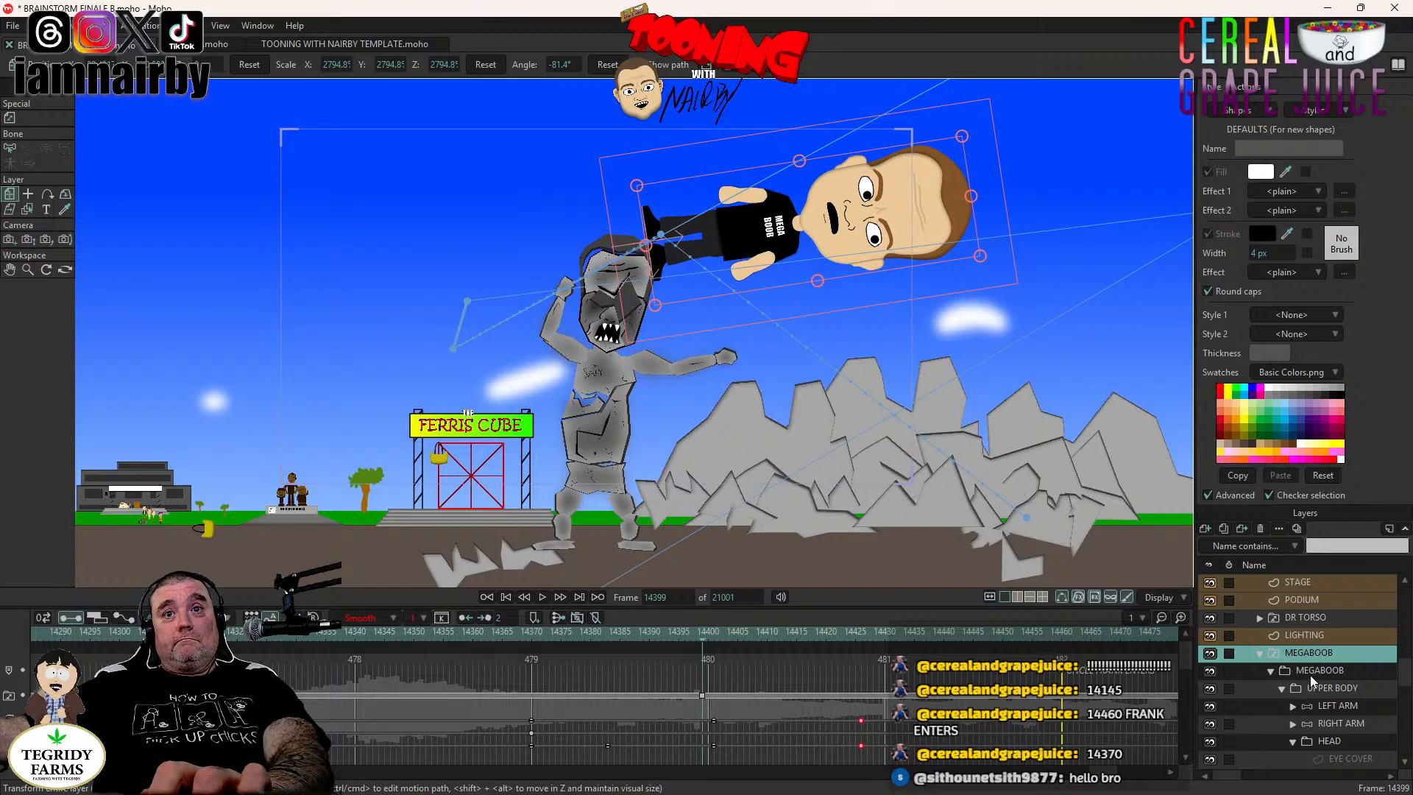
# Select a LEFT ARM bone for manipulation and shift that layer's bone keyframes from frame 14399 to 14398.
pyautogui.click(1323, 705)
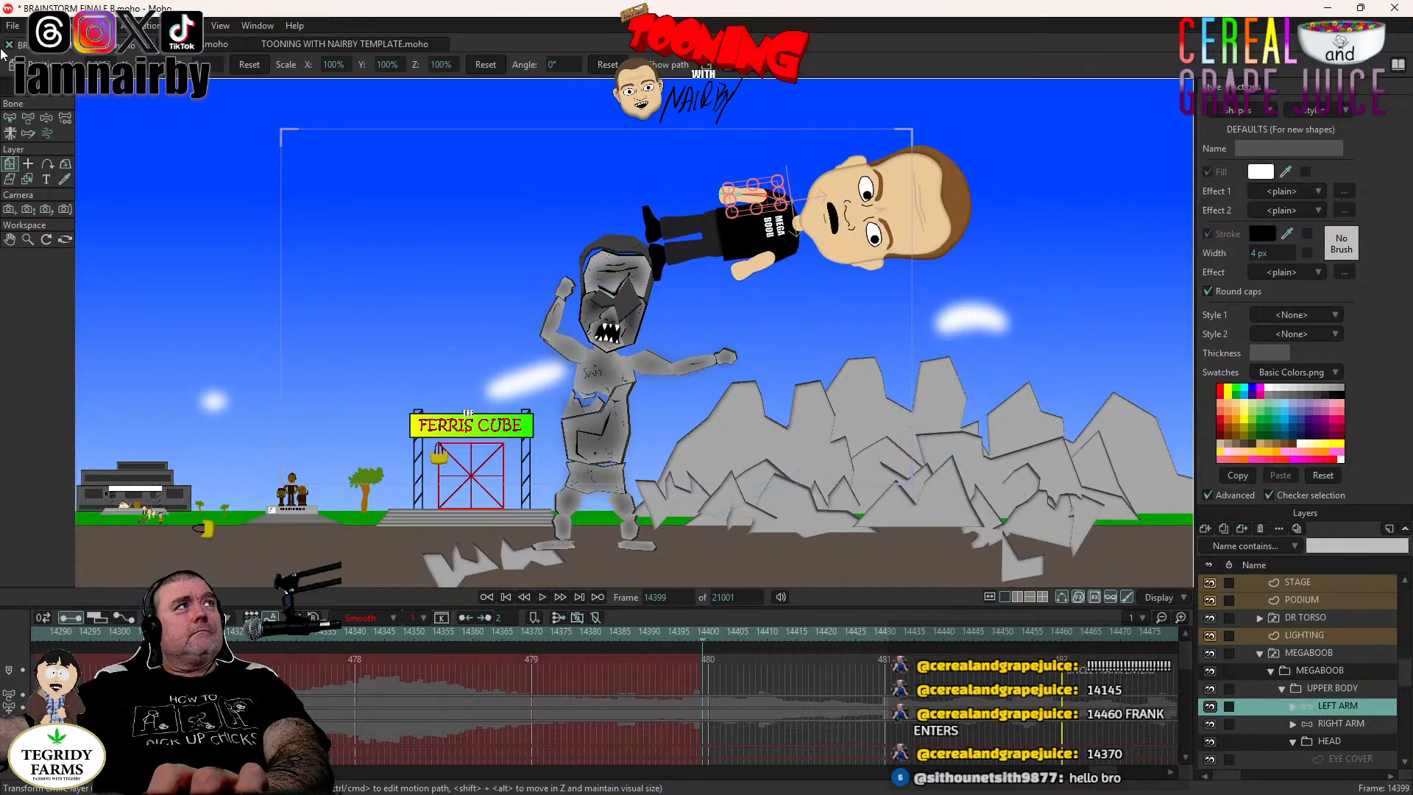
pyautogui.click(52, 118)
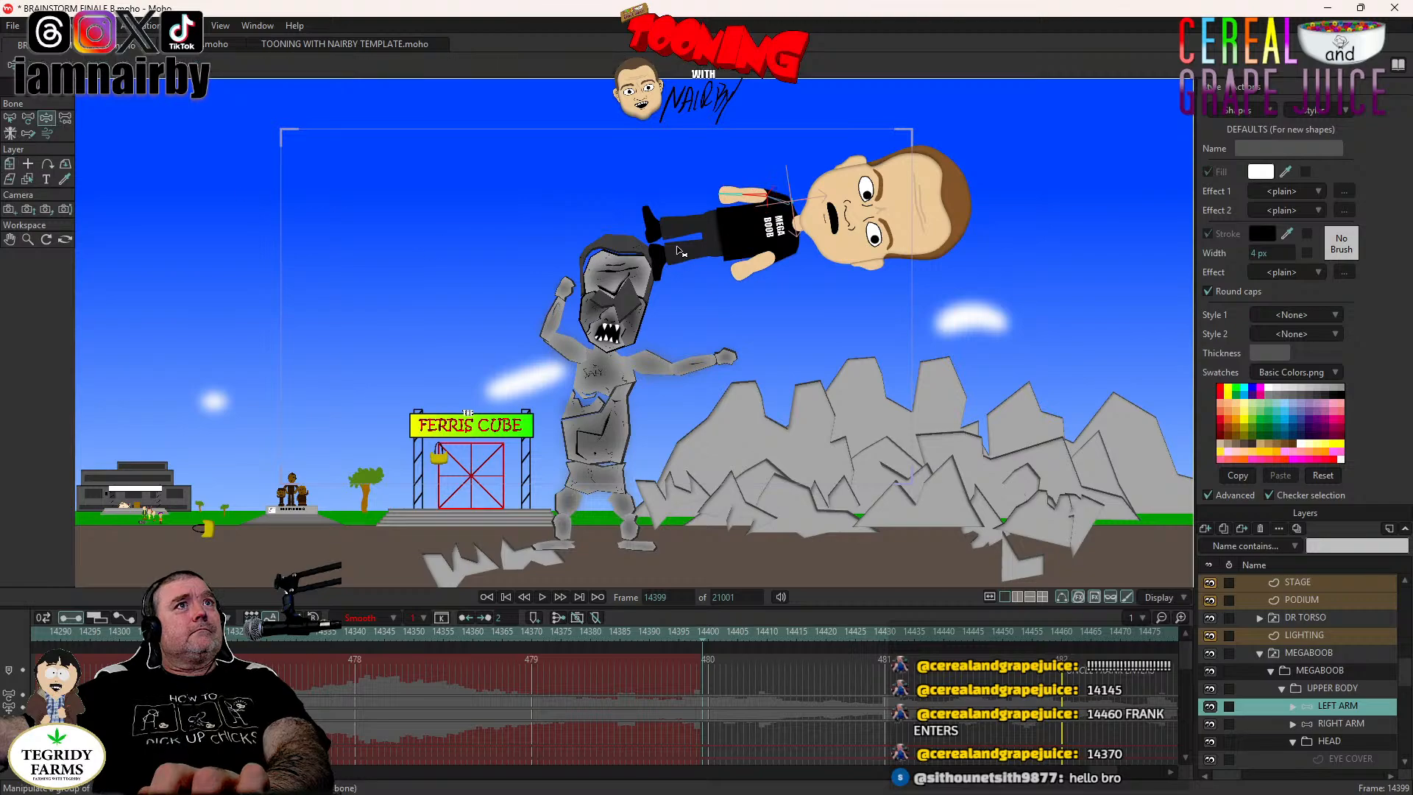
pyautogui.click(745, 197)
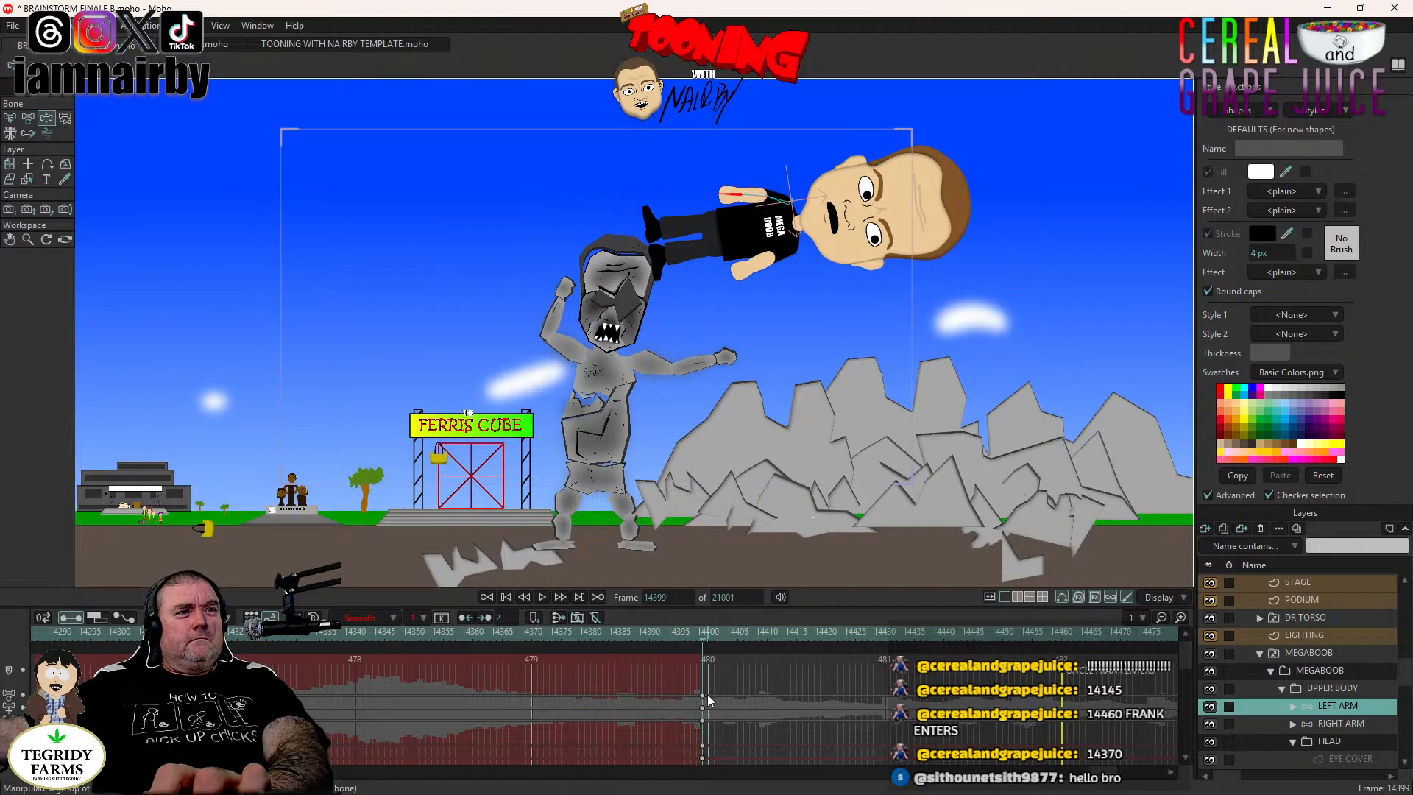
pyautogui.moveTo(708, 693); pyautogui.dragTo(698, 780)
pyautogui.scroll(-2, 712, 719)
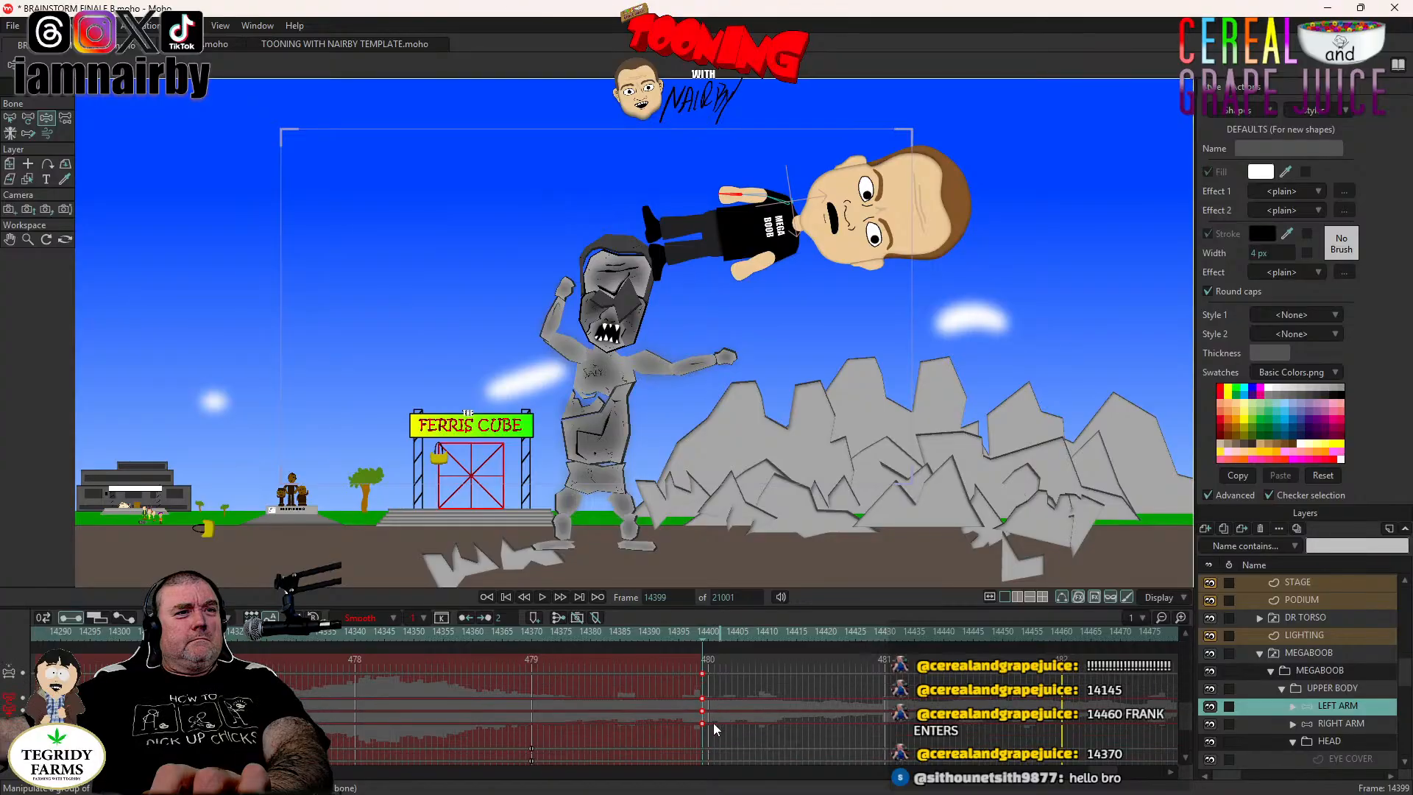
pyautogui.moveTo(699, 724); pyautogui.dragTo(695, 727)
# Shift the RIGHT ARM layer's bone keyframes from frame 14399 to 14398.
pyautogui.click(1329, 725)
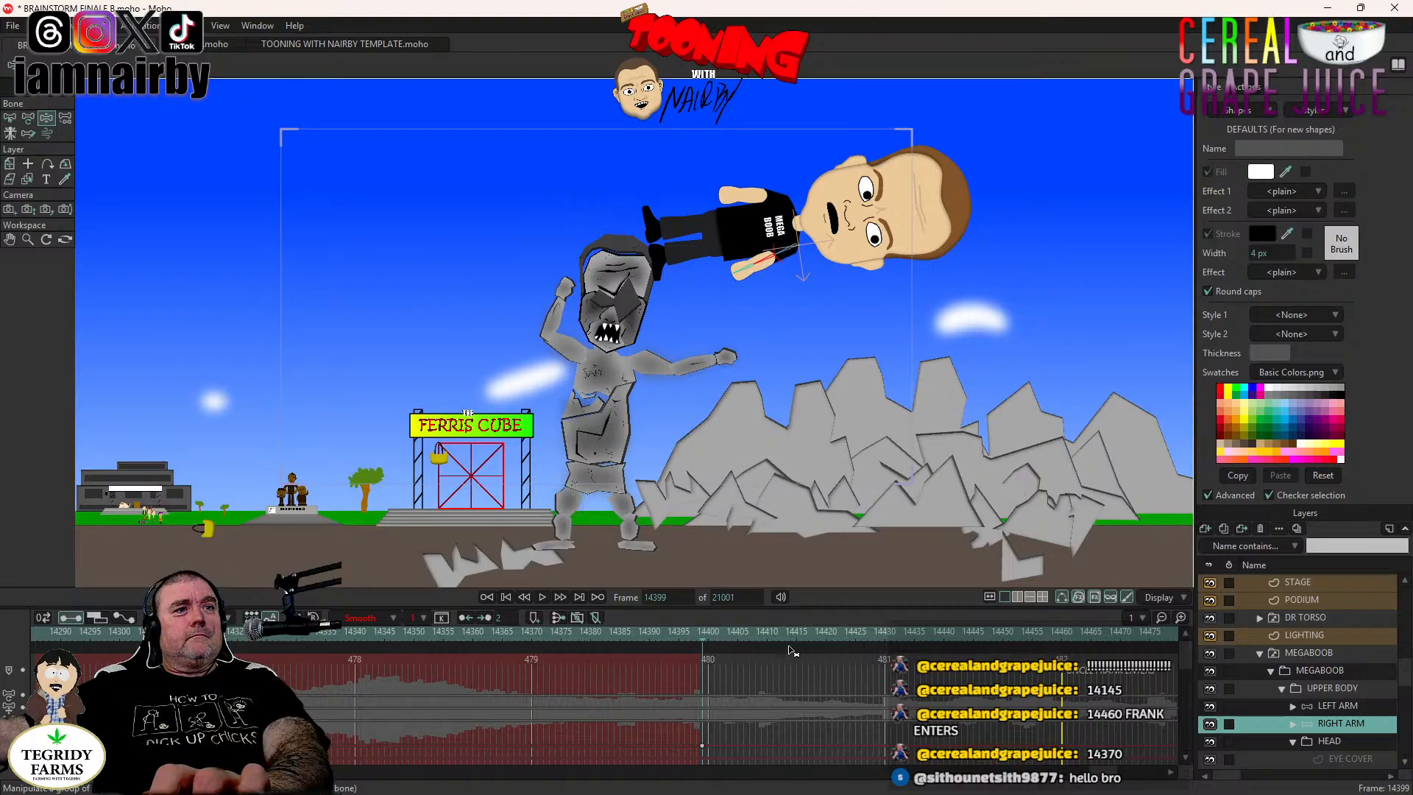
pyautogui.moveTo(710, 690); pyautogui.dragTo(696, 763)
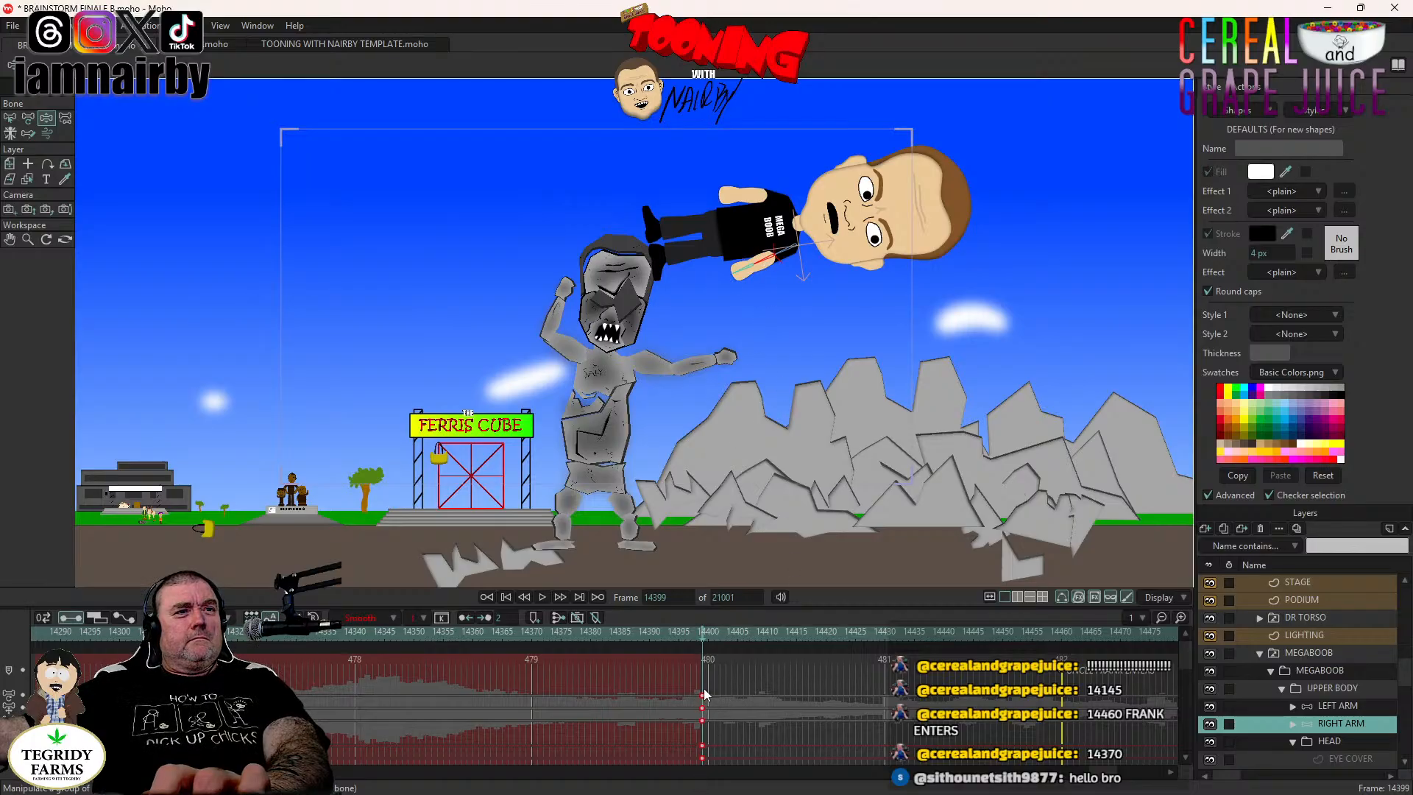
pyautogui.moveTo(701, 697); pyautogui.dragTo(695, 698)
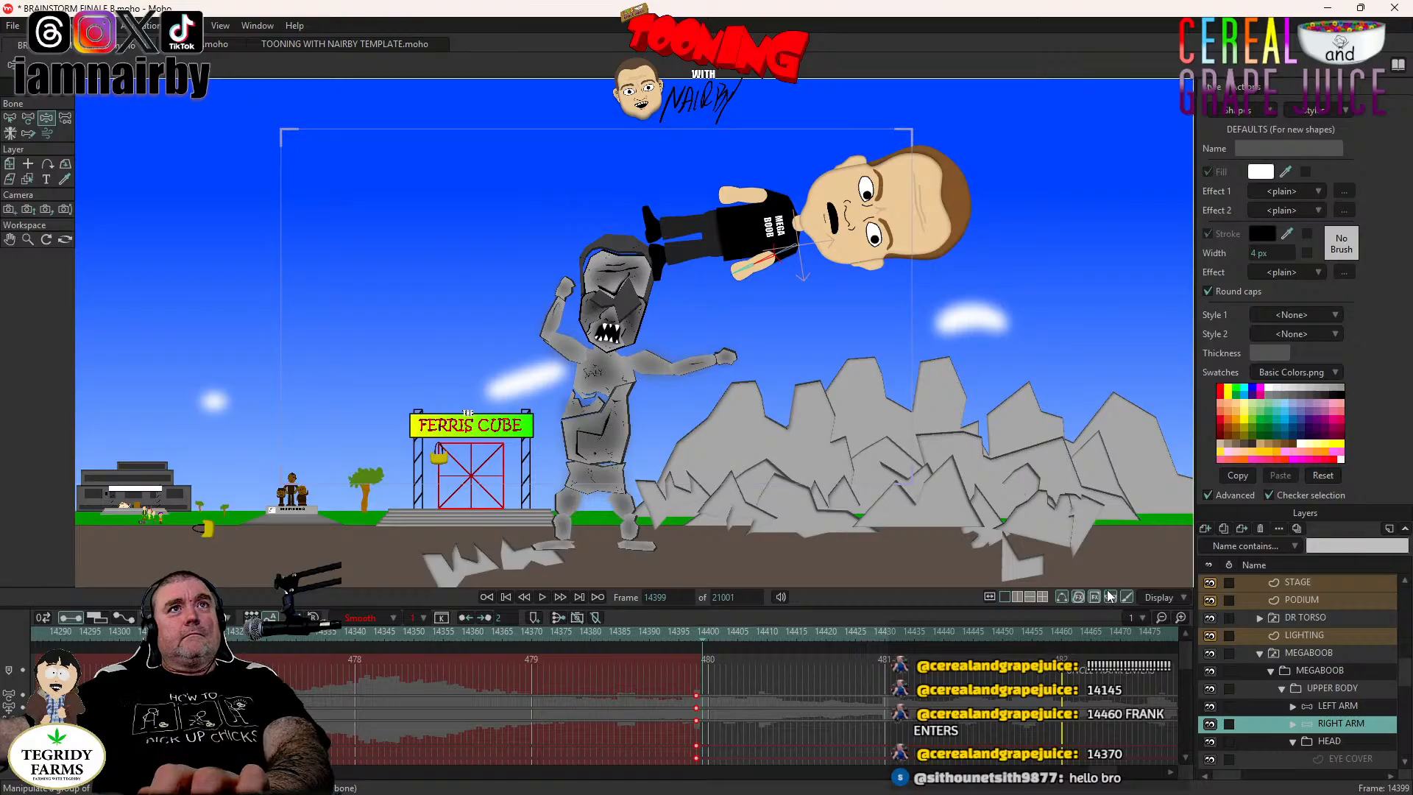
# Examine the HEAD layer's earlier keyframes around the FIGHT BEGINS marker, selecting each group, and return the timeline view to the throw.
pyautogui.scroll(-5, 1317, 721)
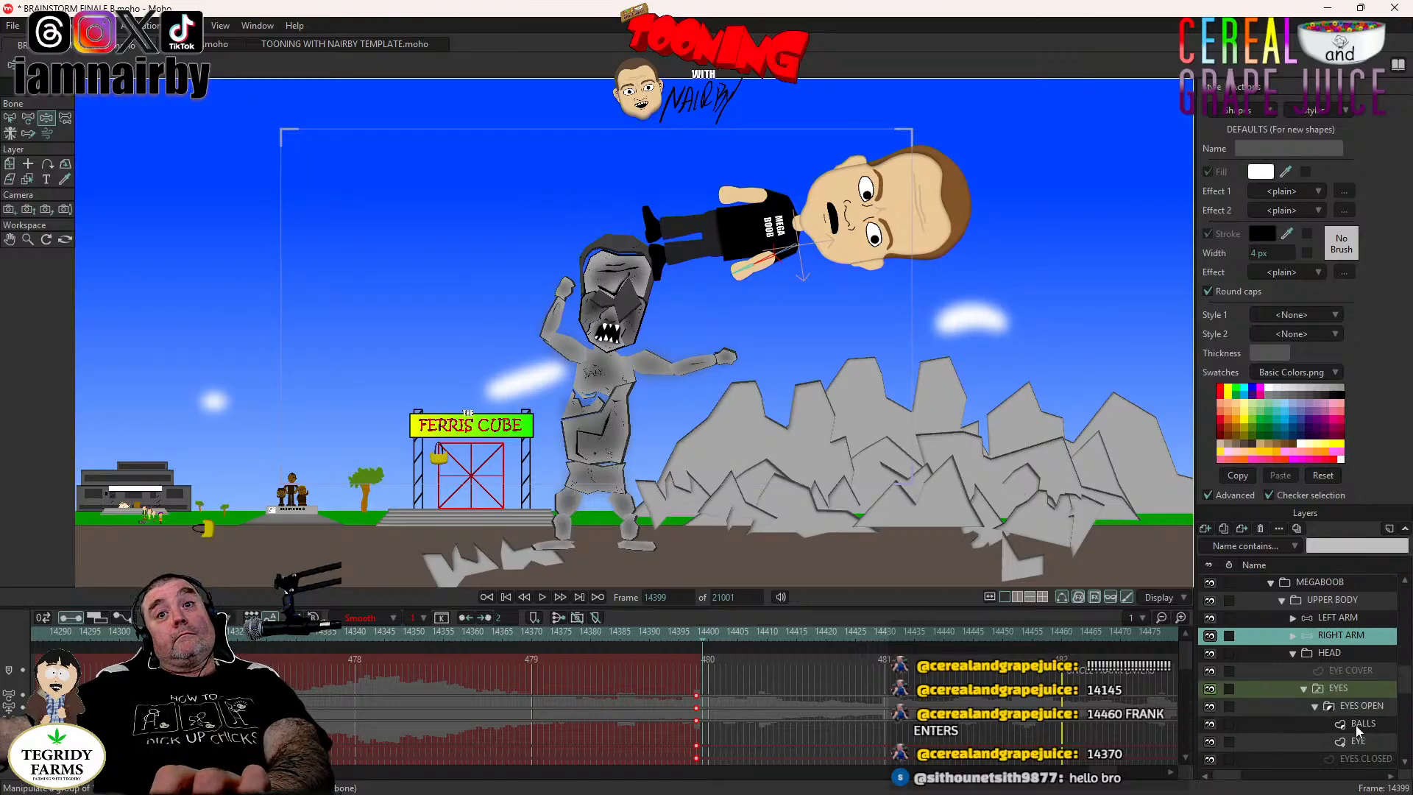
pyautogui.click(1336, 740)
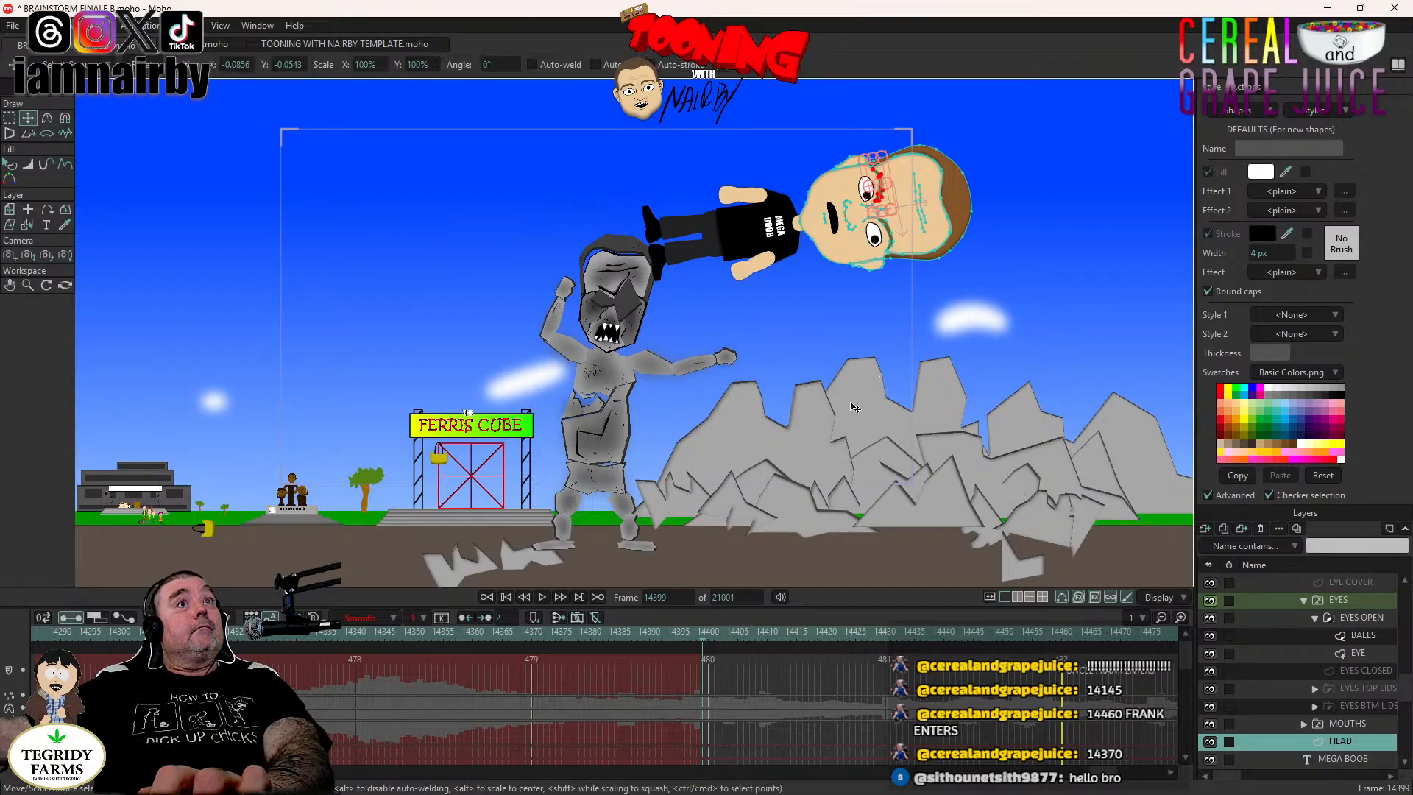
pyautogui.scroll(4, 856, 406)
pyautogui.scroll(-5, 809, 445)
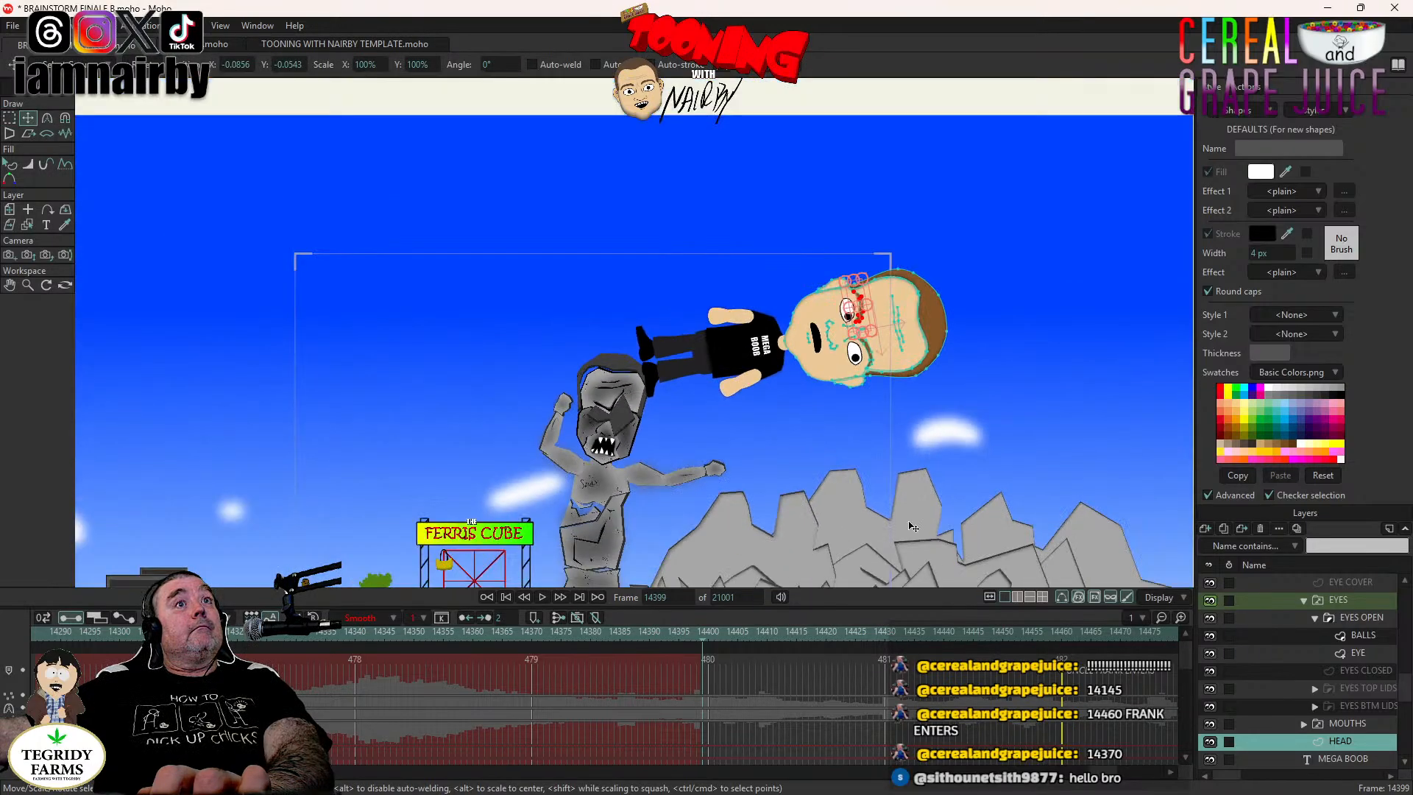
pyautogui.moveTo(1097, 778); pyautogui.dragTo(1055, 785)
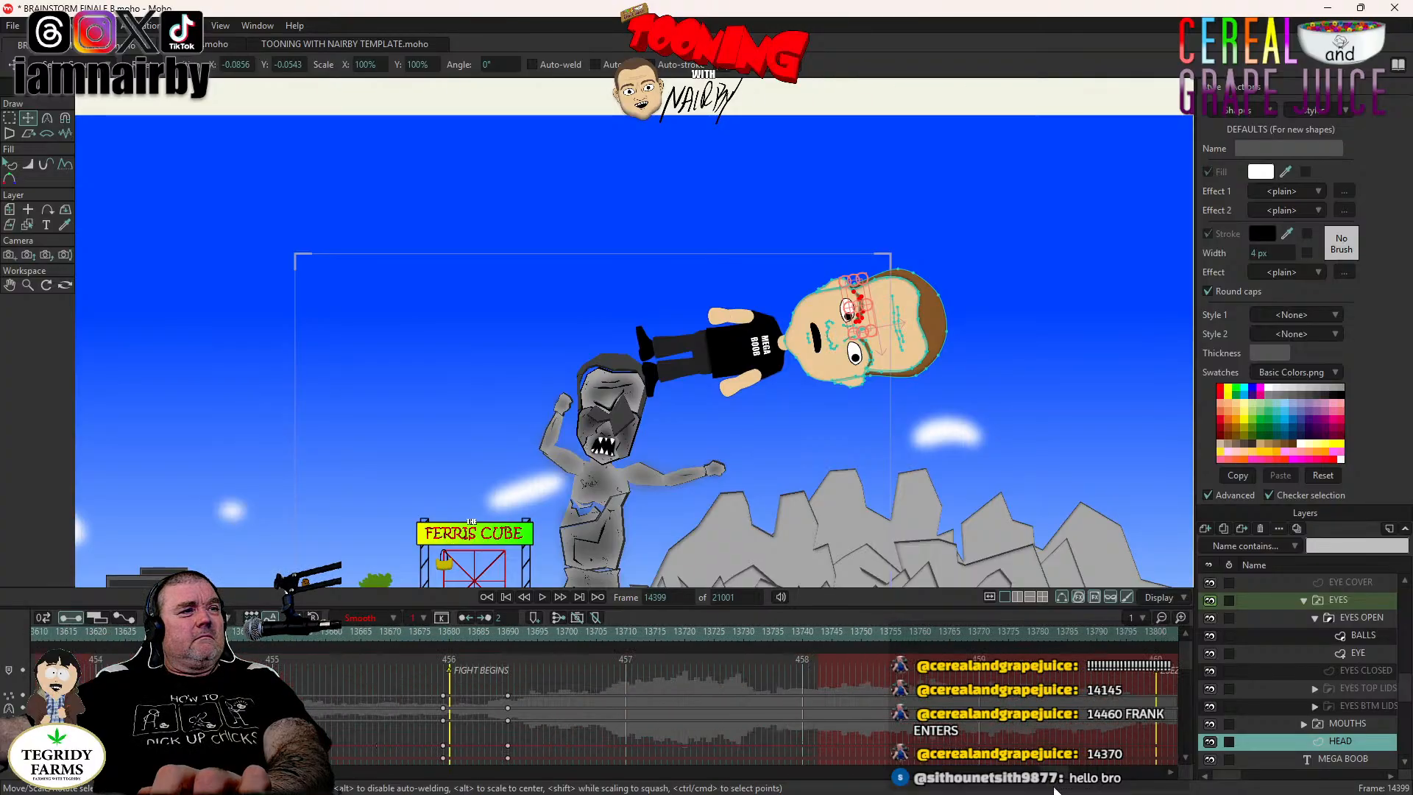
pyautogui.moveTo(530, 688); pyautogui.dragTo(504, 777)
pyautogui.scroll(-3, 533, 729)
pyautogui.scroll(2, 541, 723)
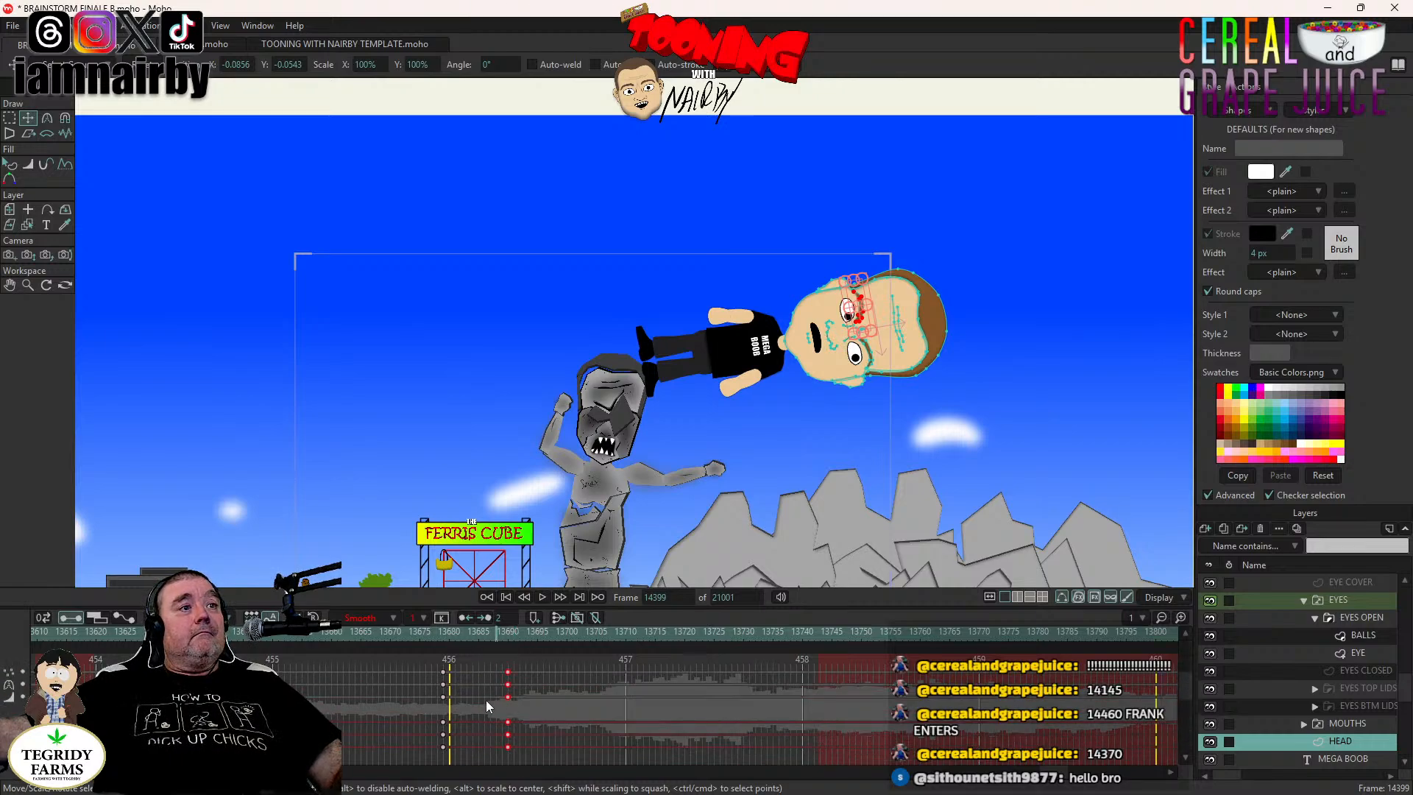
pyautogui.moveTo(420, 665); pyautogui.dragTo(451, 764)
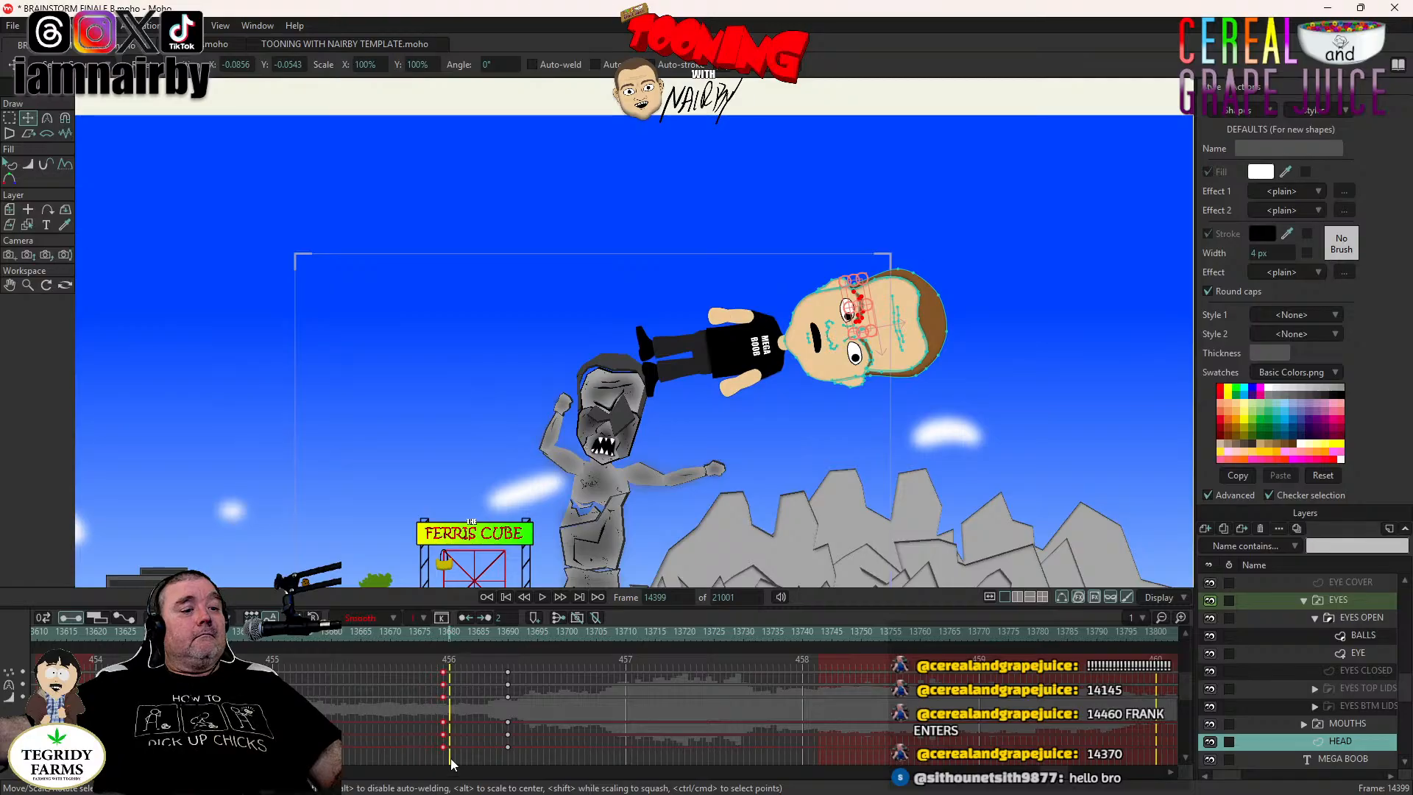
pyautogui.moveTo(1048, 777); pyautogui.dragTo(1114, 781)
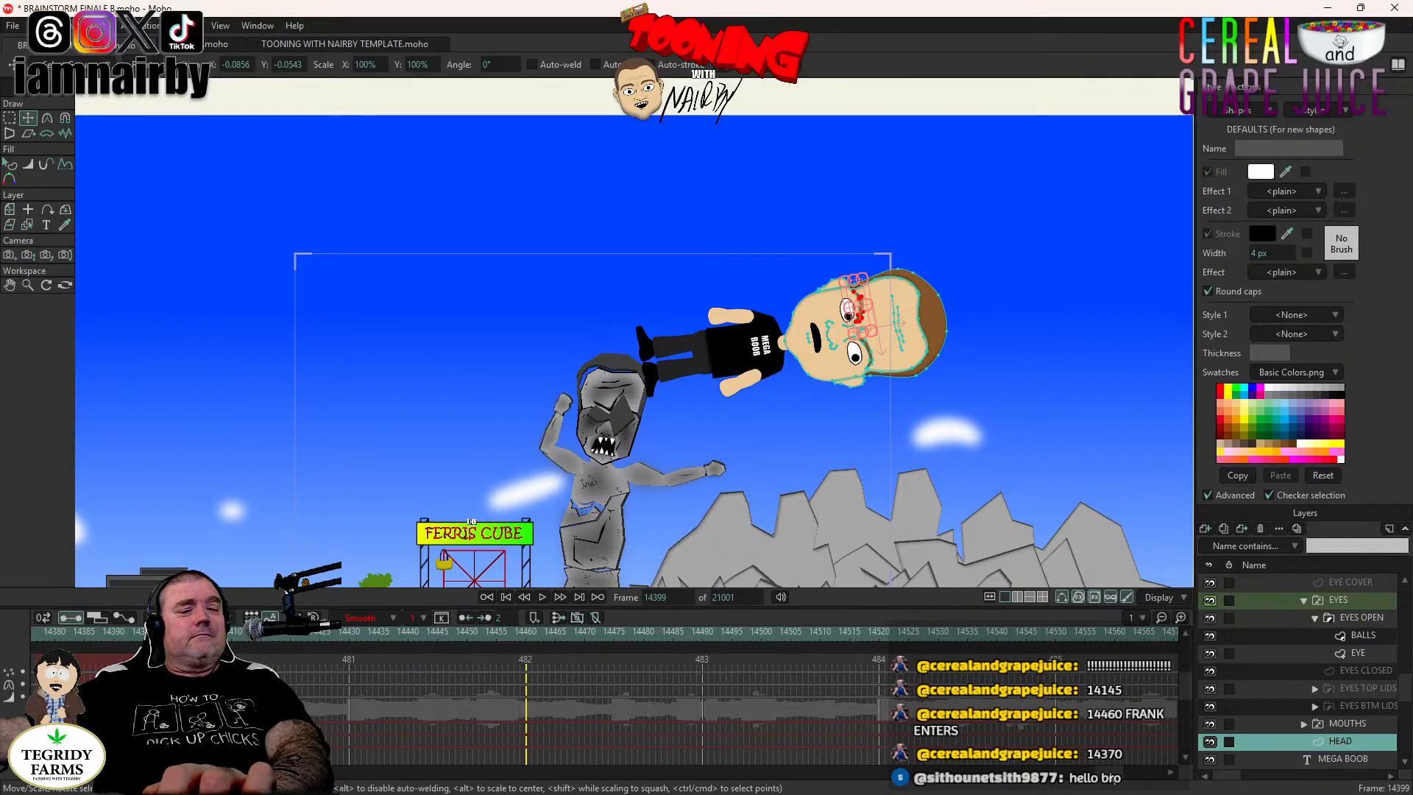
# Step forward from frame 14399 to about 14411 to examine the front-facing MEGABOOB's fall.
pyautogui.press('Right')
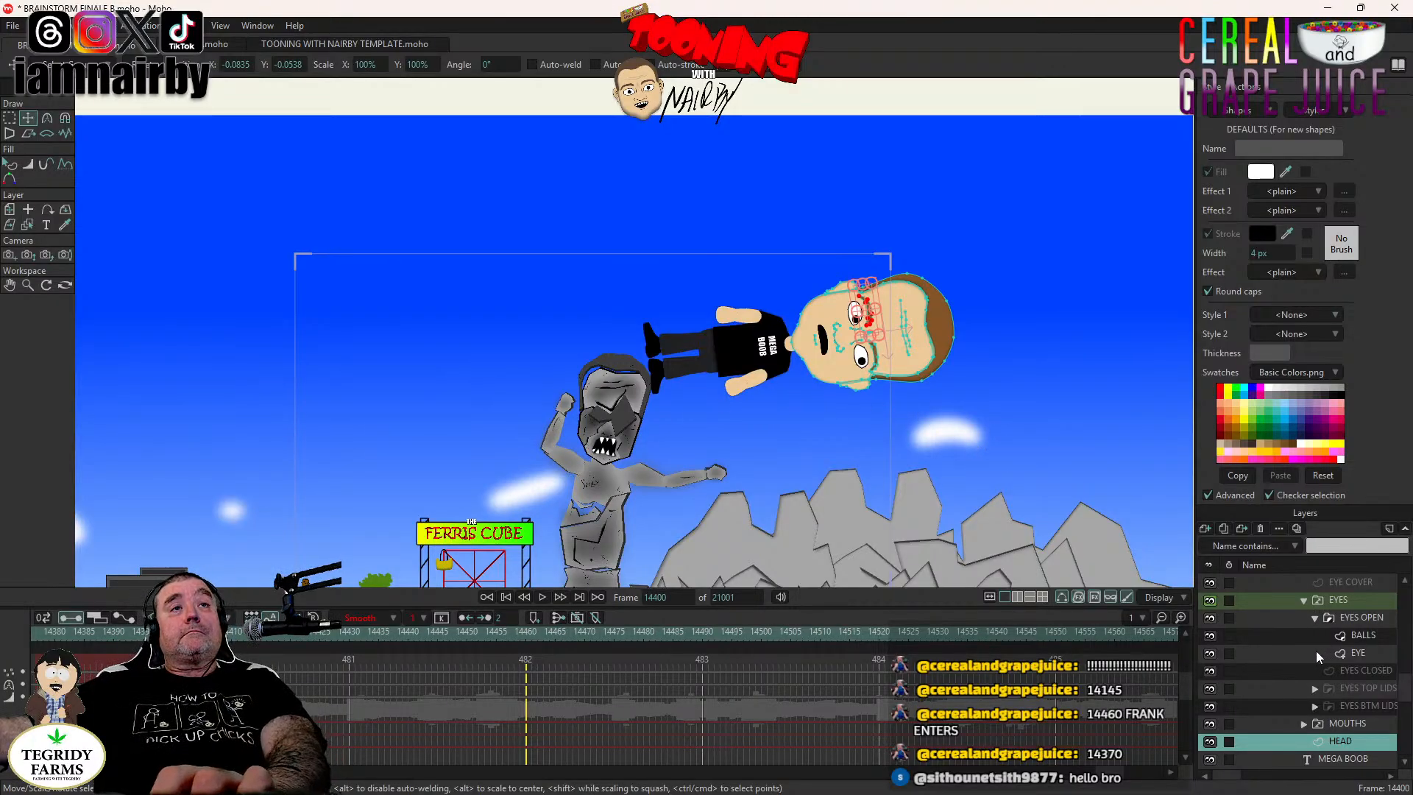
pyautogui.scroll(2, 1300, 661)
pyautogui.hotkey('ctrl', 'Right')
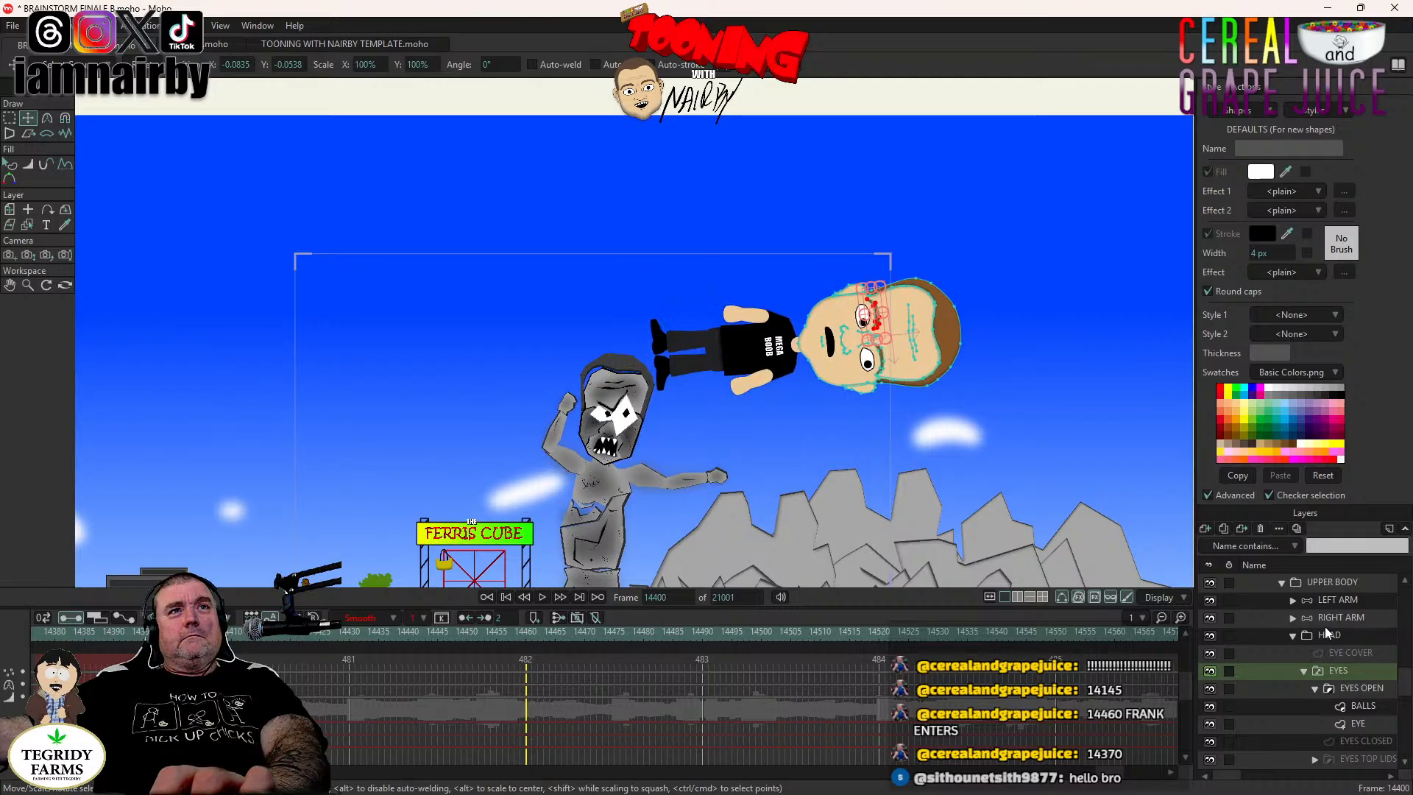
pyautogui.hotkey('ctrl', 'Right')
pyautogui.hotkey('ctrl', 'Right')
pyautogui.hotkey('ctrl', 'Right')
pyautogui.hotkey('ctrl', 'Right')
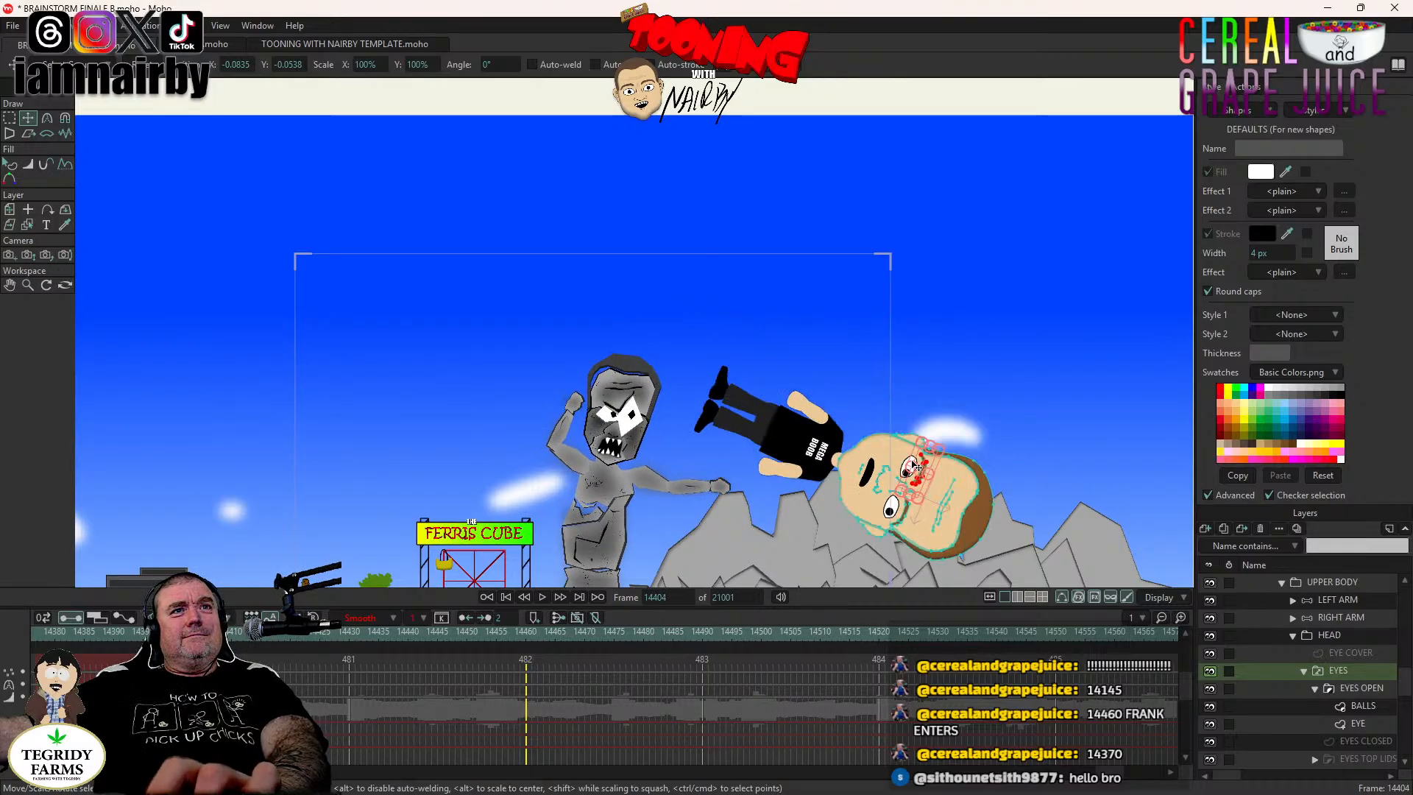
pyautogui.hotkey('ctrl', 'Right')
pyautogui.hotkey('ctrl', 'Right')
pyautogui.hotkey('ctrl', 'Right')
pyautogui.hotkey('ctrl', 'Right')
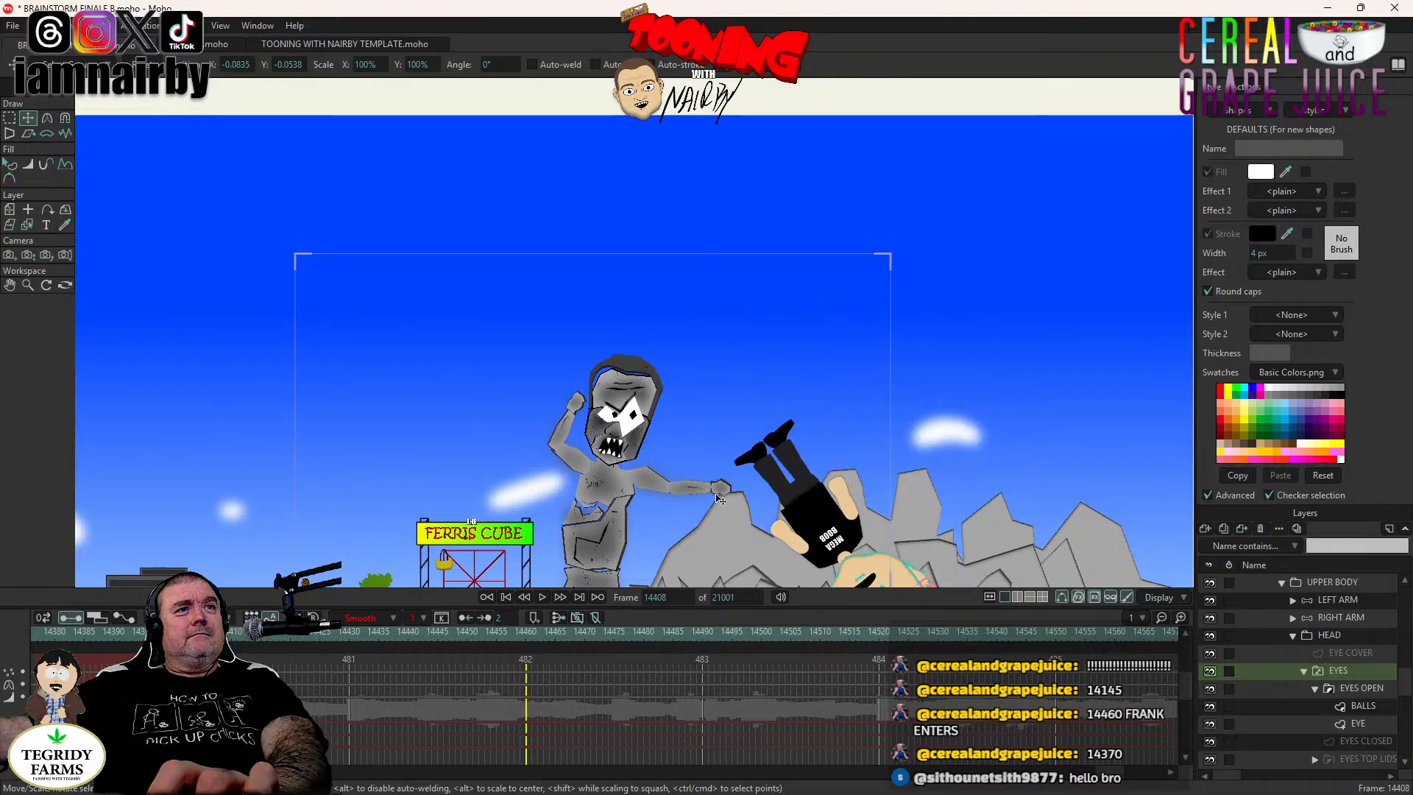
pyautogui.hotkey('ctrl', 'Right')
pyautogui.hotkey('ctrl', 'Right')
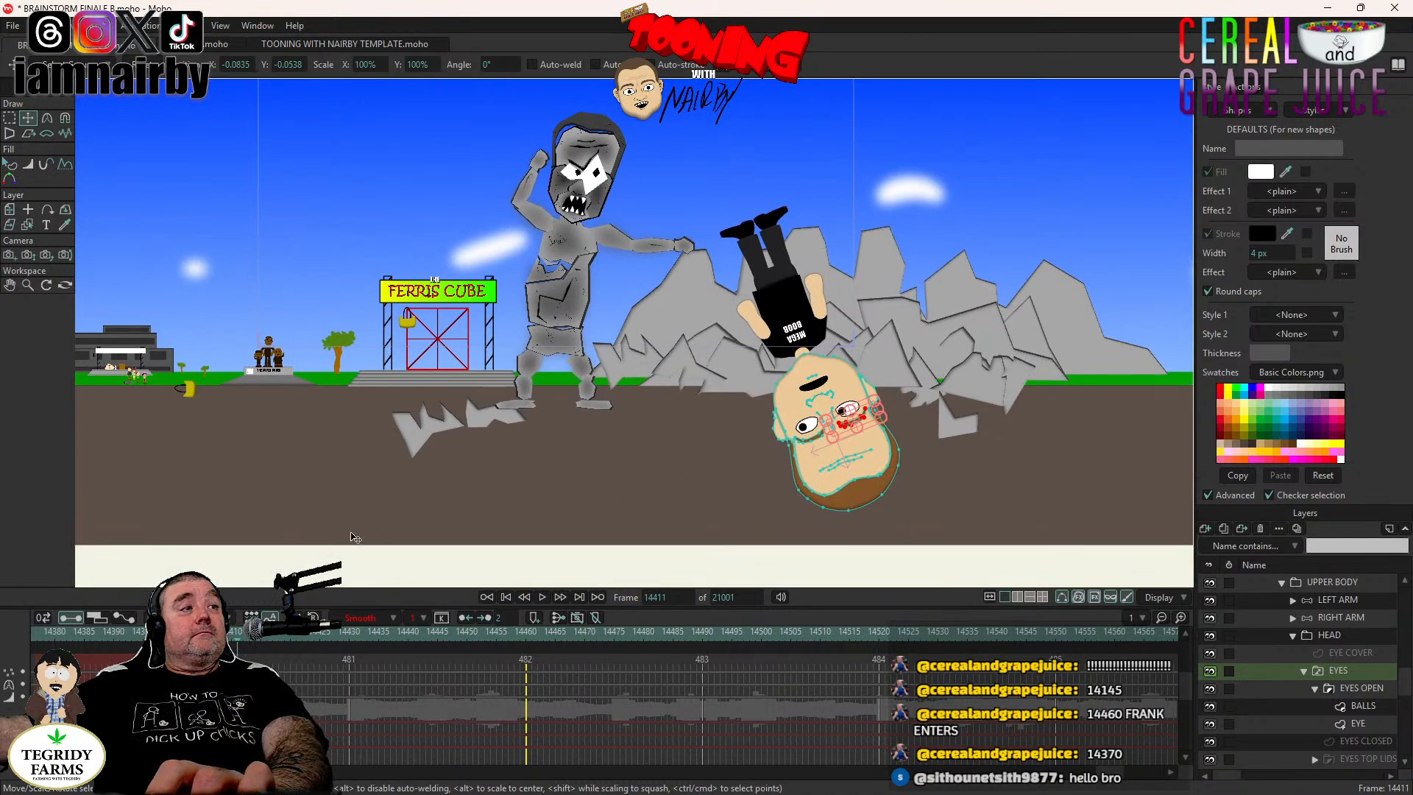
# Return to frame 14399, select the MEGABOOB layer, and check its pose at frame 14400.
pyautogui.click(167, 631)
pyautogui.moveTo(692, 390); pyautogui.dragTo(688, 528)
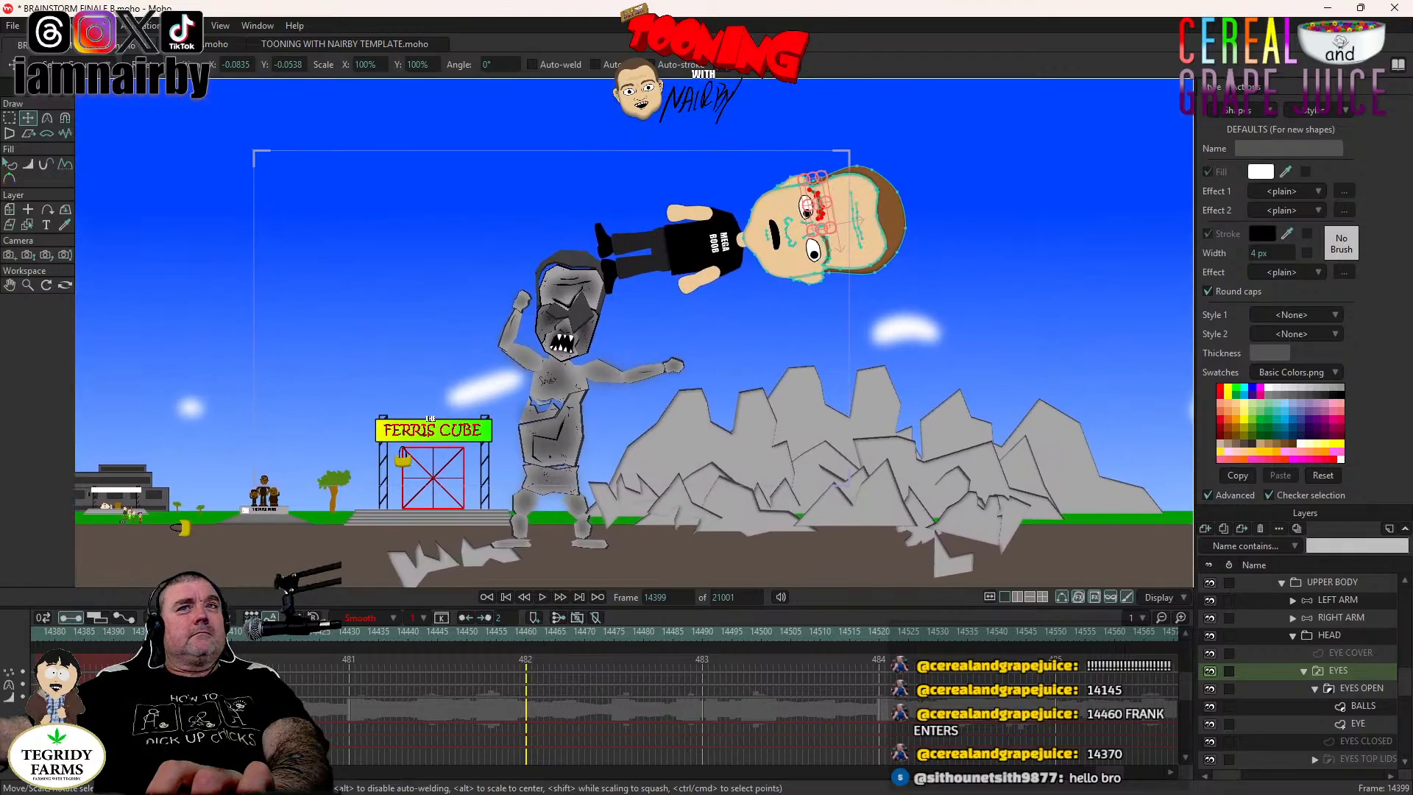
pyautogui.scroll(3, 1336, 655)
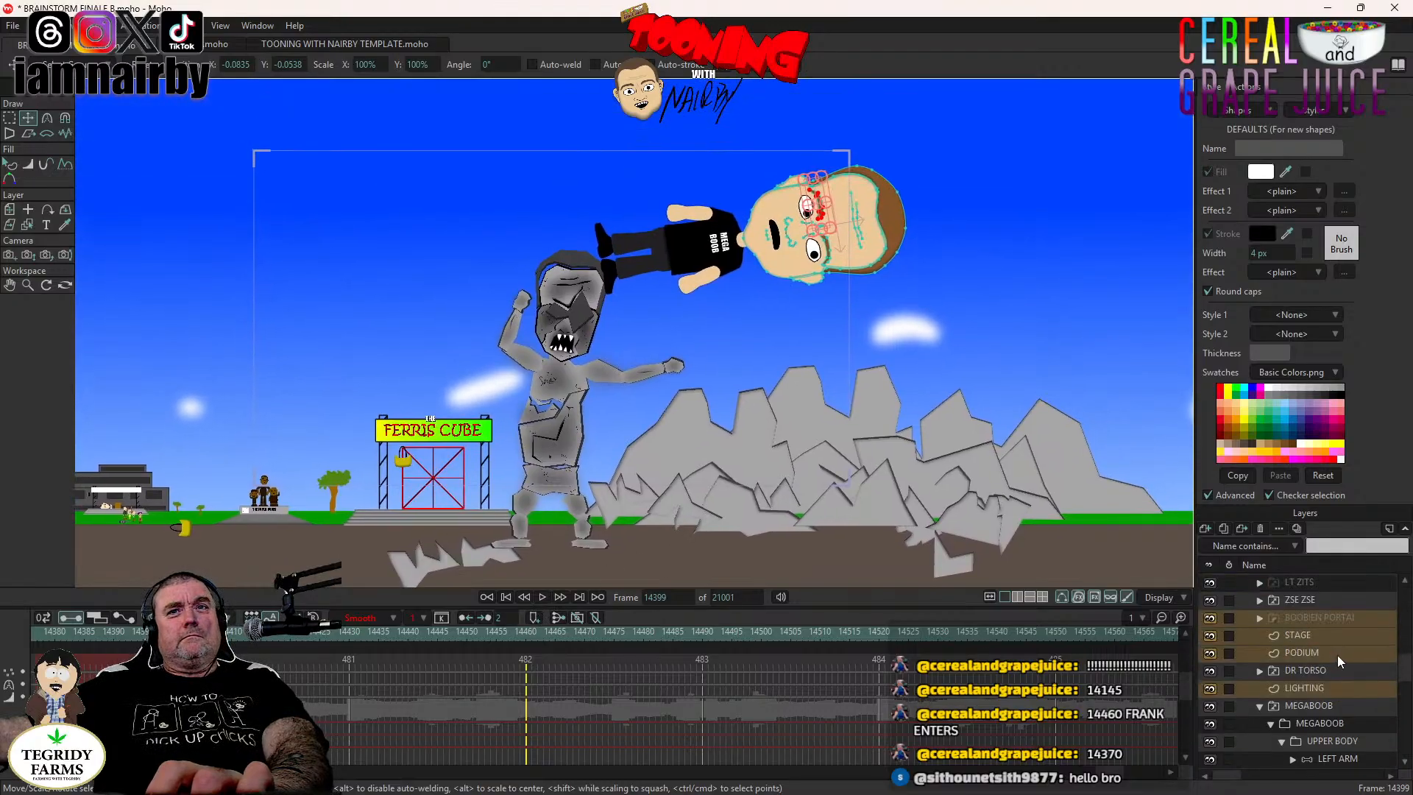
pyautogui.click(1313, 706)
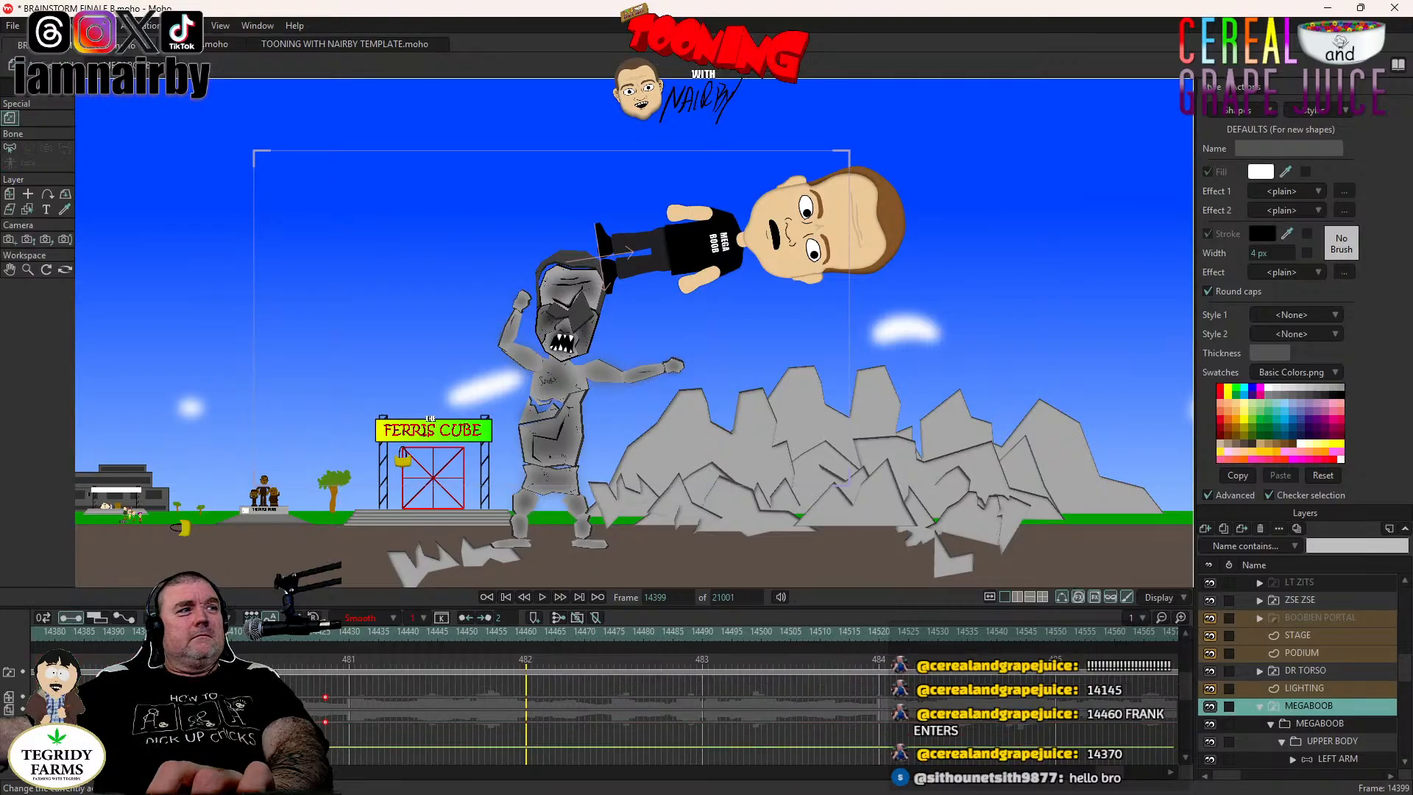
pyautogui.click(172, 631)
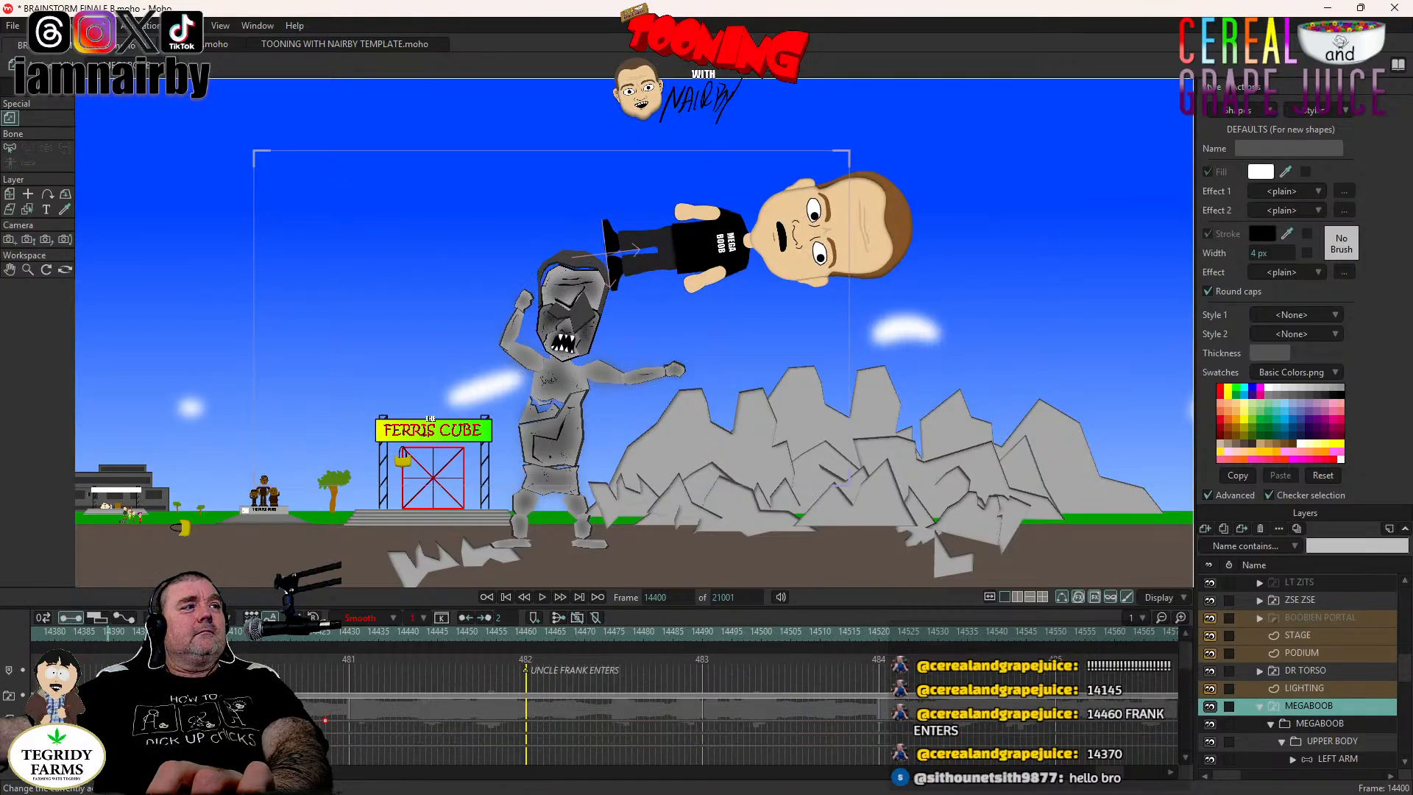
# Review the wind-up around frames 14384 to 14382, and play back the throw from frame 14370 to check the view change.
pyautogui.click(80, 631)
pyautogui.click(523, 596)
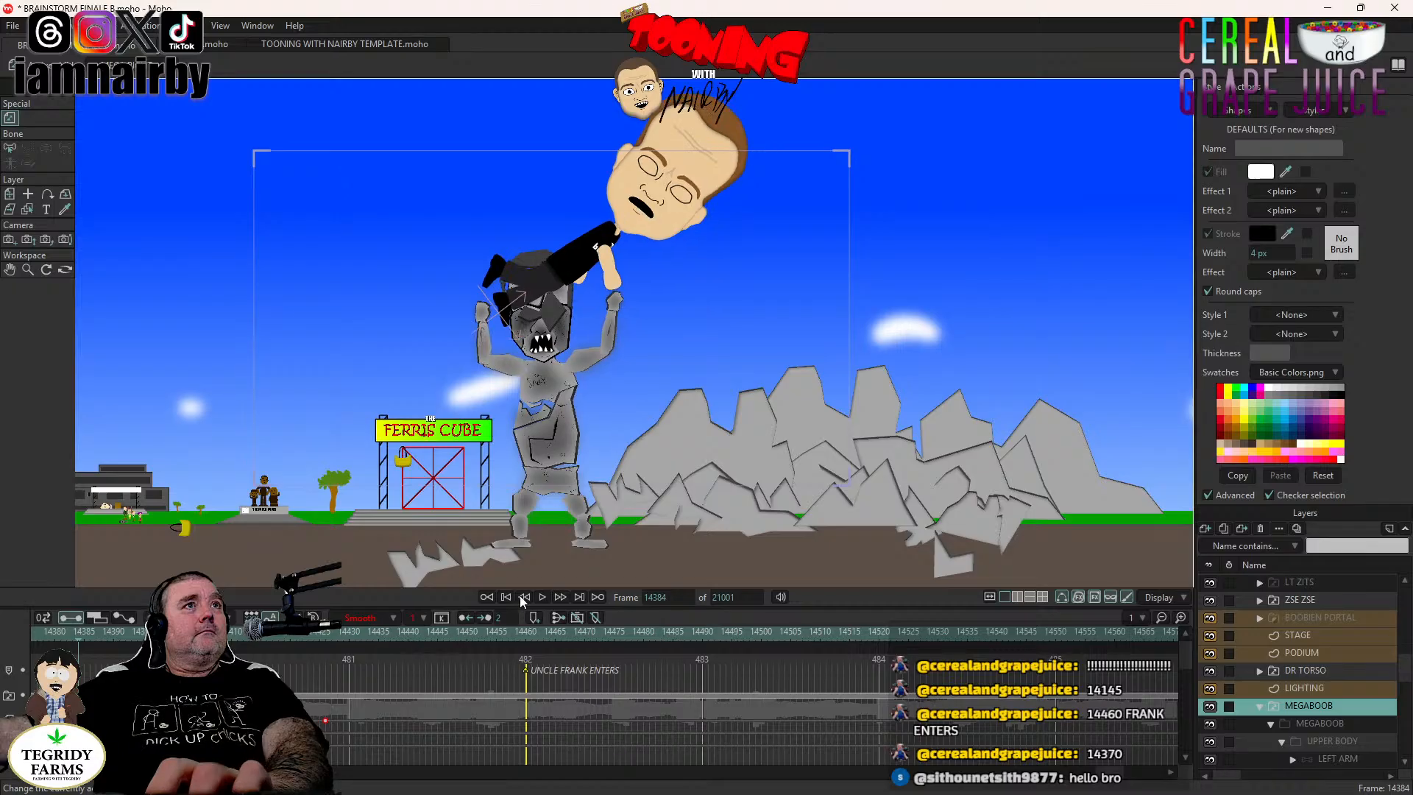
pyautogui.click(523, 596)
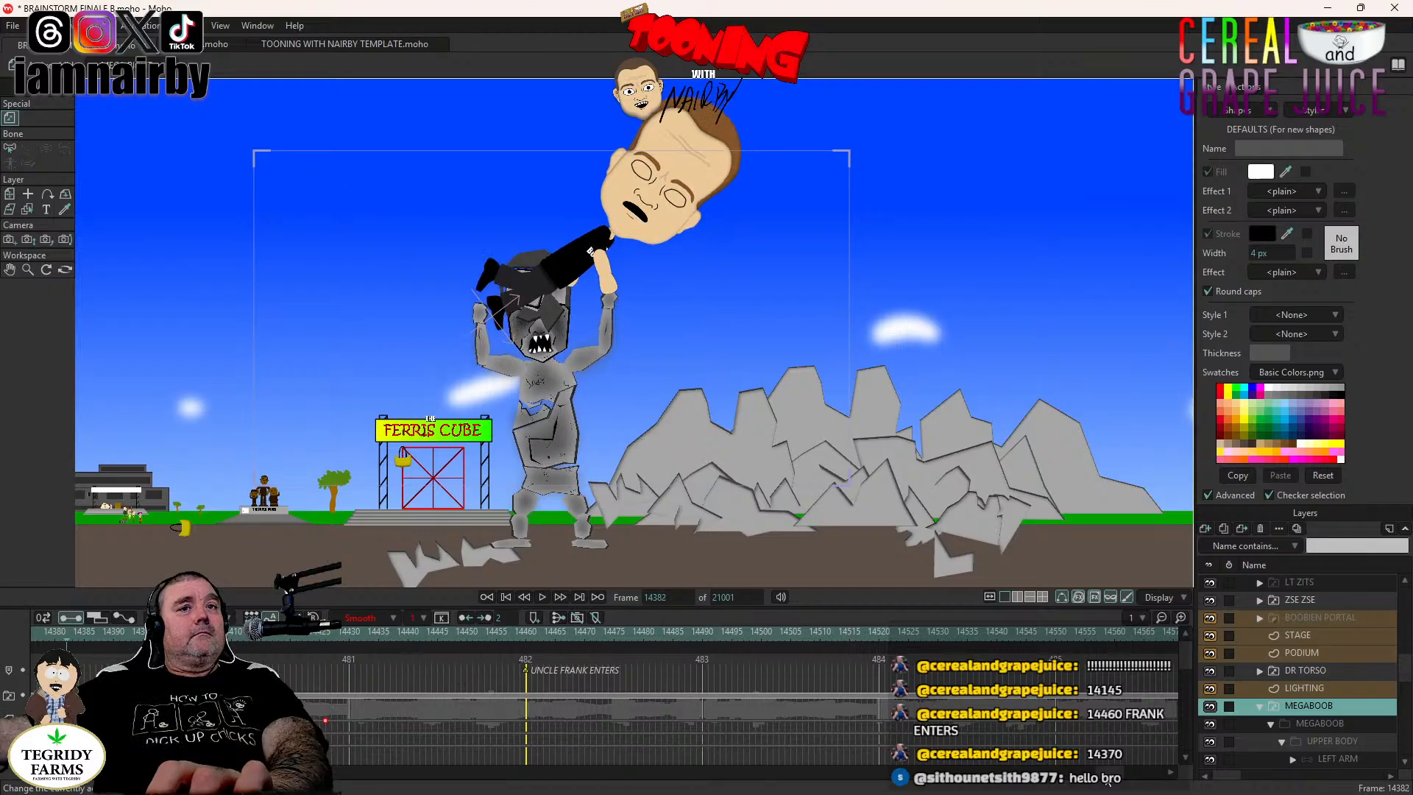
pyautogui.moveTo(1098, 777); pyautogui.dragTo(1098, 782)
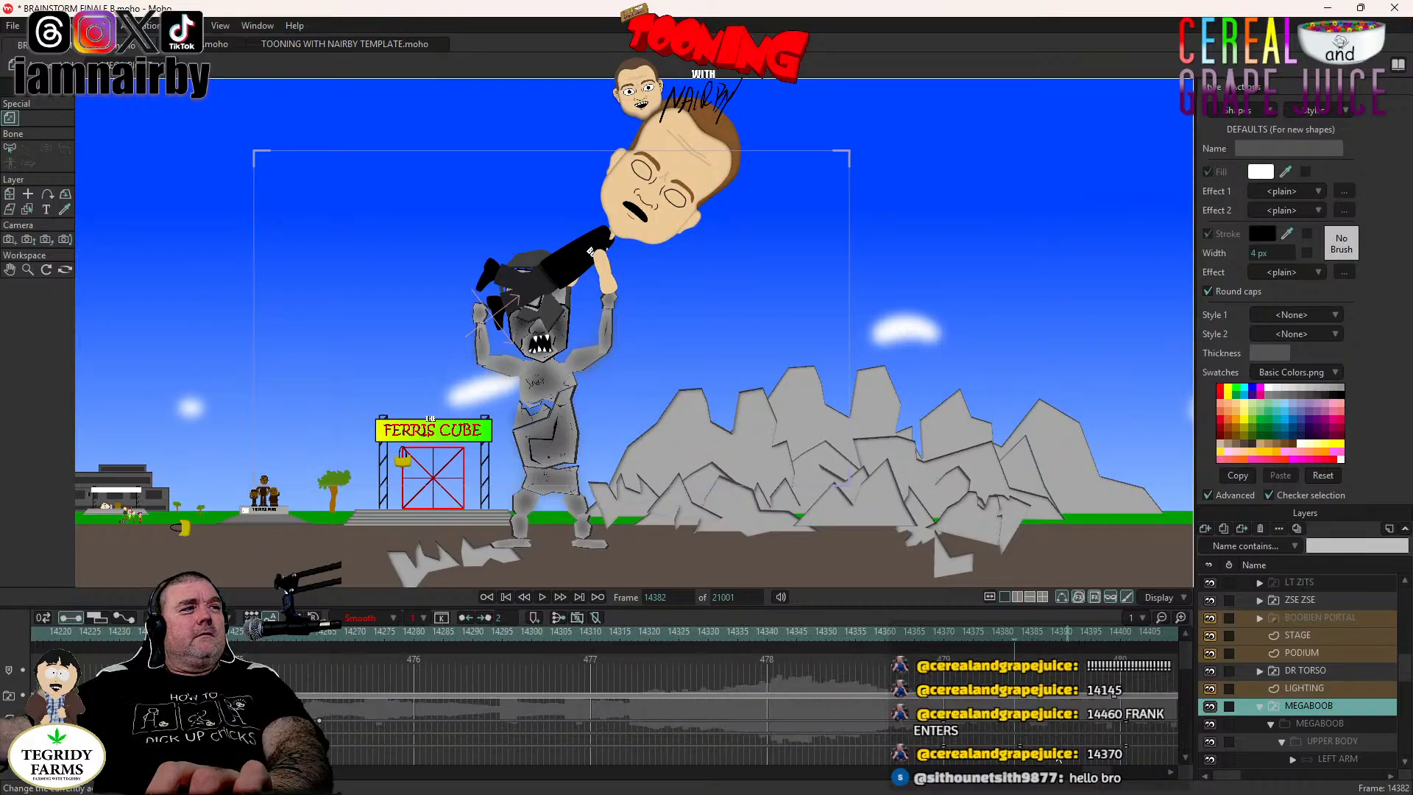
pyautogui.scroll(-3, 1030, 735)
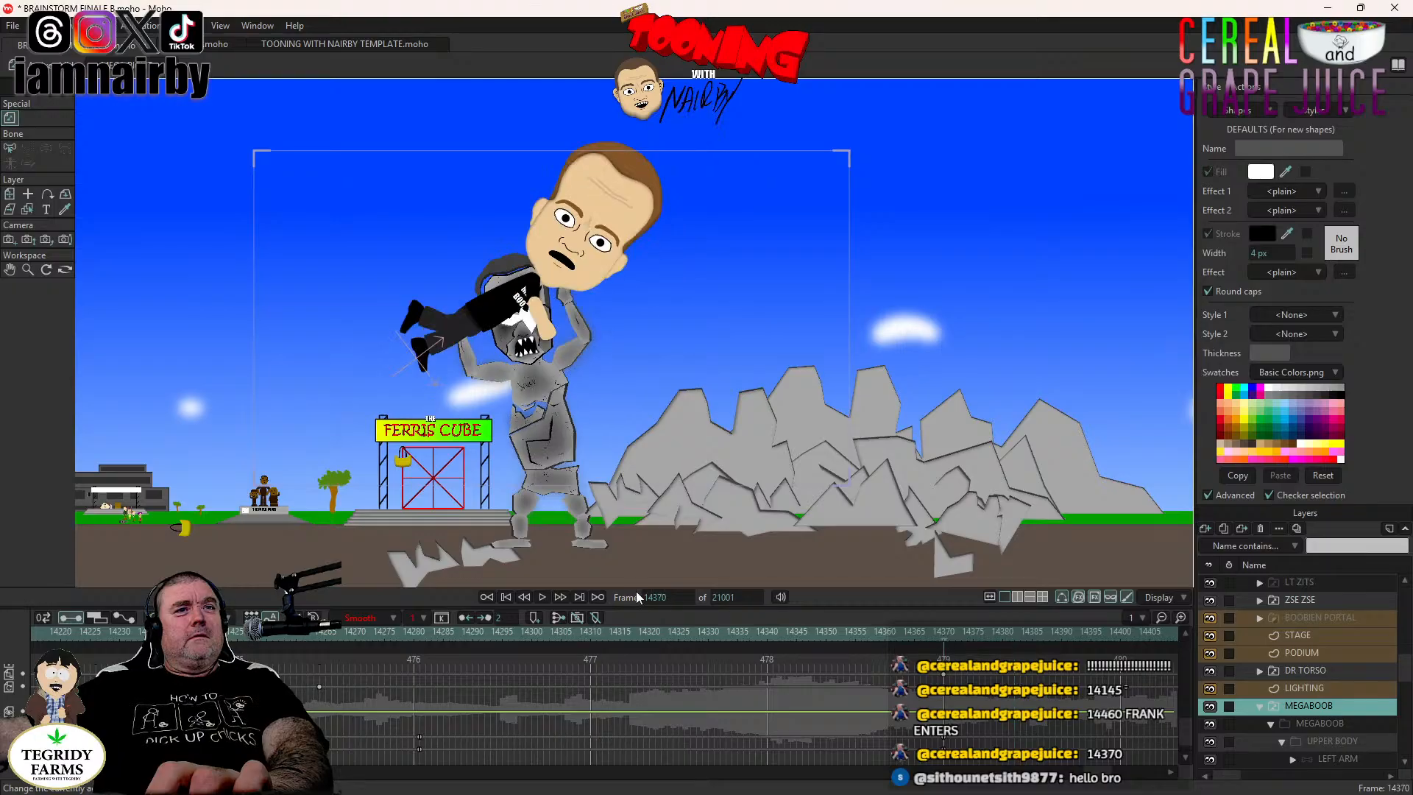
pyautogui.click(542, 598)
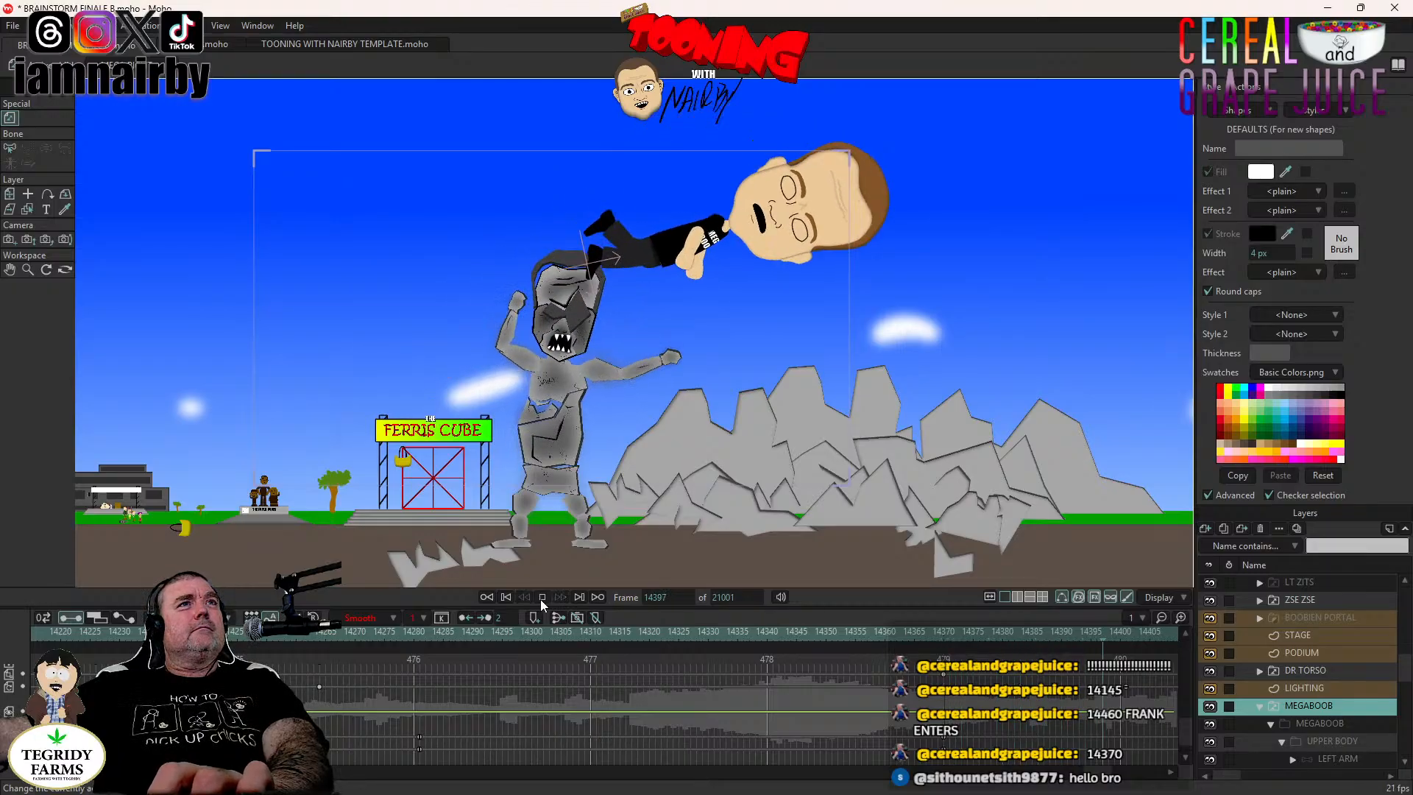
pyautogui.click(541, 597)
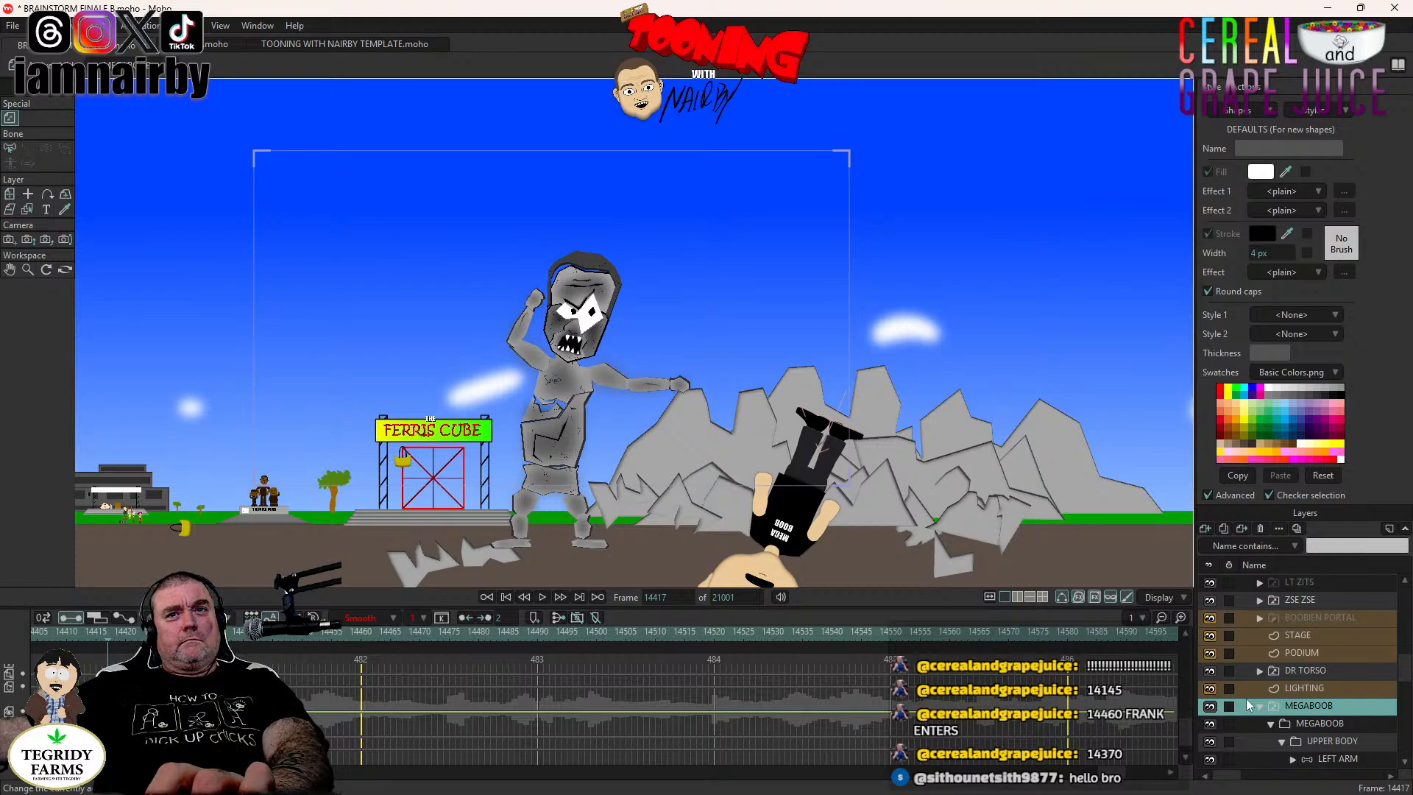
# Activate the Transform Layer tool on MEGABOOB and step through the fall from frame 14401 to frame 14410.
pyautogui.scroll(2, 809, 711)
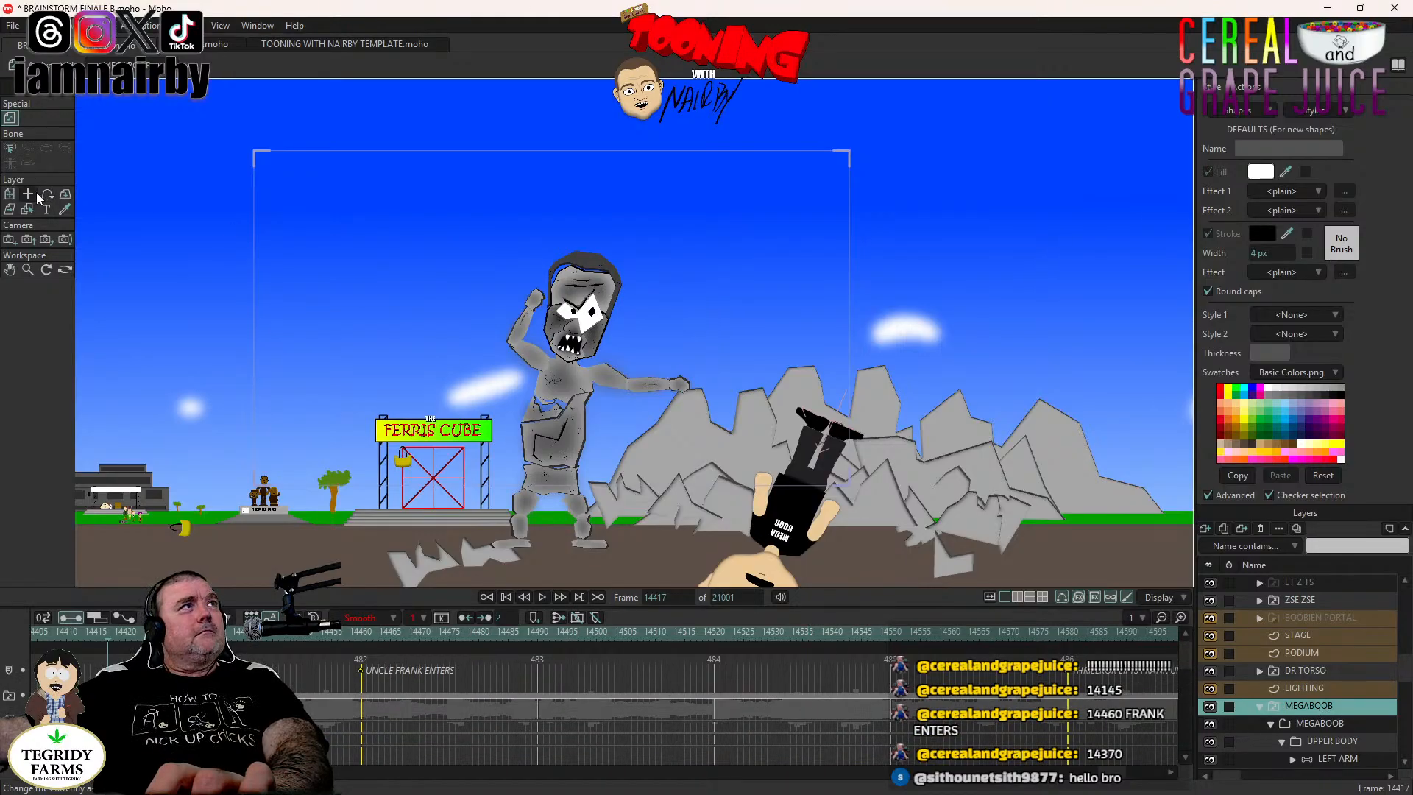
pyautogui.click(10, 195)
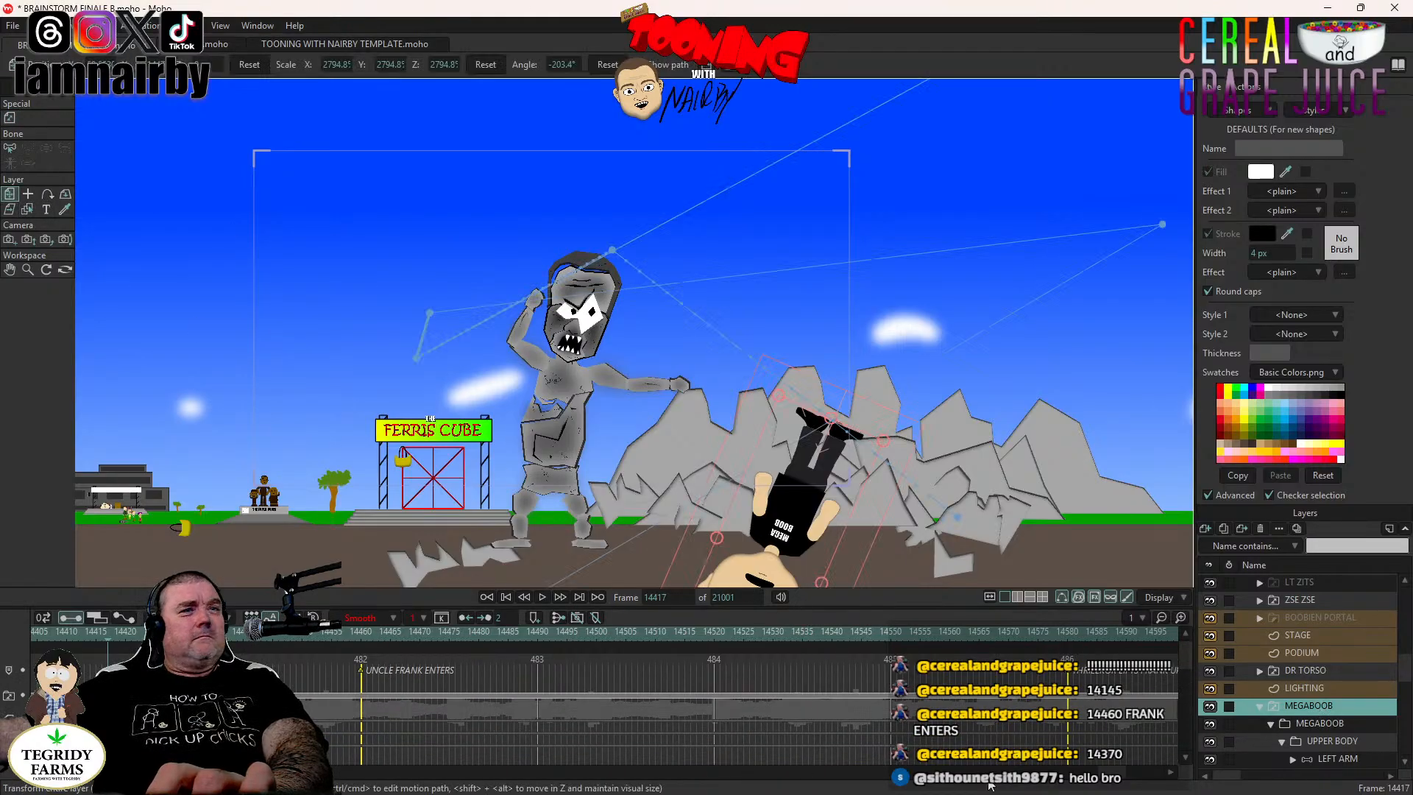
pyautogui.moveTo(1106, 775); pyautogui.dragTo(1100, 778)
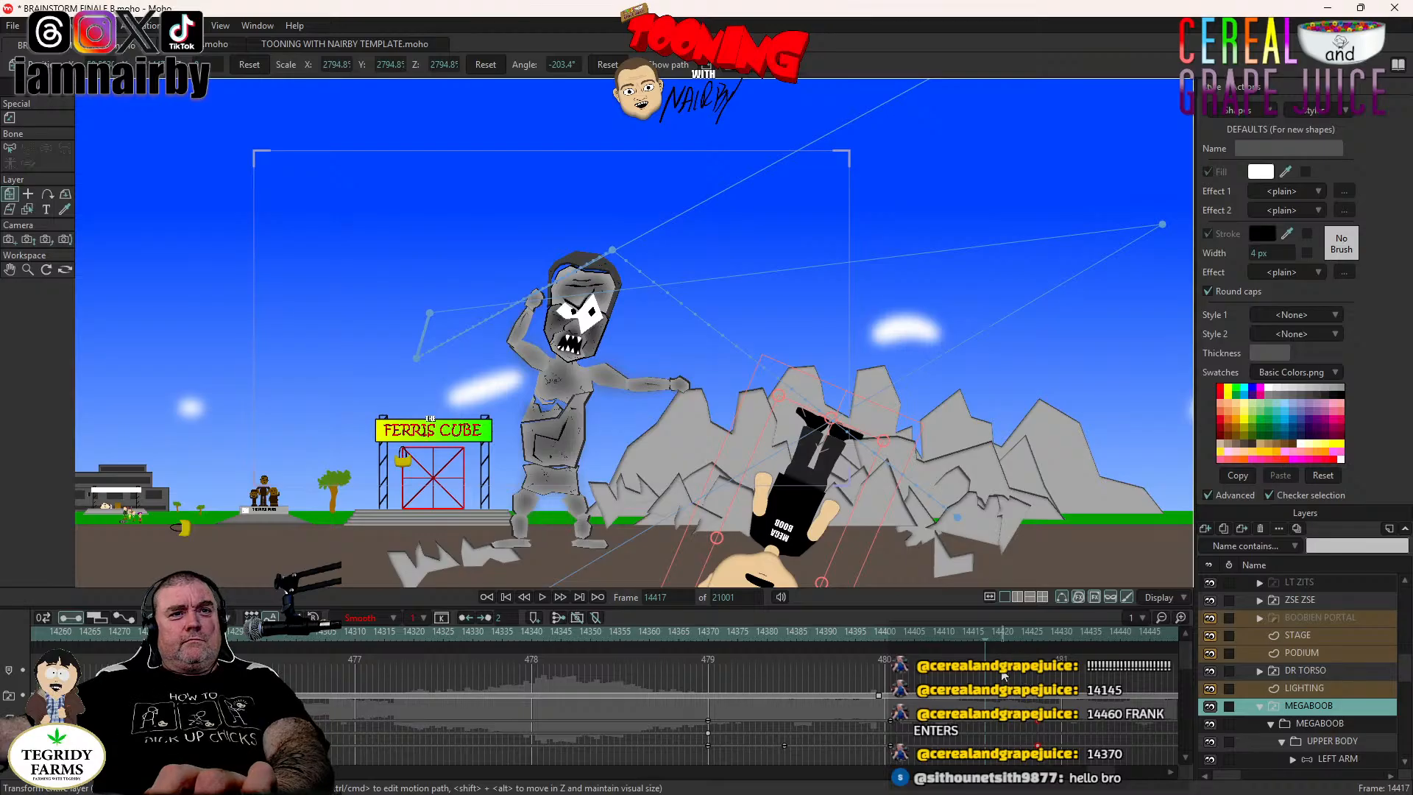
pyautogui.click(927, 633)
pyautogui.press('Right')
pyautogui.press('Right')
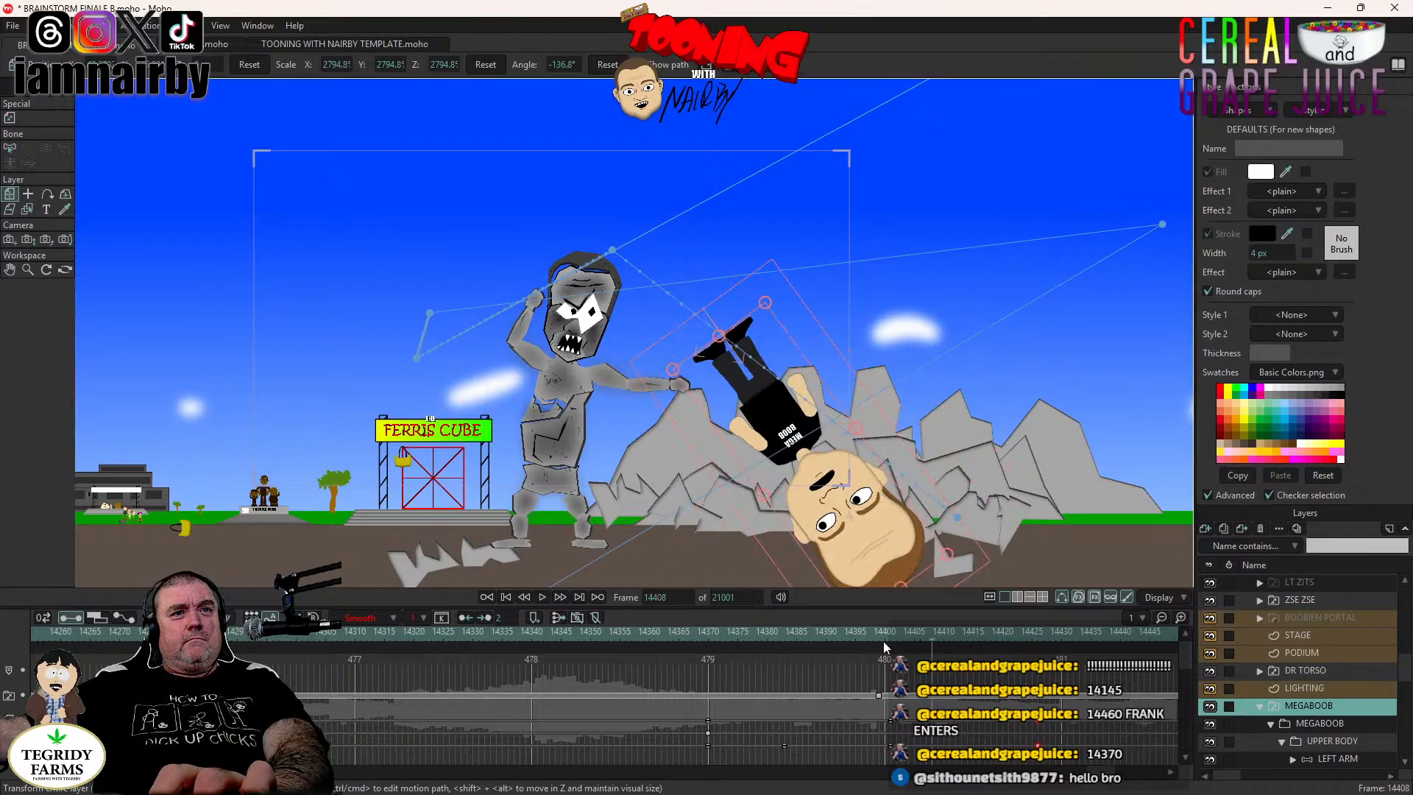
pyautogui.click(887, 639)
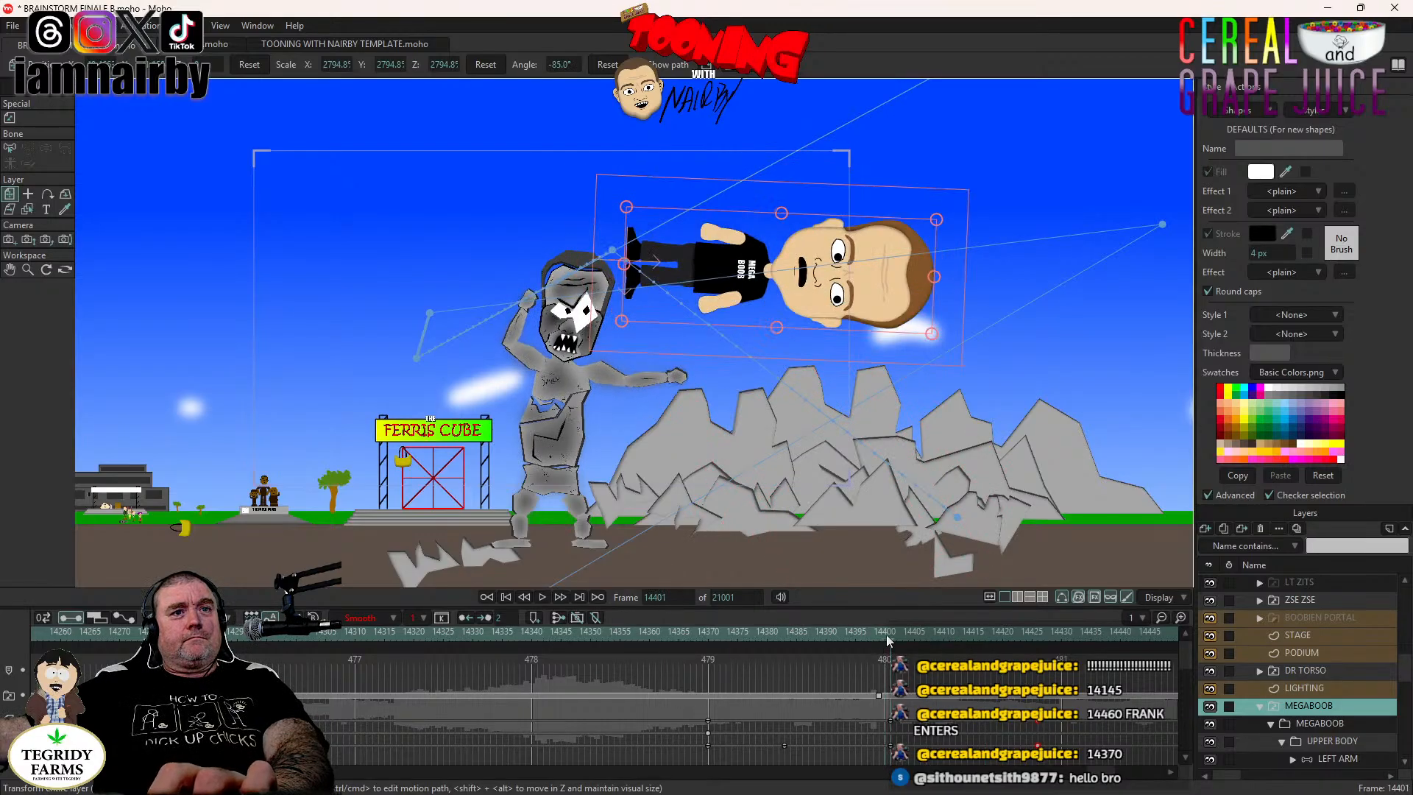
pyautogui.press('Right')
pyautogui.press('Right')
pyautogui.press('Right')
pyautogui.press('Right')
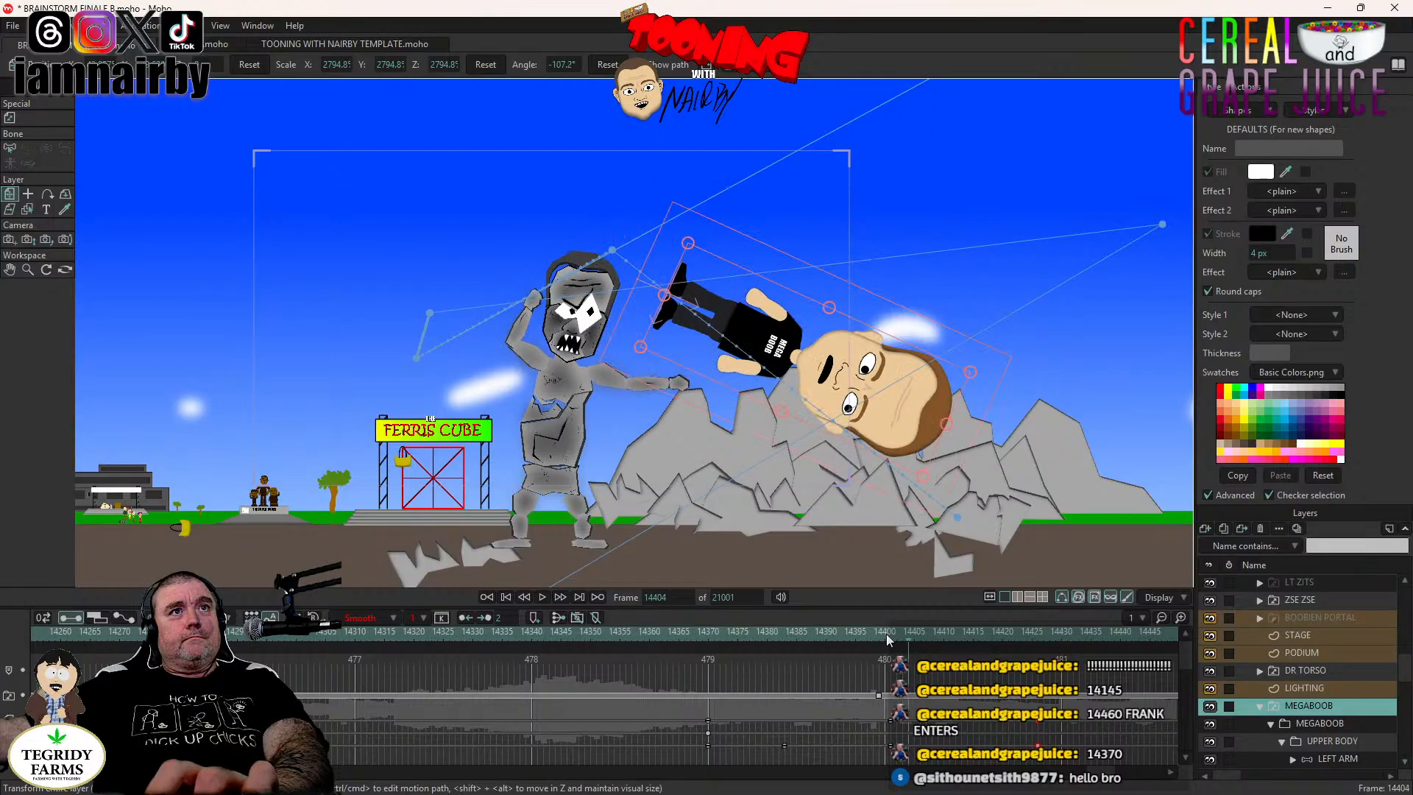
pyautogui.press('Right')
pyautogui.press('Right')
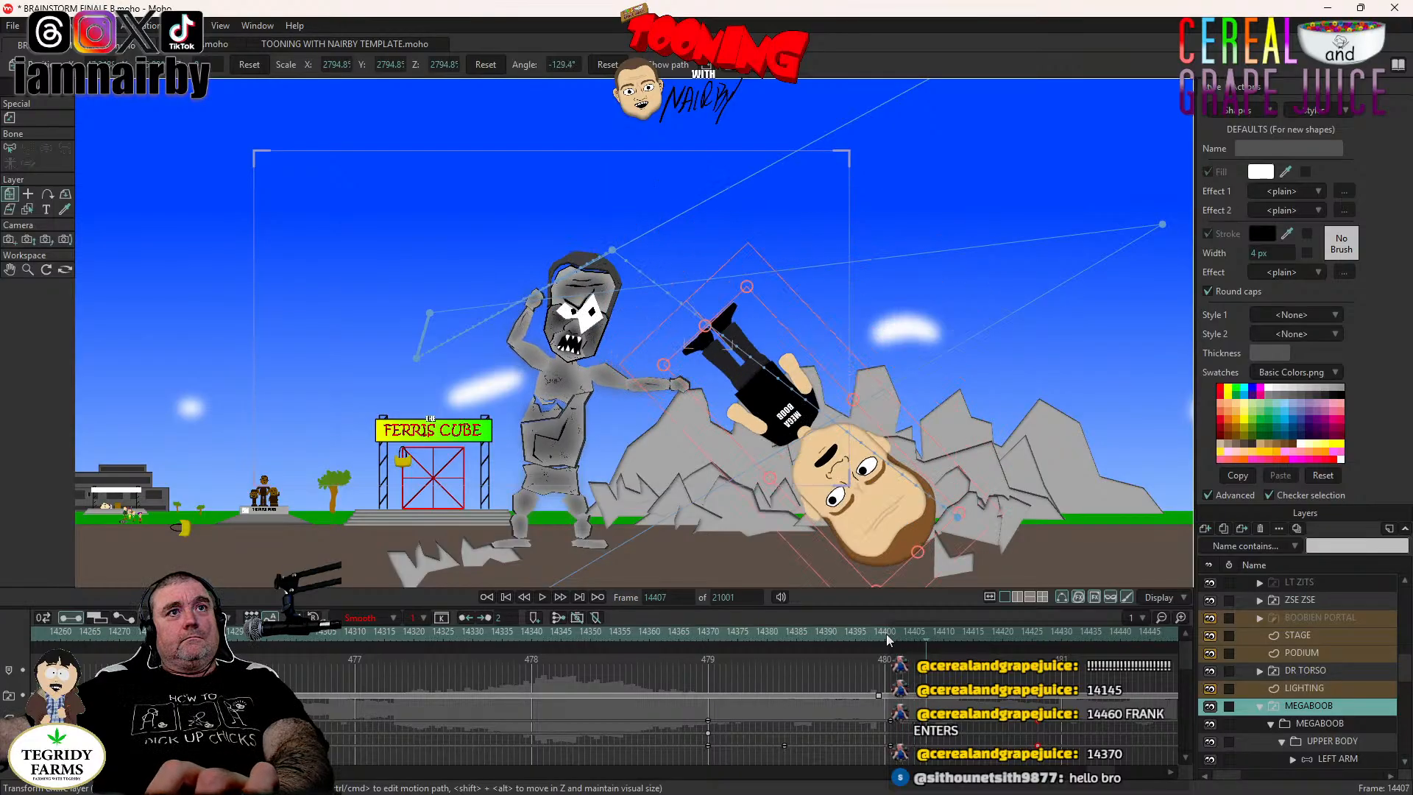
pyautogui.press('Right')
pyautogui.press('Right')
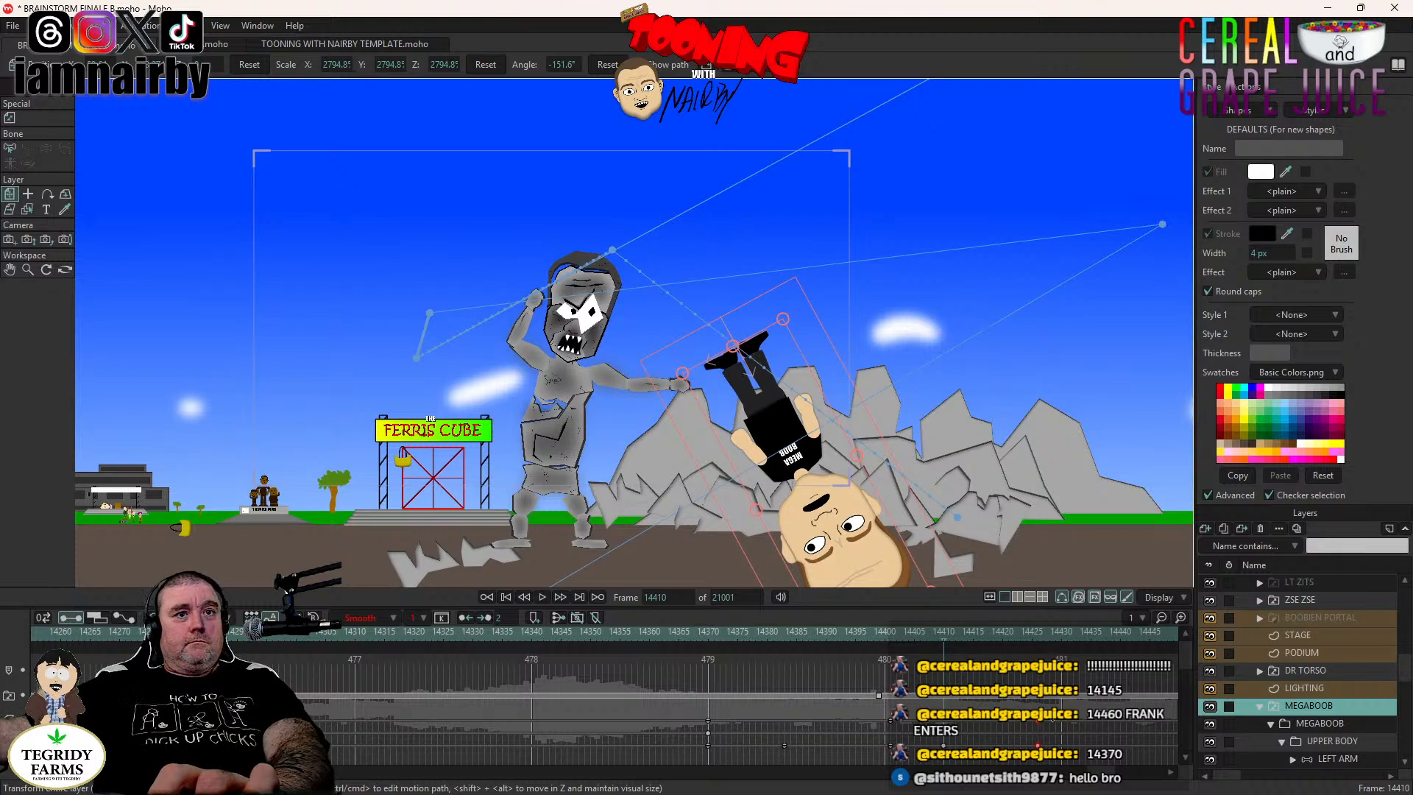
# Keyframe MEGABOOB's falling pose at frame 14410 and move the landing keyframes to frame 14412.
pyautogui.hotkey('ctrl', 'Right')
pyautogui.hotkey('ctrl', 'Right')
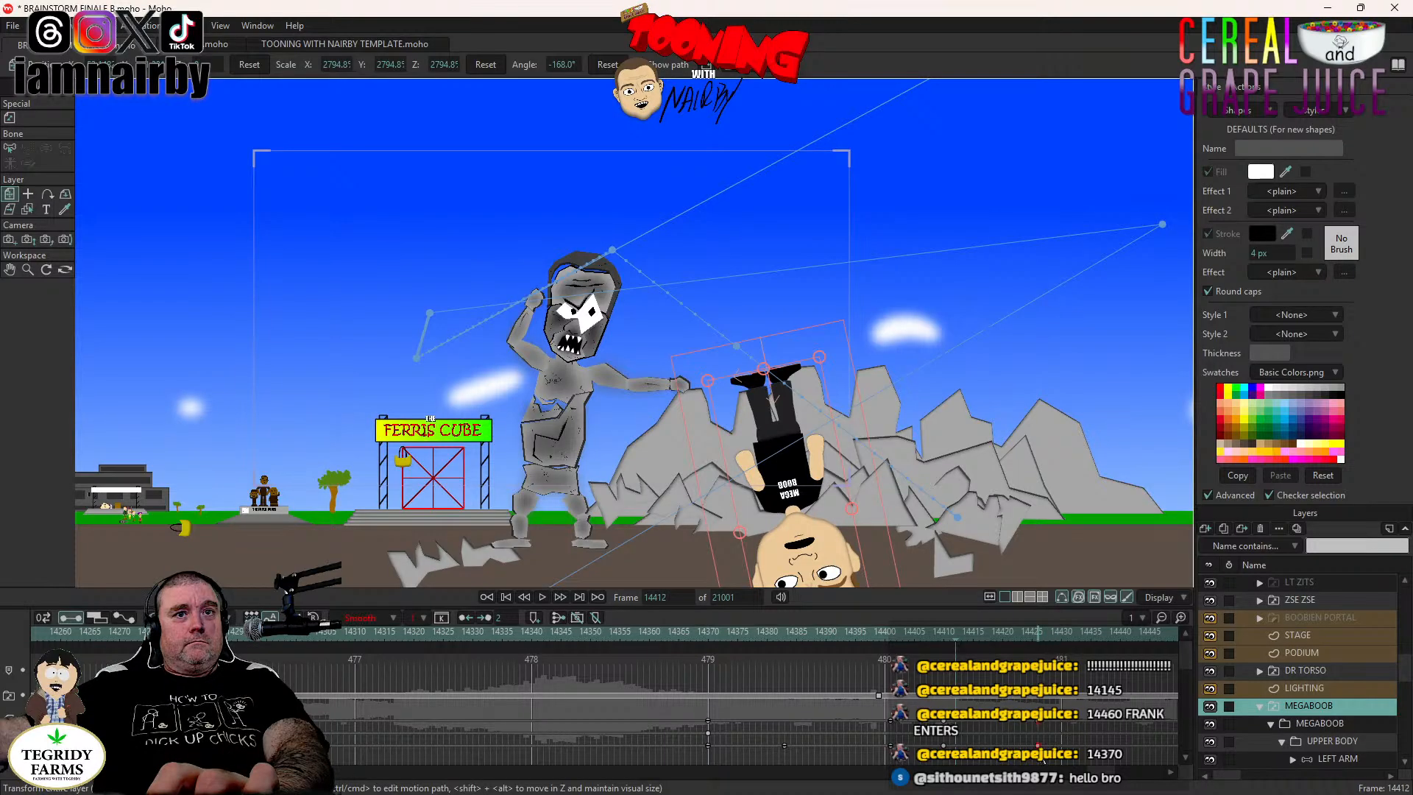
pyautogui.moveTo(1038, 746); pyautogui.dragTo(956, 760)
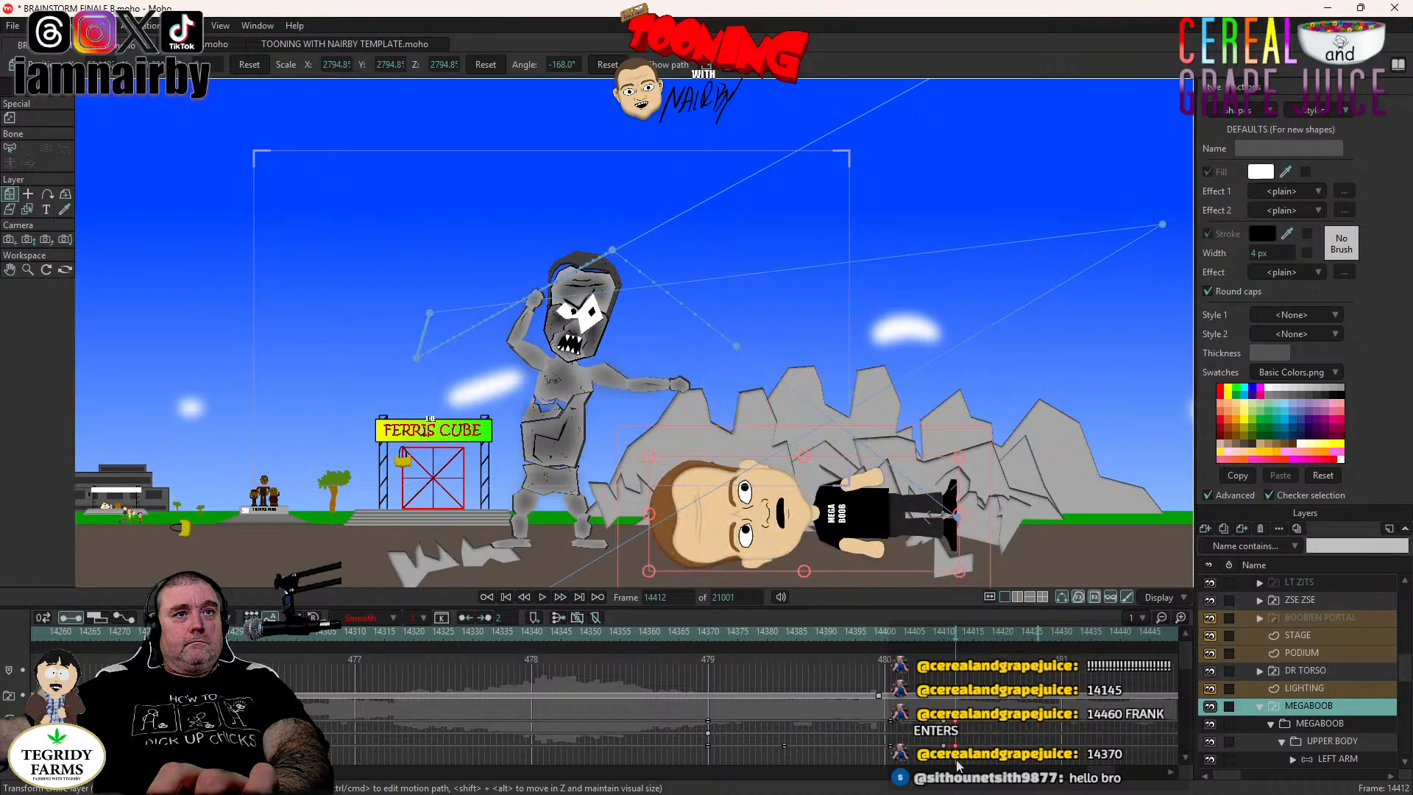
# Play back the throw from frame 14370, and move MEGABOOB's landing keyframes to frame 14414.
pyautogui.click(708, 637)
pyautogui.click(541, 595)
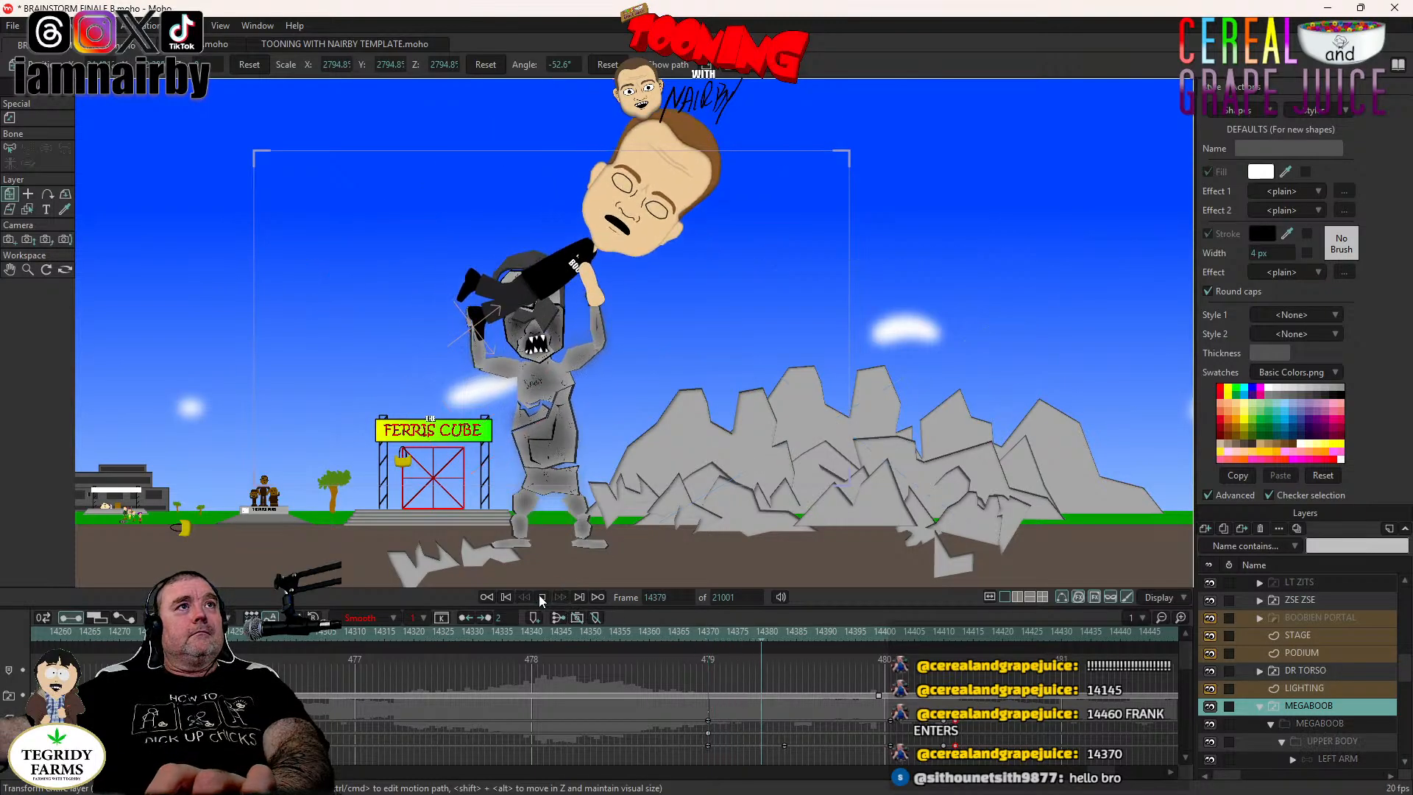
pyautogui.click(542, 597)
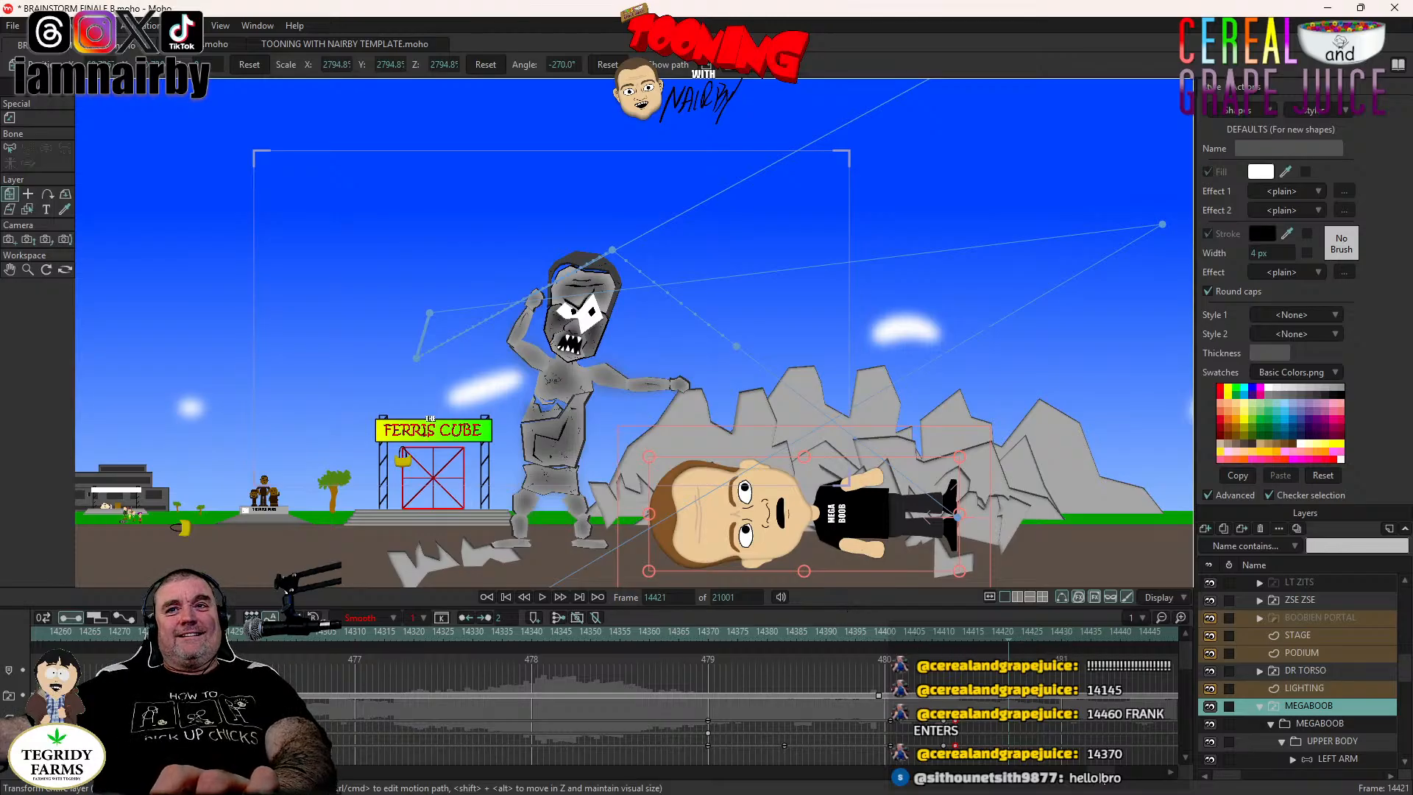
pyautogui.moveTo(1106, 781); pyautogui.dragTo(1111, 780)
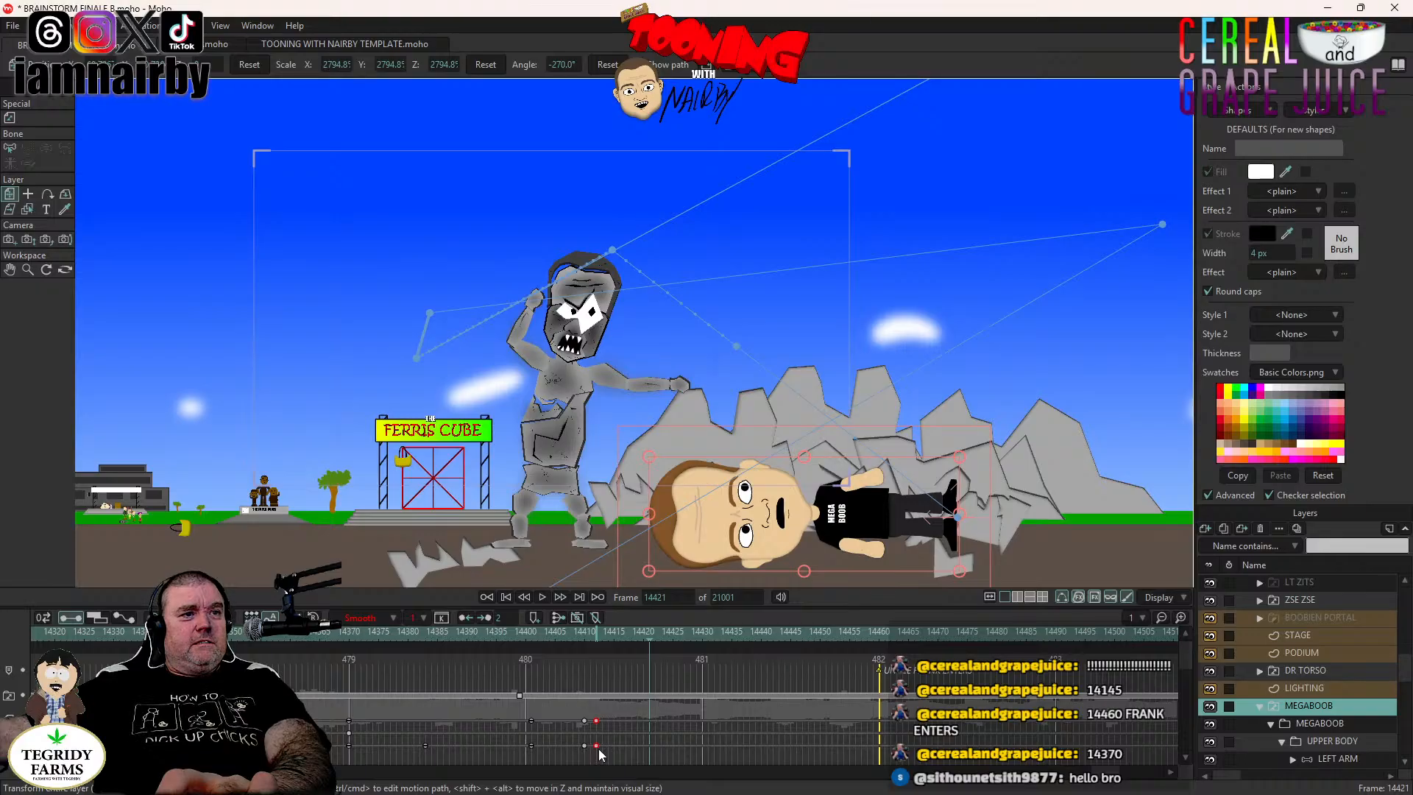
pyautogui.moveTo(598, 750); pyautogui.dragTo(608, 750)
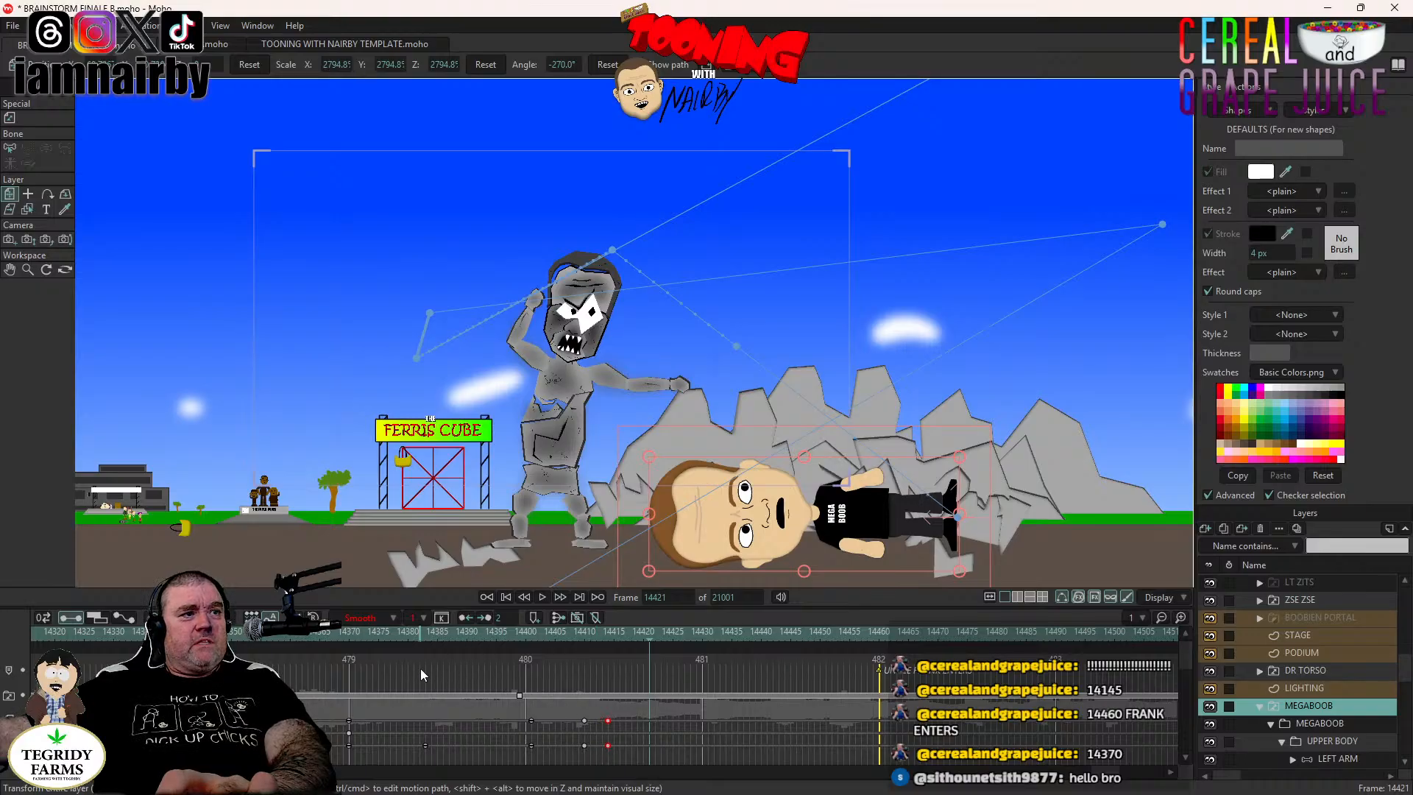
# Review the throw and landing timing by playing back from frames 14340 and 14370 and checking frames 14410 and 14384.
pyautogui.click(172, 634)
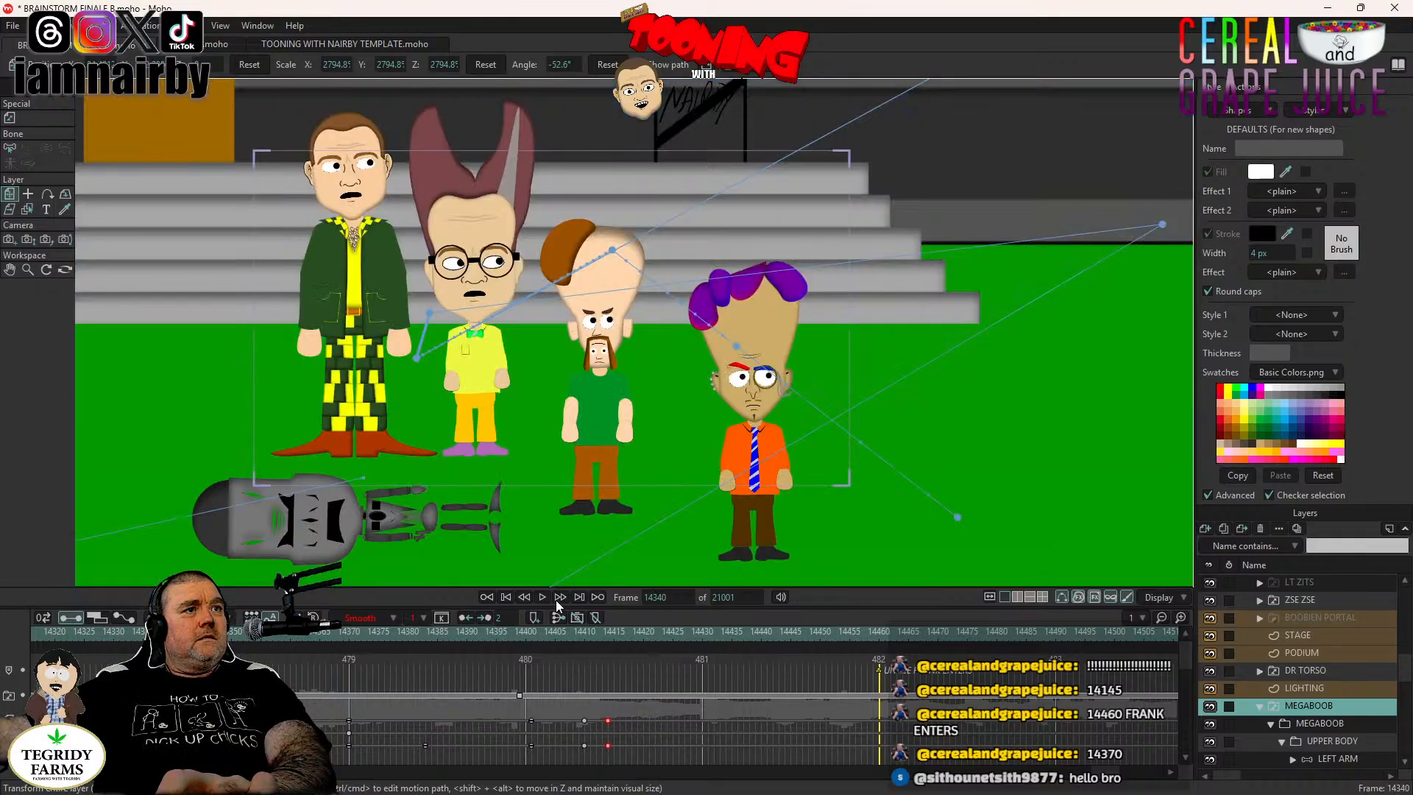
pyautogui.click(543, 597)
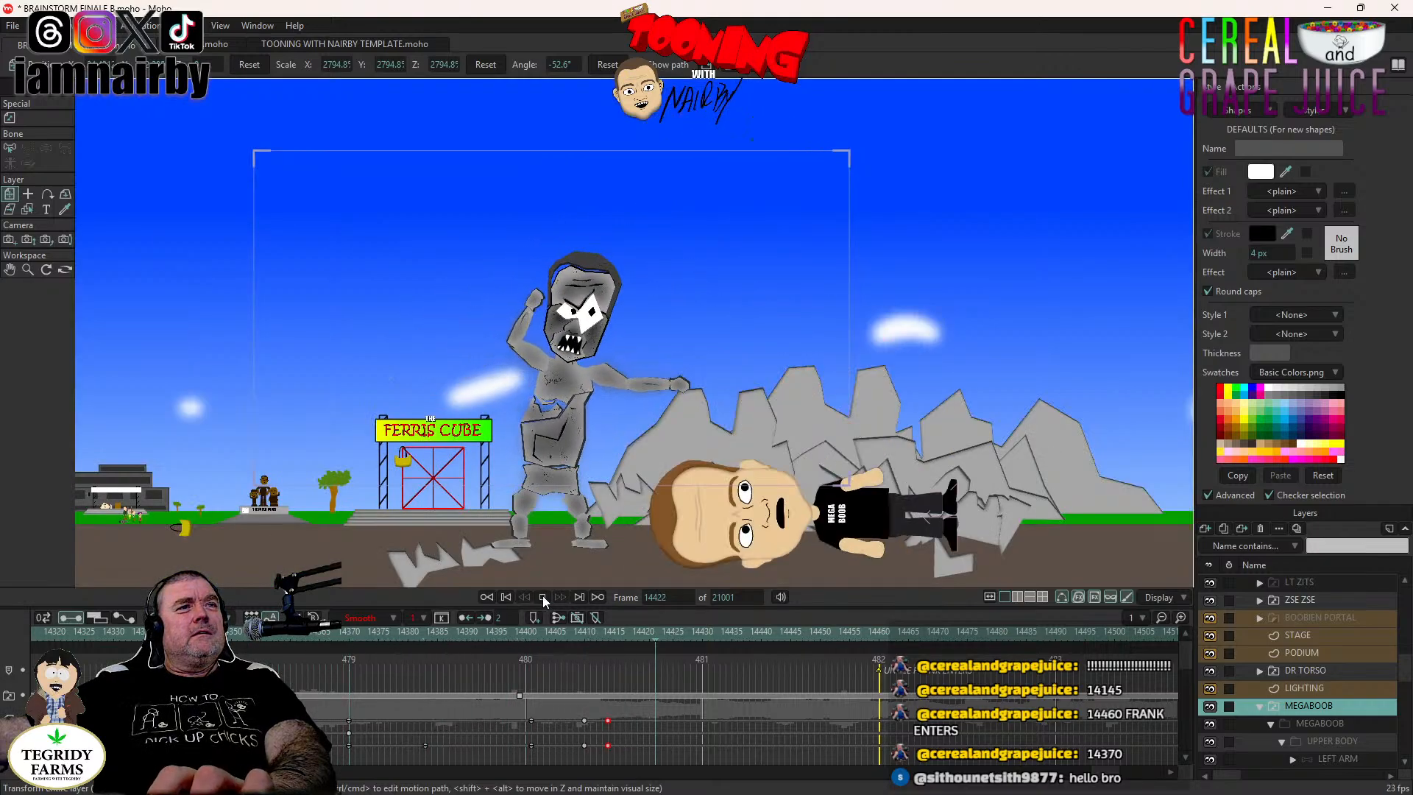
pyautogui.click(543, 597)
pyautogui.click(585, 631)
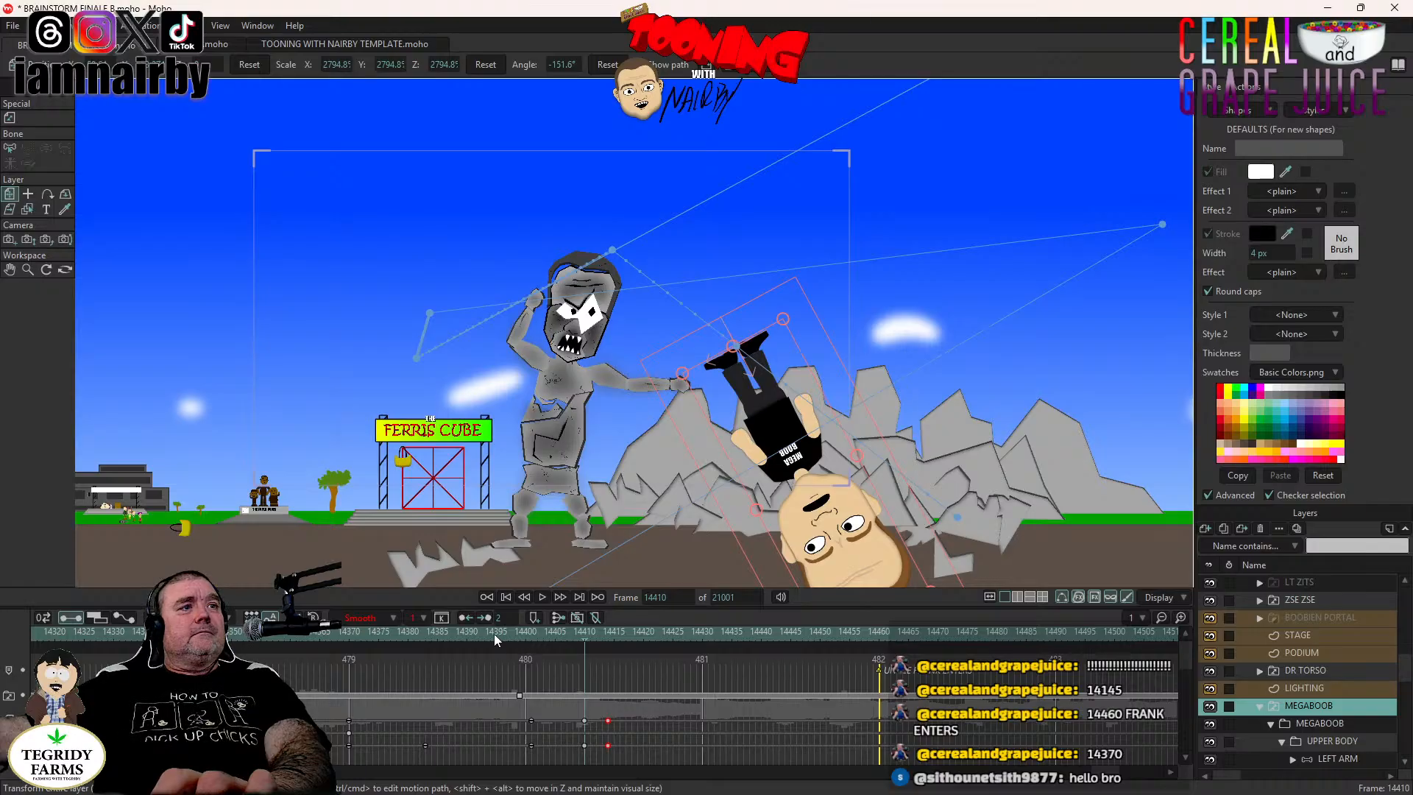
pyautogui.click(434, 632)
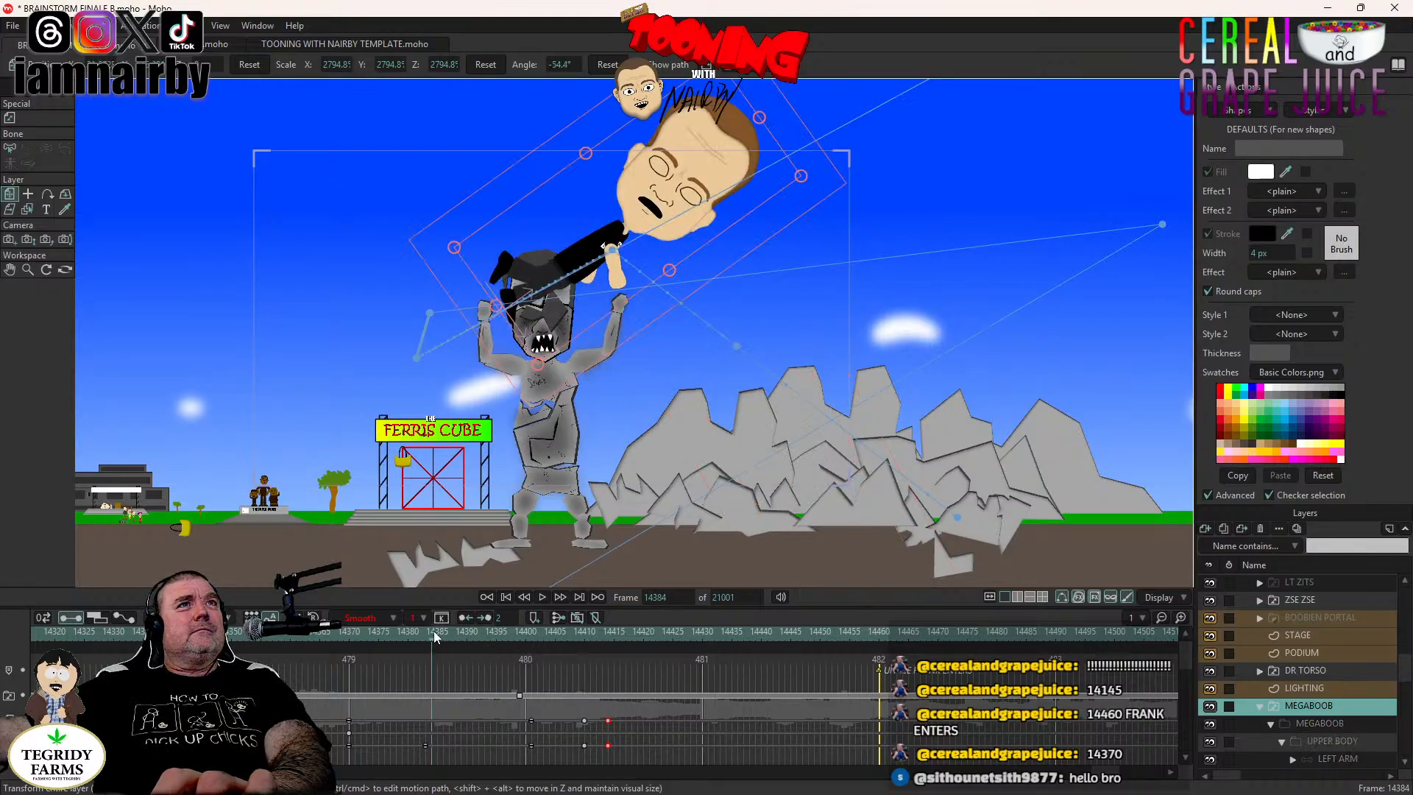
pyautogui.click(337, 632)
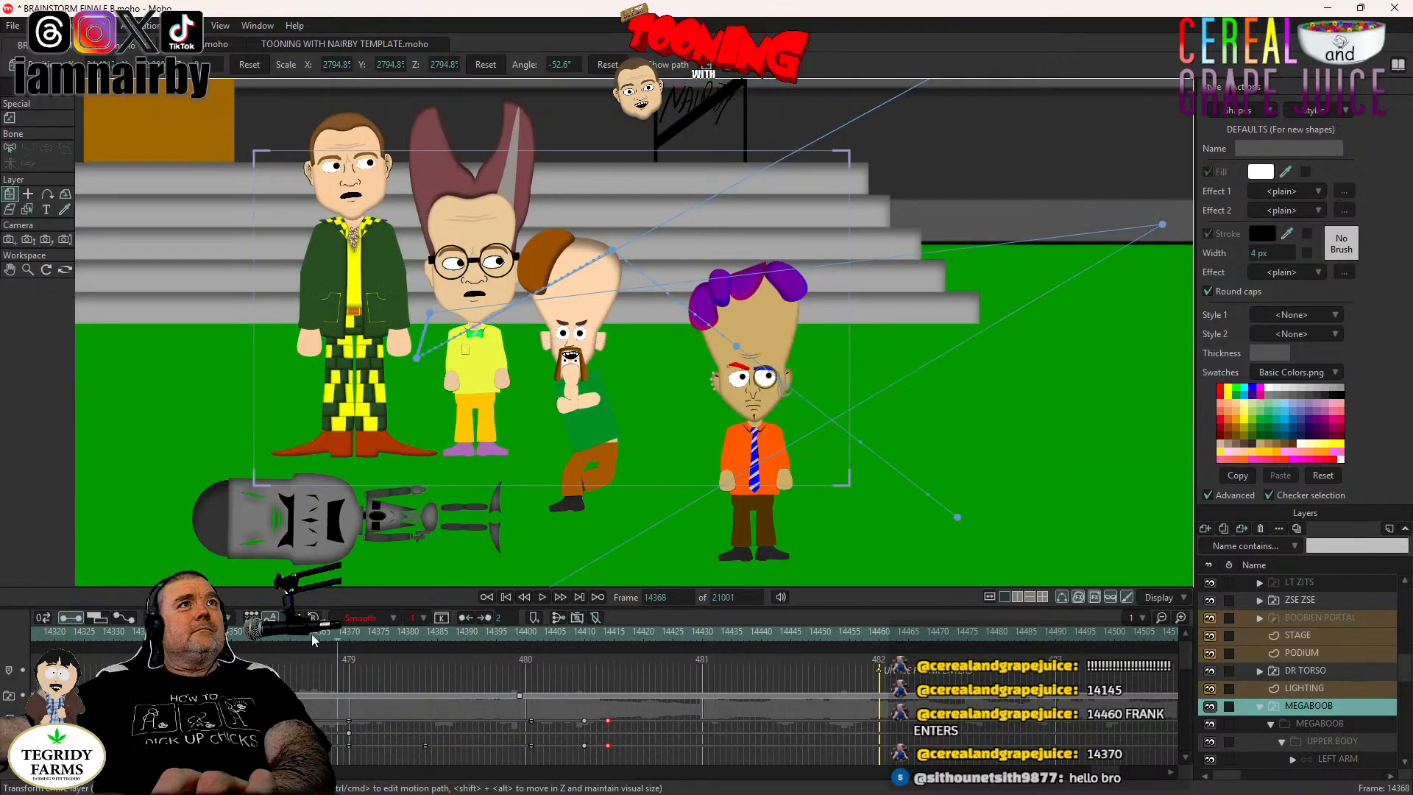
pyautogui.click(356, 633)
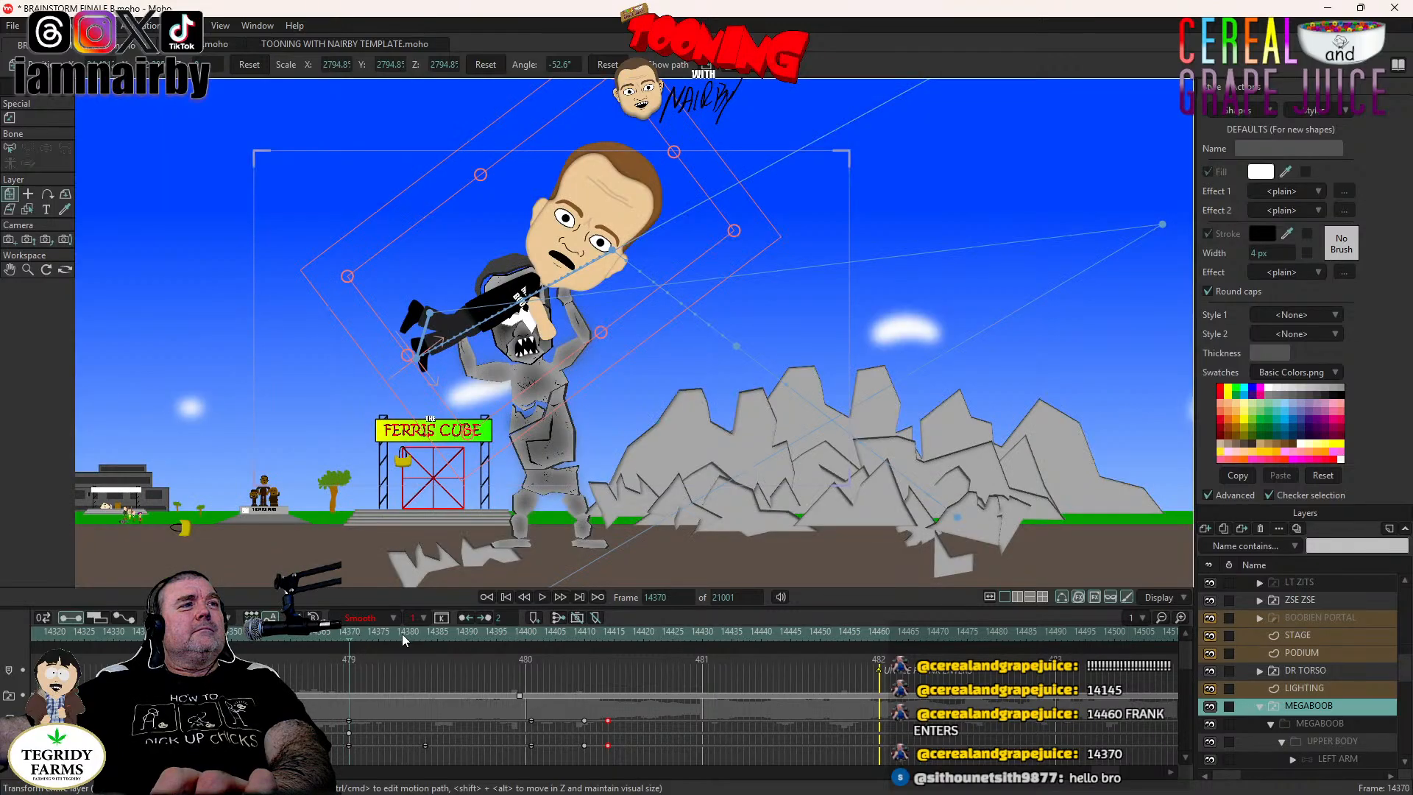
pyautogui.scroll(-2, 1314, 699)
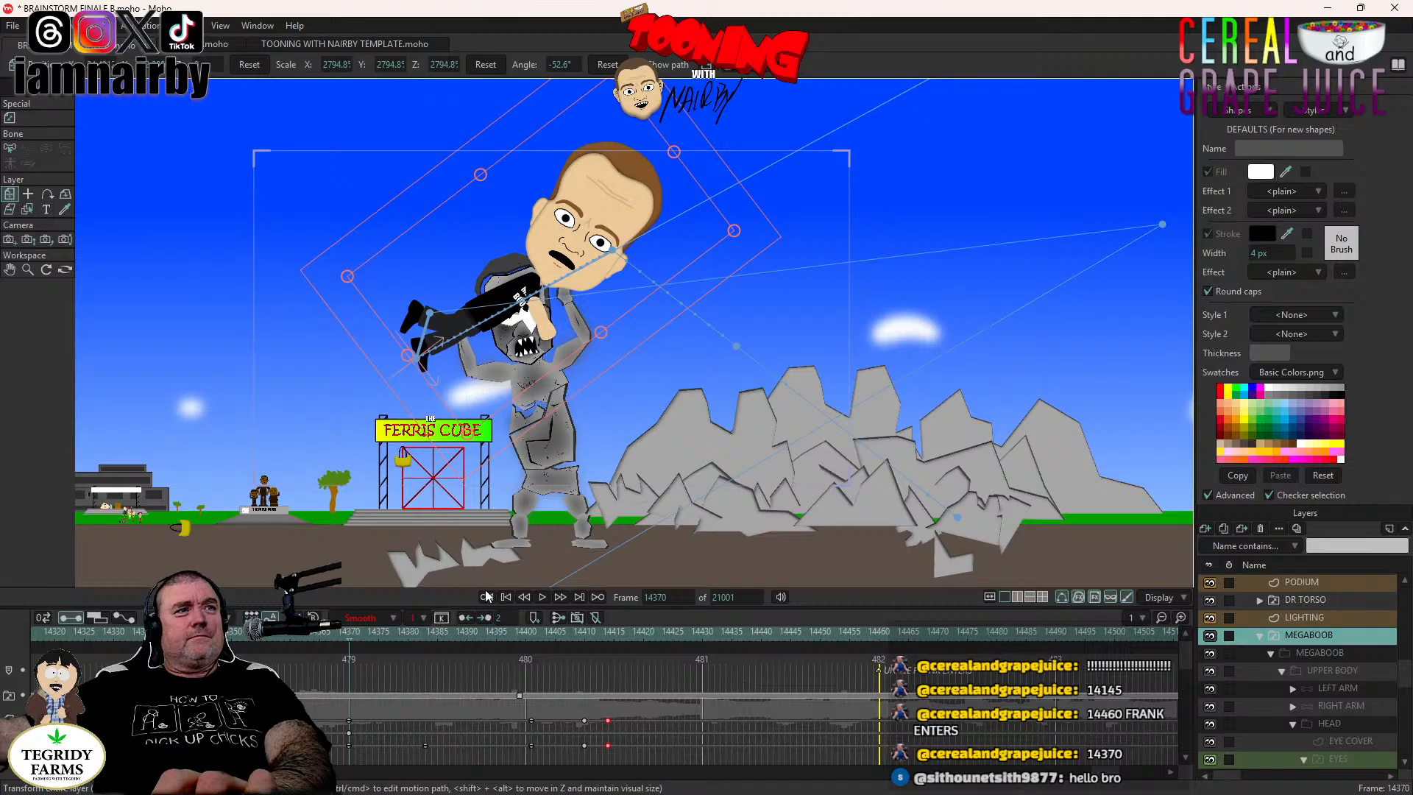
pyautogui.click(541, 597)
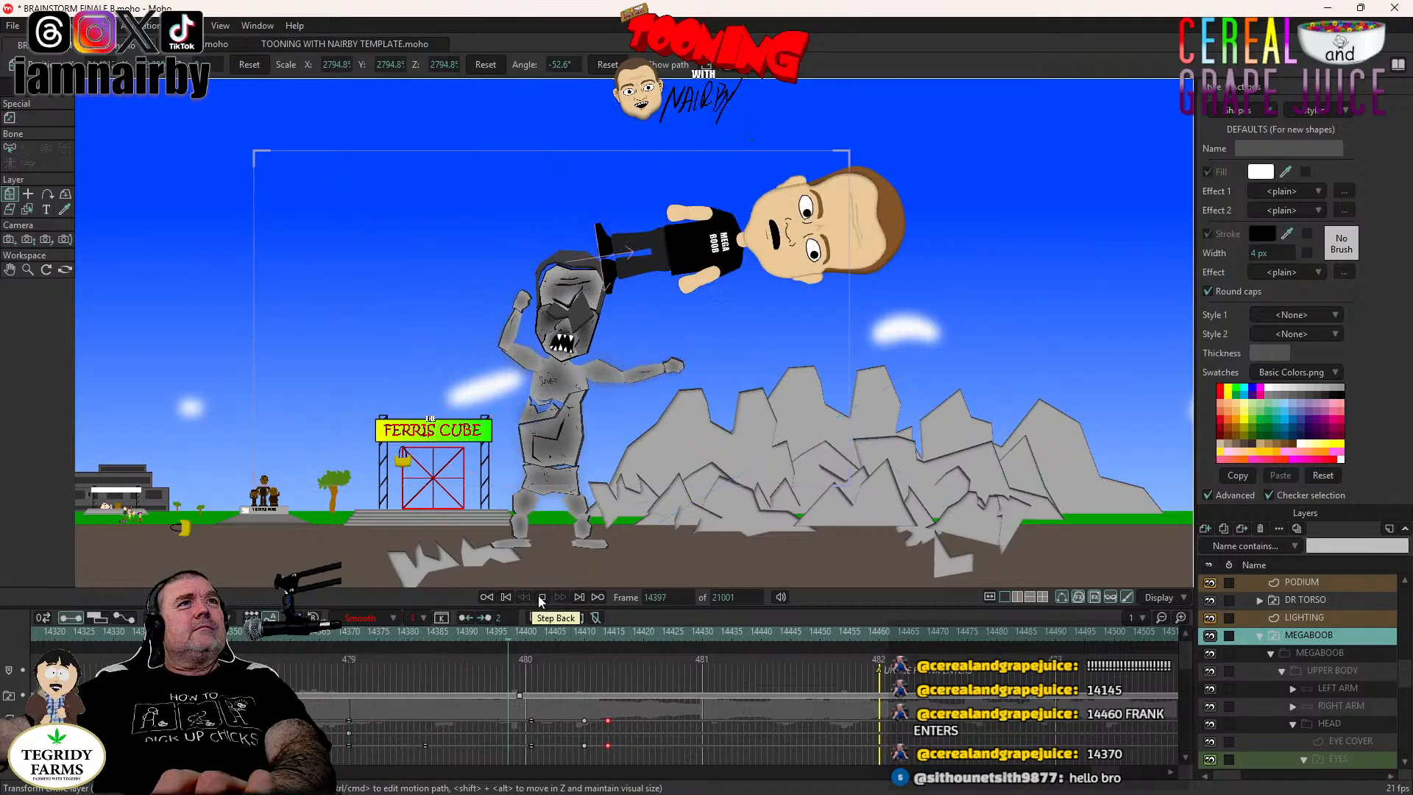
pyautogui.press('space')
# Reset the position of MEGABOOB's eye BALLS layer, placing its keyframe at about frame 14396 with Step interpolation.
pyautogui.scroll(-4, 1325, 707)
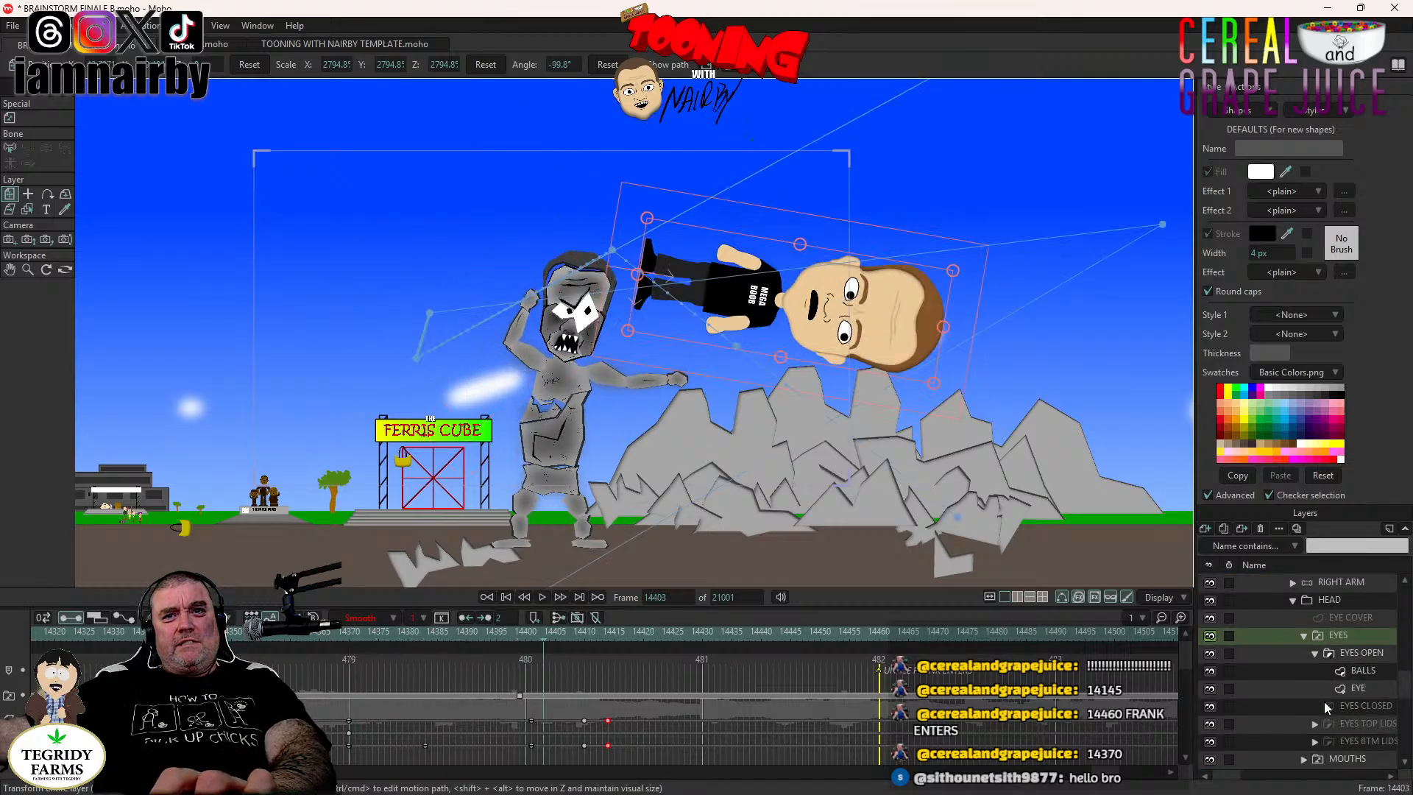
pyautogui.click(1358, 671)
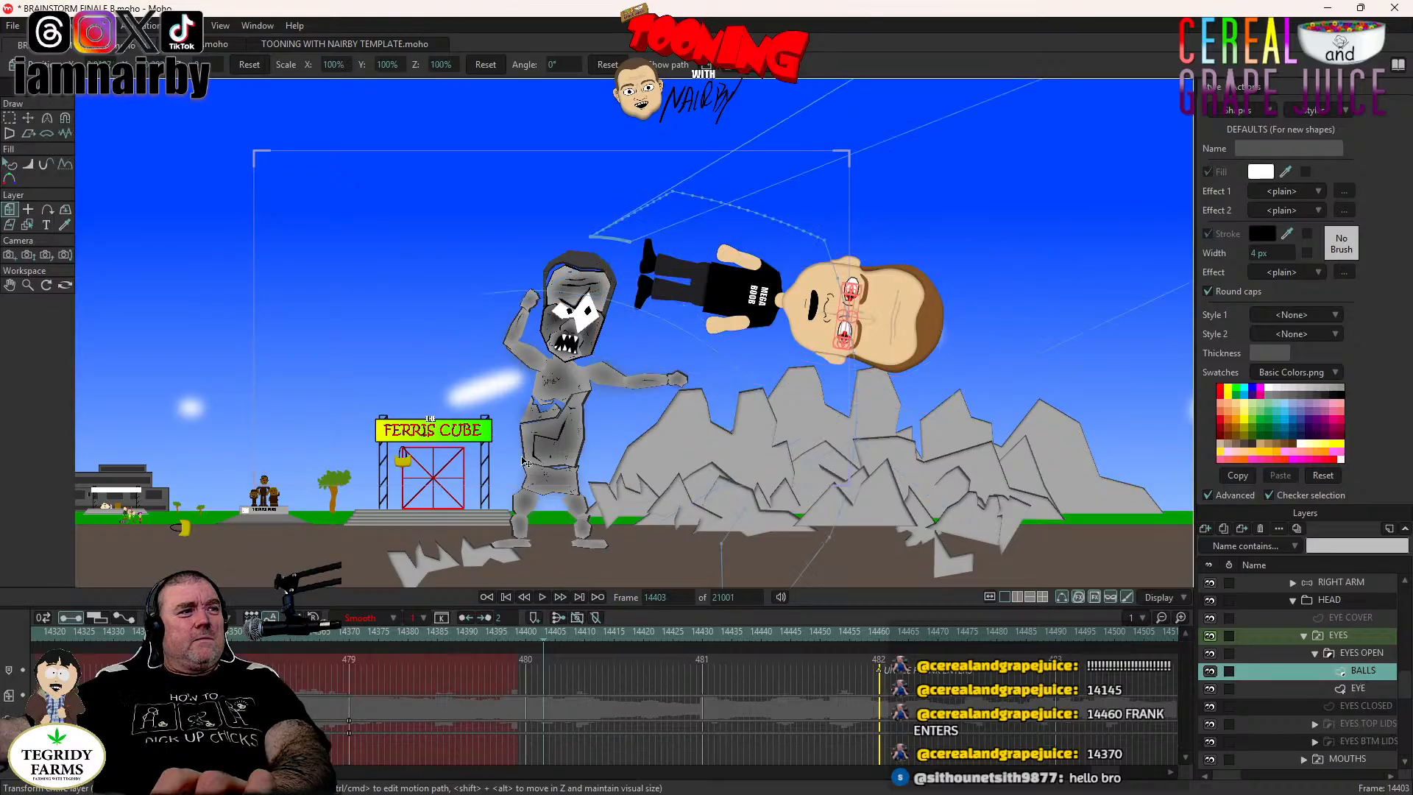
pyautogui.click(248, 64)
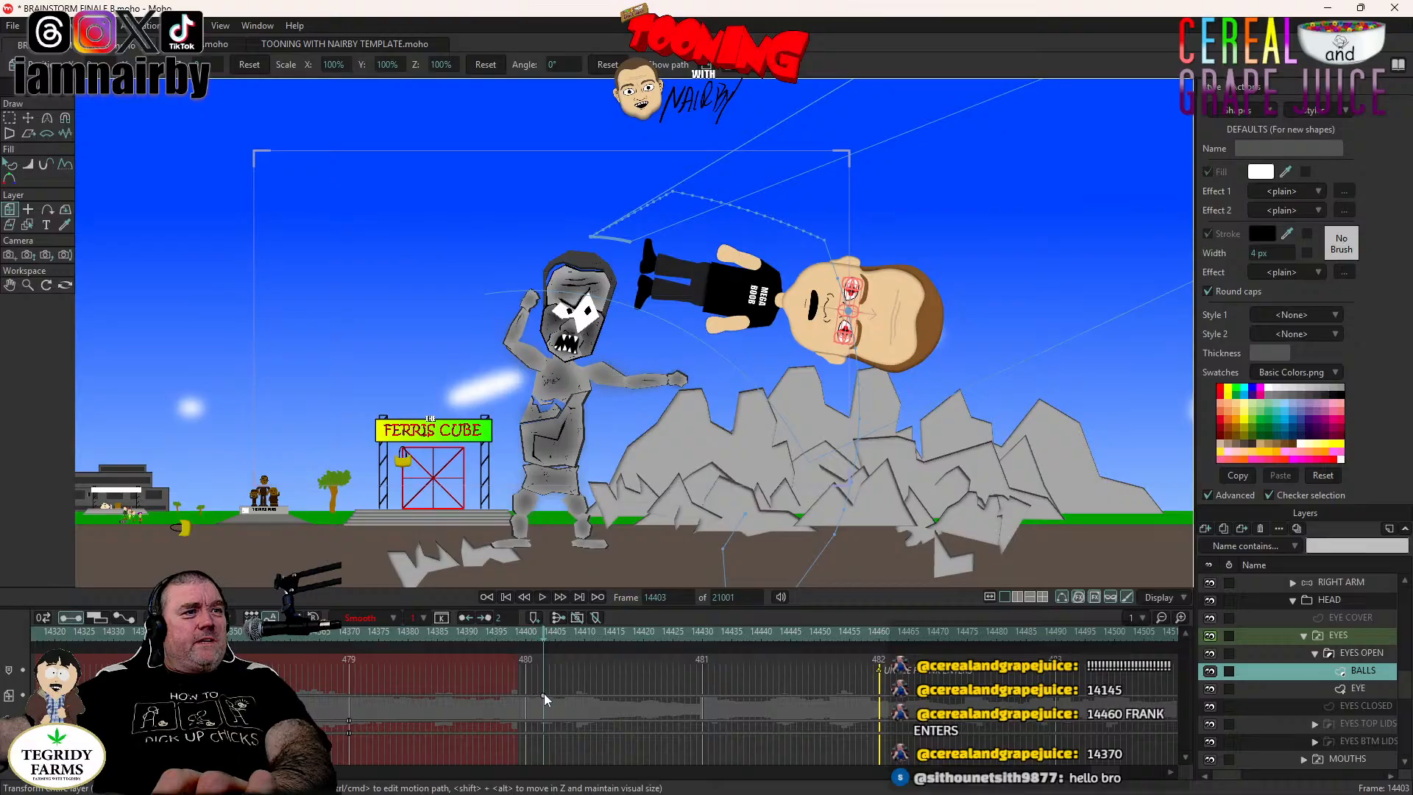
pyautogui.rightClick(501, 699)
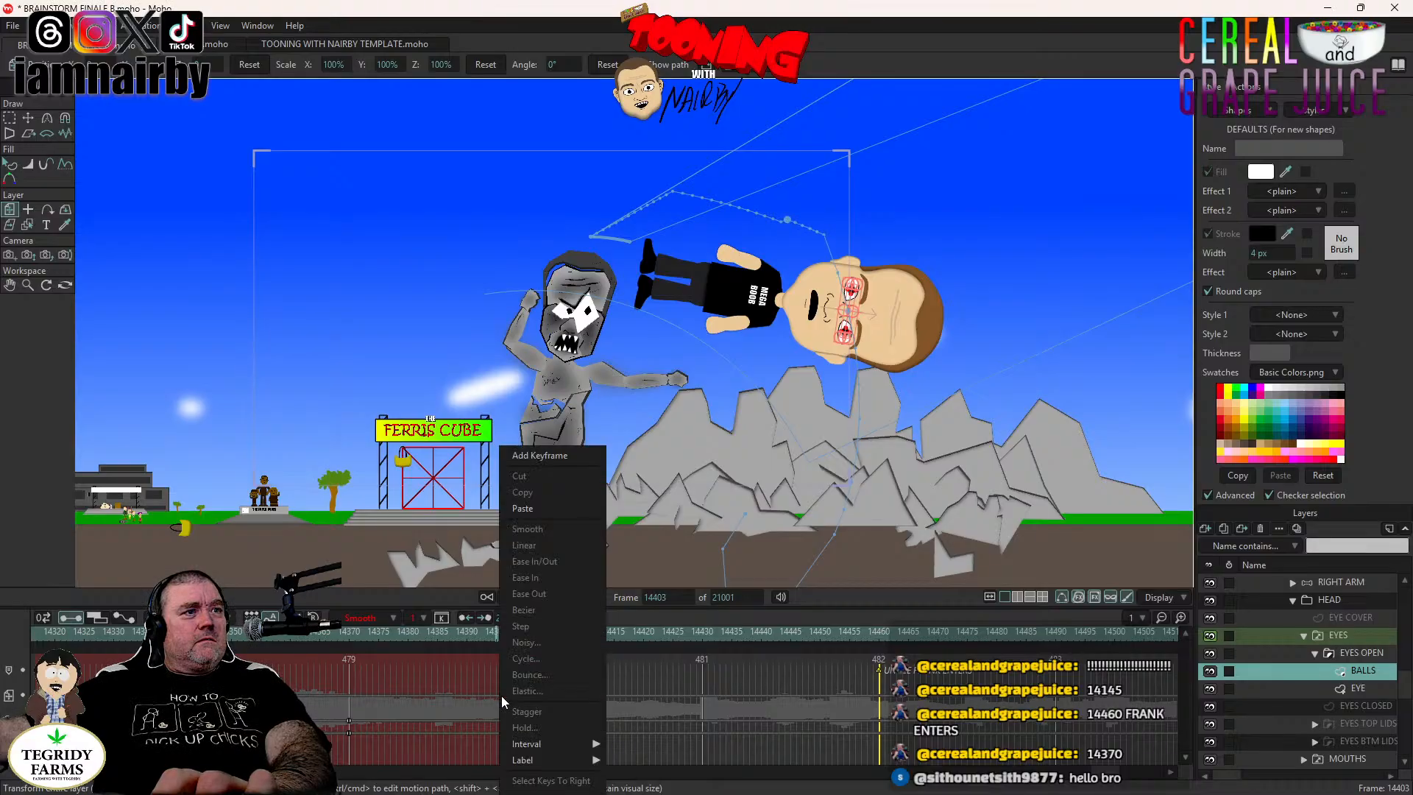
pyautogui.click(465, 681)
pyautogui.rightClick(504, 700)
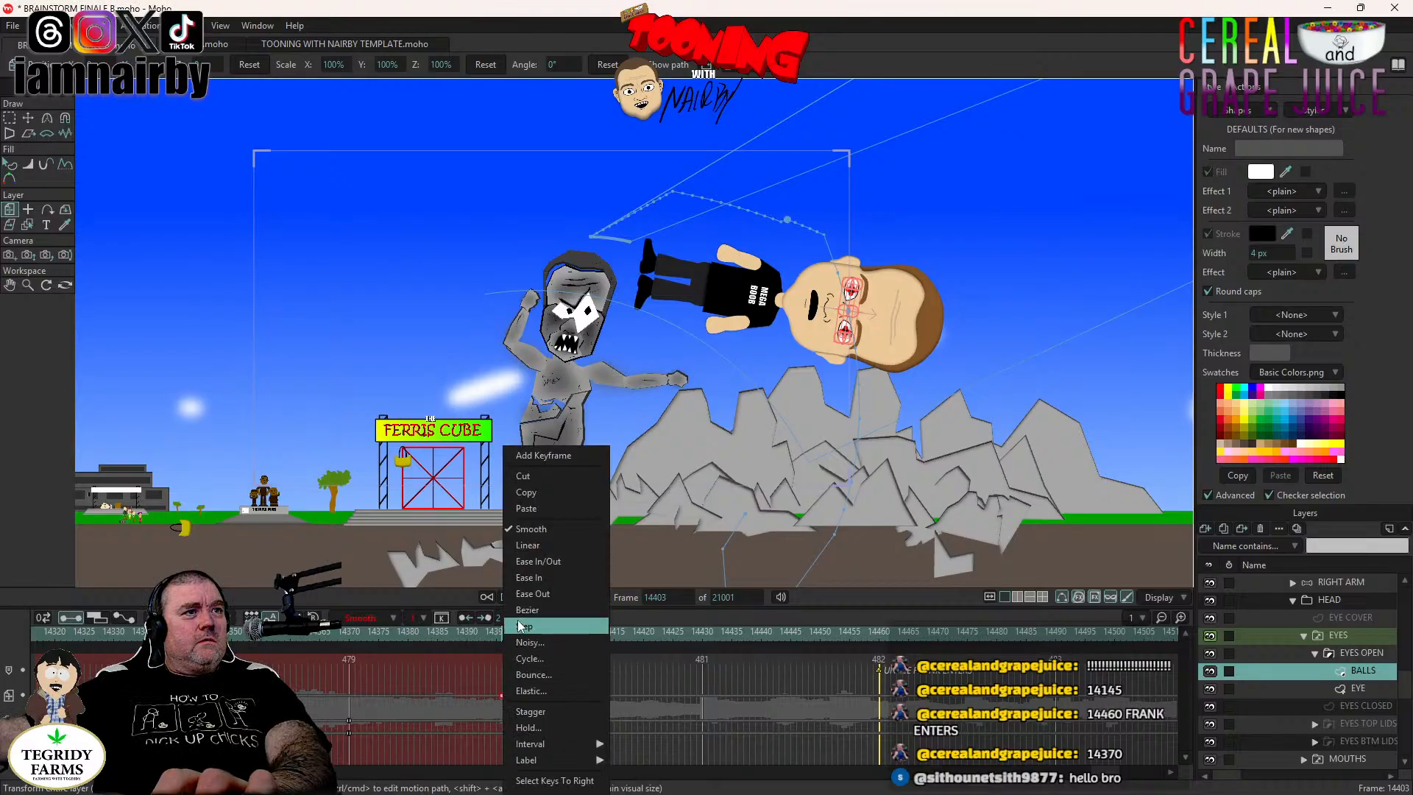
pyautogui.press('Return')
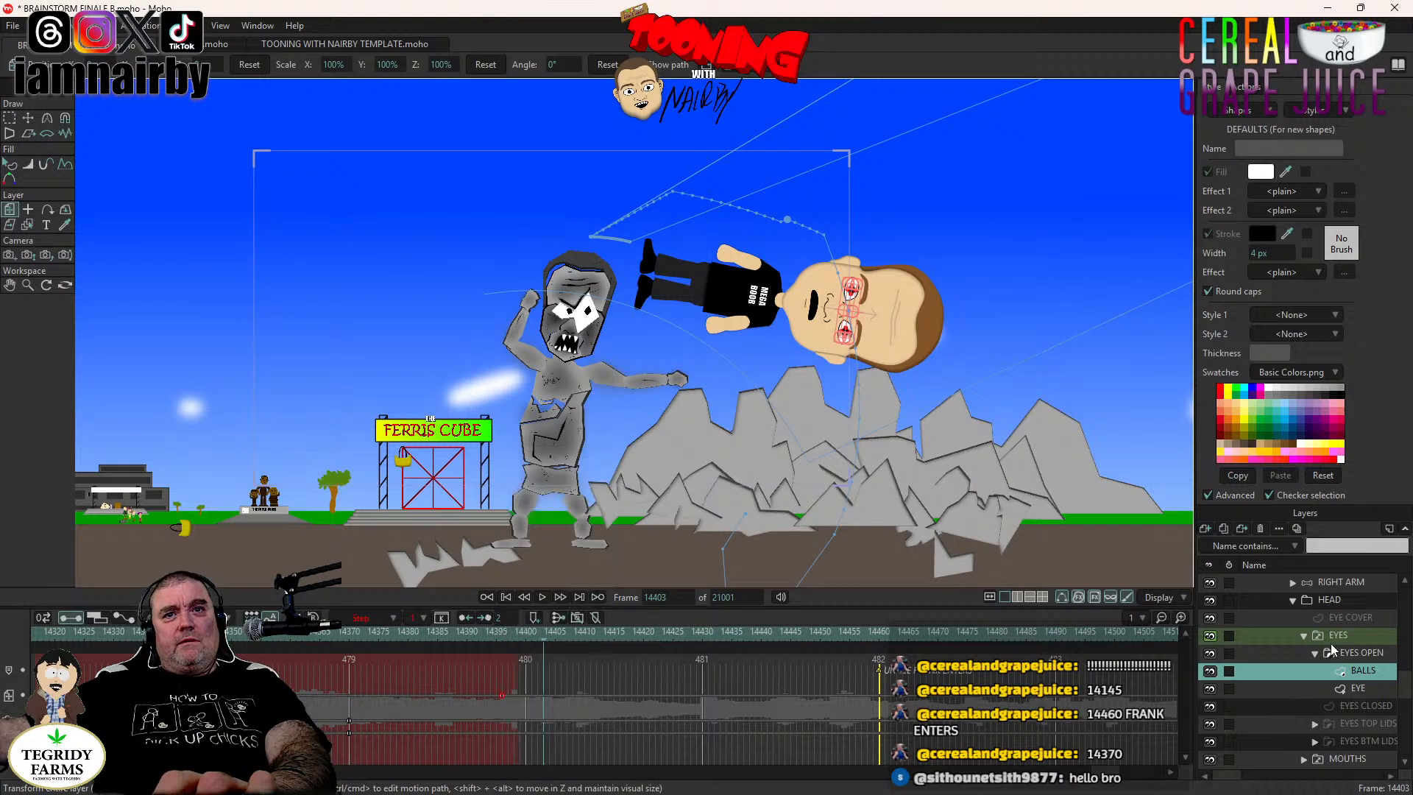
# Check the HEAD layer's timeline, reselect the MEGABOOB layer, and play back the throw from frame 14370 past the UNCLE FRANK ENTERS marker.
pyautogui.scroll(1, 1344, 633)
pyautogui.click(1352, 652)
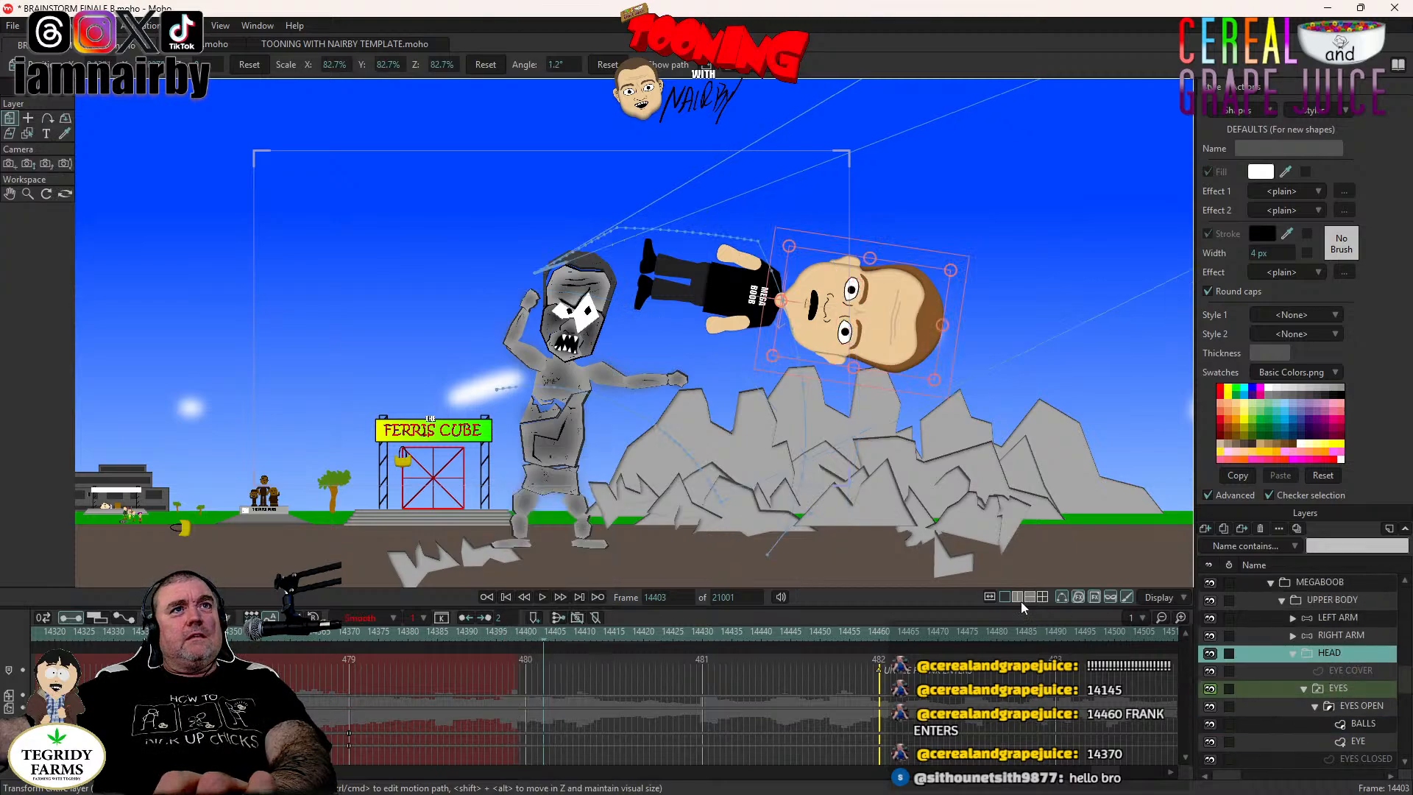
pyautogui.scroll(1, 1344, 677)
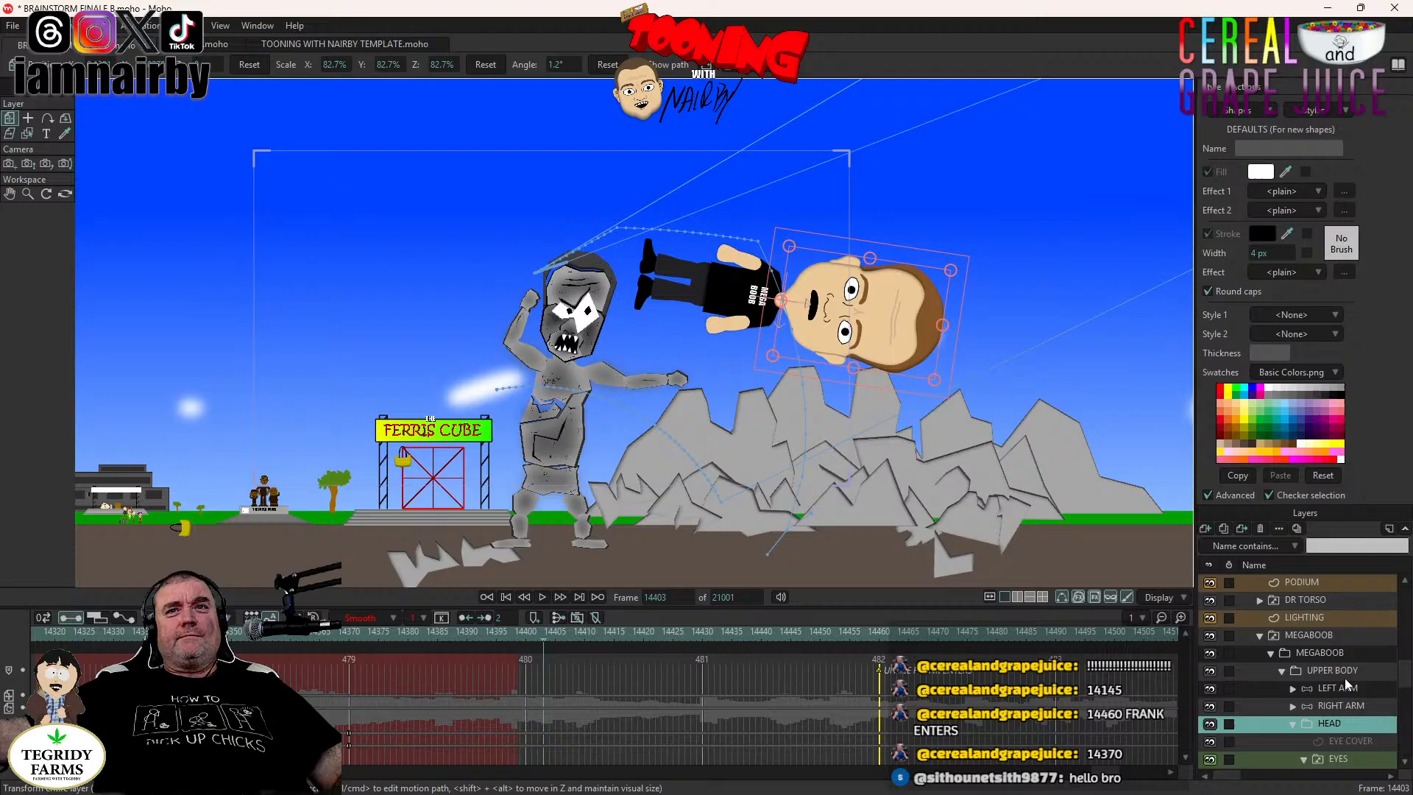
pyautogui.click(1317, 634)
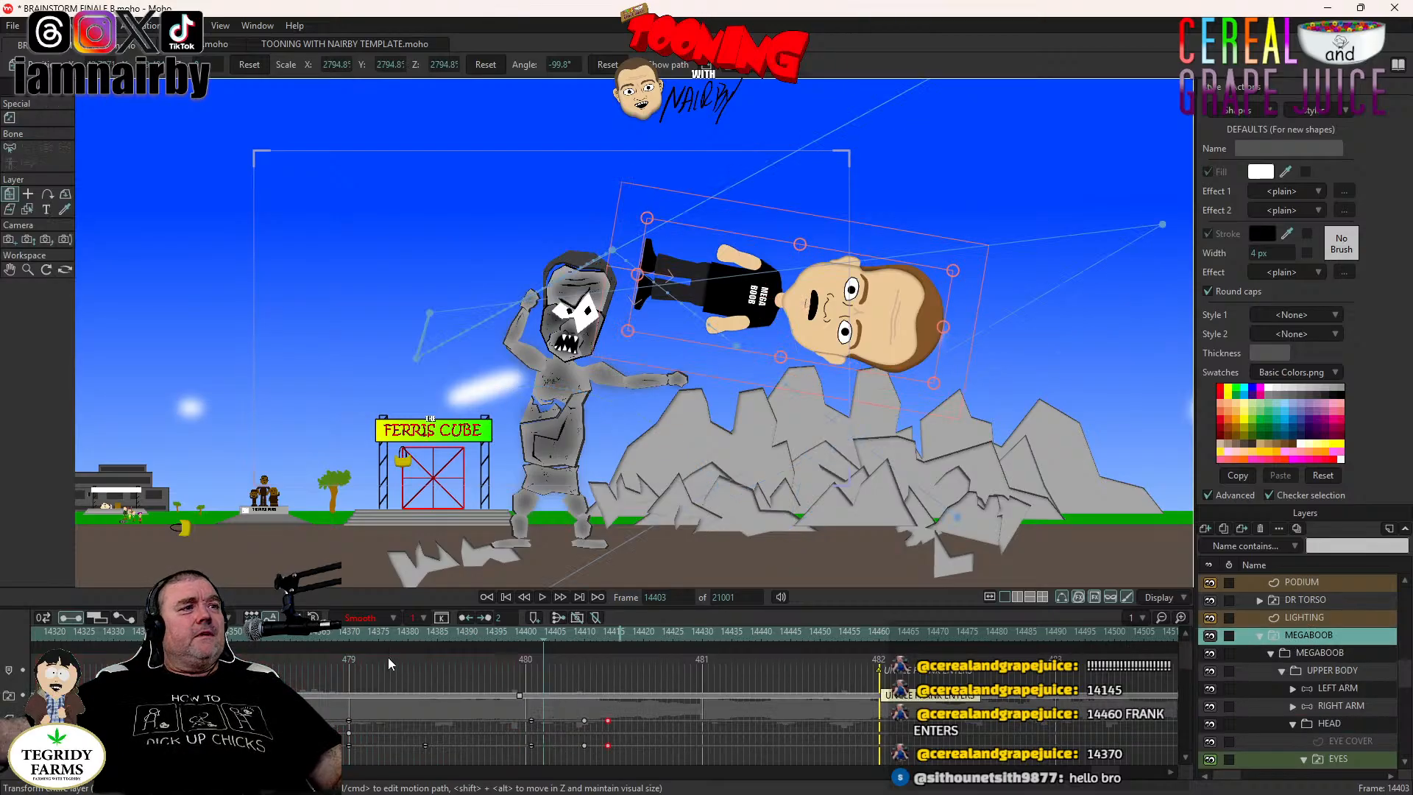
pyautogui.click(347, 630)
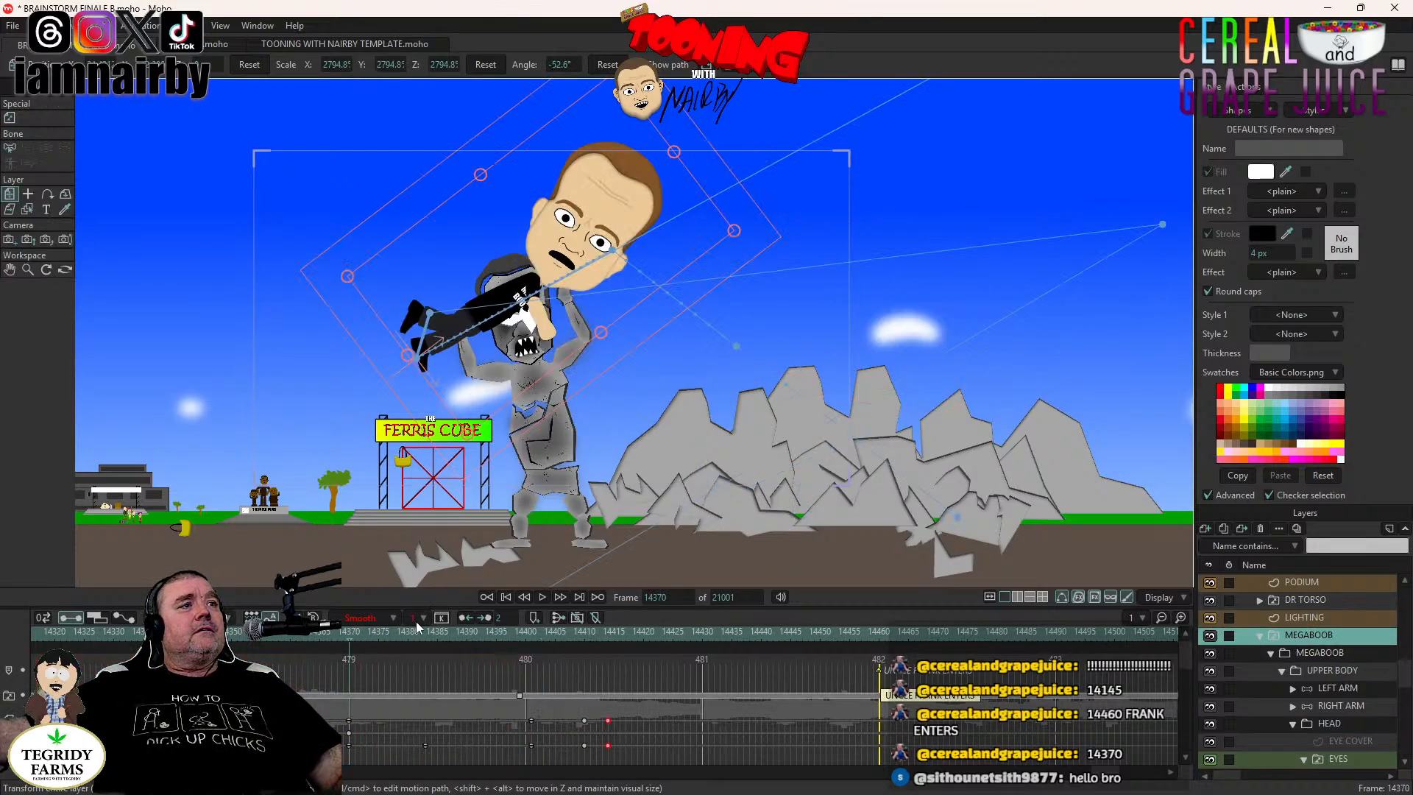
pyautogui.click(535, 596)
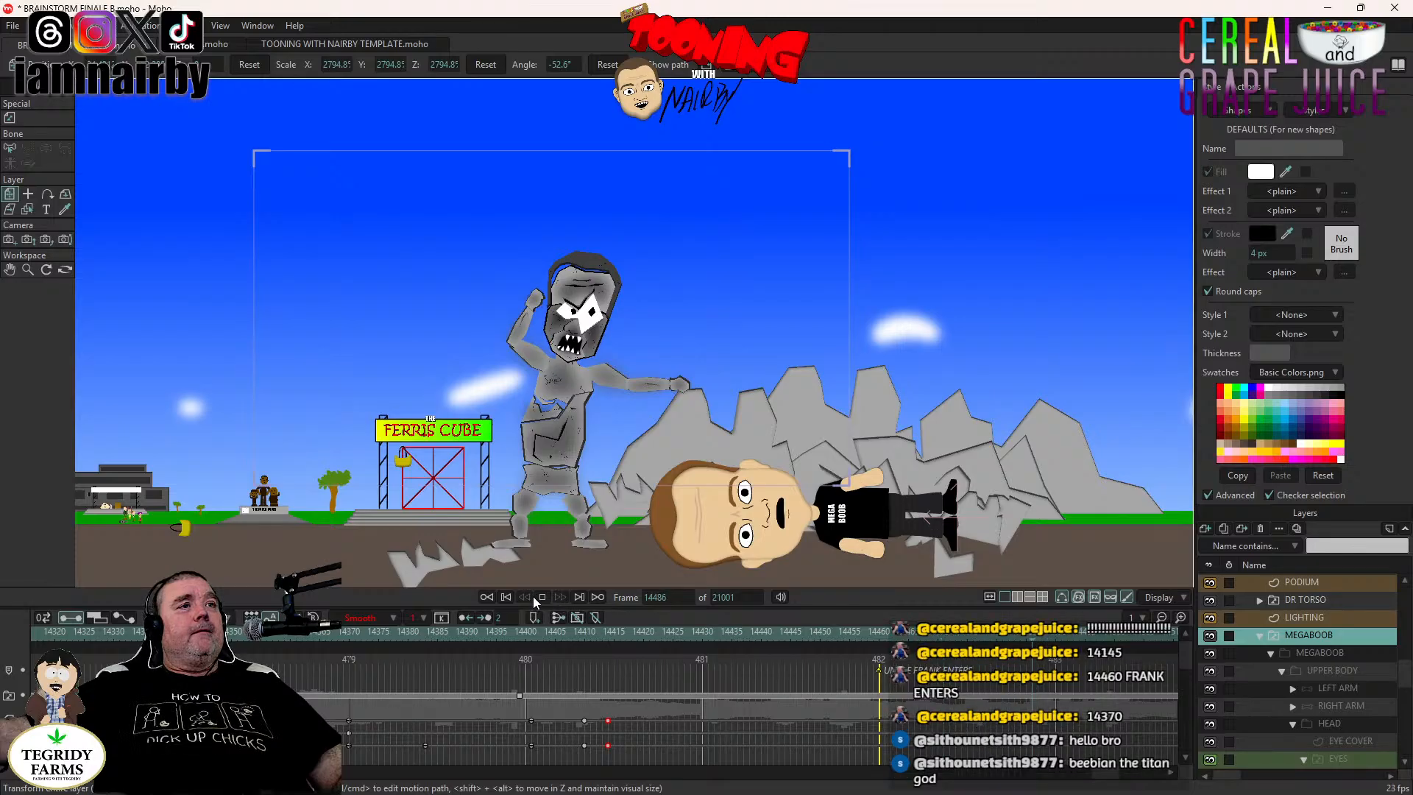
pyautogui.click(541, 596)
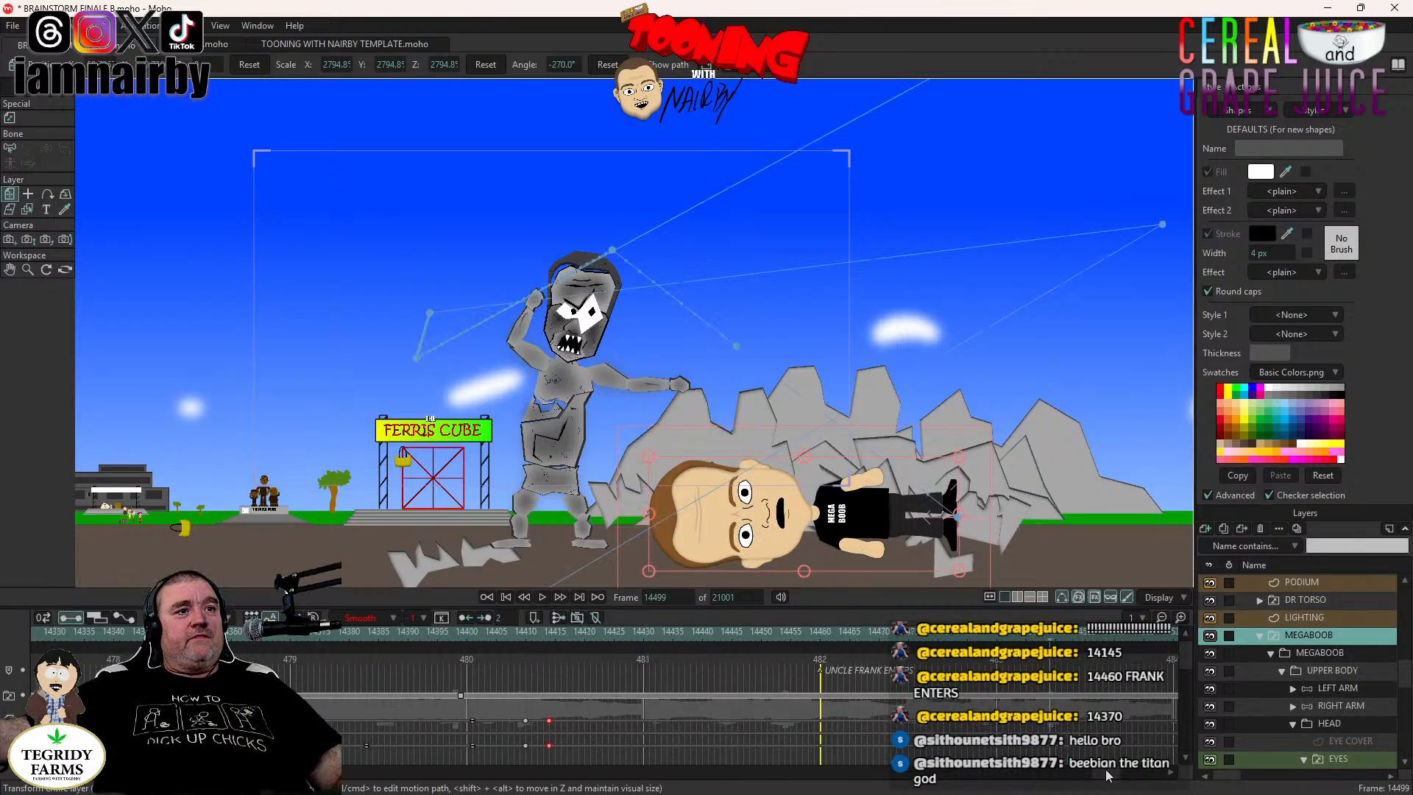
pyautogui.moveTo(1109, 774); pyautogui.dragTo(1101, 774)
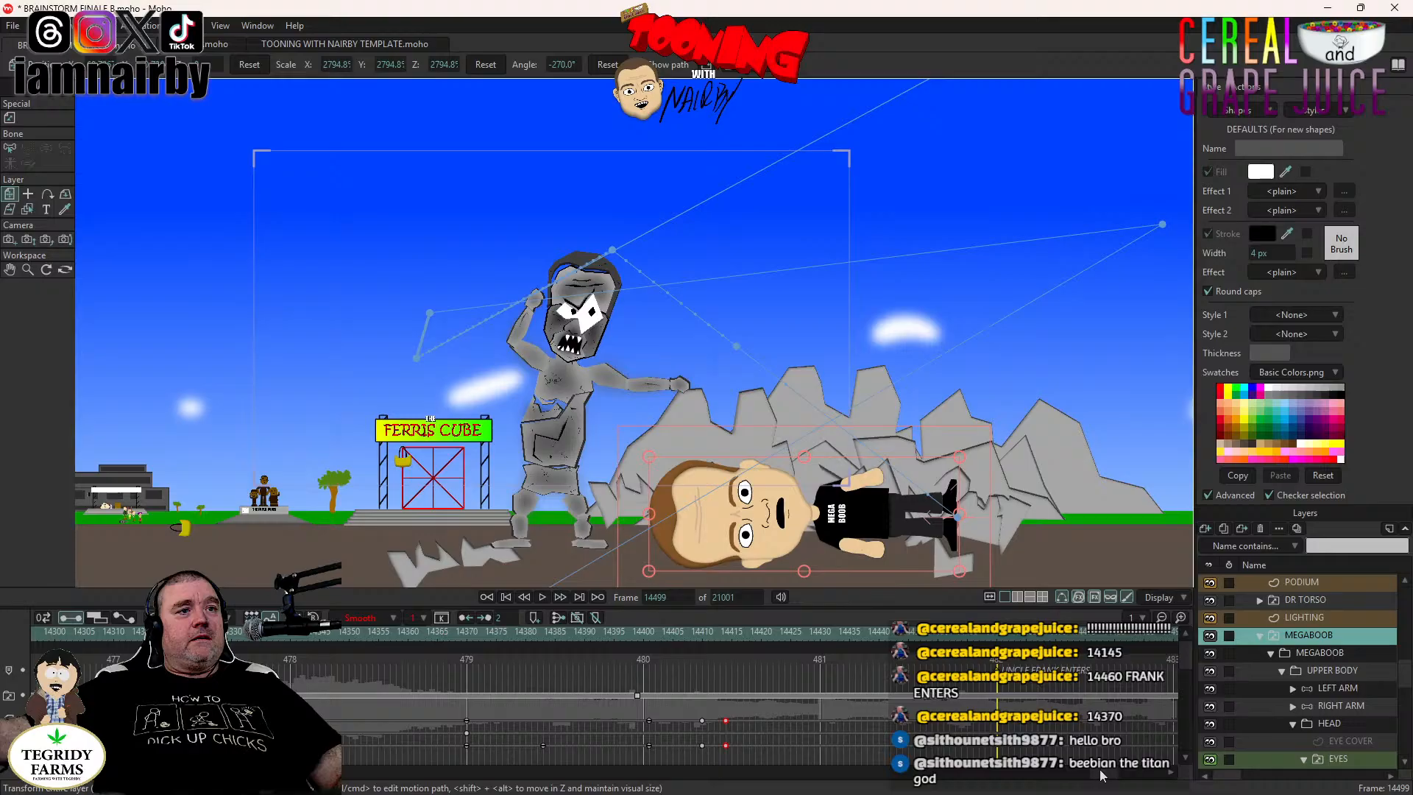
# Play back the throw from frame 14370 past MEGABOOB's landing, and save the project.
pyautogui.click(466, 638)
pyautogui.click(541, 597)
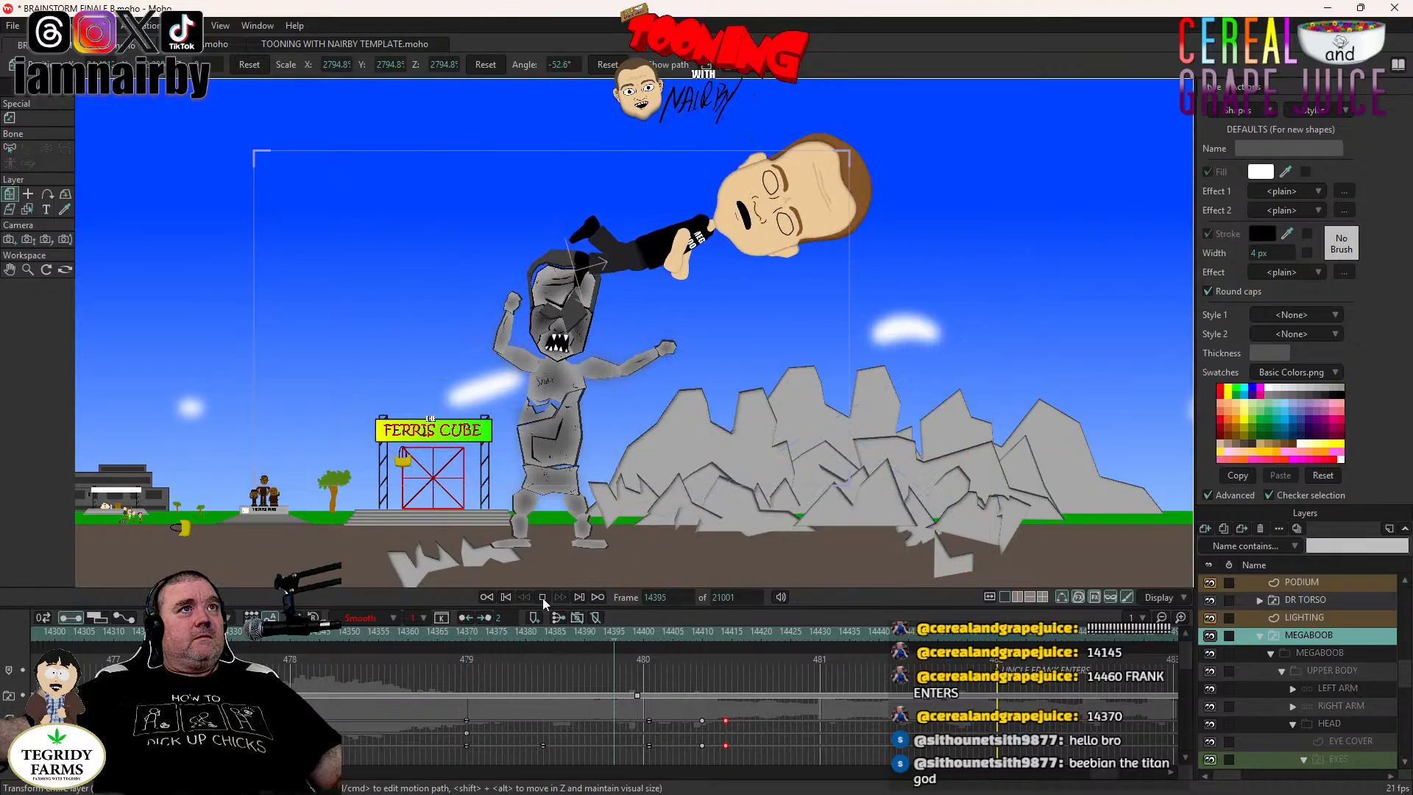
pyautogui.click(541, 597)
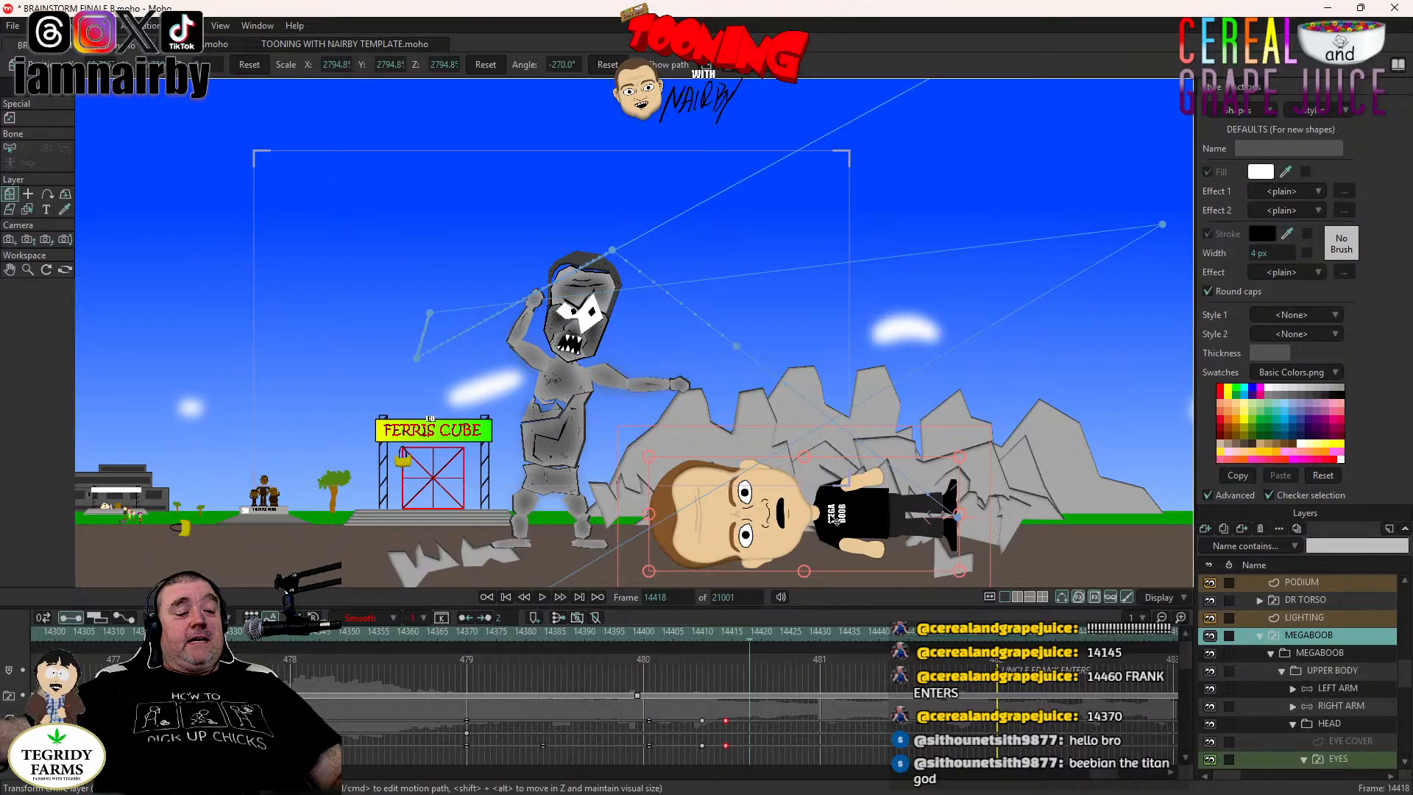
pyautogui.hotkey('ctrl', 's')
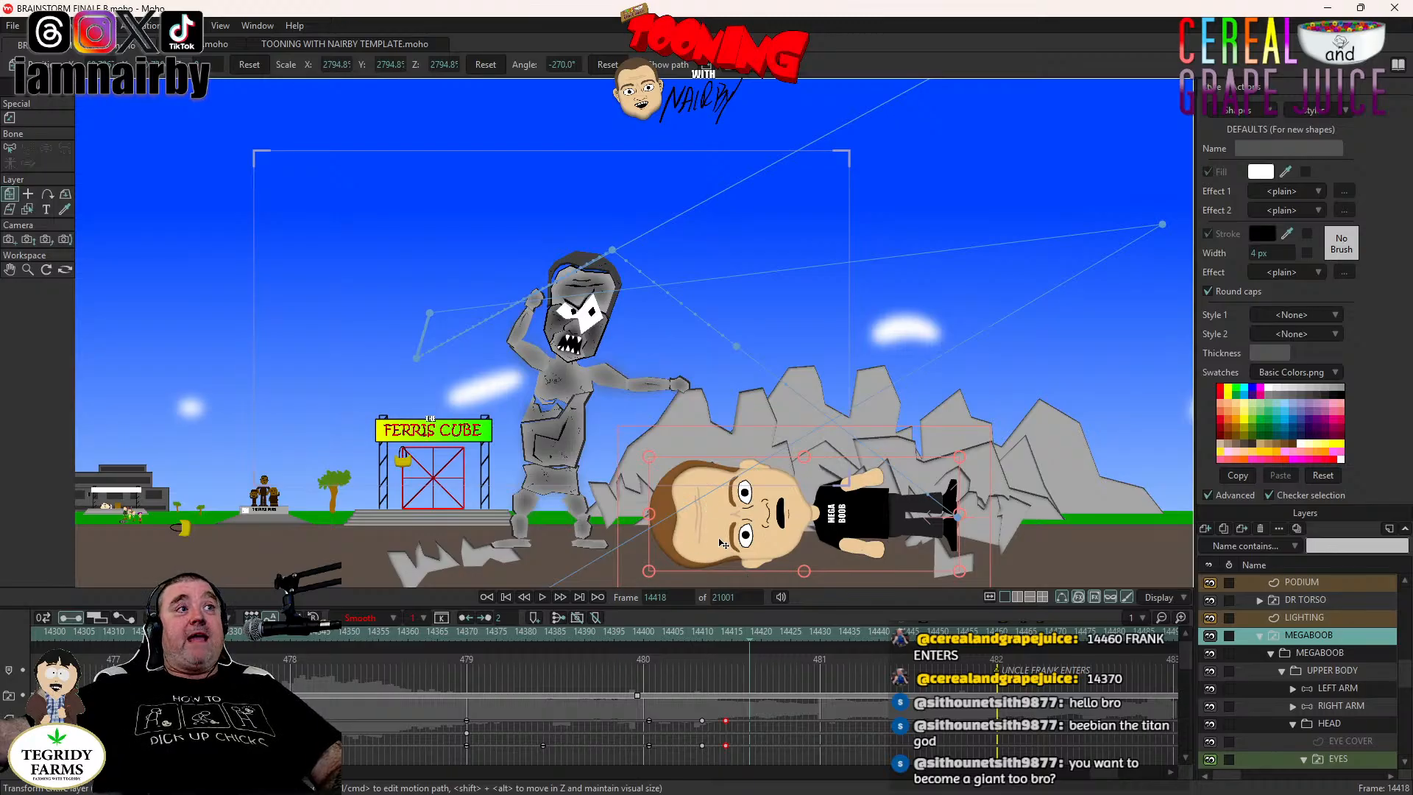
# Play back the animation from frame 14203 through THRILLKOR's throw and MEGABOOB's landing to frame 14430.
pyautogui.moveTo(749, 536); pyautogui.dragTo(766, 520)
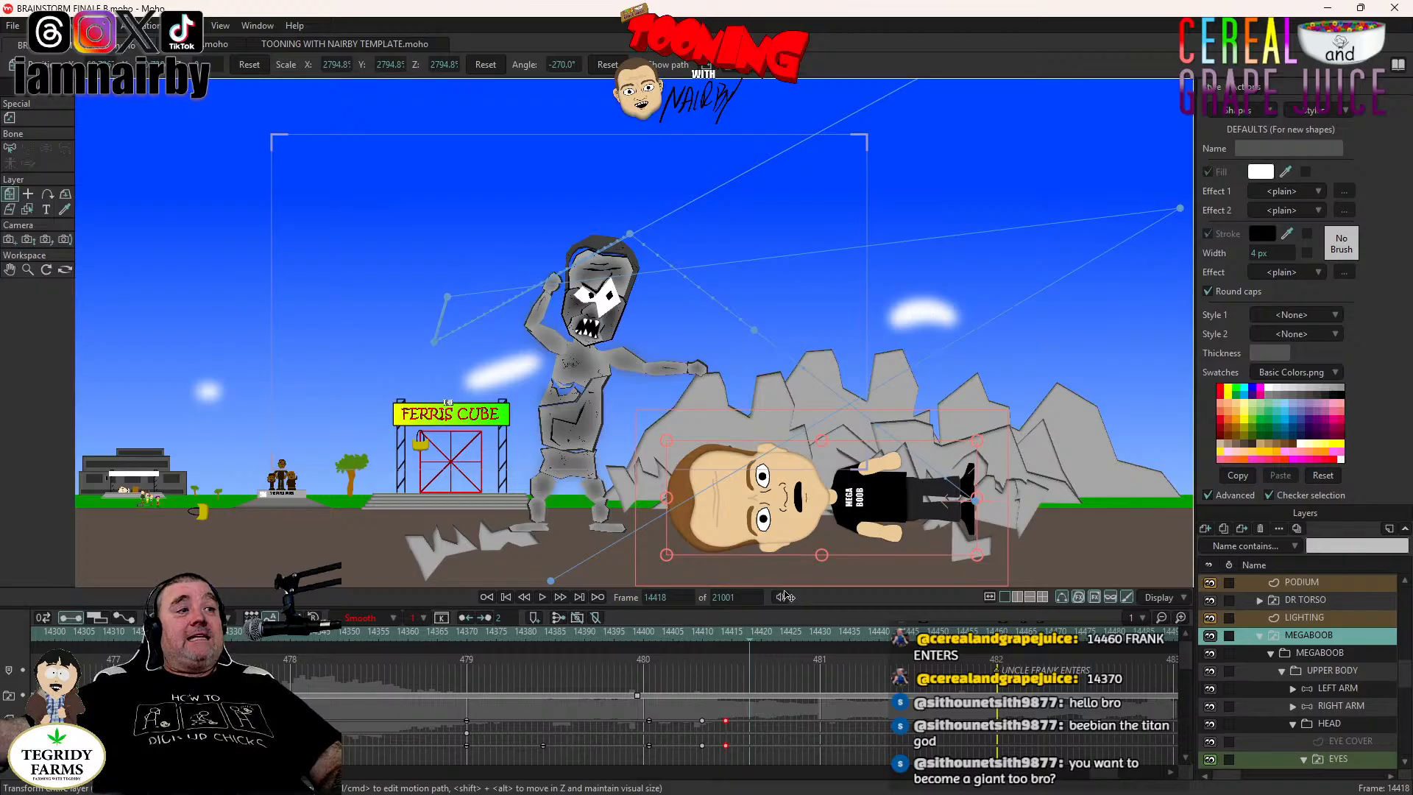
pyautogui.click(201, 633)
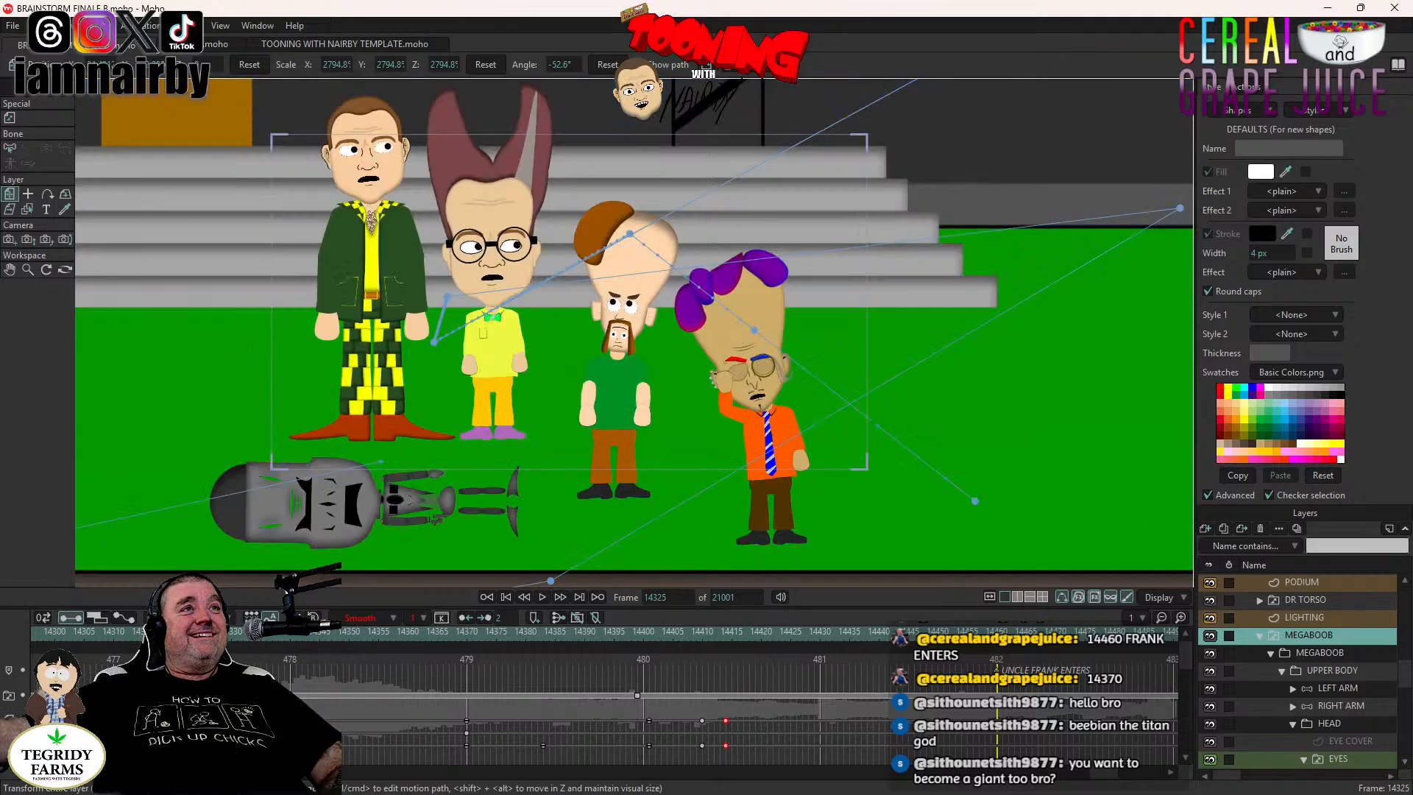
pyautogui.hscroll(-5, 360, 638)
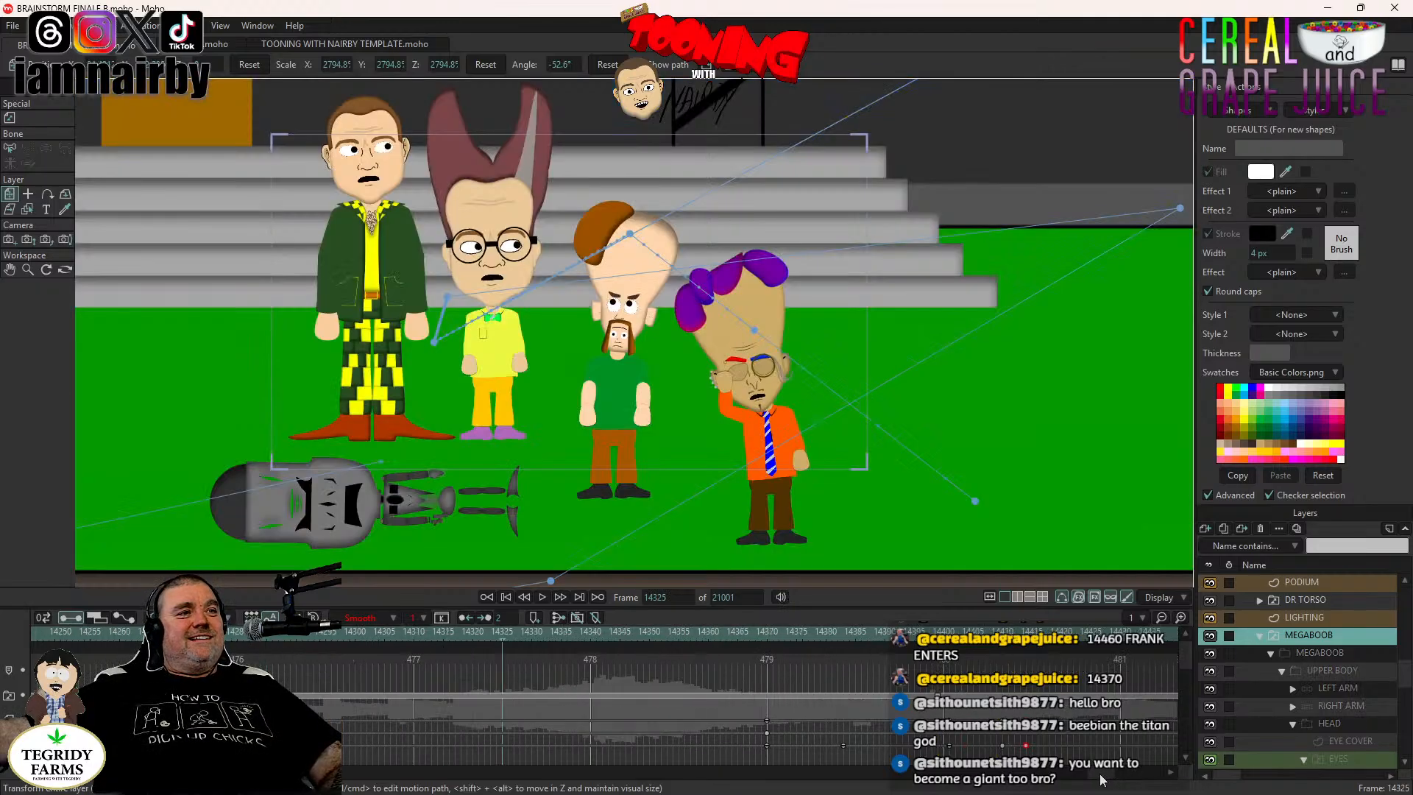
pyautogui.click(377, 637)
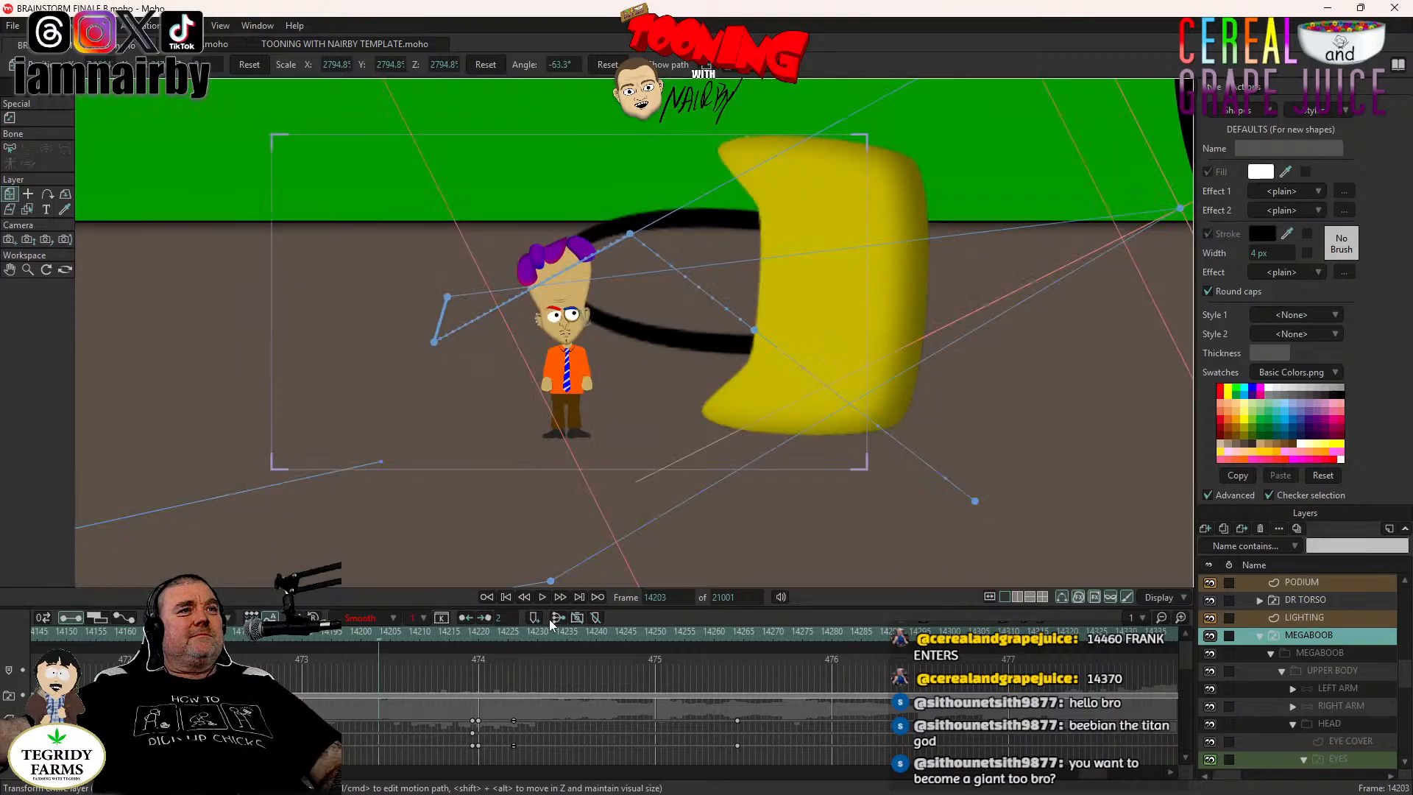
pyautogui.click(541, 597)
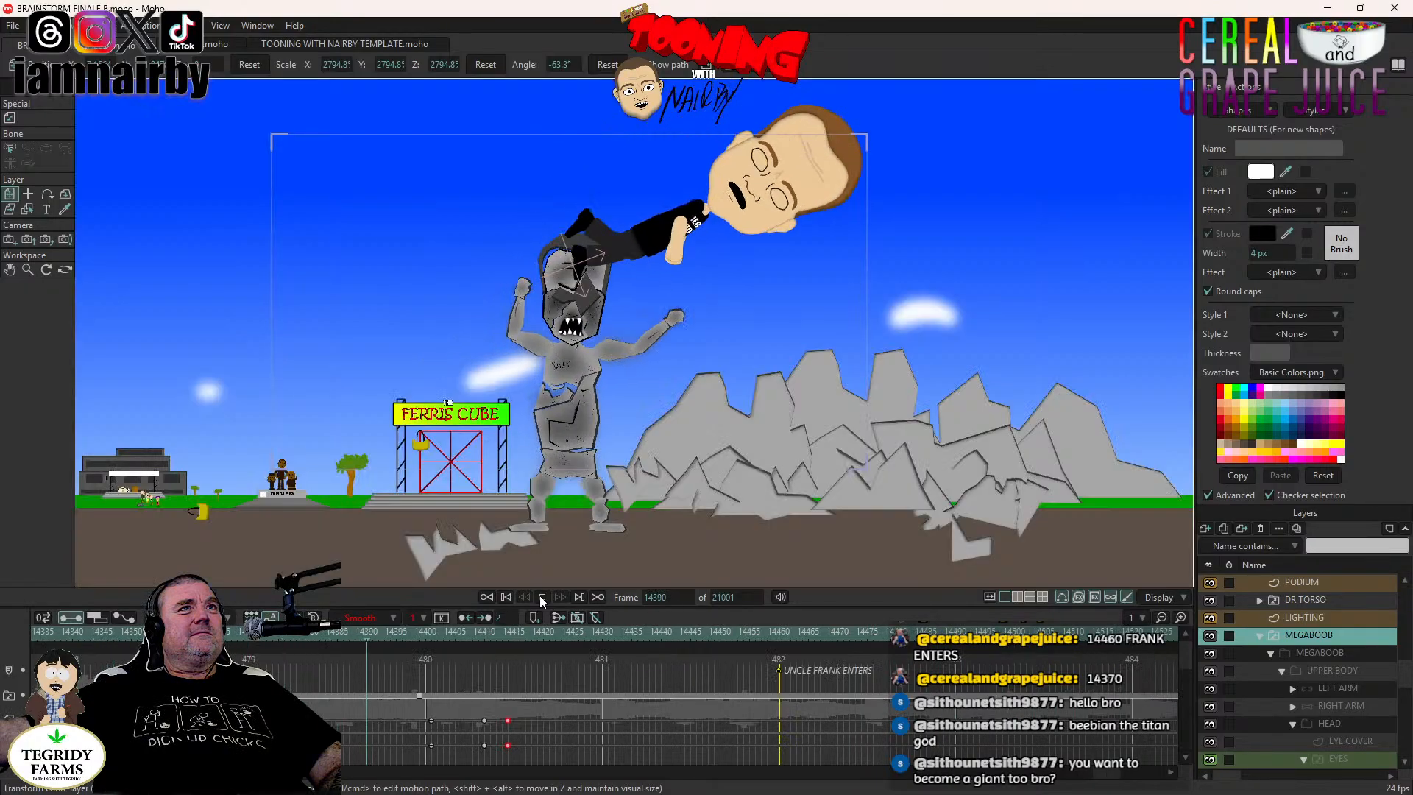
pyautogui.click(542, 596)
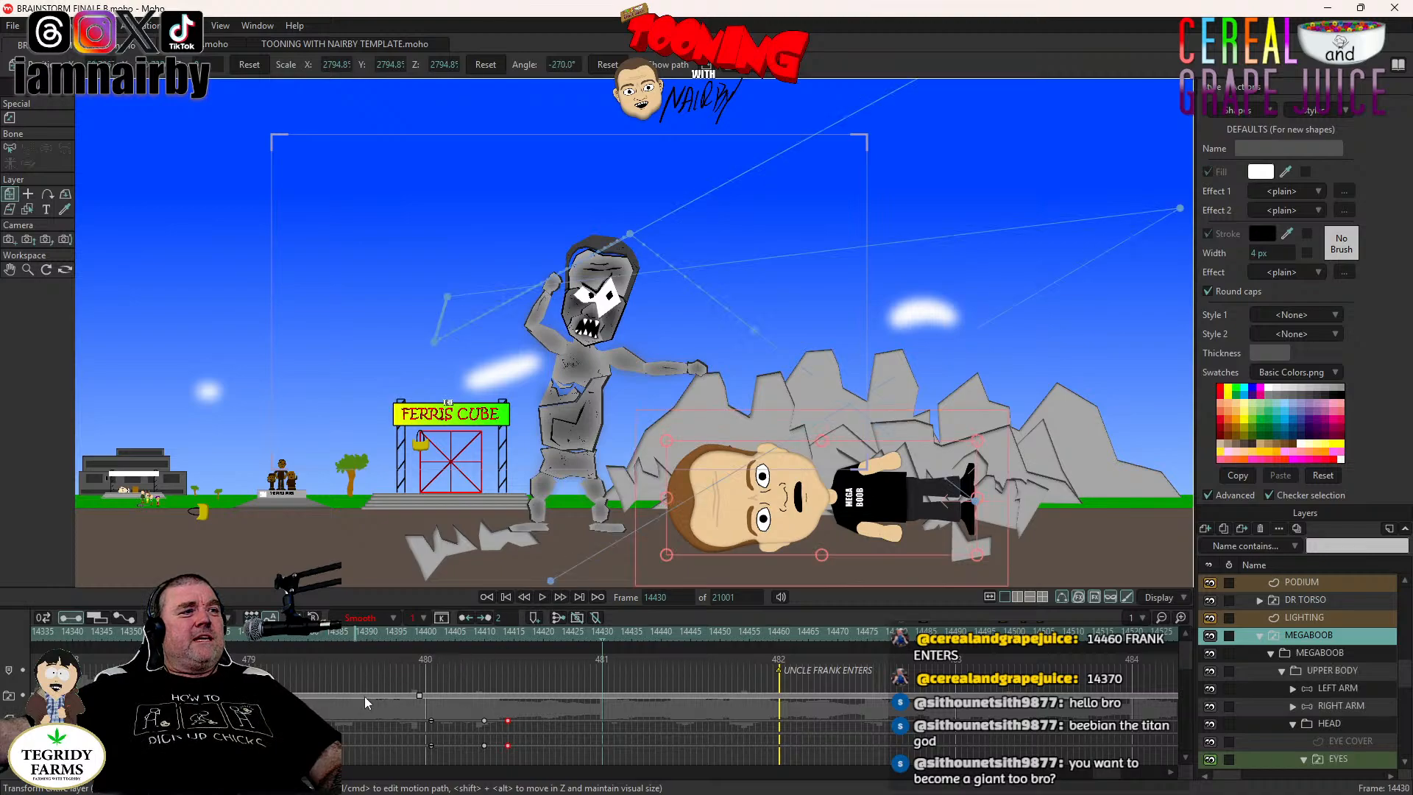
# Track the camera sideways toward the rubble at frame 14370, and play back the throw to check the framing.
pyautogui.scroll(-1, 414, 721)
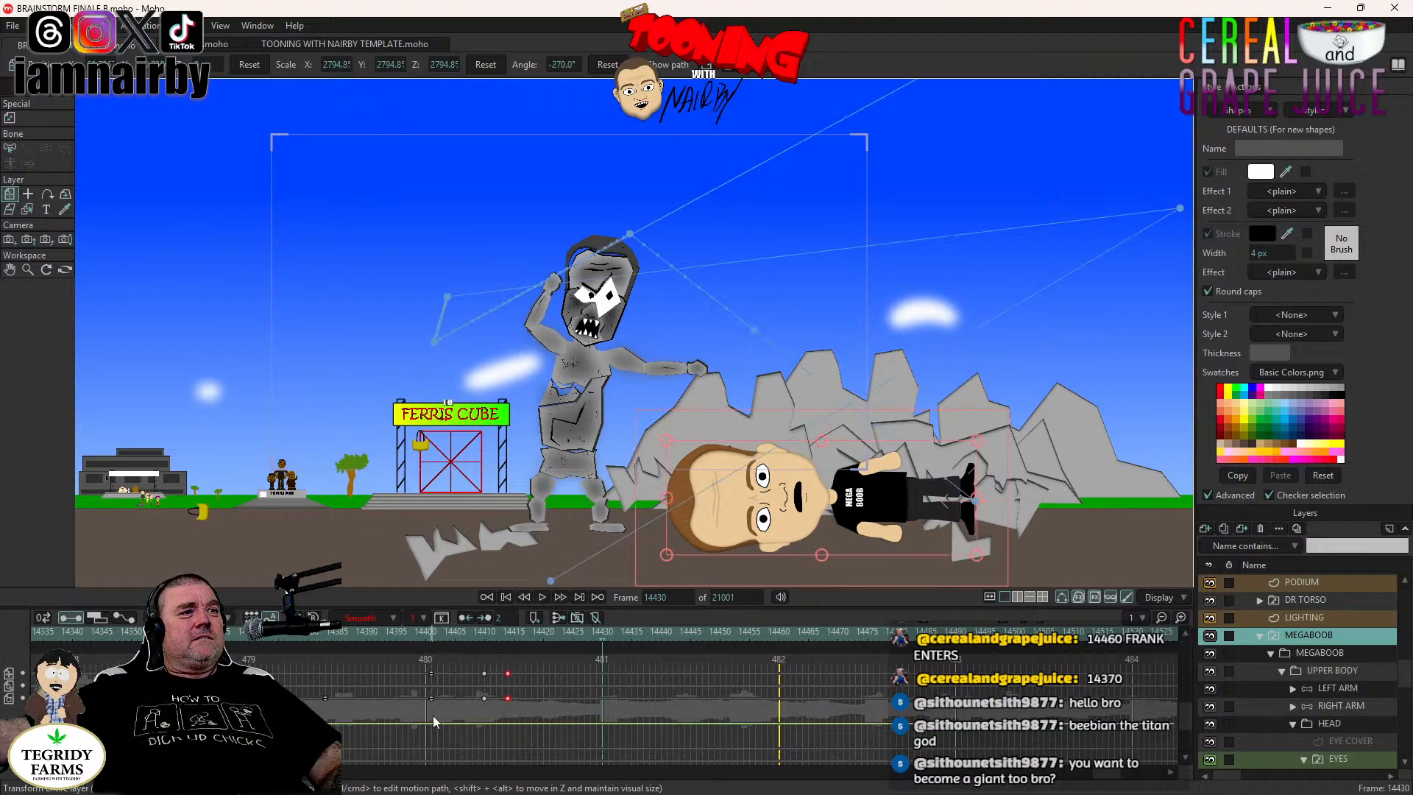
pyautogui.click(250, 640)
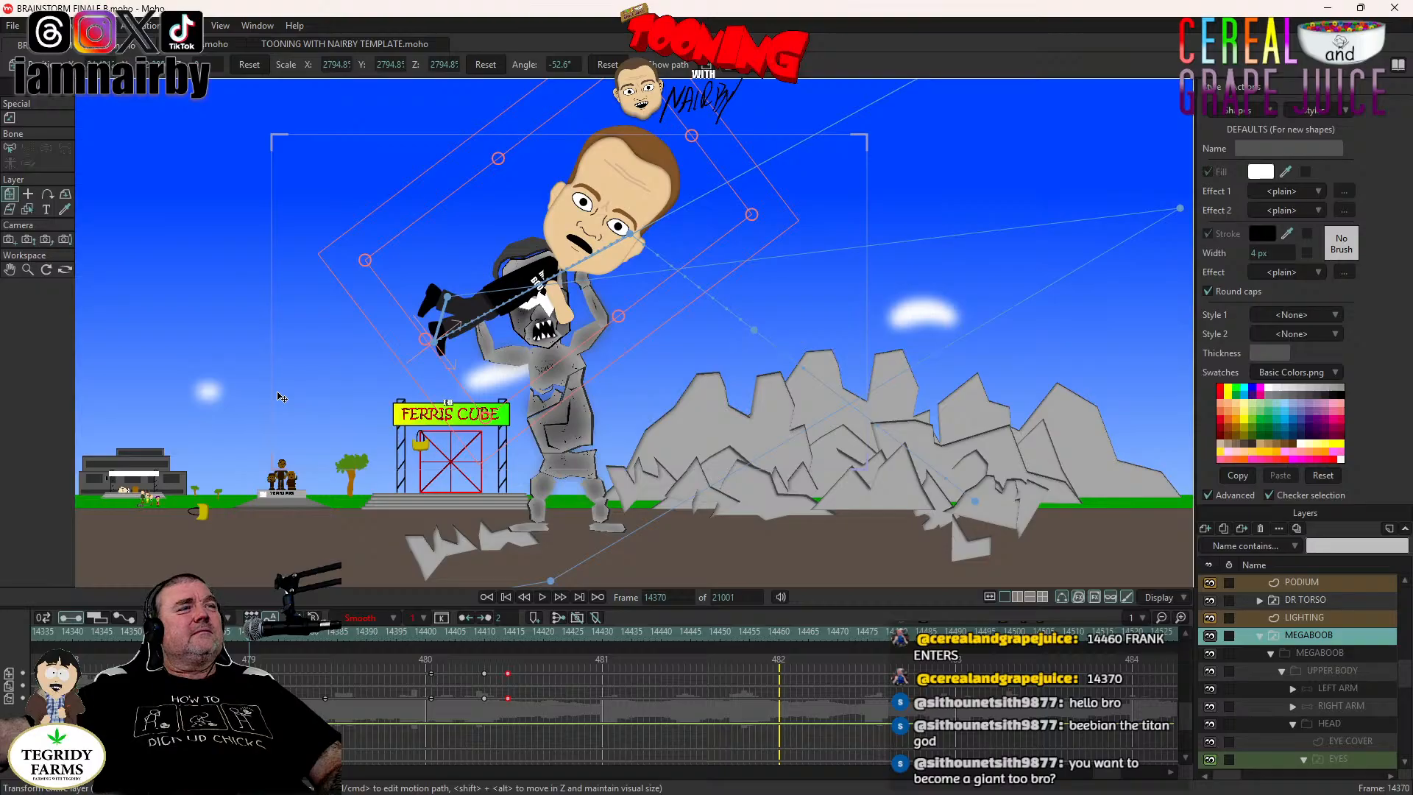
pyautogui.click(9, 239)
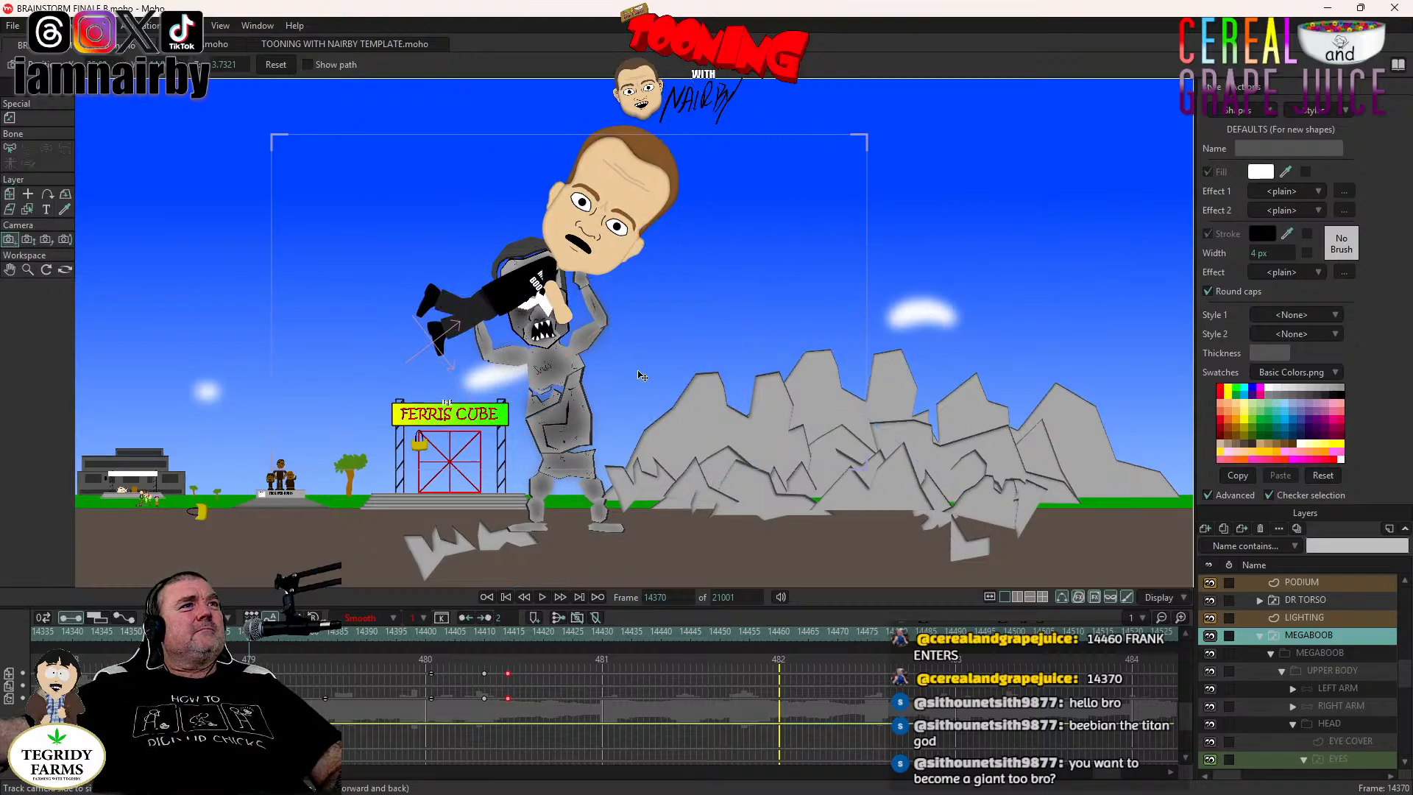
pyautogui.moveTo(642, 376)
pyautogui.mouseDown()
pyautogui.moveTo(796, 423)
pyautogui.moveTo(382, 402)
pyautogui.mouseUp()
pyautogui.moveTo(757, 415); pyautogui.dragTo(554, 416)
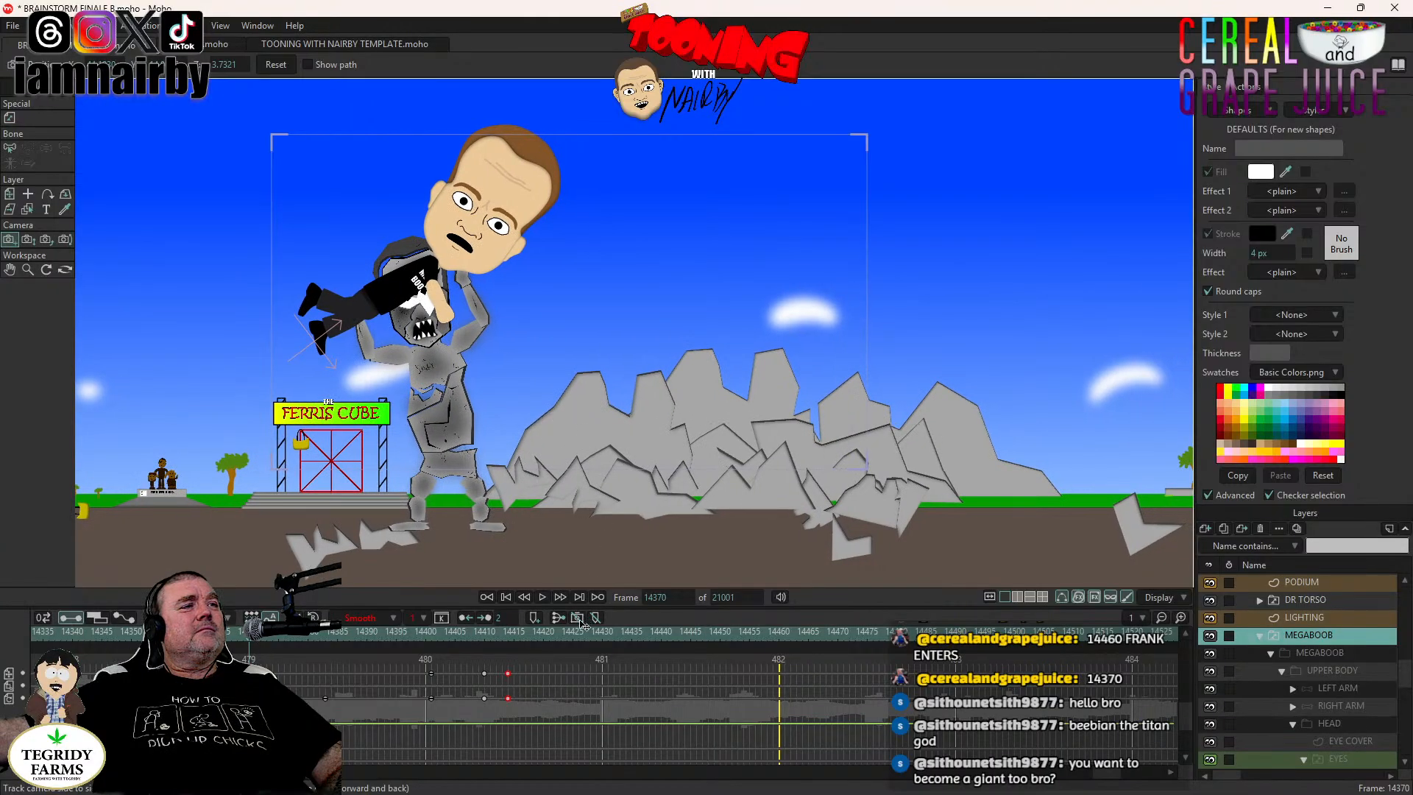
pyautogui.click(541, 598)
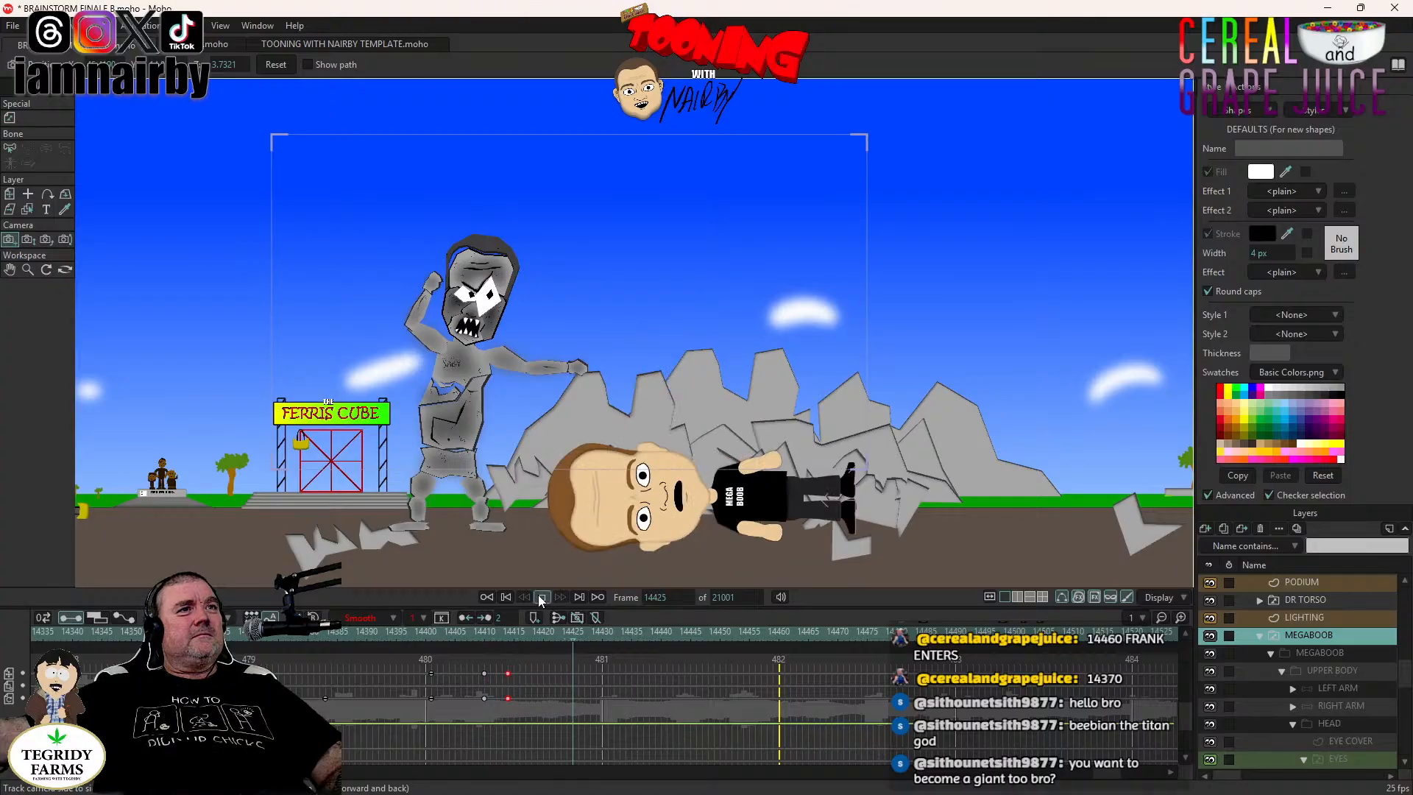
pyautogui.click(541, 597)
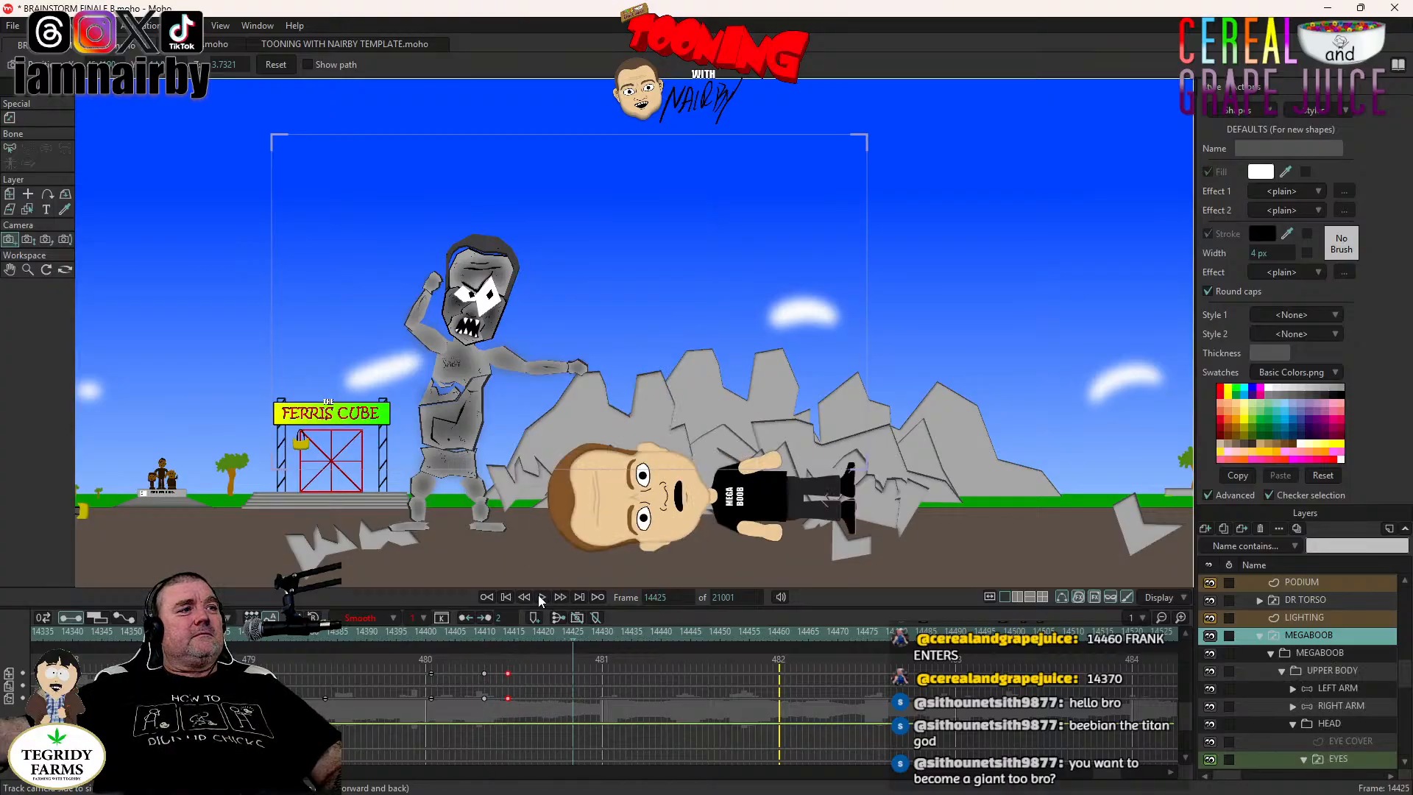
# Zoom the camera out at frame 14370 and track it to fit THRILLKOR, MEGABOOB and the rubble pile inside the frame.
pyautogui.click(249, 632)
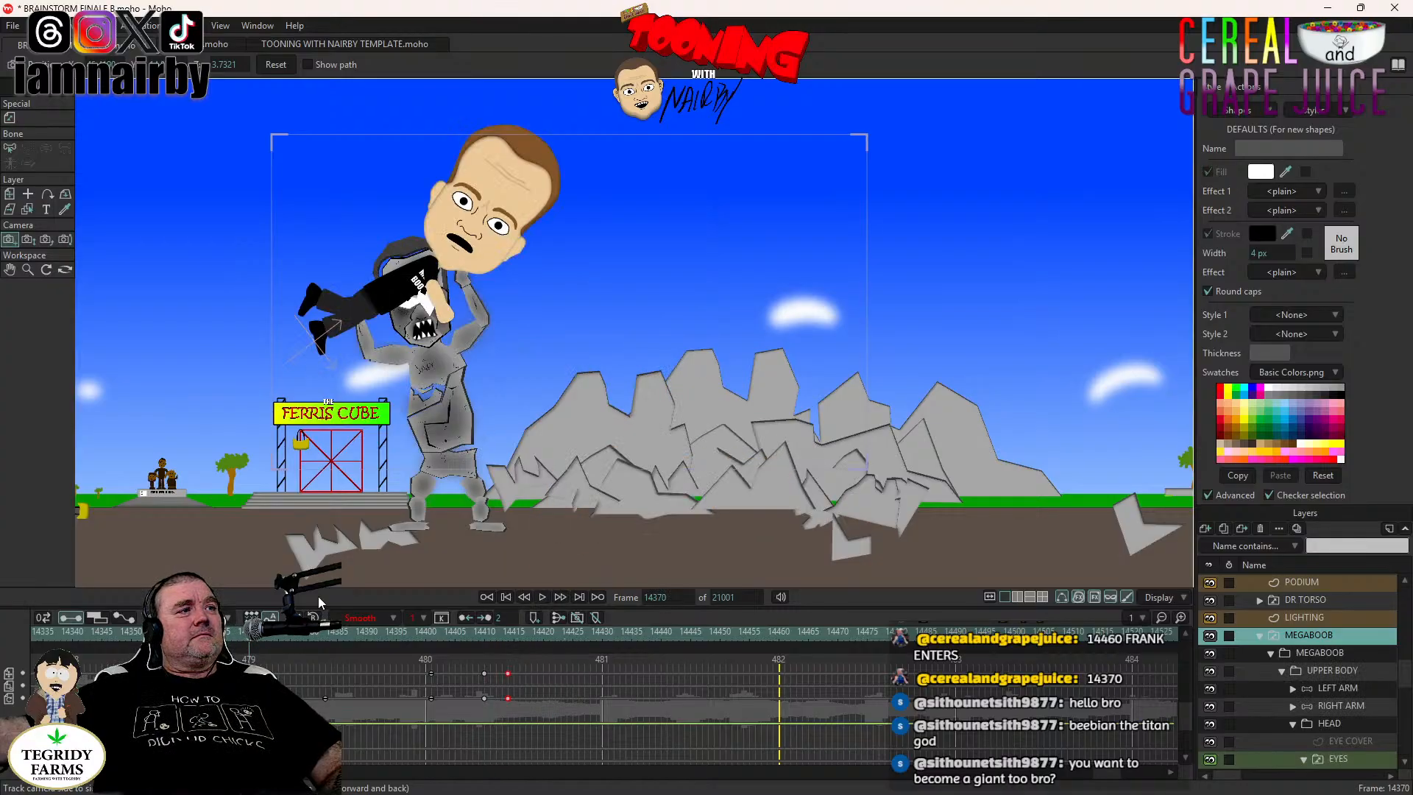
pyautogui.moveTo(441, 265); pyautogui.dragTo(442, 247)
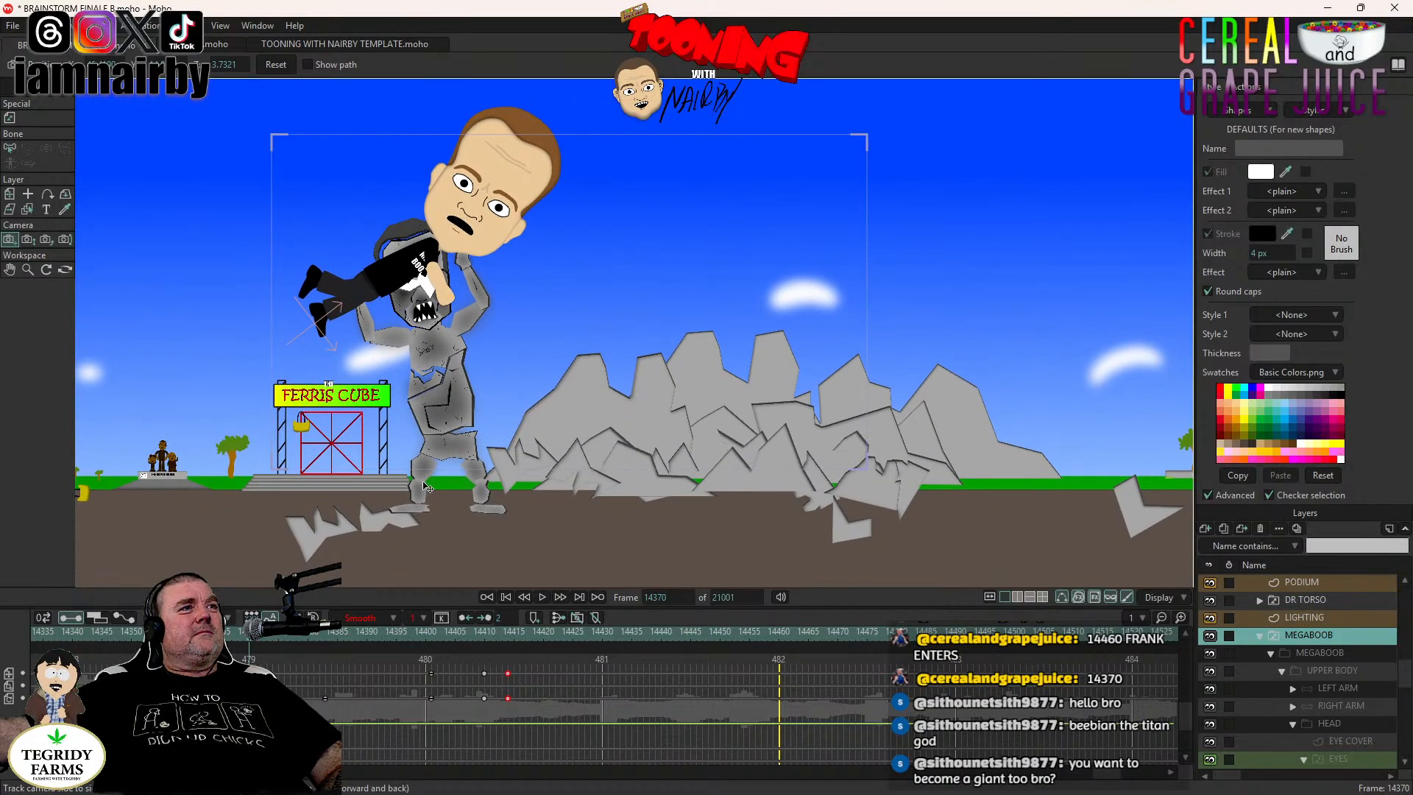
pyautogui.click(28, 239)
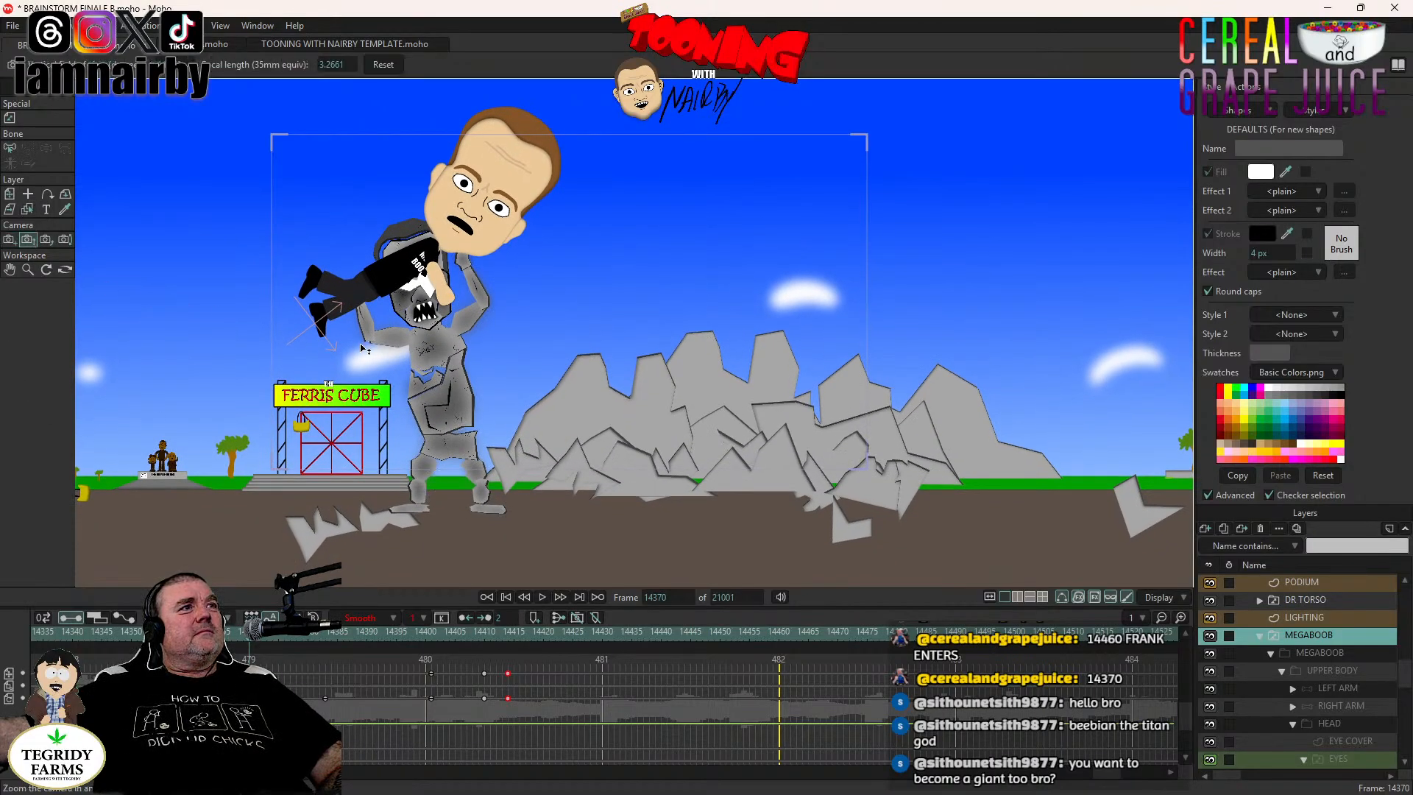
pyautogui.moveTo(365, 348); pyautogui.dragTo(376, 301)
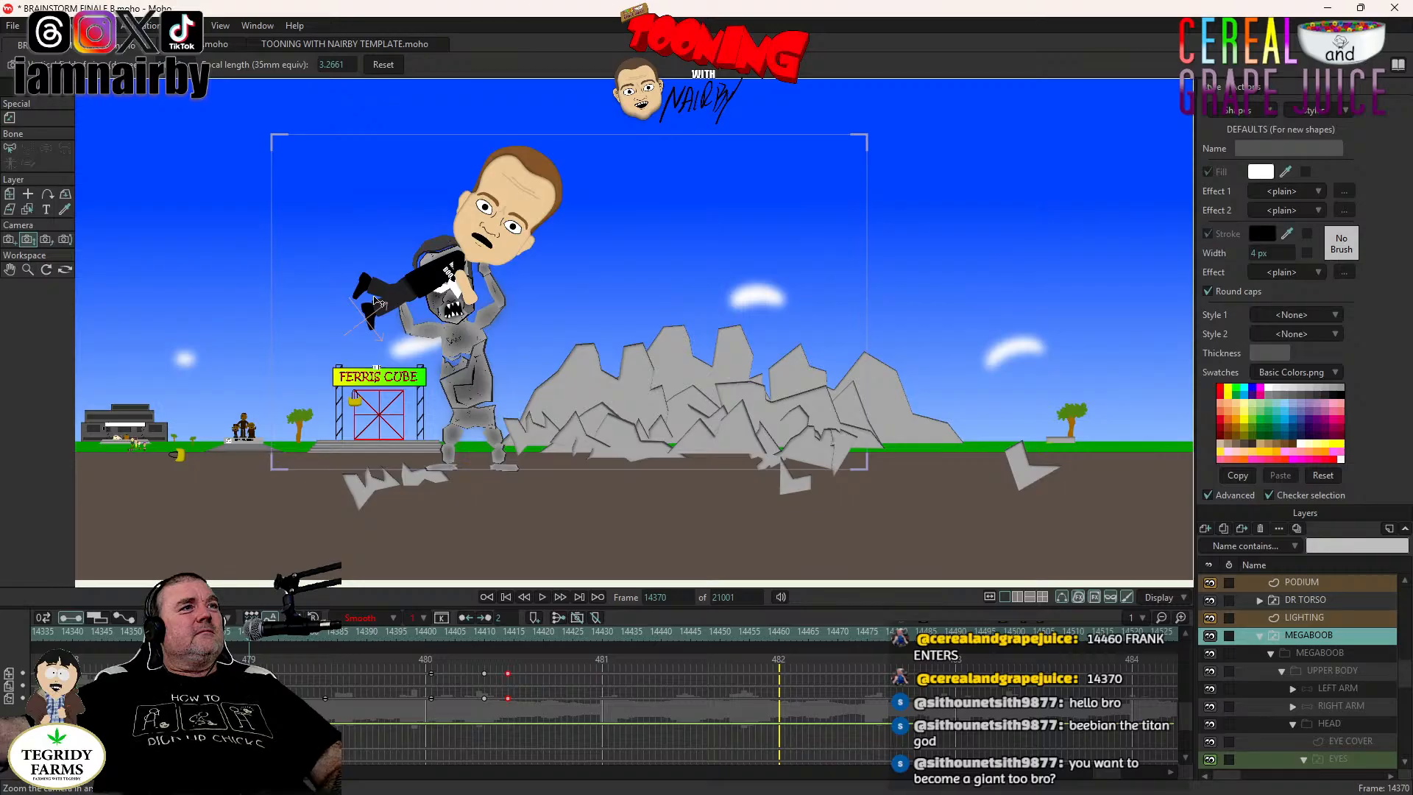
pyautogui.click(9, 239)
pyautogui.moveTo(325, 367); pyautogui.dragTo(305, 366)
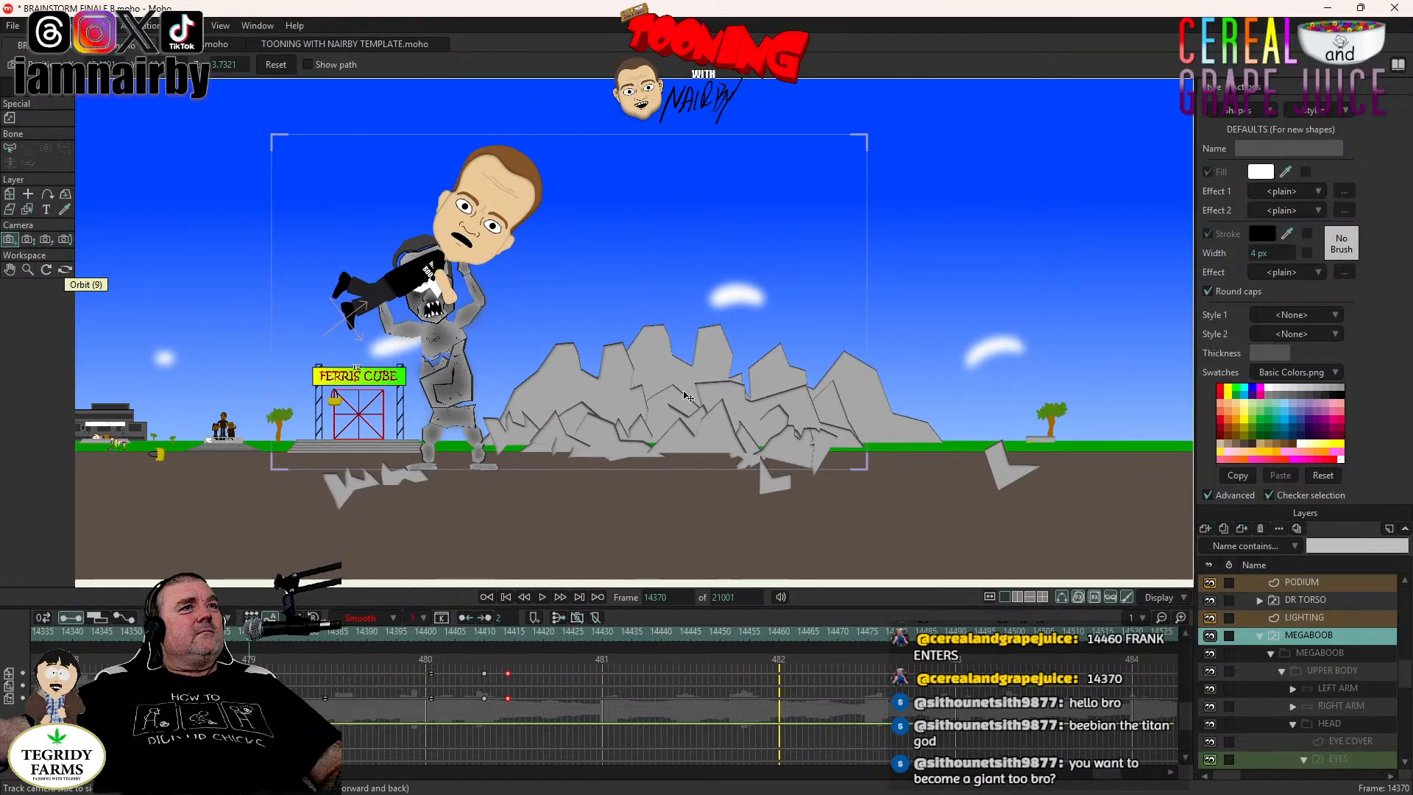
pyautogui.moveTo(687, 396); pyautogui.dragTo(405, 288)
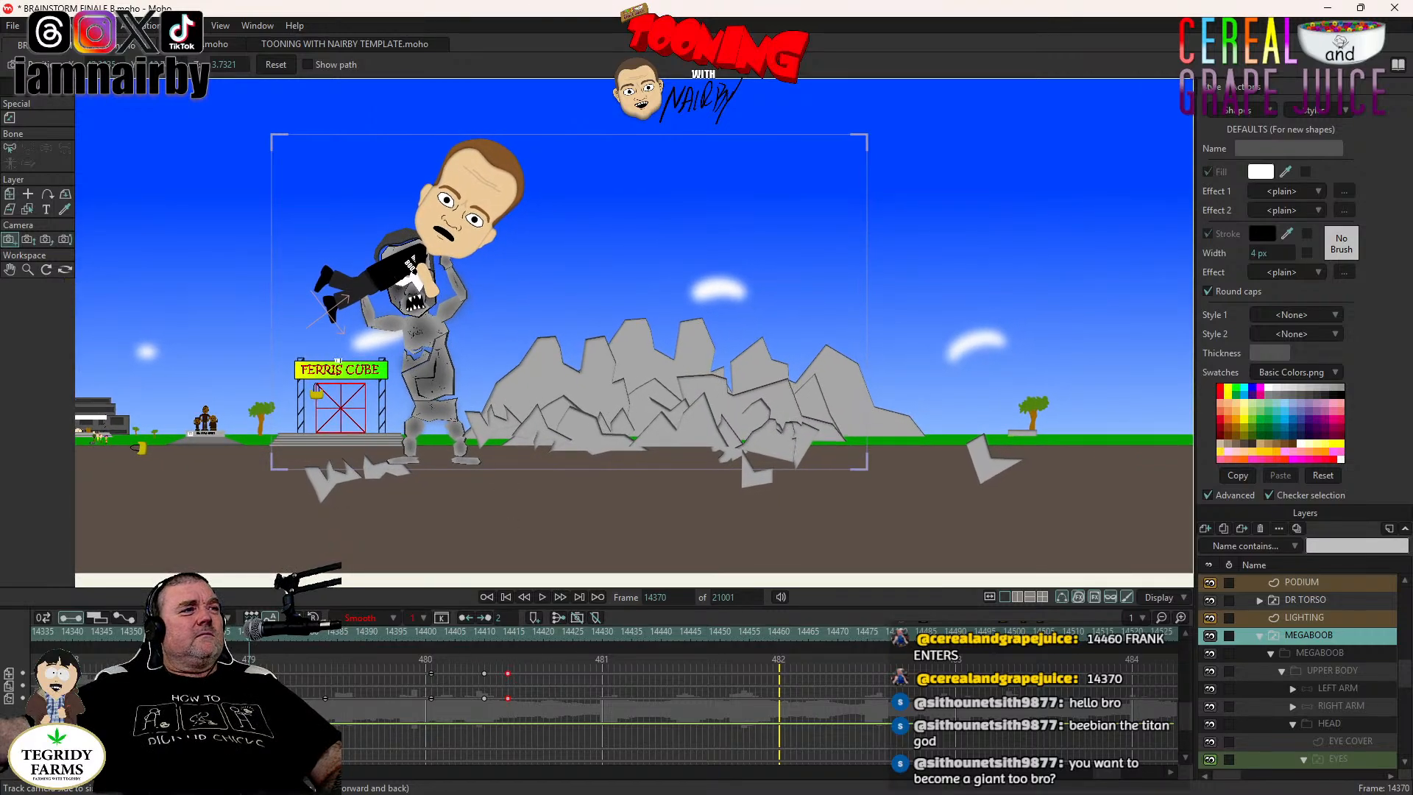
# Play back the reframed throw from before frame 14370 to frame 14424, and save the project.
pyautogui.click(195, 631)
pyautogui.click(542, 597)
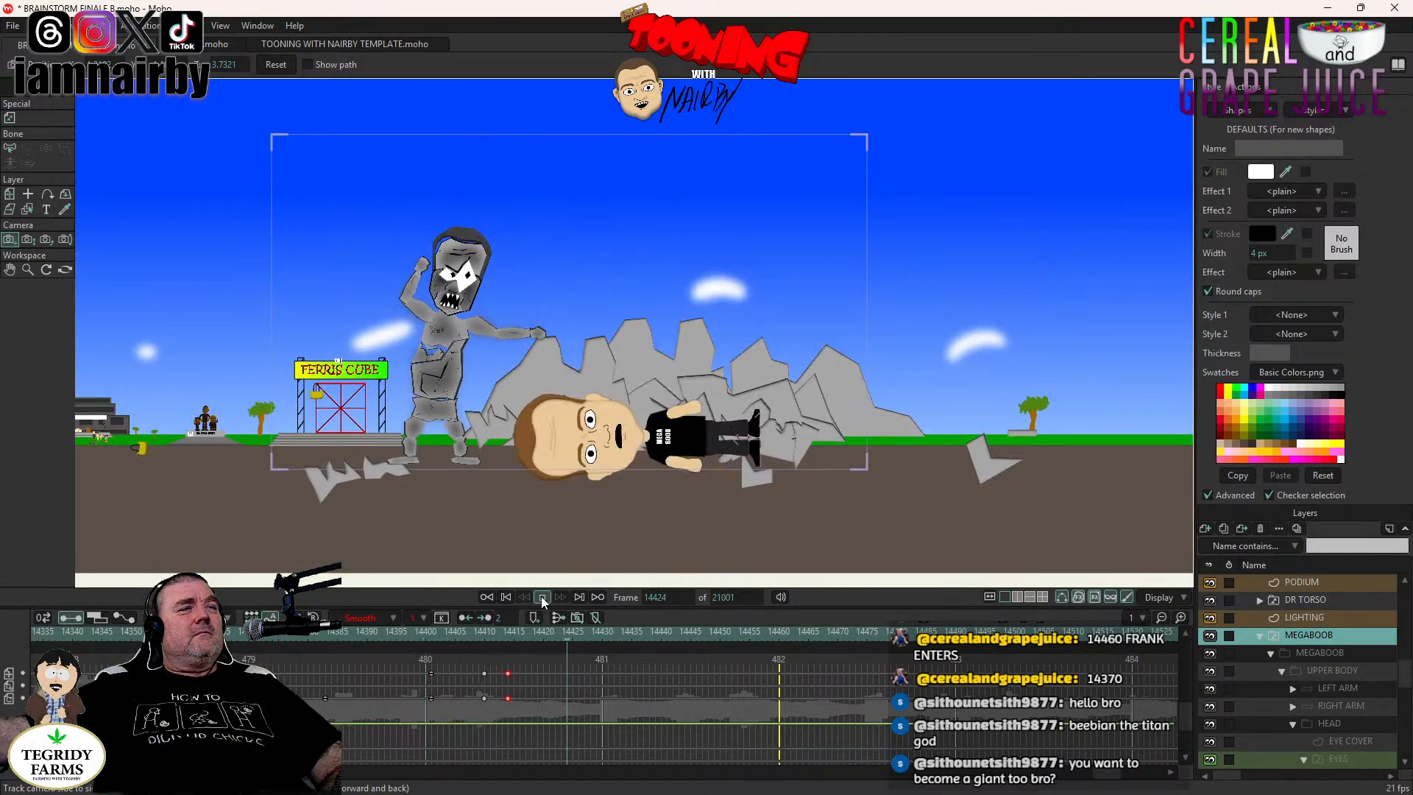
pyautogui.click(540, 596)
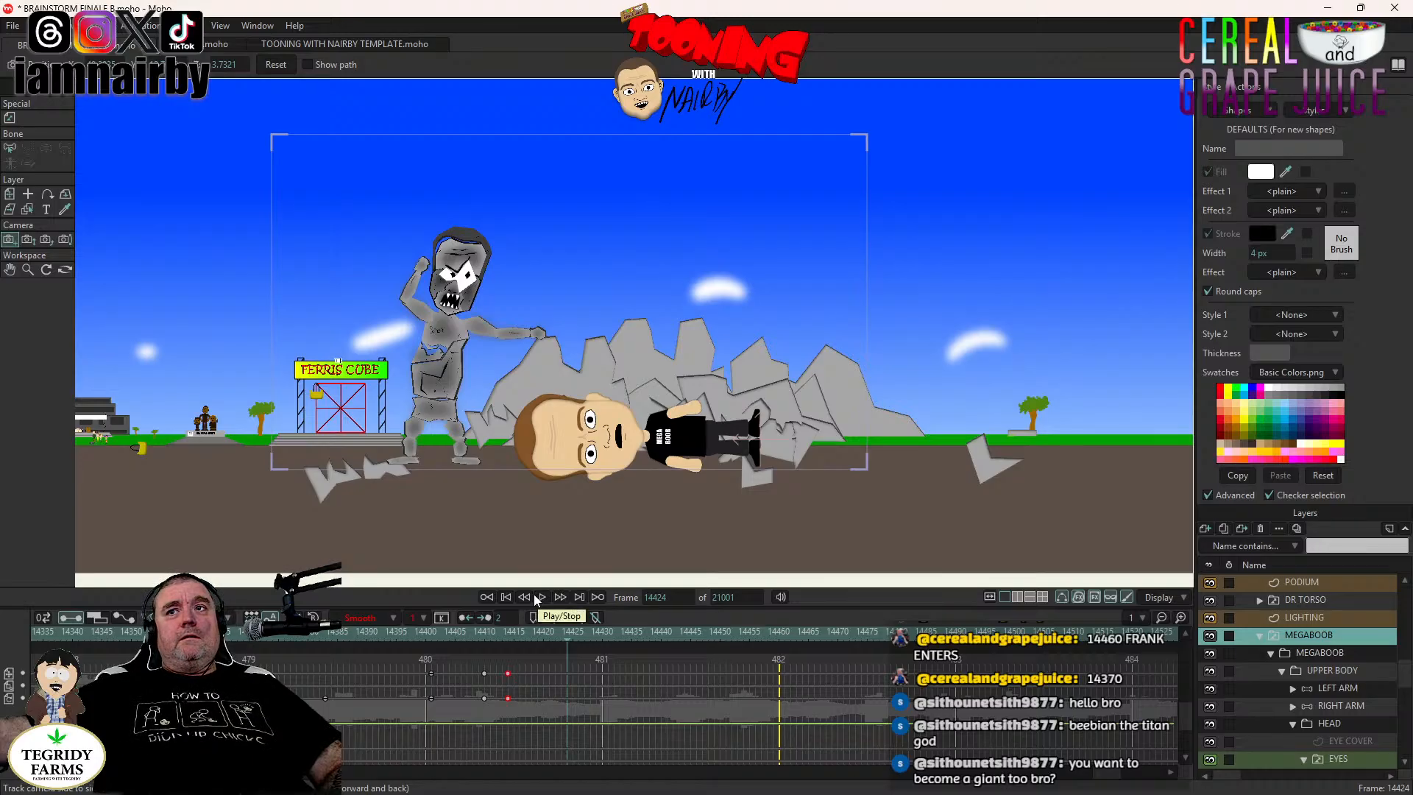
pyautogui.scroll(3, 643, 723)
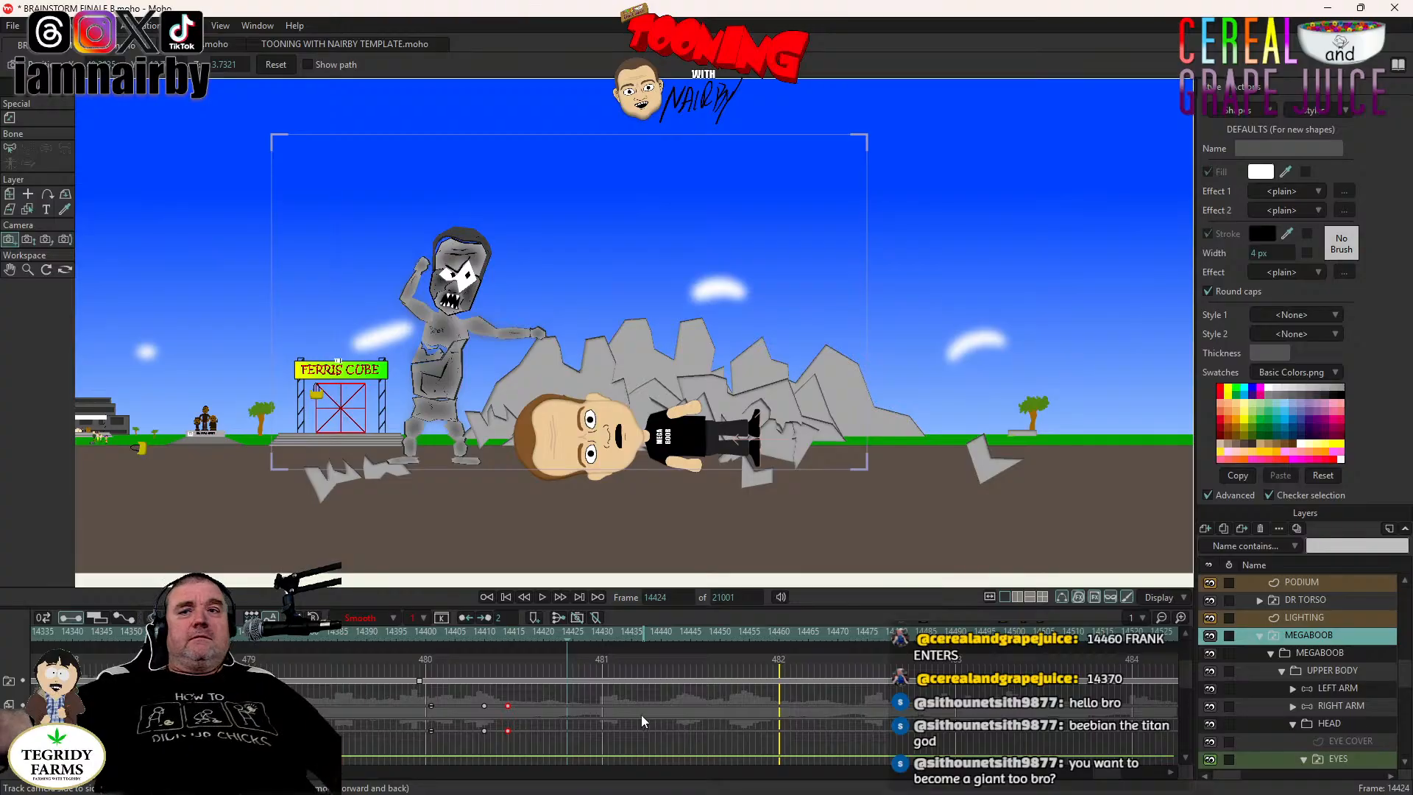
pyautogui.hotkey('ctrl', 's')
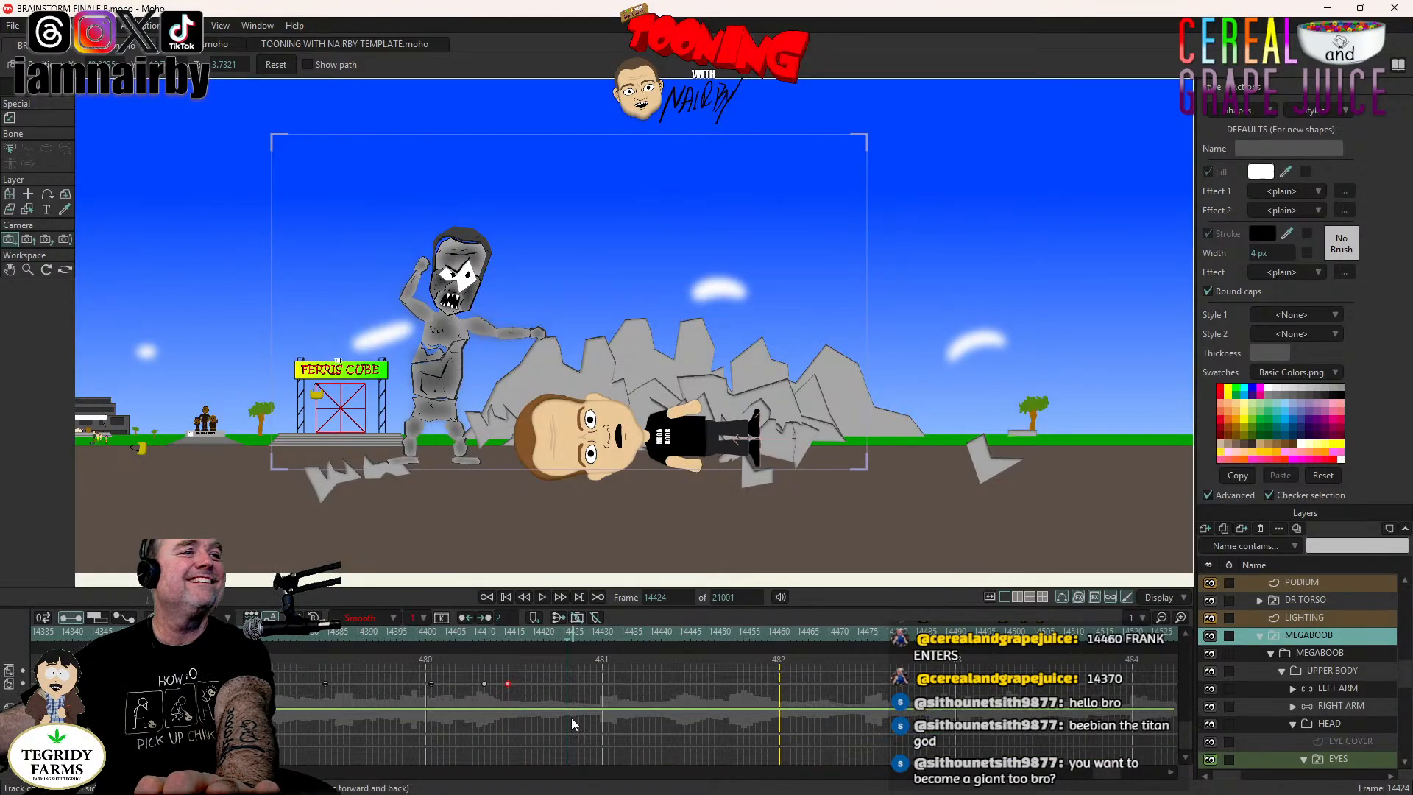
# Review MEGABOOB's ground impact by playing back from about frame 14402 to frame 14424.
pyautogui.click(437, 632)
pyautogui.click(542, 596)
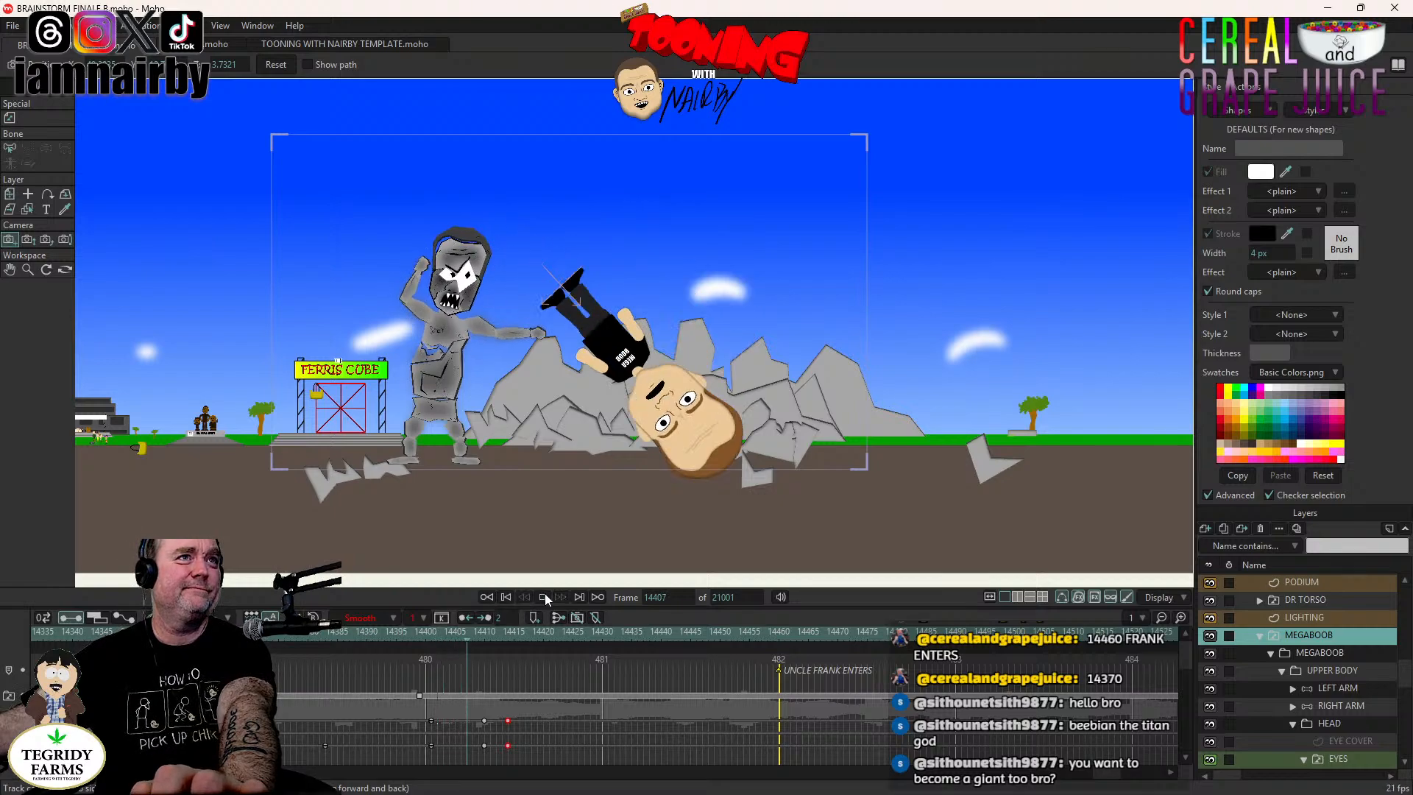
pyautogui.click(543, 597)
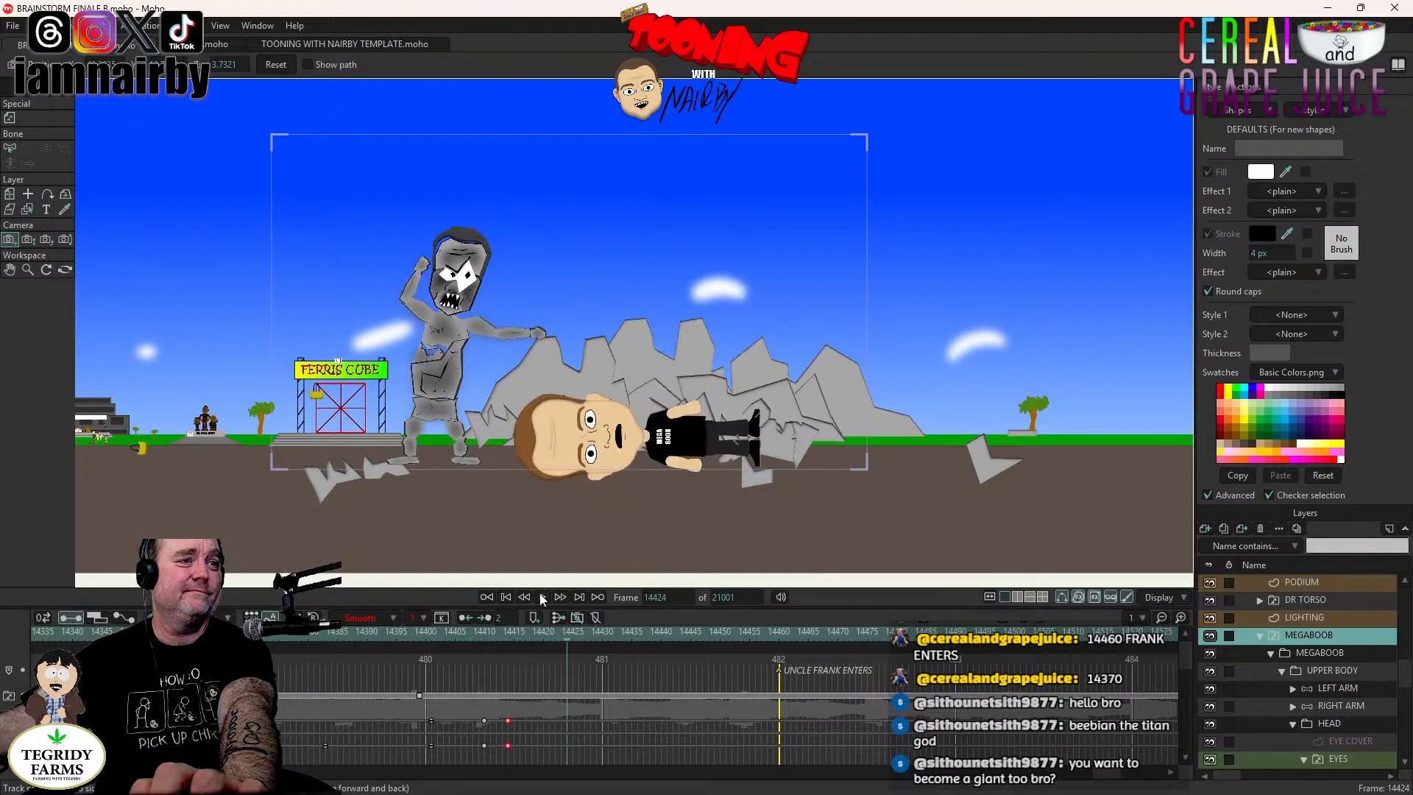
# Add a camera tracking keyframe at frame 14414 with Noisy interpolation, amplitude 0.10 and scale 0.50.
pyautogui.click(487, 633)
pyautogui.hotkey('ctrl', 'Right')
pyautogui.hotkey('ctrl', 'Right')
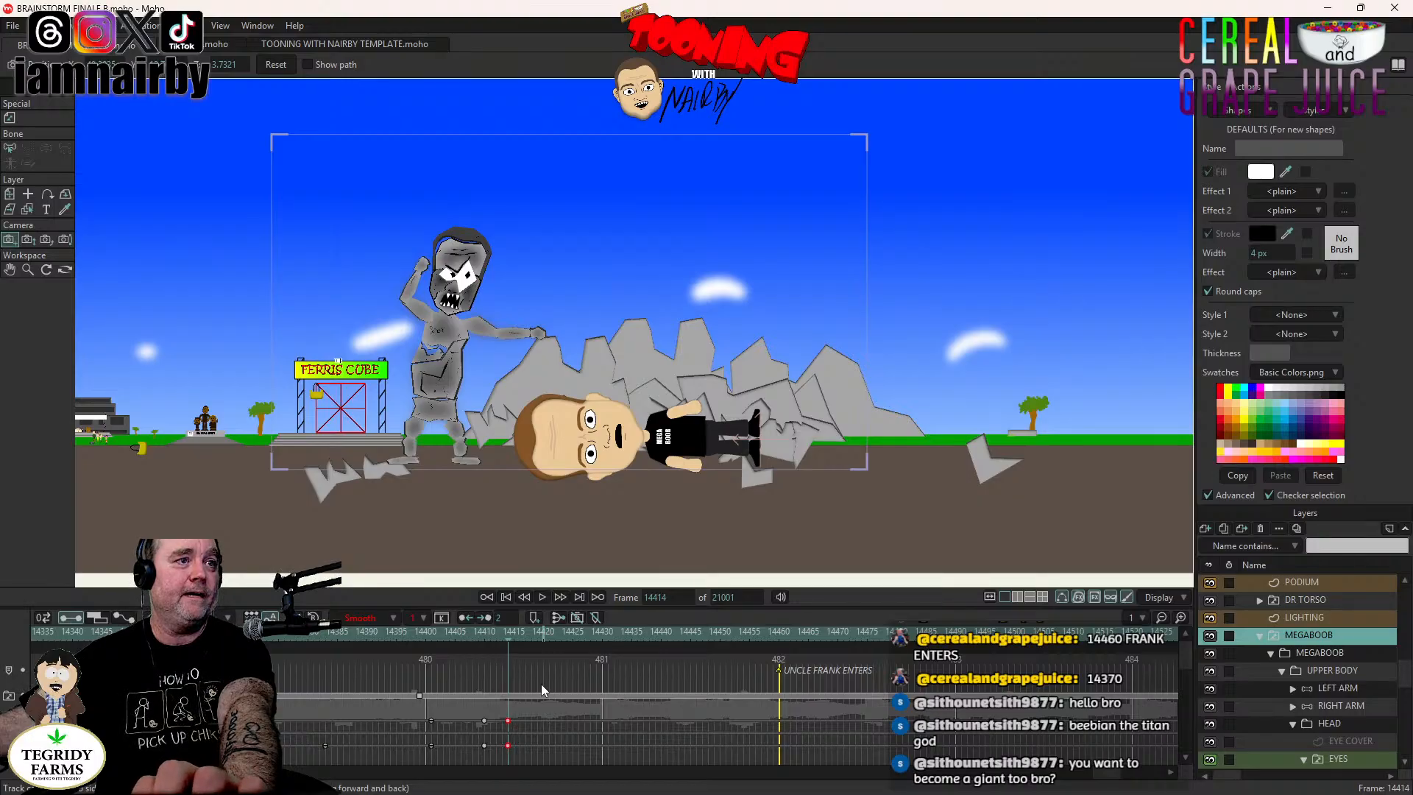
pyautogui.moveTo(564, 719); pyautogui.dragTo(567, 676)
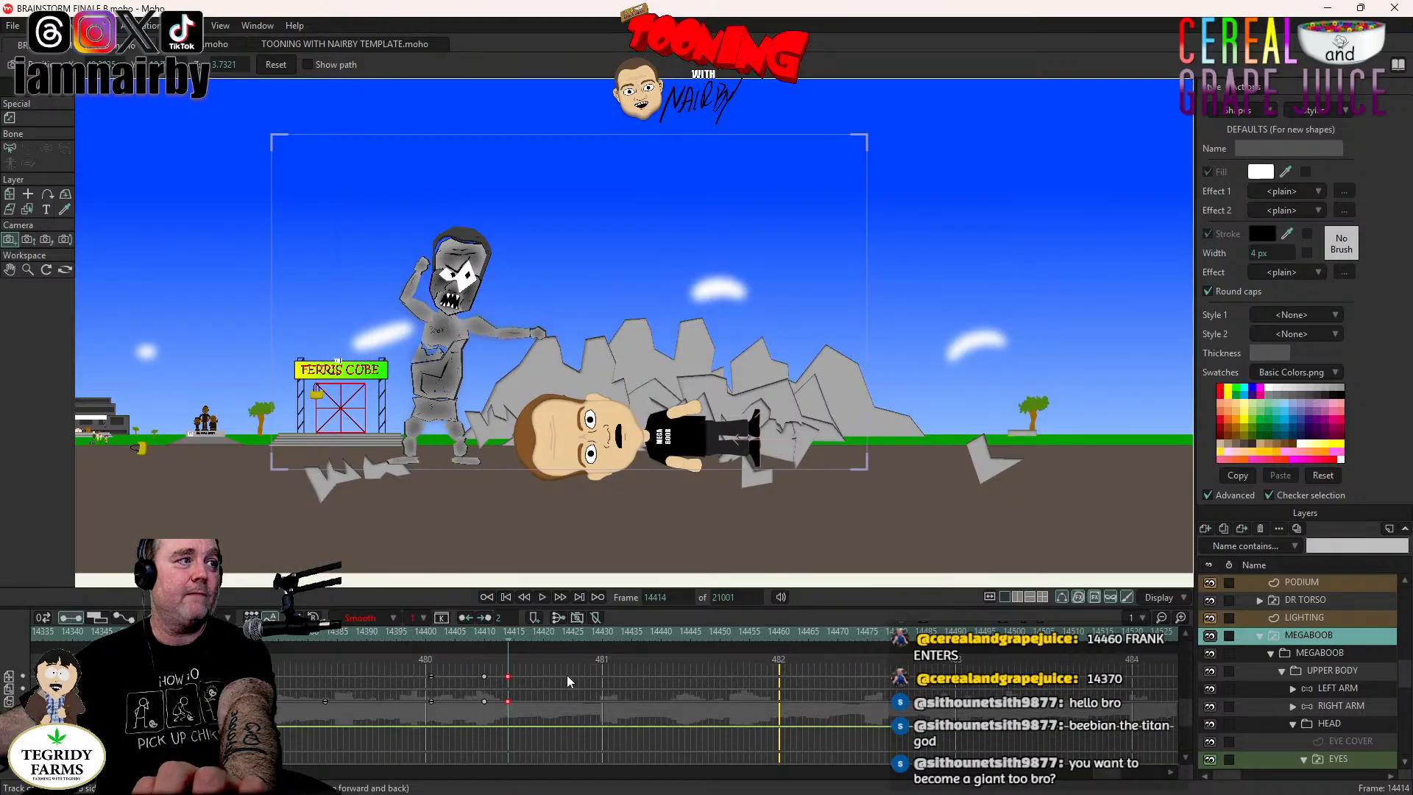
pyautogui.click(523, 440)
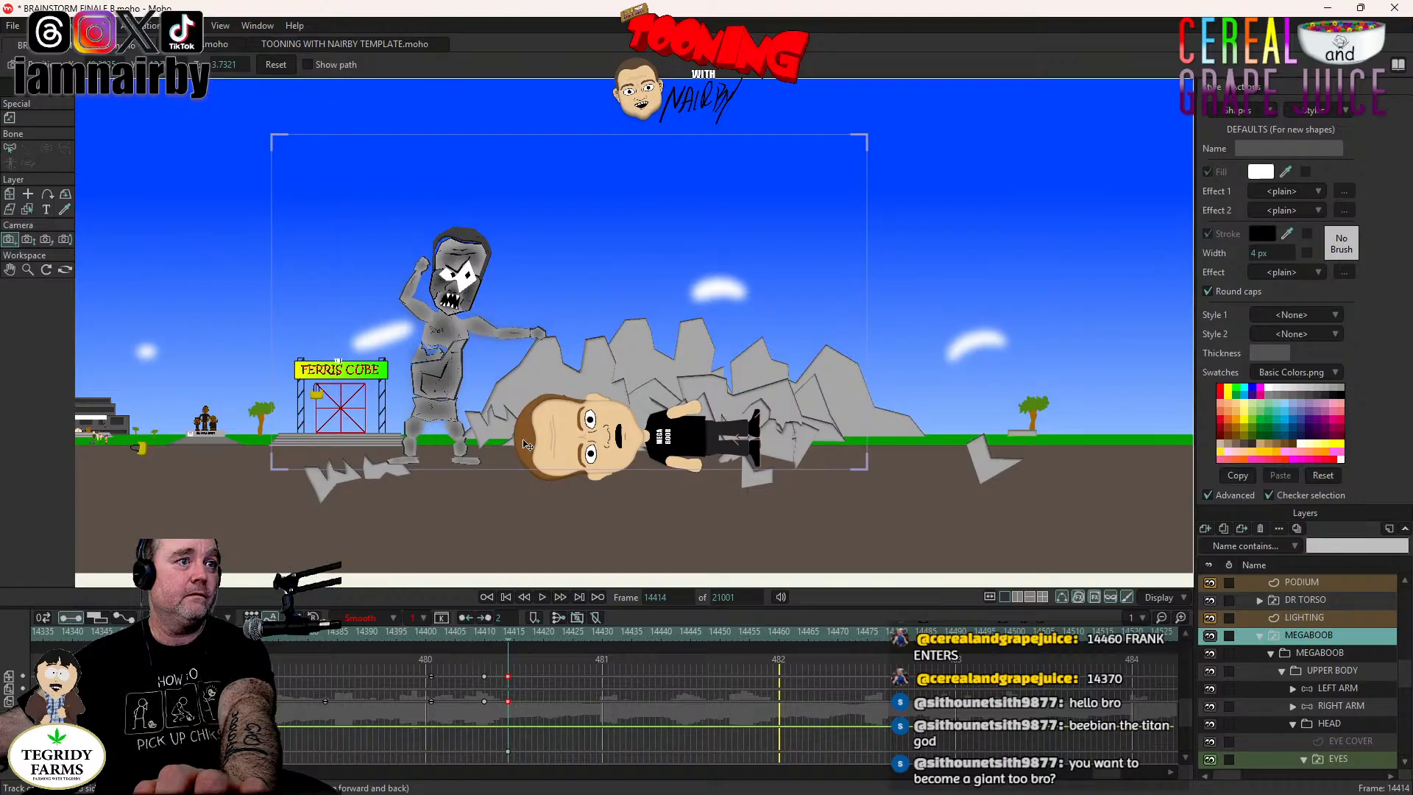
pyautogui.rightClick(507, 752)
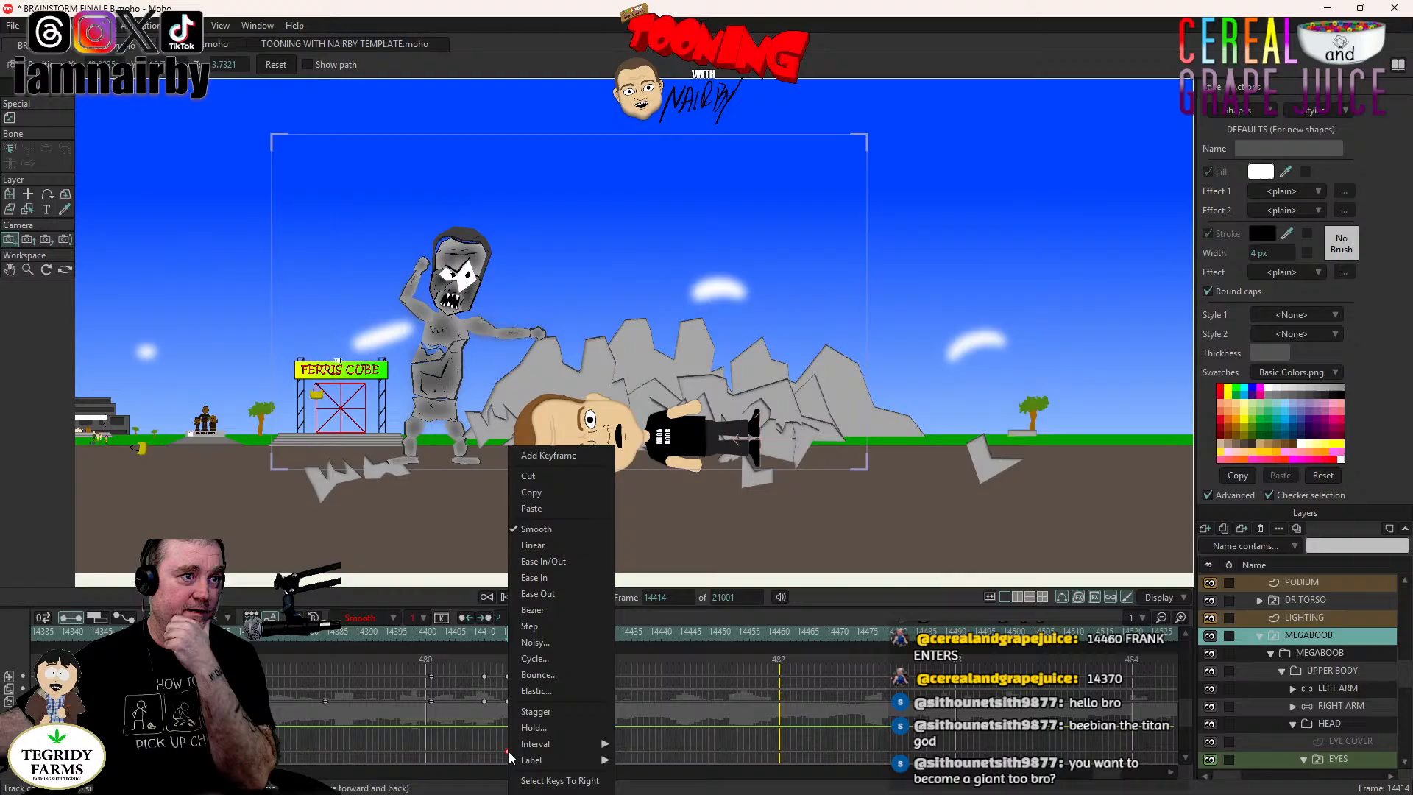
pyautogui.click(534, 642)
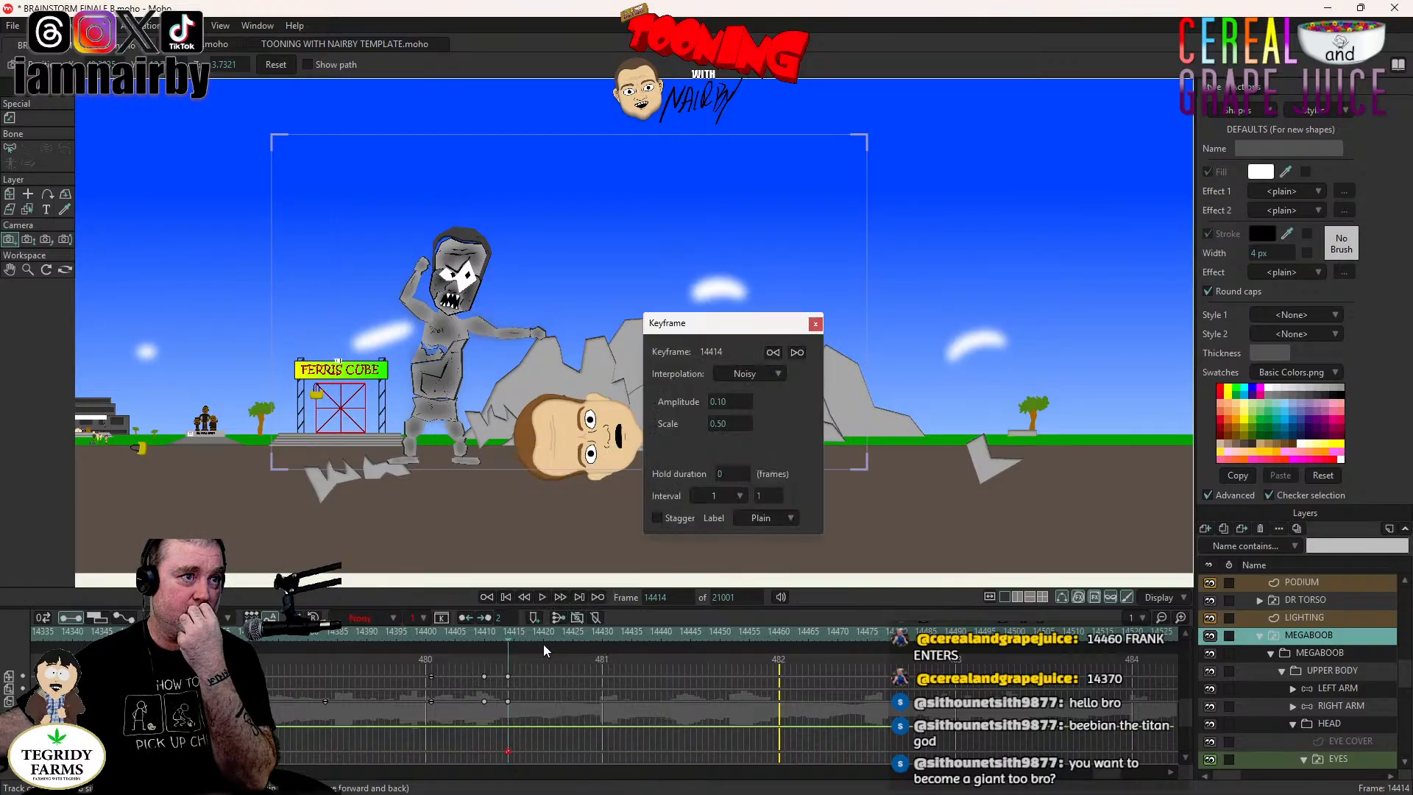
pyautogui.click(815, 323)
# Play back the impact shake from around frame 14406 and from frame 14414 to check the camera movement.
pyautogui.click(541, 596)
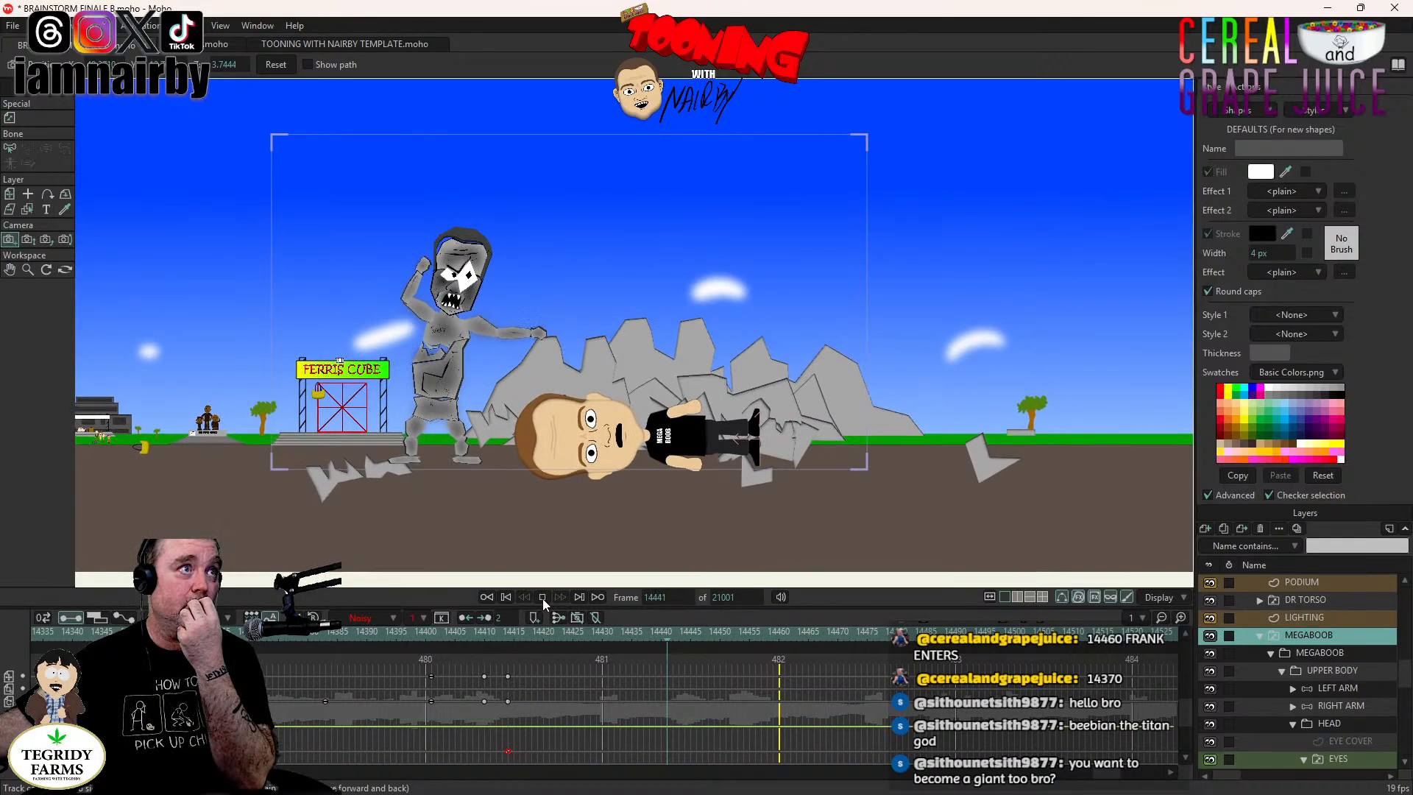
pyautogui.click(511, 638)
pyautogui.click(511, 638)
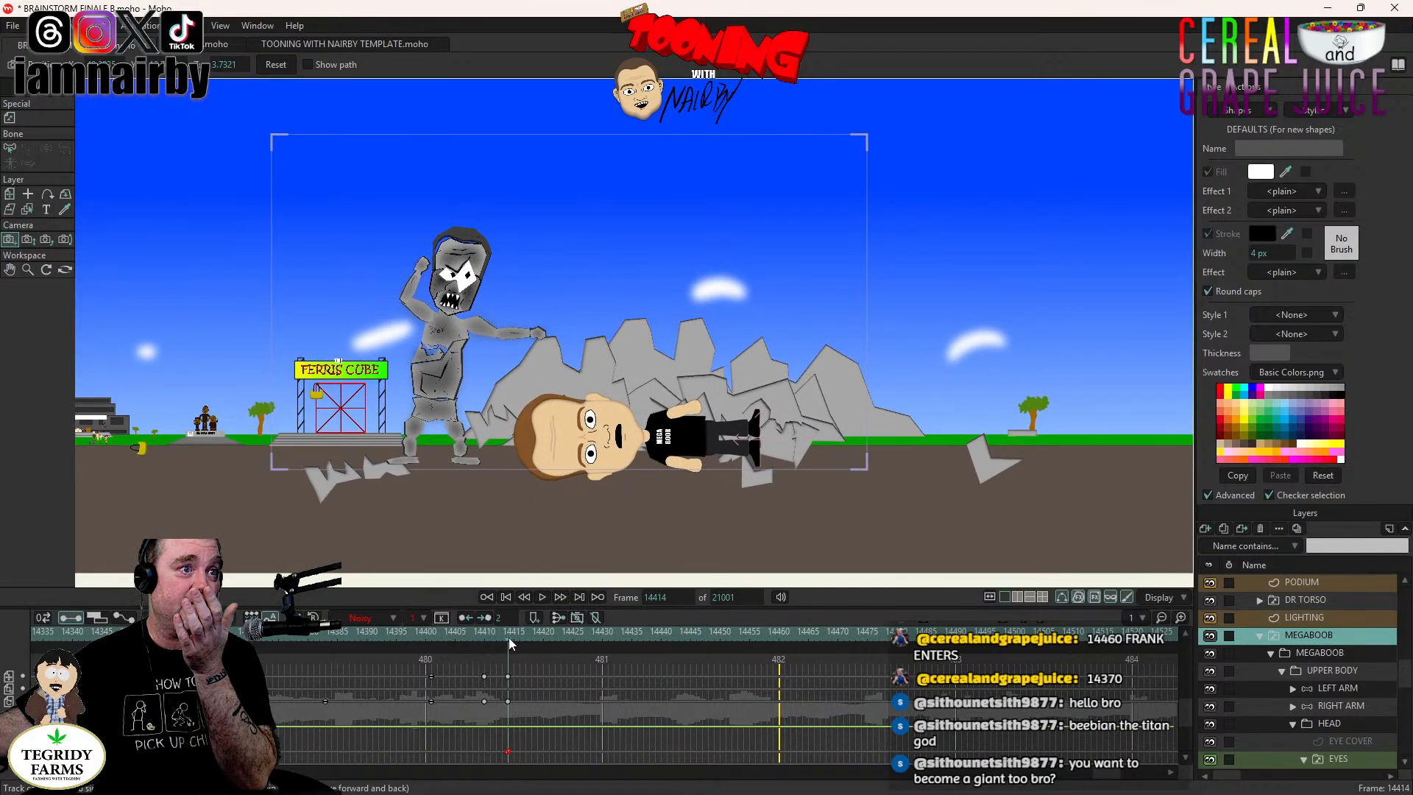
pyautogui.click(462, 638)
pyautogui.click(543, 597)
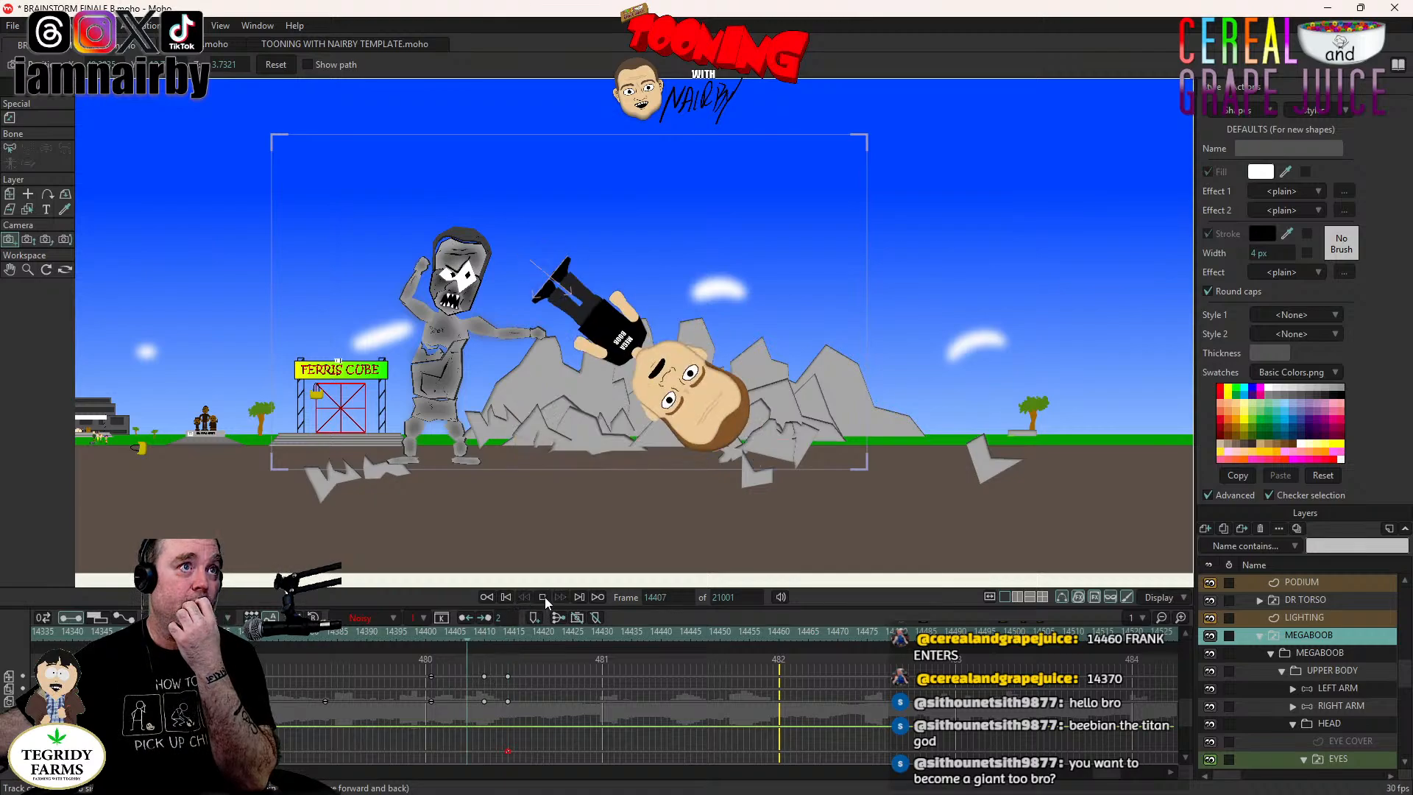
pyautogui.click(541, 596)
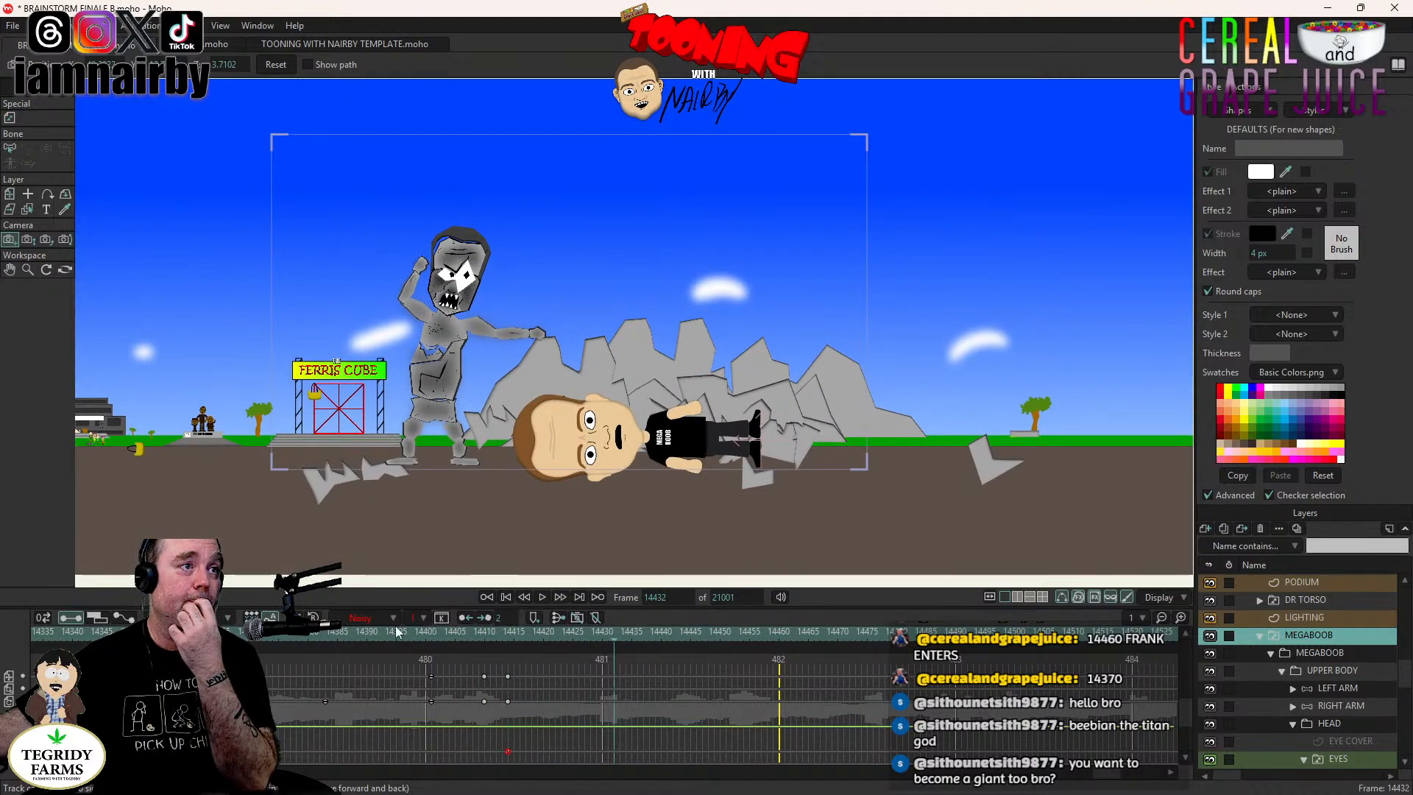
# Replay the throw from about frame 14371 and add a camera tracking keyframe at frame 14440 to end the shake.
pyautogui.click(361, 636)
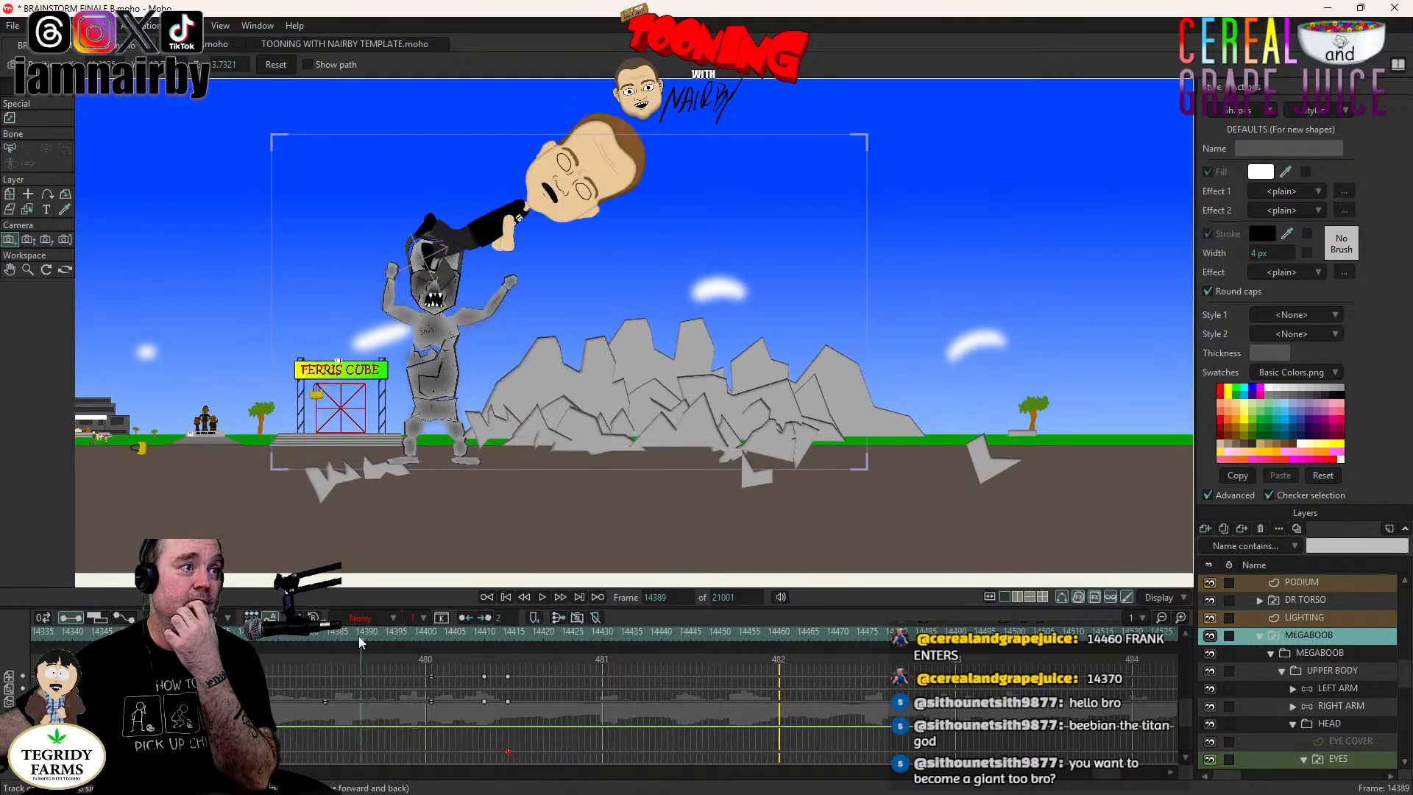
pyautogui.click(255, 639)
pyautogui.click(541, 595)
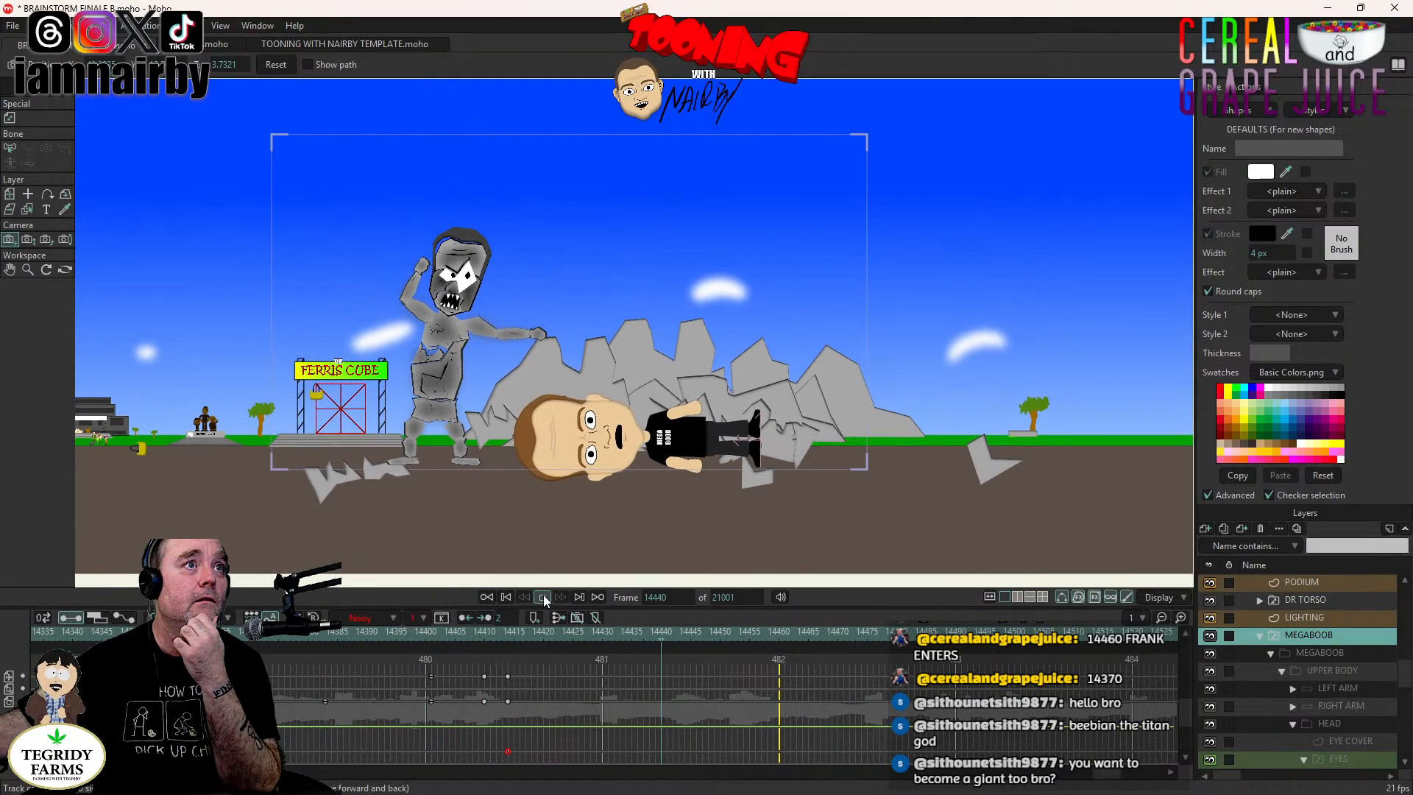
pyautogui.click(542, 597)
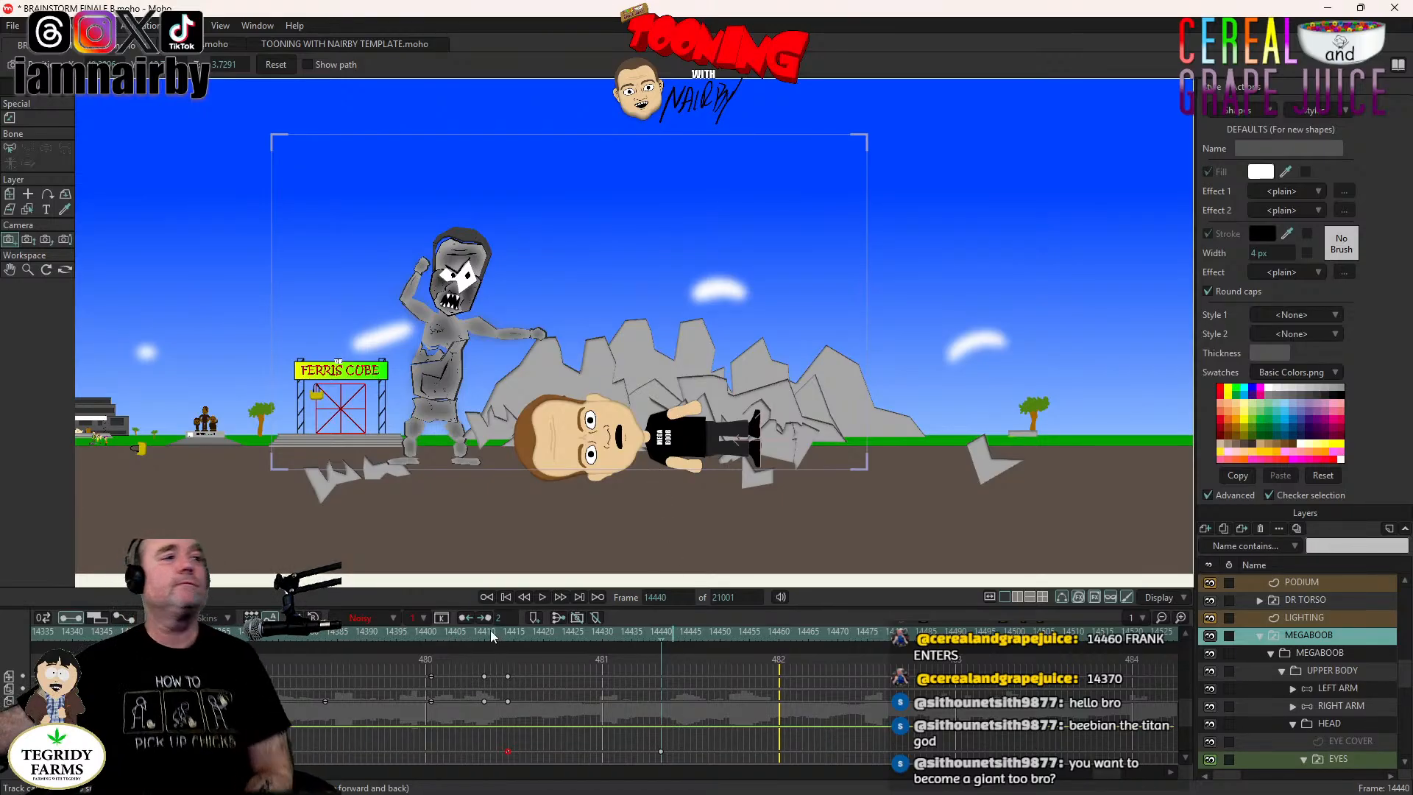
# Scrub between frames 14396 and 14415 to examine MEGABOOB's fall against THRILLKOR's gaze.
pyautogui.click(543, 595)
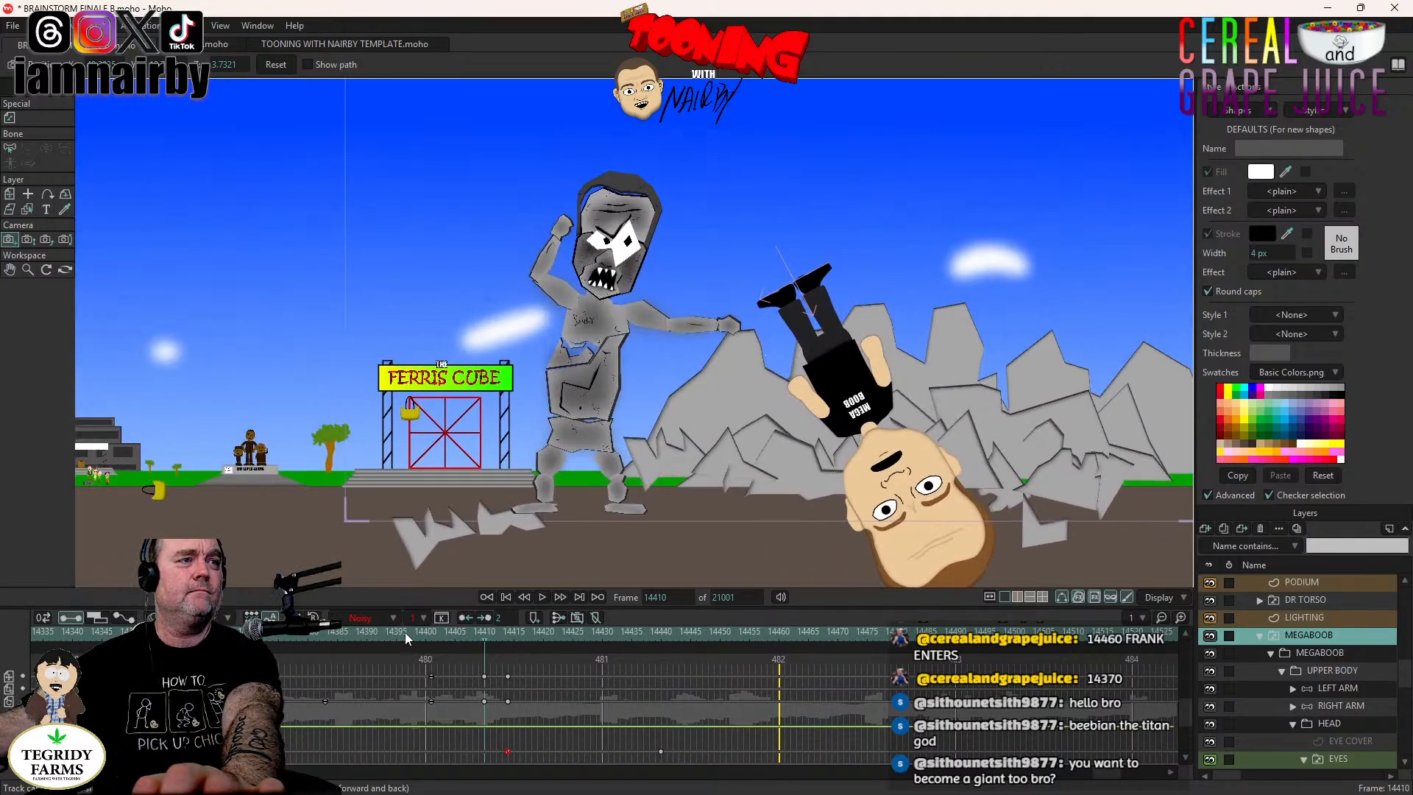
pyautogui.click(404, 631)
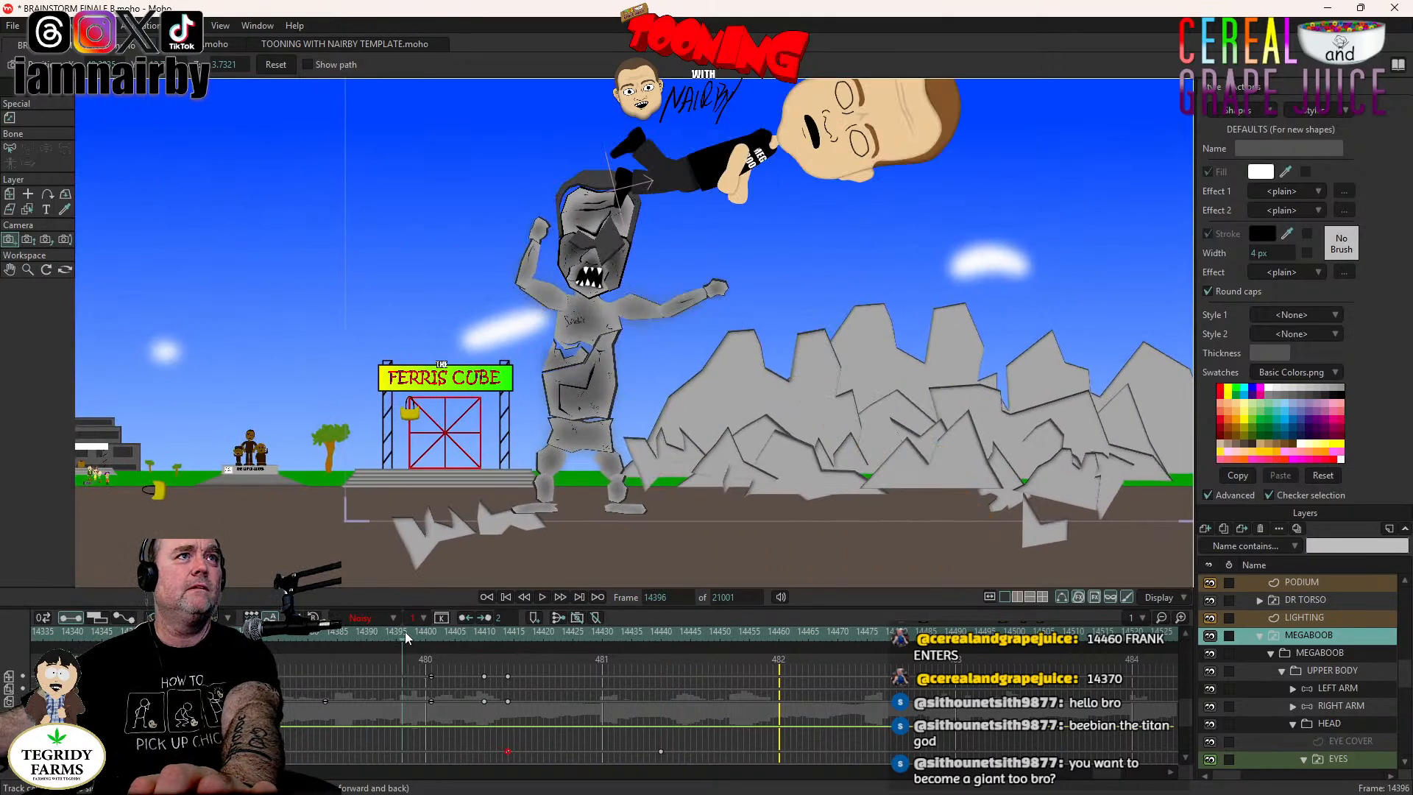
pyautogui.click(515, 627)
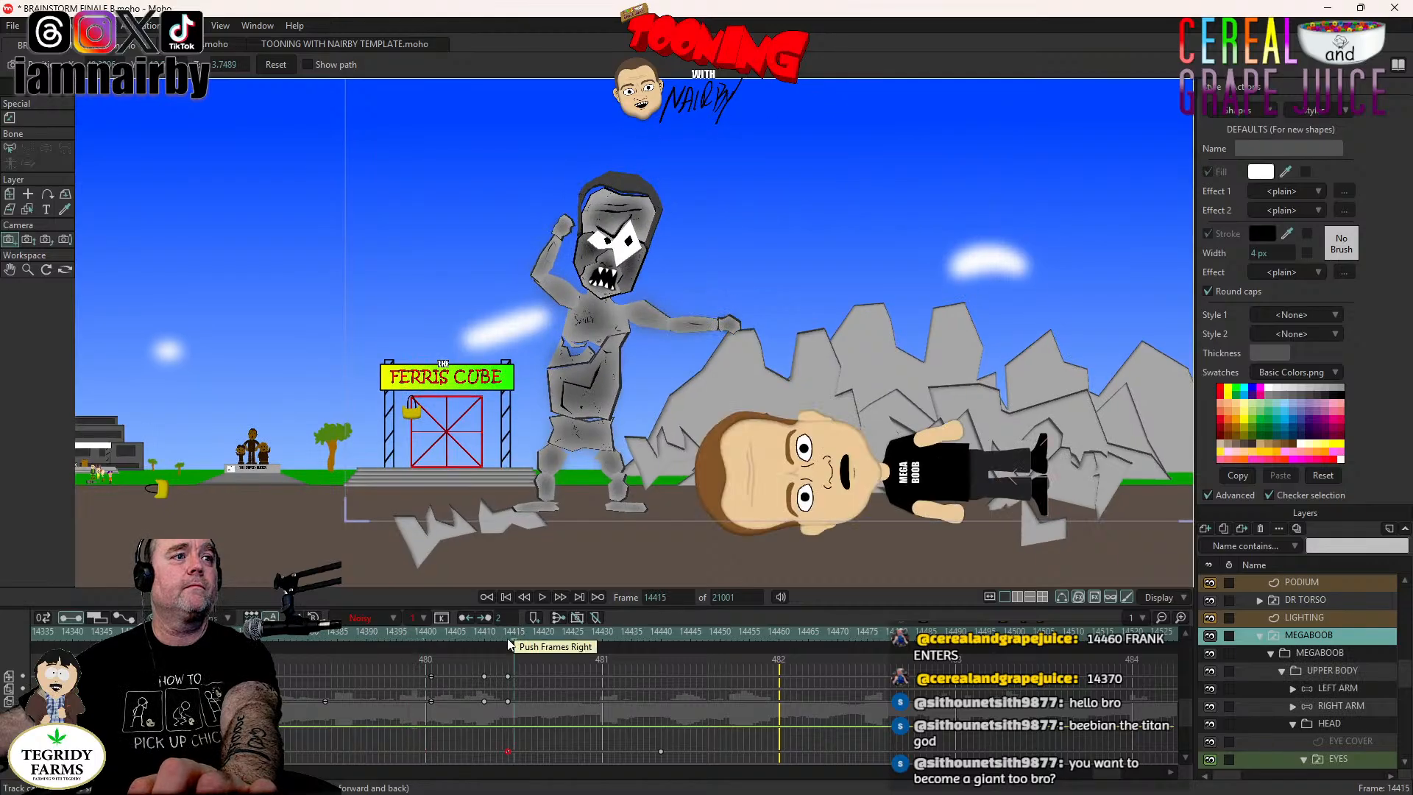
pyautogui.click(496, 640)
pyautogui.click(458, 637)
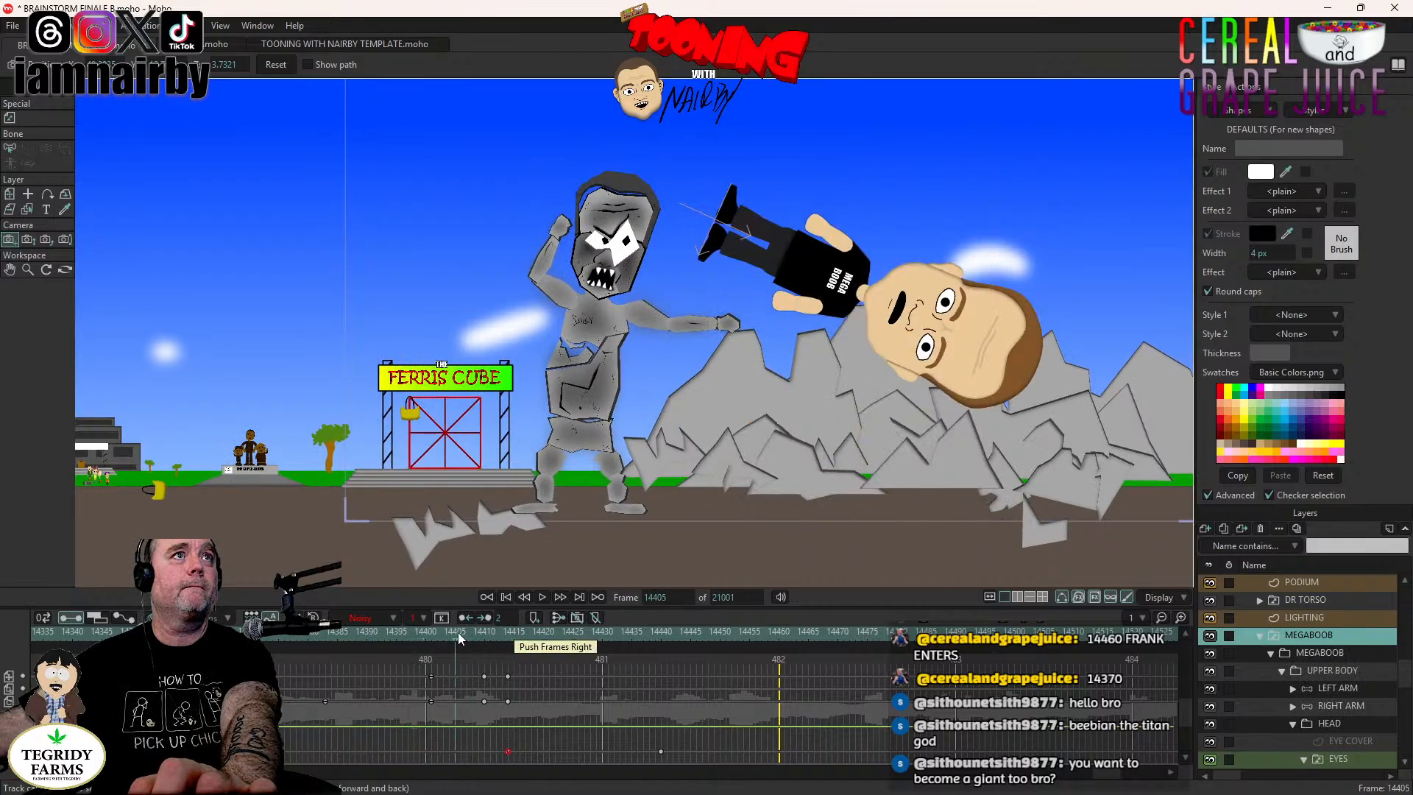
pyautogui.click(502, 631)
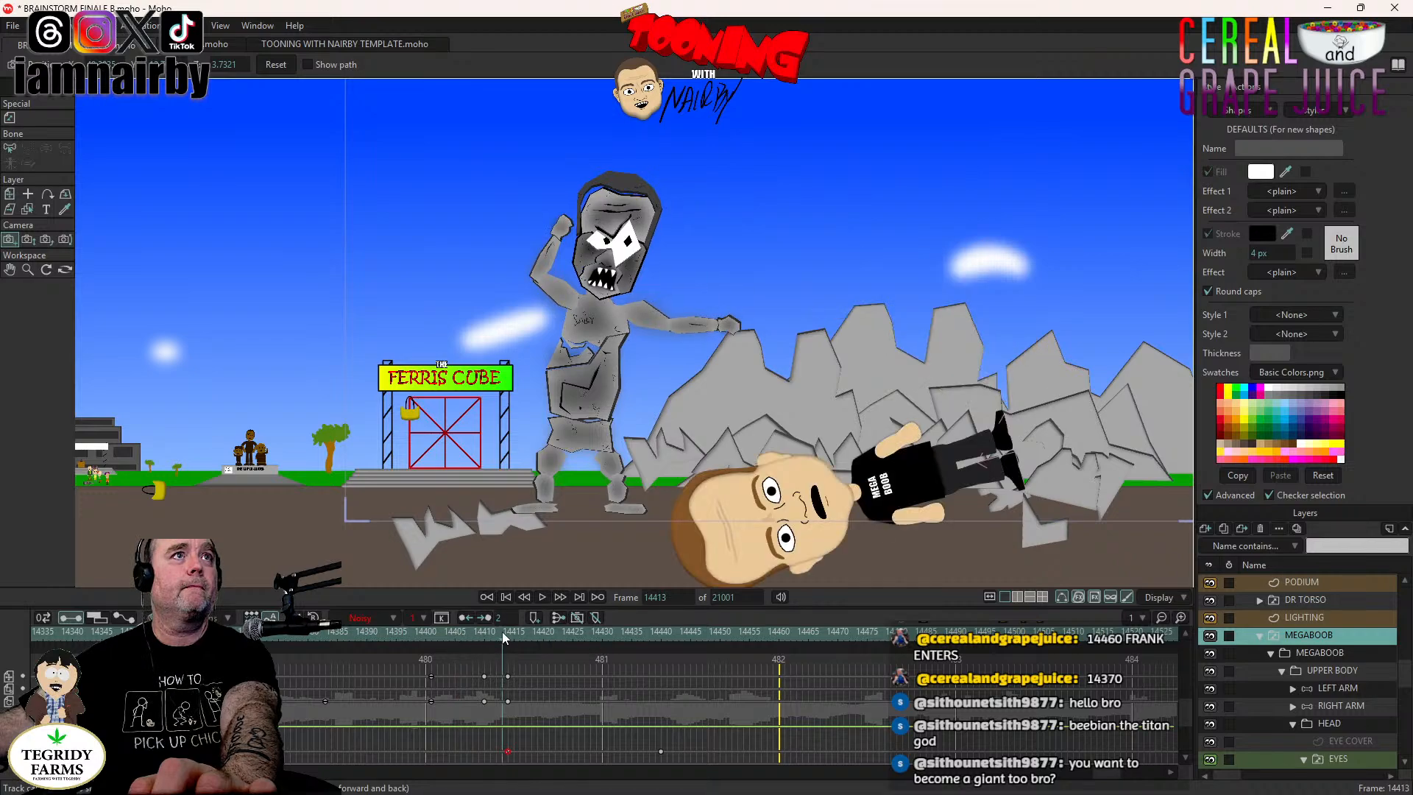
pyautogui.click(485, 634)
pyautogui.click(475, 630)
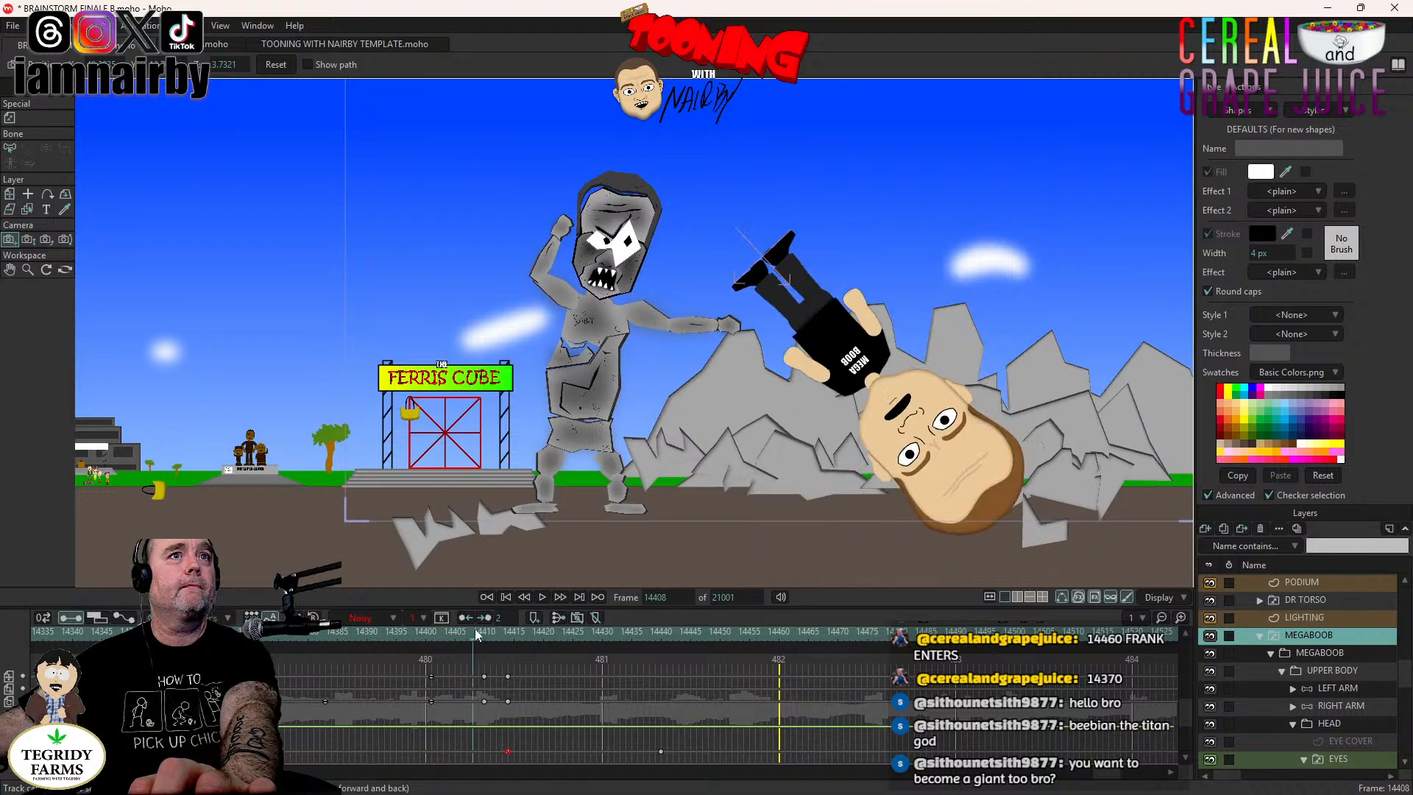
# Shift THRILLKOR's eye BALLS slightly downward at frame 14408 and set that keyframe to Step interpolation.
pyautogui.click(1259, 636)
pyautogui.click(1259, 653)
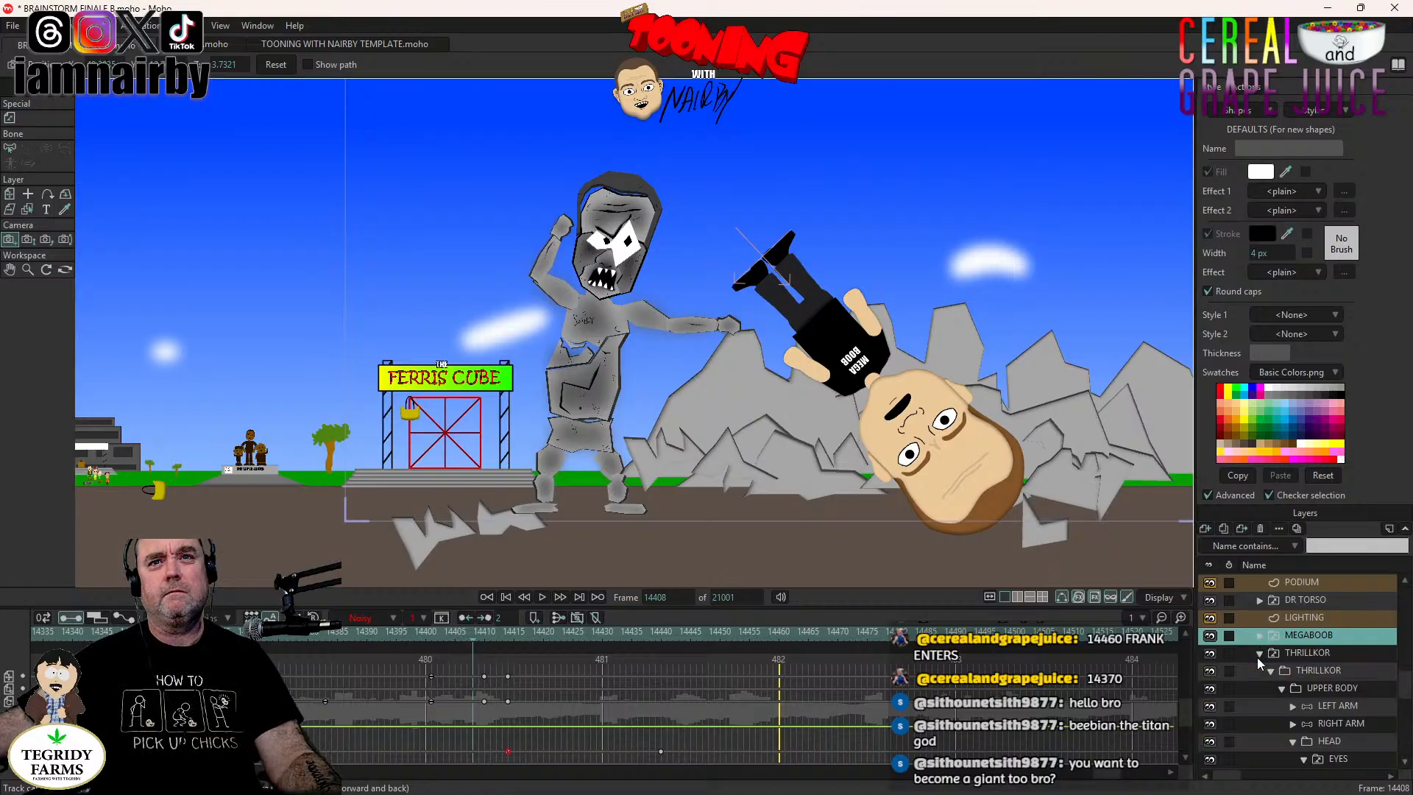
pyautogui.scroll(-1, 1260, 659)
pyautogui.click(1361, 742)
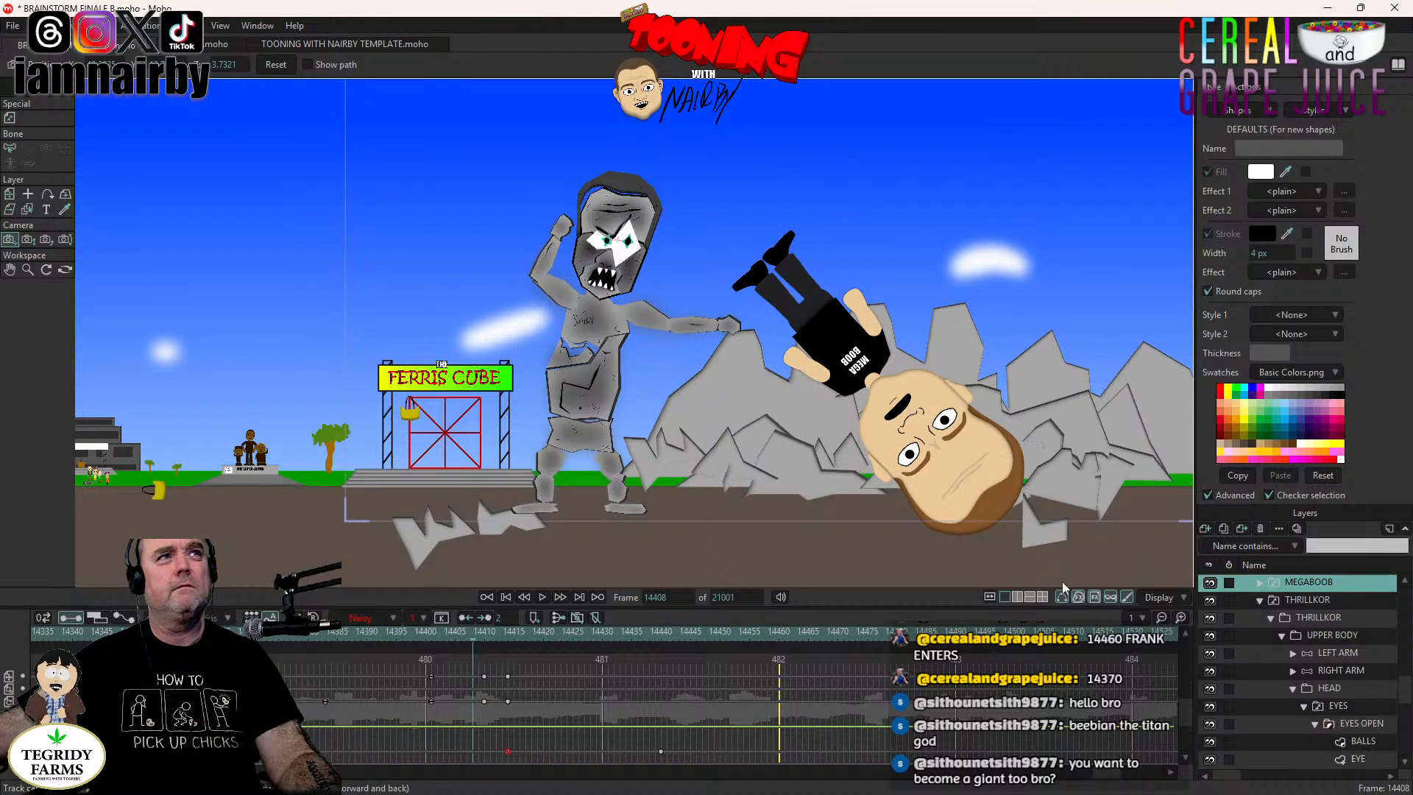
pyautogui.click(11, 210)
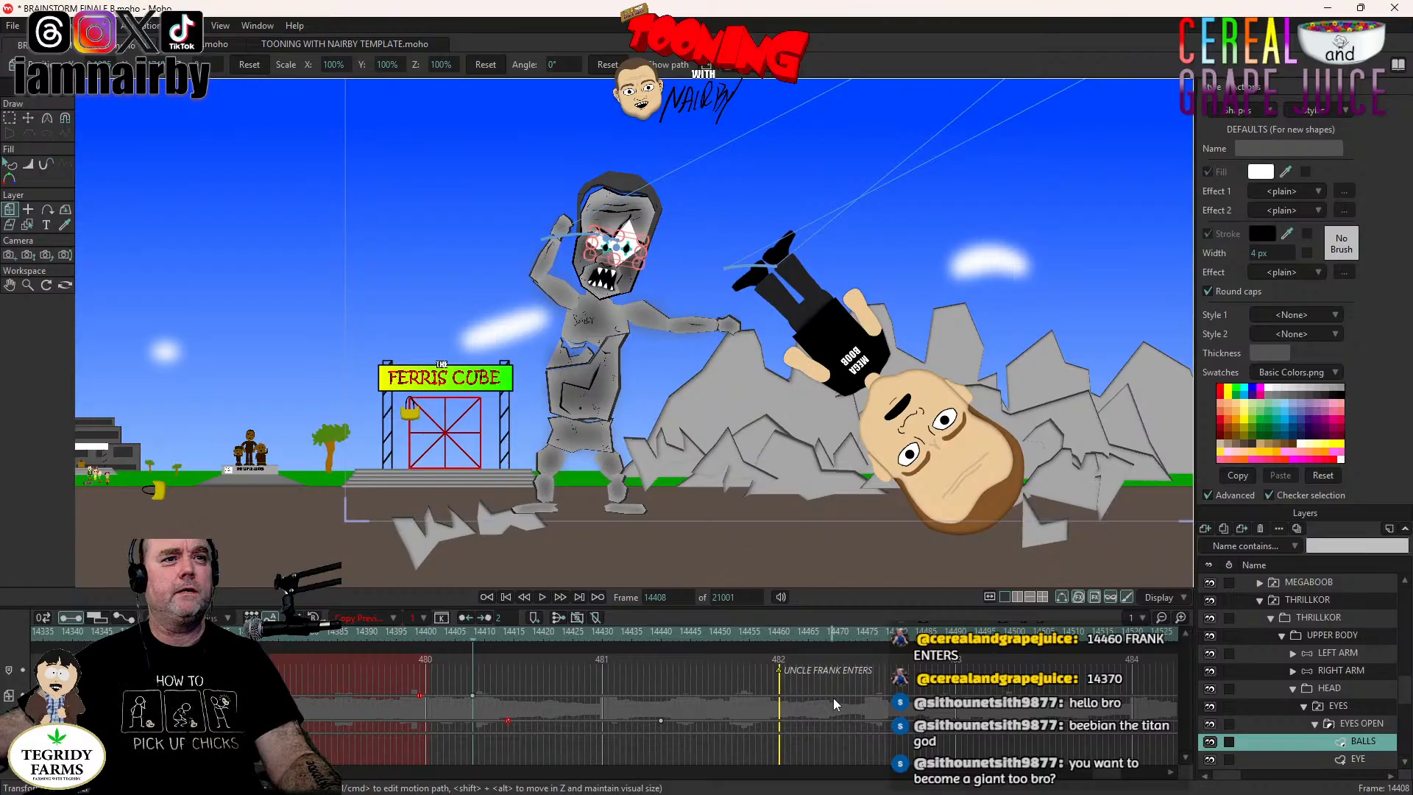
pyautogui.rightClick(474, 695)
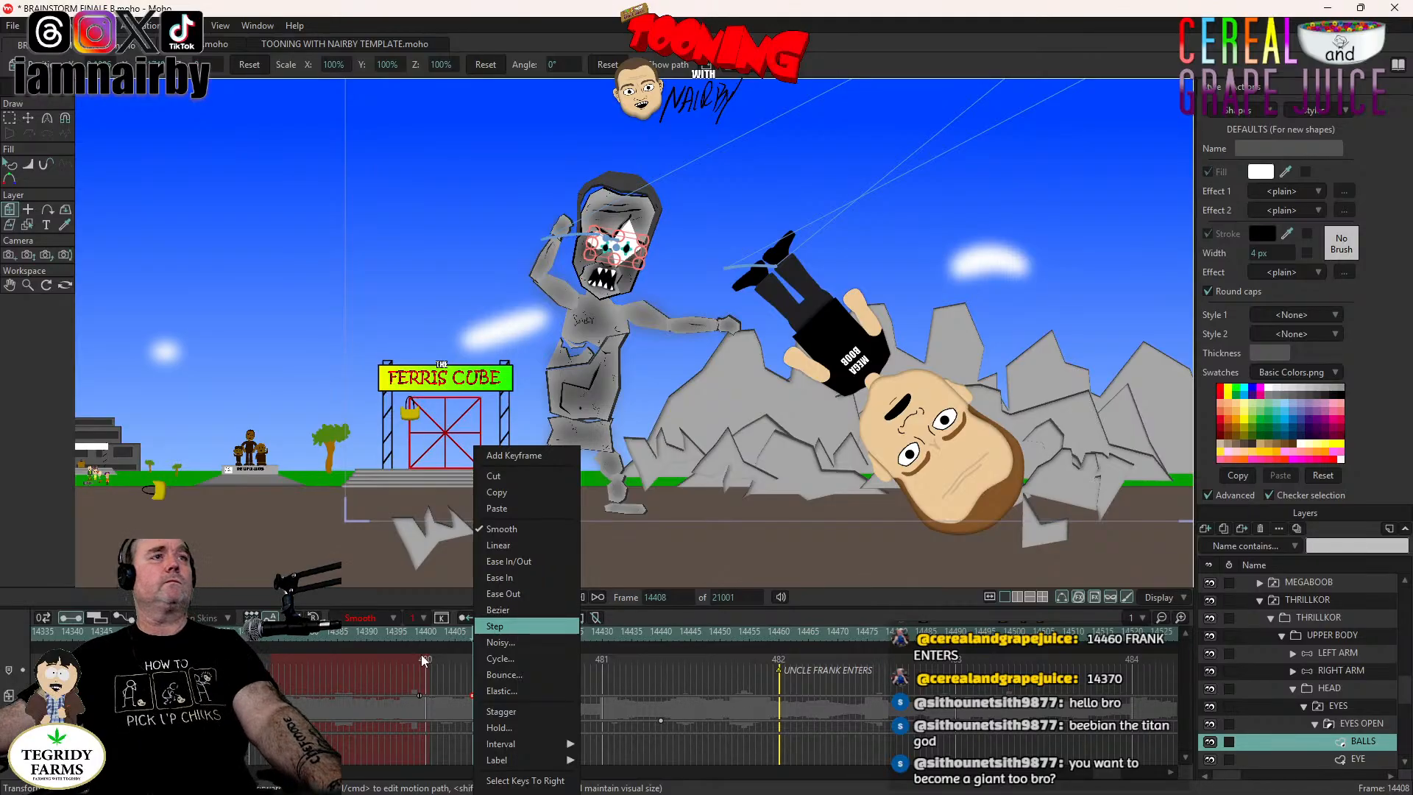
pyautogui.click(495, 626)
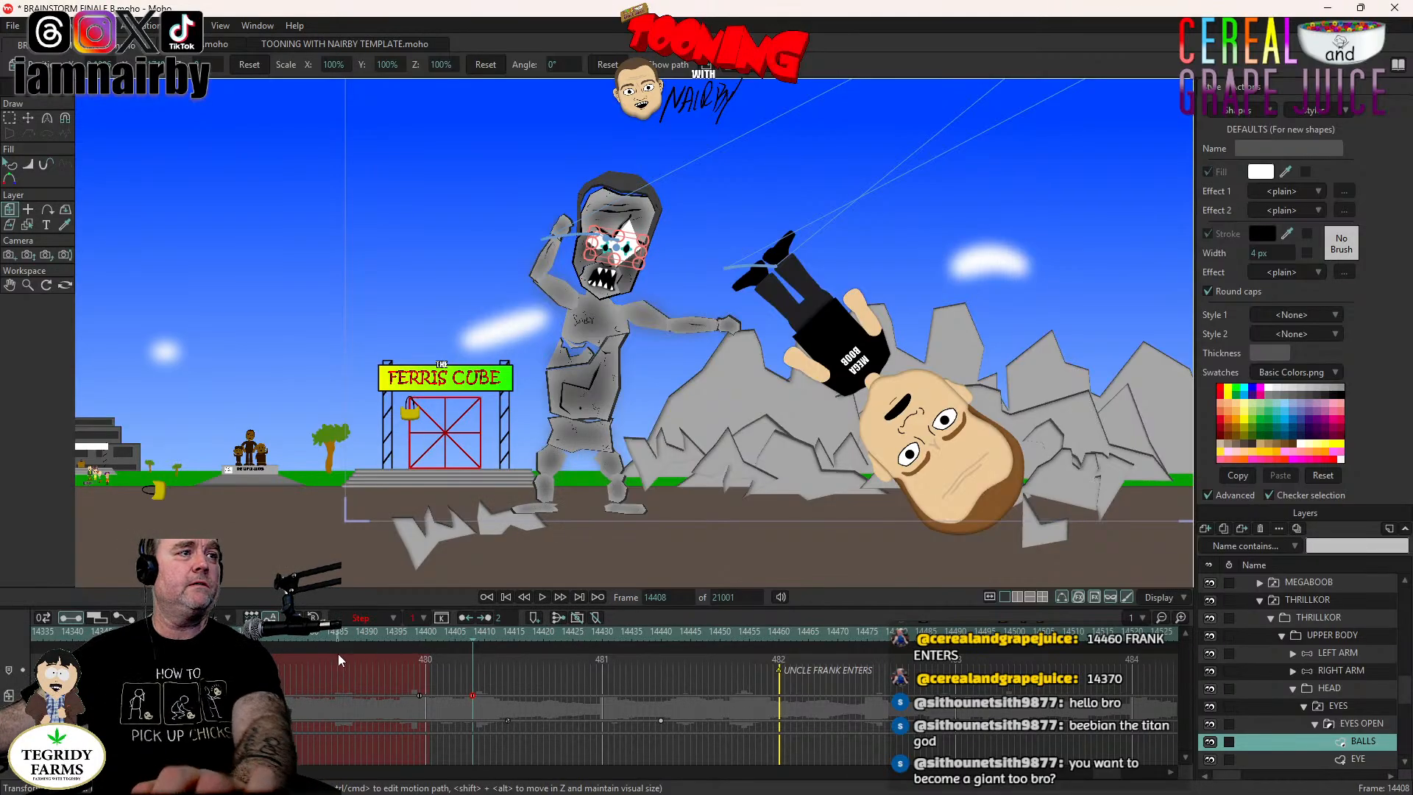
# Hold THRILLKOR's LEFT ARM pose from frame 14406 by adding bone keyframes at frame 14412.
pyautogui.click(263, 637)
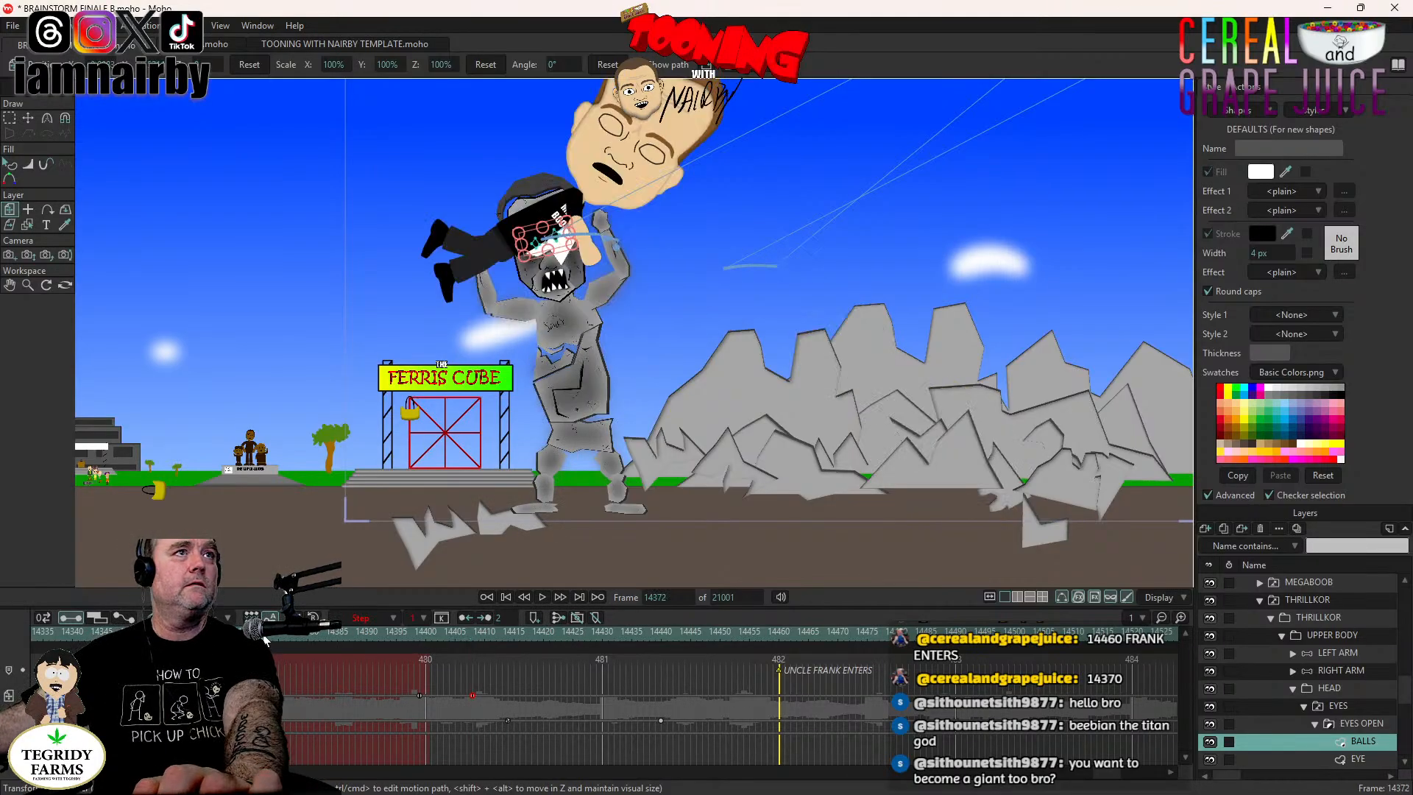
pyautogui.click(1339, 688)
pyautogui.click(458, 633)
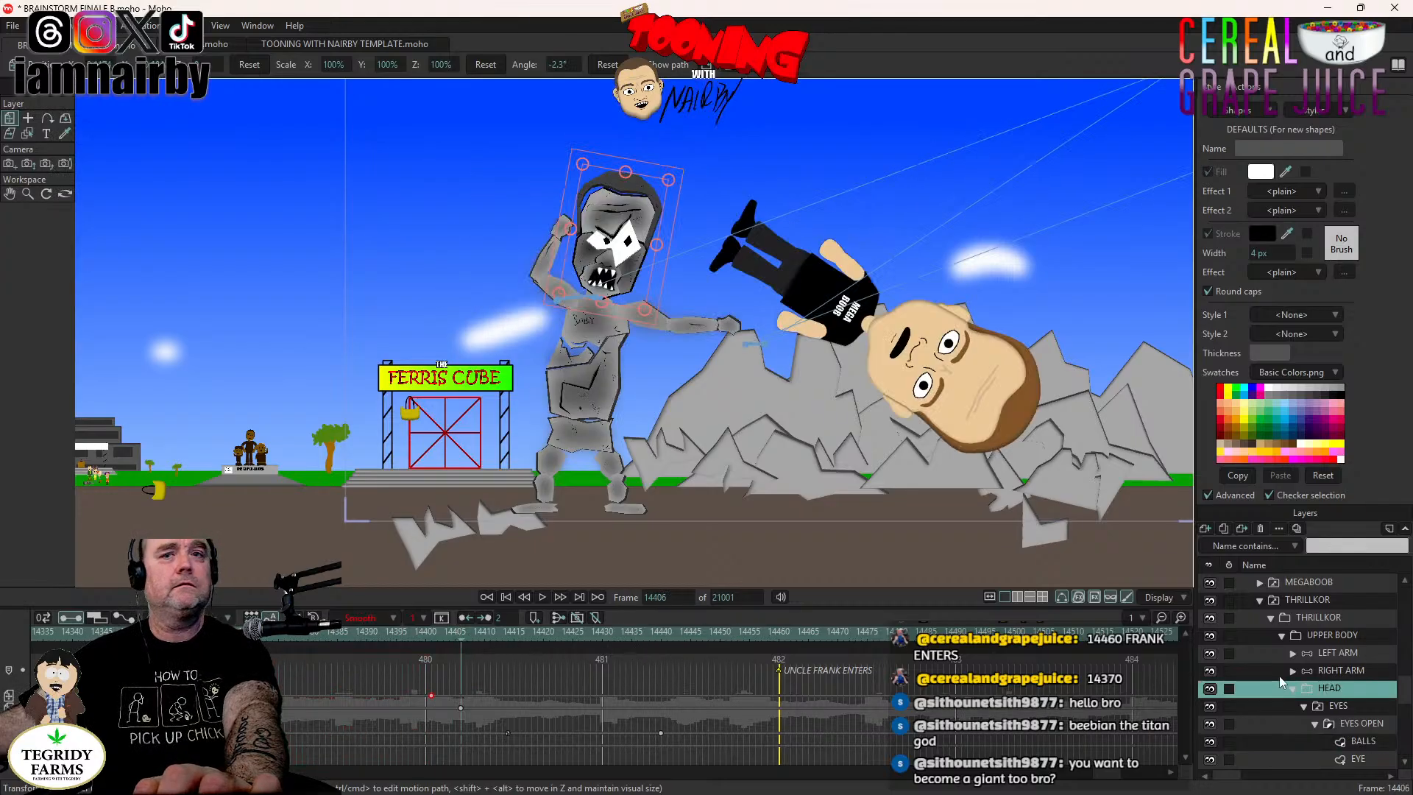
pyautogui.click(1338, 654)
pyautogui.click(1337, 654)
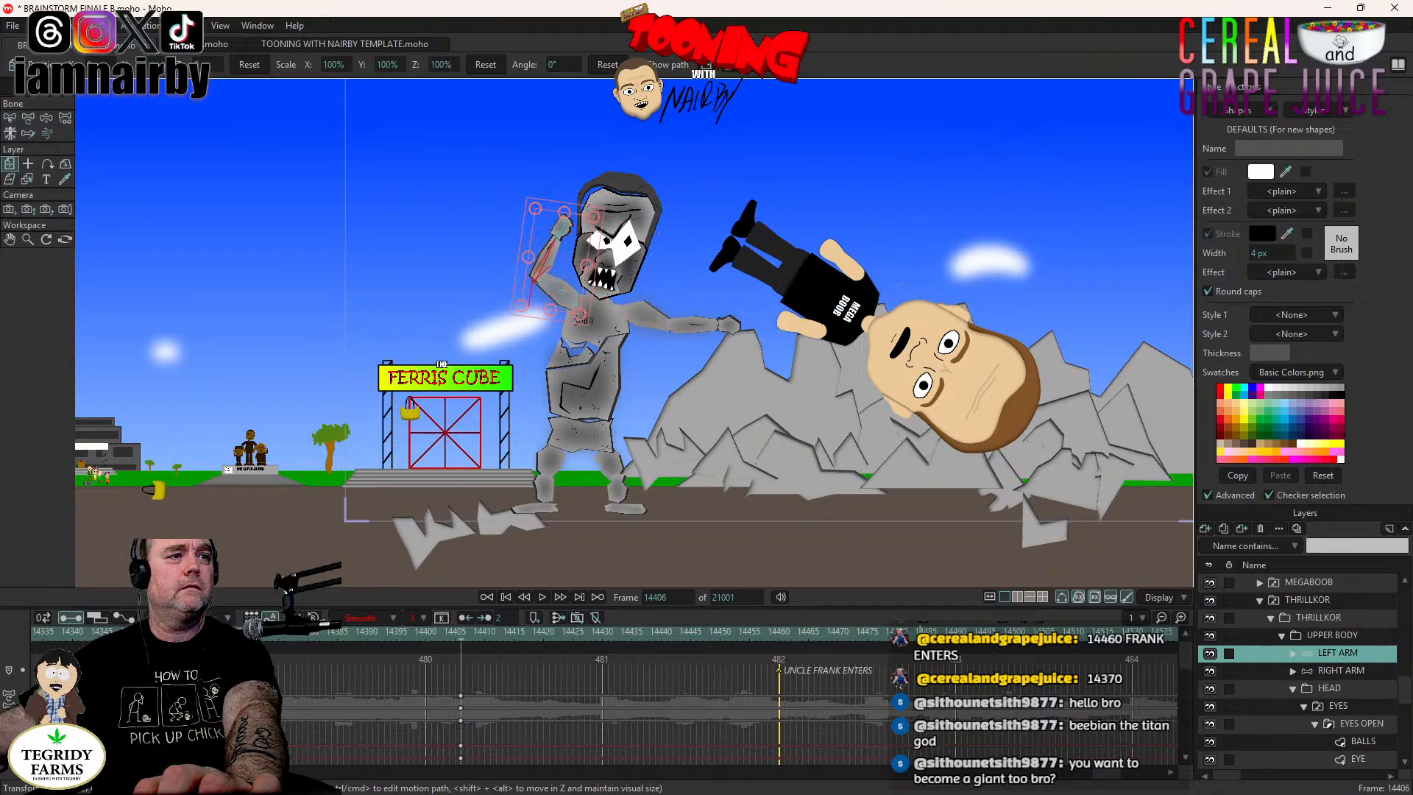
pyautogui.click(604, 630)
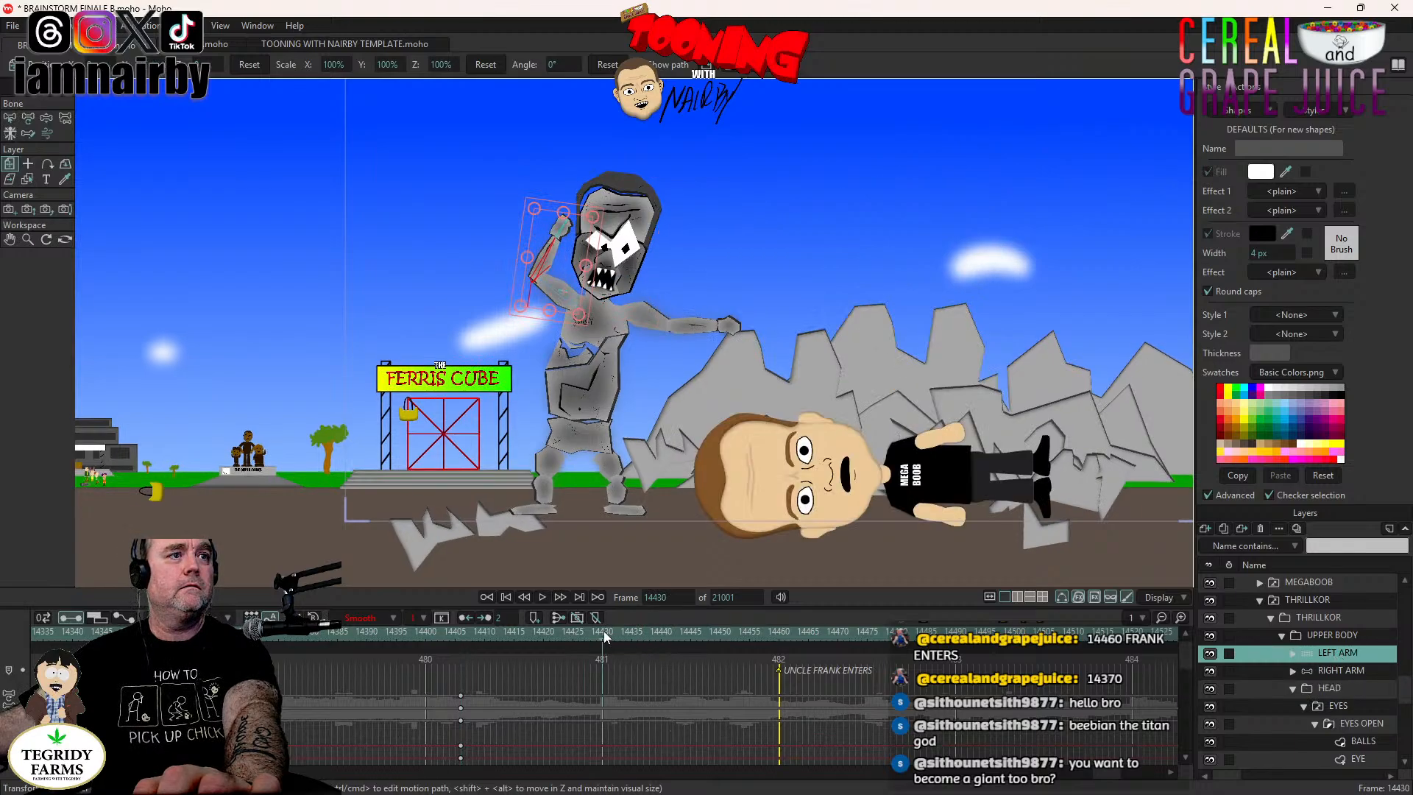
pyautogui.click(462, 630)
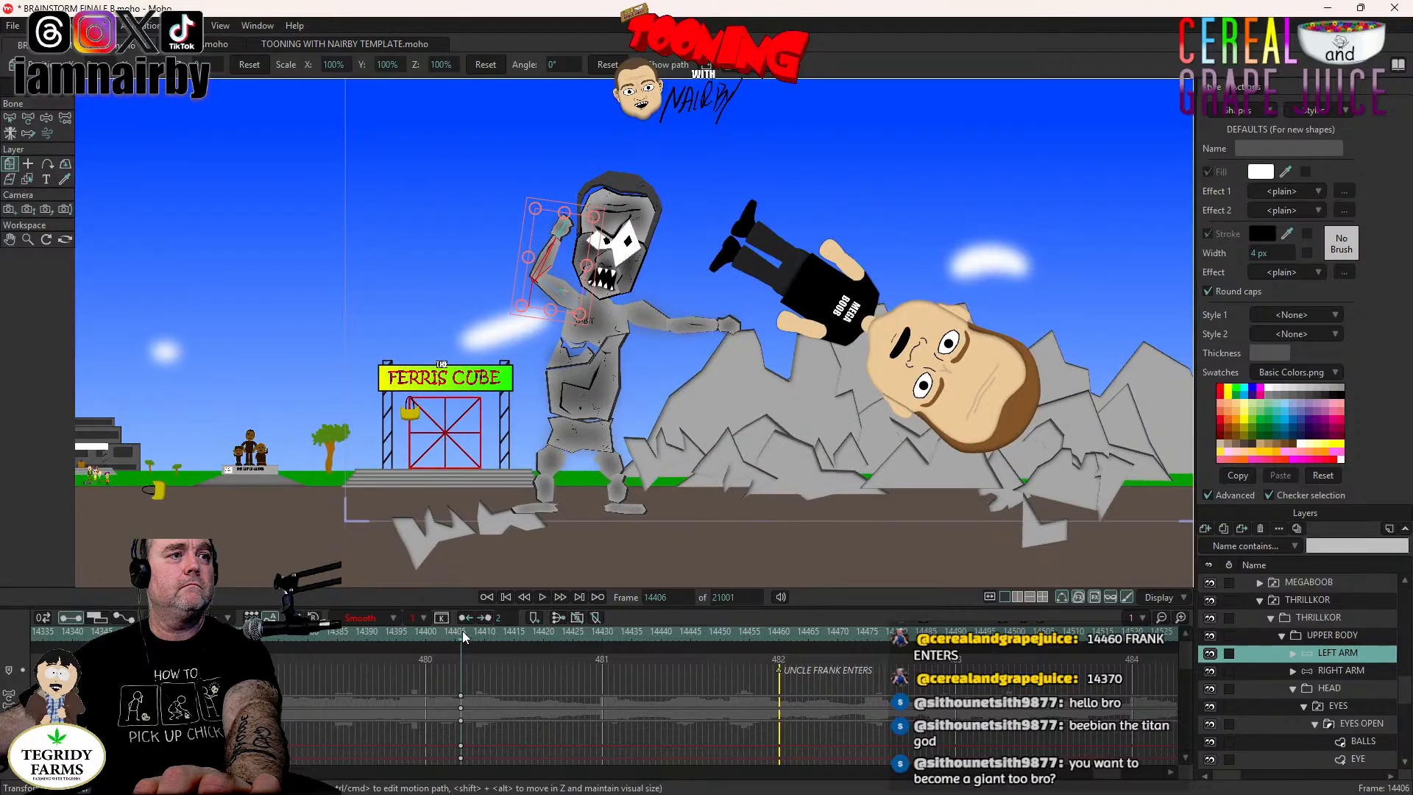
pyautogui.click(46, 119)
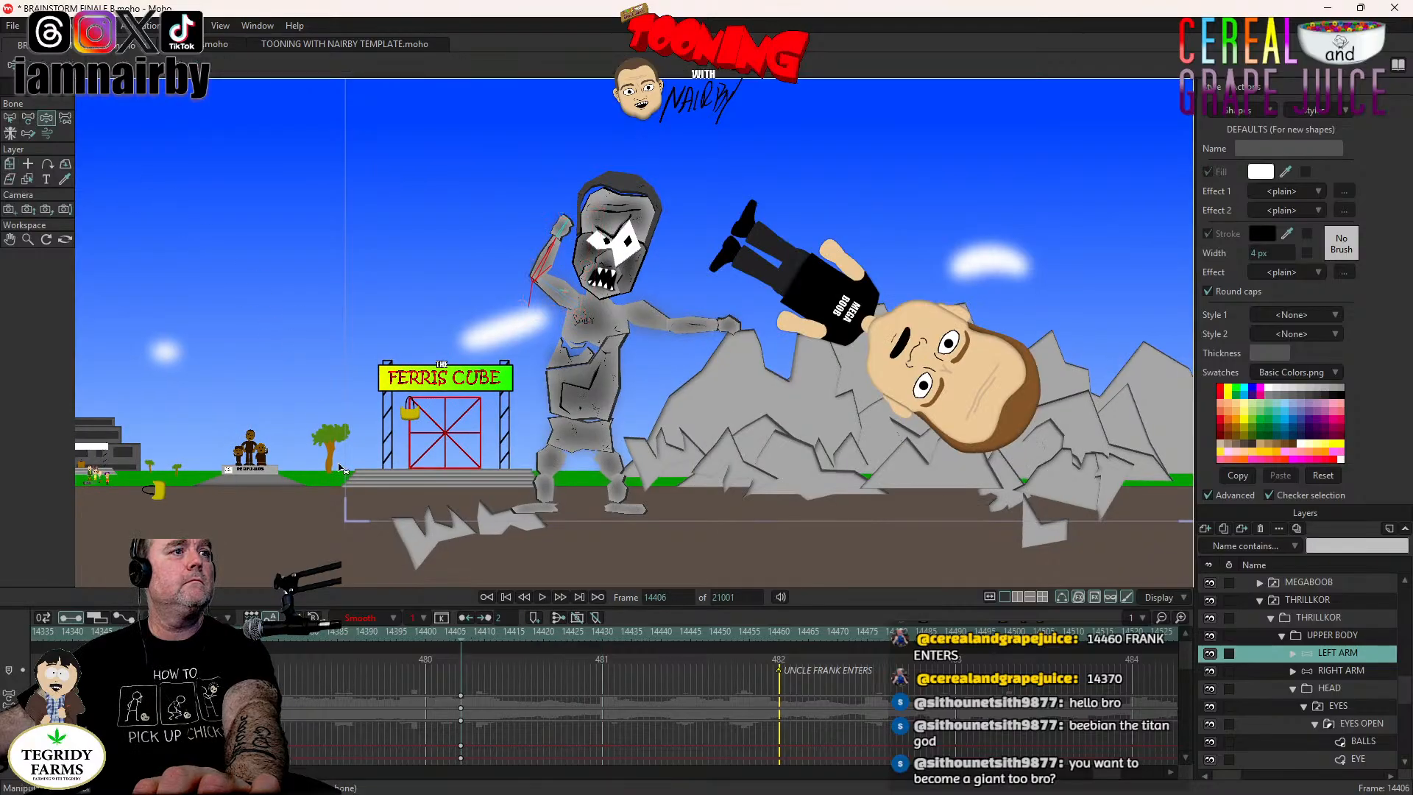
pyautogui.click(496, 633)
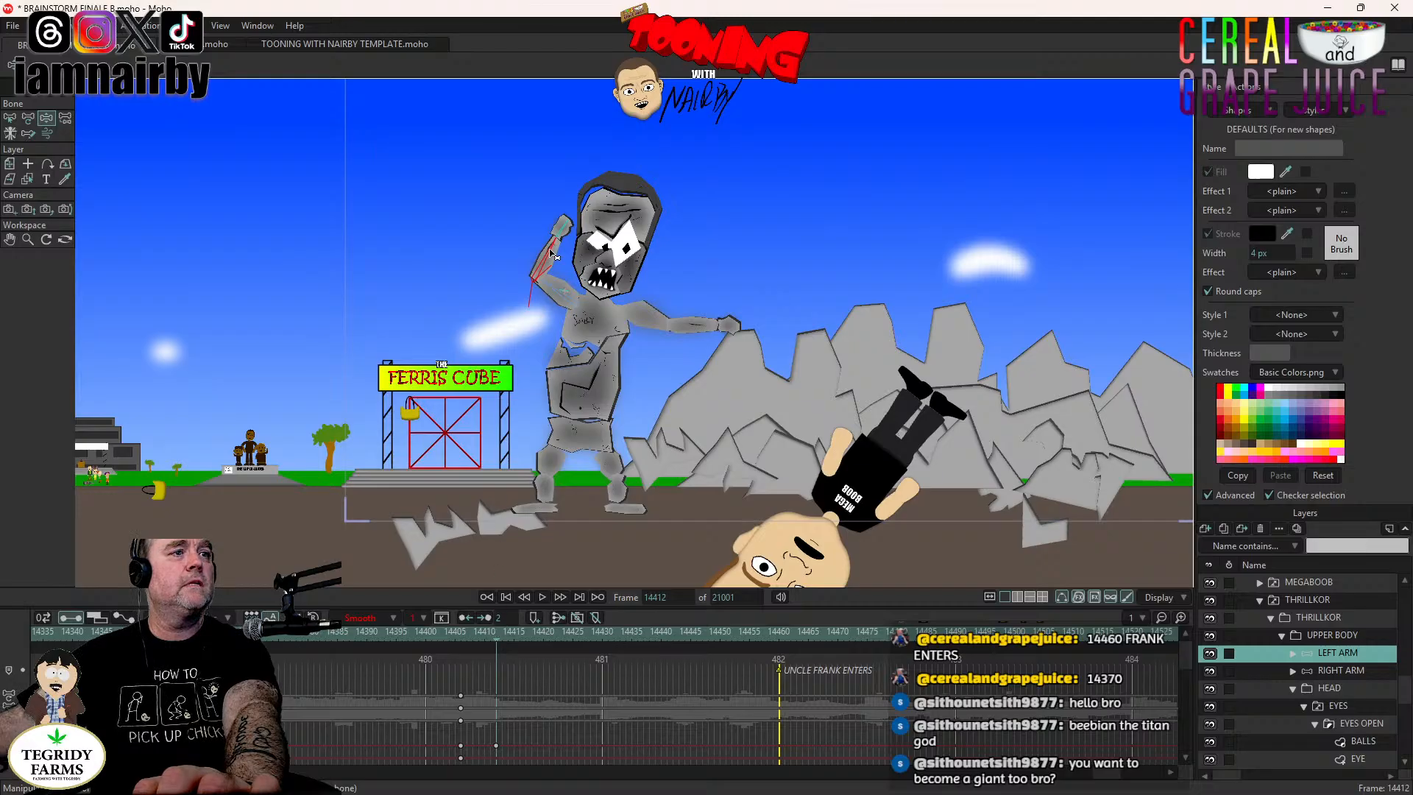
# Add matching hold keyframes at frame 14412 for THRILLKOR's RIGHT ARM, UPPER BODY and HEAD layers.
pyautogui.click(1342, 669)
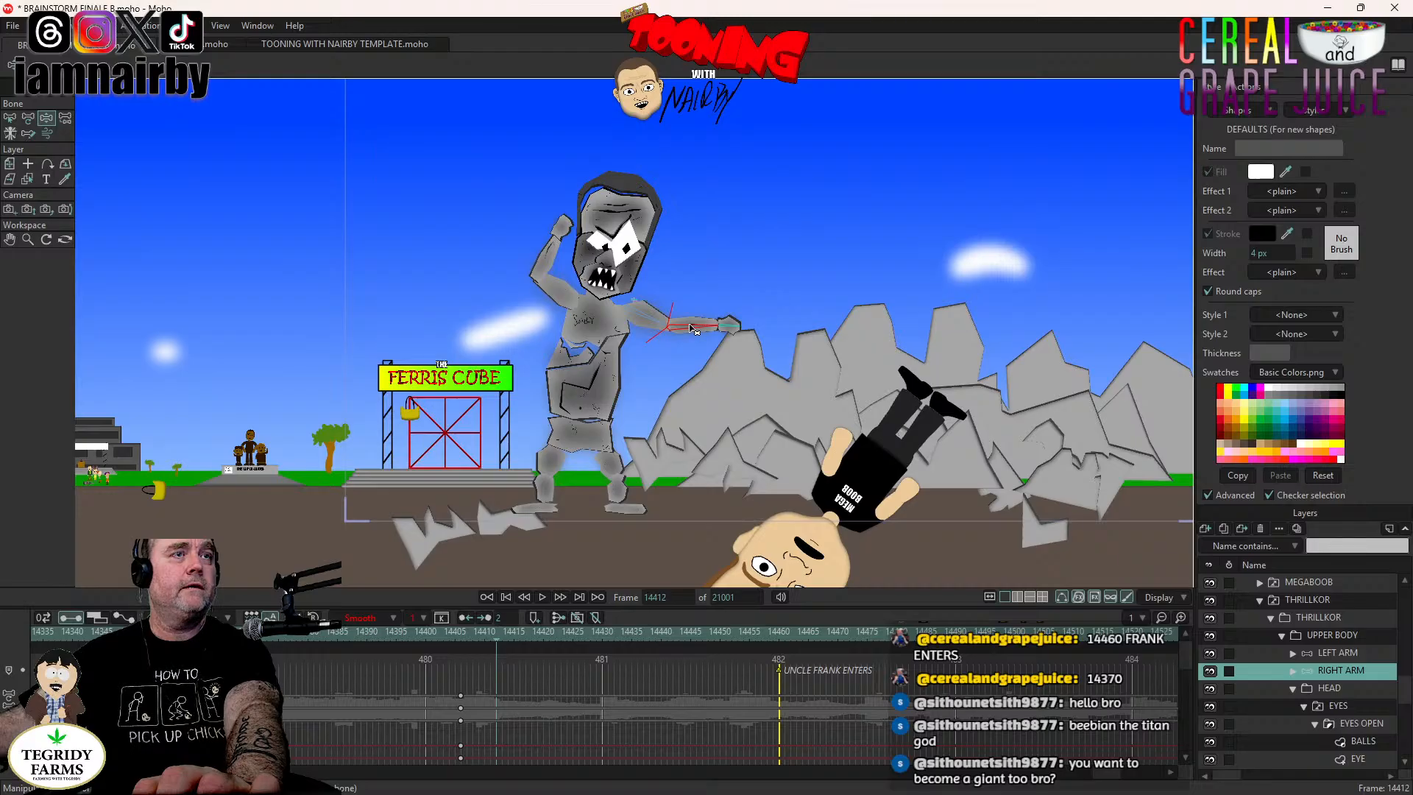
pyautogui.click(1342, 634)
pyautogui.click(774, 274)
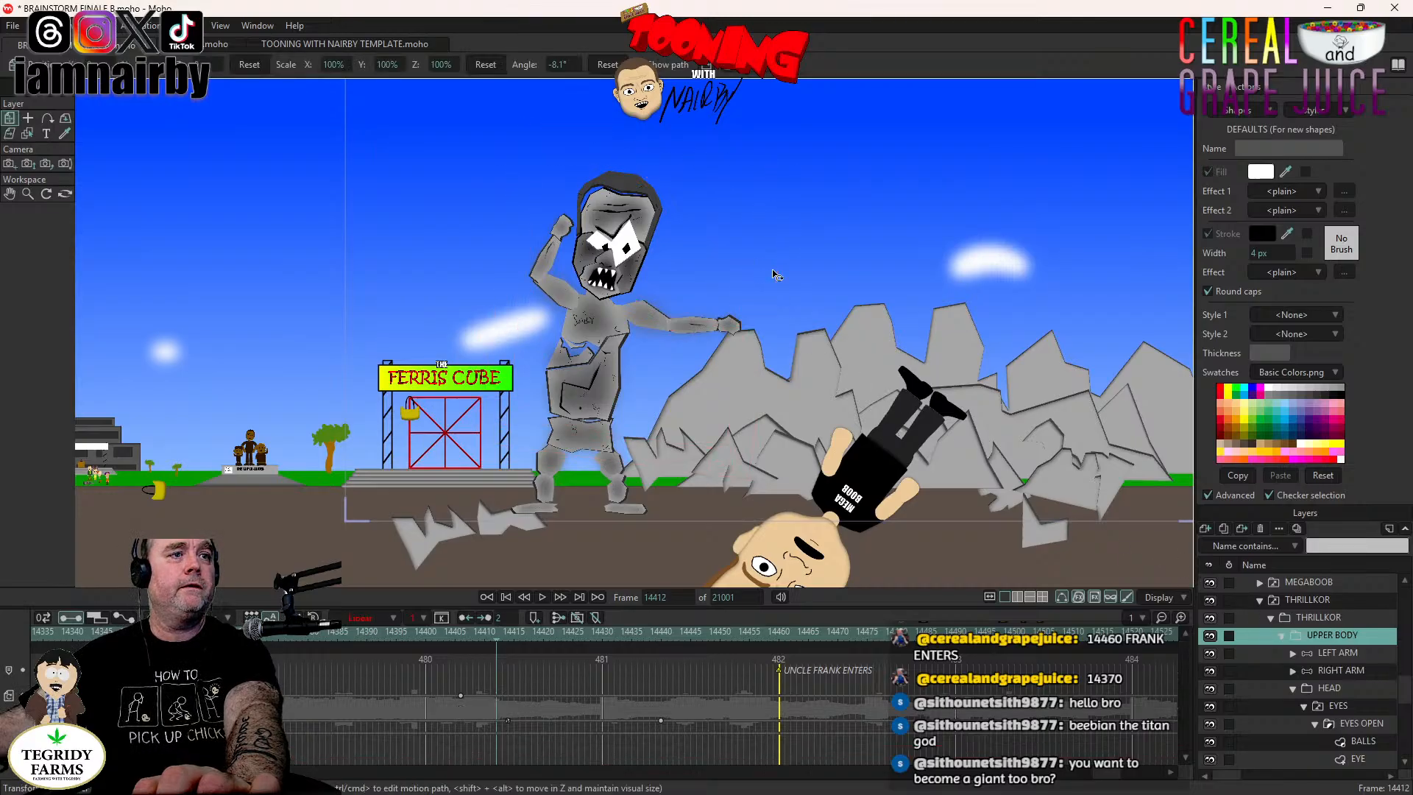
pyautogui.click(1361, 691)
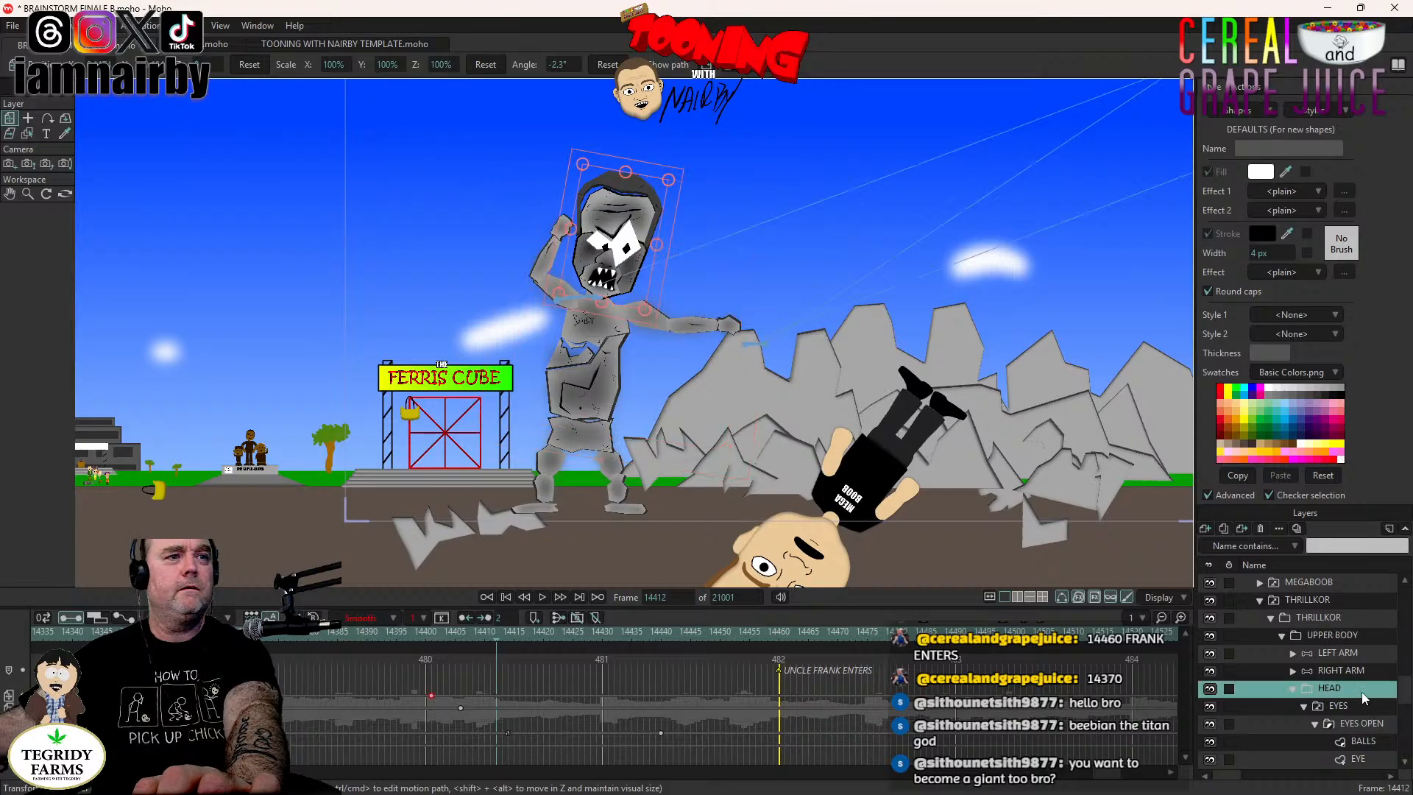
pyautogui.click(461, 709)
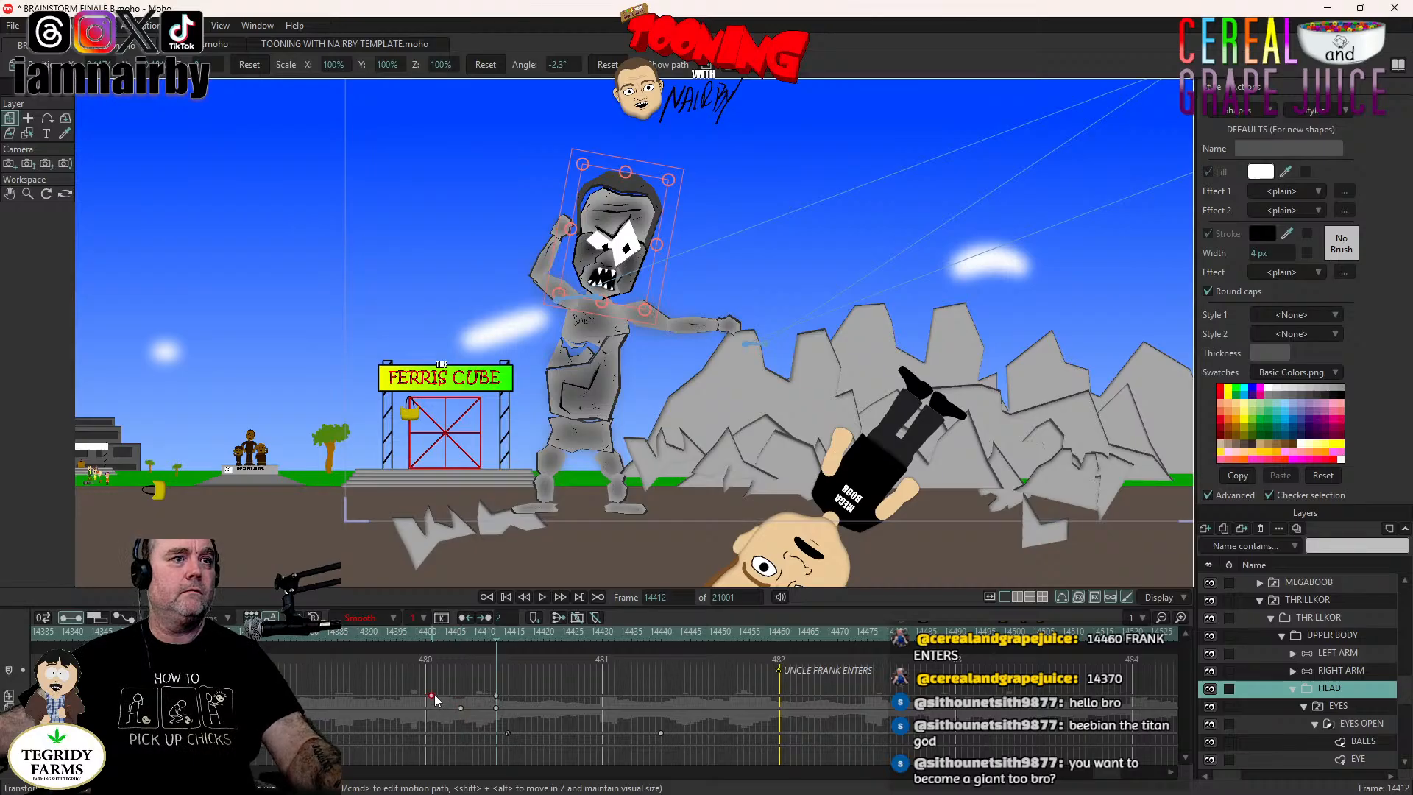
# Reset the rotation and position of THRILLKOR's HEAD and the rotation of the UPPER BODY at frame 14444.
pyautogui.click(664, 633)
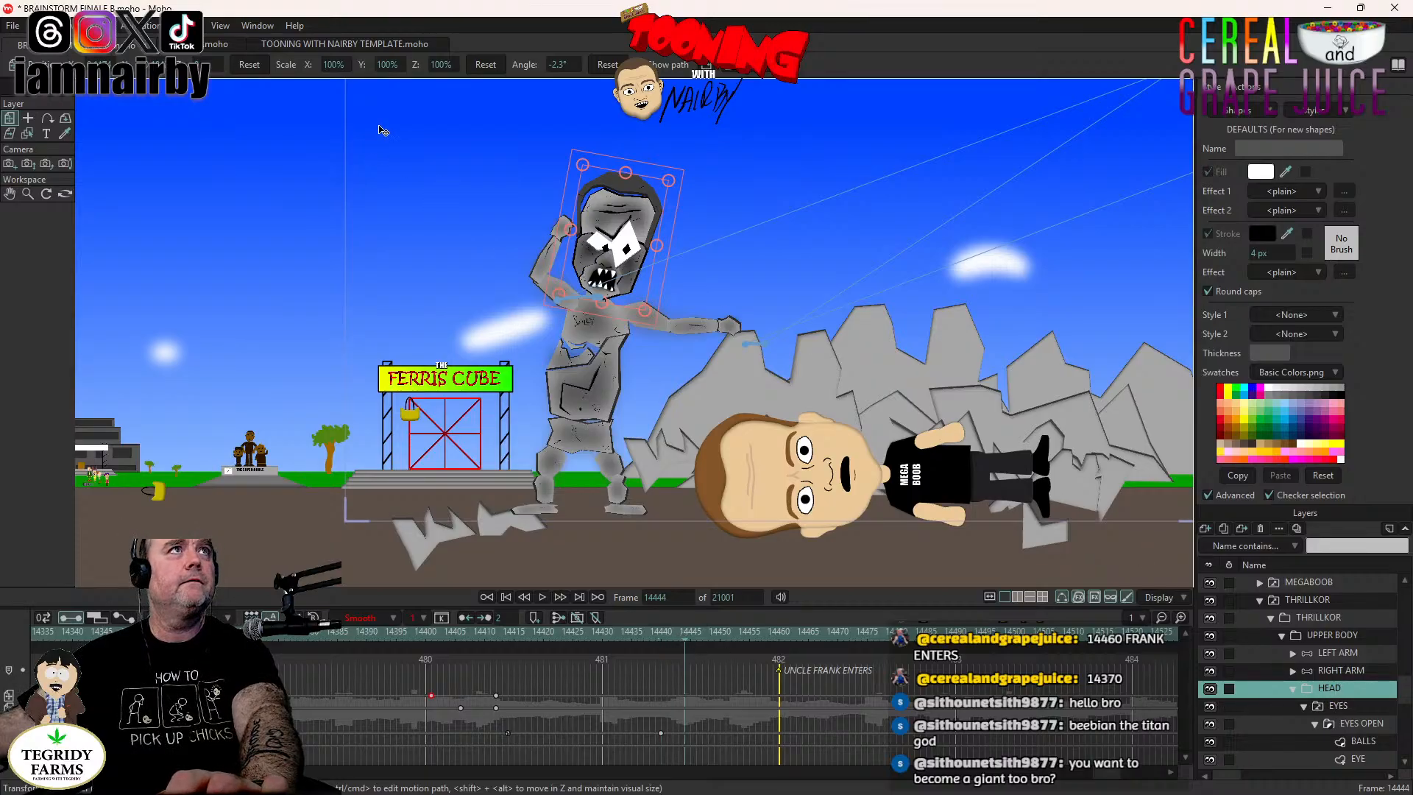
pyautogui.click(607, 64)
pyautogui.click(250, 66)
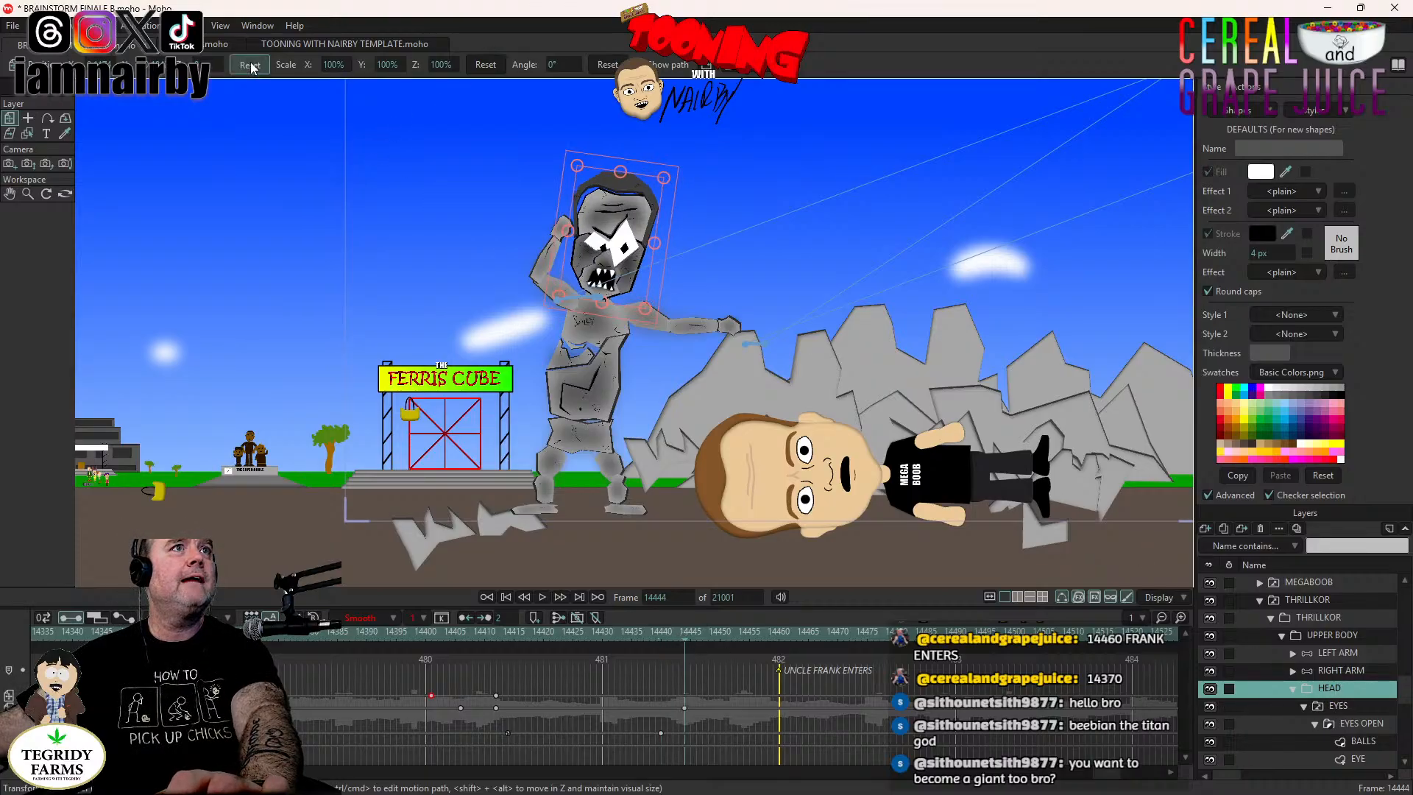
pyautogui.click(1335, 636)
pyautogui.click(608, 65)
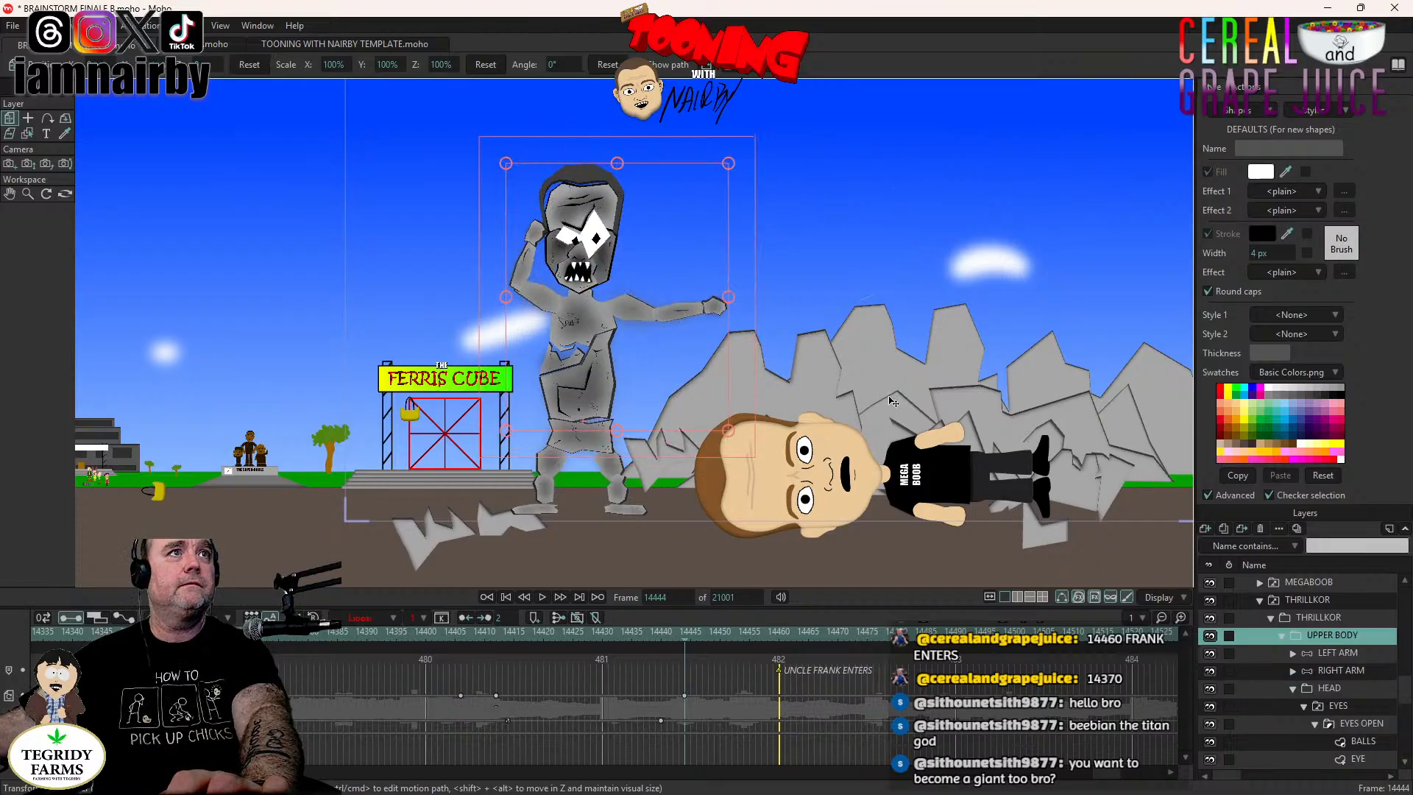
# Lower THRILLKOR's LEFT ARM to hang beside the body at frame 14444 with Manipulate Bones.
pyautogui.click(1331, 650)
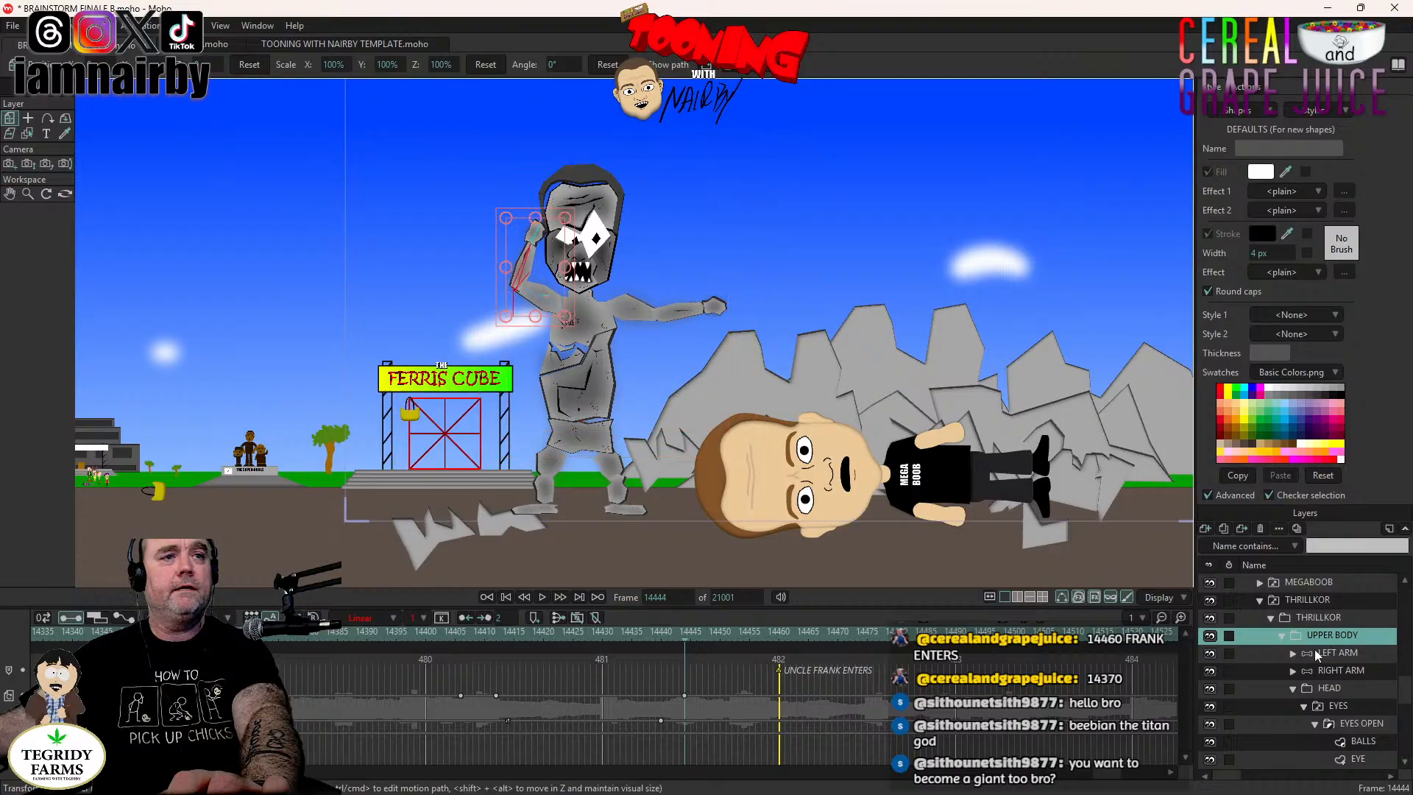
pyautogui.click(45, 118)
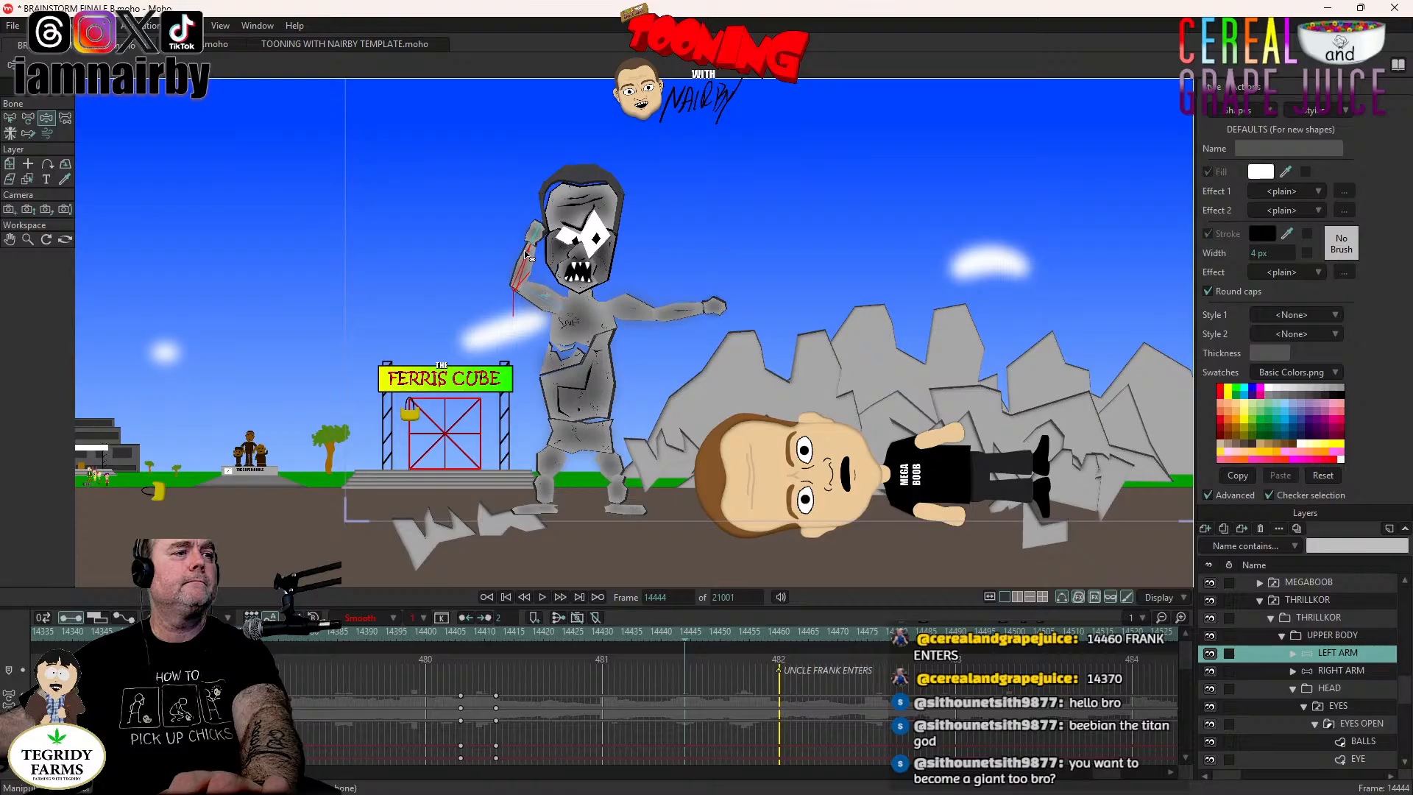
pyautogui.moveTo(527, 254); pyautogui.dragTo(439, 524)
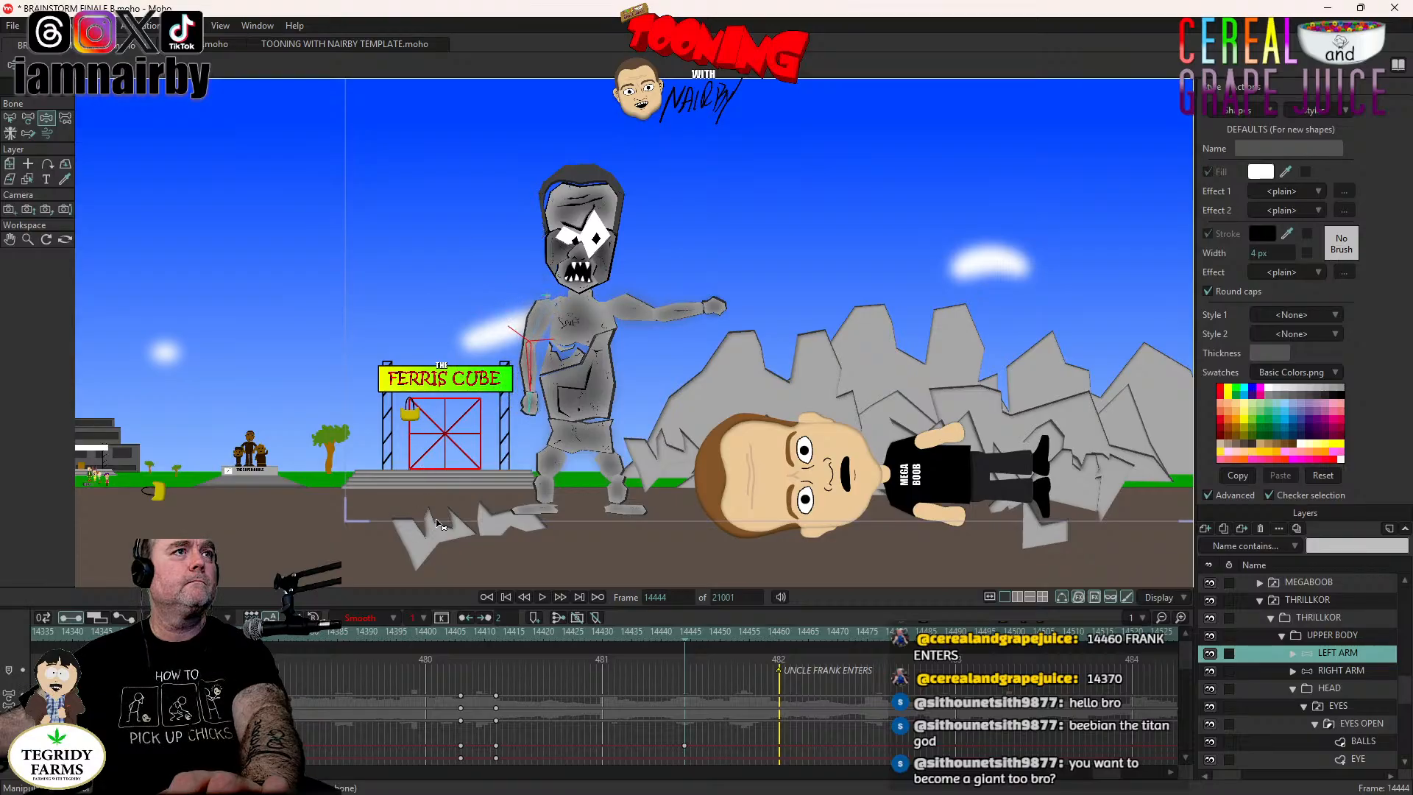
# Lower THRILLKOR's RIGHT ARM beside the body at frame 14444 and adjust both arms to bend slightly outward.
pyautogui.moveTo(527, 407); pyautogui.dragTo(532, 411)
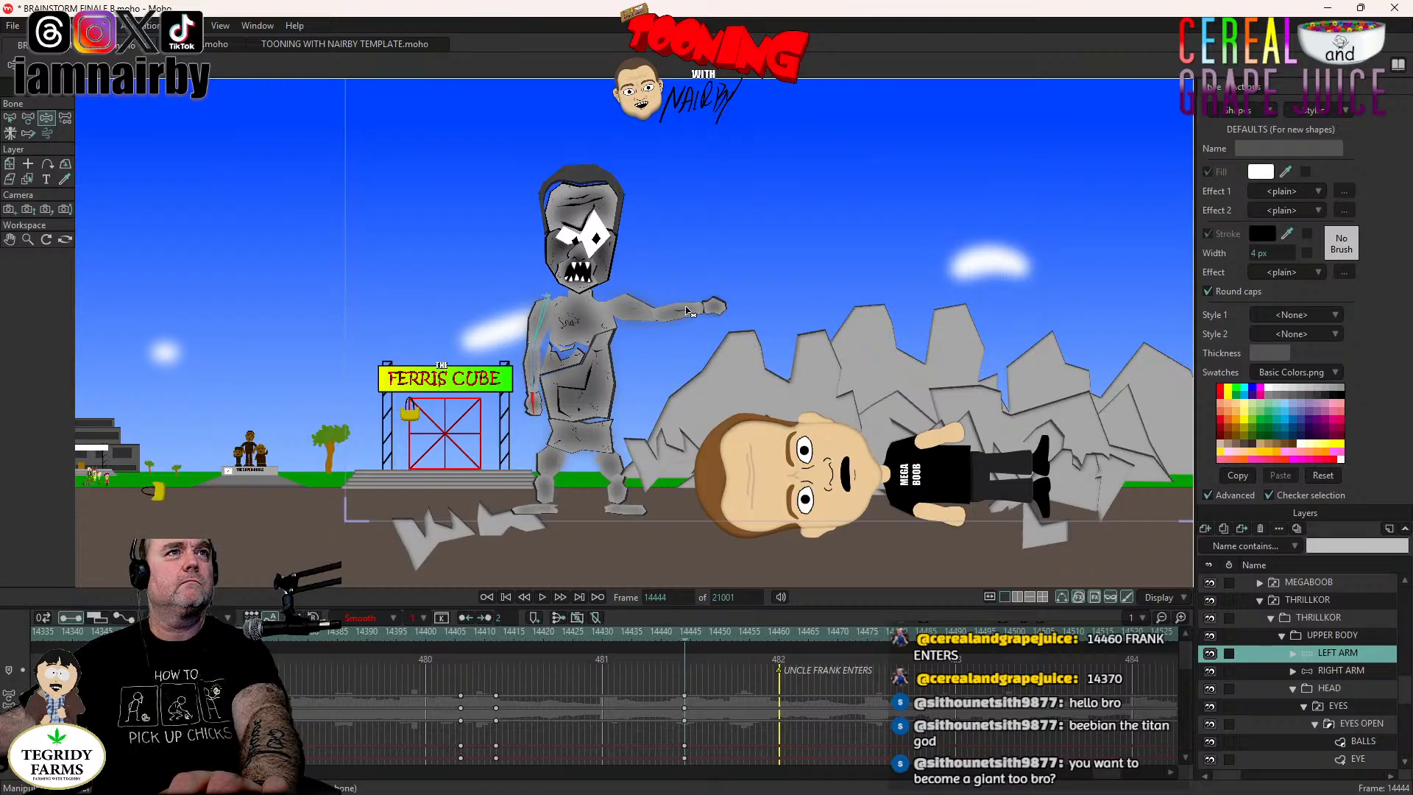
pyautogui.keyDown('ctrl'); pyautogui.keyDown('alt'); pyautogui.click(700, 317); pyautogui.keyUp('alt'); pyautogui.keyUp('ctrl')
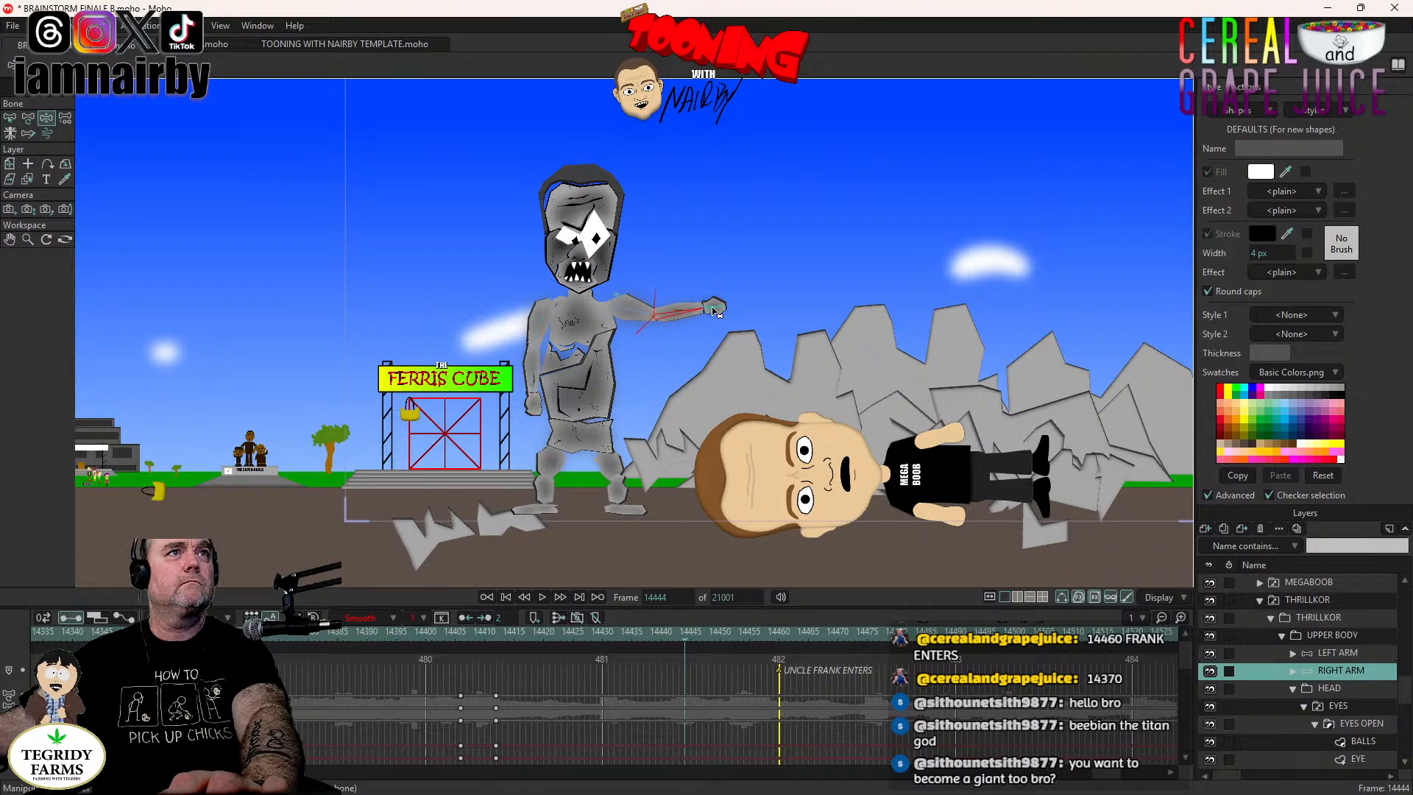
pyautogui.moveTo(714, 310); pyautogui.dragTo(620, 413)
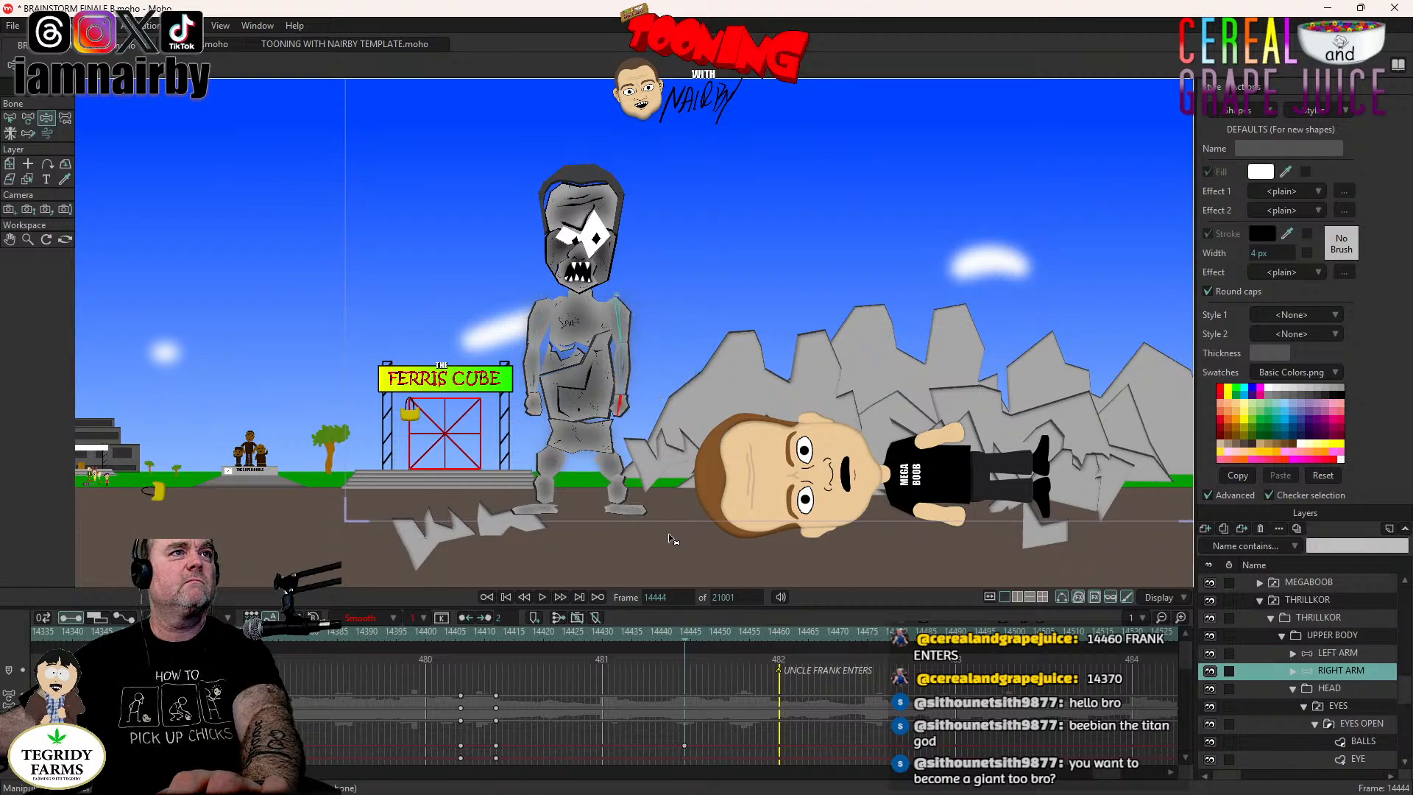
pyautogui.moveTo(669, 540); pyautogui.dragTo(686, 495)
pyautogui.click(1330, 652)
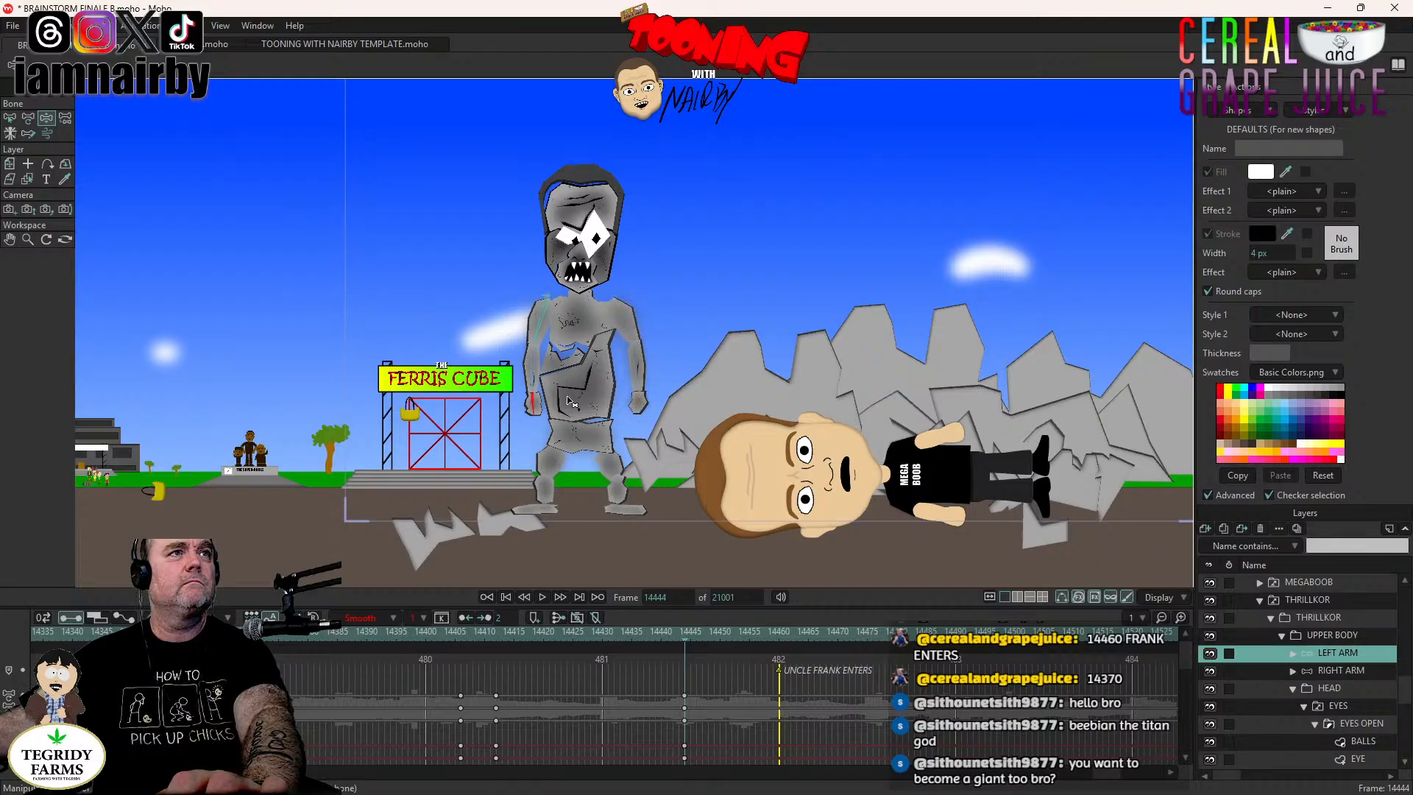
pyautogui.moveTo(535, 373)
pyautogui.mouseDown()
pyautogui.moveTo(519, 344)
pyautogui.moveTo(526, 364)
pyautogui.mouseUp()
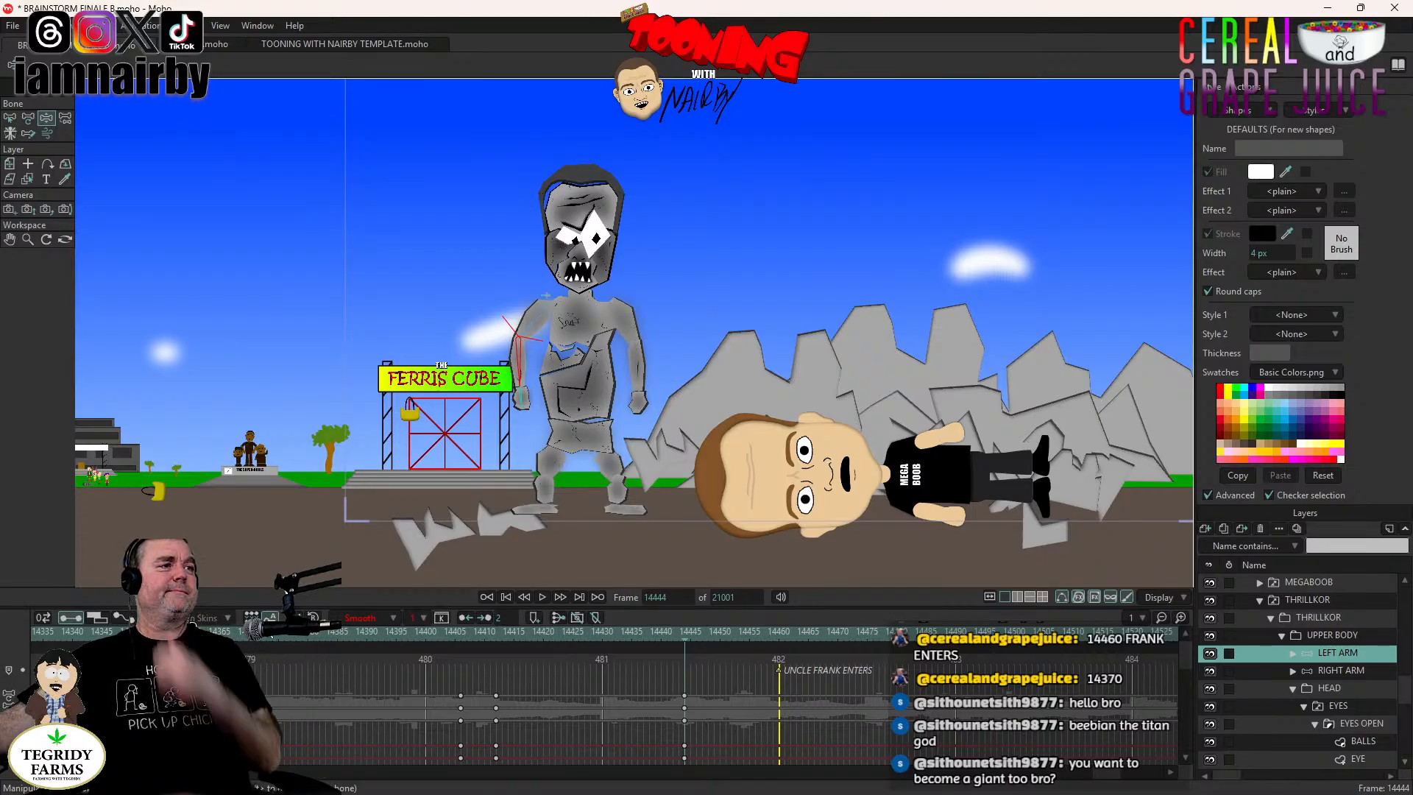
# Play back the throw from frame 14371 to check THRILLKOR's return to the upright pose.
pyautogui.click(255, 633)
pyautogui.moveTo(596, 449); pyautogui.dragTo(508, 501)
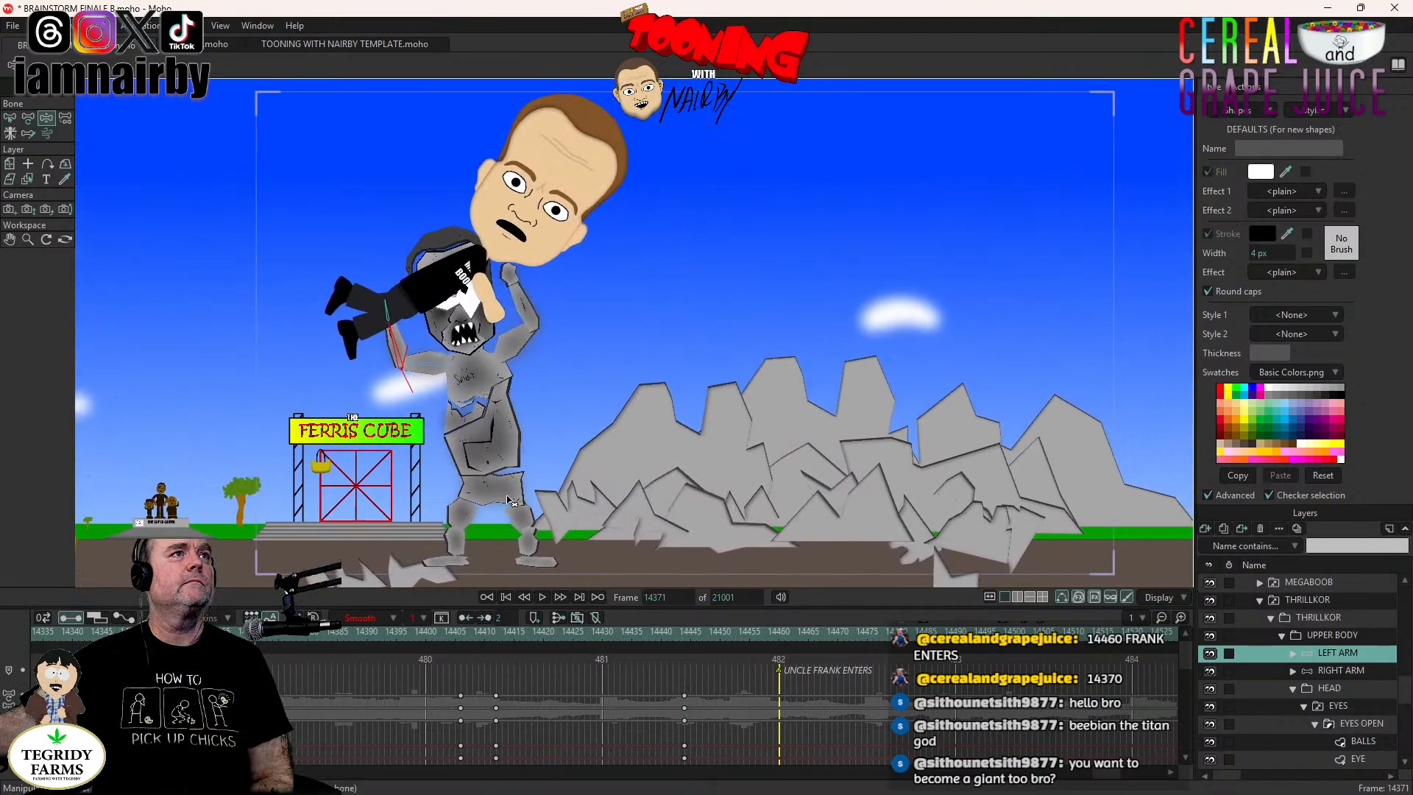
pyautogui.click(541, 596)
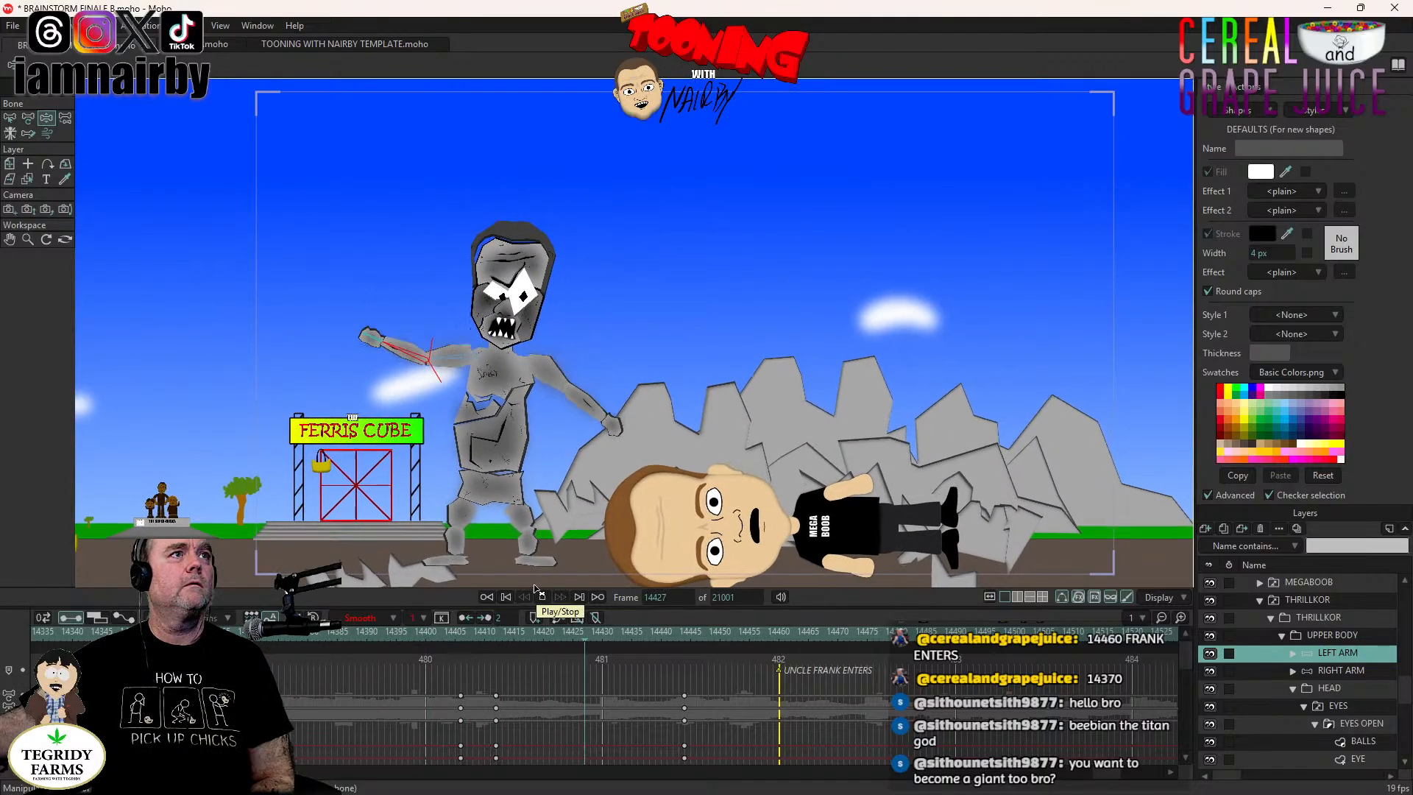
pyautogui.click(542, 596)
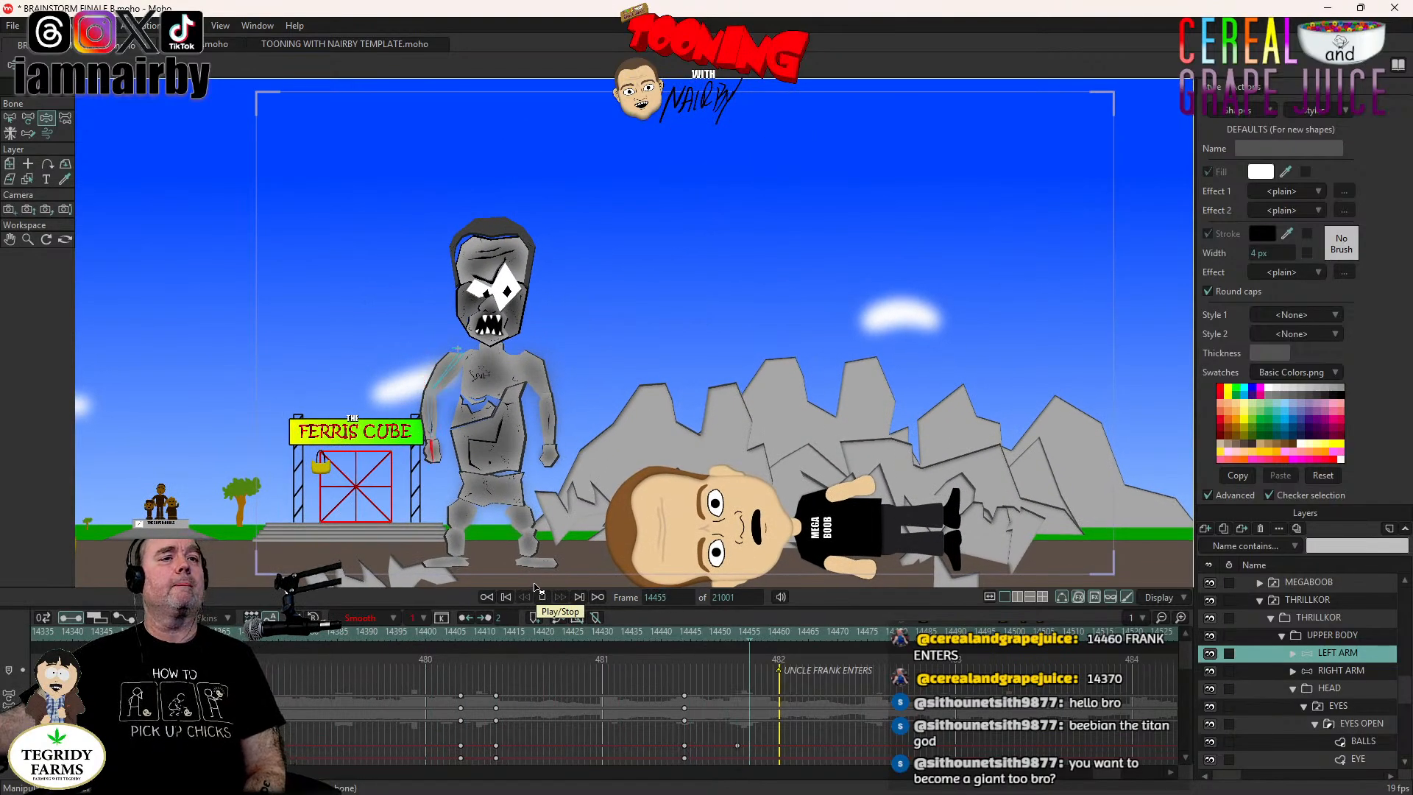
pyautogui.click(541, 596)
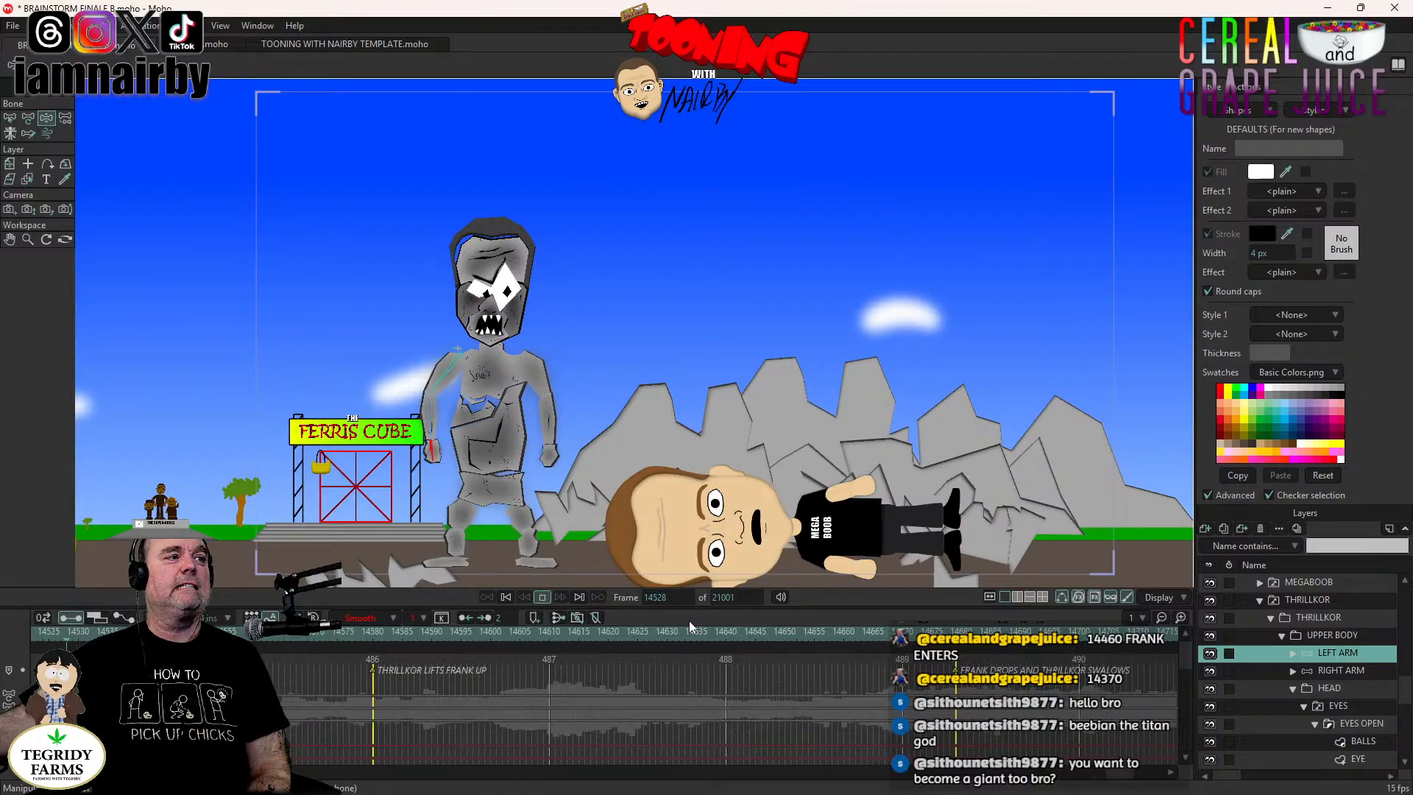
# Delete the selected LEFT ARM keyframes shortly before frame 14460, replay up to that frame and save the document.
pyautogui.moveTo(1117, 774); pyautogui.dragTo(1111, 778)
pyautogui.scroll(-1, 673, 727)
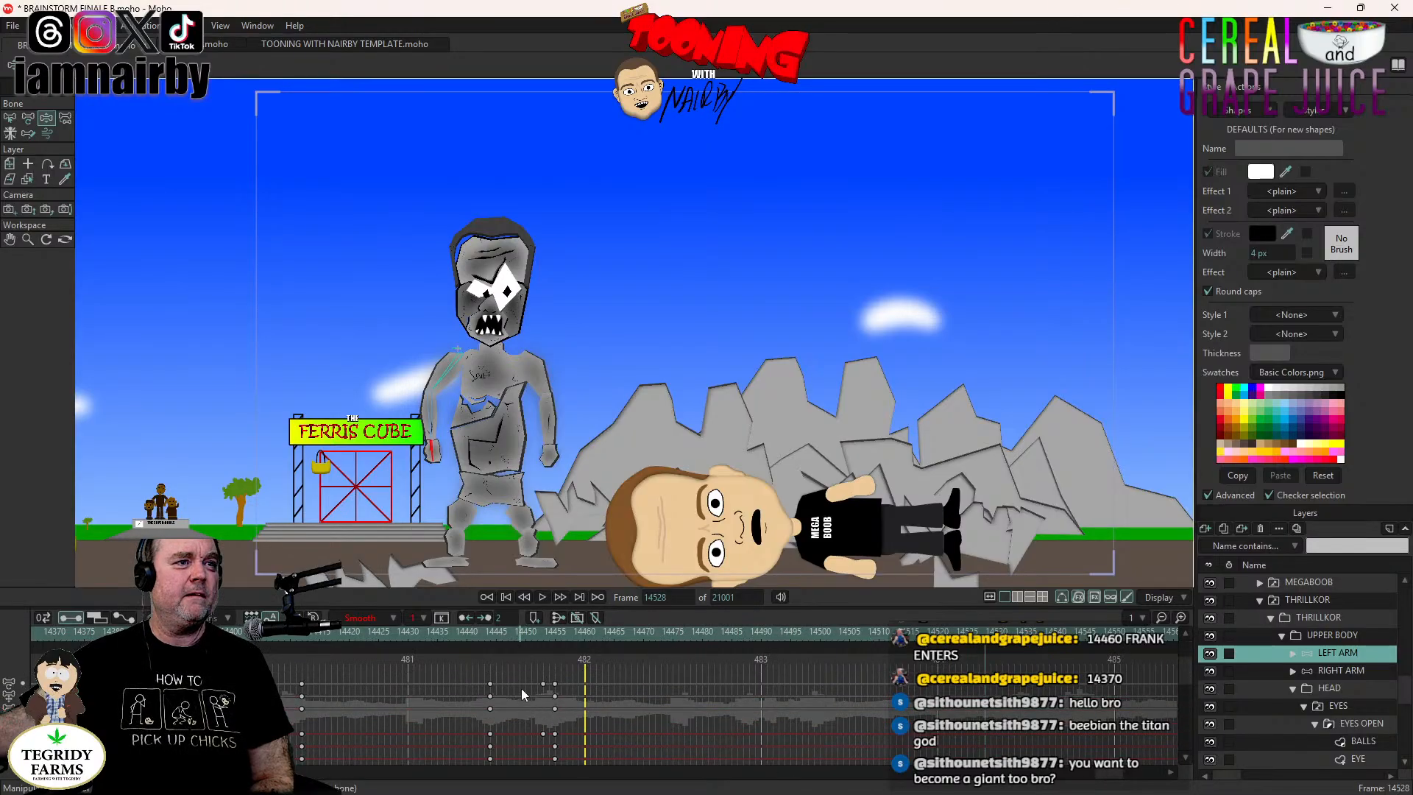
pyautogui.press('Delete')
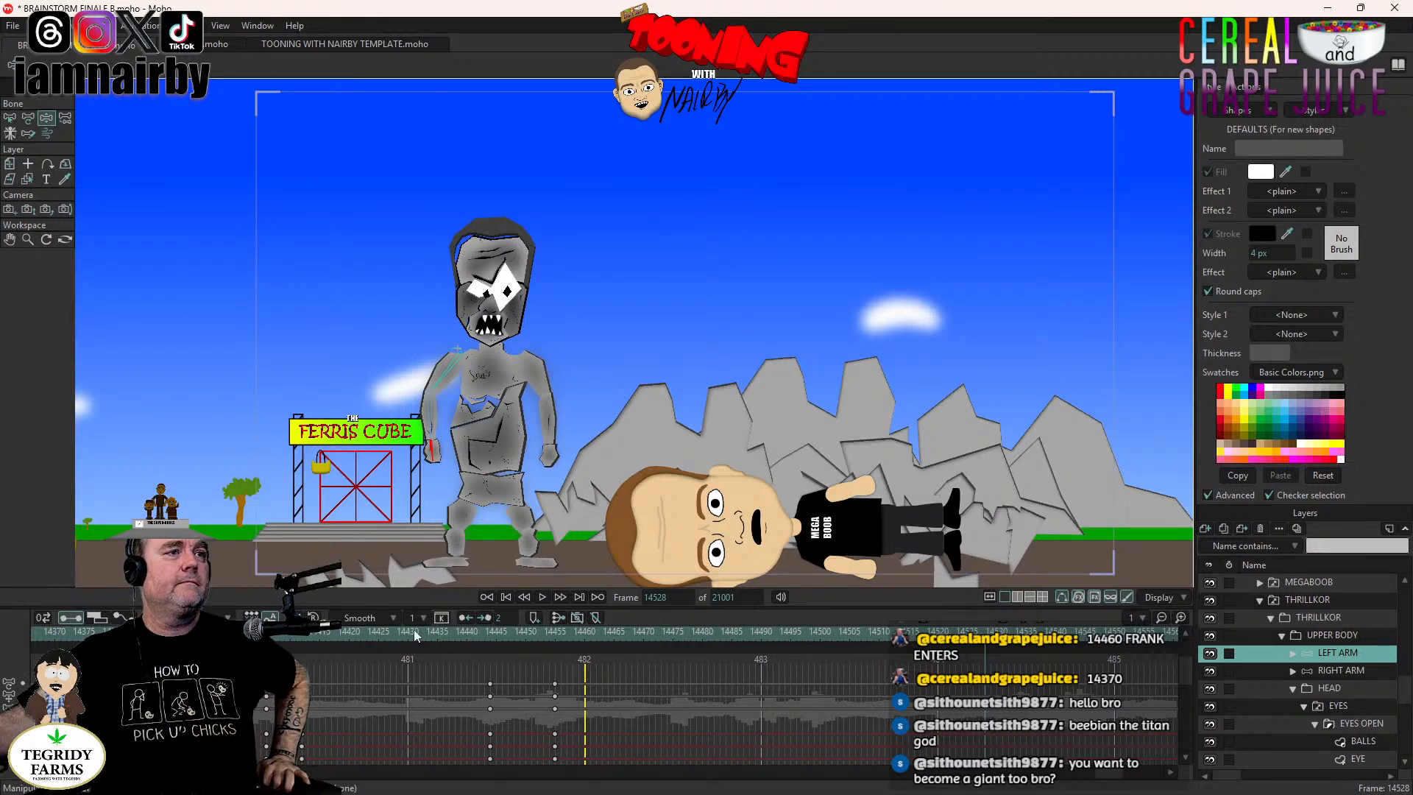
pyautogui.click(541, 596)
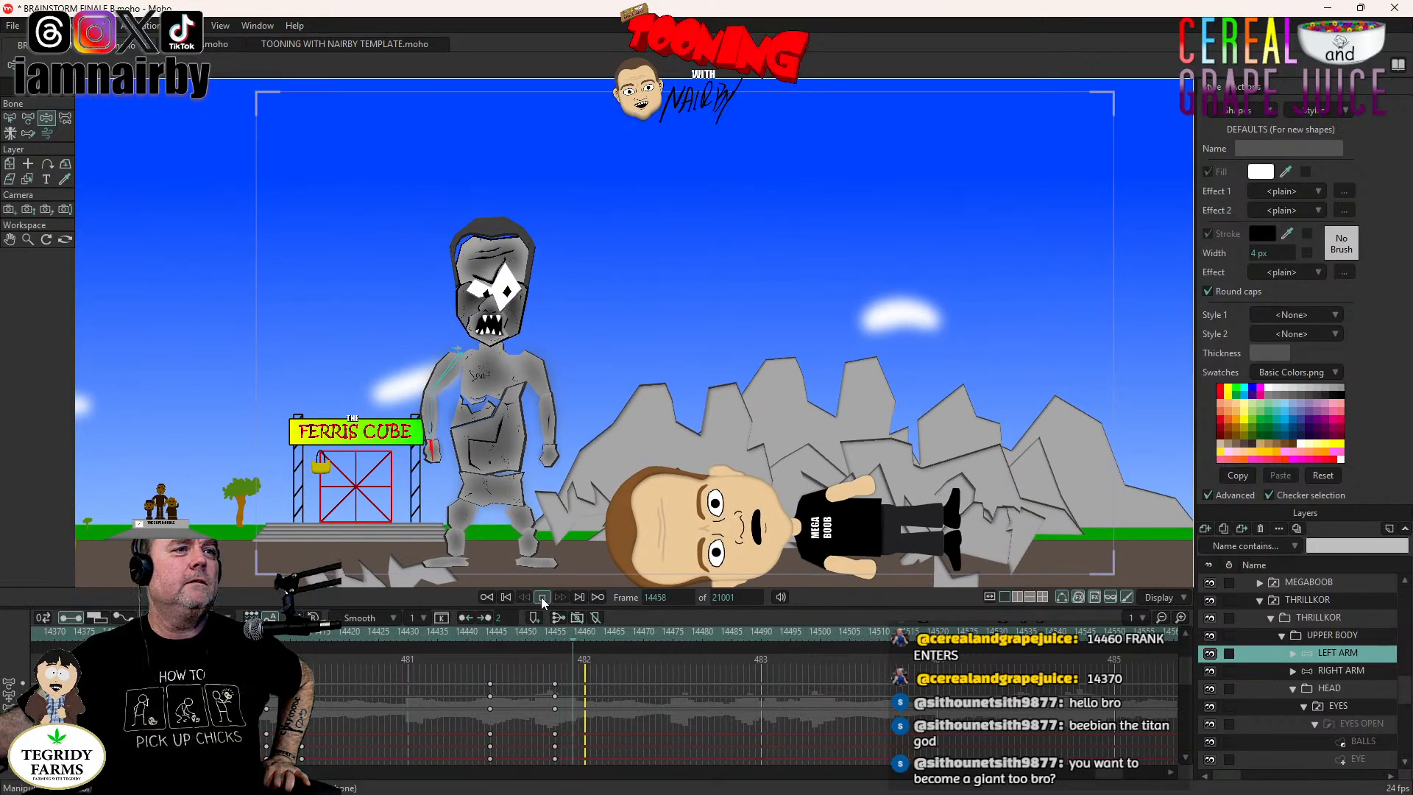
pyautogui.click(542, 597)
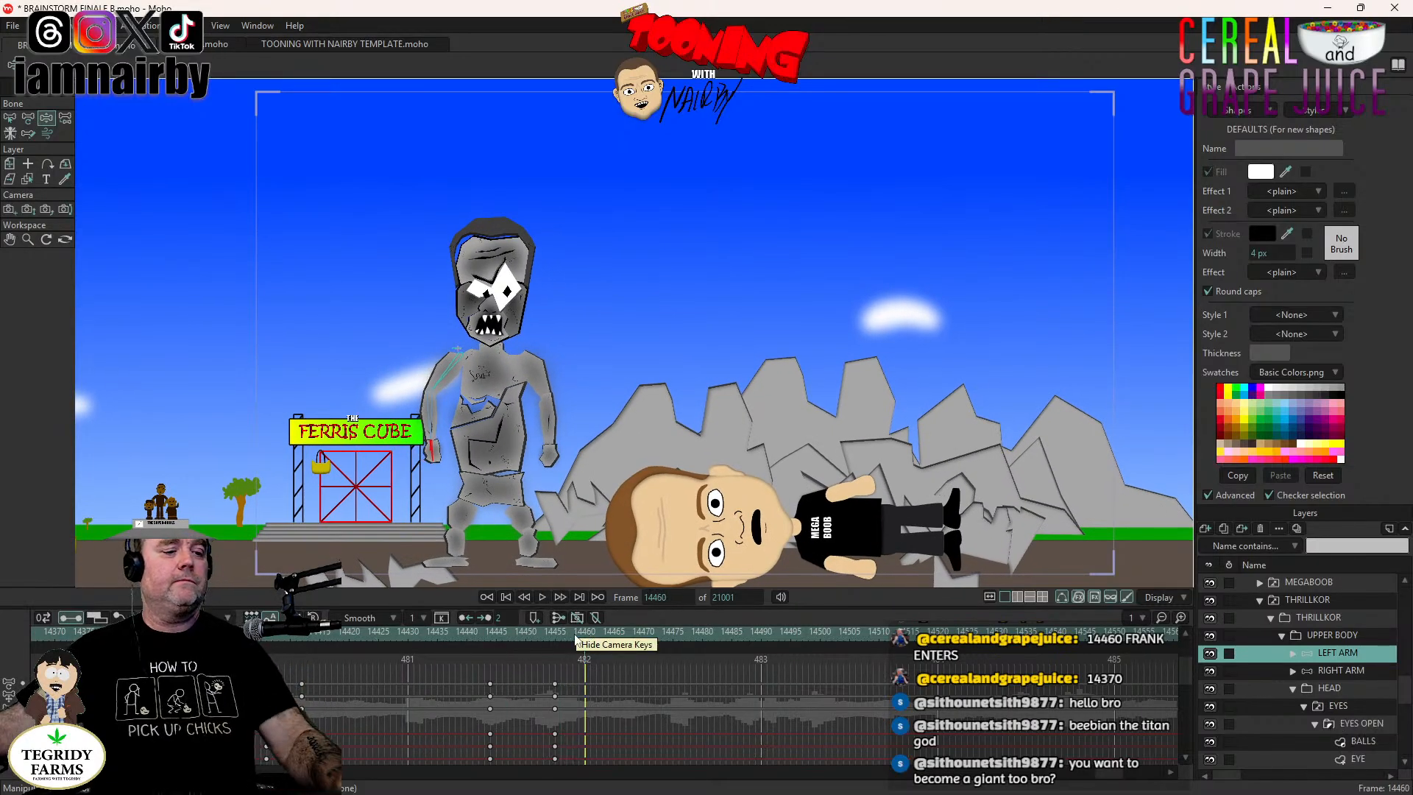
pyautogui.hotkey('ctrl', 's')
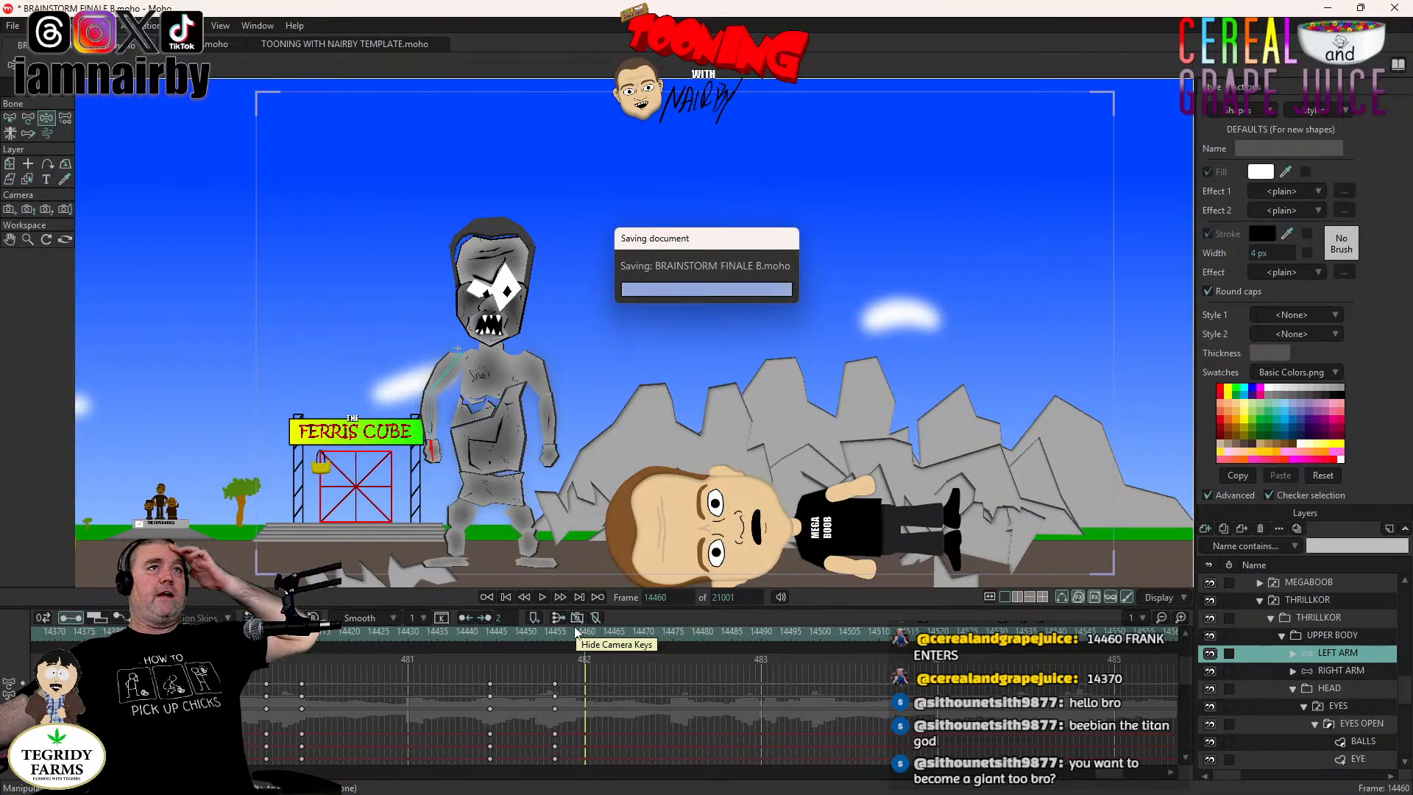
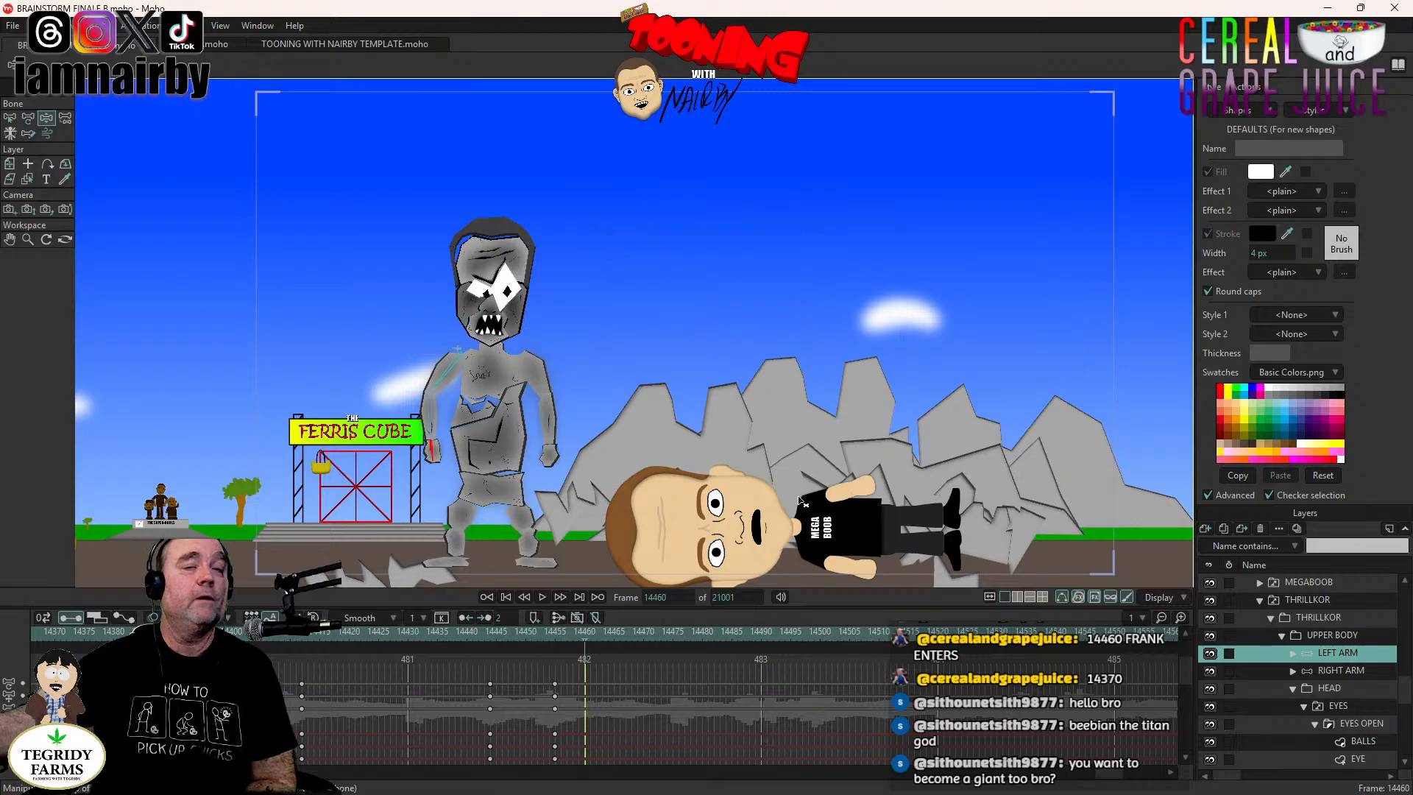
# Add hold keyframes for the MEGABOOB layer at frame 14439 with Transform Layer.
pyautogui.click(1286, 583)
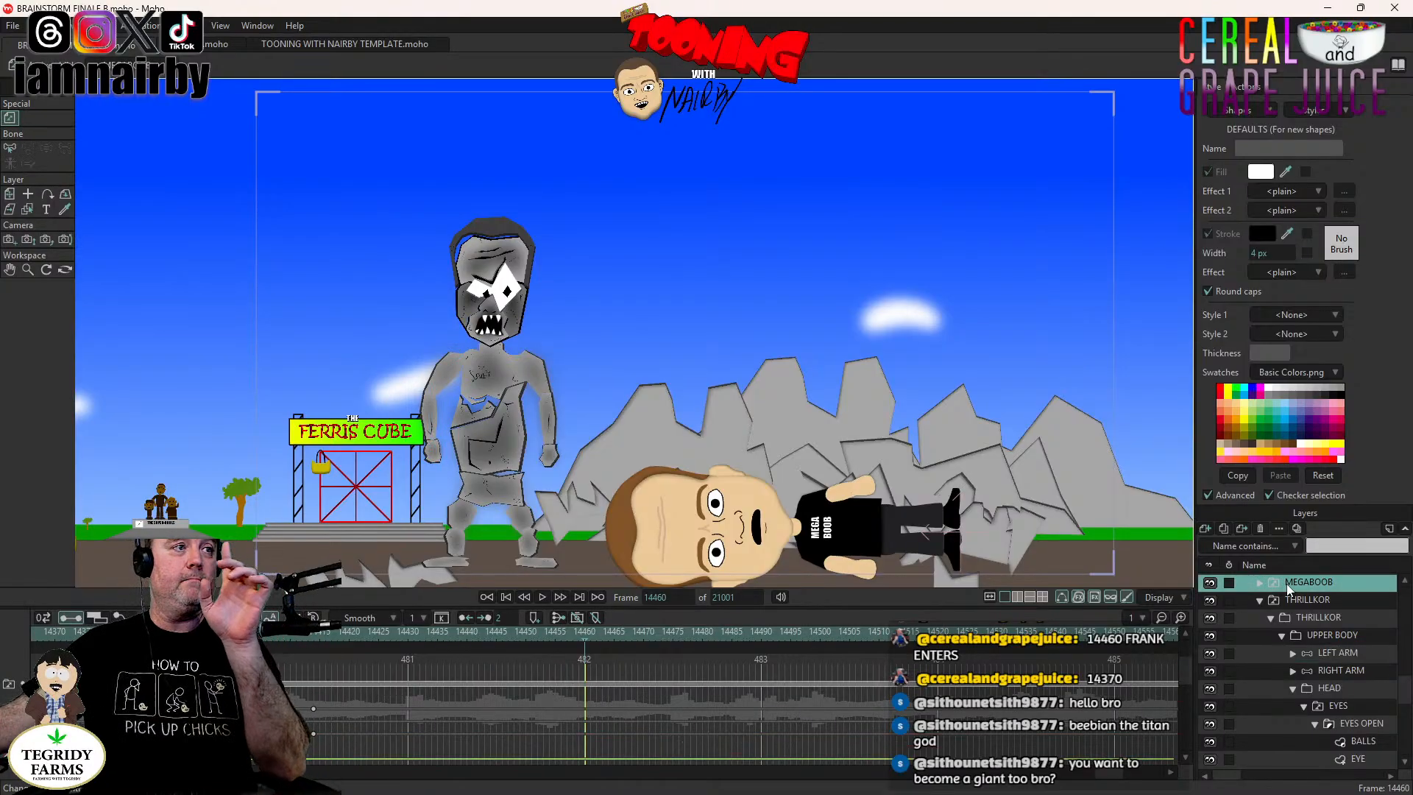
pyautogui.click(9, 196)
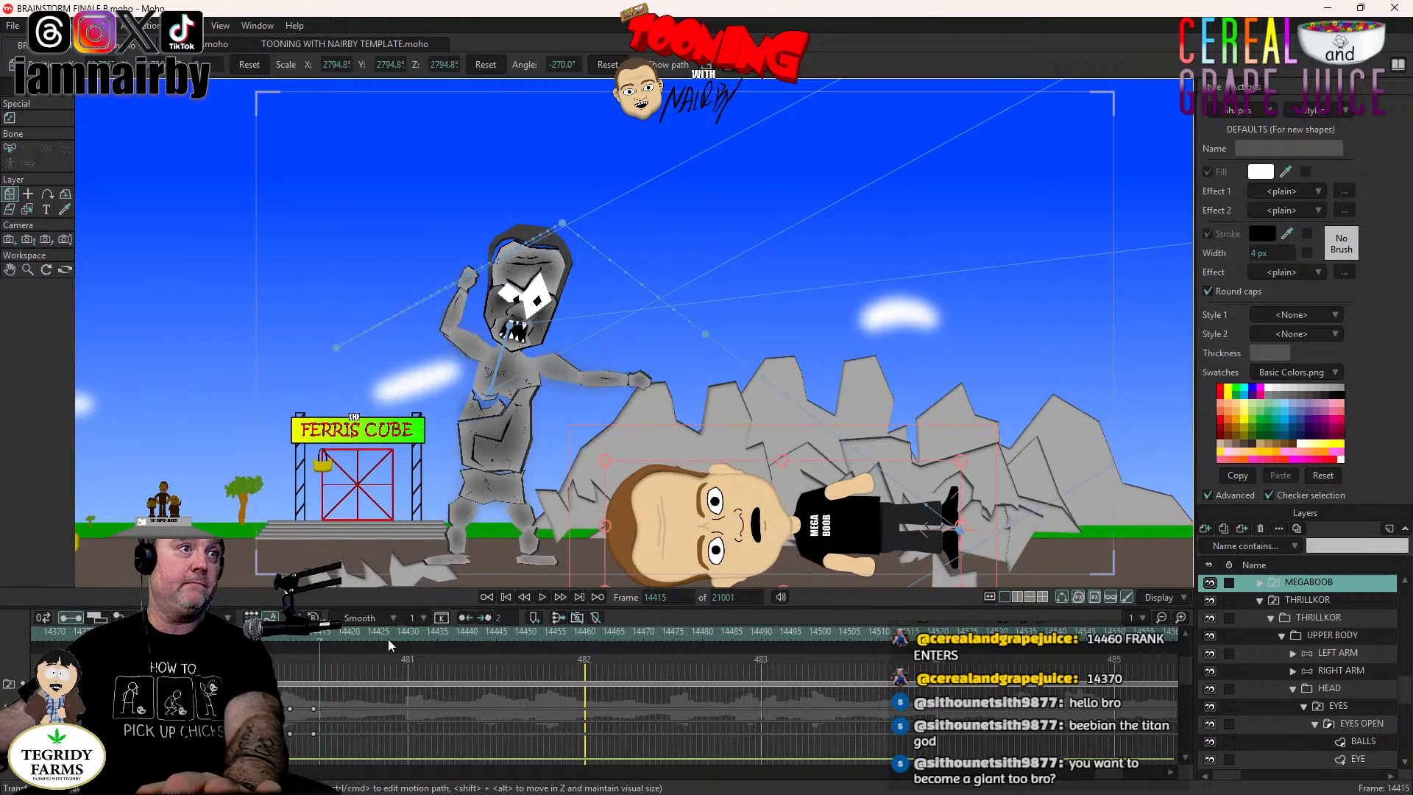
pyautogui.click(558, 598)
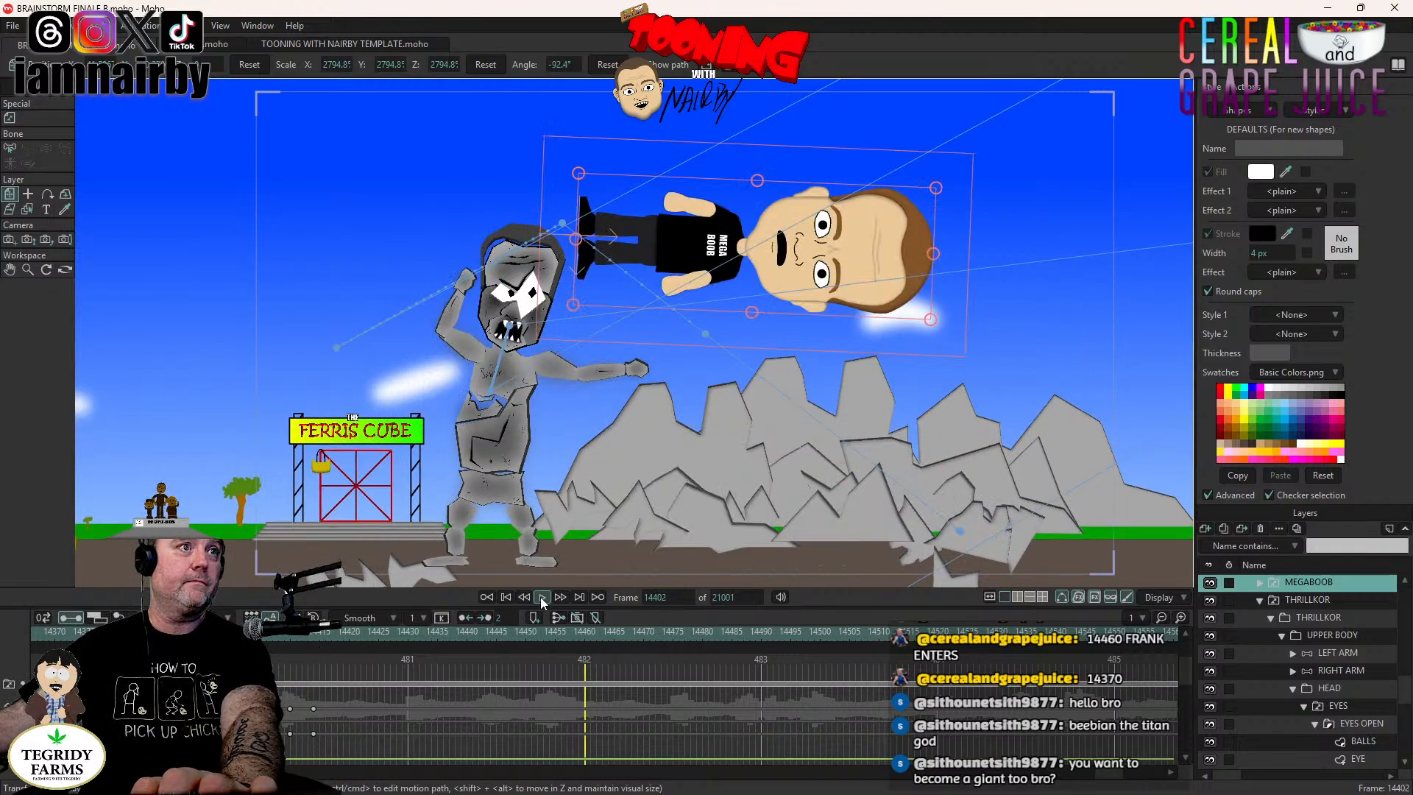
pyautogui.click(540, 596)
pyautogui.click(540, 595)
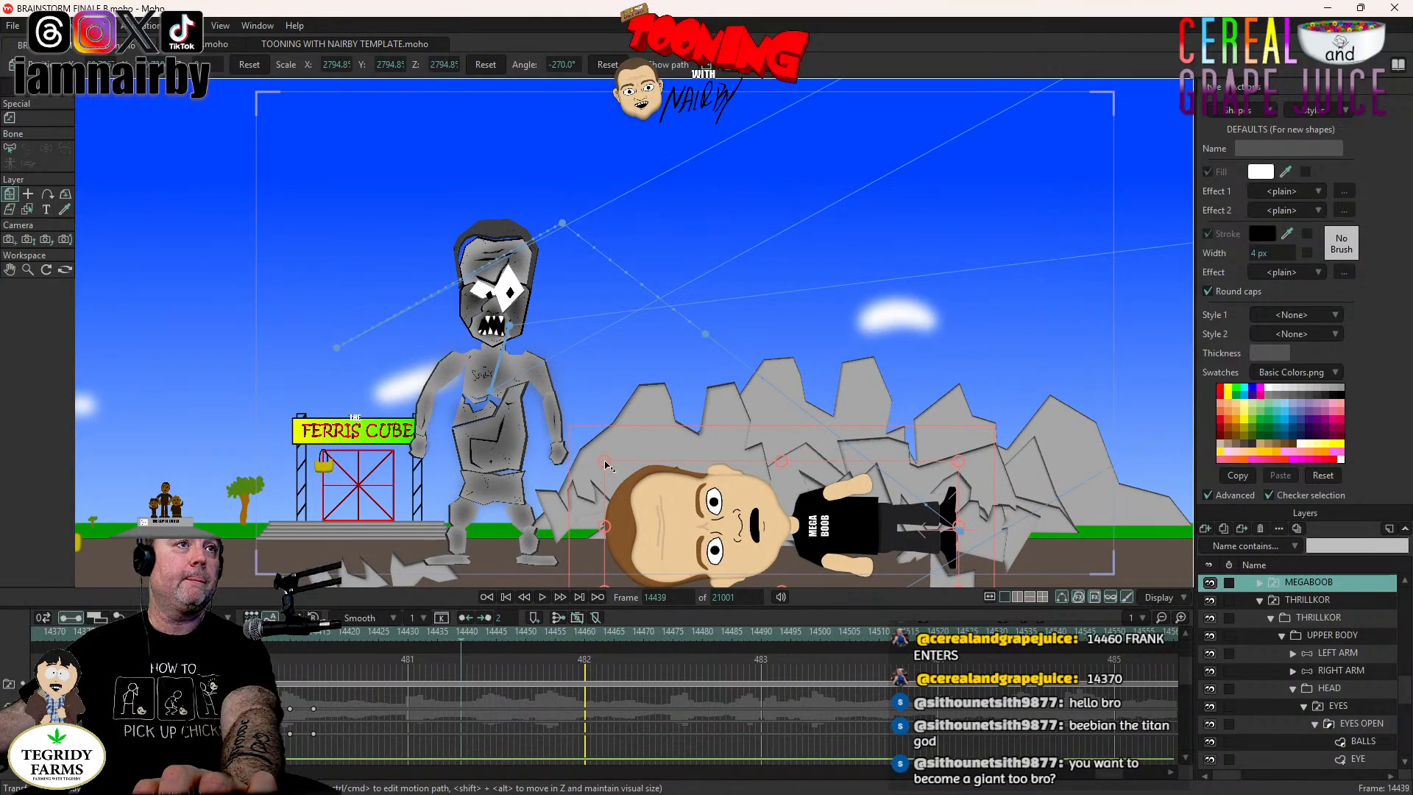
pyautogui.click(727, 516)
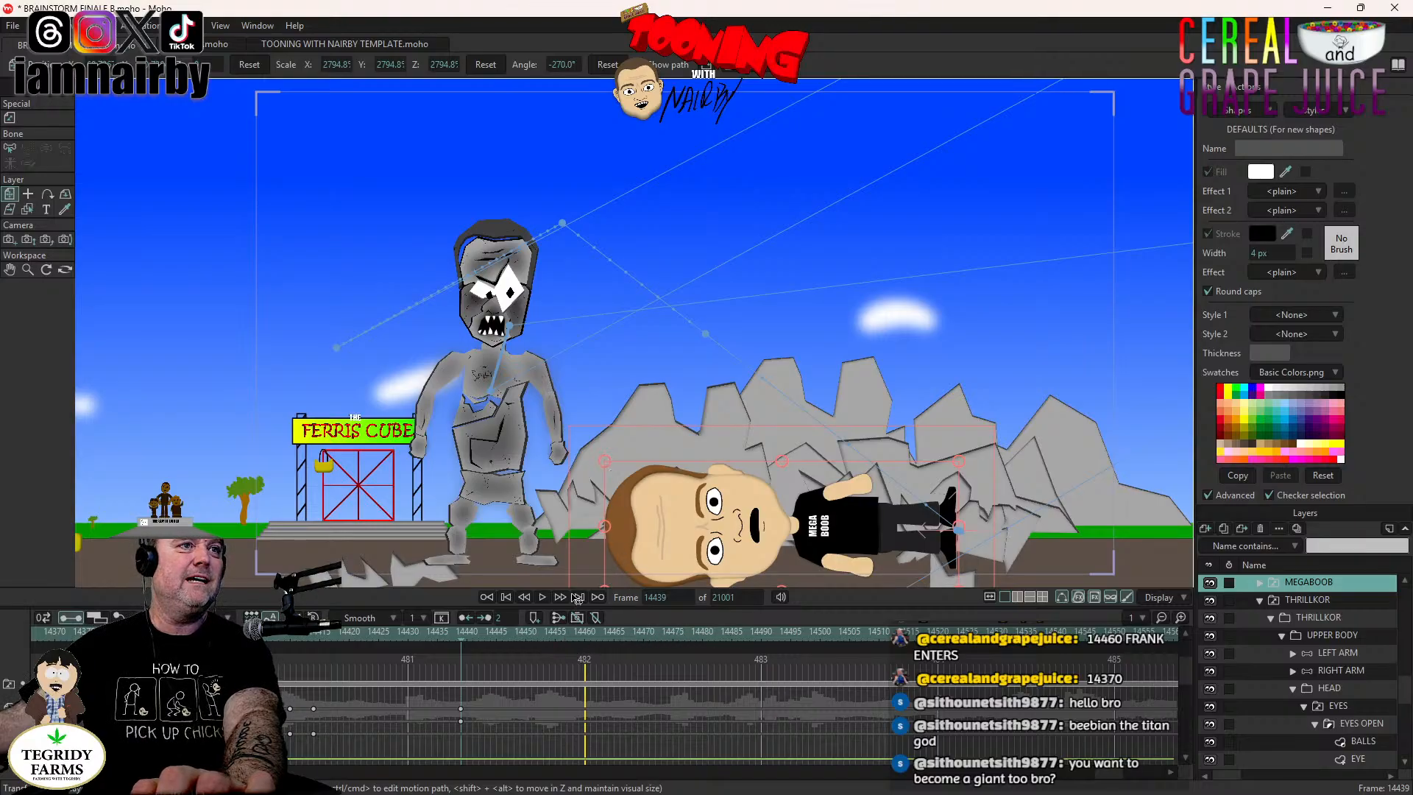
# Shrink the MEGABOOB layer to 168.5% at frame 14458 and shift it slightly down onto the ground.
pyautogui.click(575, 631)
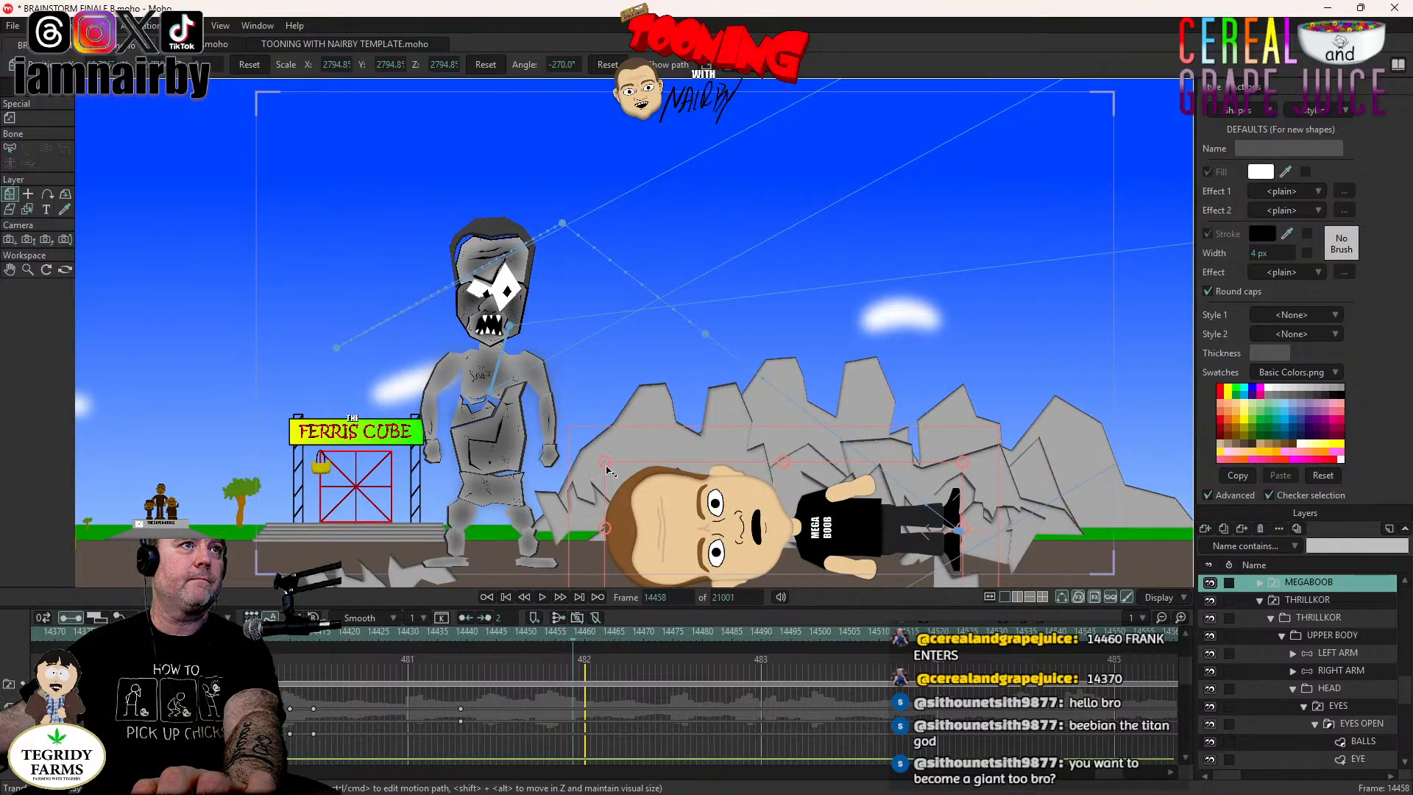
pyautogui.moveTo(606, 468); pyautogui.dragTo(738, 568)
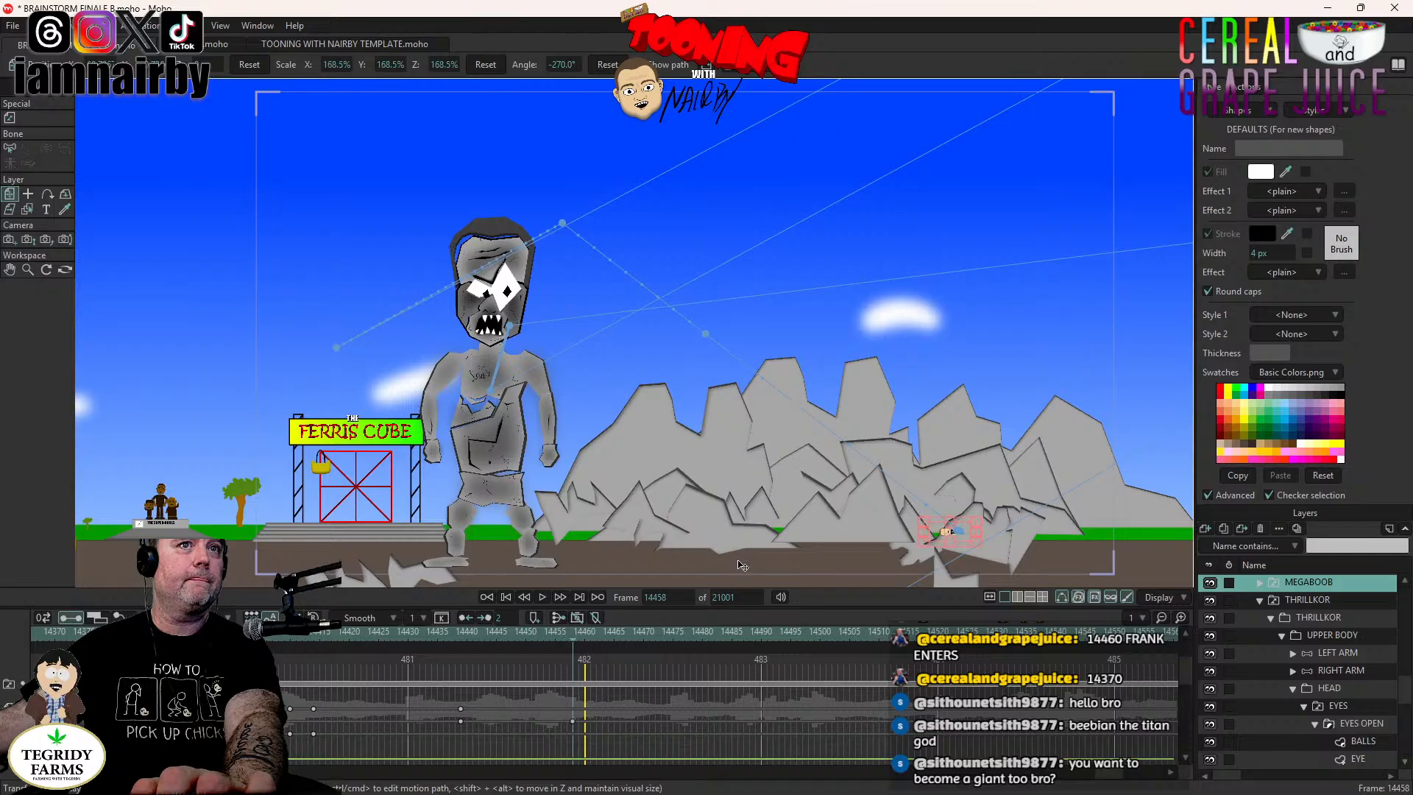
pyautogui.moveTo(742, 566); pyautogui.dragTo(737, 584)
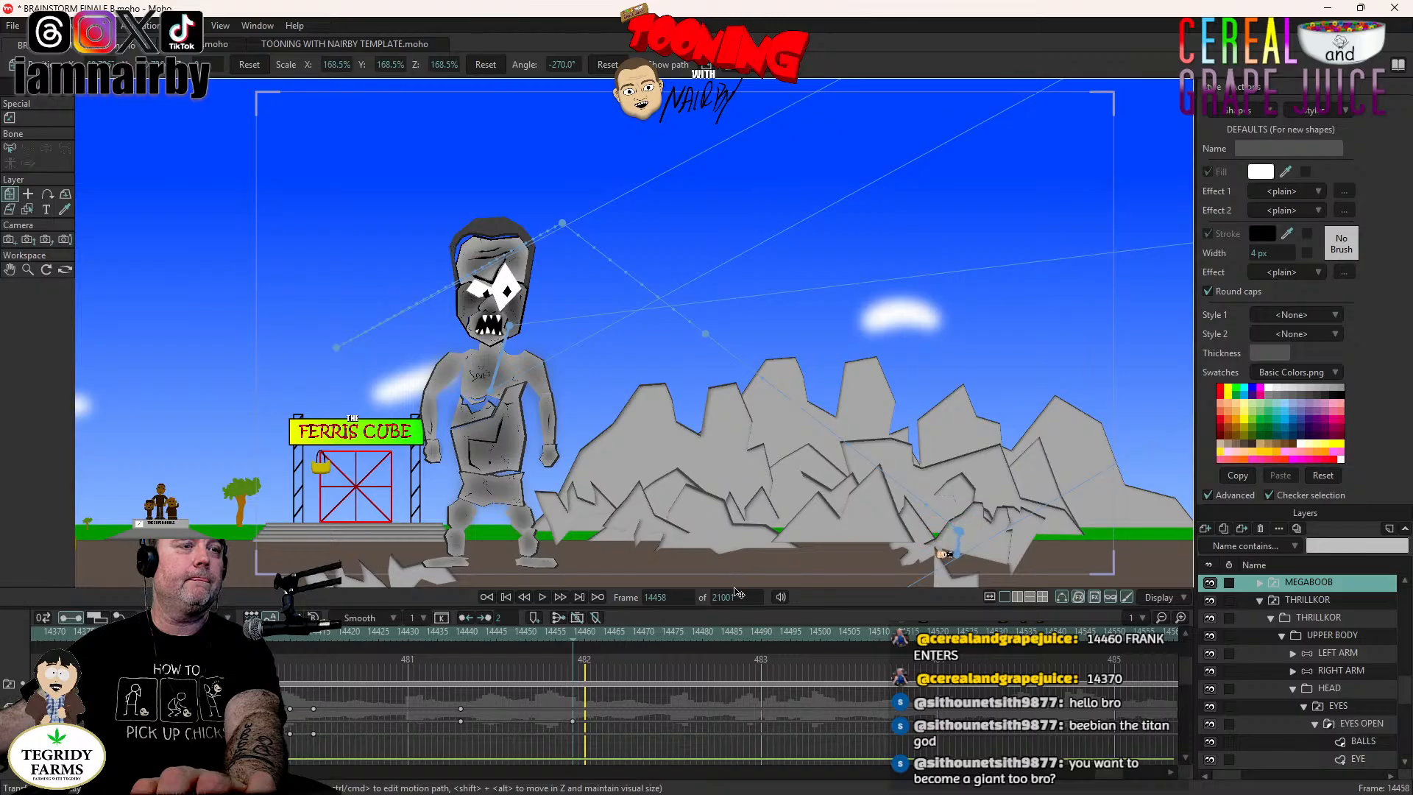
# Move MEGABOOB's shrink keyframes to about frame 14479, play back the change and save the document at frame 14460.
pyautogui.click(574, 711)
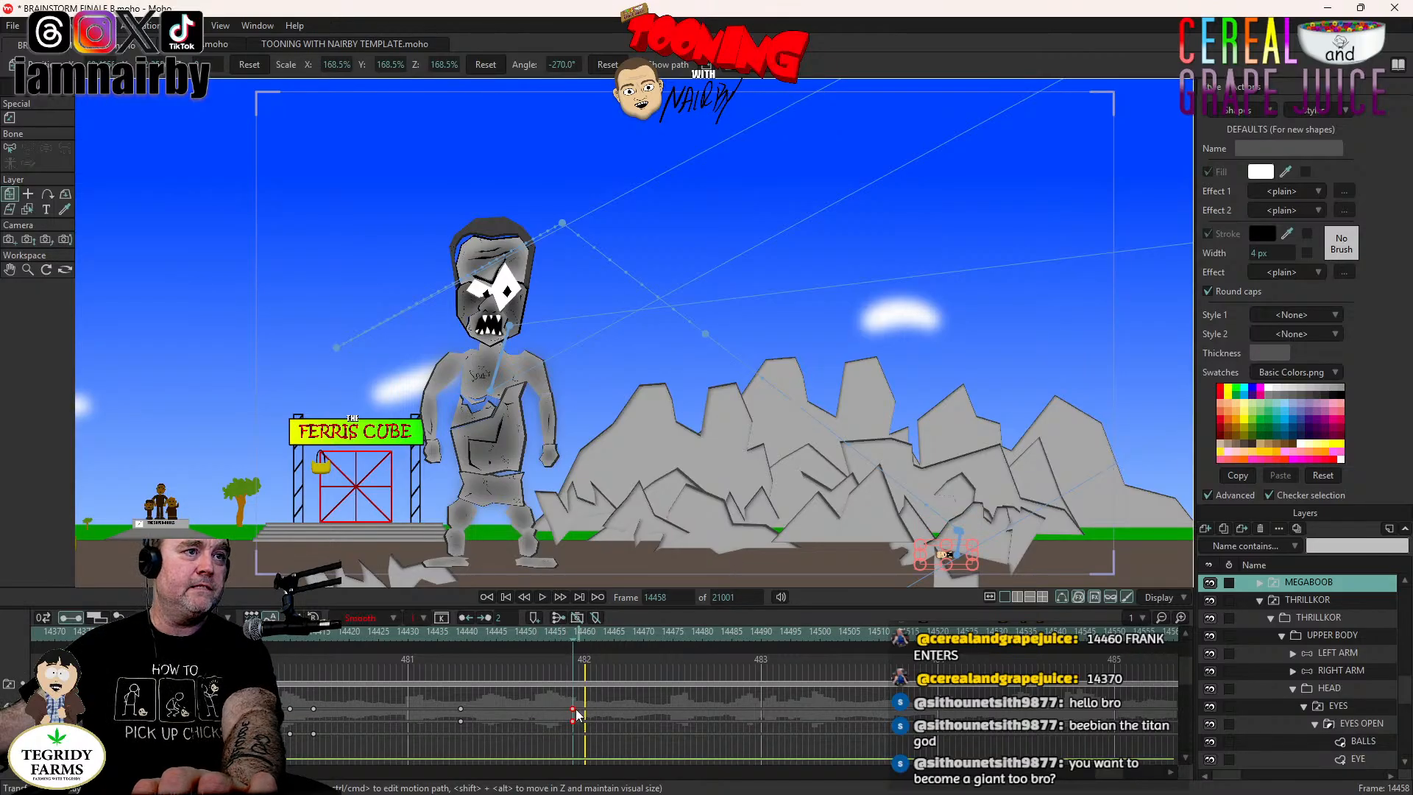
pyautogui.moveTo(577, 712); pyautogui.dragTo(697, 720)
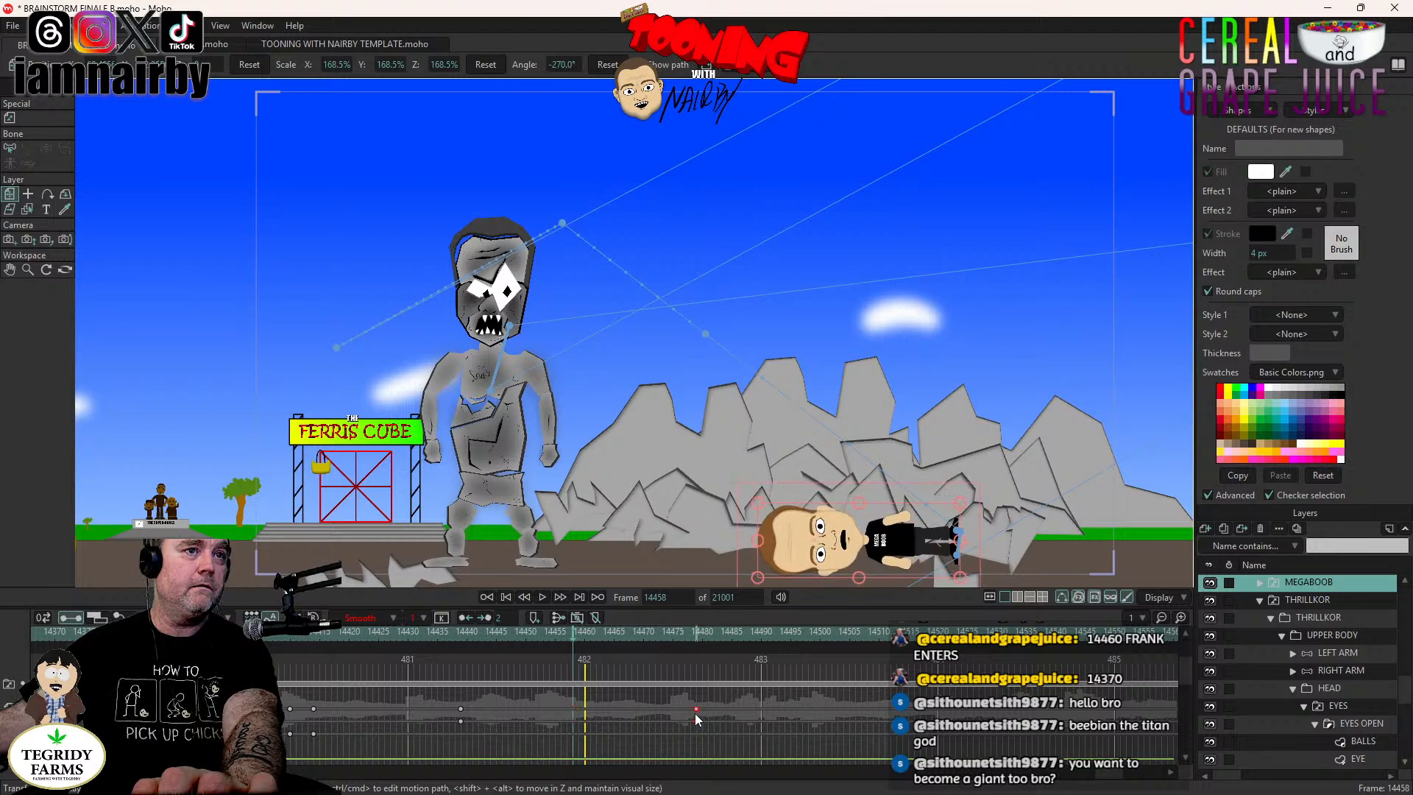
pyautogui.click(275, 637)
pyautogui.click(541, 599)
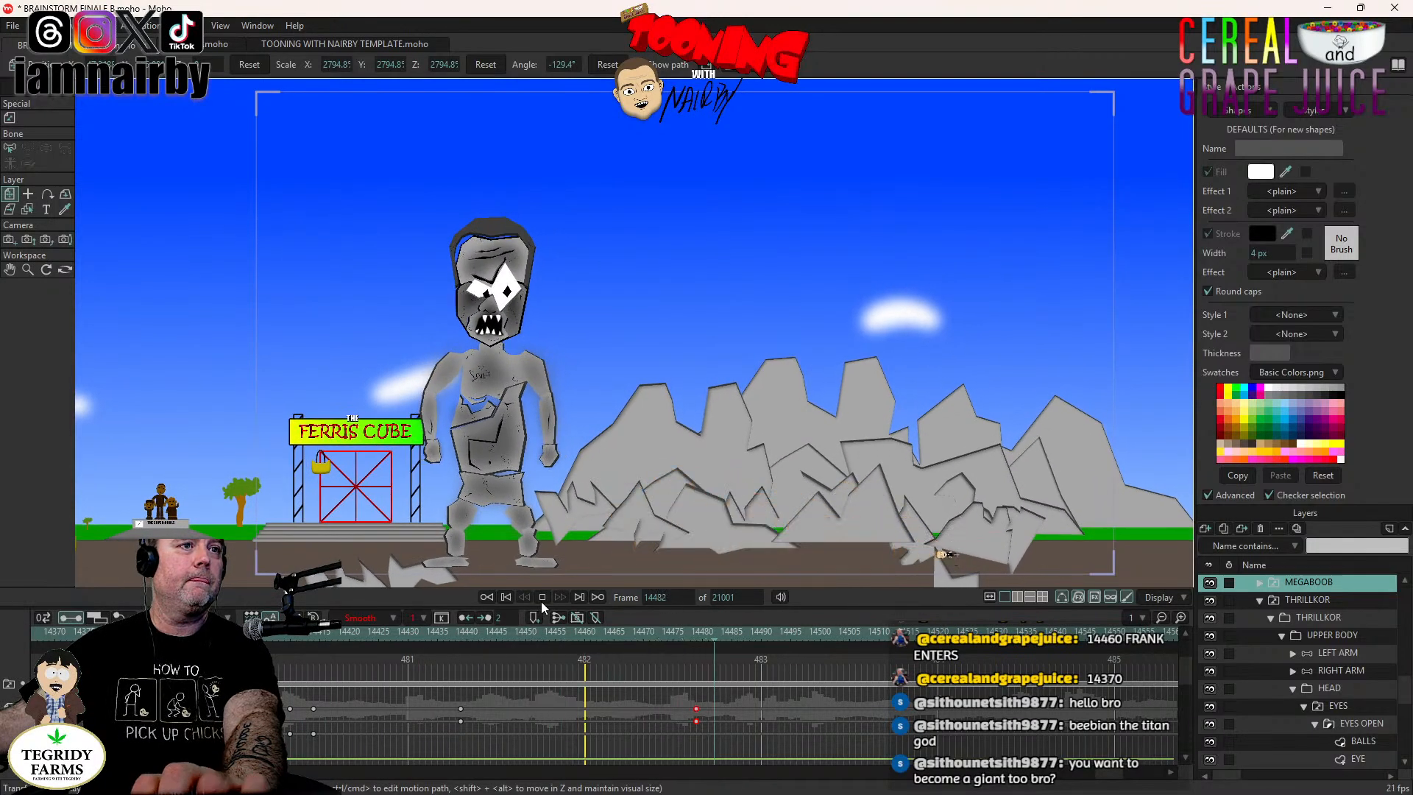
pyautogui.click(584, 637)
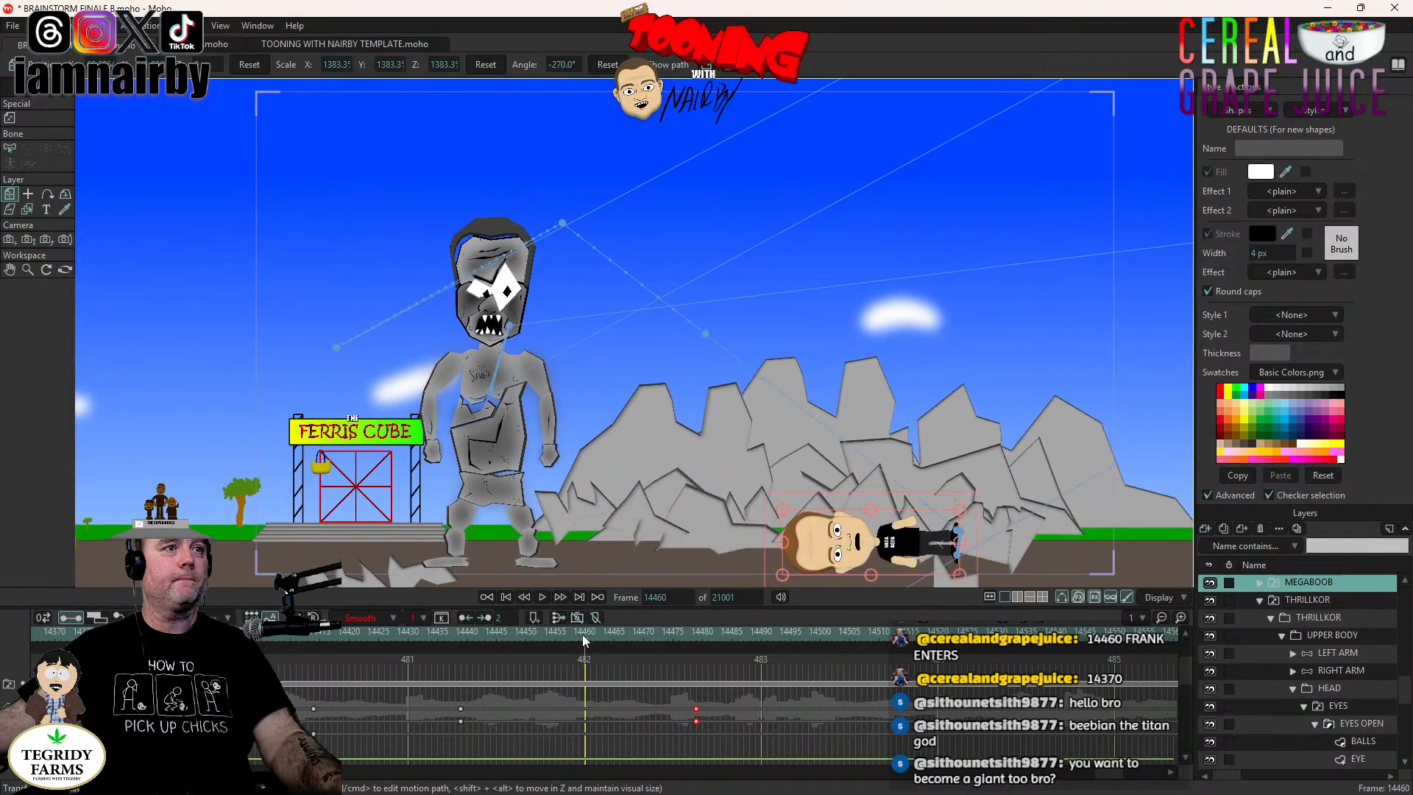
pyautogui.hotkey('ctrl', 's')
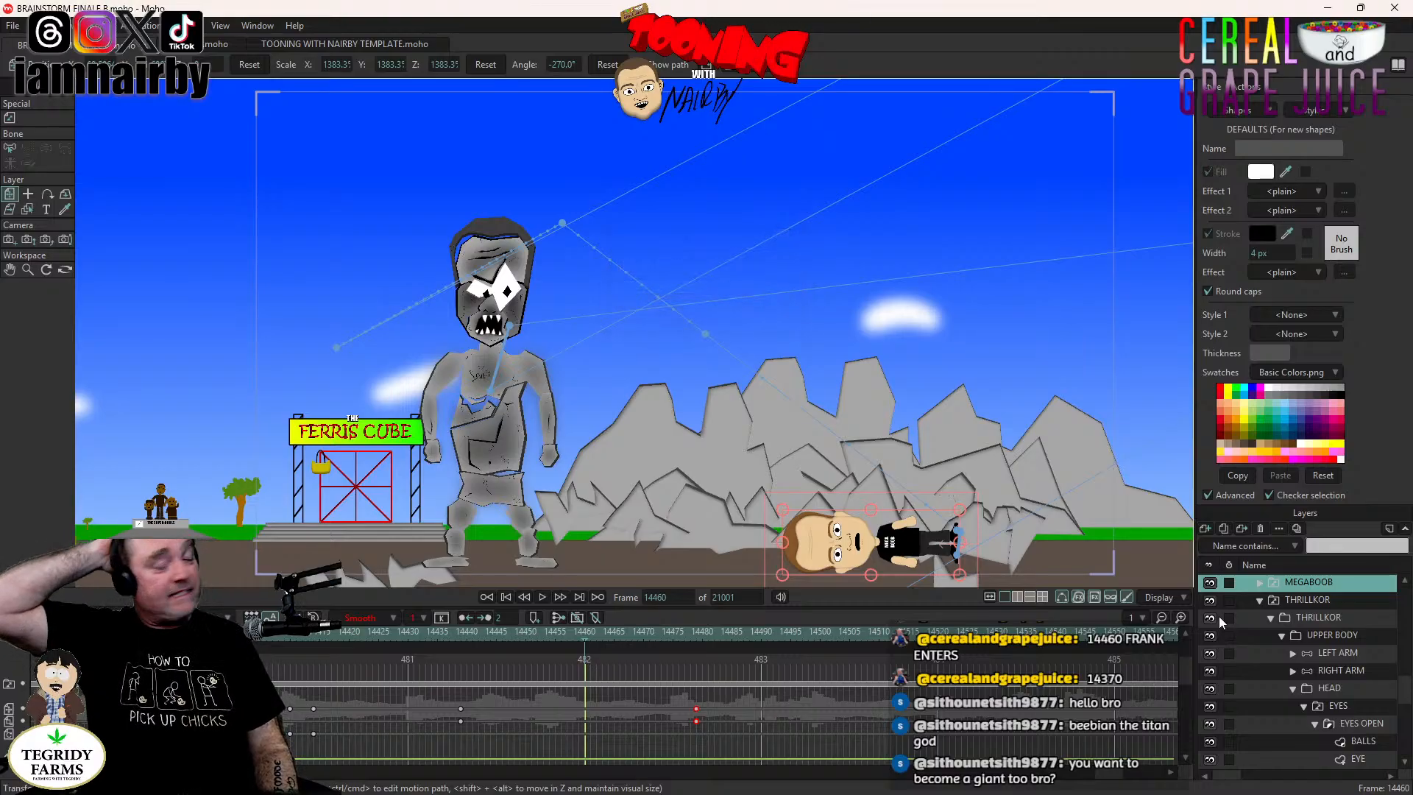
# Collapse the THRILLKOR group and make the UNCLE FRANK layer visible from frame 14460.
pyautogui.click(1258, 602)
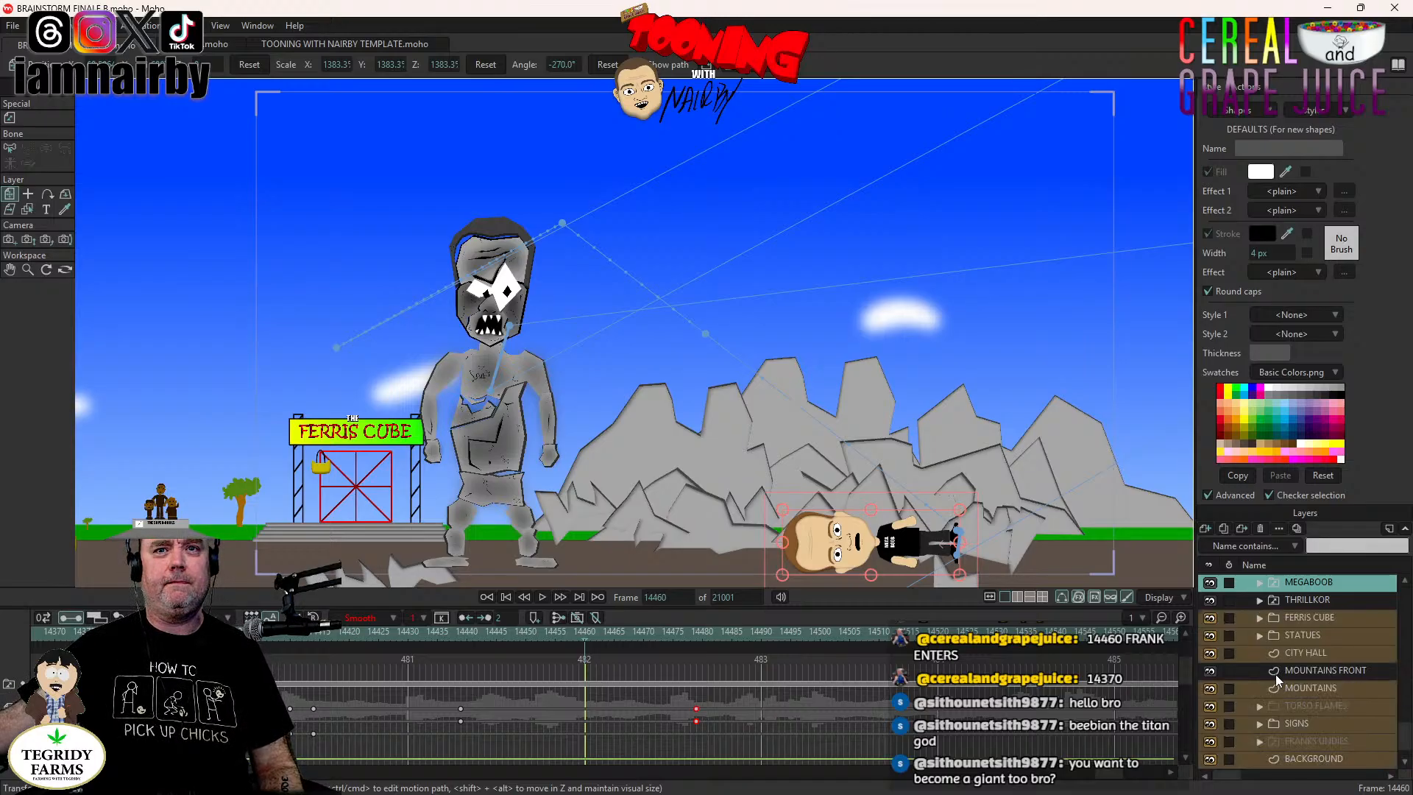
pyautogui.scroll(-1, 1278, 676)
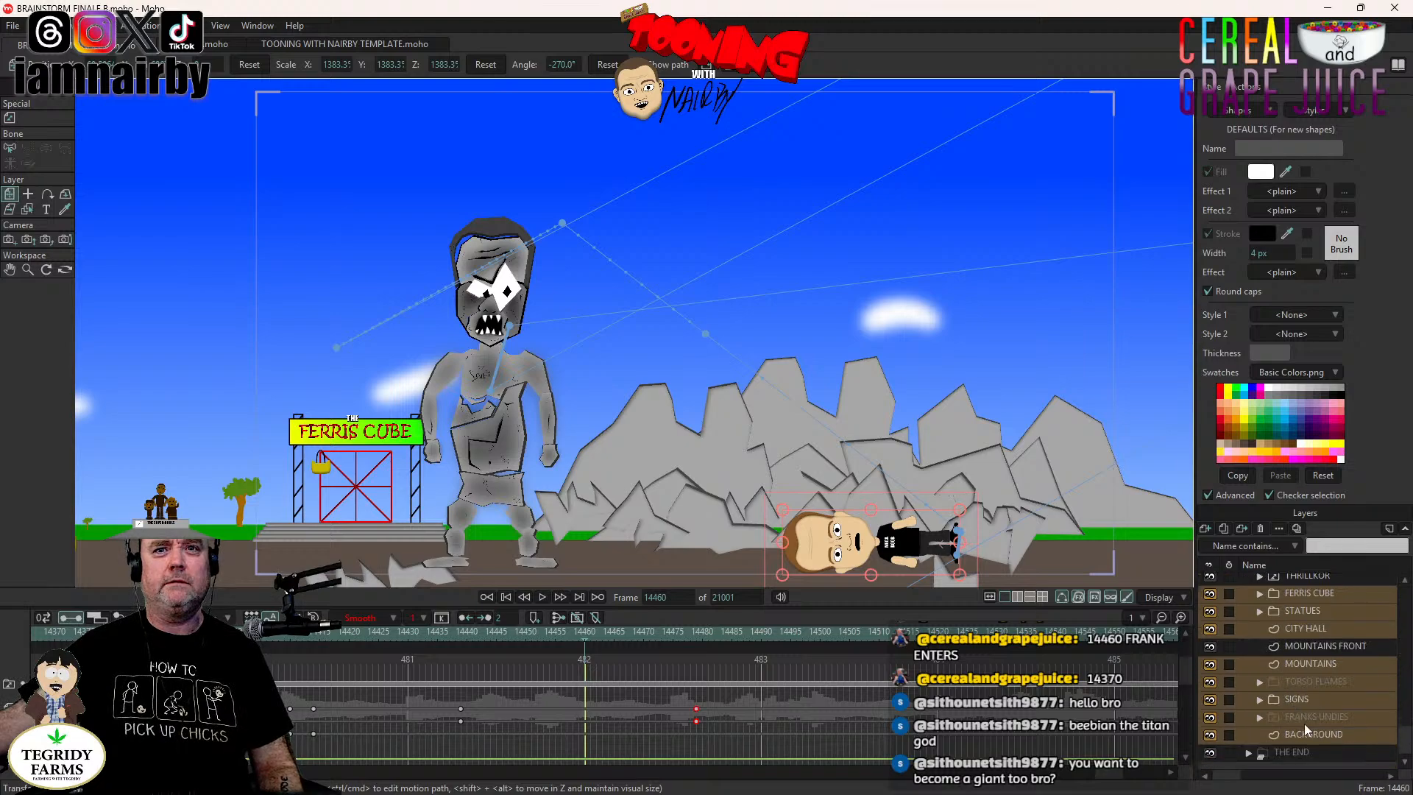
pyautogui.click(1304, 719)
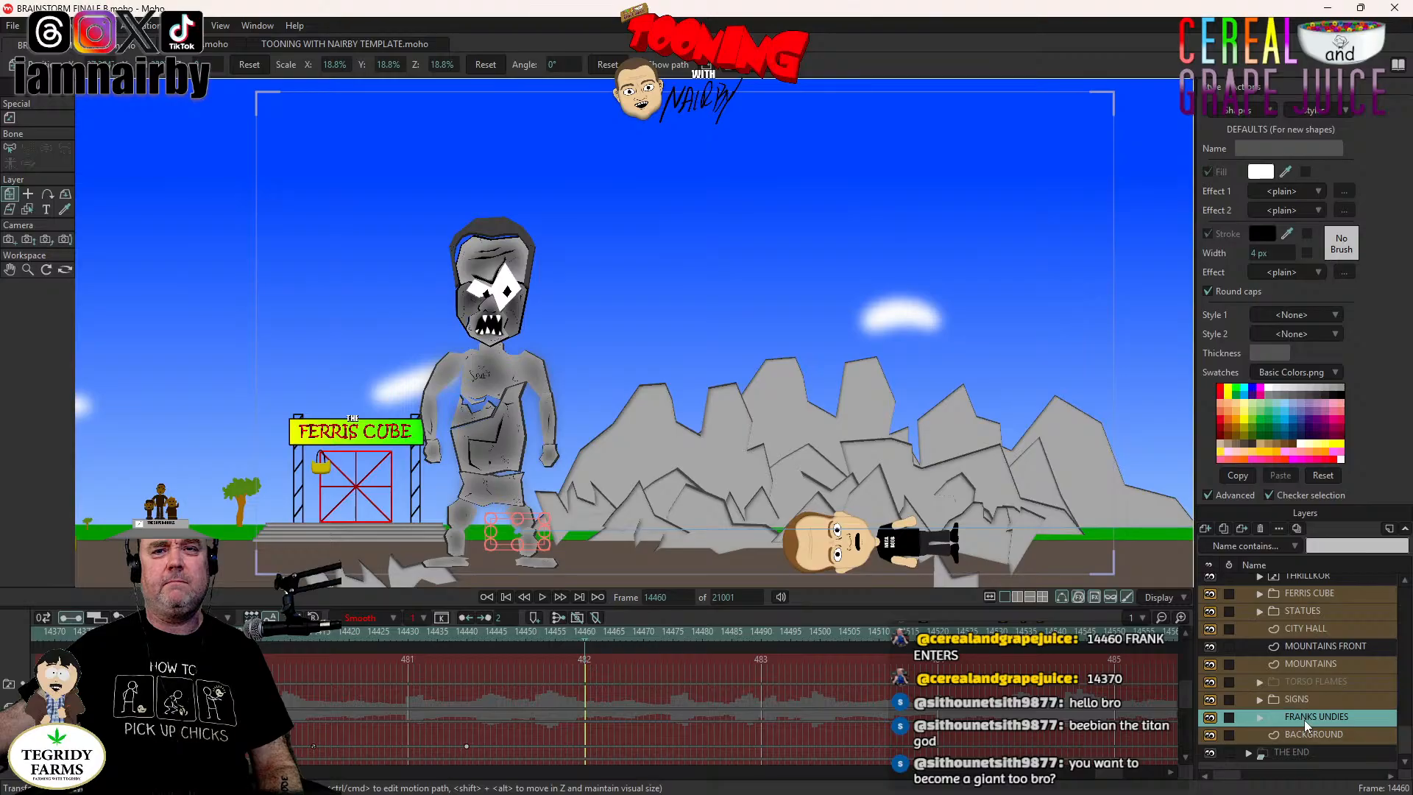
pyautogui.scroll(8, 1304, 720)
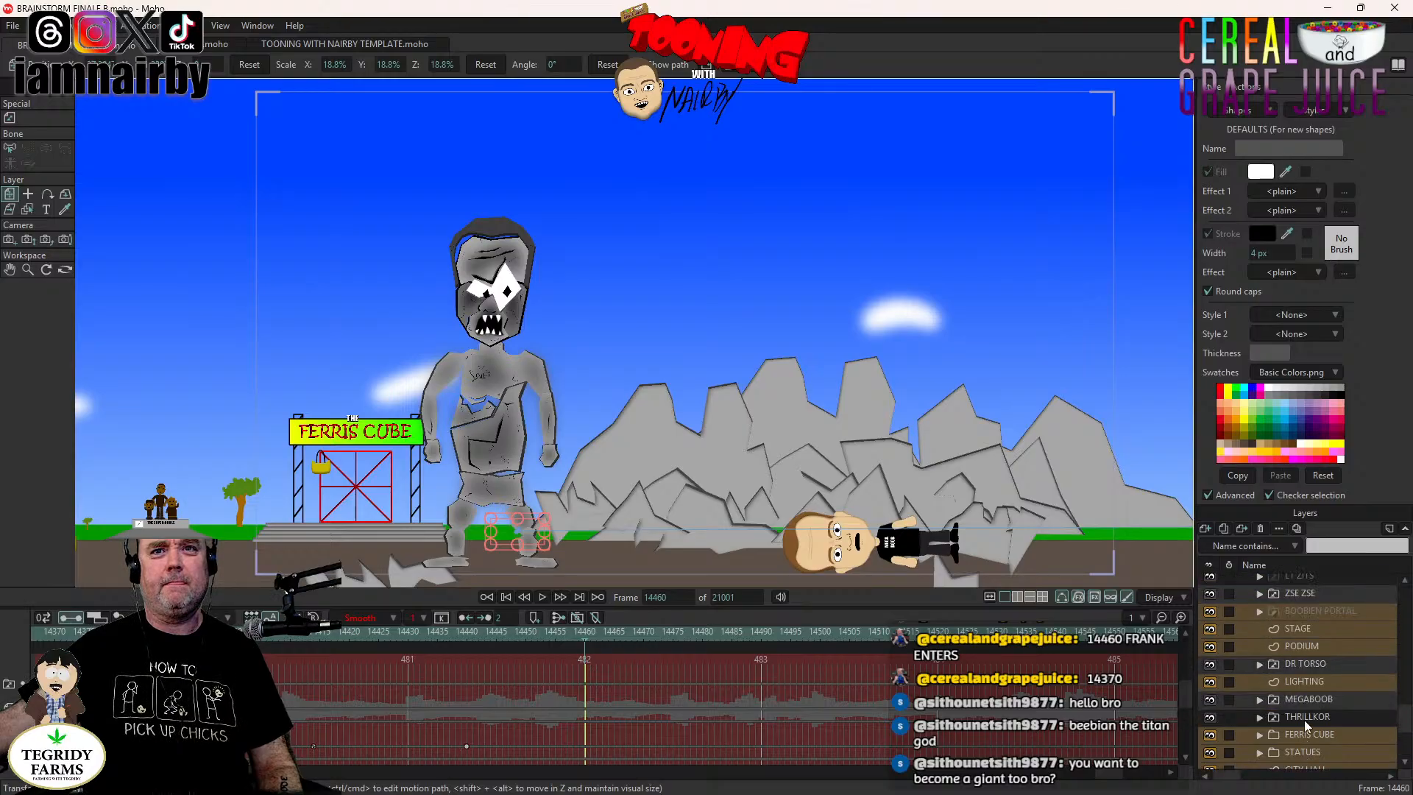
pyautogui.scroll(9, 1304, 720)
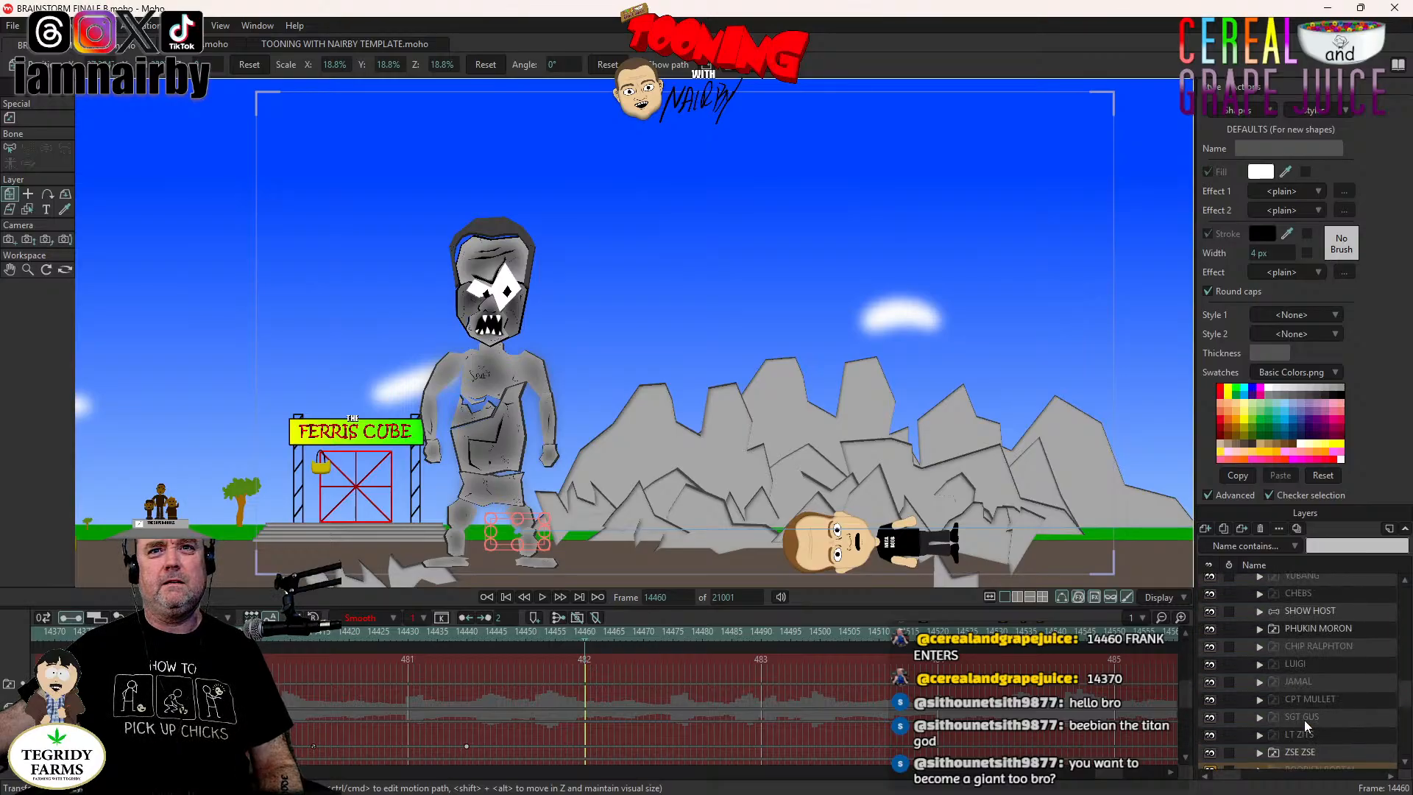
pyautogui.scroll(9, 1304, 719)
pyautogui.scroll(10, 1304, 719)
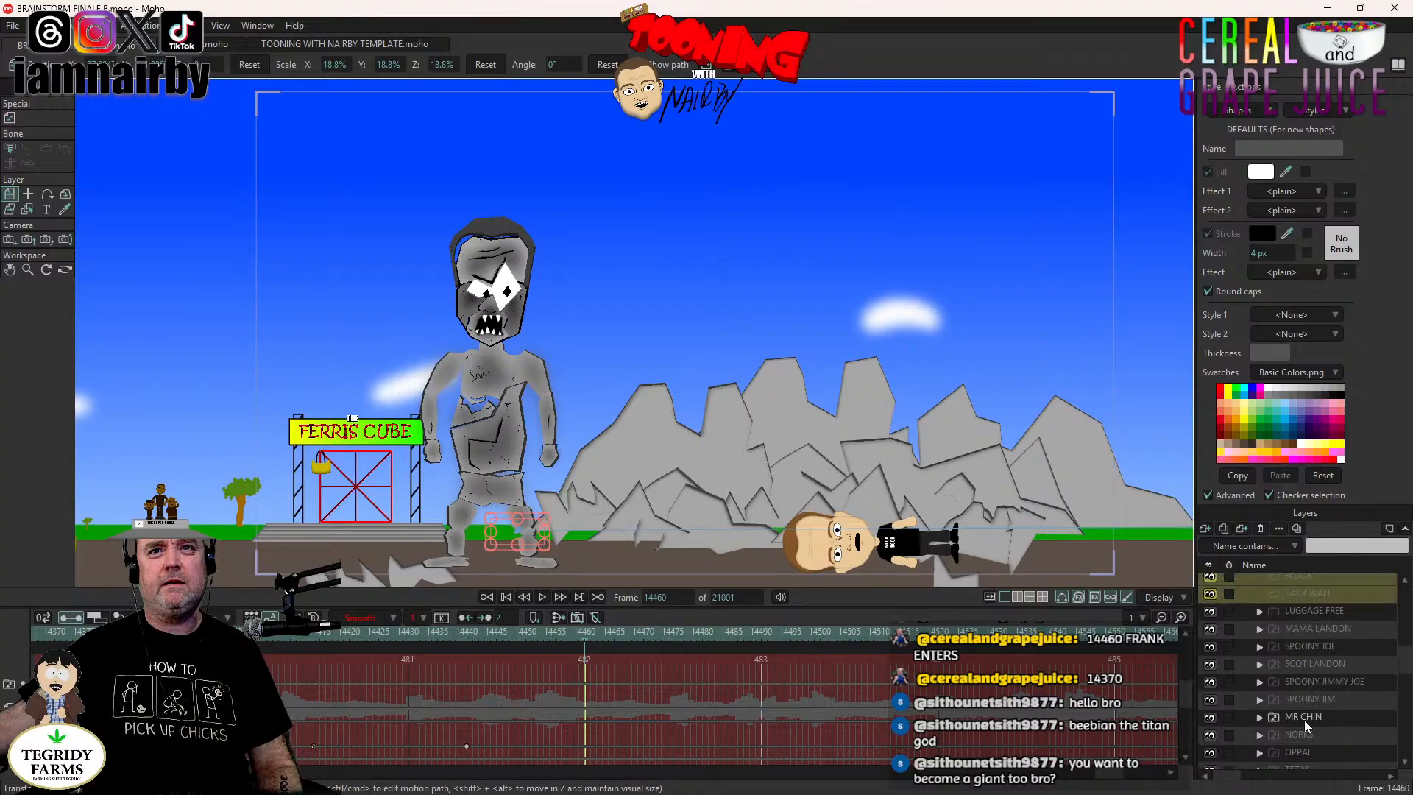
pyautogui.scroll(3, 1304, 719)
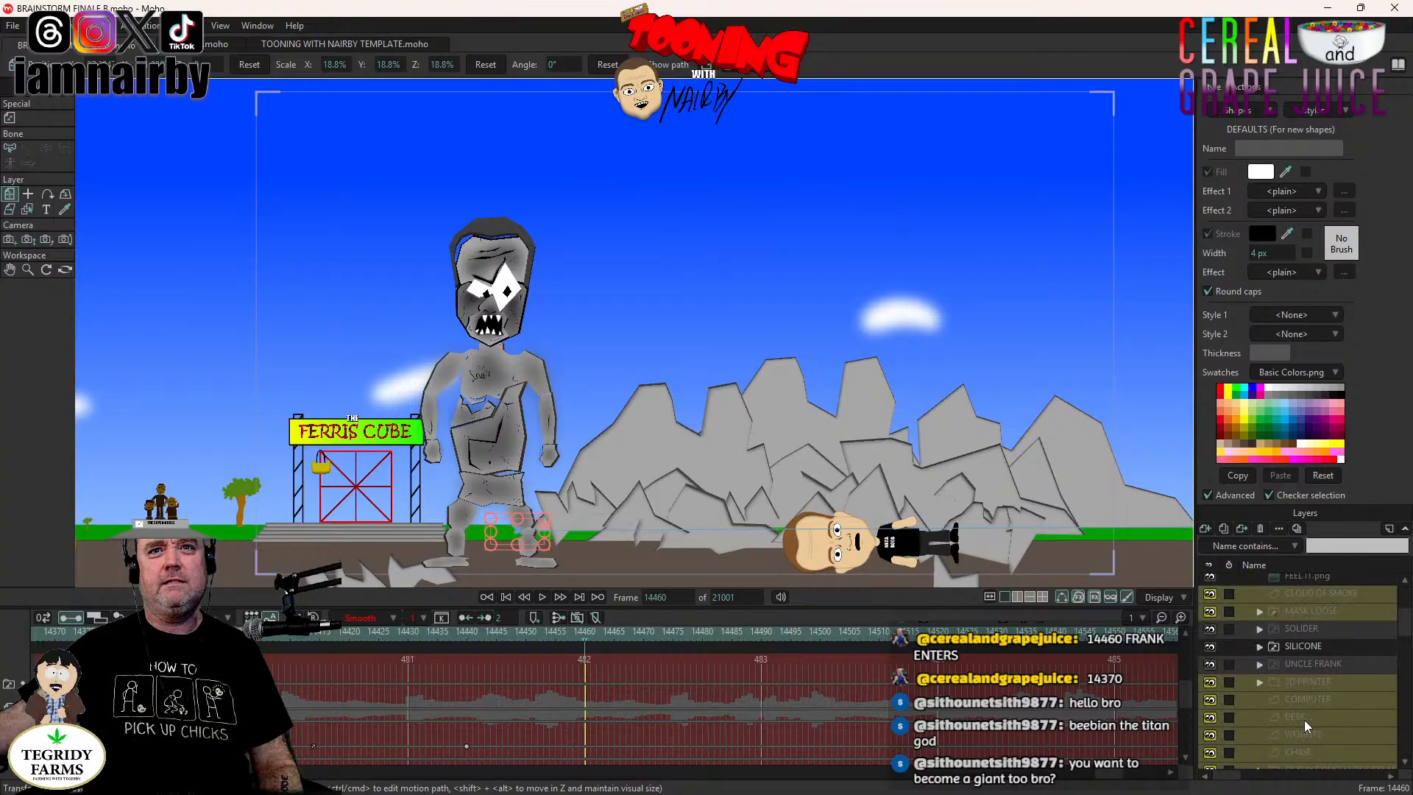
pyautogui.doubleClick(1309, 661)
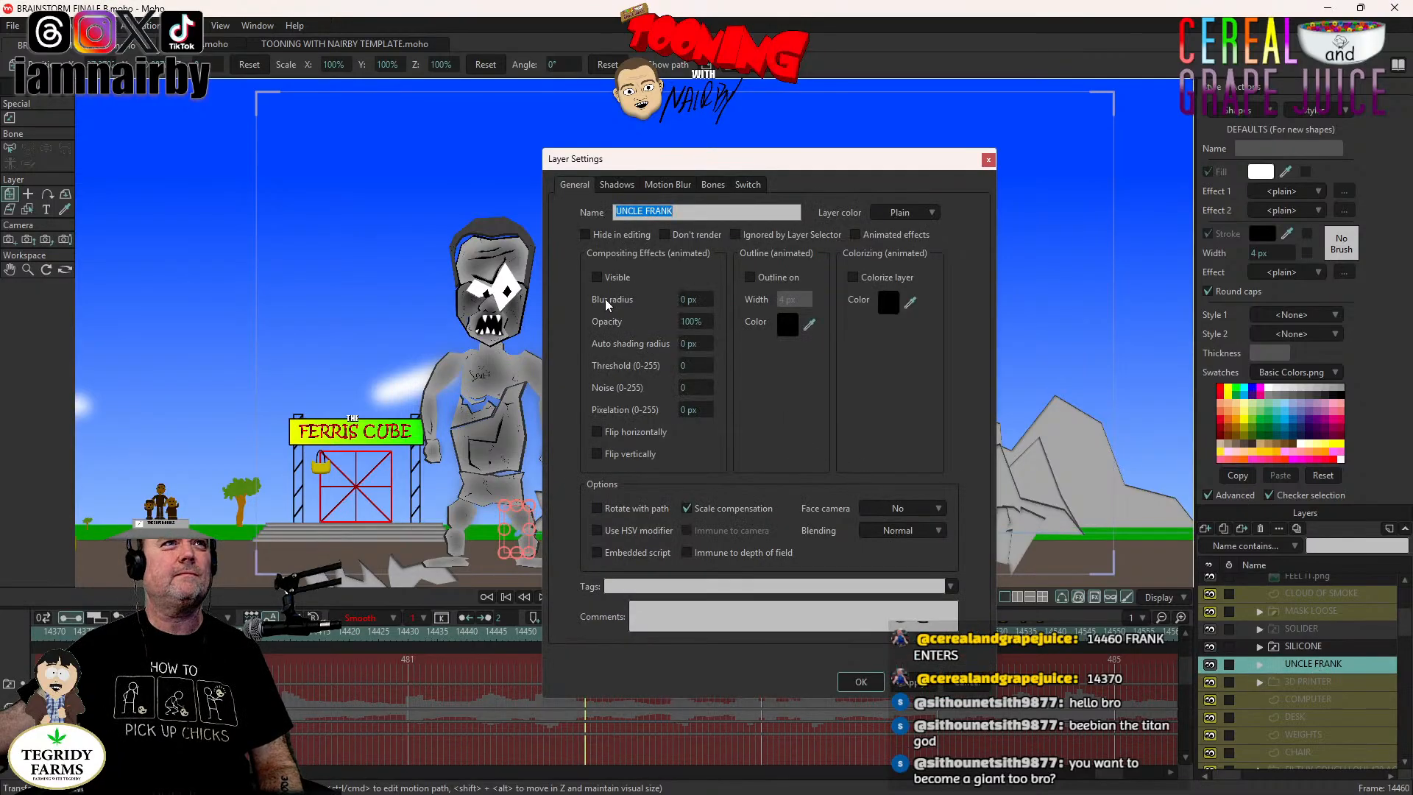
pyautogui.click(593, 278)
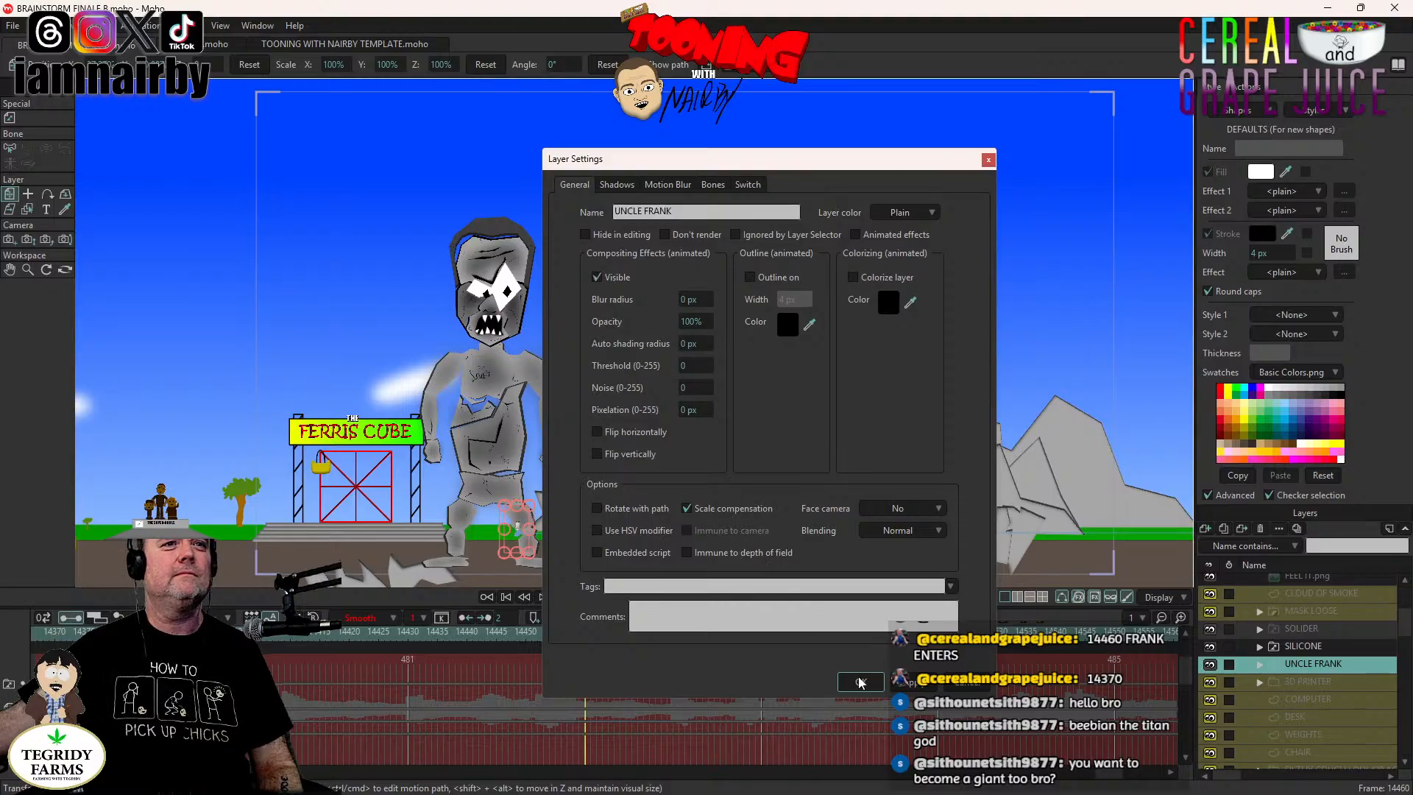
pyautogui.press('Return')
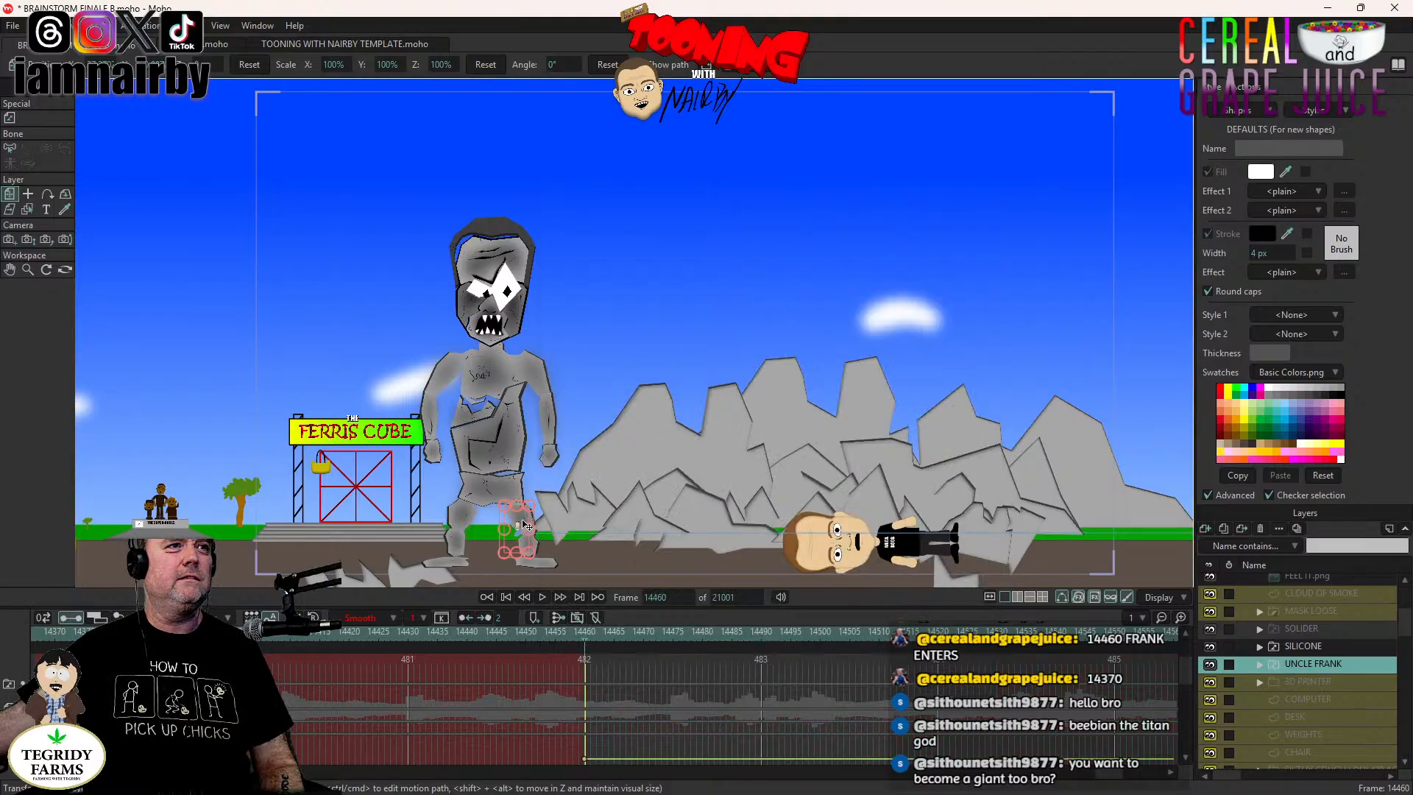
# Inspect Uncle Frank's size and placement beside MEGABOOB's leg at frame 14460.
pyautogui.scroll(2, 523, 536)
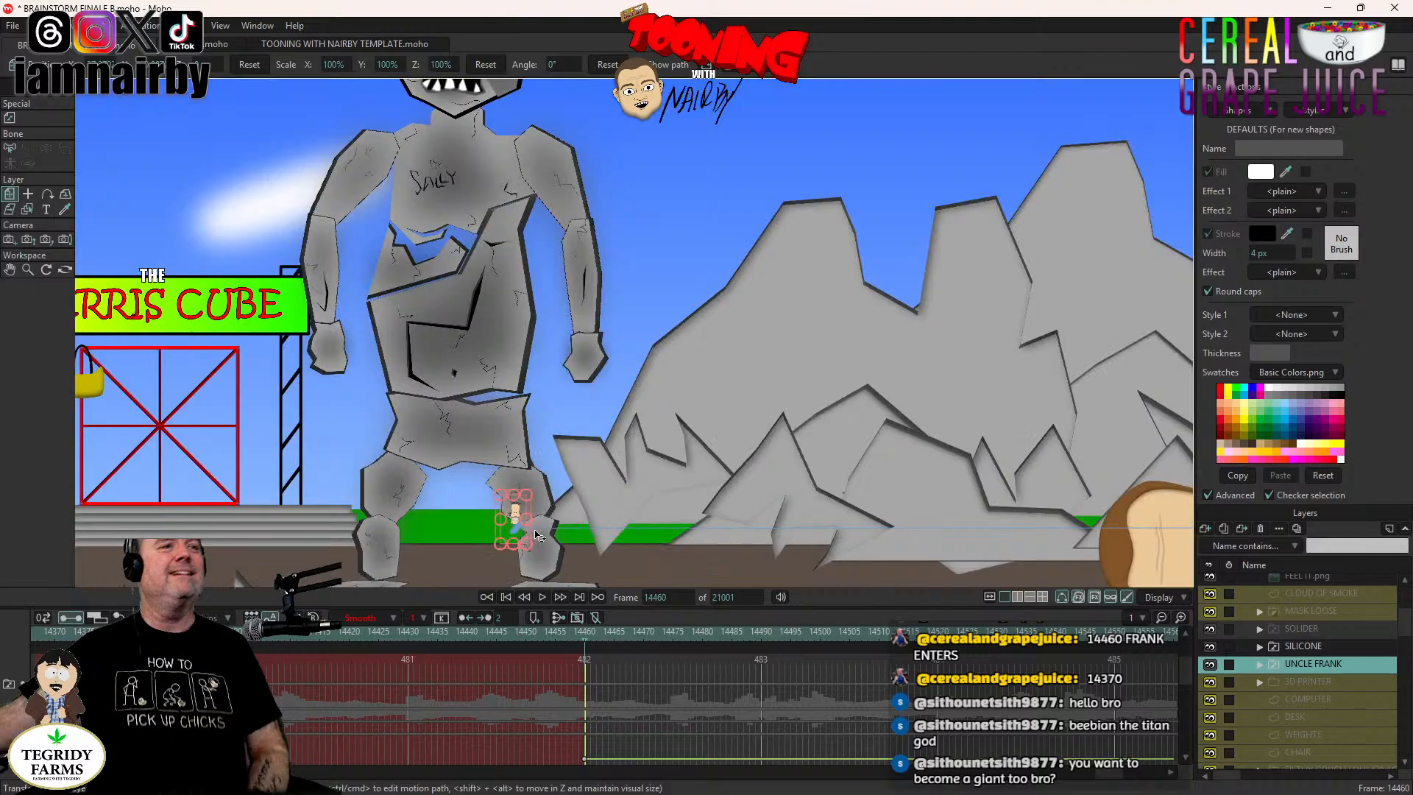
pyautogui.scroll(1, 534, 524)
pyautogui.scroll(-3, 544, 515)
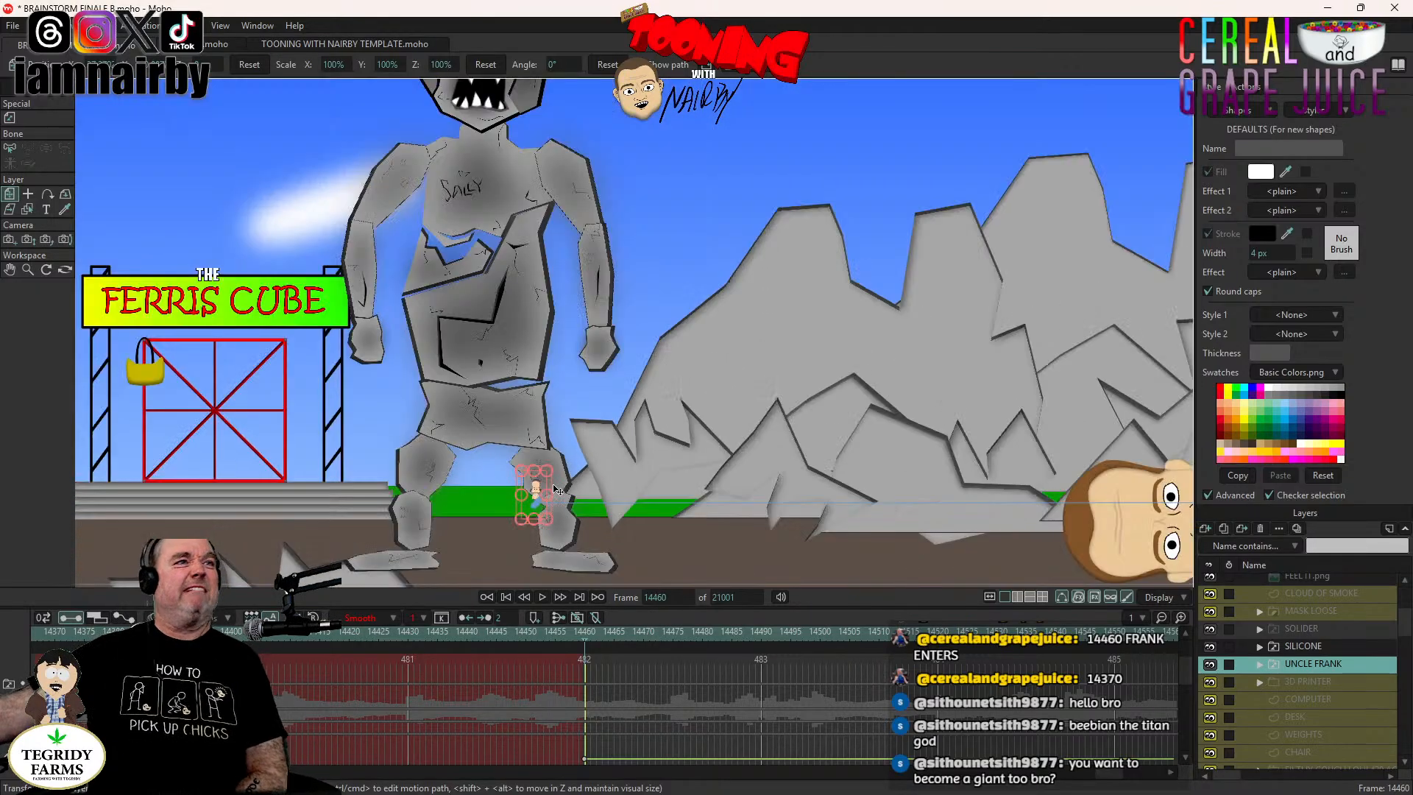
pyautogui.scroll(3, 588, 478)
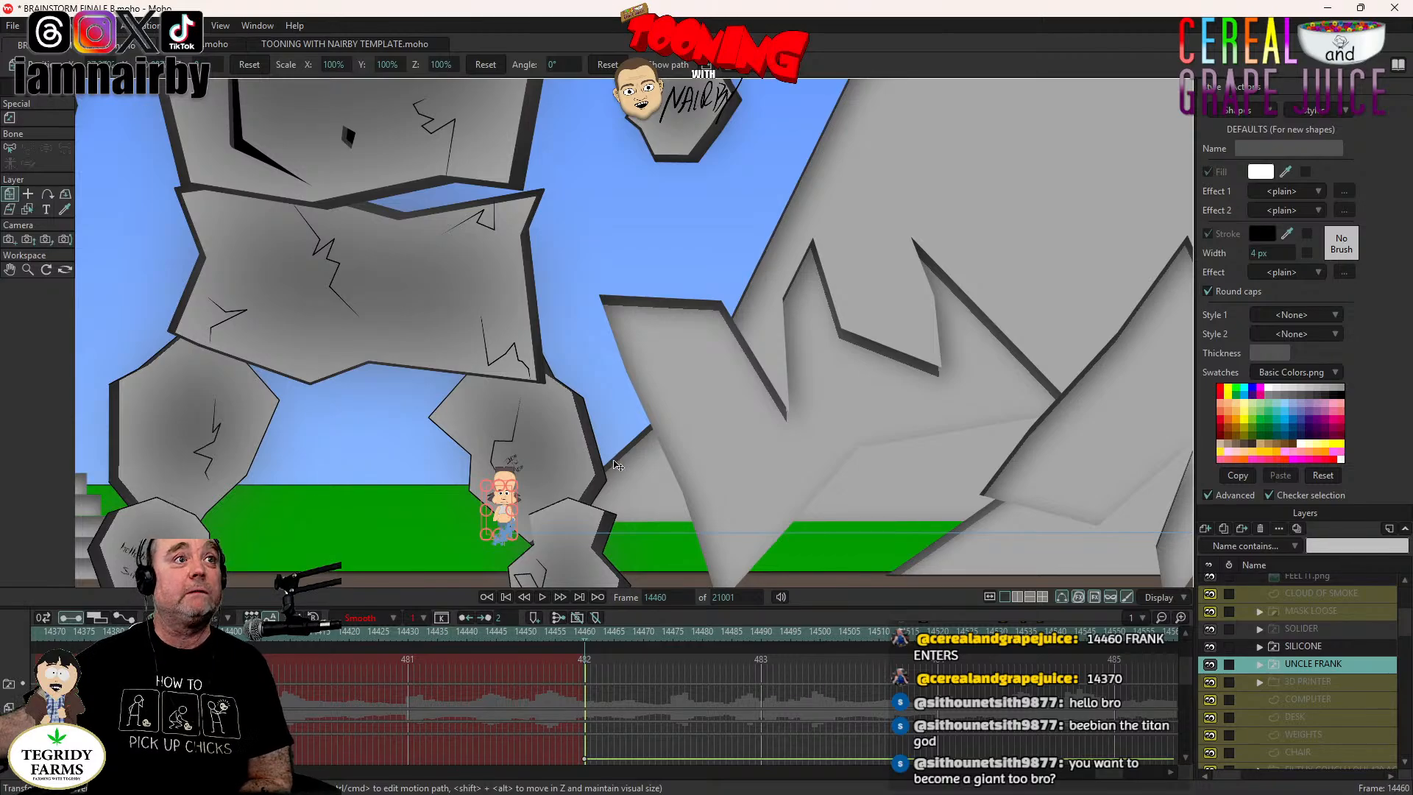
# Key Uncle Frank's position at frame 14460 and shift the new keyframes back one frame.
pyautogui.scroll(2, 615, 463)
pyautogui.scroll(-1, 765, 401)
pyautogui.scroll(-3, 765, 401)
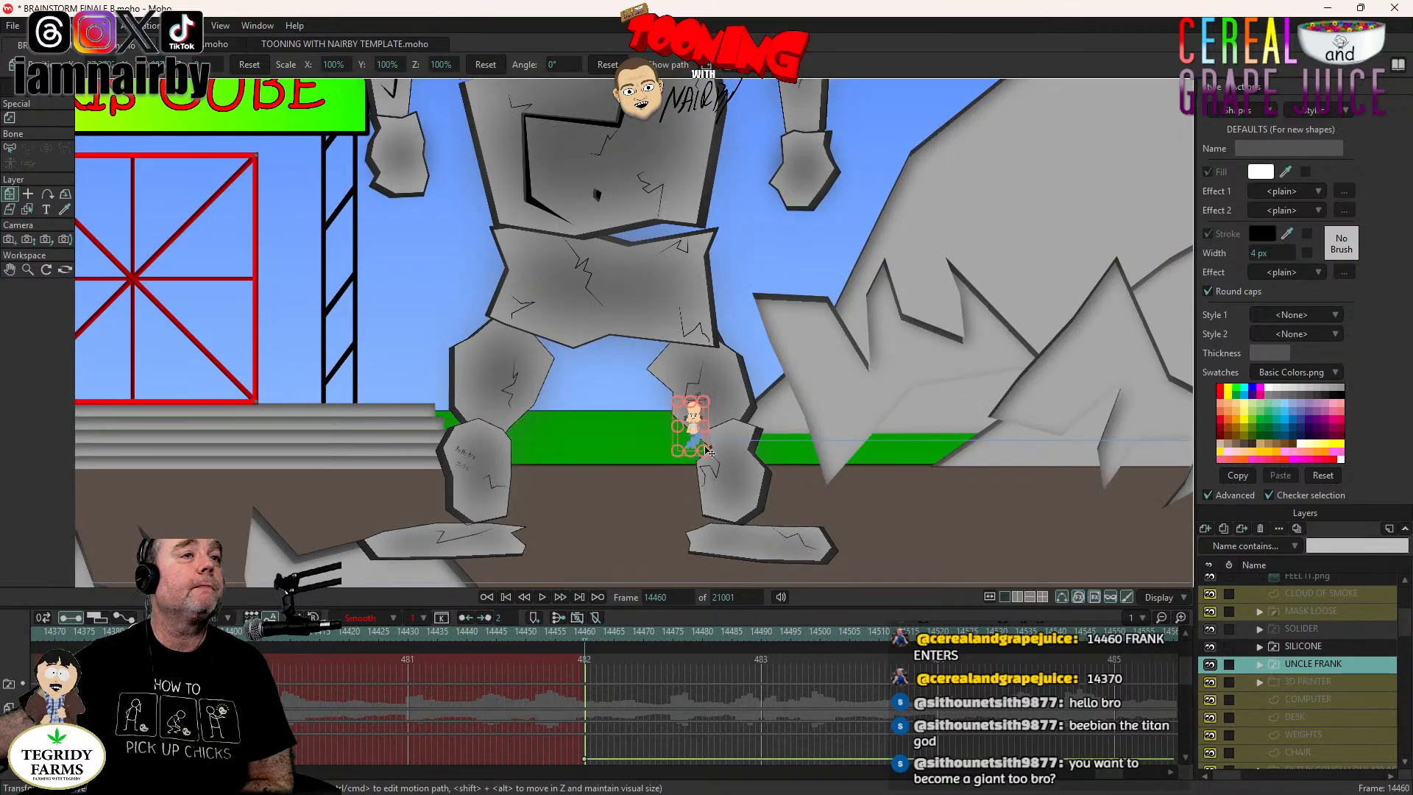
pyautogui.scroll(-3, 706, 451)
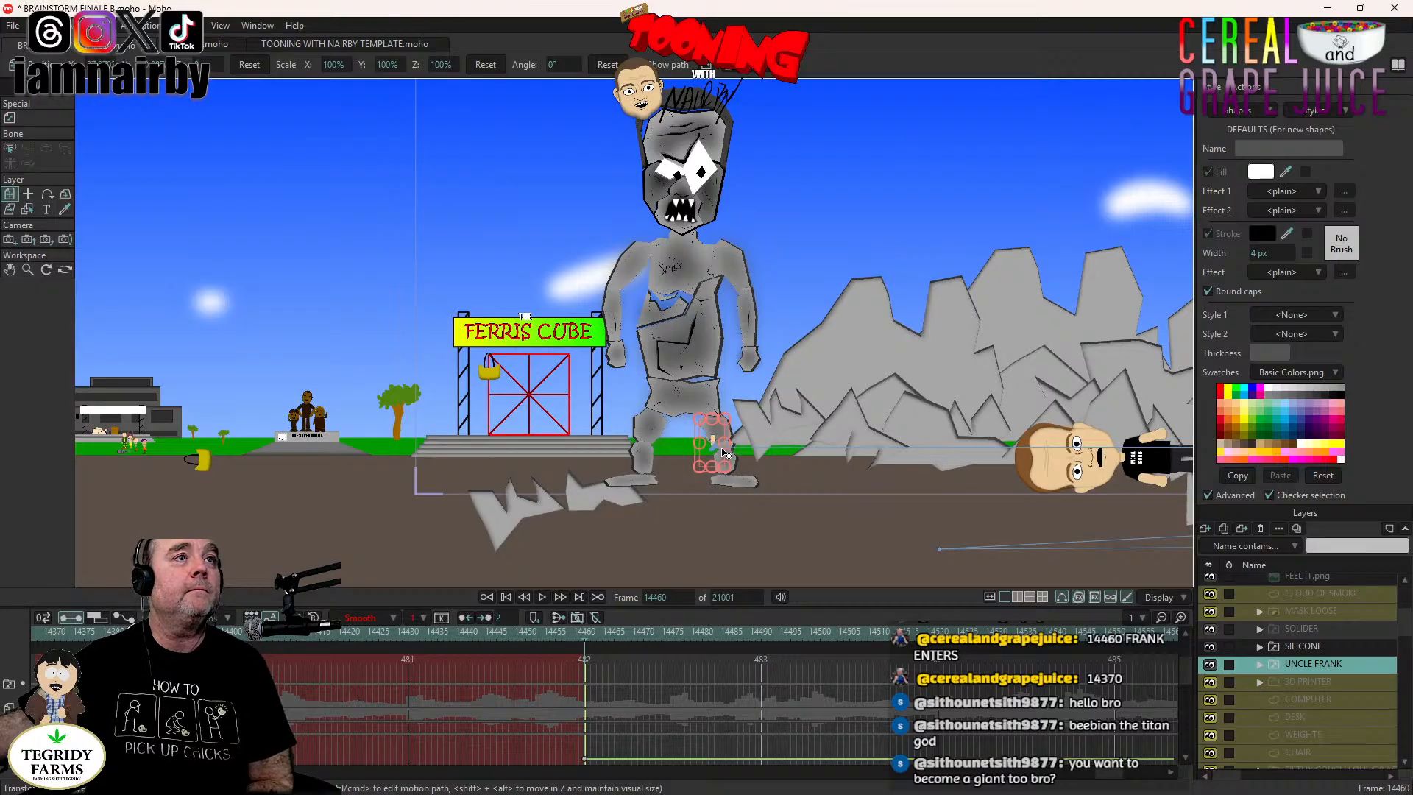
pyautogui.scroll(5, 725, 453)
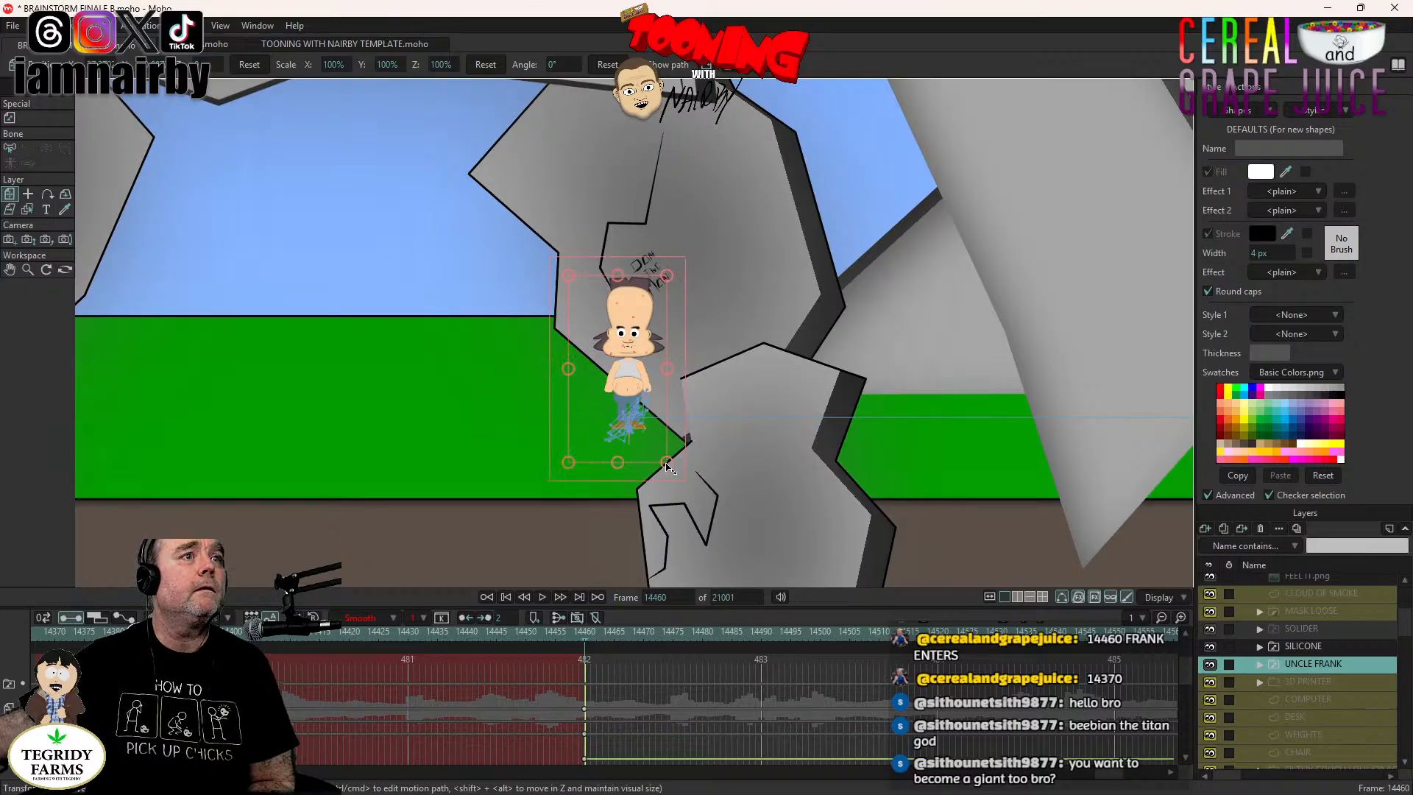
pyautogui.click(666, 463)
pyautogui.moveTo(591, 703); pyautogui.dragTo(579, 738)
pyautogui.scroll(-4, 471, 415)
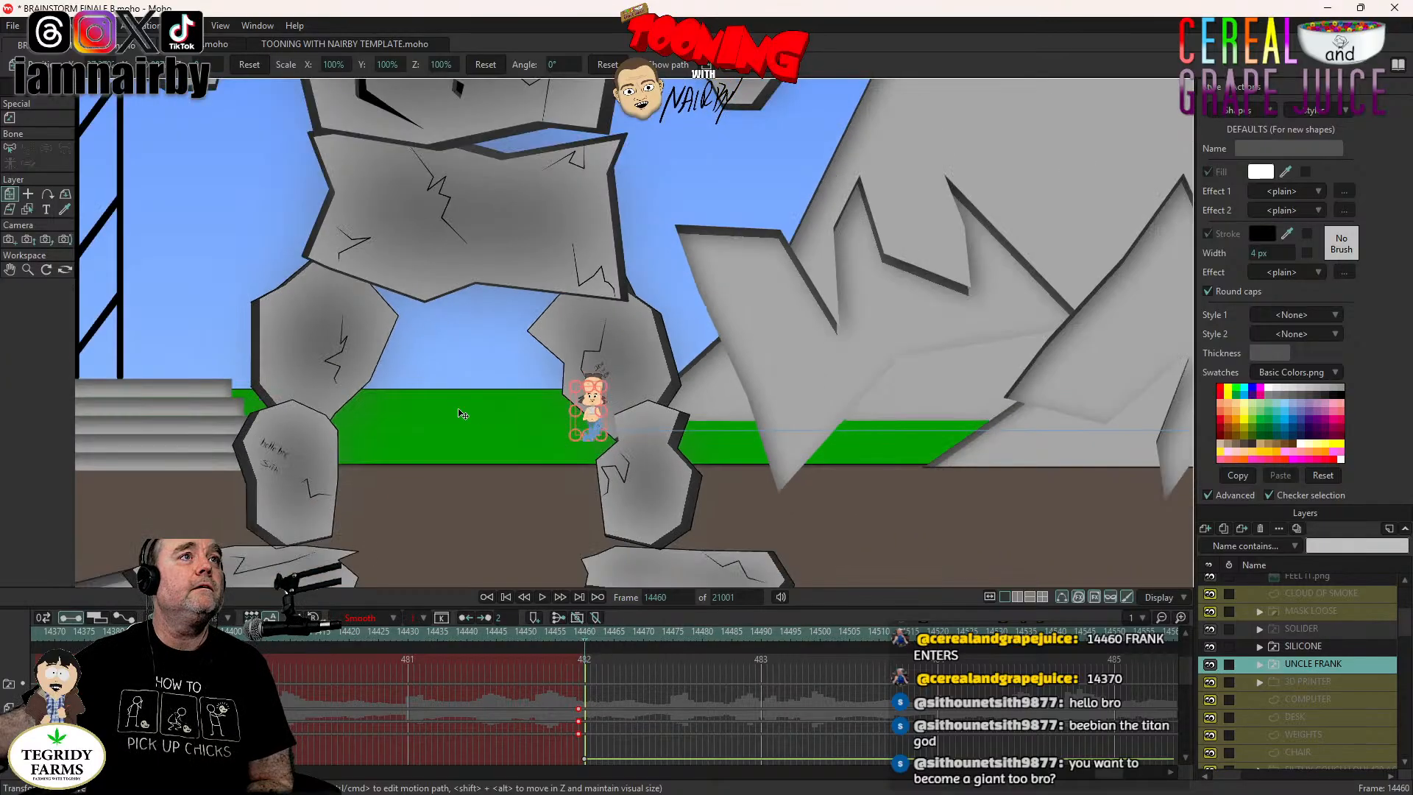
# Move Uncle Frank at frame 14460 beside the purple-haired character on the grass near the grey building.
pyautogui.scroll(-6, 462, 414)
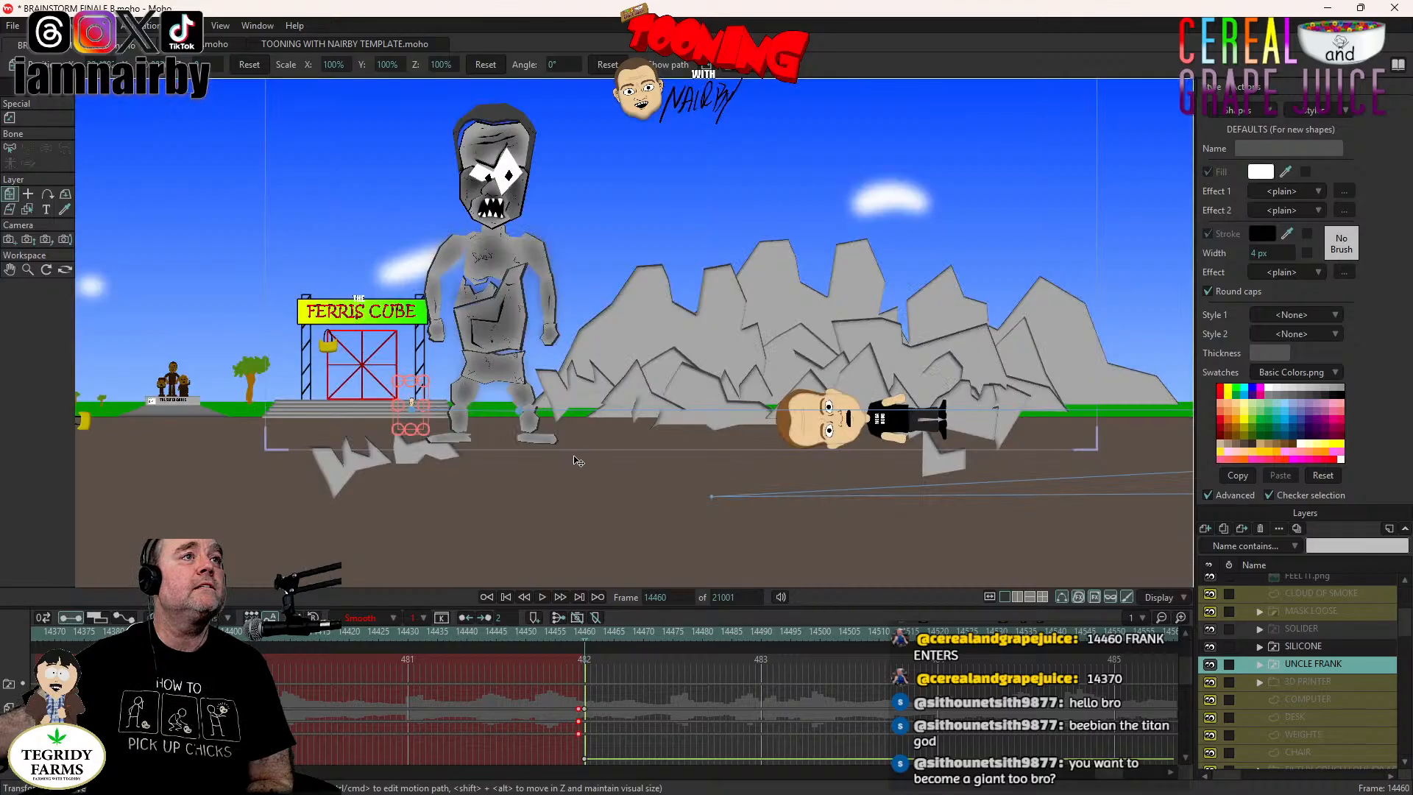
pyautogui.moveTo(577, 460); pyautogui.dragTo(947, 490)
pyautogui.moveTo(633, 456); pyautogui.dragTo(265, 461)
pyautogui.scroll(6, 344, 447)
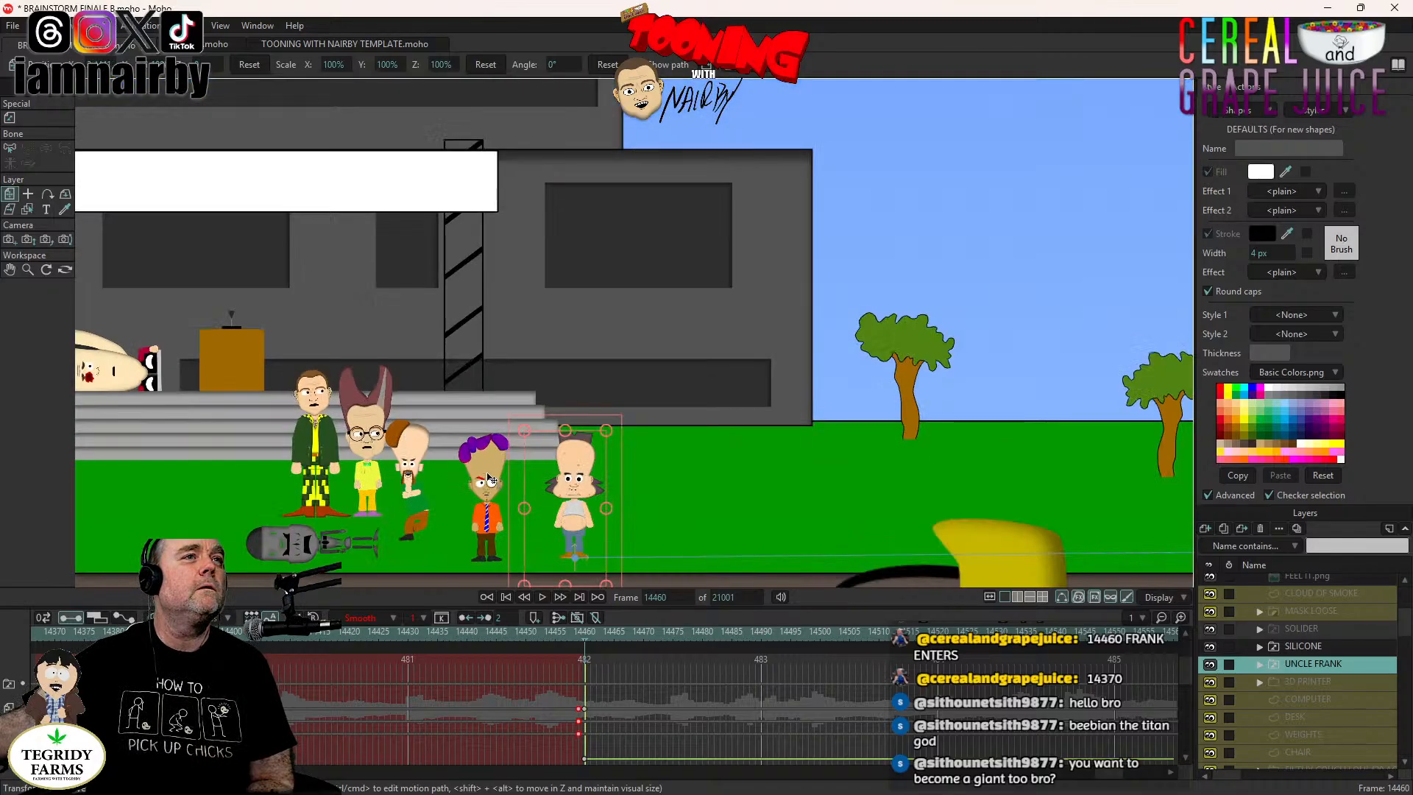
pyautogui.scroll(5, 464, 395)
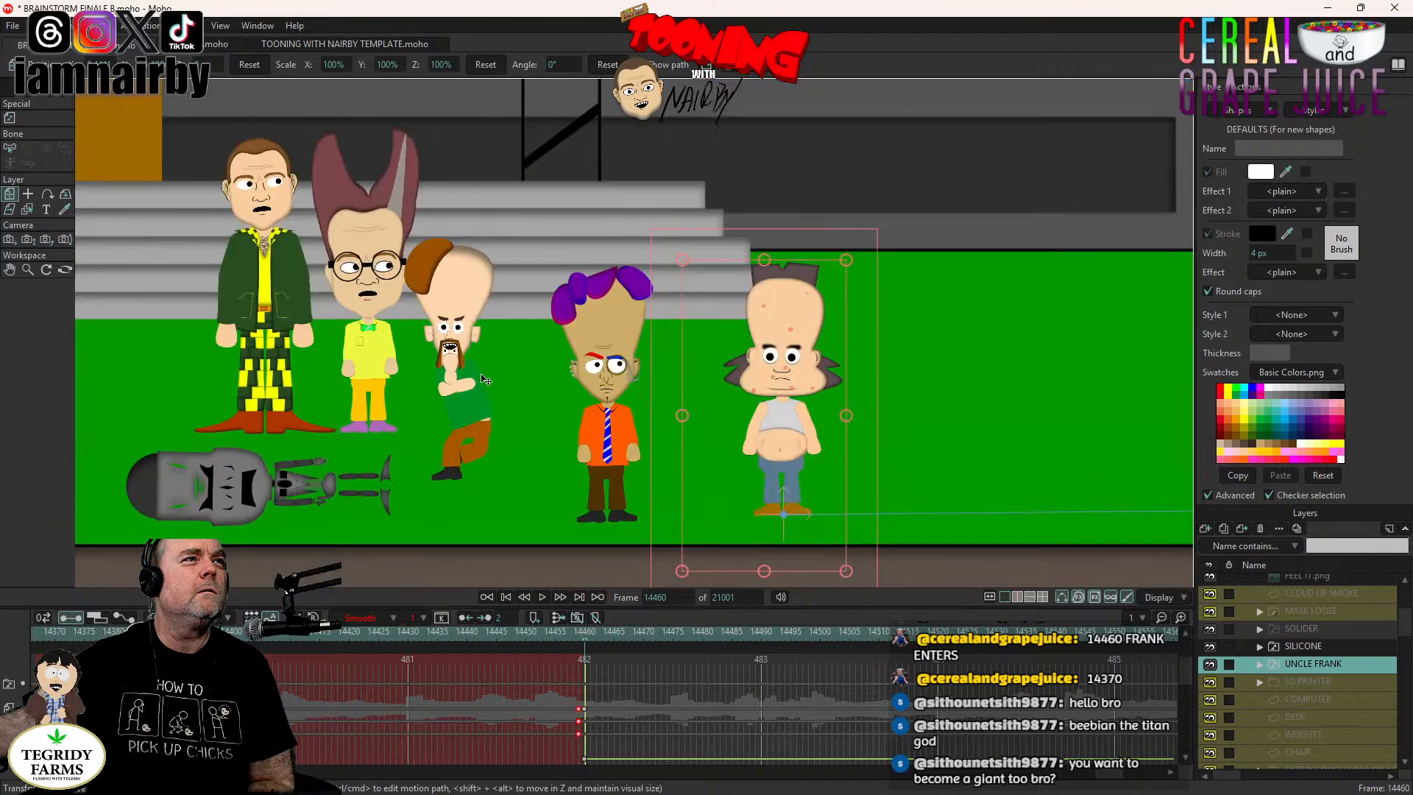
pyautogui.moveTo(397, 383); pyautogui.dragTo(390, 383)
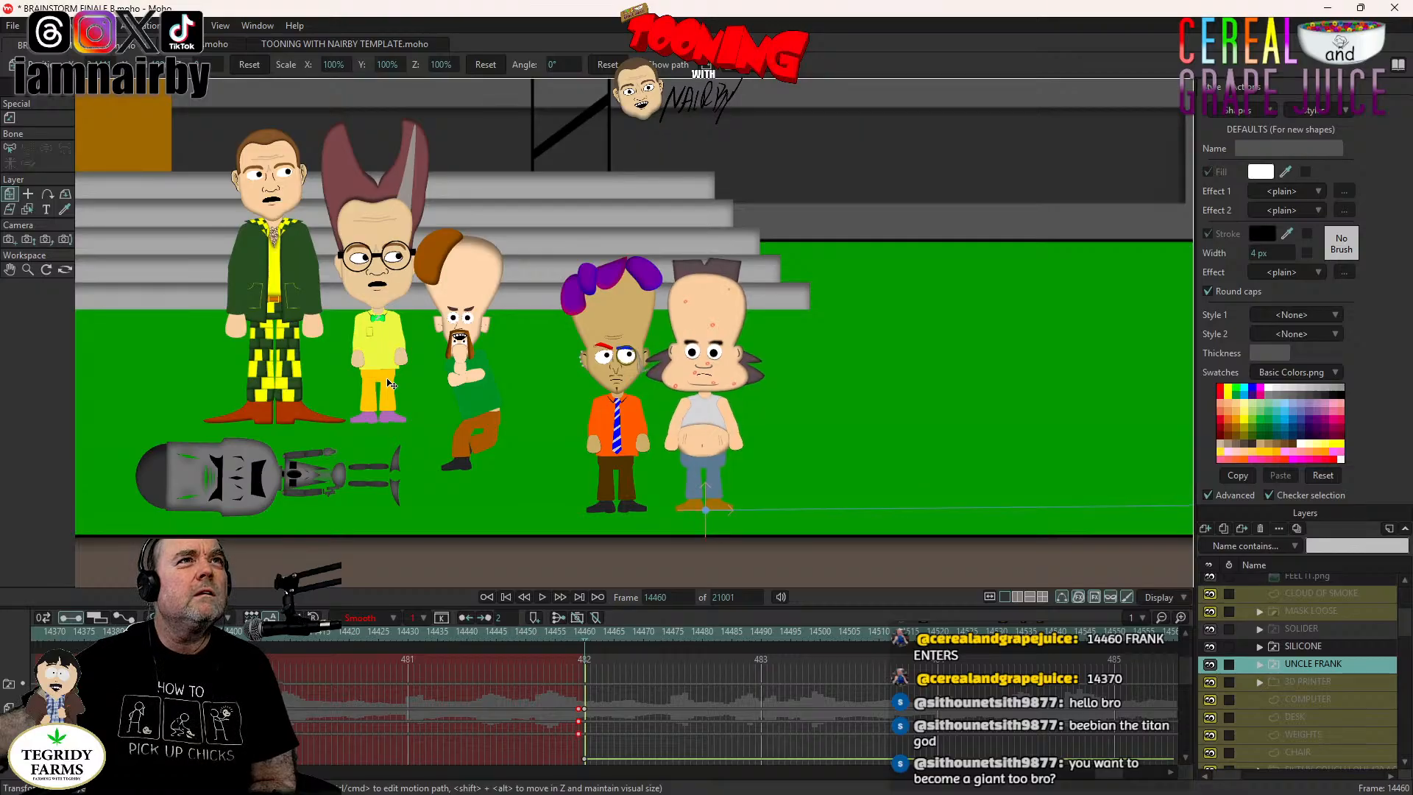
# Move Uncle Frank in front of the Super-Dudes statue base, just beside the Selfie Rules sign.
pyautogui.moveTo(390, 382)
pyautogui.mouseDown()
pyautogui.moveTo(152, 367)
pyautogui.moveTo(112, 303)
pyautogui.moveTo(131, 292)
pyautogui.moveTo(749, 340)
pyautogui.mouseUp()
pyautogui.scroll(-10, 755, 344)
pyautogui.scroll(10, 789, 350)
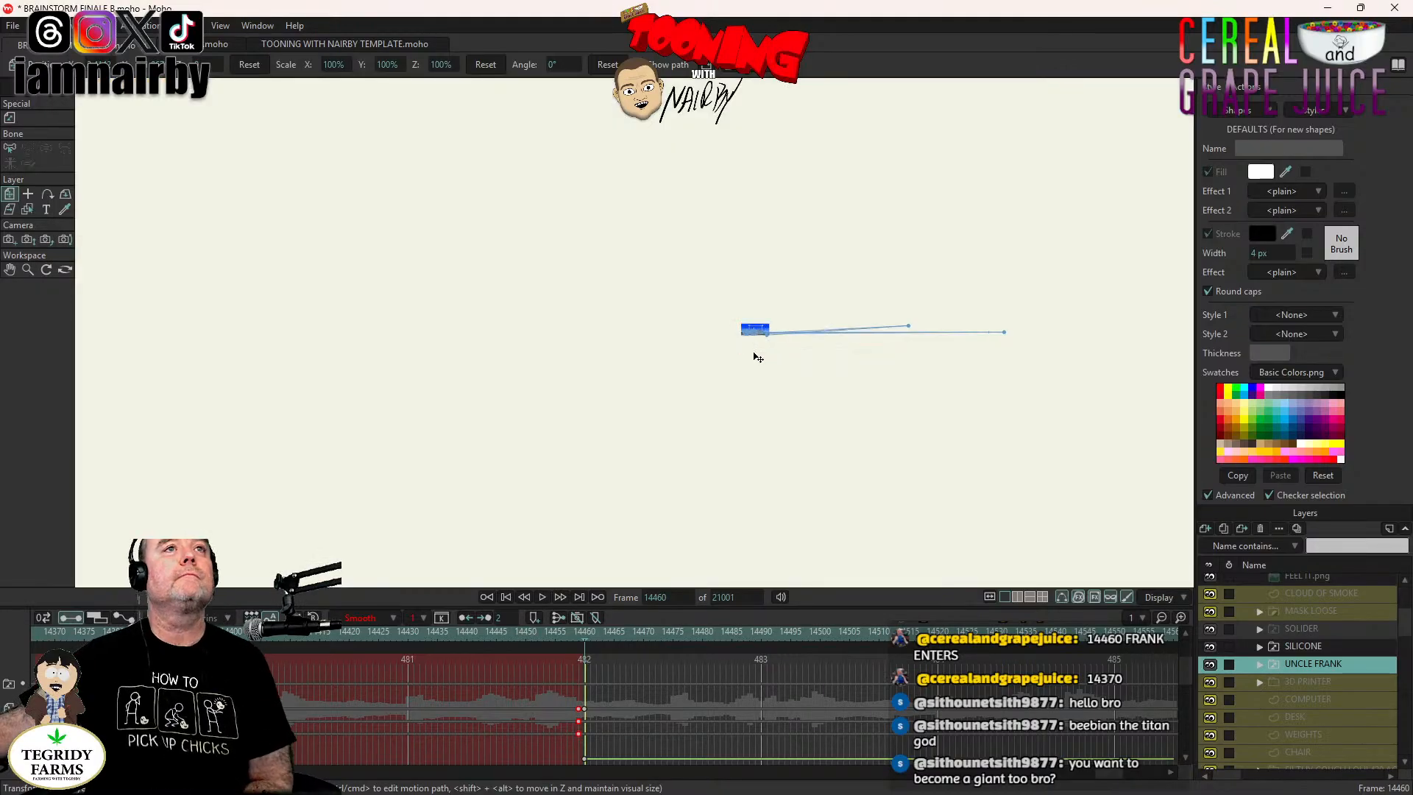
pyautogui.moveTo(502, 386)
pyautogui.mouseDown()
pyautogui.moveTo(637, 386)
pyautogui.moveTo(547, 388)
pyautogui.mouseUp()
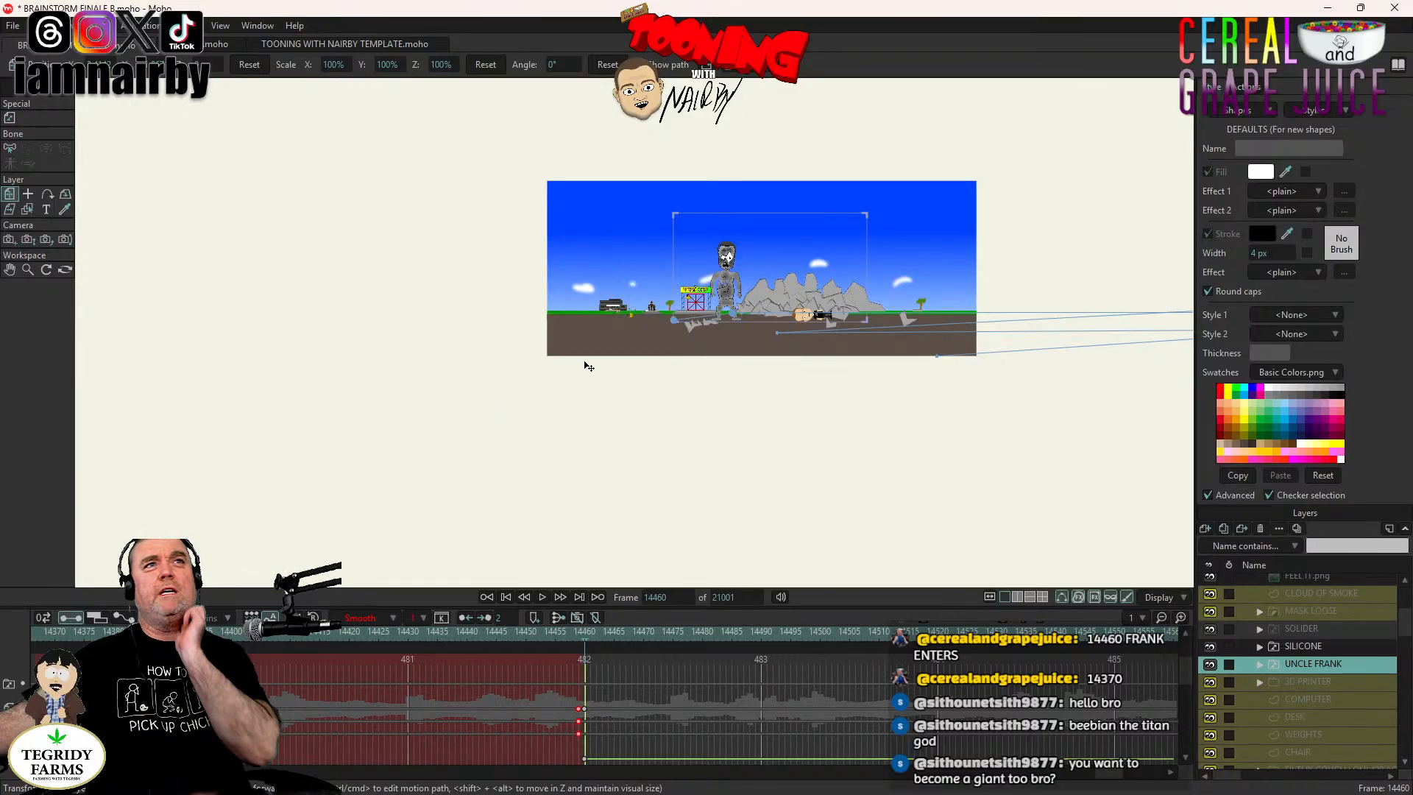
pyautogui.scroll(3, 585, 364)
pyautogui.scroll(5, 738, 355)
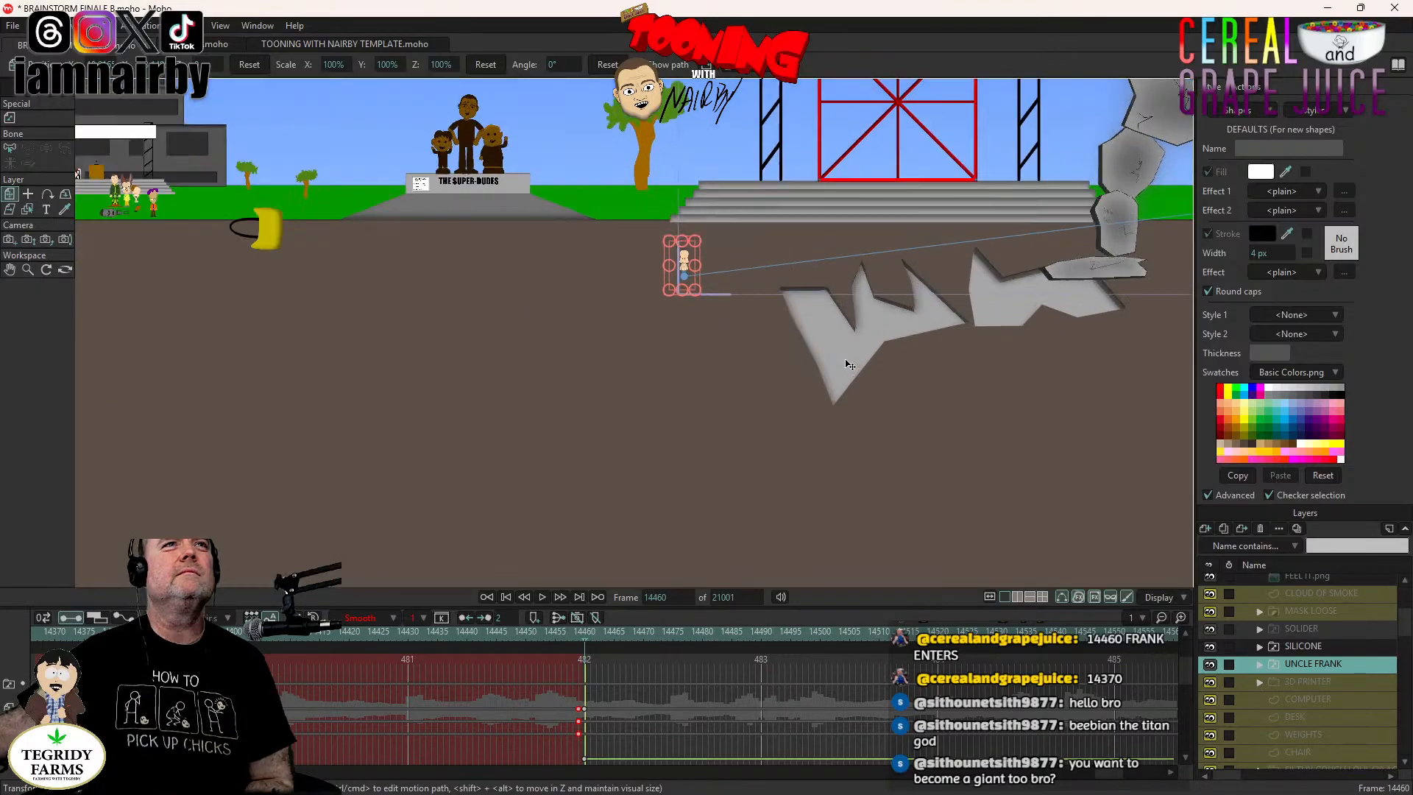
pyautogui.moveTo(848, 365); pyautogui.dragTo(718, 399)
pyautogui.scroll(3, 718, 399)
pyautogui.moveTo(642, 374); pyautogui.dragTo(741, 426)
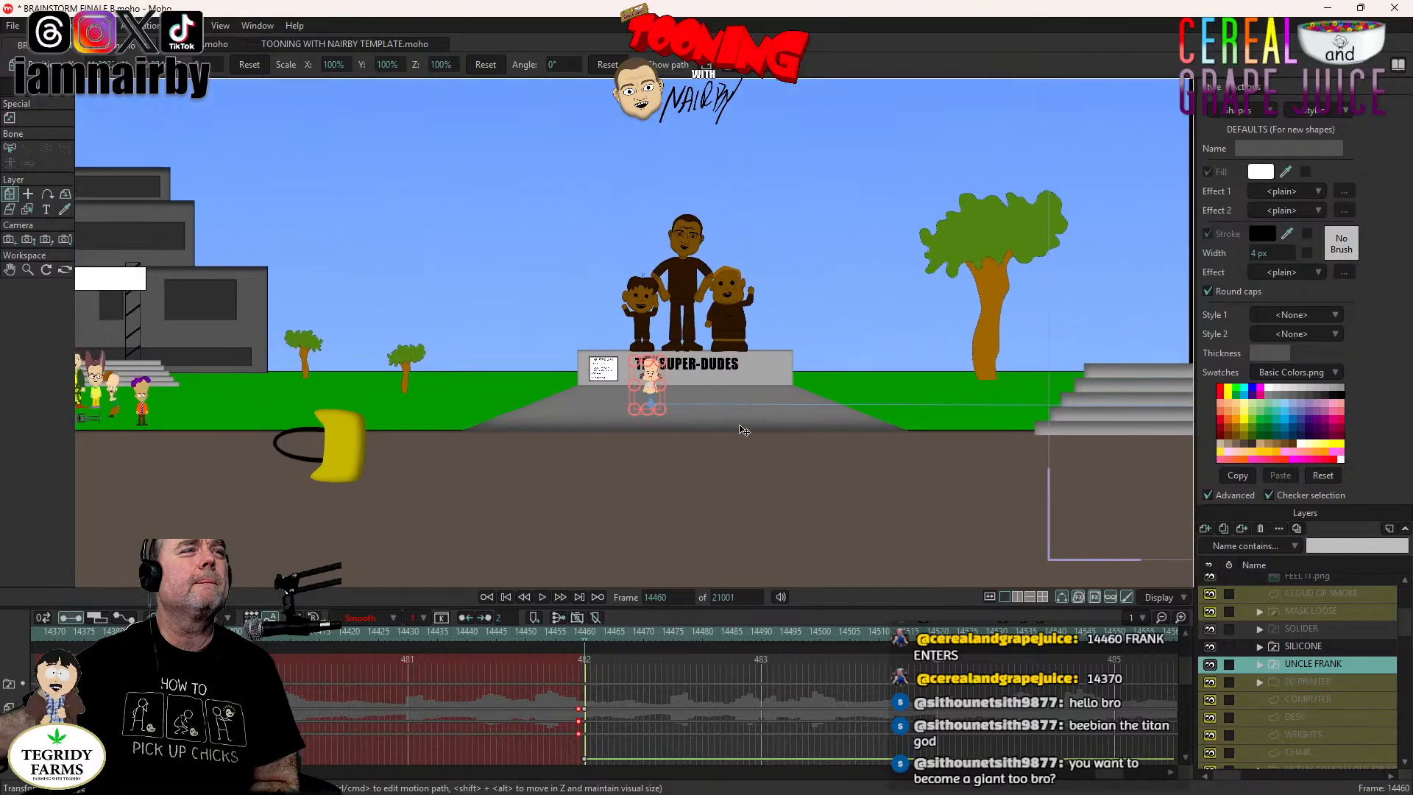
pyautogui.scroll(4, 676, 395)
pyautogui.moveTo(691, 381); pyautogui.dragTo(629, 389)
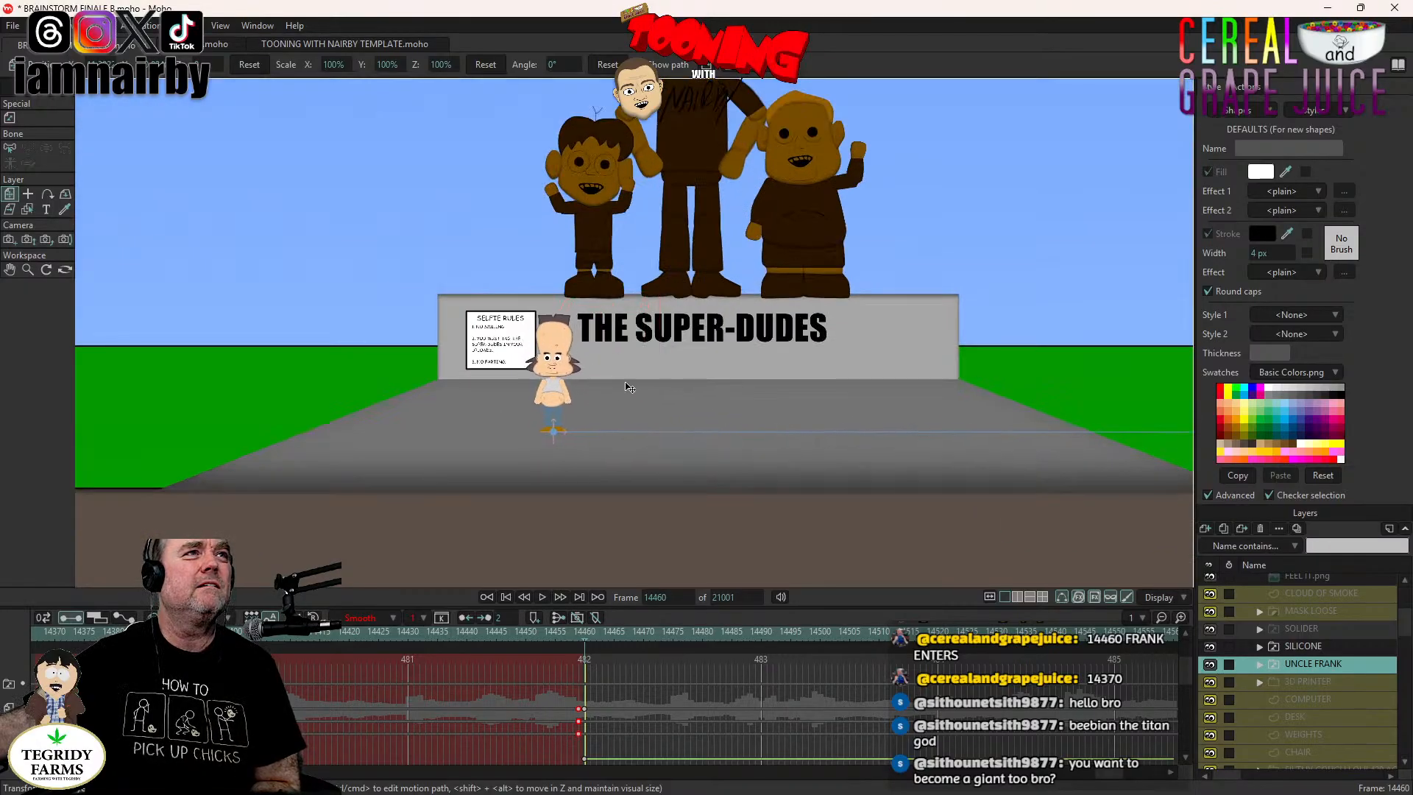
# Make the MASK layer in Uncle Frank's left arm group visible at frame 14460.
pyautogui.click(1260, 665)
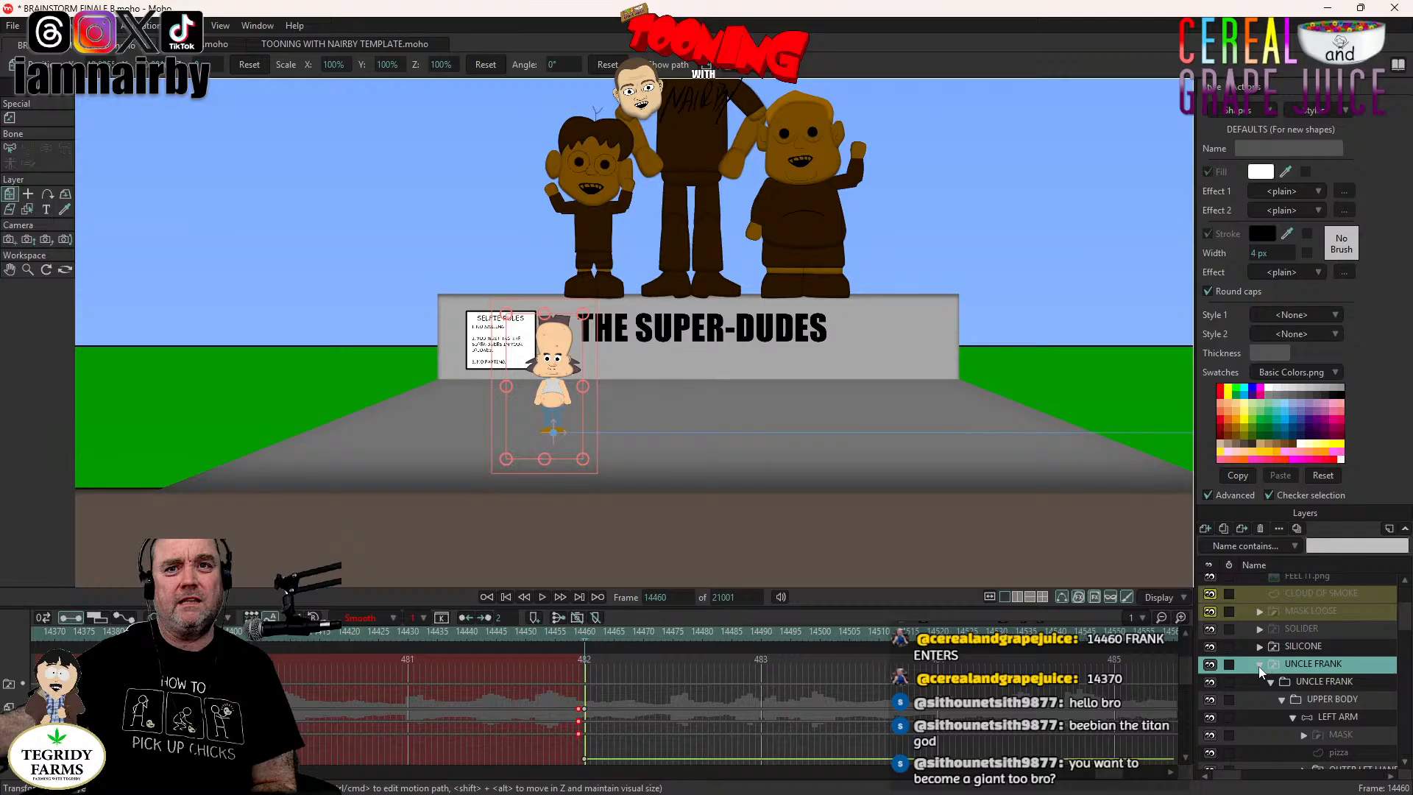
pyautogui.scroll(-2, 1273, 673)
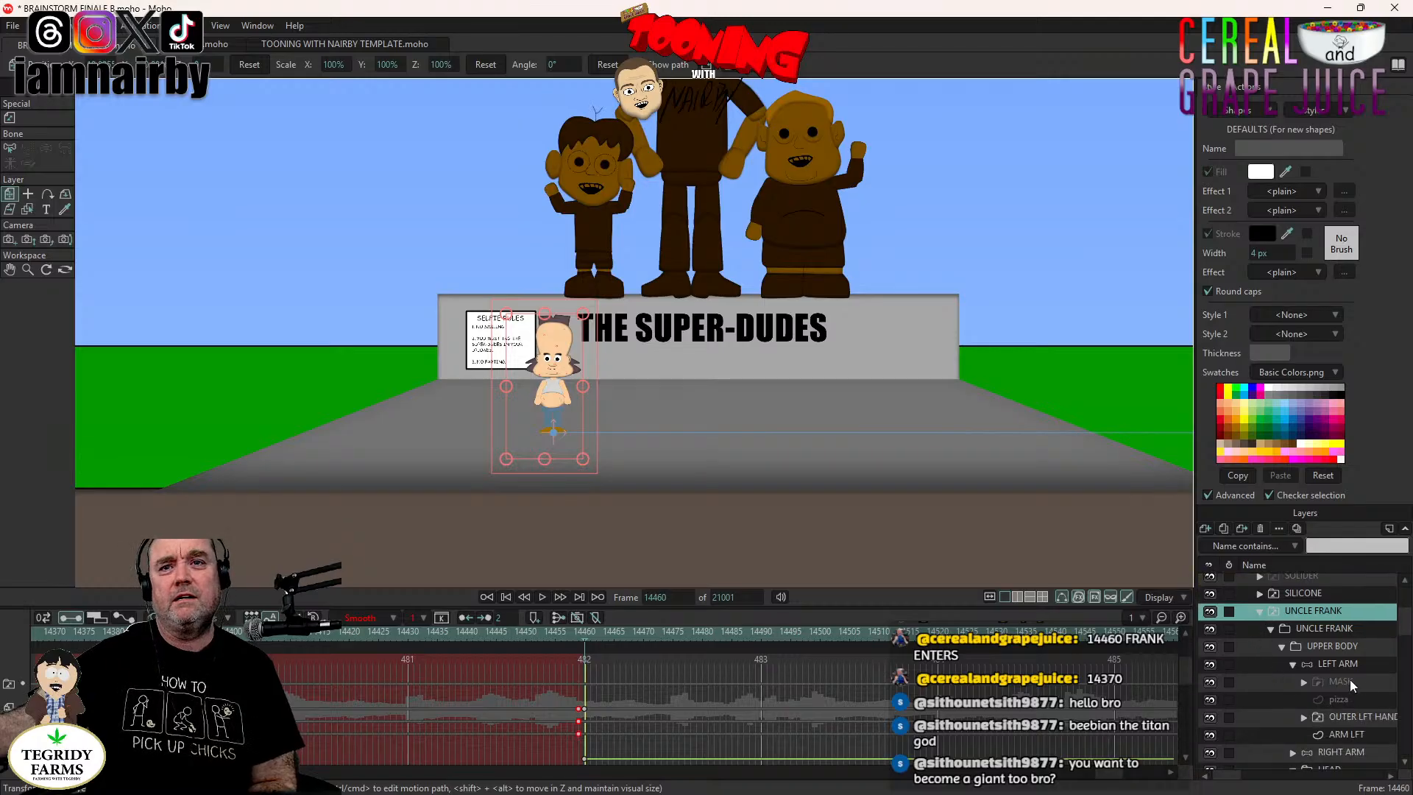
pyautogui.scroll(-2, 1350, 678)
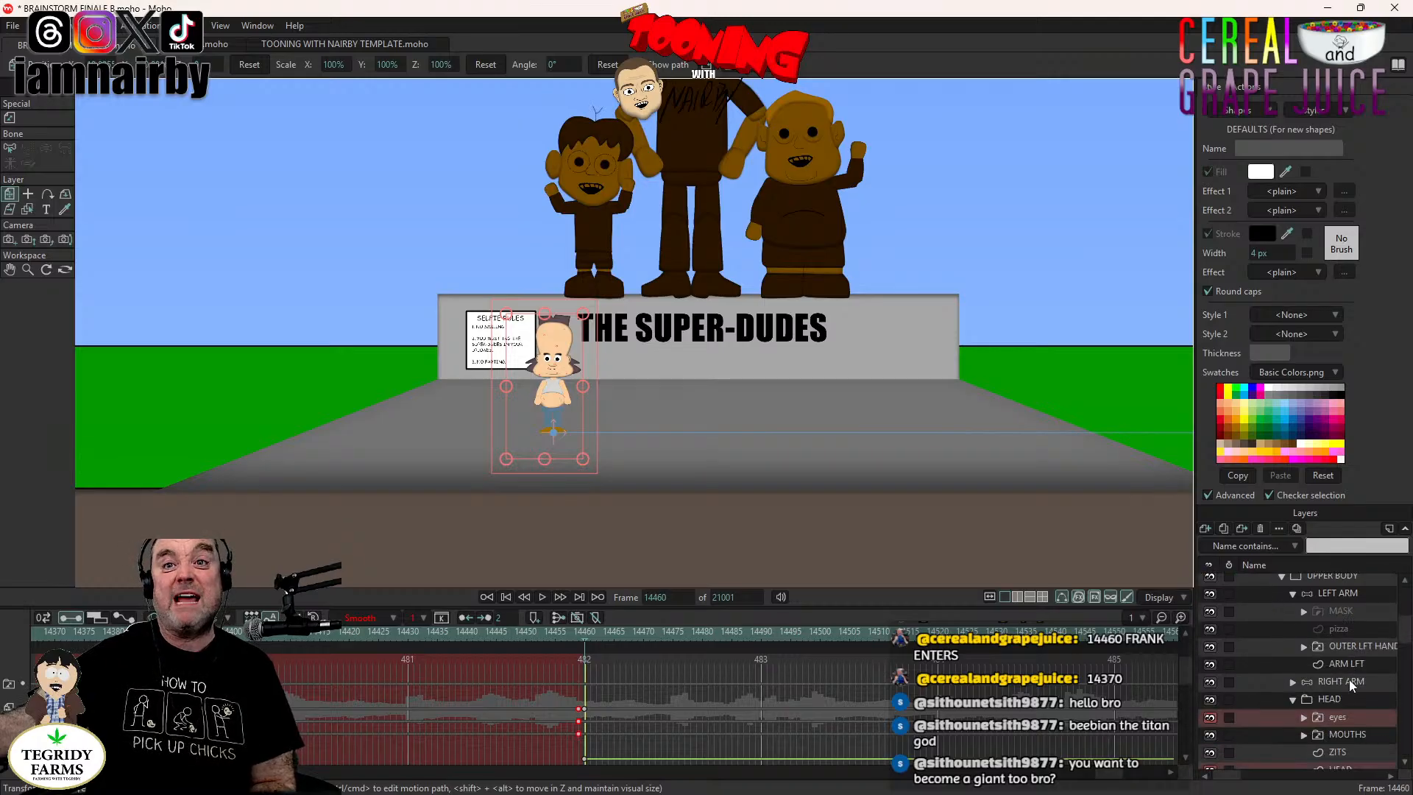
pyautogui.click(1292, 682)
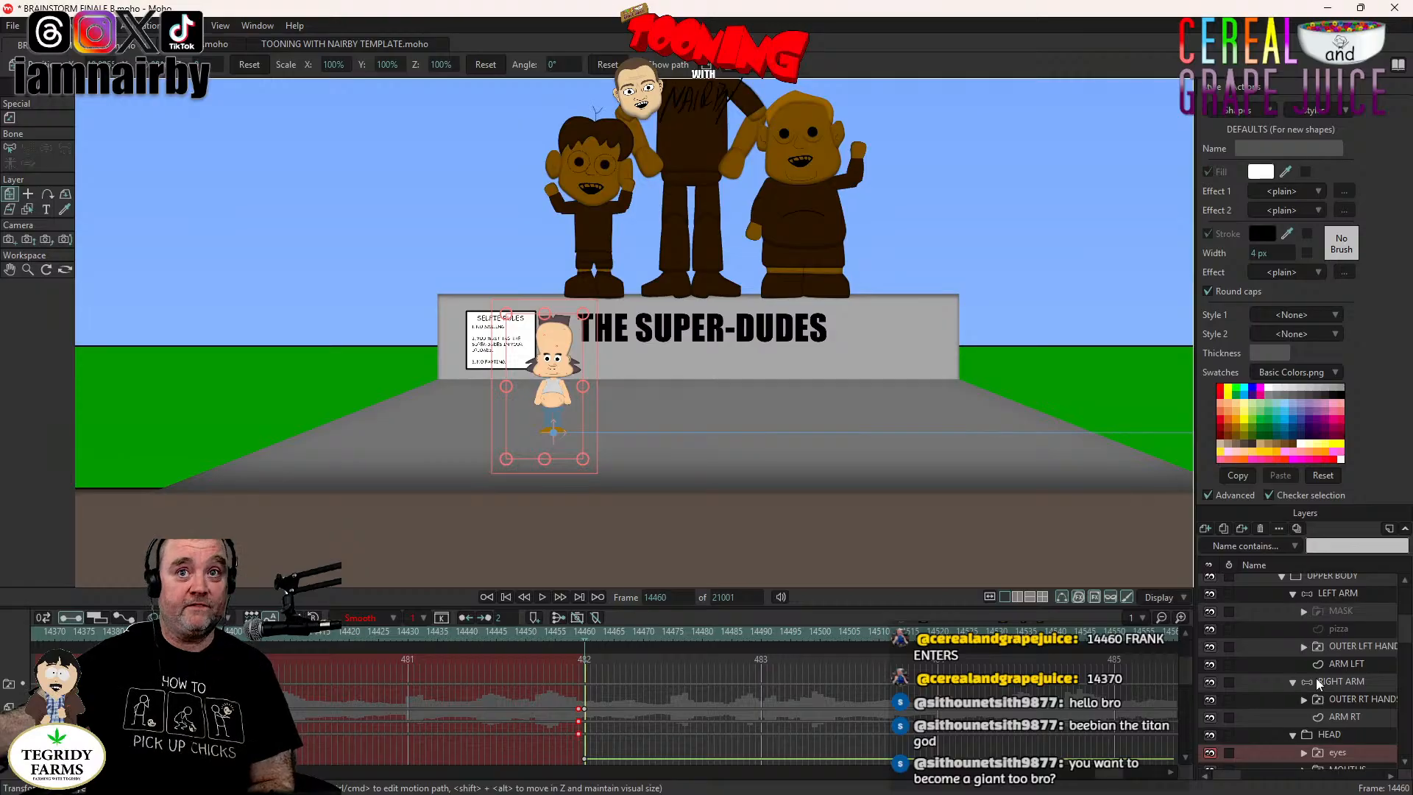
pyautogui.doubleClick(1351, 611)
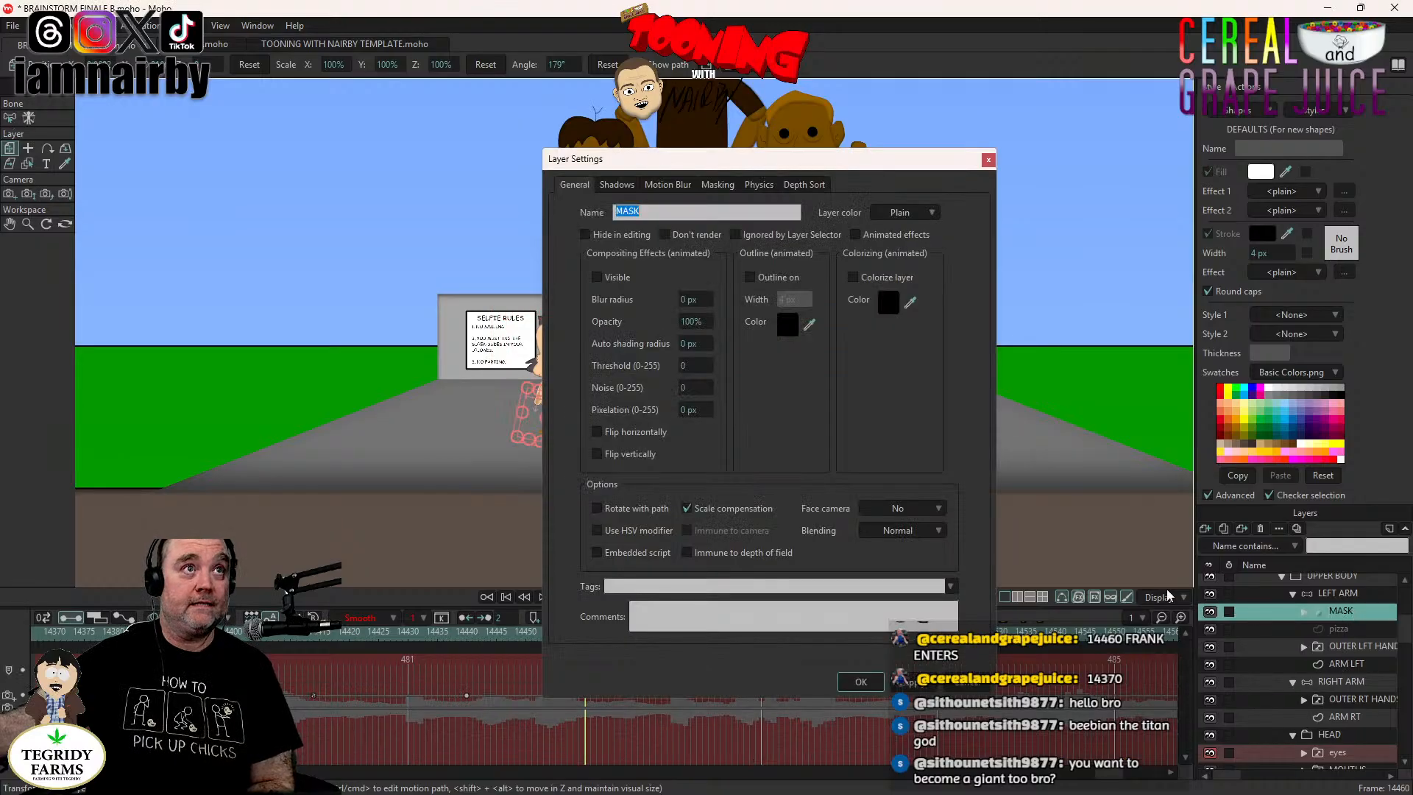
pyautogui.click(597, 278)
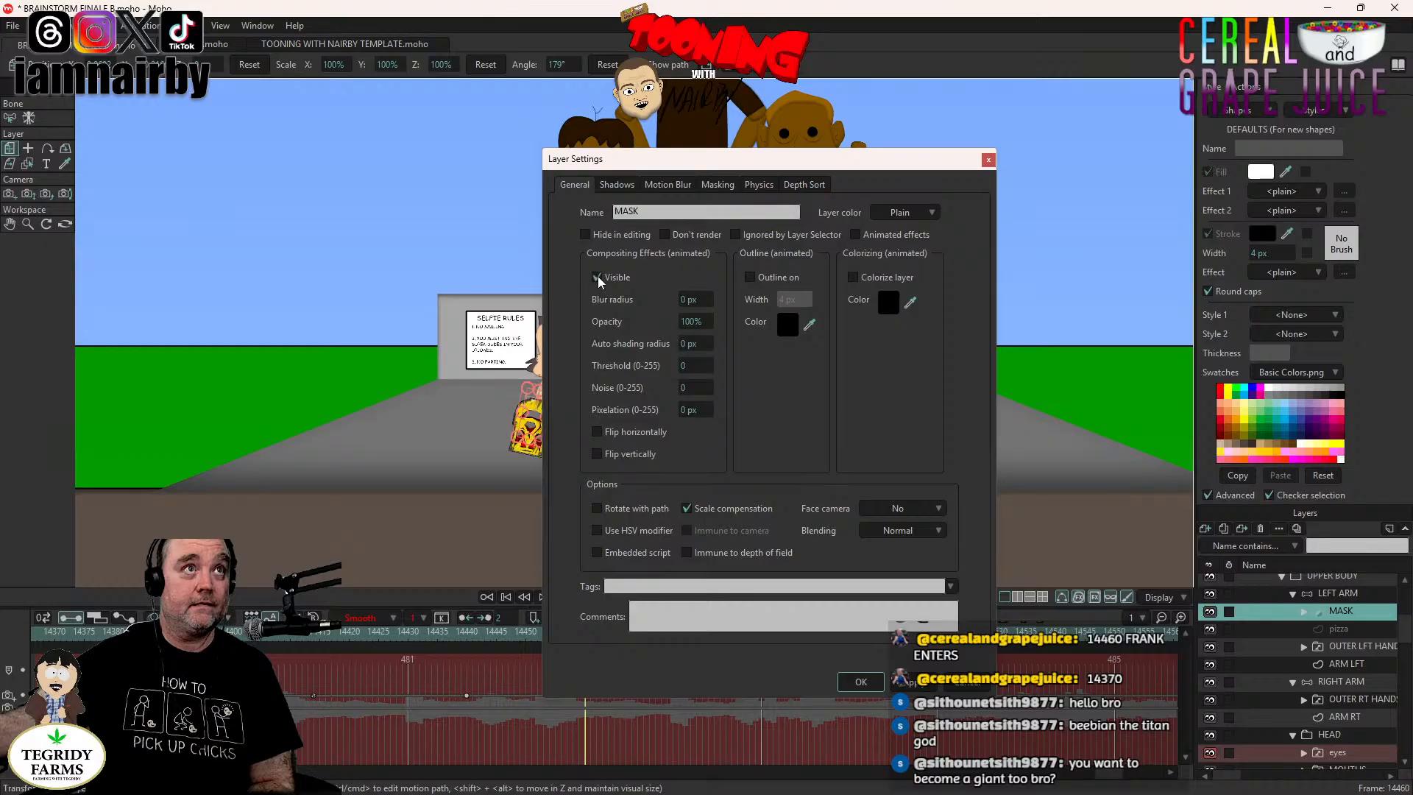
pyautogui.click(856, 682)
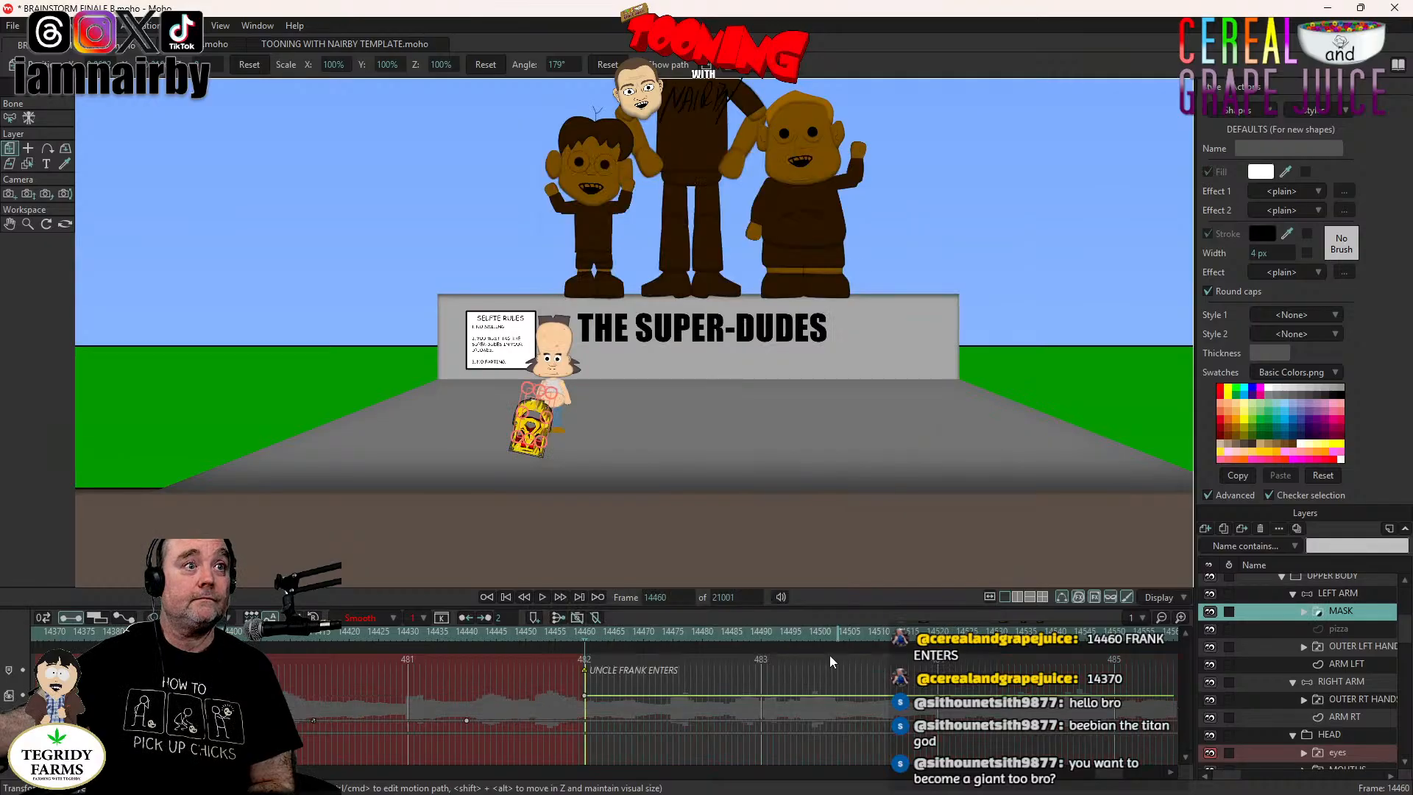
pyautogui.scroll(4, 591, 395)
pyautogui.moveTo(600, 381); pyautogui.dragTo(621, 470)
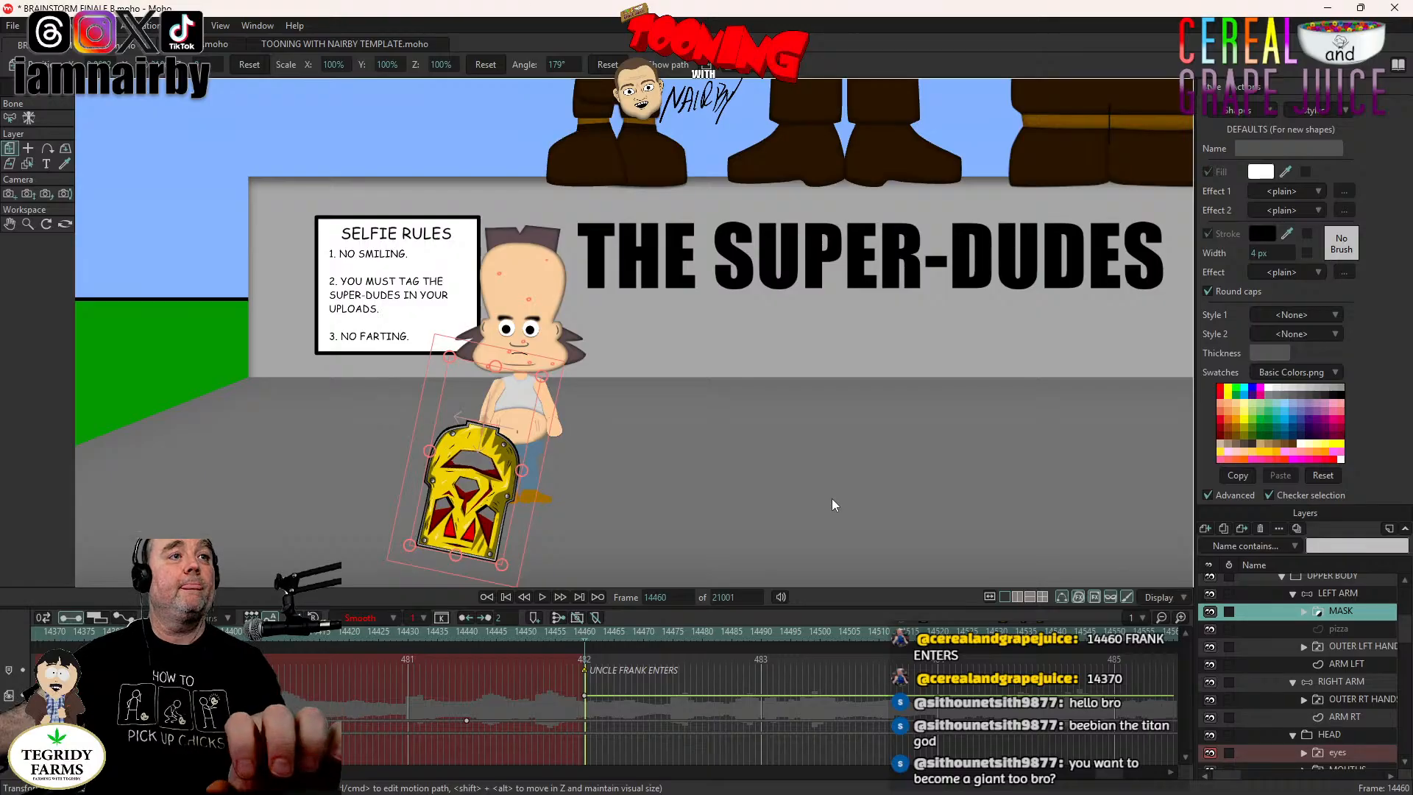
# Set the MASK layer's keyframe near frame 14440 to Step interpolation.
pyautogui.scroll(-10, 642, 479)
pyautogui.scroll(-3, 643, 478)
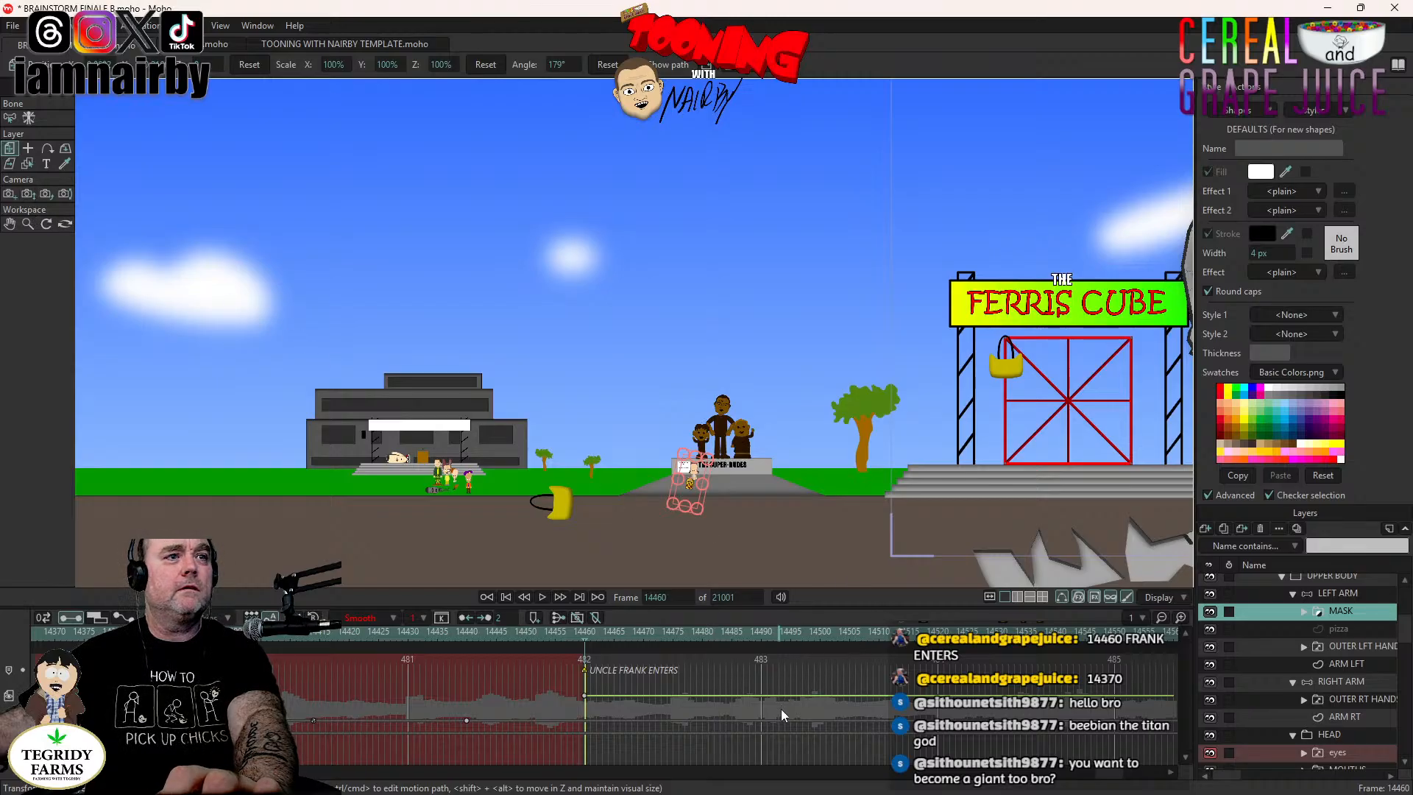
pyautogui.rightClick(467, 721)
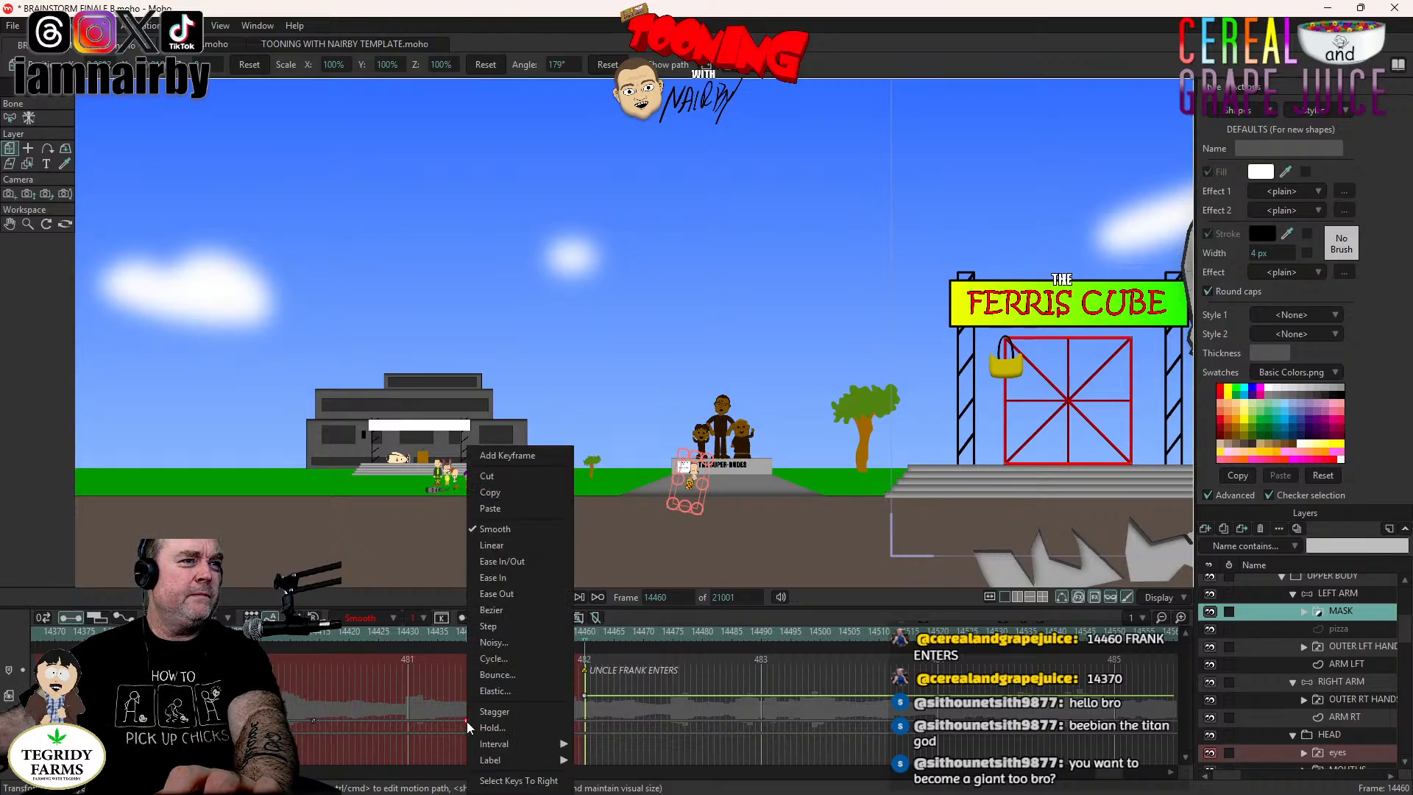
pyautogui.click(493, 628)
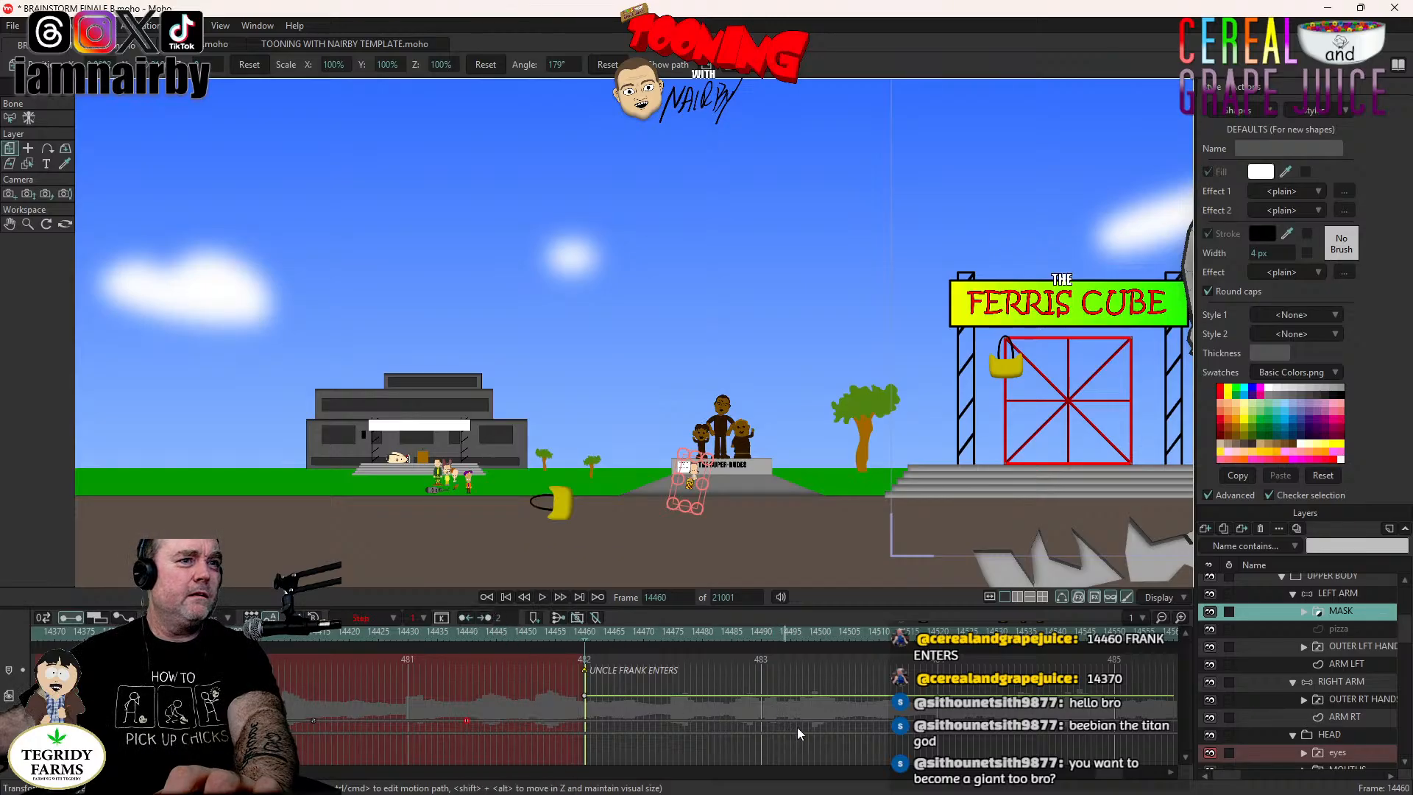
# Zoom the camera in to a focal length of about 22.5 while tracking it left across the scene.
pyautogui.click(27, 194)
pyautogui.moveTo(865, 407); pyautogui.dragTo(881, 578)
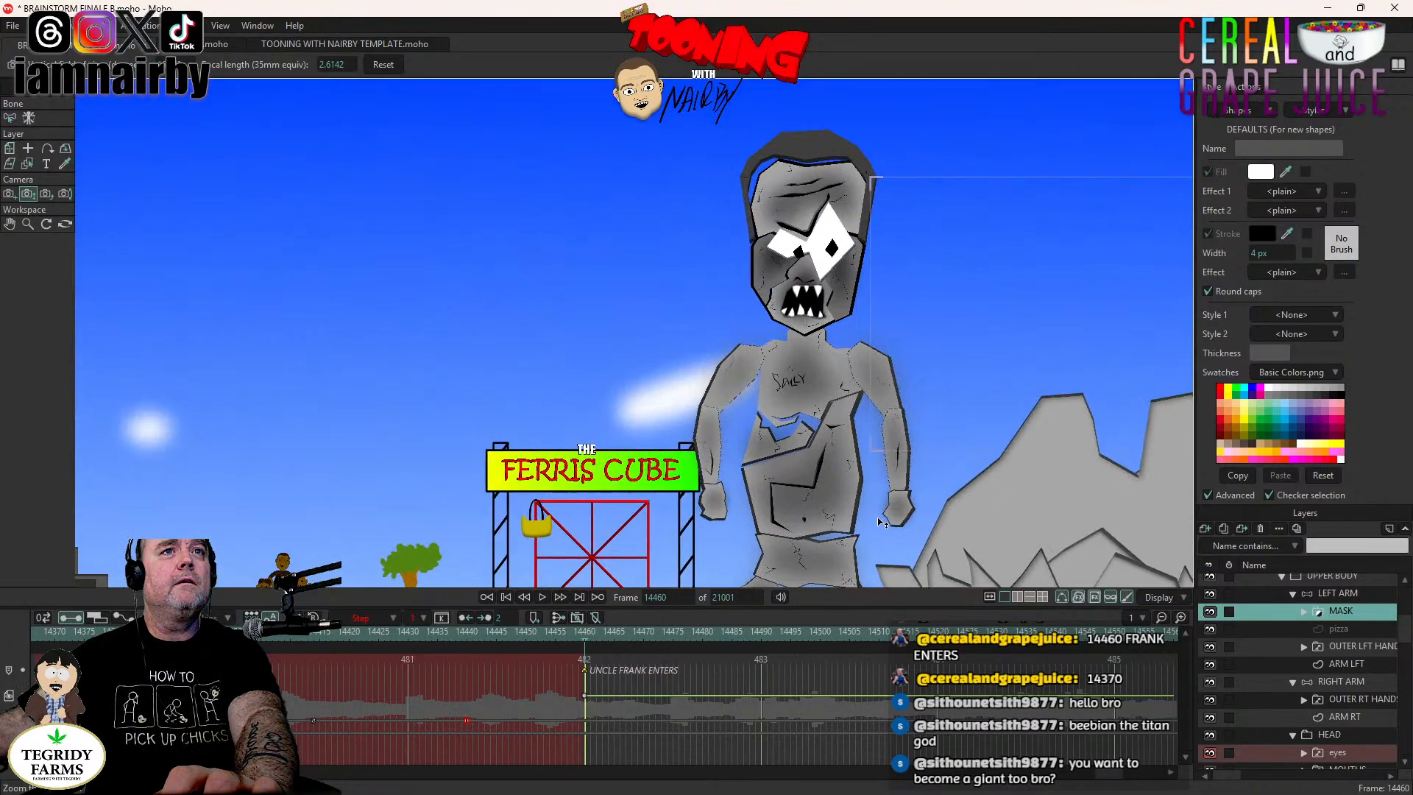
pyautogui.click(9, 194)
pyautogui.moveTo(508, 302); pyautogui.dragTo(1108, 306)
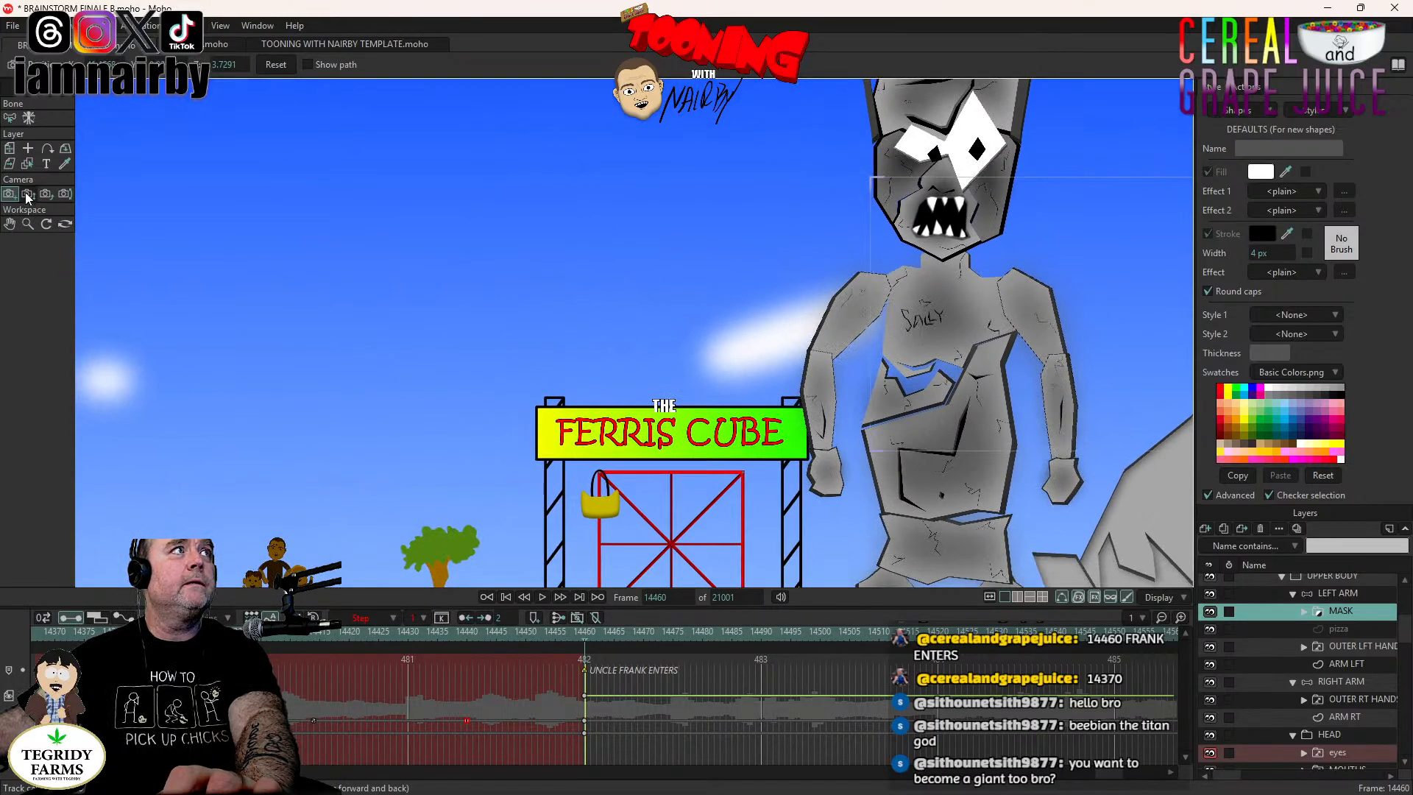
pyautogui.click(27, 193)
pyautogui.moveTo(563, 309); pyautogui.dragTo(596, 441)
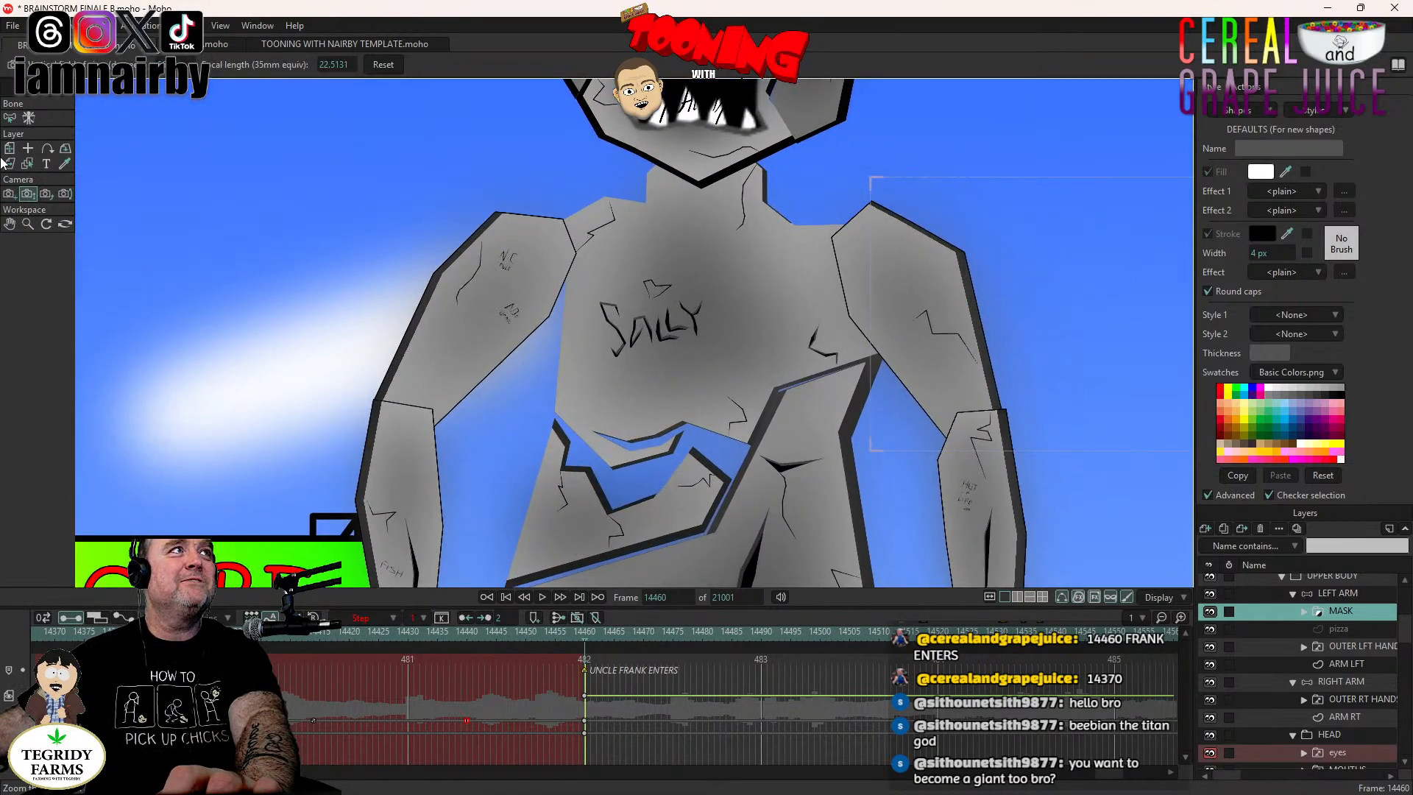
# Track the camera left and down until its frame surrounds the Super-Dudes statue area.
pyautogui.click(8, 193)
pyautogui.moveTo(361, 423); pyautogui.dragTo(925, 359)
pyautogui.scroll(-10, 785, 398)
pyautogui.moveTo(818, 419); pyautogui.dragTo(804, 425)
pyautogui.scroll(9, 796, 375)
pyautogui.moveTo(874, 312); pyautogui.dragTo(874, 164)
pyautogui.scroll(5, 846, 315)
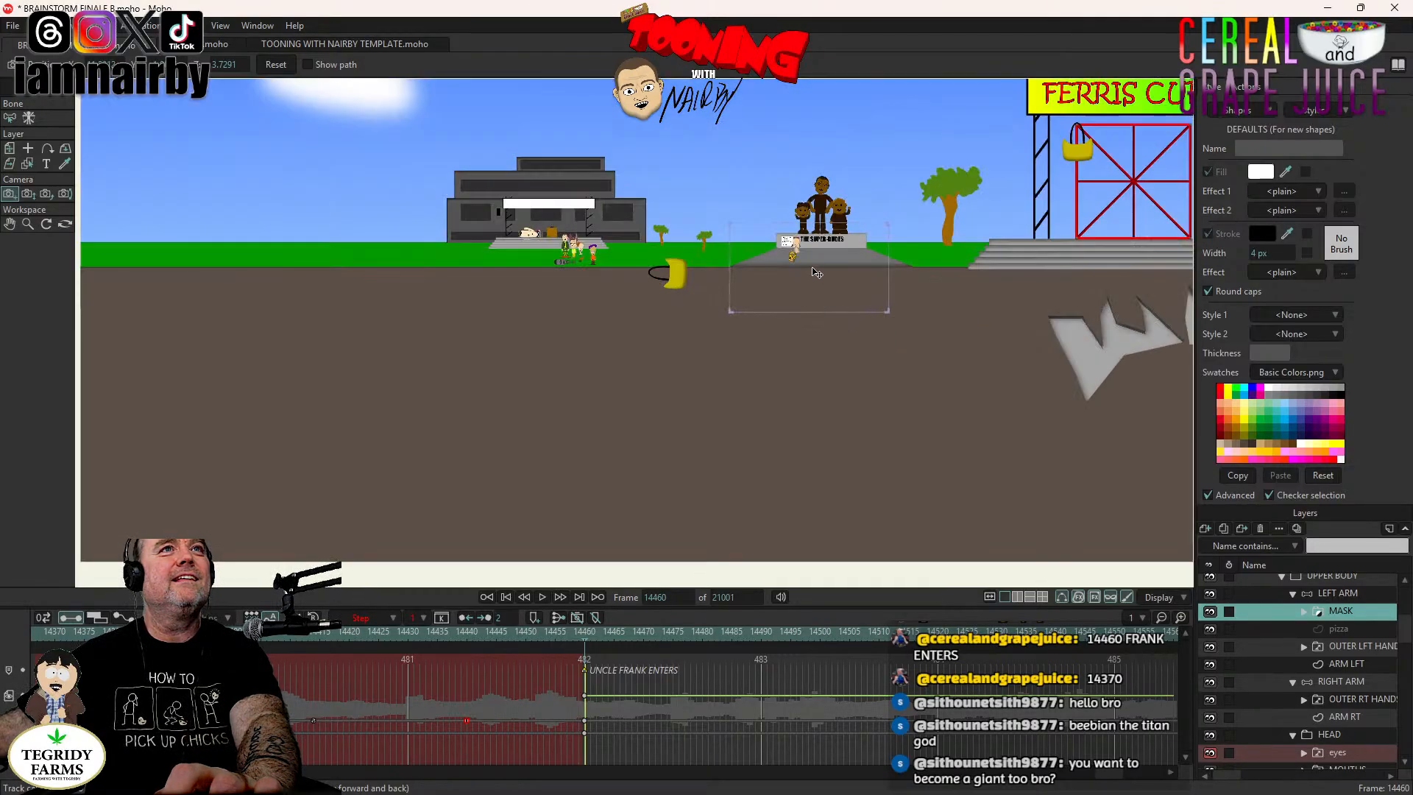
# Zoom the camera in to a focal length of about 41.25 and centre the shot on Uncle Frank by the statue.
pyautogui.scroll(10, 786, 246)
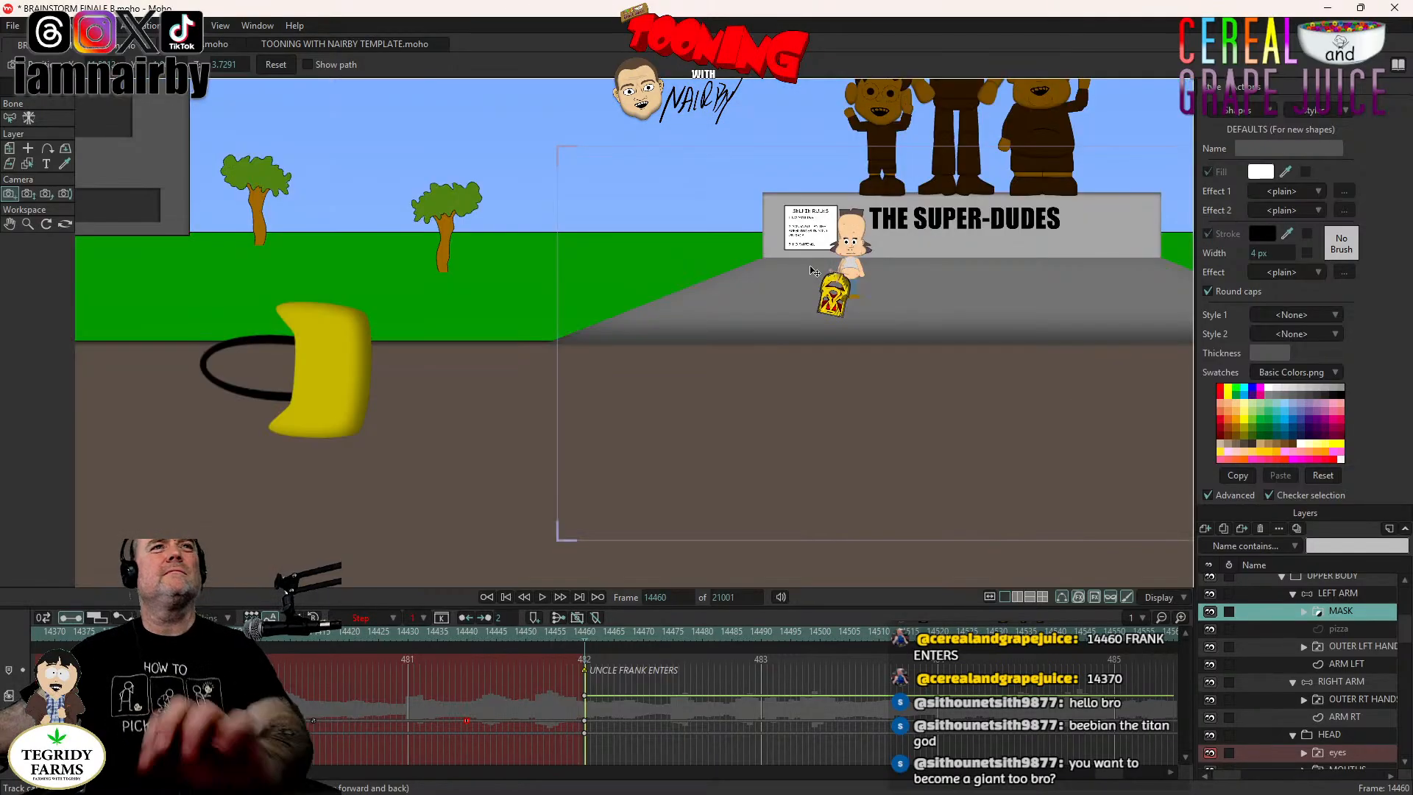
pyautogui.scroll(-8, 804, 222)
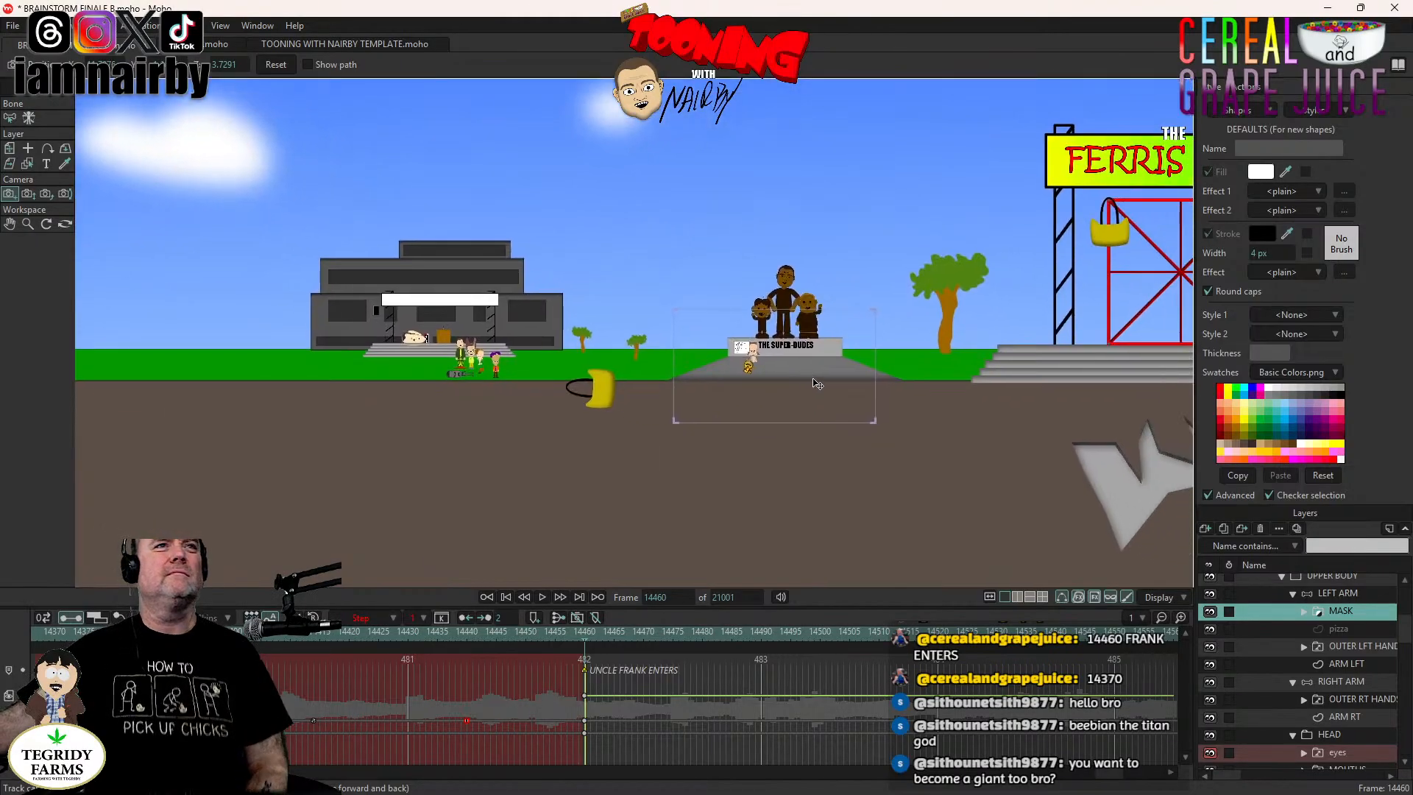
pyautogui.moveTo(816, 383); pyautogui.dragTo(783, 433)
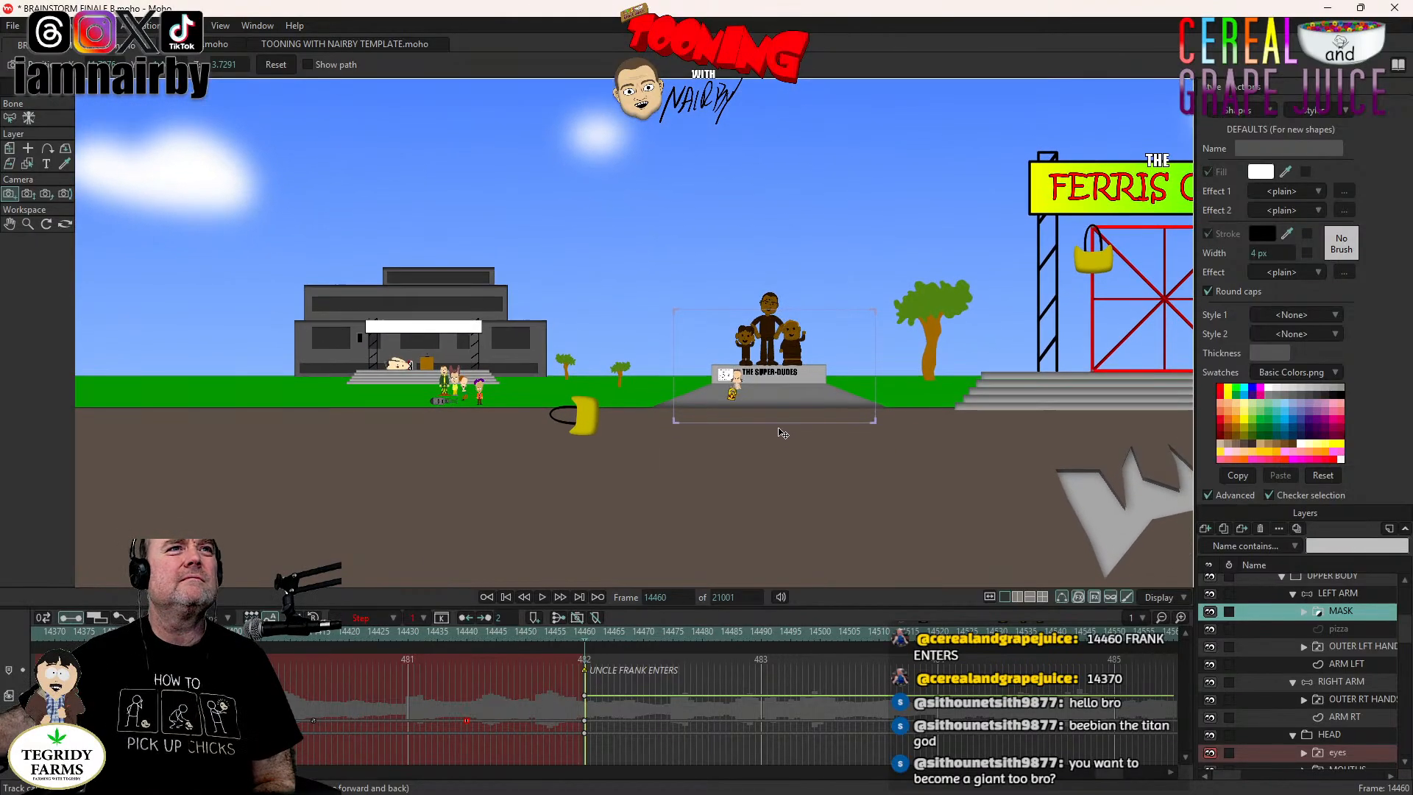
pyautogui.moveTo(831, 377); pyautogui.dragTo(579, 423)
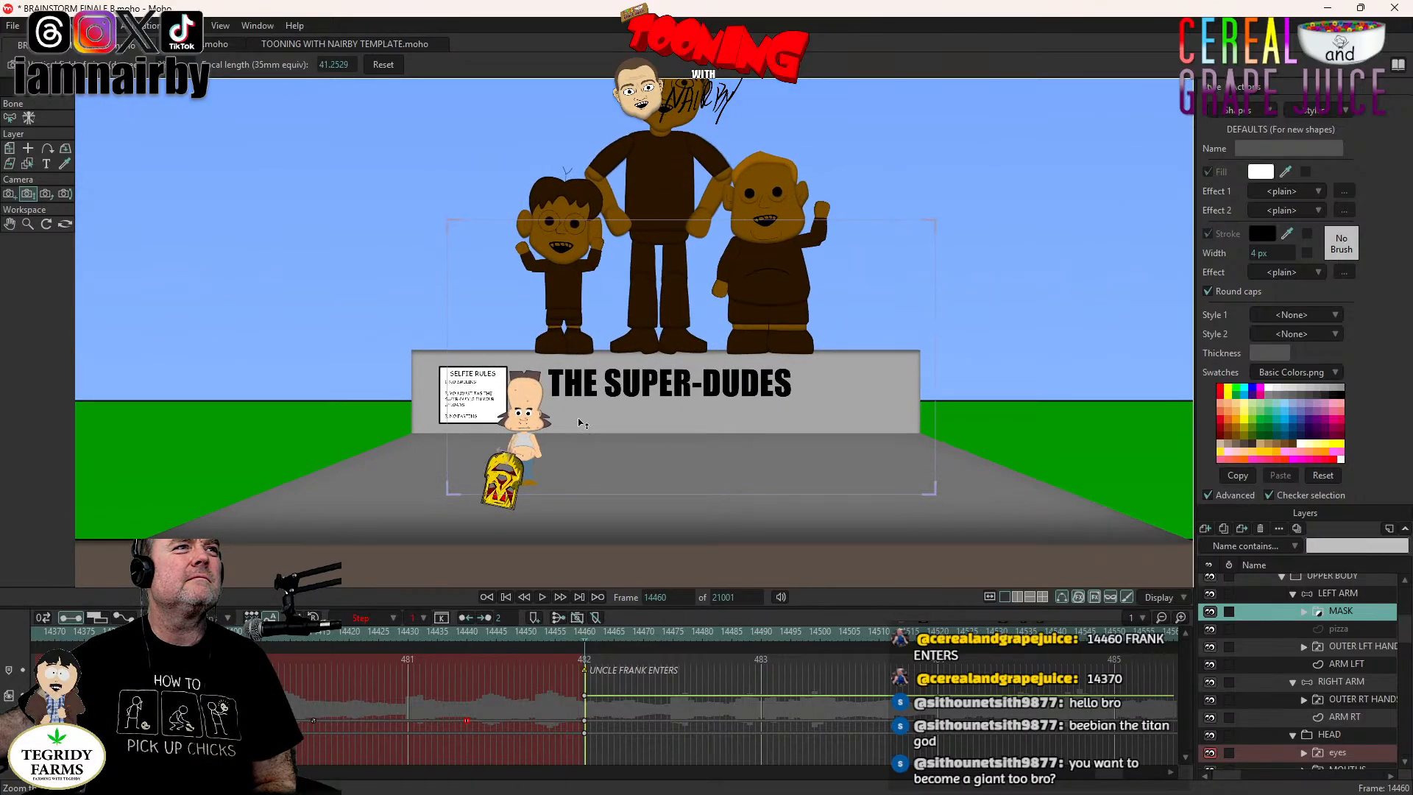
pyautogui.click(9, 193)
pyautogui.moveTo(658, 384); pyautogui.dragTo(825, 348)
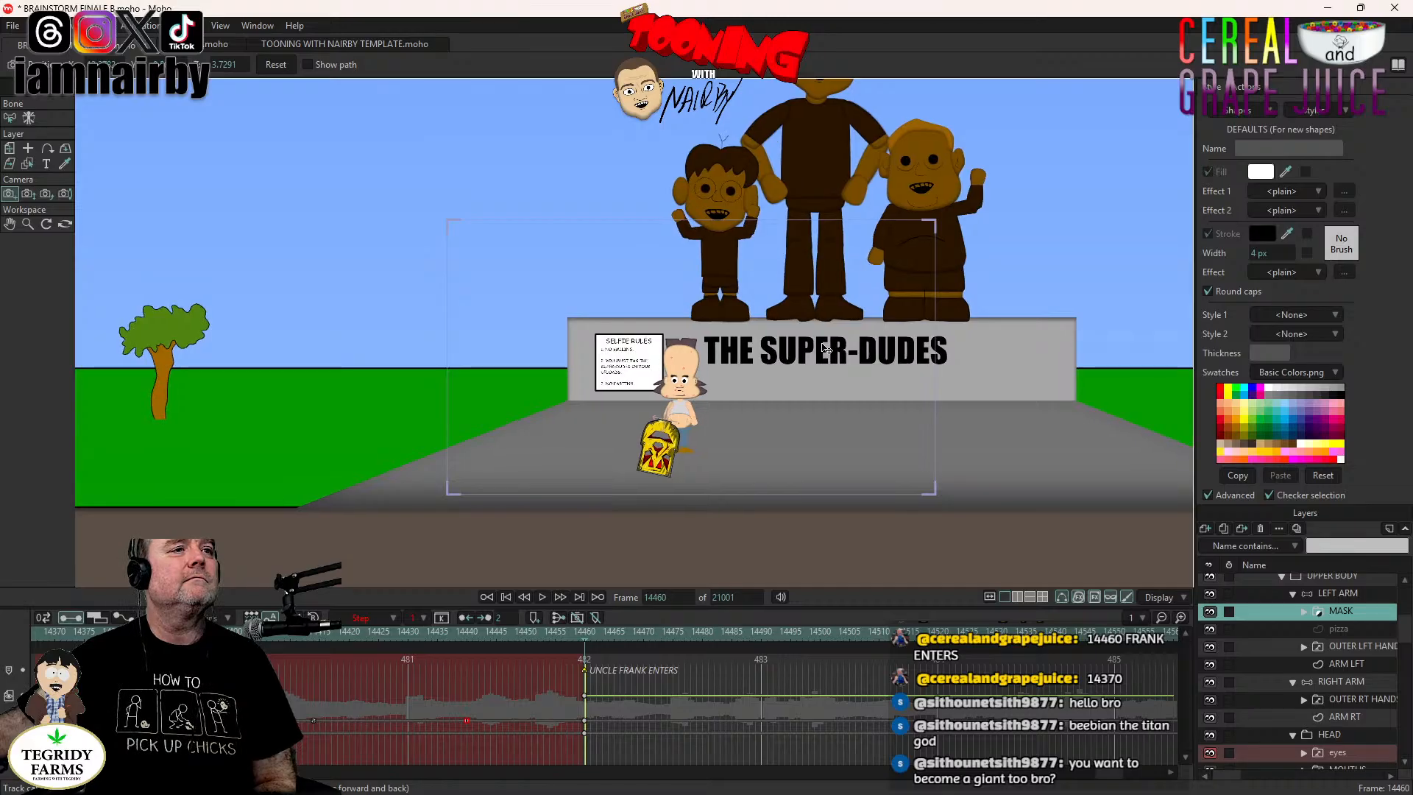
# Set the new camera keyframes at frame 14460 to Step interpolation.
pyautogui.moveTo(599, 711); pyautogui.dragTo(586, 733)
pyautogui.rightClick(585, 733)
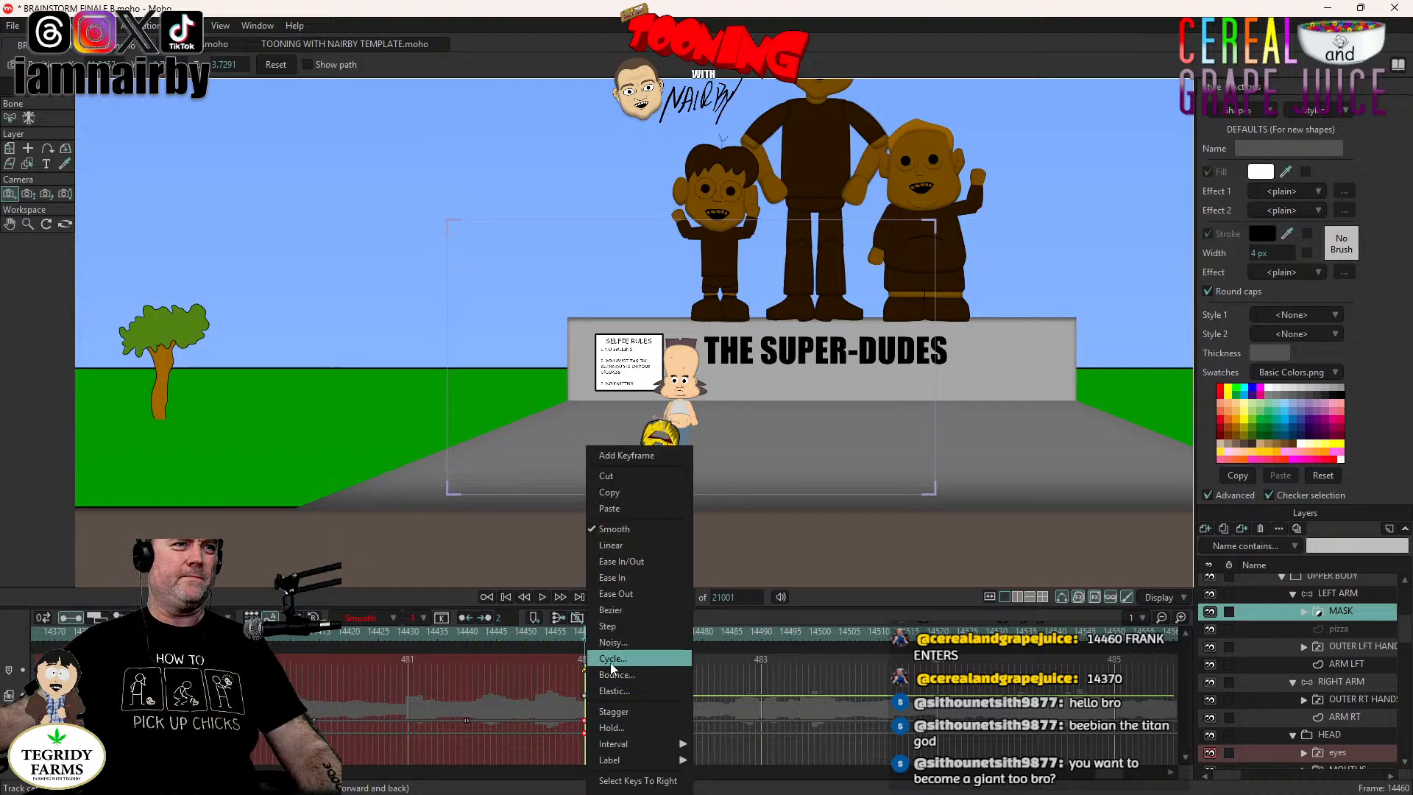
pyautogui.click(623, 626)
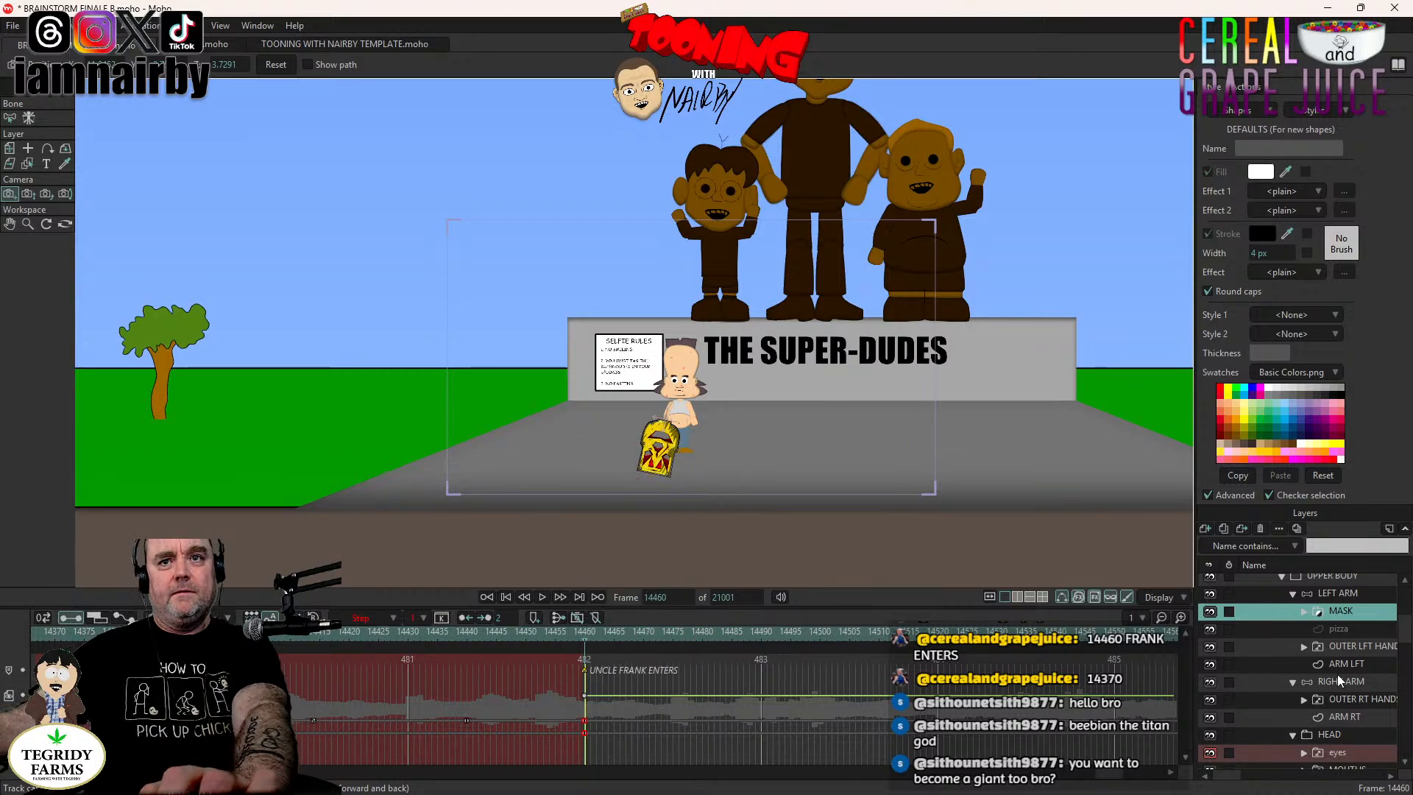
# Key the current pose of Uncle Frank's LEFT ARM bones at frame 14460 and move those keyframes one frame earlier.
pyautogui.click(1345, 593)
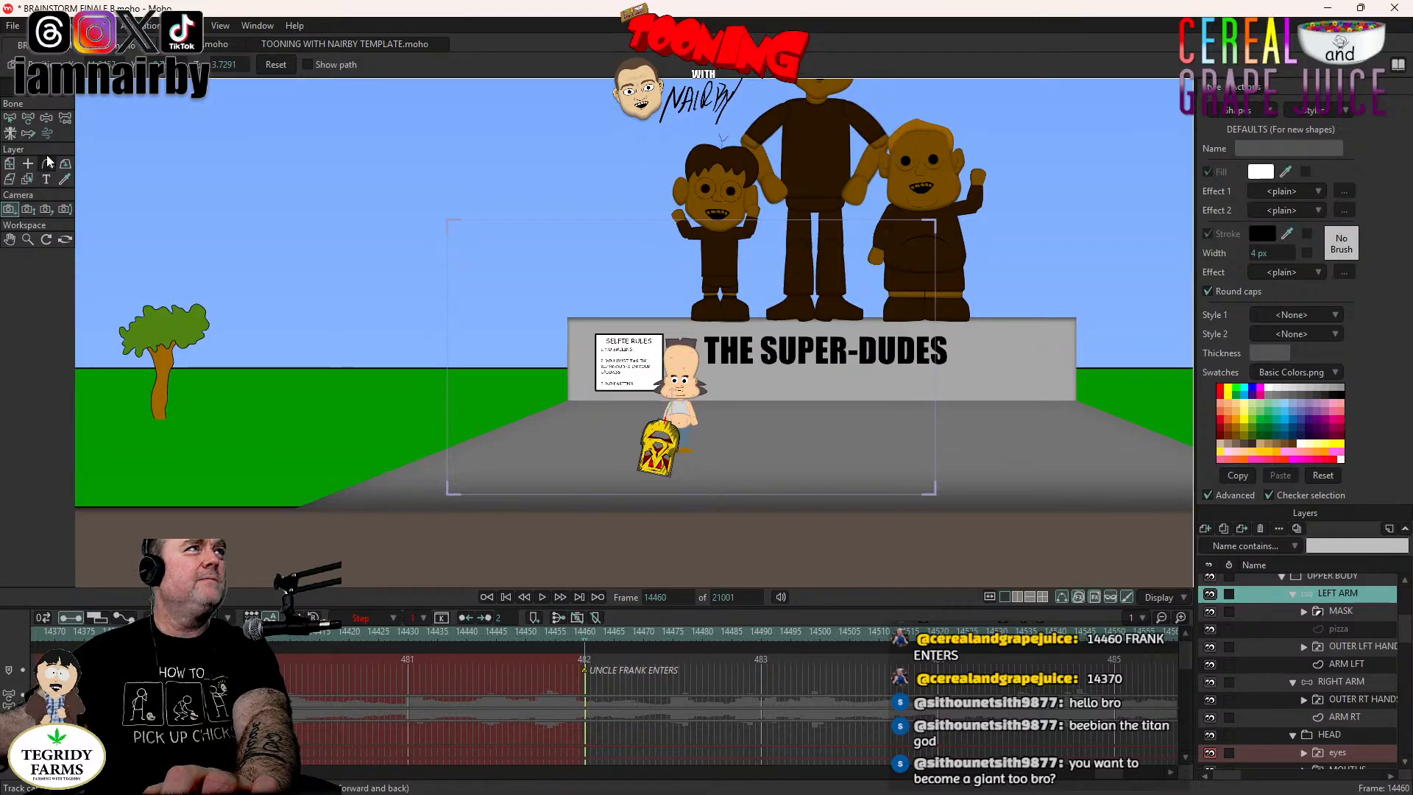
pyautogui.click(46, 118)
pyautogui.scroll(3, 845, 515)
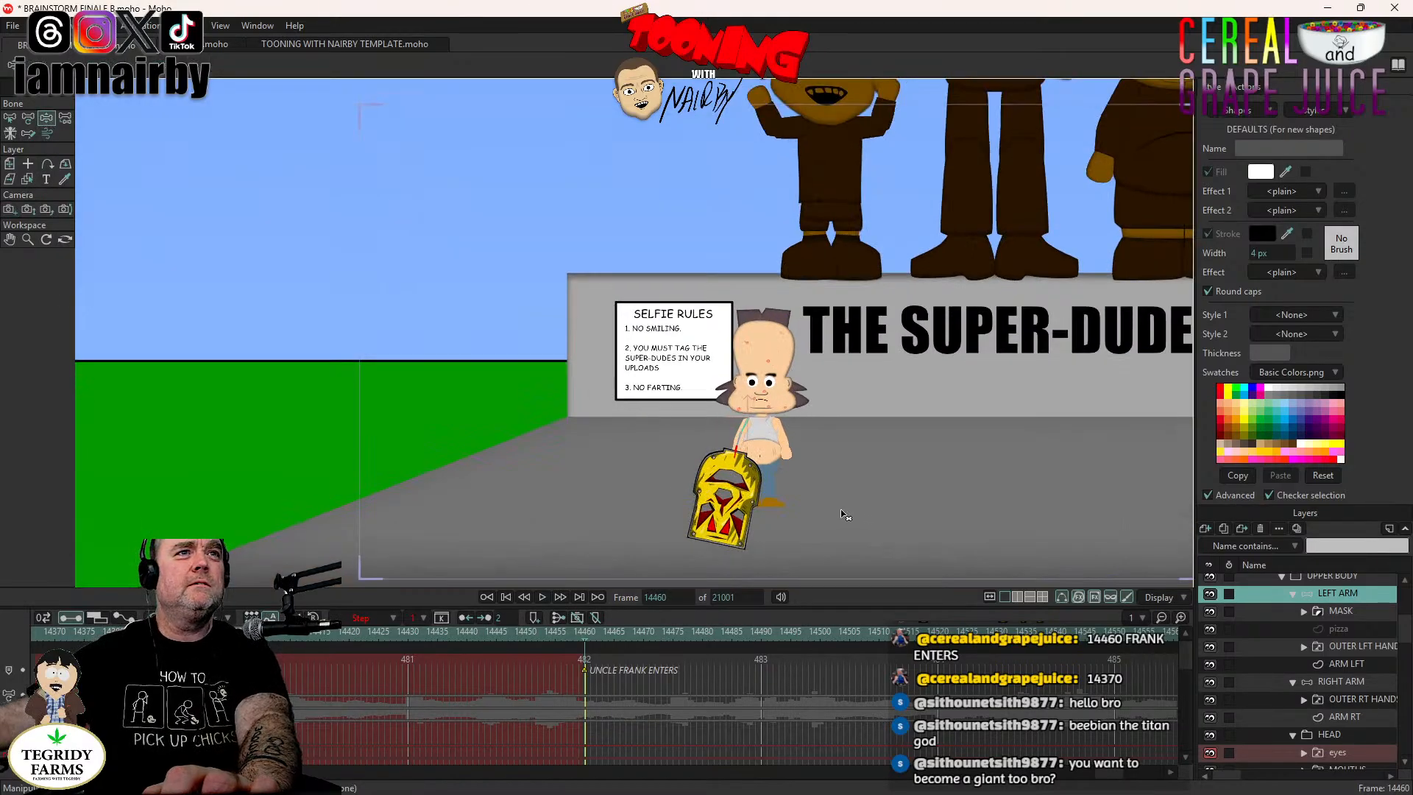
pyautogui.scroll(3, 845, 515)
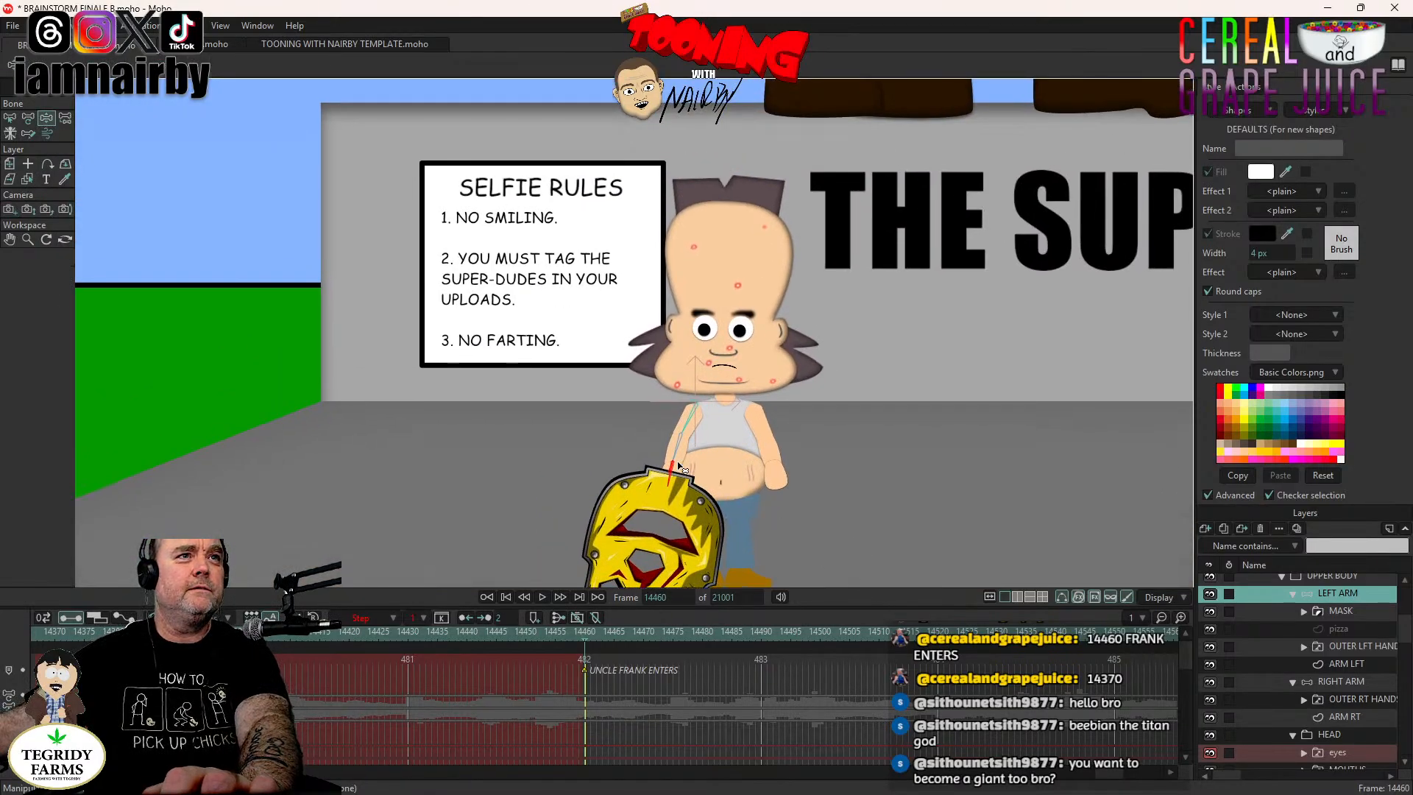
pyautogui.moveTo(676, 461); pyautogui.dragTo(671, 471)
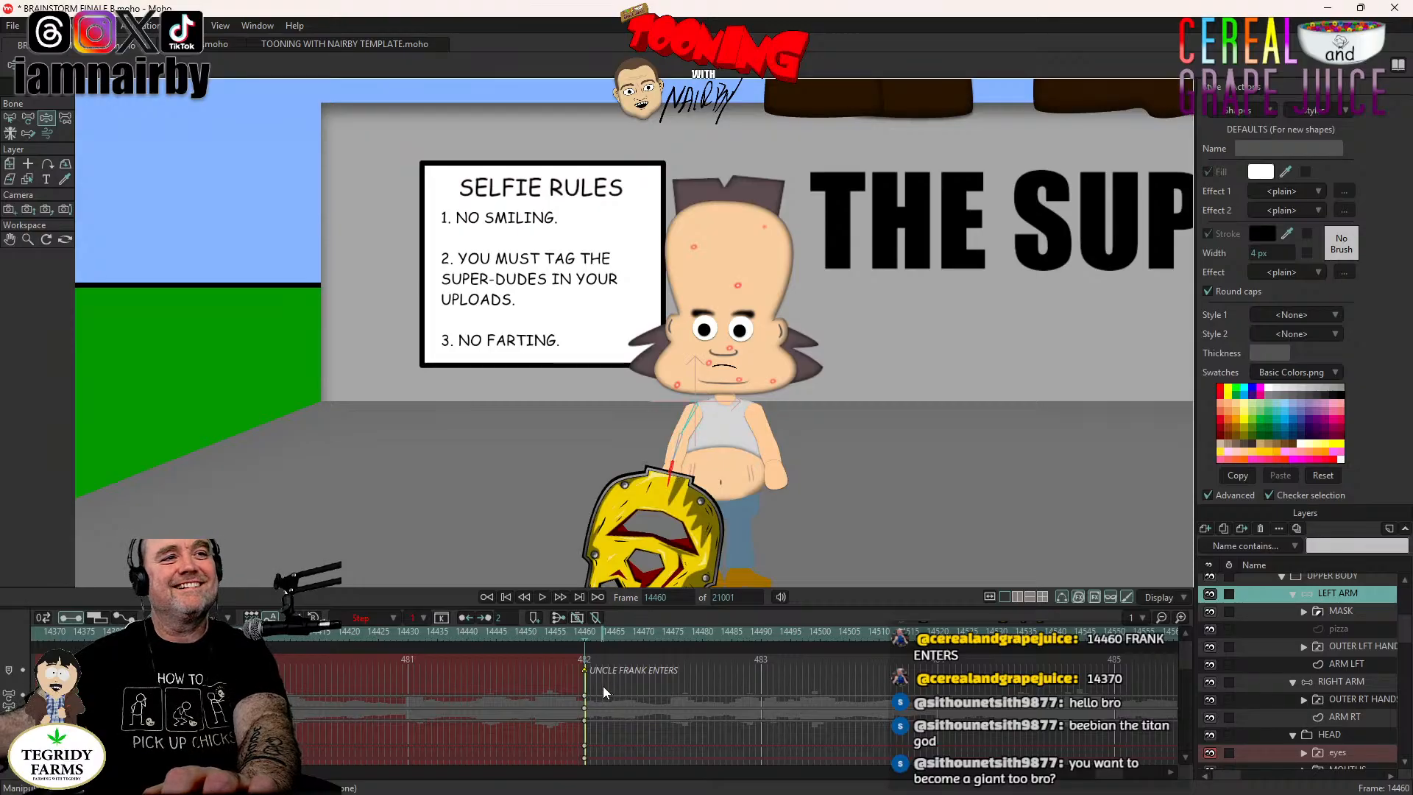
pyautogui.moveTo(602, 686); pyautogui.dragTo(581, 772)
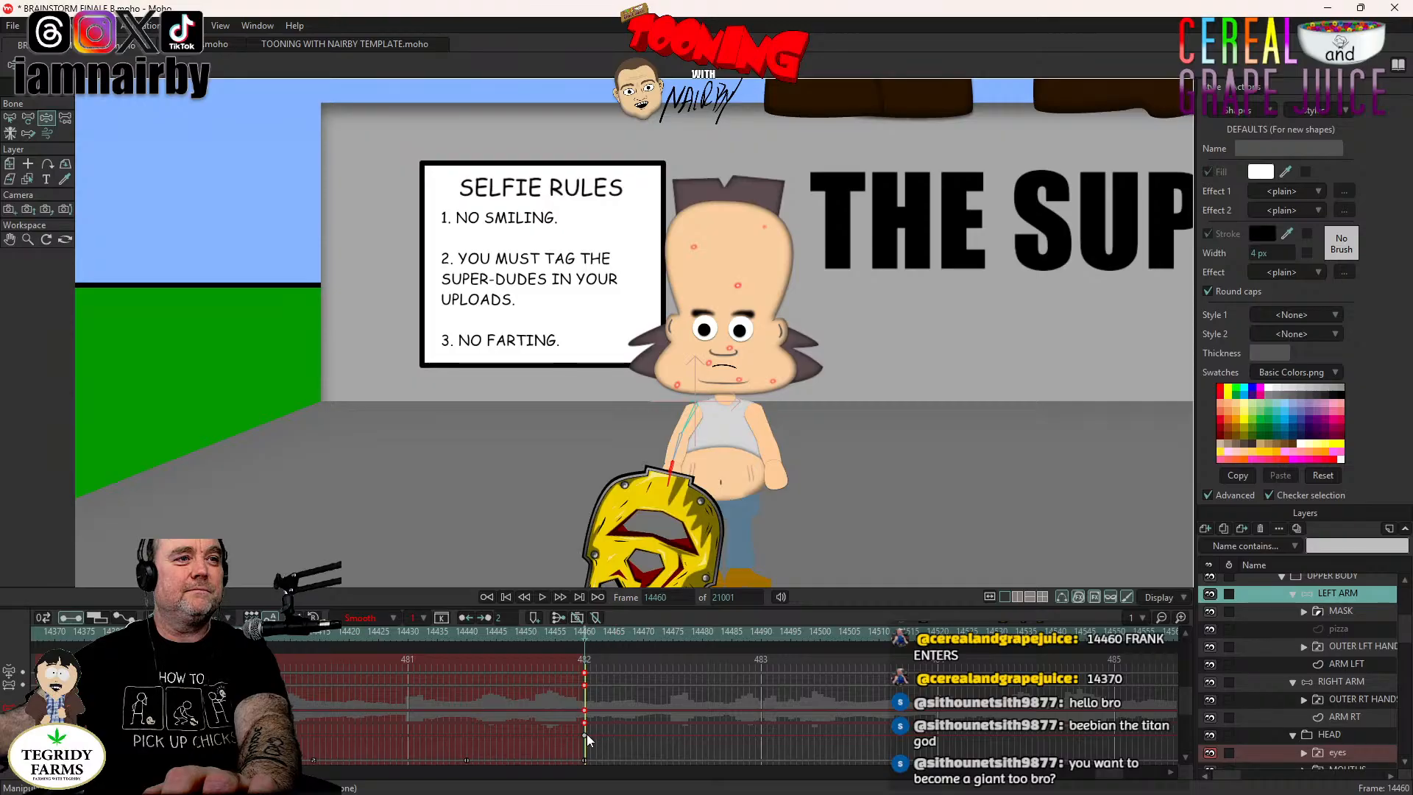
pyautogui.scroll(-1, 604, 678)
pyautogui.moveTo(584, 746); pyautogui.dragTo(580, 748)
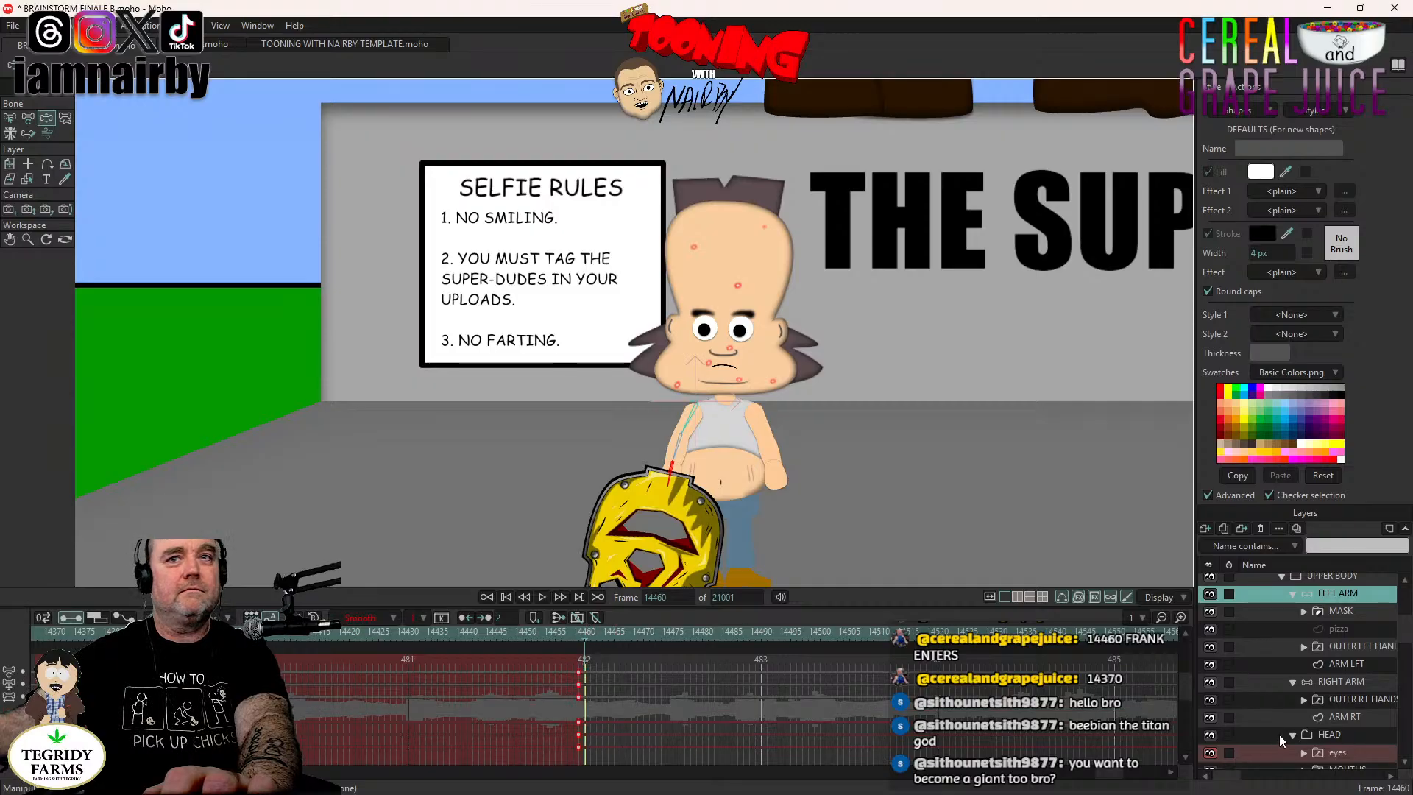
# Key the HEAD layer's current position at frame 14460 and move those keyframes one frame earlier.
pyautogui.click(1326, 731)
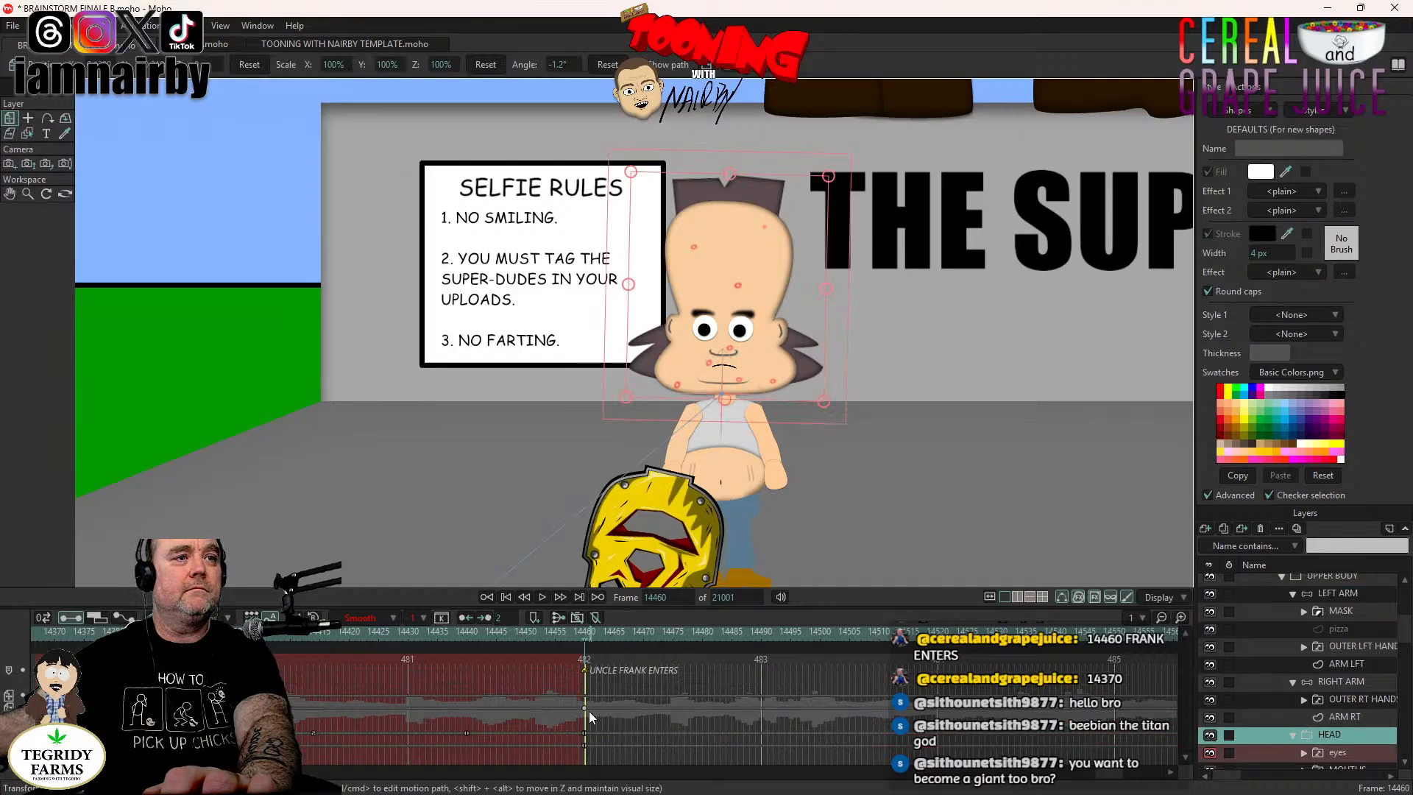
pyautogui.click(719, 338)
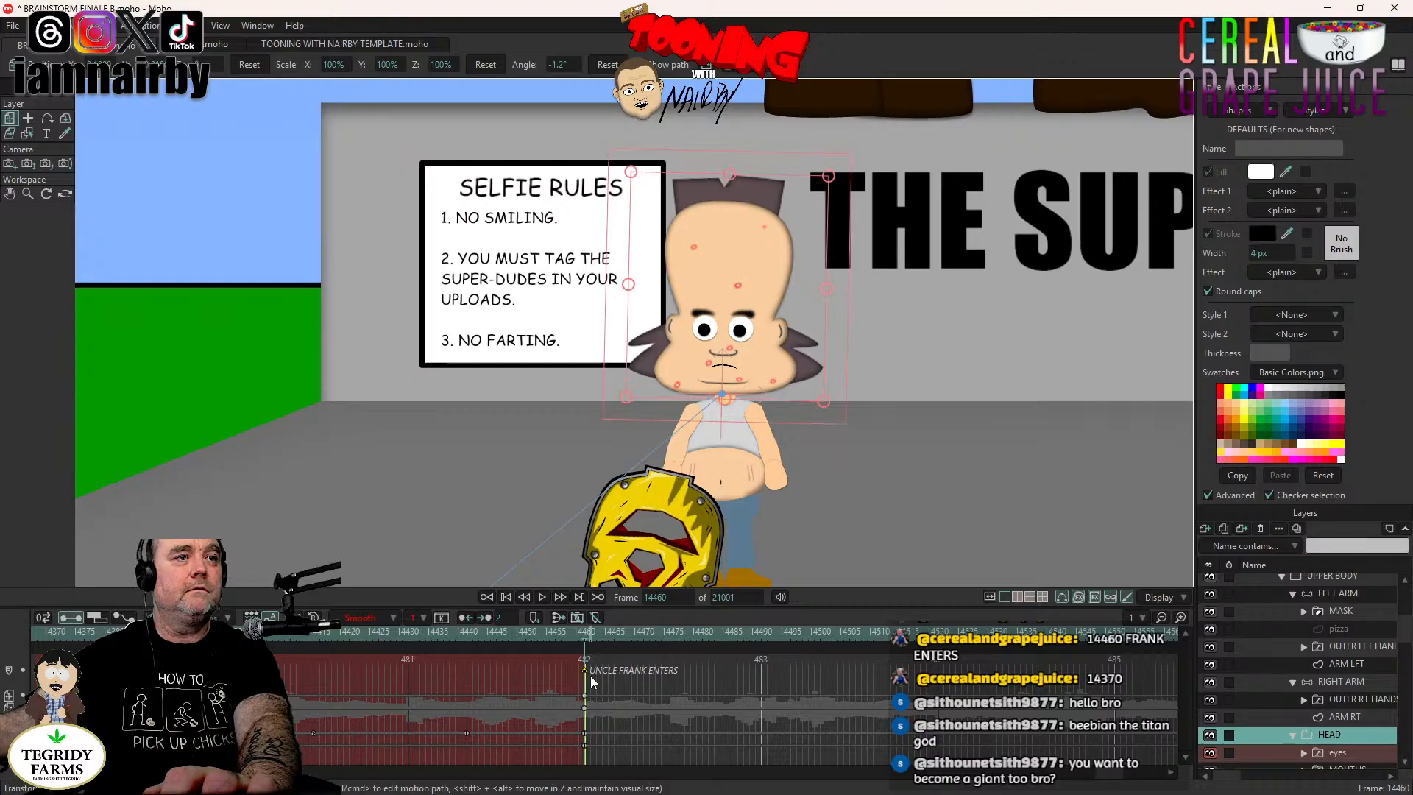
pyautogui.moveTo(590, 691); pyautogui.dragTo(585, 711)
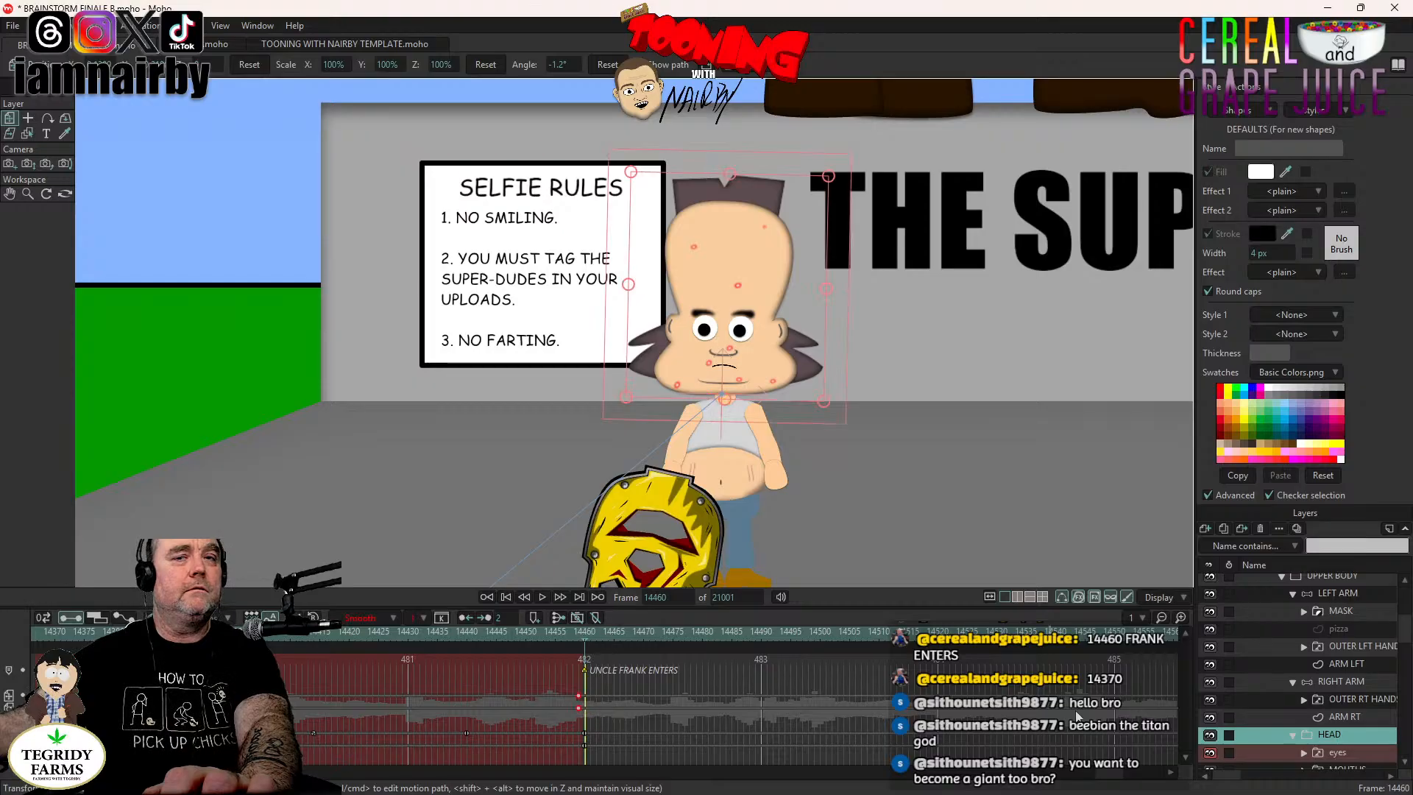
# Key the current pose of both RIGHT ARM bones at frame 14460 and move those keyframes one frame earlier.
pyautogui.click(1342, 683)
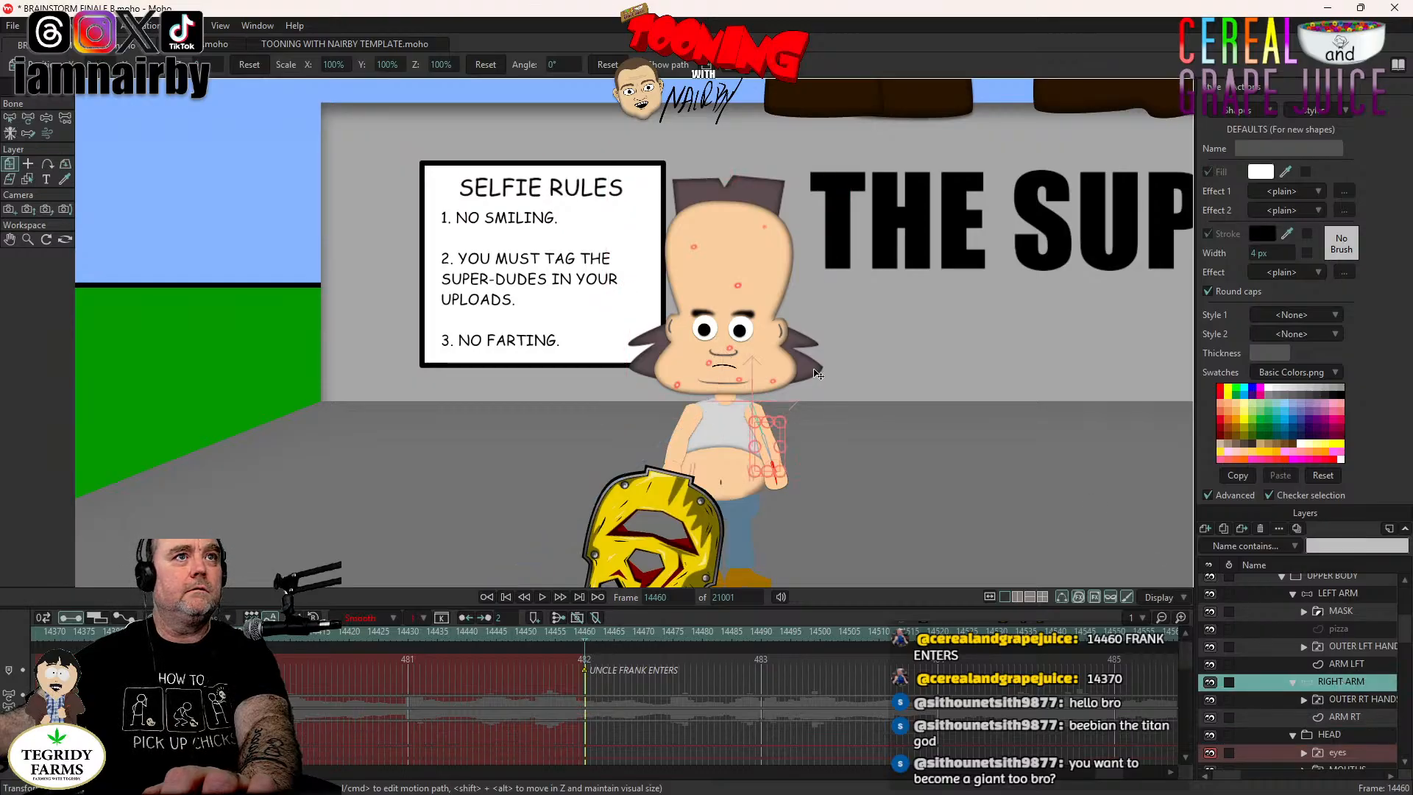
pyautogui.press('z')
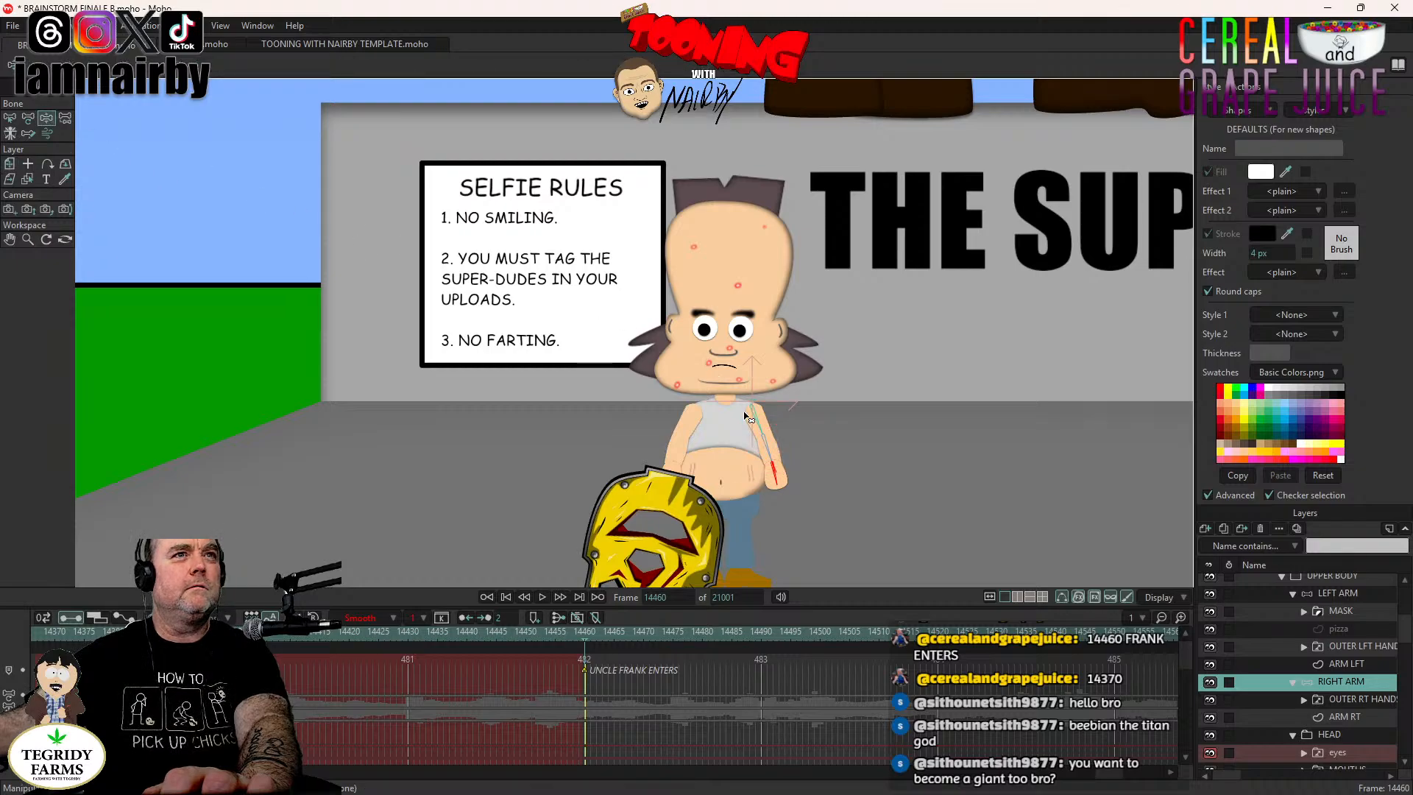
pyautogui.click(769, 458)
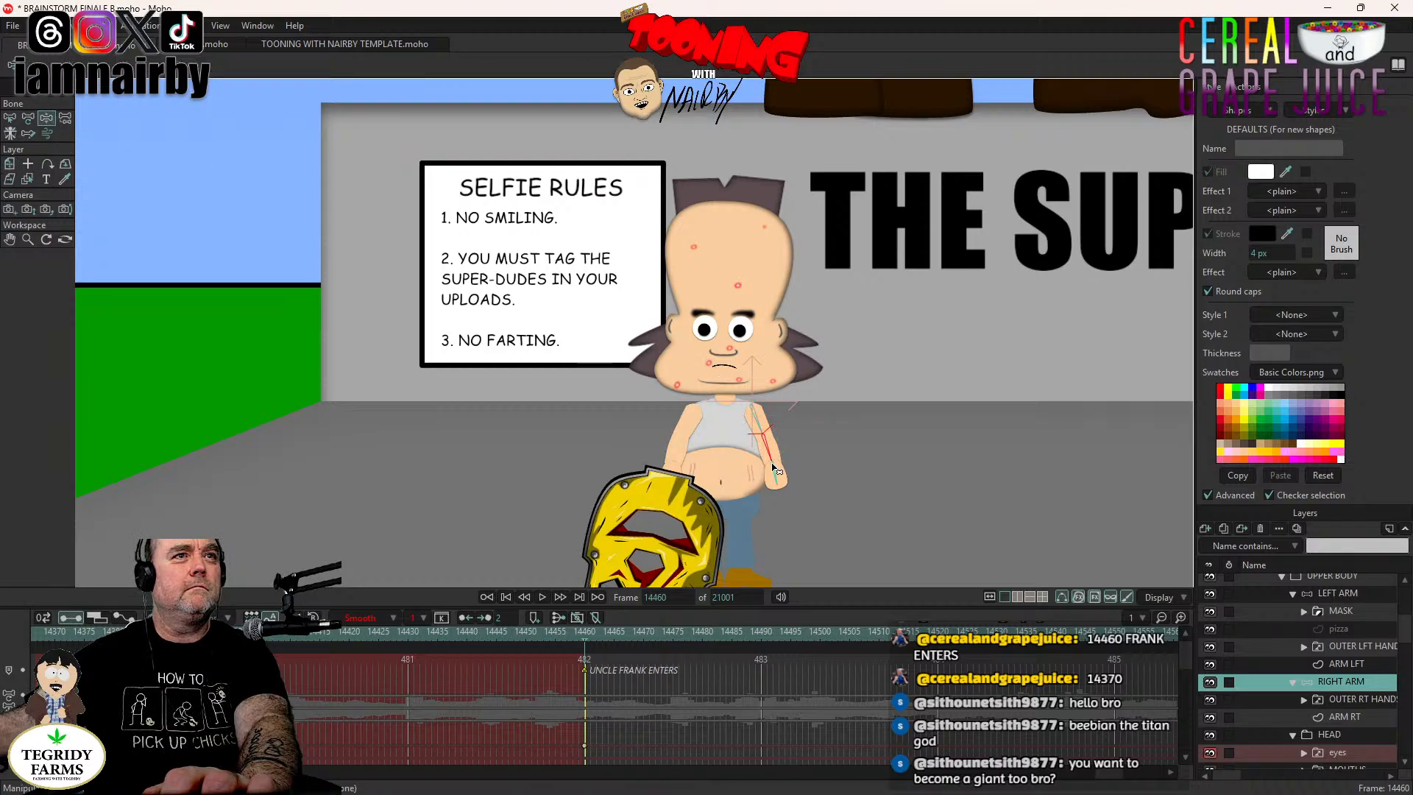
pyautogui.click(776, 469)
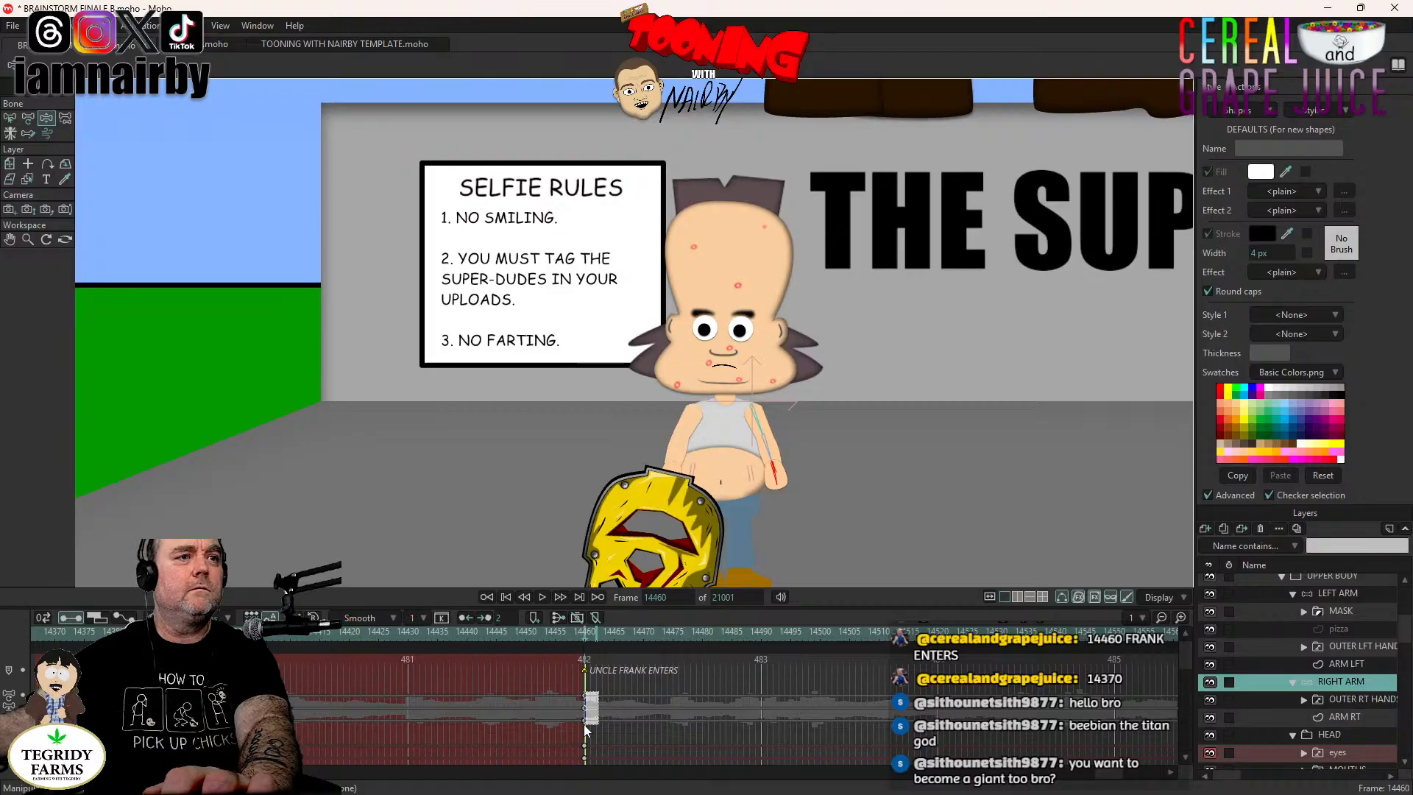
pyautogui.moveTo(581, 771); pyautogui.dragTo(578, 749)
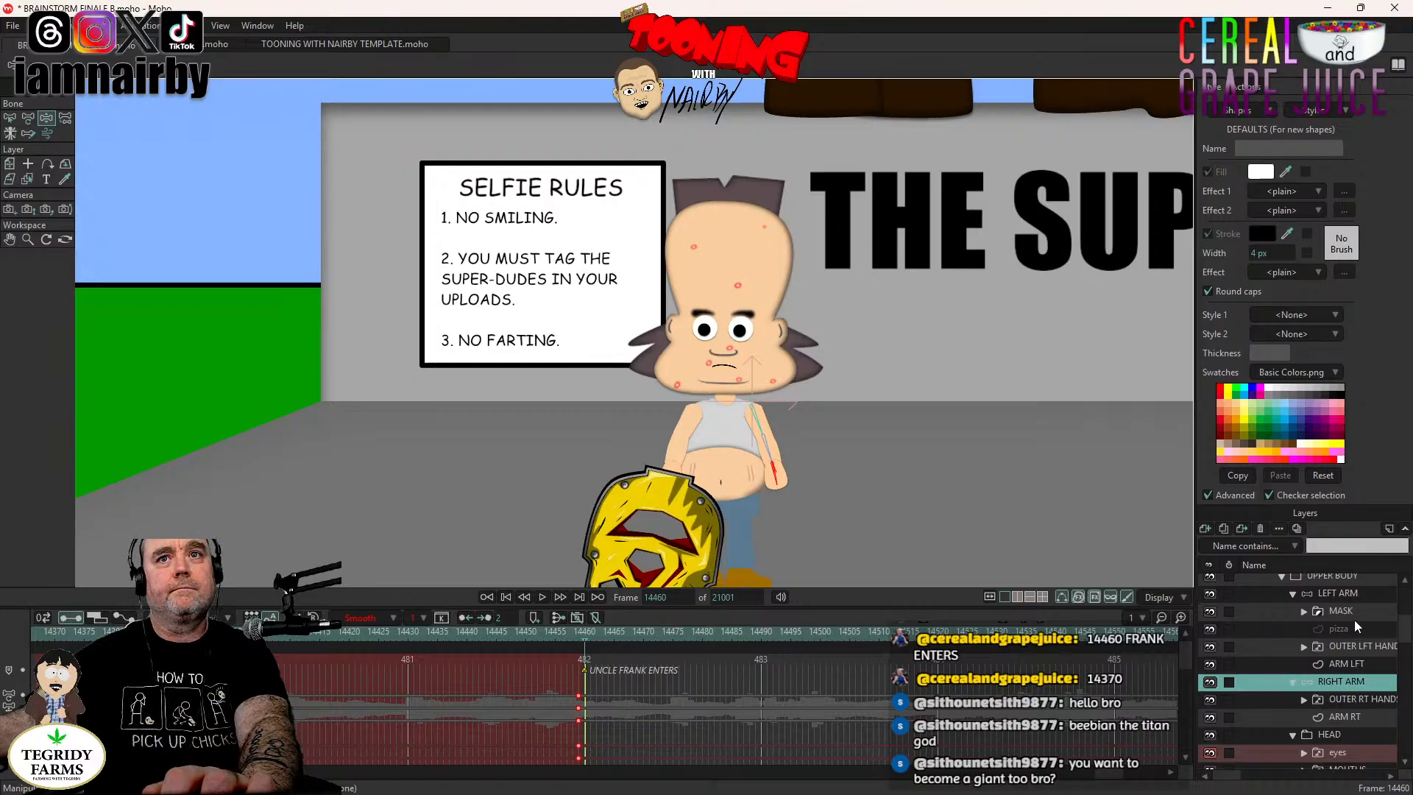
# Select Uncle Frank's UPPER BODY layer and save the project.
pyautogui.scroll(1, 1353, 587)
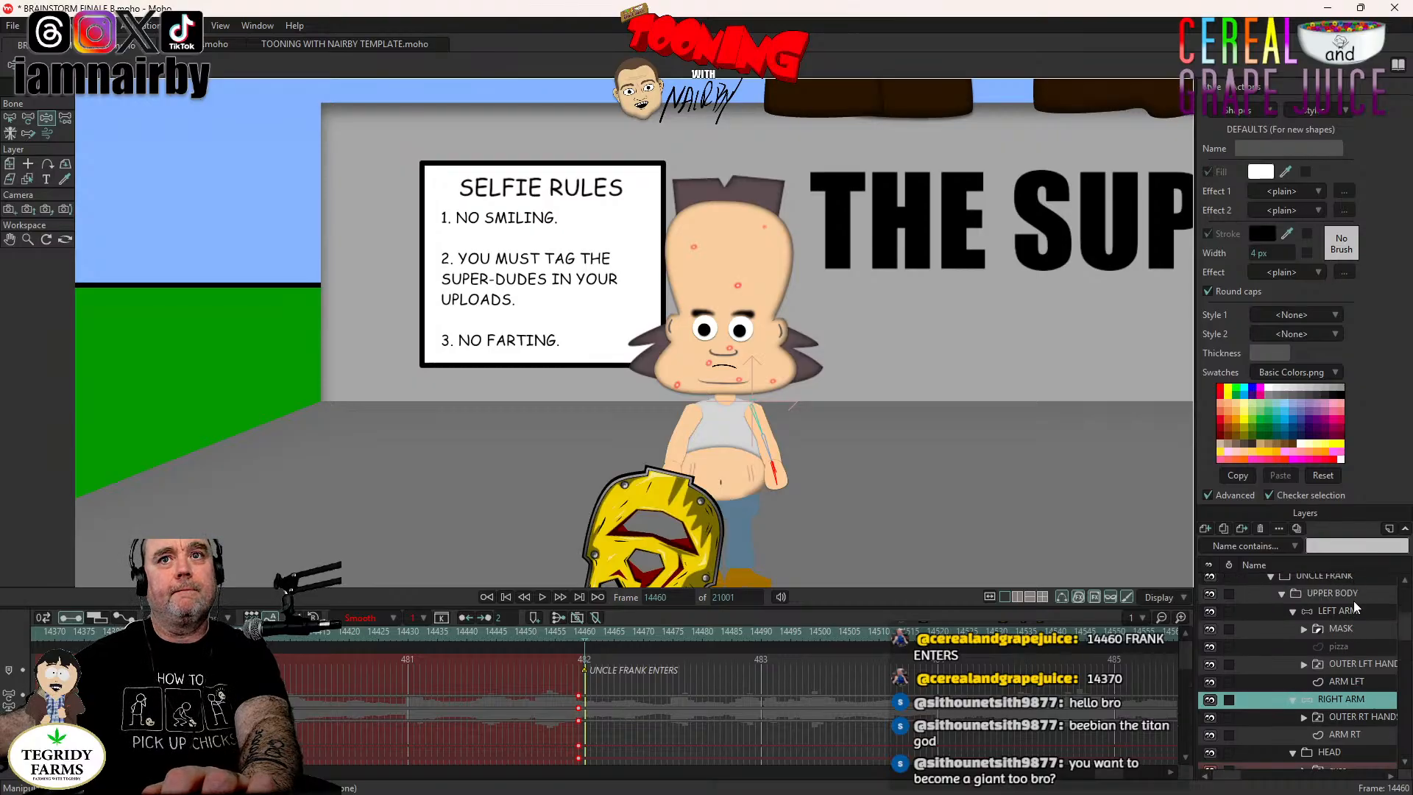
pyautogui.click(1354, 593)
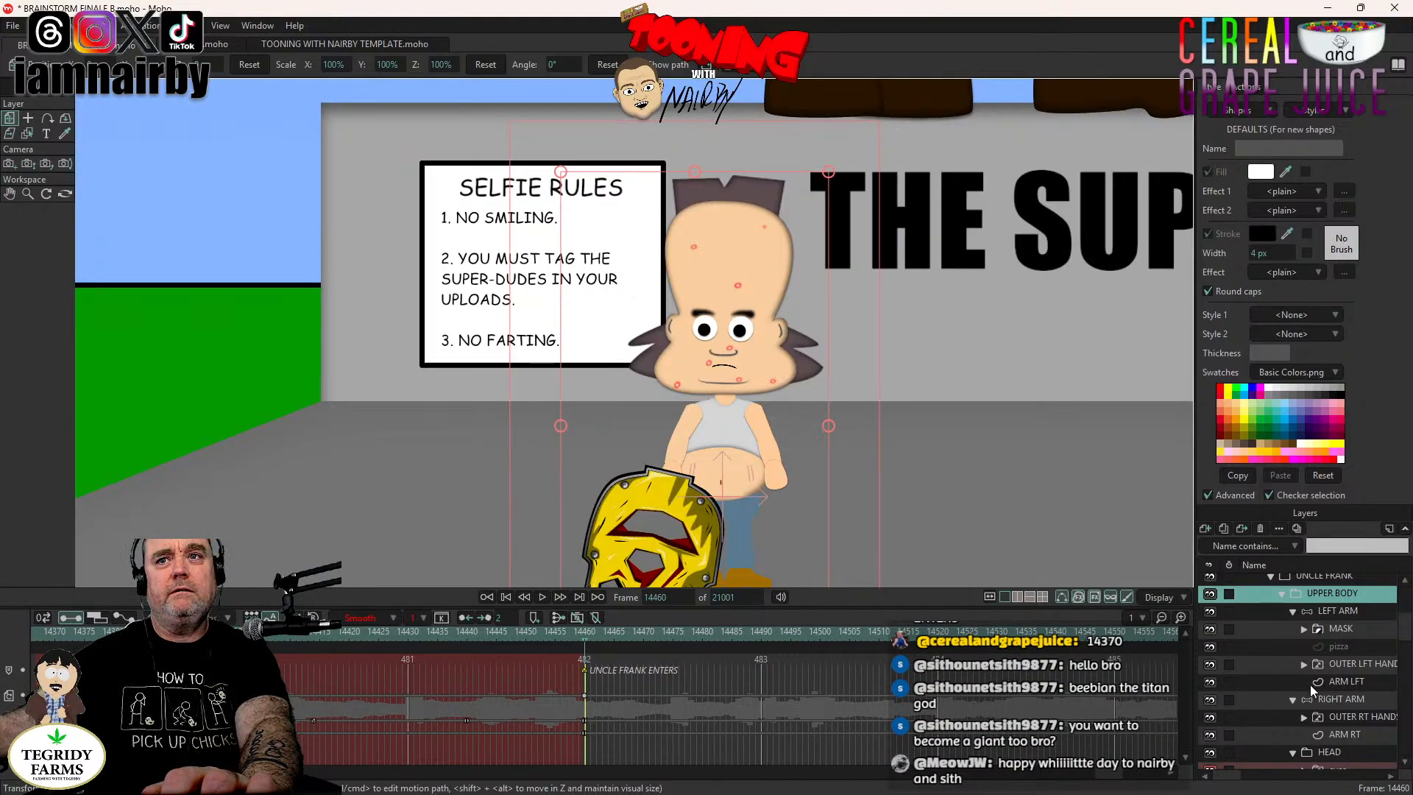
pyautogui.scroll(-4, 1310, 684)
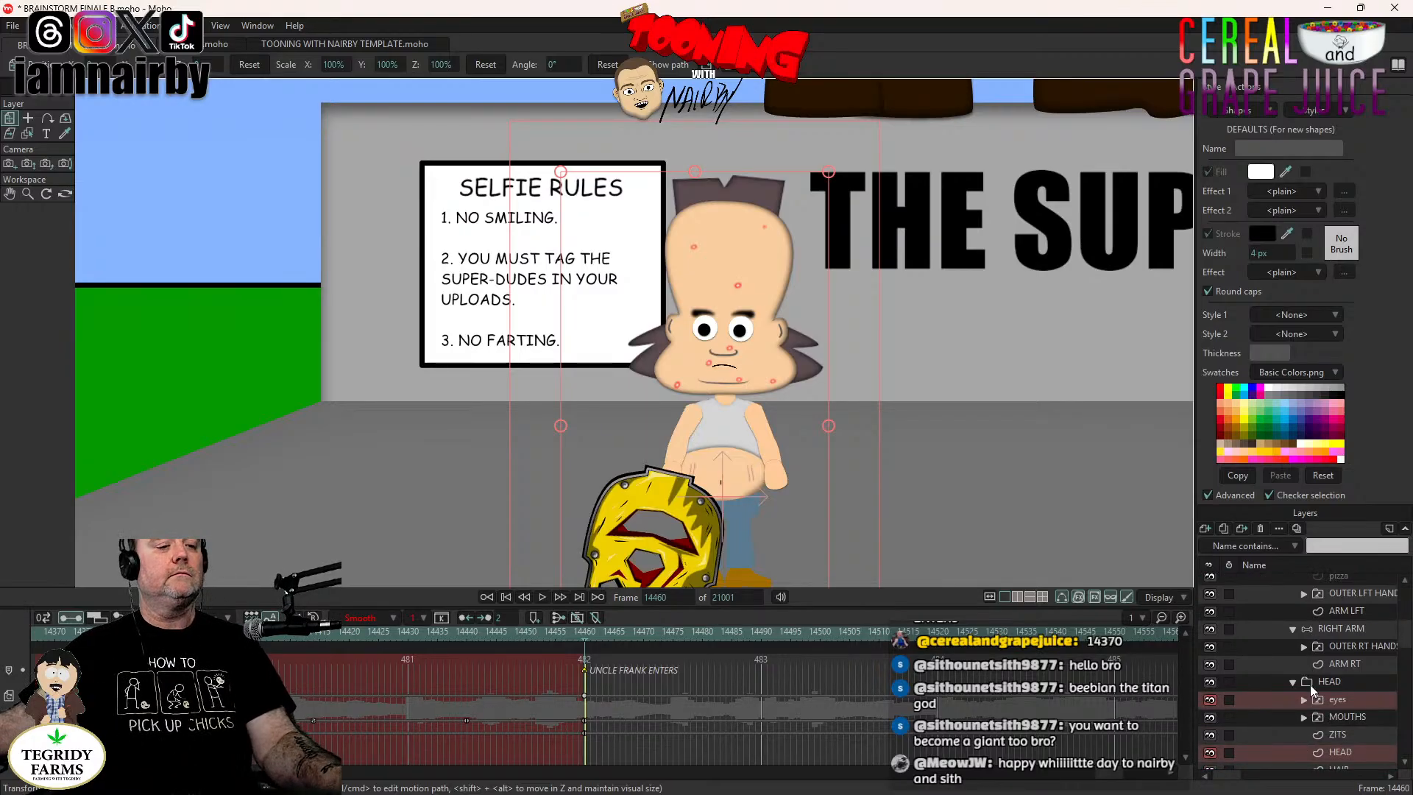
pyautogui.hotkey('ctrl', 's')
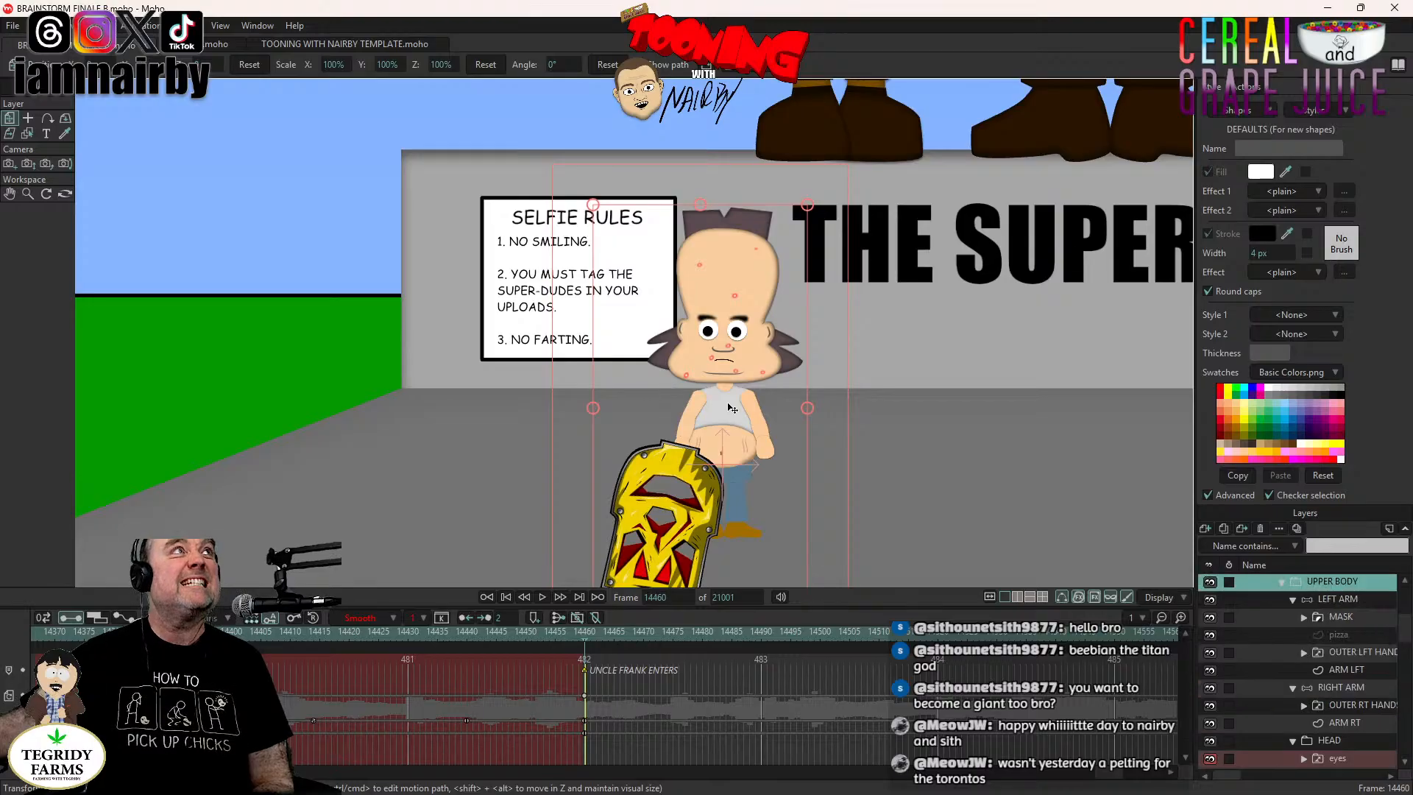
# Play the animation from frame 13752 through to Uncle Frank's entrance at the Super-Dudes statue, and stop there.
pyautogui.scroll(-2, 730, 408)
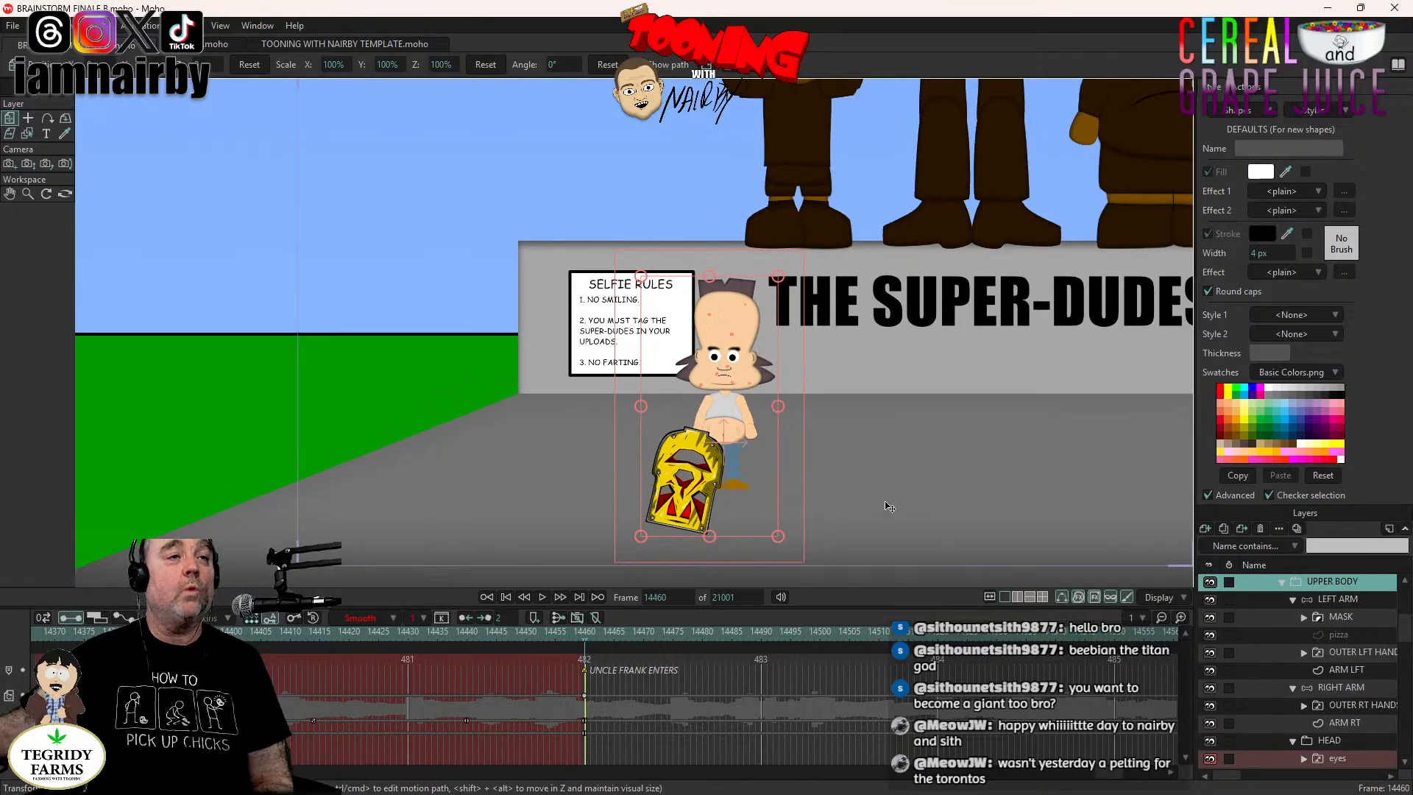
pyautogui.scroll(-3, 874, 493)
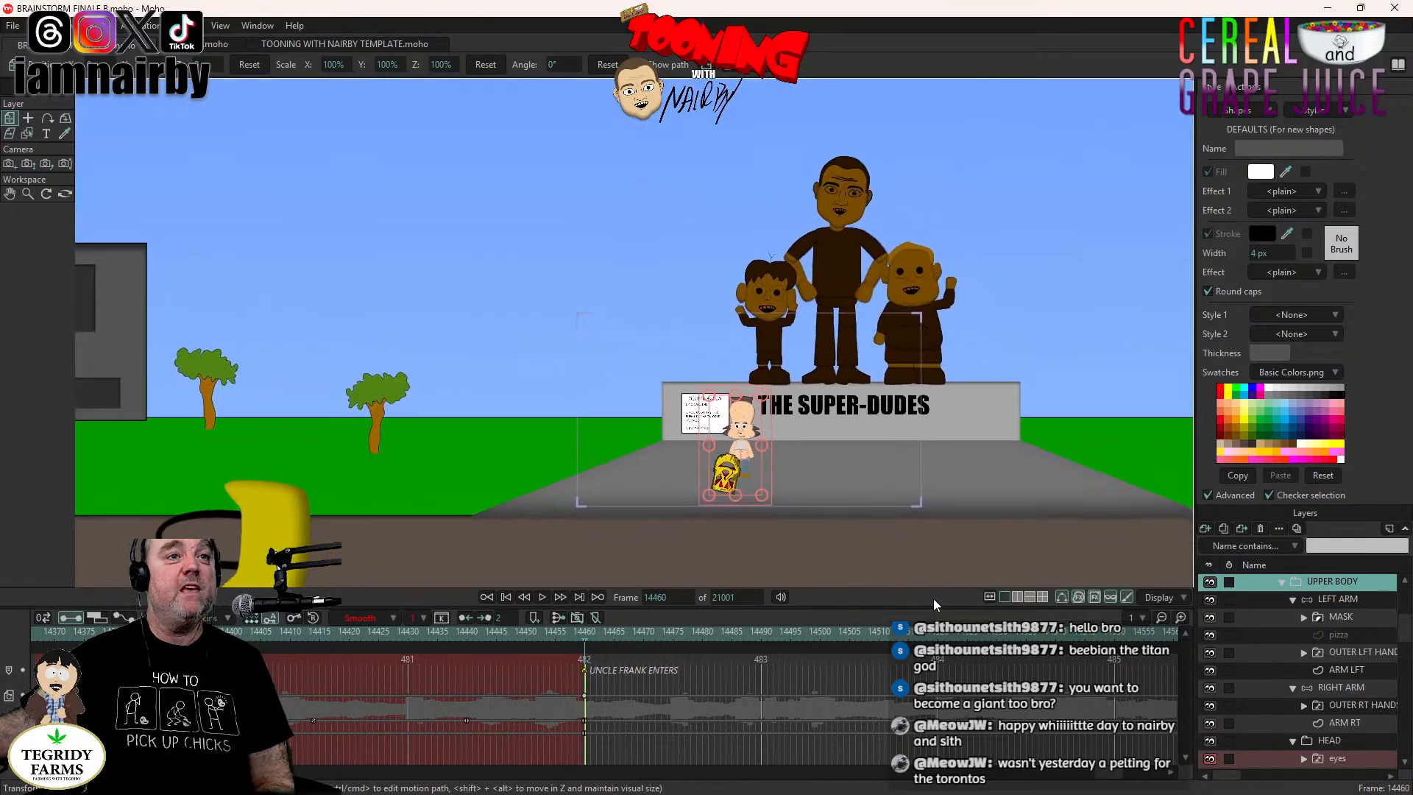
pyautogui.moveTo(1108, 775); pyautogui.dragTo(1058, 782)
pyautogui.click(514, 637)
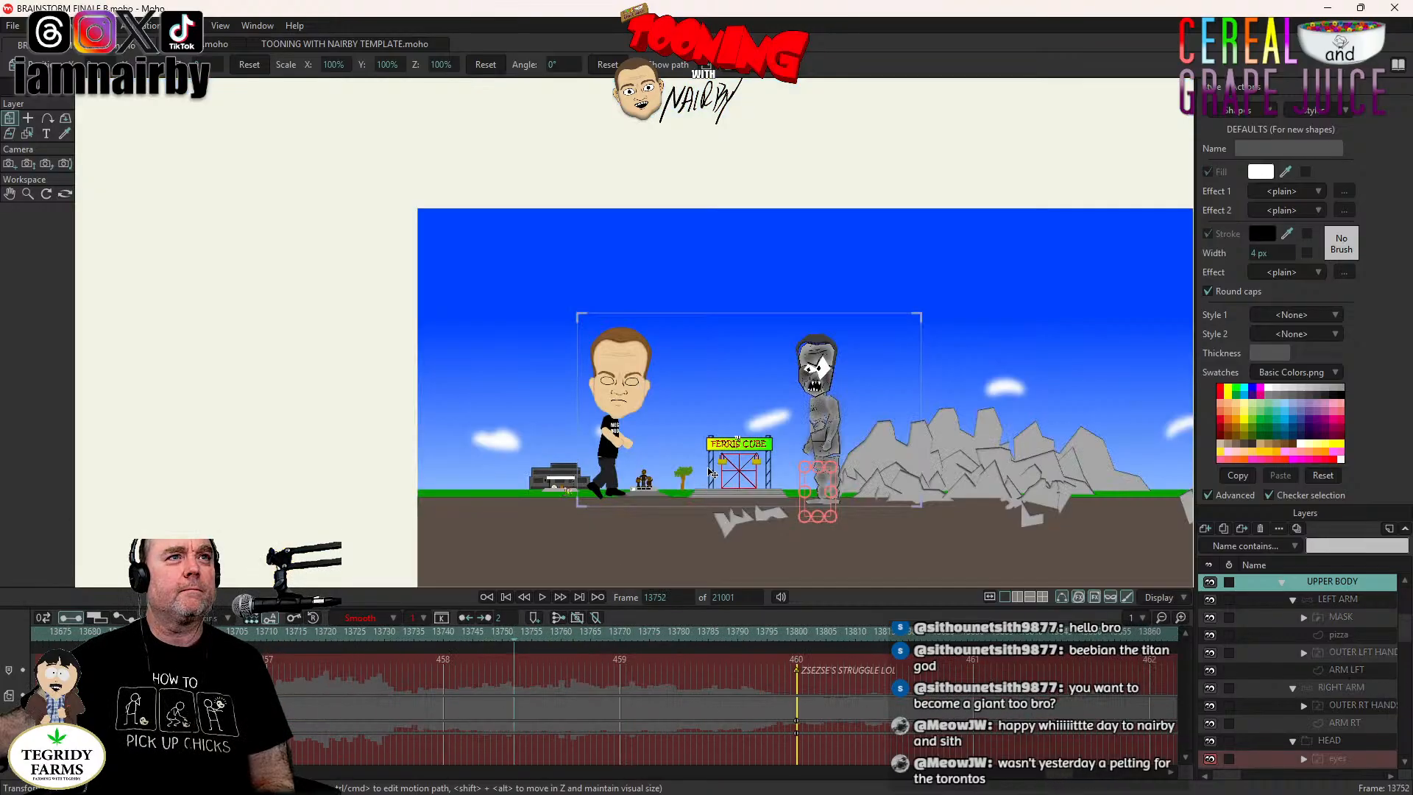
pyautogui.scroll(3, 681, 460)
pyautogui.moveTo(677, 455); pyautogui.dragTo(640, 458)
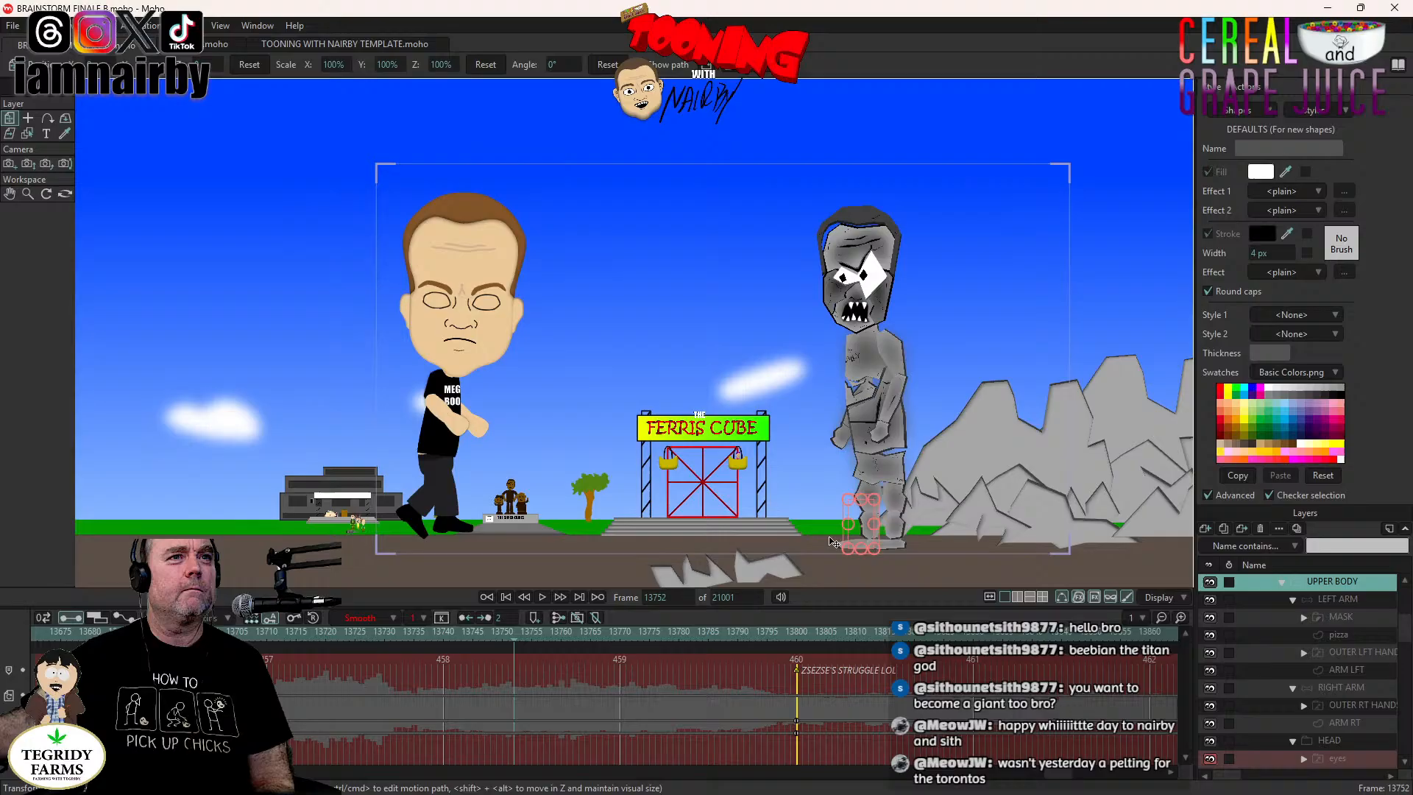
pyautogui.click(542, 598)
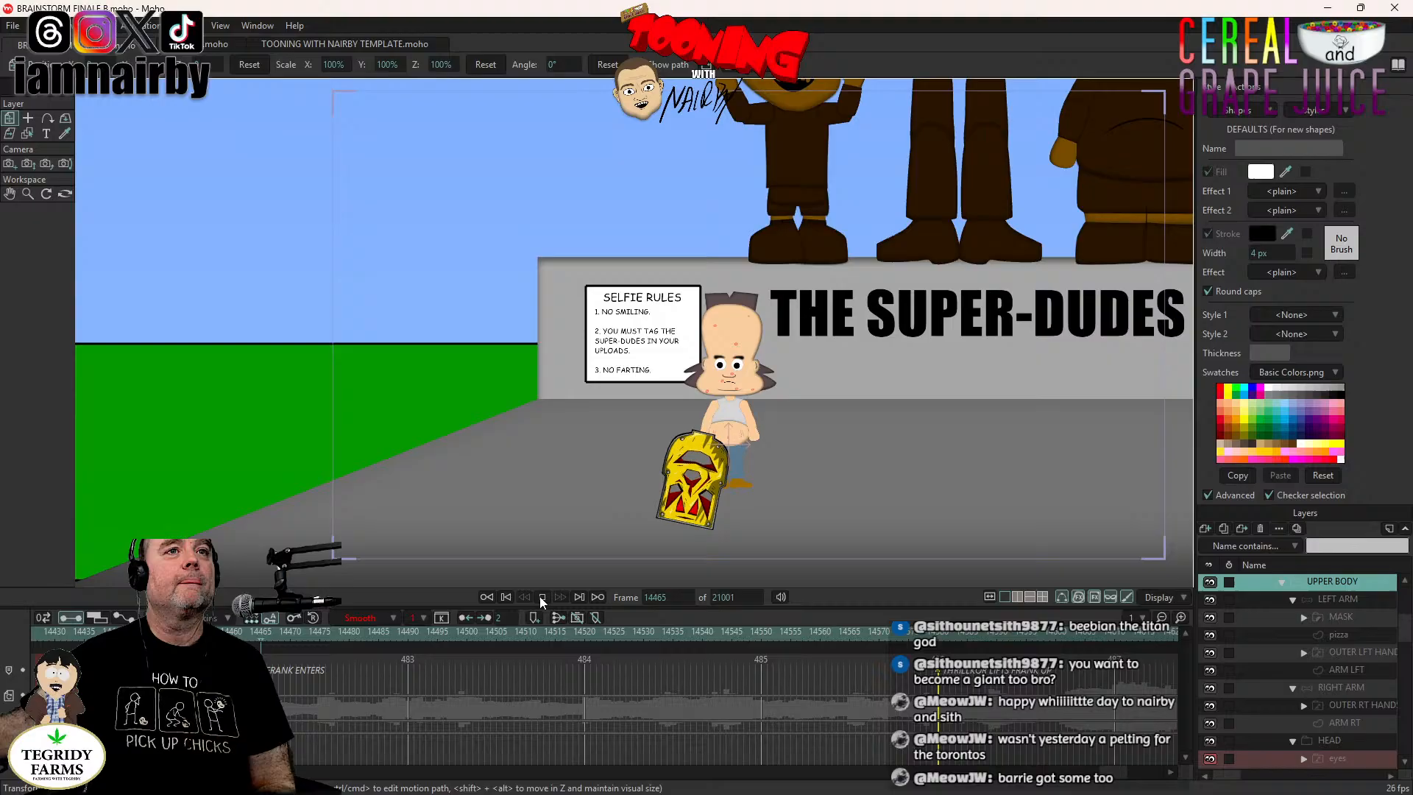
pyautogui.click(542, 597)
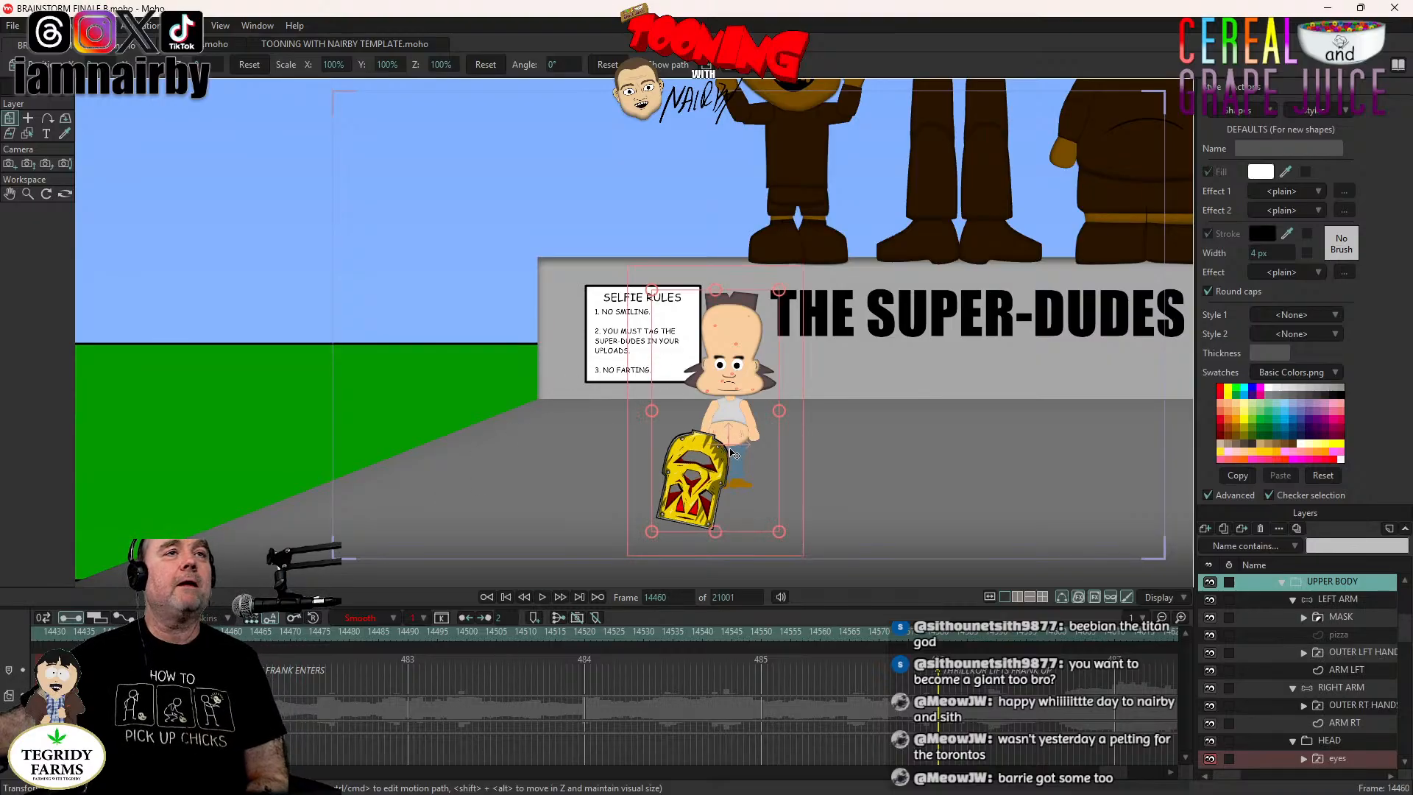
# Bend the LEFT ARM bones at frame 14460 so Uncle Frank holds the mask up beside his head.
pyautogui.scroll(3, 726, 449)
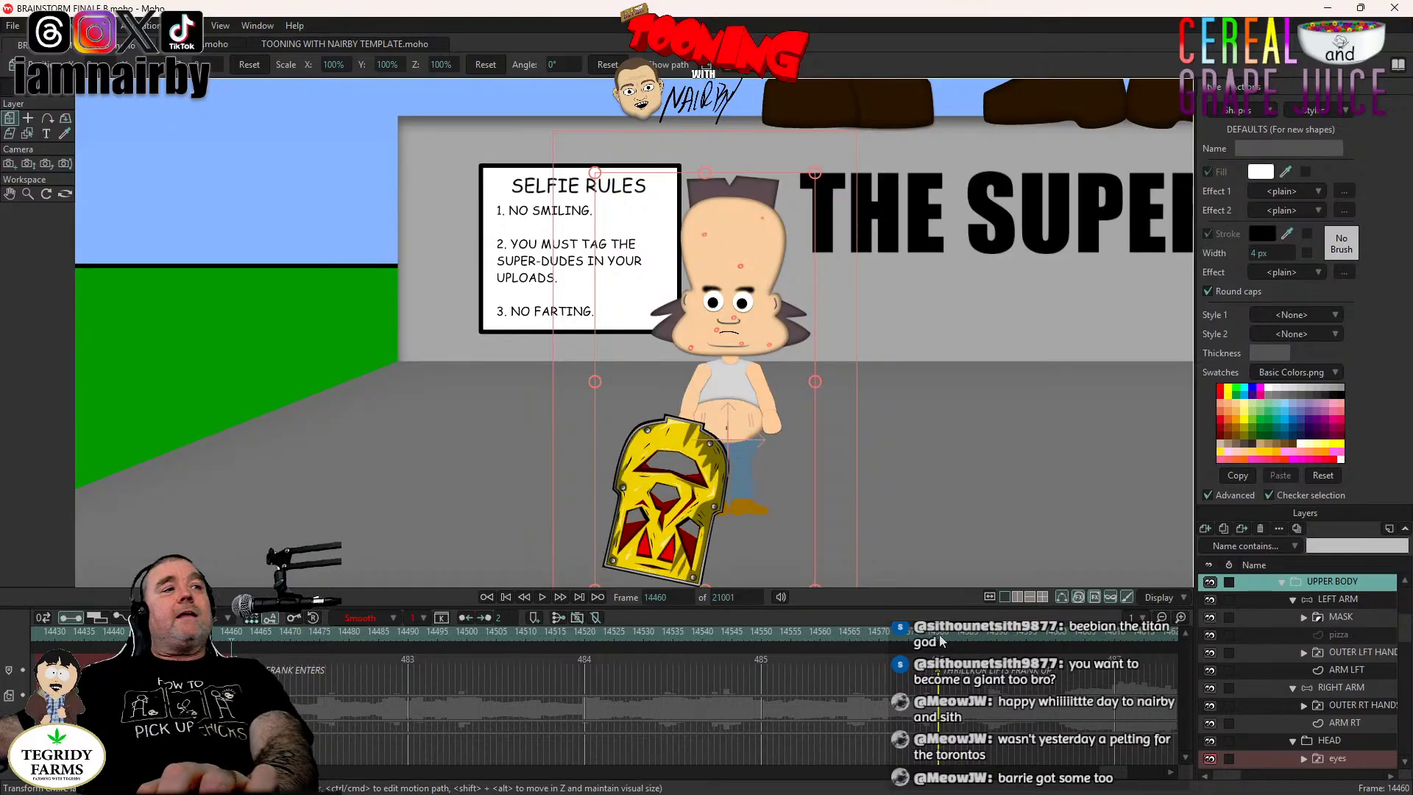
pyautogui.click(1337, 599)
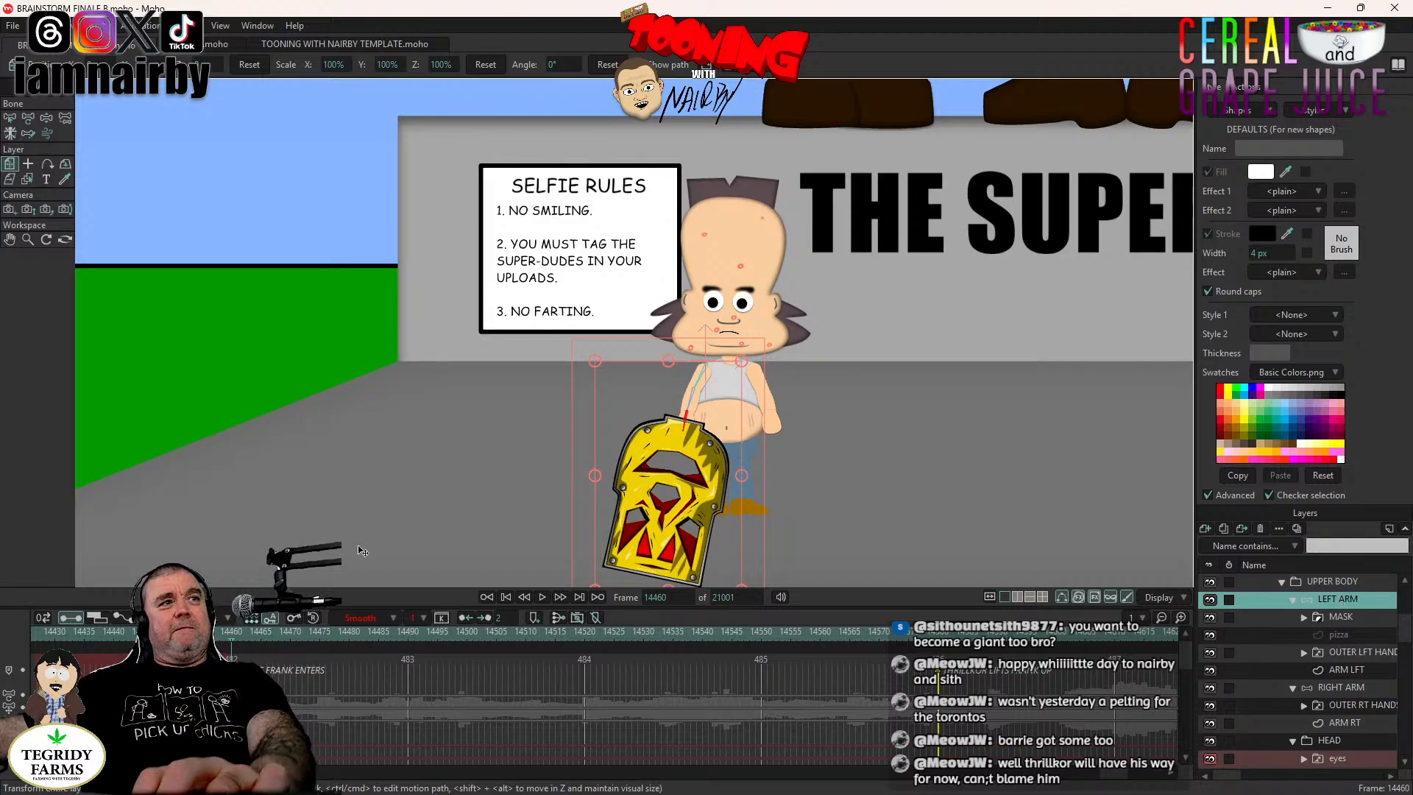
pyautogui.click(49, 122)
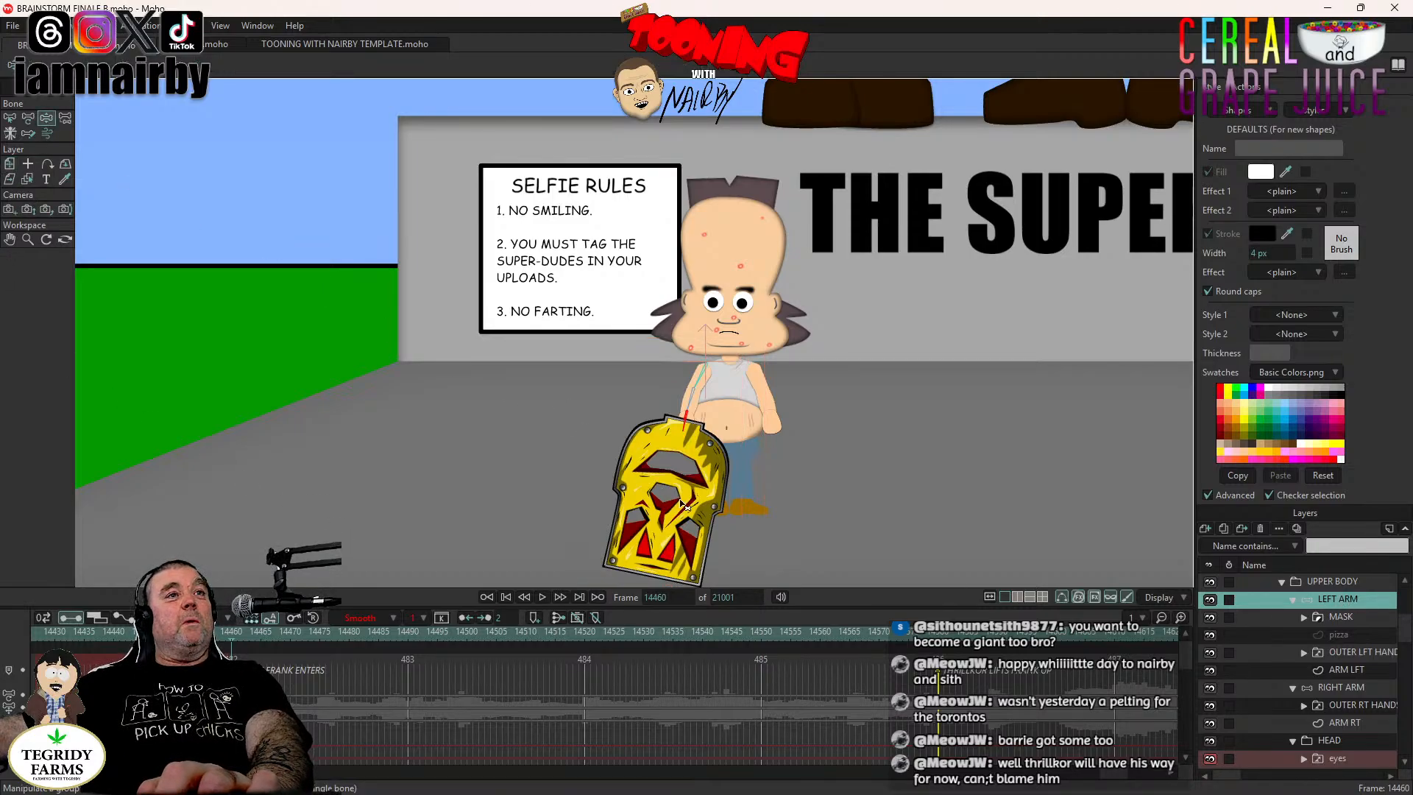
pyautogui.moveTo(699, 405); pyautogui.dragTo(658, 351)
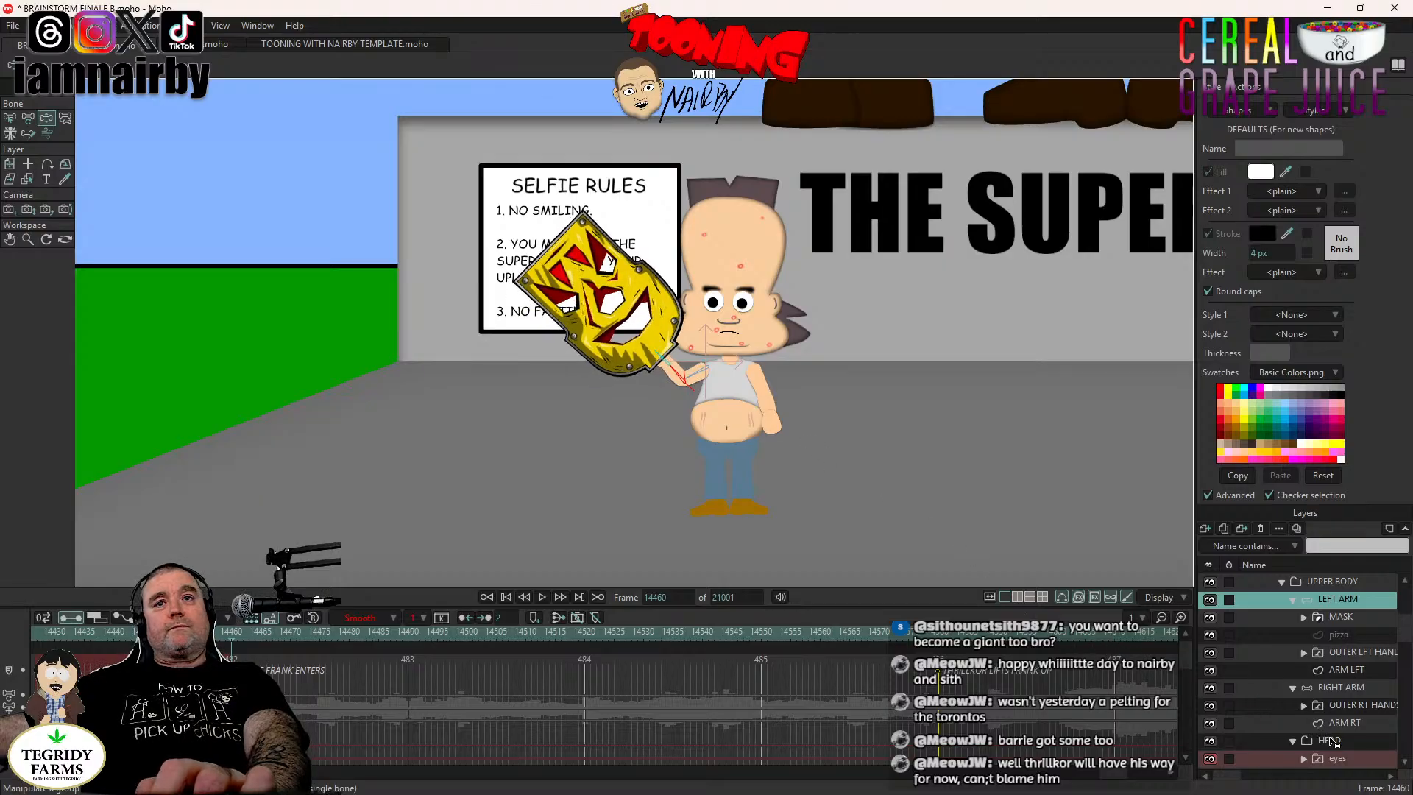
# Expand the eyes group and shift the BALLS layer slightly so Uncle Frank's pupils look towards the mask.
pyautogui.scroll(-1, 1355, 759)
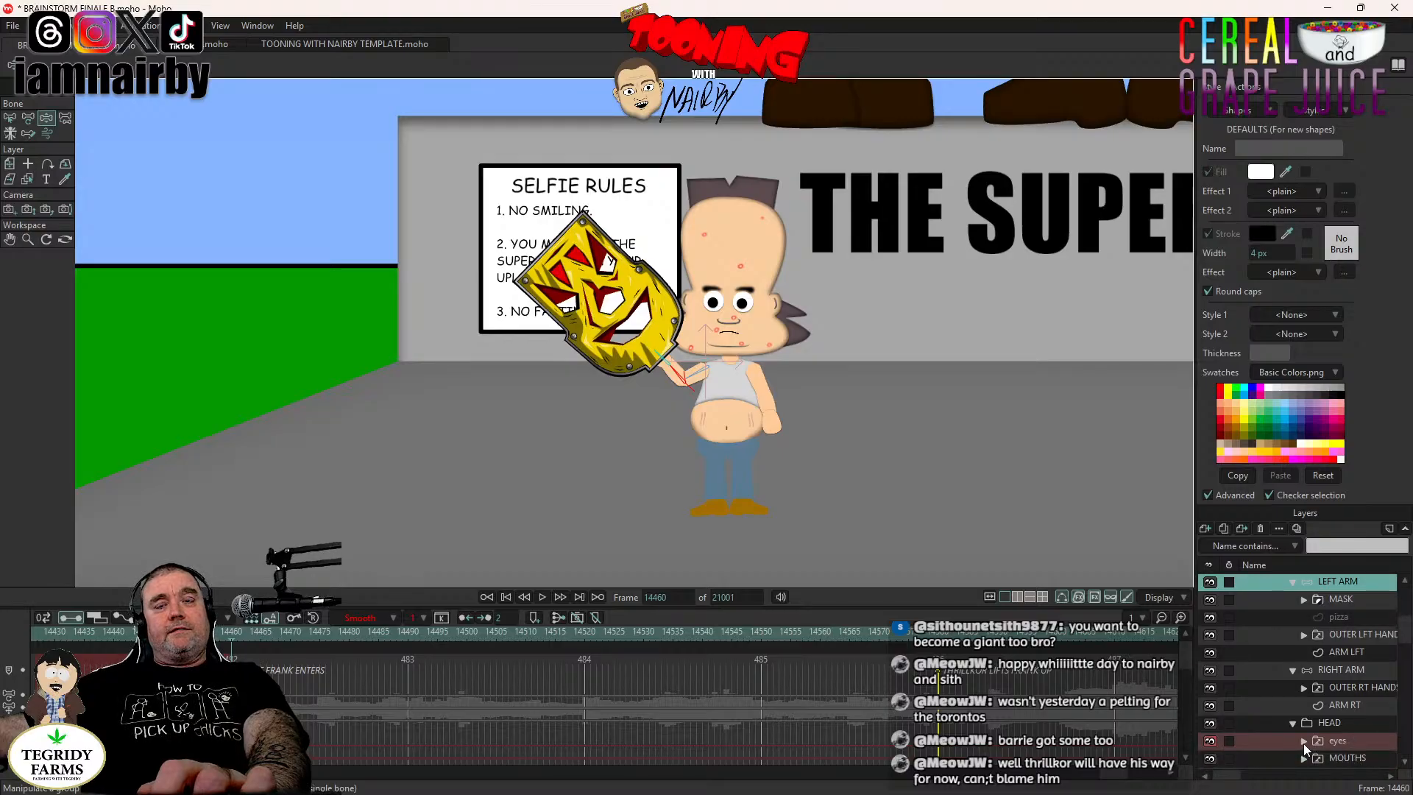
pyautogui.click(1304, 741)
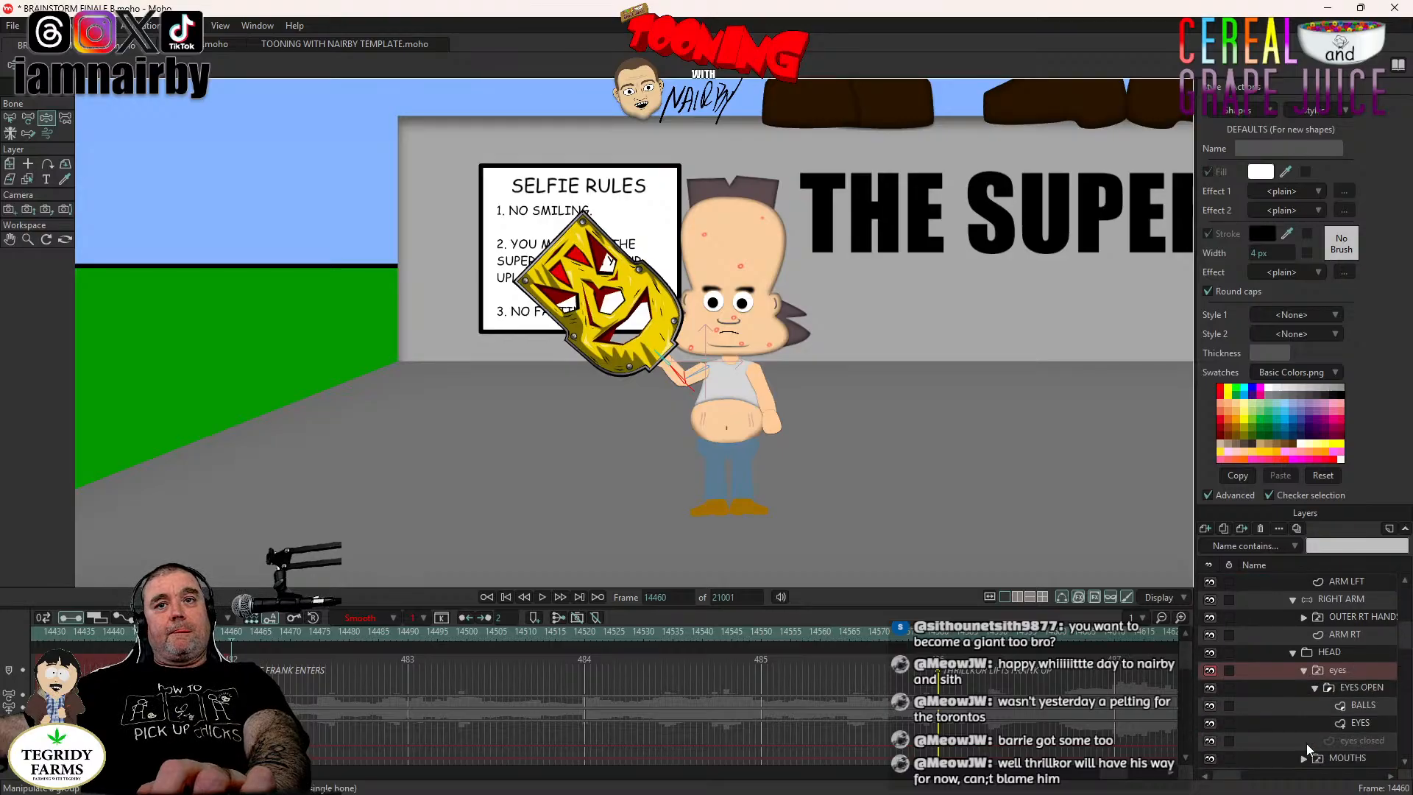
pyautogui.click(1357, 704)
pyautogui.press('m')
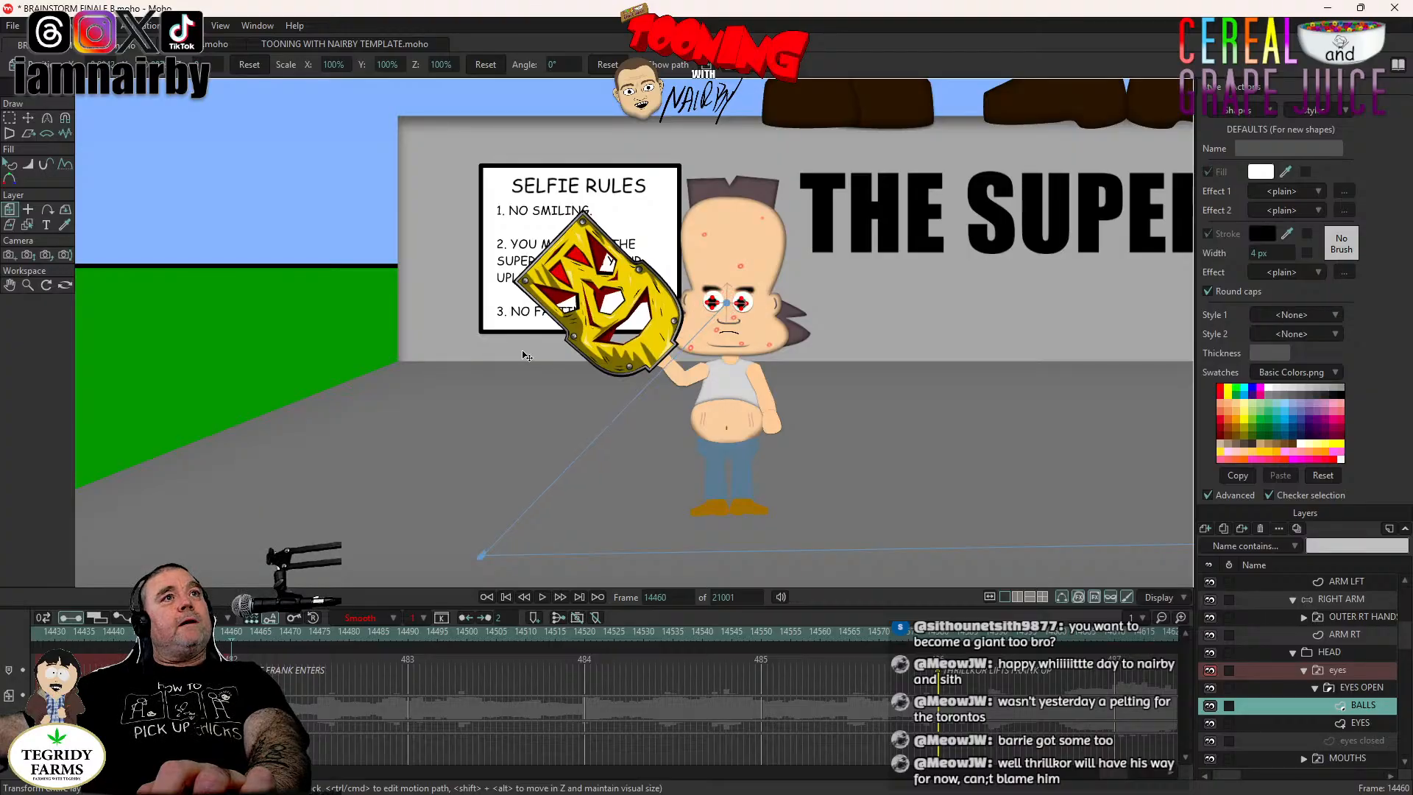
pyautogui.moveTo(523, 353); pyautogui.dragTo(520, 353)
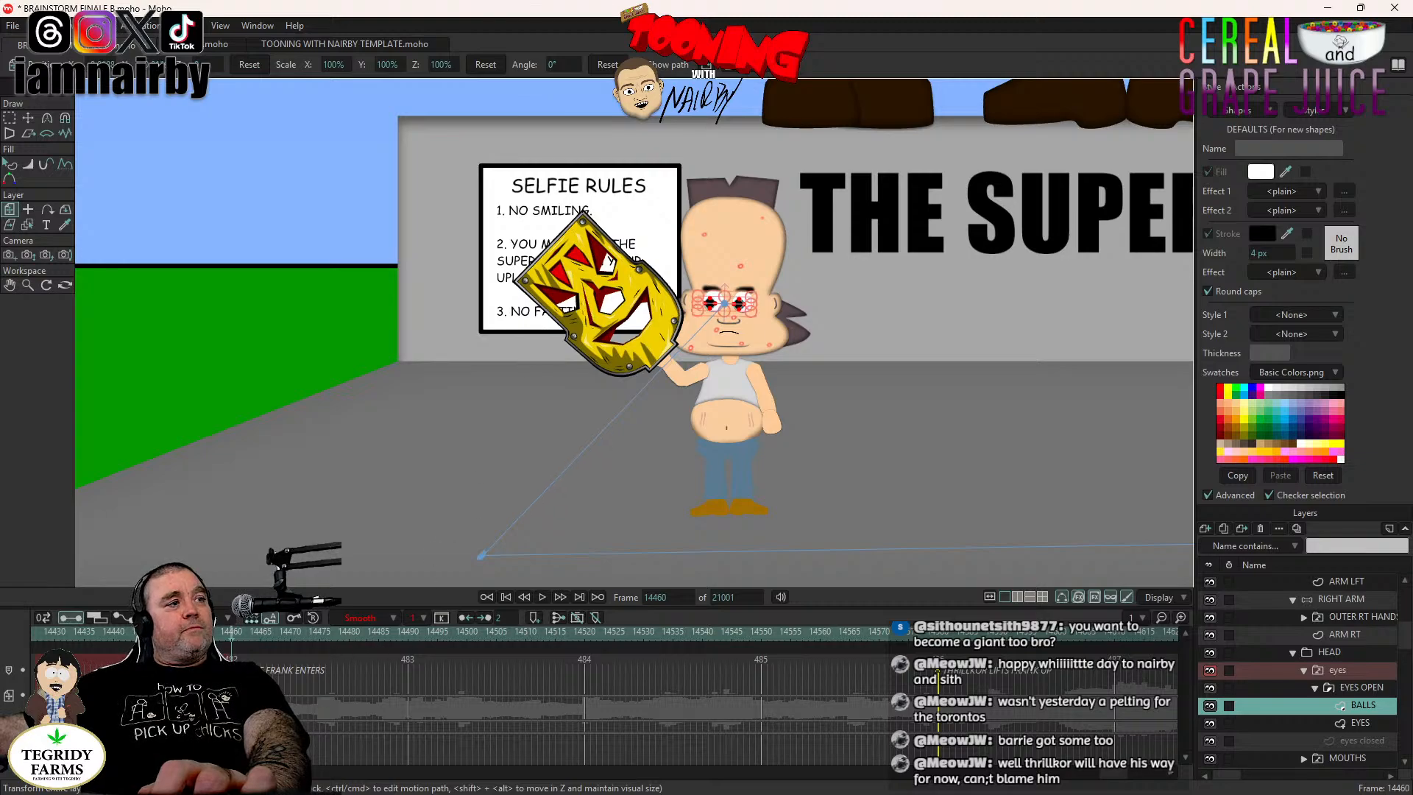
# Set the BALLS layer's keyframe at frame 14460 to Step interpolation.
pyautogui.rightClick(227, 695)
pyautogui.click(402, 654)
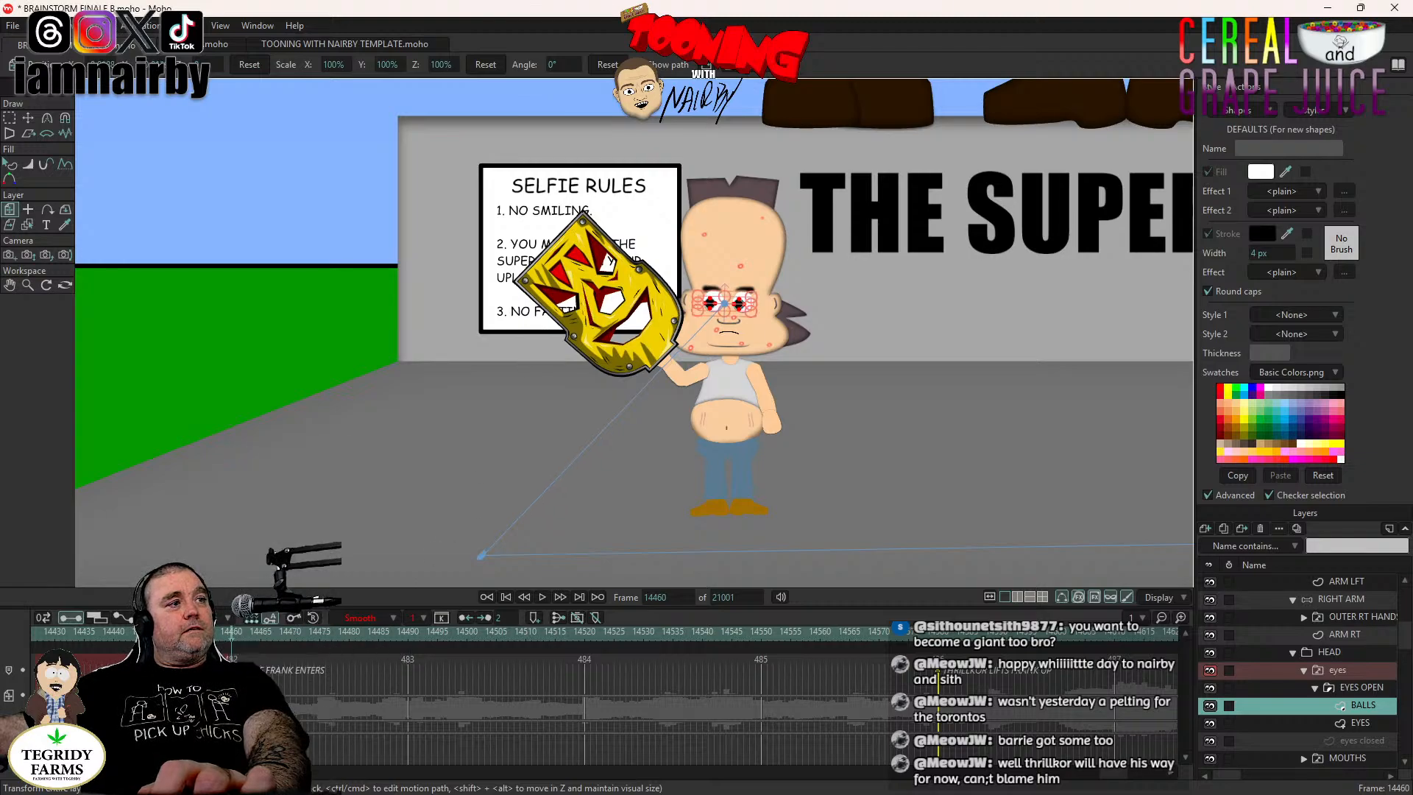
pyautogui.rightClick(230, 695)
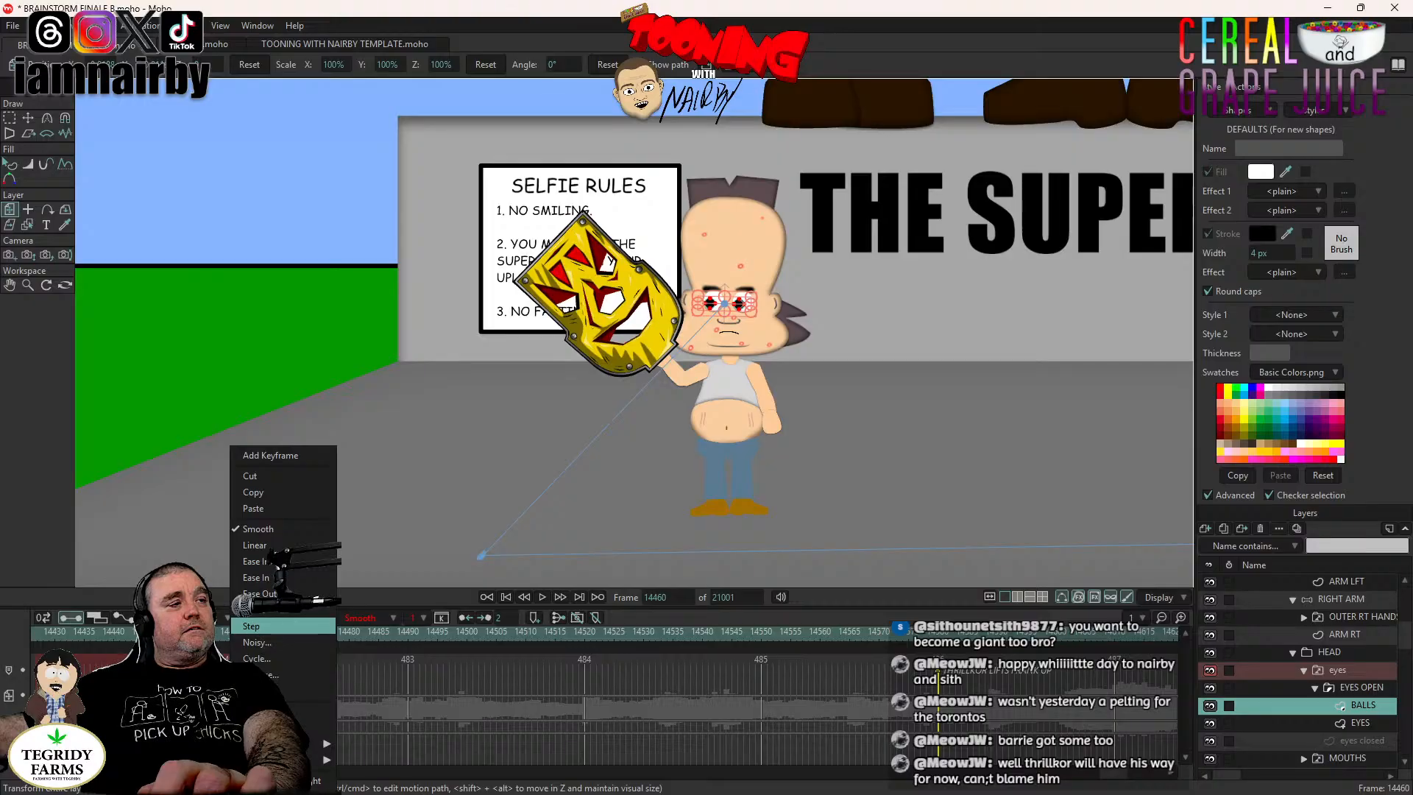
pyautogui.click(254, 625)
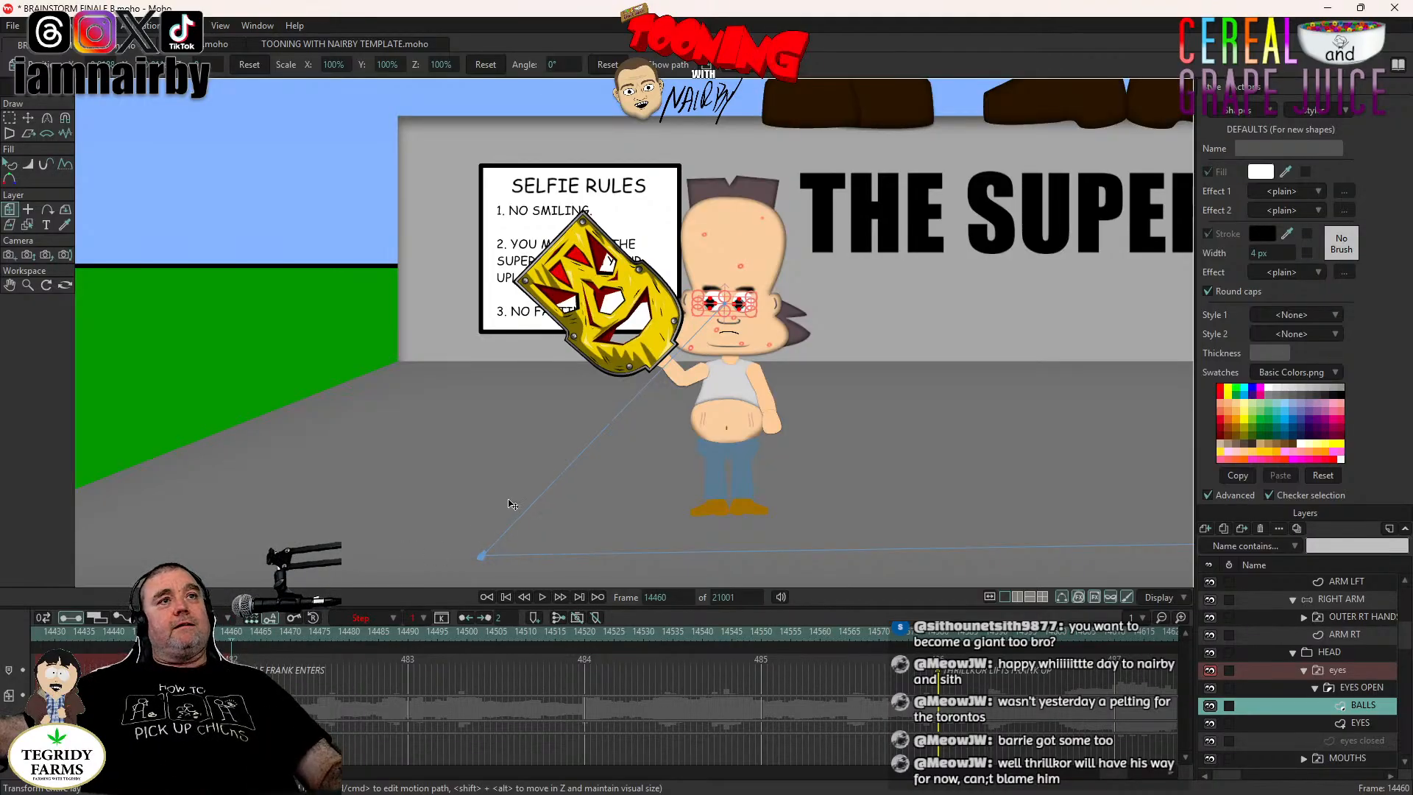
# Look over the whole park scene from the Super-Dudes statue to the giant beside the Ferris Cube, and save the project.
pyautogui.scroll(-5, 684, 520)
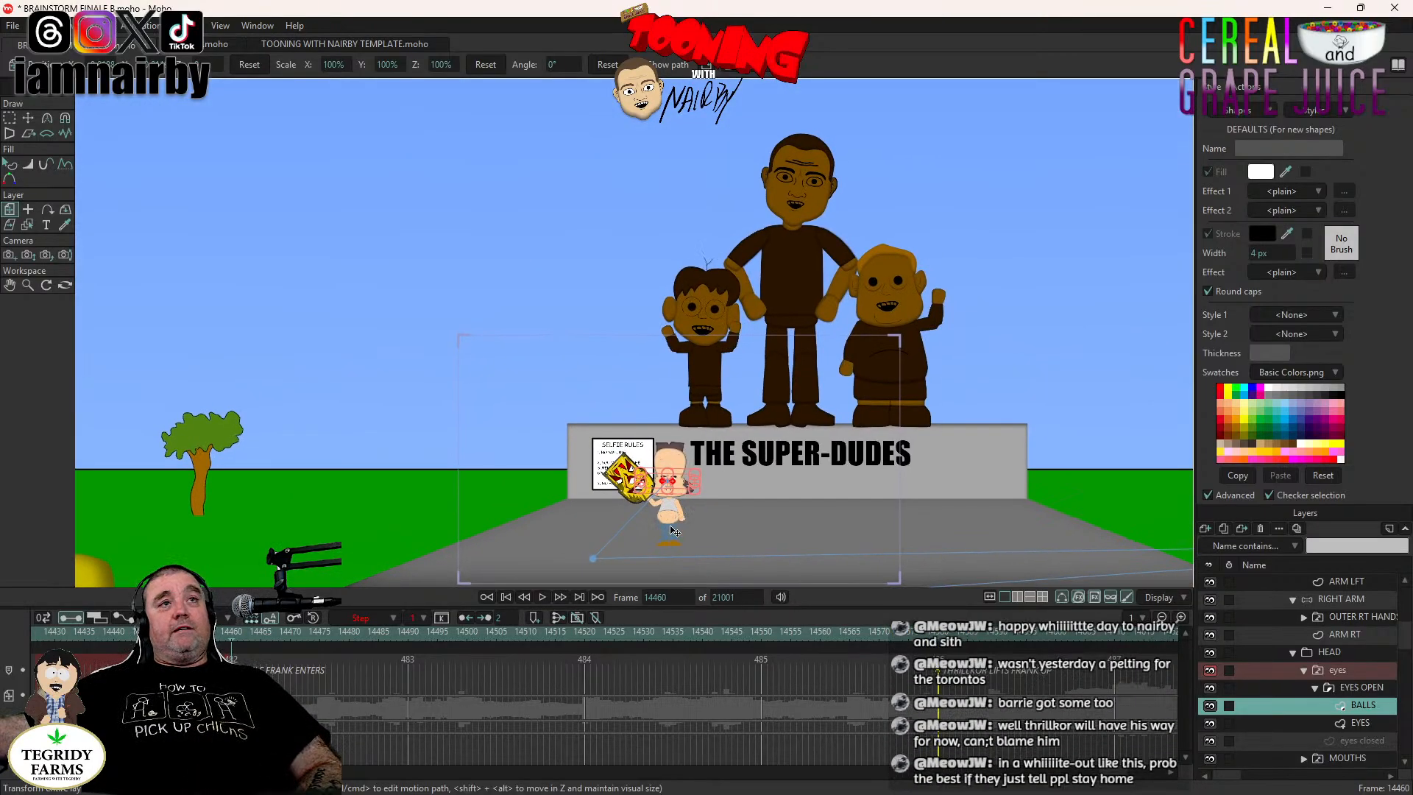
pyautogui.scroll(-2, 732, 438)
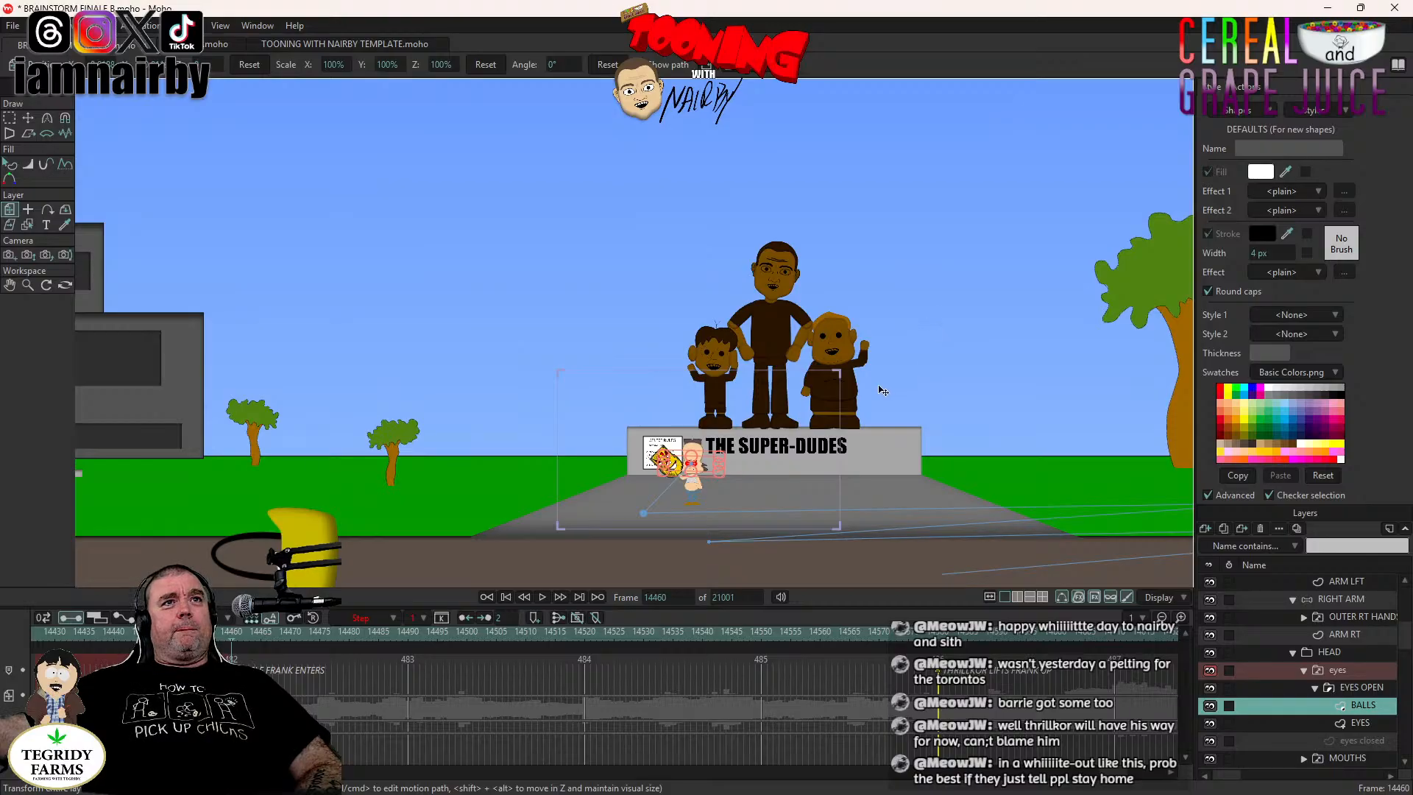
pyautogui.scroll(-5, 876, 389)
pyautogui.scroll(4, 873, 401)
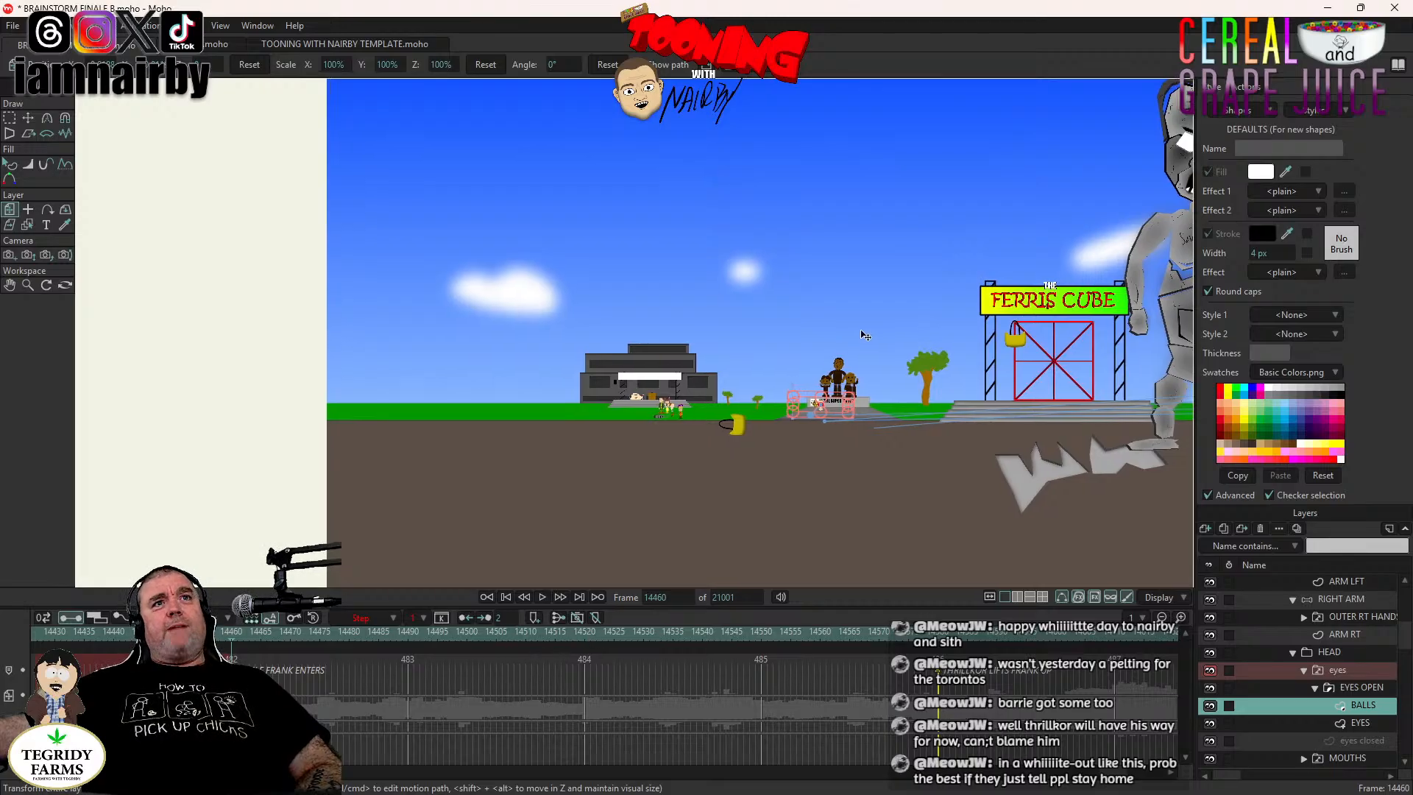
pyautogui.moveTo(1145, 325); pyautogui.dragTo(924, 358)
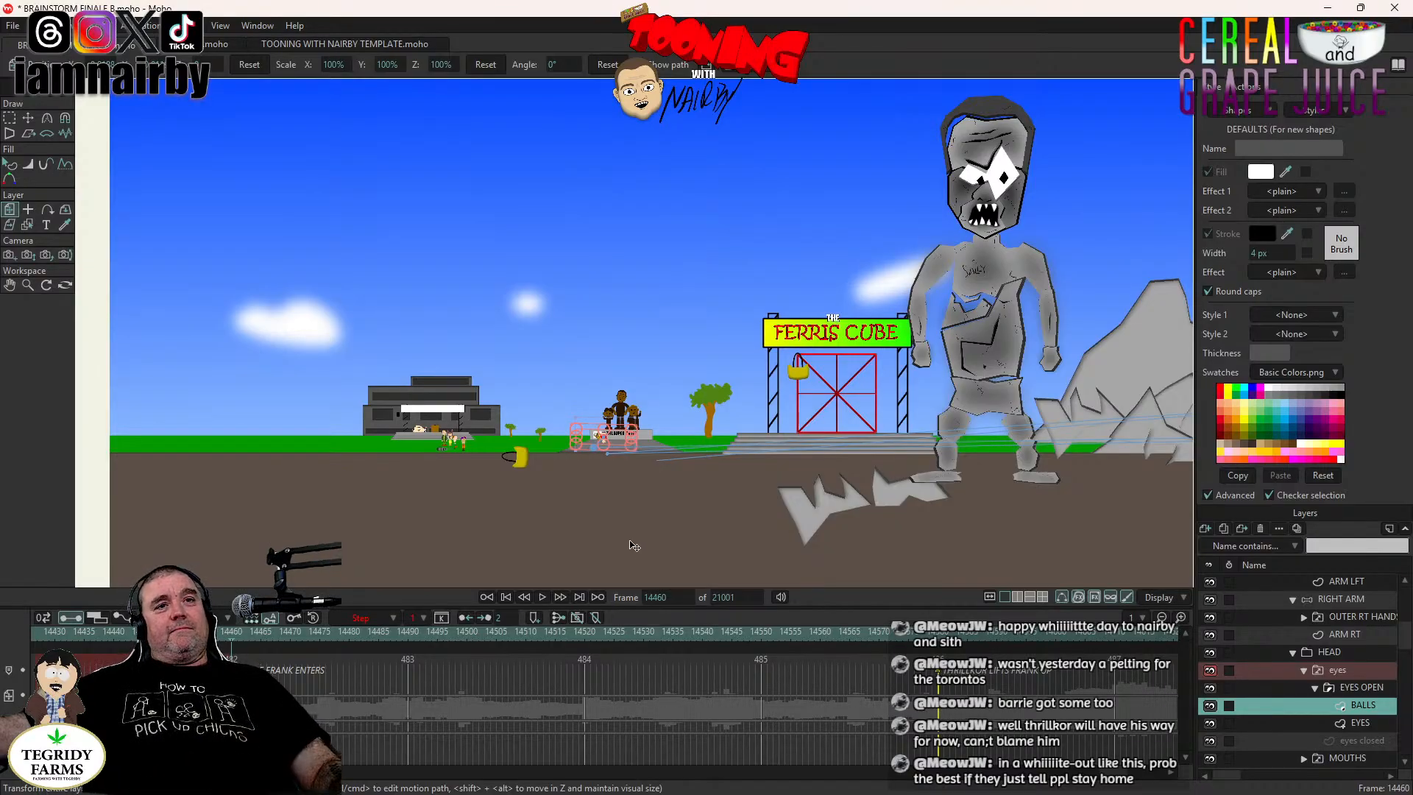
pyautogui.hotkey('ctrl', 's')
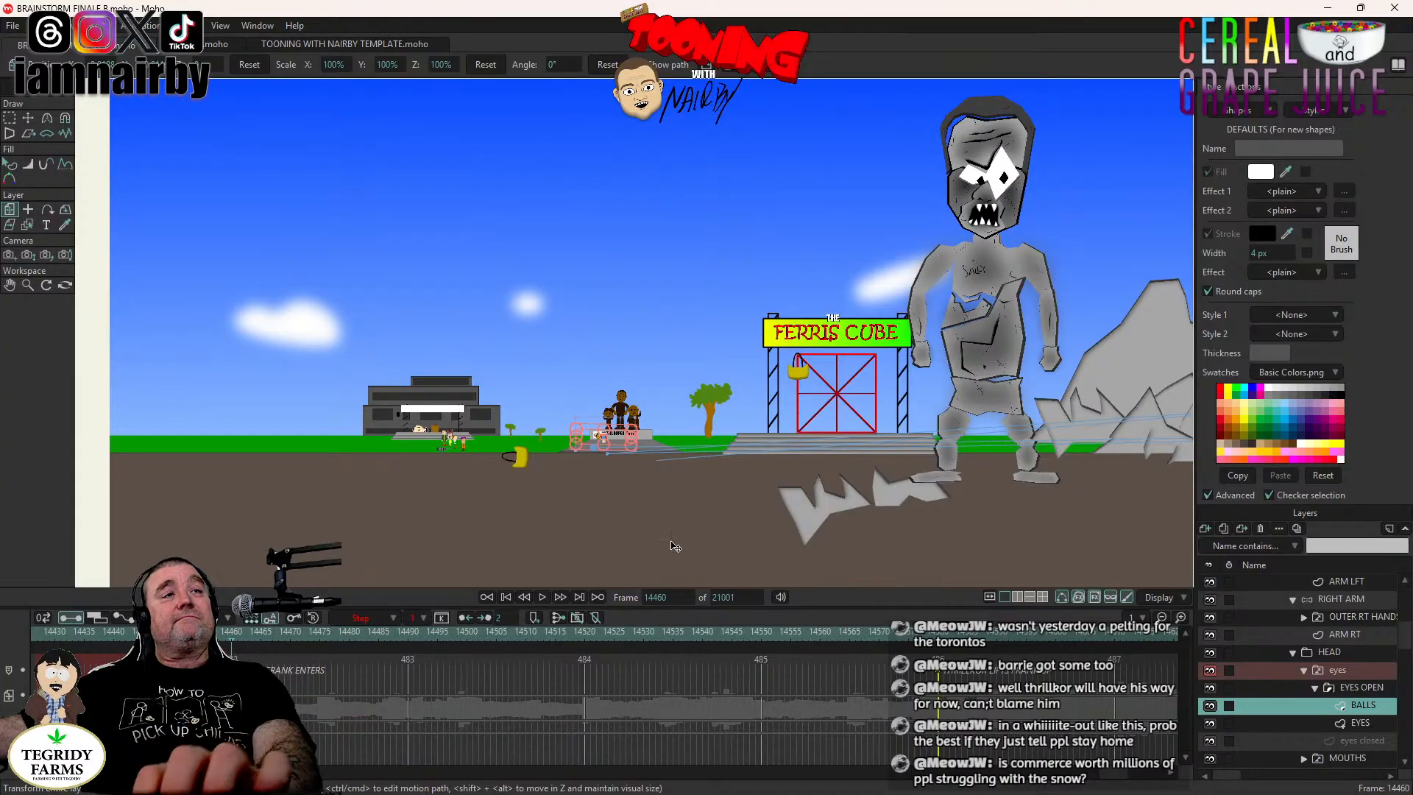
# Switch Uncle Frank's MOUTHS layer to the SHOCK mouth at frame 14460.
pyautogui.scroll(6, 665, 477)
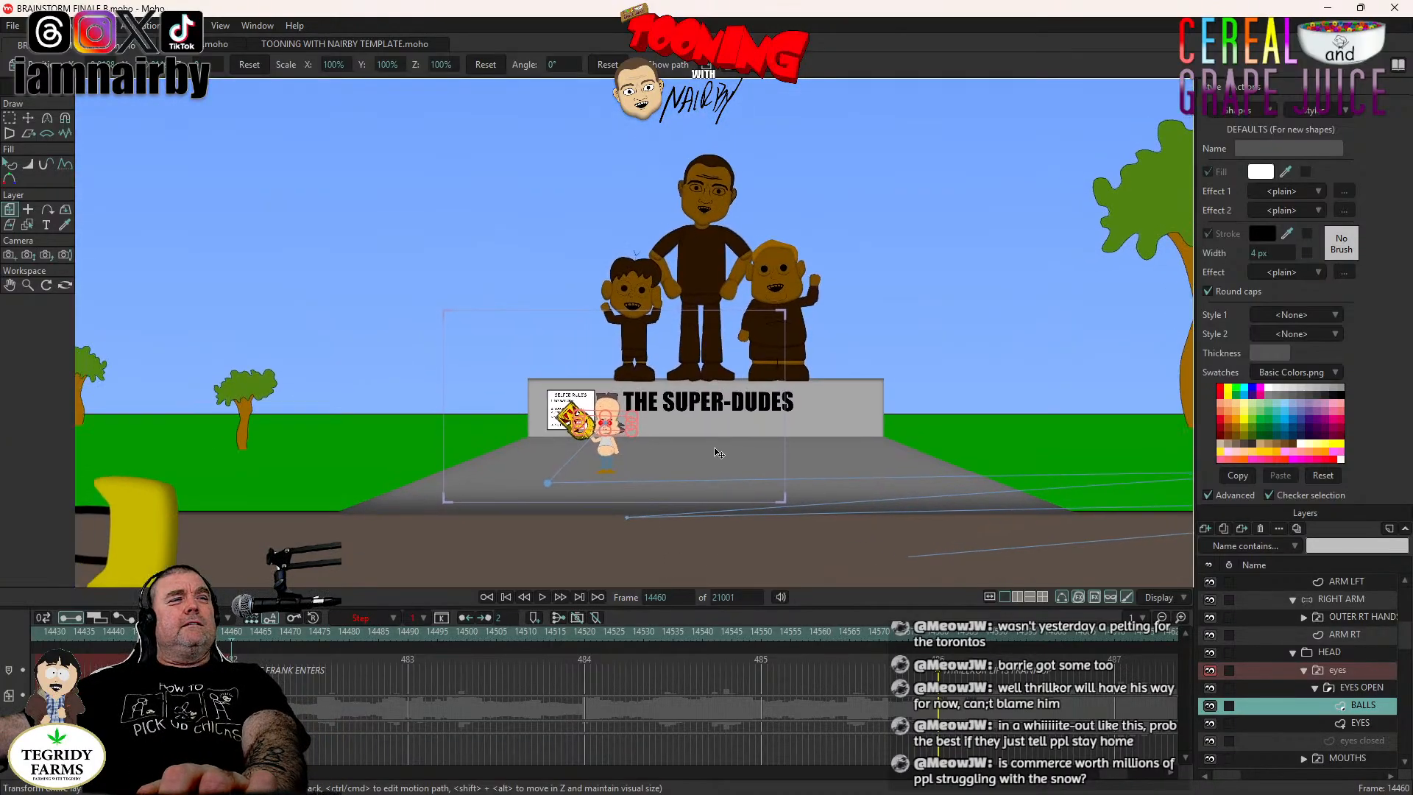
pyautogui.scroll(3, 610, 447)
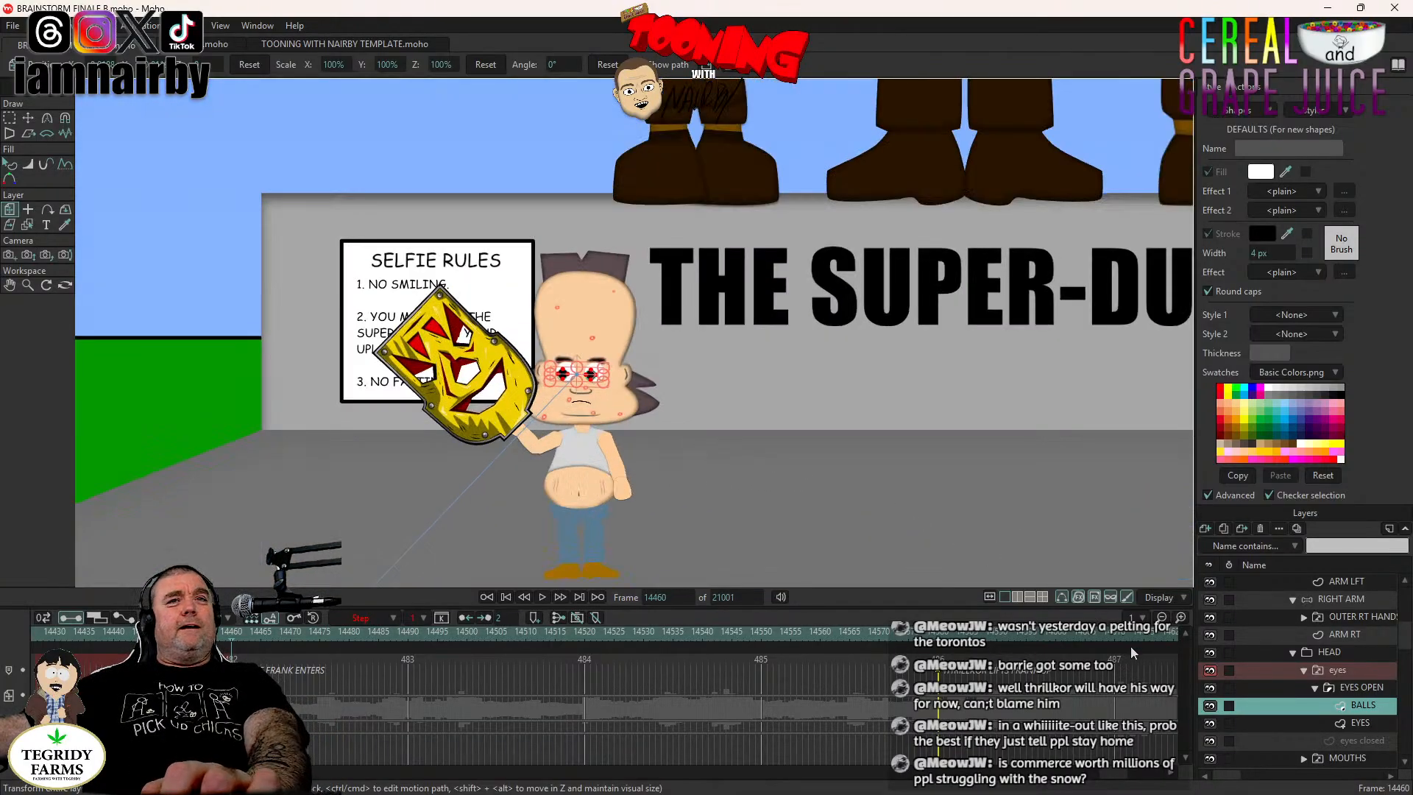
pyautogui.scroll(-2, 1343, 736)
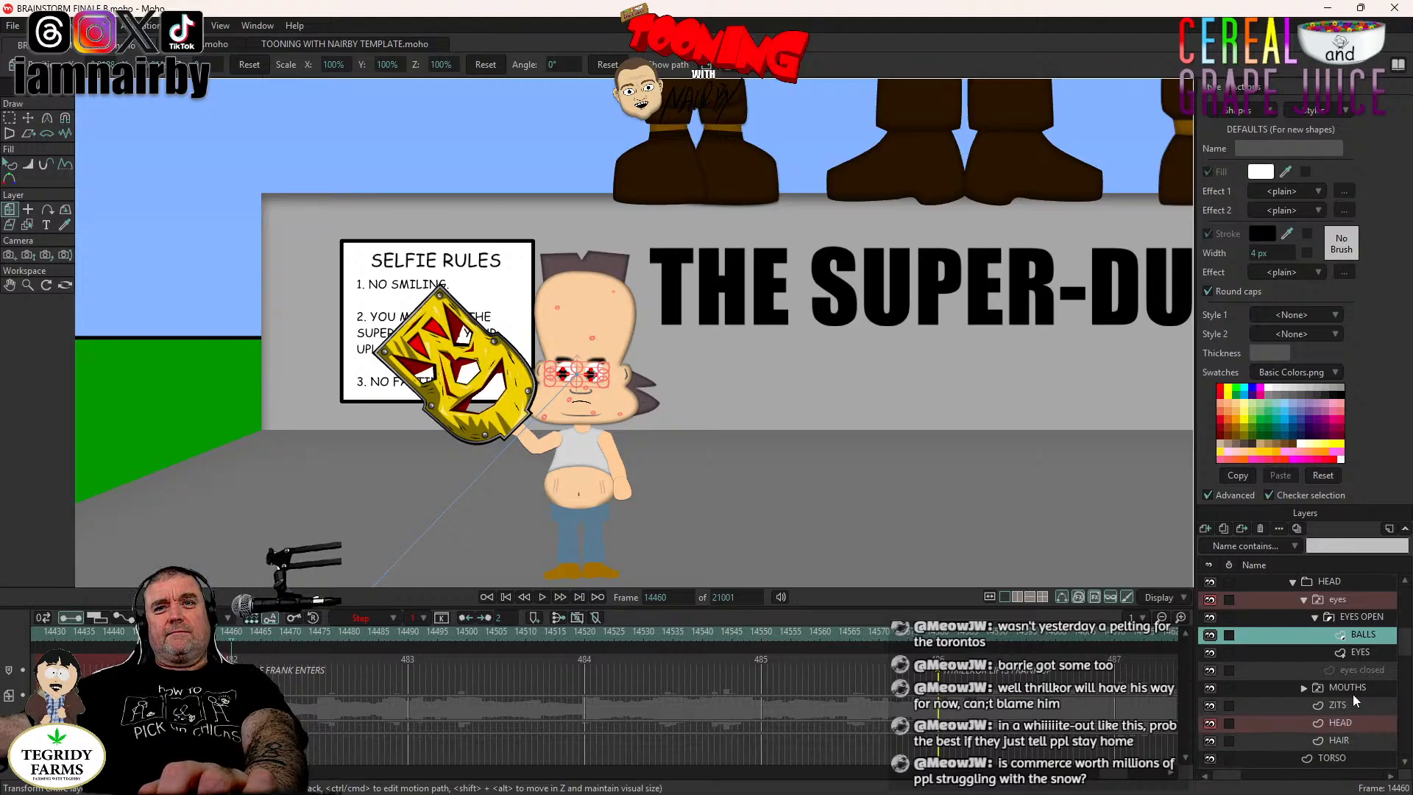
pyautogui.click(1353, 687)
pyautogui.rightClick(1353, 686)
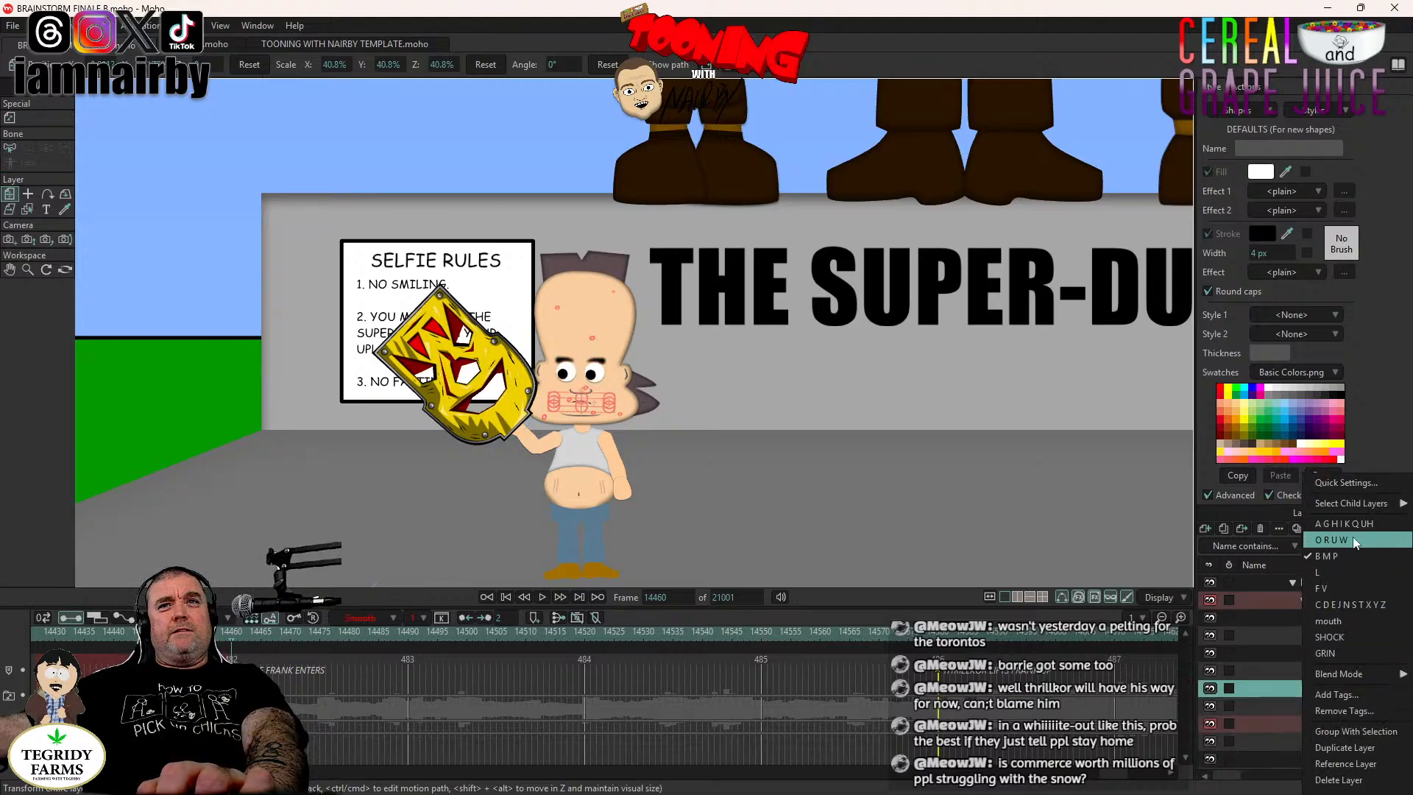
pyautogui.click(1330, 636)
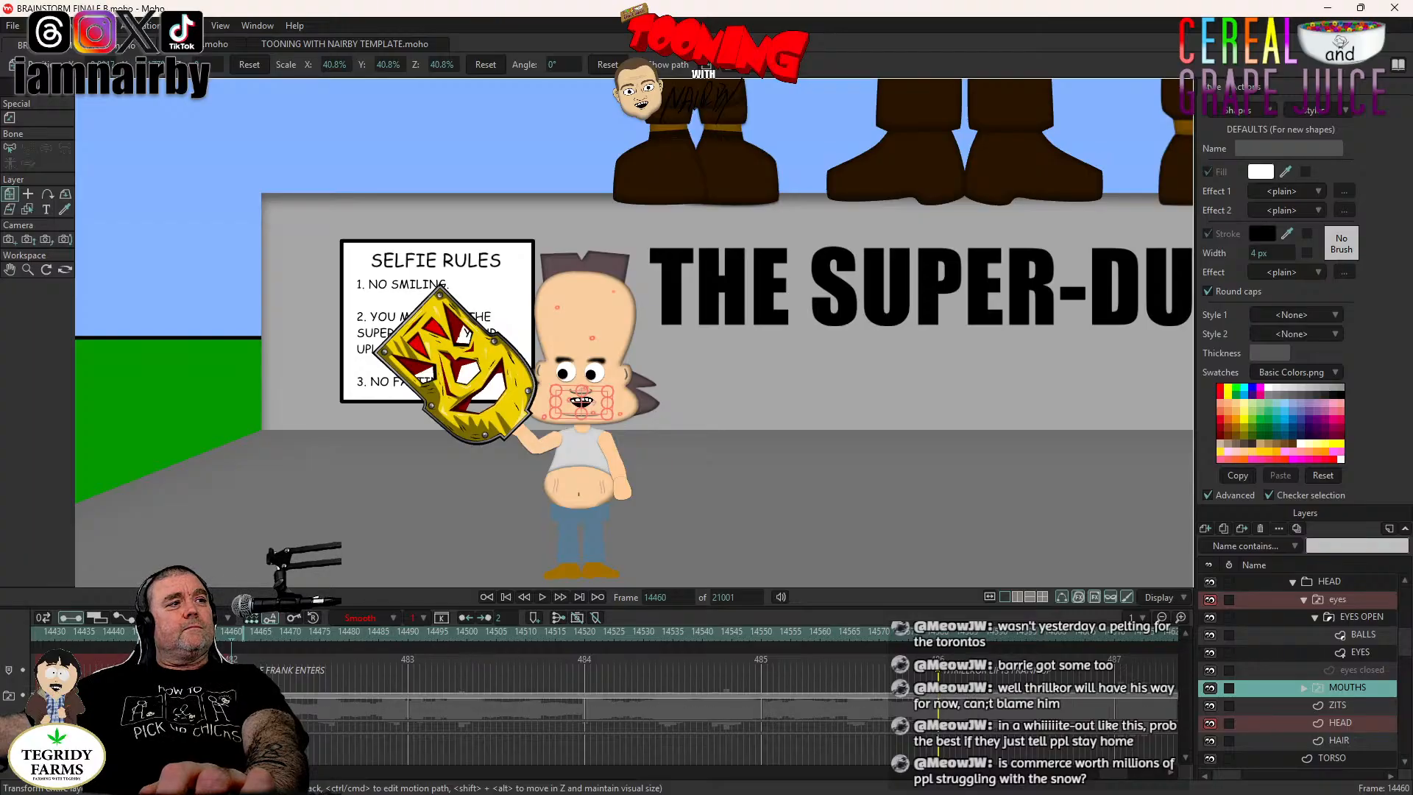
# Make Uncle Frank blink by switching the eyes layer to eyes closed at frame 14465 and EYES OPEN at frame 14468.
pyautogui.scroll(-10, 650, 436)
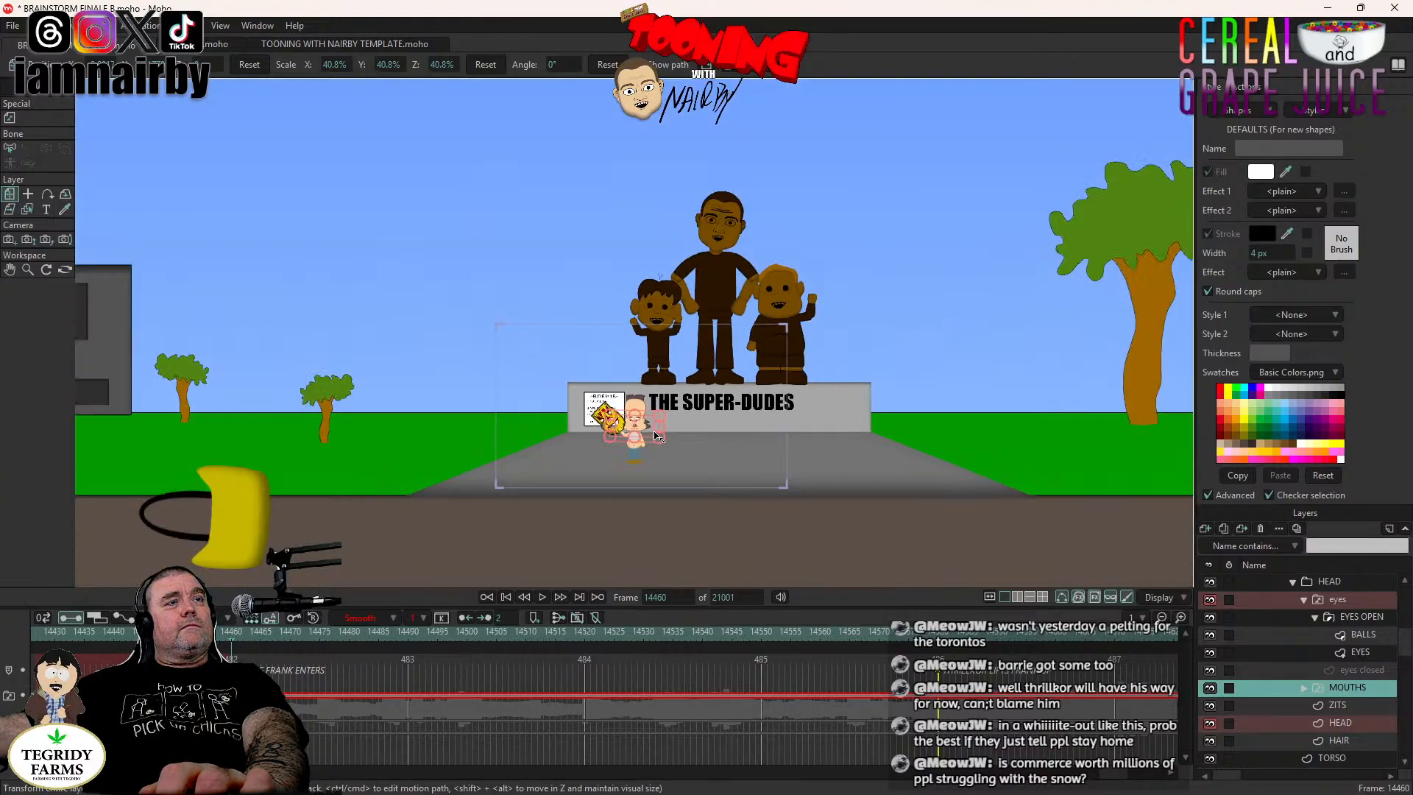
pyautogui.scroll(5, 656, 436)
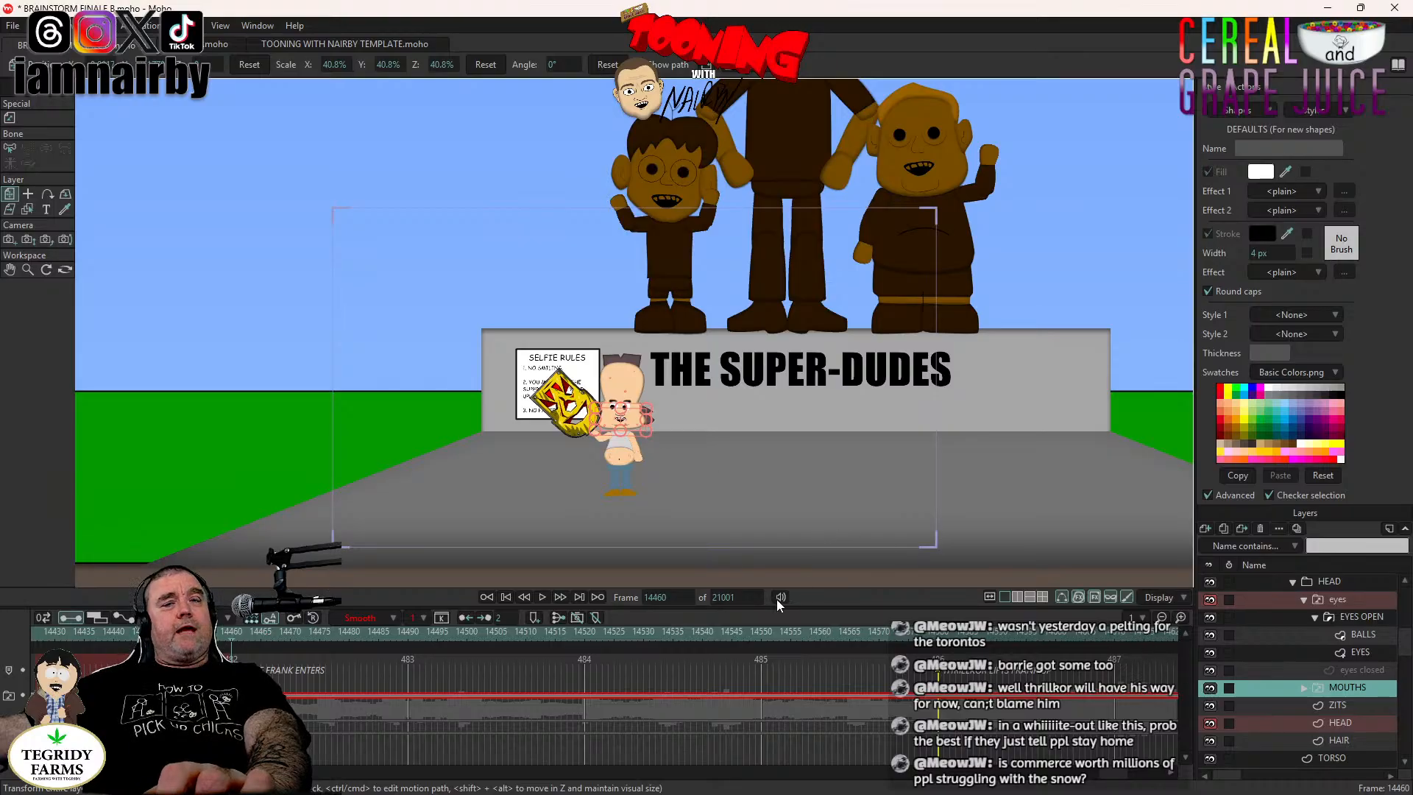
pyautogui.click(1347, 601)
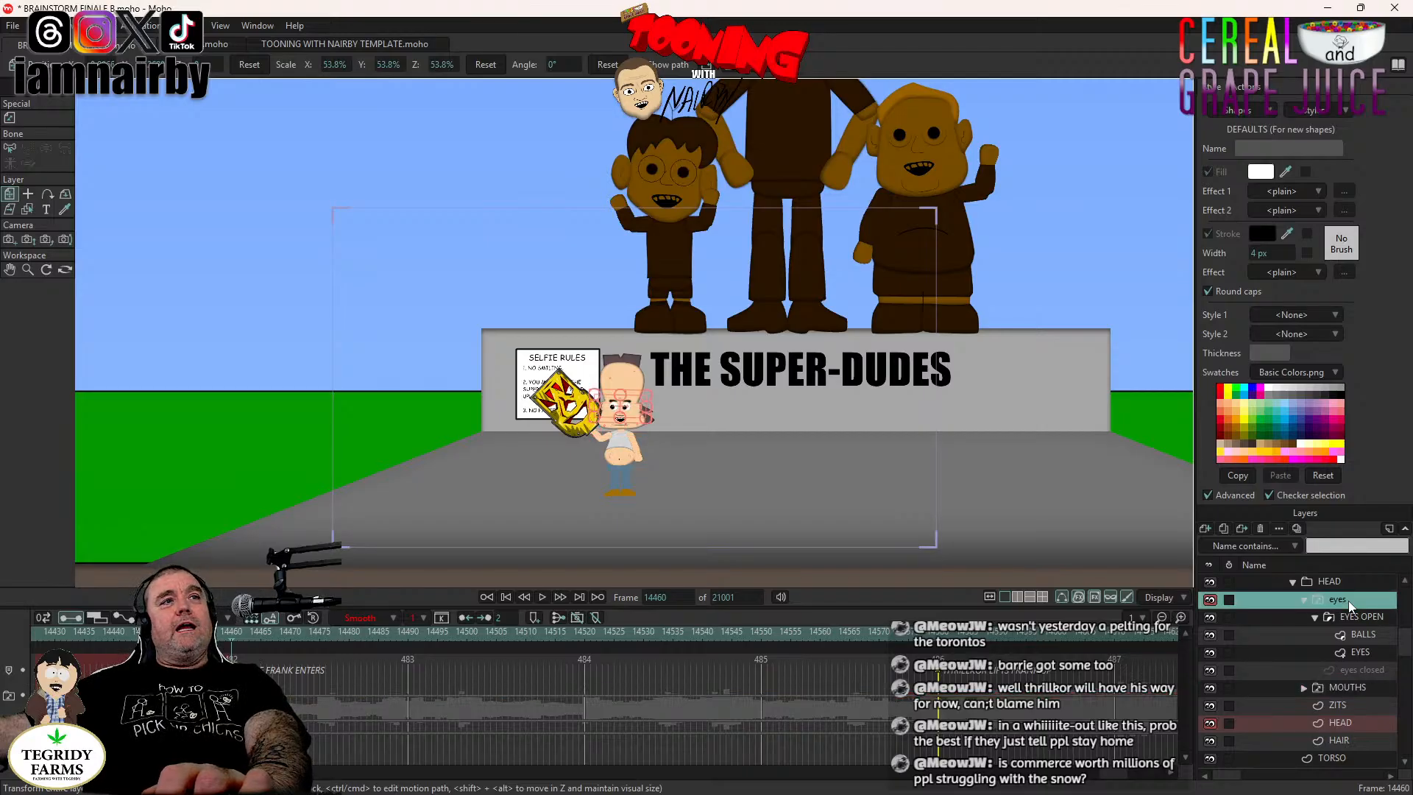
pyautogui.hotkey('ctrl', 'Right')
pyautogui.hotkey('ctrl', 'Right')
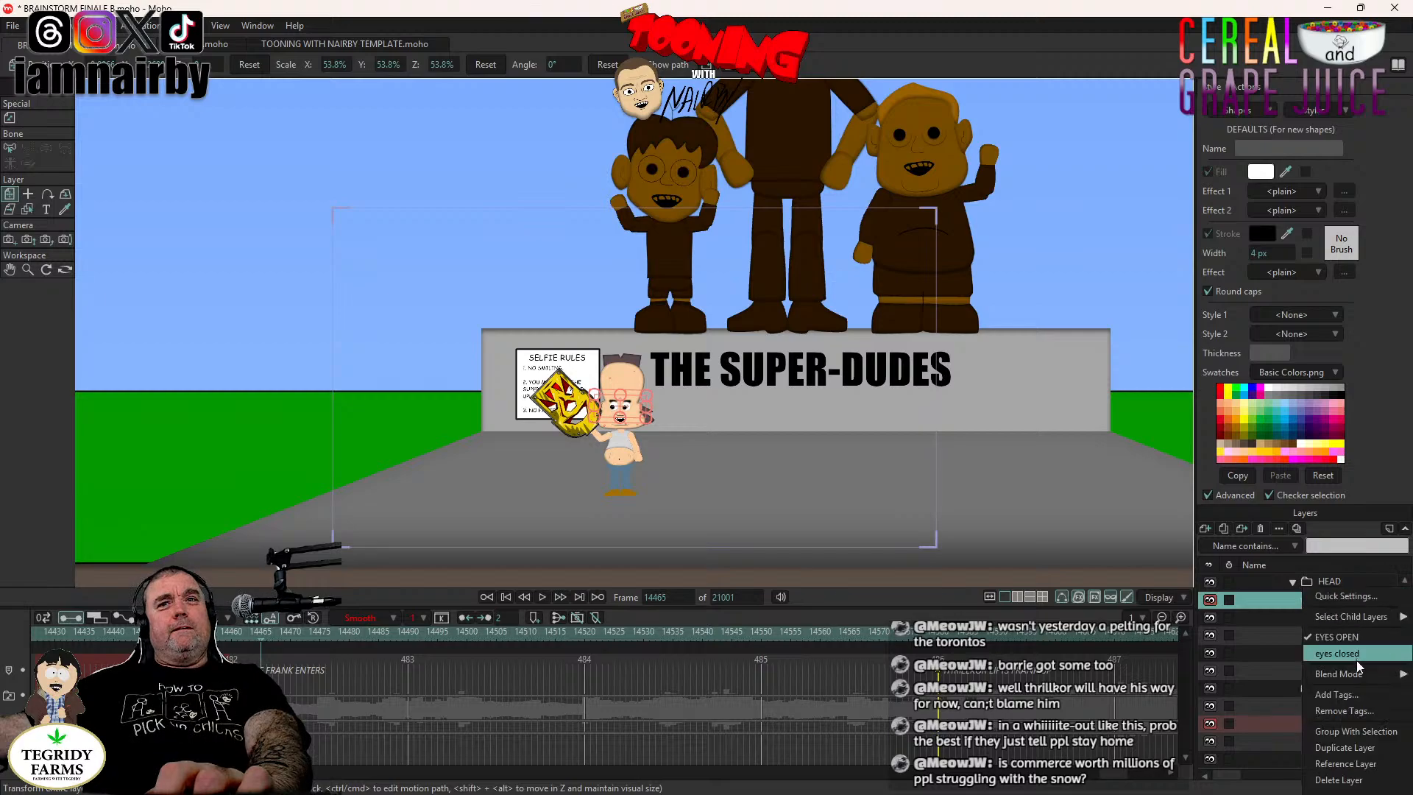
pyautogui.click(1357, 656)
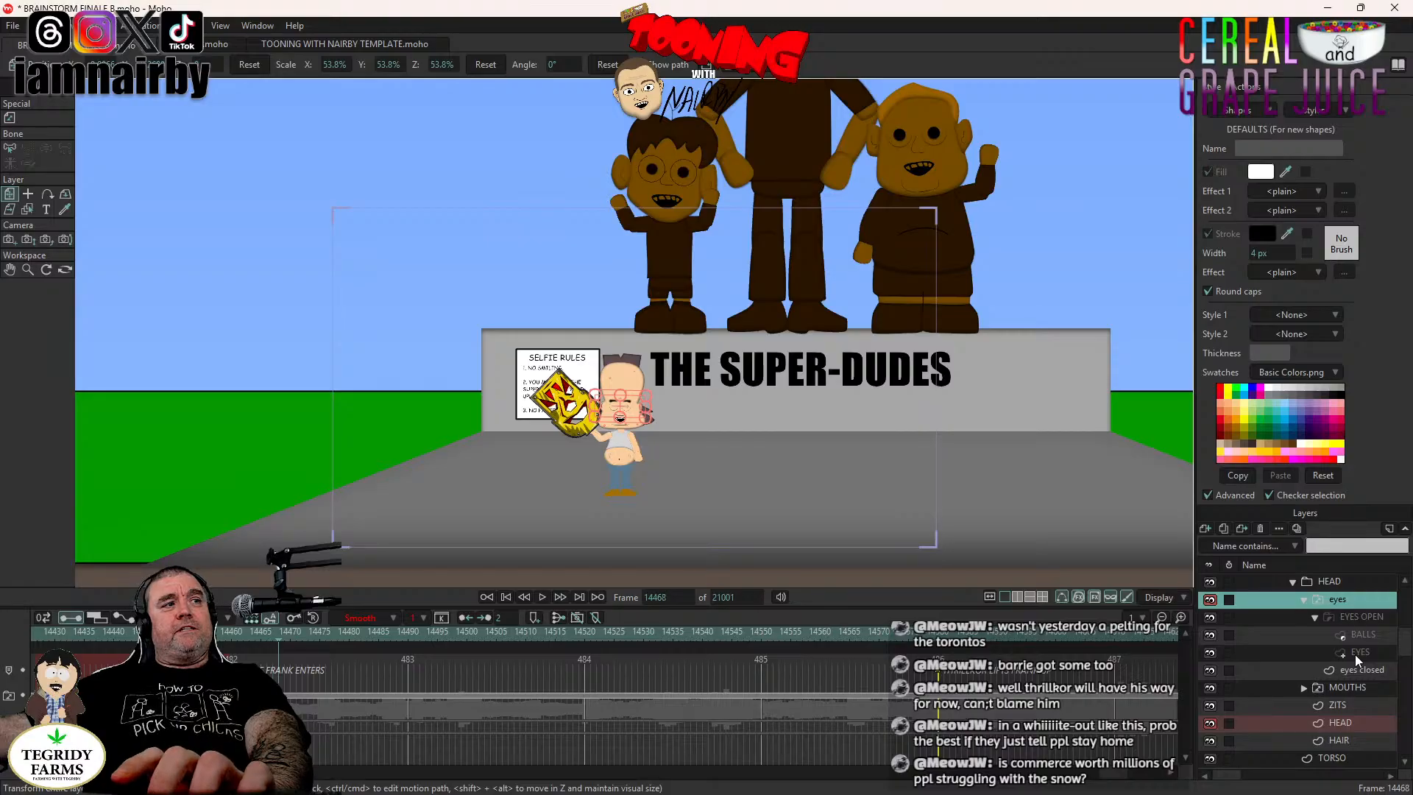
pyautogui.rightClick(1356, 599)
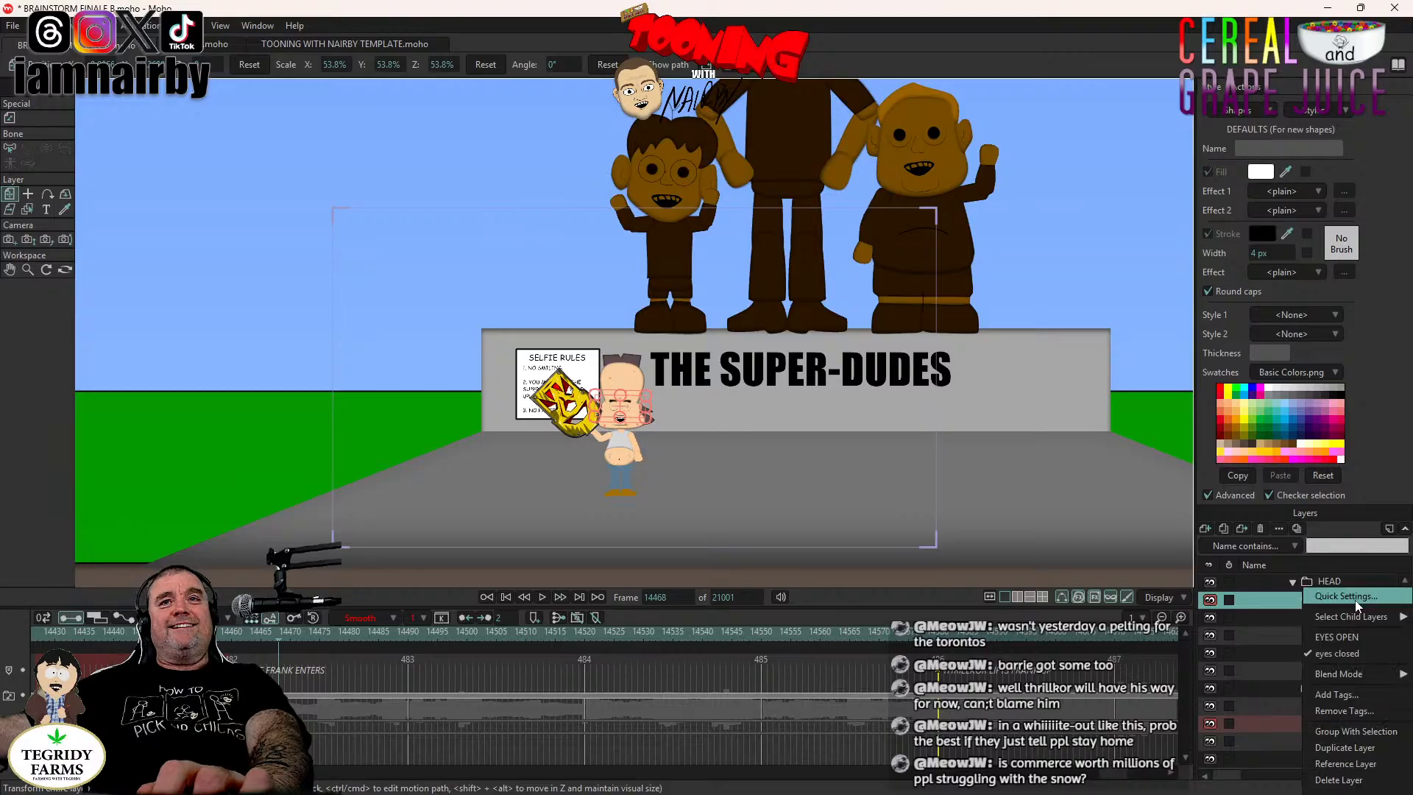
pyautogui.click(1350, 637)
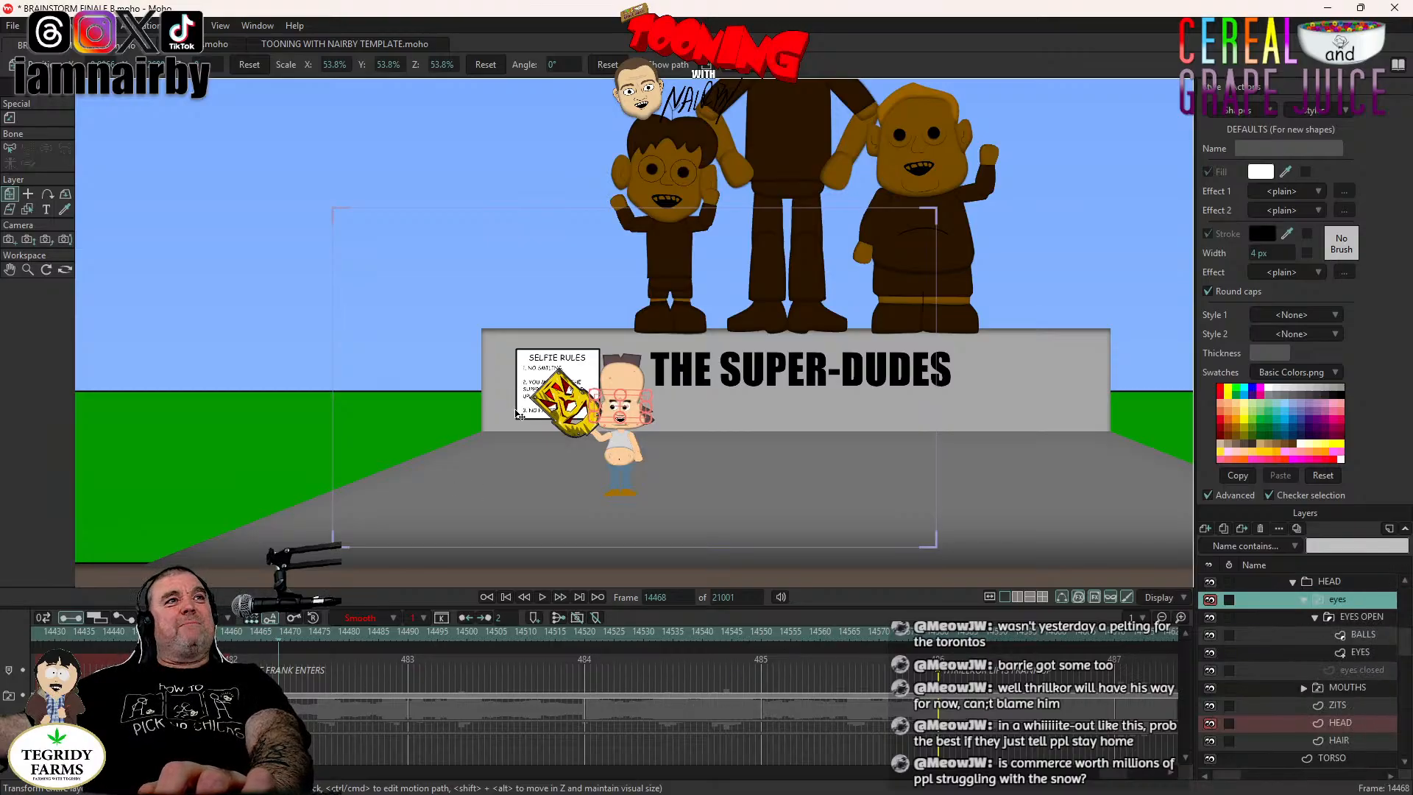
# Copy the eyes layer's blink keyframes and paste them at frame 14547 for a second blink.
pyautogui.scroll(4, 530, 383)
pyautogui.scroll(-3, 585, 332)
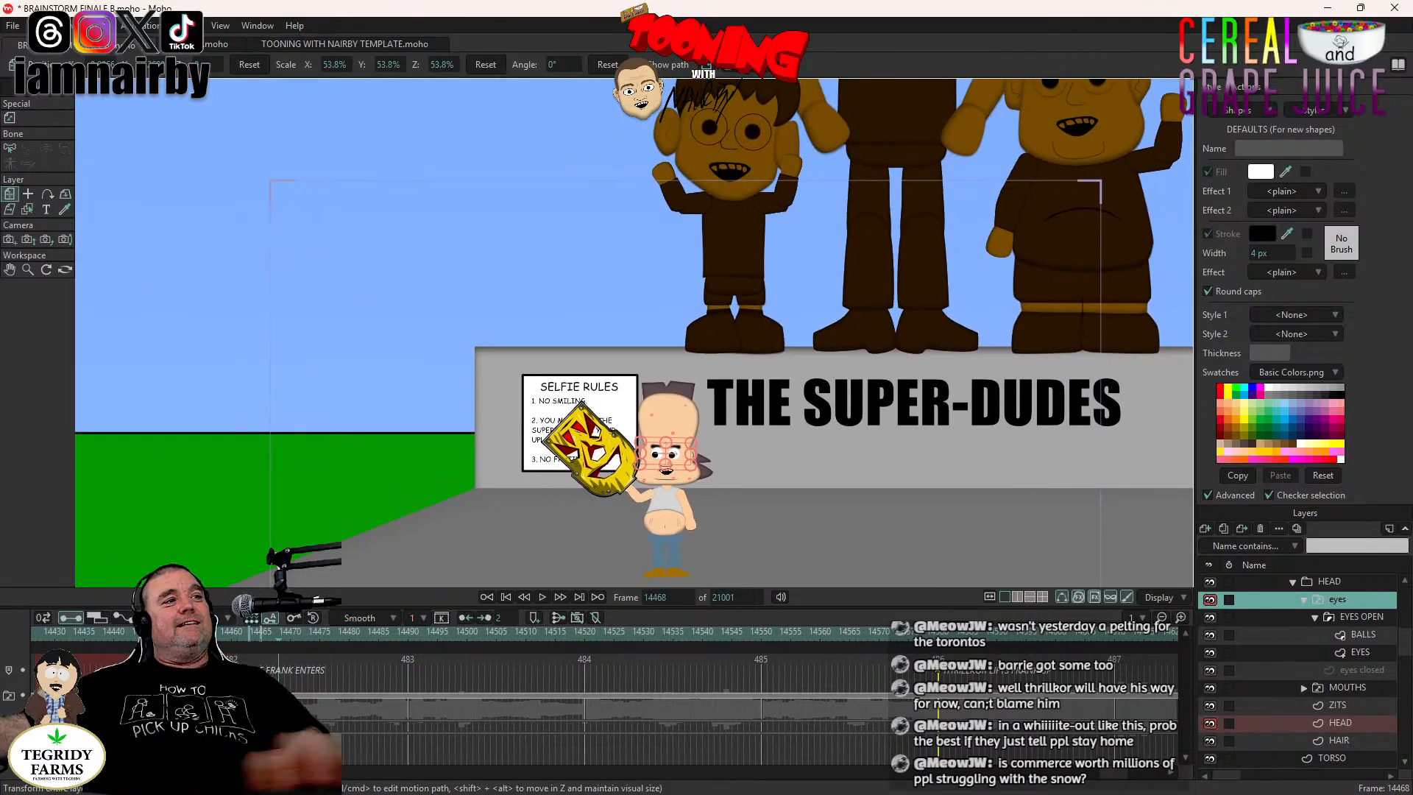
pyautogui.click(294, 694)
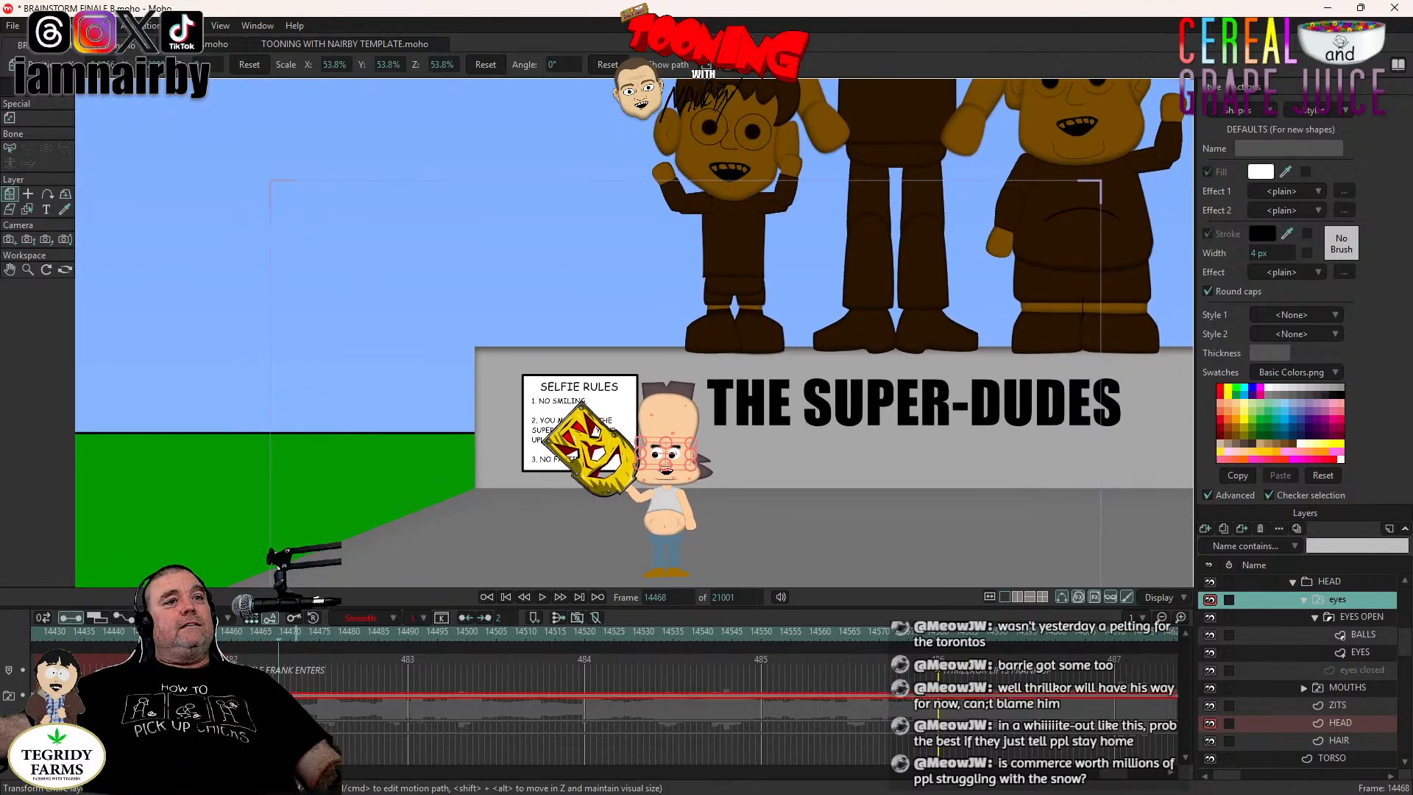
pyautogui.click(742, 633)
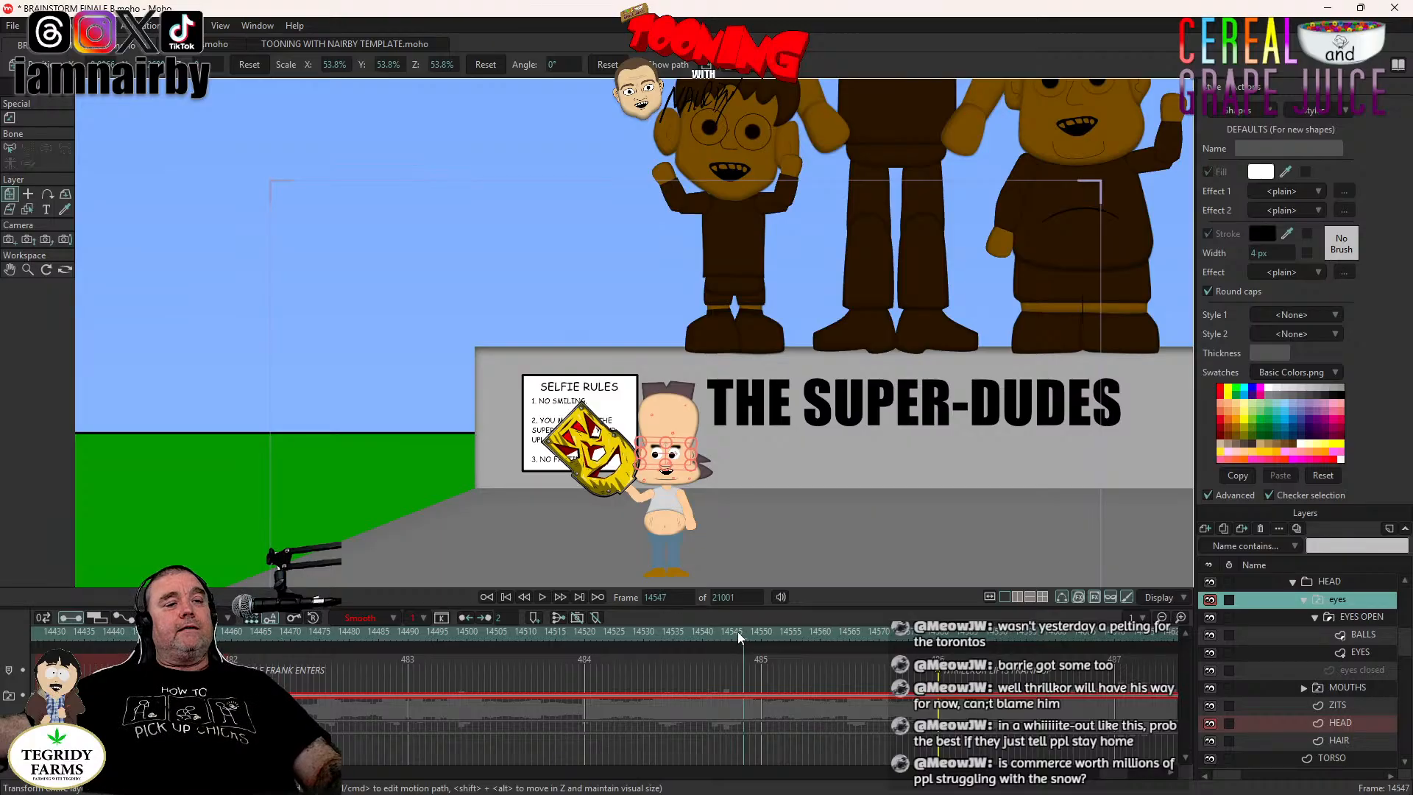
pyautogui.click(259, 631)
pyautogui.click(261, 633)
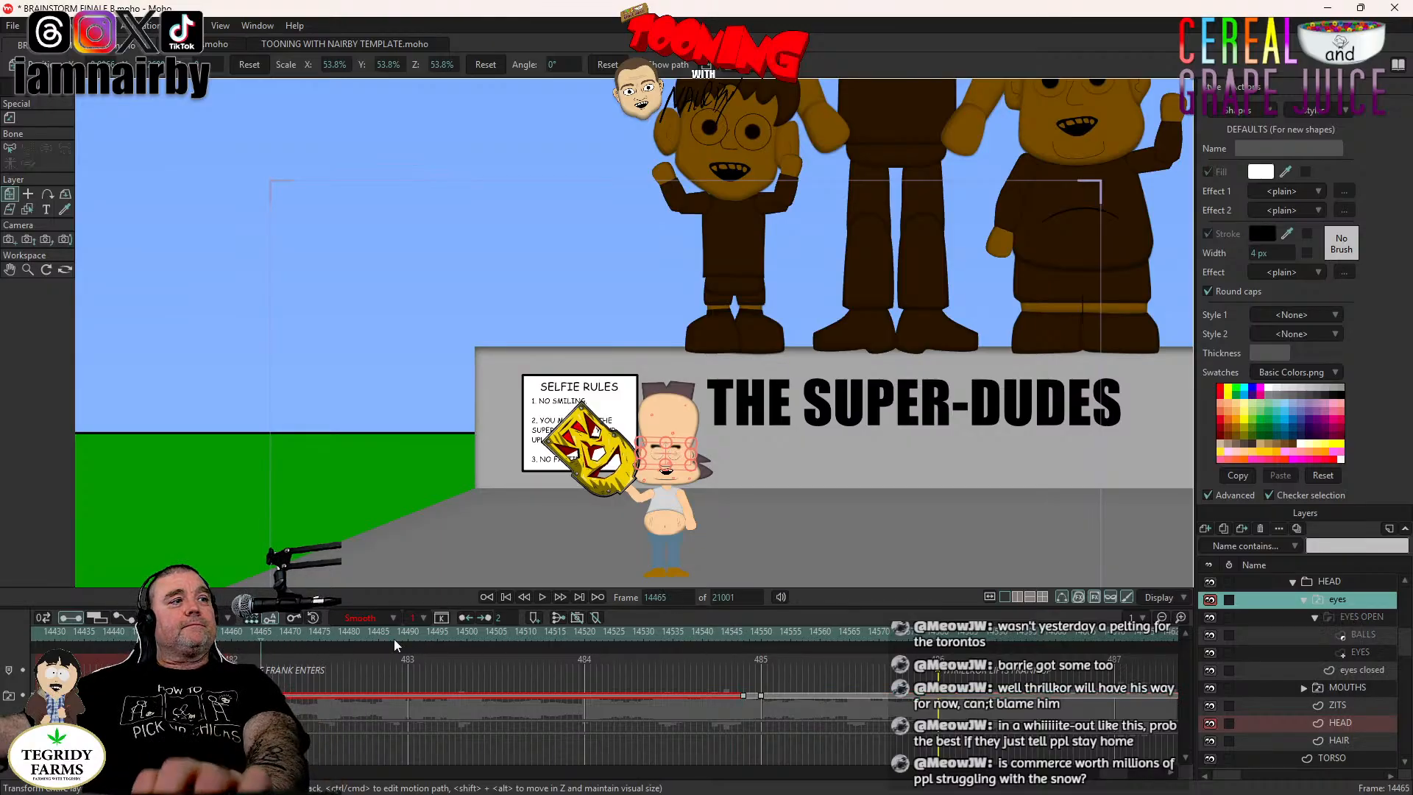
# Collapse Uncle Frank's LEFT ARM and RIGHT ARM bone layers inside the UPPER BODY group.
pyautogui.click(1345, 582)
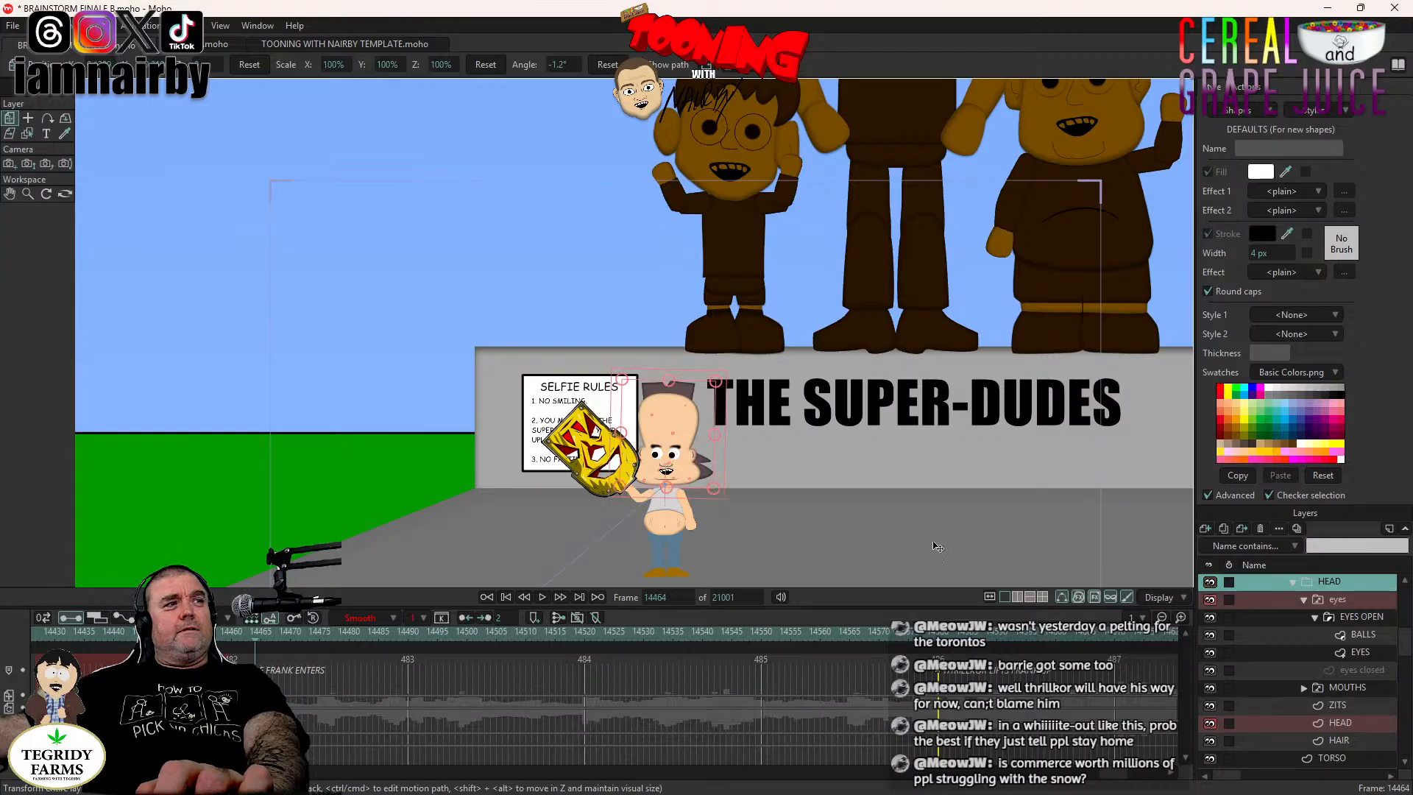
pyautogui.hotkey('ctrl', 'Left')
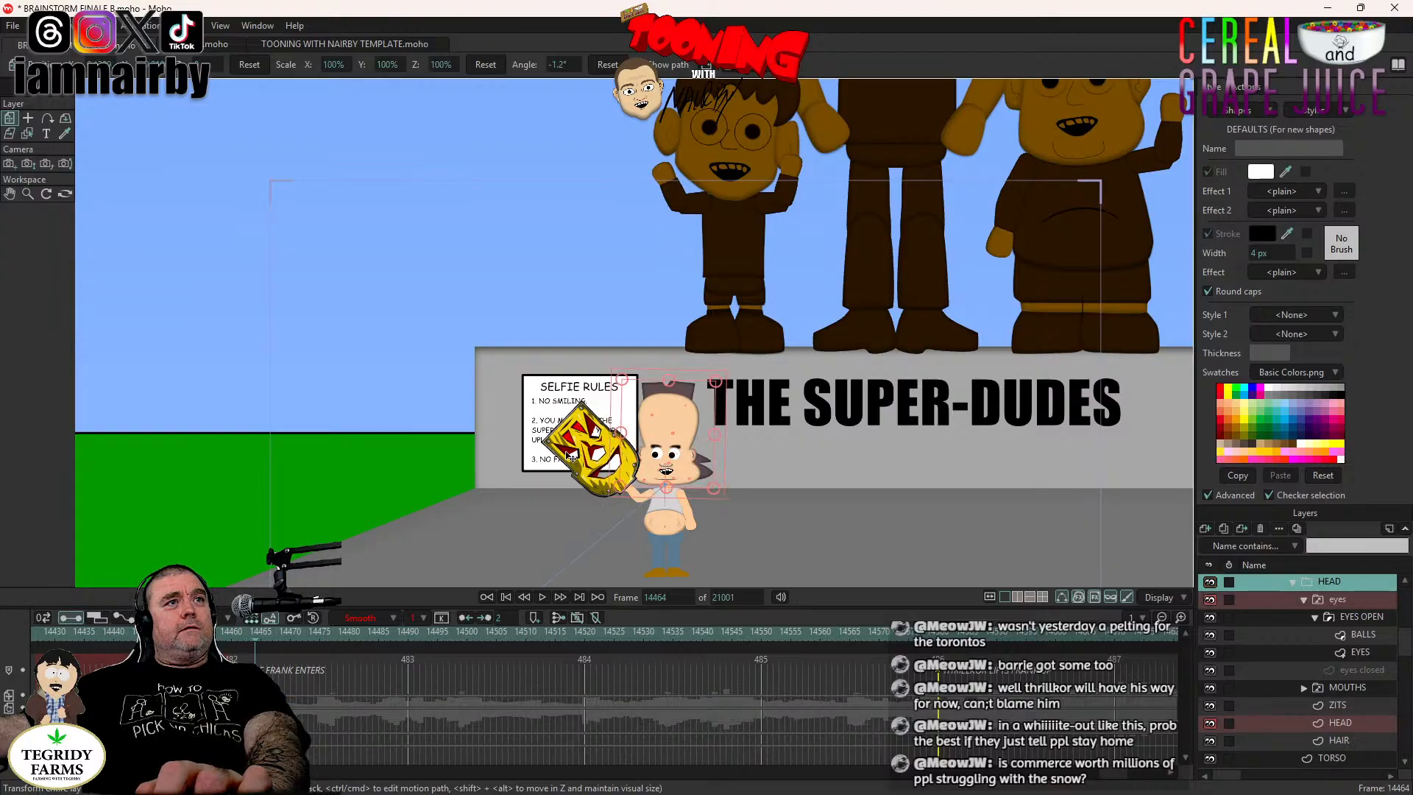
pyautogui.scroll(5, 687, 460)
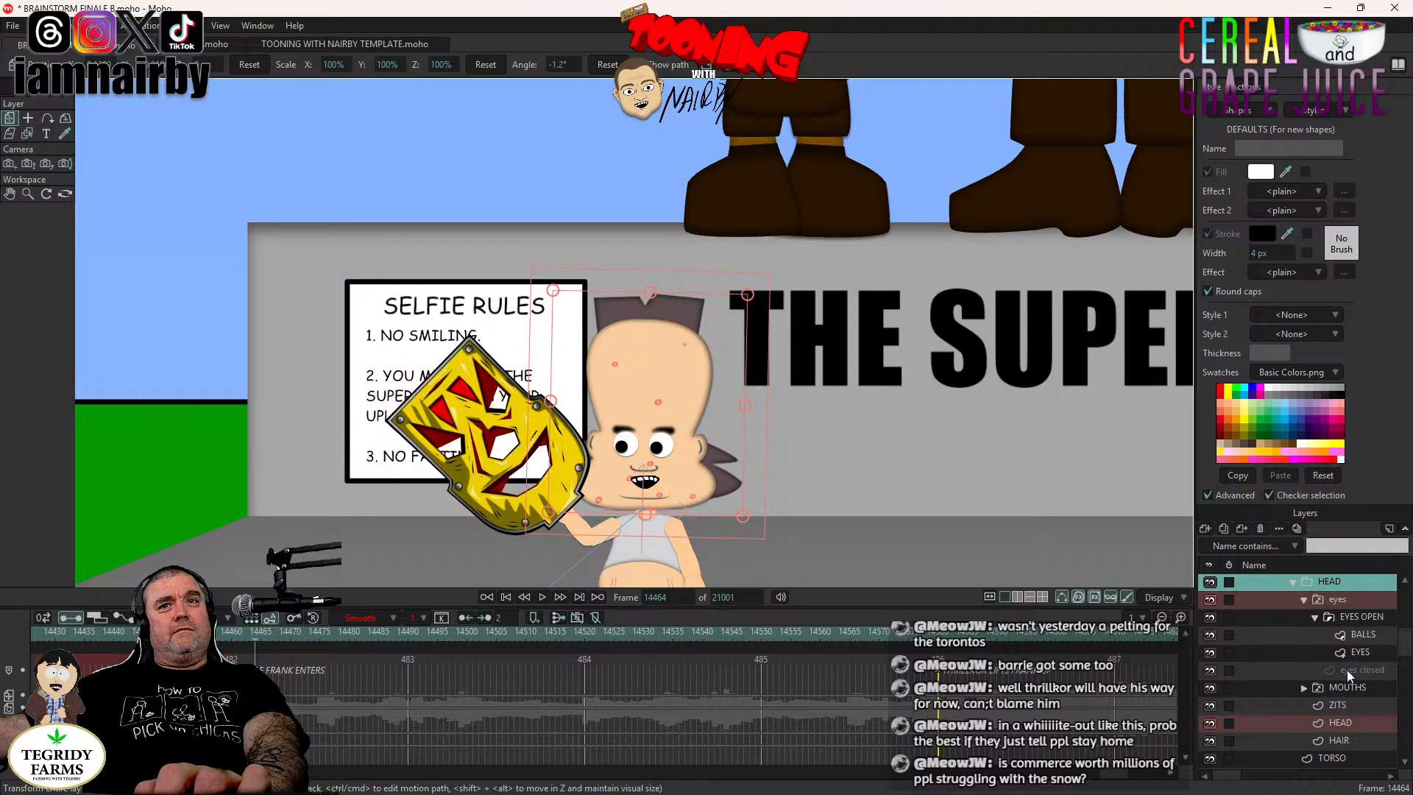
pyautogui.scroll(2, 1349, 671)
pyautogui.scroll(3, 1365, 616)
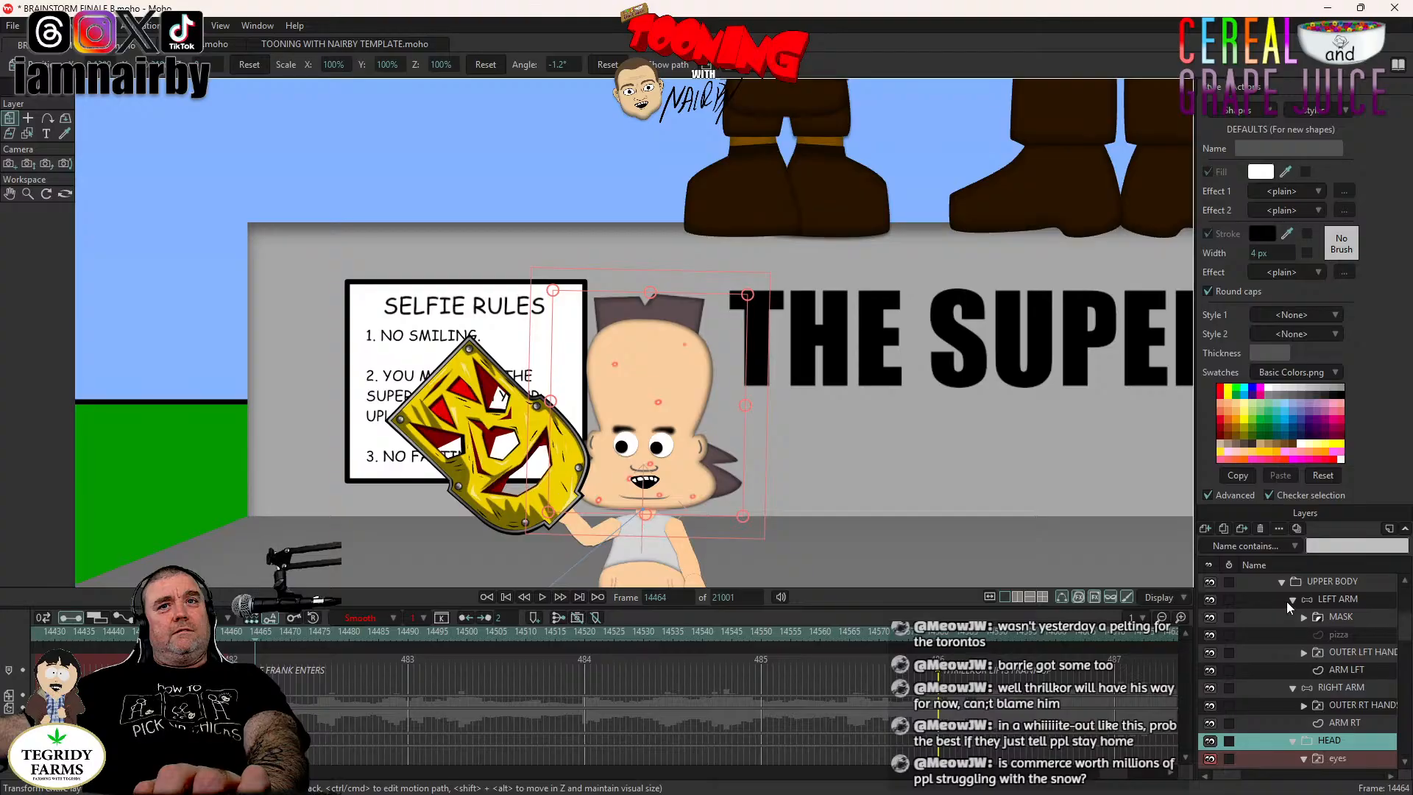
pyautogui.click(1291, 602)
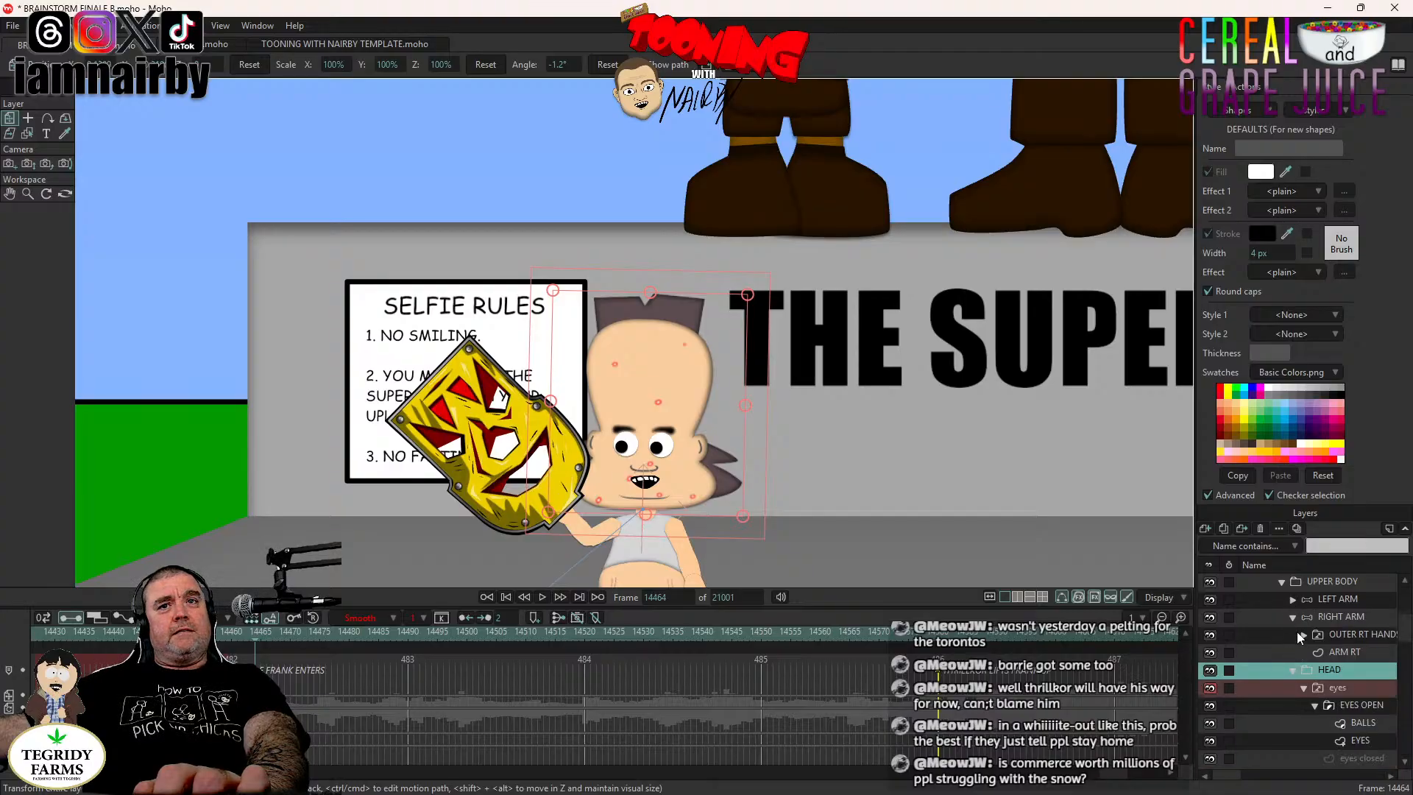
pyautogui.click(1292, 618)
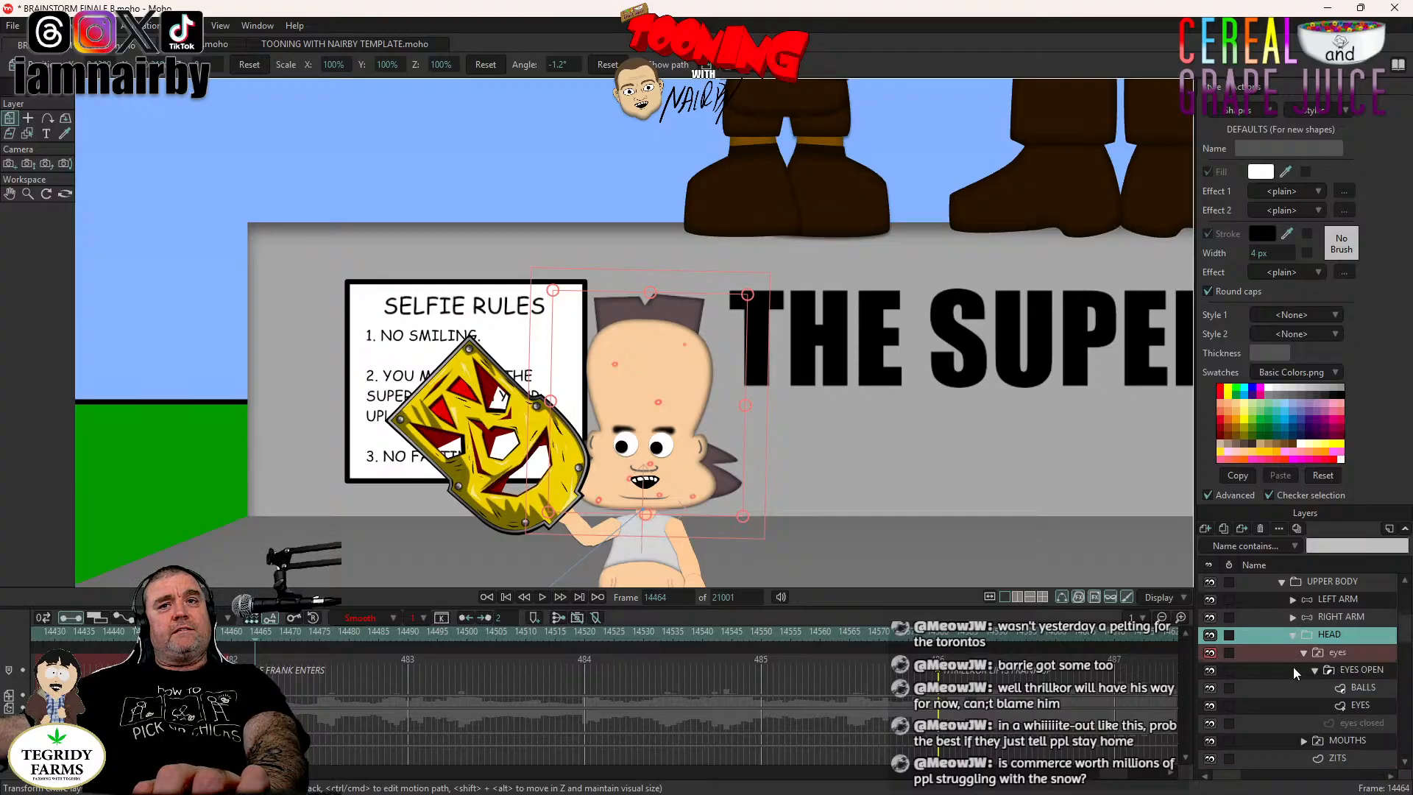
pyautogui.scroll(2, 1349, 638)
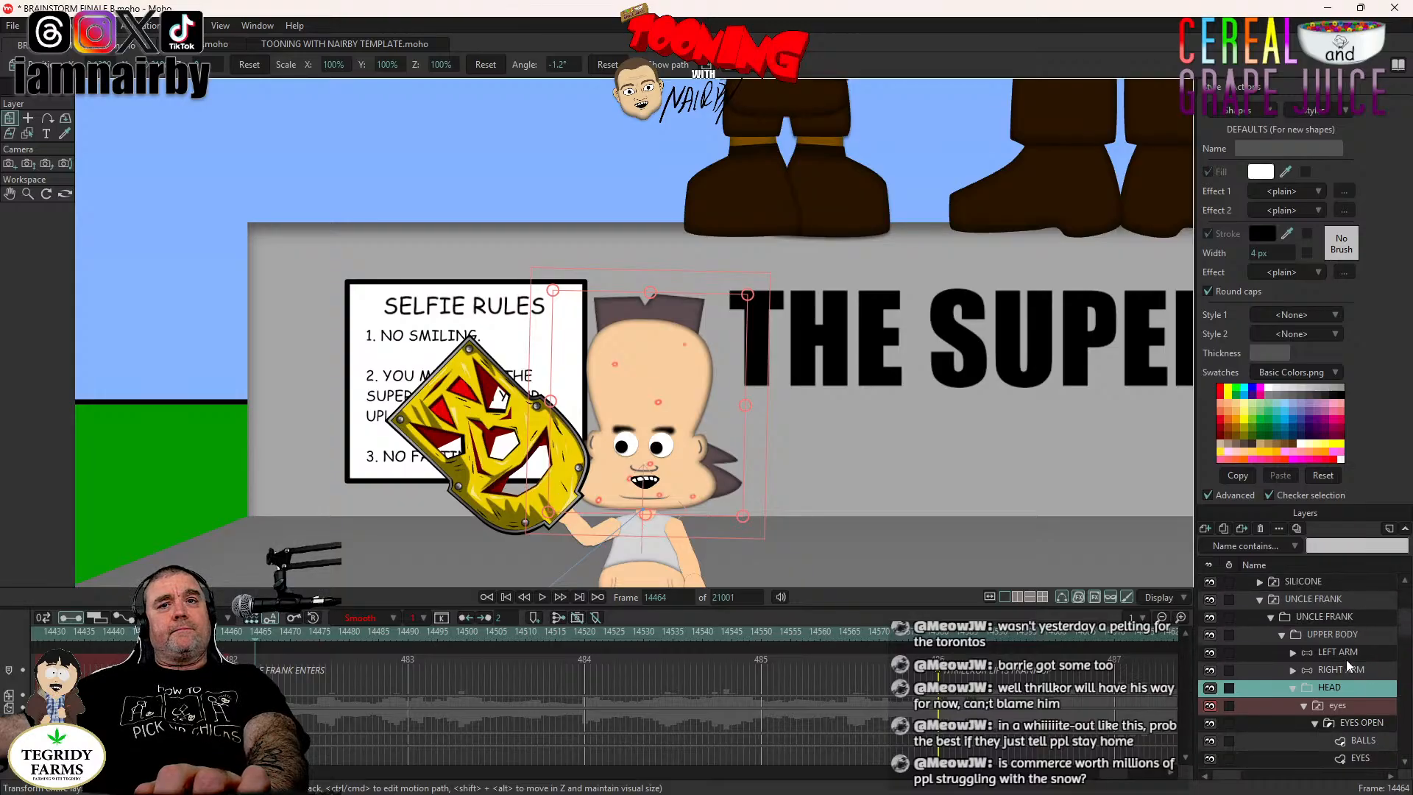
pyautogui.scroll(-1, 1346, 656)
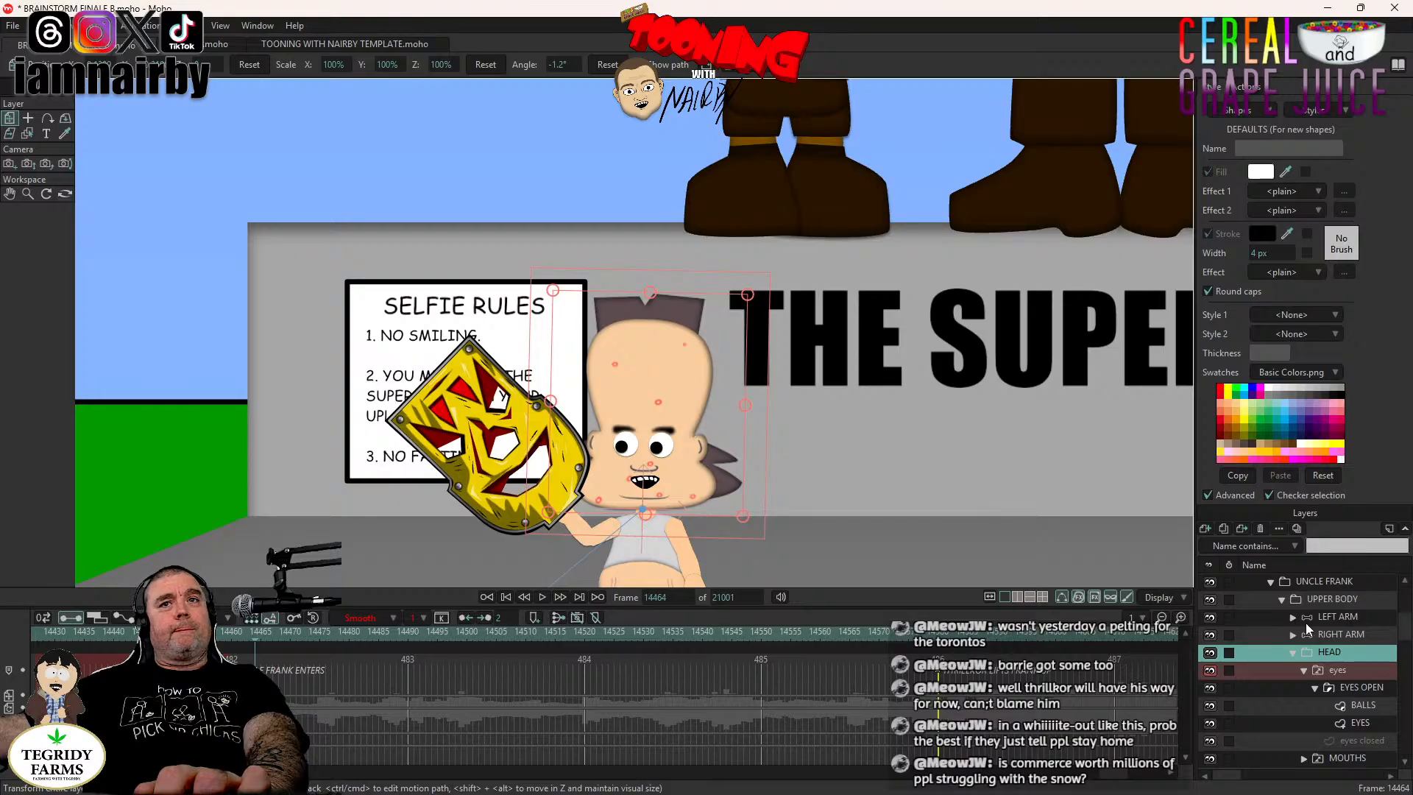
pyautogui.click(1336, 598)
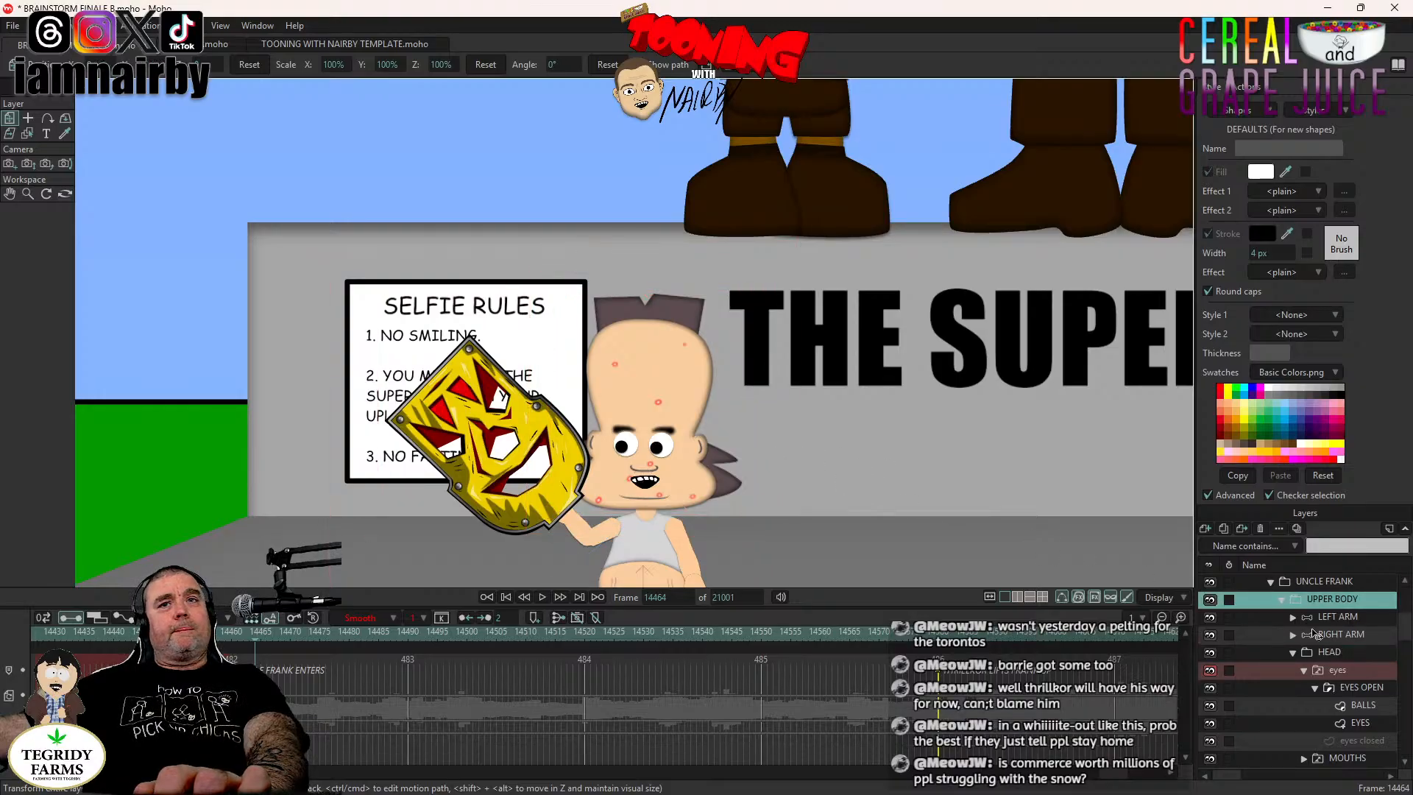
pyautogui.click(1321, 618)
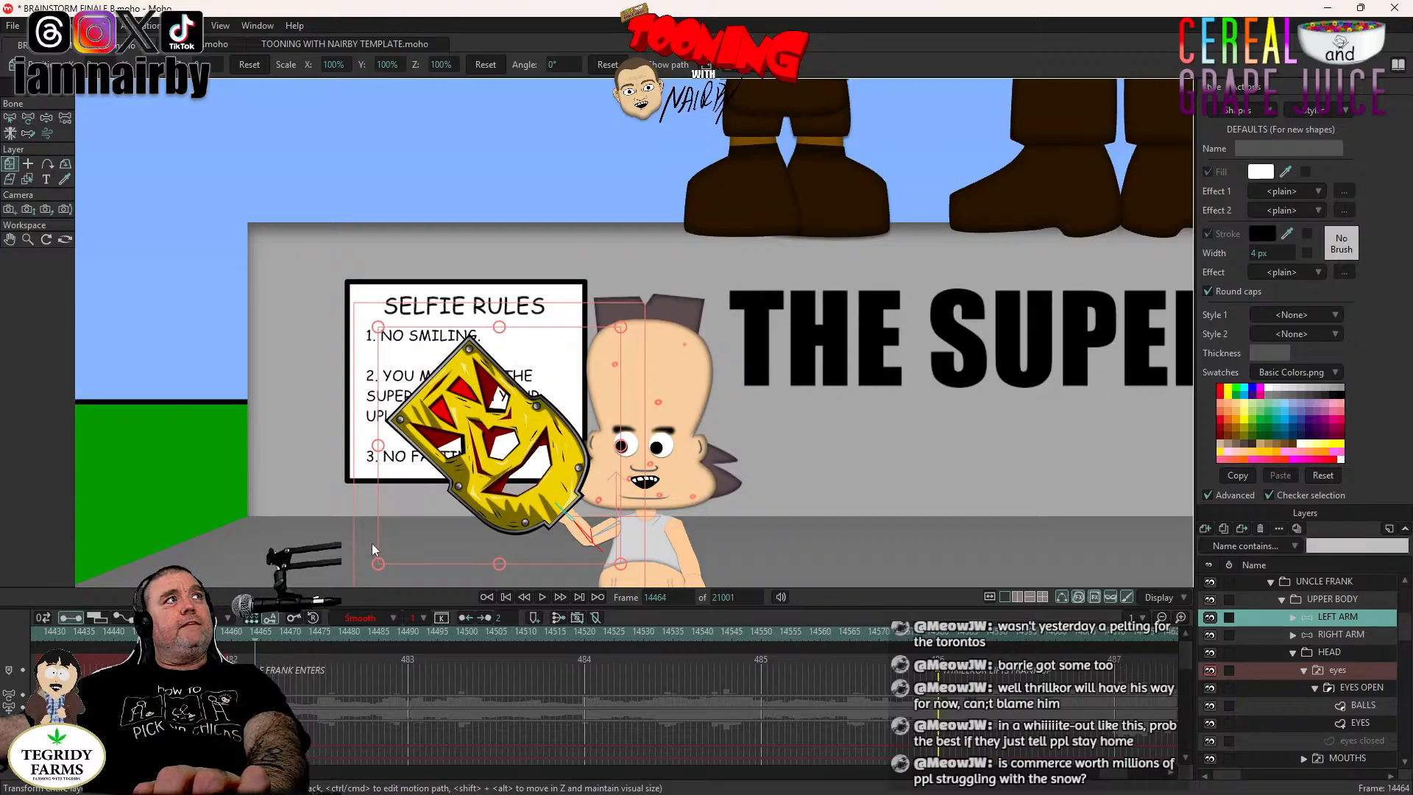
pyautogui.click(47, 119)
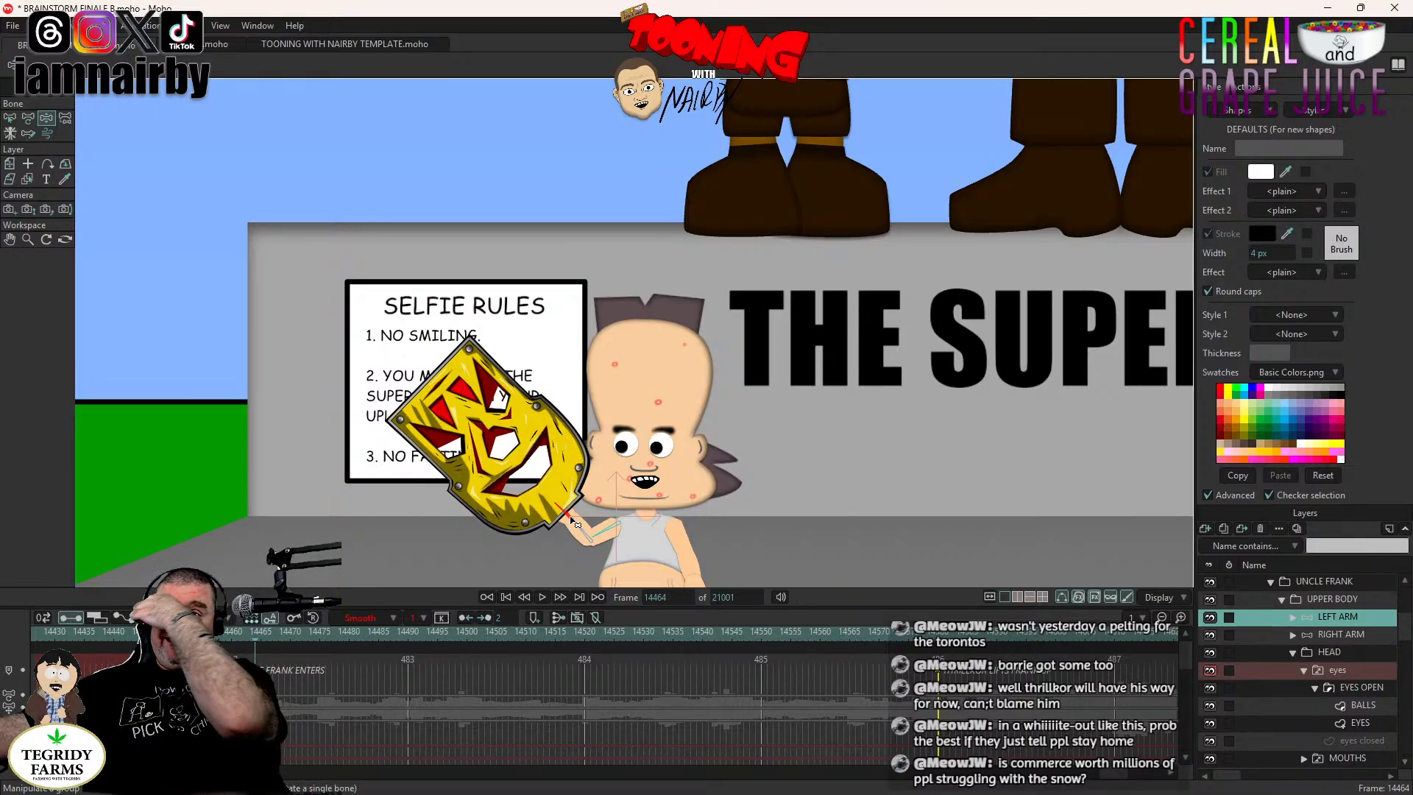
# Rotate Uncle Frank's HEAD layer to about -4.7° at frame 14468, tilting it away from the mask.
pyautogui.click(1349, 653)
pyautogui.press('Right')
pyautogui.press('Right')
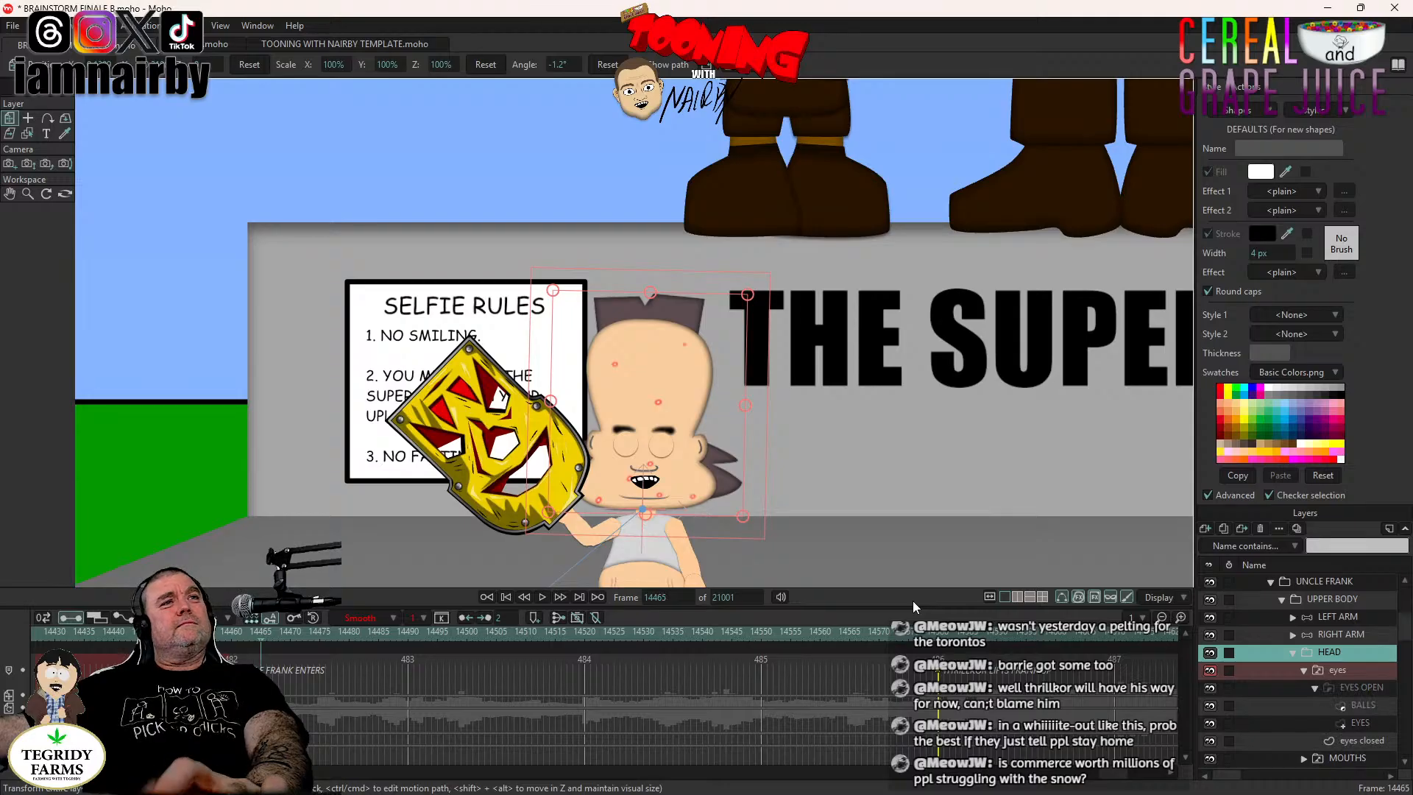
pyautogui.press('Right')
pyautogui.press('Right')
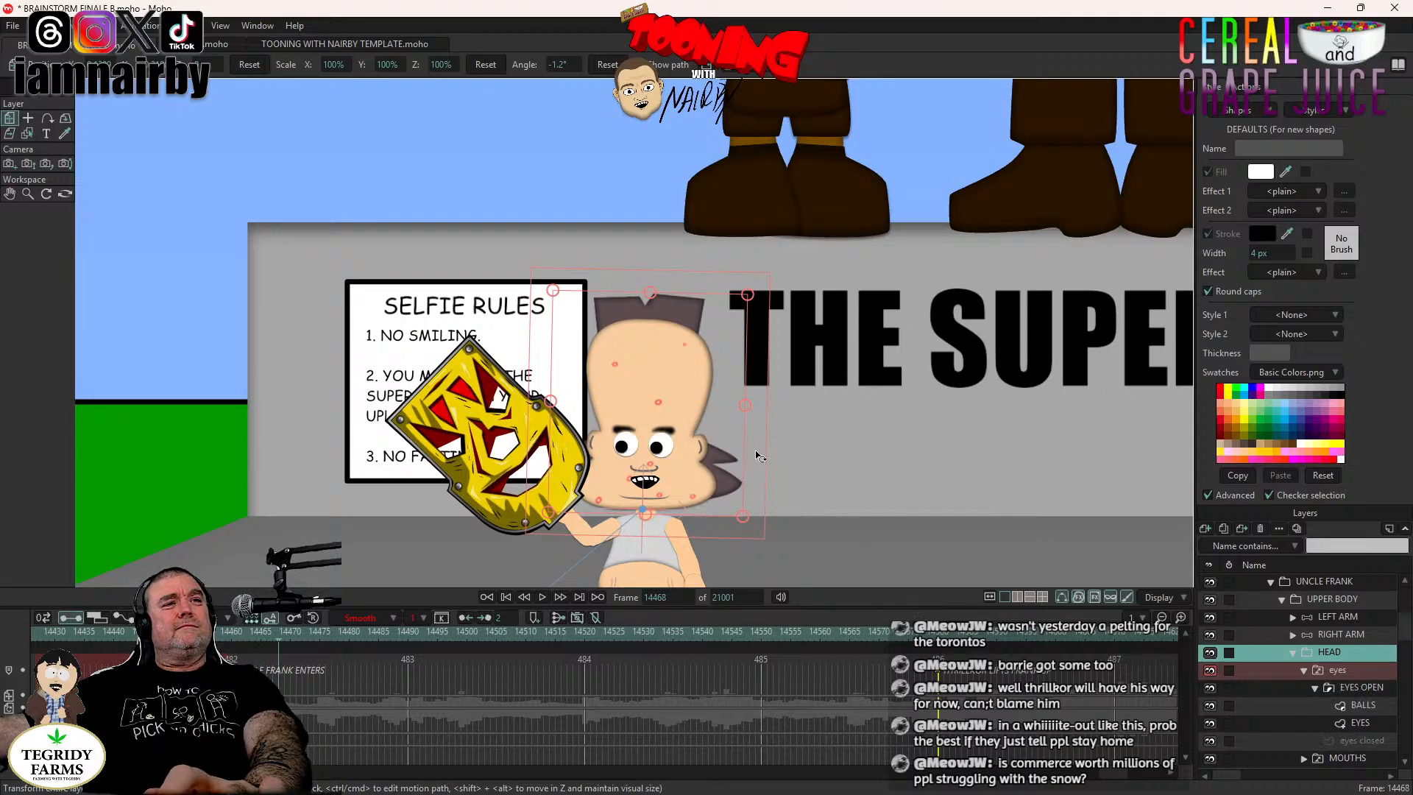
pyautogui.moveTo(756, 451); pyautogui.dragTo(716, 466)
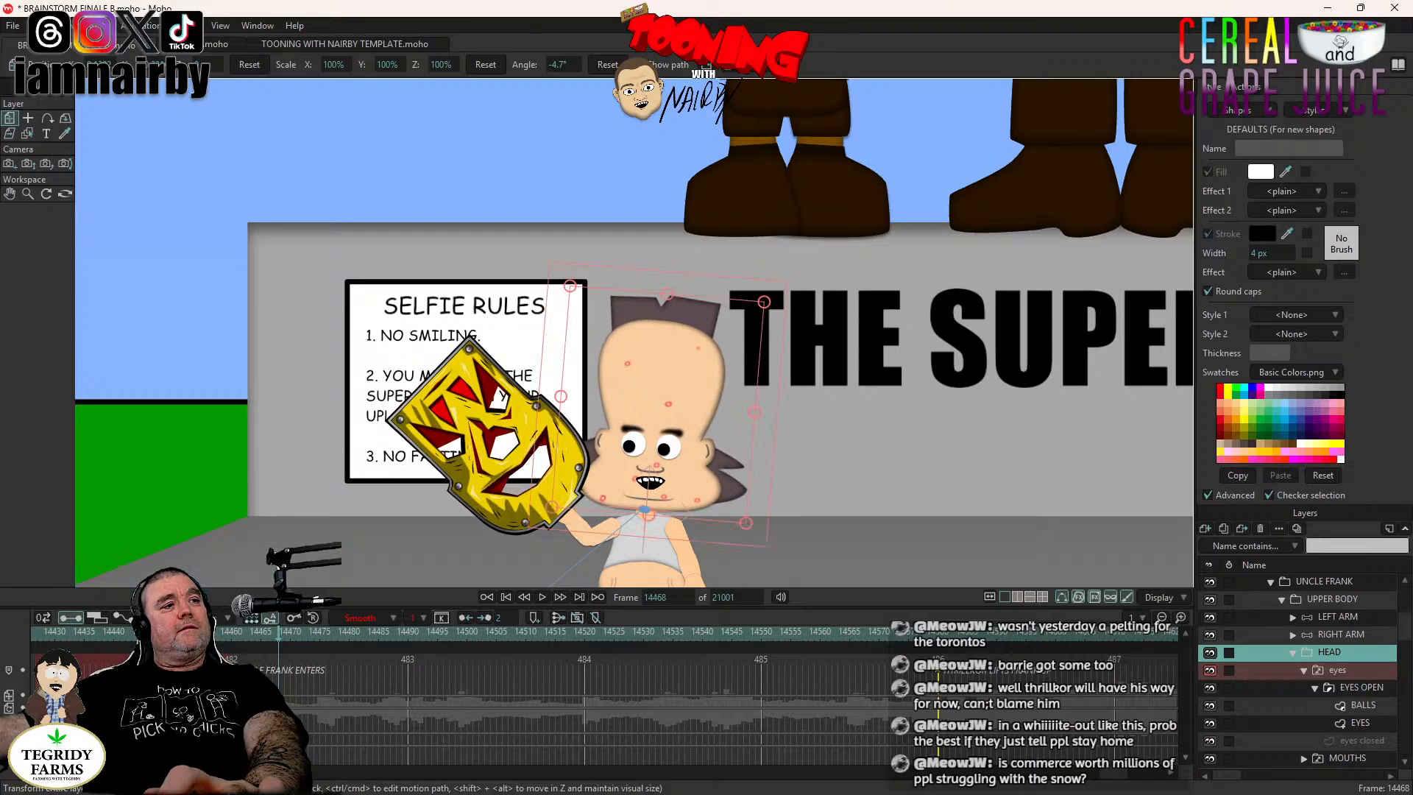
# Move the HEAD tilt keyframe to frame 14470 and rotate the UPPER BODY layer to about -1.6° at frame 14468.
pyautogui.moveTo(280, 709); pyautogui.dragTo(292, 709)
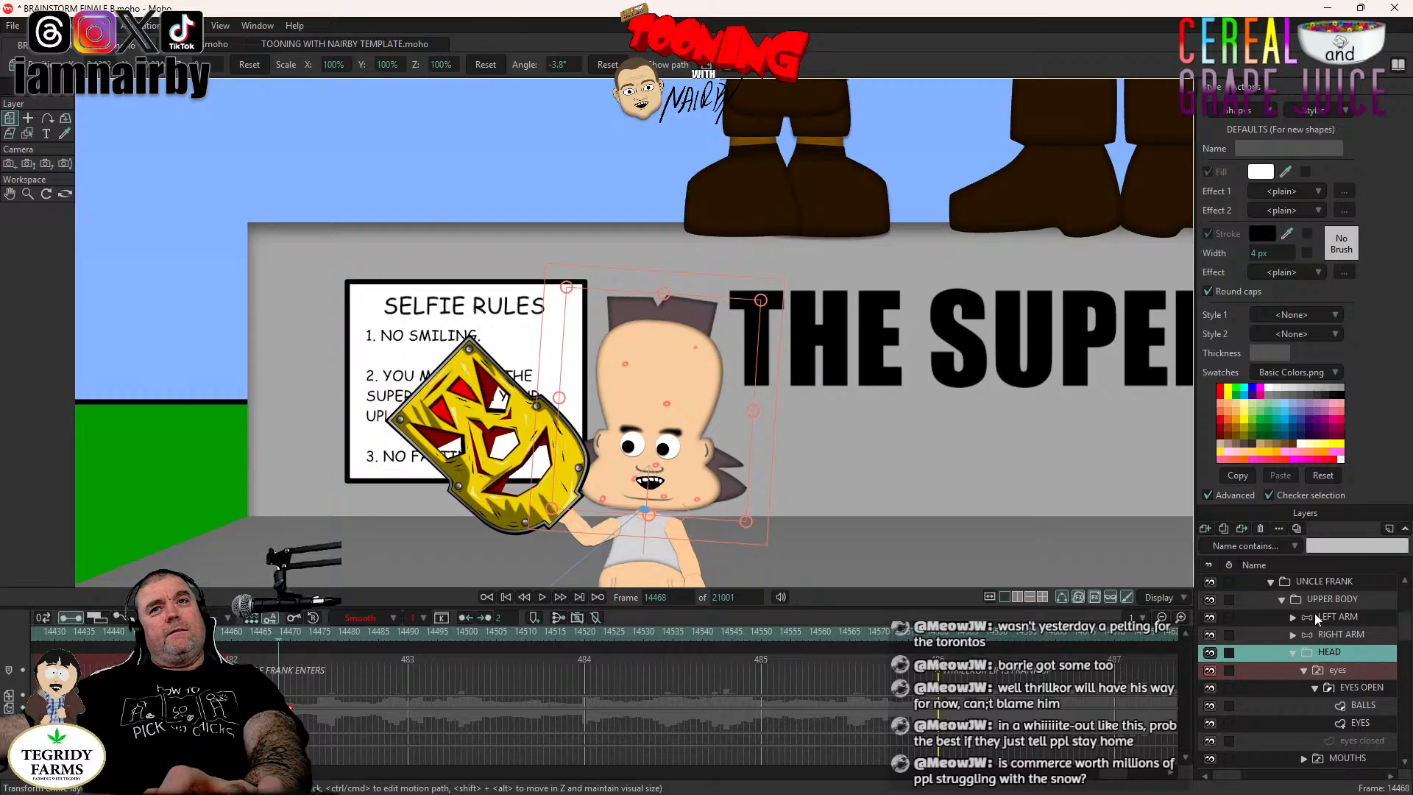
pyautogui.click(1330, 599)
pyautogui.moveTo(791, 450); pyautogui.dragTo(791, 453)
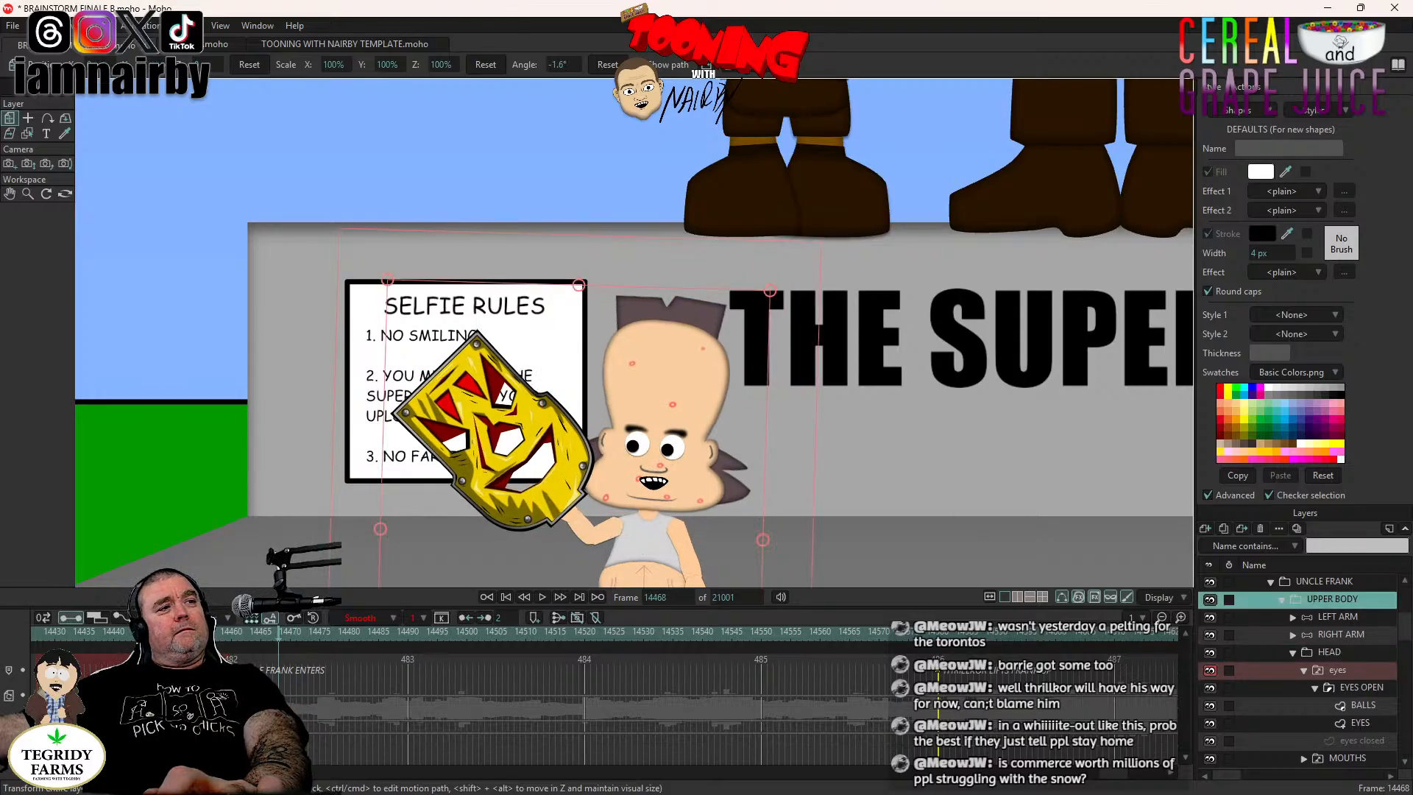
# Adjust the LEFT ARM's hand bone holding the mask at frame 14470.
pyautogui.click(1362, 618)
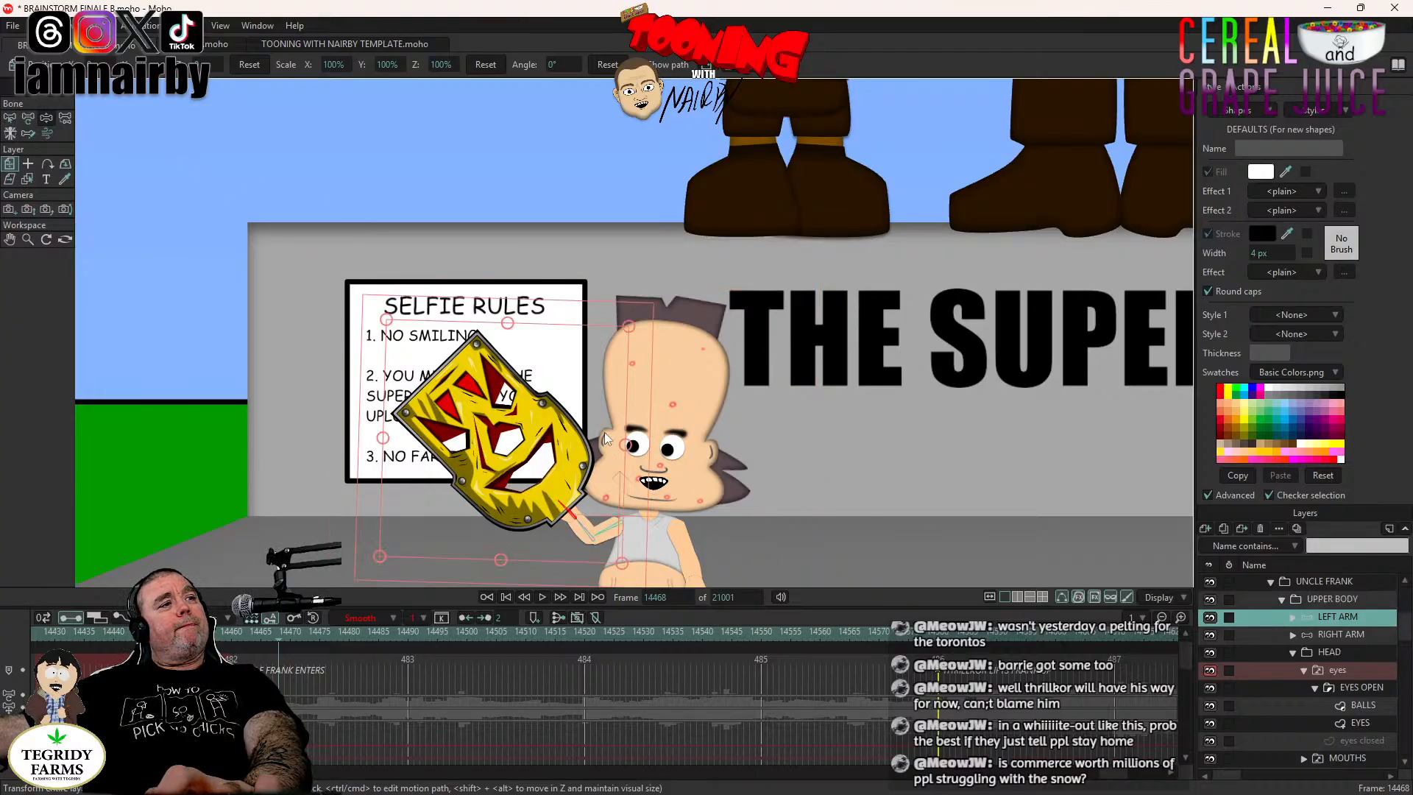
pyautogui.press('z')
pyautogui.press('Right')
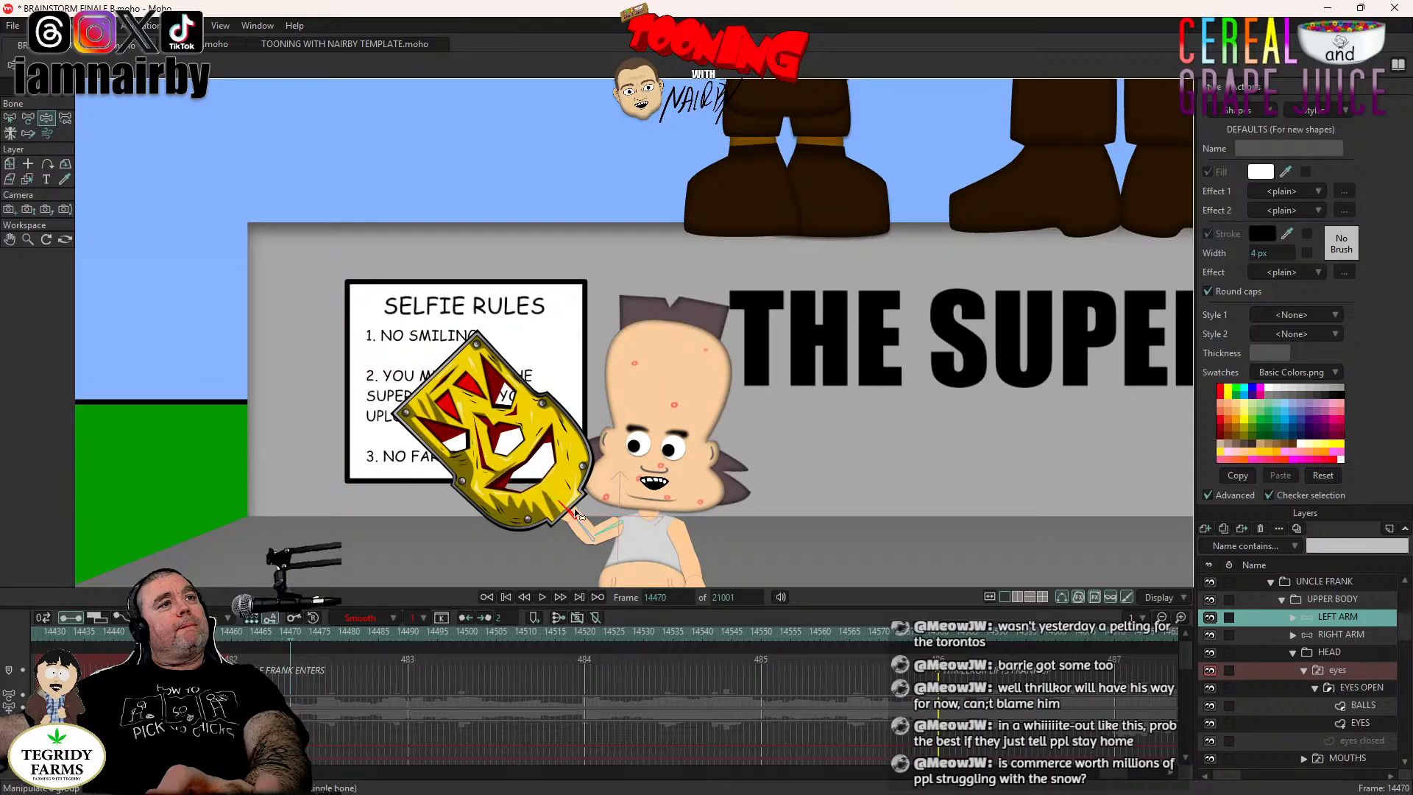
pyautogui.moveTo(580, 524); pyautogui.dragTo(593, 531)
# Play back Uncle Frank's entrance from frame 14459 to check his blink, head and body movement.
pyautogui.scroll(-5, 650, 481)
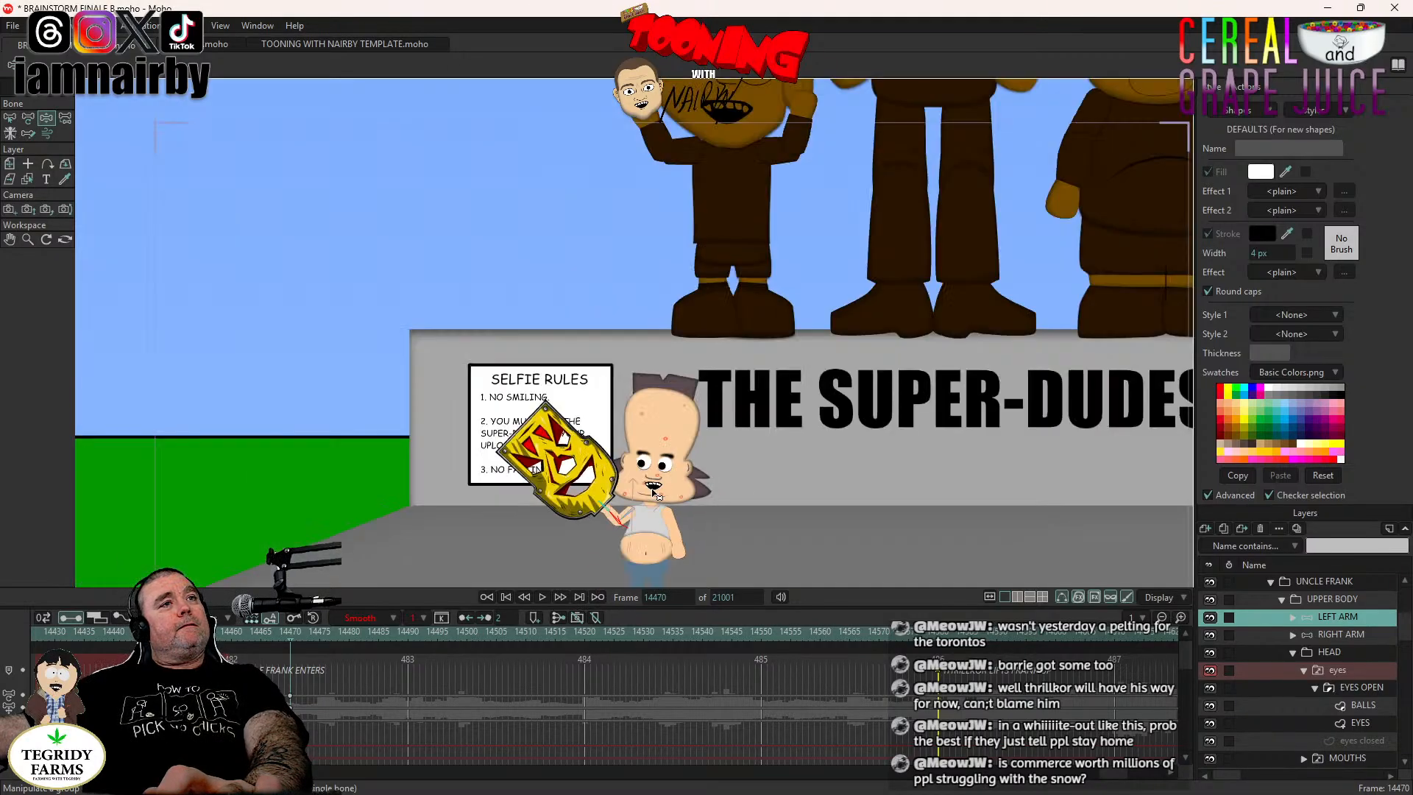
pyautogui.moveTo(652, 482); pyautogui.dragTo(587, 366)
pyautogui.scroll(-3, 586, 365)
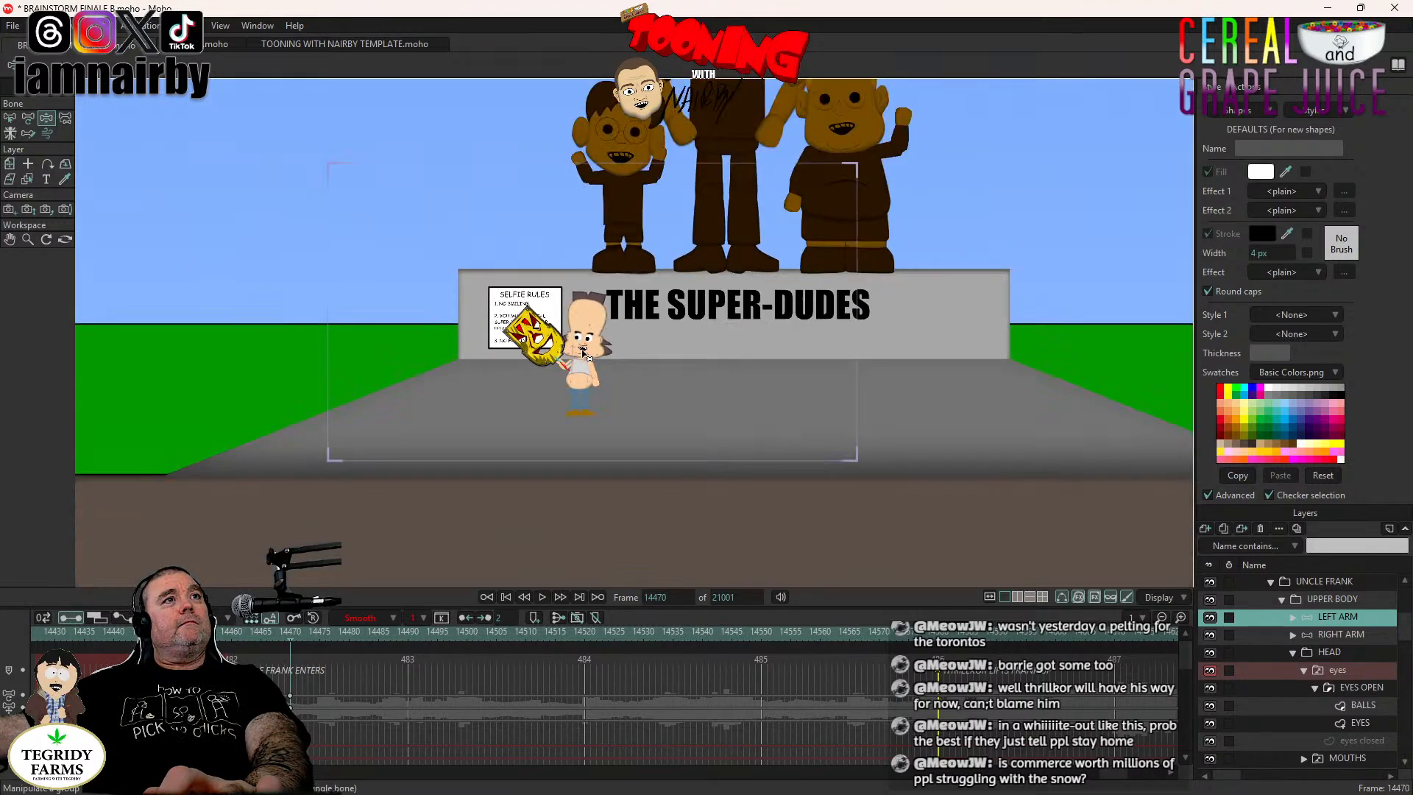
pyautogui.click(229, 640)
pyautogui.press('Left')
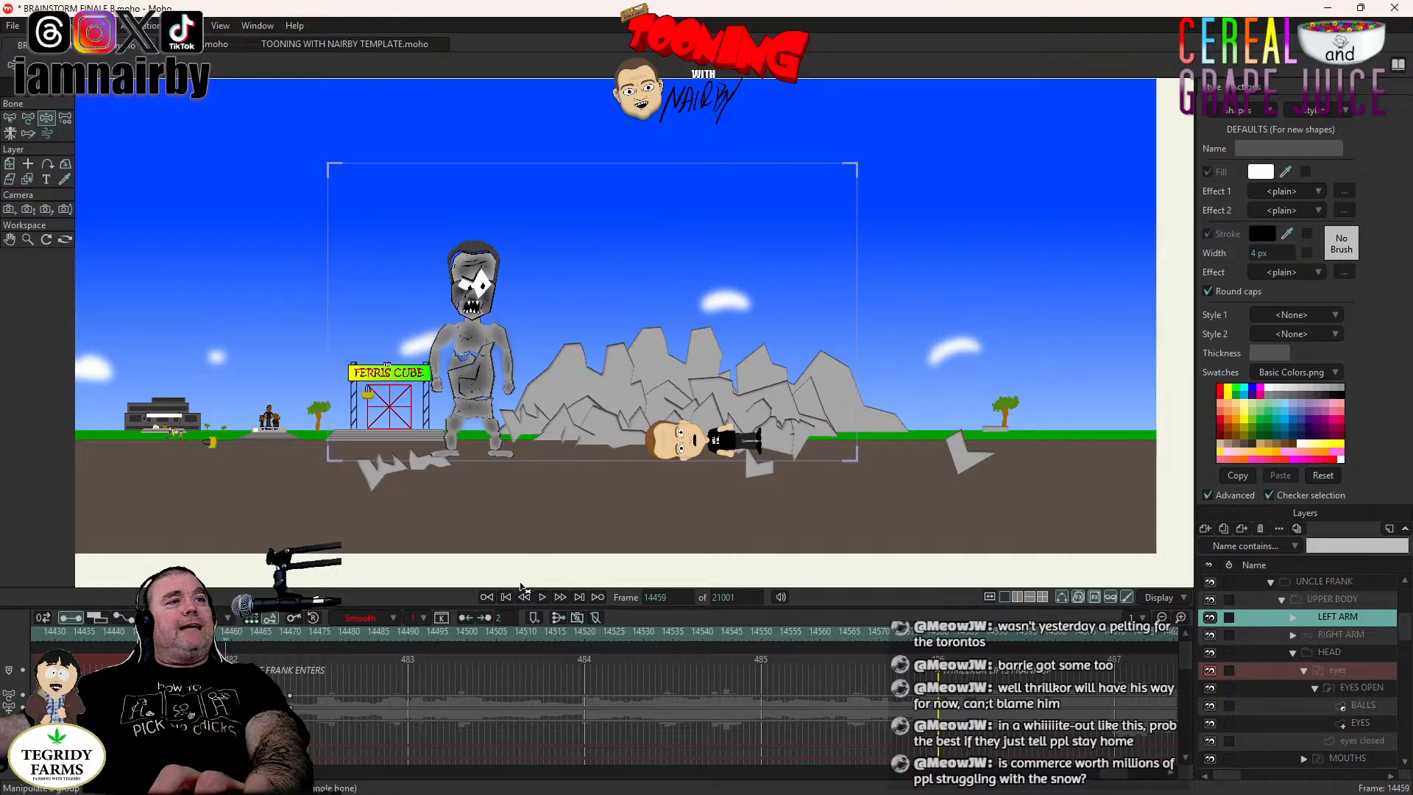
pyautogui.scroll(5, 575, 425)
pyautogui.scroll(-3, 575, 425)
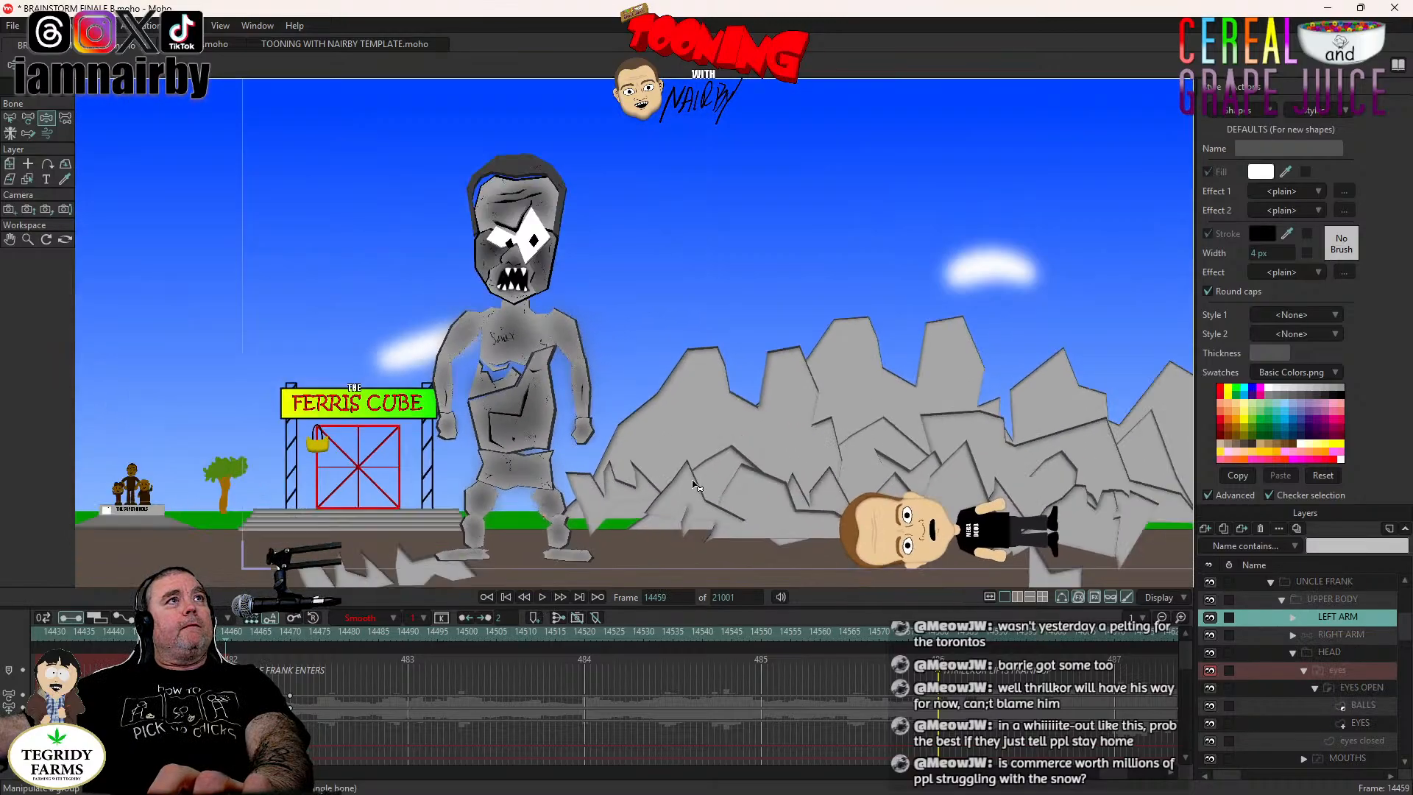
pyautogui.moveTo(695, 486); pyautogui.dragTo(652, 513)
pyautogui.scroll(-2, 648, 512)
pyautogui.scroll(2, 647, 510)
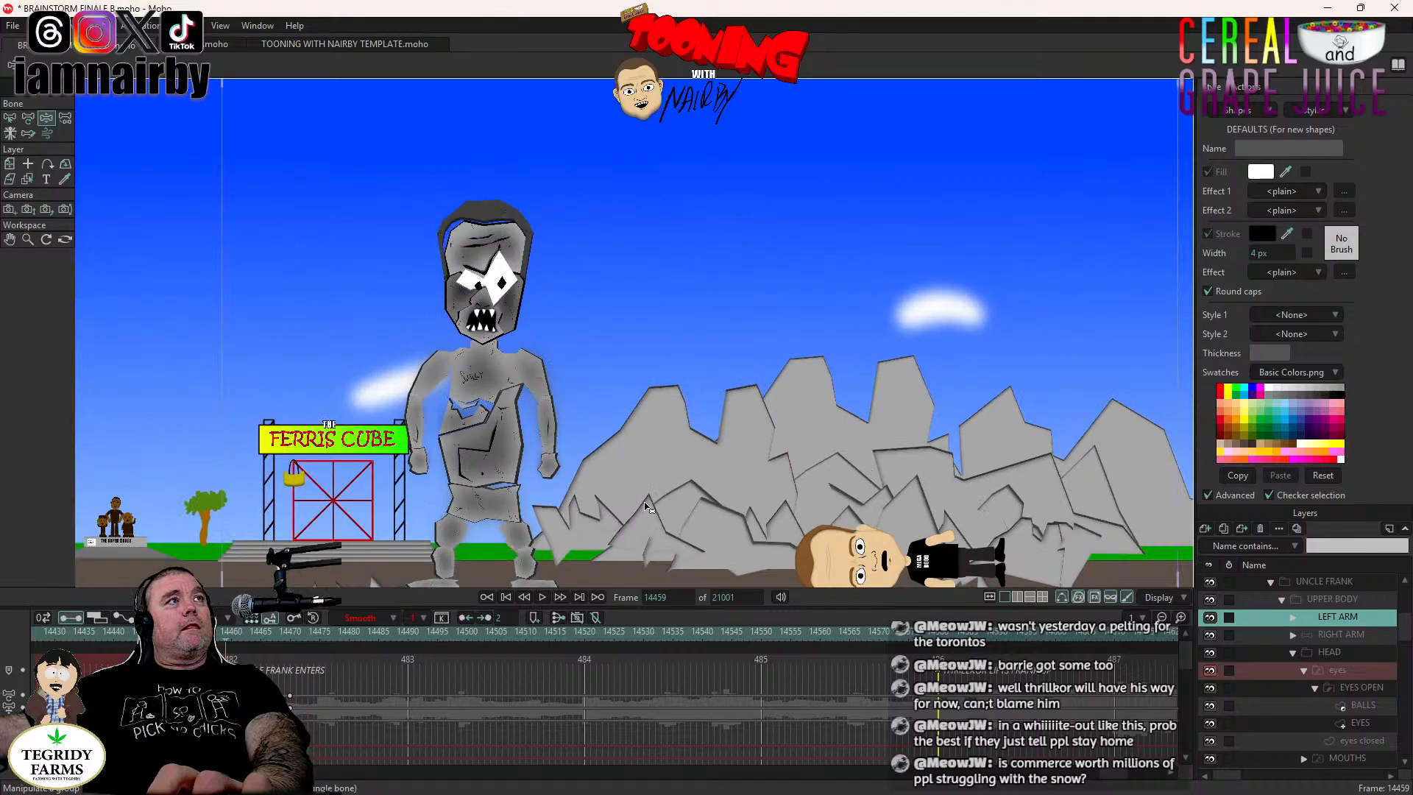
pyautogui.scroll(-2, 645, 507)
pyautogui.scroll(1, 645, 508)
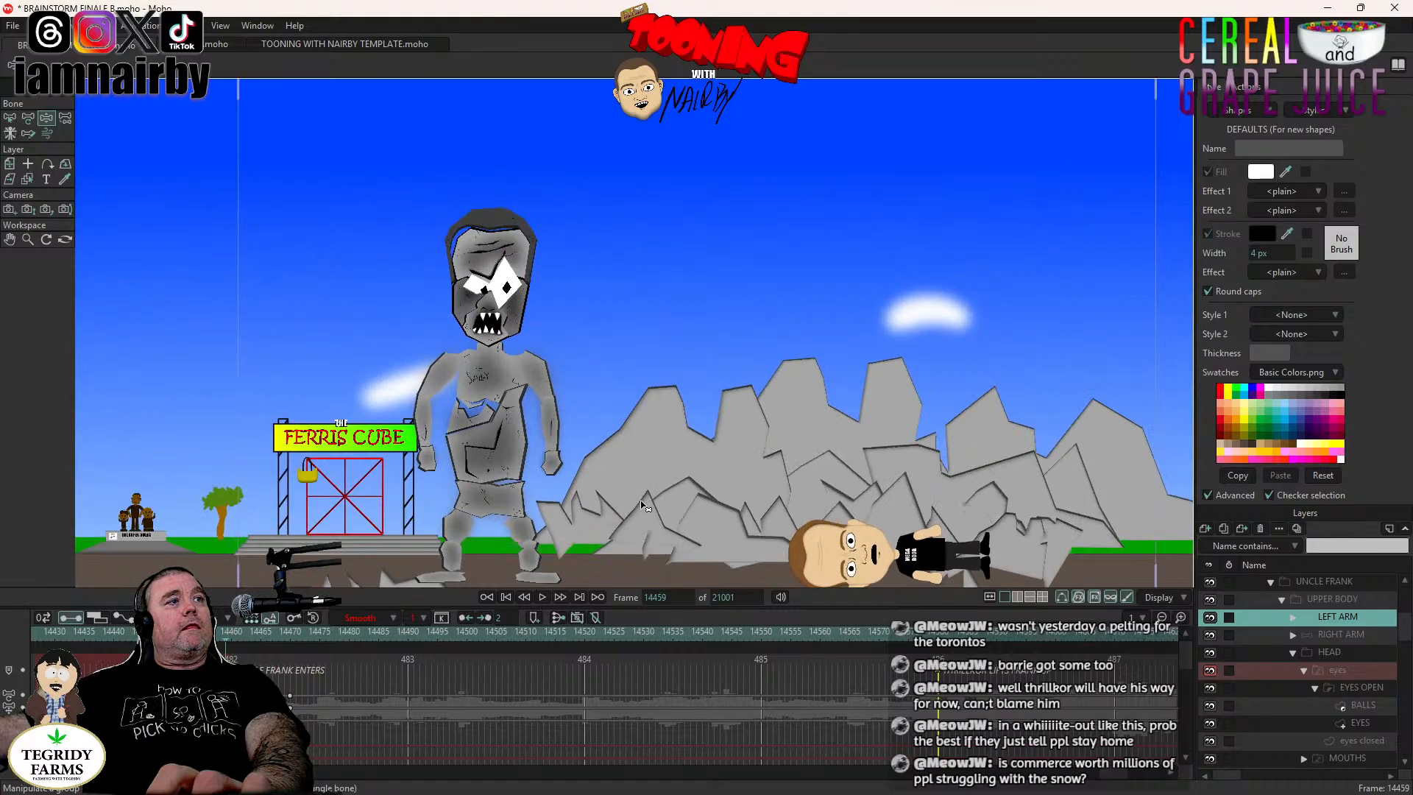
pyautogui.scroll(-2, 637, 506)
pyautogui.scroll(1, 633, 505)
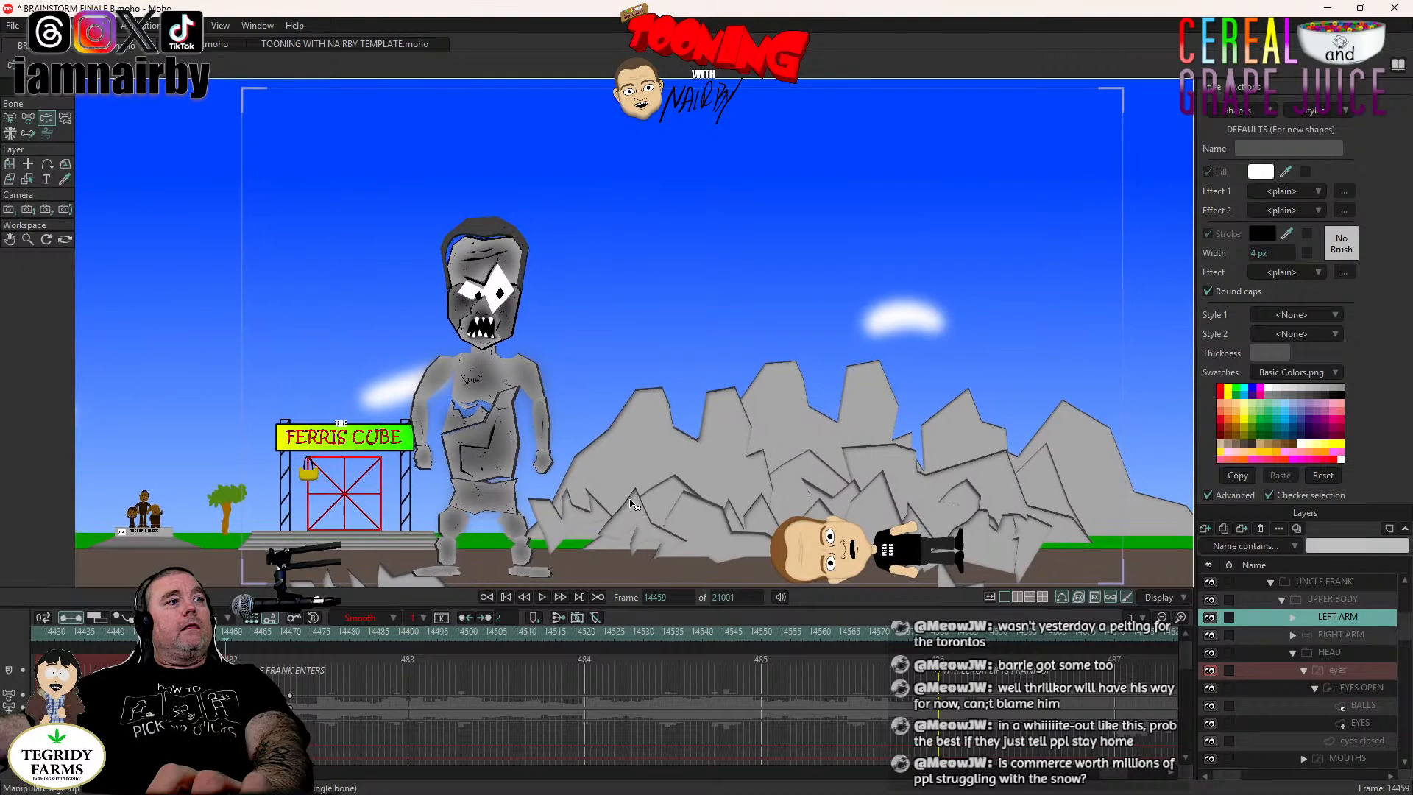
pyautogui.click(542, 597)
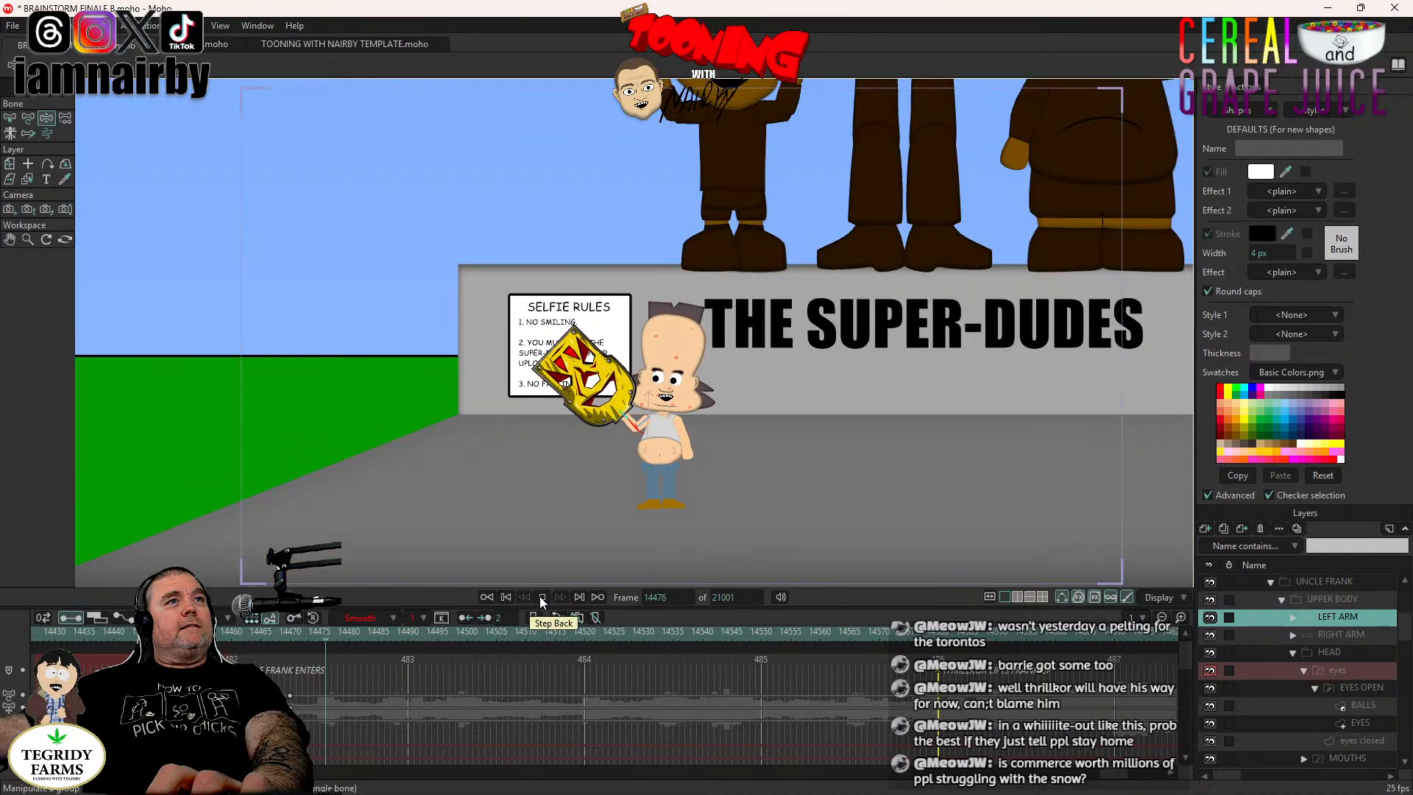
pyautogui.click(540, 597)
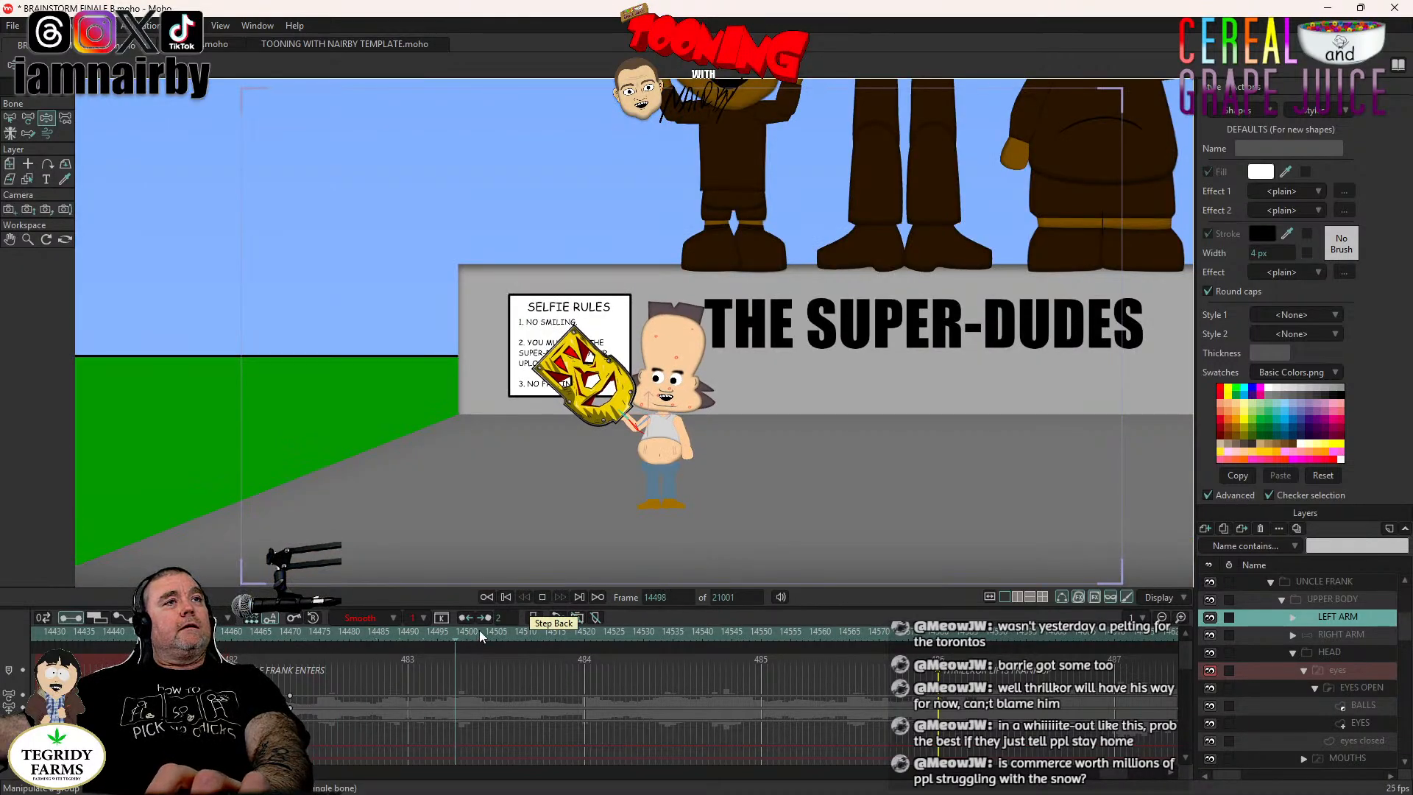
# Paste the copied blink keyframes on Uncle Frank's eyes layer at frame 14502.
pyautogui.click(1355, 671)
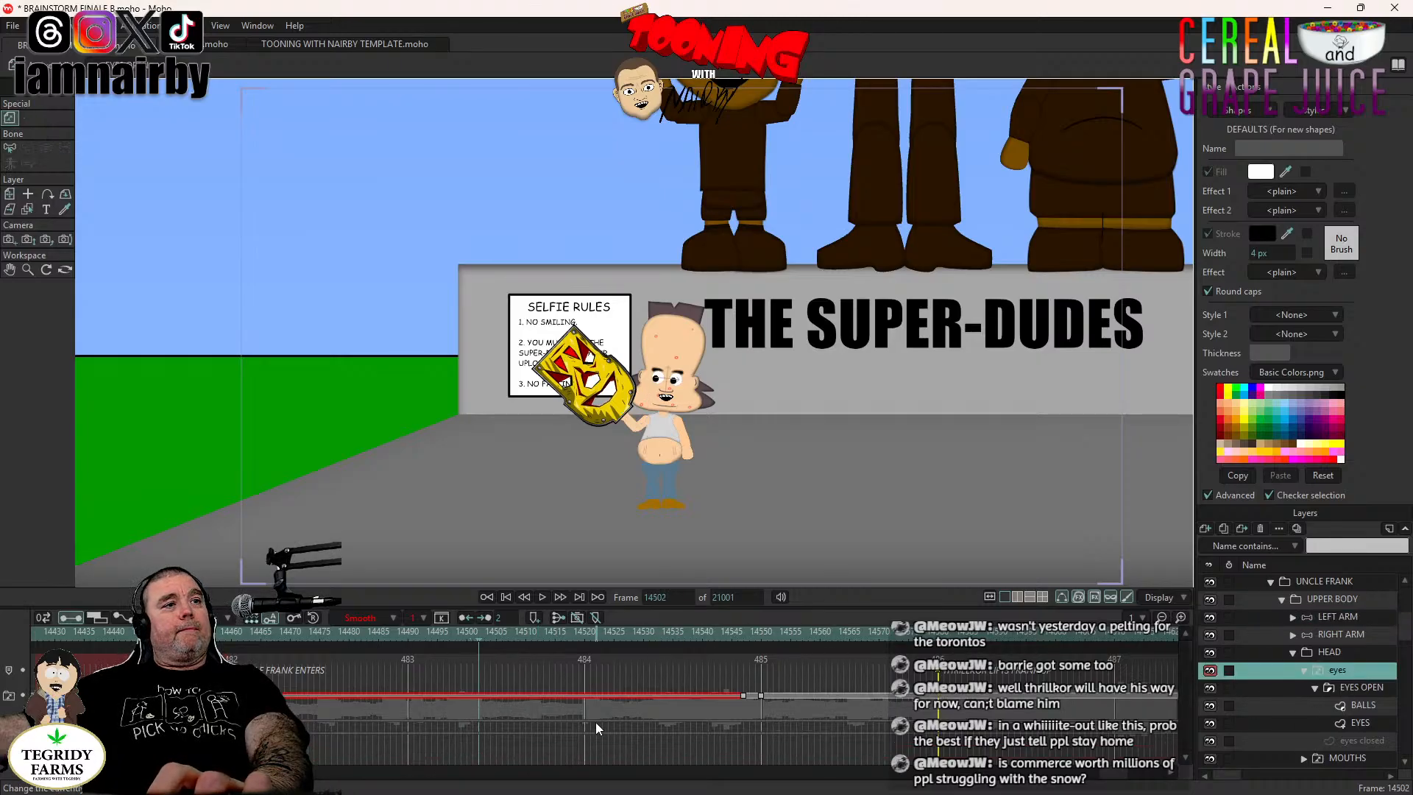
pyautogui.hotkey('ctrl', 'v')
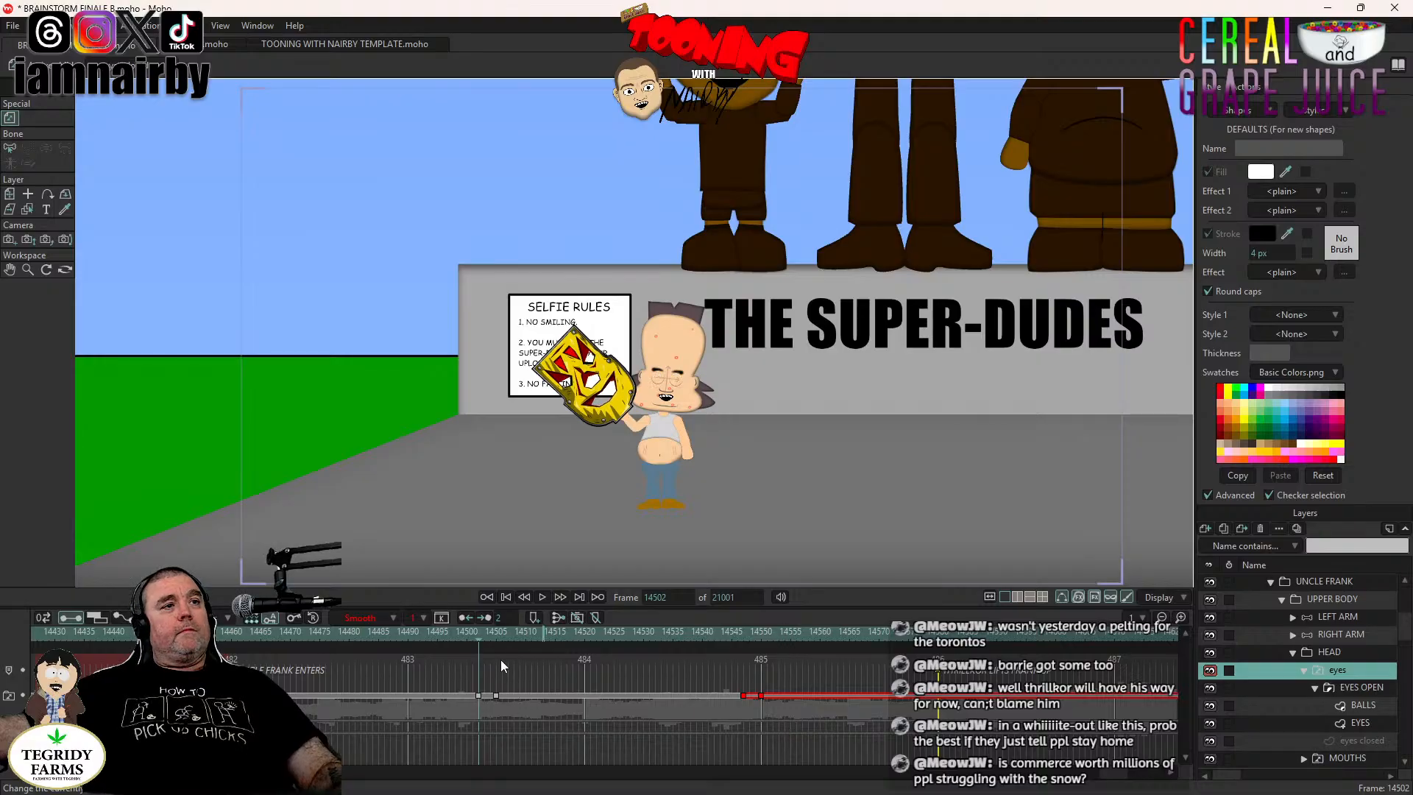
# Key the current poses of the HEAD and UPPER BODY layers at frame 14501.
pyautogui.press('Left')
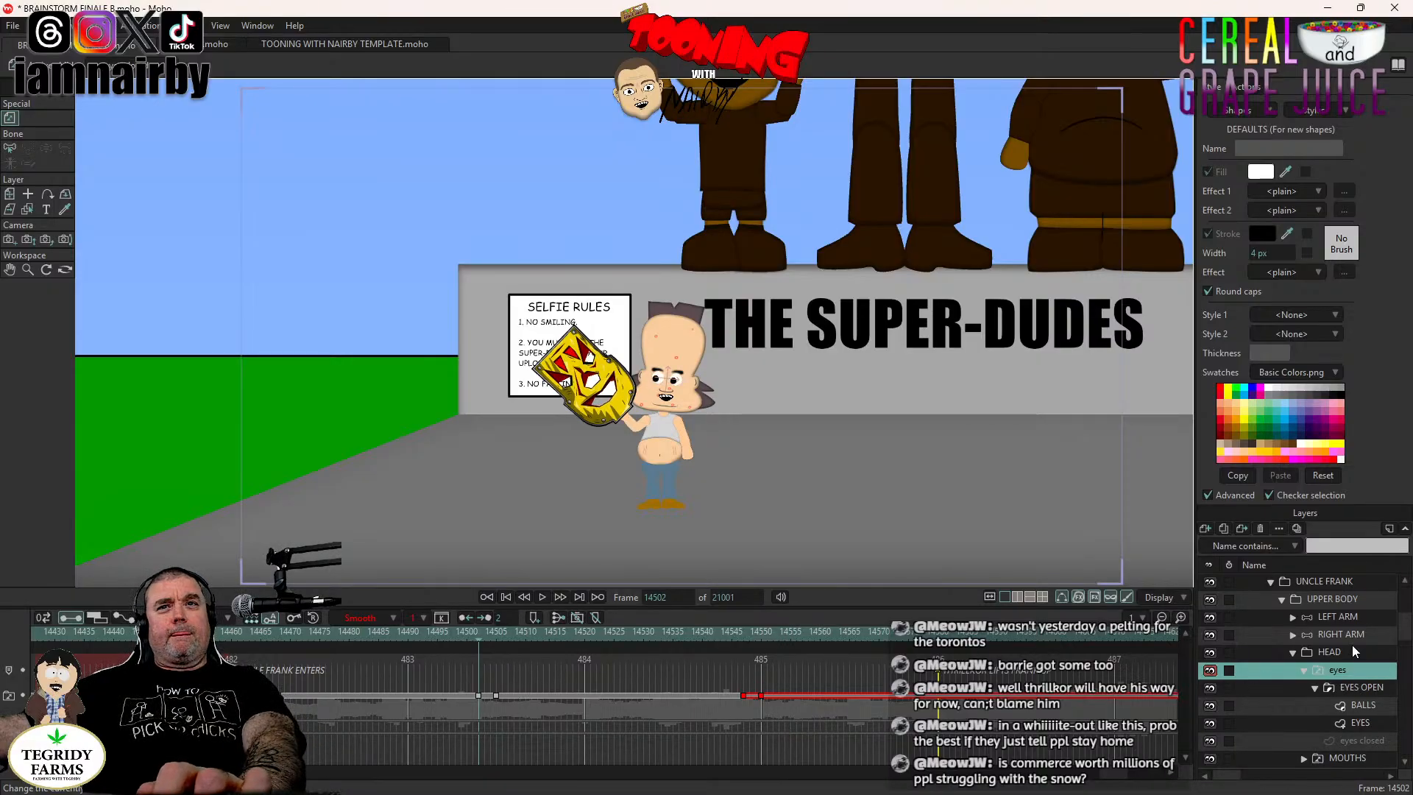
pyautogui.click(1351, 648)
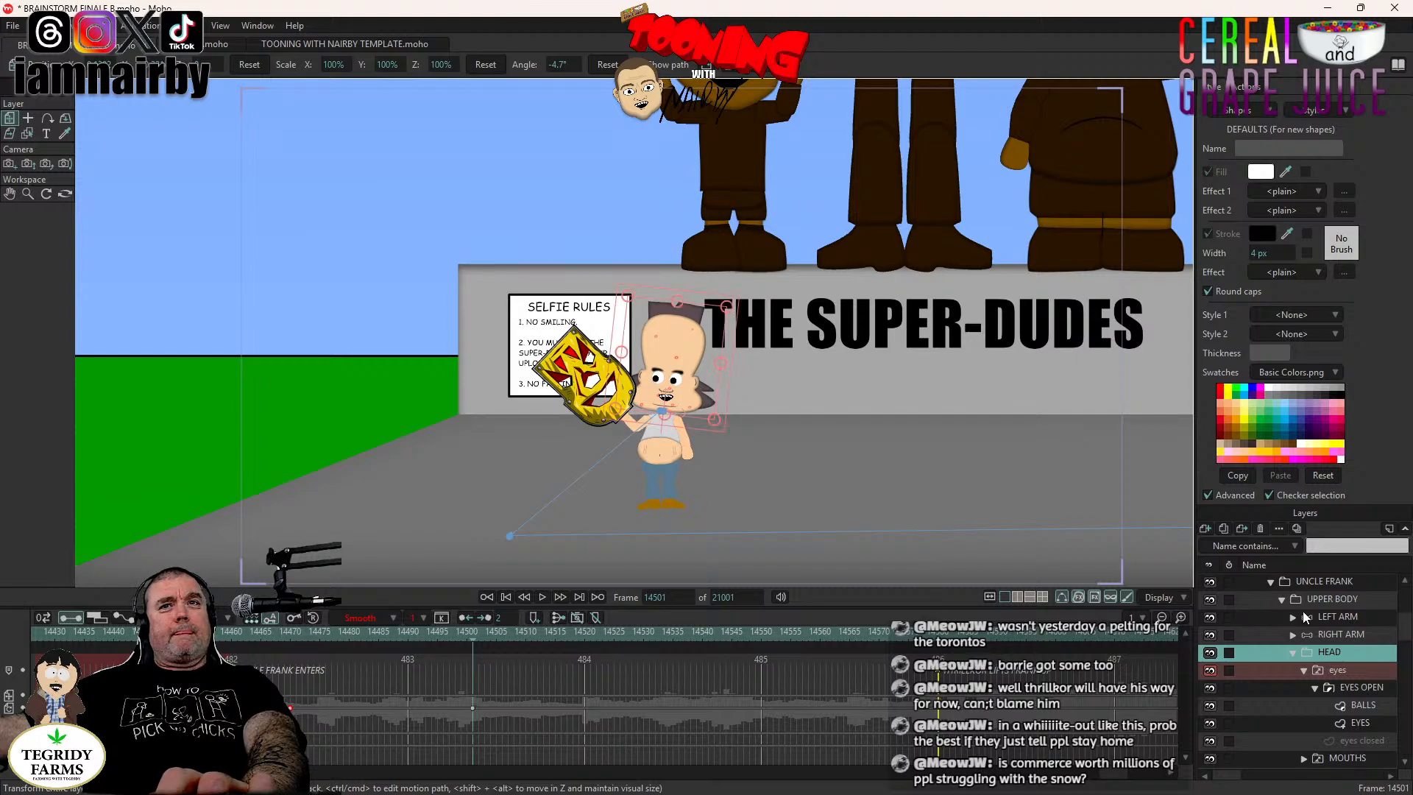
pyautogui.click(1340, 600)
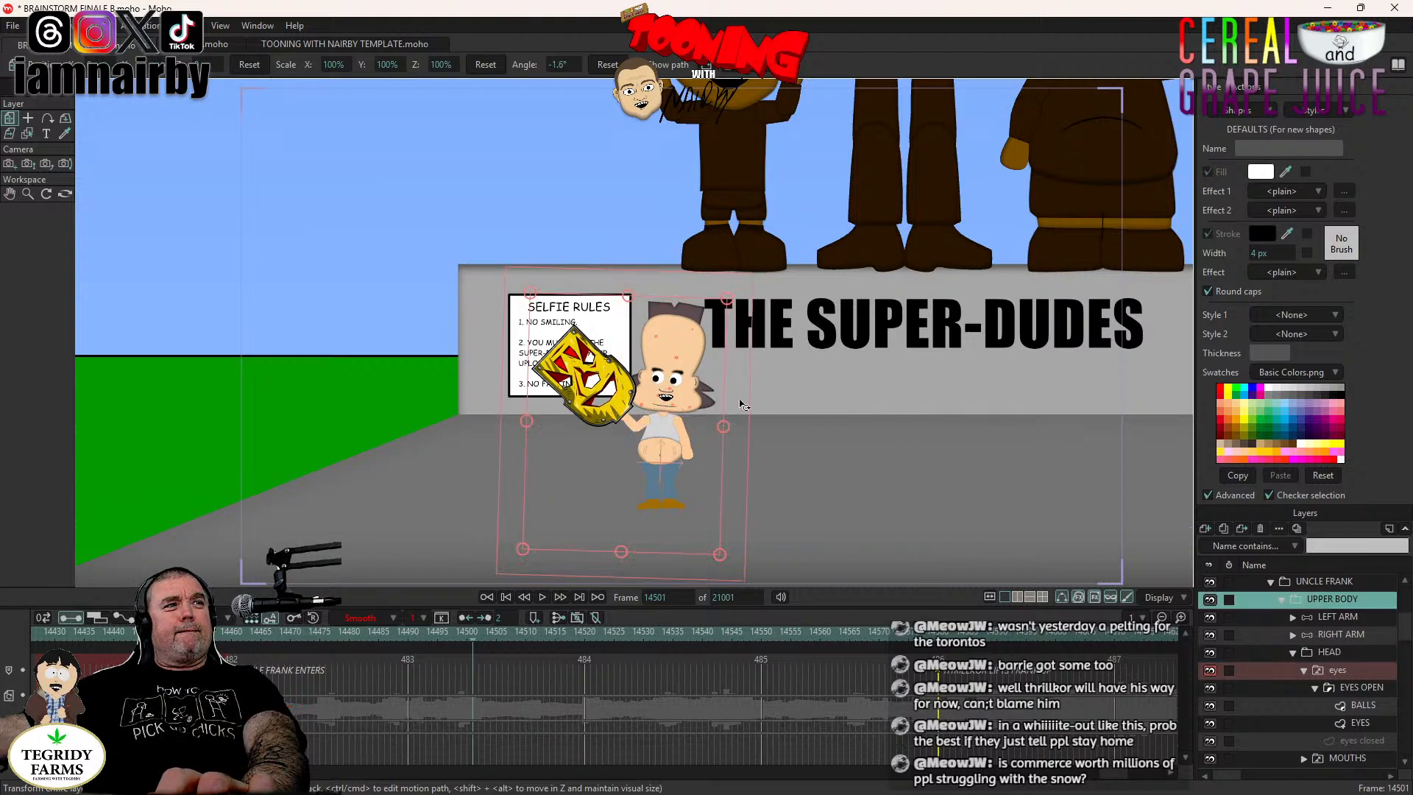
# Rotate Uncle Frank's HEAD layer to about 0.9° at frame 14505, tilting it toward the mask.
pyautogui.click(1354, 652)
pyautogui.press('Right')
pyautogui.press('Right')
pyautogui.press('Right')
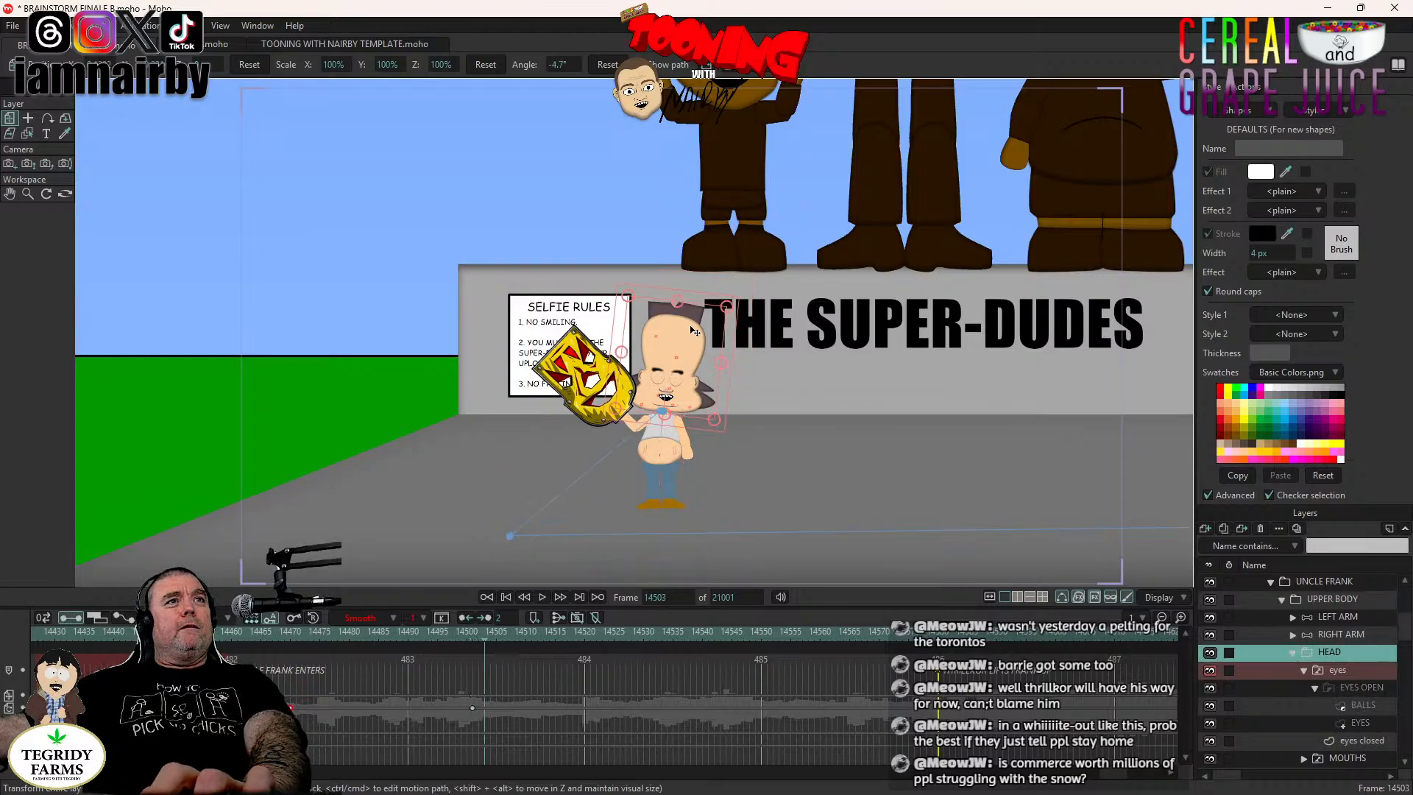
pyautogui.scroll(2, 730, 386)
pyautogui.scroll(2, 733, 387)
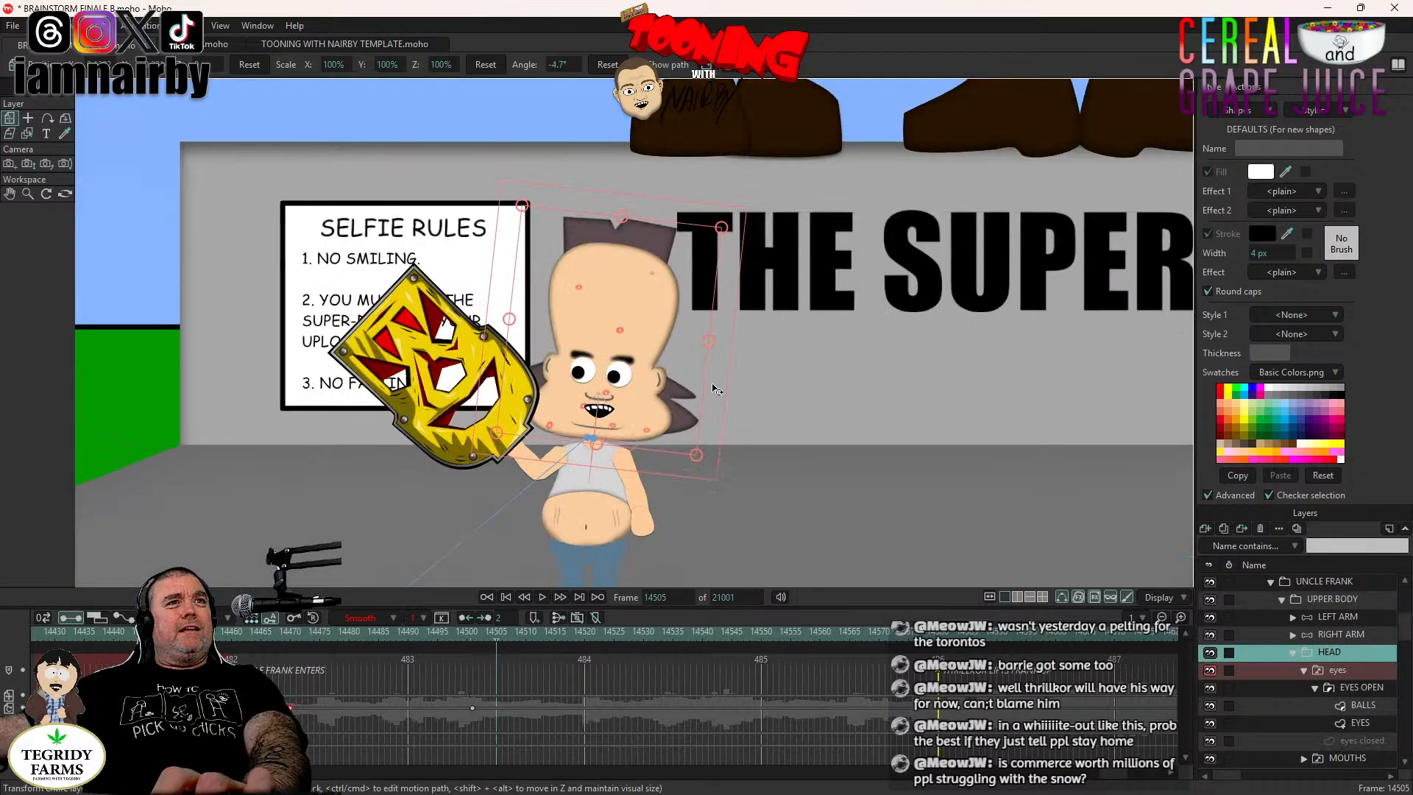
pyautogui.moveTo(705, 376); pyautogui.dragTo(640, 382)
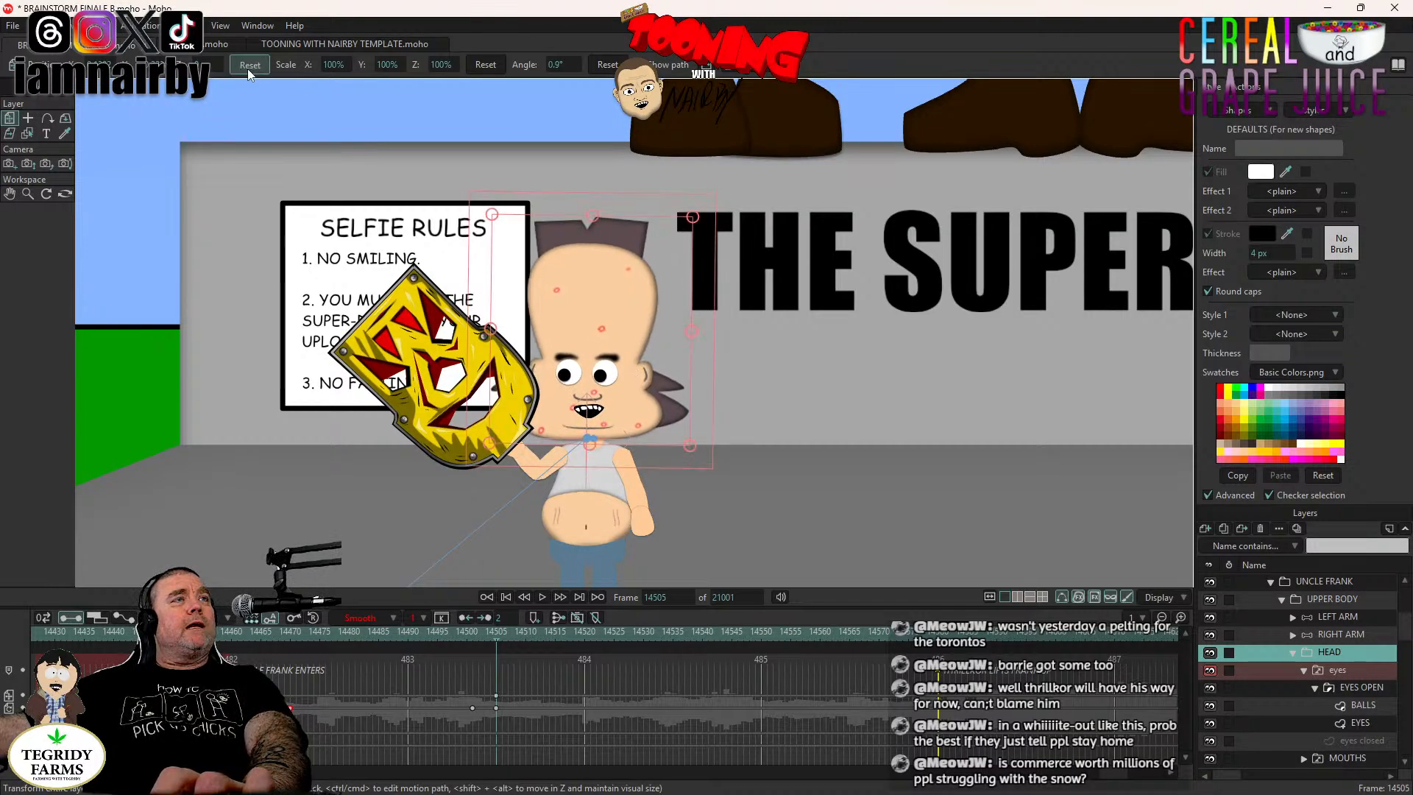
pyautogui.moveTo(703, 346); pyautogui.dragTo(701, 339)
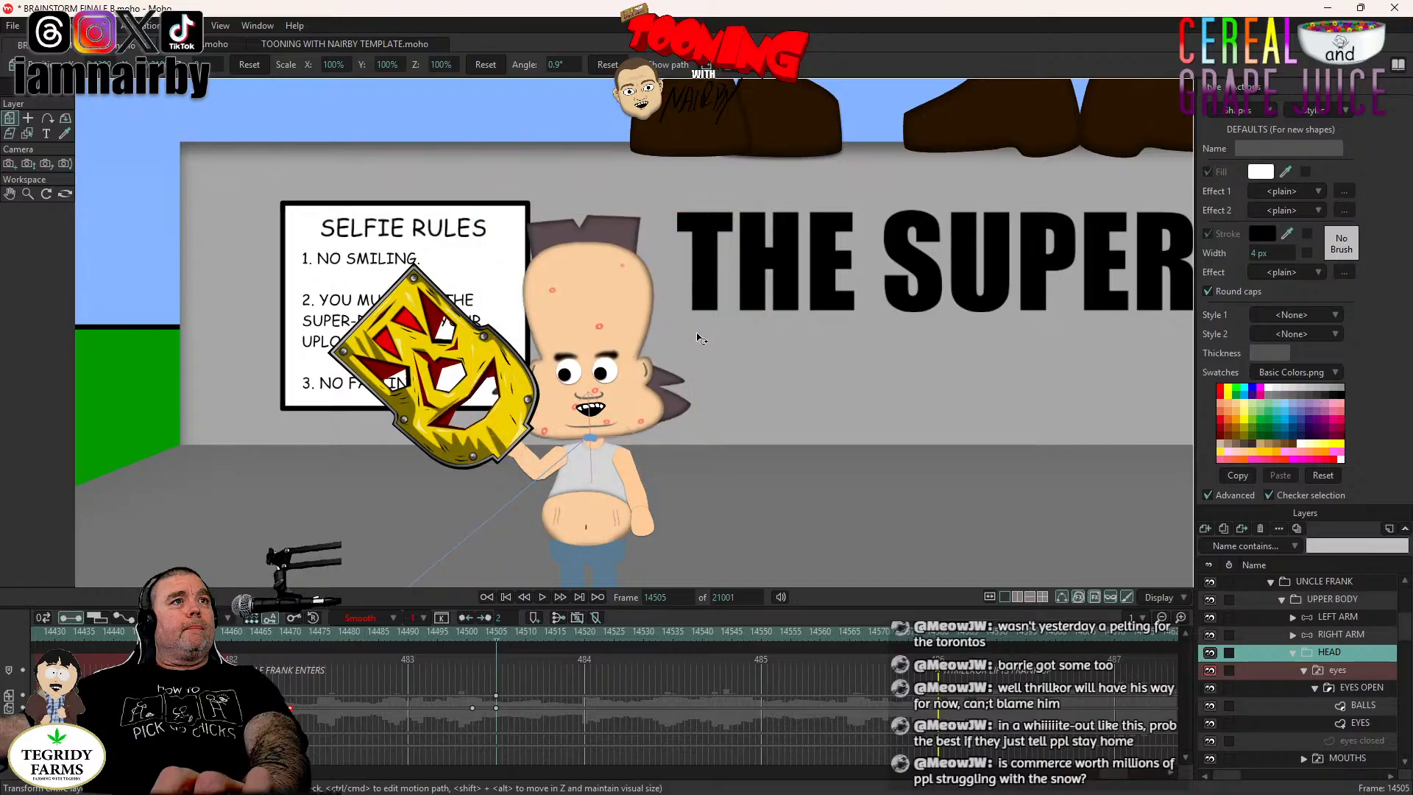
# Shift the pupils on the BALLS layer slightly away from the mask, using a Step keyframe moved to frame 14504.
pyautogui.click(1359, 705)
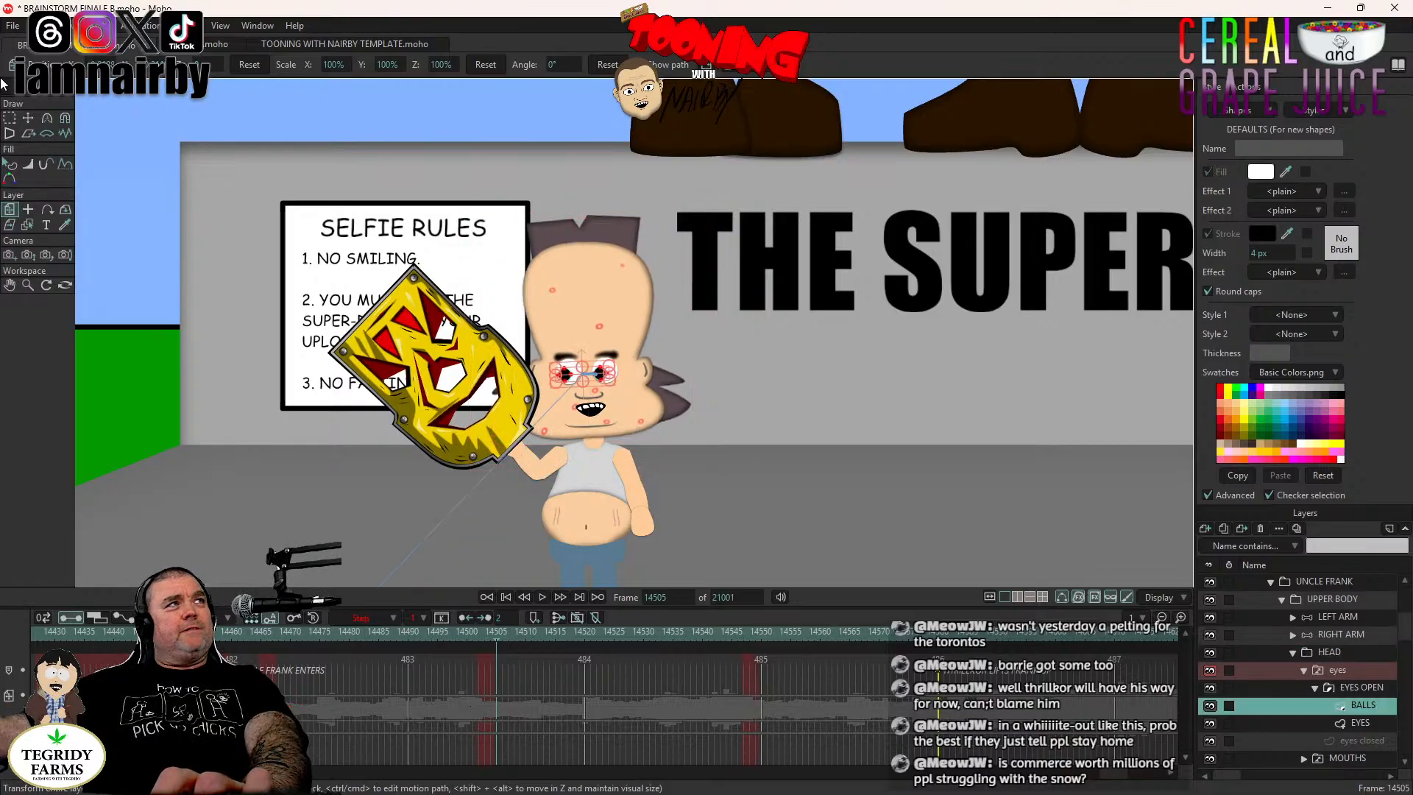
pyautogui.moveTo(510, 401); pyautogui.dragTo(520, 409)
pyautogui.moveTo(614, 488); pyautogui.dragTo(612, 488)
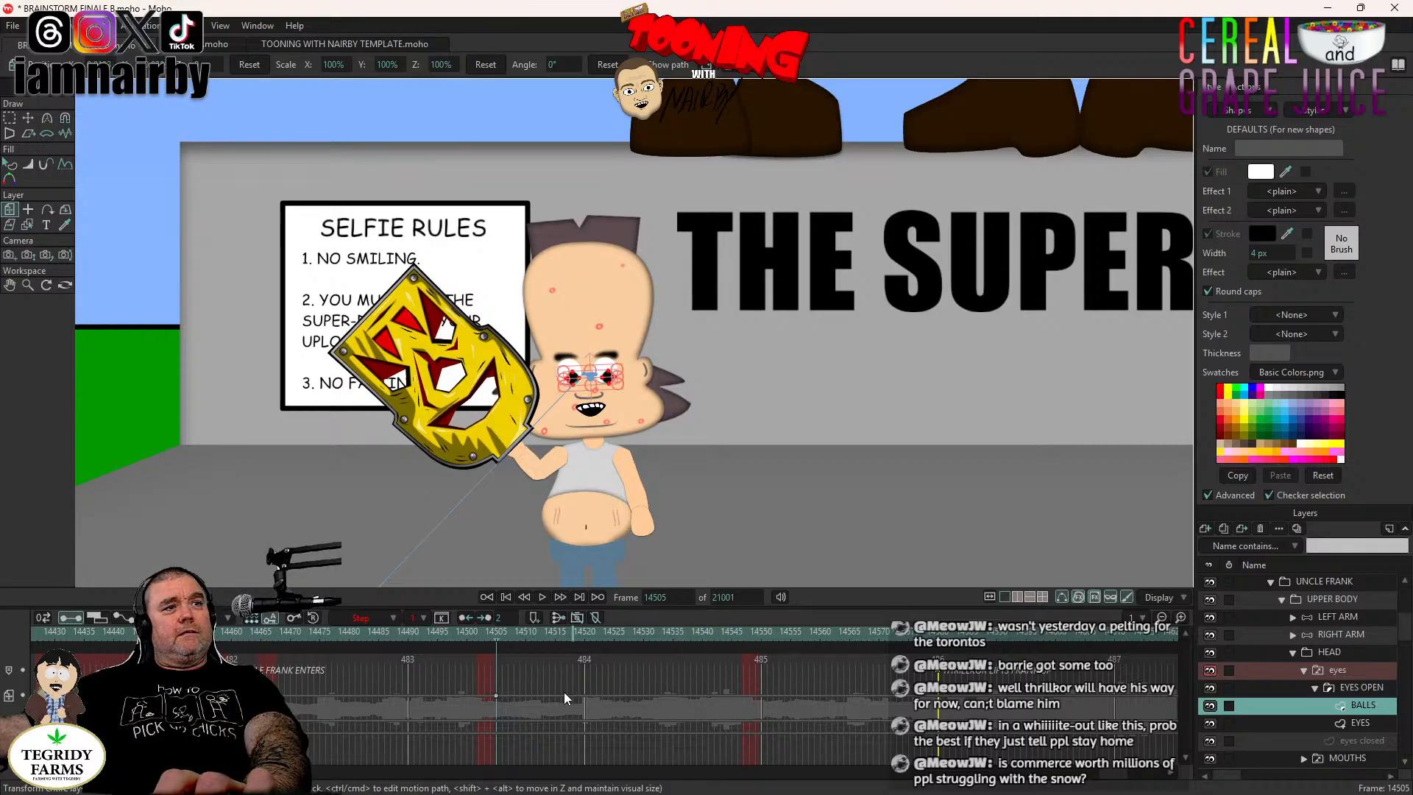
pyautogui.rightClick(494, 696)
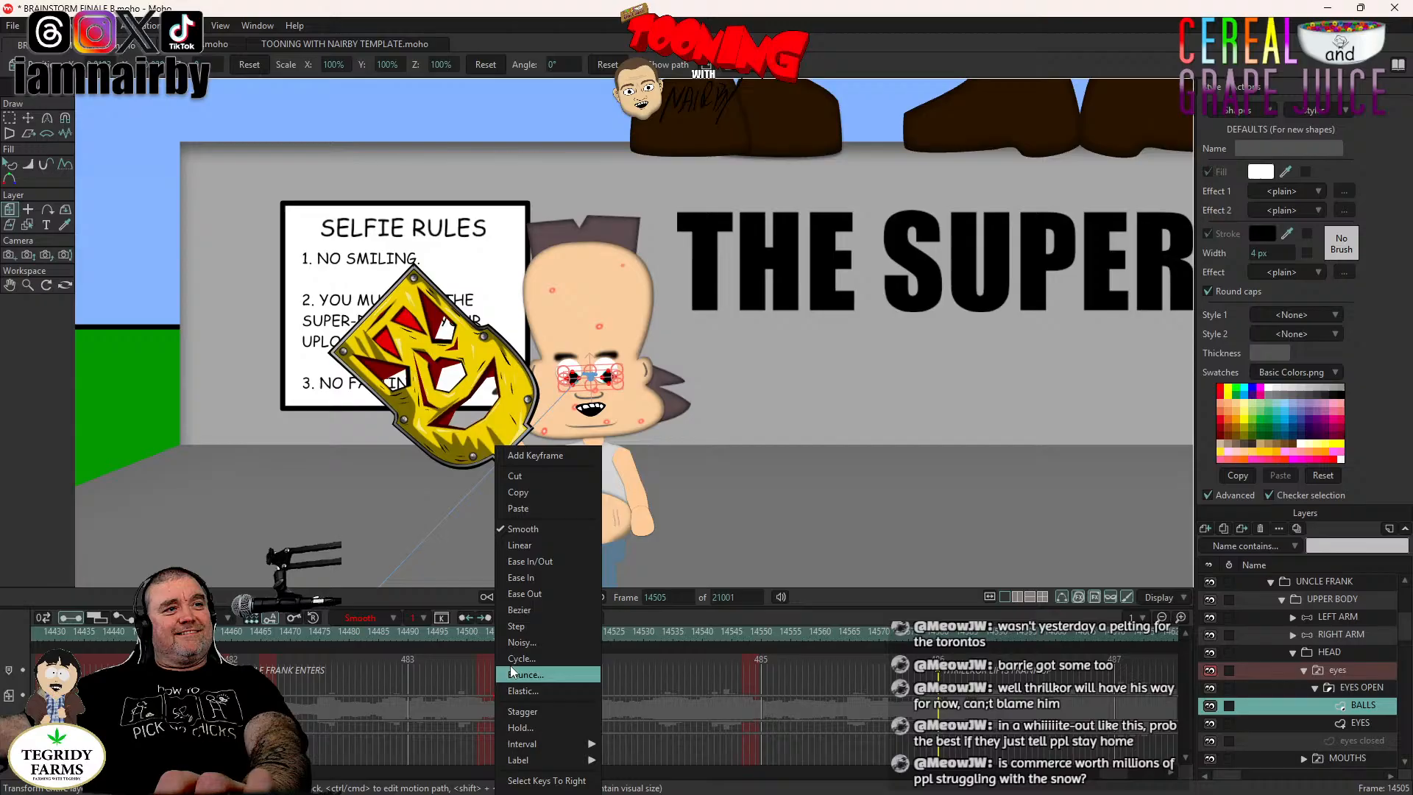
pyautogui.click(523, 629)
pyautogui.moveTo(496, 696); pyautogui.dragTo(489, 696)
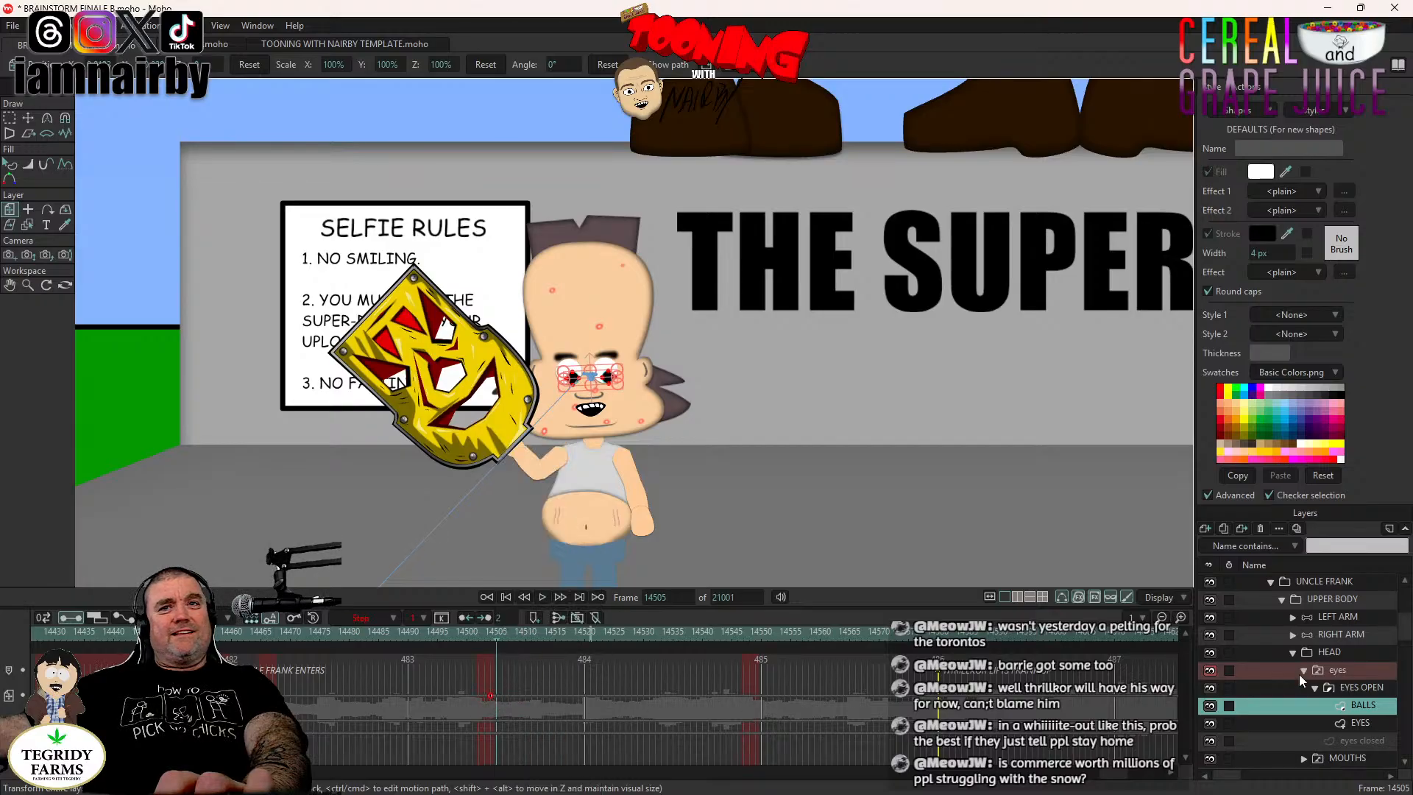
# Rotate the UPPER BODY layer to about 3.4° at frame 14505, leaning Uncle Frank toward the mask.
pyautogui.click(1355, 601)
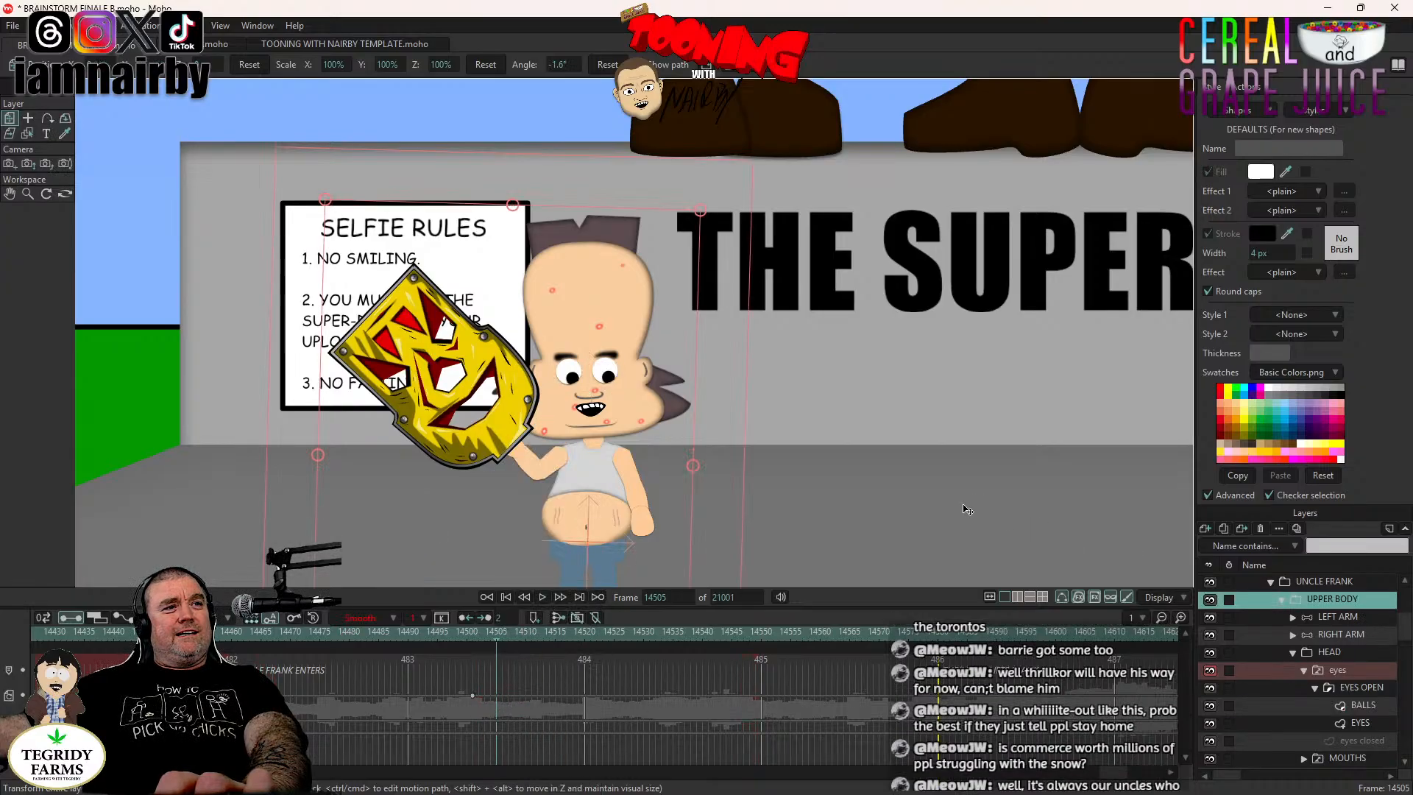
pyautogui.moveTo(725, 394); pyautogui.dragTo(719, 380)
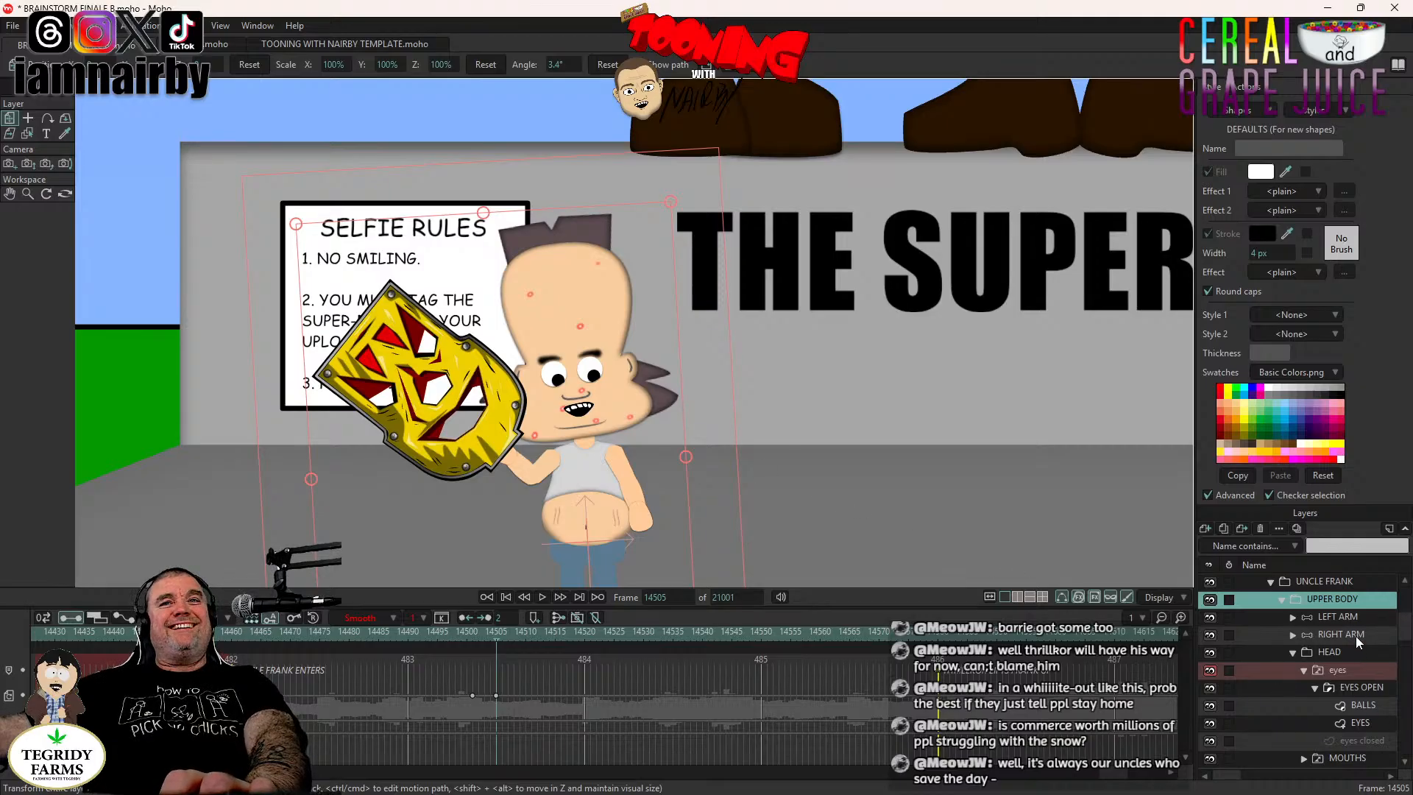
# Key the RIGHT ARM bones' pose at frame 14501, where the UPPER BODY lean begins.
pyautogui.click(1357, 637)
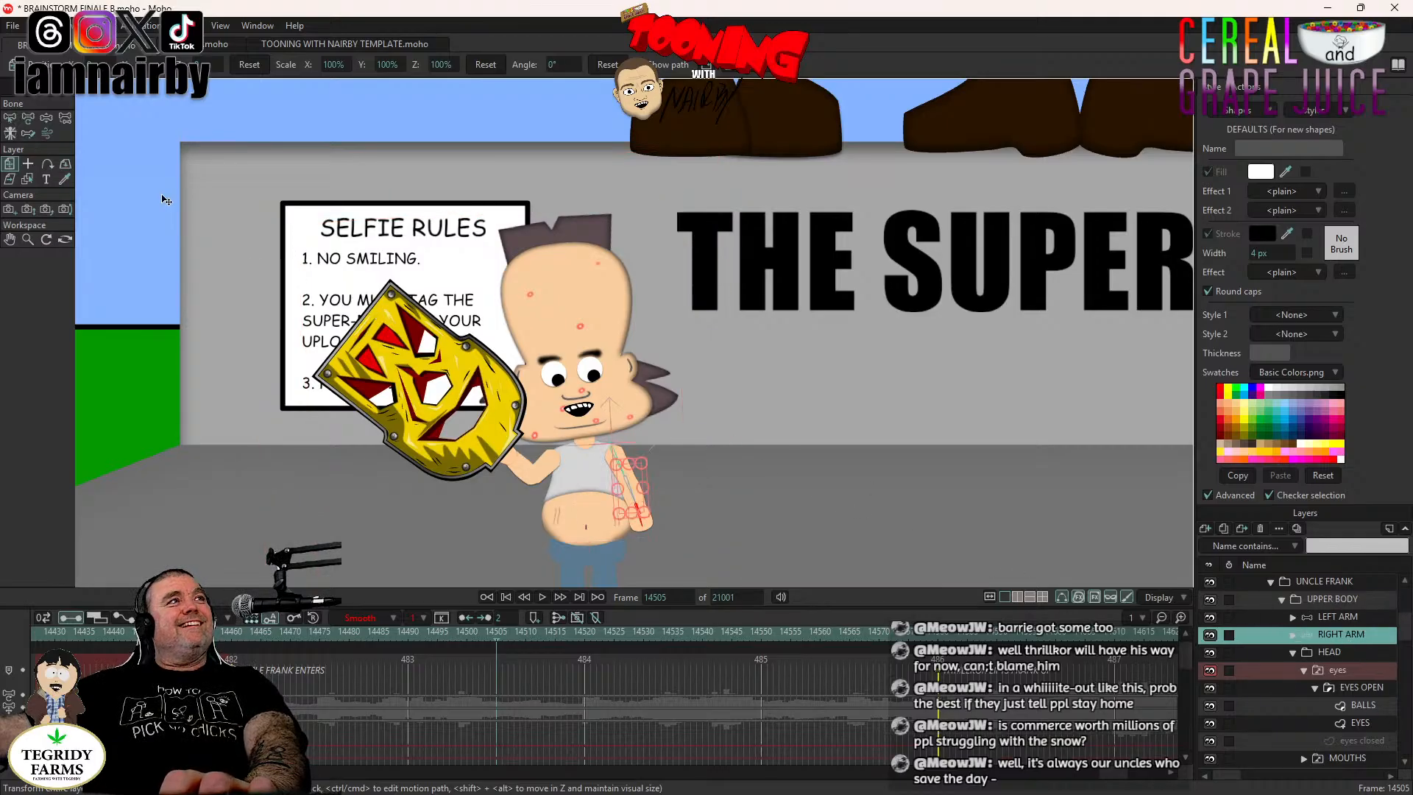
pyautogui.click(50, 128)
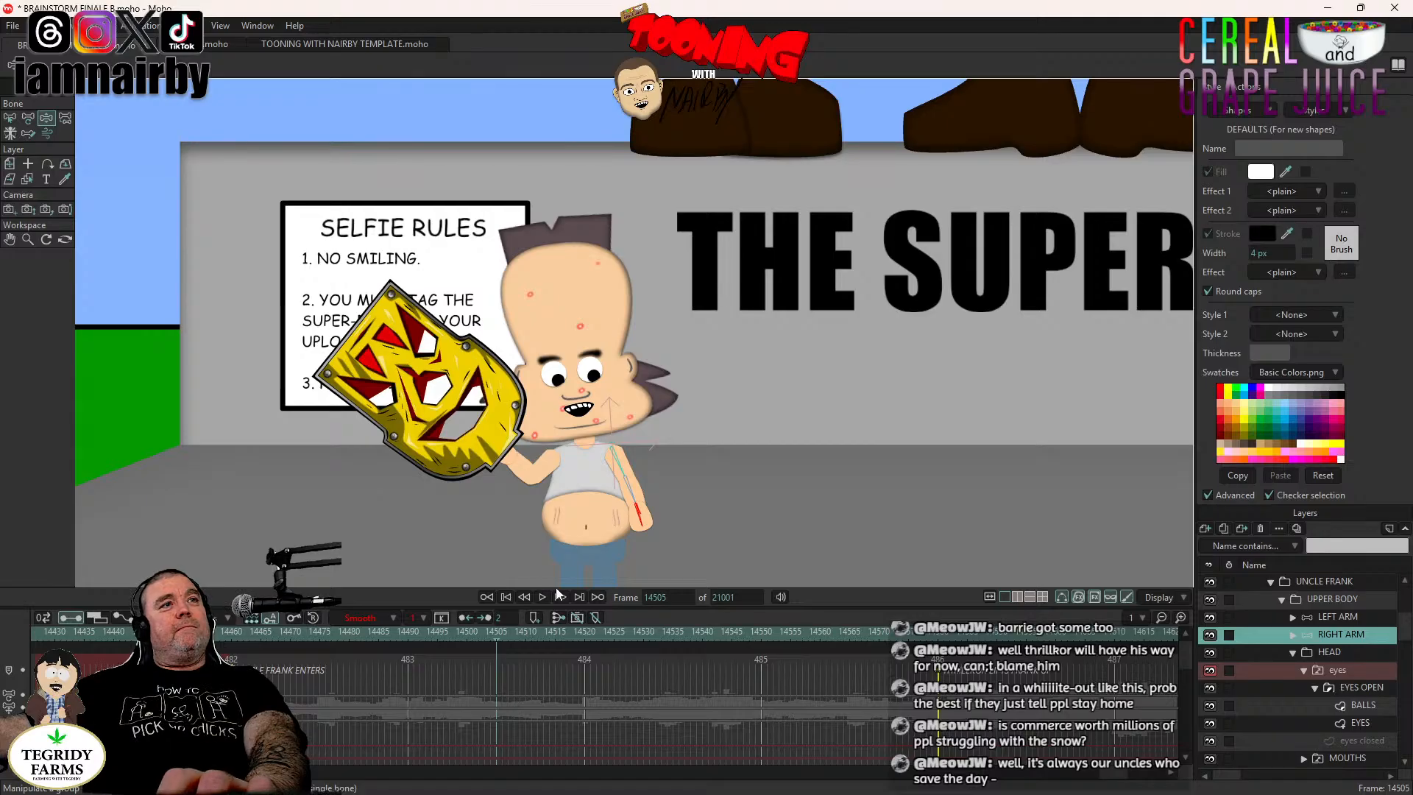
pyautogui.click(560, 596)
pyautogui.press('Right')
pyautogui.click(1367, 600)
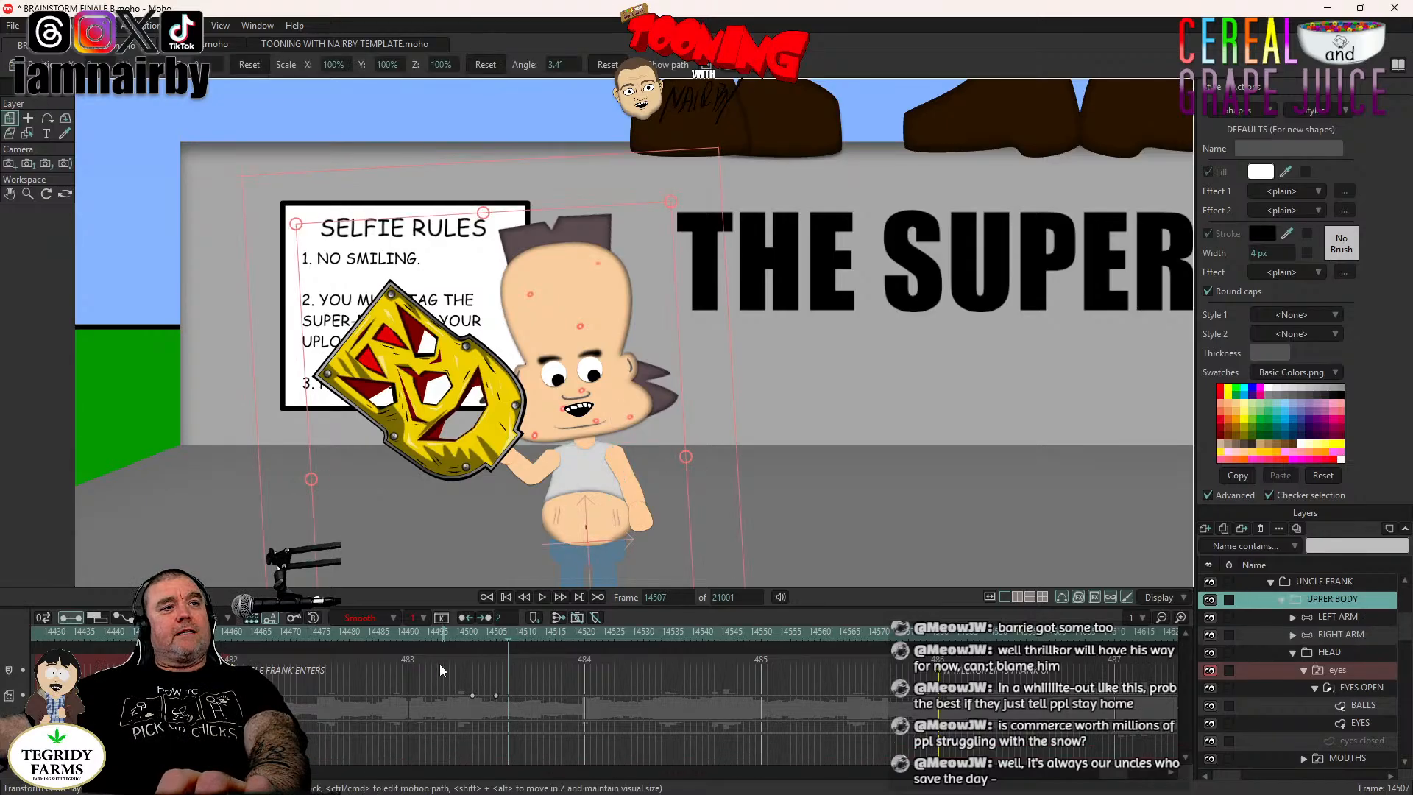
pyautogui.click(472, 633)
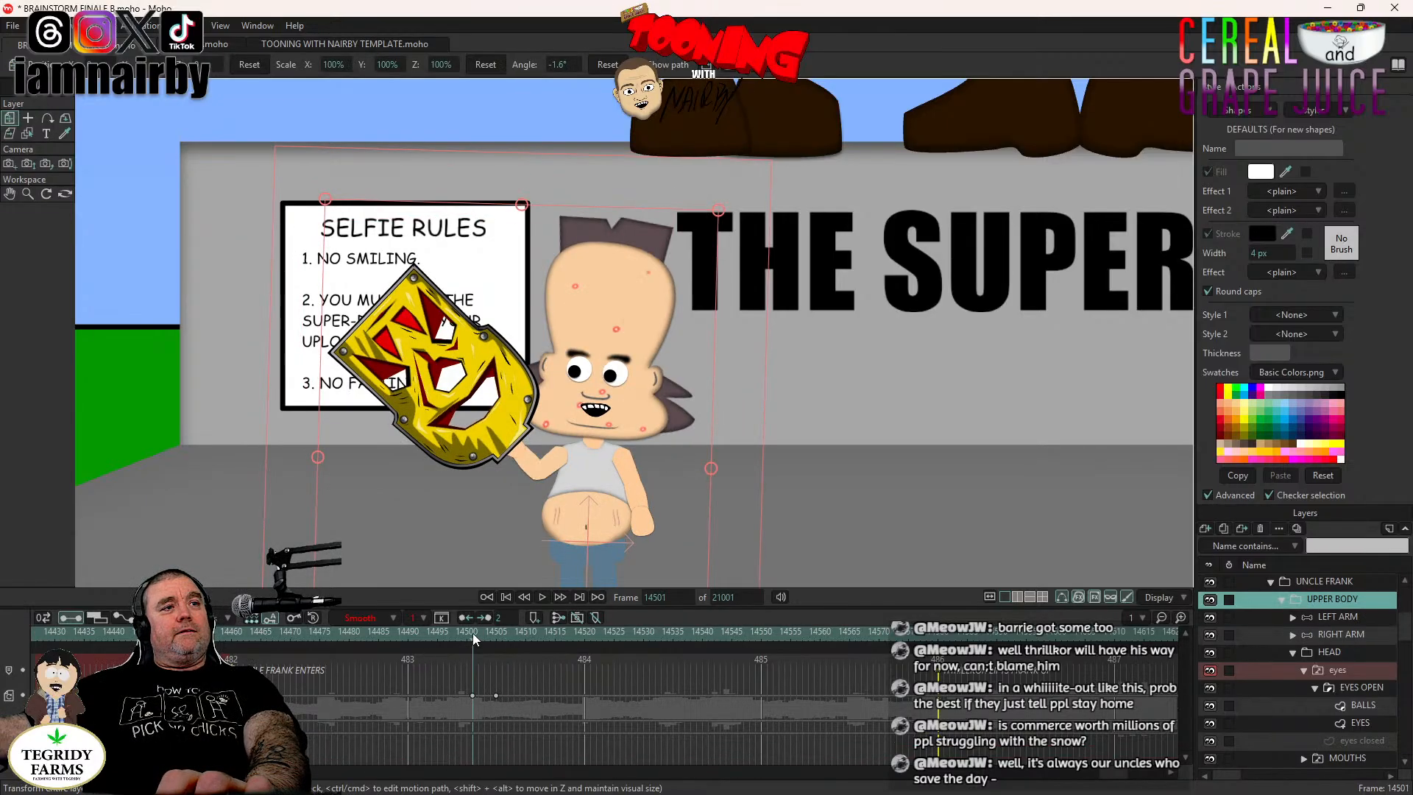
pyautogui.click(1353, 634)
pyautogui.click(45, 115)
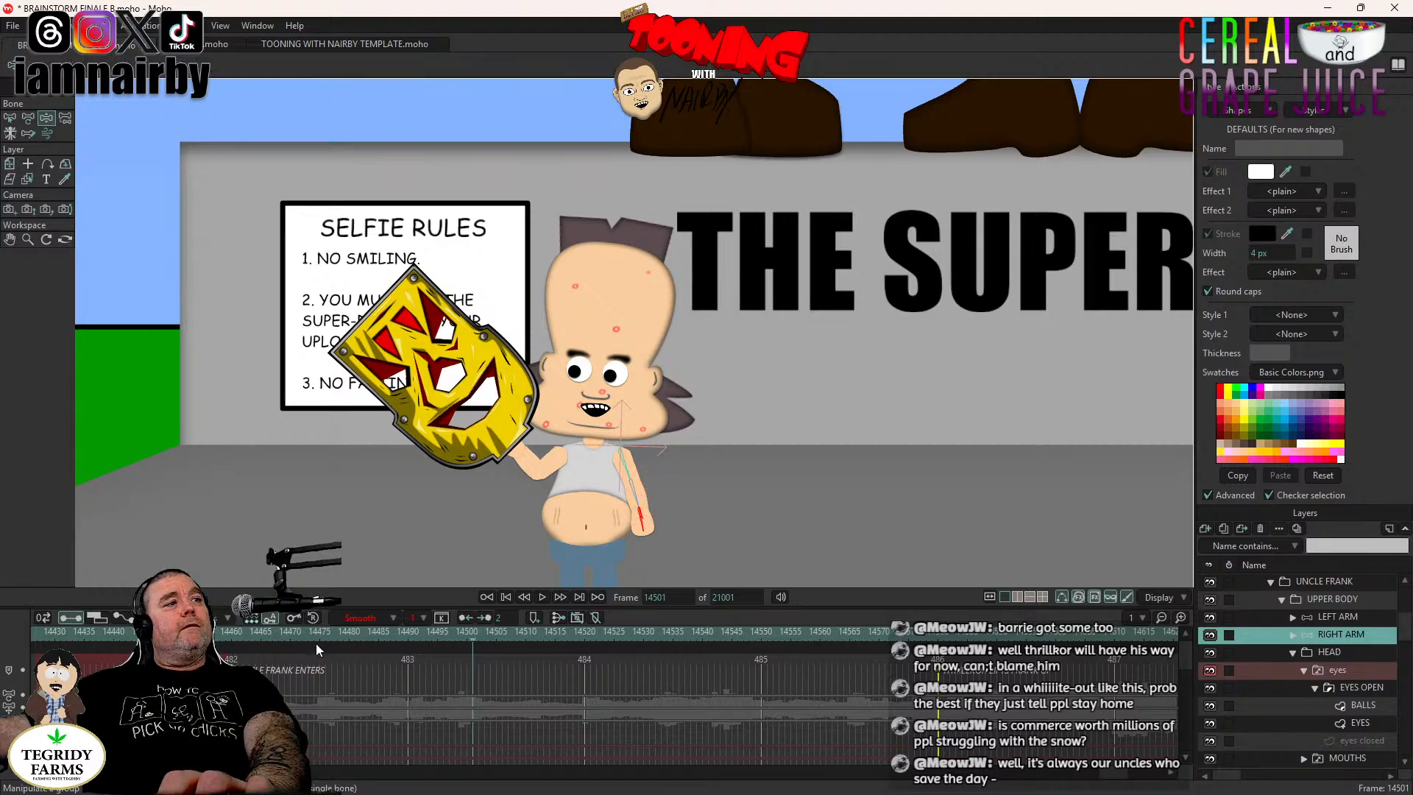
pyautogui.moveTo(640, 499); pyautogui.dragTo(644, 522)
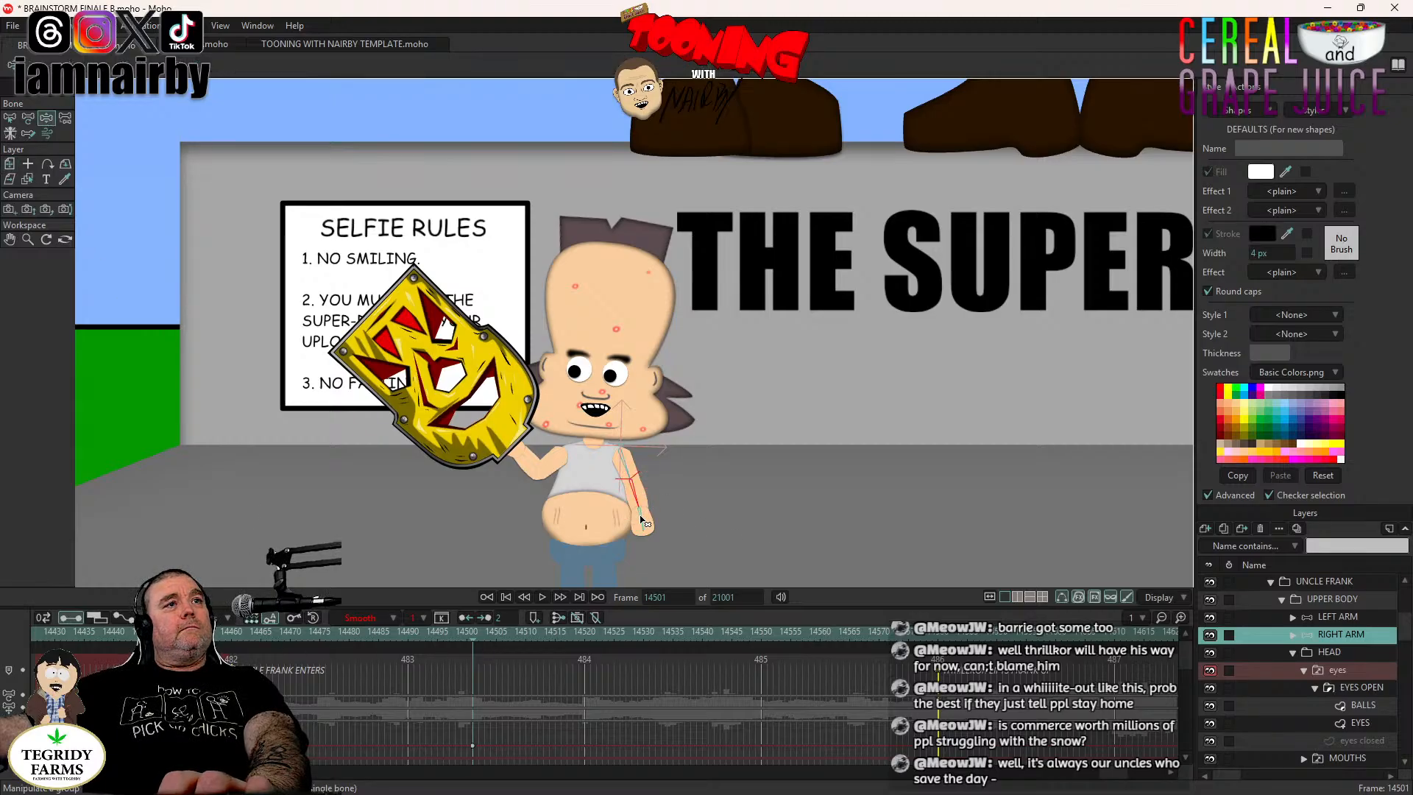
pyautogui.hotkey('ctrl', 'Right')
pyautogui.hotkey('ctrl', 'Right')
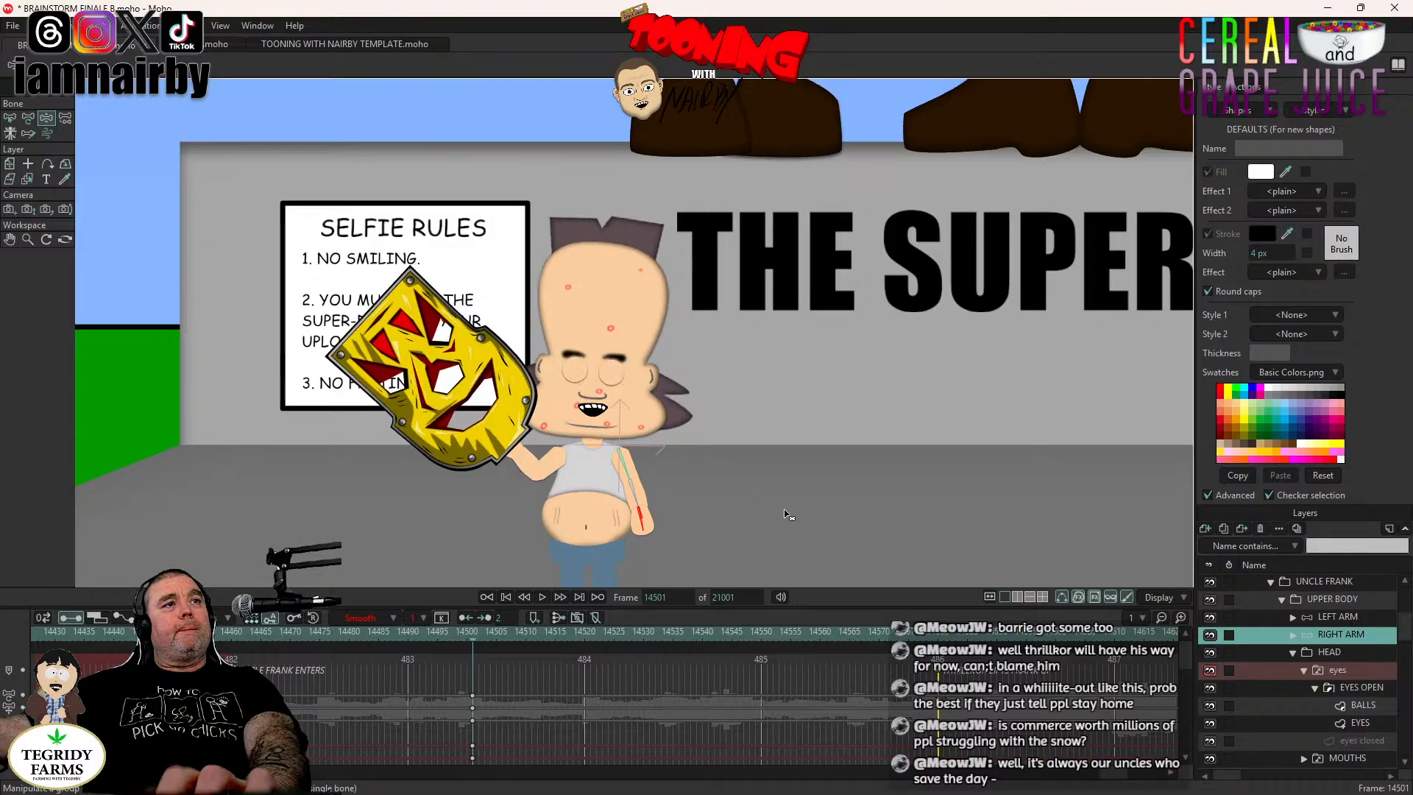
# Bend Uncle Frank's RIGHT ARM forearm bone in toward his body at frame 14506, and play back the lean.
pyautogui.hotkey('ctrl', 'Right')
pyautogui.hotkey('ctrl', 'Right')
pyautogui.hotkey('ctrl', 'Right')
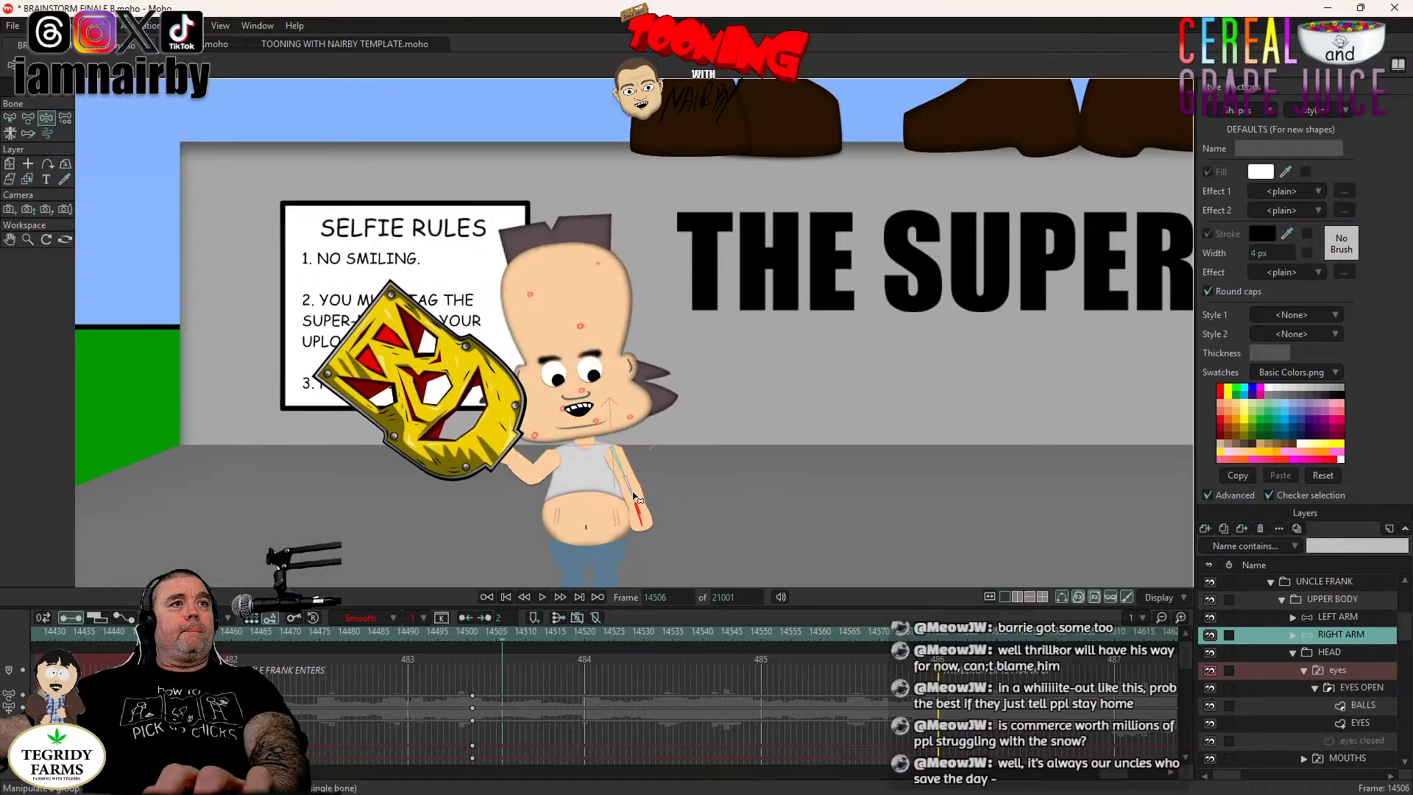
pyautogui.moveTo(634, 500); pyautogui.dragTo(624, 495)
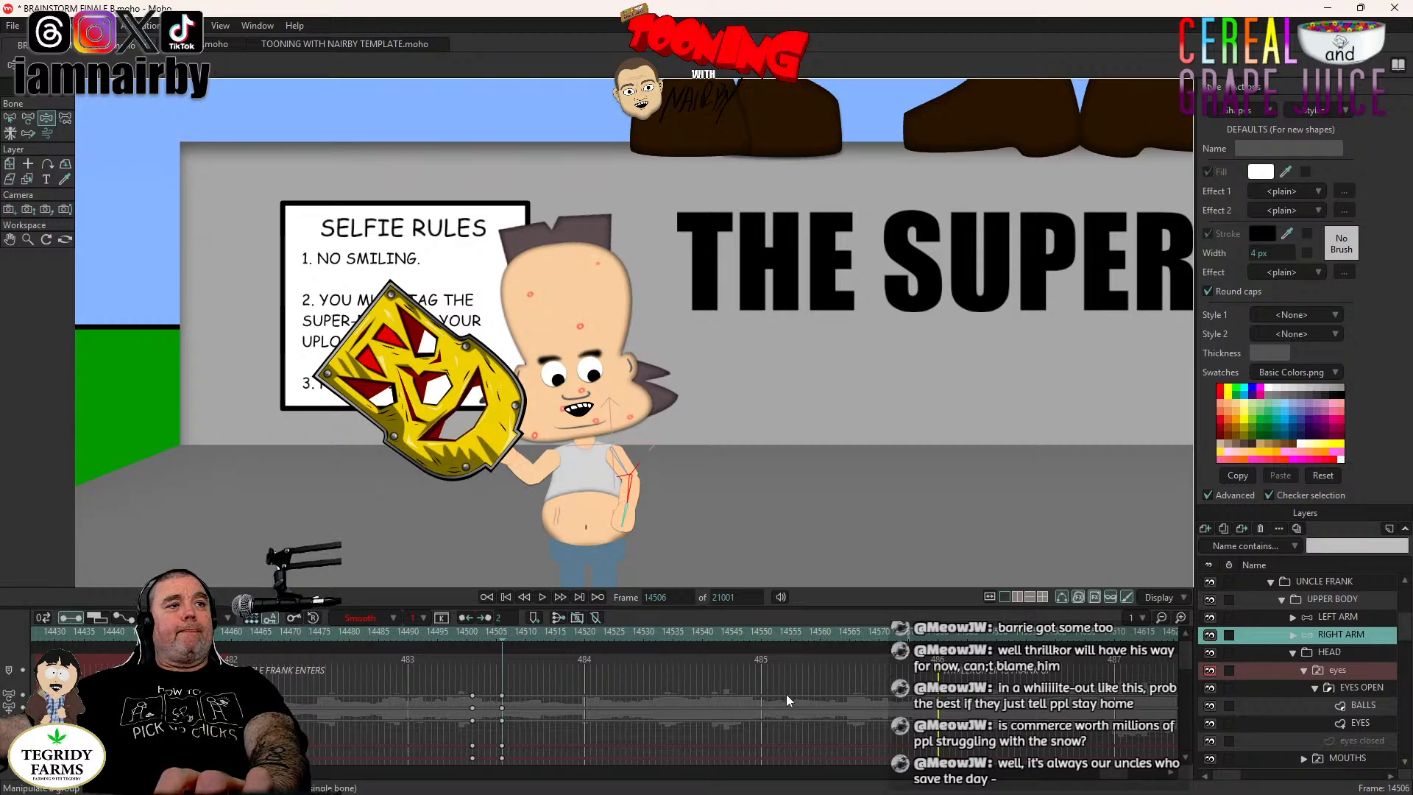
pyautogui.click(369, 638)
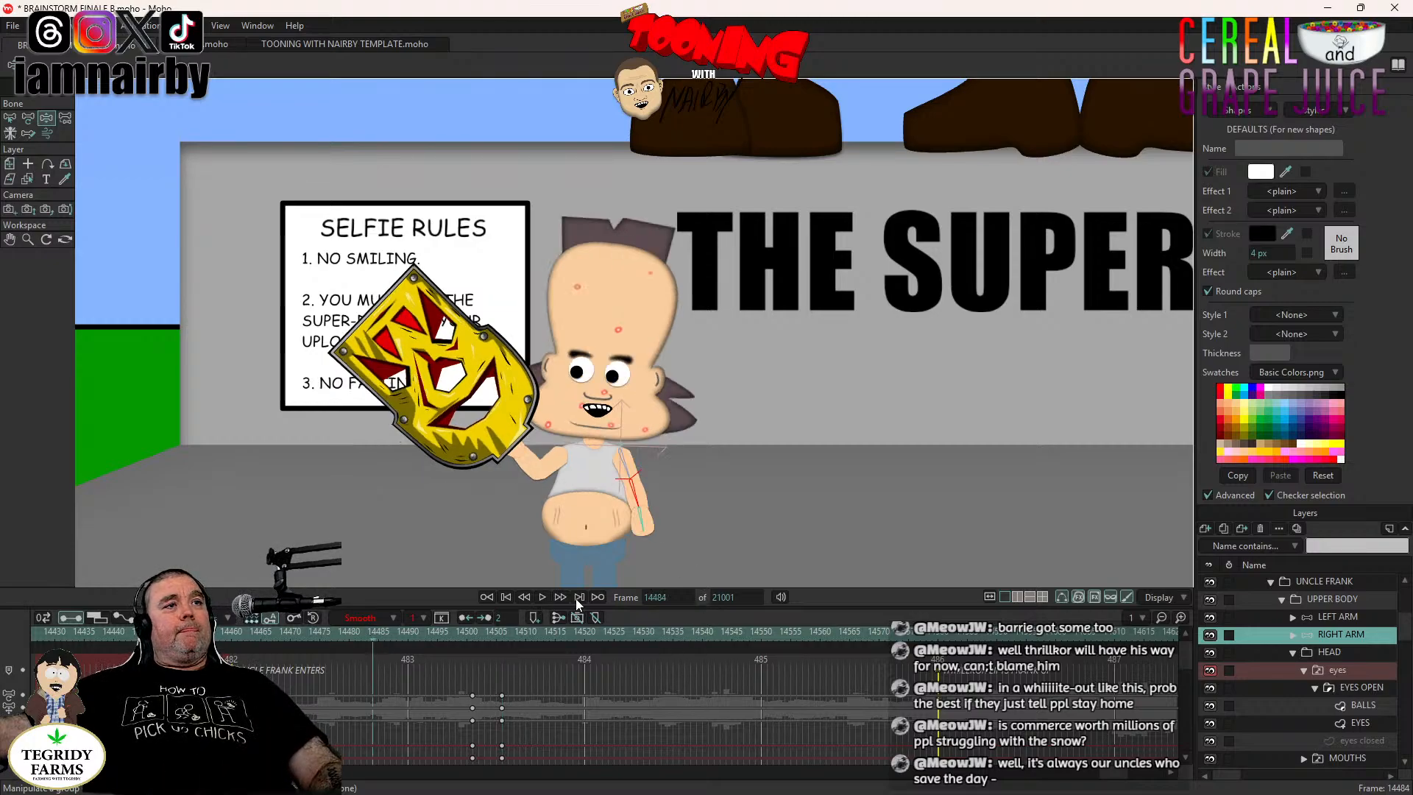
pyautogui.click(541, 597)
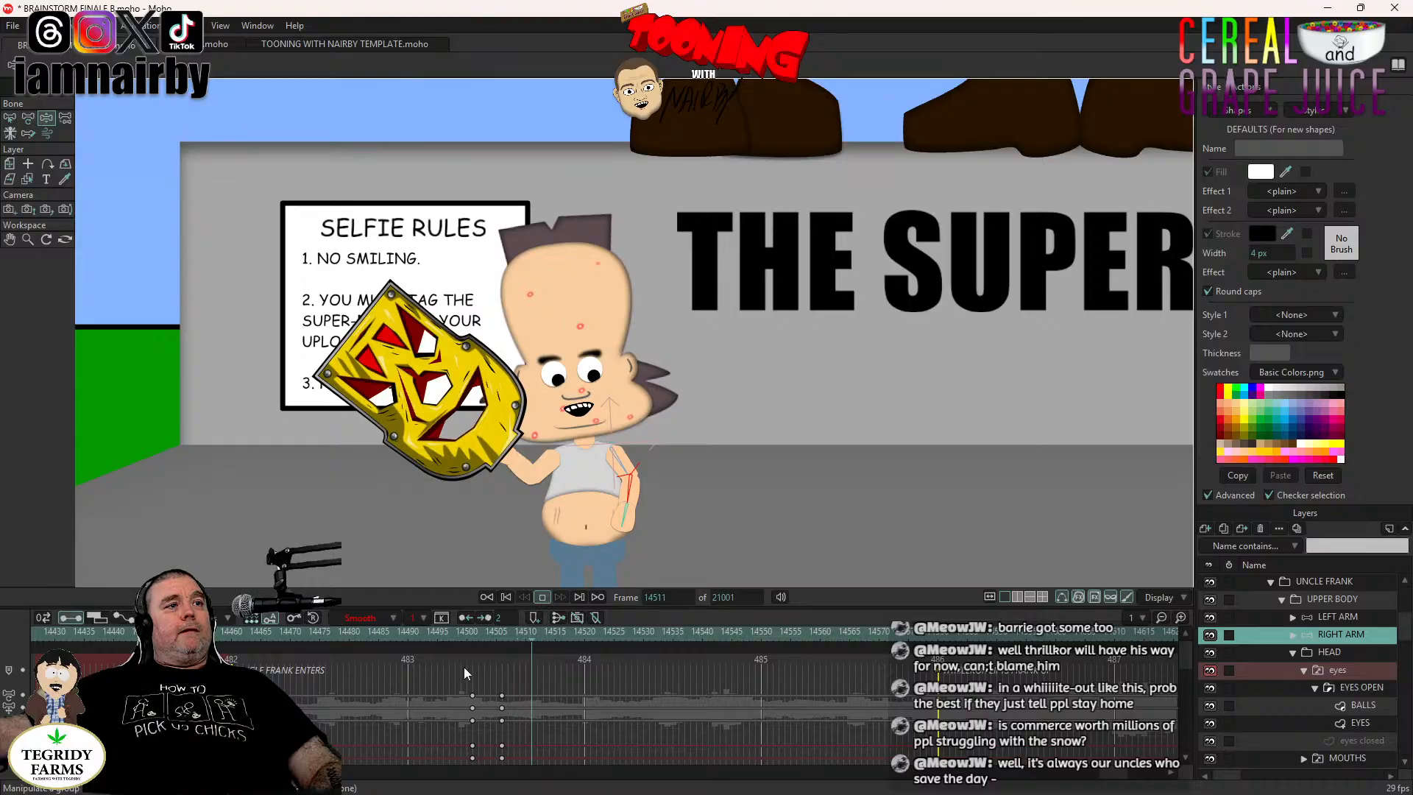
# Paste a HEAD layer key at frame 14501, move its rotation key to frame 14507, and play back the head turn.
pyautogui.click(1328, 652)
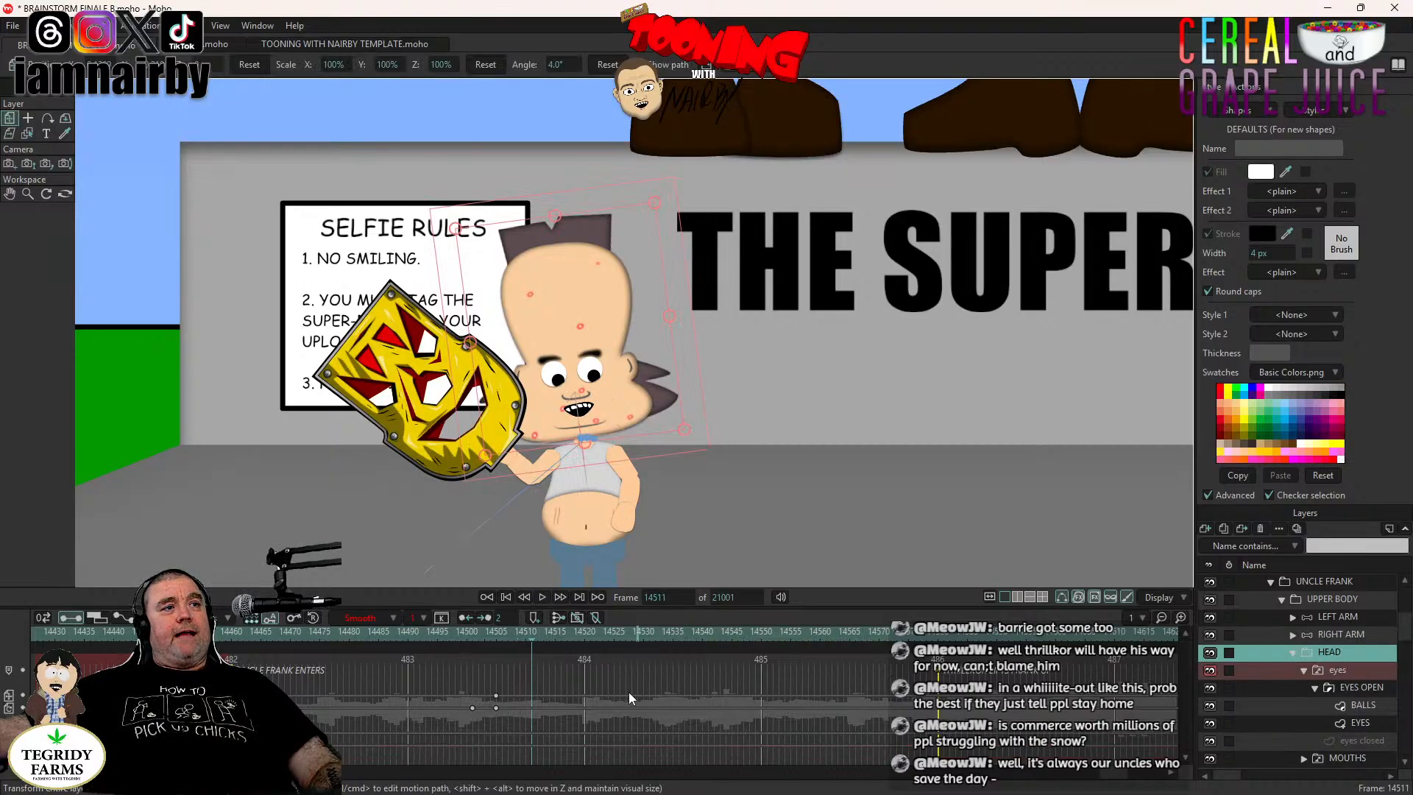
pyautogui.click(471, 634)
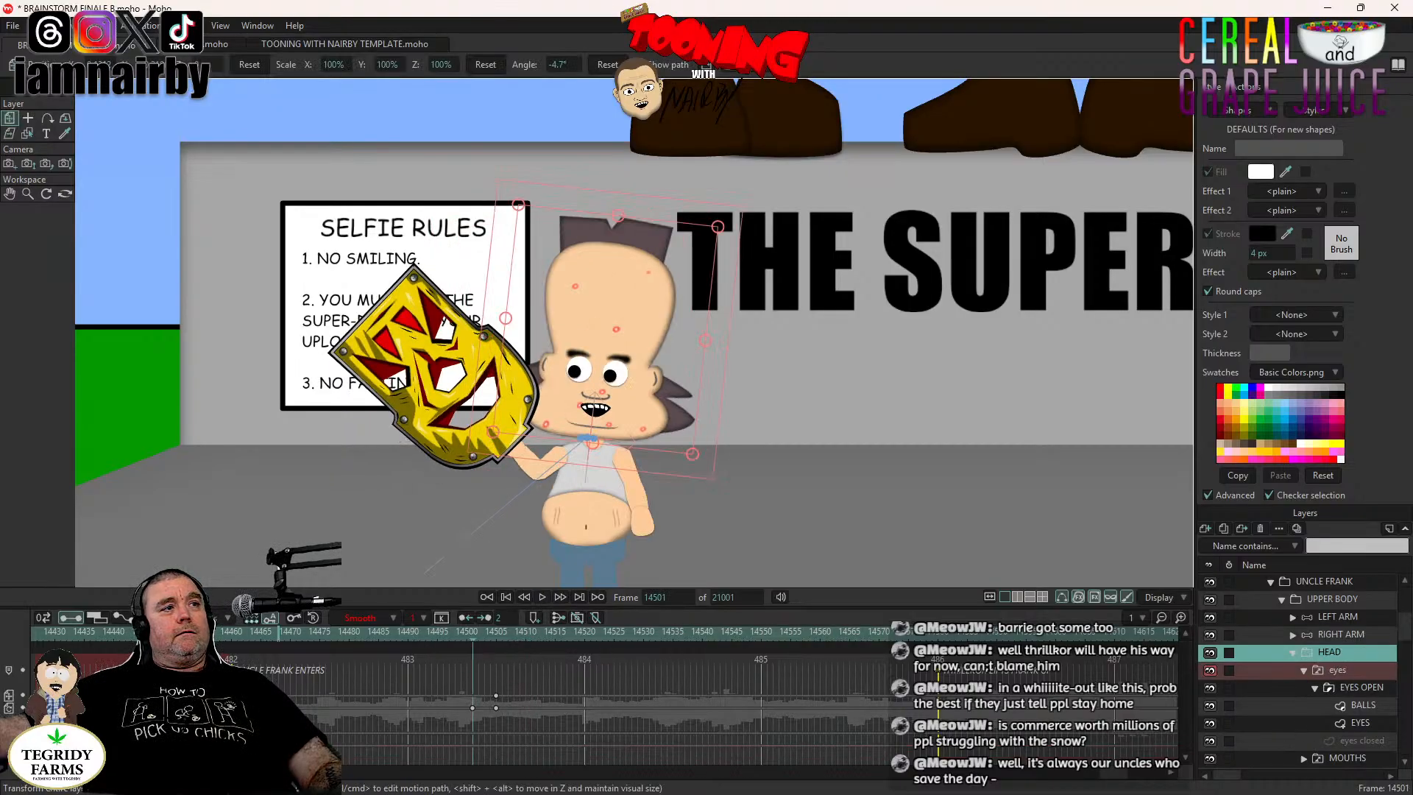
pyautogui.hotkey('ctrl', 'v')
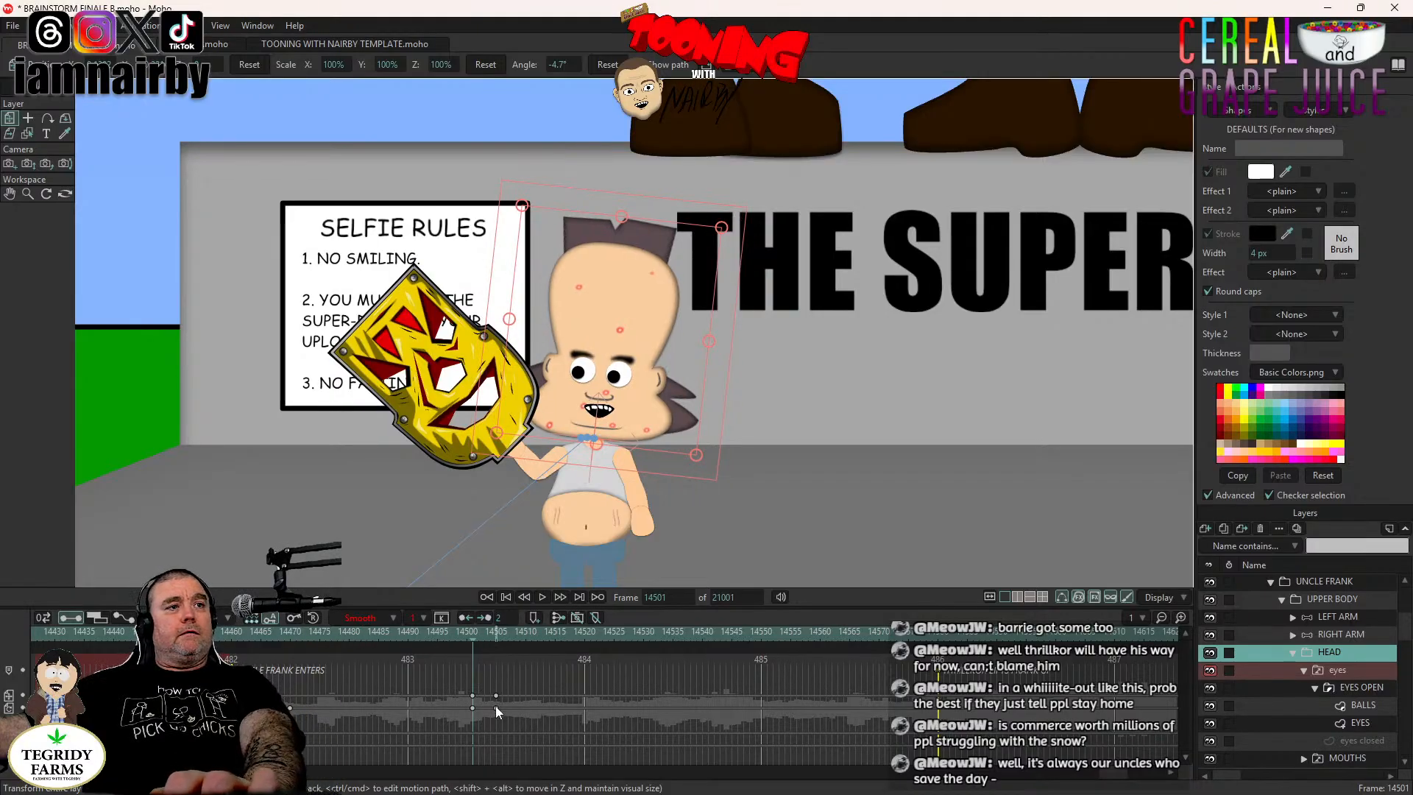
pyautogui.moveTo(496, 707); pyautogui.dragTo(507, 709)
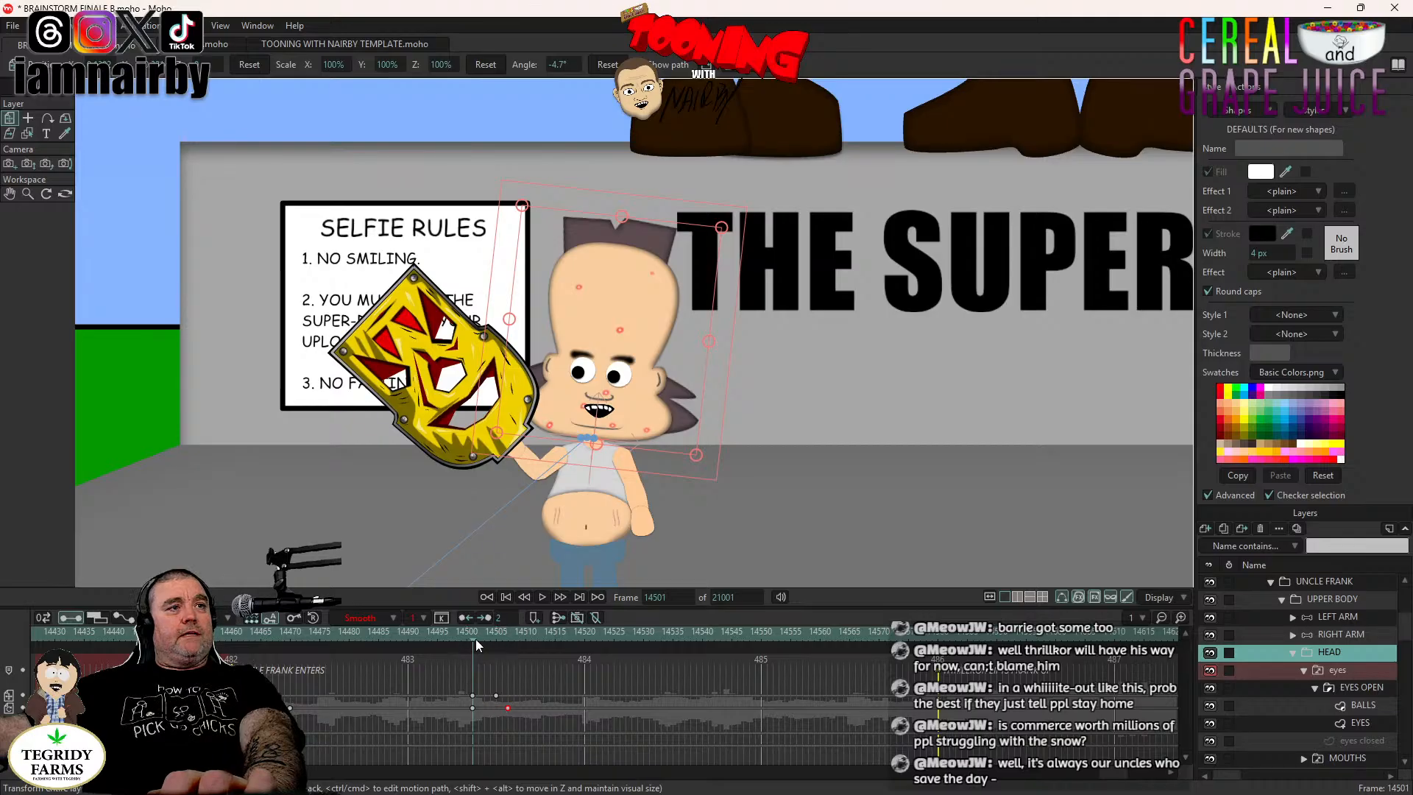
pyautogui.click(540, 597)
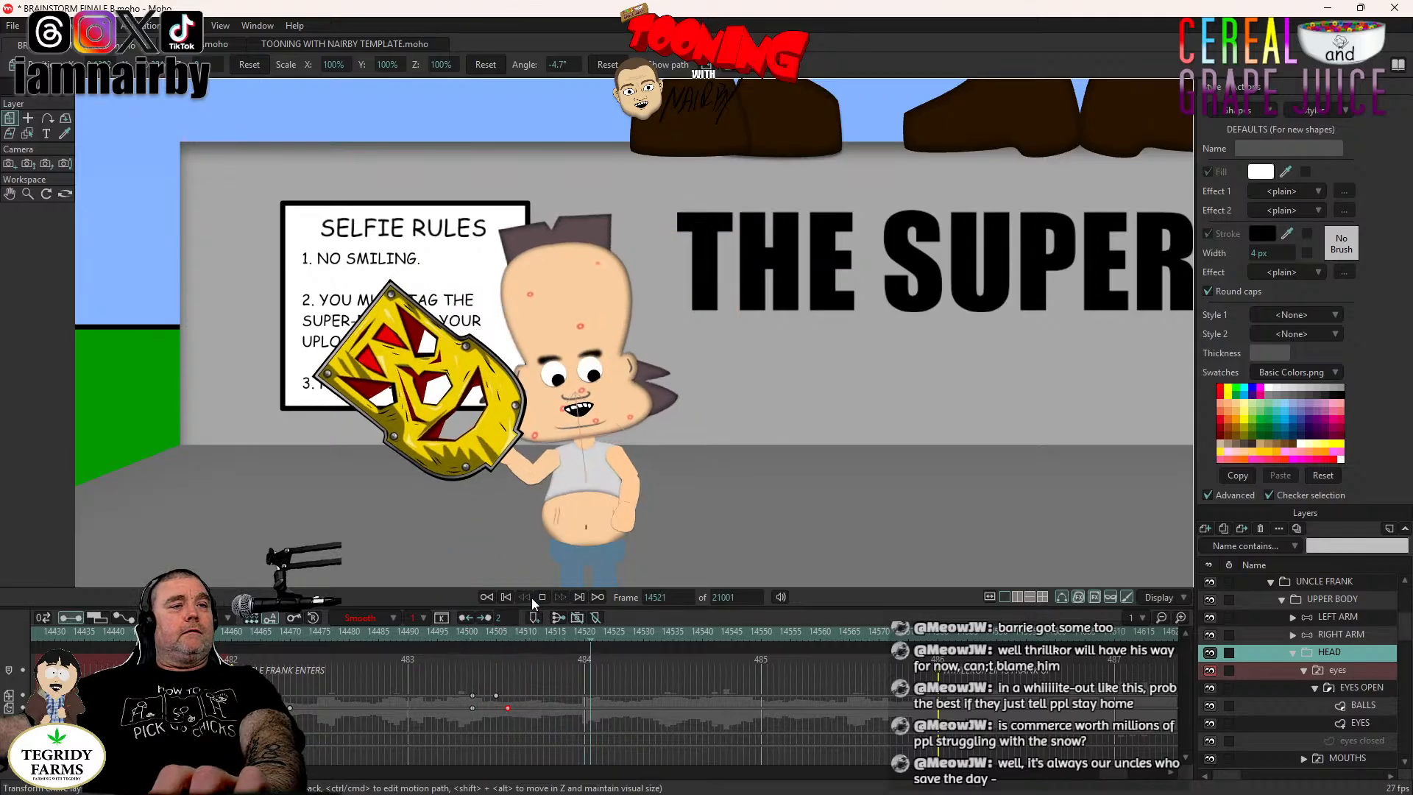
pyautogui.press('space')
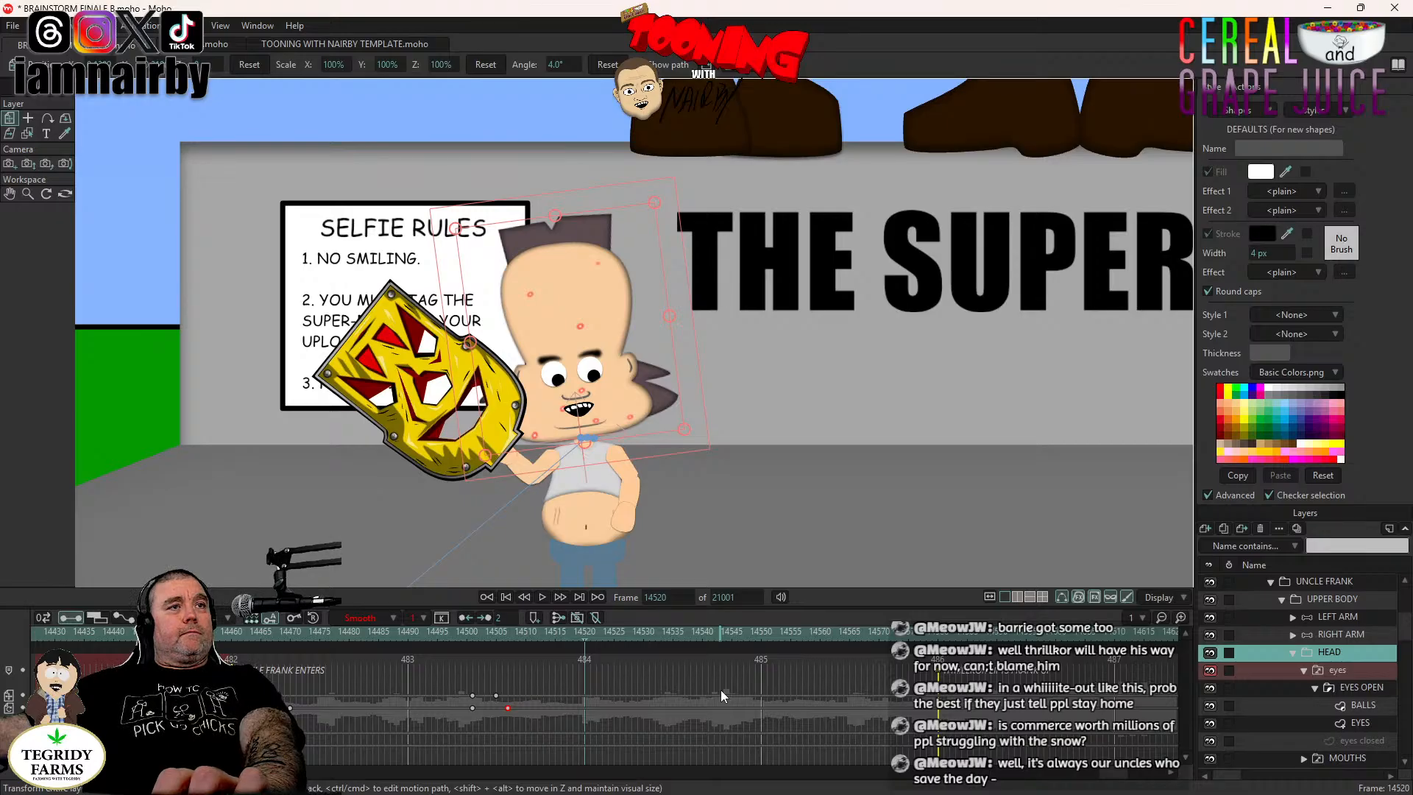
# Save the project and play back Uncle Frank's entrance from frame 14460.
pyautogui.hotkey('ctrl', 's')
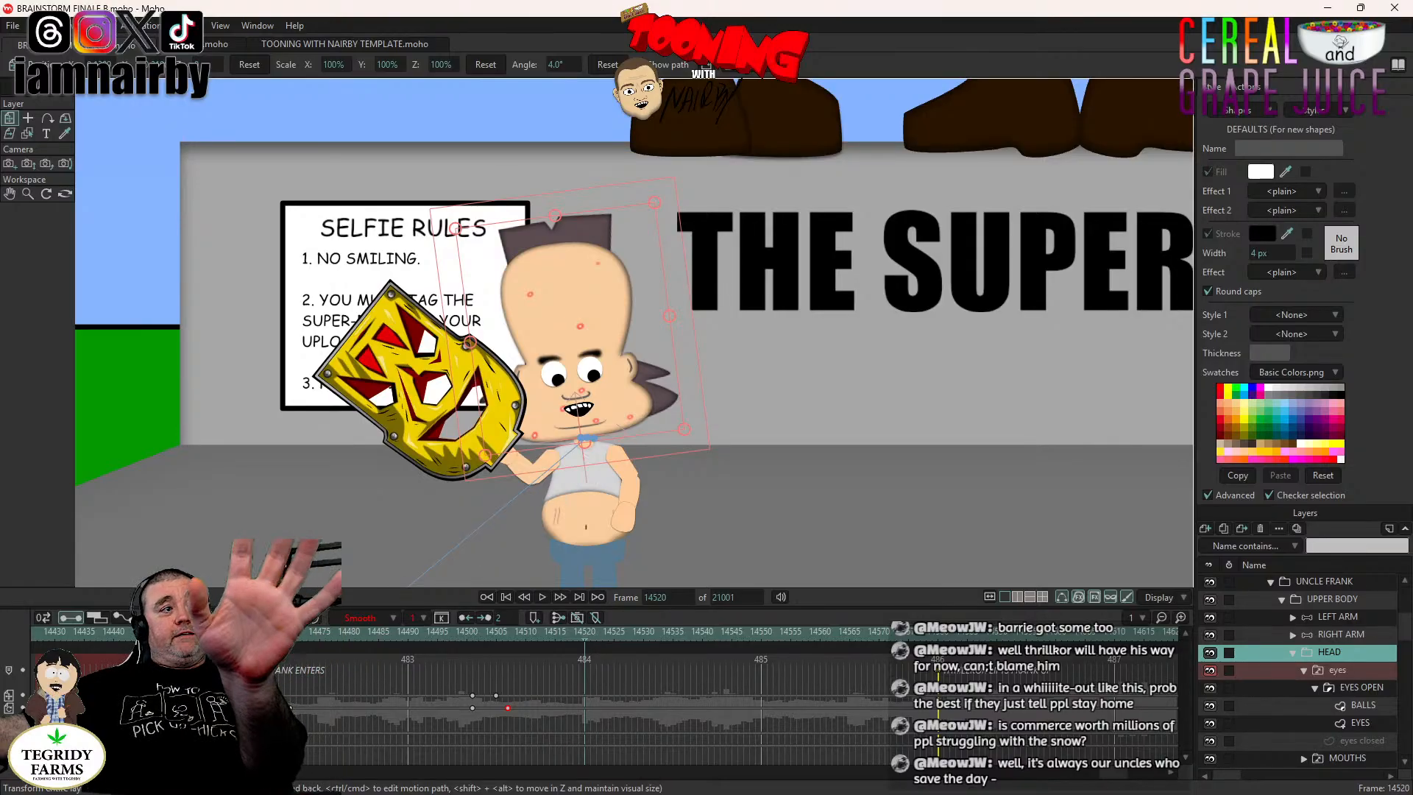
pyautogui.click(231, 631)
pyautogui.click(544, 597)
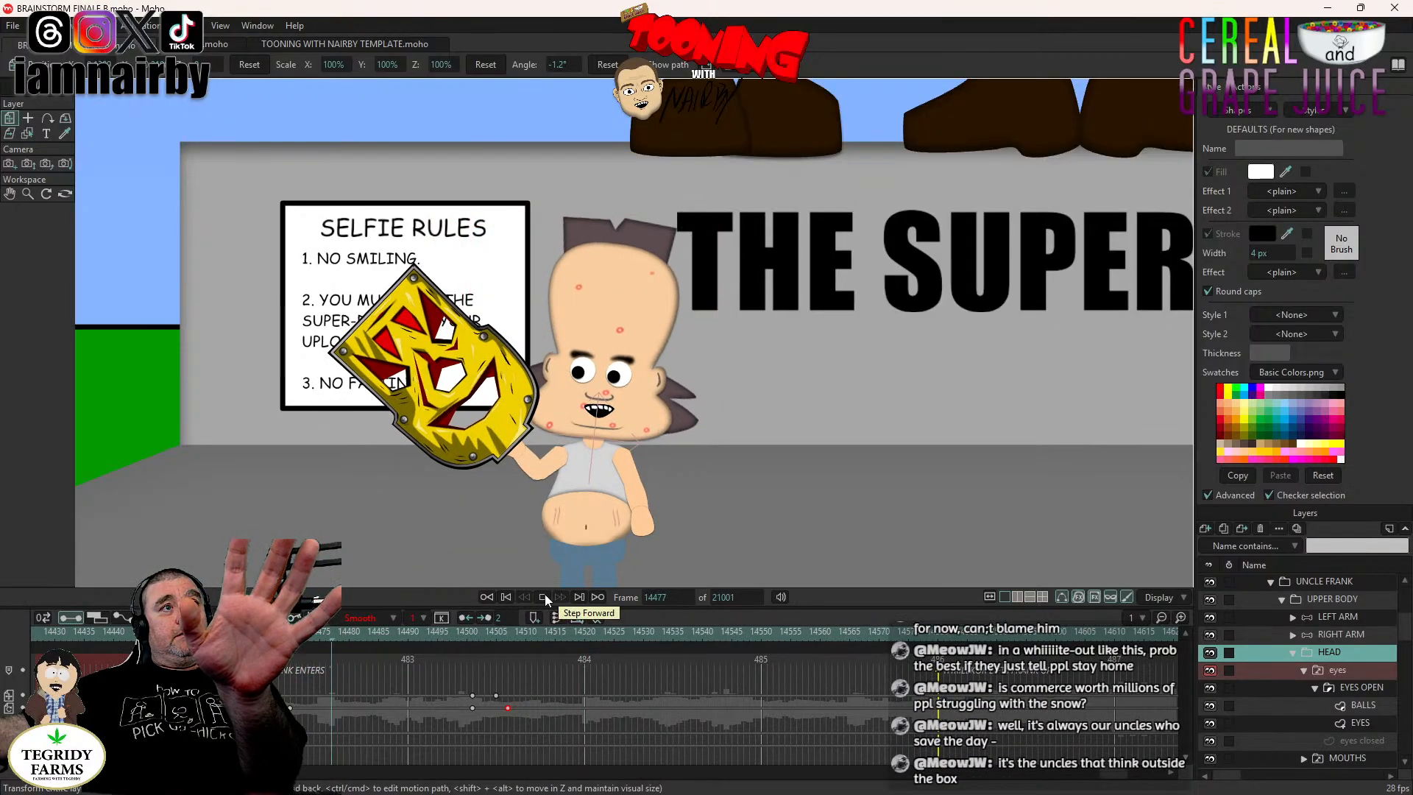
pyautogui.click(544, 596)
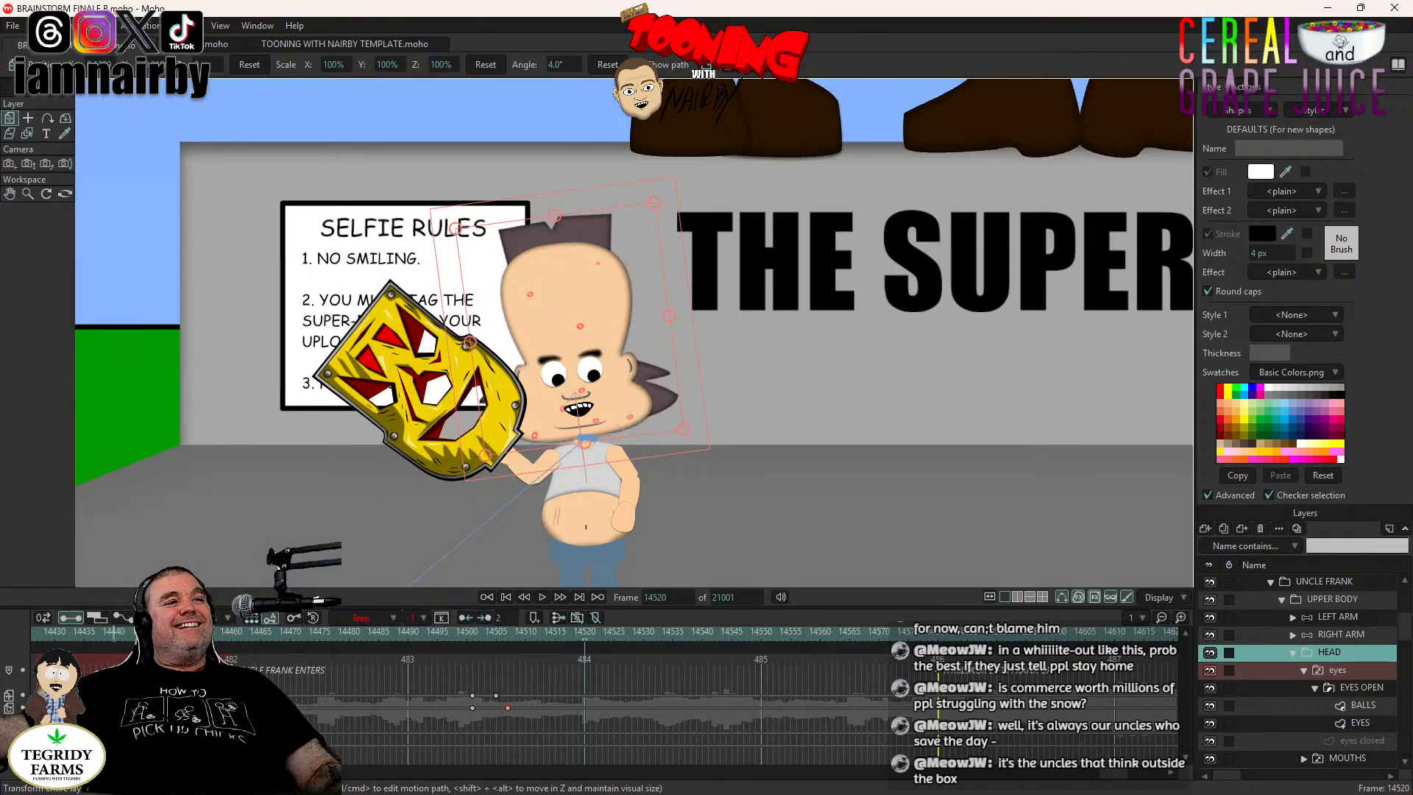
# Pull the camera back at frame 14520 to a wide shot of Thrillkor, the Ferris Cube and the rubble.
pyautogui.click(724, 64)
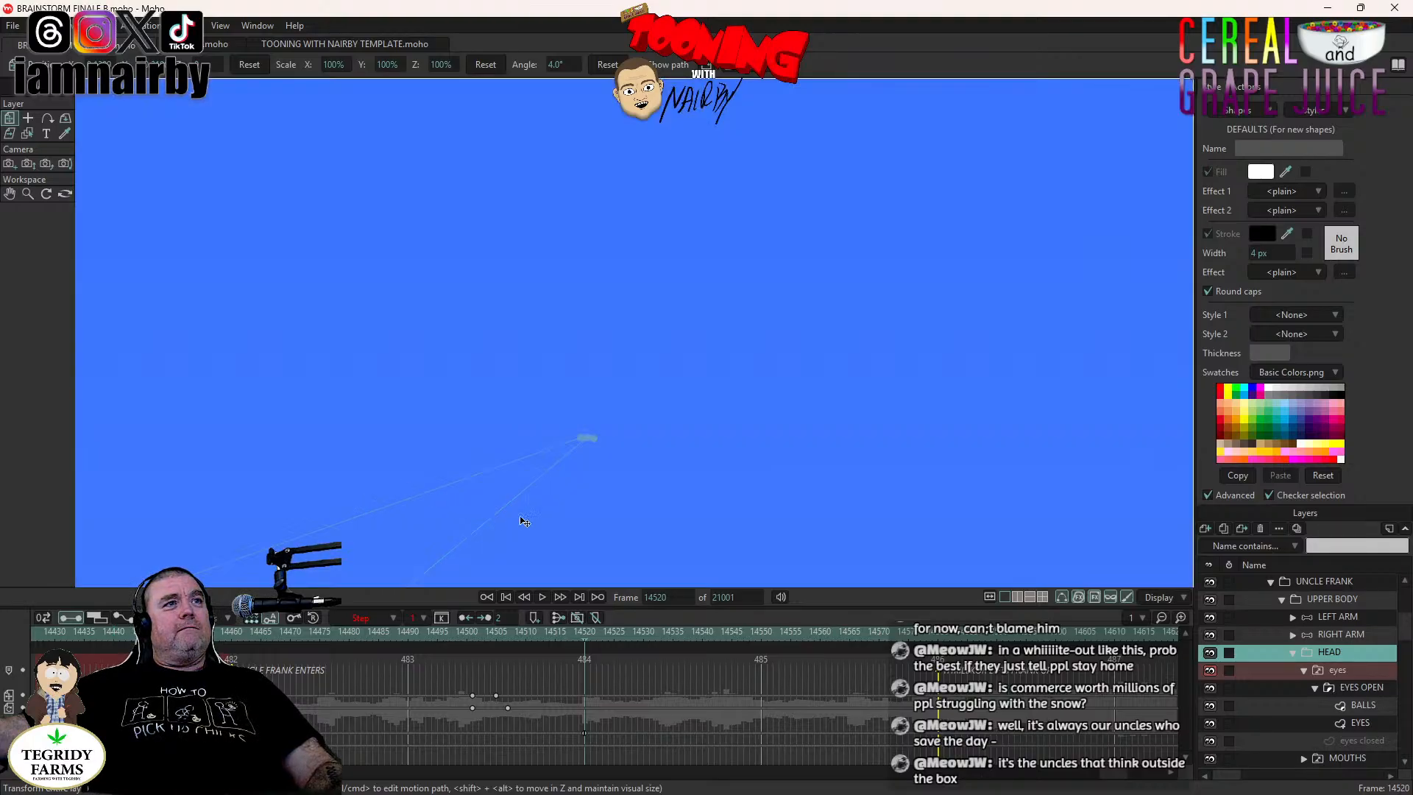
pyautogui.scroll(-5, 637, 493)
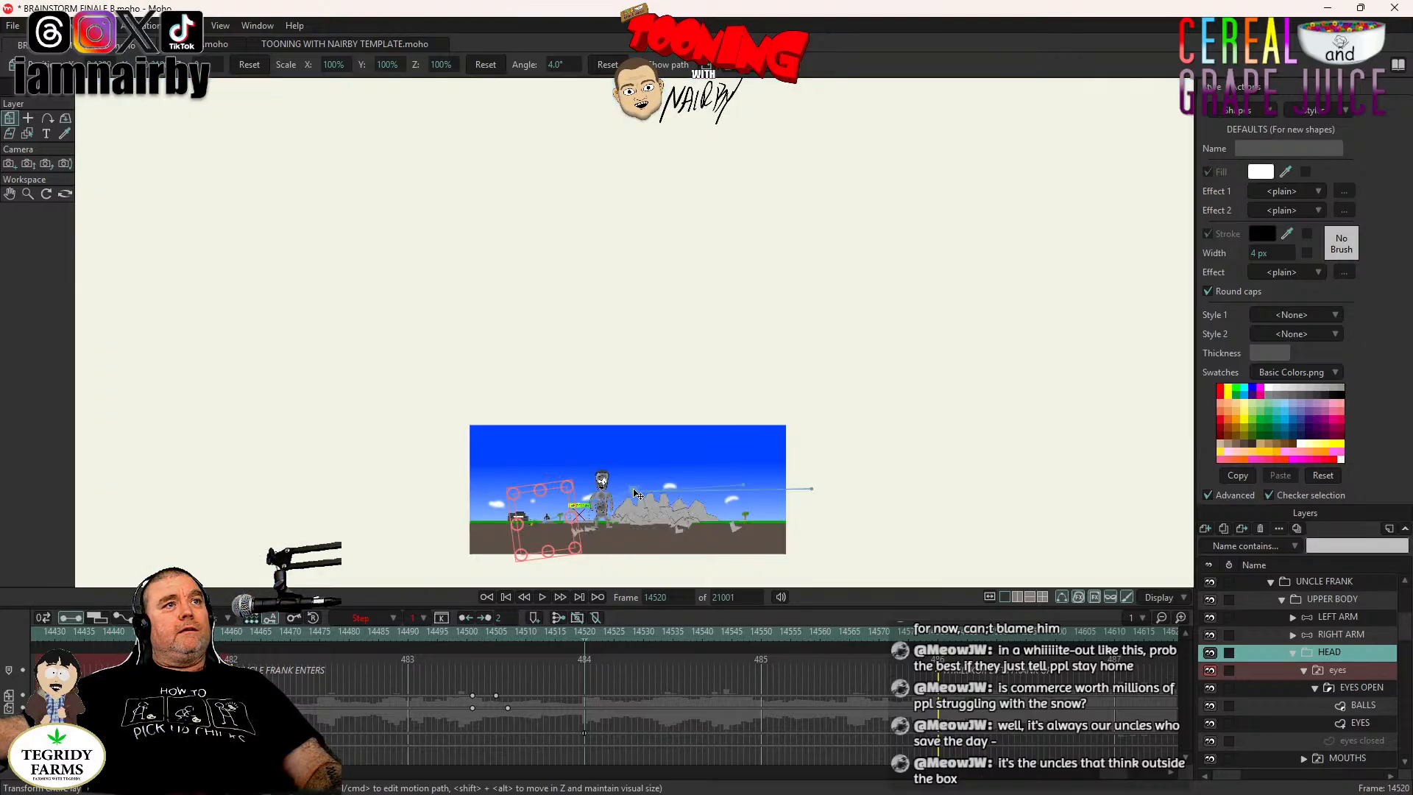
pyautogui.scroll(5, 559, 517)
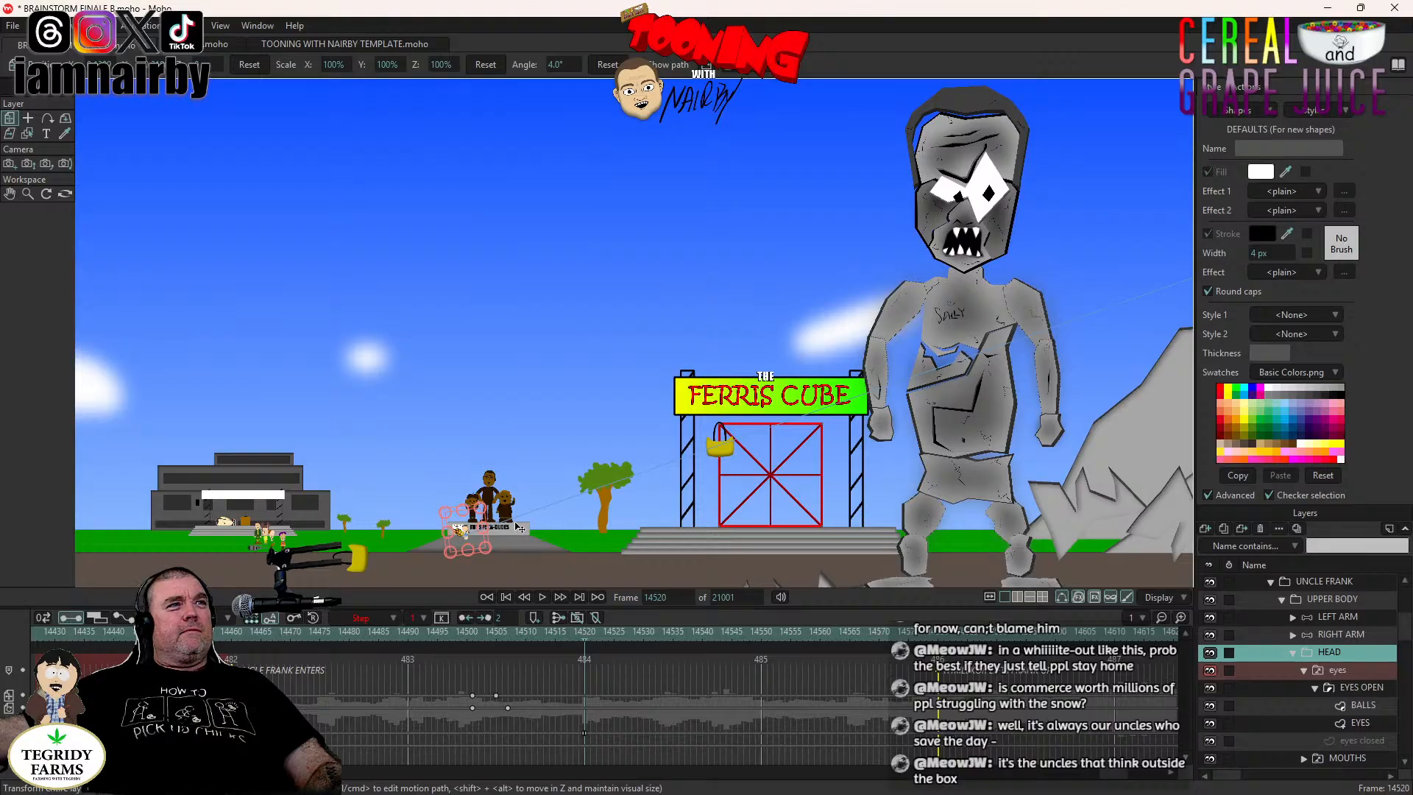
pyautogui.scroll(3, 515, 528)
pyautogui.scroll(-6, 515, 529)
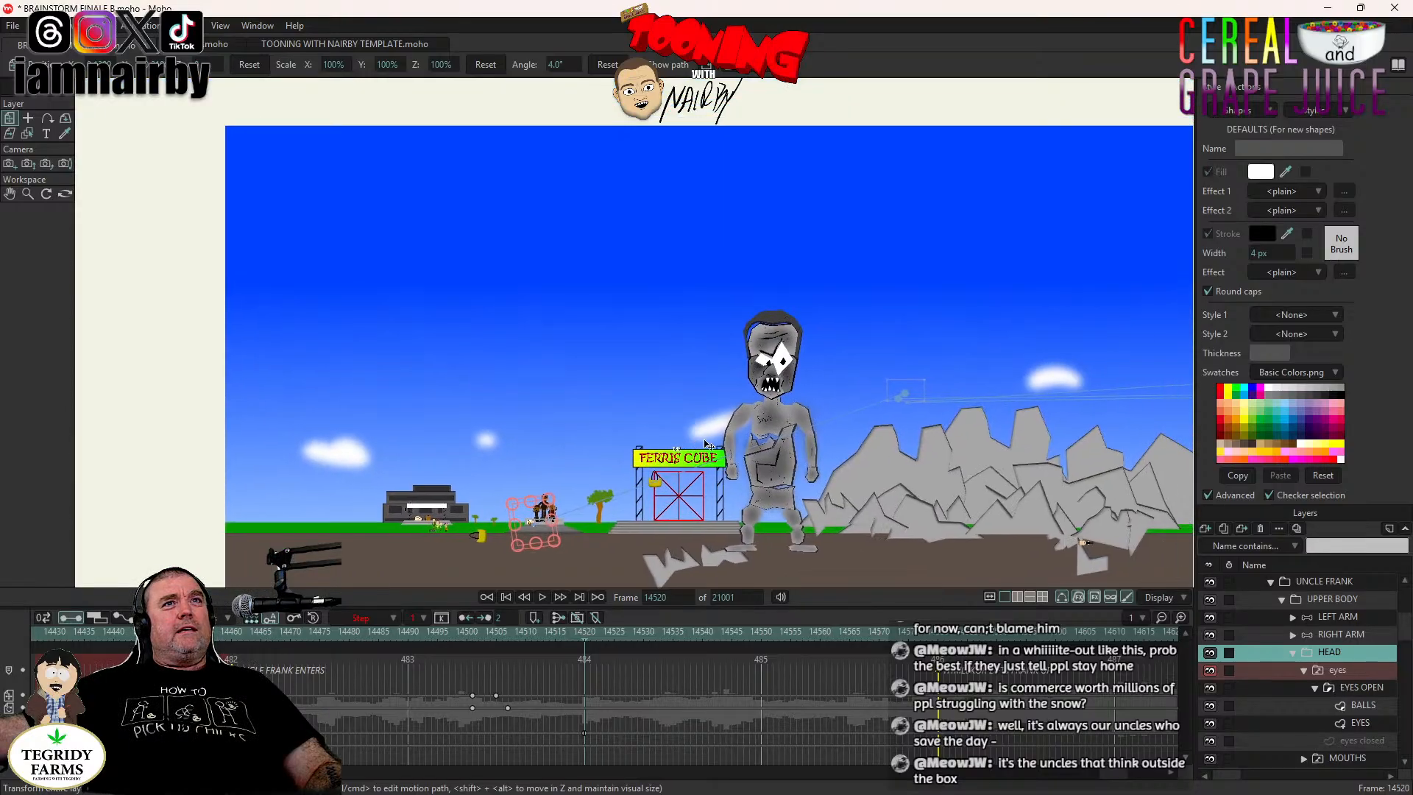
pyautogui.hscroll(-3, 1117, 777)
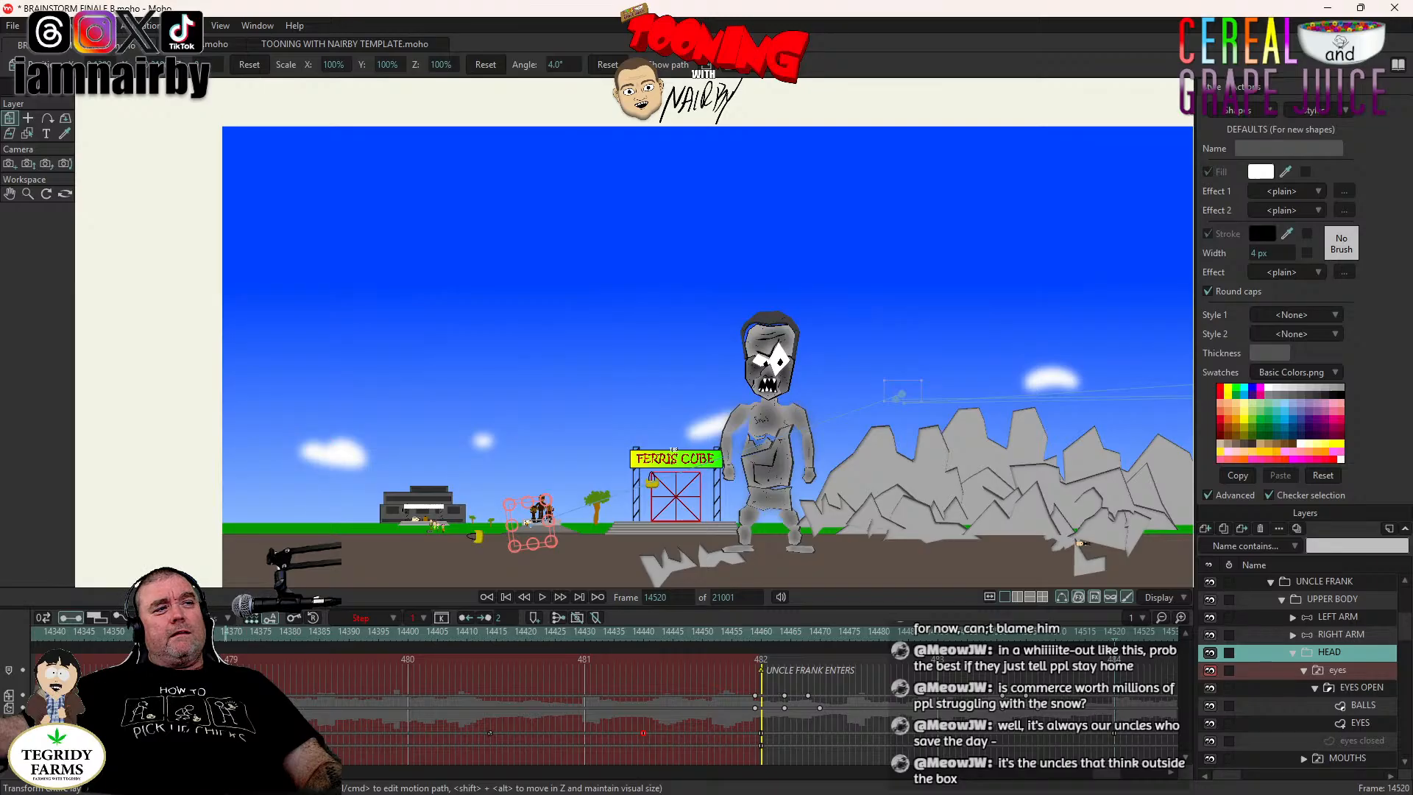
pyautogui.hotkey('ctrl', 'z')
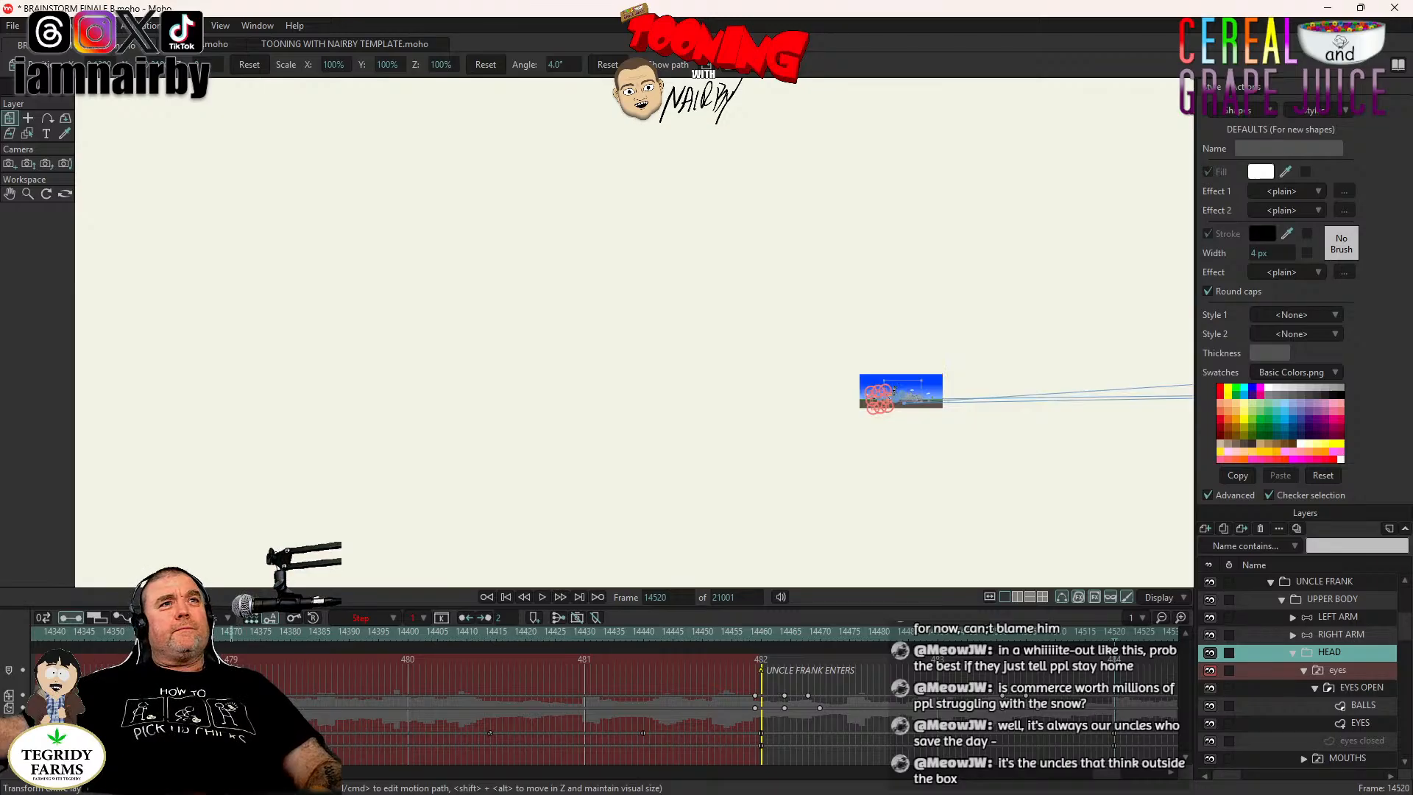
pyautogui.scroll(10, 952, 433)
pyautogui.moveTo(776, 308); pyautogui.dragTo(922, 511)
pyautogui.scroll(4, 824, 401)
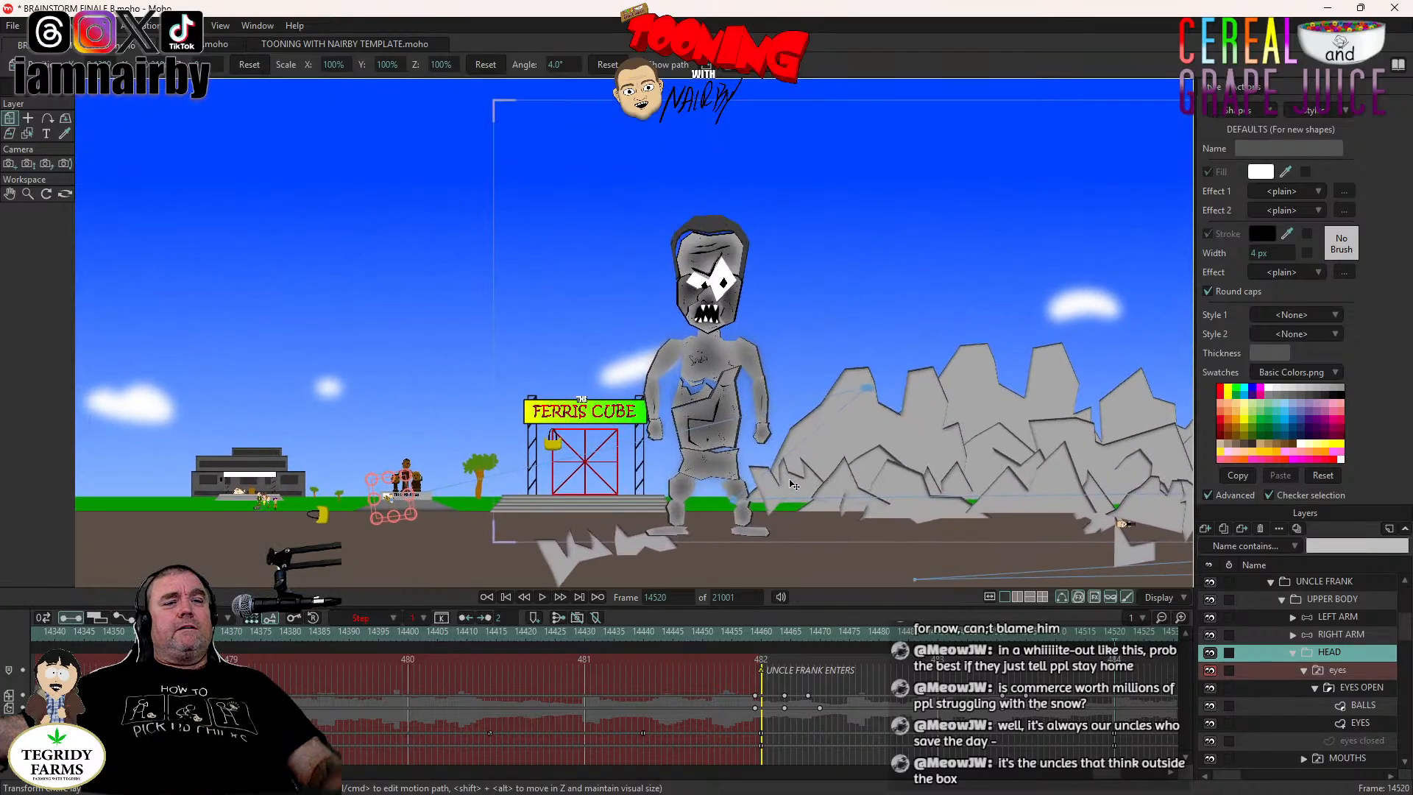
# Zoom the camera to a focal length of about 4.2 and track it sideways, shifting Thrillkor toward the rubble side of the frame.
pyautogui.click(35, 166)
pyautogui.moveTo(697, 298)
pyautogui.mouseDown()
pyautogui.moveTo(703, 269)
pyautogui.moveTo(718, 324)
pyautogui.moveTo(717, 310)
pyautogui.mouseUp()
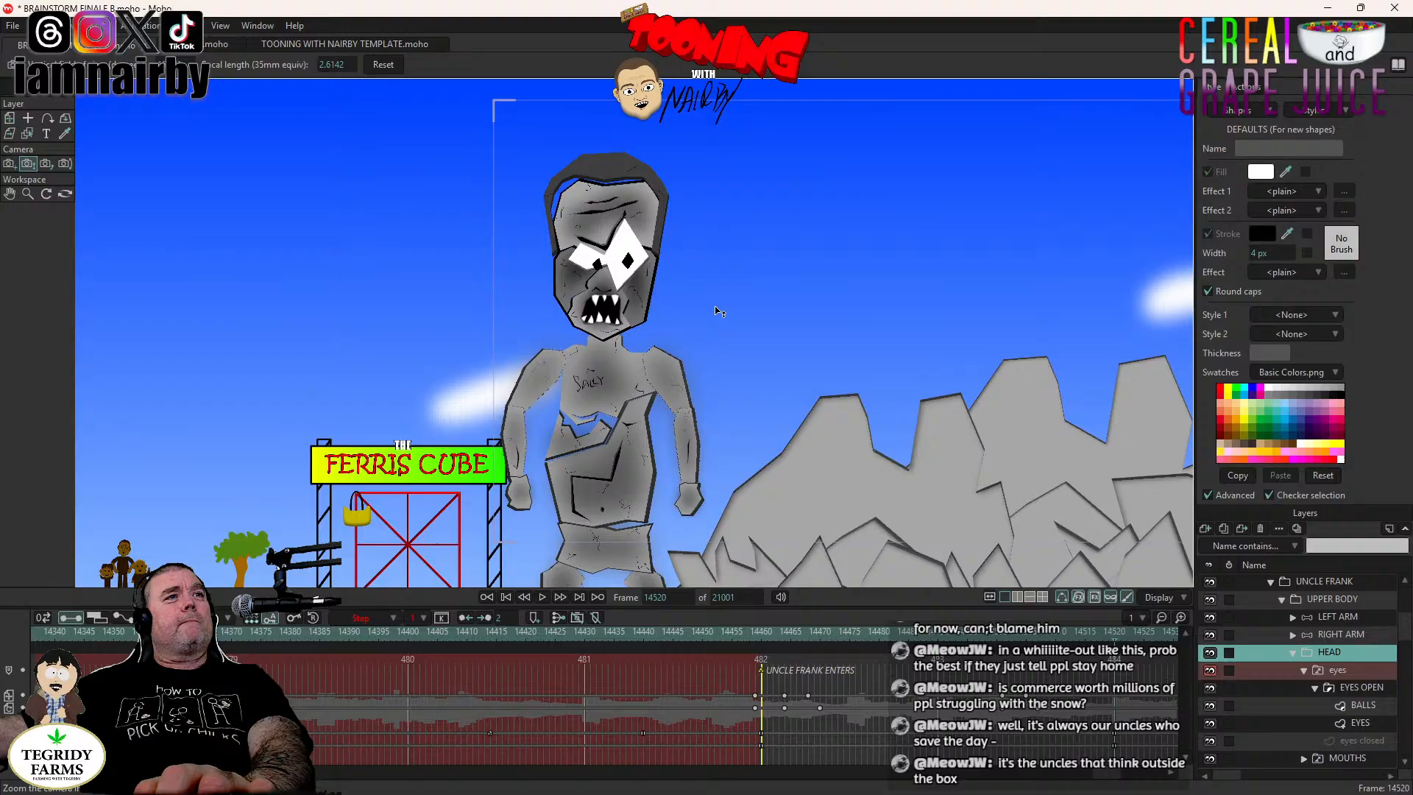
pyautogui.click(9, 163)
pyautogui.moveTo(605, 345); pyautogui.dragTo(653, 344)
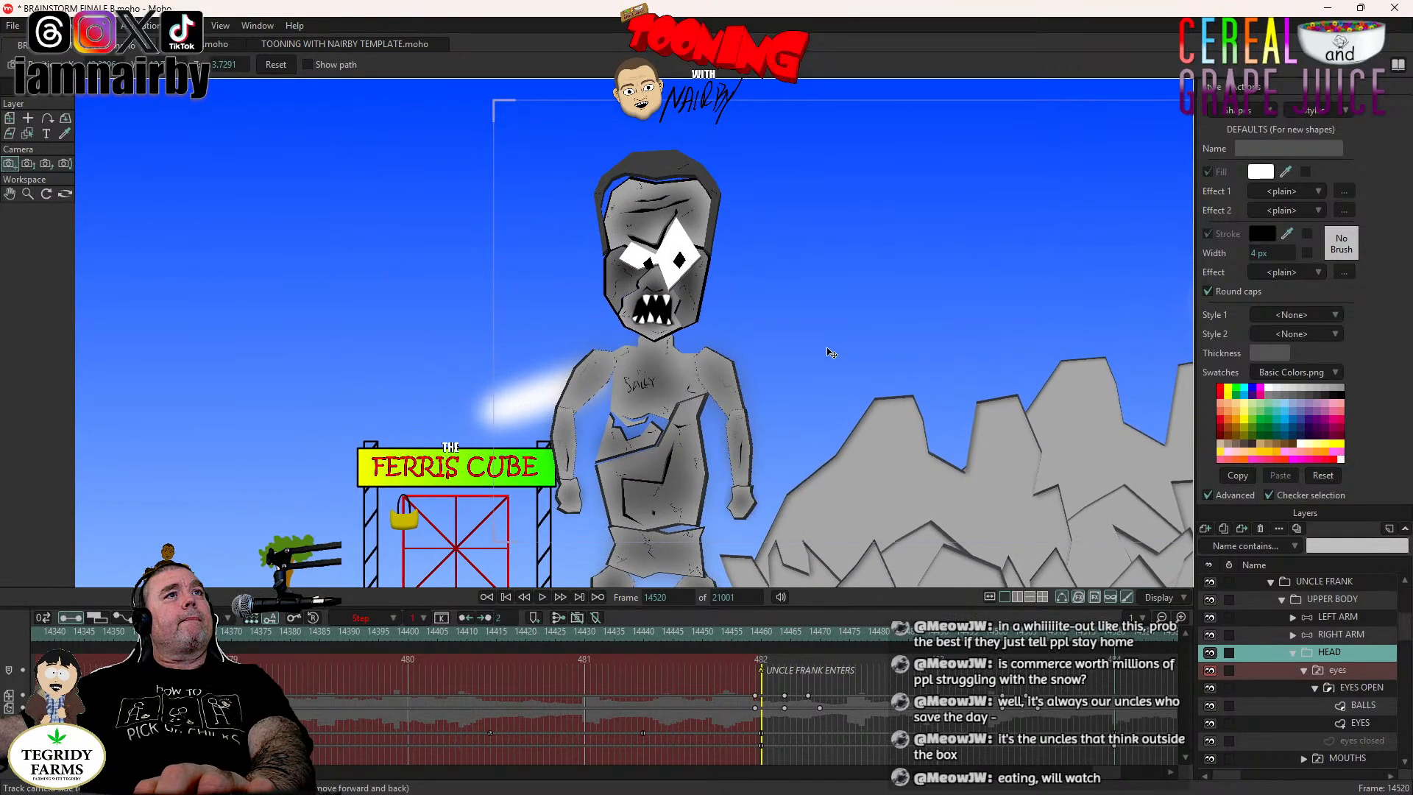
# Track the camera toward the Ferris Cube and statues, placing Thrillkor slightly right of the frame's center.
pyautogui.scroll(-10, 830, 353)
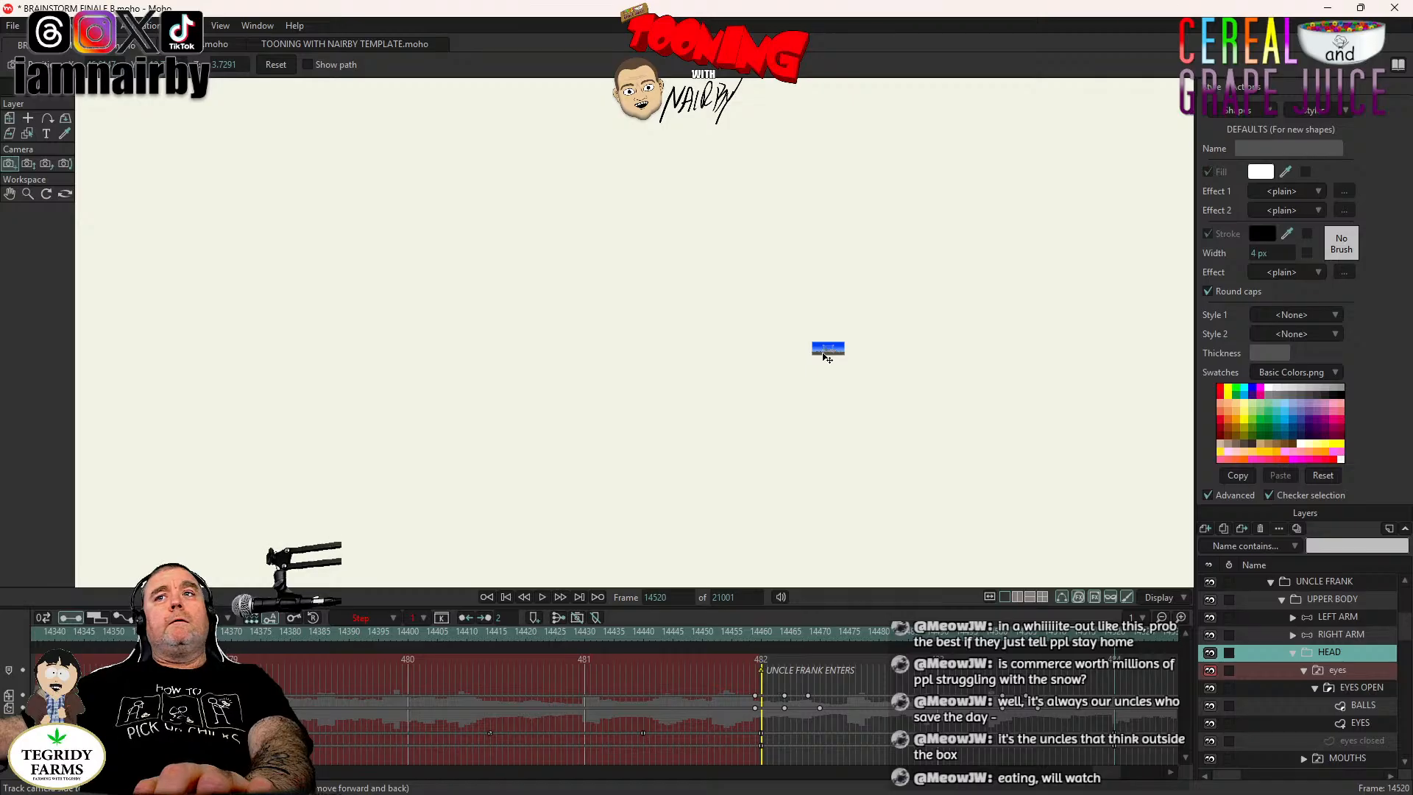
pyautogui.scroll(8, 828, 357)
pyautogui.moveTo(798, 330); pyautogui.dragTo(1054, 317)
pyautogui.moveTo(926, 326); pyautogui.dragTo(1038, 320)
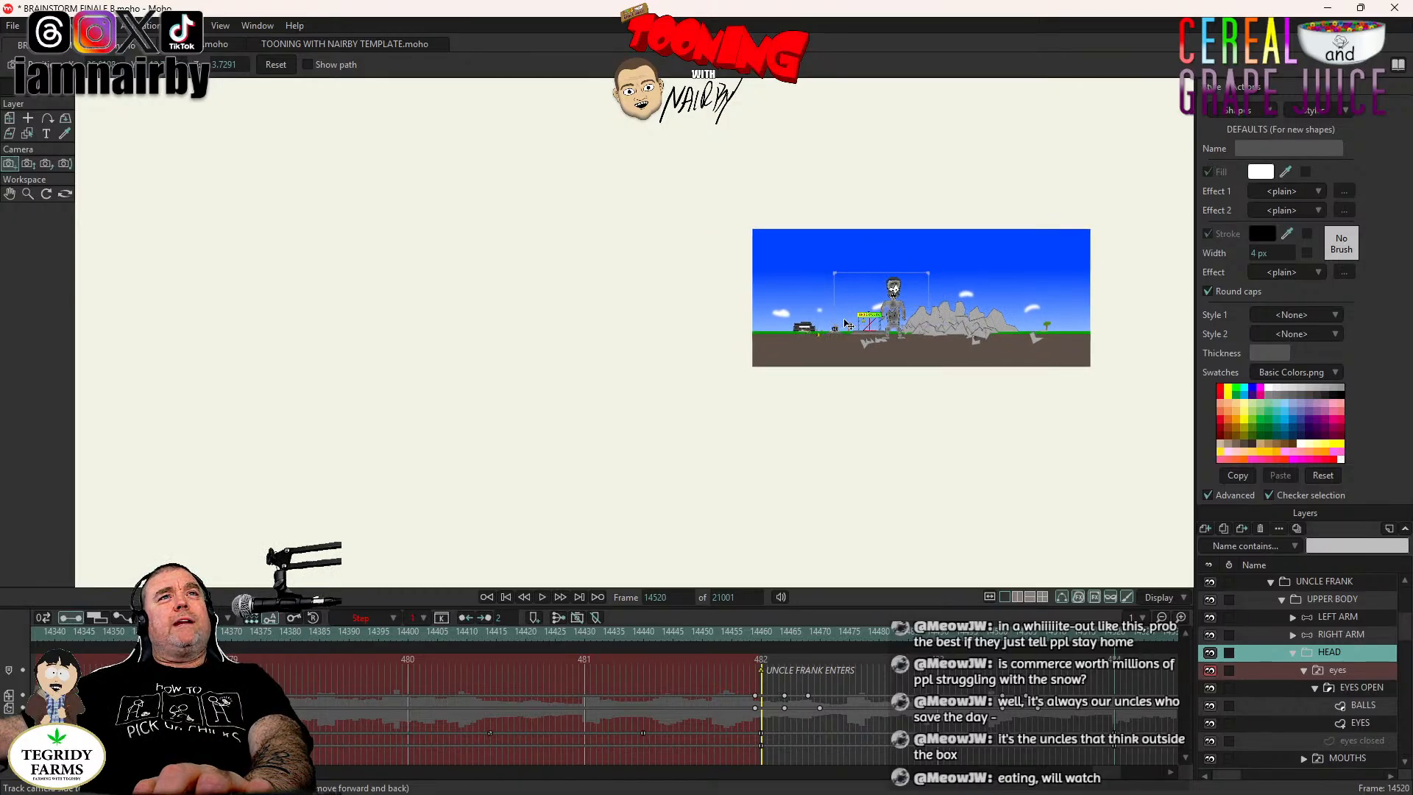
pyautogui.scroll(5, 883, 316)
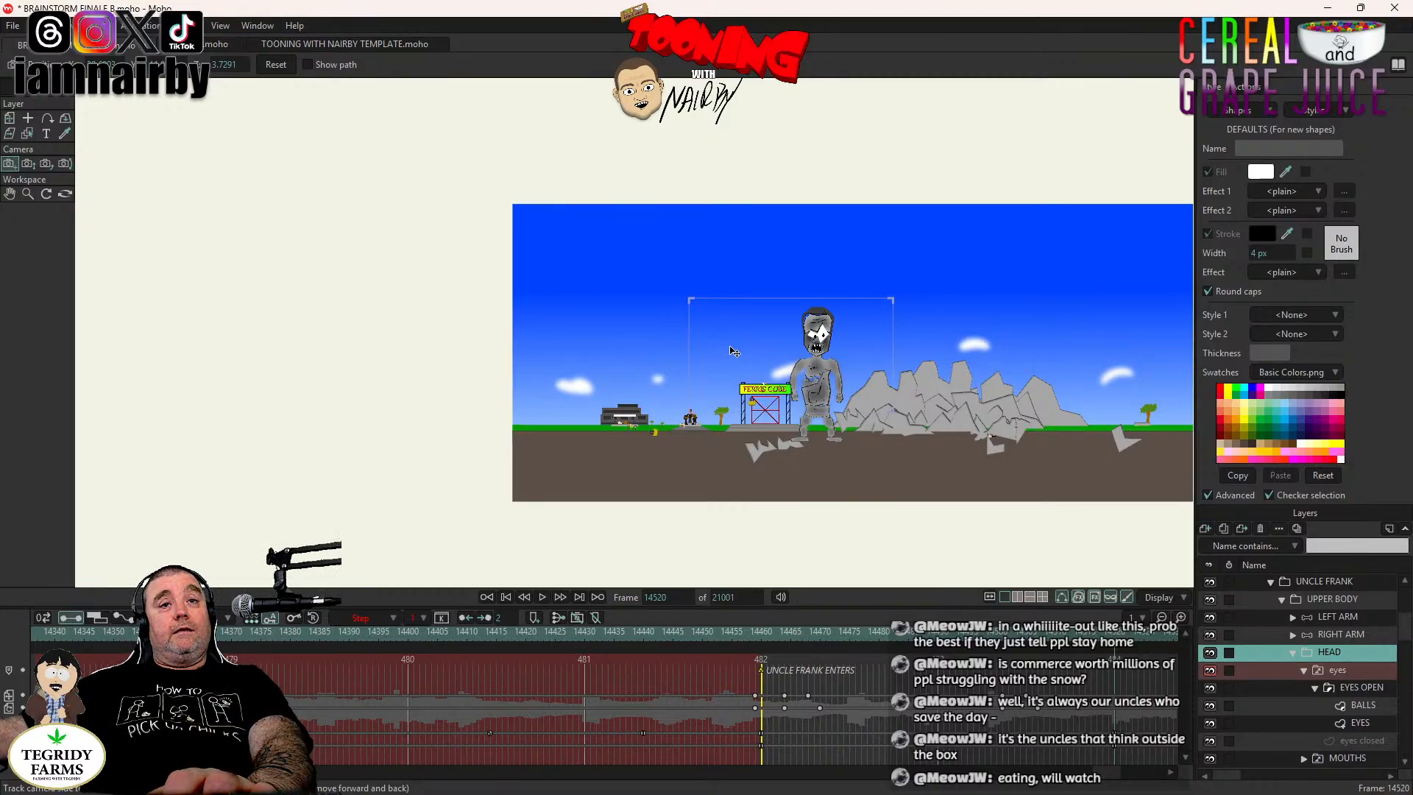
pyautogui.scroll(2, 734, 351)
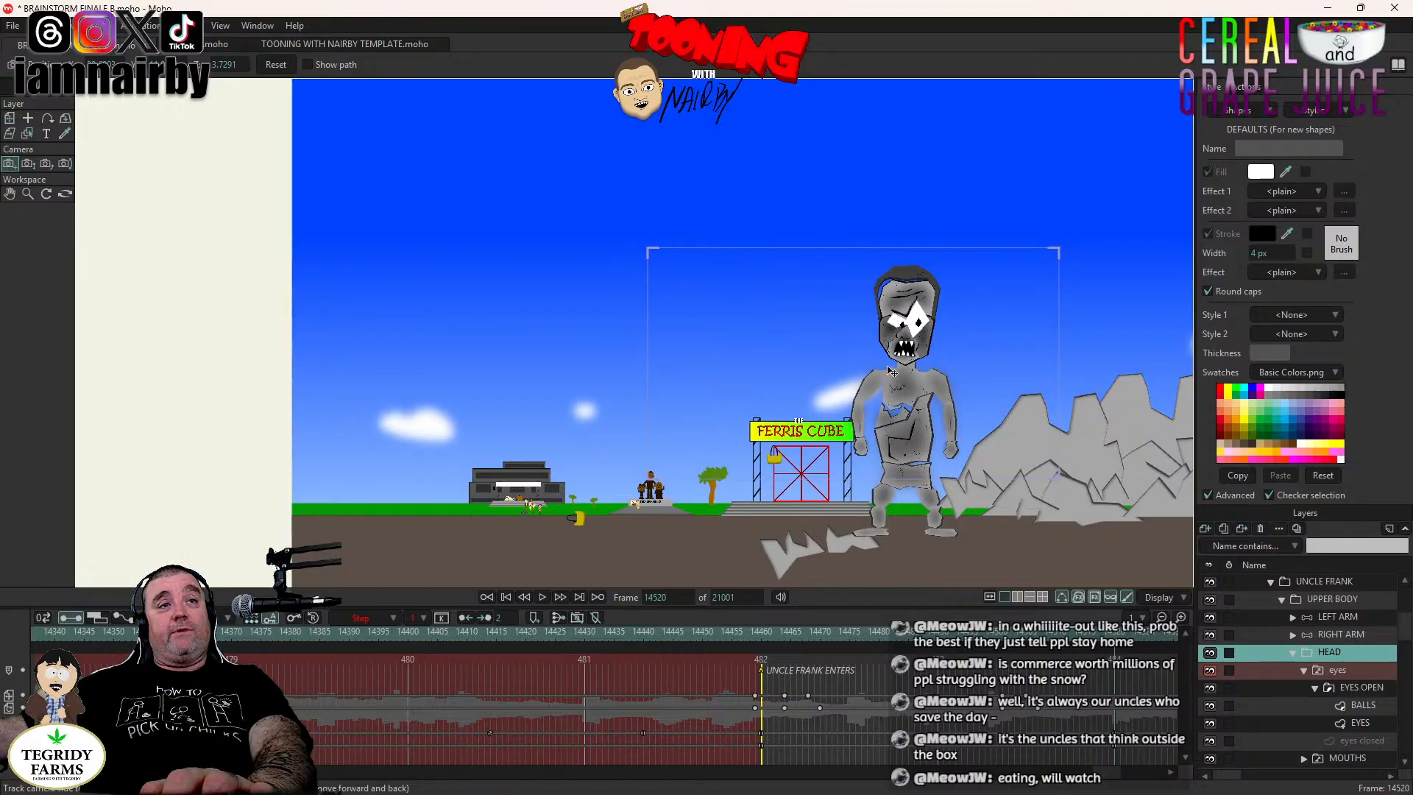
pyautogui.moveTo(887, 371); pyautogui.dragTo(784, 371)
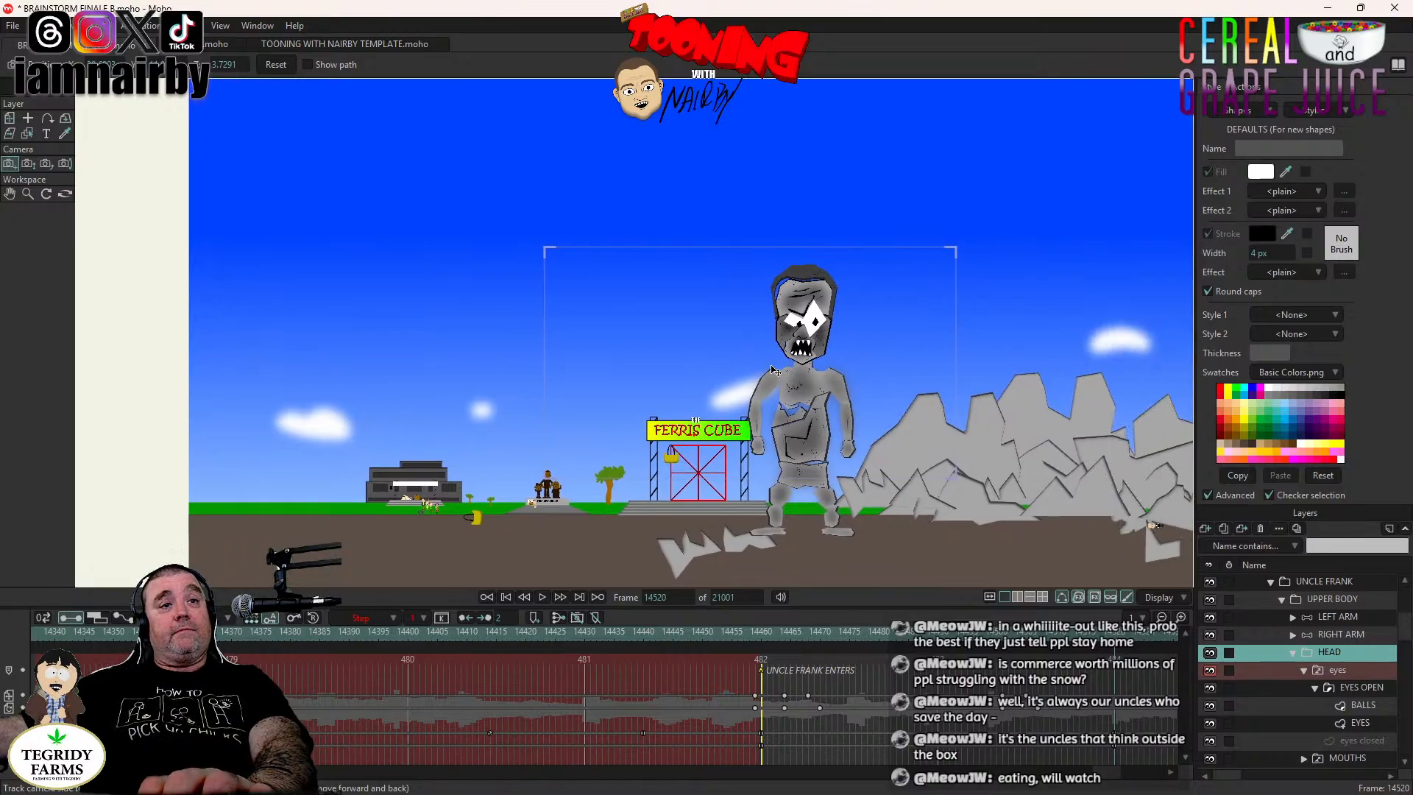
# Zoom the camera in to a focal length of about 6.8 and track it to center Thrillkor in the frame.
pyautogui.click(33, 161)
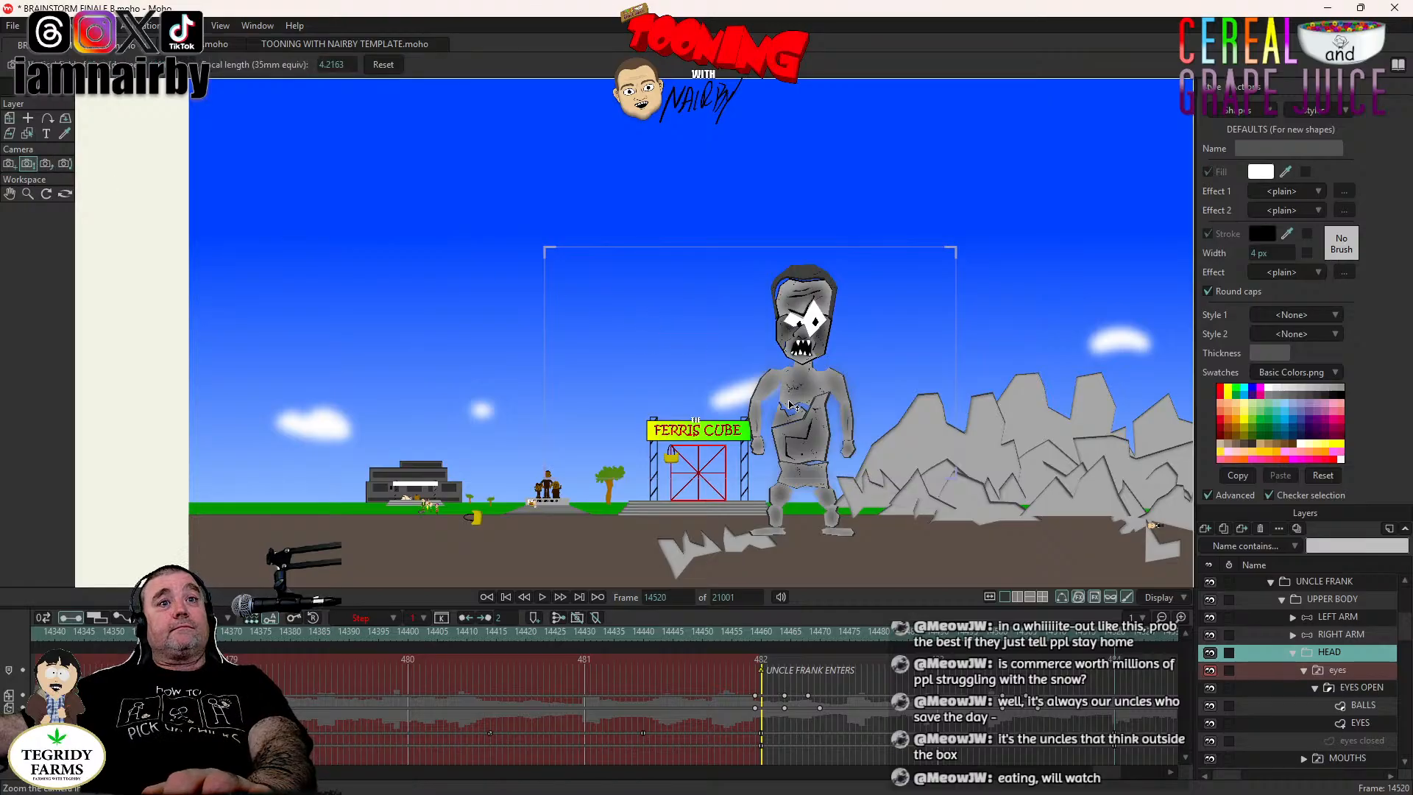
pyautogui.moveTo(789, 404); pyautogui.dragTo(725, 458)
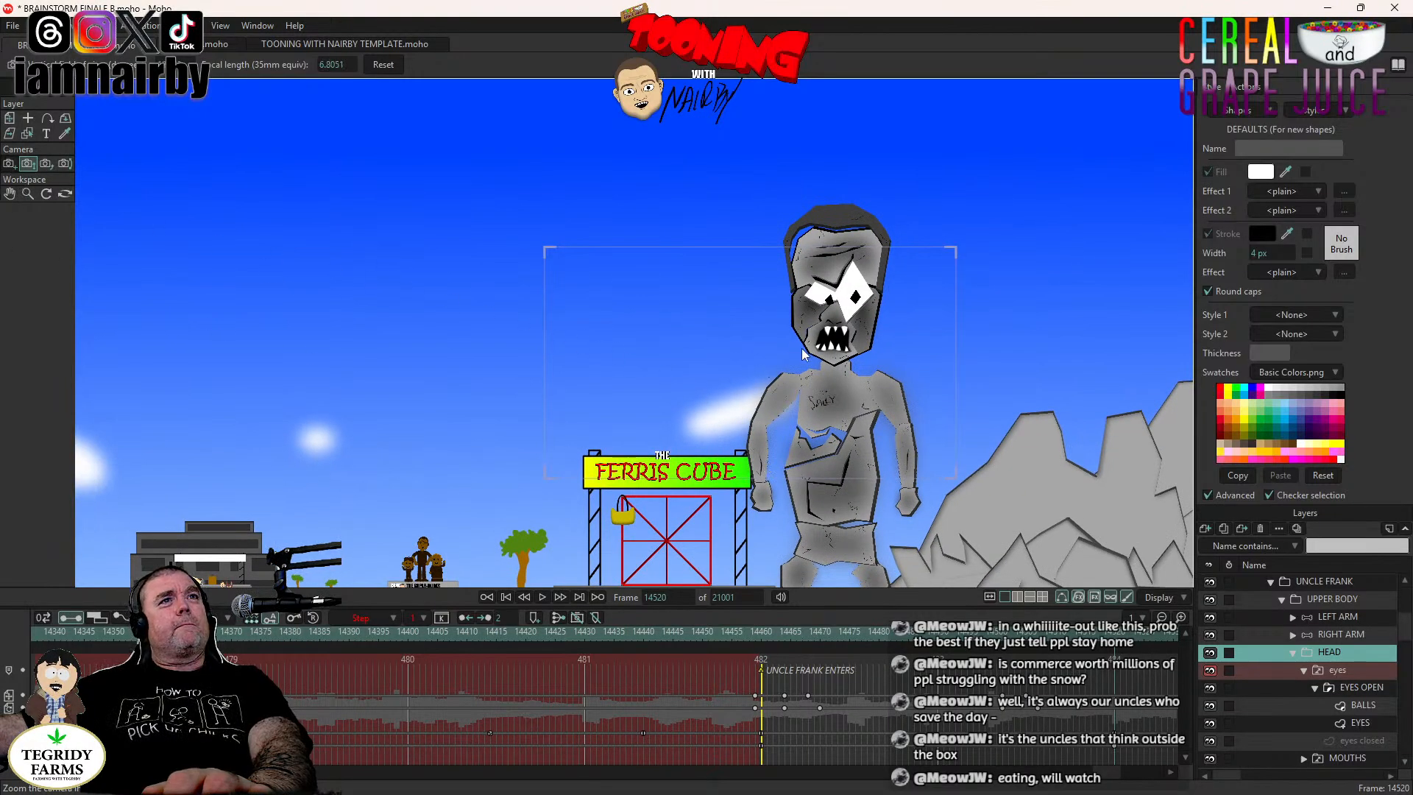
pyautogui.press('4')
pyautogui.moveTo(828, 353); pyautogui.dragTo(238, 350)
pyautogui.scroll(-5, 737, 409)
pyautogui.moveTo(751, 438); pyautogui.dragTo(815, 429)
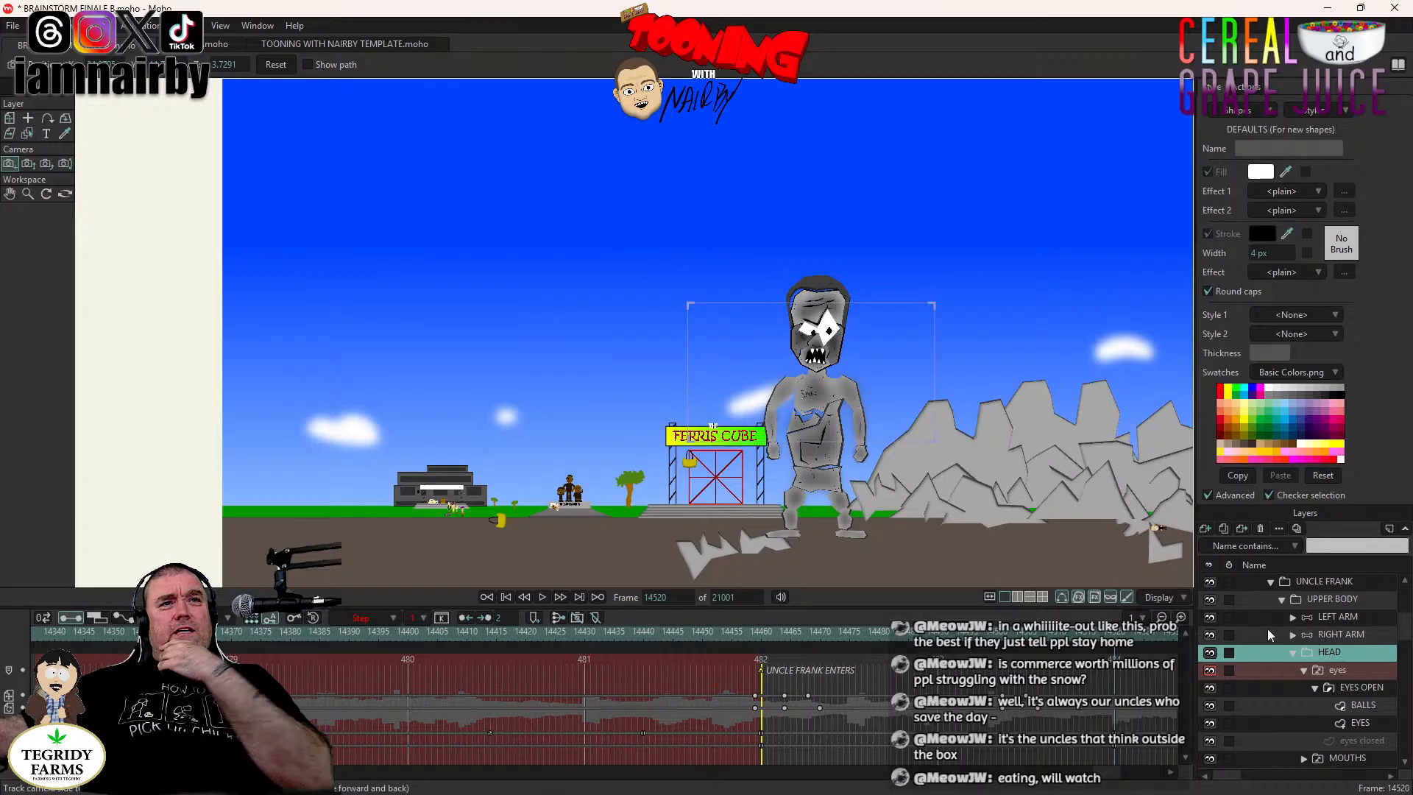
# Move the THRILLKOR layer at frame 14520 away from the rubble, past the Ferris Cube toward the Super-Dudes statue.
pyautogui.keyDown('alt'); pyautogui.rightClick(832, 401); pyautogui.keyUp('alt')
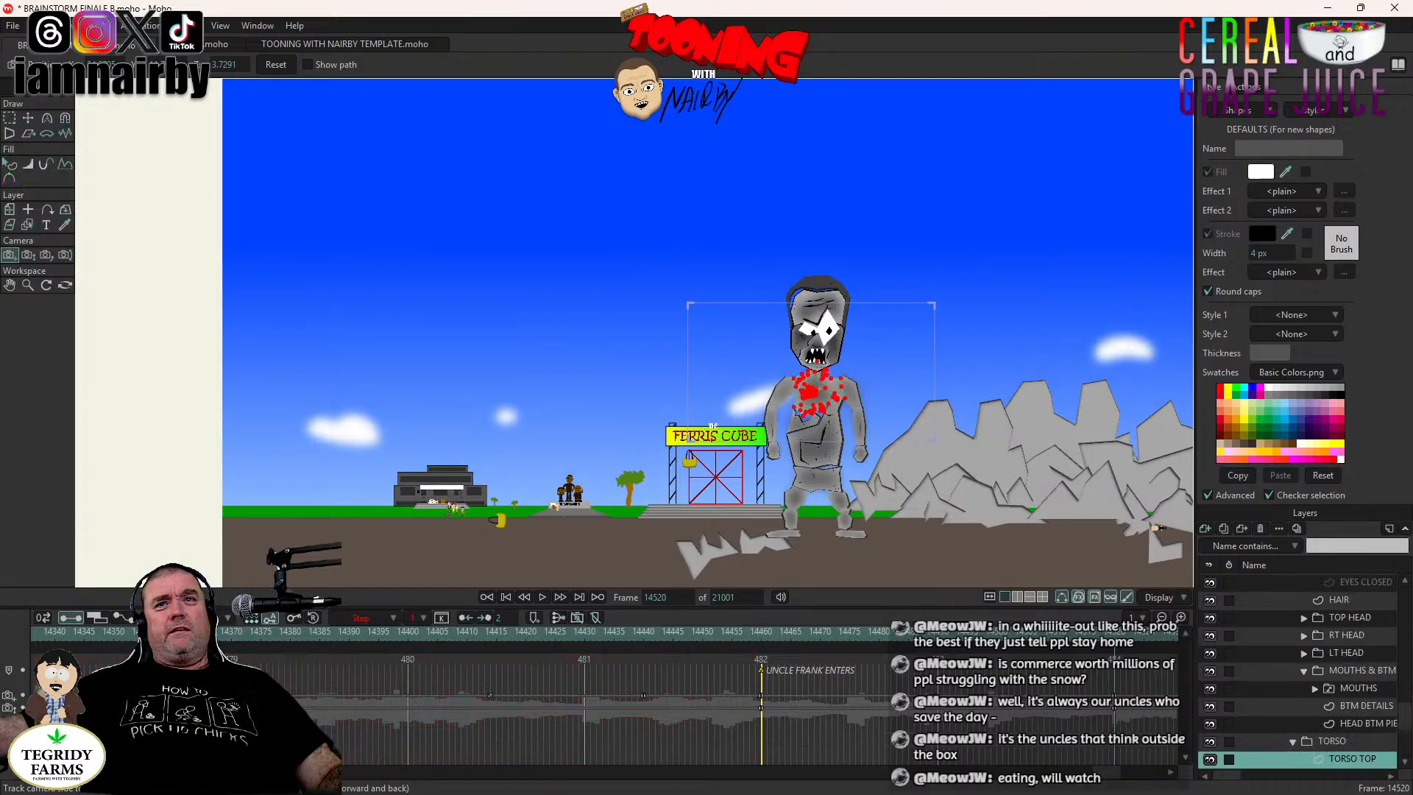
pyautogui.scroll(-8, 1293, 627)
pyautogui.scroll(1, 1298, 634)
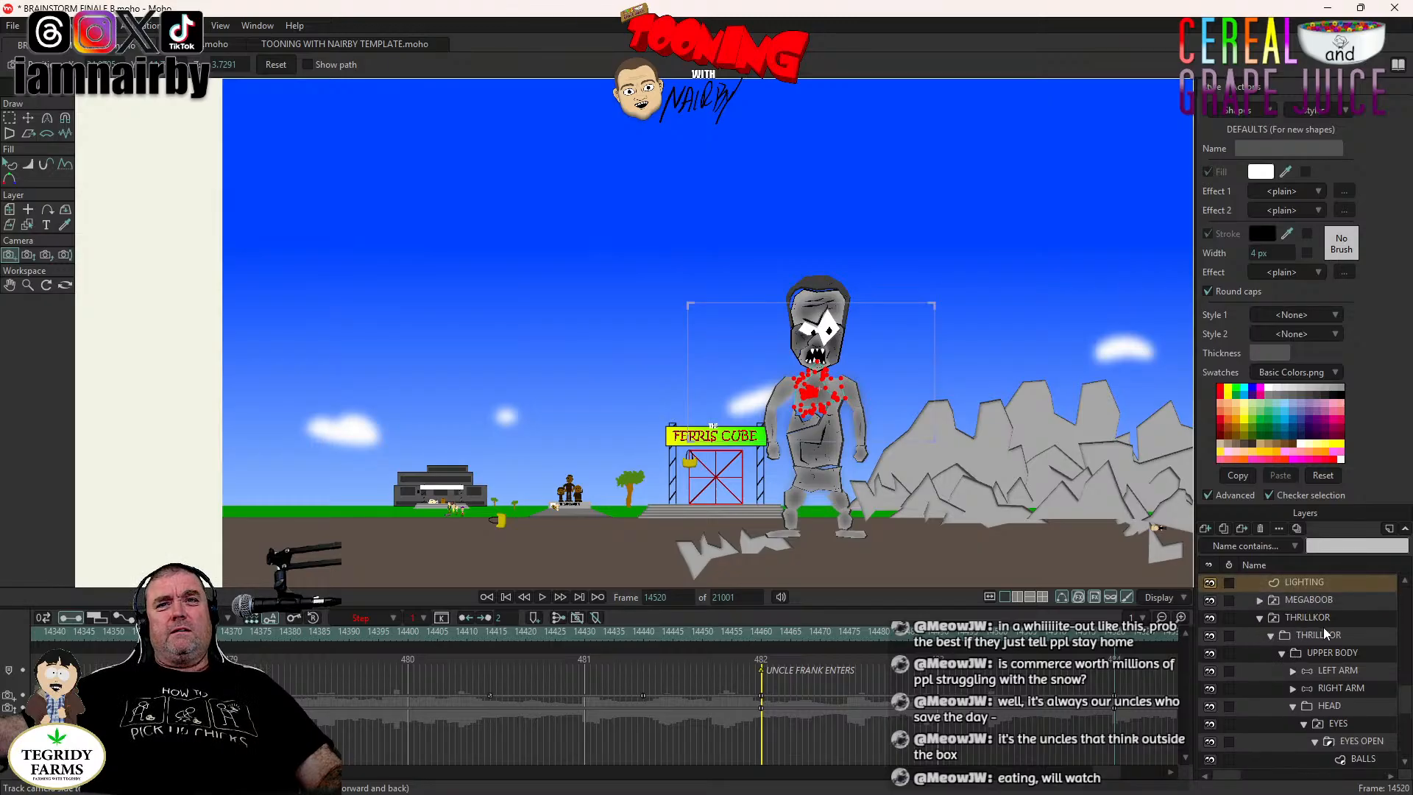
pyautogui.click(1326, 620)
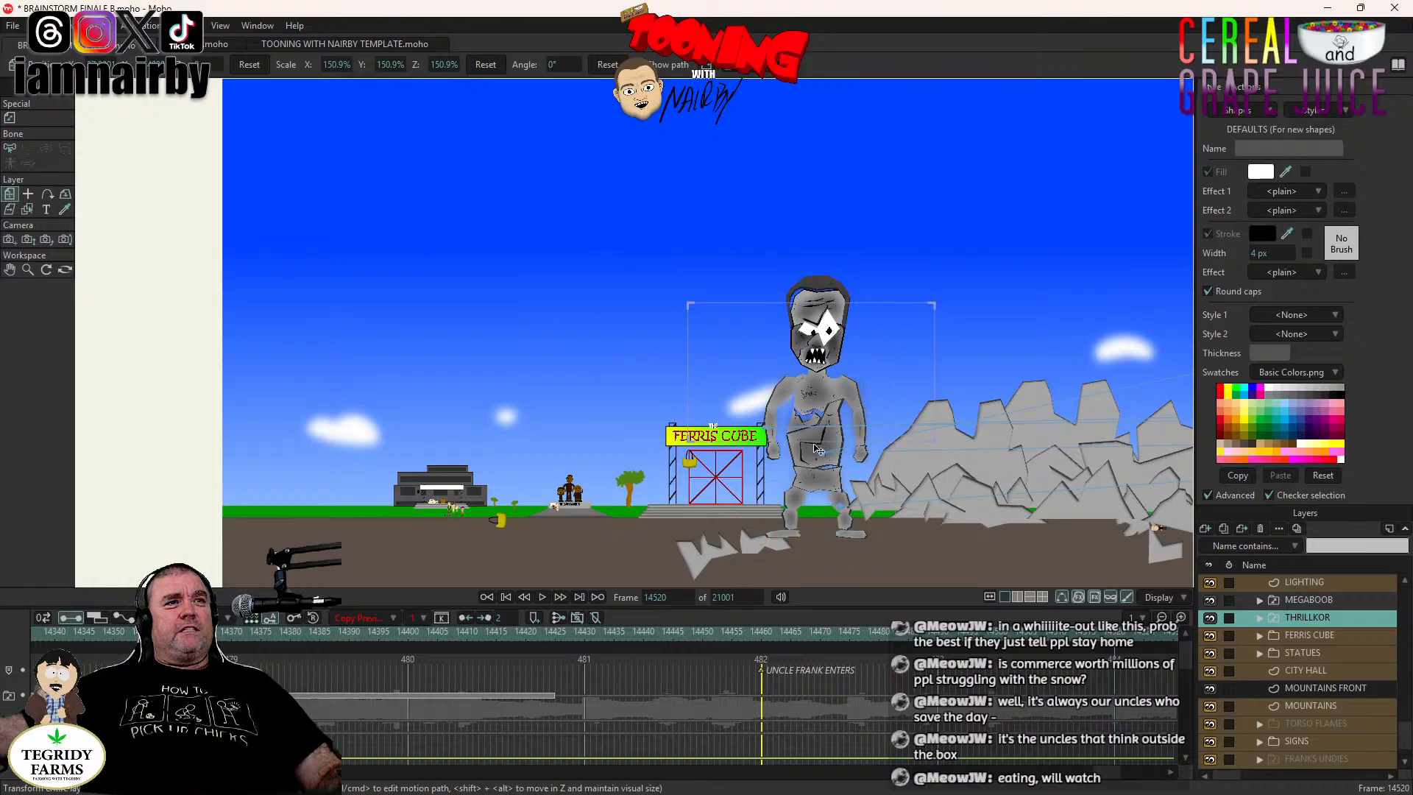
pyautogui.scroll(-1, 1110, 720)
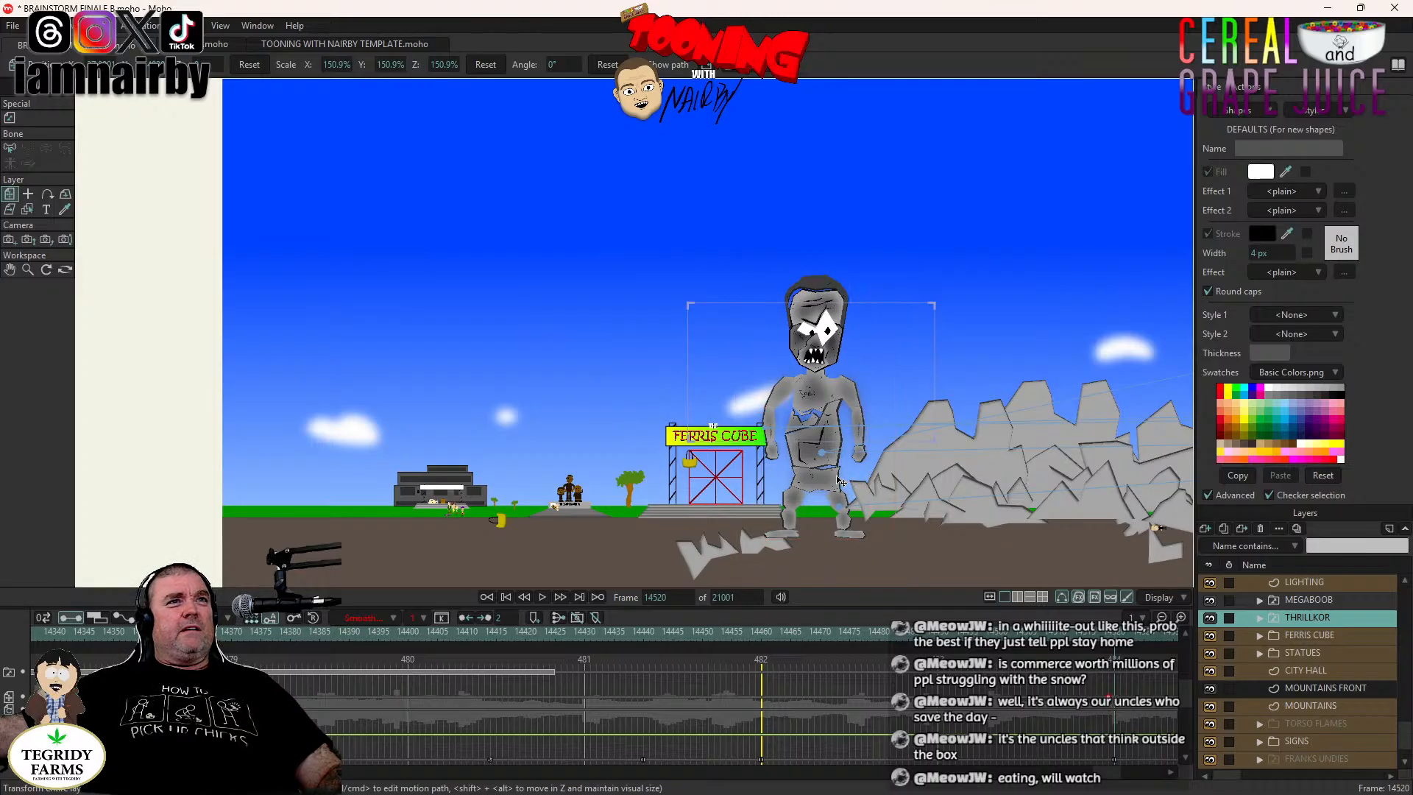
pyautogui.moveTo(838, 481); pyautogui.dragTo(532, 512)
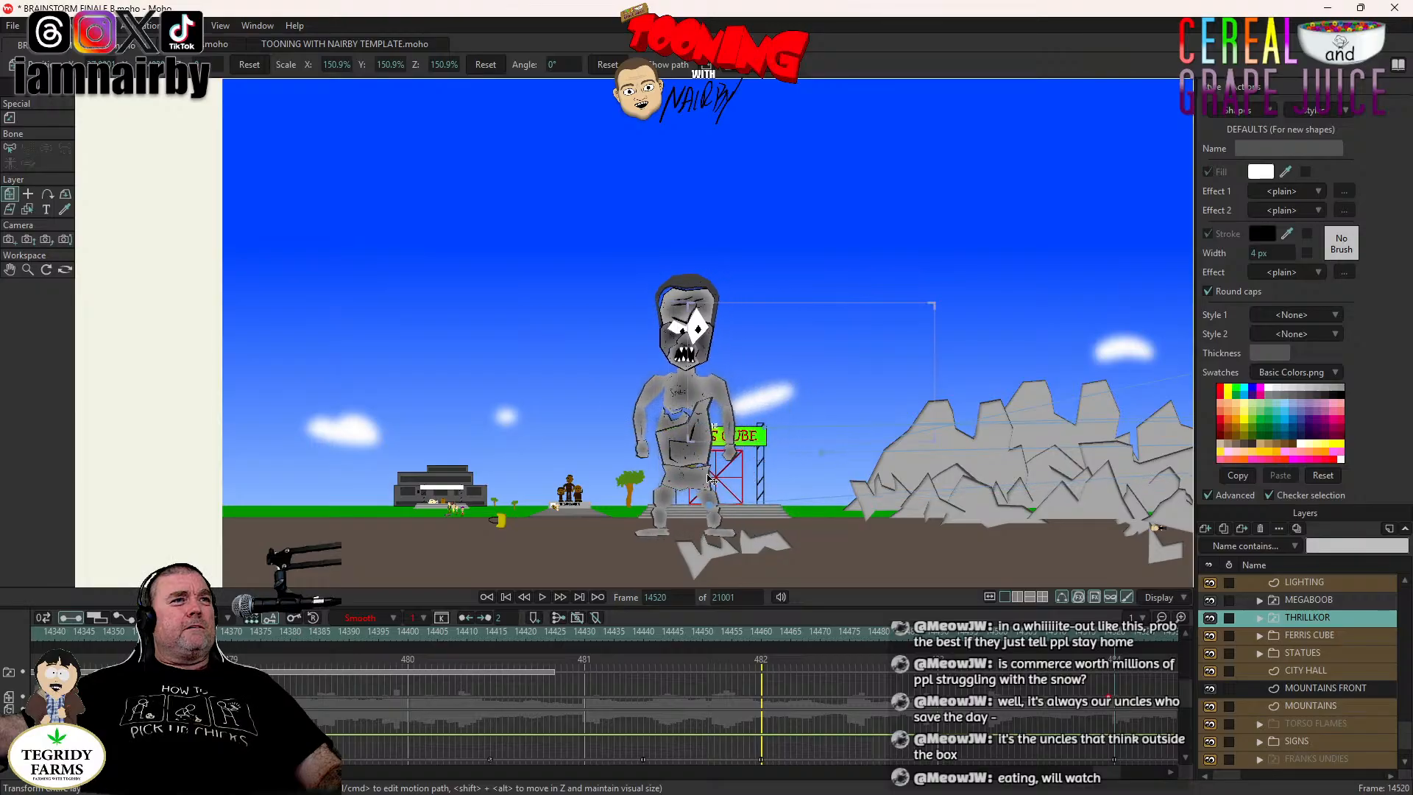
# Track the camera at frame 14520 toward Thrillkor, centering the character's head and chest in the frame.
pyautogui.scroll(4, 533, 513)
pyautogui.moveTo(903, 477); pyautogui.dragTo(873, 445)
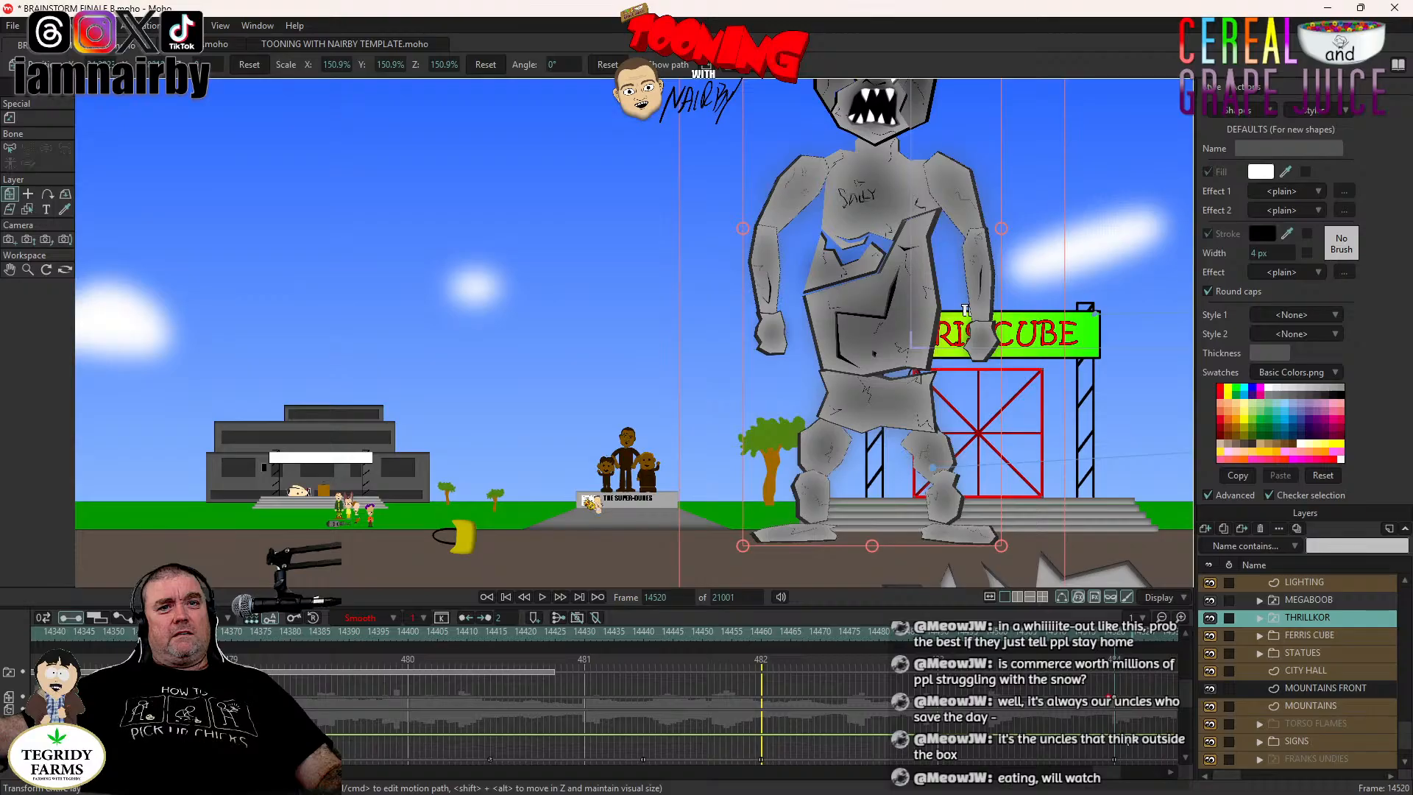
pyautogui.scroll(-3, 964, 358)
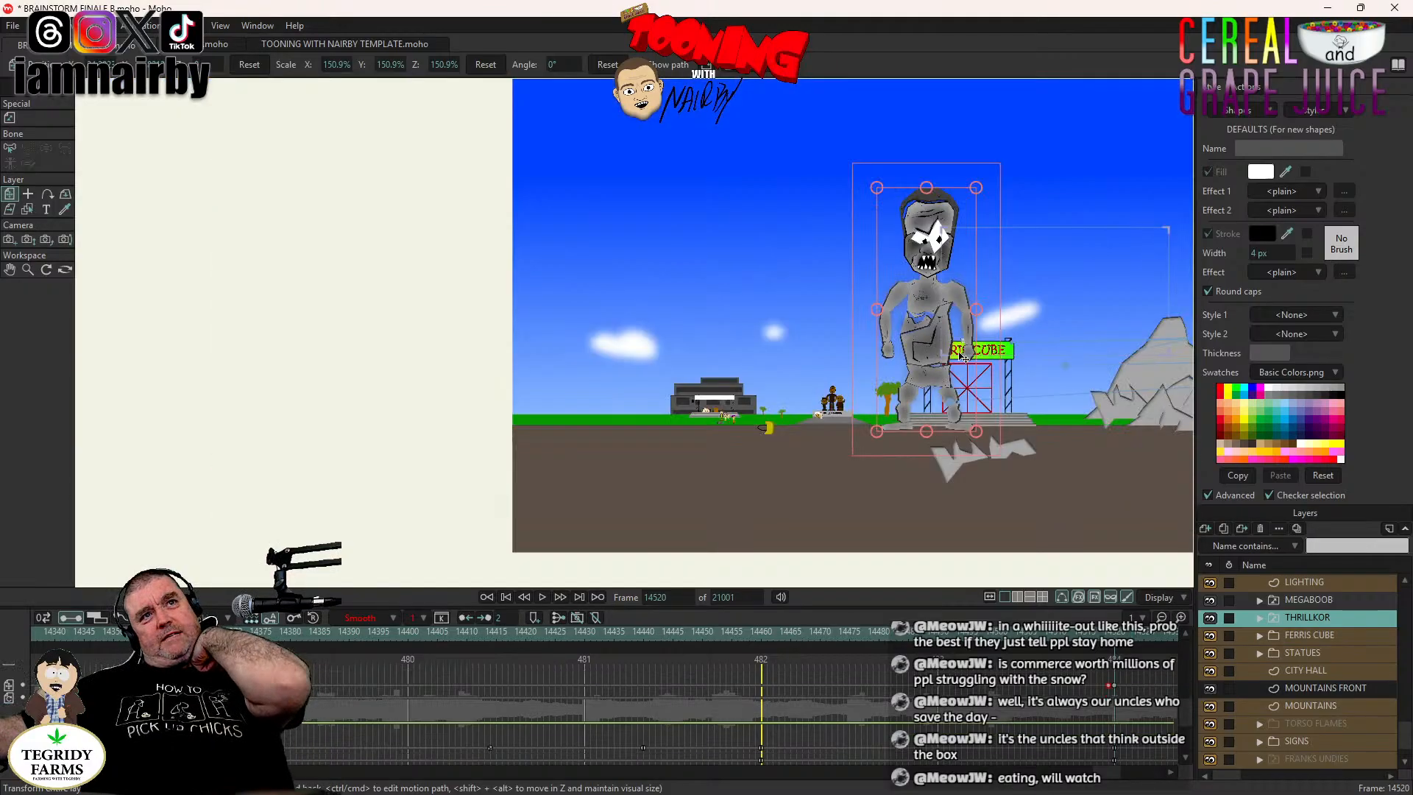
pyautogui.moveTo(963, 358); pyautogui.dragTo(803, 435)
pyautogui.click(9, 240)
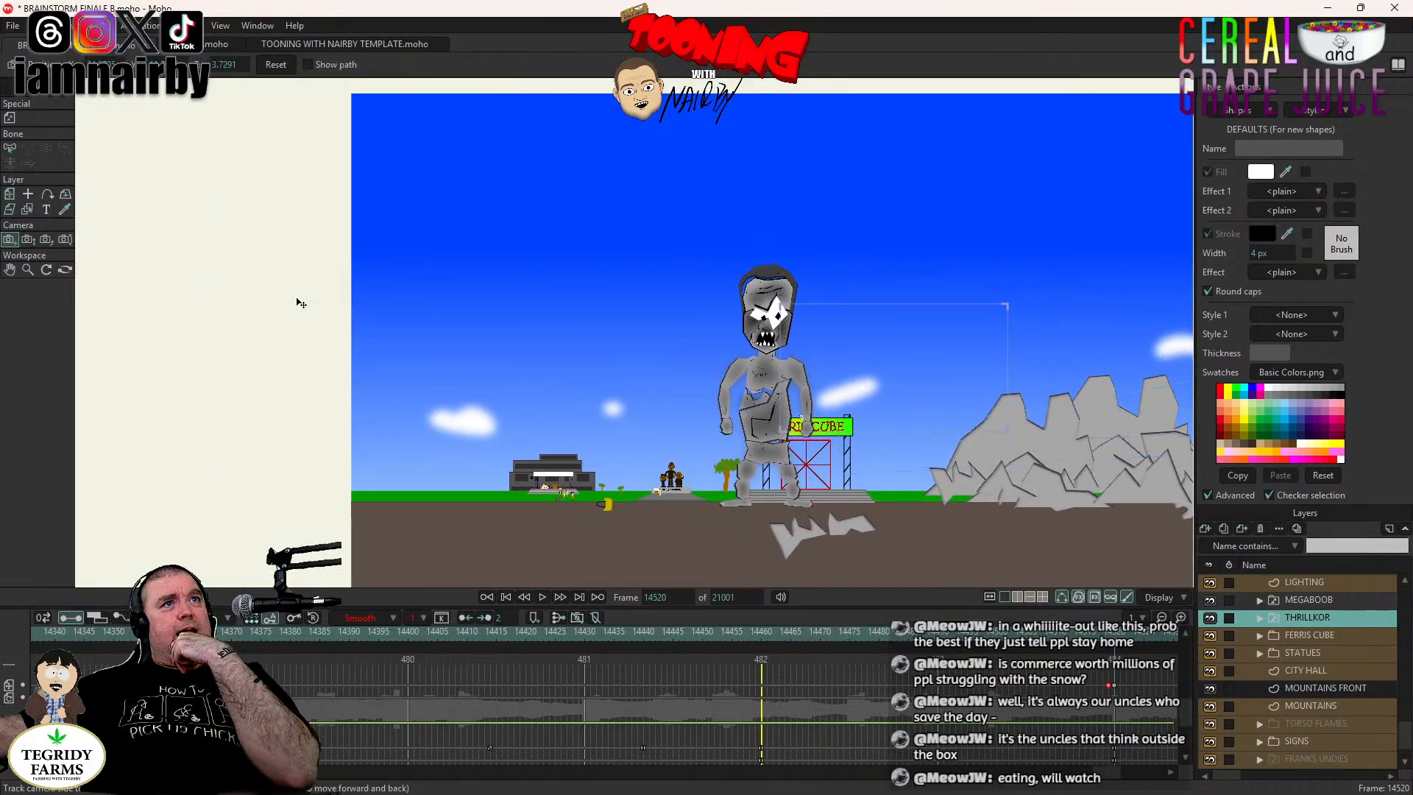
pyautogui.scroll(-3, 851, 415)
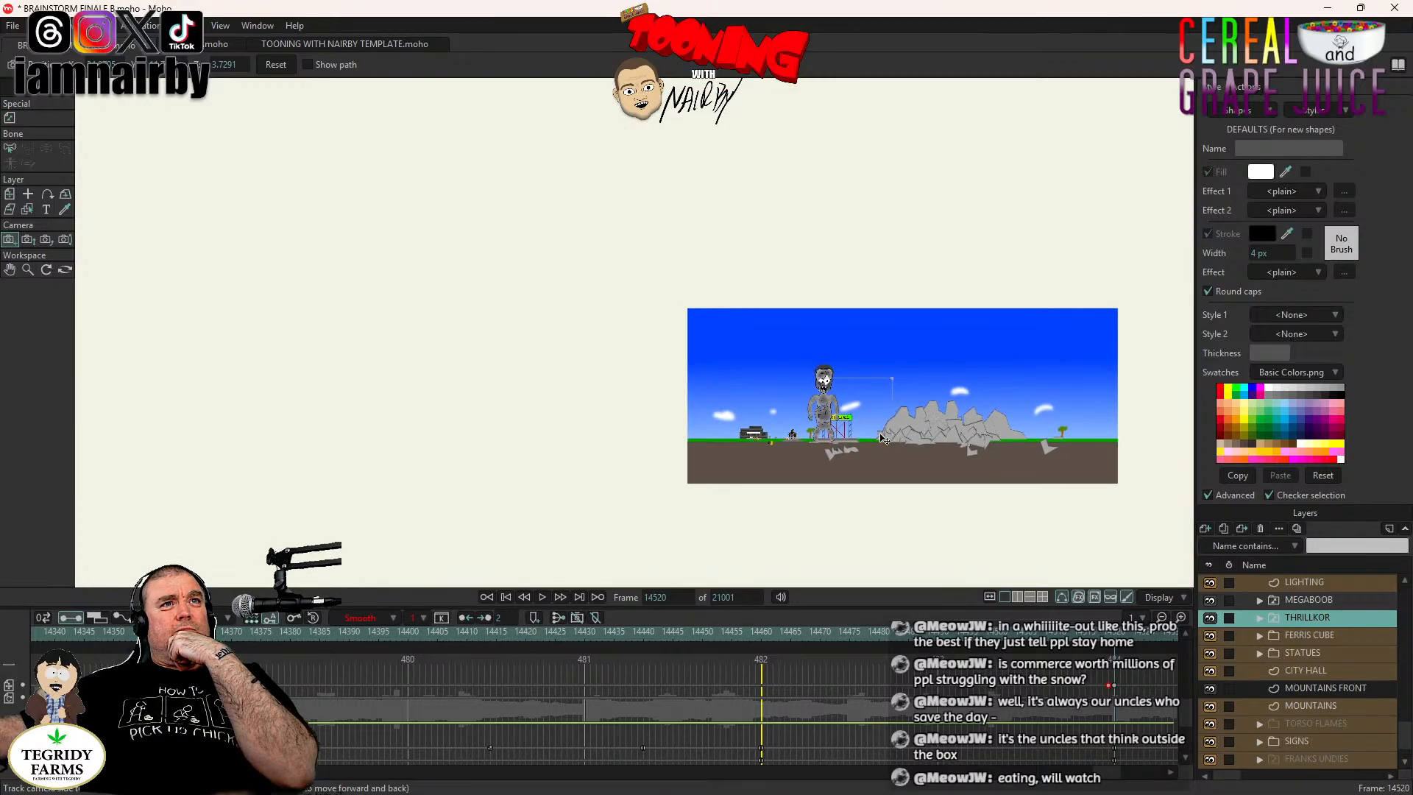
pyautogui.moveTo(880, 434); pyautogui.dragTo(1058, 523)
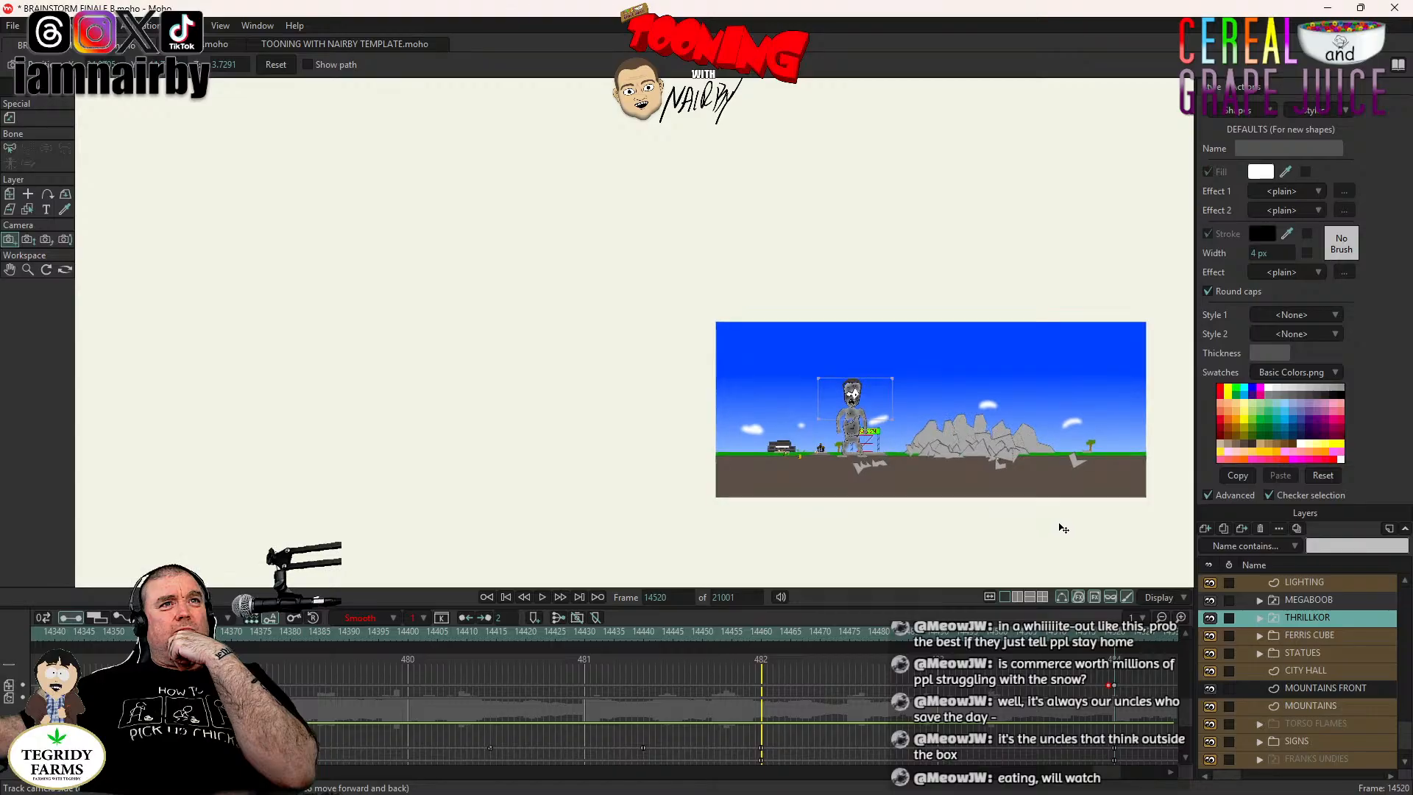
pyautogui.scroll(5, 874, 409)
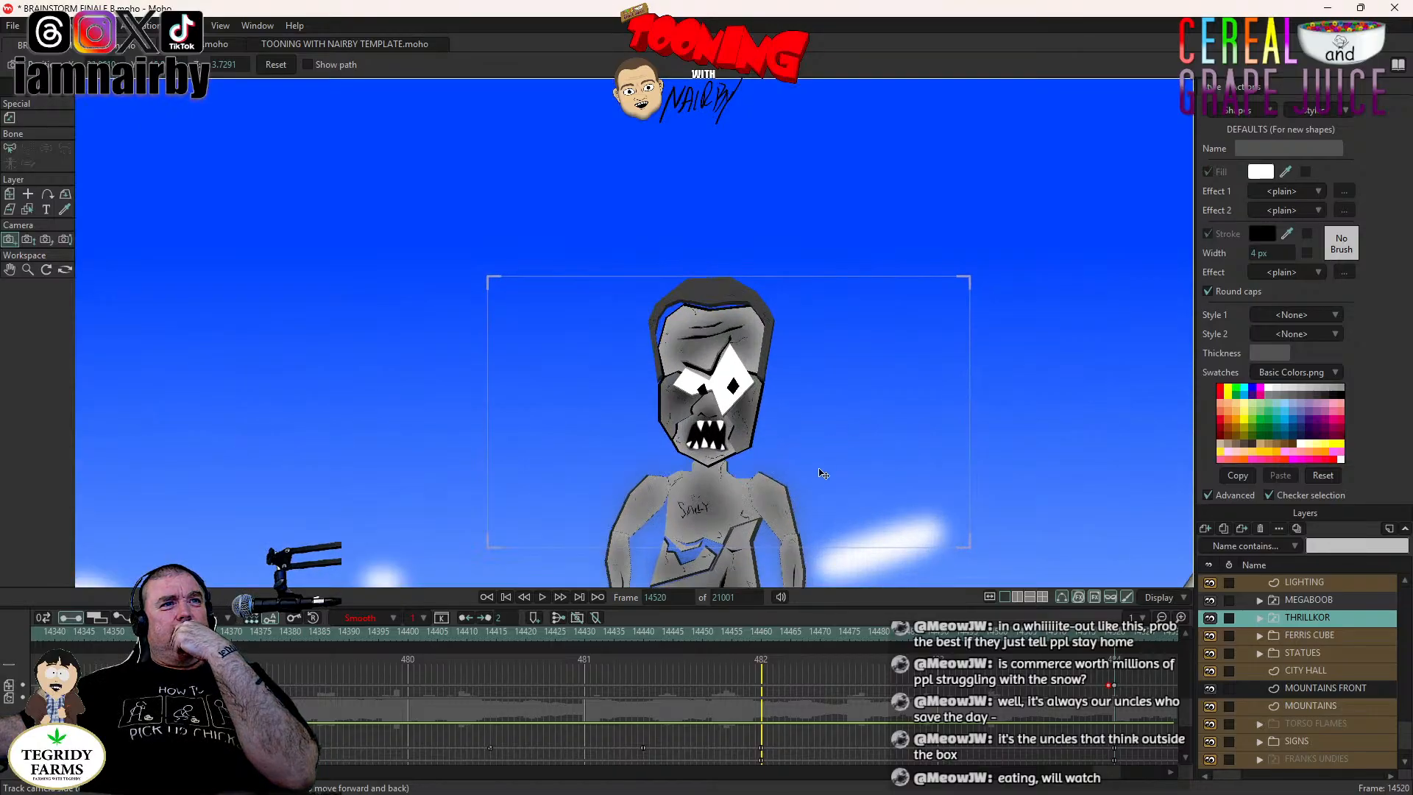
pyautogui.scroll(-3, 816, 476)
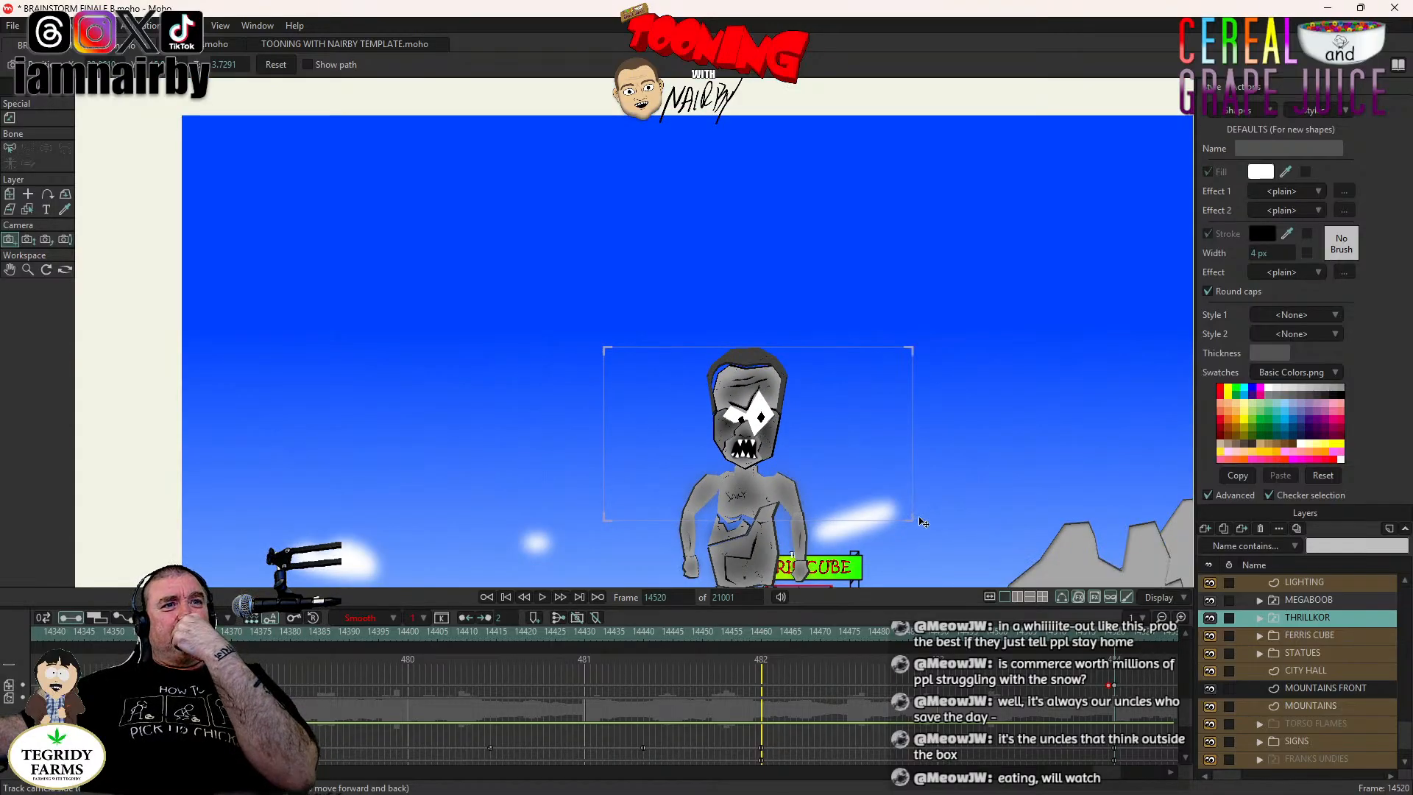
# Switch the THRILLKOR layer to the THRILLKOR LFT view at frame 14520.
pyautogui.rightClick(1317, 619)
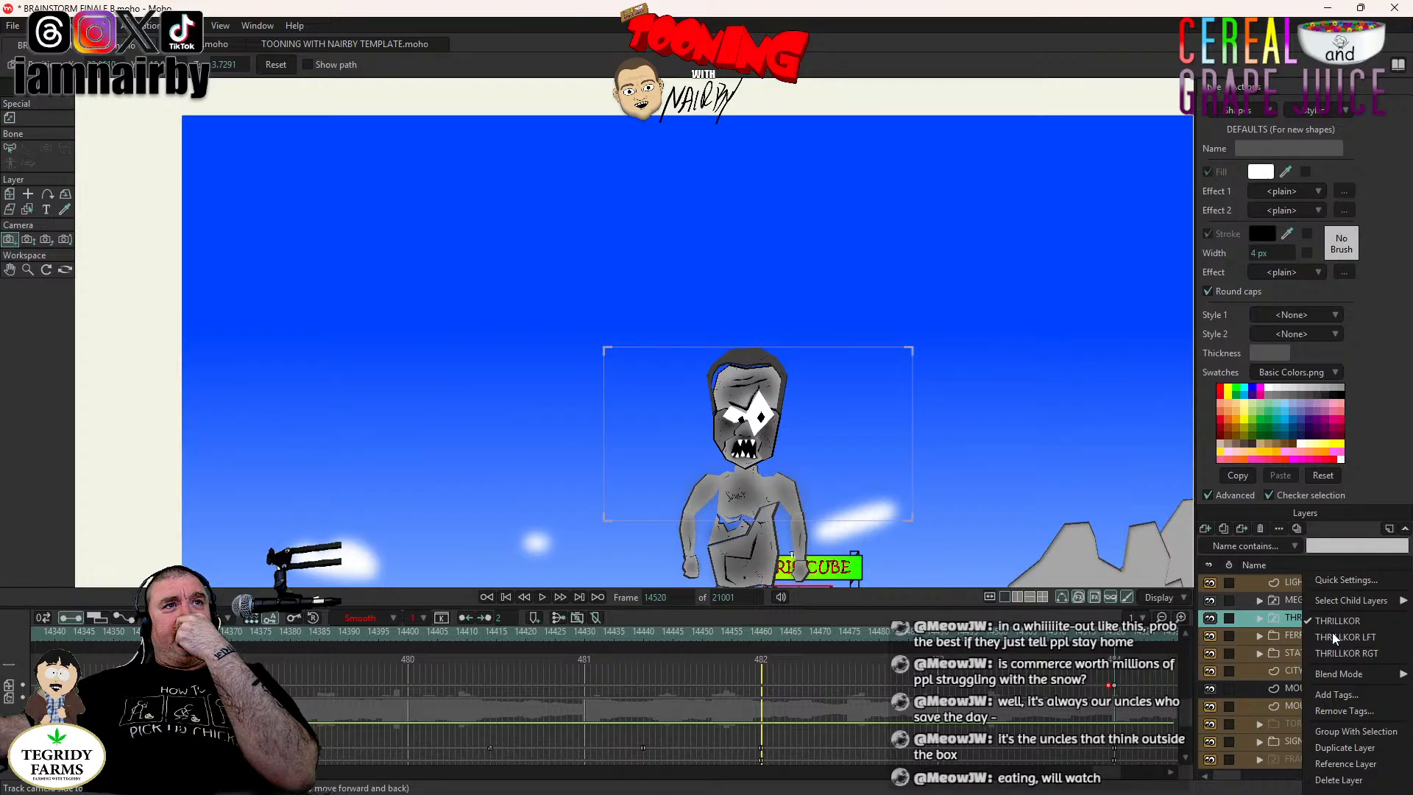
pyautogui.click(1331, 634)
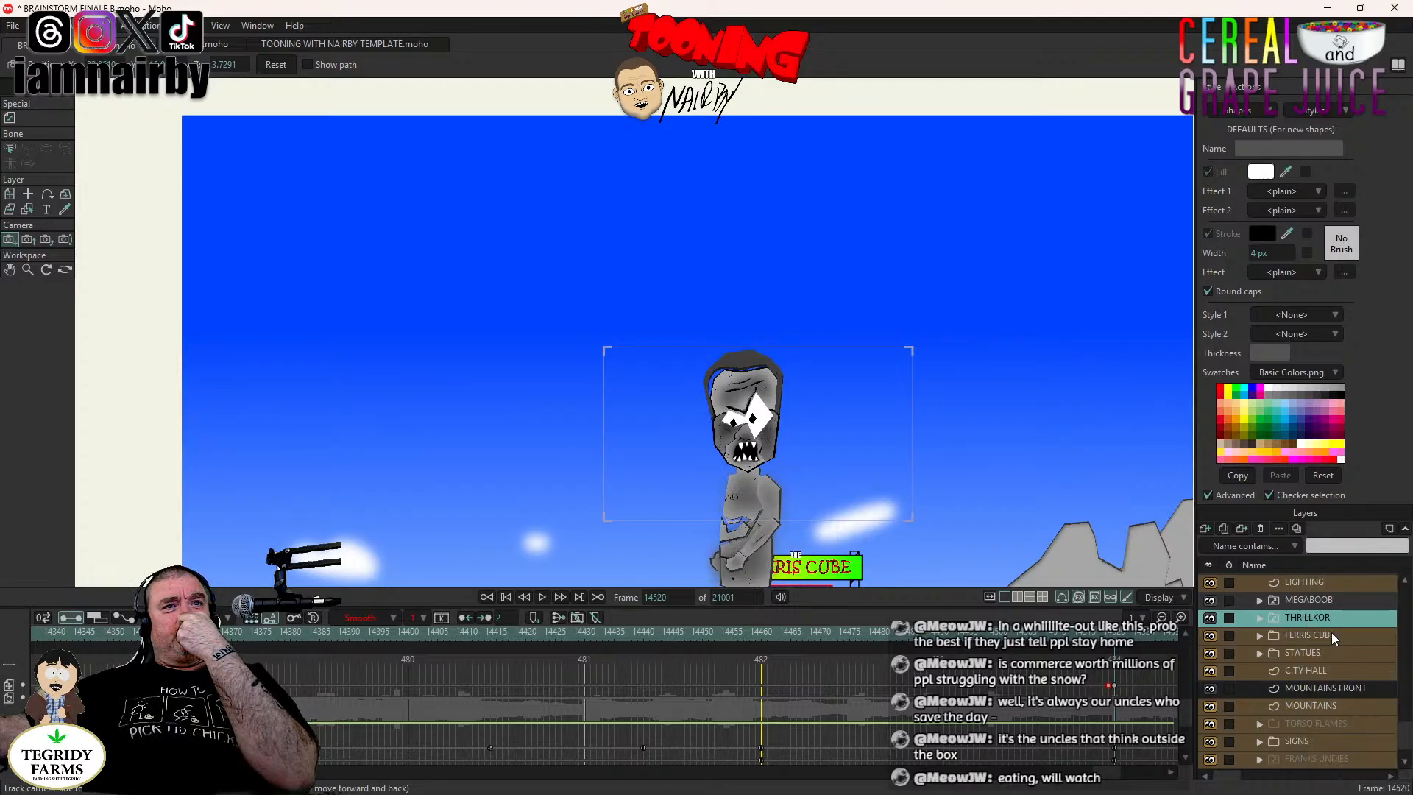
pyautogui.scroll(1, 1128, 671)
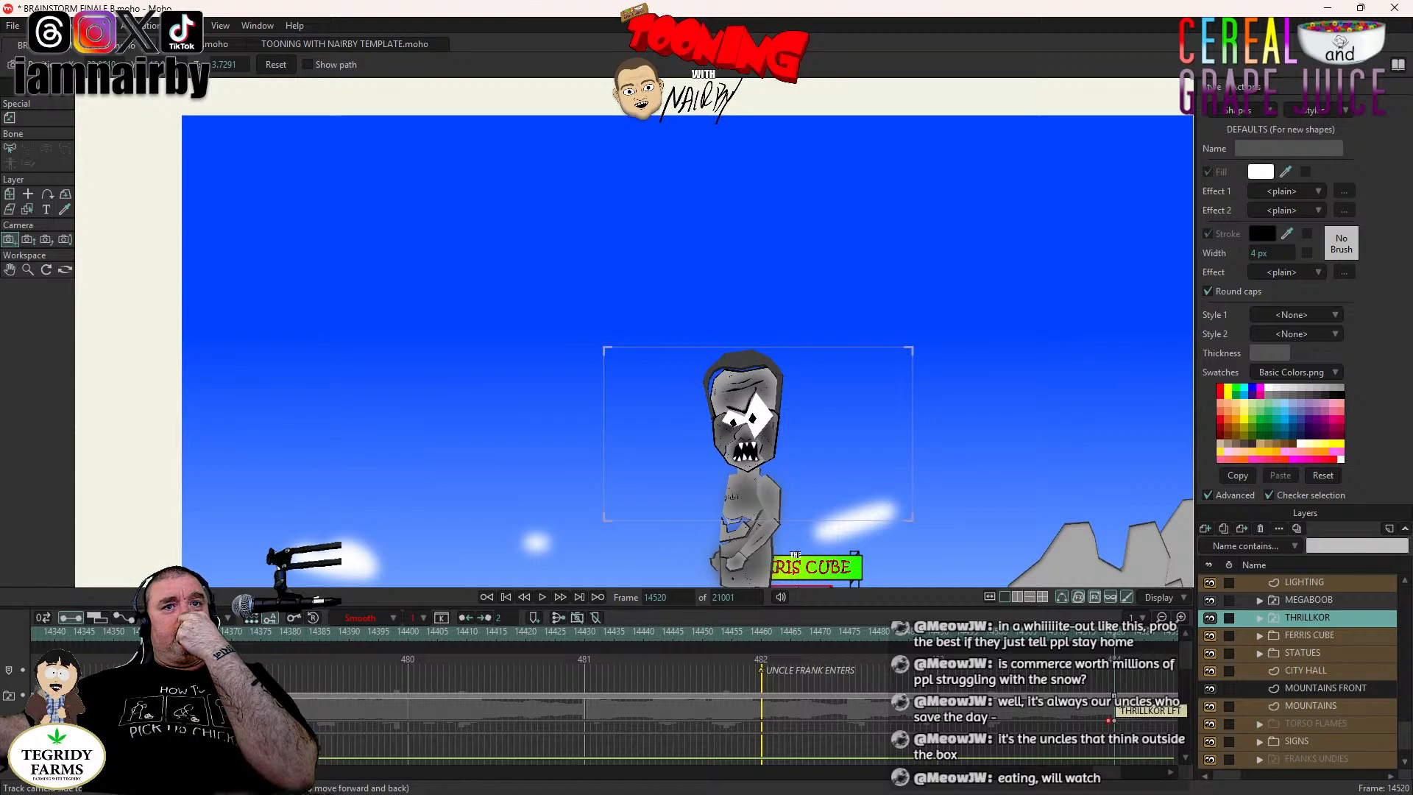
pyautogui.moveTo(1114, 696); pyautogui.dragTo(1108, 699)
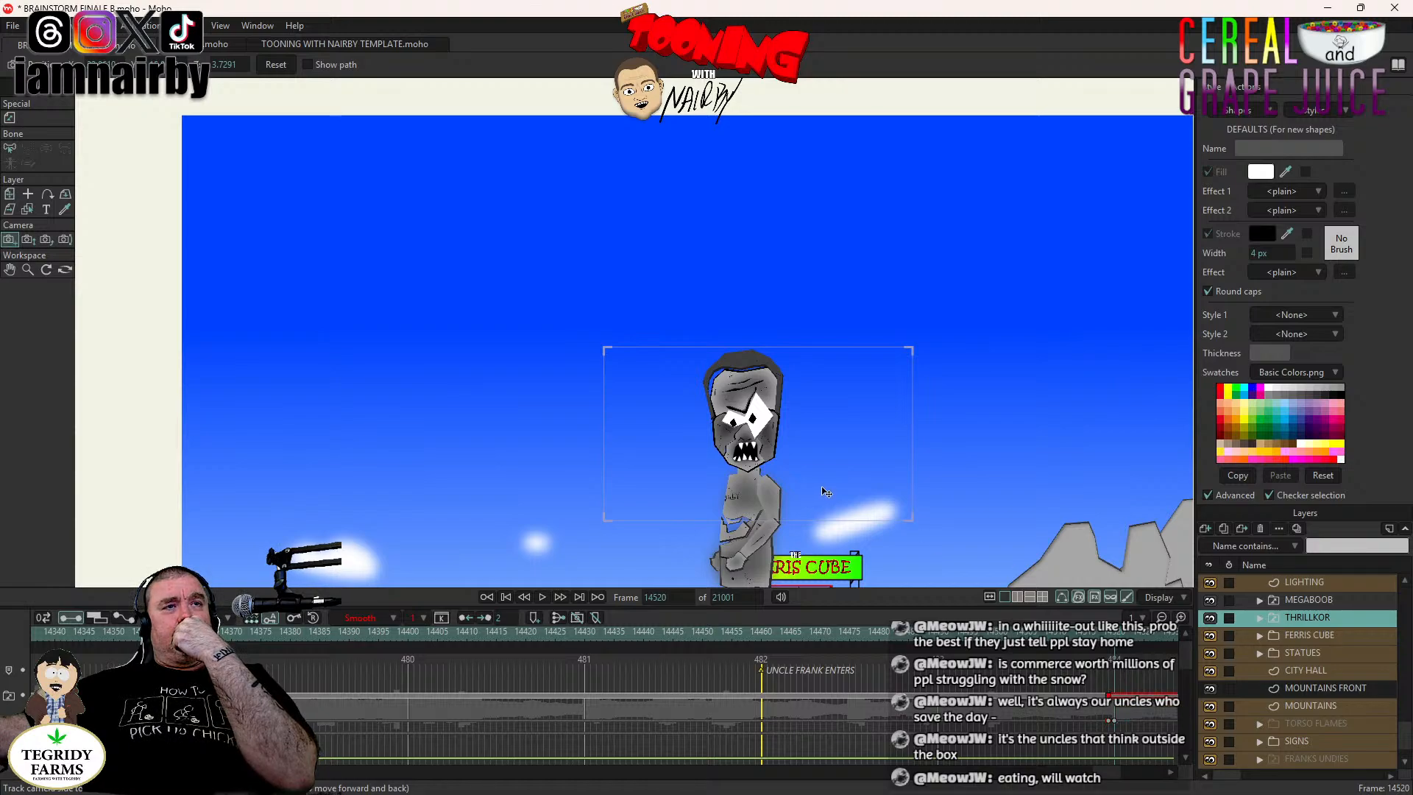
# Find the MOUTHS layer inside THRILLKOR LFT's head group and switch it to the B M P mouth at frame 14520.
pyautogui.click(1259, 619)
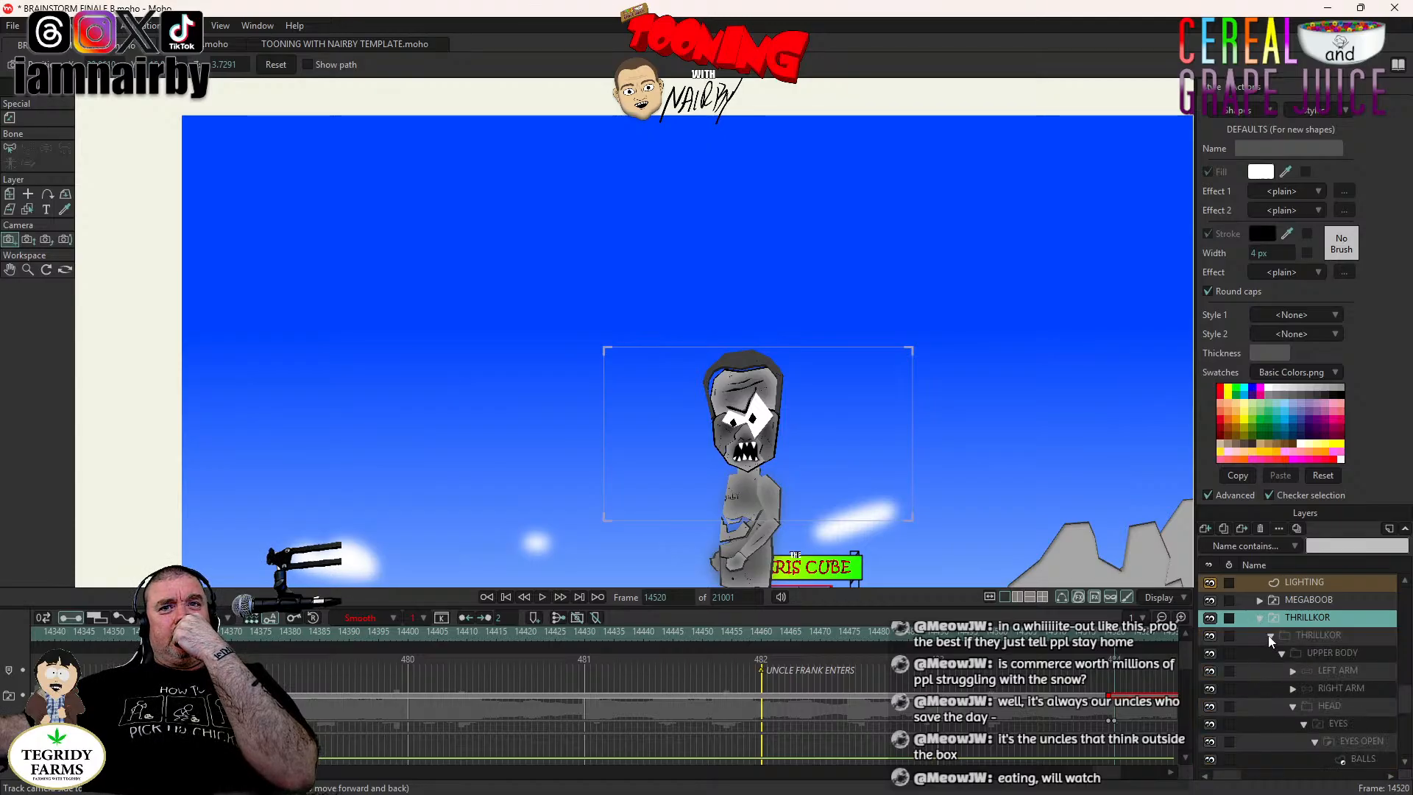
pyautogui.click(1270, 636)
pyautogui.click(1270, 654)
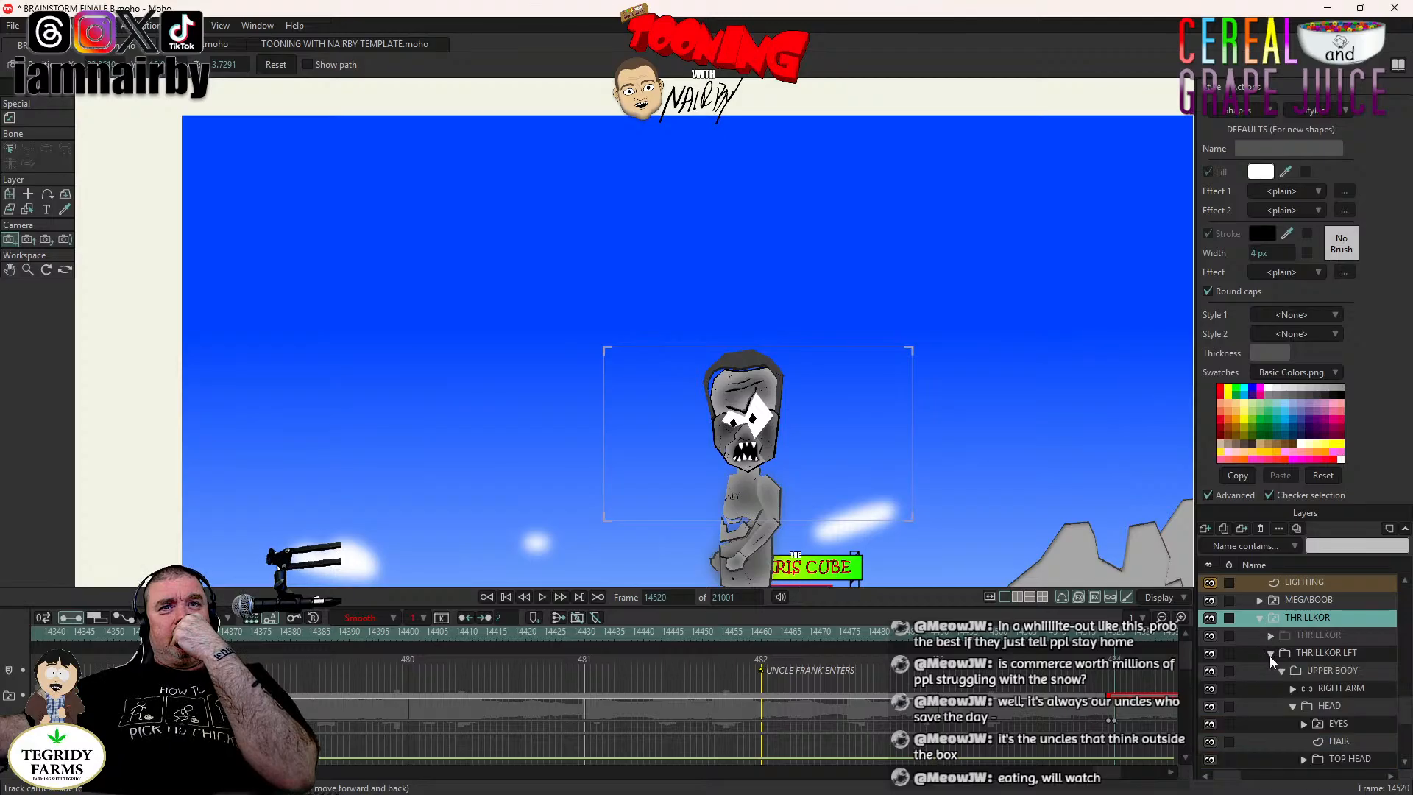
pyautogui.scroll(-3, 1305, 680)
pyautogui.scroll(-2, 1354, 724)
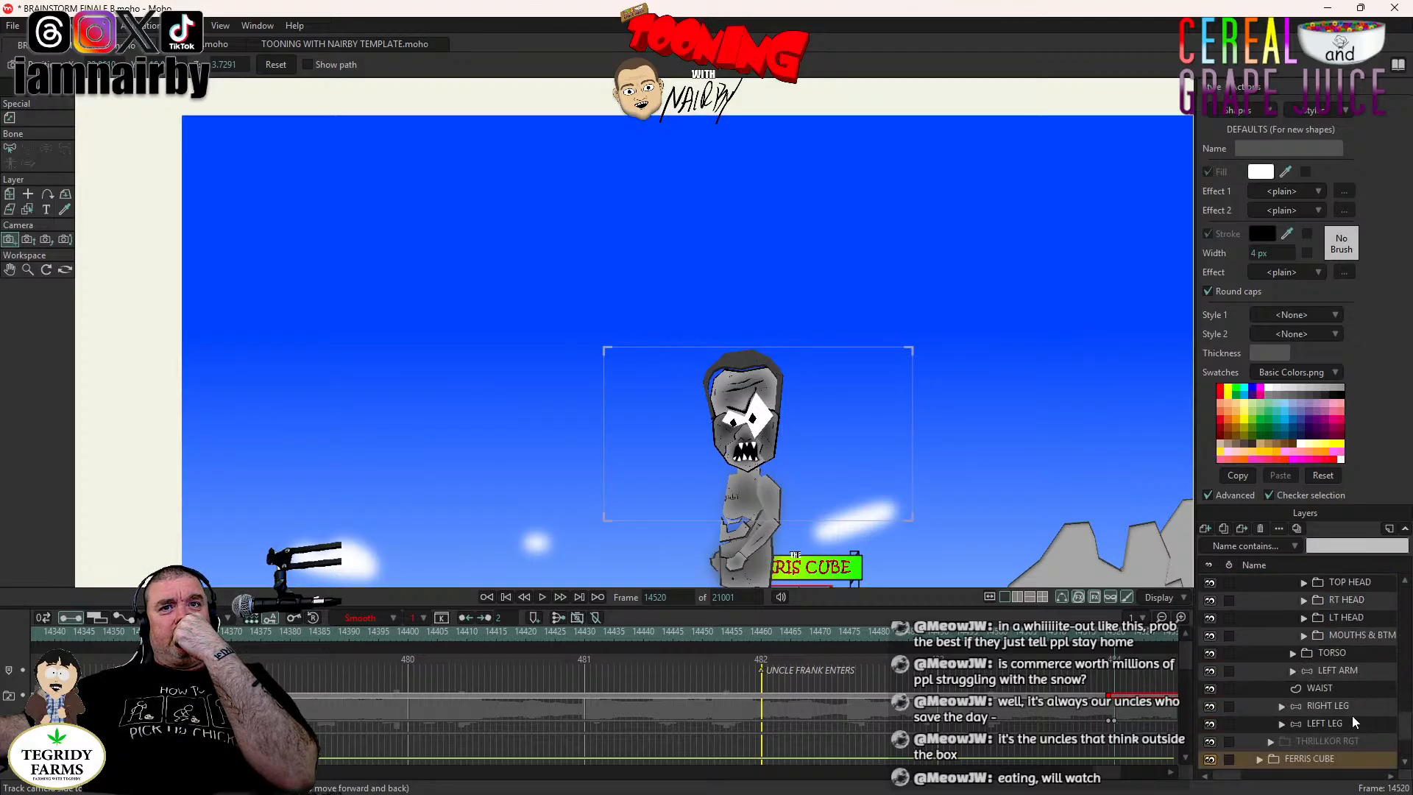
pyautogui.scroll(3, 1351, 708)
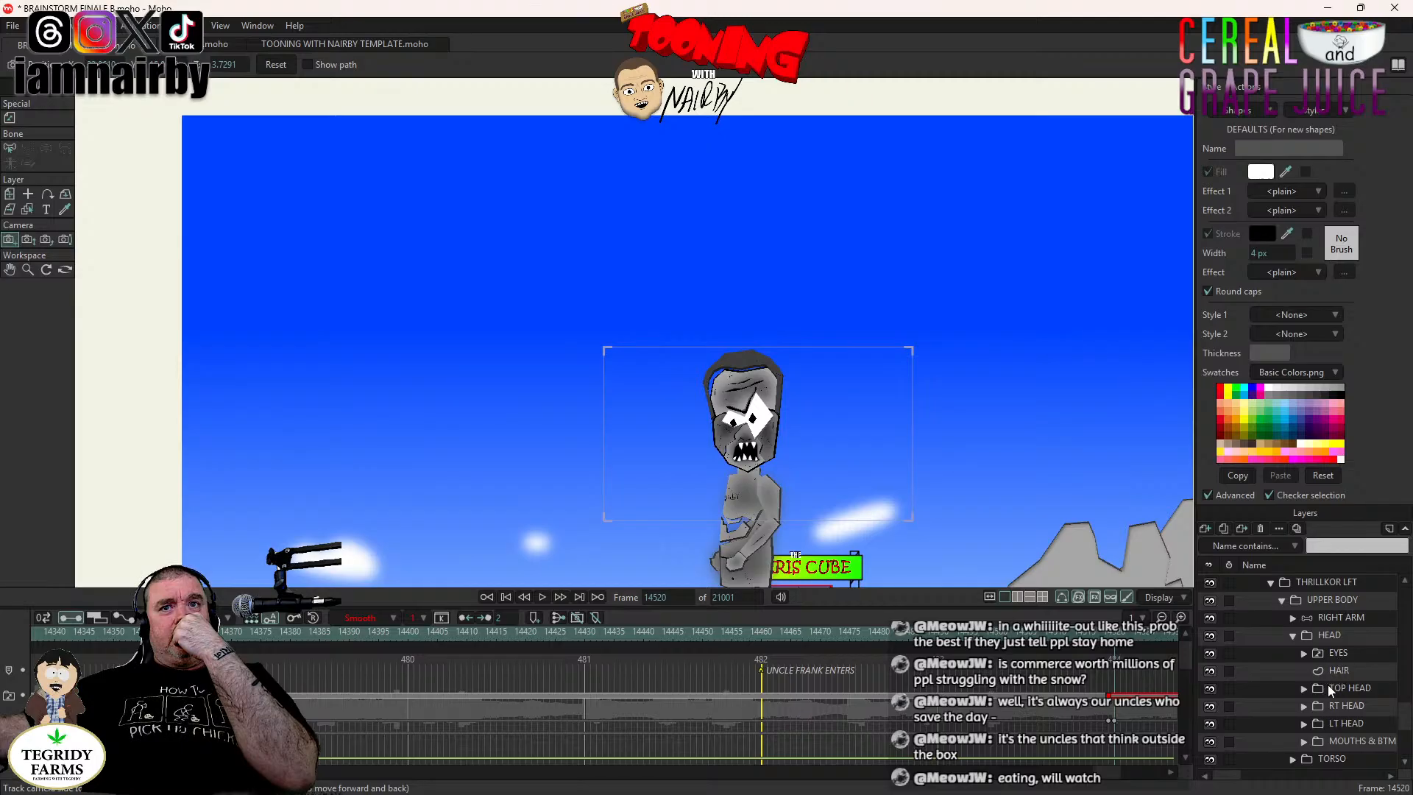
pyautogui.scroll(-2, 1332, 673)
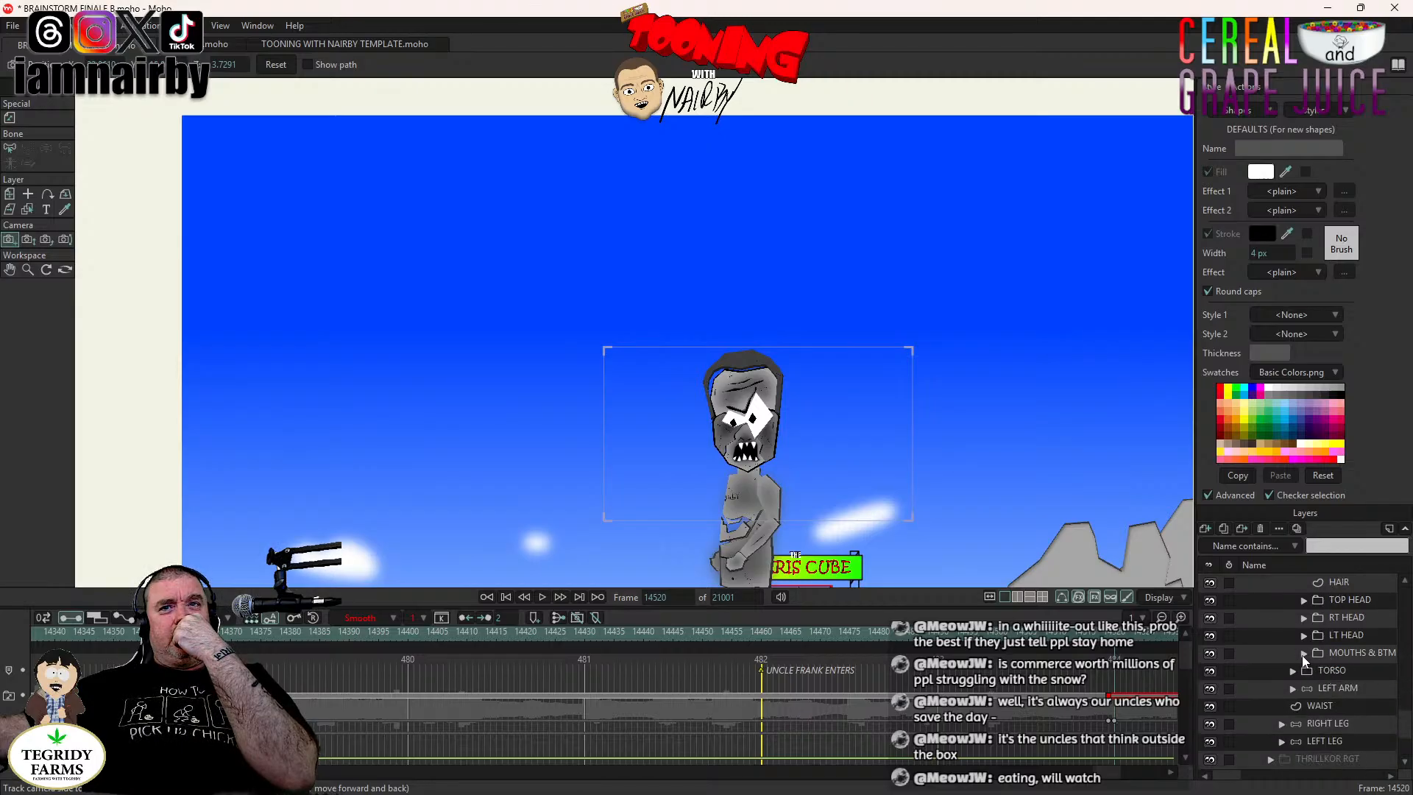
pyautogui.rightClick(1357, 671)
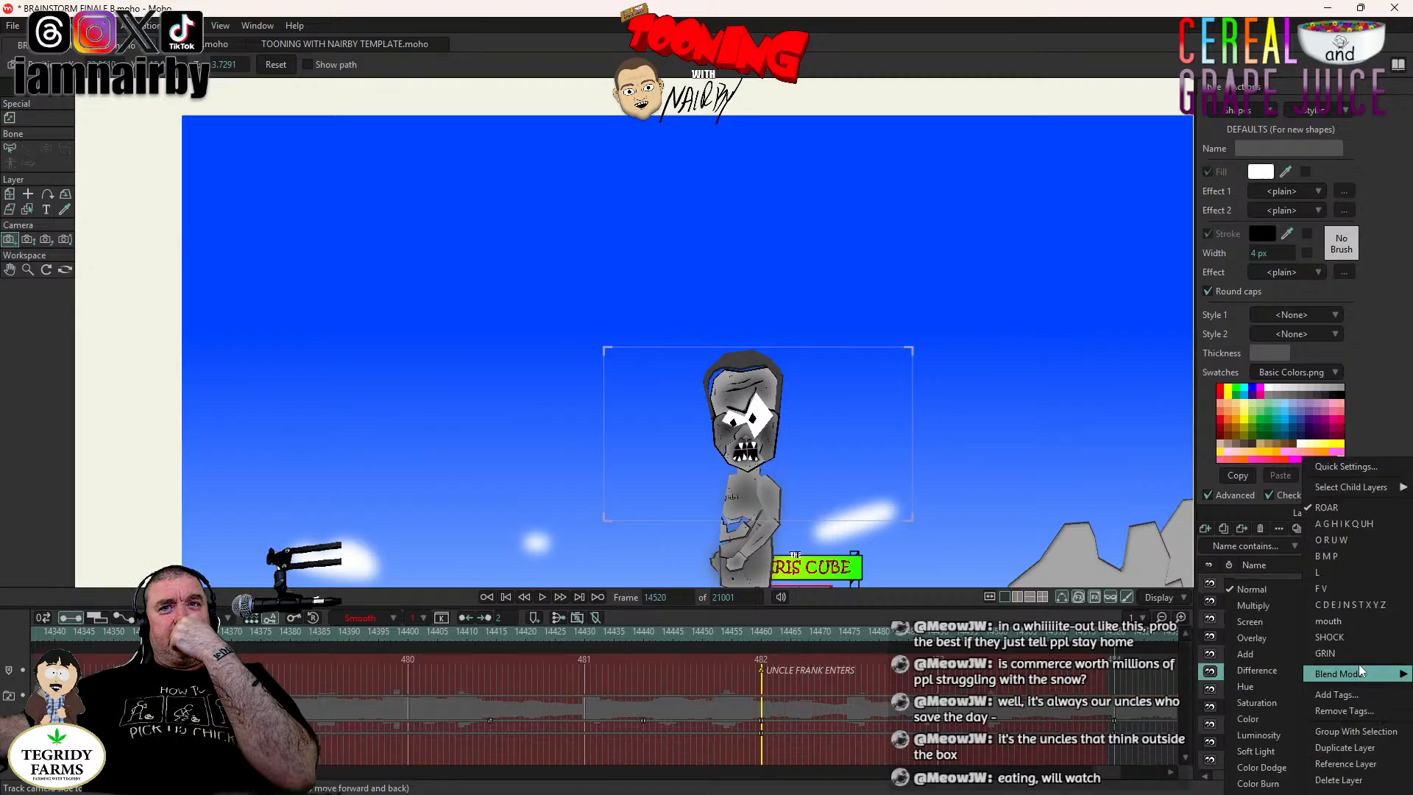
pyautogui.click(1335, 552)
pyautogui.scroll(3, 809, 502)
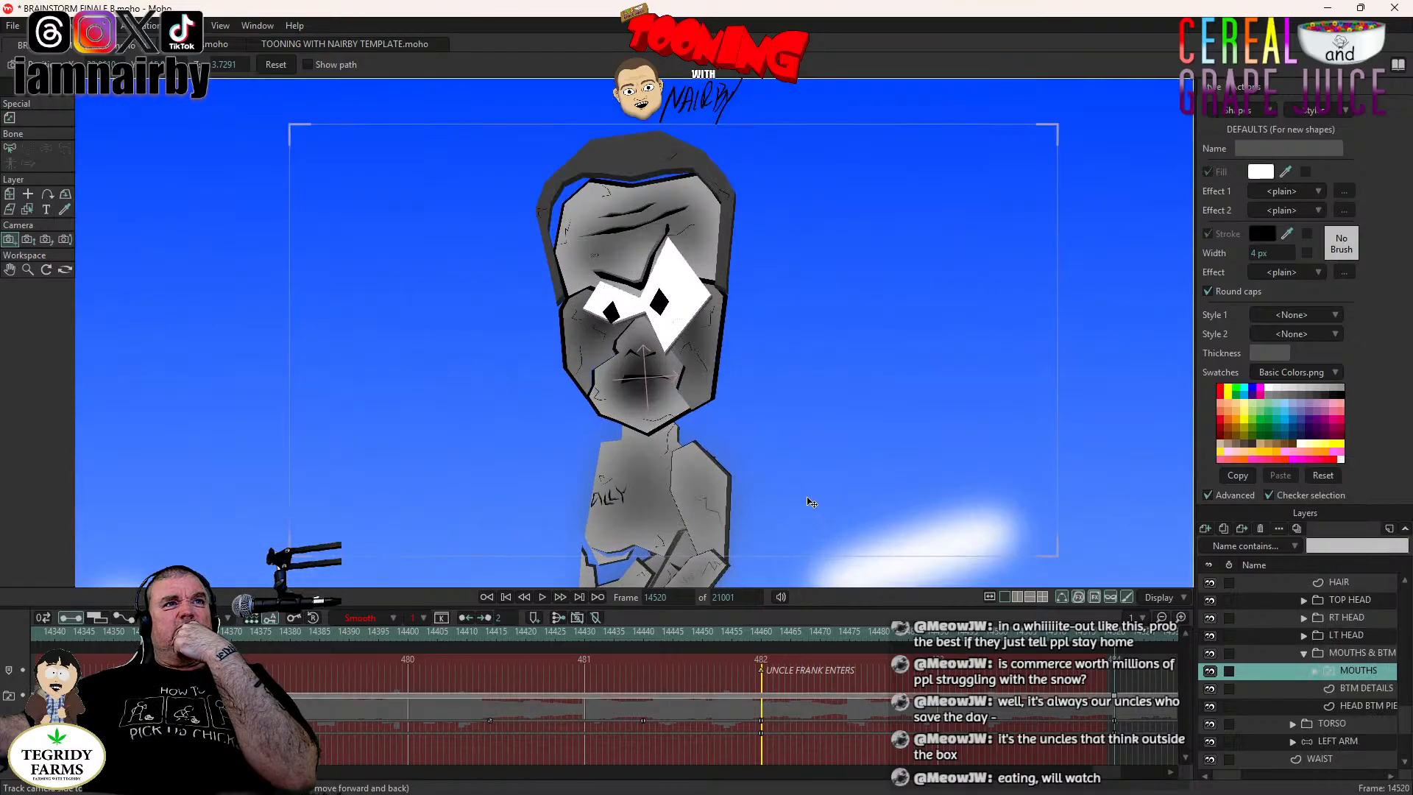
pyautogui.scroll(-5, 788, 445)
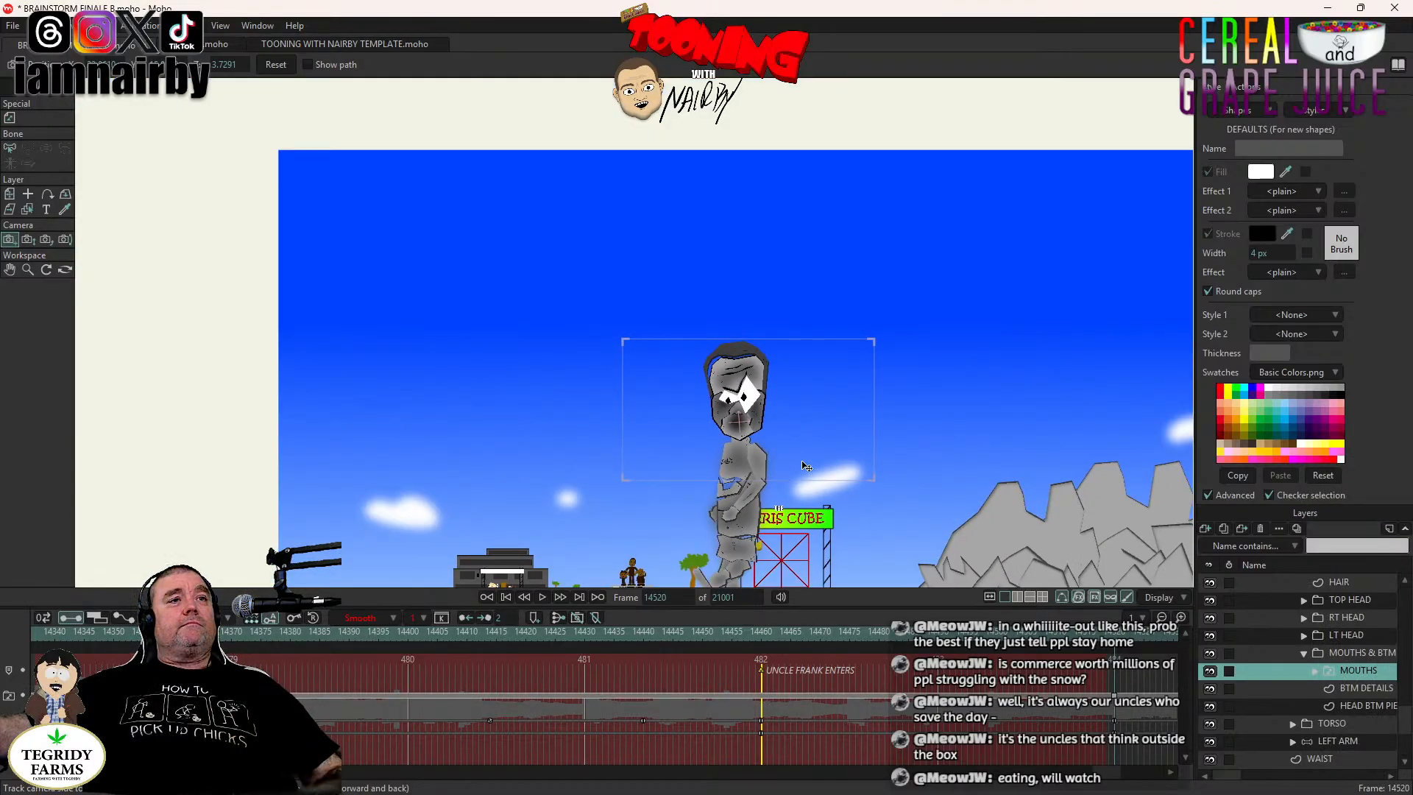
# Check the cut between frames 14519 and 14520 and save the project.
pyautogui.moveTo(853, 425); pyautogui.dragTo(866, 438)
pyautogui.press('Left')
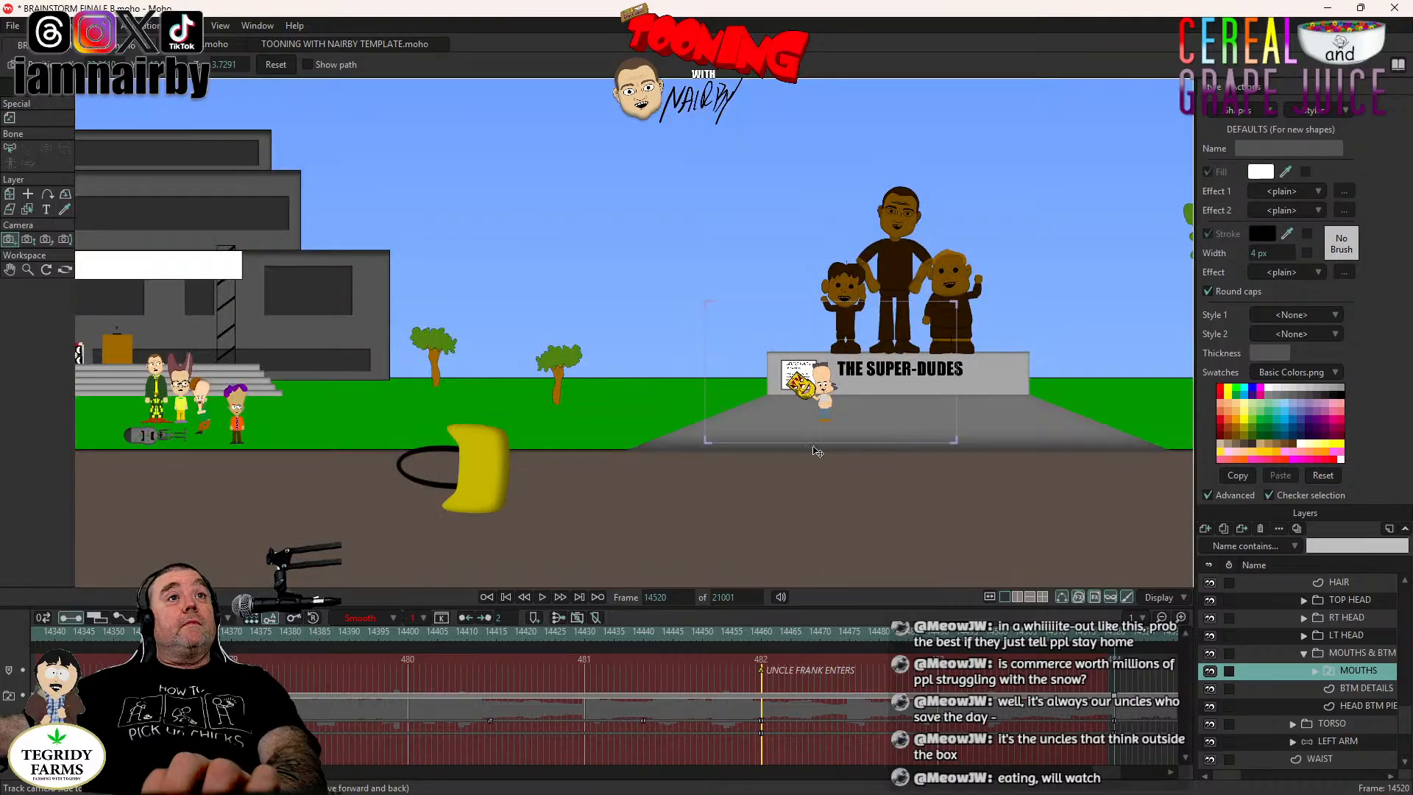
pyautogui.scroll(2, 786, 449)
pyautogui.scroll(2, 789, 450)
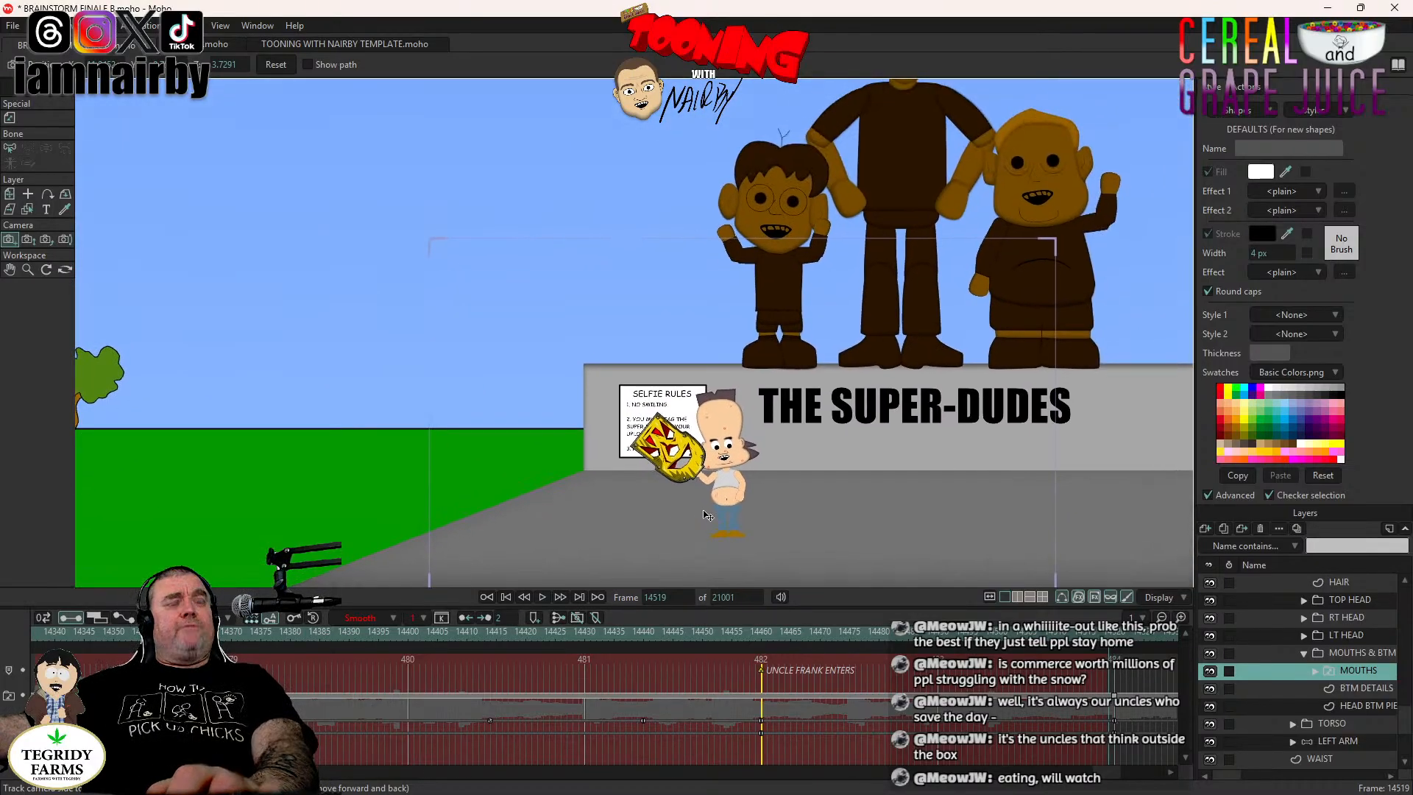
pyautogui.hotkey('ctrl', 's')
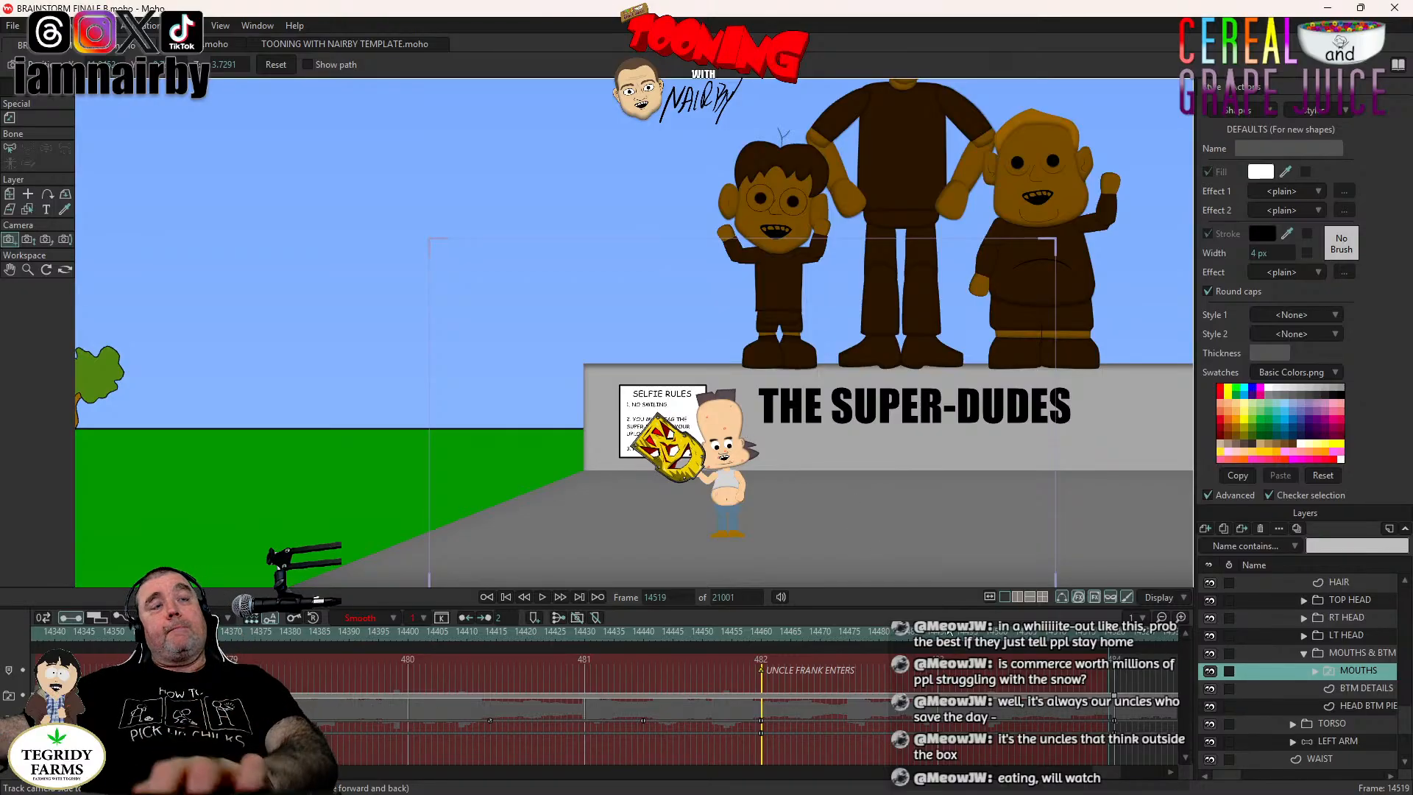
pyautogui.hotkey('ctrl', 'Right')
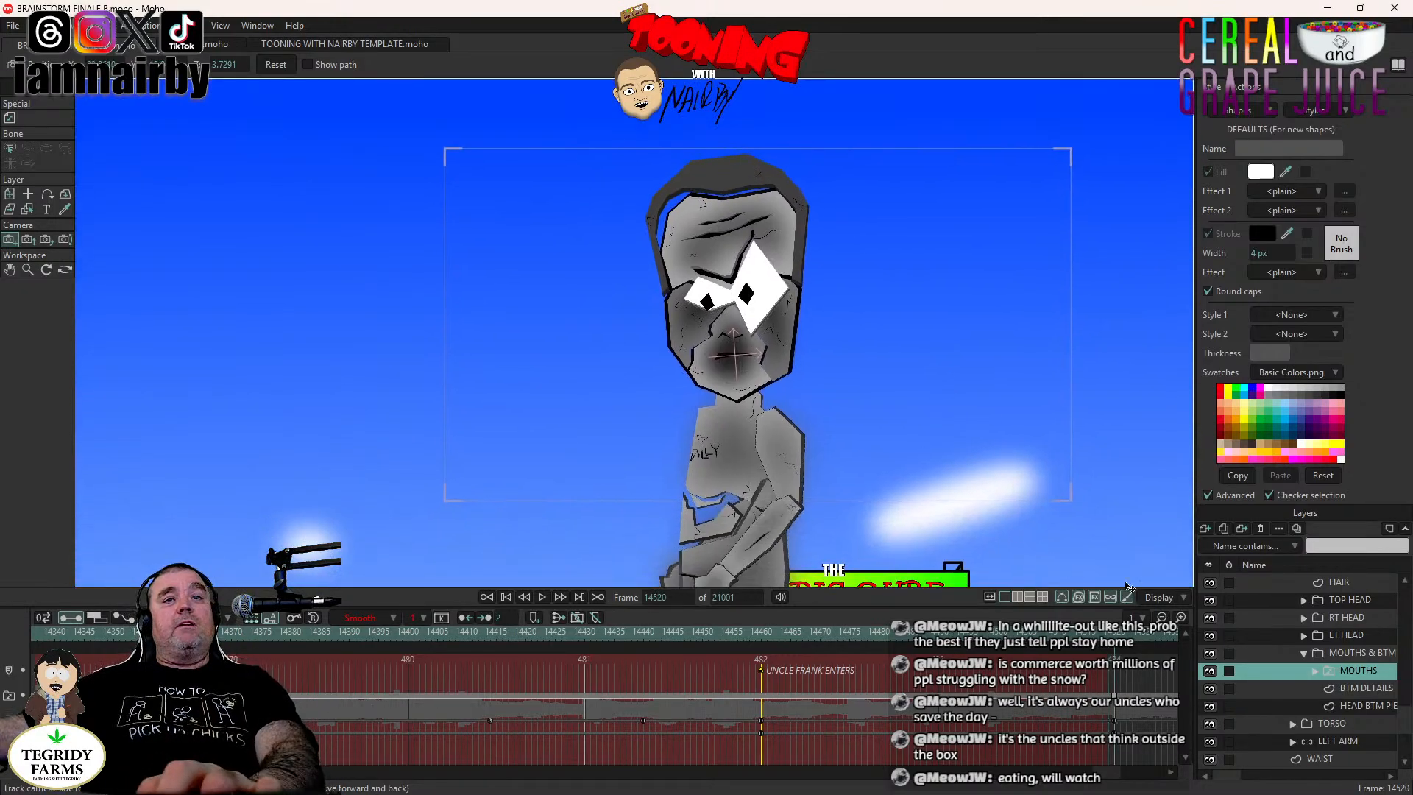
pyautogui.scroll(2, 1354, 693)
pyautogui.scroll(2, 1353, 691)
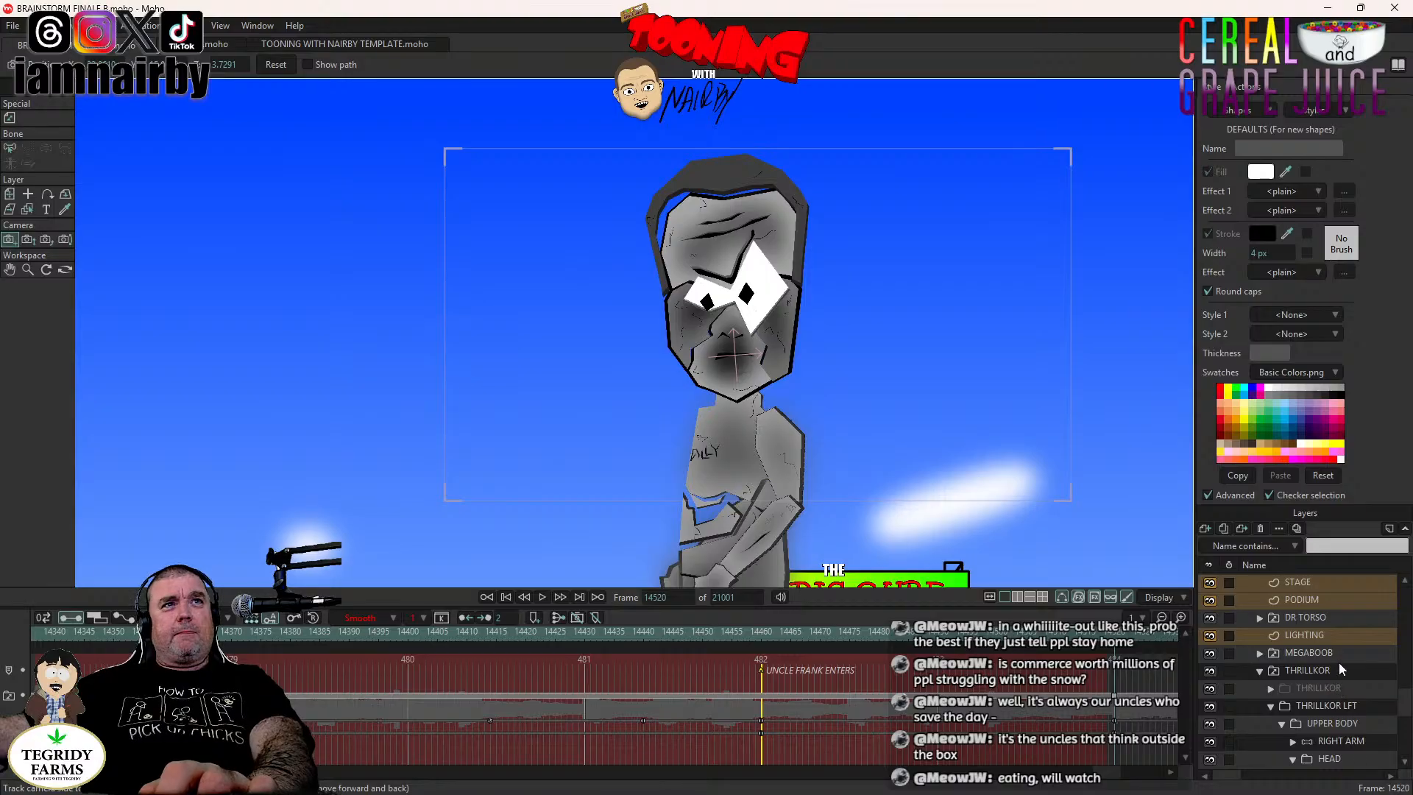
pyautogui.rightClick(1339, 653)
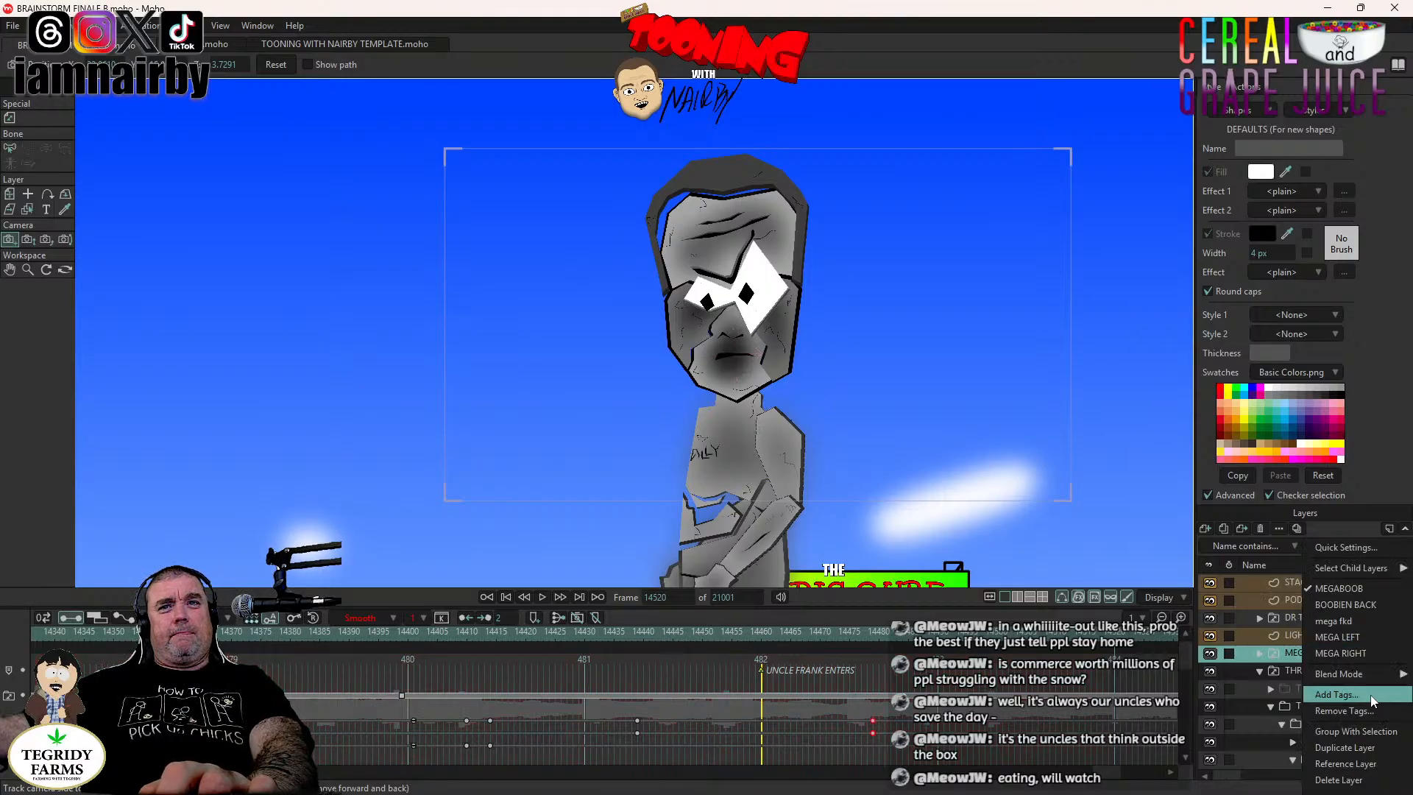
pyautogui.click(965, 618)
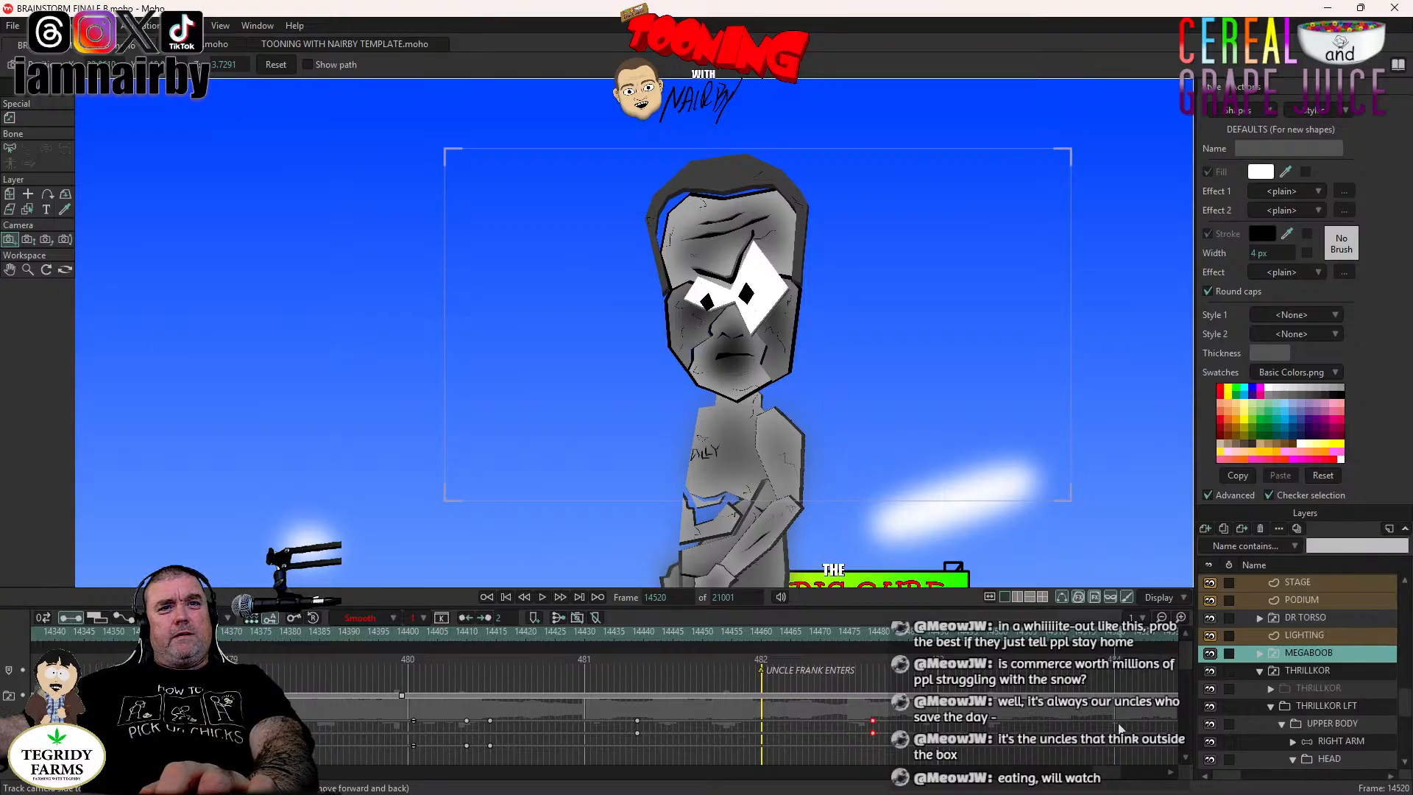
pyautogui.click(1109, 670)
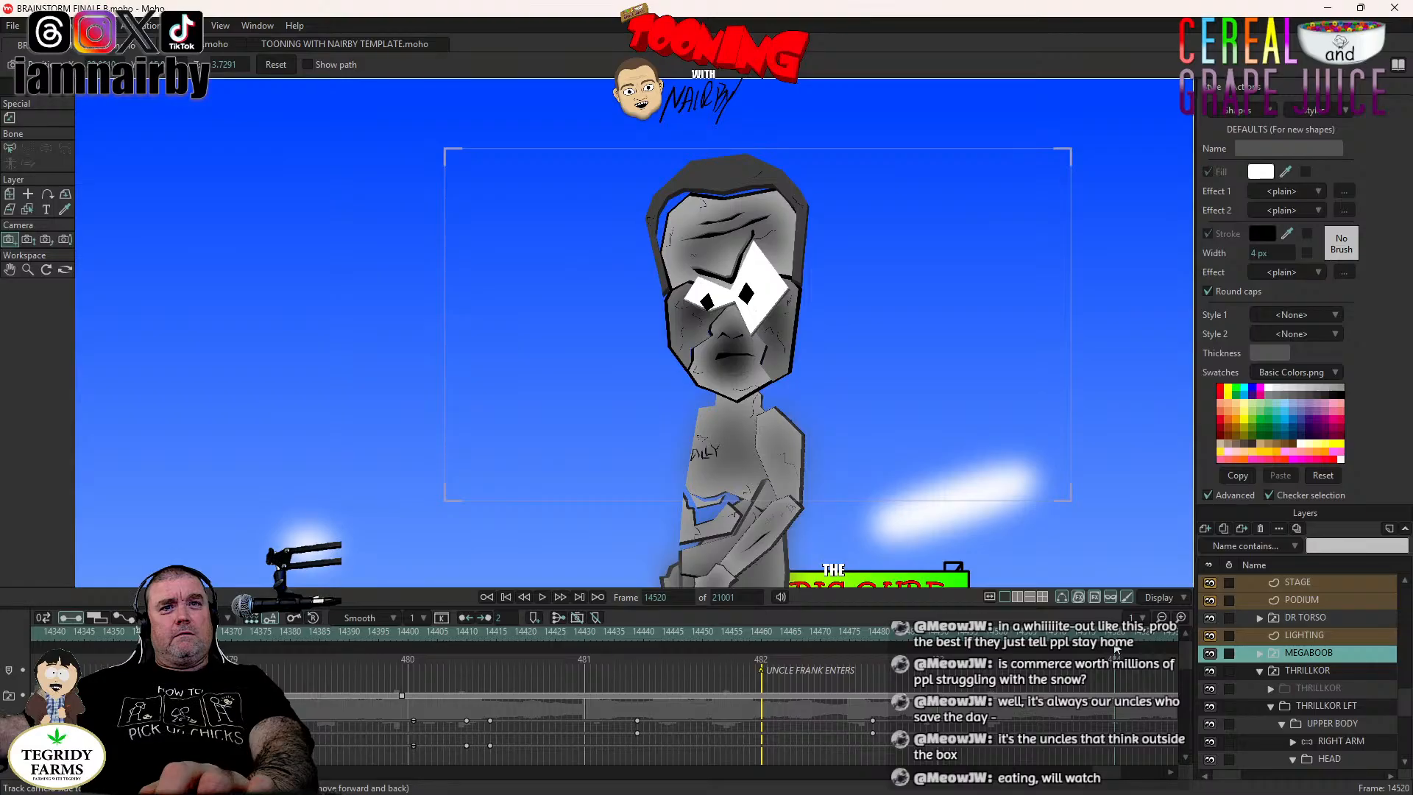
# Switch the EYES layer in THRILLKOR LFT's head group to EYES CLOSED at frame 14523.
pyautogui.scroll(-3, 1109, 780)
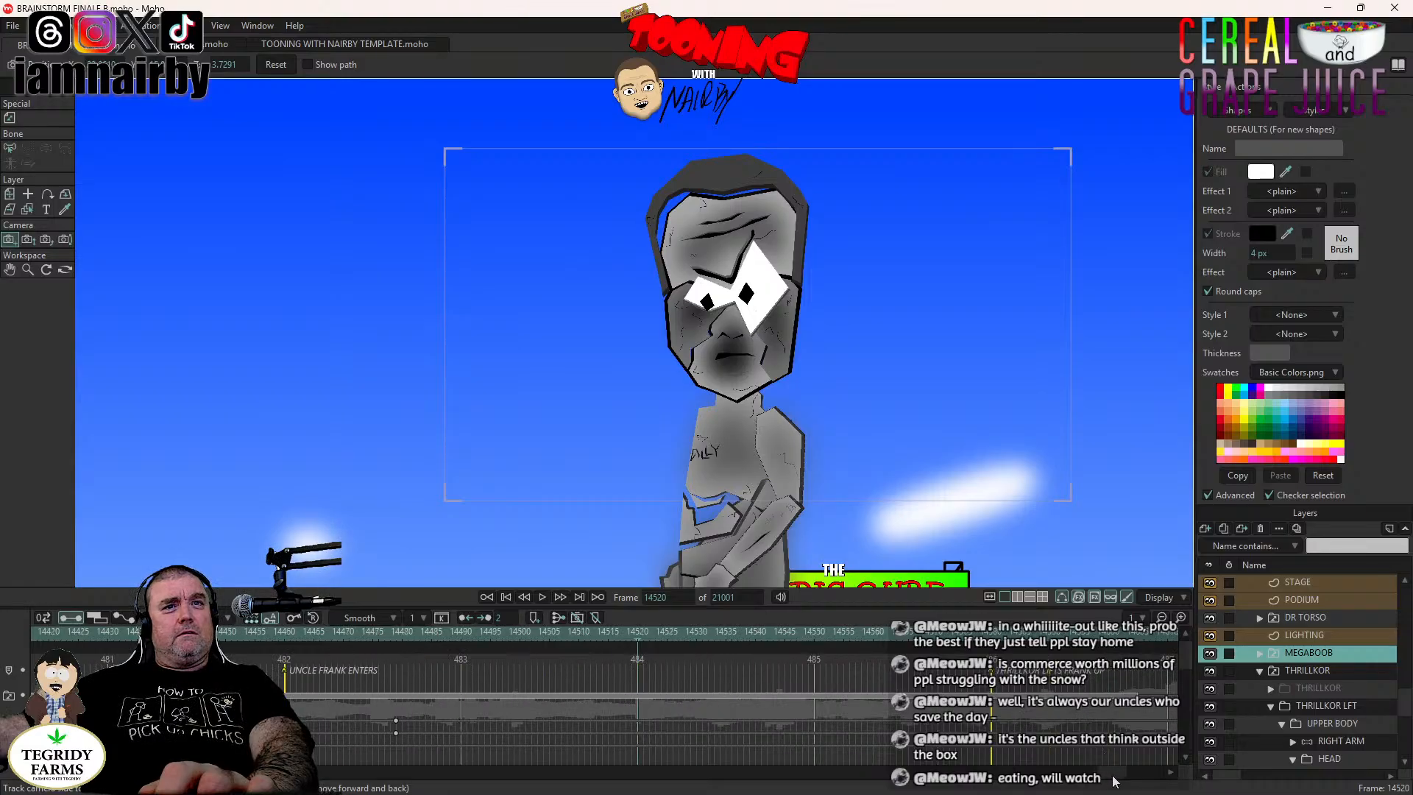
pyautogui.moveTo(877, 412); pyautogui.dragTo(877, 393)
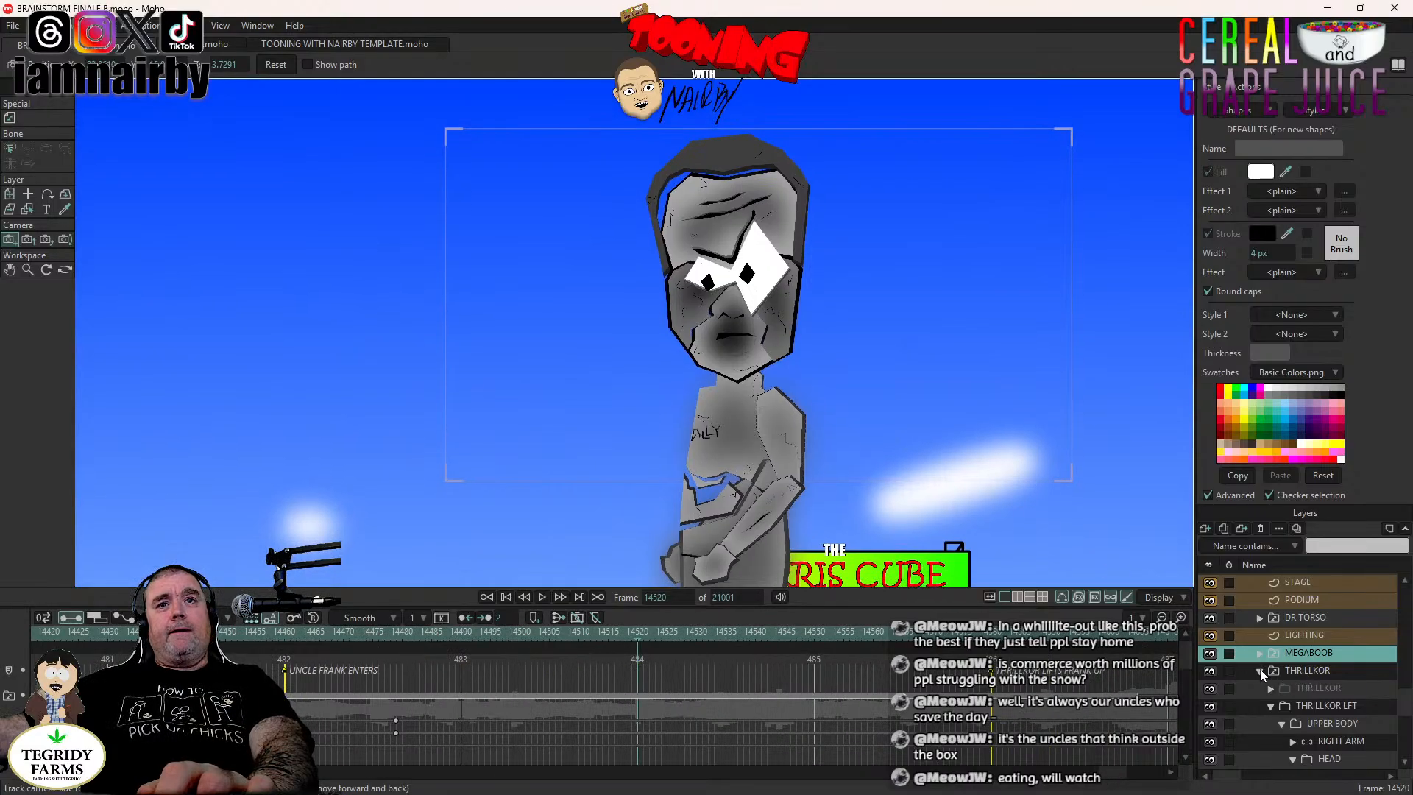
pyautogui.scroll(-2, 1397, 739)
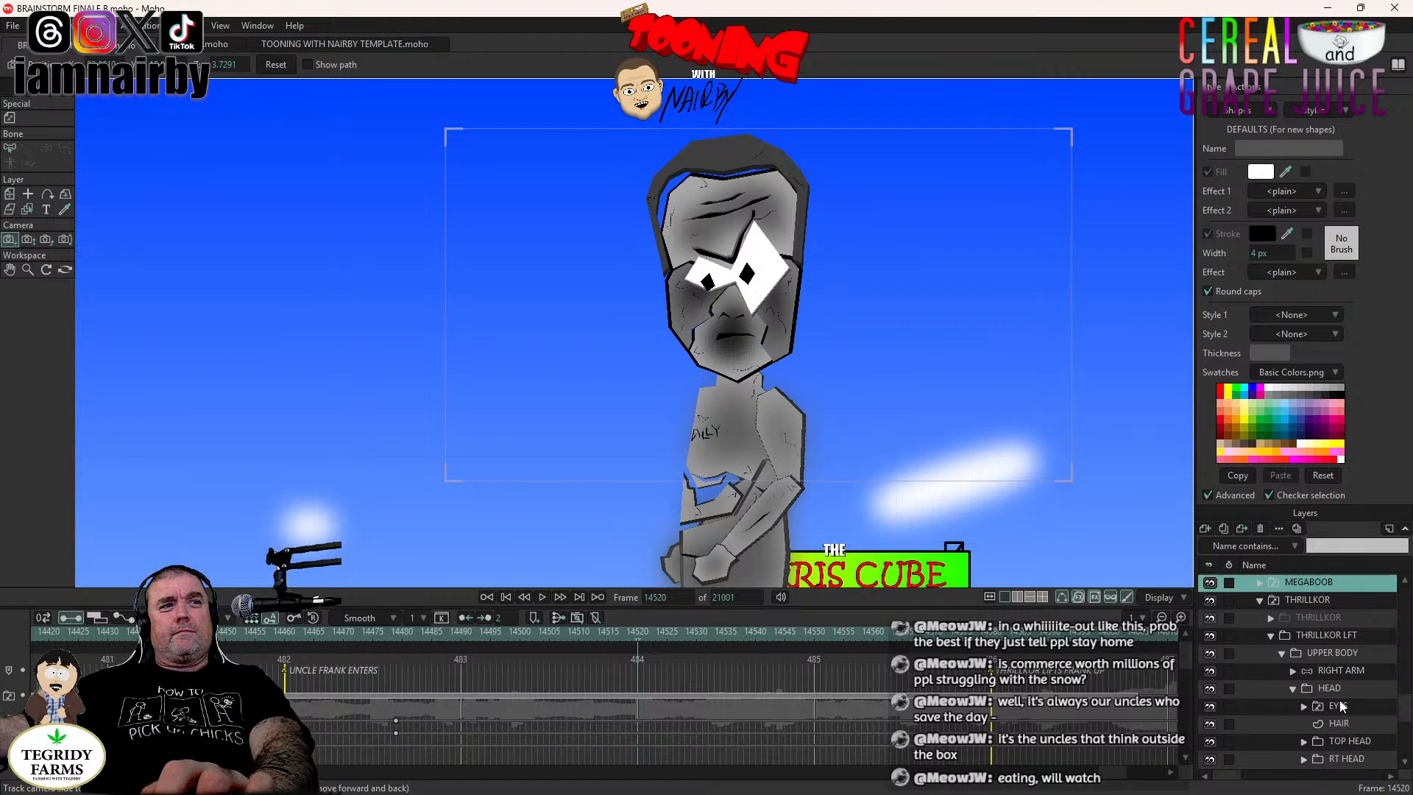
pyautogui.press('Right')
pyautogui.press('Right')
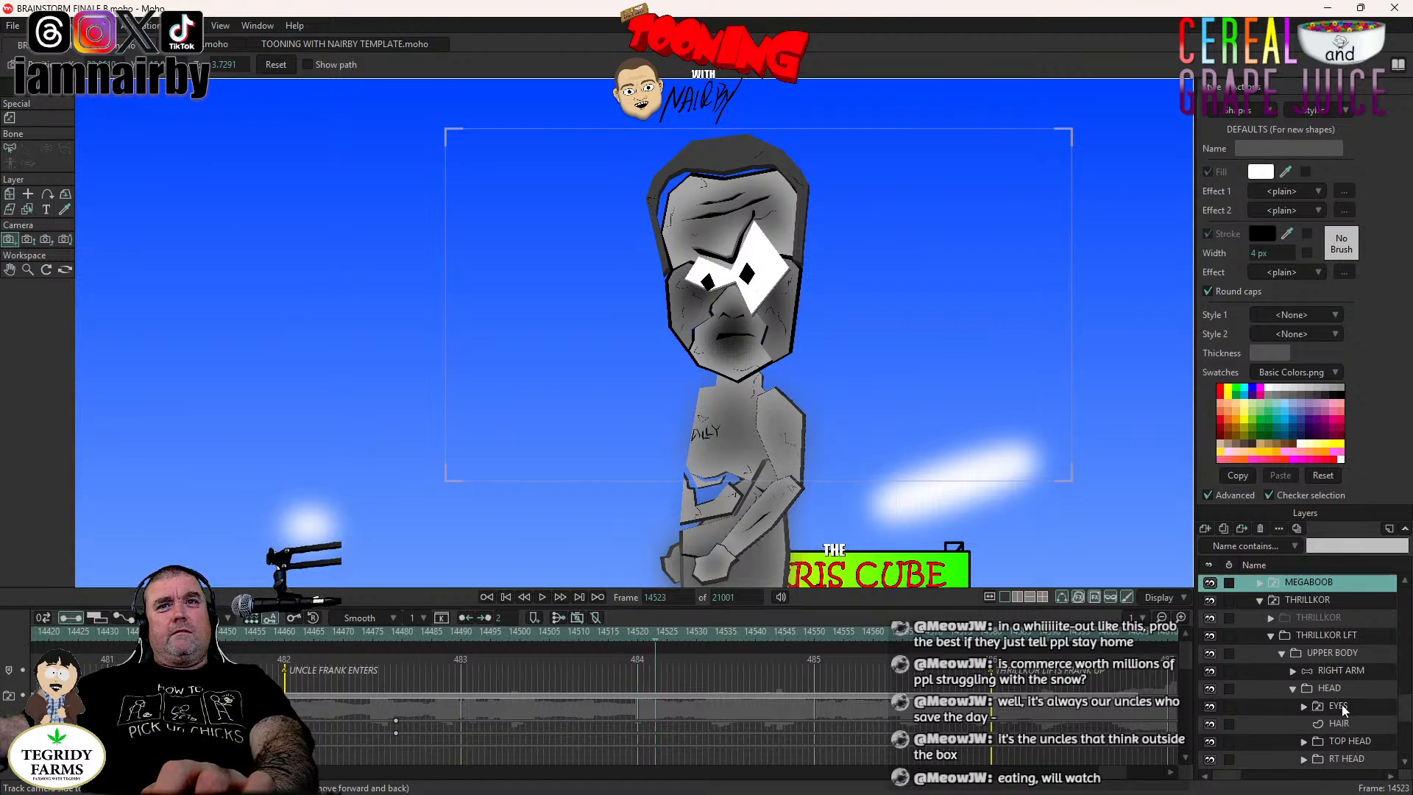
pyautogui.click(1338, 705)
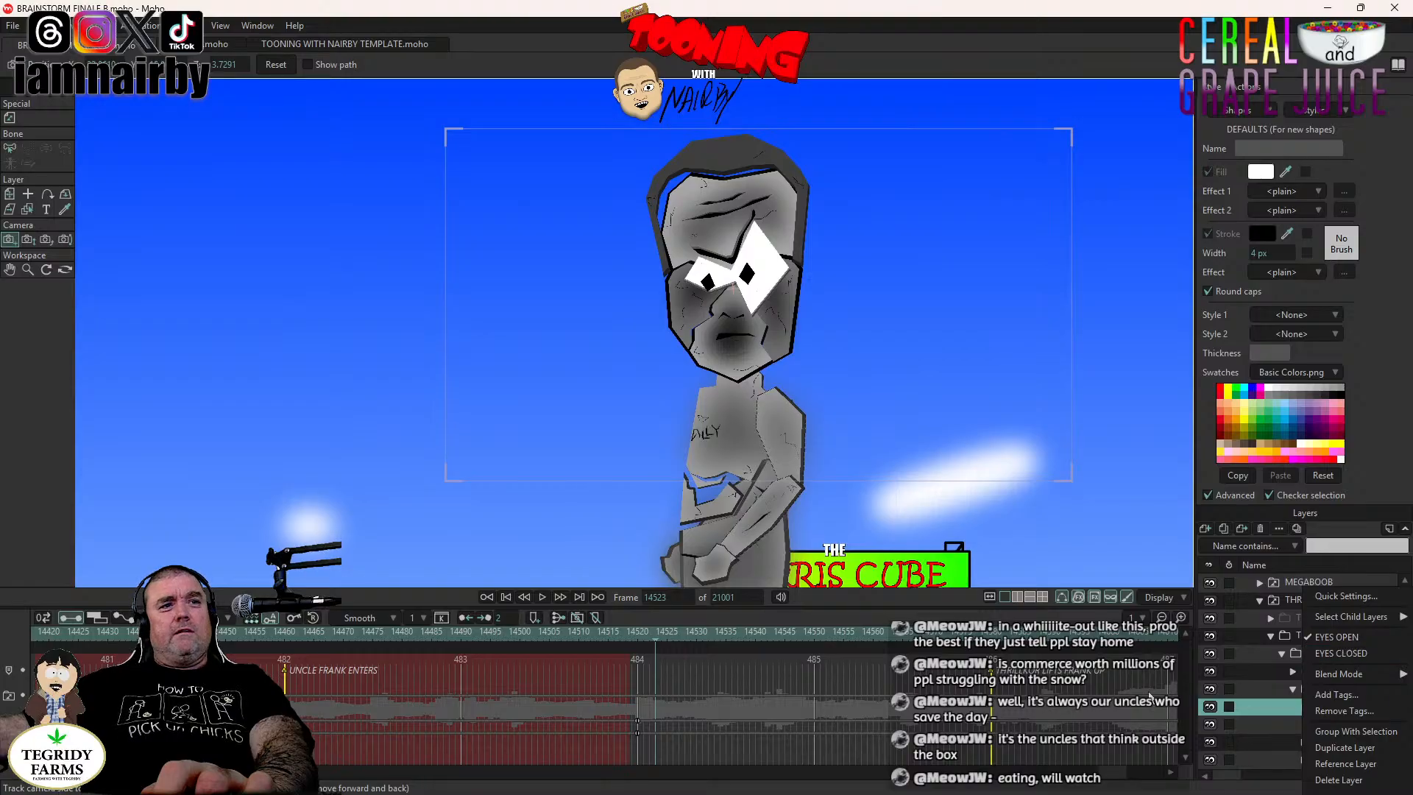
pyautogui.hotkey('ctrl', 'v')
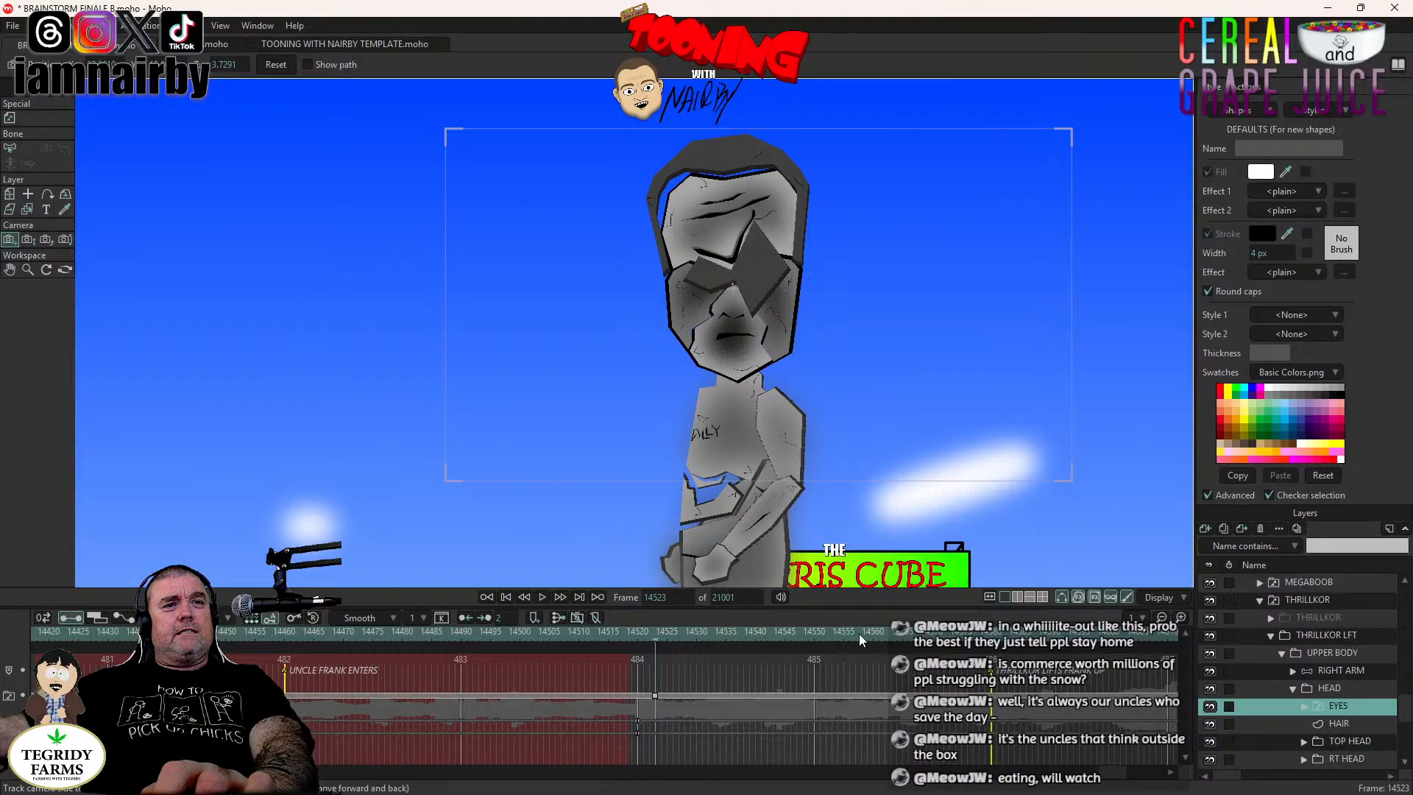
# Switch the EYES layer in THRILLKOR LFT's head group to EYES OPEN at frame 14558.
pyautogui.click(858, 633)
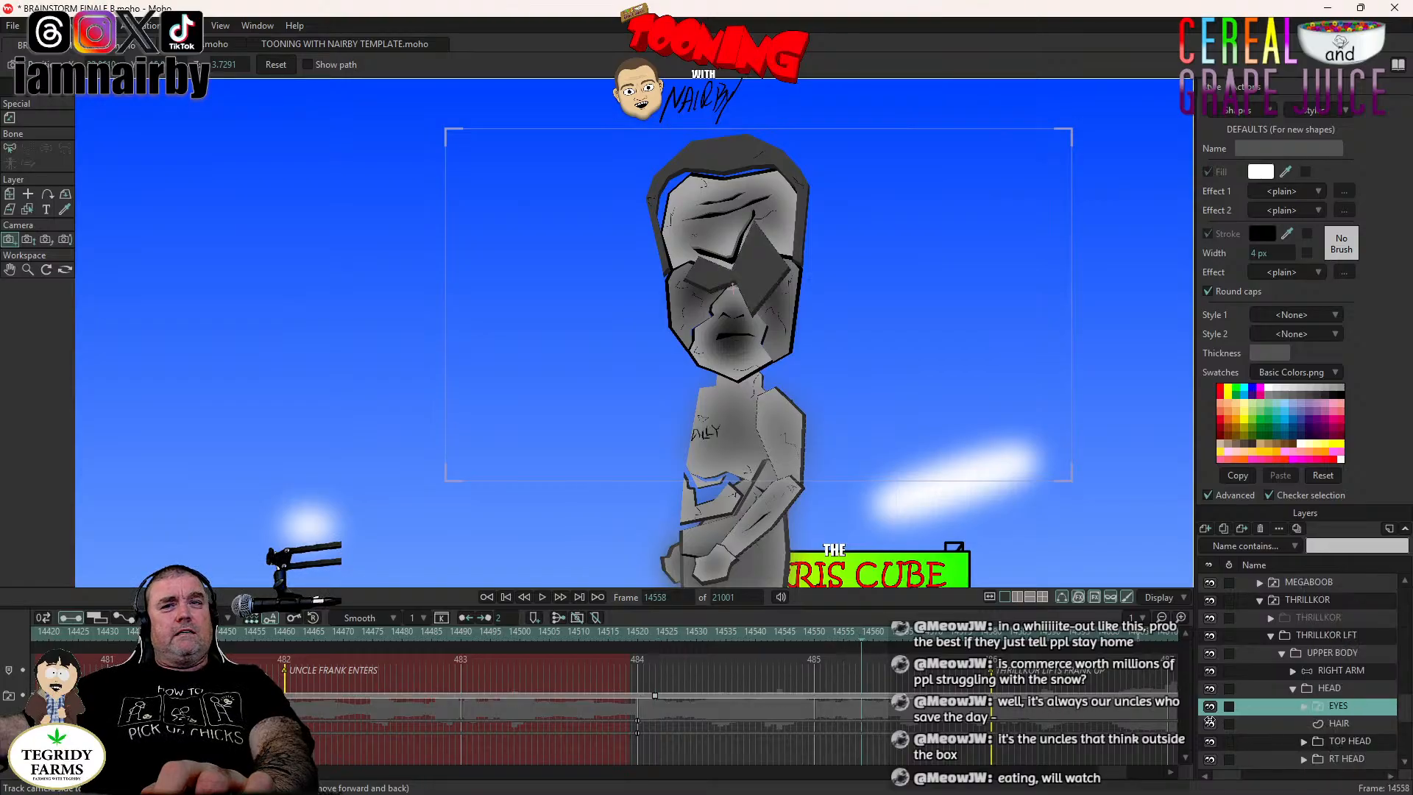
pyautogui.rightClick(1347, 708)
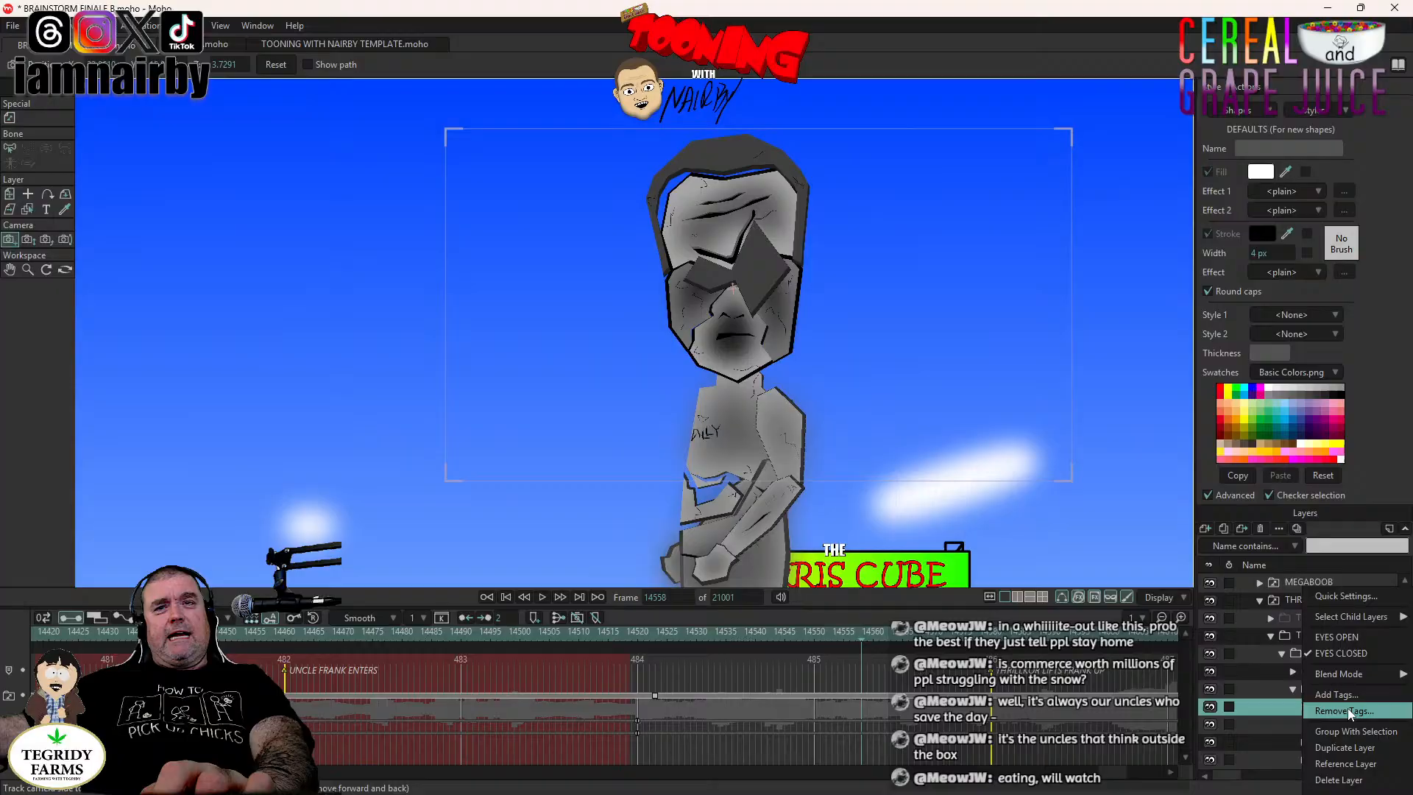
pyautogui.click(1357, 636)
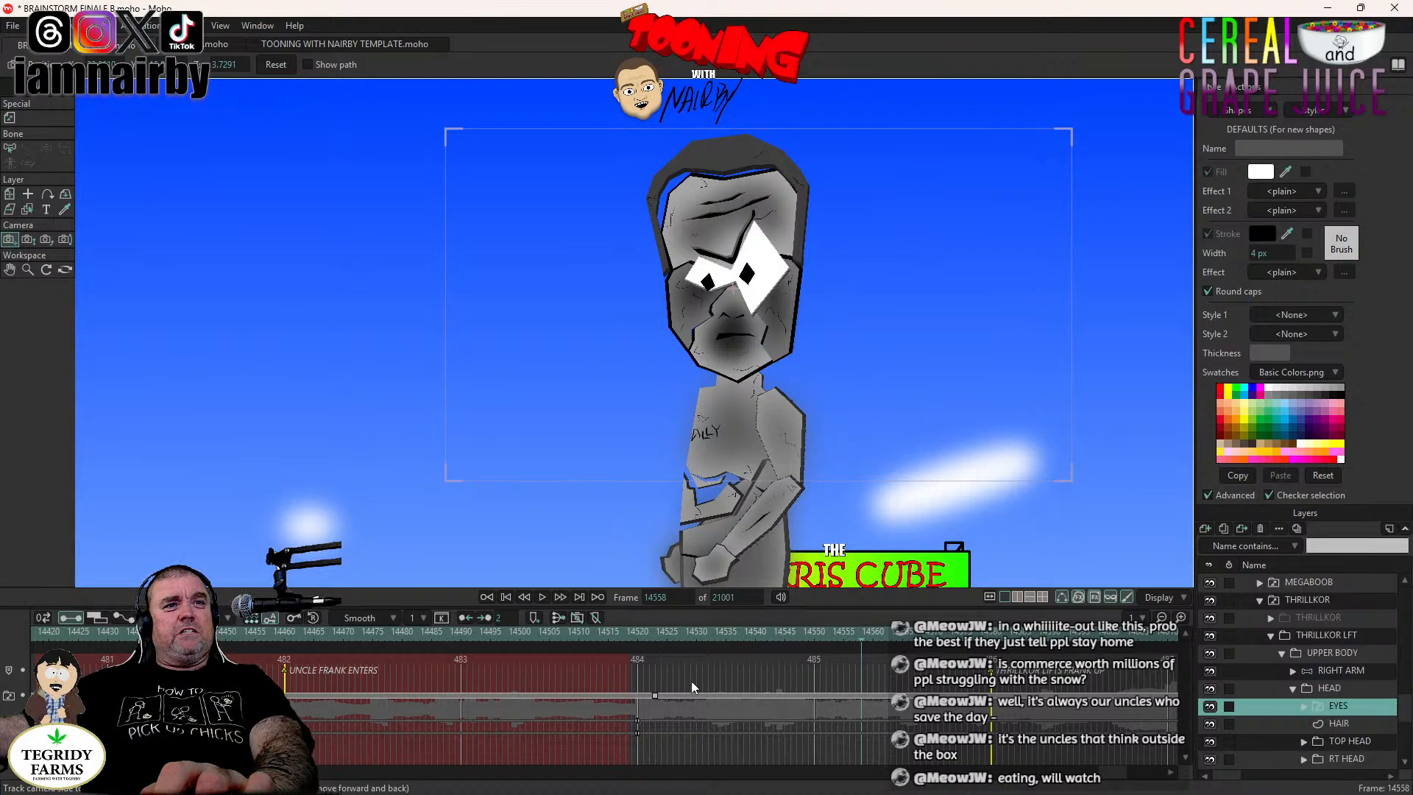
# Key the HEAD group's pose at frame 14522, and rotate the head to an angle of 3.5° at frame 14559.
pyautogui.click(648, 634)
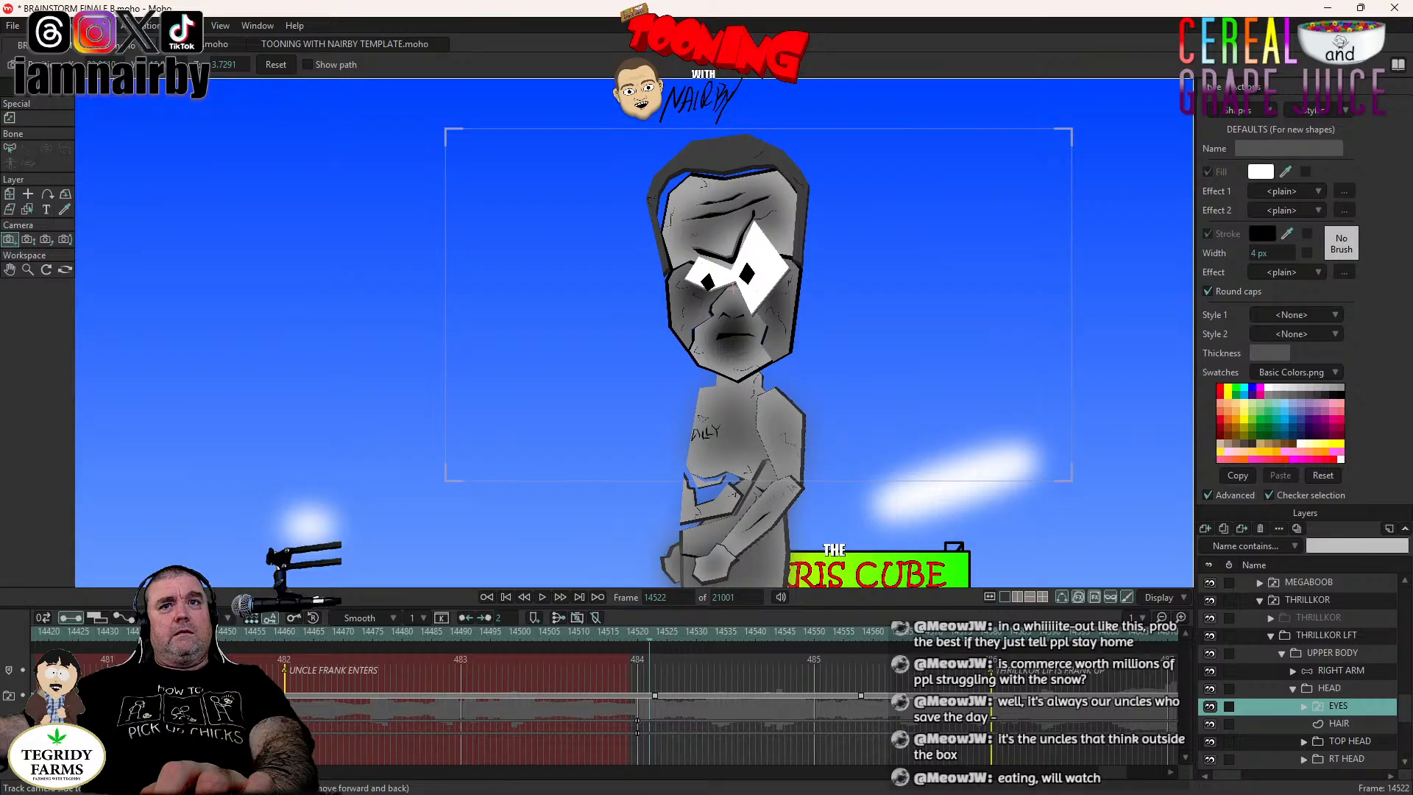
pyautogui.click(1339, 688)
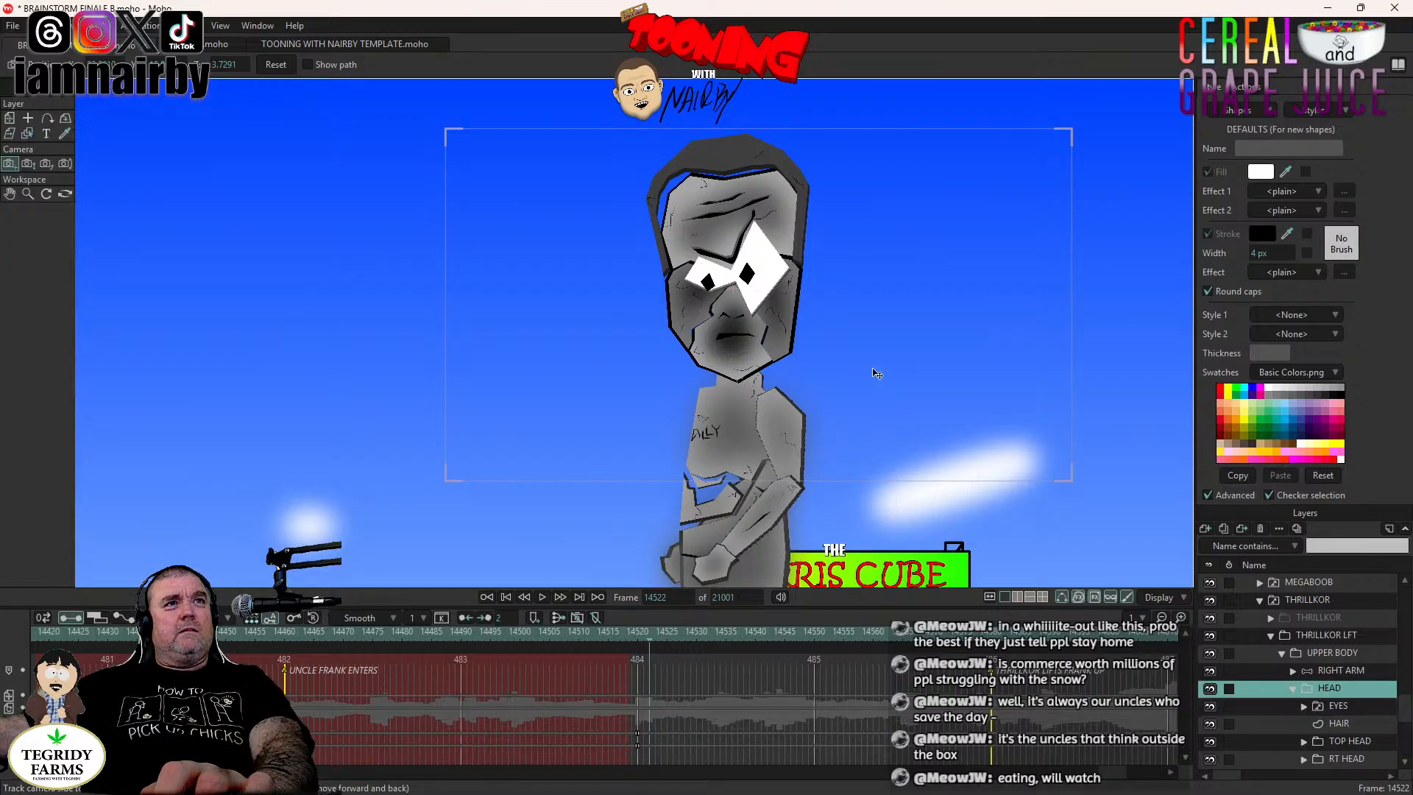
pyautogui.click(9, 118)
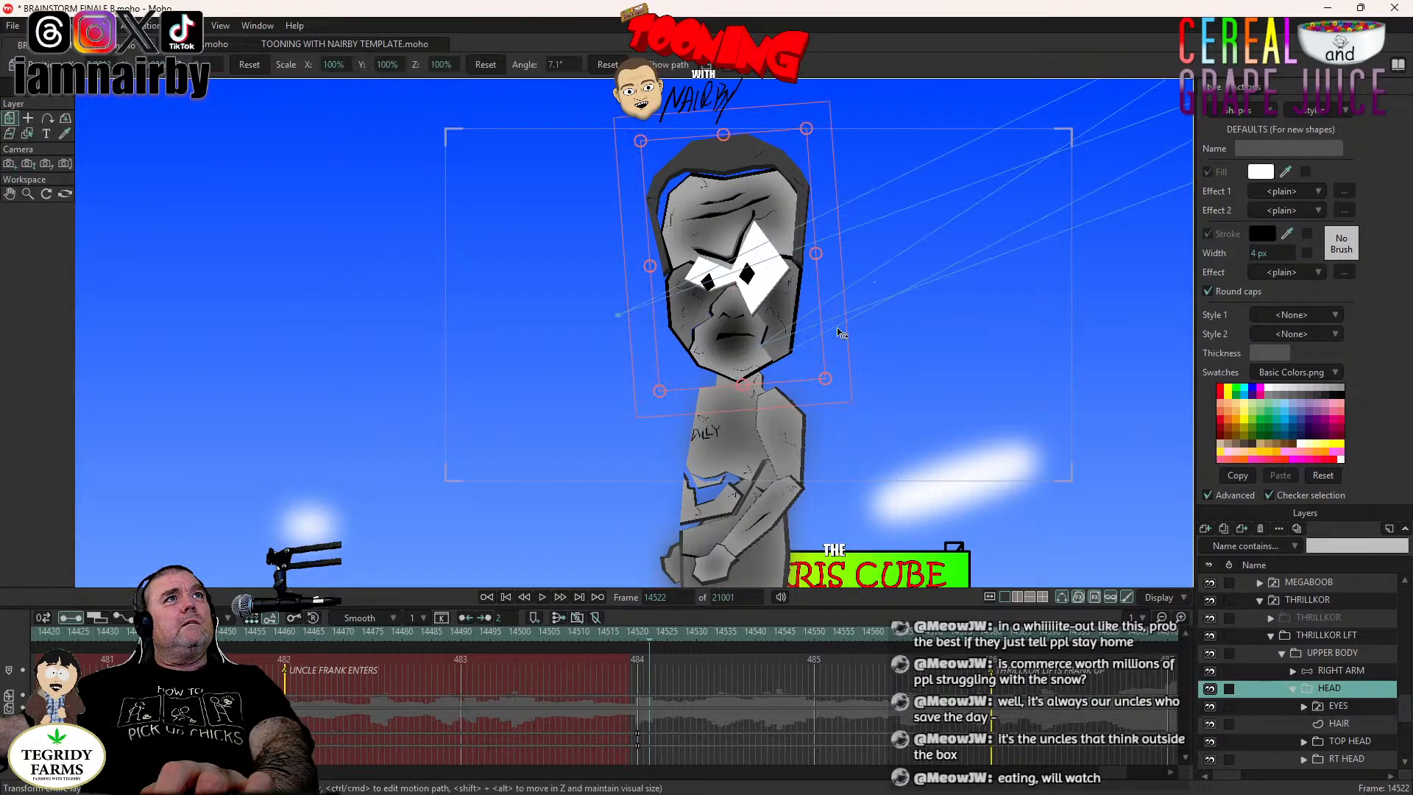
pyautogui.click(1337, 705)
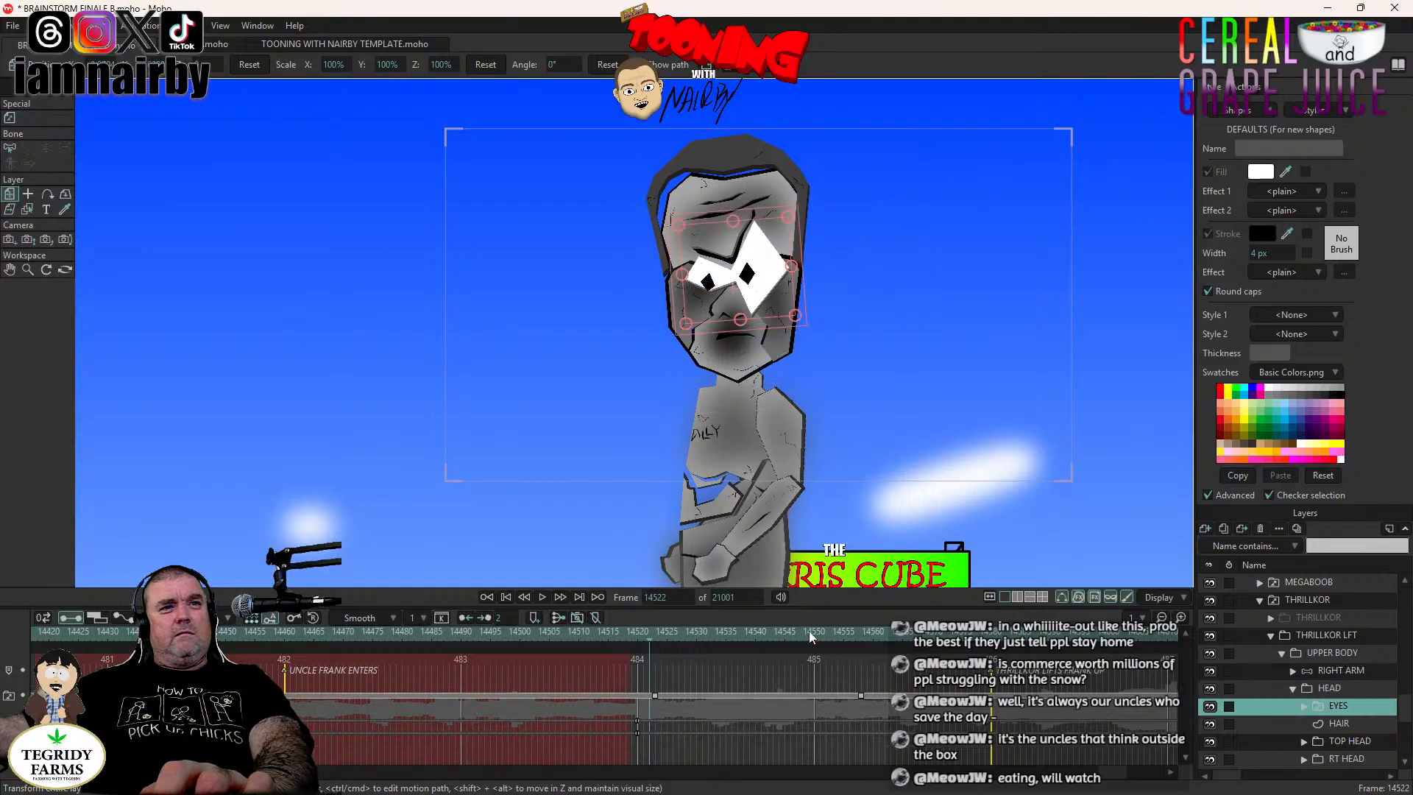
pyautogui.click(871, 632)
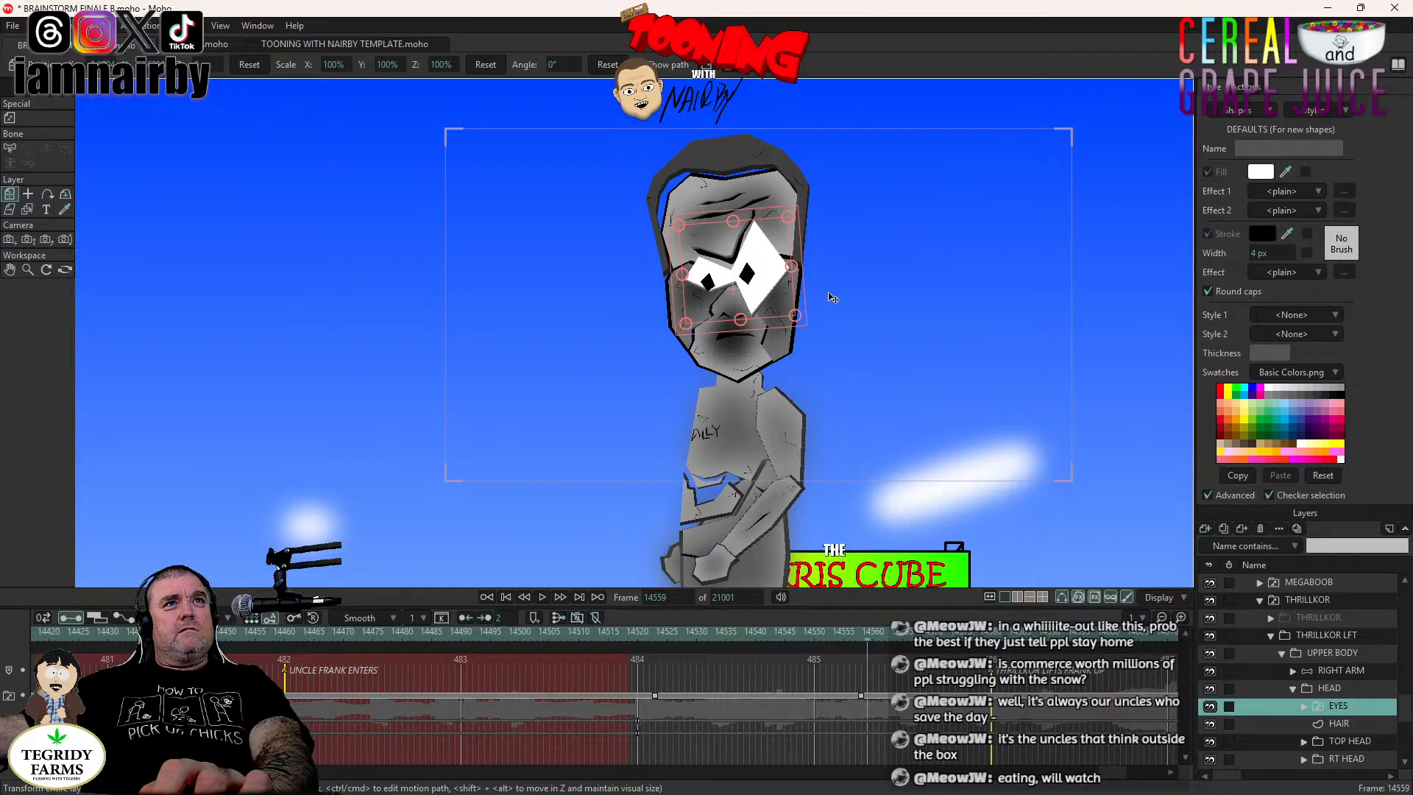
pyautogui.click(1337, 686)
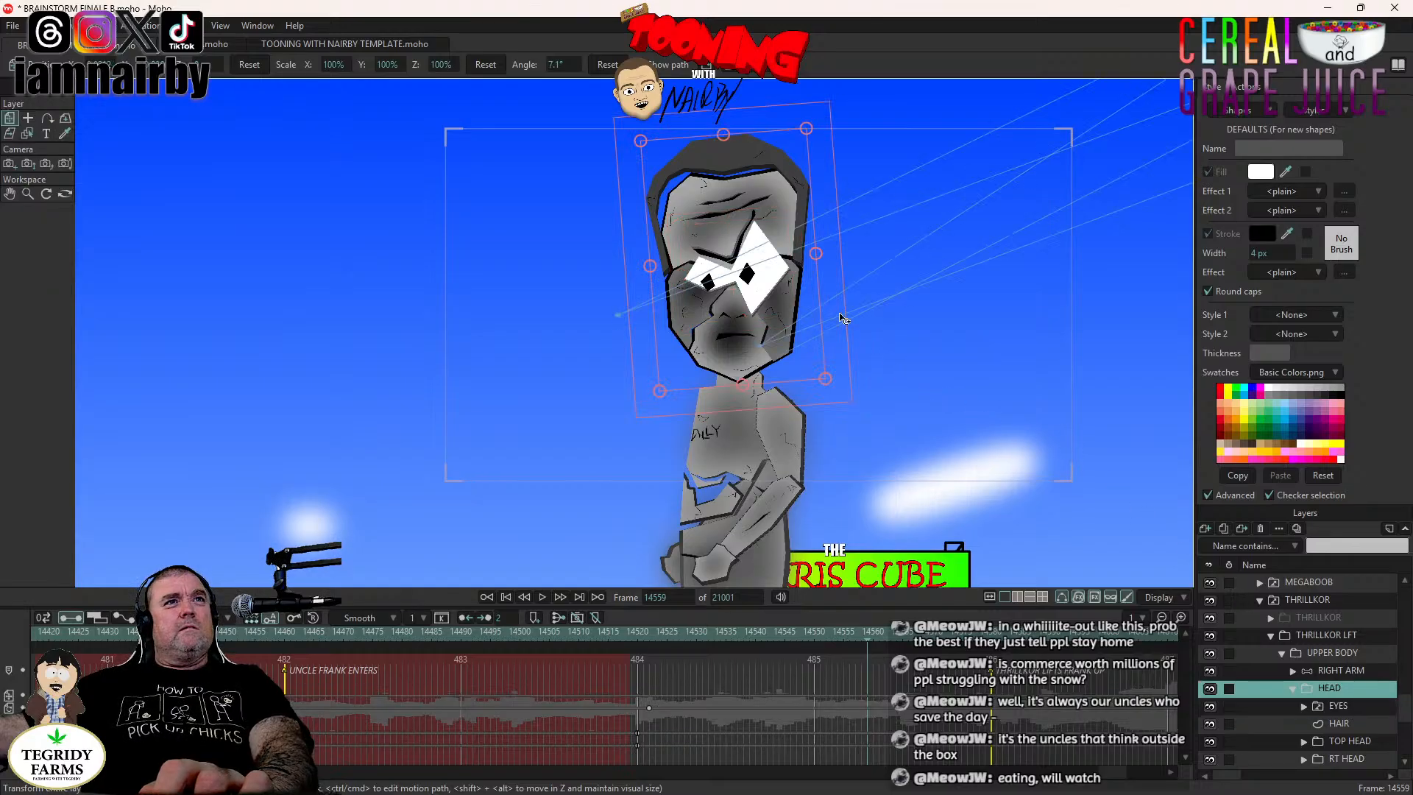
pyautogui.moveTo(844, 318); pyautogui.dragTo(841, 343)
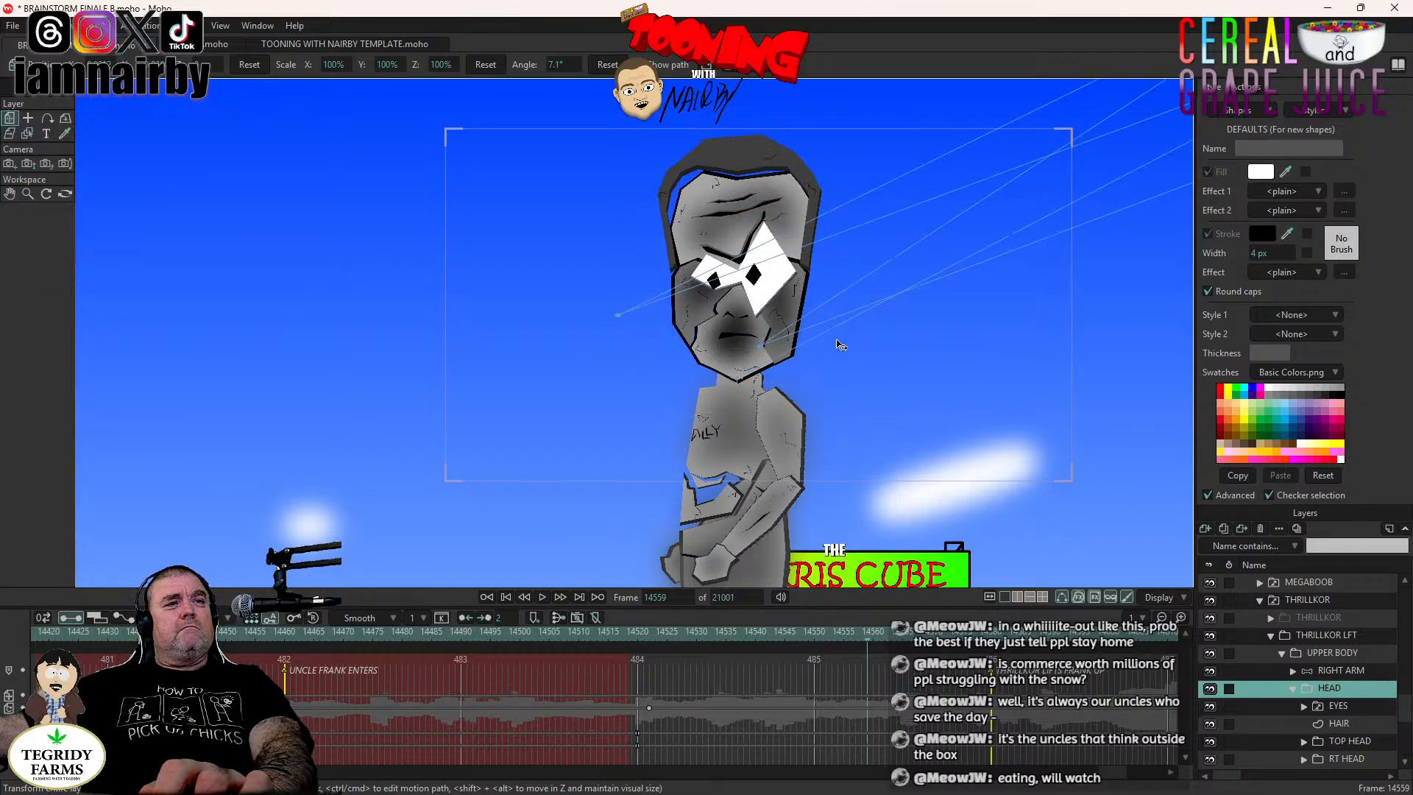
# Play back the shot from frame 14520 to check Thrillkor's eye and head animation.
pyautogui.click(636, 637)
pyautogui.click(542, 597)
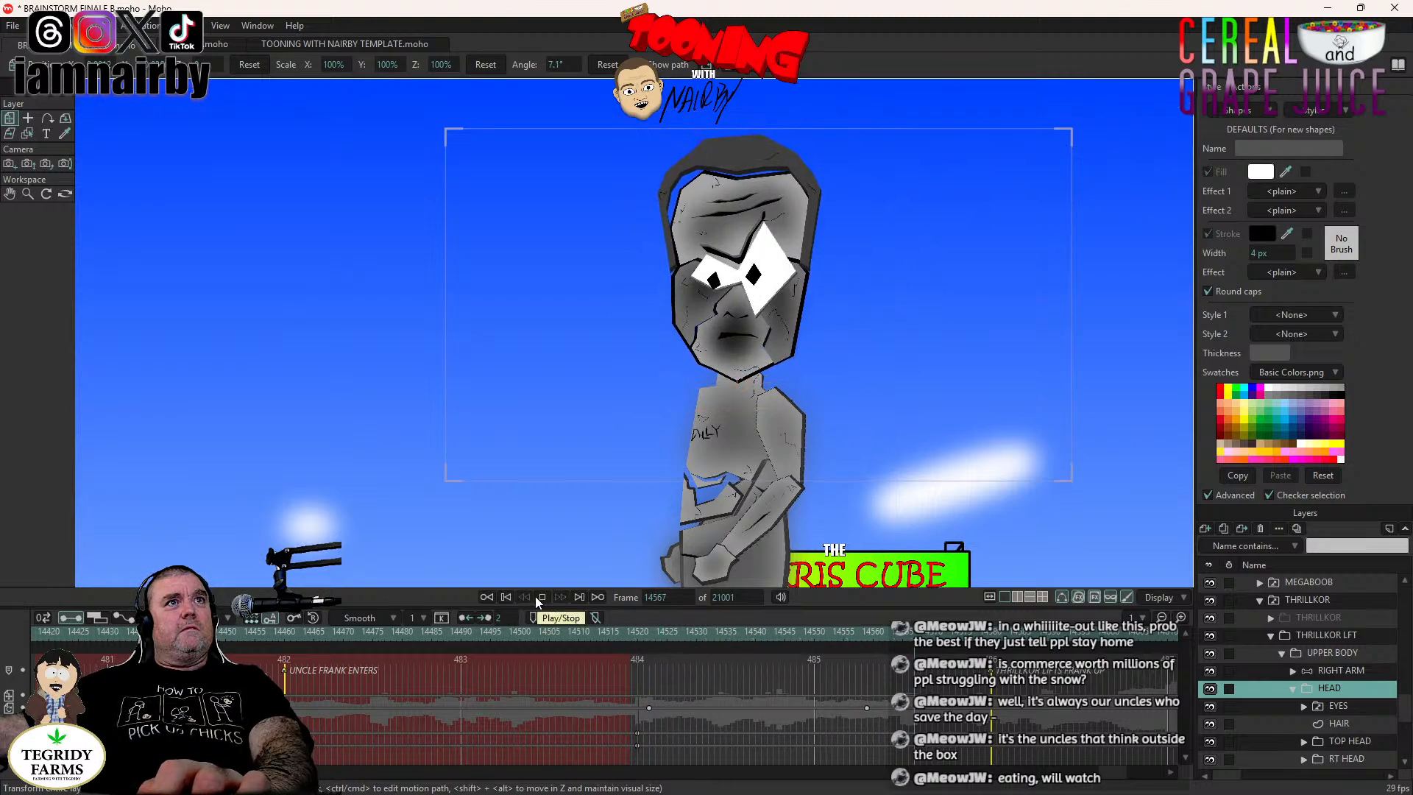
pyautogui.click(542, 596)
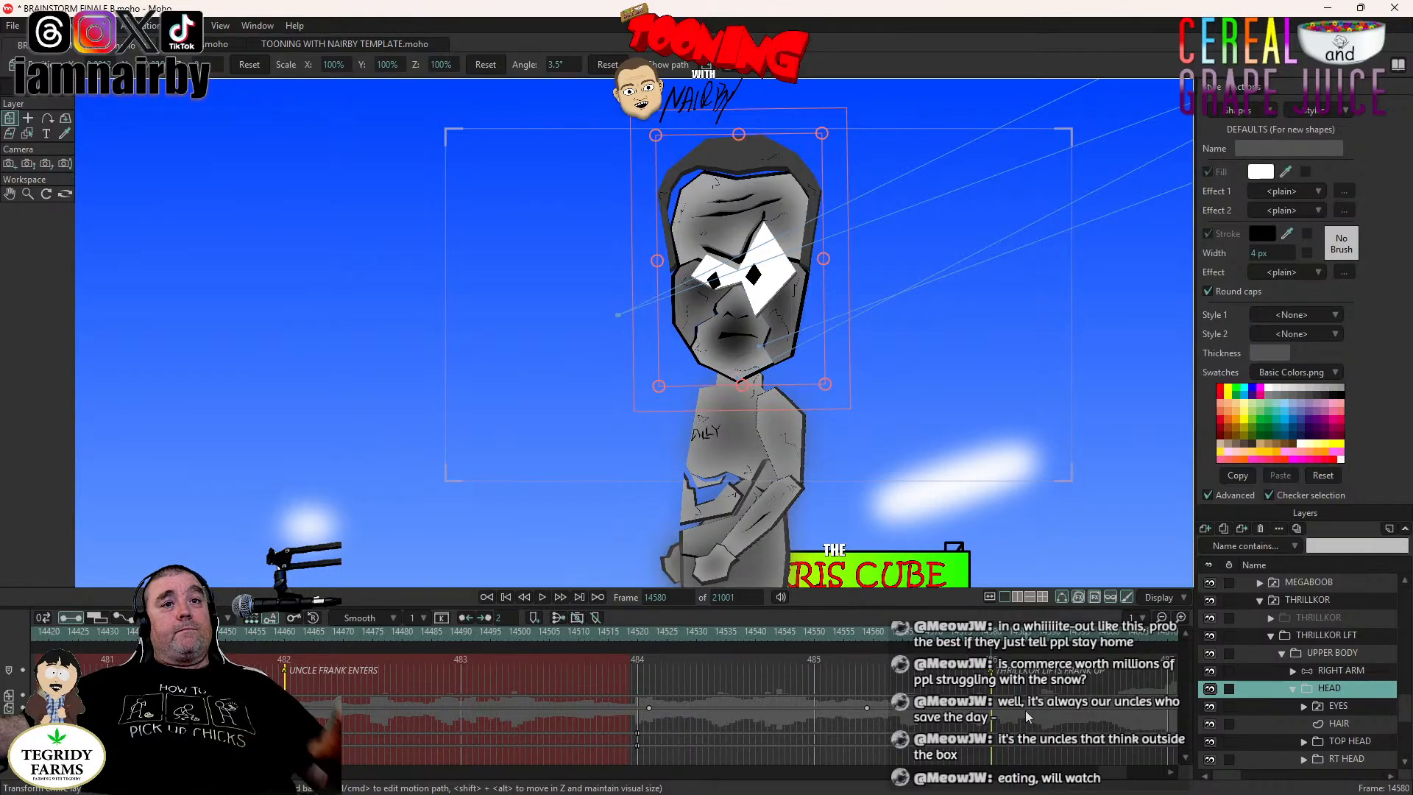
# Paste the camera framing of the Super-Dudes statue at frame 14580 with Step interpolation, and save the project.
pyautogui.moveTo(1113, 773); pyautogui.dragTo(1117, 780)
pyautogui.moveTo(663, 471); pyautogui.dragTo(664, 410)
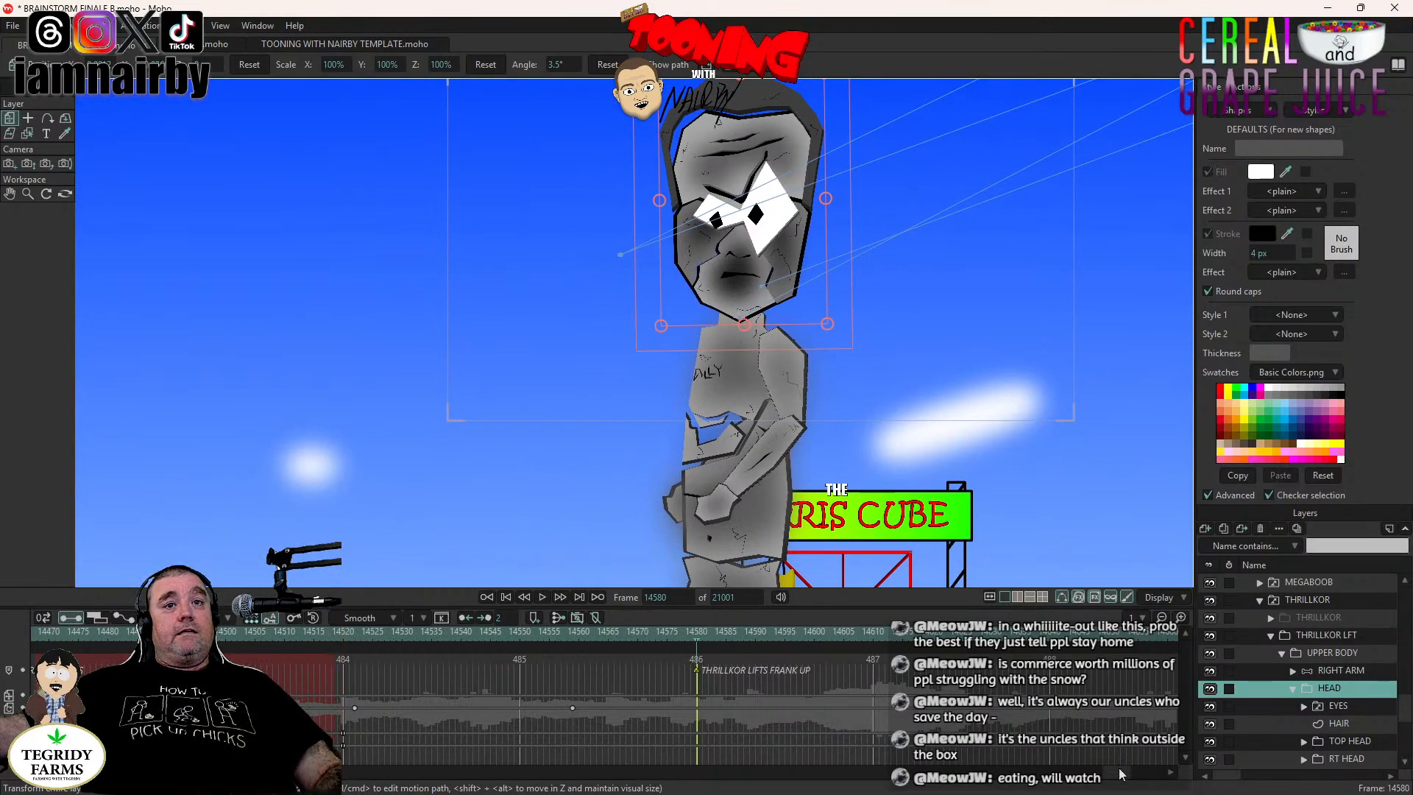
pyautogui.moveTo(1118, 774); pyautogui.dragTo(1114, 770)
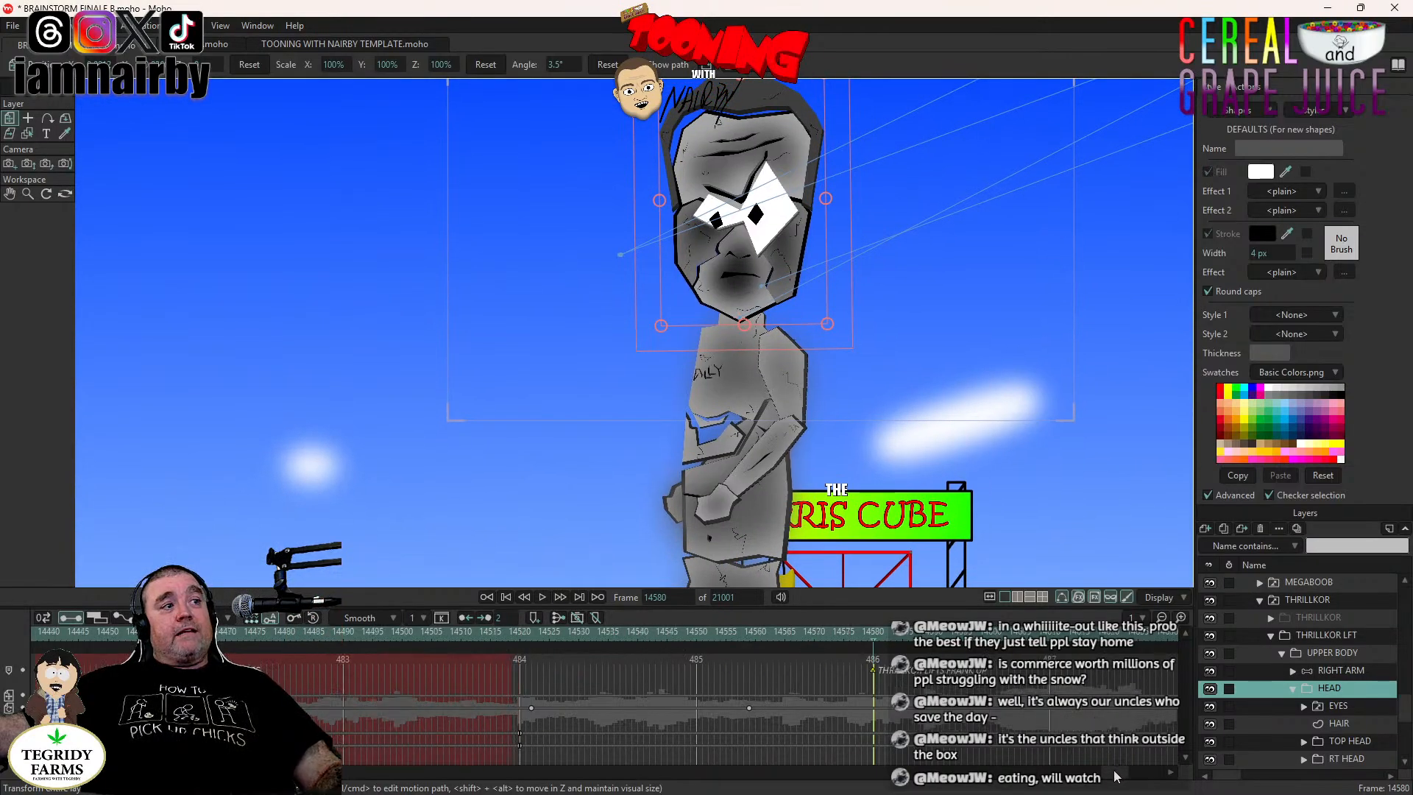
pyautogui.press('capslock')
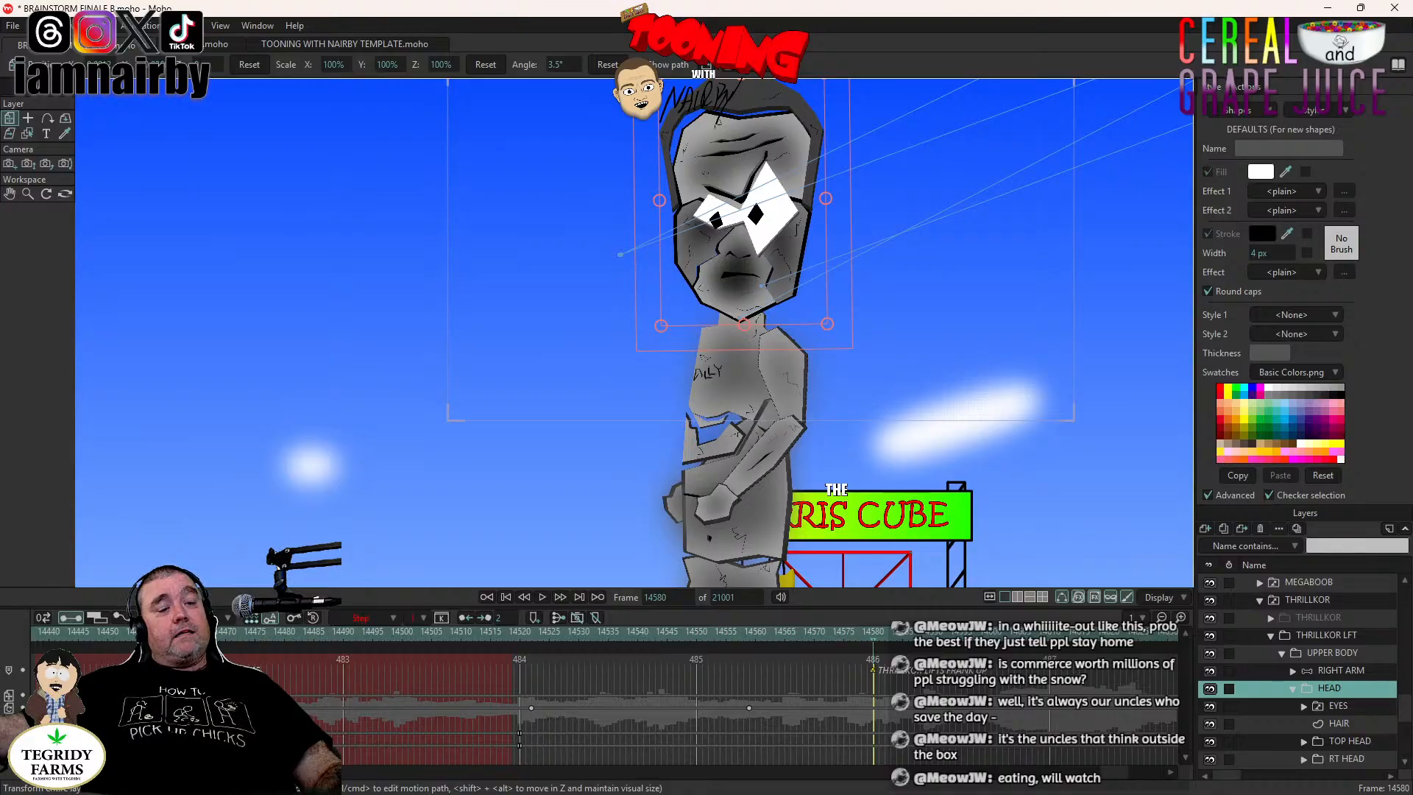
pyautogui.hotkey('ctrl', 'v')
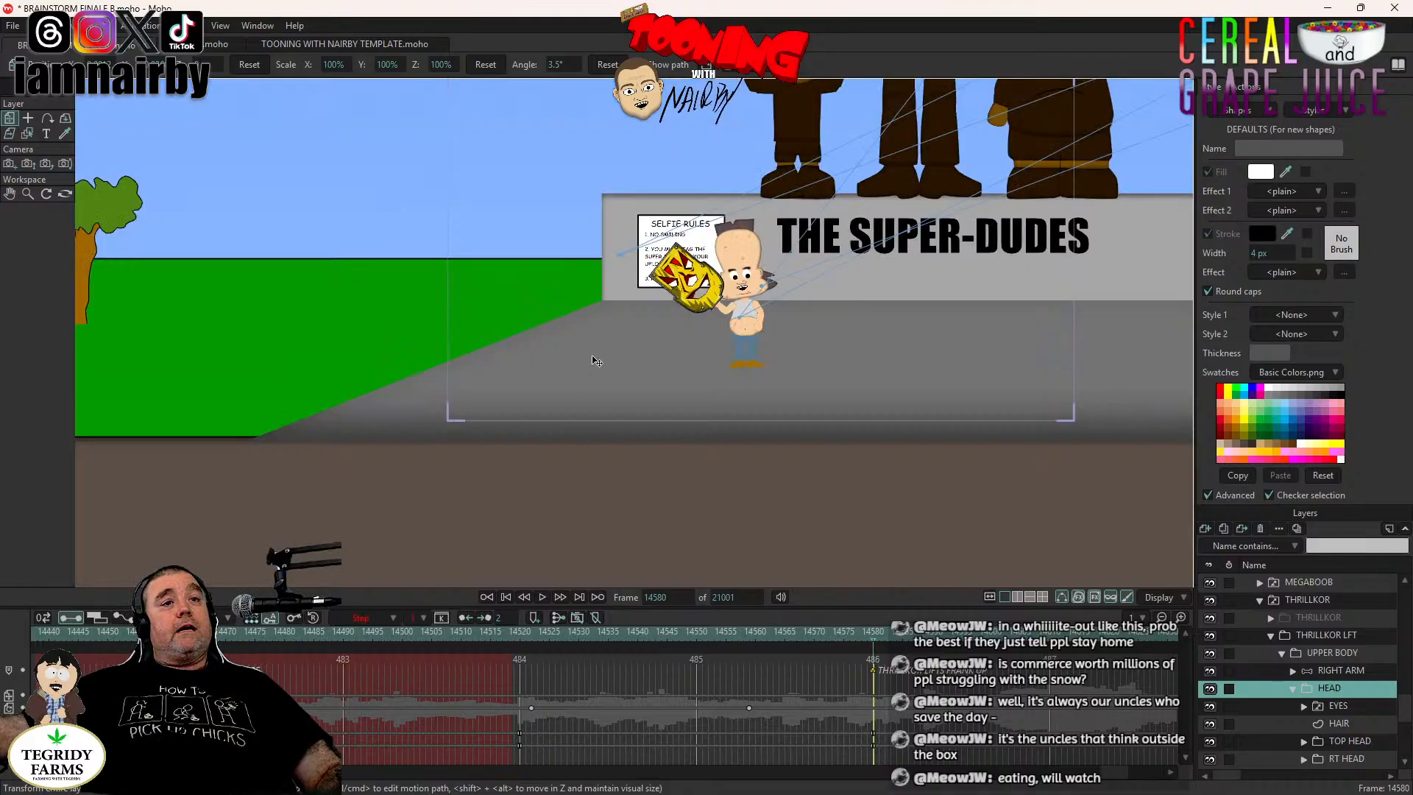
pyautogui.scroll(-2, 596, 361)
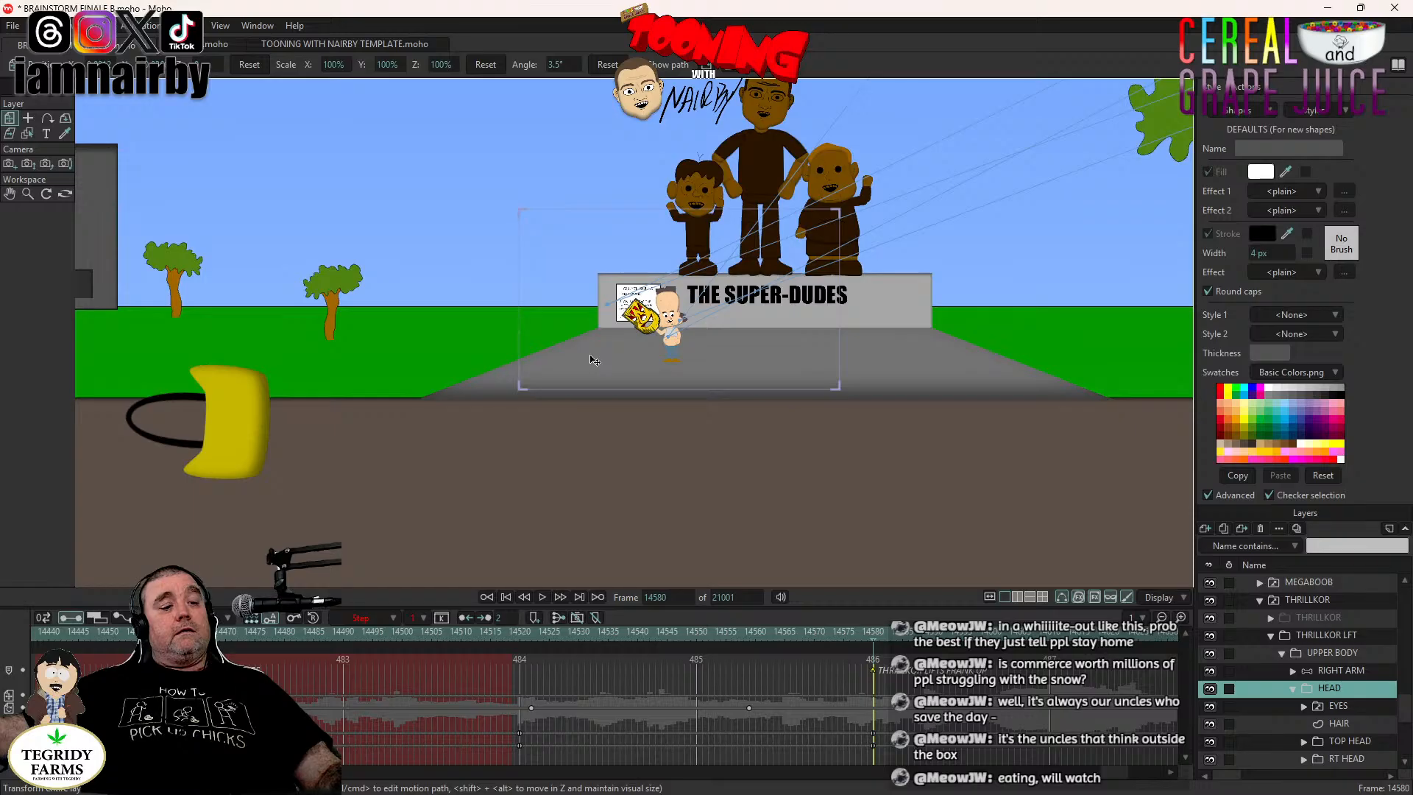
pyautogui.hotkey('ctrl', 's')
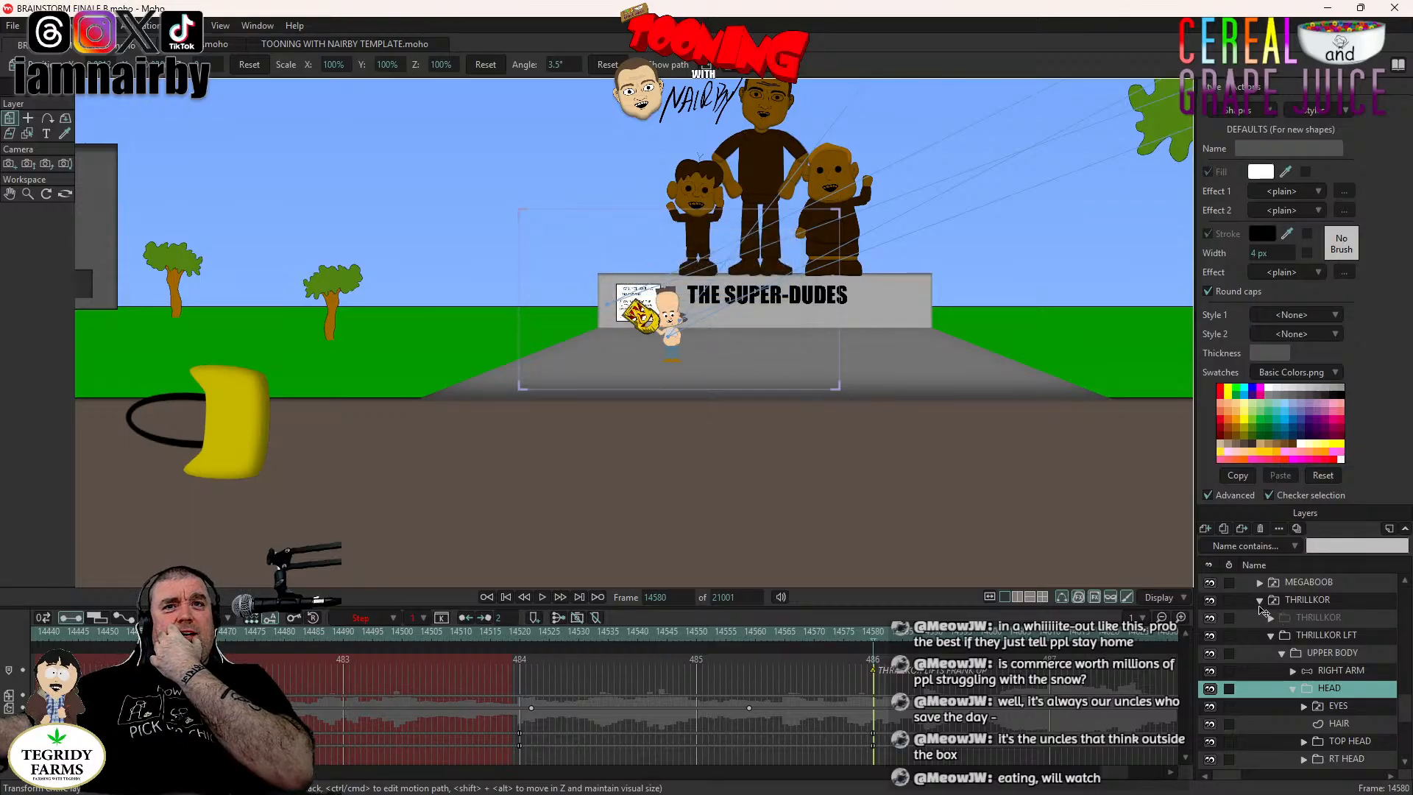
# Examine where THRILLKOR stands relative to the Super-Dudes statue and the camera frame at frame 14580.
pyautogui.click(1260, 602)
pyautogui.click(1260, 602)
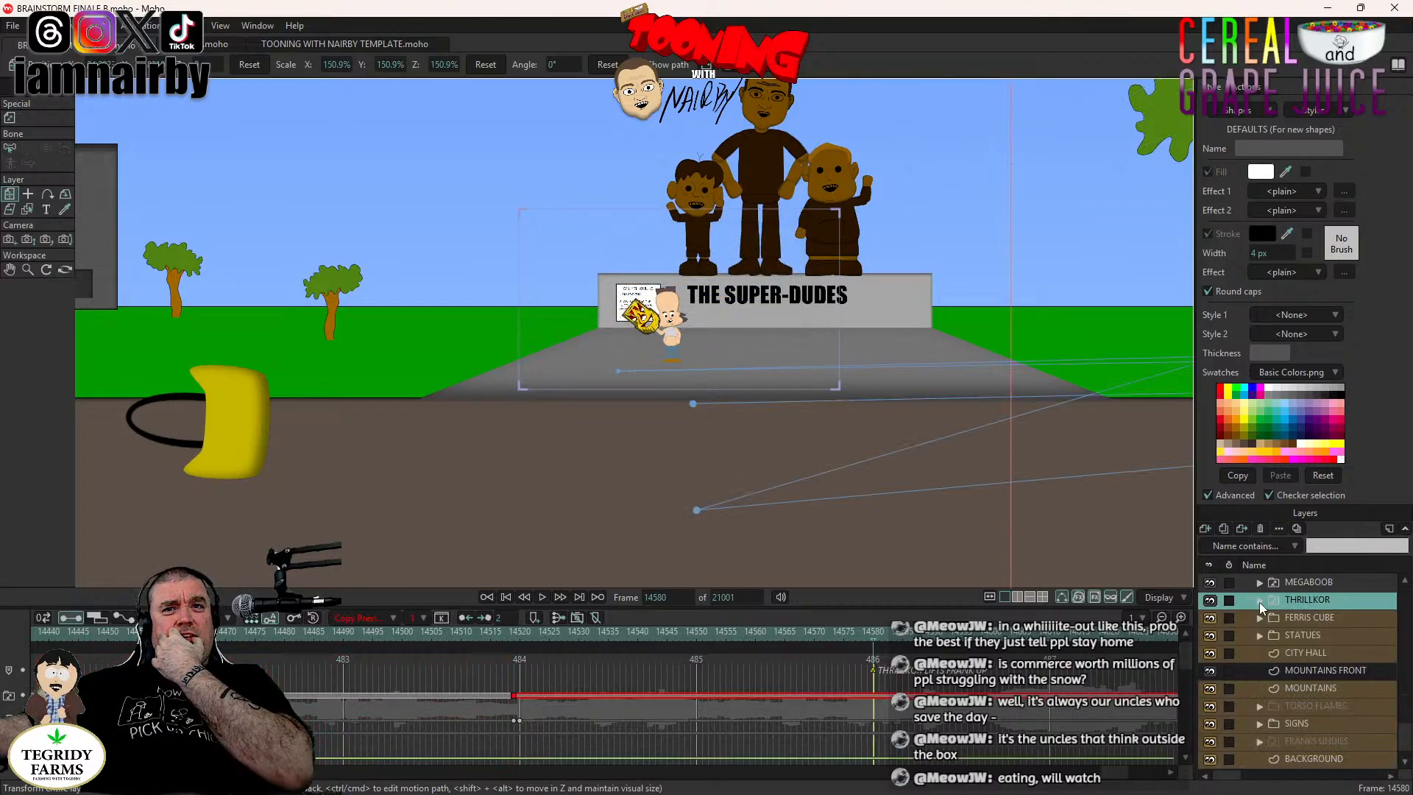
pyautogui.scroll(2, 1284, 650)
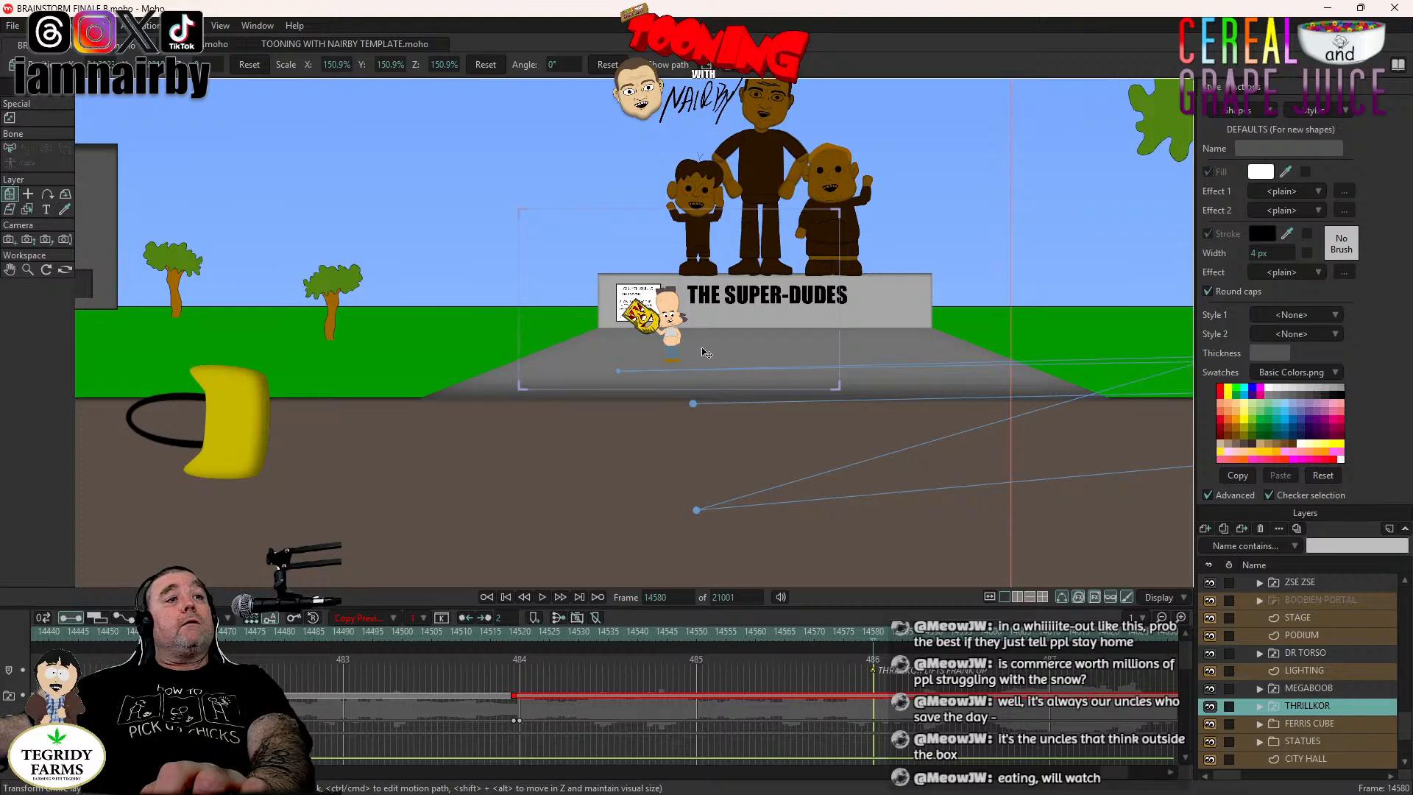
pyautogui.moveTo(837, 339); pyautogui.dragTo(902, 294)
pyautogui.scroll(-10, 776, 419)
pyautogui.scroll(5, 816, 391)
pyautogui.scroll(1, 799, 391)
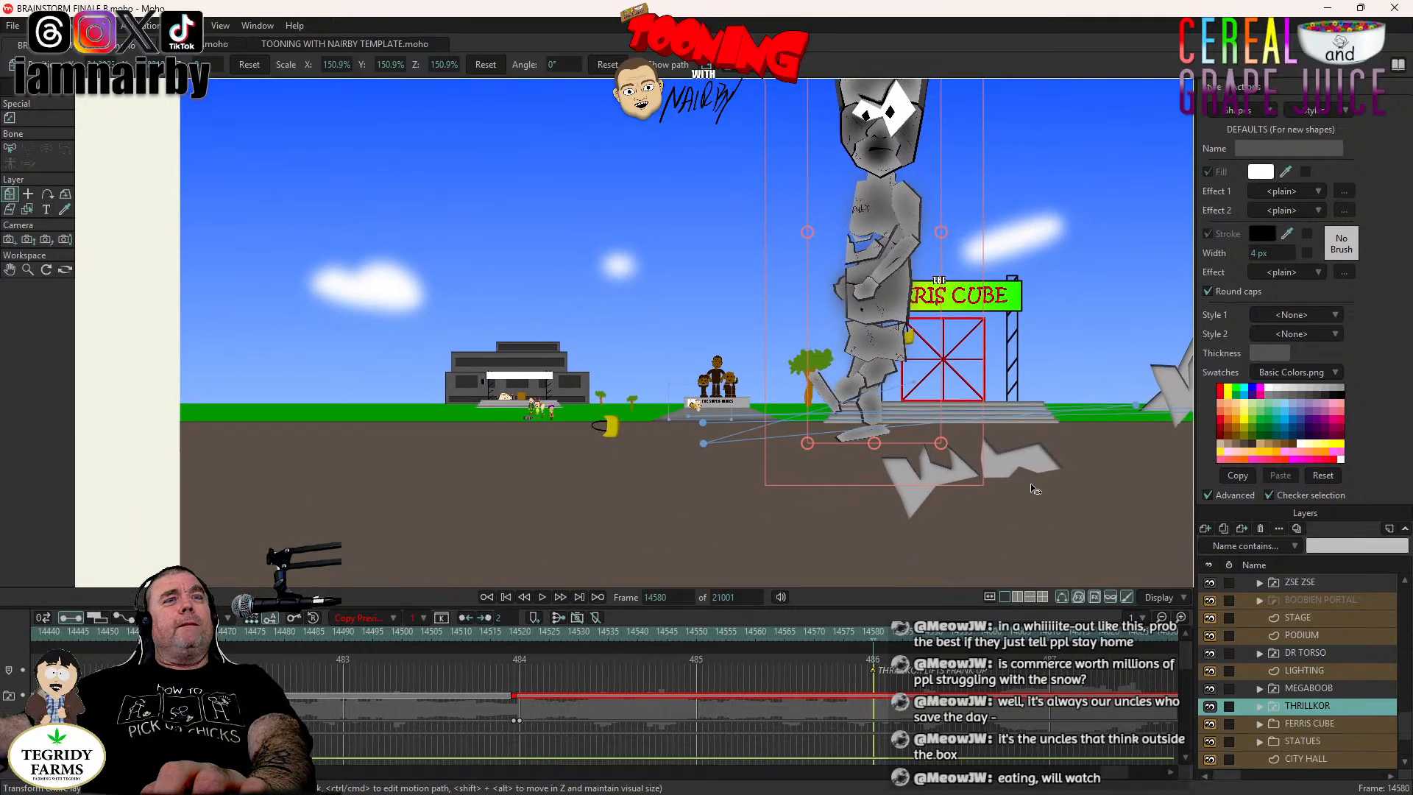
# Hold the RIGHT LEG's walking pose with keys at frame 14579, and straighten the leg into a standing pose at frame 14580.
pyautogui.click(1259, 706)
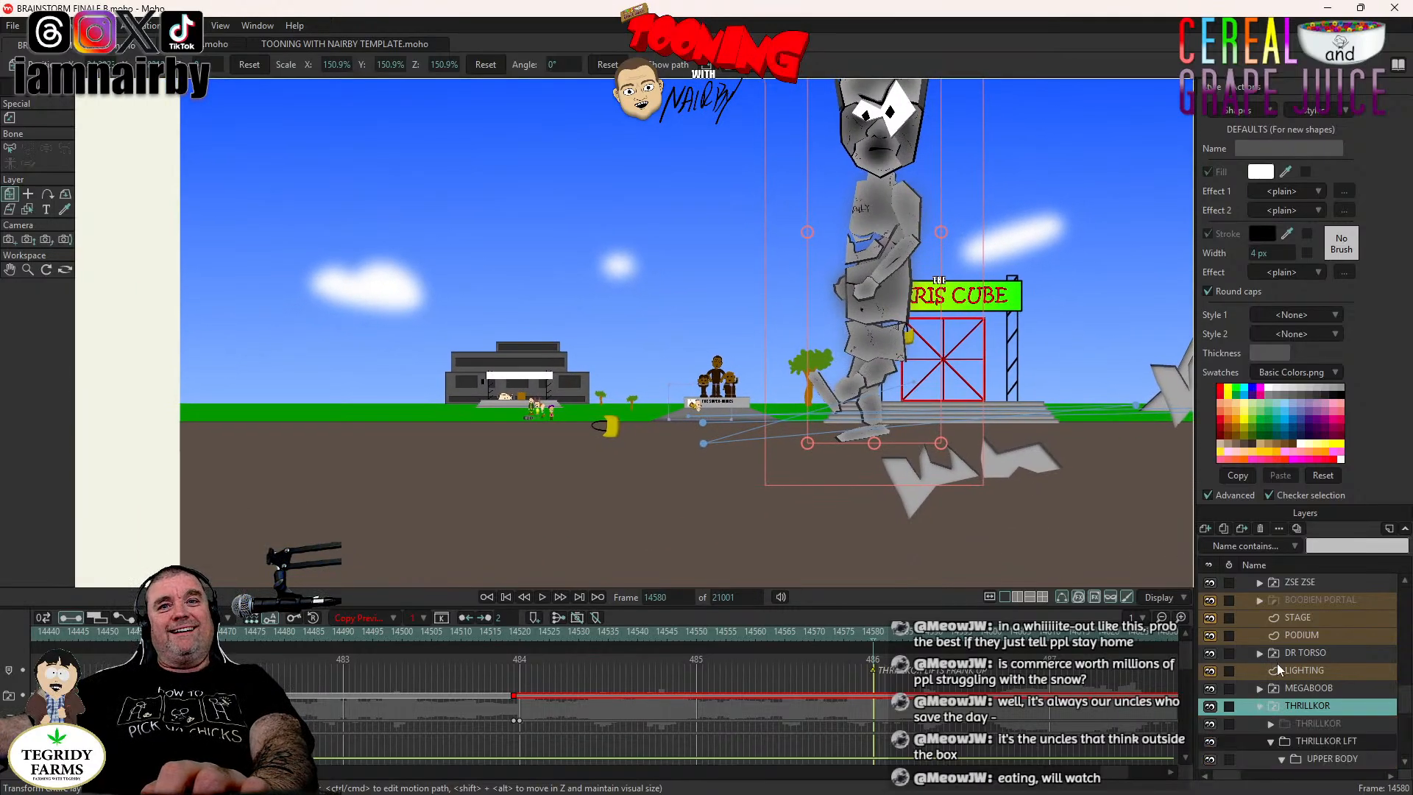
pyautogui.scroll(-5, 1277, 669)
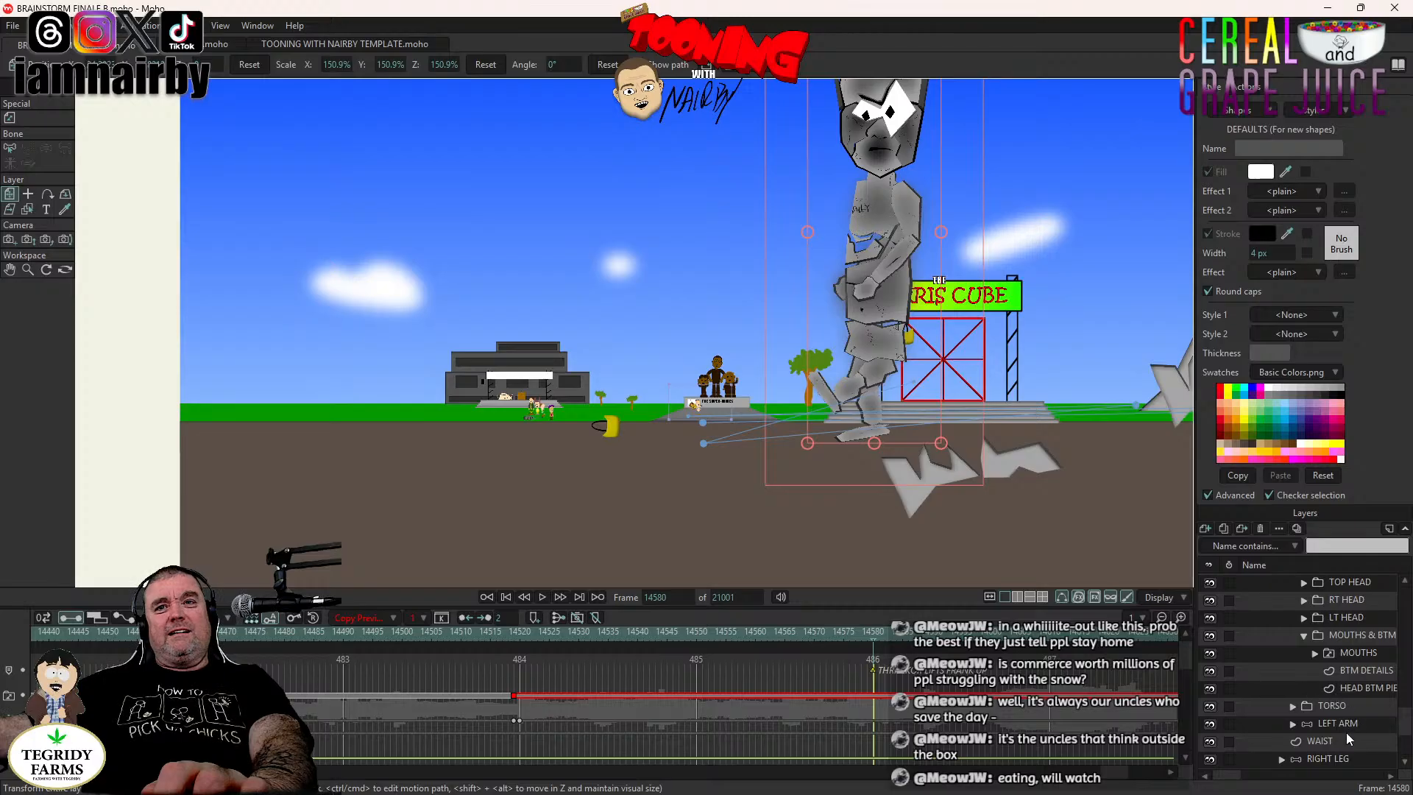
pyautogui.scroll(-3, 1344, 736)
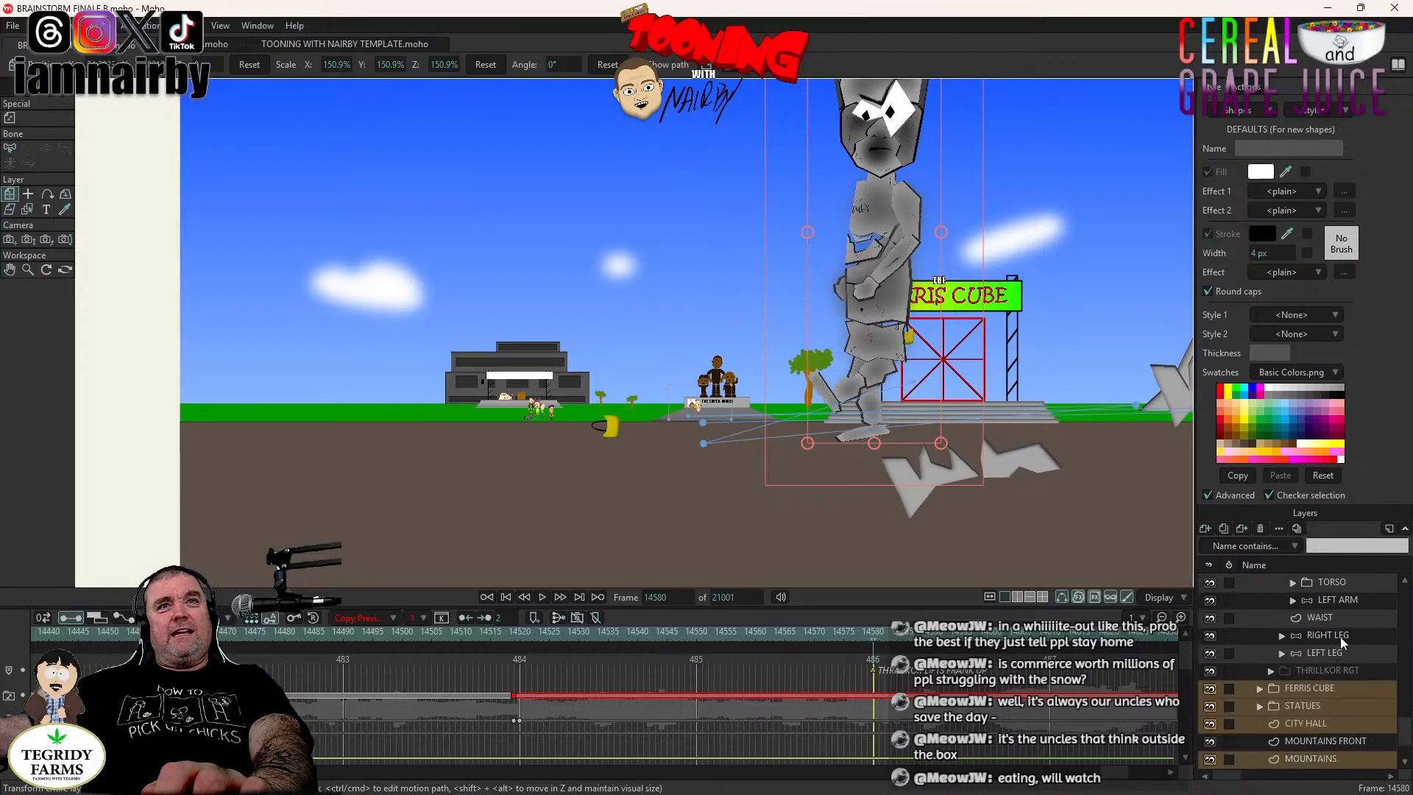
pyautogui.click(1336, 636)
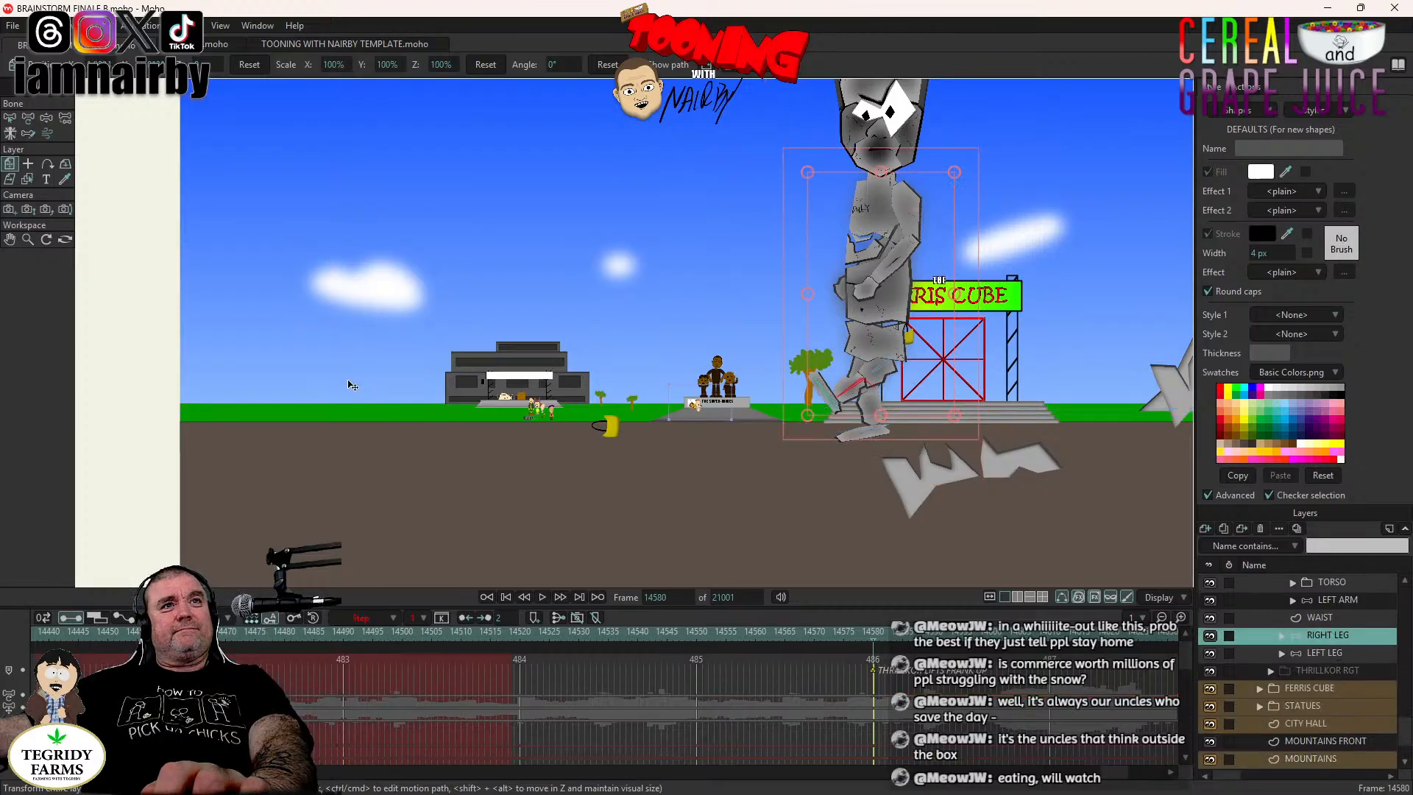
pyautogui.click(46, 121)
pyautogui.scroll(2, 728, 450)
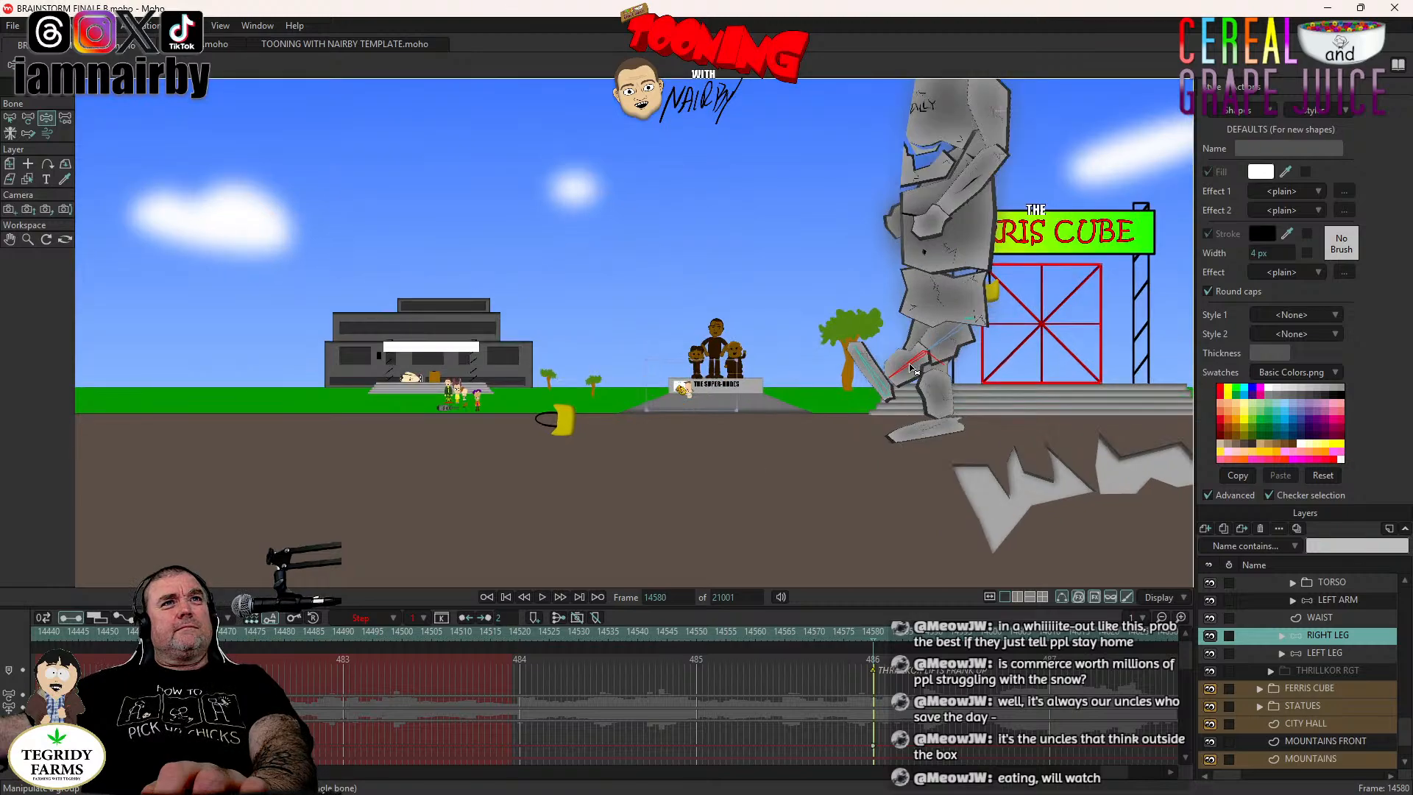
pyautogui.hotkey('ctrl', 'f')
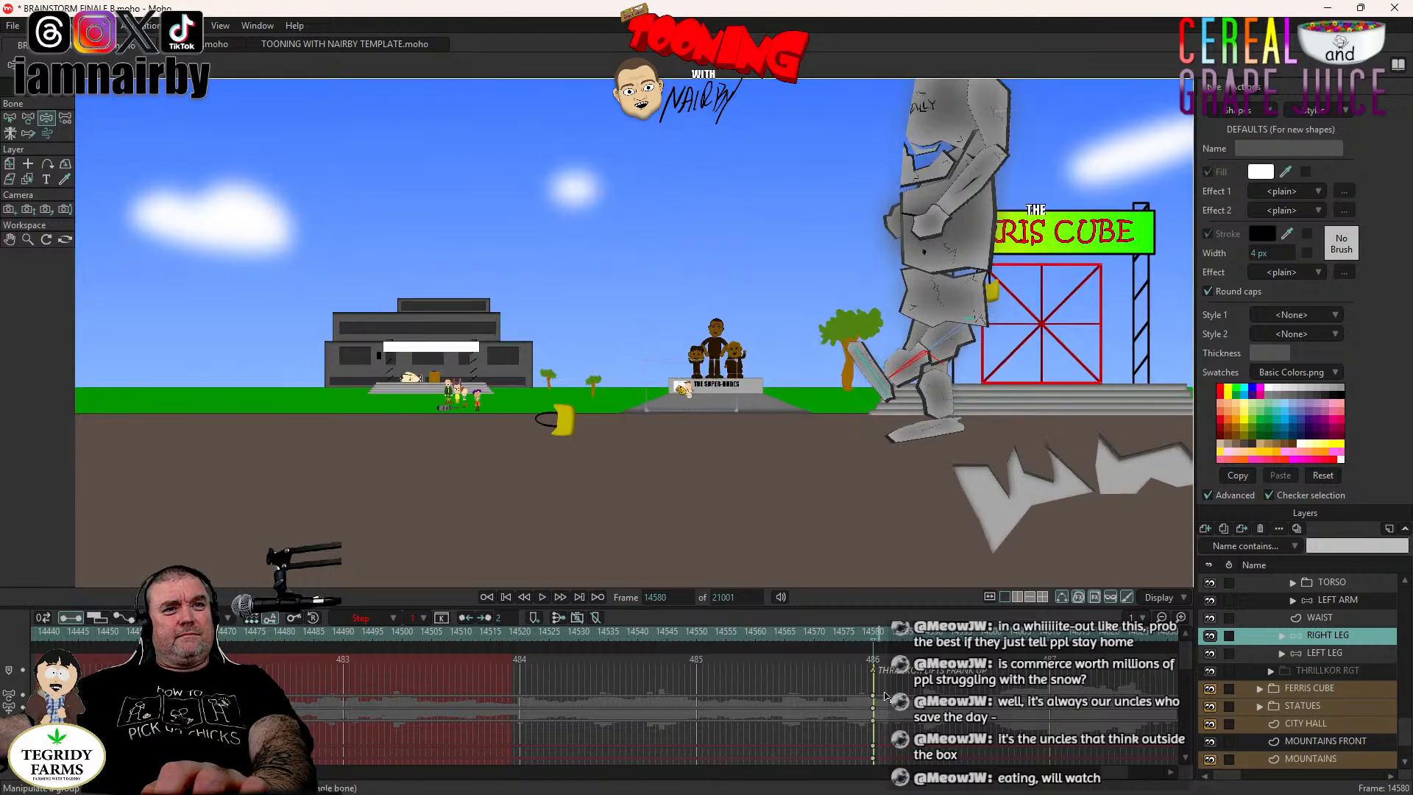
pyautogui.moveTo(886, 694); pyautogui.dragTo(874, 768)
pyautogui.moveTo(872, 759)
pyautogui.mouseDown()
pyautogui.moveTo(884, 691)
pyautogui.moveTo(874, 757)
pyautogui.mouseUp()
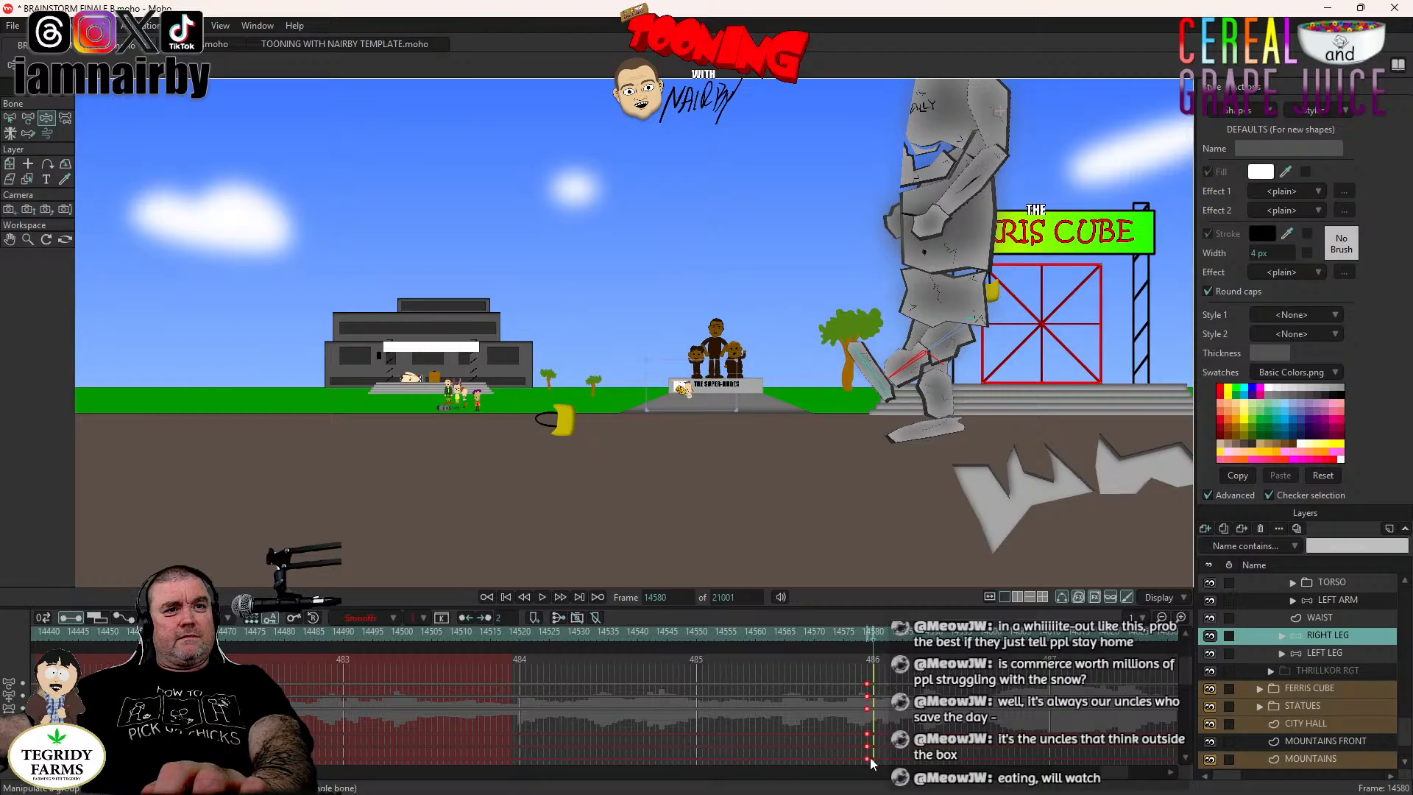
pyautogui.moveTo(913, 371); pyautogui.dragTo(1018, 543)
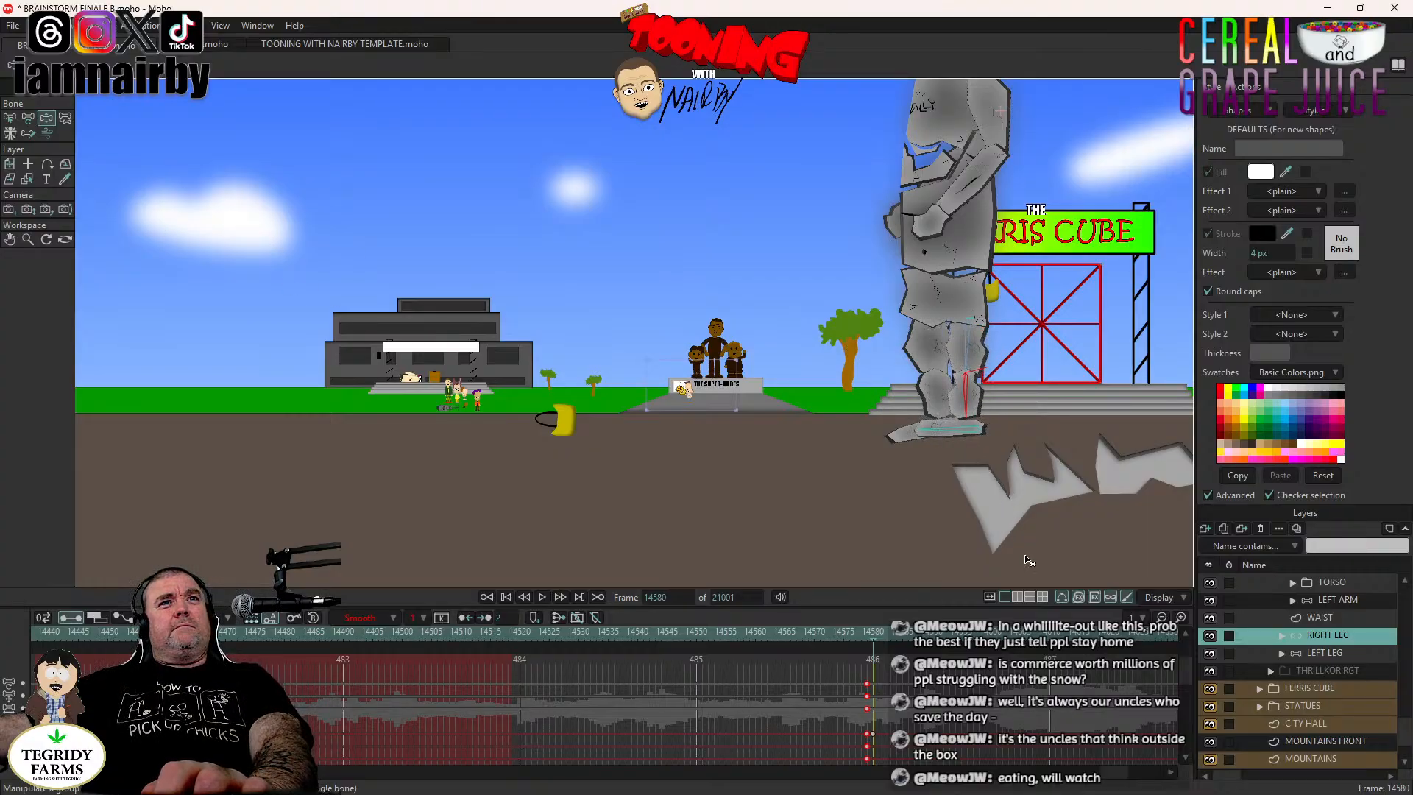
# Hold the LEFT LEG's pose with keys at frame 14579, and straighten its bones into a standing pose at frame 14580.
pyautogui.click(1339, 648)
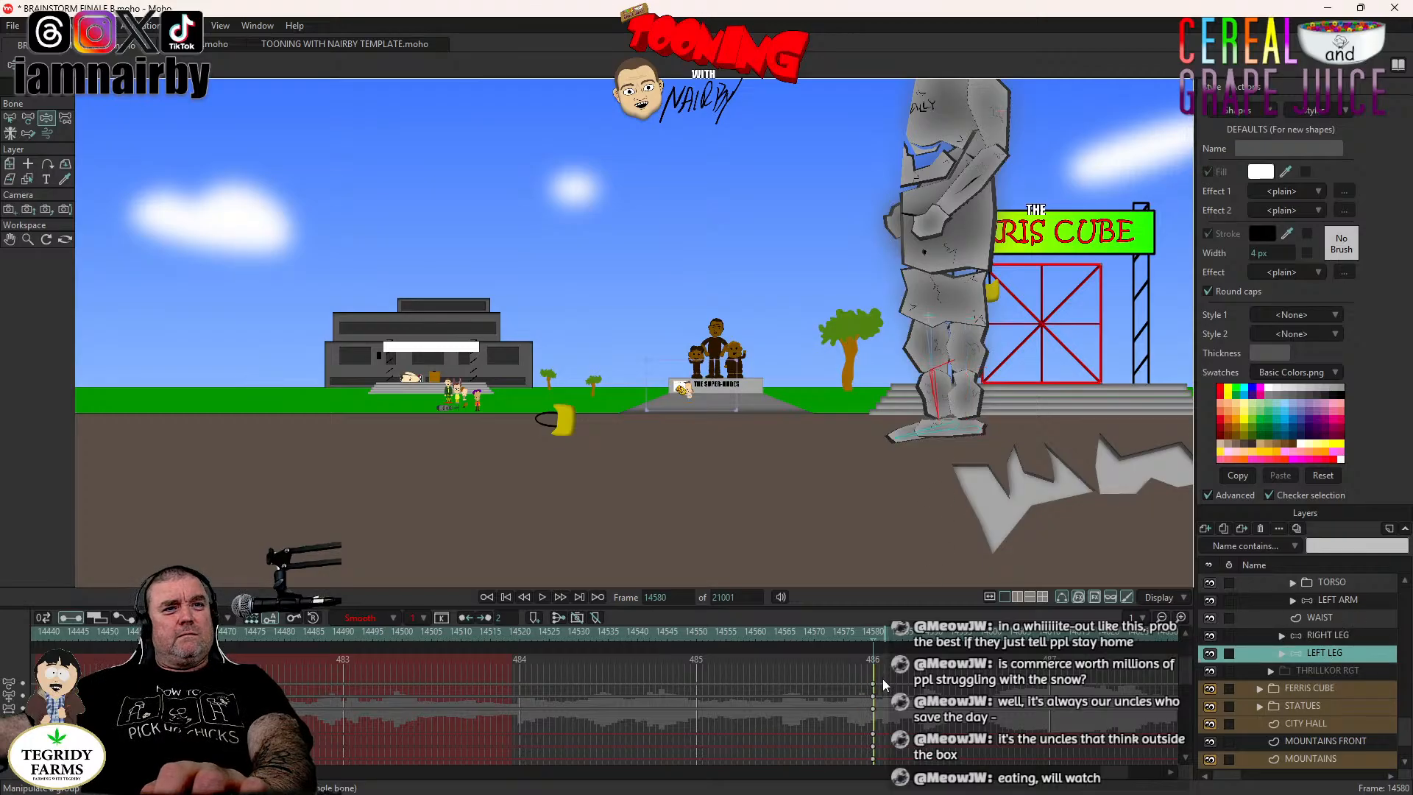
pyautogui.moveTo(881, 677); pyautogui.dragTo(865, 765)
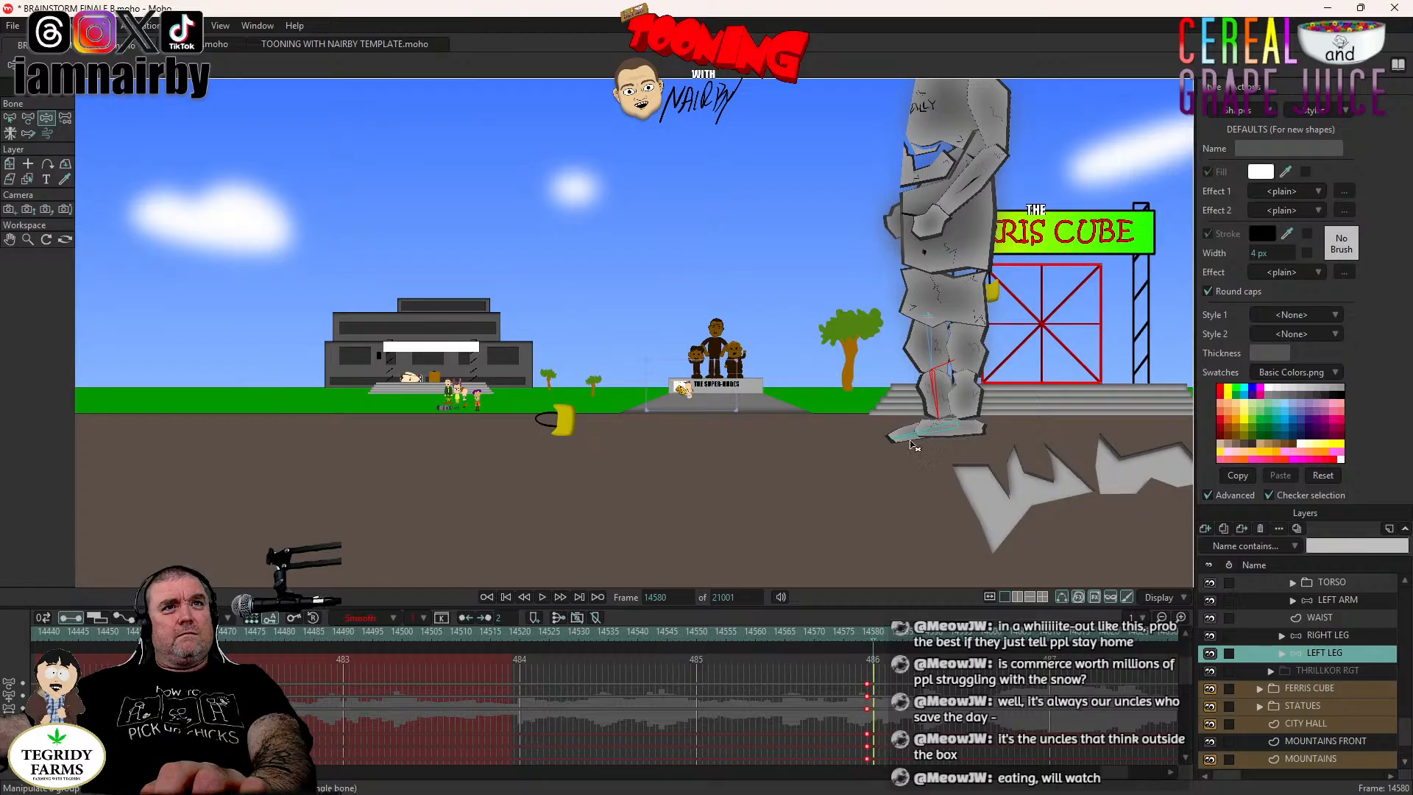
pyautogui.moveTo(943, 383); pyautogui.dragTo(966, 454)
# Hold the THRILLKOR layer's position with keys at frame 14579, and reposition him in front of the Ferris Cube at frame 14580.
pyautogui.scroll(-5, 1007, 370)
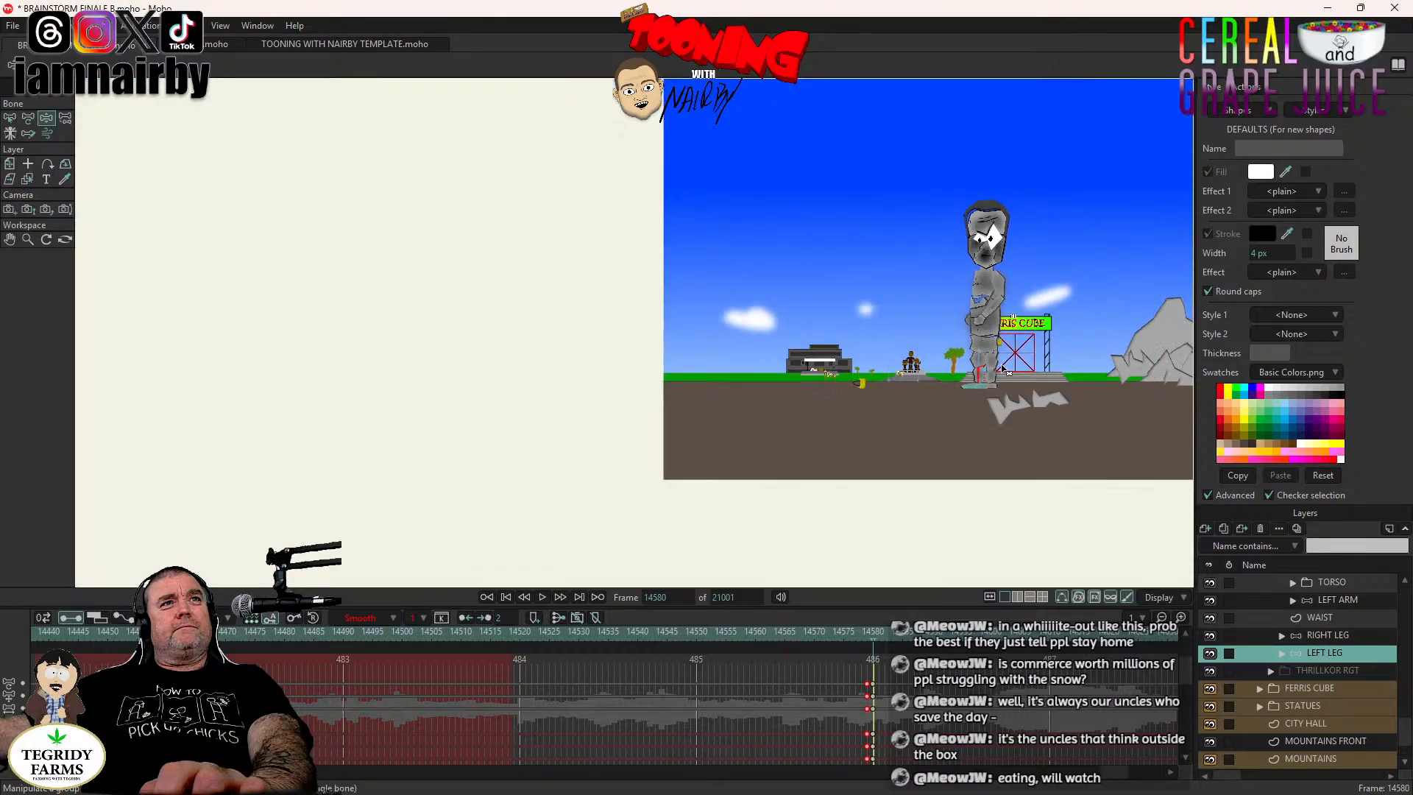
pyautogui.scroll(2, 988, 351)
pyautogui.scroll(5, 1317, 662)
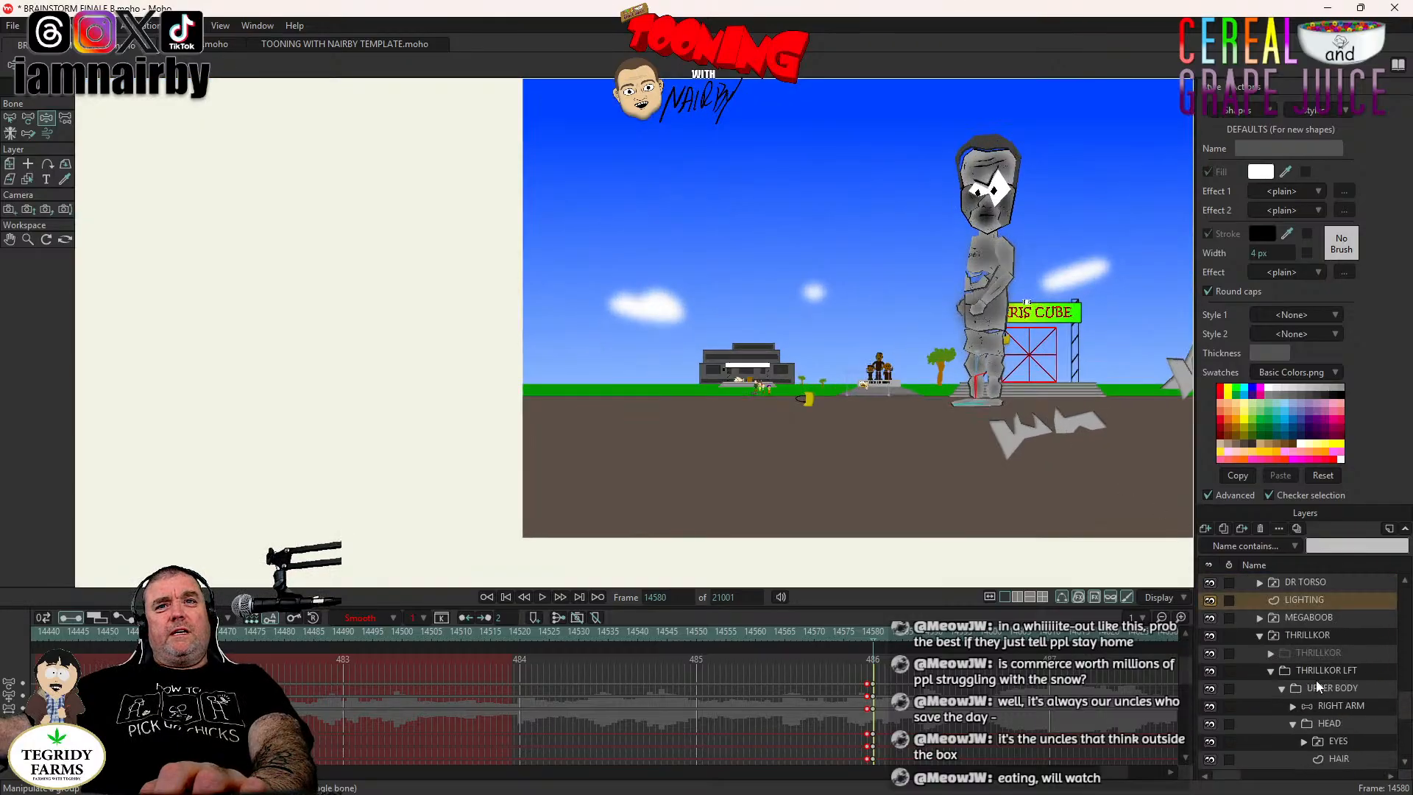
pyautogui.click(1318, 652)
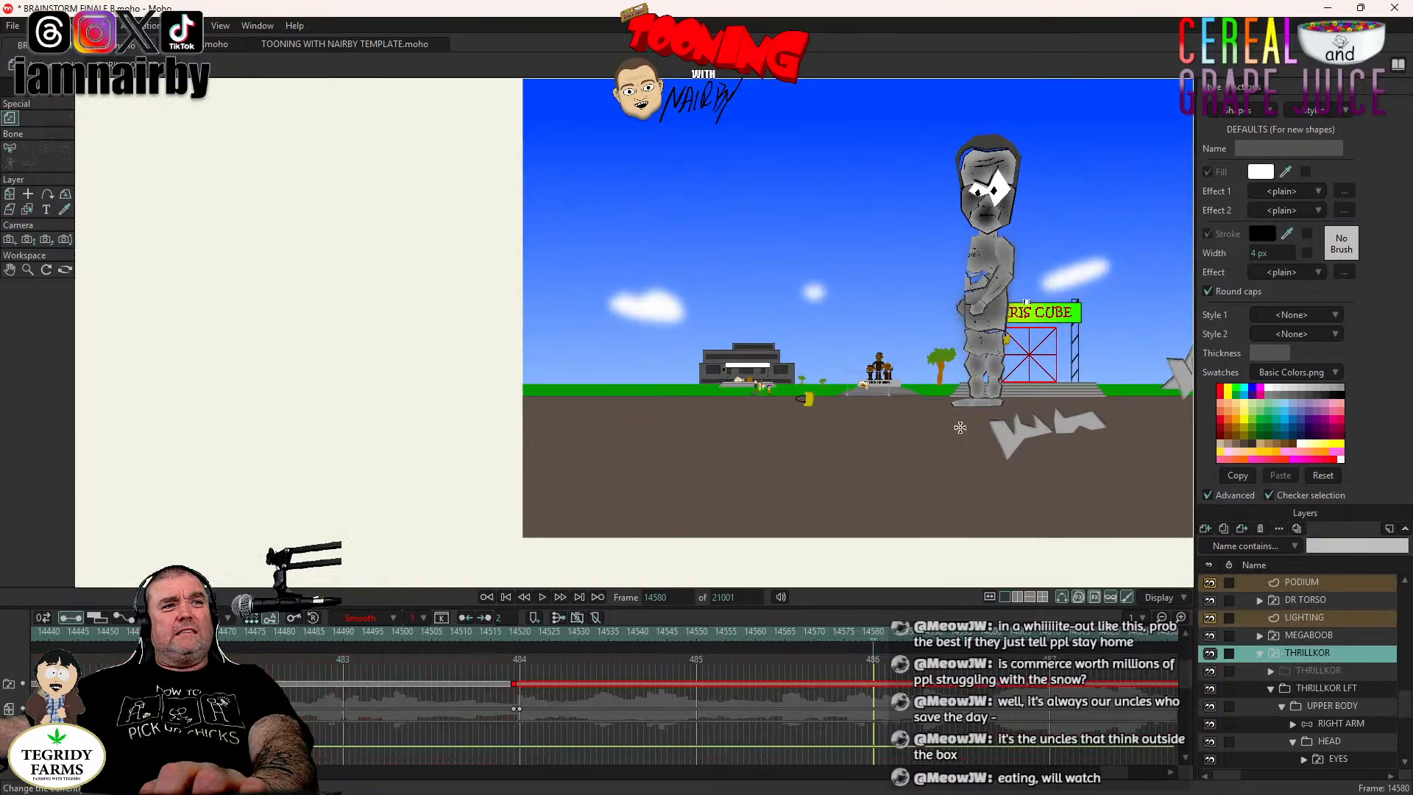
pyautogui.click(10, 195)
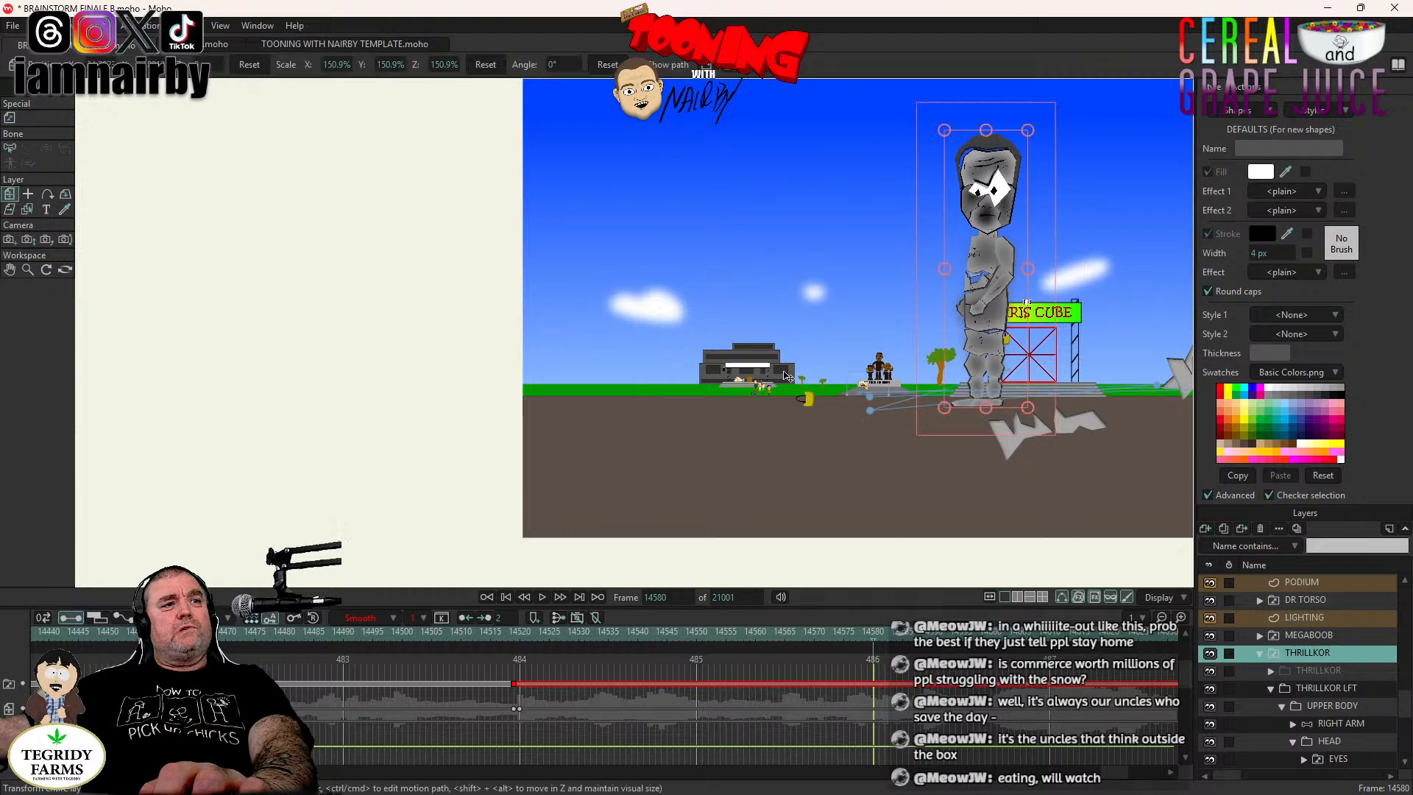
pyautogui.scroll(2, 785, 376)
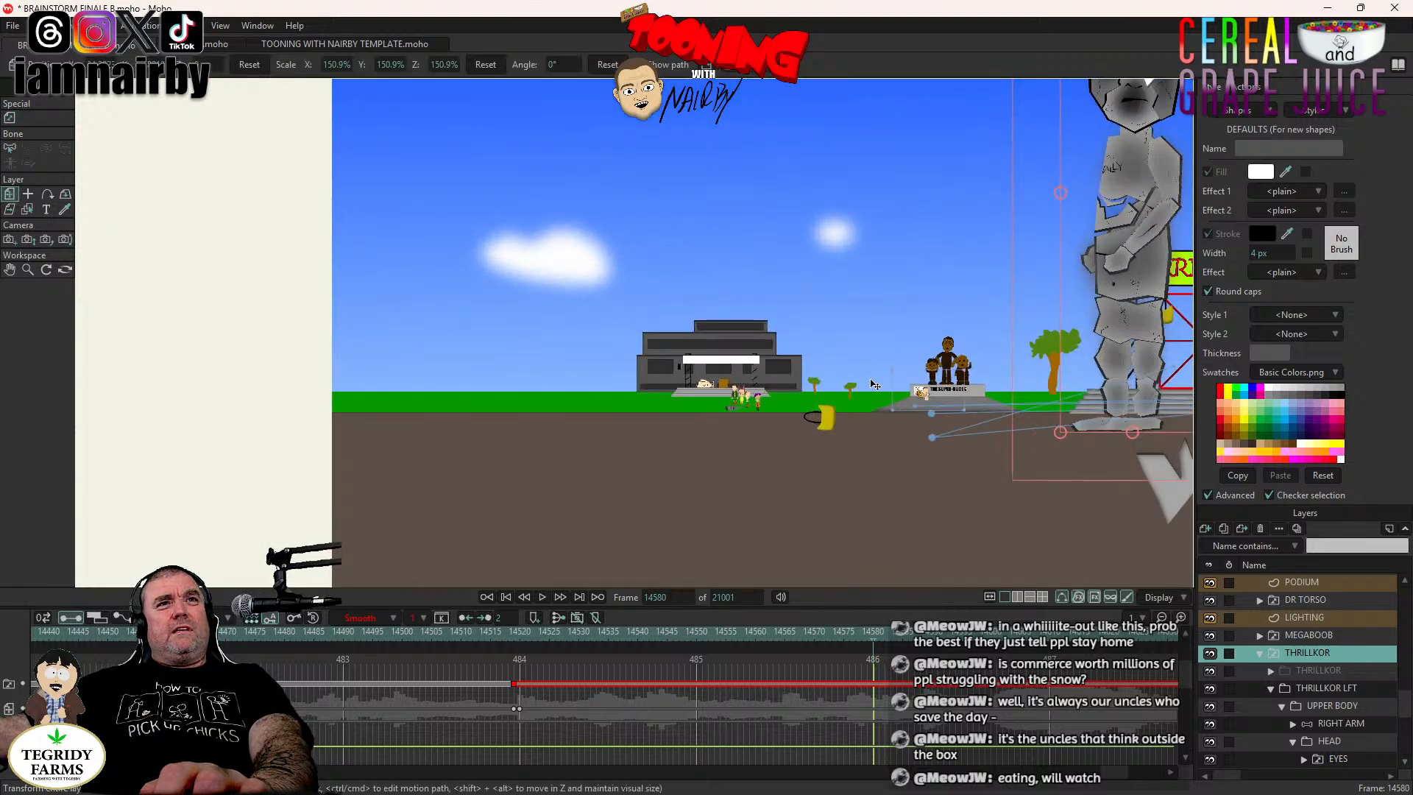
pyautogui.moveTo(874, 385); pyautogui.dragTo(734, 399)
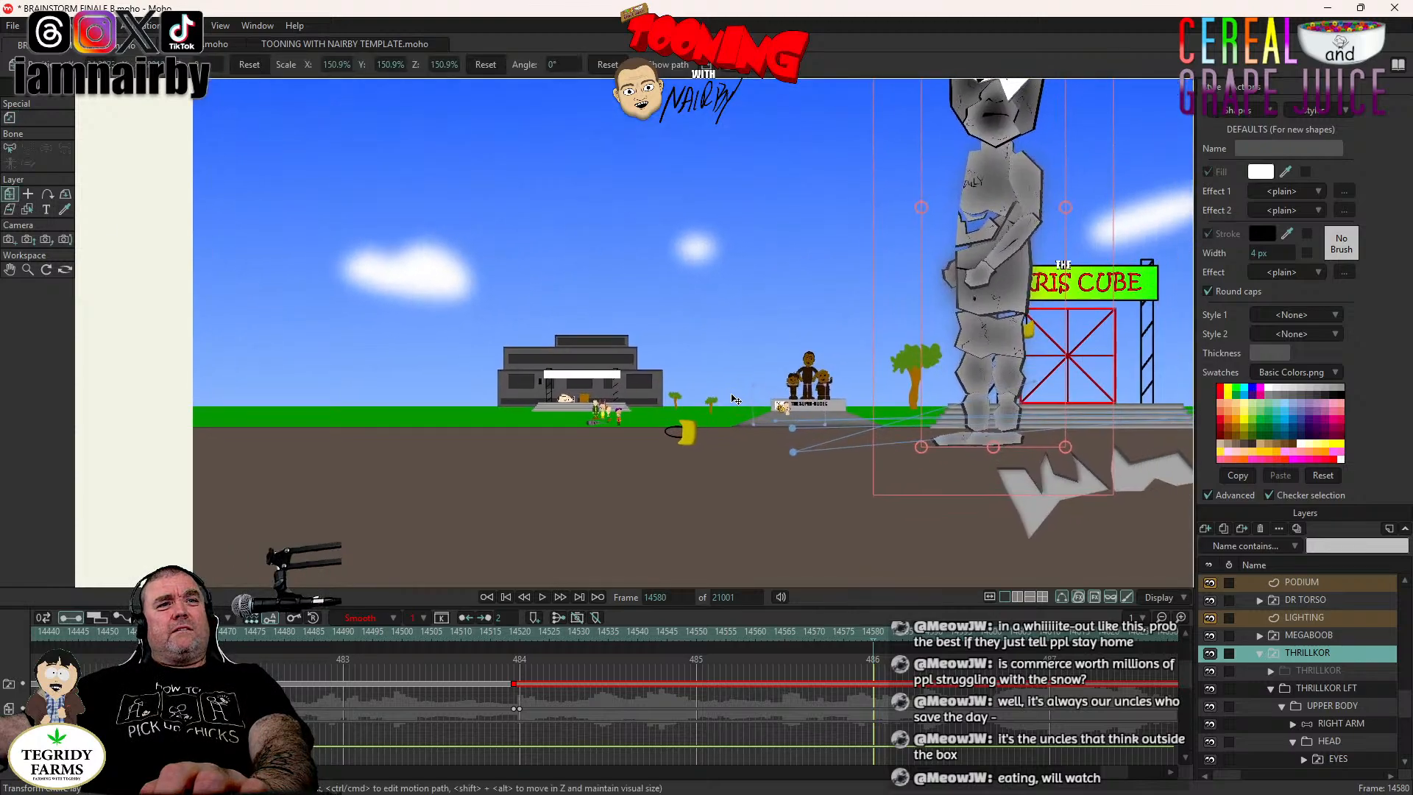
pyautogui.click(986, 402)
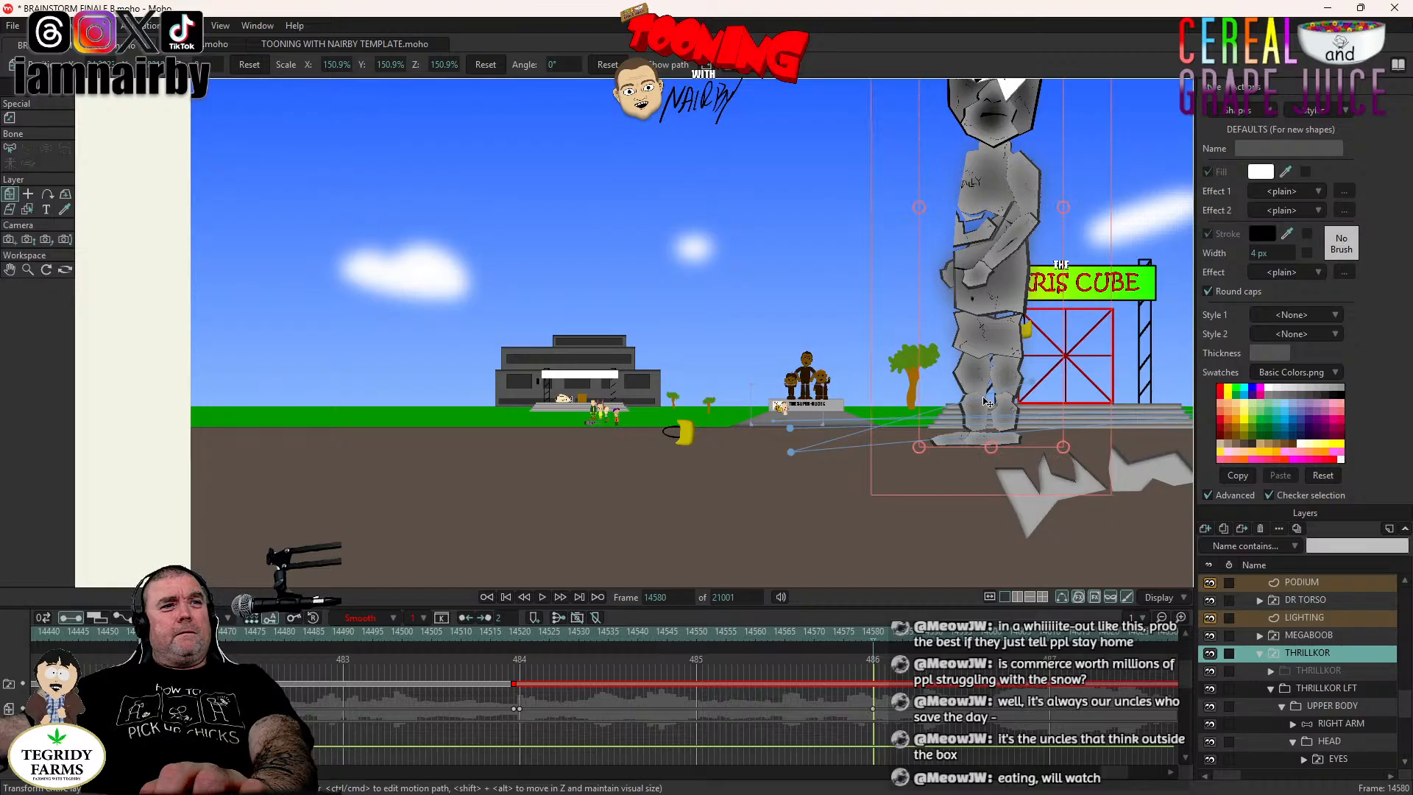
pyautogui.click(1097, 388)
pyautogui.scroll(-1, 912, 708)
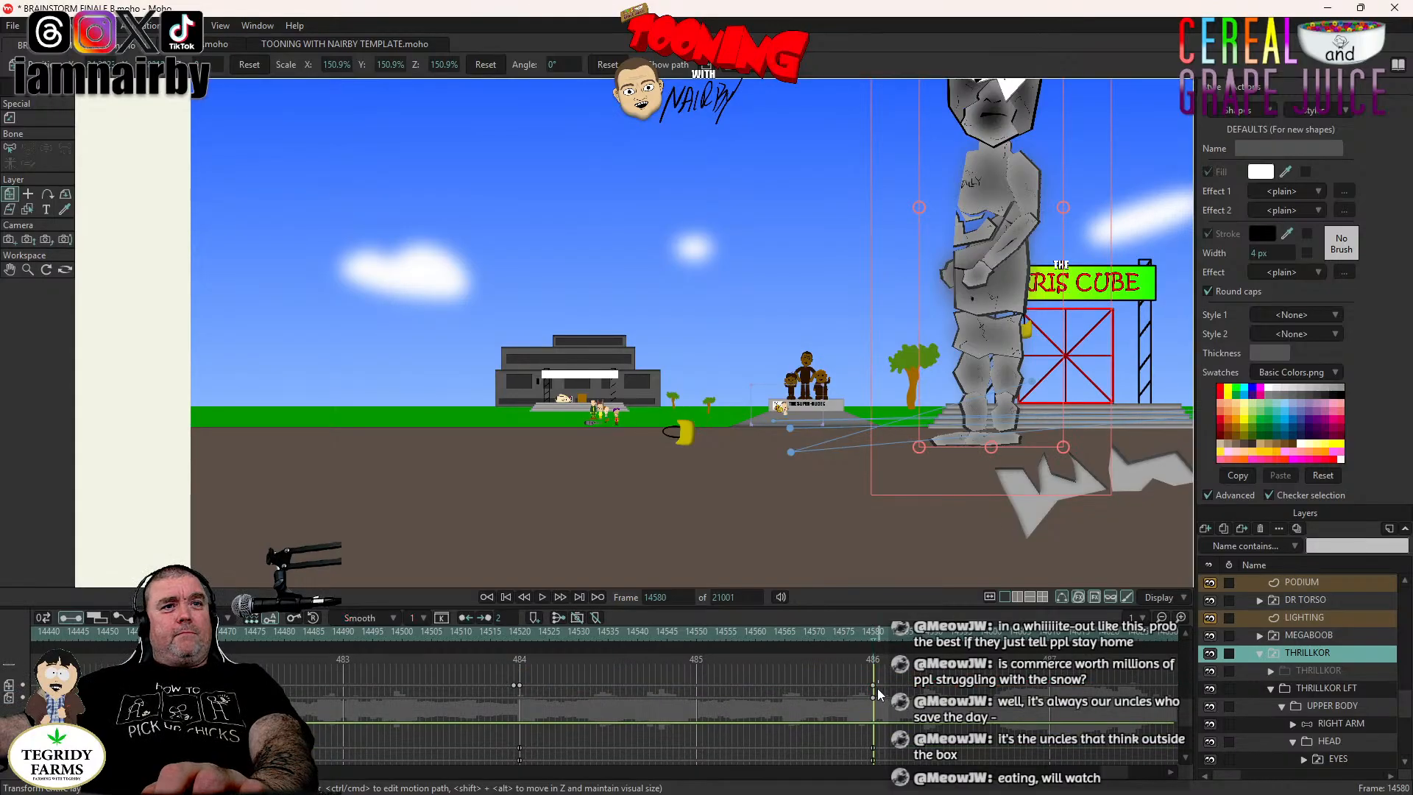
pyautogui.moveTo(873, 698); pyautogui.dragTo(868, 698)
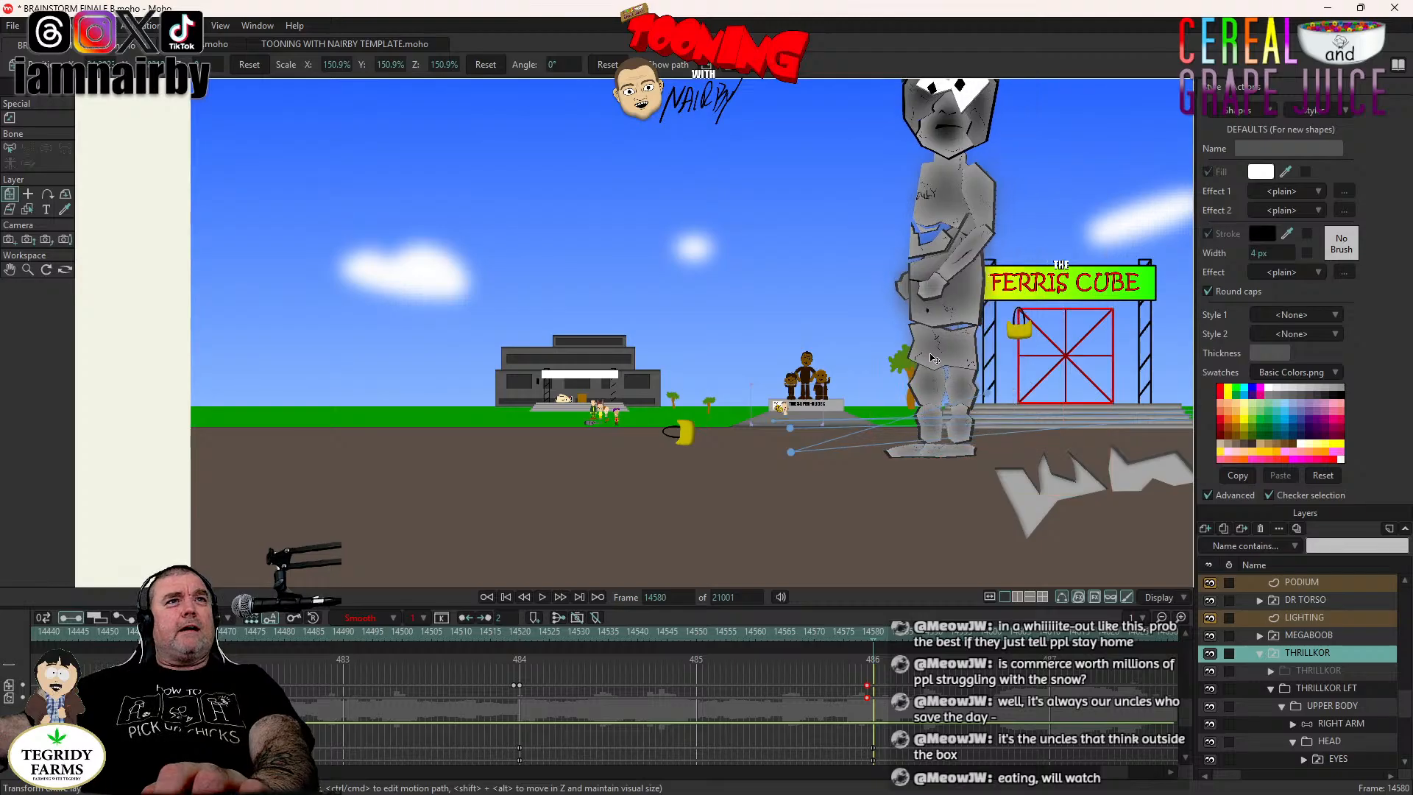
pyautogui.moveTo(929, 363); pyautogui.dragTo(975, 360)
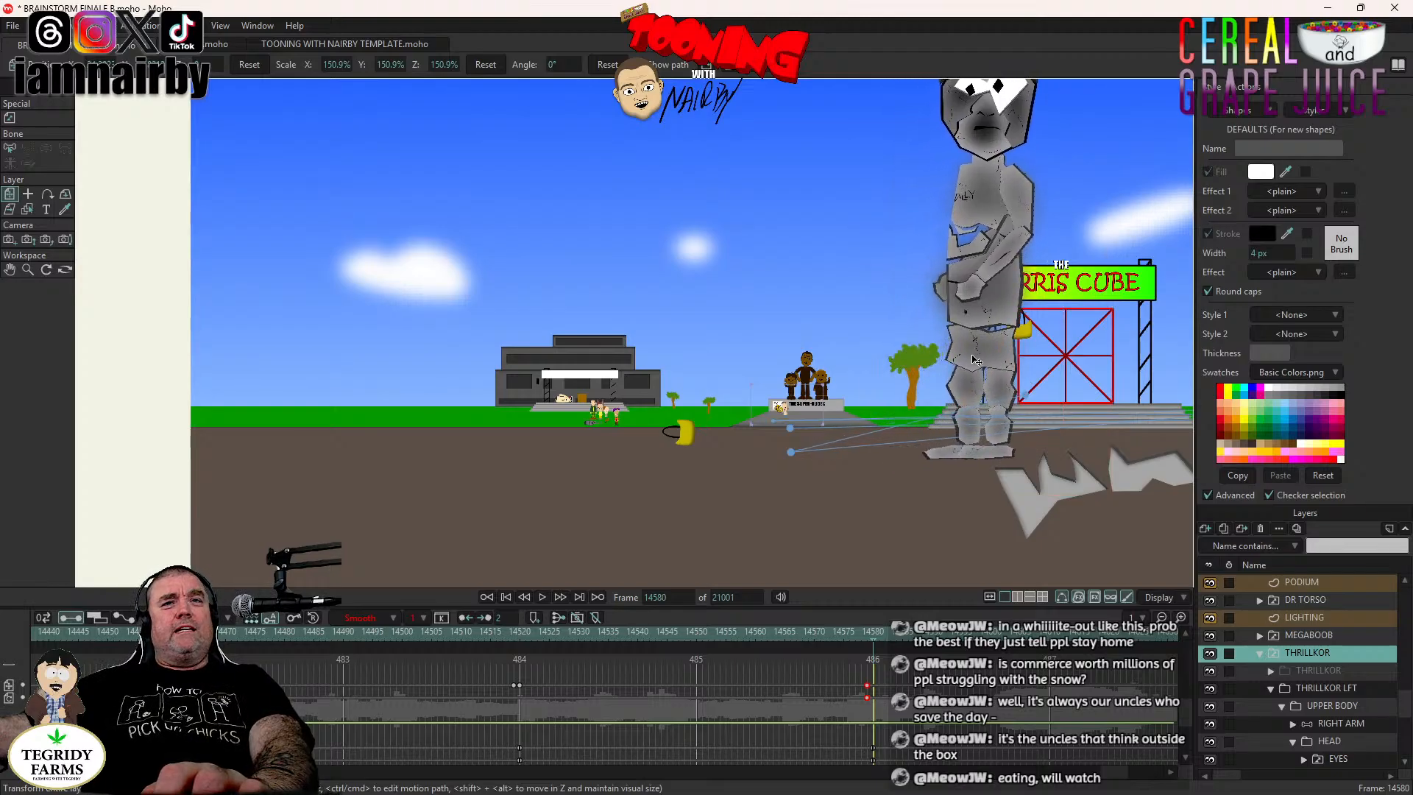
# Hold the LEFT ARM's pose with keys at frame 14579, and extend the arm toward the Super-Dudes statue at frame 14580.
pyautogui.scroll(-3, 1303, 699)
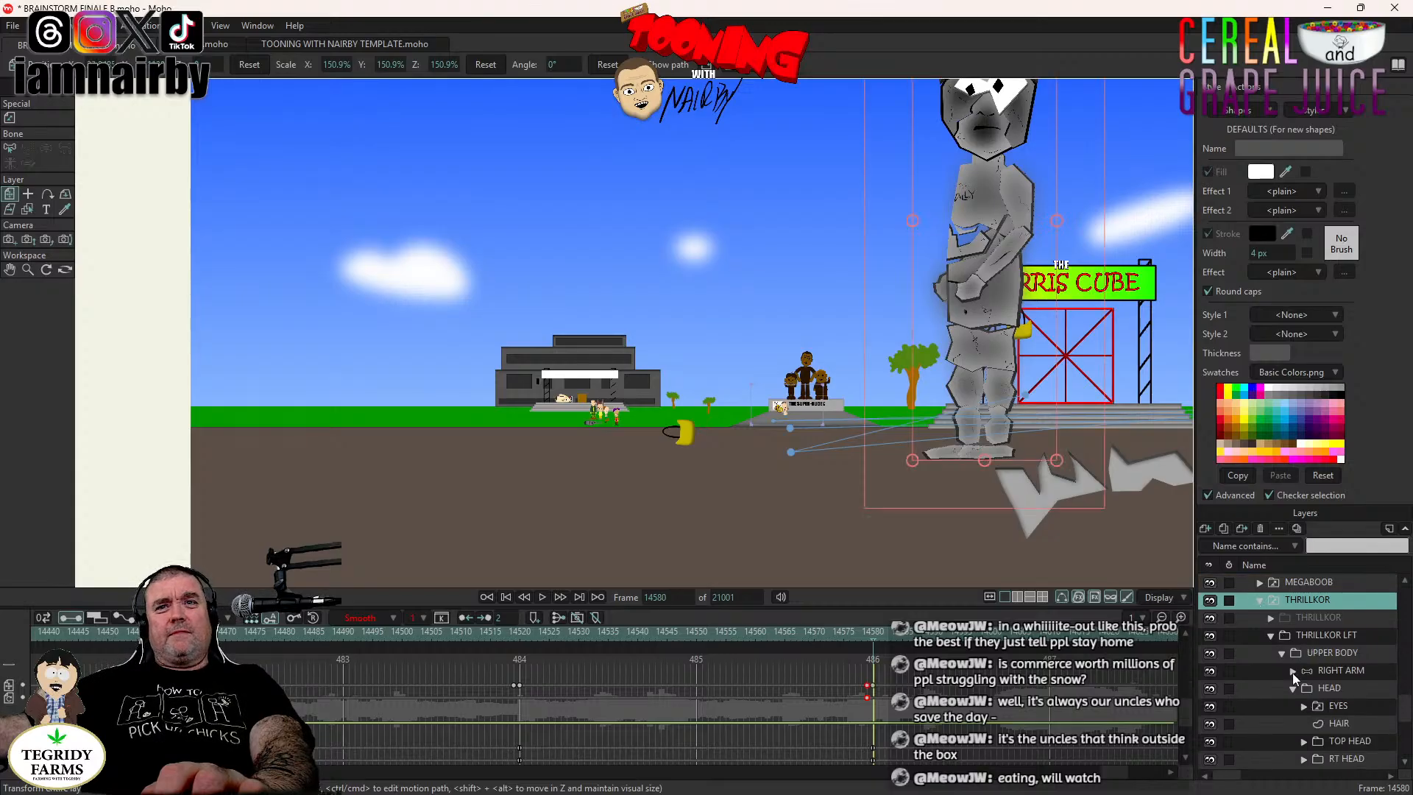
pyautogui.scroll(-4, 1342, 726)
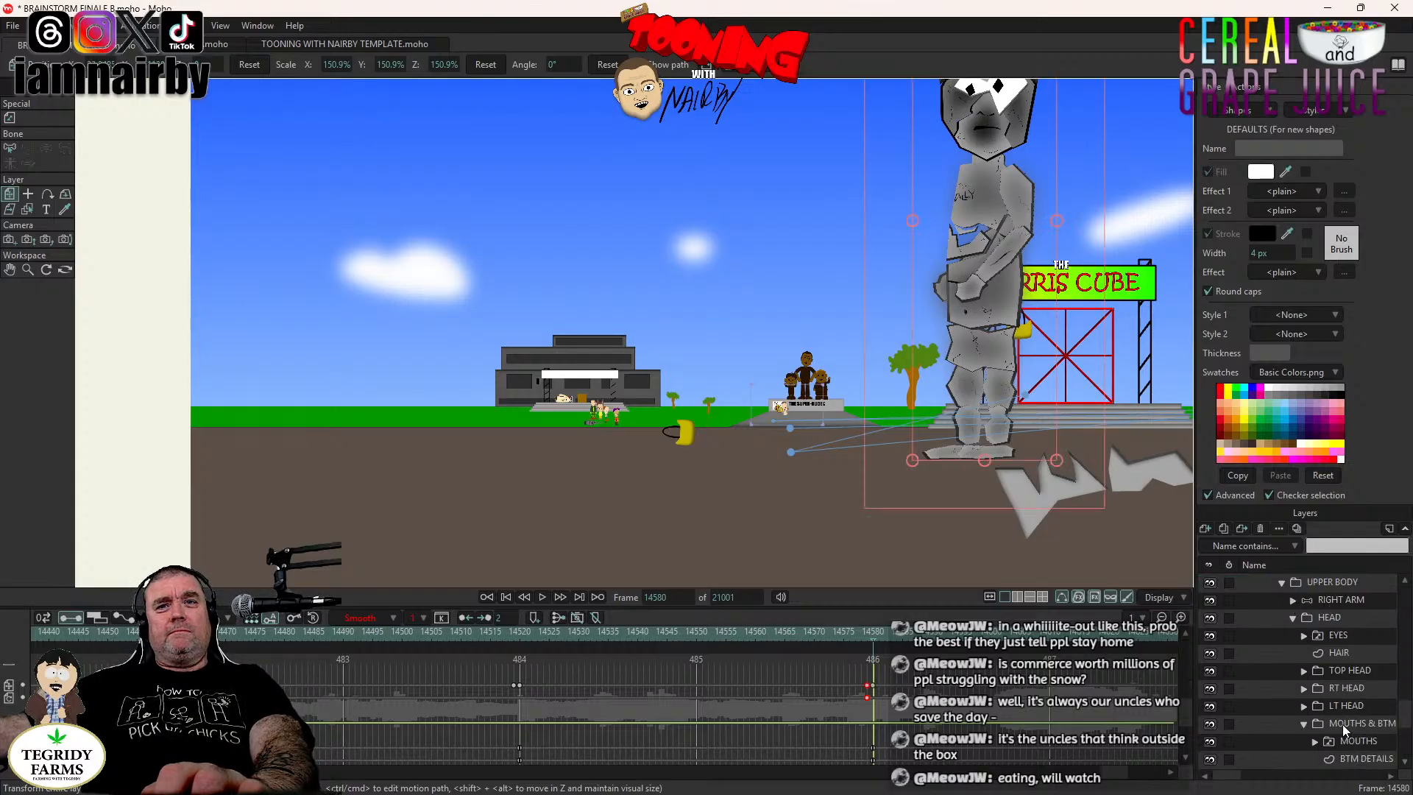
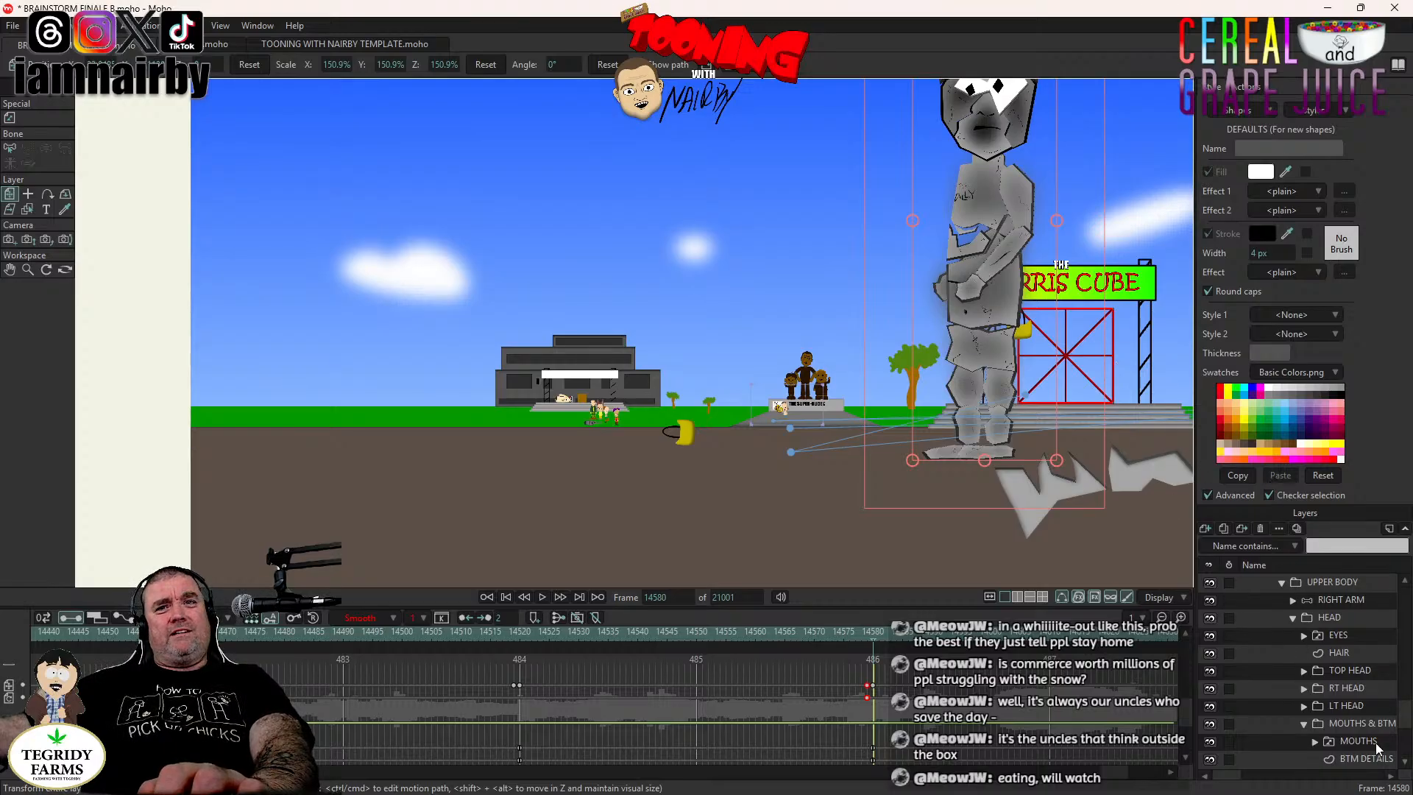
pyautogui.scroll(1, 1334, 682)
pyautogui.scroll(-2, 1333, 682)
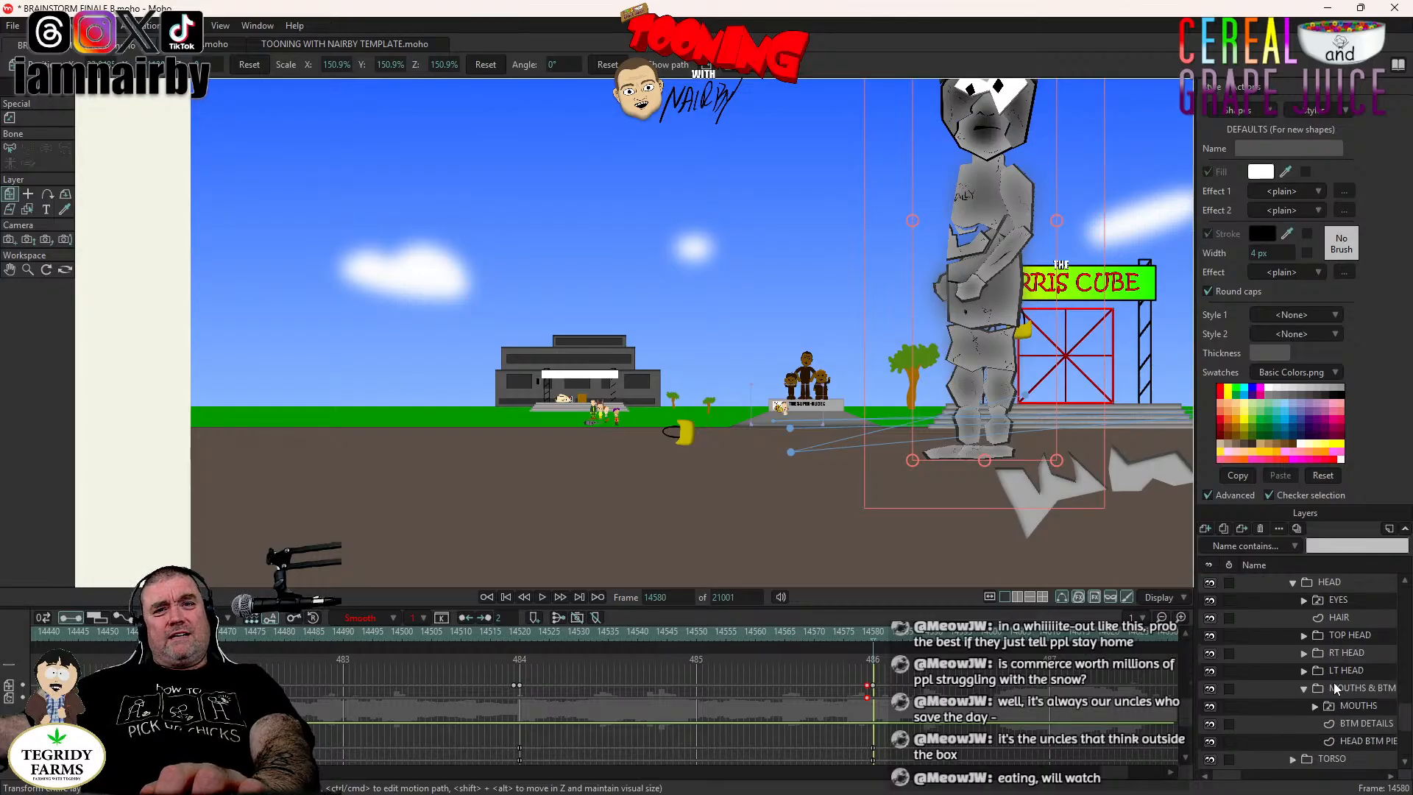
pyautogui.click(1336, 740)
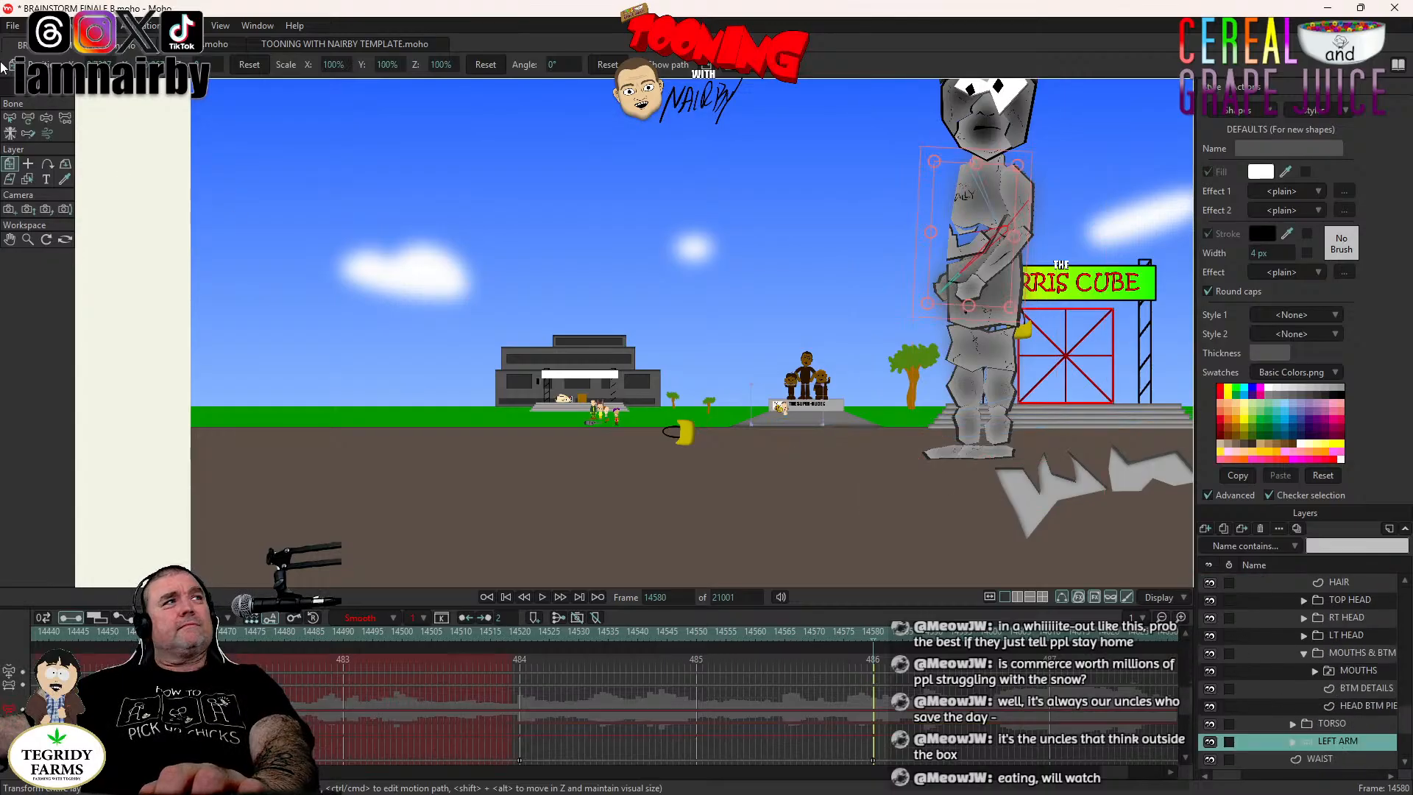
pyautogui.click(50, 123)
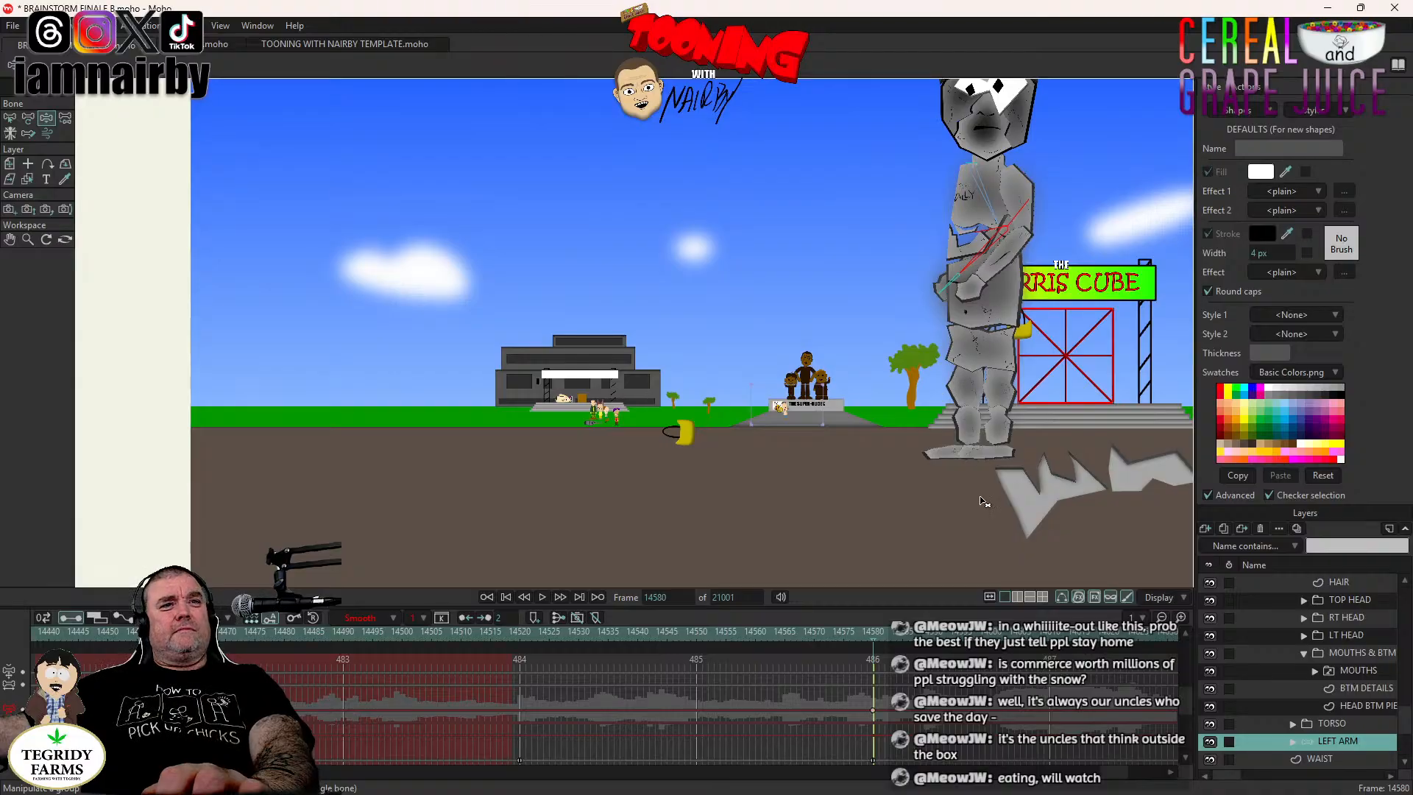
pyautogui.click(887, 676)
pyautogui.scroll(2, 883, 710)
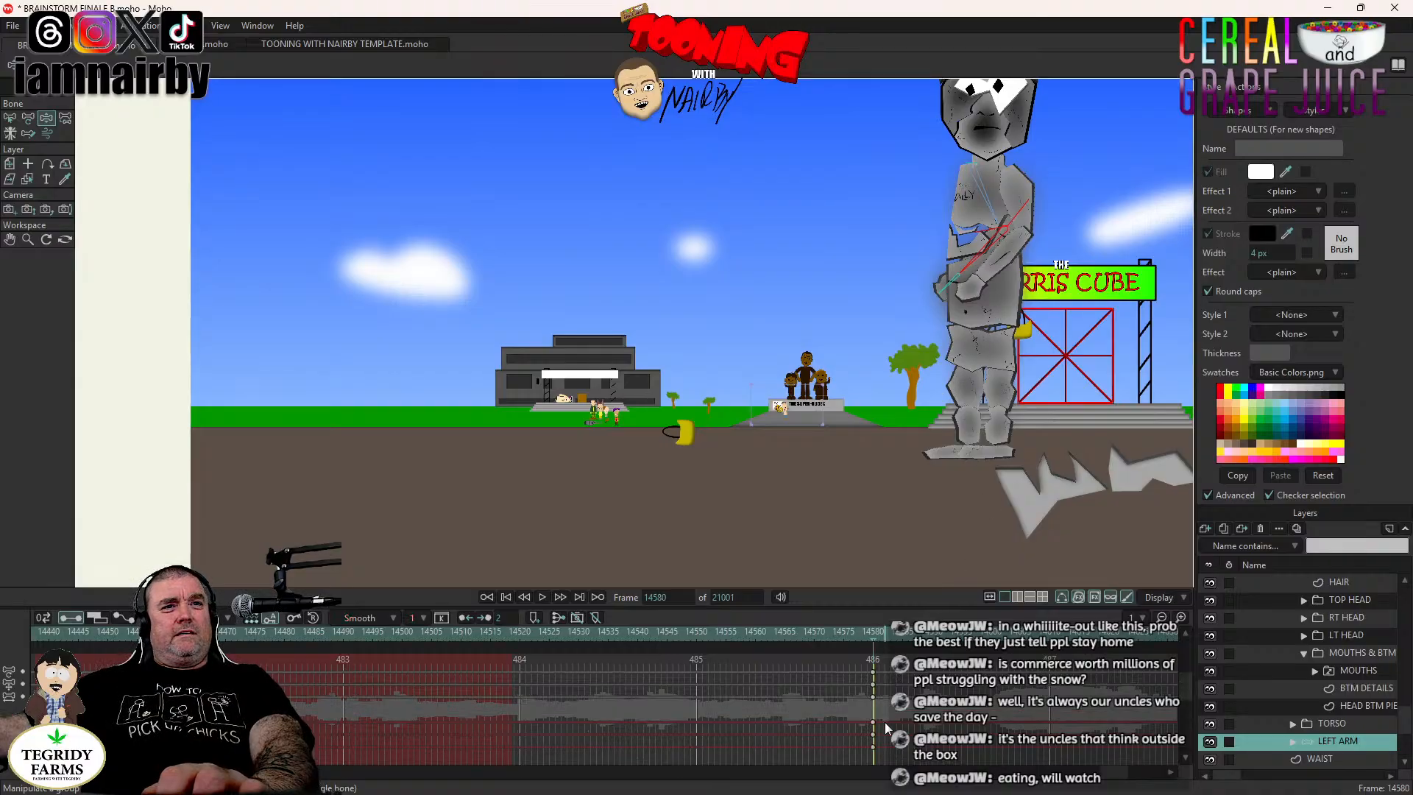
pyautogui.moveTo(888, 681); pyautogui.dragTo(866, 763)
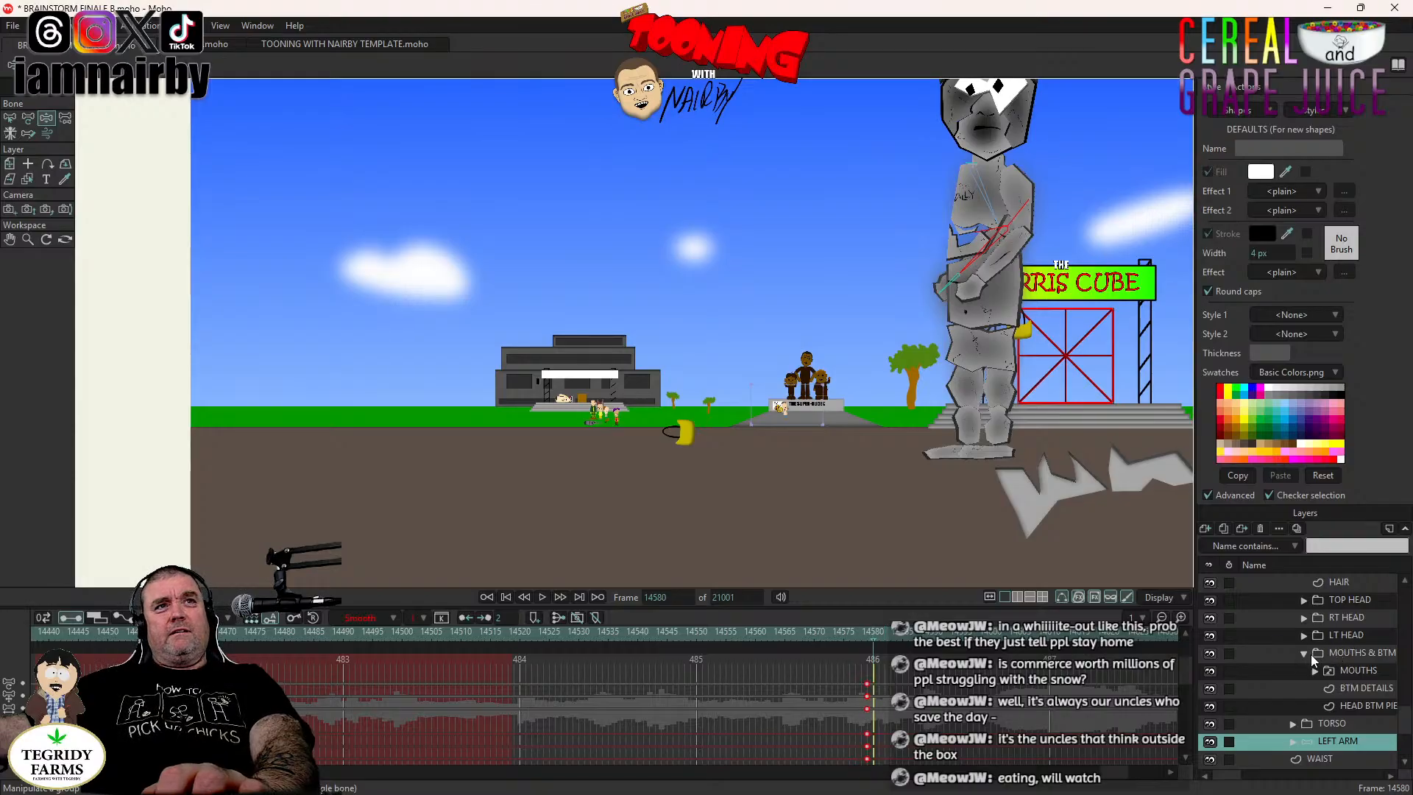
pyautogui.moveTo(975, 270); pyautogui.dragTo(877, 284)
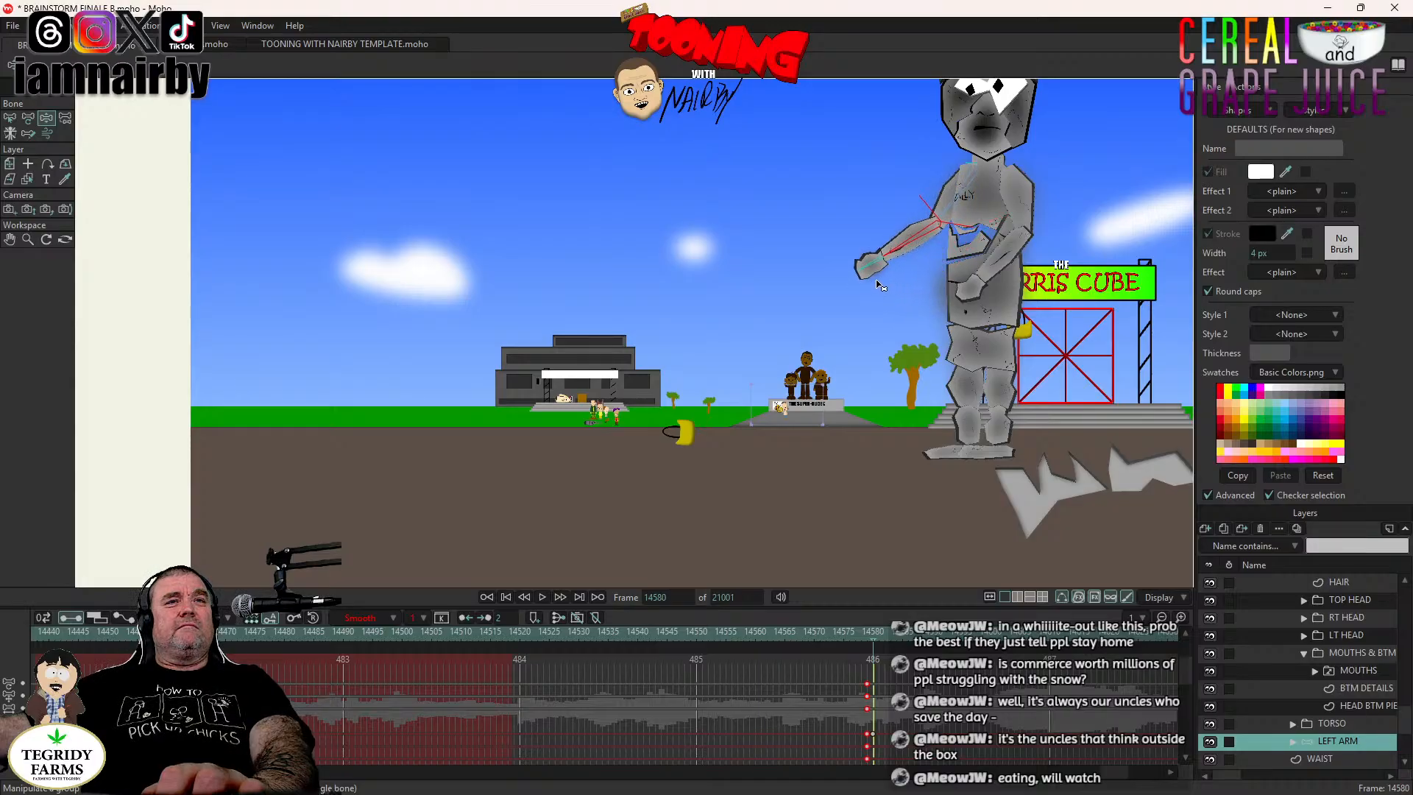
# Rotate the THRILLKOR layer to 33° at frame 14580 and place his outstretched hand over the Super-Dudes statue.
pyautogui.scroll(3, 1341, 655)
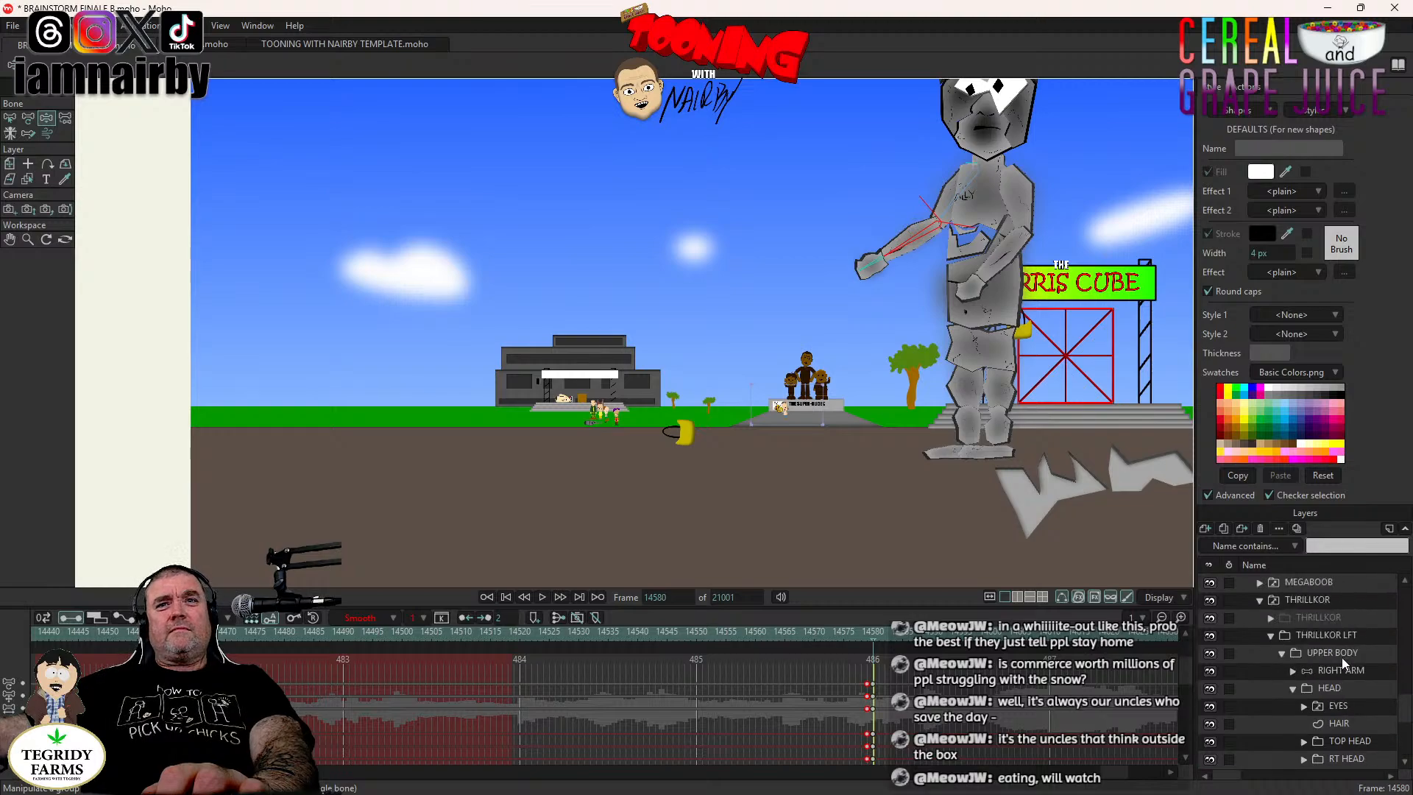
pyautogui.click(1330, 600)
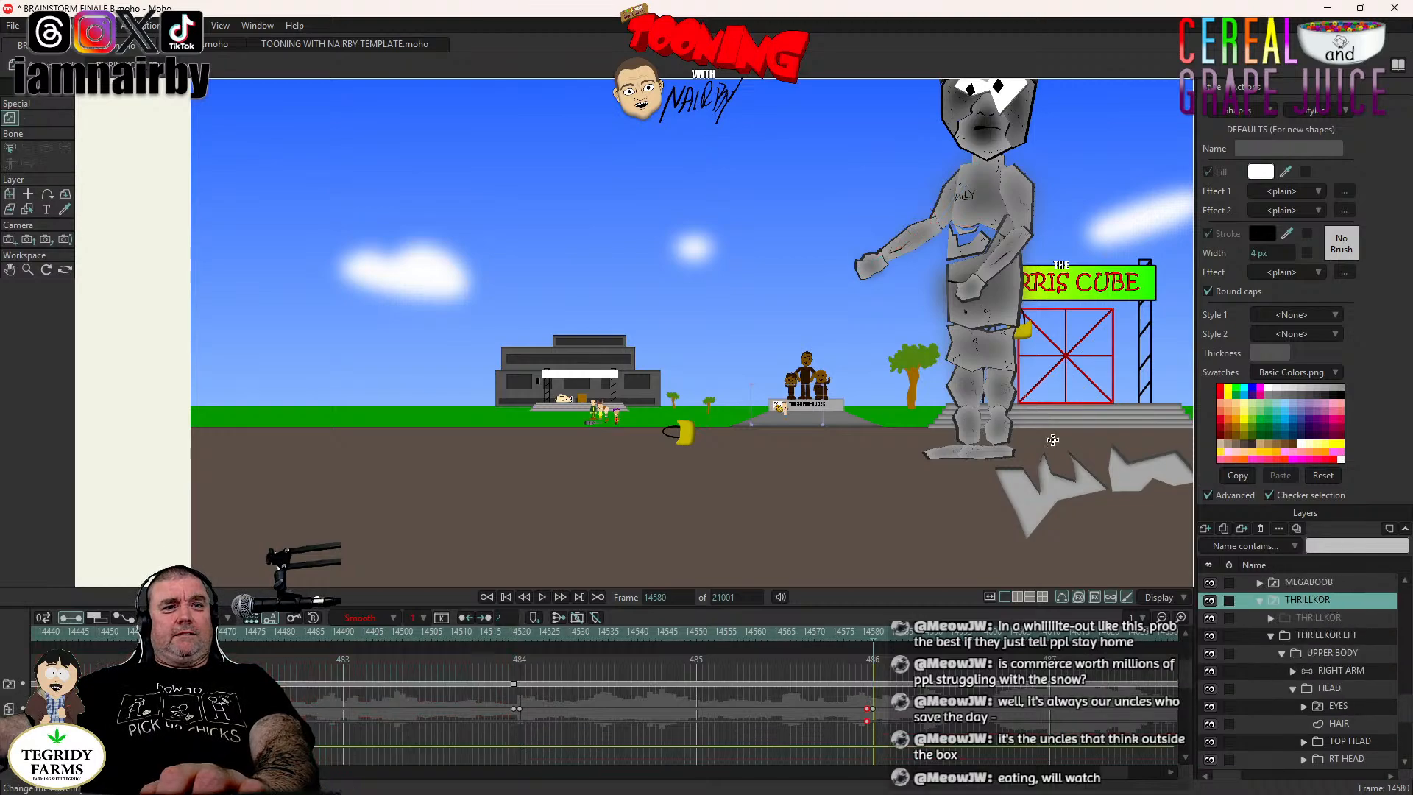
pyautogui.press('m')
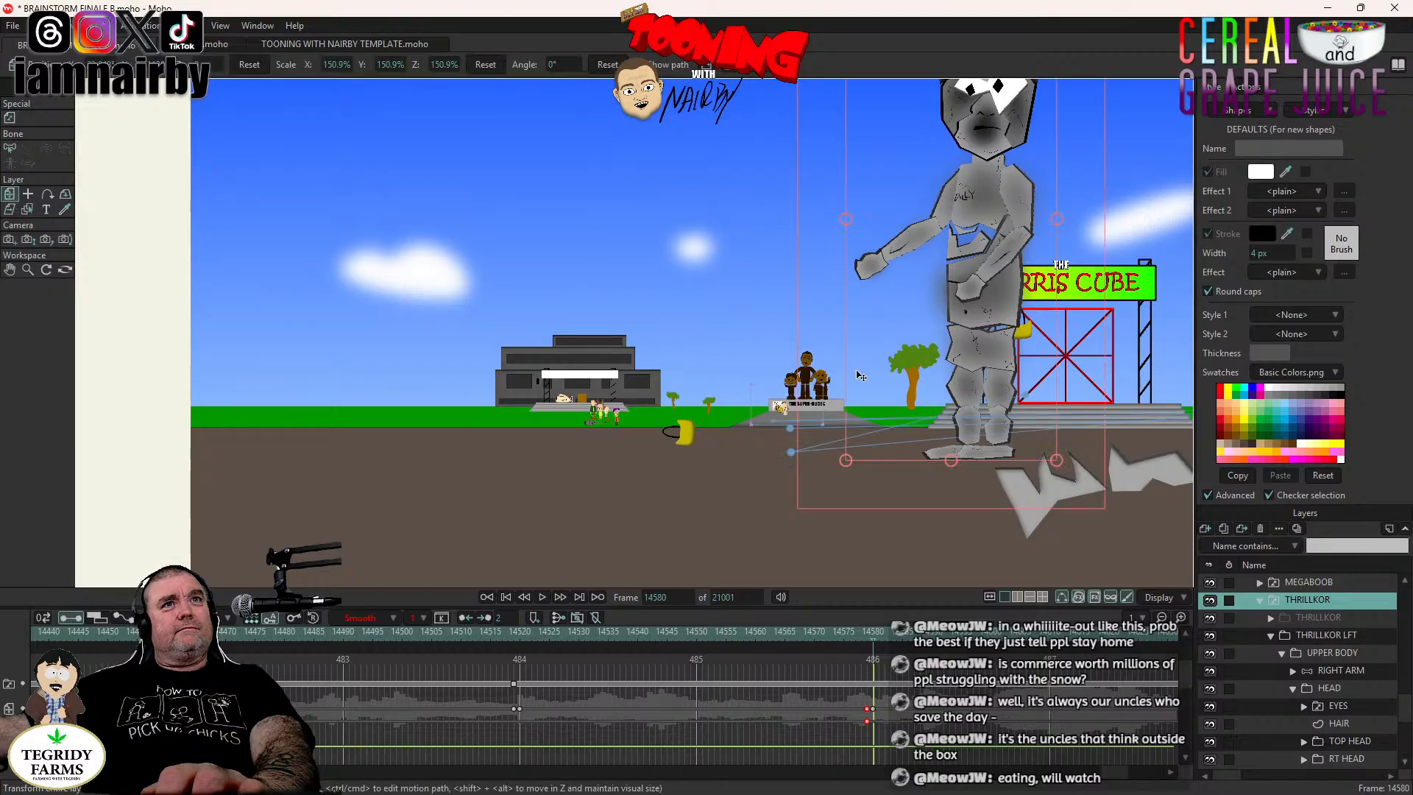
pyautogui.moveTo(1078, 295); pyautogui.dragTo(1024, 284)
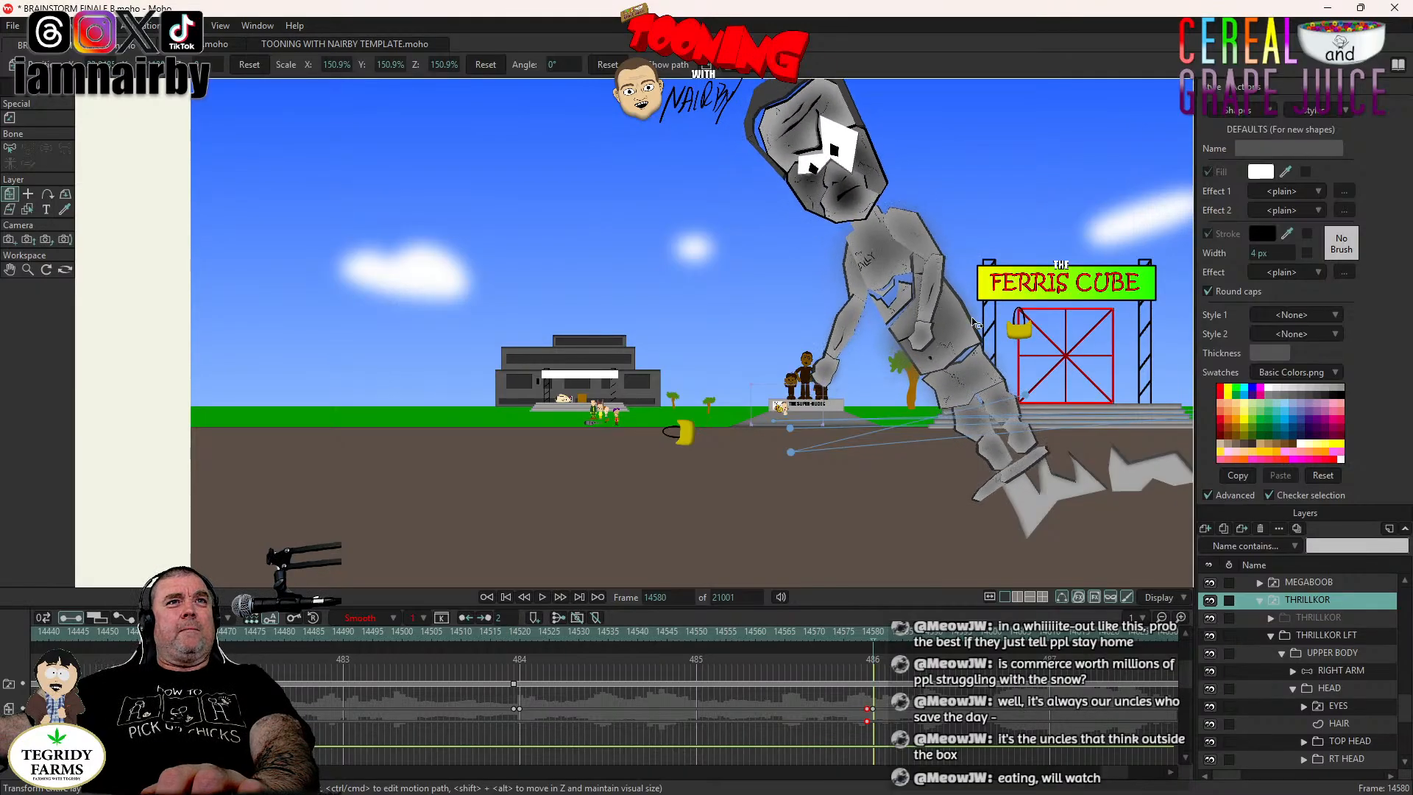
pyautogui.moveTo(924, 358)
pyautogui.mouseDown()
pyautogui.moveTo(892, 373)
pyautogui.moveTo(921, 348)
pyautogui.mouseUp()
pyautogui.scroll(5, 782, 398)
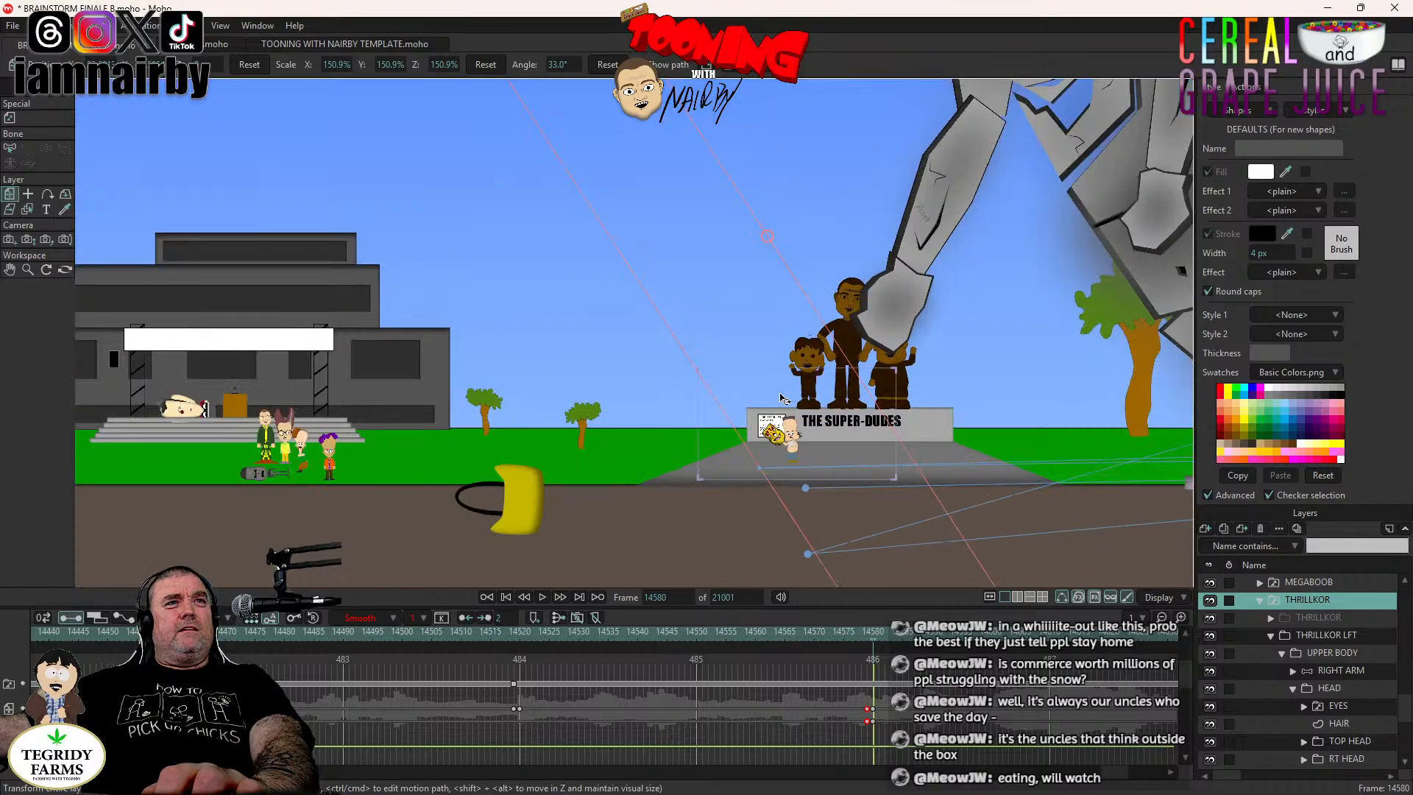
pyautogui.scroll(3, 814, 398)
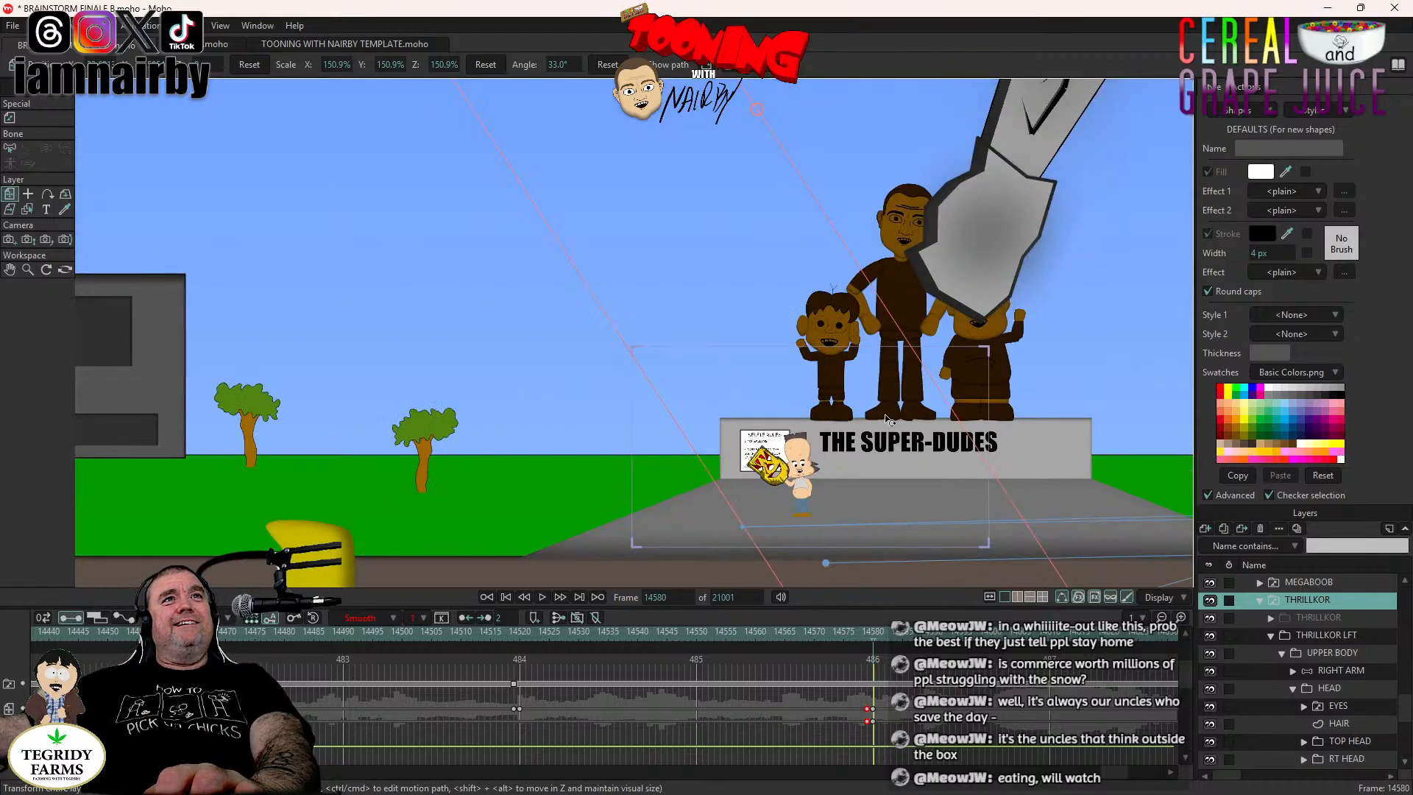
# Check THRILLKOR's upright close-up at frame 14579 and save the project.
pyautogui.hotkey('ctrl', 'Left')
pyautogui.scroll(5, 885, 392)
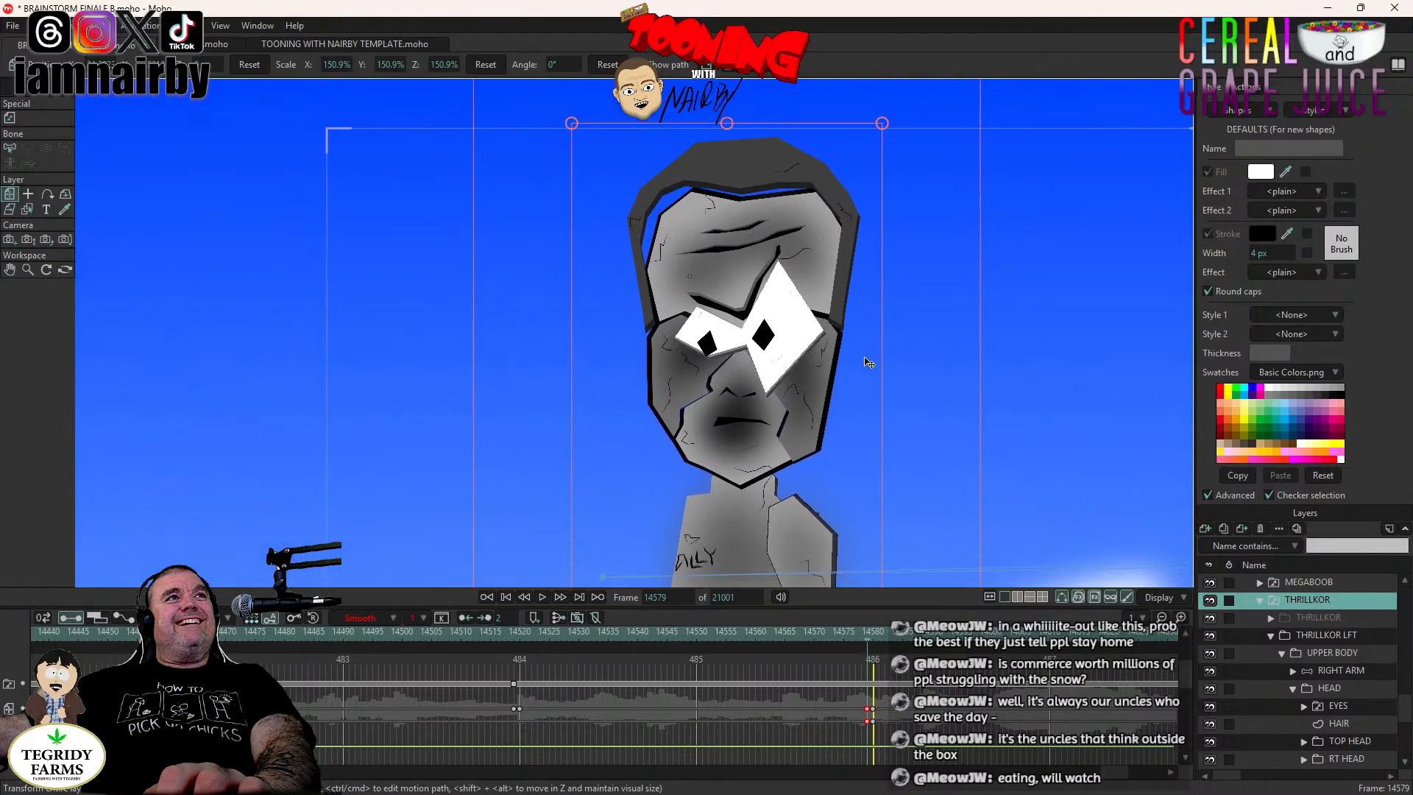
pyautogui.moveTo(867, 315); pyautogui.dragTo(863, 318)
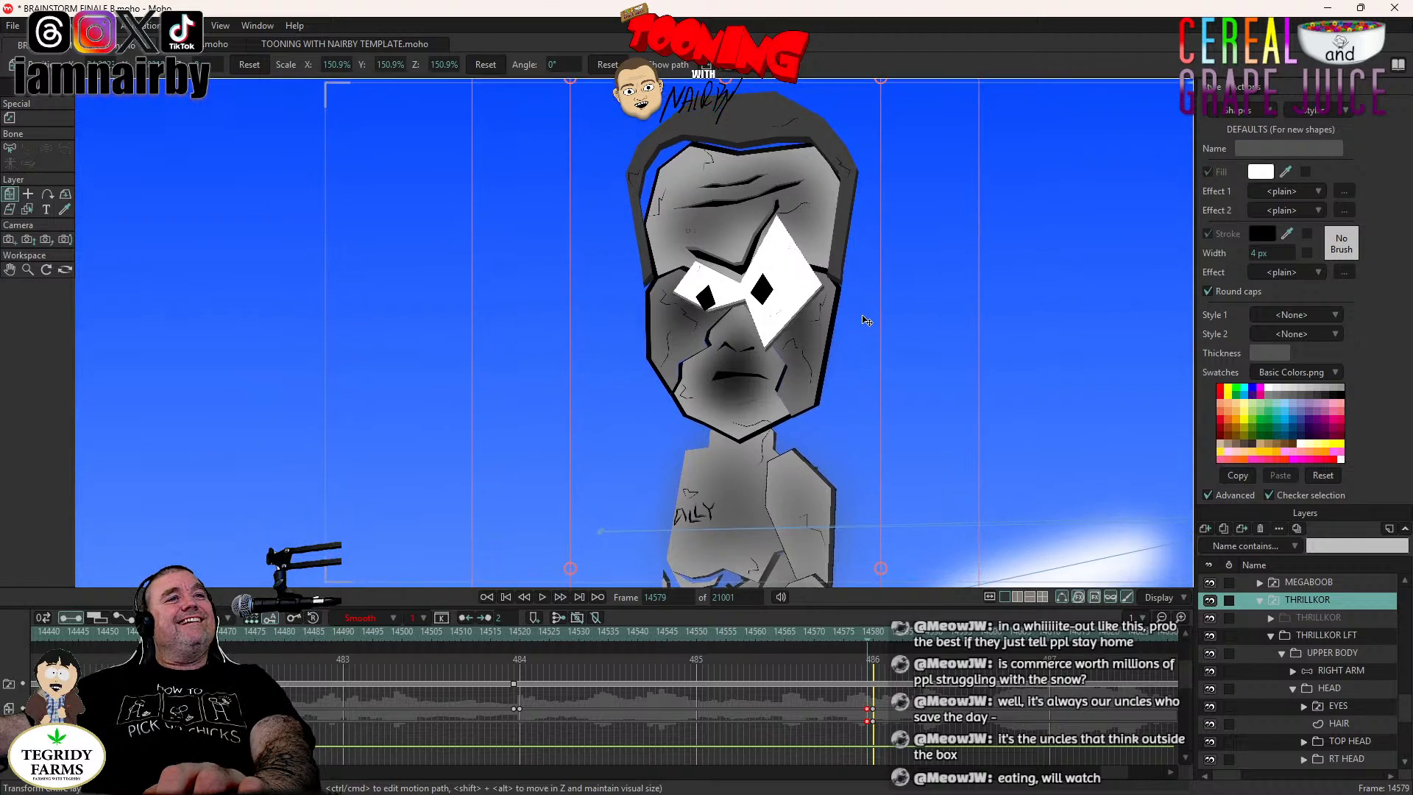
pyautogui.hotkey('ctrl', 's')
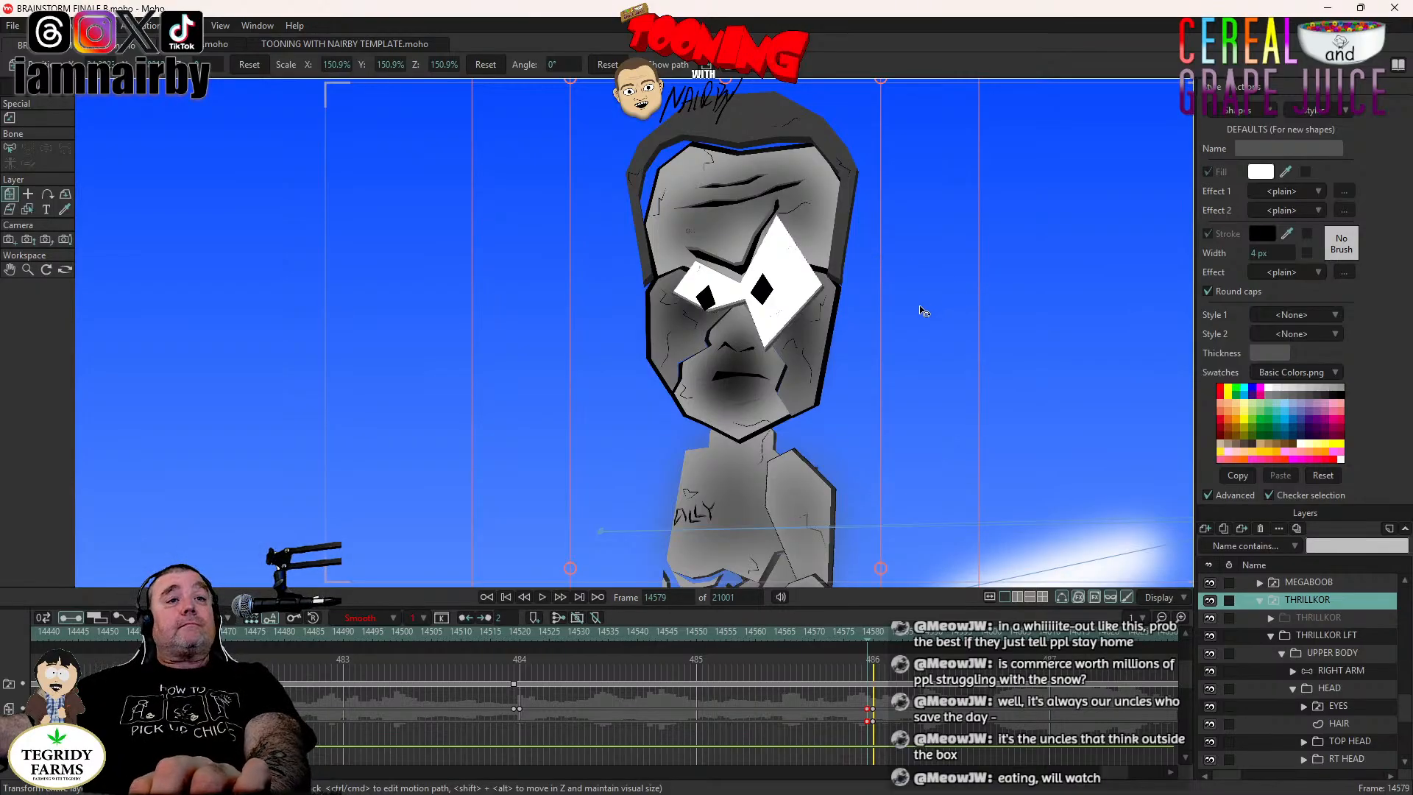
# Move THRILLKOR at frame 14626 so that his hand reaches down behind Frank, and play the motion from frame 14580.
pyautogui.hotkey('ctrl', 'Right')
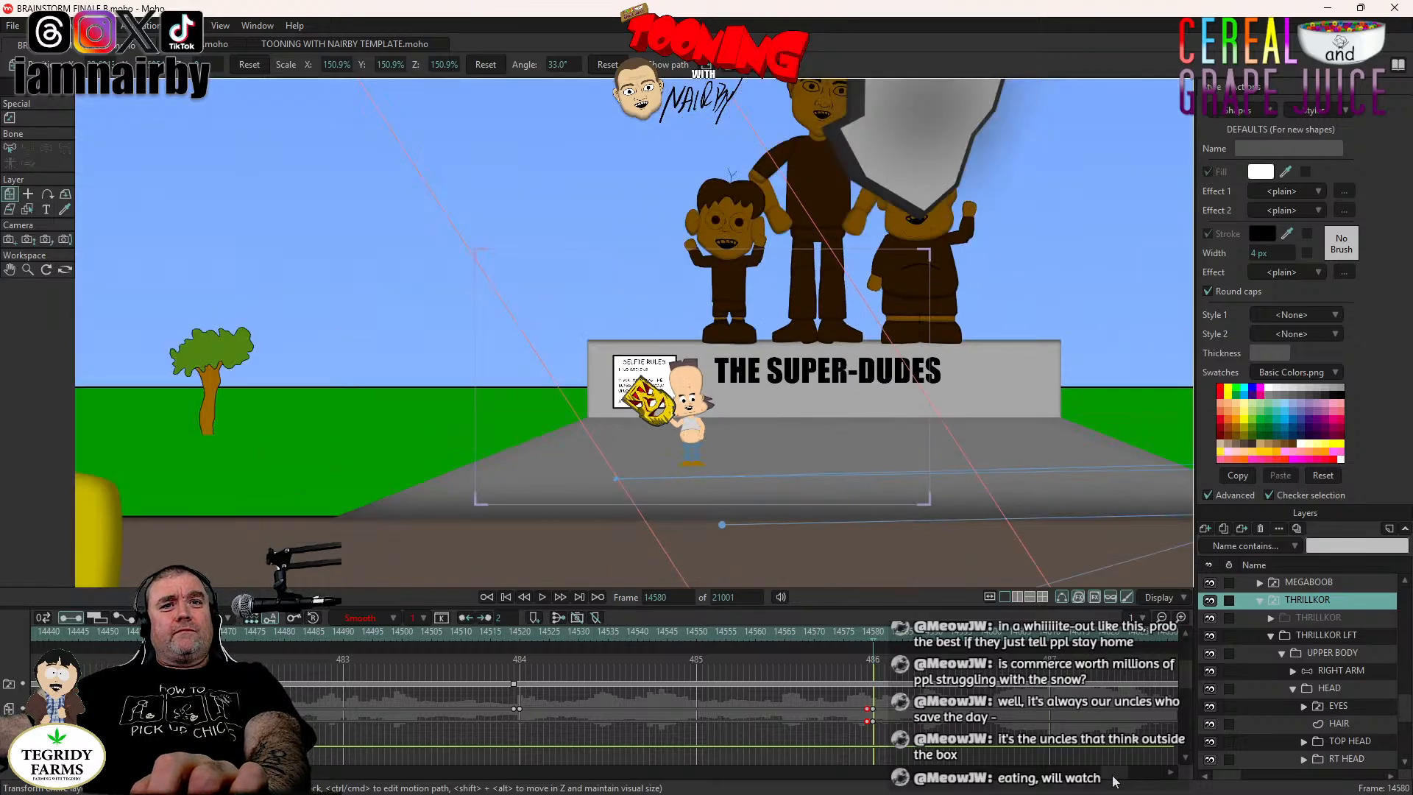
pyautogui.moveTo(1112, 775); pyautogui.dragTo(1119, 775)
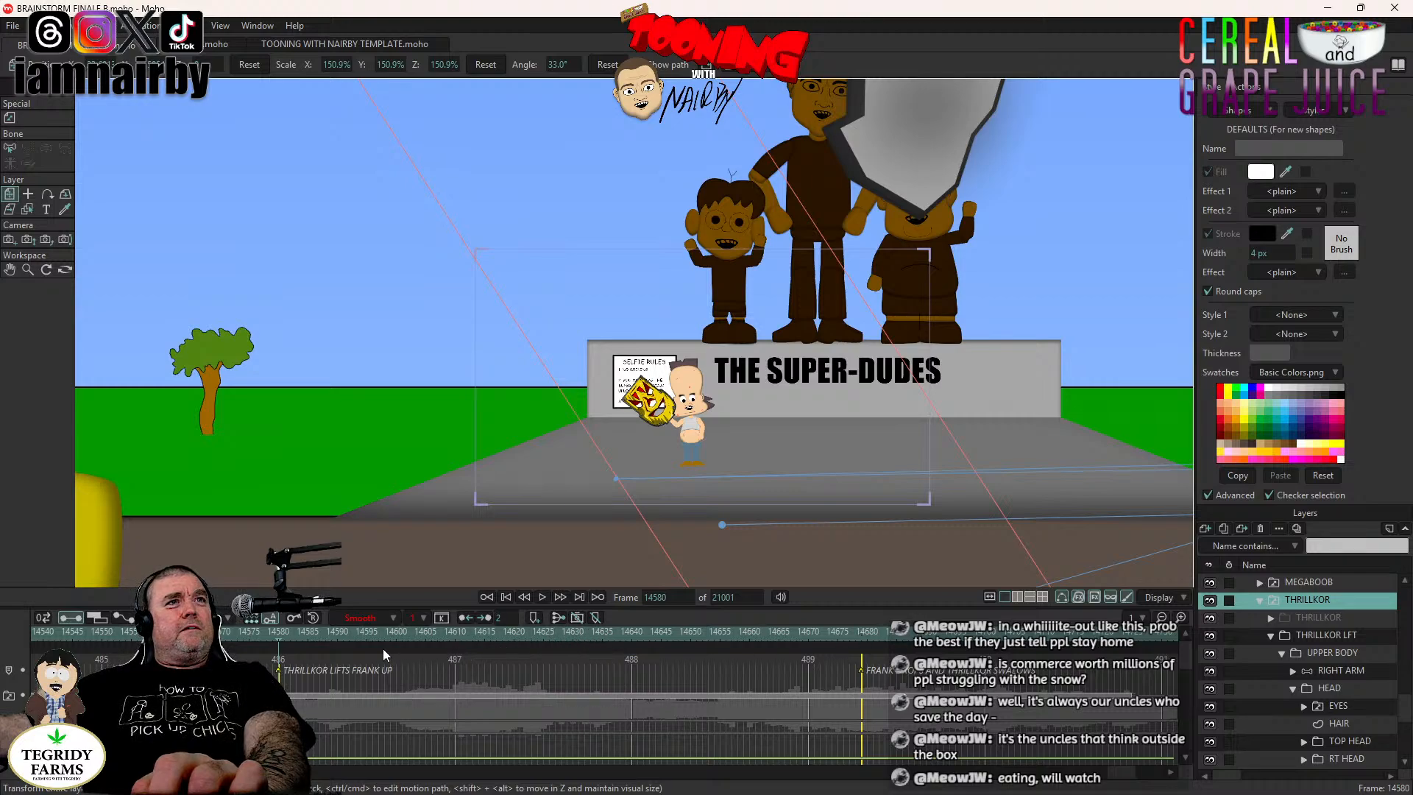
pyautogui.press('Right')
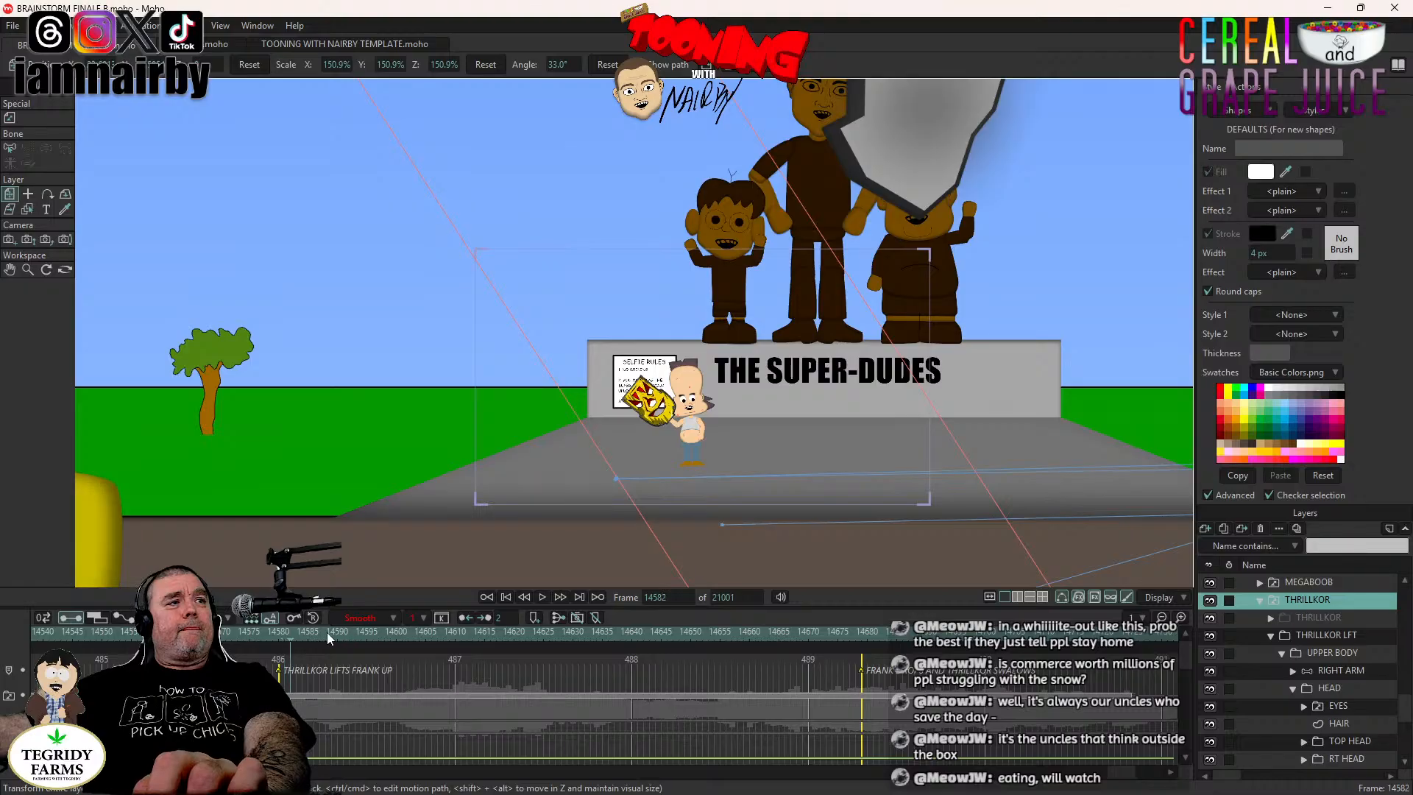
pyautogui.click(548, 629)
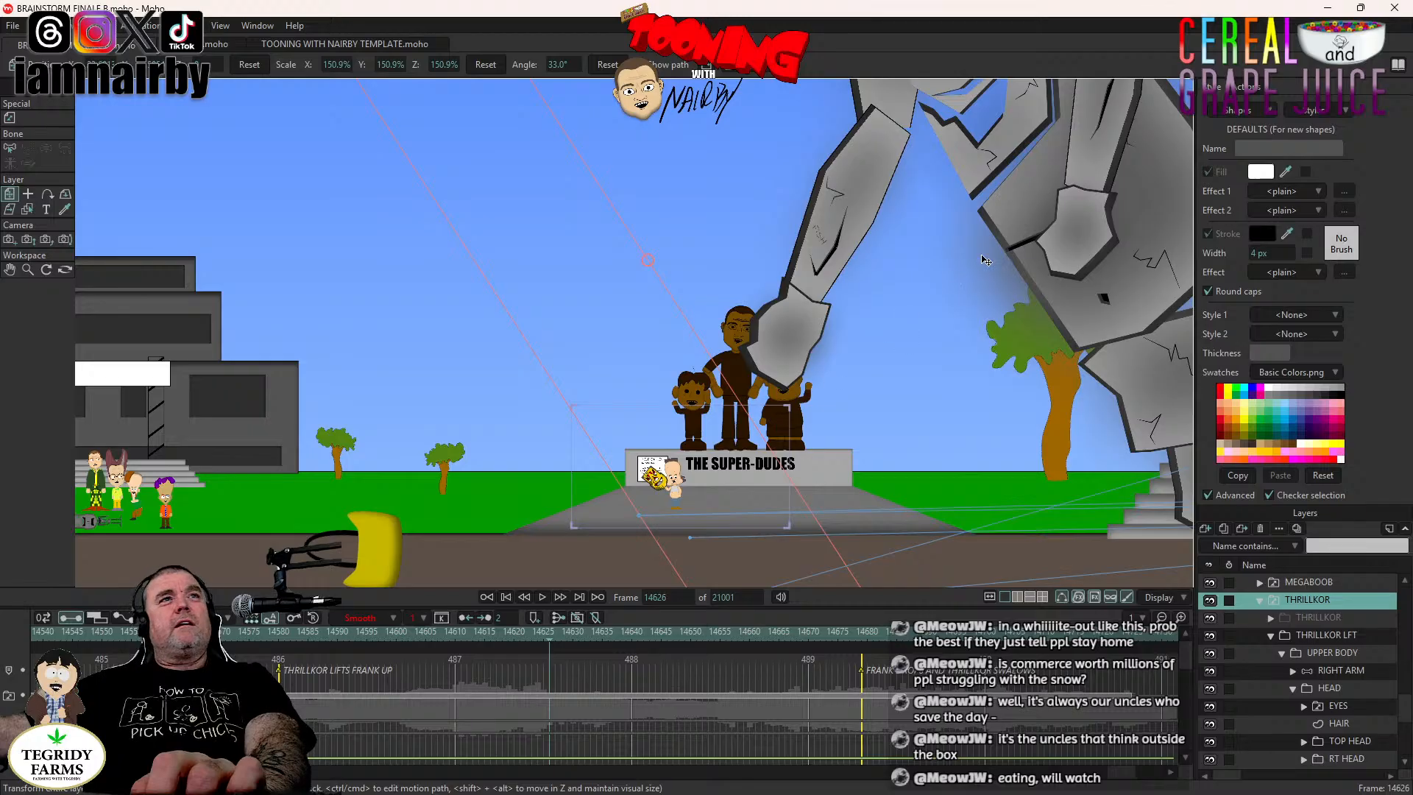
pyautogui.scroll(3, 929, 277)
pyautogui.moveTo(917, 300); pyautogui.dragTo(827, 308)
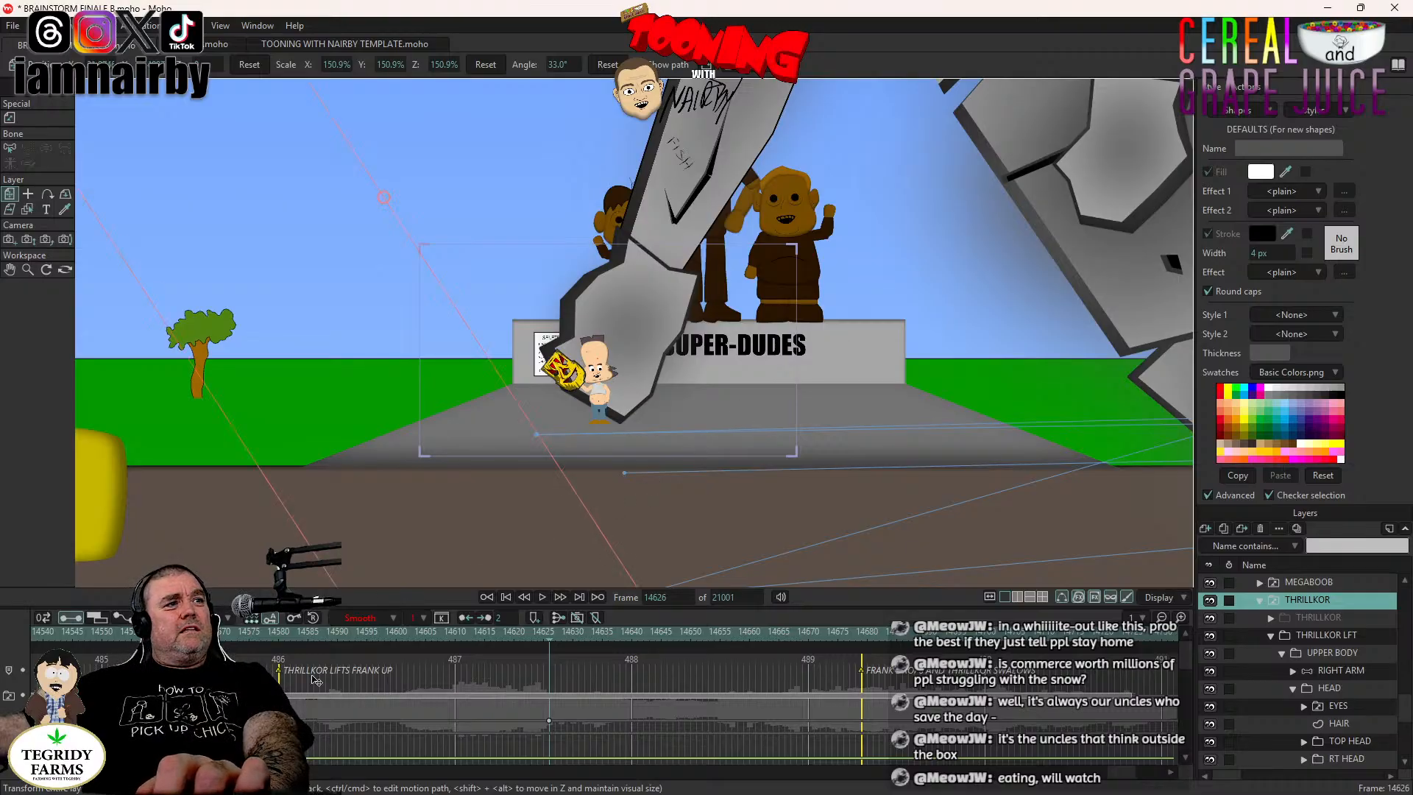
pyautogui.click(276, 632)
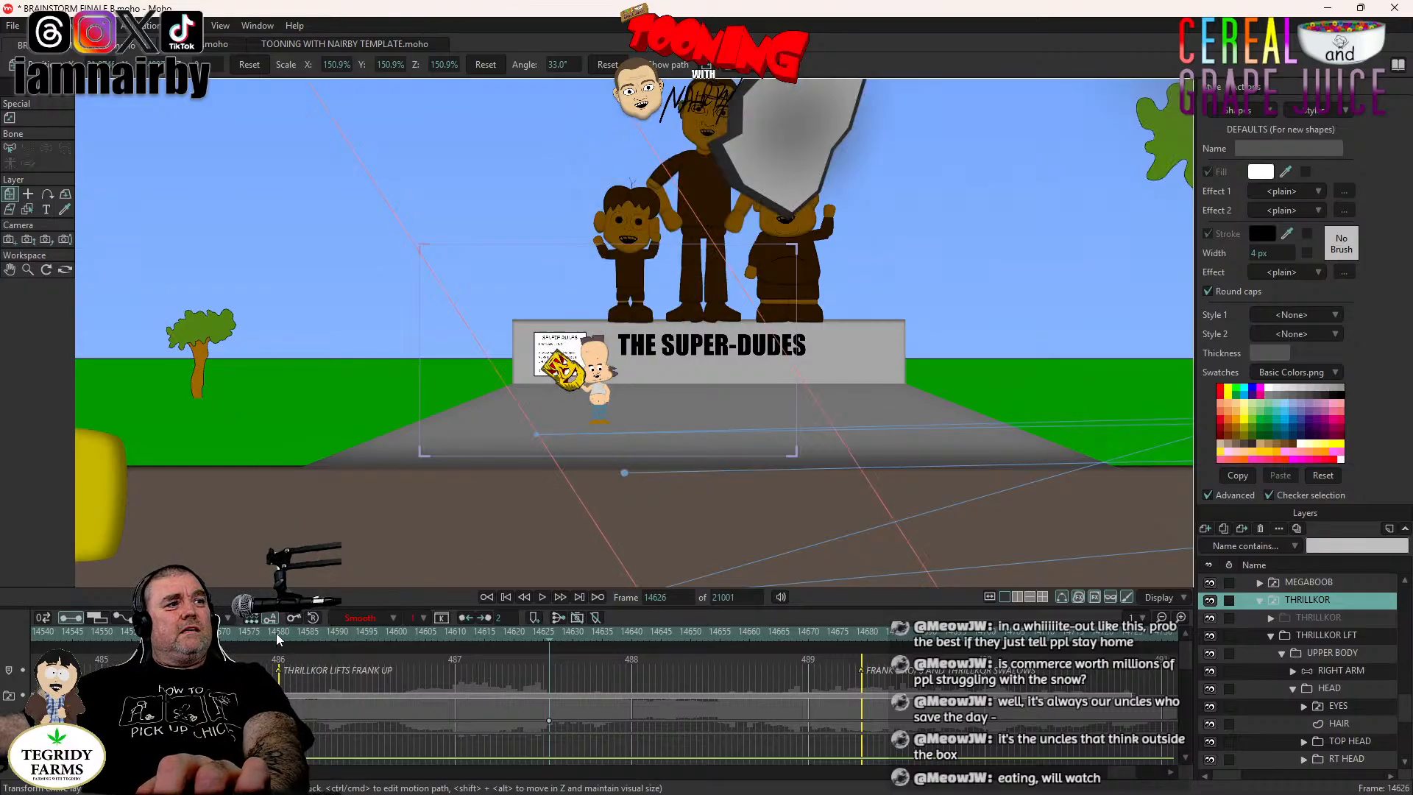
pyautogui.click(542, 596)
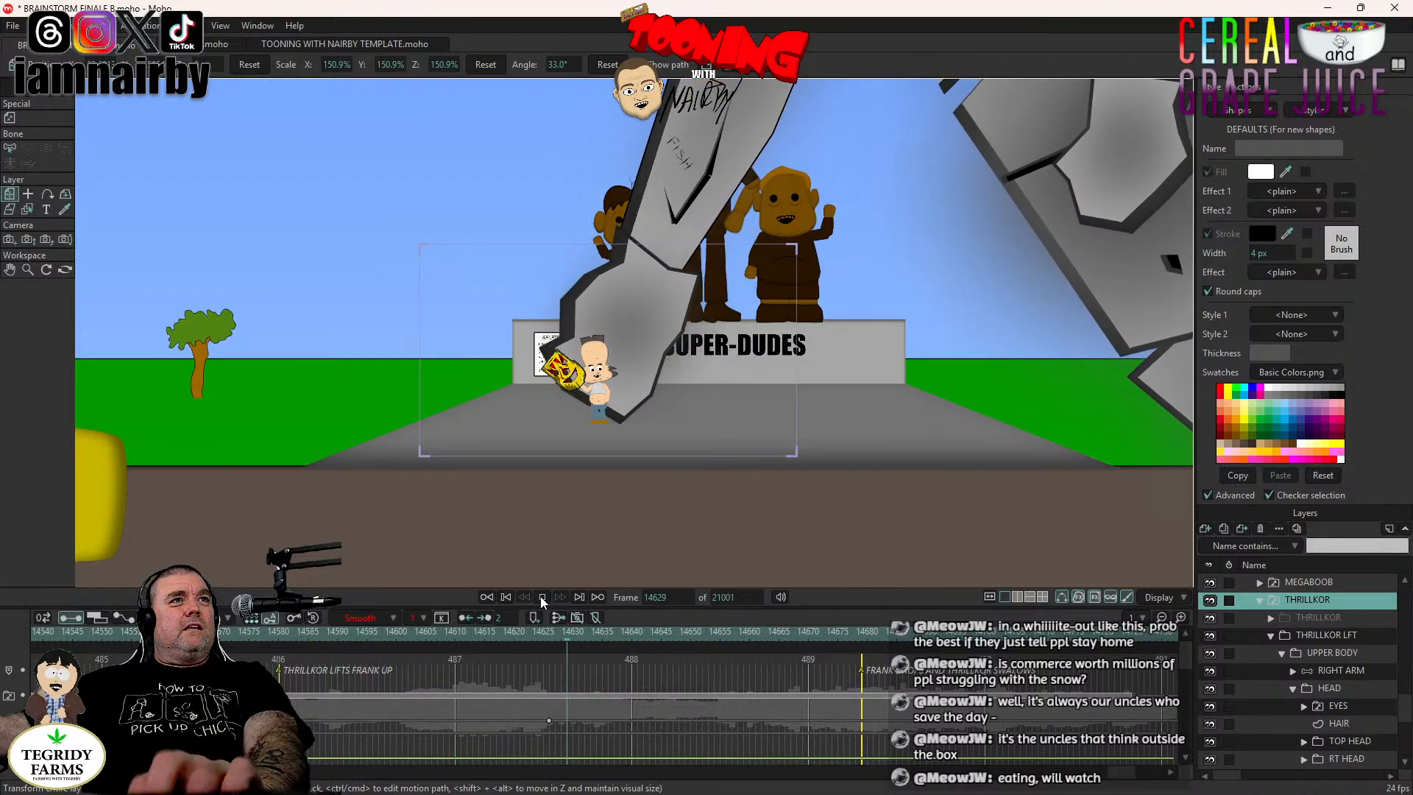
# Copy THRILLKOR's reached-down key at frame 14626 to frame 14631 so his hand holds still behind Frank.
pyautogui.click(541, 597)
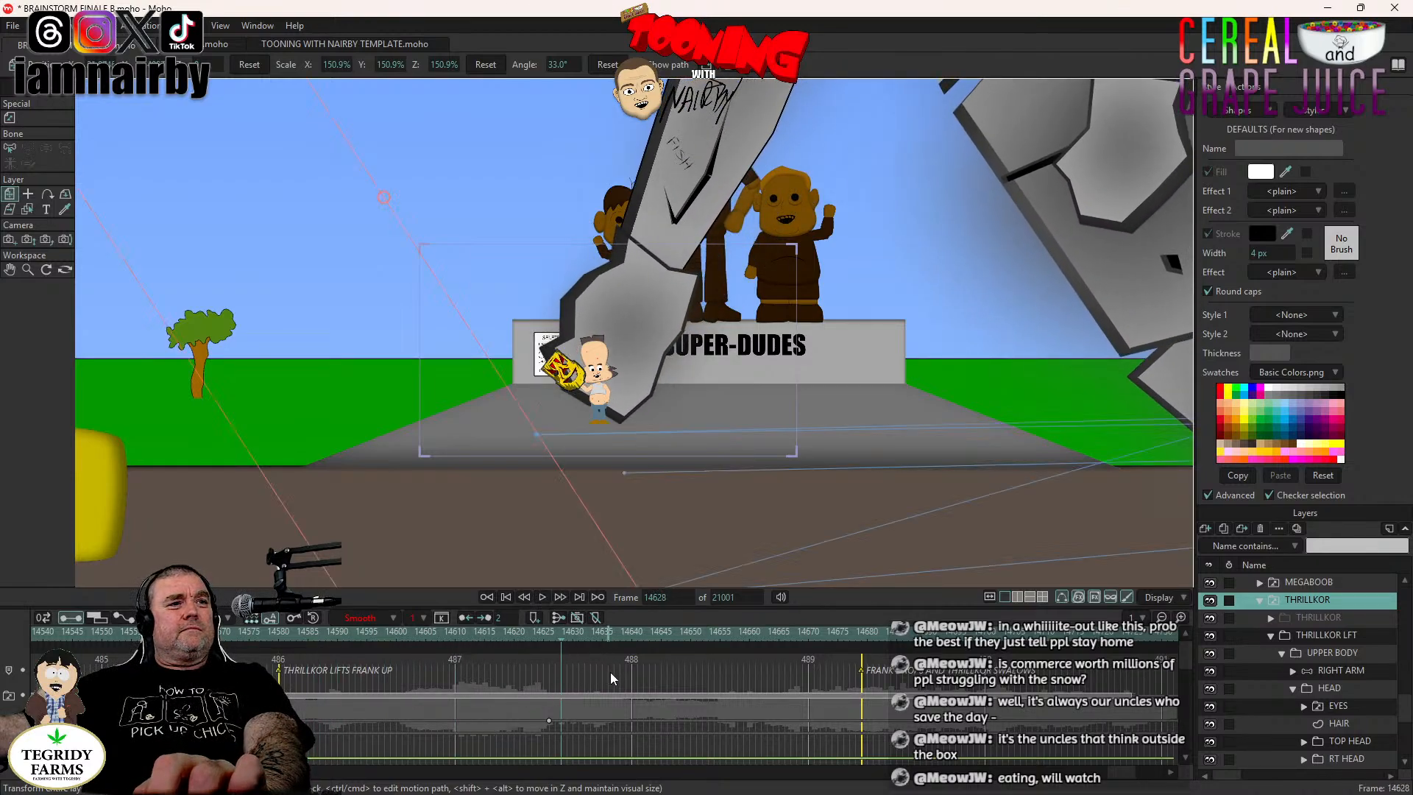
pyautogui.press('Right')
pyautogui.press('Right')
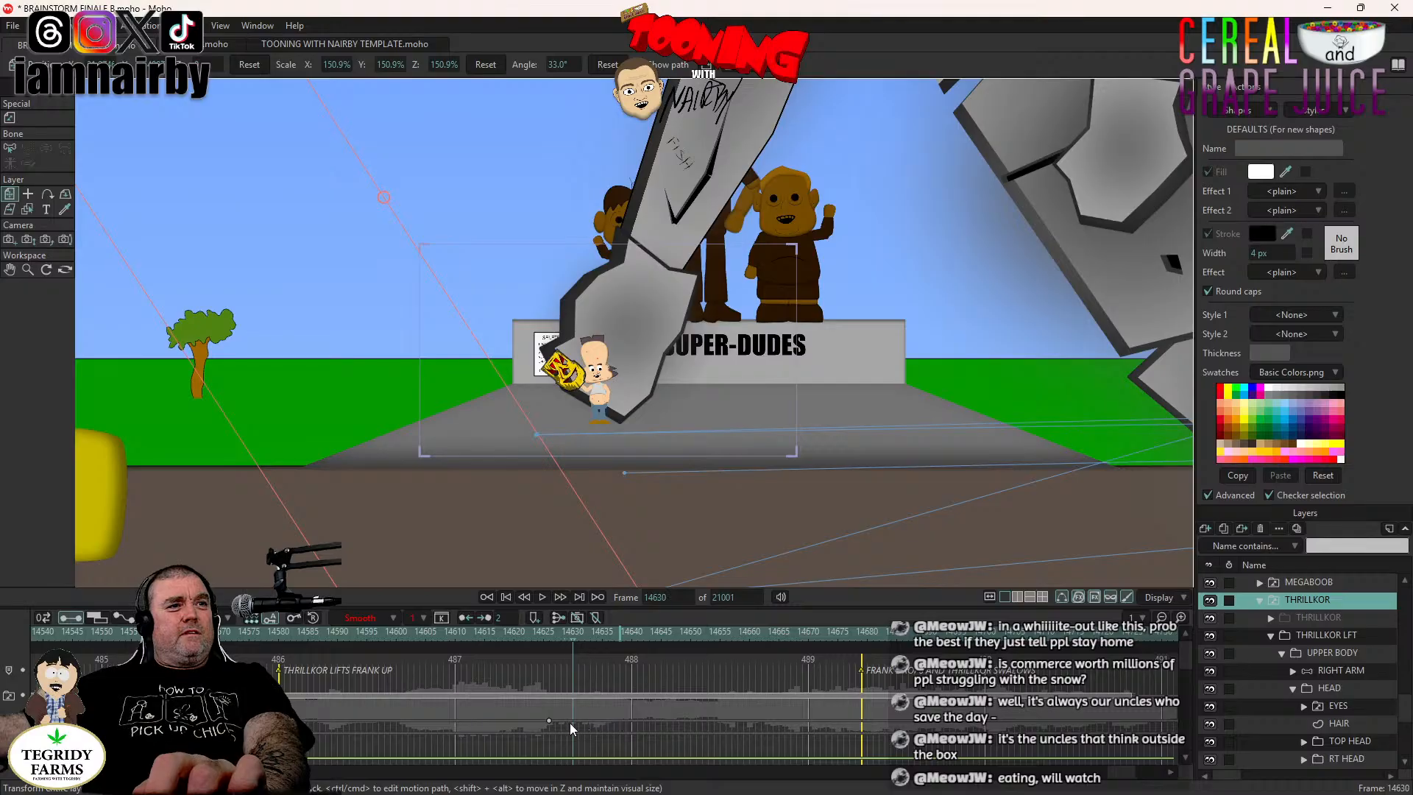
pyautogui.click(548, 721)
pyautogui.press('Right')
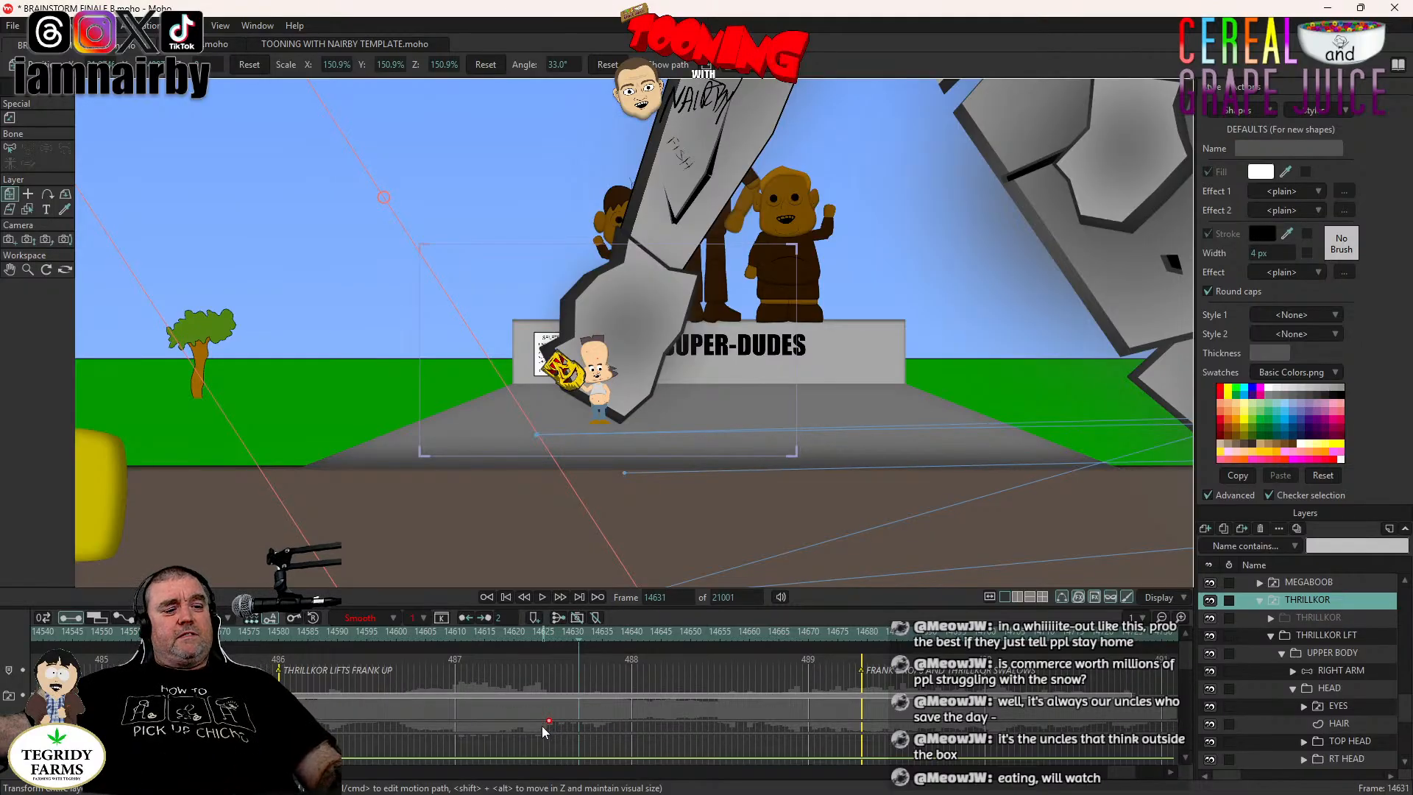
pyautogui.hotkey('ctrl', 'v')
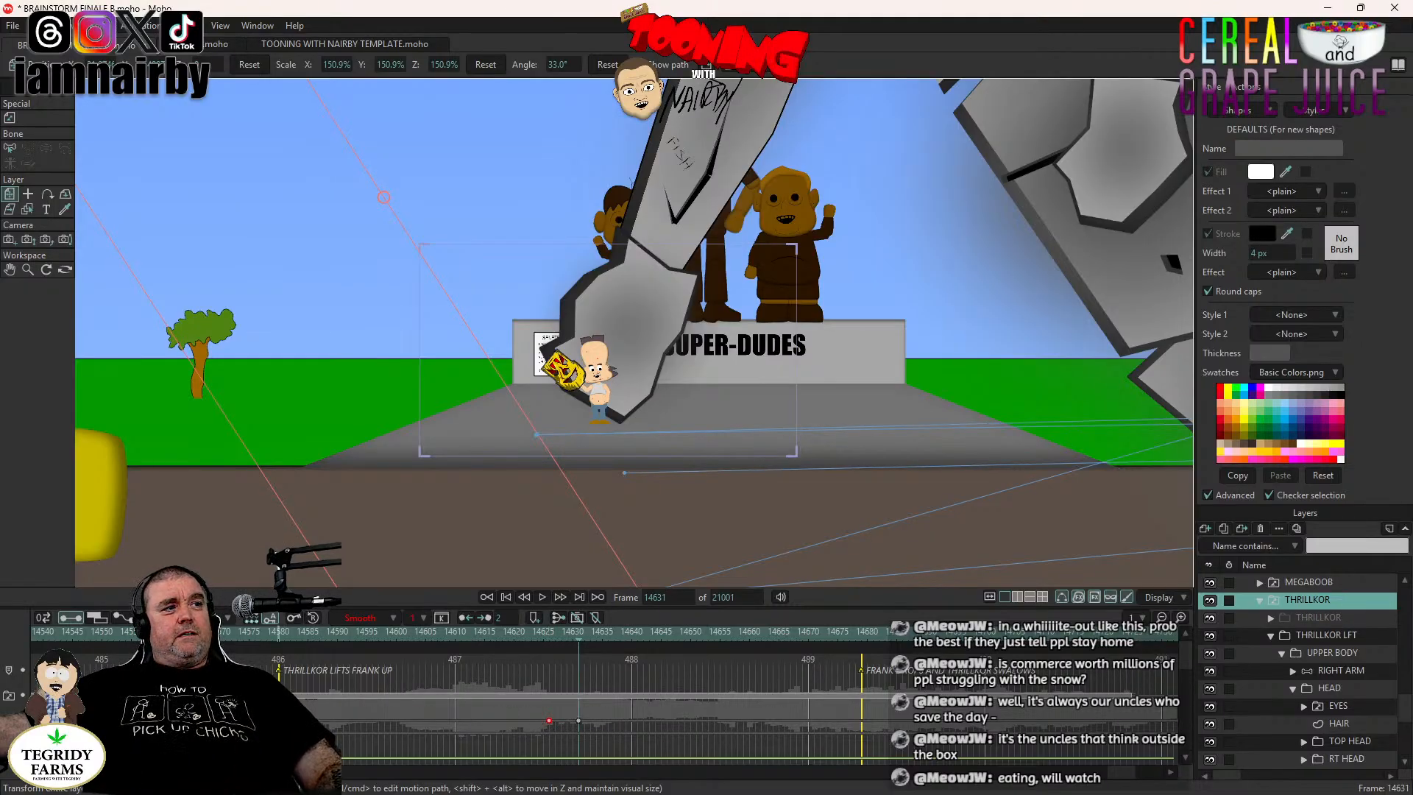
# Try Linear interpolation on THRILLKOR's keys at frames 14580 and 14631, and play the motion from frame 14580.
pyautogui.rightClick(277, 720)
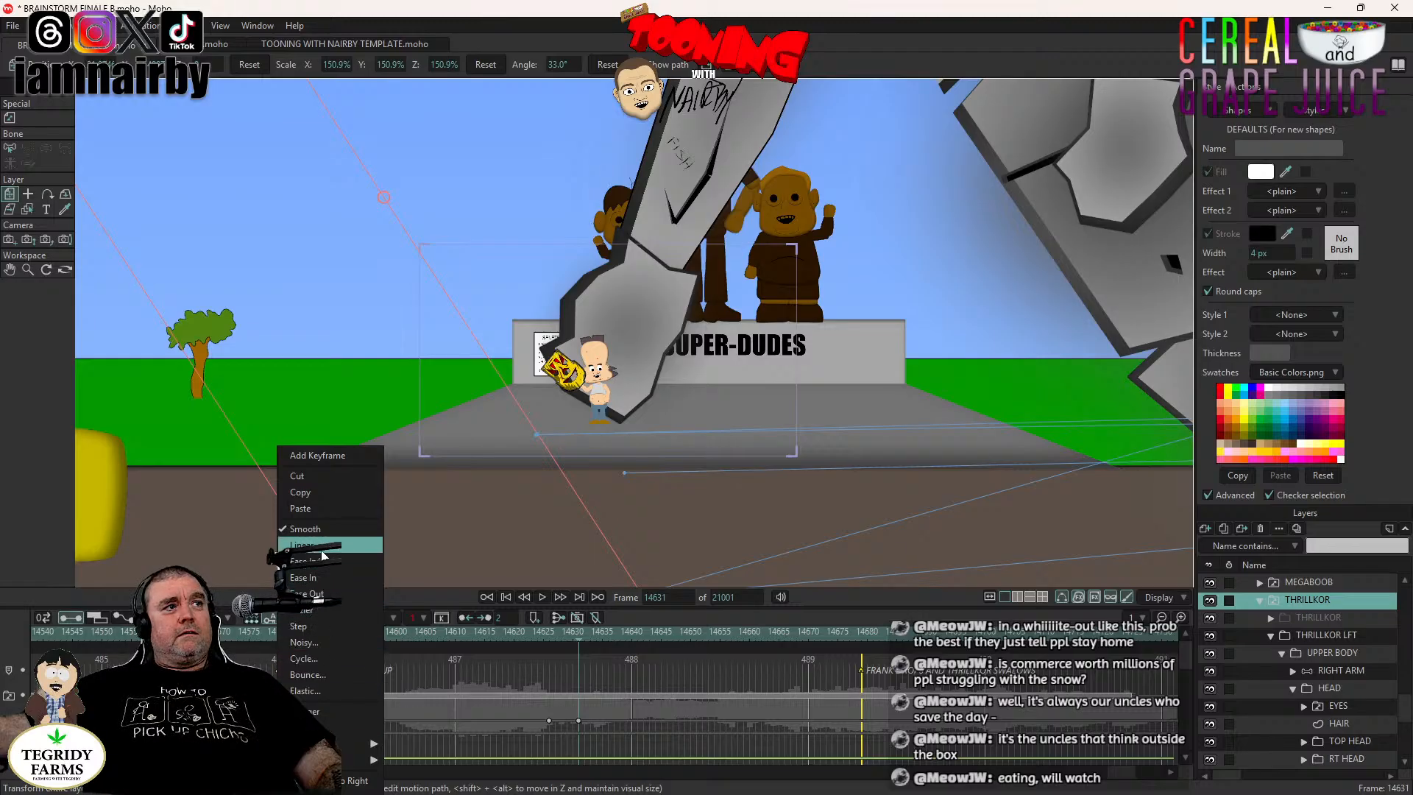
pyautogui.click(575, 721)
pyautogui.rightClick(578, 721)
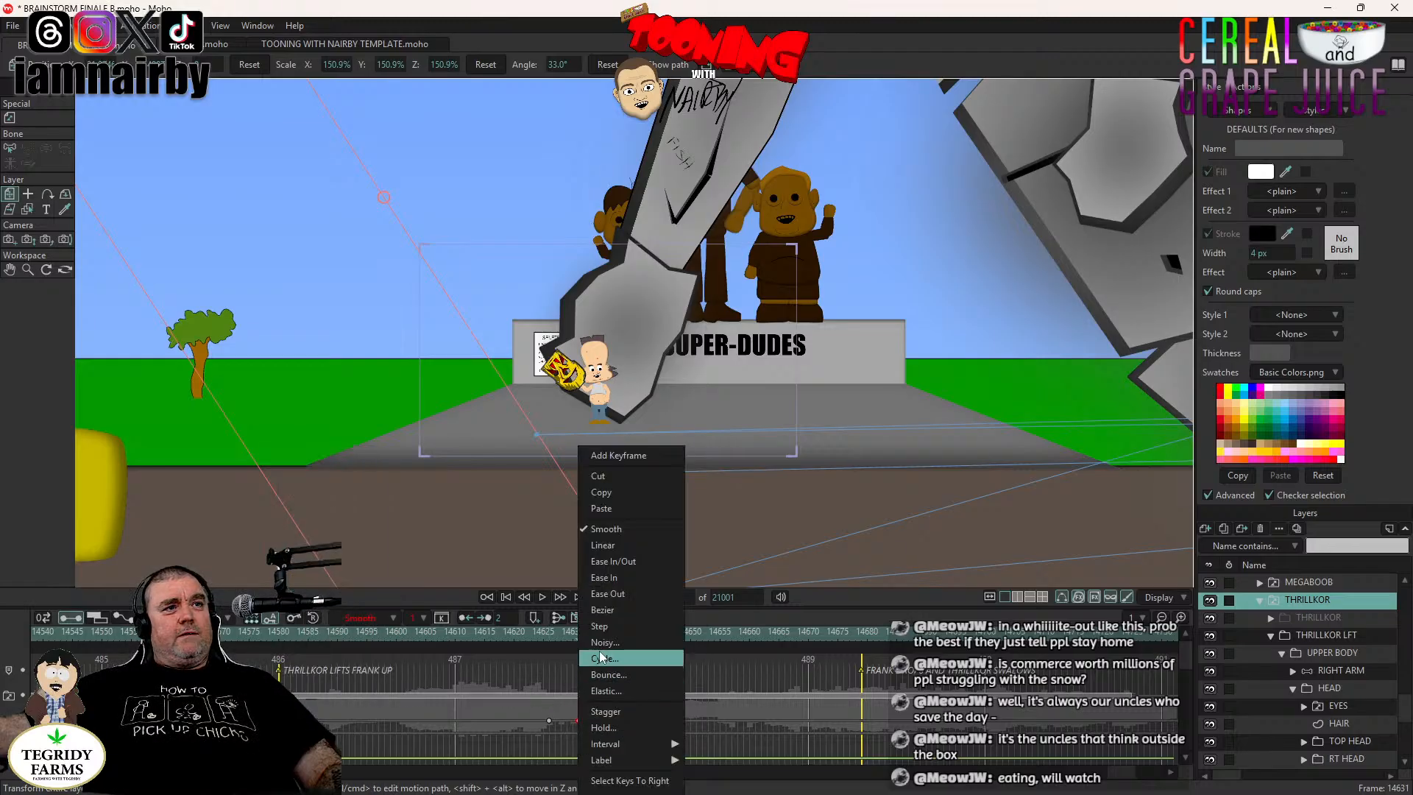
pyautogui.click(604, 544)
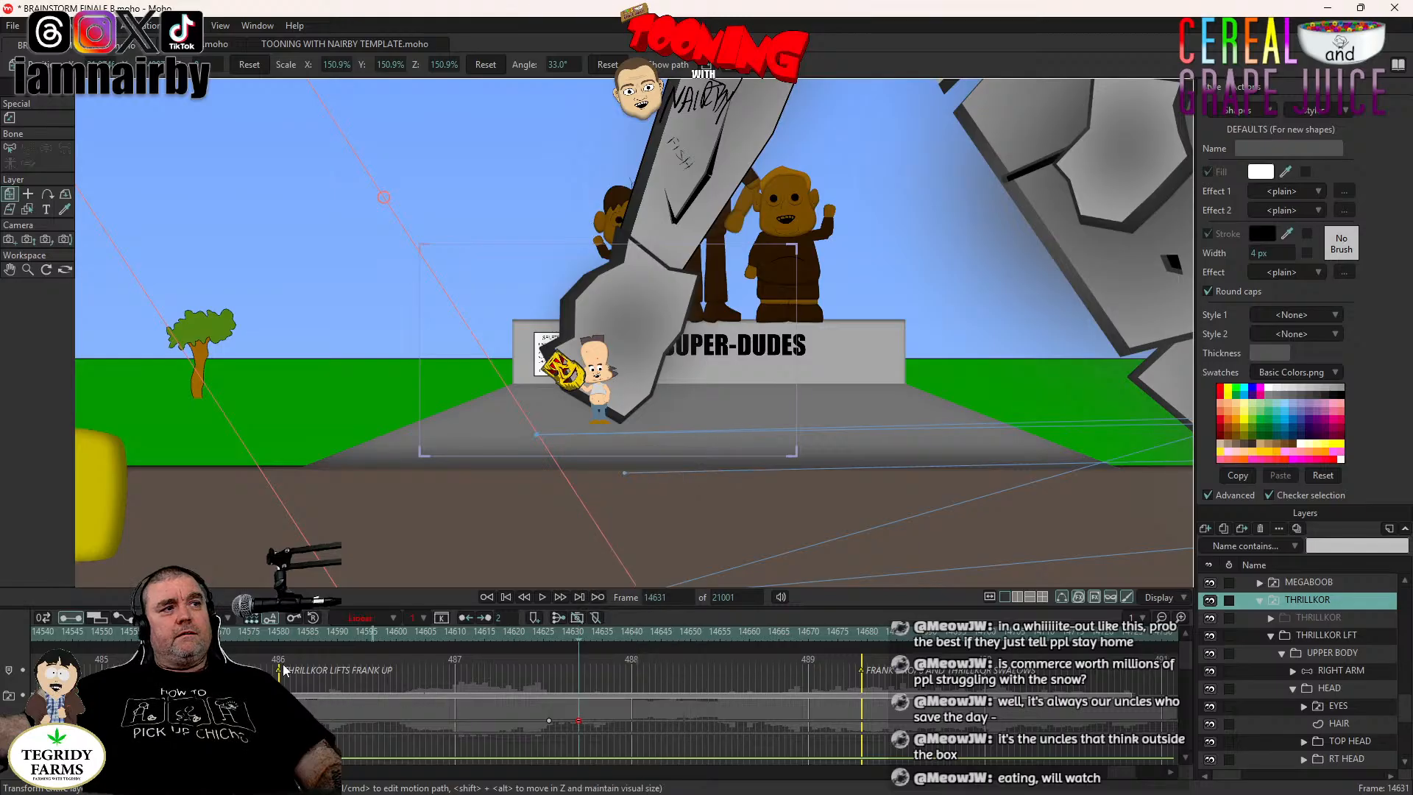
pyautogui.click(278, 637)
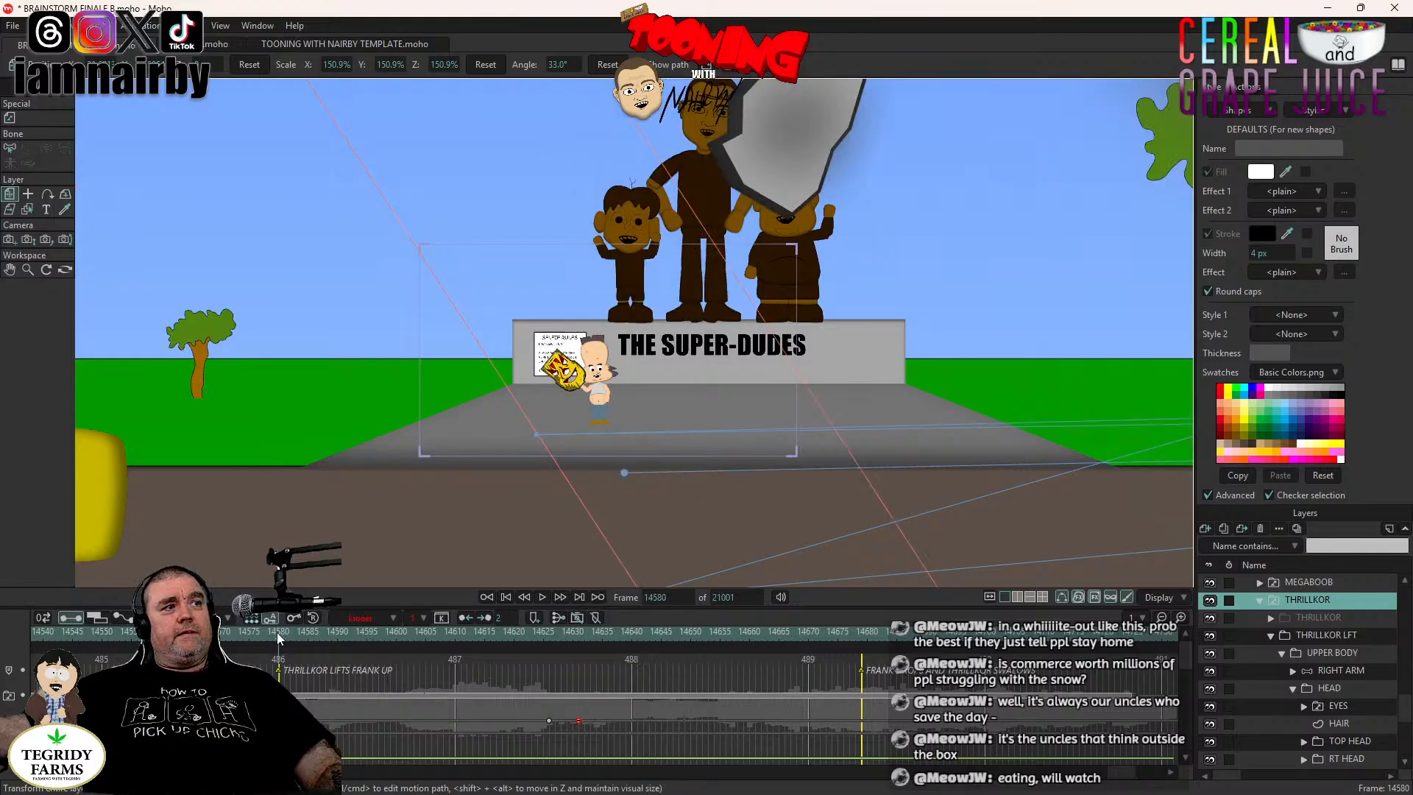
pyautogui.click(542, 597)
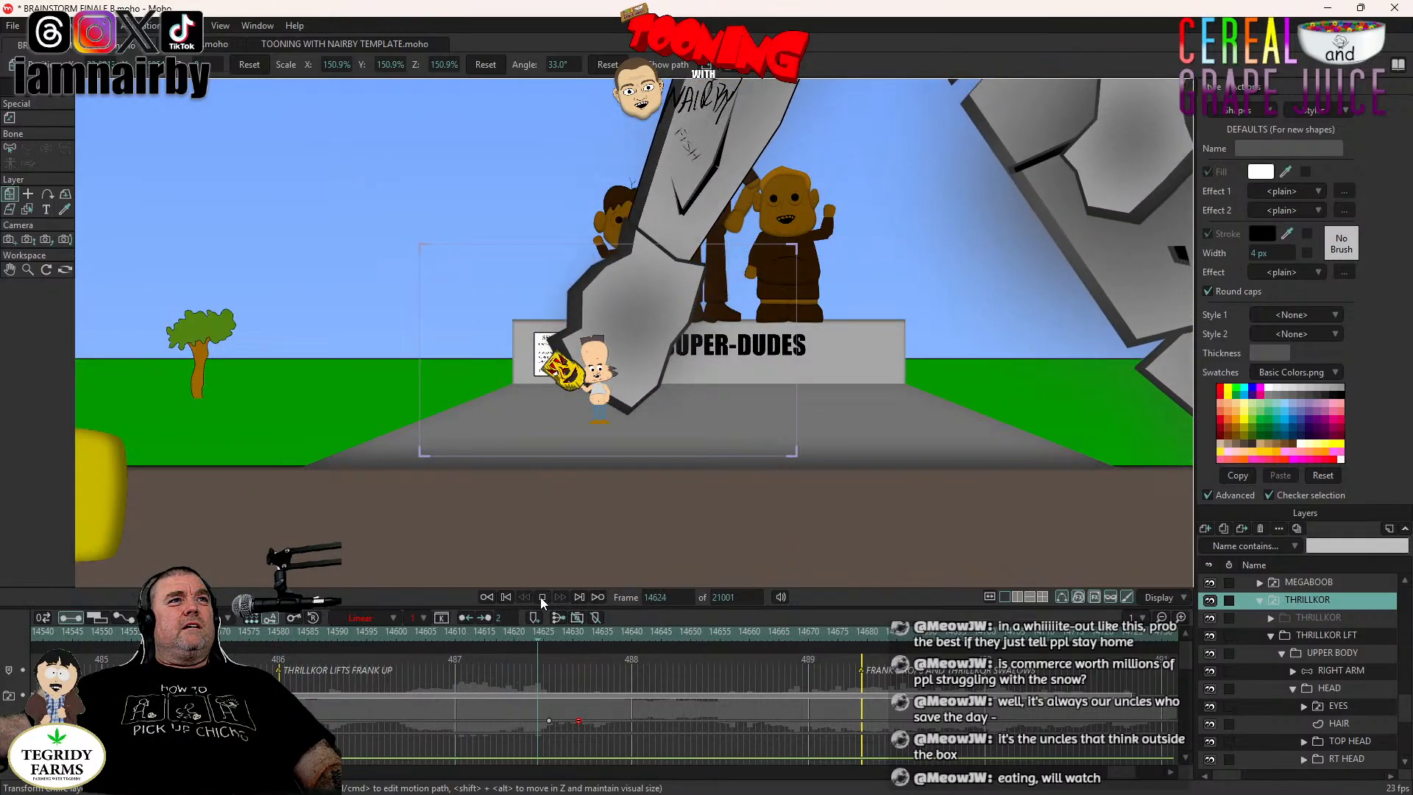
pyautogui.click(541, 598)
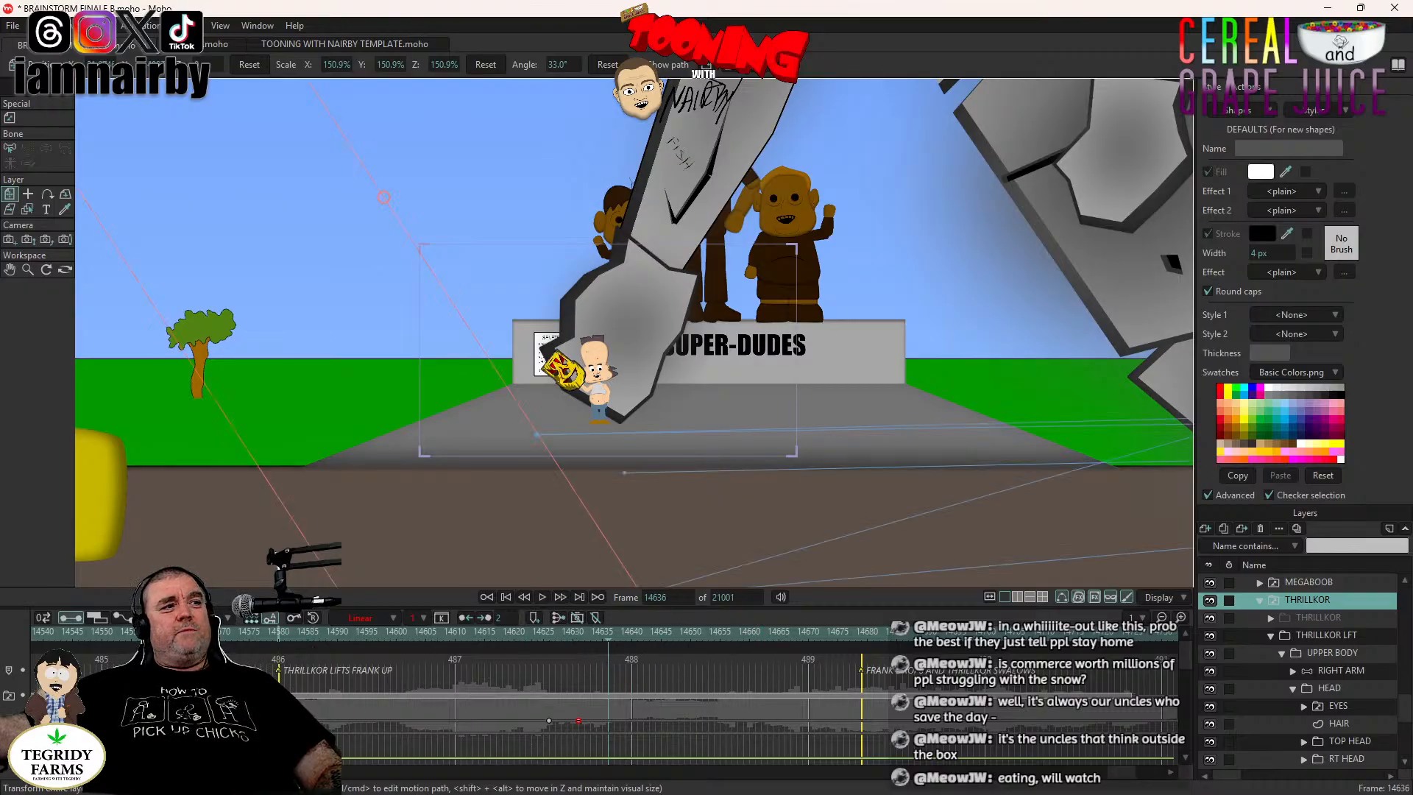
# Return THRILLKOR's keys at frames 14580 and 14631 to Smooth interpolation, and replay the motion from frame 14580.
pyautogui.rightClick(278, 720)
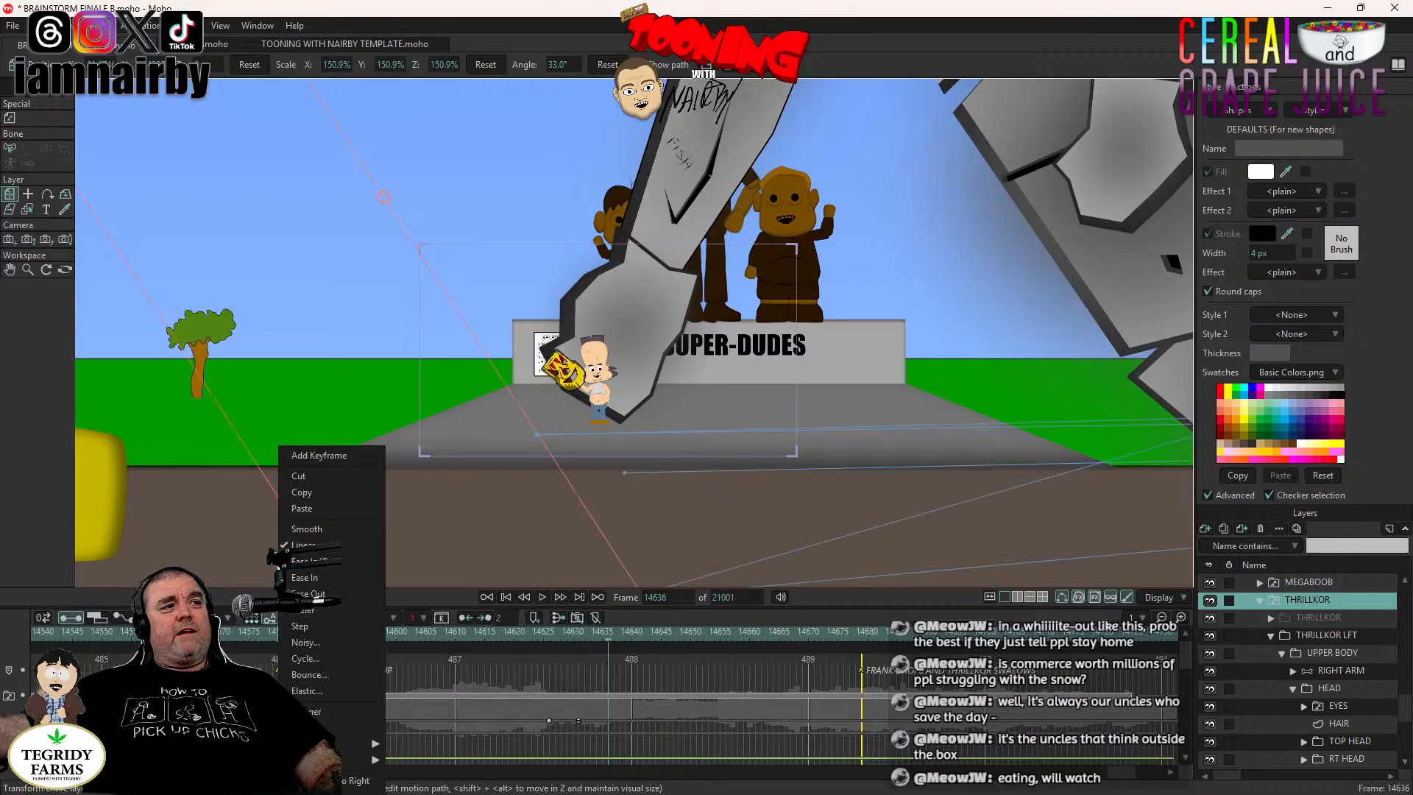
pyautogui.click(314, 530)
pyautogui.rightClick(579, 723)
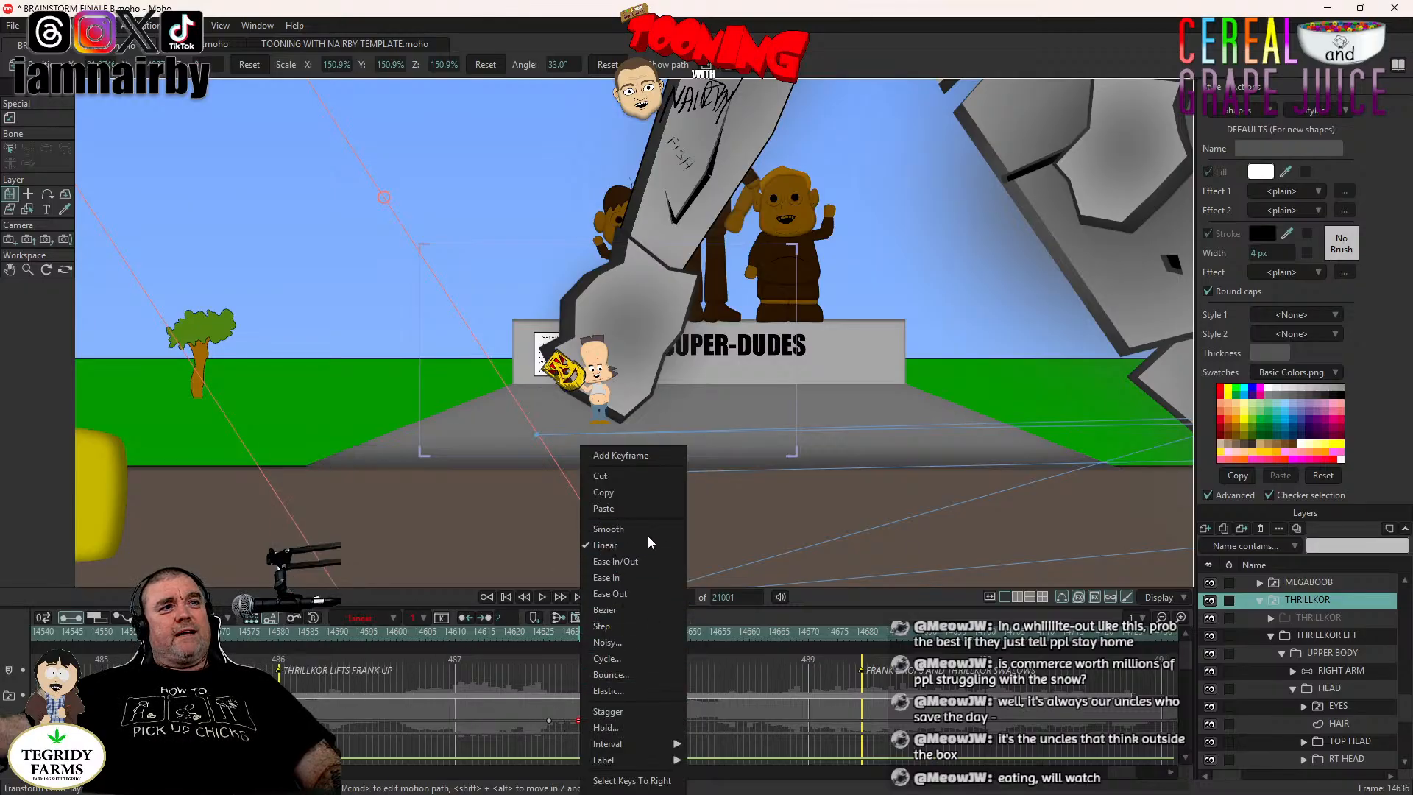
pyautogui.click(608, 529)
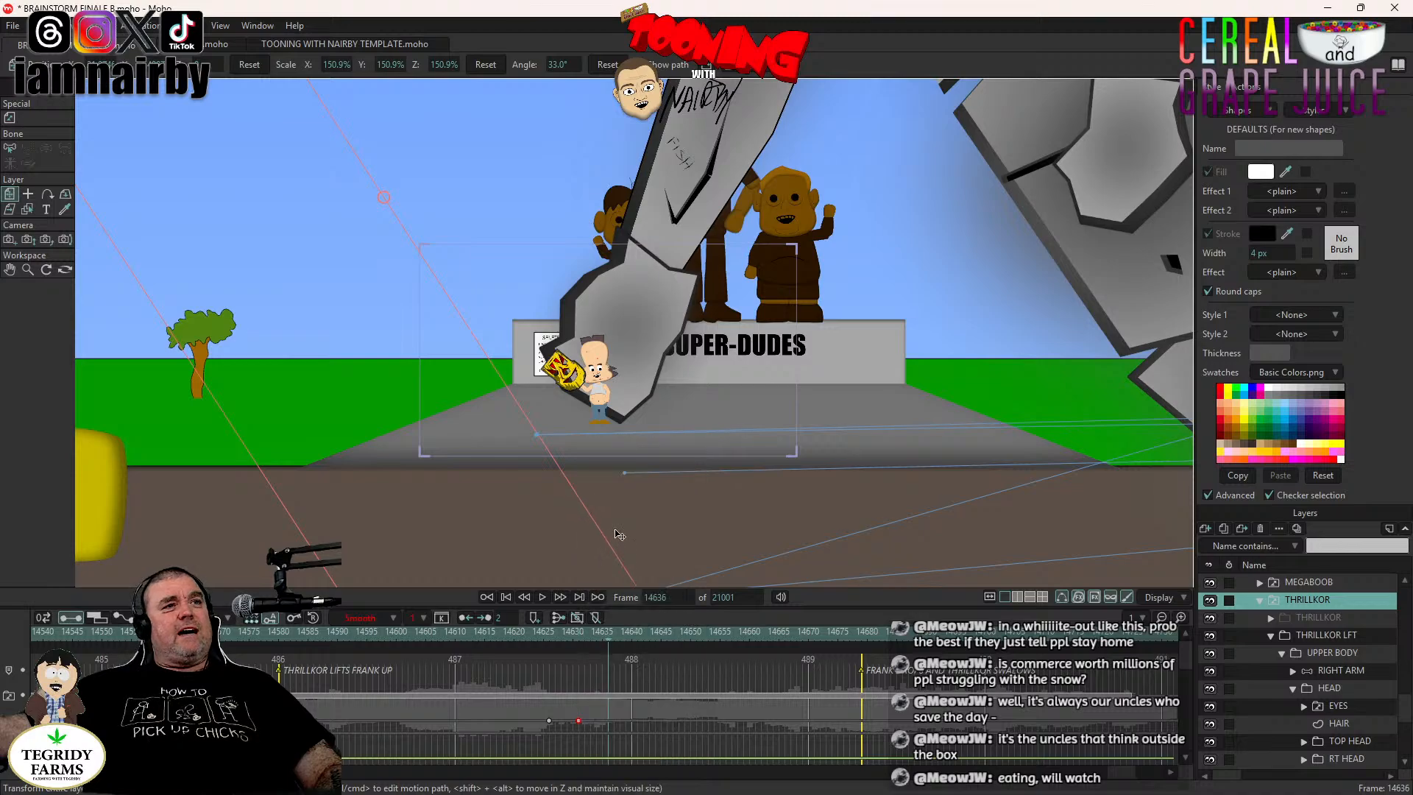
pyautogui.click(281, 642)
pyautogui.click(543, 597)
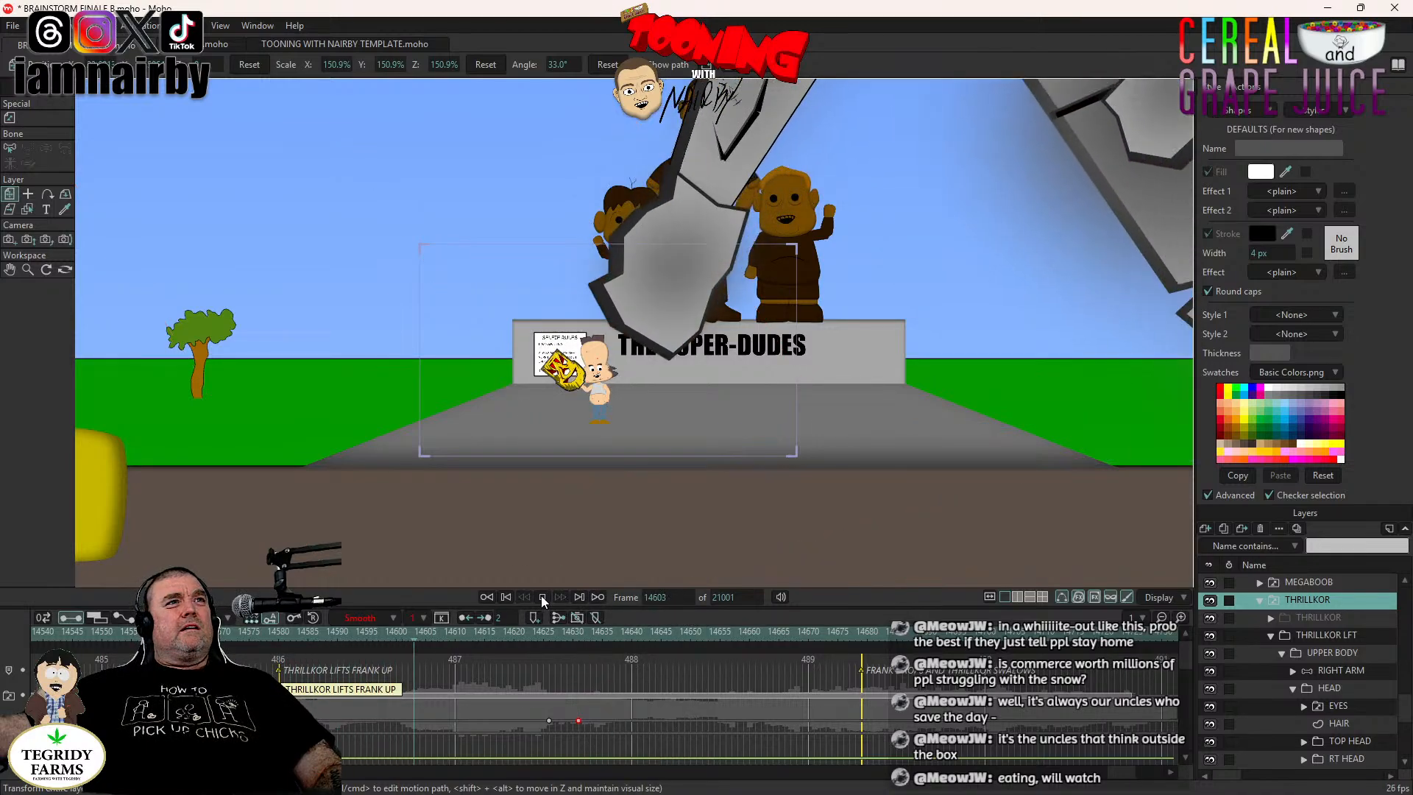
pyautogui.click(541, 596)
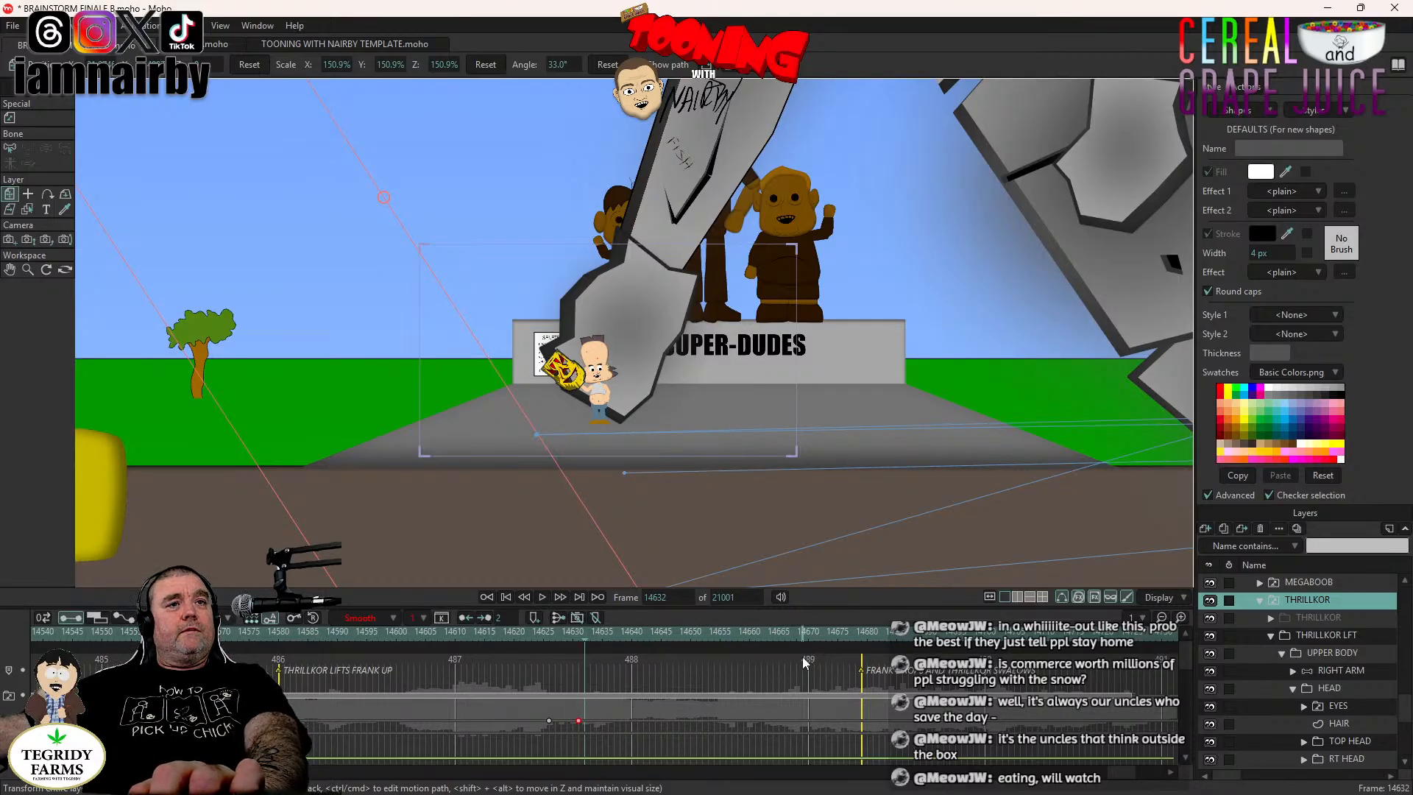
# Paste THRILLKOR's raised-hand pose at frame 14678, shift that key to about frame 14682, and play from frame 14580.
pyautogui.click(853, 632)
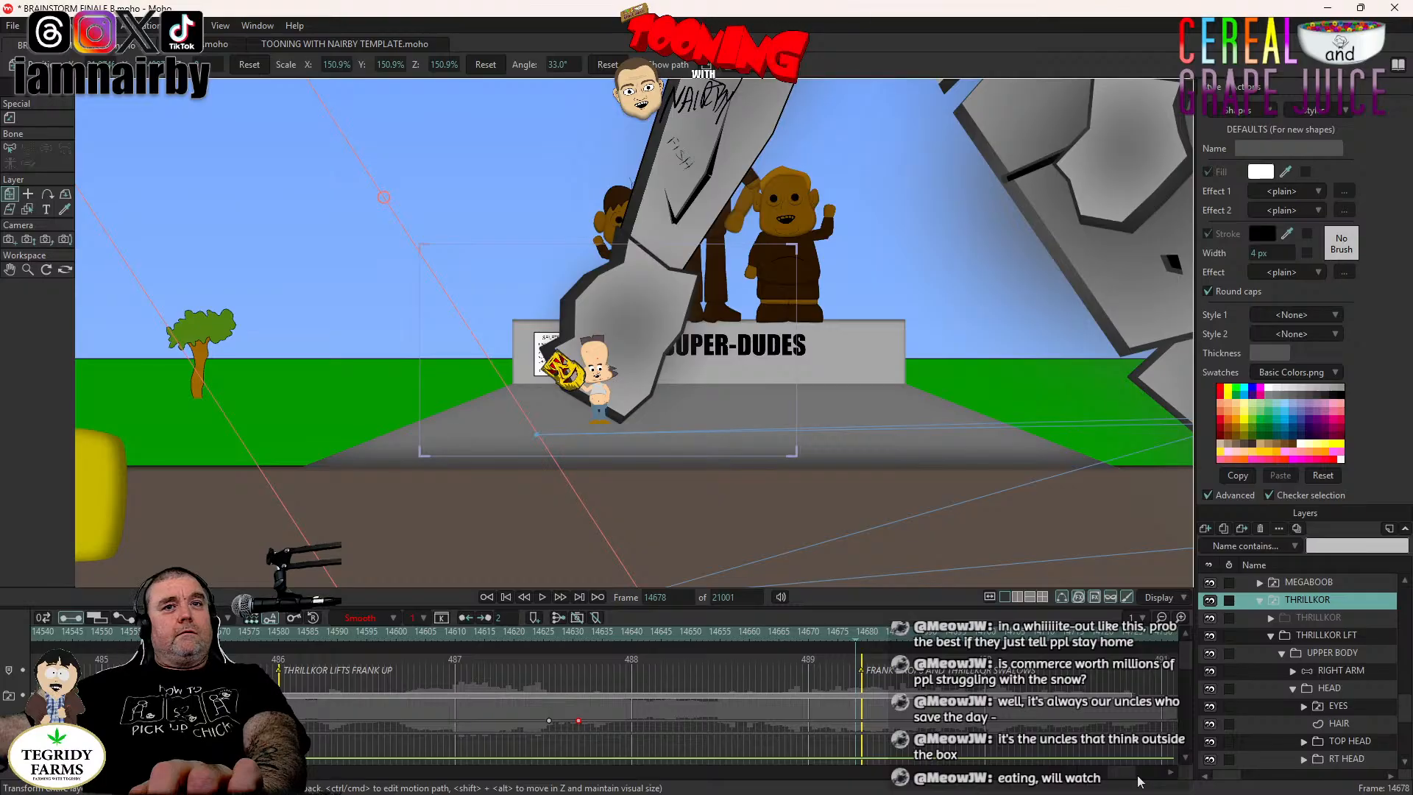
pyautogui.moveTo(1128, 776); pyautogui.dragTo(1123, 783)
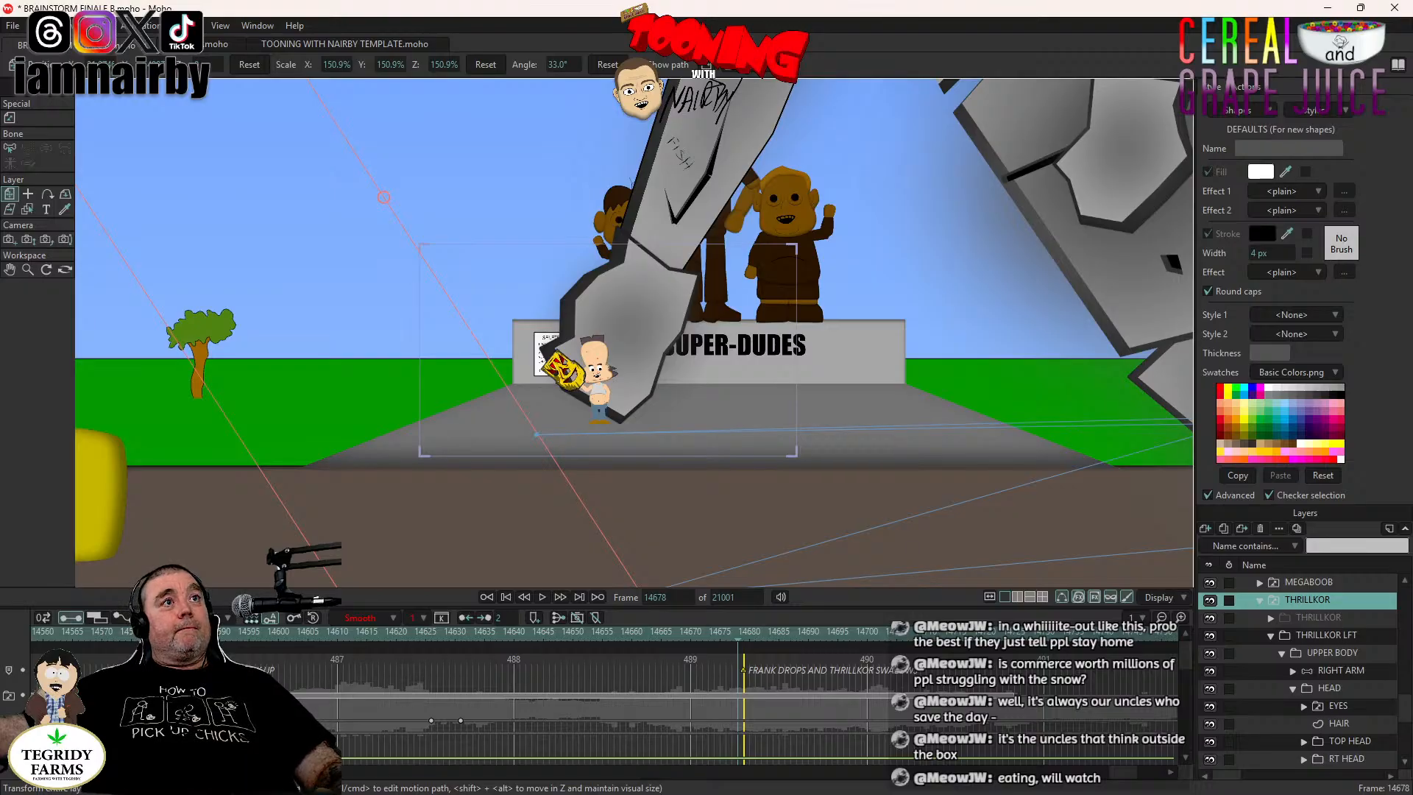
pyautogui.hotkey('ctrl', 'v')
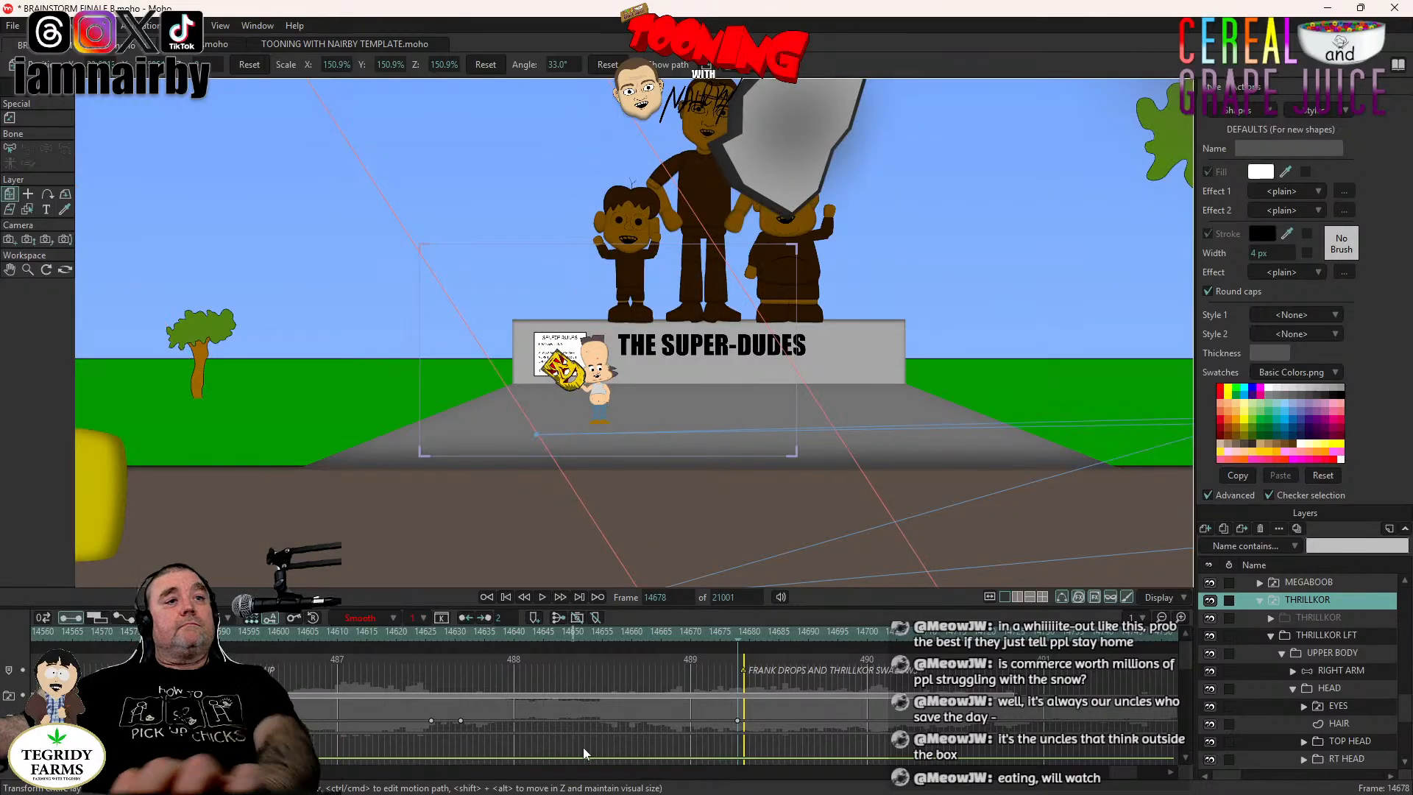
pyautogui.moveTo(738, 720)
pyautogui.mouseDown()
pyautogui.moveTo(773, 722)
pyautogui.moveTo(762, 722)
pyautogui.mouseUp()
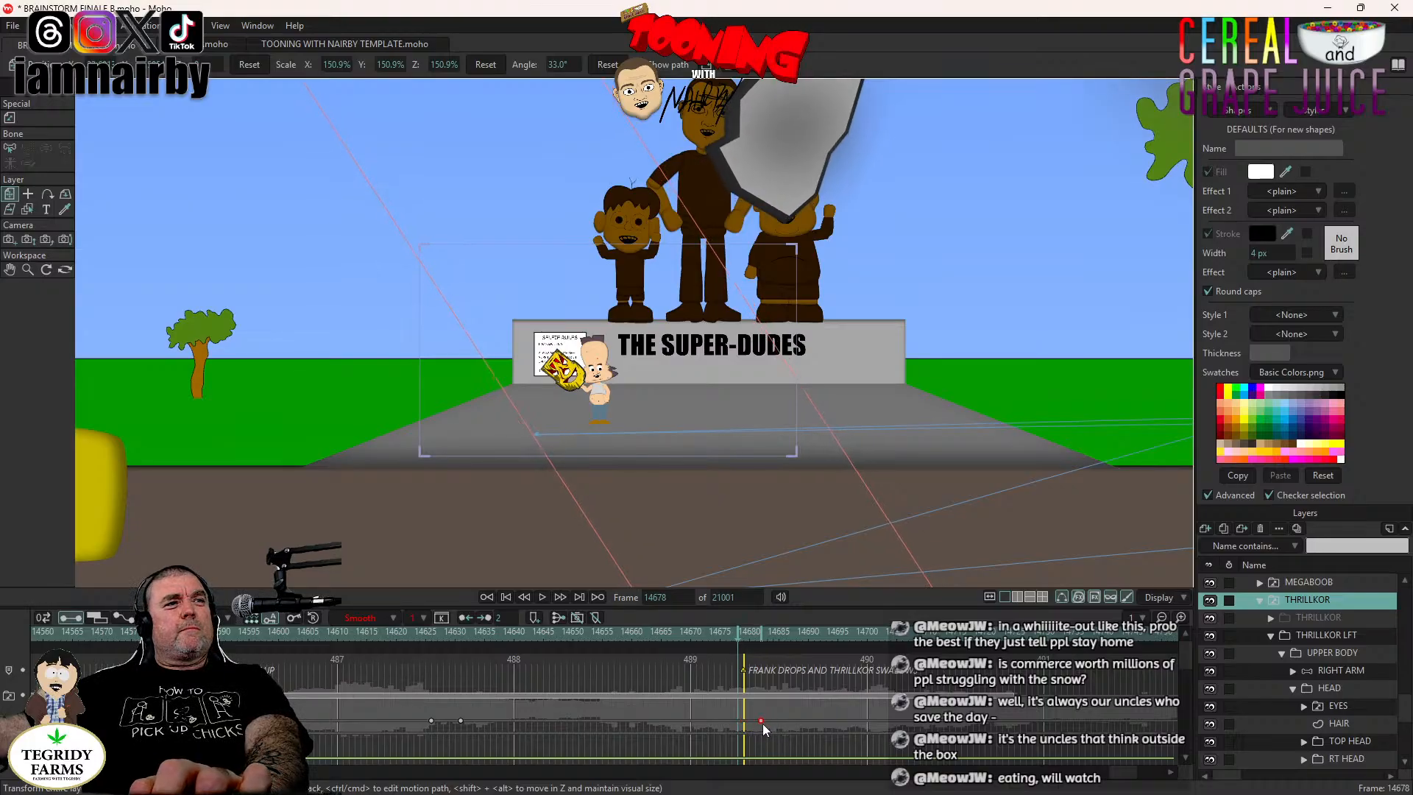
pyautogui.click(160, 633)
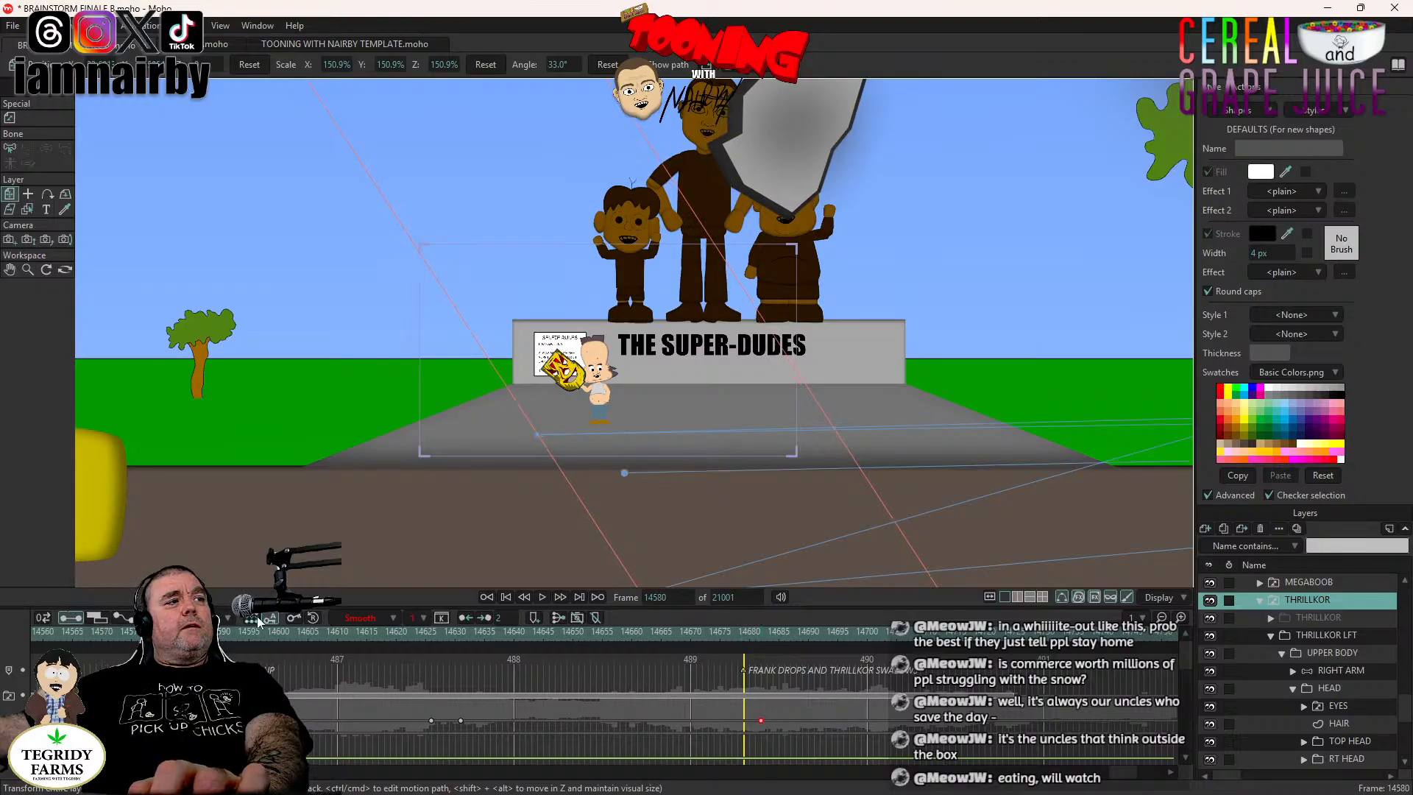
pyautogui.click(541, 597)
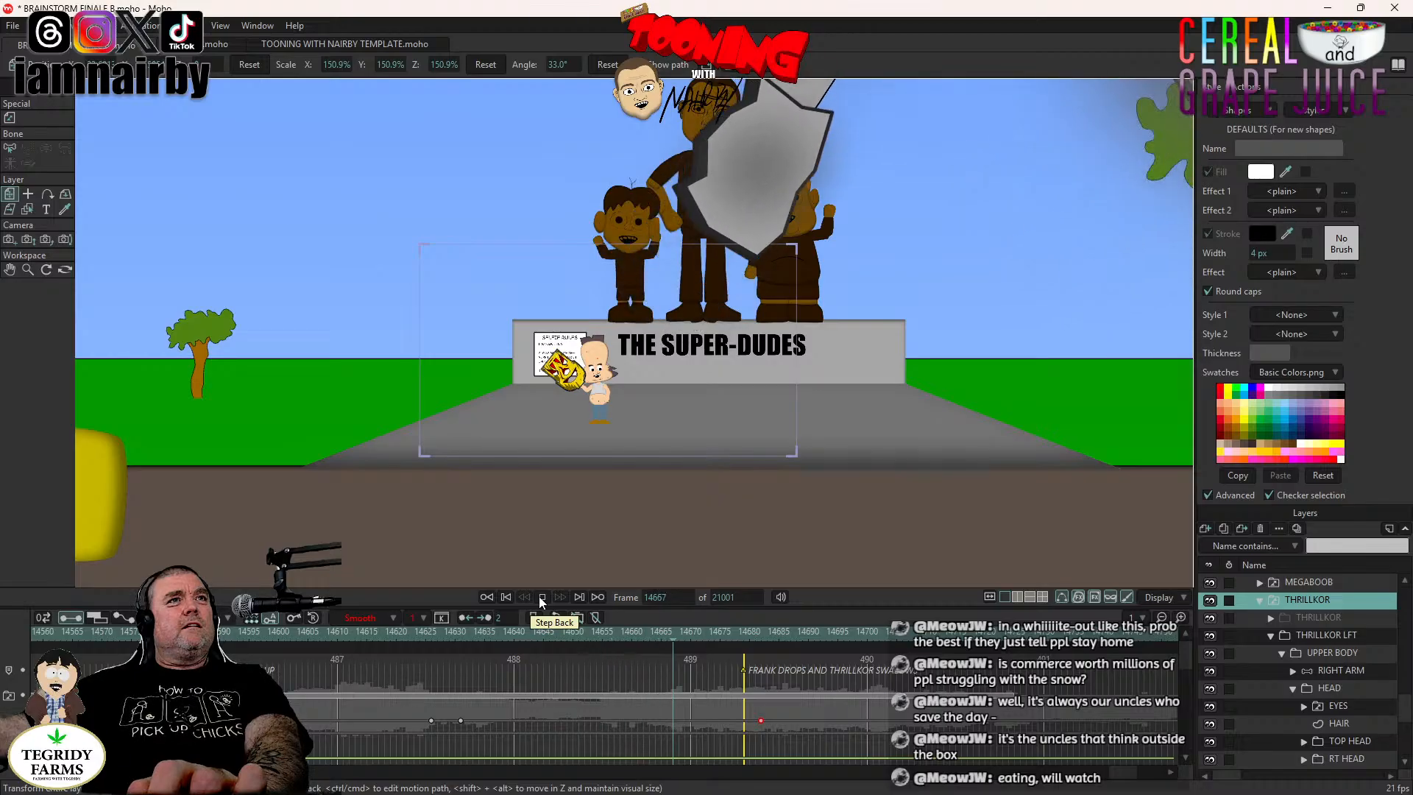
pyautogui.click(541, 596)
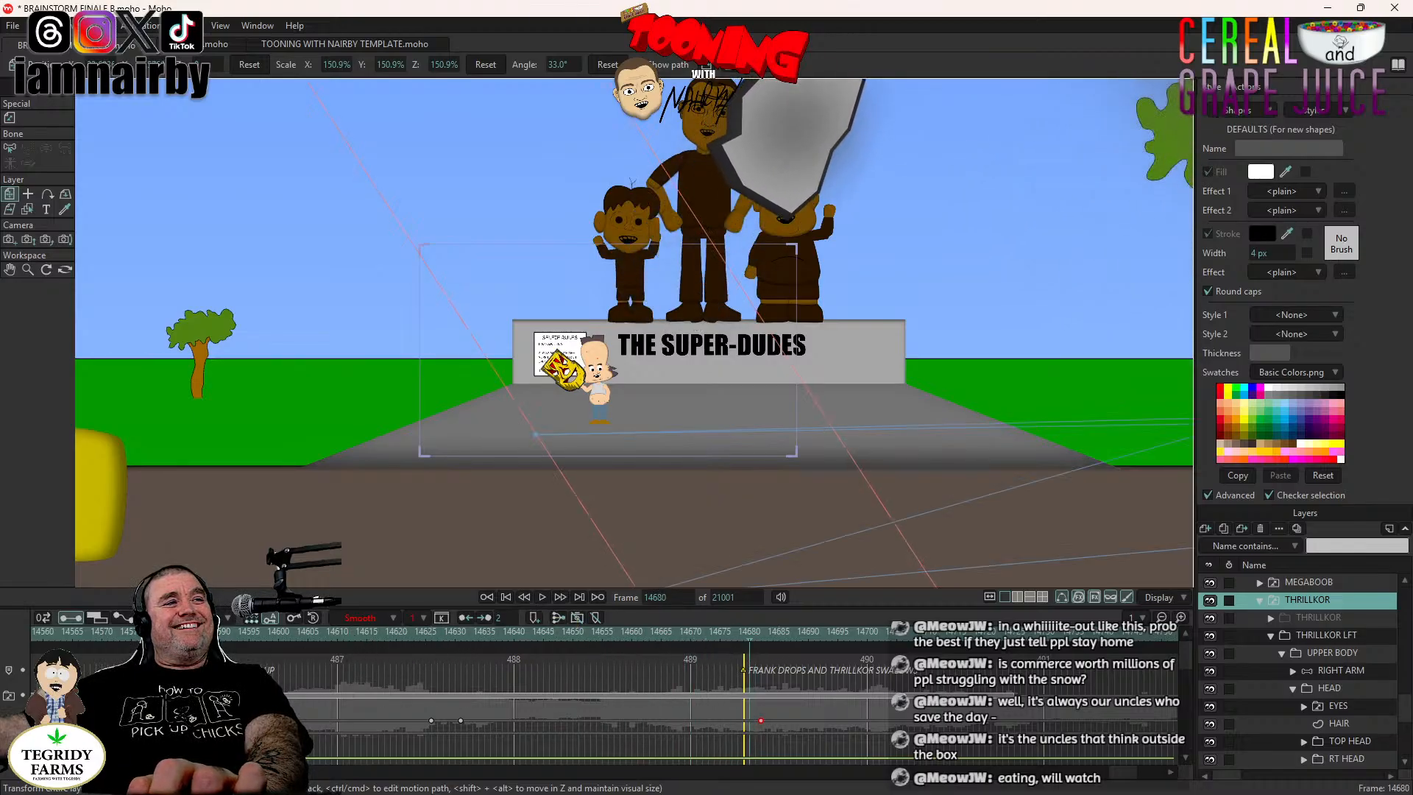
# Collapse the THRILLKOR group and select Frank's whole UNCLE FRANK layer at frame 14580, with its group collapsed.
pyautogui.click(161, 632)
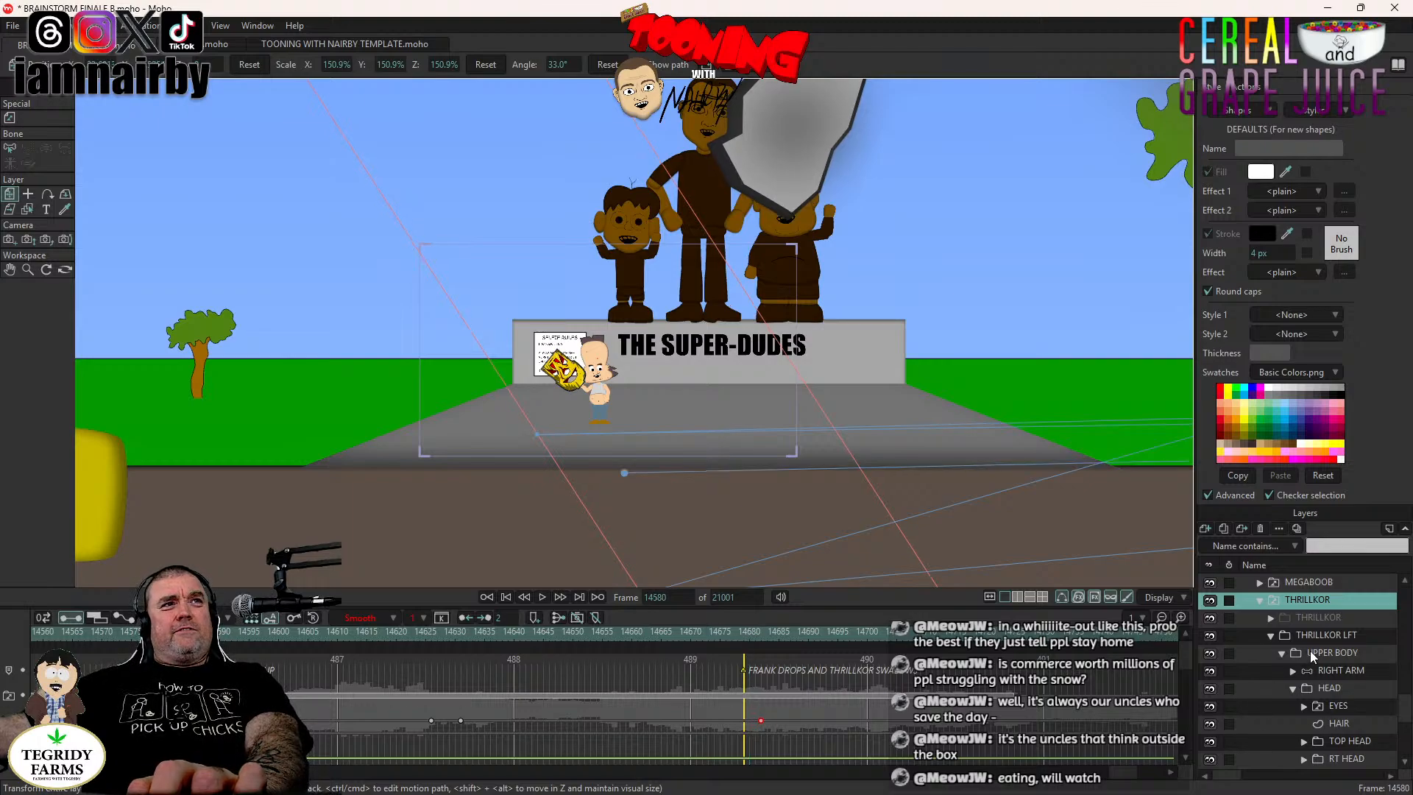
pyautogui.click(1256, 601)
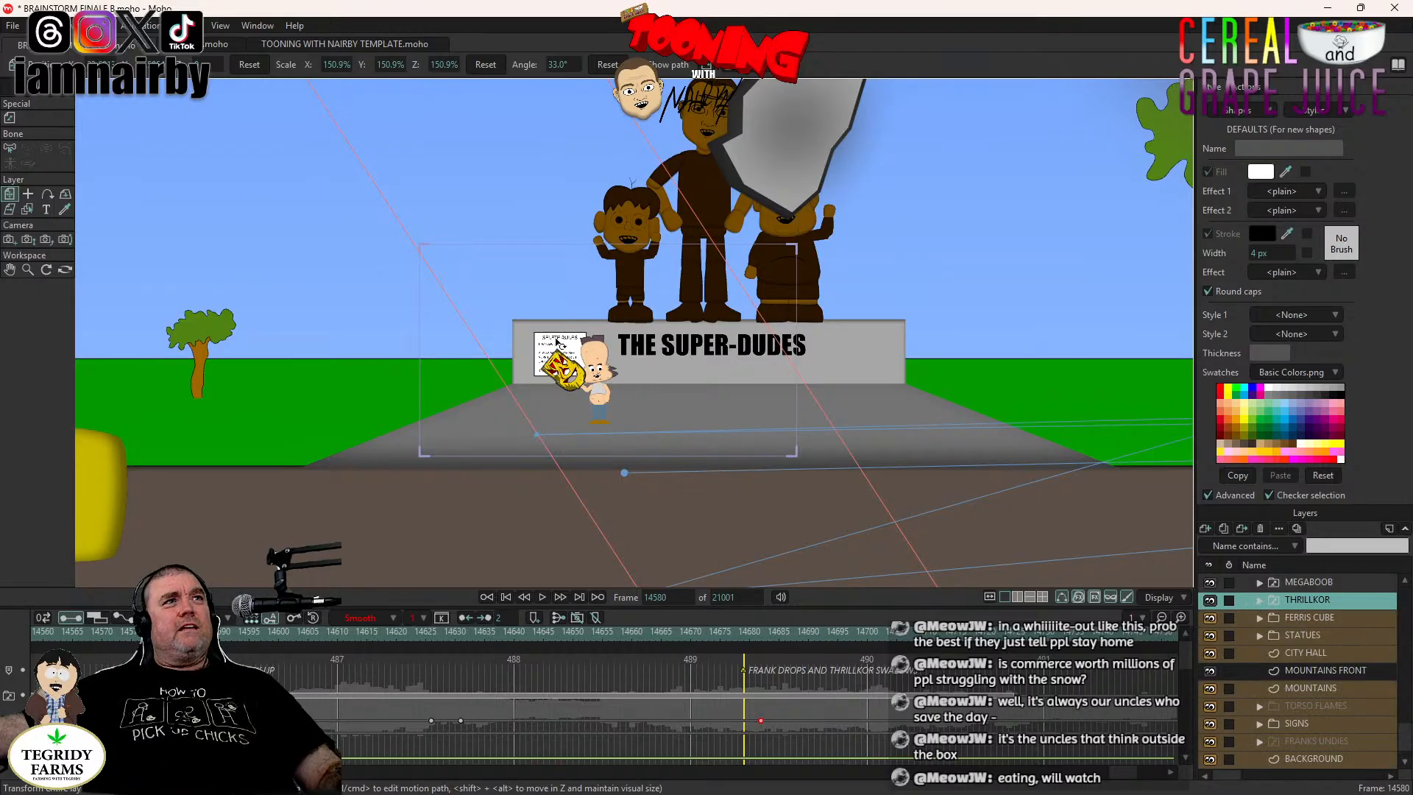
pyautogui.click(600, 401)
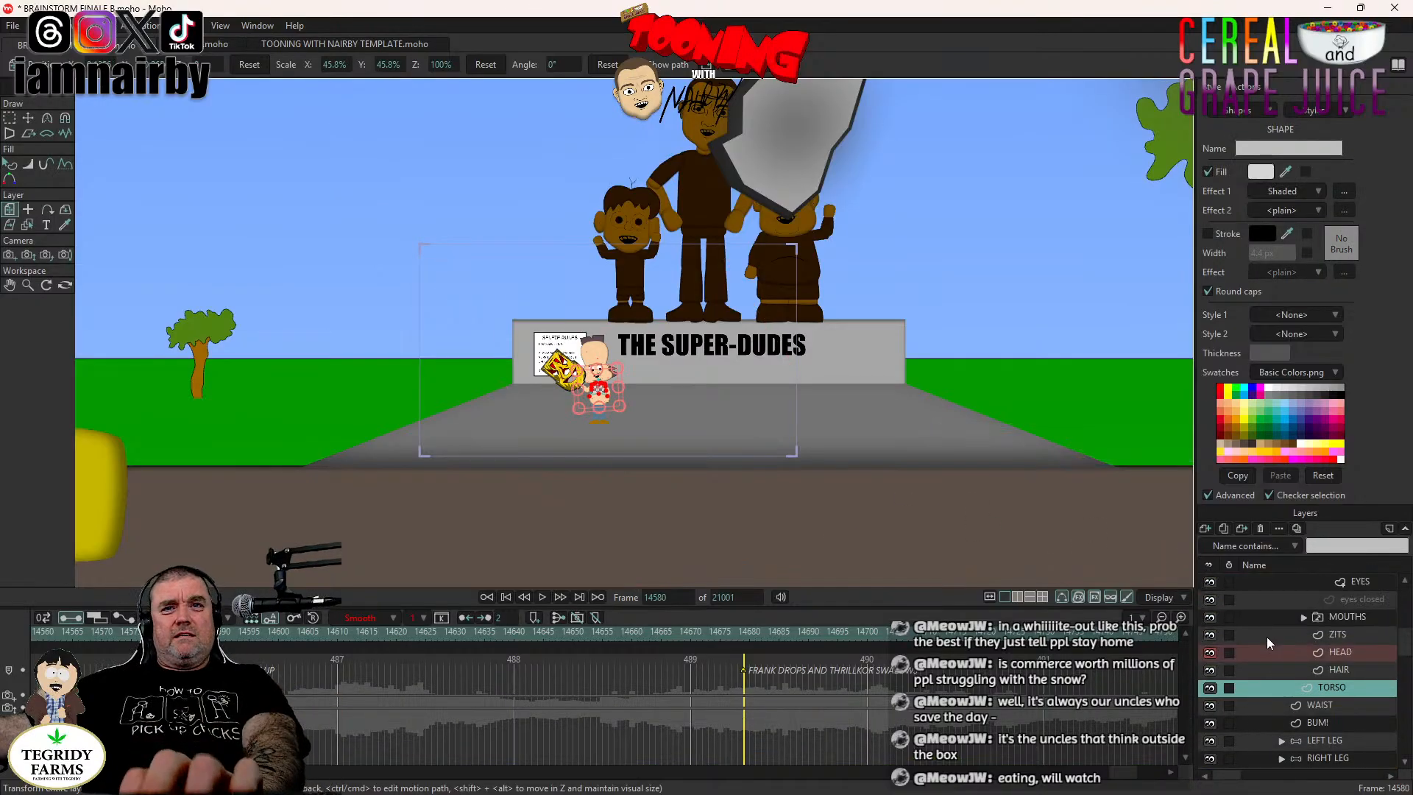
pyautogui.scroll(2, 1333, 669)
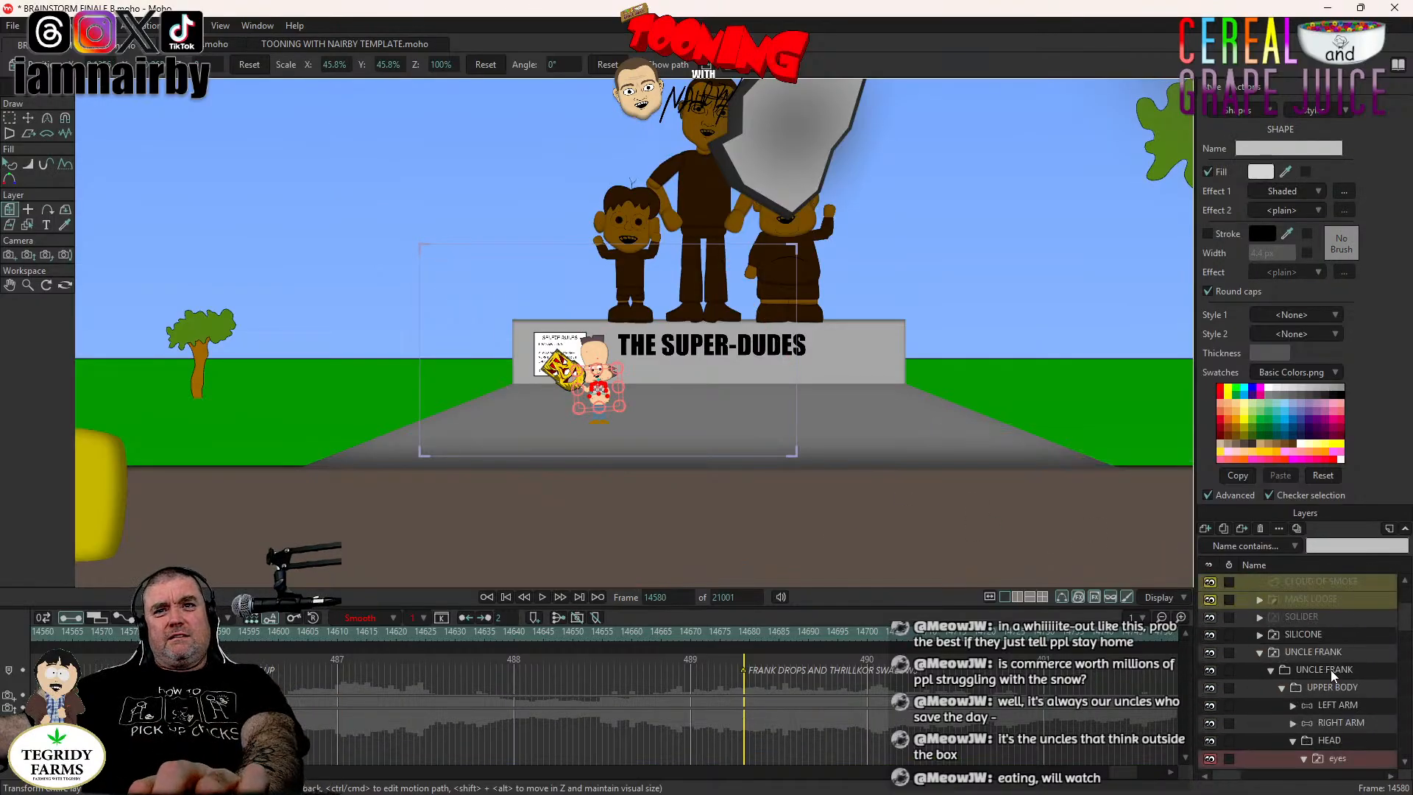
pyautogui.click(1258, 652)
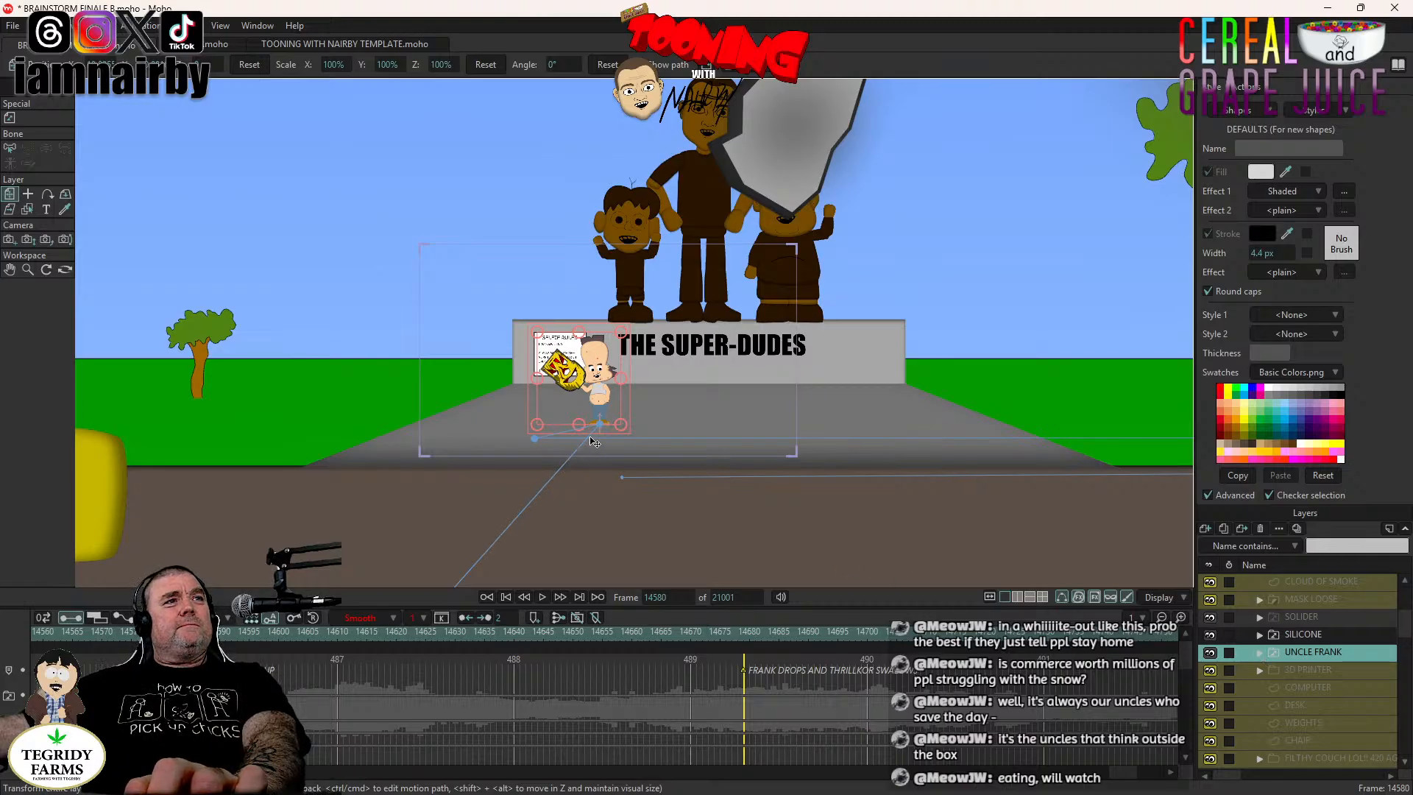
# Examine up close how THRILLKOR's hand approaches Frank, from frame 14580 through frames 14617 and 14623.
pyautogui.press('Left')
pyautogui.scroll(4, 610, 417)
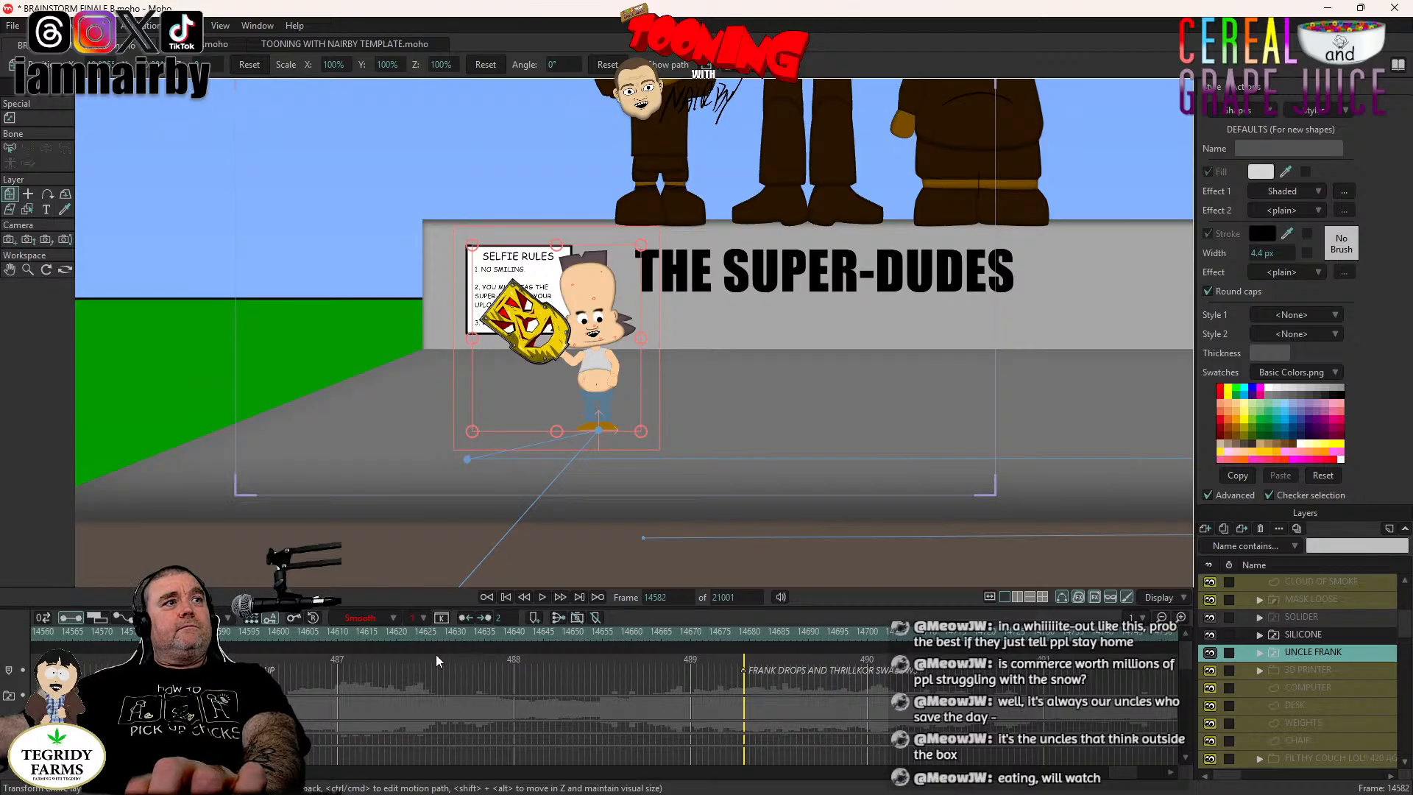
pyautogui.press('Right')
pyautogui.press('Right')
pyautogui.press('Right')
pyautogui.click(365, 634)
pyautogui.click(382, 631)
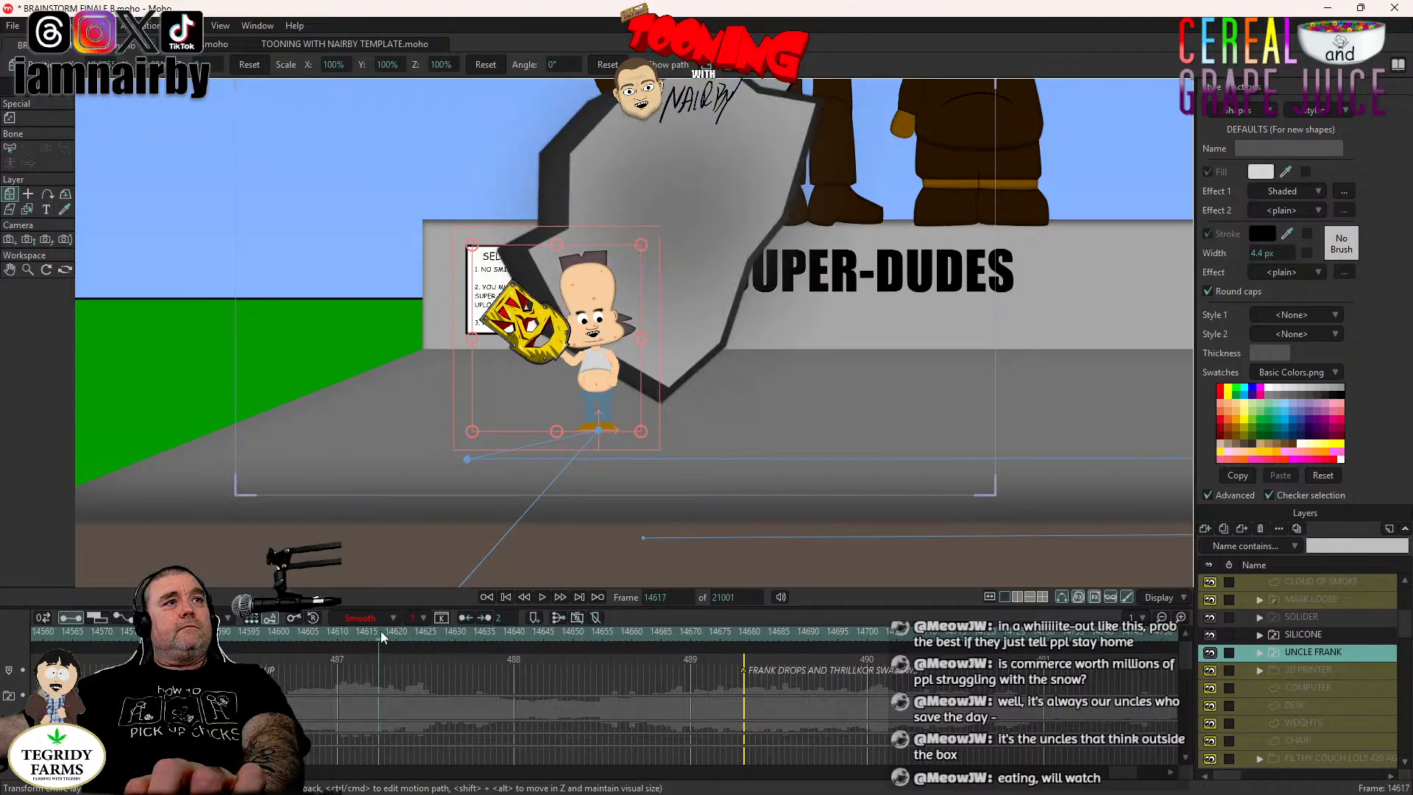
pyautogui.click(414, 632)
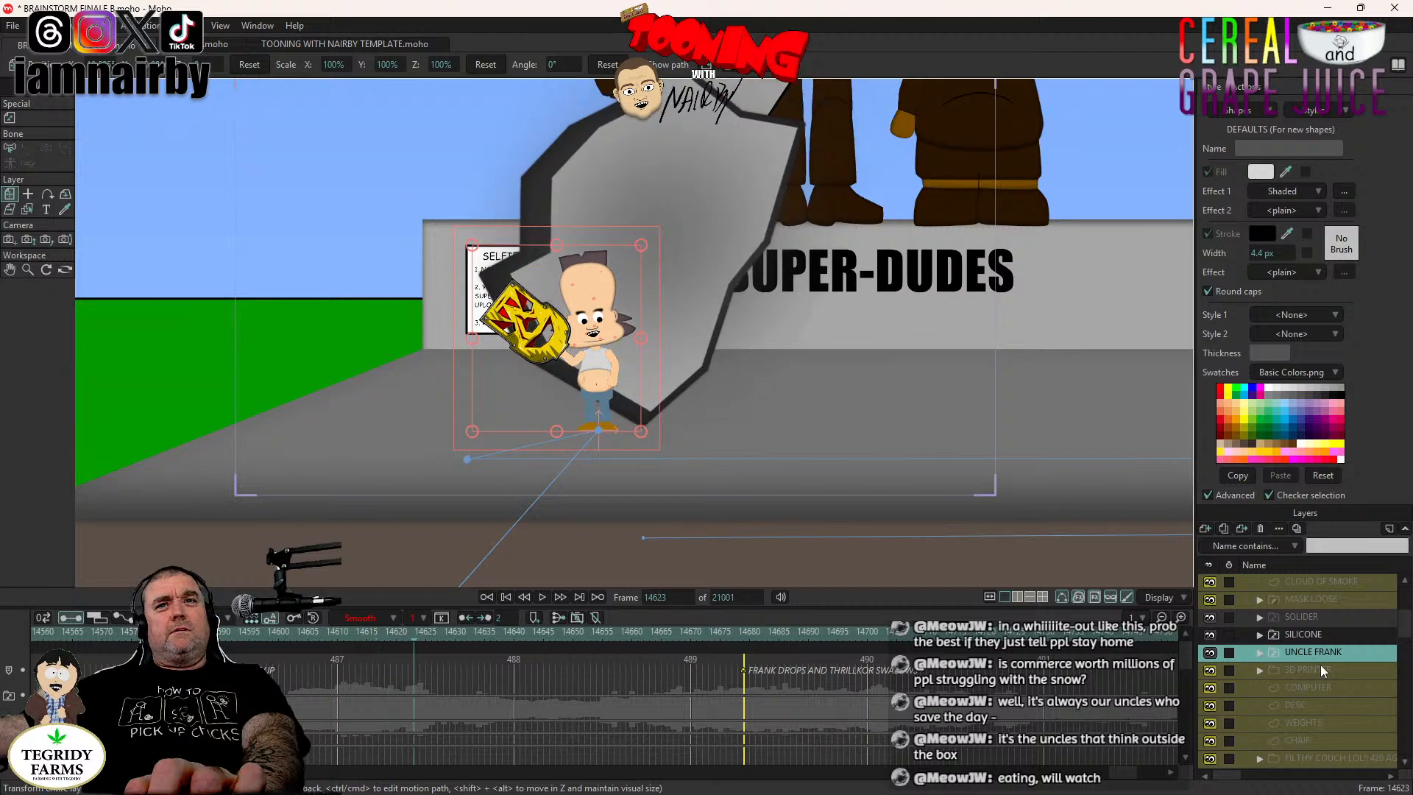
# Select the THRILLKOR layer and go to the end of his hand's hold at frame 14631.
pyautogui.scroll(-5, 1322, 666)
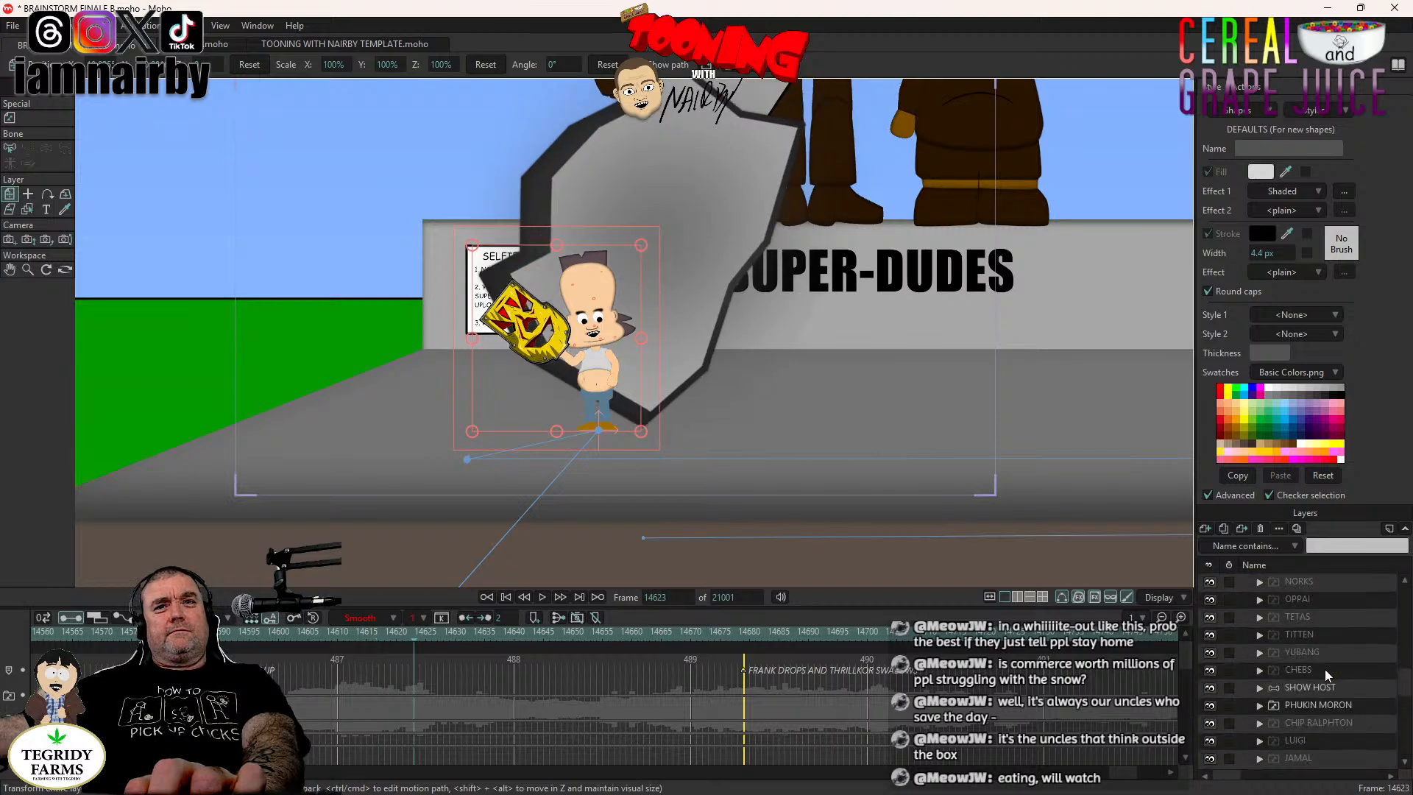
pyautogui.scroll(-3, 1324, 668)
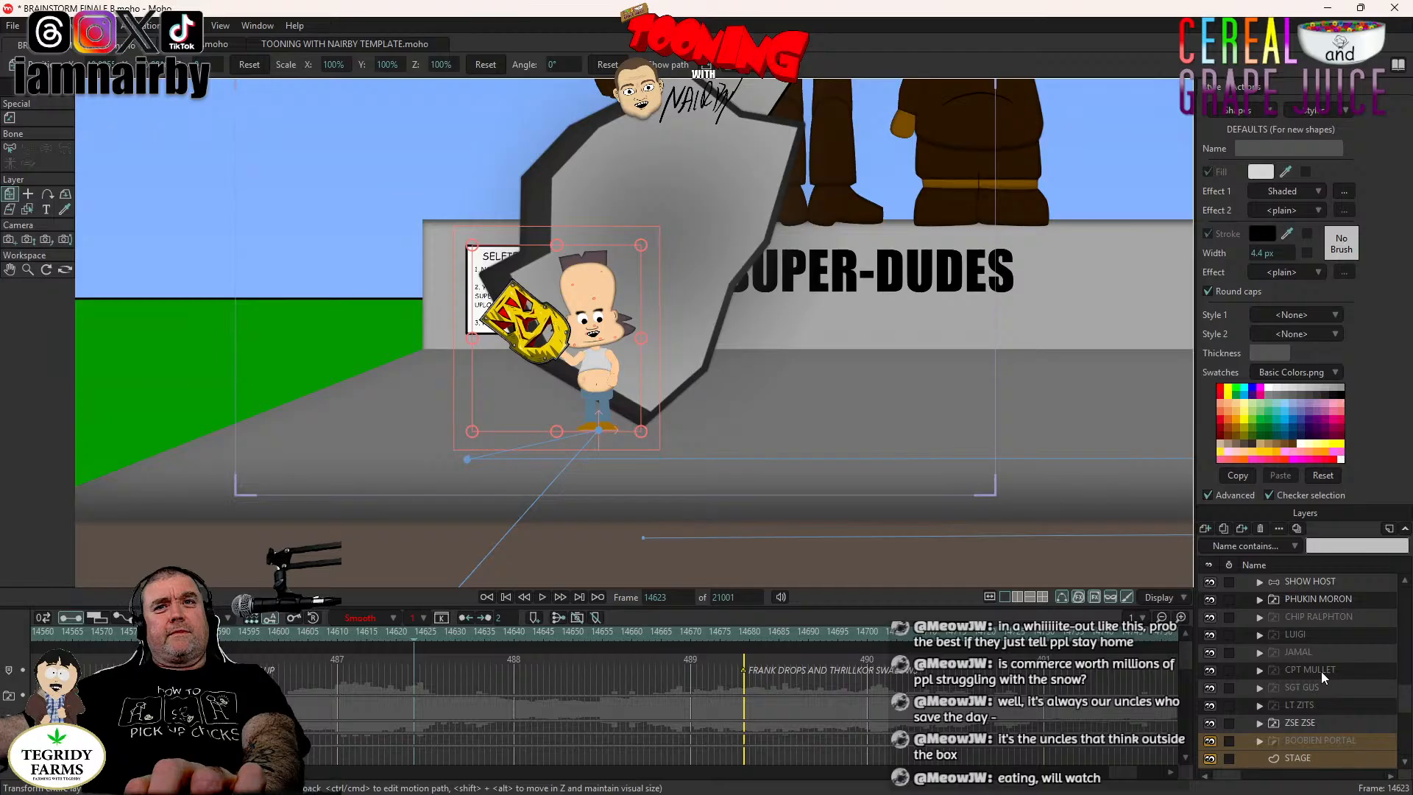
pyautogui.scroll(-4, 1320, 671)
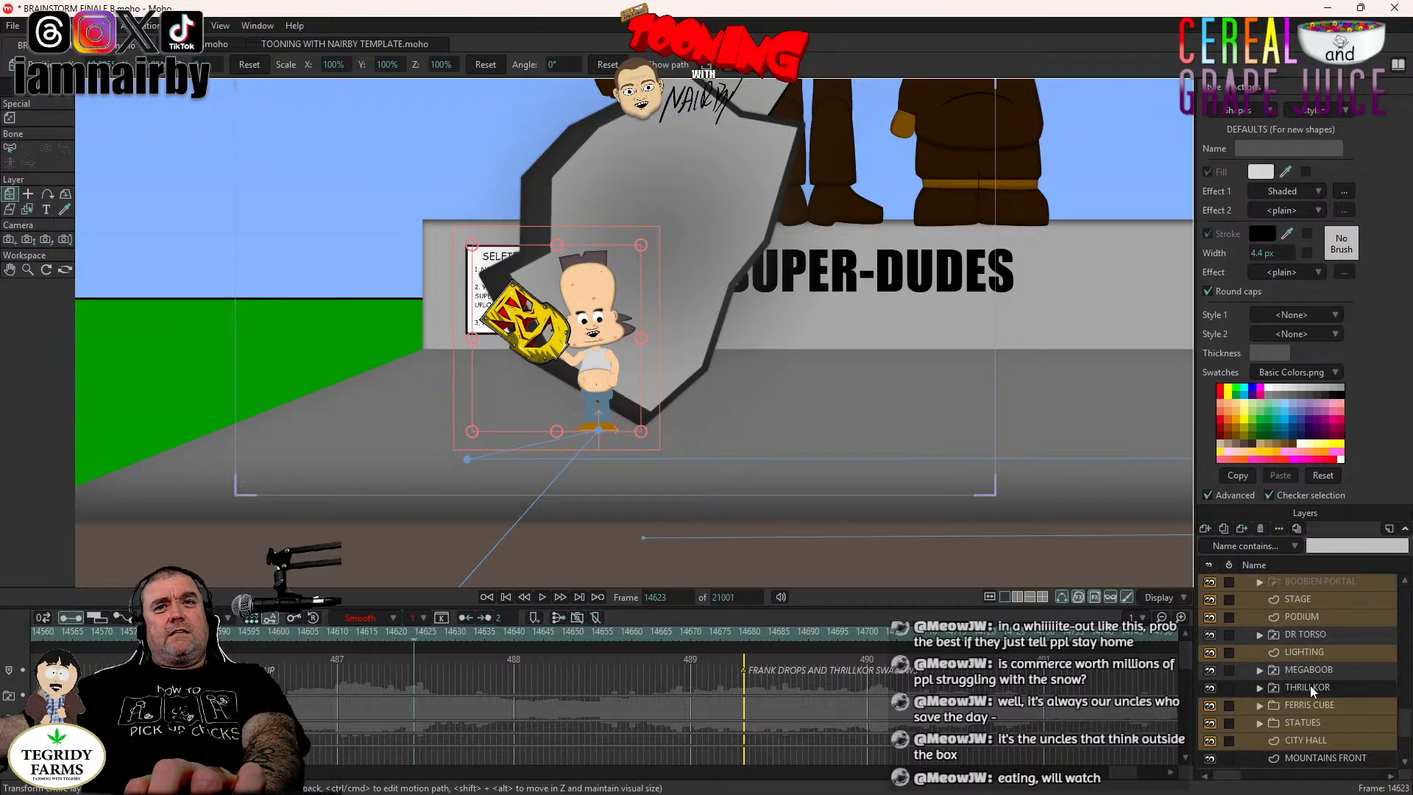
pyautogui.click(1310, 688)
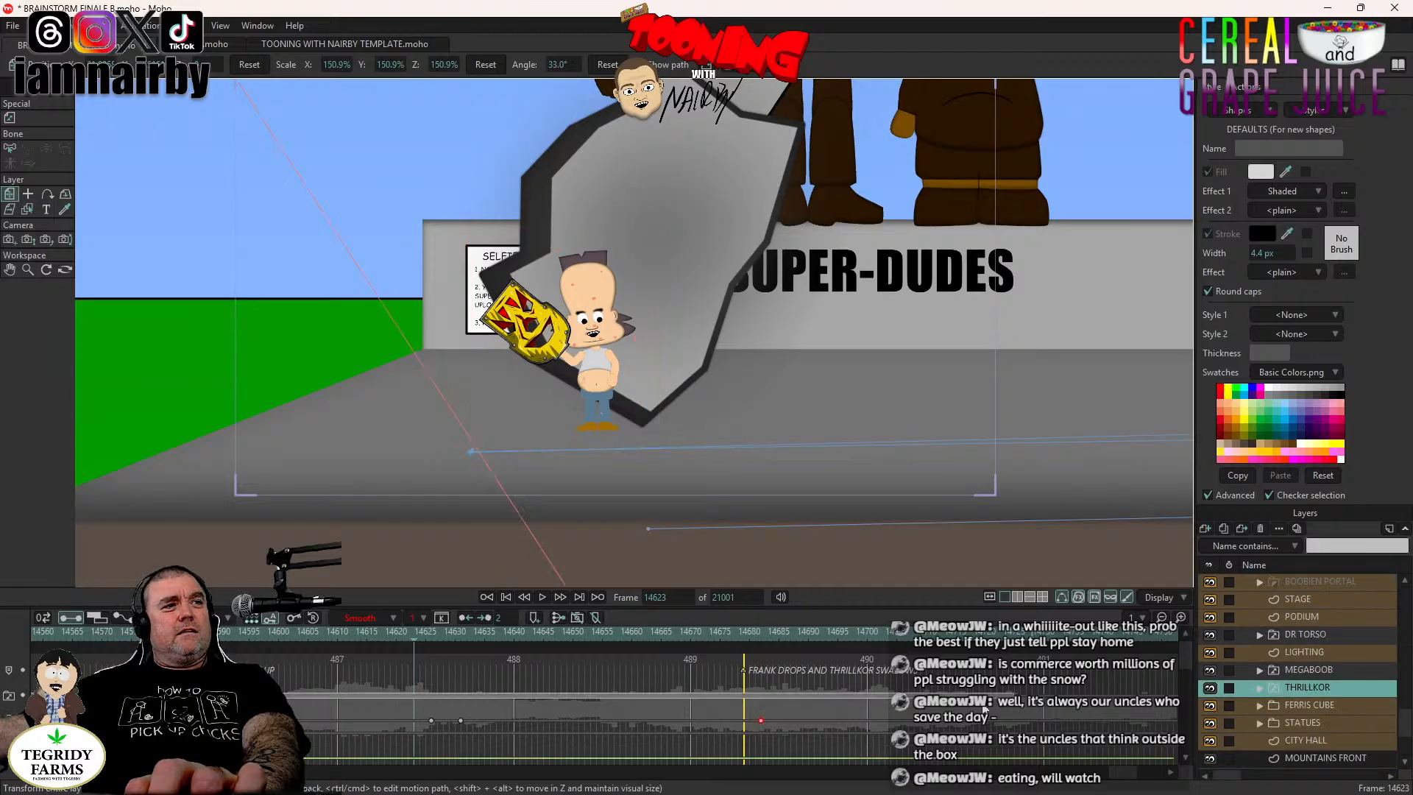
pyautogui.click(428, 639)
pyautogui.click(460, 636)
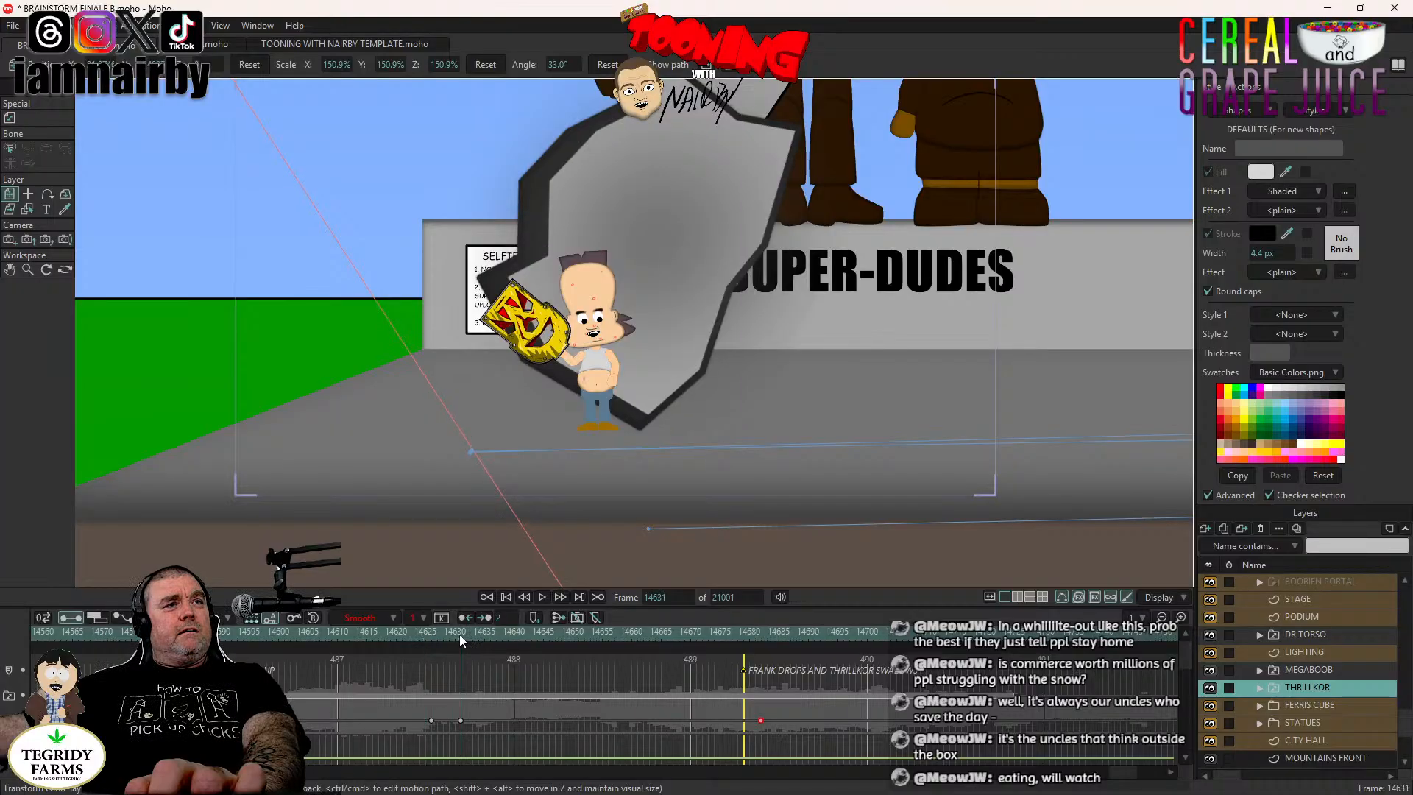
# Select the UNCLE FRANK layer and, at frame 14679, move Frank up and across onto THRILLKOR's raised hand.
pyautogui.scroll(8, 1230, 655)
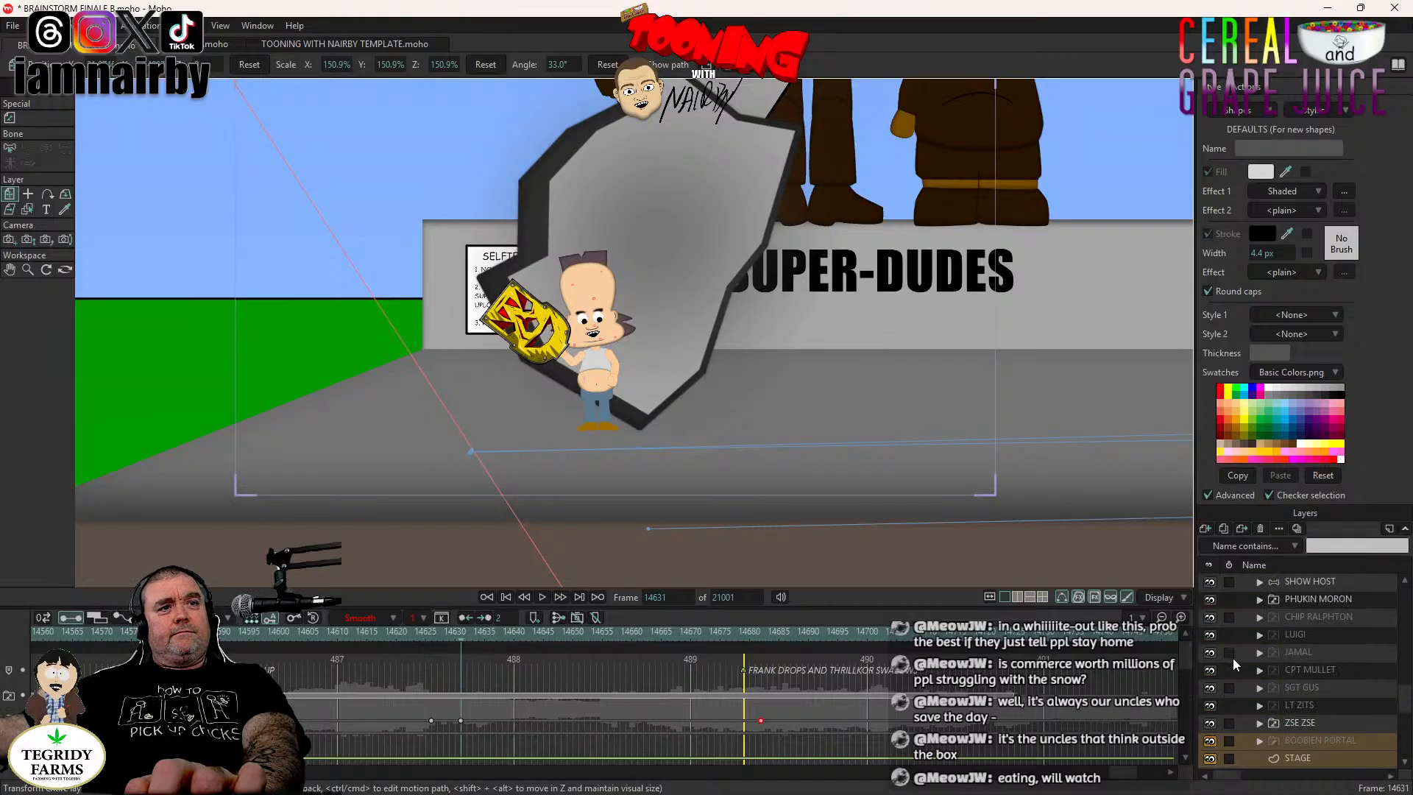
pyautogui.scroll(5, 1233, 660)
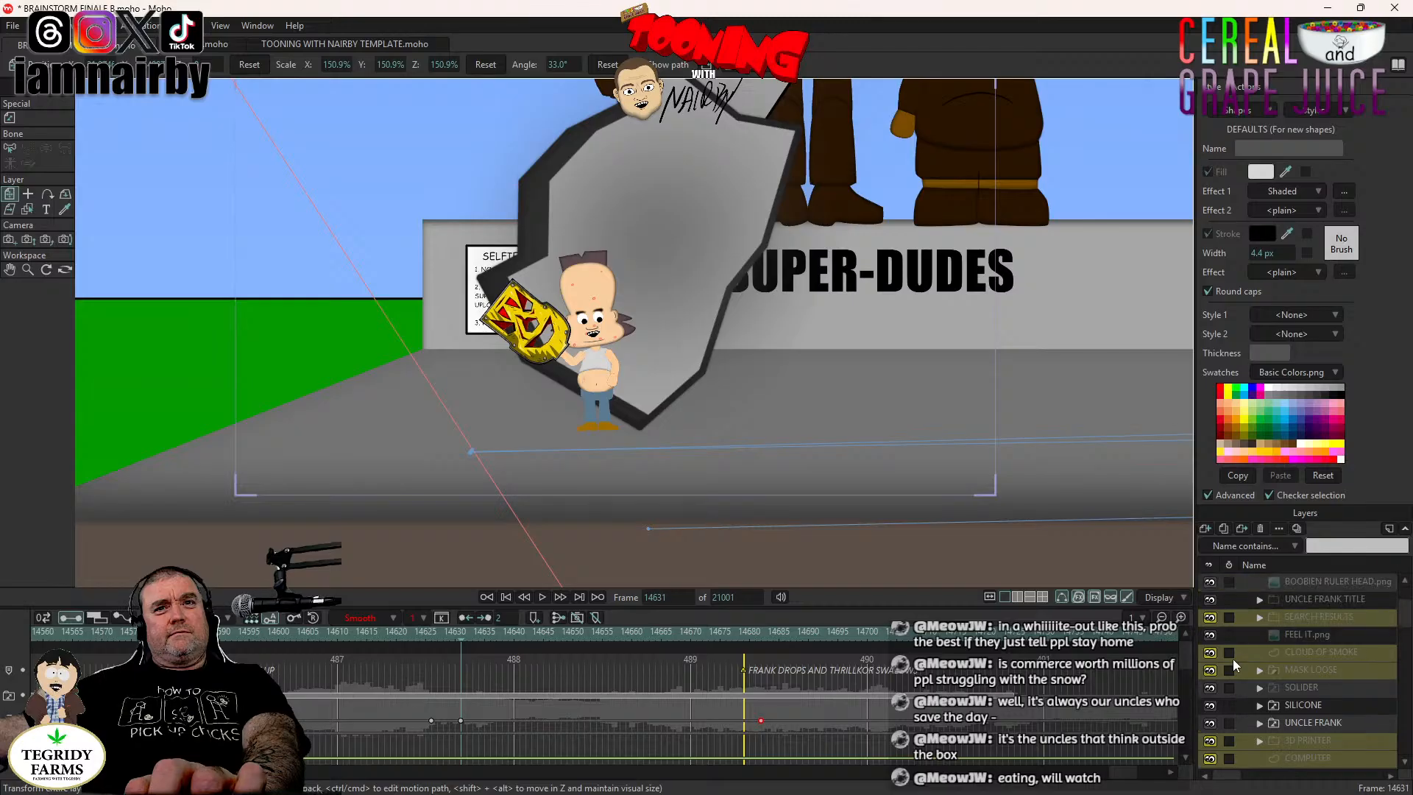
pyautogui.click(1333, 688)
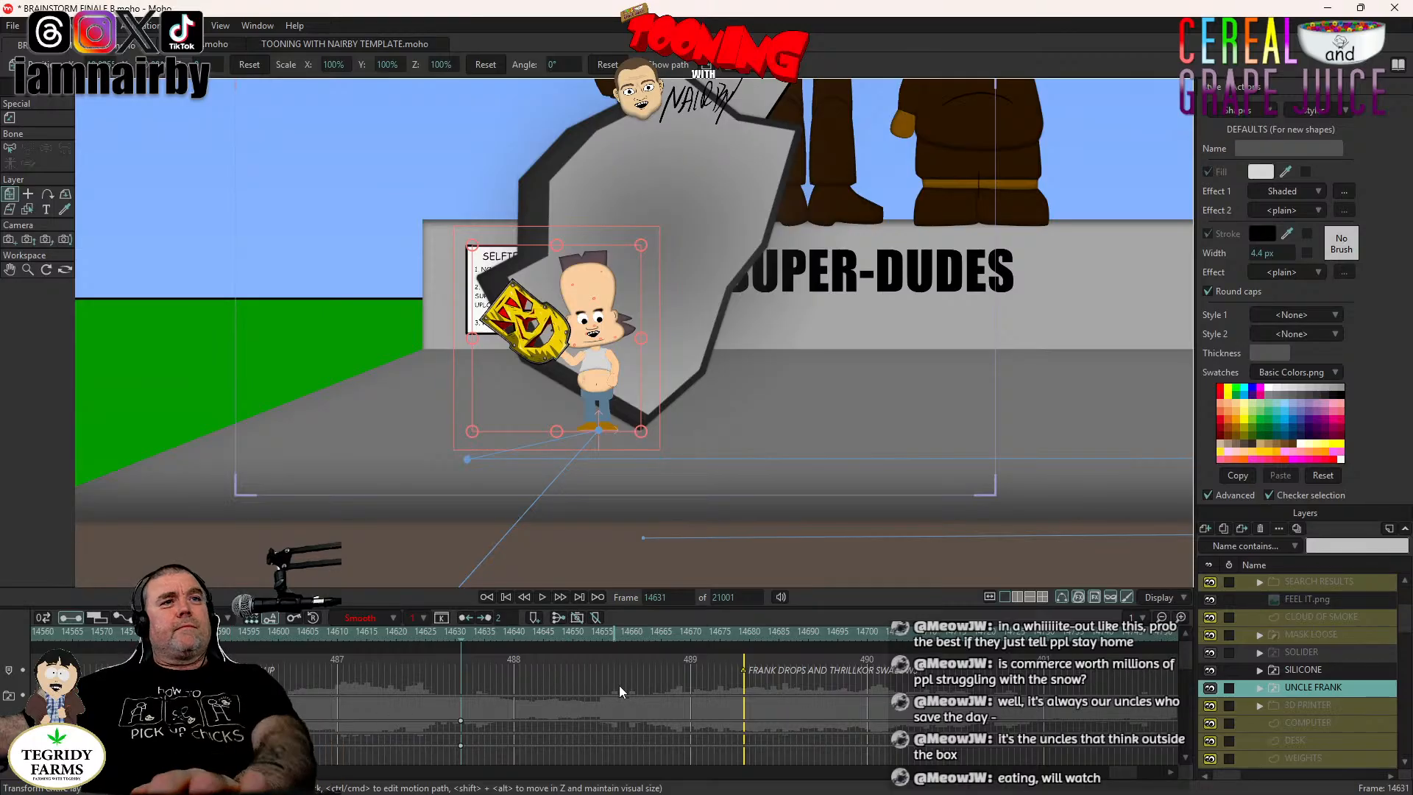
pyautogui.click(743, 630)
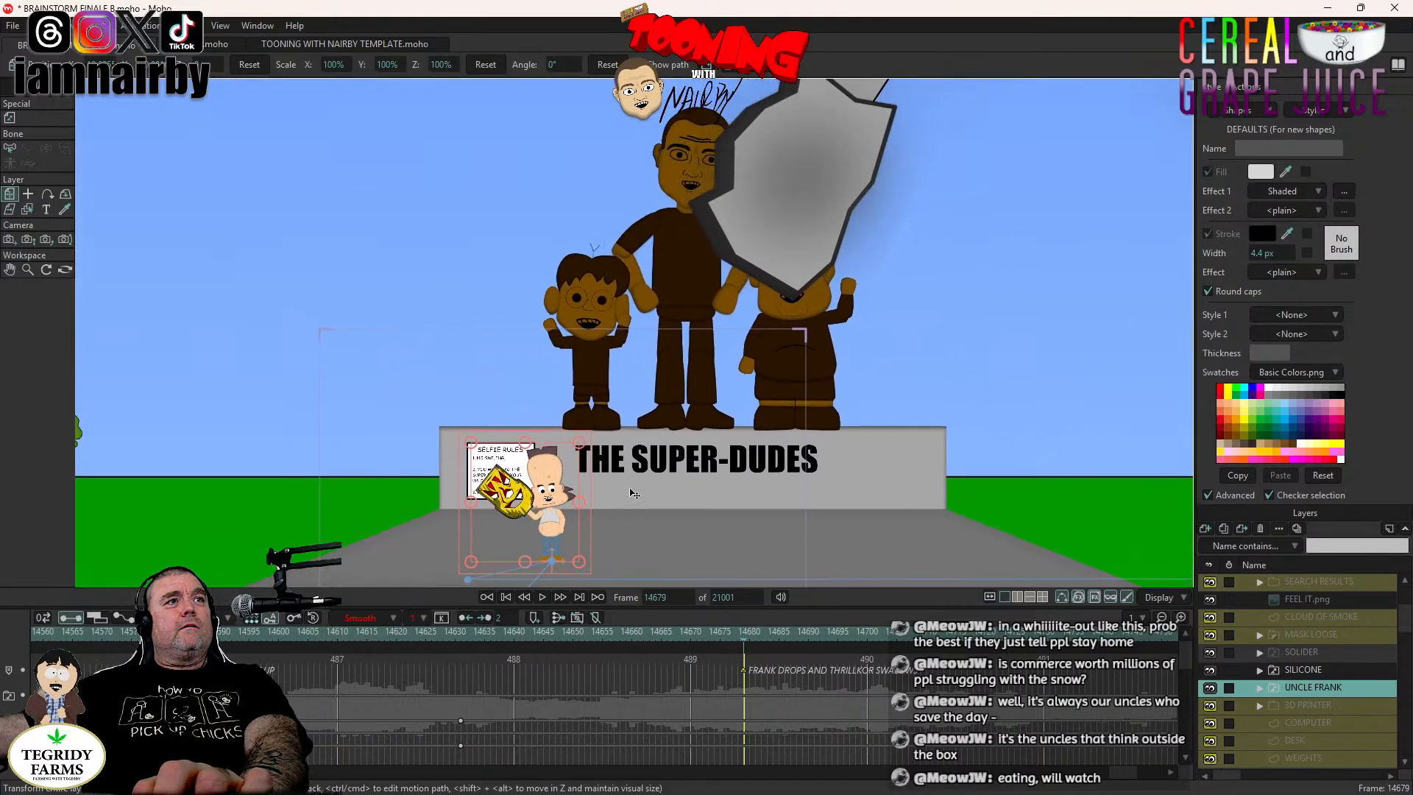
pyautogui.moveTo(283, 542); pyautogui.dragTo(530, 291)
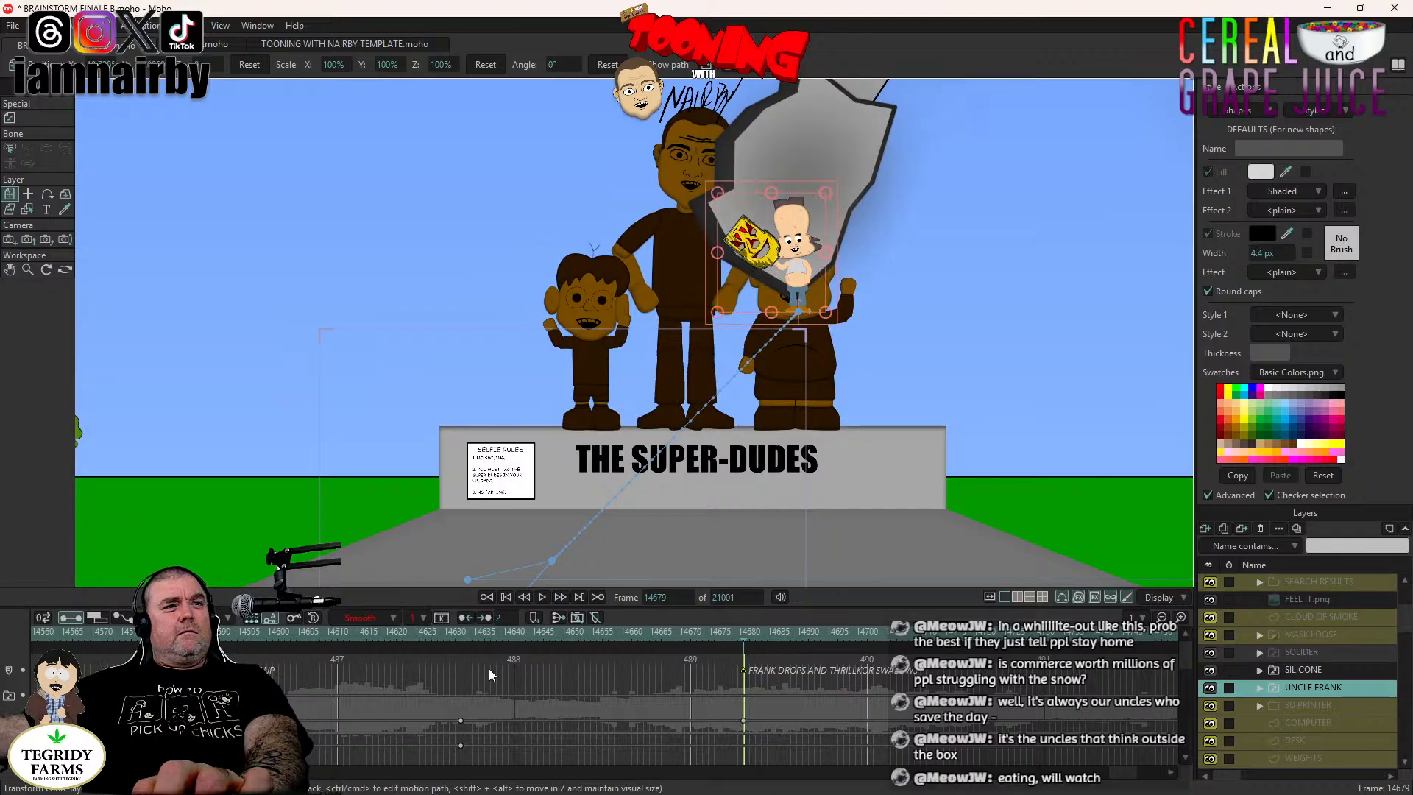
# Play the reach and Frank's lift from about frame 14581, stopping near frame 14668.
pyautogui.moveTo(456, 629); pyautogui.dragTo(167, 630)
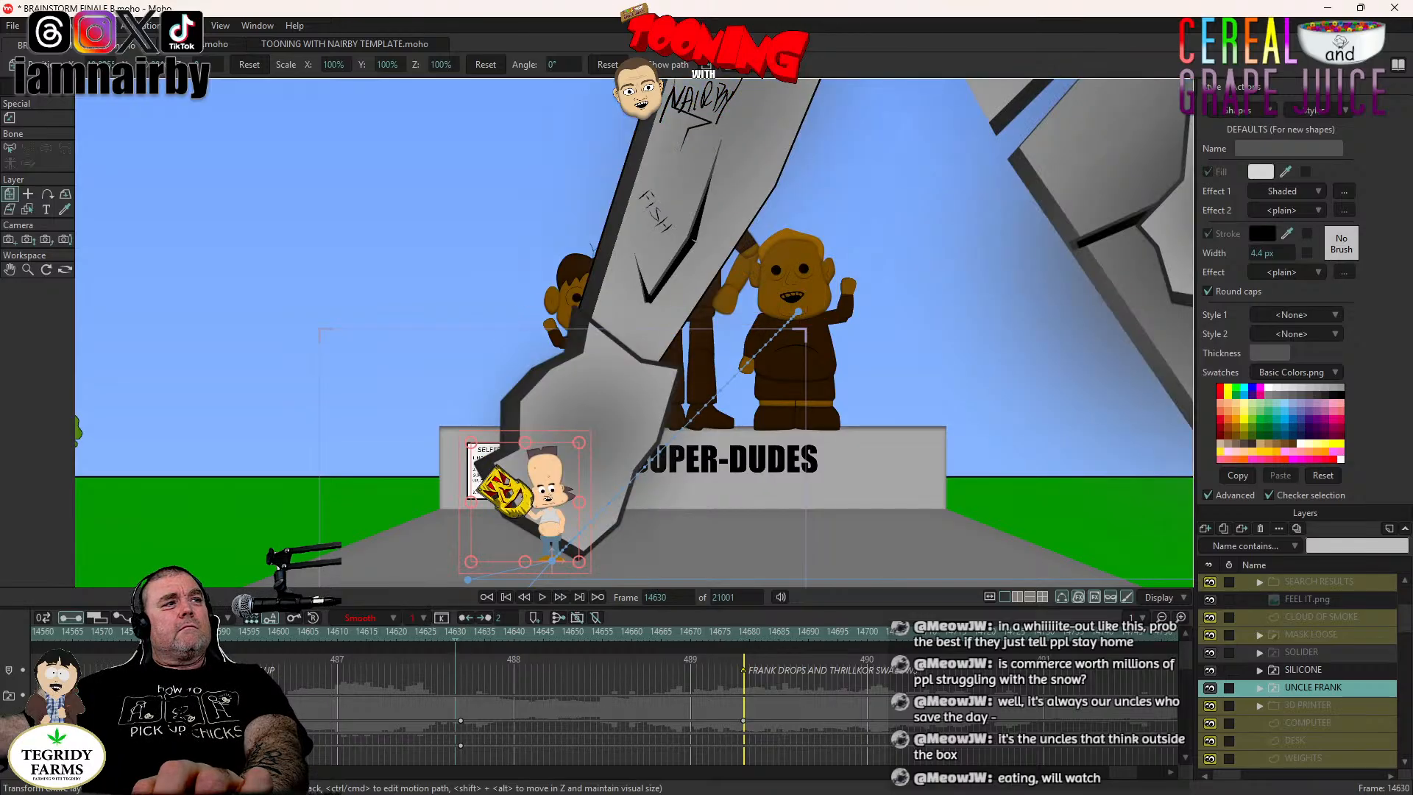
pyautogui.scroll(3, 592, 489)
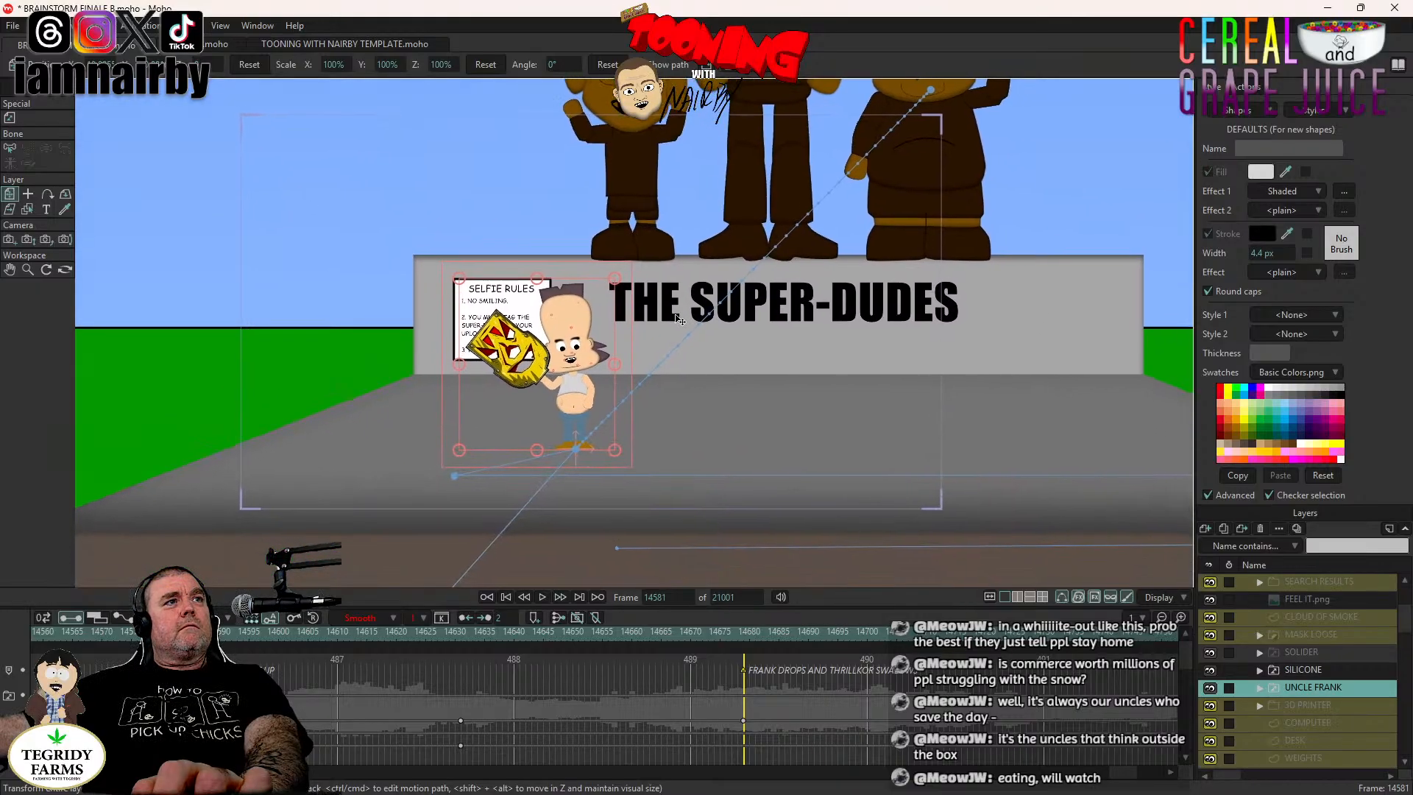
pyautogui.click(542, 598)
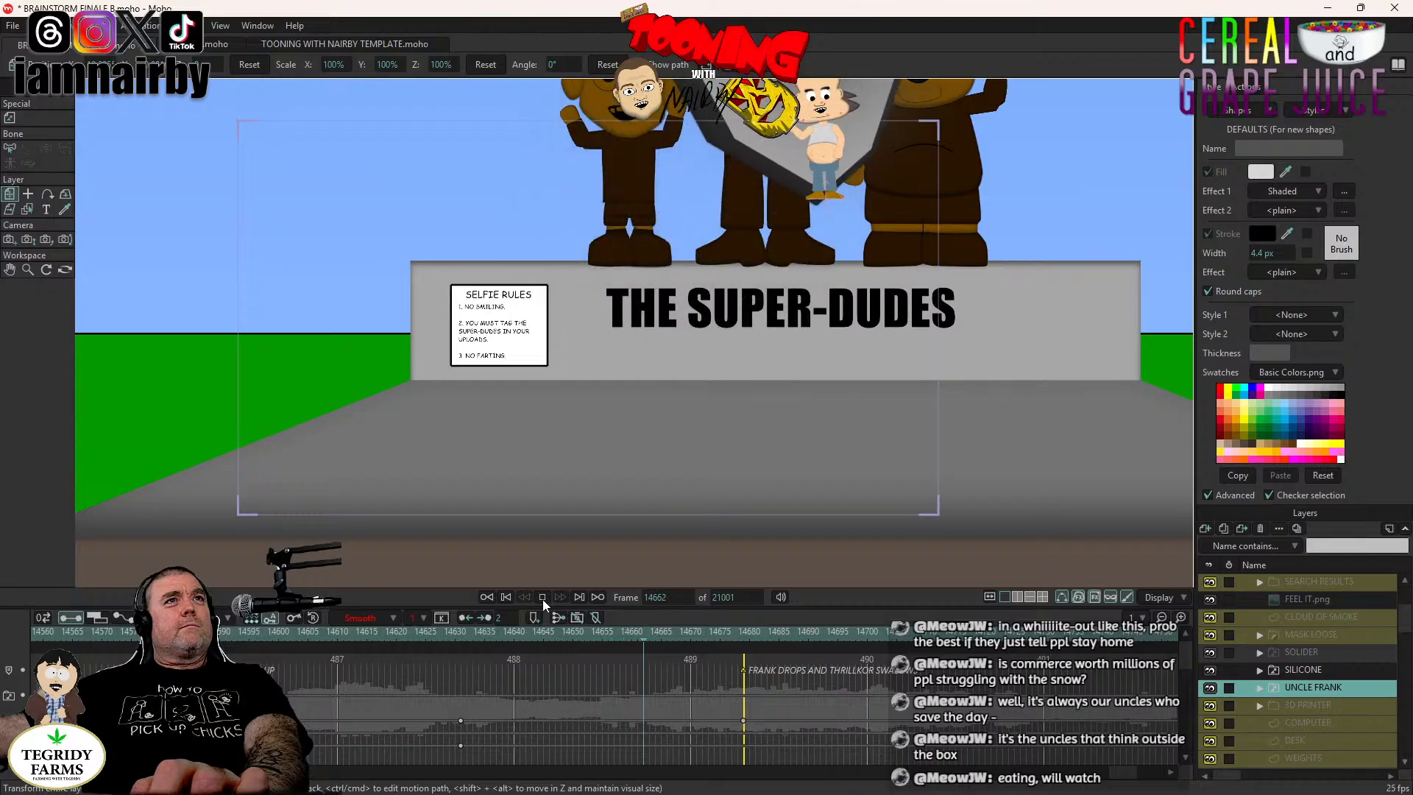
pyautogui.press('space')
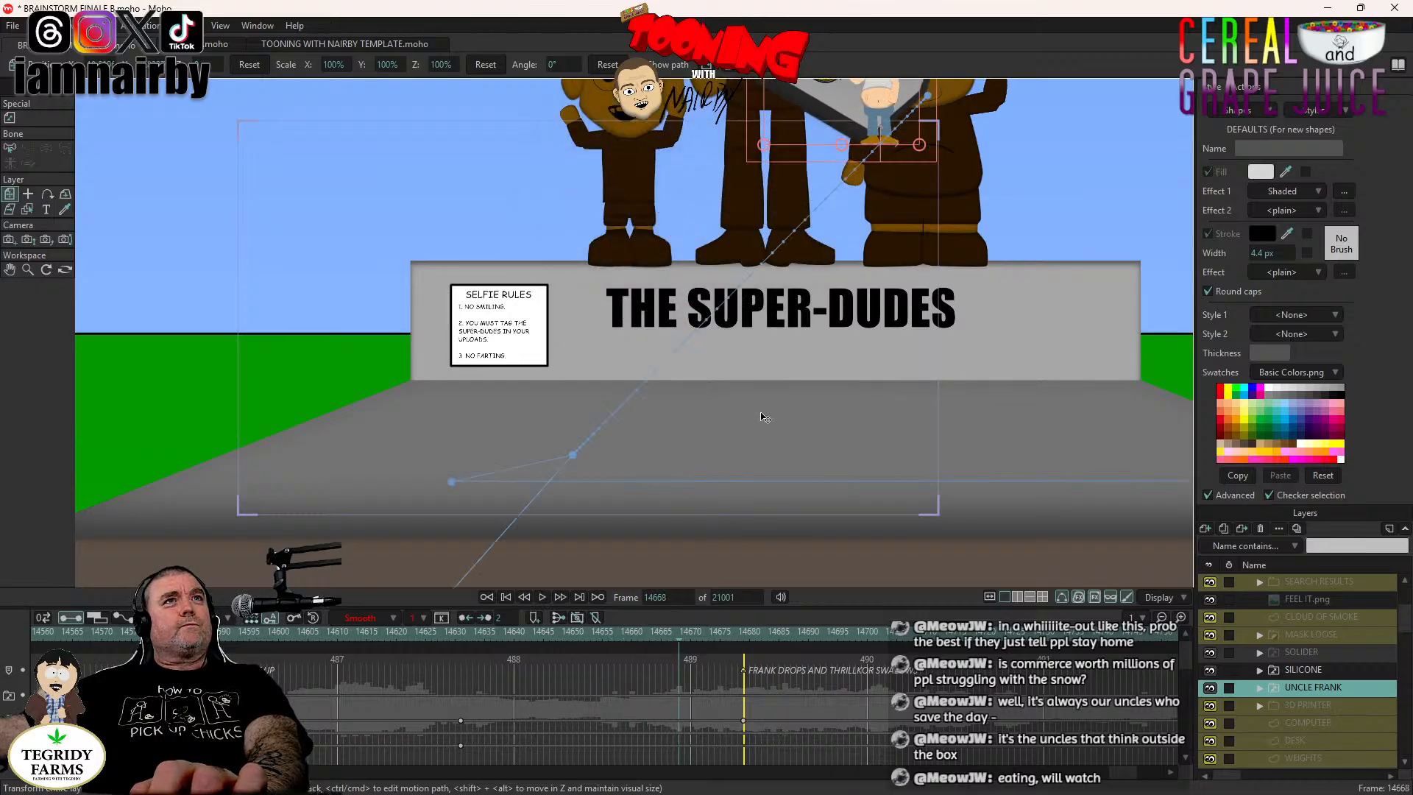
# Compare Frank's position in the hand at frame 14631, and shift him slightly left at frame 14679 to match.
pyautogui.click(461, 632)
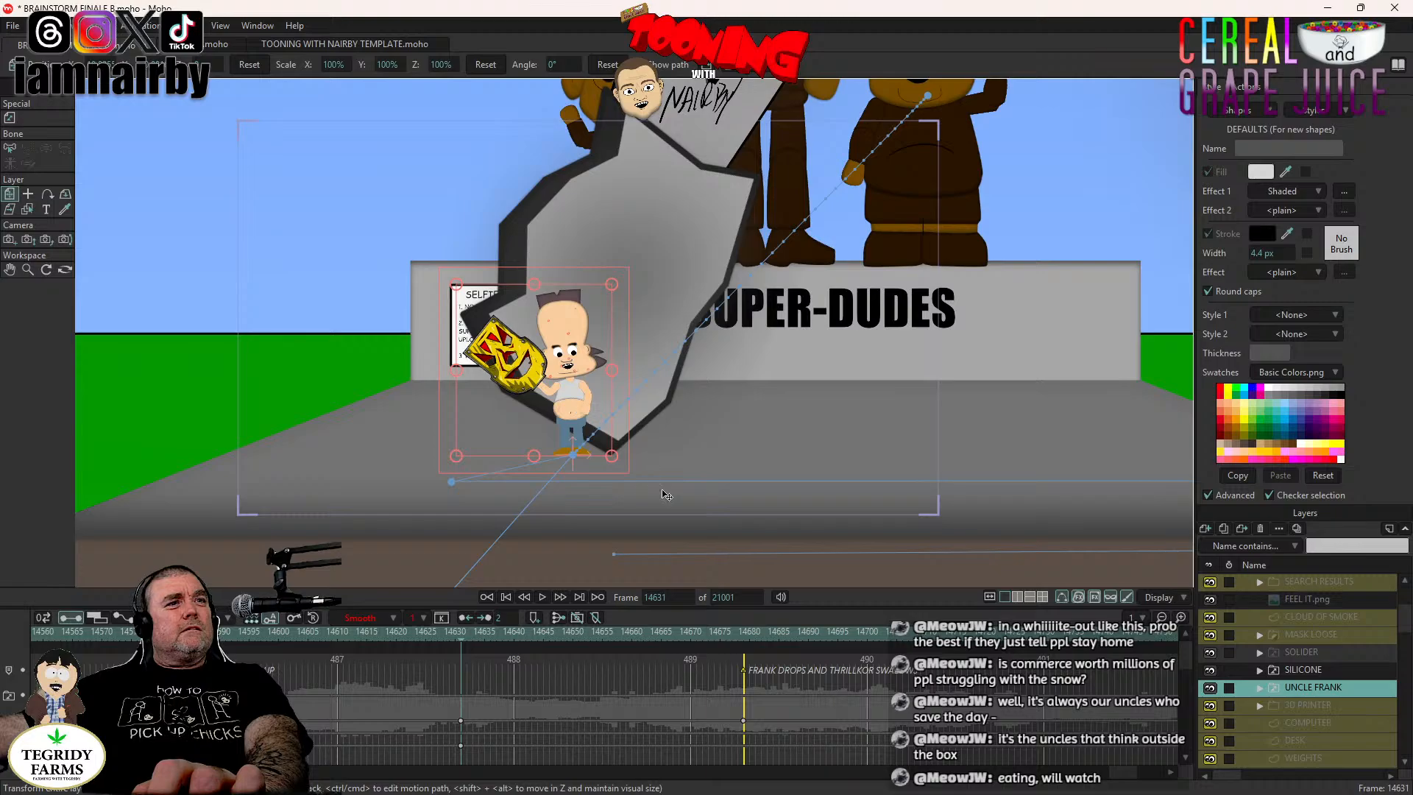
pyautogui.click(747, 629)
pyautogui.moveTo(808, 238); pyautogui.dragTo(663, 521)
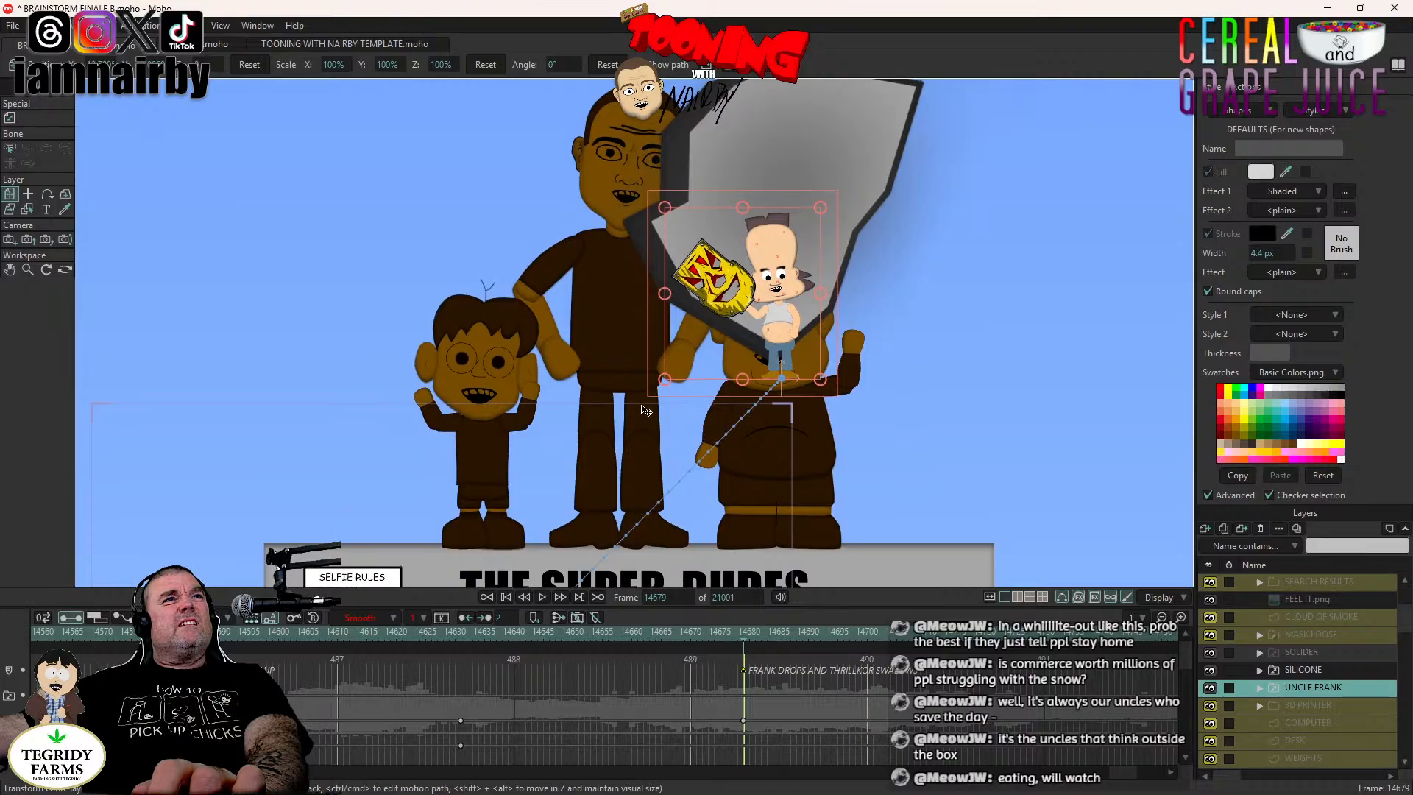
pyautogui.moveTo(644, 410); pyautogui.dragTo(616, 405)
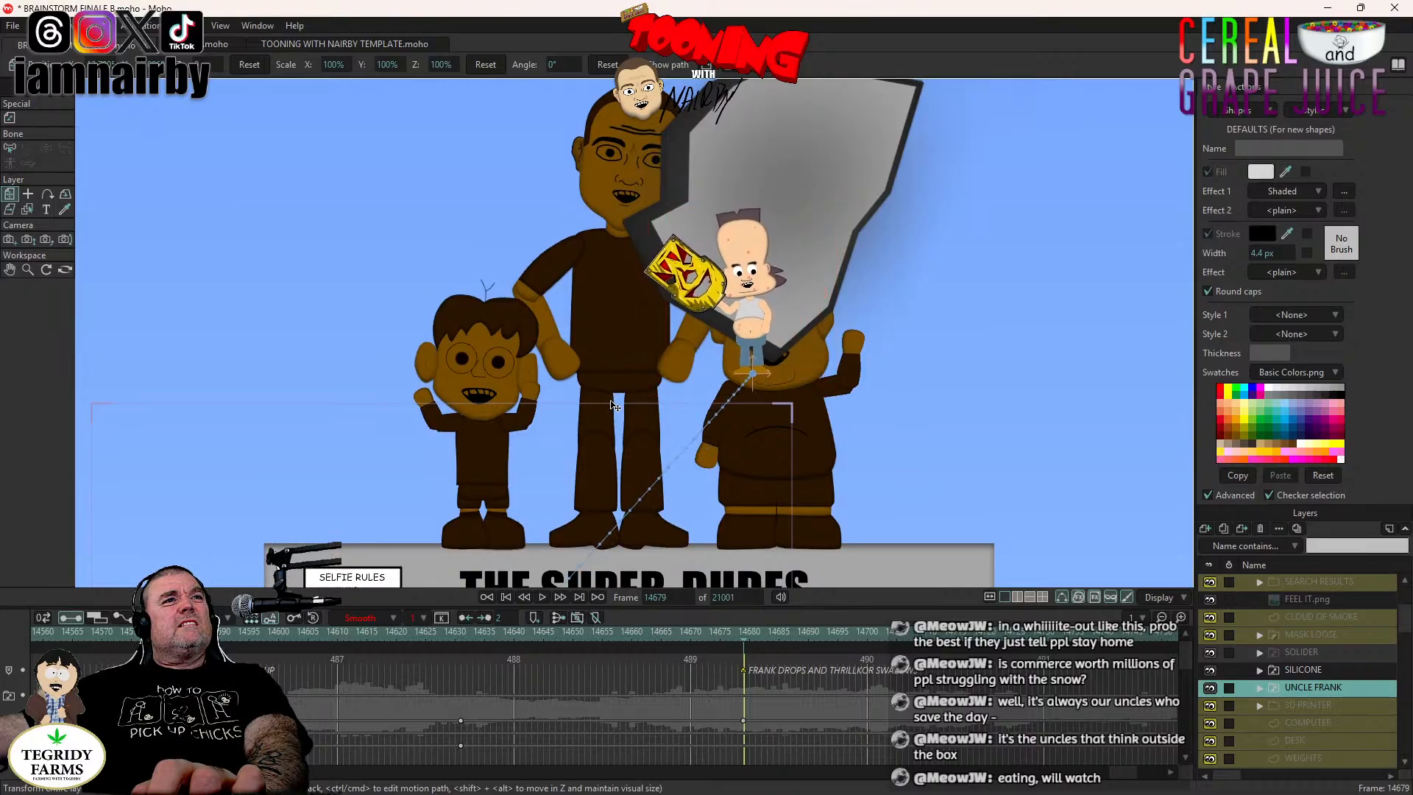
# Play Frank's corrected lift from frame 14632 and stop near frame 14671.
pyautogui.click(464, 633)
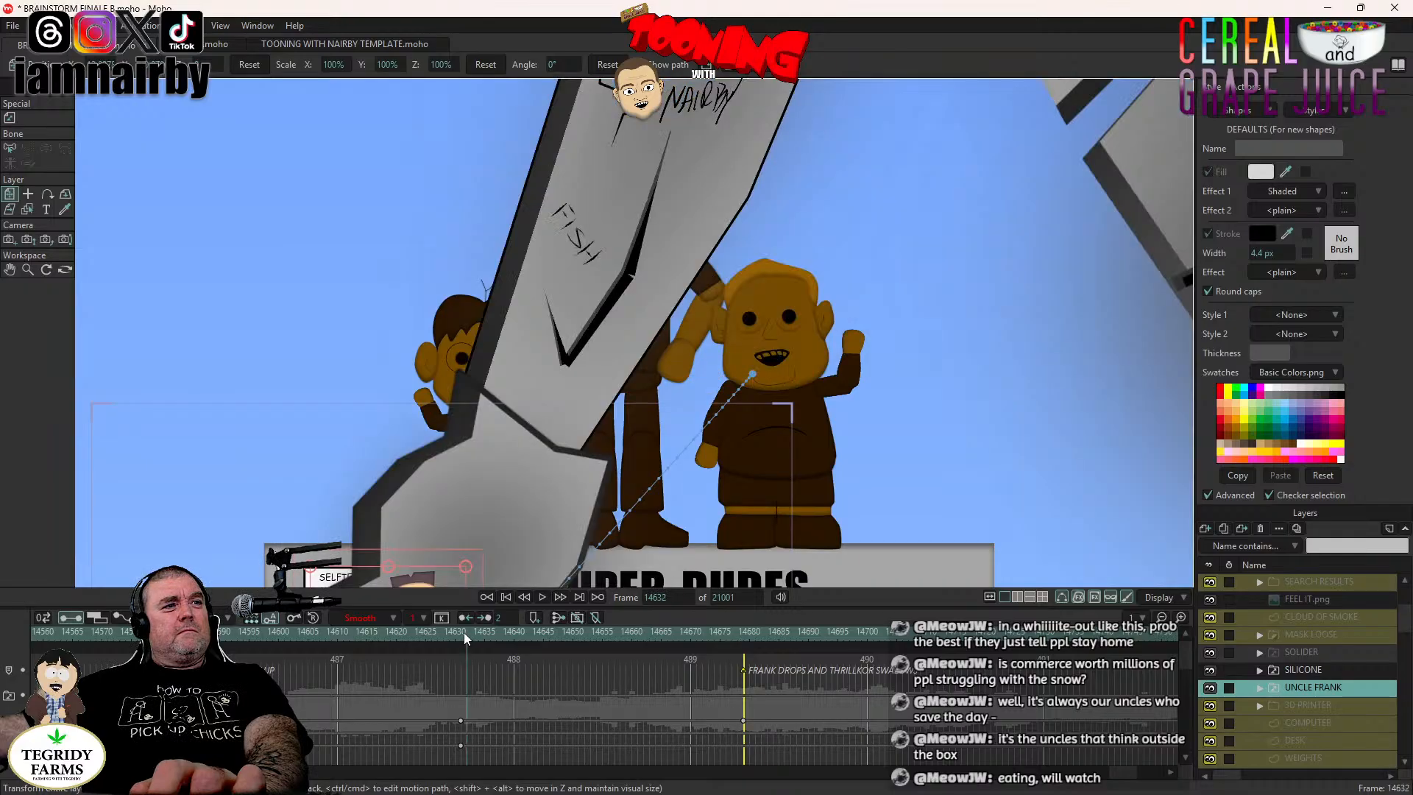
pyautogui.moveTo(513, 465); pyautogui.dragTo(670, 214)
pyautogui.click(540, 596)
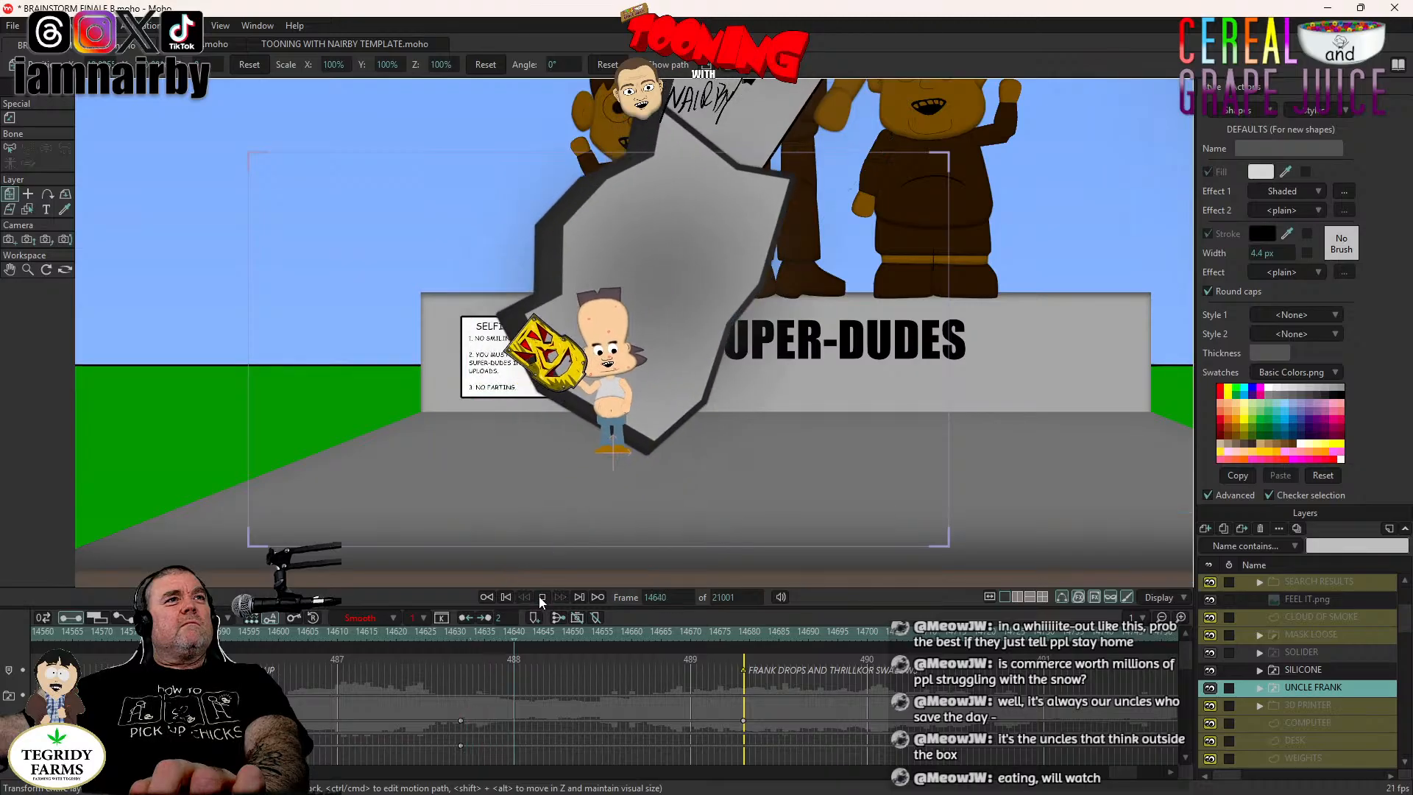
pyautogui.click(541, 597)
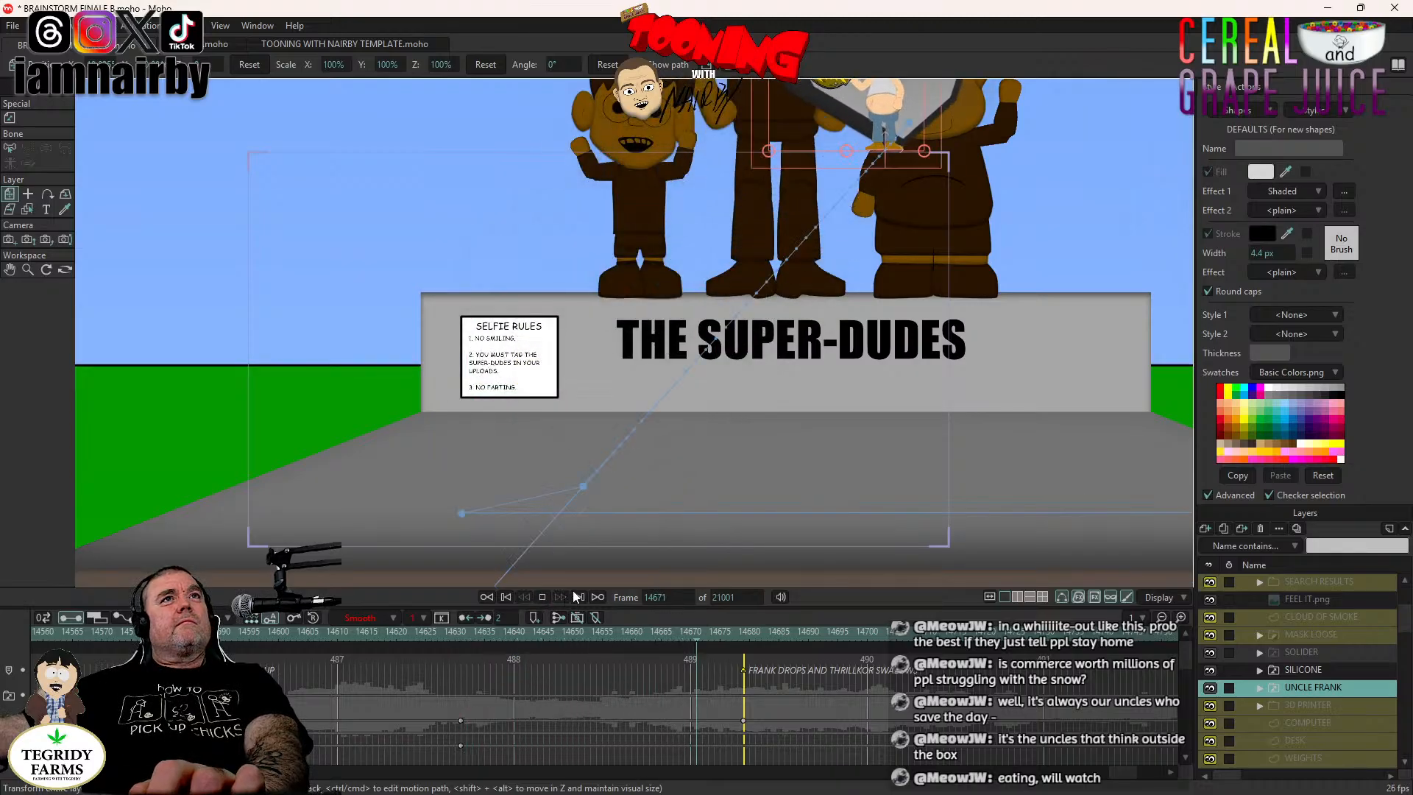
# Check THRILLKOR's raised-hand key at frame 14682 and shift UNCLE FRANK's key from frame 14679 to match it.
pyautogui.press('Left')
pyautogui.moveTo(768, 401); pyautogui.dragTo(705, 505)
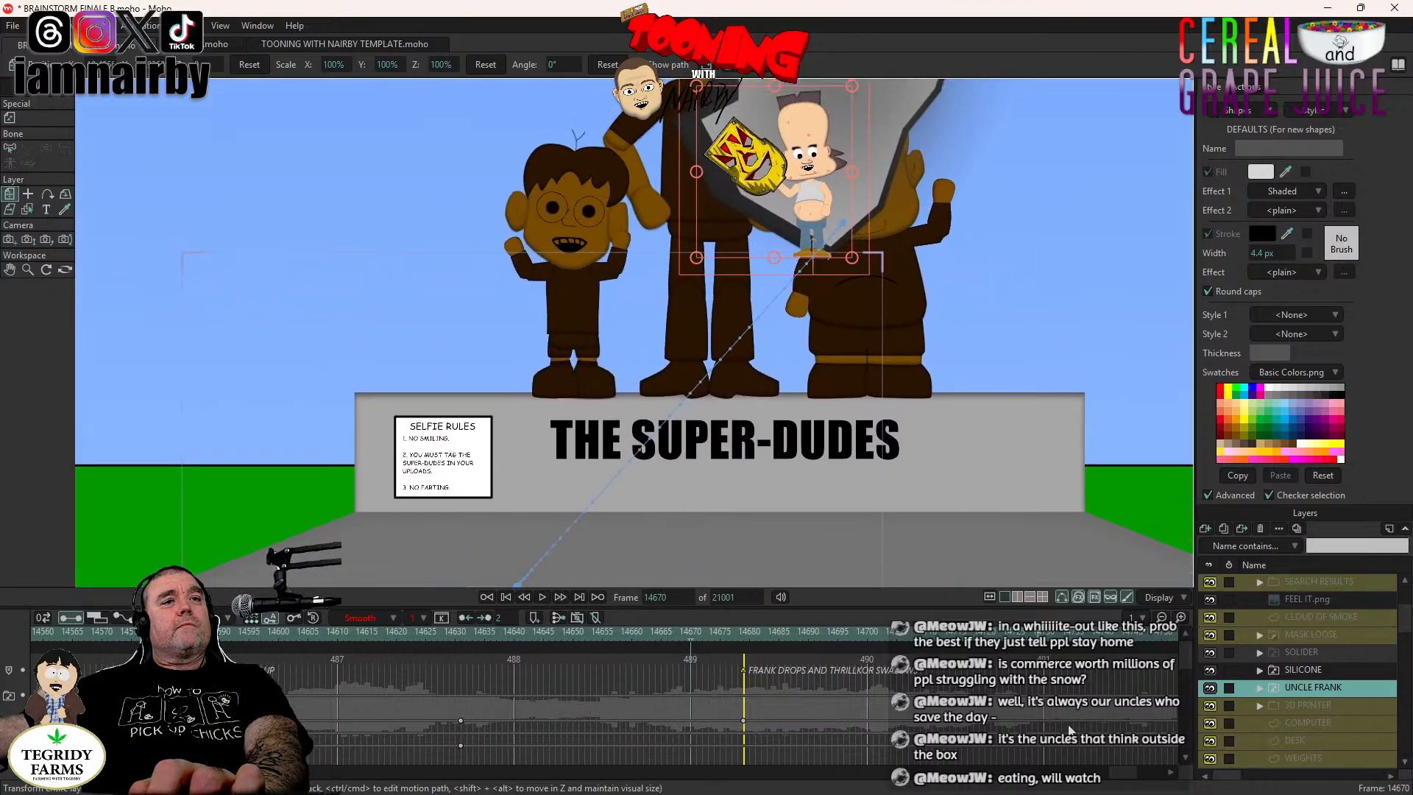
pyautogui.scroll(-3, 1299, 684)
pyautogui.scroll(-10, 1301, 687)
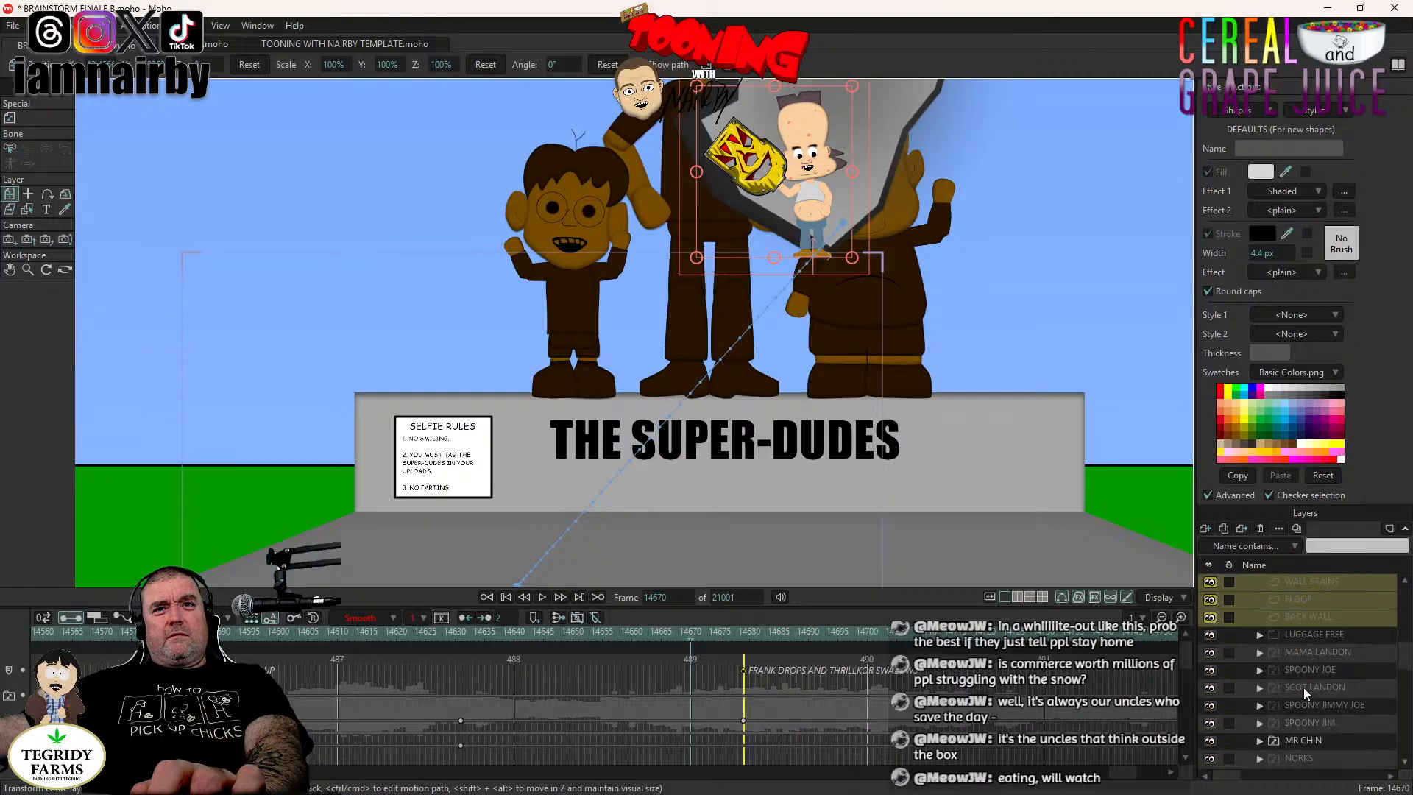
pyautogui.scroll(-3, 1330, 716)
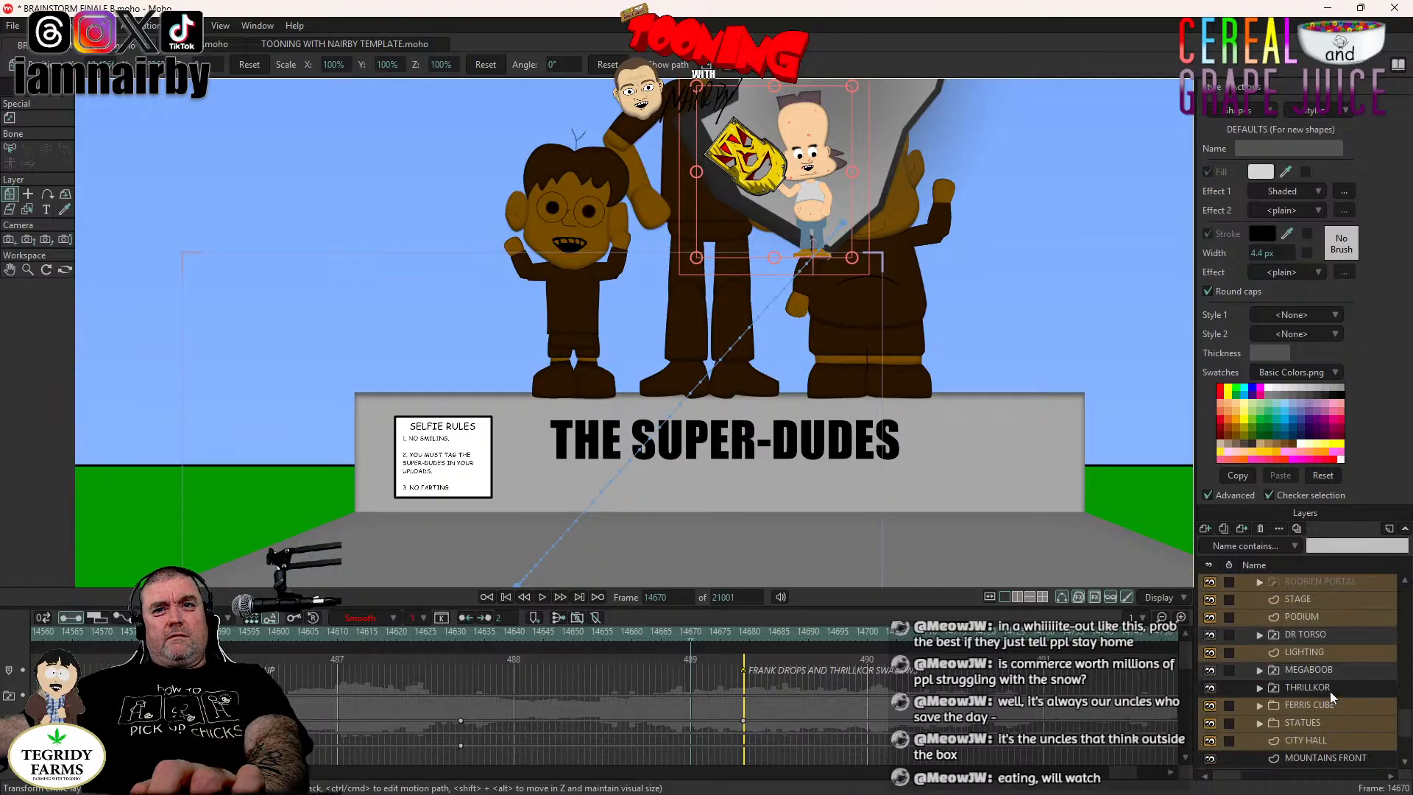
pyautogui.click(1330, 689)
pyautogui.click(762, 637)
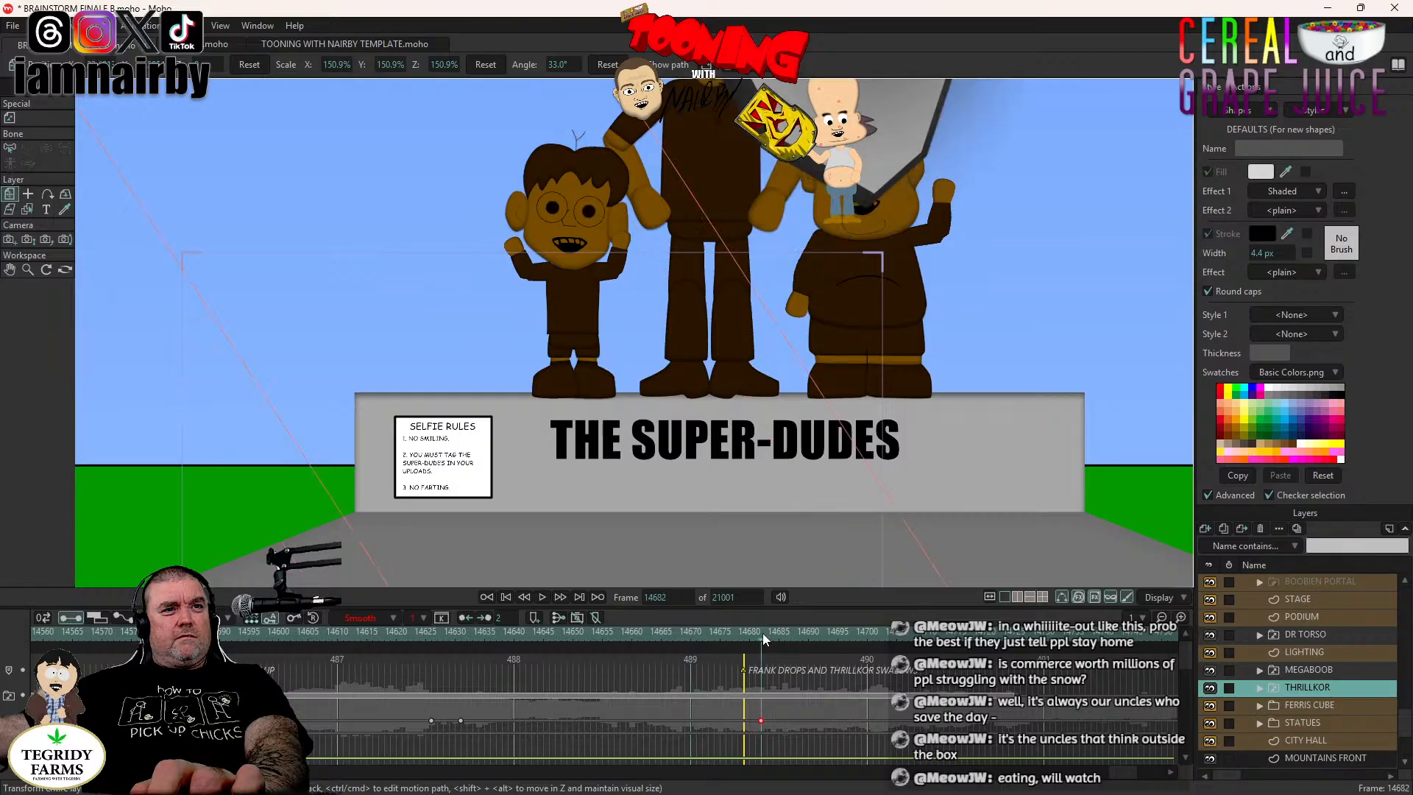
pyautogui.scroll(-6, 1317, 682)
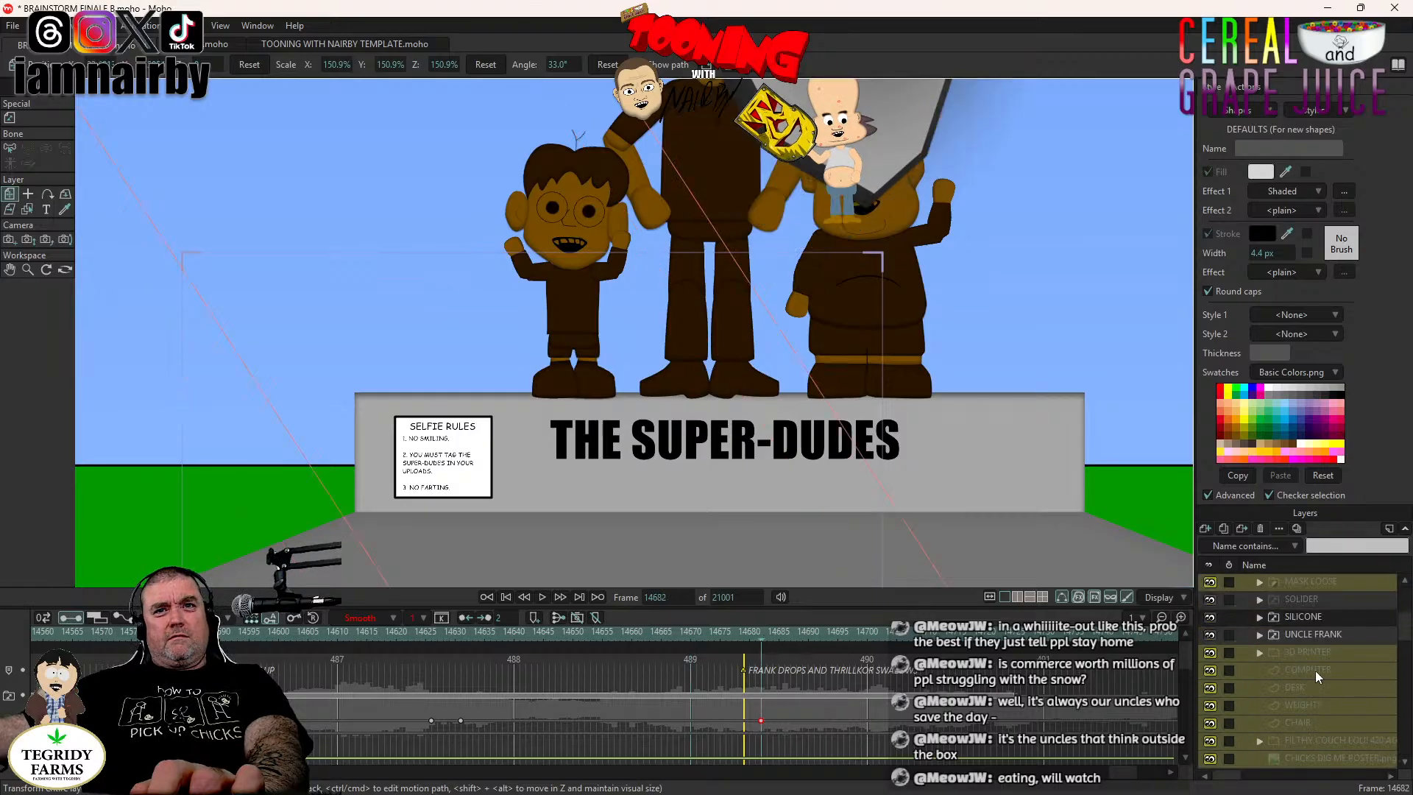
pyautogui.click(1317, 635)
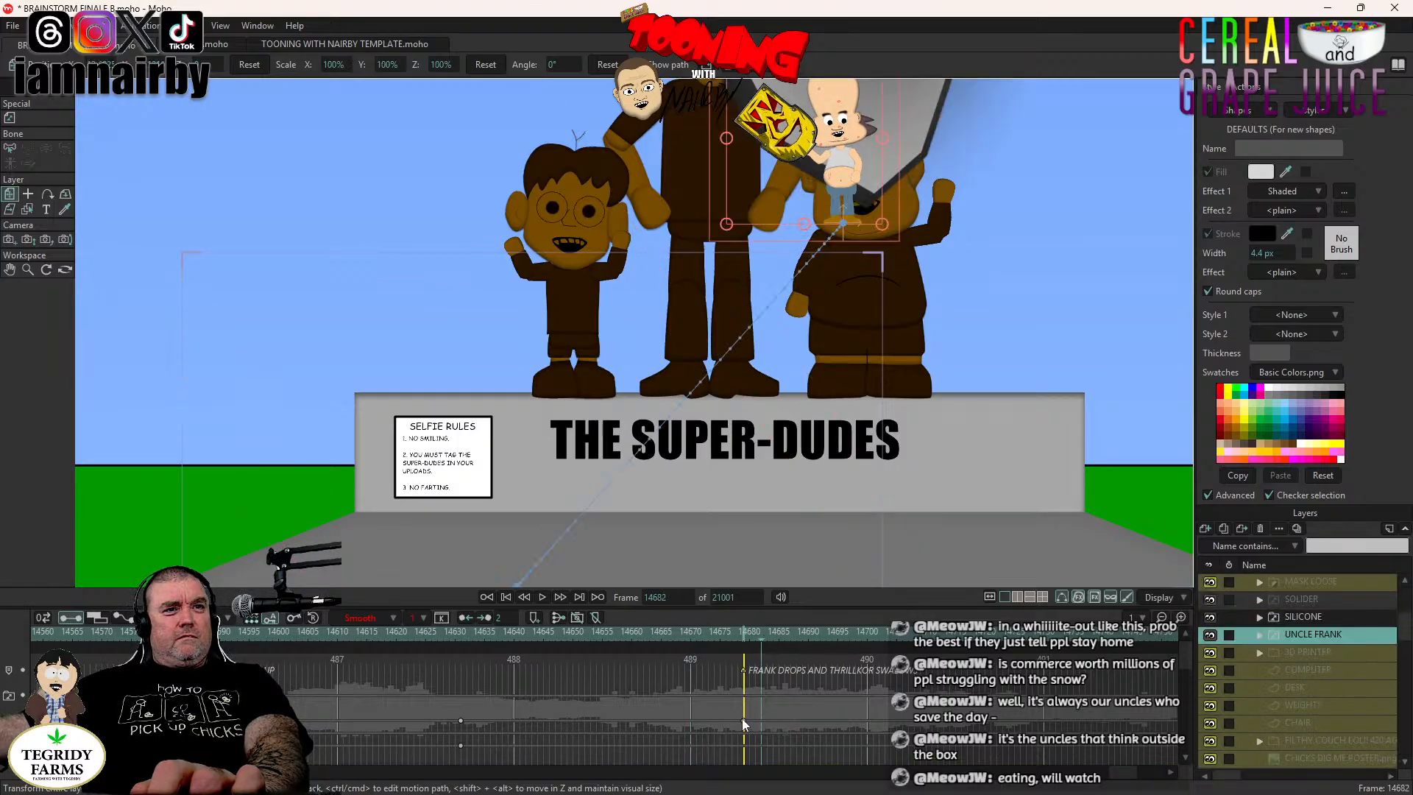
pyautogui.click(761, 720)
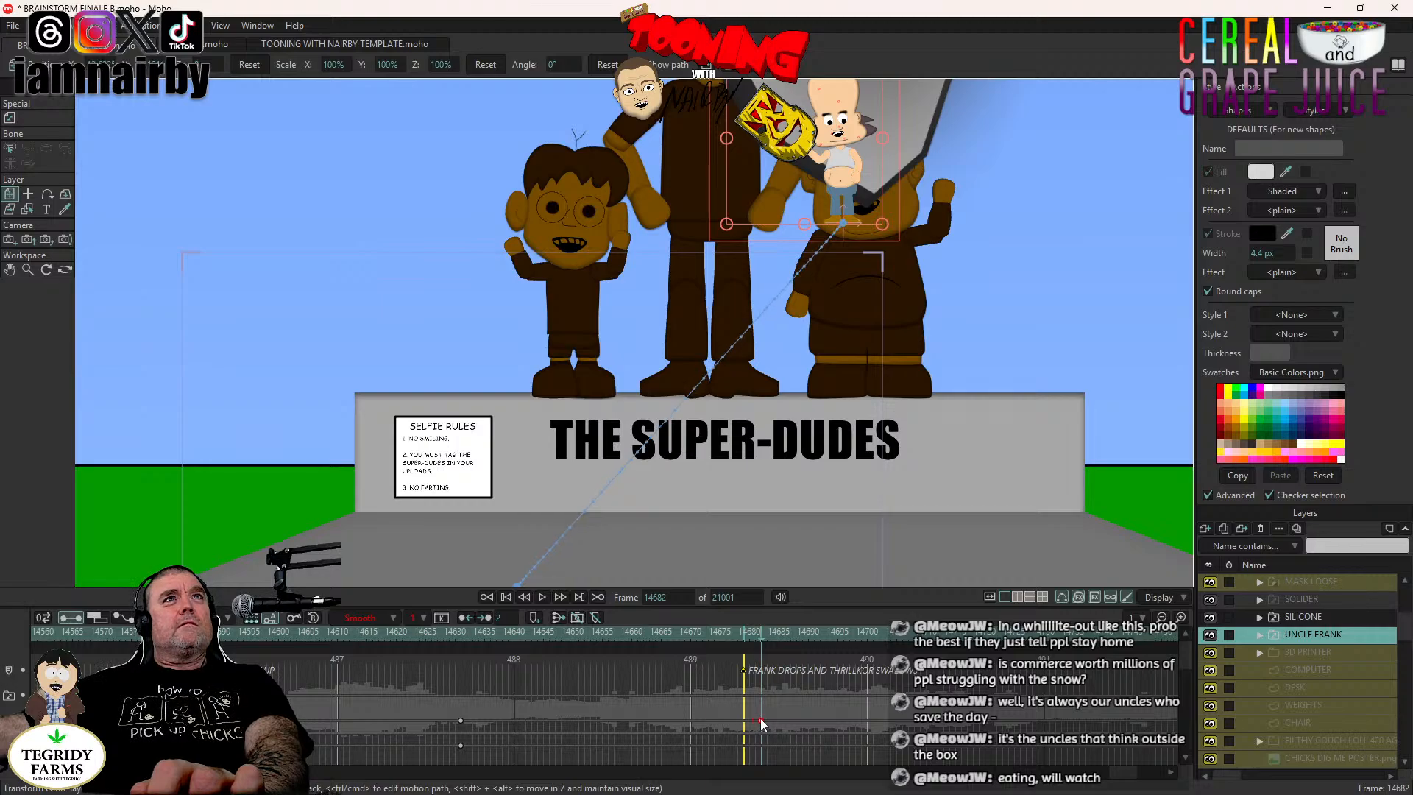
# Play the retimed lift from frame 14631, return to that frame and save the project.
pyautogui.click(461, 638)
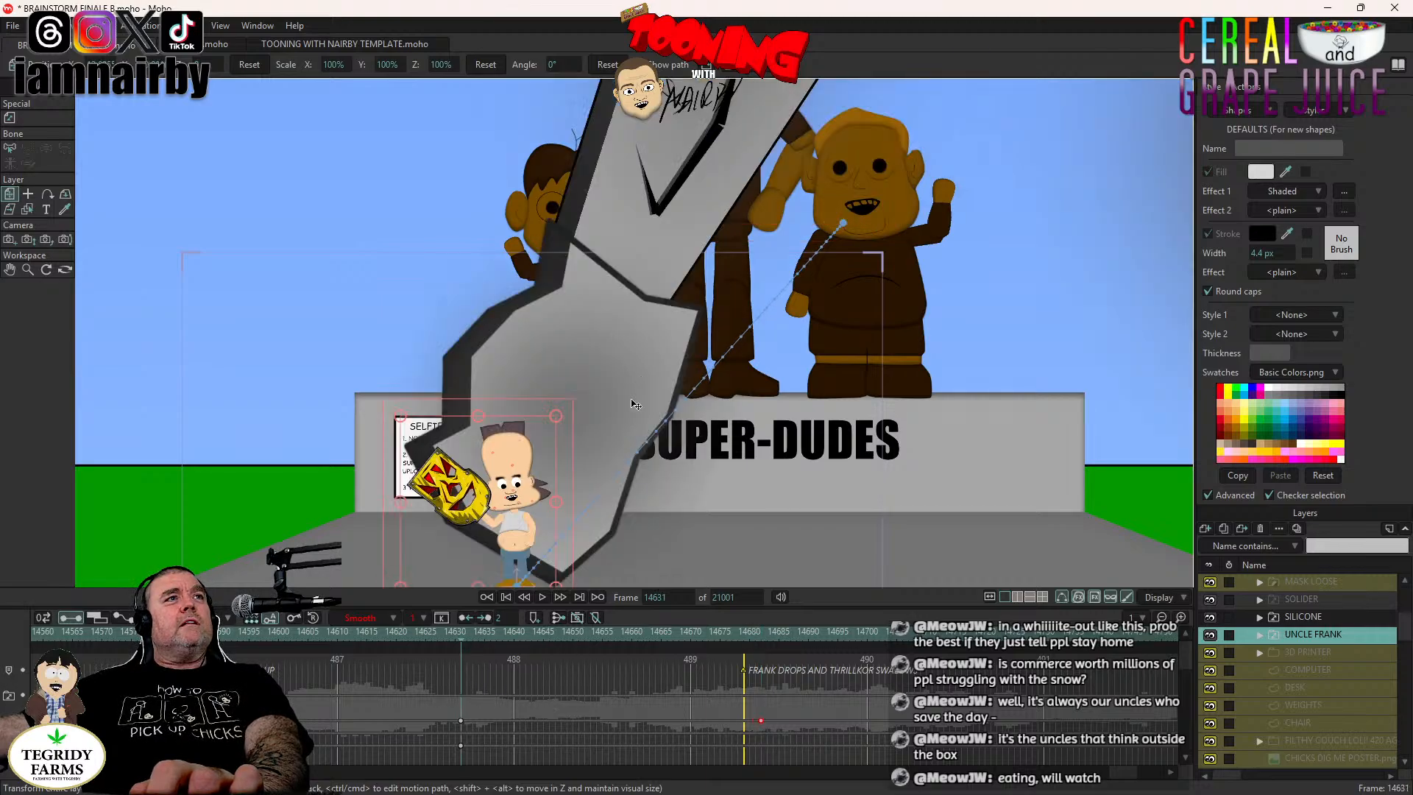
pyautogui.click(544, 595)
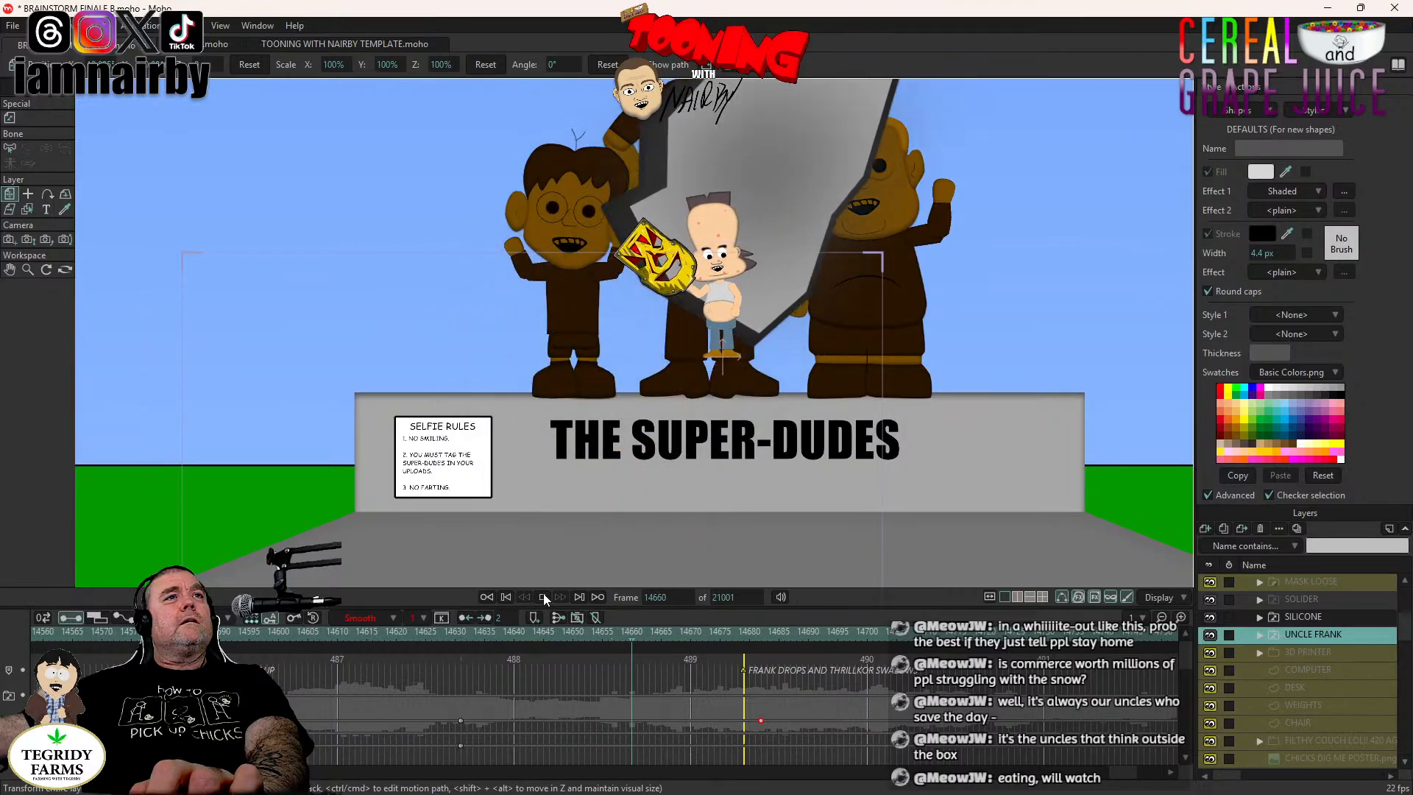
pyautogui.click(543, 595)
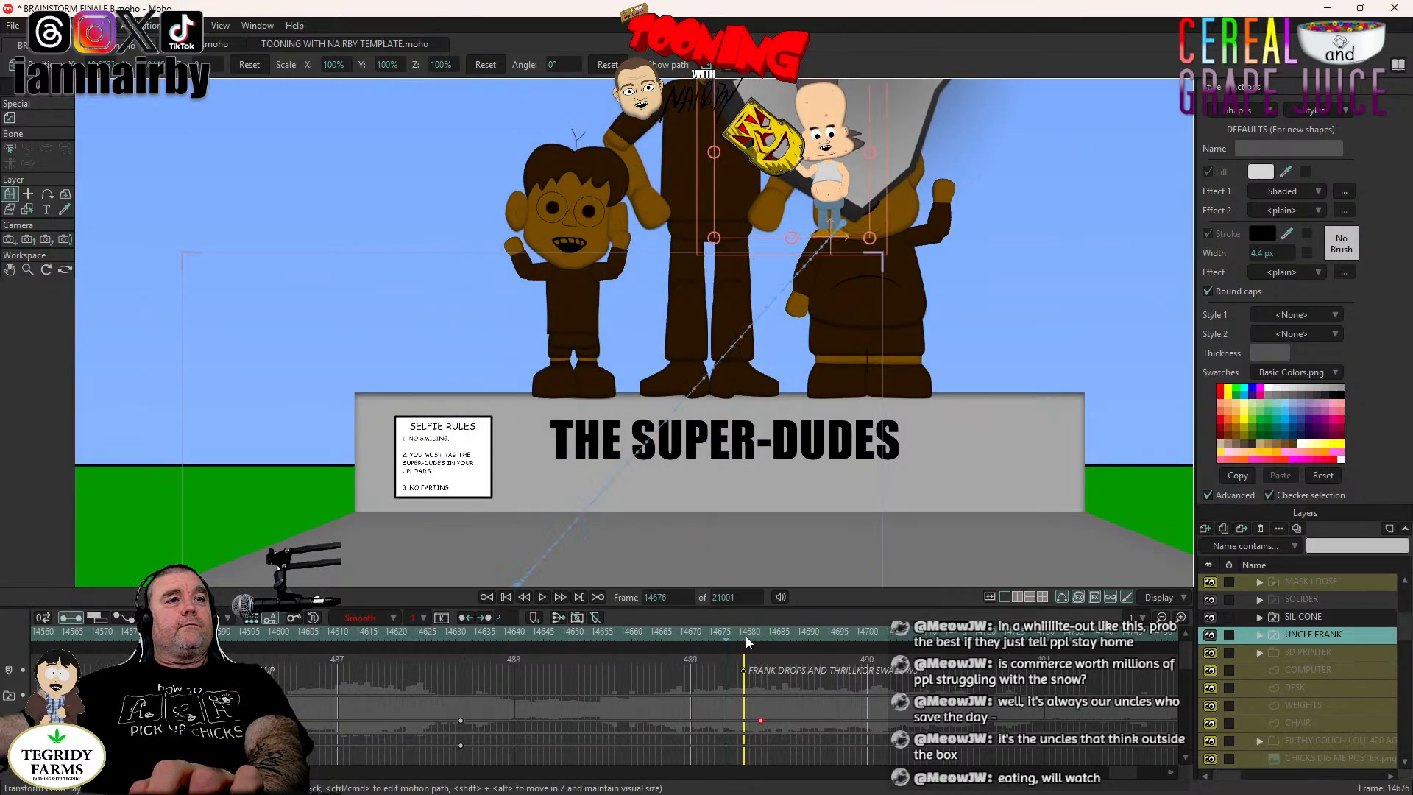
pyautogui.click(746, 634)
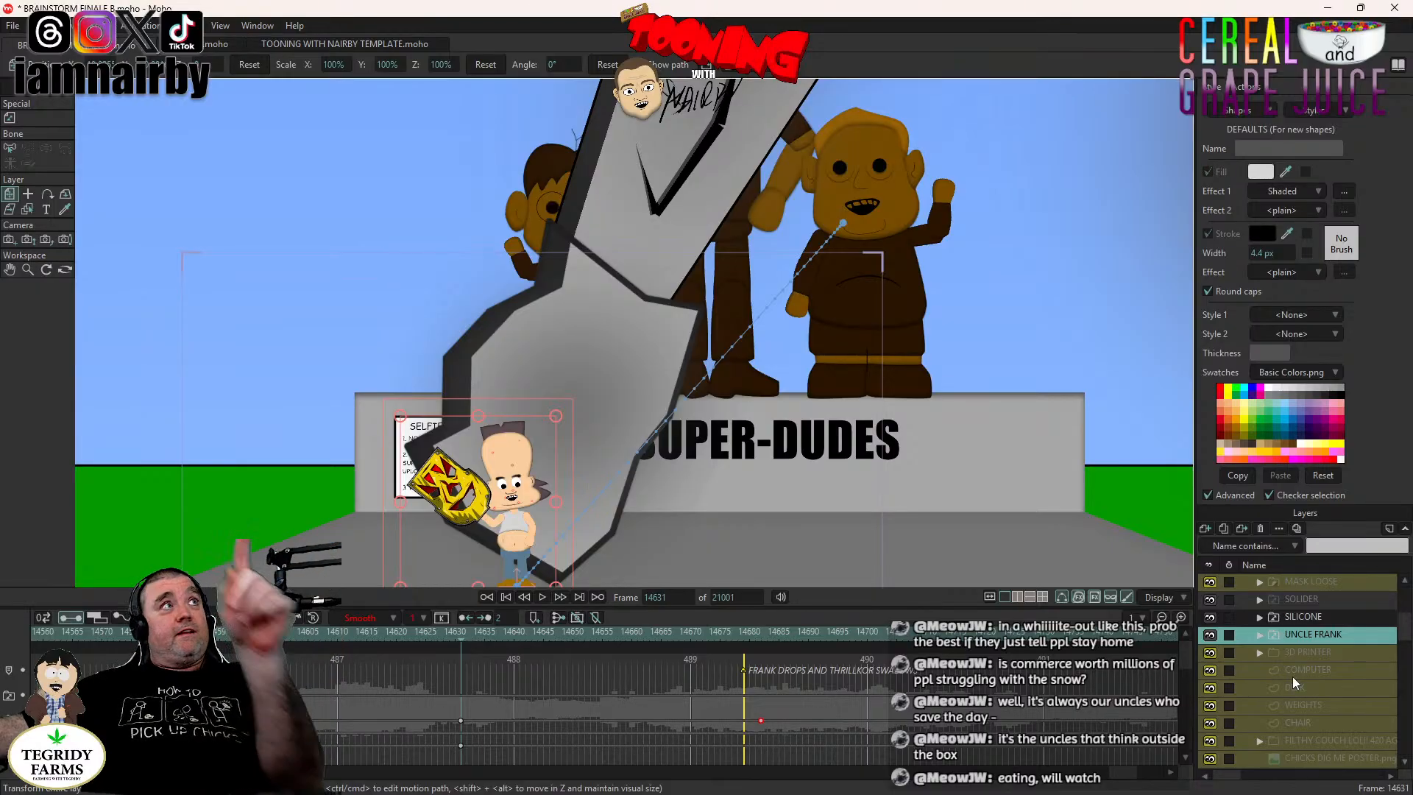
pyautogui.hotkey('ctrl', 's')
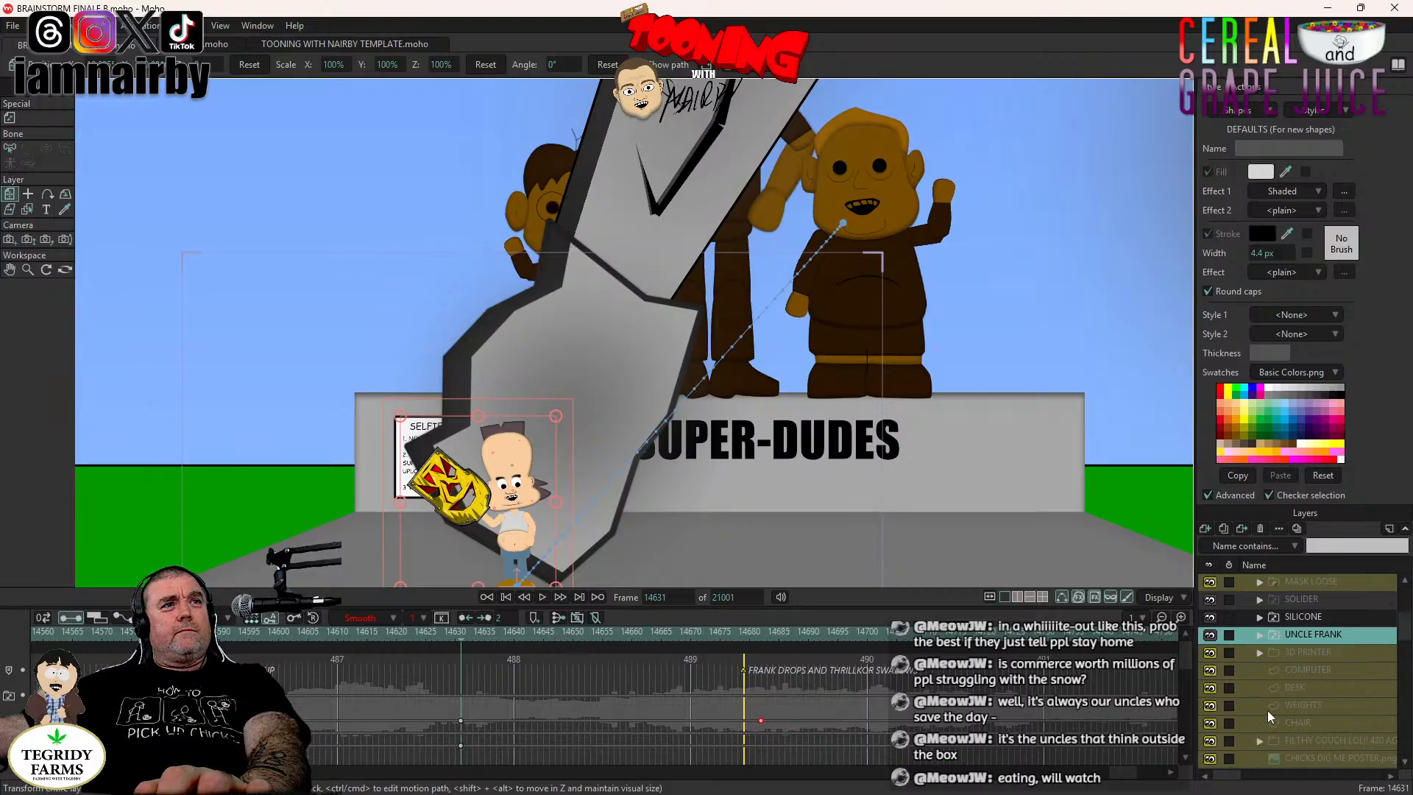
# Expand the UNCLE FRANK group and switch his eyes layer to eyes closed at frame 14585.
pyautogui.click(161, 632)
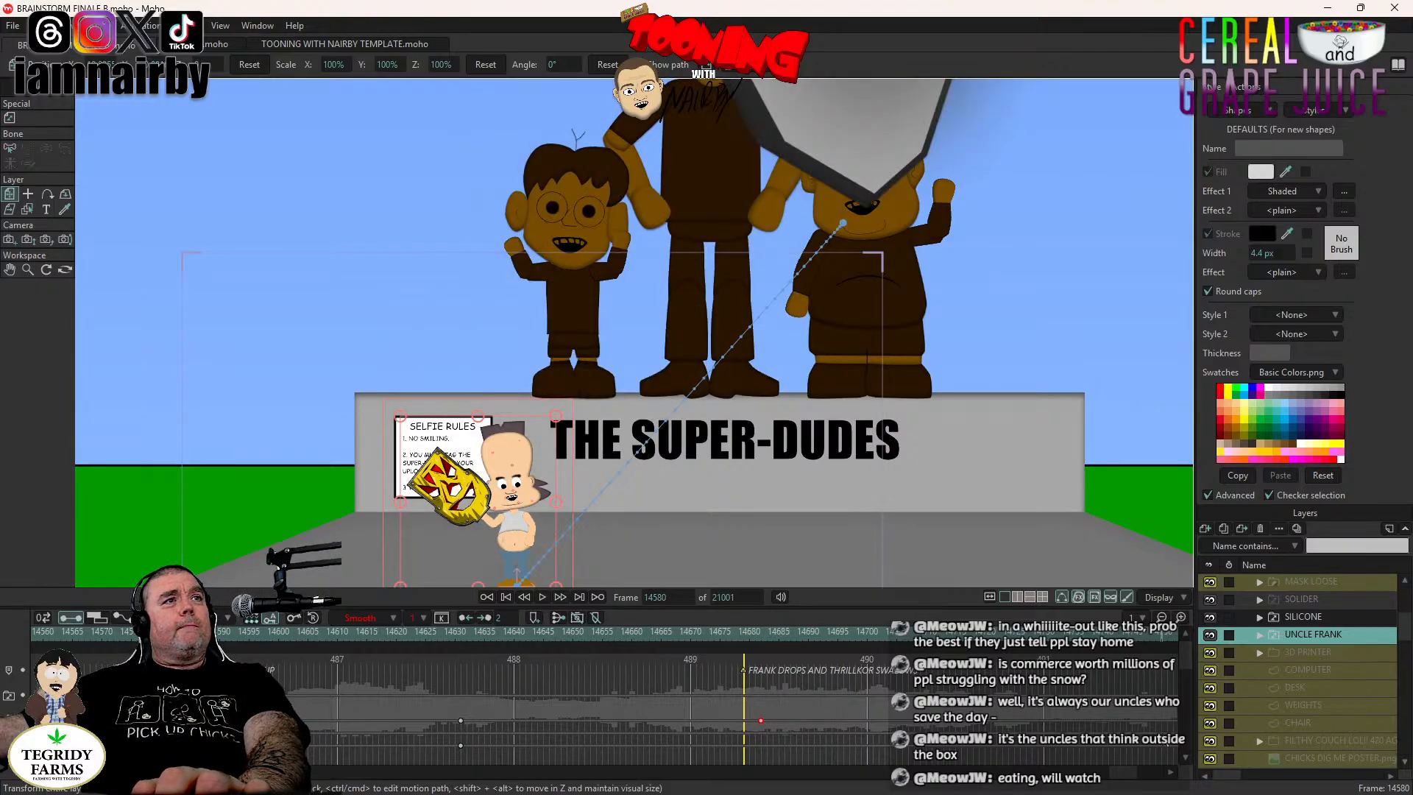
pyautogui.click(1260, 633)
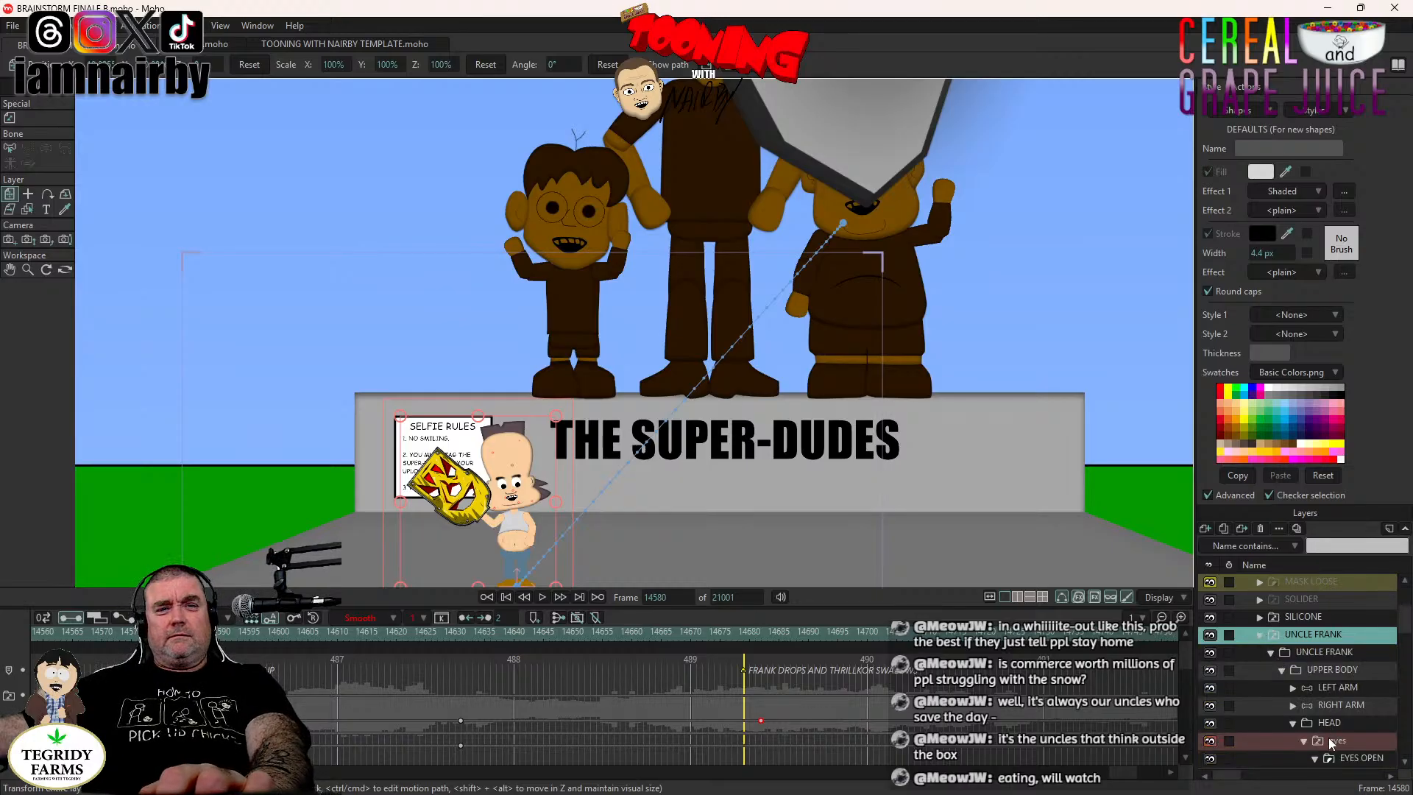
pyautogui.click(1327, 737)
pyautogui.press('Right')
pyautogui.press('Right')
pyautogui.press('Right')
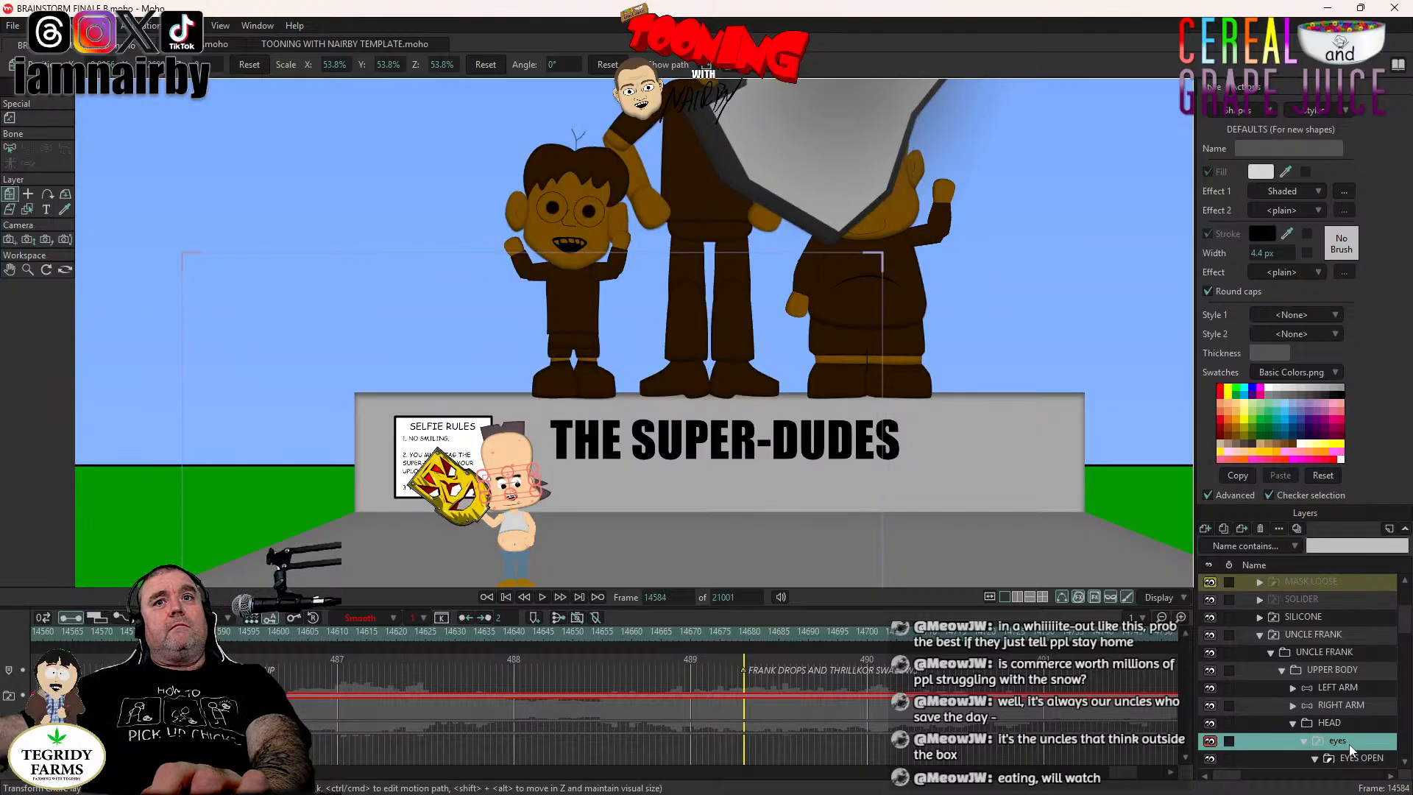
pyautogui.press('Right')
pyautogui.rightClick(1353, 742)
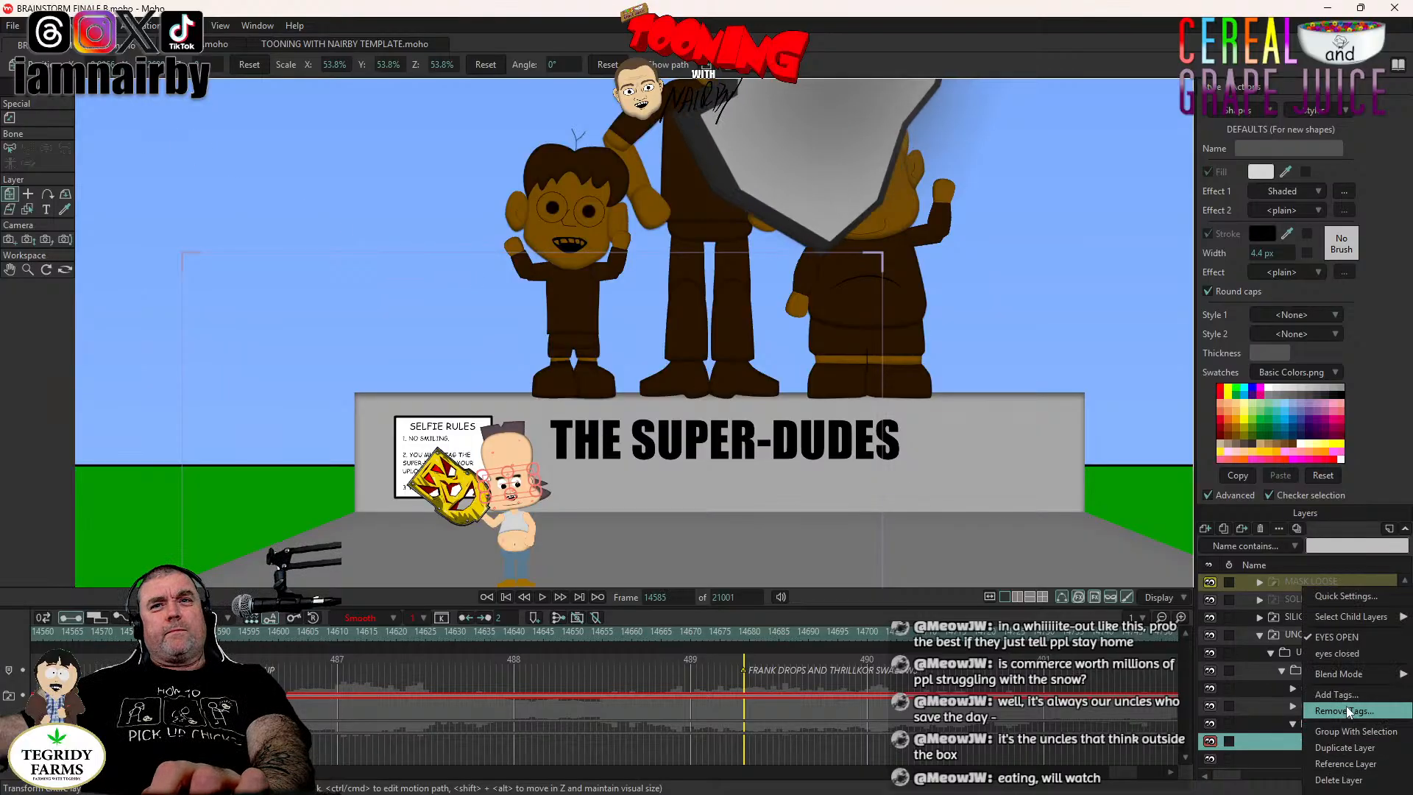
pyautogui.click(1341, 654)
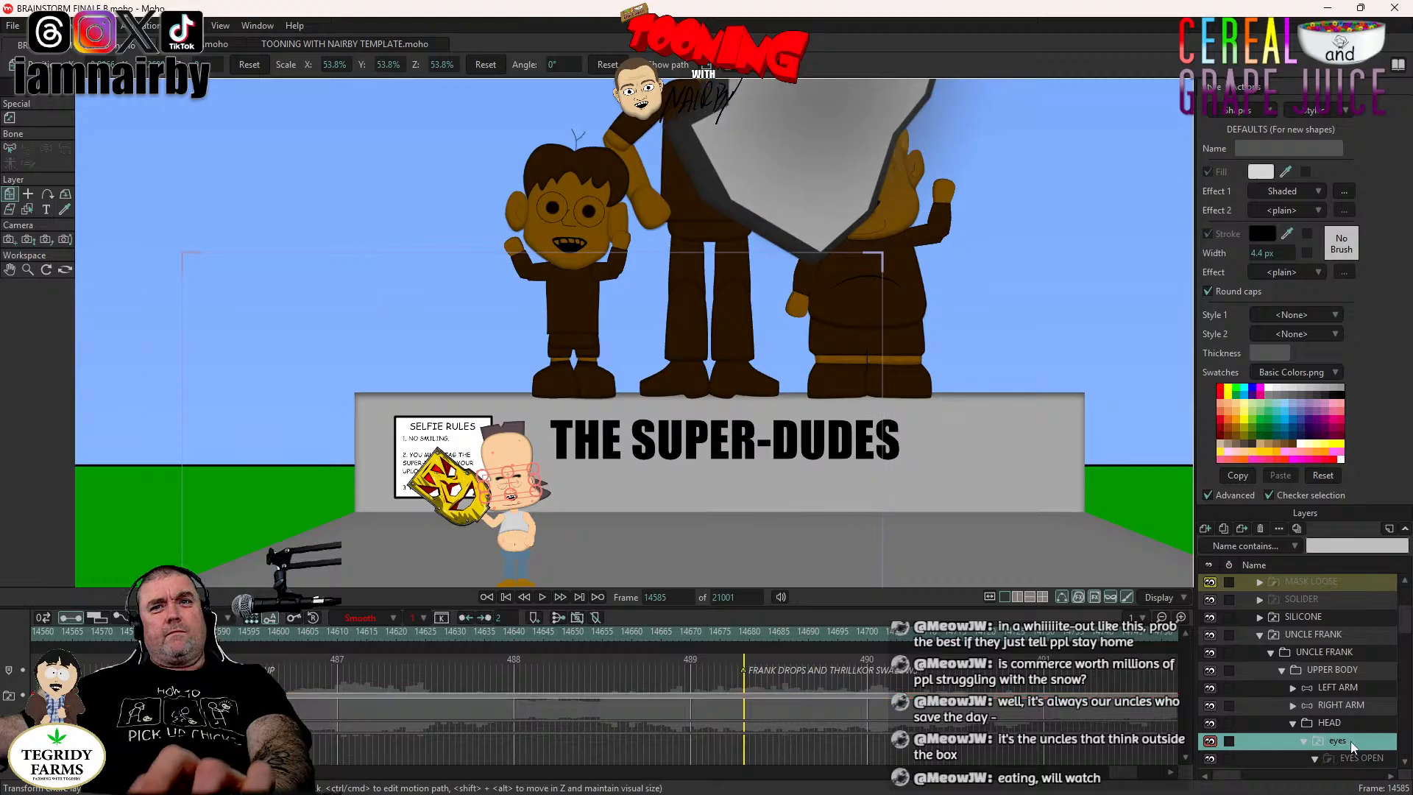
# Advance three frames to frame 14588 and switch Frank's eyes layer back to EYES OPEN.
pyautogui.press('Right')
pyautogui.press('Right')
pyautogui.press('Right')
pyautogui.rightClick(1349, 740)
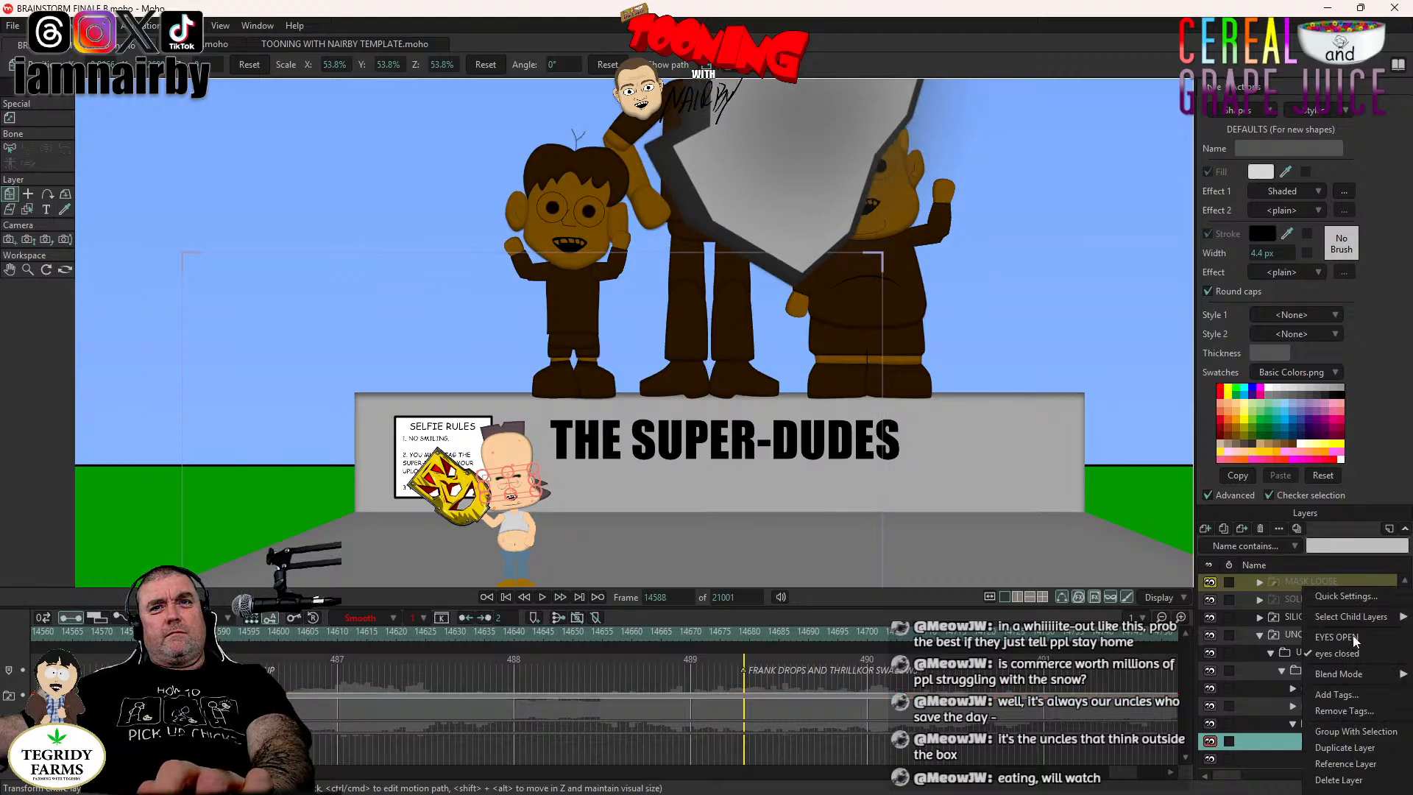
pyautogui.click(1353, 637)
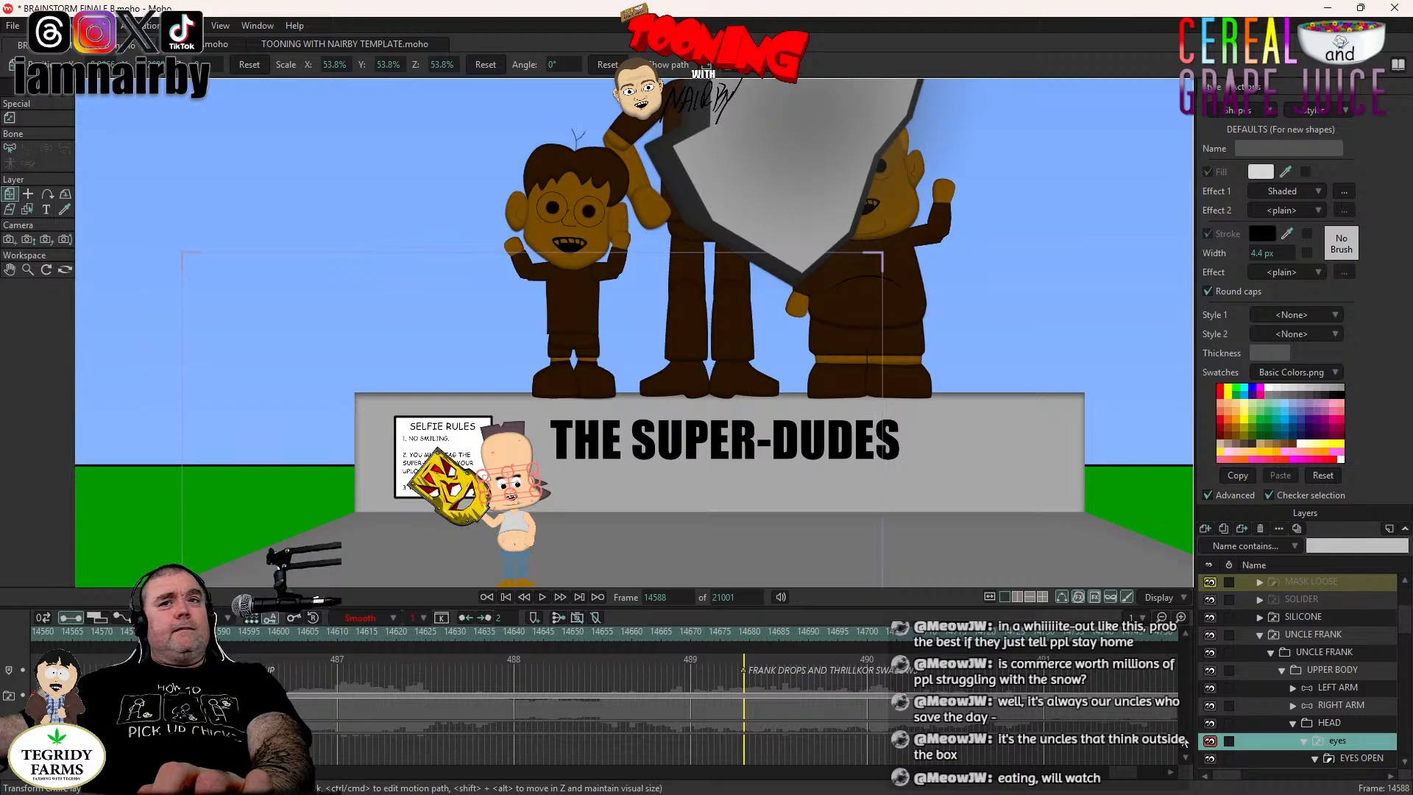
# Nudge Frank's open eyes slightly at frame 14588 and locate the BALLS layer inside EYES OPEN.
pyautogui.scroll(2, 517, 362)
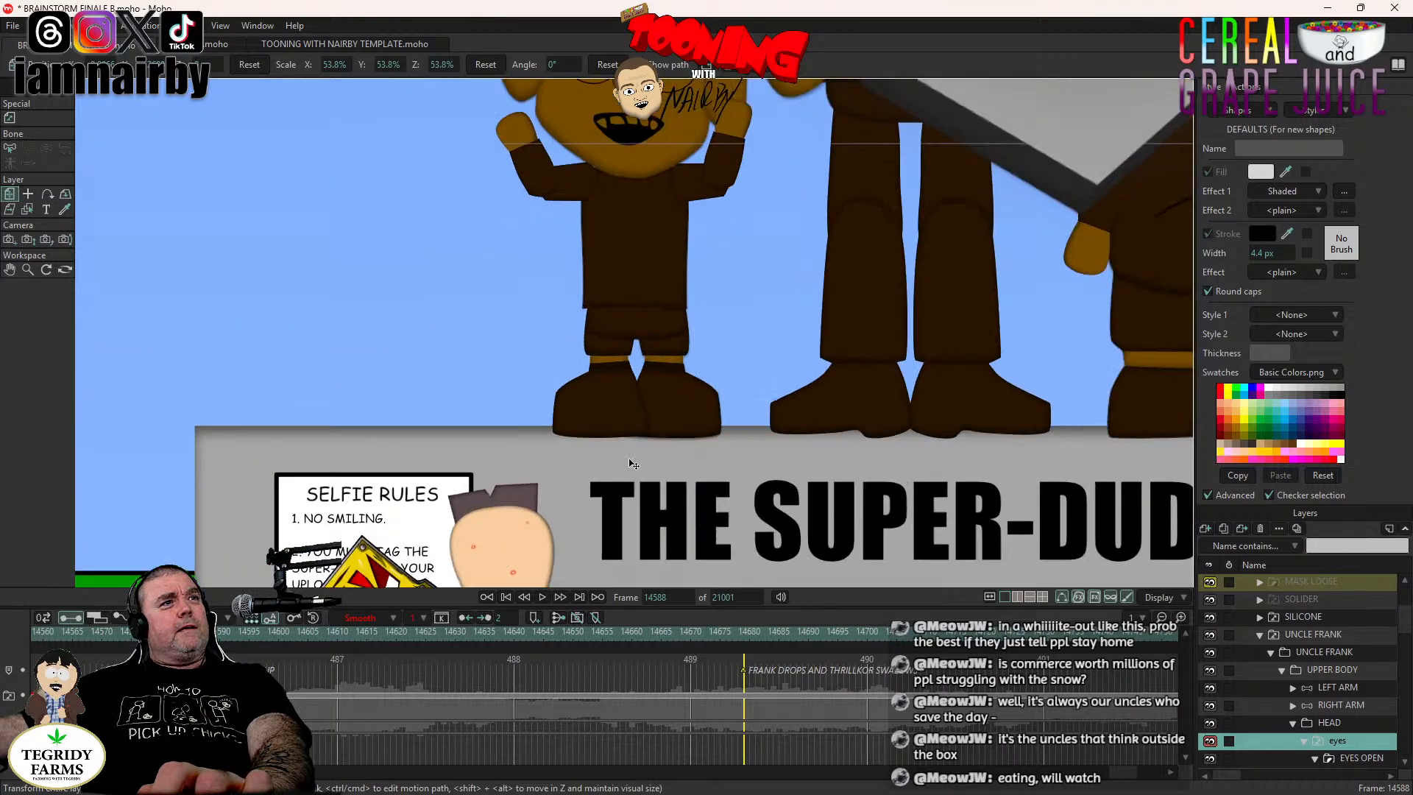
pyautogui.scroll(-1, 699, 416)
pyautogui.scroll(-2, 699, 417)
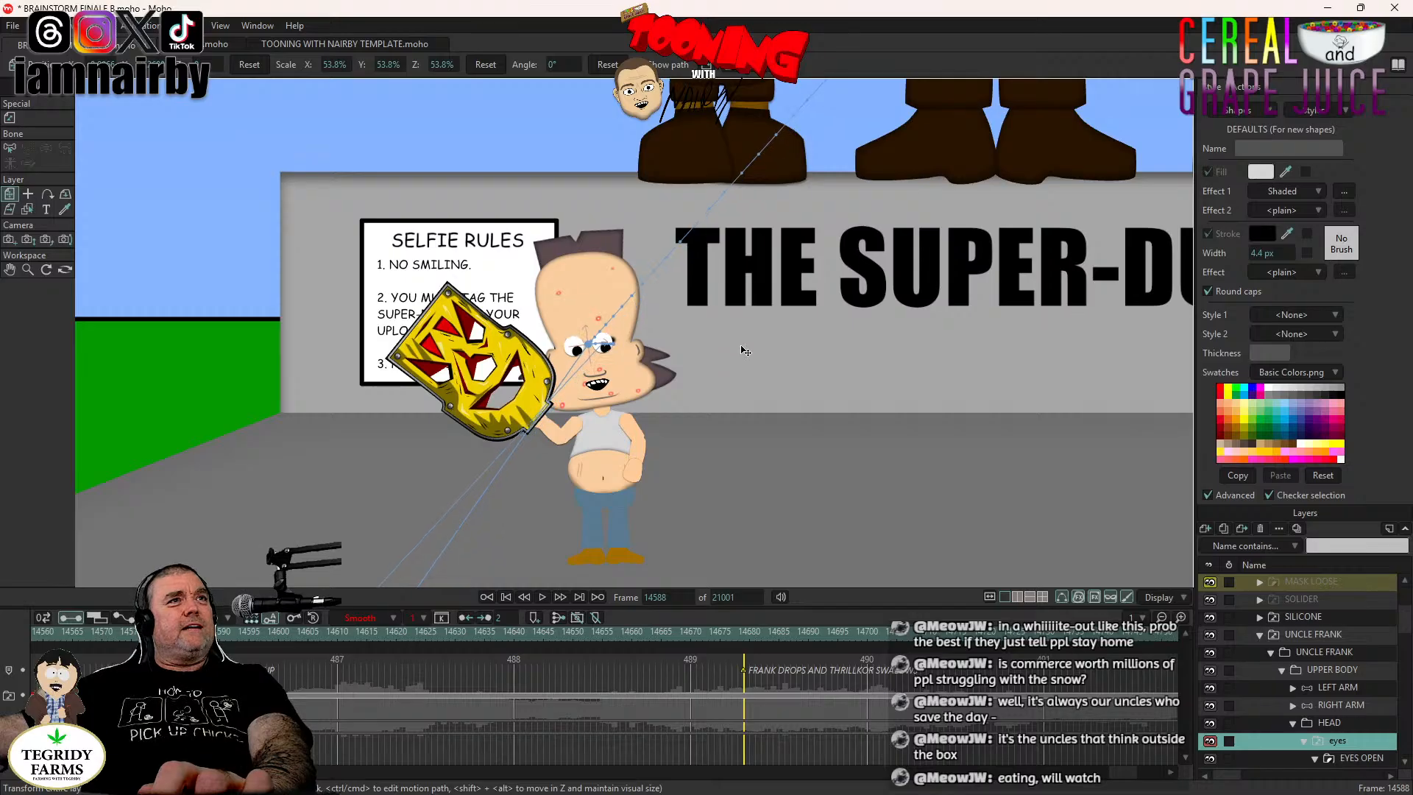
pyautogui.moveTo(745, 350); pyautogui.dragTo(750, 360)
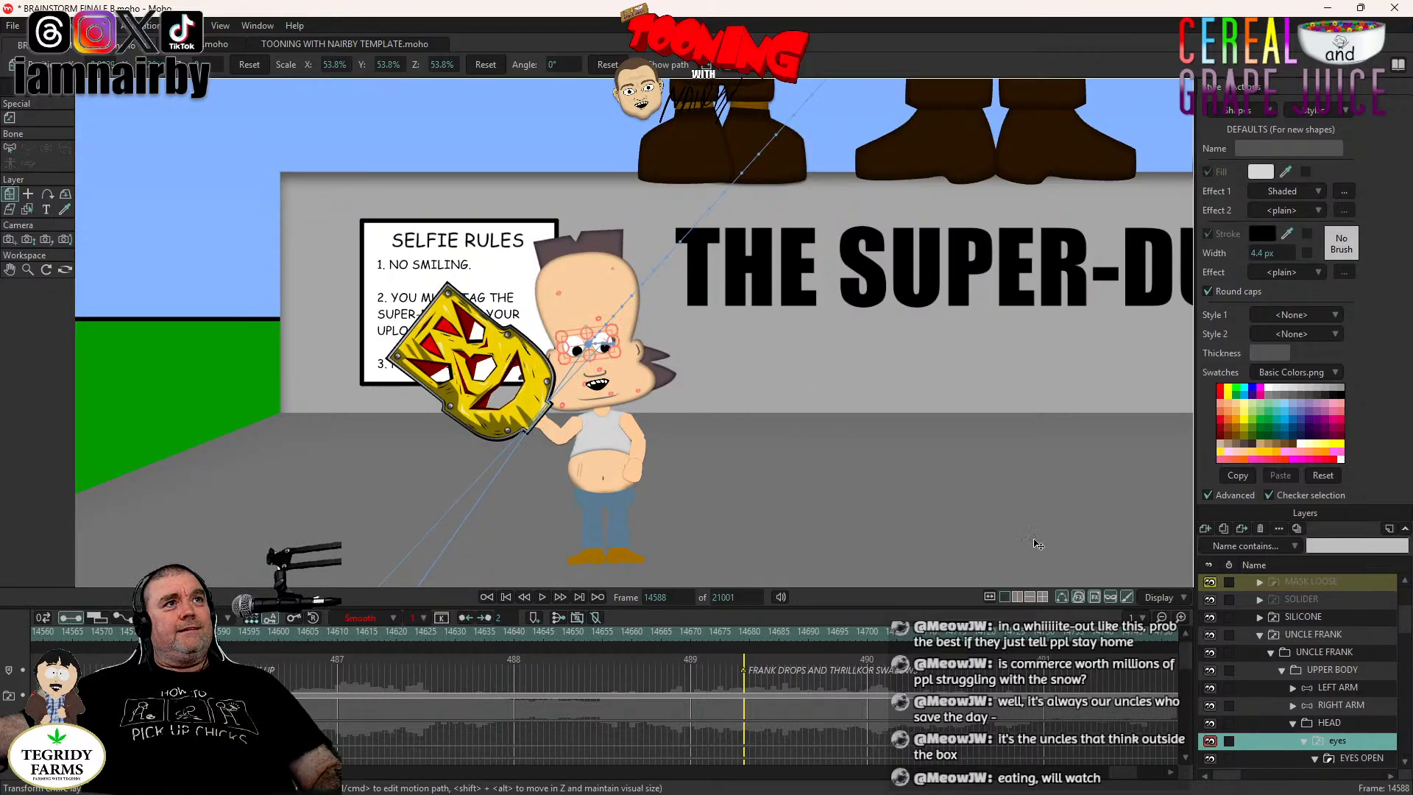
pyautogui.scroll(-2, 1359, 759)
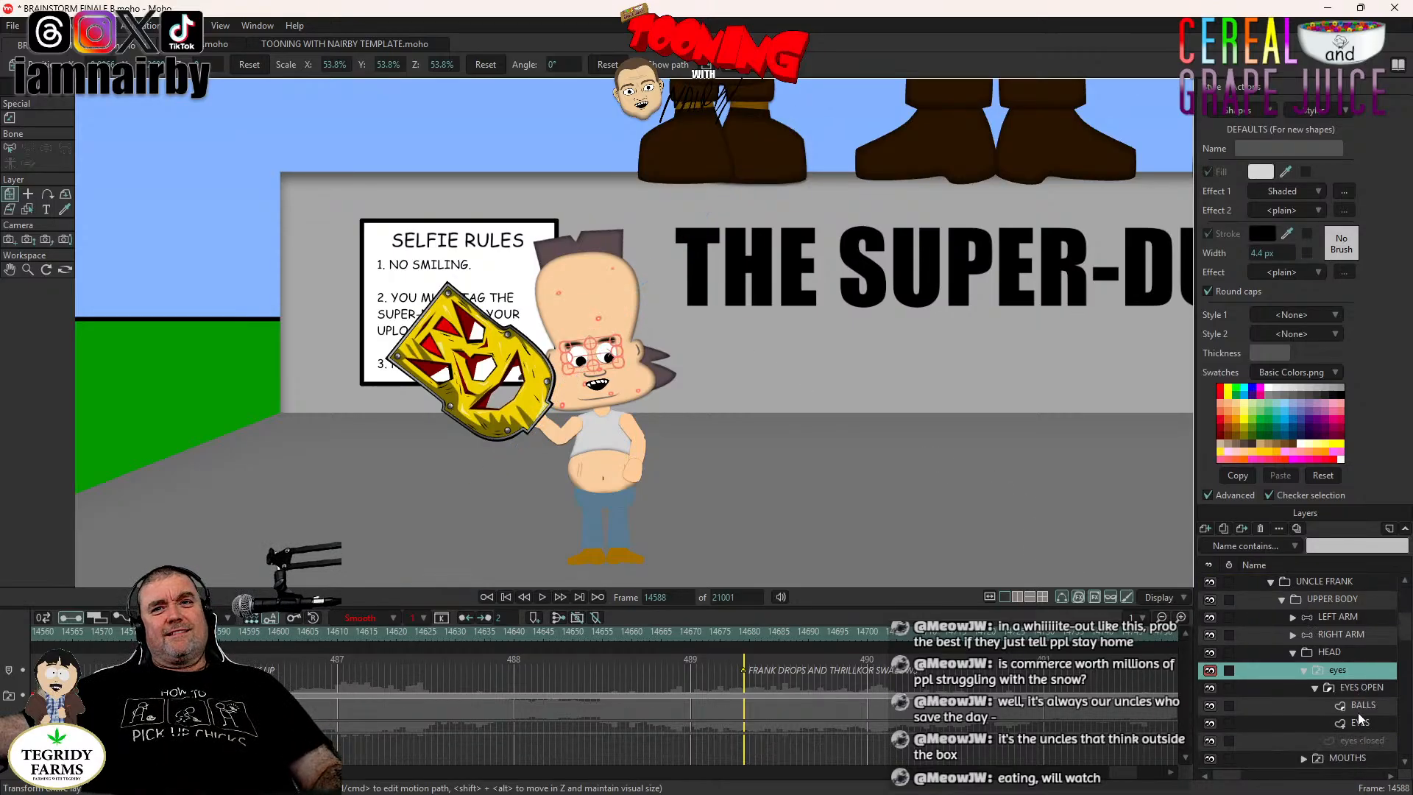
# Change the interpolation of the pupils' keyframe in the BALLS layer at frame 14588.
pyautogui.click(1254, 705)
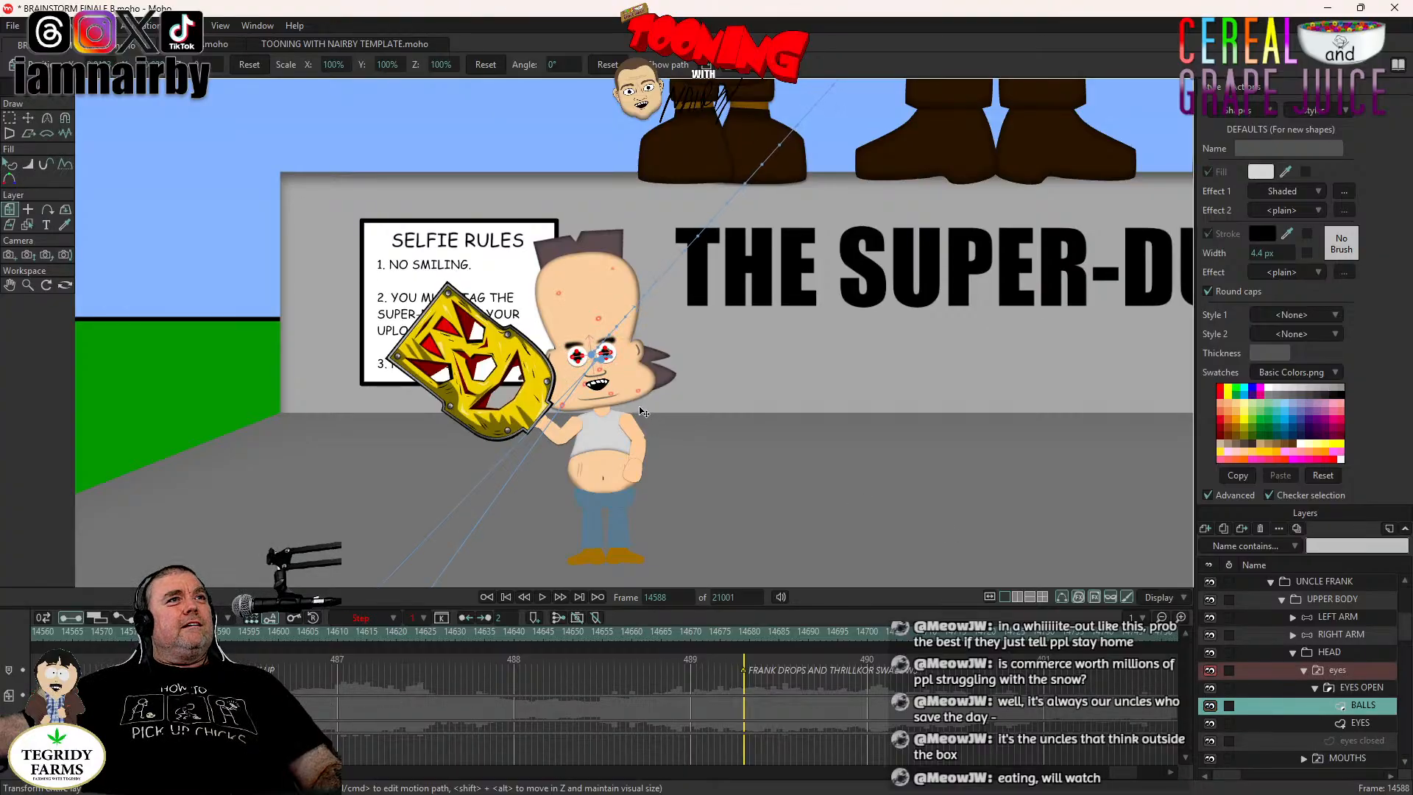
pyautogui.hotkey('ctrl', 'a')
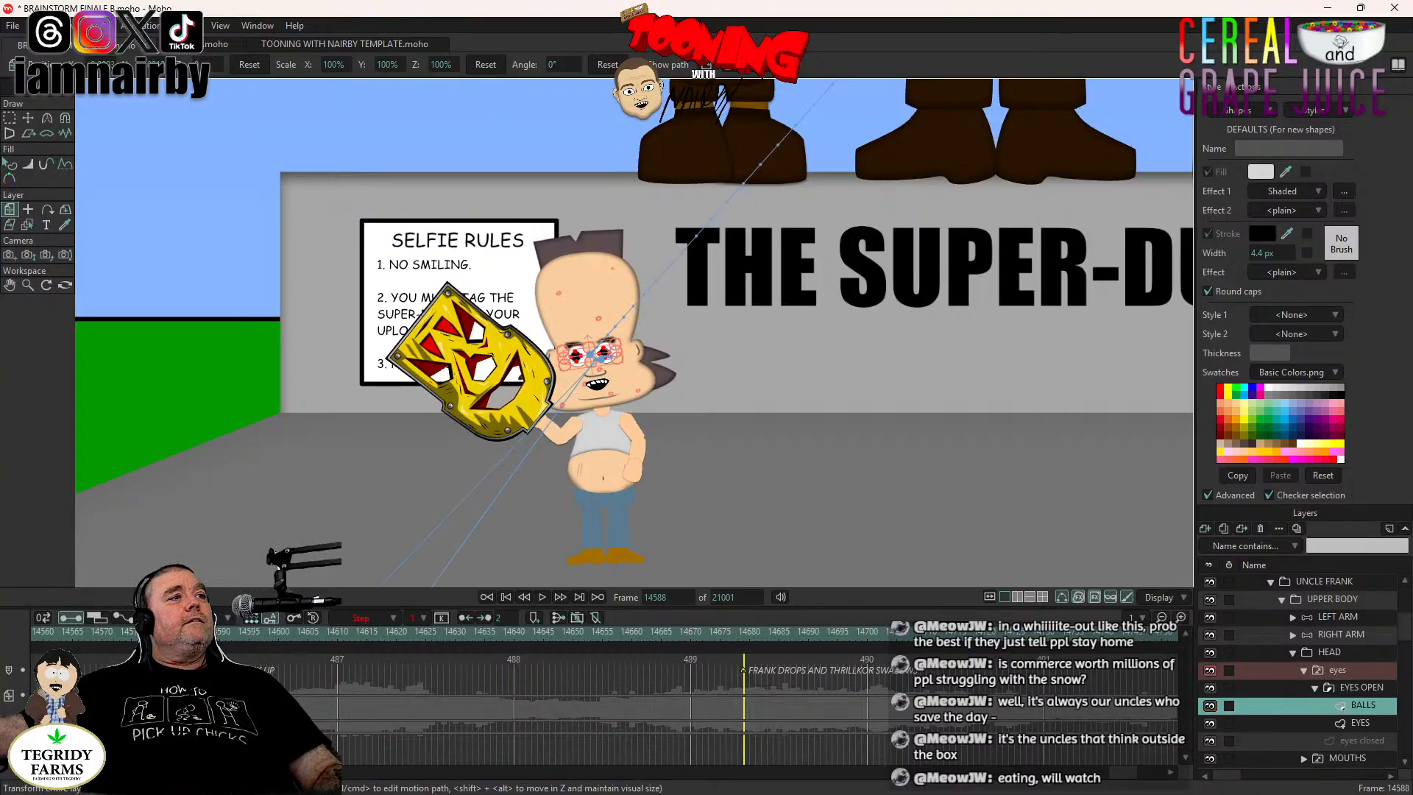
pyautogui.rightClick(208, 694)
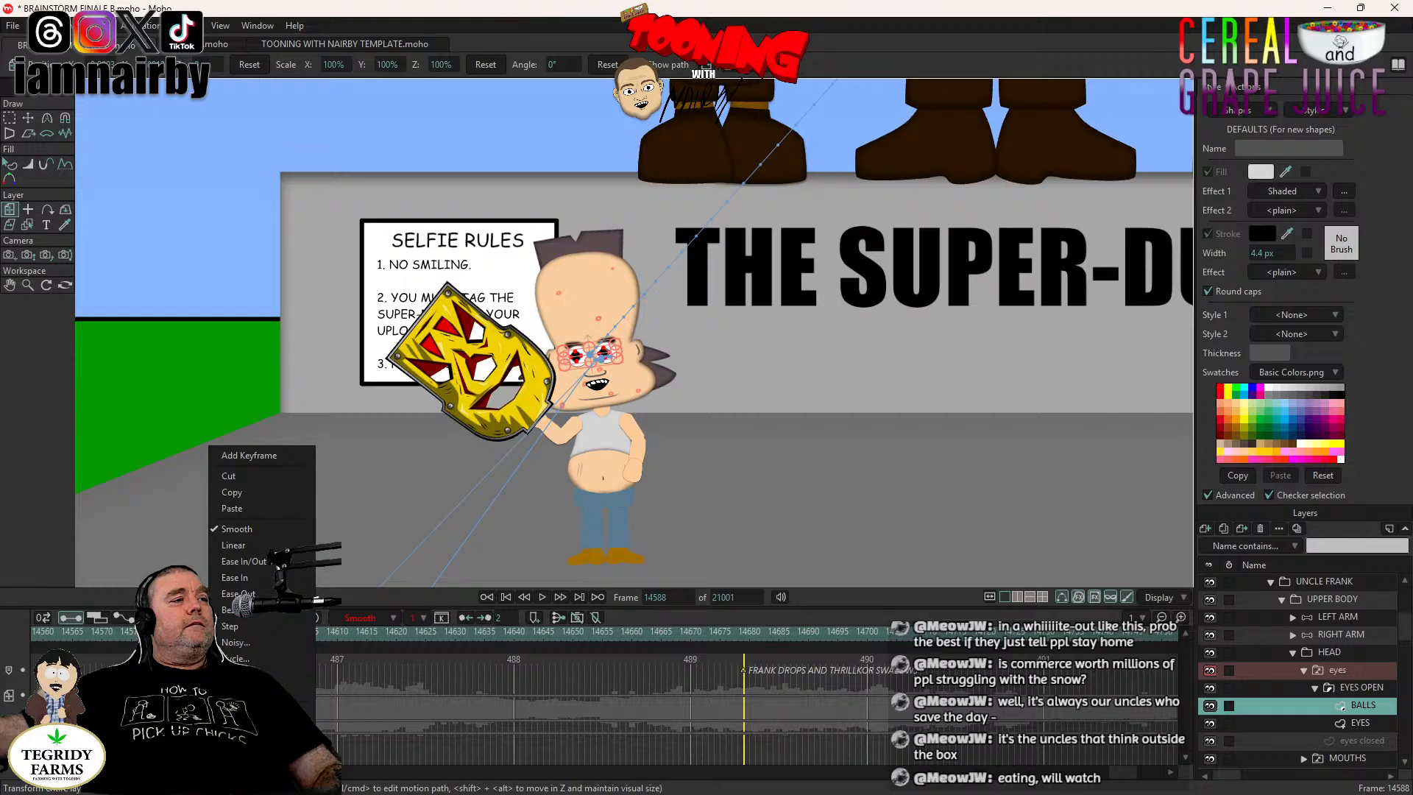
pyautogui.click(247, 608)
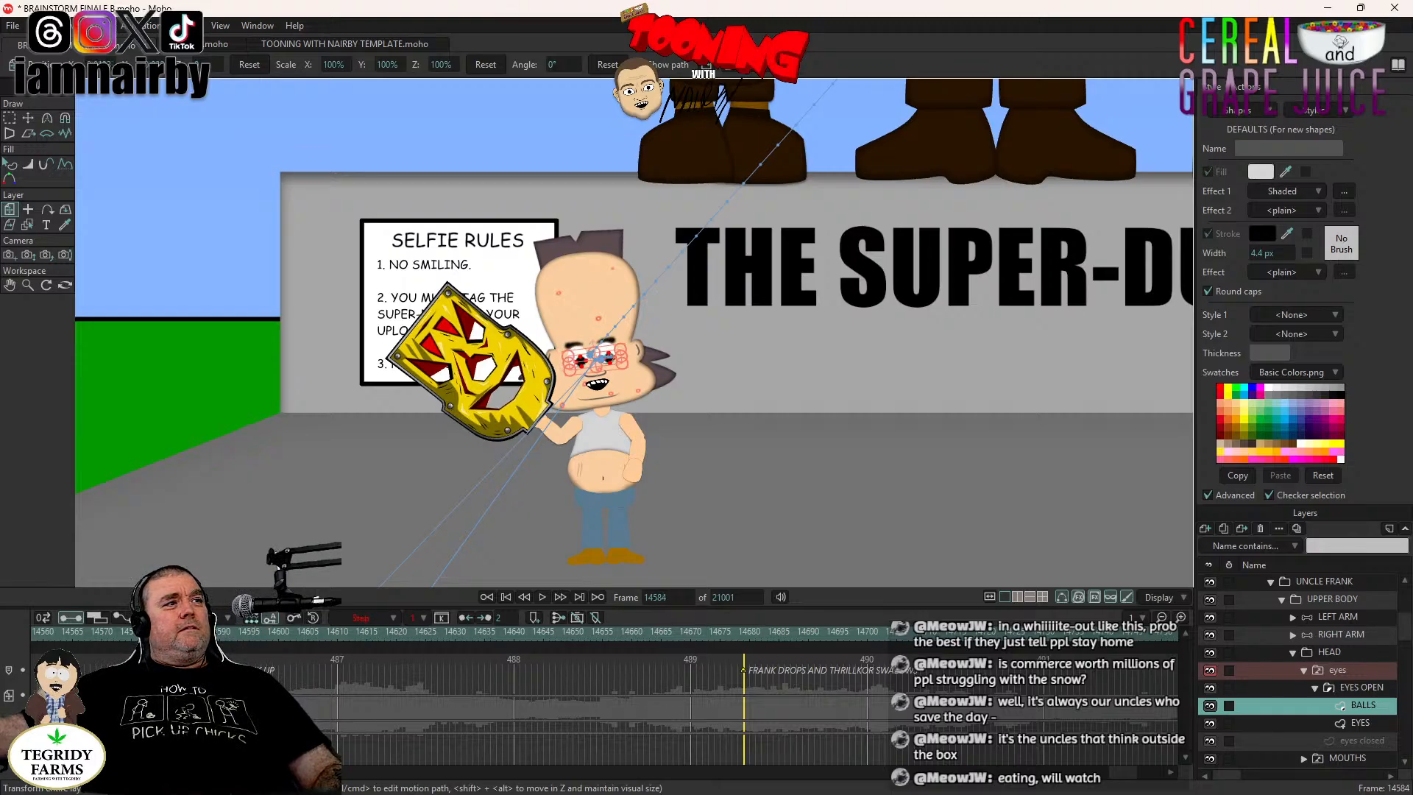
# Rotate the character's HEAD group layer to -2.2° at frame 14588.
pyautogui.click(1347, 654)
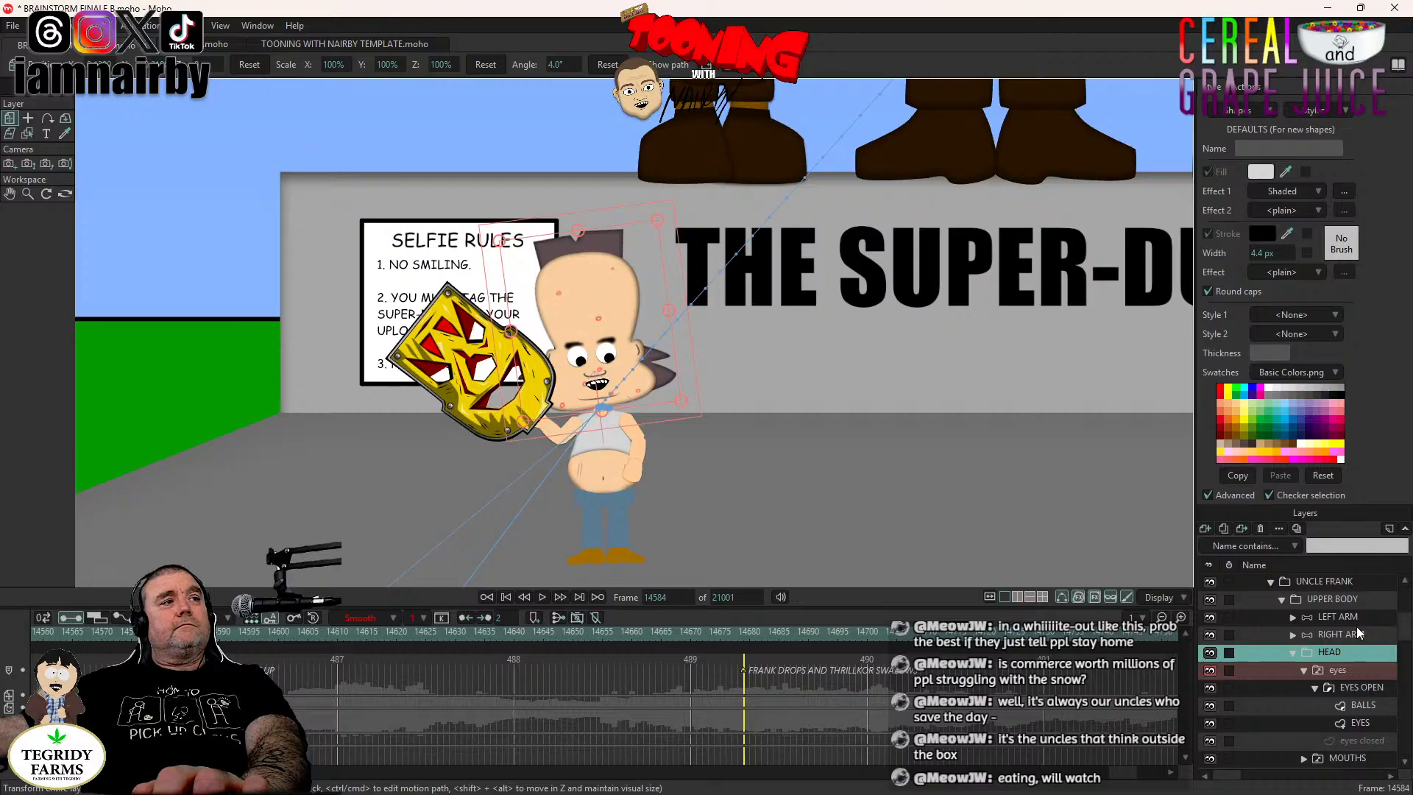
pyautogui.press('Right')
pyautogui.press('Right')
pyautogui.press('Right')
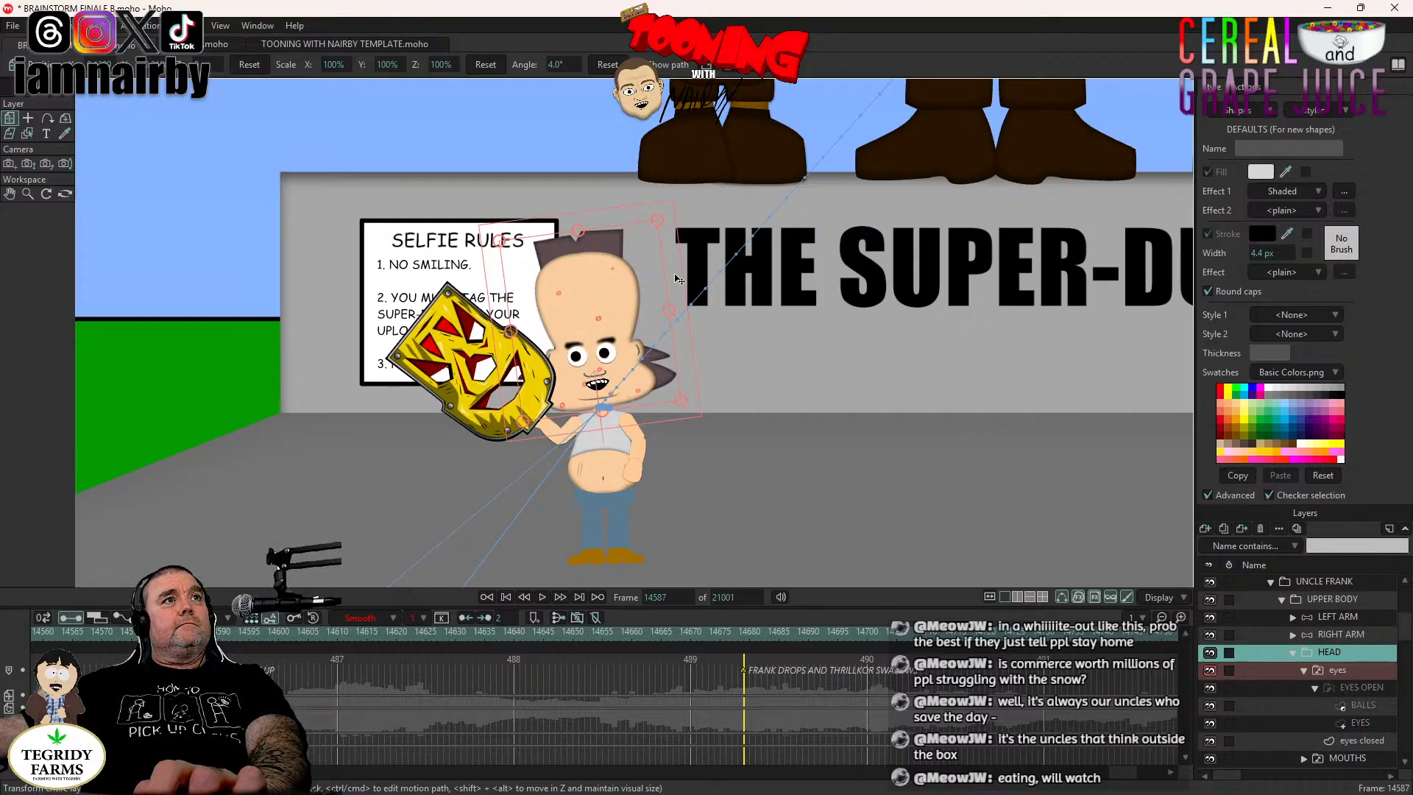
pyautogui.press('Right')
pyautogui.moveTo(676, 279); pyautogui.dragTo(692, 300)
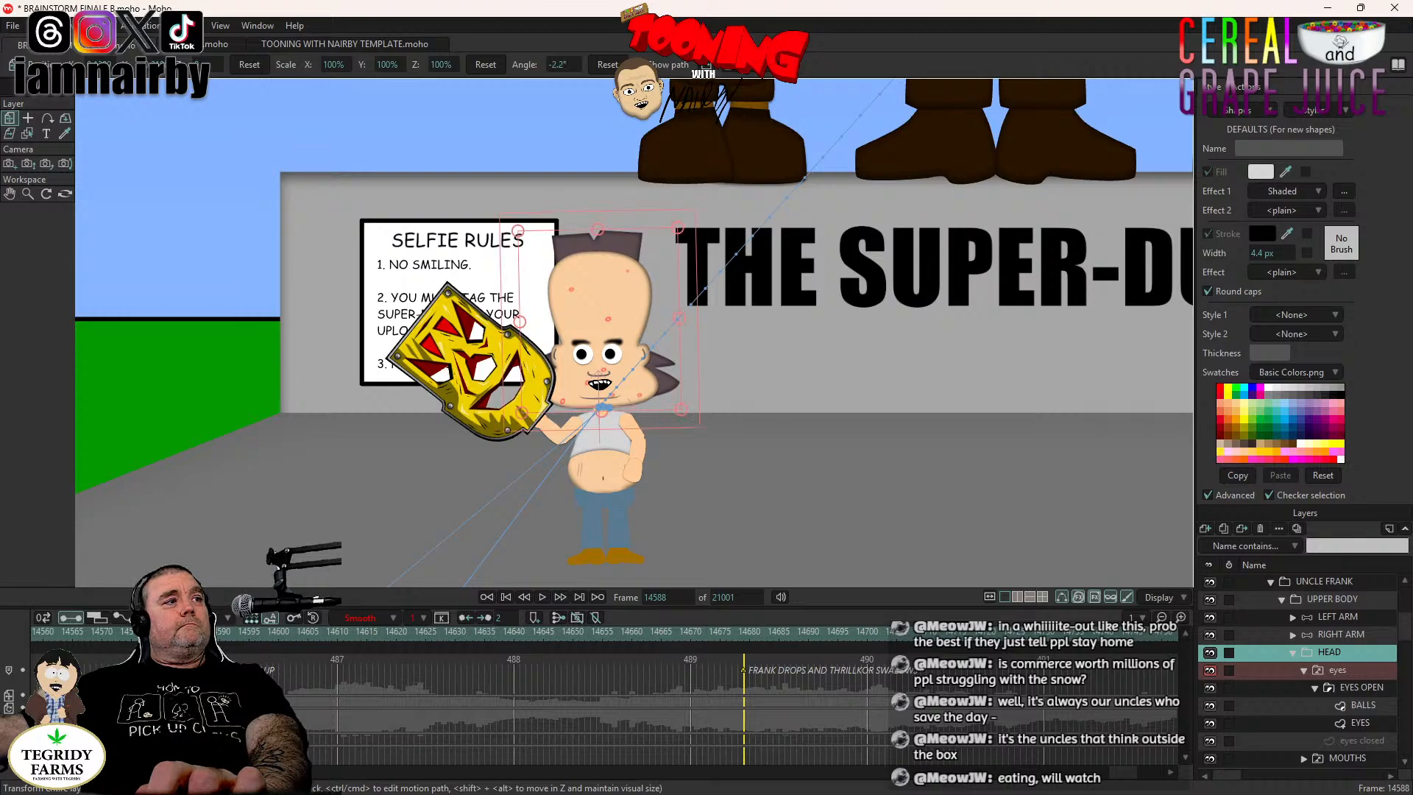
# Swing the lower bone of the RIGHT ARM layer slightly away from the body at frame 14583.
pyautogui.press('Left')
pyautogui.press('Left')
pyautogui.press('Left')
pyautogui.press('Left')
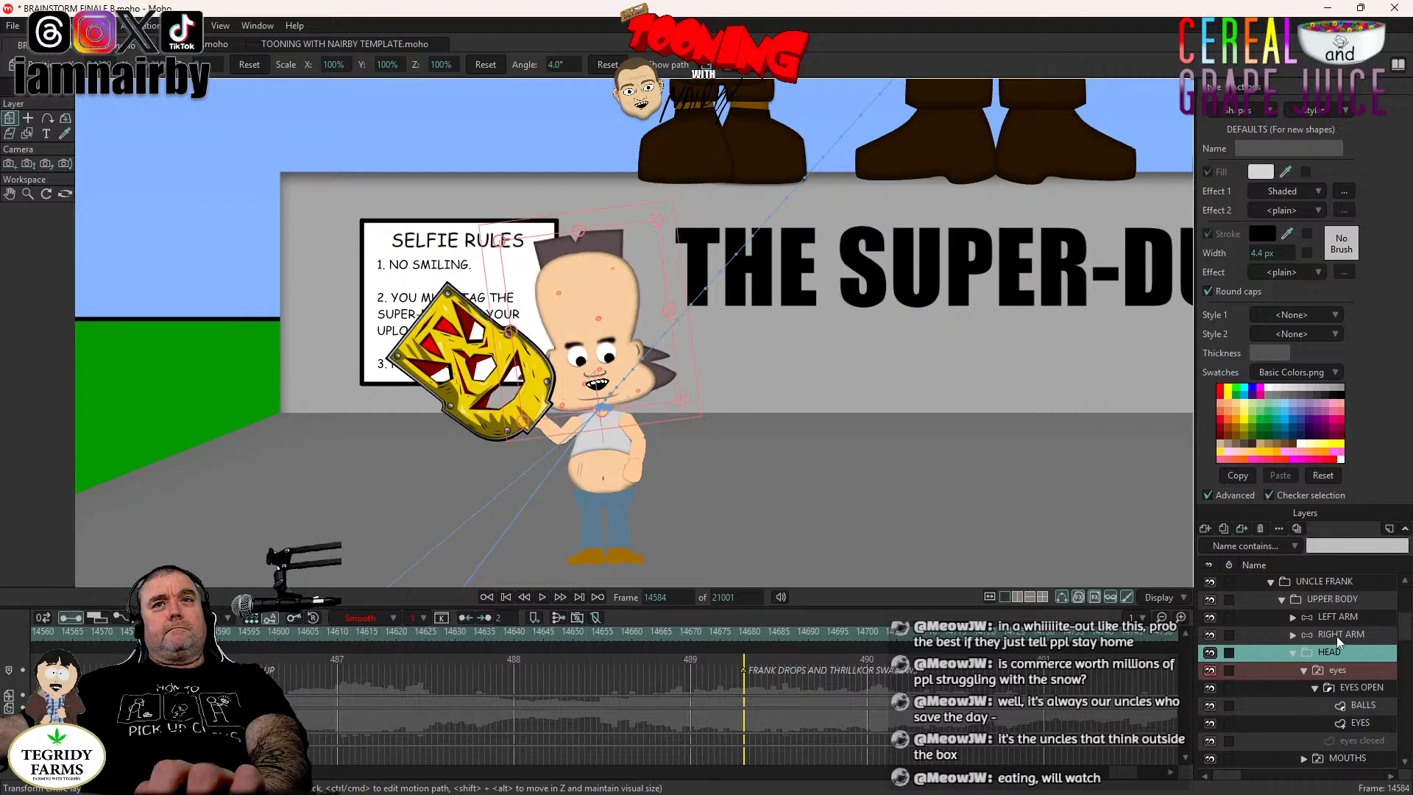
pyautogui.click(1348, 621)
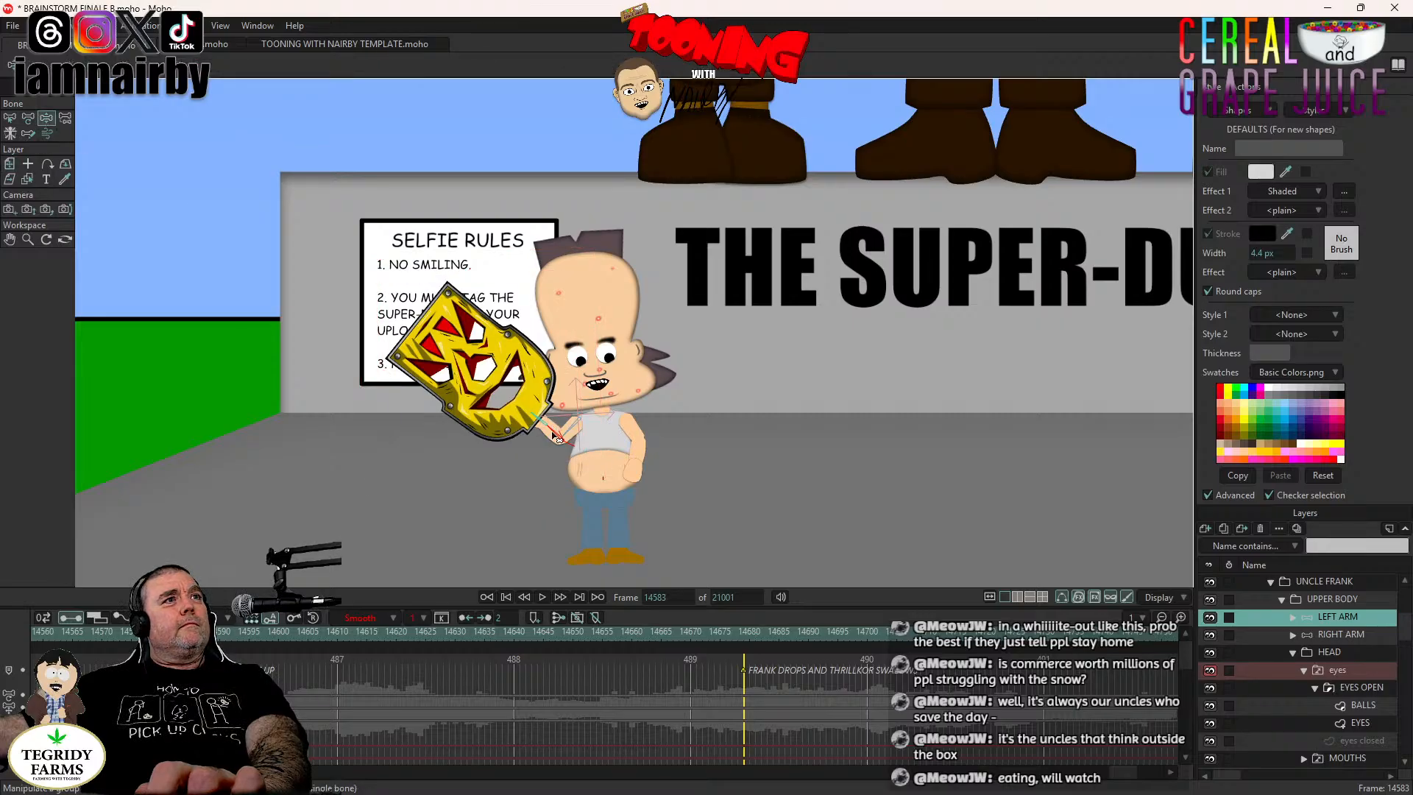
pyautogui.scroll(-1, 1361, 685)
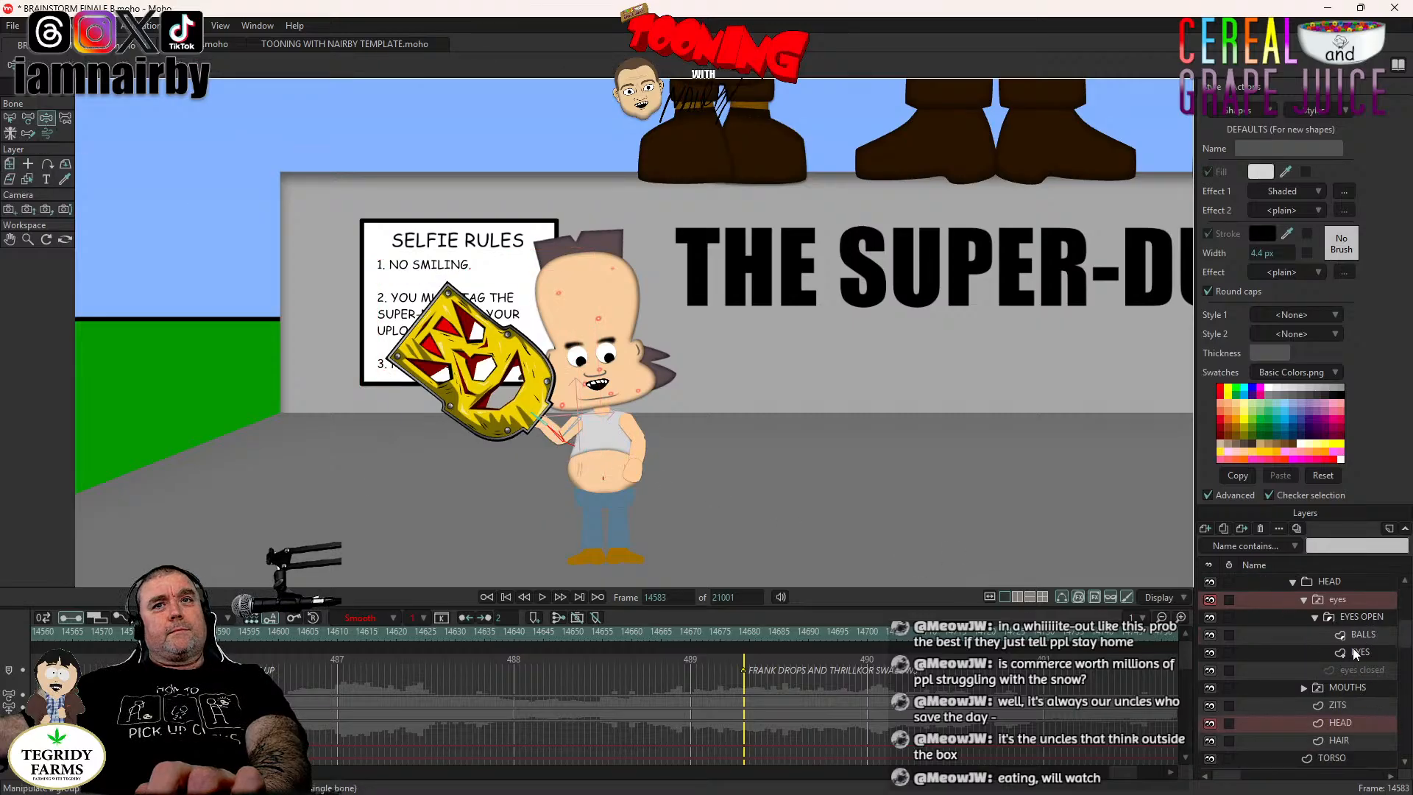
pyautogui.click(1357, 615)
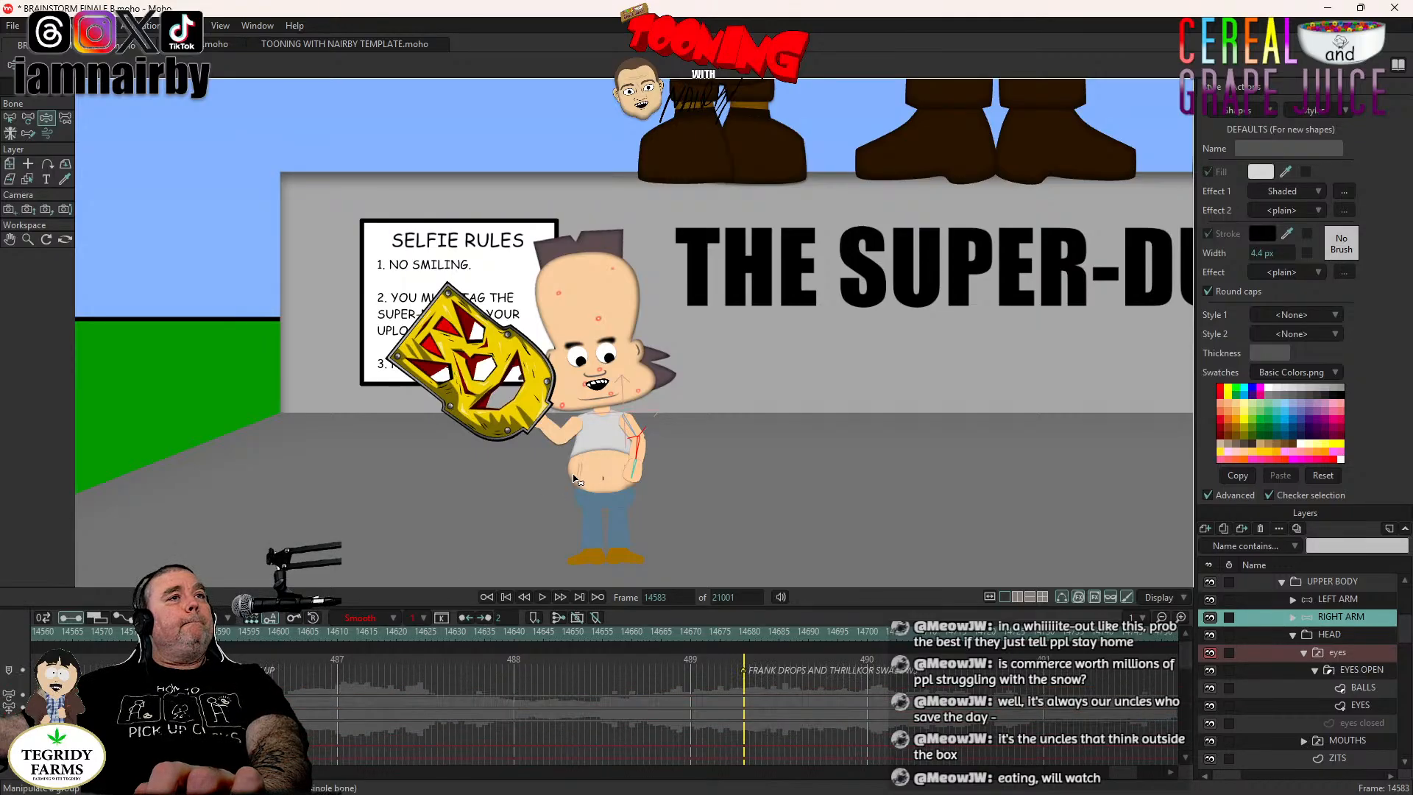
pyautogui.moveTo(638, 450); pyautogui.dragTo(672, 495)
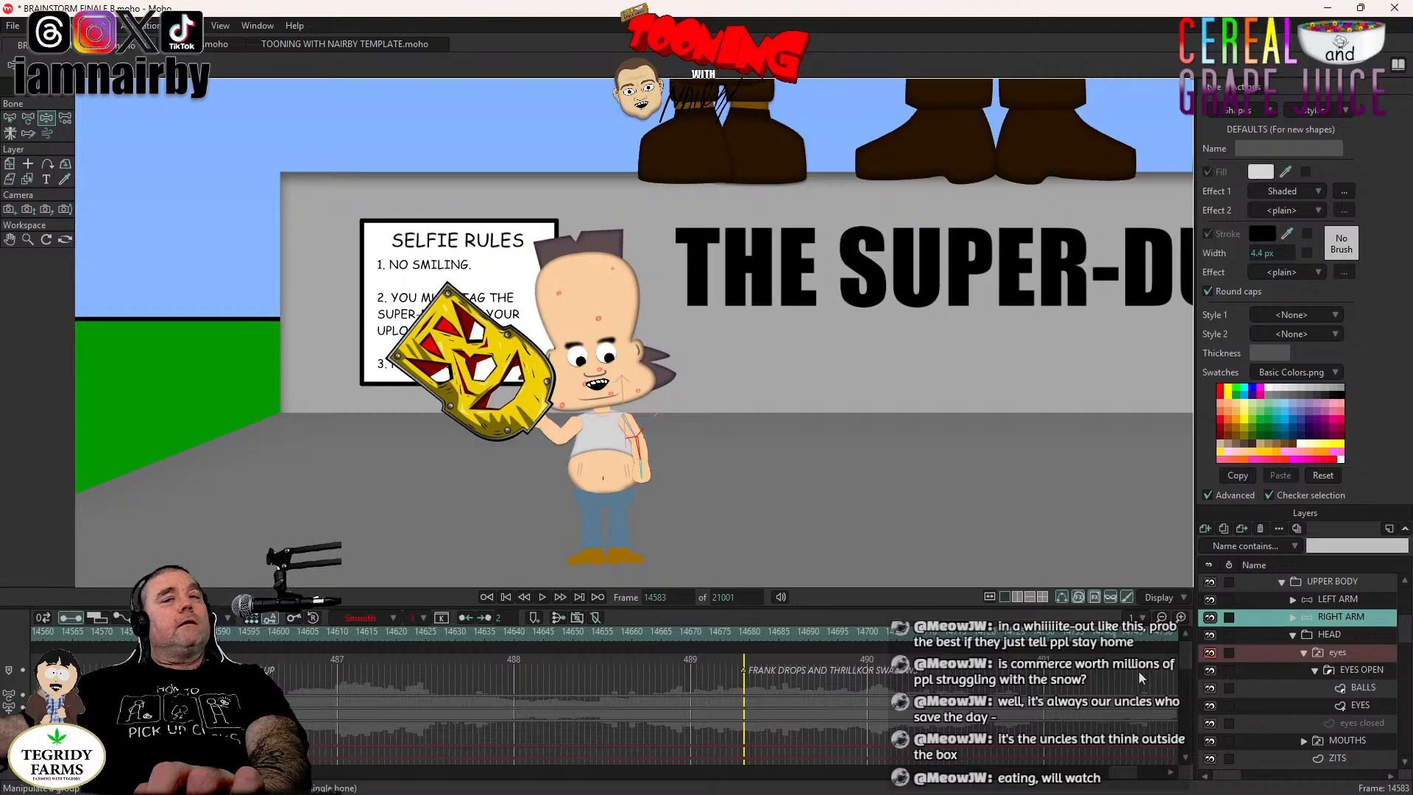
# At frame 14583, rotate the HEAD layer to -1.3° and shift the pupils in the BALLS layer slightly up toward the mask.
pyautogui.click(1342, 634)
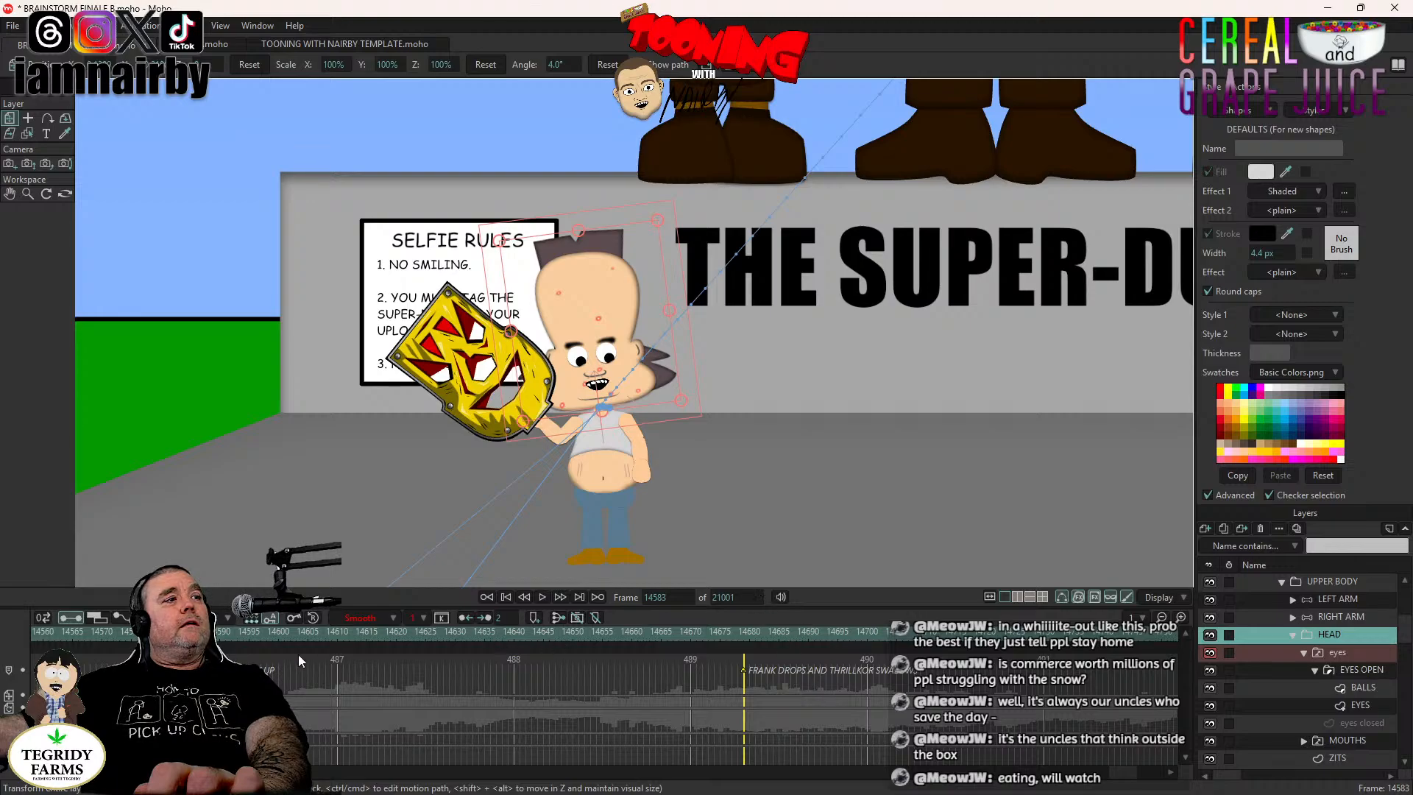
pyautogui.click(243, 688)
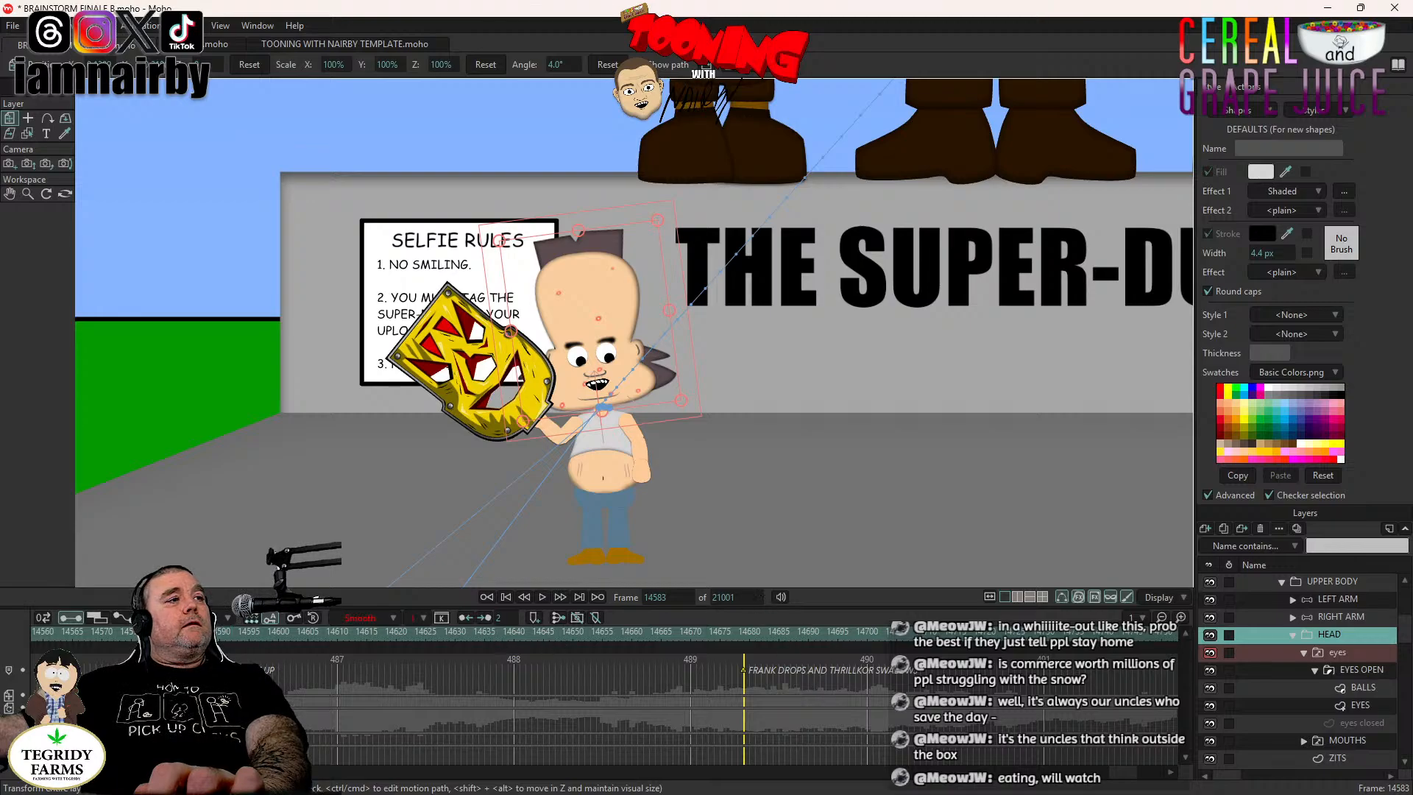
pyautogui.moveTo(666, 209); pyautogui.dragTo(684, 216)
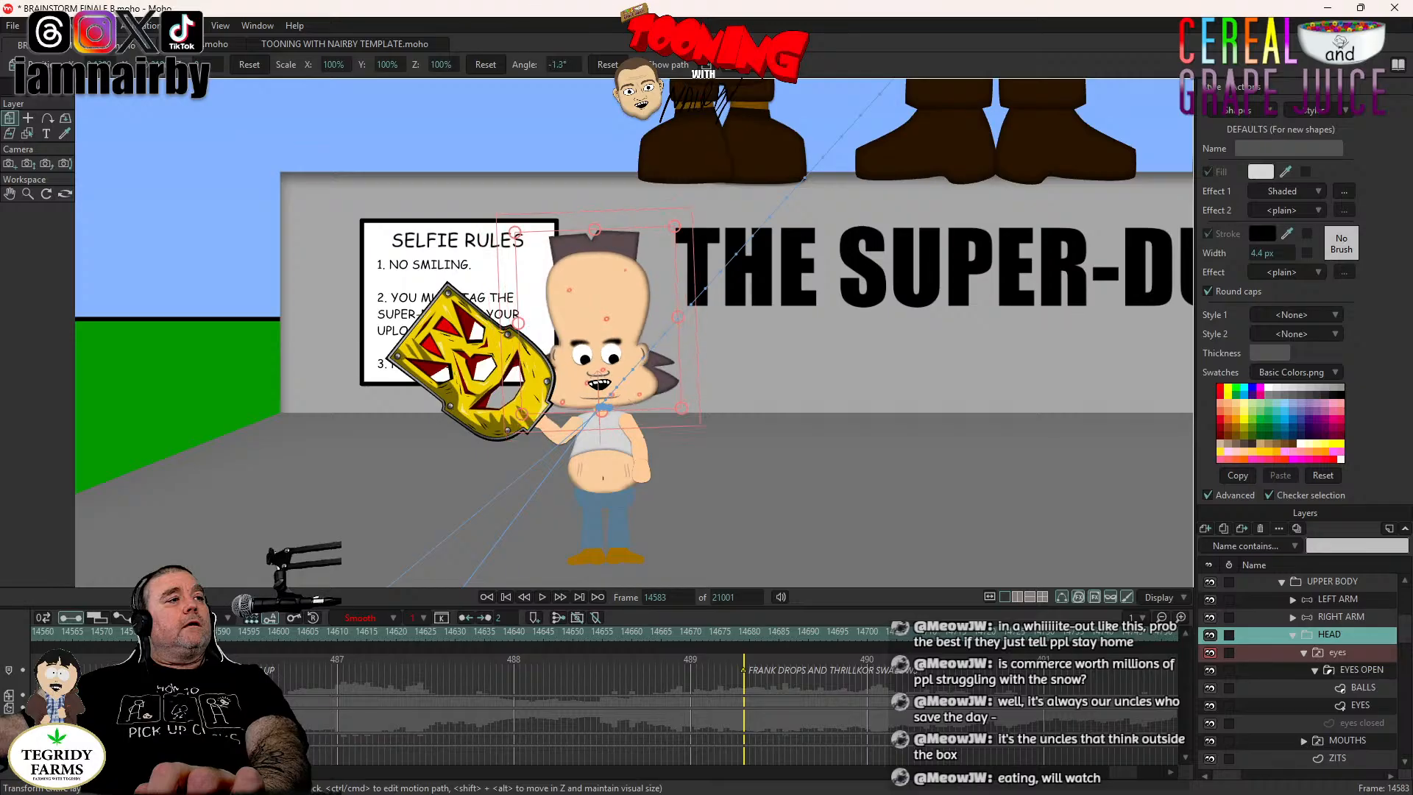
pyautogui.click(1358, 688)
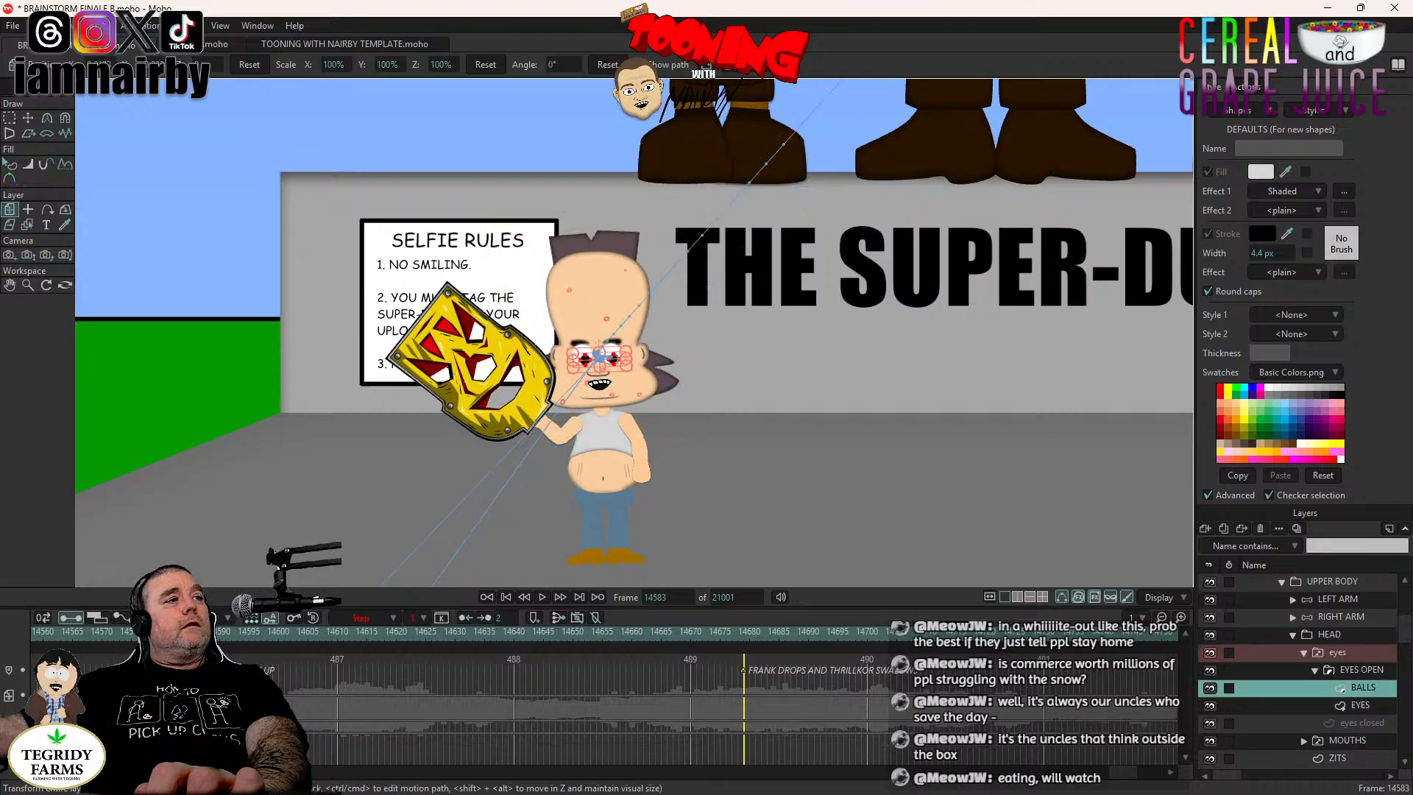
pyautogui.moveTo(599, 358); pyautogui.dragTo(594, 354)
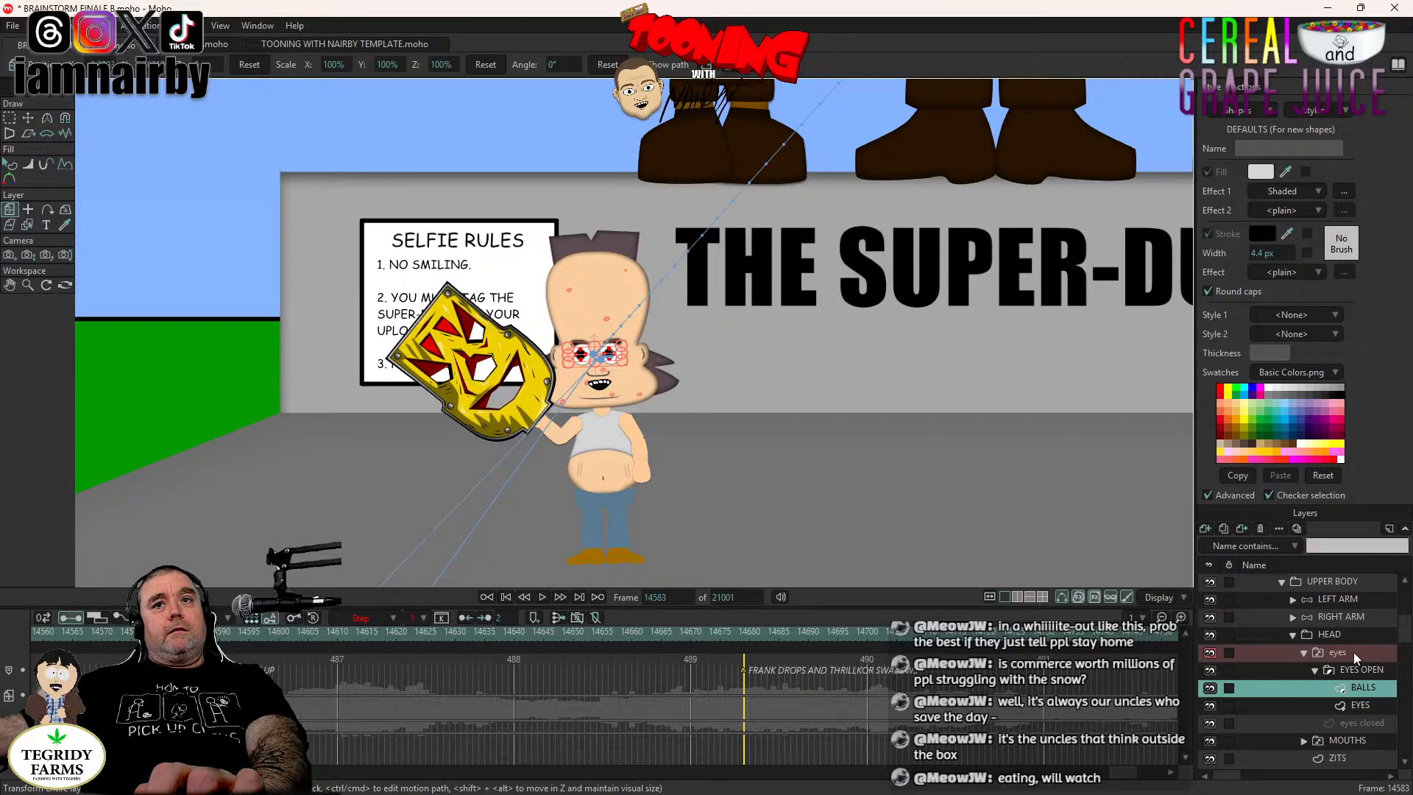
# Switch the eyes layer to closed eyes at frame 14583 for a blink and play back the head turn from frame 14581.
pyautogui.click(1268, 654)
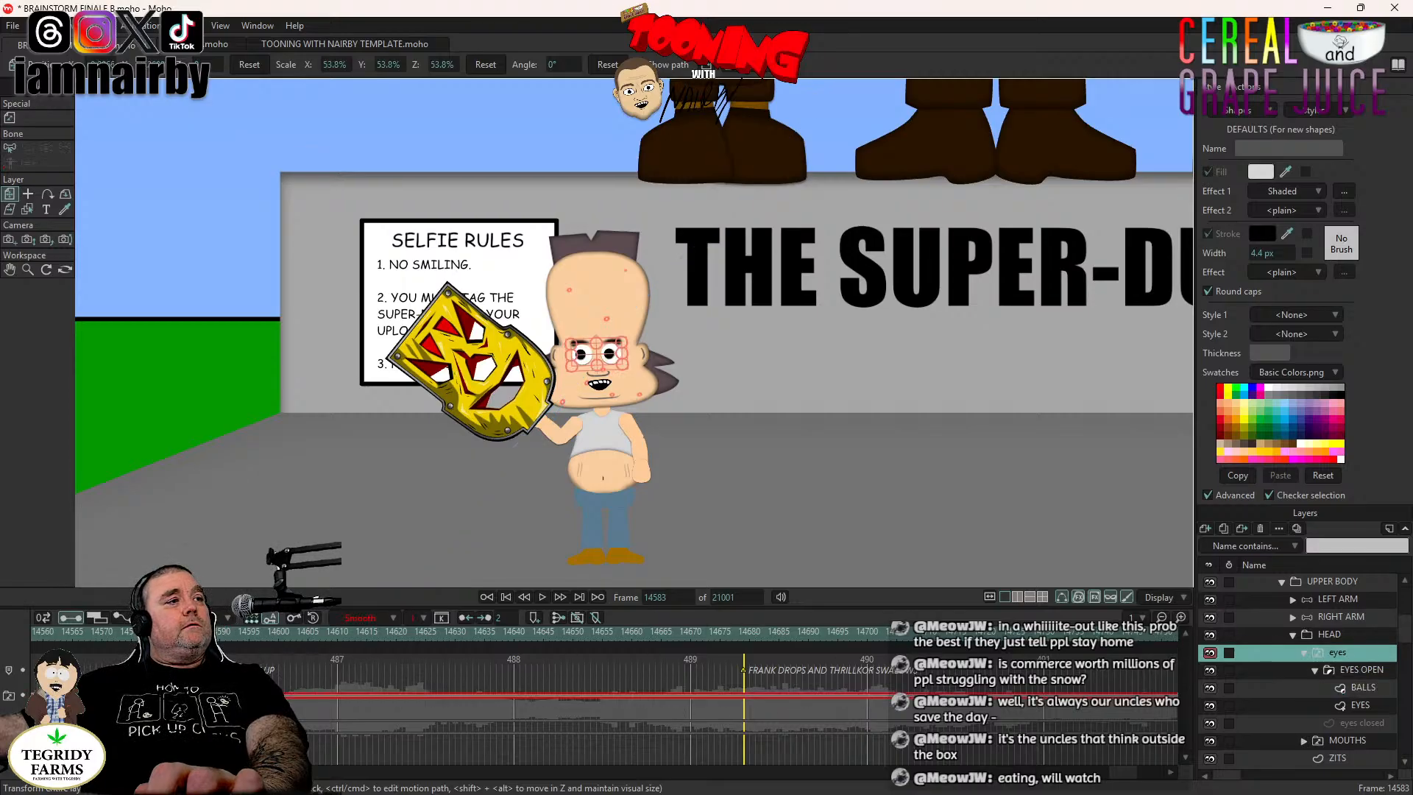
pyautogui.click(1298, 671)
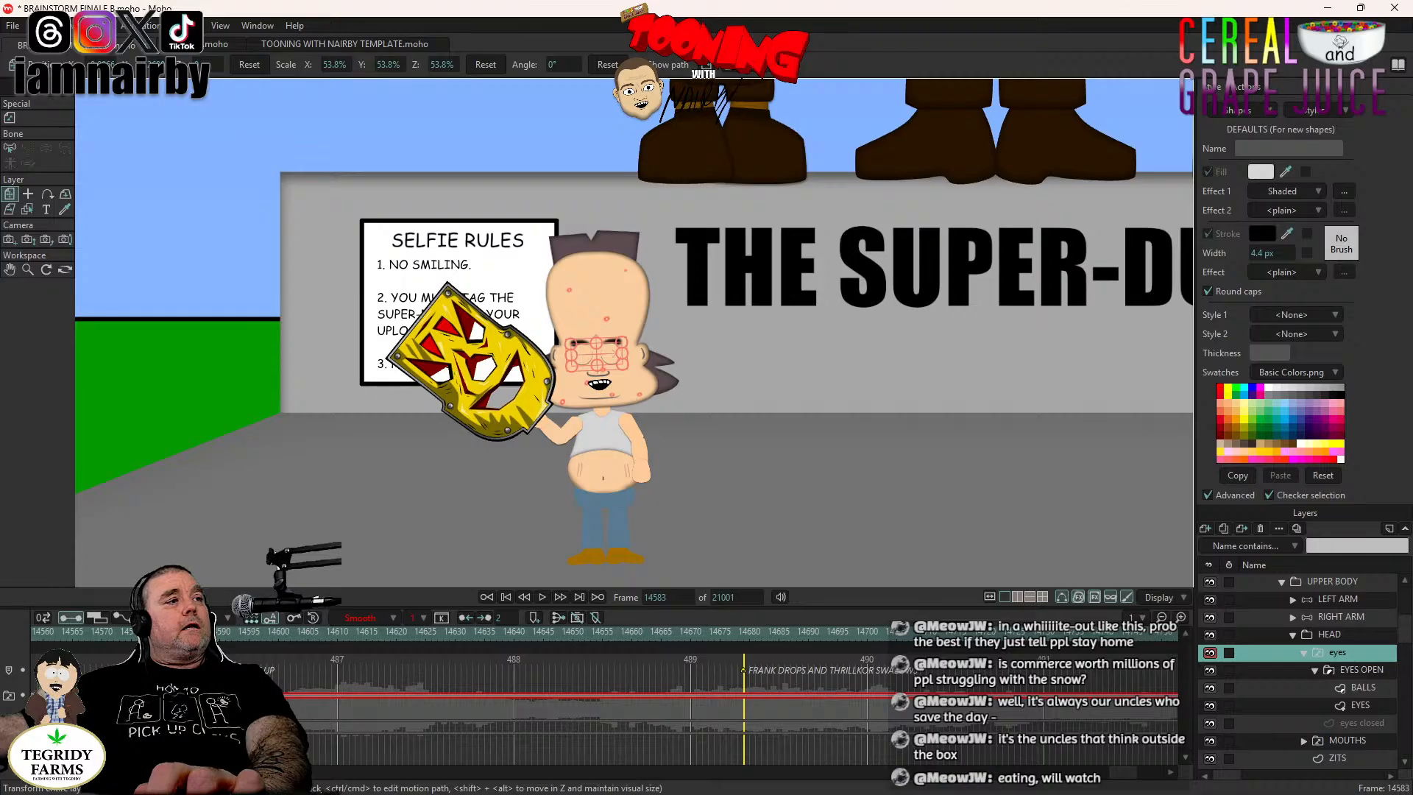
pyautogui.press('Left')
pyautogui.press('Left')
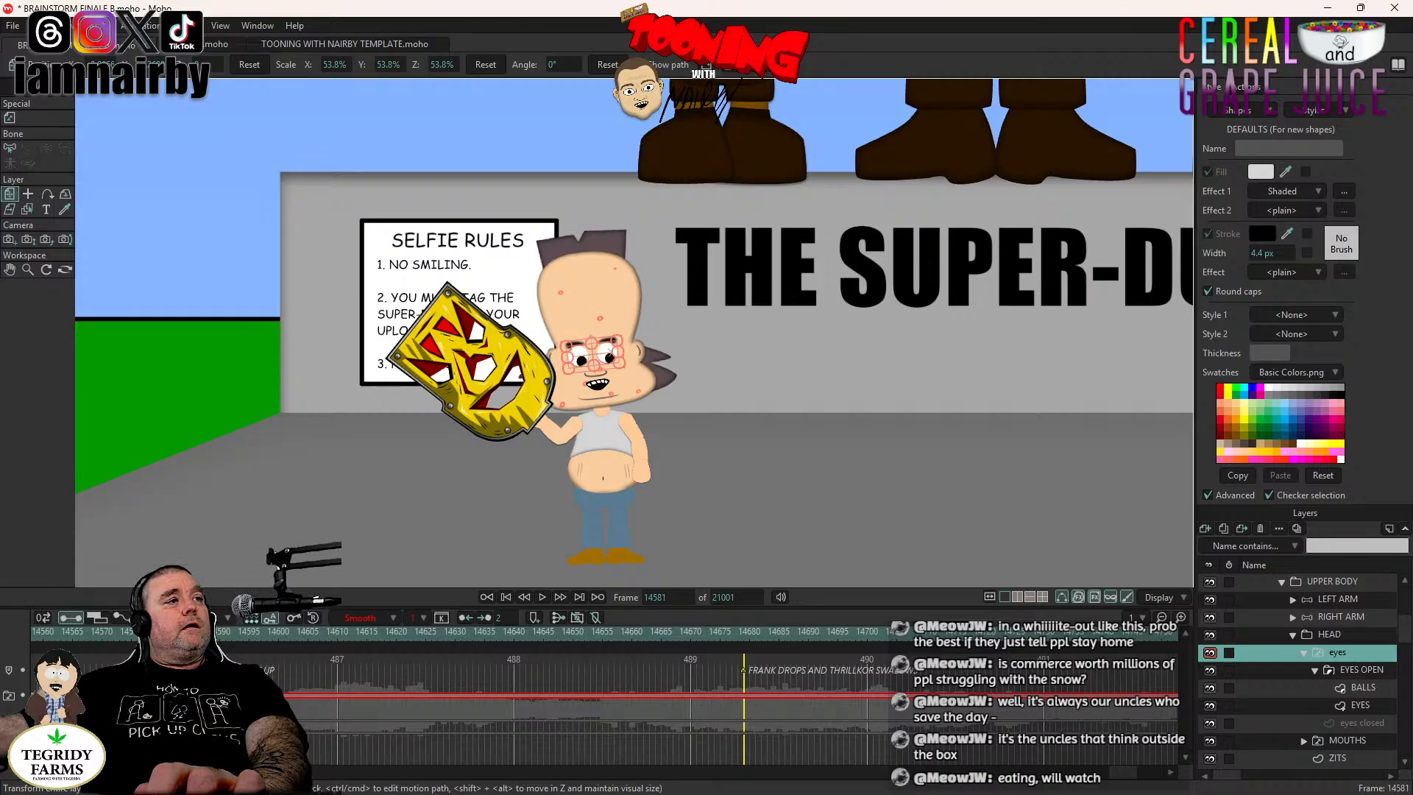
pyautogui.click(542, 597)
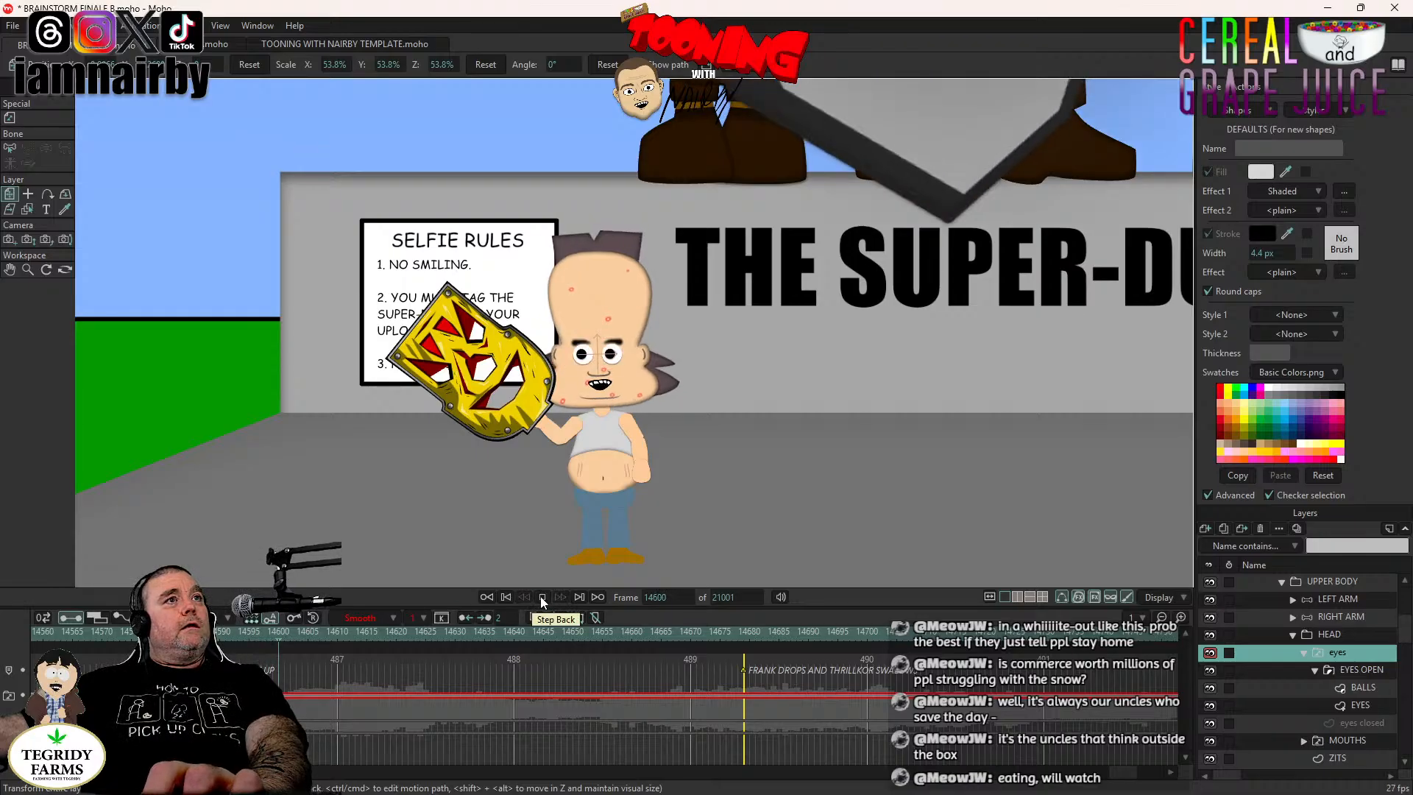
pyautogui.click(542, 602)
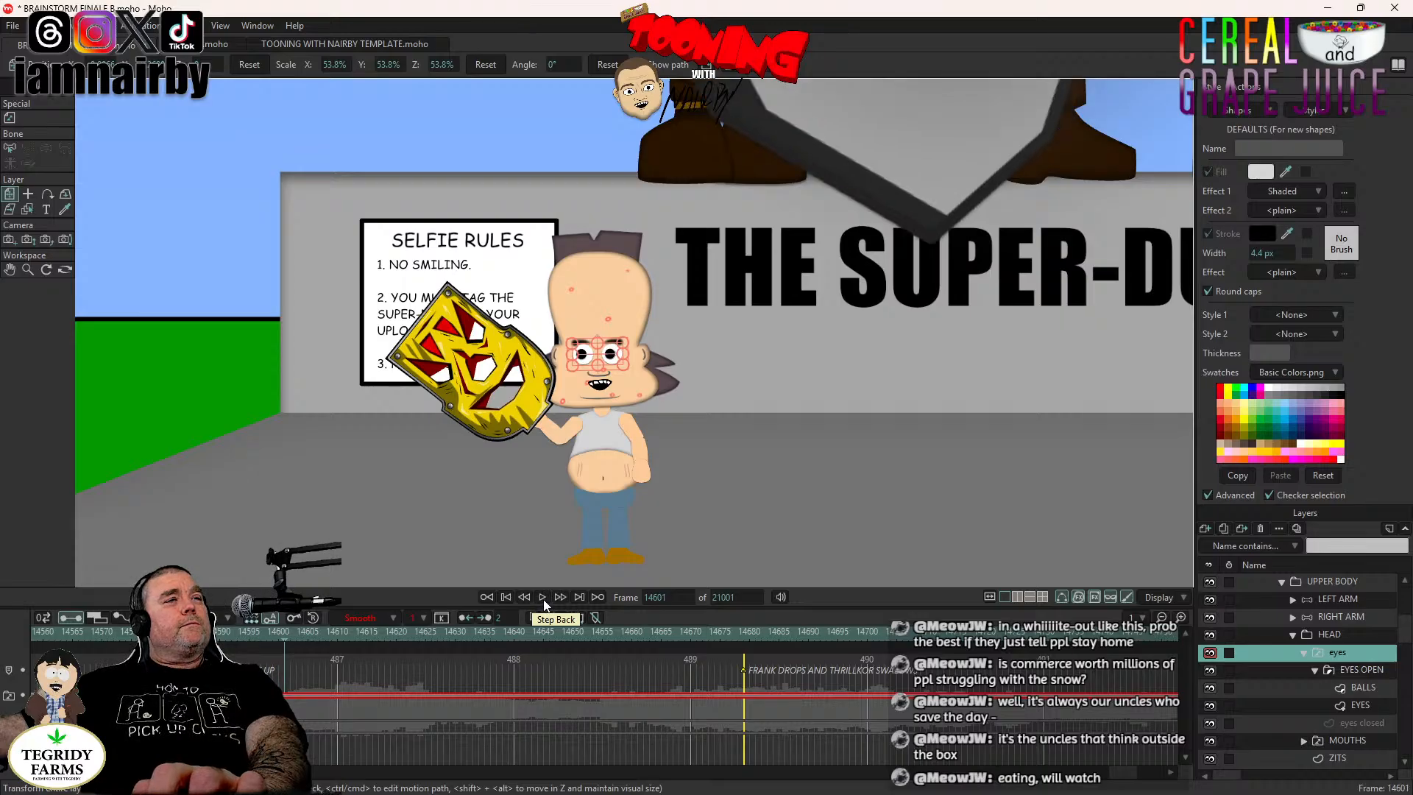
# Pose the LEFT ARM bone with Manipulate Bones near frame 14590, lifting and tilting the gold mask toward the head.
pyautogui.click(183, 632)
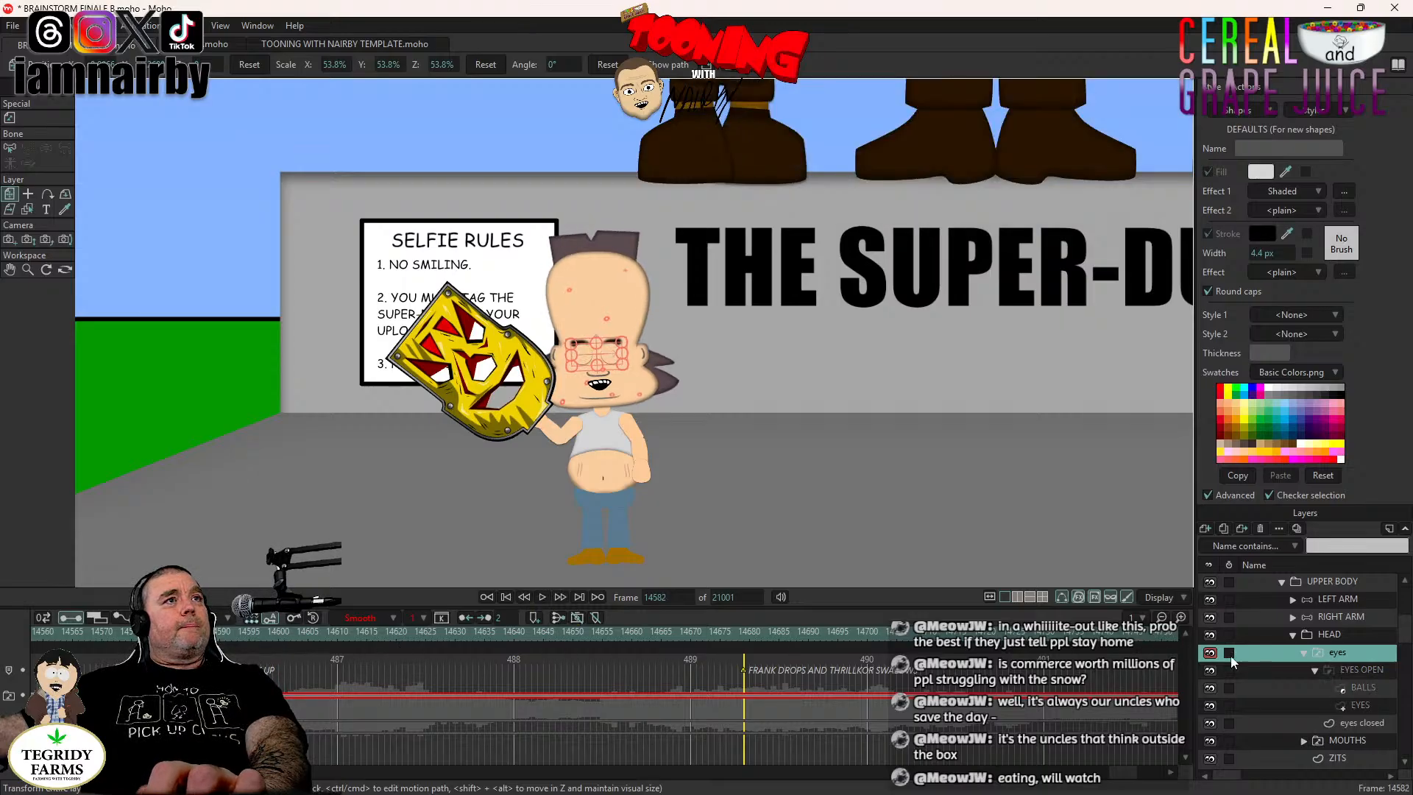
pyautogui.rightClick(1313, 651)
pyautogui.click(1358, 599)
pyautogui.click(1359, 603)
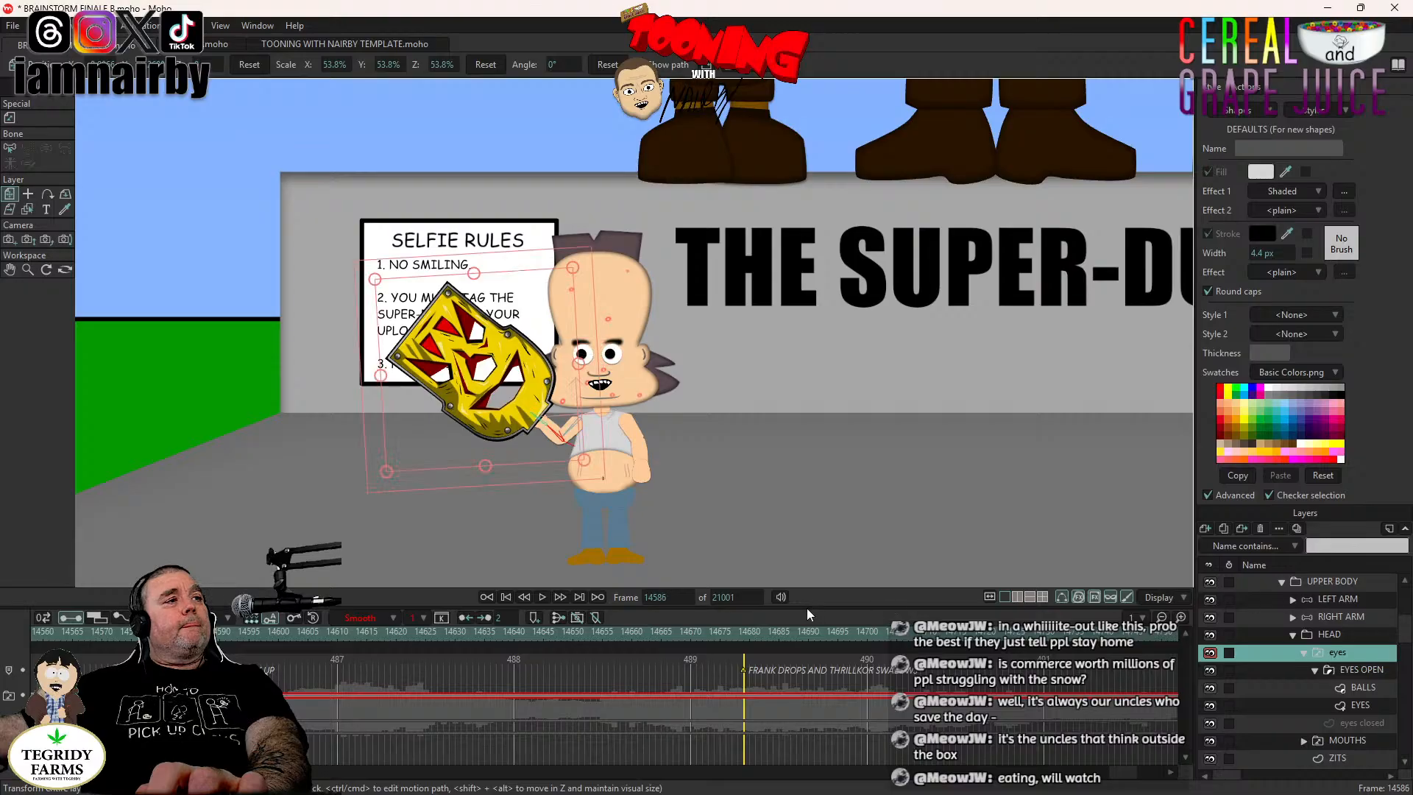
pyautogui.click(45, 118)
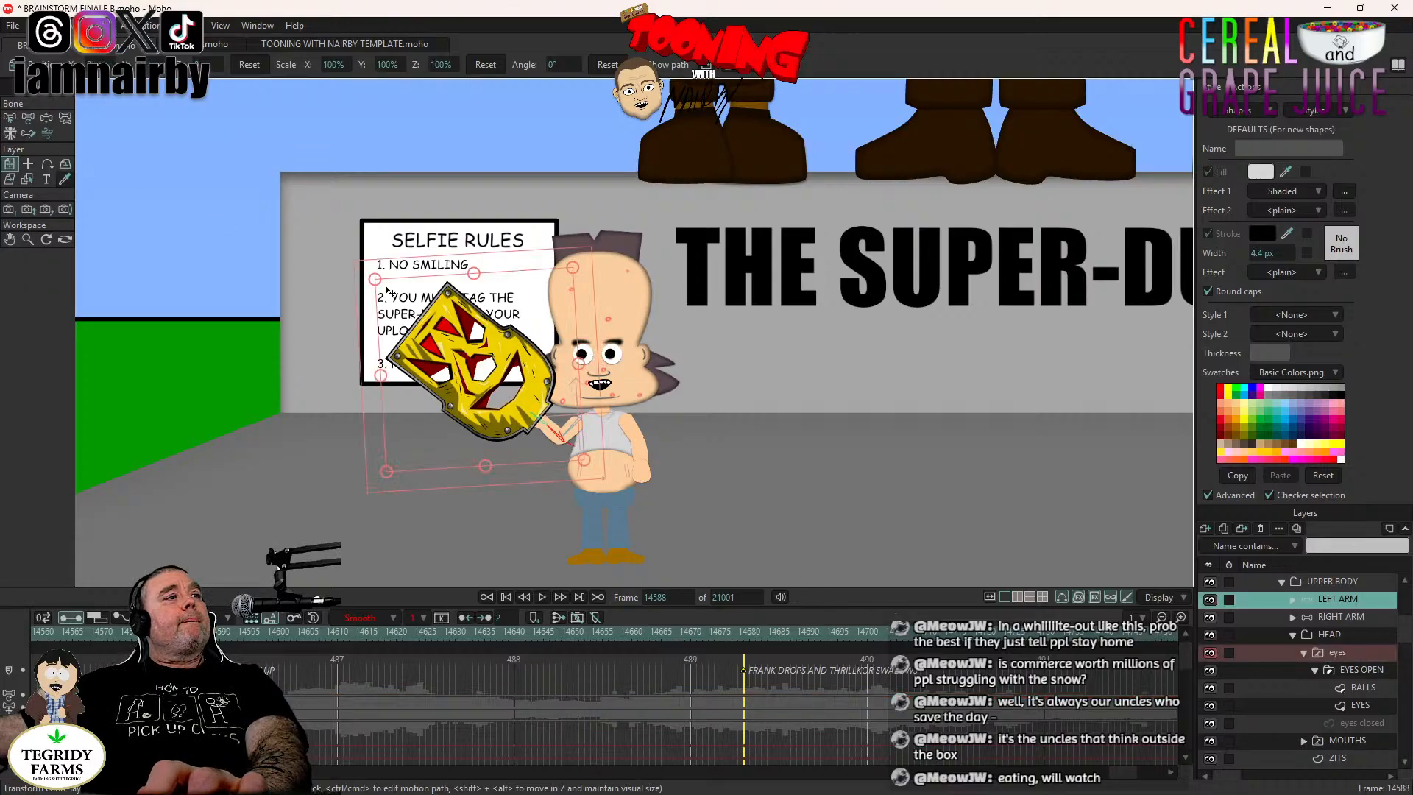
pyautogui.moveTo(548, 431); pyautogui.dragTo(547, 422)
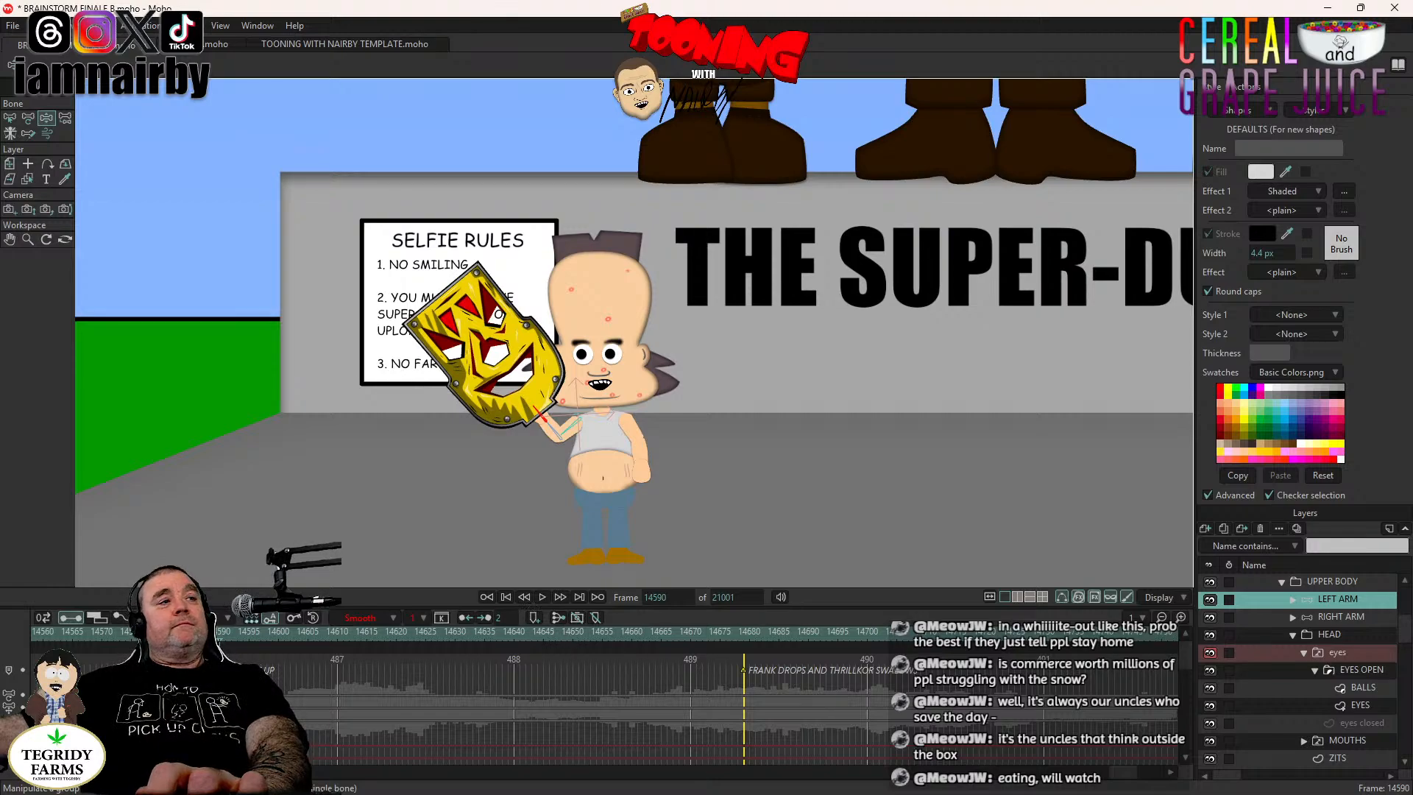
# Play the animation through to frame 14609 and switch the eyes layer to closed eyes there for another blink.
pyautogui.click(542, 597)
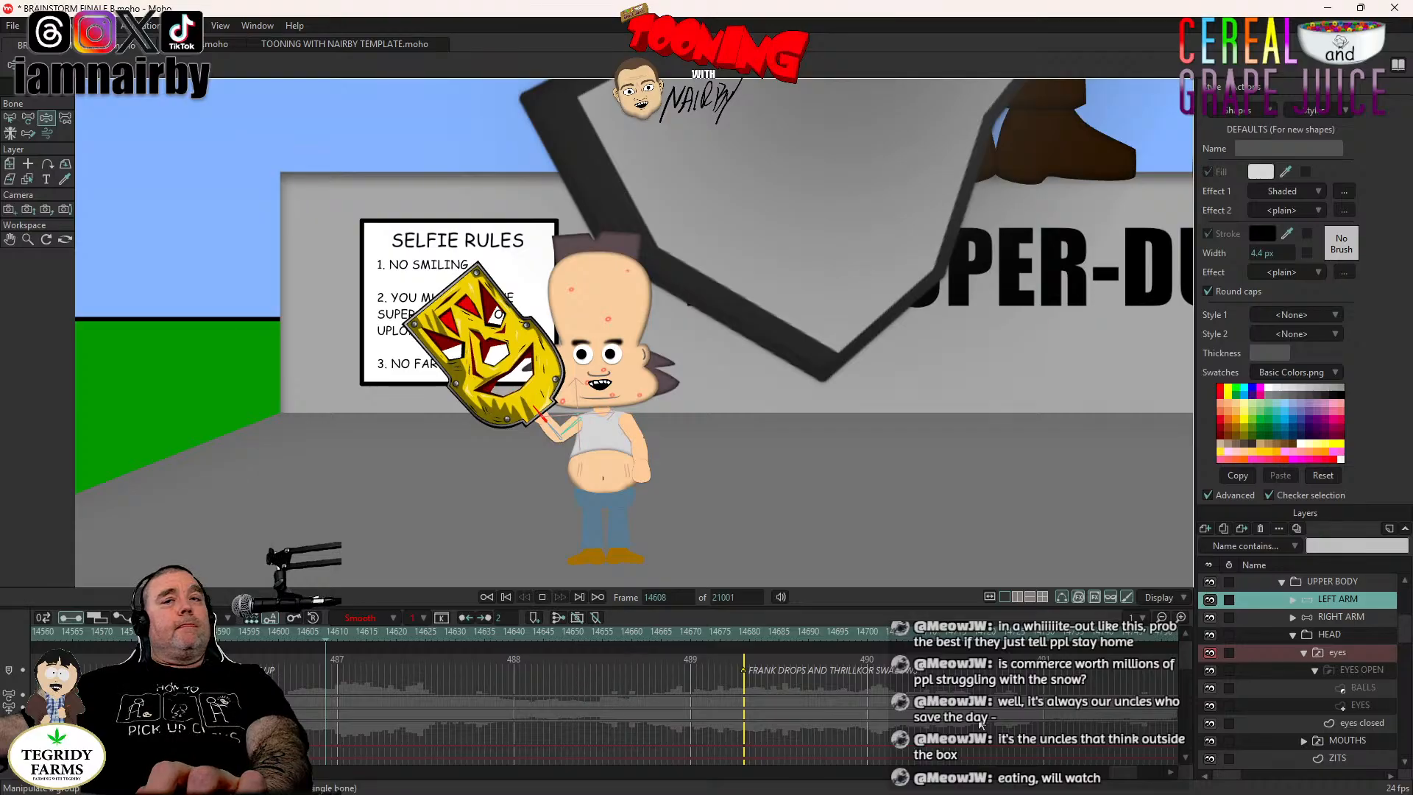
pyautogui.press('space')
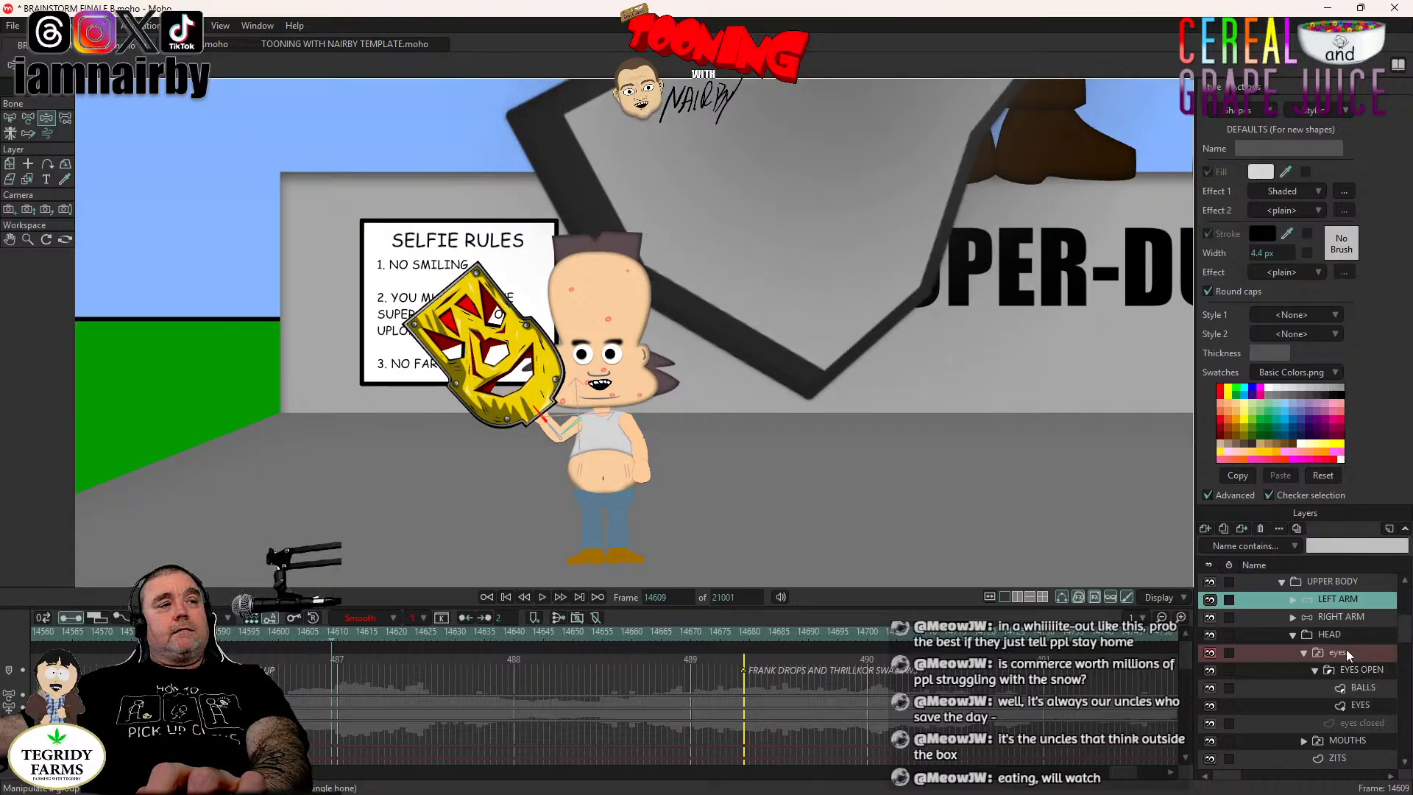
pyautogui.click(1344, 651)
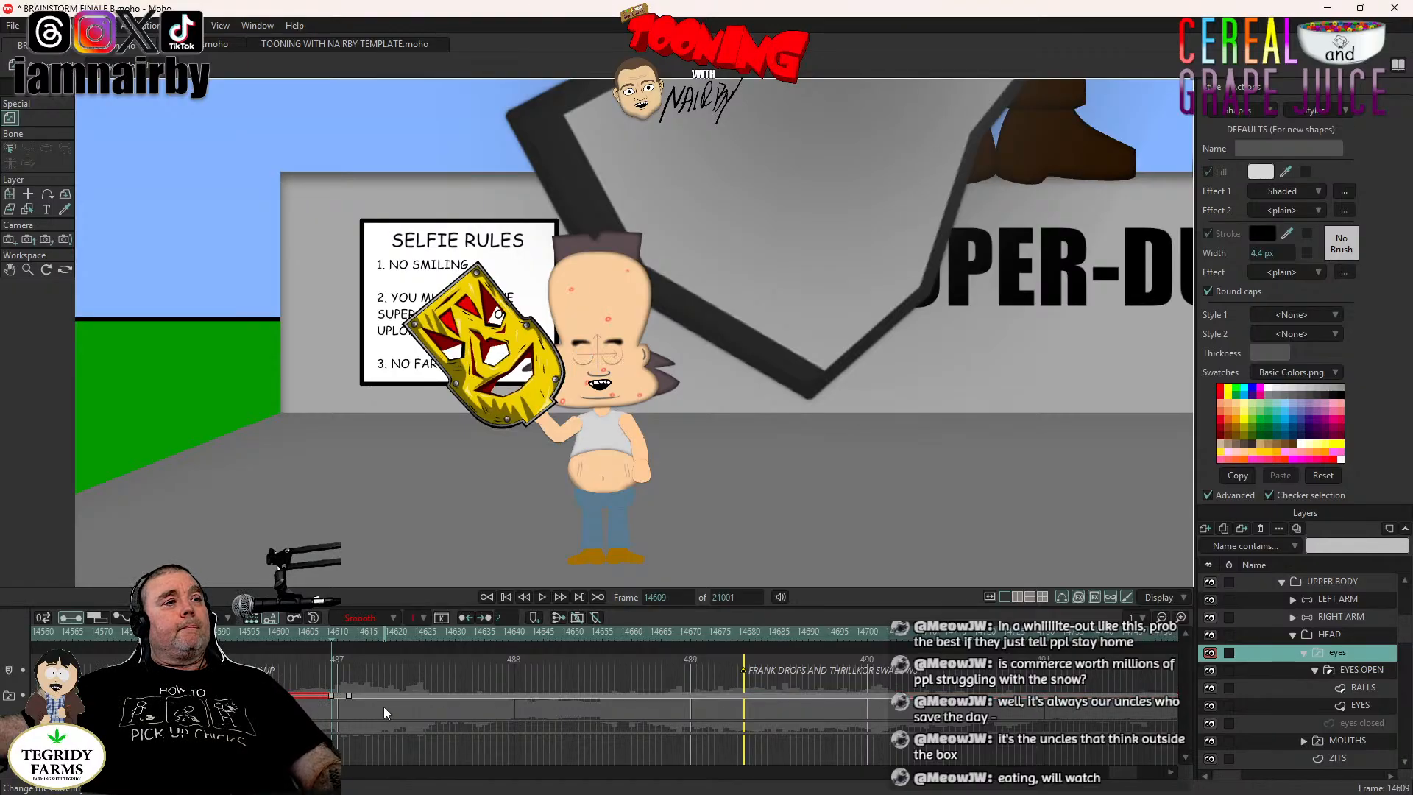
pyautogui.hotkey('ctrl', 'Left')
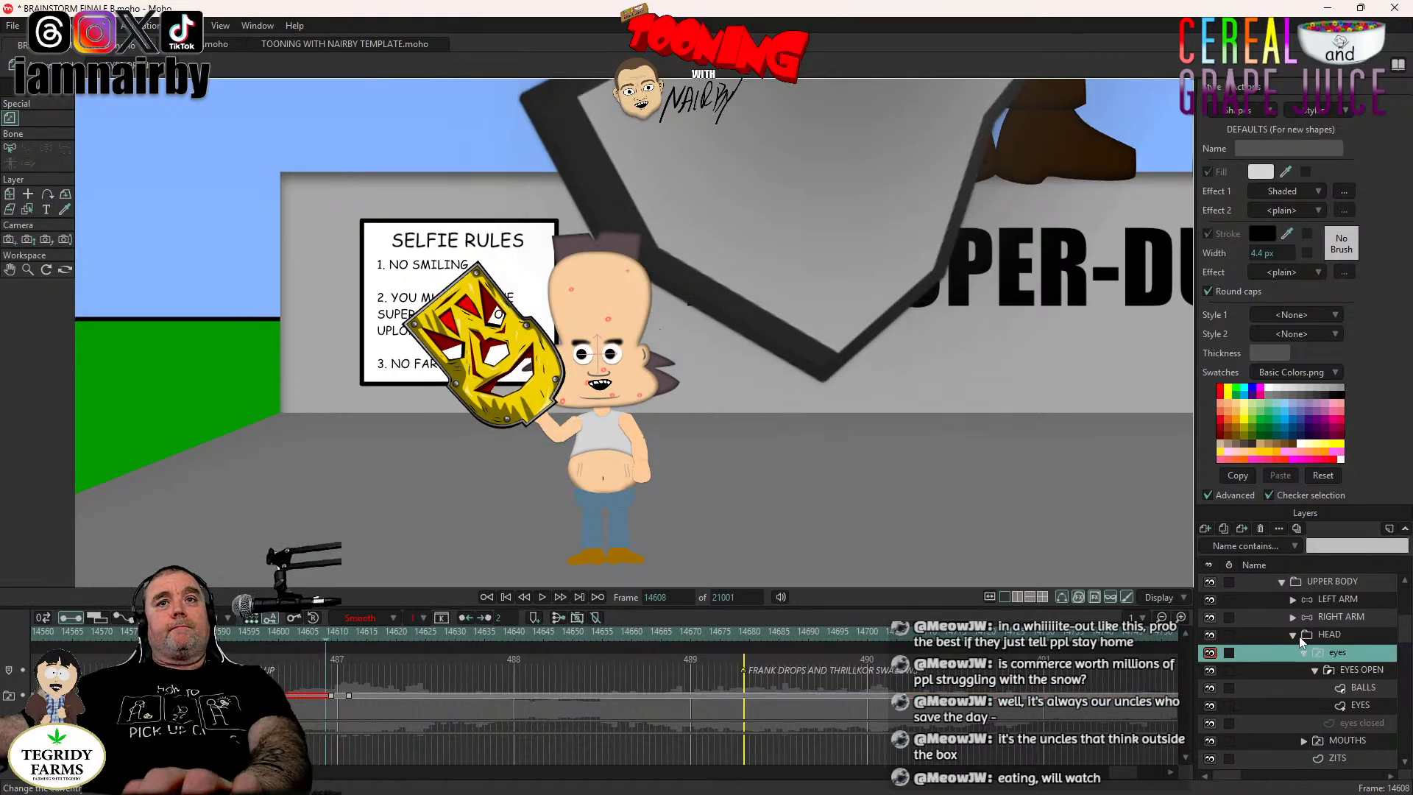
# Key the current poses of the HEAD and UPPER BODY layers at frame 14608 as the start of the next movement.
pyautogui.click(1346, 633)
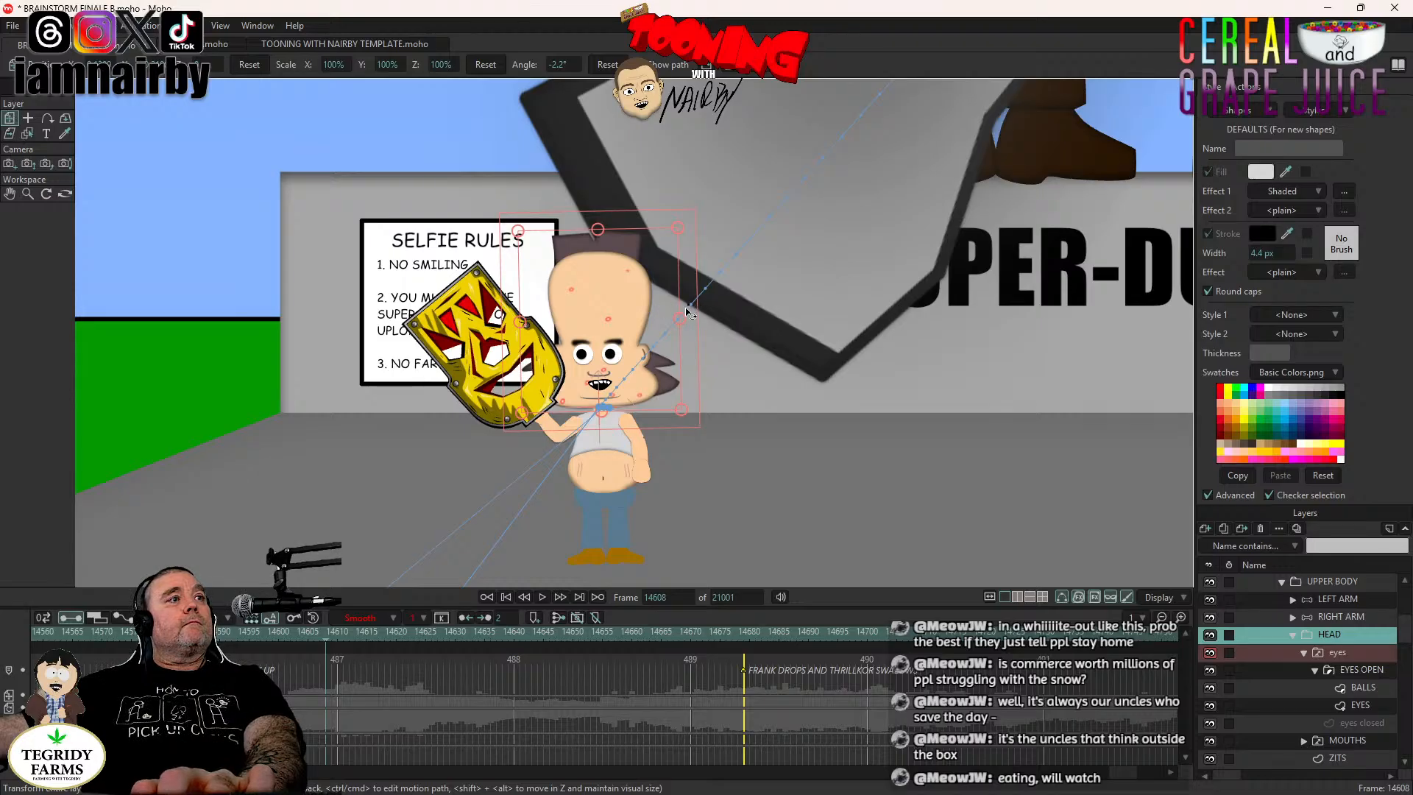
pyautogui.moveTo(686, 309); pyautogui.dragTo(649, 313)
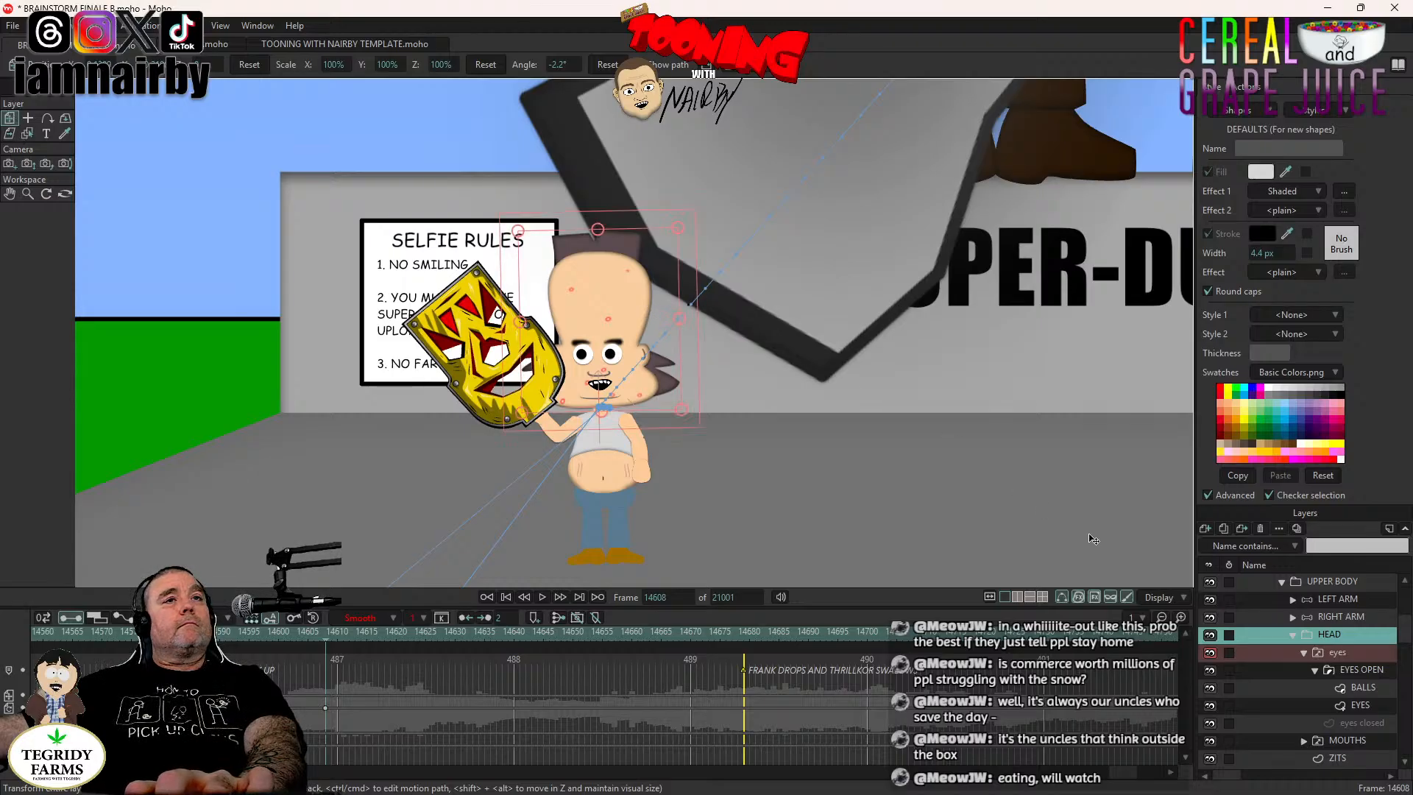
pyautogui.click(1352, 582)
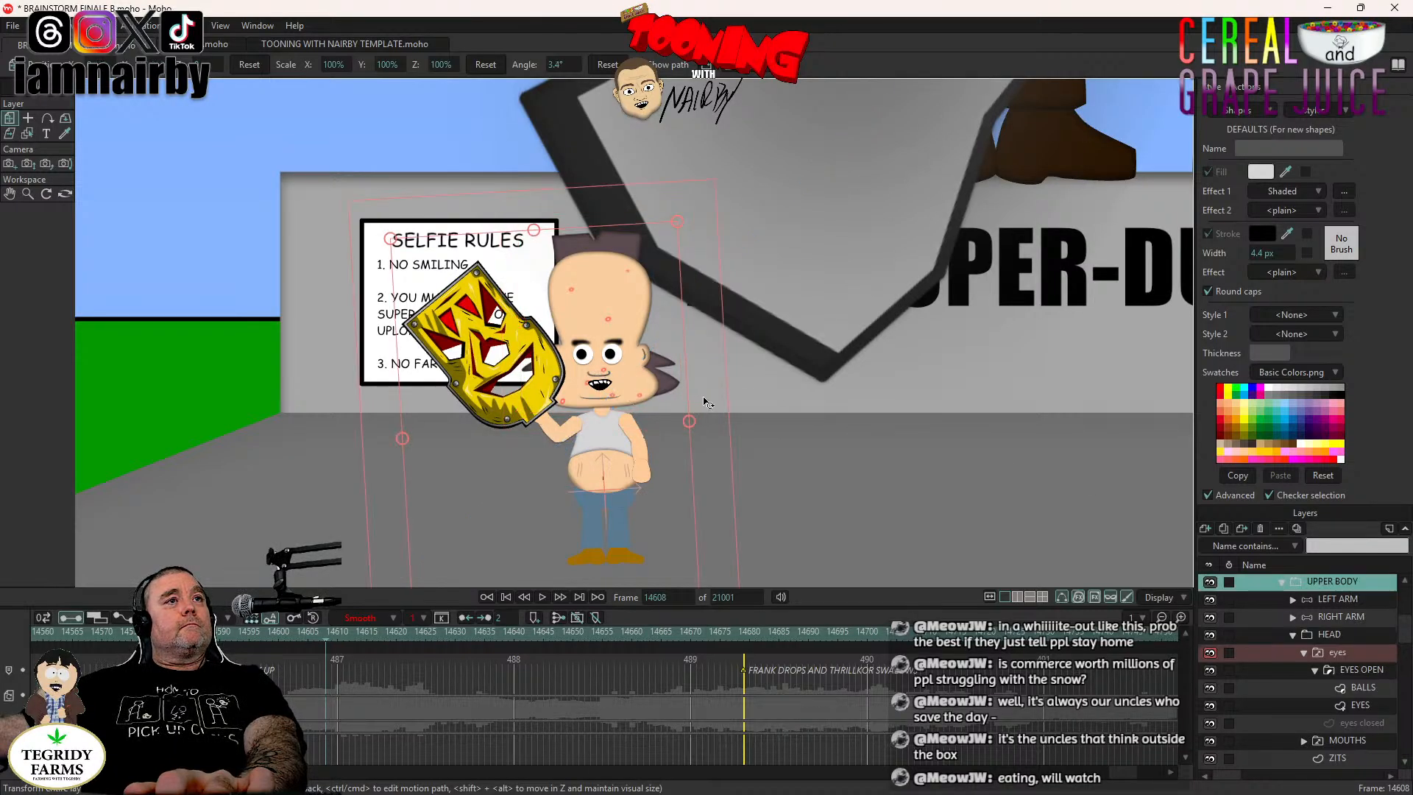
pyautogui.click(704, 401)
# Advance to frame 14612 and tilt the HEAD layer to 0.6° toward the gold mask.
pyautogui.press('Right')
pyautogui.press('Right')
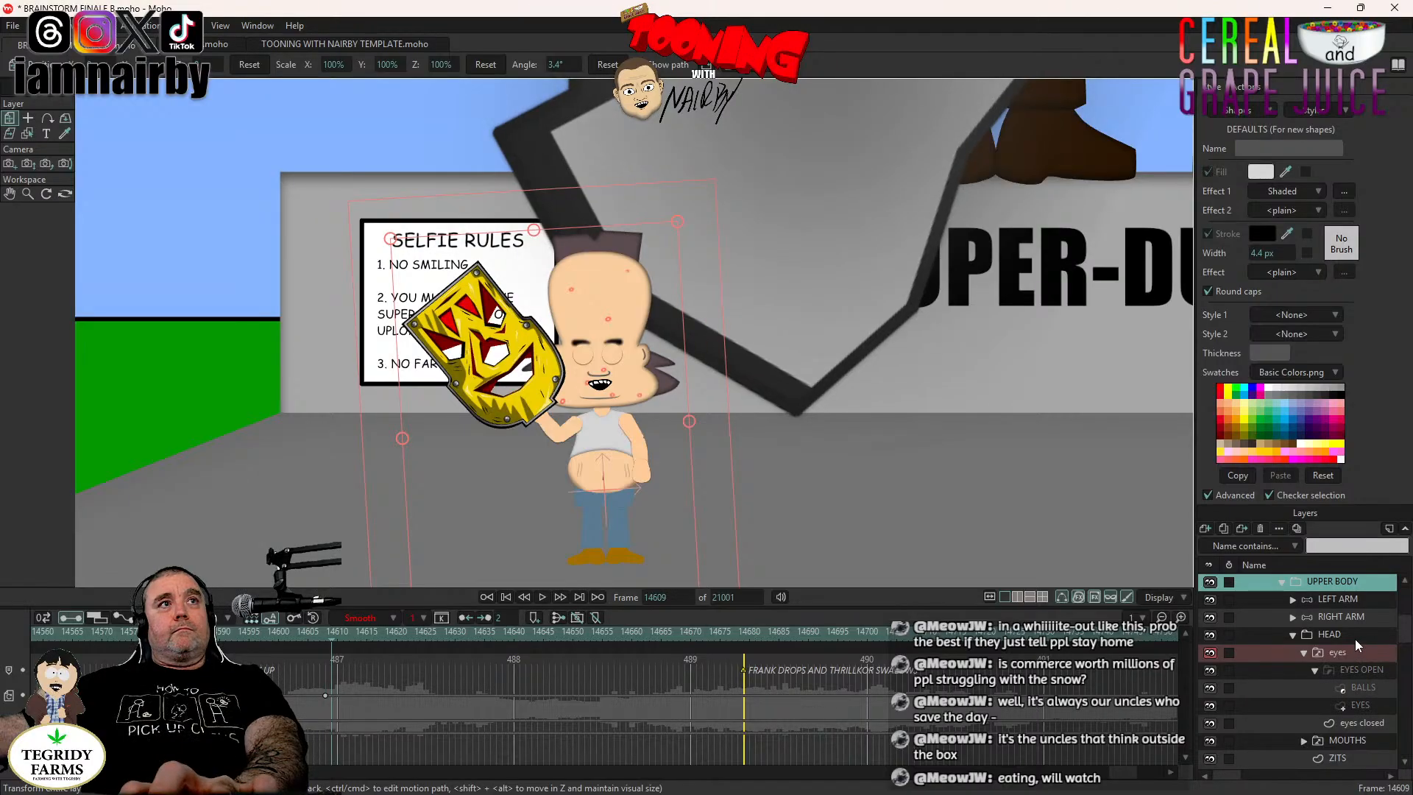
pyautogui.press('Right')
pyautogui.press('Right')
pyautogui.press('Right')
pyautogui.click(1355, 639)
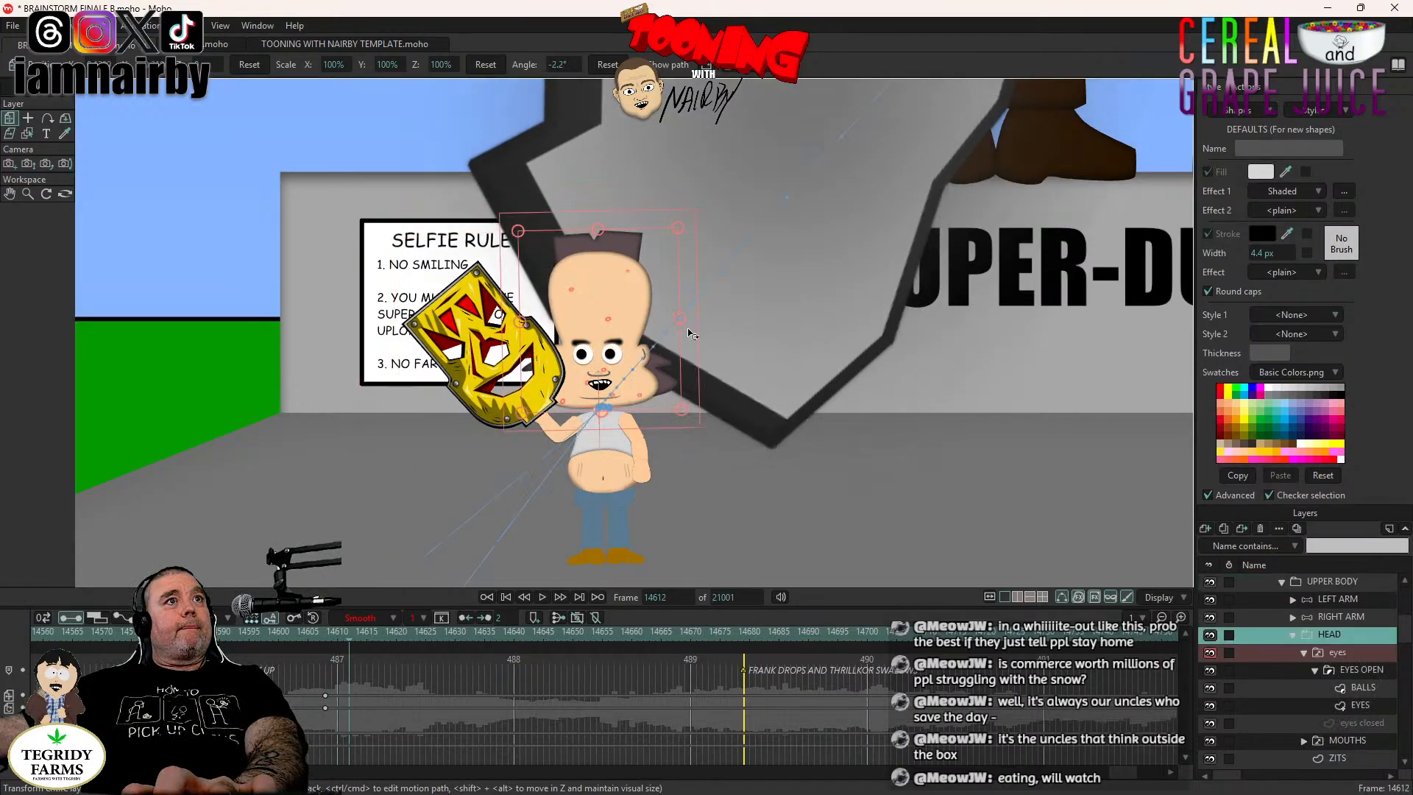
pyautogui.moveTo(688, 329); pyautogui.dragTo(685, 323)
# Shift the pupils in the BALLS layer at frame 14612, set their keyframe to Step interpolation and move it to frame 14610.
pyautogui.click(1361, 689)
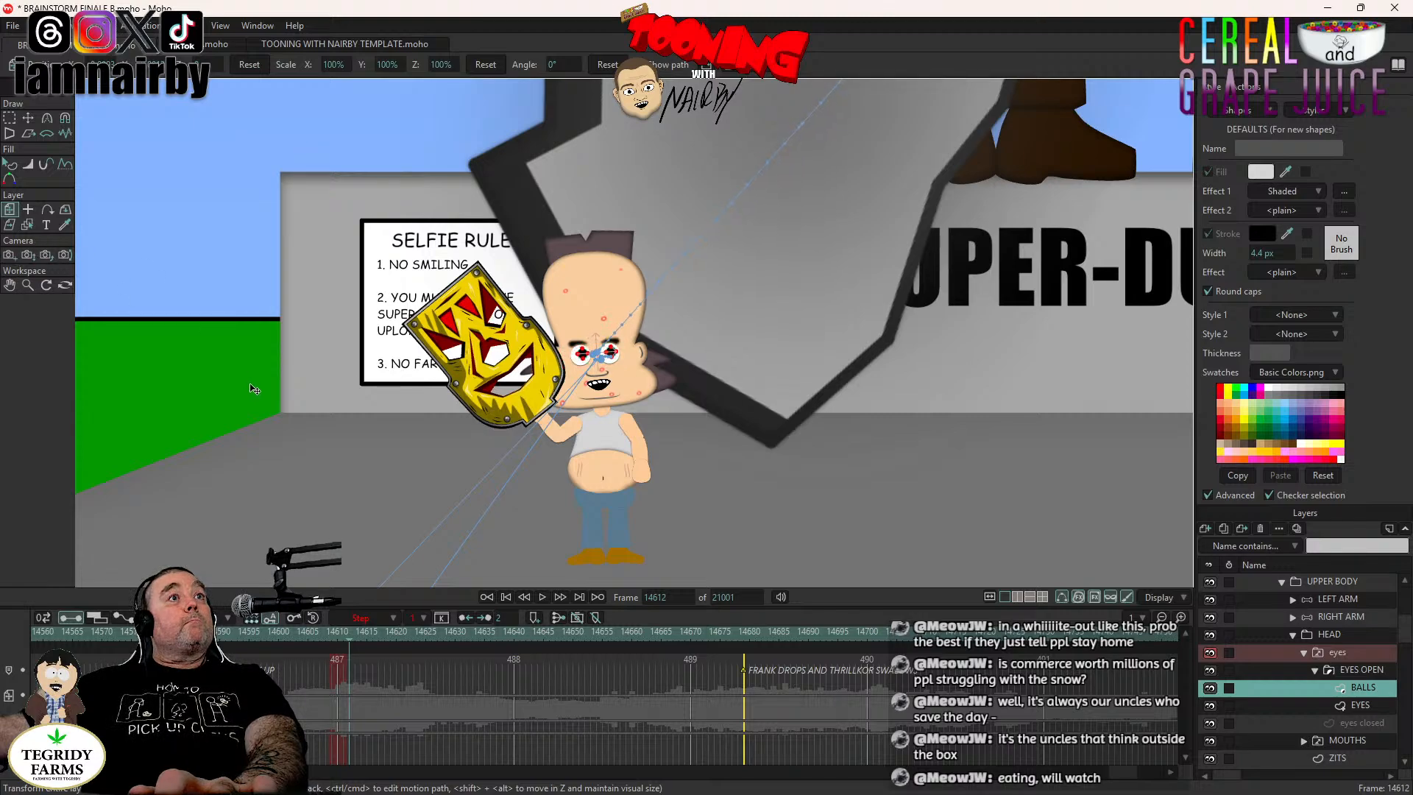
pyautogui.moveTo(254, 387); pyautogui.dragTo(256, 386)
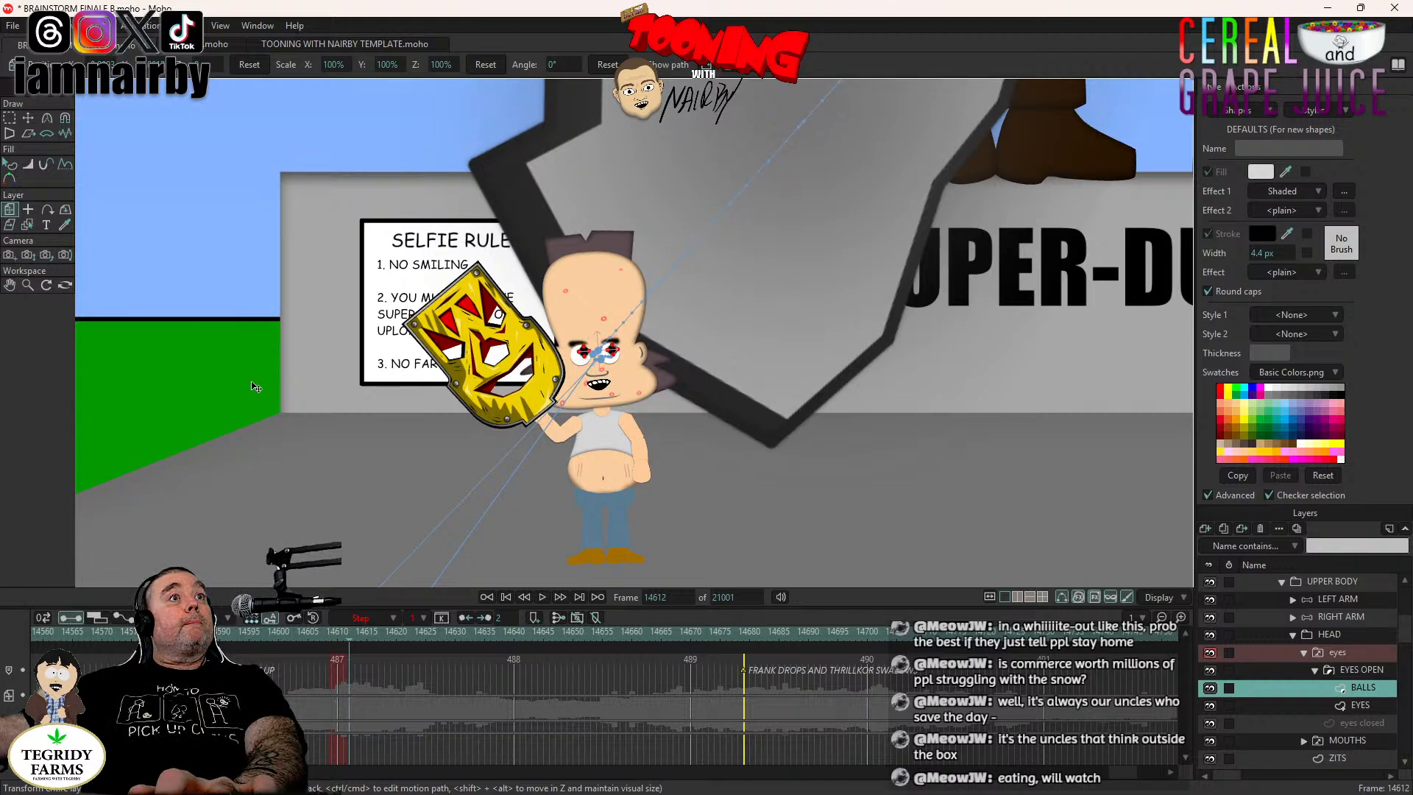
pyautogui.rightClick(349, 696)
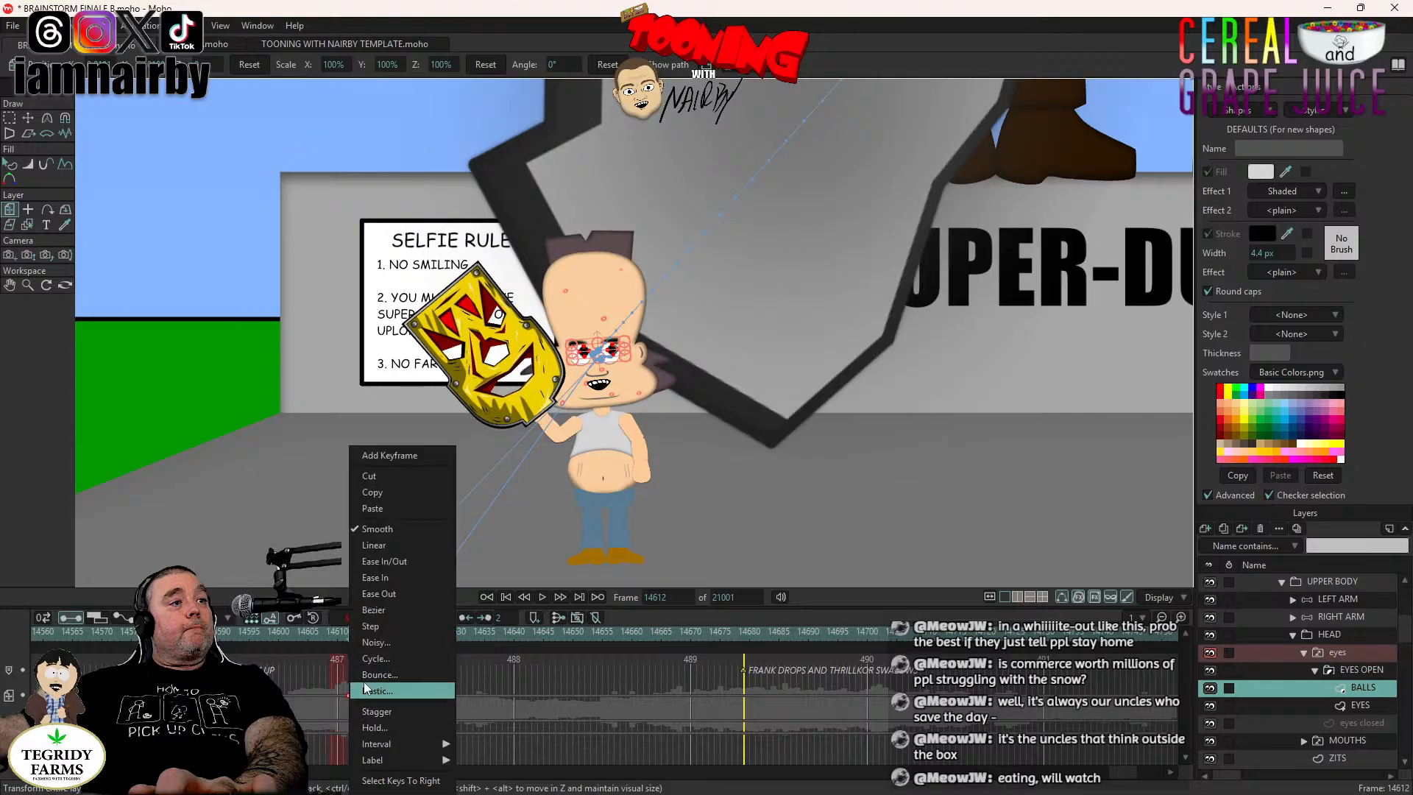
pyautogui.click(373, 627)
pyautogui.moveTo(349, 696); pyautogui.dragTo(337, 696)
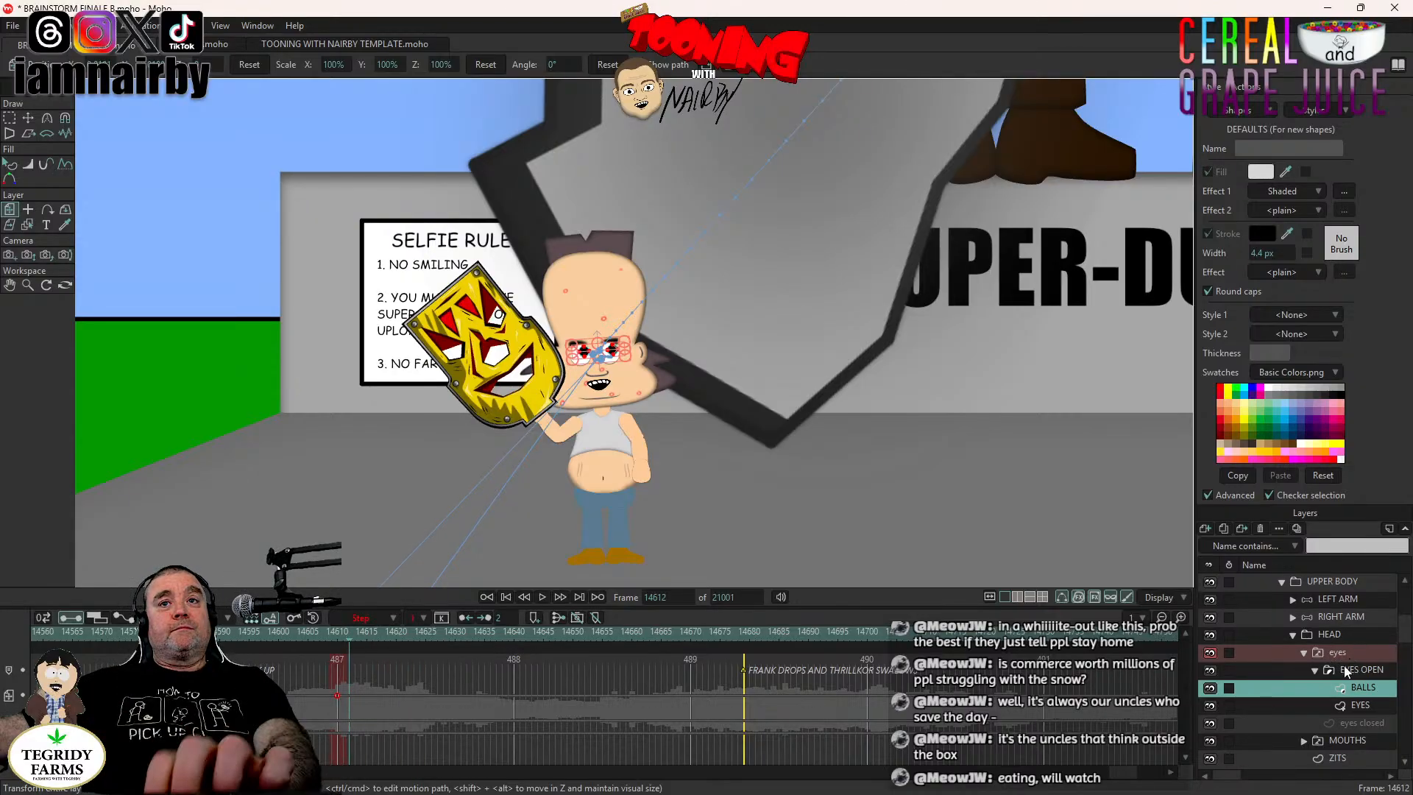
# Switch the MOUTHS layer to the B M P mouth at frame 14612 and play the animation back from frame 14586.
pyautogui.rightClick(1347, 740)
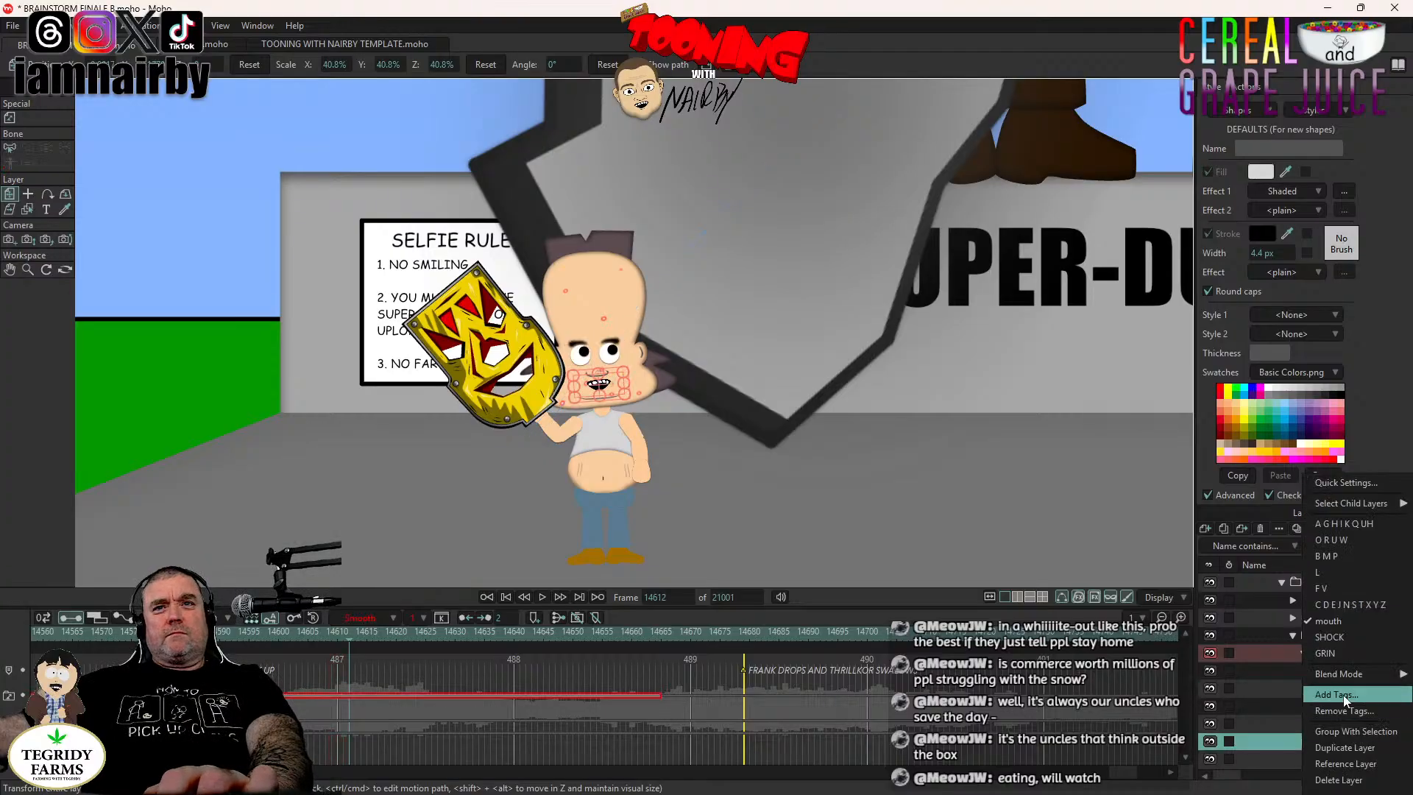
pyautogui.click(1344, 555)
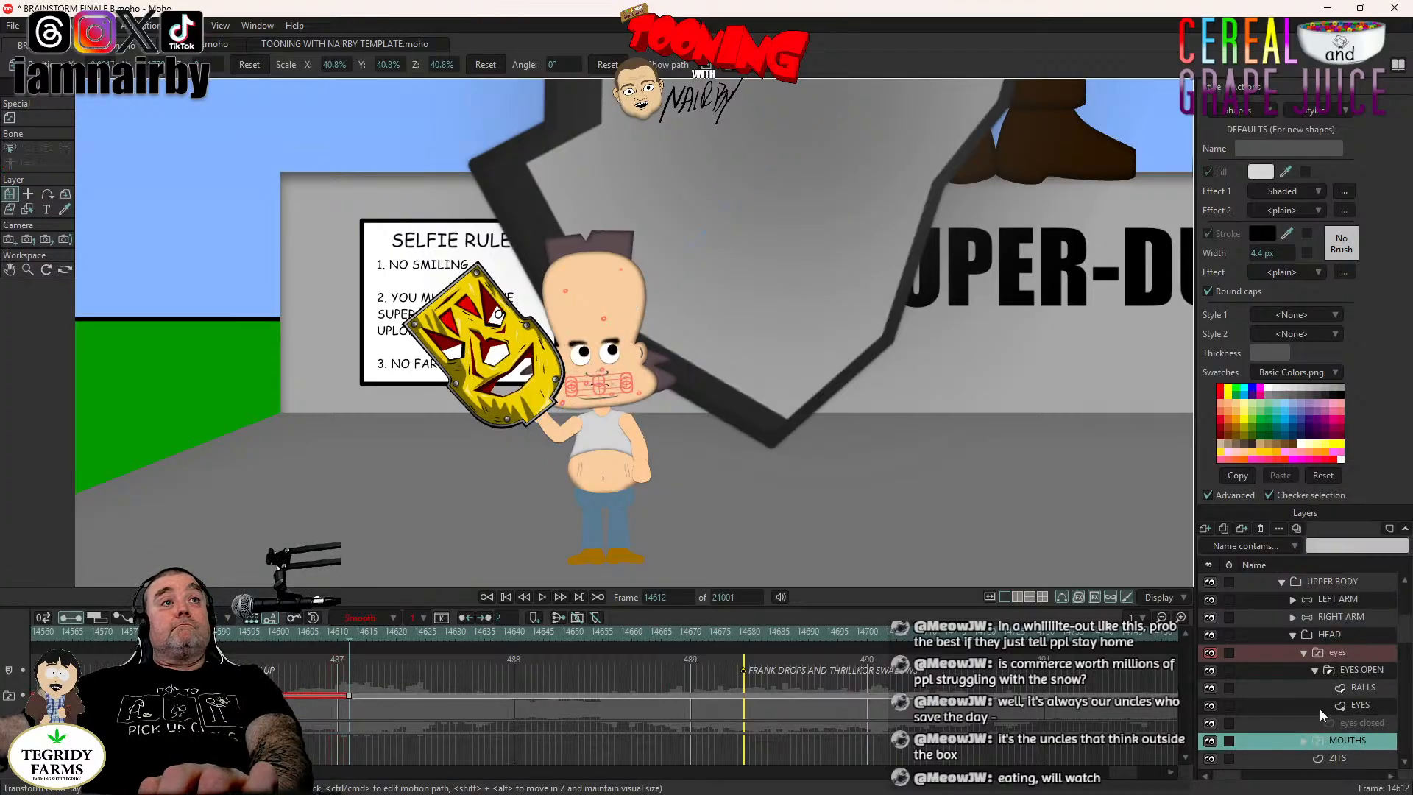
pyautogui.click(1345, 635)
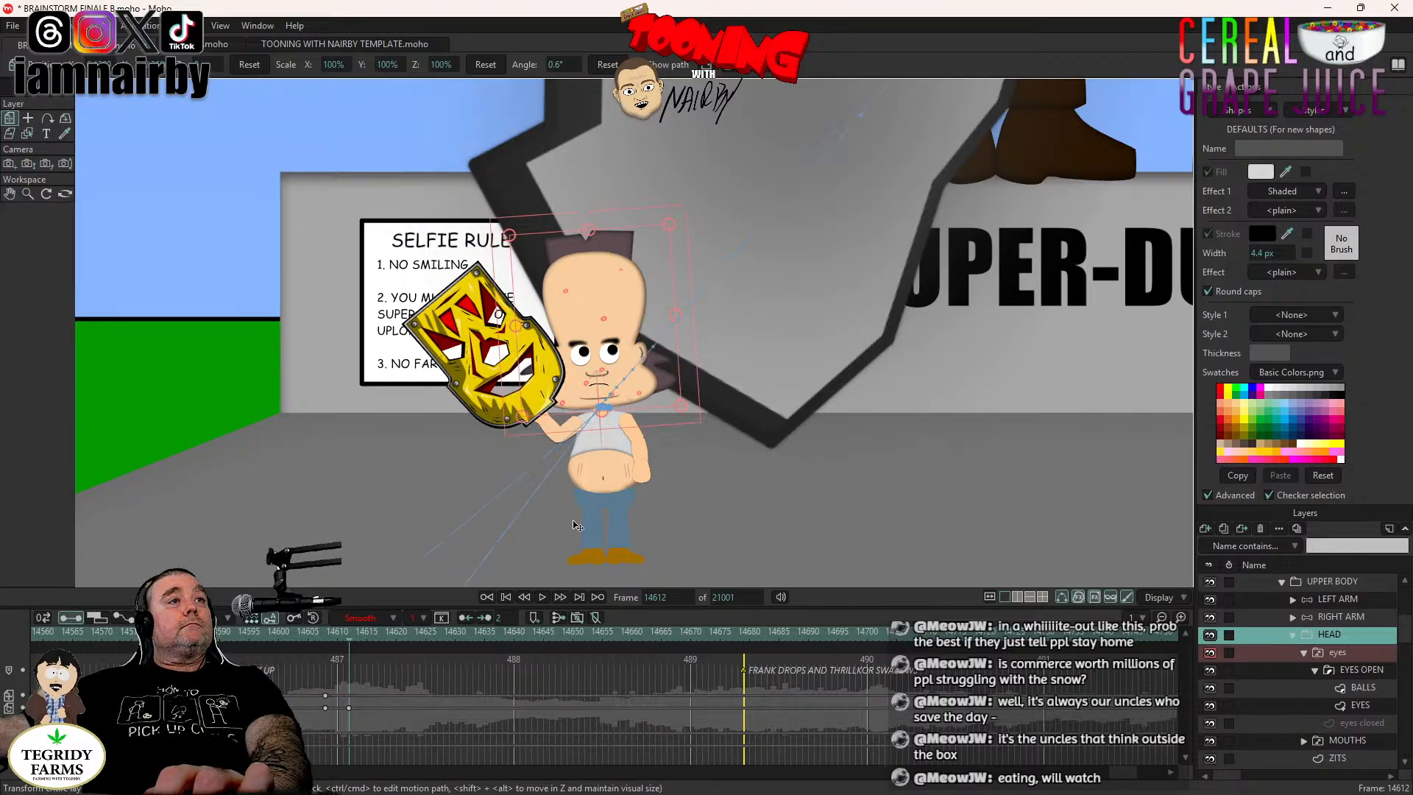
pyautogui.click(196, 633)
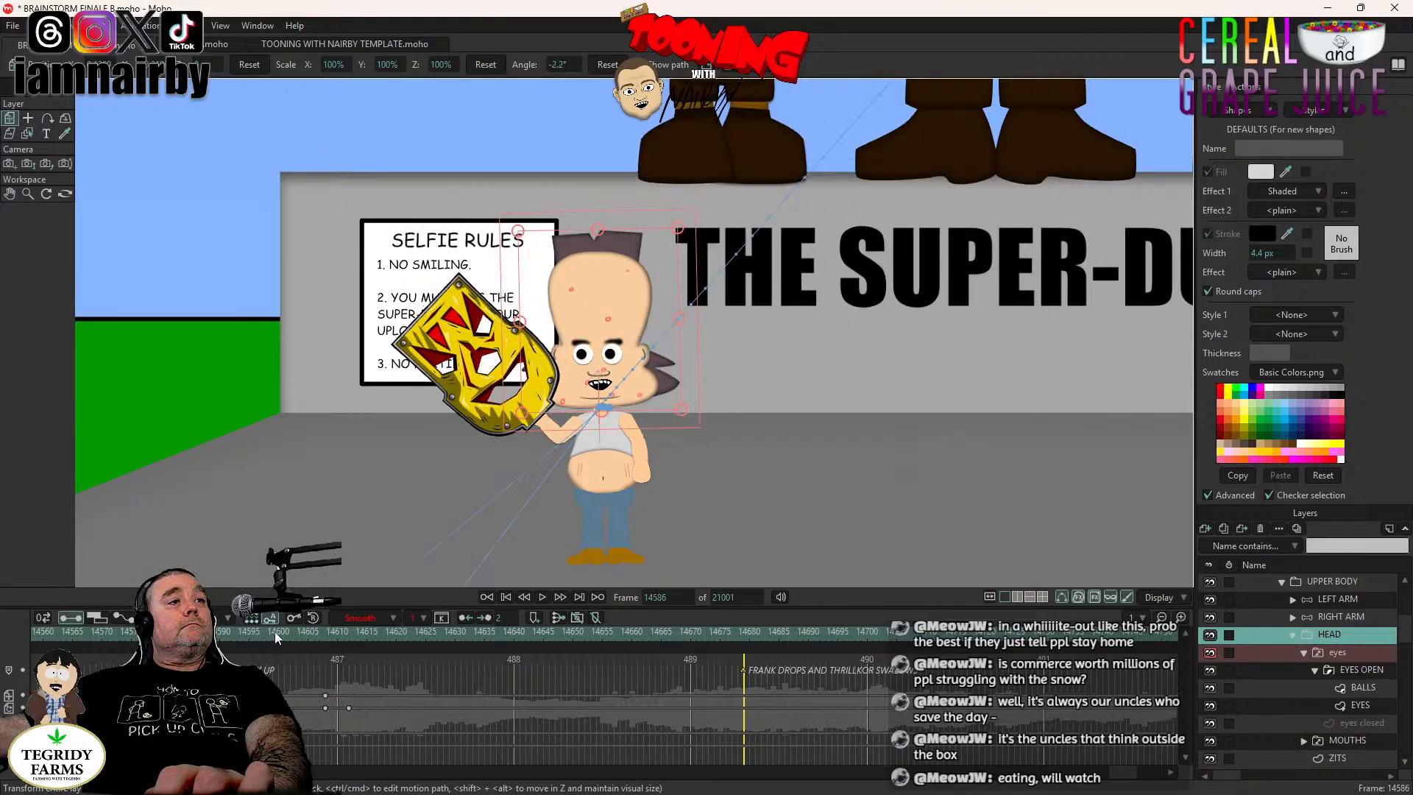
pyautogui.click(538, 599)
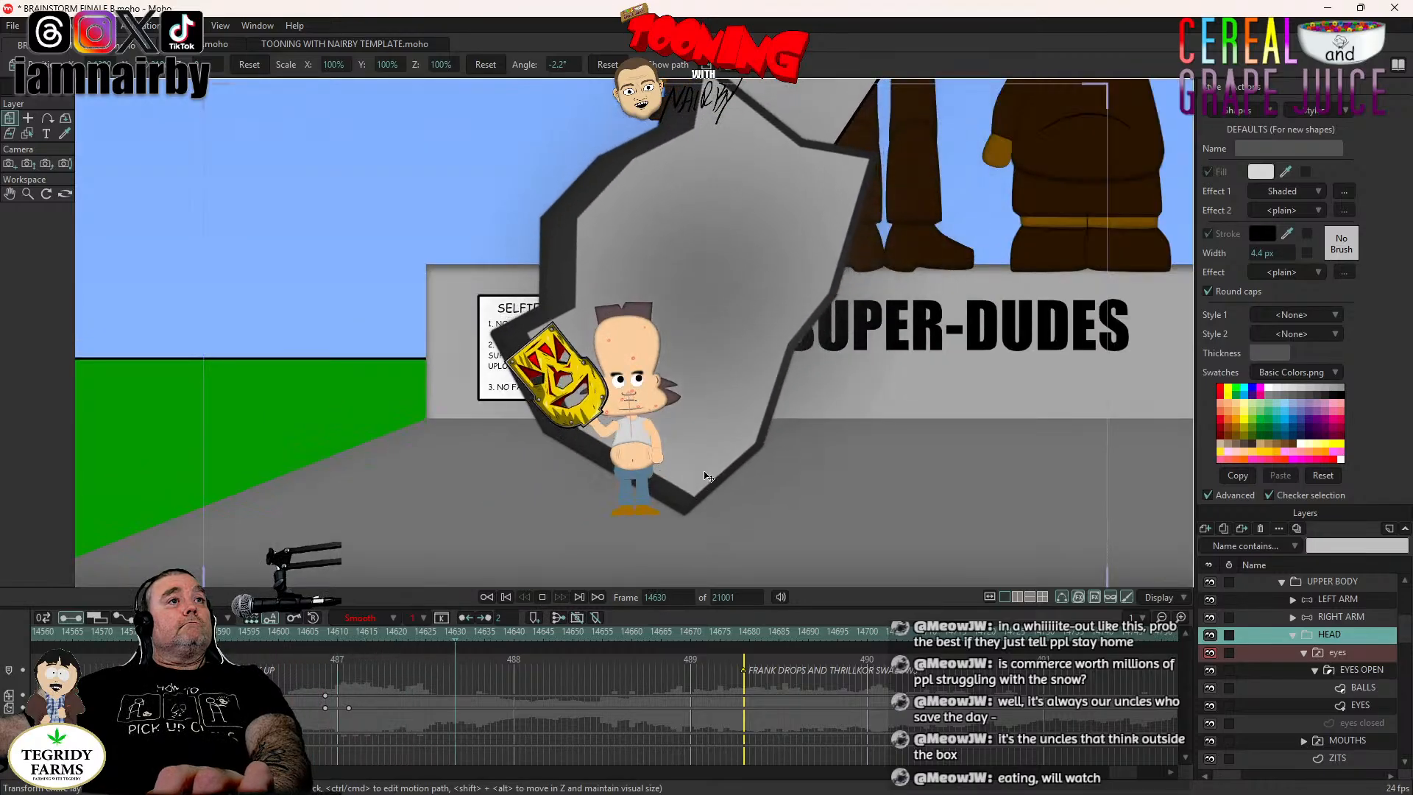
pyautogui.click(543, 597)
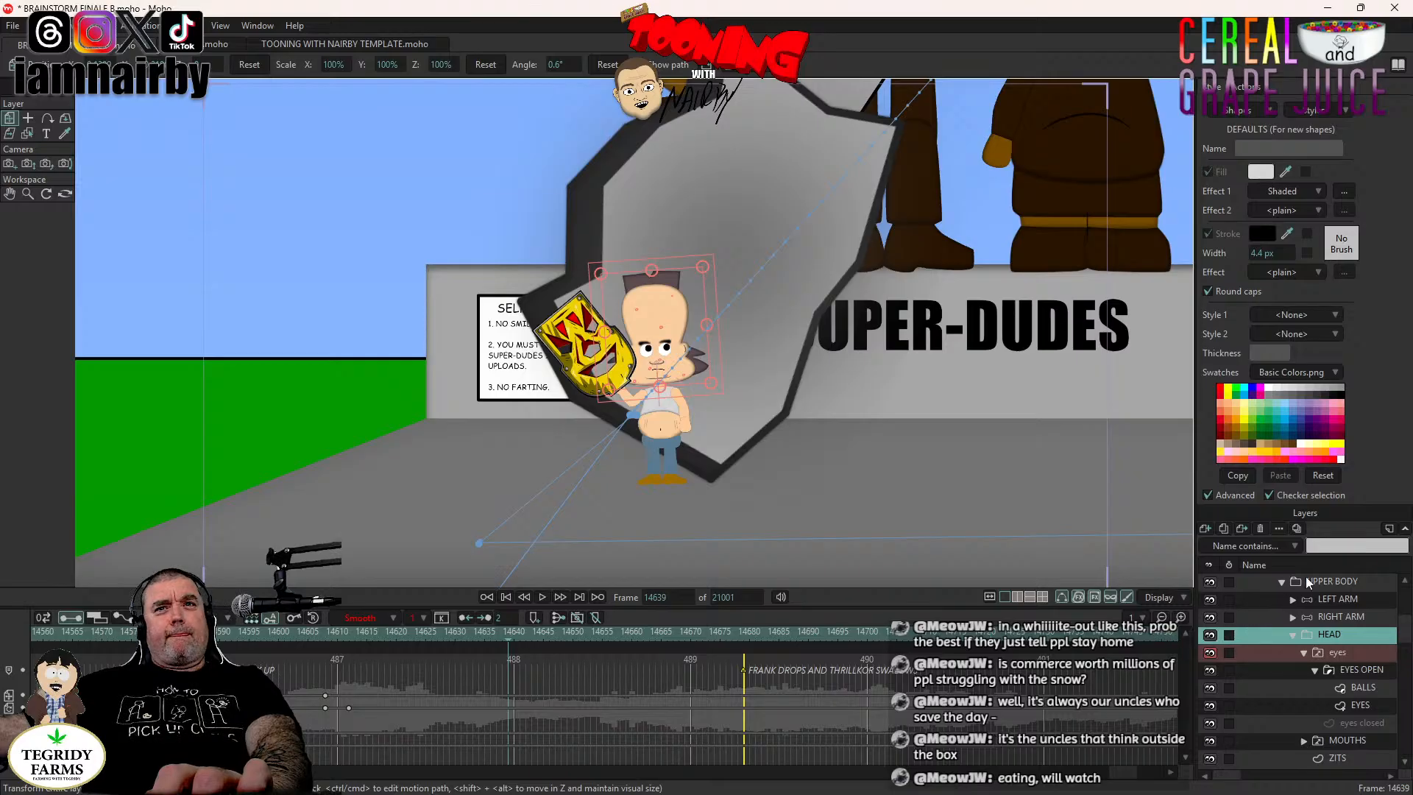
# Copy the blink keys on the eyes layer near frame 14609 and paste them at frame 14631, where the UNCLE FRANK layer starts moving.
pyautogui.scroll(2, 1306, 582)
pyautogui.click(1314, 617)
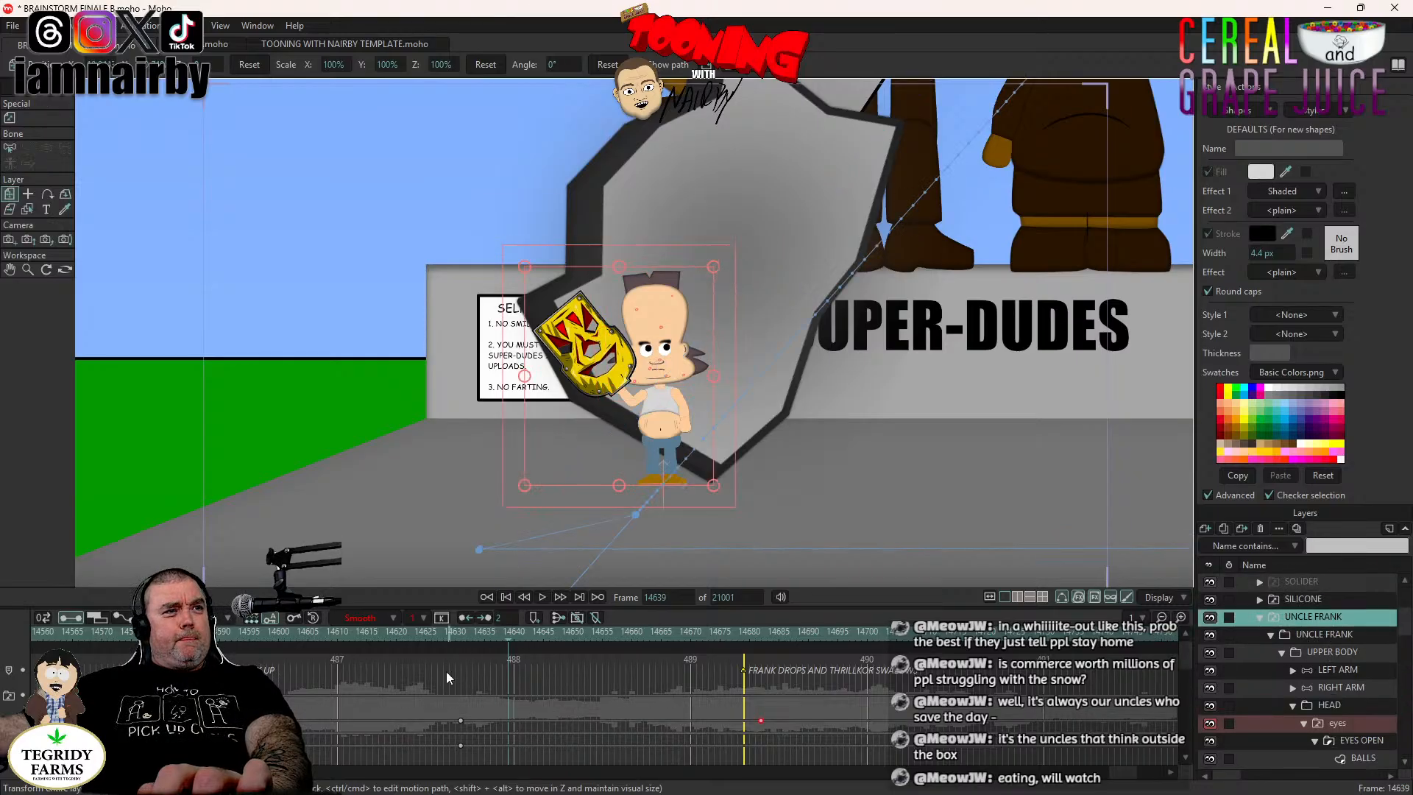
pyautogui.click(463, 636)
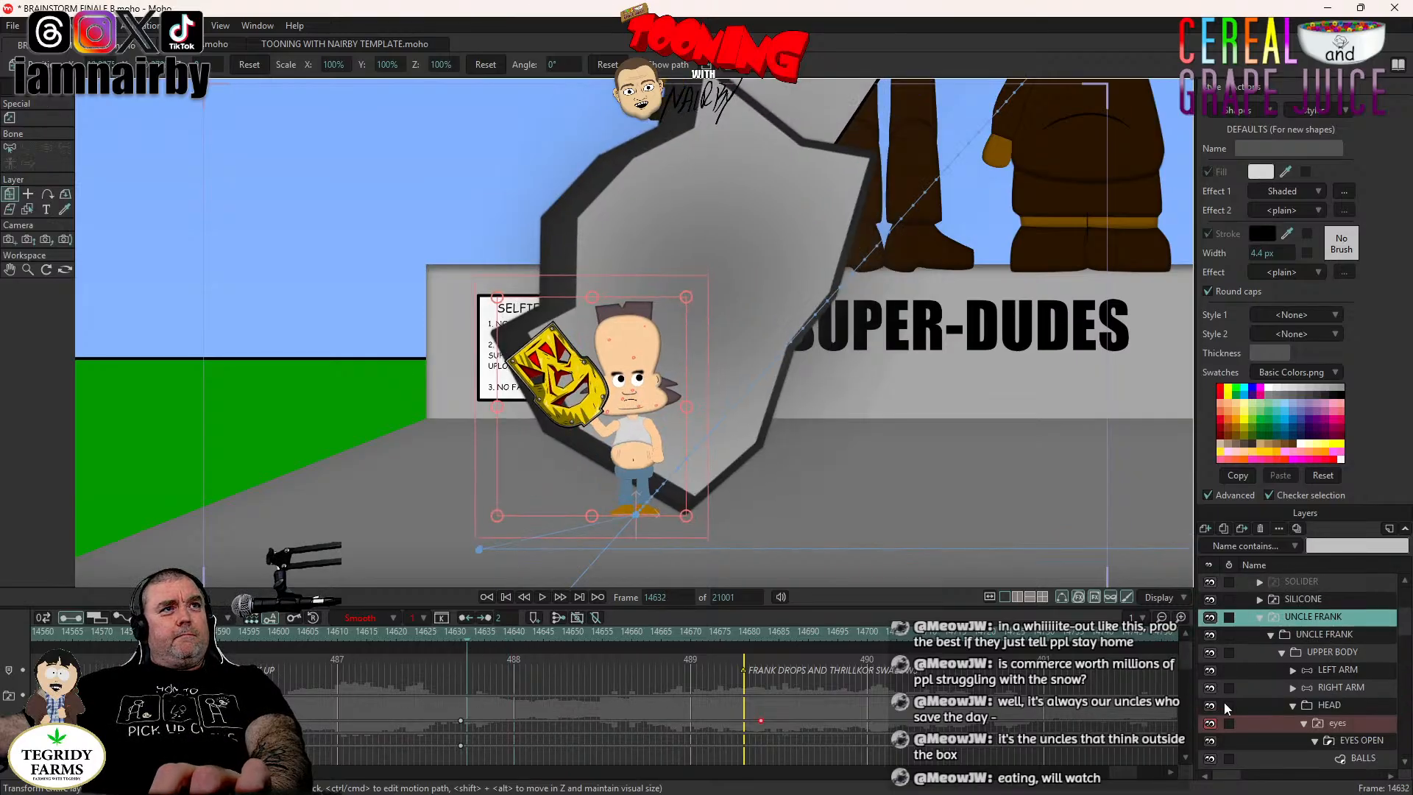
pyautogui.hotkey('ctrl', 'Left')
pyautogui.click(1340, 722)
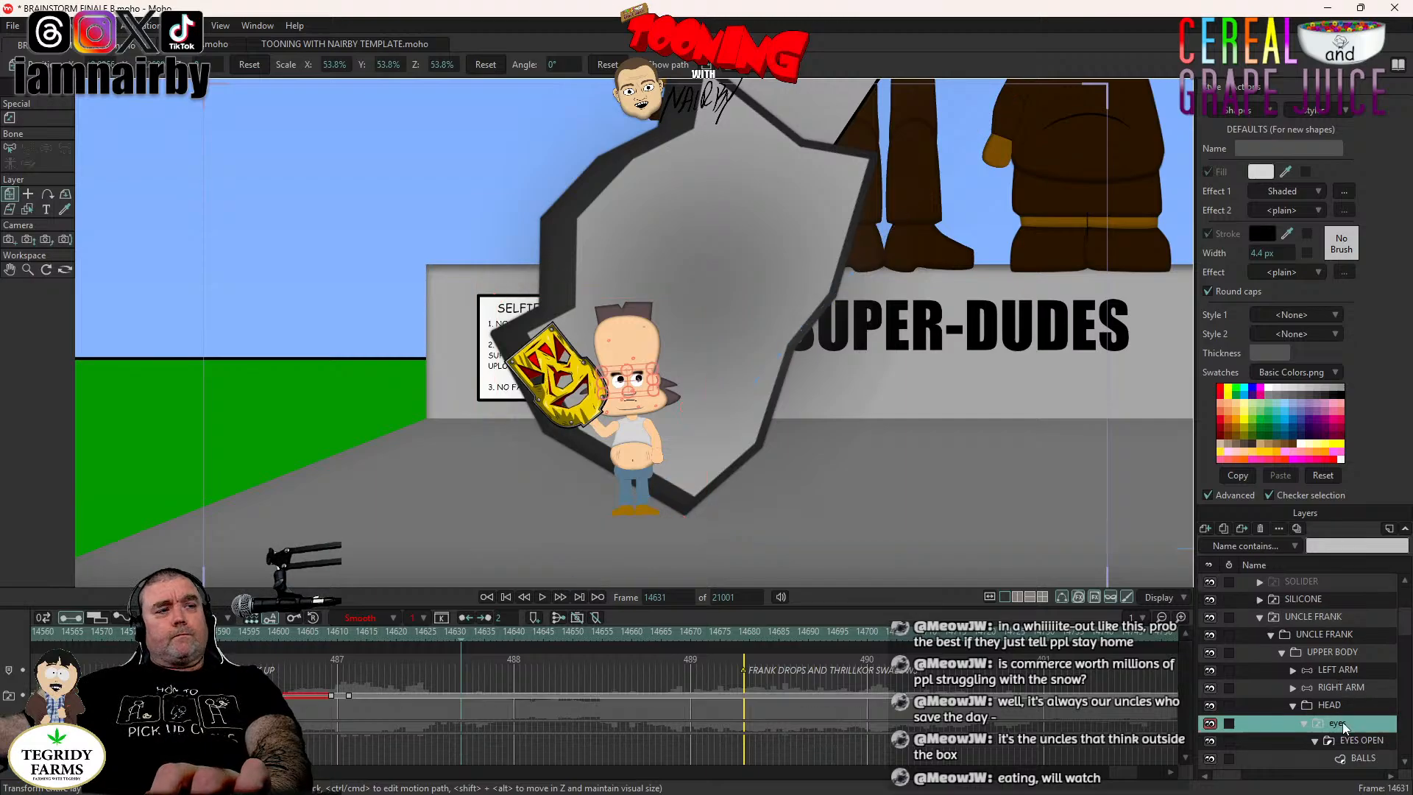
pyautogui.moveTo(325, 691); pyautogui.dragTo(395, 734)
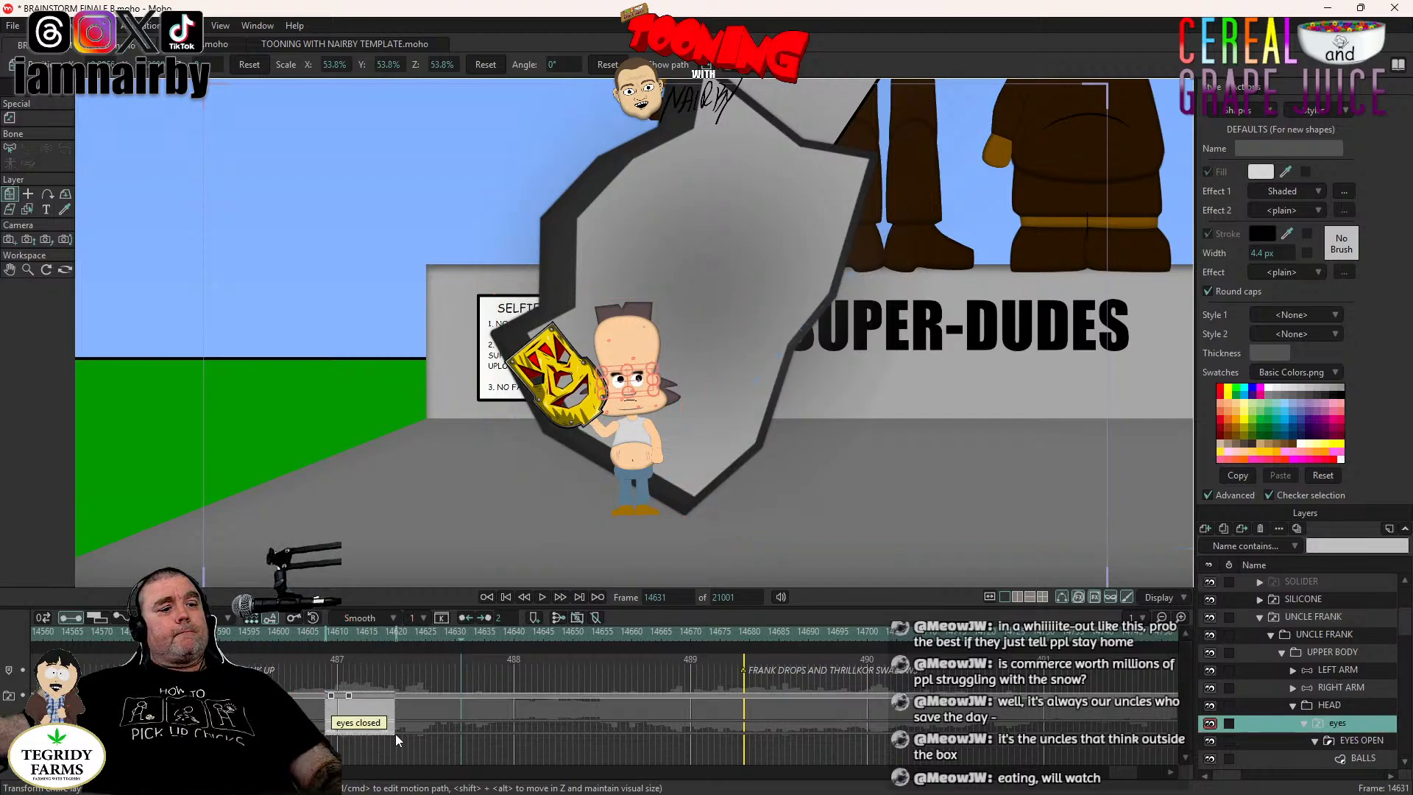
pyautogui.hotkey('ctrl', 'c')
pyautogui.hotkey('ctrl', 'v')
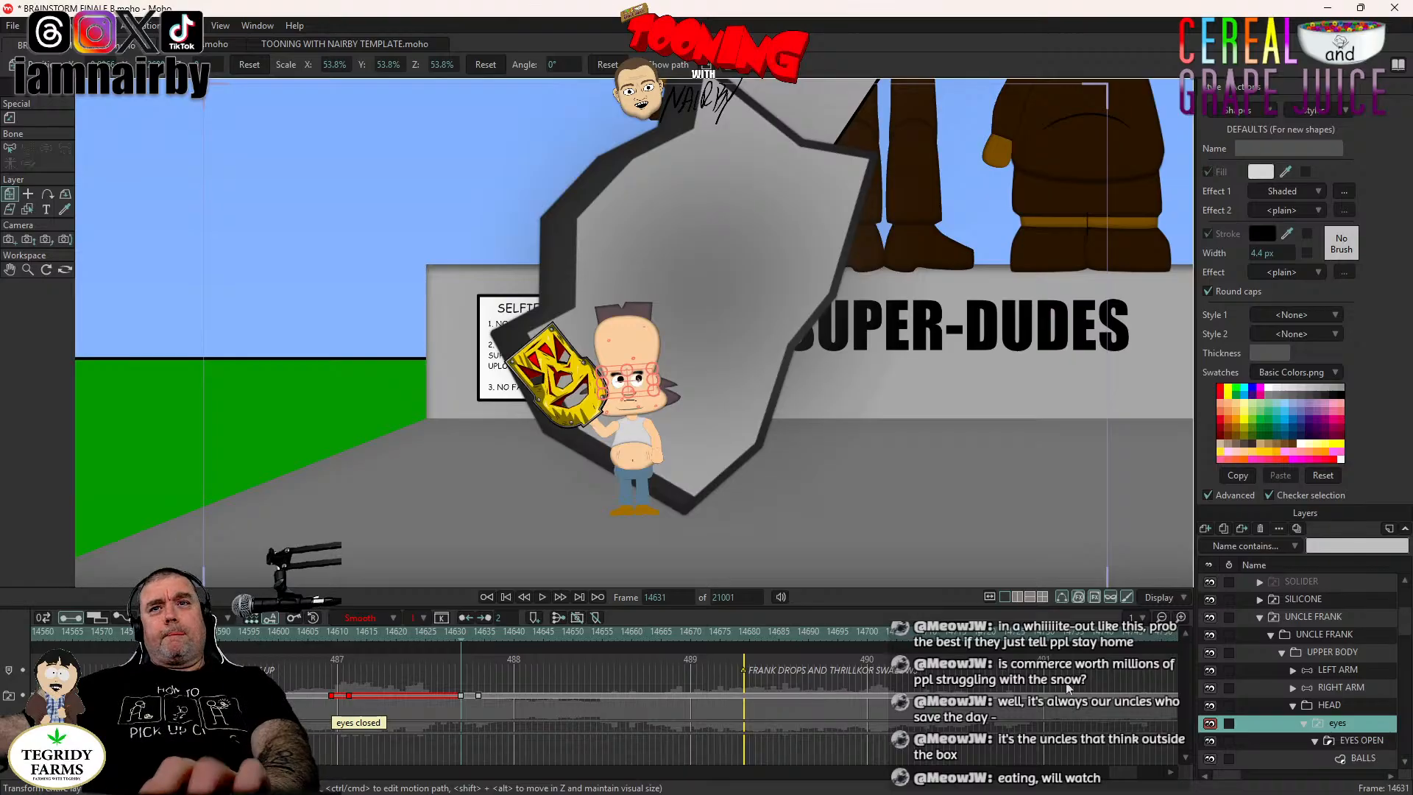
# Key the current poses of the HEAD and UPPER BODY layers at frame 14630.
pyautogui.press('Left')
pyautogui.click(1330, 706)
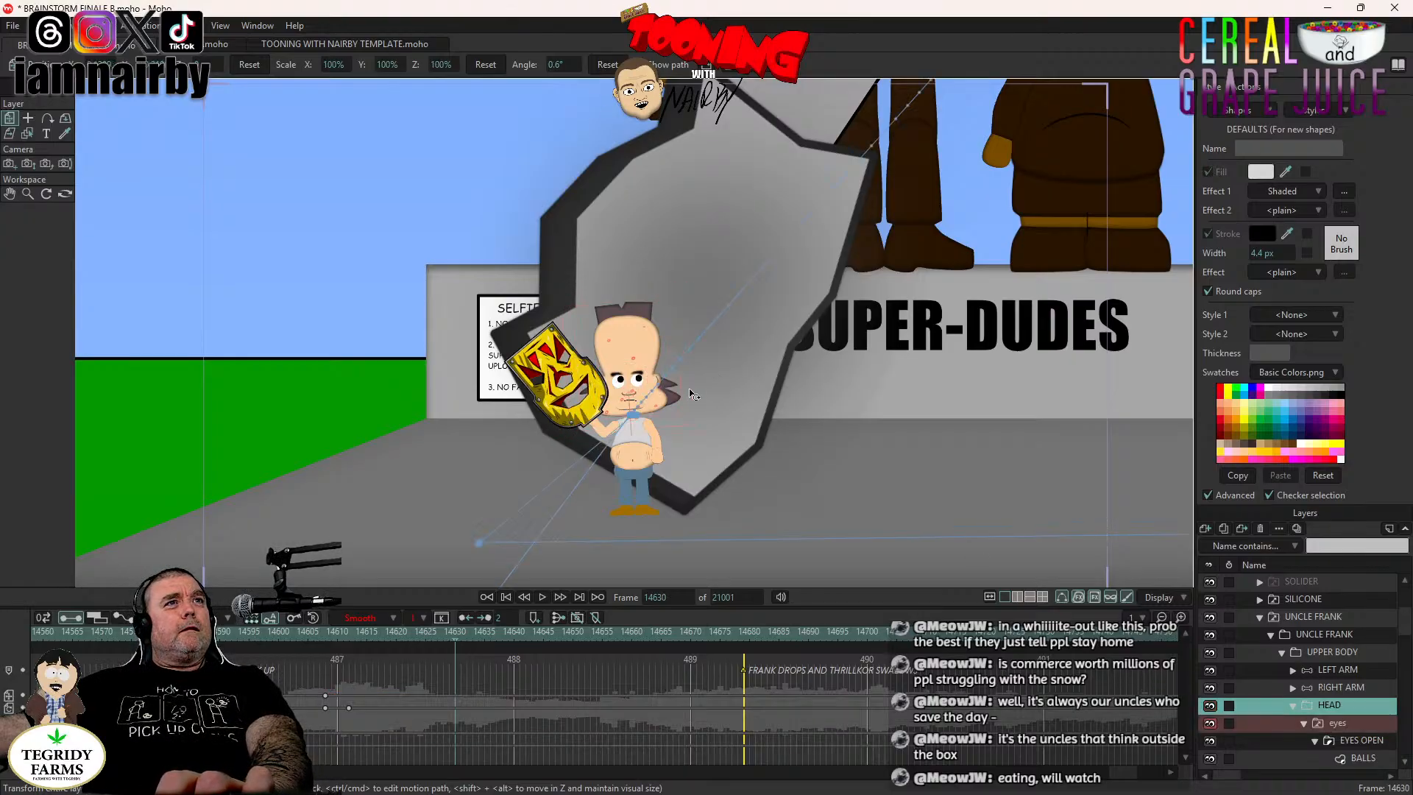
pyautogui.click(640, 395)
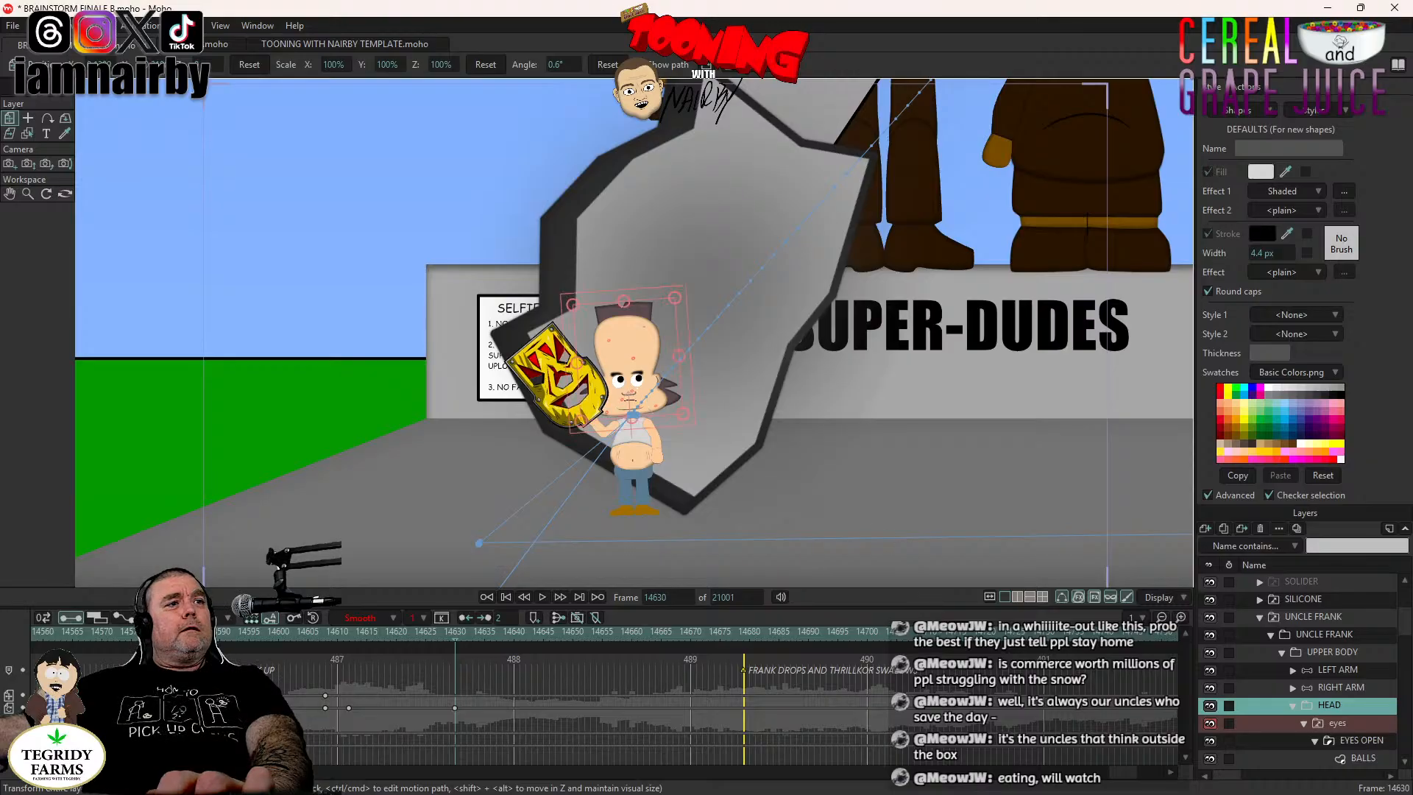
pyautogui.click(1358, 652)
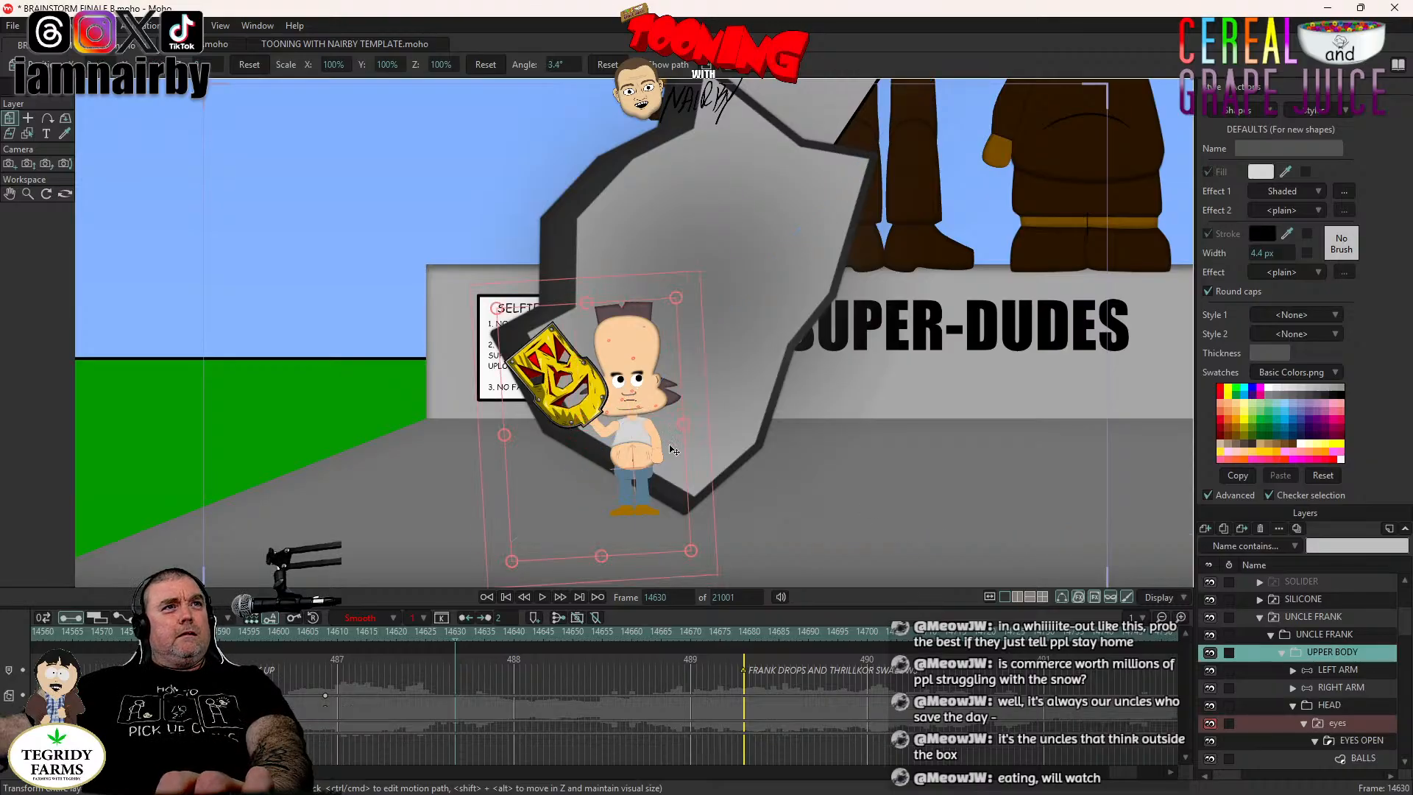
pyautogui.click(693, 394)
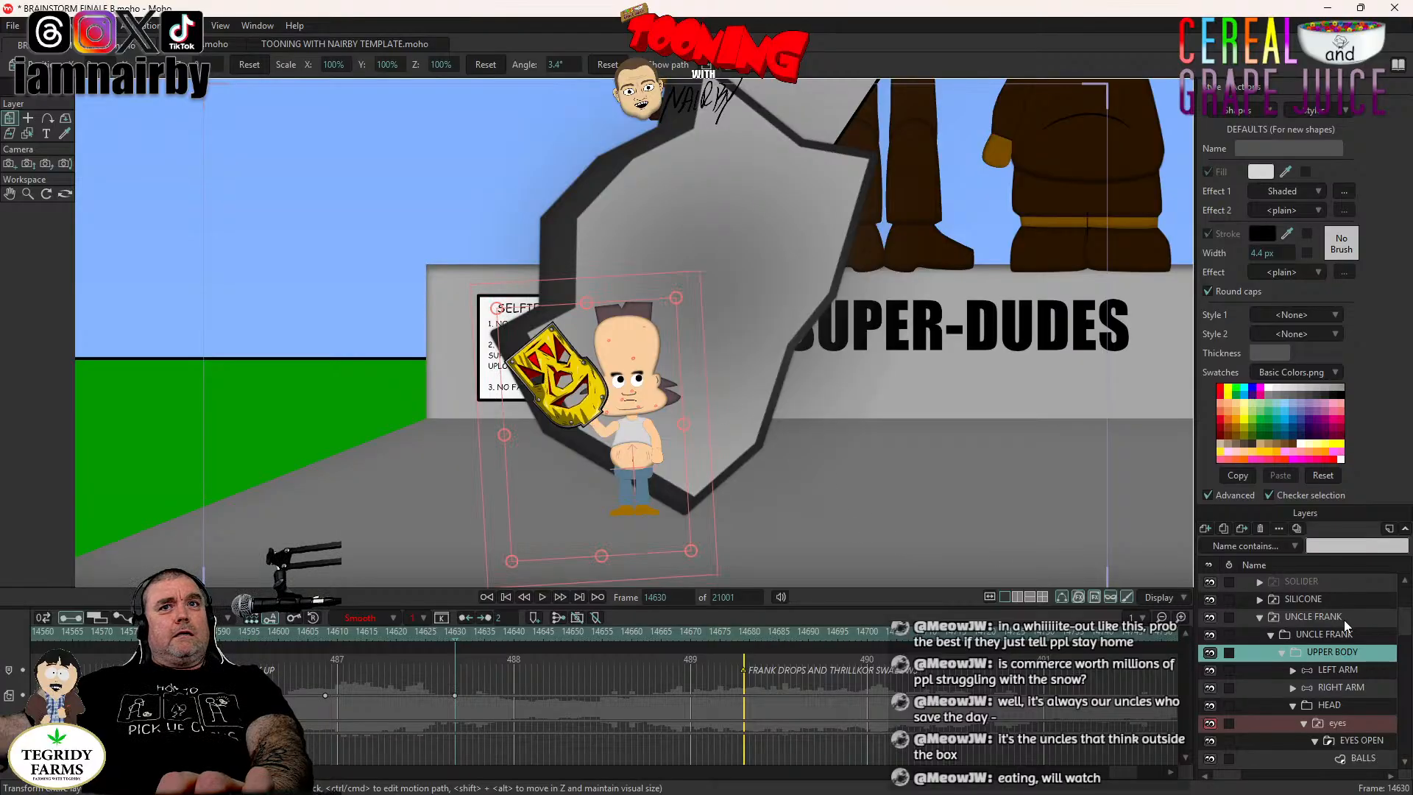
# Key the current LEFT ARM bone pose at frame 14630 with Manipulate Bones.
pyautogui.click(1338, 669)
pyautogui.click(28, 118)
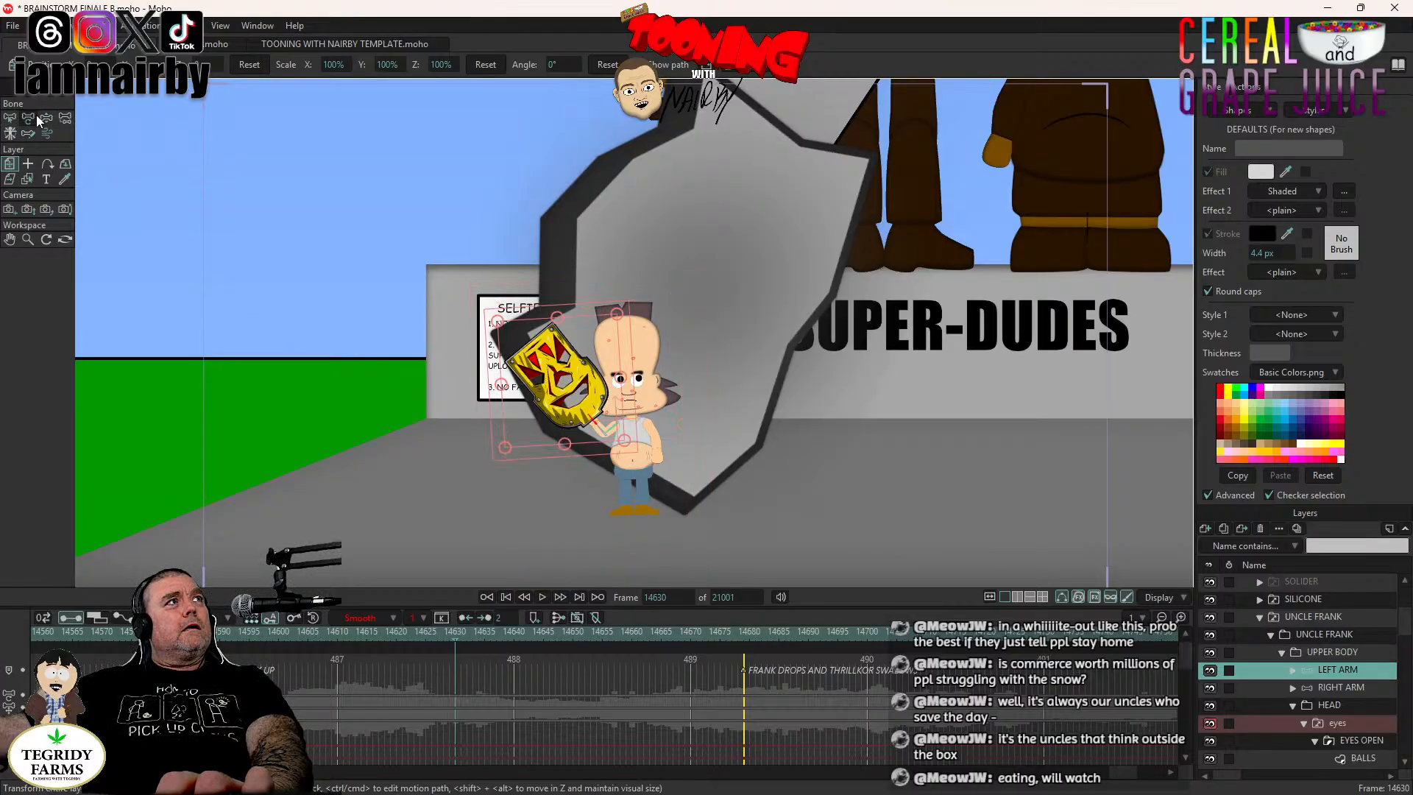
pyautogui.scroll(3, 682, 509)
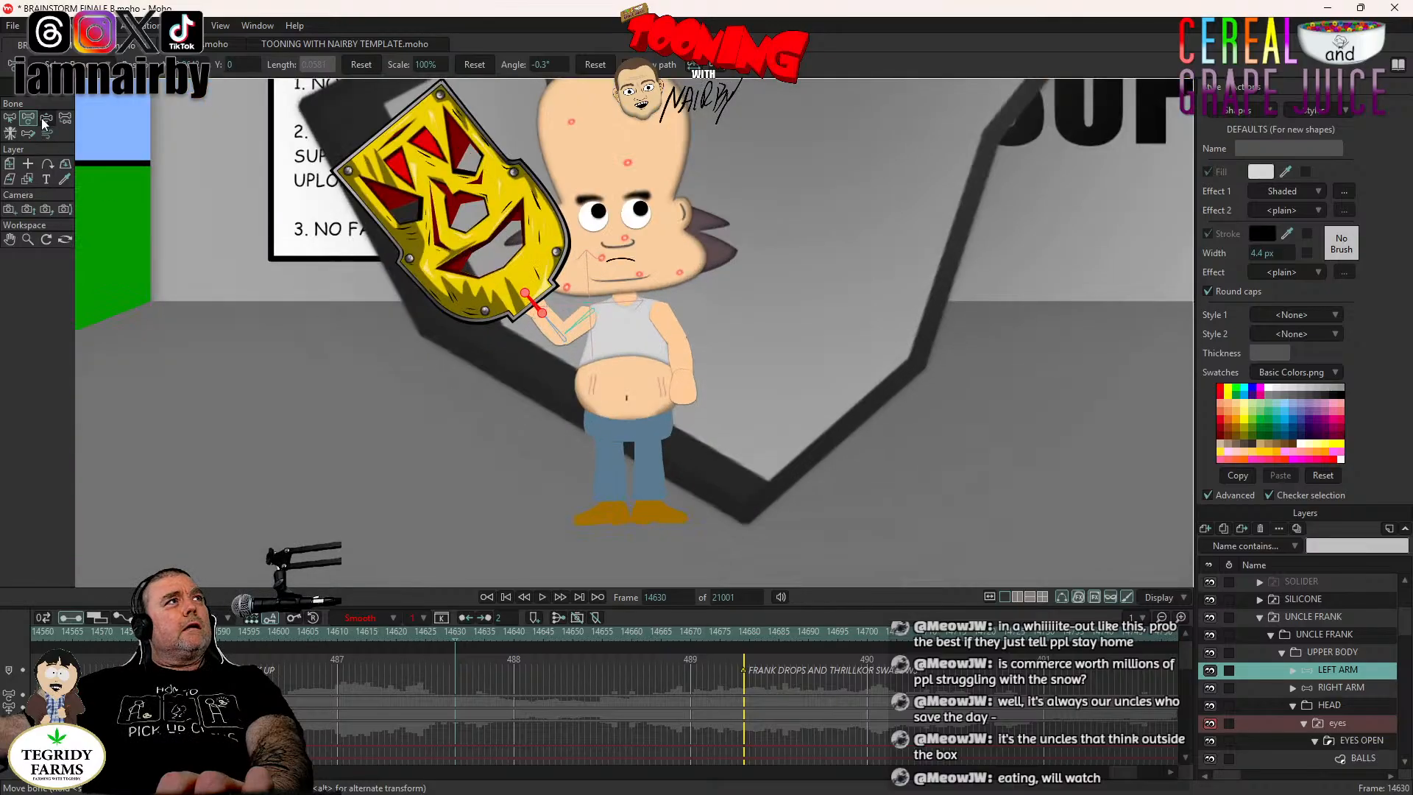
pyautogui.click(47, 117)
pyautogui.scroll(2, 524, 274)
pyautogui.click(524, 275)
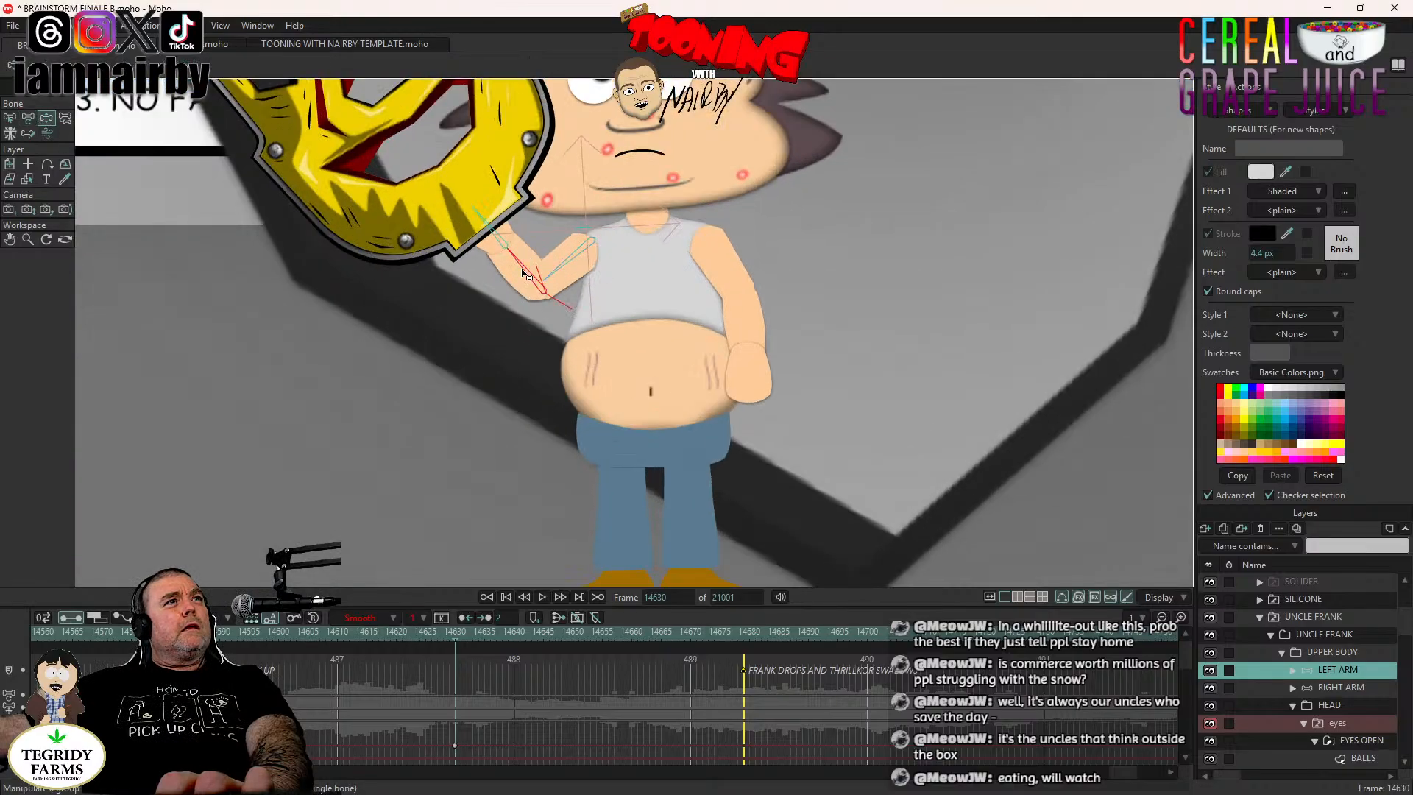
pyautogui.scroll(-5, 679, 335)
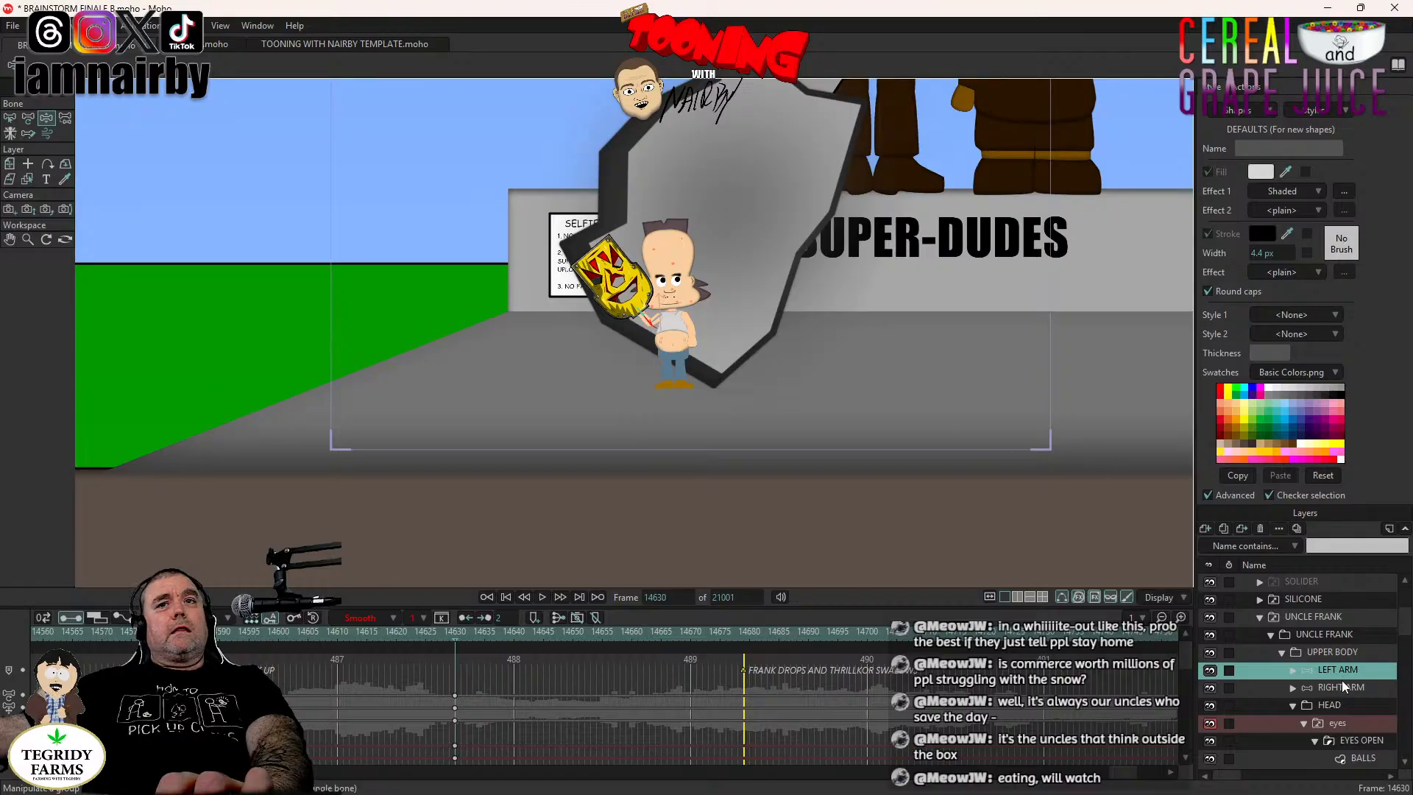
# Rotate the HEAD layer to 5.4° at frame 14634, tilting it further toward the gold mask.
pyautogui.click(1328, 705)
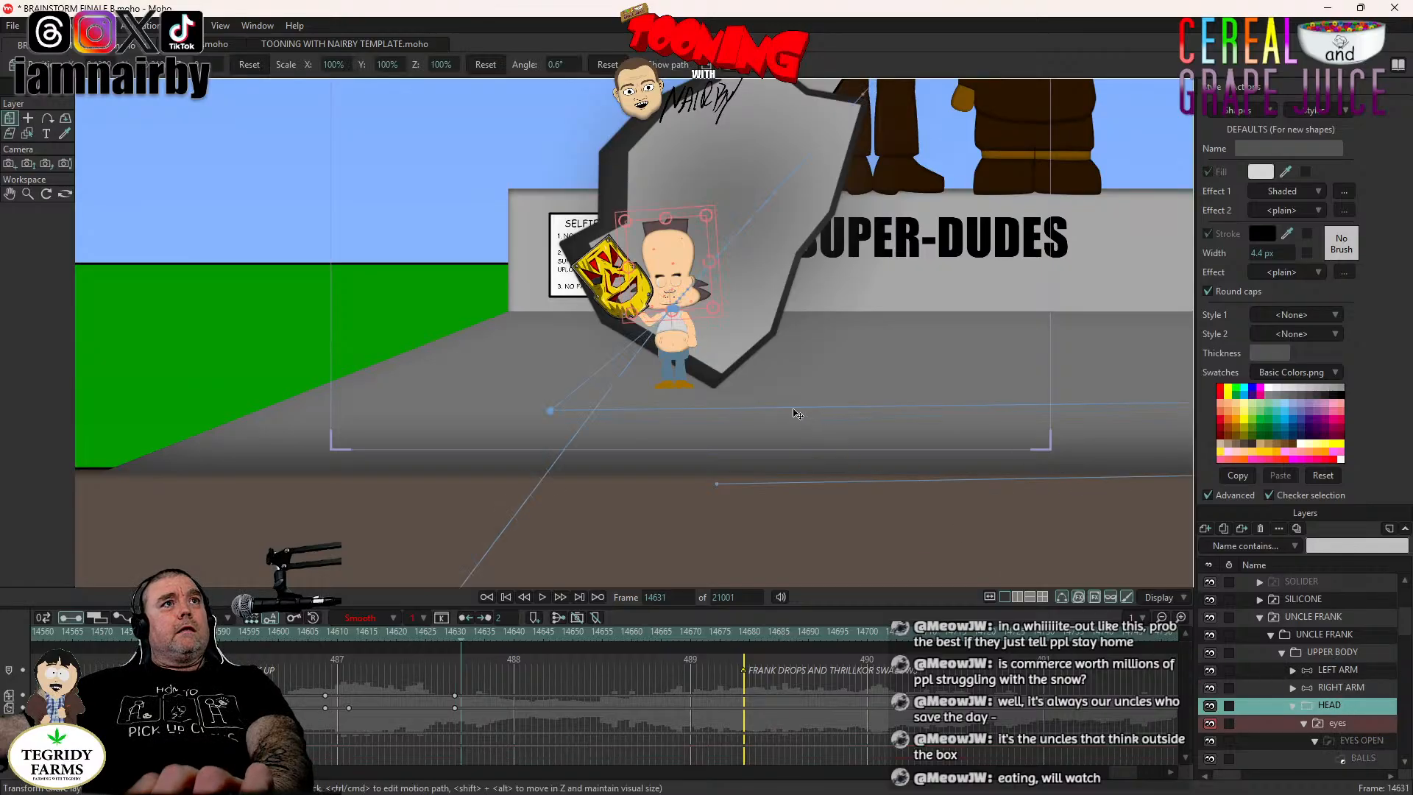
pyautogui.hotkey('ctrl', 'Right')
pyautogui.hotkey('ctrl', 'Right')
pyautogui.hotkey('ctrl', 'Right')
pyautogui.hotkey('ctrl', 'Right')
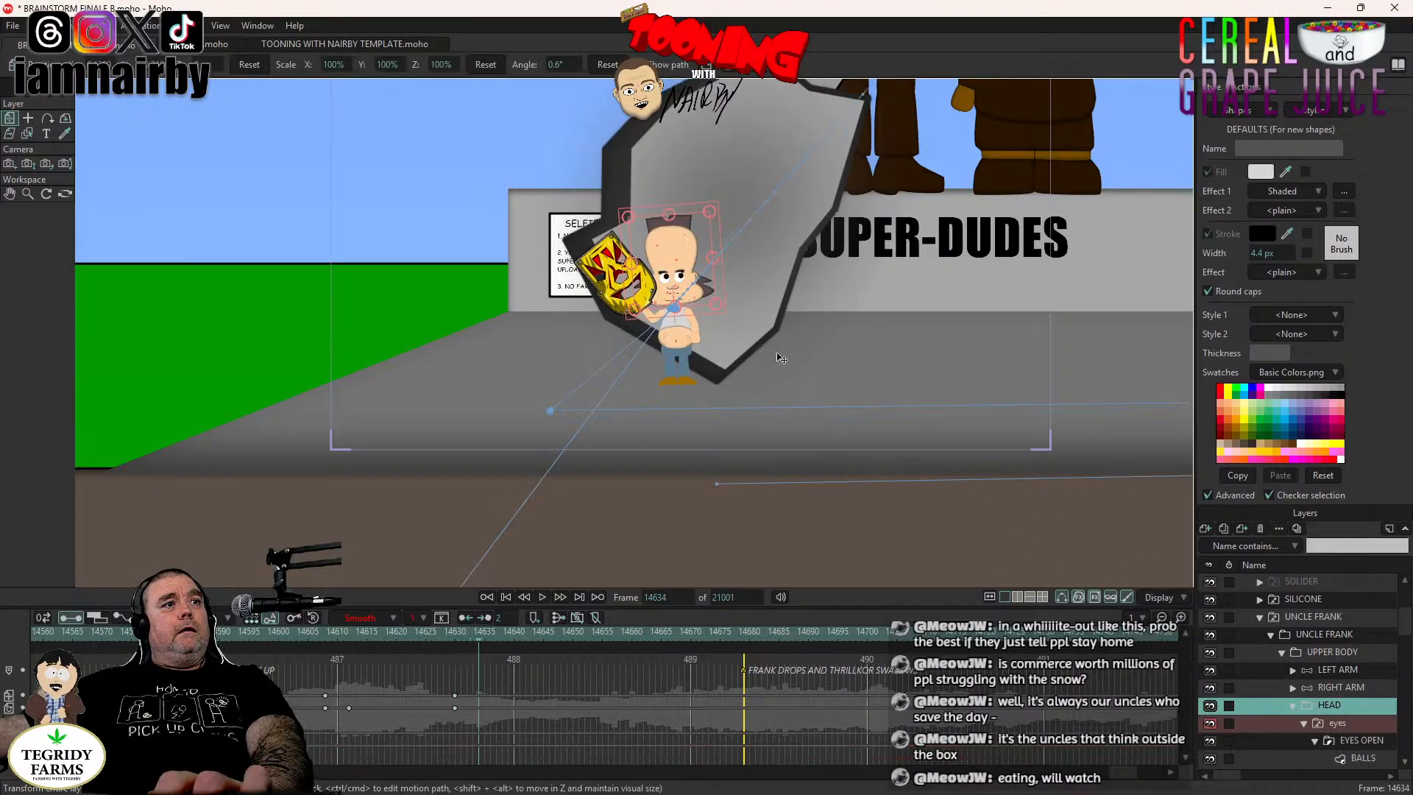
pyautogui.moveTo(719, 270); pyautogui.dragTo(717, 266)
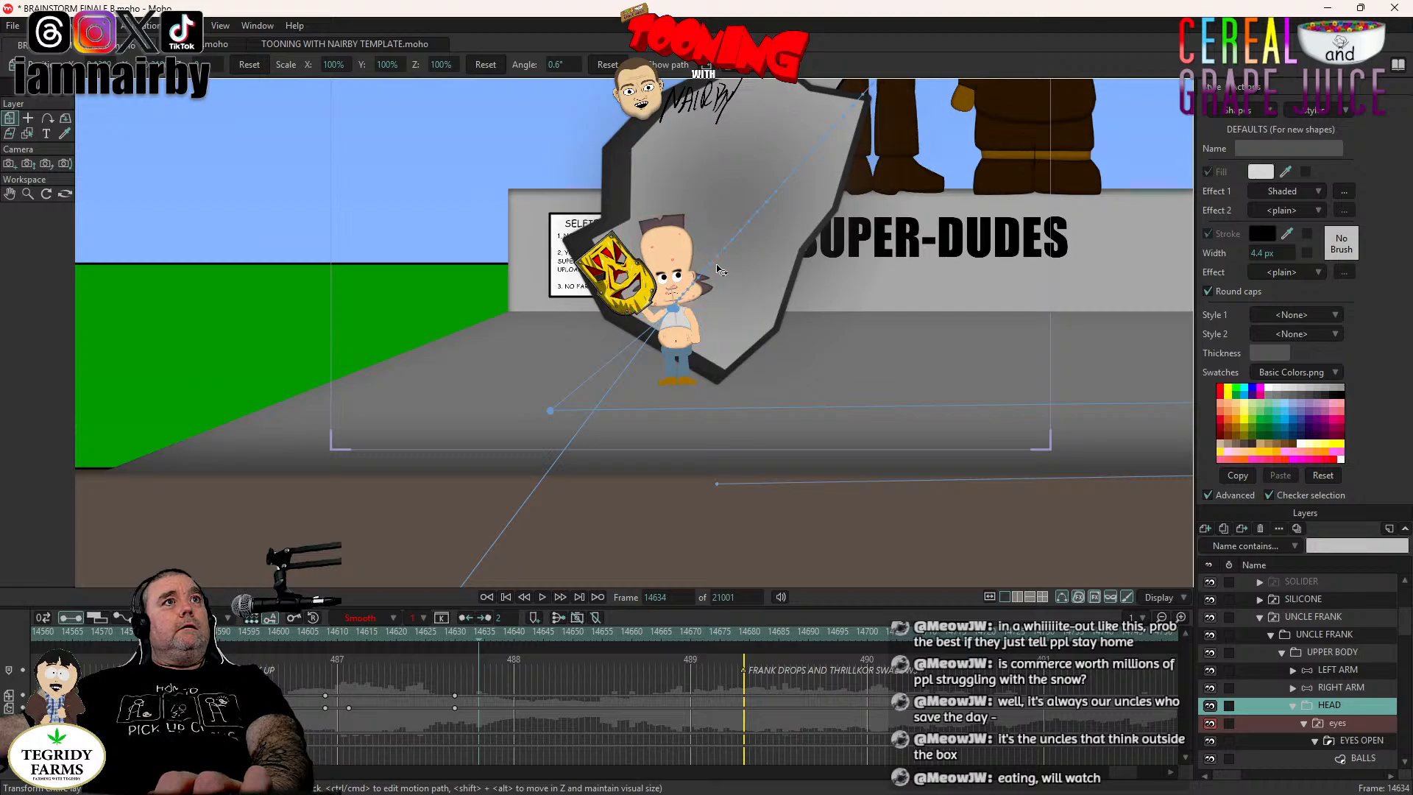
pyautogui.moveTo(552, 99); pyautogui.dragTo(552, 99)
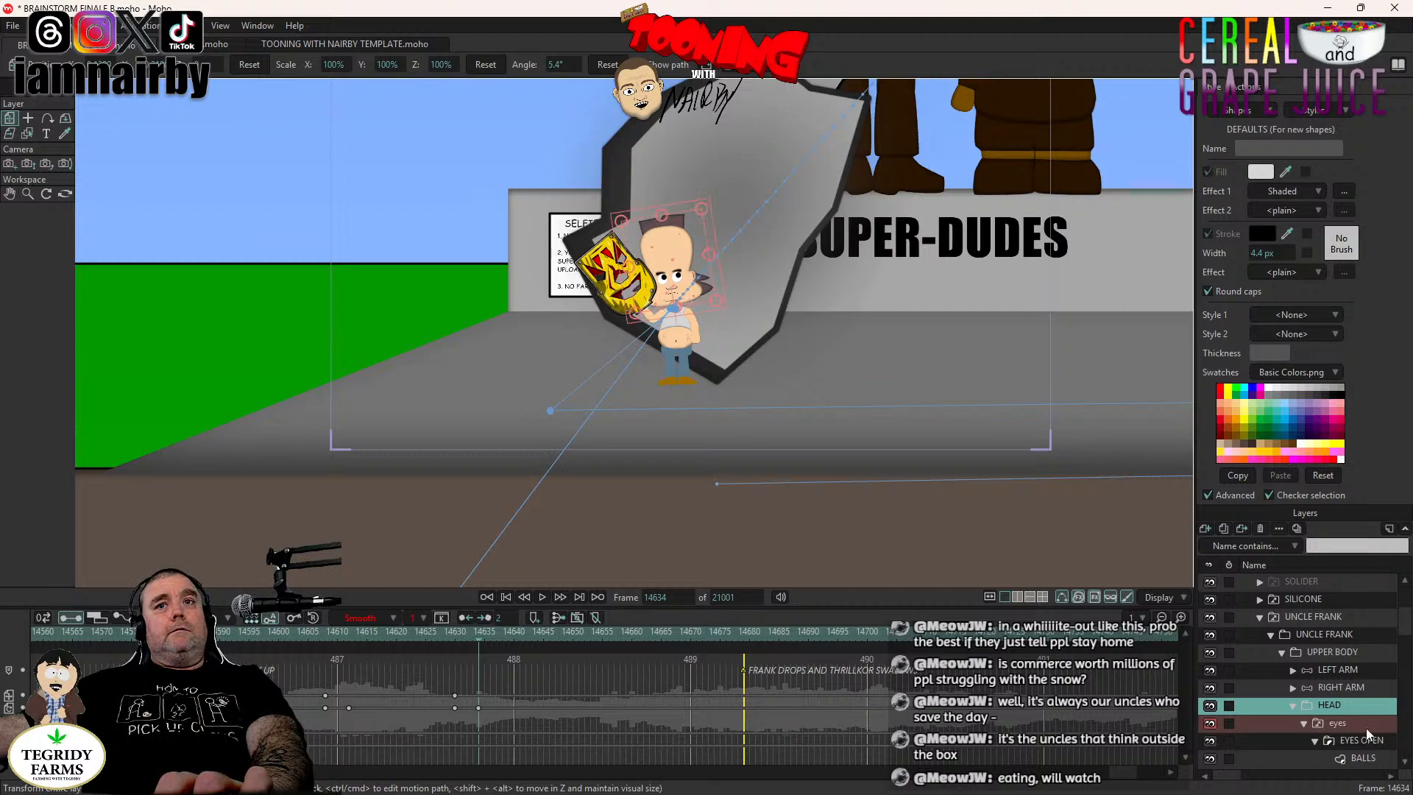
# Shift the pupils in the BALLS layer at frame 14634 and set that keyframe to Step interpolation.
pyautogui.click(1370, 760)
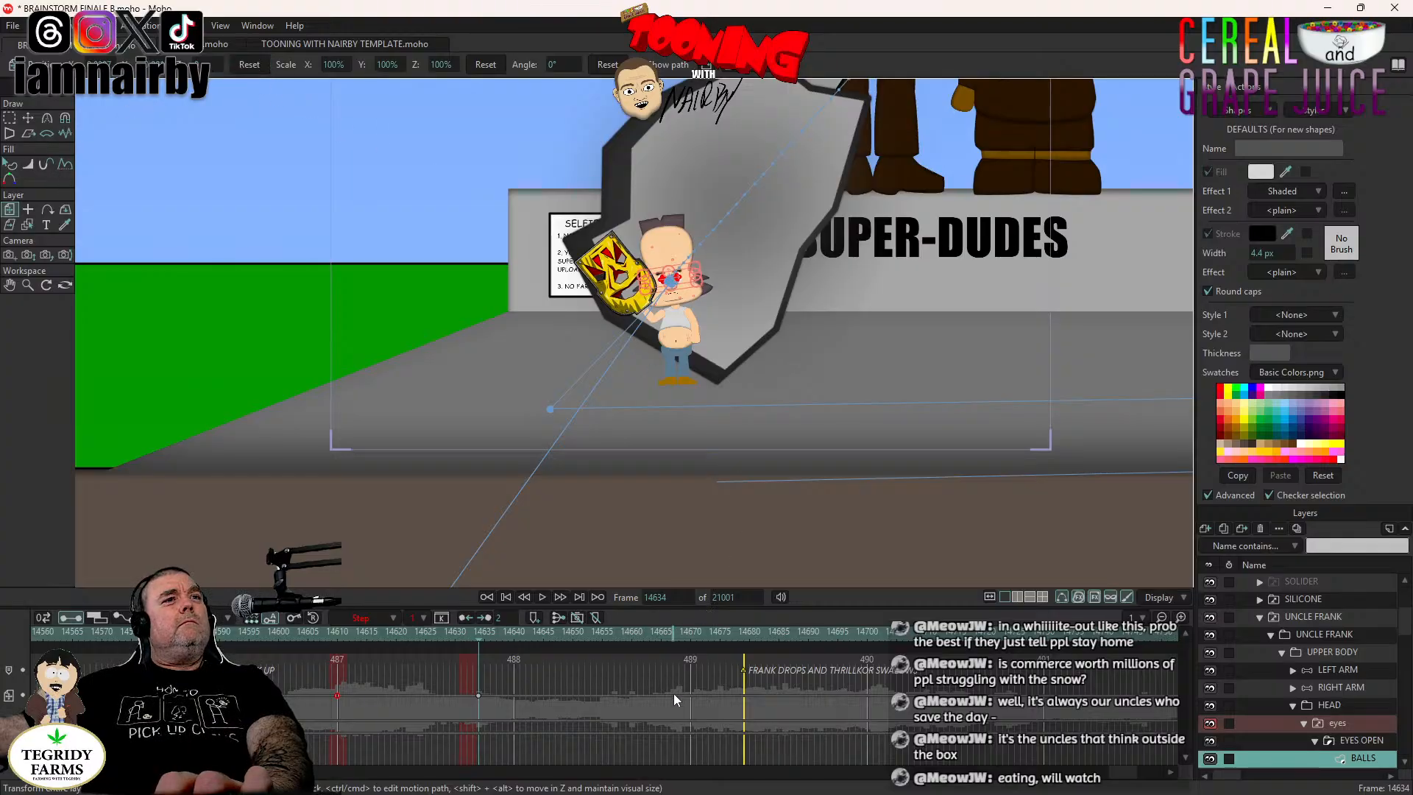
pyautogui.rightClick(479, 695)
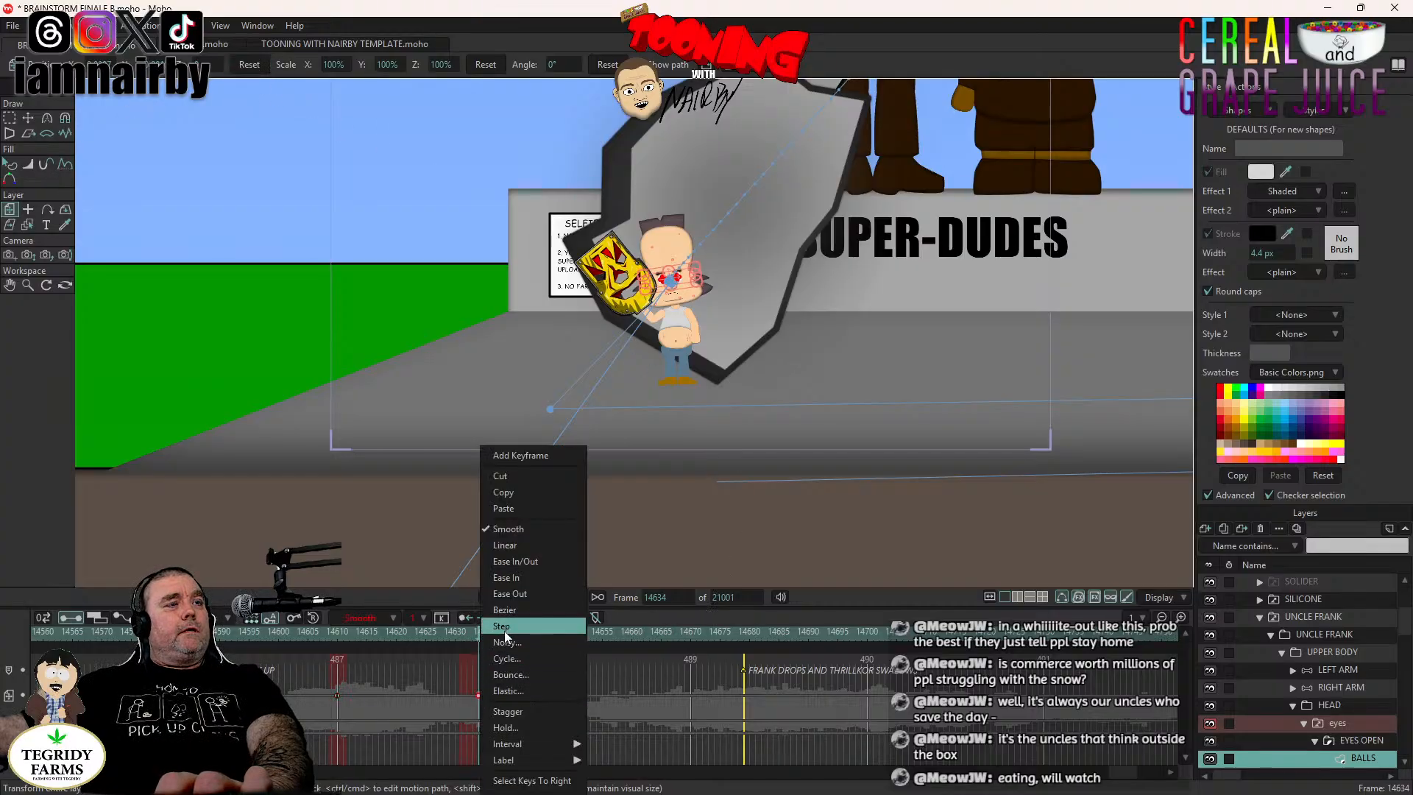
pyautogui.click(504, 630)
# Examine the character's head and eyes up close while stepping through the frames to 14638.
pyautogui.scroll(3, 681, 302)
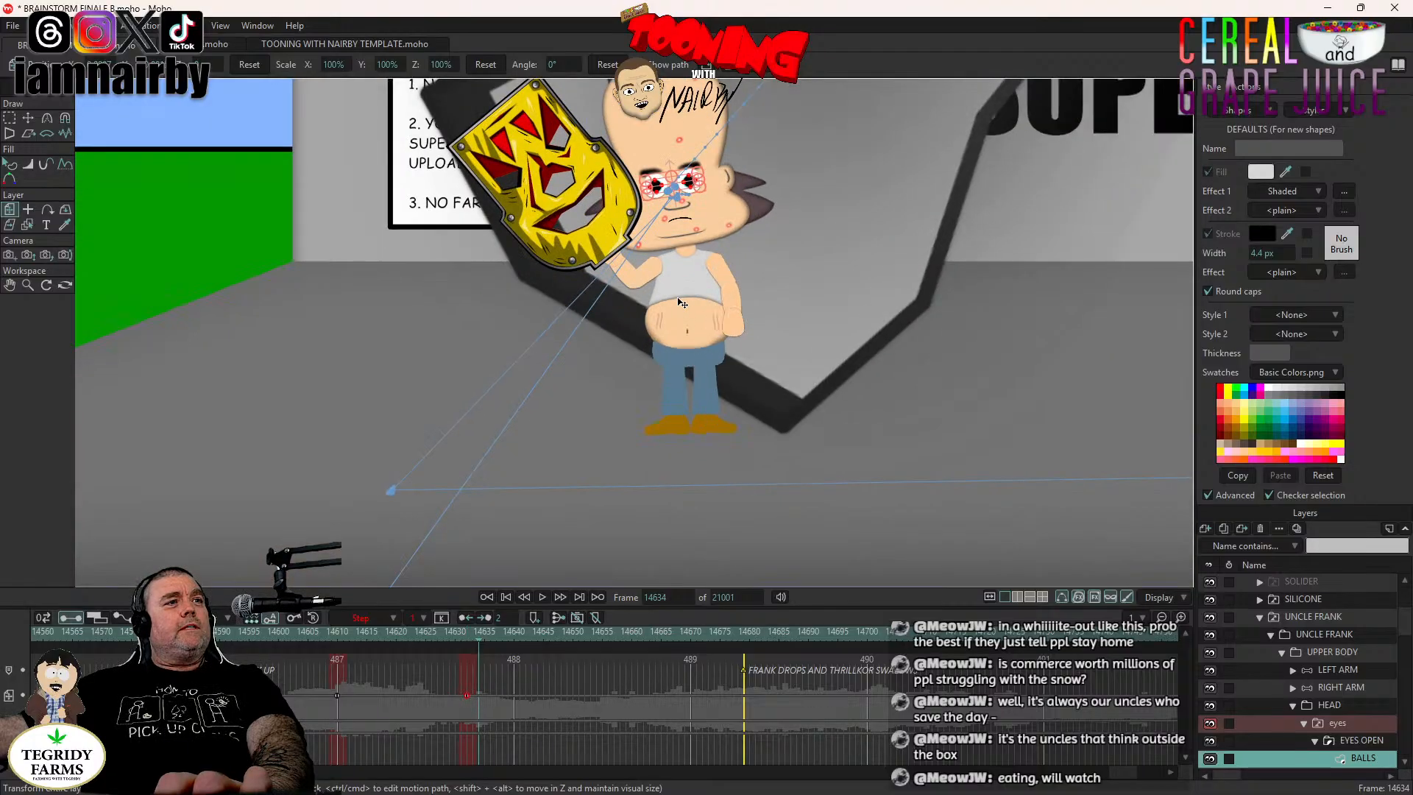
pyautogui.scroll(2, 681, 302)
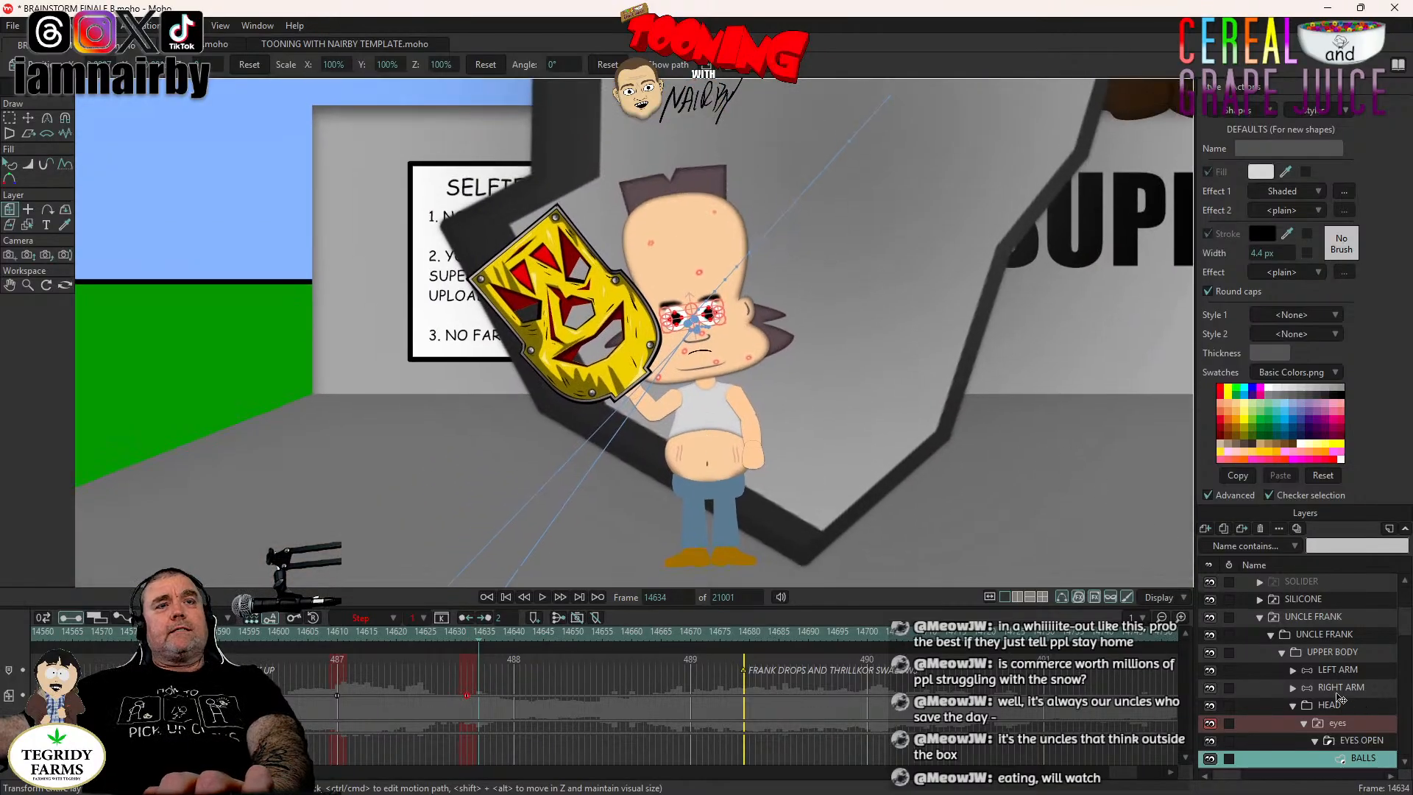
pyautogui.press('Right')
pyautogui.press('Right')
pyautogui.press('Right')
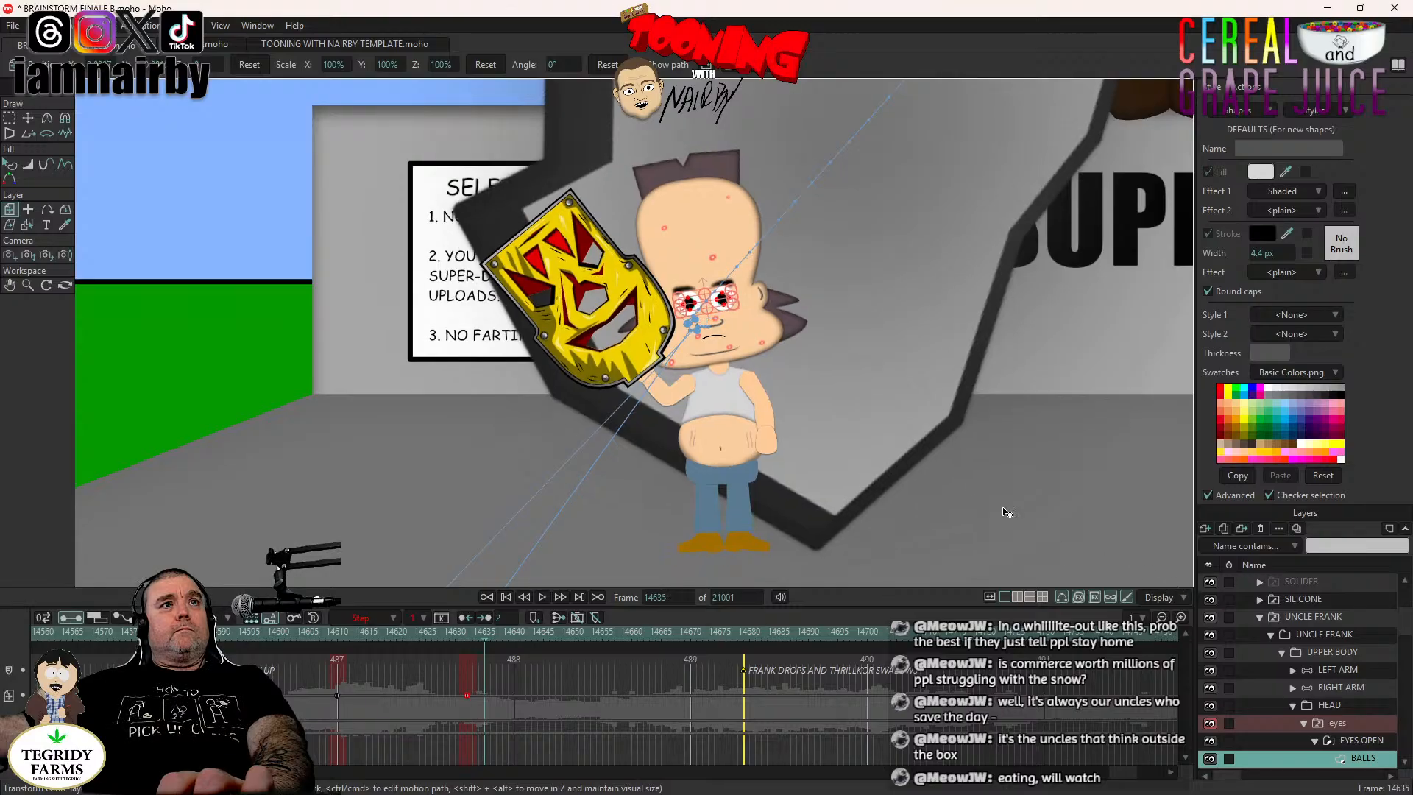
pyautogui.press('Right')
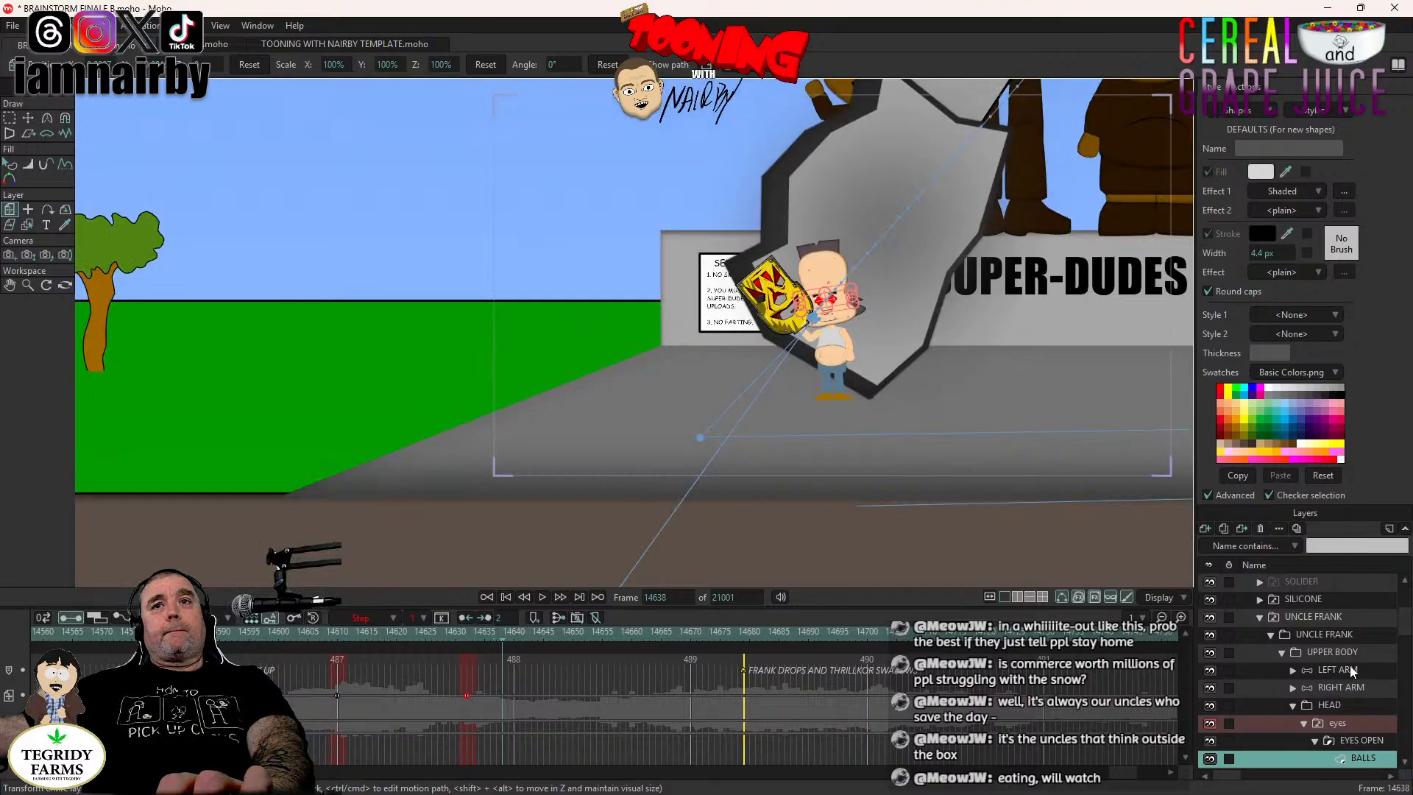
# Rotate the UPPER BODY layer to 13.2° at frame 14640.
pyautogui.click(1330, 651)
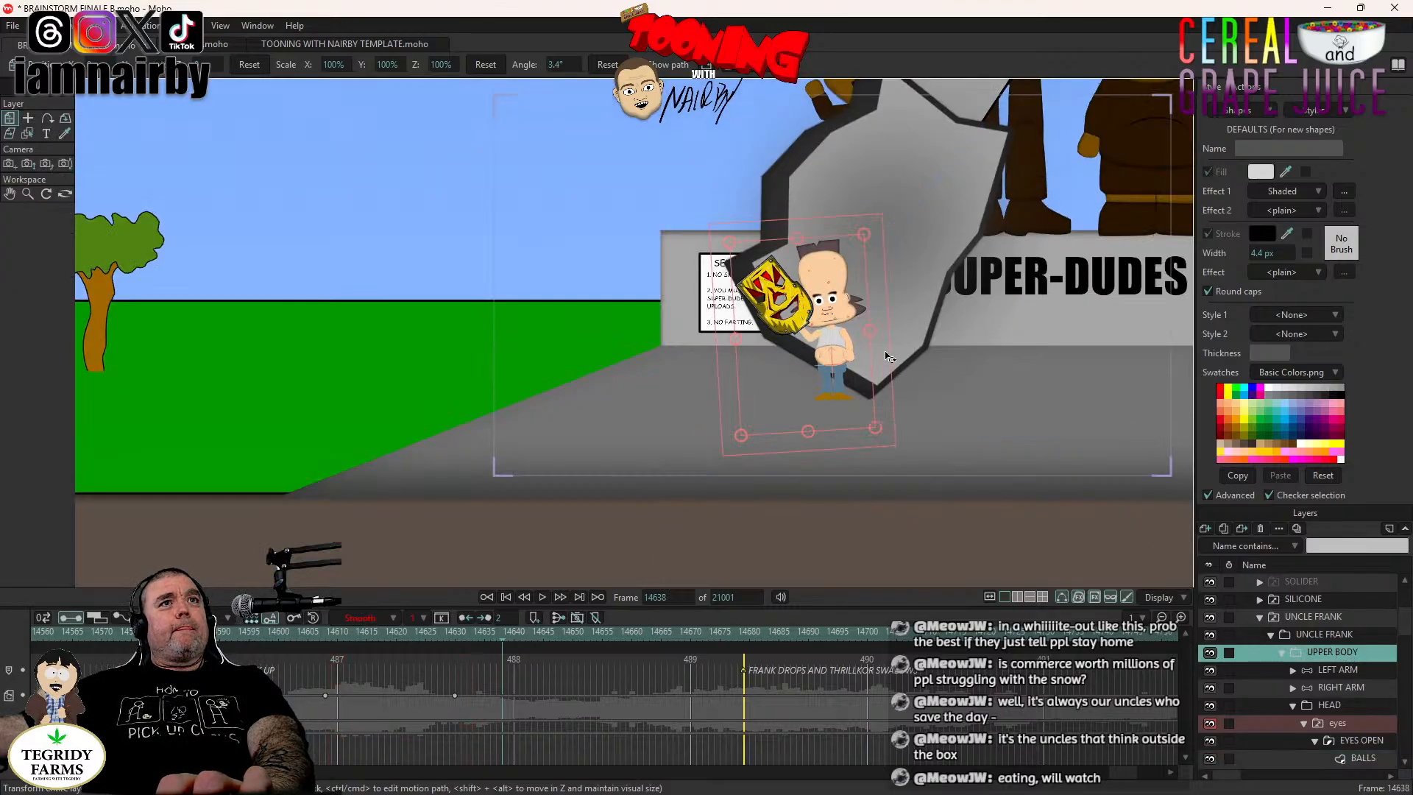
pyautogui.press('Right')
pyautogui.press('Right')
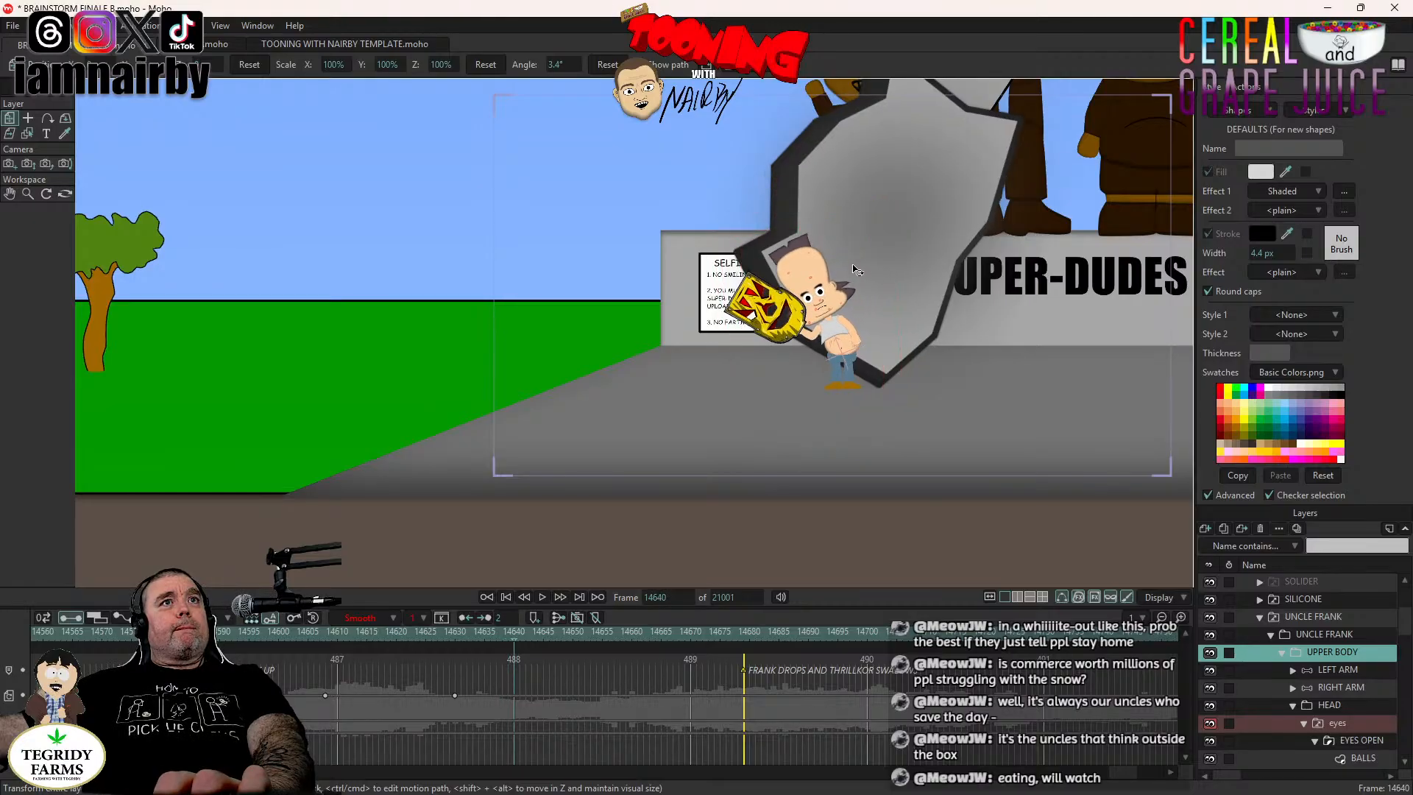
pyautogui.moveTo(856, 269)
pyautogui.mouseDown()
pyautogui.moveTo(842, 270)
pyautogui.moveTo(872, 275)
pyautogui.mouseUp()
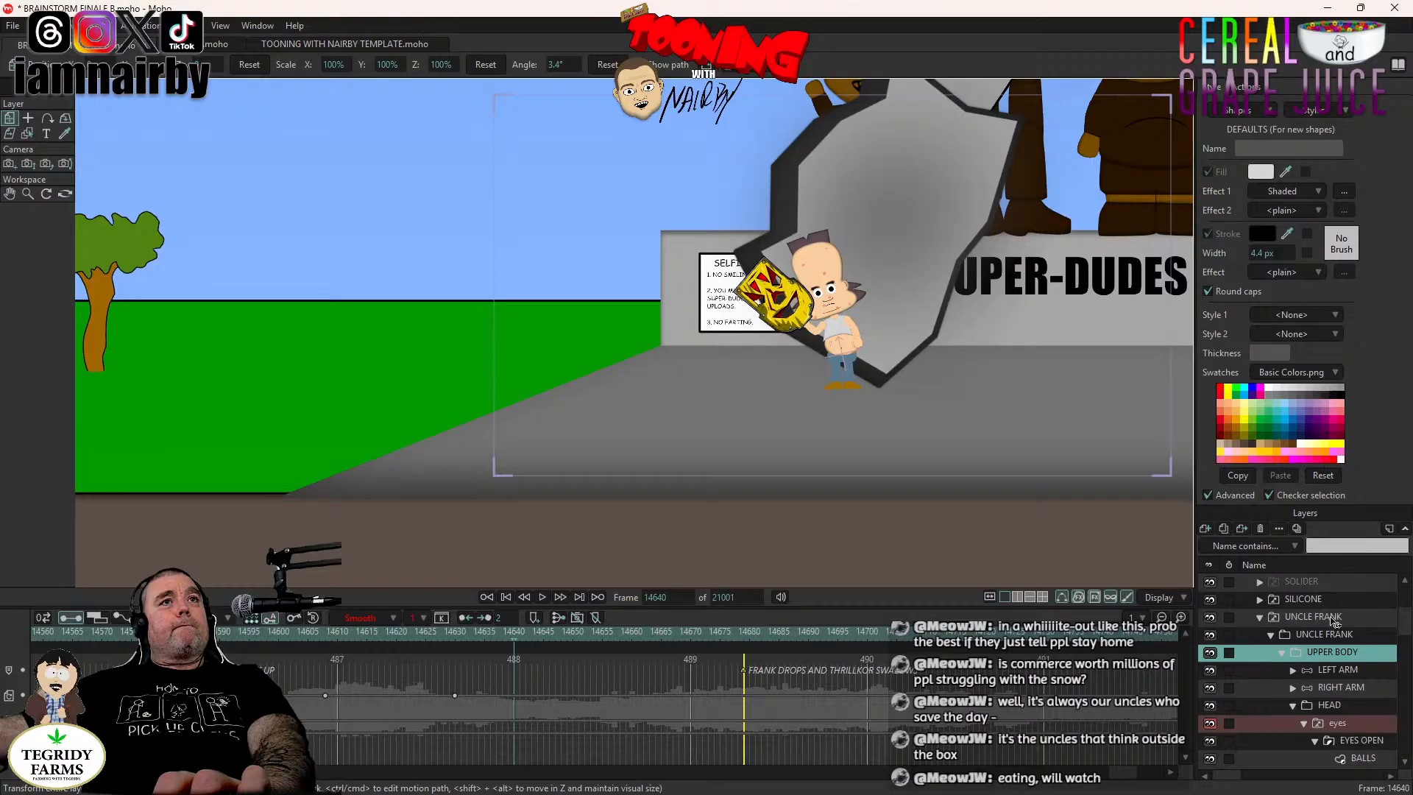
# Swing the LEFT ARM bone down at frame 14640 so the gold mask hangs below the character's hand.
pyautogui.click(1339, 669)
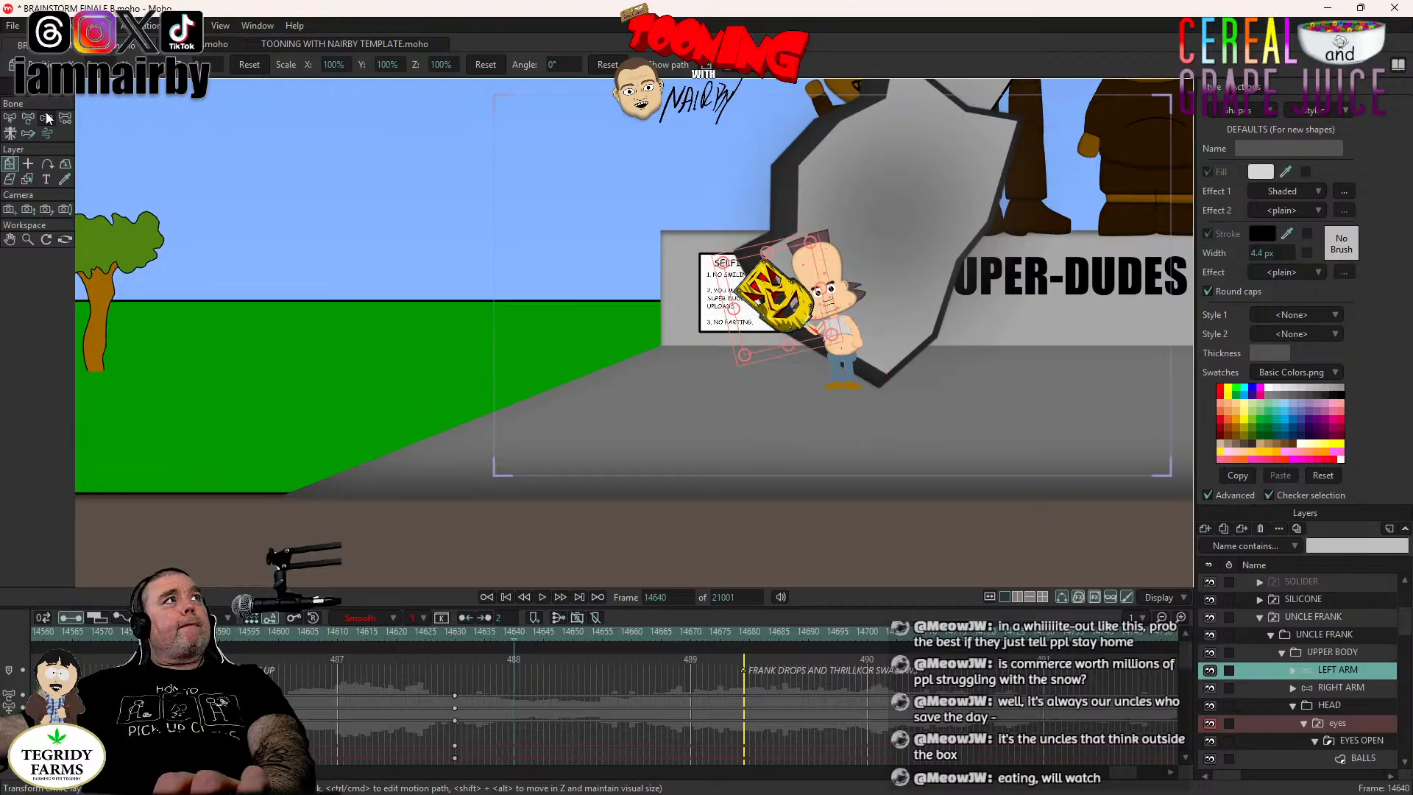
pyautogui.scroll(3, 719, 419)
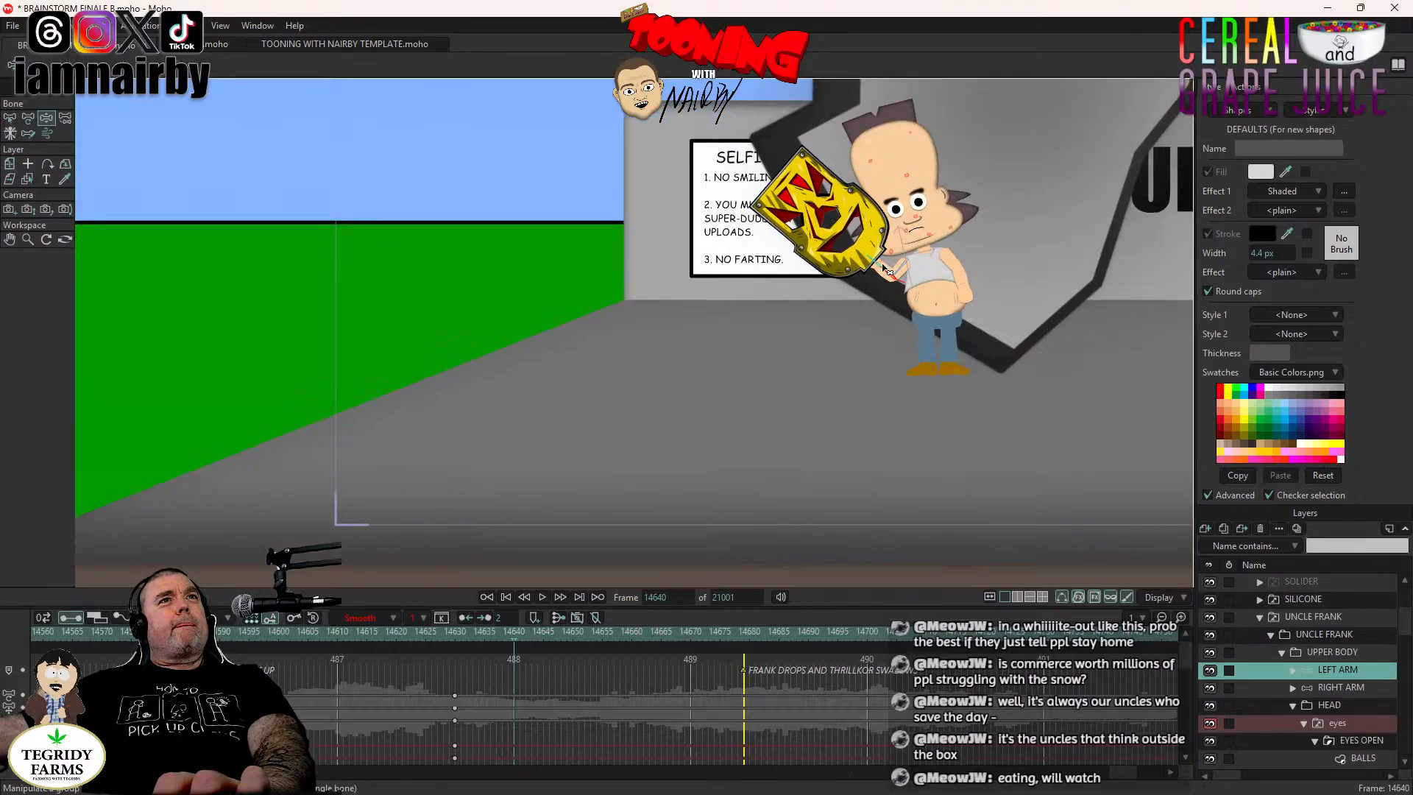
pyautogui.moveTo(882, 269); pyautogui.dragTo(878, 415)
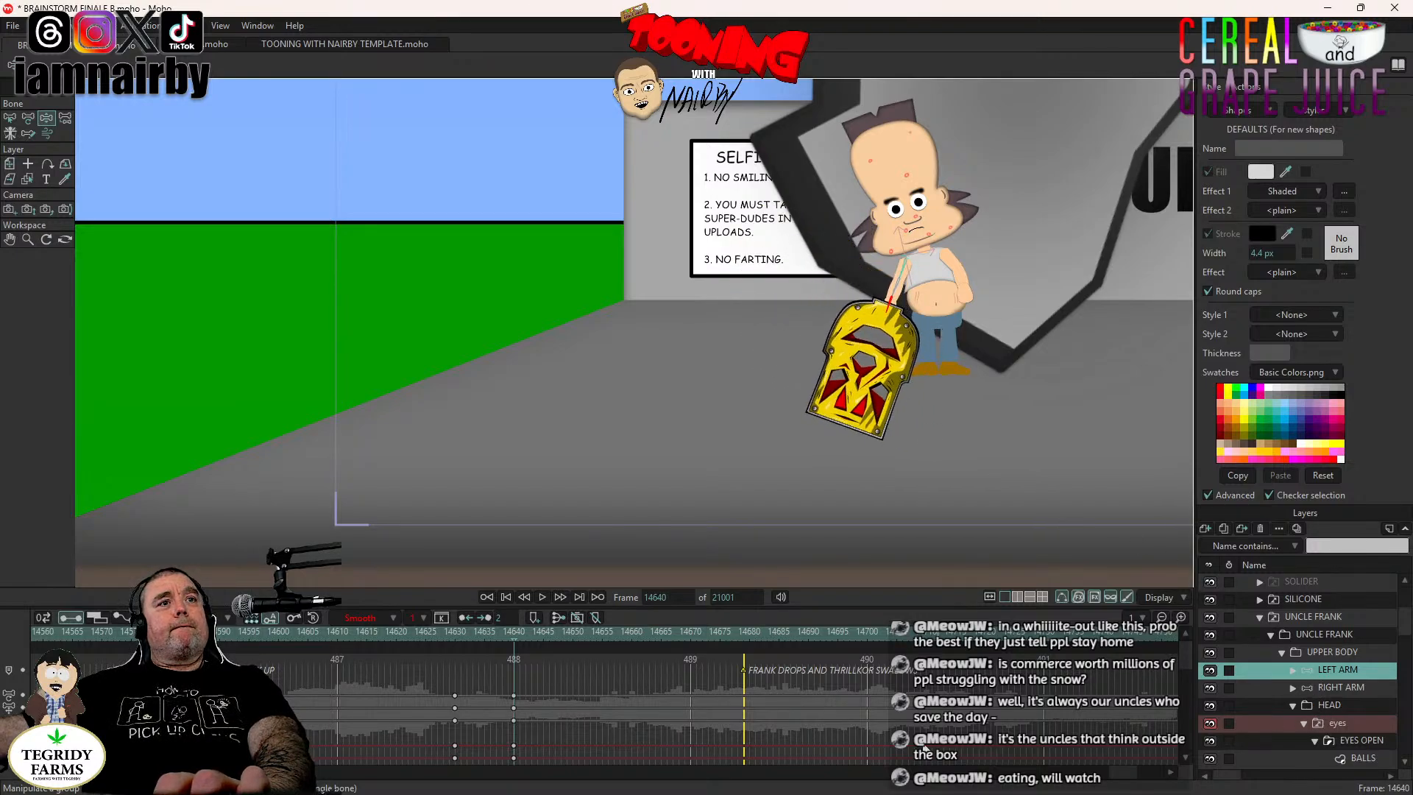
# Play back the animation from frame 14623 to about 14673 to review the body tilt and arm drop.
pyautogui.click(416, 631)
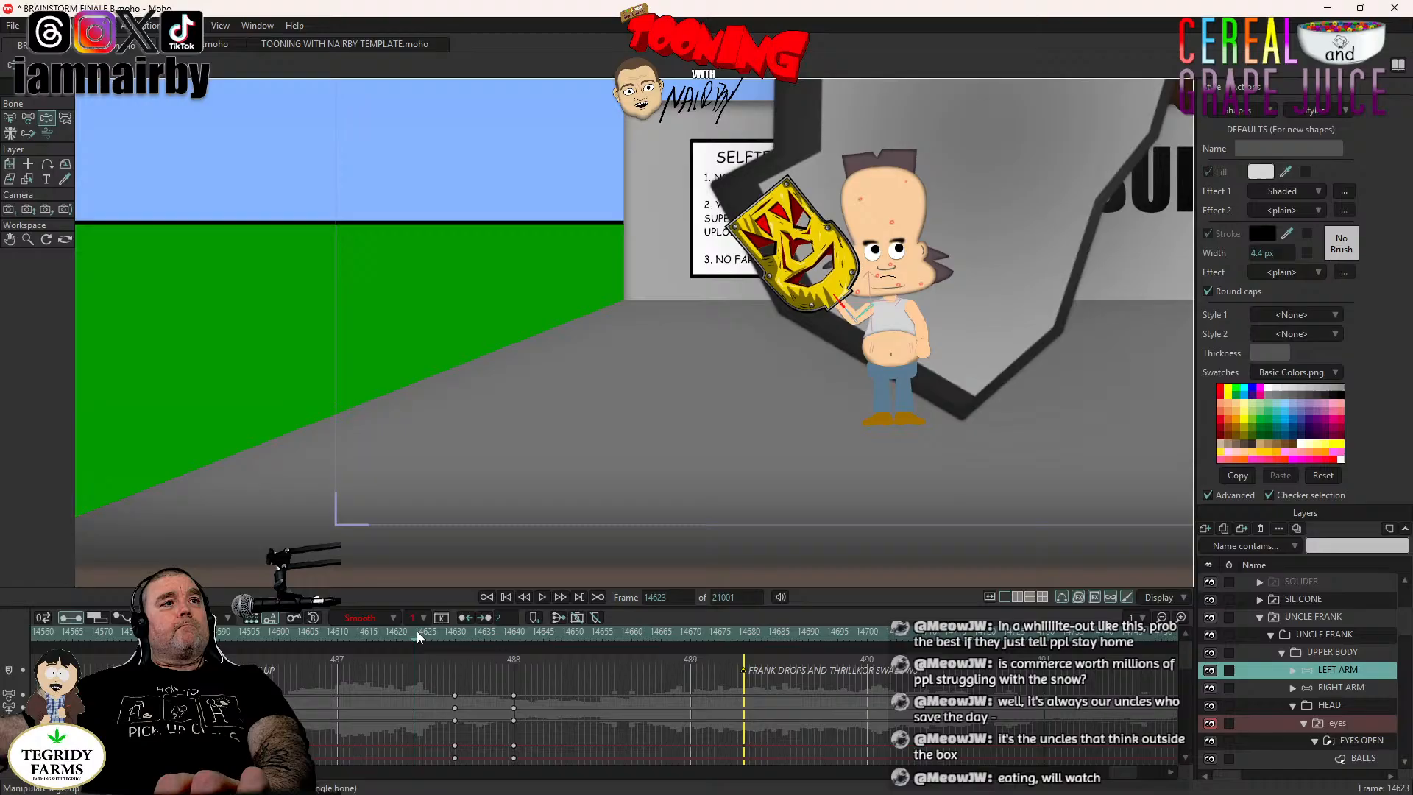
pyautogui.click(543, 597)
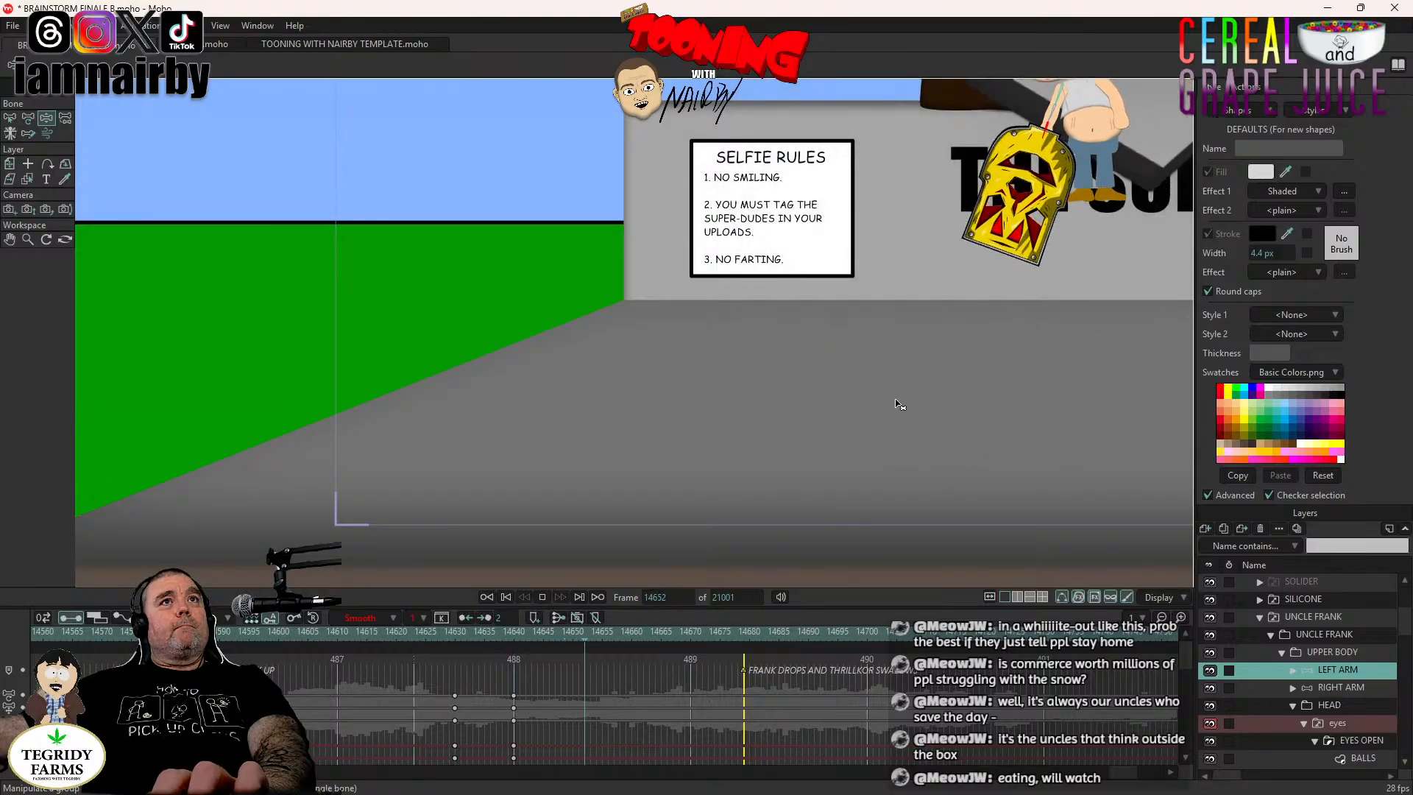
pyautogui.press('space')
pyautogui.scroll(-5, 896, 404)
pyautogui.moveTo(895, 404); pyautogui.dragTo(730, 426)
pyautogui.scroll(-2, 730, 424)
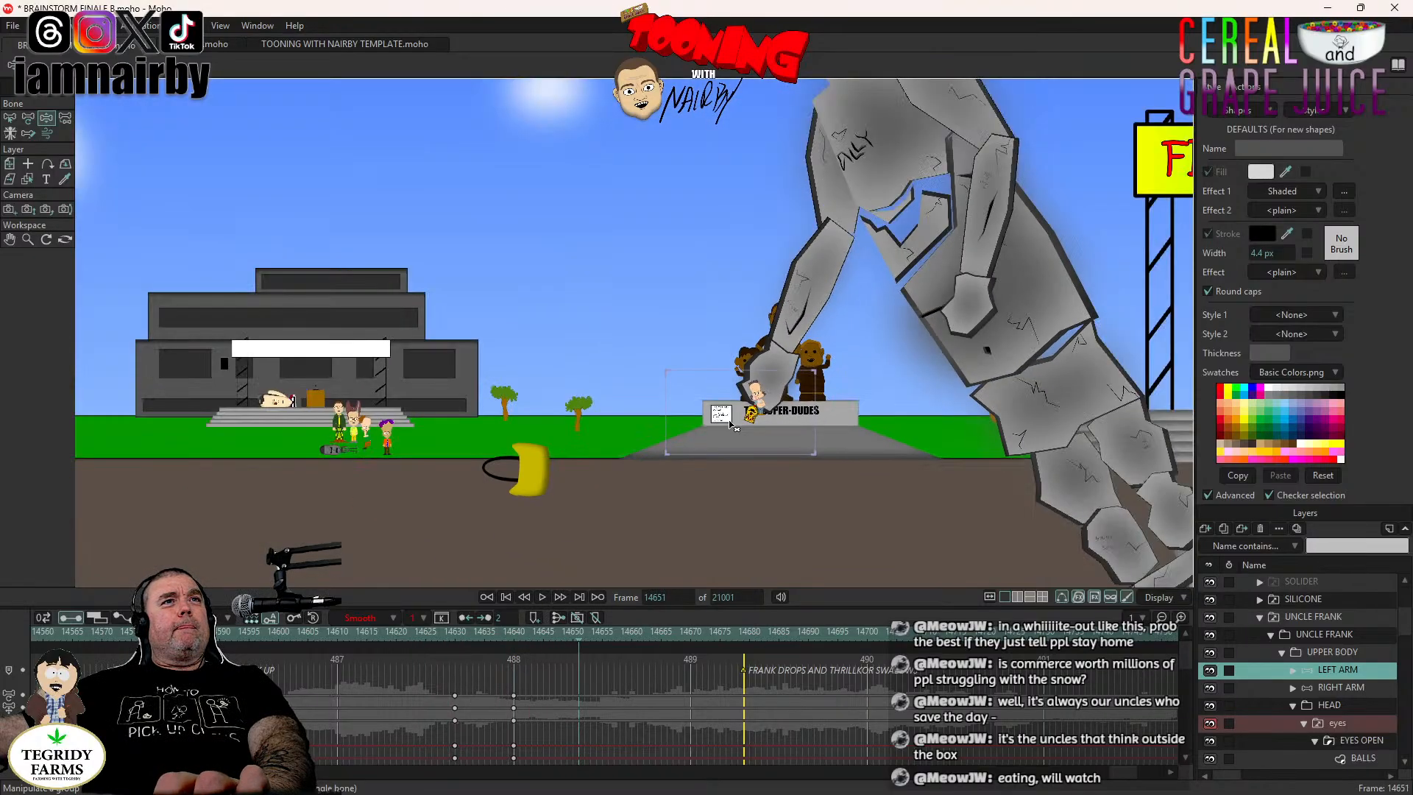
pyautogui.scroll(5, 728, 423)
pyautogui.press('Right')
pyautogui.press('Right')
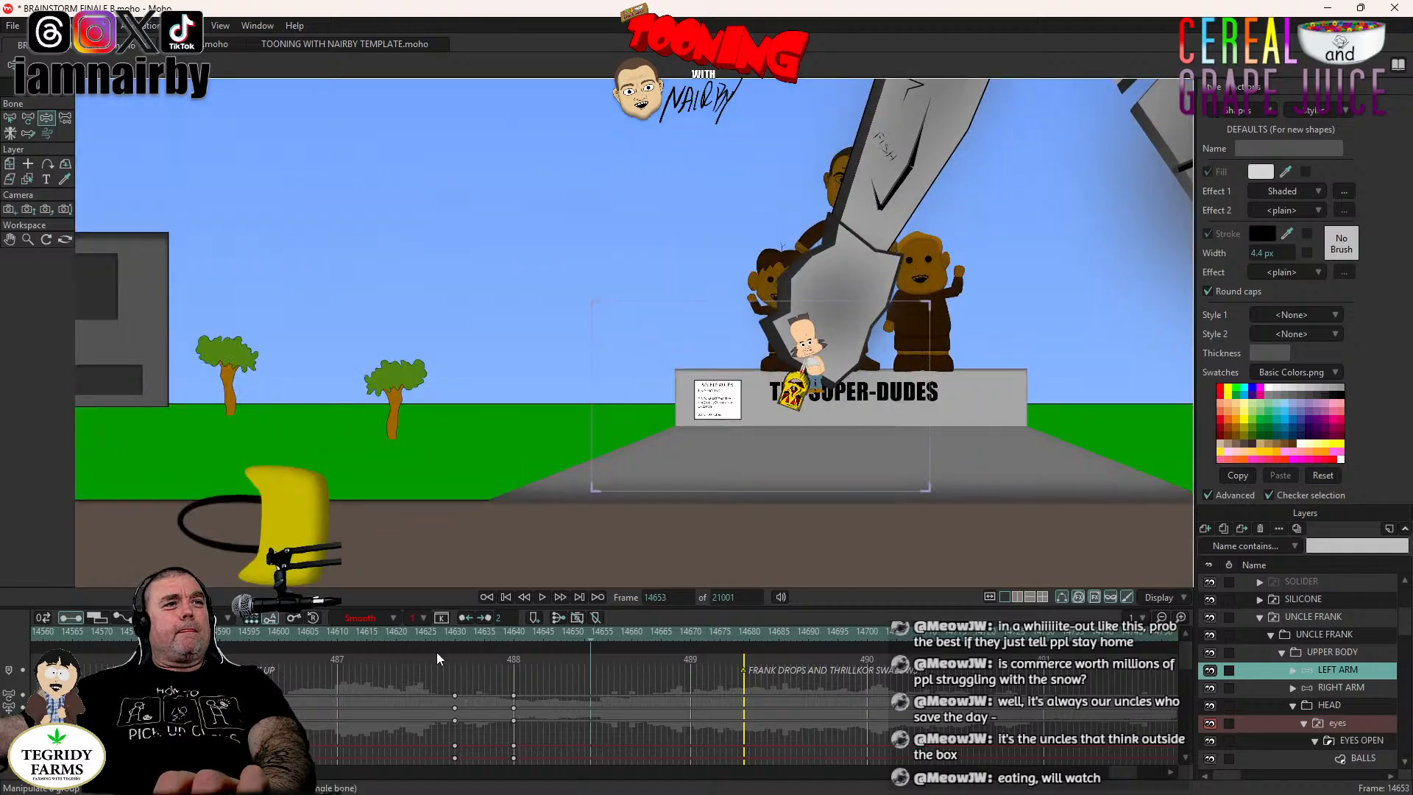
pyautogui.click(542, 598)
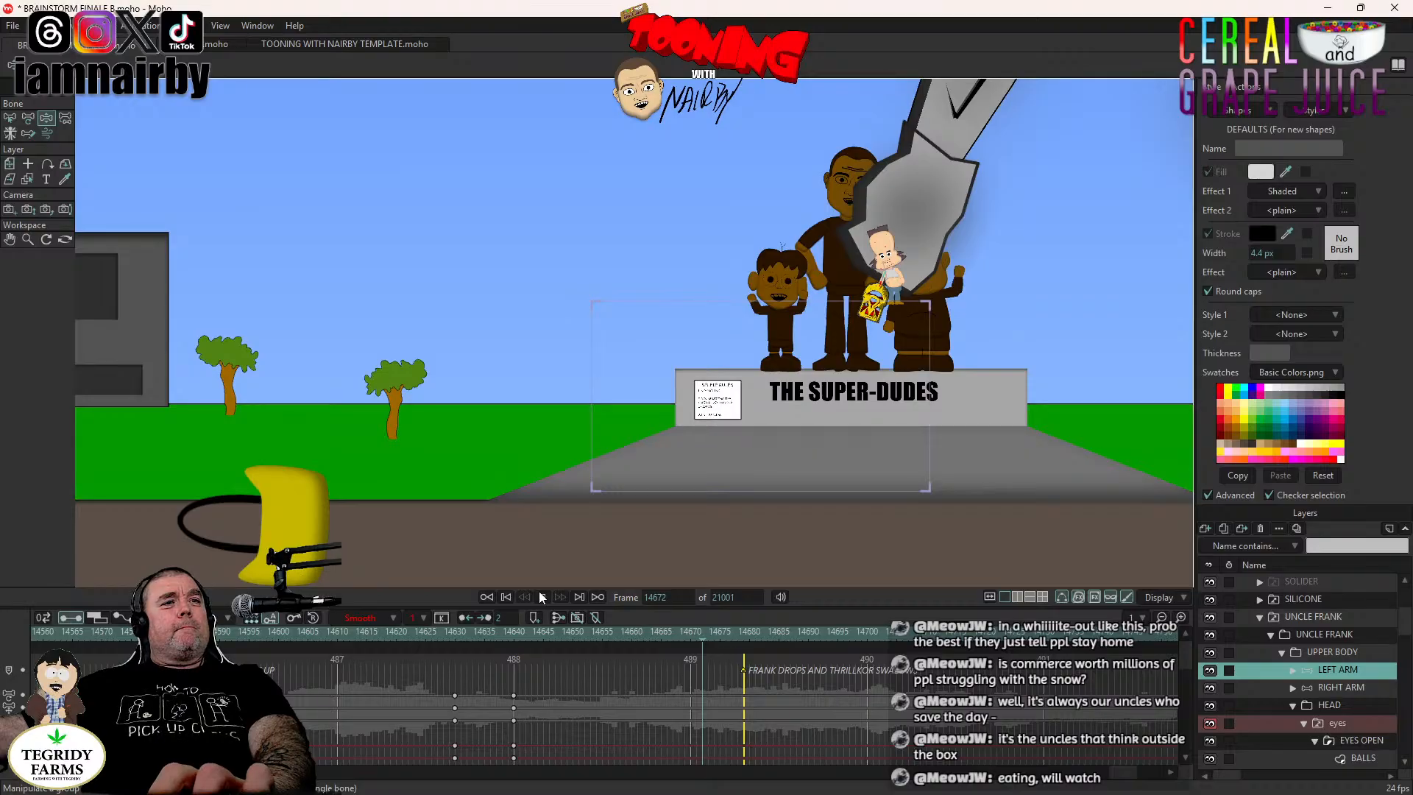
pyautogui.click(542, 597)
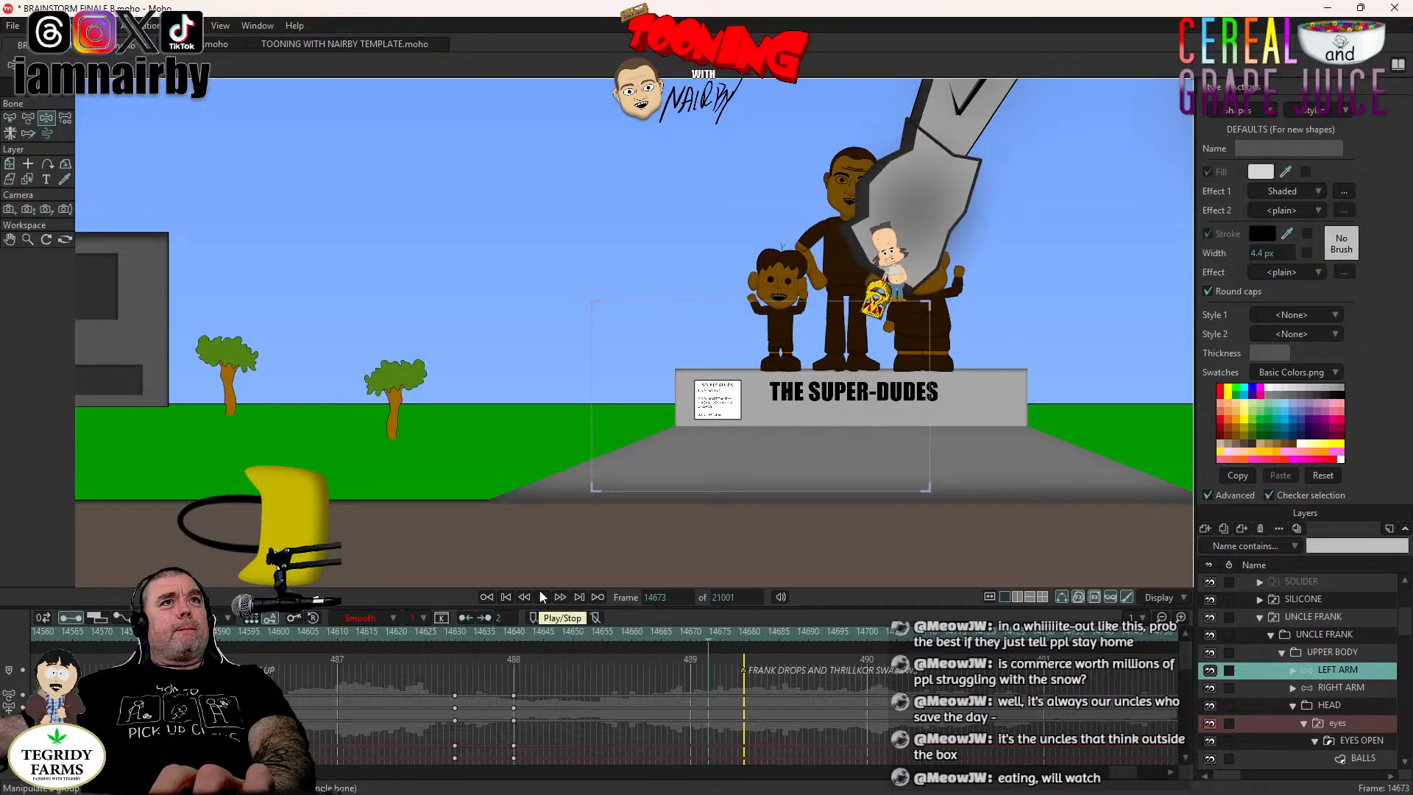
# Select the UNCLE FRANK layer at frame 14670 and look through the sublayers of its UNCLE FRANK LEFT group.
pyautogui.click(688, 629)
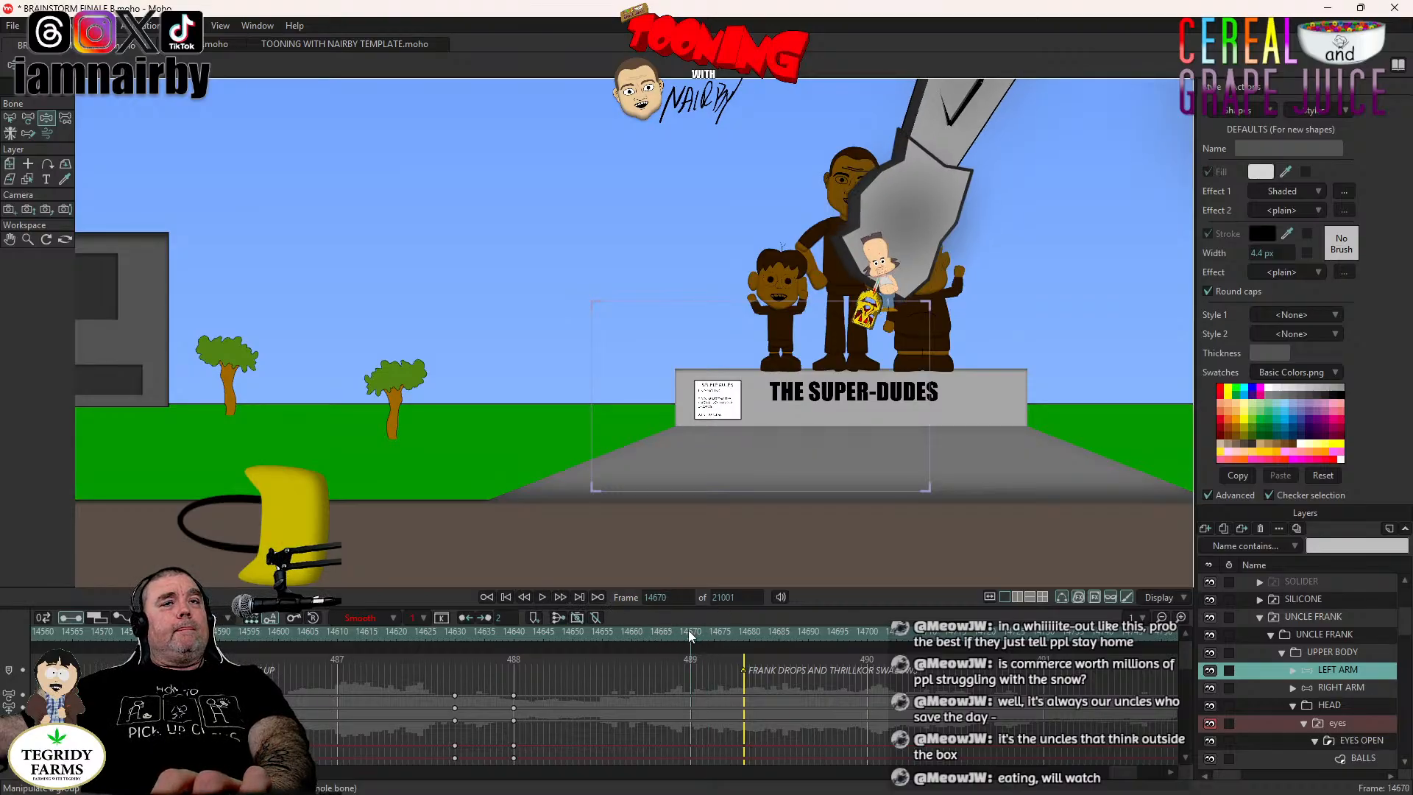
pyautogui.click(10, 163)
pyautogui.click(1310, 616)
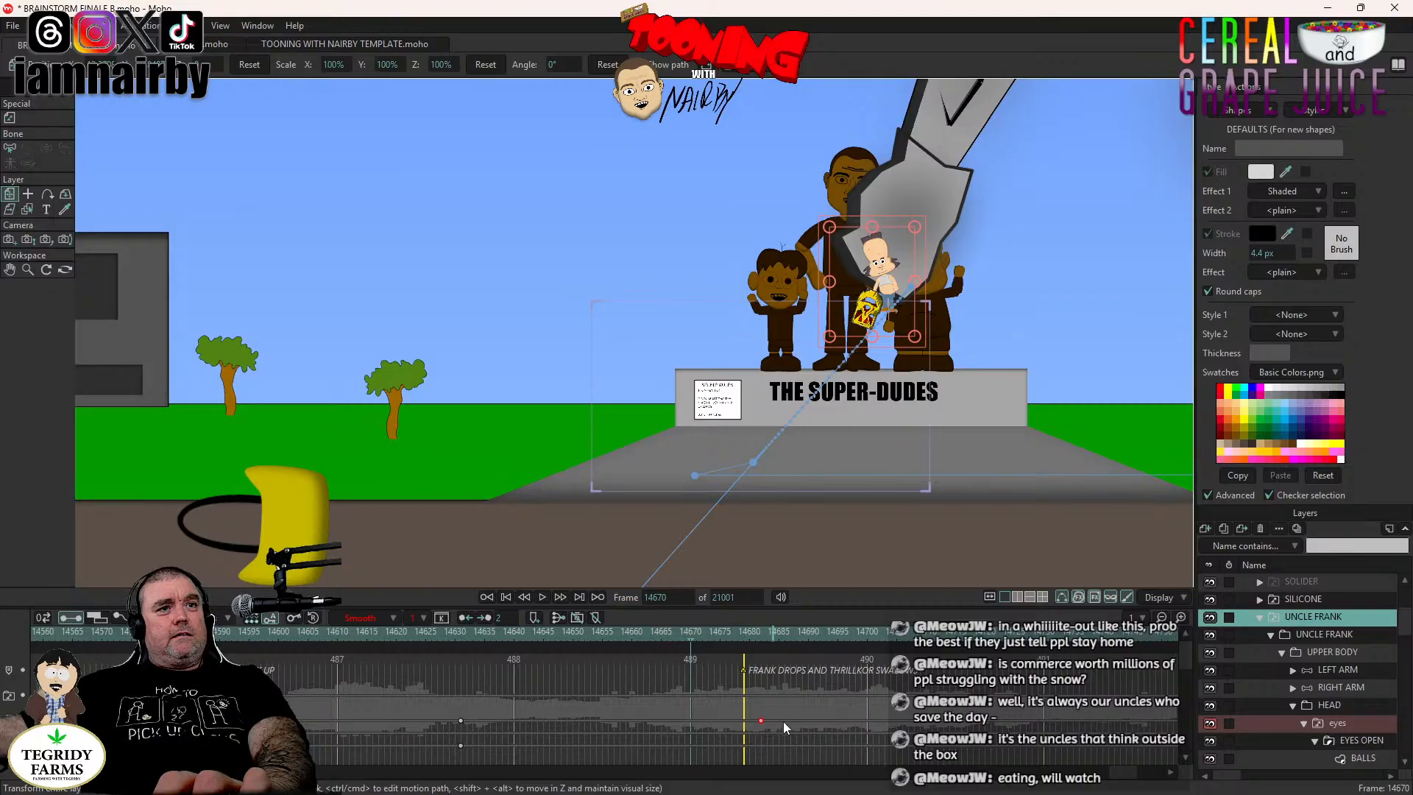
pyautogui.scroll(-4, 1323, 672)
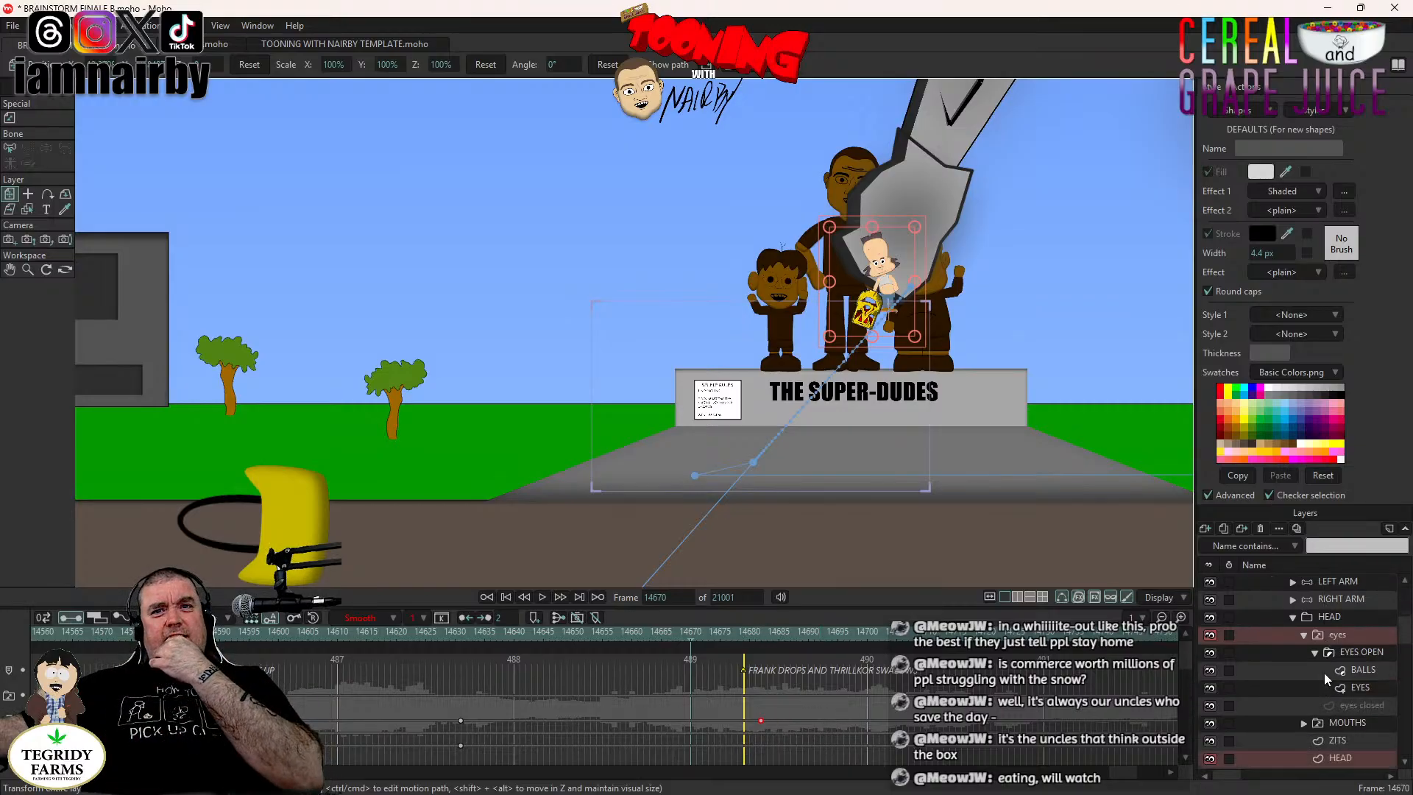
pyautogui.scroll(-2, 1323, 673)
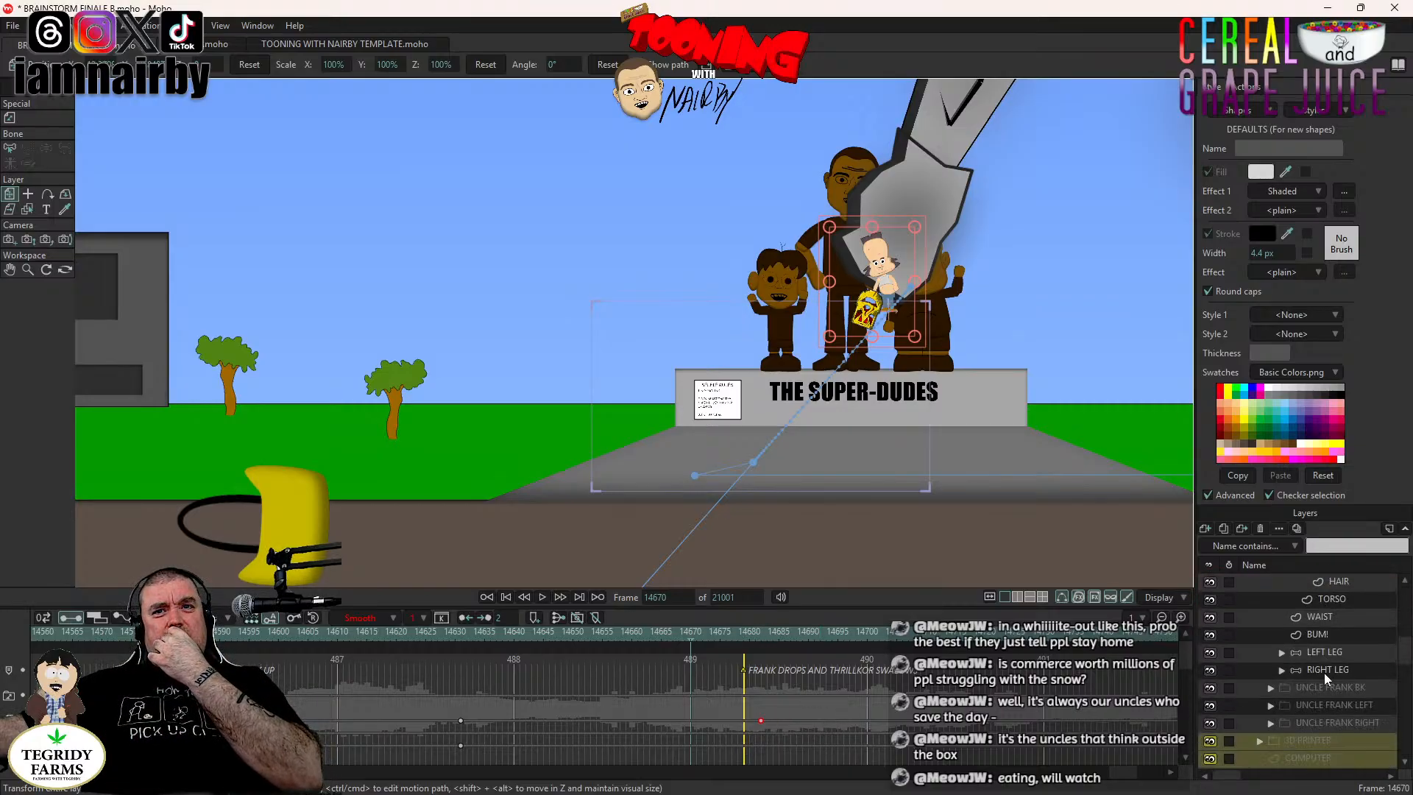
pyautogui.click(1270, 706)
pyautogui.scroll(-2, 1313, 705)
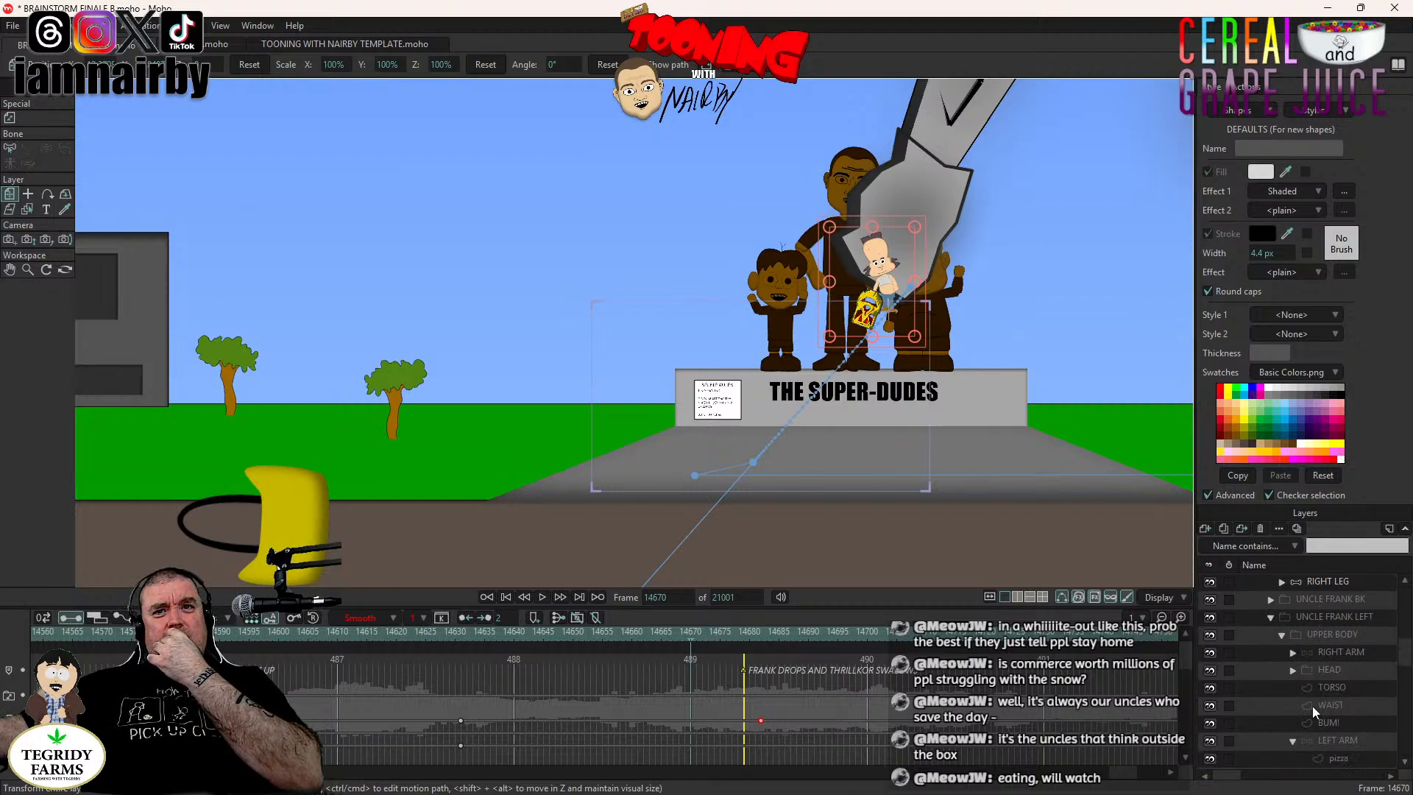
pyautogui.scroll(-2, 1313, 705)
pyautogui.scroll(-2, 1312, 705)
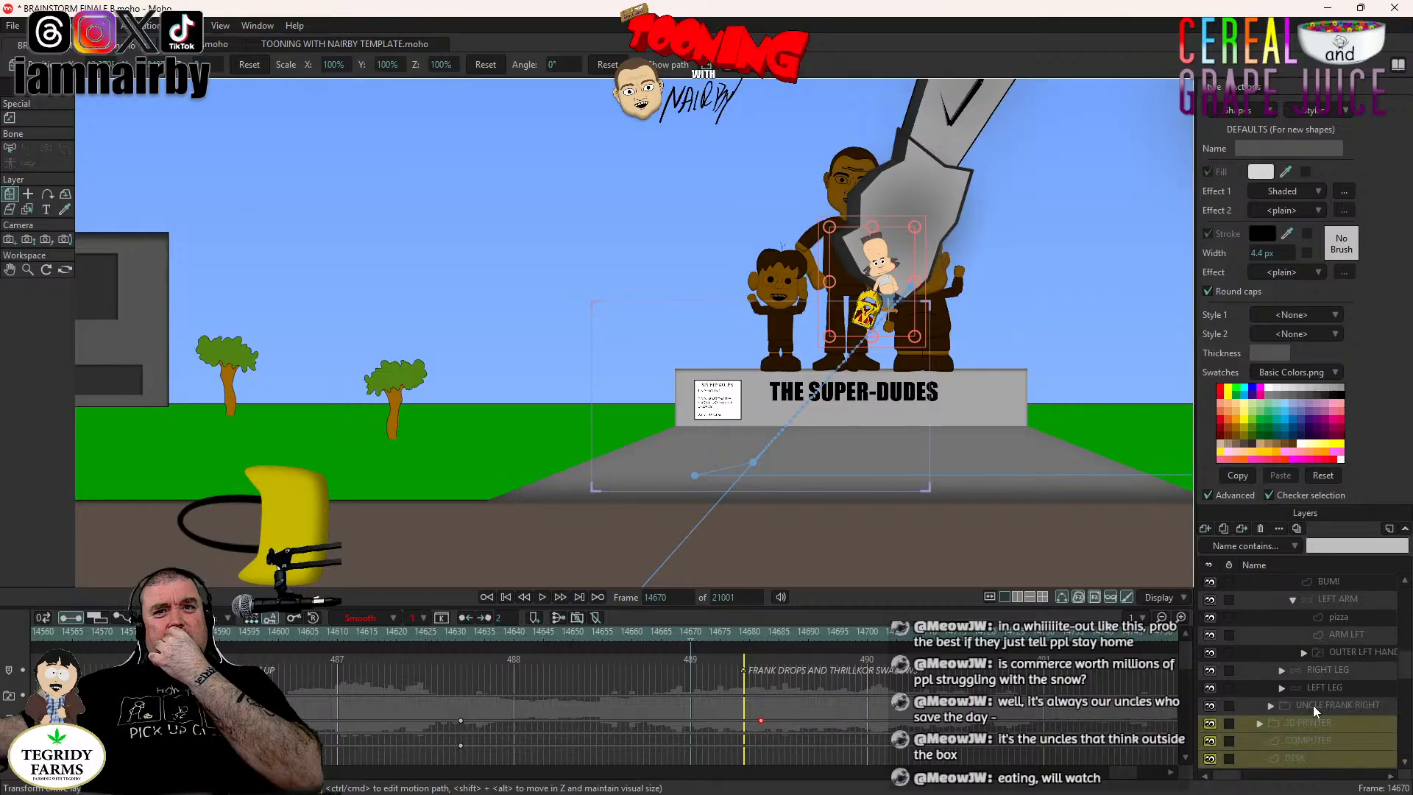
pyautogui.scroll(-1, 1313, 705)
pyautogui.scroll(5, 1313, 705)
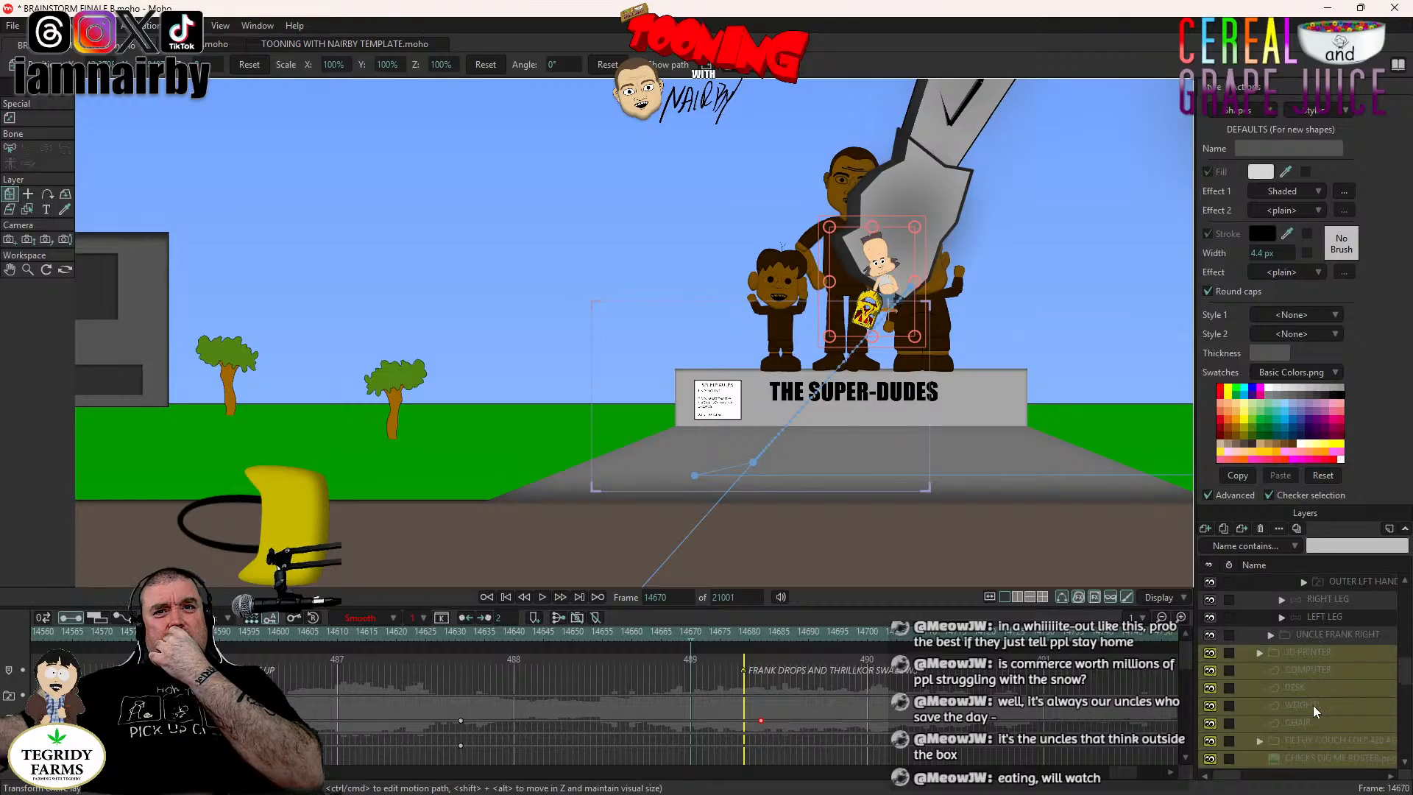
pyautogui.scroll(2, 1313, 703)
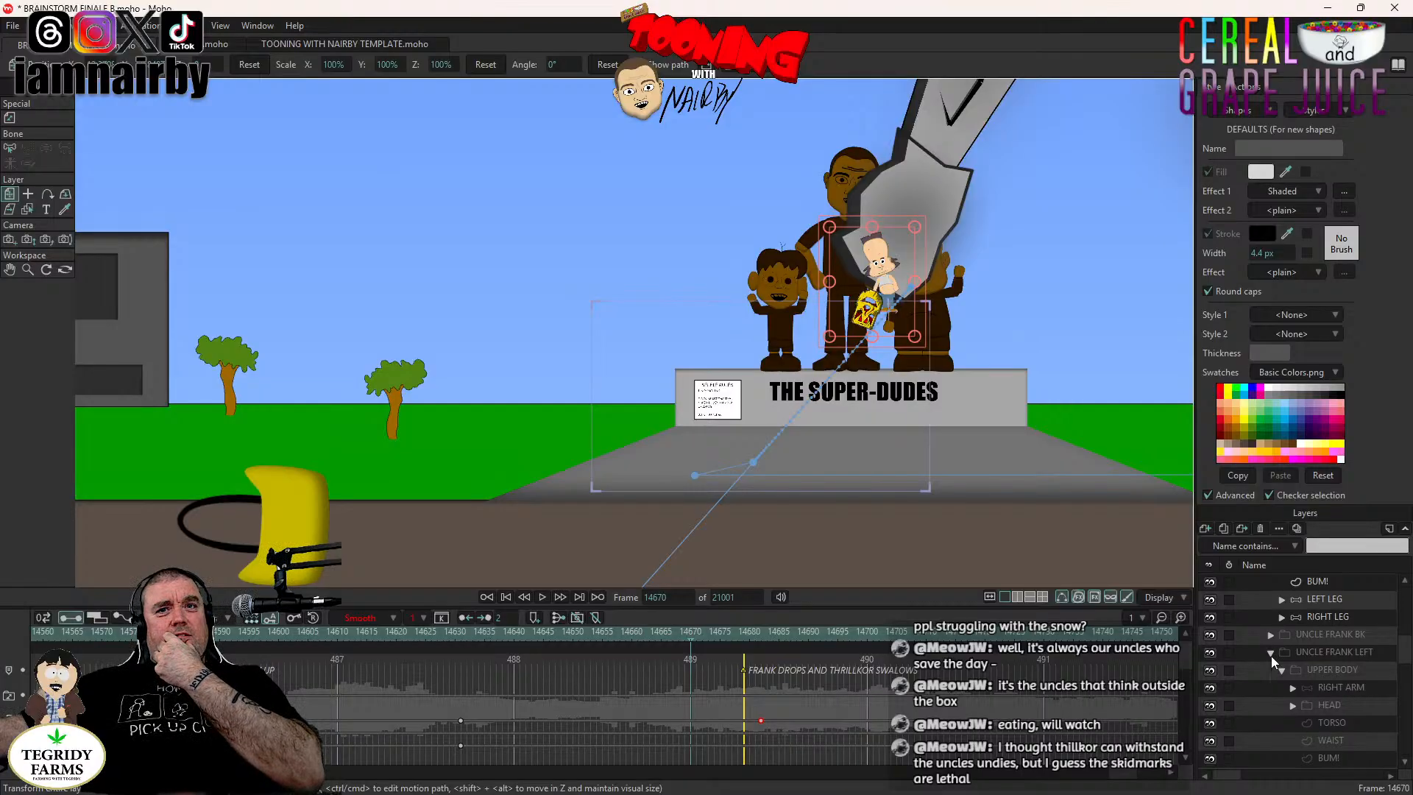
pyautogui.click(1270, 652)
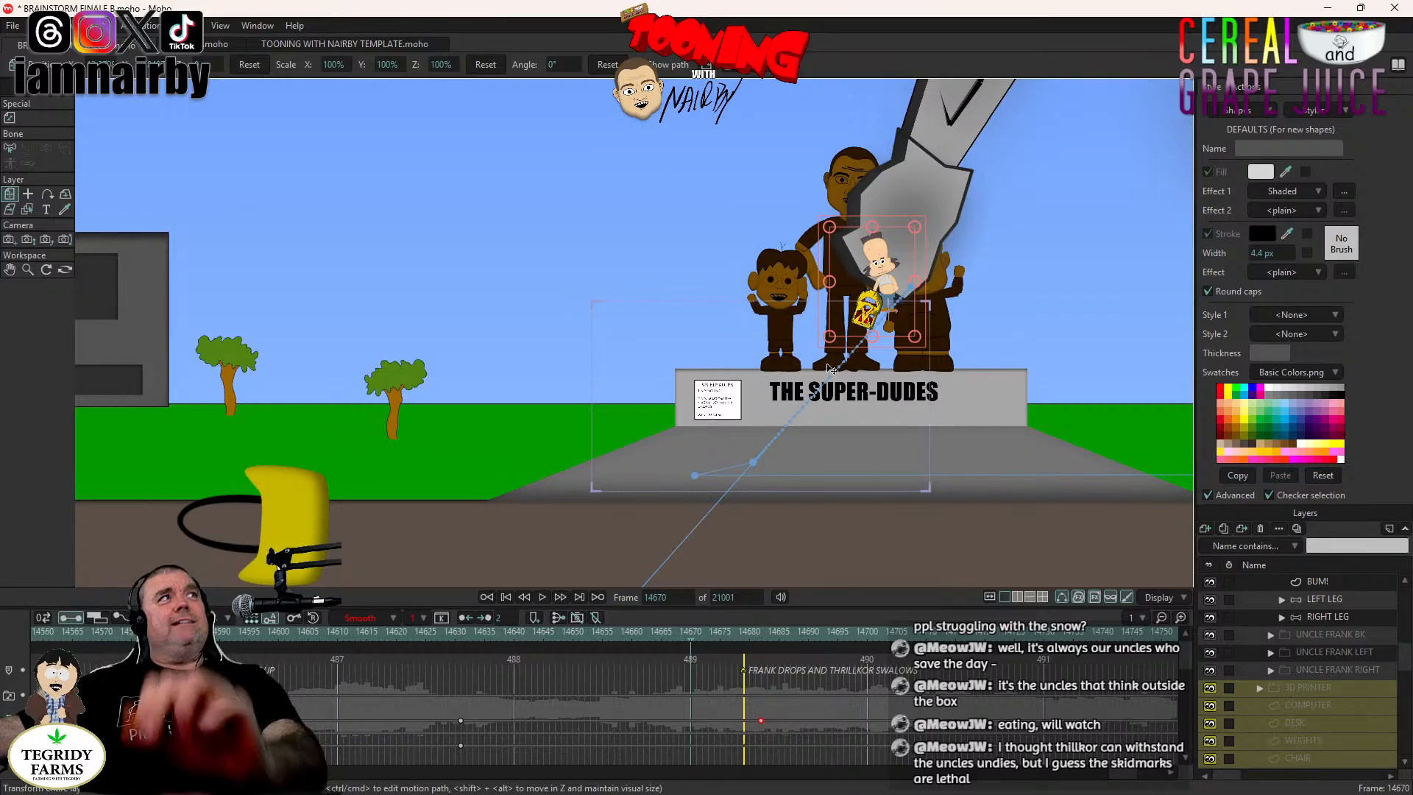
# Key the UNCLE FRANK layer at frame 14670 and delete its keyframe at frame 14682.
pyautogui.scroll(2, 875, 309)
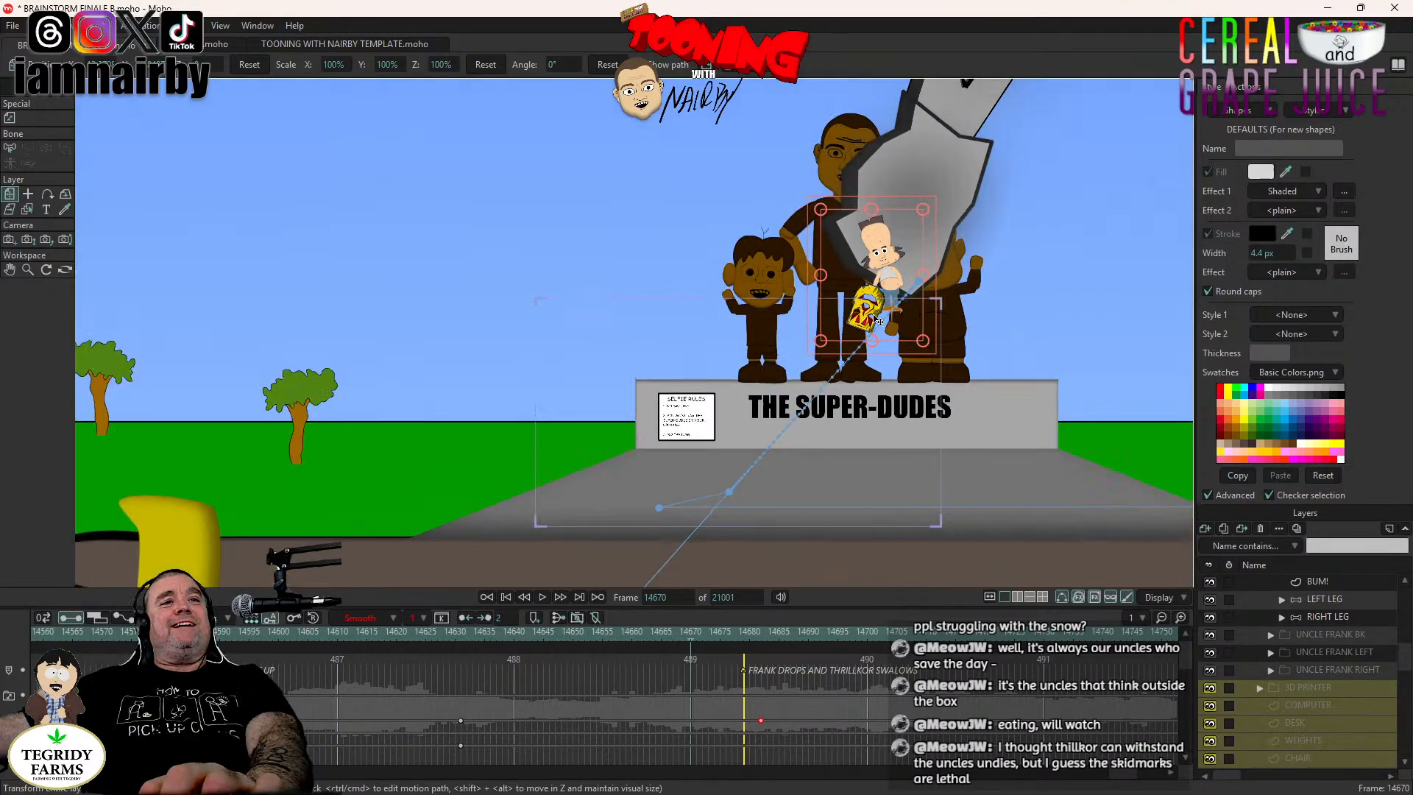
pyautogui.moveTo(878, 260); pyautogui.dragTo(874, 275)
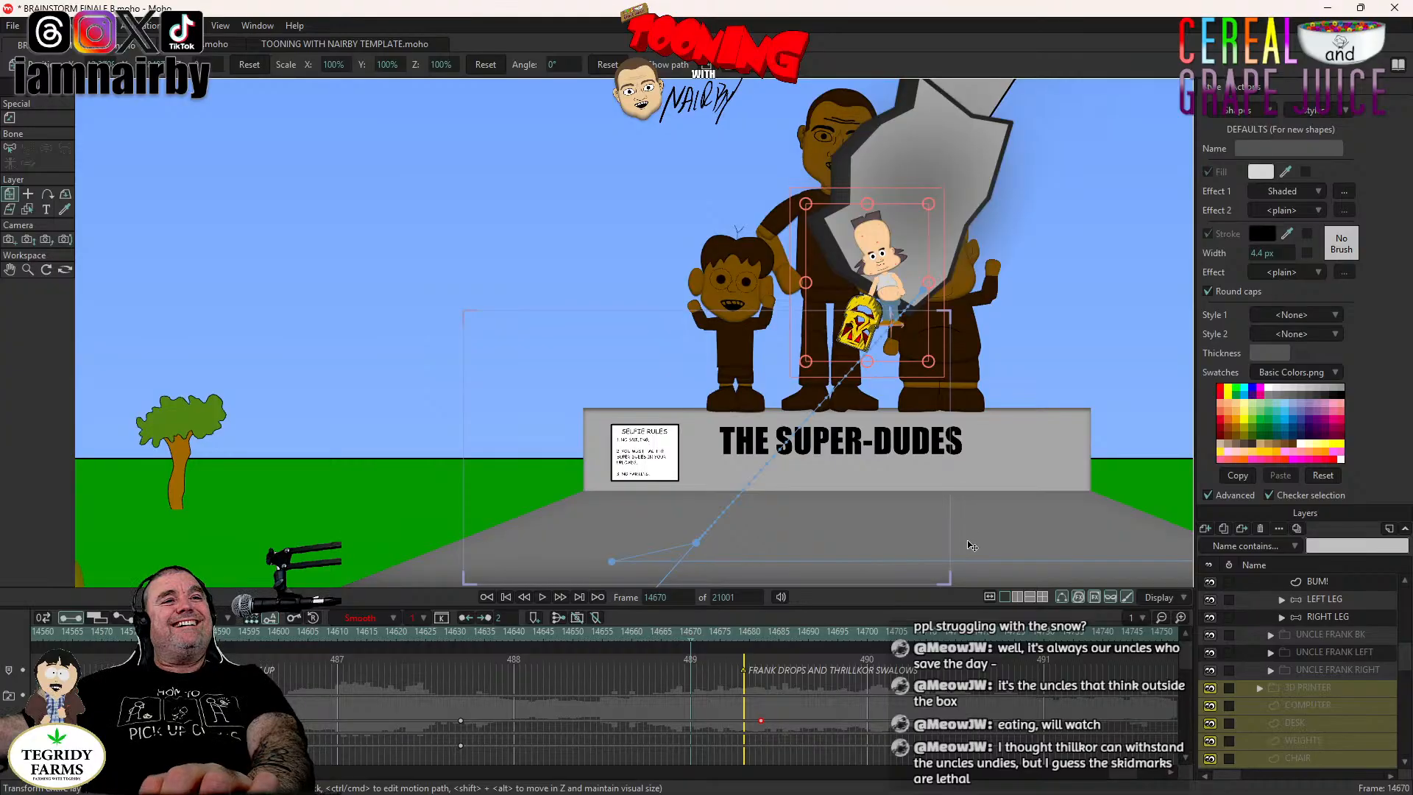
pyautogui.scroll(6, 1288, 670)
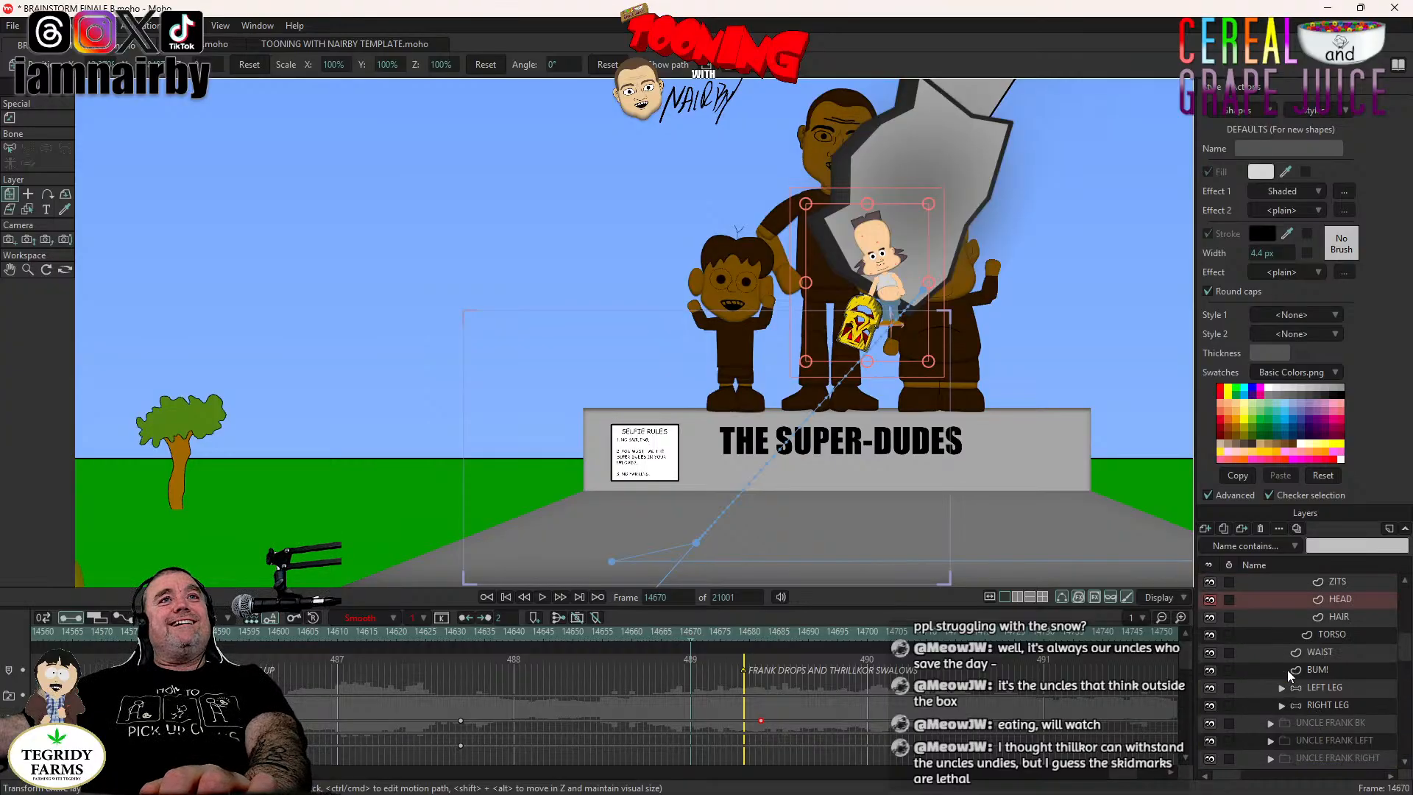
pyautogui.scroll(1, 1278, 611)
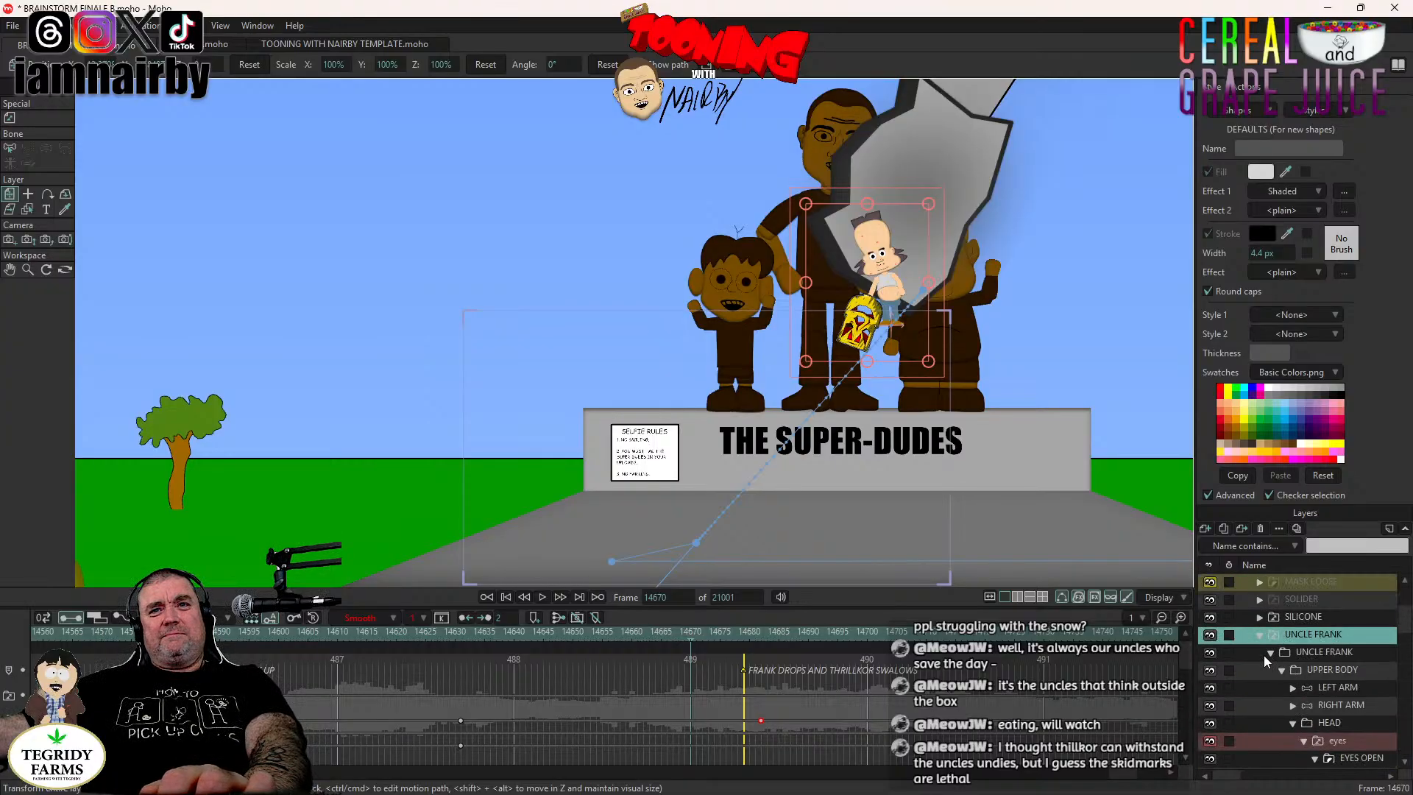
pyautogui.click(1259, 635)
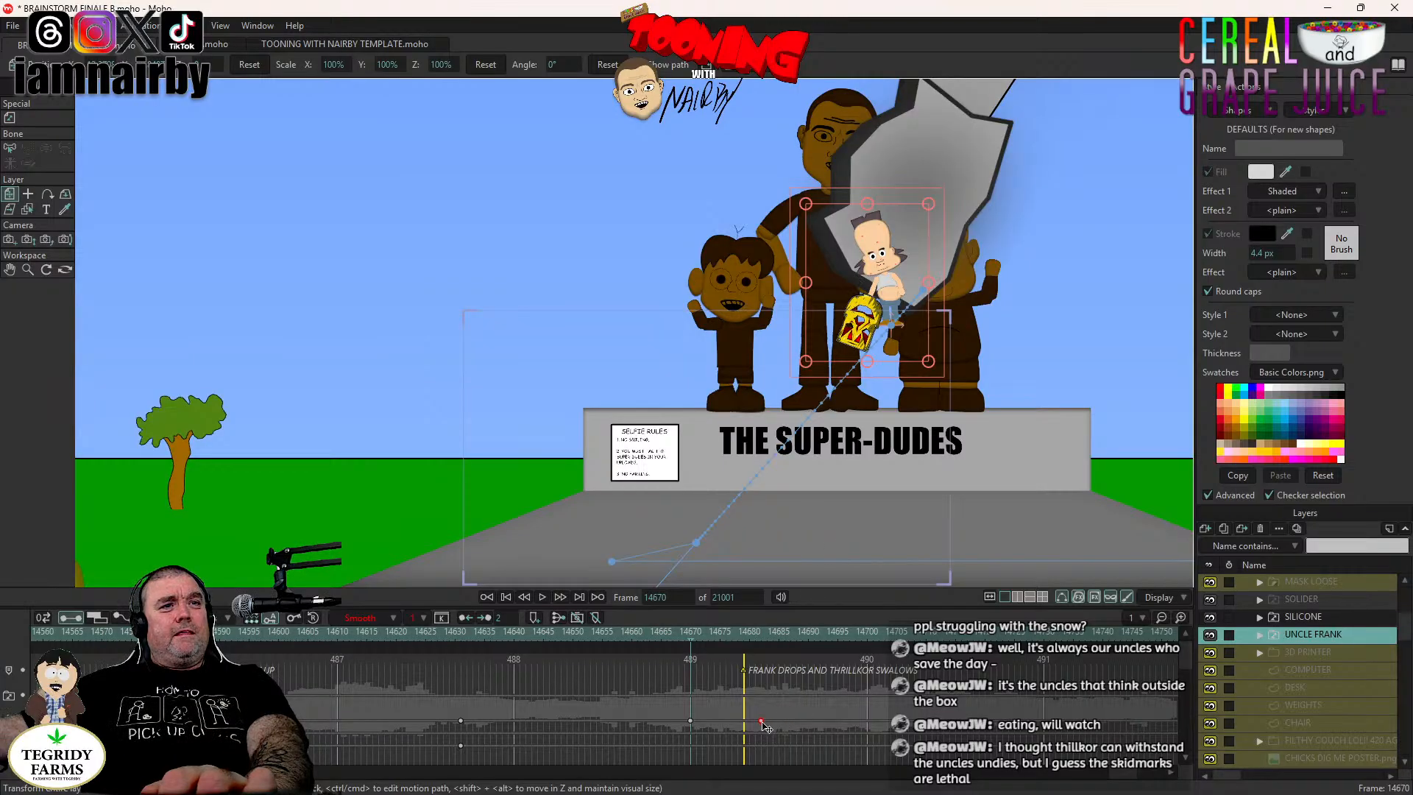
pyautogui.click(786, 715)
pyautogui.click(763, 718)
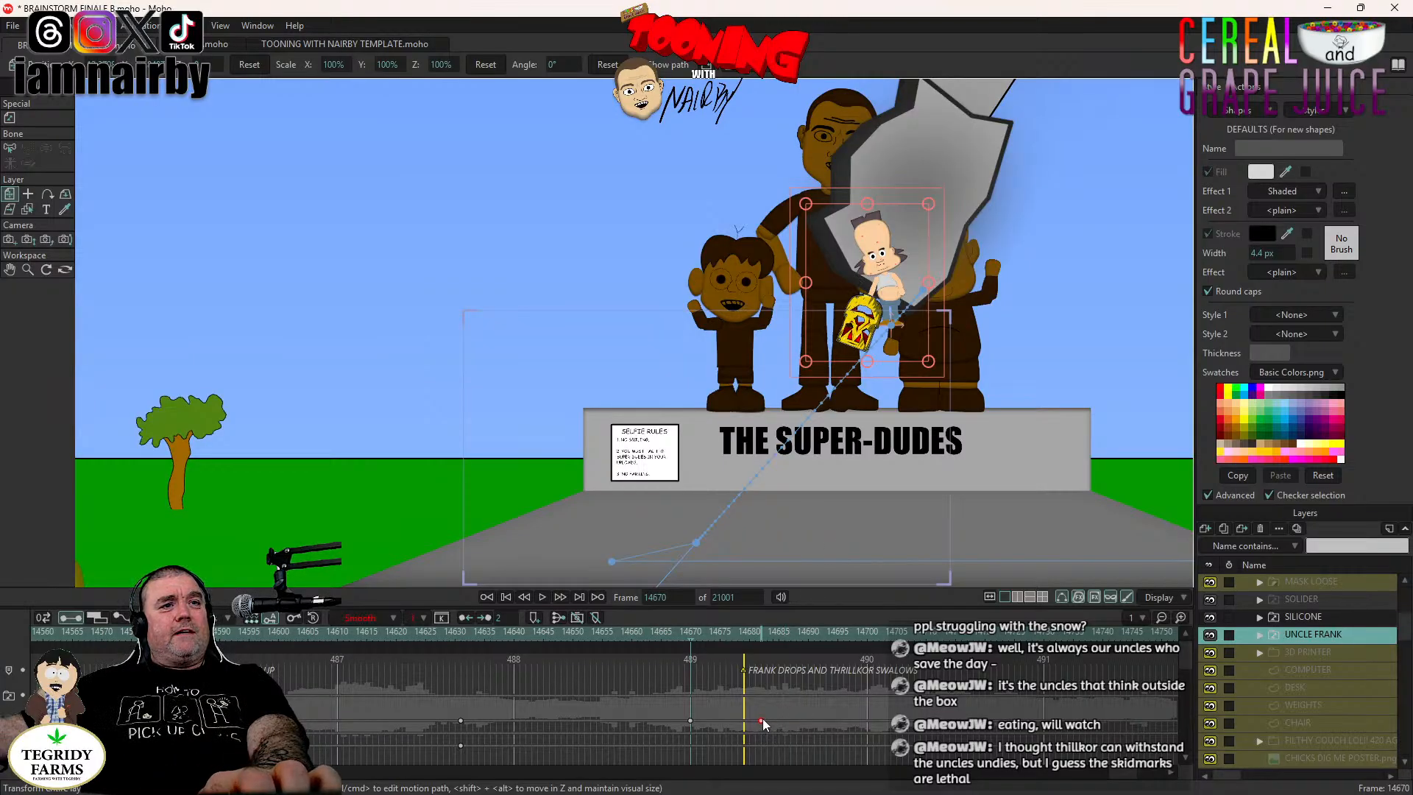
pyautogui.press('Delete')
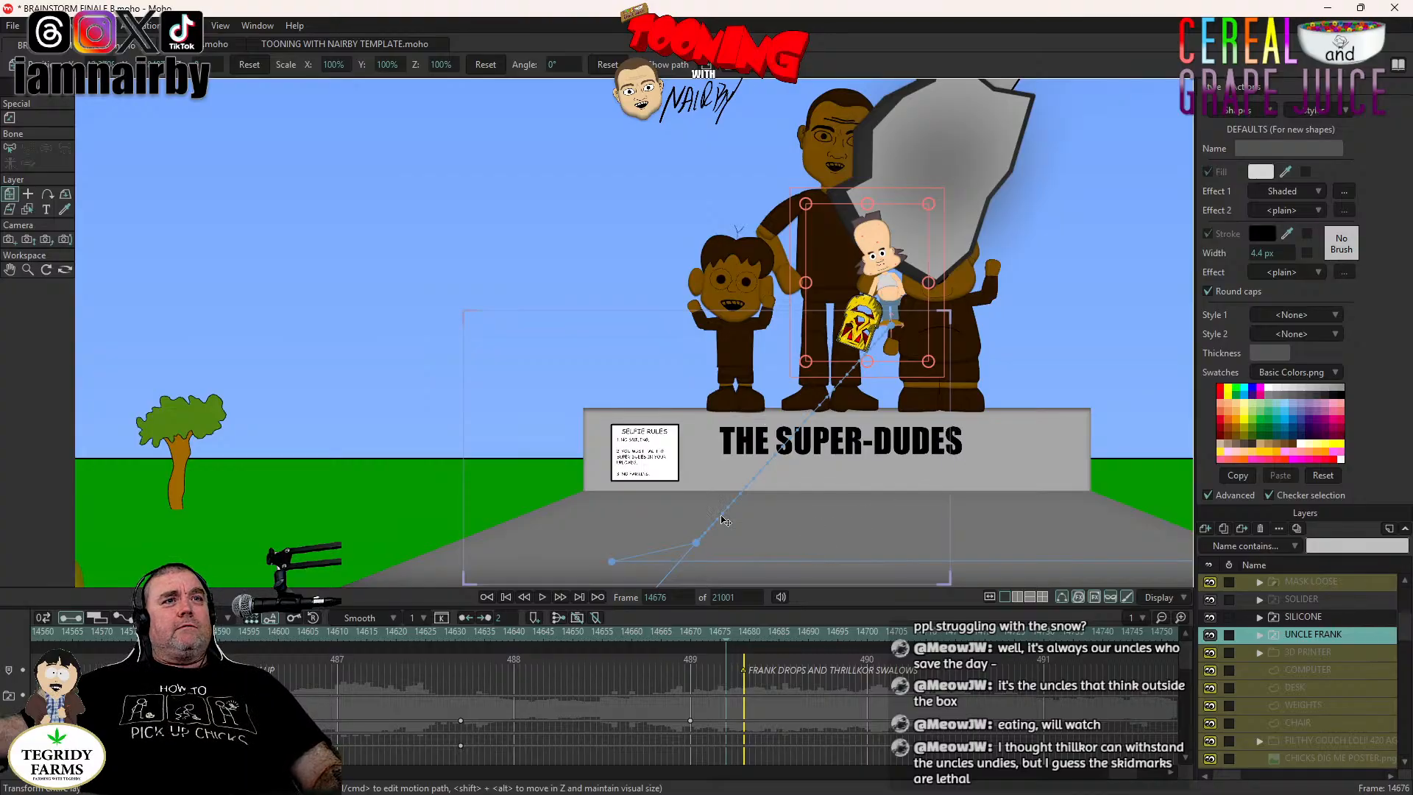
# Copy the UPPER BODY layer's keyframe at frame 14640 to frame 14670.
pyautogui.click(690, 630)
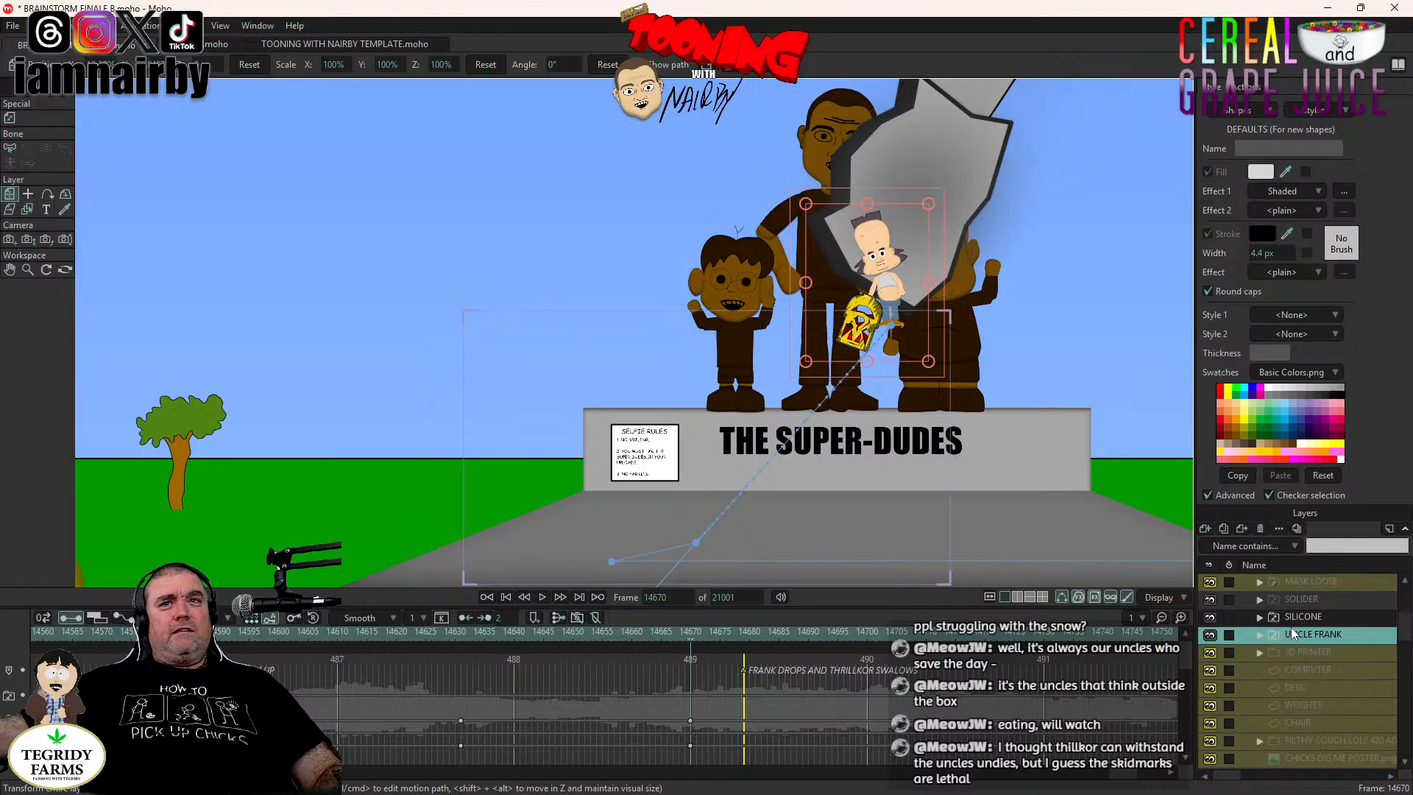
pyautogui.click(1259, 634)
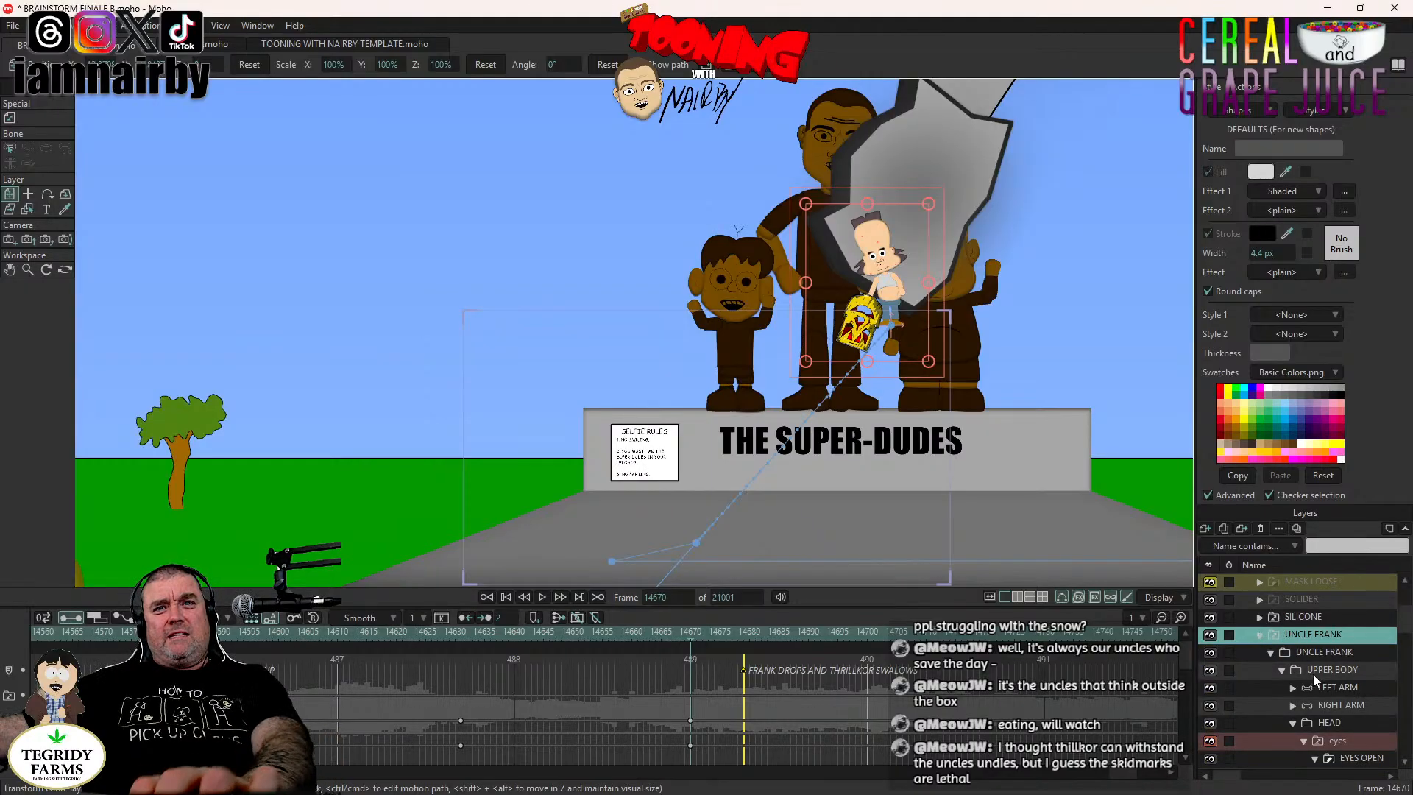
pyautogui.click(1313, 674)
pyautogui.click(513, 696)
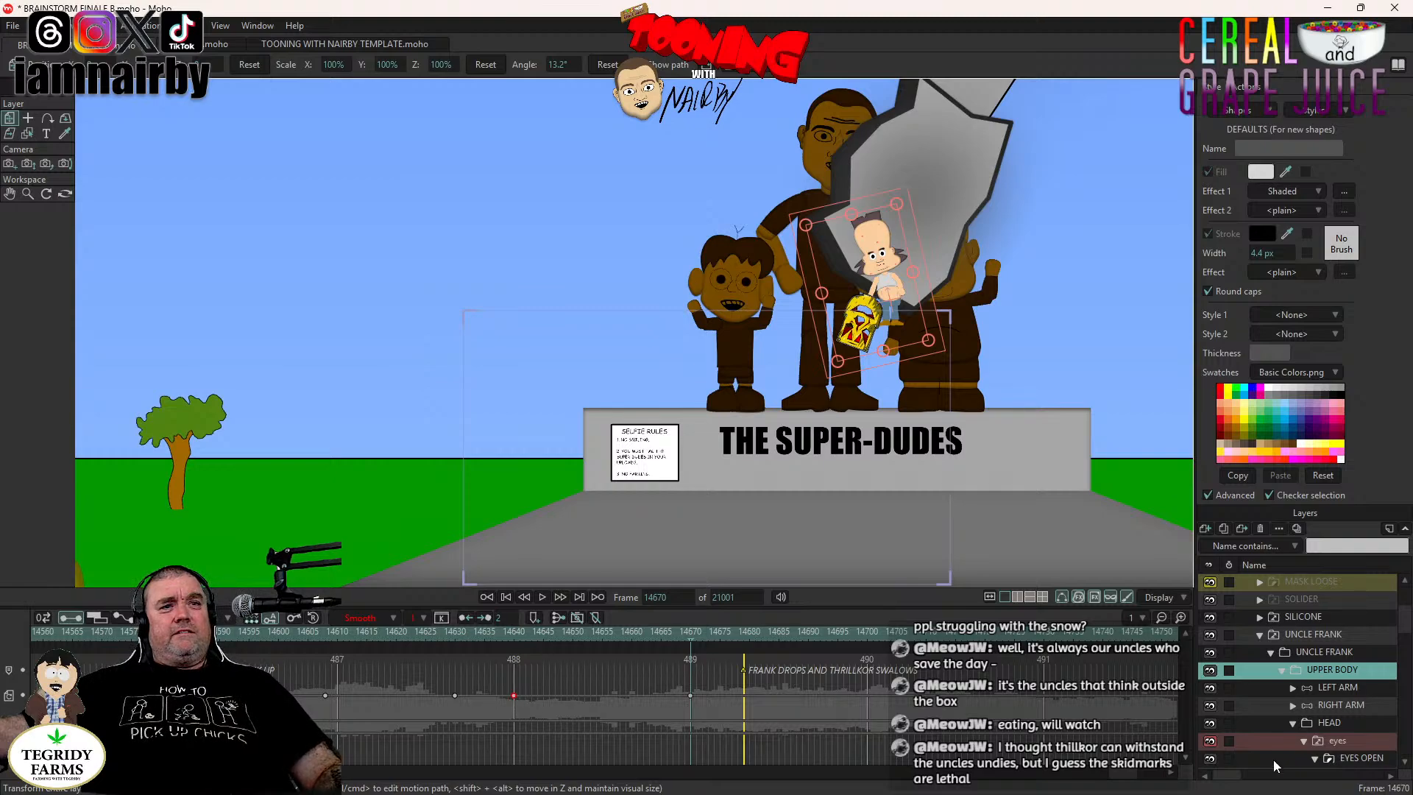
# Copy the LEFT ARM layer's bone keyframes at frame 14640 to frame 14670.
pyautogui.click(1334, 686)
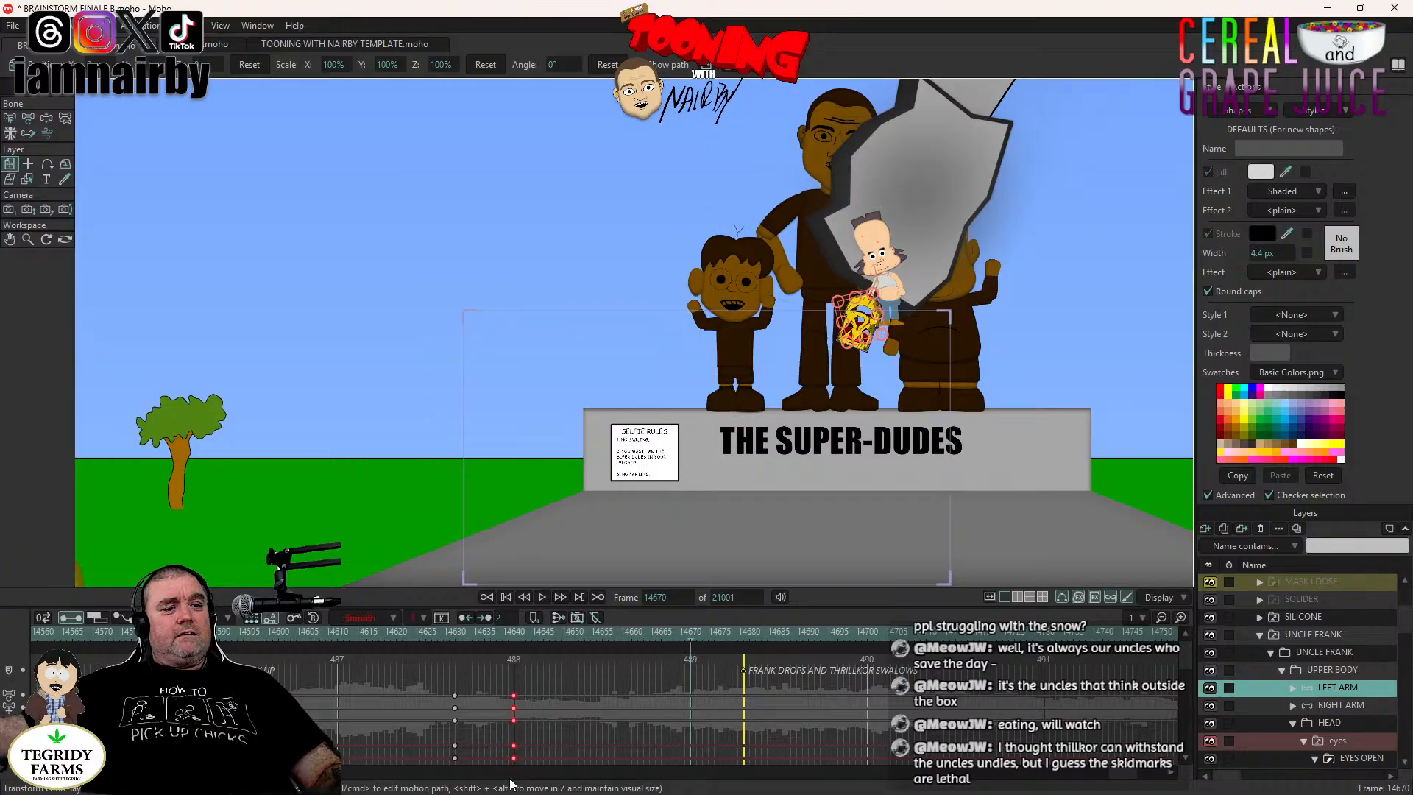
pyautogui.hotkey('ctrl', 'c')
pyautogui.hotkey('ctrl', 'v')
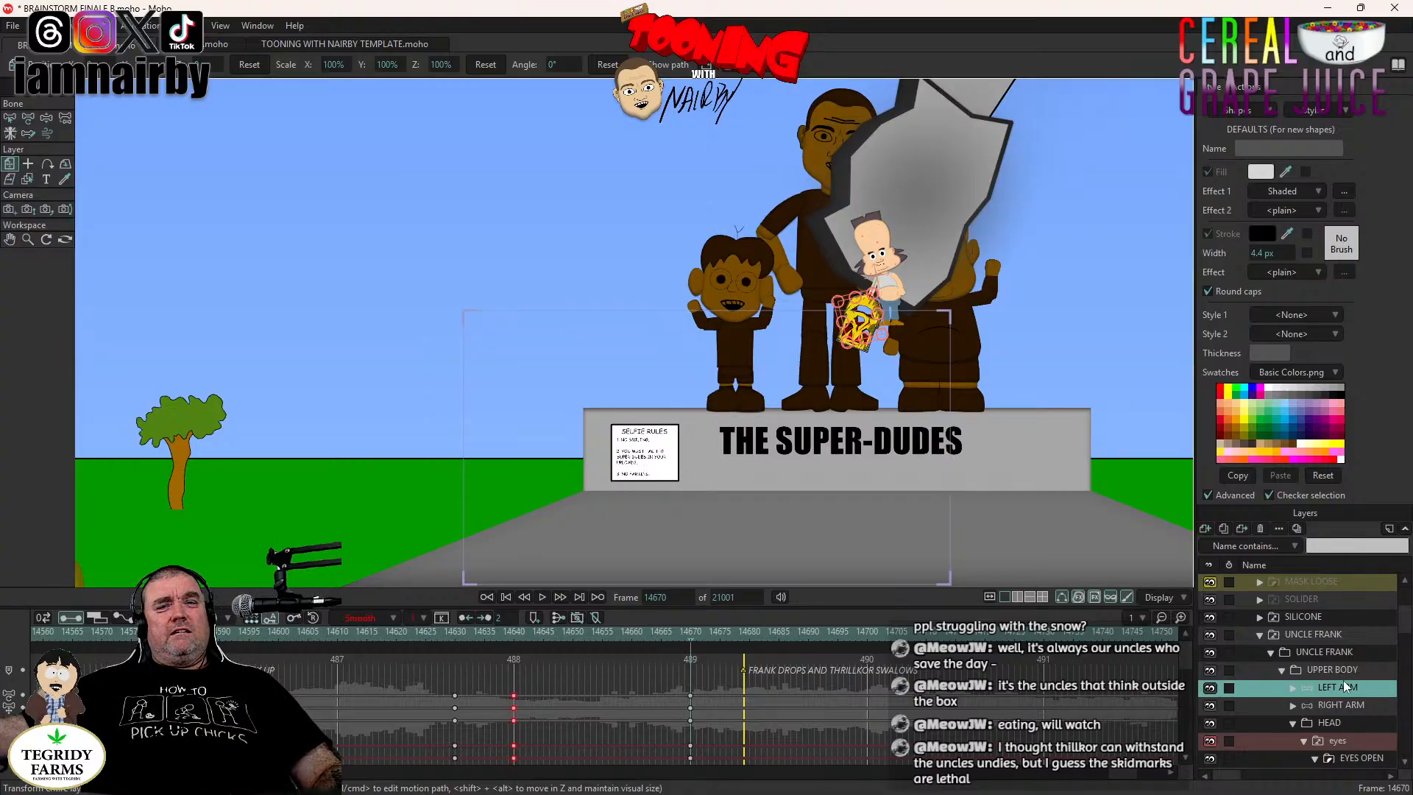
# Copy the HEAD layer's latest keyframes, at frames 14634 and 14630, to frame 14670.
pyautogui.click(1342, 724)
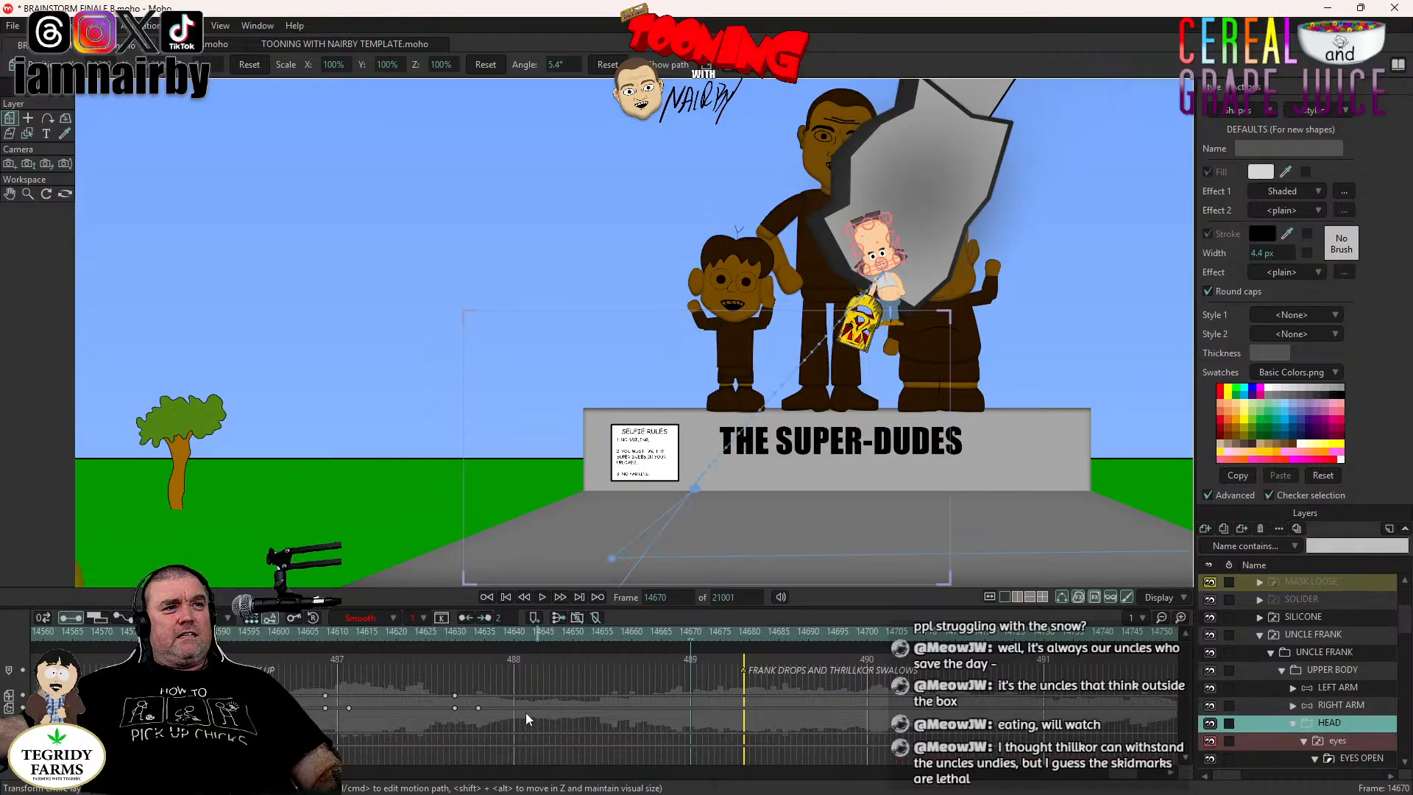
pyautogui.click(479, 707)
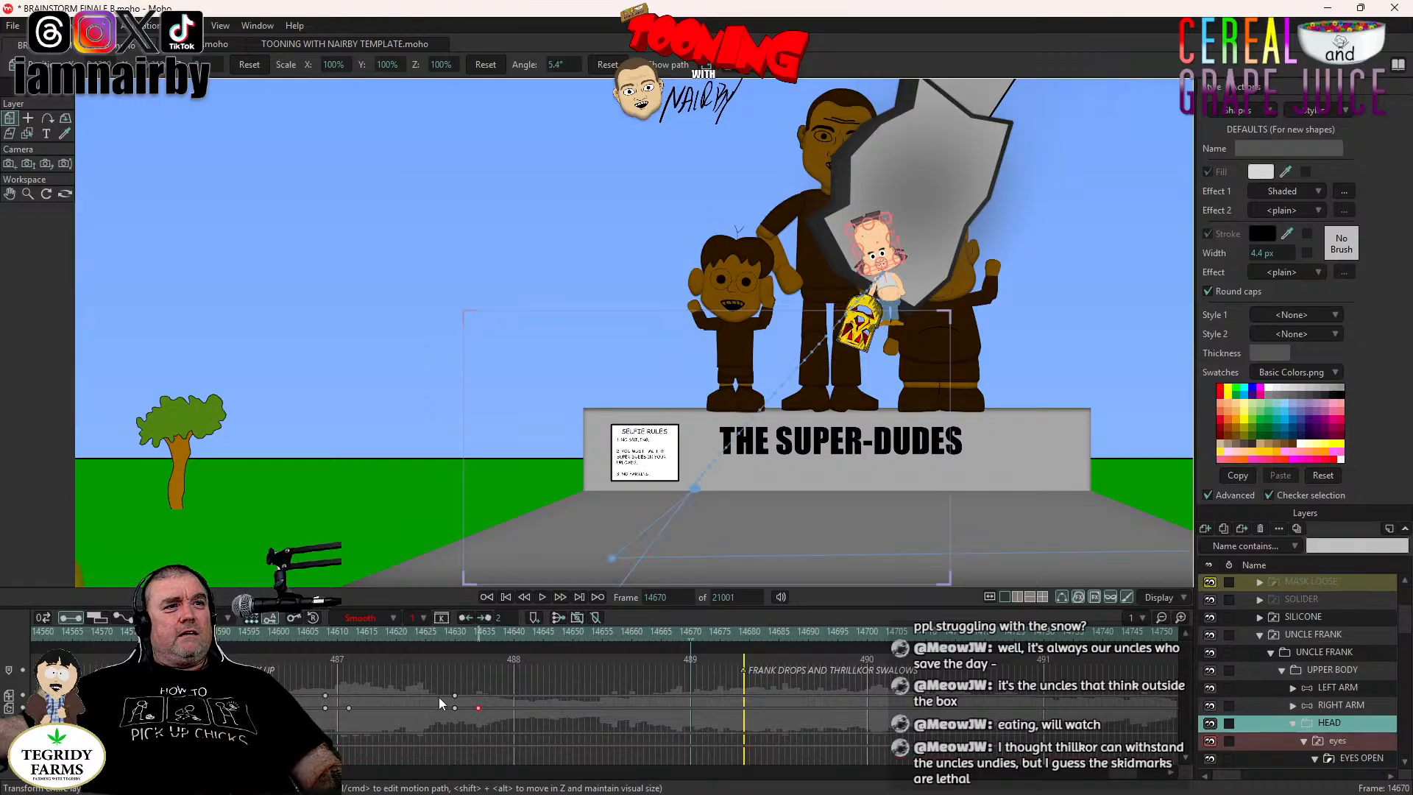
pyautogui.hotkey('ctrl', 'c')
pyautogui.hotkey('ctrl', 'v')
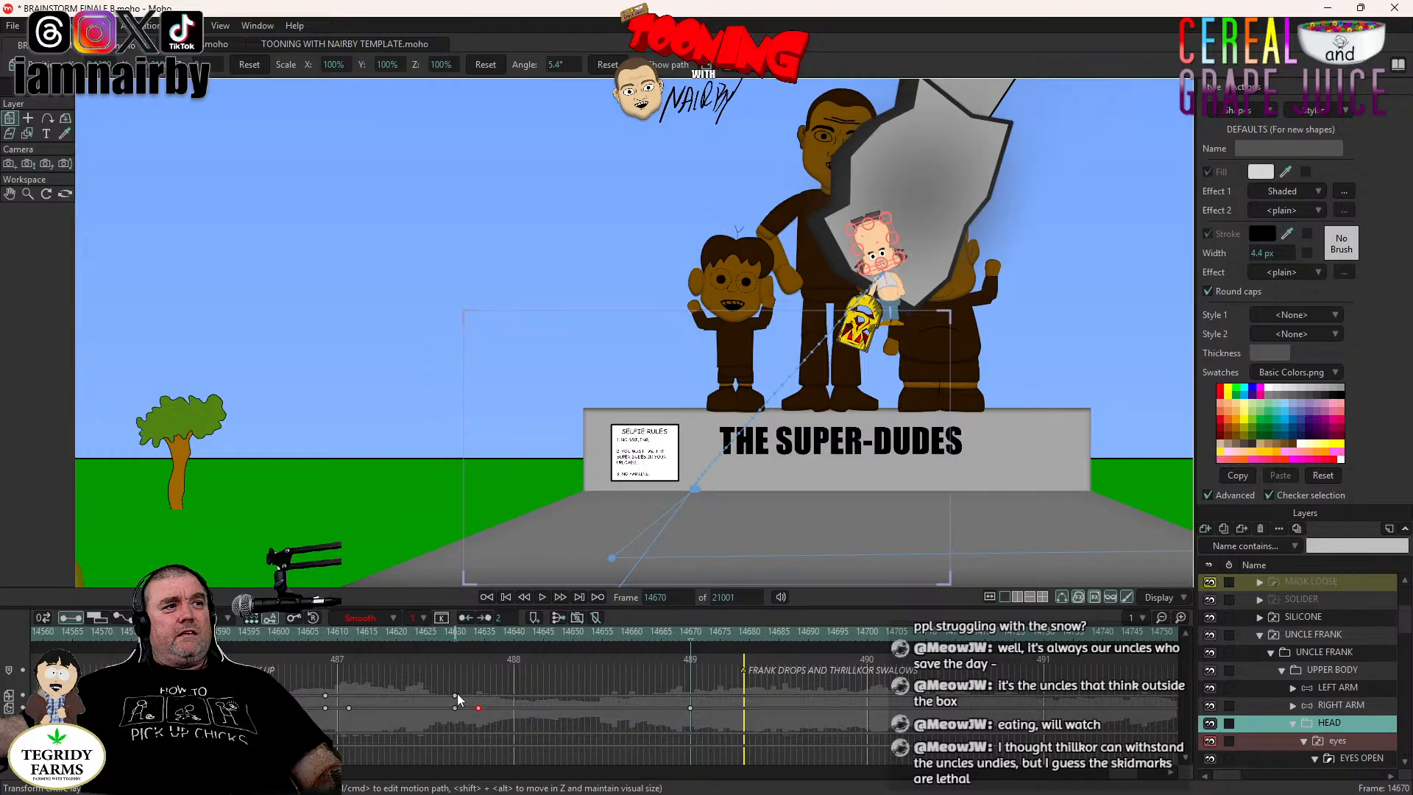
pyautogui.click(455, 695)
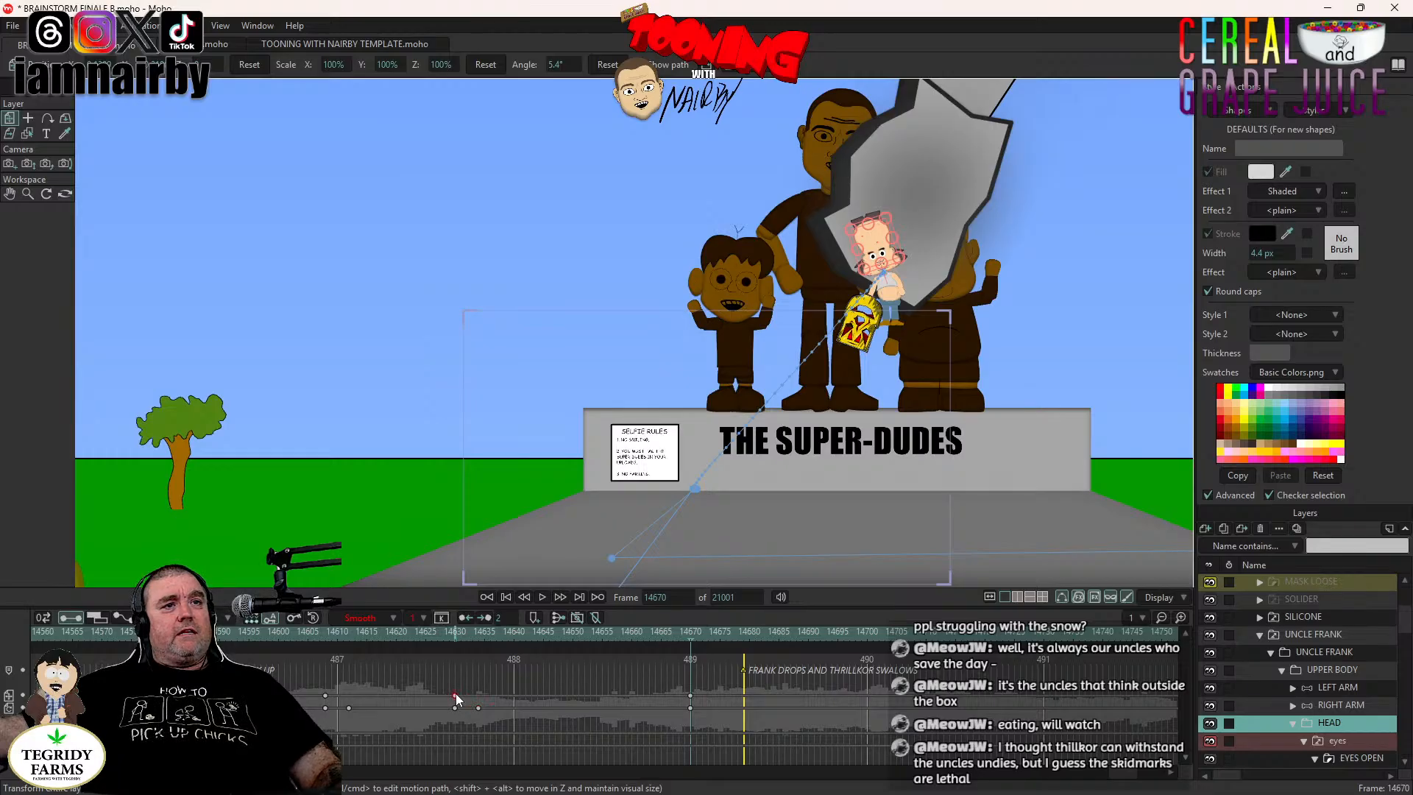
# Drop the UNCLE FRANK layer to the ground before the plinth at frame 14679 and set its frame 14670 keyframe to linear interpolation.
pyautogui.scroll(2, 1228, 666)
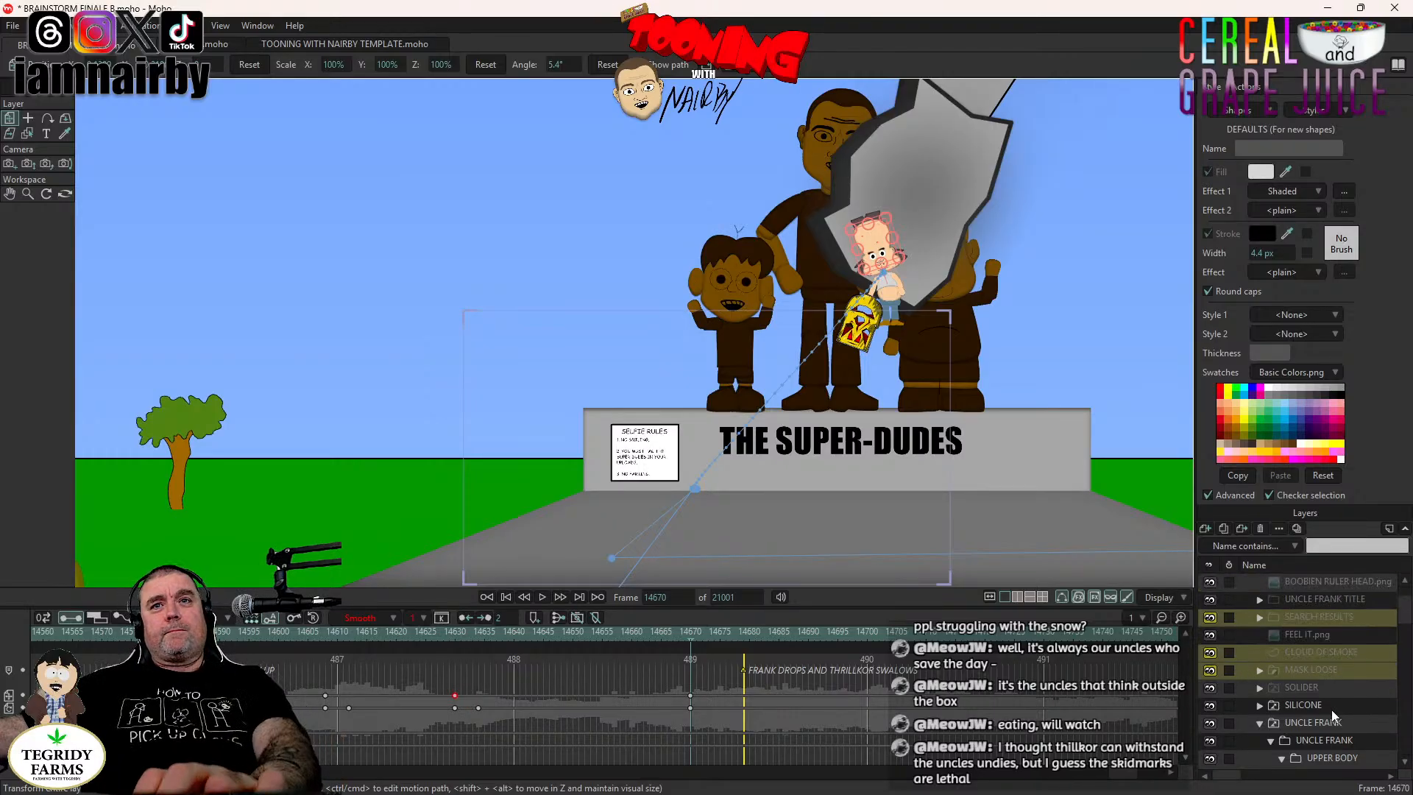
pyautogui.click(1317, 723)
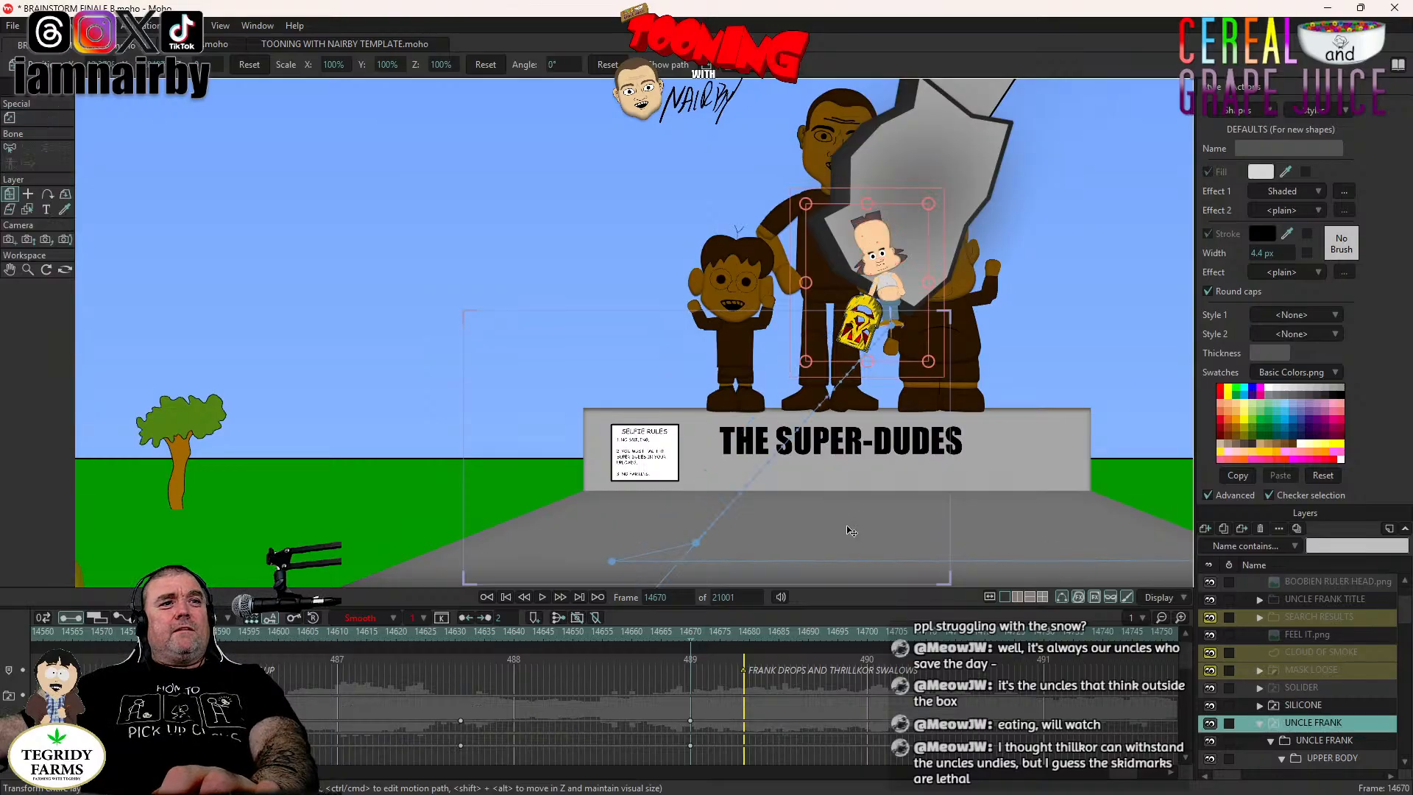
pyautogui.click(746, 634)
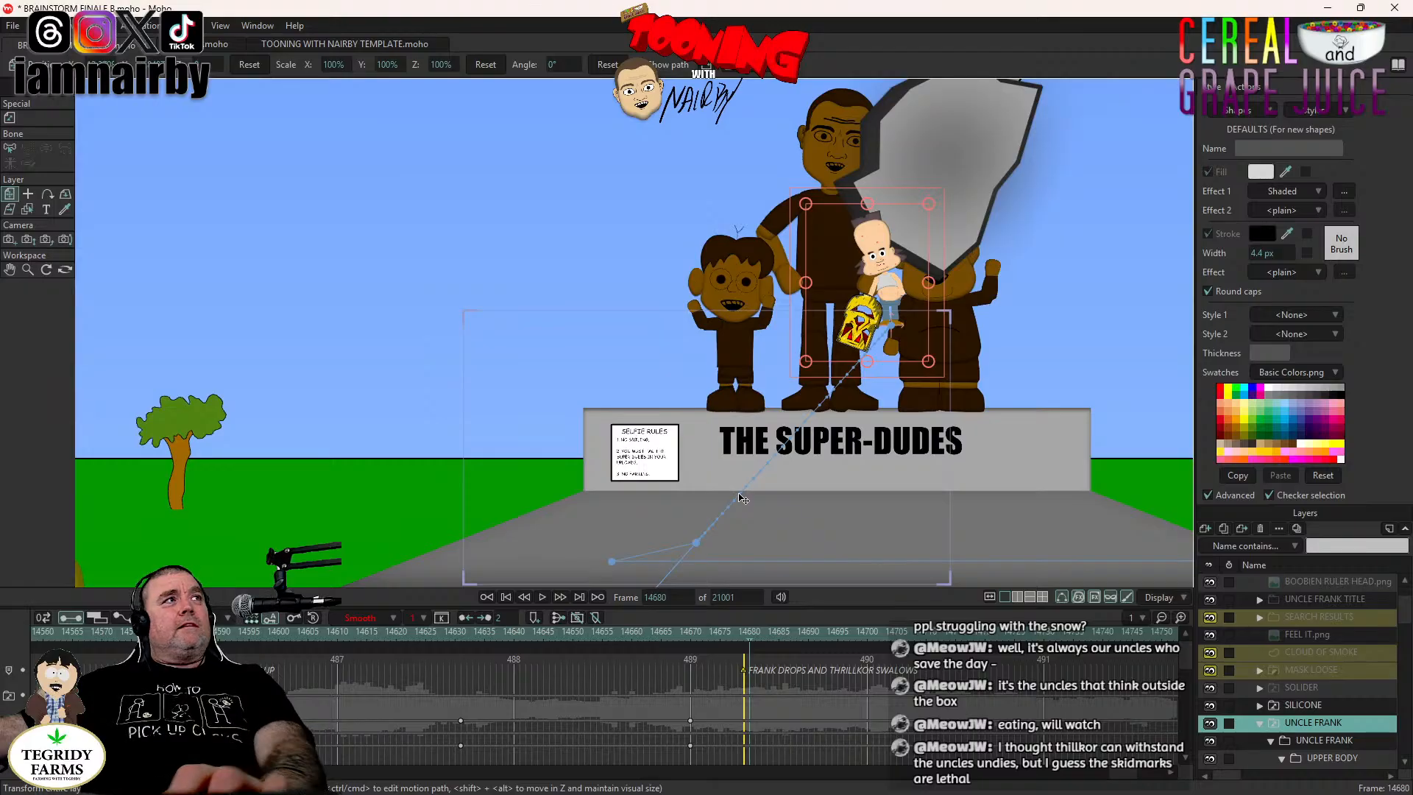
pyautogui.hotkey('ctrl', 'Left')
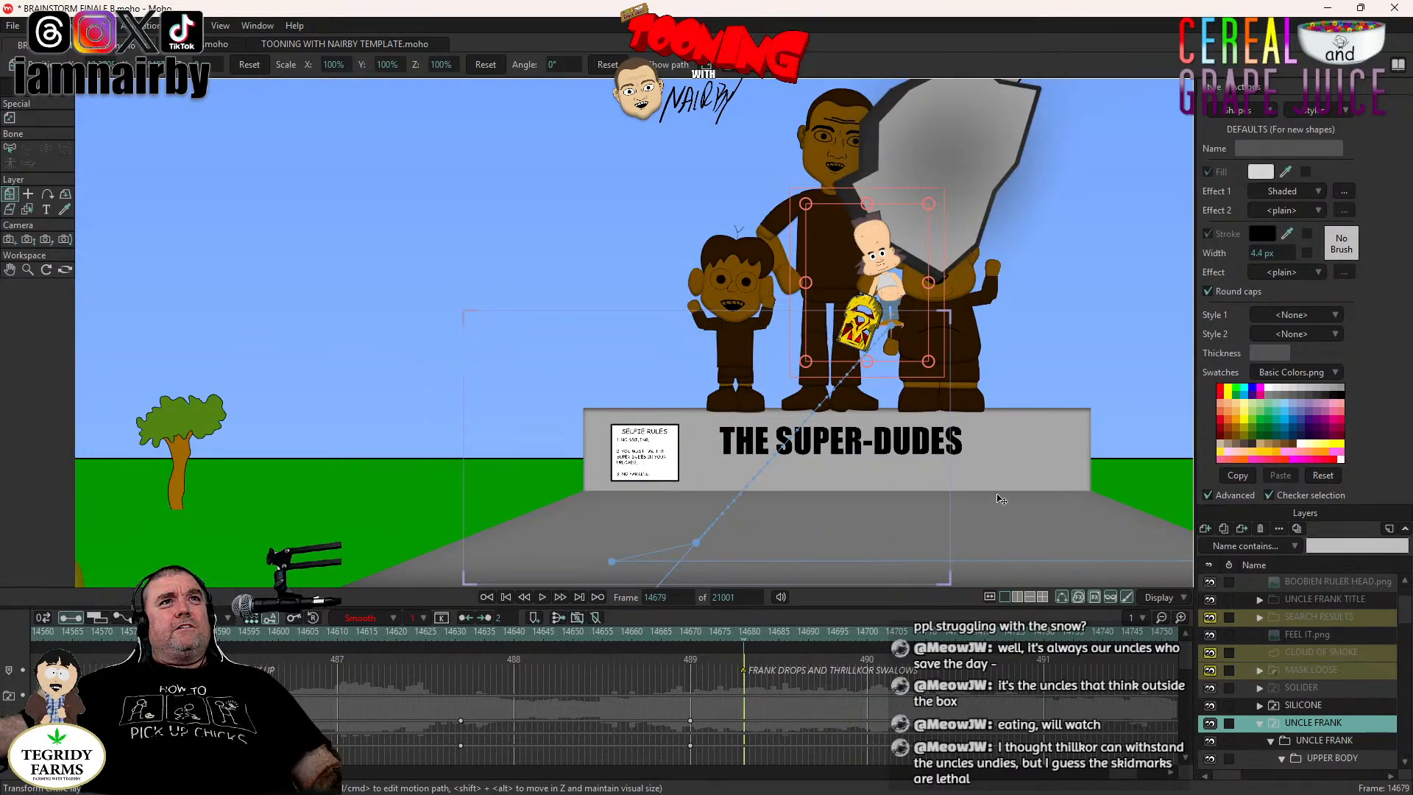
pyautogui.moveTo(1002, 499); pyautogui.dragTo(978, 713)
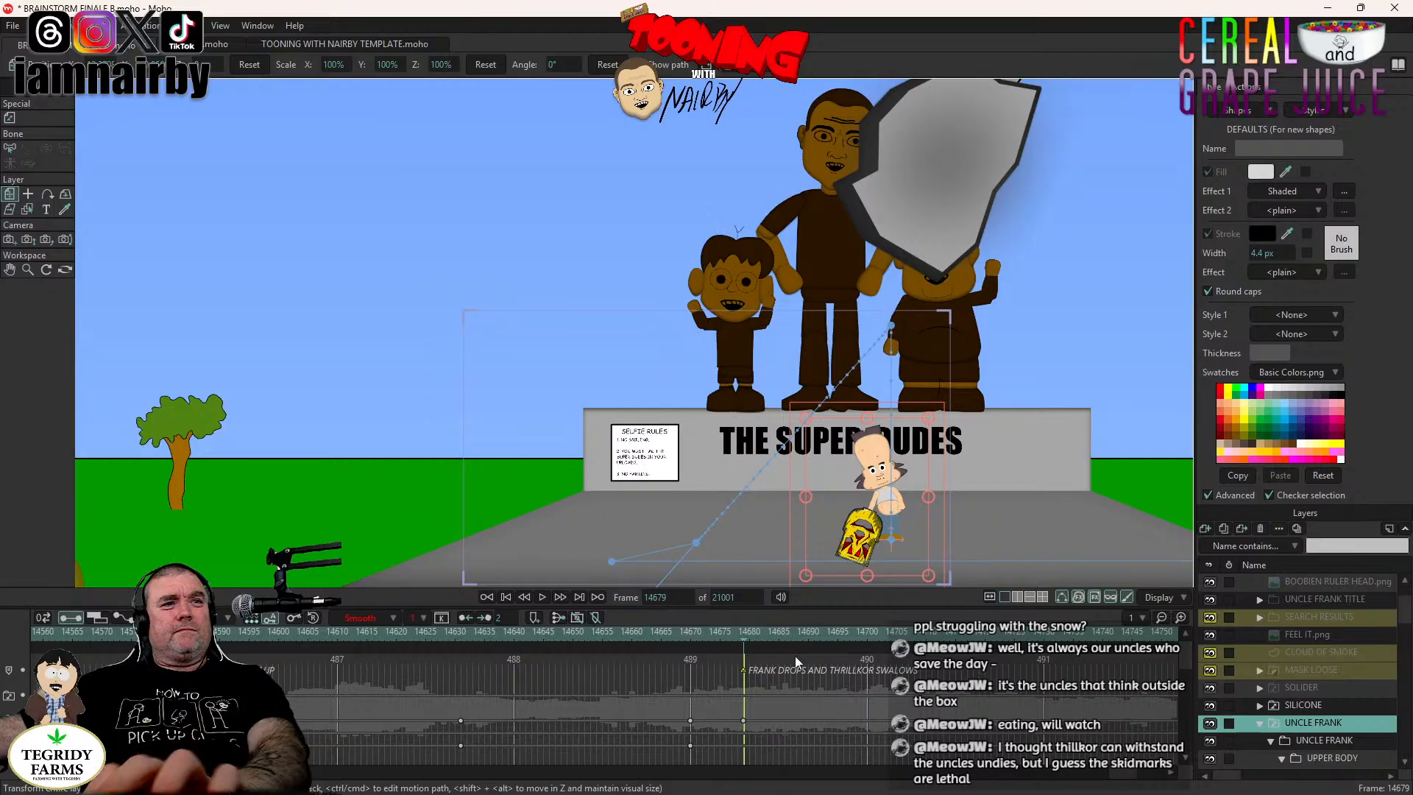
pyautogui.rightClick(691, 718)
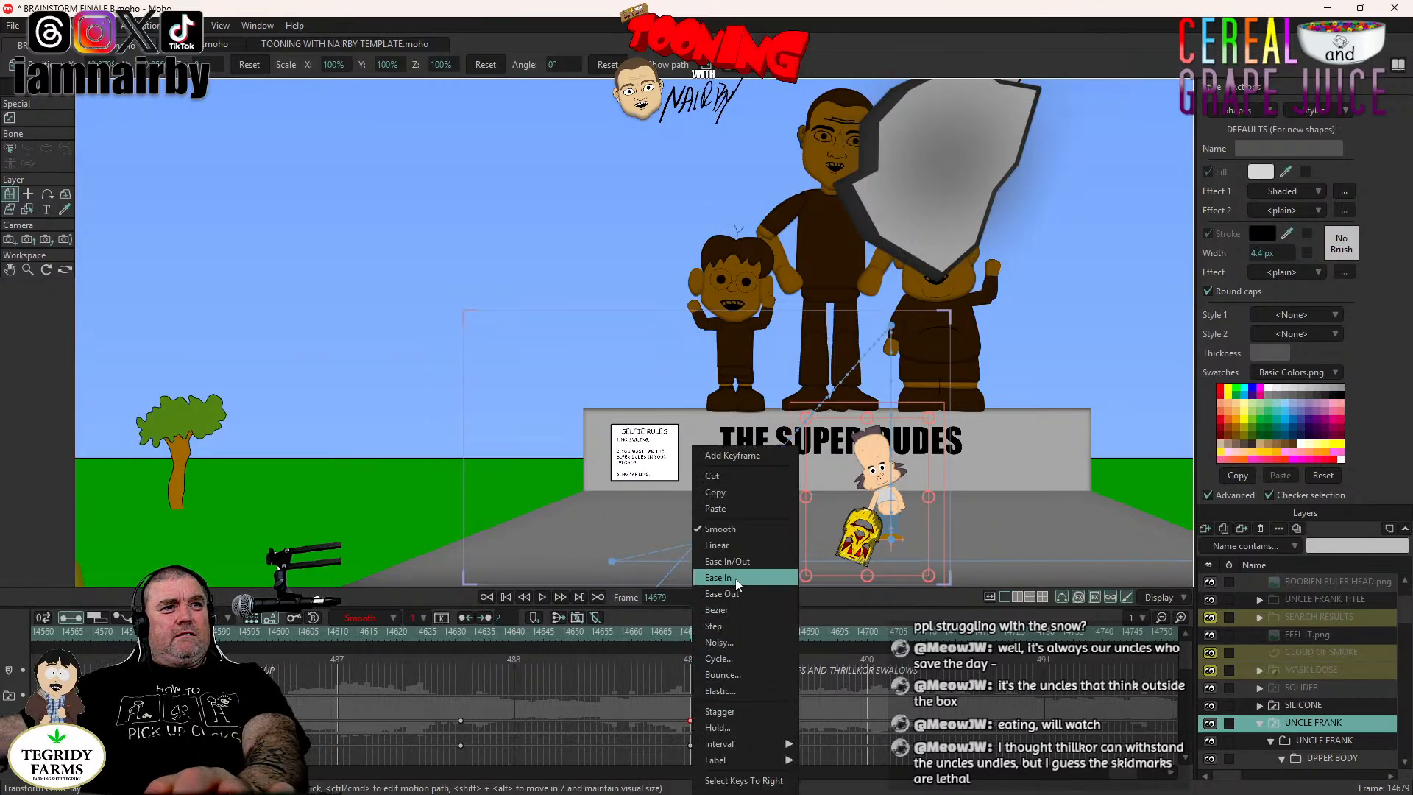
pyautogui.click(722, 546)
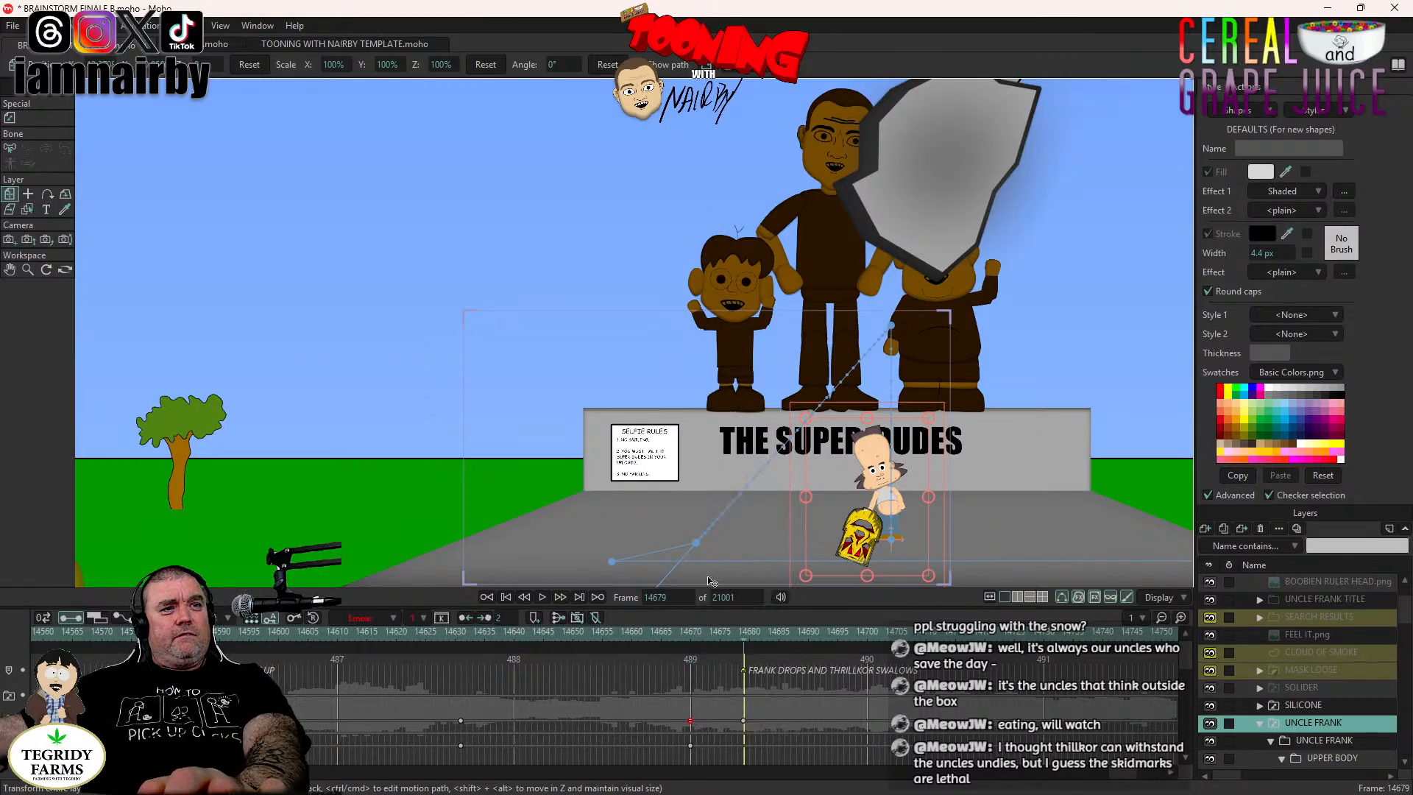
# Play back Uncle Frank's drop from frame 14632.
pyautogui.click(690, 636)
pyautogui.click(466, 636)
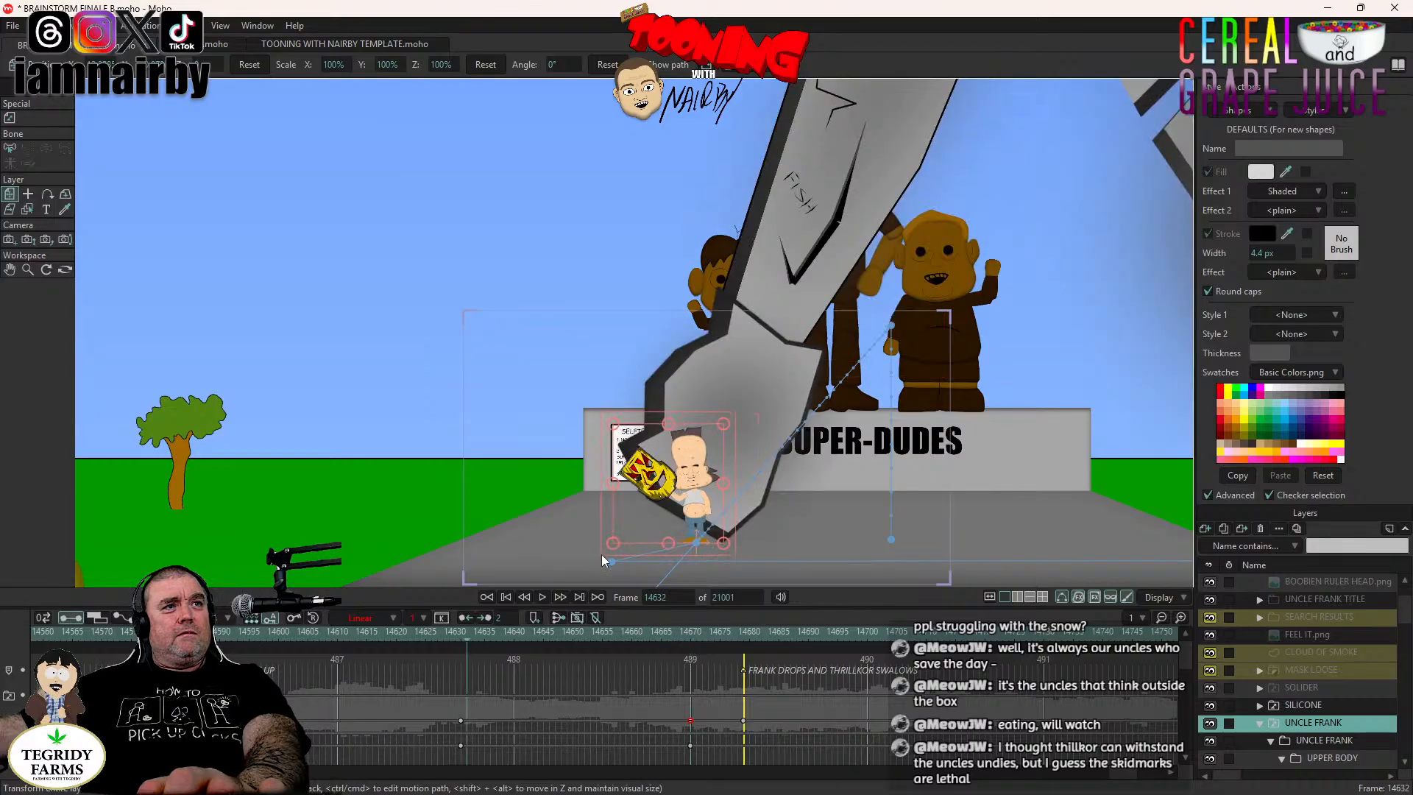
pyautogui.moveTo(664, 482); pyautogui.dragTo(675, 368)
pyautogui.scroll(2, 674, 363)
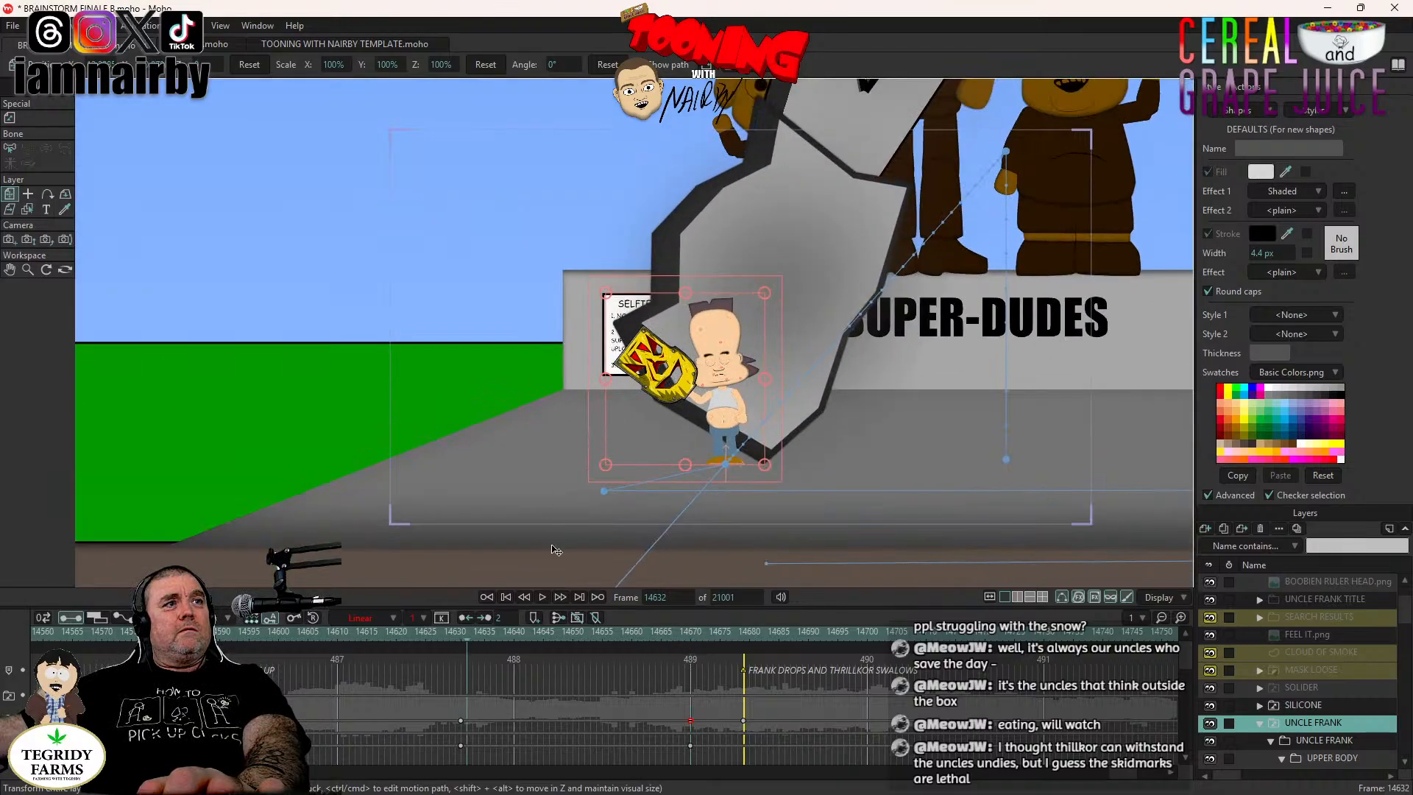
pyautogui.click(541, 597)
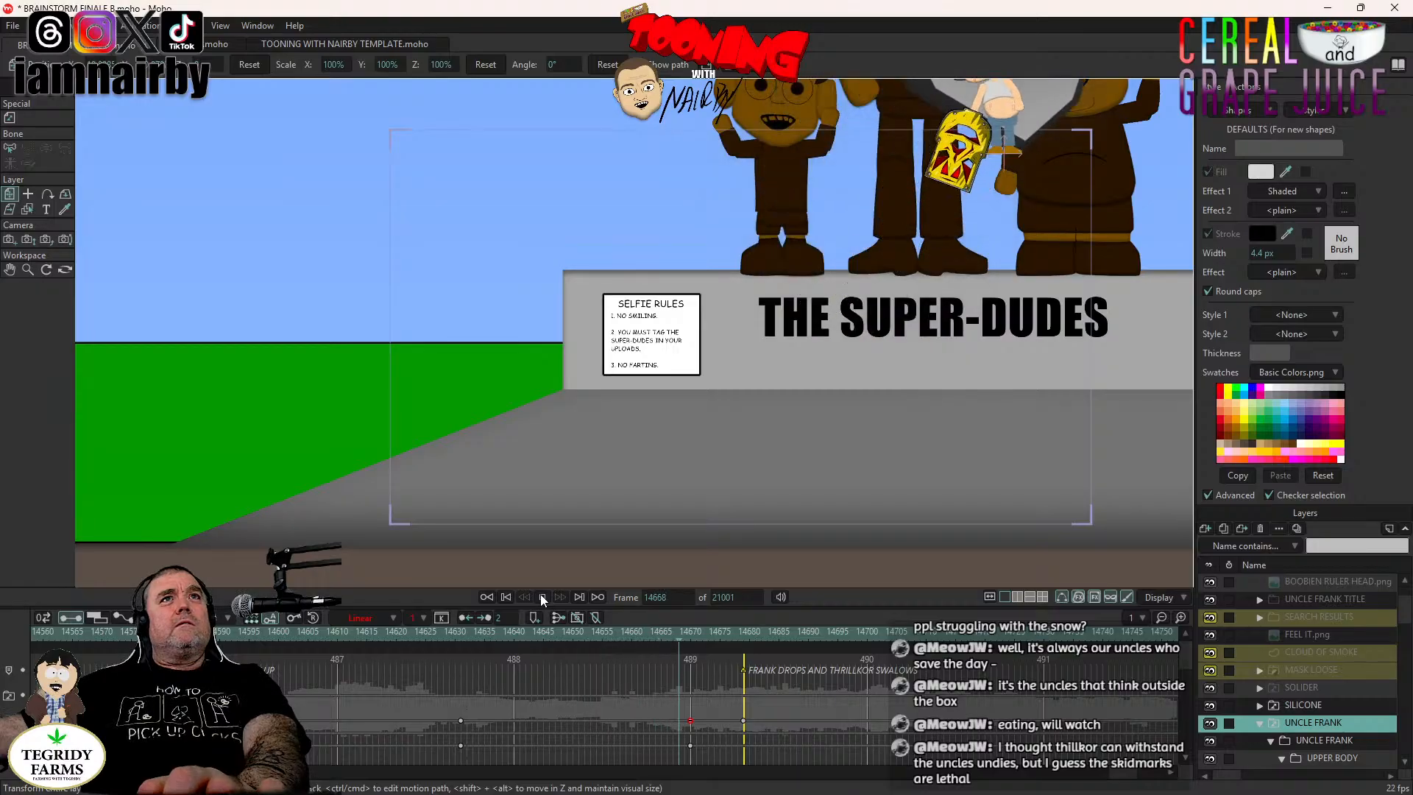
pyautogui.click(646, 711)
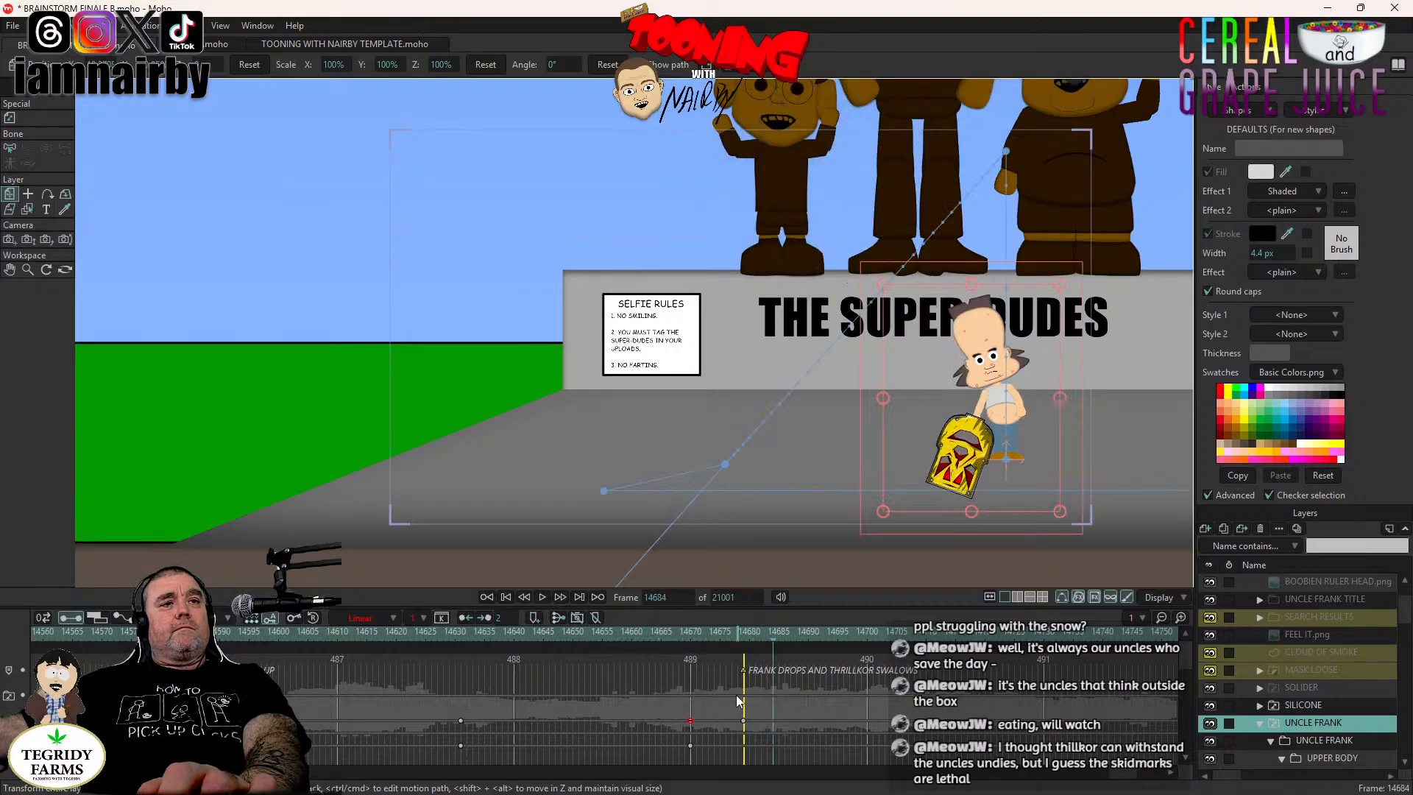
# Reset the HEAD layer's rotation at frame 14679 and move the resulting keyframe to frame 14676.
pyautogui.click(743, 634)
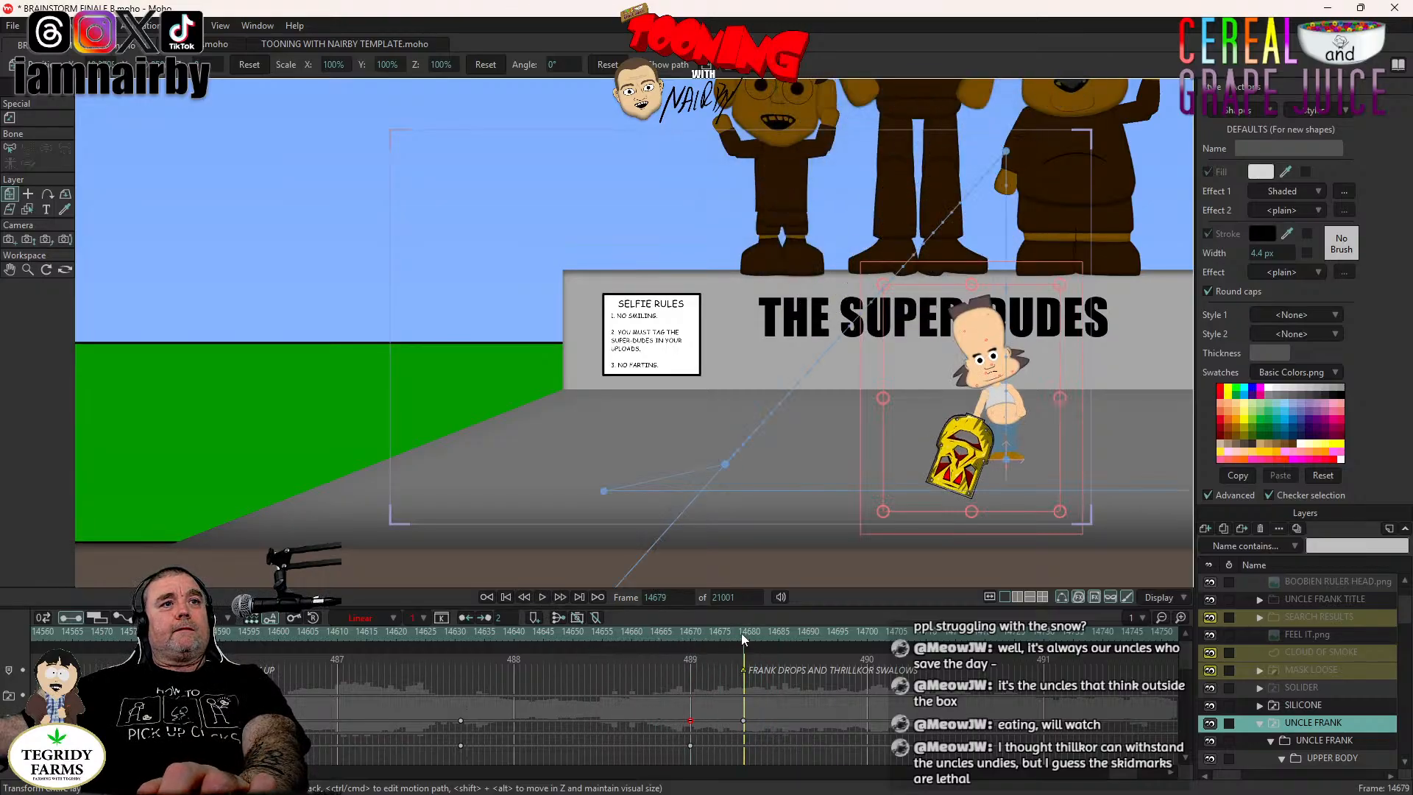
pyautogui.scroll(-2, 1336, 739)
pyautogui.click(1338, 725)
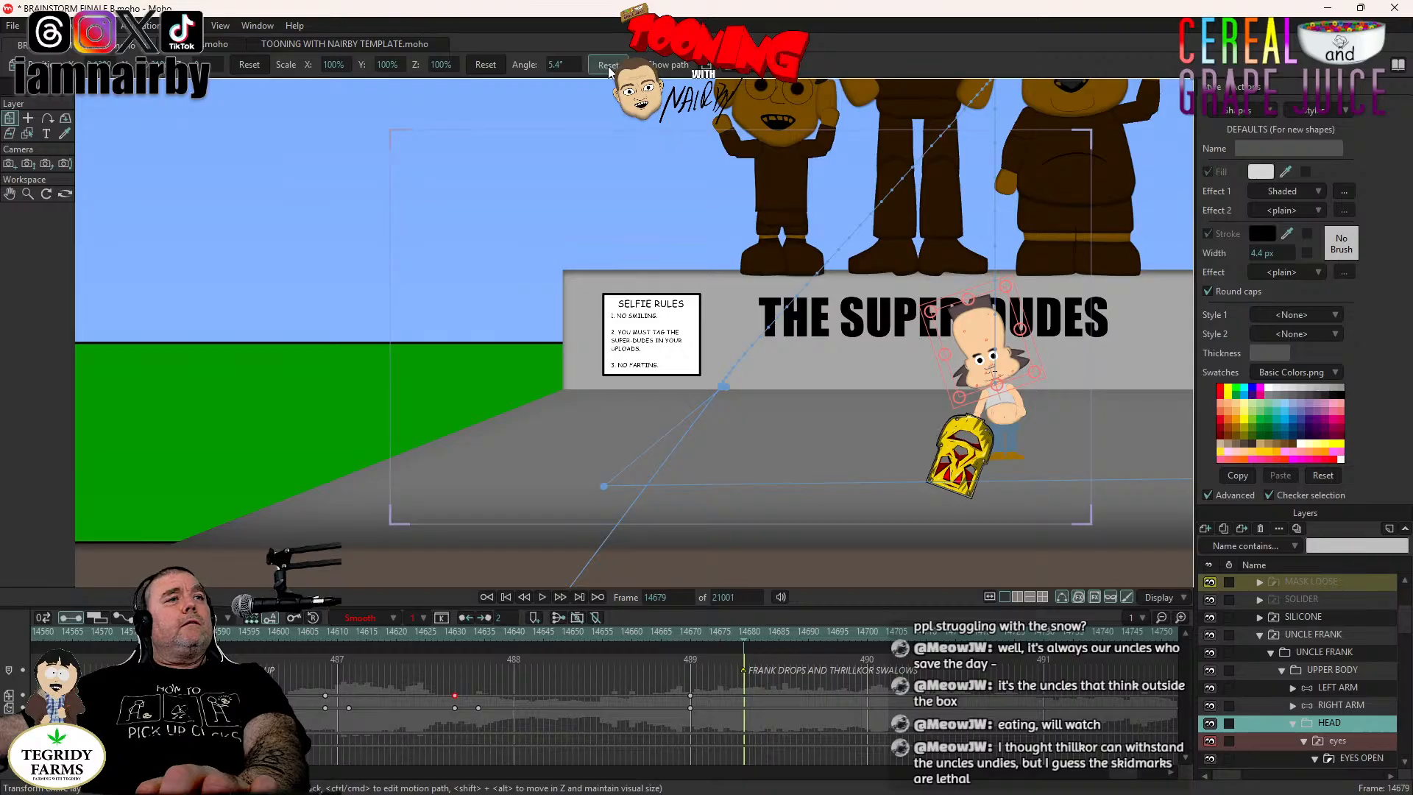
pyautogui.click(262, 70)
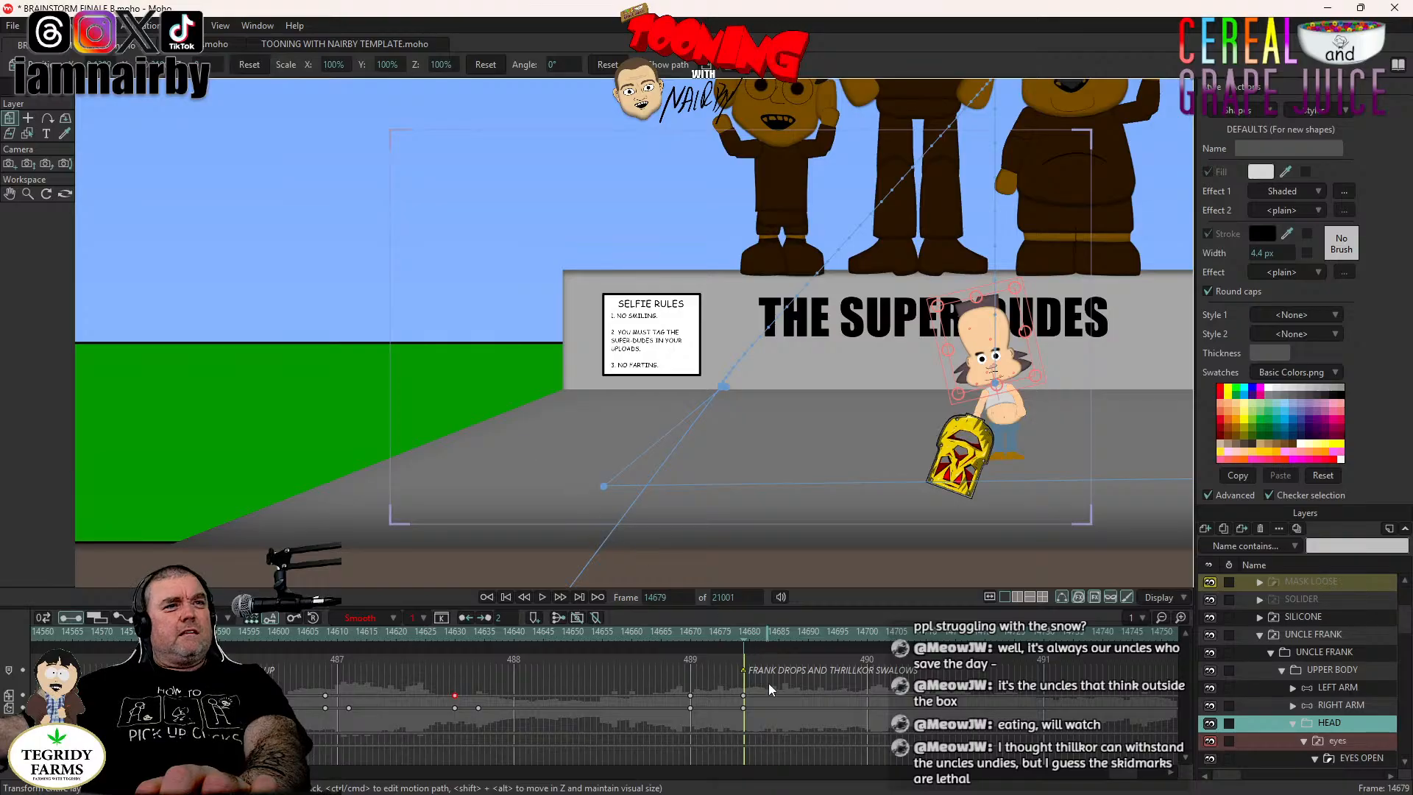
pyautogui.moveTo(742, 696); pyautogui.dragTo(725, 696)
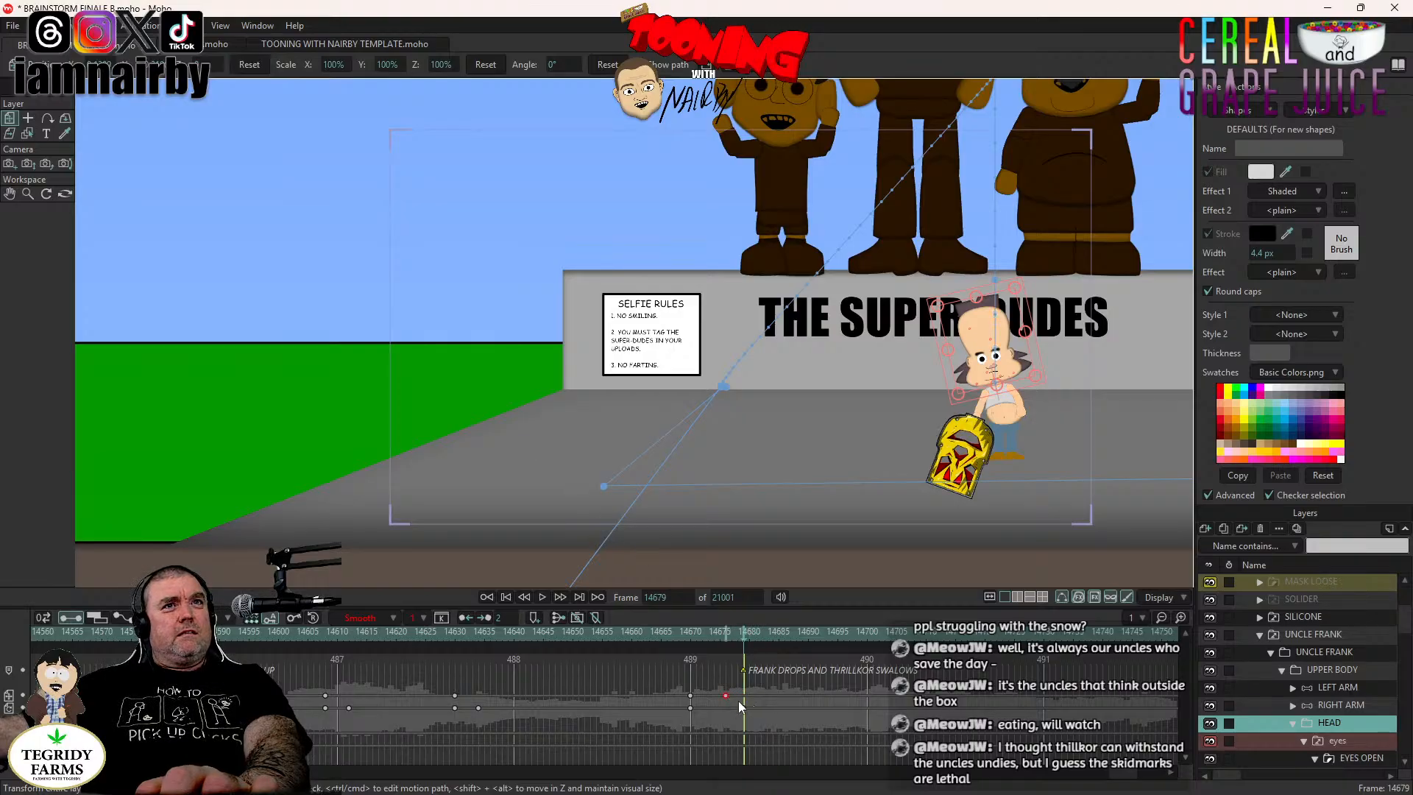
# Reset the UPPER BODY layer's rotation at frame 14679, delete its stray scale keyframe there, and save the project.
pyautogui.click(1331, 670)
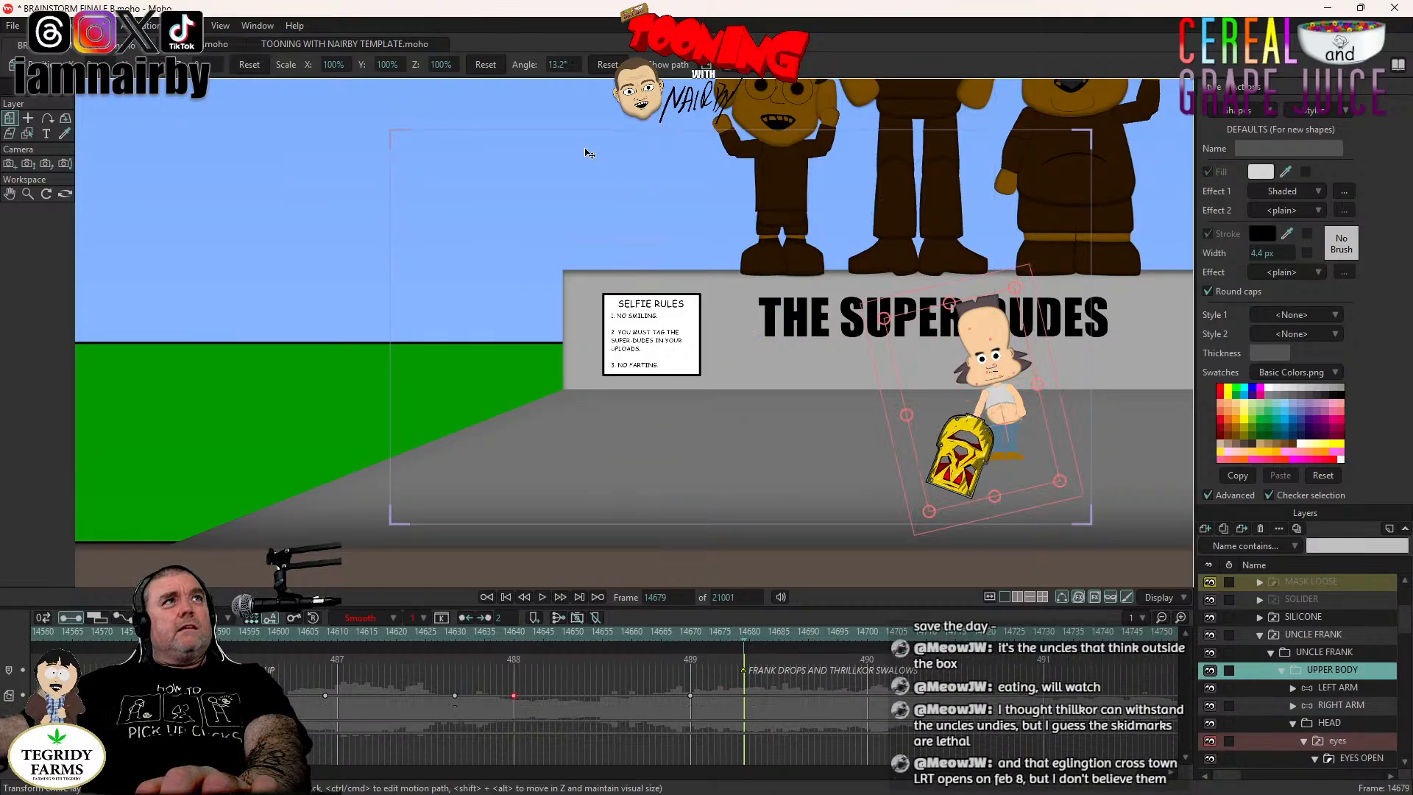
pyautogui.click(491, 64)
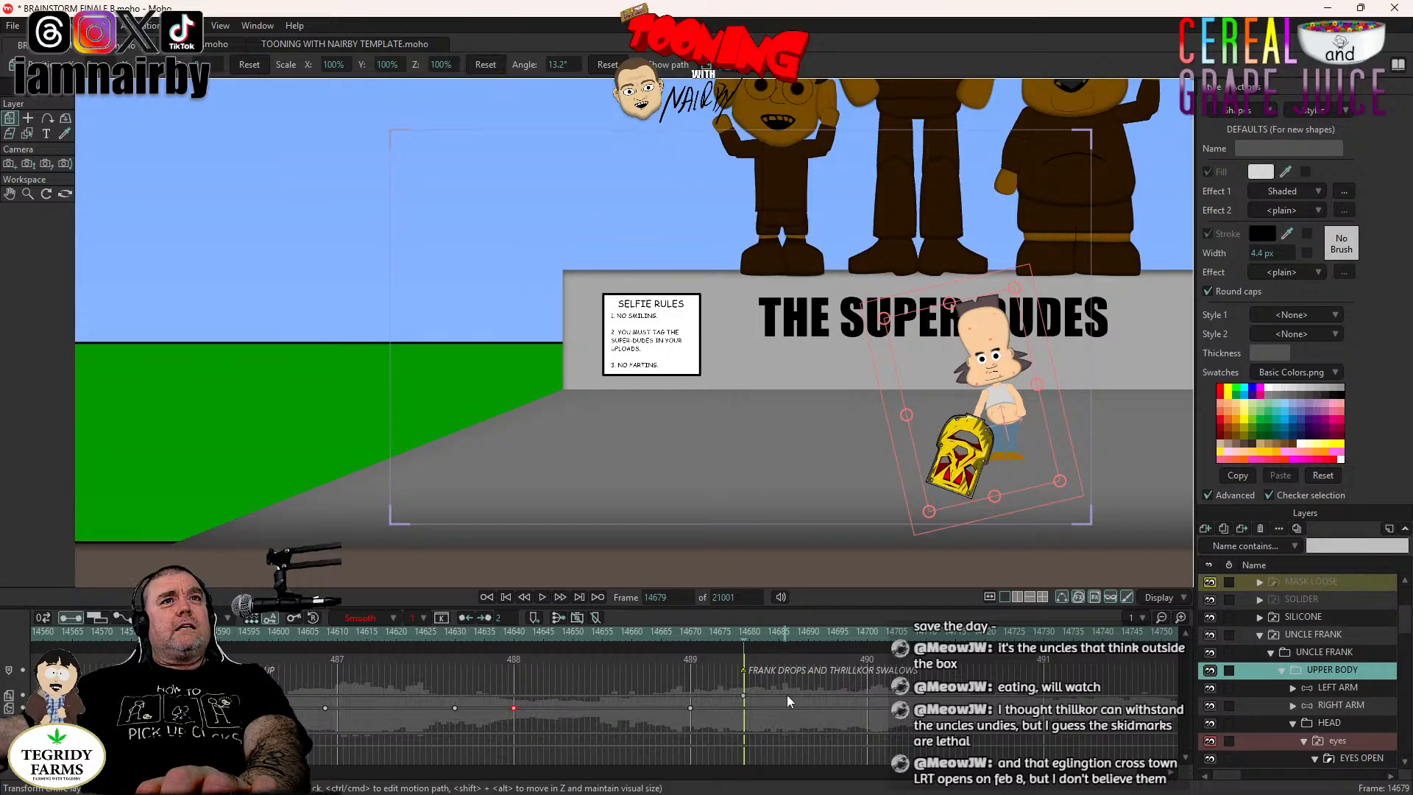
pyautogui.click(607, 64)
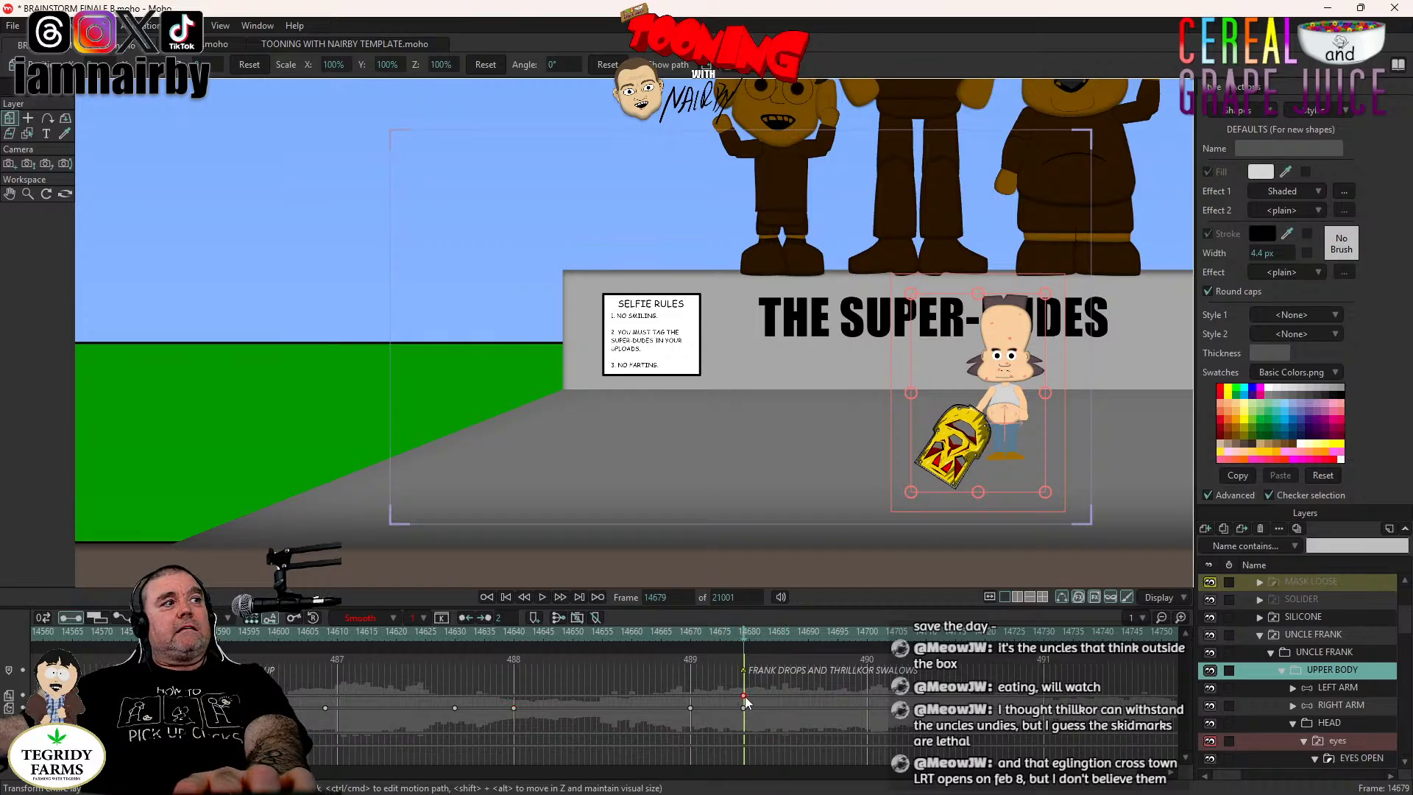
pyautogui.press('Delete')
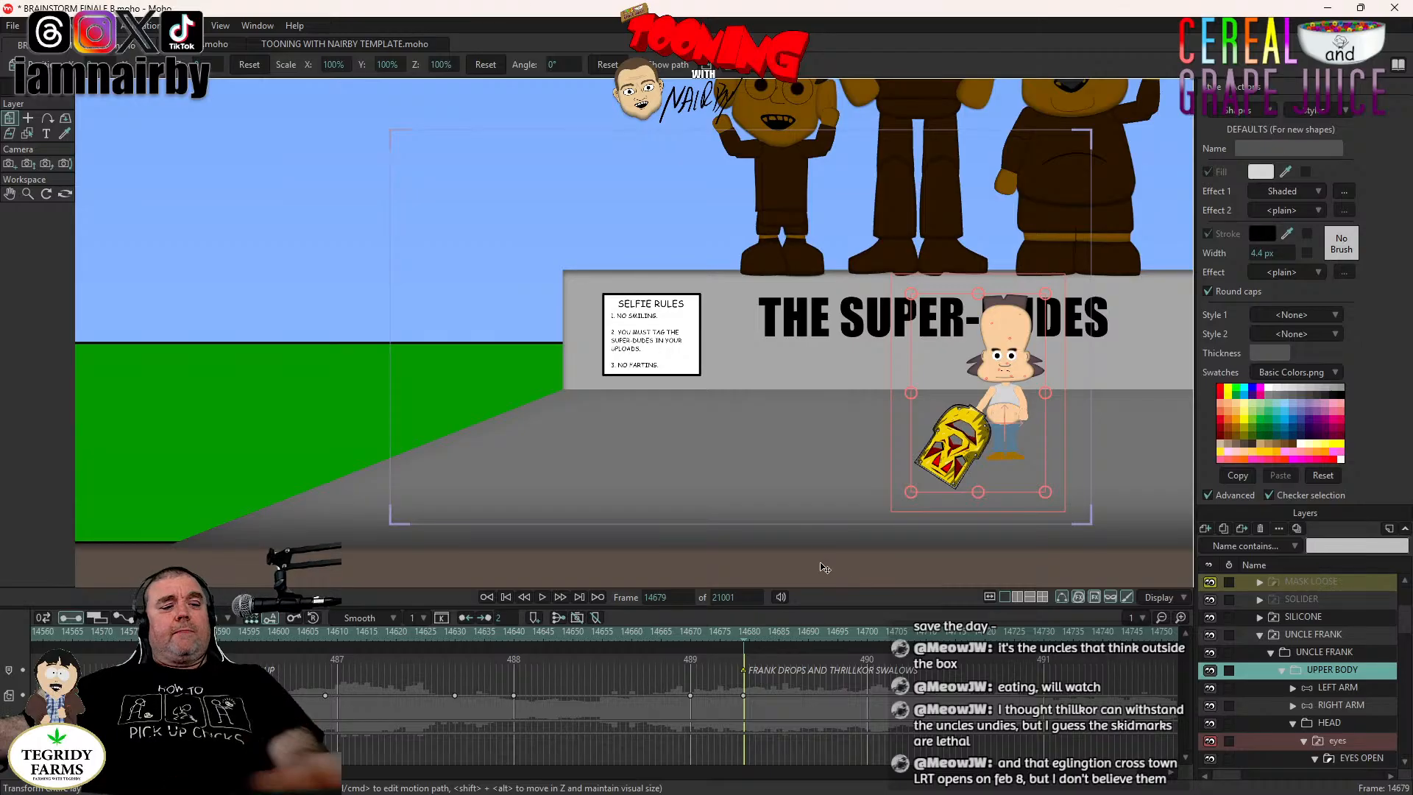
pyautogui.hotkey('ctrl', 's')
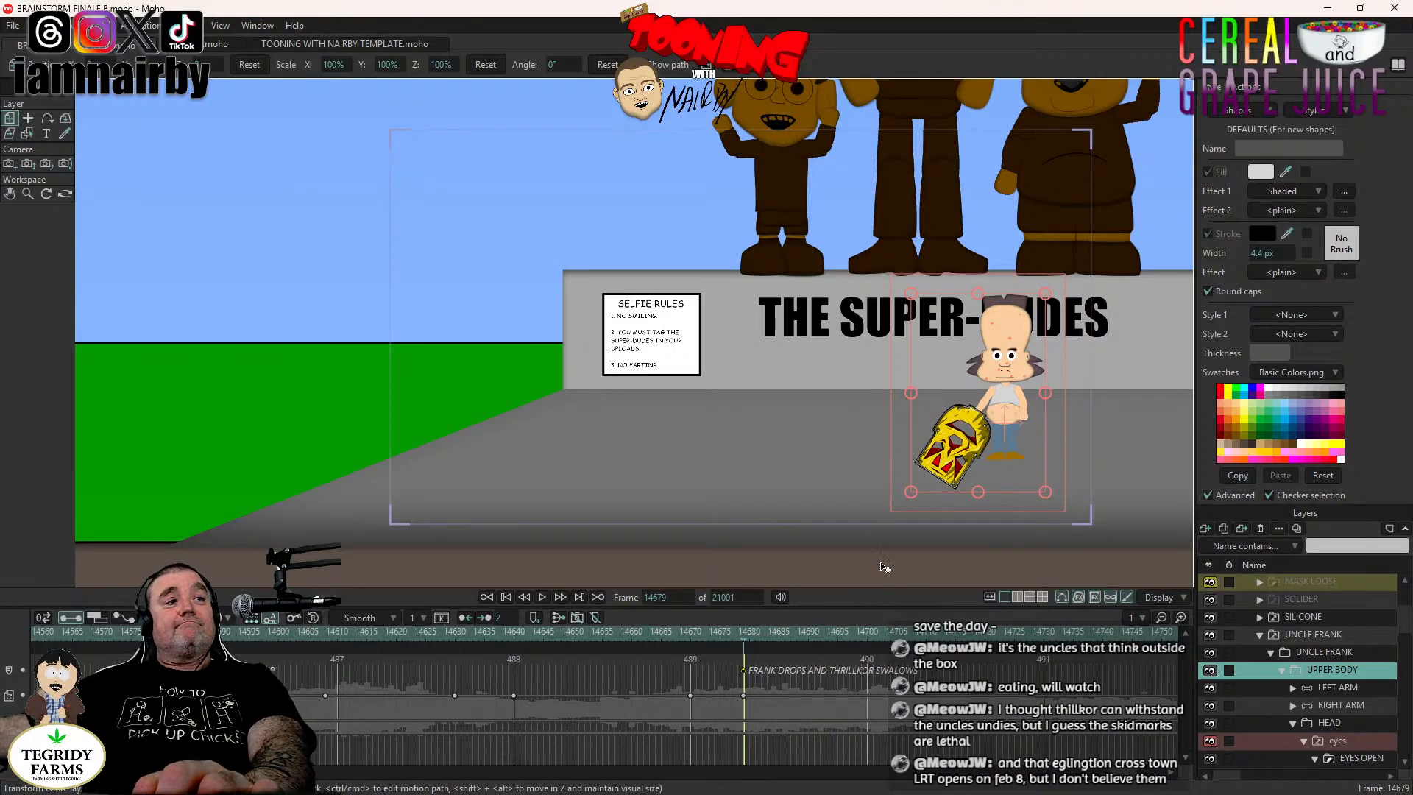
# Play back the drop from frame 14640 to check the straightened head and body.
pyautogui.click(625, 636)
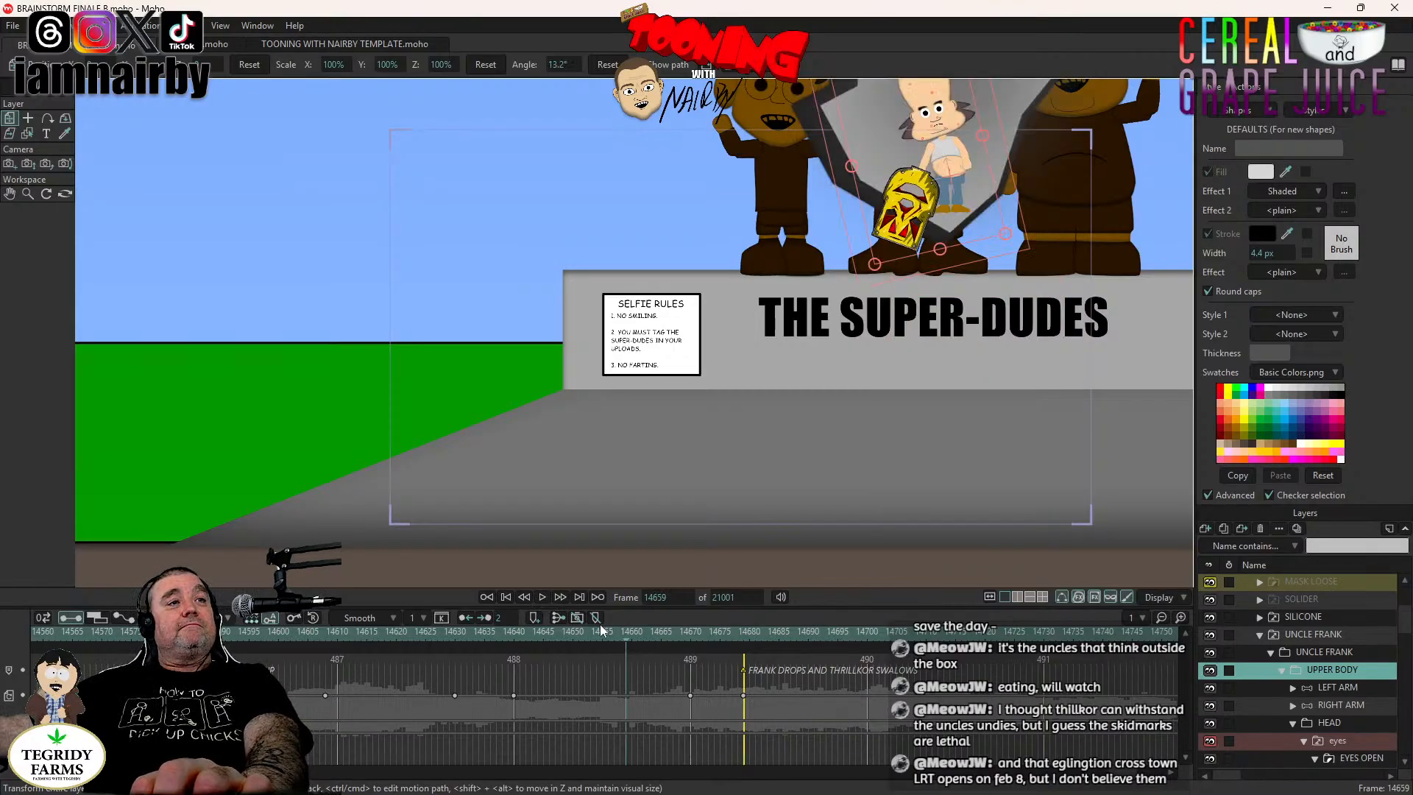
pyautogui.click(515, 640)
pyautogui.click(542, 596)
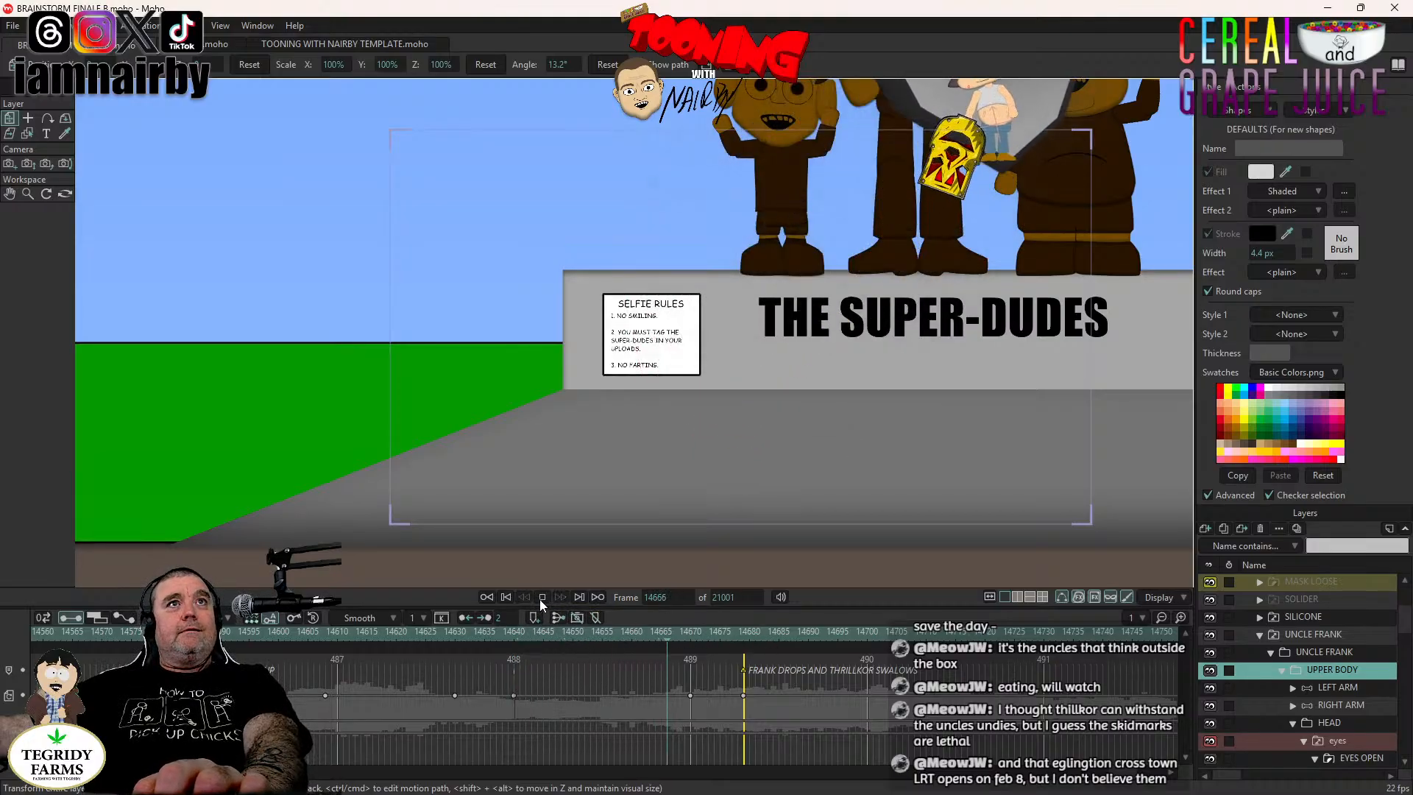
pyautogui.click(542, 598)
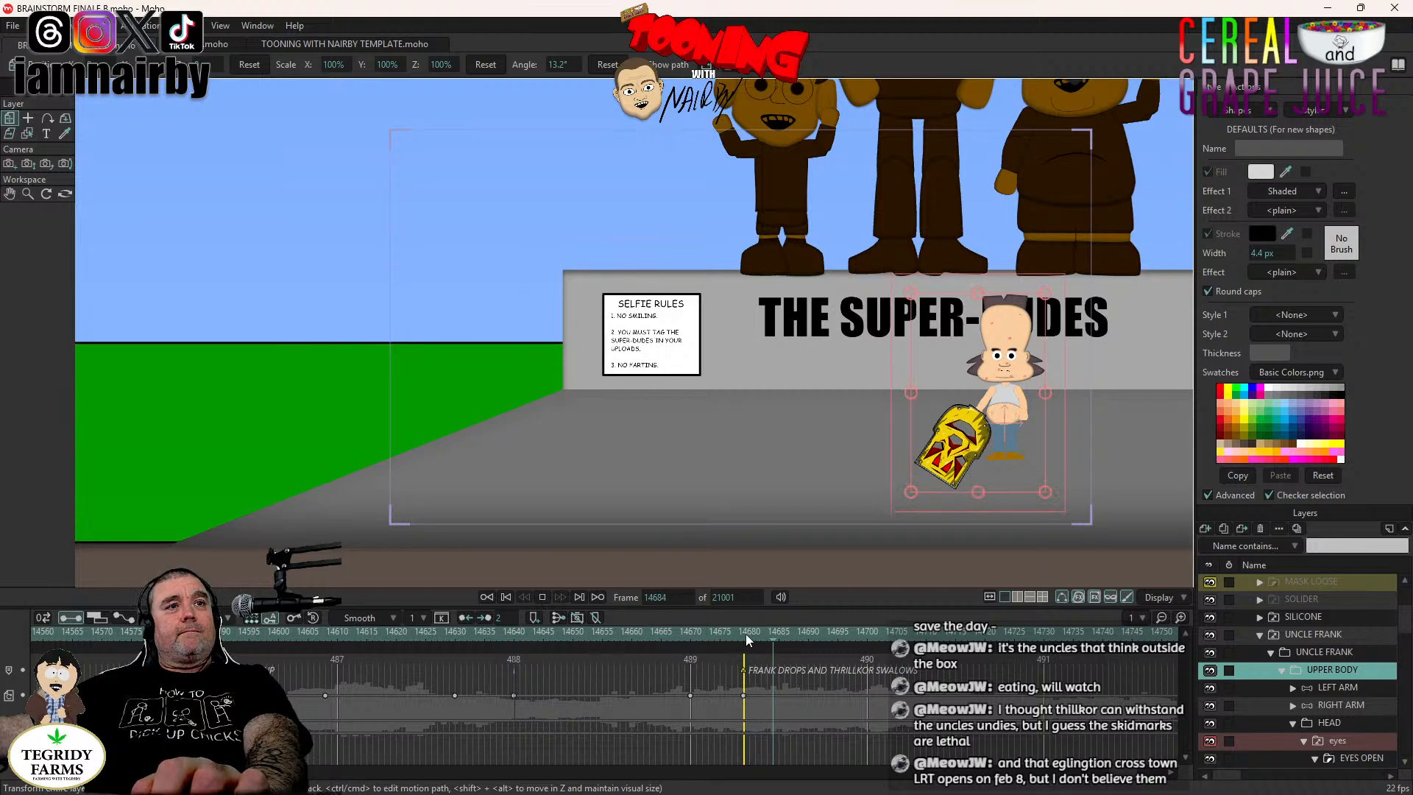
# Set the UNCLE FRANK layer's keyframe at frame 14670 to Bounce interpolation with bounce count 3 and scale 0.50.
pyautogui.click(690, 633)
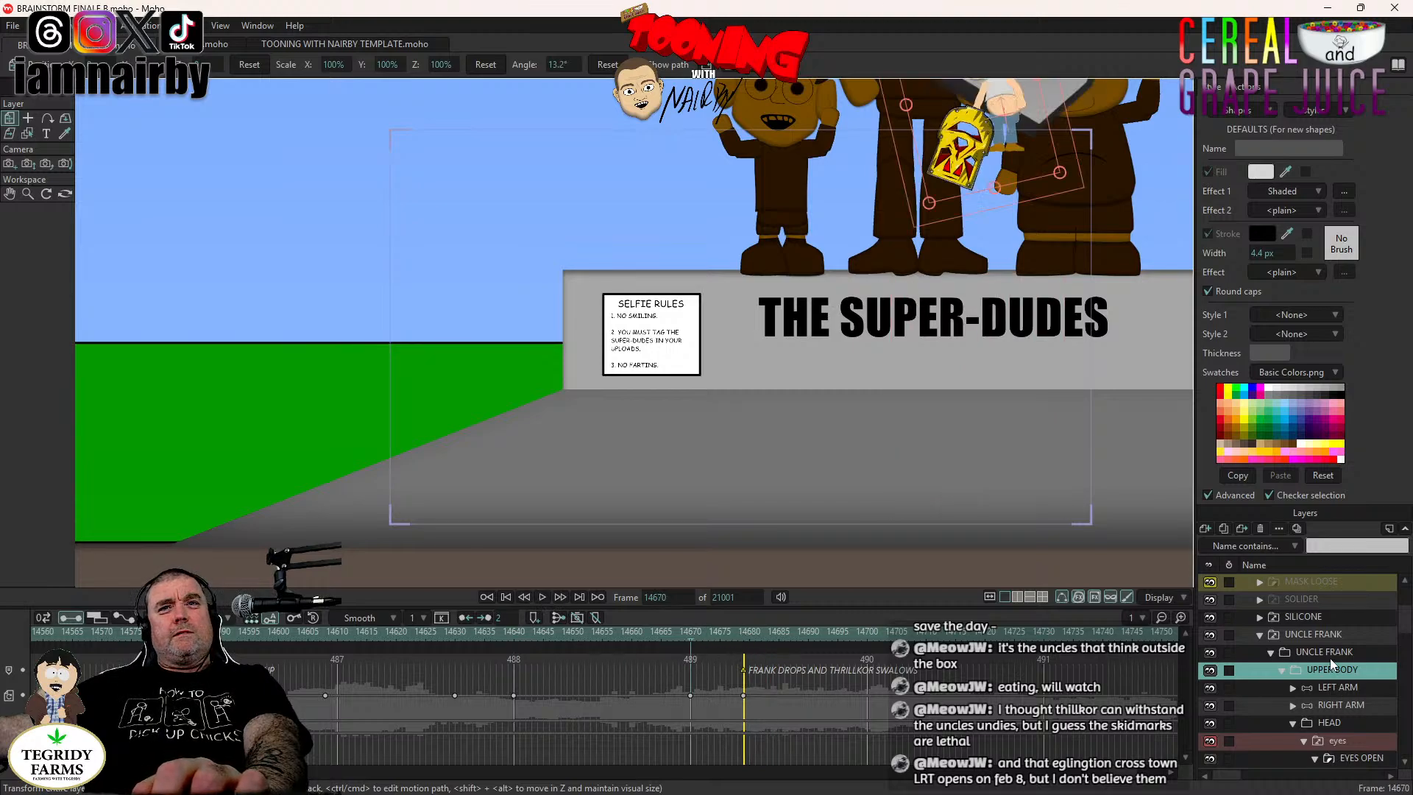
pyautogui.click(1329, 635)
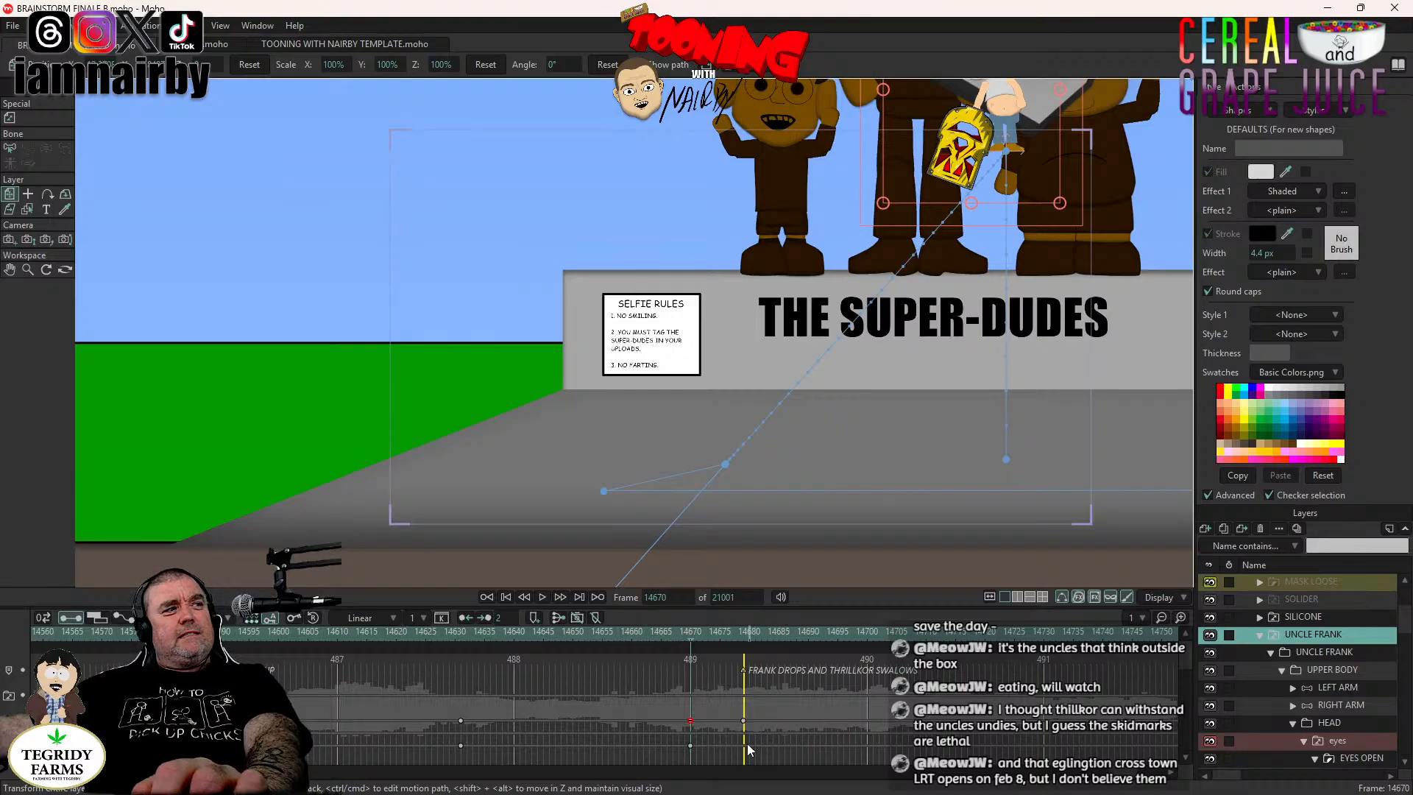
pyautogui.rightClick(691, 721)
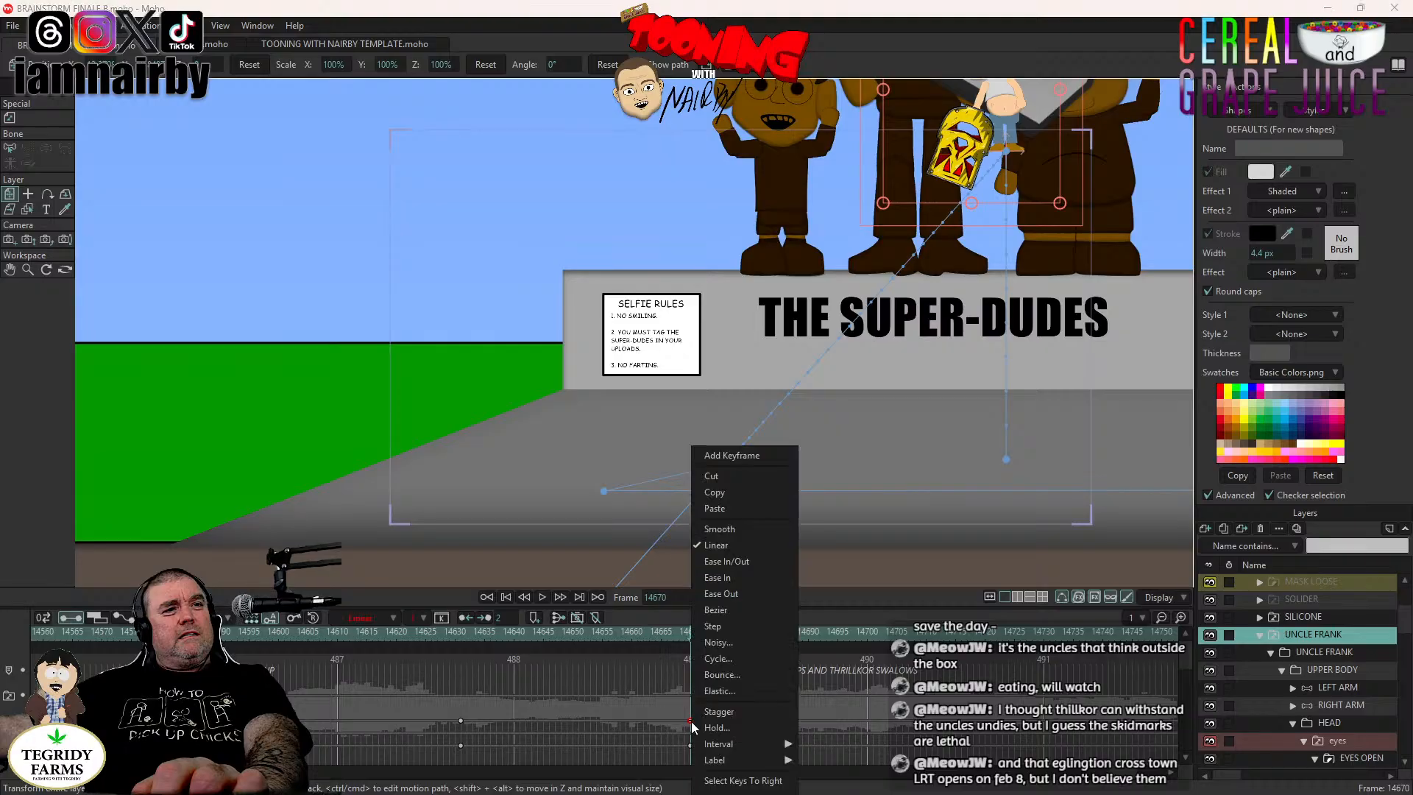
pyautogui.click(736, 676)
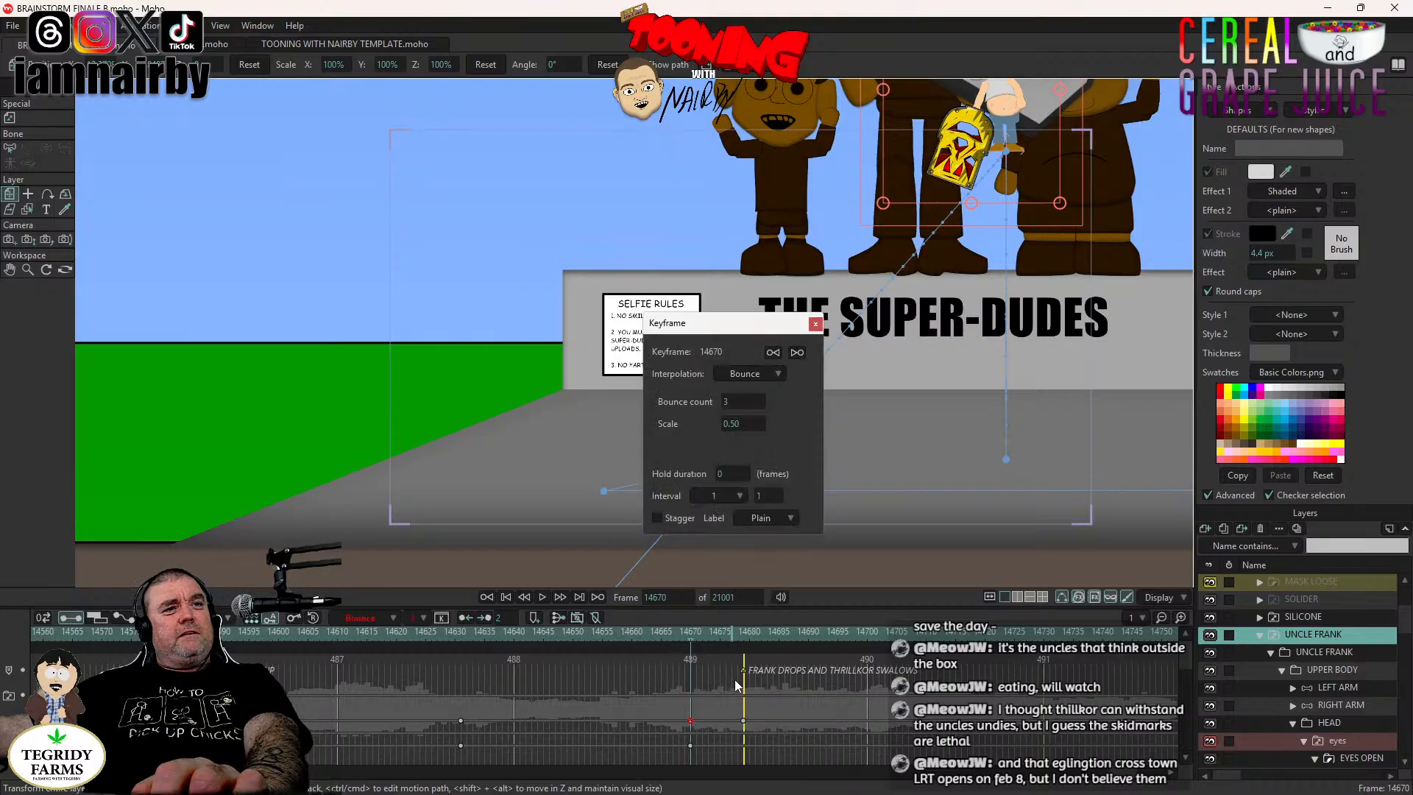
pyautogui.click(815, 324)
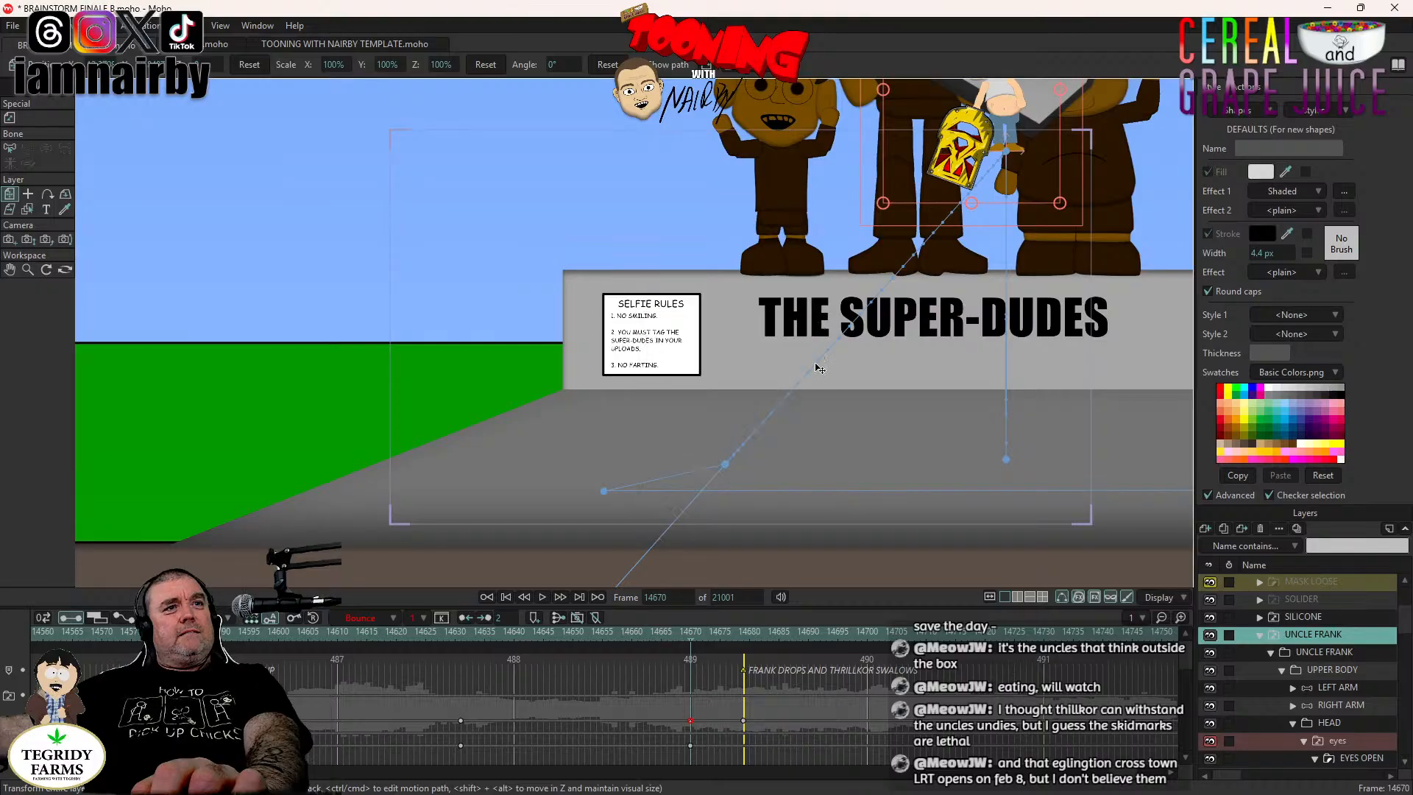
# Play back the bouncing drop from frame 14633.
pyautogui.click(473, 636)
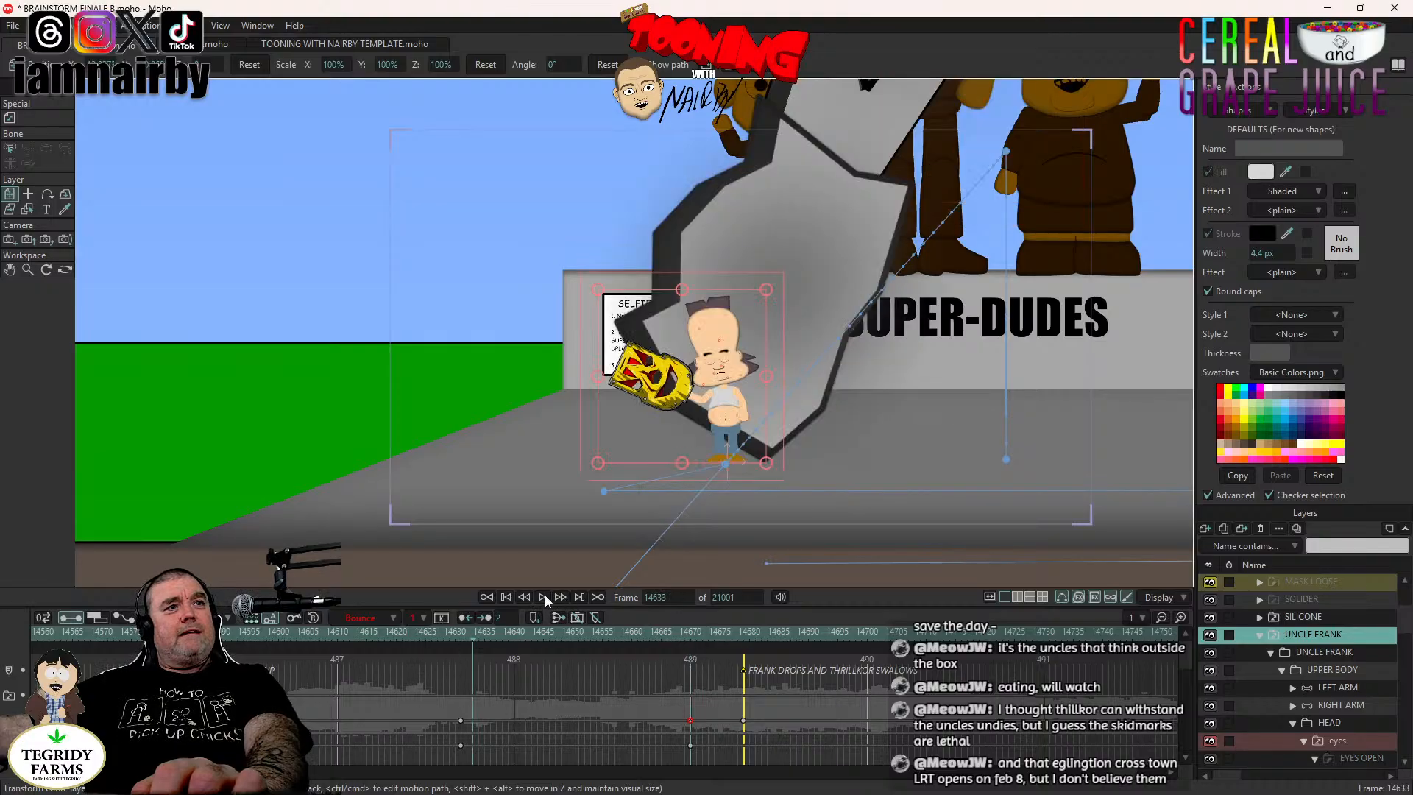
pyautogui.click(542, 597)
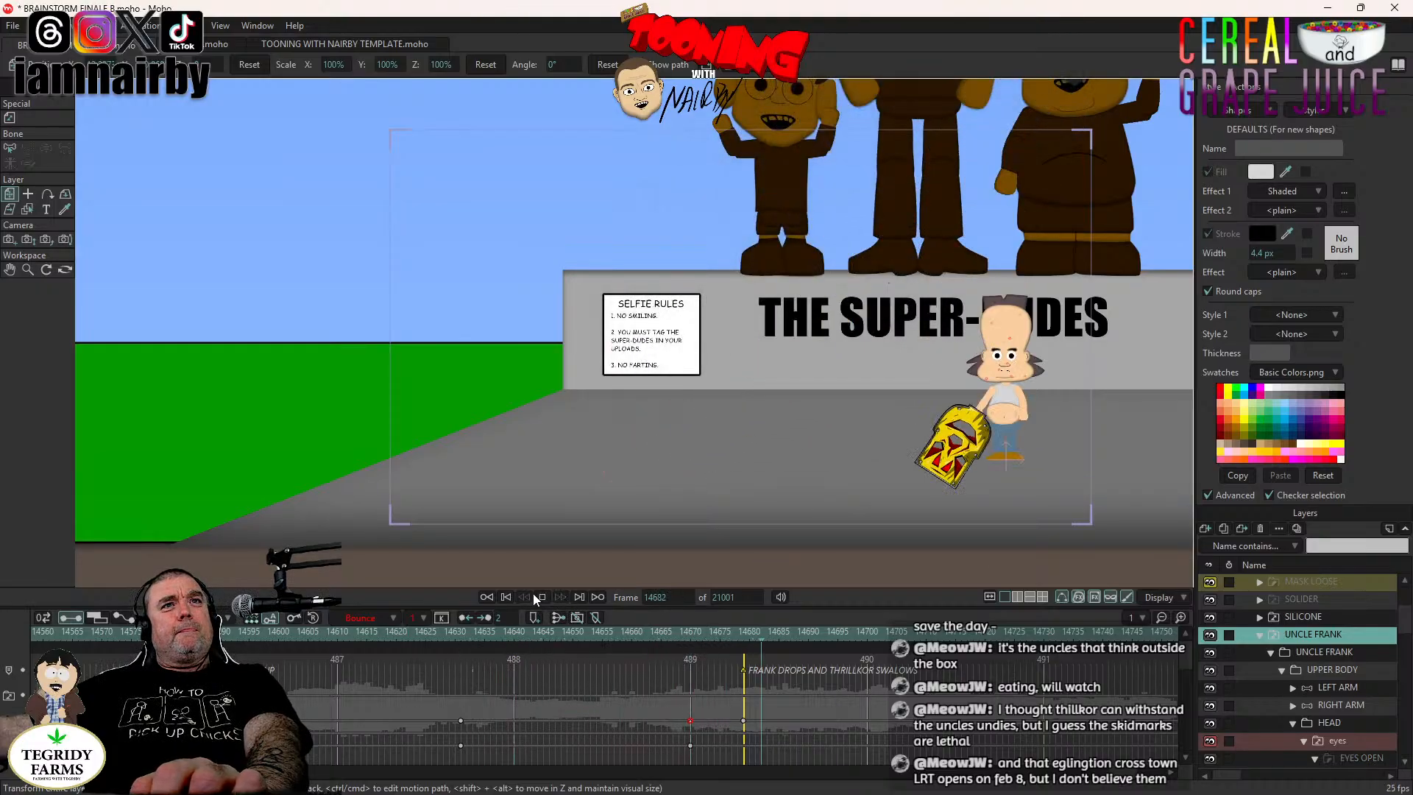
pyautogui.click(541, 596)
# Move the UNCLE FRANK layer's landing keyframe to frame 14690 and return to frame 14643.
pyautogui.moveTo(744, 722); pyautogui.dragTo(809, 721)
pyautogui.click(532, 635)
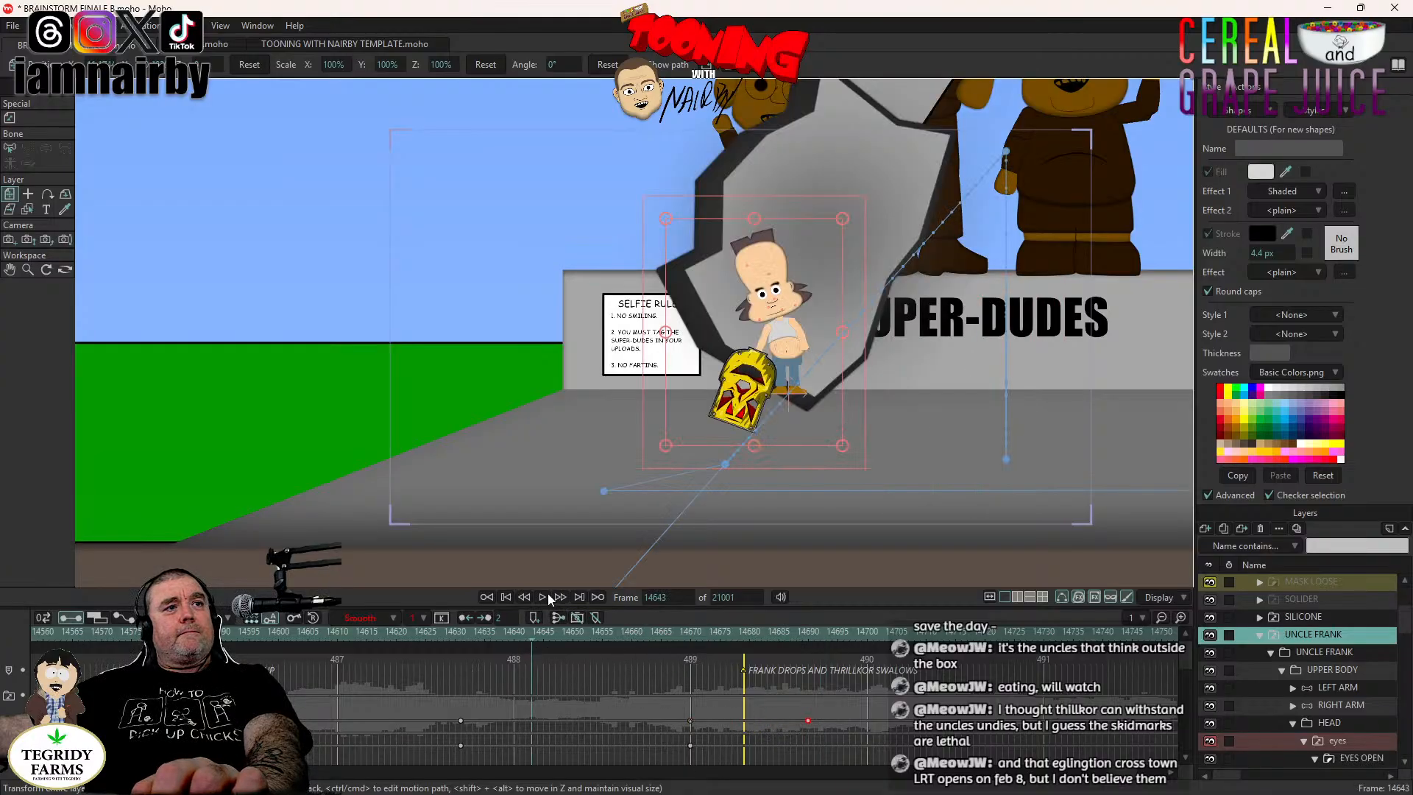
# Play back the drop from frame 14643, and set the bounce scale of the UNCLE FRANK keyframe at frame 14670 to 0.10.
pyautogui.click(543, 596)
pyautogui.click(542, 597)
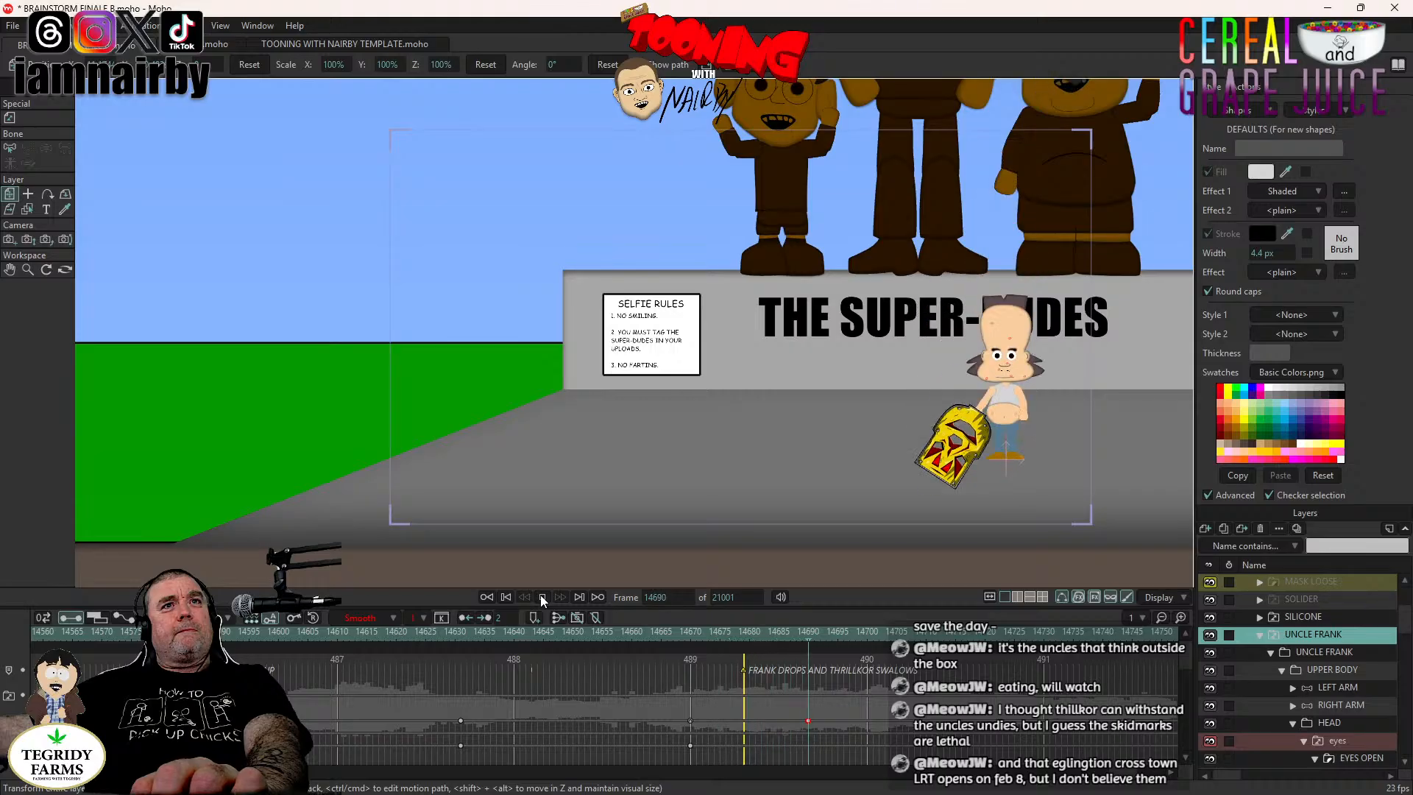
pyautogui.rightClick(689, 720)
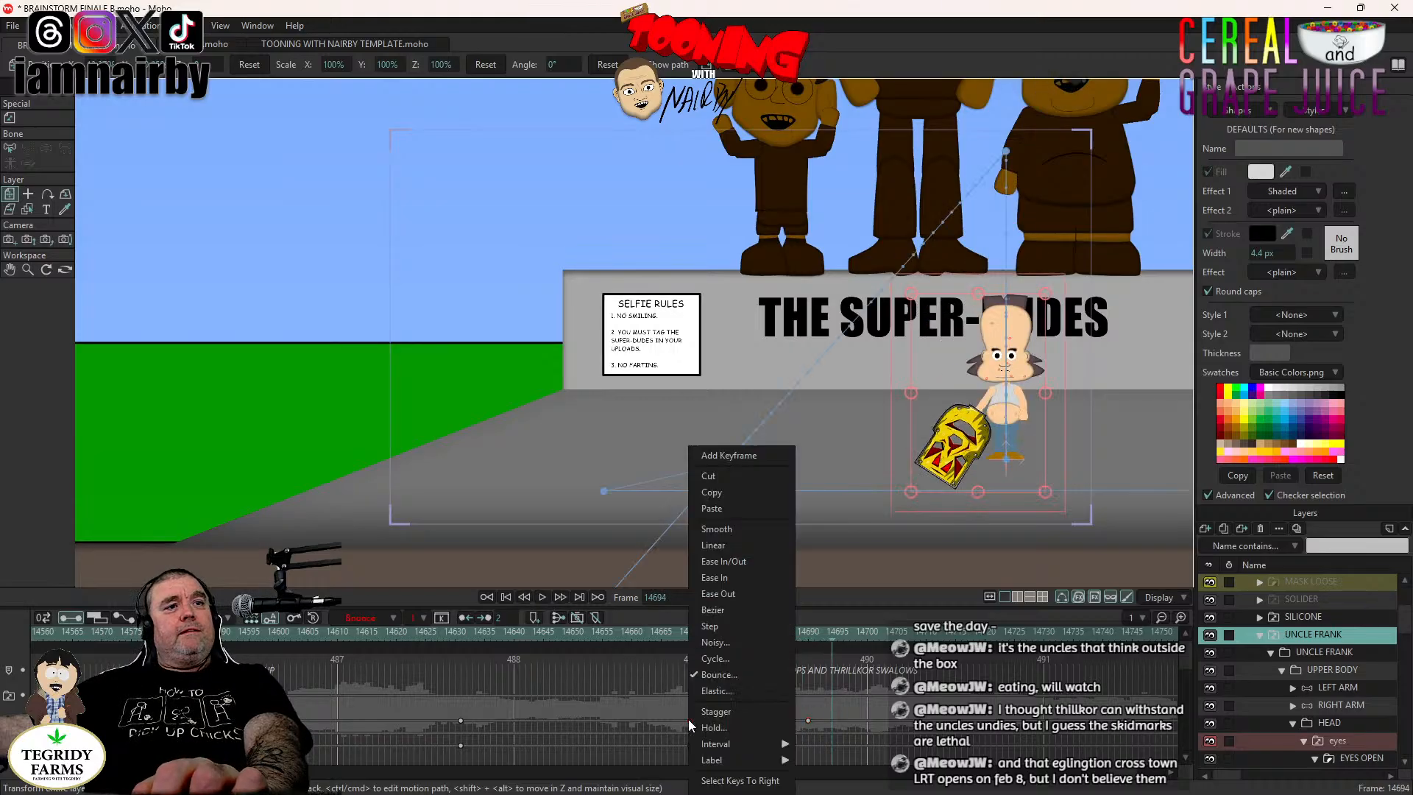
pyautogui.click(722, 675)
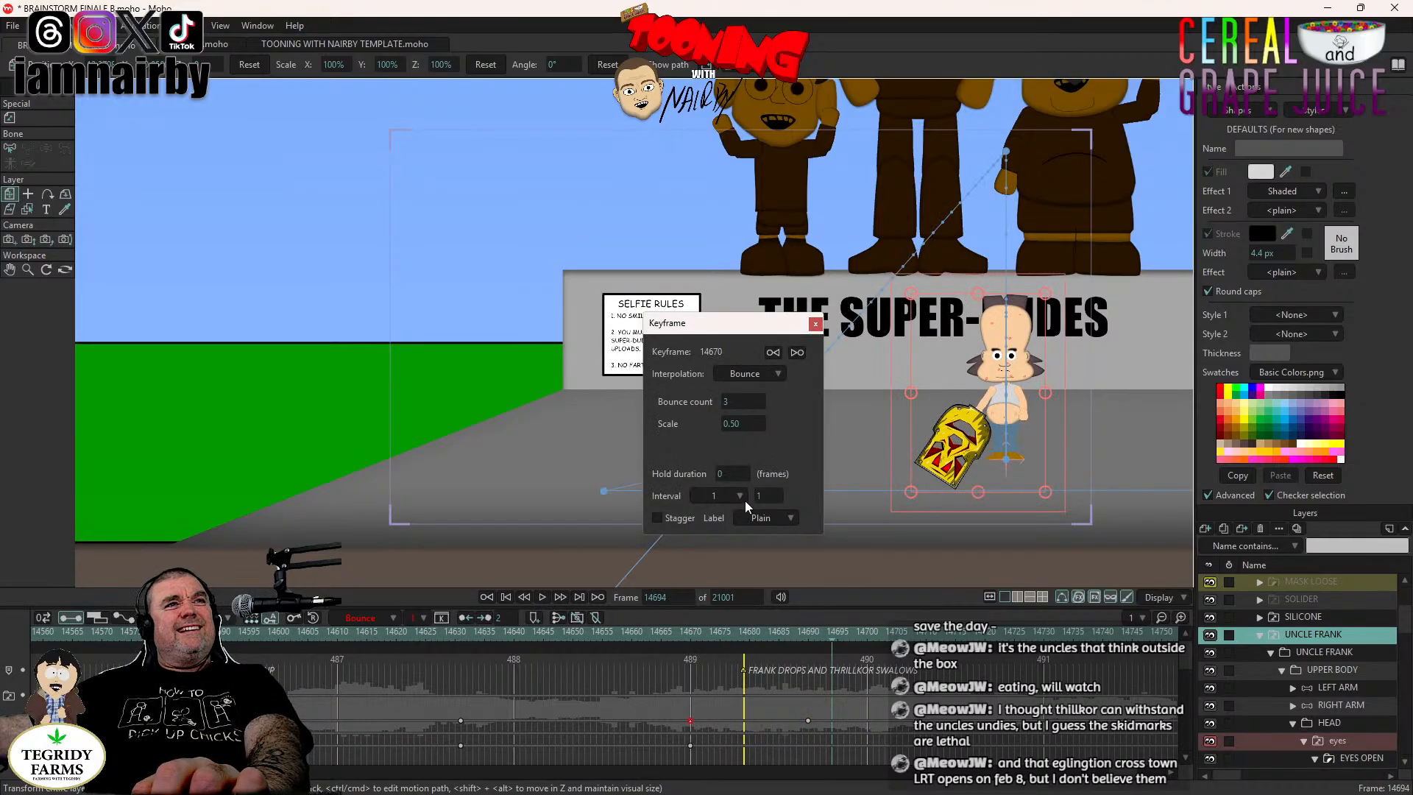
pyautogui.click(743, 425)
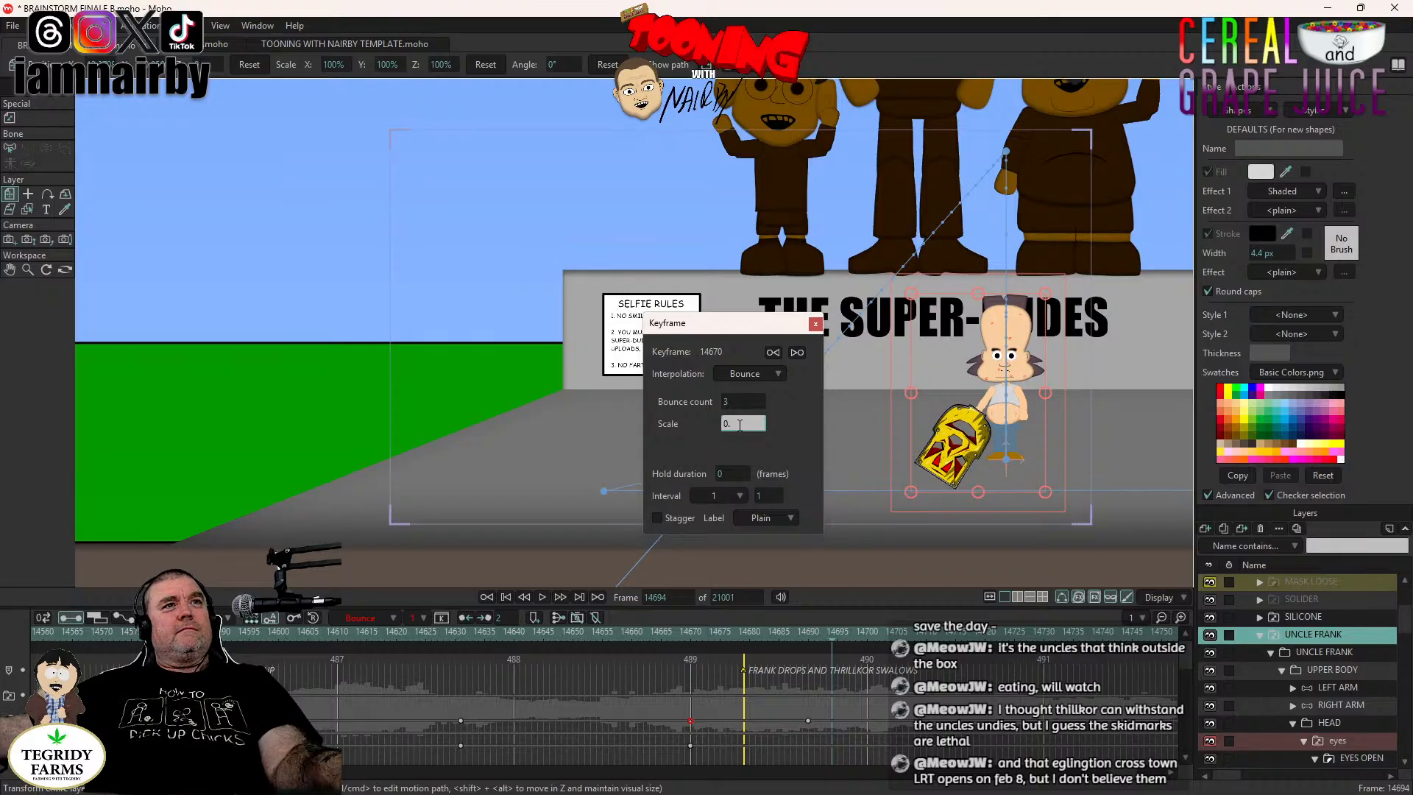
pyautogui.write('0.1')
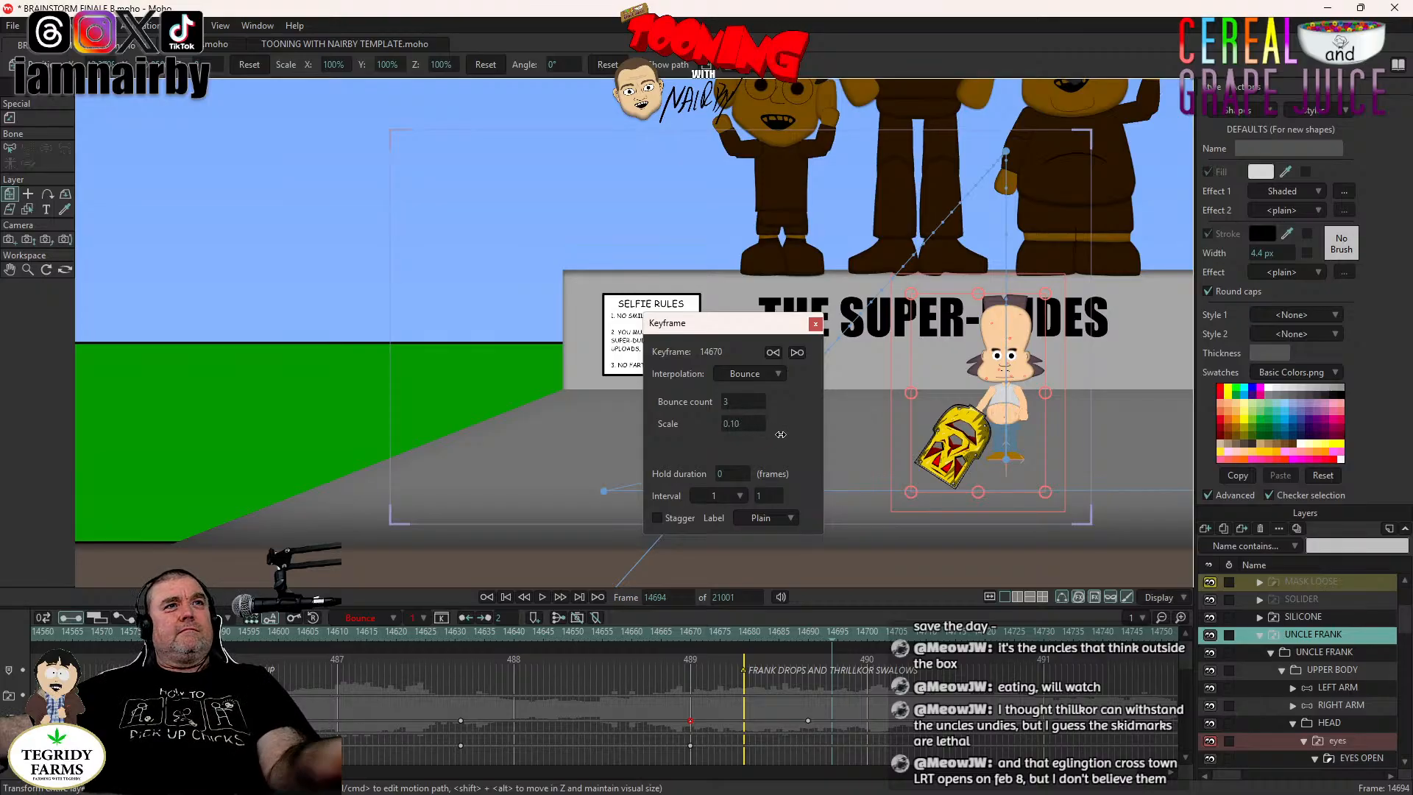
pyautogui.click(815, 324)
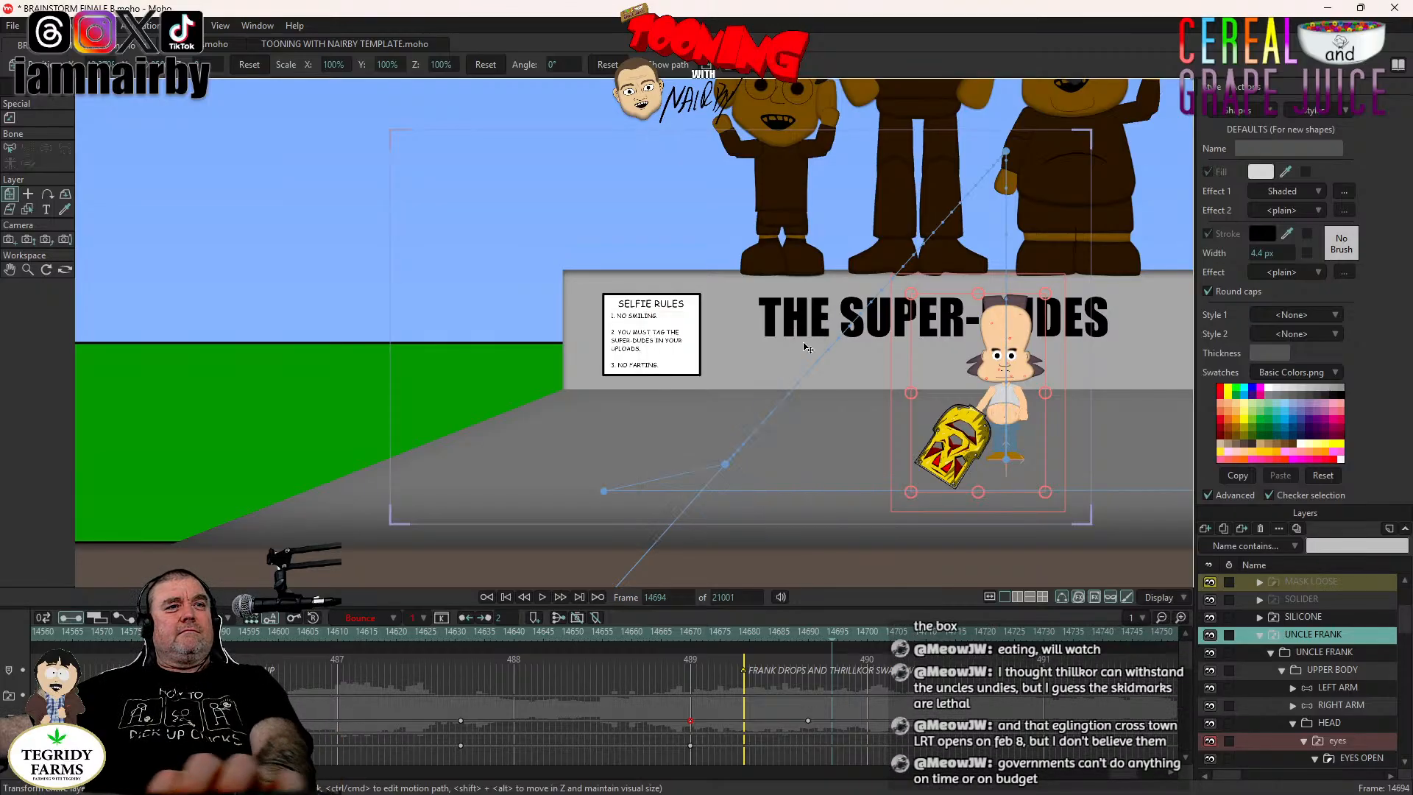
# Play back the softened drop from about frame 14631 and again from about frame 14670.
pyautogui.click(461, 634)
pyautogui.click(543, 597)
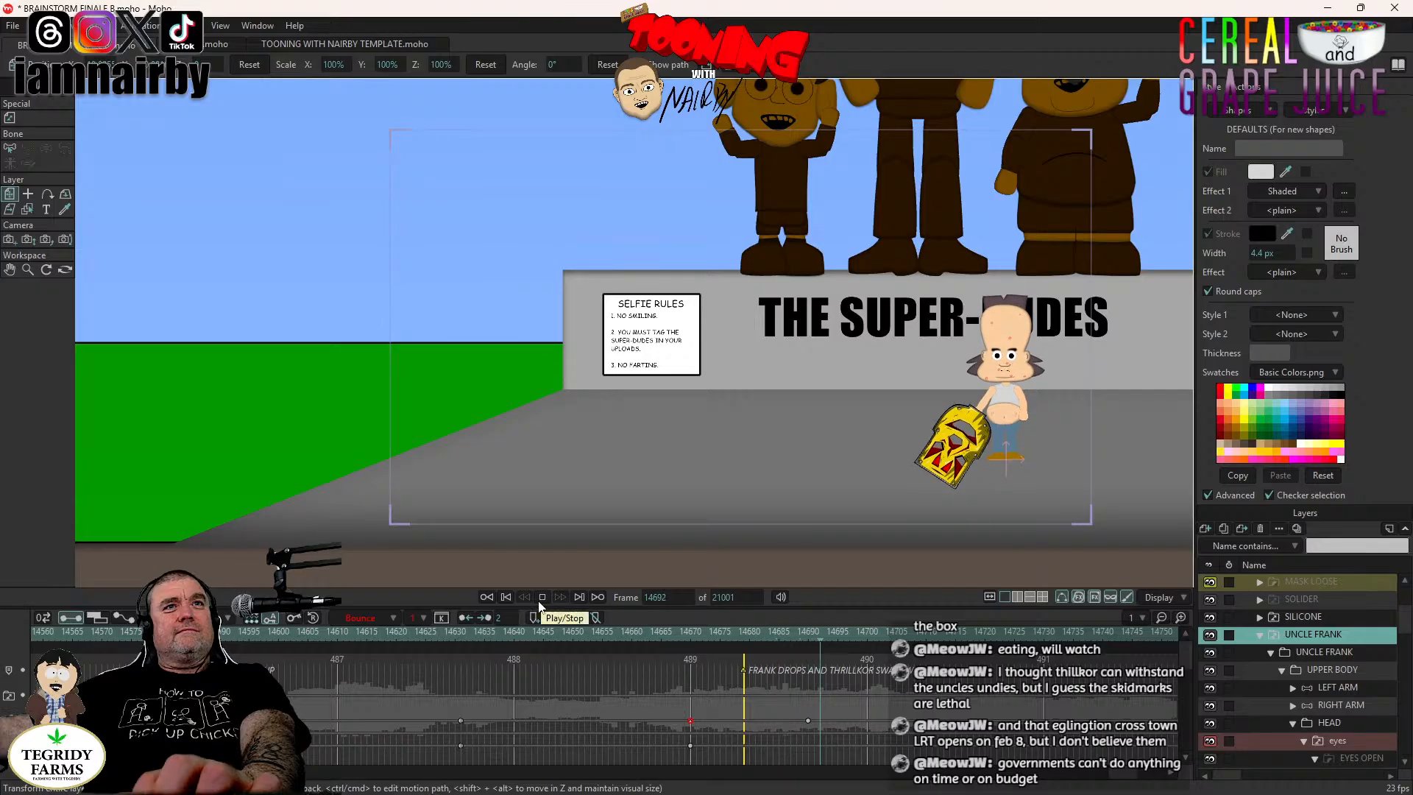
pyautogui.click(542, 598)
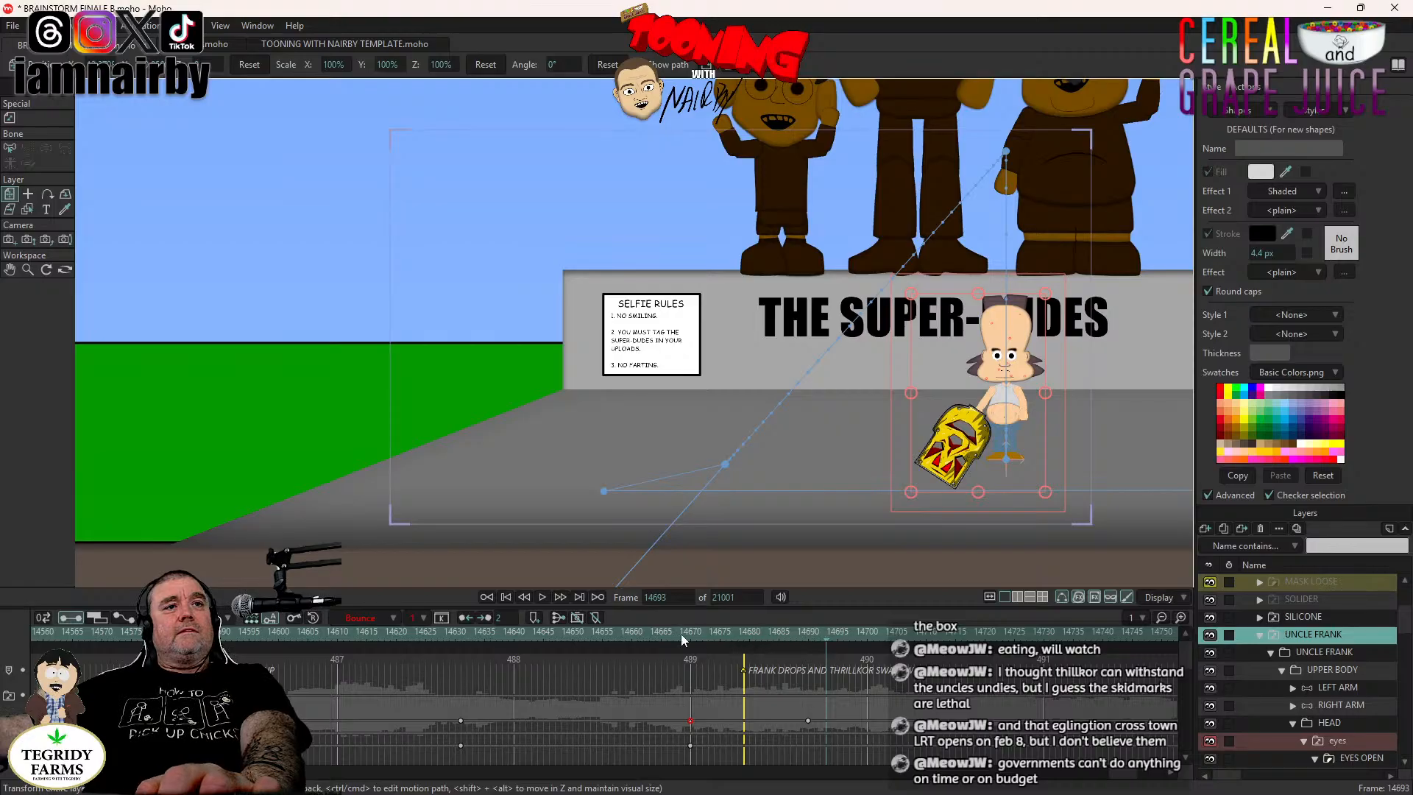
pyautogui.click(541, 597)
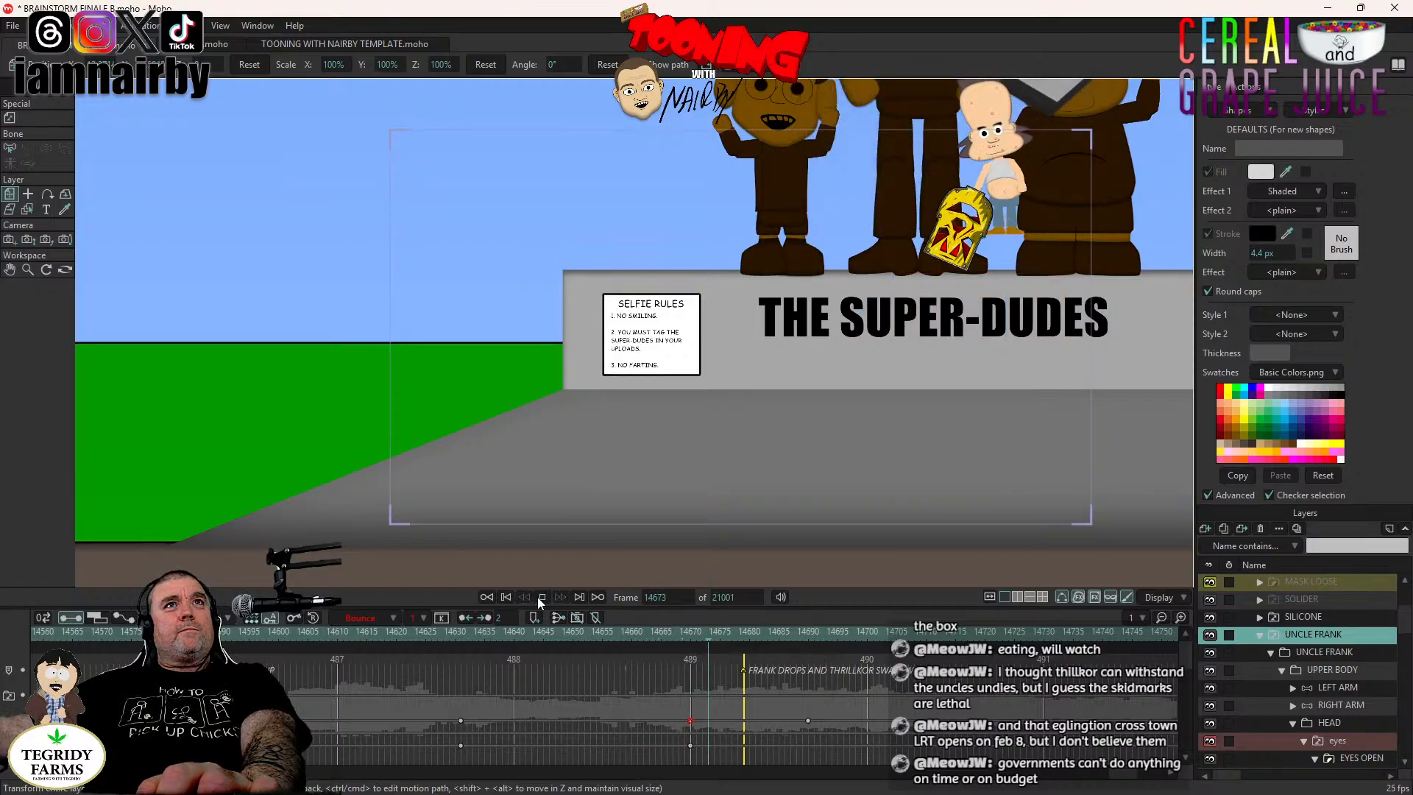
pyautogui.click(539, 597)
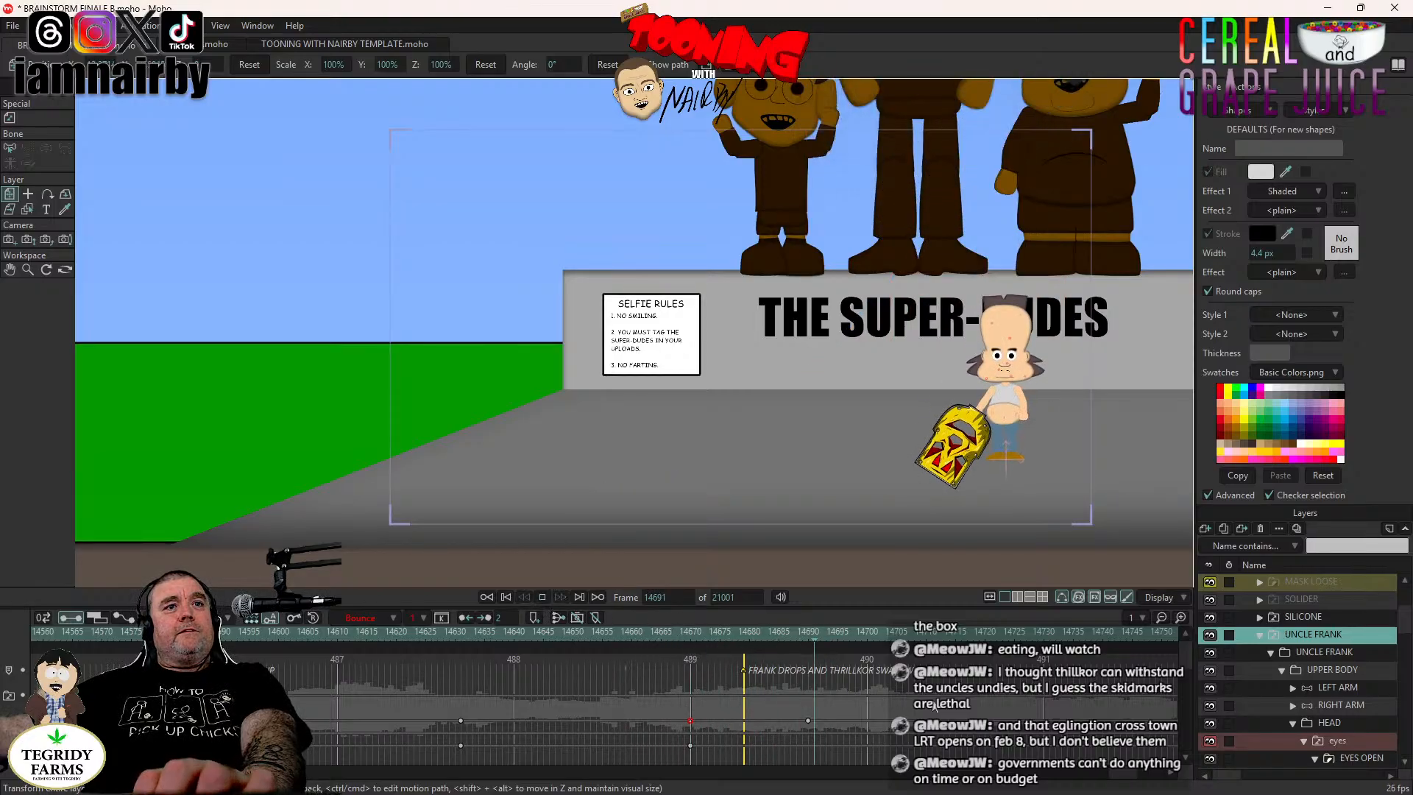
# Copy the eyes layer's blink keyframes near frame 14631 and paste them at frame 14691.
pyautogui.click(1342, 745)
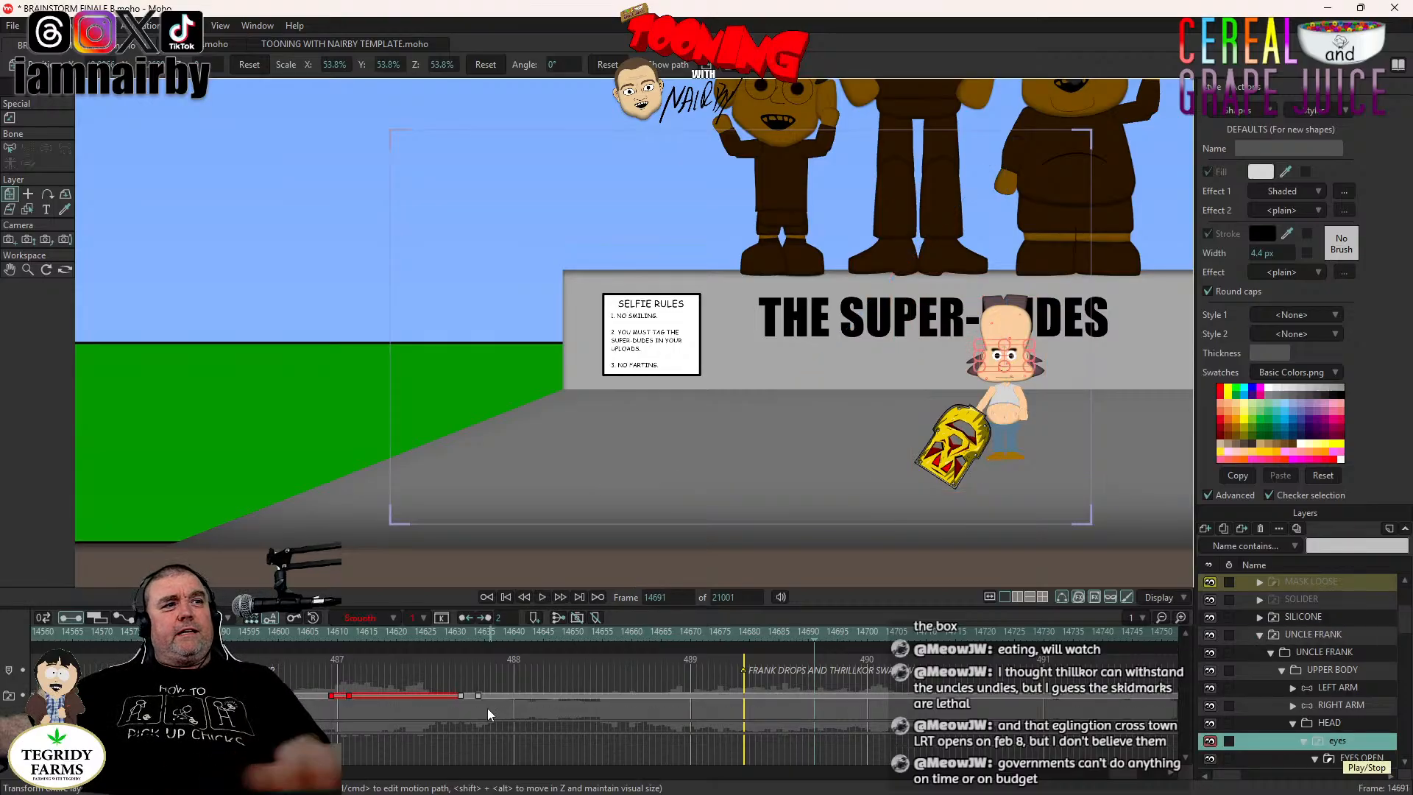
pyautogui.moveTo(446, 678); pyautogui.dragTo(502, 723)
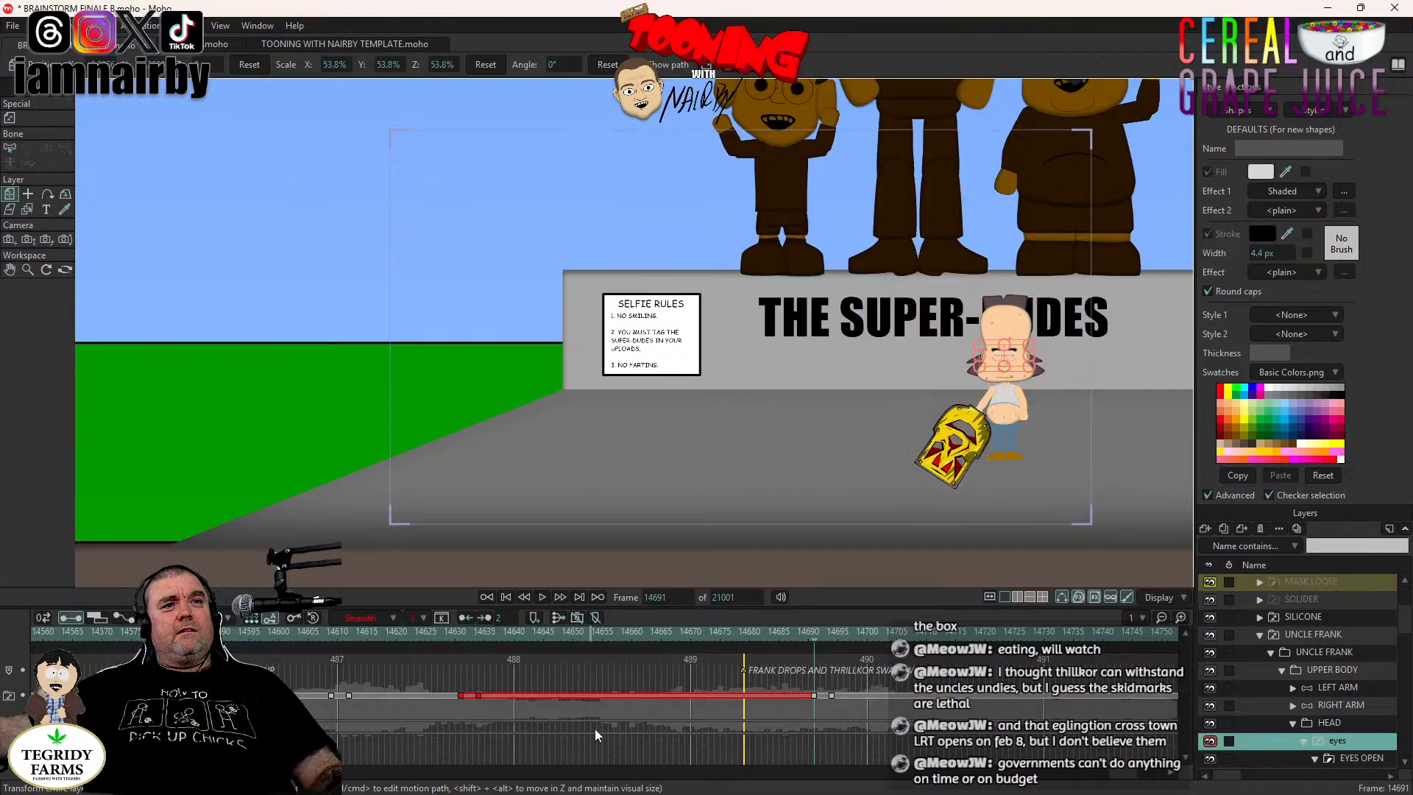
# Add a HEAD layer keyframe at frame 14690 and tilt Uncle Frank's head to about 6.1° at frame 14694.
pyautogui.click(803, 635)
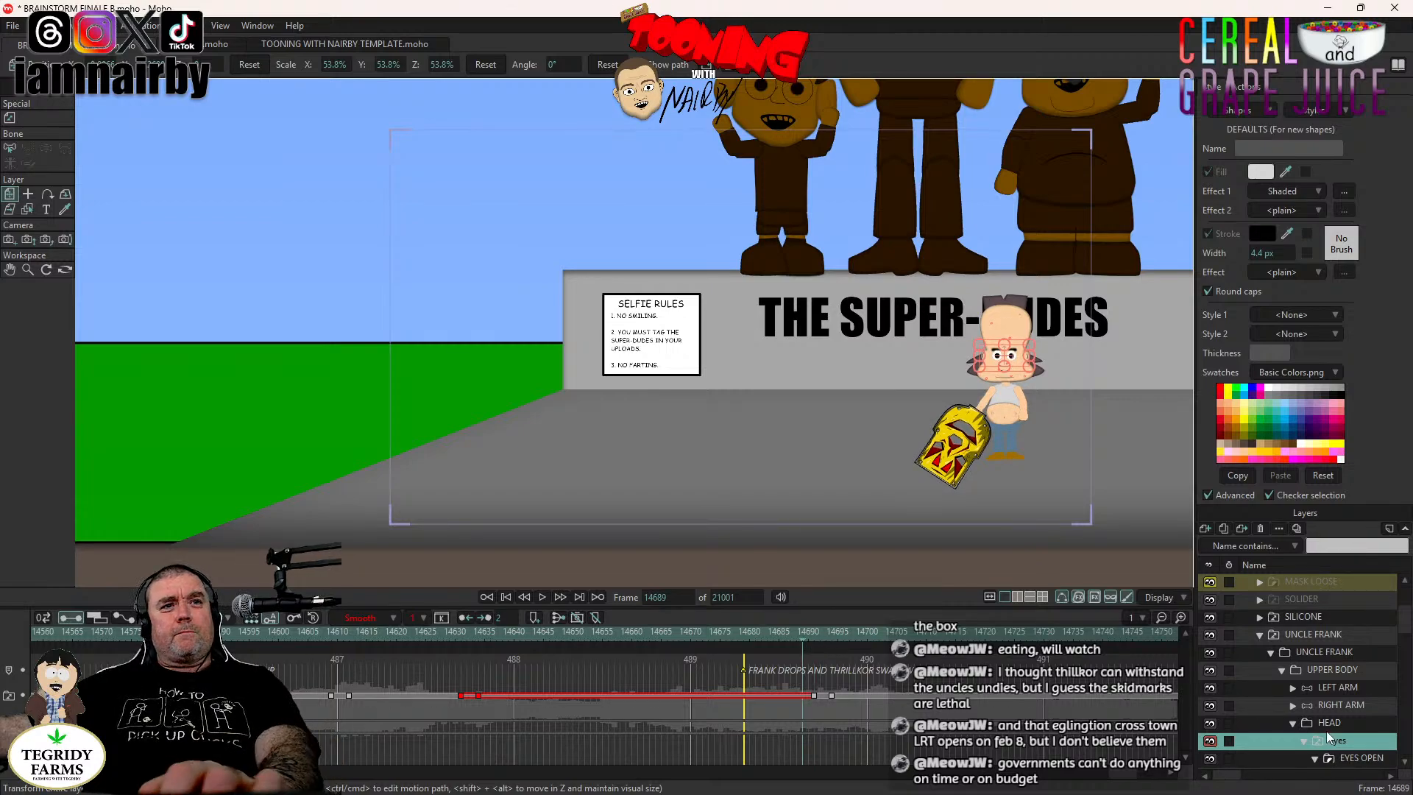
pyautogui.hotkey('ctrl', 'Right')
pyautogui.click(1348, 723)
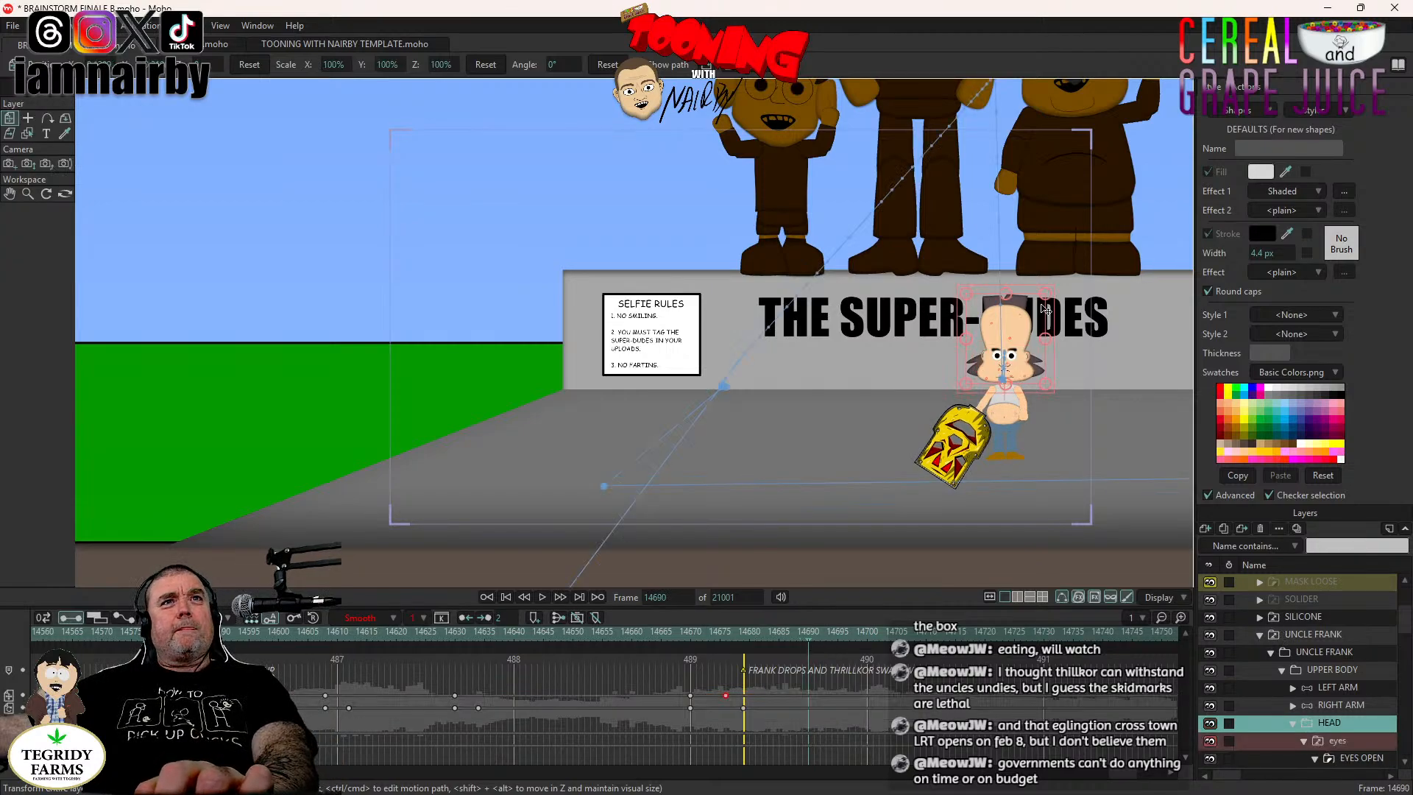
pyautogui.click(1052, 366)
pyautogui.hotkey('ctrl', 'Right')
pyautogui.hotkey('ctrl', 'Right')
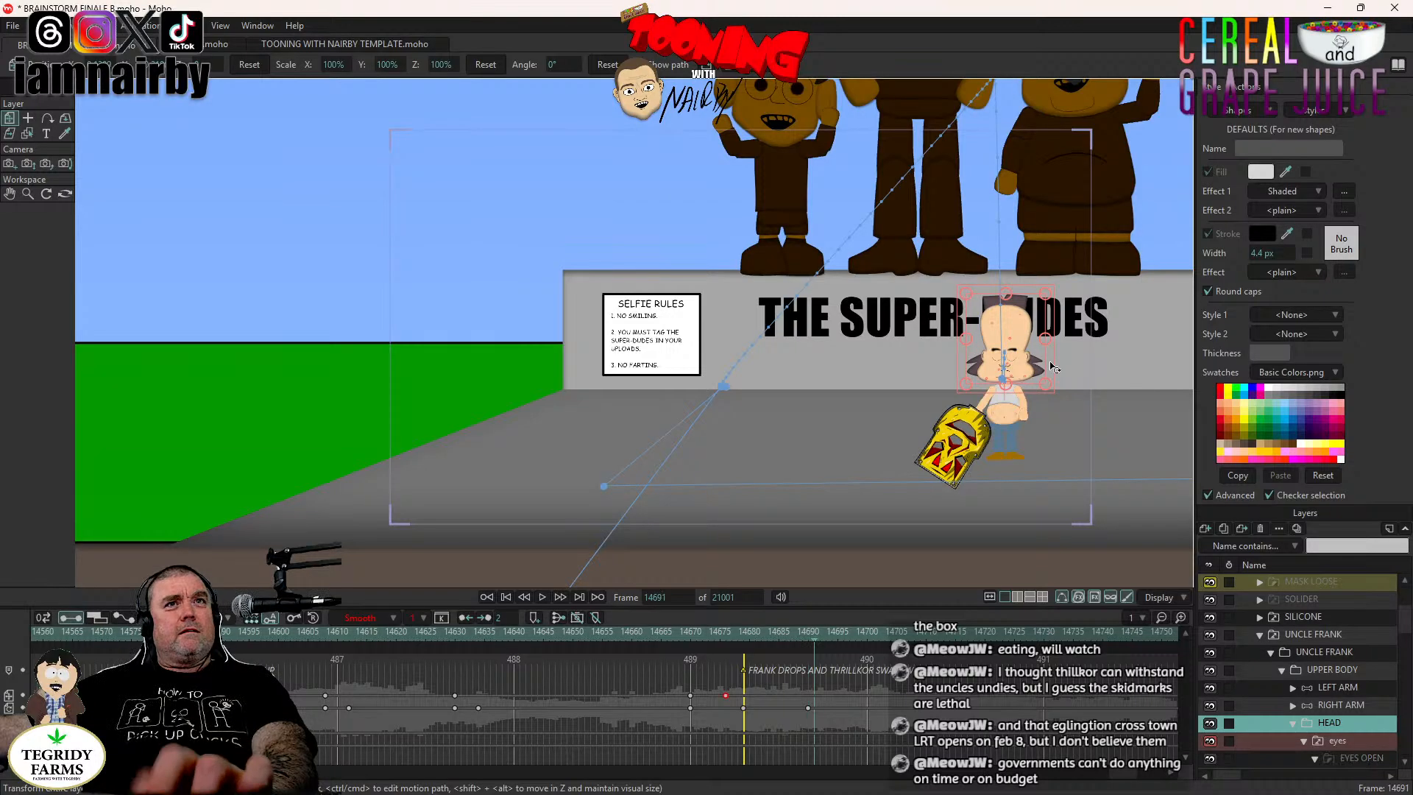
pyautogui.hotkey('ctrl', 'Right')
pyautogui.hotkey('ctrl', 'Right')
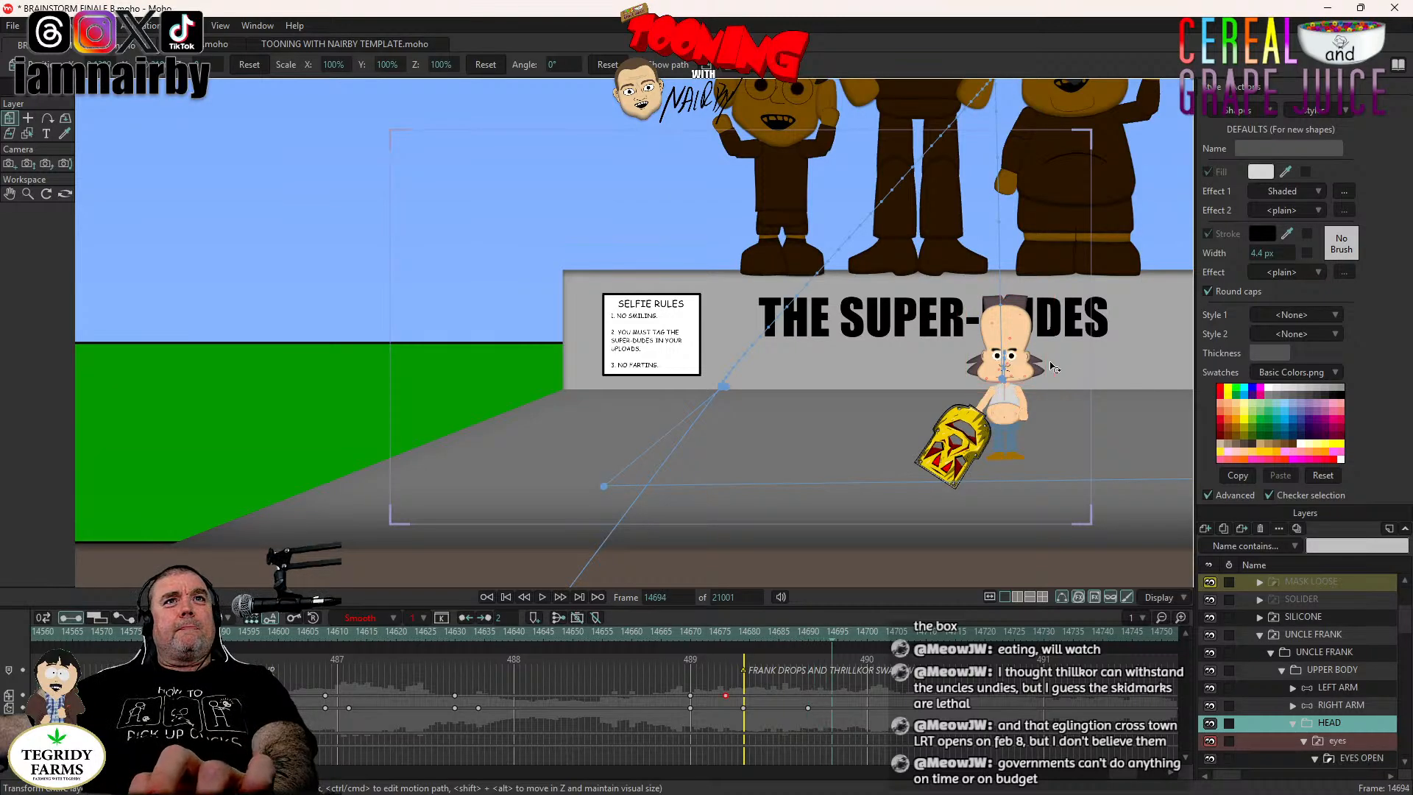
pyautogui.moveTo(1052, 362); pyautogui.dragTo(1050, 358)
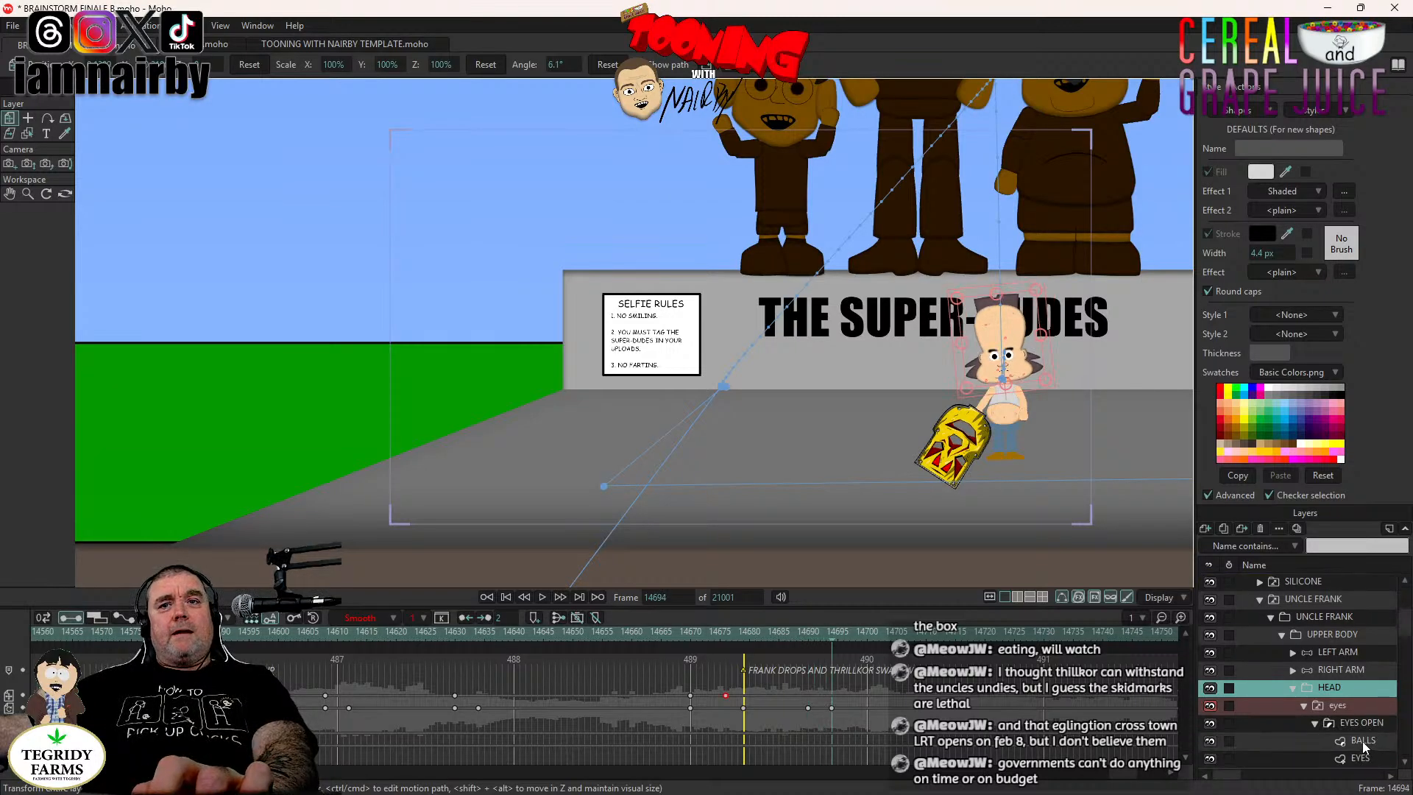
# Move the pupils on the BALLS layer upward in Uncle Frank's eyes at frame 14694.
pyautogui.click(1362, 740)
pyautogui.scroll(3, 962, 336)
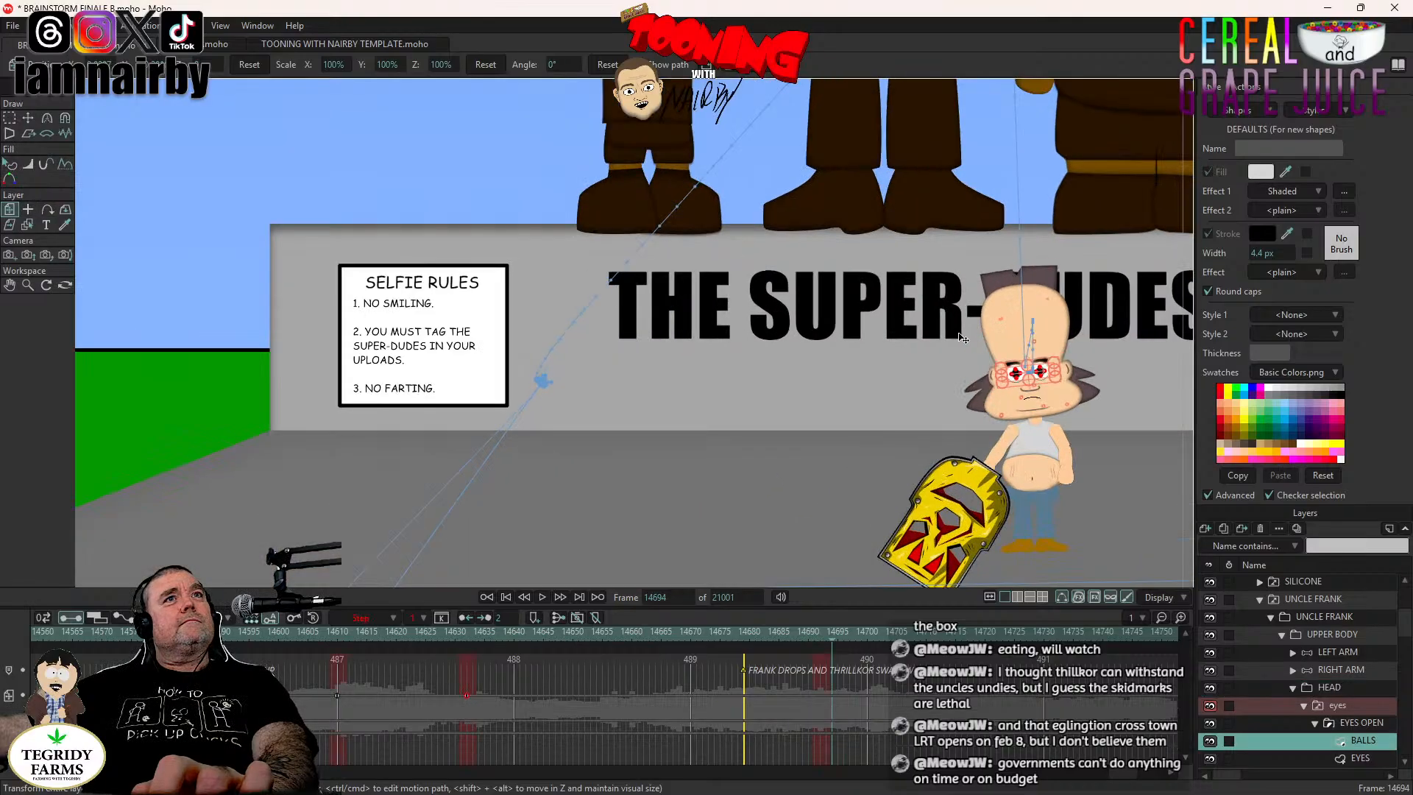
pyautogui.moveTo(959, 338); pyautogui.dragTo(728, 353)
pyautogui.scroll(-3, 730, 354)
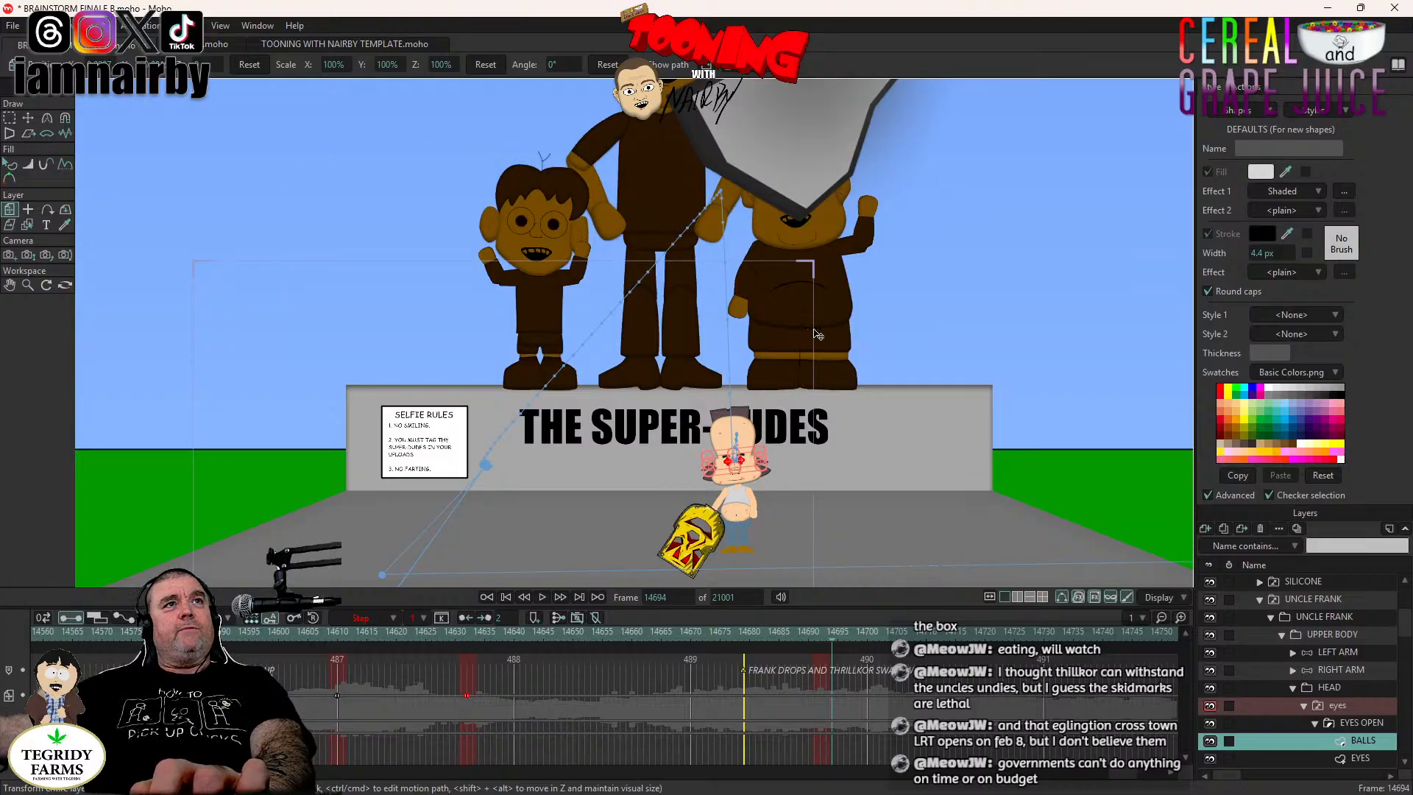
pyautogui.moveTo(774, 403); pyautogui.dragTo(770, 401)
pyautogui.scroll(3, 754, 338)
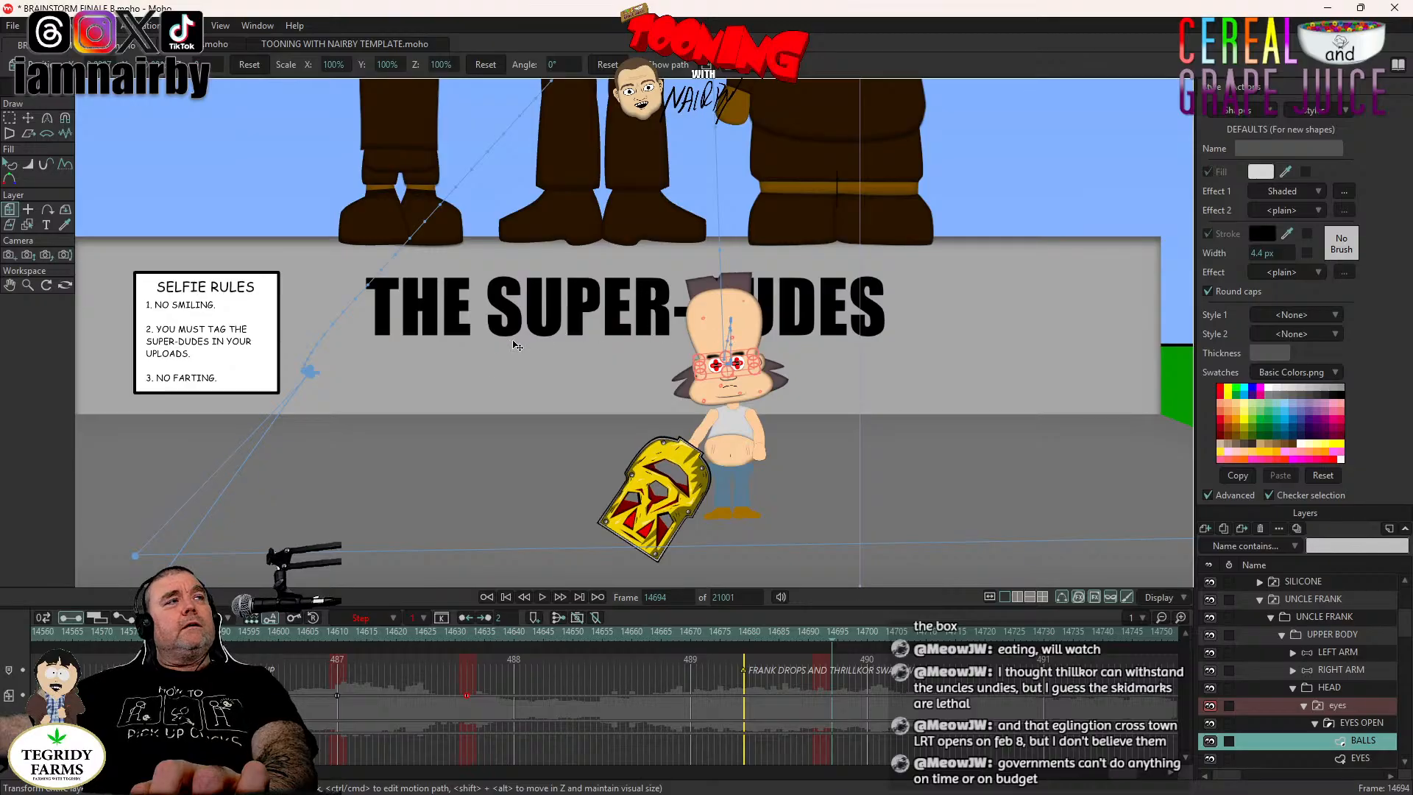
pyautogui.moveTo(476, 369); pyautogui.dragTo(478, 365)
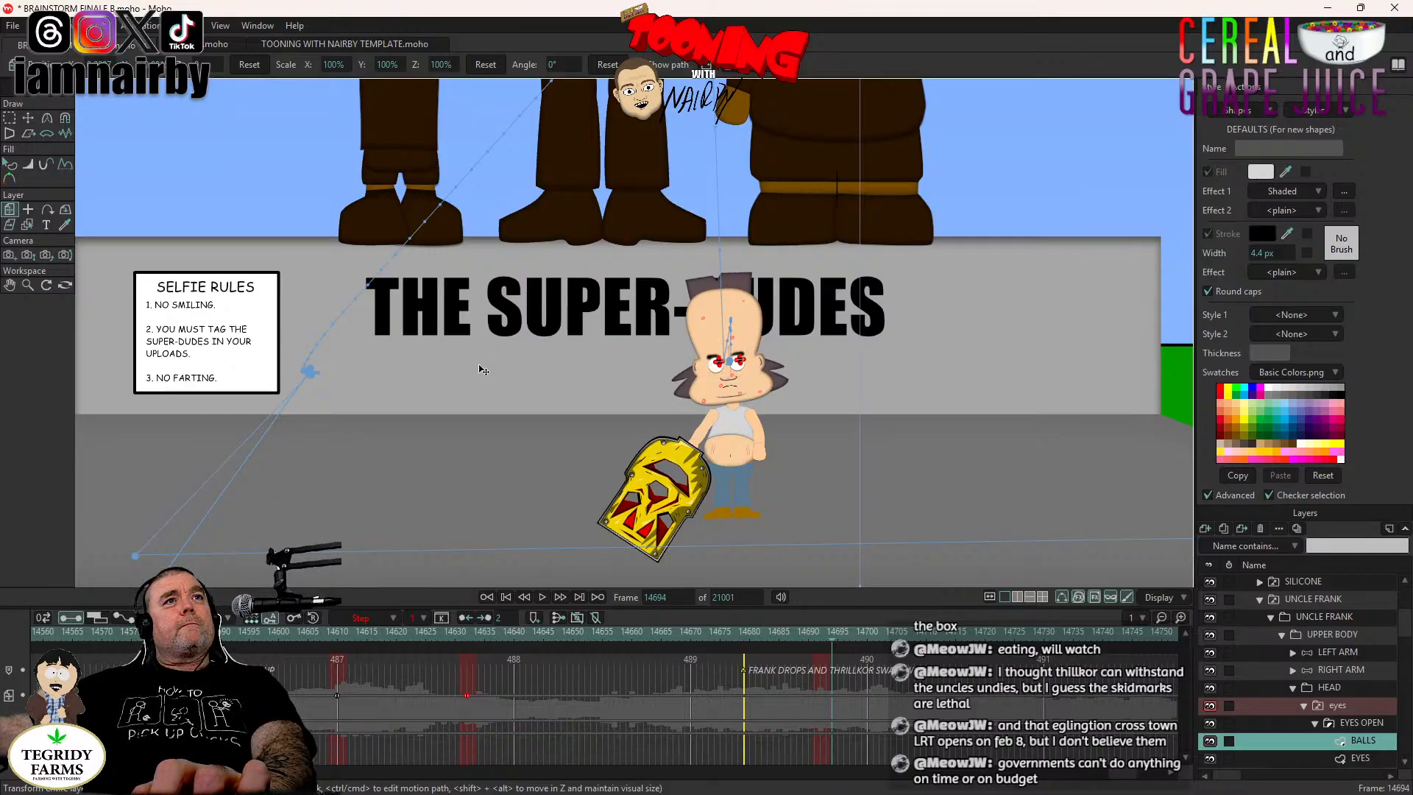
pyautogui.scroll(3, 705, 408)
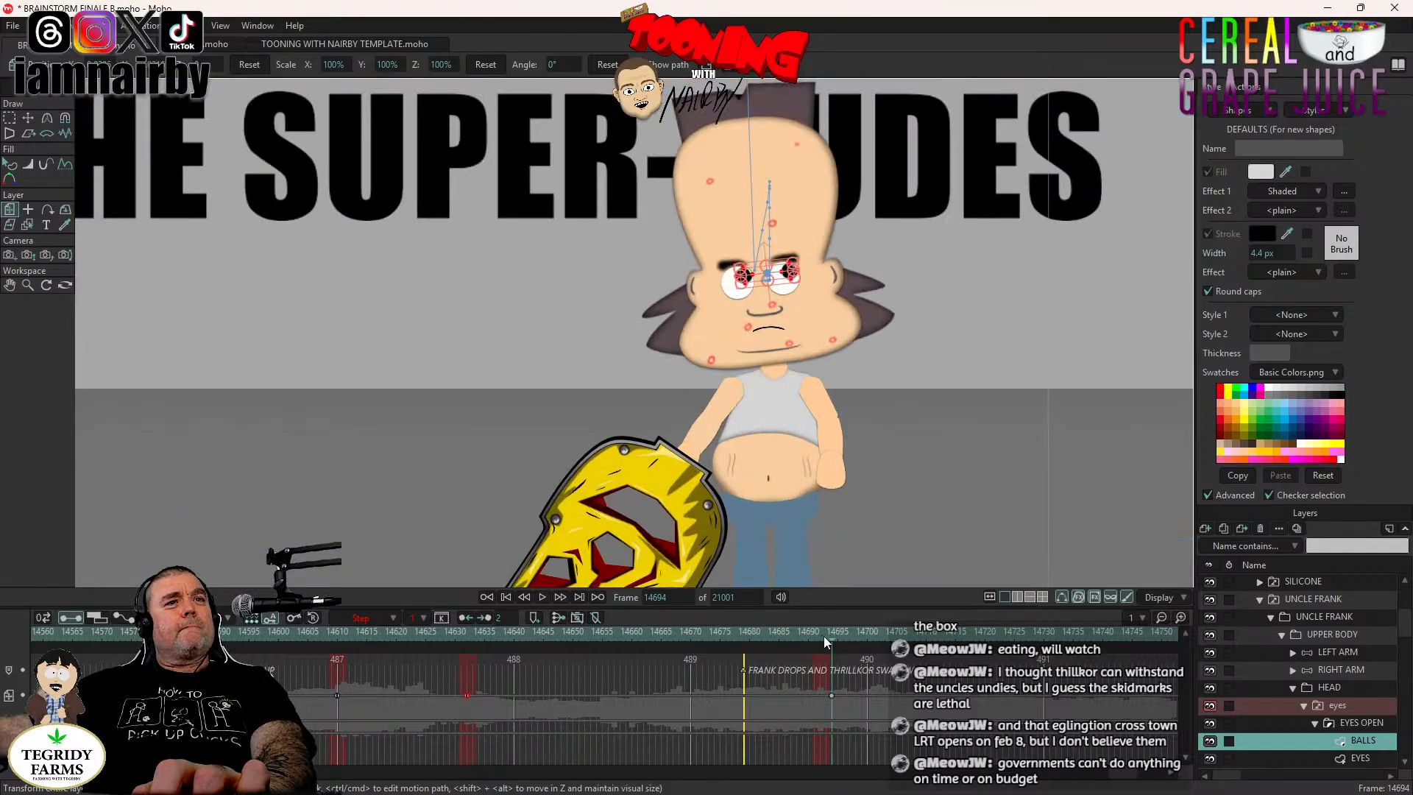
# Set the BALLS layer's keyframe at frame 14694 to Step interpolation and move it to about frame 14693.
pyautogui.rightClick(832, 695)
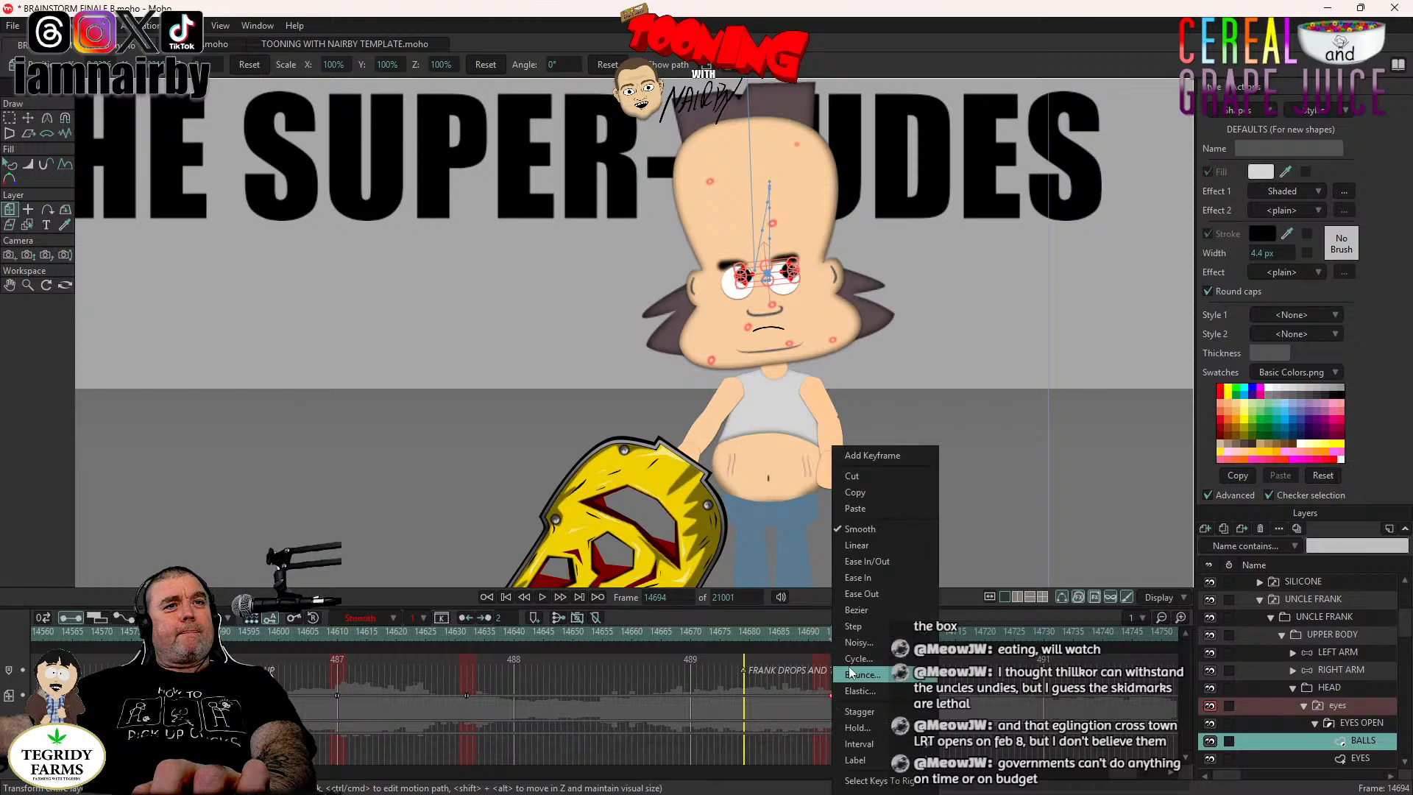
pyautogui.click(849, 626)
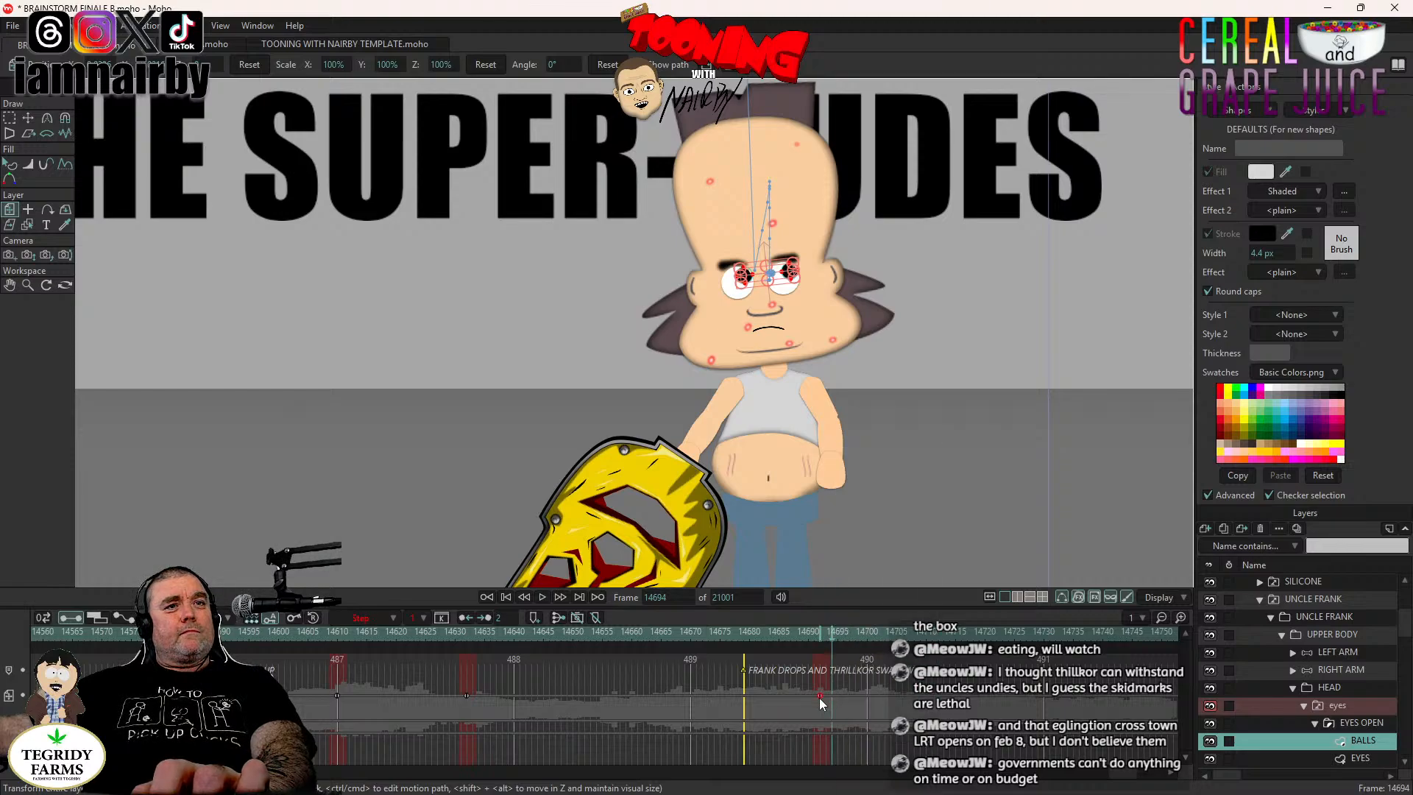
pyautogui.moveTo(819, 696); pyautogui.dragTo(825, 696)
# Save the project with the whole statue scene in view.
pyautogui.scroll(-3, 865, 394)
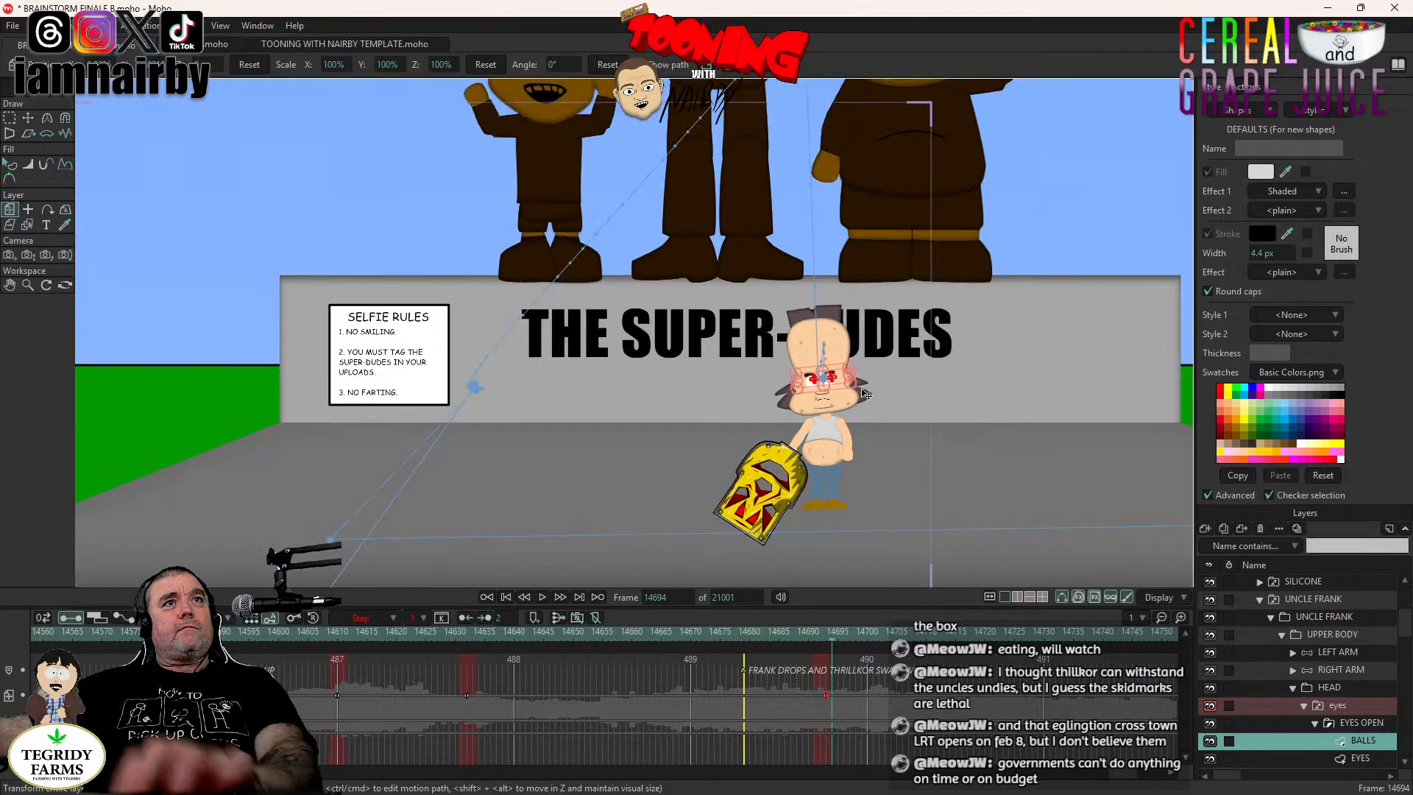
pyautogui.scroll(-3, 892, 538)
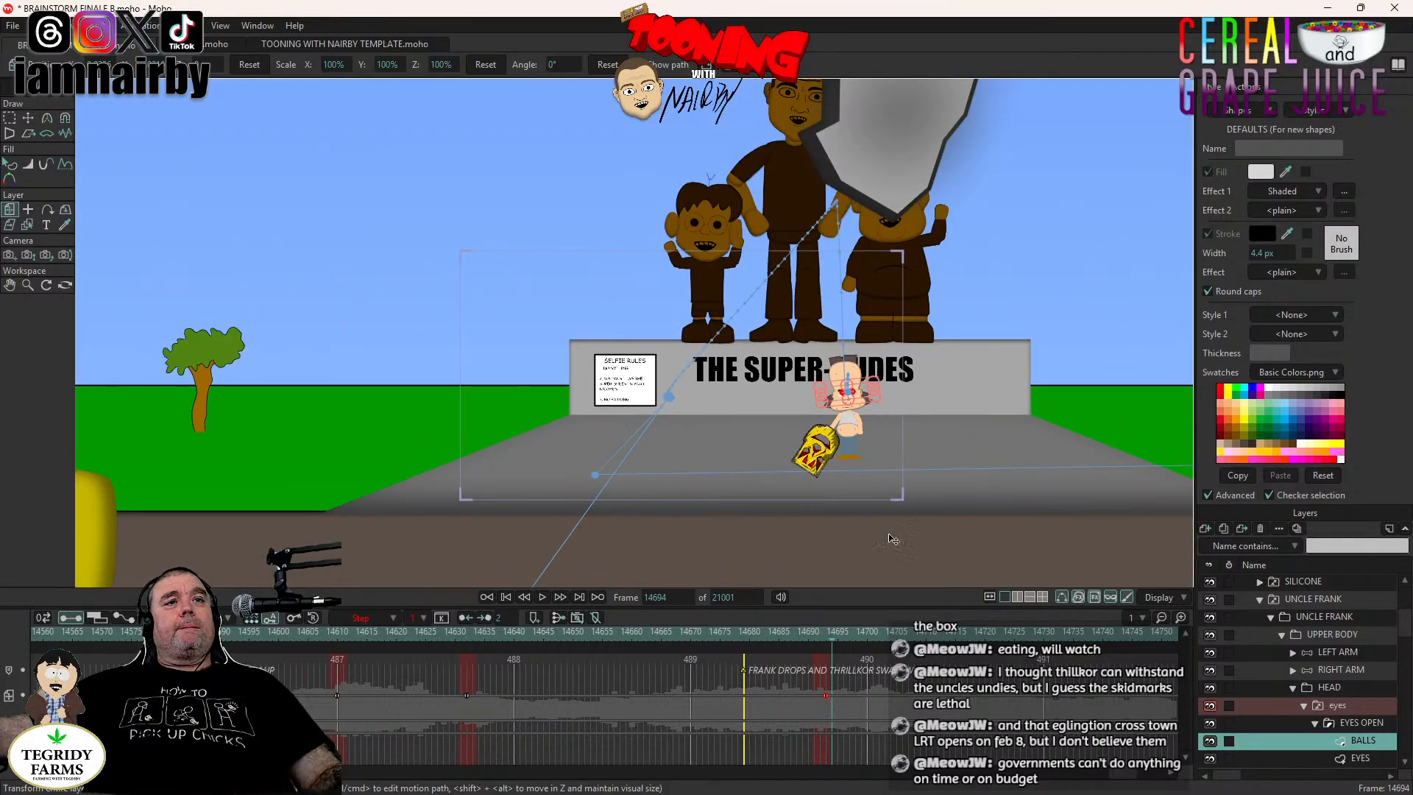
pyautogui.hotkey('ctrl', 's')
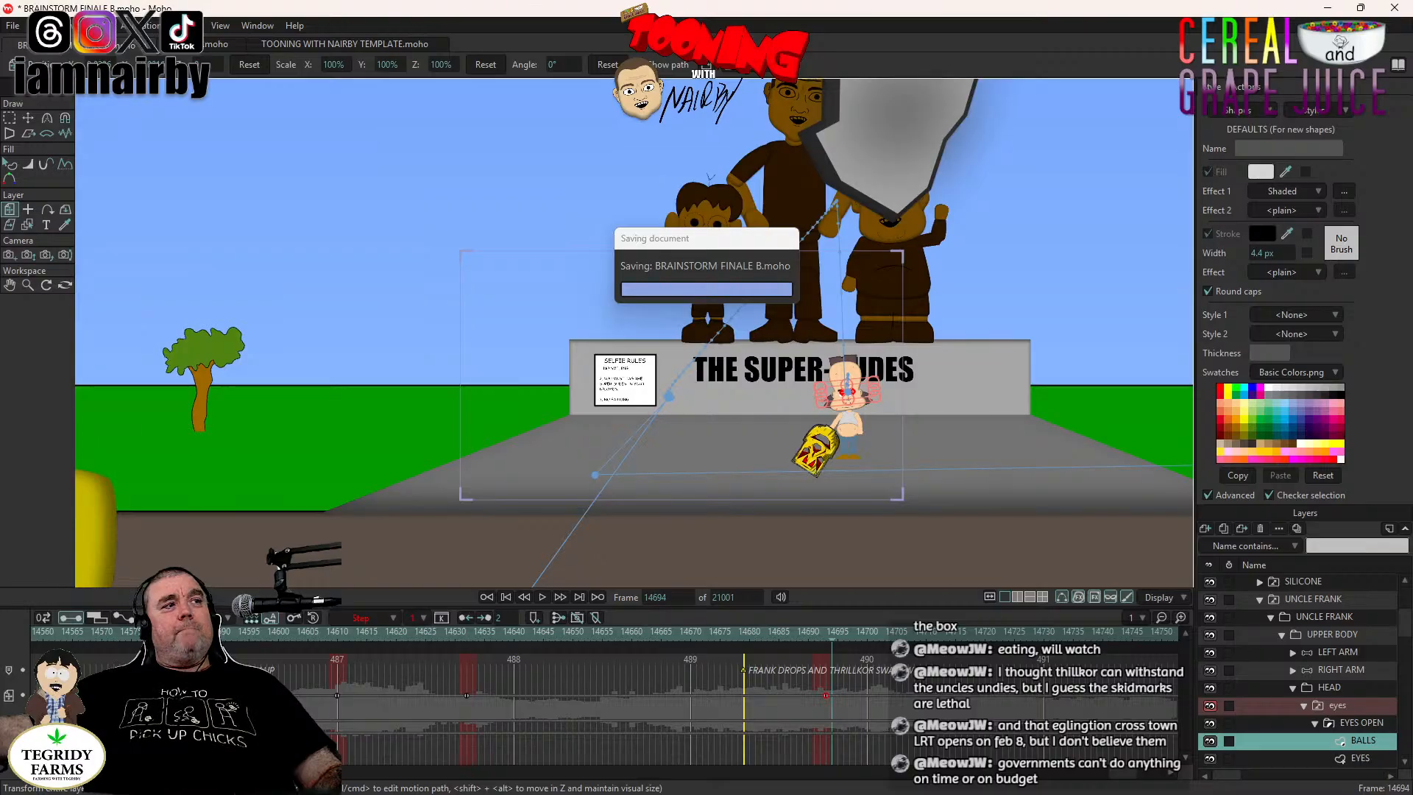
# Select the UNCLE FRANK layer and play back the mask lowering, drop and upward glance from frame 14581.
pyautogui.click(1322, 597)
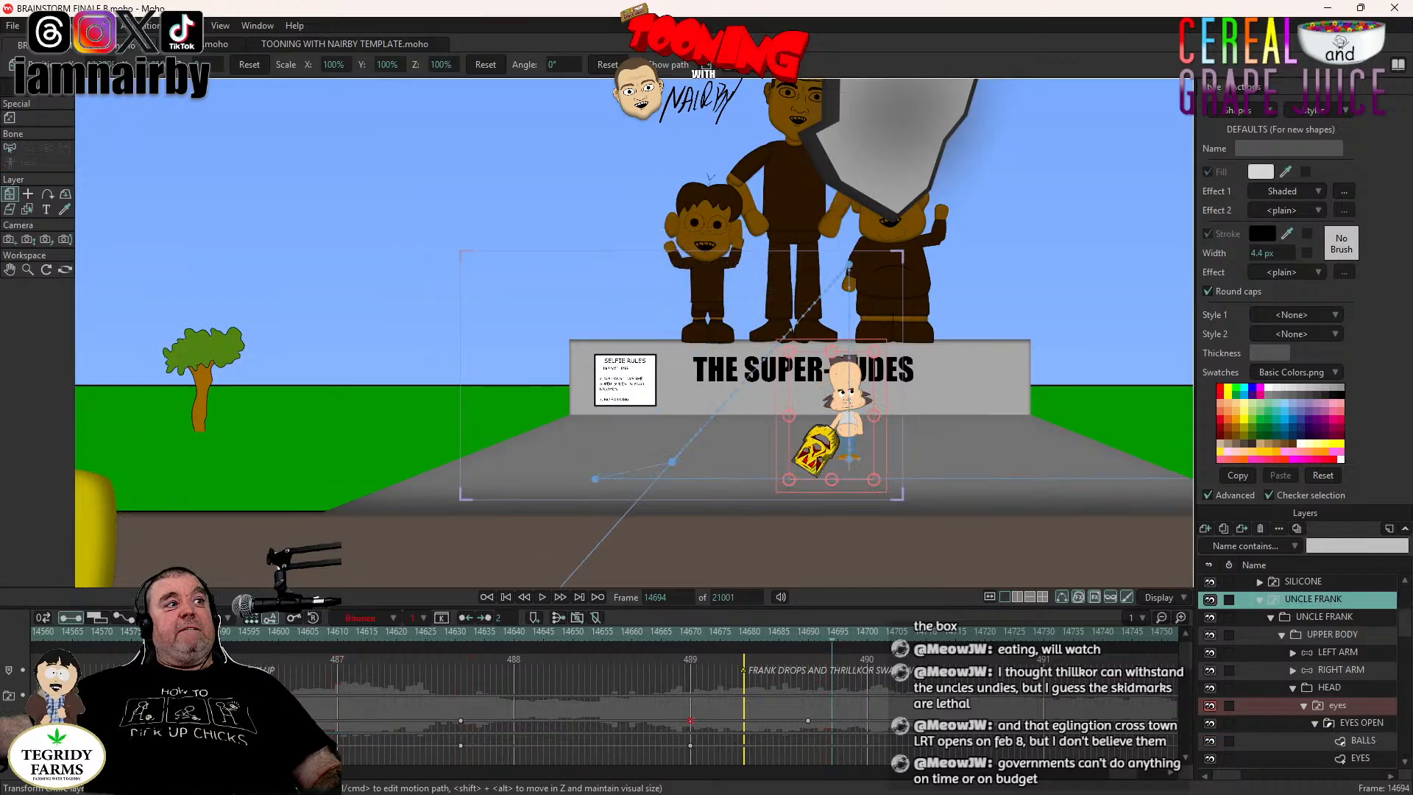
pyautogui.click(542, 597)
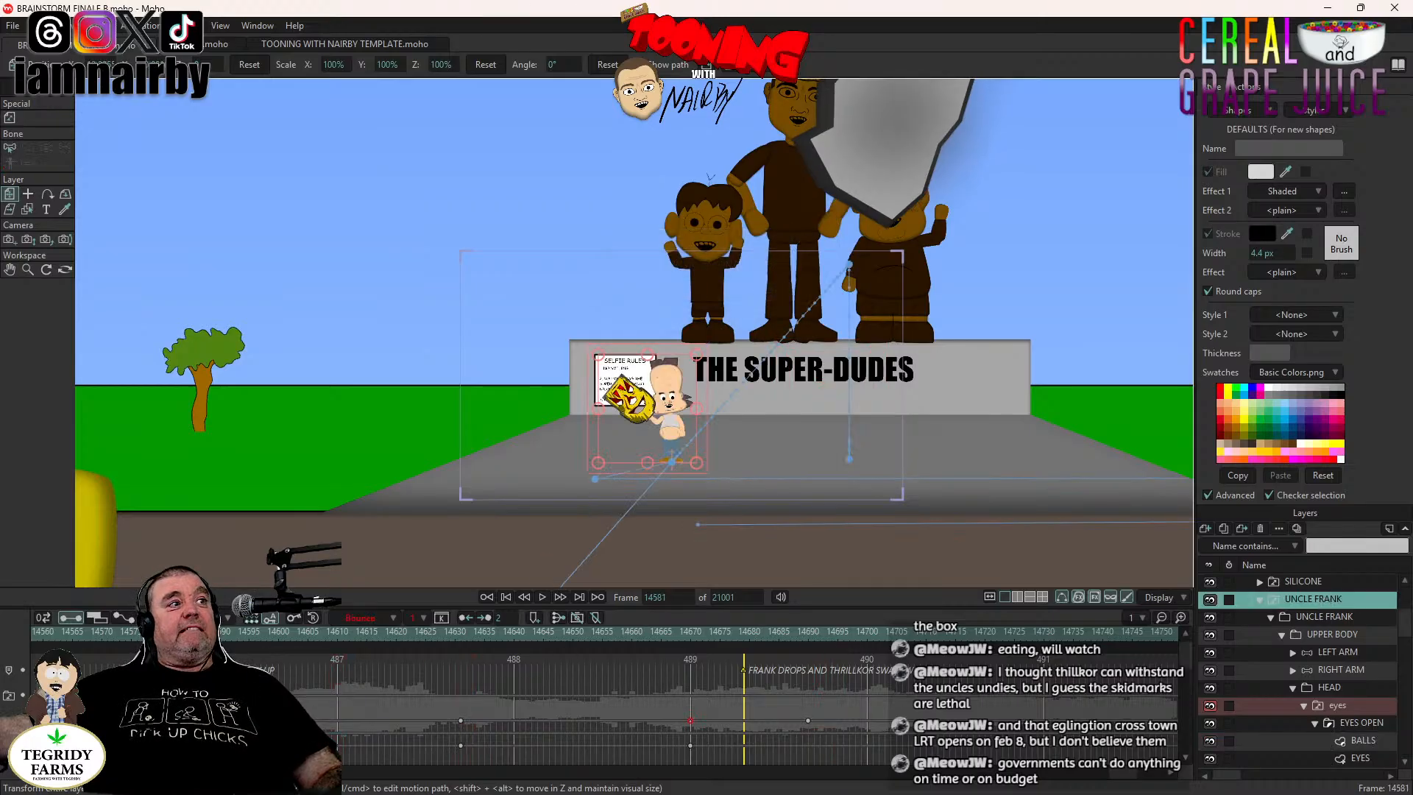
pyautogui.click(543, 596)
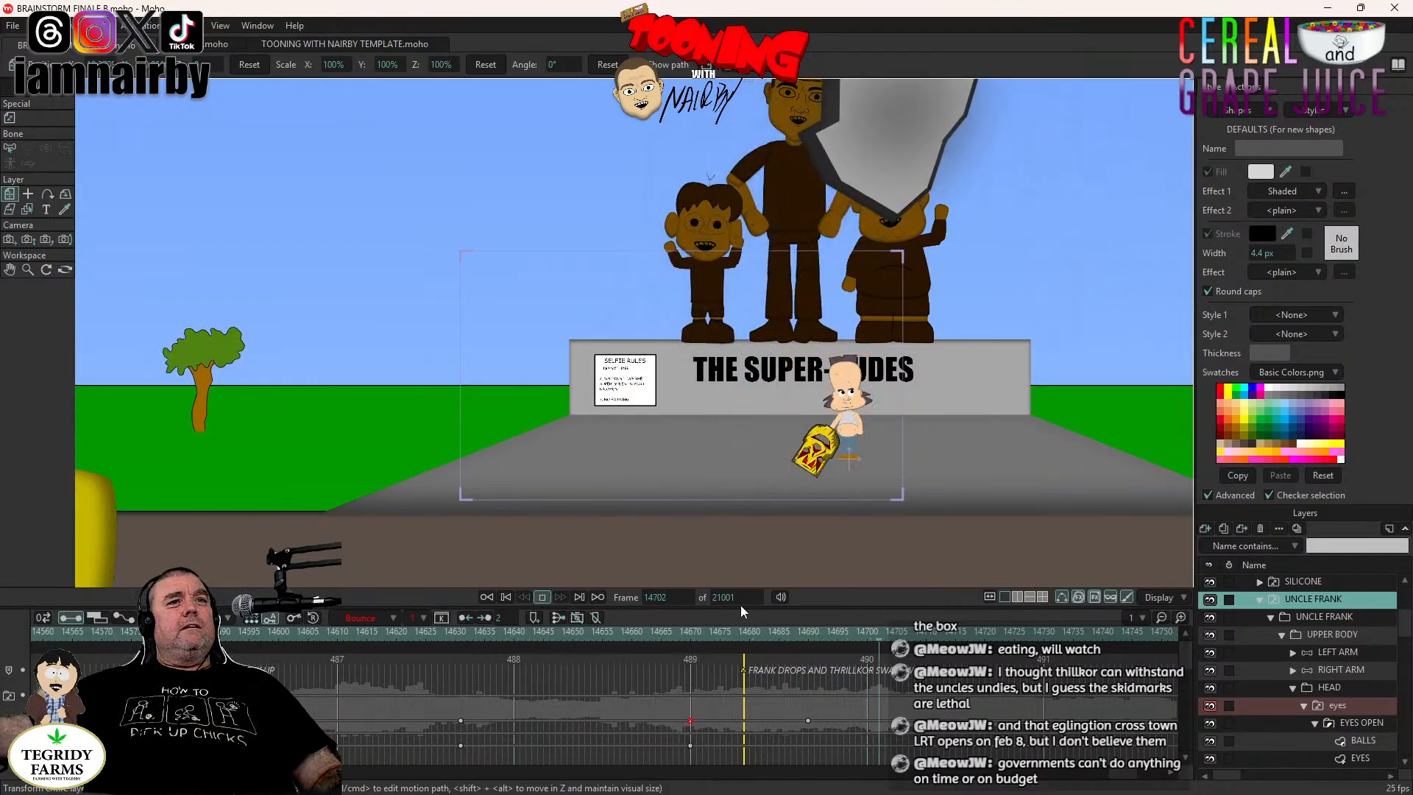
# Copy the shot-change keyframes at frame 14520 and paste them at frame 14700 to cut to the gray giant against the sky.
pyautogui.click(863, 633)
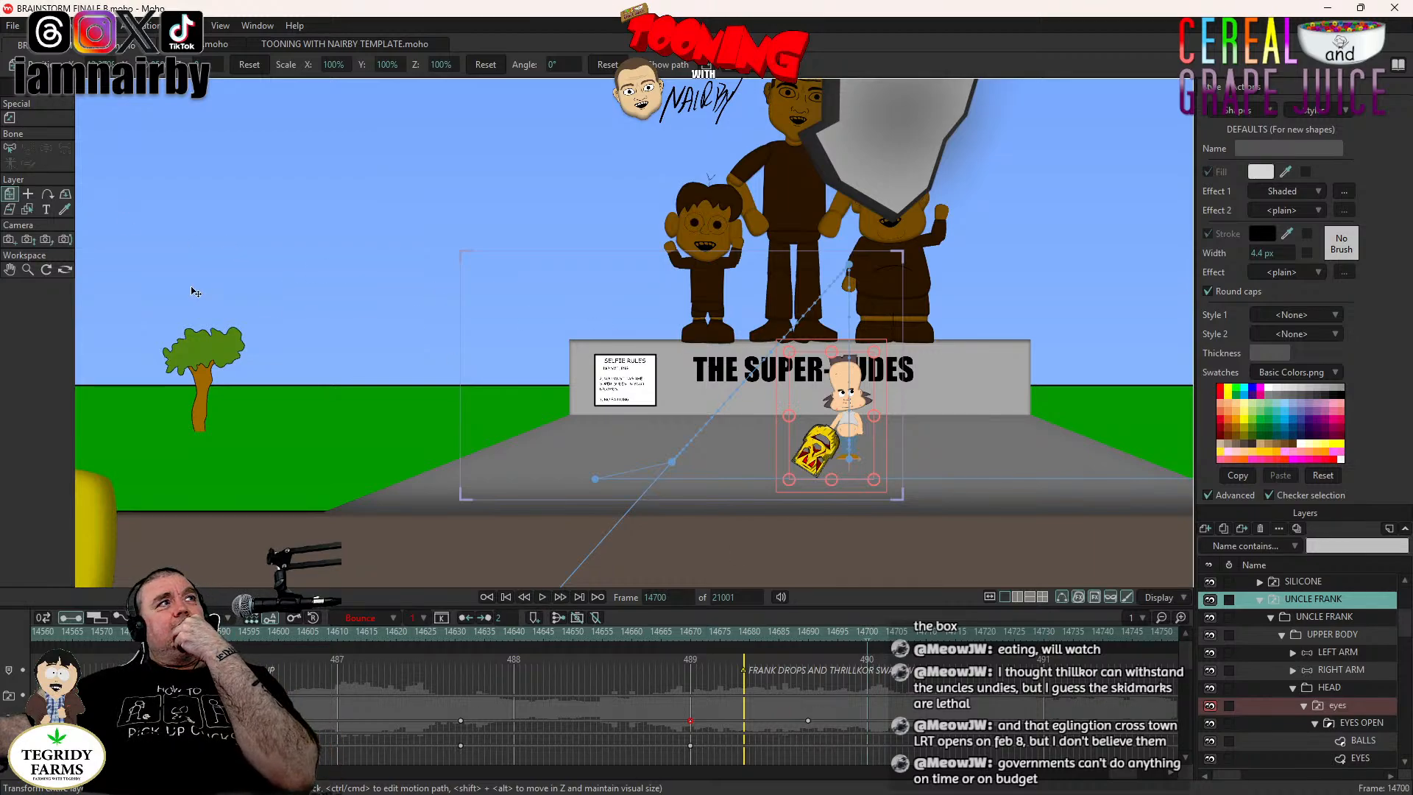
pyautogui.scroll(-3, 762, 686)
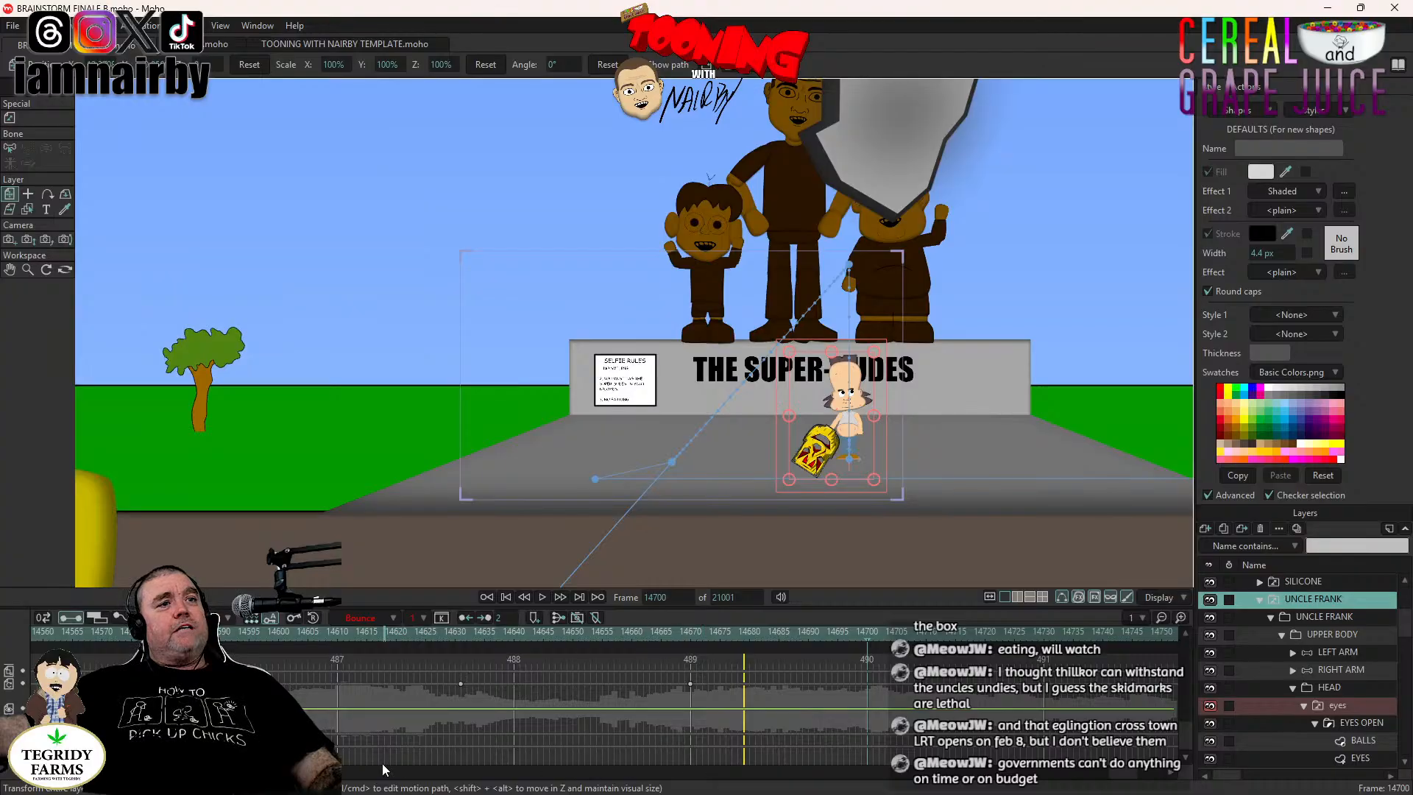
pyautogui.moveTo(1127, 776); pyautogui.dragTo(1116, 784)
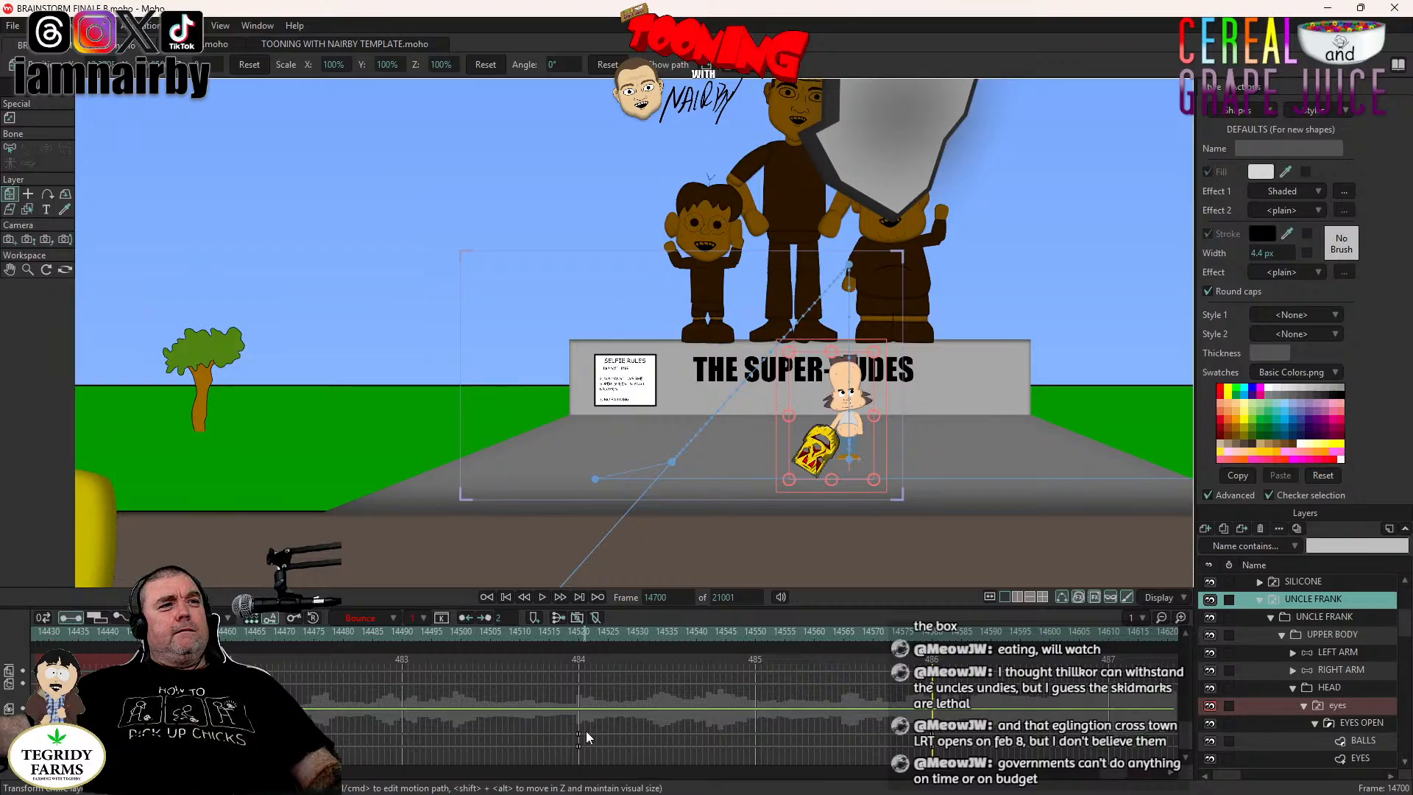
pyautogui.moveTo(586, 727); pyautogui.dragTo(568, 762)
pyautogui.hotkey('ctrl', 'c')
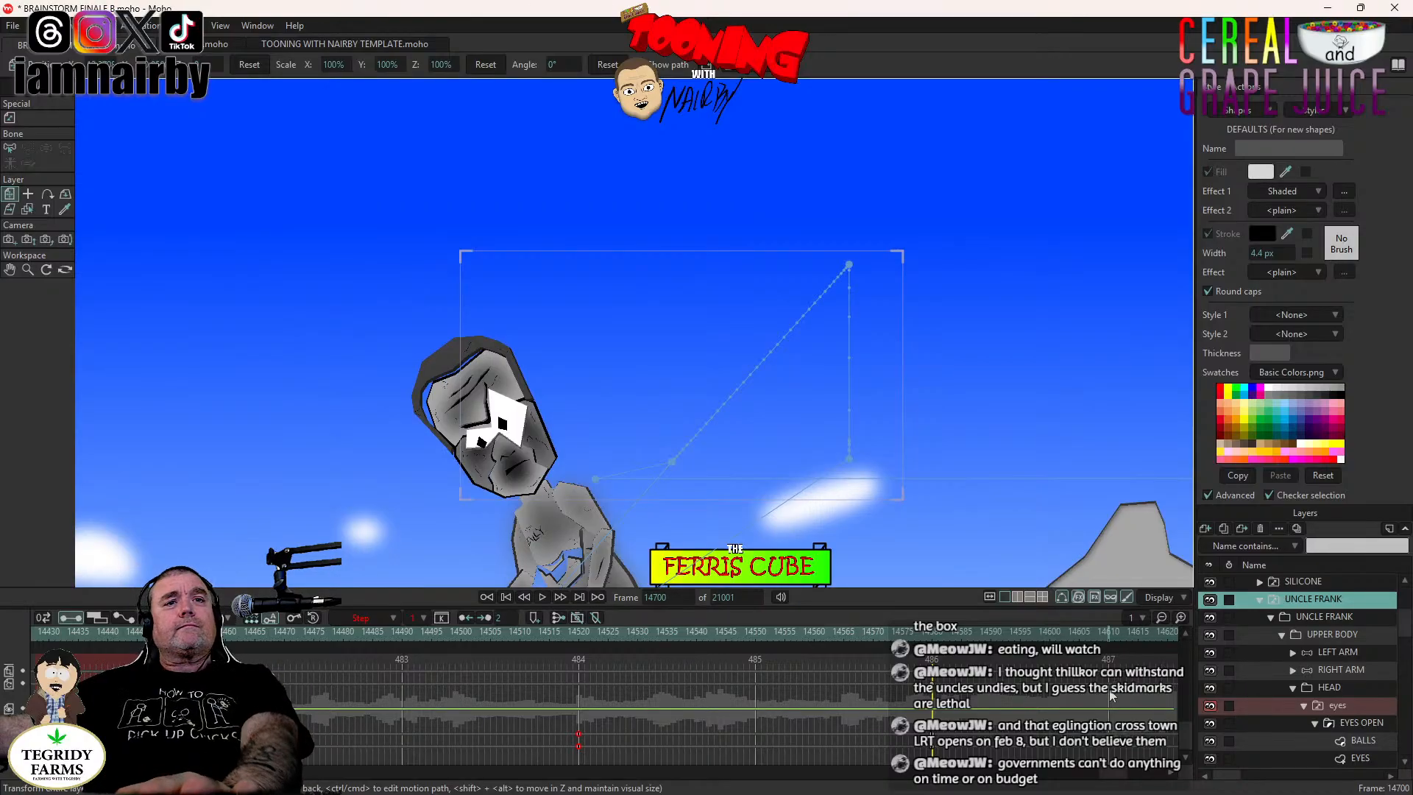
pyautogui.moveTo(1106, 772); pyautogui.dragTo(1126, 772)
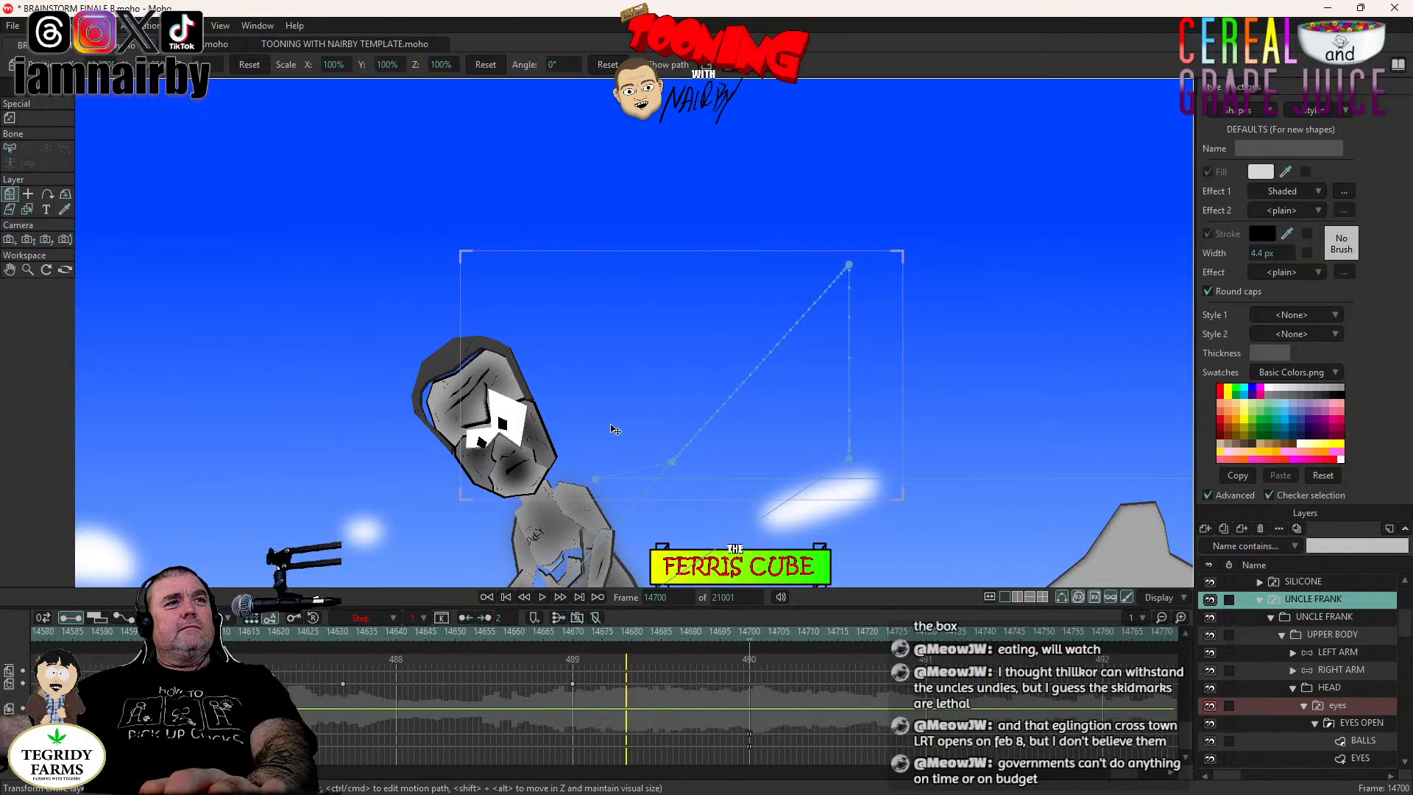
# Set the THRILLKOR layer's keyframe at about frame 14682 to Smooth interpolation.
pyautogui.scroll(-3, 617, 429)
pyautogui.scroll(2, 615, 430)
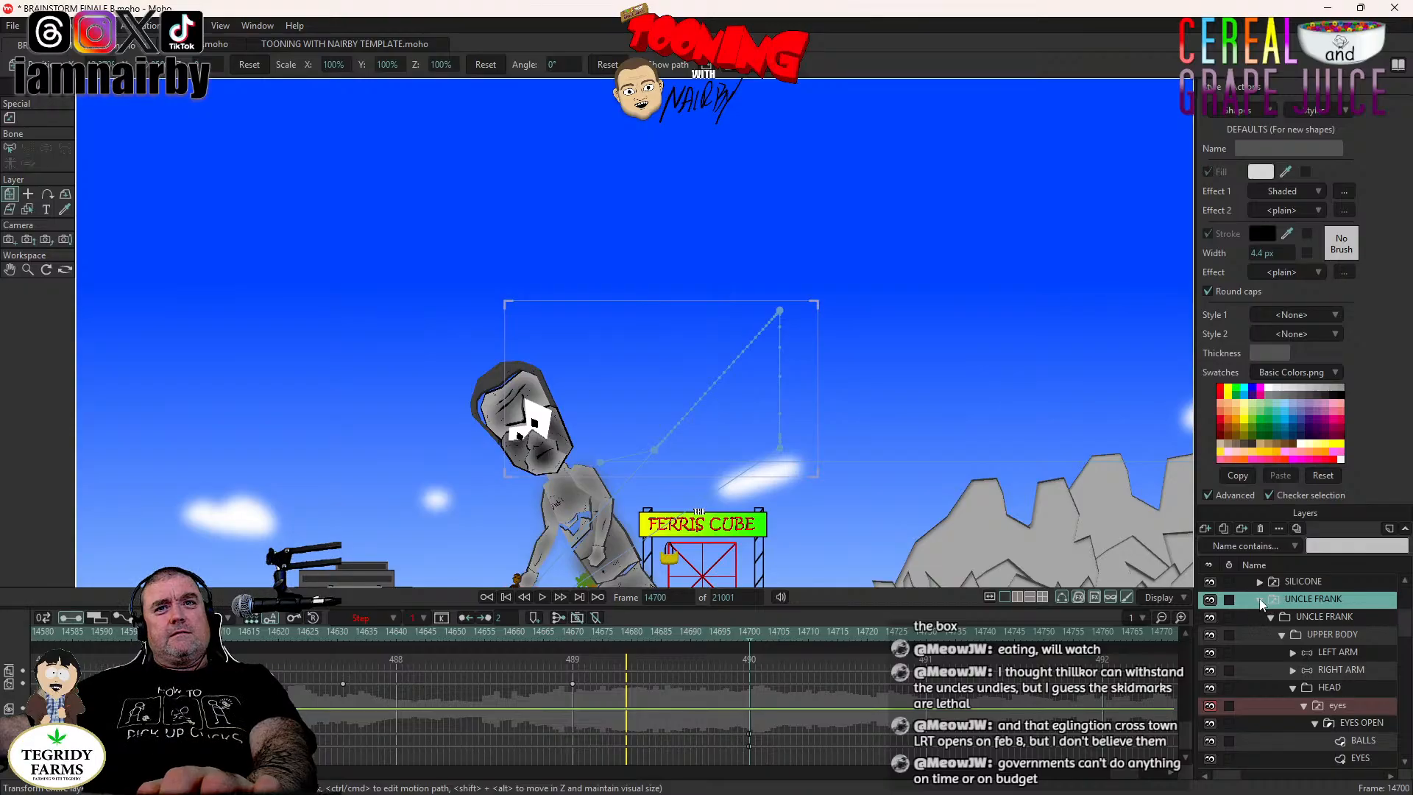
pyautogui.moveTo(1406, 641); pyautogui.dragTo(1408, 733)
pyautogui.click(1311, 644)
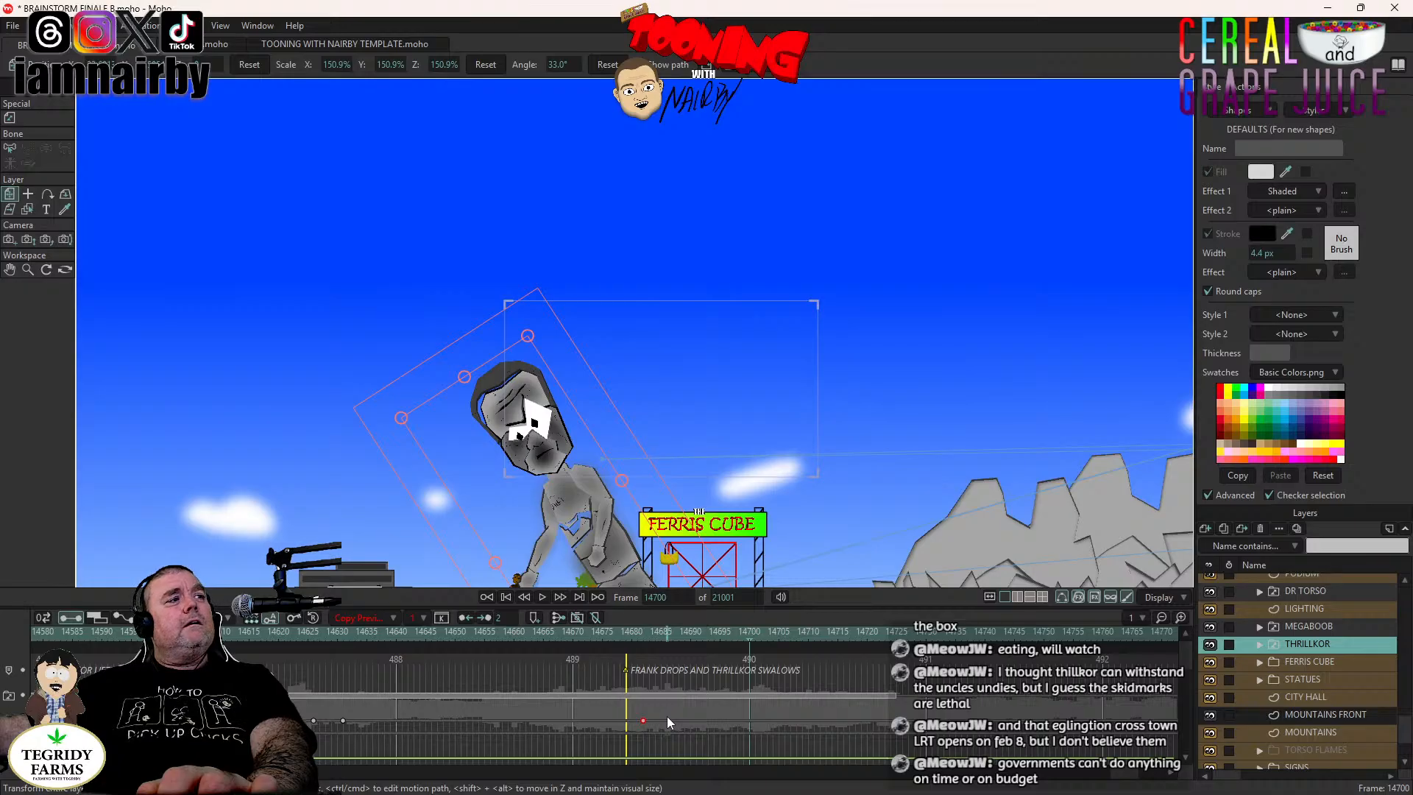
pyautogui.click(672, 718)
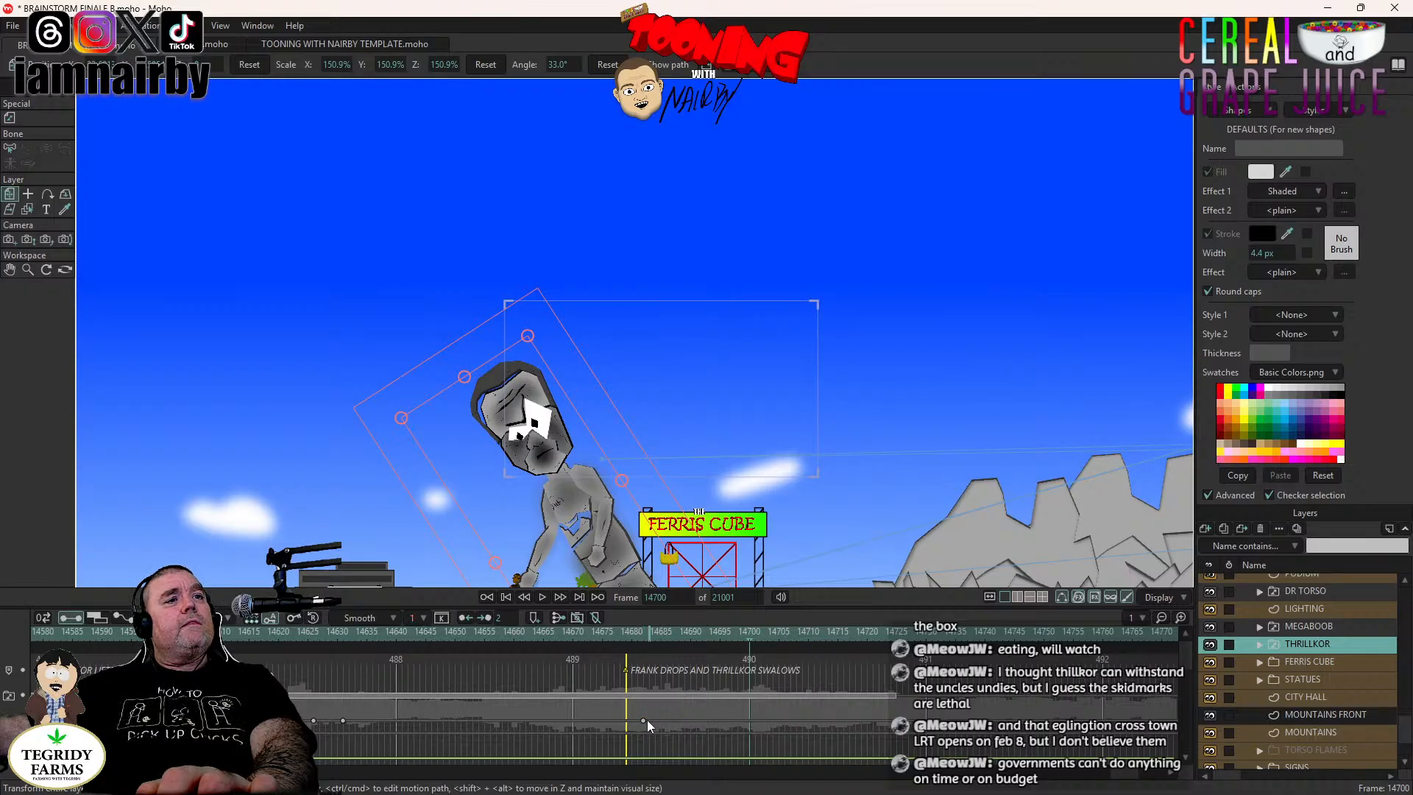
pyautogui.click(643, 720)
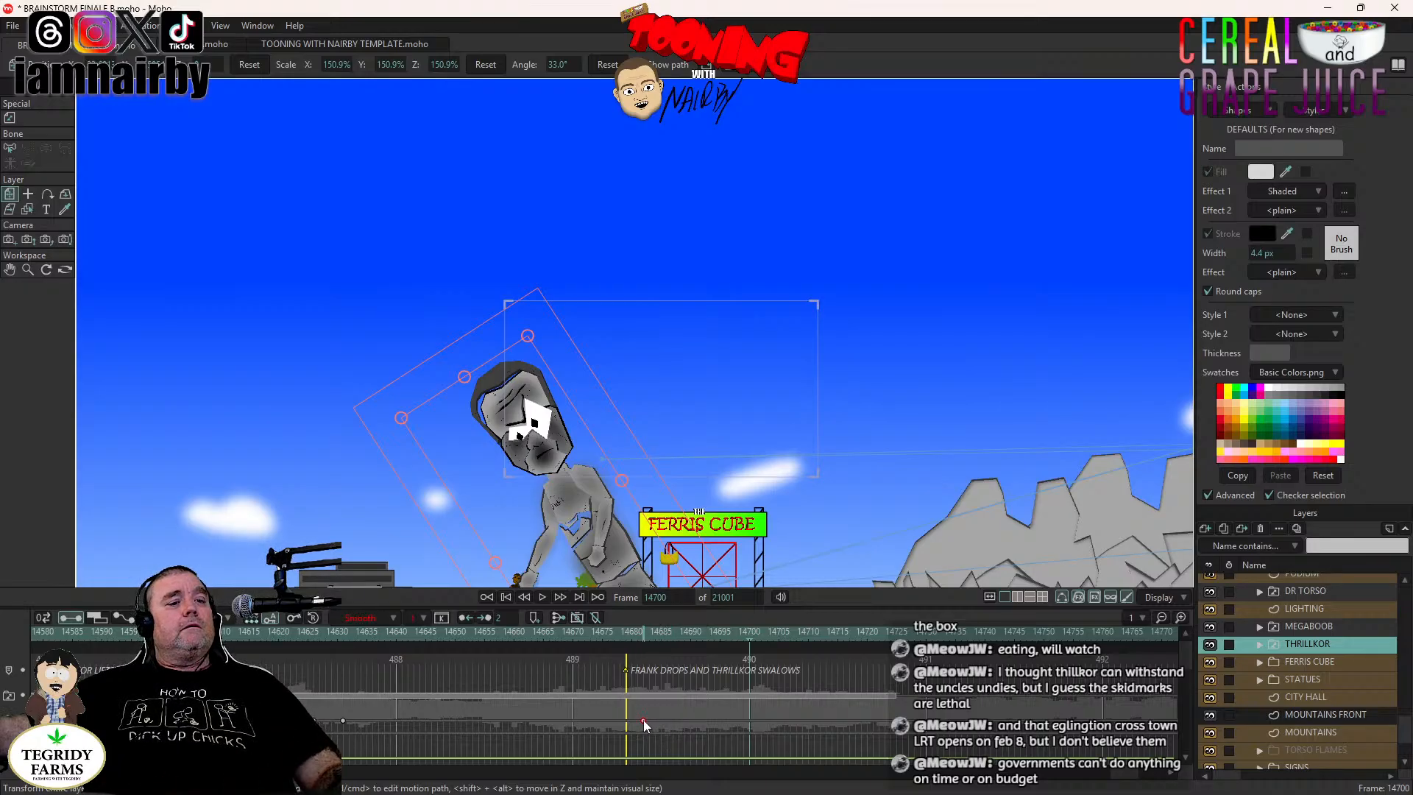
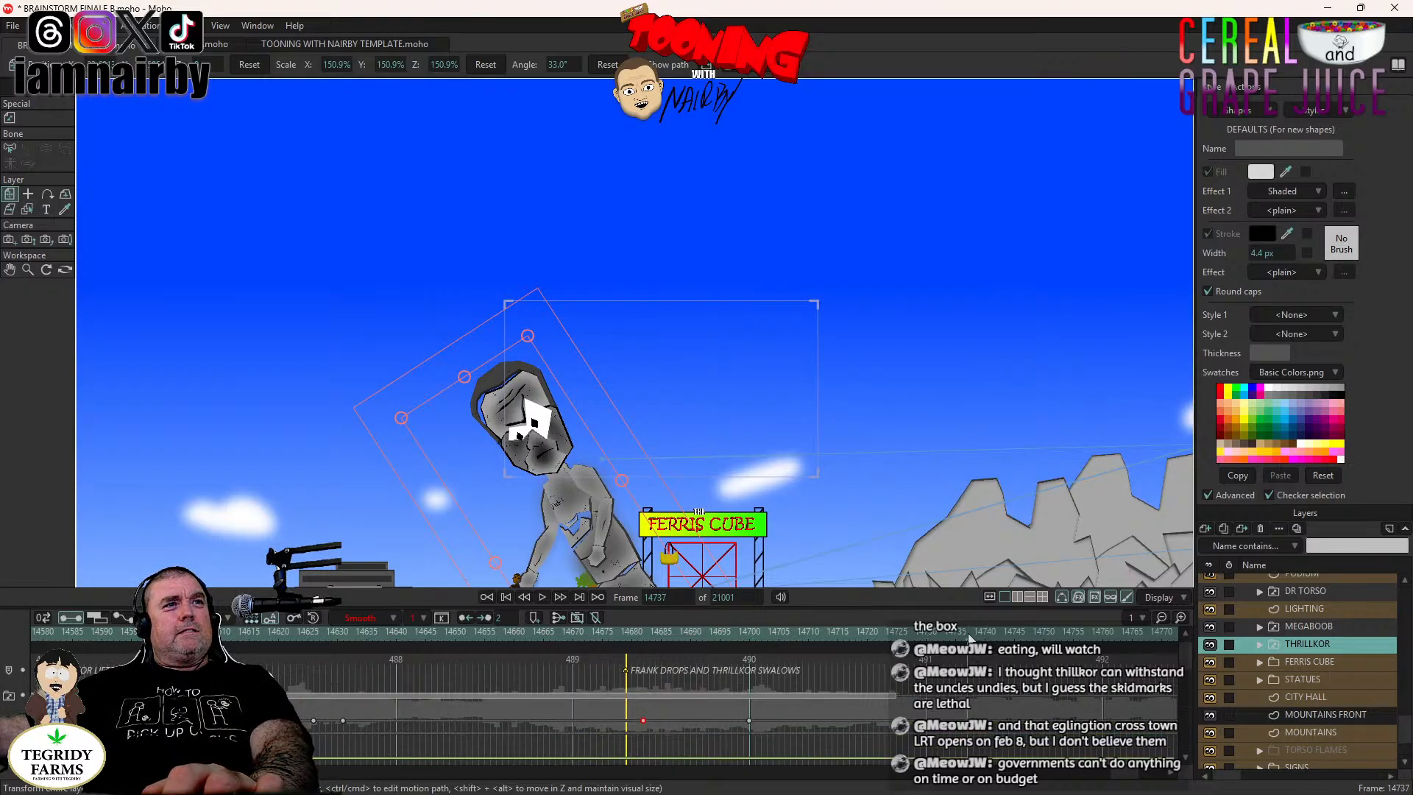
# Set the THRILLKOR layer's rotation angle to 0° at frame 14737 so the giant stands upright.
pyautogui.click(607, 64)
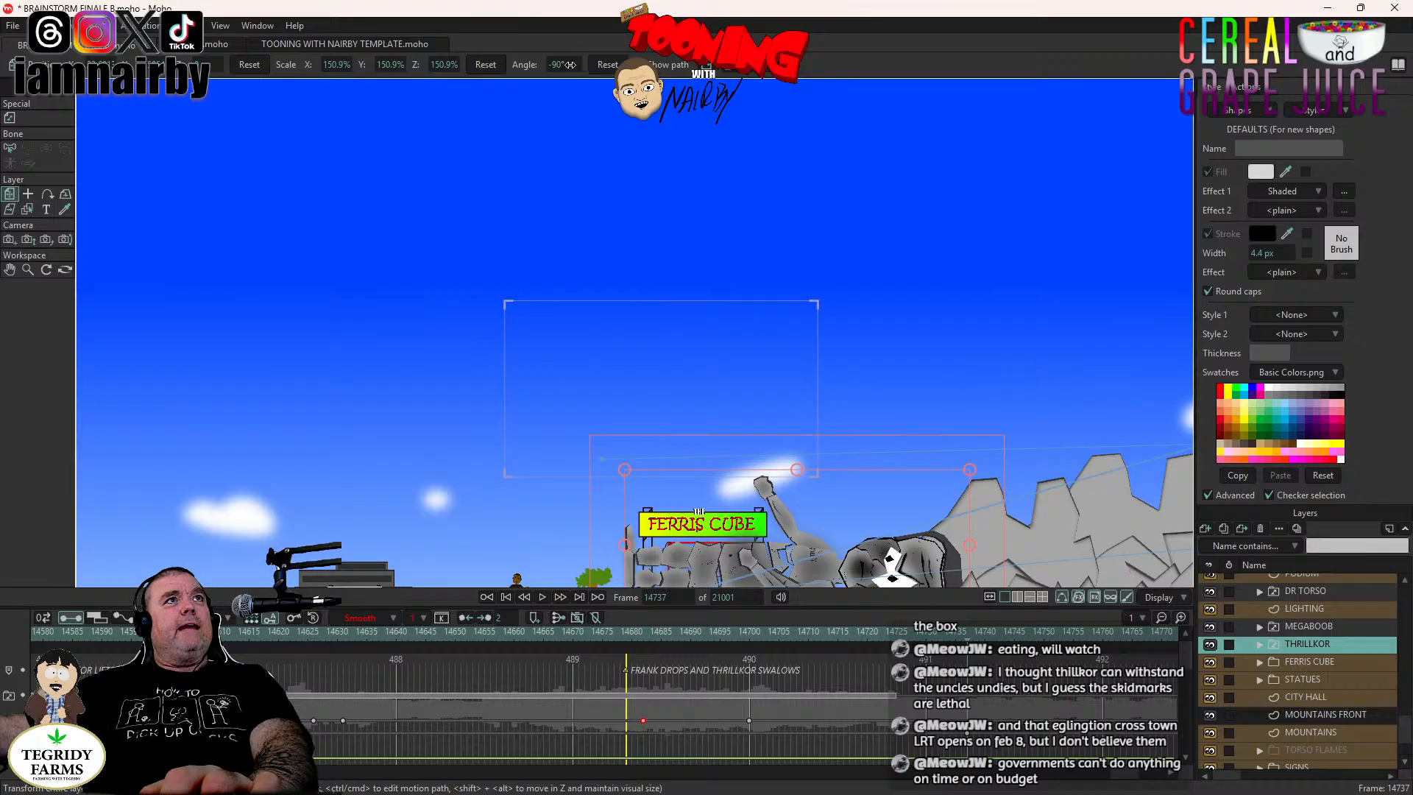
pyautogui.click(569, 65)
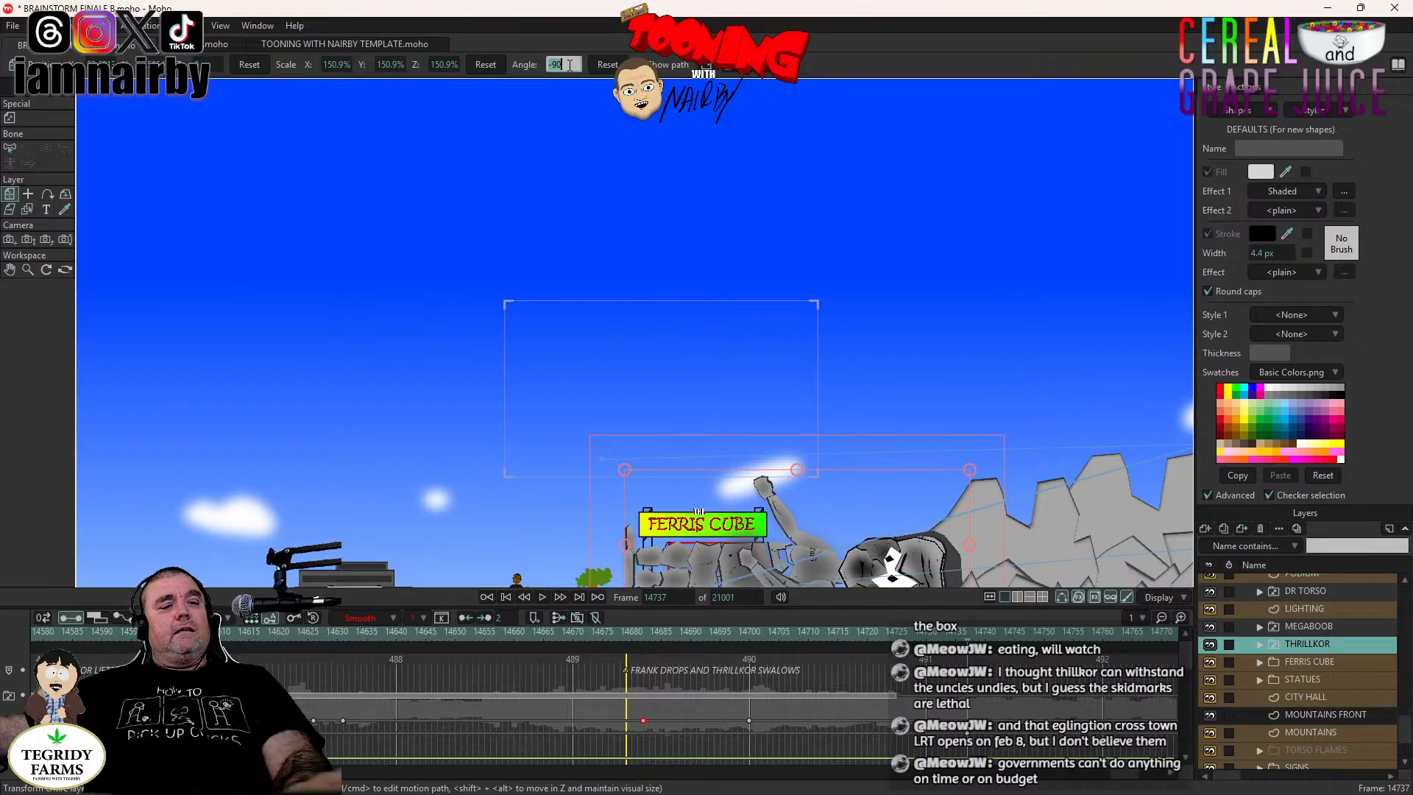
pyautogui.write('0')
pyautogui.press('Return')
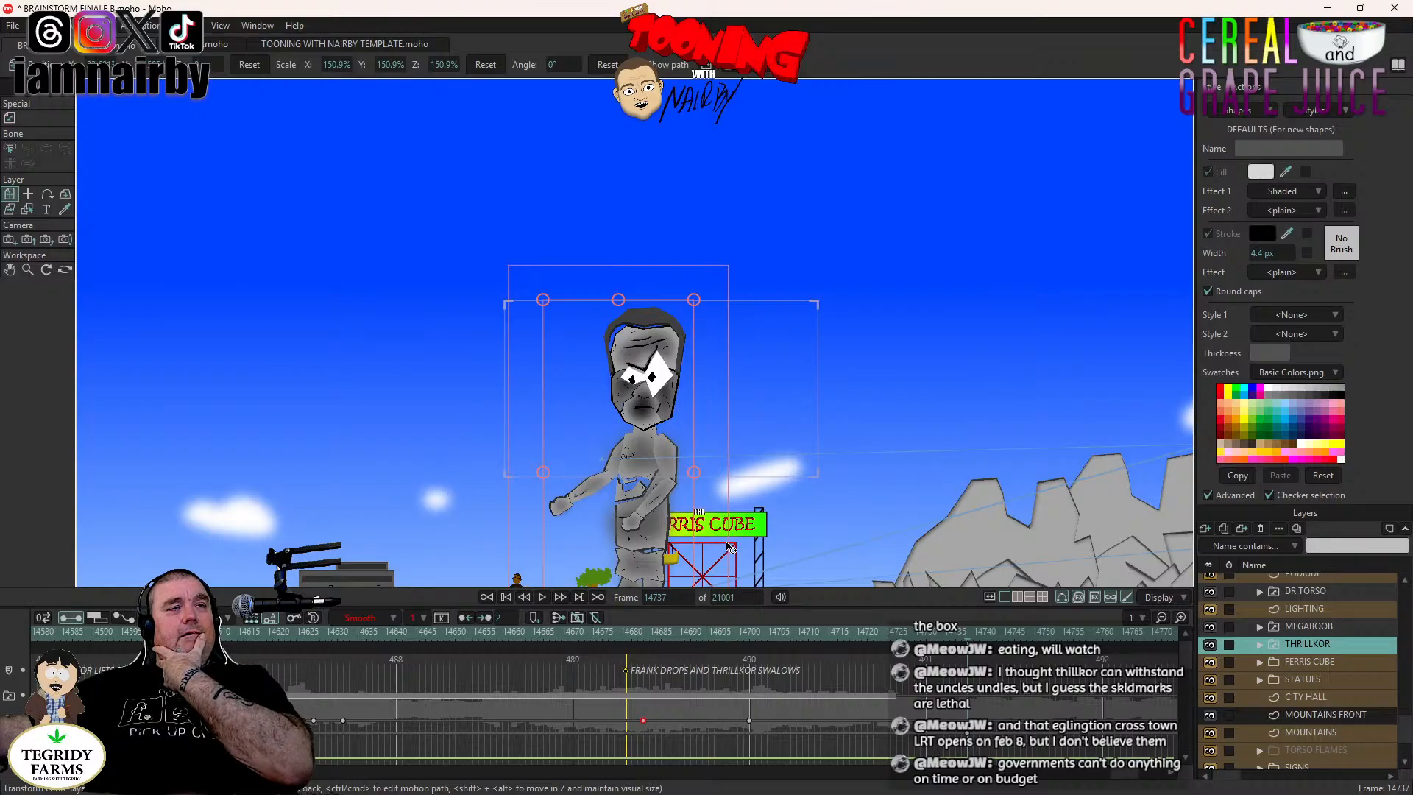
# Play back the shot change and the giant's turn upright from frame 14681, and save the project.
pyautogui.click(639, 638)
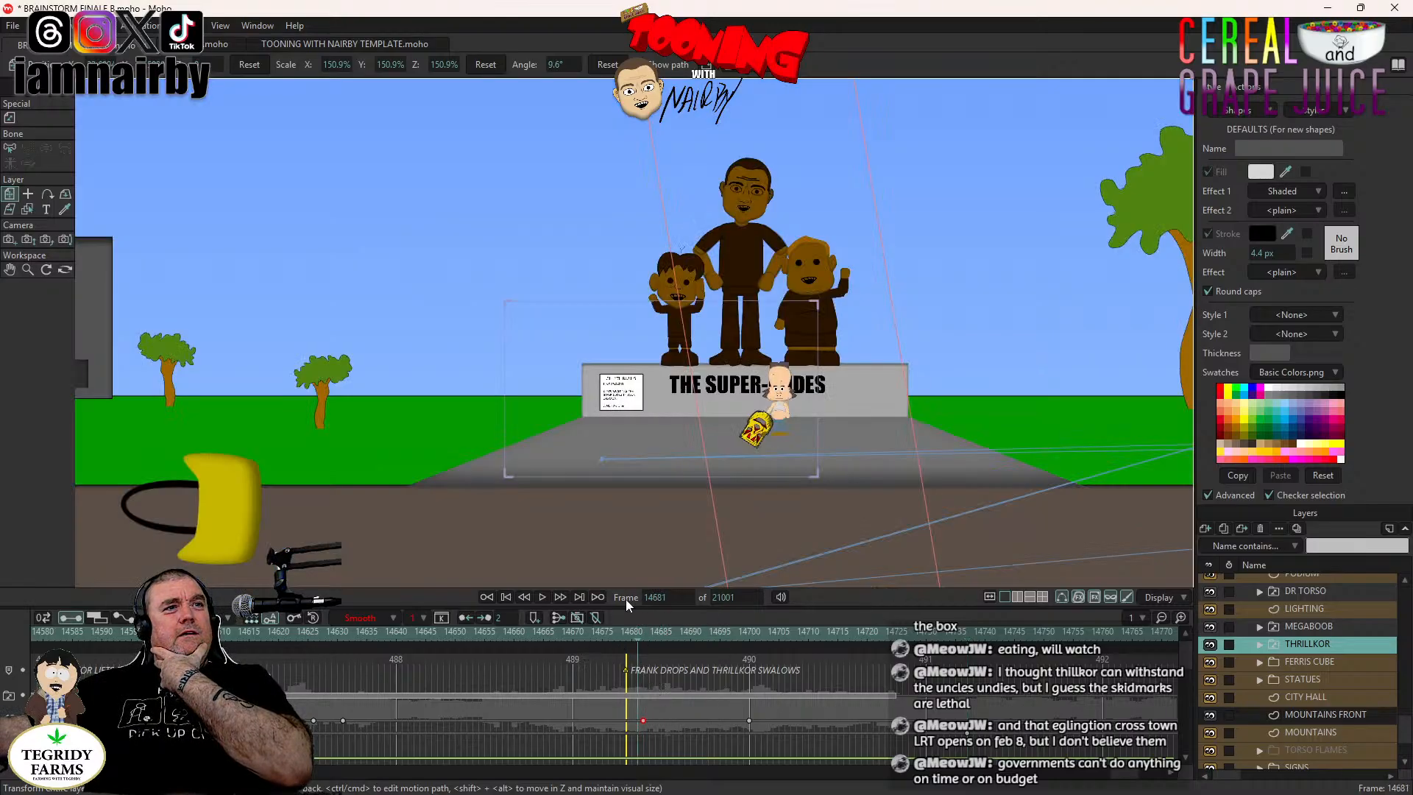
pyautogui.click(542, 597)
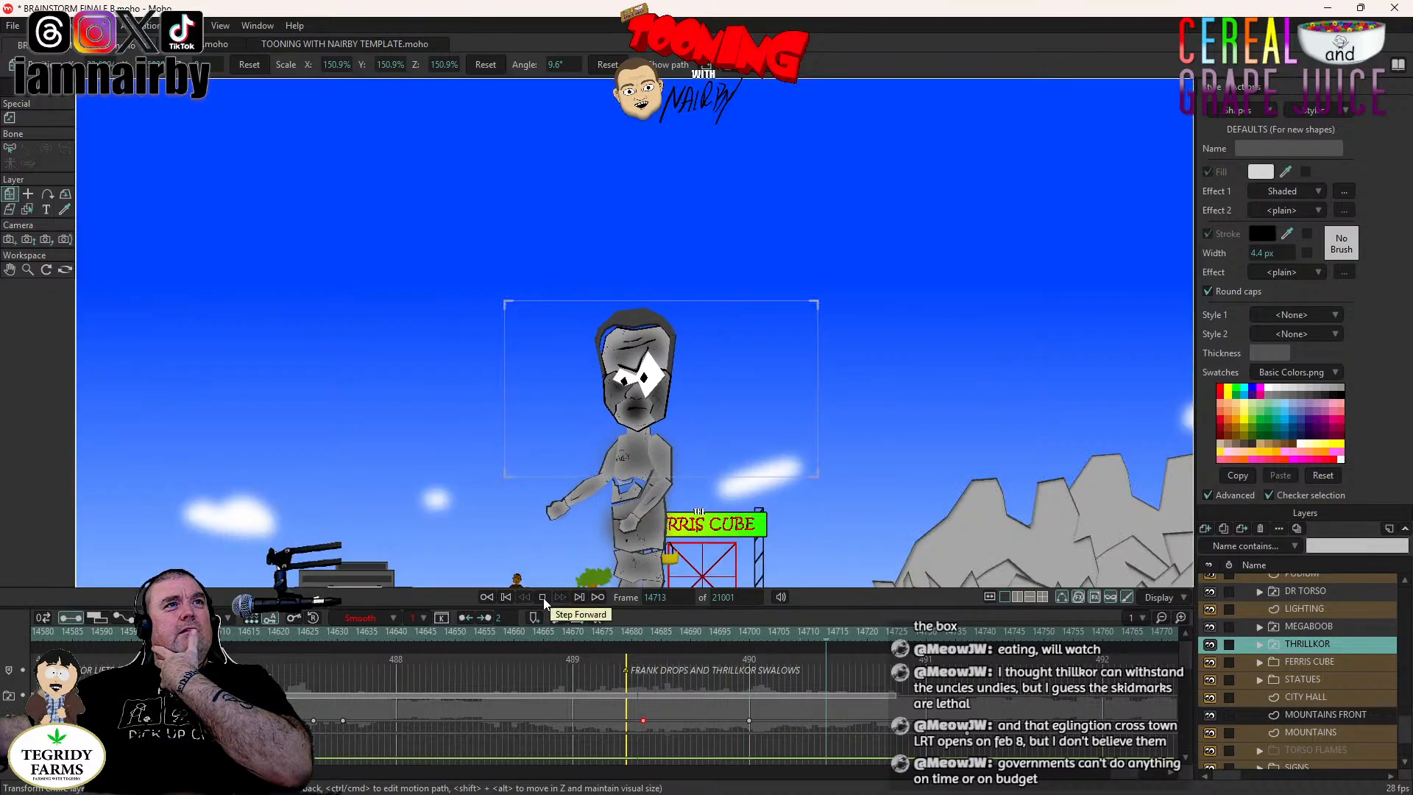
pyautogui.click(543, 597)
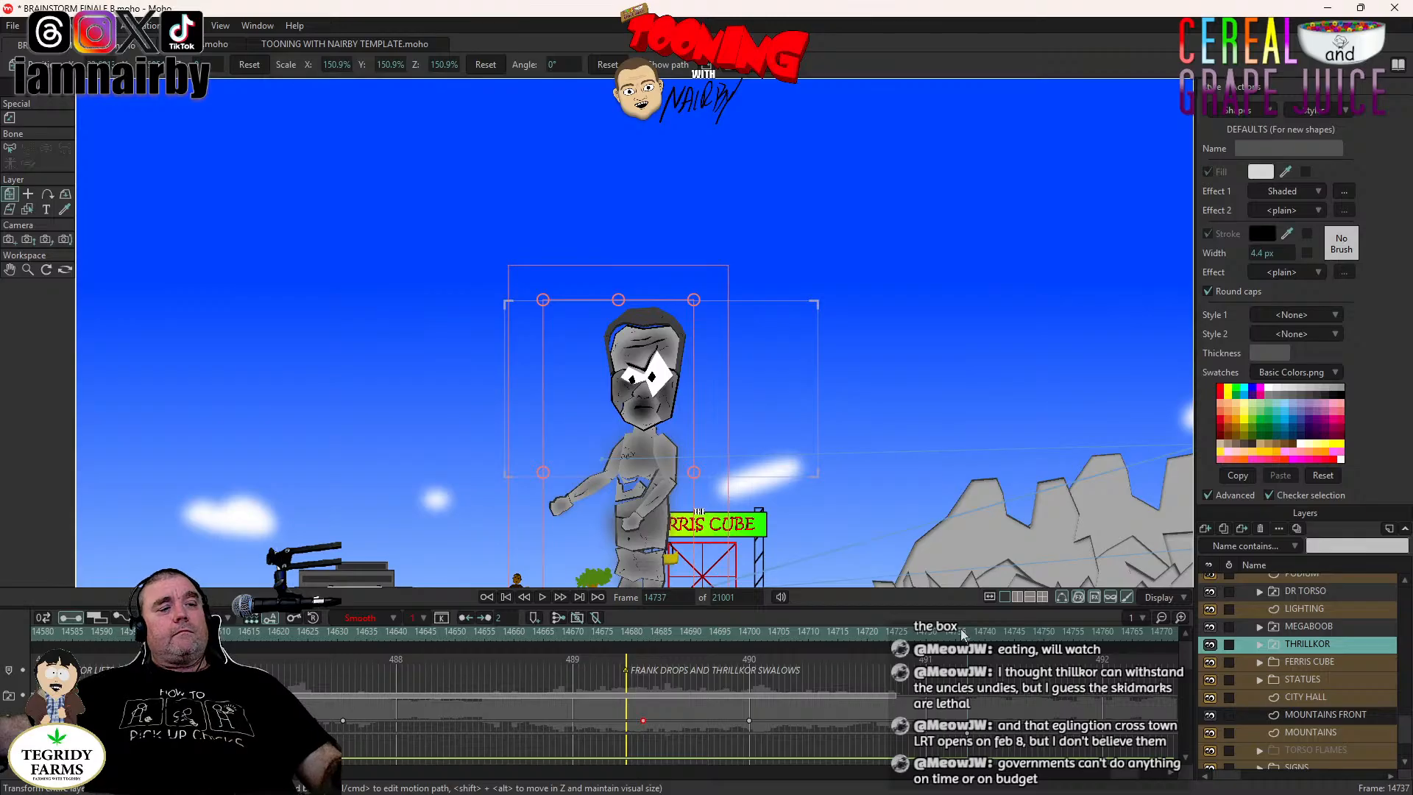
pyautogui.hotkey('ctrl', 's')
# Move the FRANKS UNDIES layer from above BACKGROUND to between MEGABOOB and THRILLKOR in the layer stack.
pyautogui.scroll(-2, 745, 682)
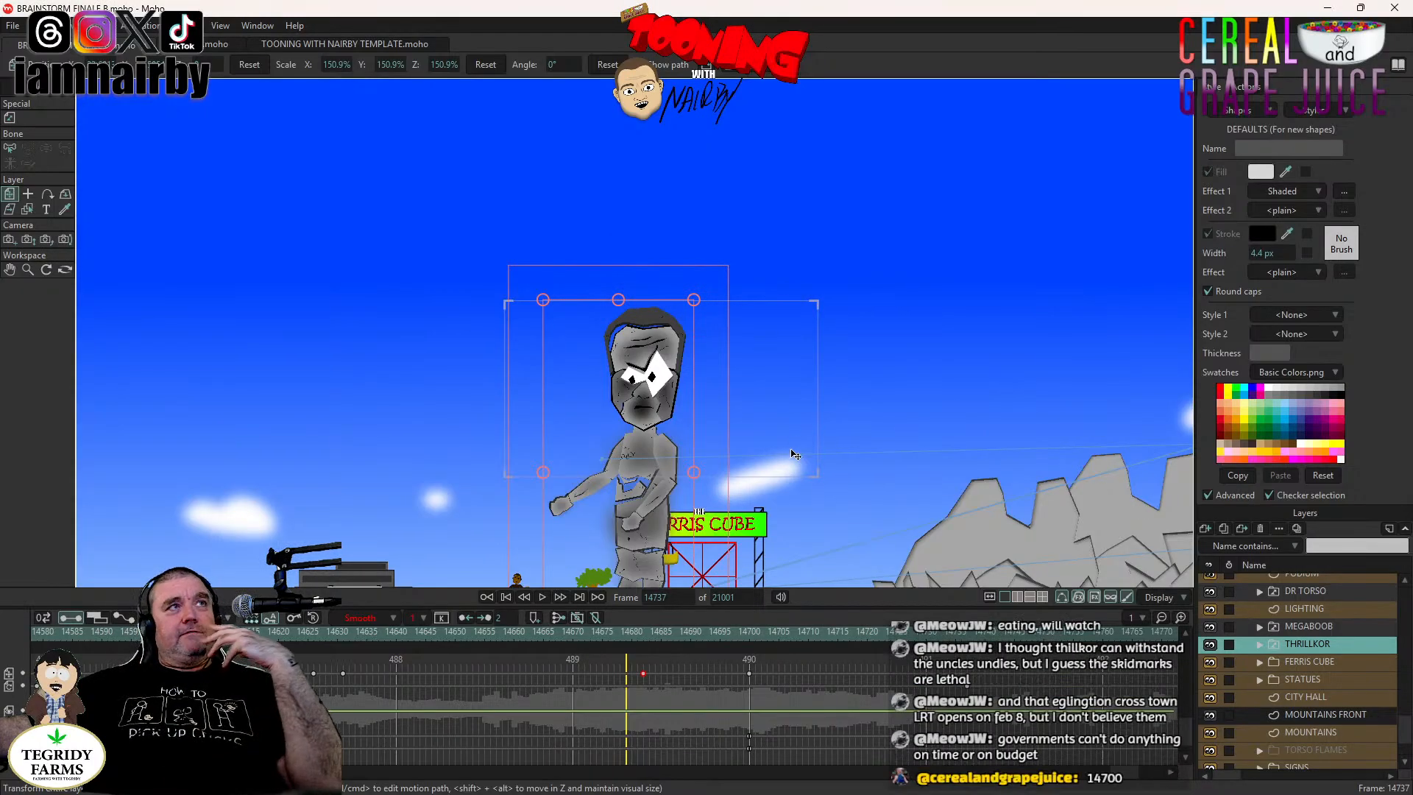
pyautogui.moveTo(772, 427); pyautogui.dragTo(740, 416)
pyautogui.scroll(5, 809, 430)
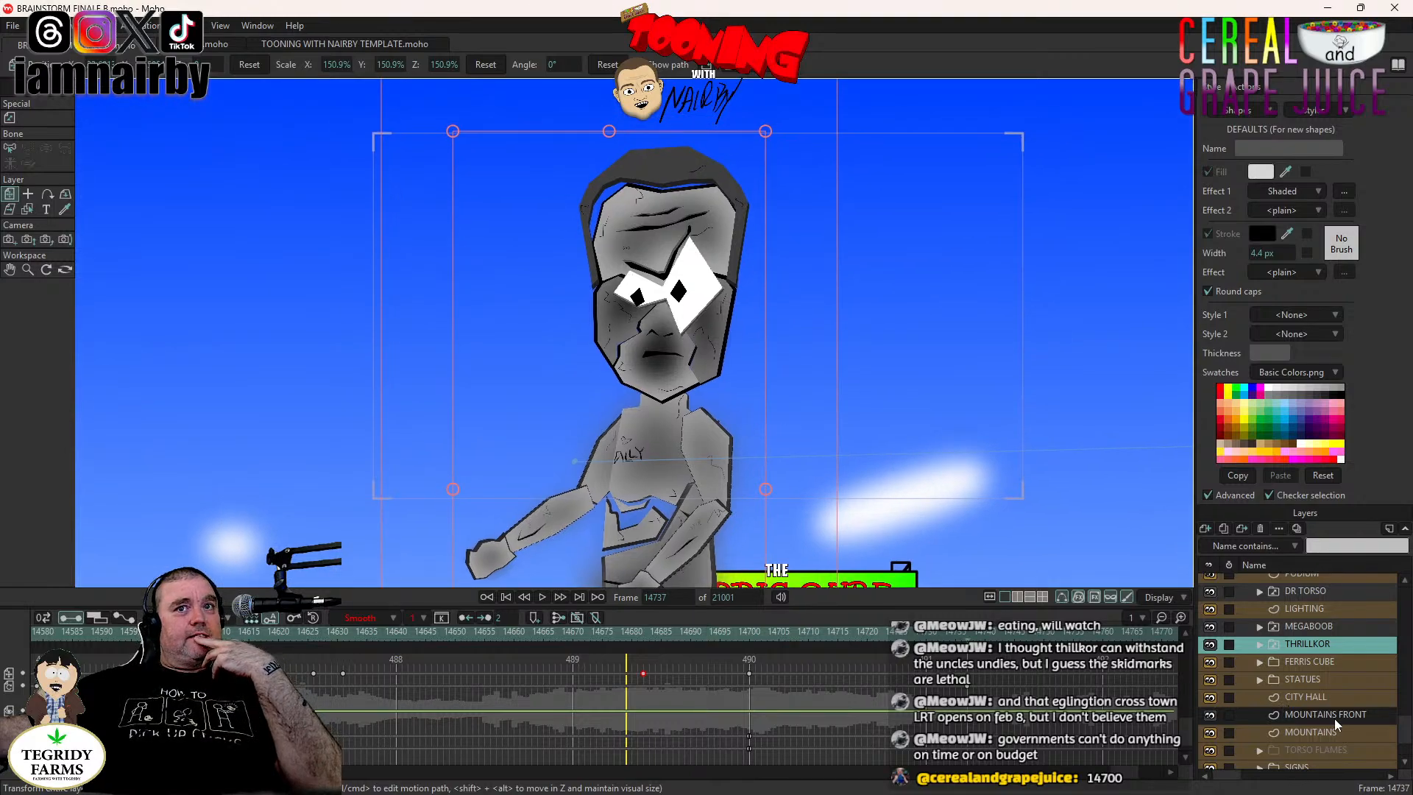
pyautogui.scroll(-1, 1334, 720)
pyautogui.scroll(-1, 1334, 722)
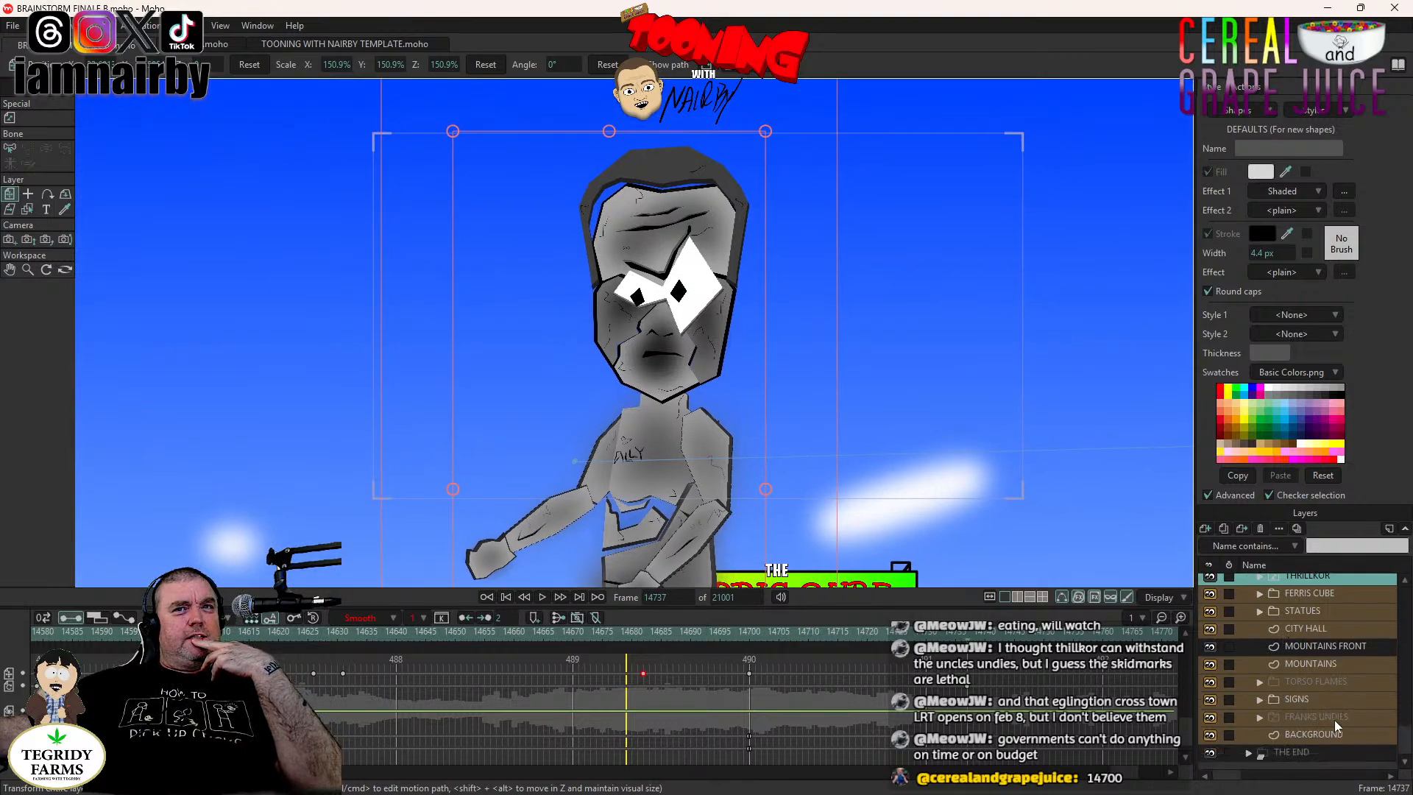
pyautogui.click(1335, 719)
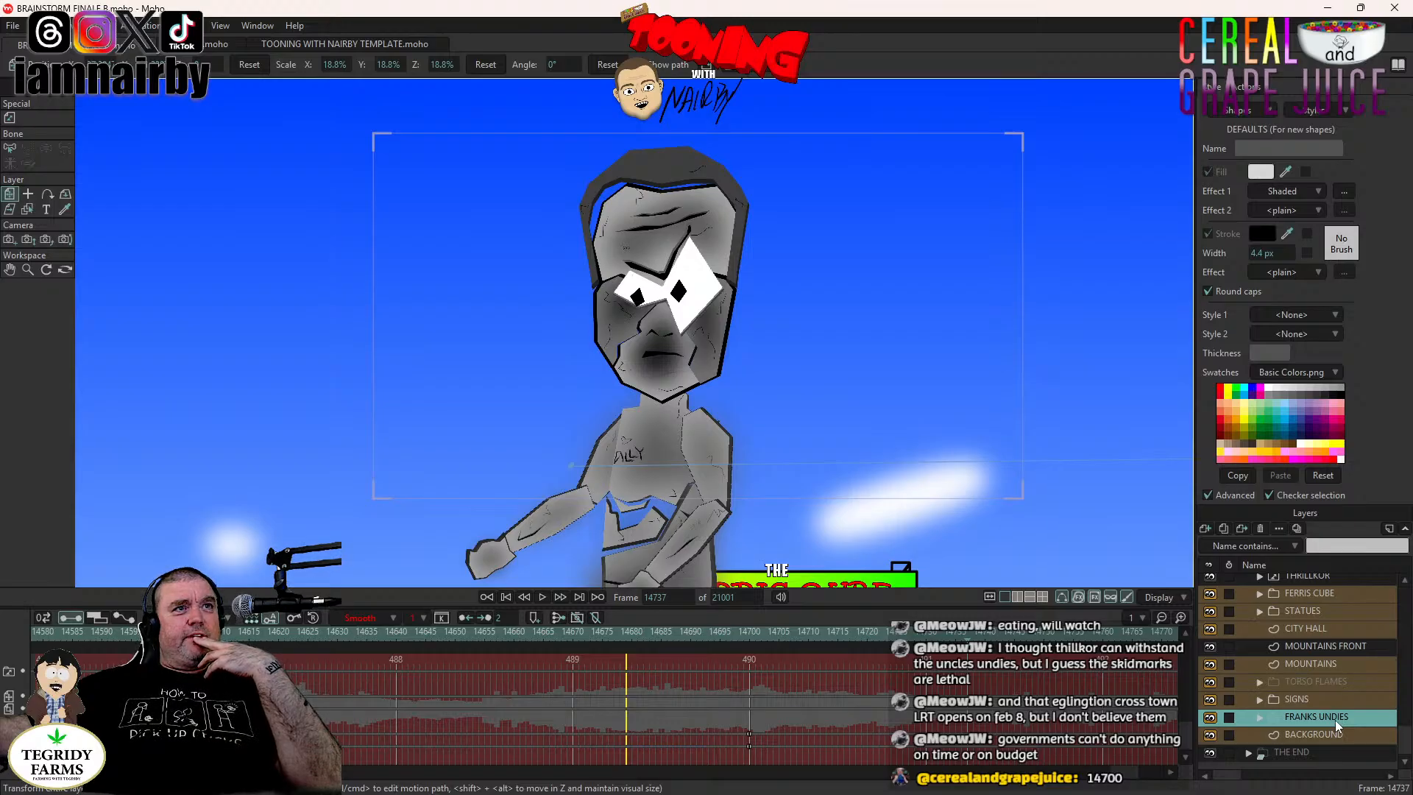
pyautogui.moveTo(1338, 717); pyautogui.dragTo(1338, 660)
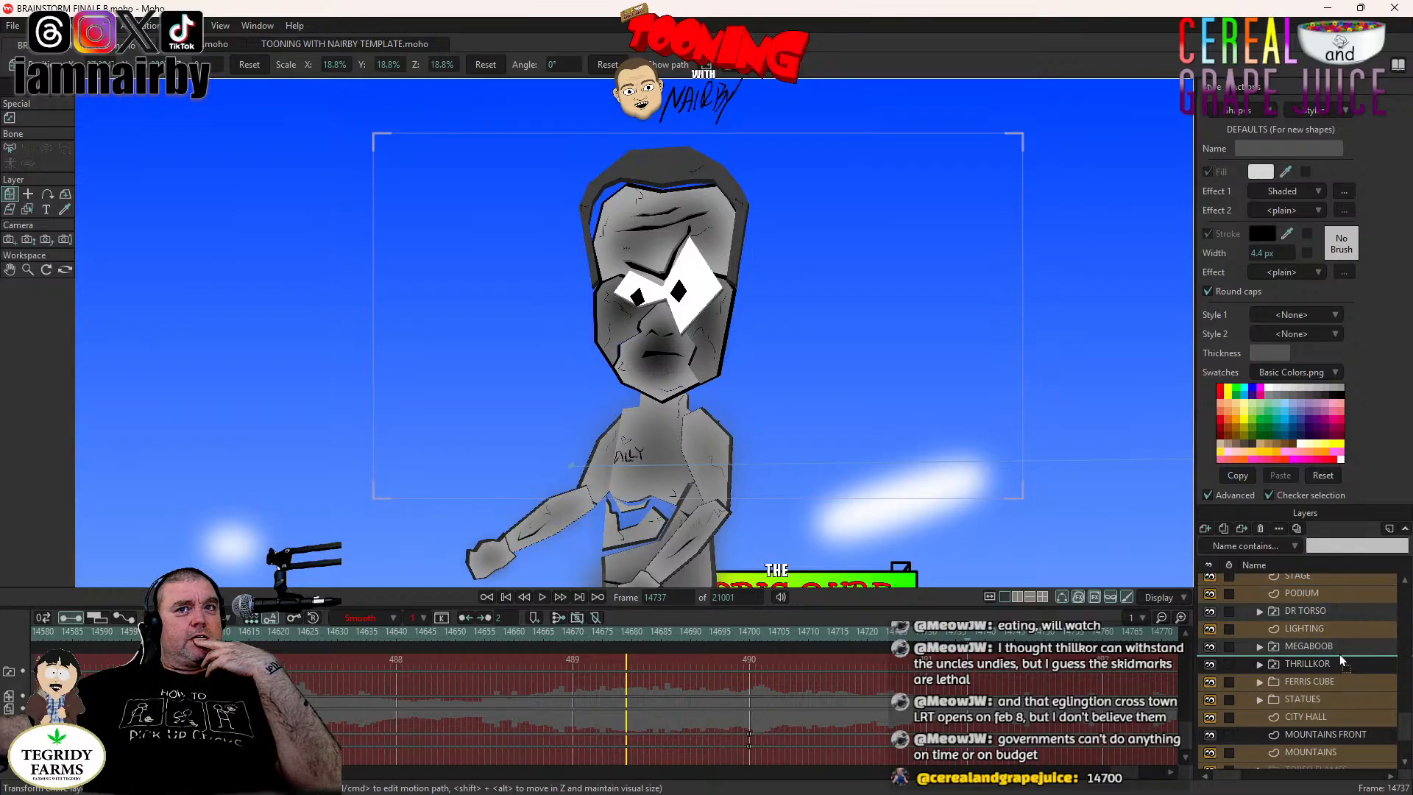
pyautogui.moveTo(1337, 655); pyautogui.dragTo(1332, 652)
# Move the FINALE layer's keyframe at frame 14737 one frame earlier, to 14736.
pyautogui.scroll(4, 1330, 657)
pyautogui.scroll(6, 1325, 655)
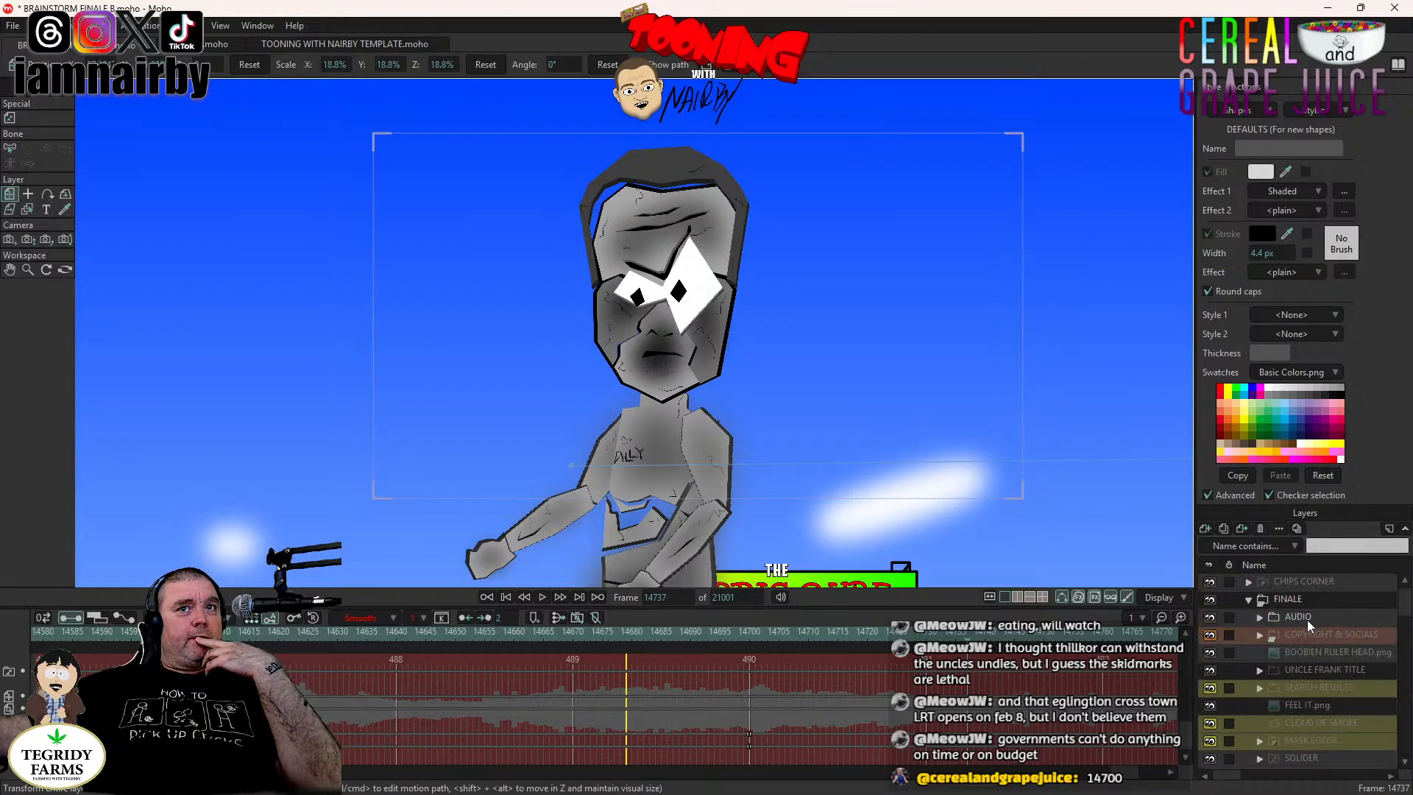
pyautogui.click(1309, 600)
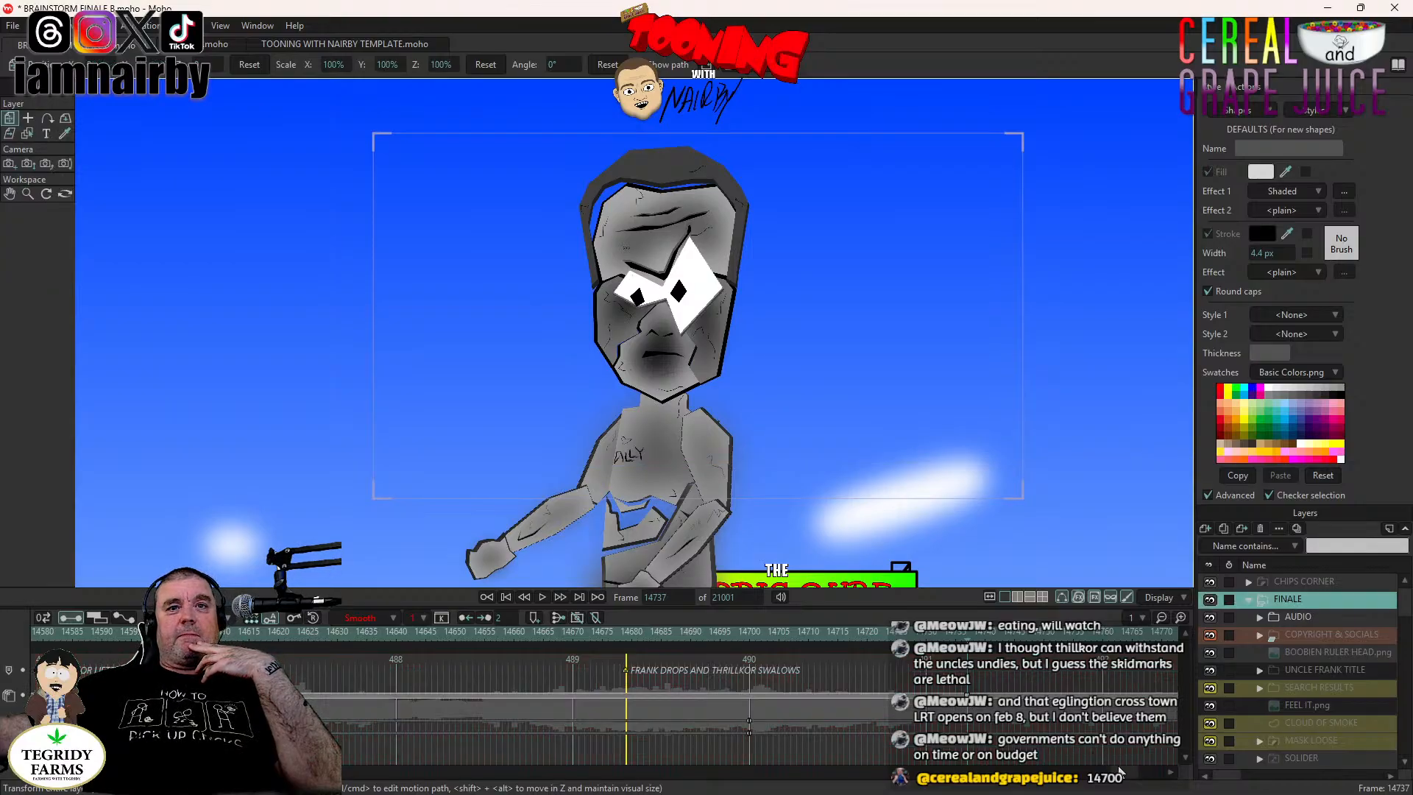
pyautogui.hscroll(-5, 1115, 772)
pyautogui.hscroll(-1, 1113, 776)
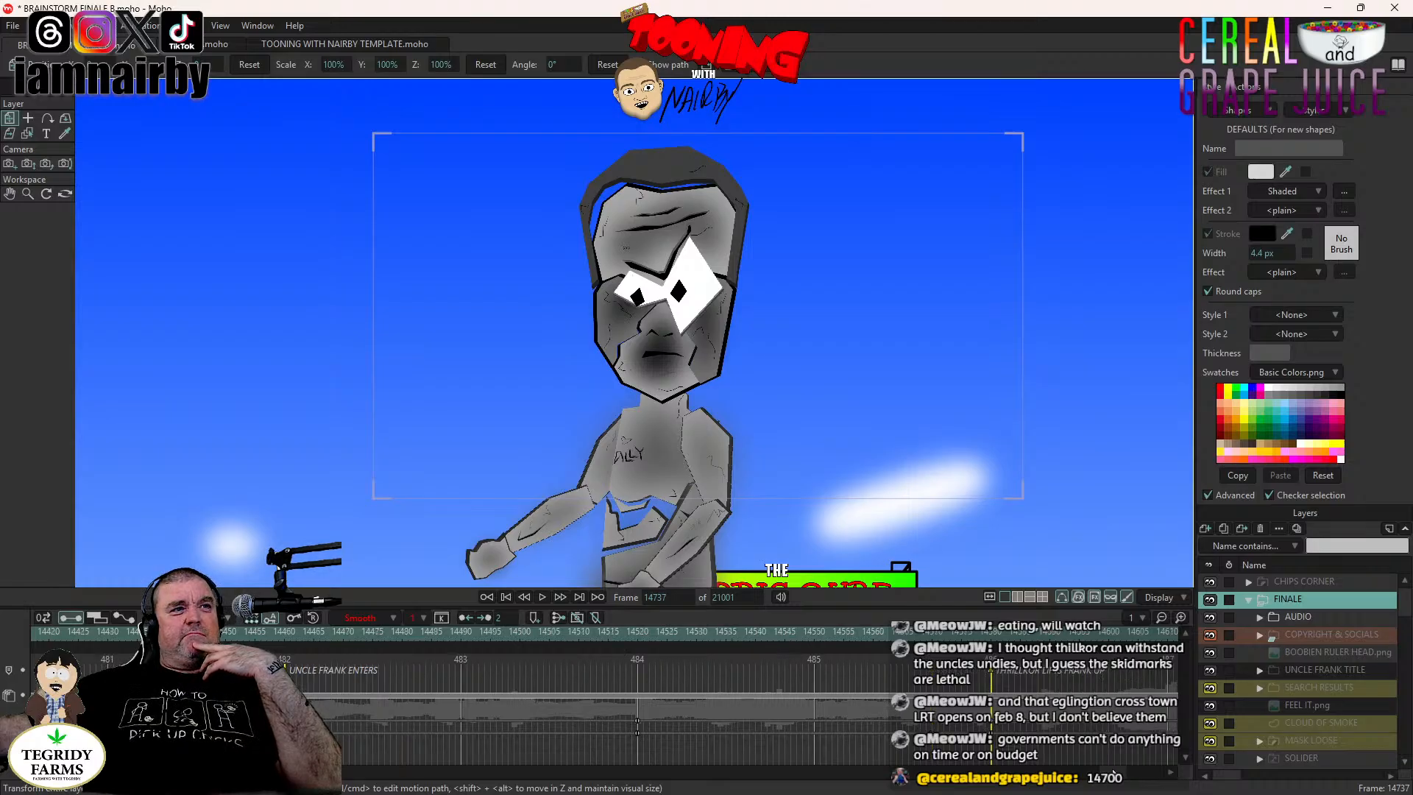
pyautogui.hscroll(6, 1113, 776)
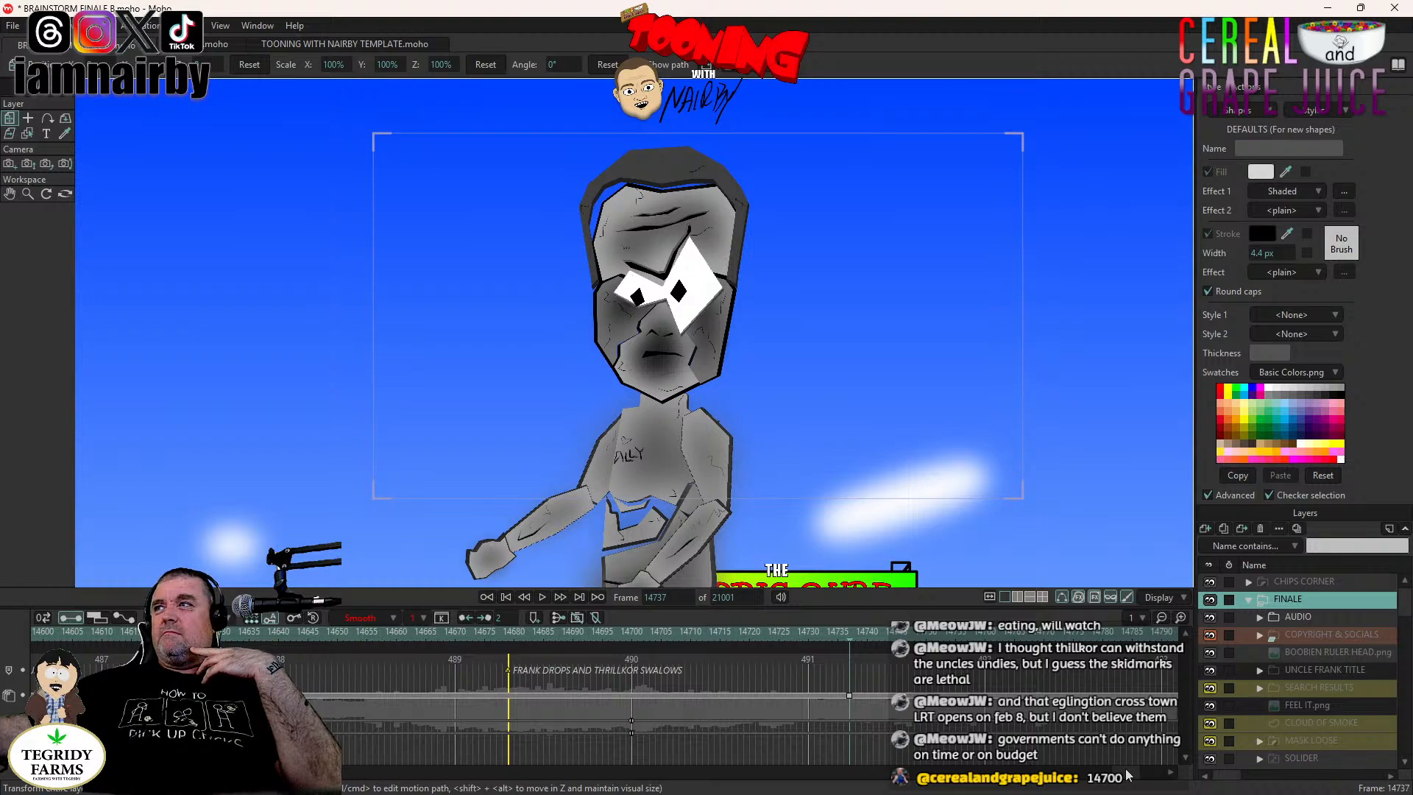
pyautogui.click(849, 696)
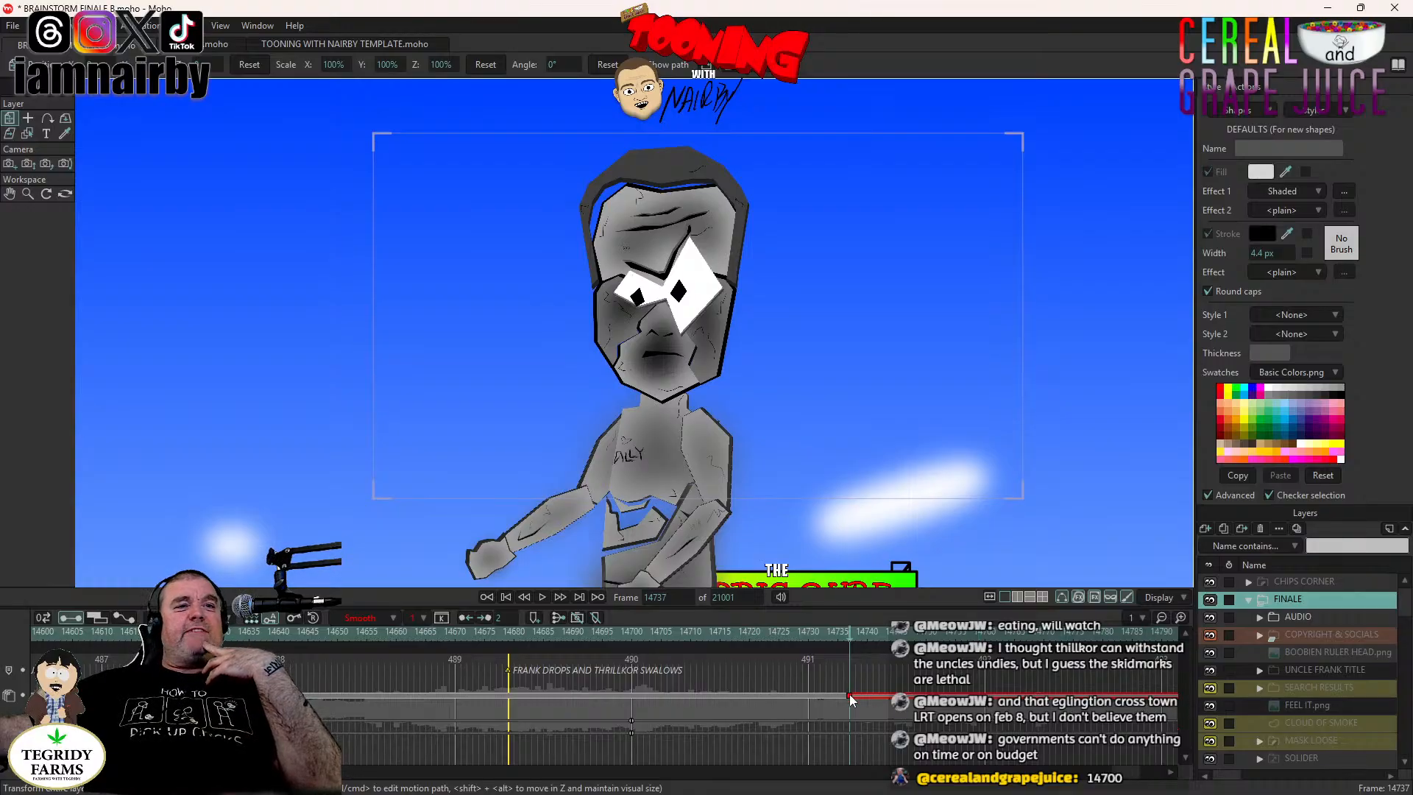
pyautogui.moveTo(849, 694); pyautogui.dragTo(843, 695)
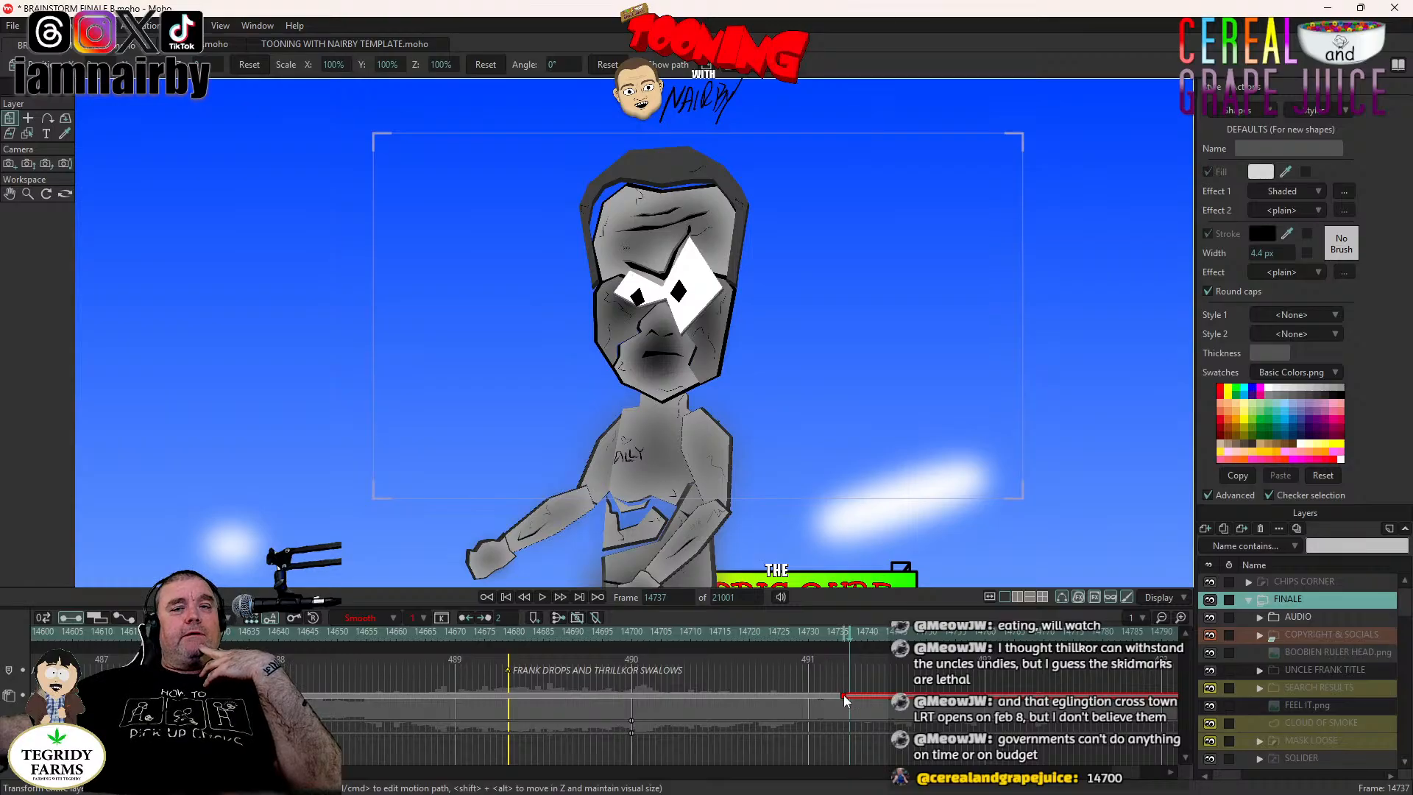
# Make the FRANKS UNDIES layer visible at frame 14737 in its layer settings.
pyautogui.scroll(-3, 1322, 720)
pyautogui.scroll(-10, 1321, 717)
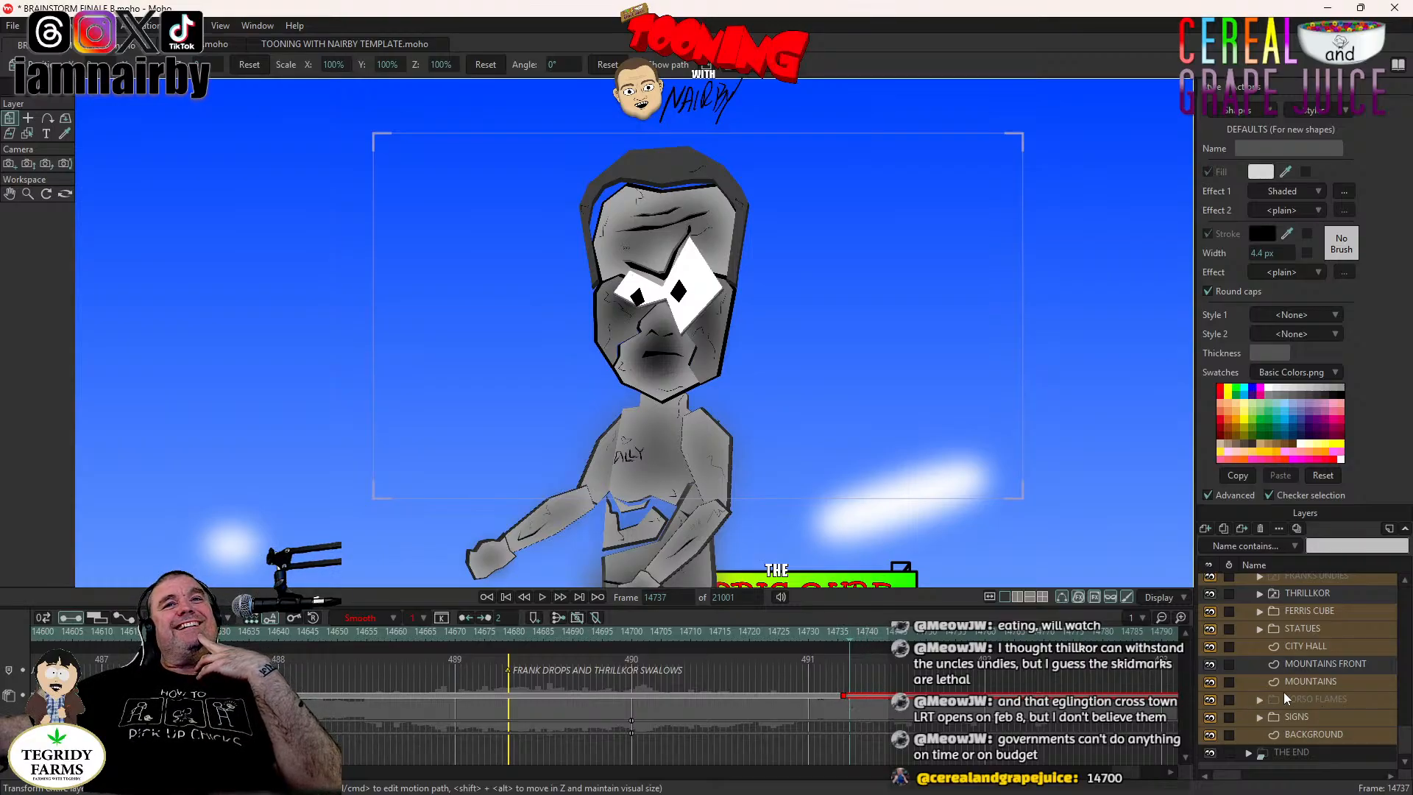
pyautogui.scroll(3, 1340, 659)
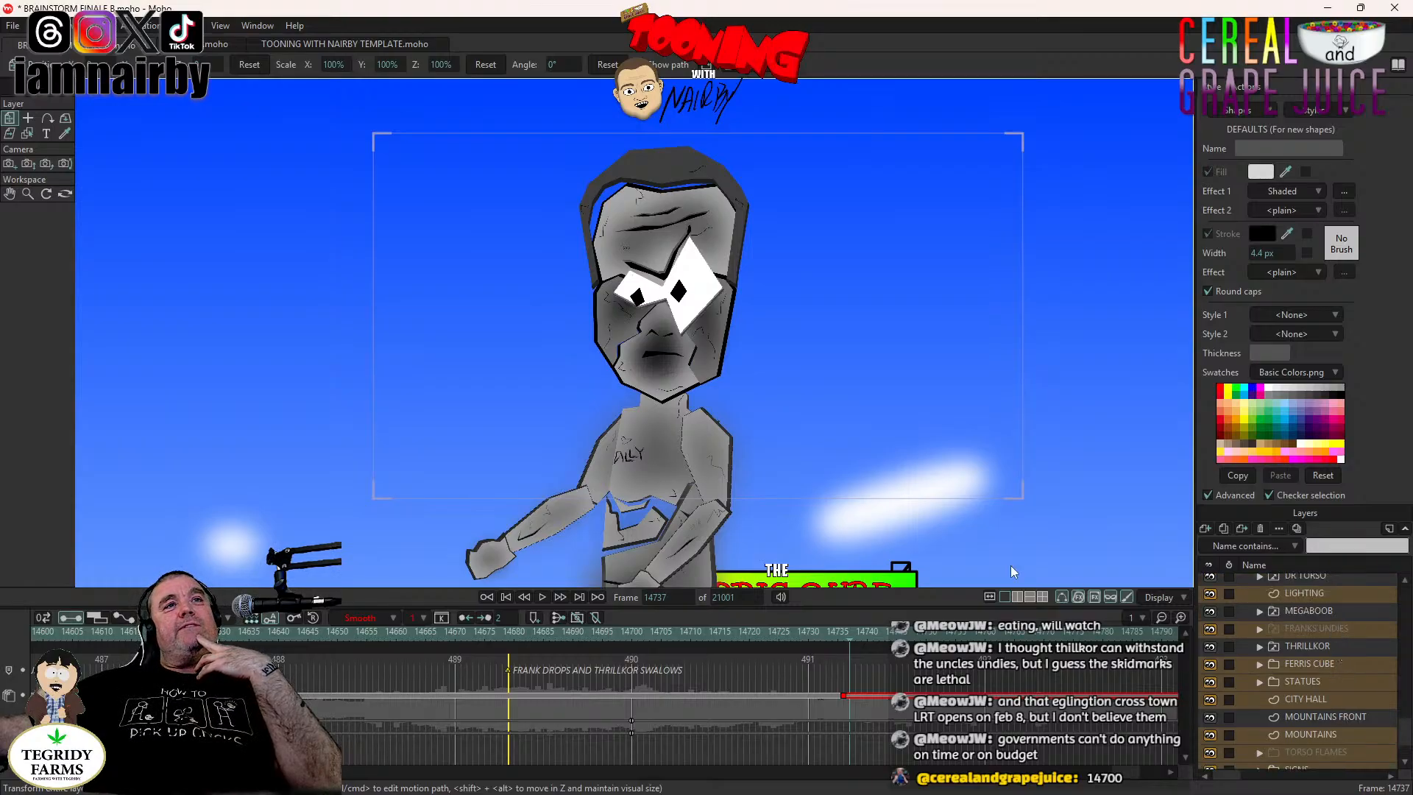
pyautogui.doubleClick(1285, 633)
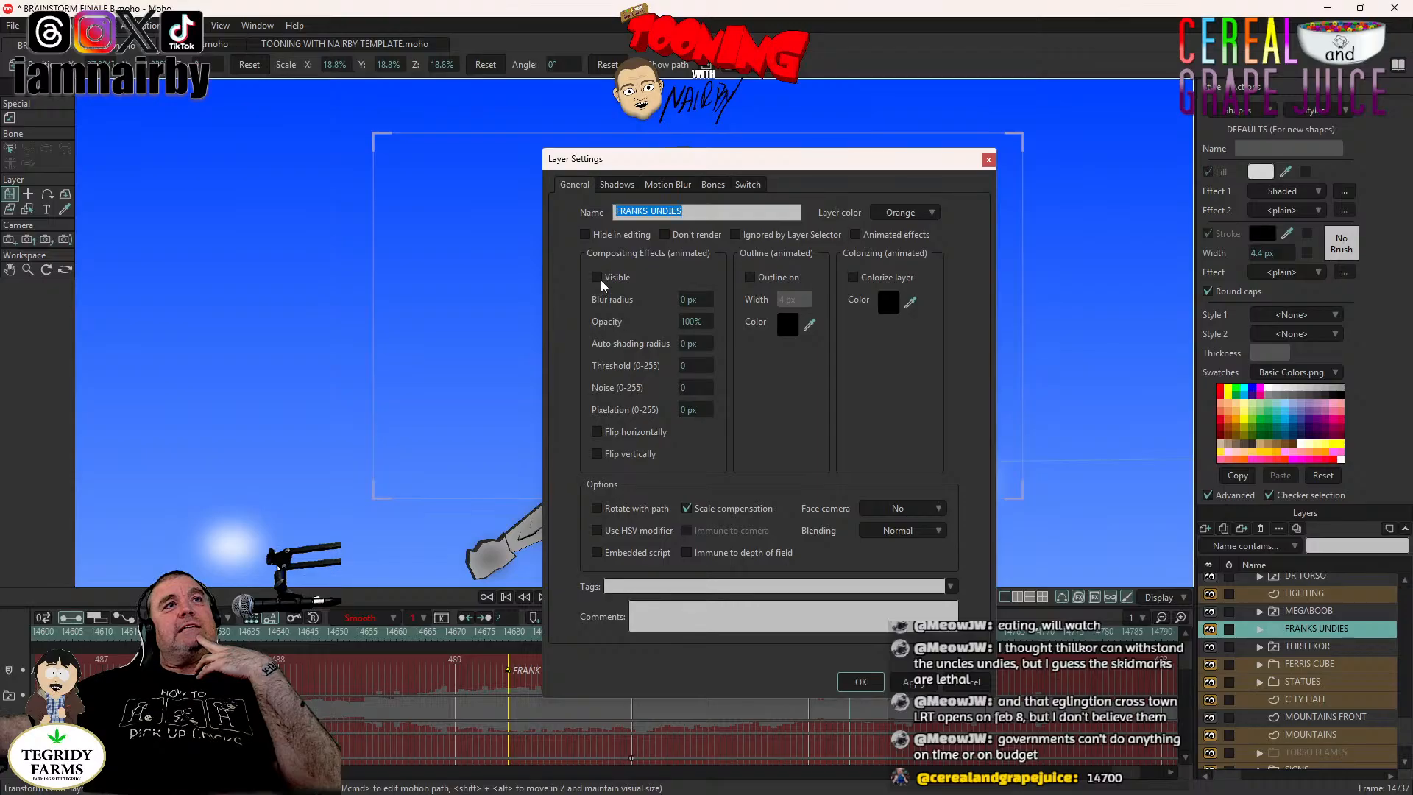
pyautogui.click(600, 280)
pyautogui.click(860, 681)
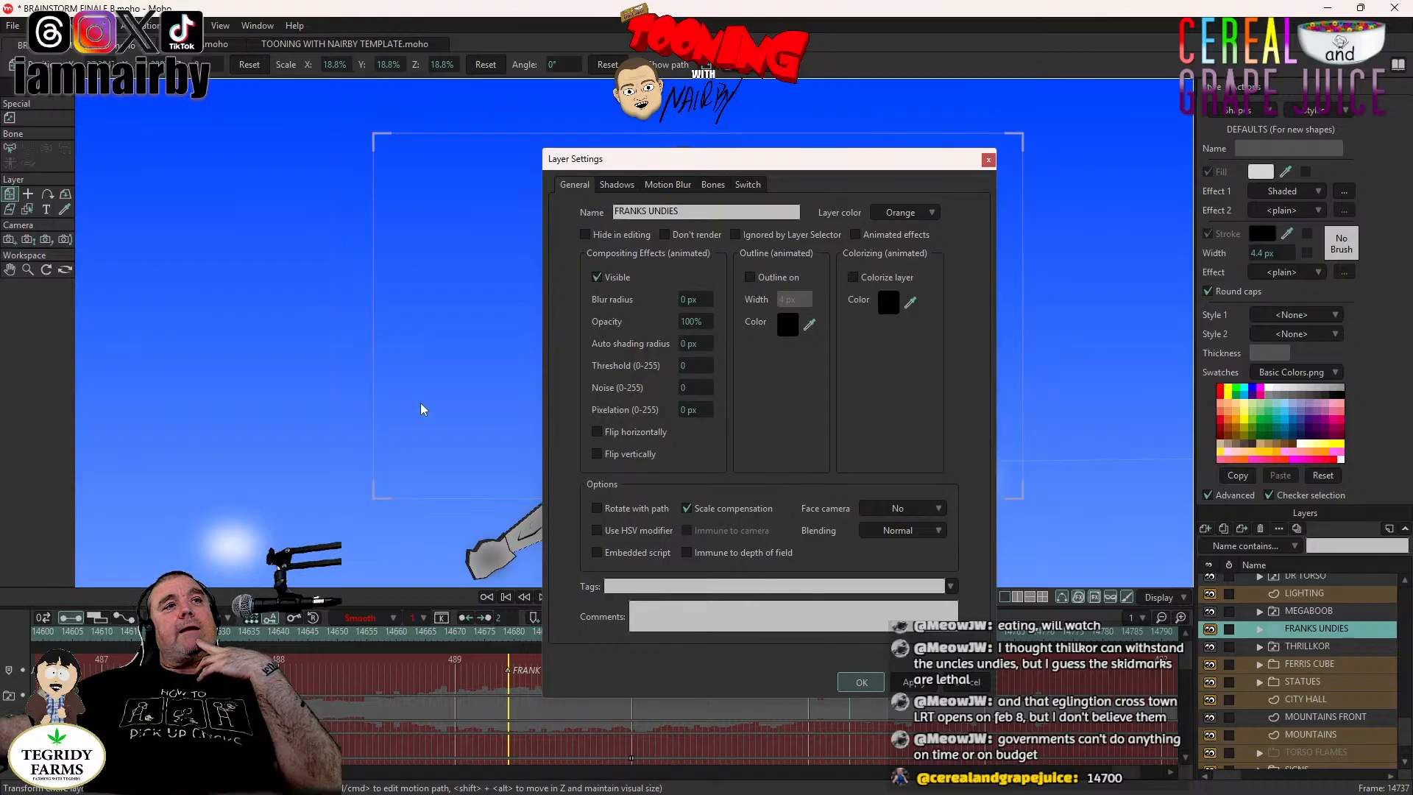
# Move the FRANKS UNDIES layer's position, scale and rotation keyframes at frame 14737 one frame earlier, to 14736.
pyautogui.scroll(-6, 422, 414)
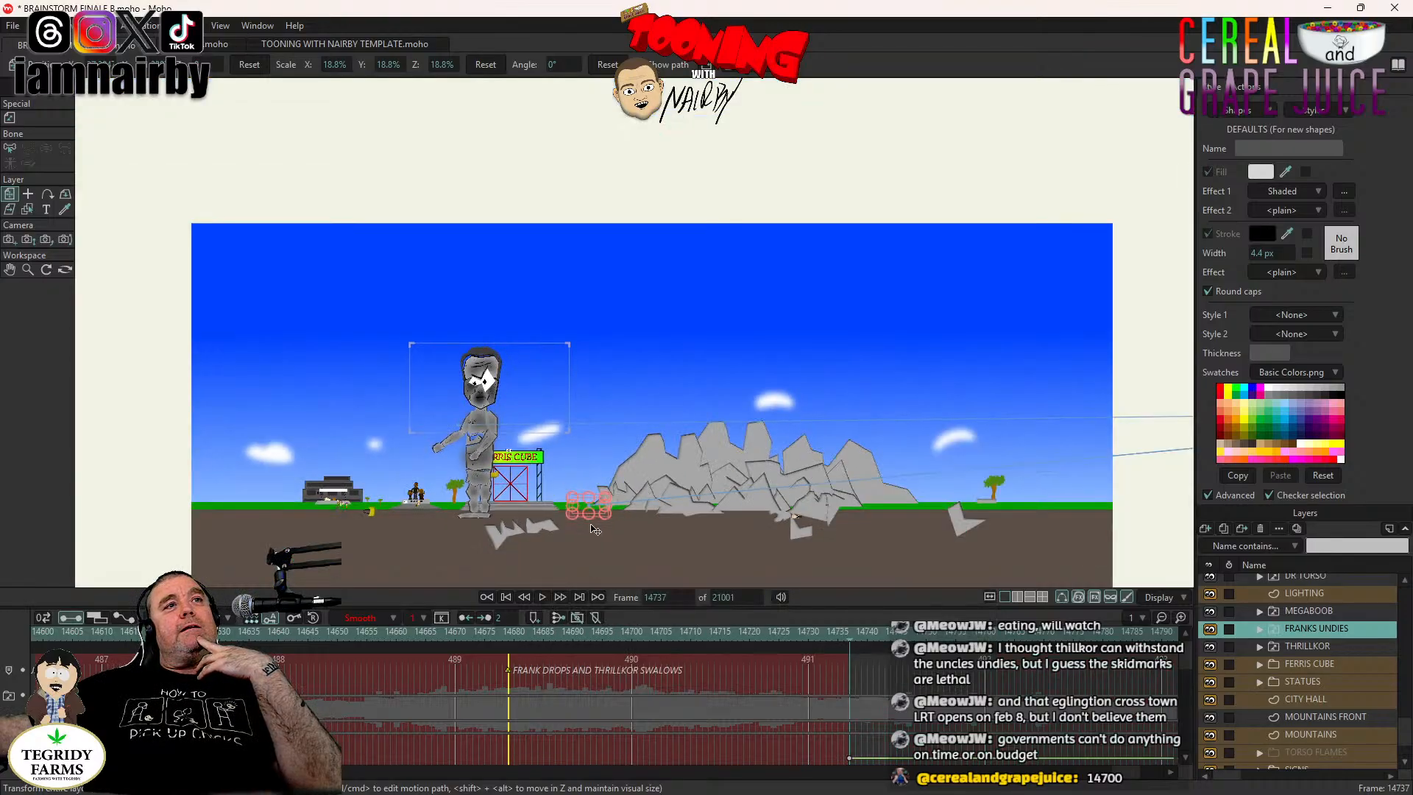
pyautogui.scroll(5, 590, 523)
pyautogui.scroll(8, 590, 523)
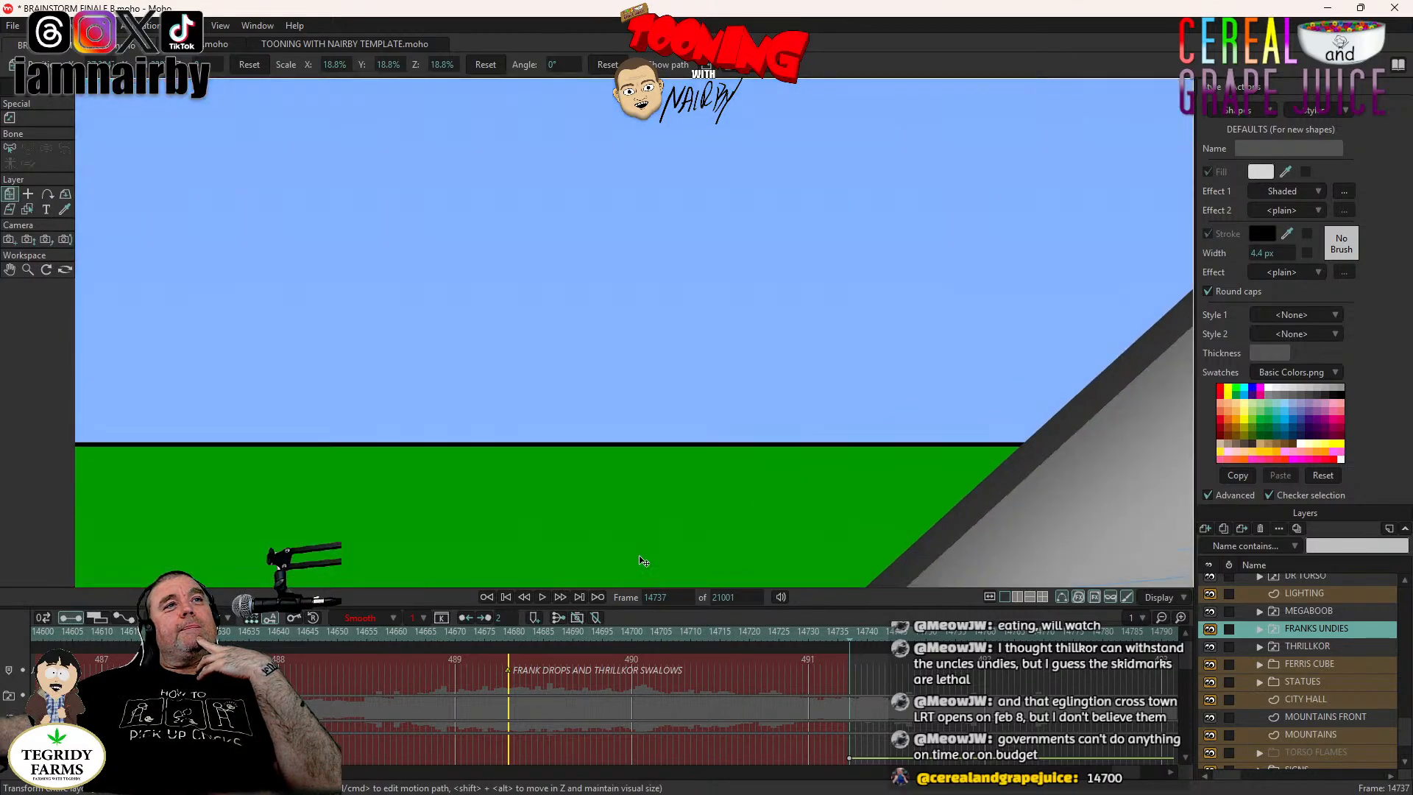
pyautogui.scroll(6, 596, 234)
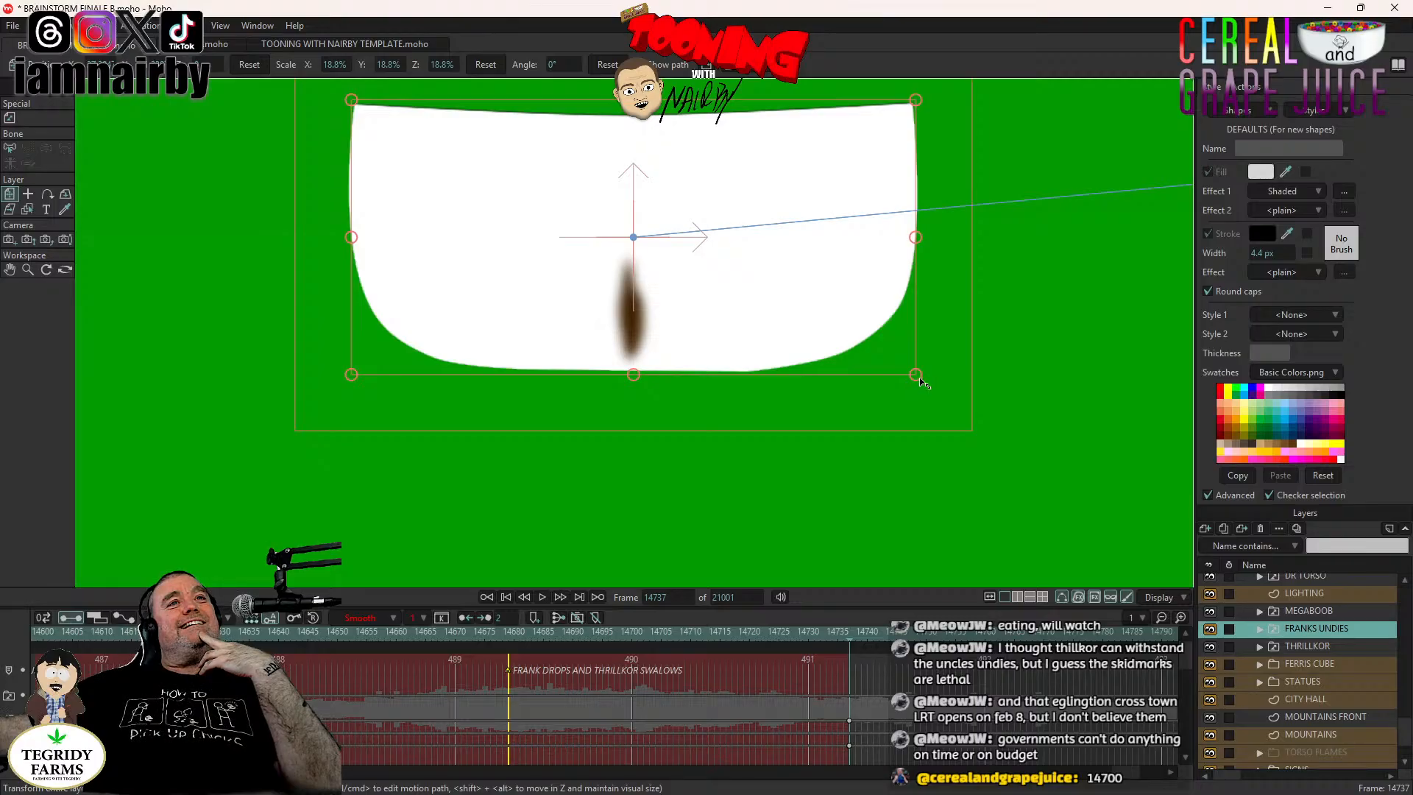
pyautogui.click(849, 723)
pyautogui.moveTo(849, 726); pyautogui.dragTo(843, 726)
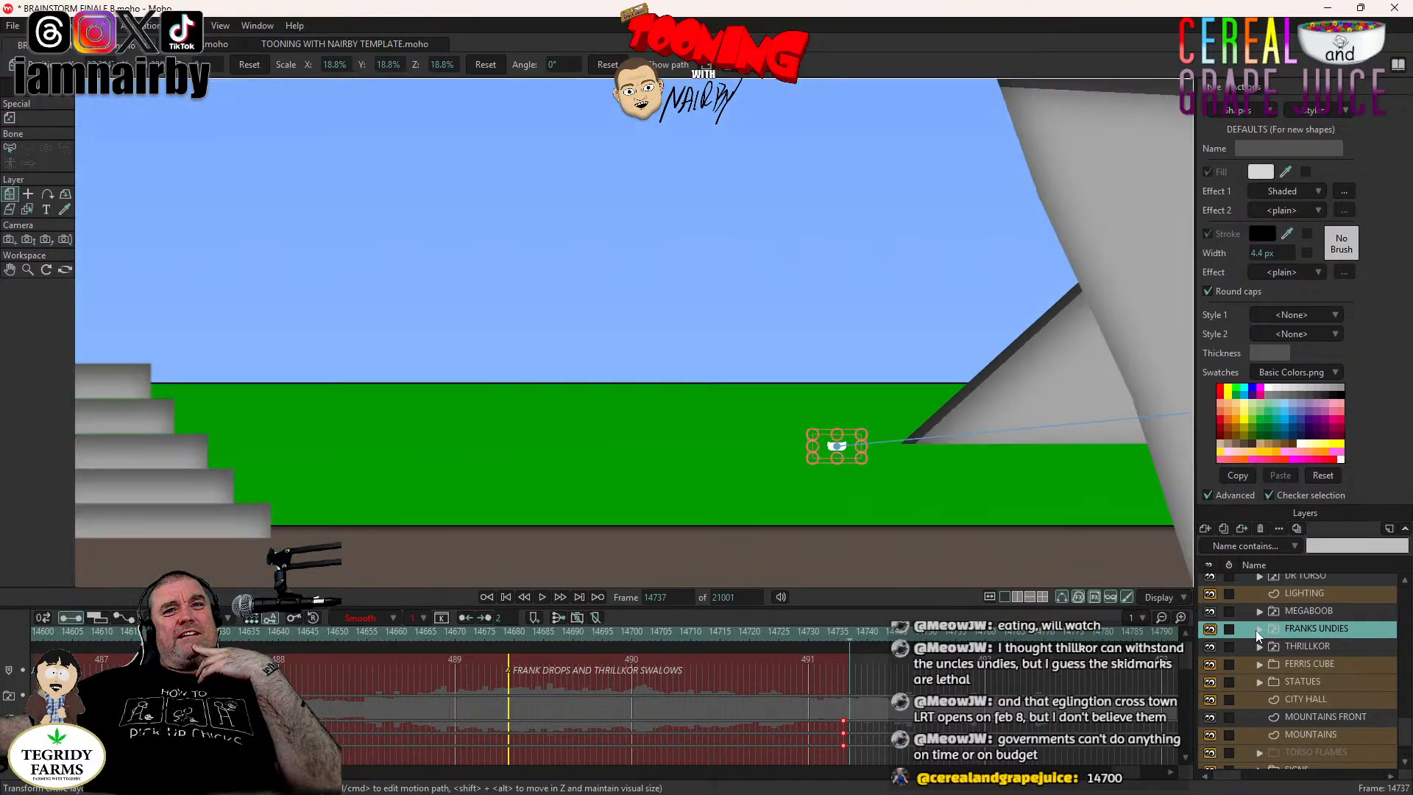
# Move the FRANKS UNDIES layer up from the grass to Thrillkor's outstretched hand at frame 14737.
pyautogui.click(1258, 628)
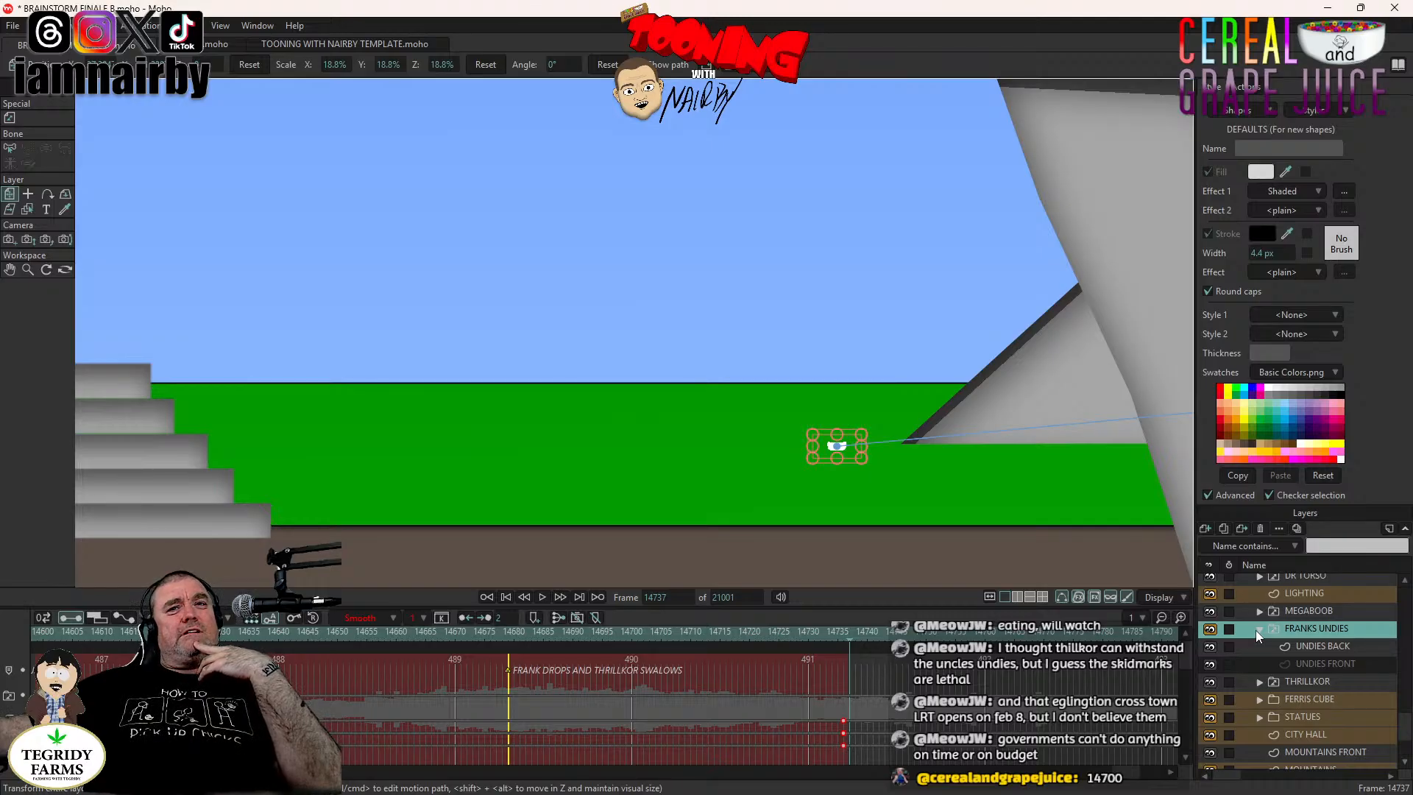
pyautogui.click(1252, 630)
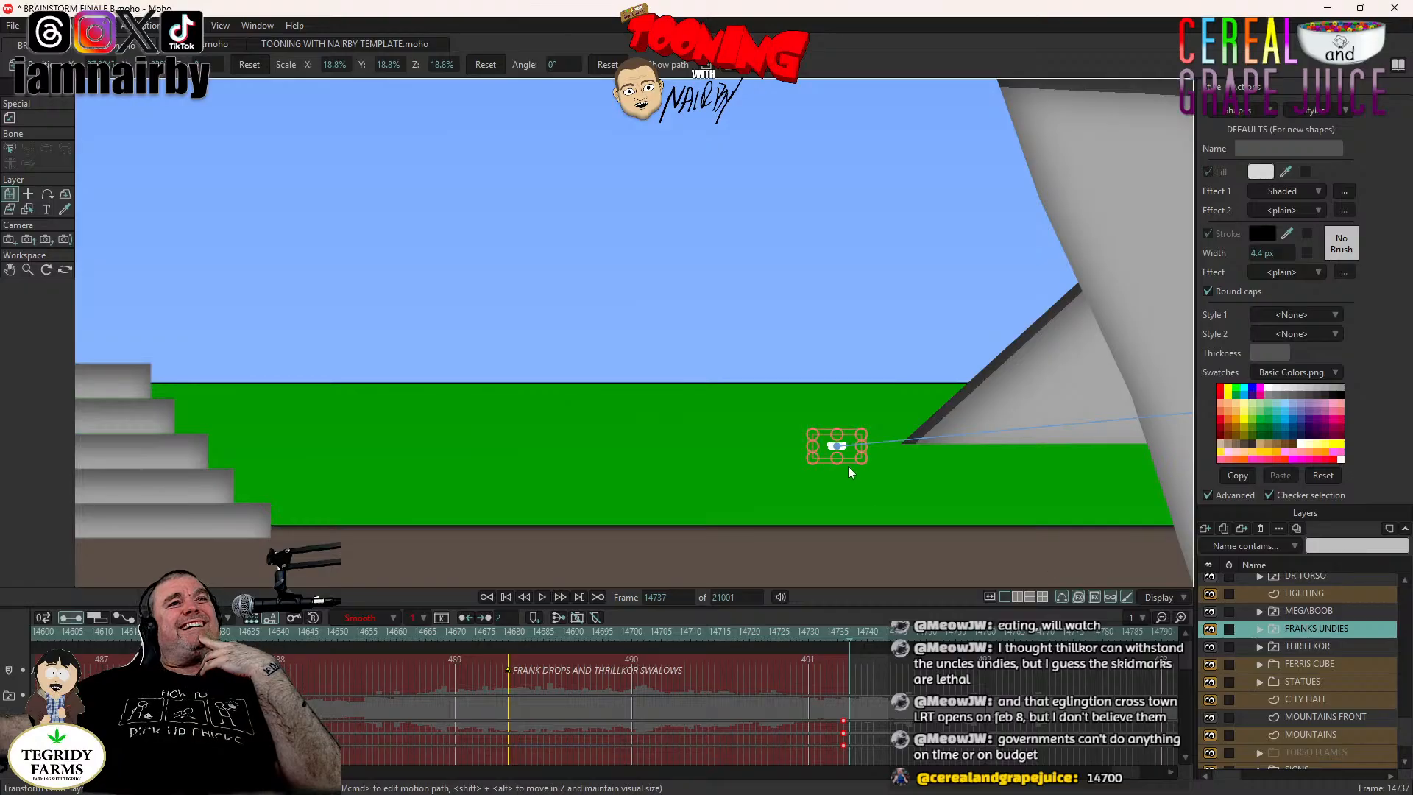
pyautogui.scroll(-15, 849, 471)
pyautogui.scroll(9, 868, 463)
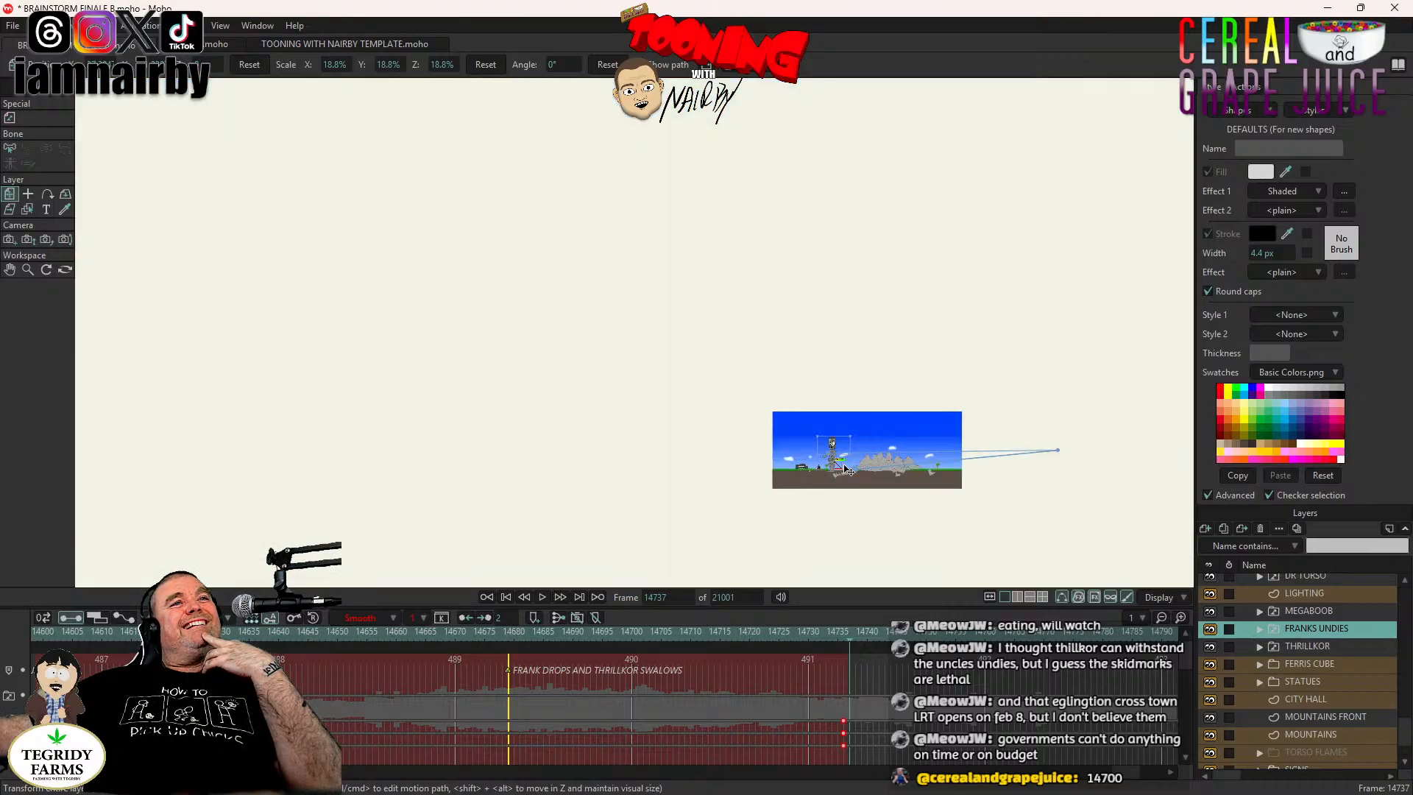
pyautogui.scroll(4, 869, 464)
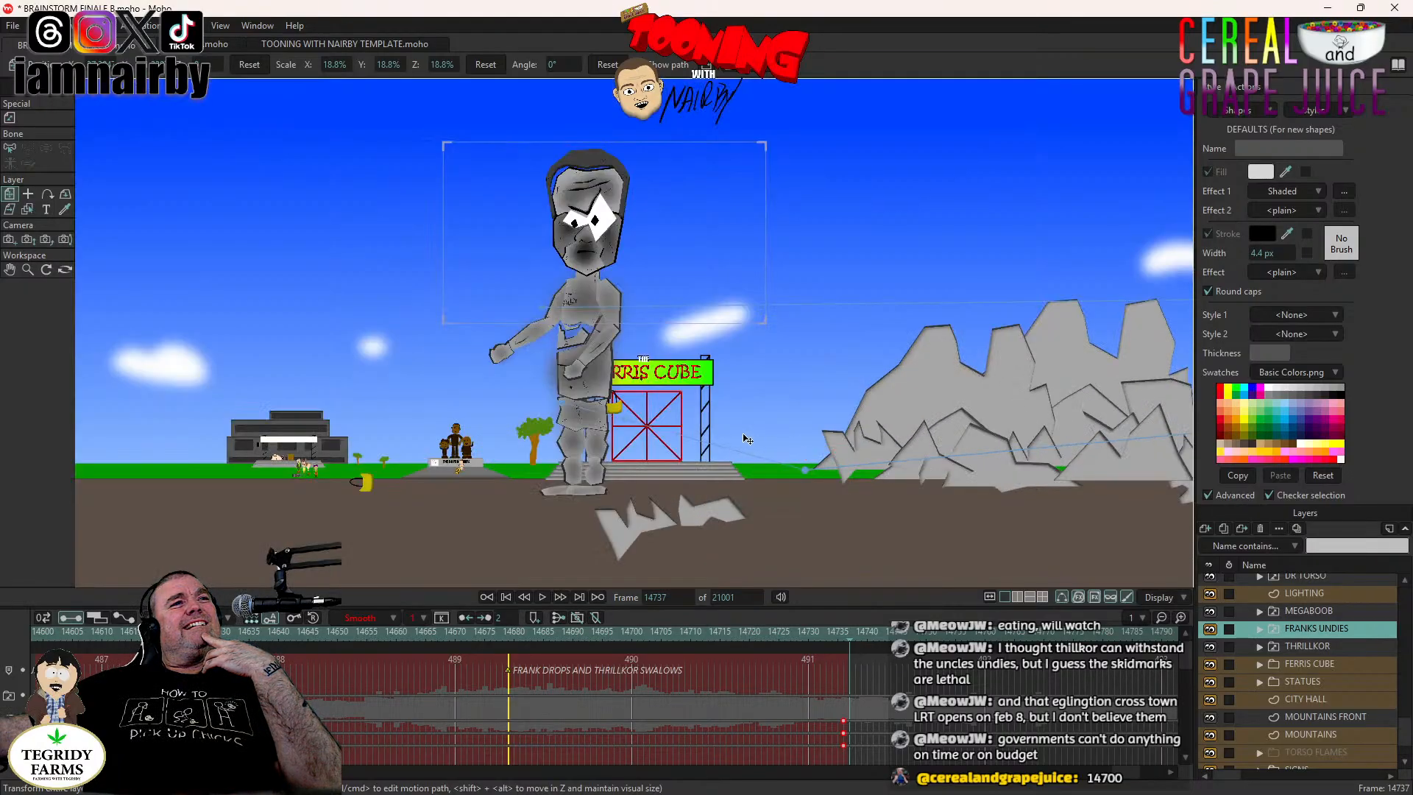
pyautogui.scroll(2, 556, 387)
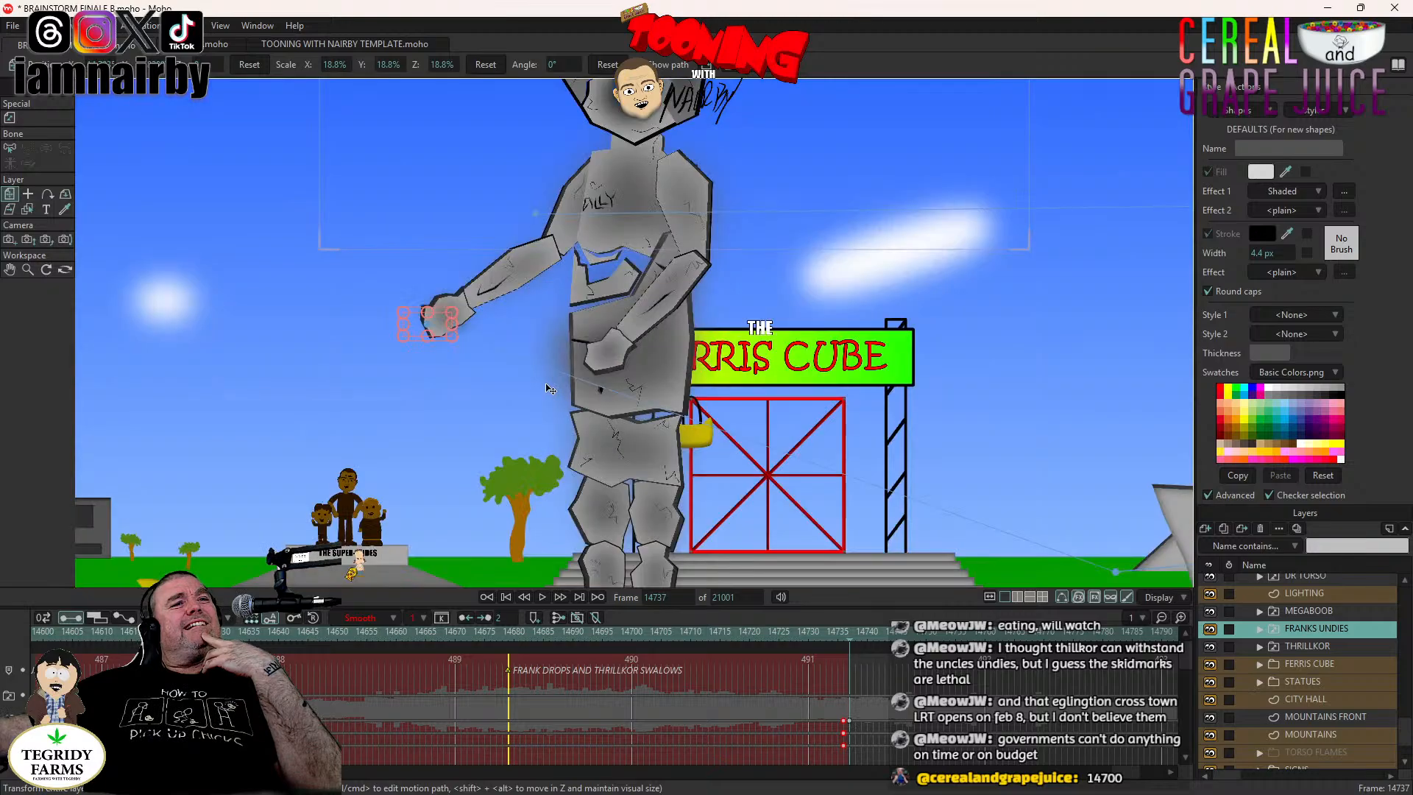
pyautogui.scroll(3, 556, 386)
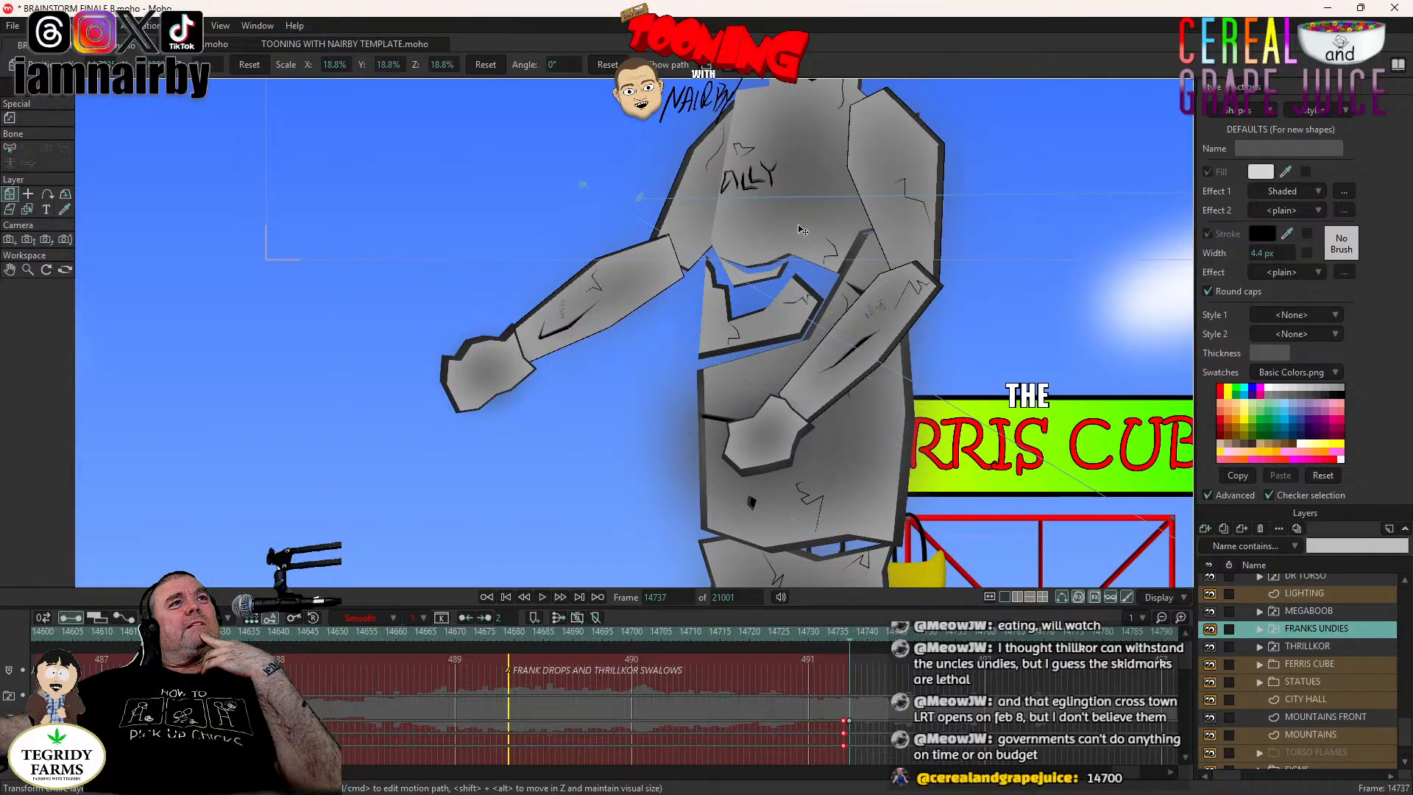
# Move Frank's undies down beside the small character holding the yellow mask in front of the statues.
pyautogui.scroll(-5, 652, 441)
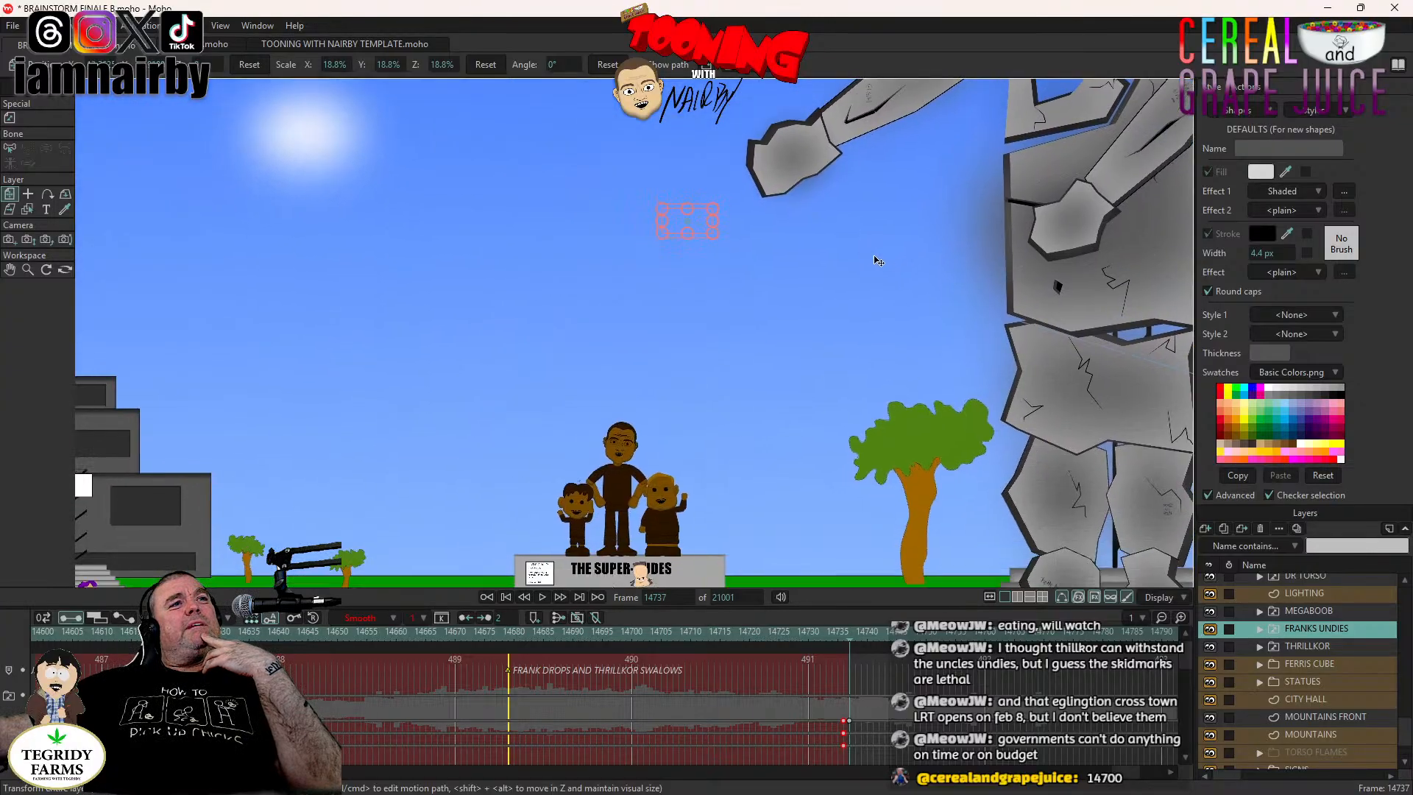
pyautogui.moveTo(727, 506); pyautogui.dragTo(847, 255)
pyautogui.moveTo(767, 365); pyautogui.dragTo(889, 397)
pyautogui.scroll(5, 846, 387)
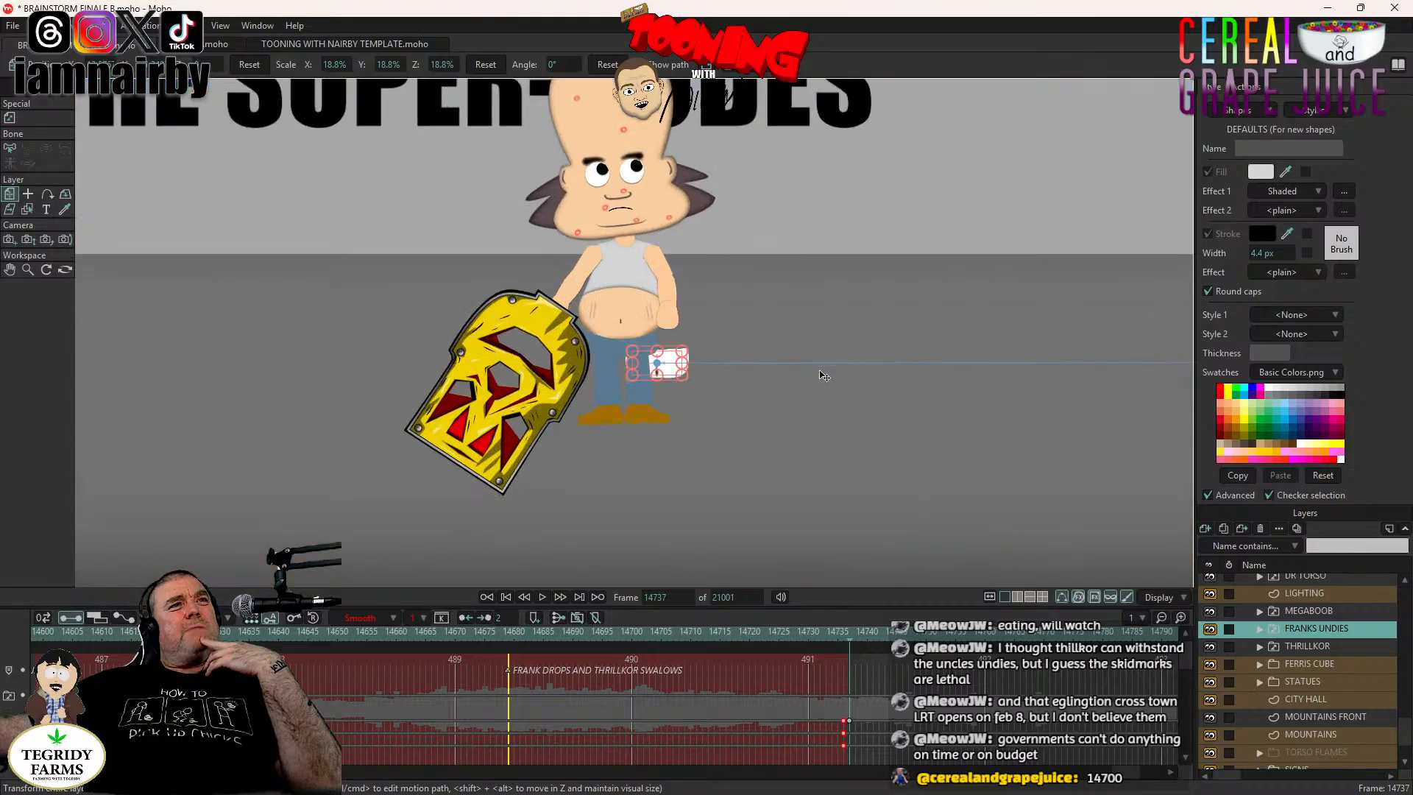
pyautogui.moveTo(814, 432); pyautogui.dragTo(1009, 252)
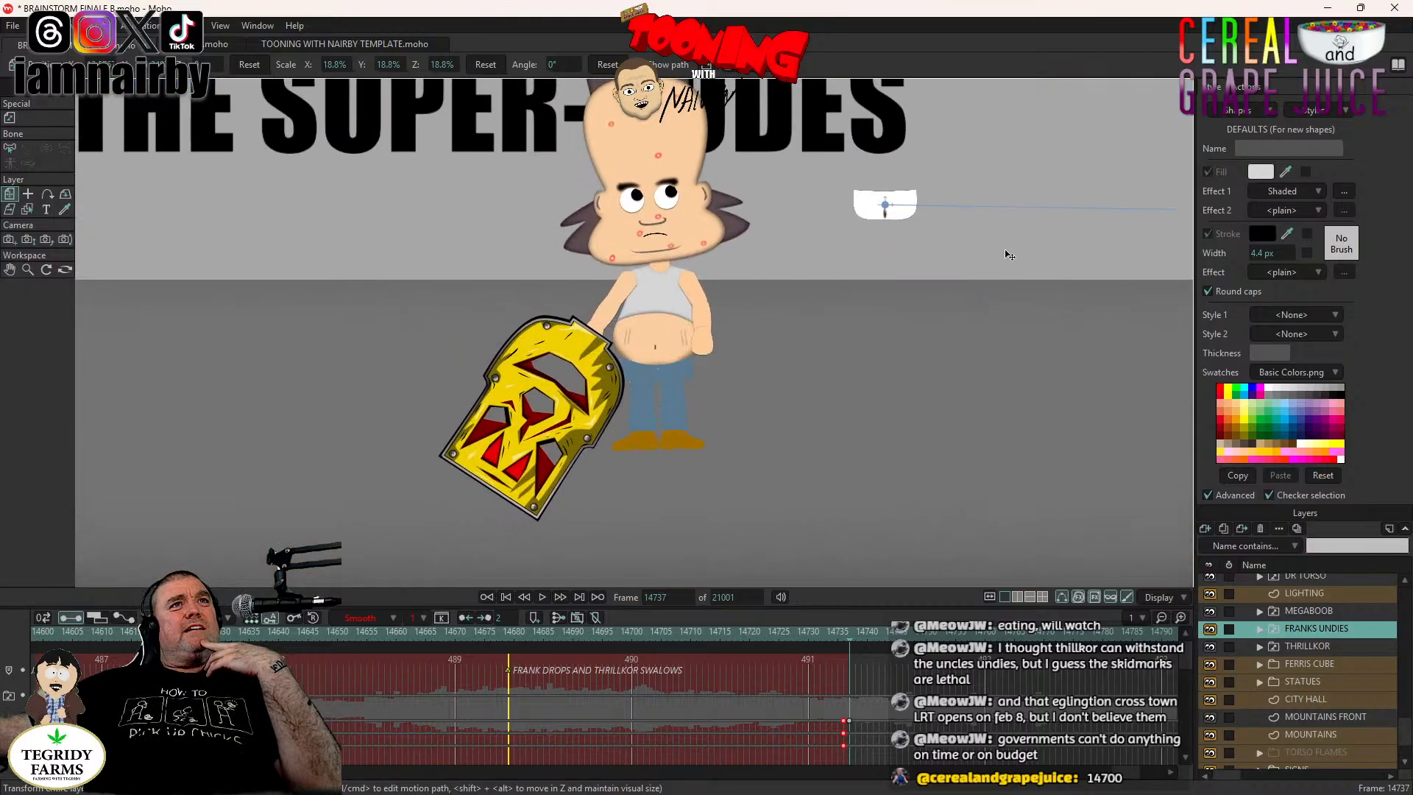
# Place Frank's undies near the lower tip of Thrillkor's outstretched hand at frame 14737.
pyautogui.scroll(-5, 1009, 252)
pyautogui.scroll(-5, 1004, 257)
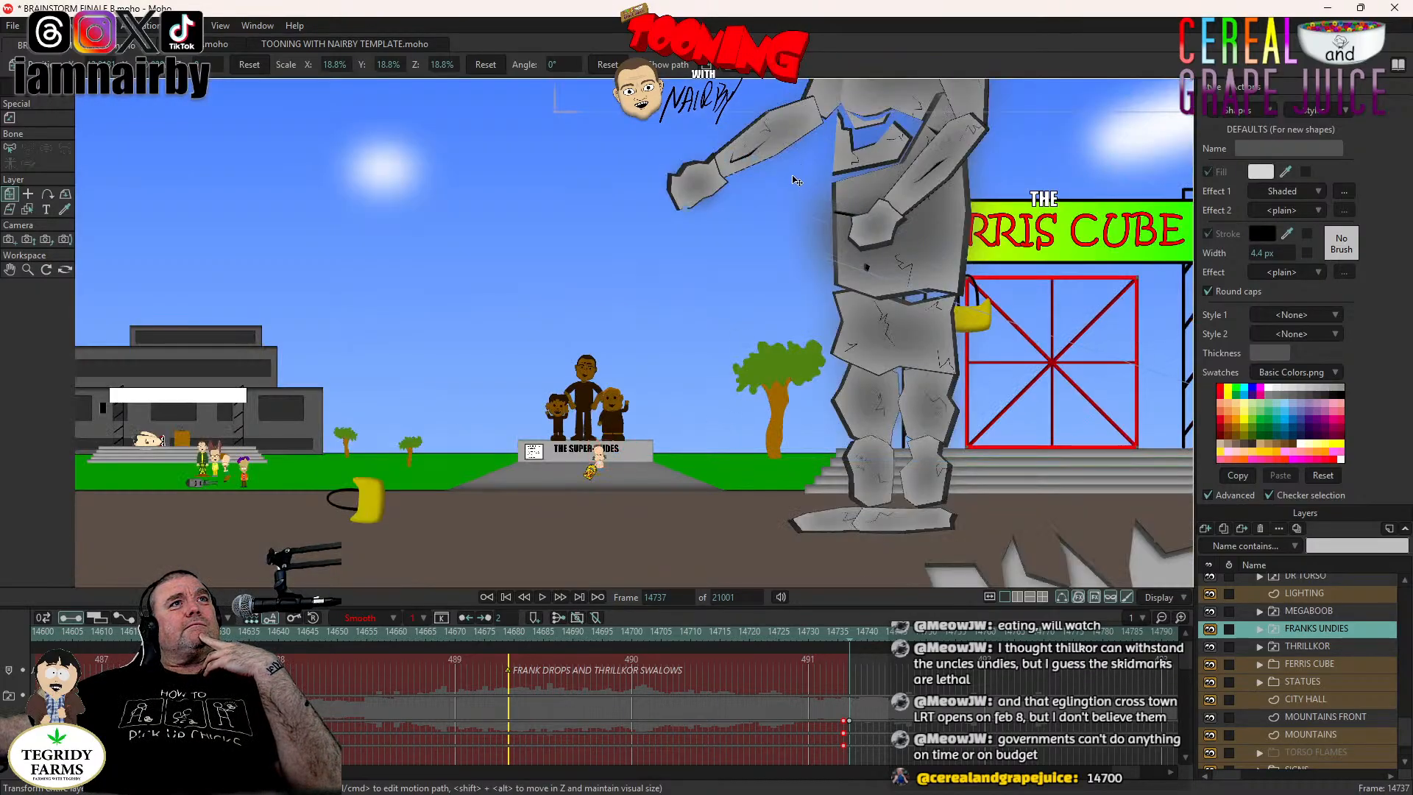
pyautogui.scroll(10, 722, 212)
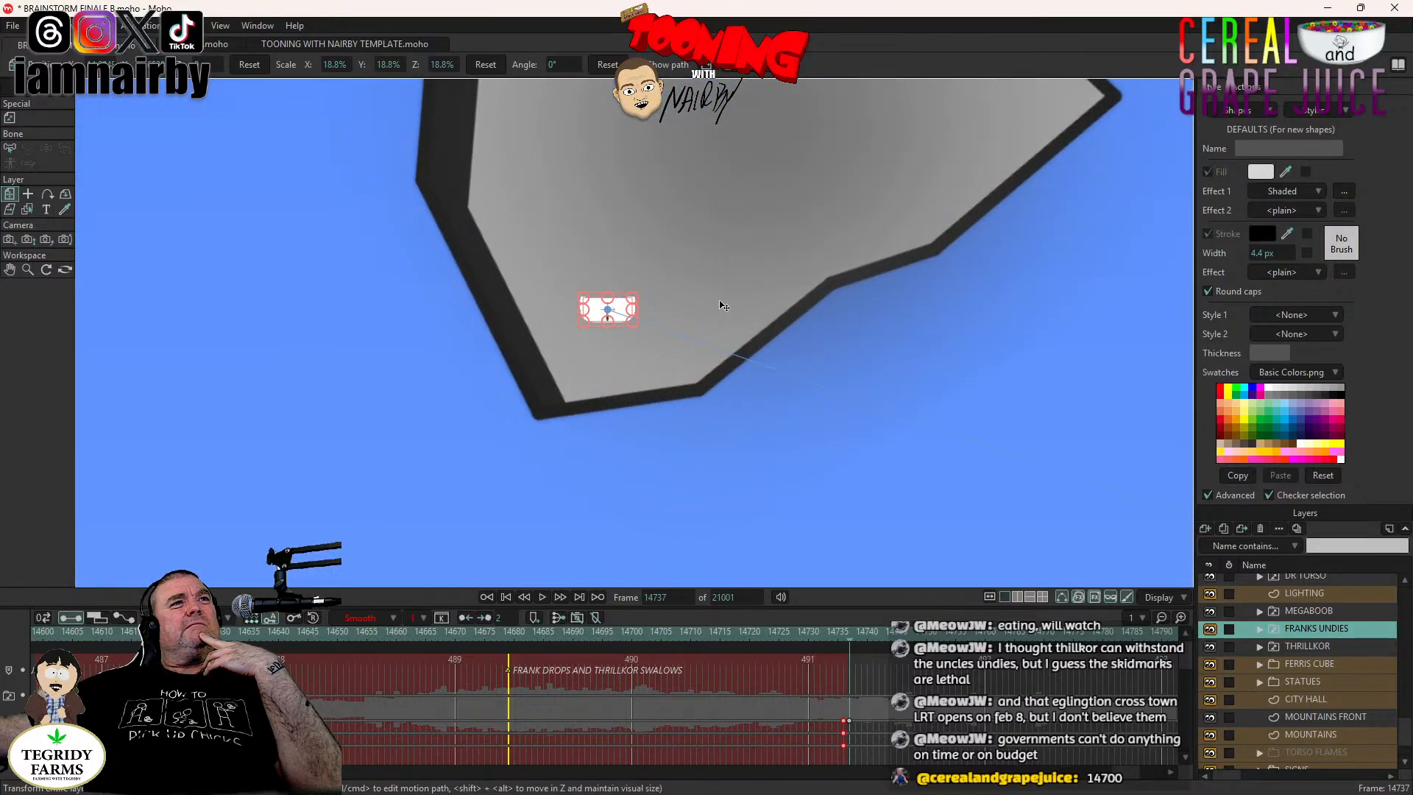
pyautogui.moveTo(719, 302); pyautogui.dragTo(704, 340)
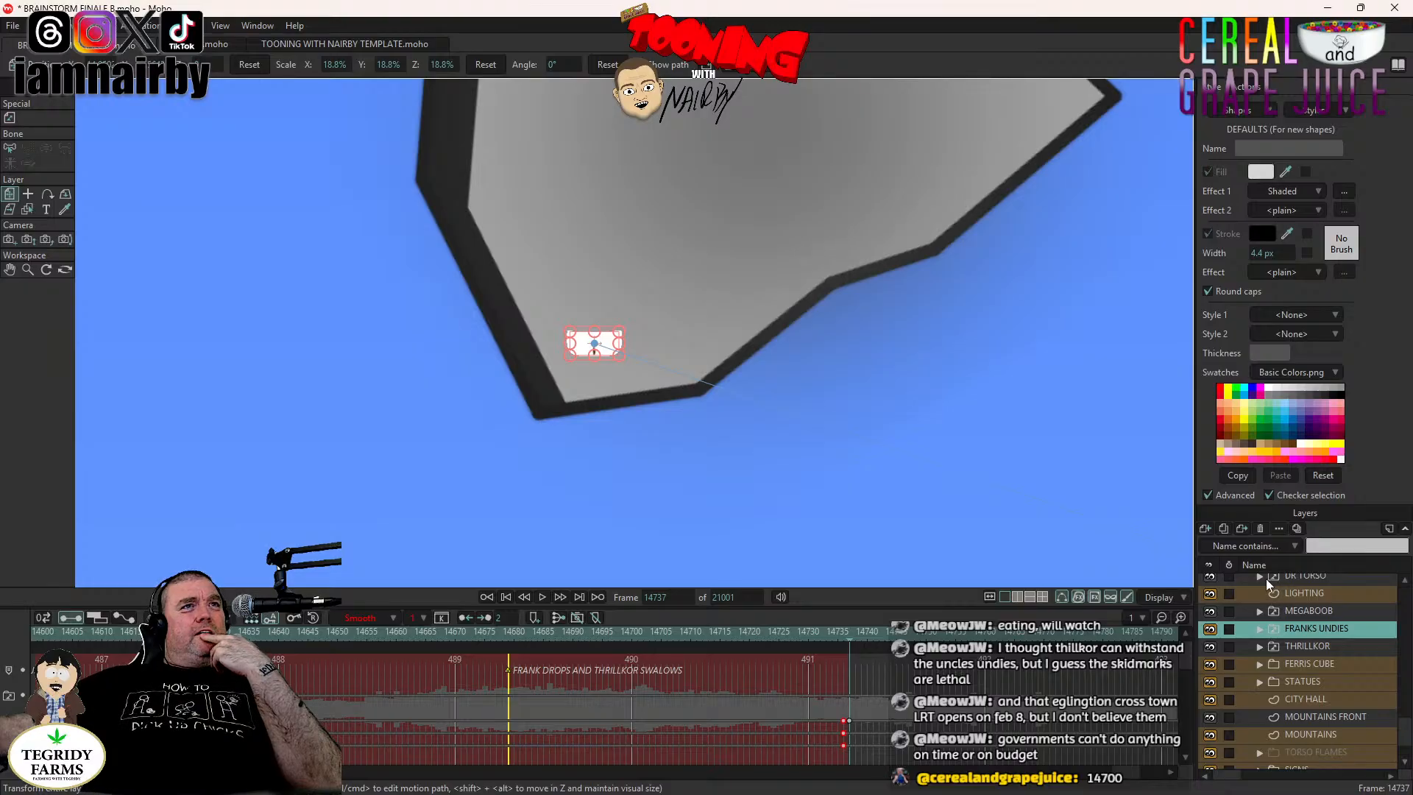
# Play the animation from frame 14700 through the cut with Thrillkor framed in view.
pyautogui.scroll(-5, 985, 474)
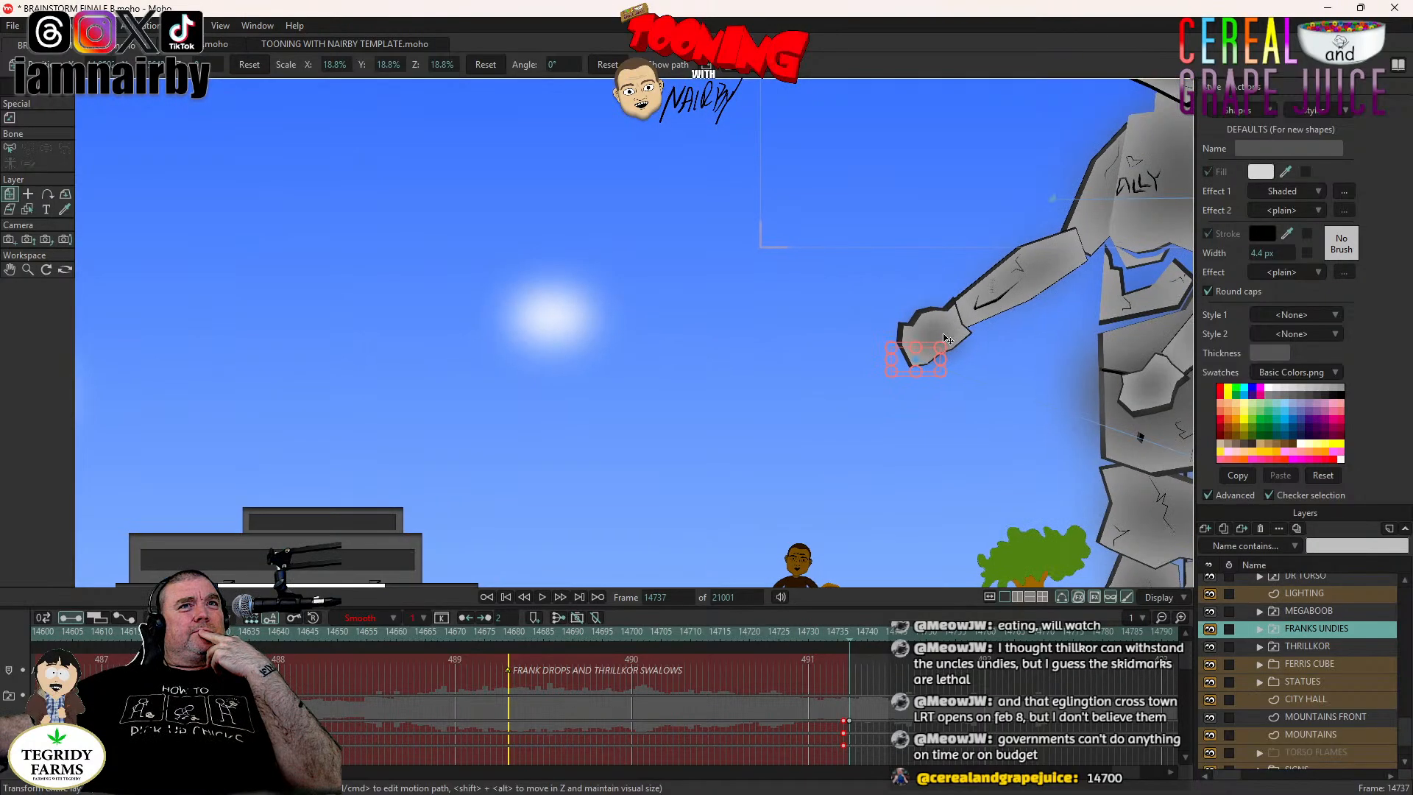
pyautogui.moveTo(956, 325); pyautogui.dragTo(526, 453)
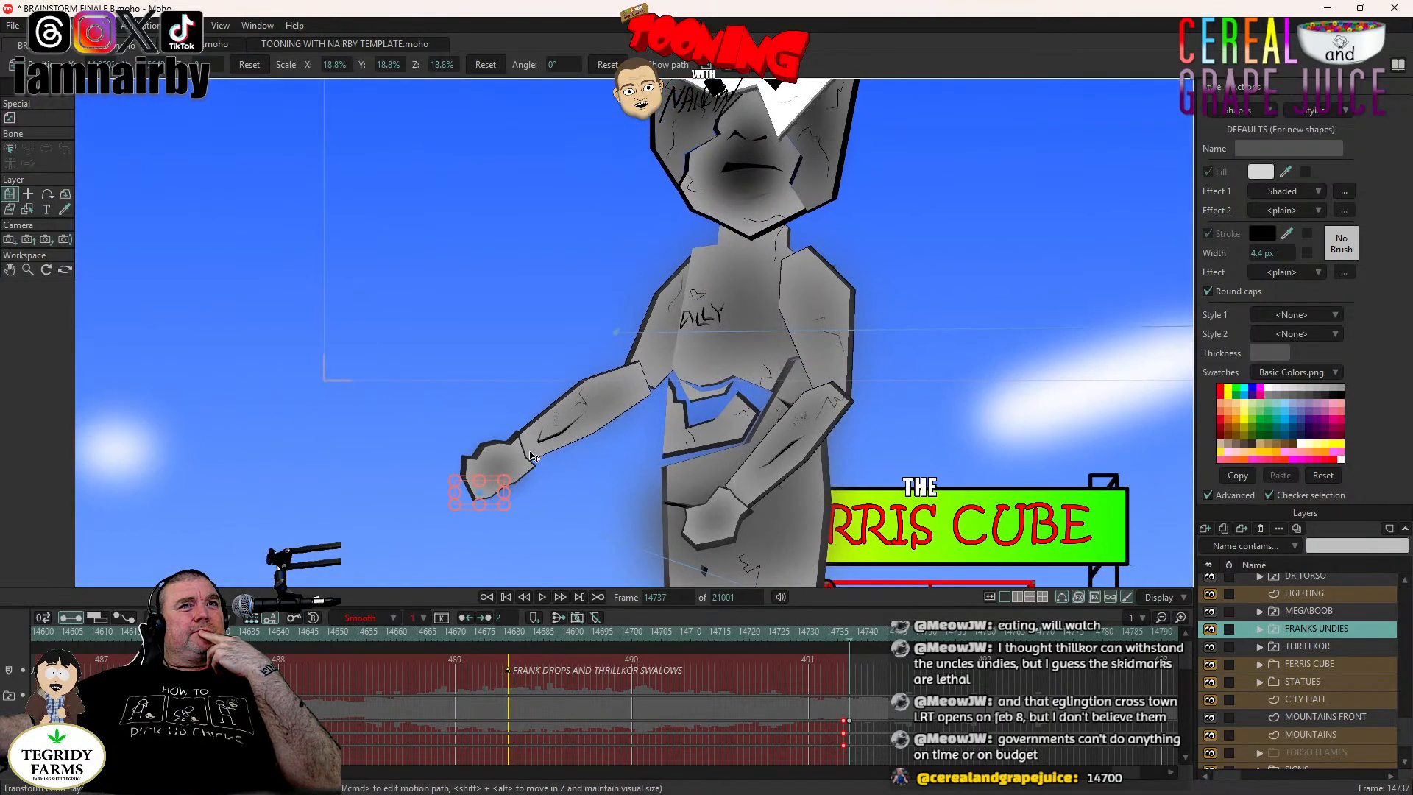
pyautogui.scroll(-3, 686, 362)
pyautogui.moveTo(732, 309); pyautogui.dragTo(617, 388)
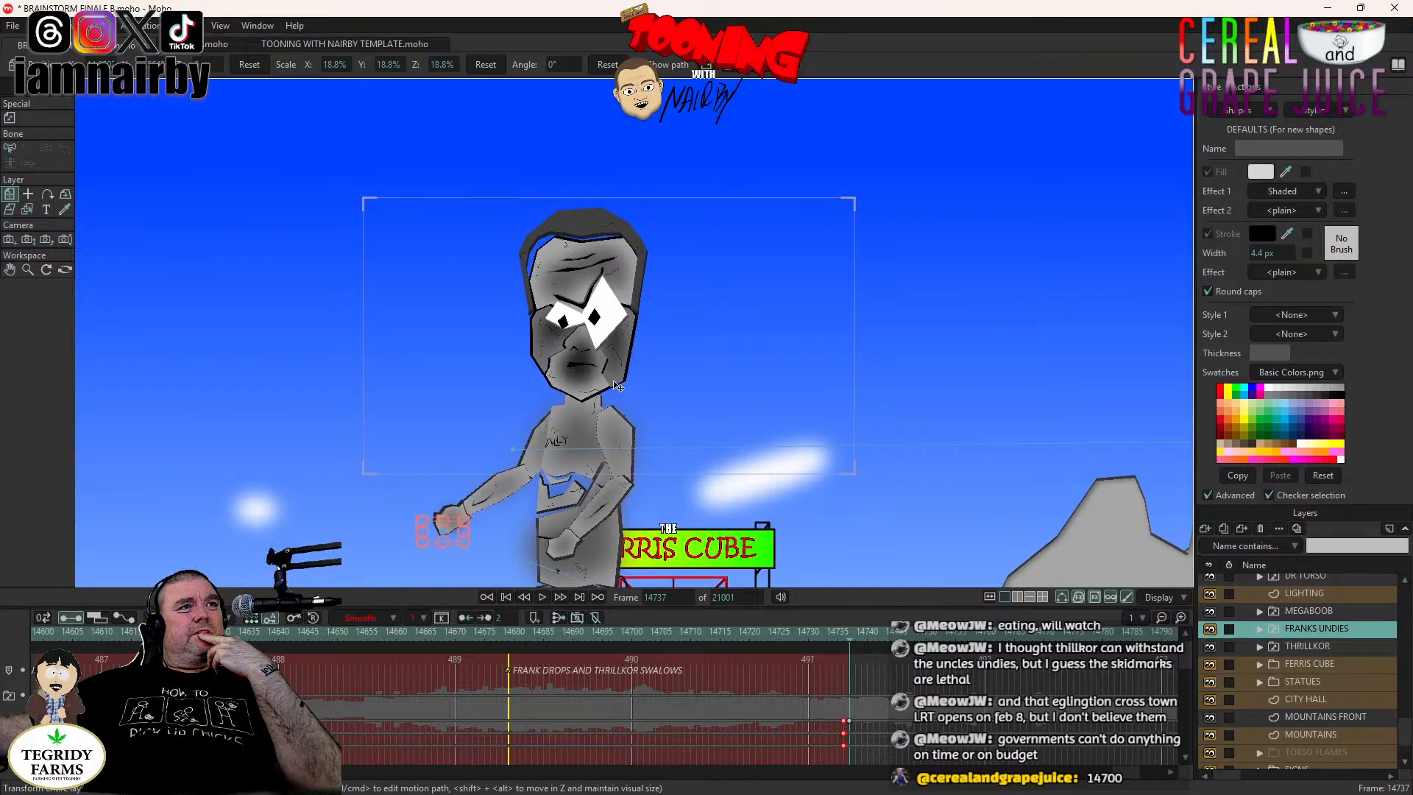
pyautogui.scroll(-1, 895, 717)
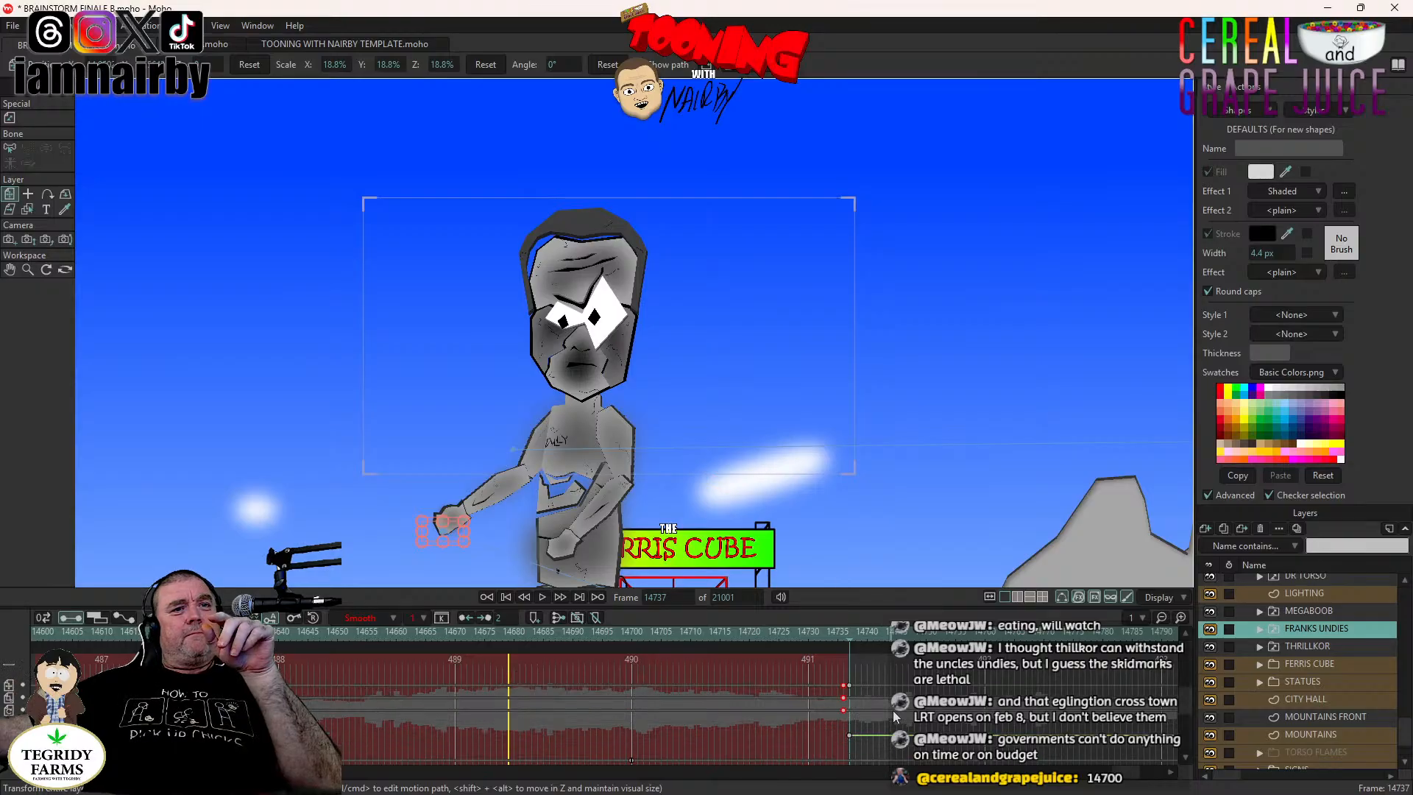
pyautogui.scroll(-1, 896, 719)
pyautogui.scroll(1, 894, 724)
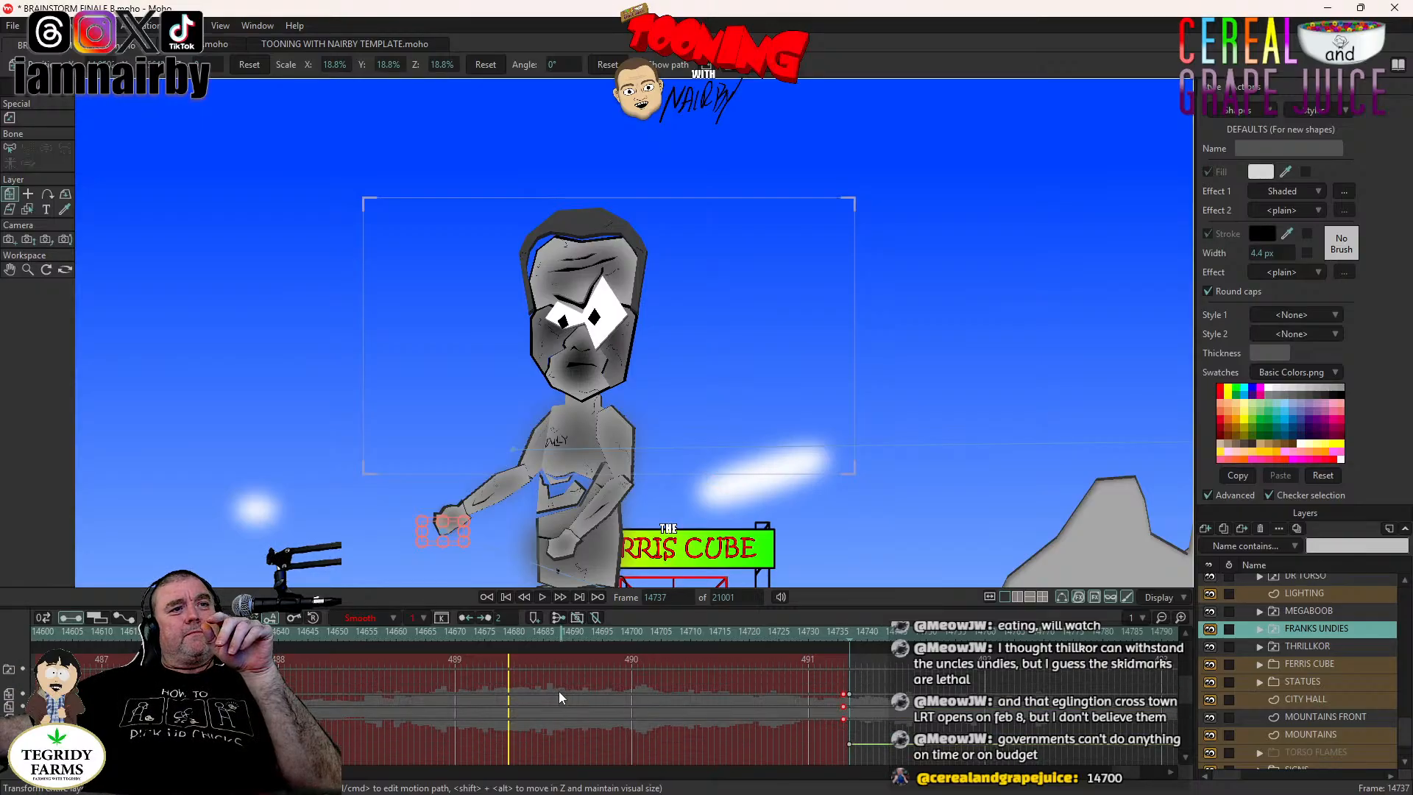
pyautogui.click(631, 634)
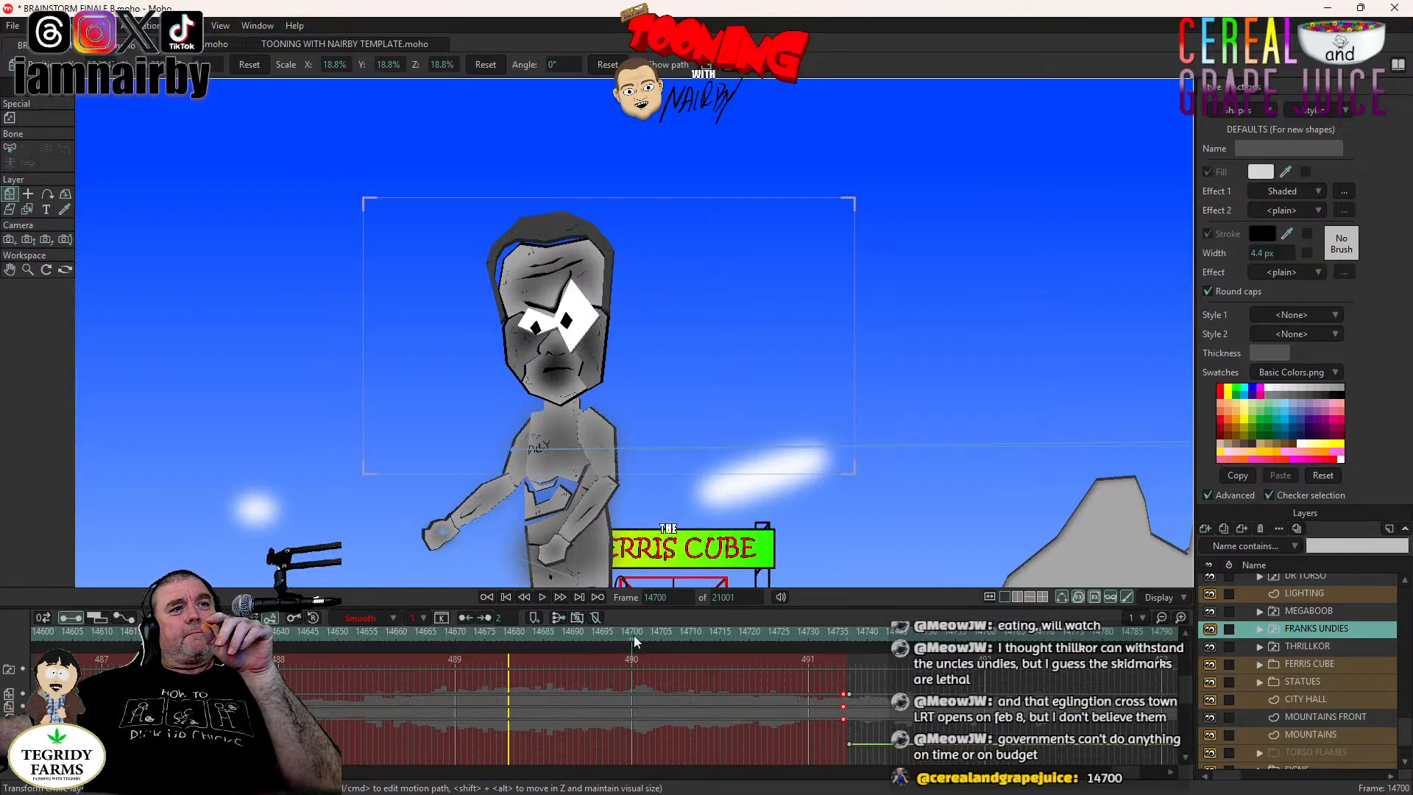
pyautogui.click(542, 596)
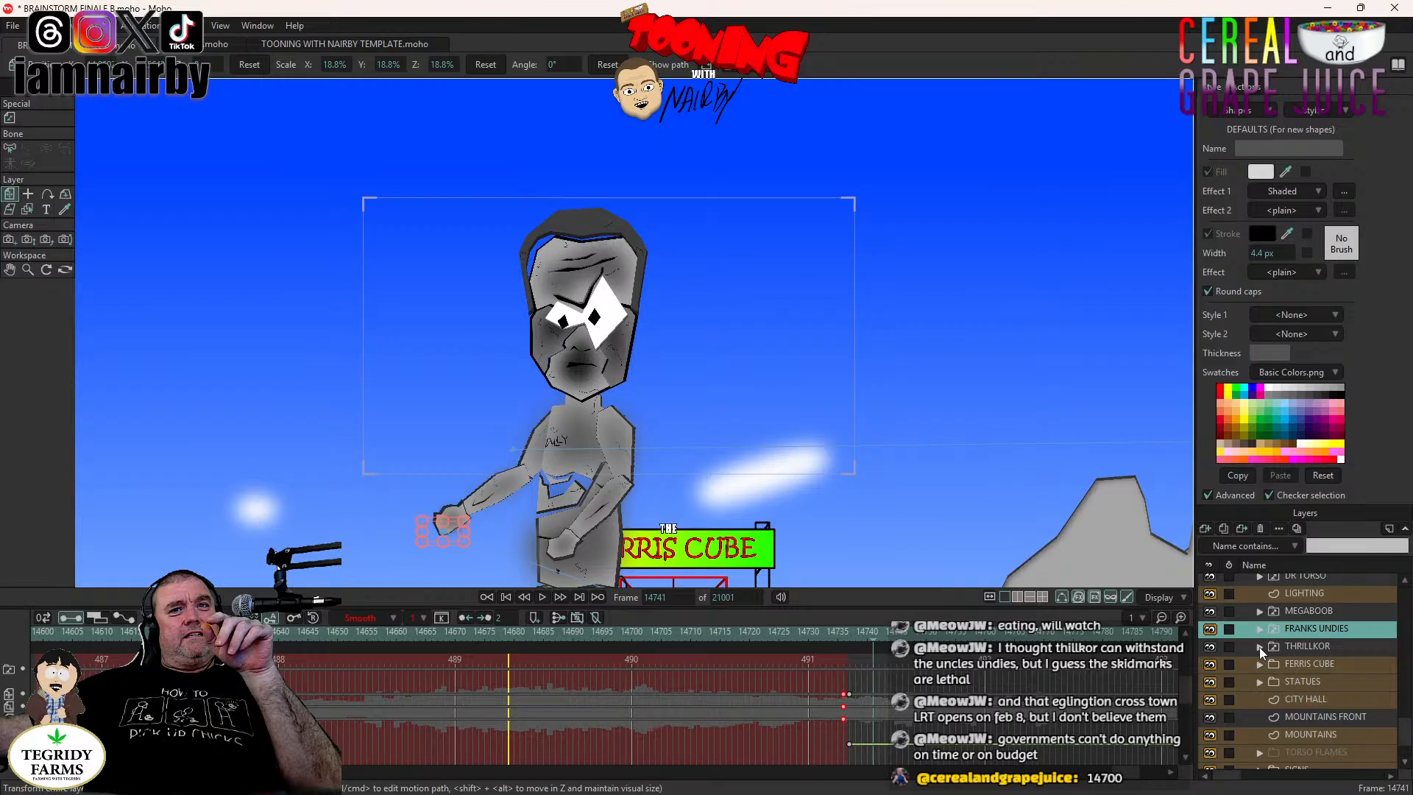
# Switch the THRILLKOR layer from THRILLKOR LFT to its front-facing THRILLKOR sublayer at frame 14737.
pyautogui.click(1259, 646)
pyautogui.click(1331, 699)
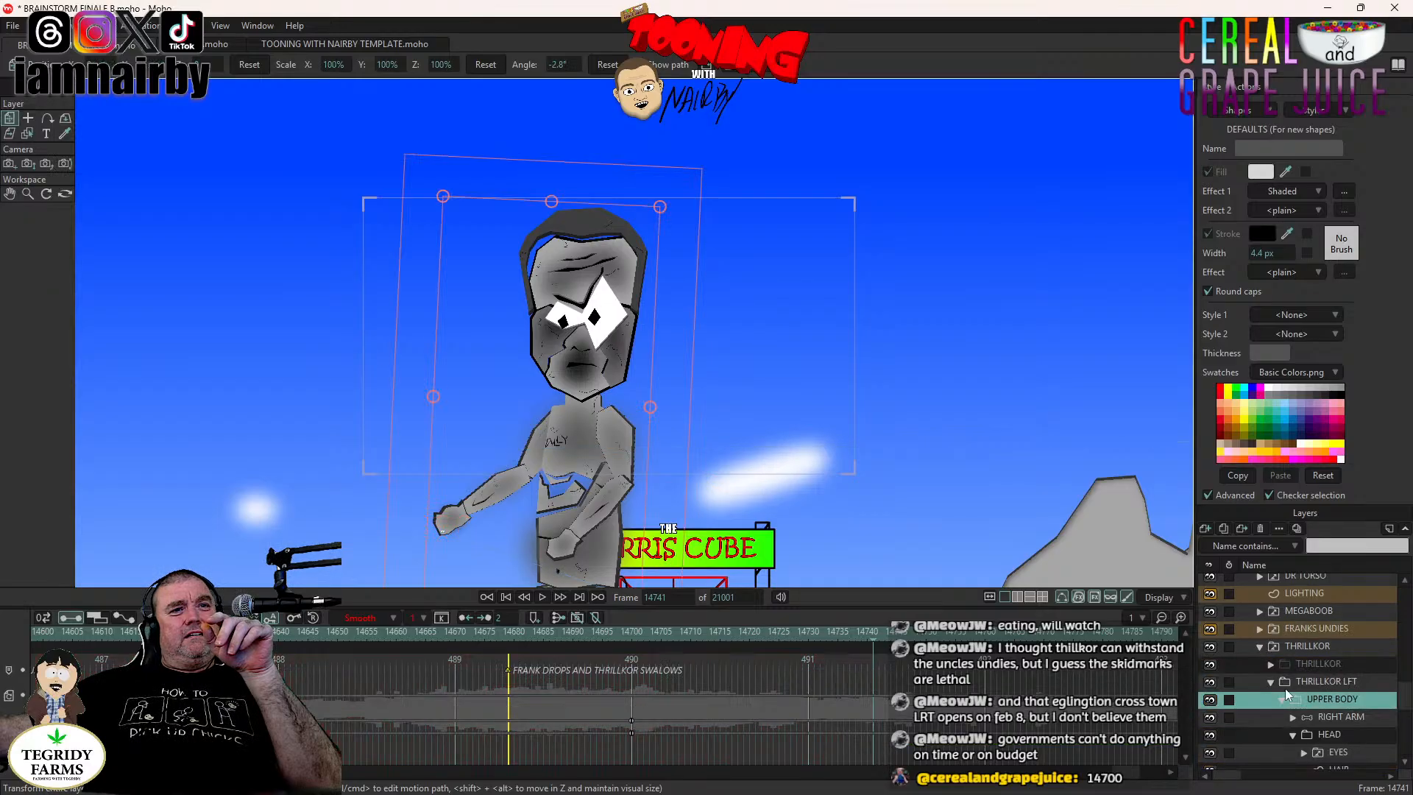
pyautogui.click(1328, 648)
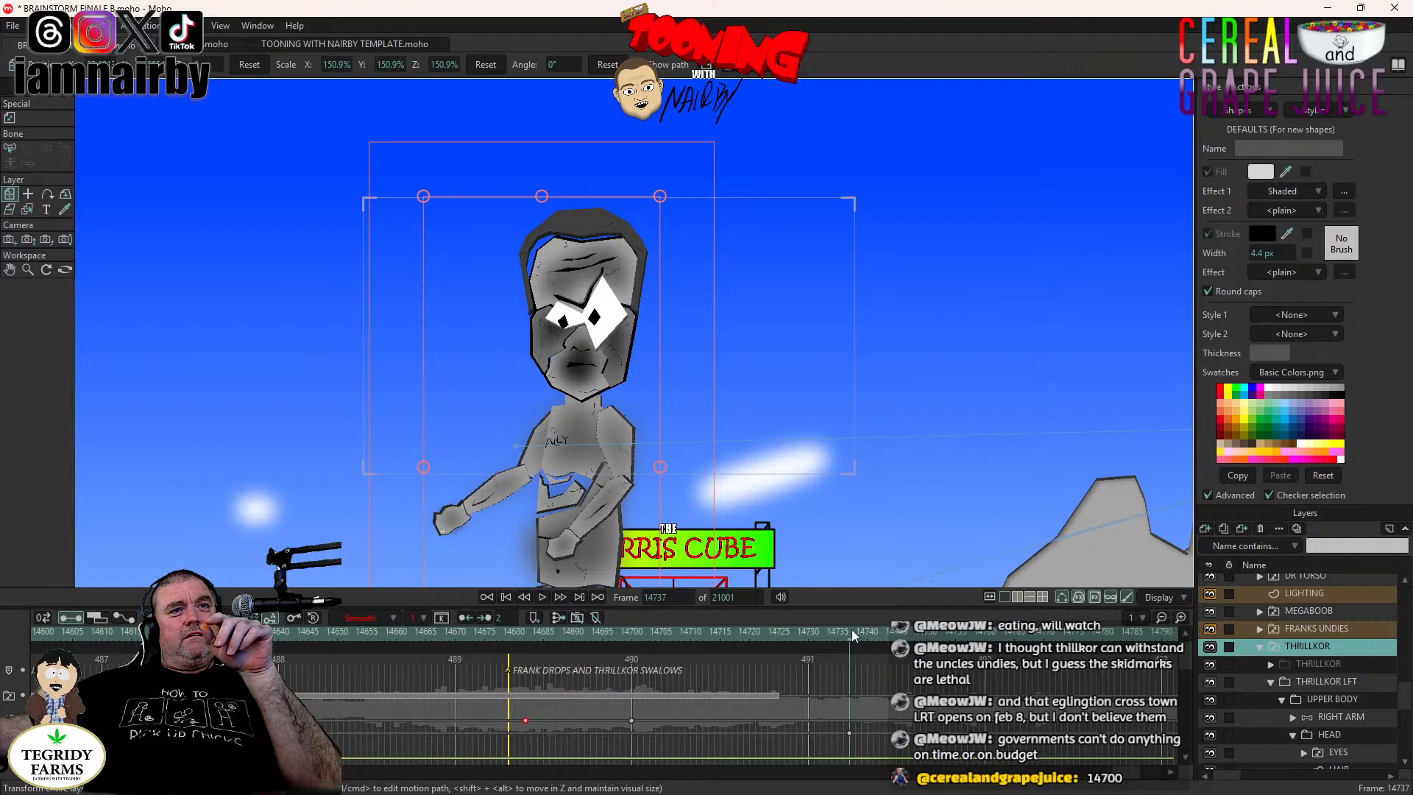
pyautogui.rightClick(1330, 645)
pyautogui.click(1338, 627)
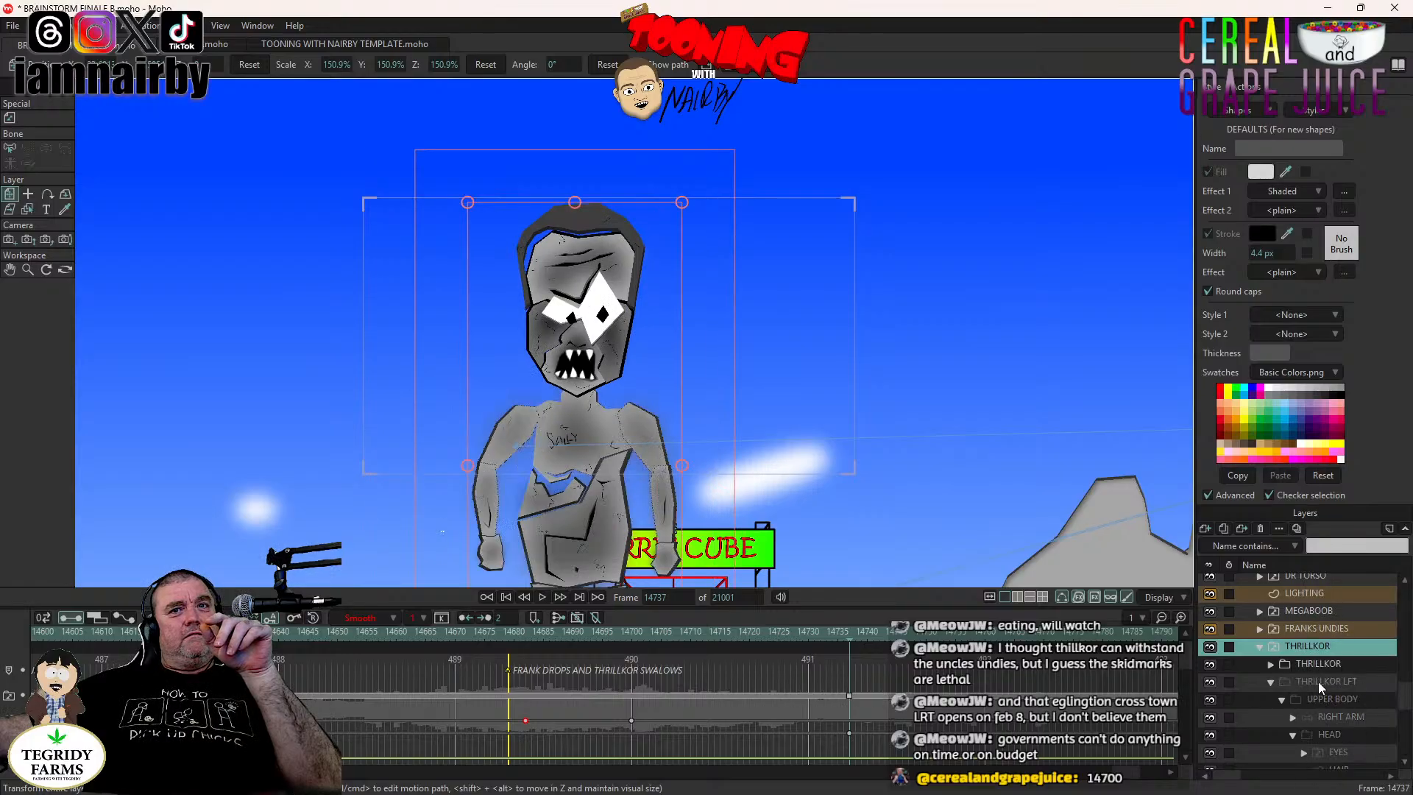
pyautogui.click(1271, 682)
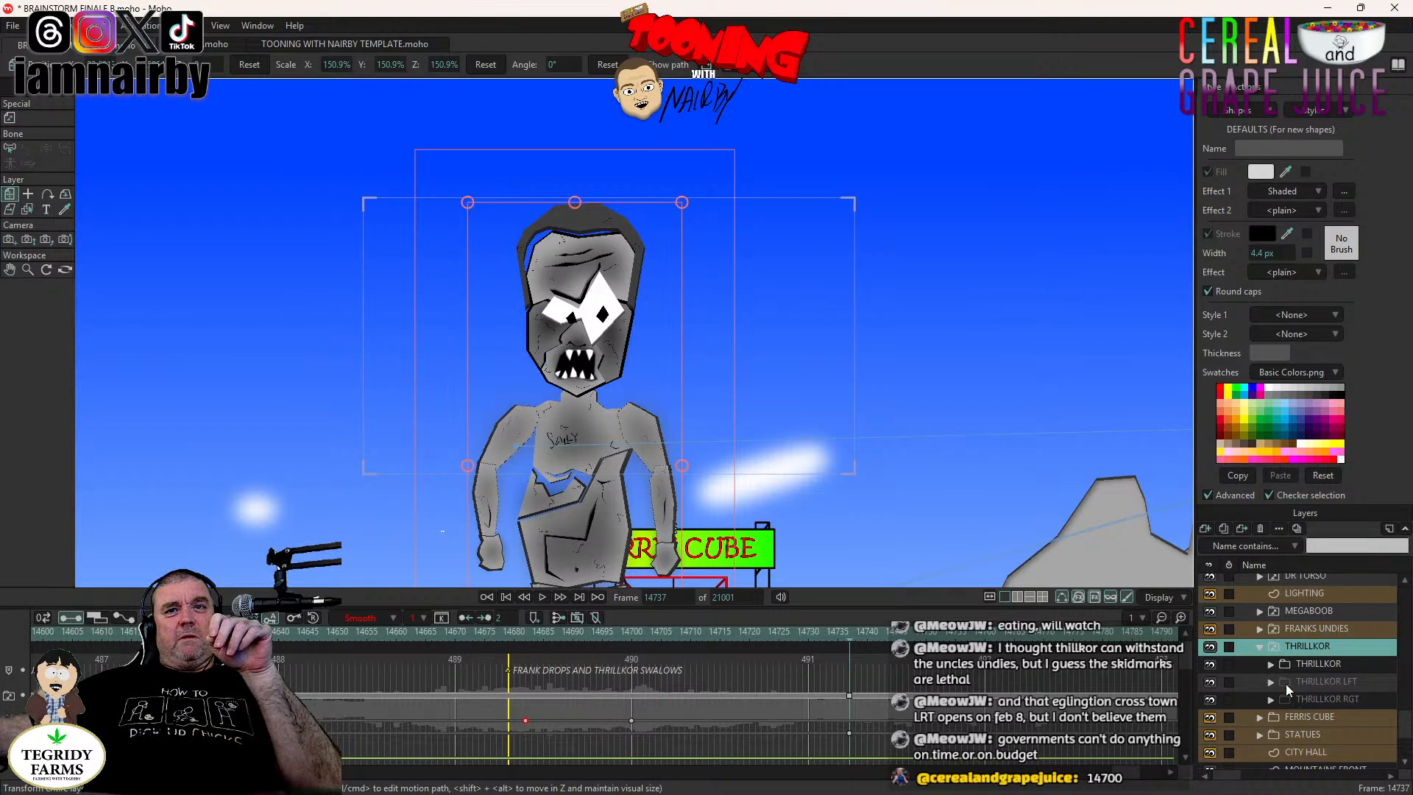
# Set the MOUTHS switch layer of the front-facing Thrillkor to B M P at frame 14737.
pyautogui.click(1271, 664)
pyautogui.scroll(-1, 1286, 685)
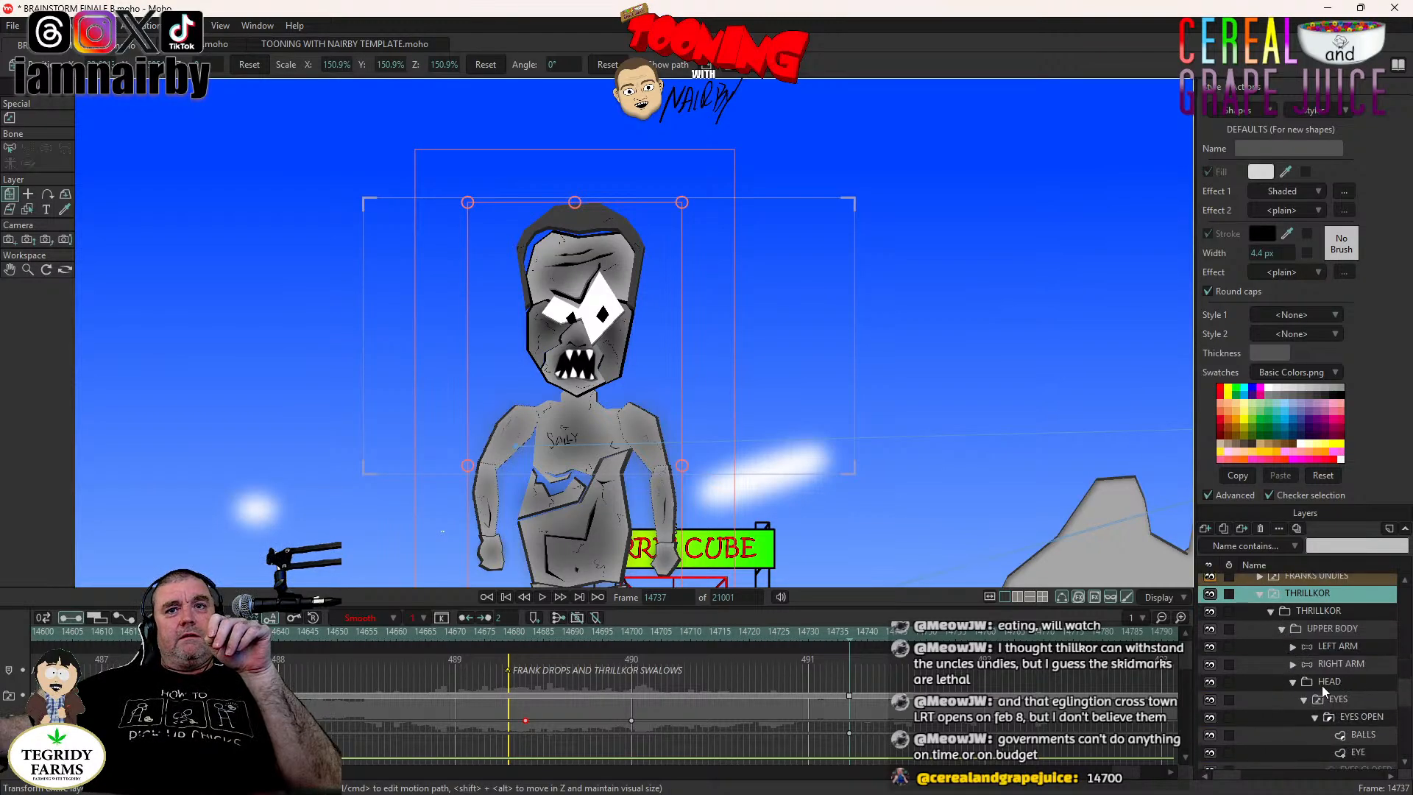
pyautogui.scroll(-2, 1338, 699)
pyautogui.scroll(-2, 1308, 679)
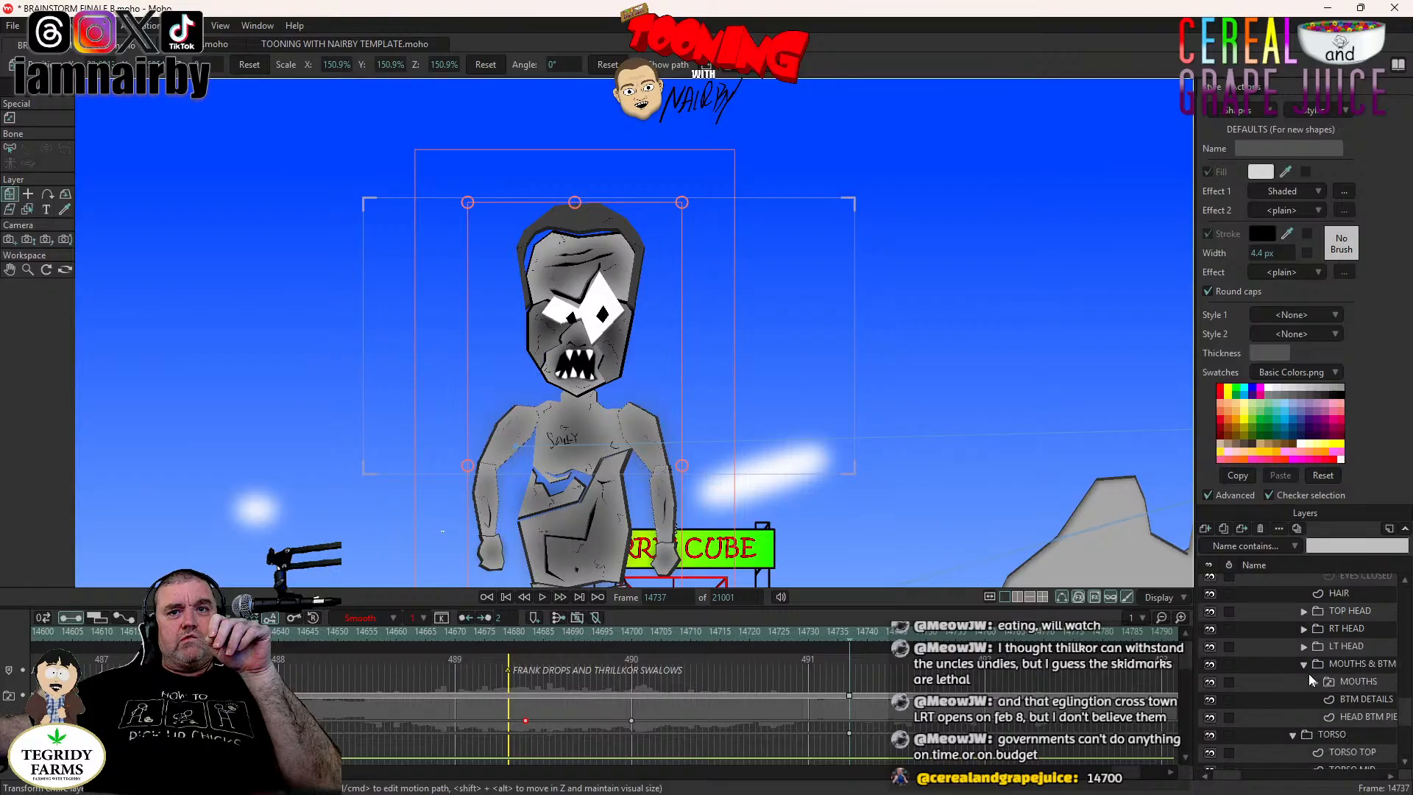
pyautogui.rightClick(1372, 682)
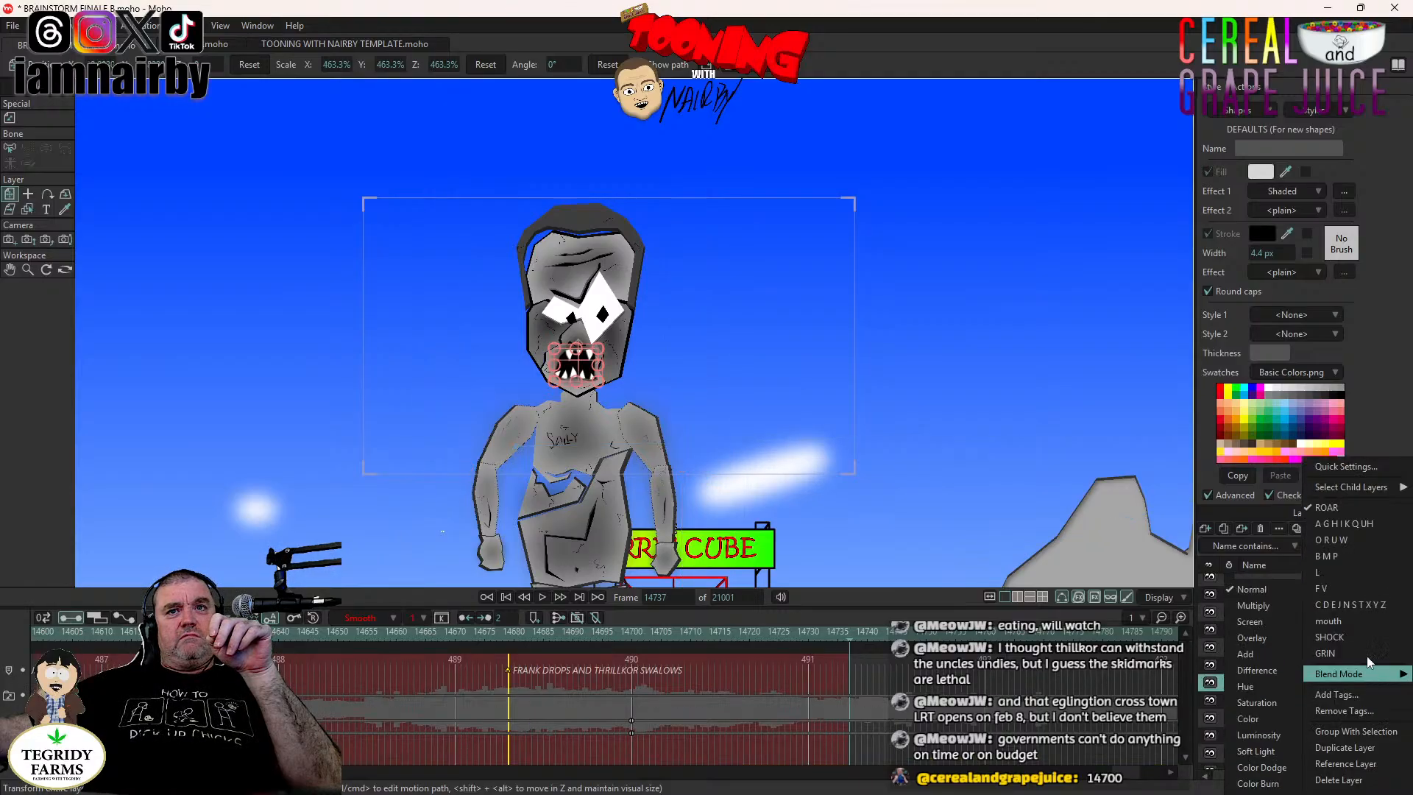
pyautogui.click(1341, 553)
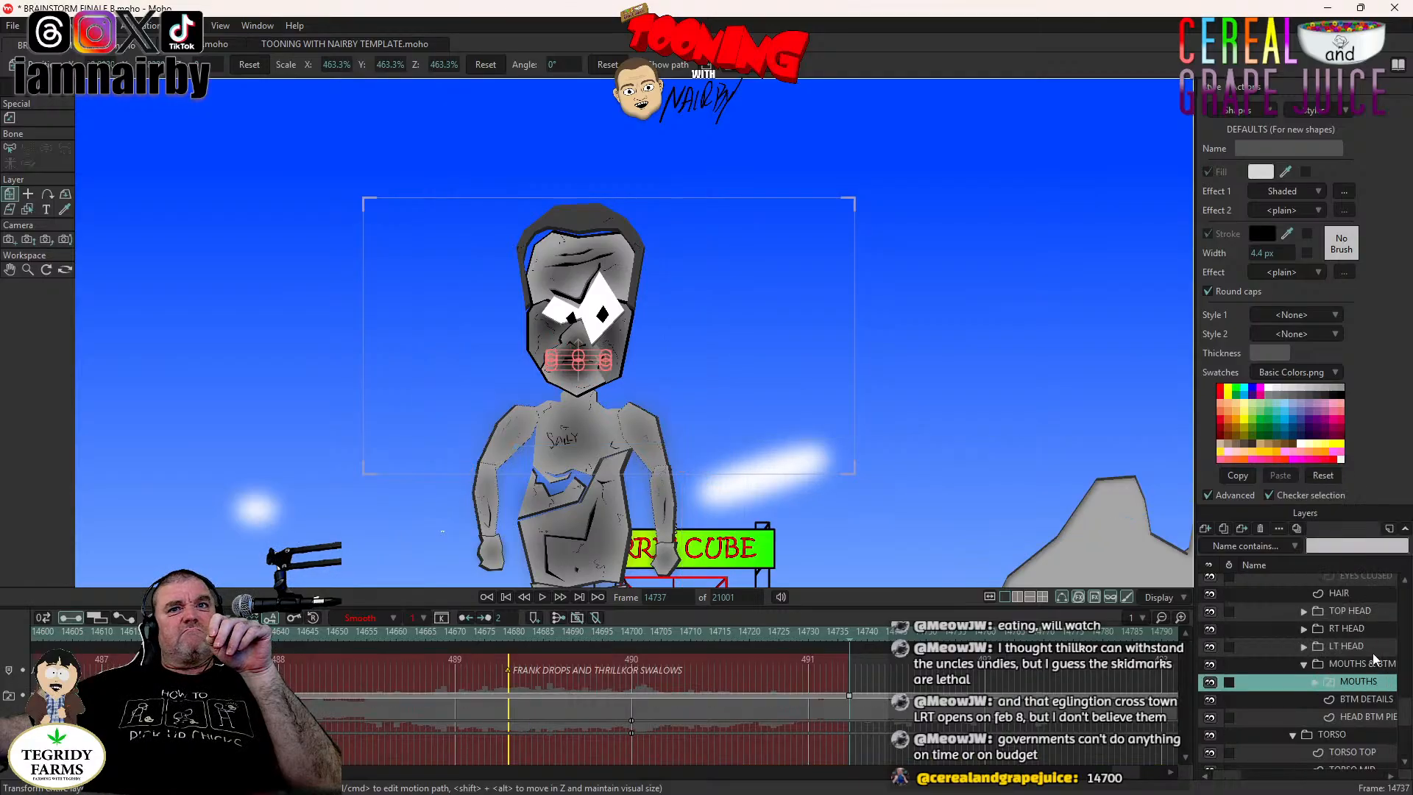
# Lower the front-facing Thrillkor's pupils slightly by moving the BALLS layer at frame 14737.
pyautogui.scroll(2, 1347, 662)
pyautogui.scroll(2, 1340, 665)
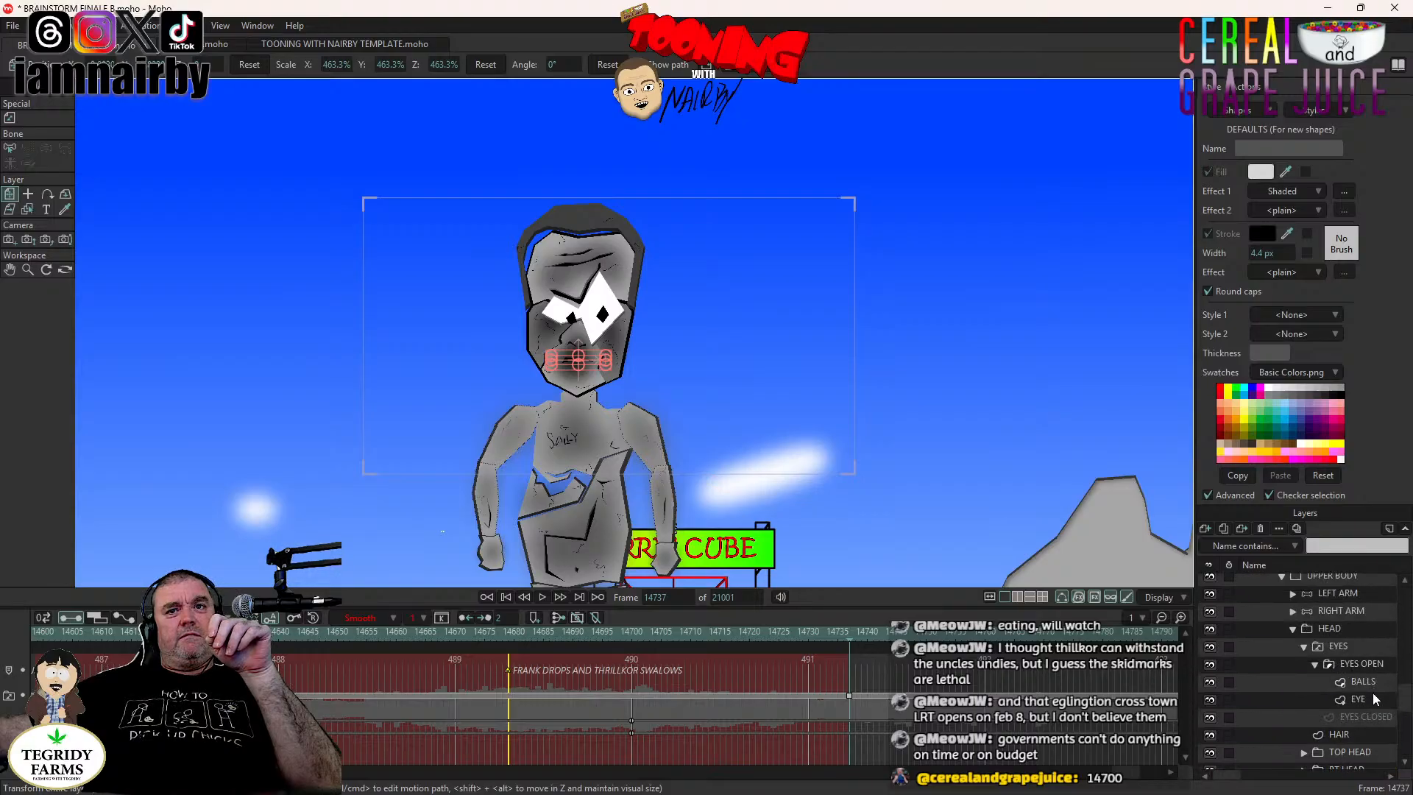
pyautogui.click(1362, 679)
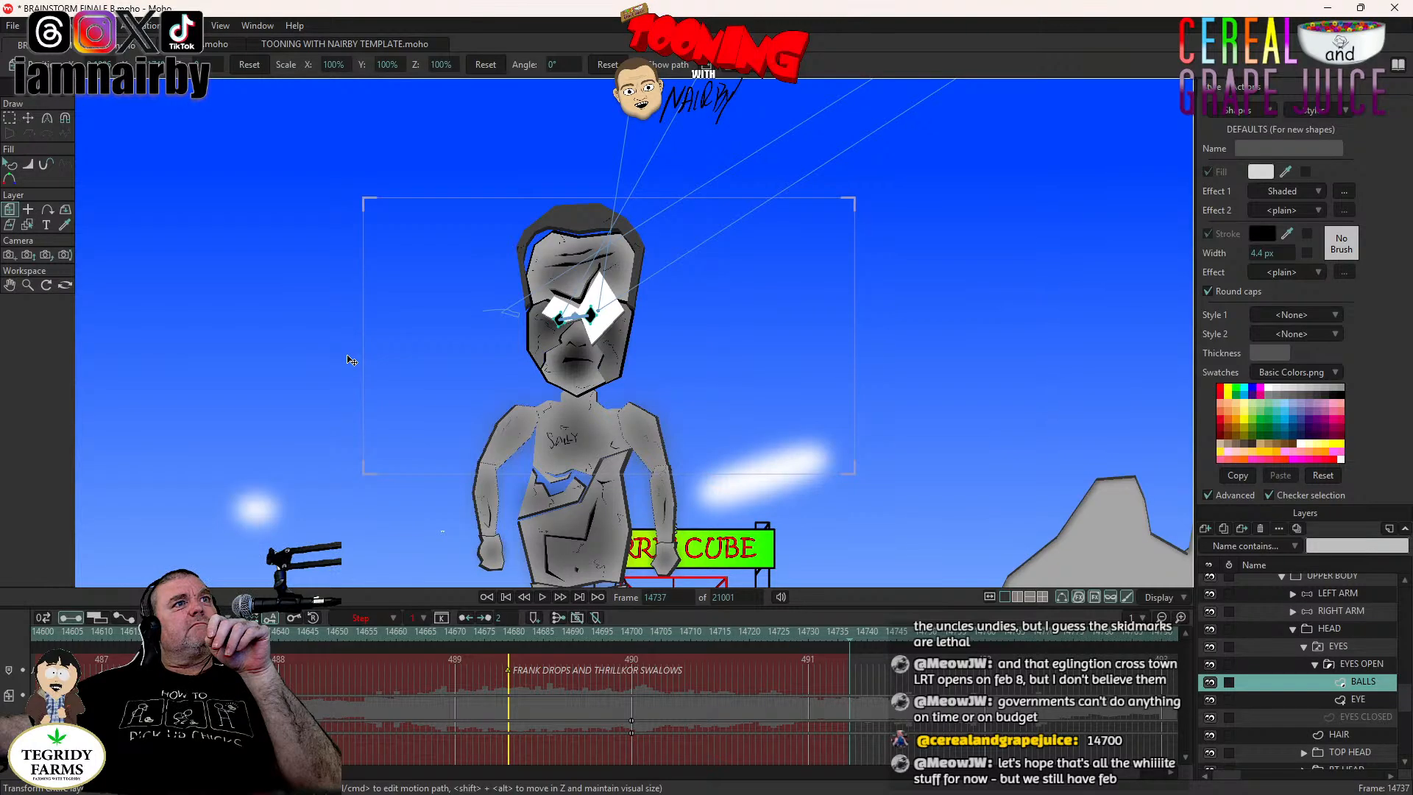
pyautogui.scroll(3, 523, 364)
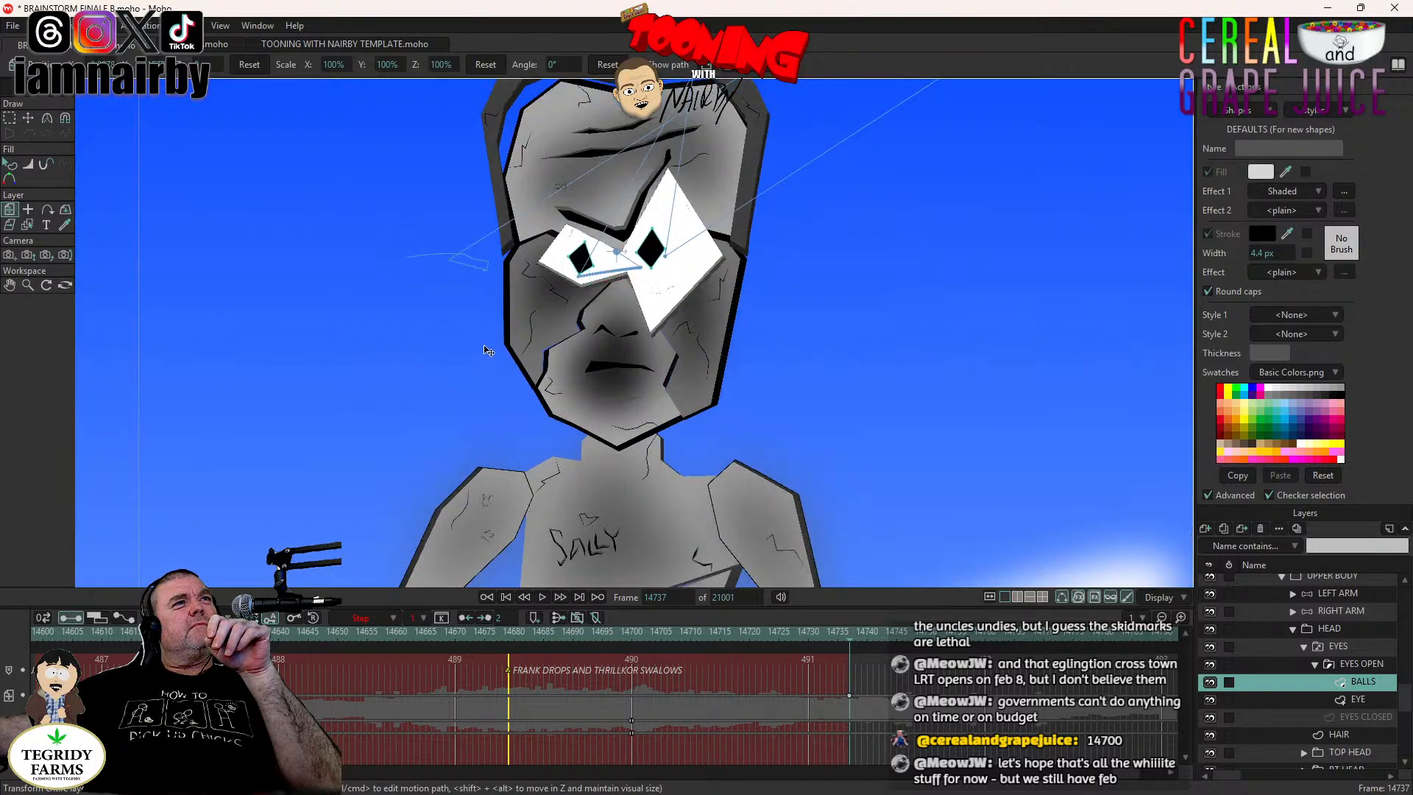
pyautogui.moveTo(483, 370); pyautogui.dragTo(487, 358)
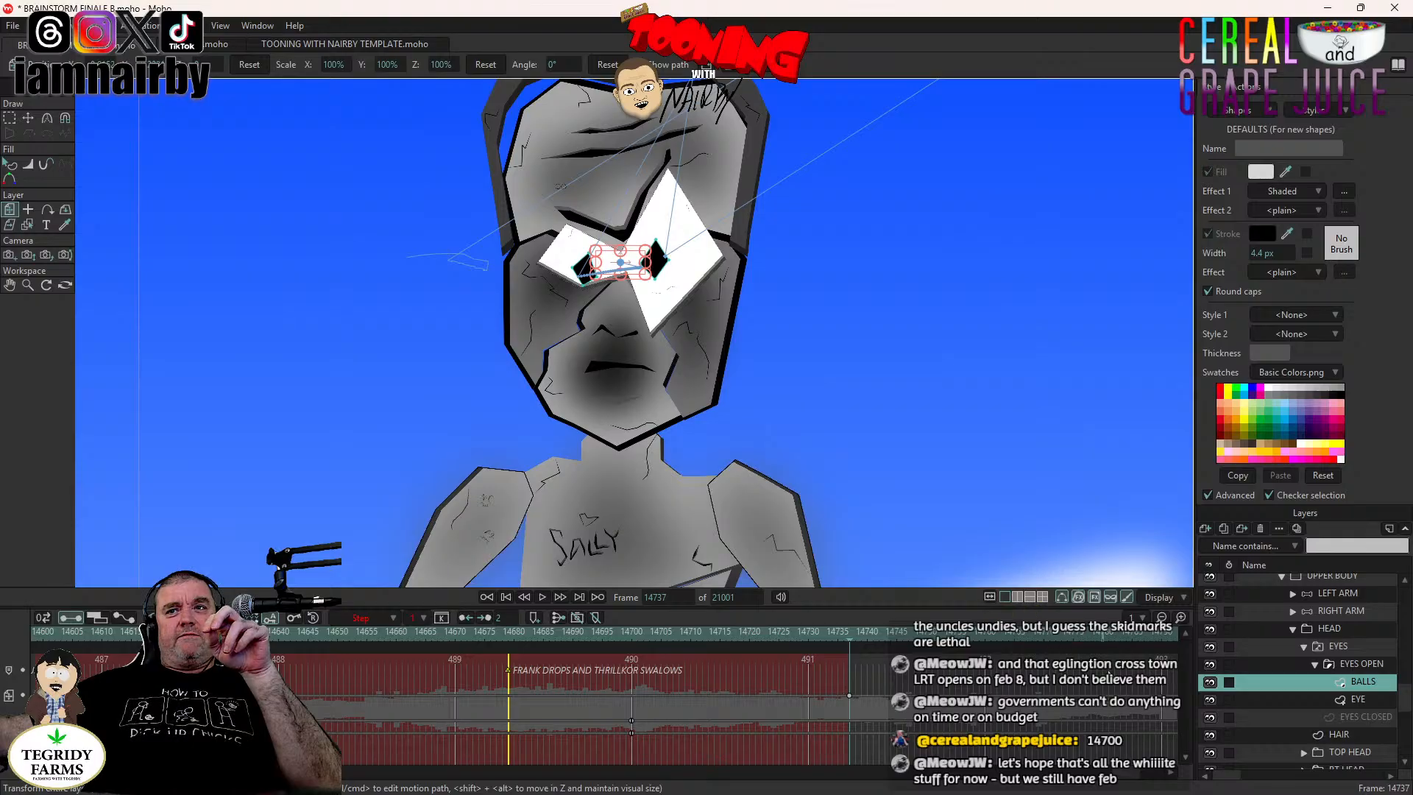
# Move the BALLS layer's keyframe at frame 14737 one frame earlier, to 14736.
pyautogui.rightClick(850, 694)
pyautogui.click(872, 627)
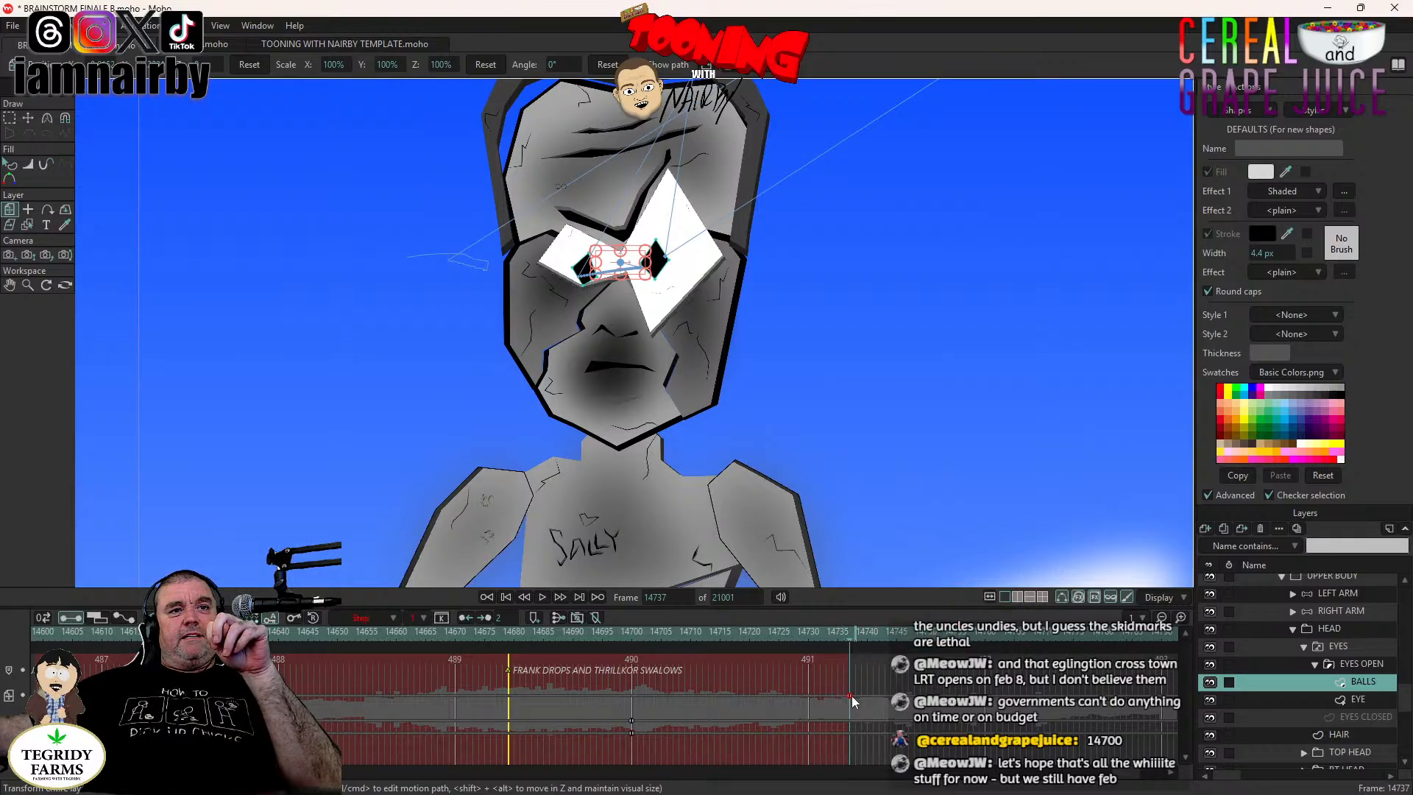
pyautogui.moveTo(851, 695); pyautogui.dragTo(841, 698)
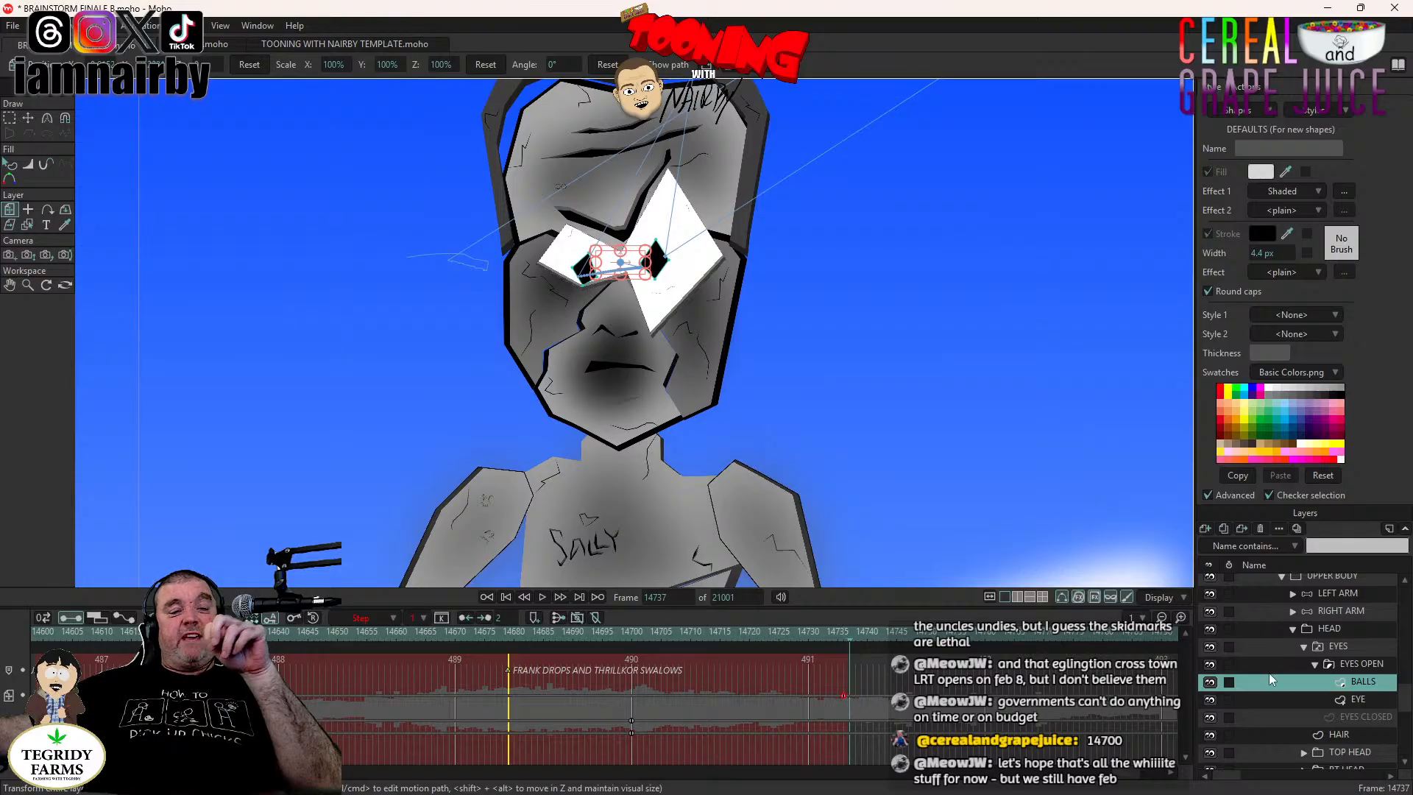
pyautogui.scroll(3, 1255, 672)
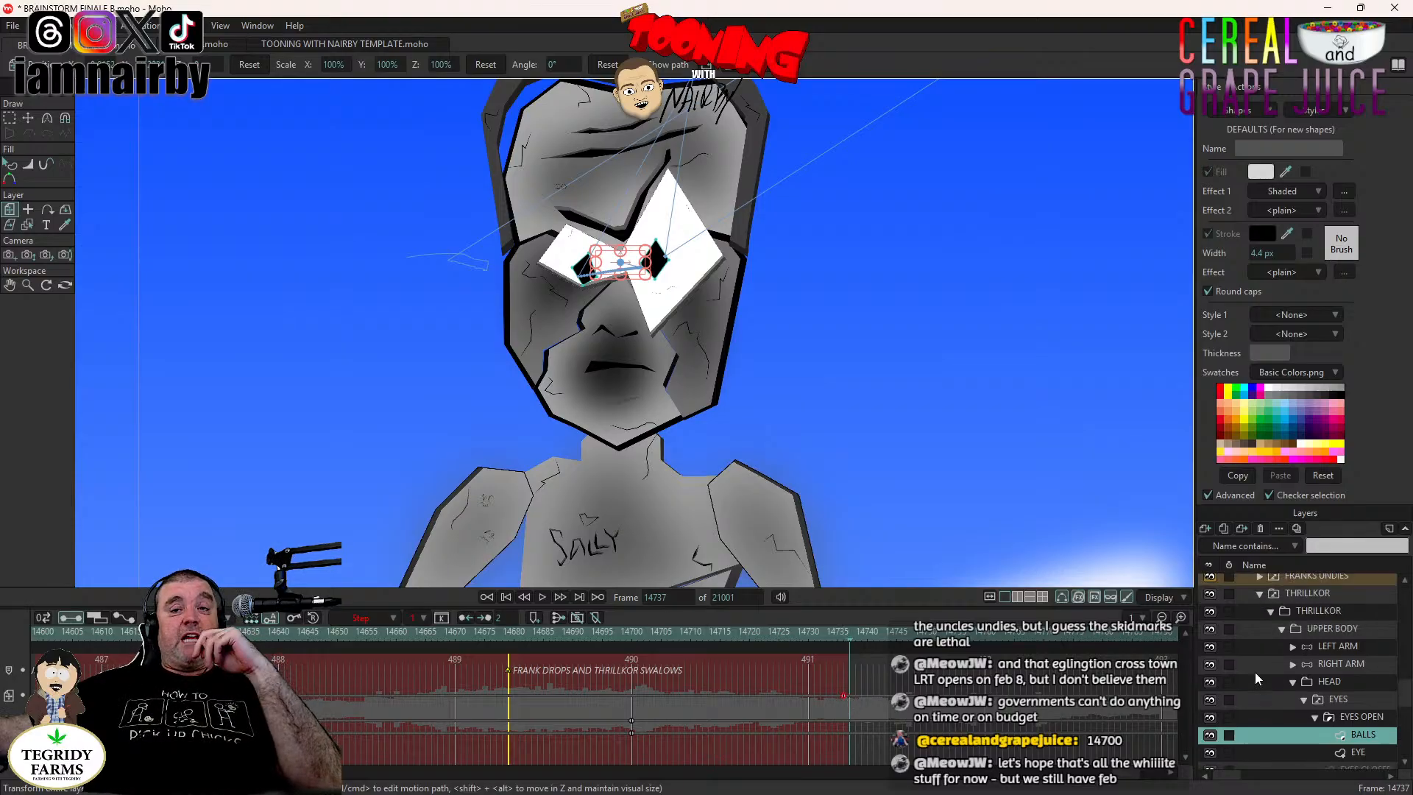
pyautogui.click(1261, 666)
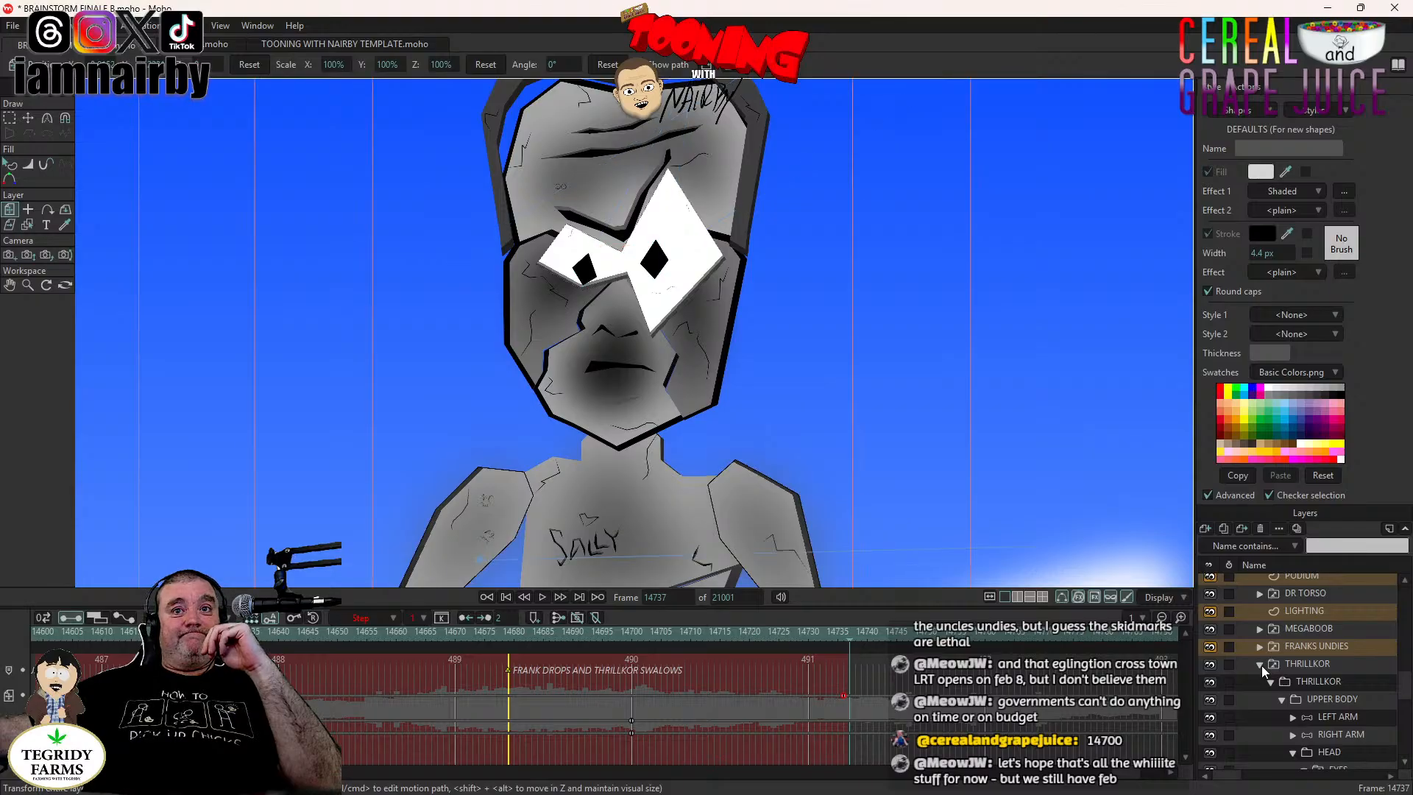
# Play back Thrillkor lifting Frank from frame 14610 and check Thrillkor's whole body at frame 14654.
pyautogui.scroll(-7, 723, 404)
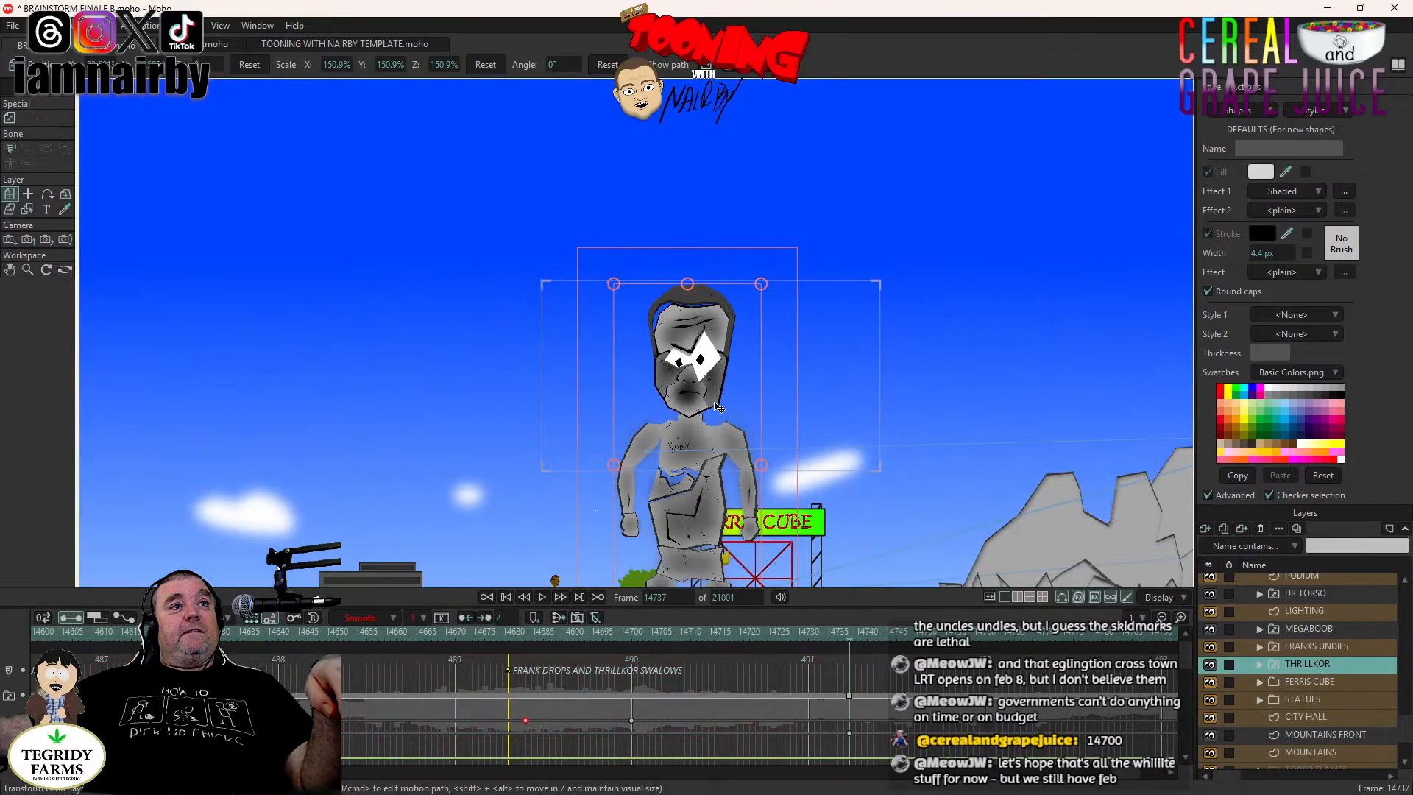
pyautogui.click(509, 641)
pyautogui.scroll(7, 735, 412)
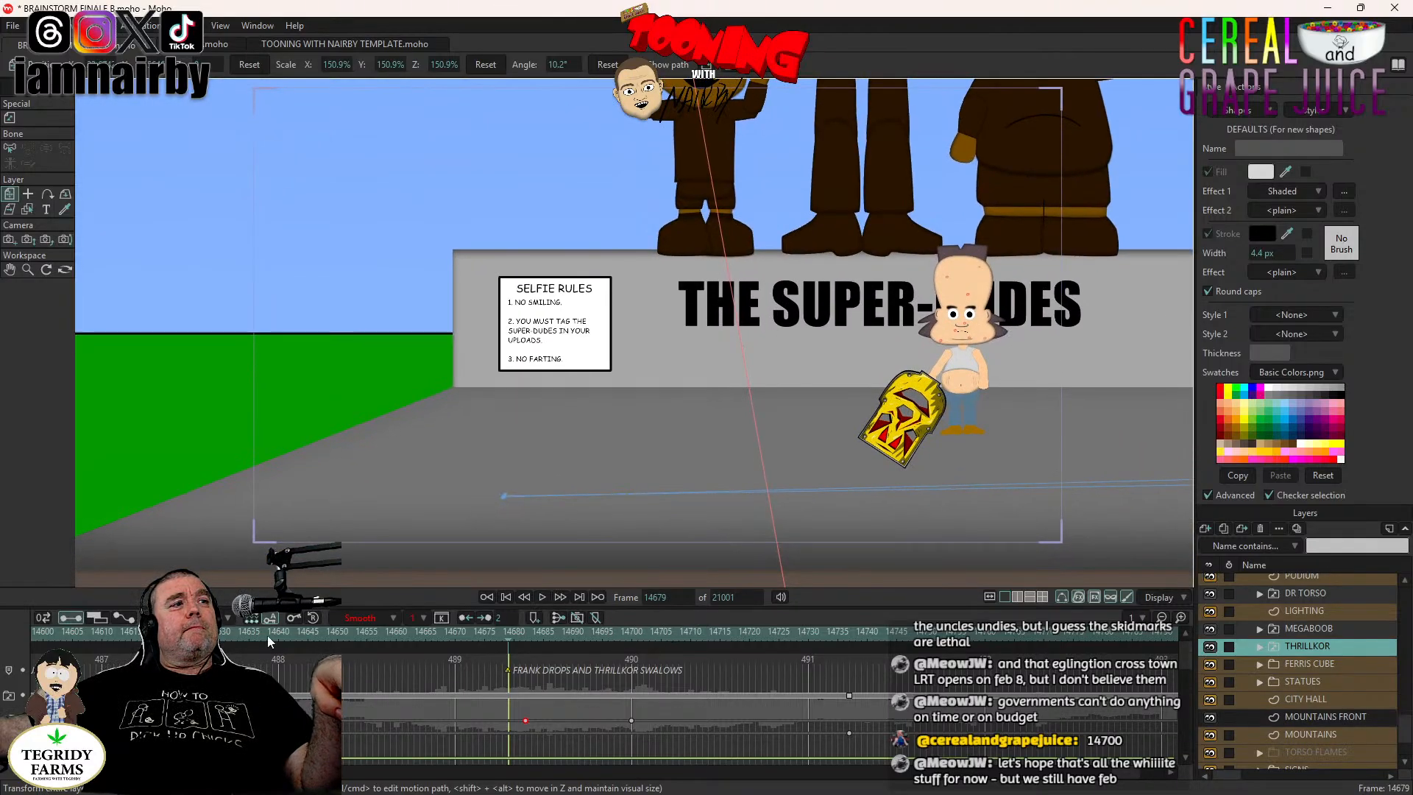
pyautogui.click(103, 638)
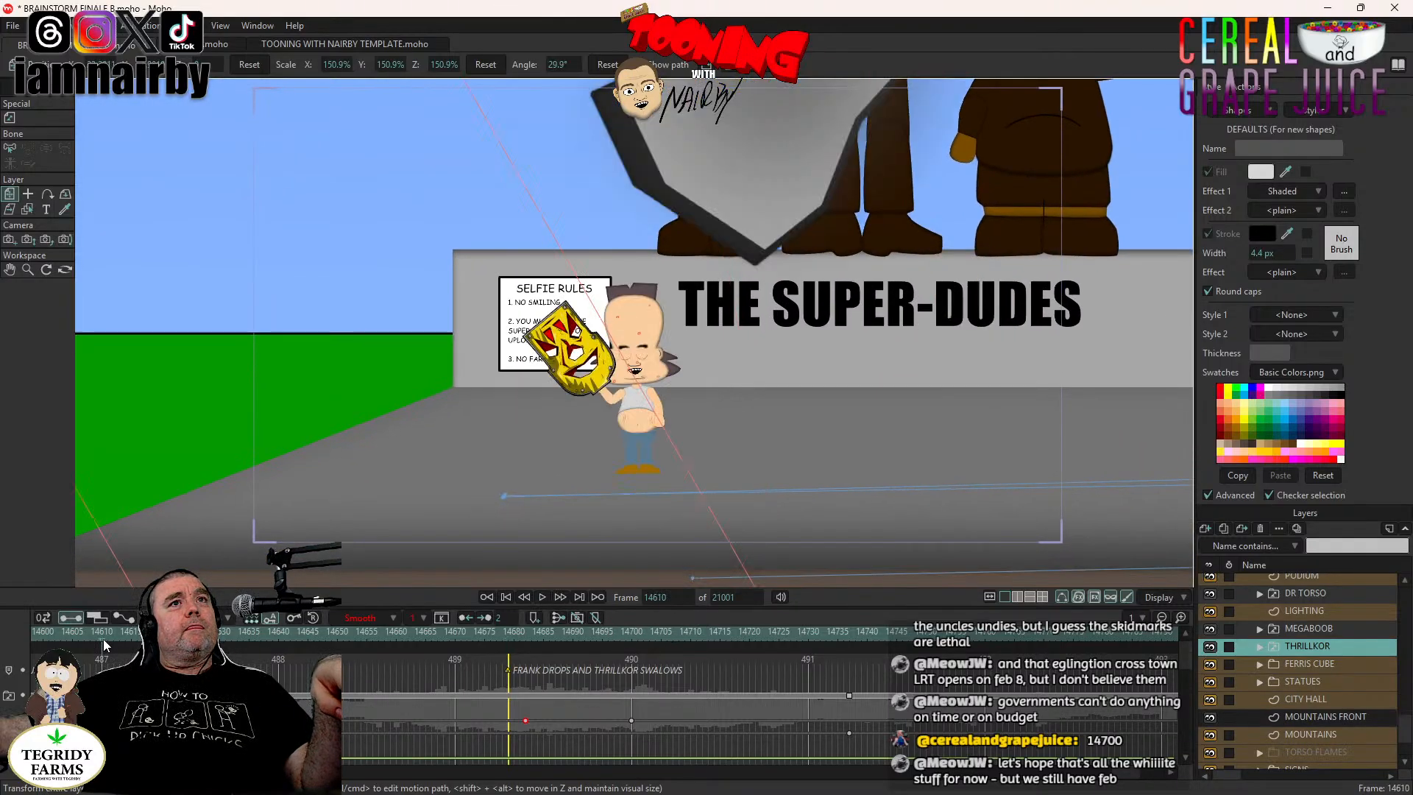
pyautogui.click(543, 596)
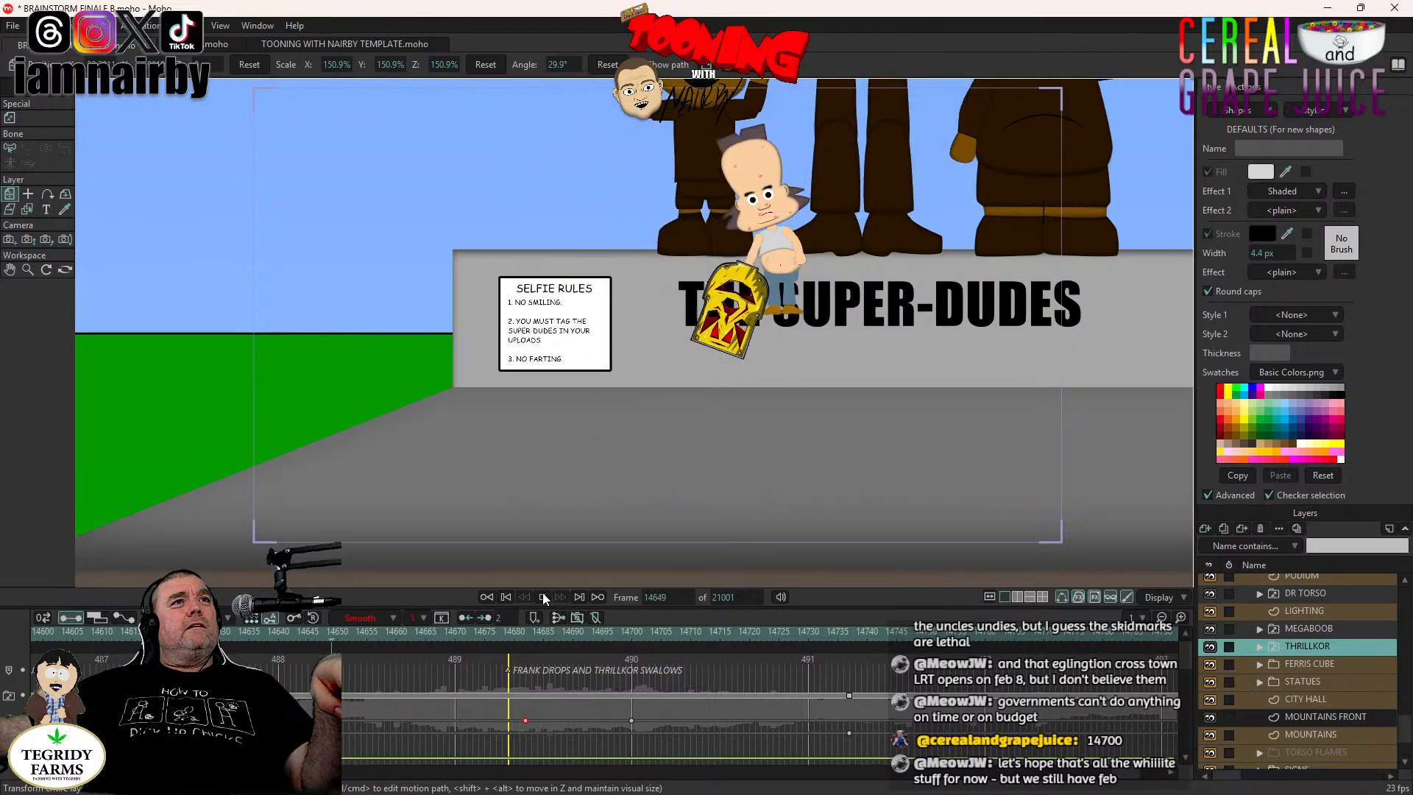
pyautogui.click(542, 595)
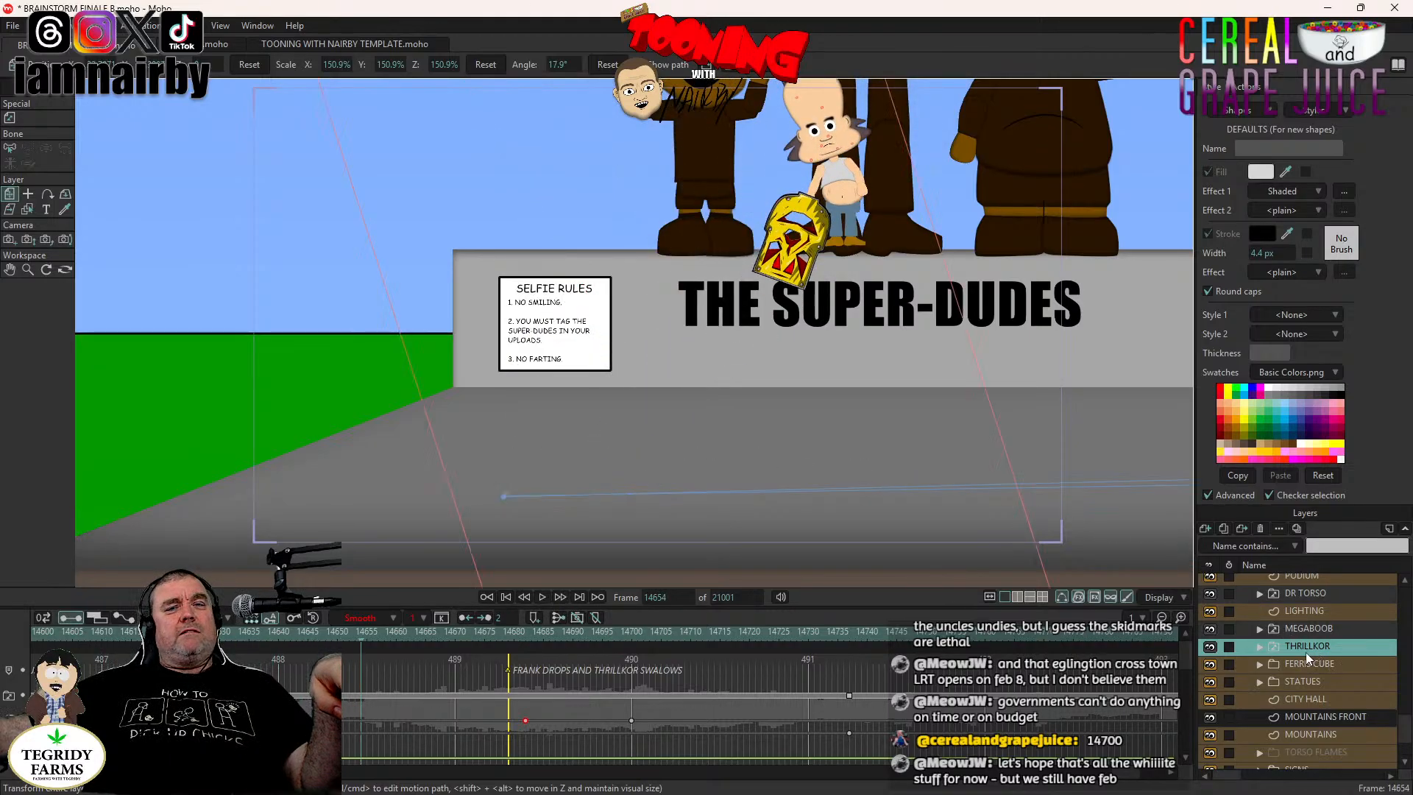
pyautogui.scroll(-3, 846, 412)
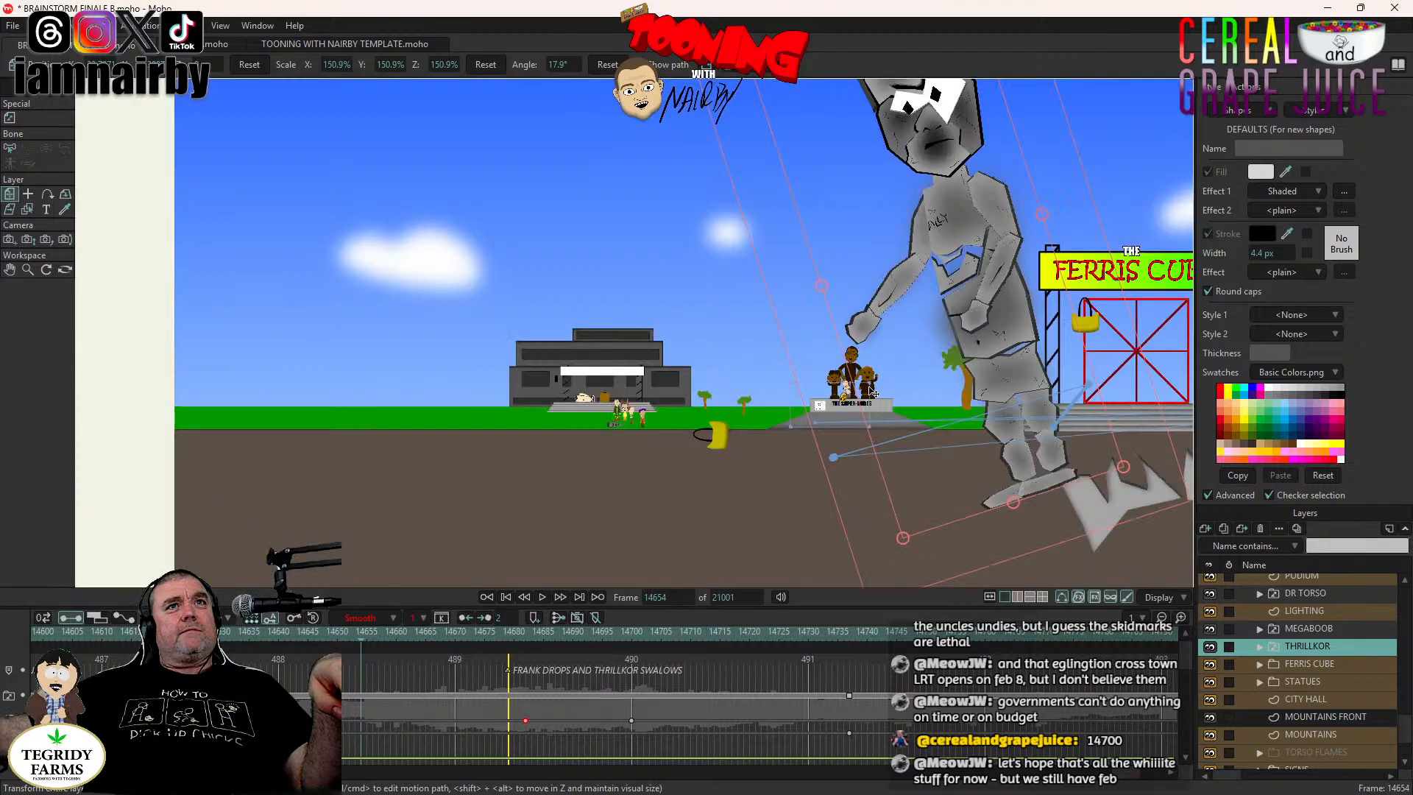
pyautogui.scroll(5, 871, 392)
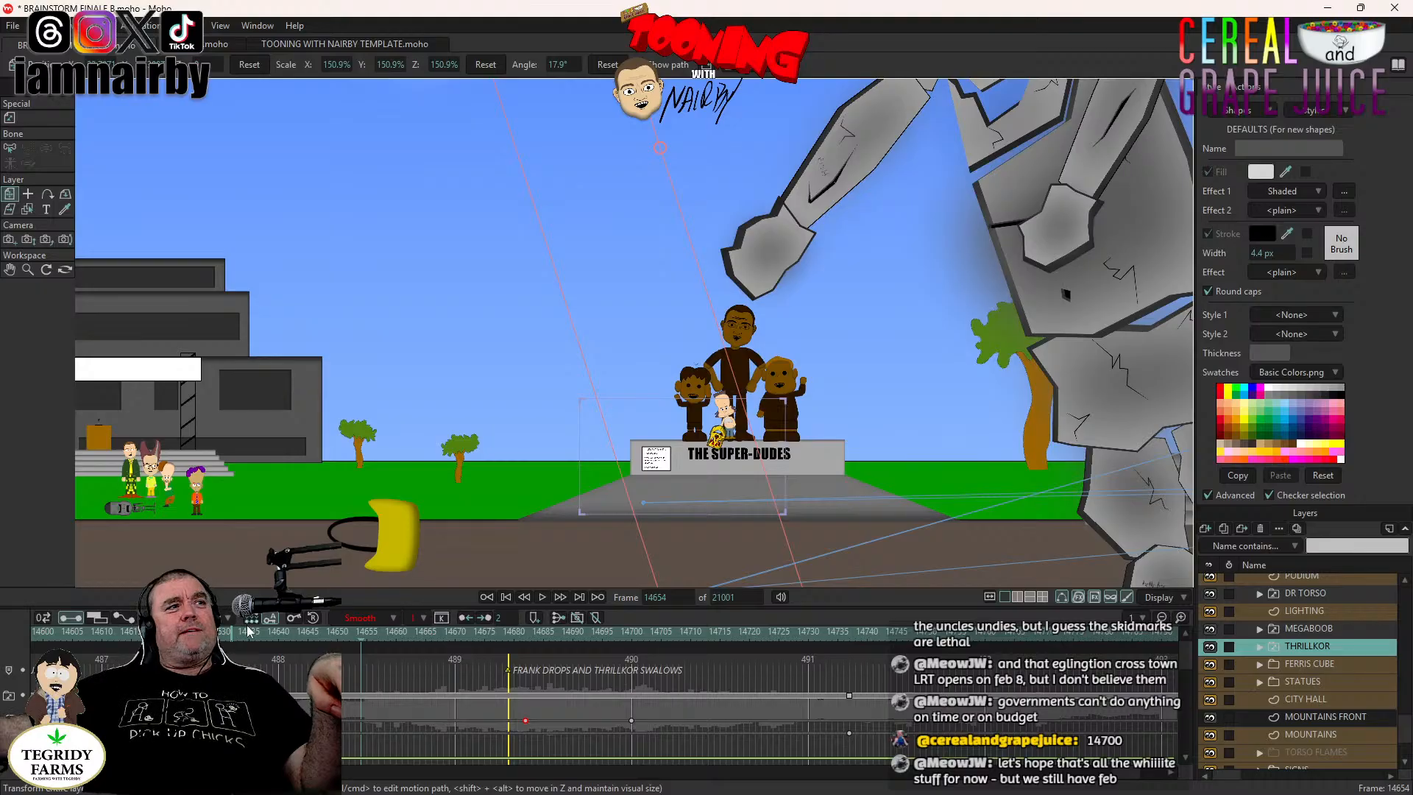
# Inspect Thrillkor's hand position relative to Frank at frame 14627.
pyautogui.moveTo(221, 632); pyautogui.dragTo(202, 631)
pyautogui.scroll(3, 545, 540)
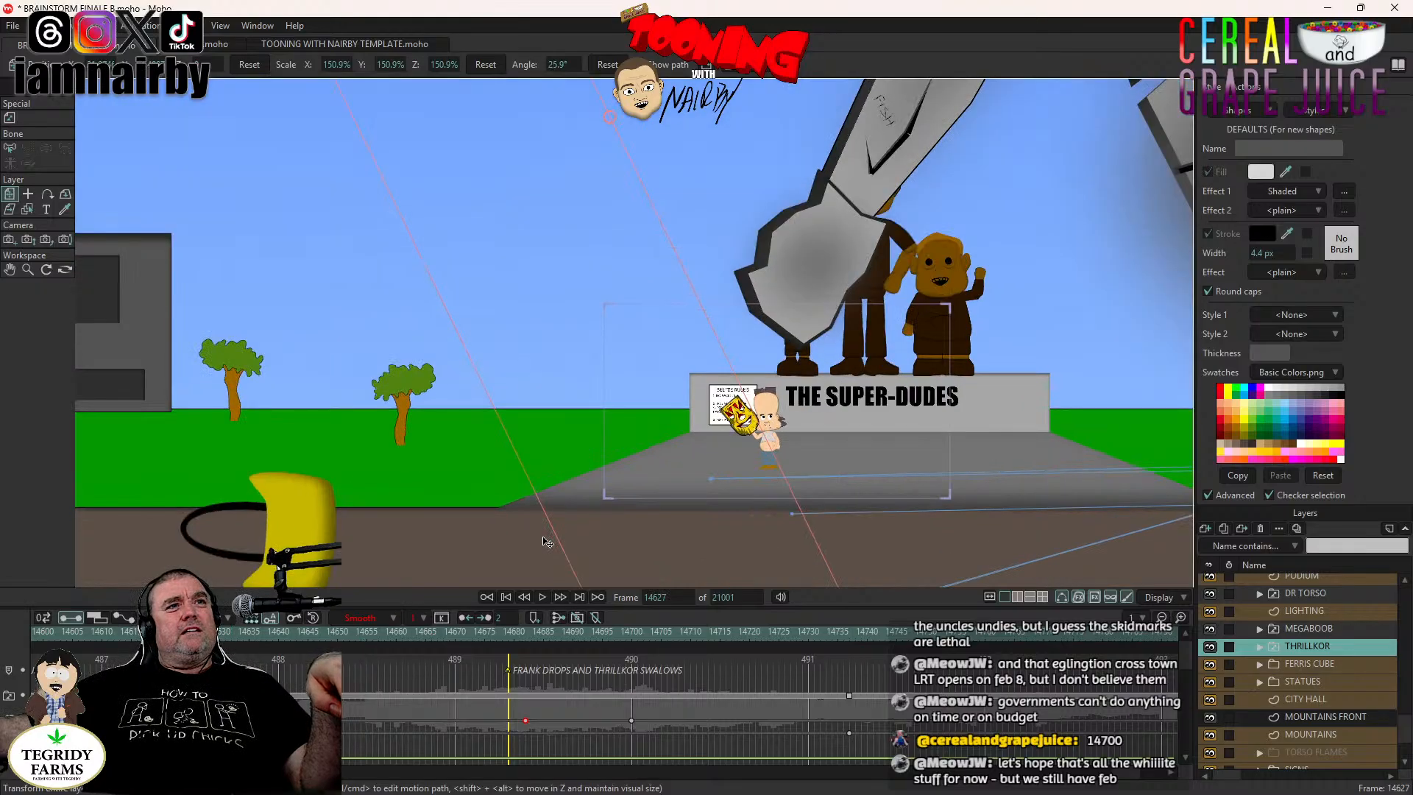
pyautogui.scroll(-3, 544, 541)
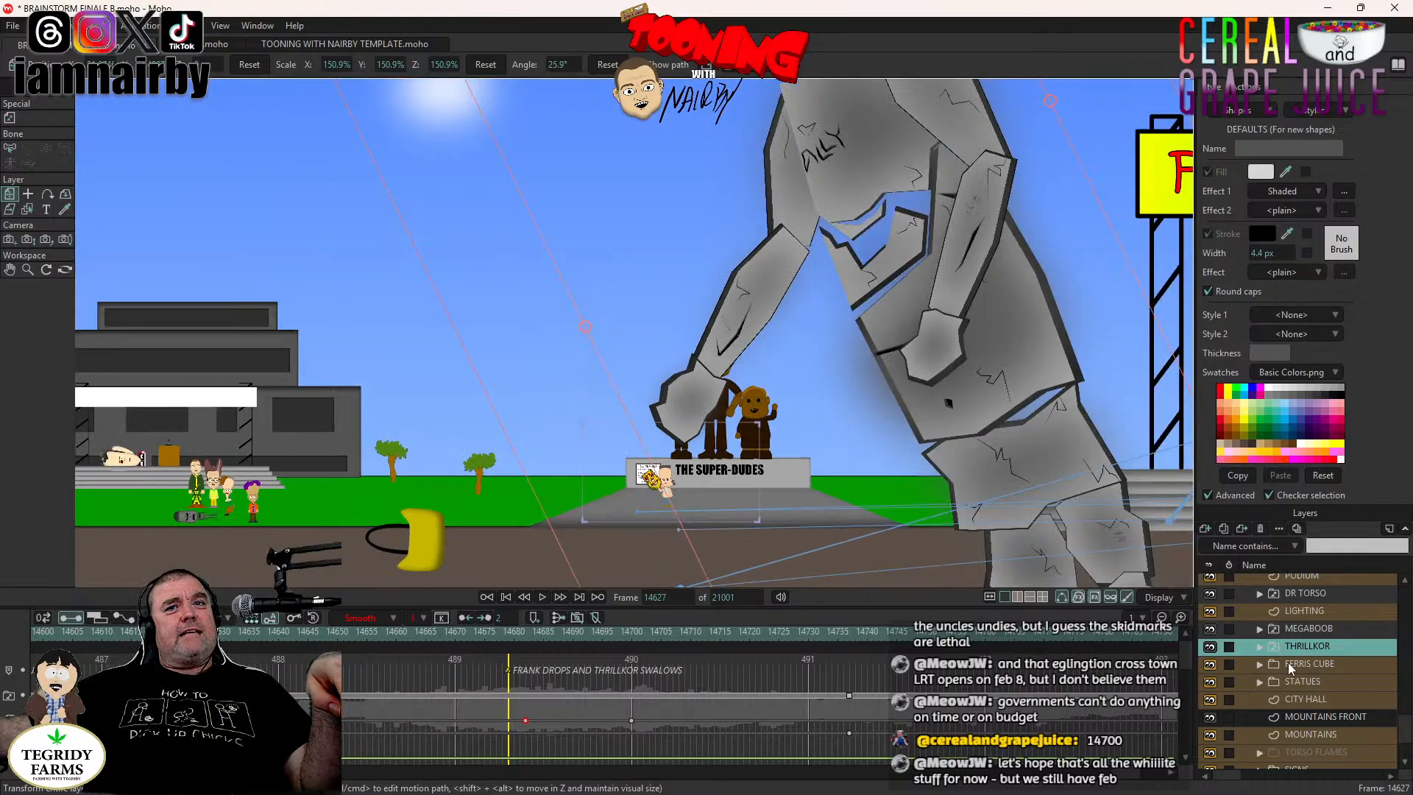
pyautogui.scroll(5, 1268, 657)
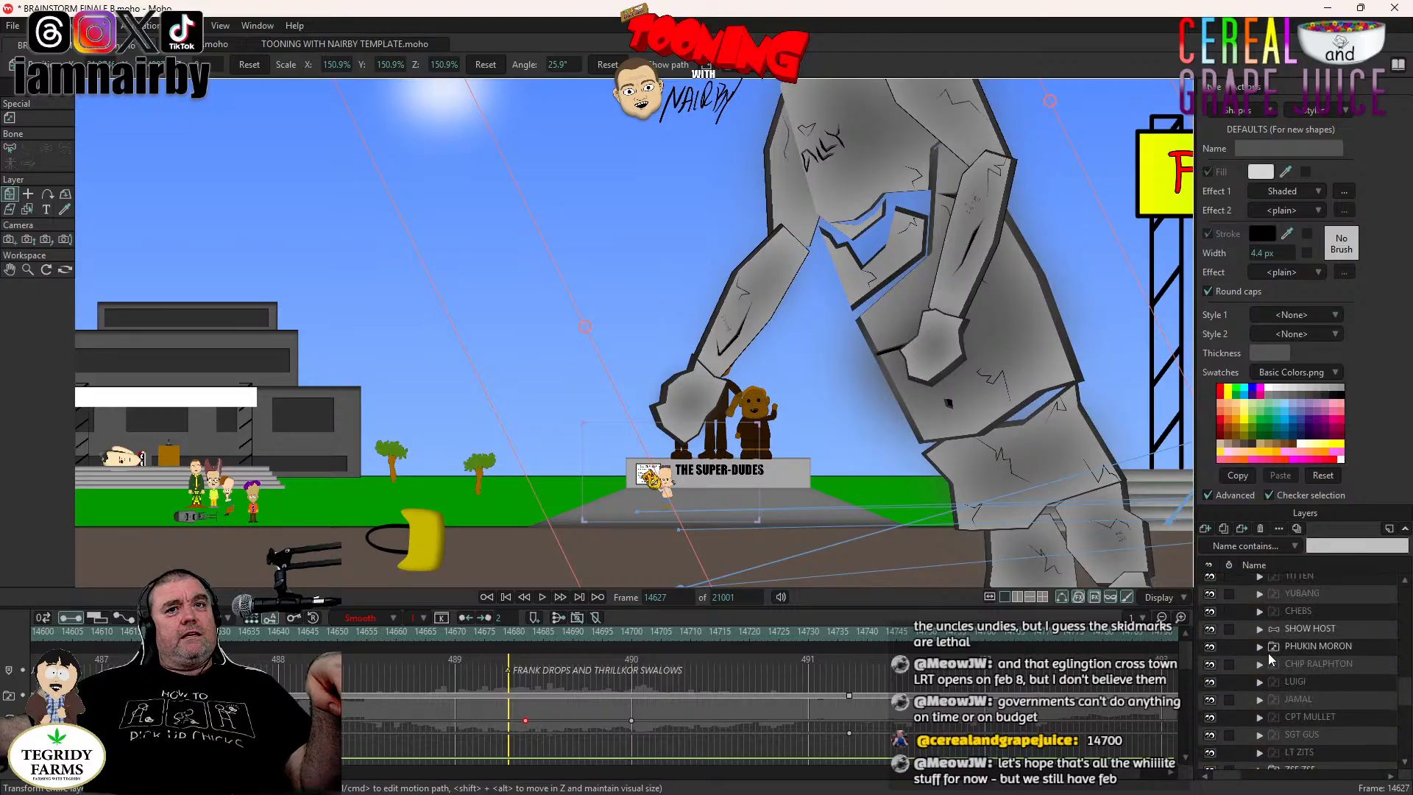
pyautogui.scroll(8, 1265, 650)
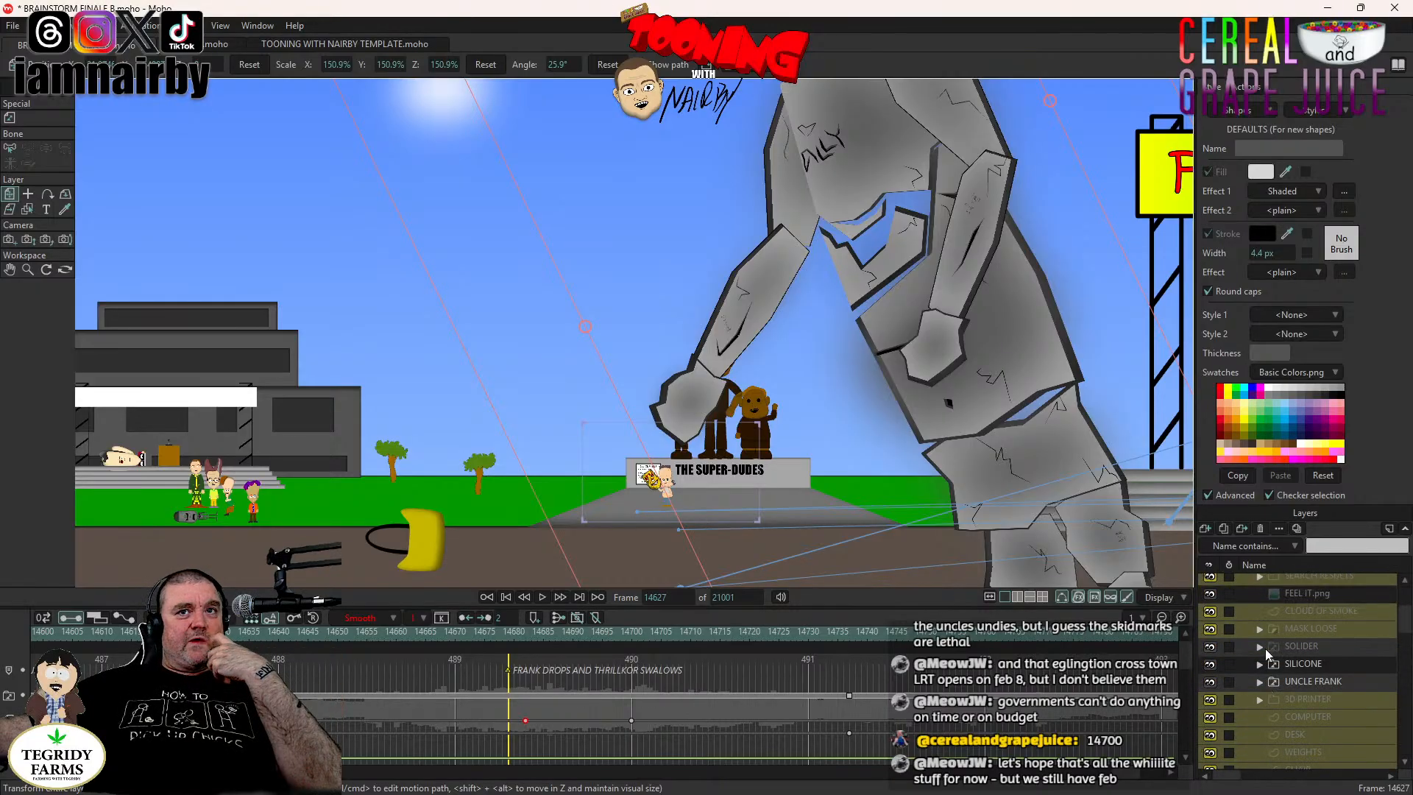
# Select the UNCLE FRANK layer and play the scene from Frank's entrance at frame 14460 until Thrillkor's hand reaches him.
pyautogui.click(1314, 663)
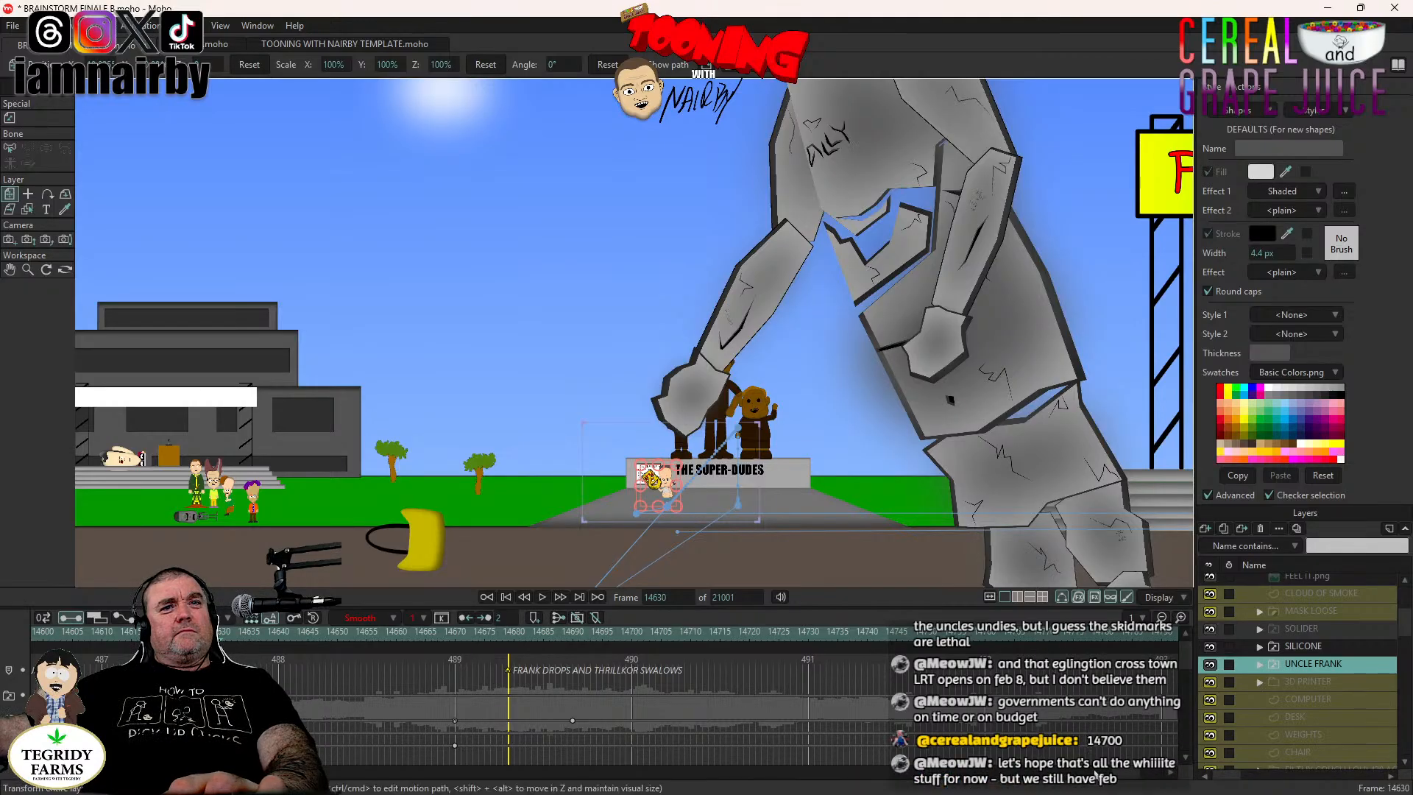
pyautogui.moveTo(1120, 773); pyautogui.dragTo(1109, 773)
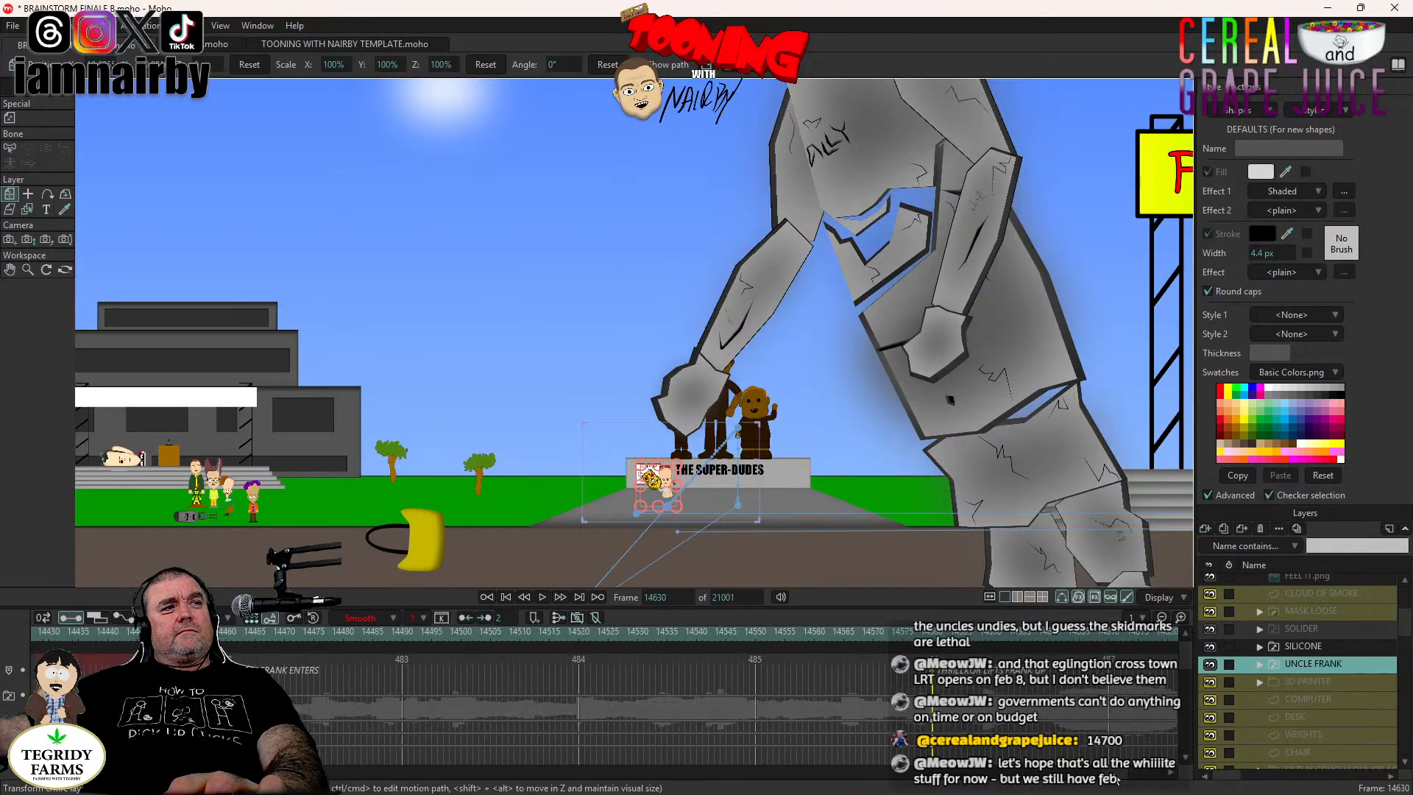
pyautogui.click(224, 643)
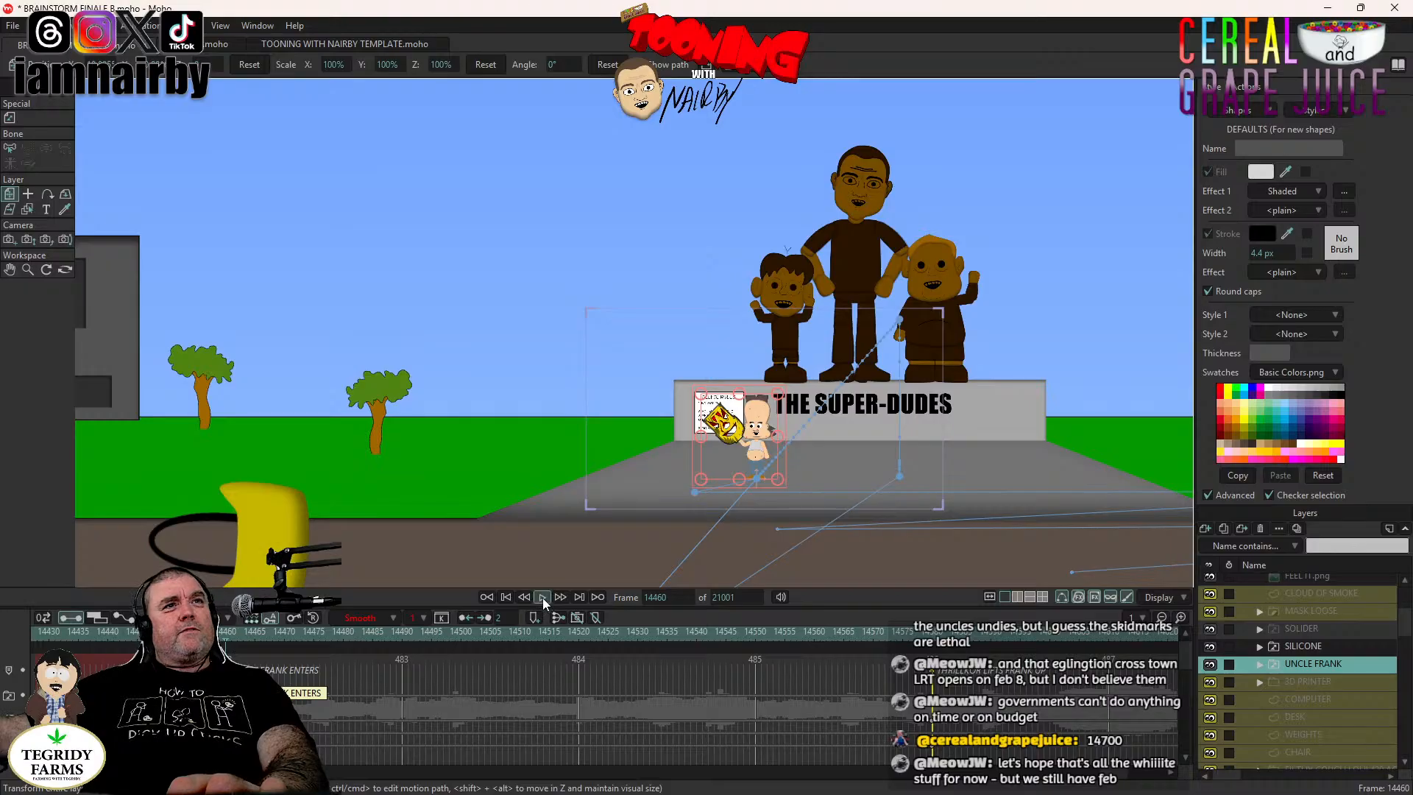
pyautogui.click(541, 598)
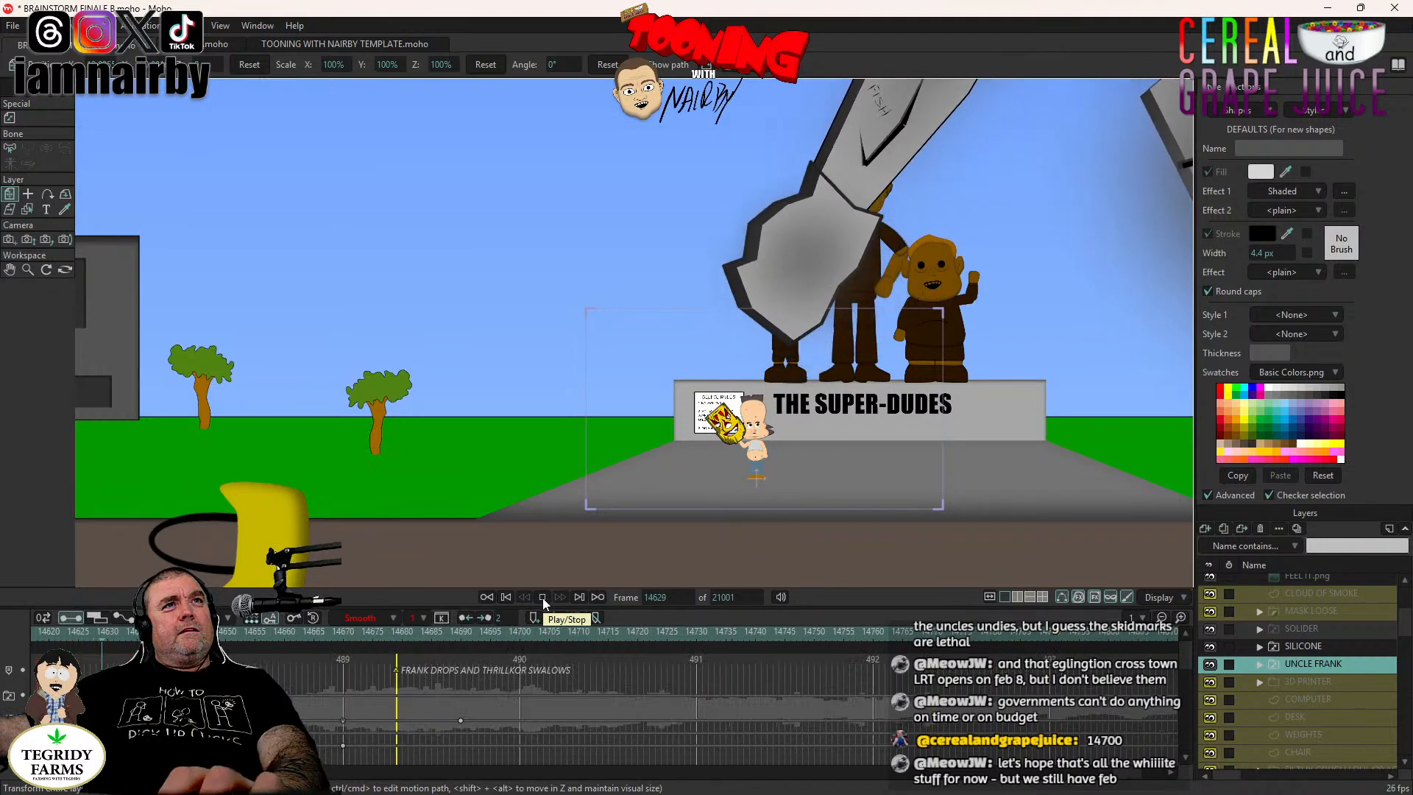
pyautogui.click(541, 598)
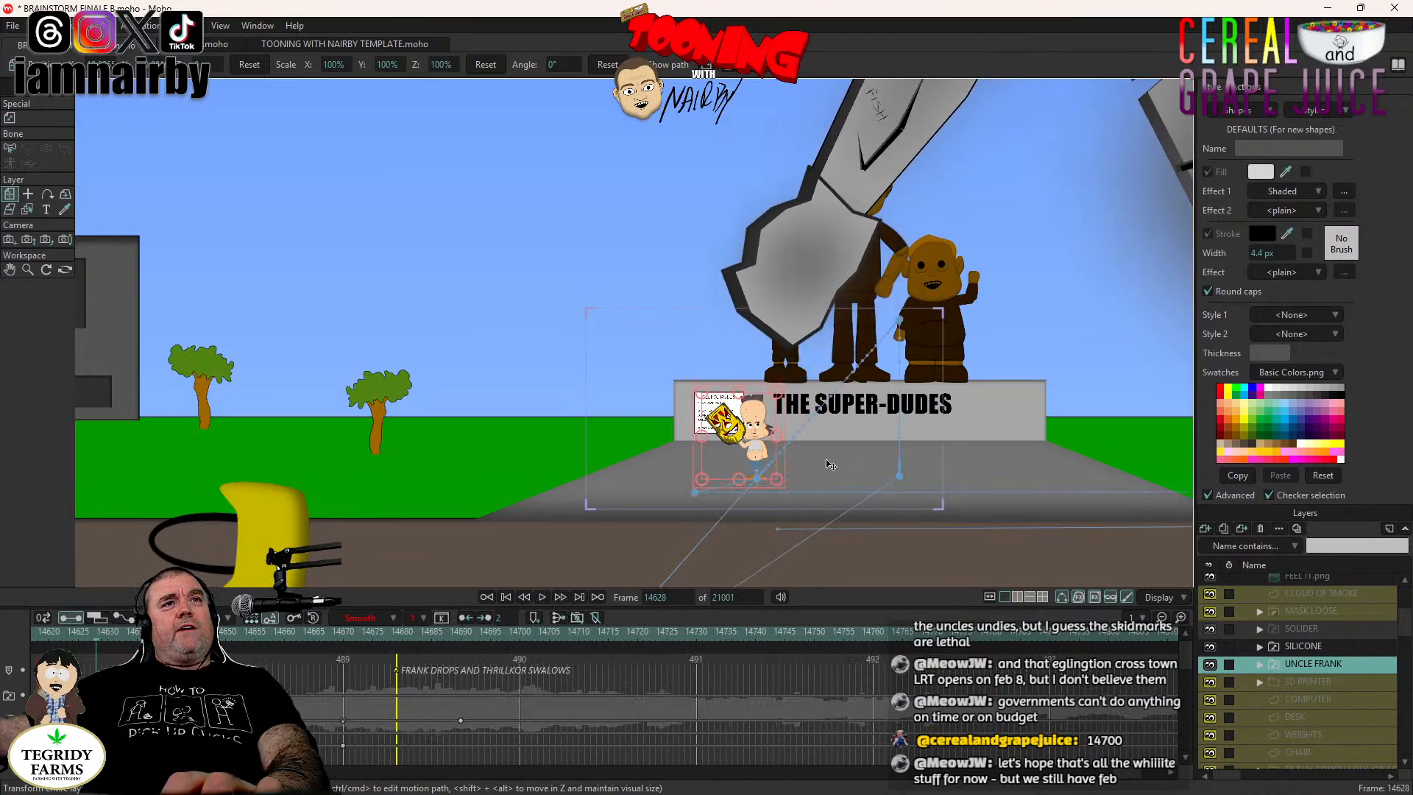
# Move the THRILLKOR layer down and slightly left at frame 14626 so the giant's hand reaches Uncle Frank.
pyautogui.scroll(-5, 1286, 668)
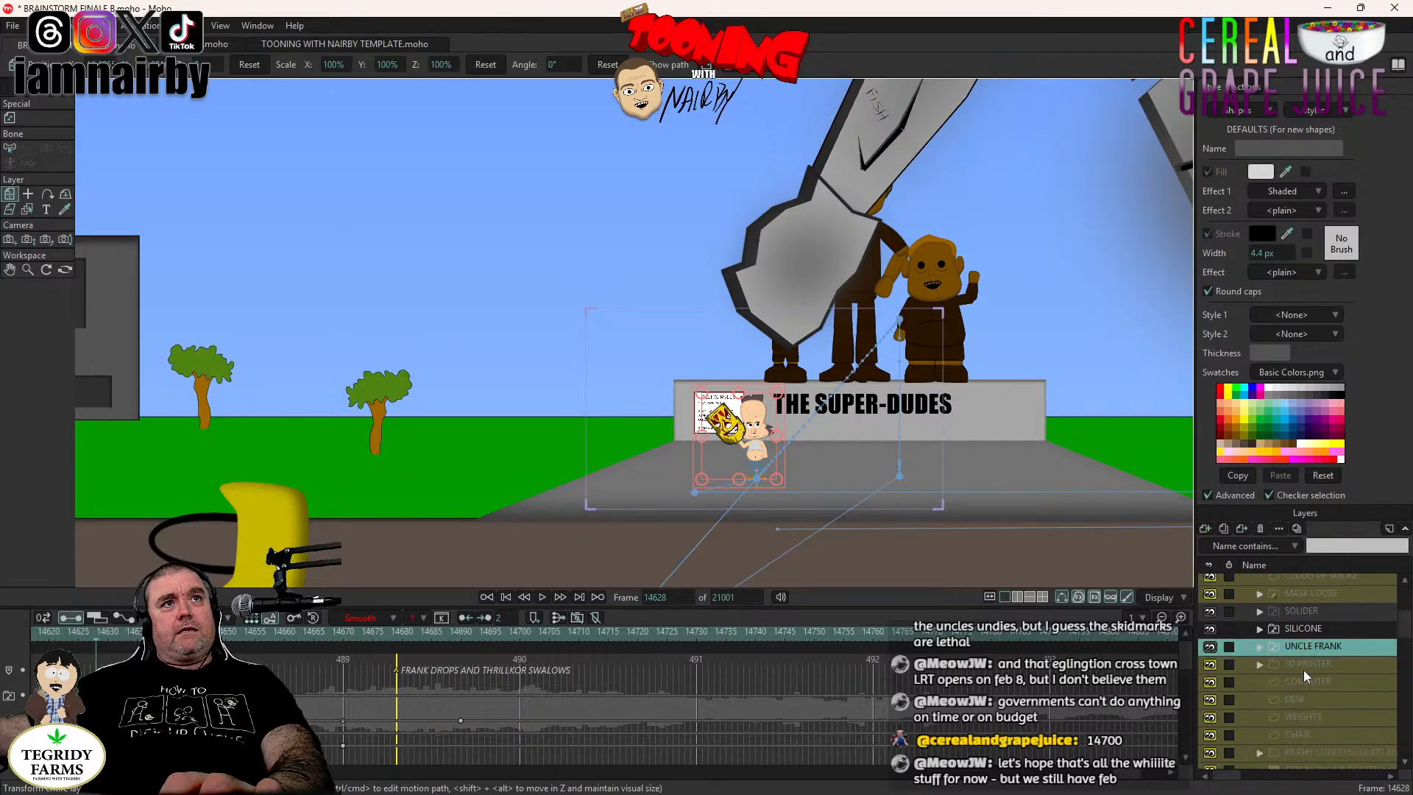
pyautogui.scroll(-3, 1330, 679)
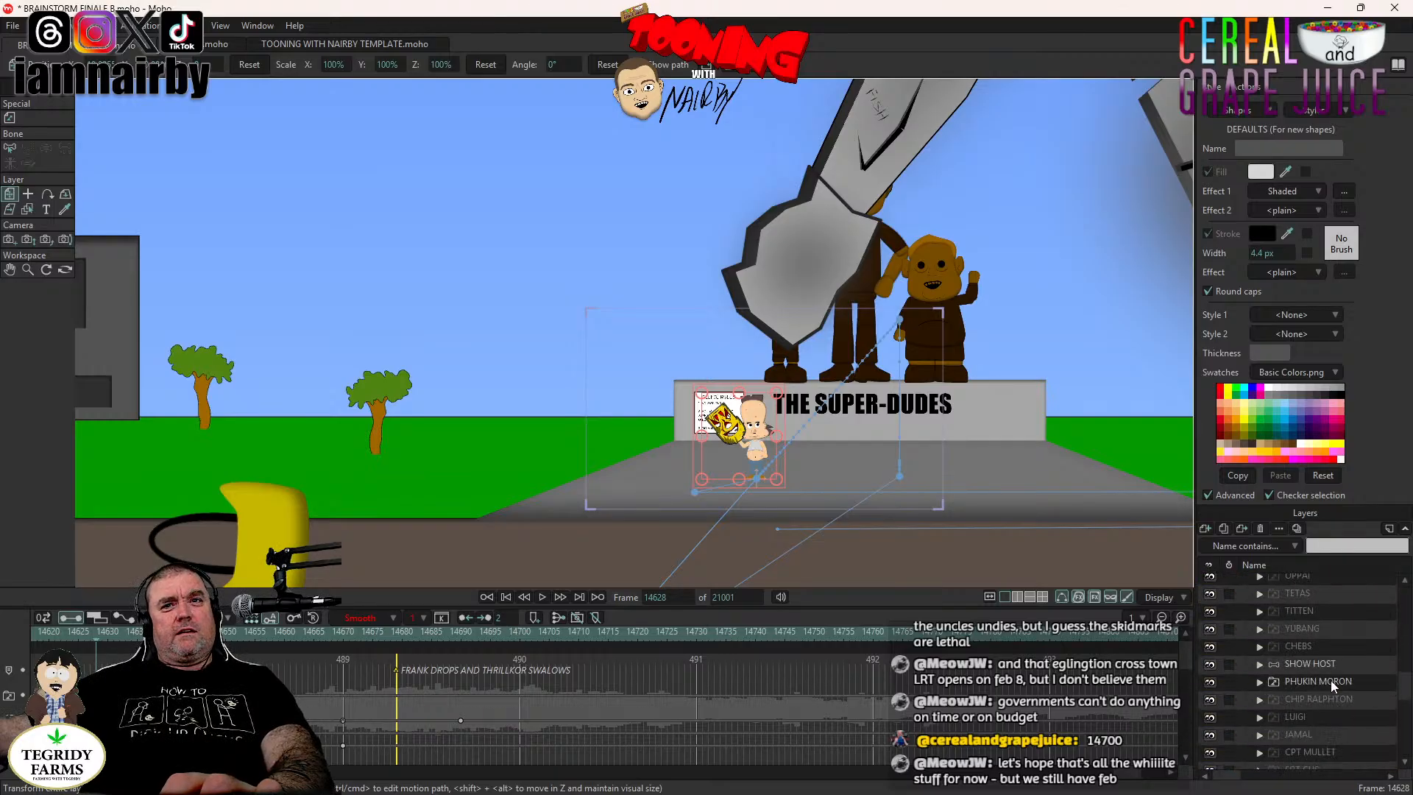
pyautogui.scroll(-2, 1330, 680)
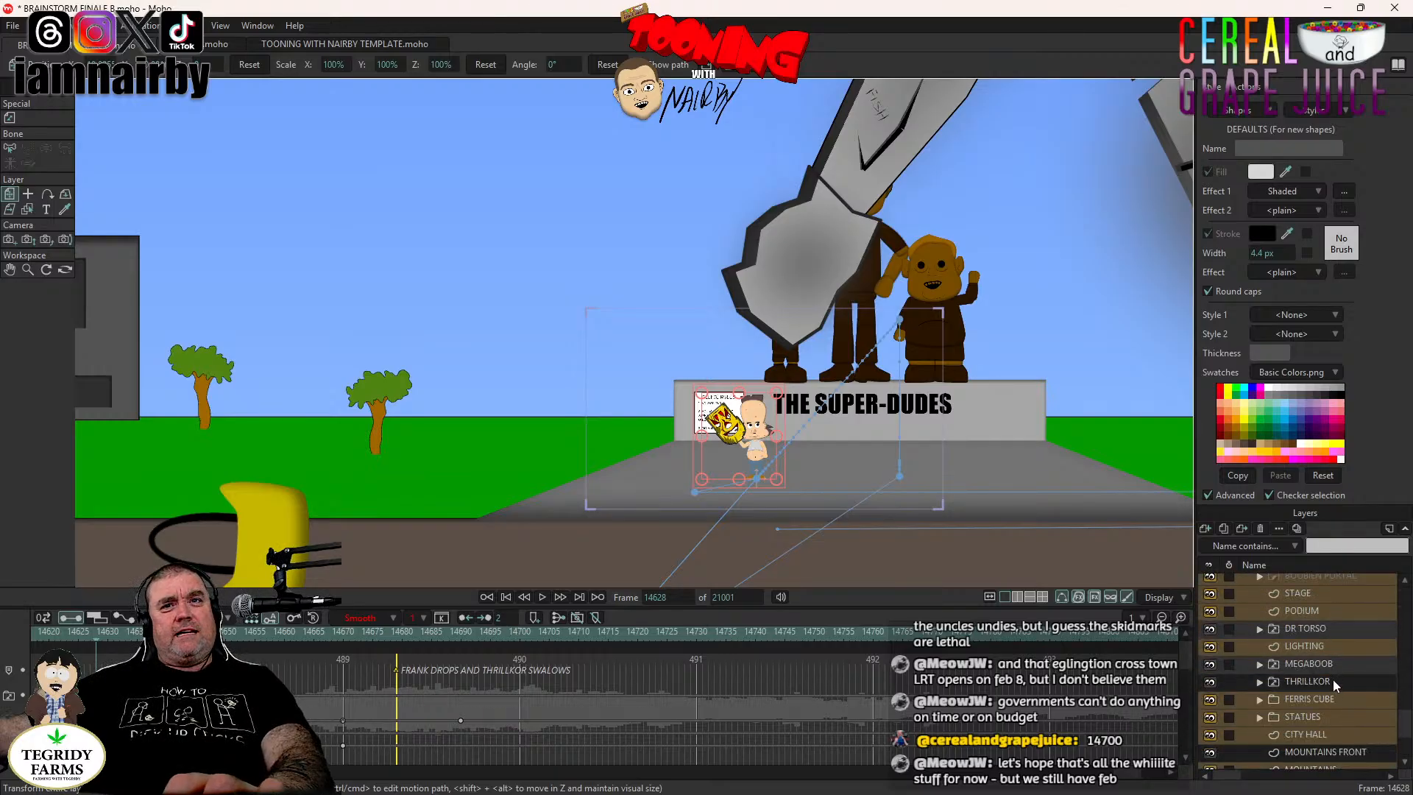
pyautogui.click(1331, 680)
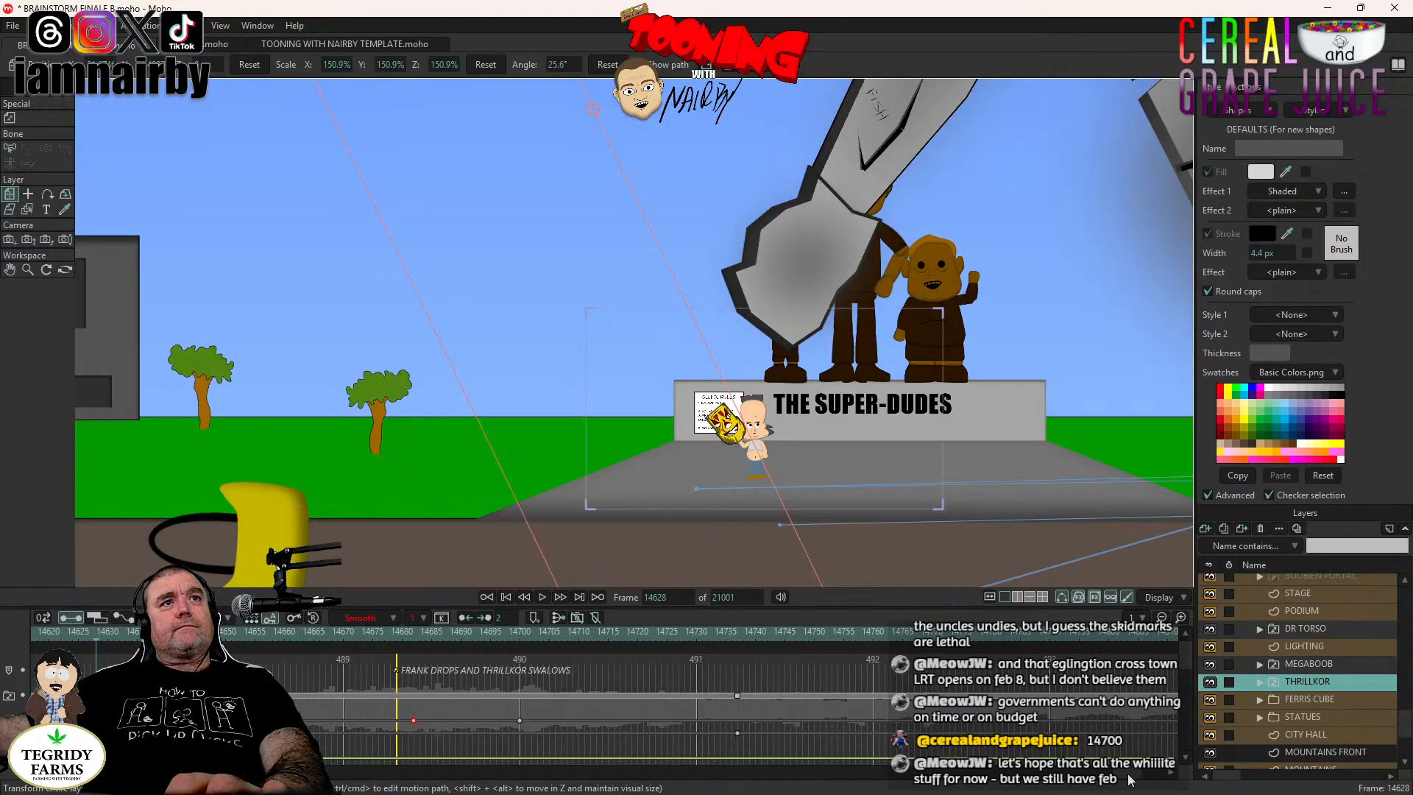
pyautogui.moveTo(1127, 775); pyautogui.dragTo(1119, 775)
pyautogui.click(403, 639)
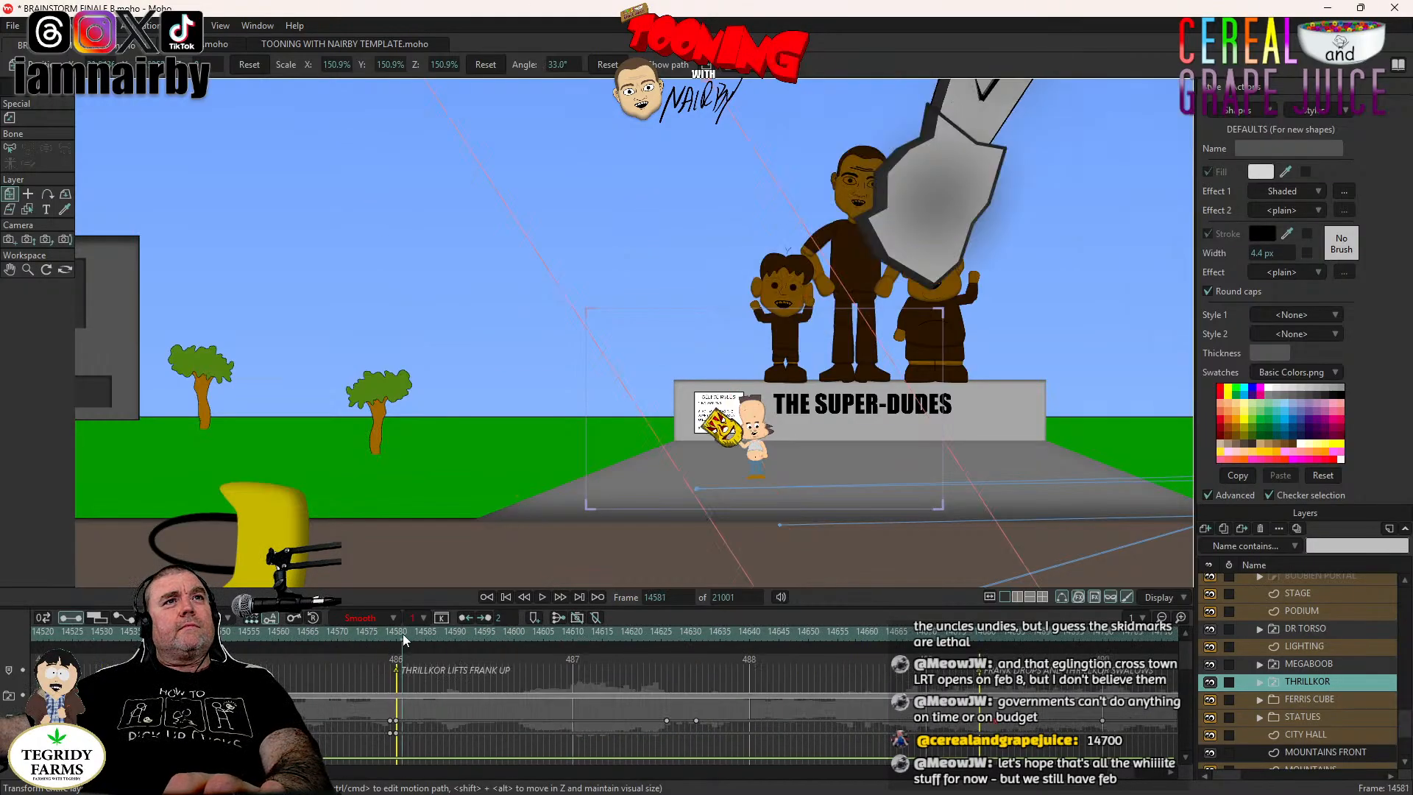
pyautogui.click(666, 633)
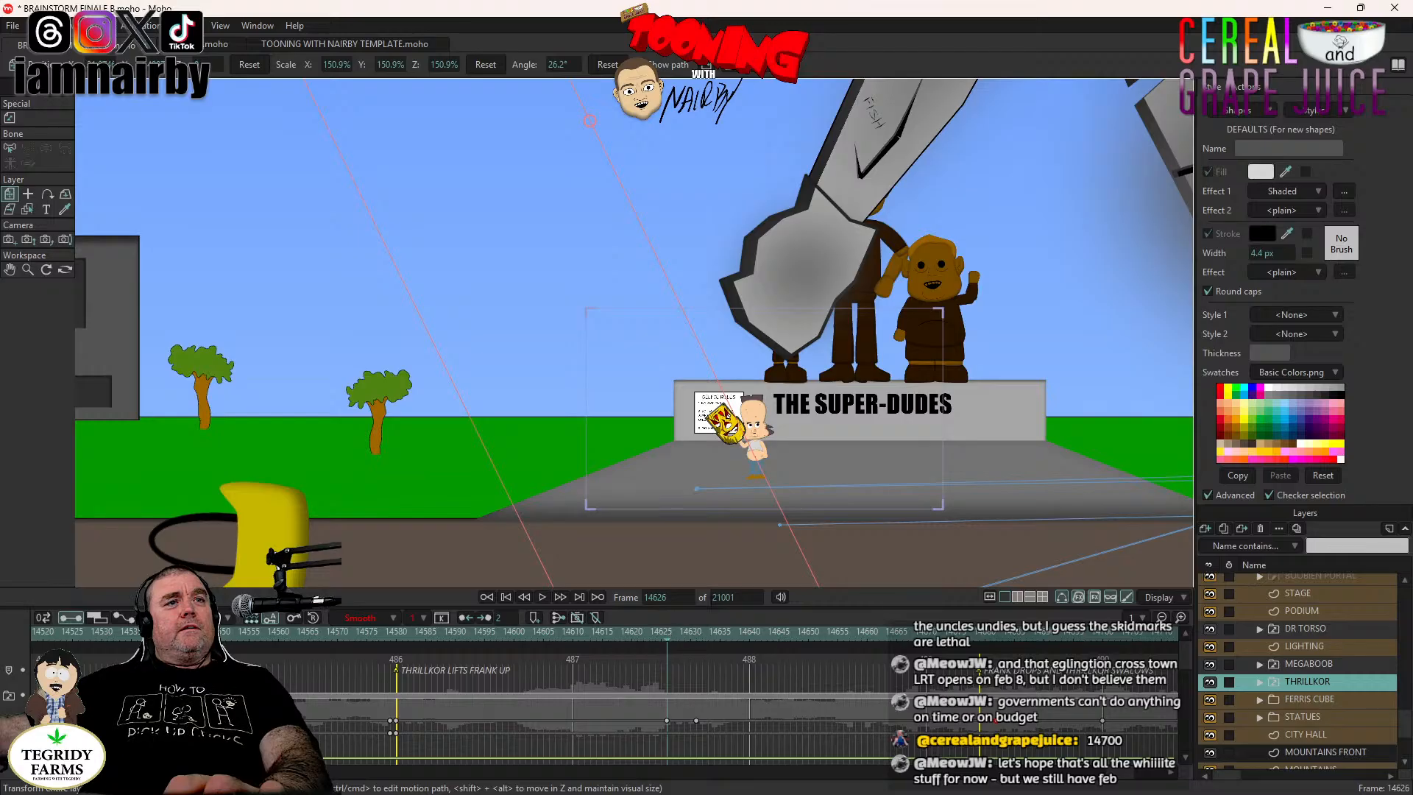
pyautogui.scroll(-5, 850, 418)
pyautogui.scroll(-2, 874, 334)
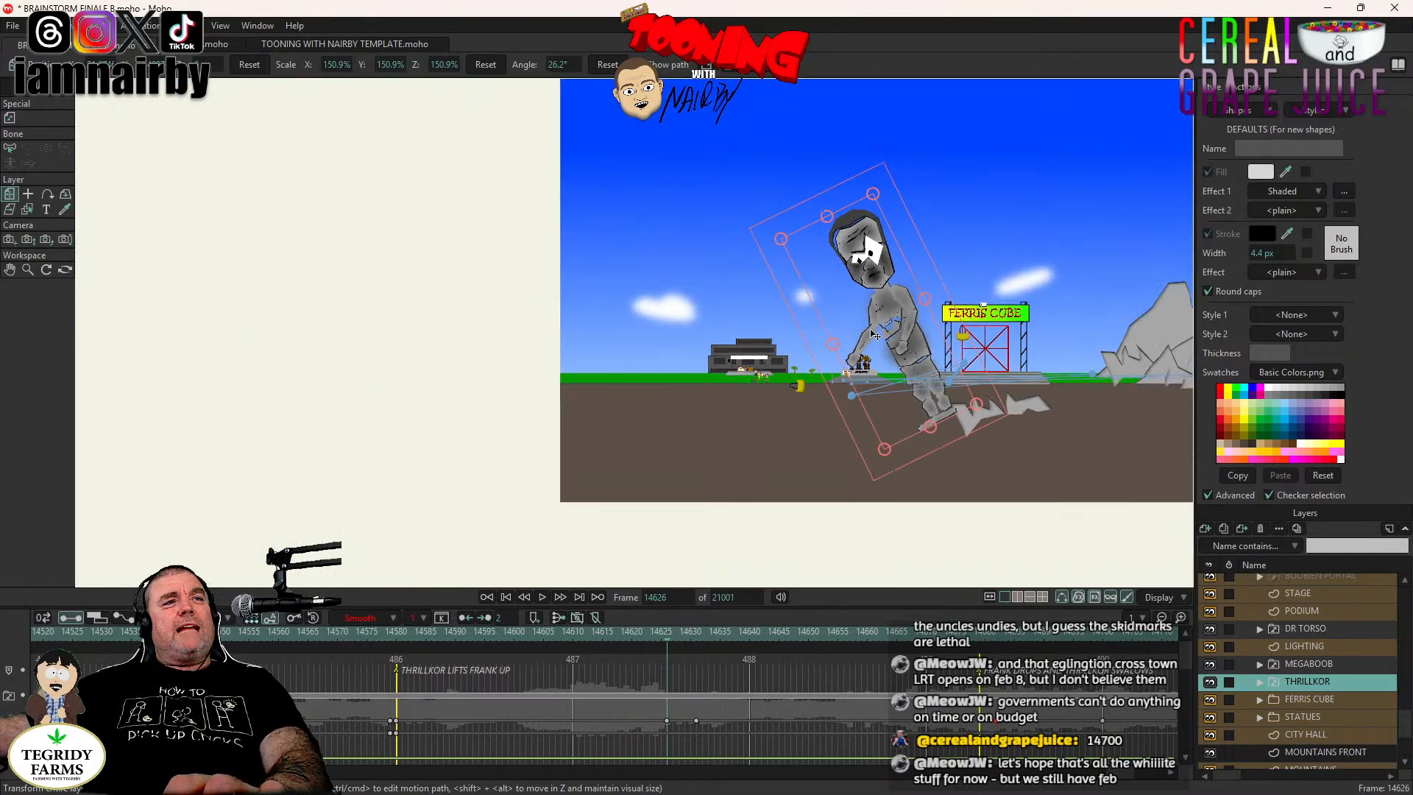
pyautogui.scroll(3, 874, 334)
pyautogui.scroll(4, 874, 334)
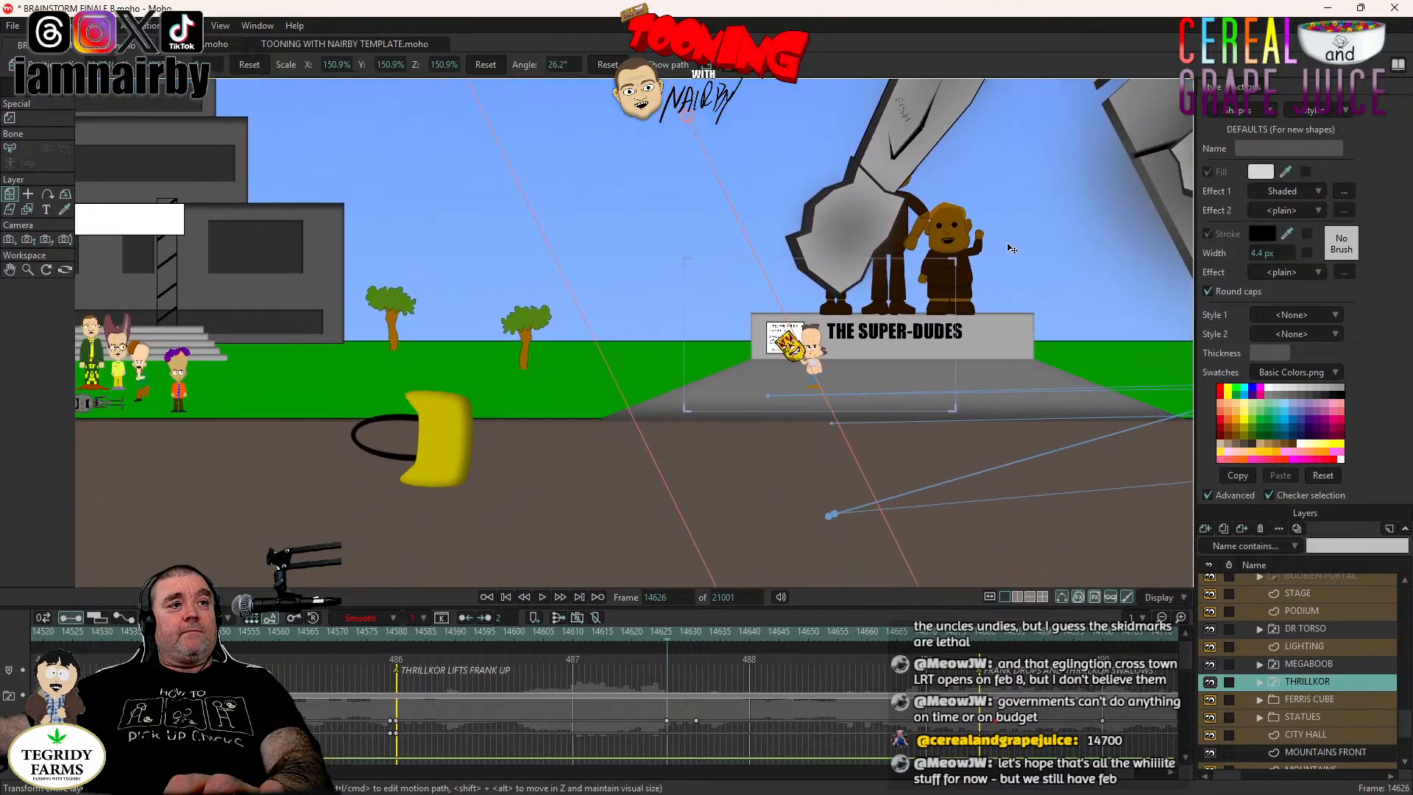
pyautogui.scroll(3, 949, 316)
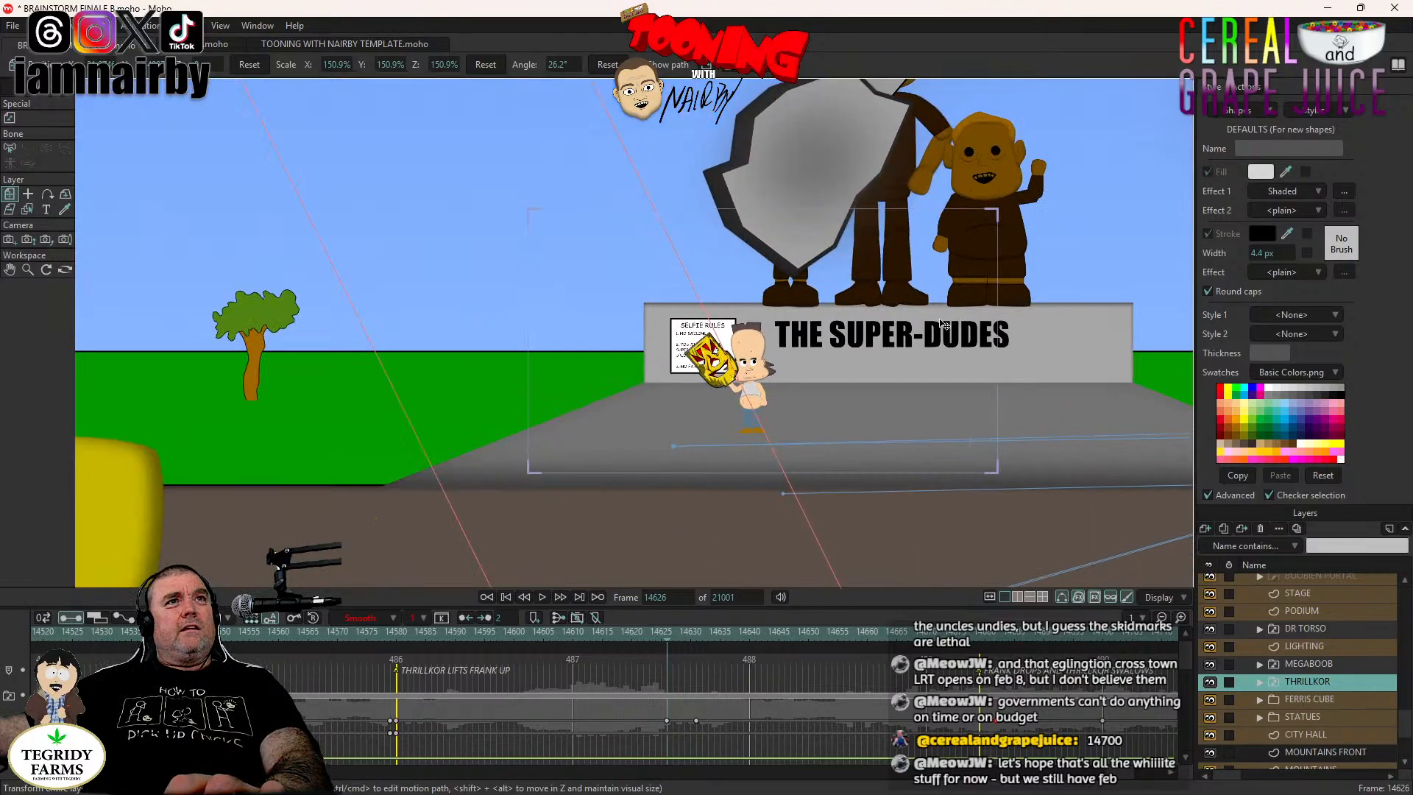
pyautogui.moveTo(942, 307); pyautogui.dragTo(903, 452)
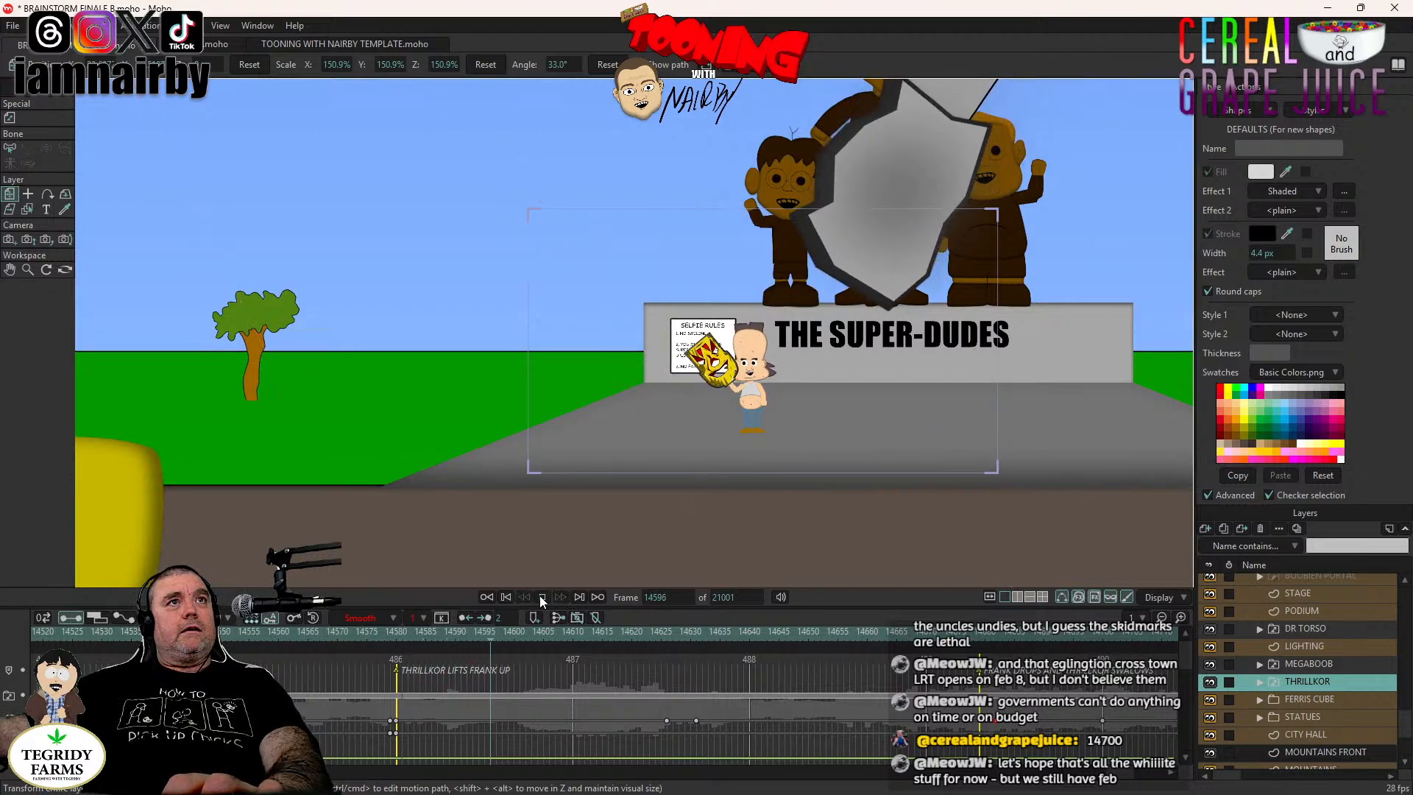
# Copy the THRILLKOR layer's keyframe at frame 14626 to frame 14631 so the lowered hand is held.
pyautogui.press('space')
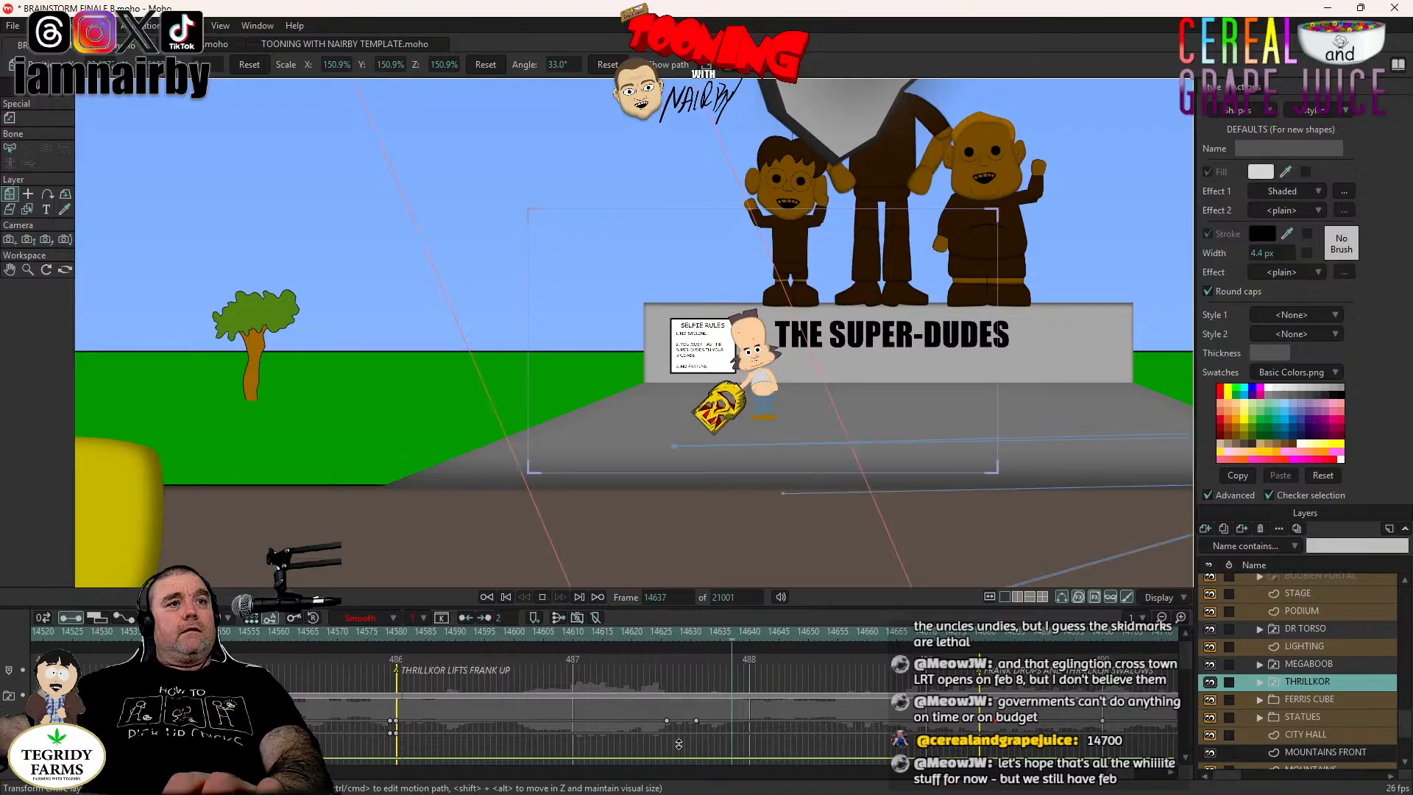
pyautogui.press('Left')
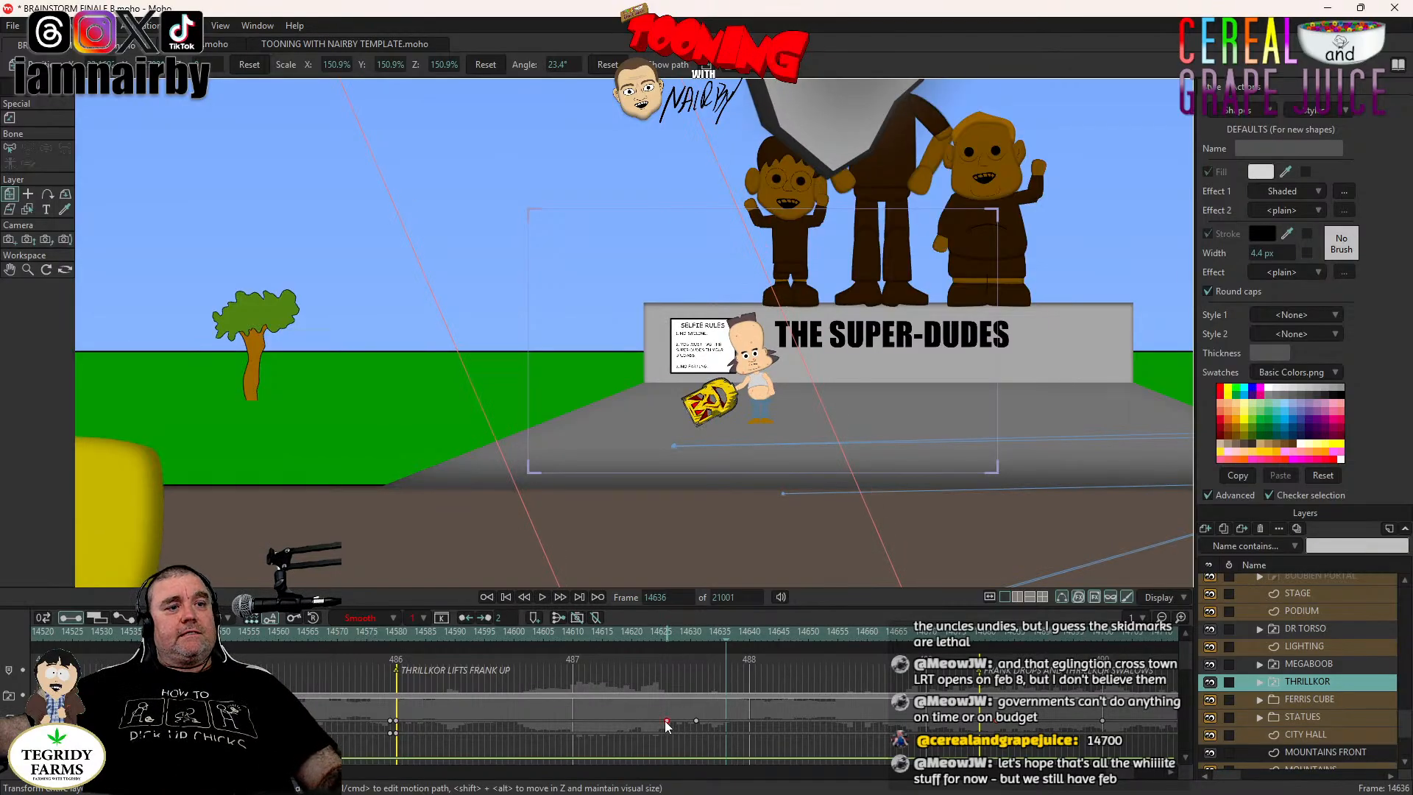
pyautogui.click(696, 634)
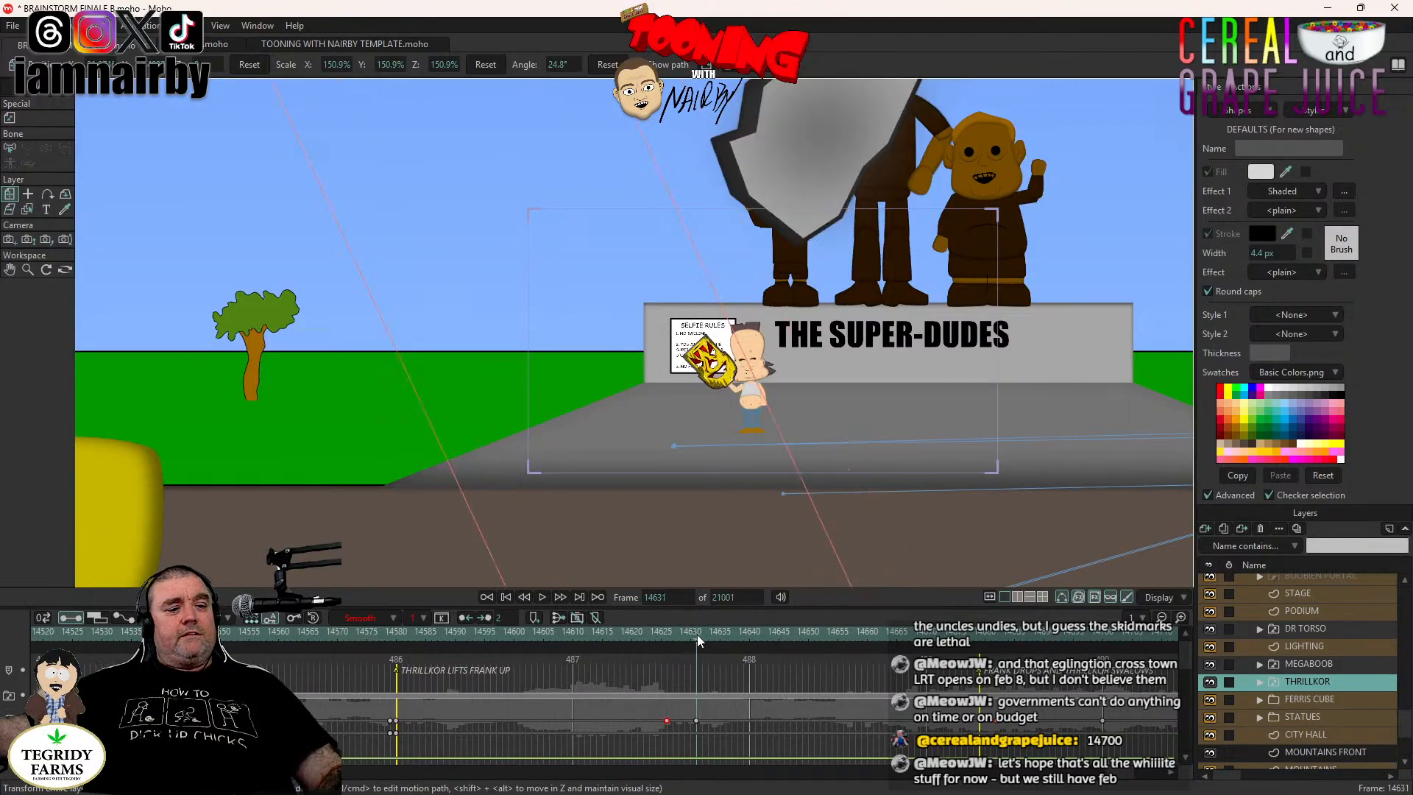
# Play back Thrillkor's reach for Frank from the THRILLKOR LIFTS FRANK UP marker and check the hand at frame 14626.
pyautogui.click(396, 634)
pyautogui.click(542, 597)
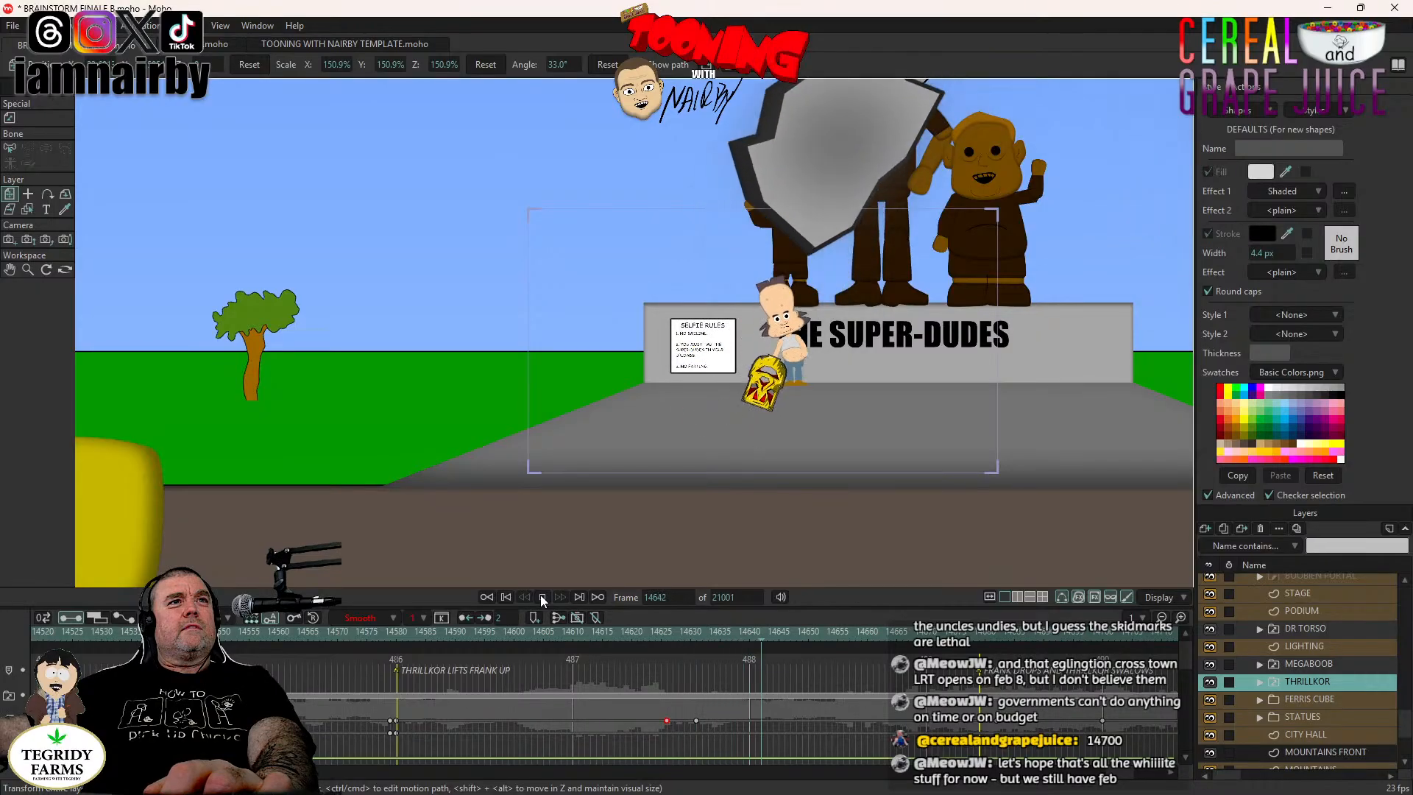
pyautogui.click(662, 633)
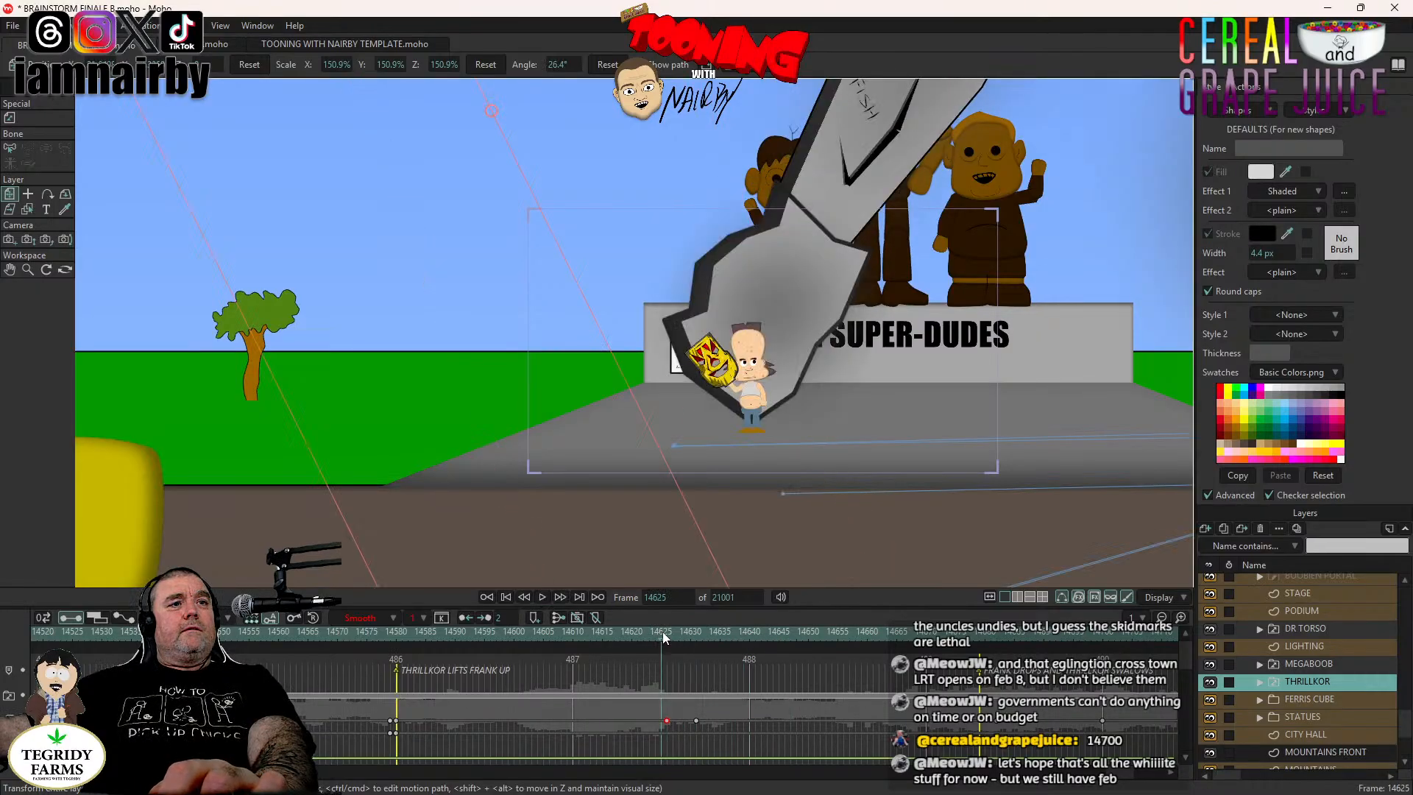
pyautogui.hotkey('ctrl', 'Right')
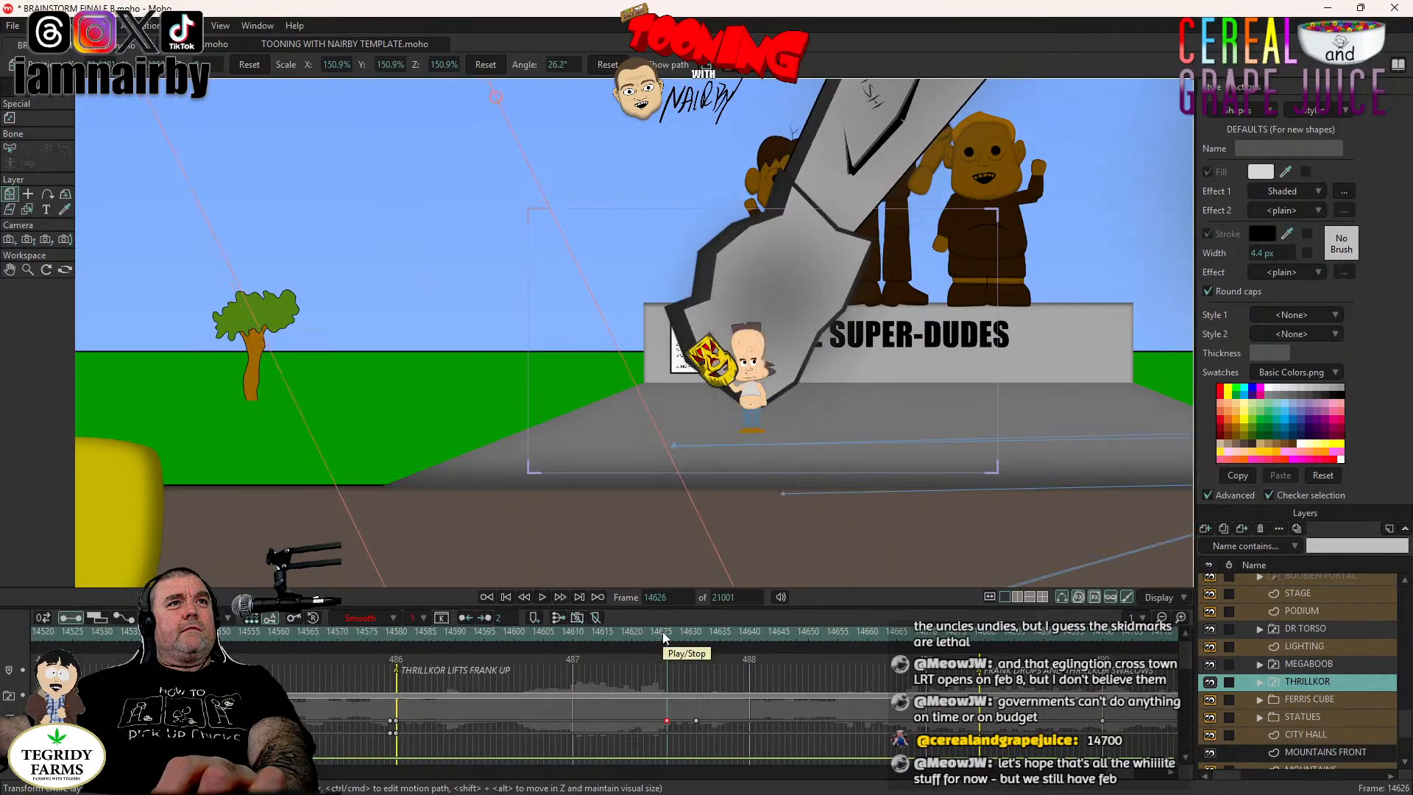
pyautogui.click(447, 632)
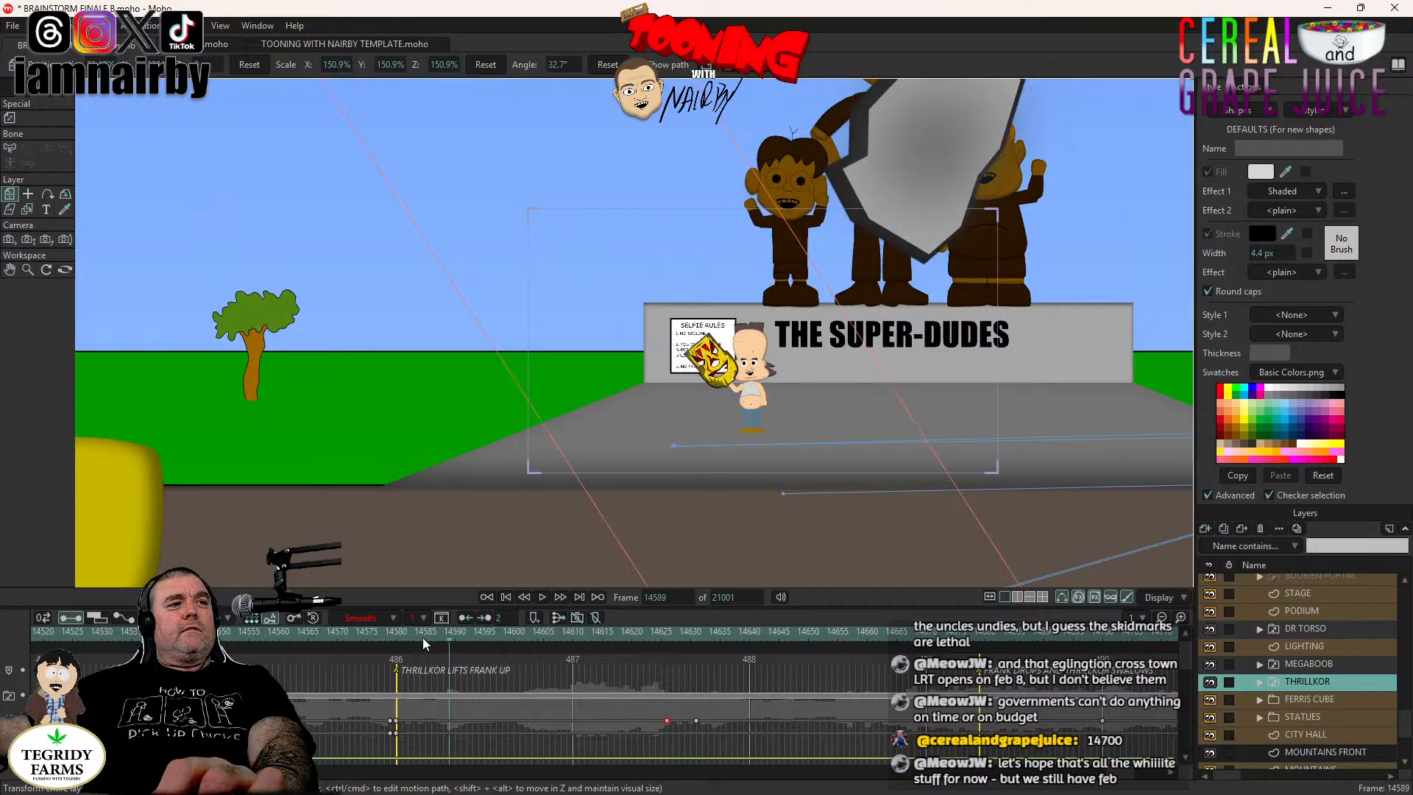
pyautogui.click(399, 634)
pyautogui.click(542, 597)
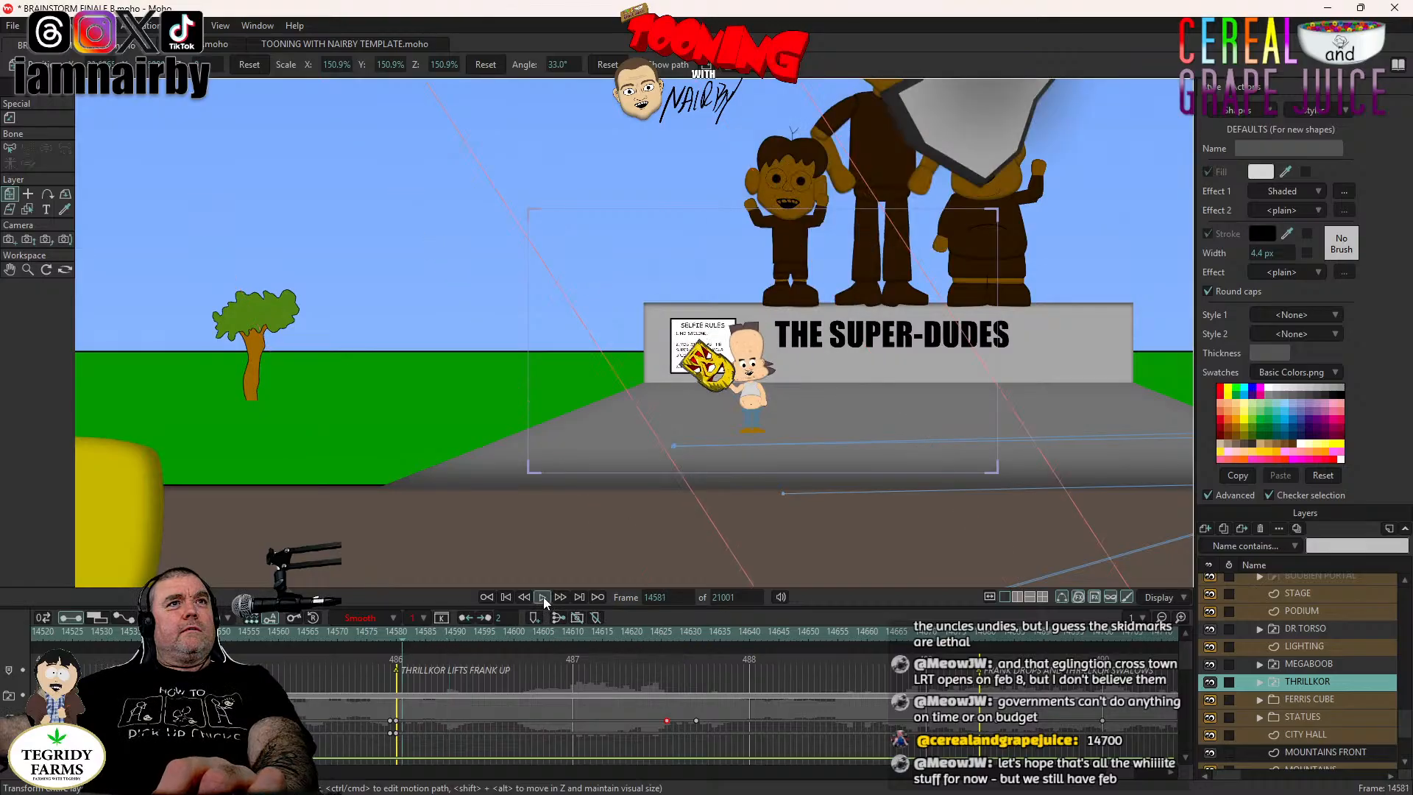
pyautogui.click(543, 599)
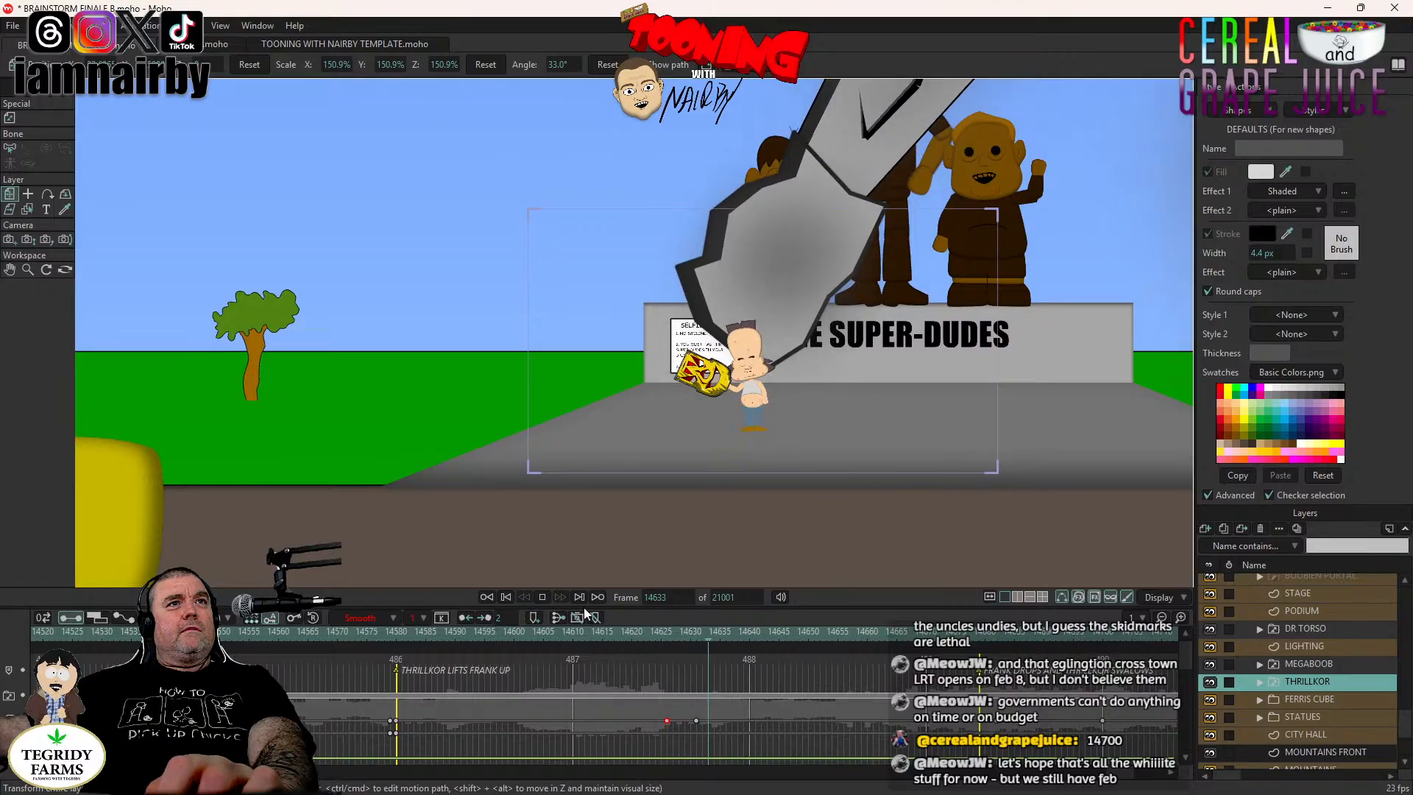
# Compare Thrillkor's hand with Uncle Frank frame by frame between frames 14626 and 14631.
pyautogui.click(666, 635)
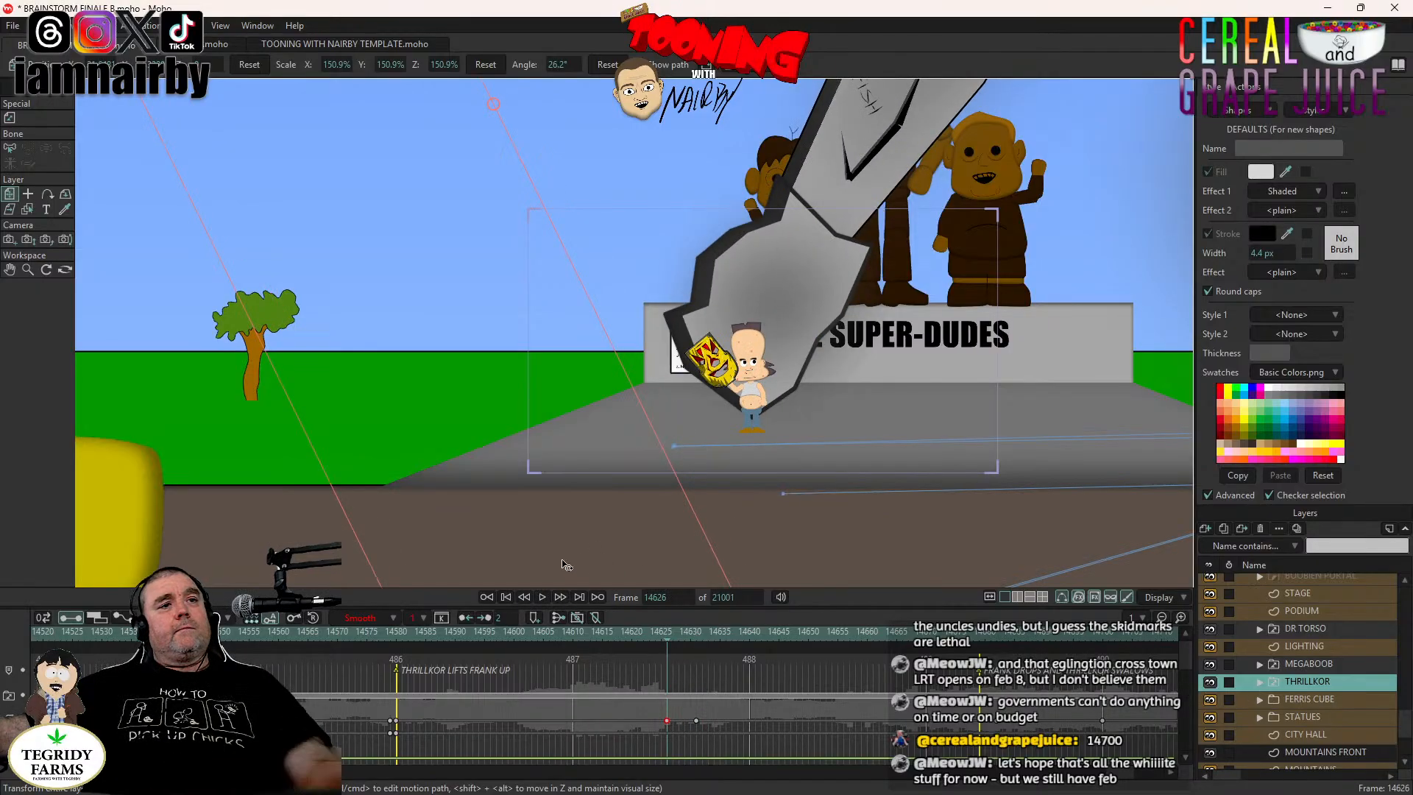
pyautogui.click(696, 637)
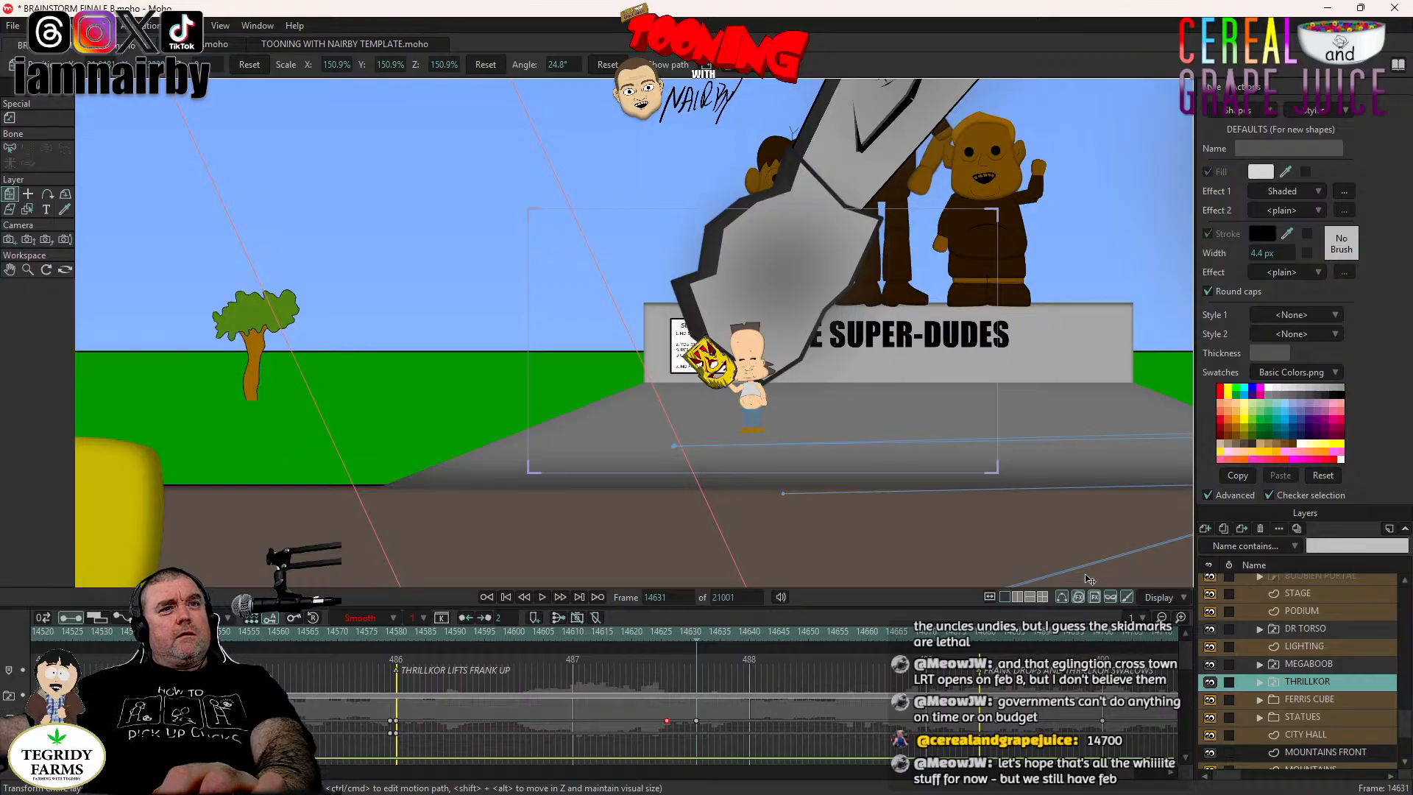
pyautogui.hotkey('ctrl', 'Left')
pyautogui.hotkey('ctrl', 'Left')
pyautogui.hotkey('ctrl', 'Left')
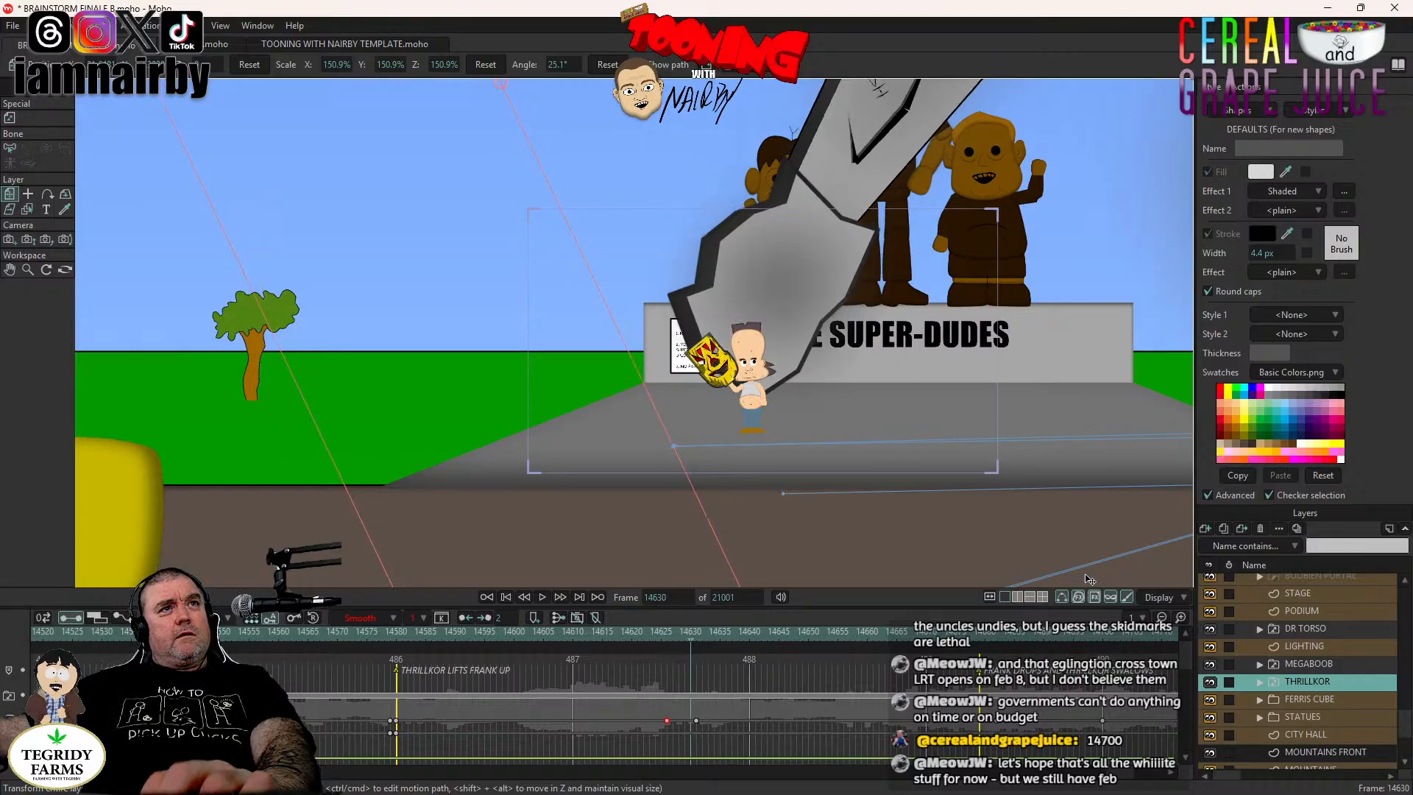
pyautogui.hotkey('ctrl', 'Left')
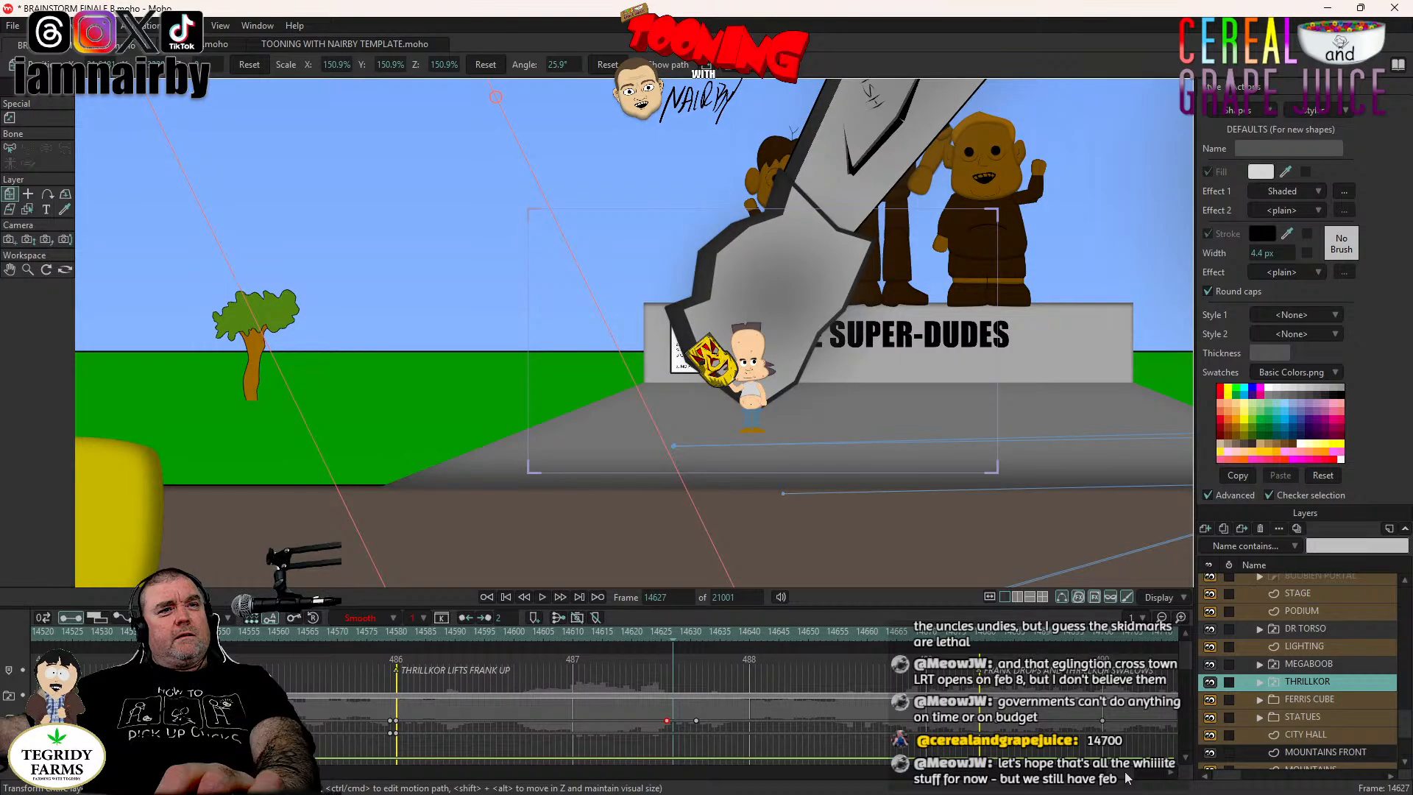
pyautogui.moveTo(1125, 772)
pyautogui.mouseDown()
pyautogui.moveTo(1140, 772)
pyautogui.moveTo(1125, 778)
pyautogui.mouseUp()
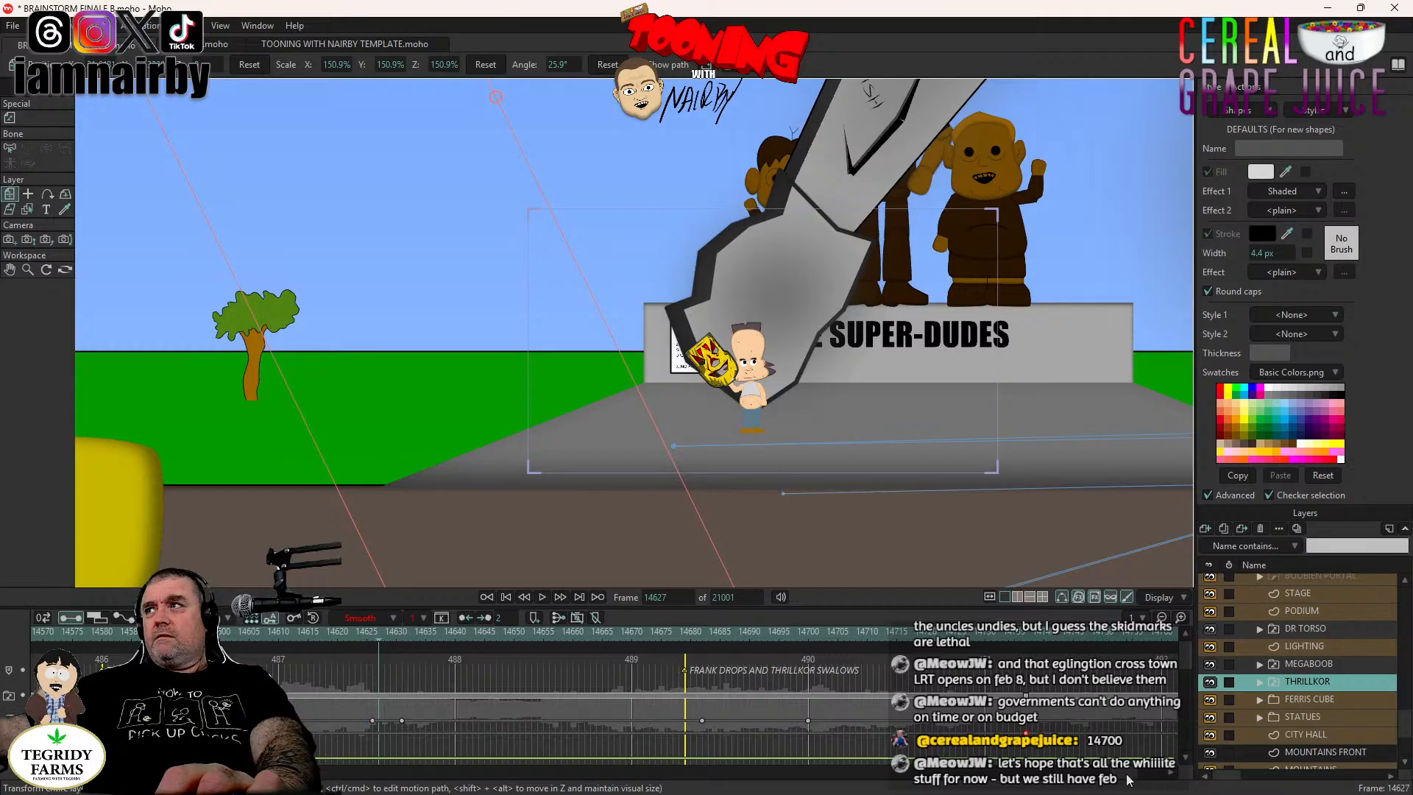
pyautogui.moveTo(1123, 778); pyautogui.dragTo(1122, 779)
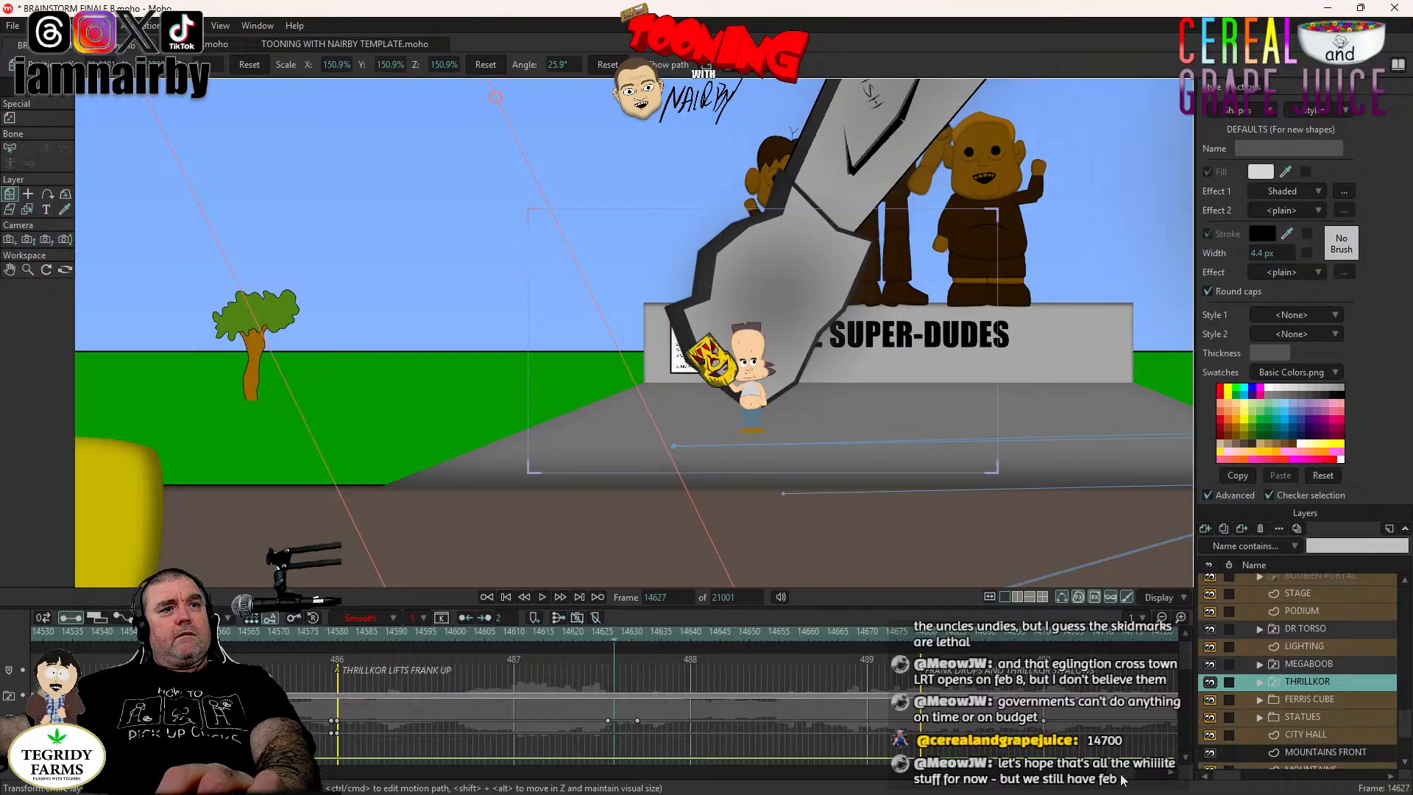
# Paste the THRILLKOR layer's rotation keyframe from the lift marker at frame 14626 and move the giant up so the hand meets Uncle Frank.
pyautogui.click(608, 634)
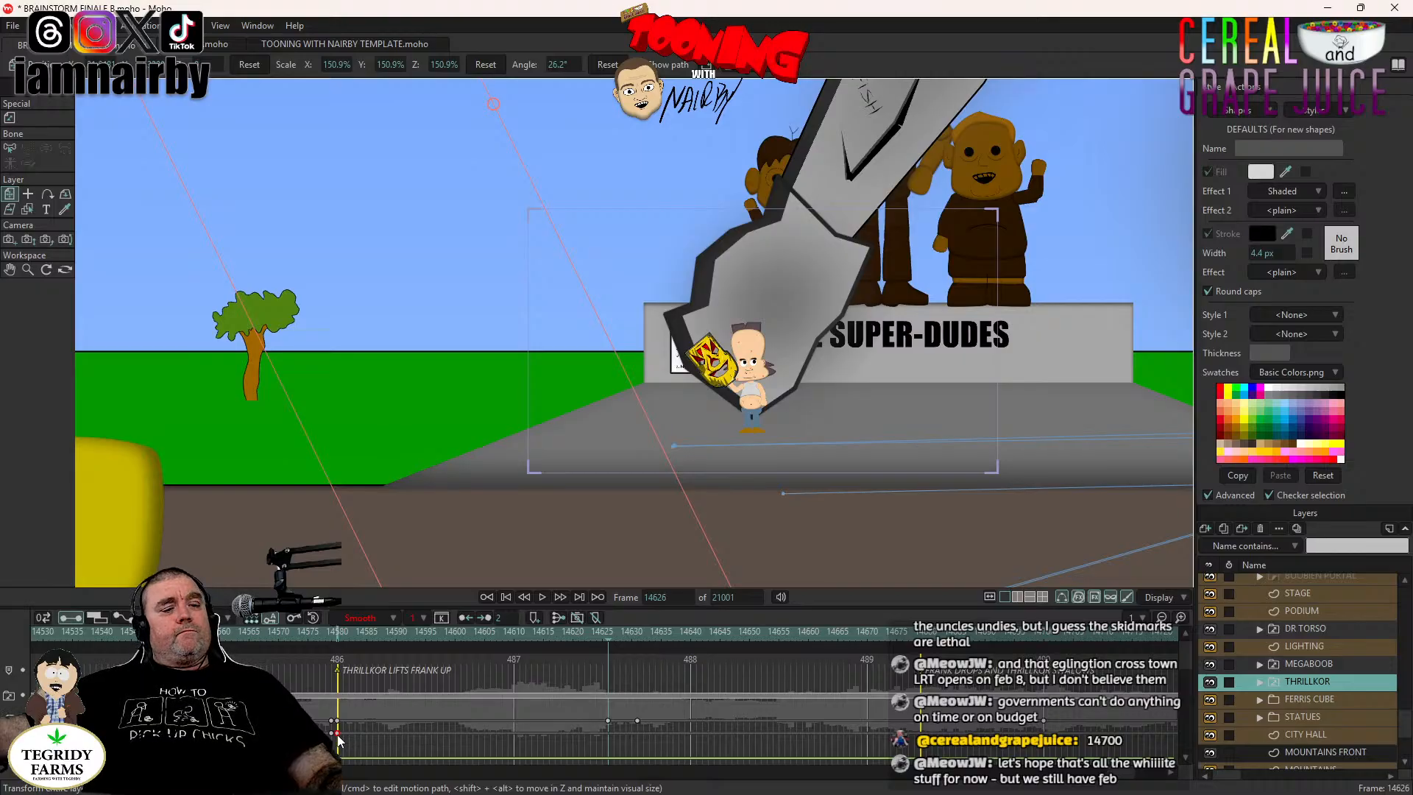
pyautogui.hotkey('ctrl', 'v')
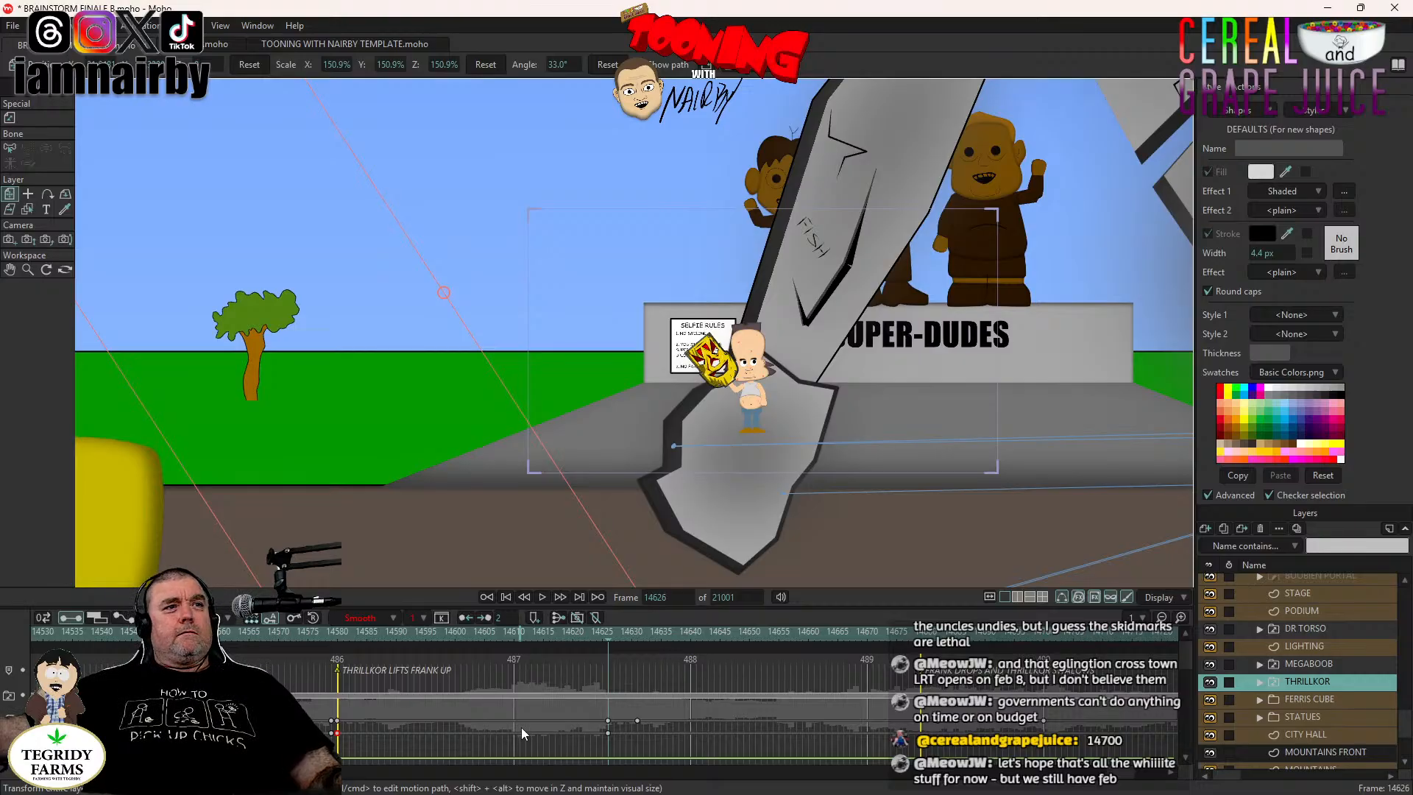
pyautogui.moveTo(940, 407); pyautogui.dragTo(969, 275)
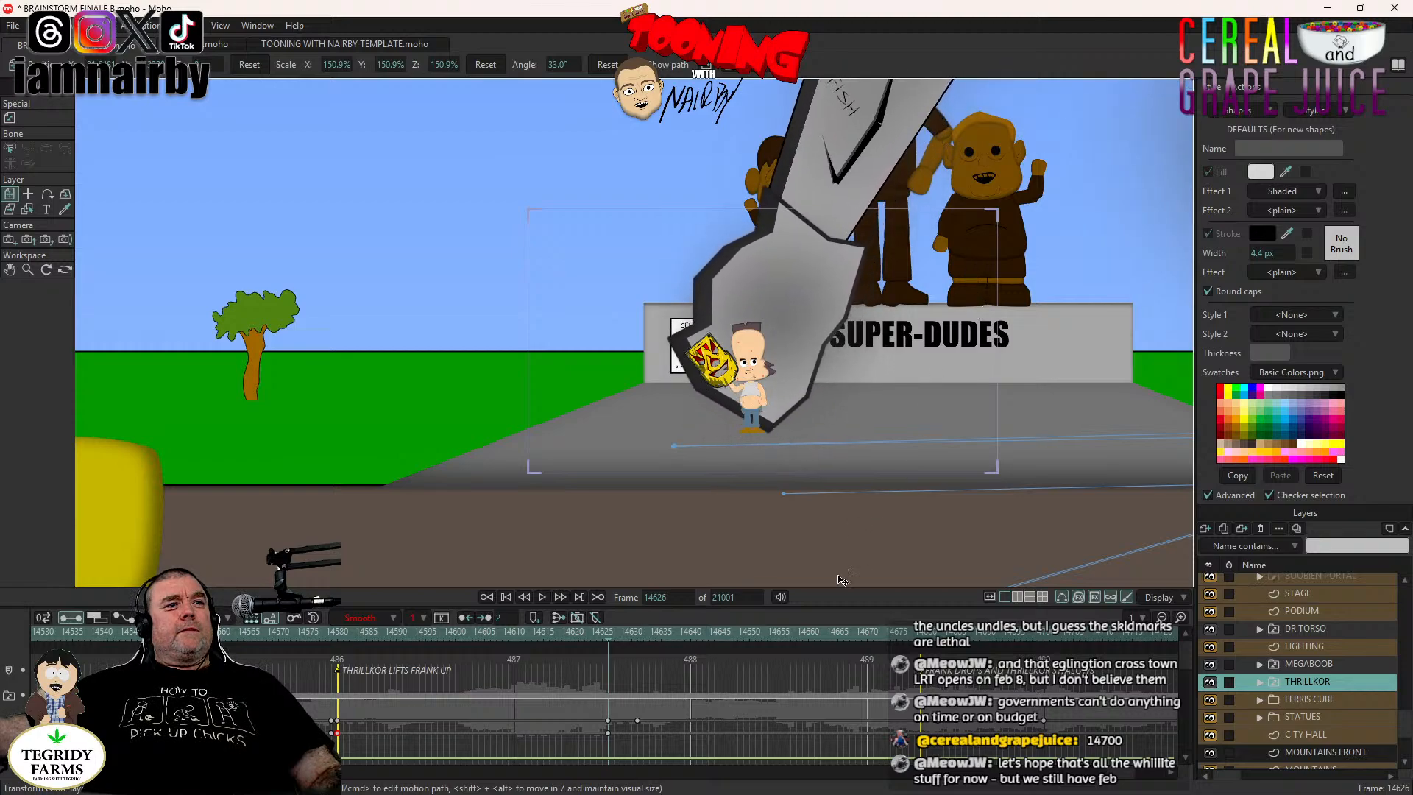
# Copy the THRILLKOR layer's rotation and position keyframes from frame 14626 to frame 14631 so the hand holds its pose.
pyautogui.click(608, 733)
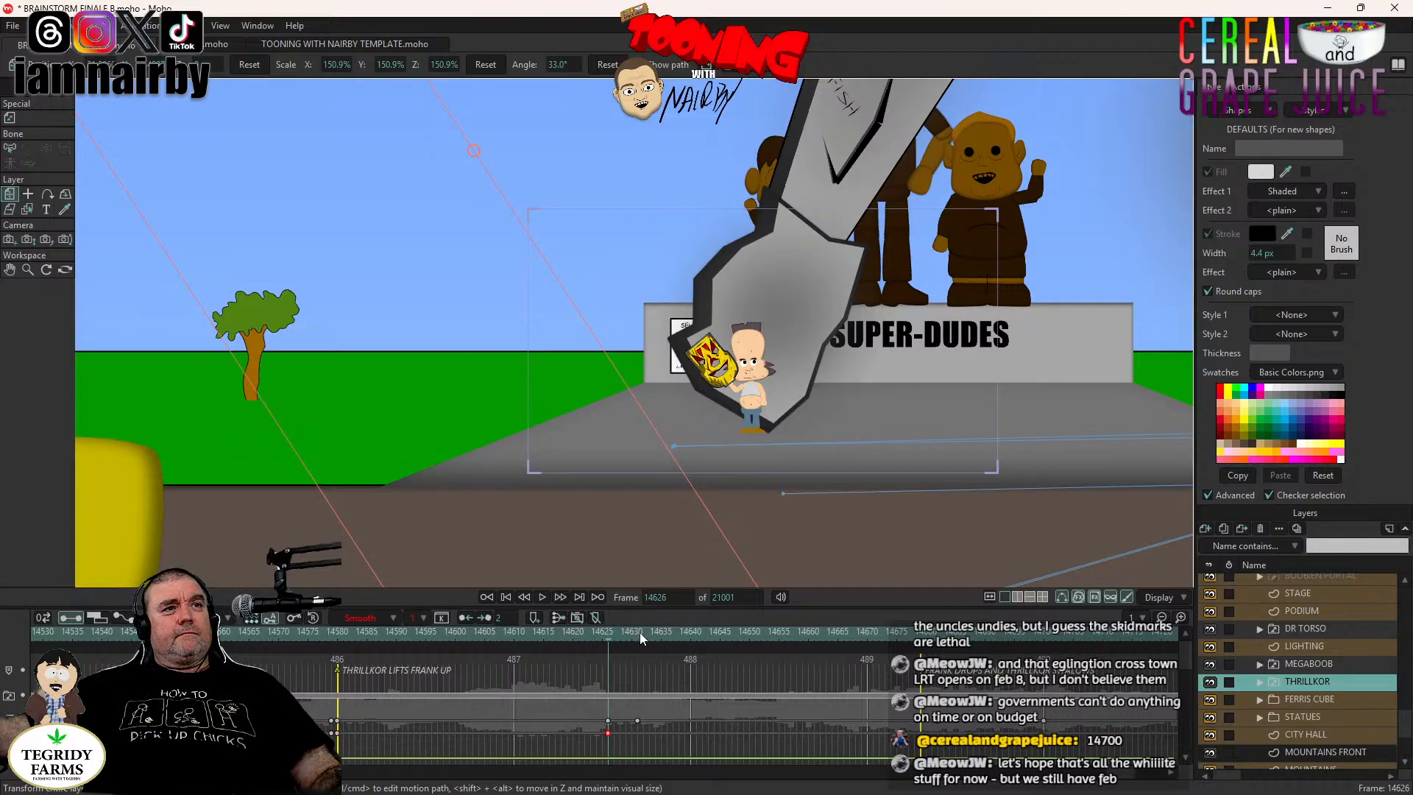
pyautogui.click(639, 633)
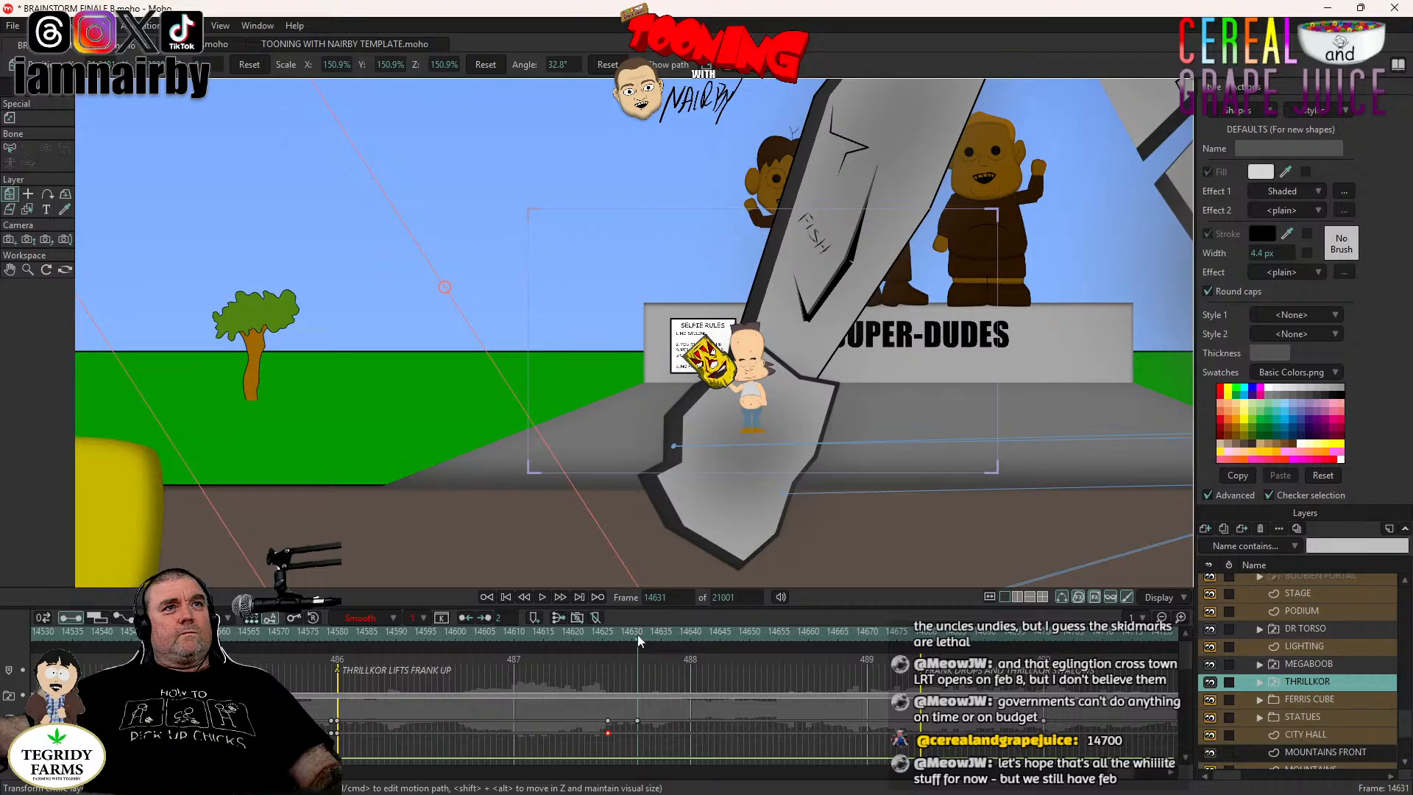
pyautogui.hotkey('ctrl', 'v')
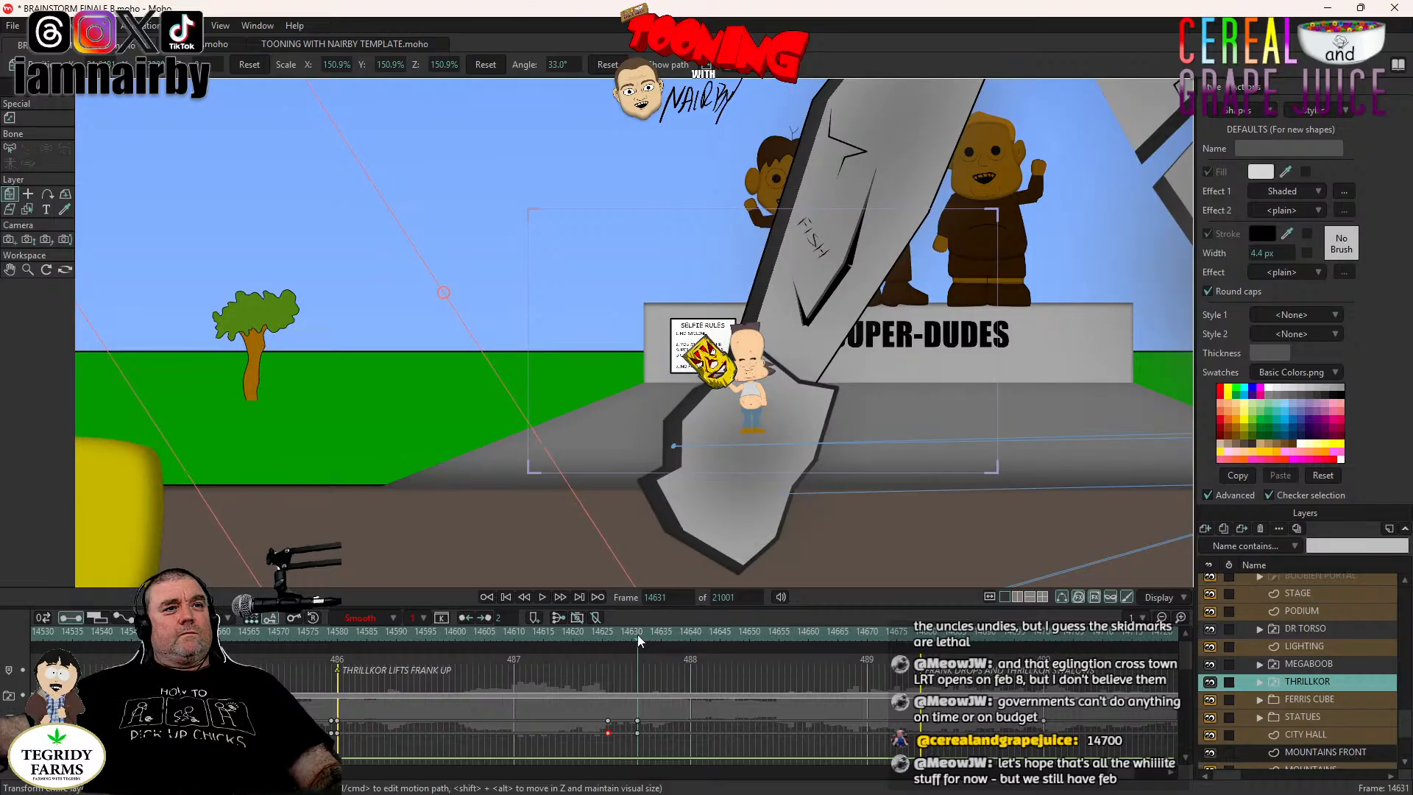
pyautogui.click(608, 721)
pyautogui.hotkey('ctrl', 'c')
pyautogui.hotkey('ctrl', 'v')
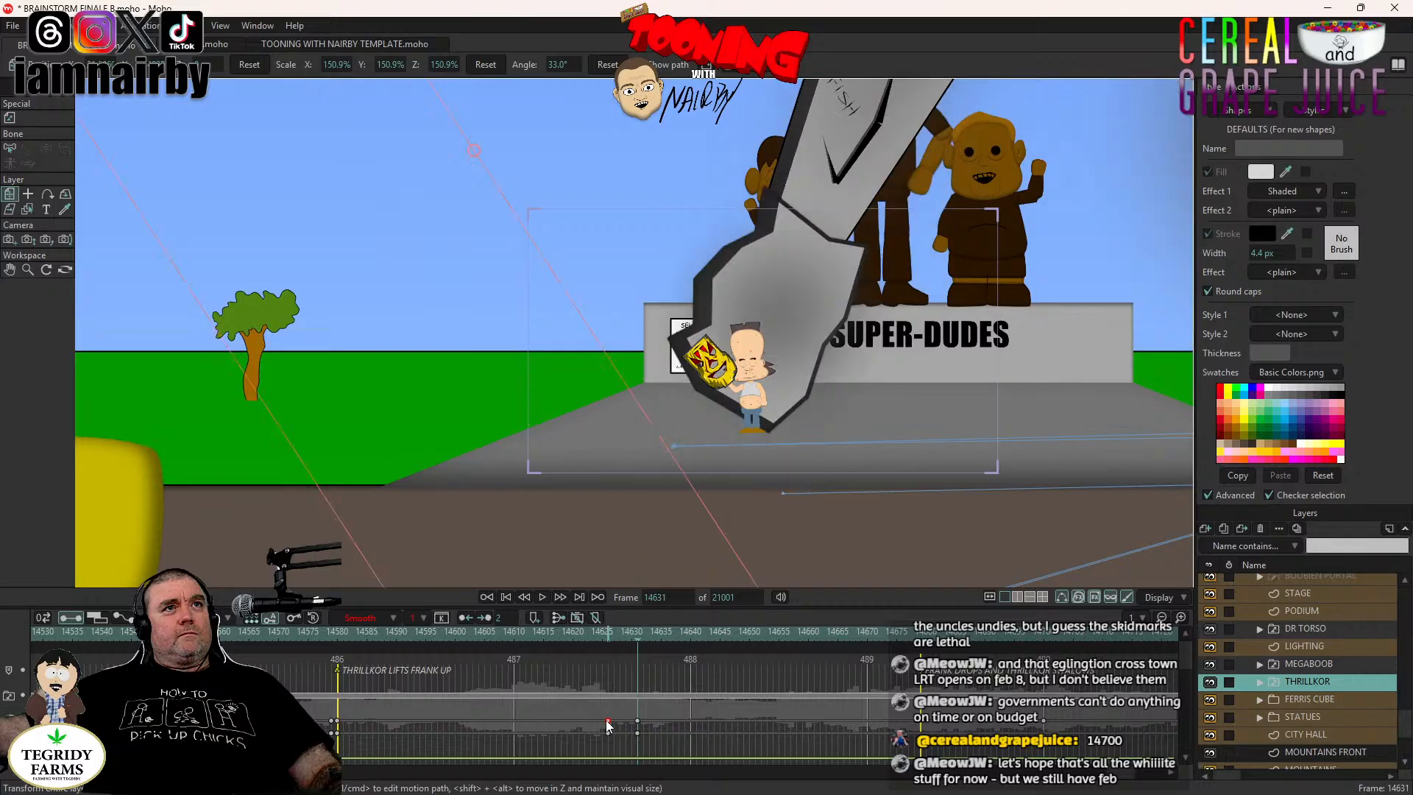
# Play back Thrillkor's lift of Uncle Frank from frame 14626 twice to check the corrected hand.
pyautogui.click(606, 638)
pyautogui.click(547, 597)
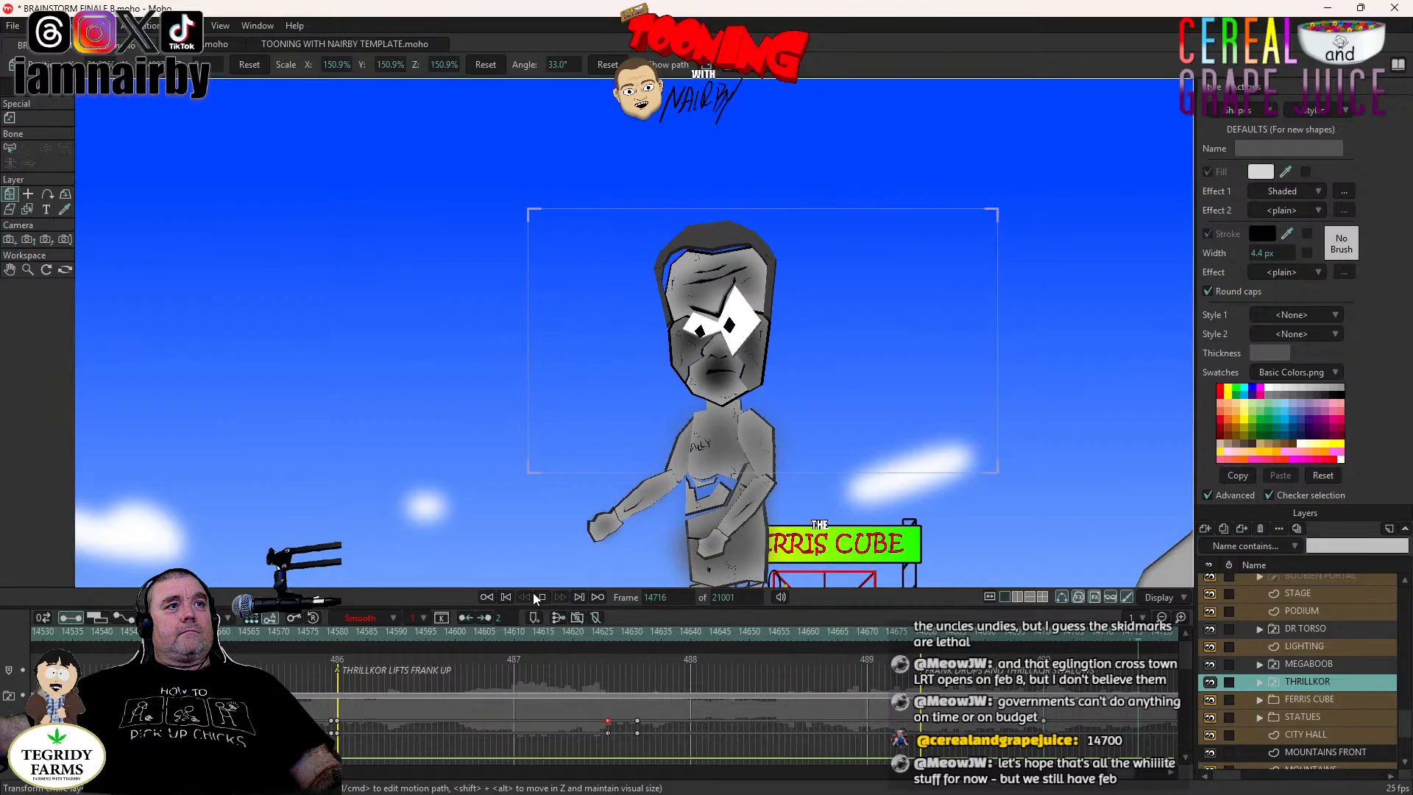
pyautogui.click(542, 597)
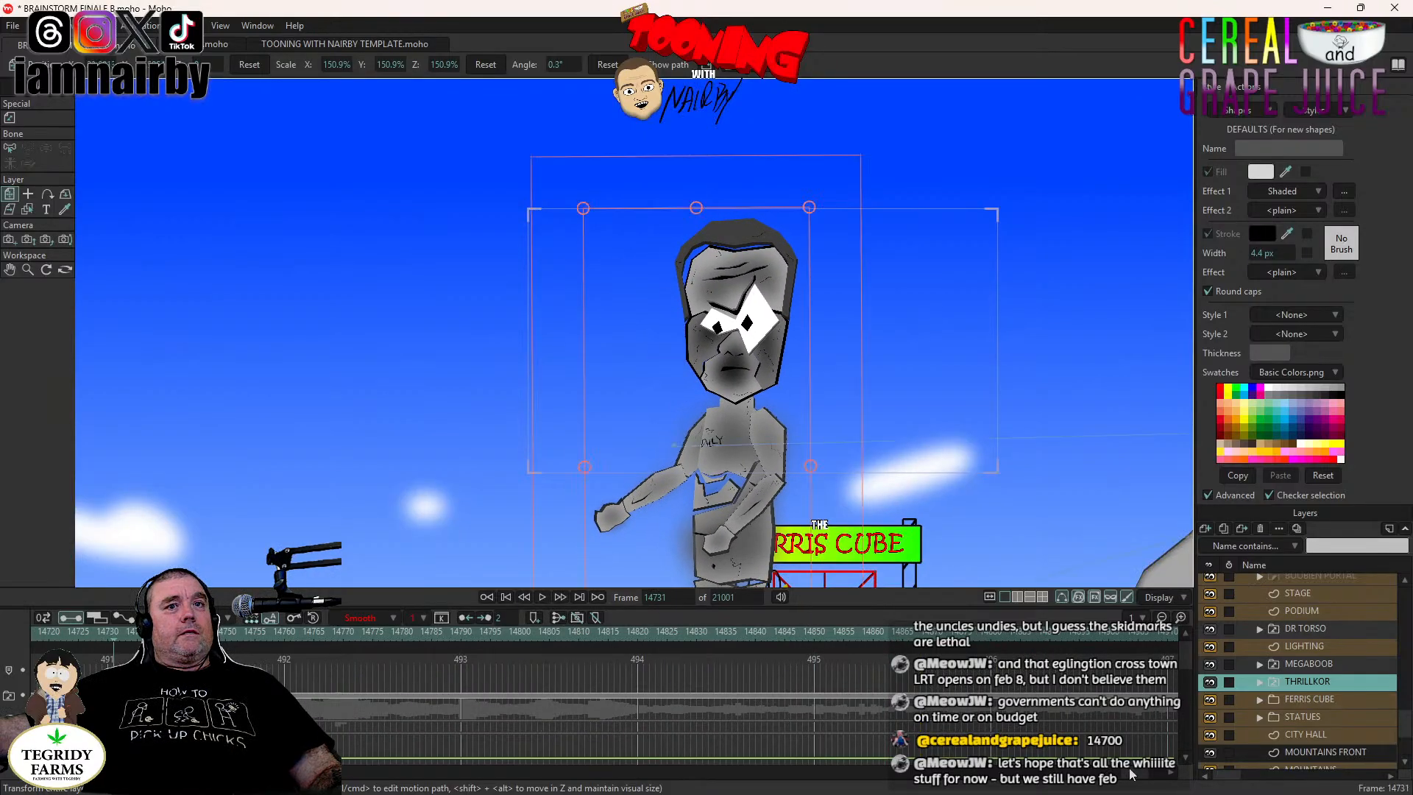
pyautogui.moveTo(1128, 769); pyautogui.dragTo(1122, 771)
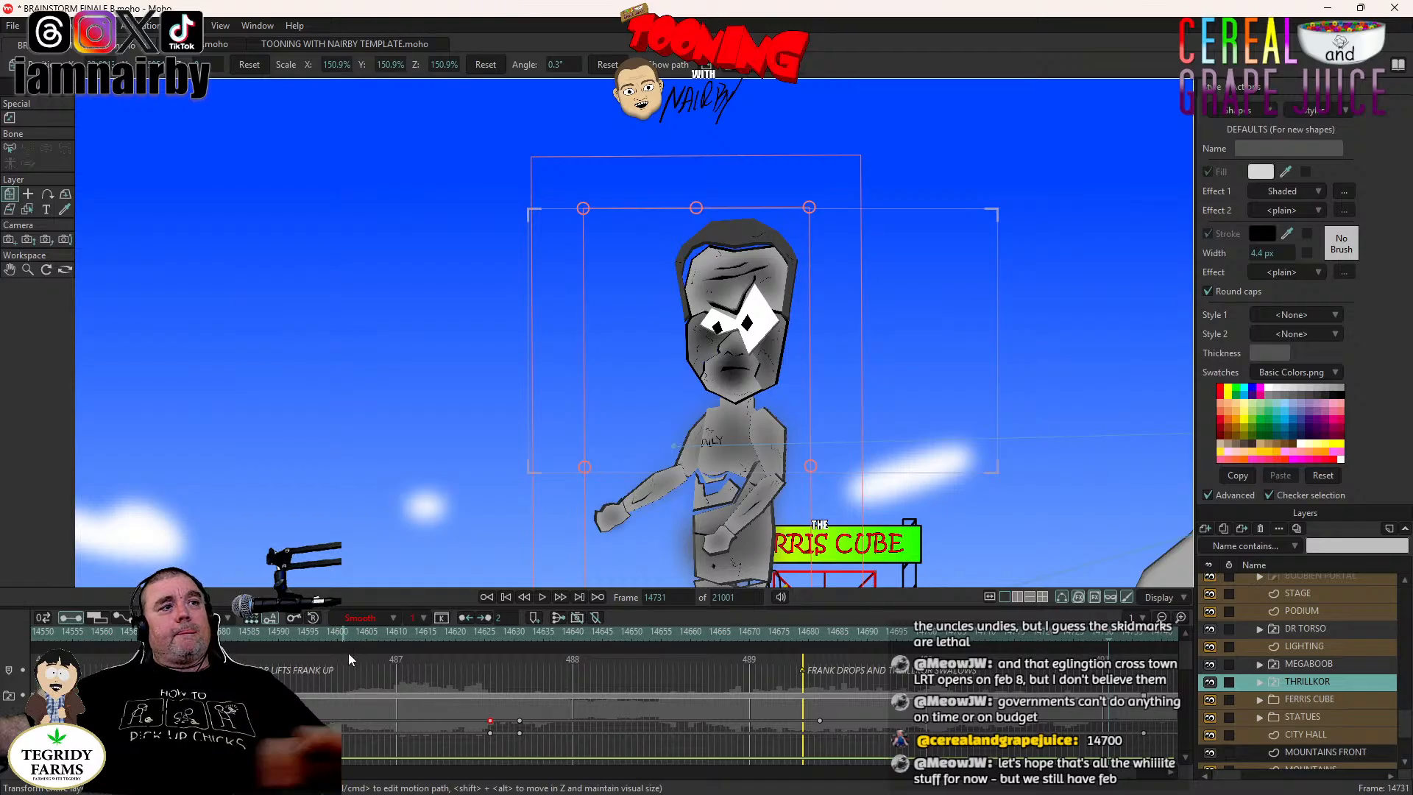
pyautogui.click(485, 640)
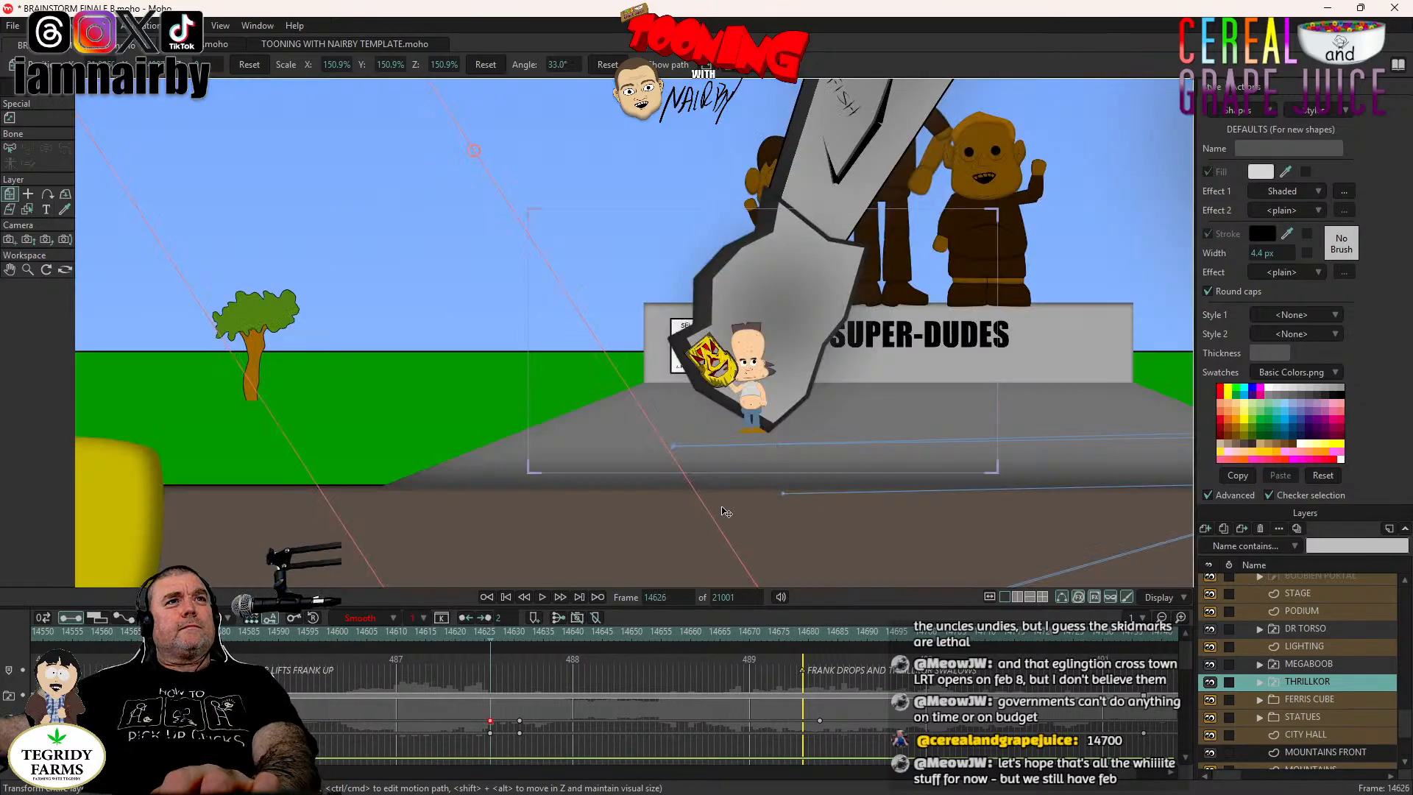
pyautogui.click(541, 595)
pyautogui.click(542, 596)
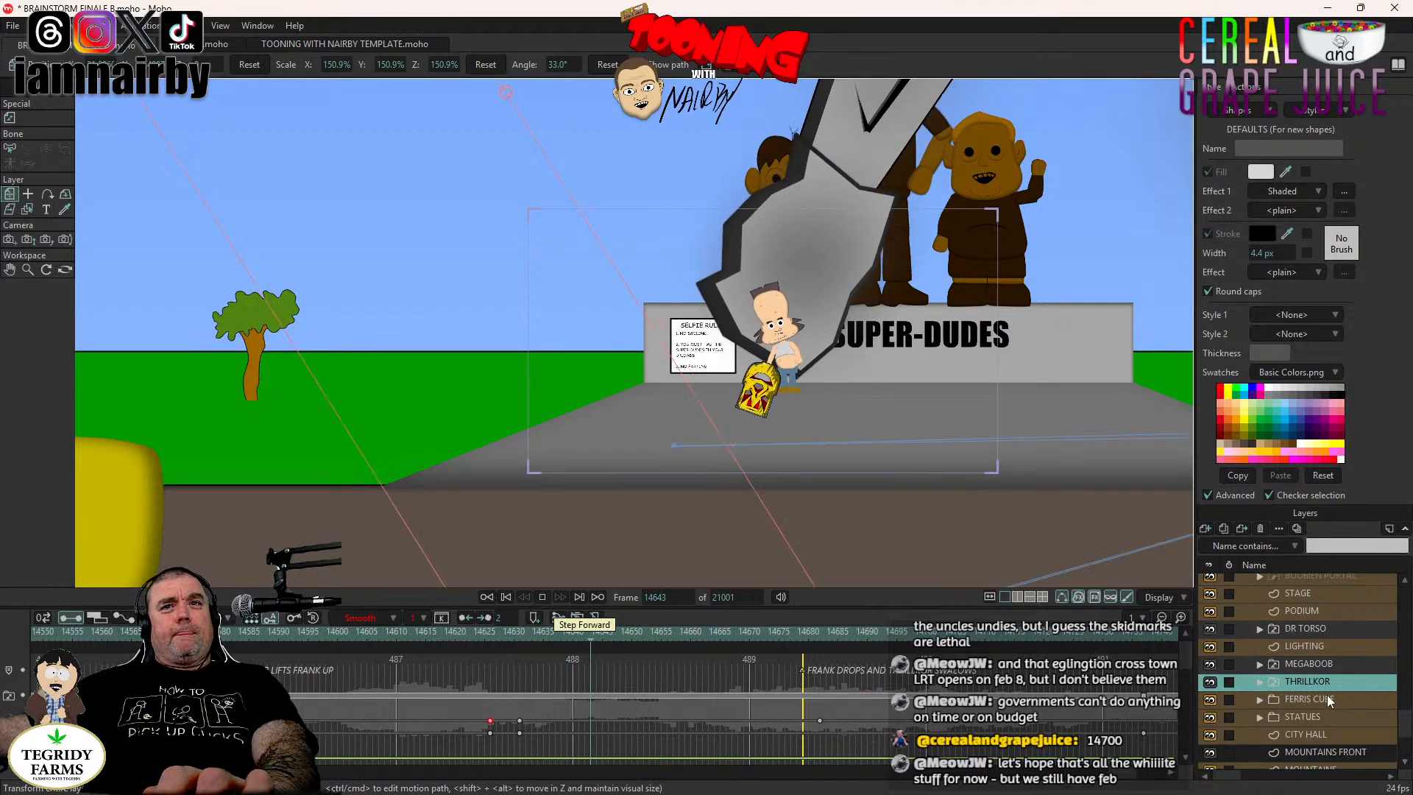
# Select the UNCLE FRANK layer and check Frank against the hand at frames 14632 and 14670.
pyautogui.scroll(3, 1328, 699)
pyautogui.scroll(5, 1323, 690)
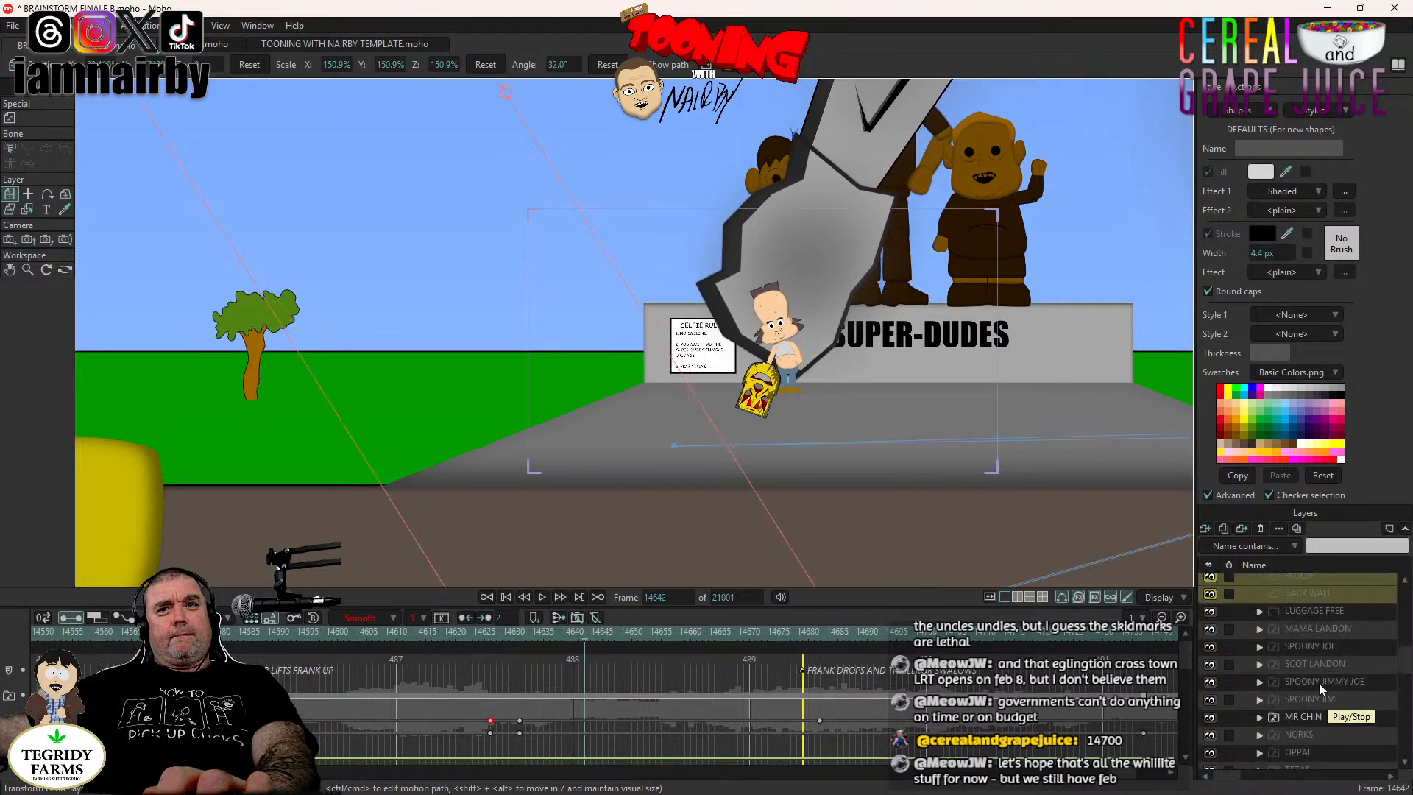
pyautogui.scroll(2, 1319, 682)
pyautogui.click(1317, 660)
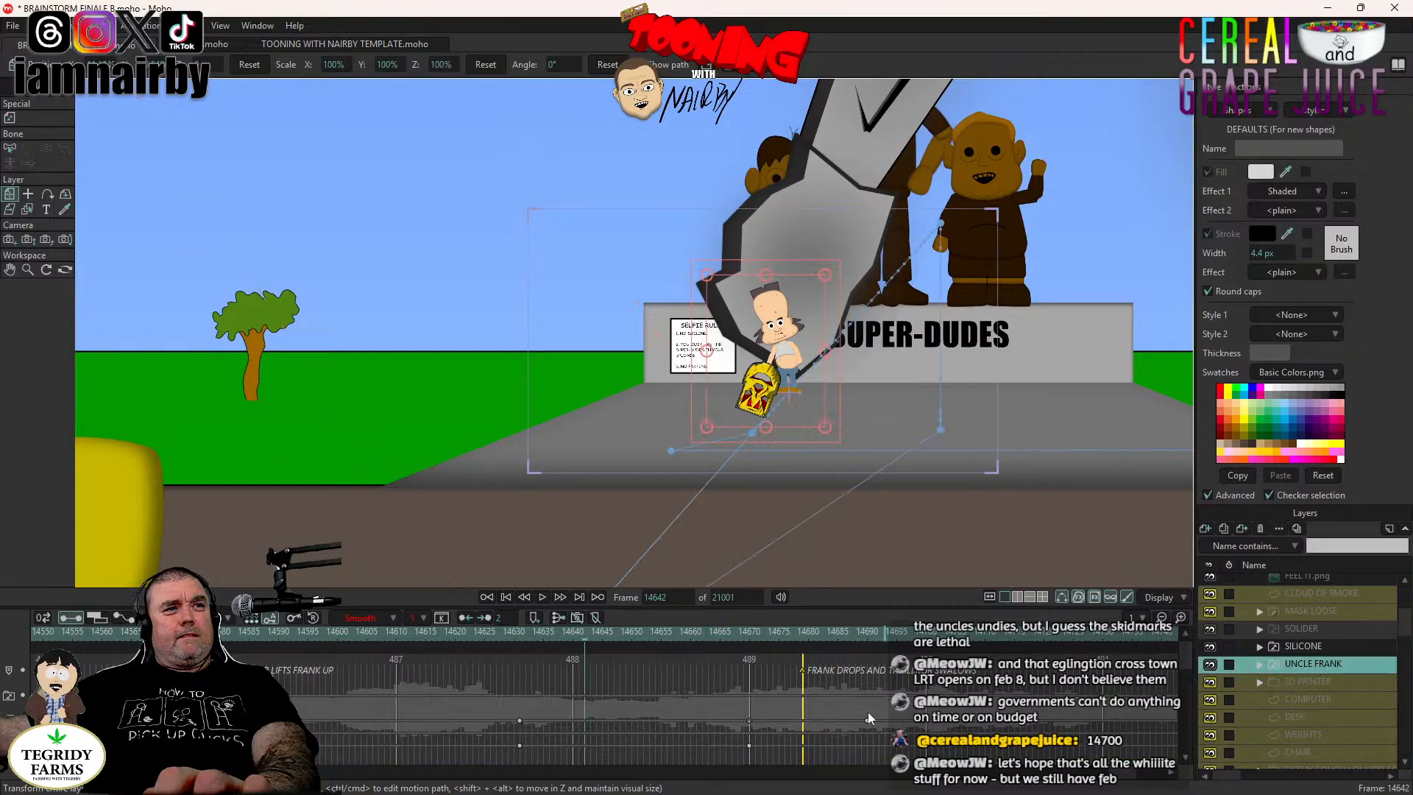
pyautogui.click(523, 633)
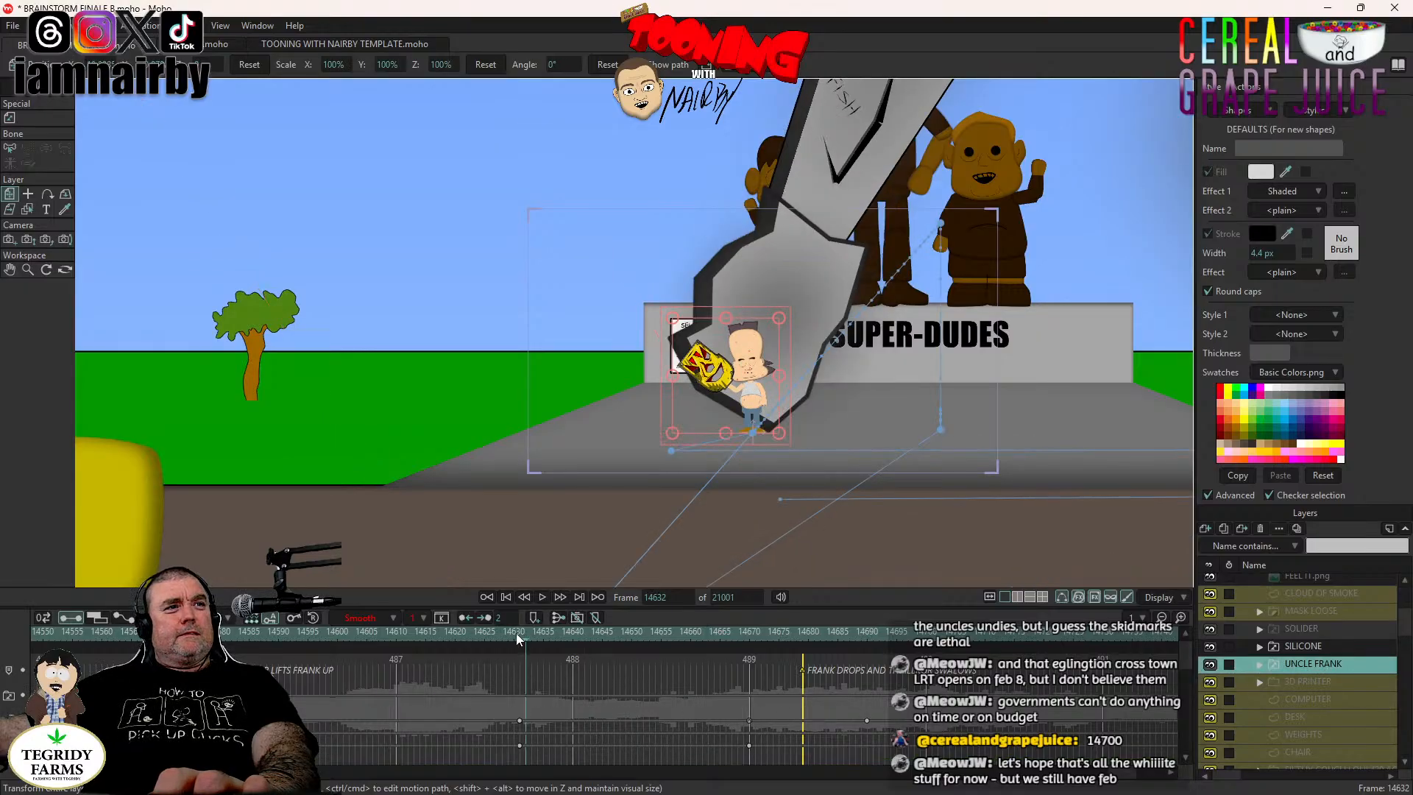
pyautogui.click(748, 635)
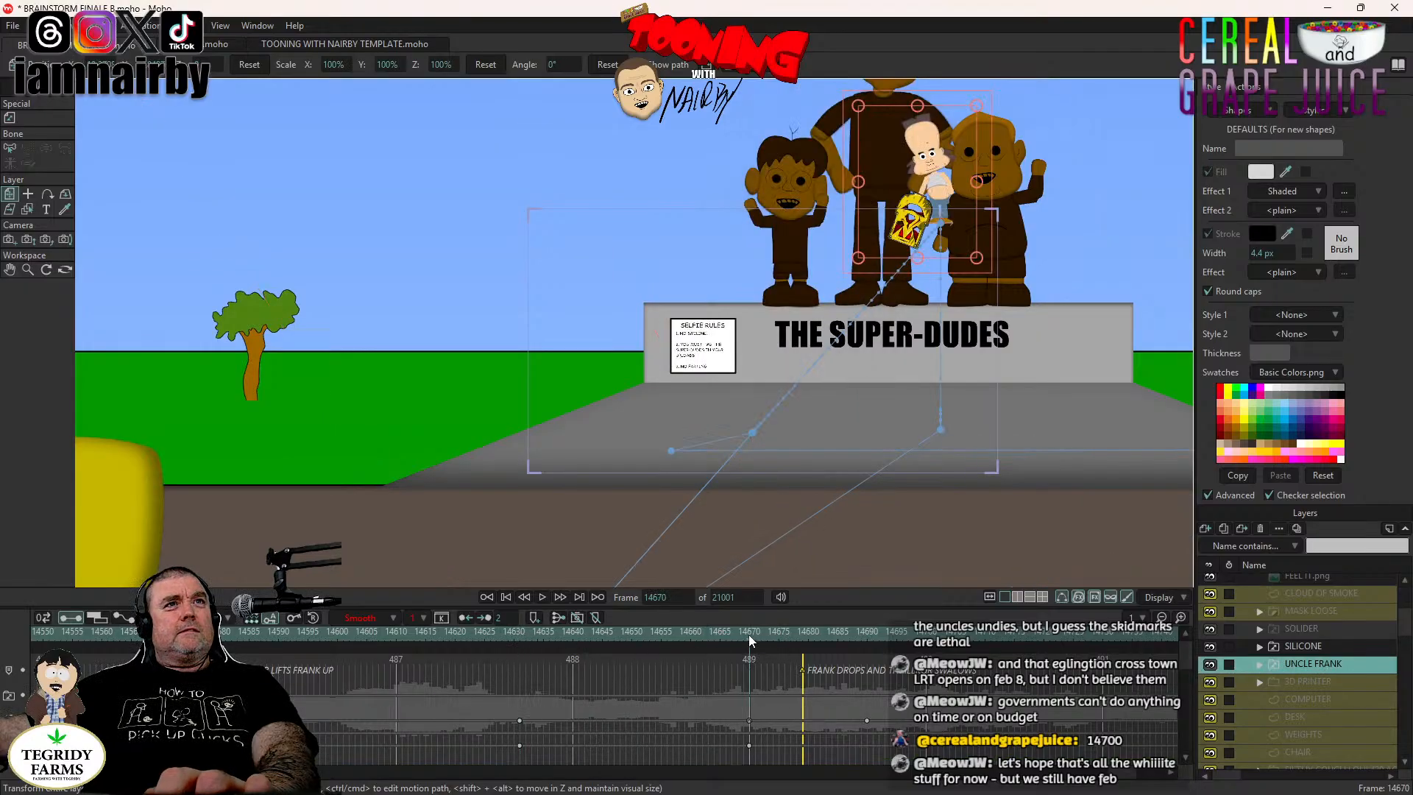
# Step back from frame 14670 to frame 14662 to examine the gap between Uncle Frank and the rising hand.
pyautogui.moveTo(790, 392); pyautogui.dragTo(702, 543)
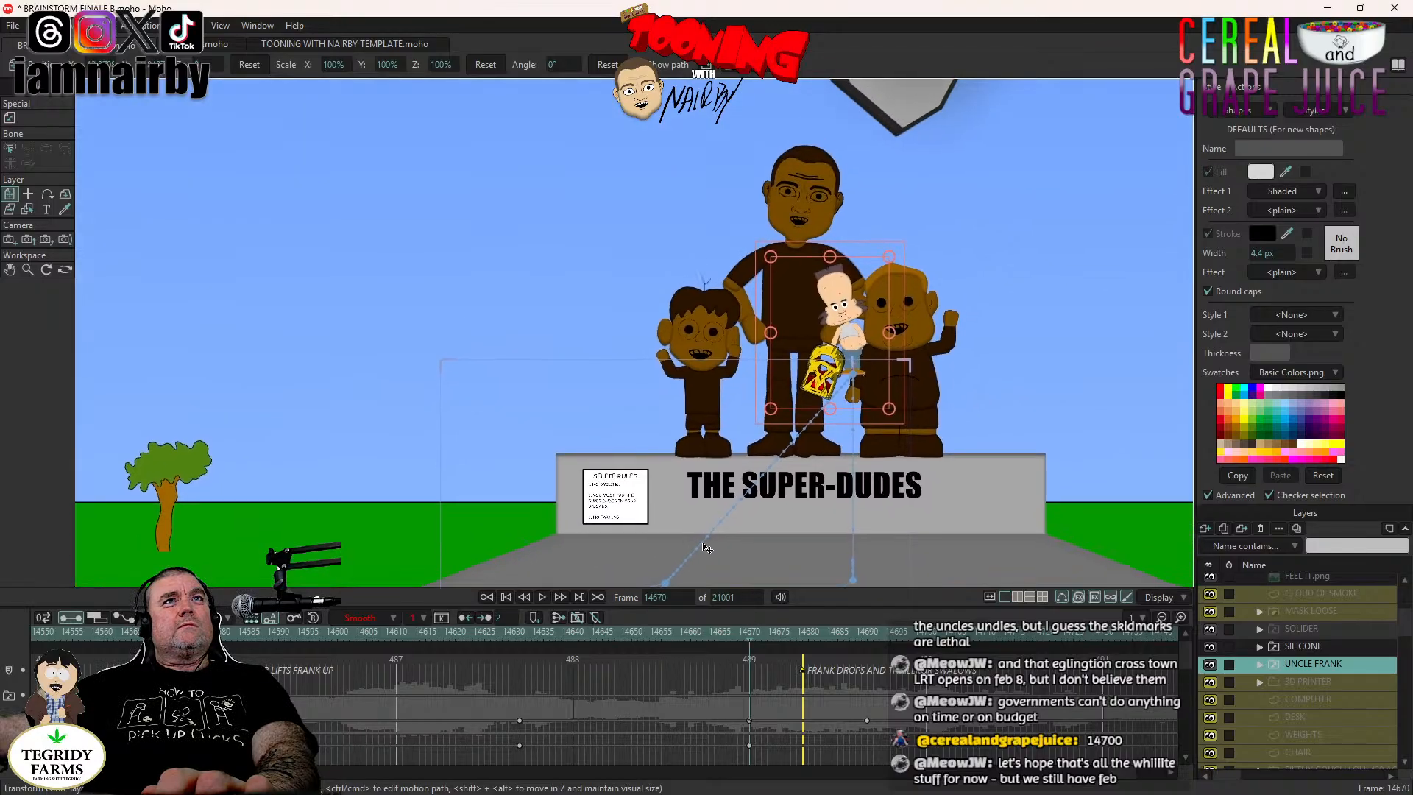
pyautogui.hotkey('ctrl', 'Left')
pyautogui.hotkey('ctrl', 'Left')
pyautogui.hotkey('ctrl', 'Left')
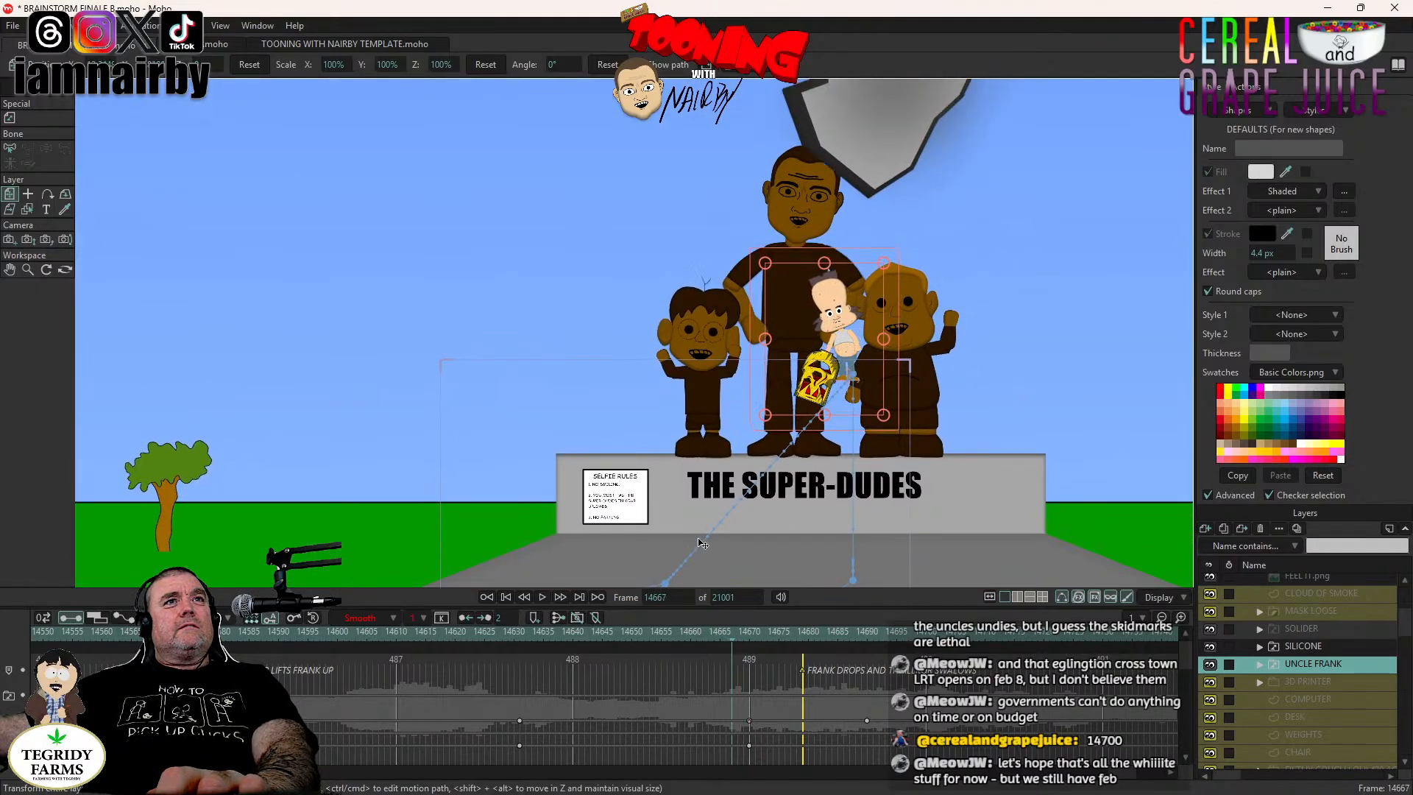
pyautogui.hotkey('ctrl', 'Left')
pyautogui.hotkey('ctrl', 'Left')
pyautogui.hotkey('ctrl', 'Left')
pyautogui.hotkey('ctrl', 'Left')
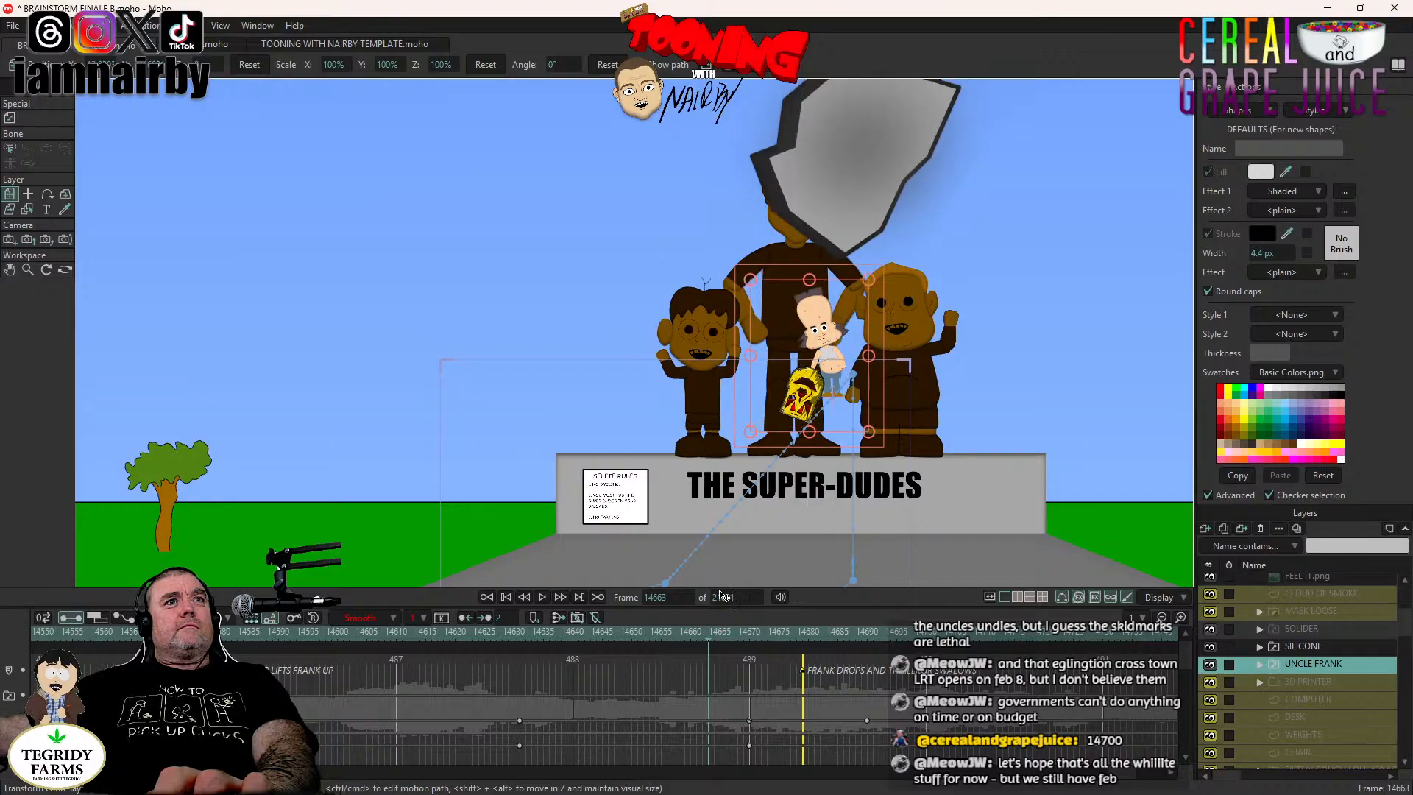
pyautogui.hotkey('ctrl', 'Left')
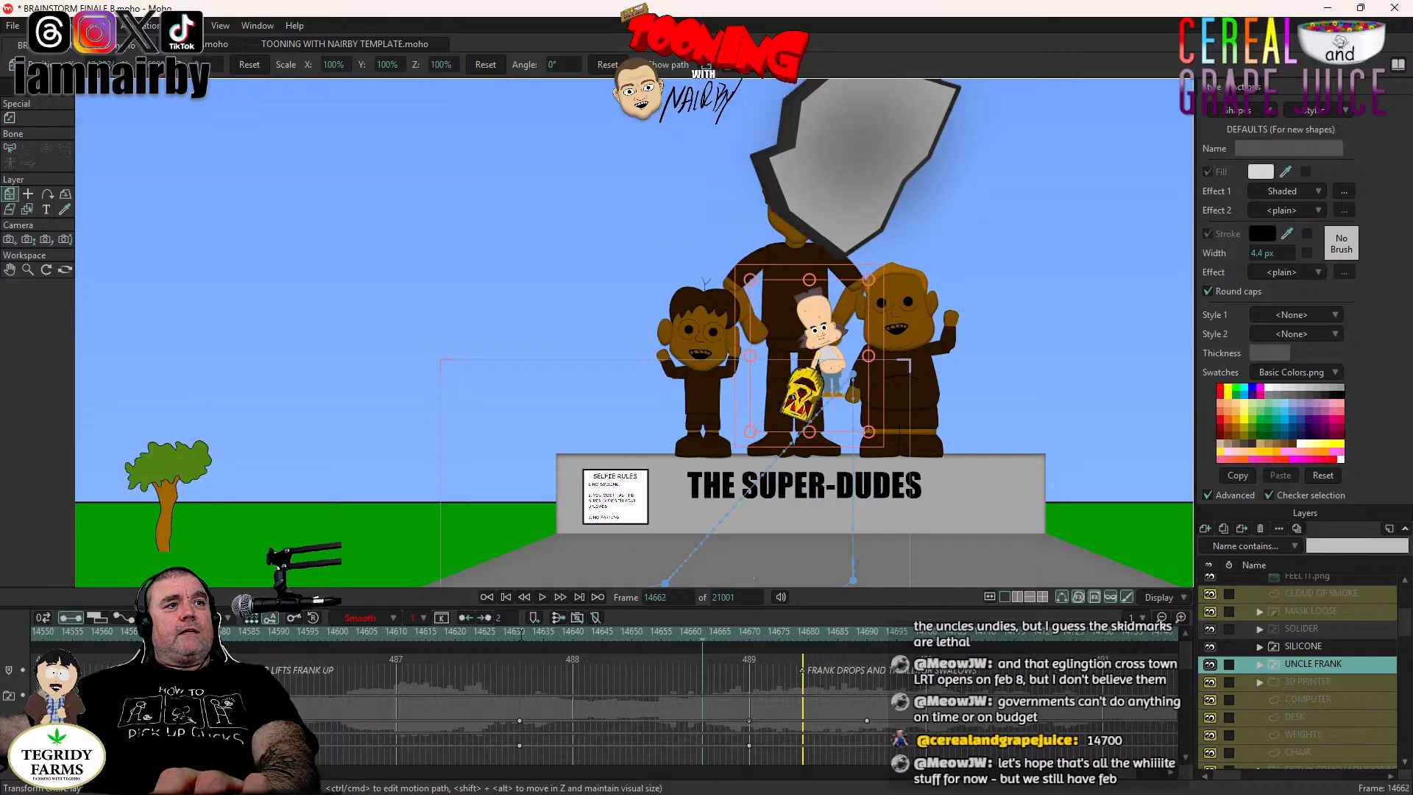
# Step forward from frame 14632 to frame 14640 to examine how Uncle Frank follows Thrillkor's hand at the start of the lift.
pyautogui.click(521, 635)
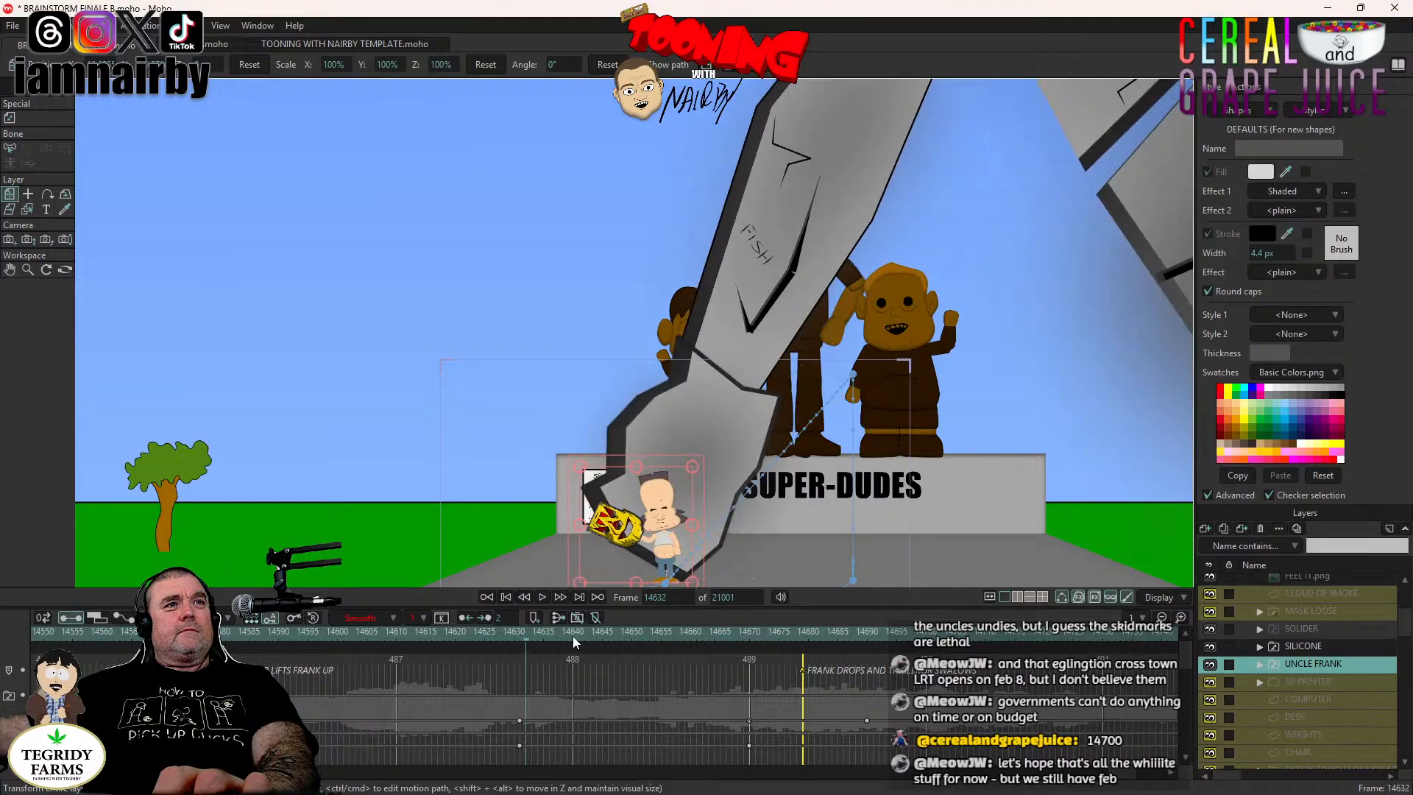
pyautogui.hotkey('ctrl', 'Right')
pyautogui.hotkey('ctrl', 'Right')
pyautogui.hotkey('ctrl', 'Right')
pyautogui.hotkey('ctrl', 'Right')
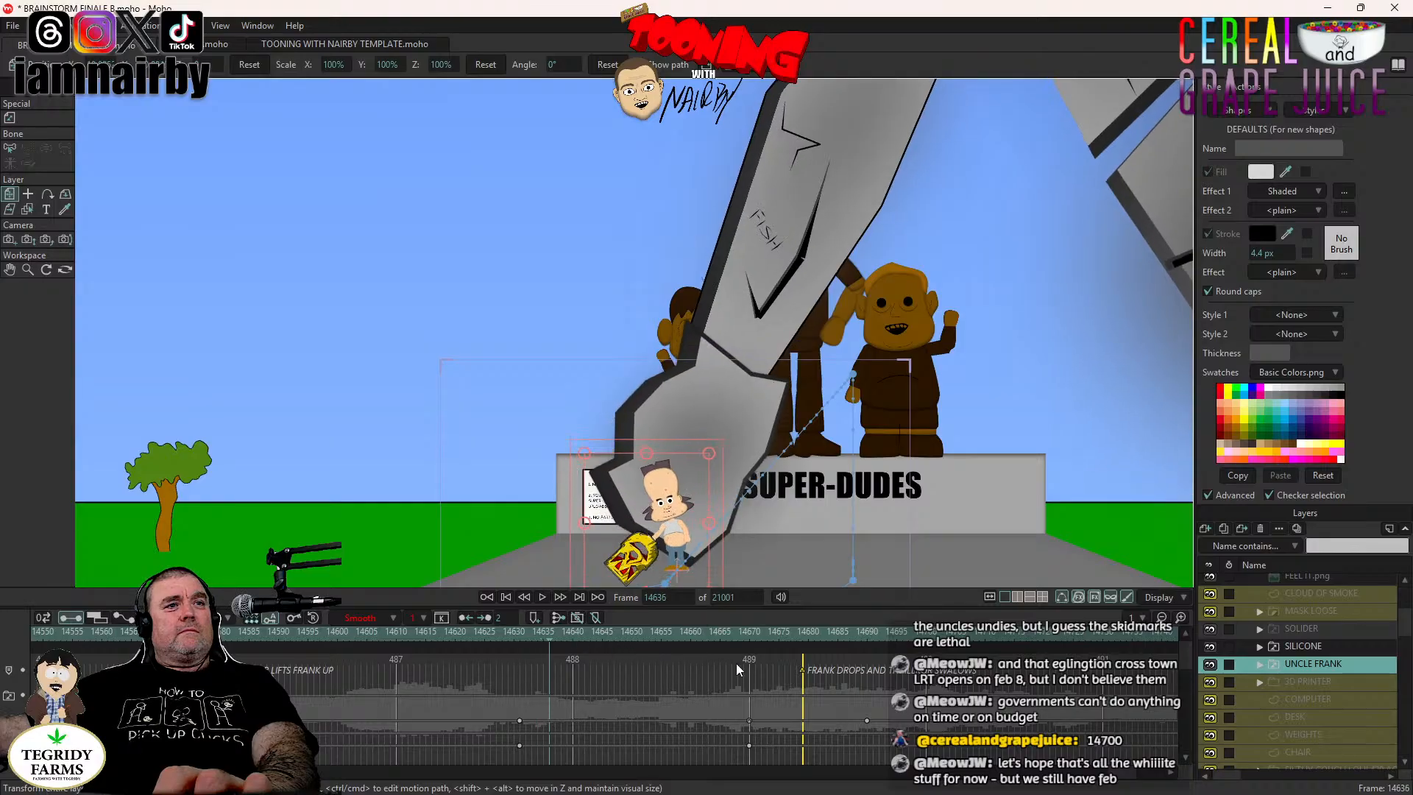
pyautogui.hotkey('ctrl', 'Right')
pyautogui.hotkey('ctrl', 'Right')
pyautogui.hotkey('ctrl', 'Right')
pyautogui.hotkey('ctrl', 'Right')
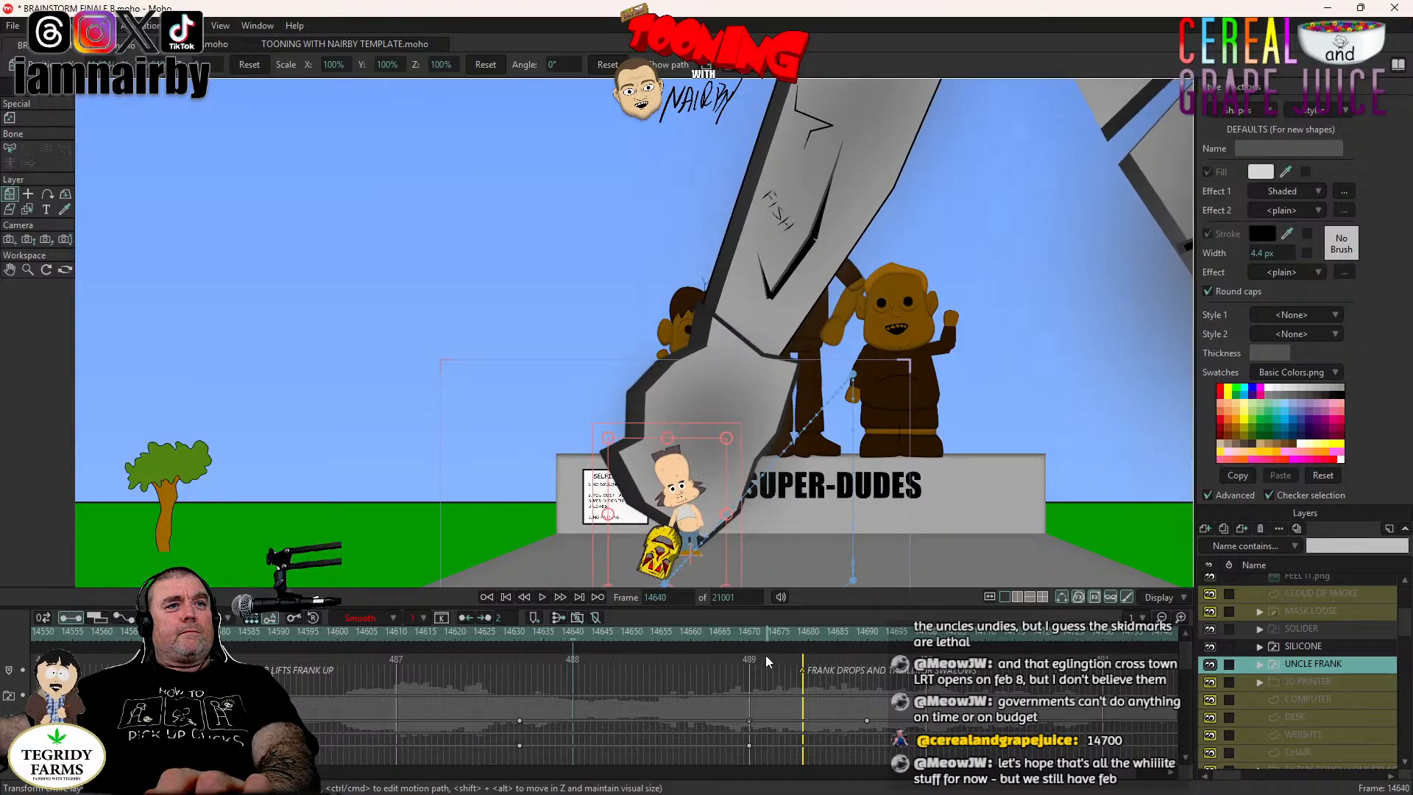
pyautogui.scroll(-3, 758, 689)
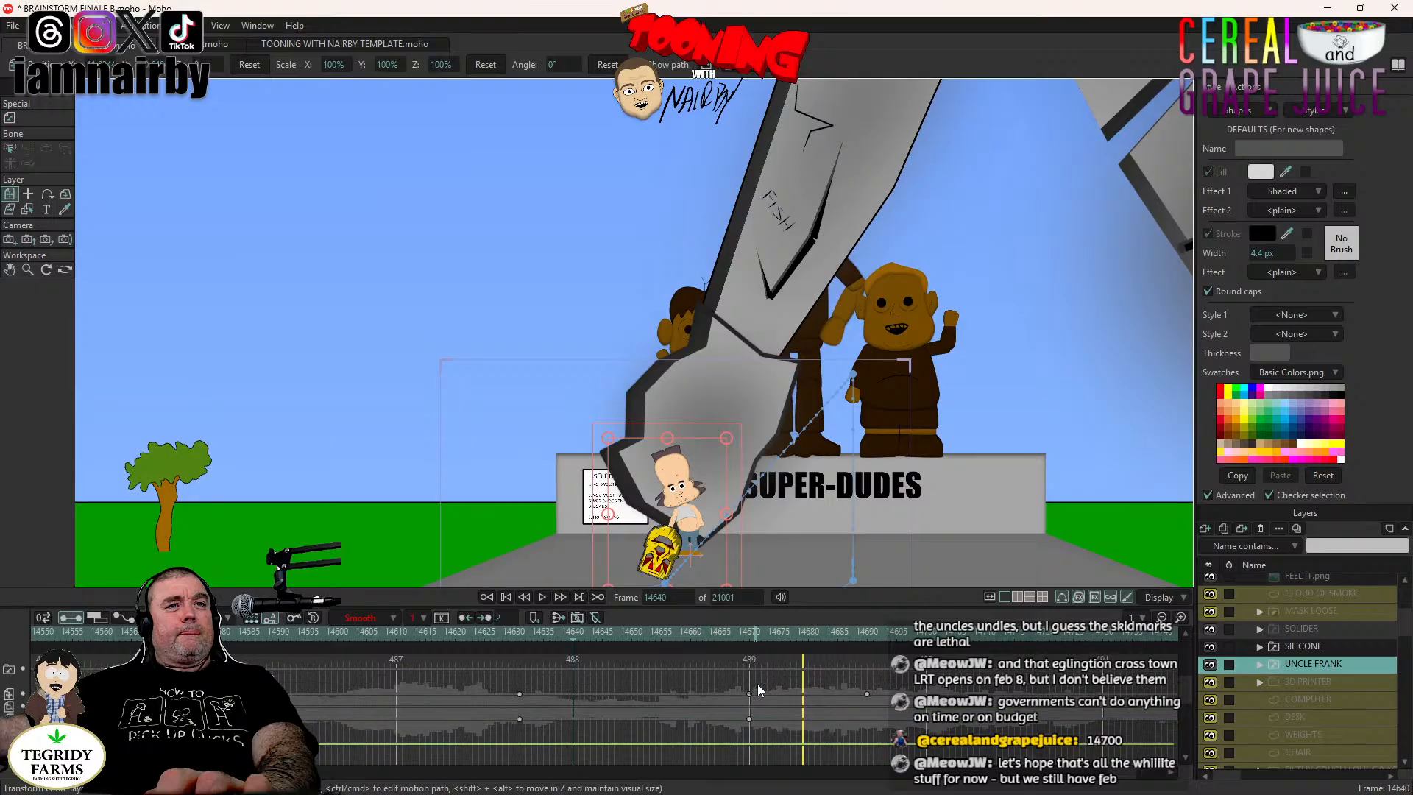
pyautogui.scroll(1, 758, 688)
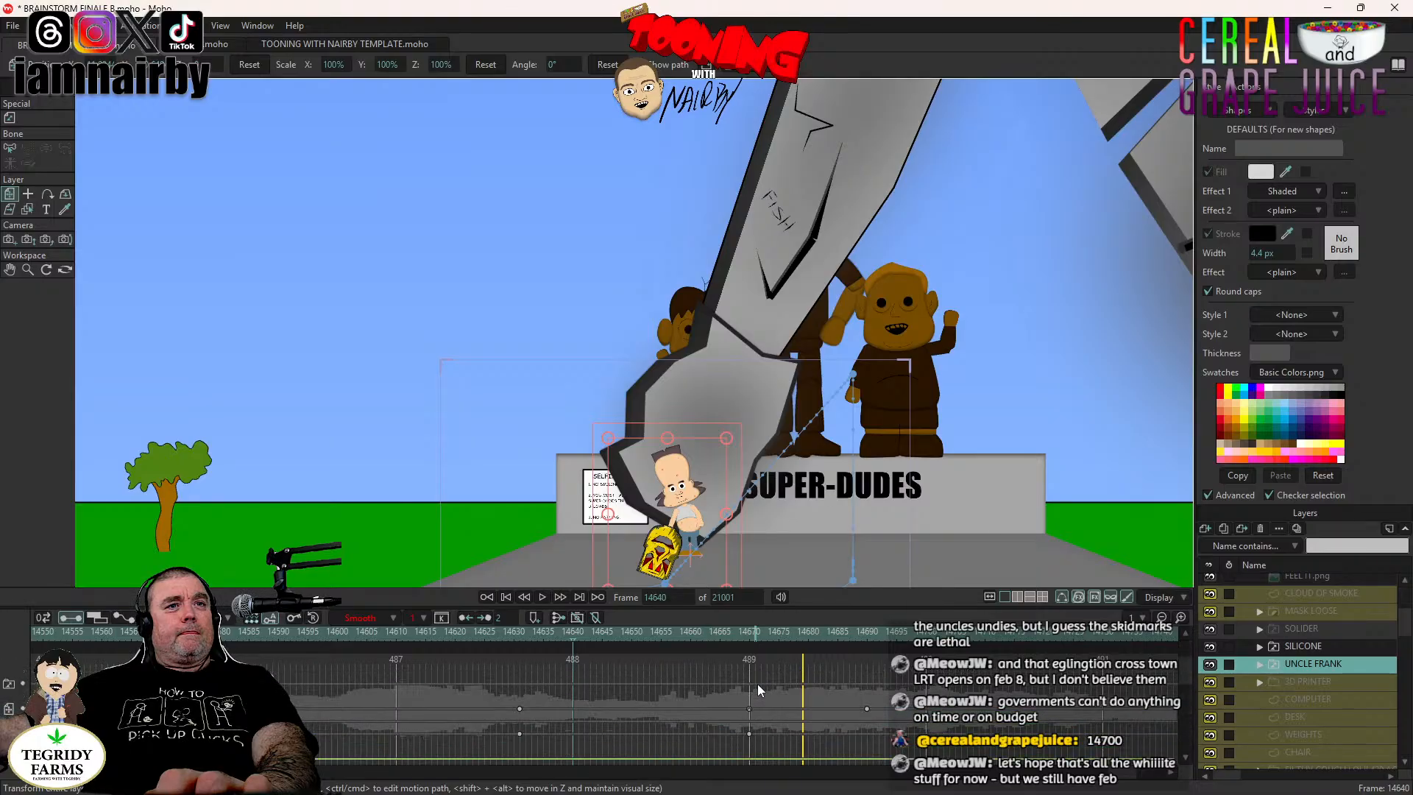
# Move the UNCLE FRANK layer up at frame 14670 so he rises closer to Thrillkor's hand.
pyautogui.click(749, 633)
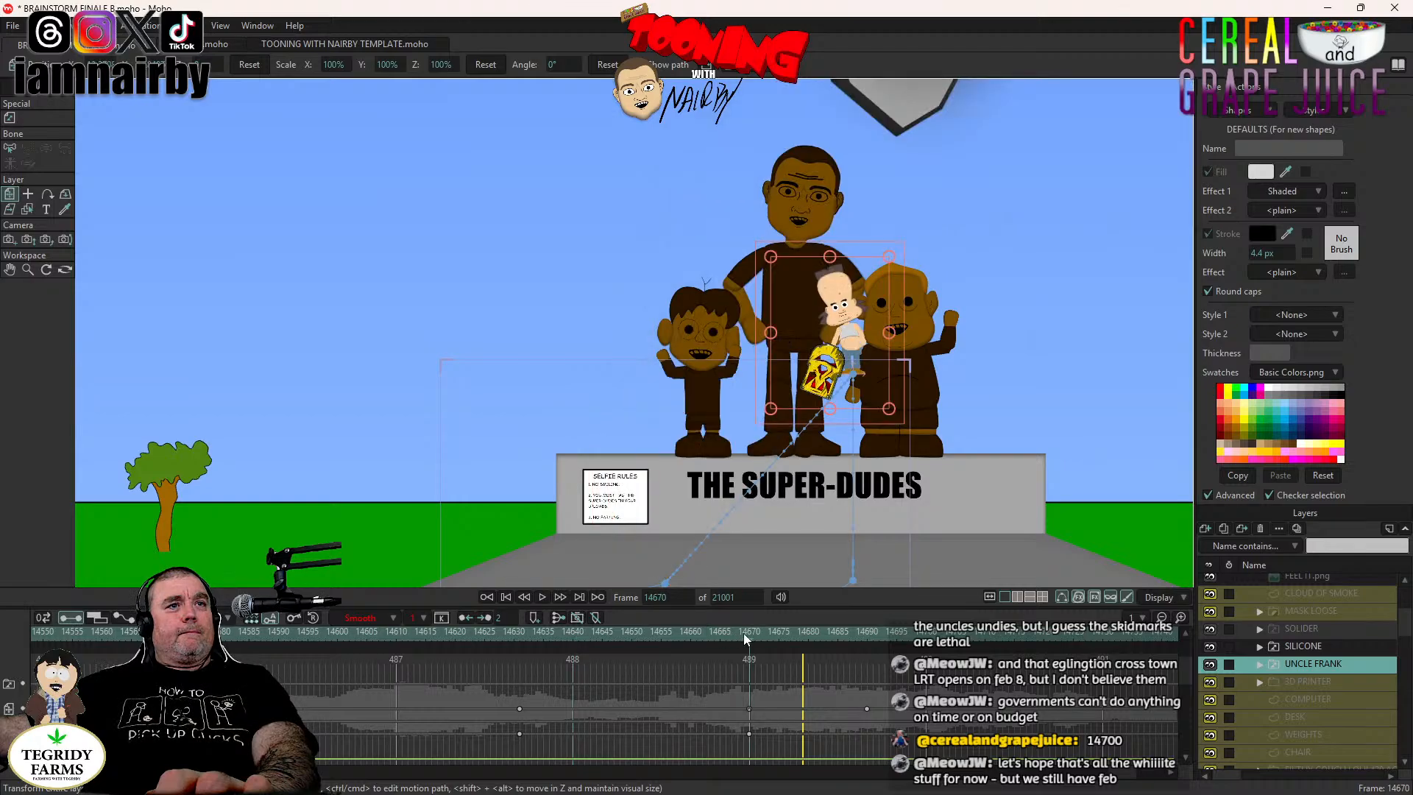
pyautogui.click(676, 633)
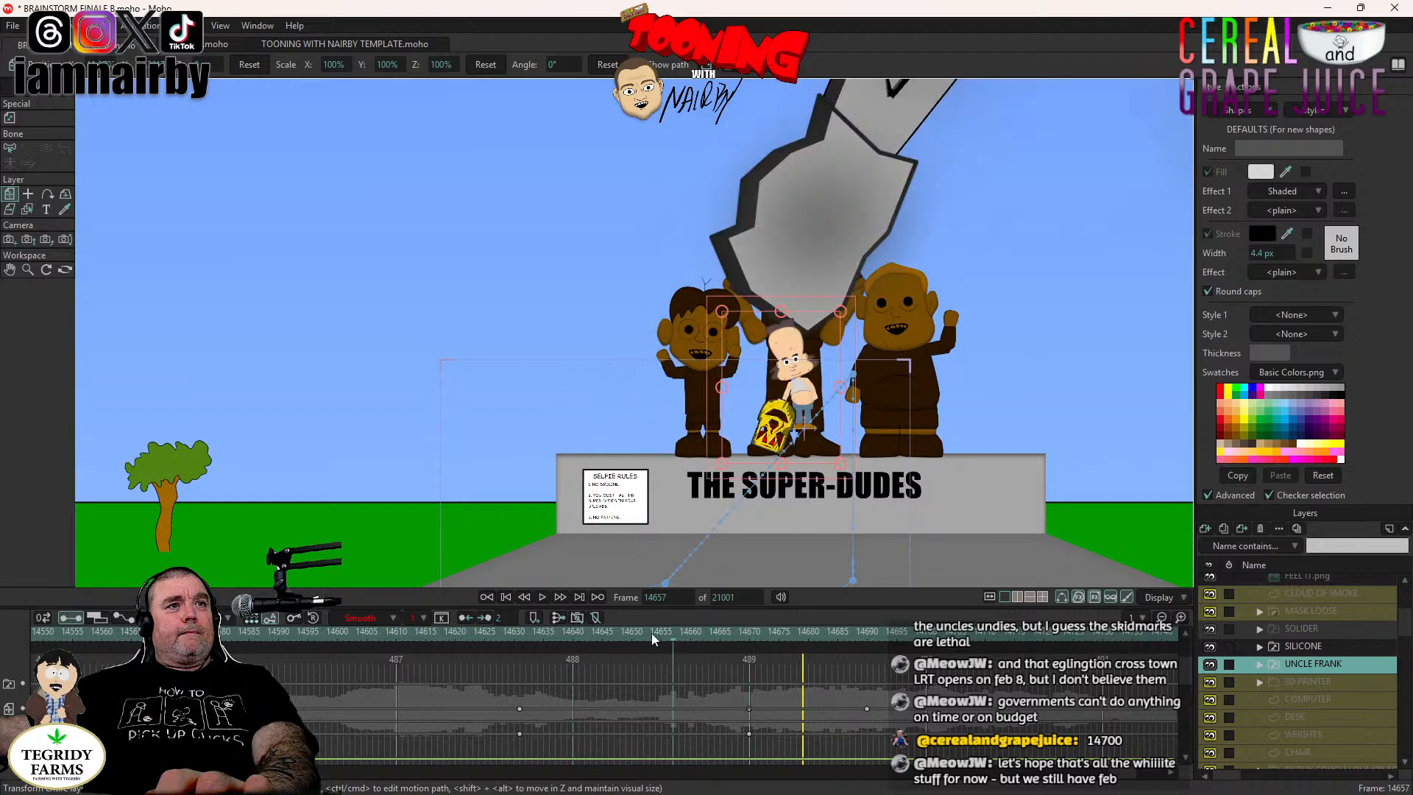
pyautogui.click(749, 631)
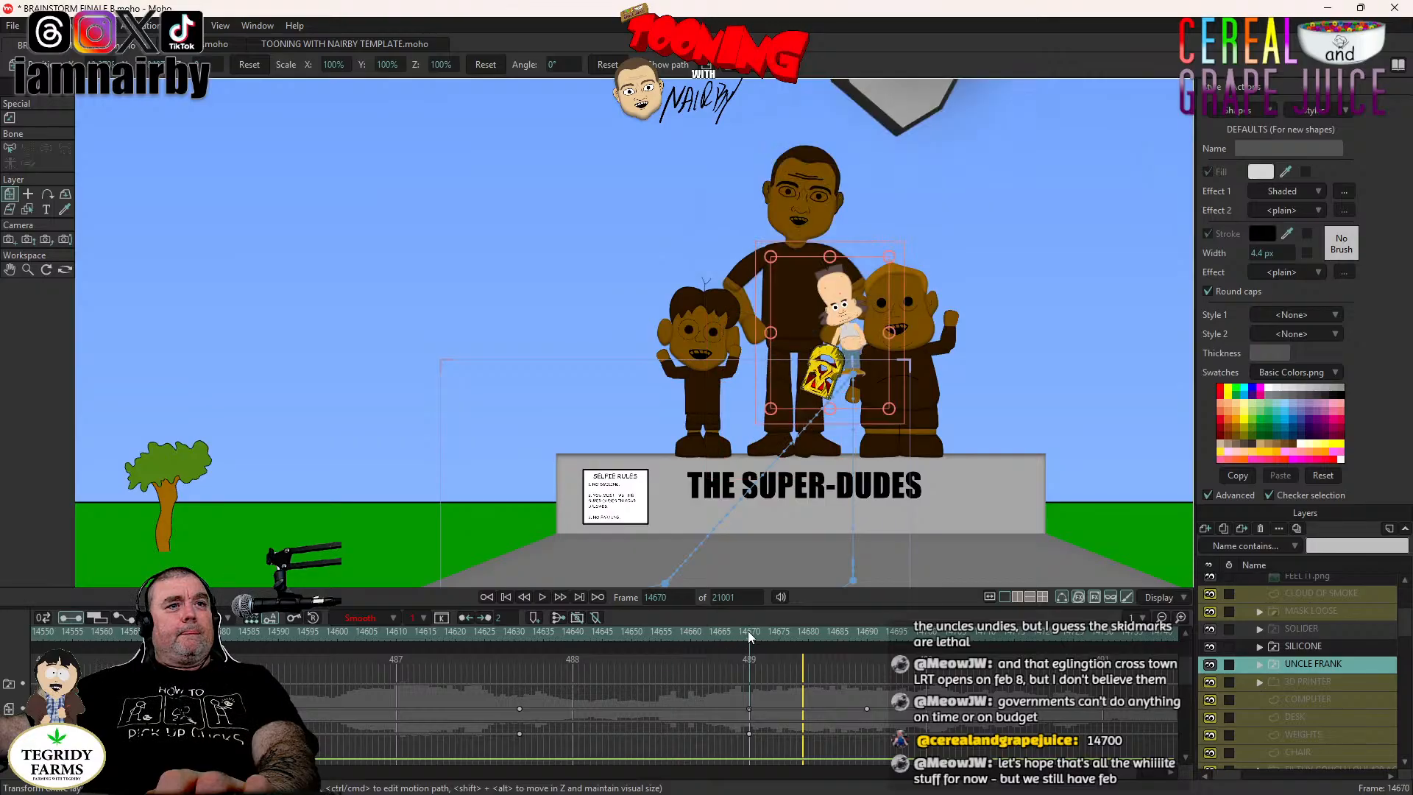
pyautogui.moveTo(657, 493); pyautogui.dragTo(662, 441)
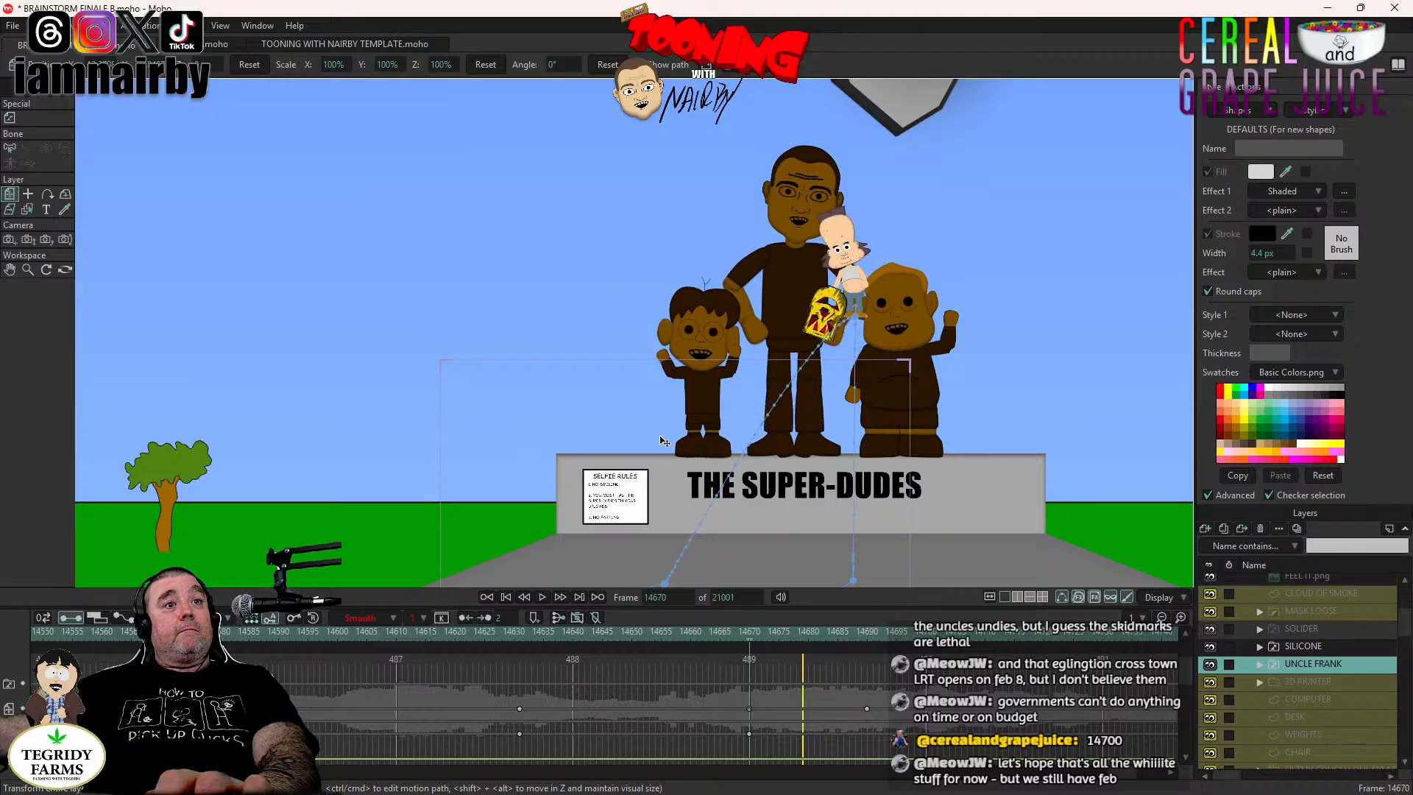
# Play the shot from the start of the lift to frame 14750 to review Frank's drop and Thrillkor's reaction.
pyautogui.click(521, 634)
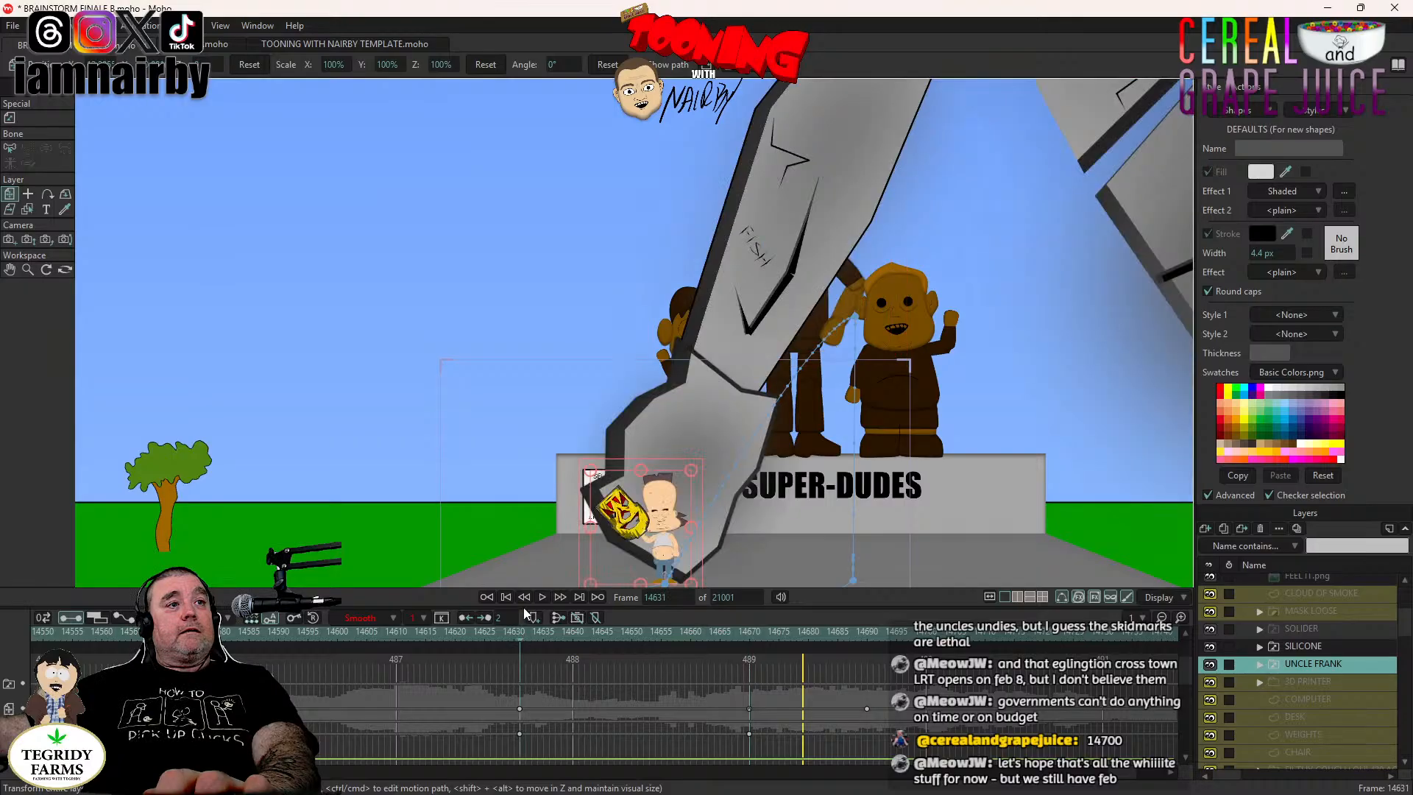
pyautogui.click(542, 597)
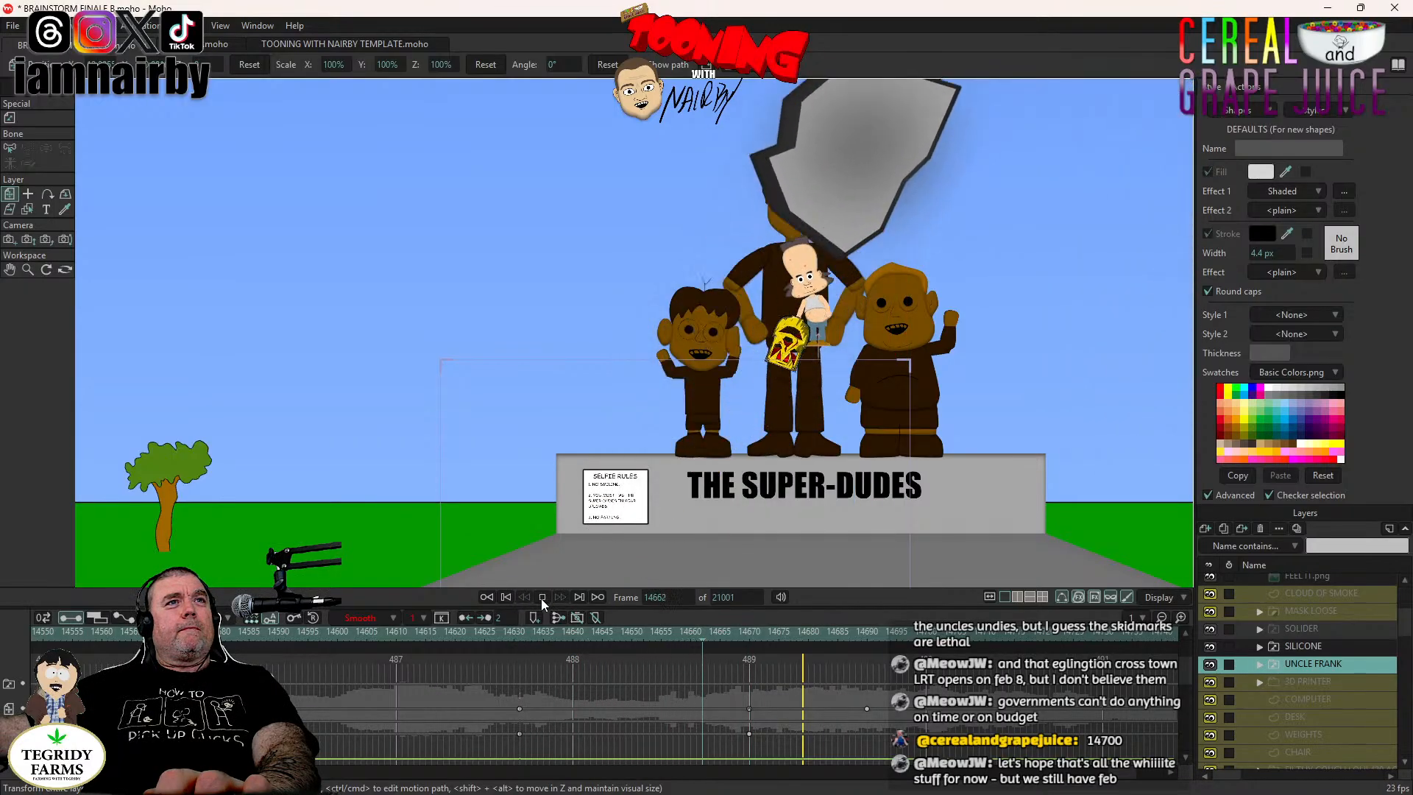
pyautogui.click(542, 597)
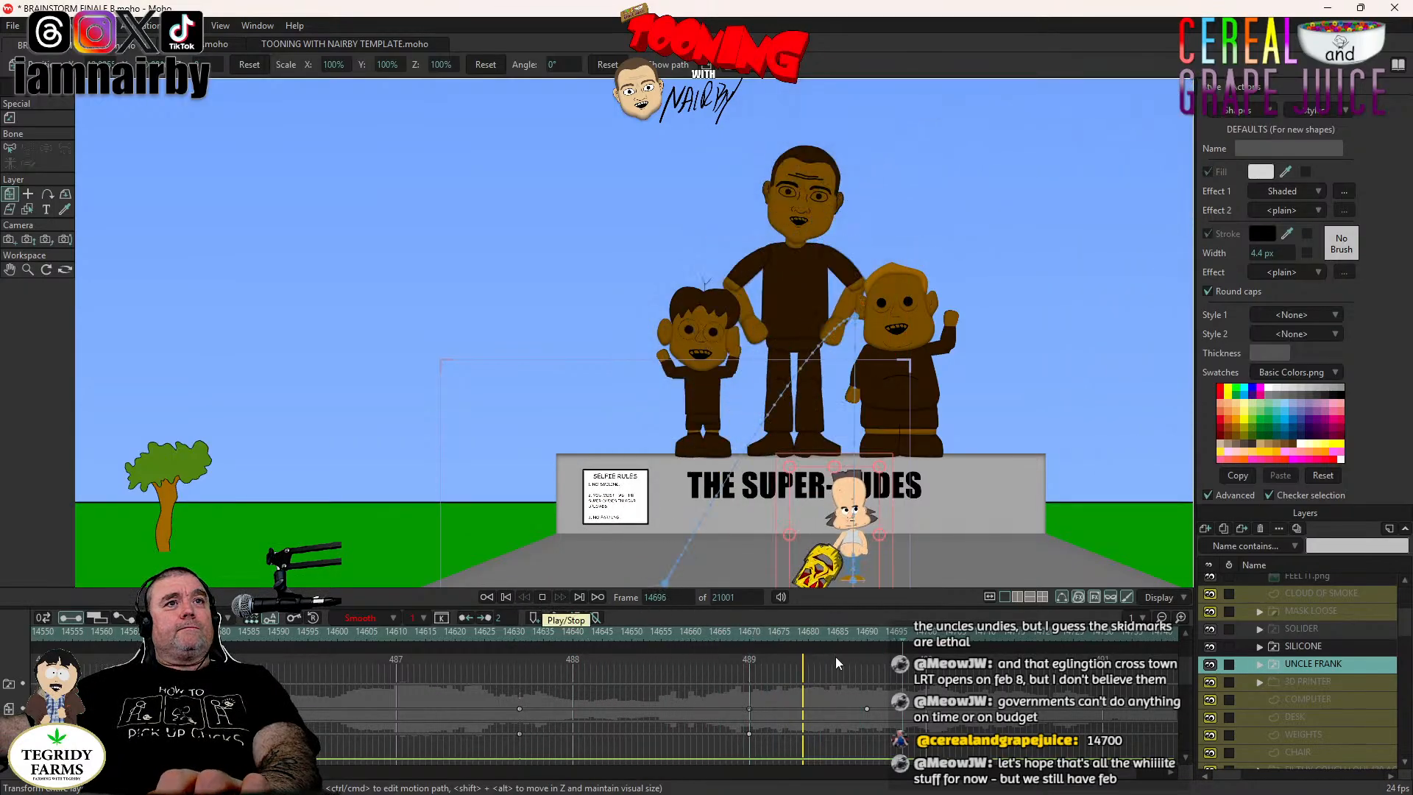
pyautogui.click(899, 637)
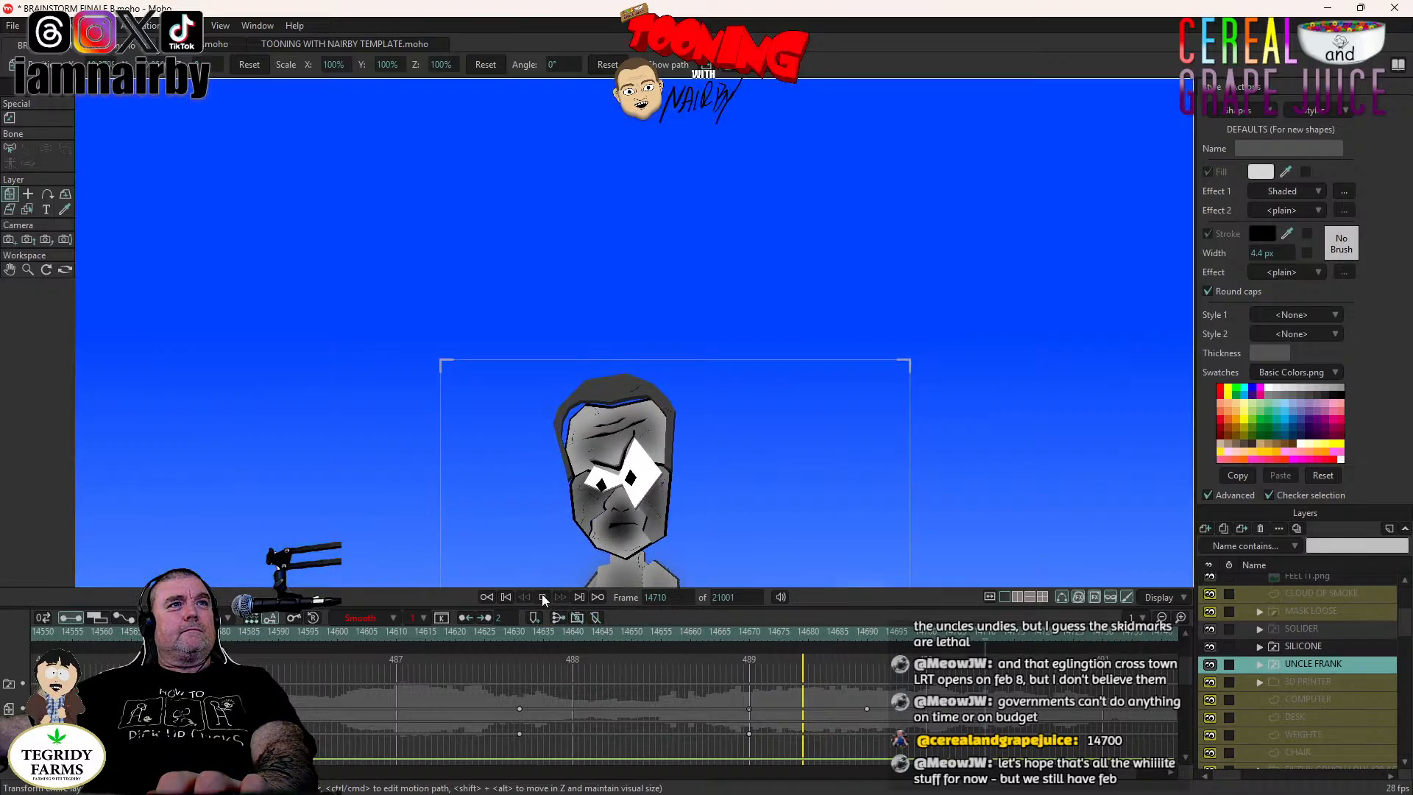
pyautogui.click(542, 597)
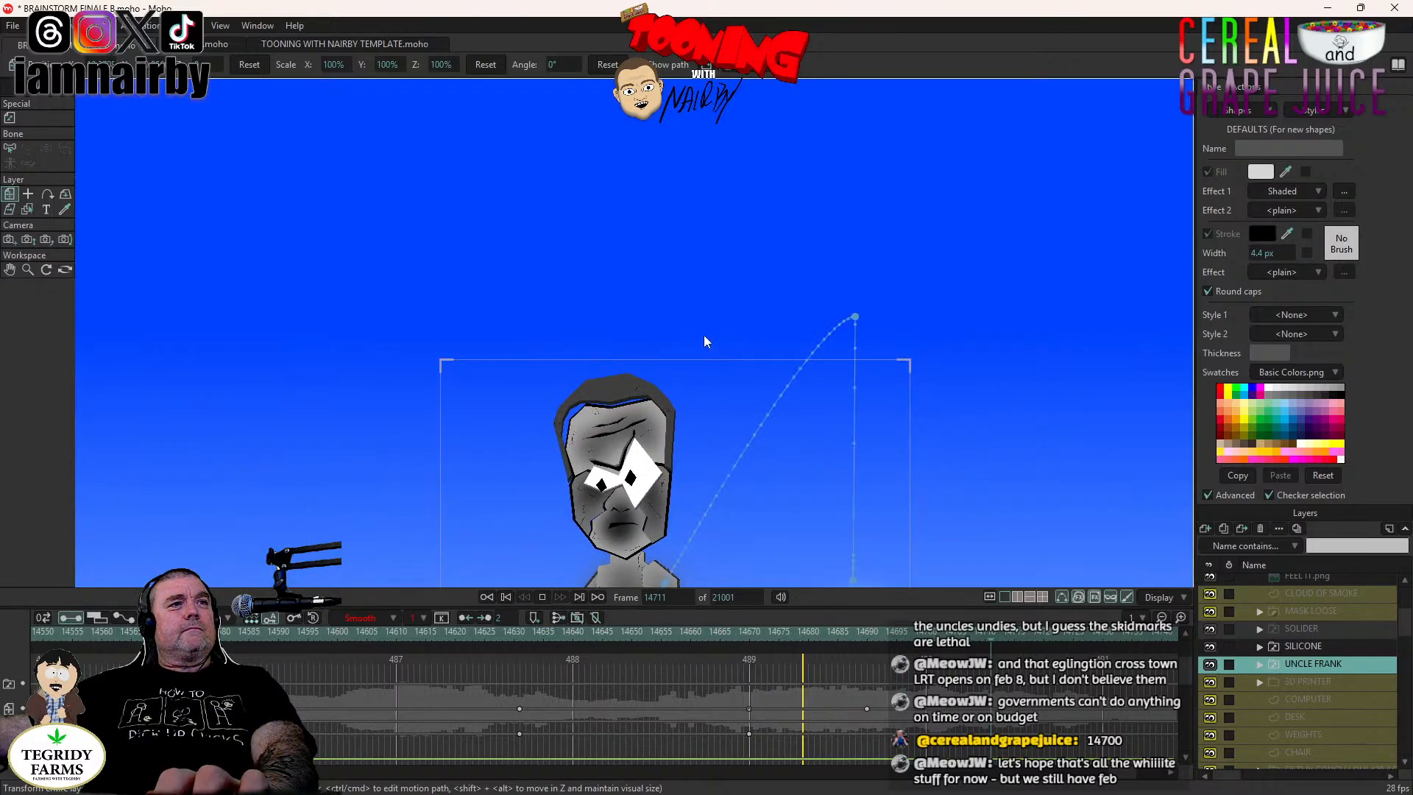
pyautogui.moveTo(703, 334); pyautogui.dragTo(694, 189)
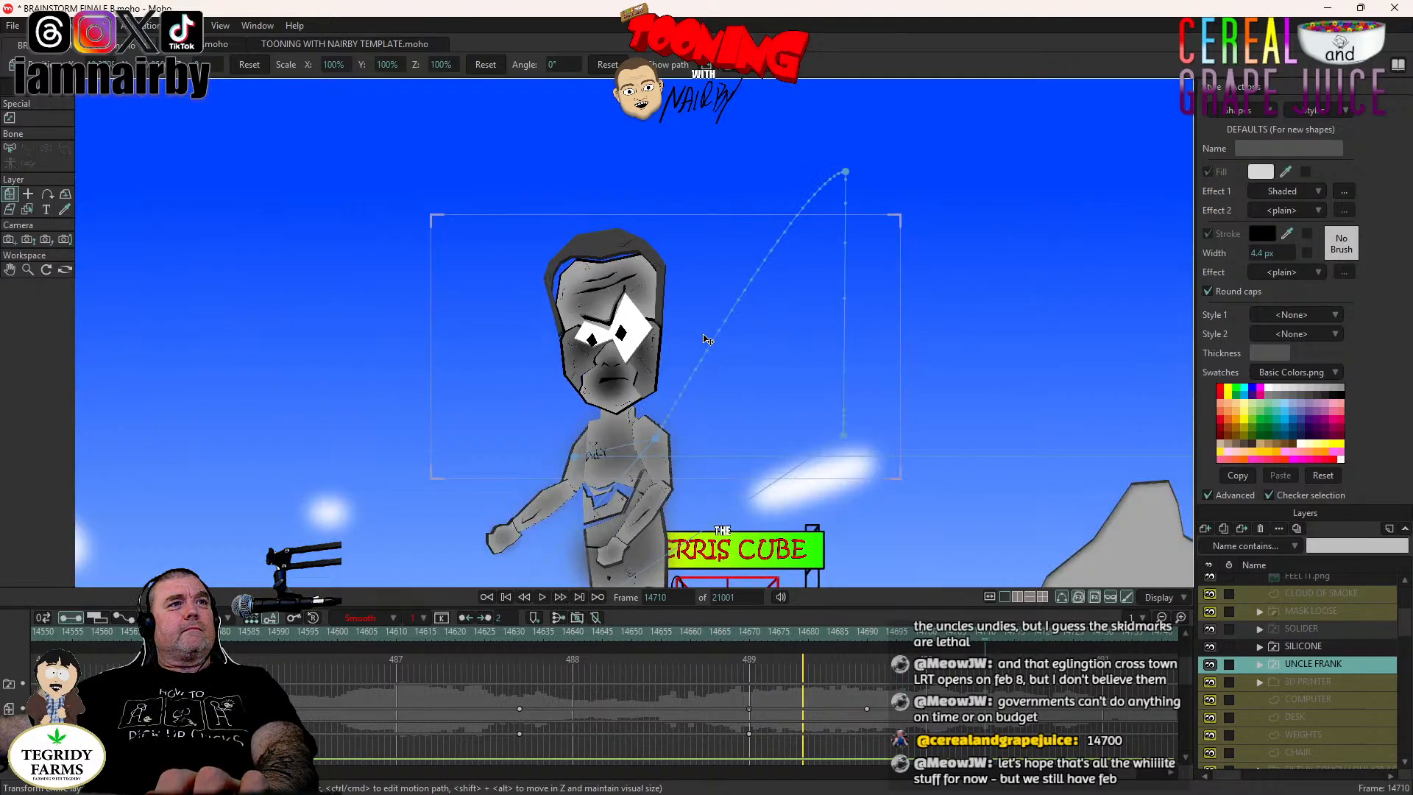
pyautogui.click(541, 597)
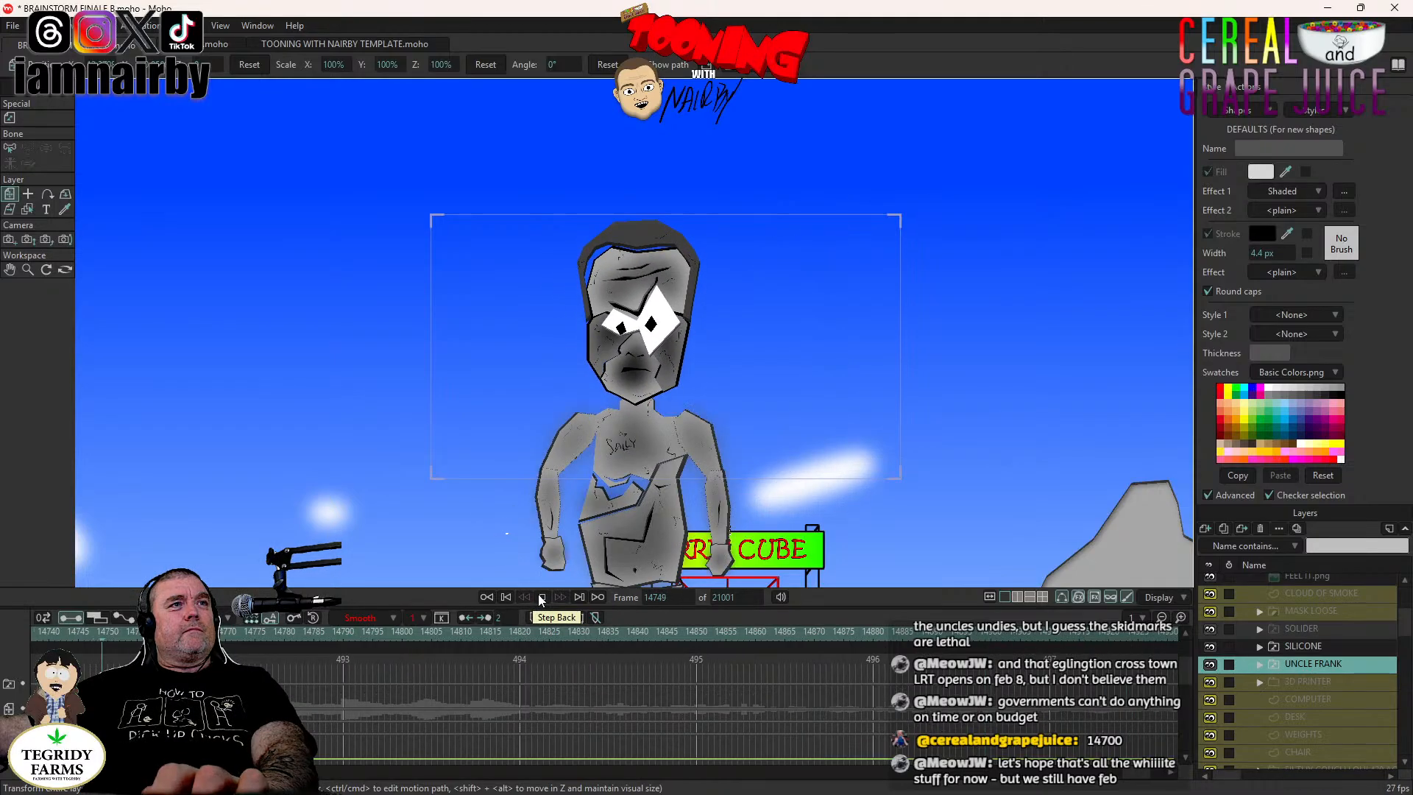
pyautogui.click(541, 598)
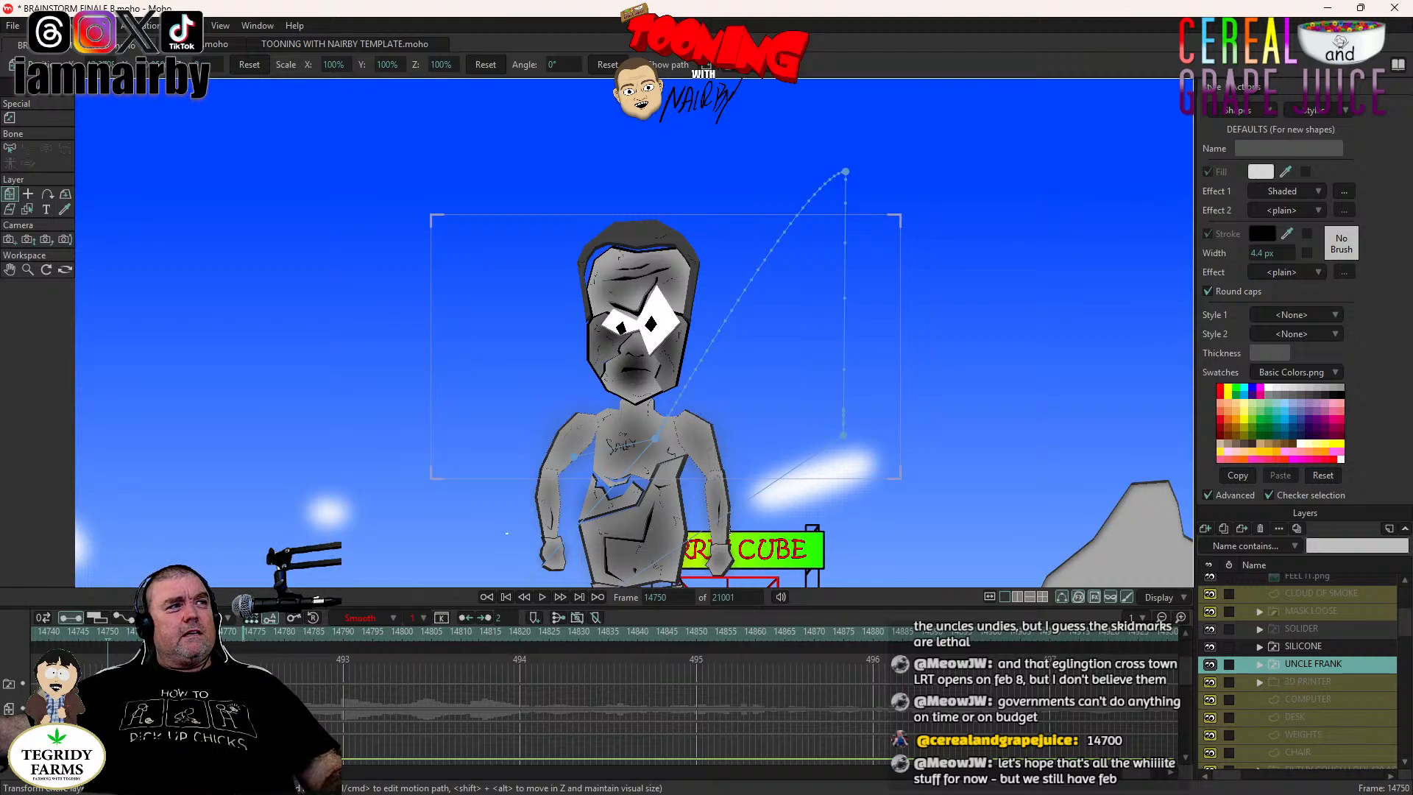
# Replay Thrillkor's close-up from frame 14700 to examine his head movement and pose change.
pyautogui.scroll(5, 1128, 778)
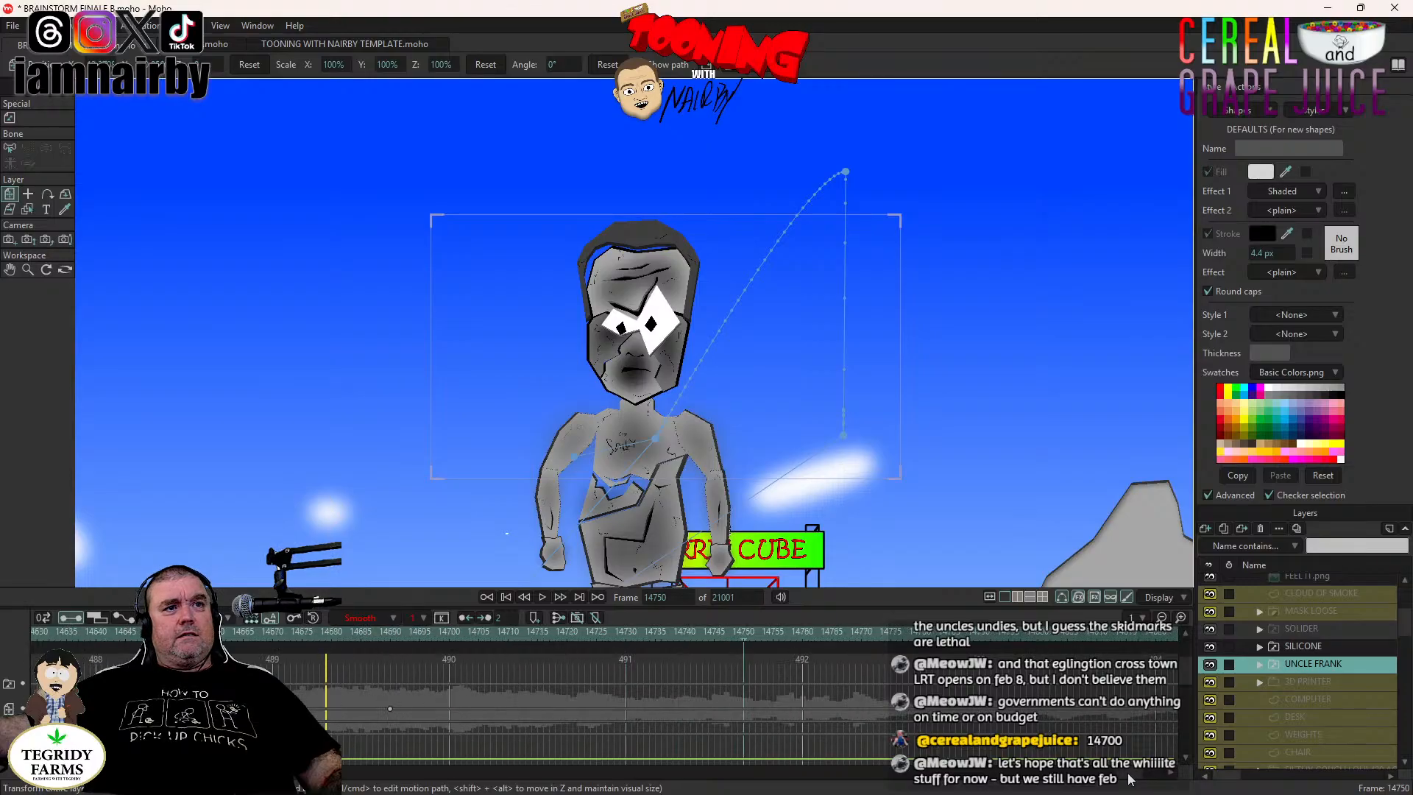
pyautogui.click(625, 629)
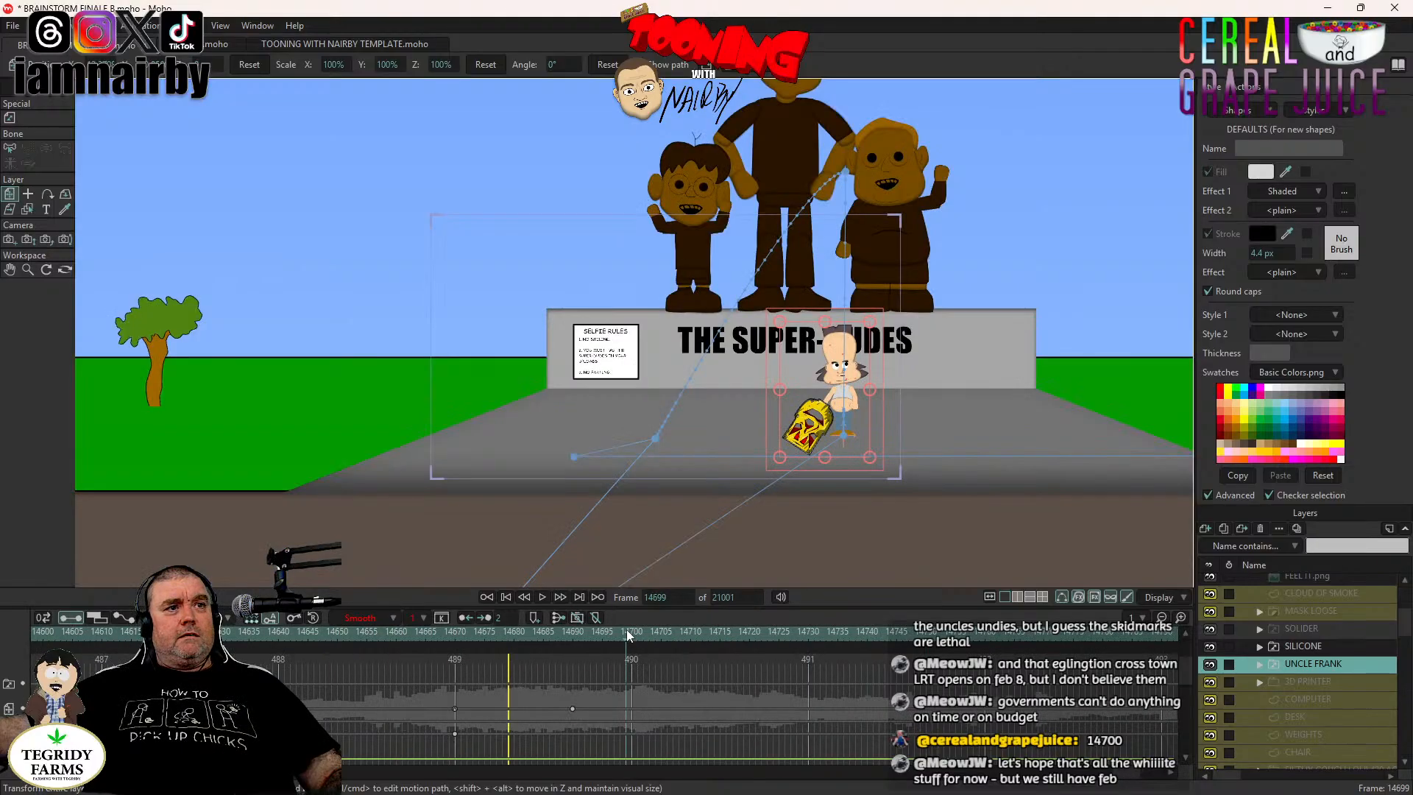
pyautogui.click(632, 633)
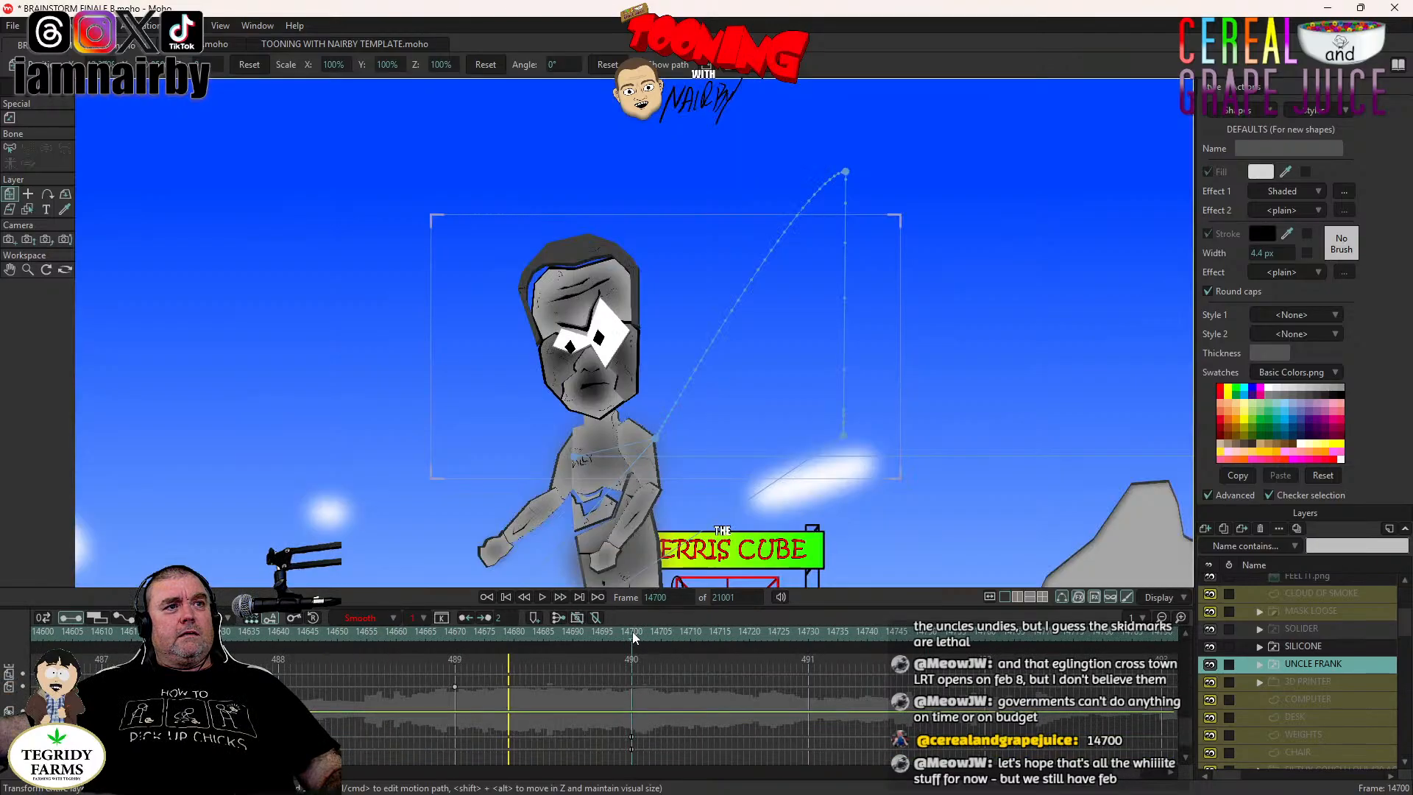
pyautogui.click(542, 596)
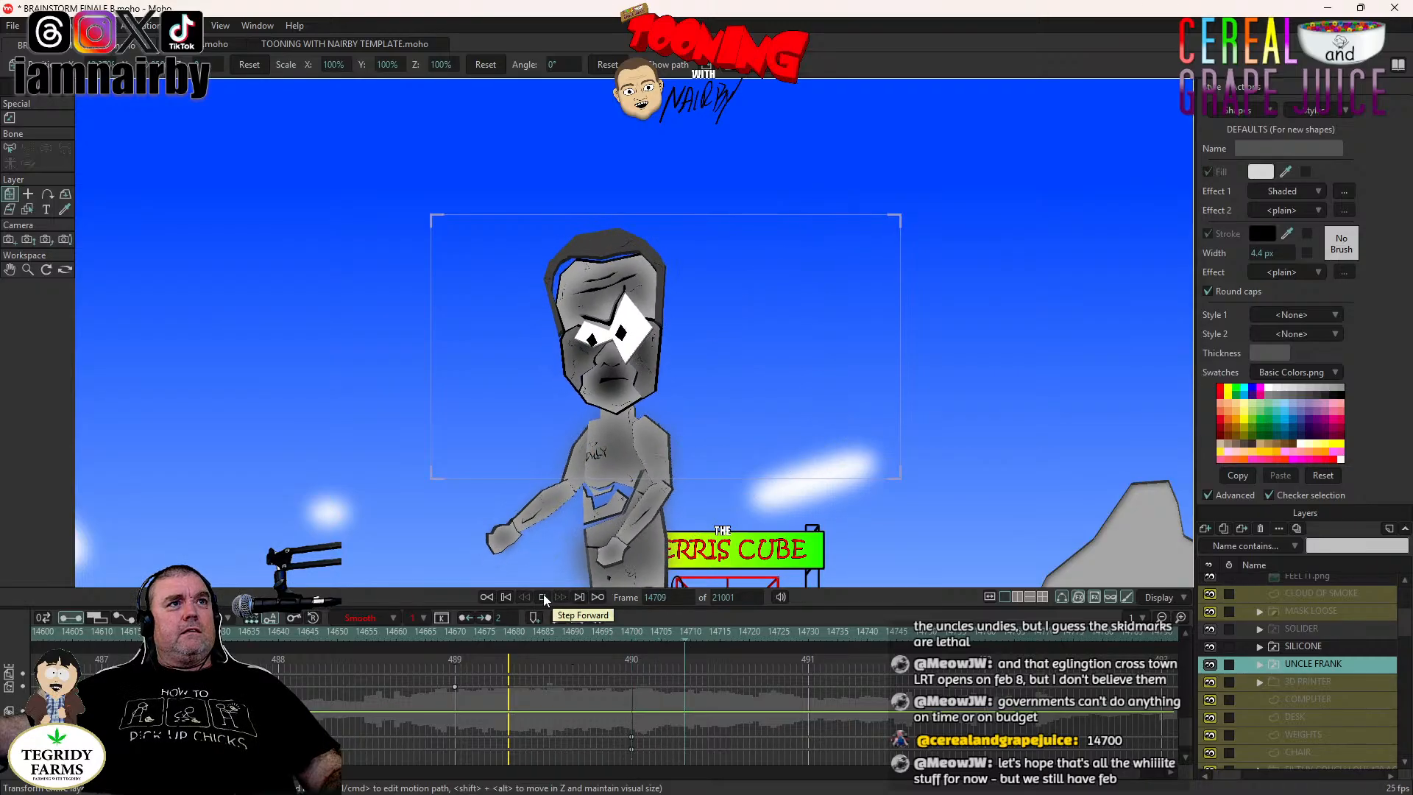
pyautogui.click(542, 596)
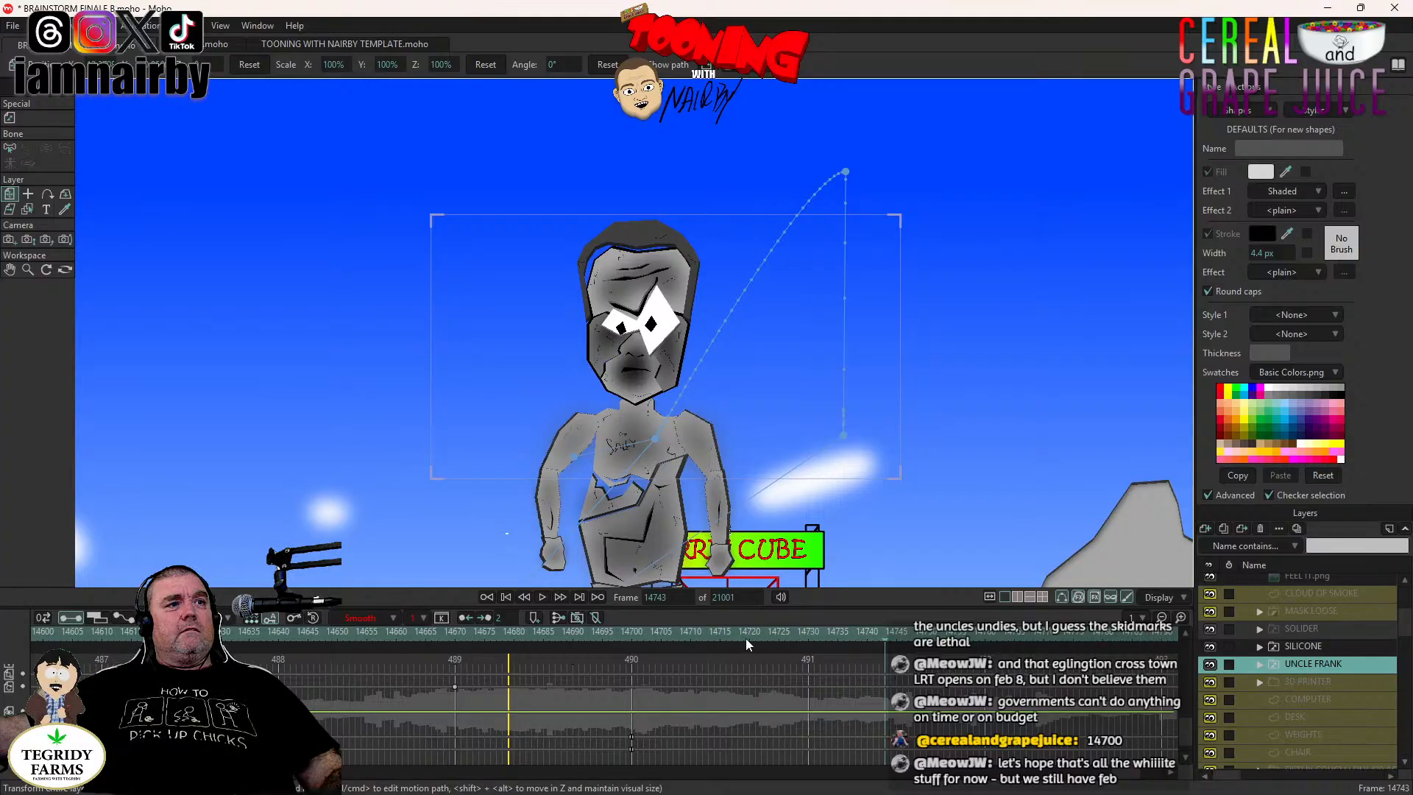
# At frame 14700, expand the THRILLKOR group and select the EYES layer inside the HEAD group of THRILLKOR LFT.
pyautogui.click(633, 633)
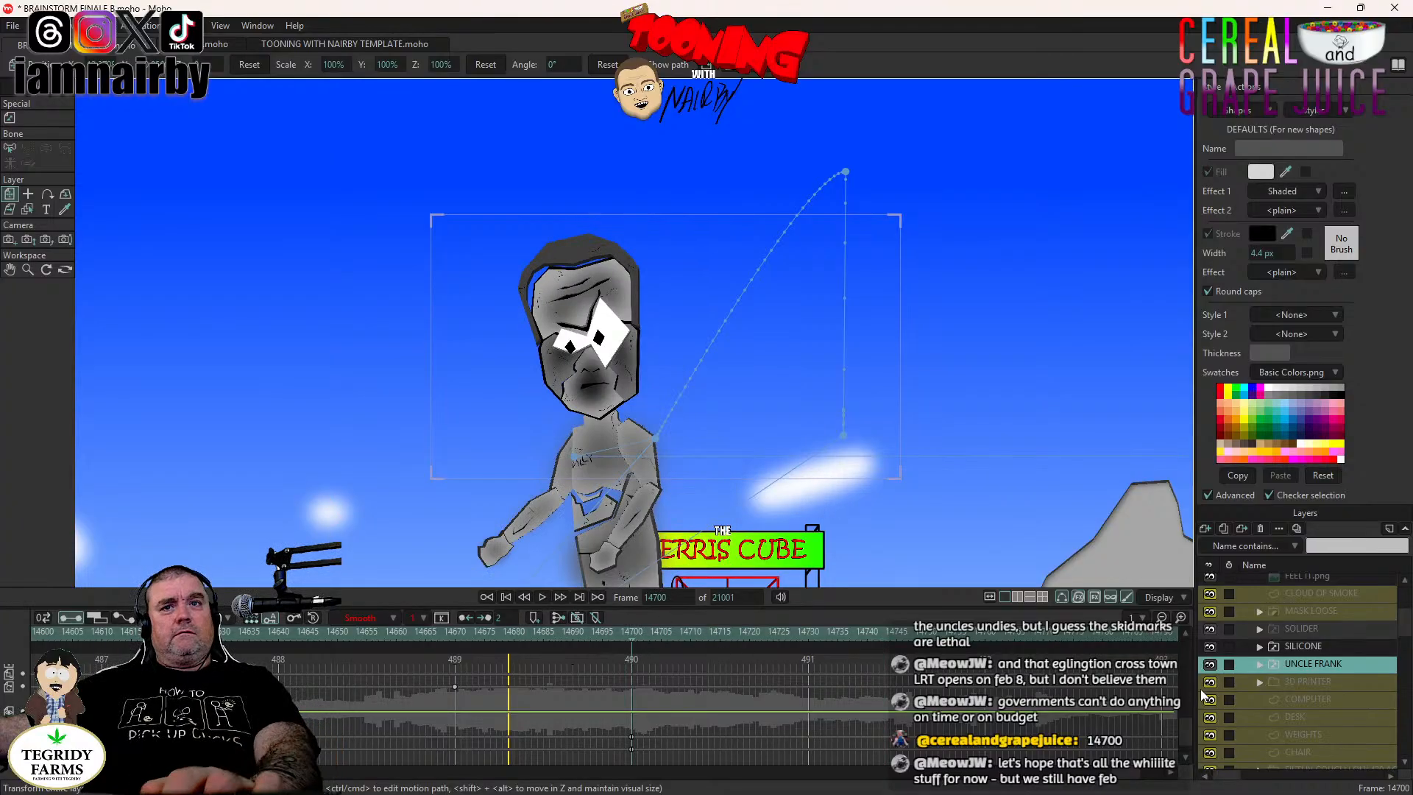
pyautogui.scroll(-5, 1292, 682)
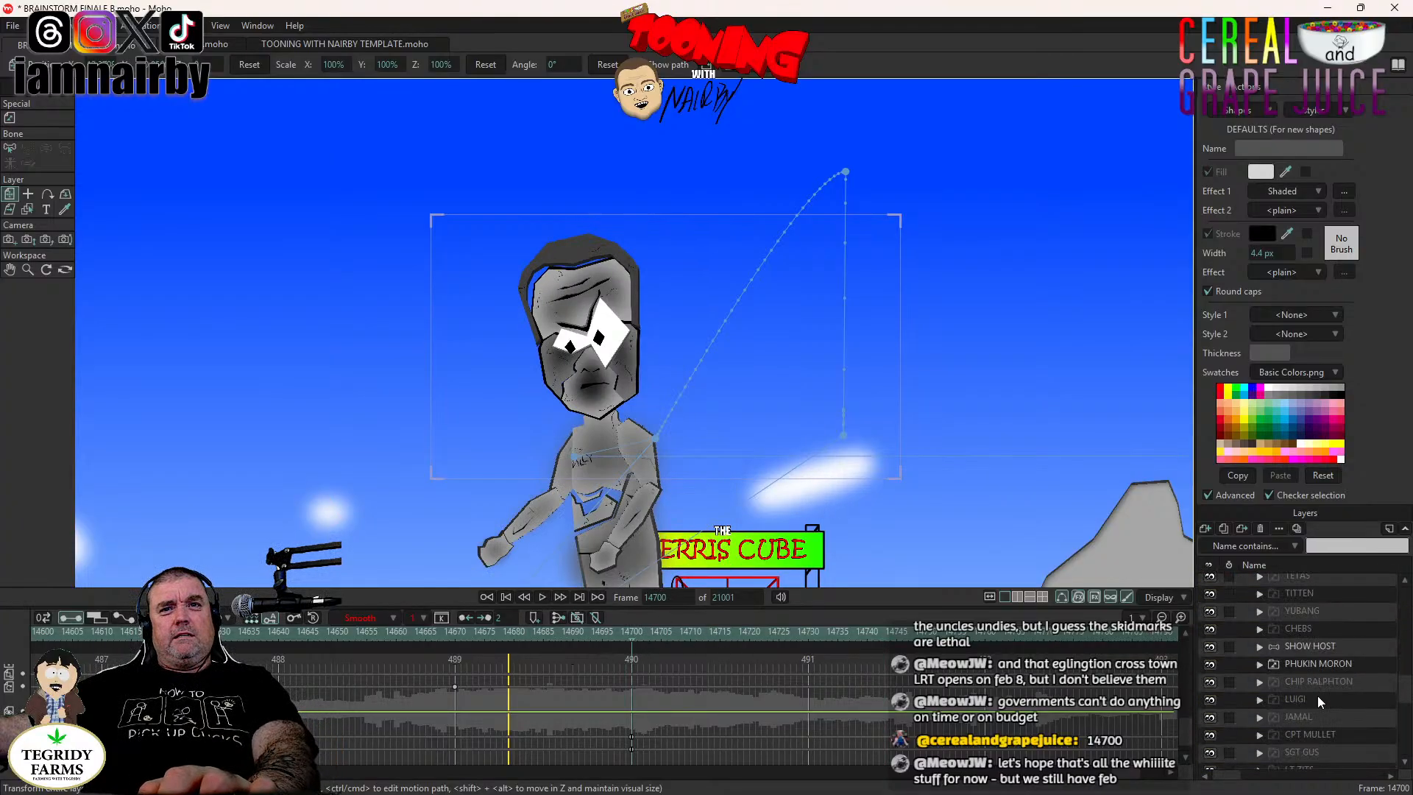
pyautogui.scroll(-2, 1317, 695)
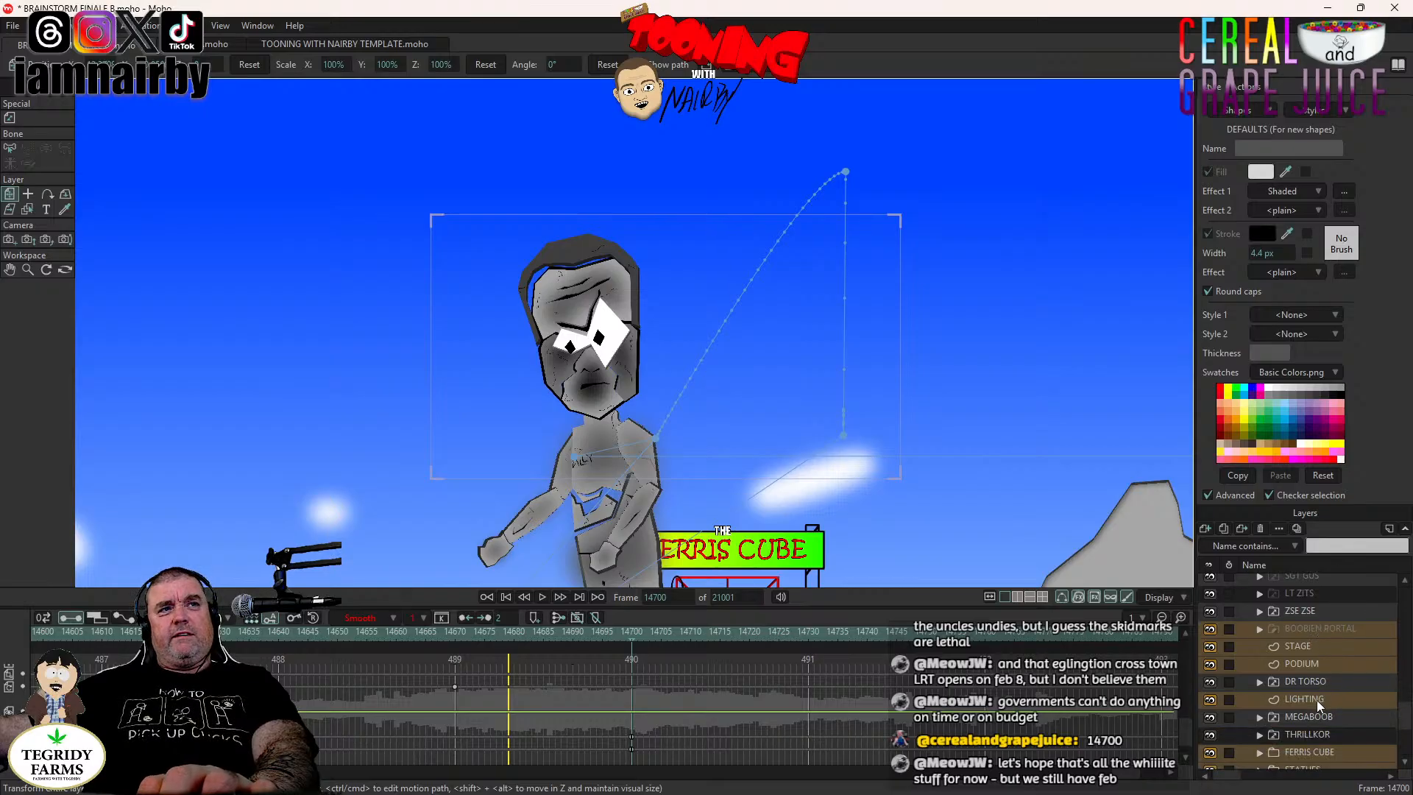
pyautogui.click(1260, 735)
pyautogui.scroll(-4, 1260, 659)
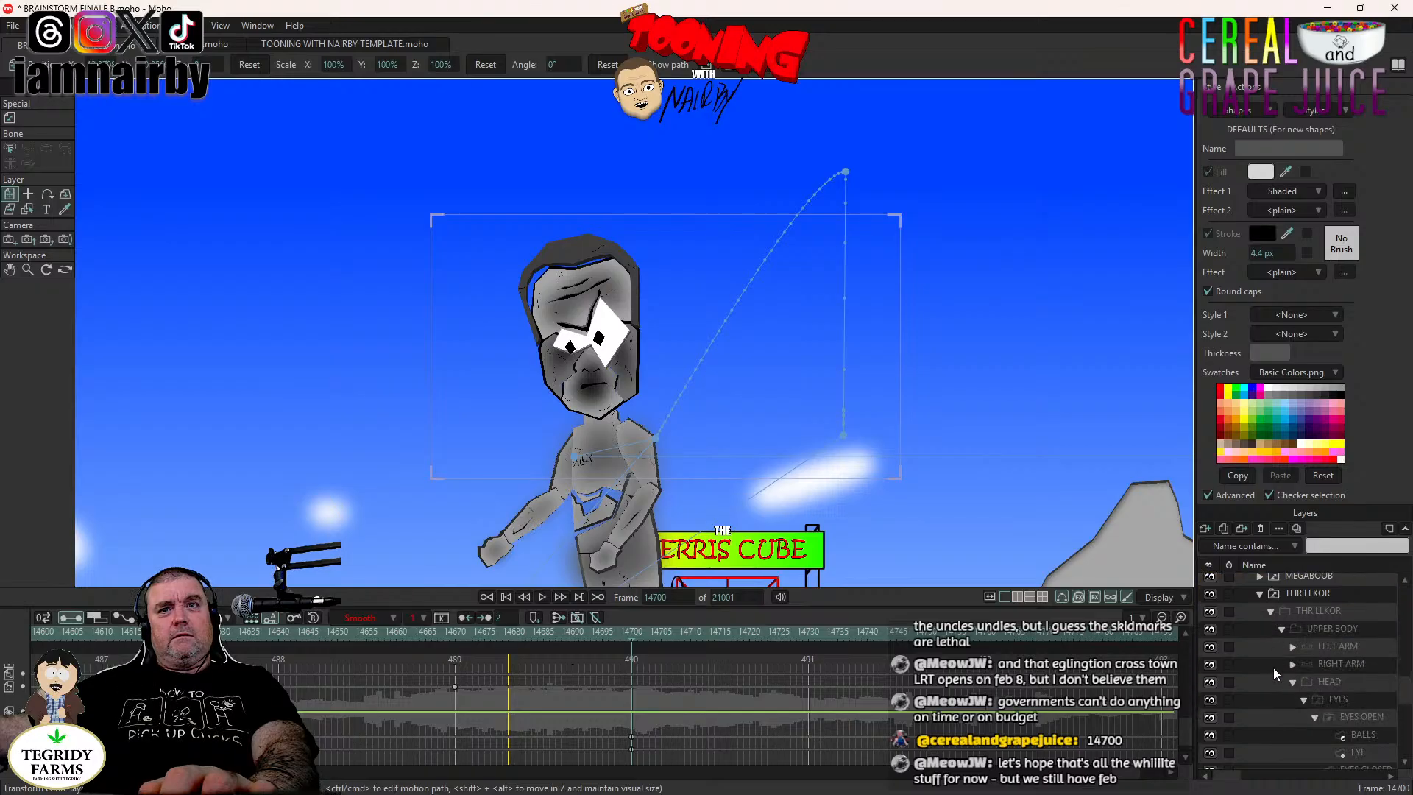
pyautogui.scroll(-5, 1287, 673)
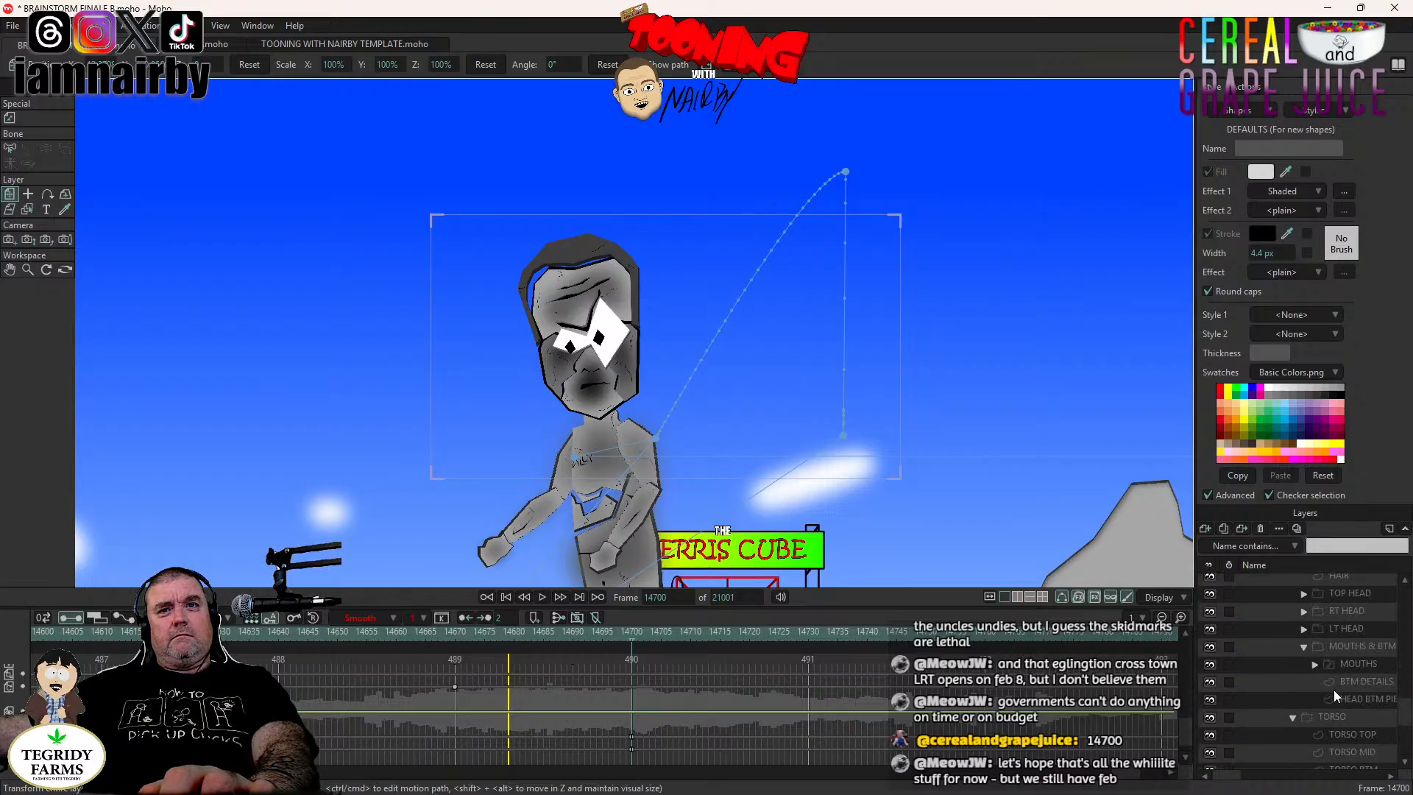
pyautogui.scroll(-2, 1333, 690)
pyautogui.scroll(5, 1283, 699)
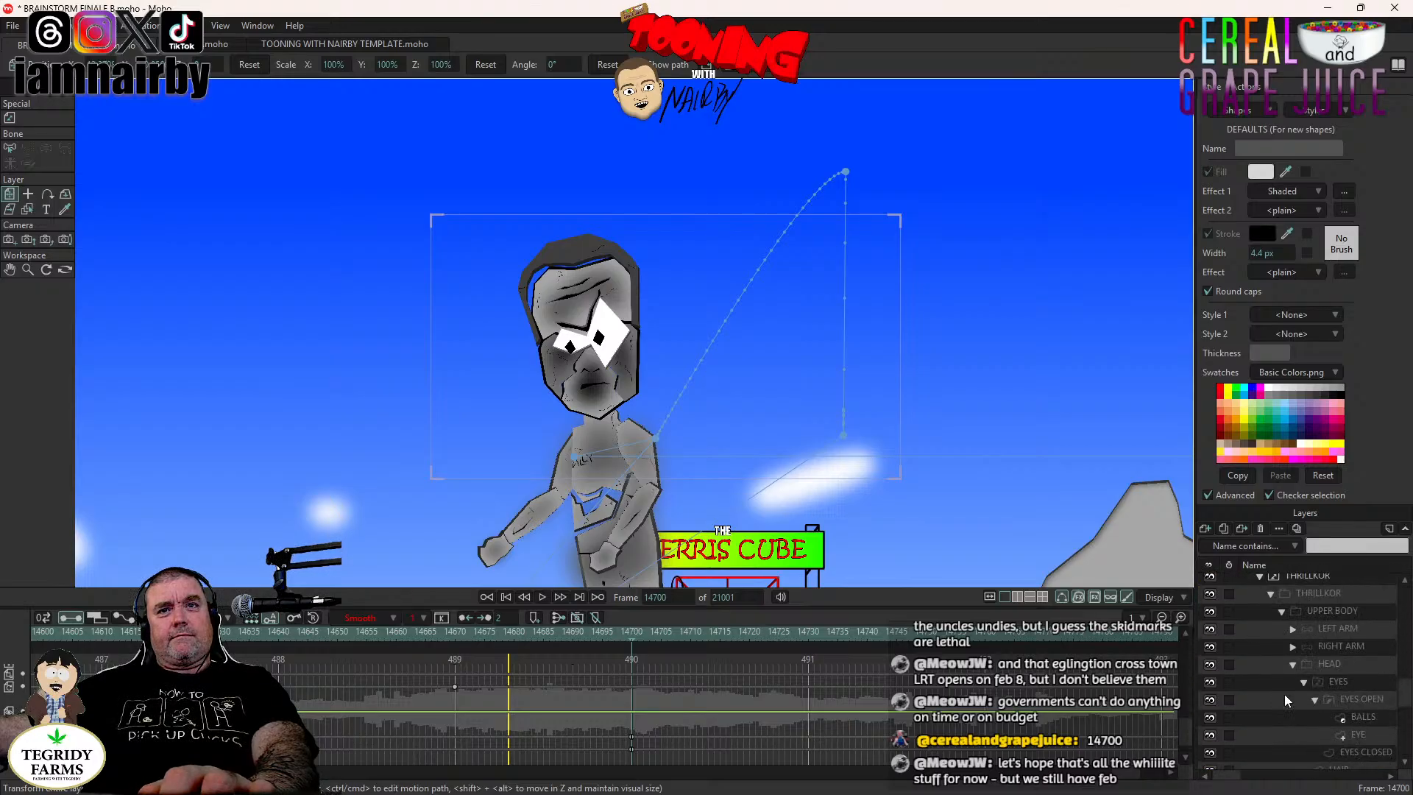
pyautogui.click(1270, 700)
pyautogui.scroll(-2, 1271, 699)
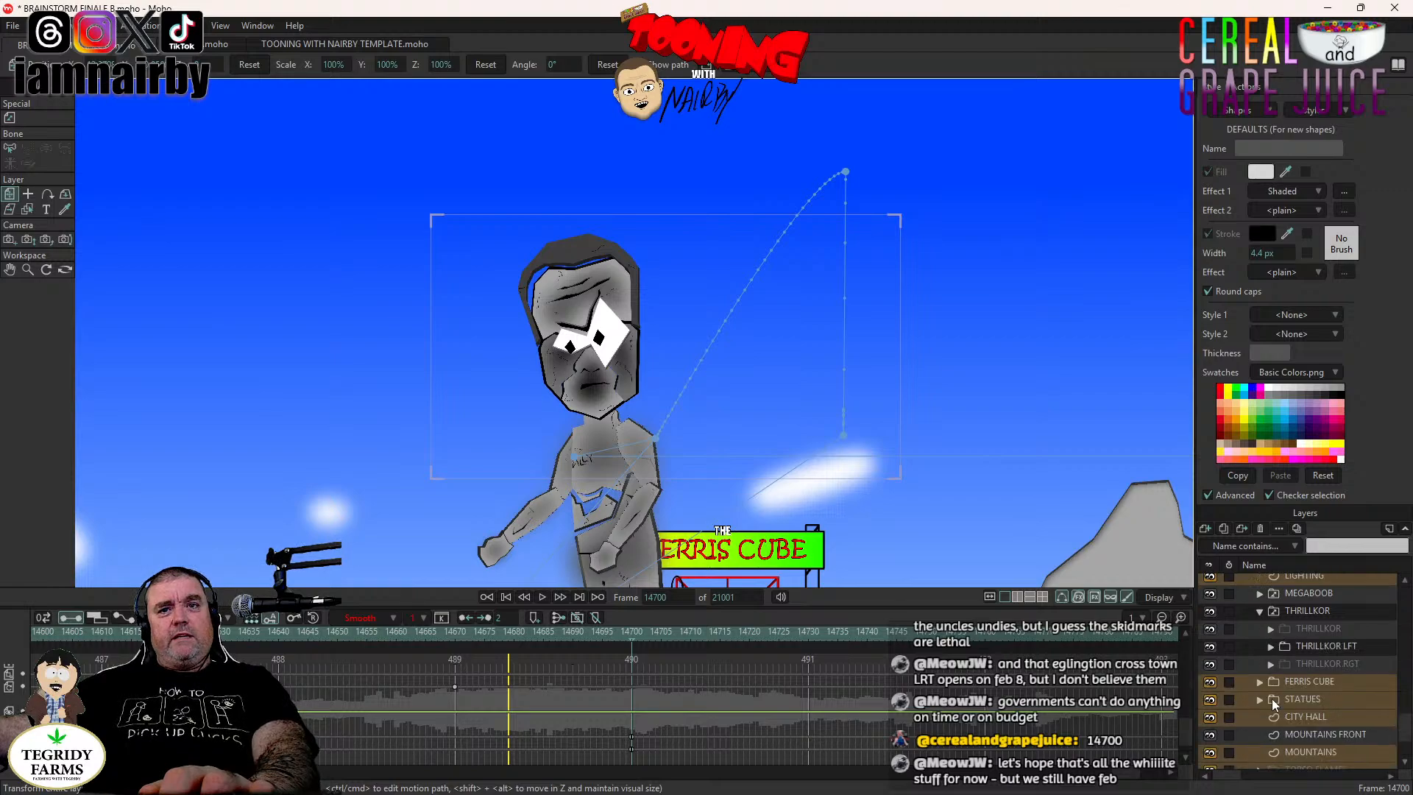
pyautogui.click(1270, 593)
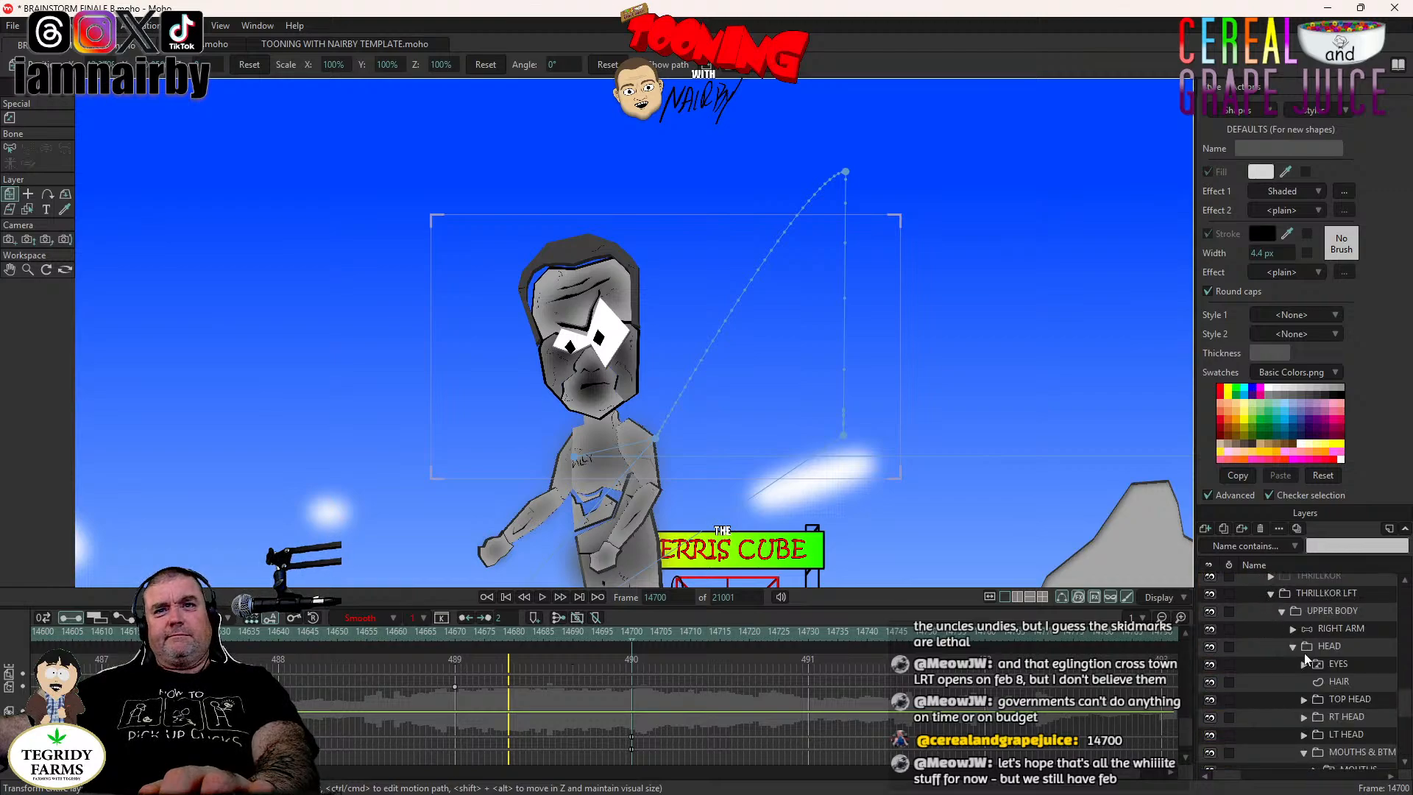
pyautogui.scroll(-2, 1308, 668)
pyautogui.click(1343, 593)
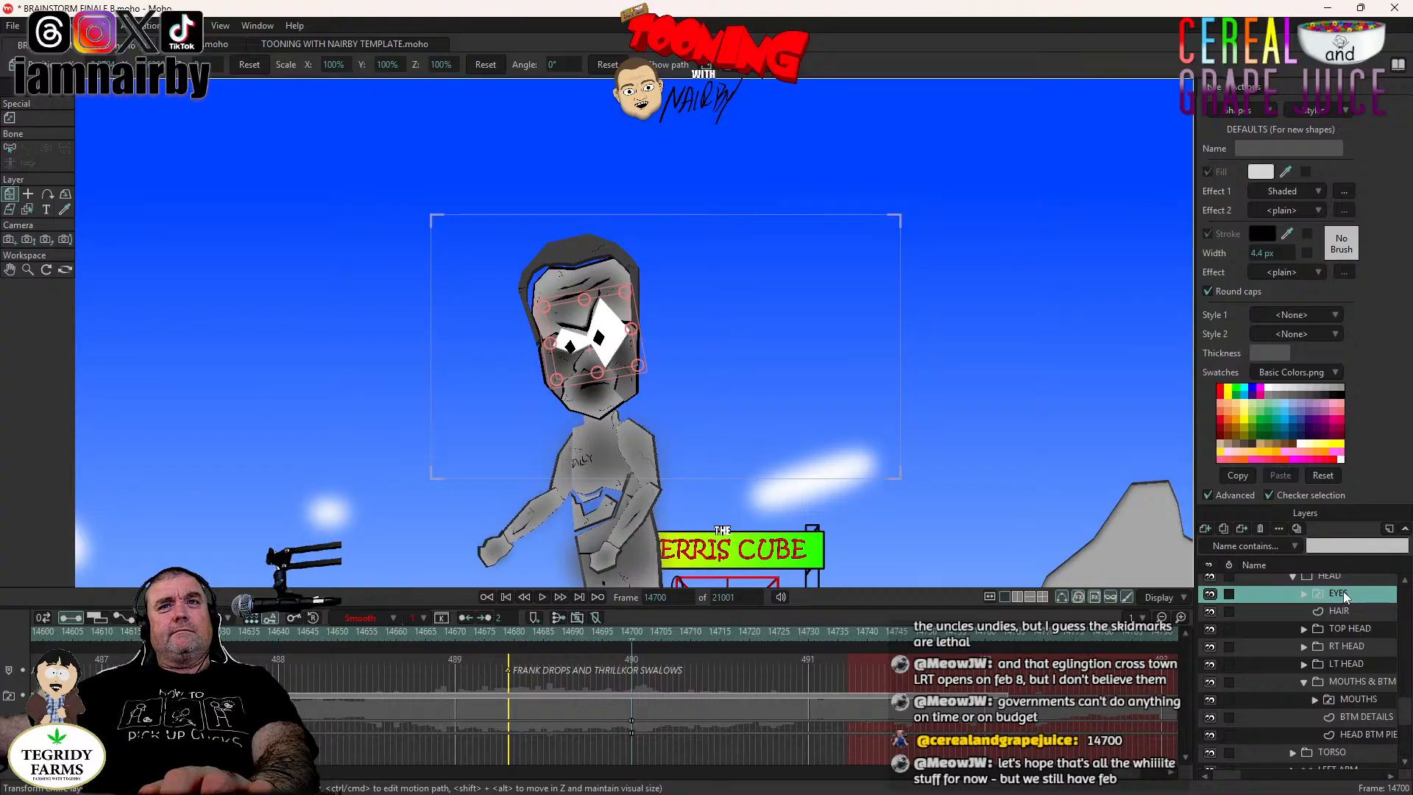
# Switch Thrillkor's EYES layer to EYES CLOSED at frame 14703.
pyautogui.press('Right')
pyautogui.press('Right')
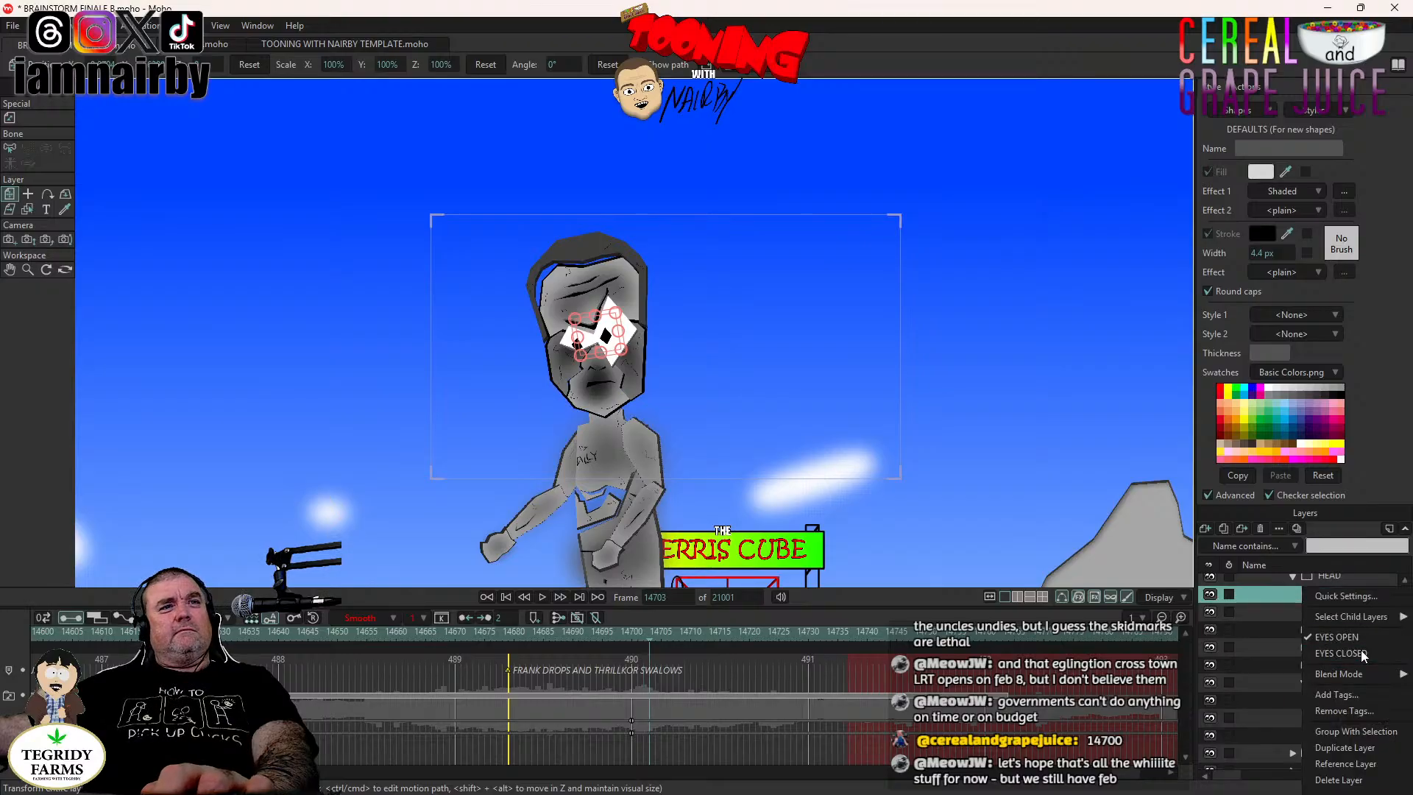
pyautogui.press('Right')
pyautogui.press('Right')
pyautogui.press('Right')
pyautogui.press('Right')
pyautogui.press('Right')
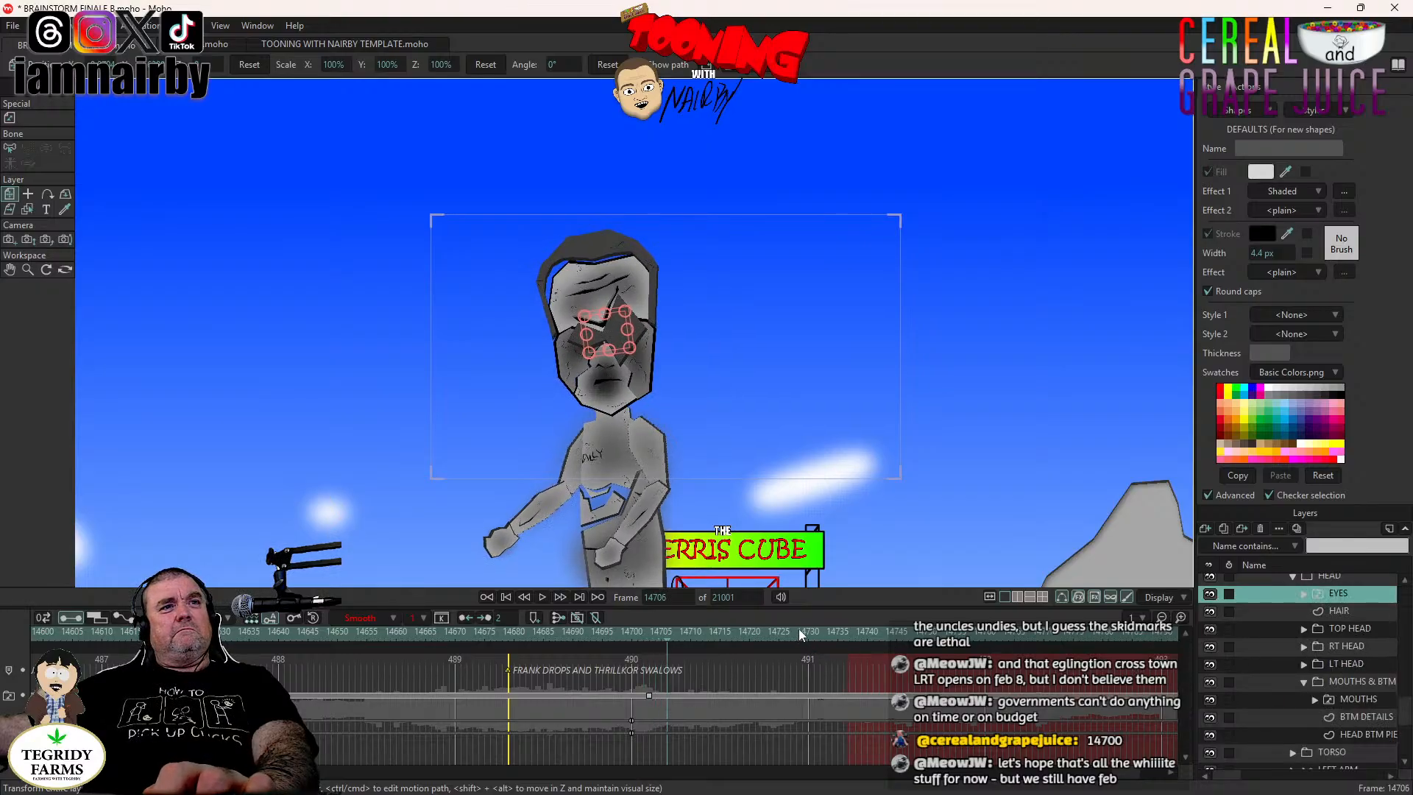
# Switch Thrillkor's EYES layer back to EYES OPEN at frame 14729.
pyautogui.click(801, 627)
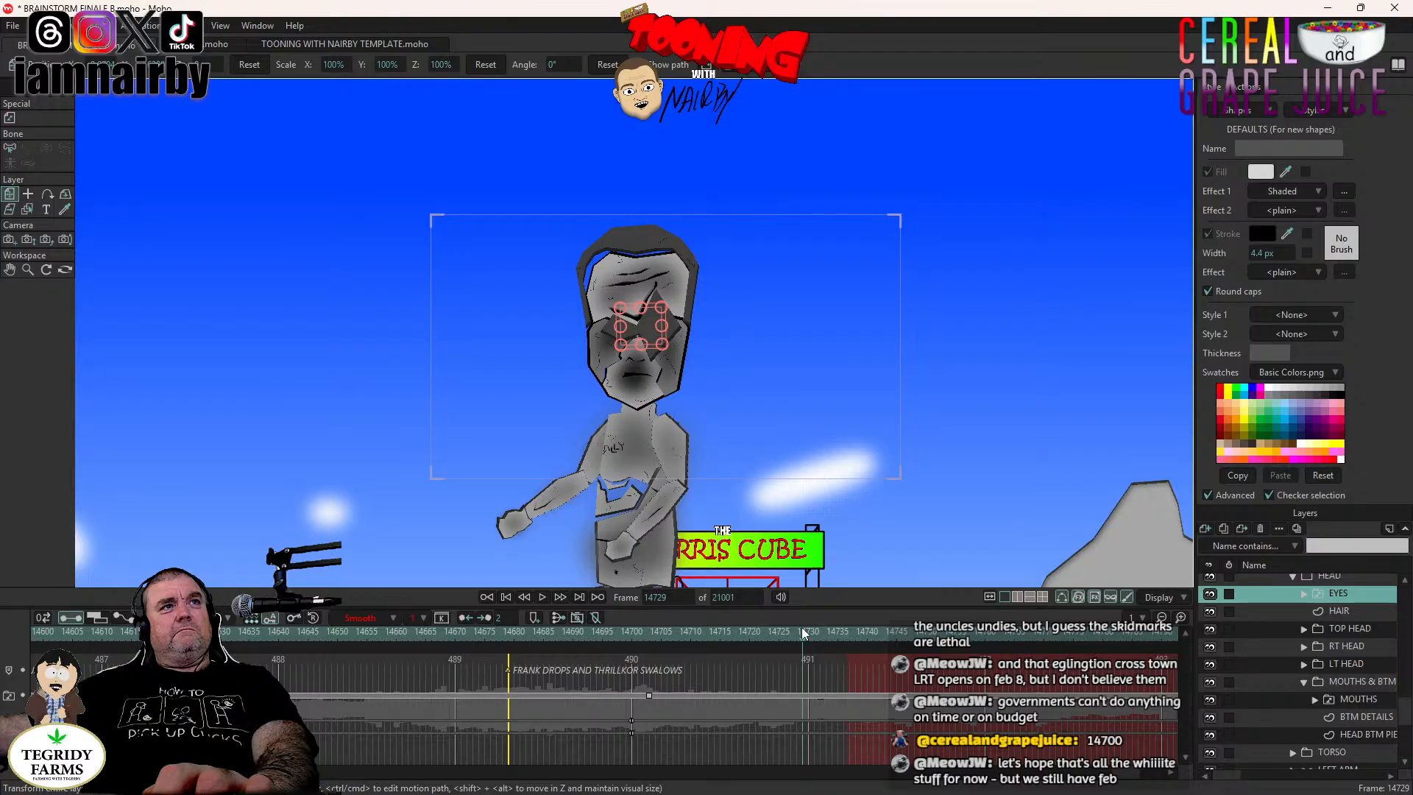
pyautogui.rightClick(1348, 589)
pyautogui.click(1350, 638)
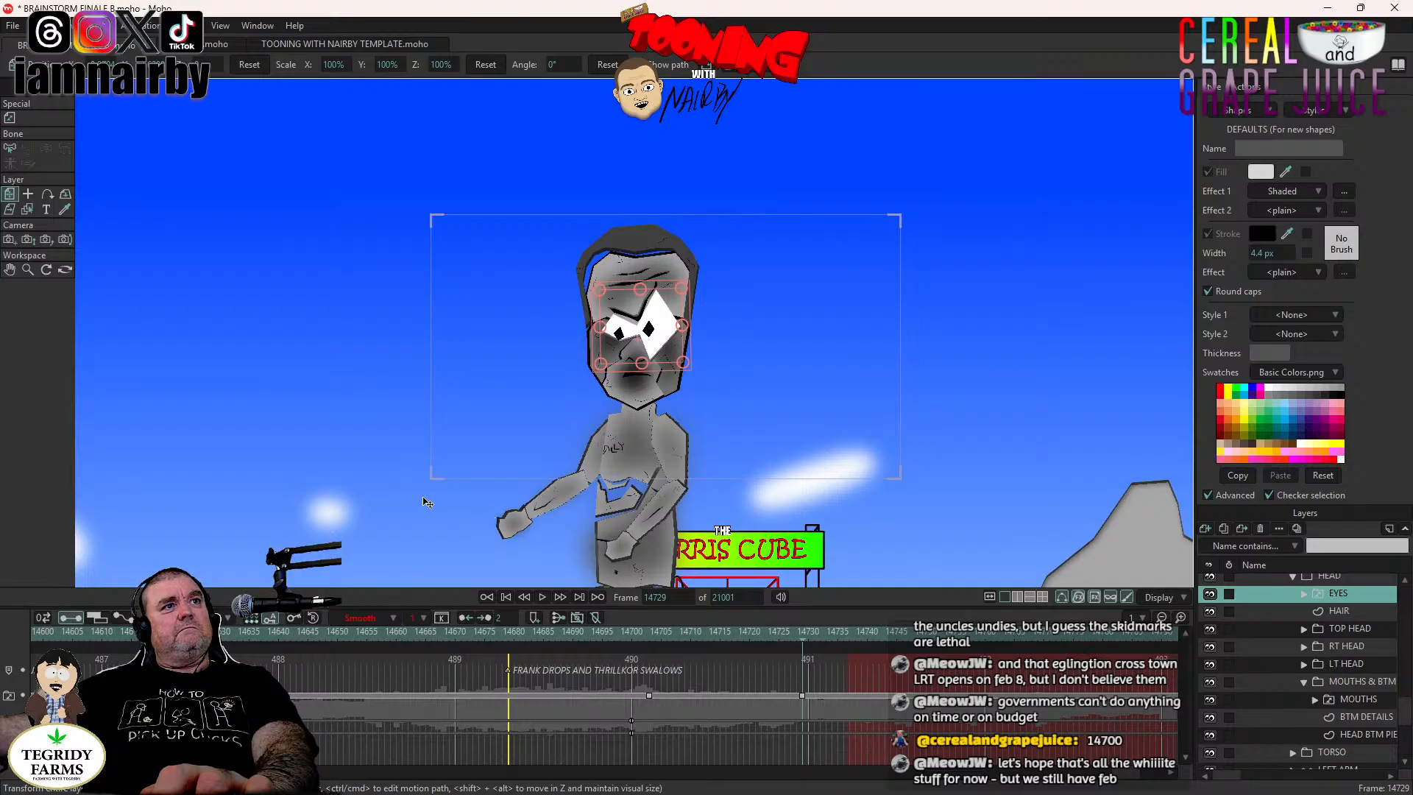
# Select Thrillkor's HEAD group and play from frame 14700 to check the eye closing against the head movement.
pyautogui.scroll(2, 1322, 637)
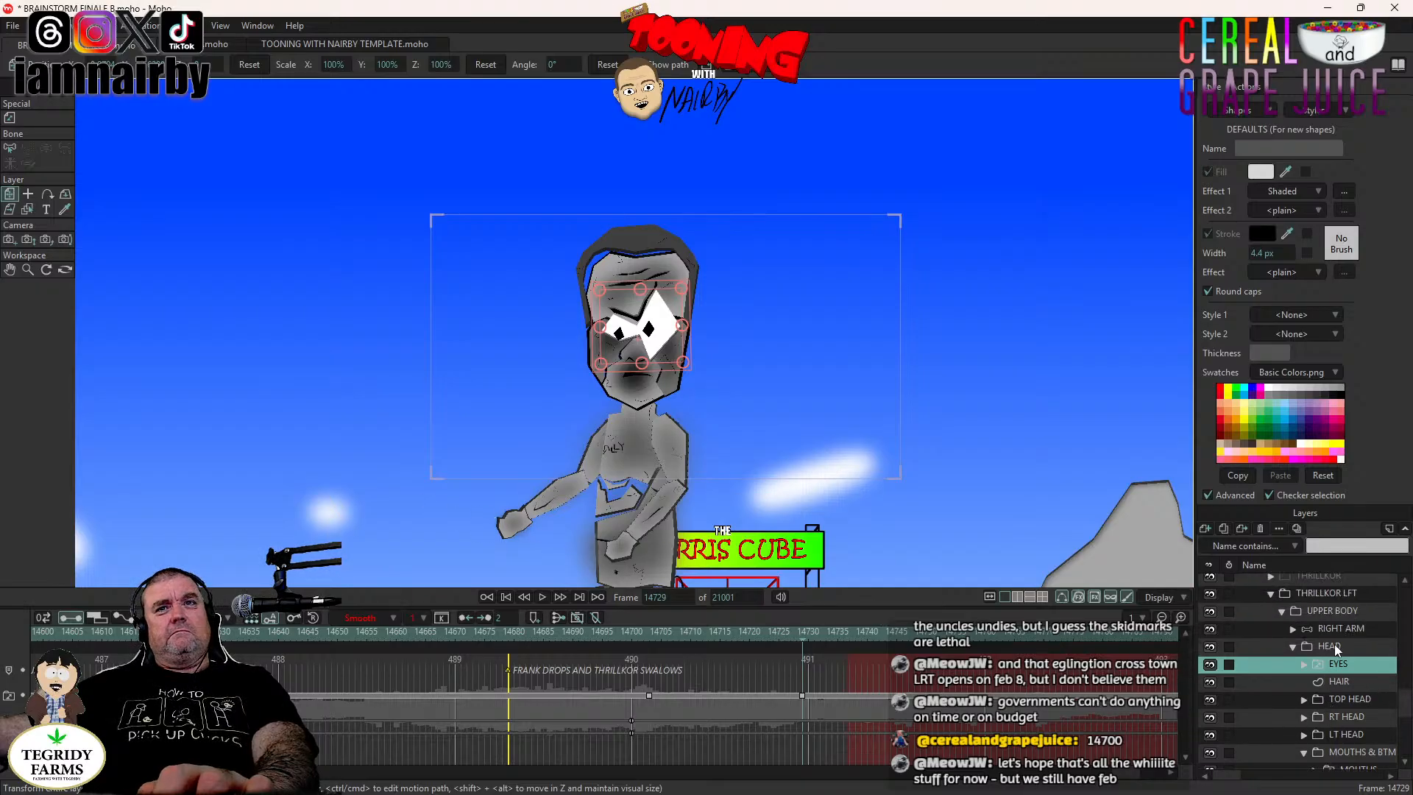
pyautogui.click(1335, 643)
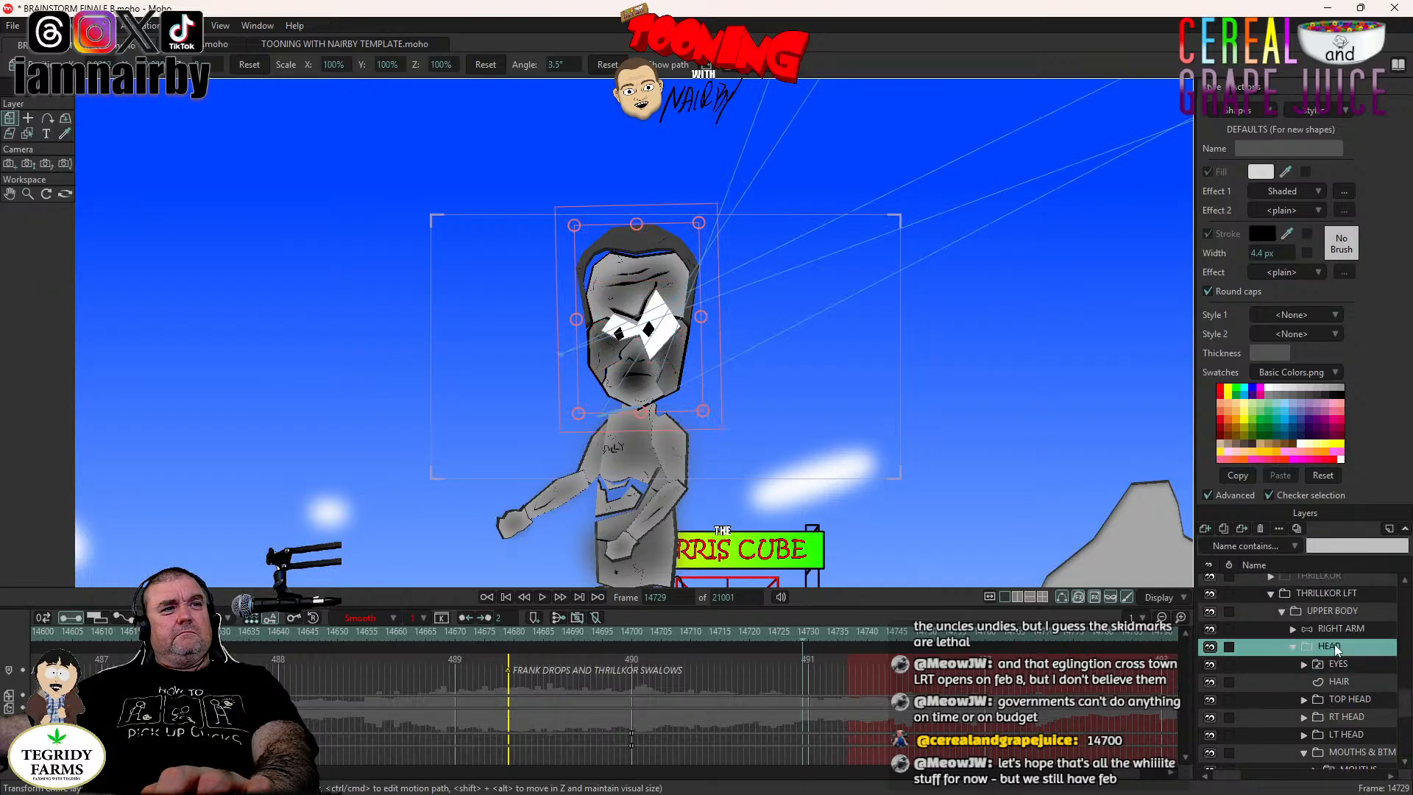
pyautogui.click(634, 634)
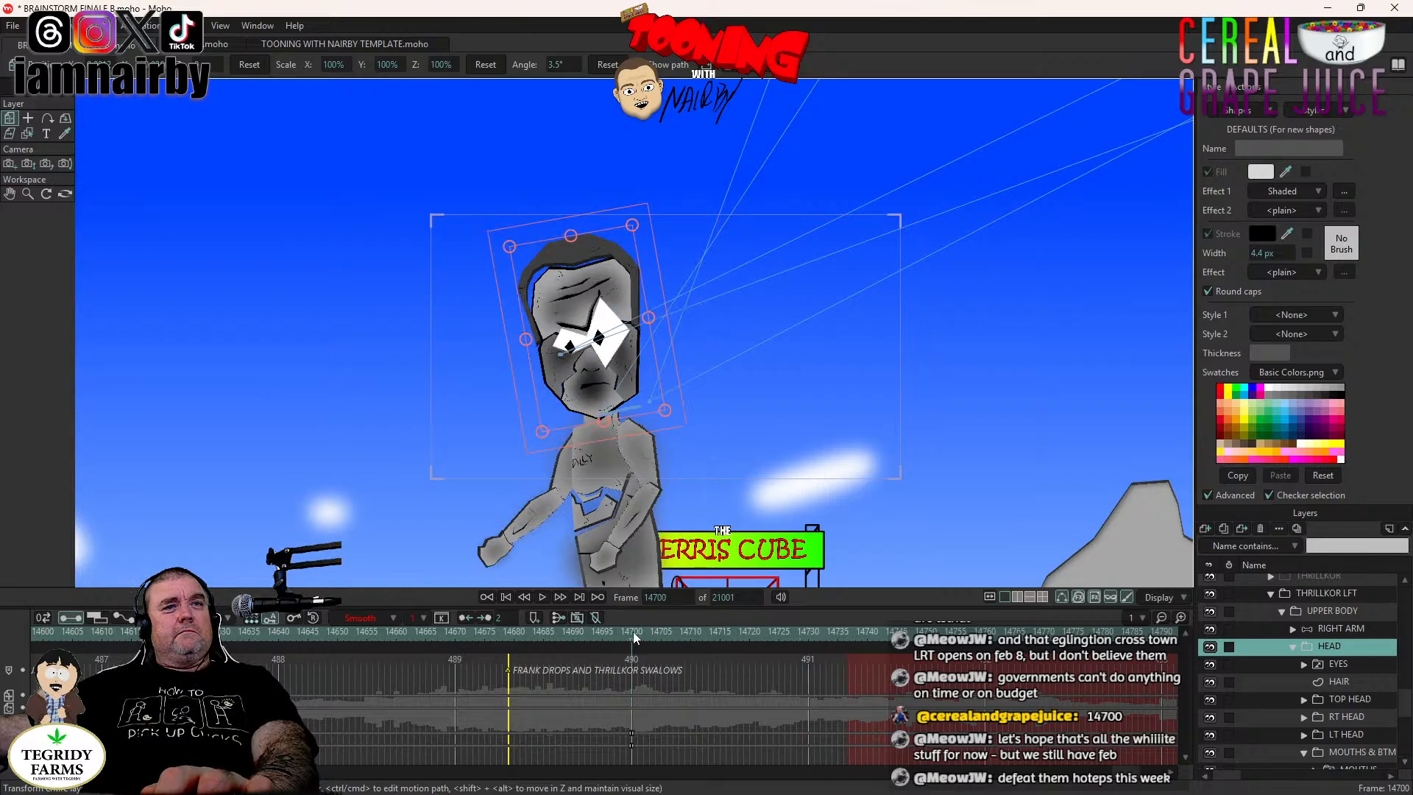
pyautogui.click(545, 596)
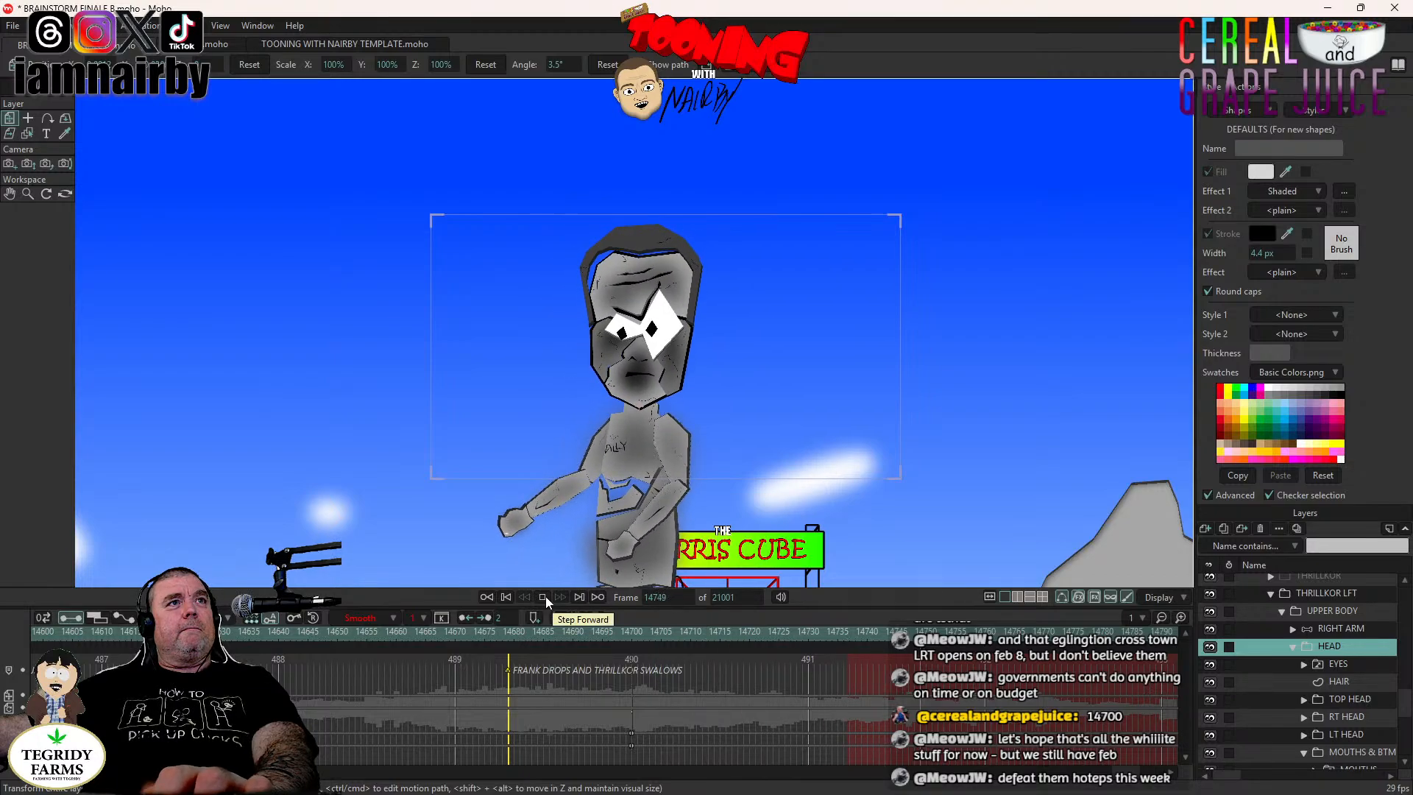
pyautogui.click(545, 596)
# Select the main THRILLKOR layer, replay the reaction and check his pose at frame 14730.
pyautogui.scroll(1, 1319, 699)
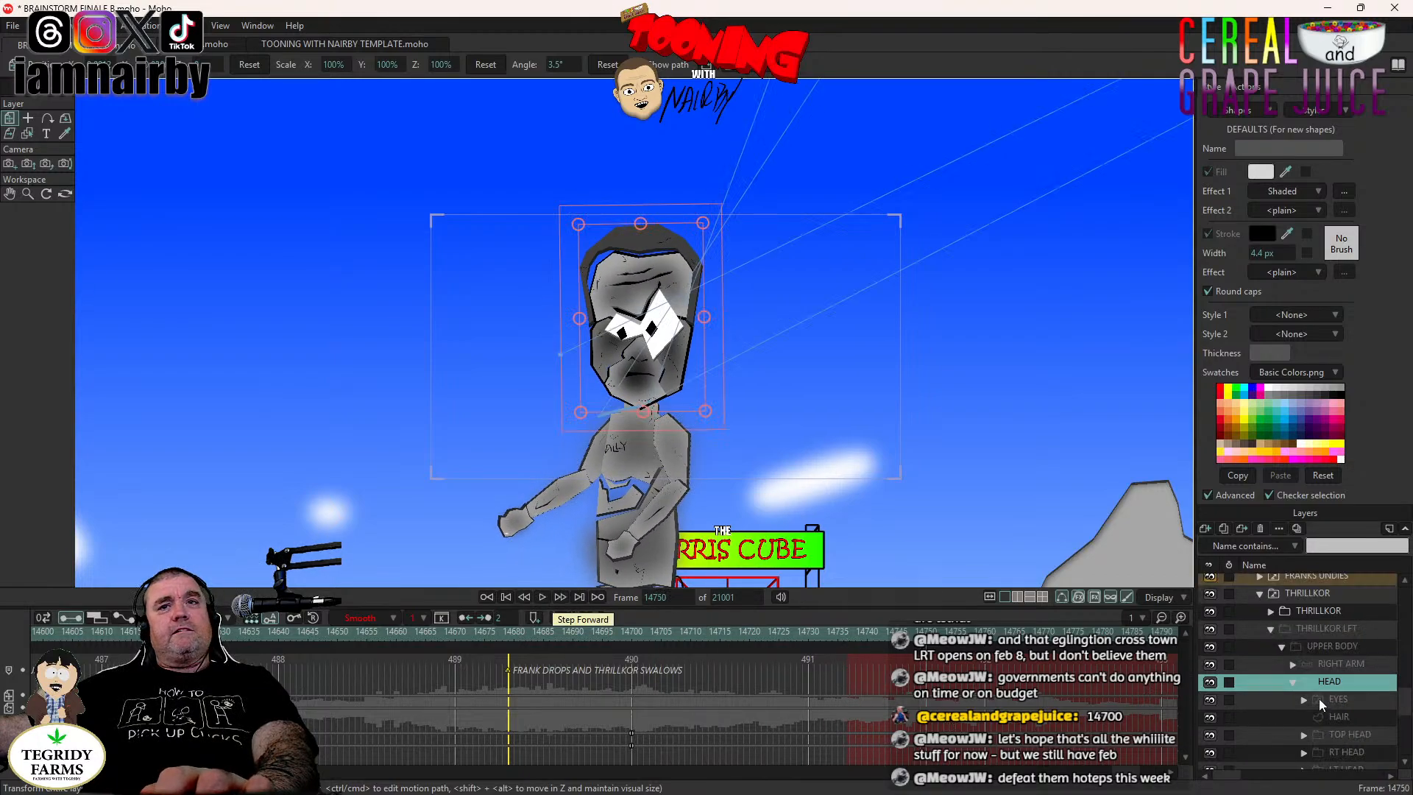
pyautogui.click(1317, 593)
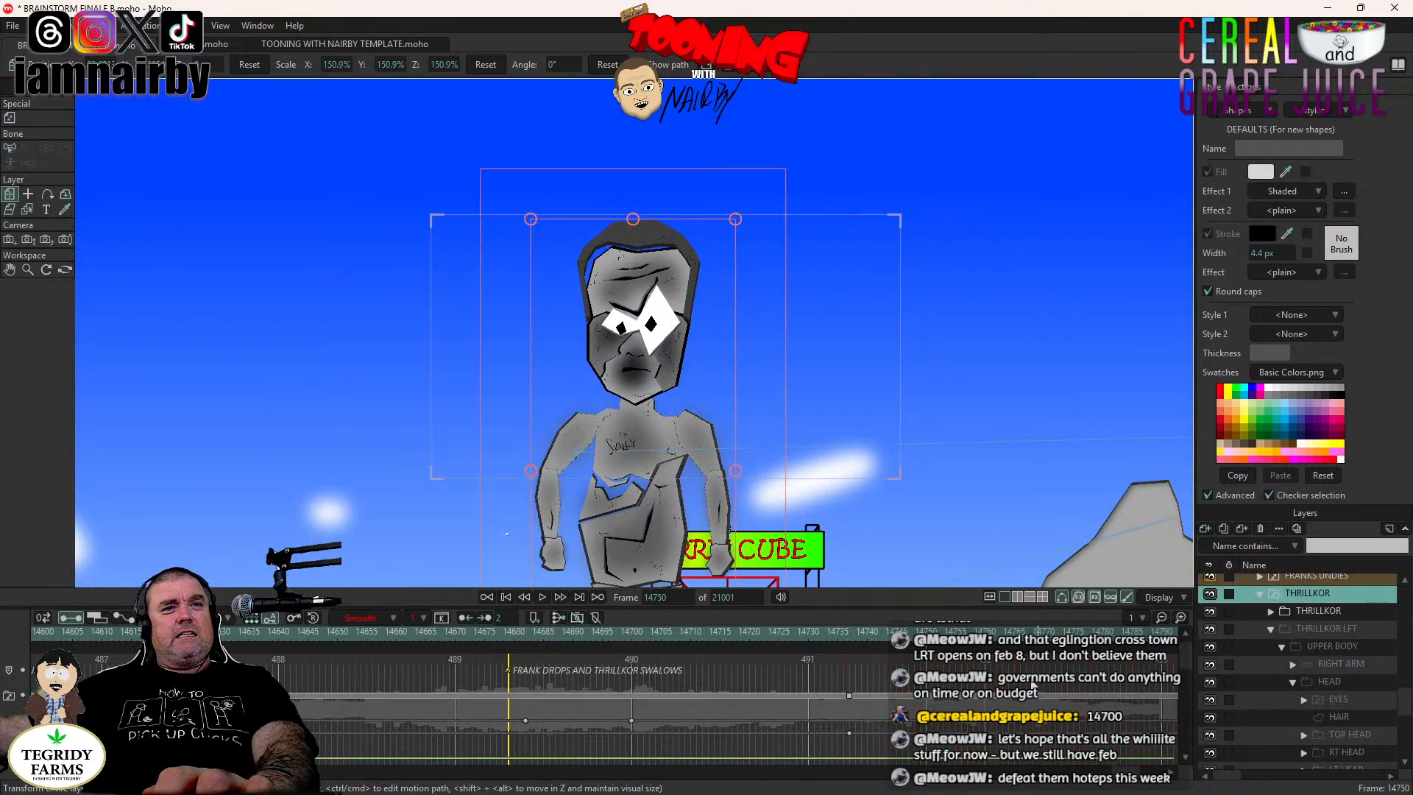
pyautogui.click(520, 634)
pyautogui.click(541, 596)
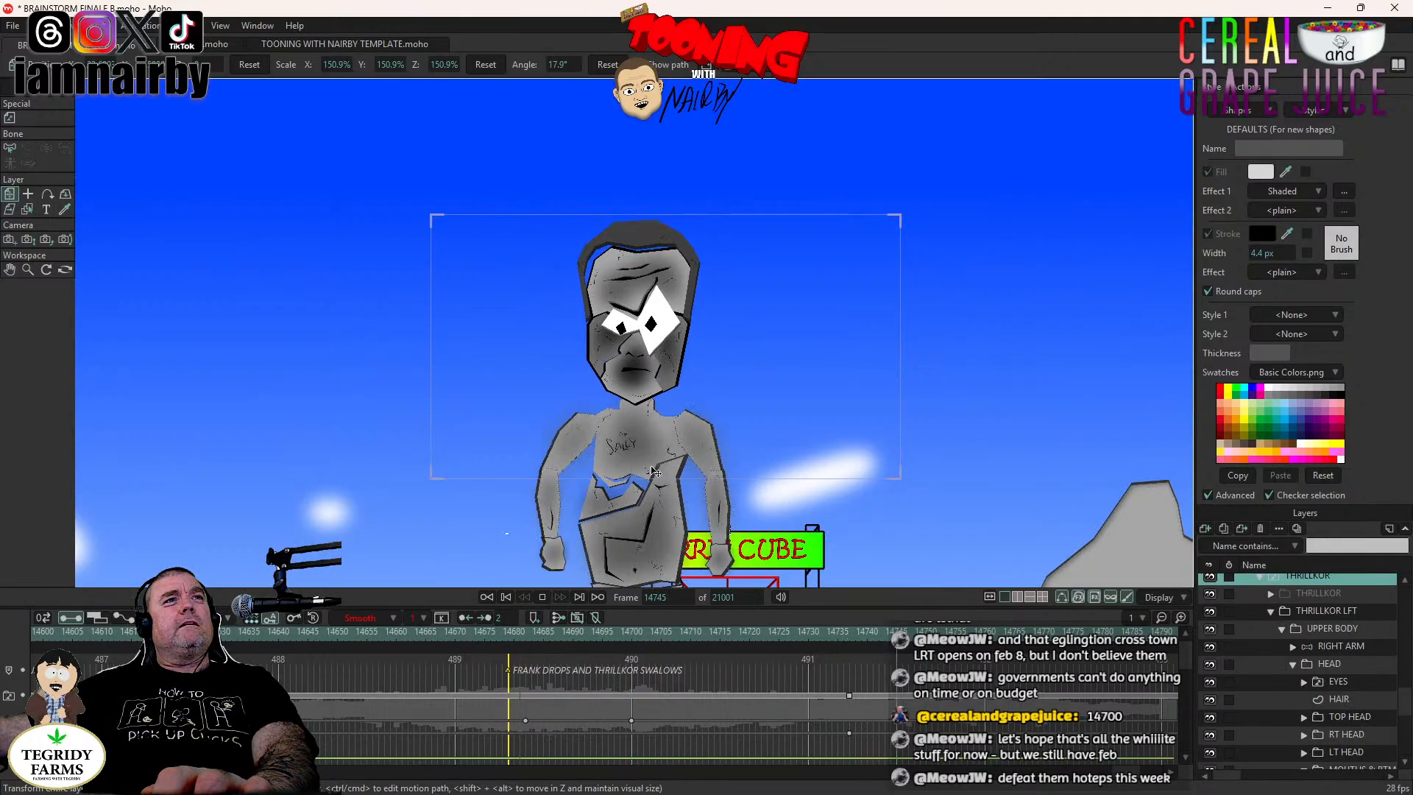
pyautogui.press('space')
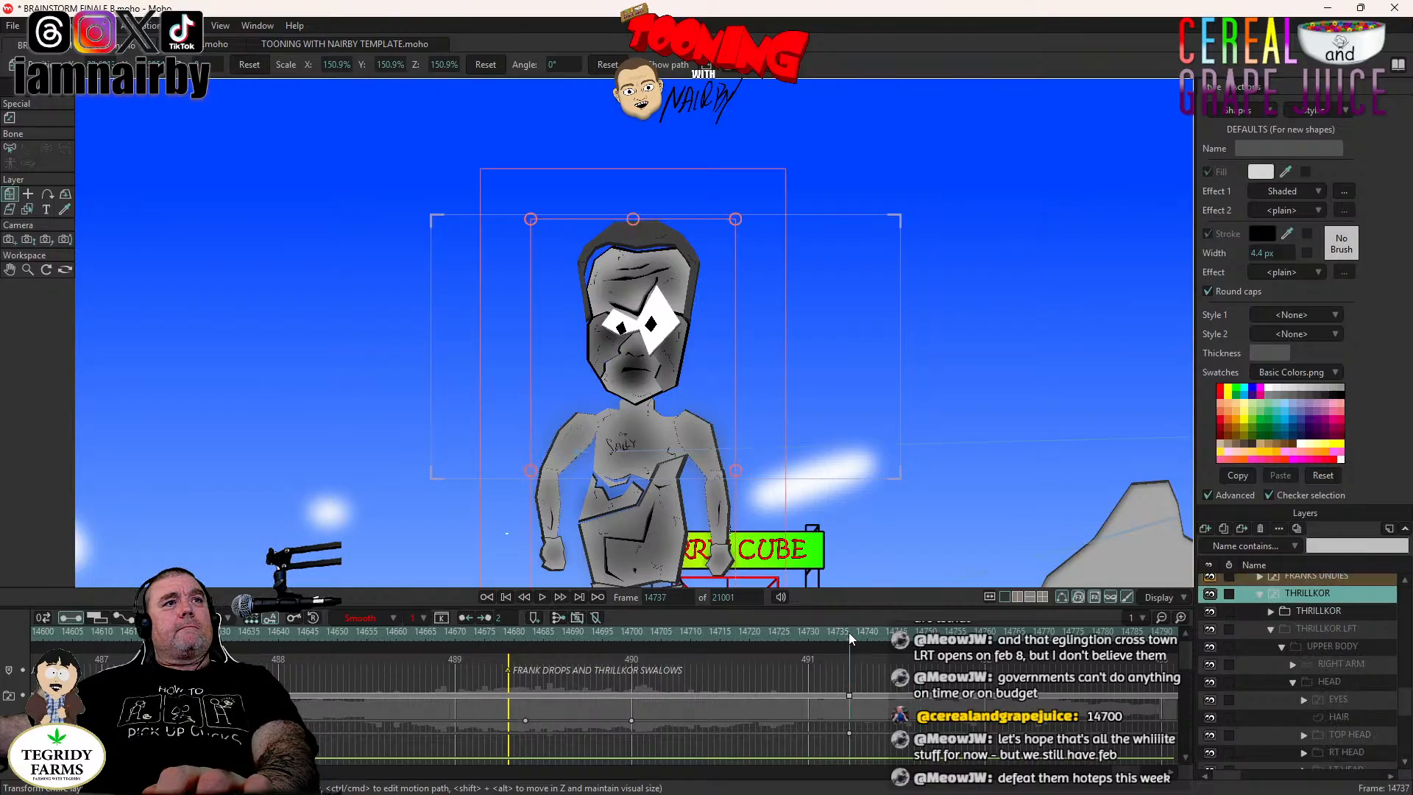
pyautogui.click(808, 632)
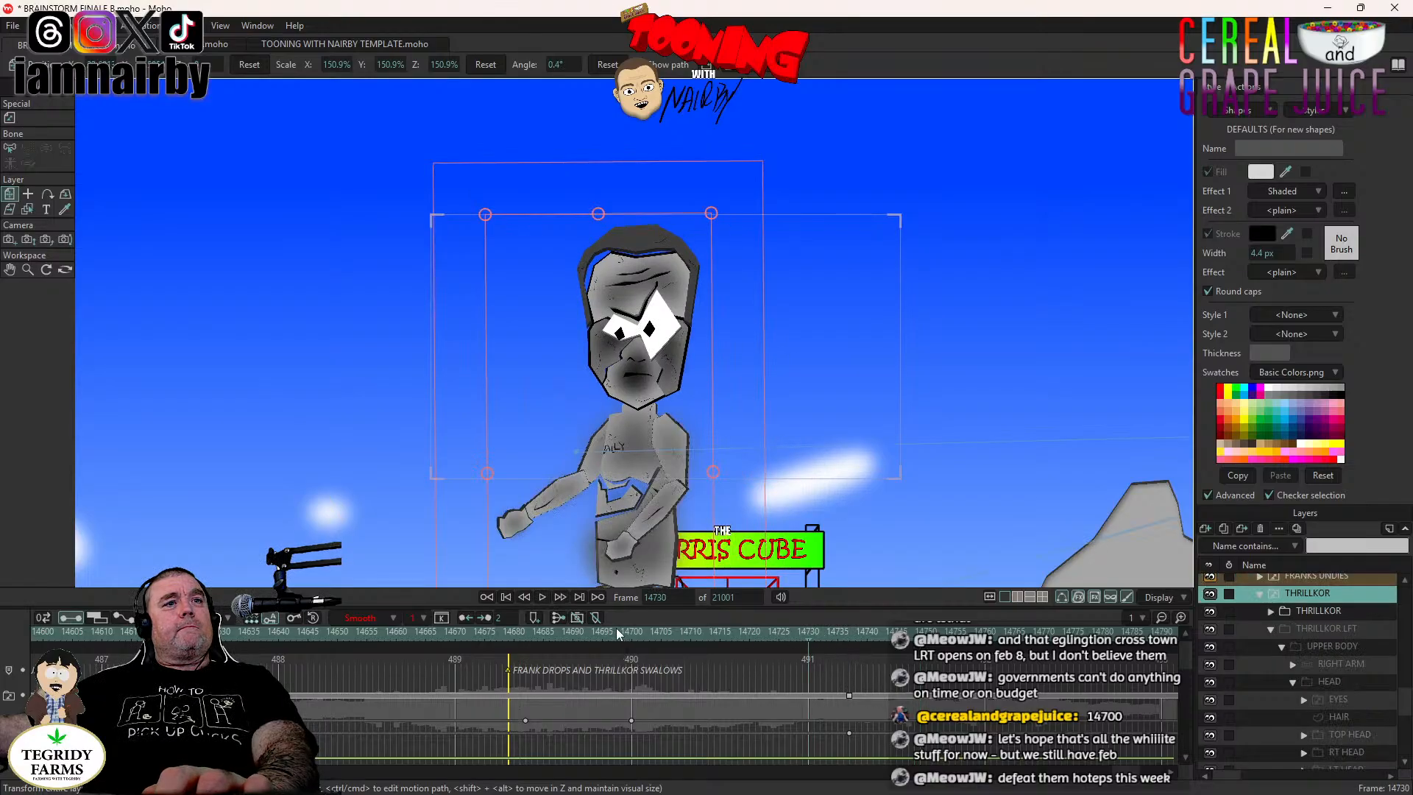
# Play on from frame 14730 and step between frames 14736 and 14737 to check Thrillkor's pose change.
pyautogui.click(543, 596)
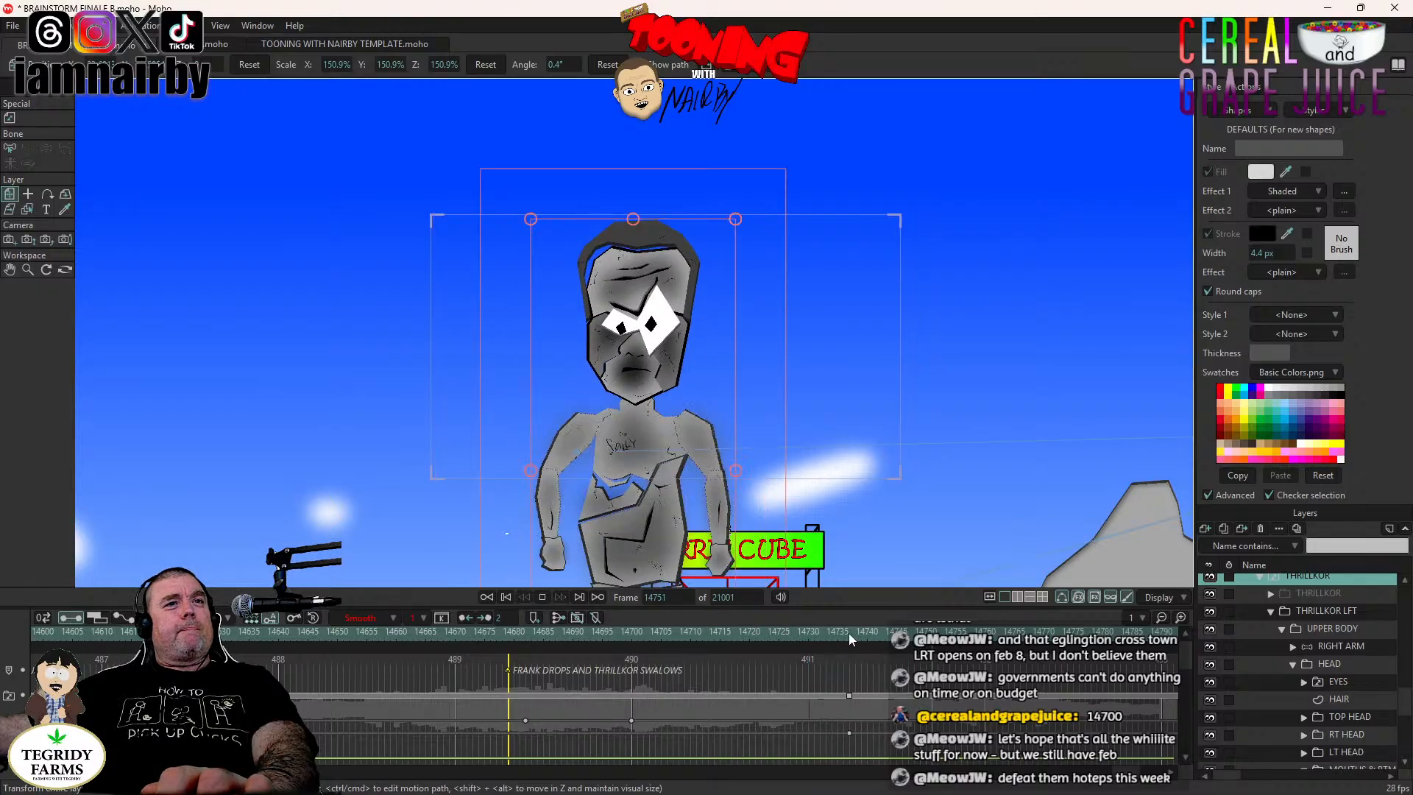
pyautogui.press('space')
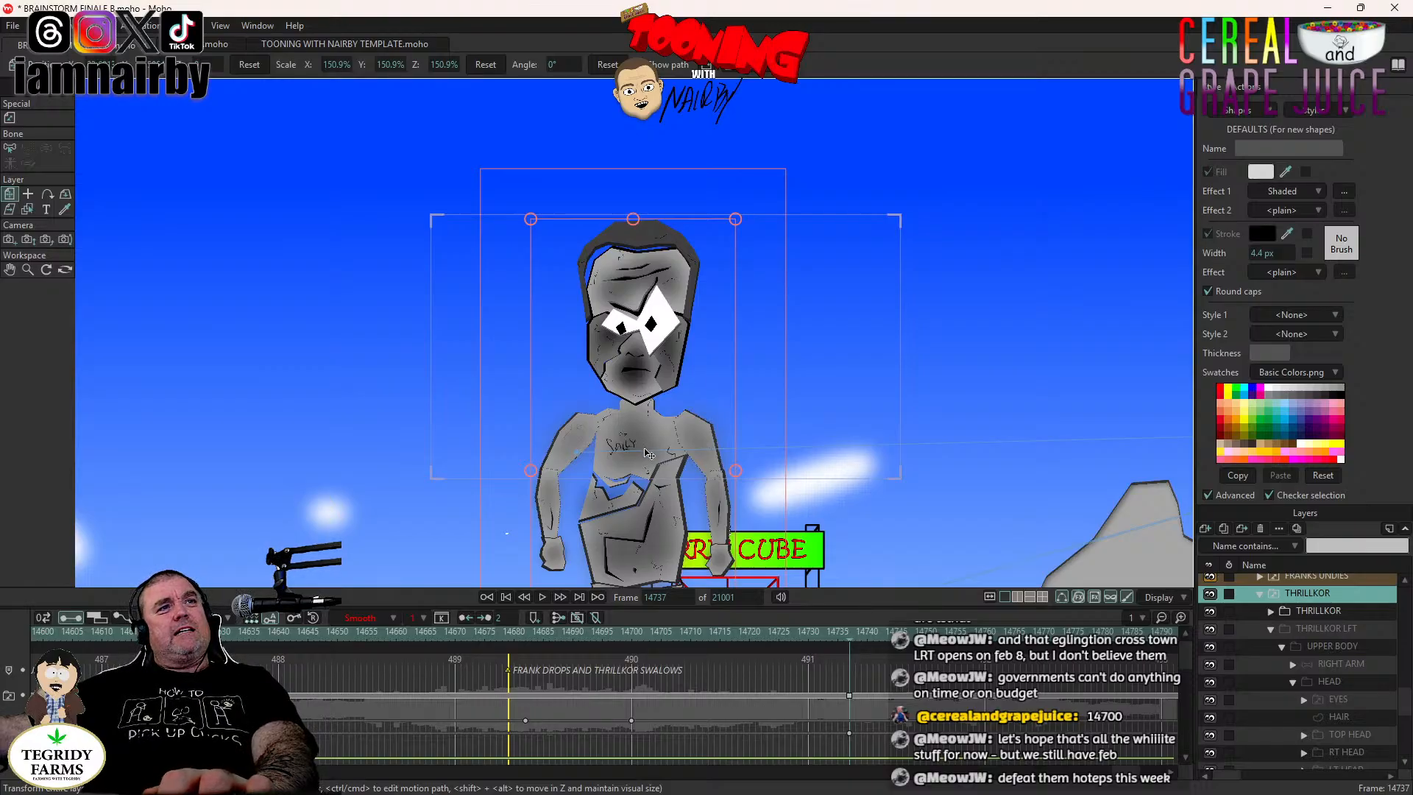
pyautogui.hotkey('ctrl', 'Left')
pyautogui.hotkey('ctrl', 'Right')
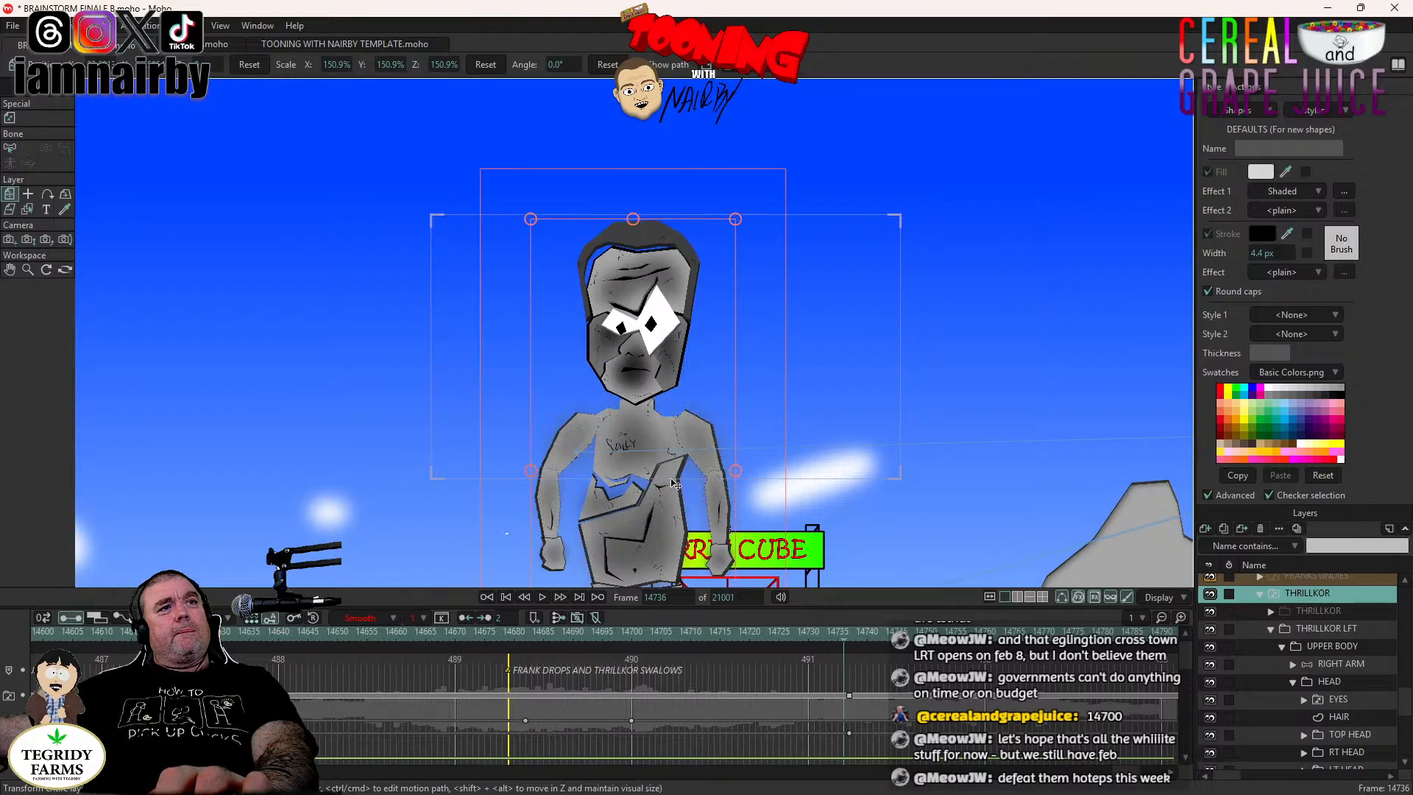
# Frame Thrillkor's full figure in the scene at frame 14737 and save the BRAINSTORM FINALE project.
pyautogui.scroll(-5, 523, 522)
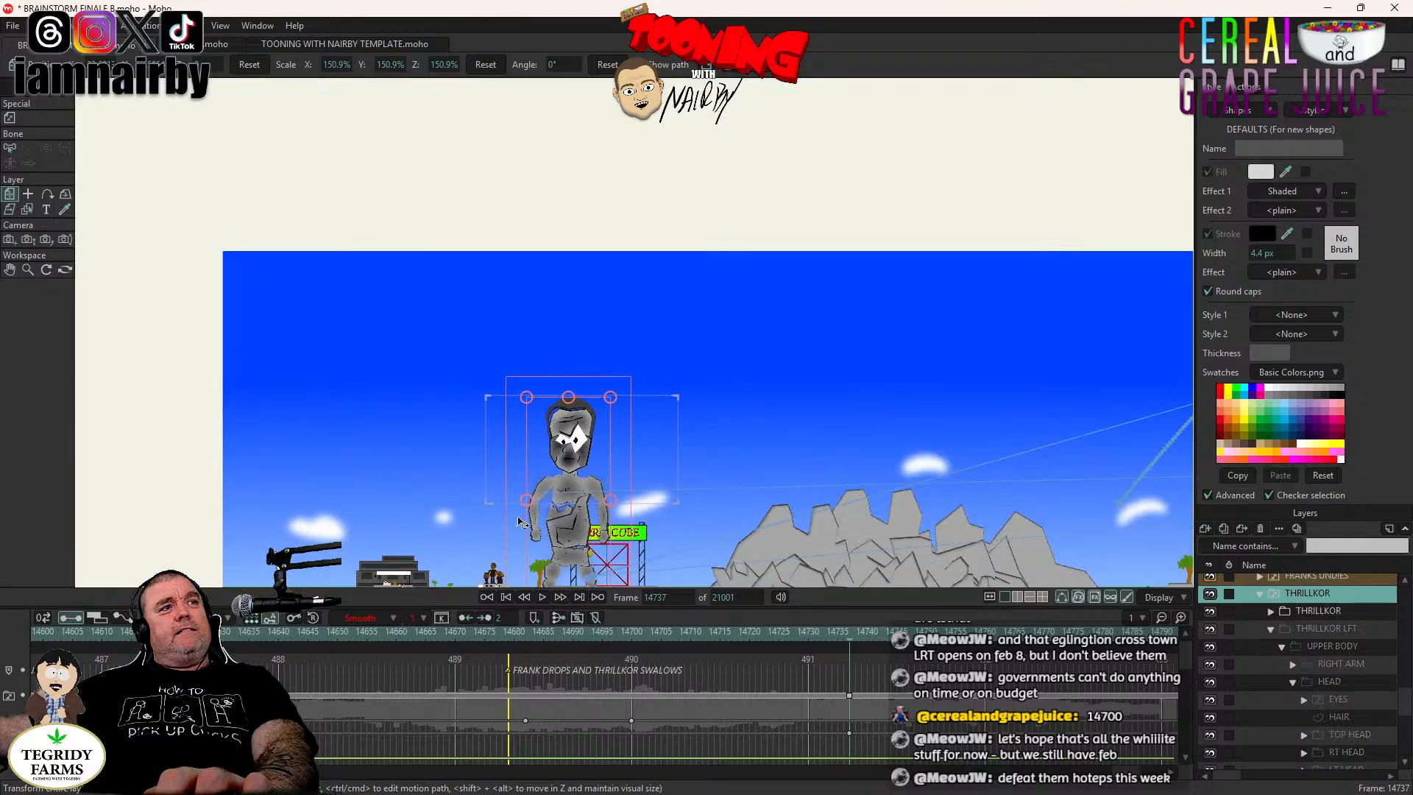
pyautogui.moveTo(515, 522); pyautogui.dragTo(640, 417)
pyautogui.scroll(5, 745, 456)
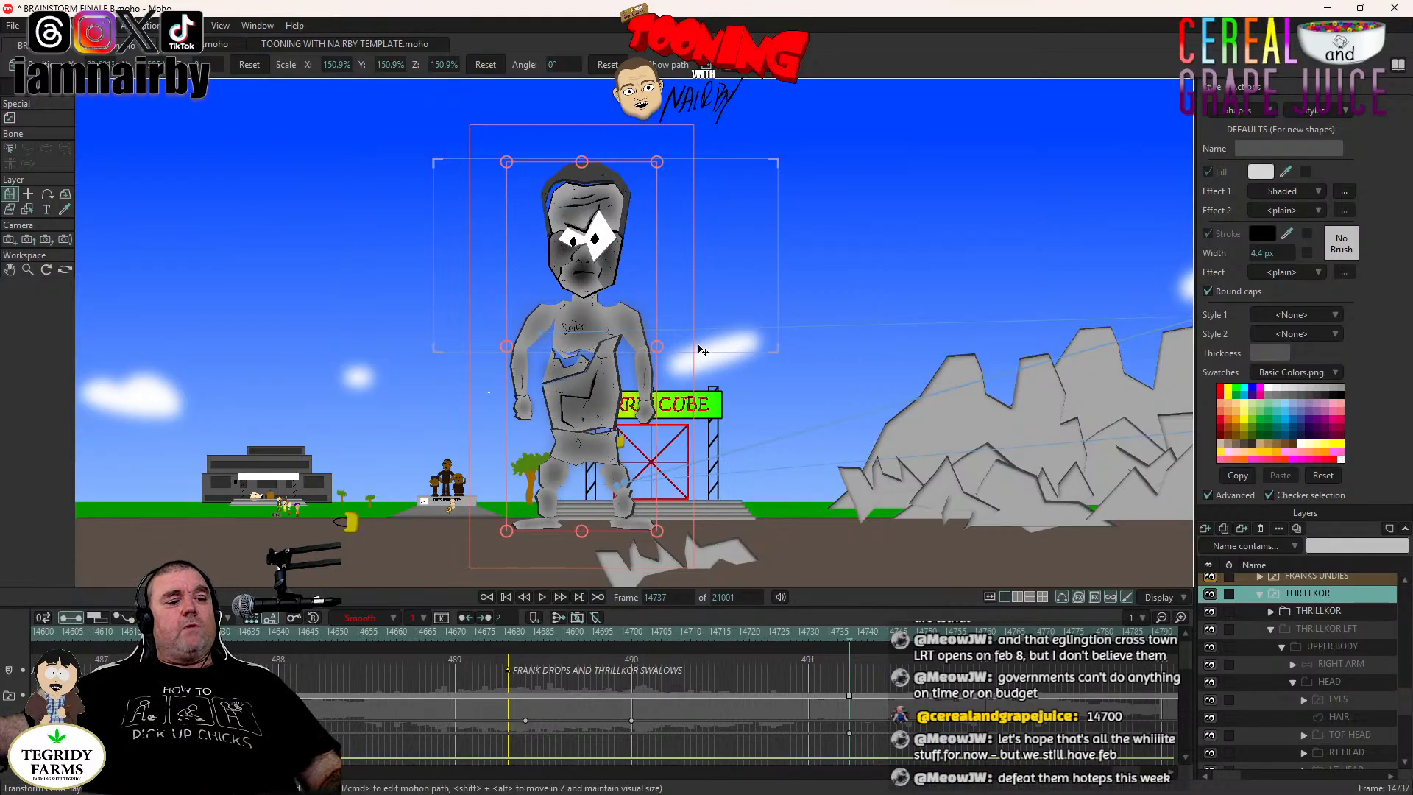
pyautogui.hotkey('ctrl', 's')
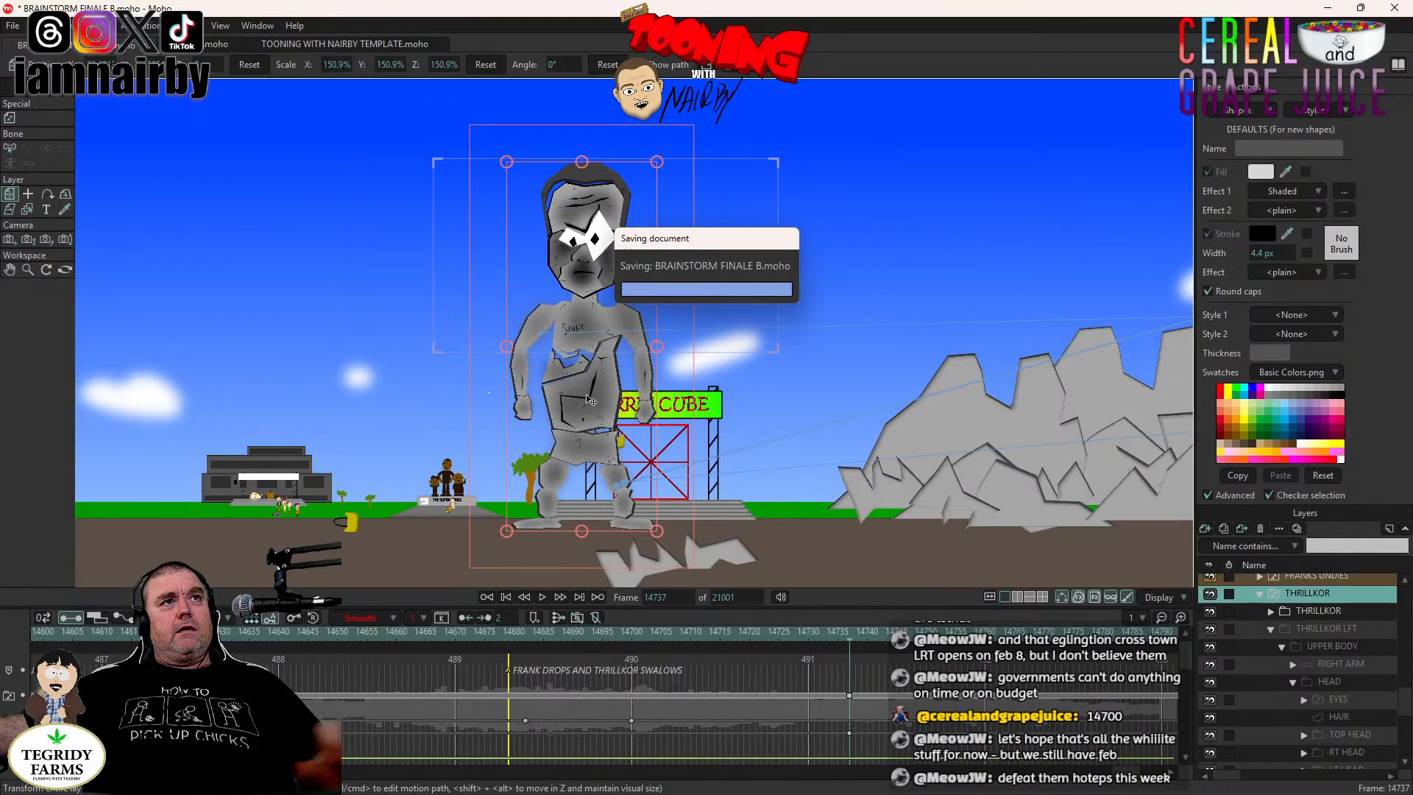